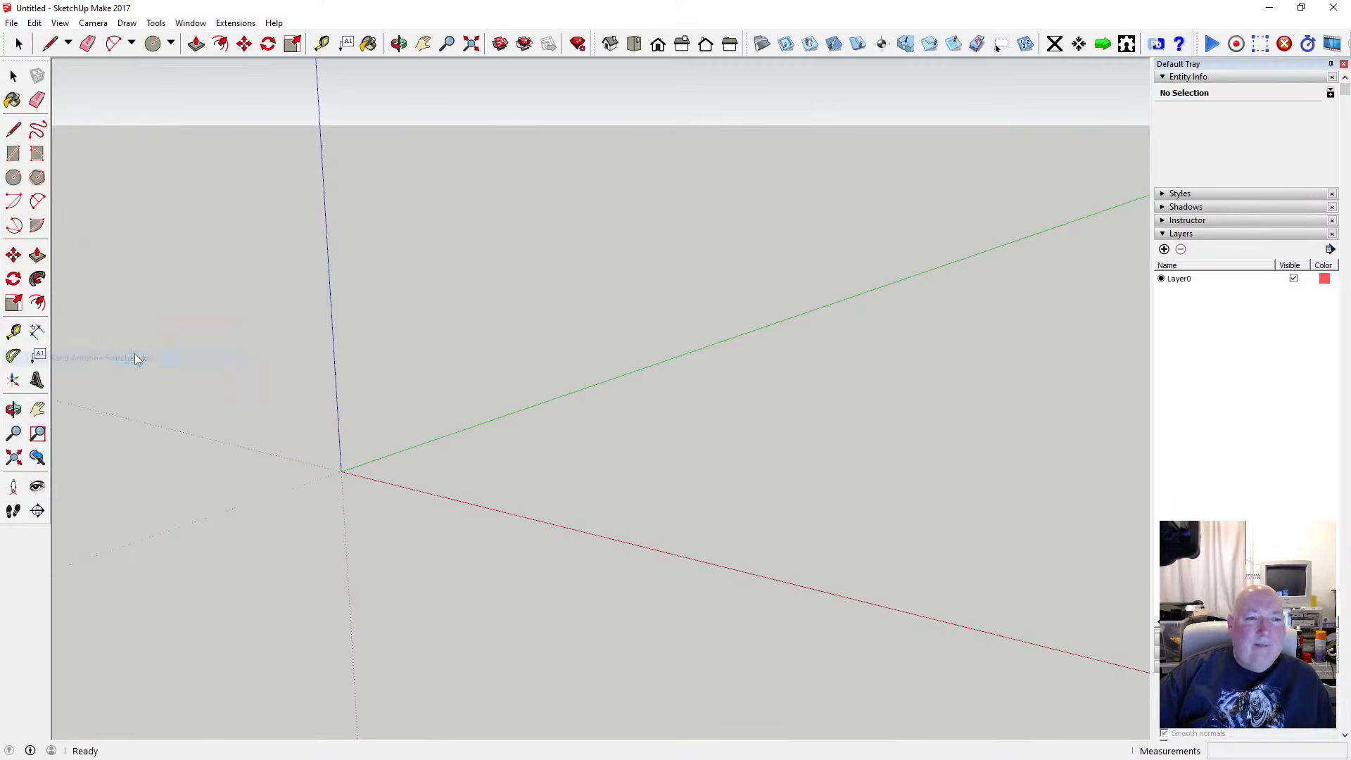
# Open the model file HF 7 Band Antenna Switcher.skp
pyautogui.click(689, 412)
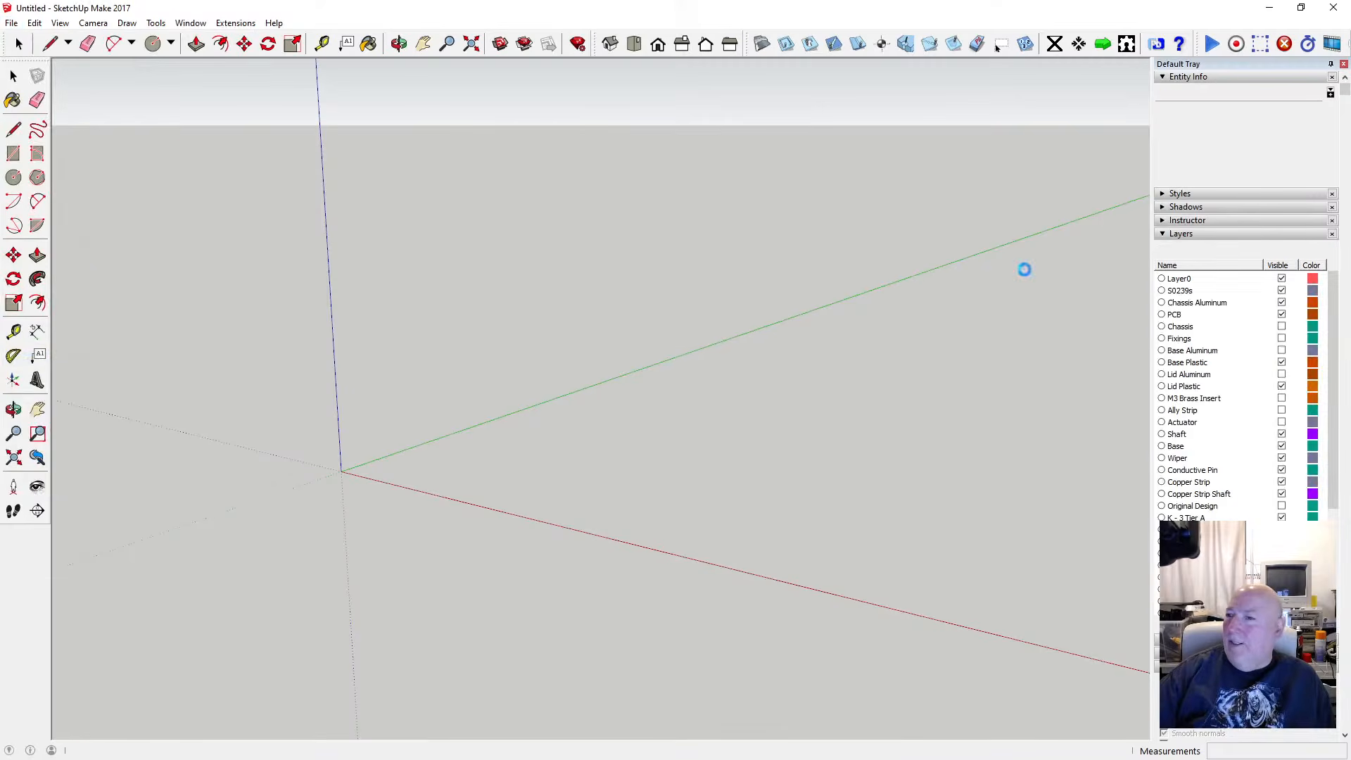
pyautogui.click(1271, 8)
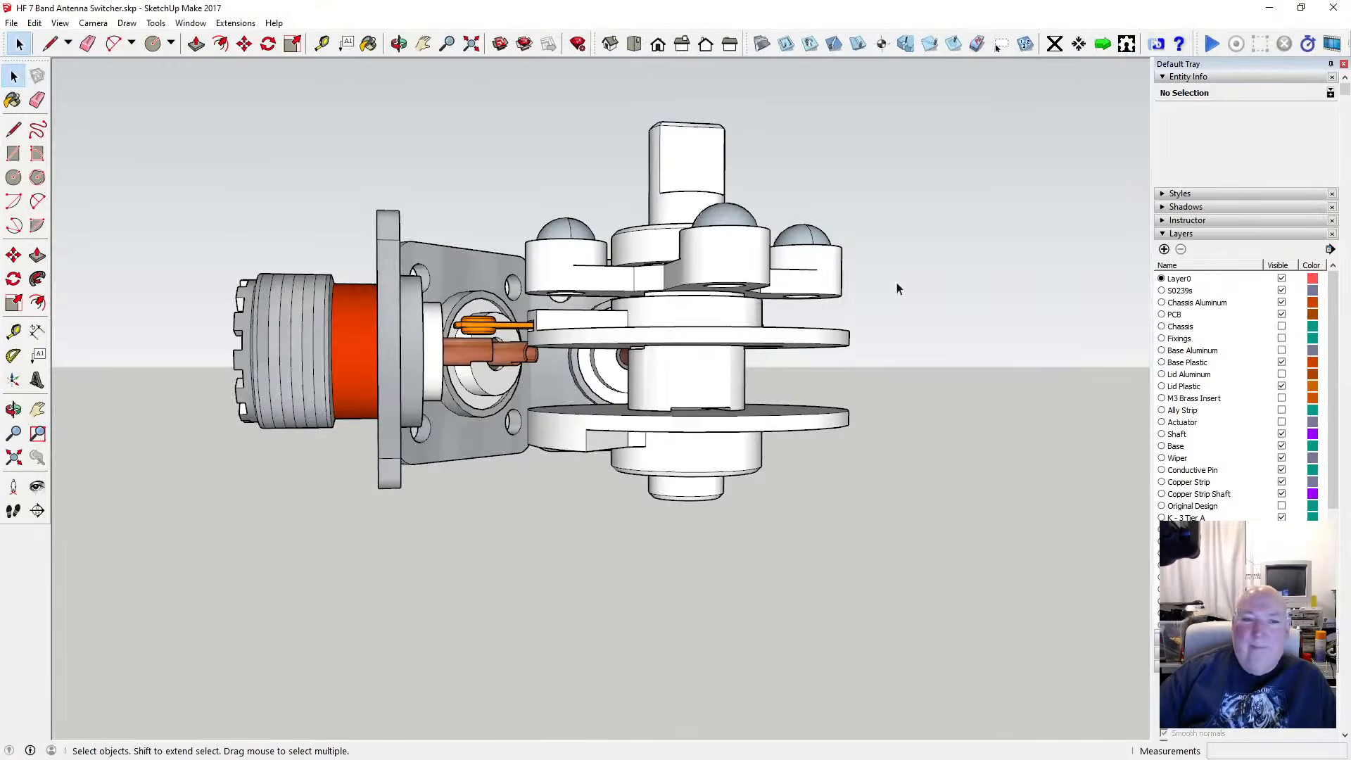
# Show the Lid Aluminum layer and view the octagonal lid plate from above and from below
pyautogui.click(398, 44)
pyautogui.moveTo(999, 330); pyautogui.dragTo(1055, 387)
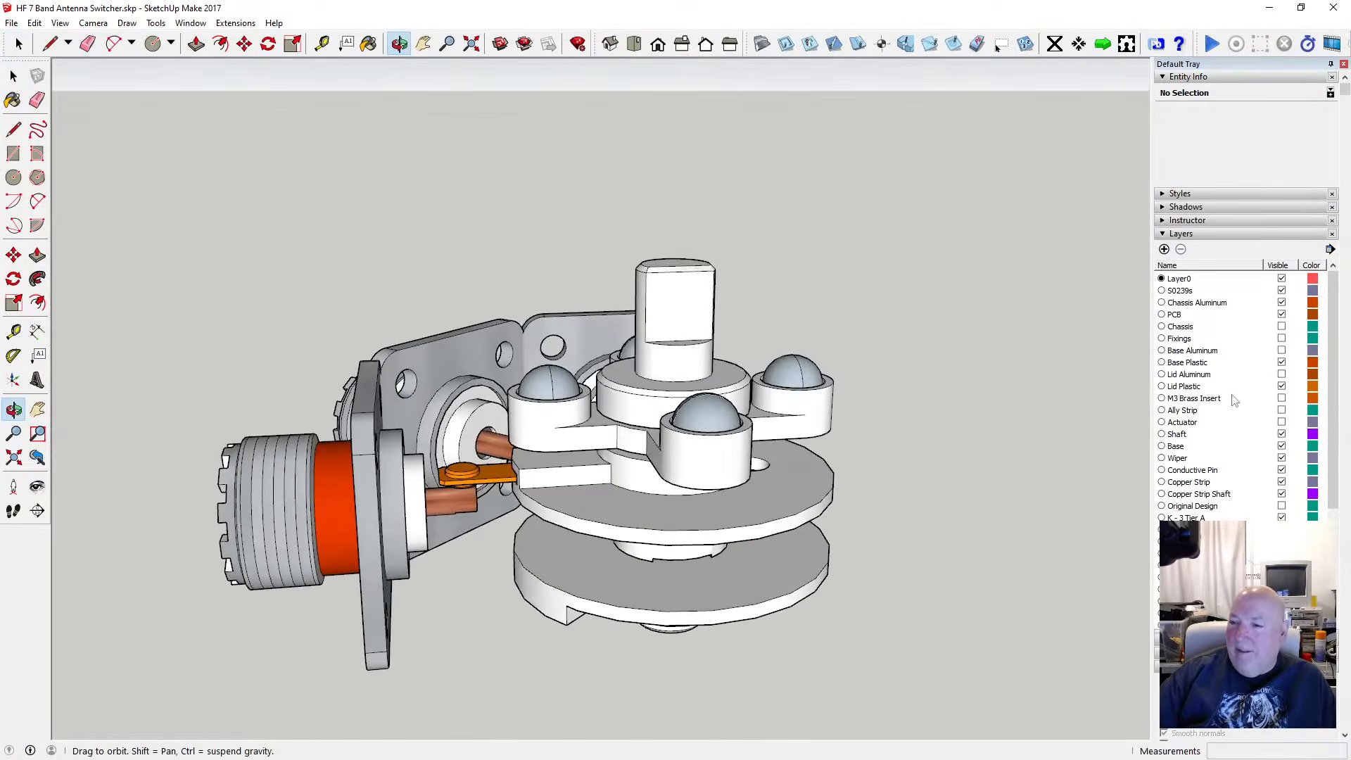
pyautogui.click(1281, 374)
pyautogui.moveTo(704, 380); pyautogui.dragTo(688, 374)
pyautogui.moveTo(635, 336); pyautogui.dragTo(574, 493)
pyautogui.scroll(-1, 459, 365)
pyautogui.scroll(3, 573, 493)
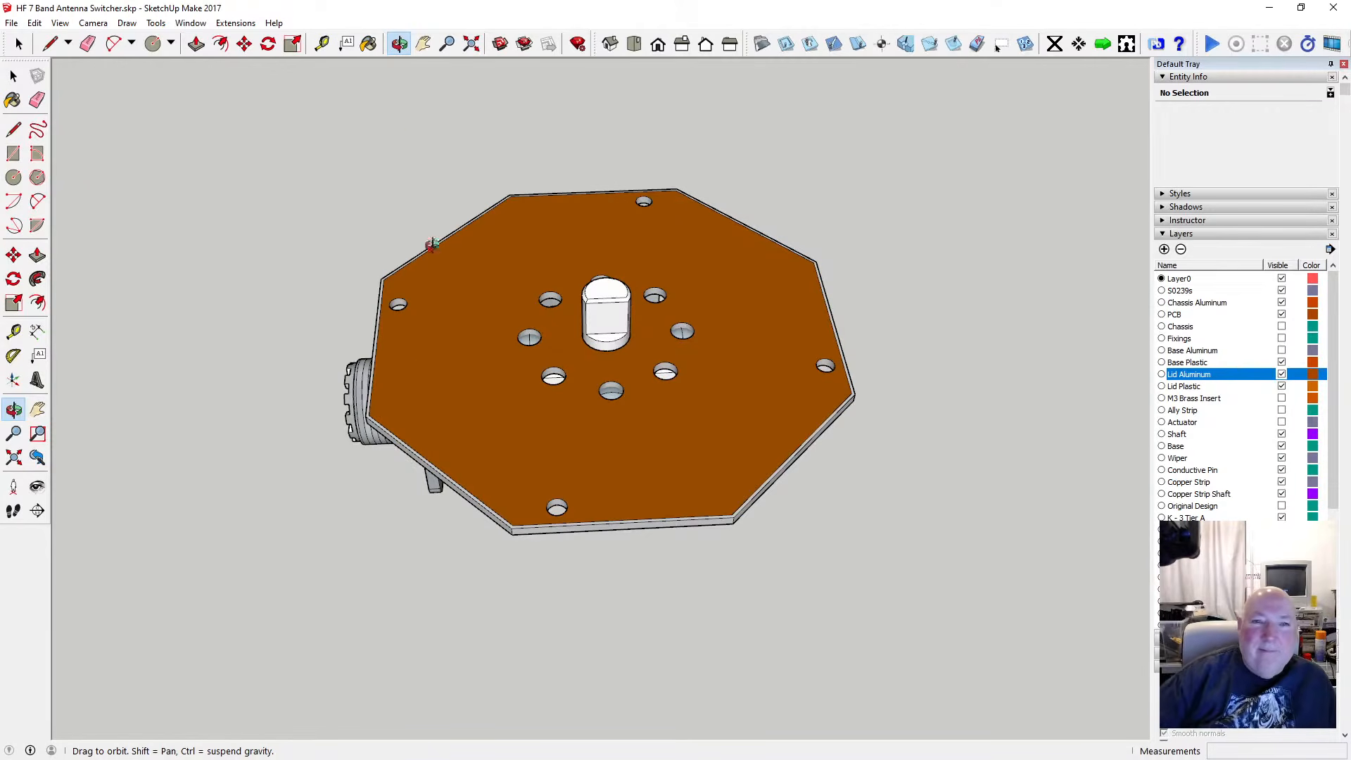
pyautogui.scroll(2, 549, 404)
pyautogui.scroll(-2, 549, 405)
pyautogui.moveTo(604, 393); pyautogui.dragTo(543, 398)
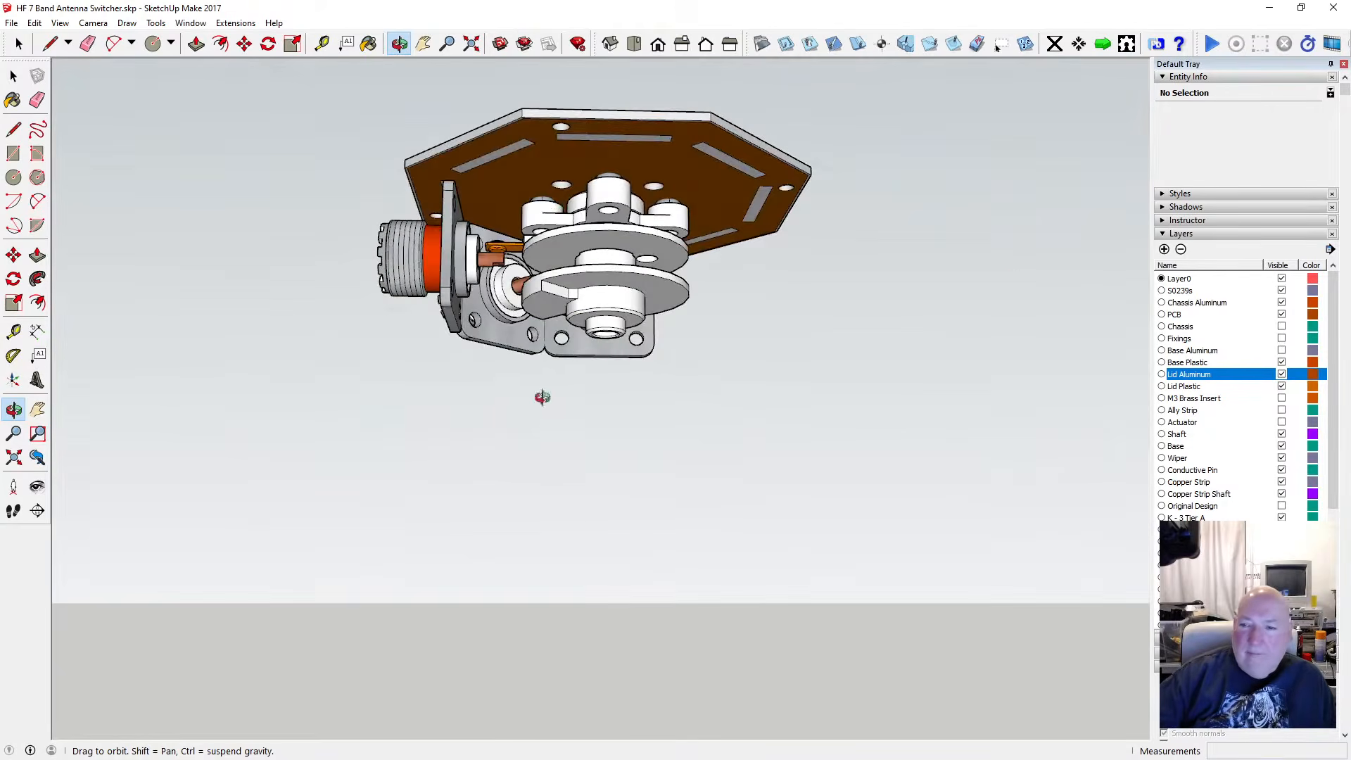
# Show the Base Aluminum layer, with the stepper motor and its mounting plate also visible beneath the base
pyautogui.click(1281, 349)
pyautogui.moveTo(676, 327); pyautogui.dragTo(549, 282)
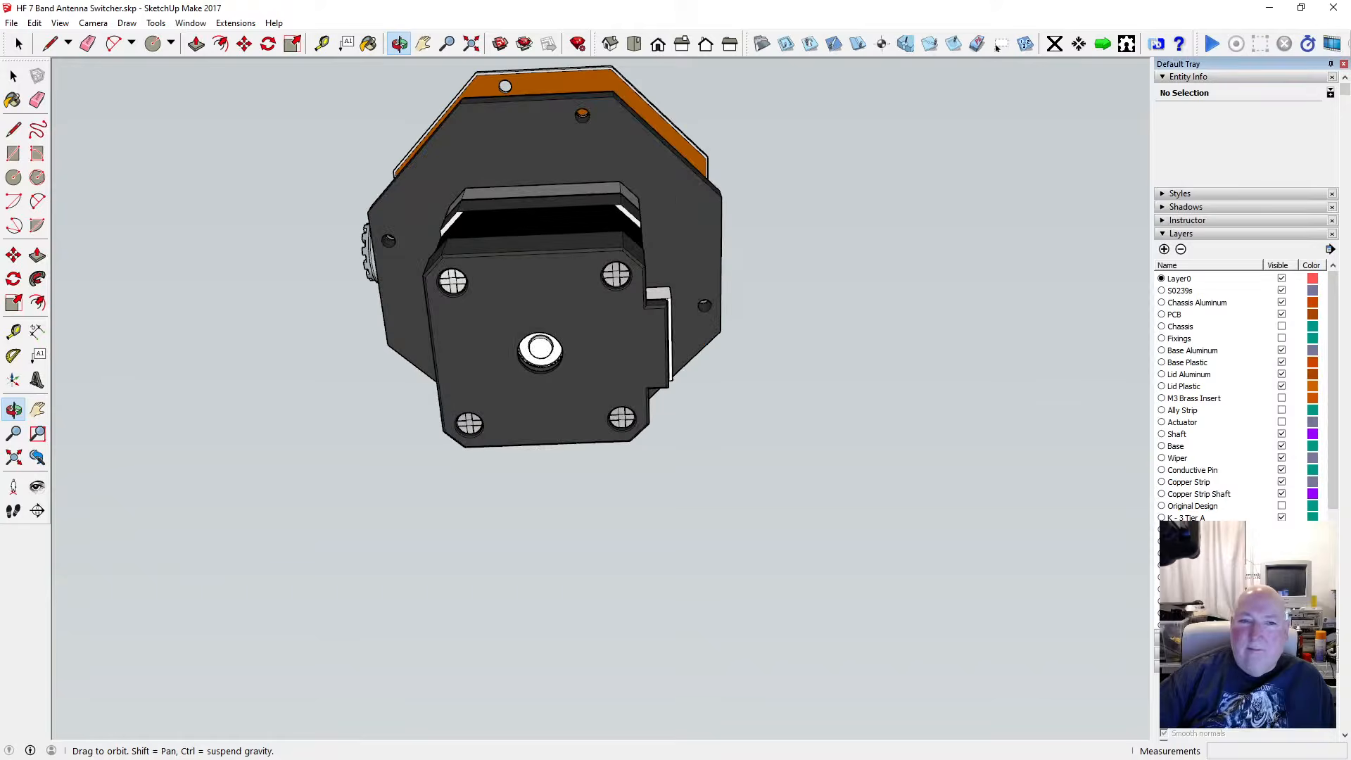
# Examine how the octagonal base and its dark lower plate sit on the stepper motor, viewing from the side and from underneath
pyautogui.moveTo(610, 165); pyautogui.dragTo(462, 458)
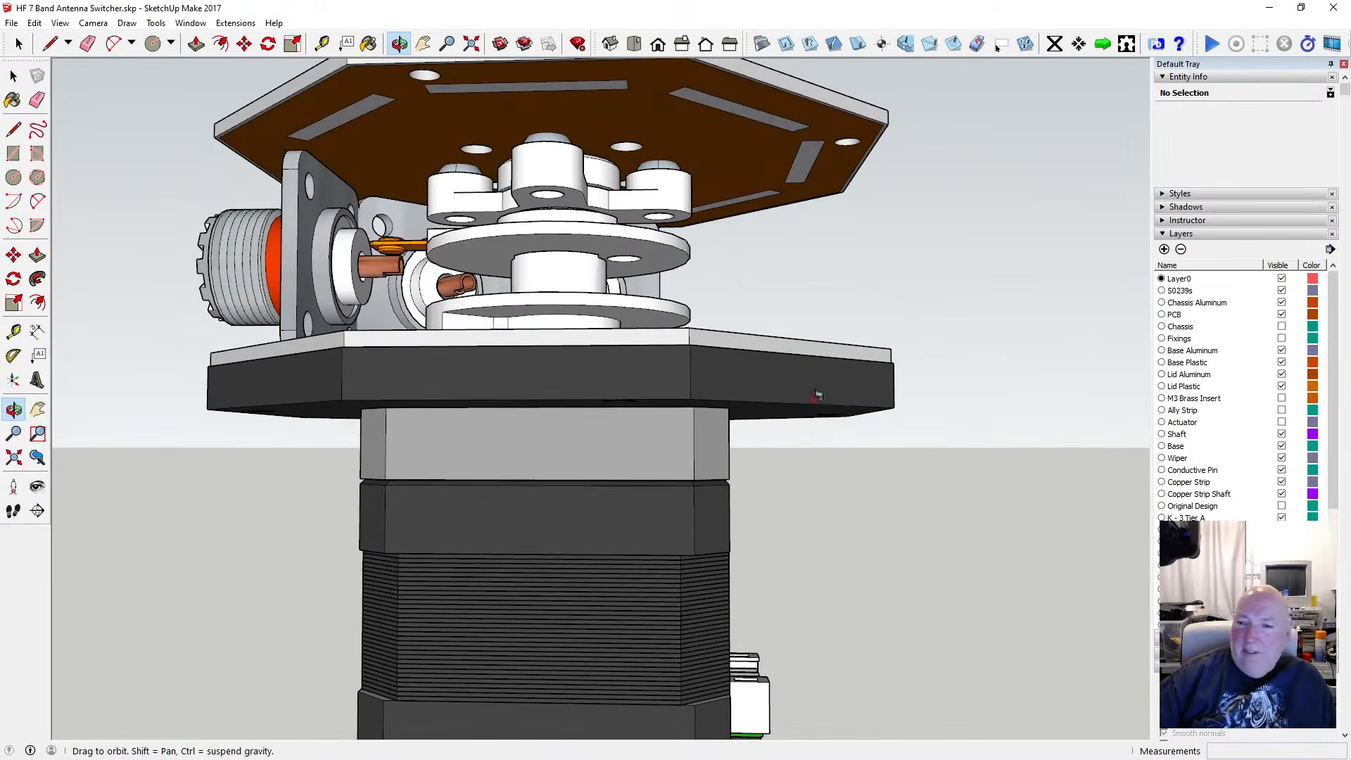
pyautogui.moveTo(534, 363); pyautogui.dragTo(565, 295)
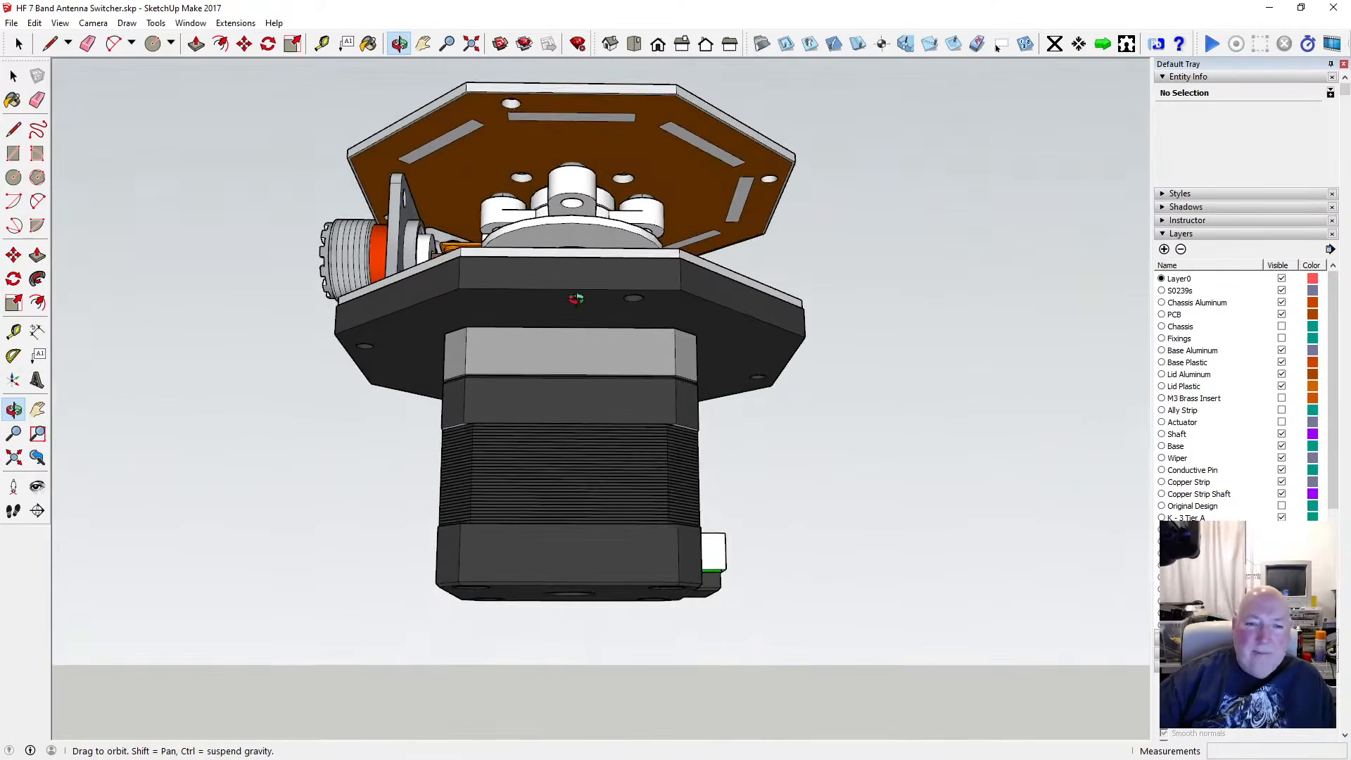
pyautogui.scroll(3, 565, 295)
pyautogui.scroll(2, 580, 275)
pyautogui.moveTo(583, 263); pyautogui.dragTo(590, 262)
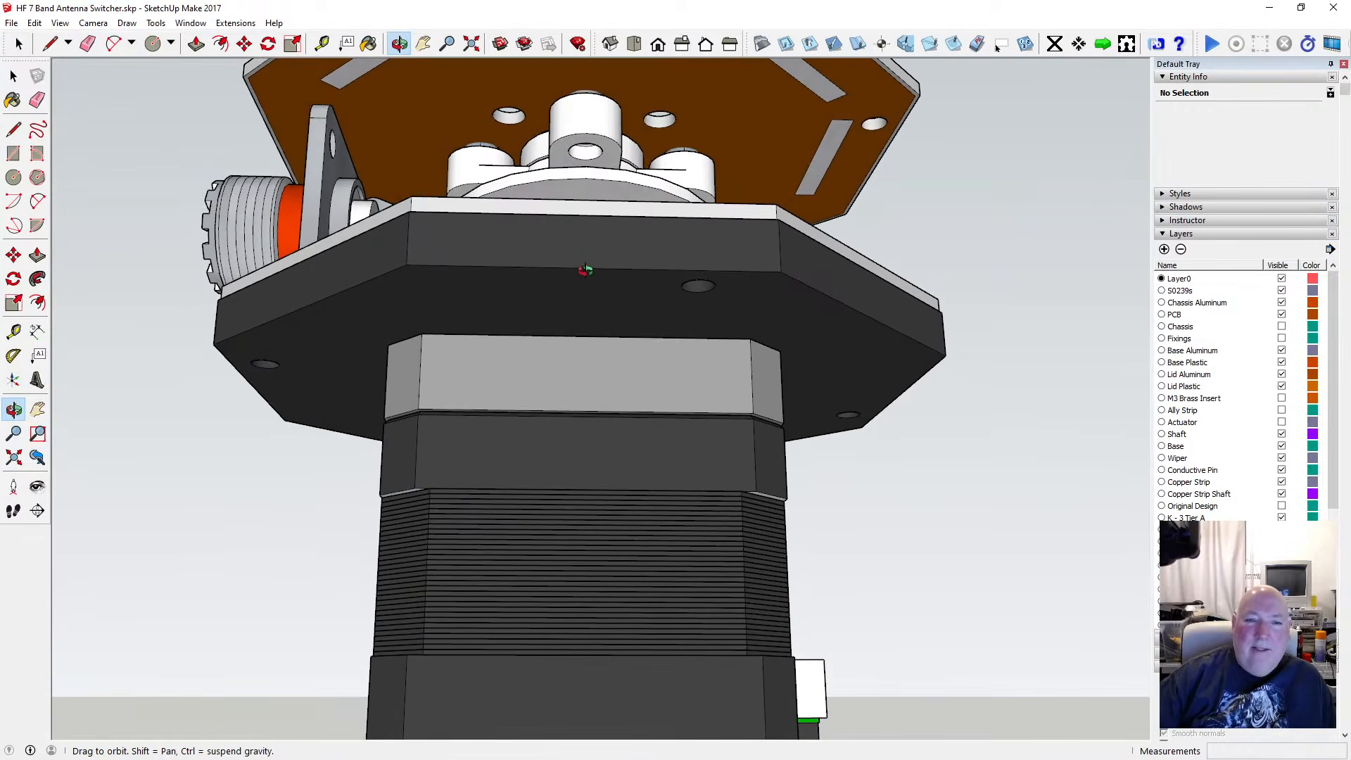
pyautogui.moveTo(586, 271); pyautogui.dragTo(407, 416)
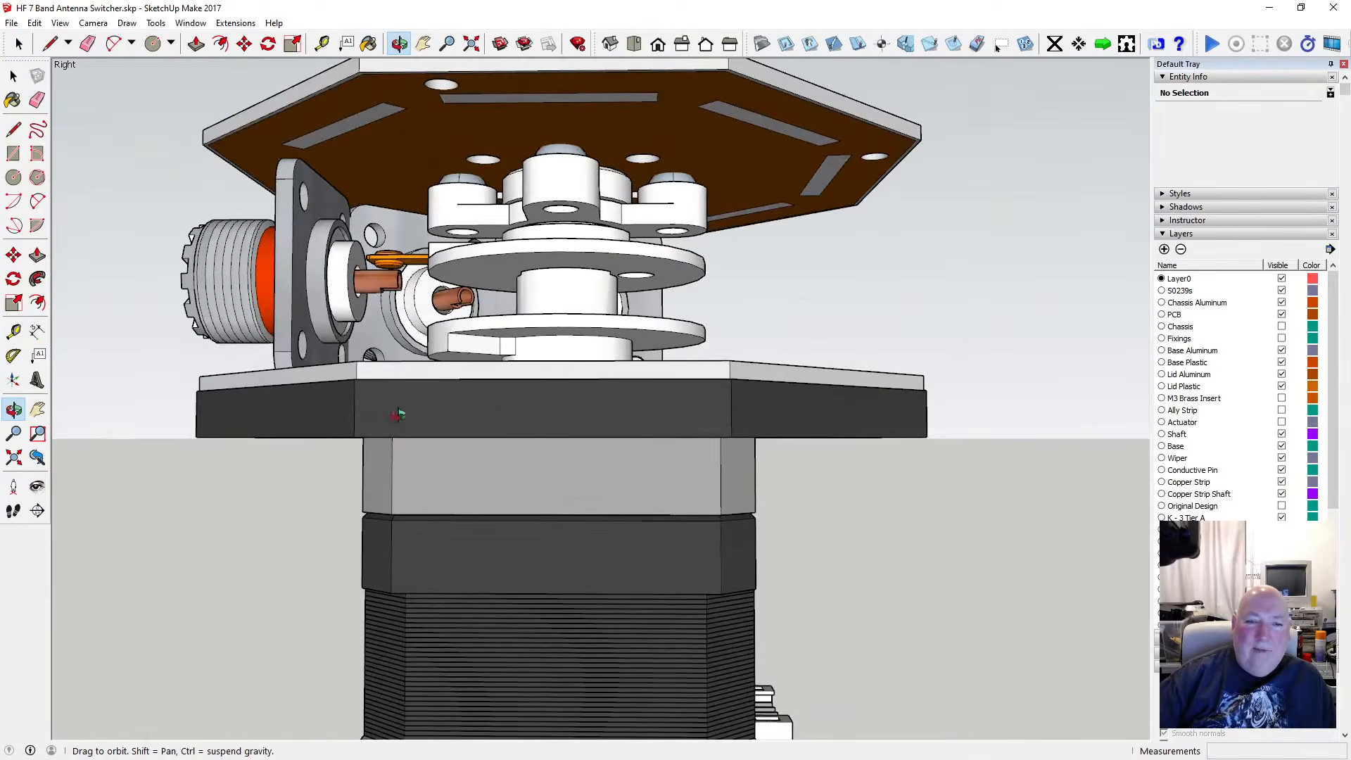
pyautogui.moveTo(505, 412); pyautogui.dragTo(380, 577)
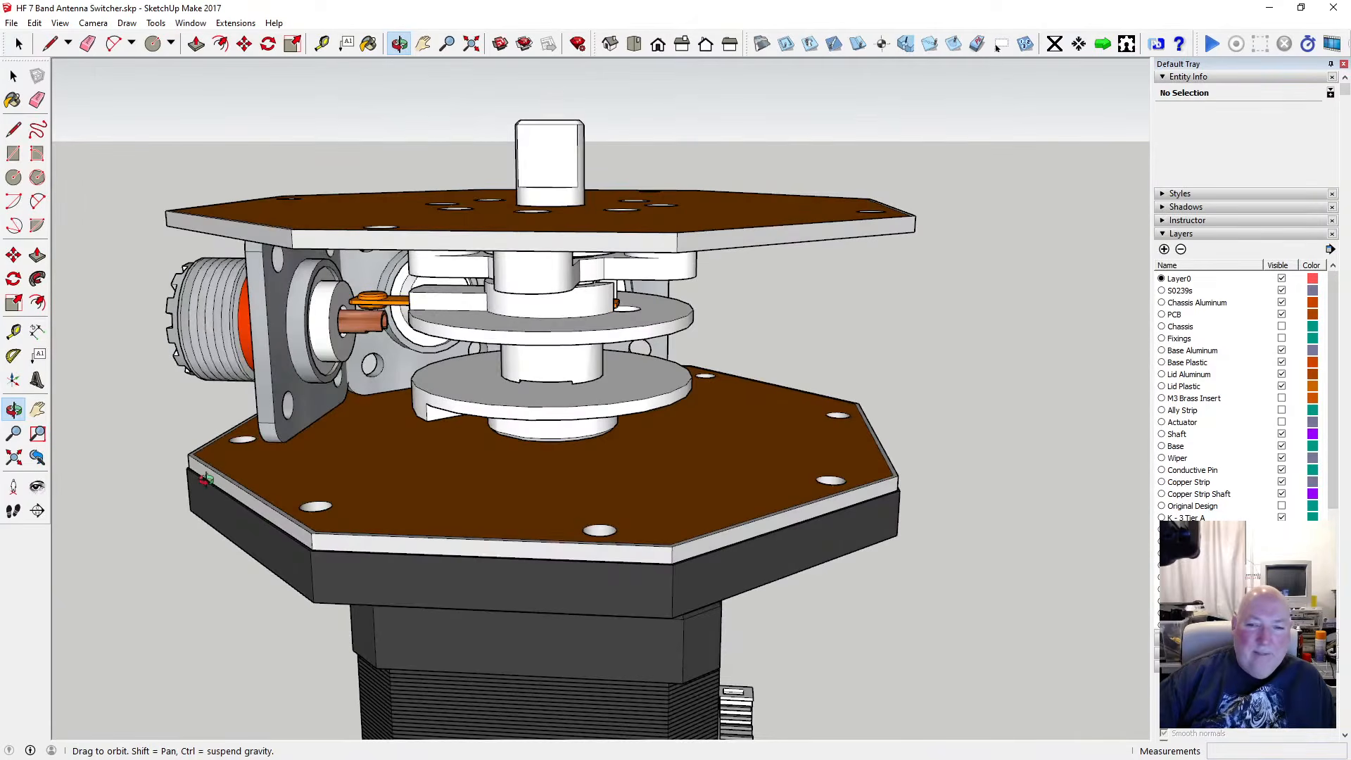
pyautogui.scroll(-2, 212, 505)
pyautogui.scroll(-2, 394, 540)
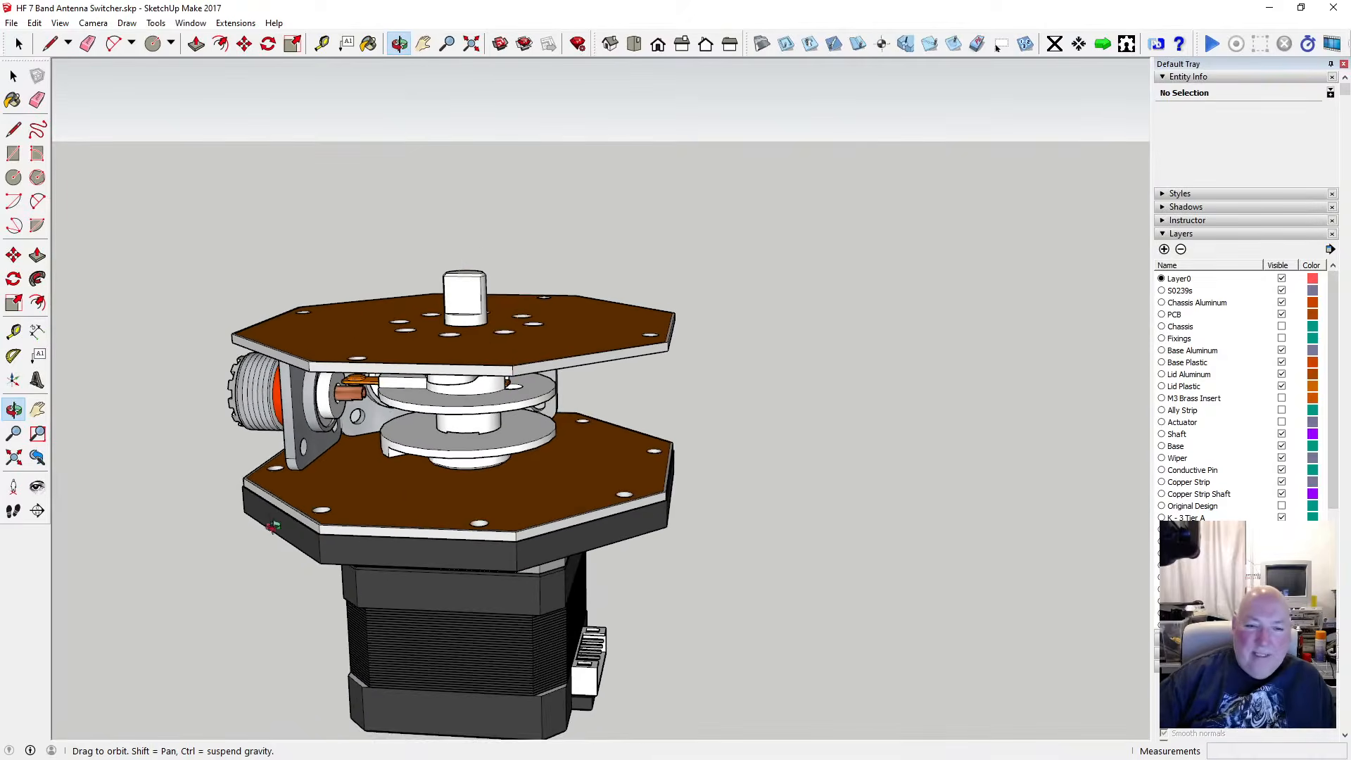
pyautogui.scroll(3, 272, 520)
pyautogui.moveTo(272, 520); pyautogui.dragTo(454, 350)
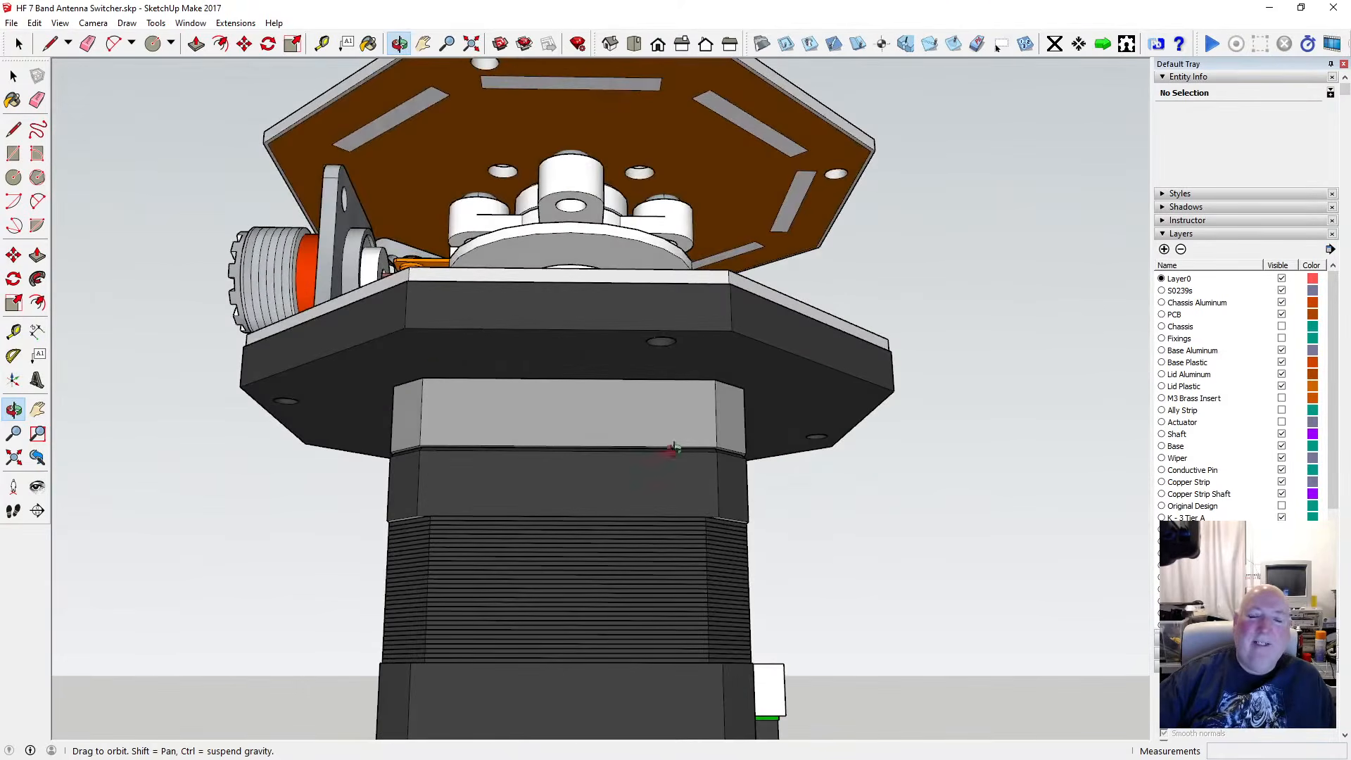
pyautogui.scroll(2, 431, 358)
pyautogui.moveTo(374, 293); pyautogui.dragTo(220, 427)
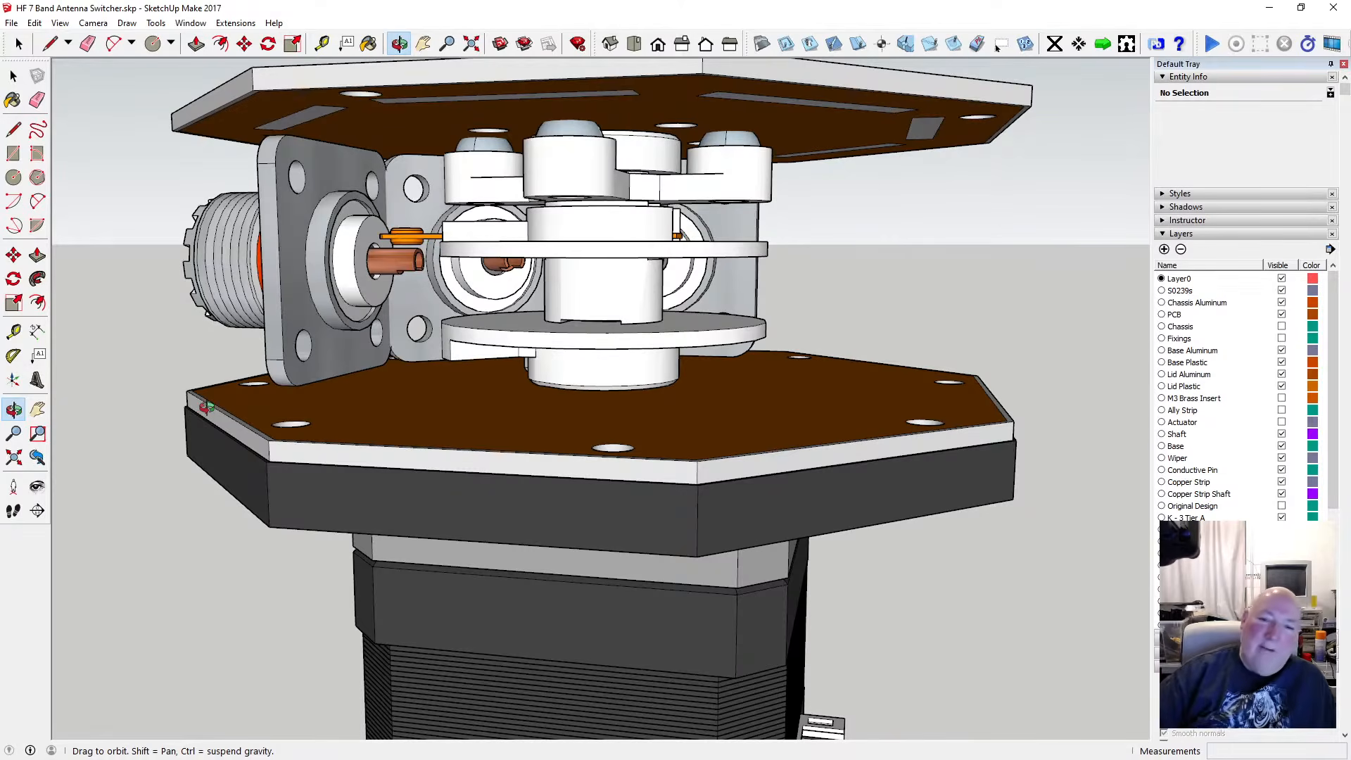
pyautogui.moveTo(314, 478); pyautogui.dragTo(327, 375)
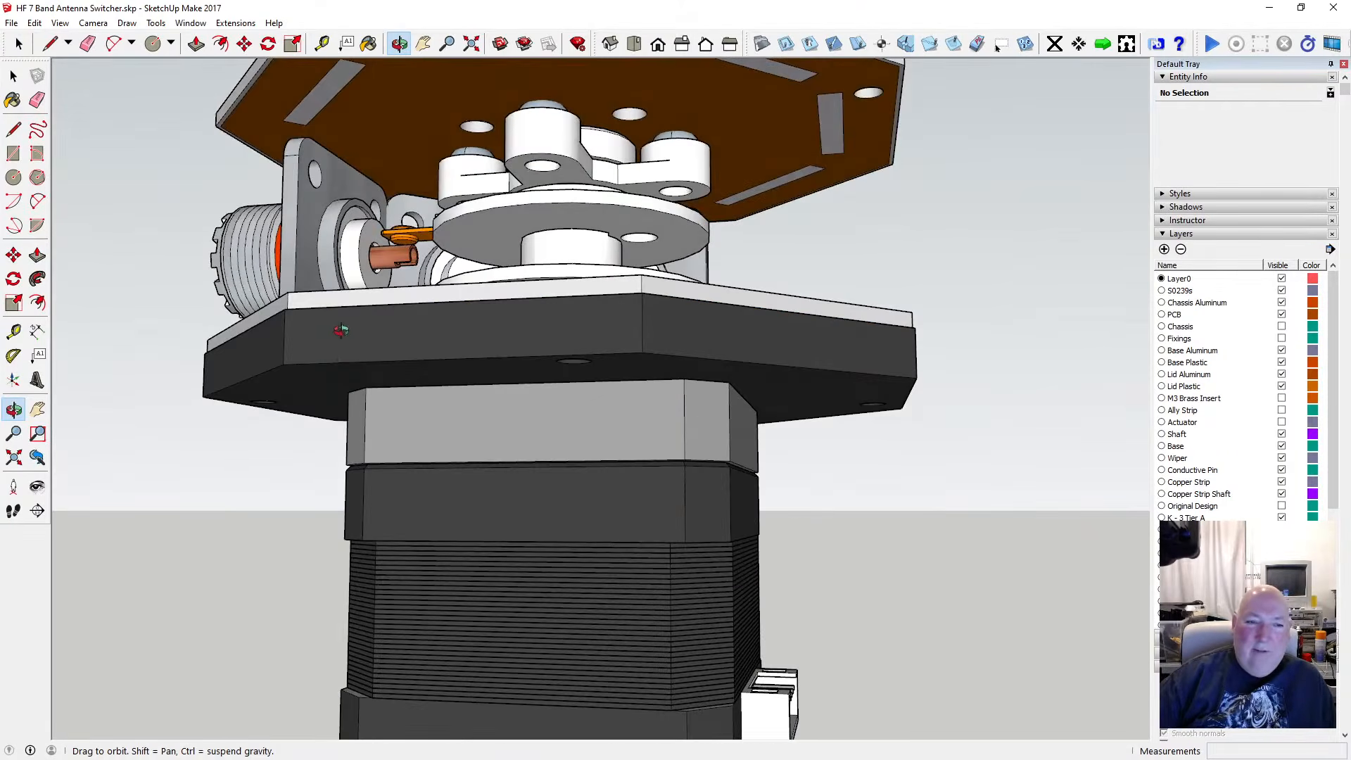
pyautogui.doubleClick(373, 326)
pyautogui.moveTo(614, 415); pyautogui.dragTo(628, 470)
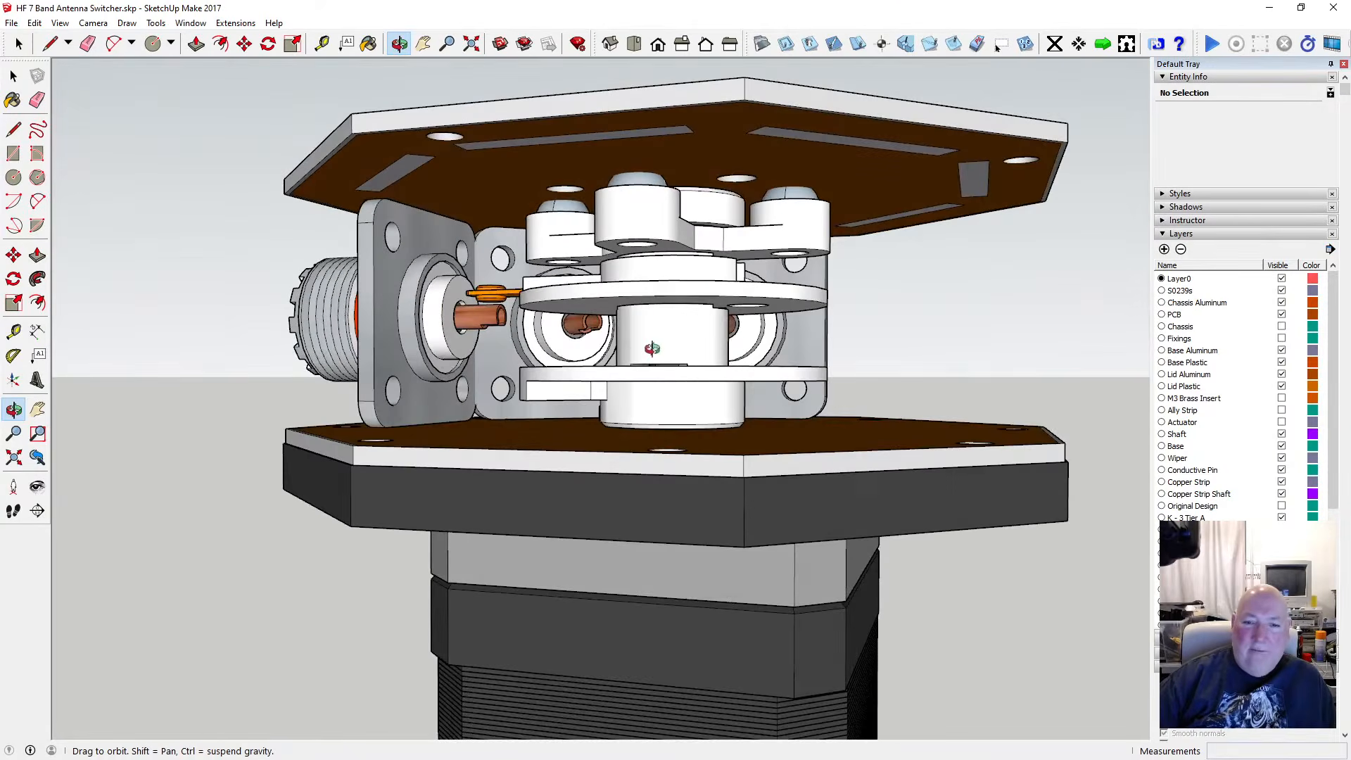
pyautogui.scroll(-1, 661, 324)
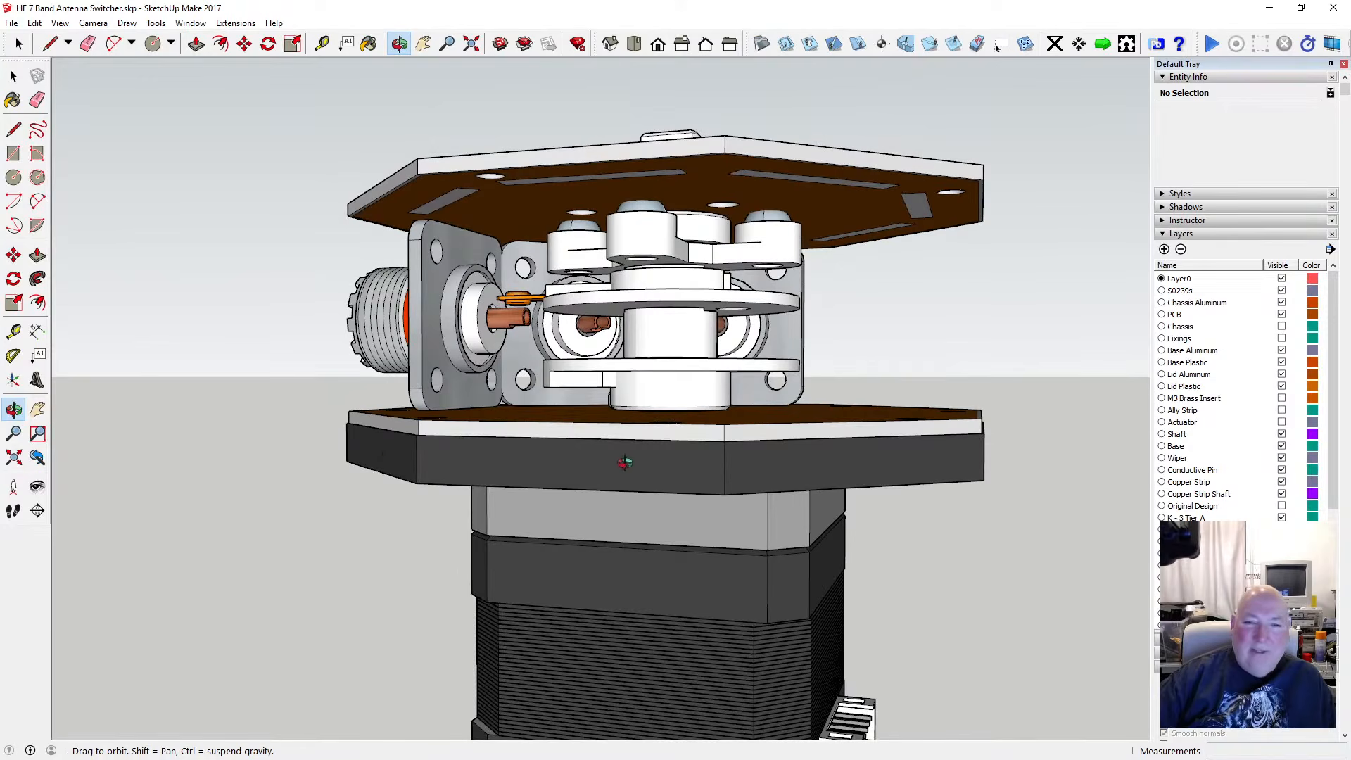
pyautogui.moveTo(501, 470); pyautogui.dragTo(570, 350)
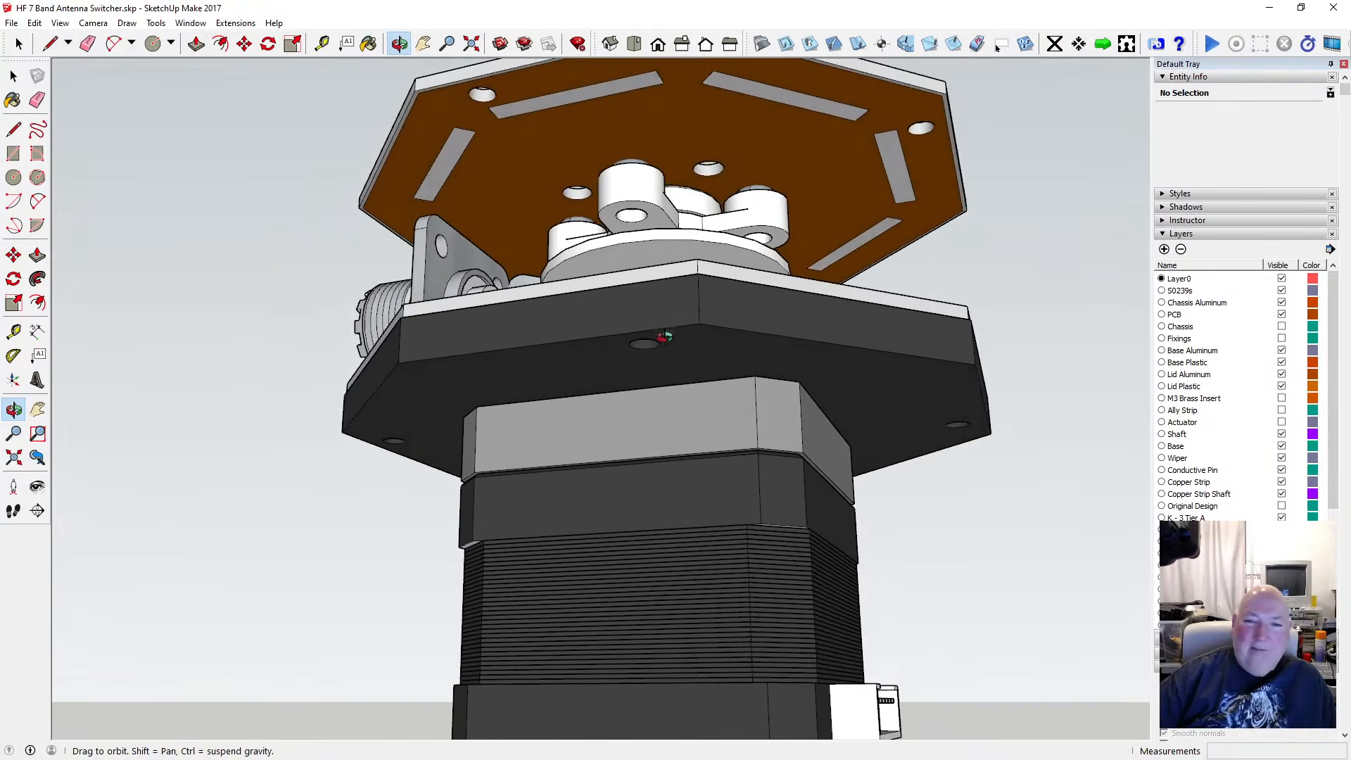
# Hide the stepper motor and its dark mounting plate, and view the underside of the base plate
pyautogui.scroll(-2, 646, 334)
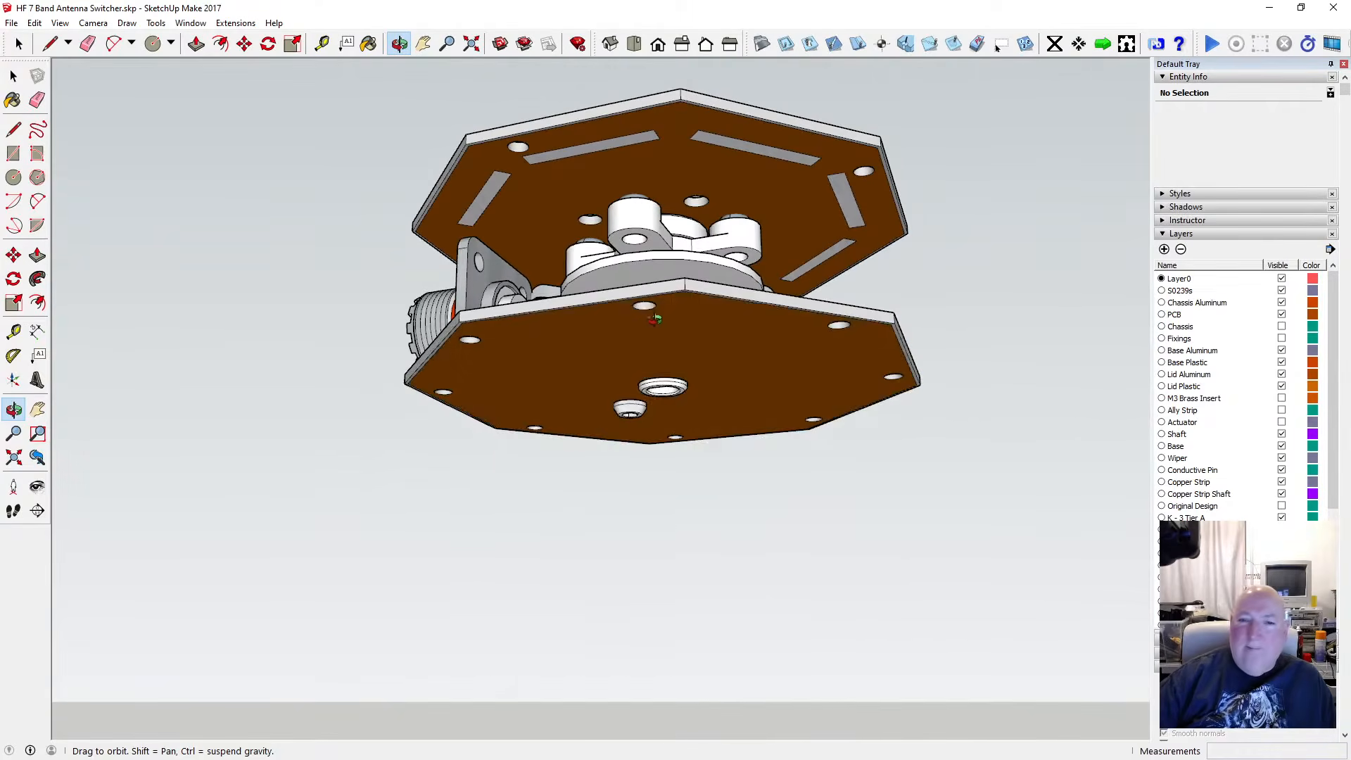
pyautogui.scroll(4, 654, 318)
pyautogui.moveTo(570, 339); pyautogui.dragTo(551, 305)
pyautogui.scroll(-3, 551, 309)
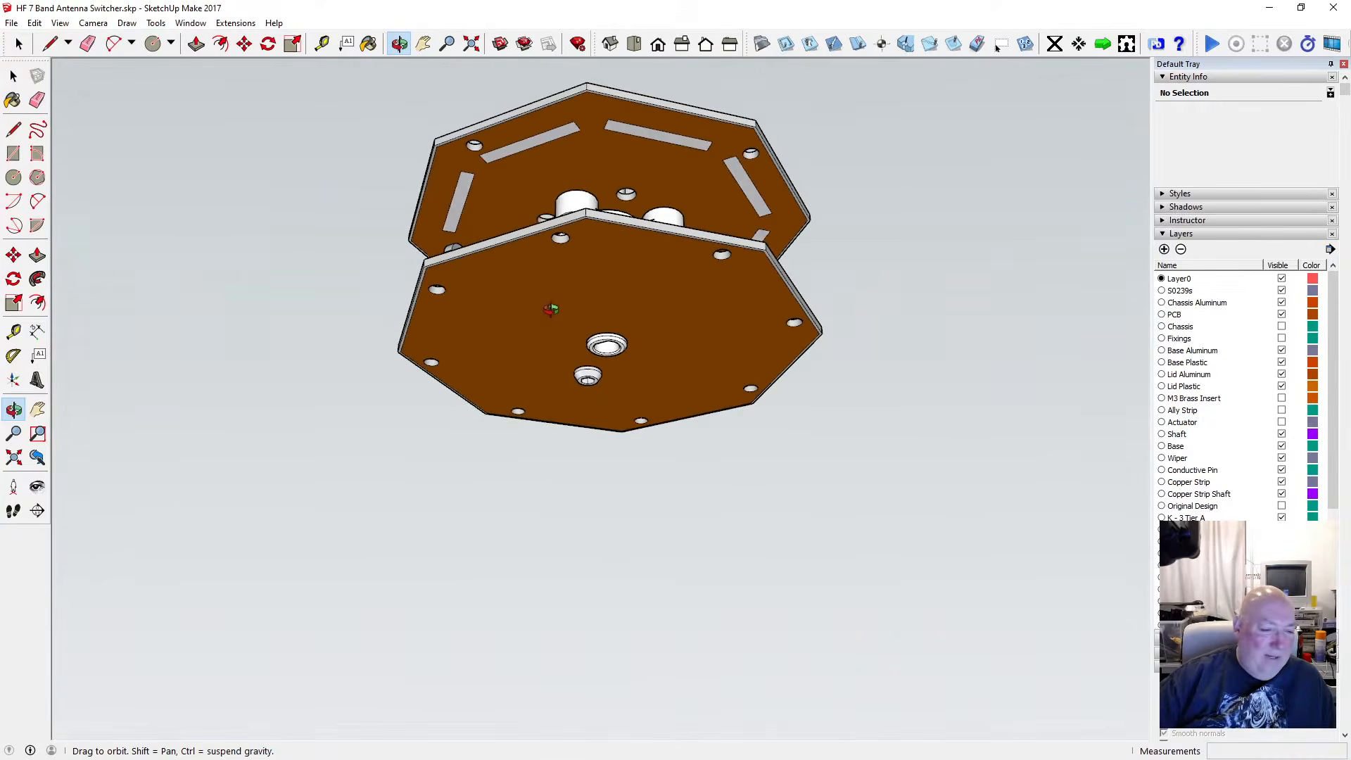
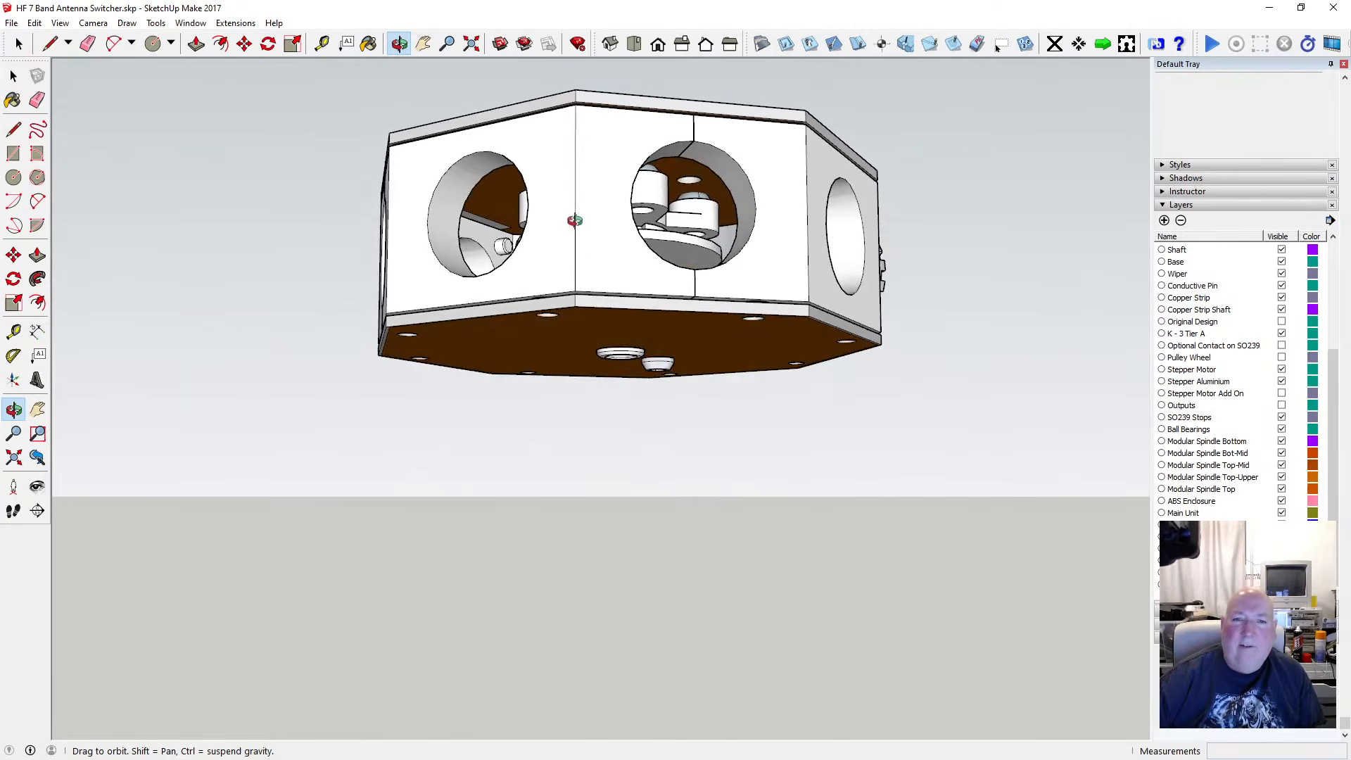
# Hide the Lid Aluminum layer to expose the inside of the octagonal enclosure
pyautogui.moveTo(575, 220); pyautogui.dragTo(504, 356)
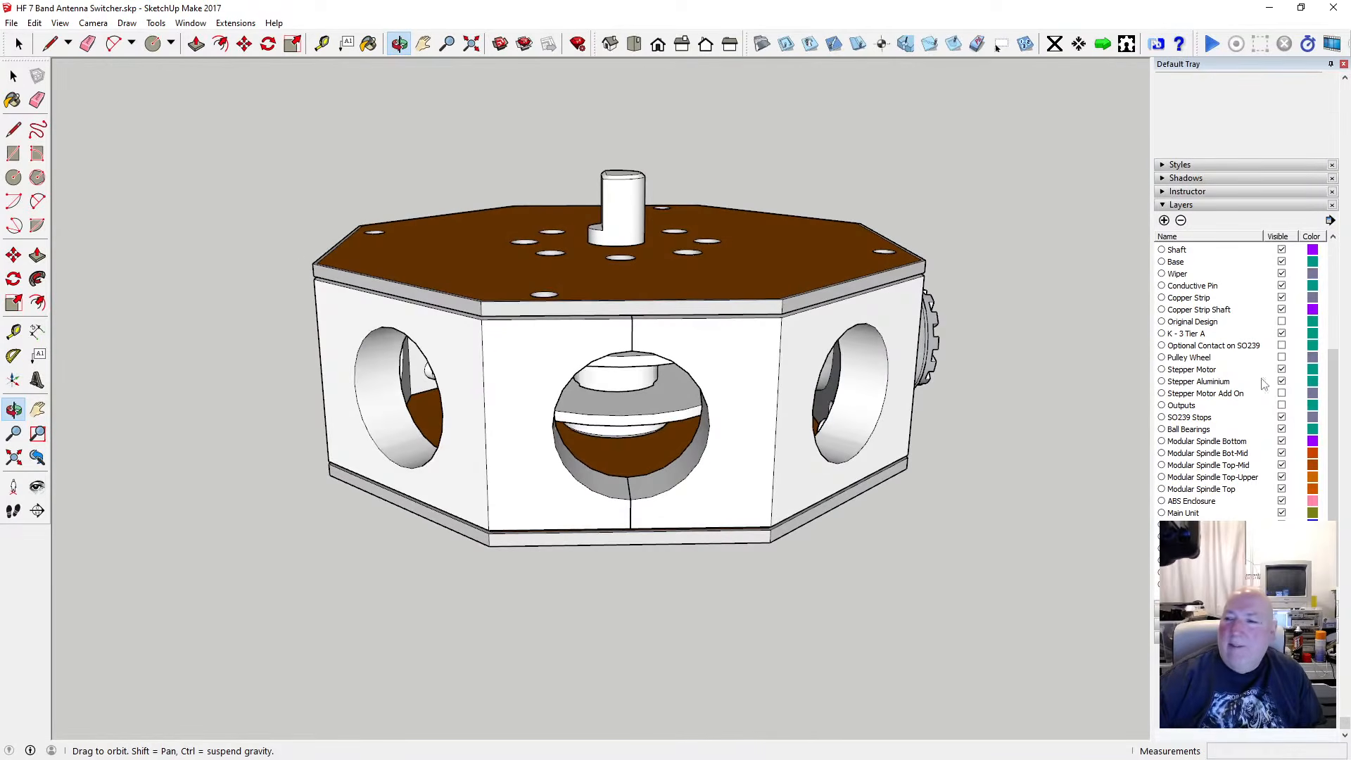
pyautogui.scroll(5, 1278, 390)
pyautogui.click(1281, 346)
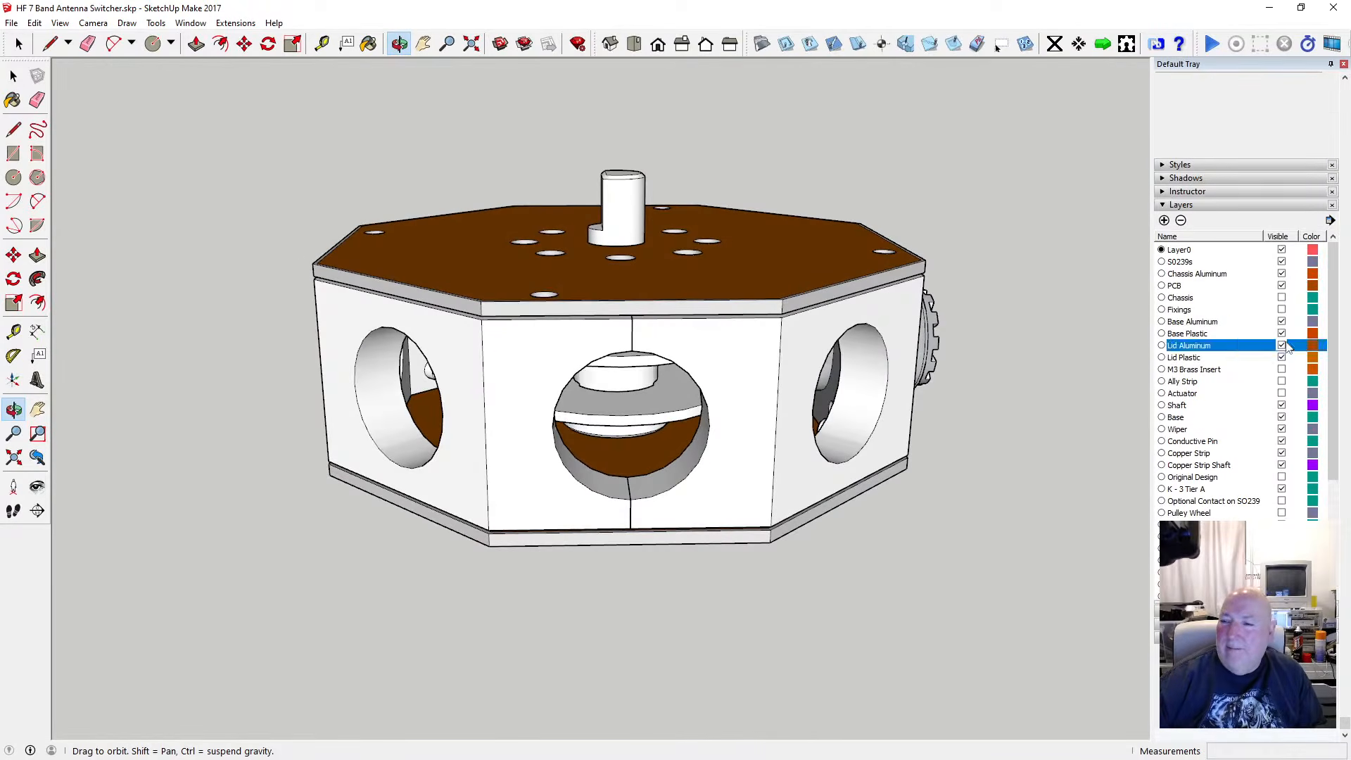
pyautogui.moveTo(570, 366); pyautogui.dragTo(602, 403)
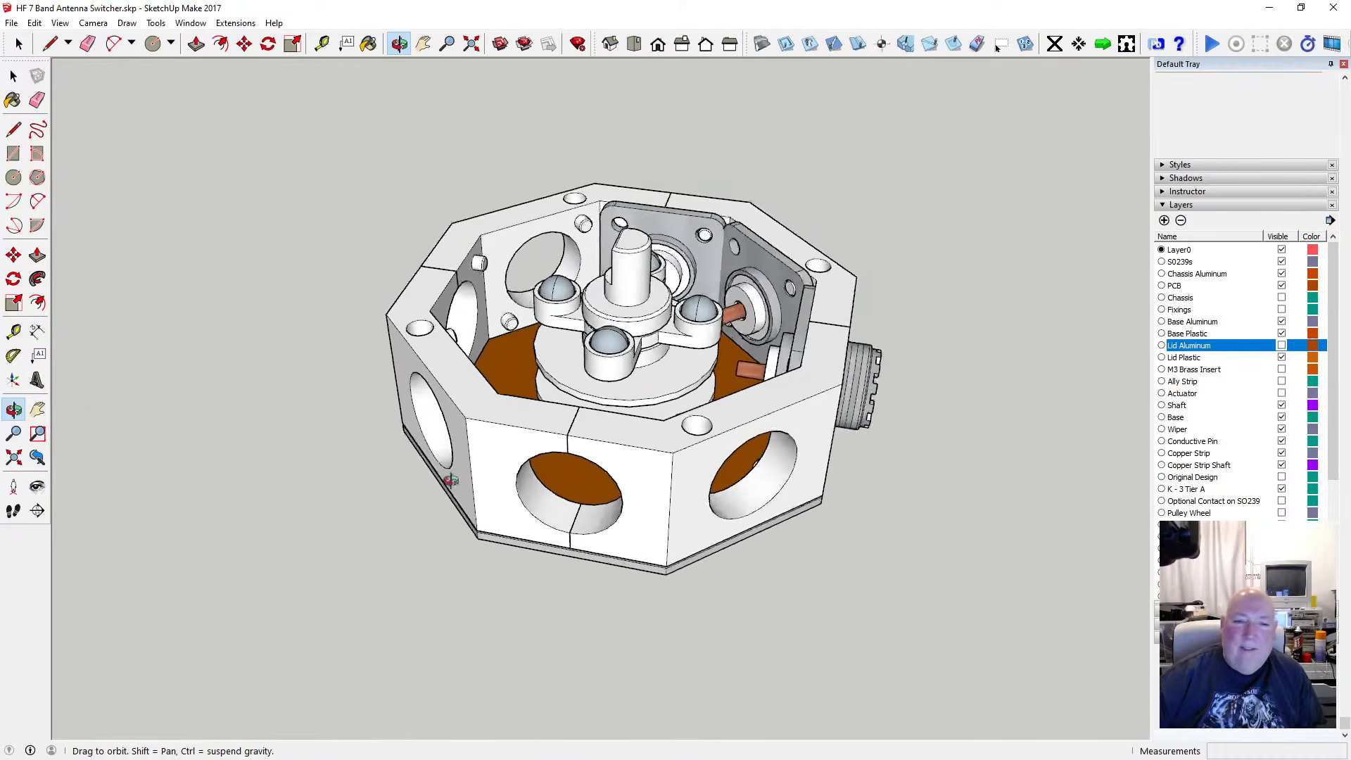
# Examine the opened enclosure's interior, screw holes and underside, and compare it with the Lid Aluminum layer shown and hidden
pyautogui.scroll(4, 477, 430)
pyautogui.moveTo(502, 357); pyautogui.dragTo(499, 480)
pyautogui.scroll(-5, 499, 480)
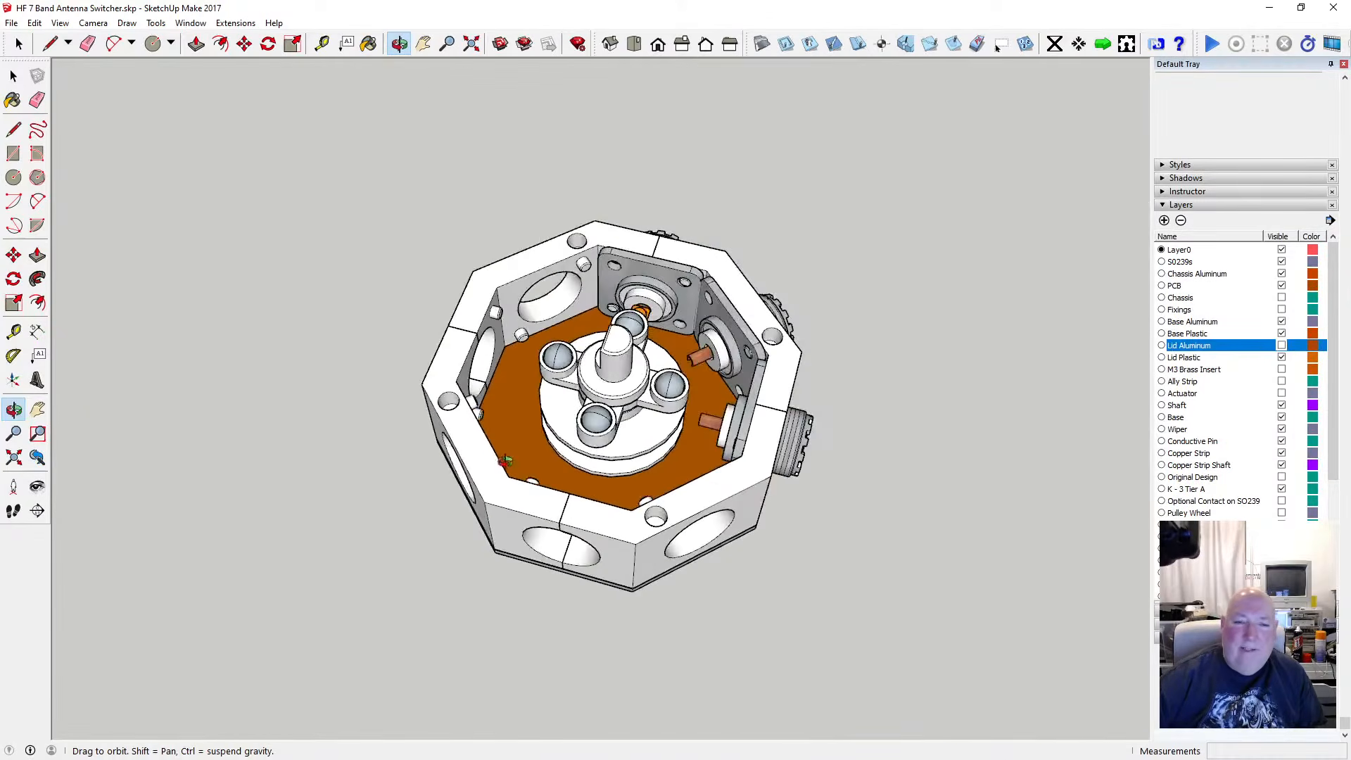
pyautogui.scroll(6, 503, 468)
pyautogui.moveTo(581, 461); pyautogui.dragTo(412, 332)
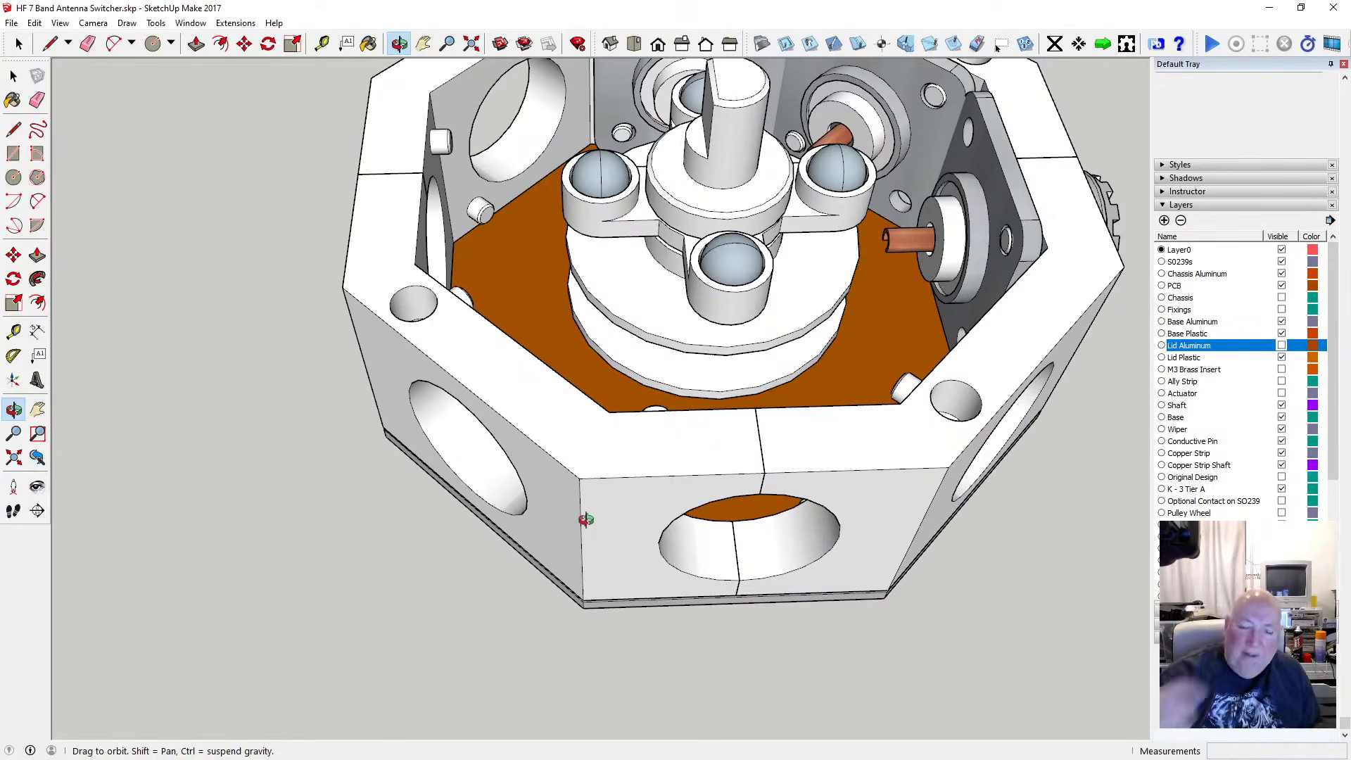
pyautogui.moveTo(614, 459); pyautogui.dragTo(581, 446)
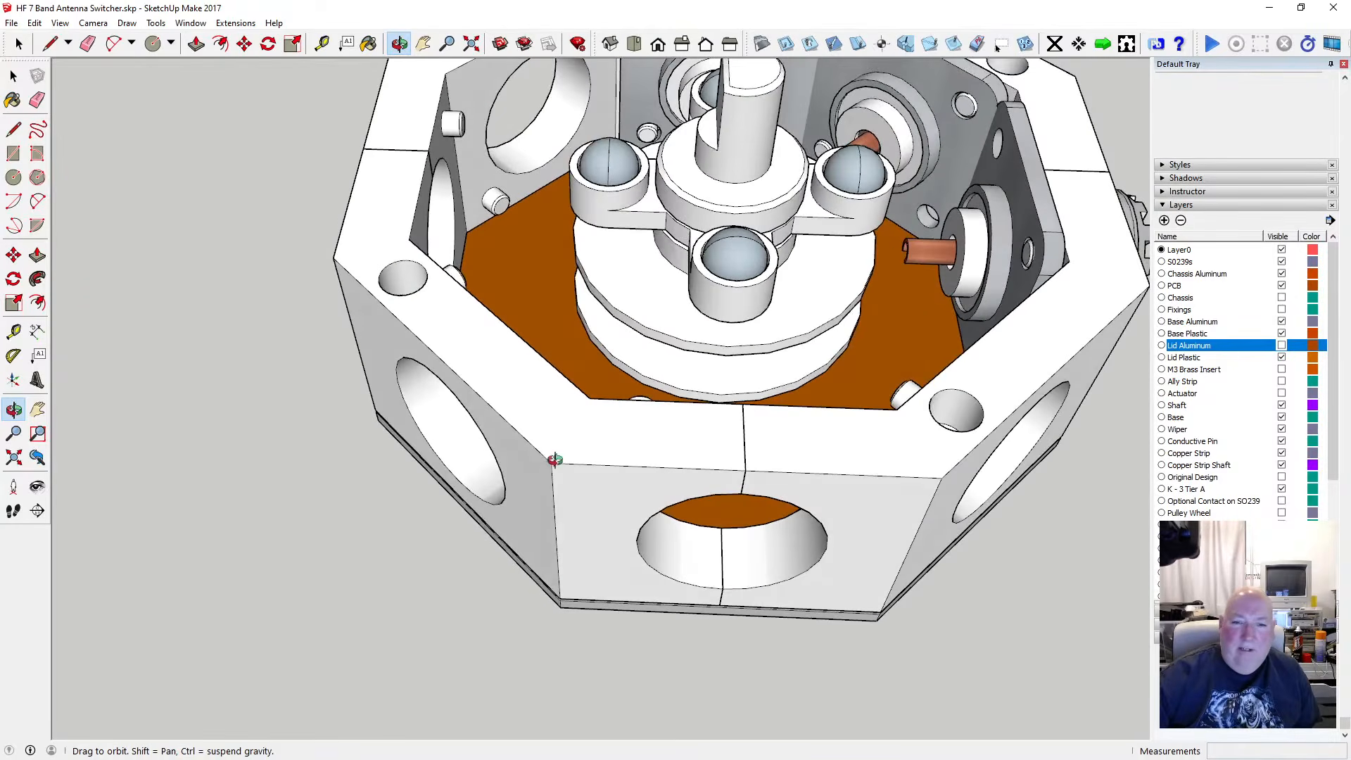
pyautogui.scroll(-3, 556, 458)
pyautogui.moveTo(546, 431); pyautogui.dragTo(556, 461)
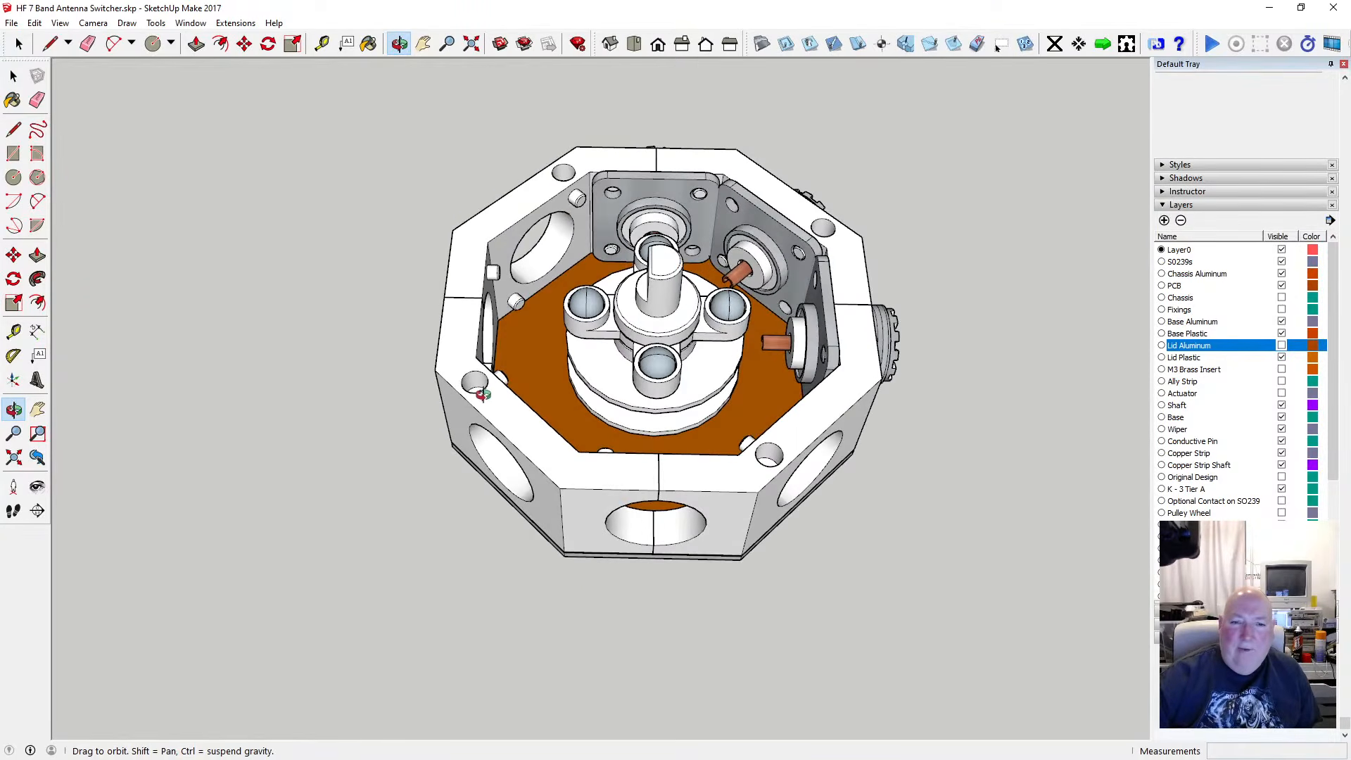
pyautogui.moveTo(496, 394); pyautogui.dragTo(614, 211)
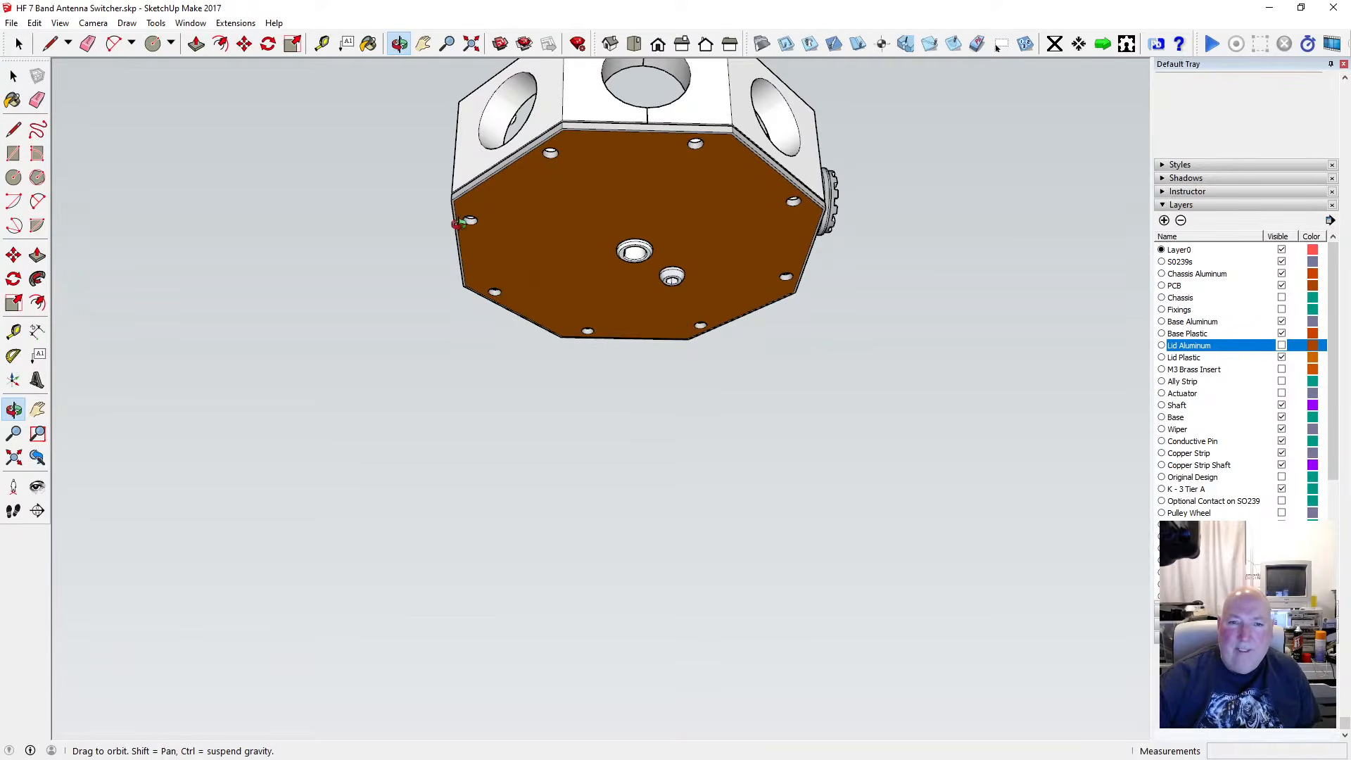
pyautogui.moveTo(574, 166); pyautogui.dragTo(606, 408)
pyautogui.scroll(-1, 602, 442)
pyautogui.scroll(5, 604, 433)
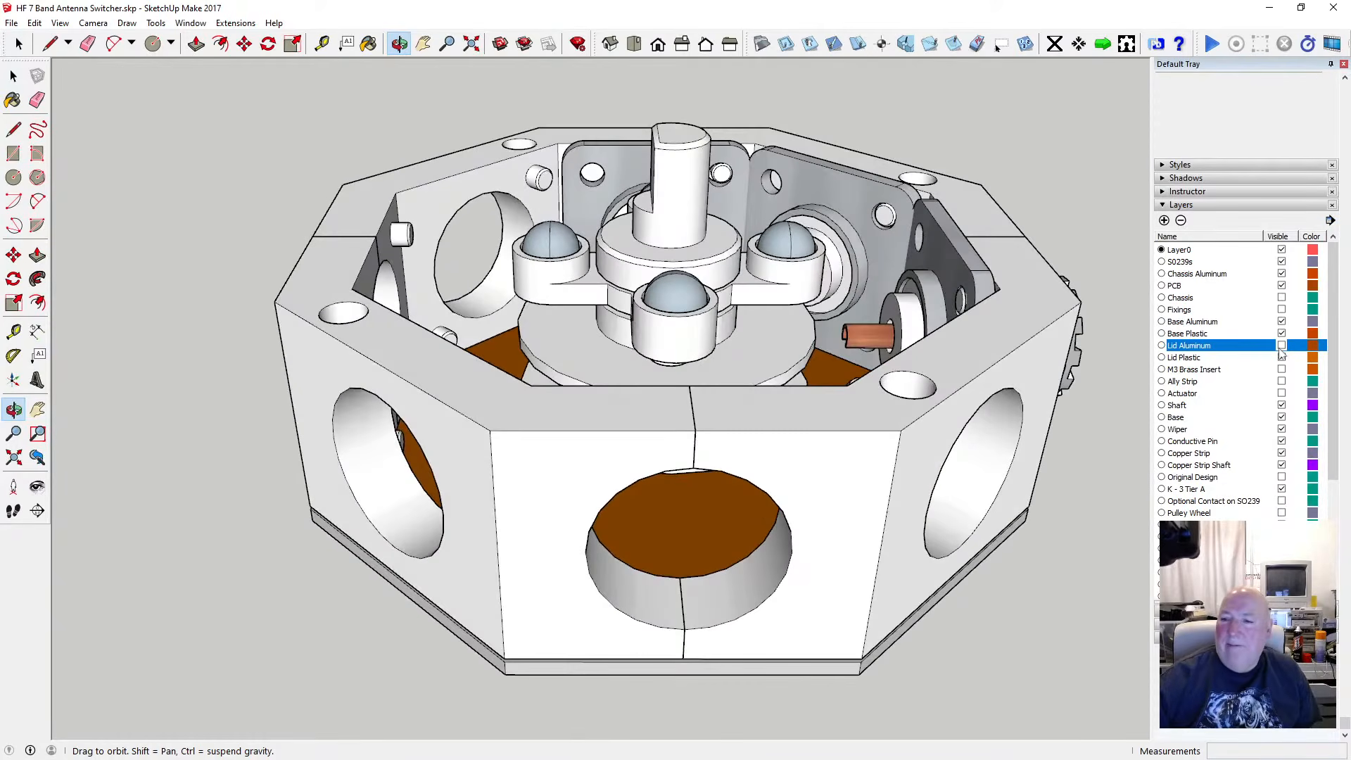
pyautogui.click(1282, 346)
pyautogui.click(1282, 345)
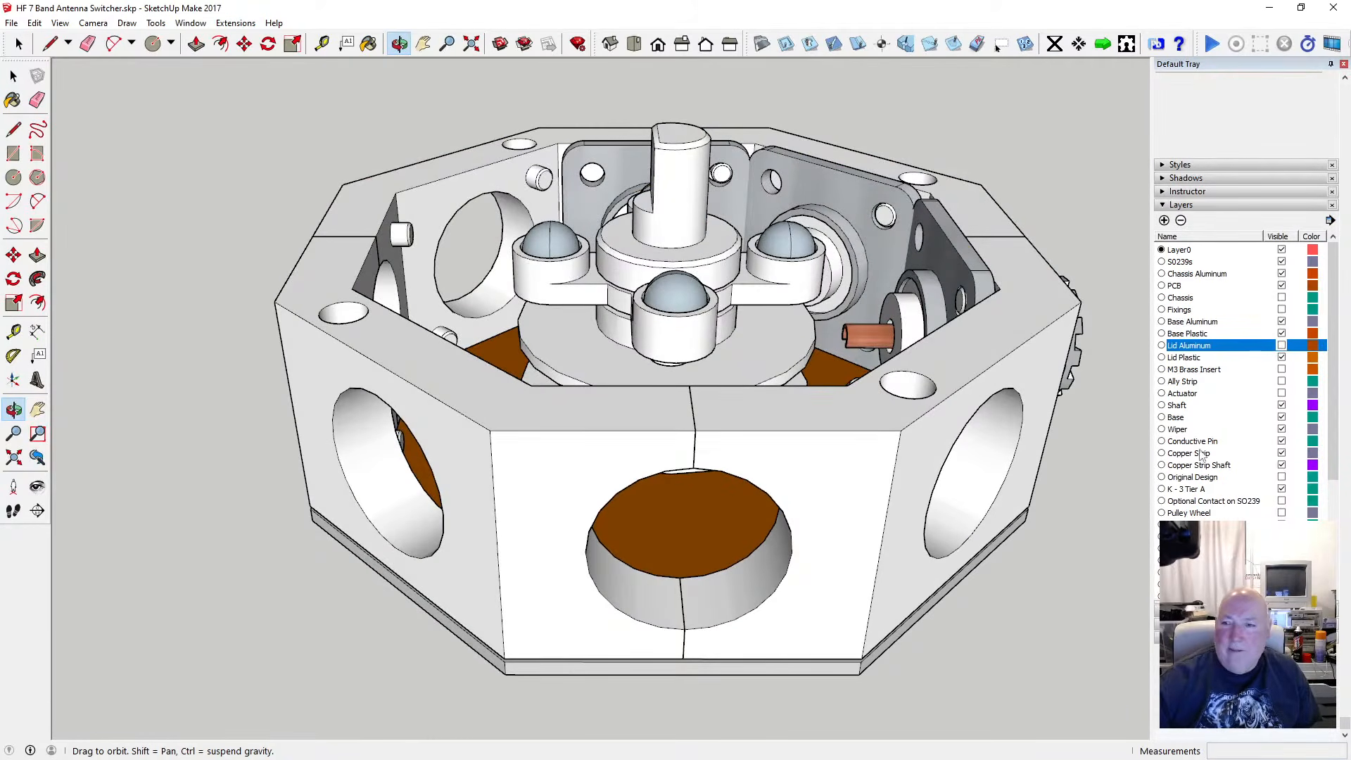
# Show the Outputs layer and view the output connectors around the enclosure walls
pyautogui.scroll(-4, 1217, 442)
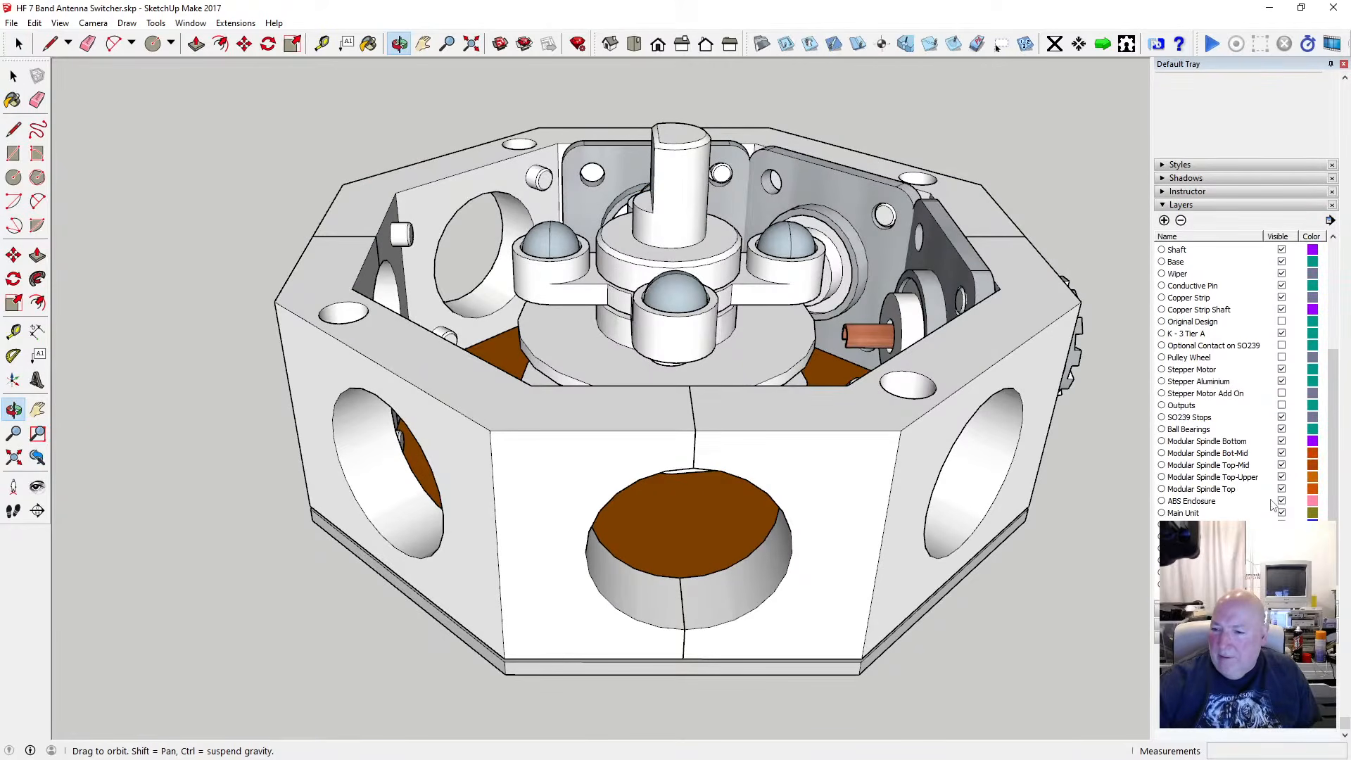
pyautogui.click(1282, 406)
pyautogui.scroll(2, 593, 368)
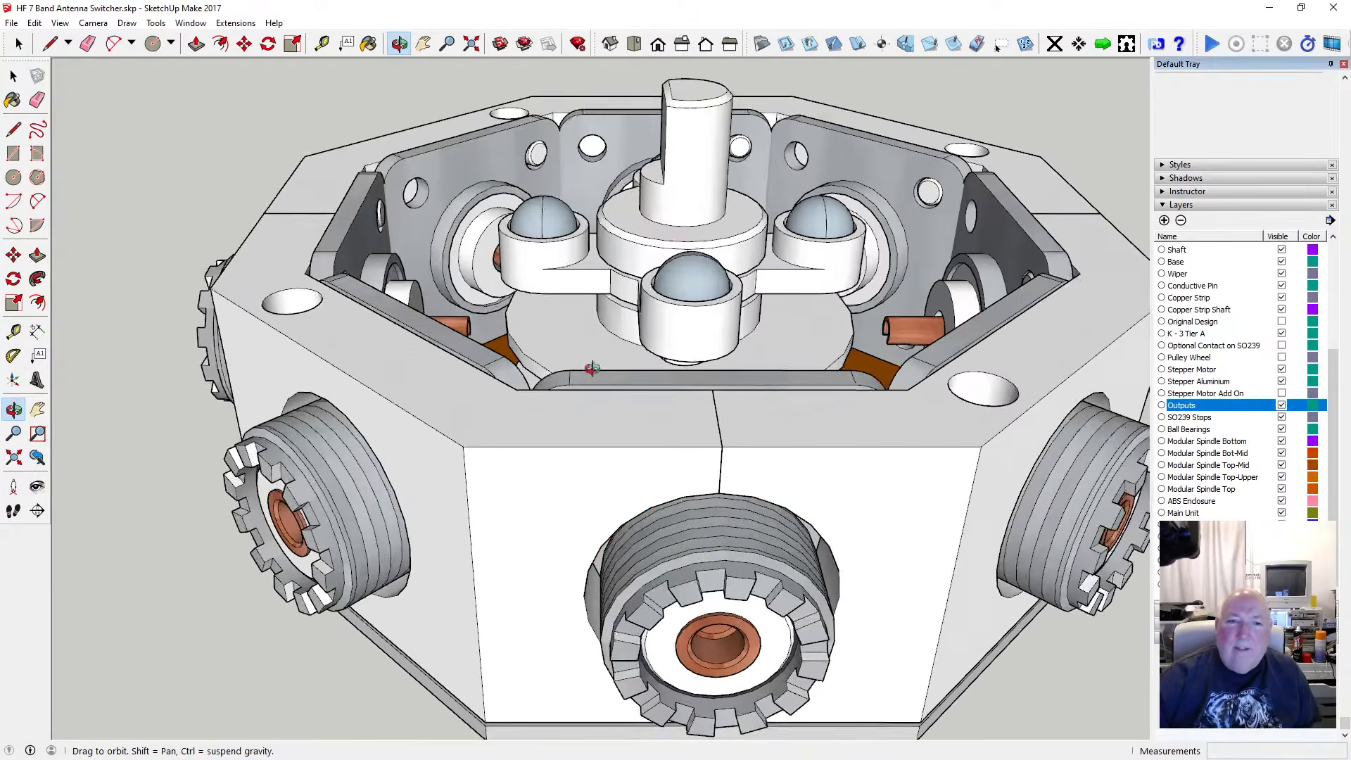
pyautogui.moveTo(712, 446); pyautogui.dragTo(435, 408)
pyautogui.scroll(-3, 443, 388)
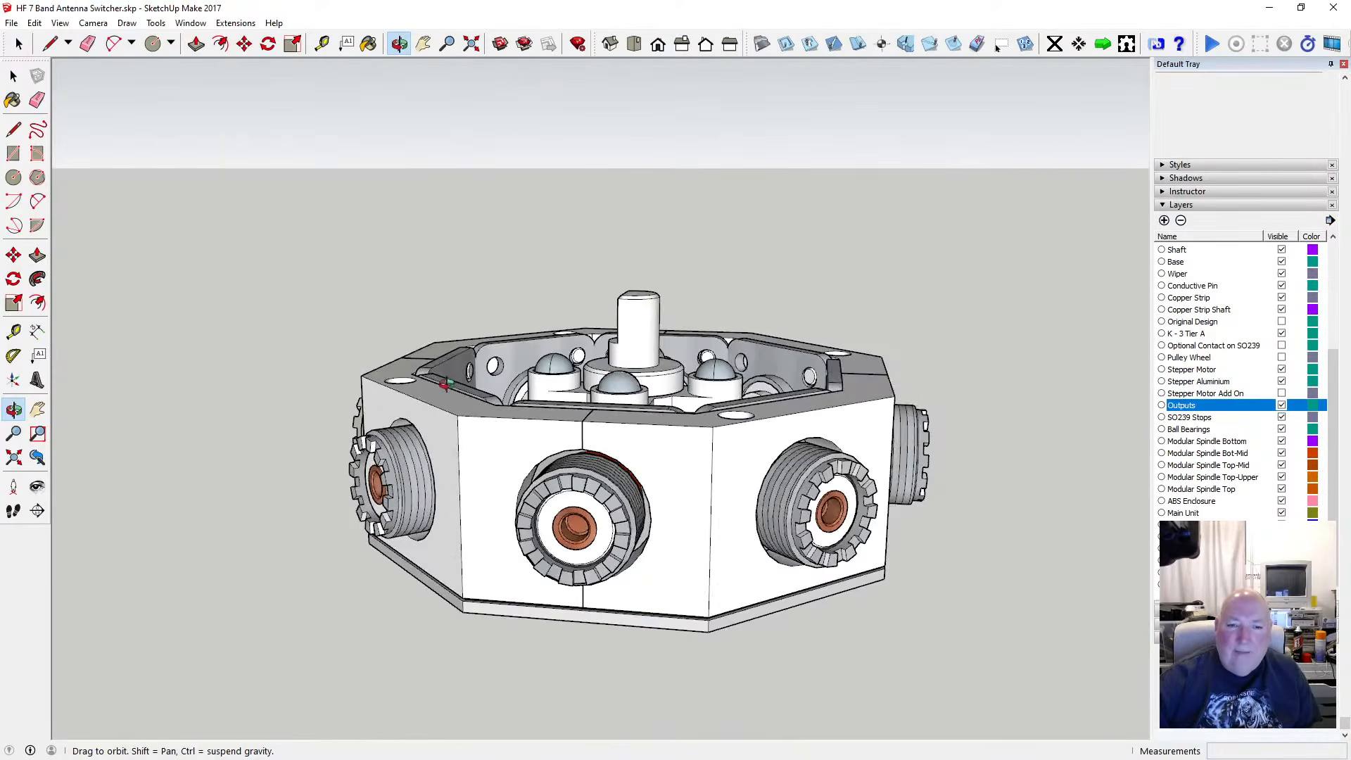
pyautogui.moveTo(520, 439); pyautogui.dragTo(566, 427)
pyautogui.scroll(5, 493, 383)
pyautogui.scroll(-5, 552, 389)
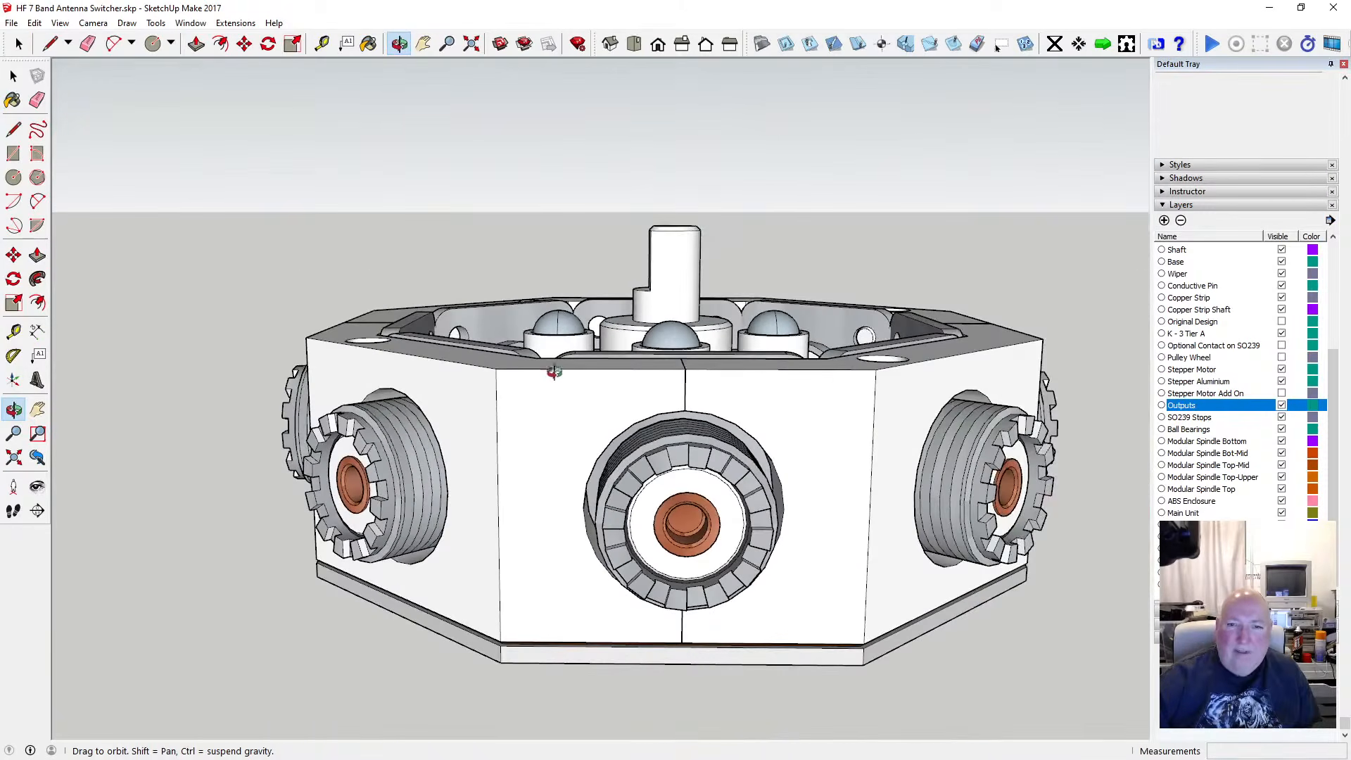
# Show the Lid Aluminum layer and view the closed enclosure with its output connectors
pyautogui.scroll(5, 1247, 416)
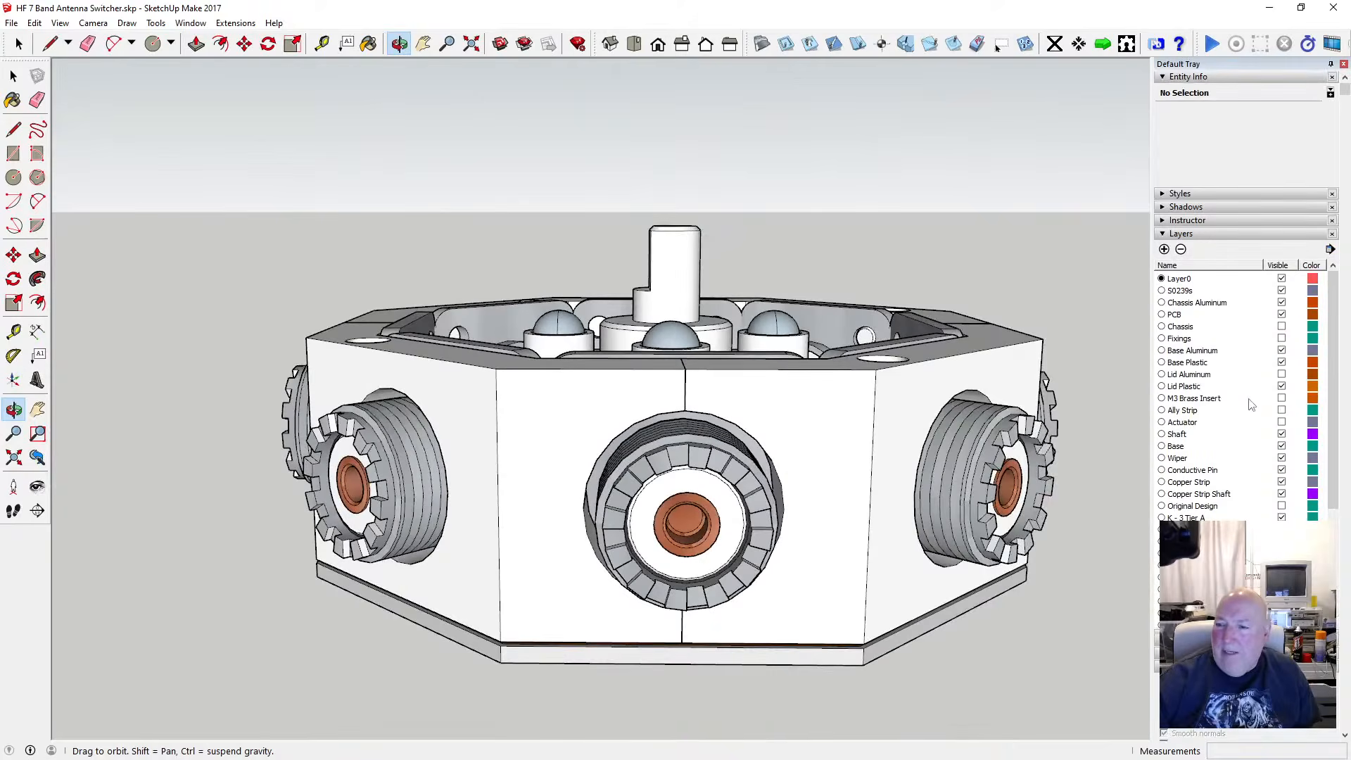
pyautogui.click(1281, 375)
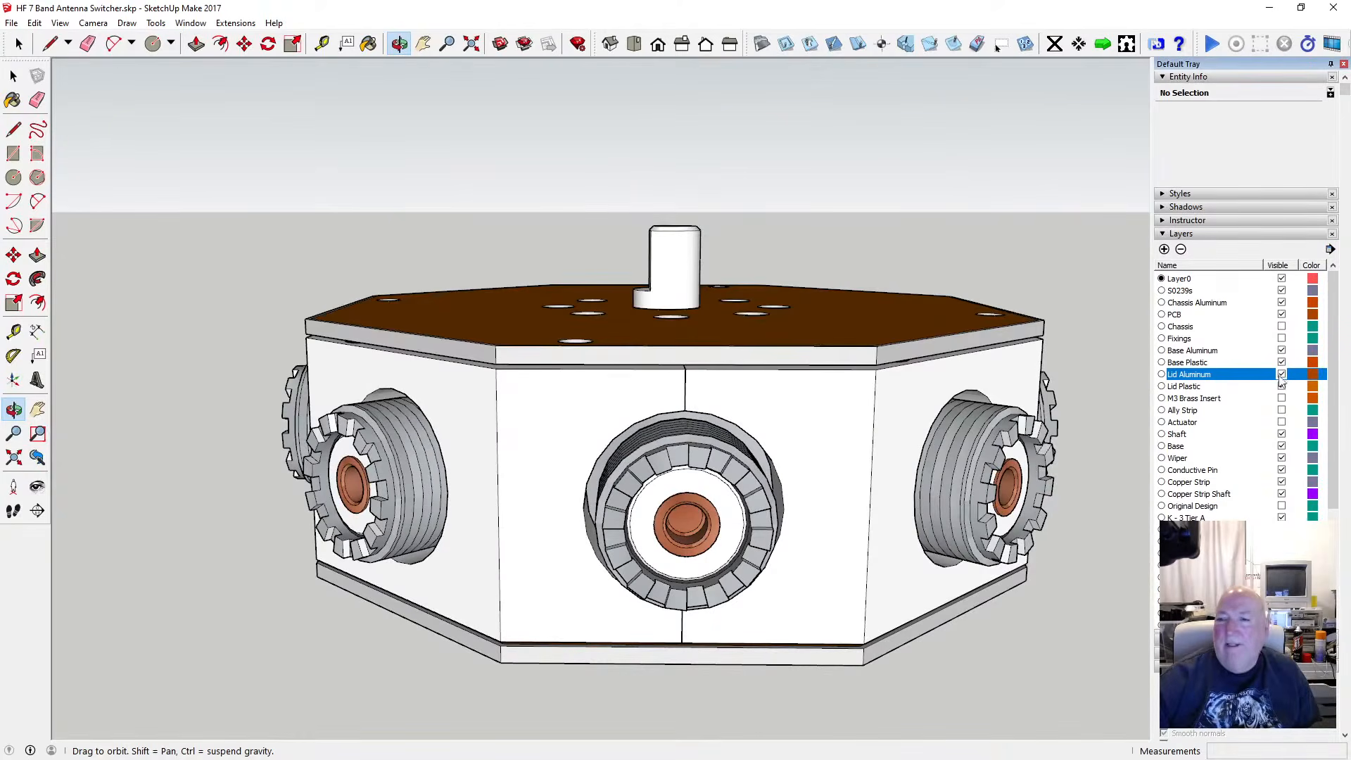
pyautogui.scroll(3, 560, 357)
pyautogui.moveTo(484, 354); pyautogui.dragTo(498, 379)
pyautogui.scroll(-5, 514, 401)
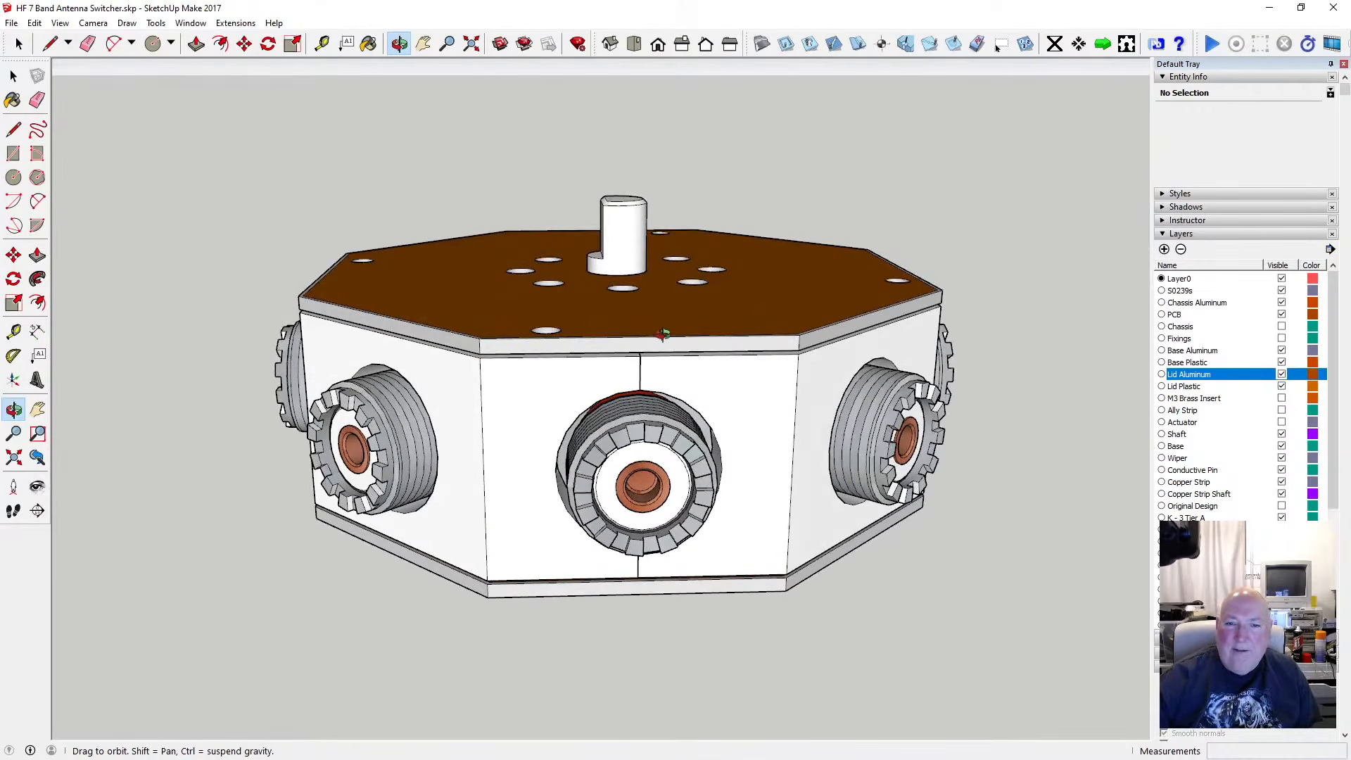
# Compare the enclosure with the Lid Aluminum layer hidden and shown, and examine the lid's holes from above and the sides
pyautogui.click(1281, 375)
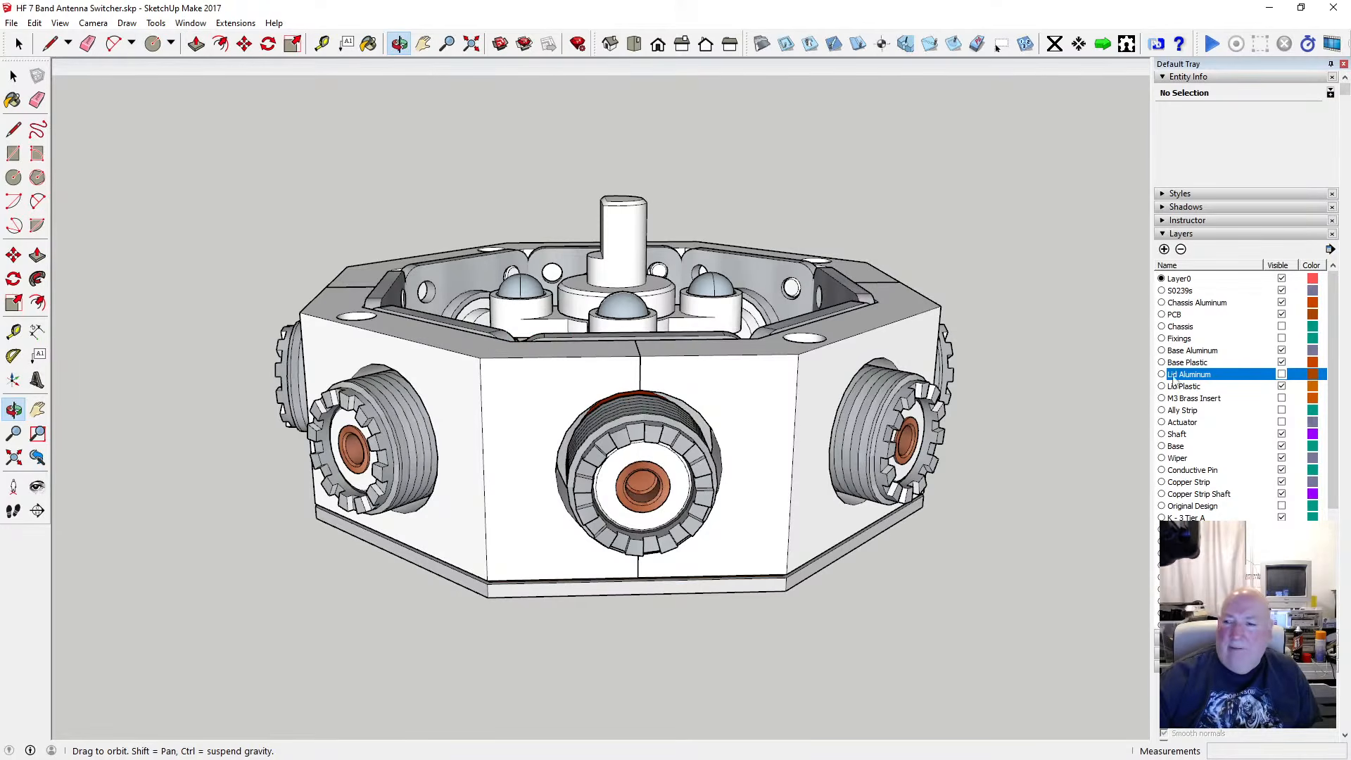
pyautogui.click(1281, 374)
pyautogui.moveTo(627, 349); pyautogui.dragTo(553, 347)
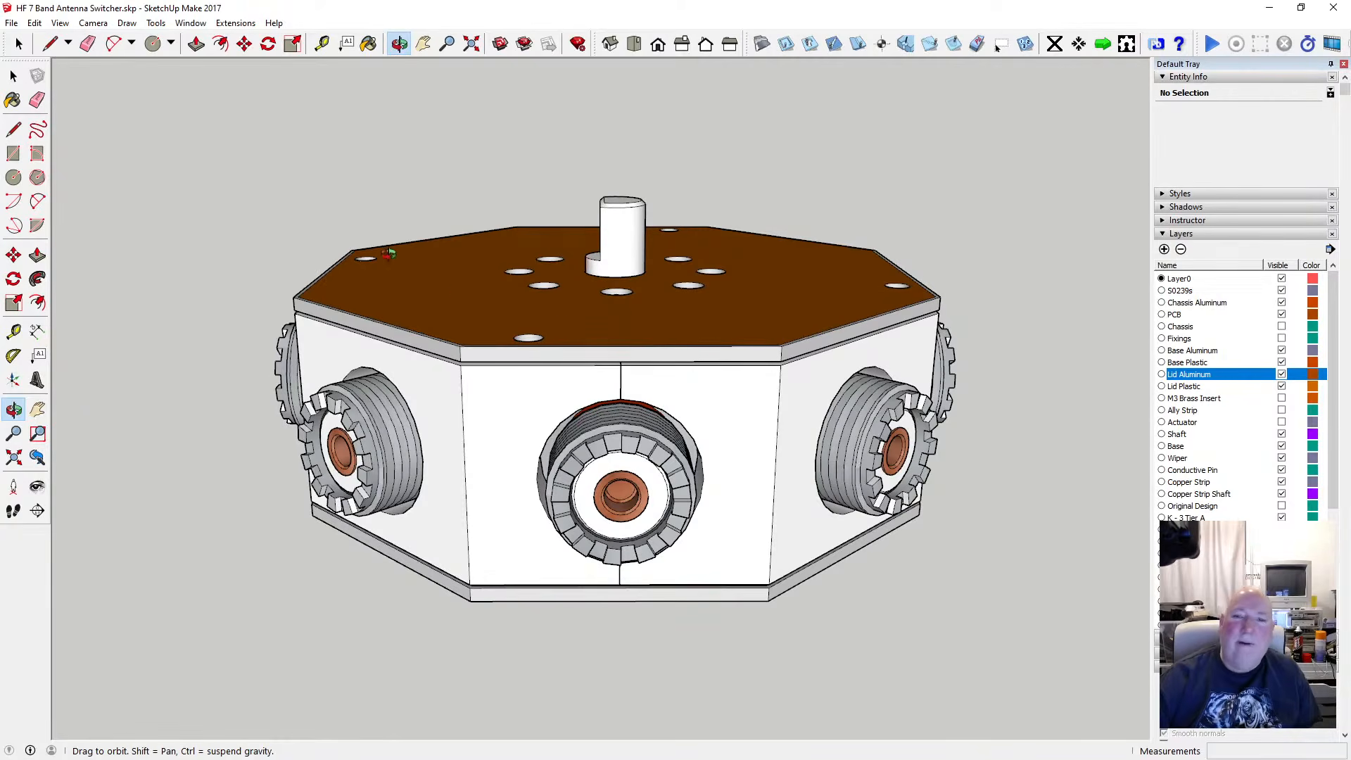
pyautogui.scroll(-2, 429, 269)
pyautogui.moveTo(538, 289); pyautogui.dragTo(521, 437)
pyautogui.scroll(-2, 549, 326)
pyautogui.scroll(3, 518, 420)
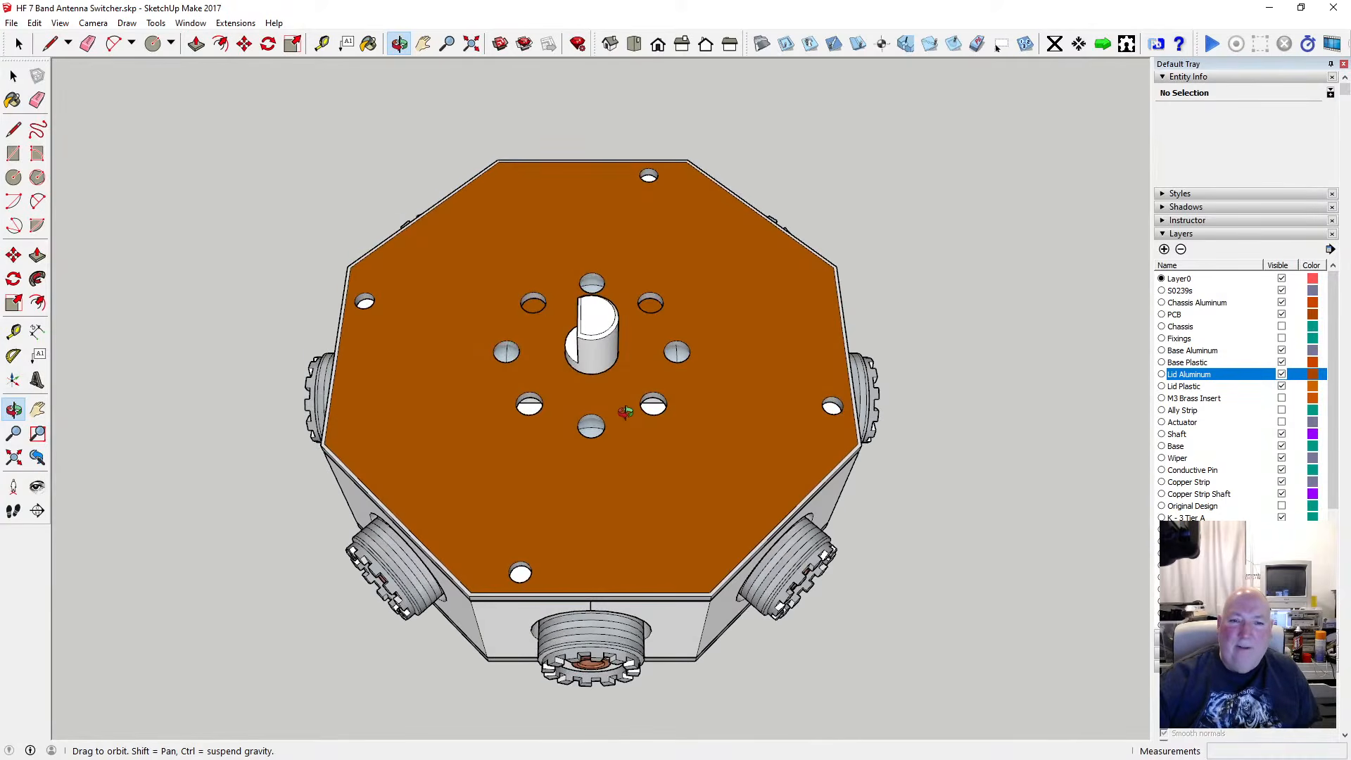
pyautogui.scroll(-3, 561, 378)
pyautogui.moveTo(561, 378); pyautogui.dragTo(547, 344)
pyautogui.scroll(3, 581, 307)
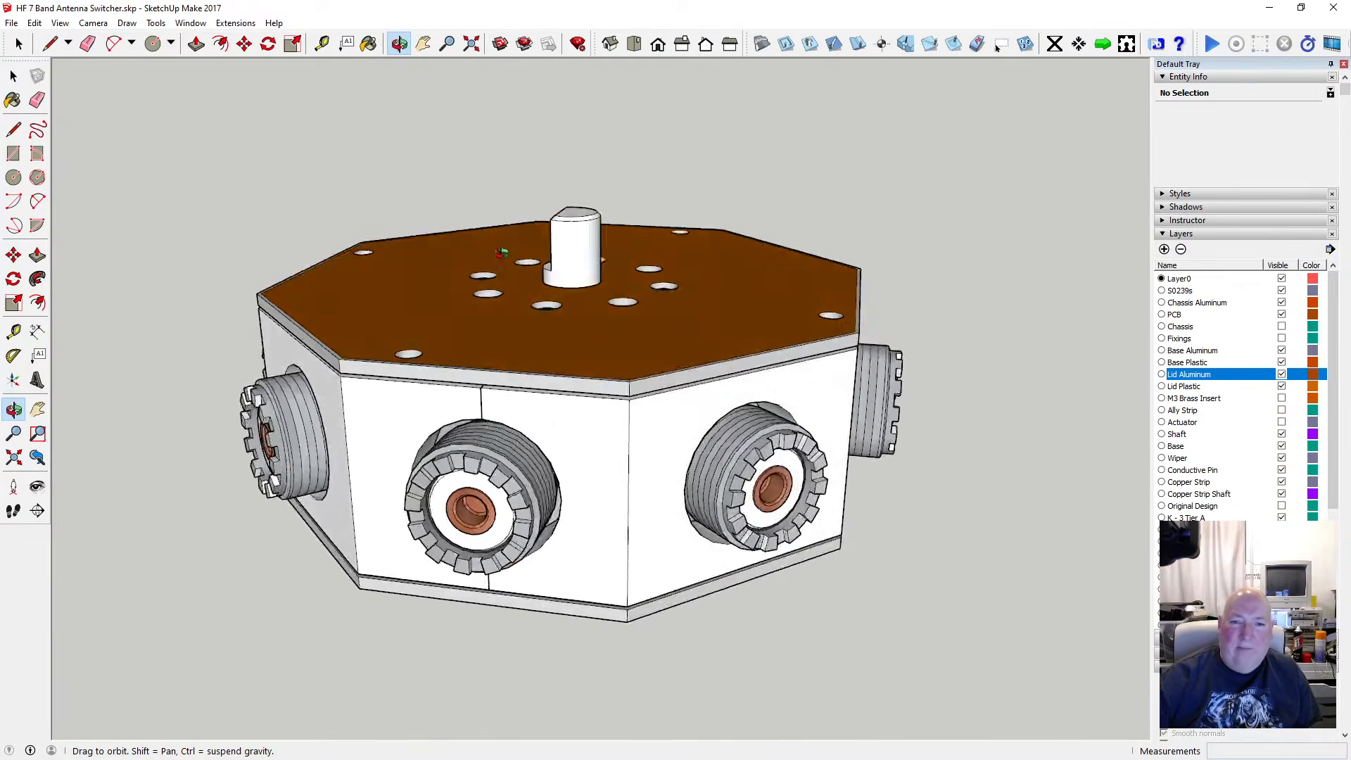
pyautogui.scroll(-2, 568, 308)
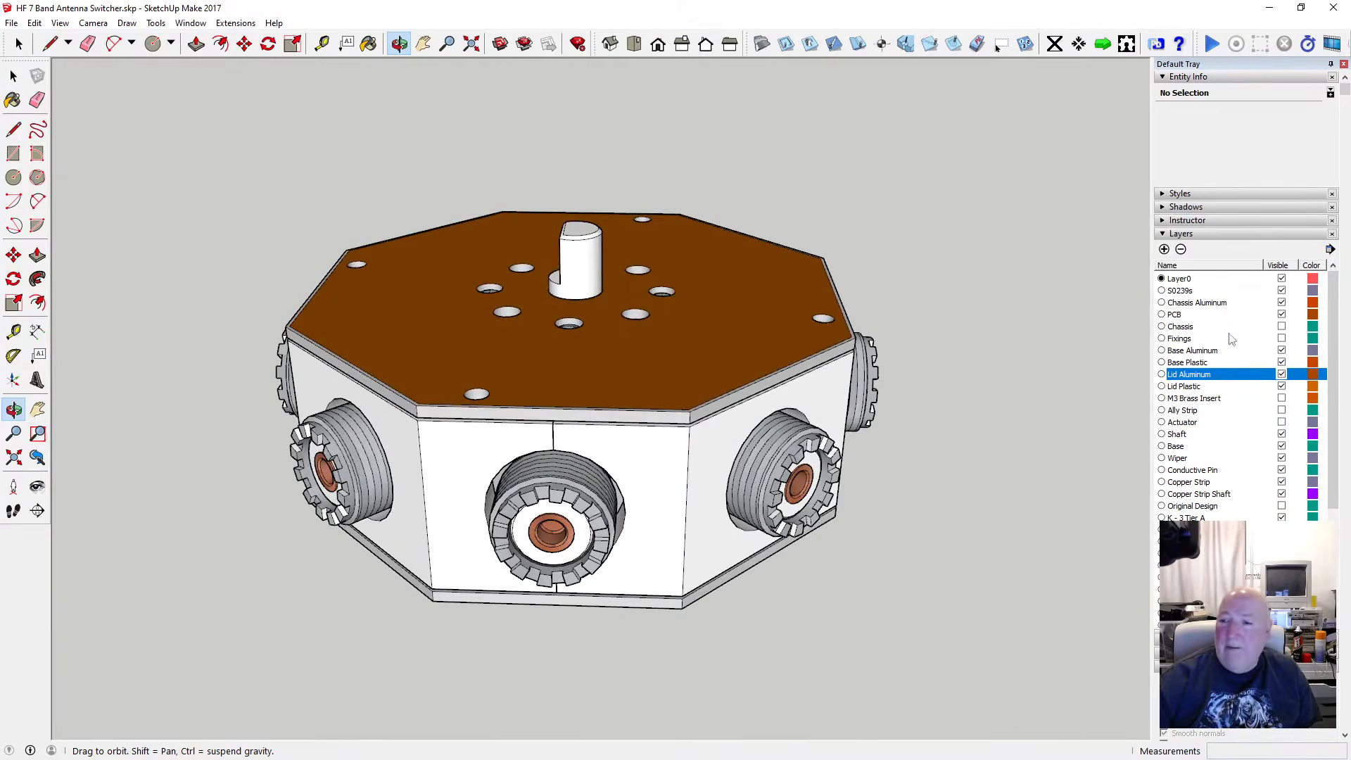
# Hide the Lid Aluminum layer to view the spindle and ball bearings inside the enclosure, and show the layer again
pyautogui.click(1282, 375)
pyautogui.scroll(4, 593, 332)
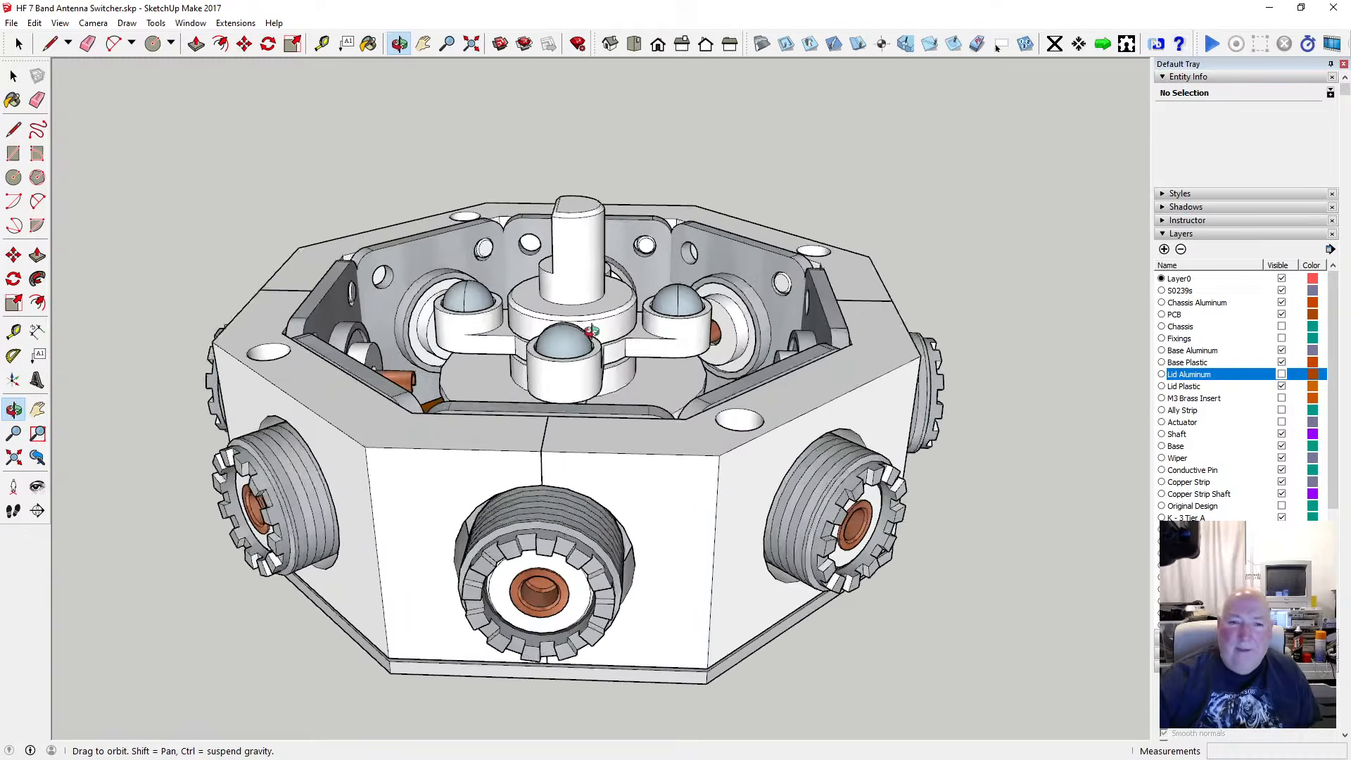
pyautogui.moveTo(488, 322)
pyautogui.mouseDown()
pyautogui.moveTo(497, 398)
pyautogui.moveTo(505, 302)
pyautogui.mouseUp()
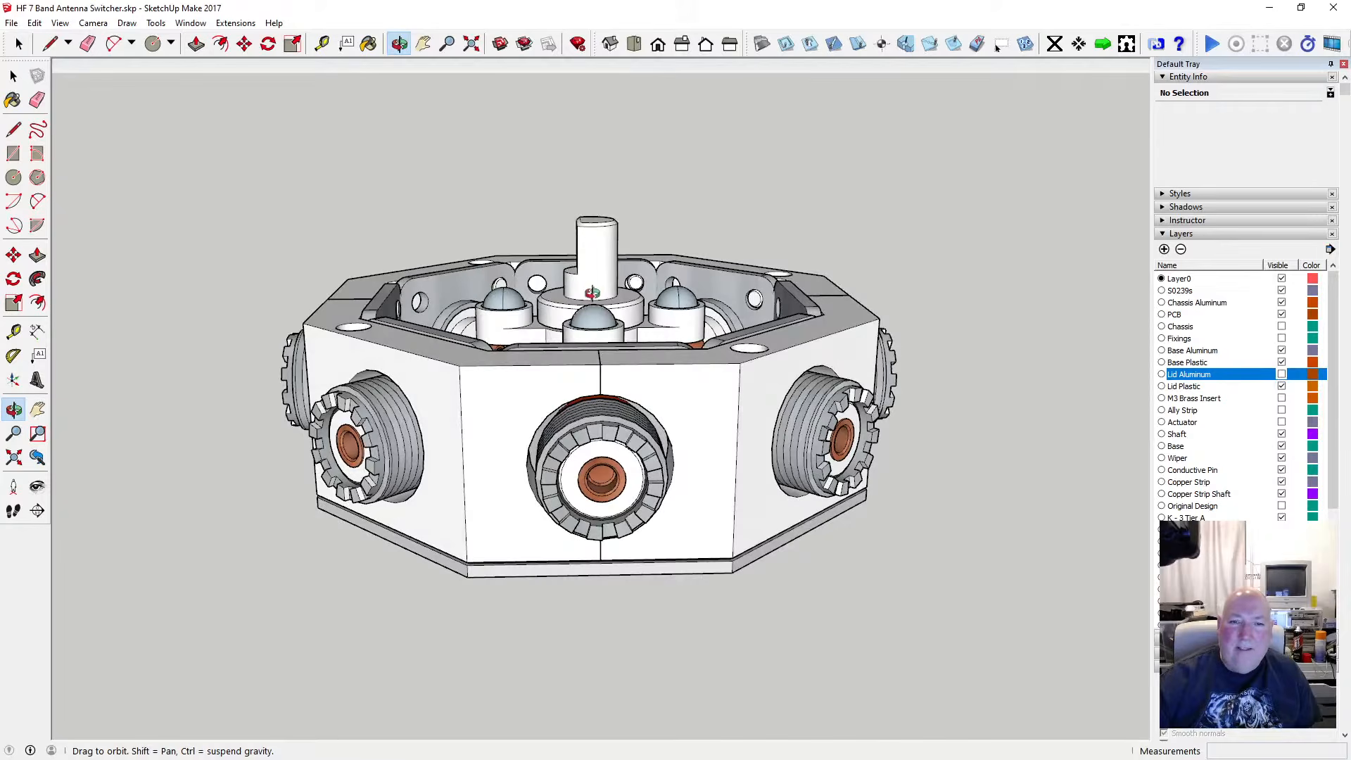
pyautogui.click(1282, 374)
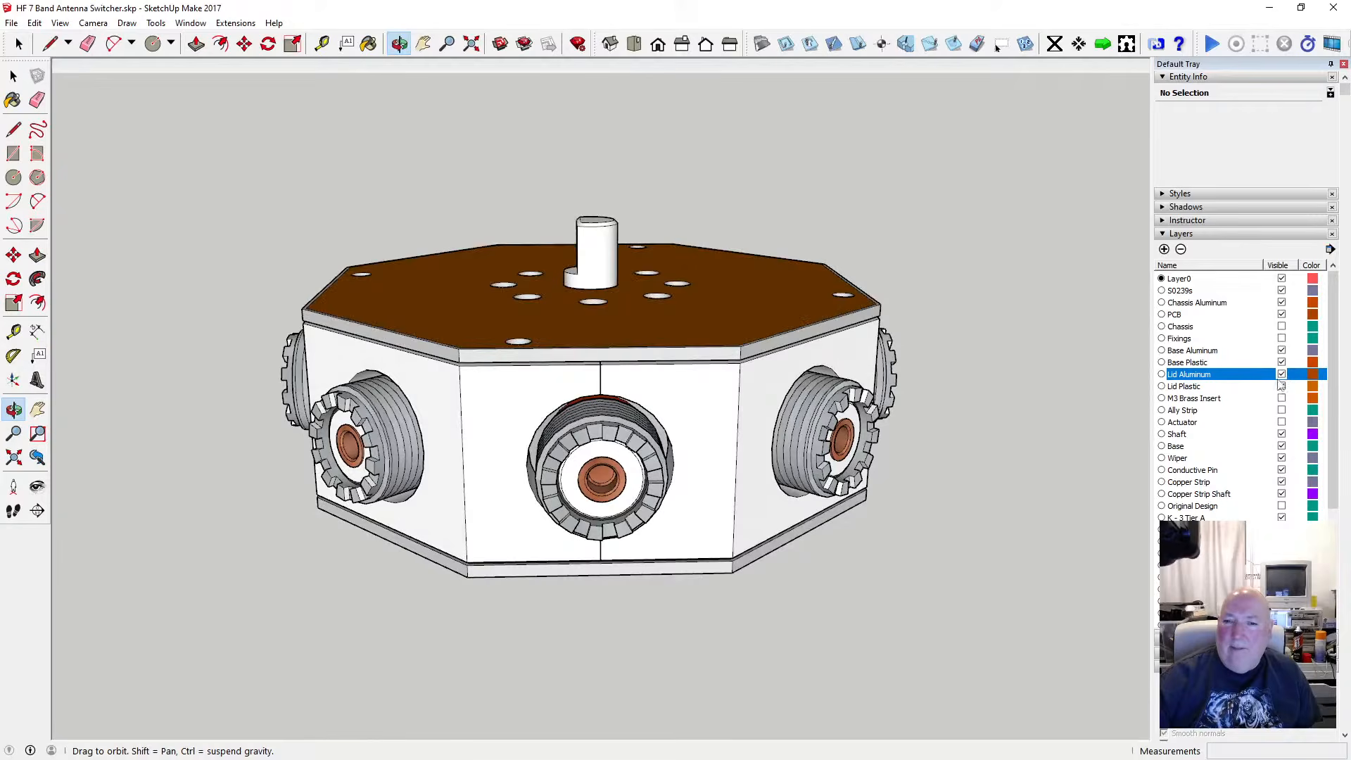
# Open the lid plate's group for editing and examine the slots and holes on its underside
pyautogui.click(13, 76)
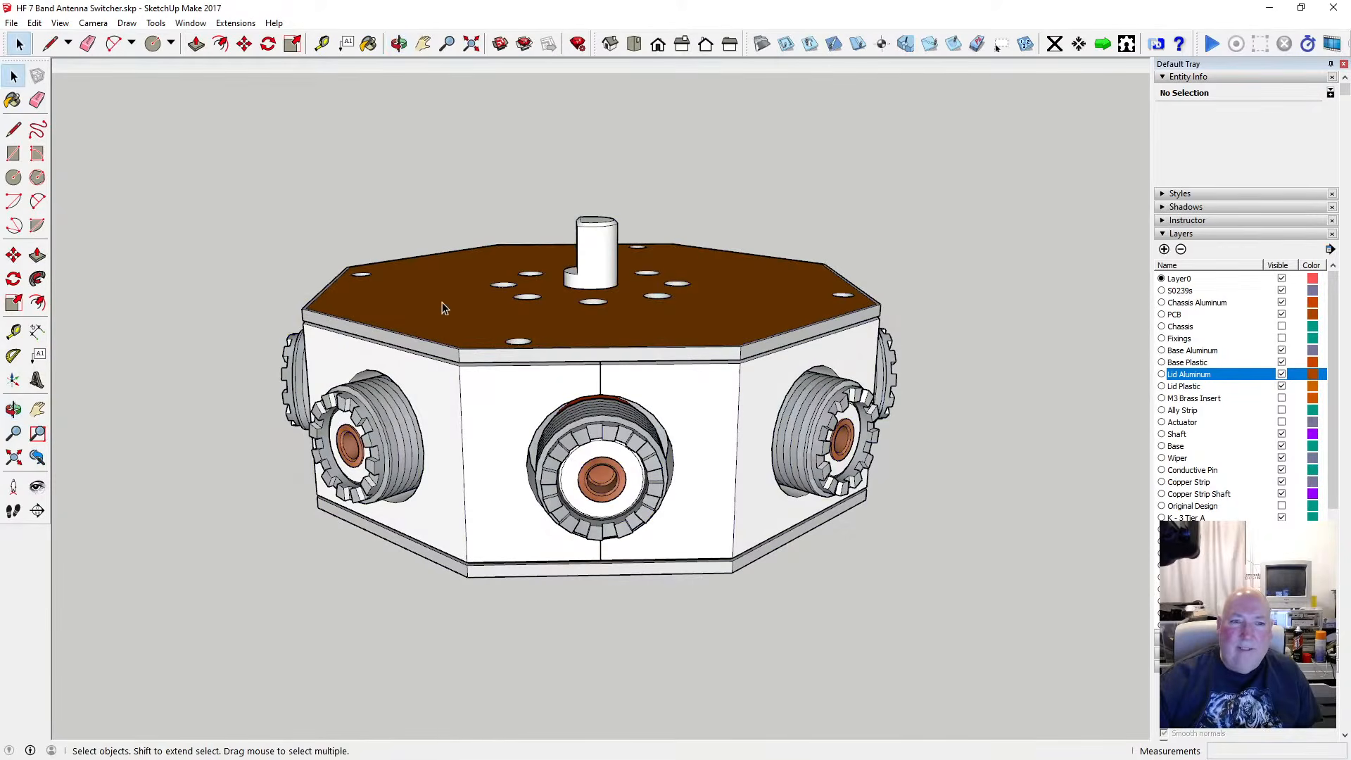
pyautogui.doubleClick(436, 304)
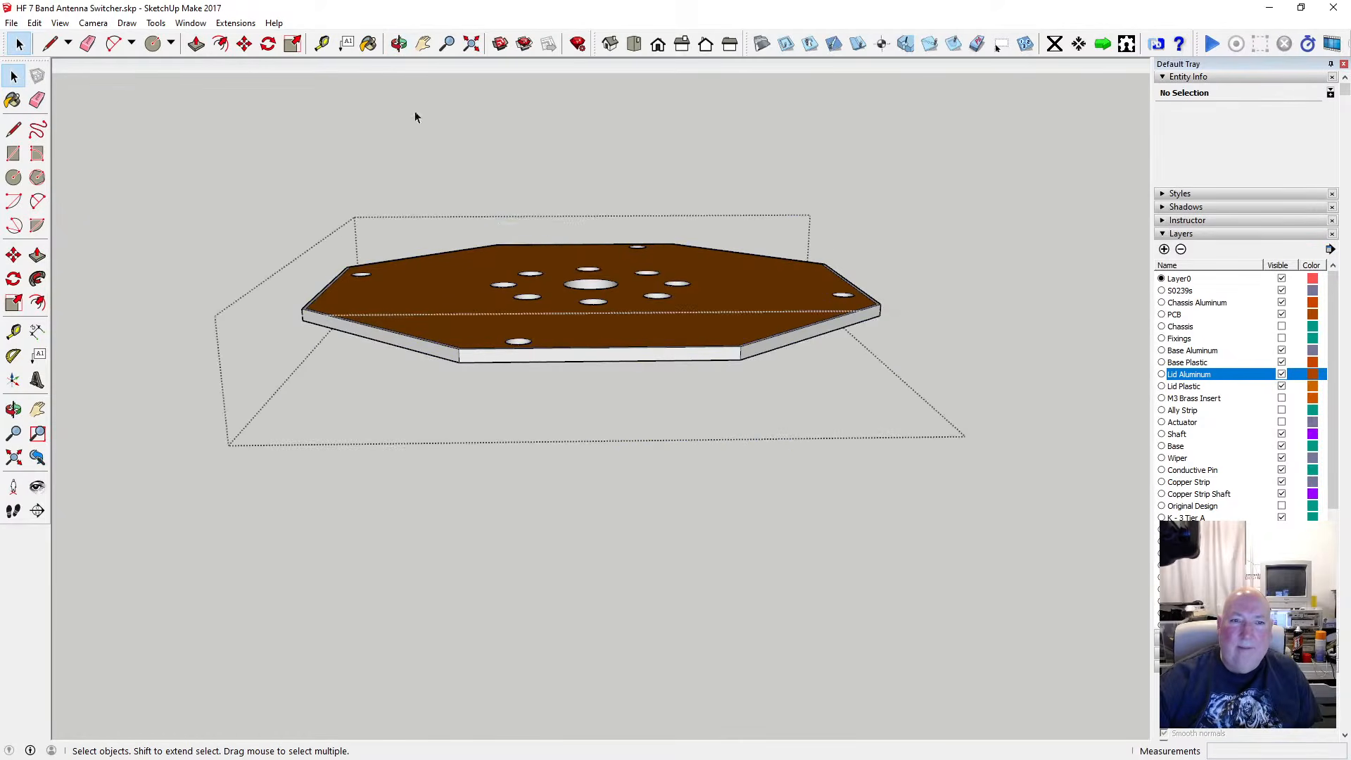
pyautogui.click(399, 44)
pyautogui.moveTo(513, 204); pyautogui.dragTo(522, 86)
pyautogui.moveTo(493, 500); pyautogui.dragTo(492, 379)
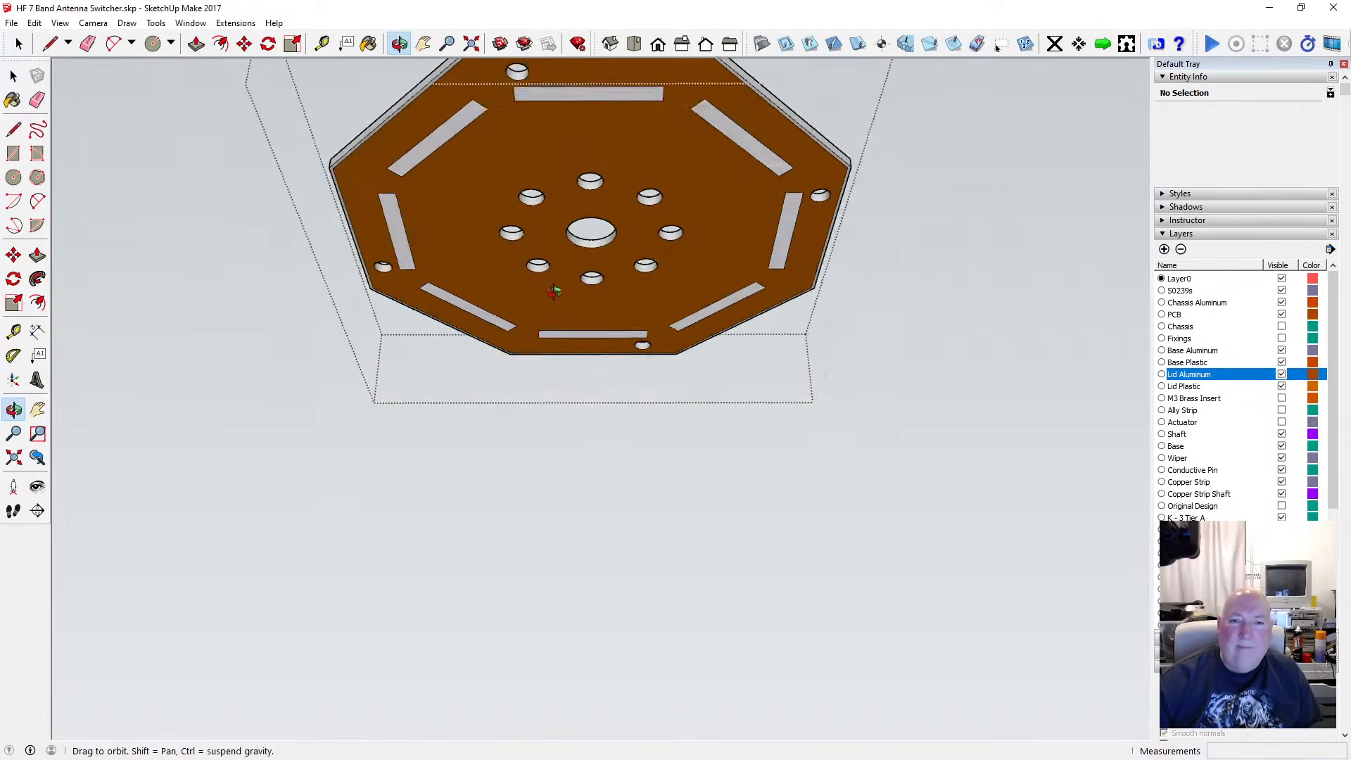
pyautogui.scroll(3, 561, 267)
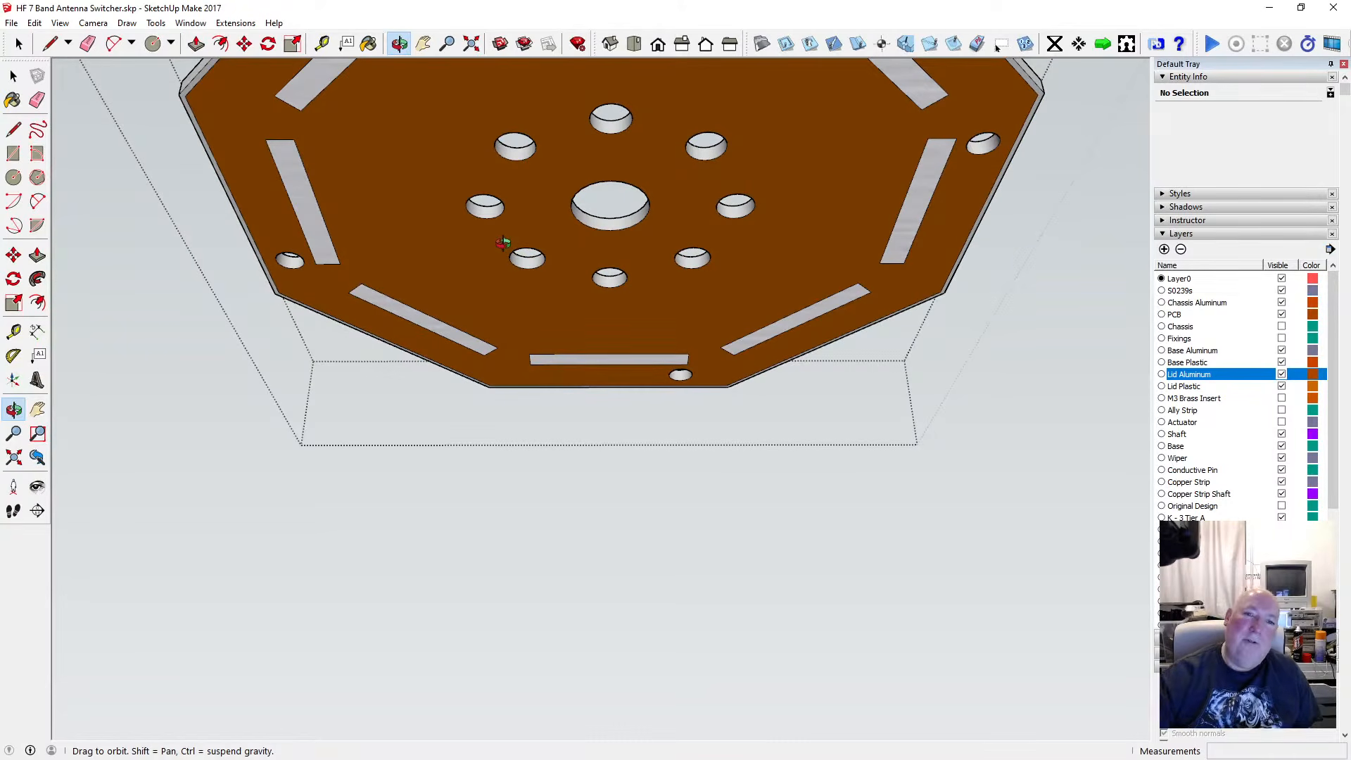
pyautogui.scroll(-5, 538, 318)
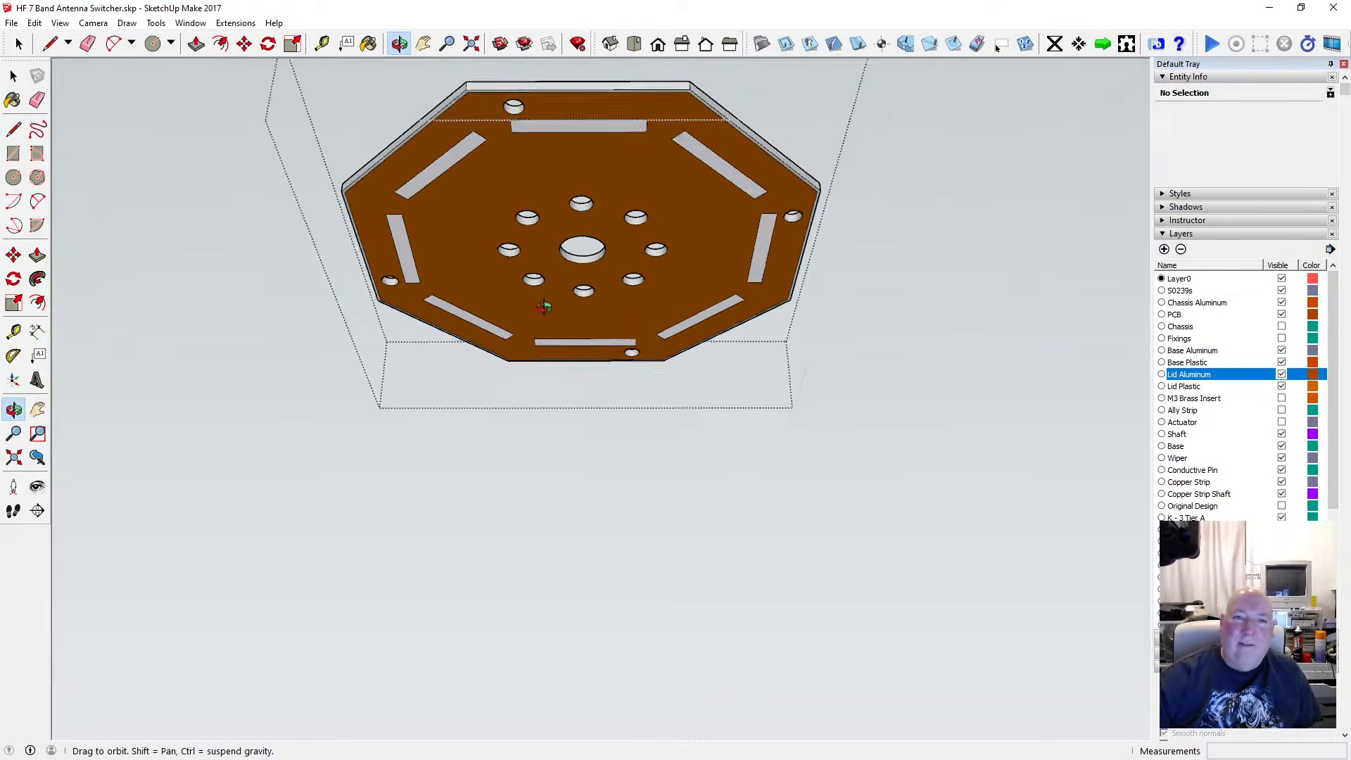
# Close the lid plate's group, open the base plate for editing, and view its inner face
pyautogui.click(14, 76)
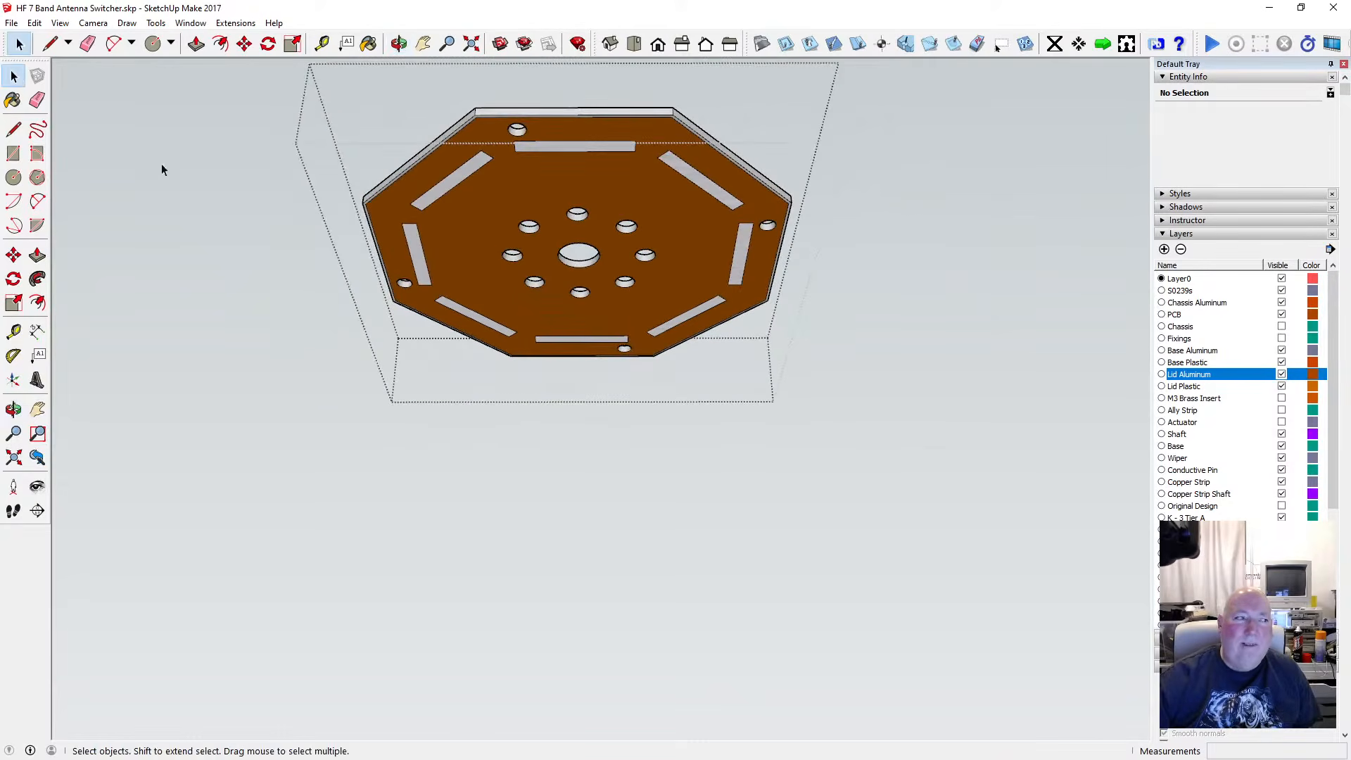
pyautogui.moveTo(163, 169); pyautogui.dragTo(820, 345, button='middle')
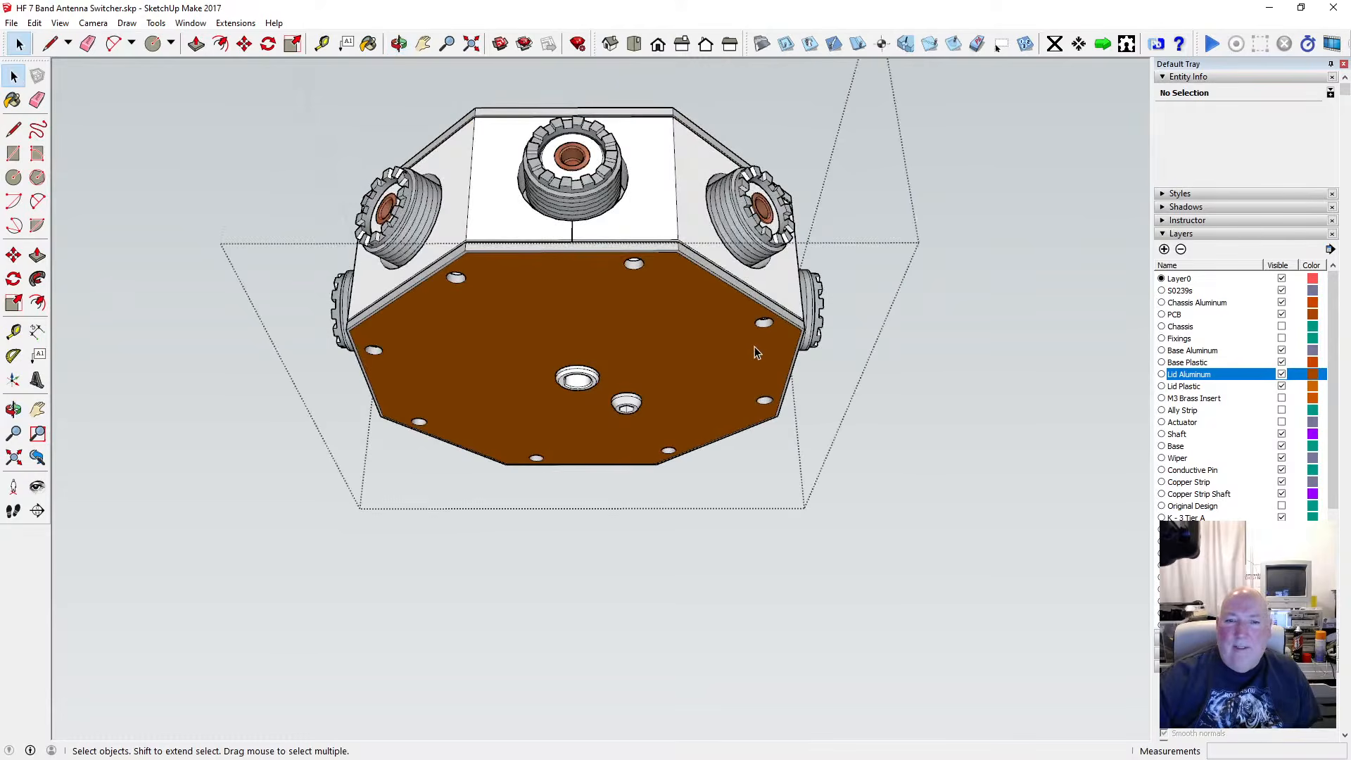
pyautogui.doubleClick(755, 351)
pyautogui.click(14, 409)
pyautogui.moveTo(665, 255); pyautogui.dragTo(591, 466)
pyautogui.scroll(6, 591, 466)
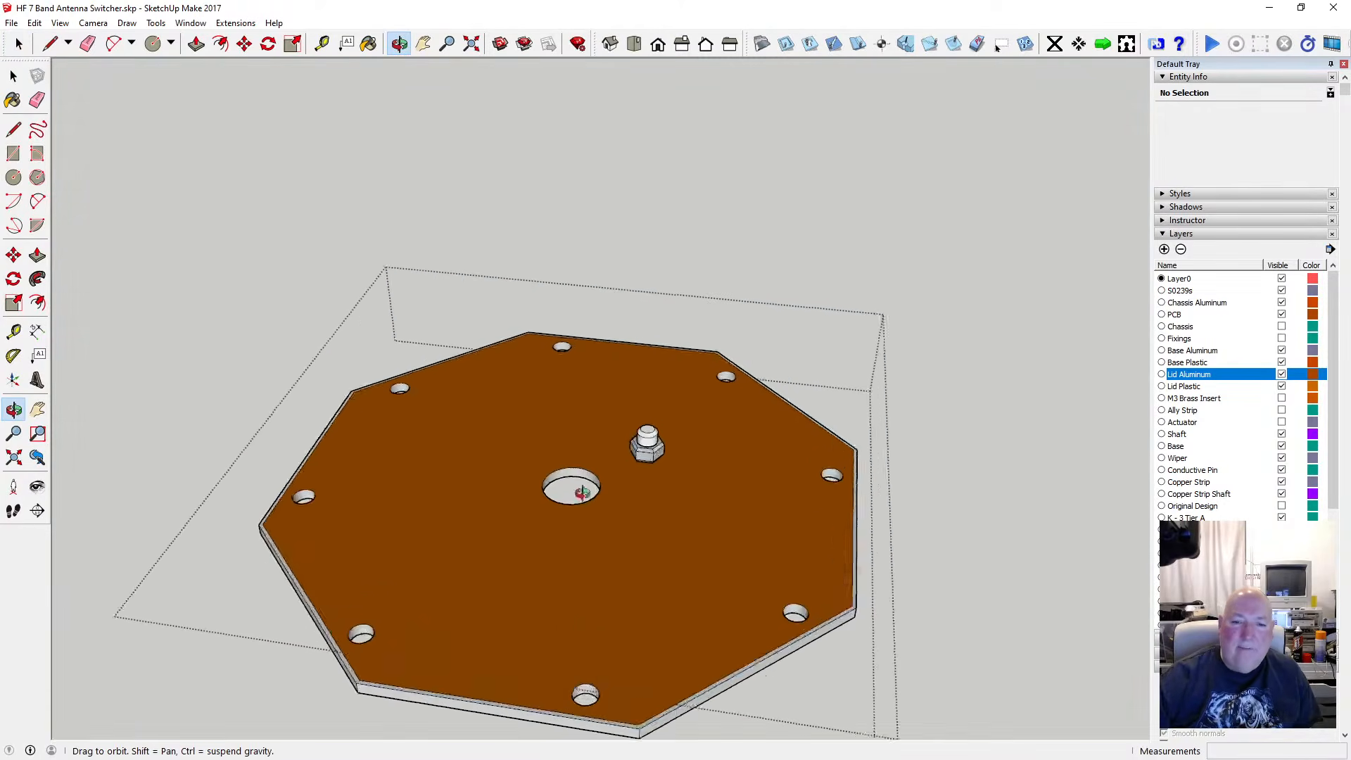
# Examine the isolated base plate's central hole, edge holes, and the bolt and nut beside the centre
pyautogui.scroll(-8, 591, 466)
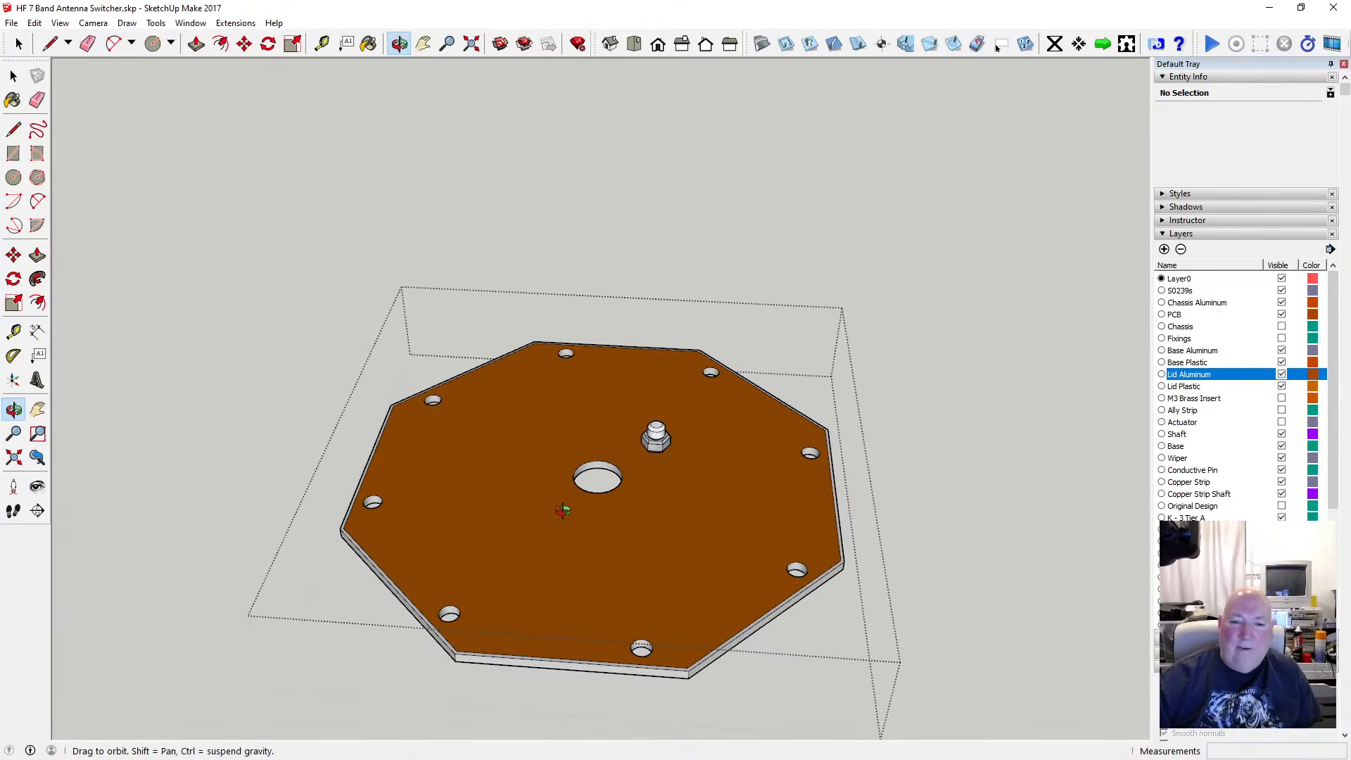
pyautogui.scroll(4, 626, 473)
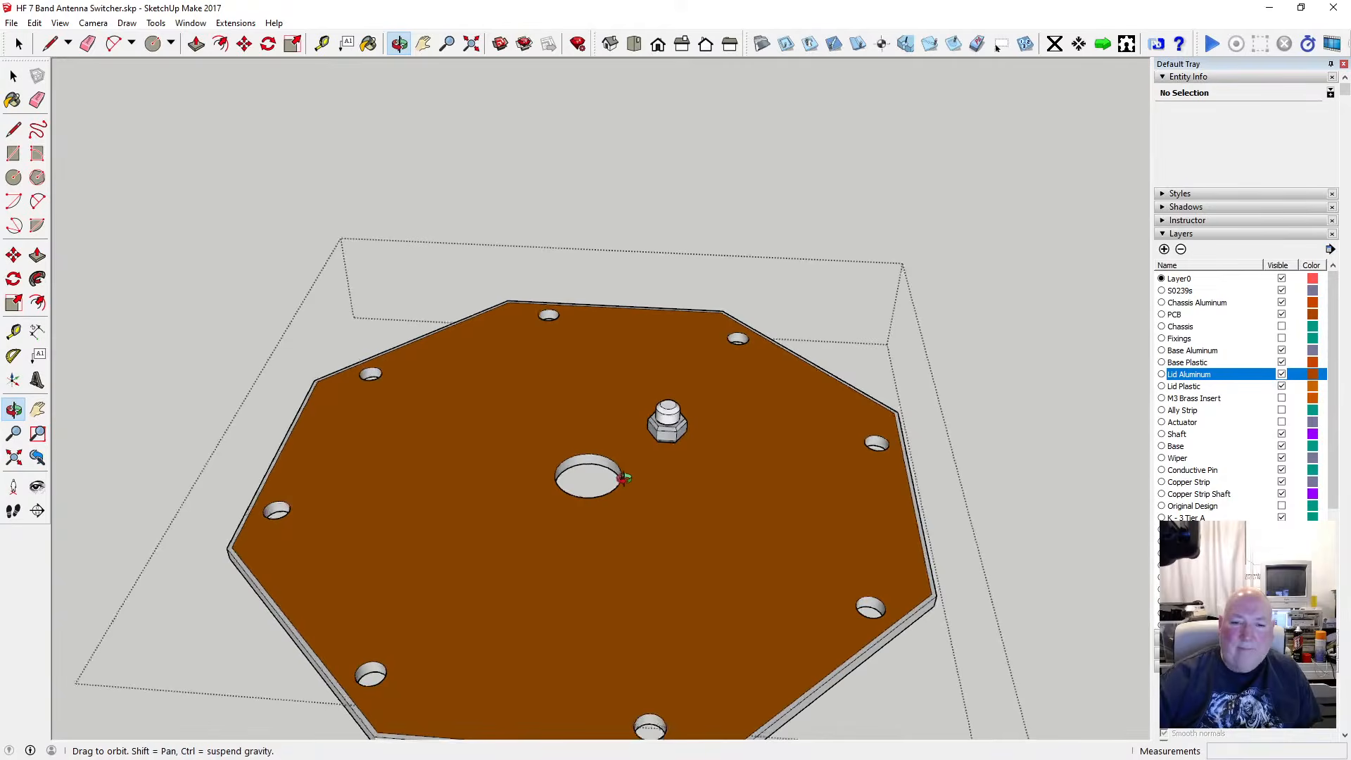
pyautogui.moveTo(641, 469); pyautogui.dragTo(636, 441)
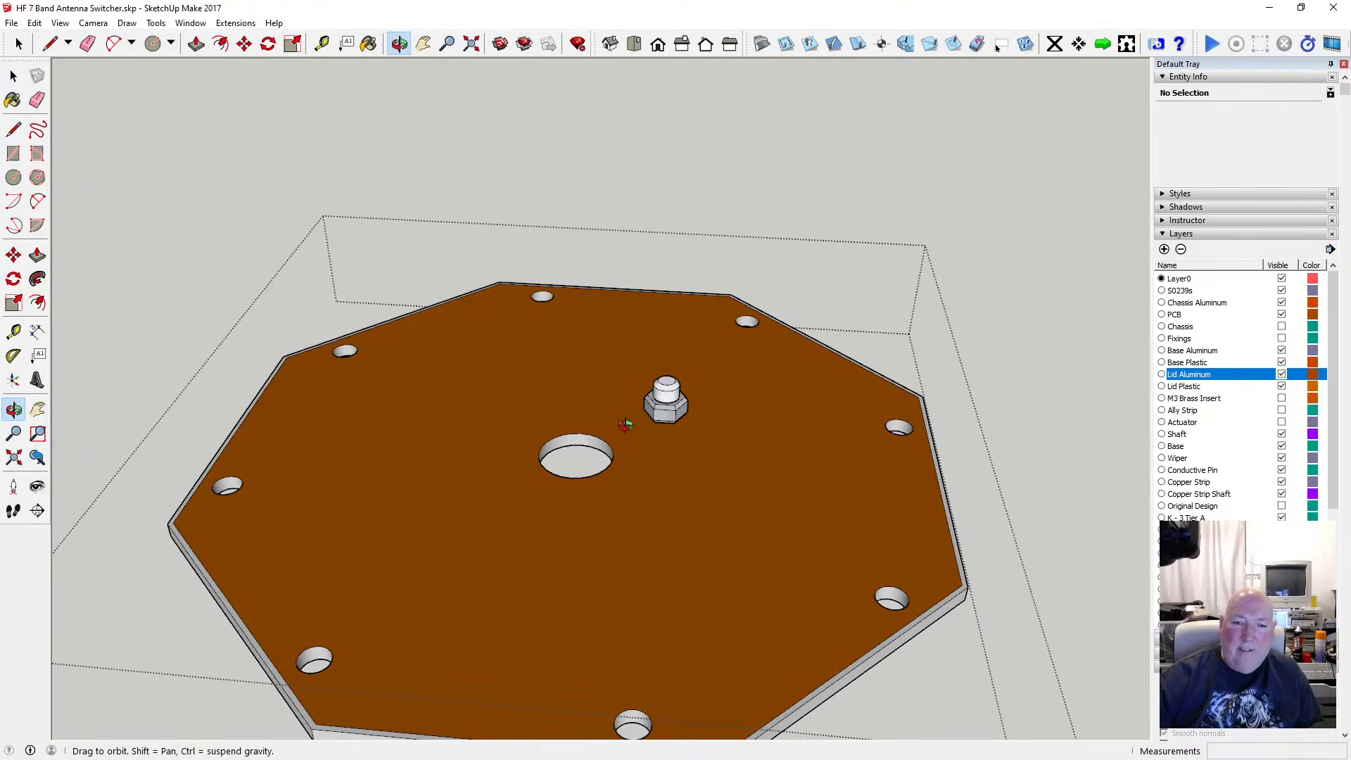
pyautogui.scroll(2, 615, 451)
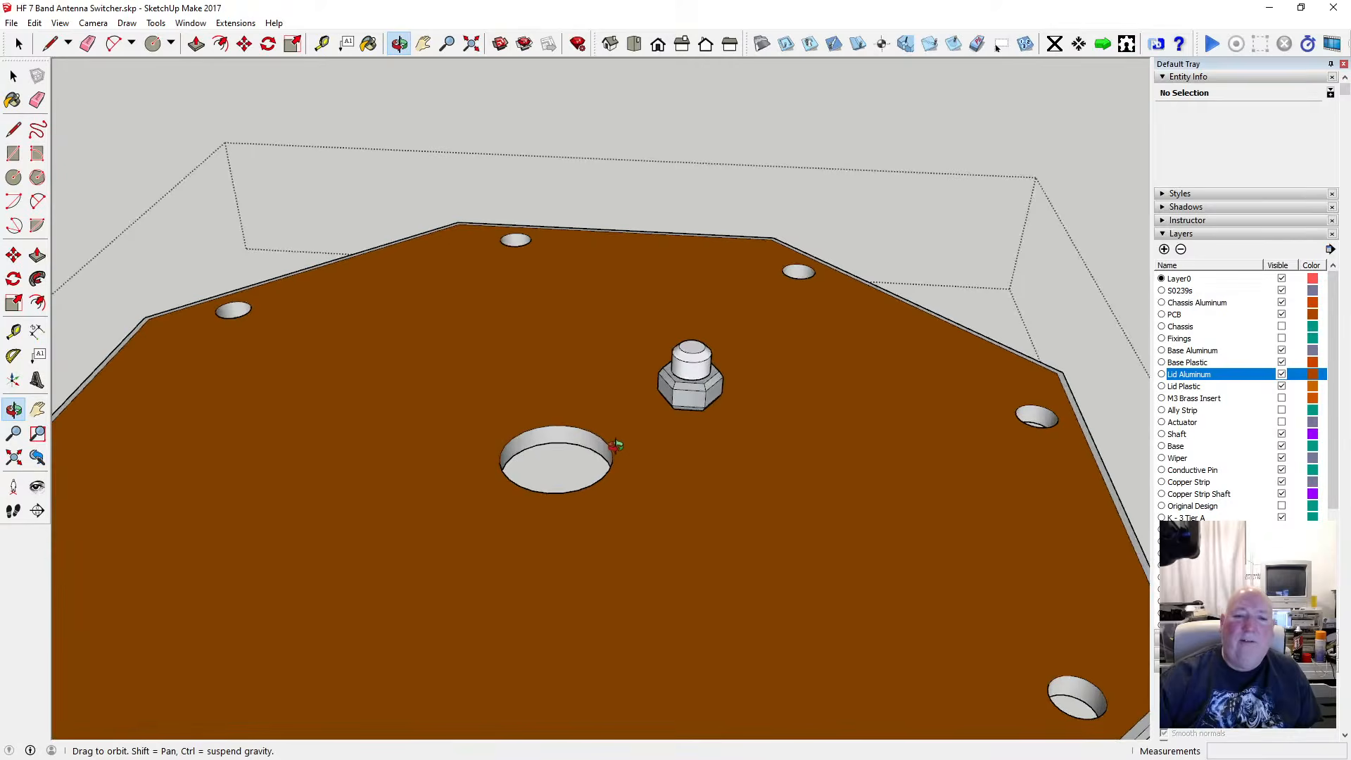
pyautogui.scroll(-3, 624, 429)
pyautogui.scroll(5, 593, 480)
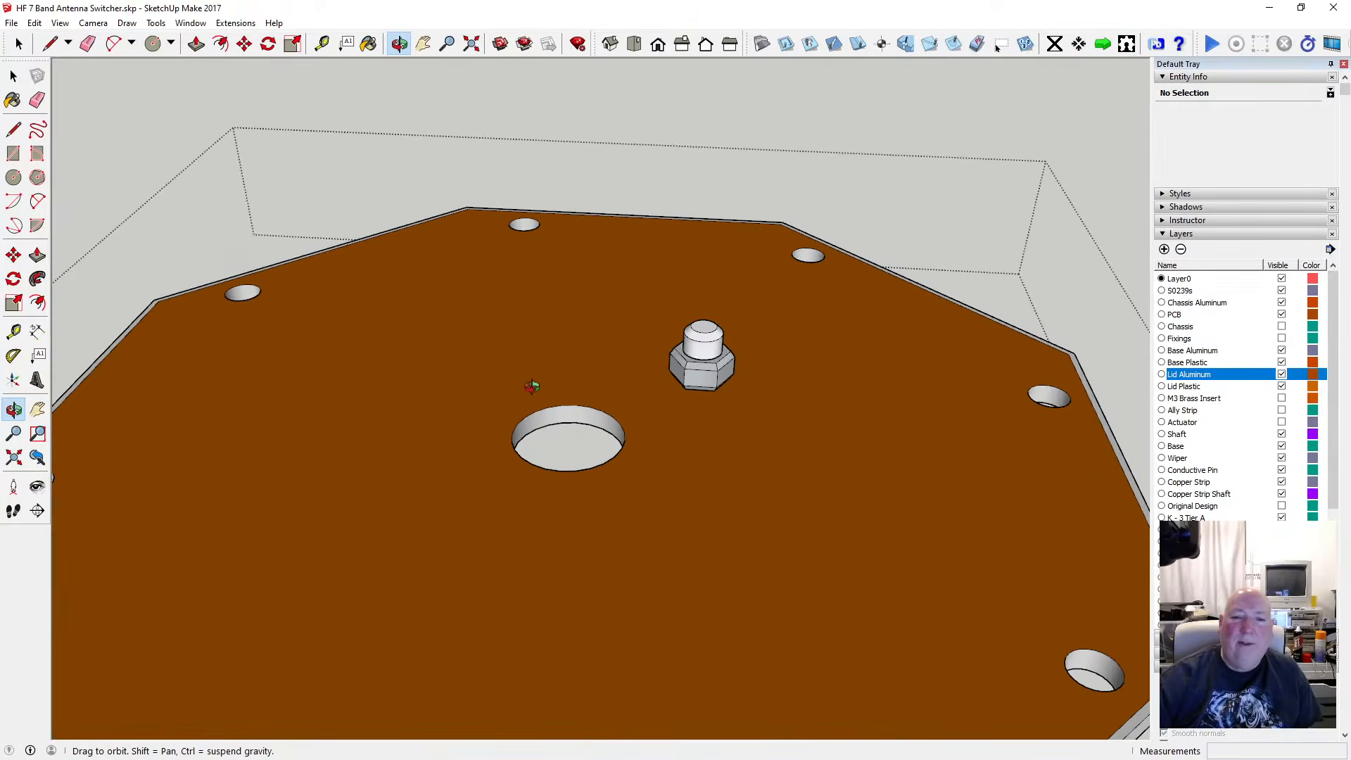
pyautogui.scroll(-1, 542, 456)
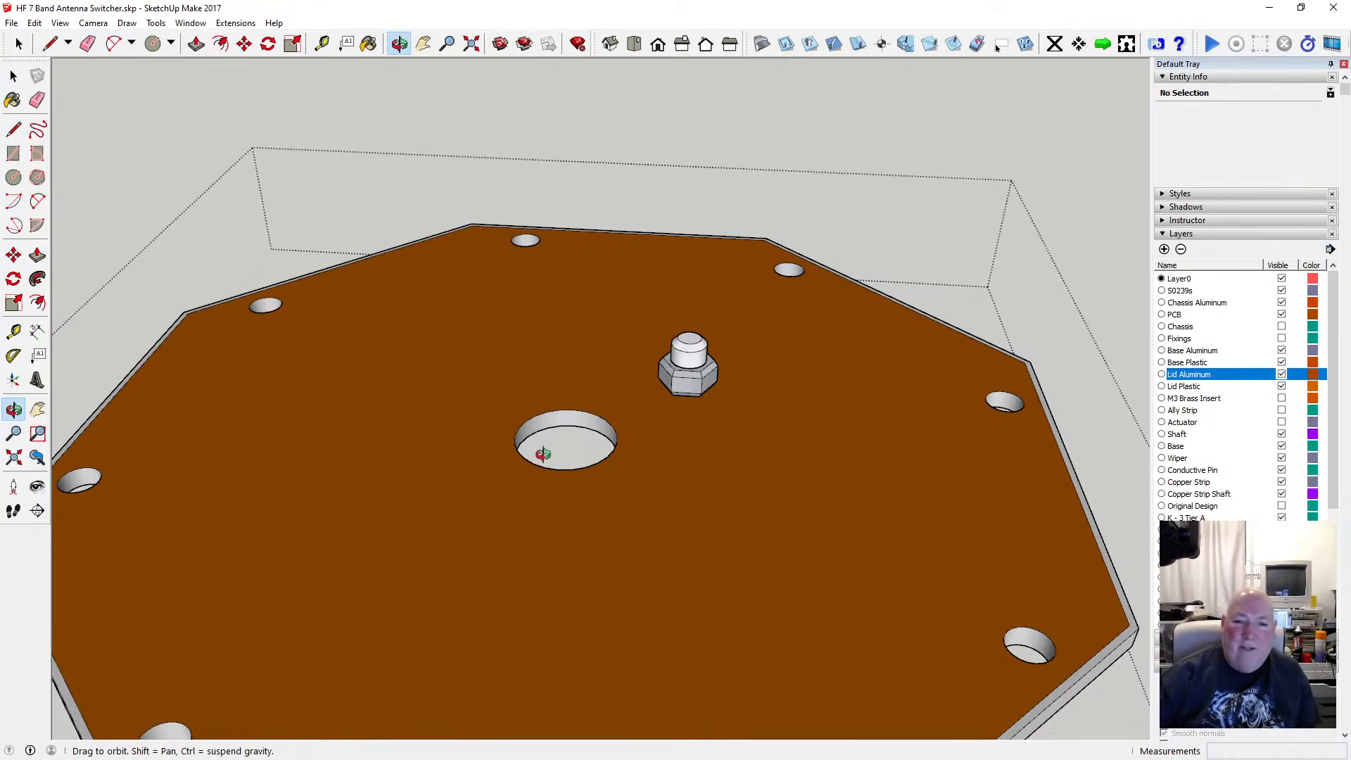
pyautogui.scroll(-2, 624, 451)
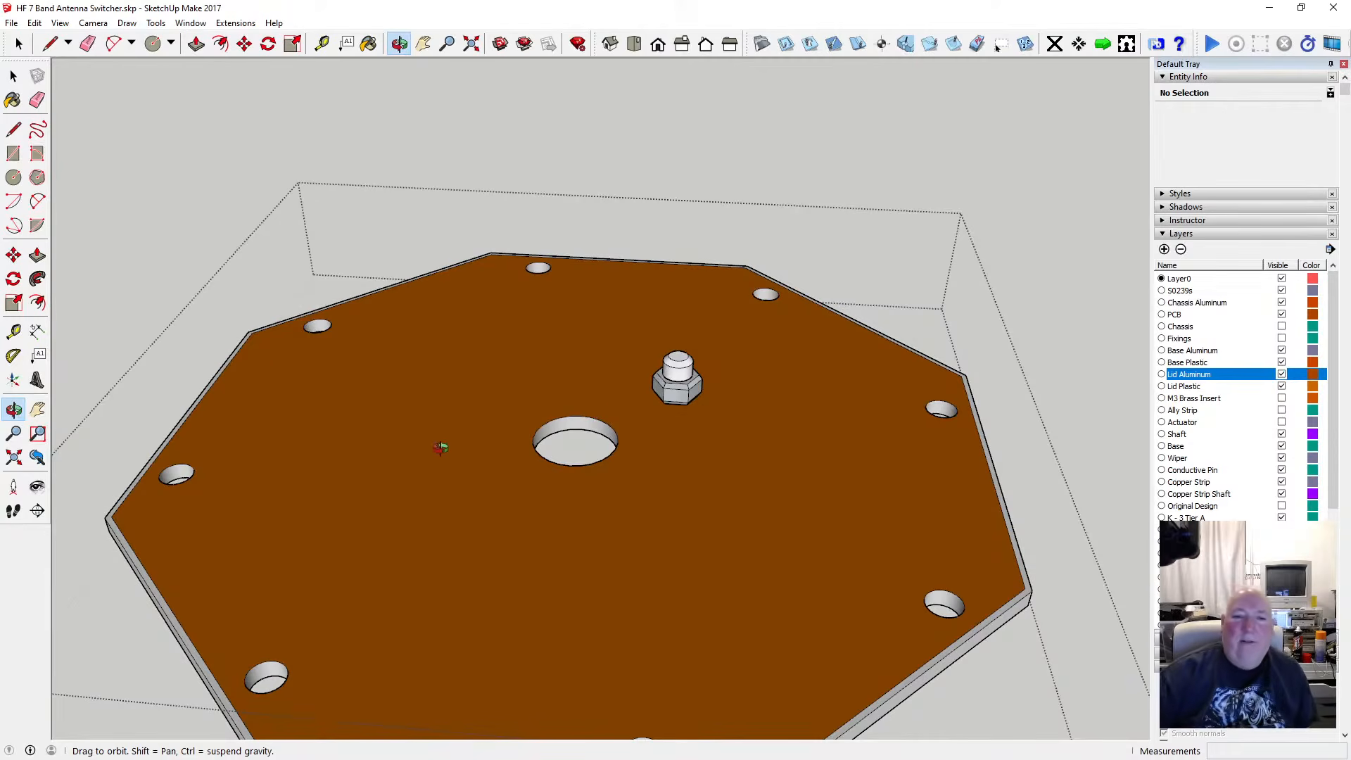
pyautogui.scroll(-2, 444, 444)
pyautogui.scroll(2, 544, 468)
pyautogui.scroll(-3, 546, 464)
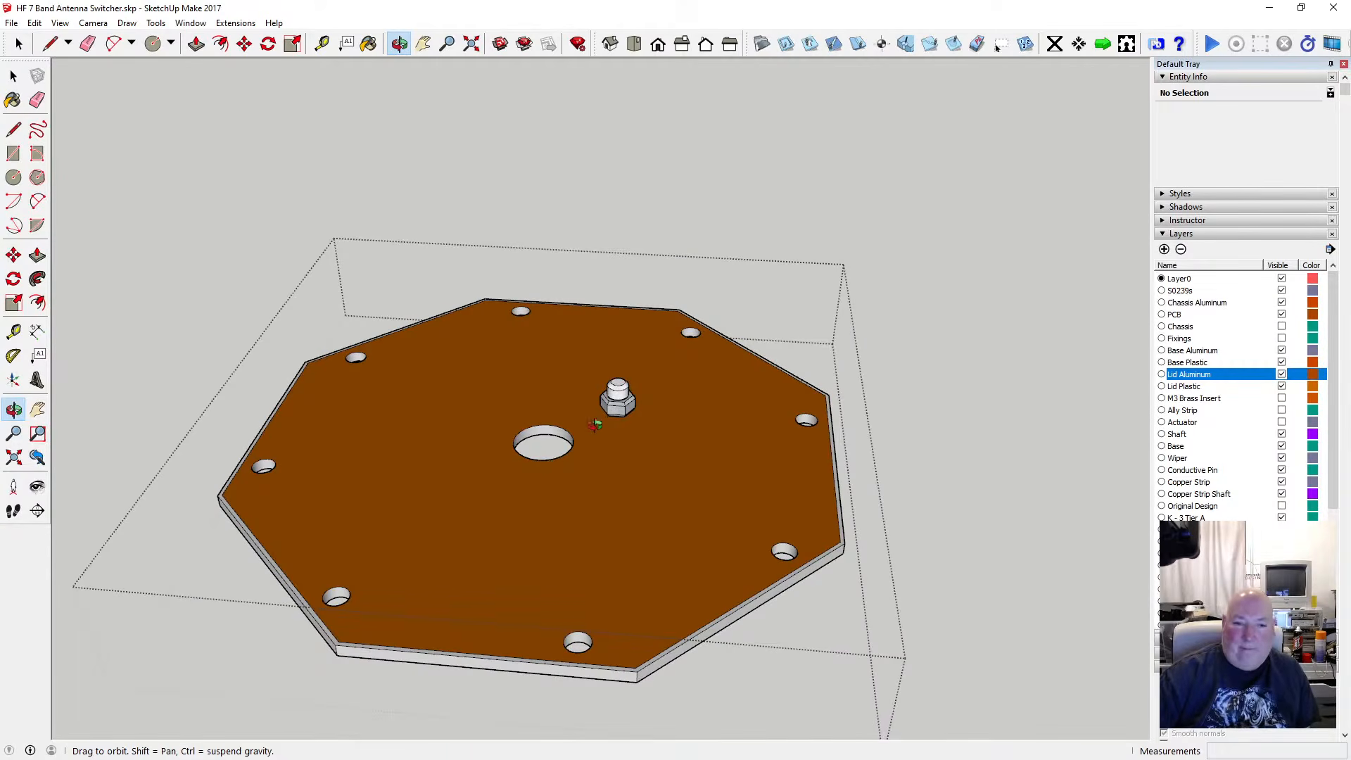
# Leave the base plate and its enclosing group, and view the complete closed enclosure from the side
pyautogui.press('space')
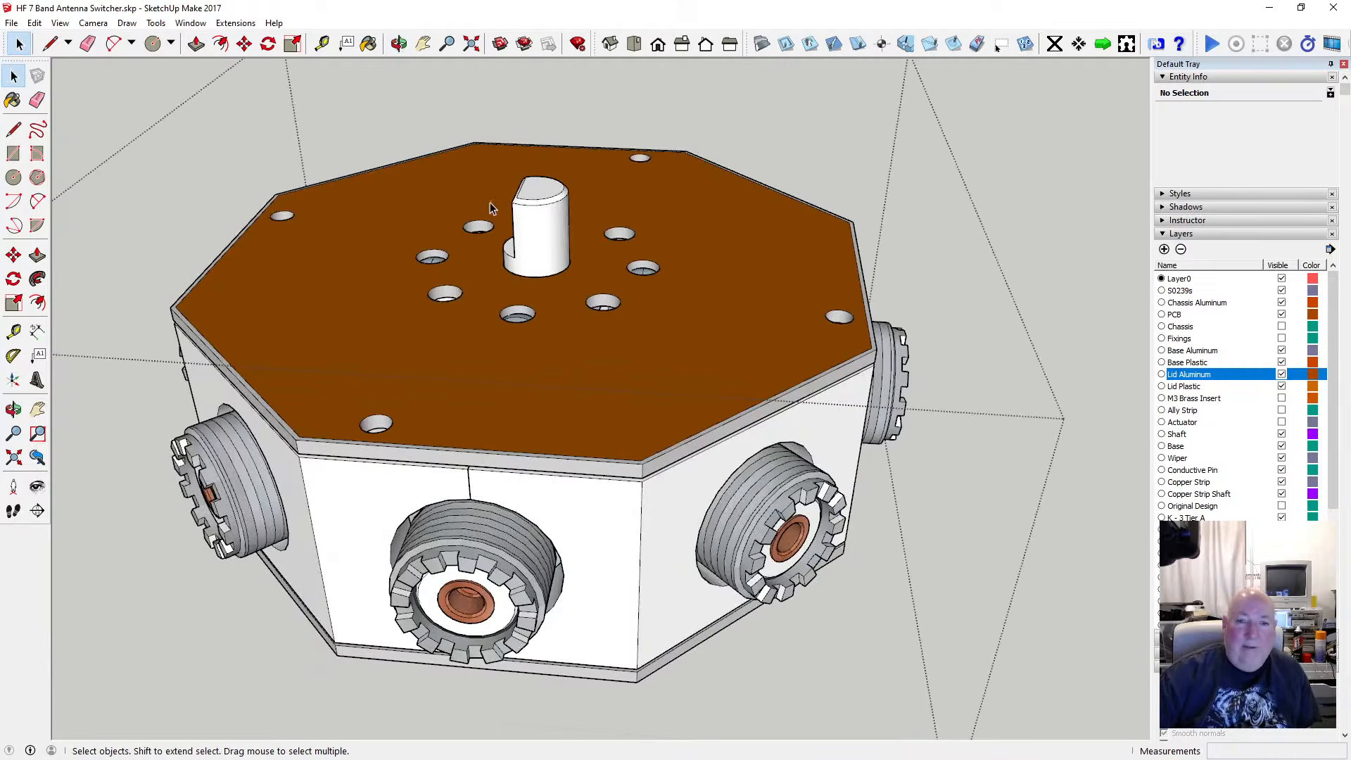
pyautogui.press('o')
pyautogui.scroll(-2, 644, 345)
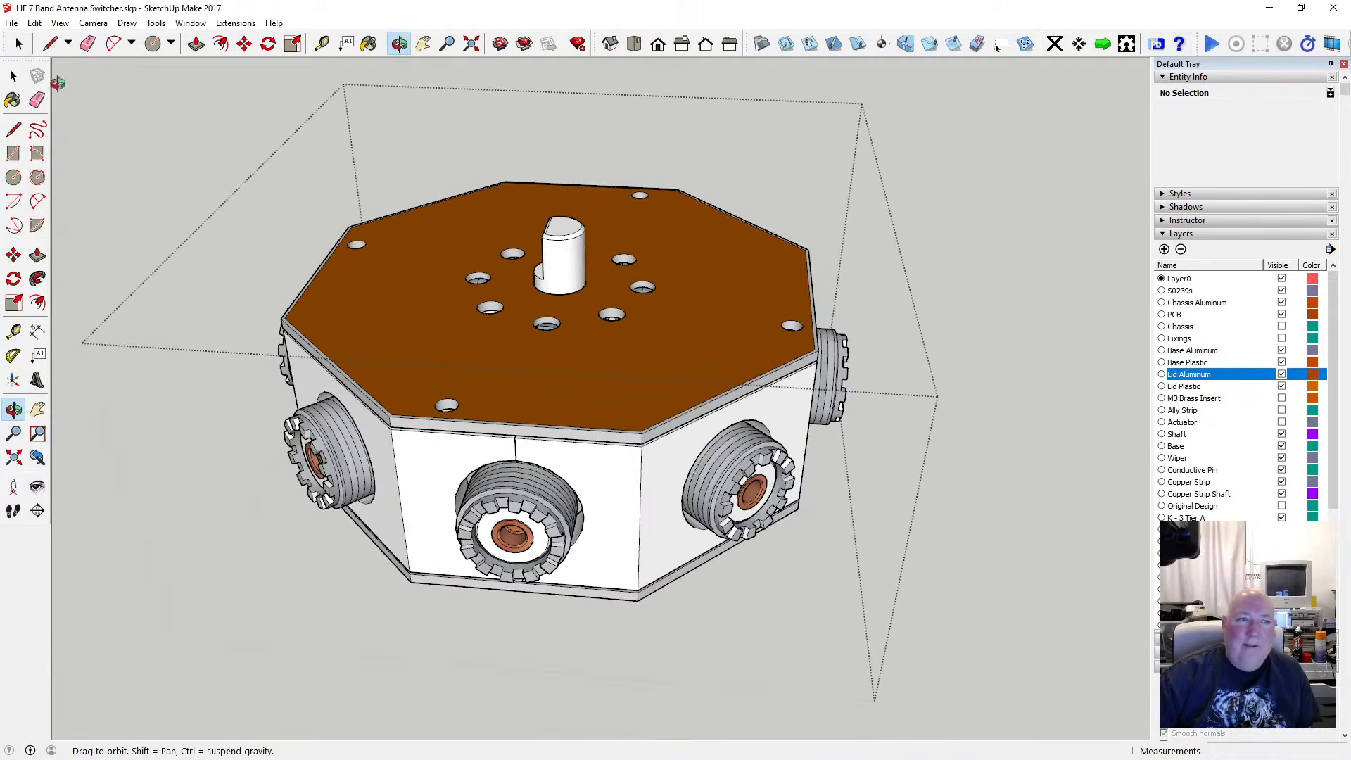
pyautogui.press('space')
pyautogui.click(221, 179)
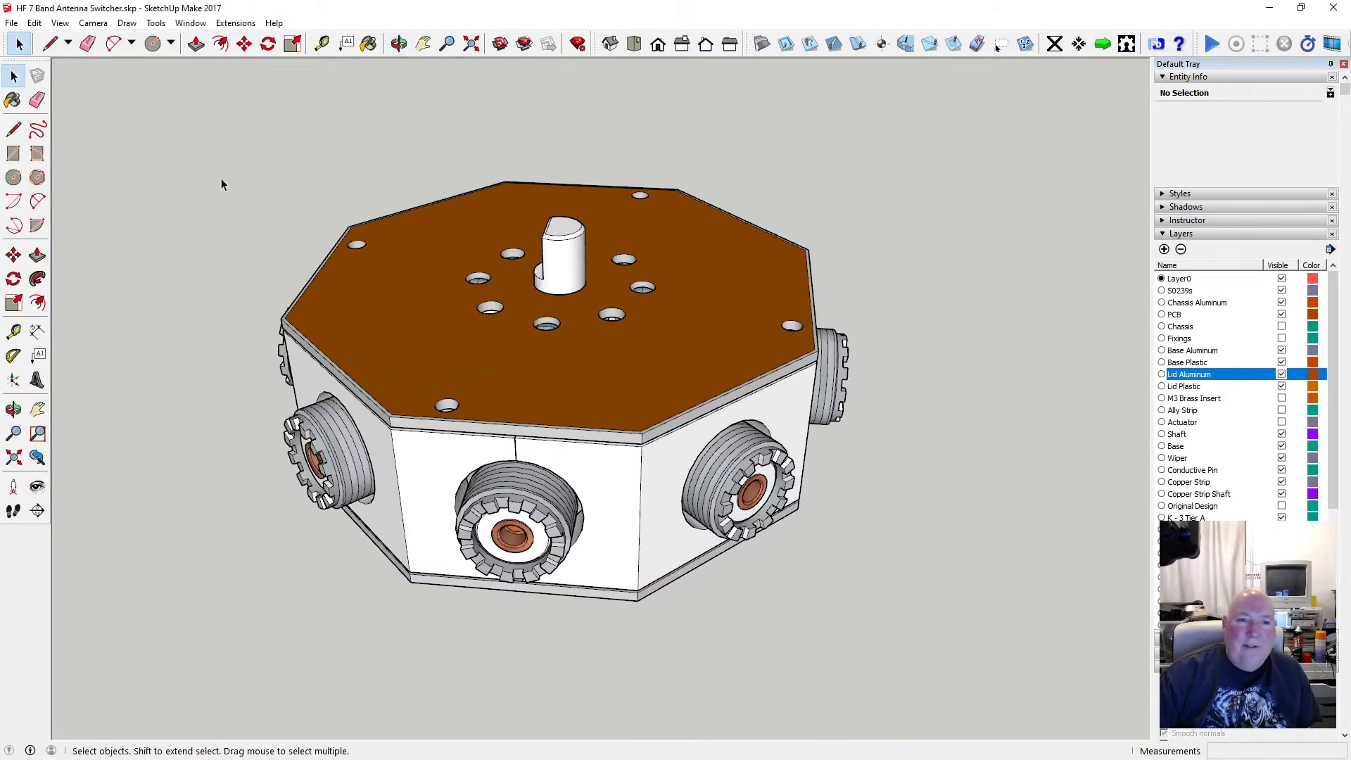
pyautogui.click(399, 44)
pyautogui.moveTo(574, 428); pyautogui.dragTo(347, 547)
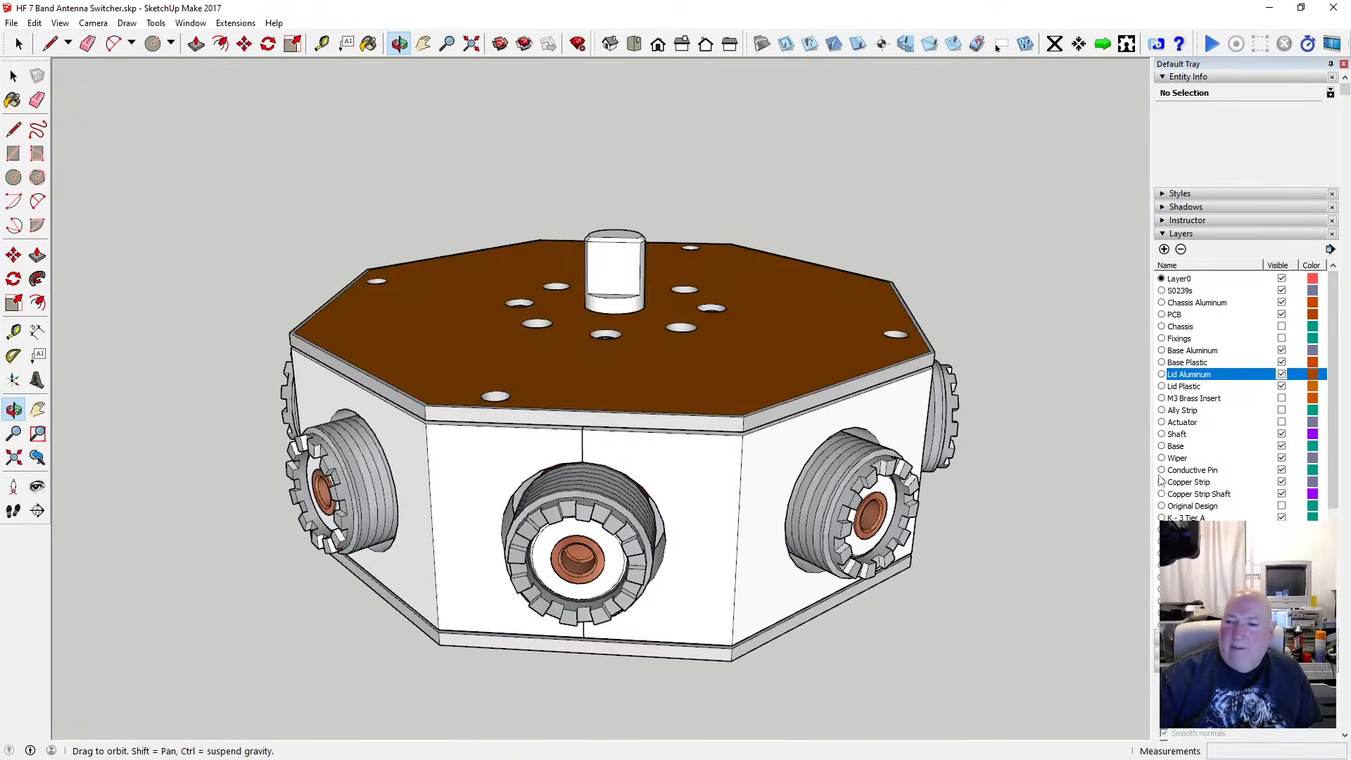
# Hide the Lid Aluminum layer and view the rotor, ball bearings and connector pins inside the enclosure up close
pyautogui.scroll(-3, 644, 432)
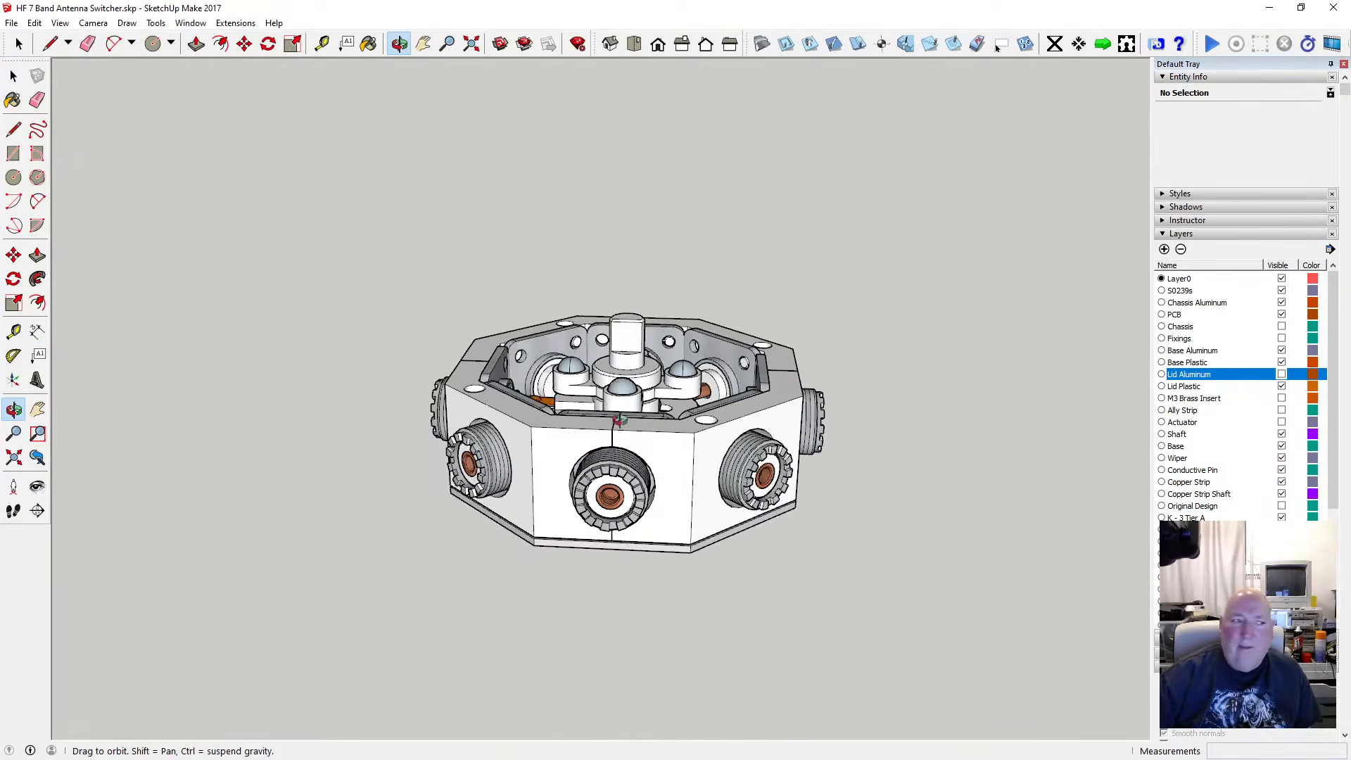
pyautogui.scroll(6, 618, 421)
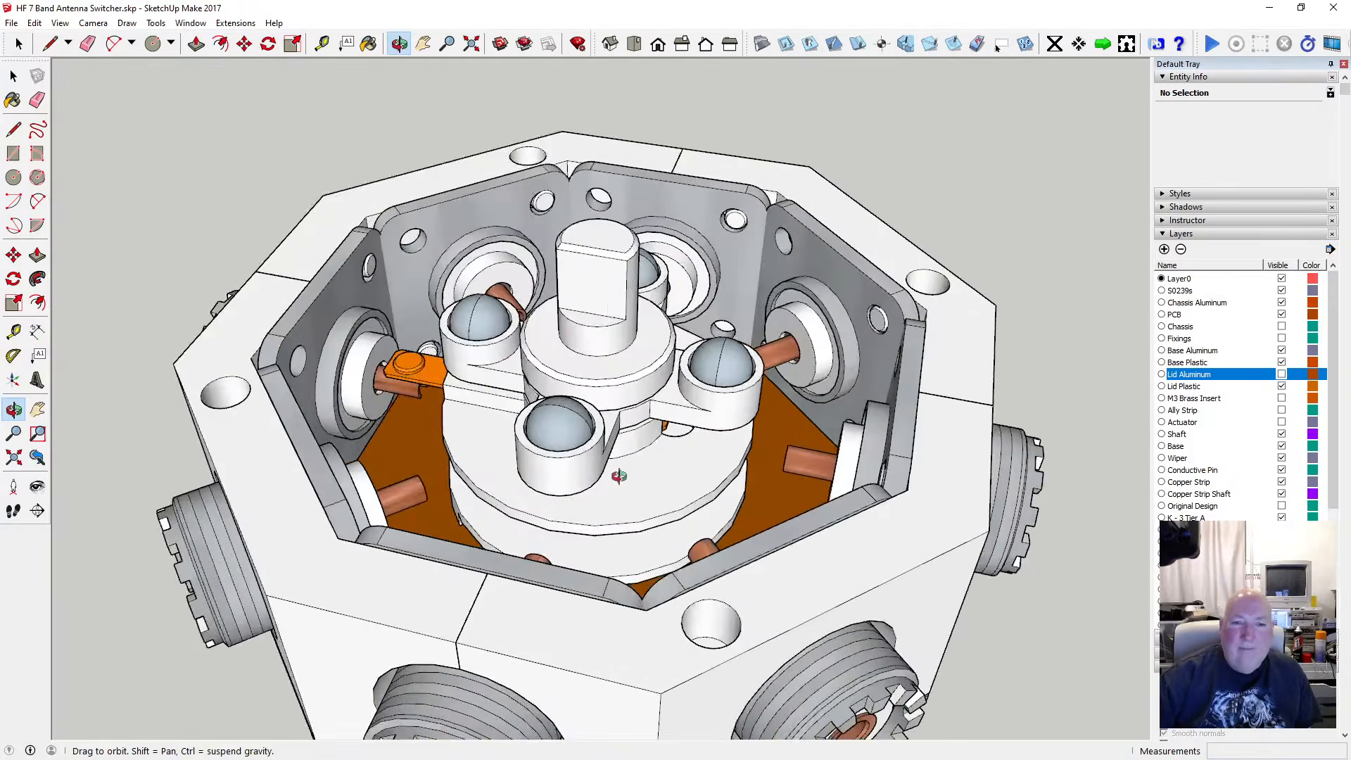
pyautogui.moveTo(618, 477); pyautogui.dragTo(724, 498)
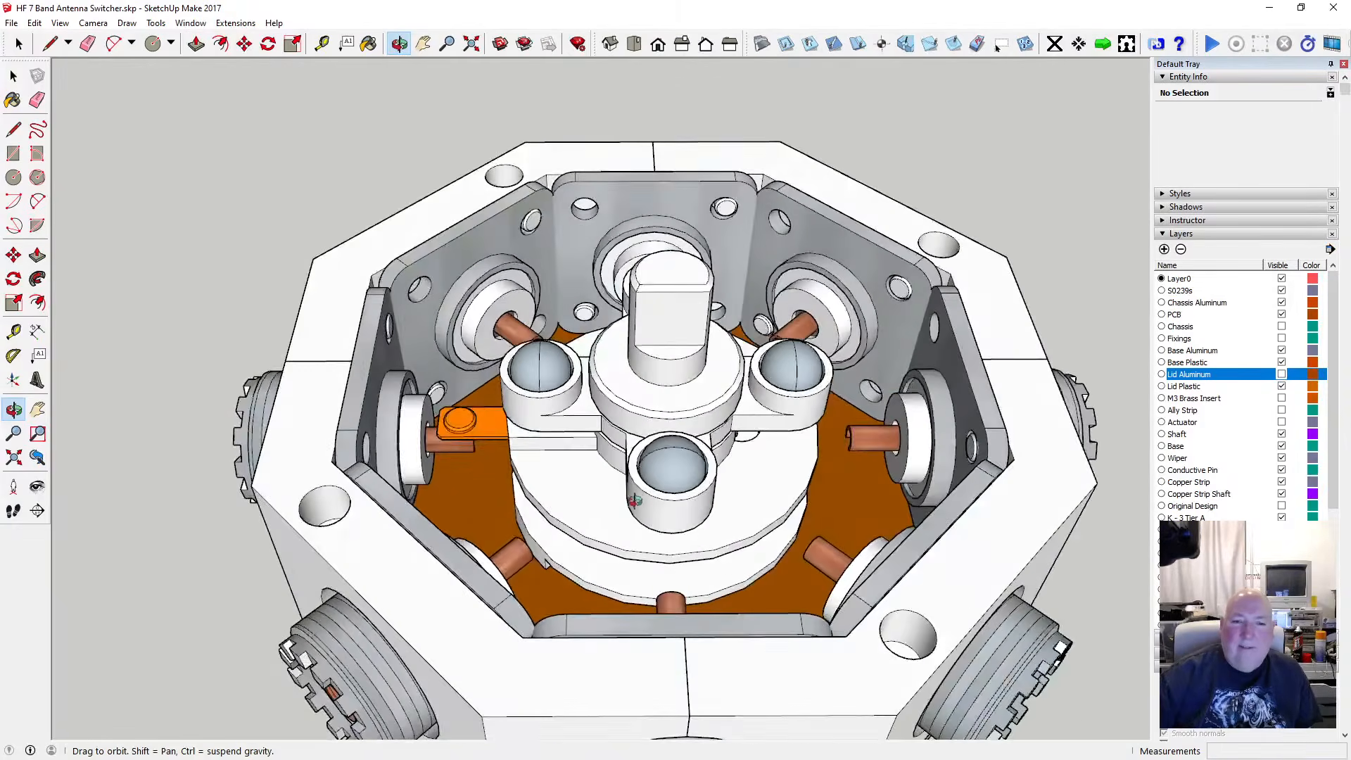
pyautogui.scroll(5, 634, 500)
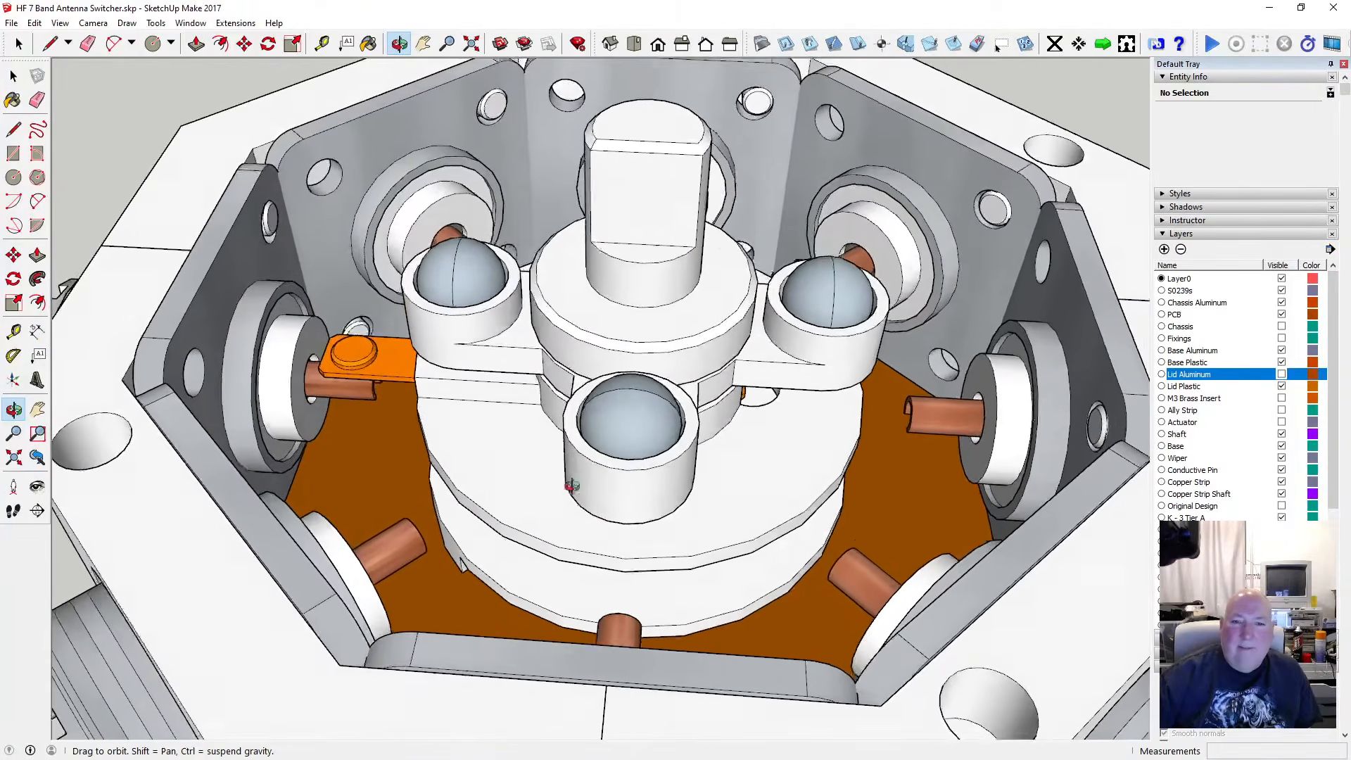
# Examine the rotor, its ball bearings and the copper connector pins inside the open enclosure from several heights
pyautogui.moveTo(571, 486); pyautogui.dragTo(663, 442)
pyautogui.scroll(-6, 458, 283)
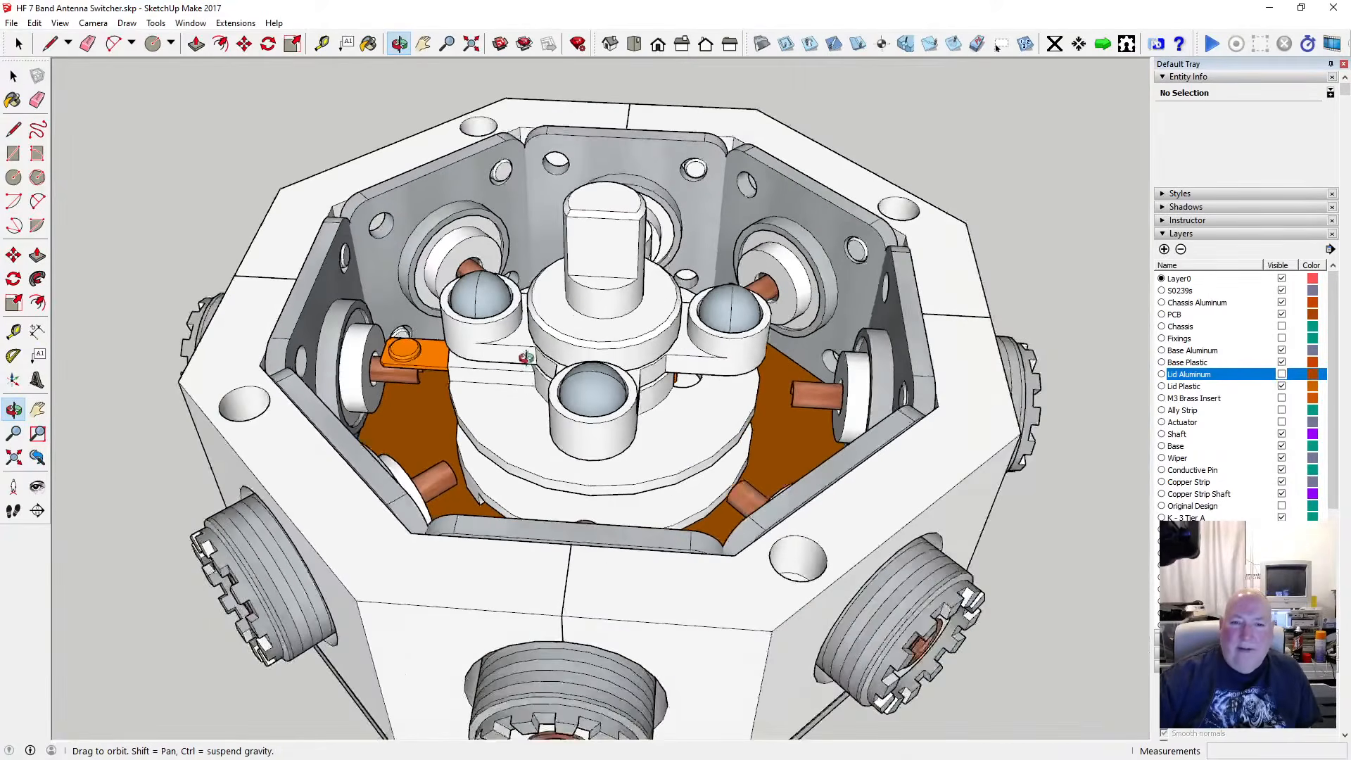
pyautogui.moveTo(500, 276); pyautogui.dragTo(483, 269)
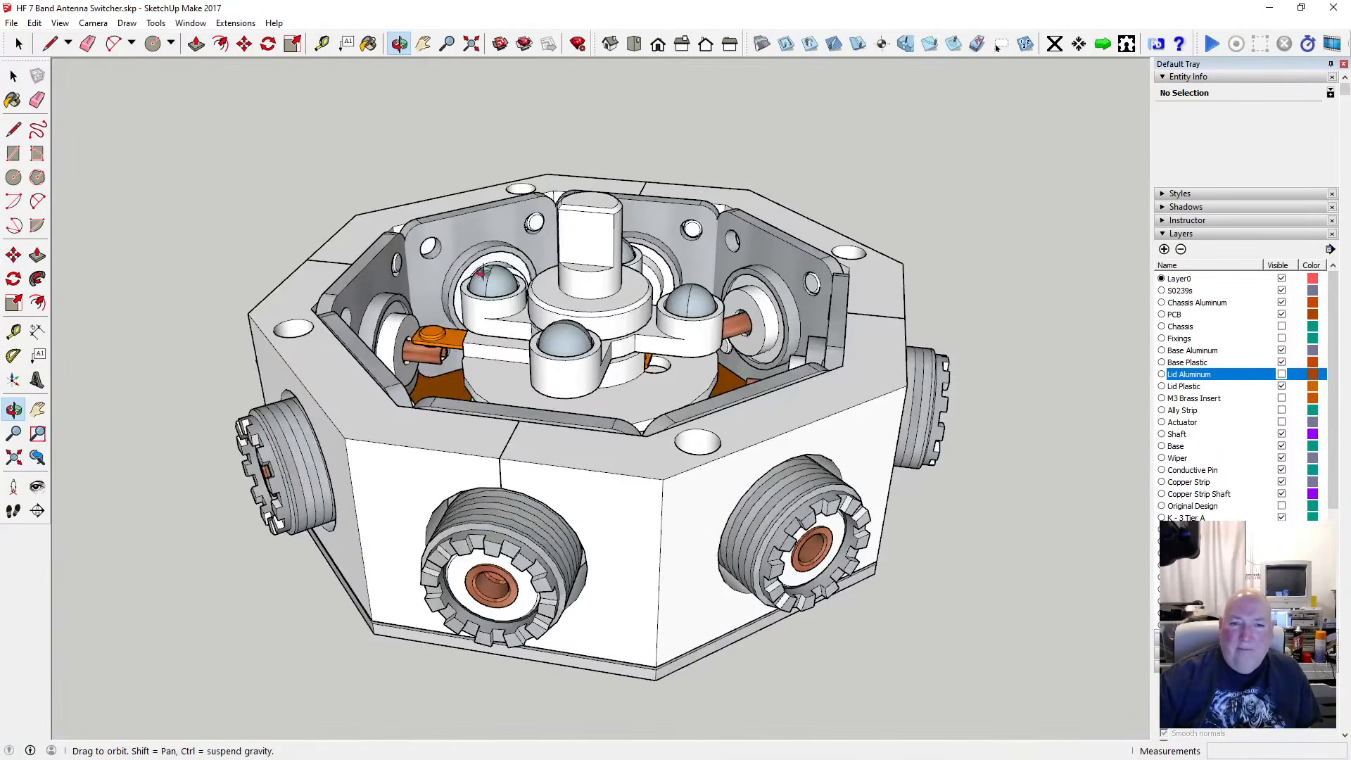
pyautogui.scroll(6, 532, 327)
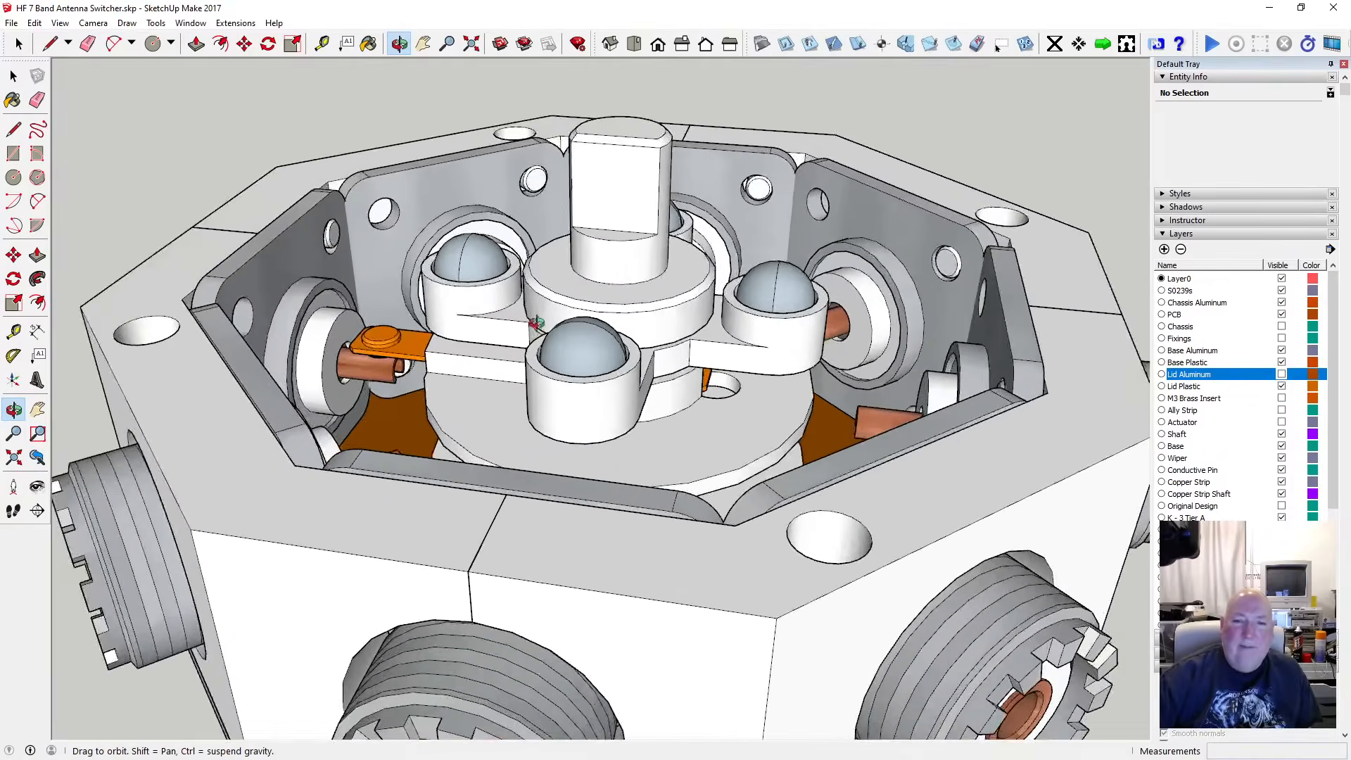
pyautogui.scroll(-3, 506, 336)
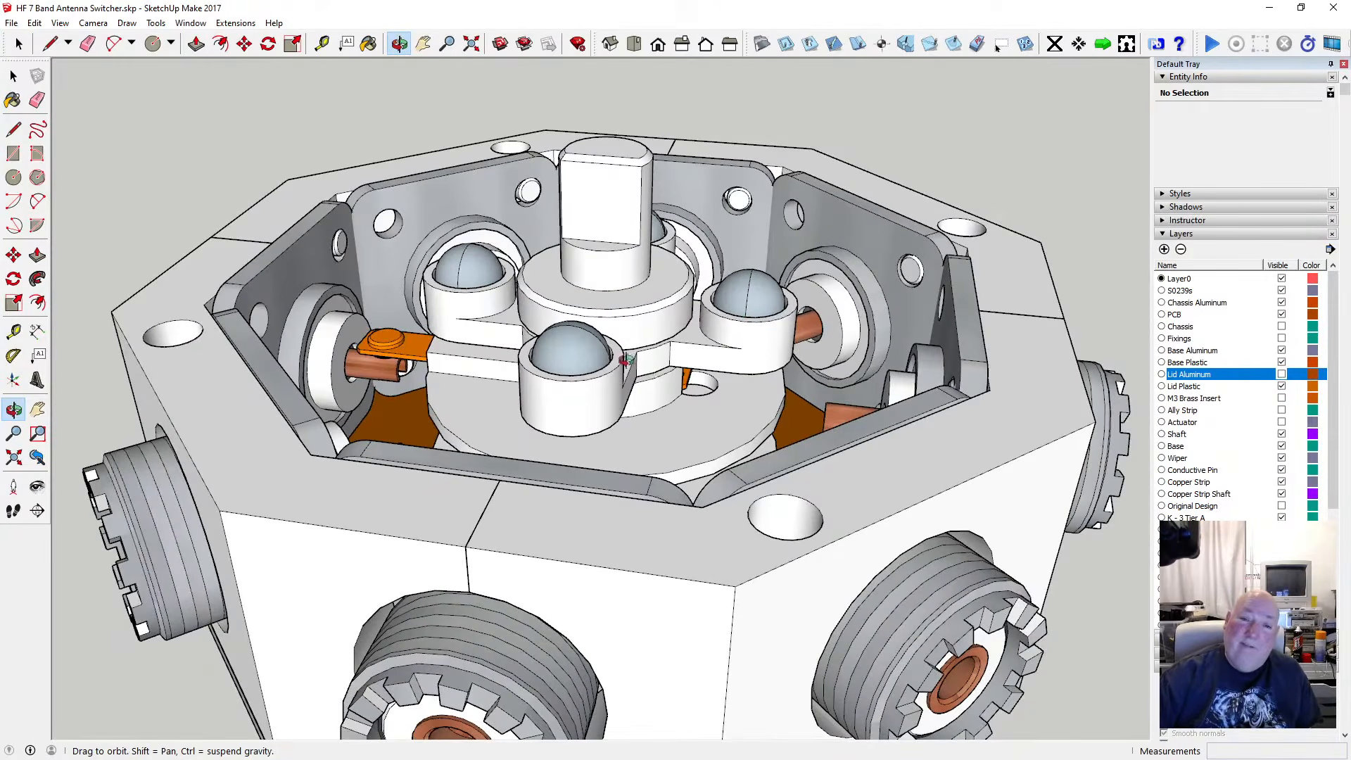
pyautogui.scroll(-3, 625, 361)
pyautogui.scroll(6, 630, 345)
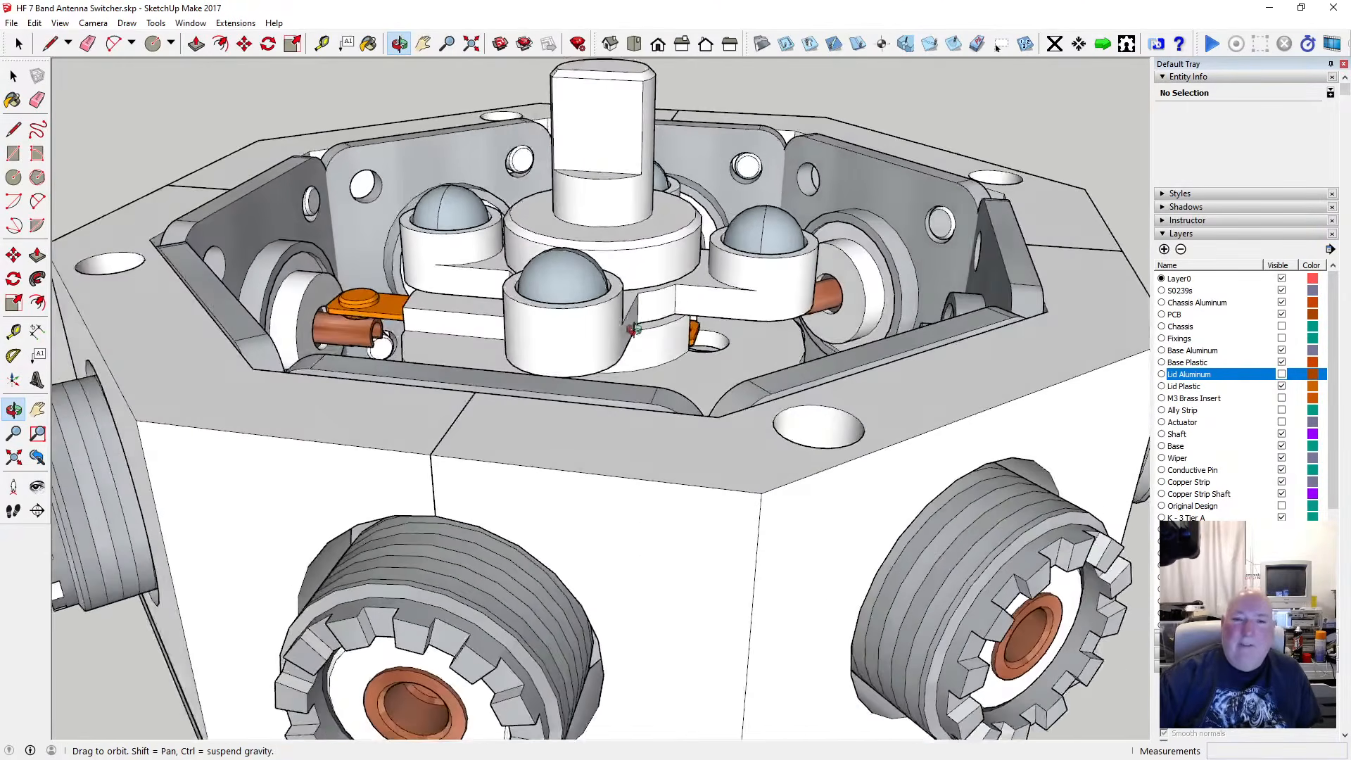
pyautogui.scroll(-5, 508, 241)
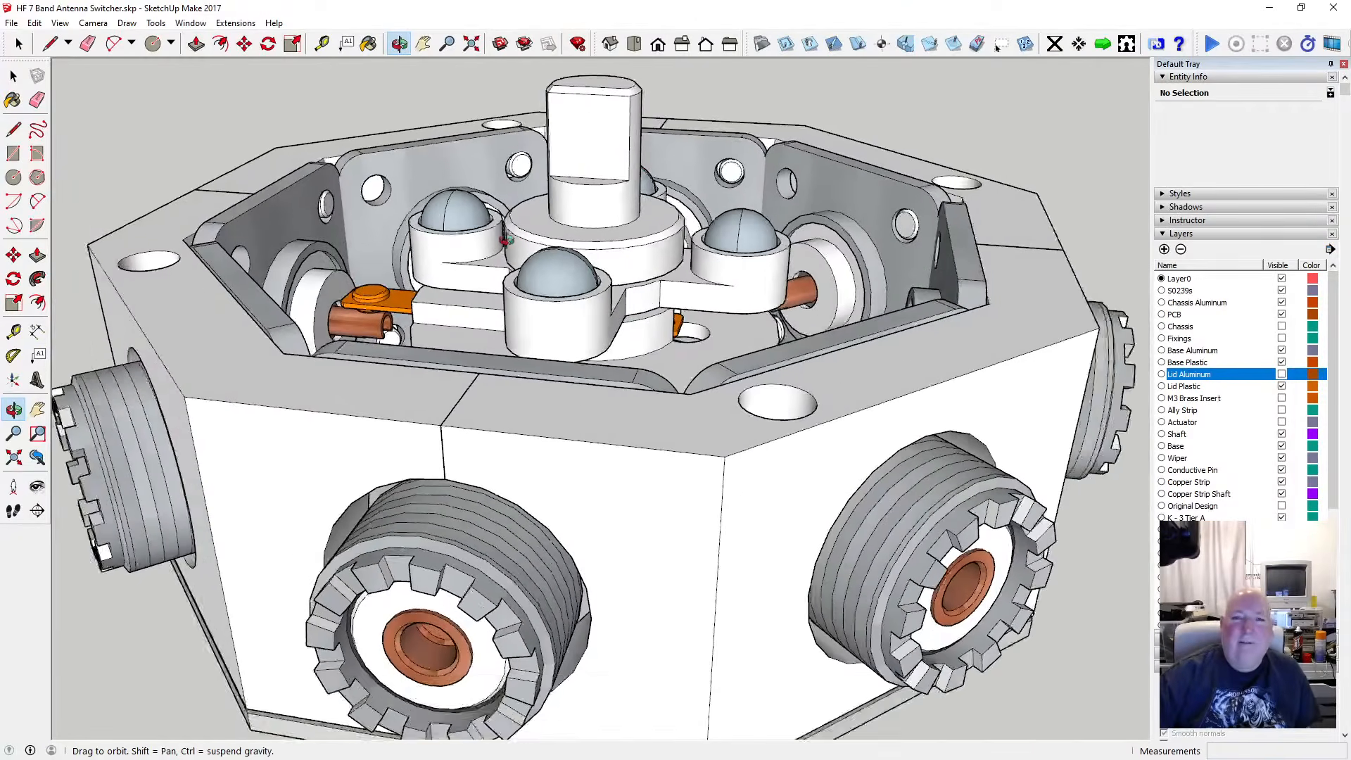
pyautogui.scroll(2, 504, 238)
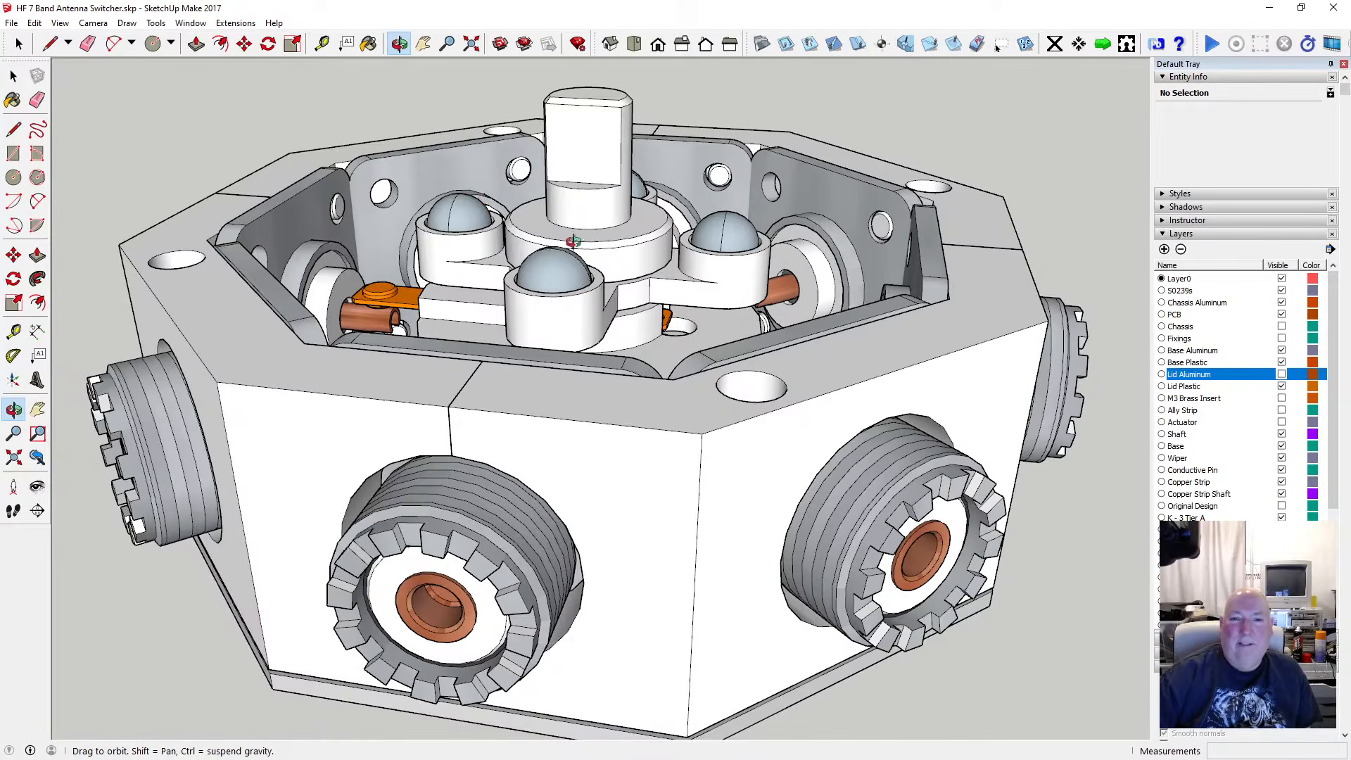
pyautogui.scroll(-2, 574, 242)
pyautogui.scroll(3, 588, 254)
# Inspect the outer walls and threaded connectors of the open enclosure from the side, down to the base edge
pyautogui.moveTo(674, 253); pyautogui.dragTo(582, 305)
pyautogui.scroll(-4, 632, 293)
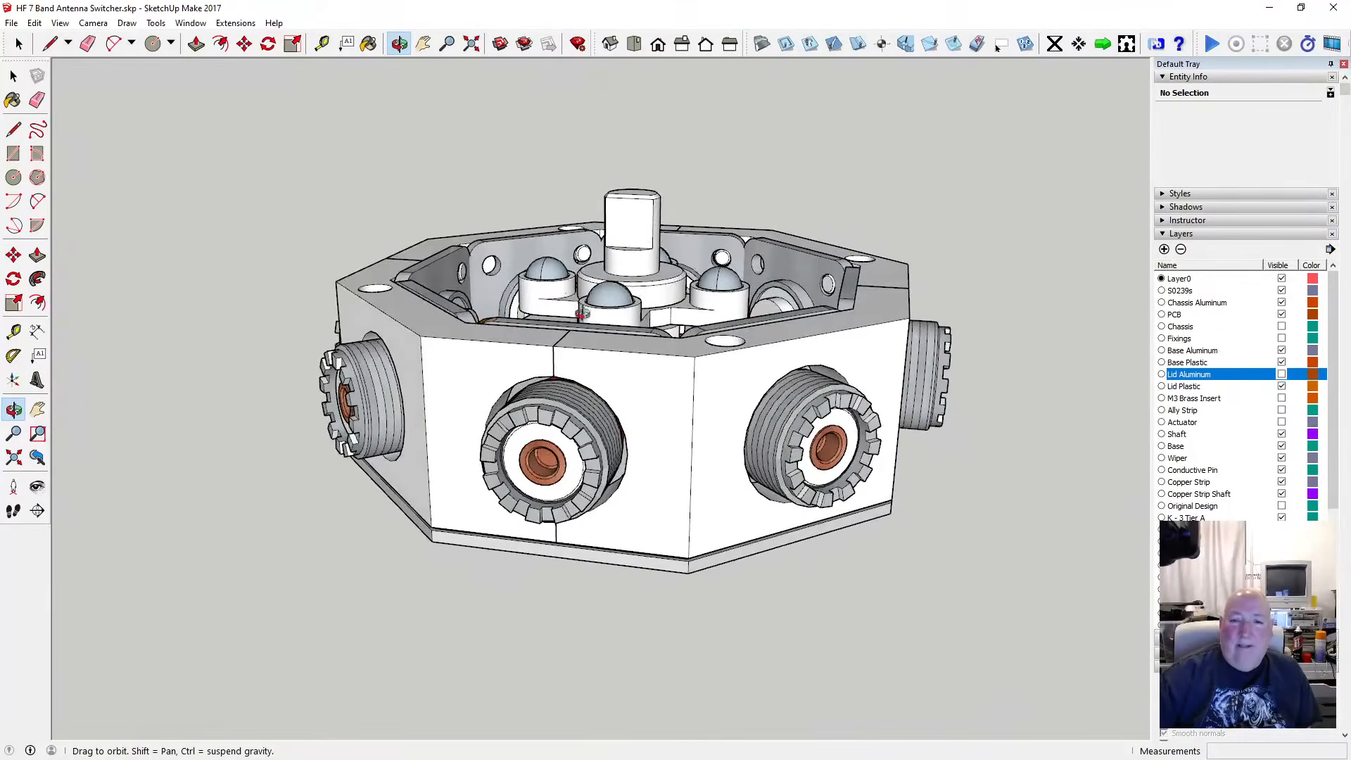
pyautogui.scroll(-2, 583, 307)
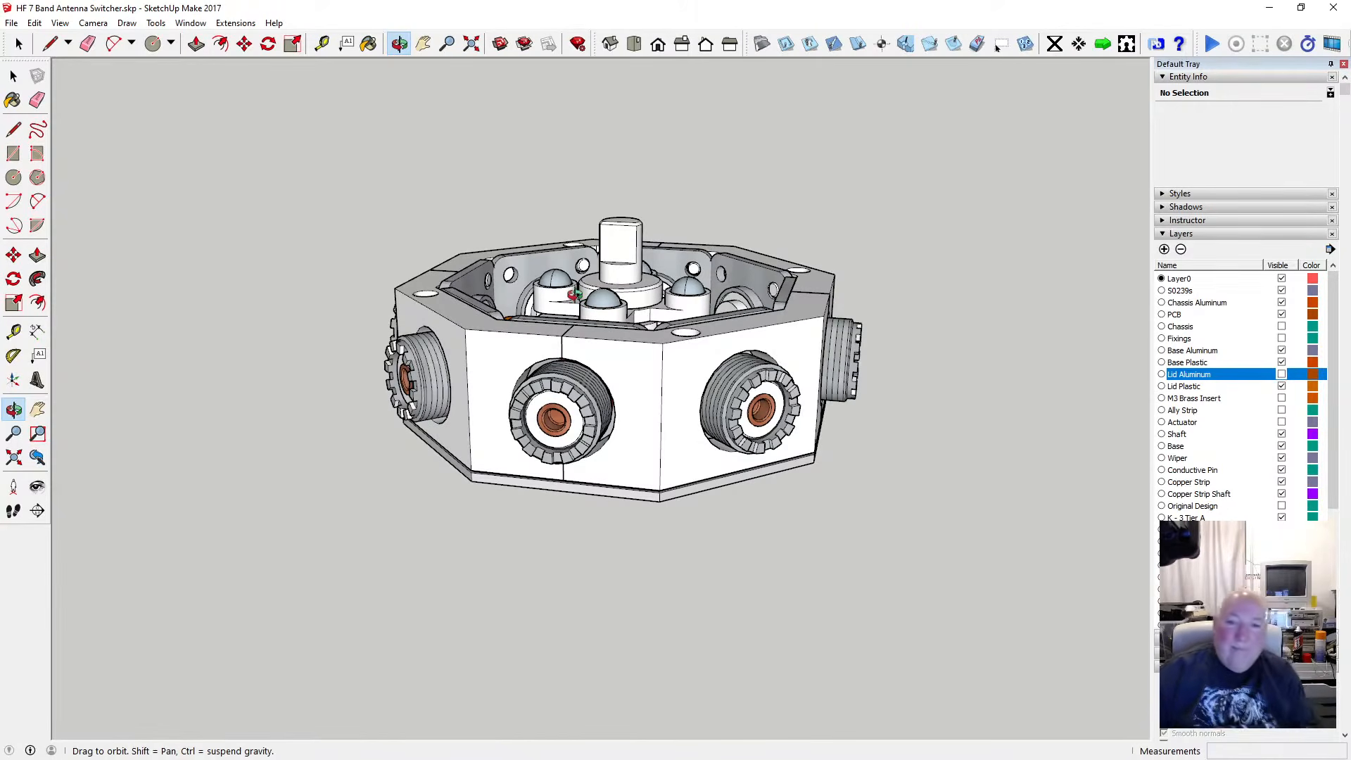
pyautogui.scroll(3, 599, 321)
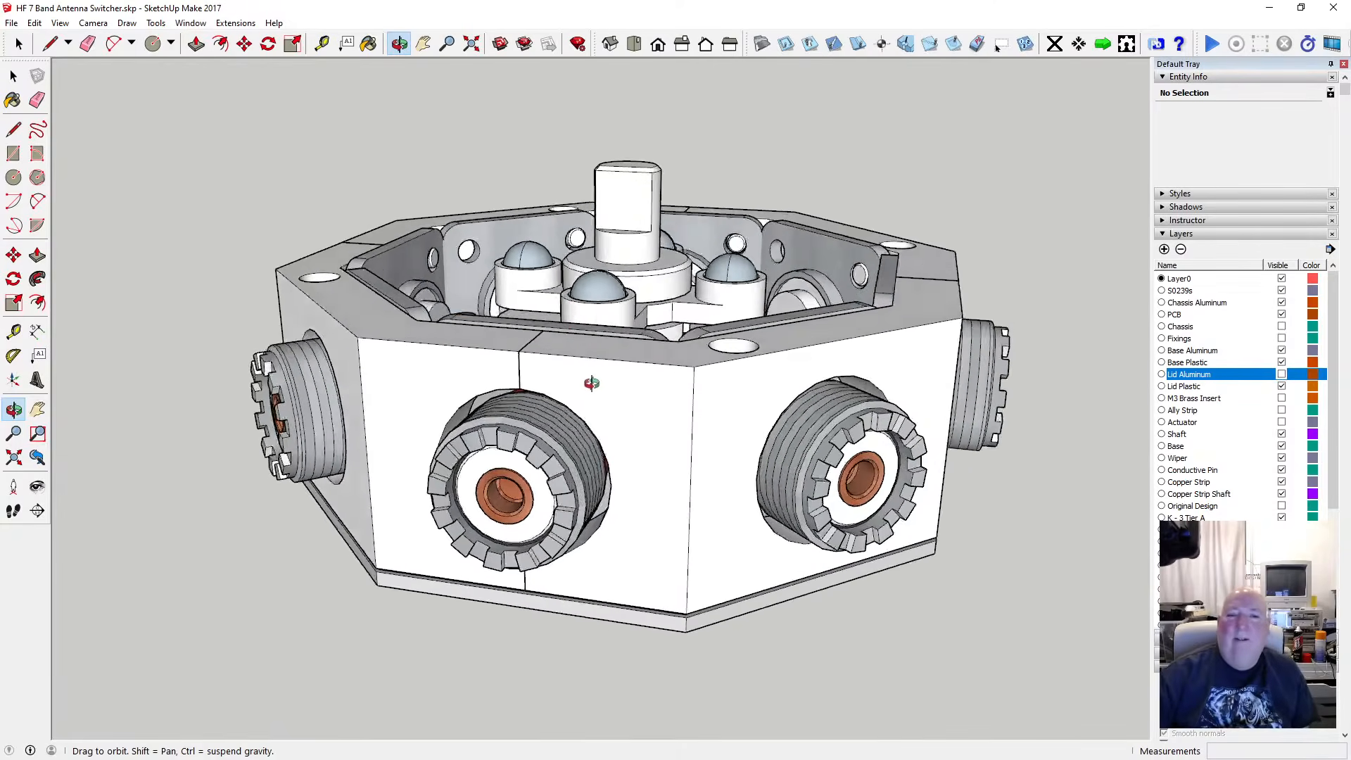
pyautogui.scroll(3, 607, 316)
pyautogui.scroll(-4, 681, 380)
pyautogui.moveTo(681, 373); pyautogui.dragTo(624, 326)
pyautogui.scroll(4, 625, 326)
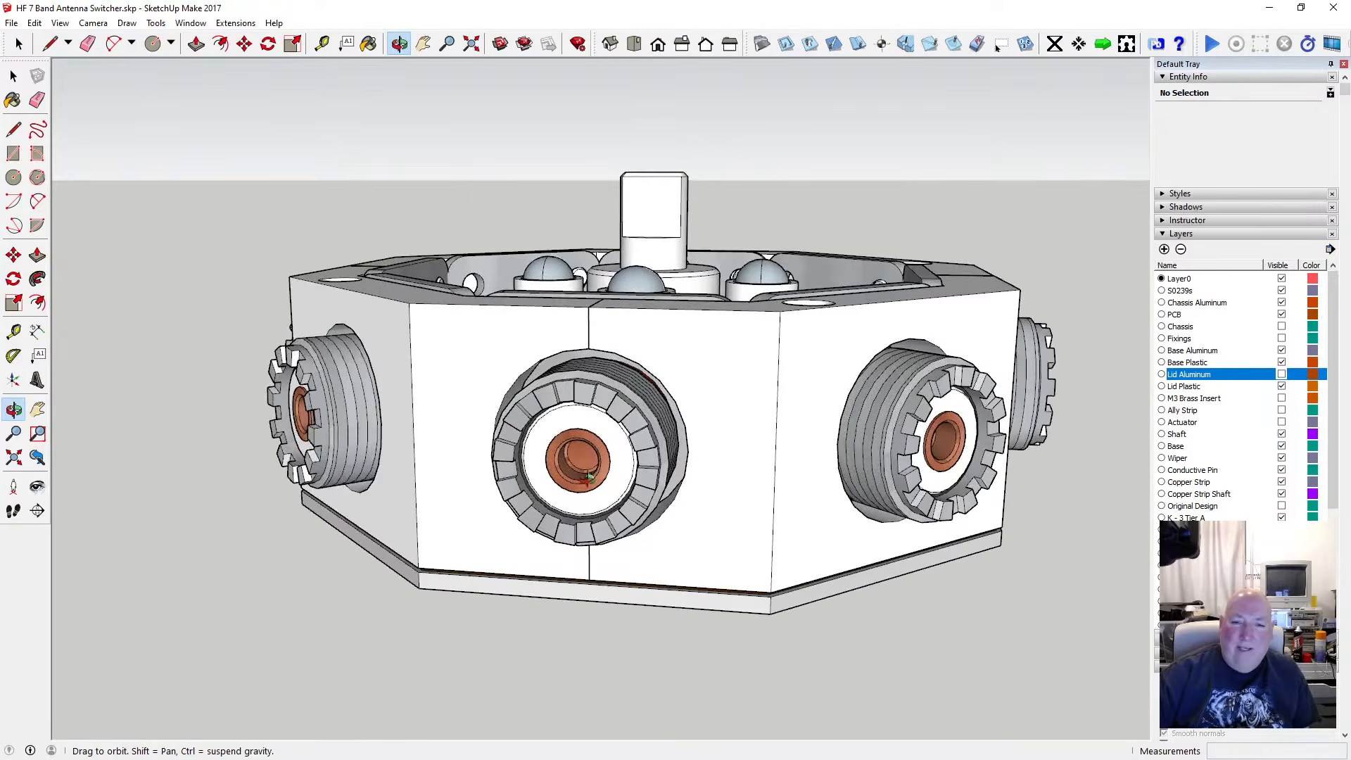
pyautogui.moveTo(590, 478); pyautogui.dragTo(485, 375)
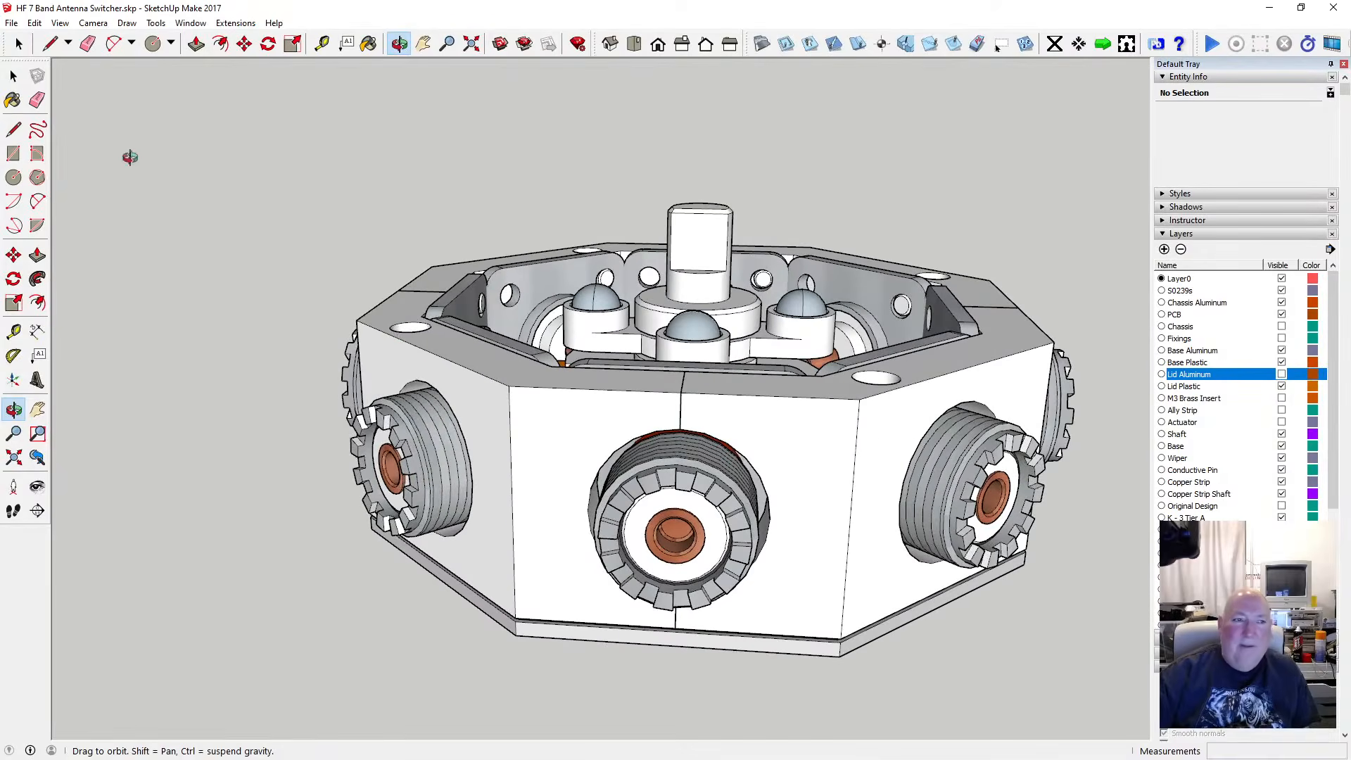
# Turn on the X-ray face style and look through the enclosure wall around the front connector
pyautogui.click(60, 23)
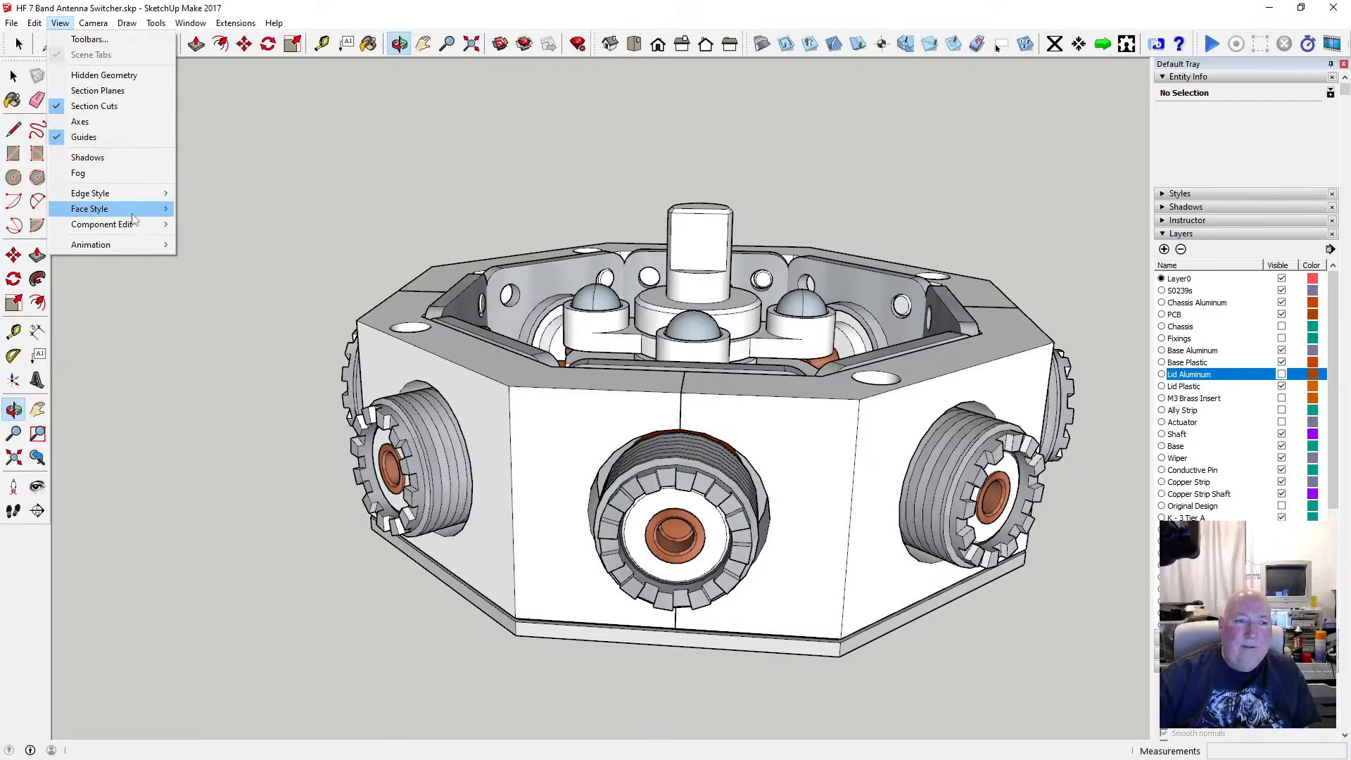
pyautogui.moveTo(134, 220)
pyautogui.click(200, 205)
pyautogui.scroll(2, 688, 414)
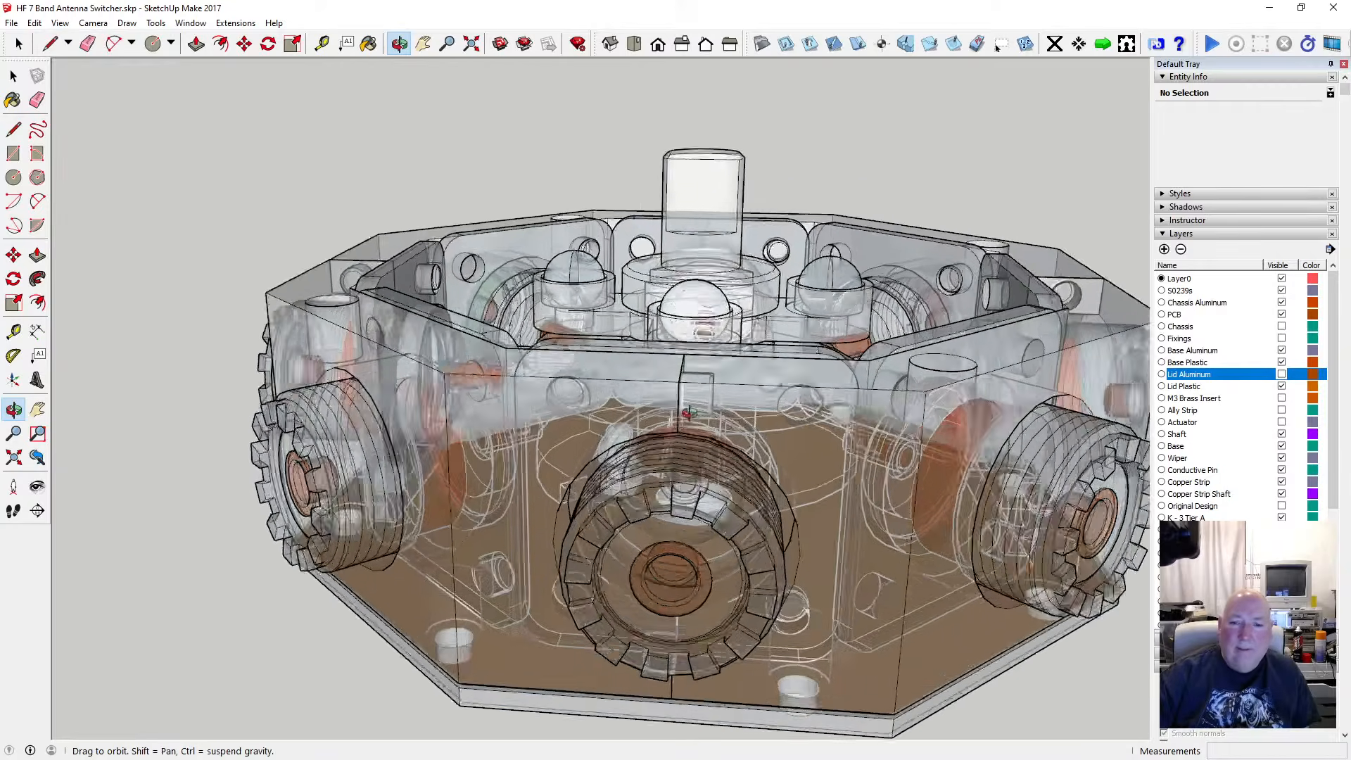
pyautogui.scroll(1, 690, 414)
pyautogui.moveTo(715, 410); pyautogui.dragTo(721, 373)
pyautogui.scroll(-3, 693, 415)
pyautogui.moveTo(695, 559); pyautogui.dragTo(662, 541)
pyautogui.scroll(5, 633, 345)
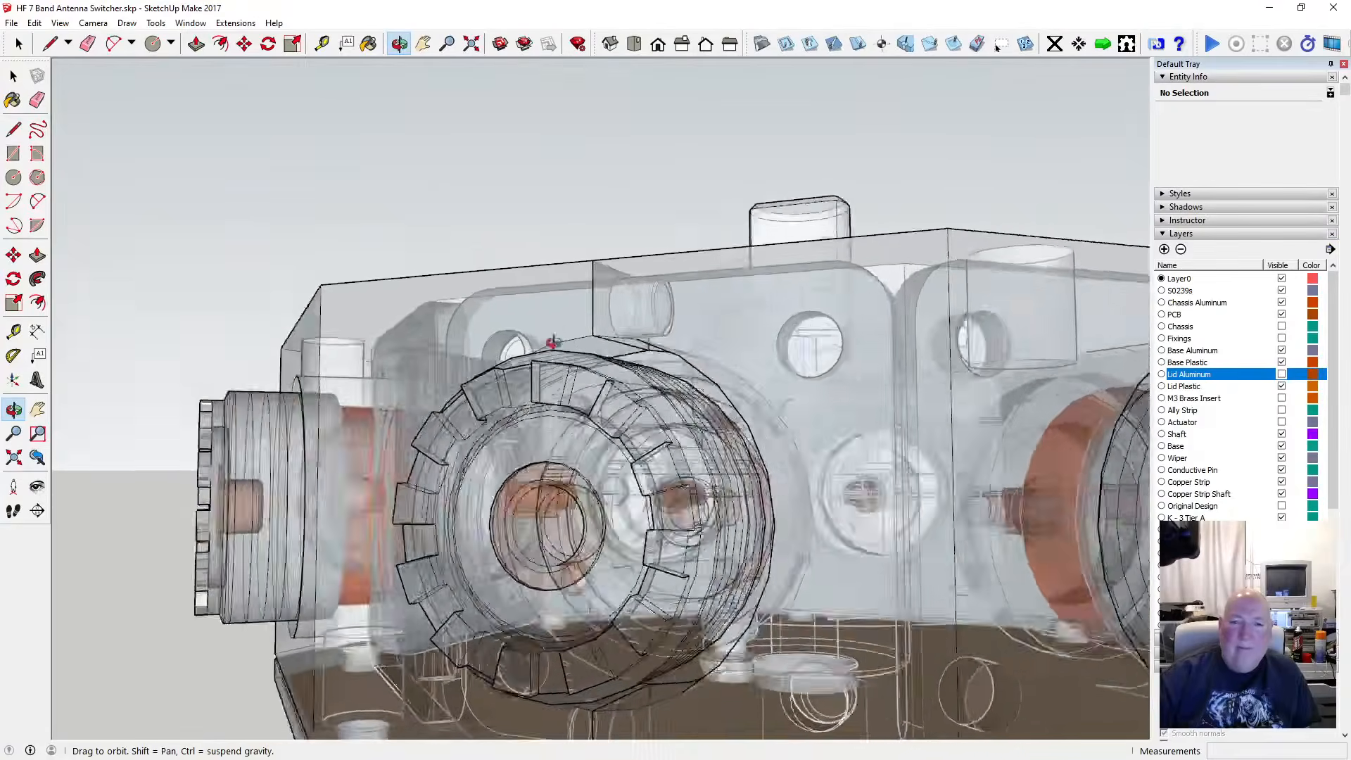
# Examine the see-through front wall from above for the internal holes, pins and fixings behind the connector
pyautogui.moveTo(553, 342); pyautogui.dragTo(581, 451)
pyautogui.scroll(3, 607, 313)
pyautogui.moveTo(618, 561); pyautogui.dragTo(637, 282)
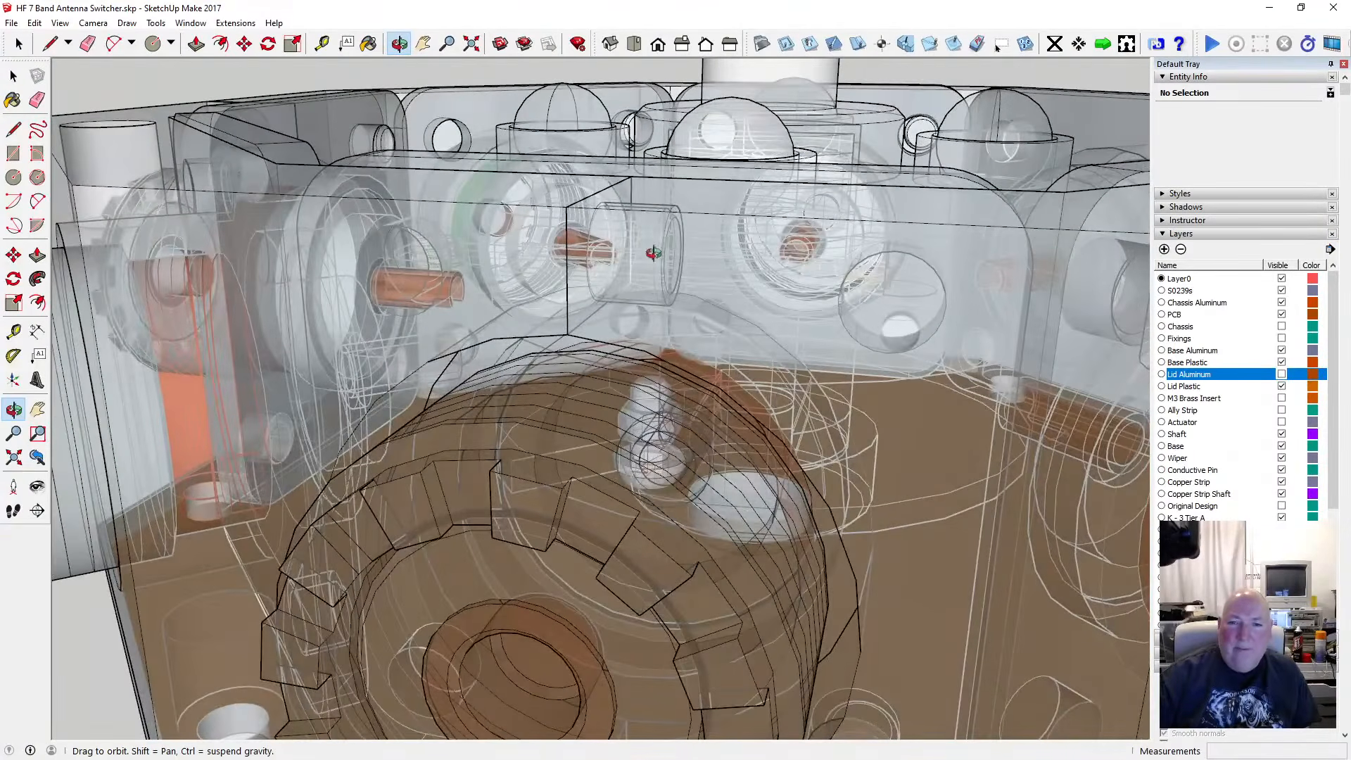
pyautogui.scroll(-4, 651, 240)
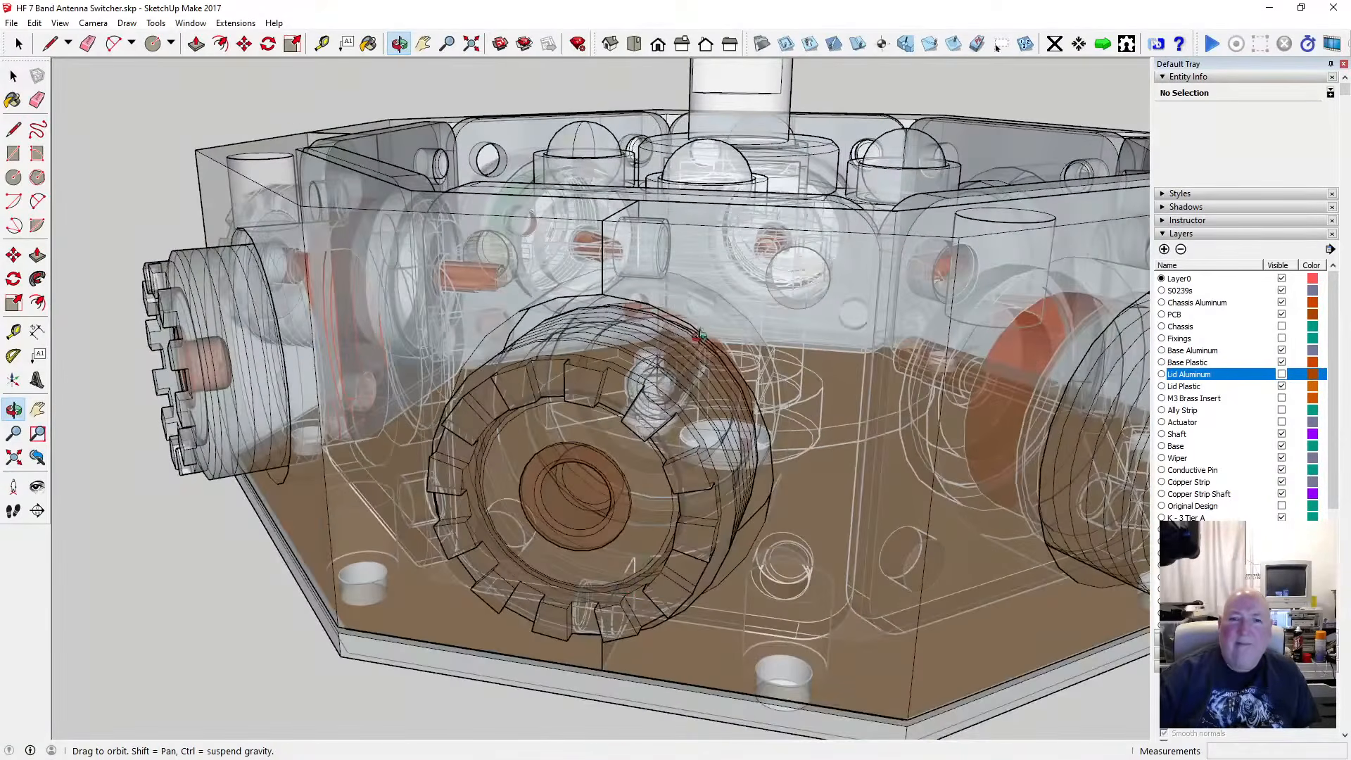
pyautogui.scroll(-5, 700, 336)
pyautogui.scroll(5, 647, 302)
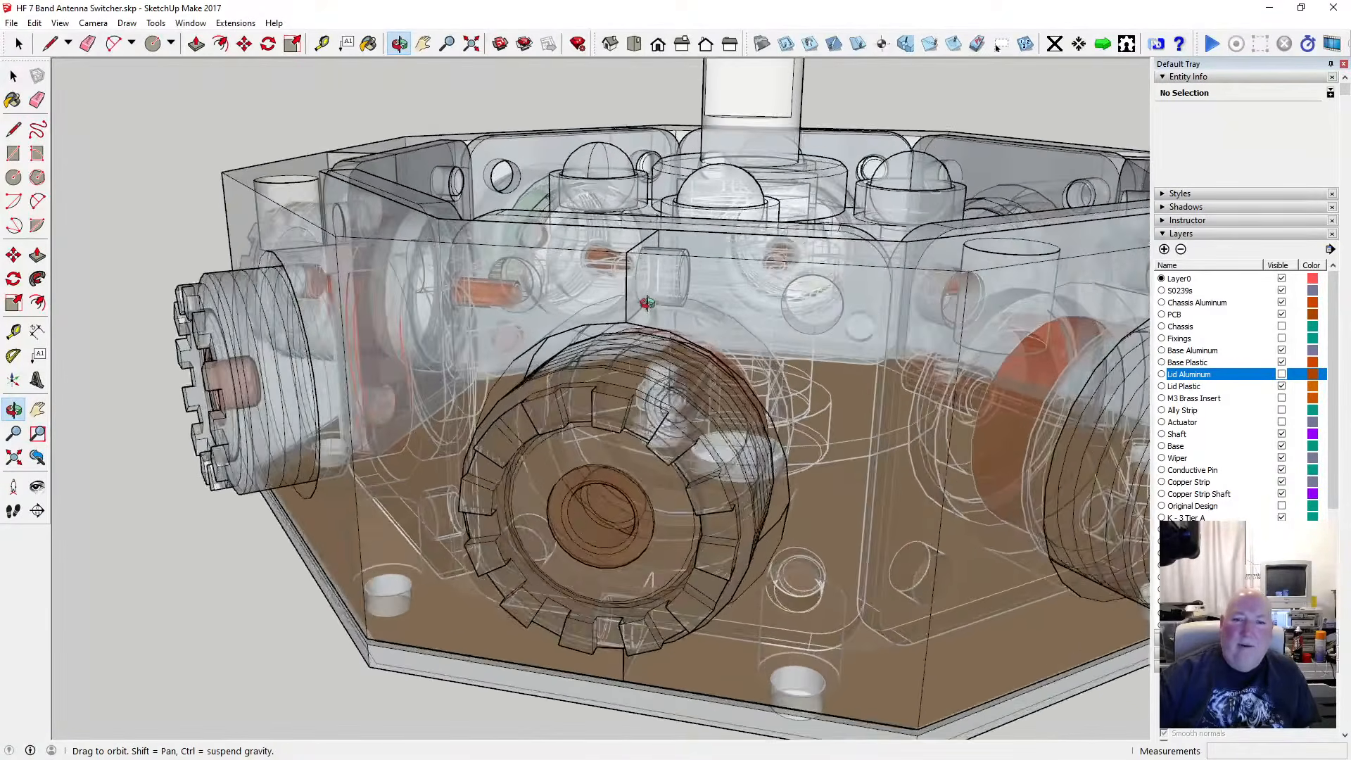
# Turn off the X-ray face style and view the whole opaque enclosure from the side
pyautogui.click(60, 23)
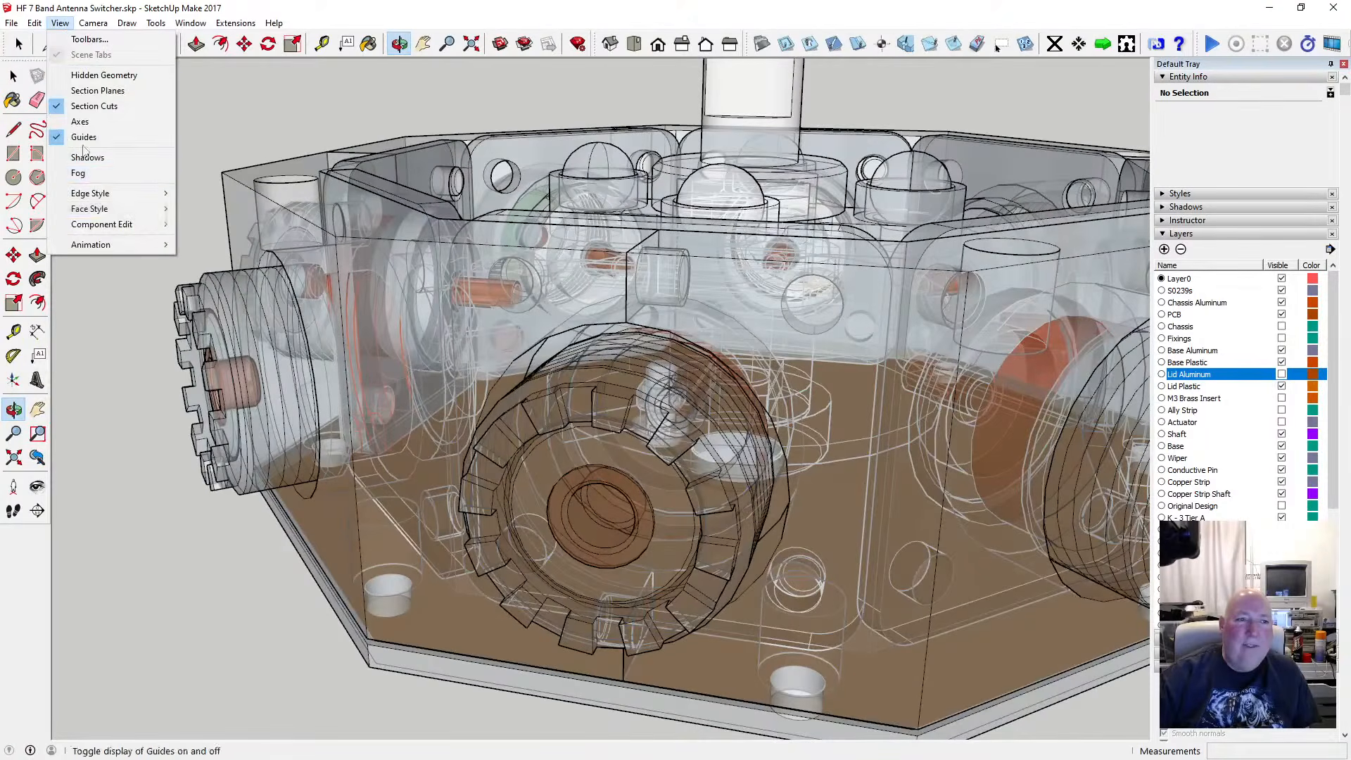
pyautogui.moveTo(119, 209)
pyautogui.click(201, 209)
pyautogui.scroll(-6, 519, 327)
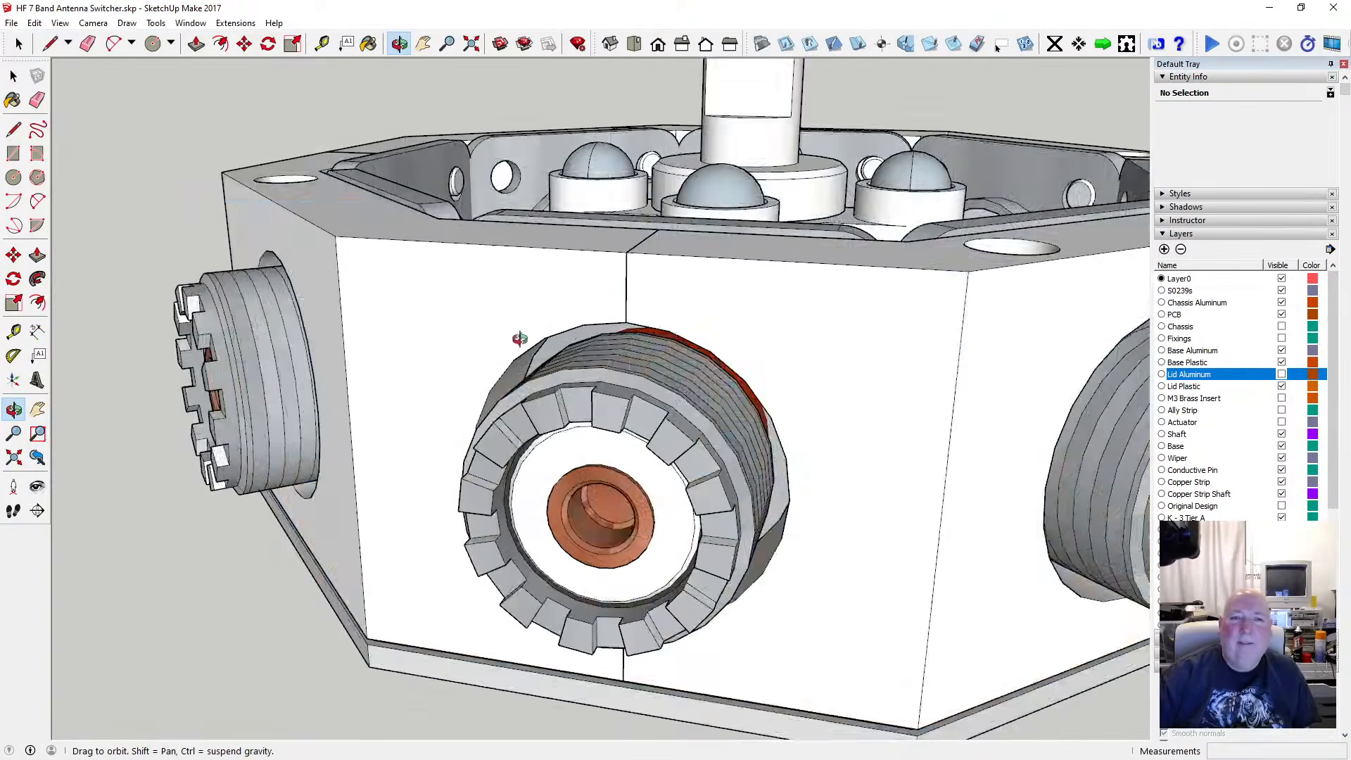
pyautogui.moveTo(483, 304); pyautogui.dragTo(540, 259)
pyautogui.scroll(3, 626, 344)
pyautogui.scroll(-5, 464, 338)
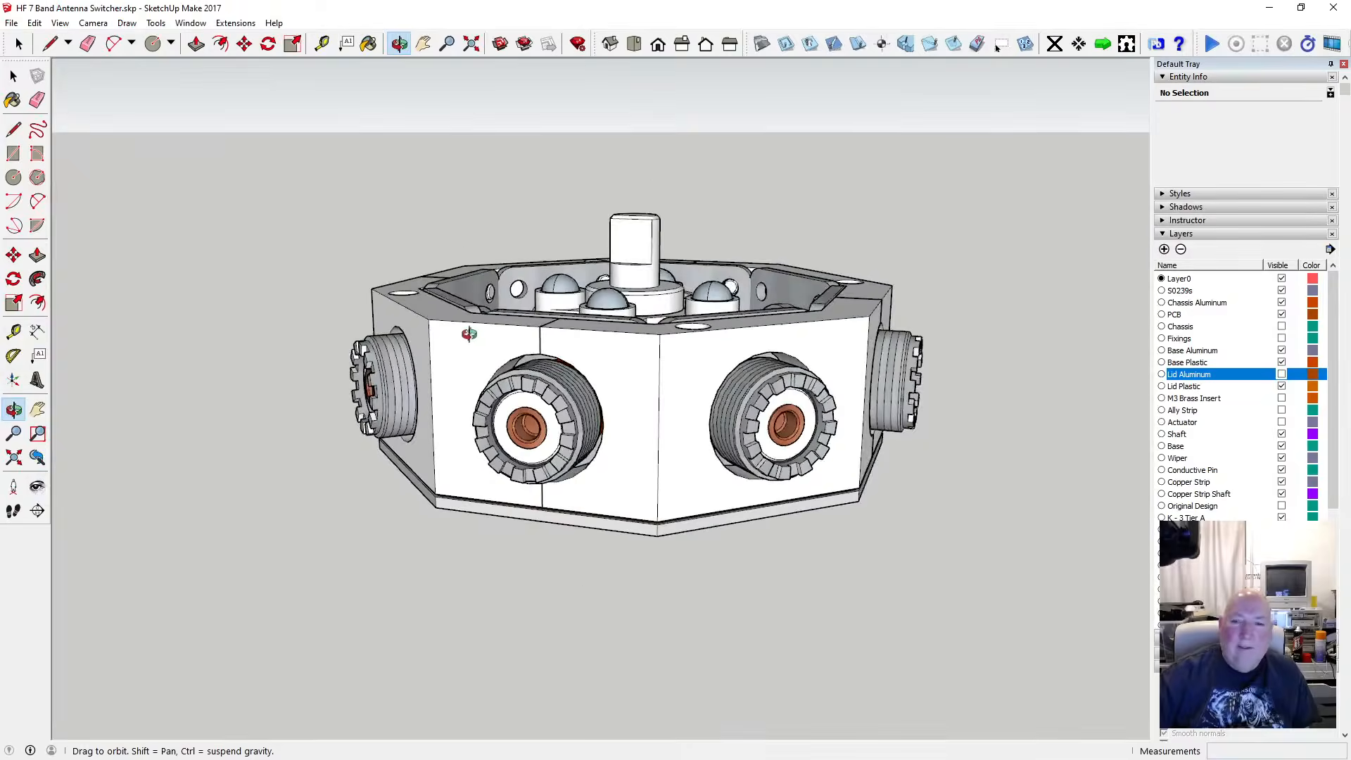
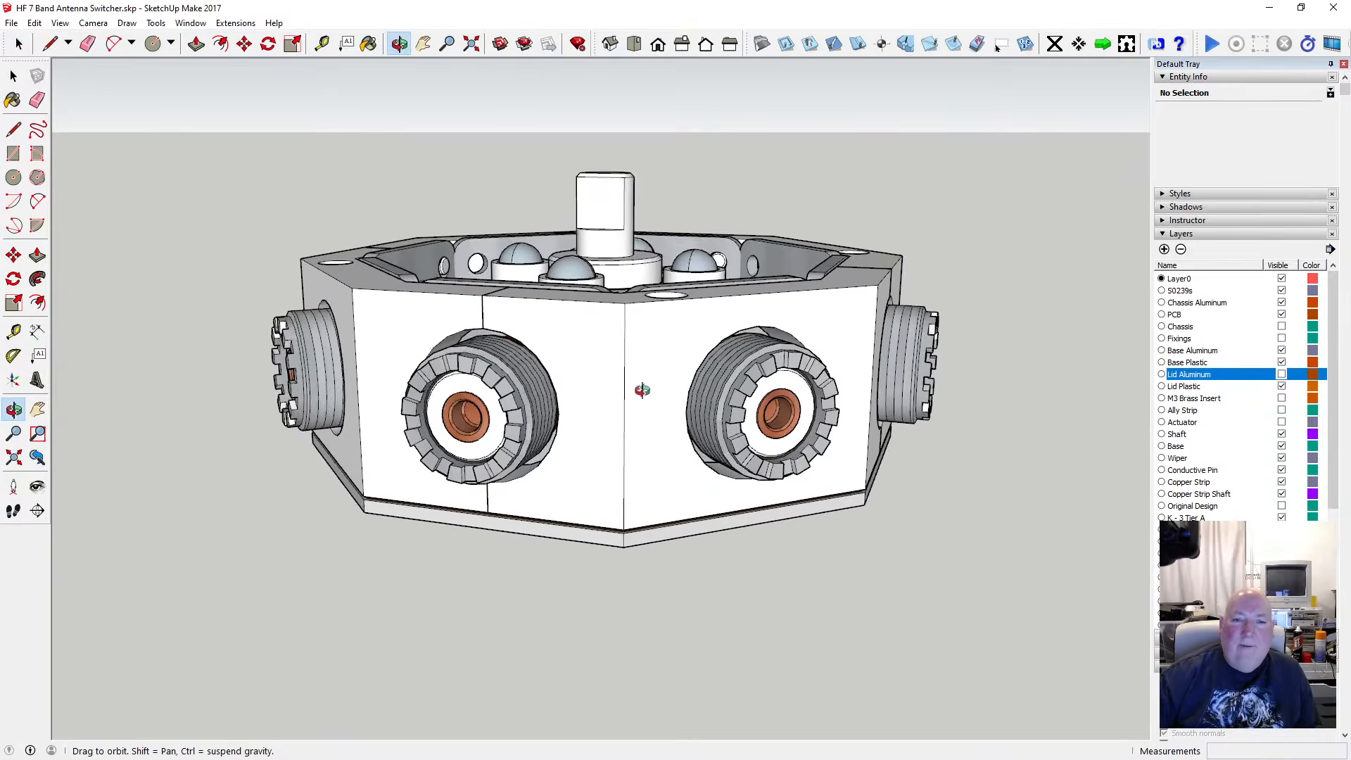
# View the open enclosure from progressively higher angles to see the rotor and pins within the octagonal walls
pyautogui.scroll(4, 572, 418)
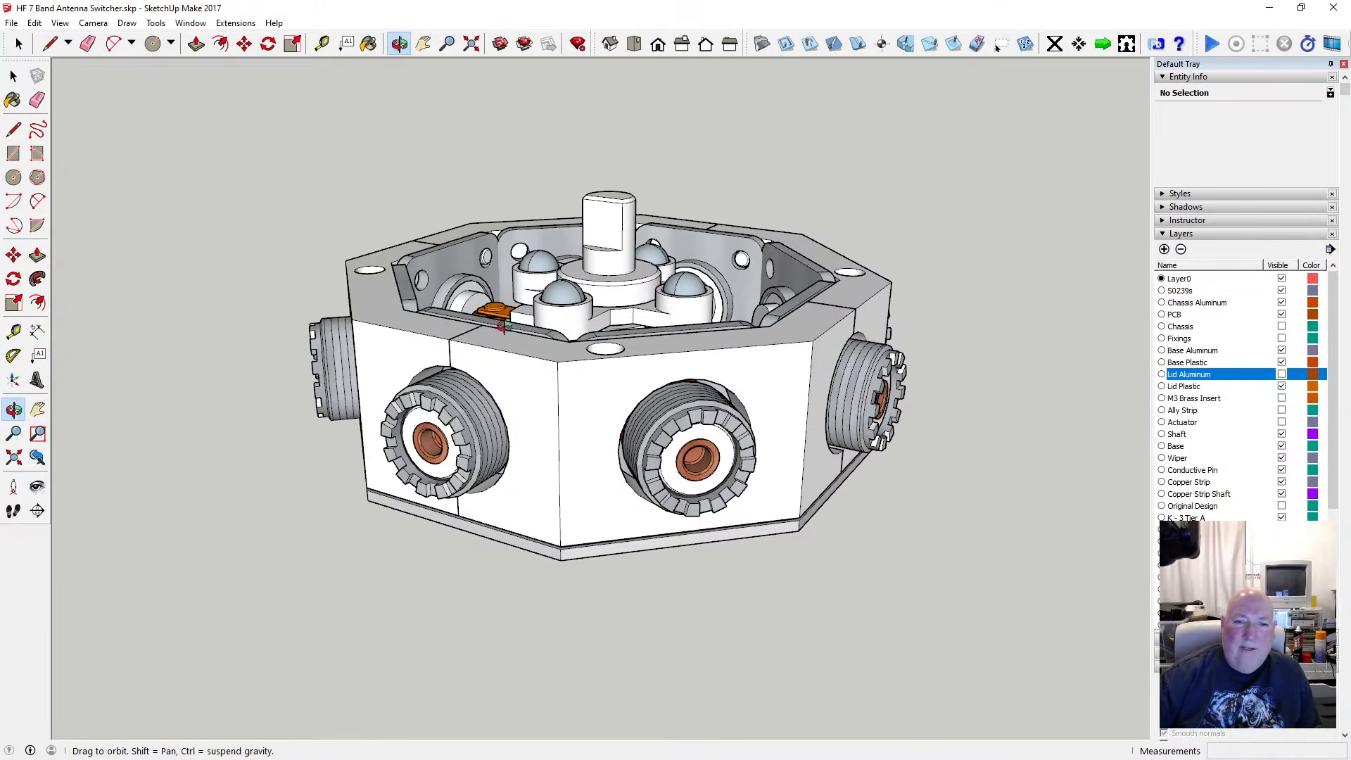
pyautogui.moveTo(591, 387); pyautogui.dragTo(587, 516)
pyautogui.scroll(2, 554, 361)
pyautogui.scroll(-2, 541, 366)
pyautogui.scroll(2, 612, 349)
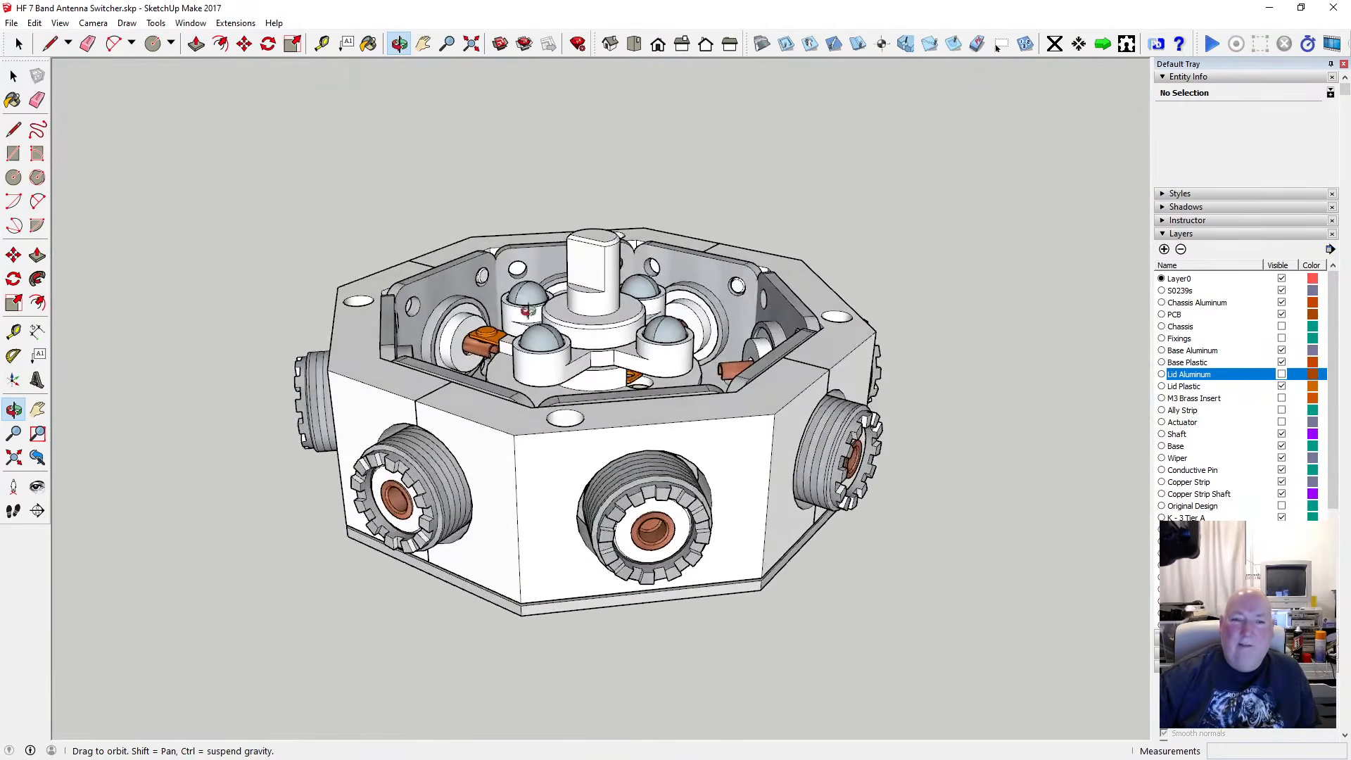
pyautogui.scroll(-2, 508, 370)
pyautogui.moveTo(508, 369); pyautogui.dragTo(506, 489)
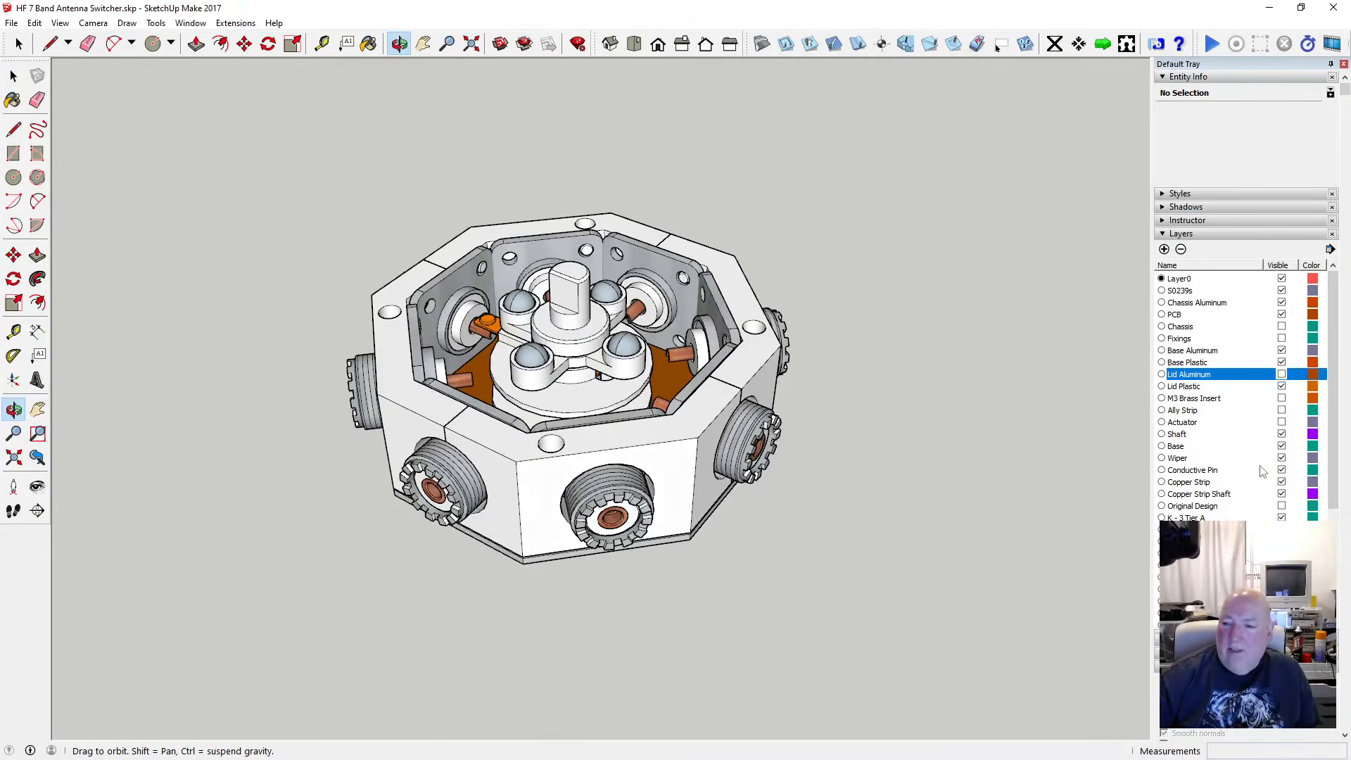
# Show the hidden layer holding the octagonal inner ring and view it around the rotor inside the enclosure
pyautogui.scroll(-4, 1263, 475)
pyautogui.scroll(-2, 1264, 475)
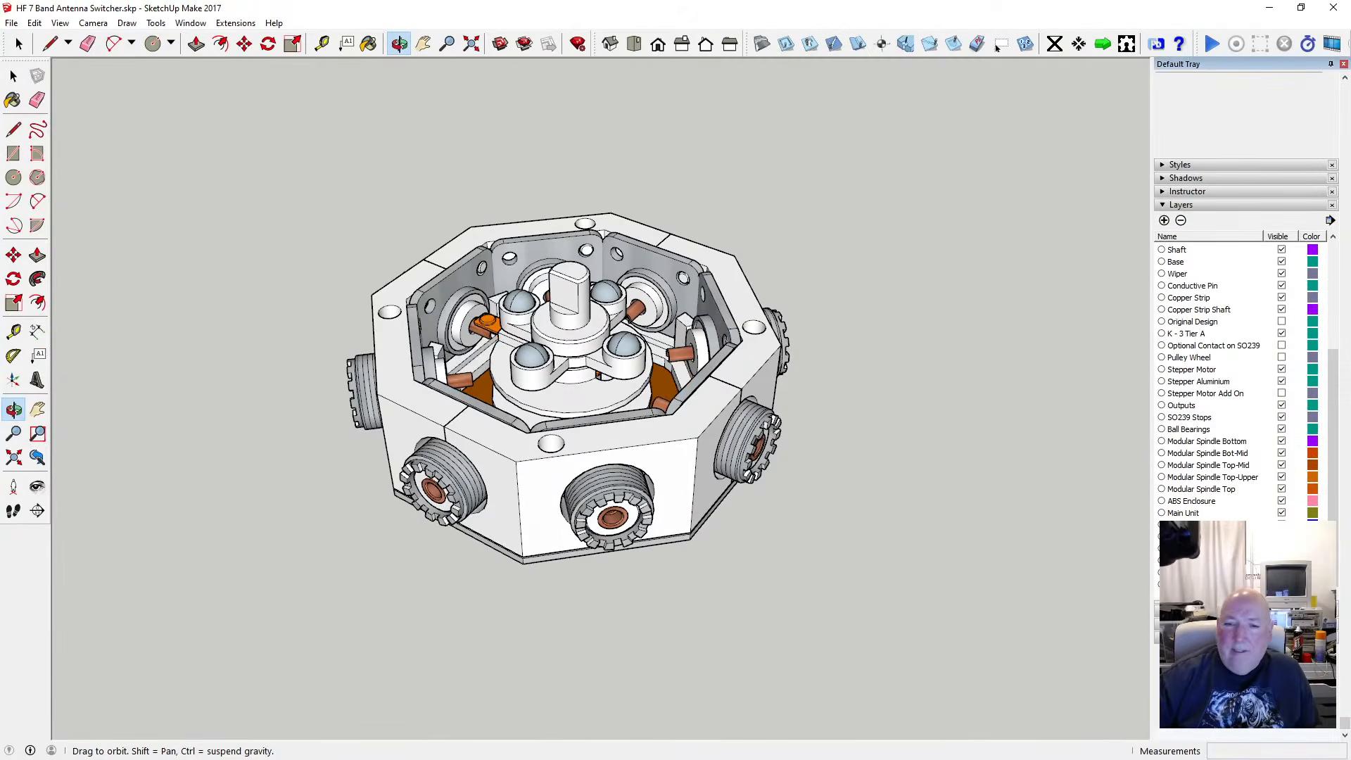
pyautogui.click(1281, 537)
pyautogui.scroll(4, 589, 374)
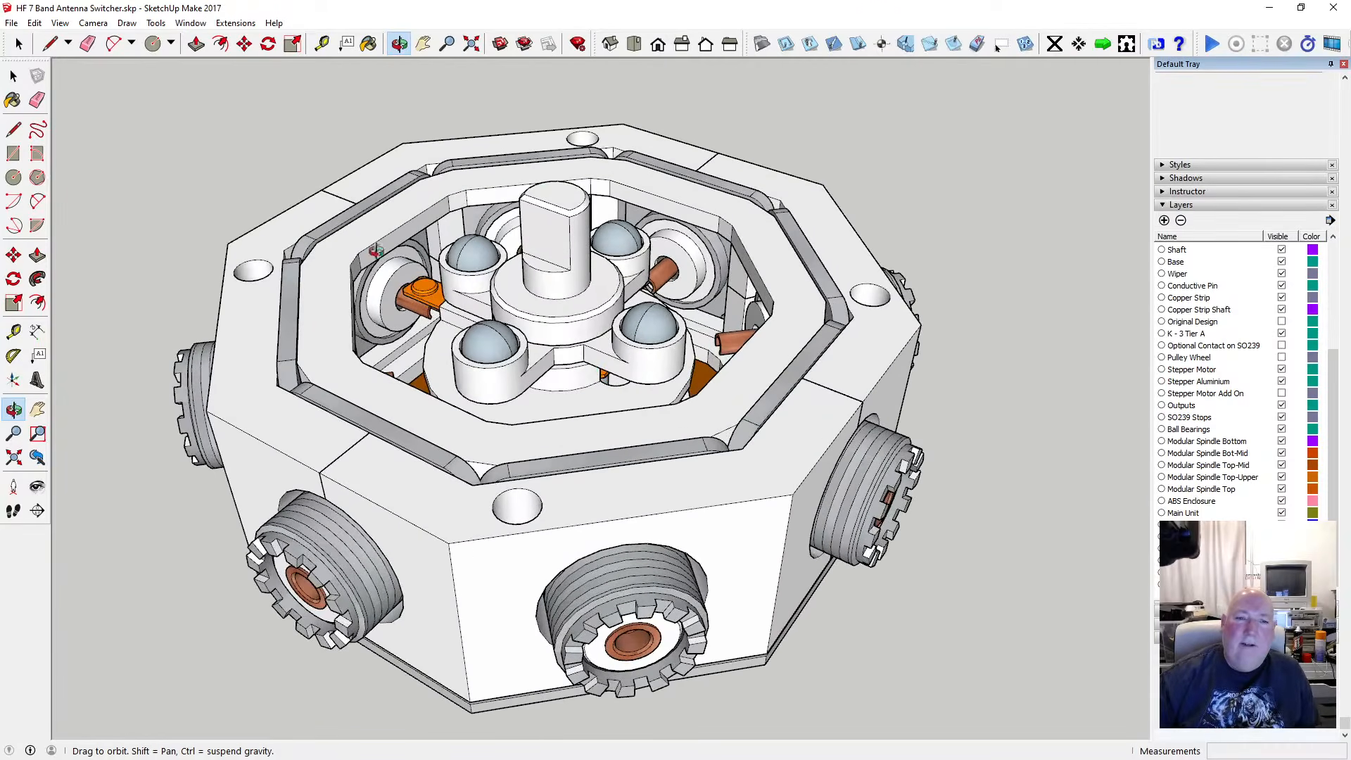
pyautogui.scroll(-3, 538, 254)
pyautogui.moveTo(433, 259)
pyautogui.mouseDown()
pyautogui.moveTo(425, 360)
pyautogui.moveTo(437, 237)
pyautogui.mouseUp()
pyautogui.moveTo(462, 378); pyautogui.dragTo(482, 325)
pyautogui.scroll(3, 526, 356)
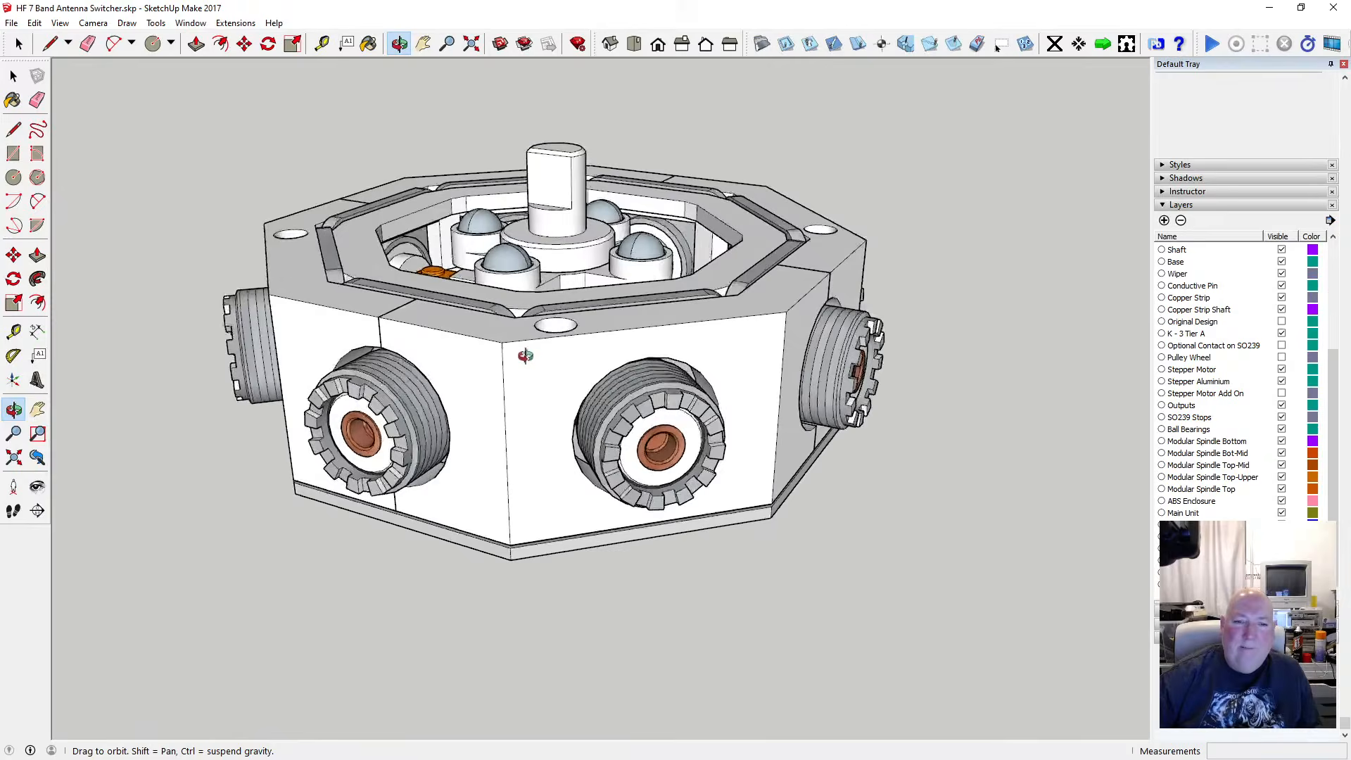
pyautogui.scroll(4, 526, 356)
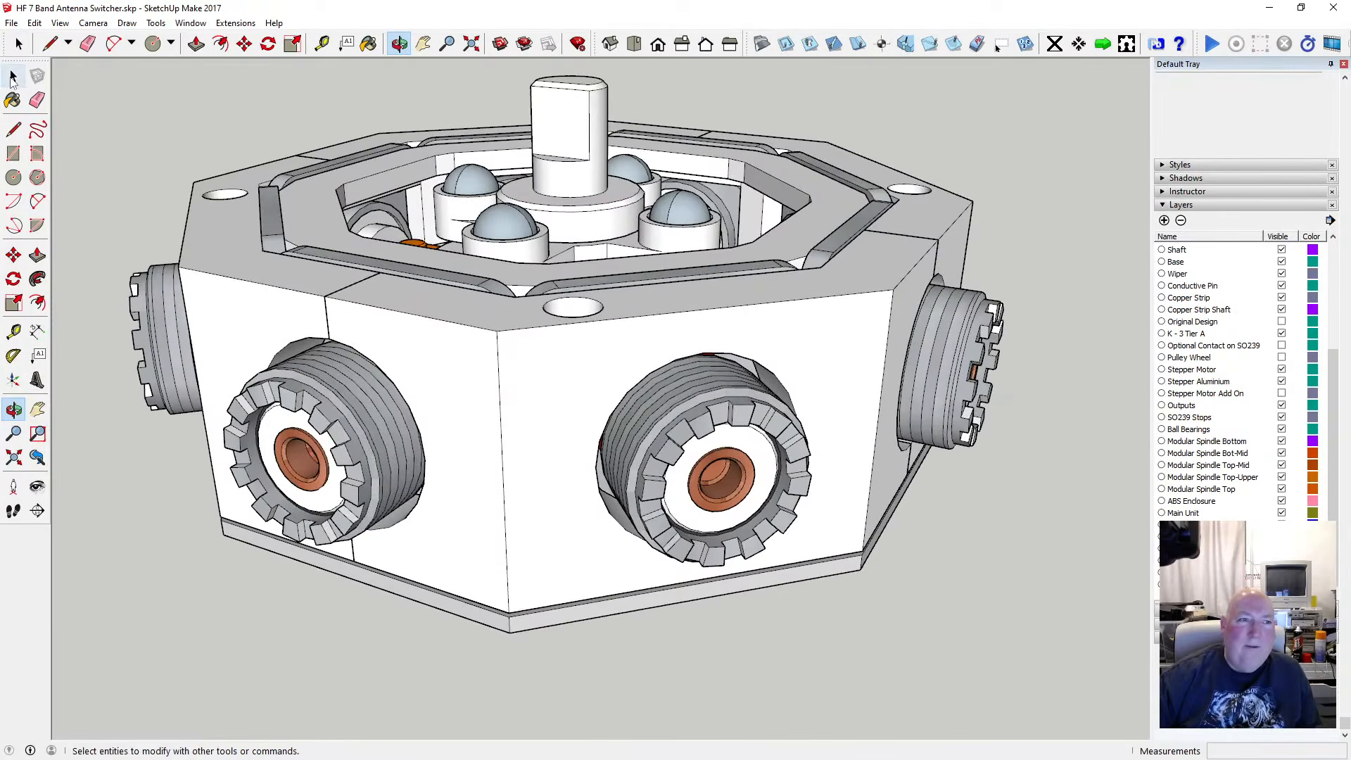
# Open the Main Unit group and the front enclosure wall segment inside it for isolated editing
pyautogui.click(13, 78)
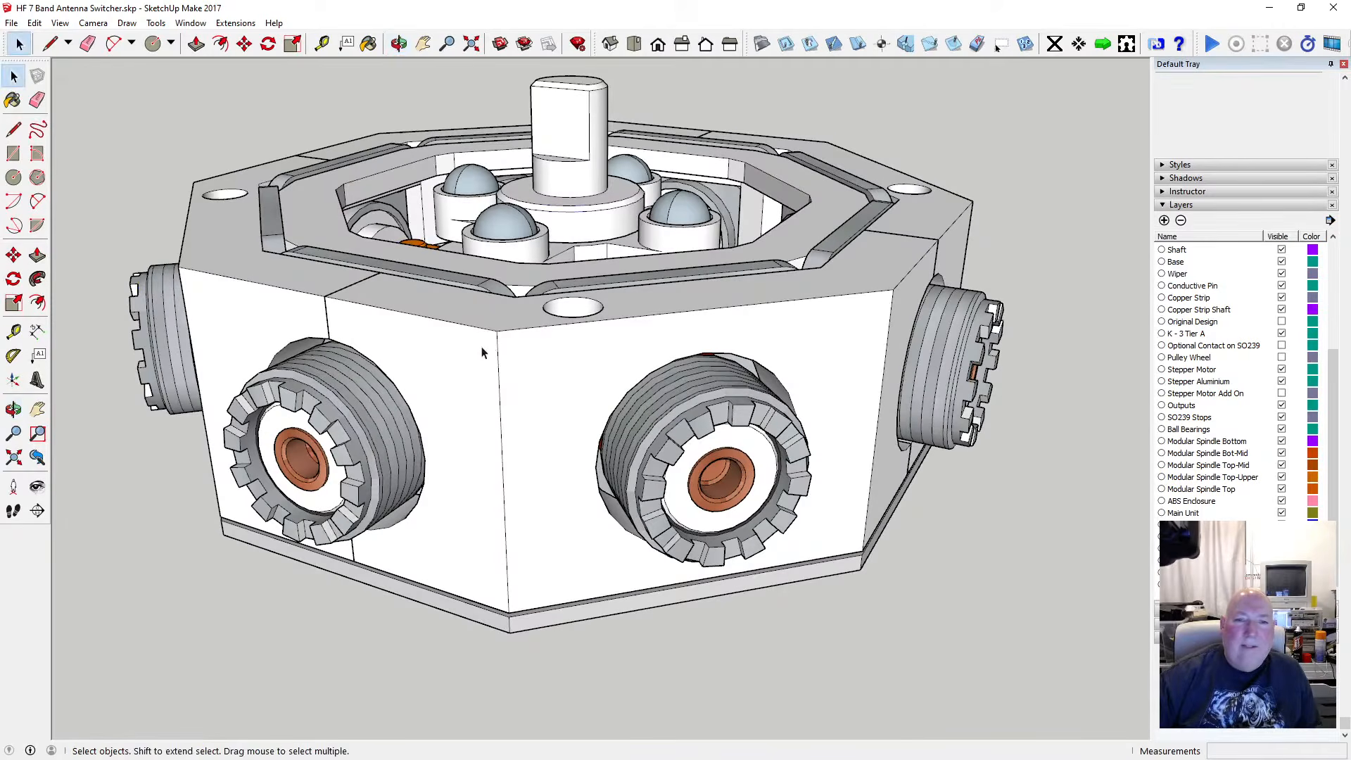
pyautogui.click(561, 350)
pyautogui.doubleClick(561, 359)
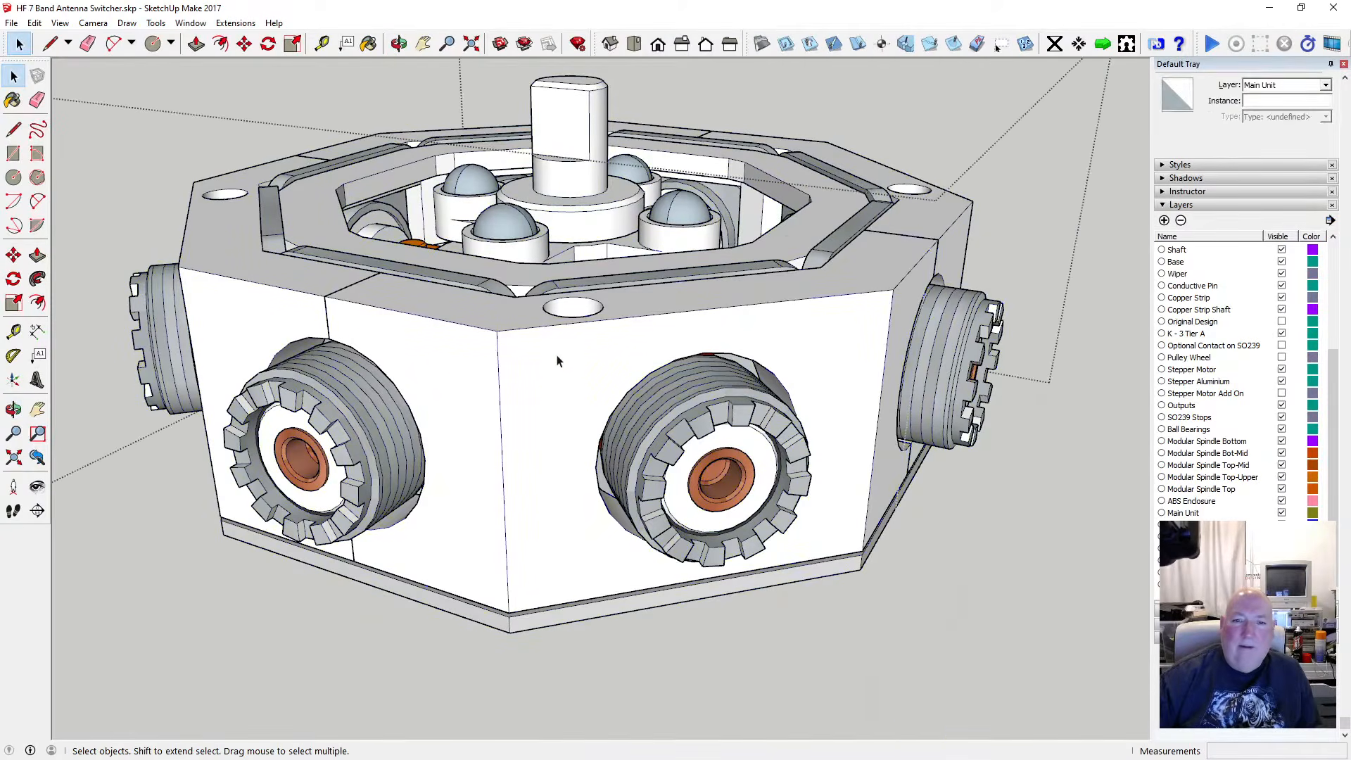
pyautogui.click(557, 361)
pyautogui.doubleClick(558, 361)
pyautogui.scroll(-3, 581, 332)
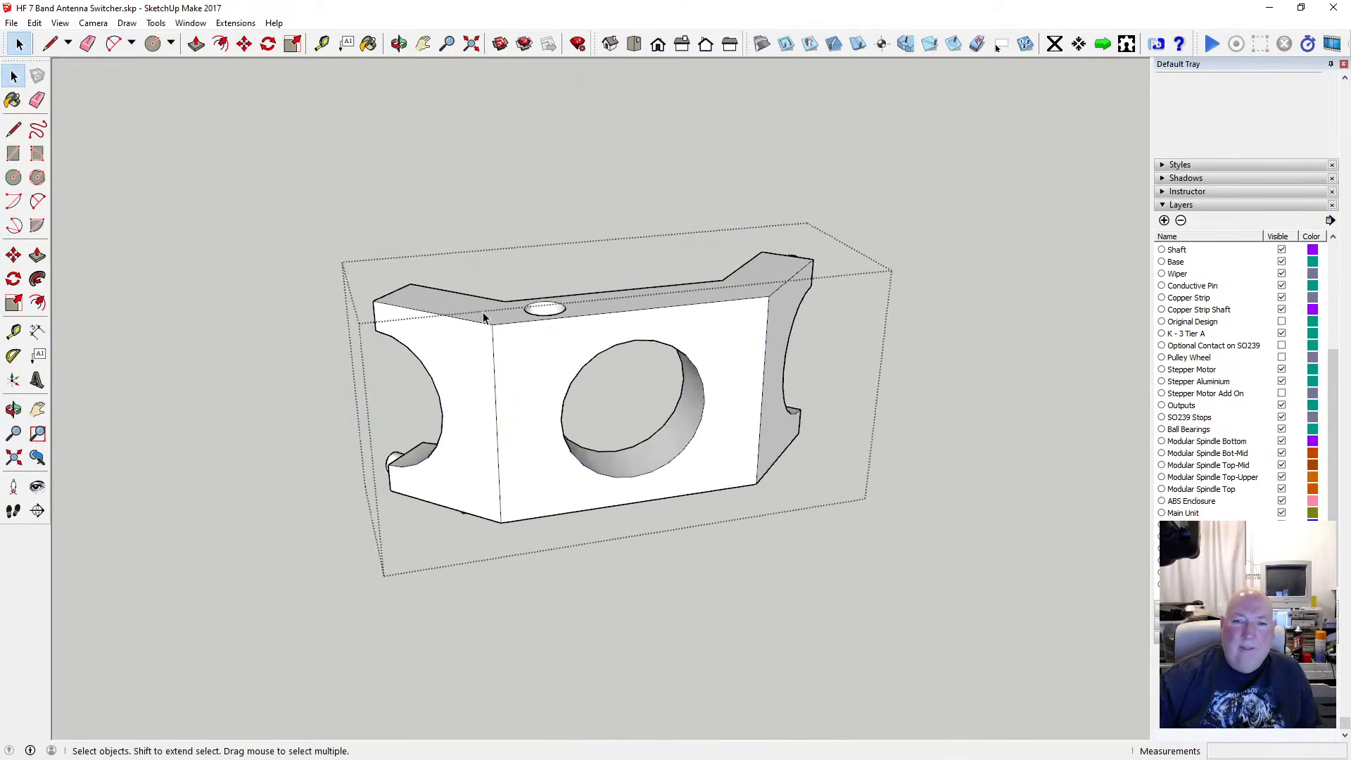
pyautogui.scroll(3, 540, 333)
pyautogui.click(532, 335)
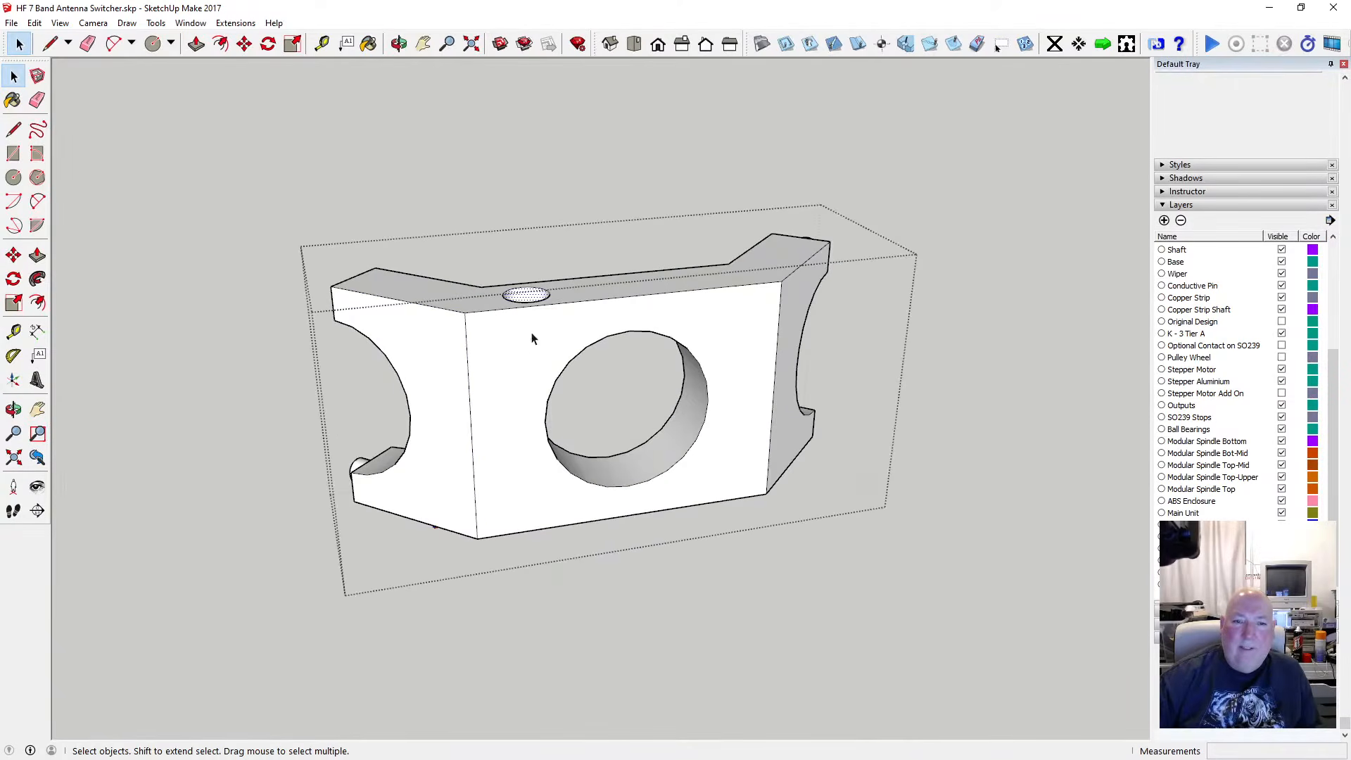
# View the isolated wall segment from its underside to show the two round holes and the protruding pegs
pyautogui.click(399, 45)
pyautogui.moveTo(549, 387); pyautogui.dragTo(437, 15)
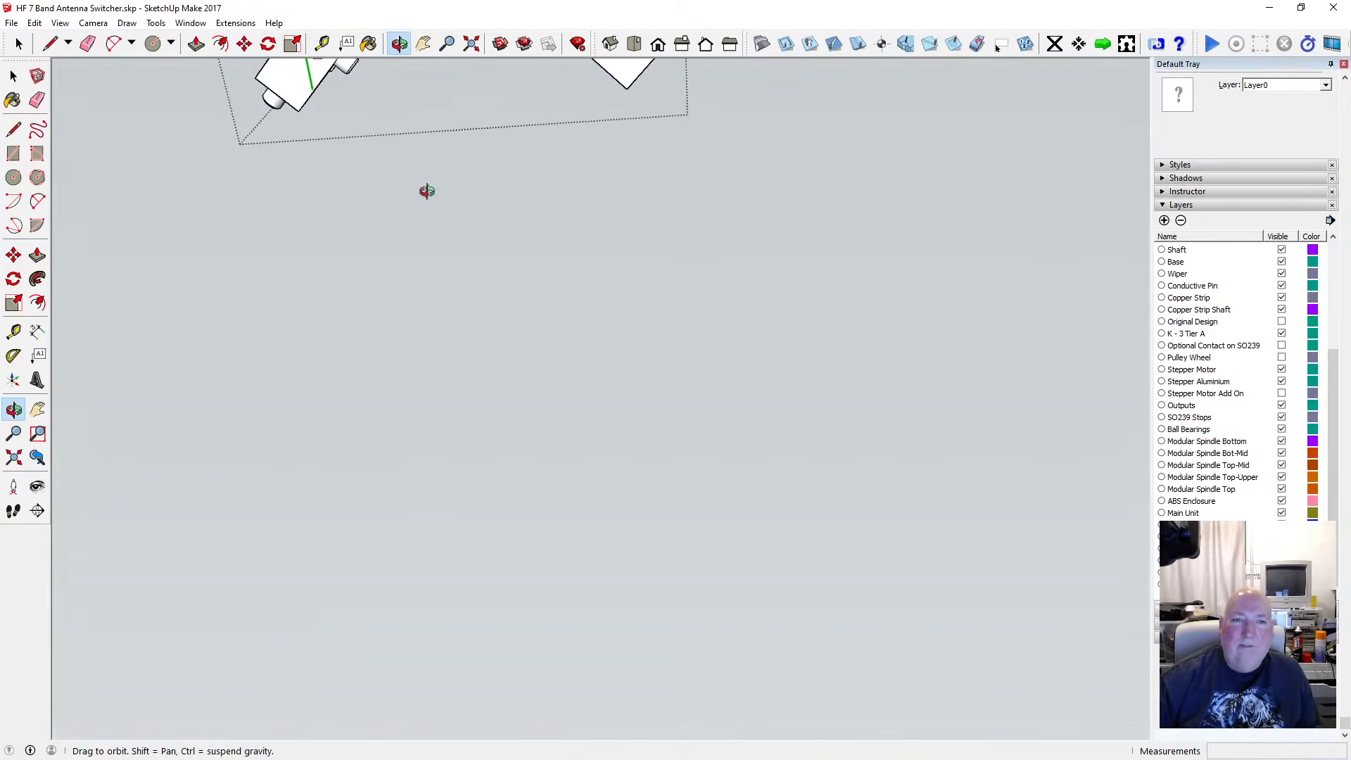
pyautogui.moveTo(537, 82); pyautogui.dragTo(520, 226)
pyautogui.scroll(2, 314, 262)
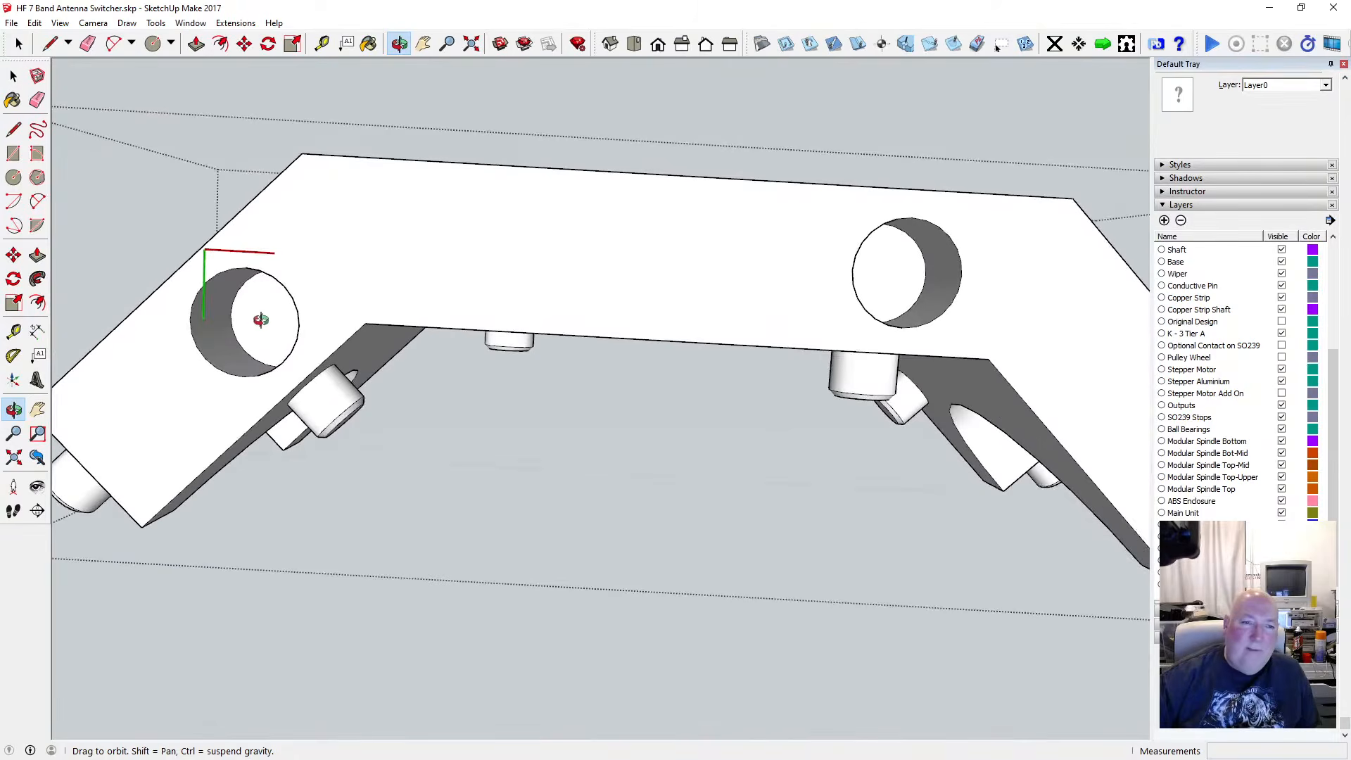
# Create two diagonal guide lines across the wall segment's underside, each joining the outer and inner corner at a bend
pyautogui.scroll(1, 437, 244)
pyautogui.scroll(-3, 437, 241)
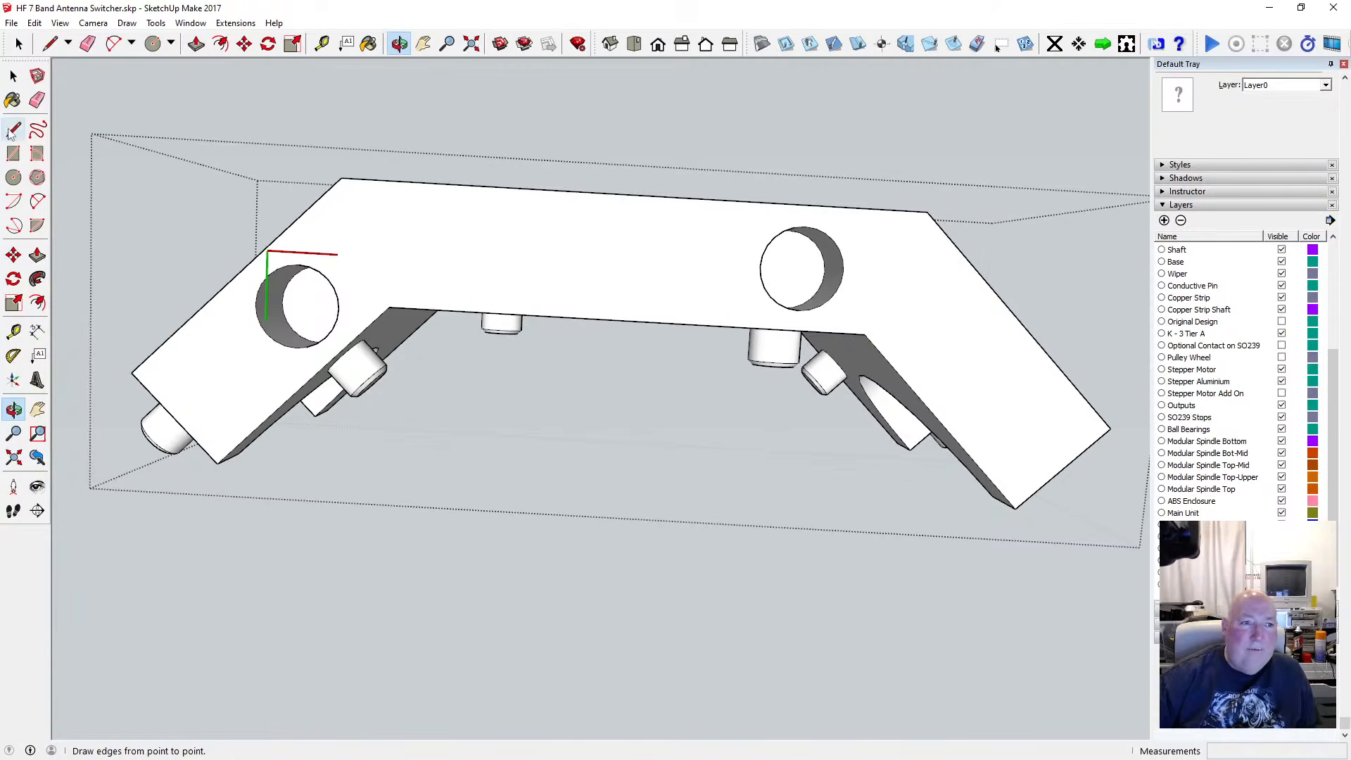
pyautogui.click(322, 44)
pyautogui.click(342, 178)
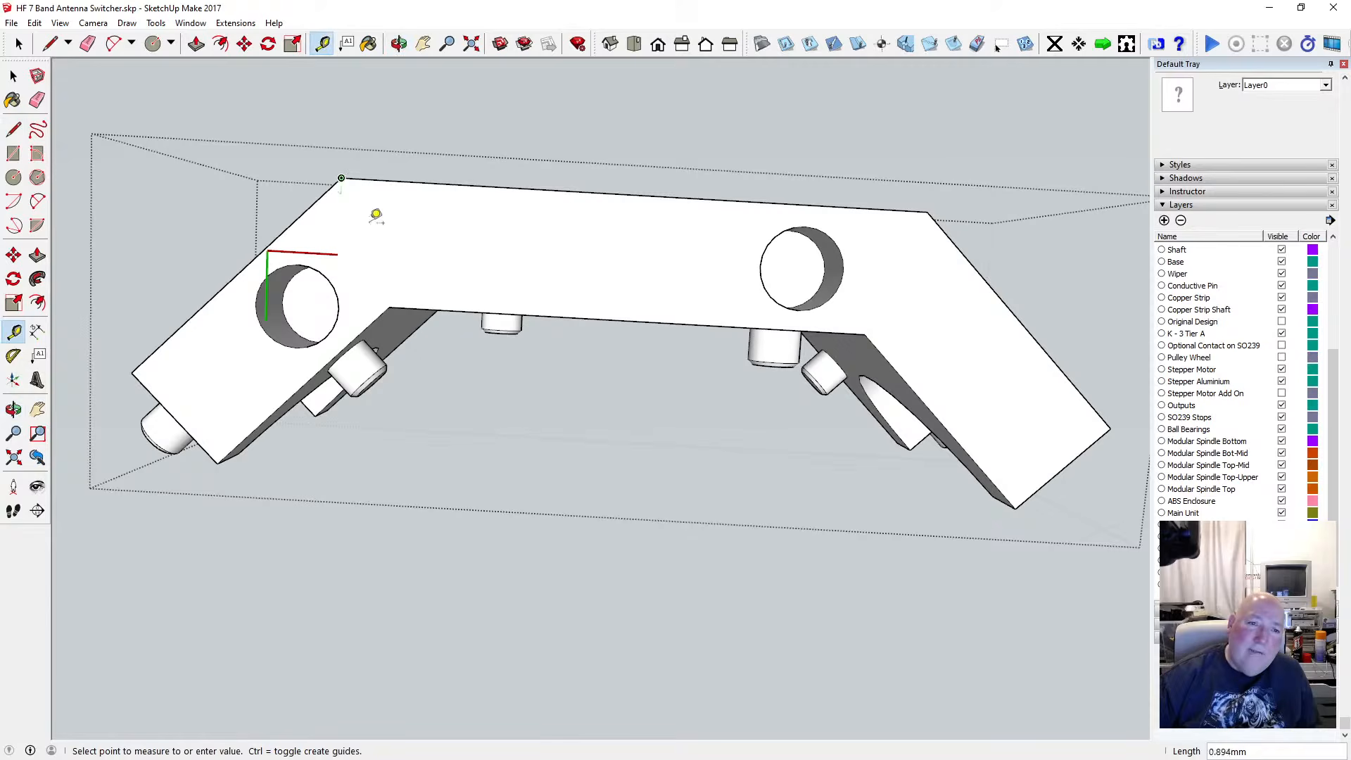
pyautogui.click(393, 298)
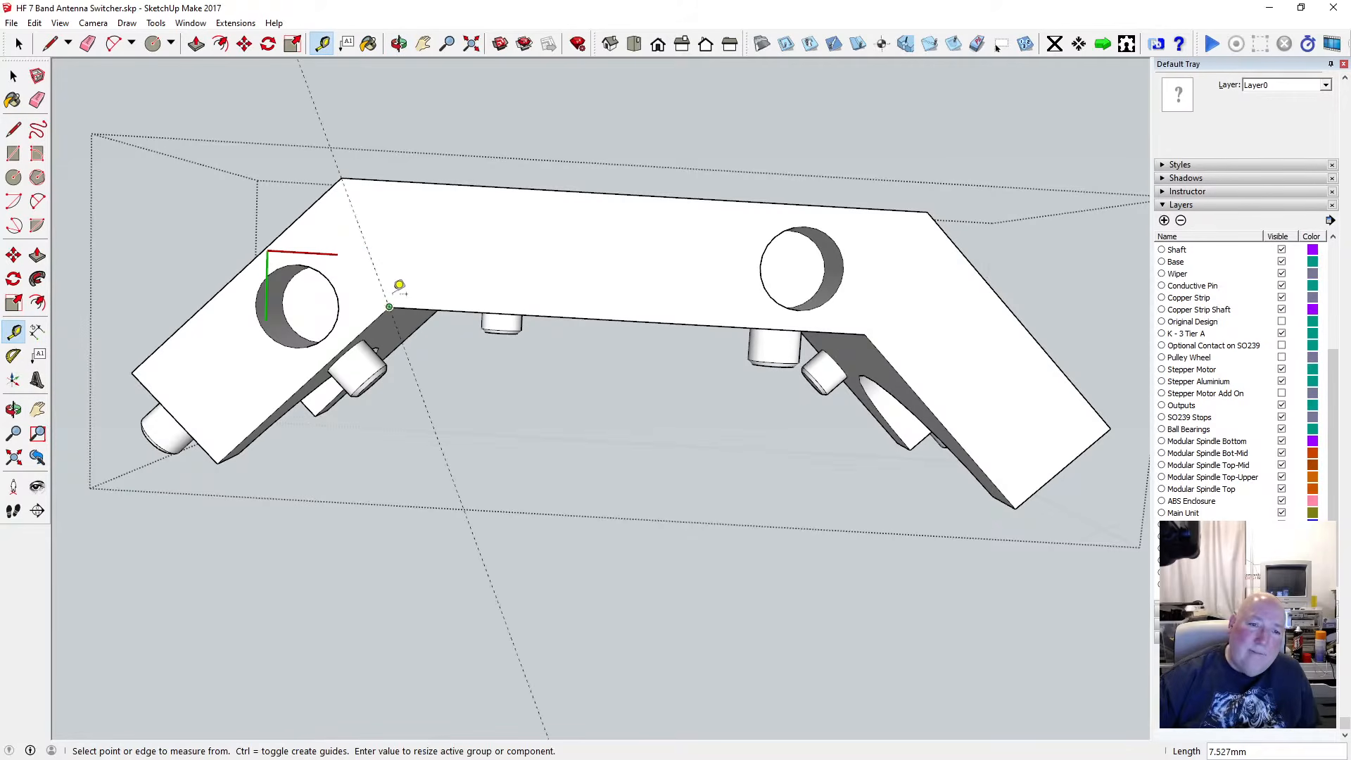
pyautogui.click(929, 210)
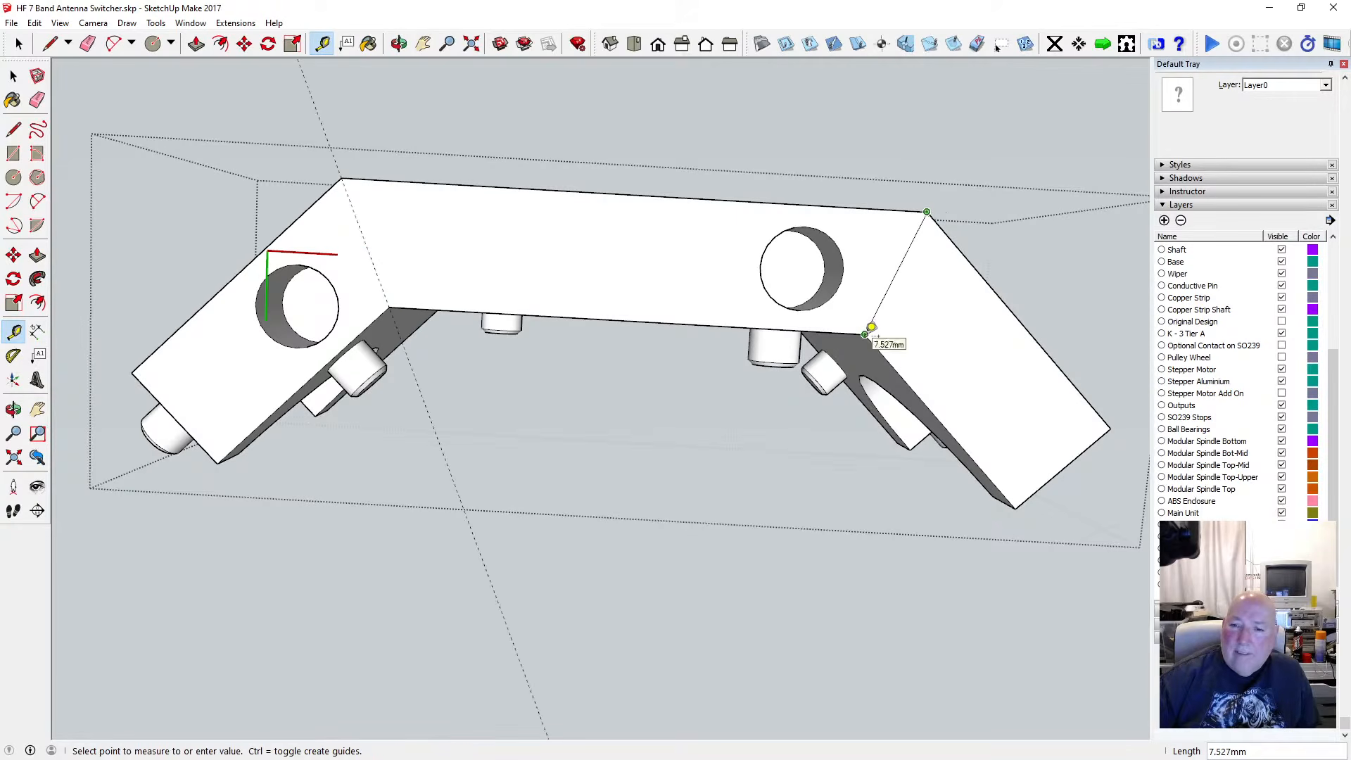
pyautogui.click(866, 333)
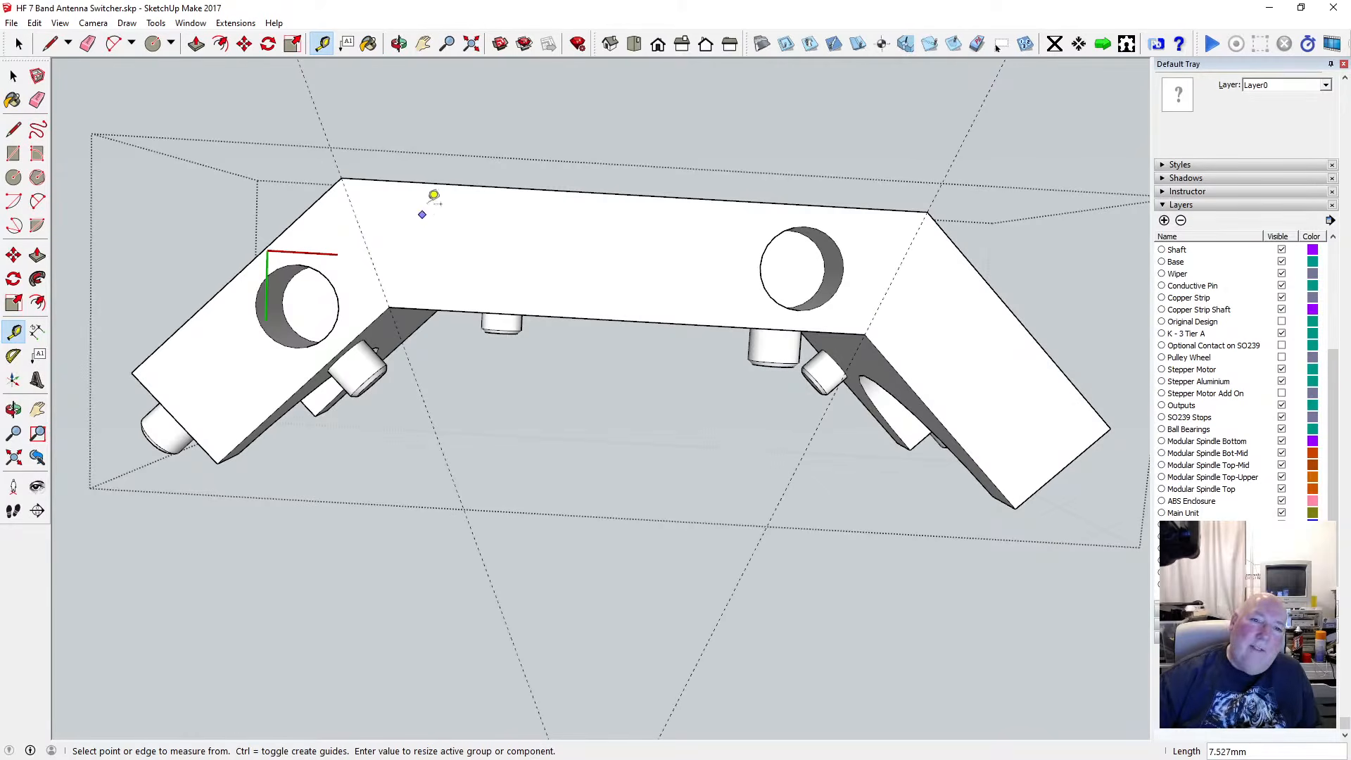
# Measure the wall segment's width between its outer and inner edges on the middle section and the short angled section
pyautogui.click(441, 183)
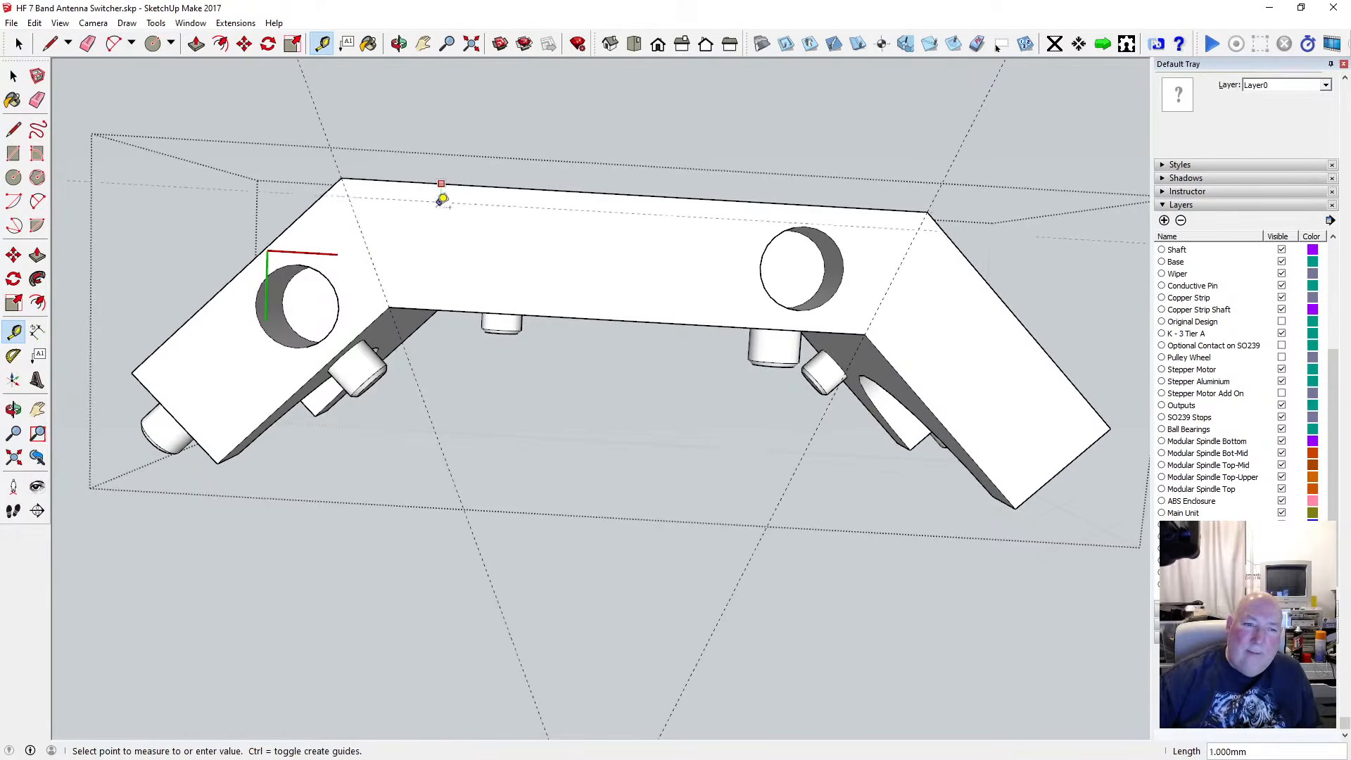
pyautogui.click(439, 295)
pyautogui.click(203, 305)
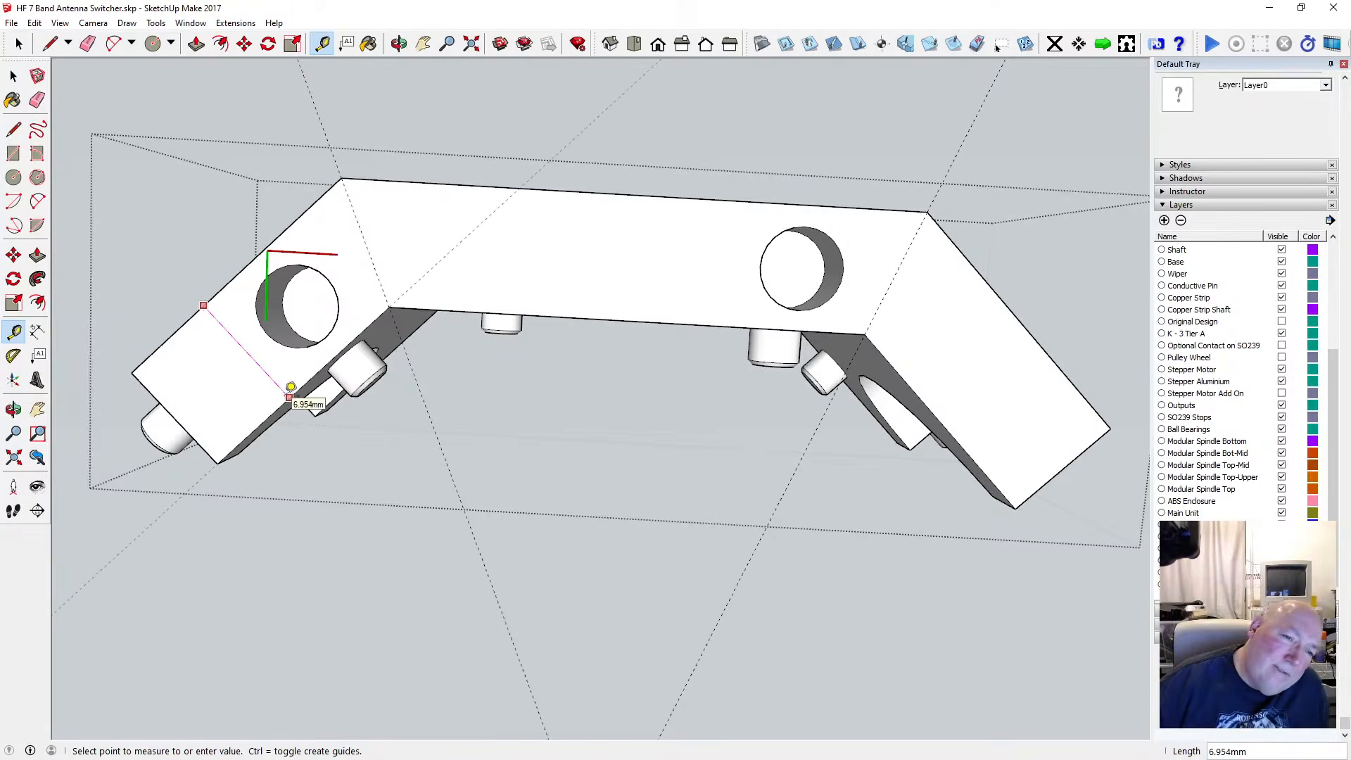
pyautogui.click(289, 387)
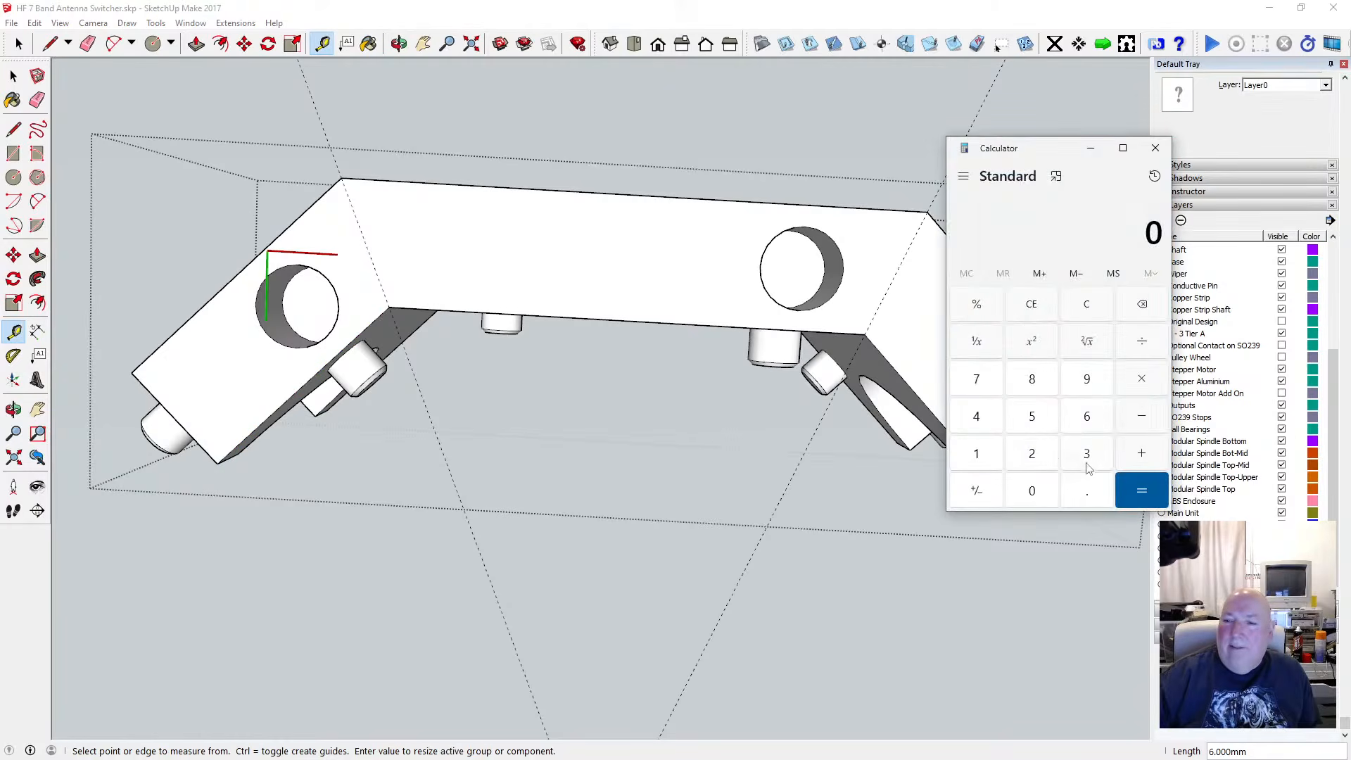
# Calculate half of the 6.954 mm wall width in Calculator, and close it to return to SketchUp
pyautogui.click(1092, 424)
pyautogui.click(1091, 492)
pyautogui.click(1089, 380)
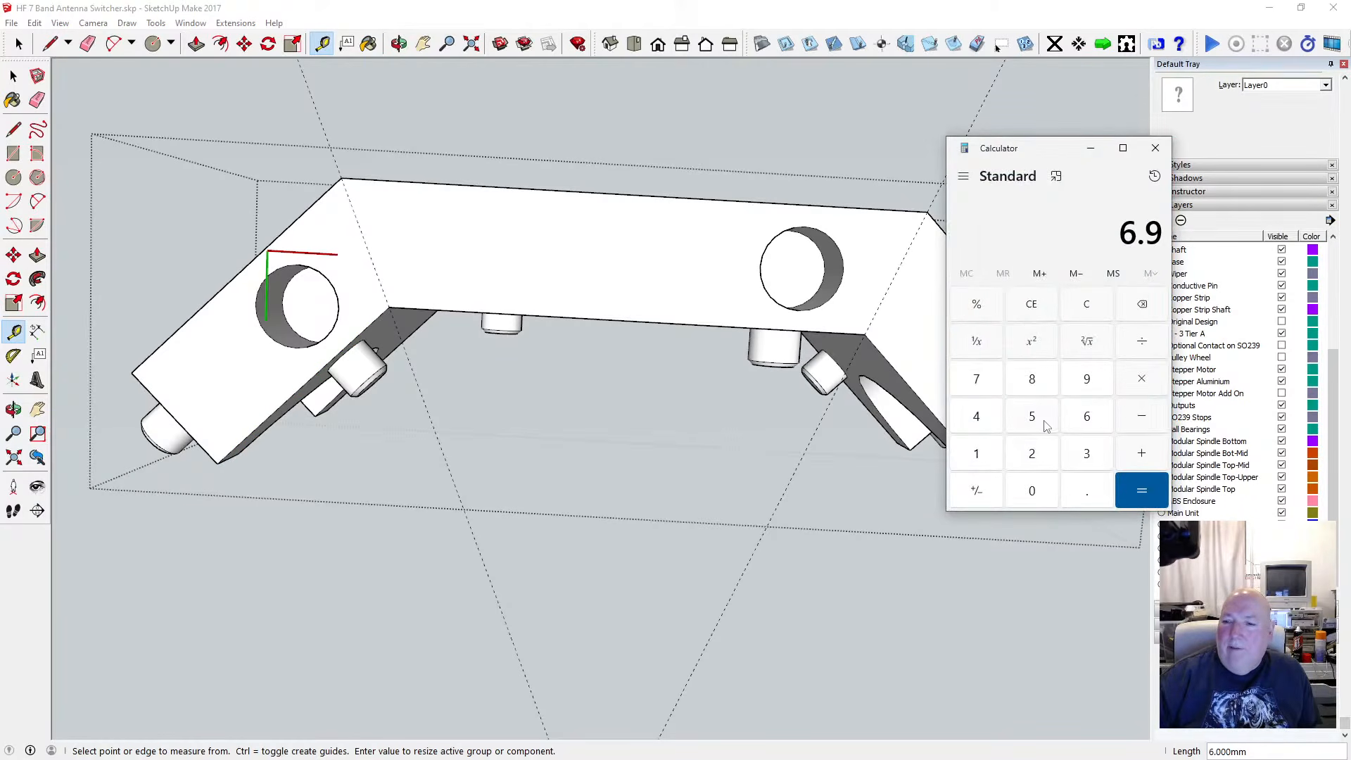
pyautogui.click(1048, 424)
pyautogui.click(977, 416)
pyautogui.click(1142, 342)
pyautogui.click(1032, 454)
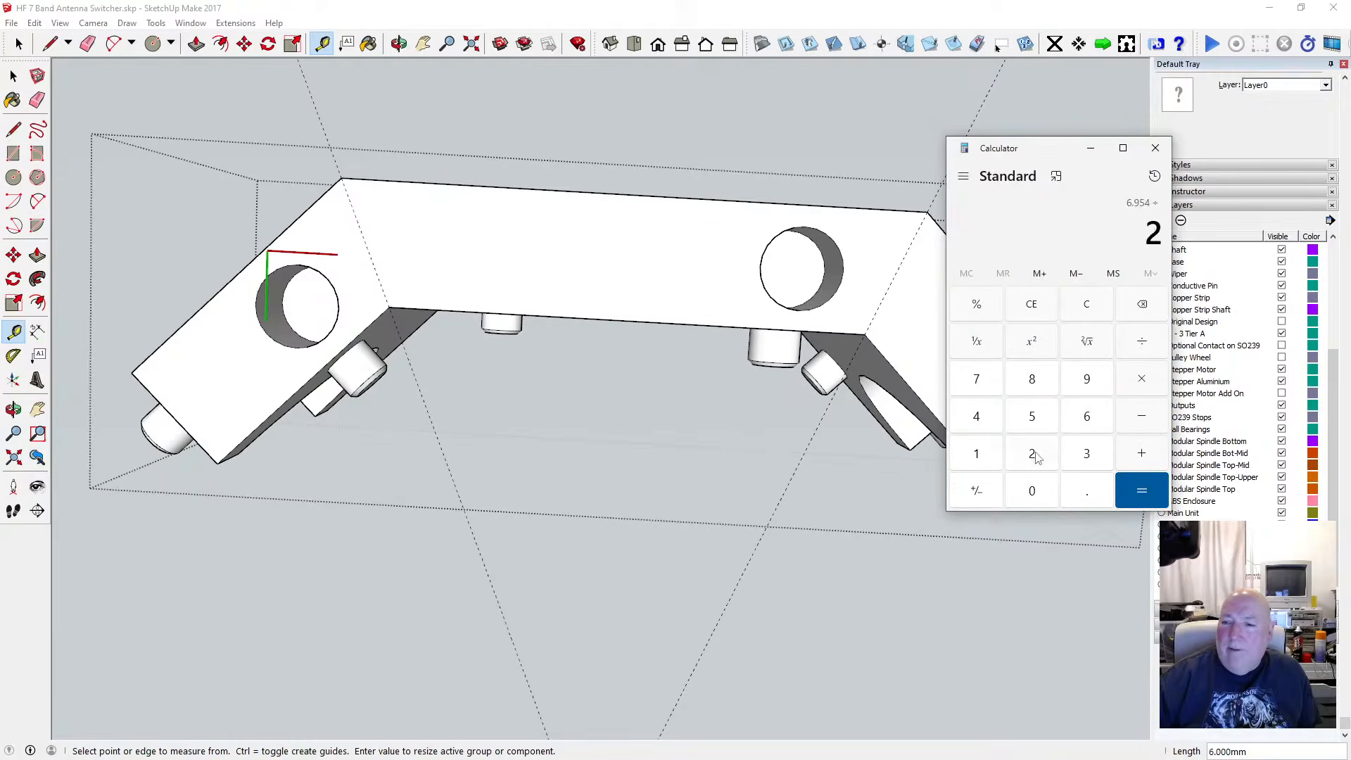
pyautogui.click(1138, 491)
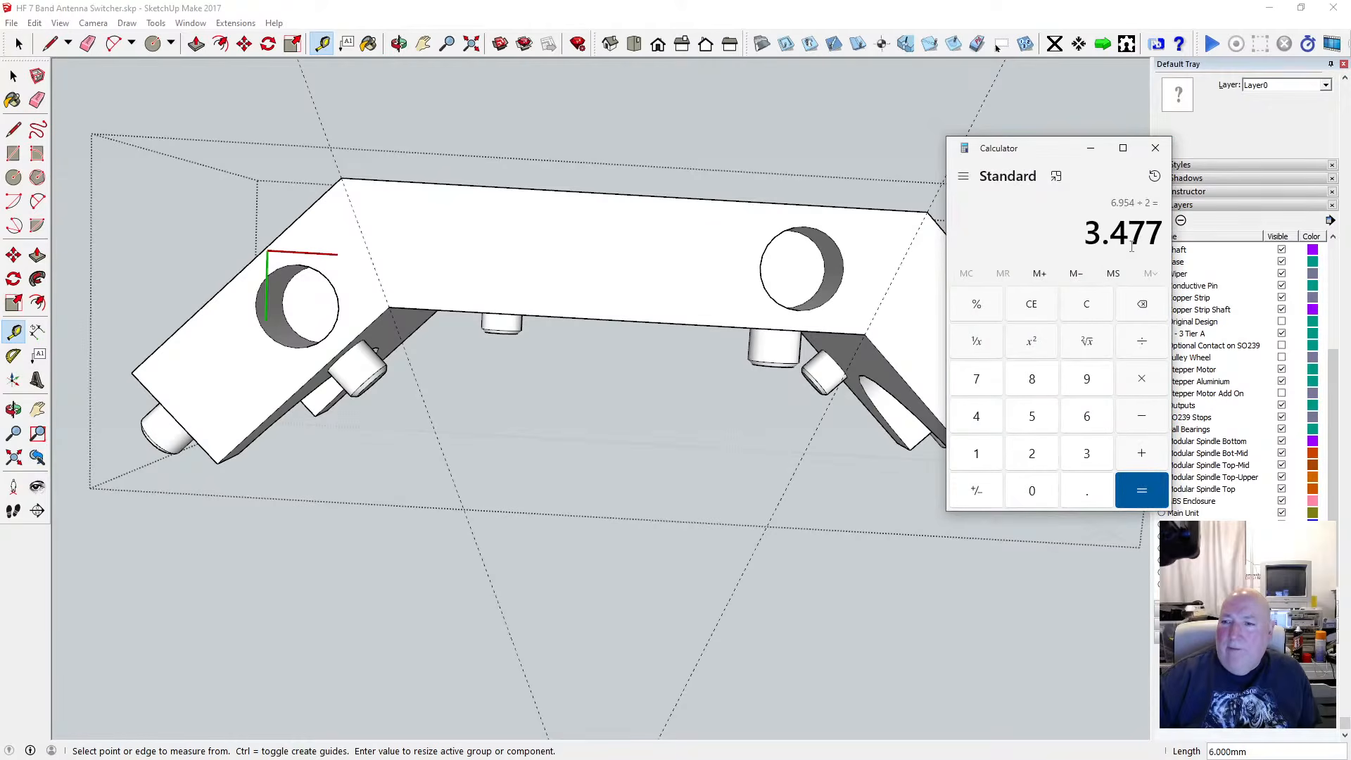
pyautogui.click(1155, 148)
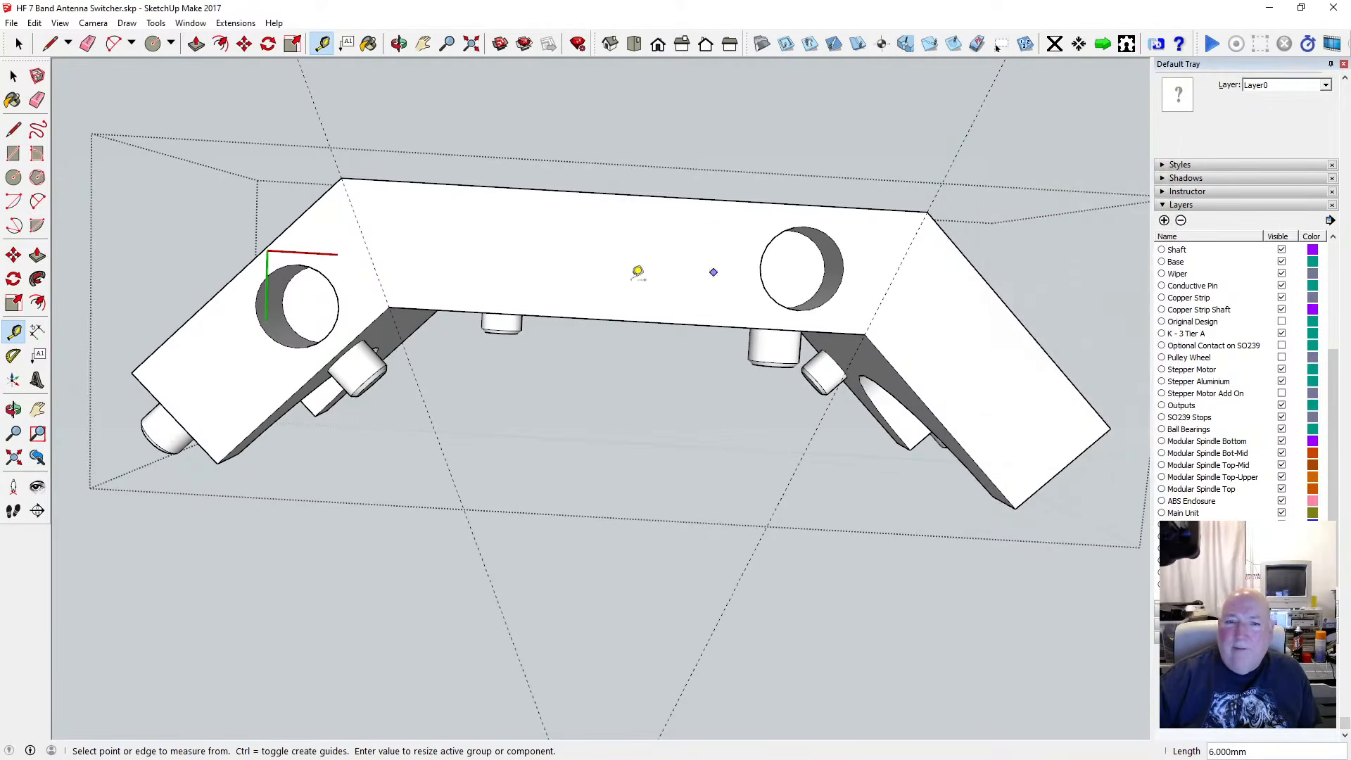
# Create a guide line parallel to the middle section's outer edge, offset 3.477 mm inward
pyautogui.click(471, 184)
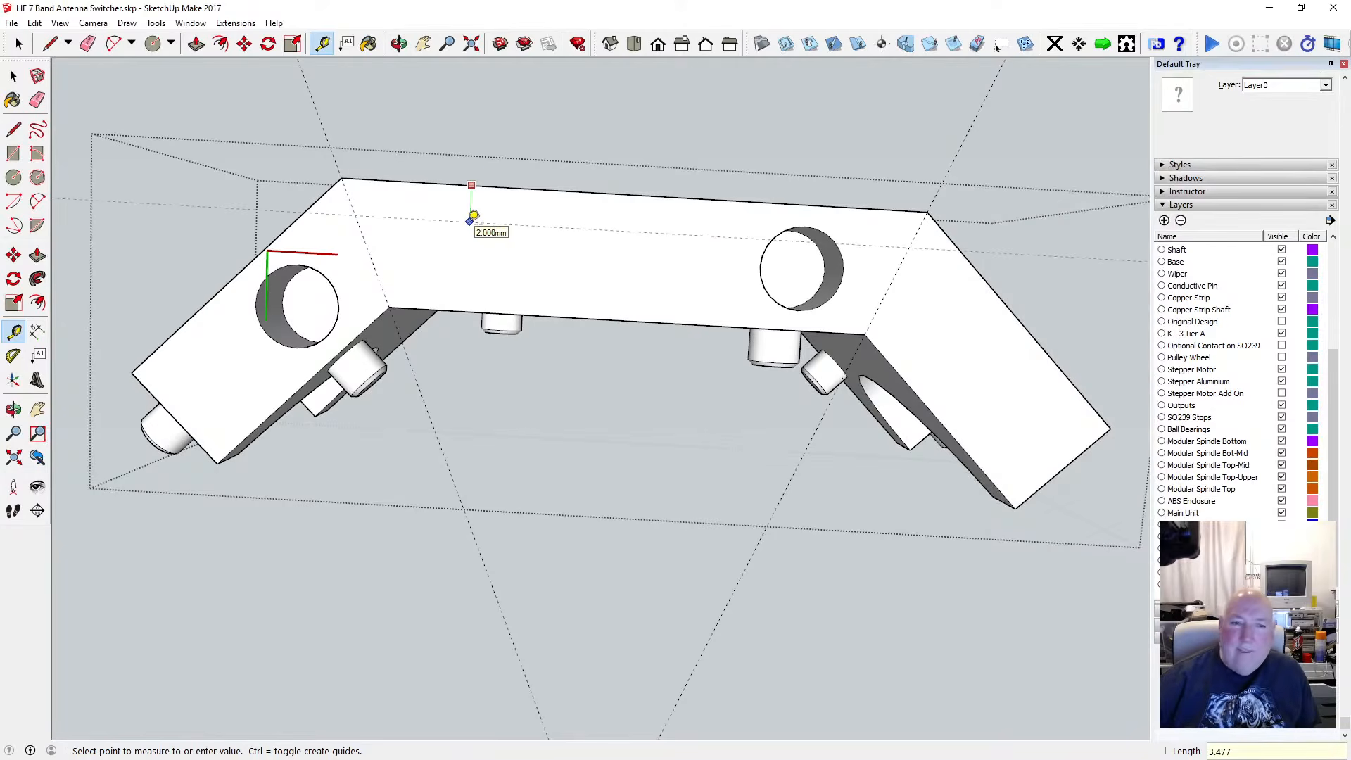
pyautogui.press('Return')
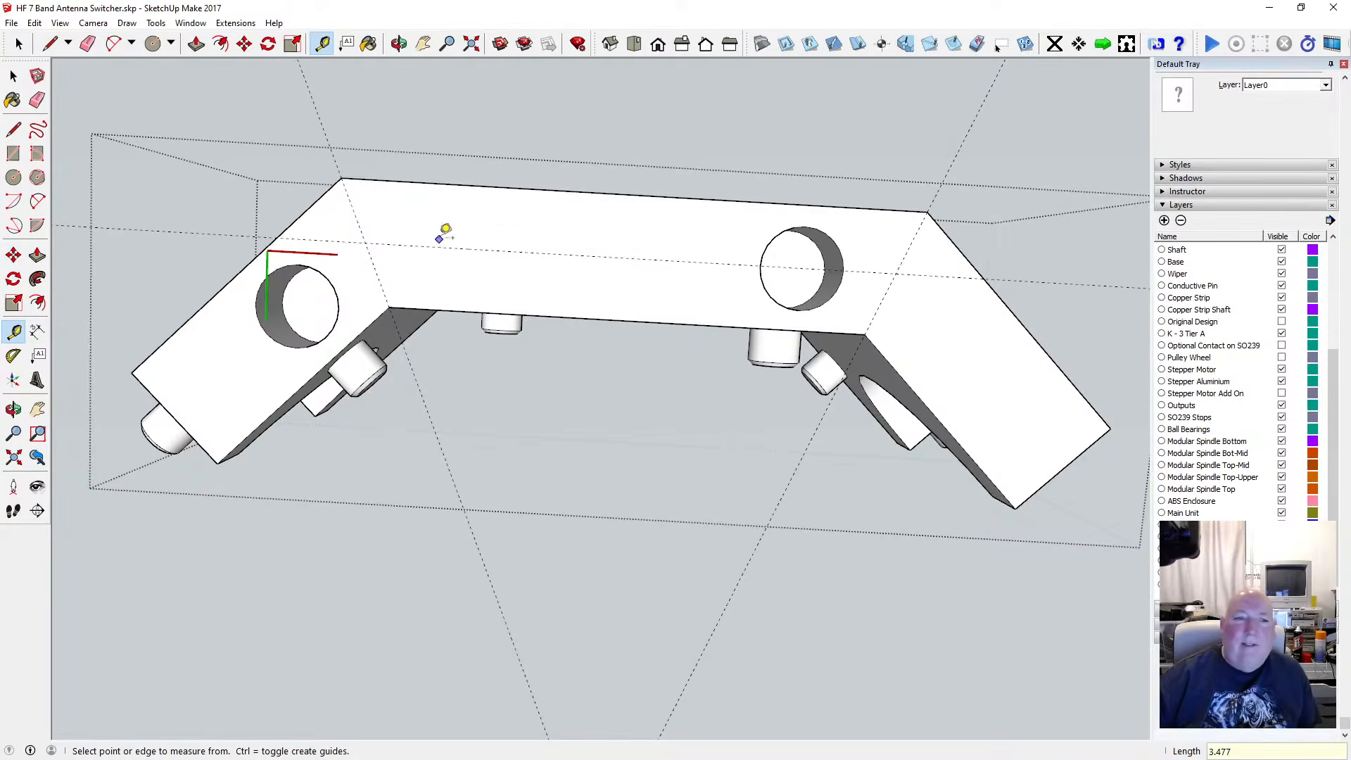
pyautogui.press('space')
pyautogui.scroll(3, 320, 317)
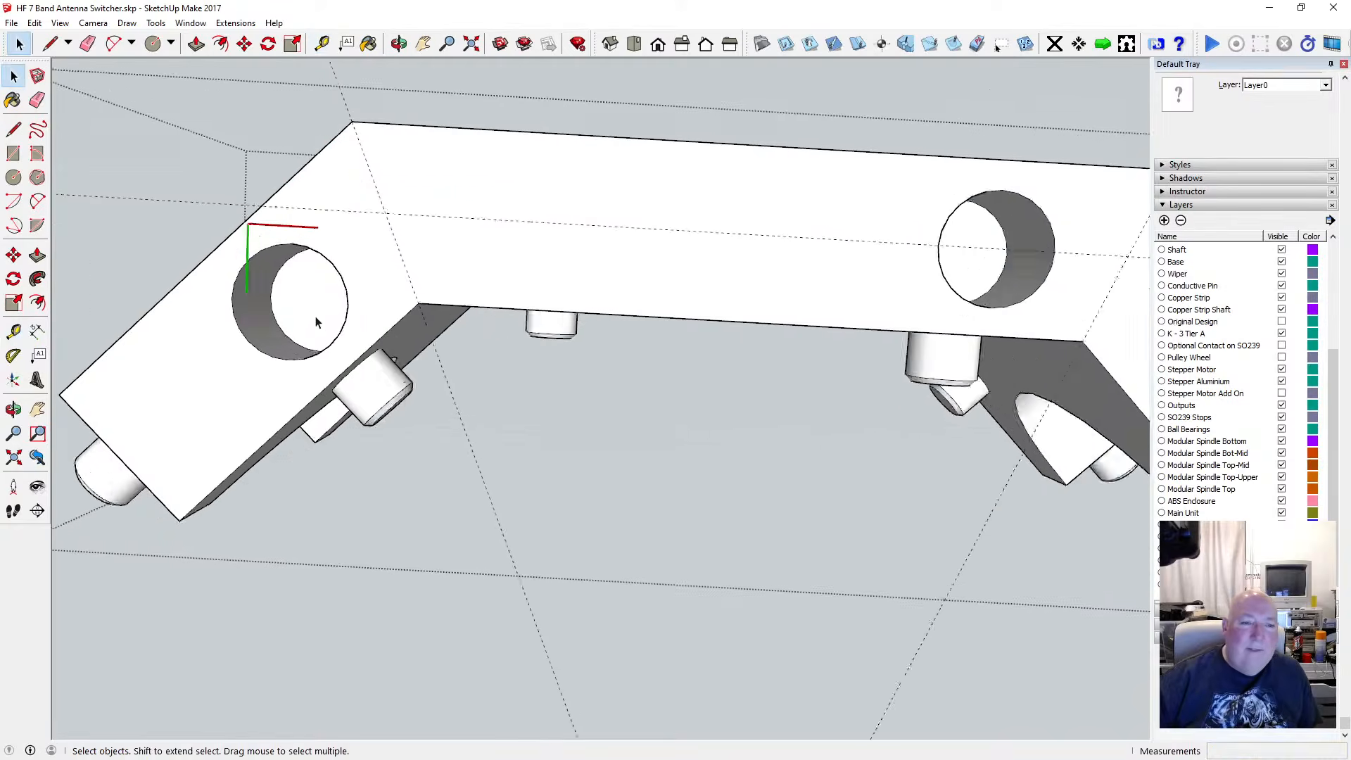
pyautogui.scroll(-2, 386, 229)
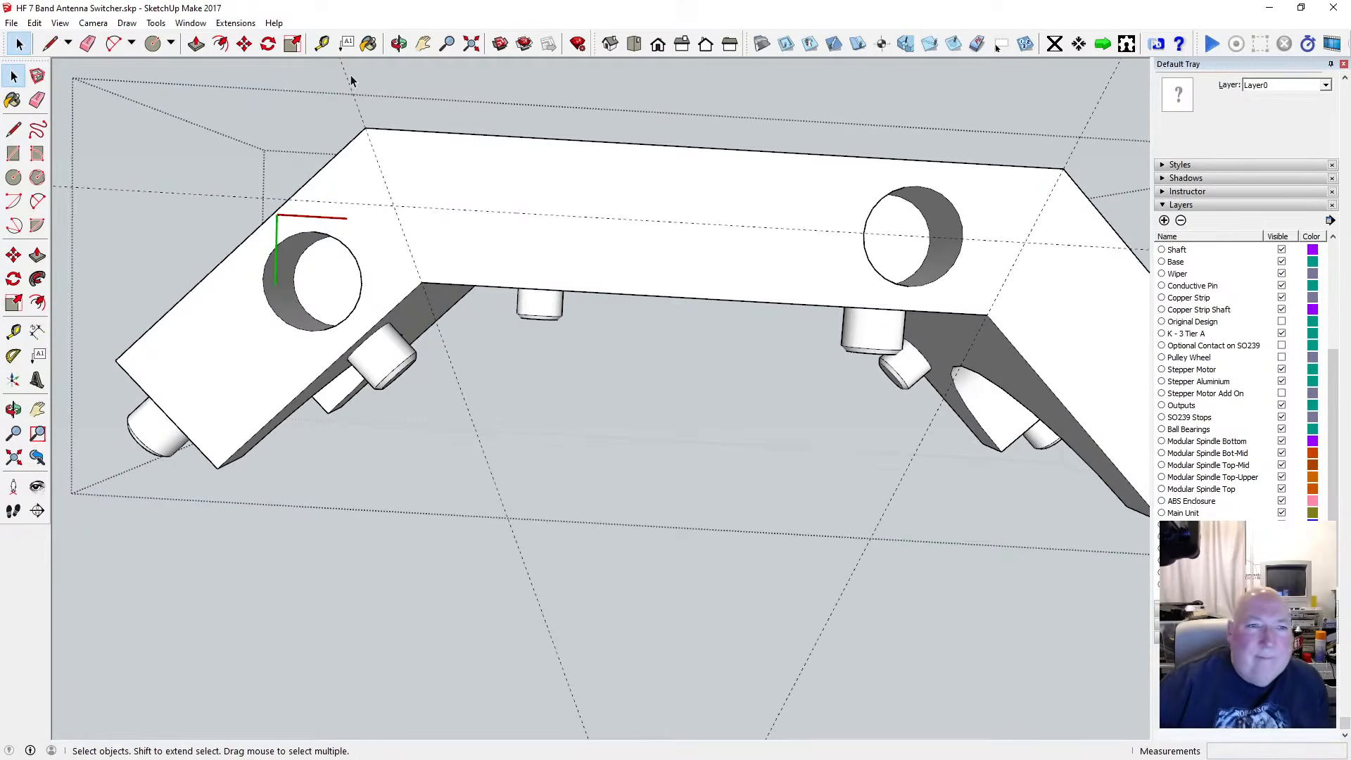
pyautogui.click(321, 44)
pyautogui.click(338, 280)
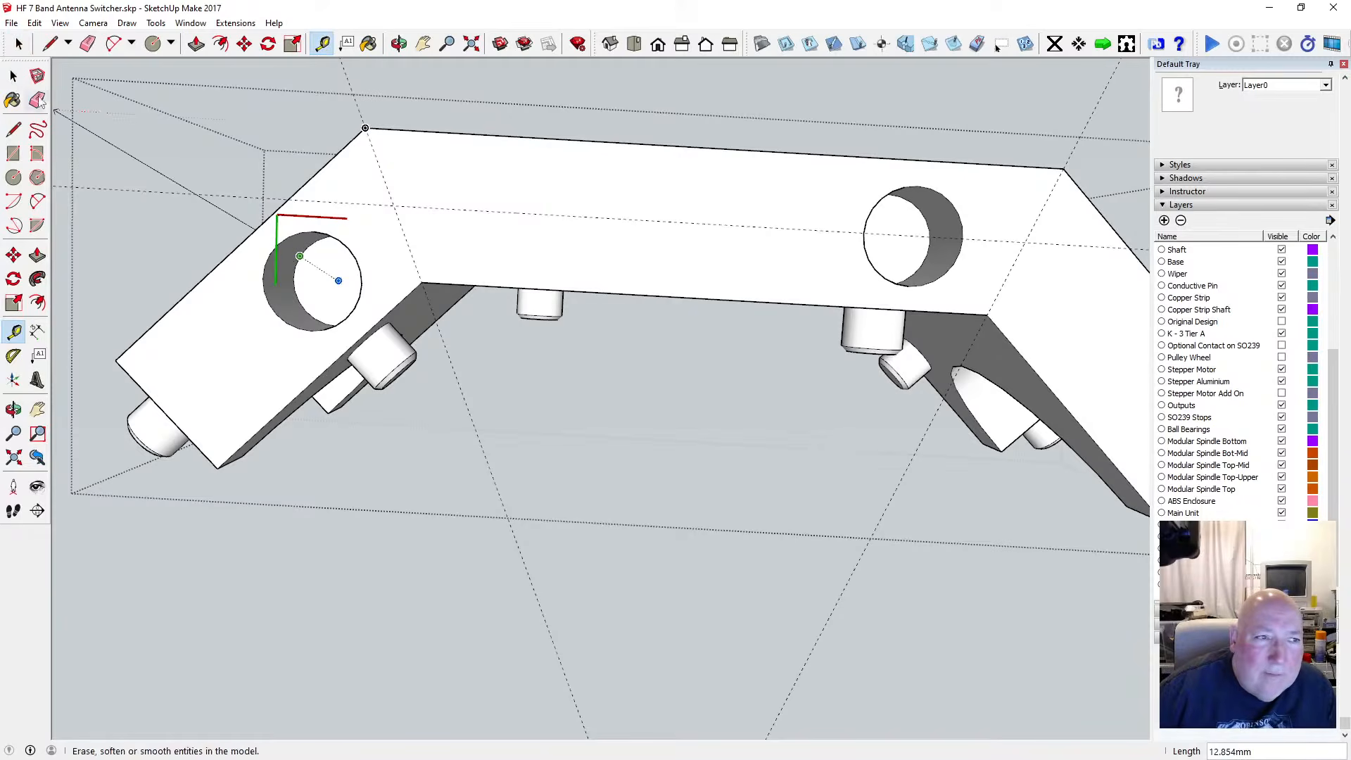
pyautogui.click(14, 76)
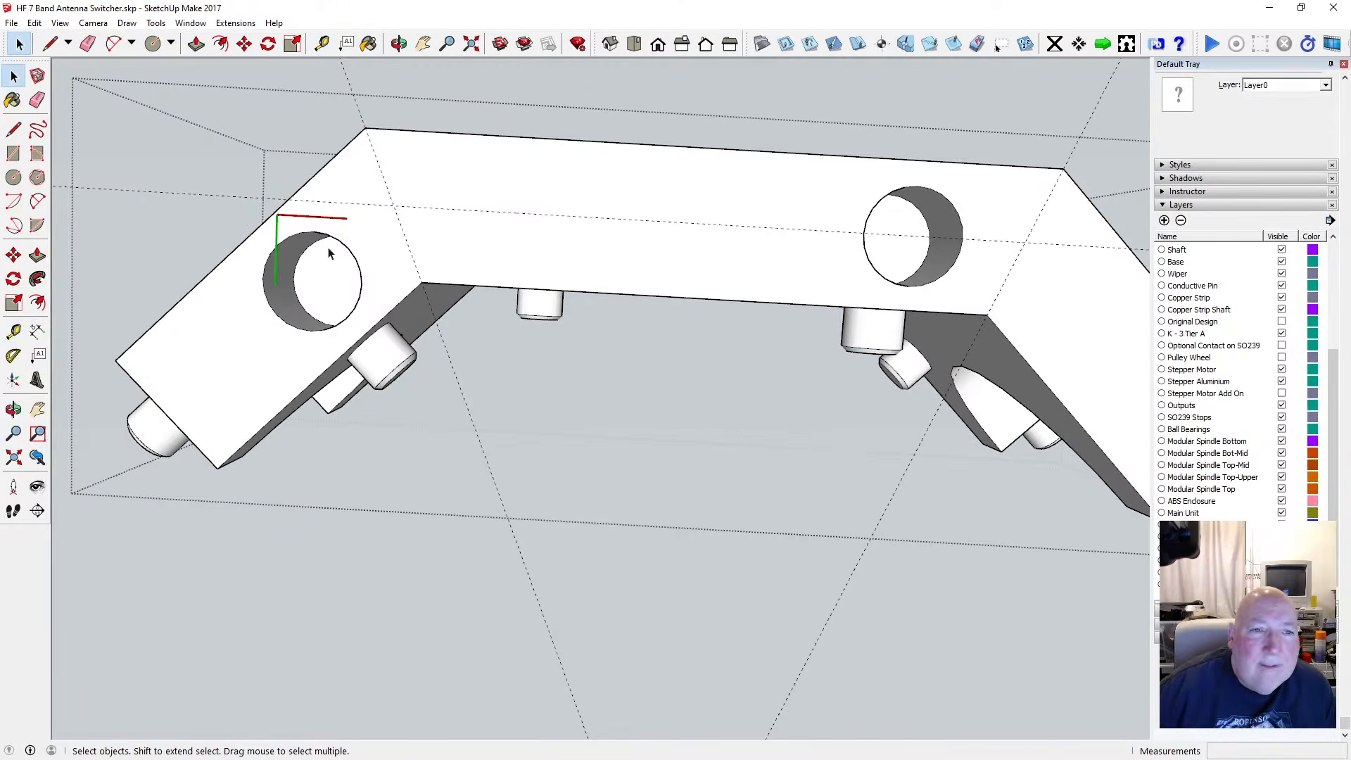
# Push/Pull the floors of both round holes 5.1 mm outward until they are flush with the wall segment's underside
pyautogui.click(196, 44)
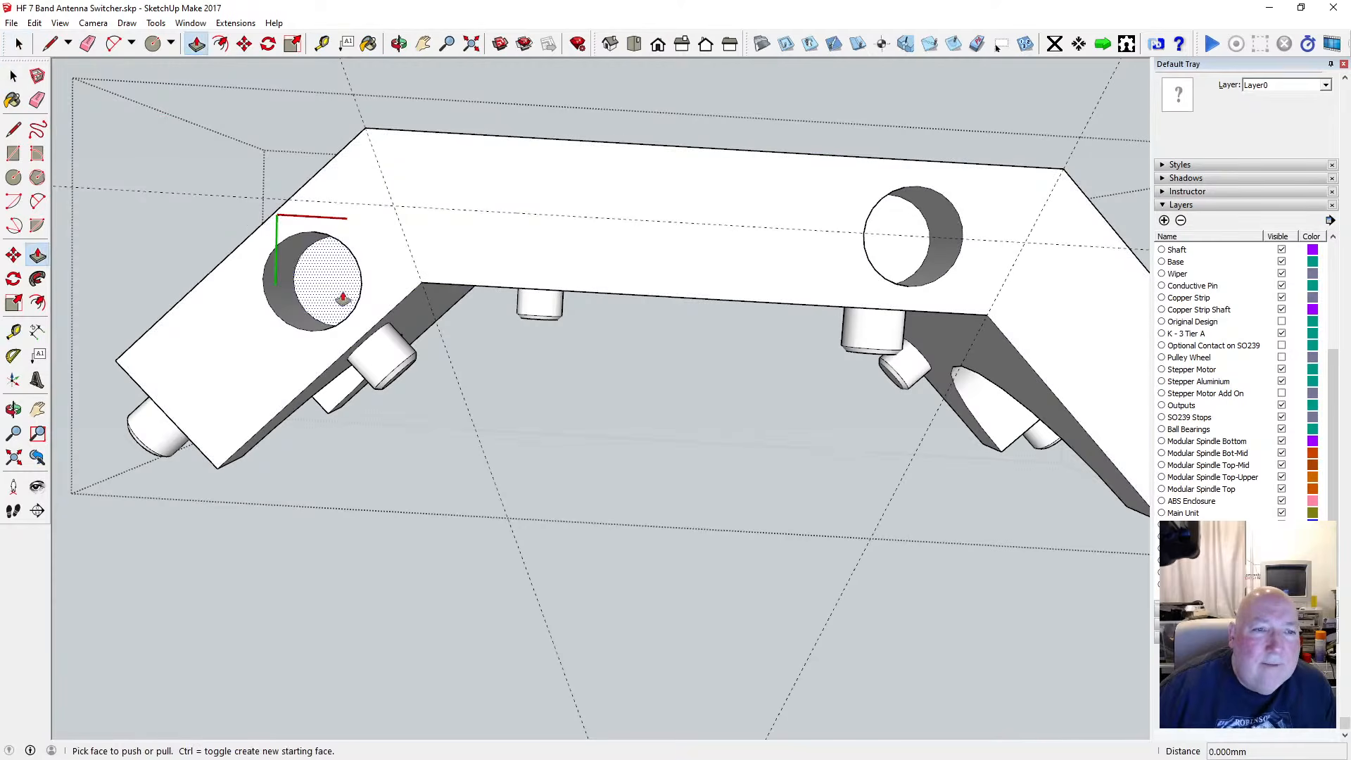
pyautogui.click(303, 340)
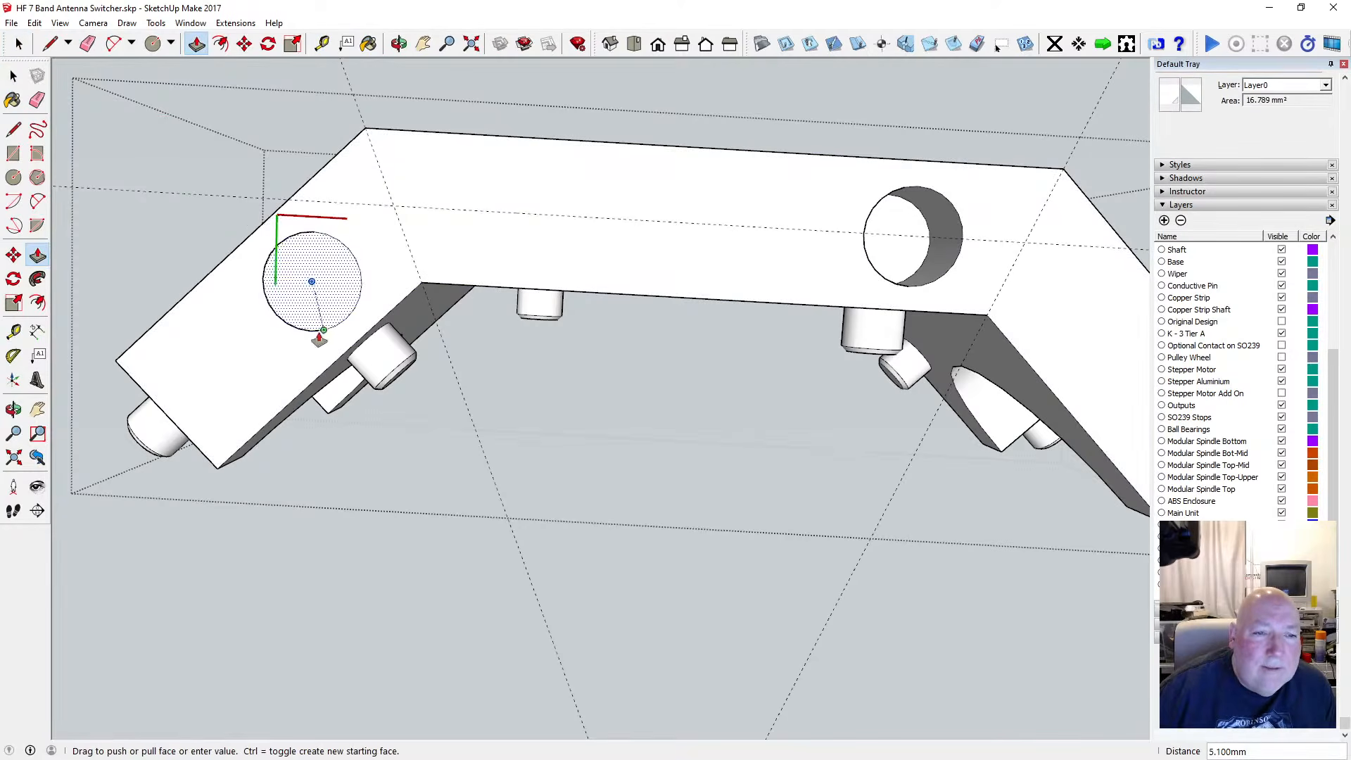
pyautogui.click(883, 256)
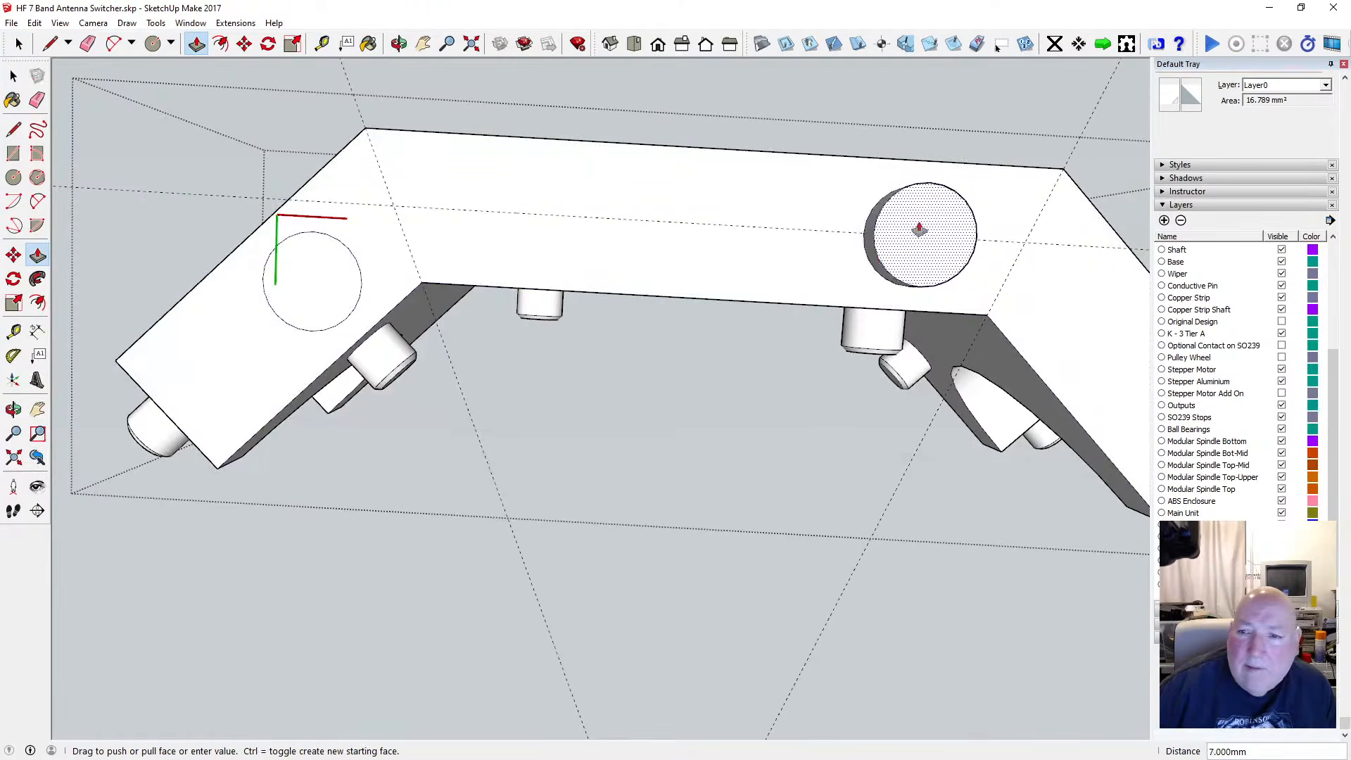
pyautogui.click(900, 205)
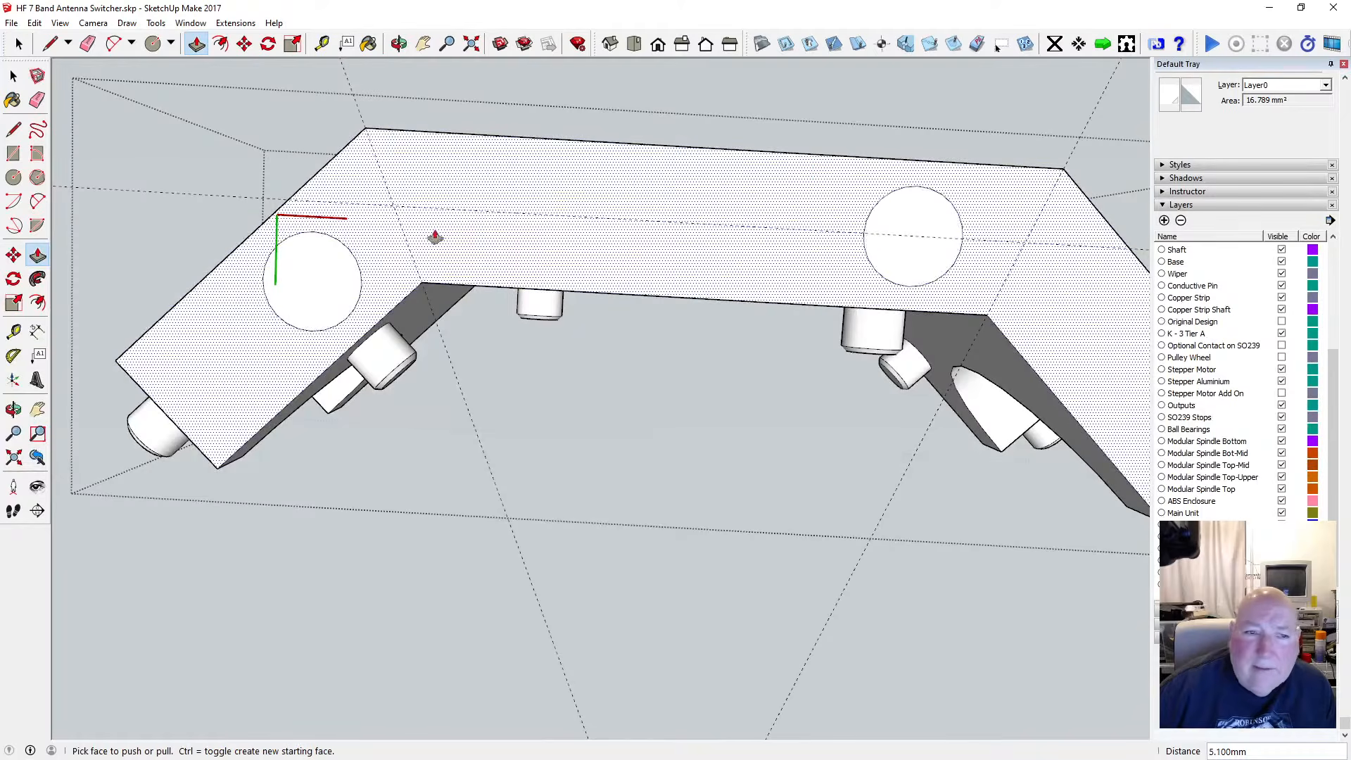
# Measure the diameter of the remaining circle outline near the short angled section
pyautogui.click(322, 43)
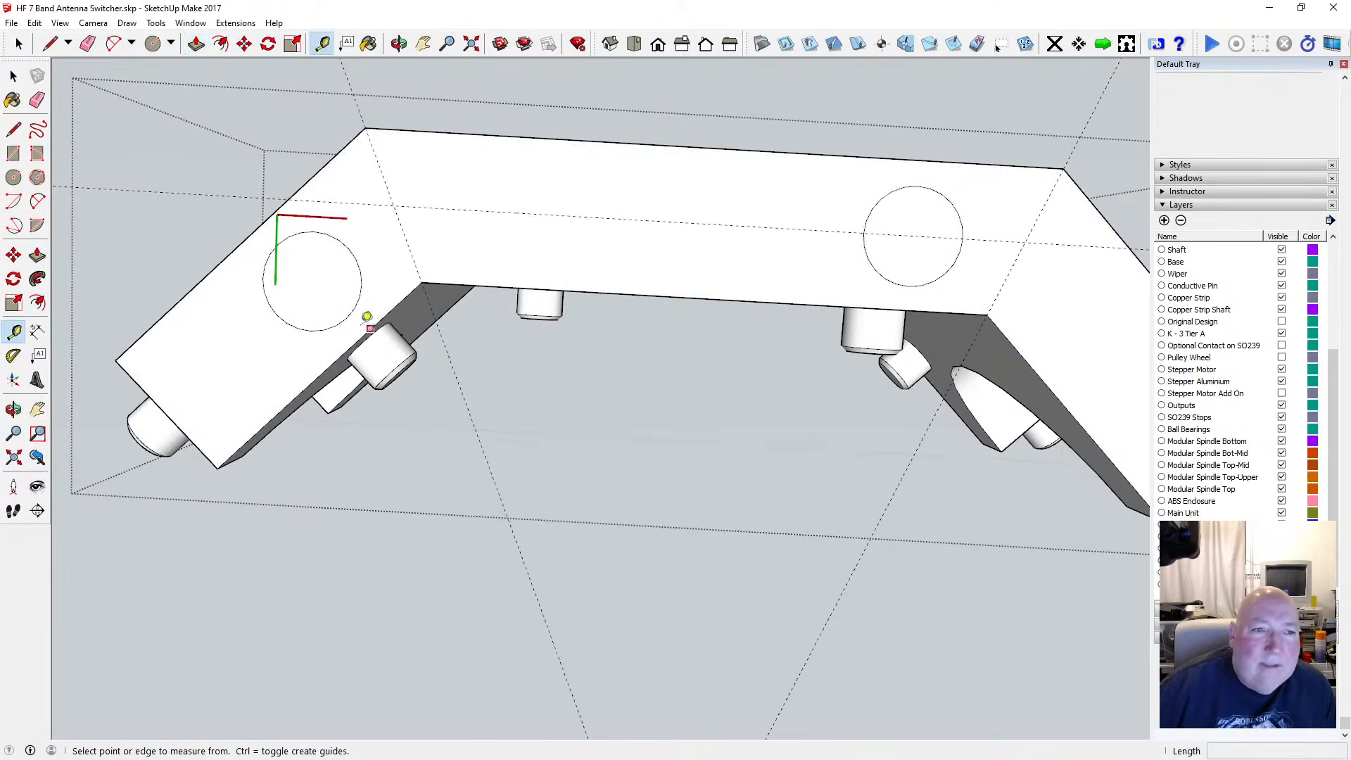
pyautogui.click(263, 279)
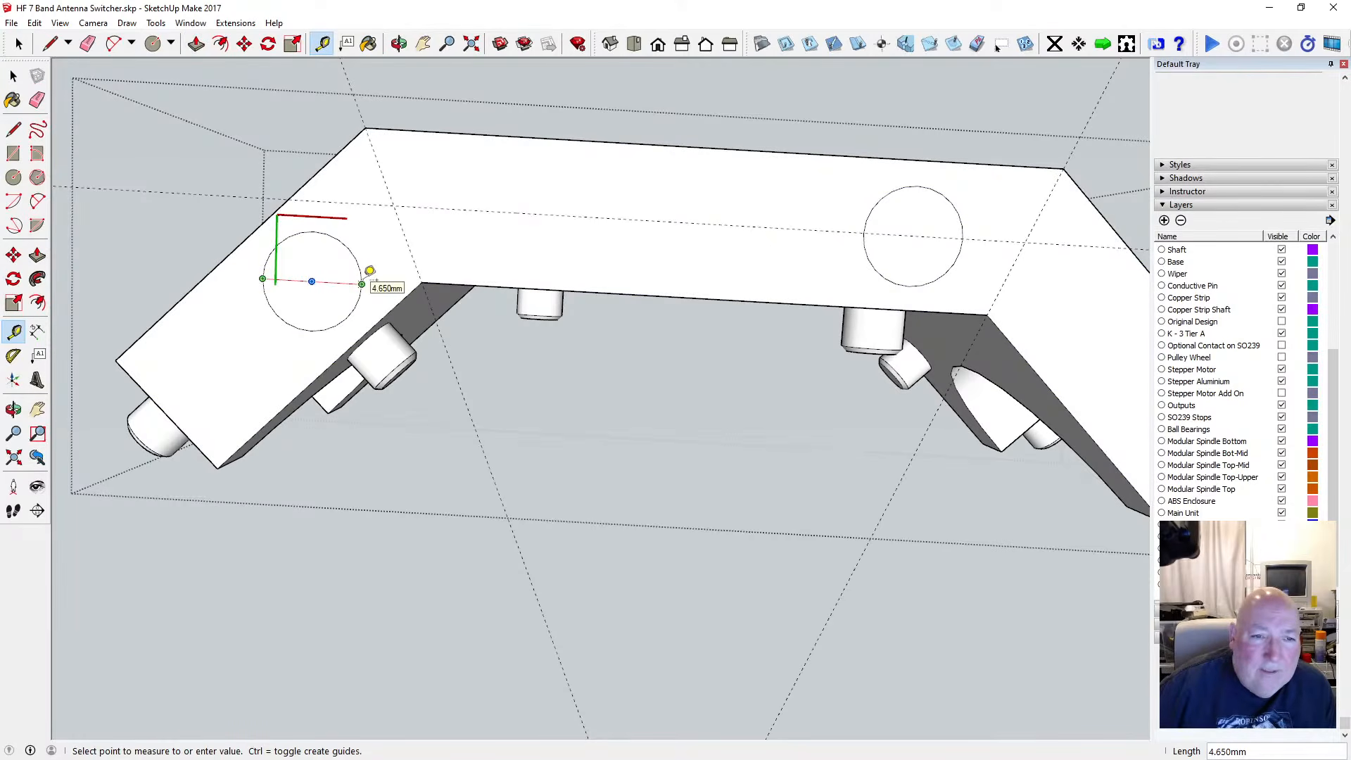
pyautogui.click(14, 76)
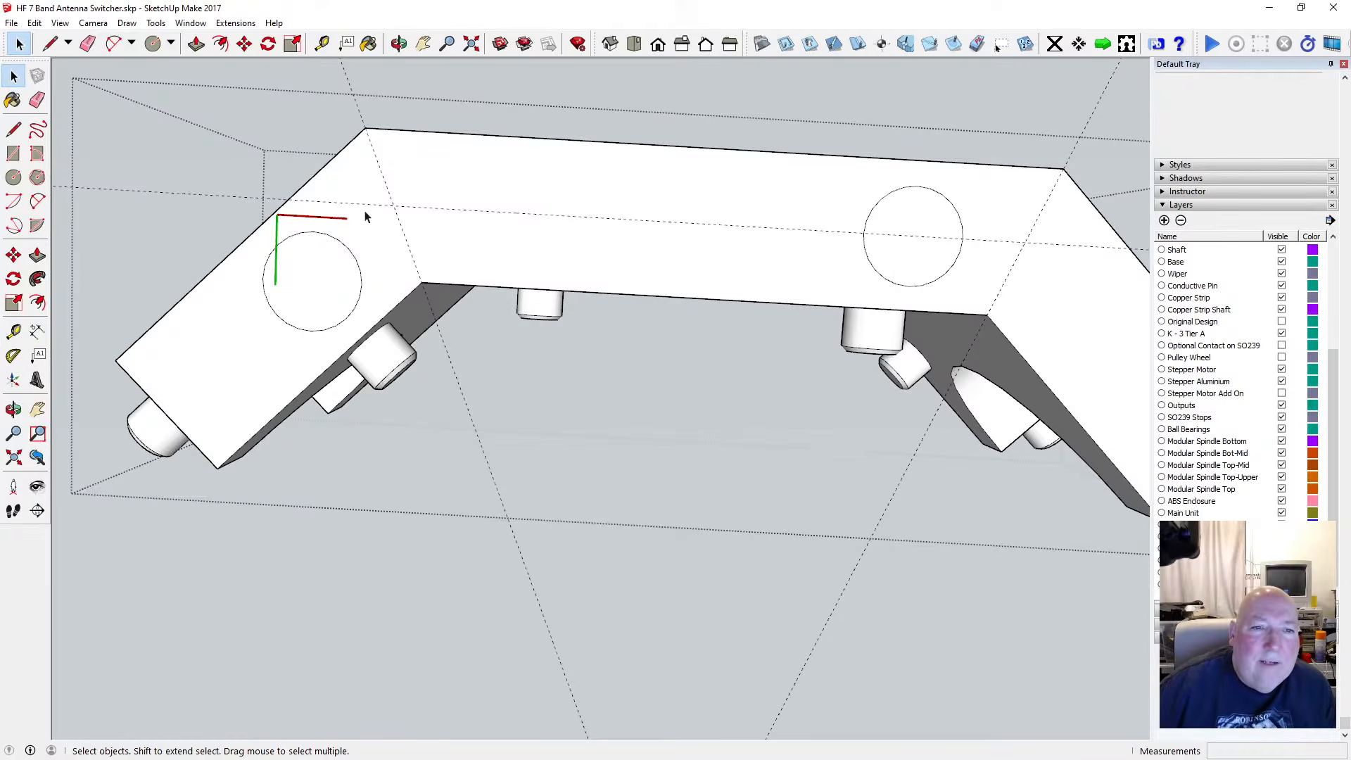
# Delete both circle outlines left on the underside from the filled holes
pyautogui.click(350, 254)
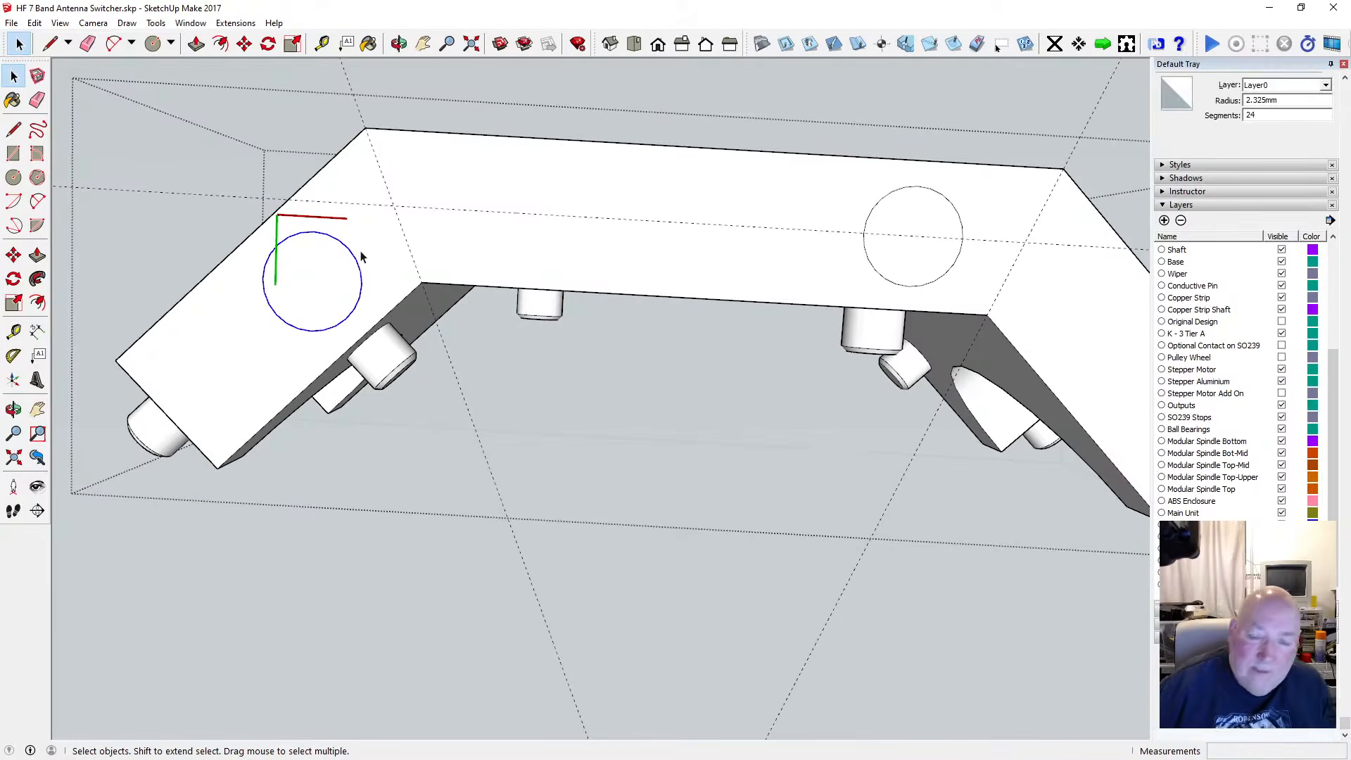
pyautogui.press('Delete')
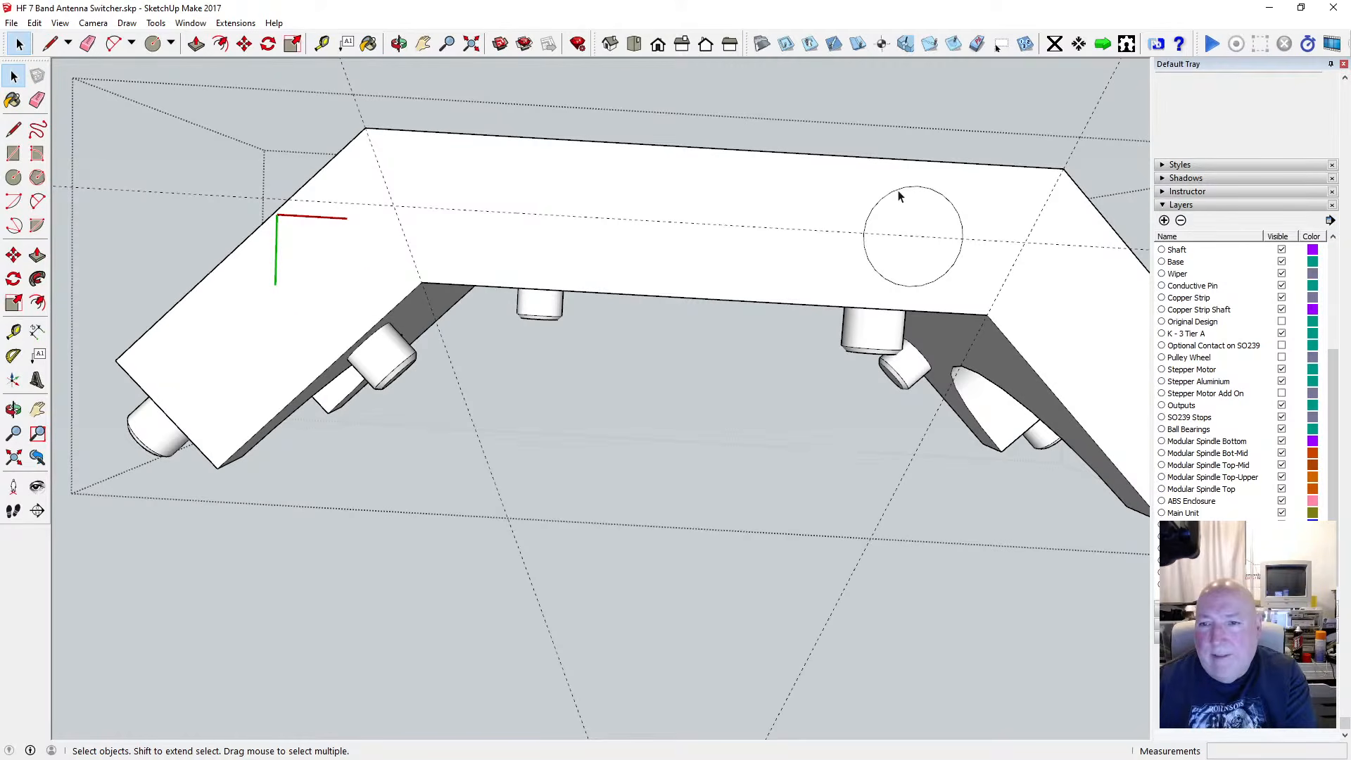
pyautogui.click(883, 200)
pyautogui.press('Delete')
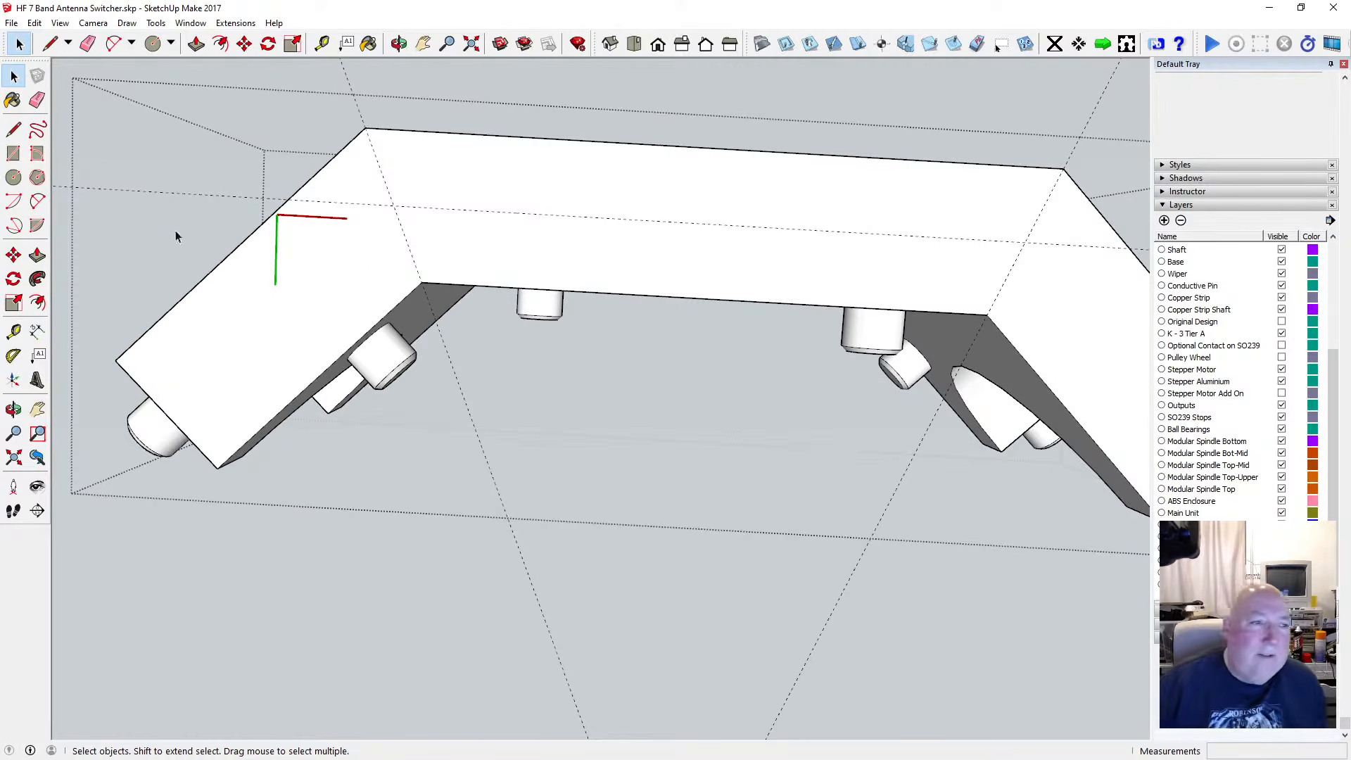
# Draw a circle of radius 2.325 mm centred where the offset guide crosses the diagonal guide near the short angled section
pyautogui.click(14, 176)
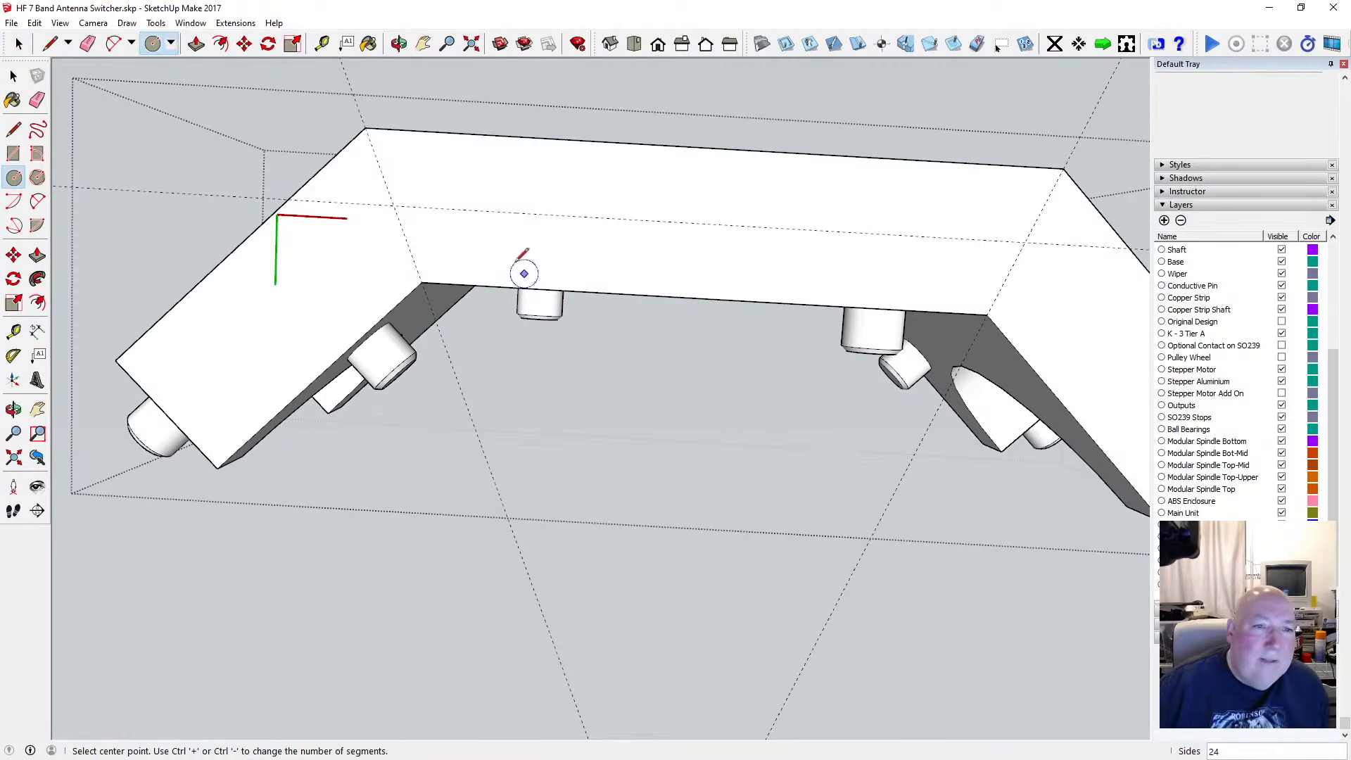
pyautogui.click(393, 205)
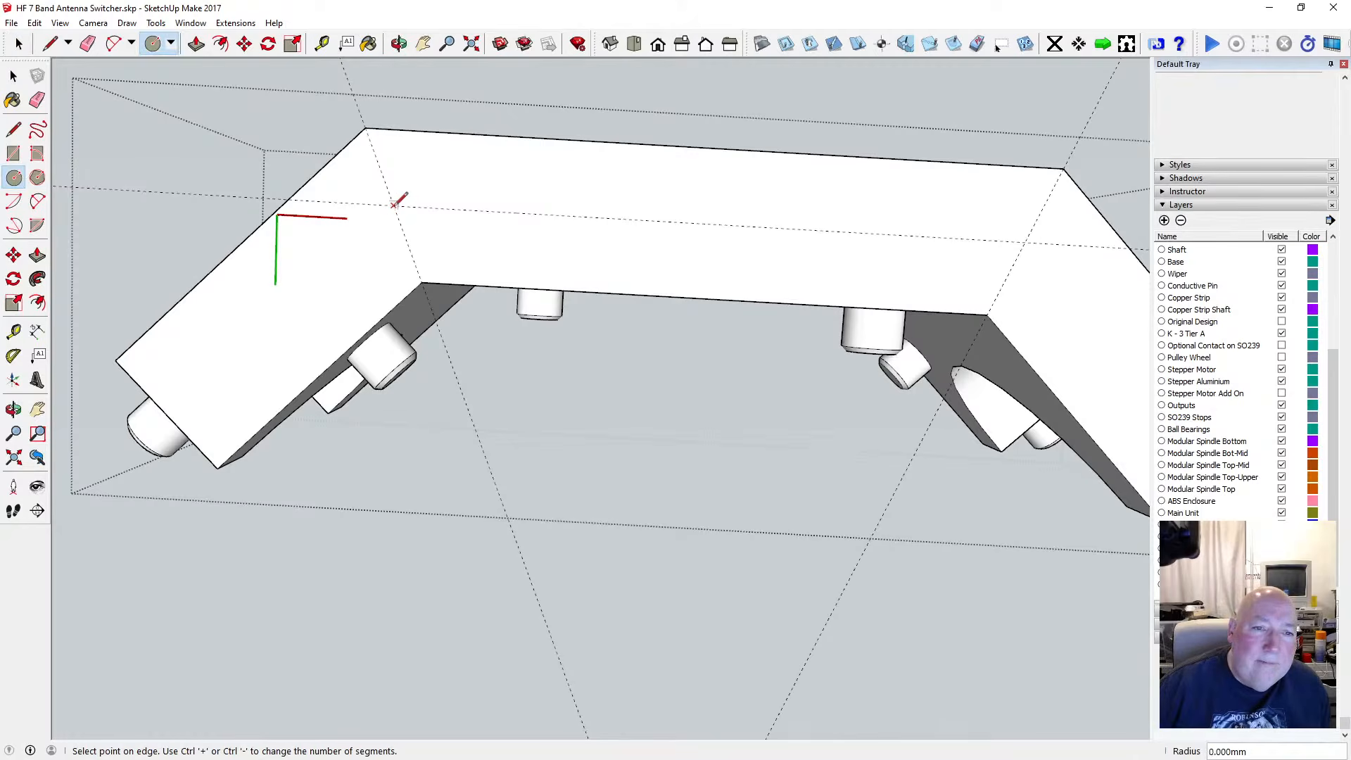
pyautogui.click(438, 206)
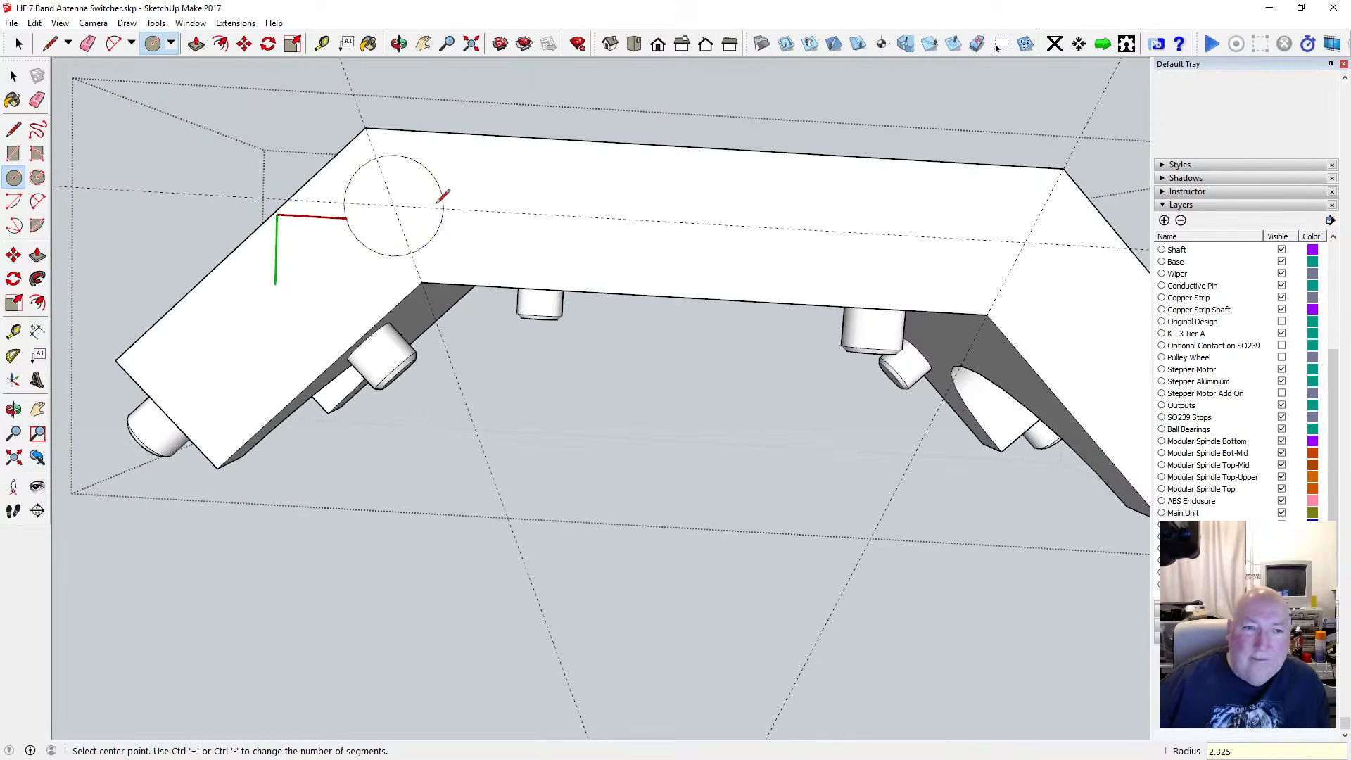
# Measure the new circle's diameter along the offset guide
pyautogui.press('t')
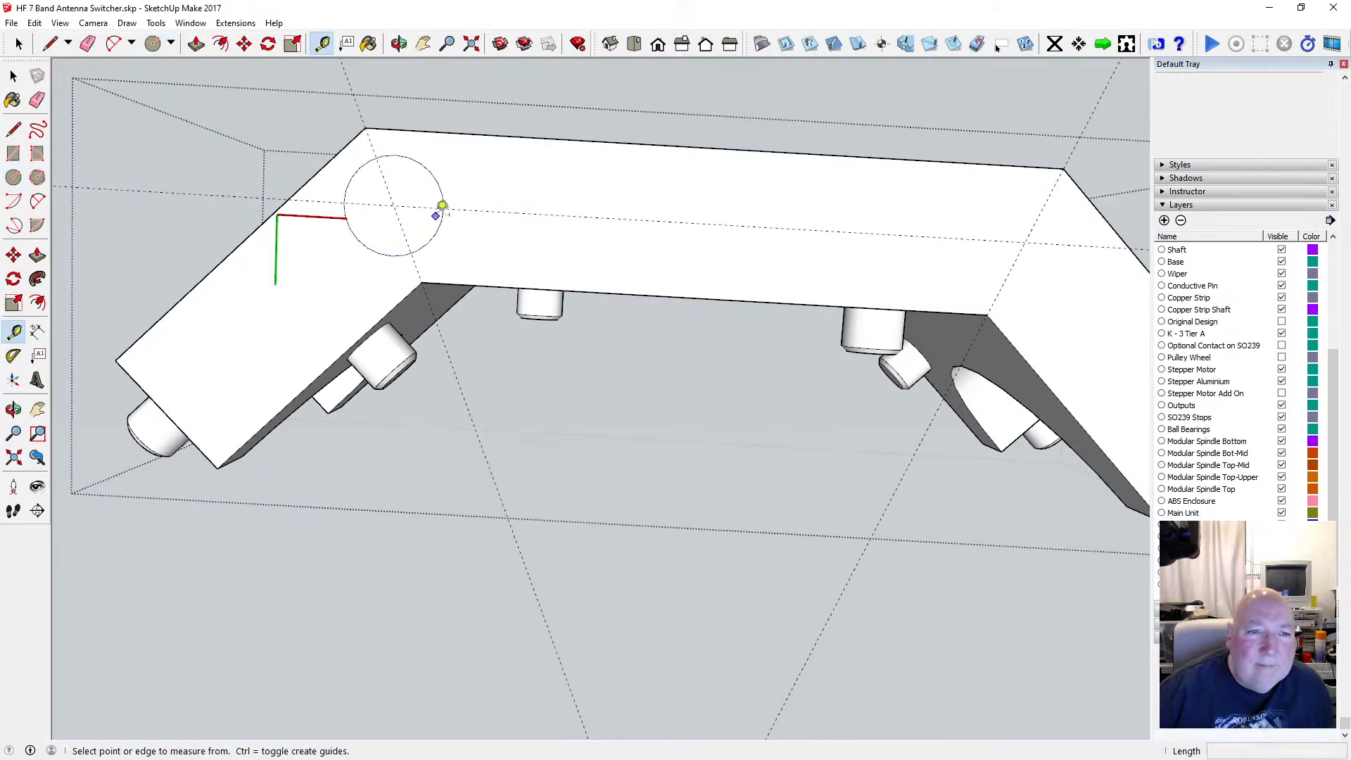
pyautogui.click(343, 203)
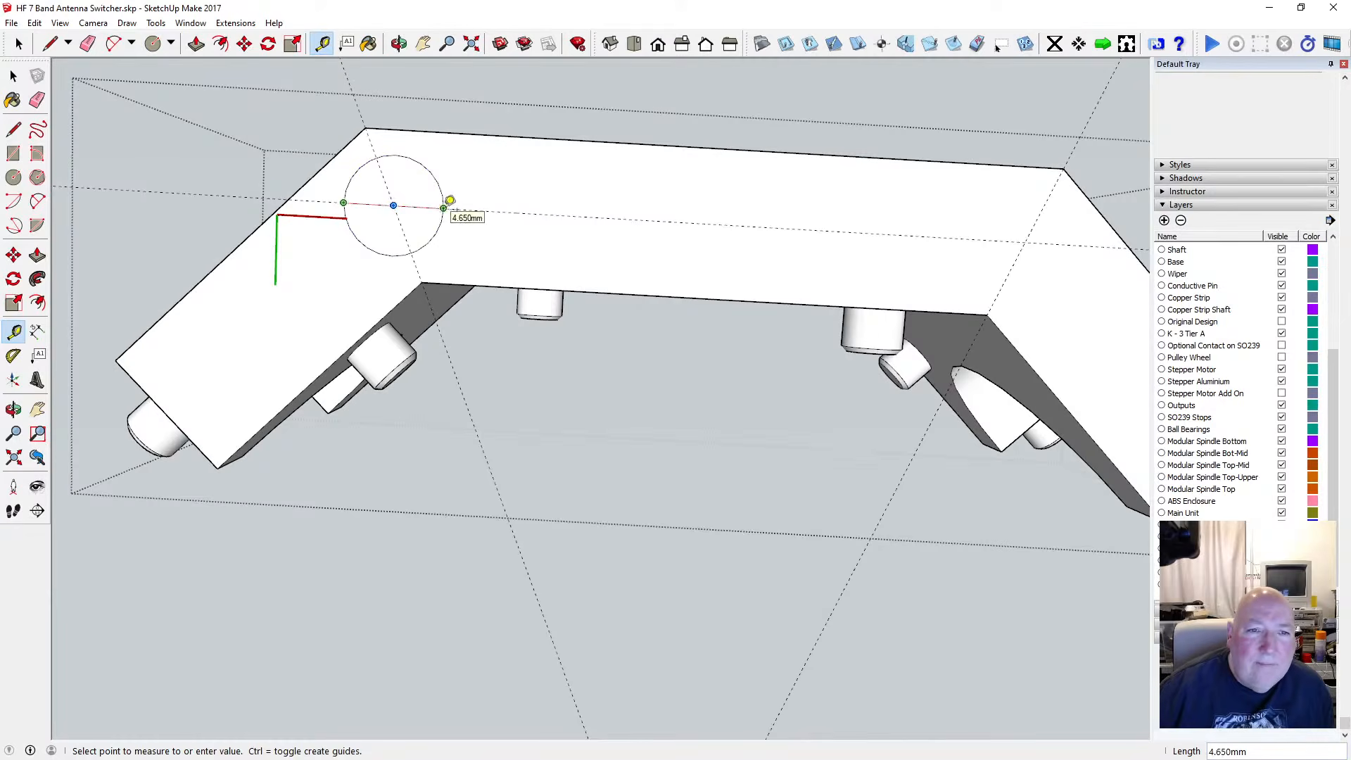
pyautogui.press('space')
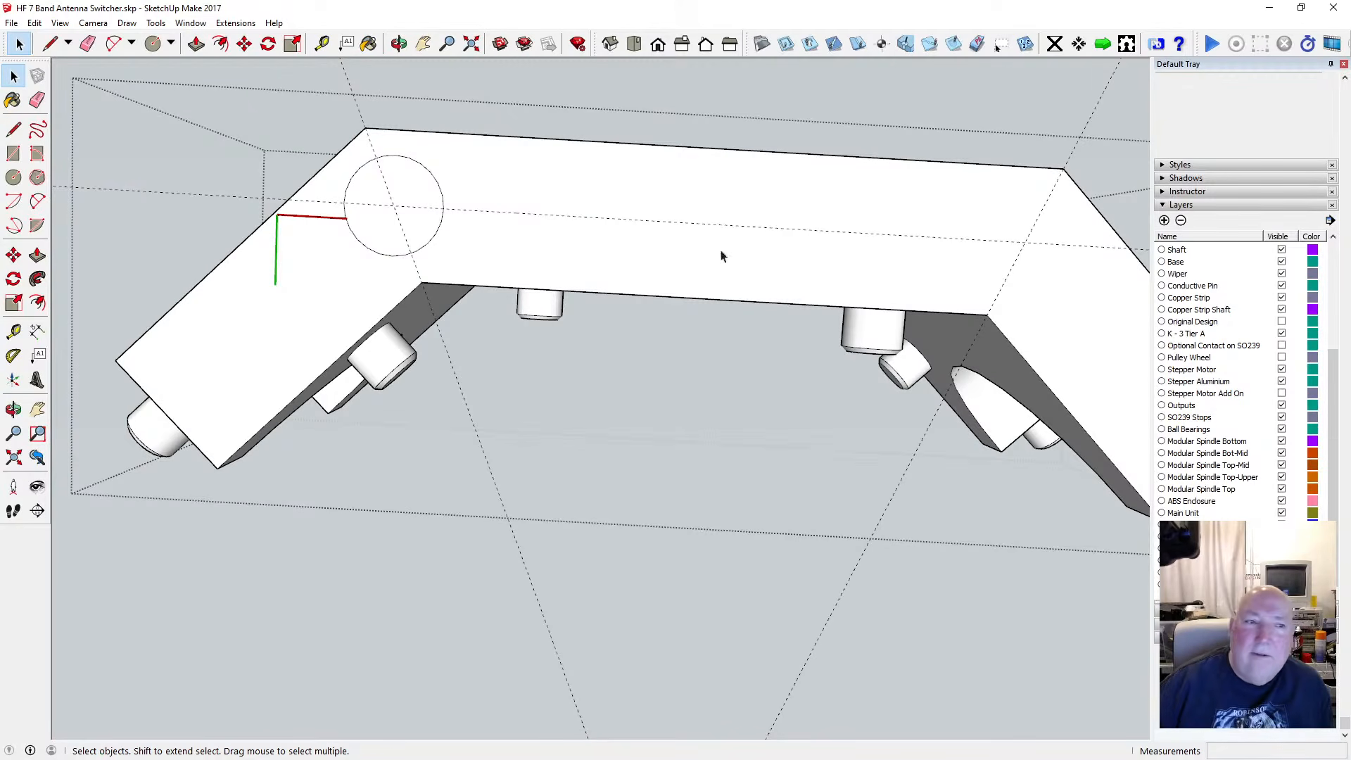
# Draw a circle of radius 2.325 mm centred where the offset guide crosses the diagonal guide at the segment's other corner
pyautogui.click(14, 178)
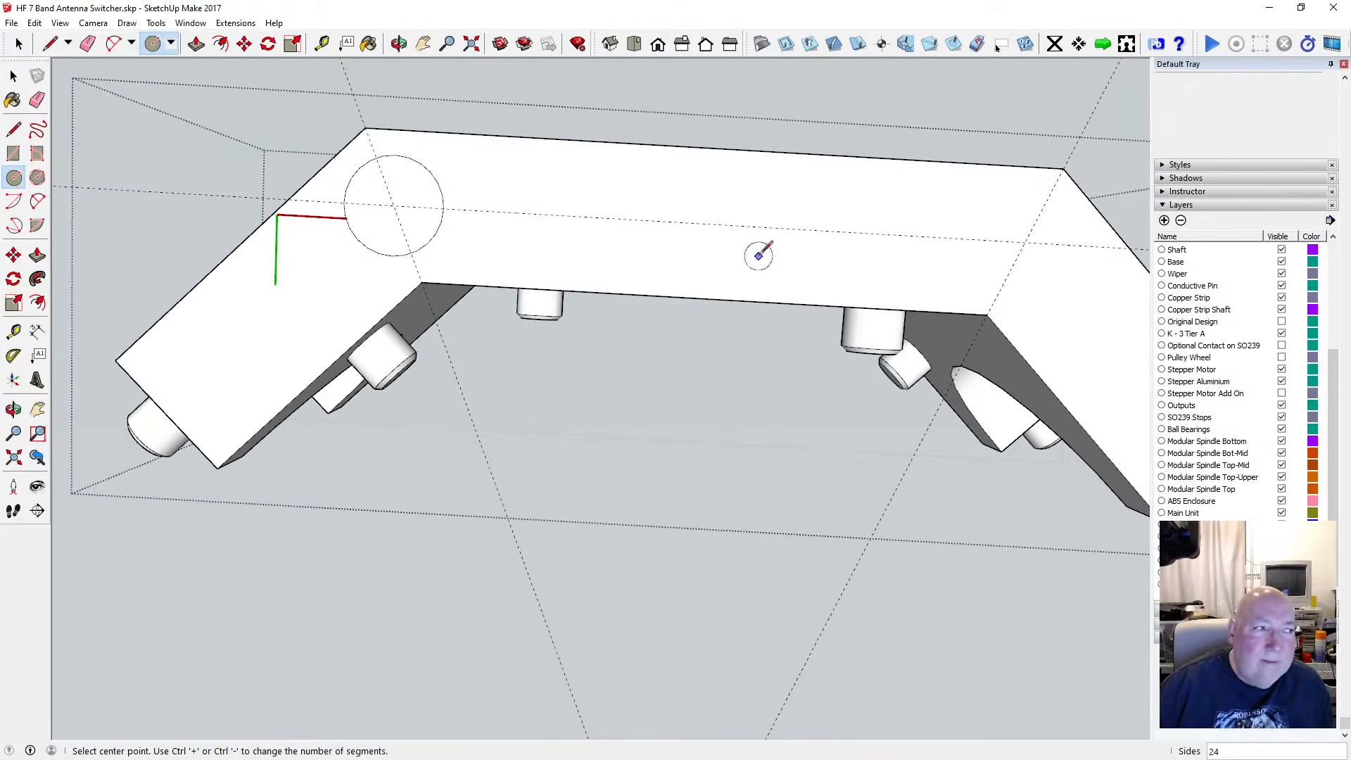
pyautogui.click(1025, 243)
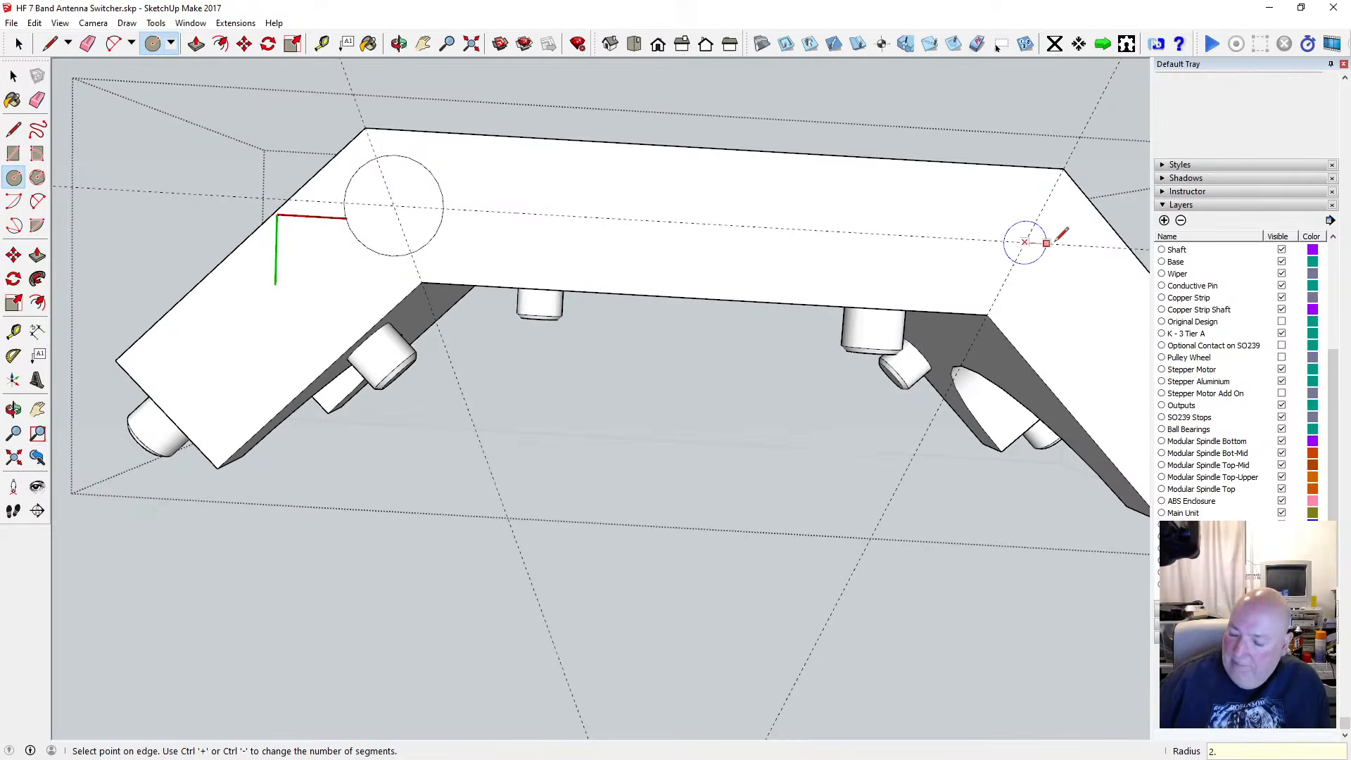
pyautogui.write('2.325')
pyautogui.press('Return')
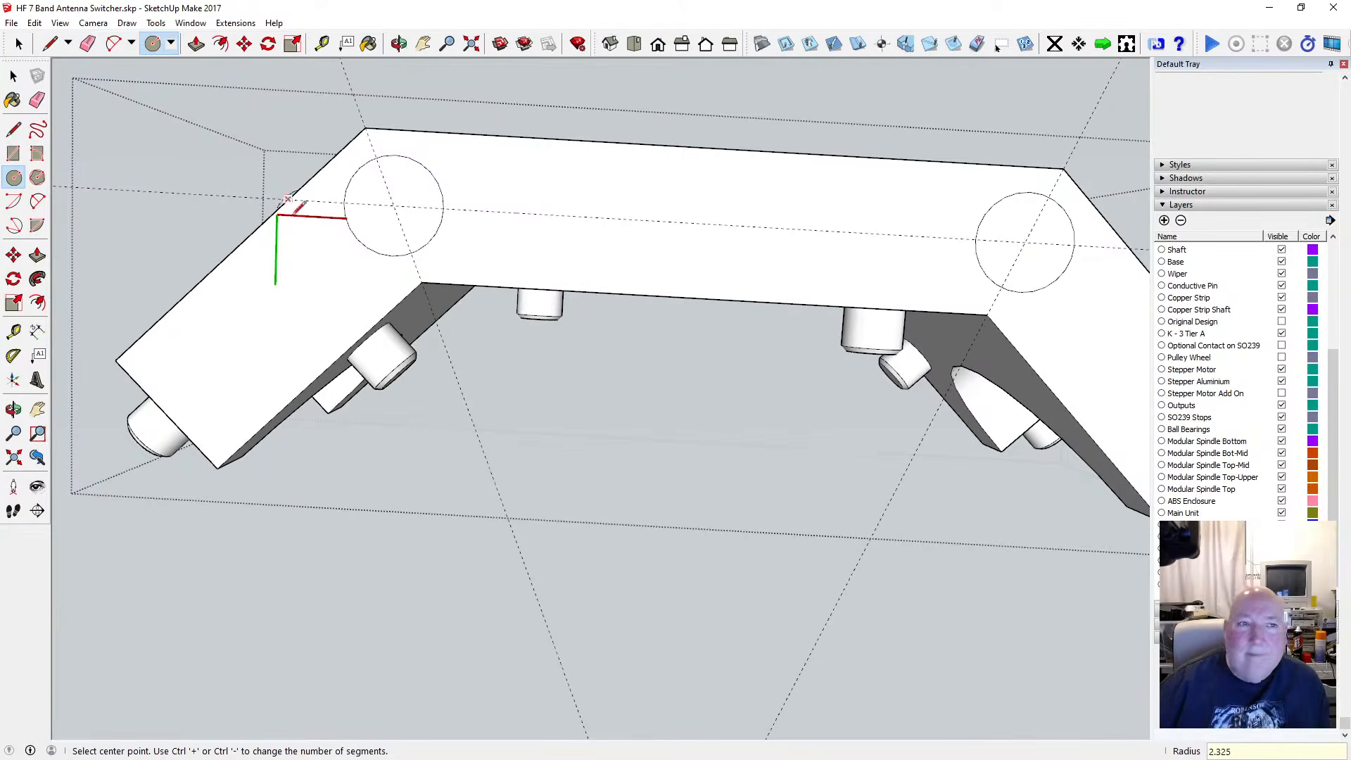
# Measure the second circle's diameter along the offset guide
pyautogui.press('t')
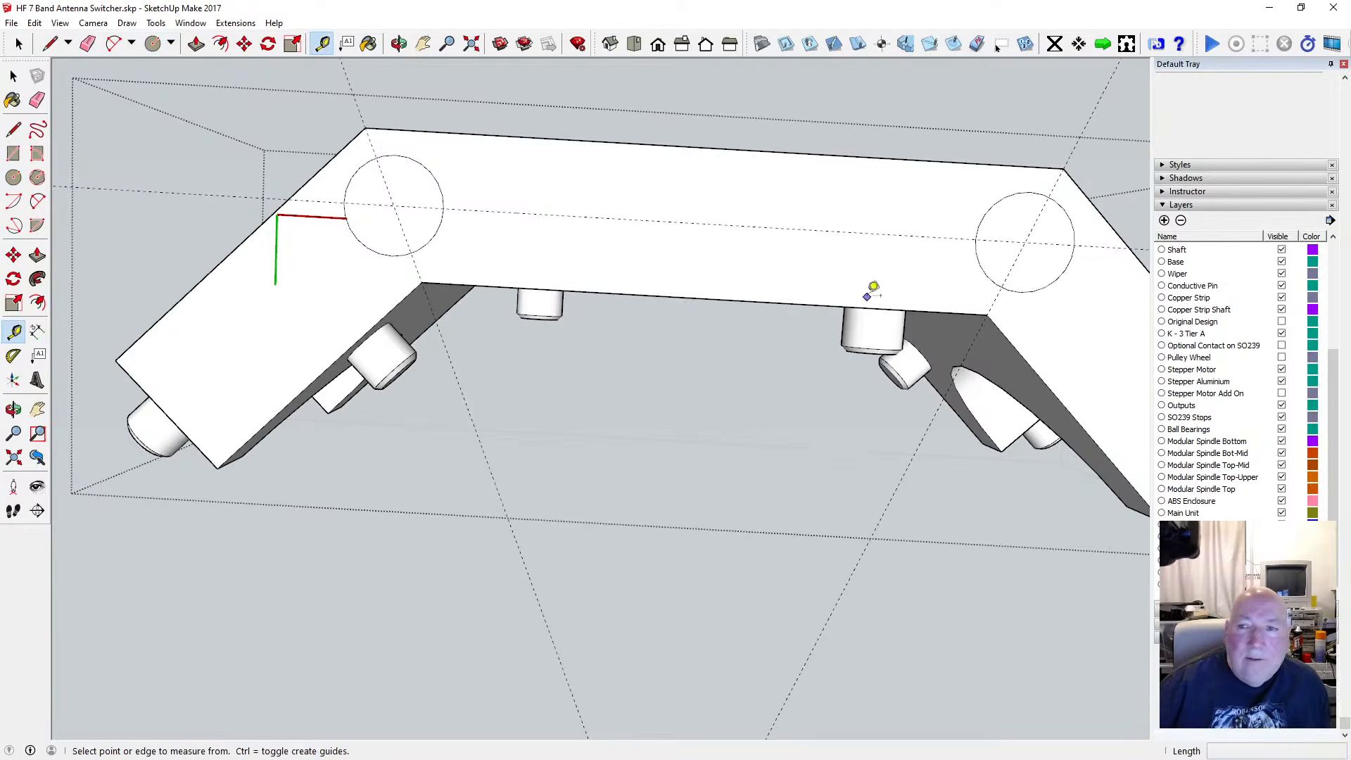
pyautogui.click(976, 239)
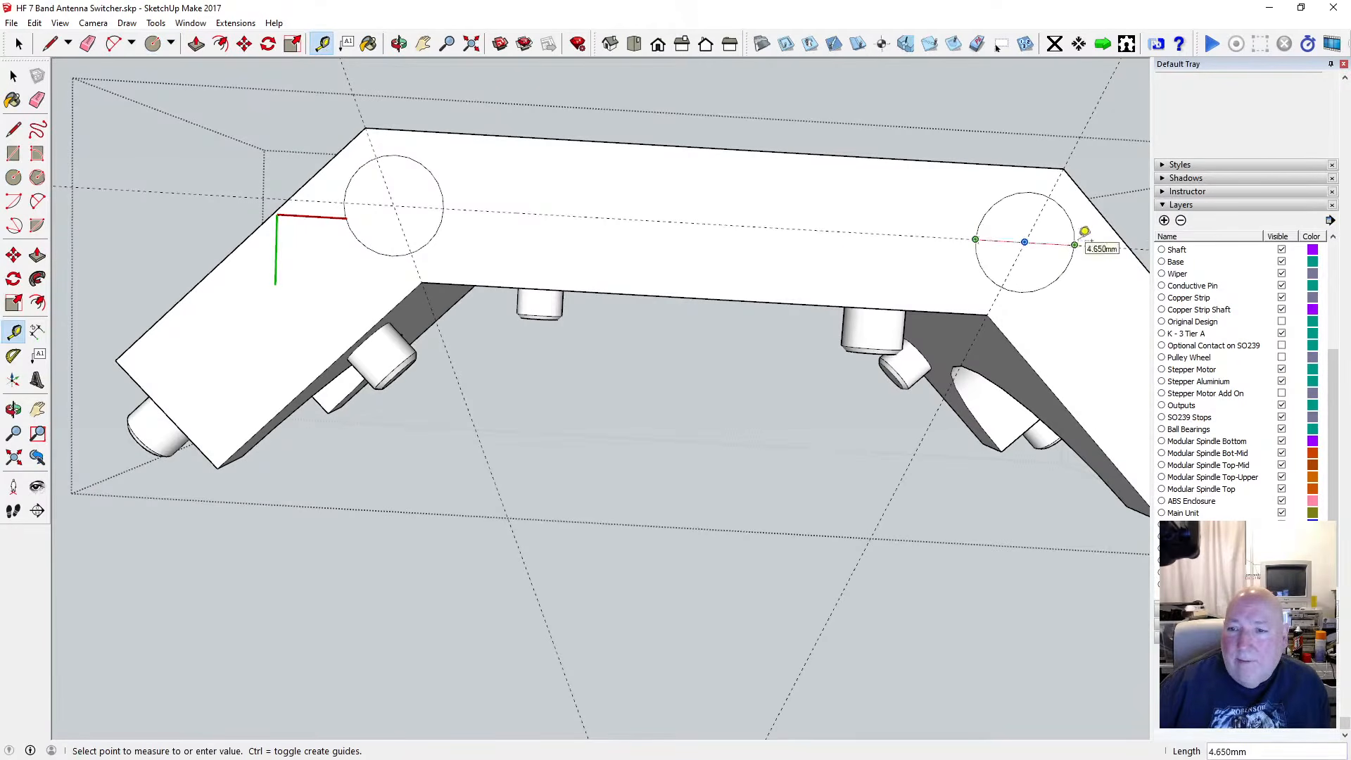
pyautogui.click(399, 44)
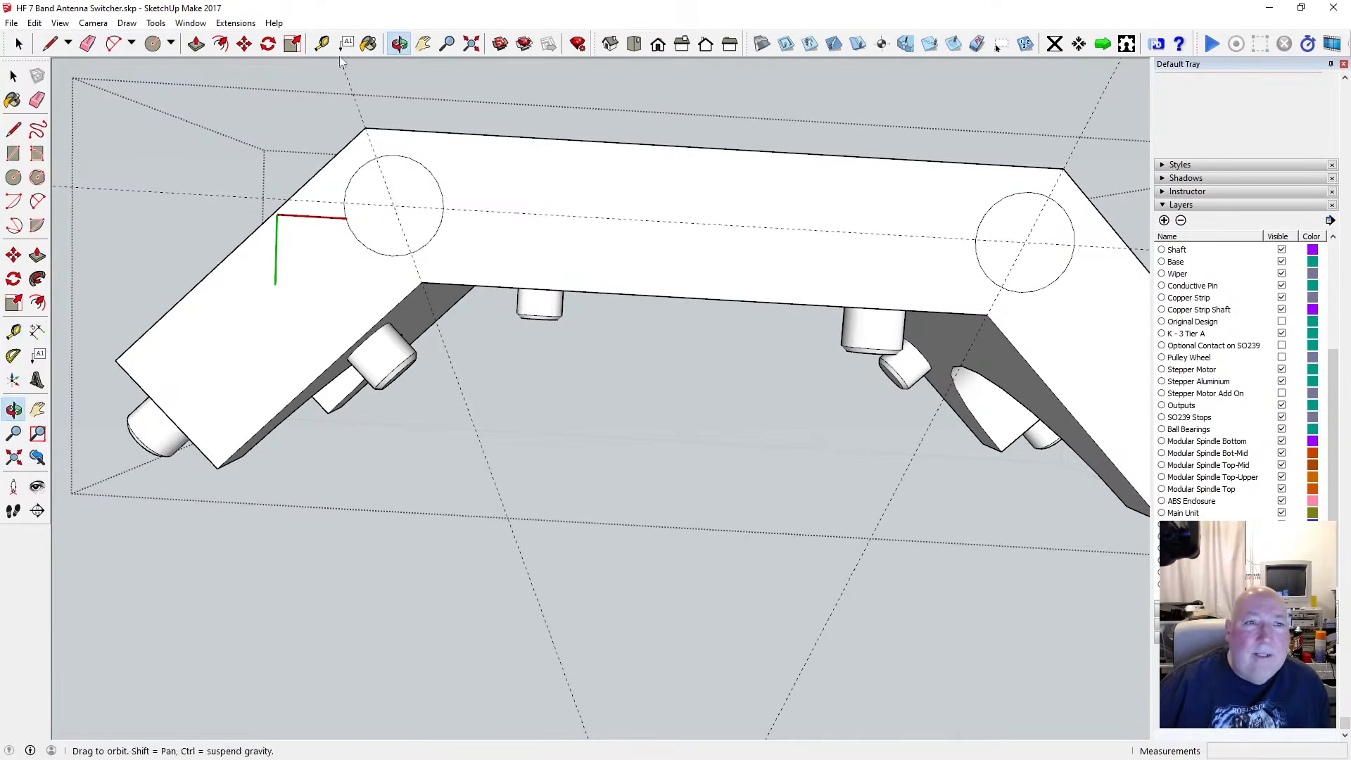
# Push both circles 5.1 mm into the underside with Push/Pull and erase the guide lines
pyautogui.click(196, 44)
pyautogui.click(415, 178)
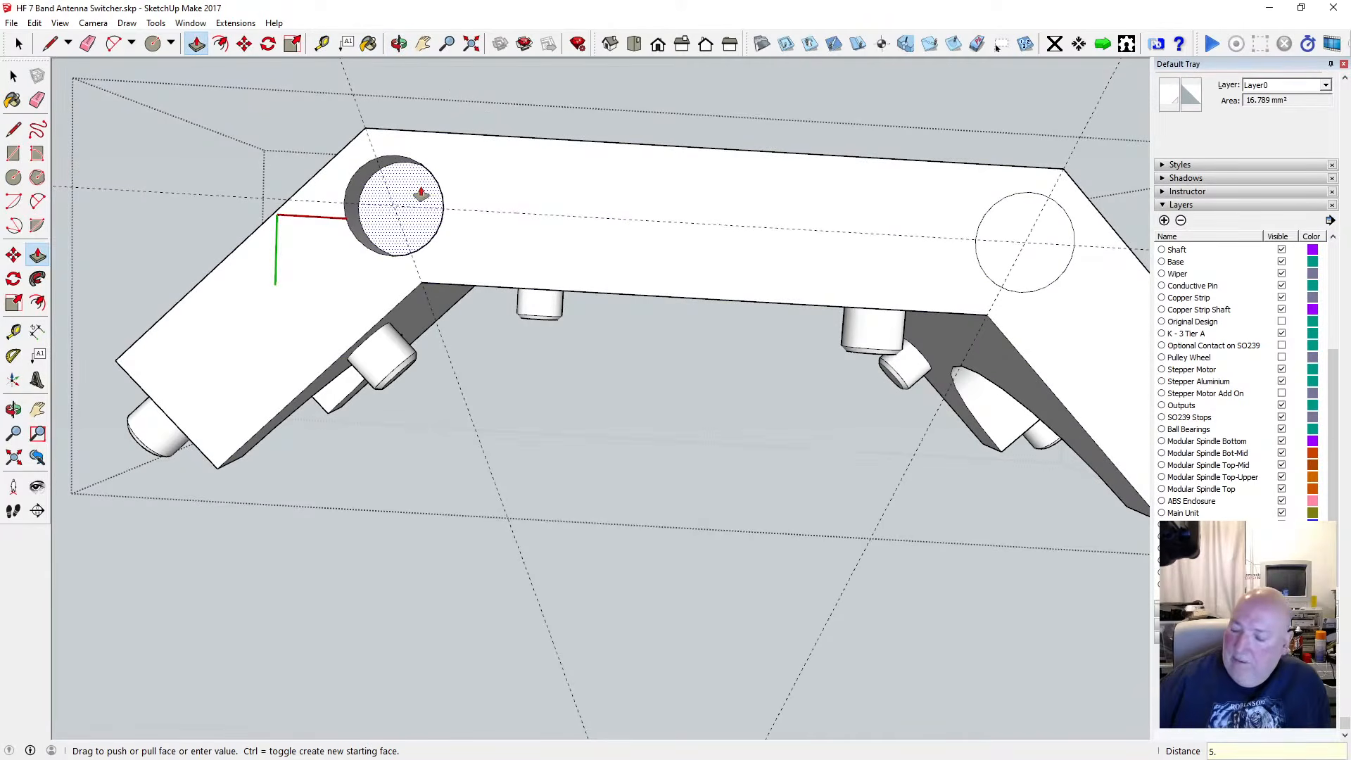
pyautogui.write('5.1')
pyautogui.press('Return')
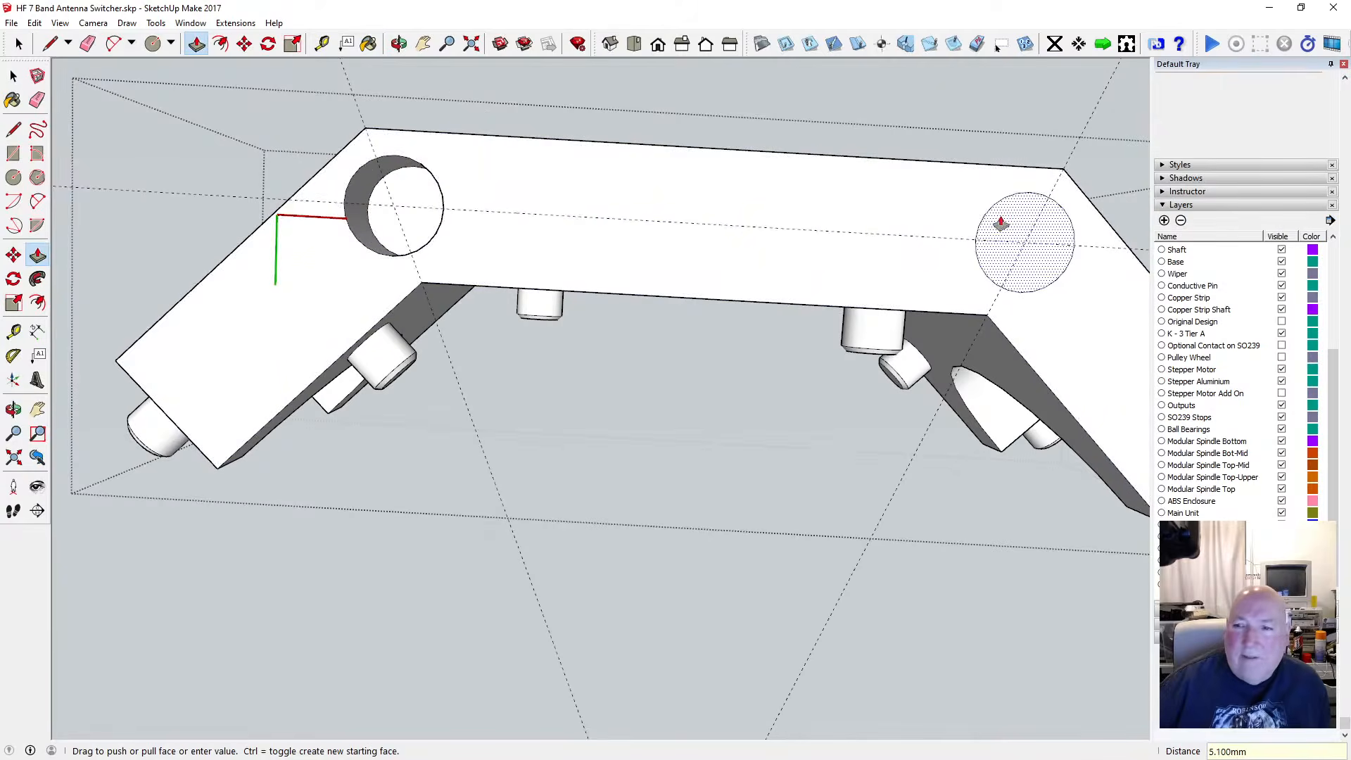
pyautogui.click(998, 229)
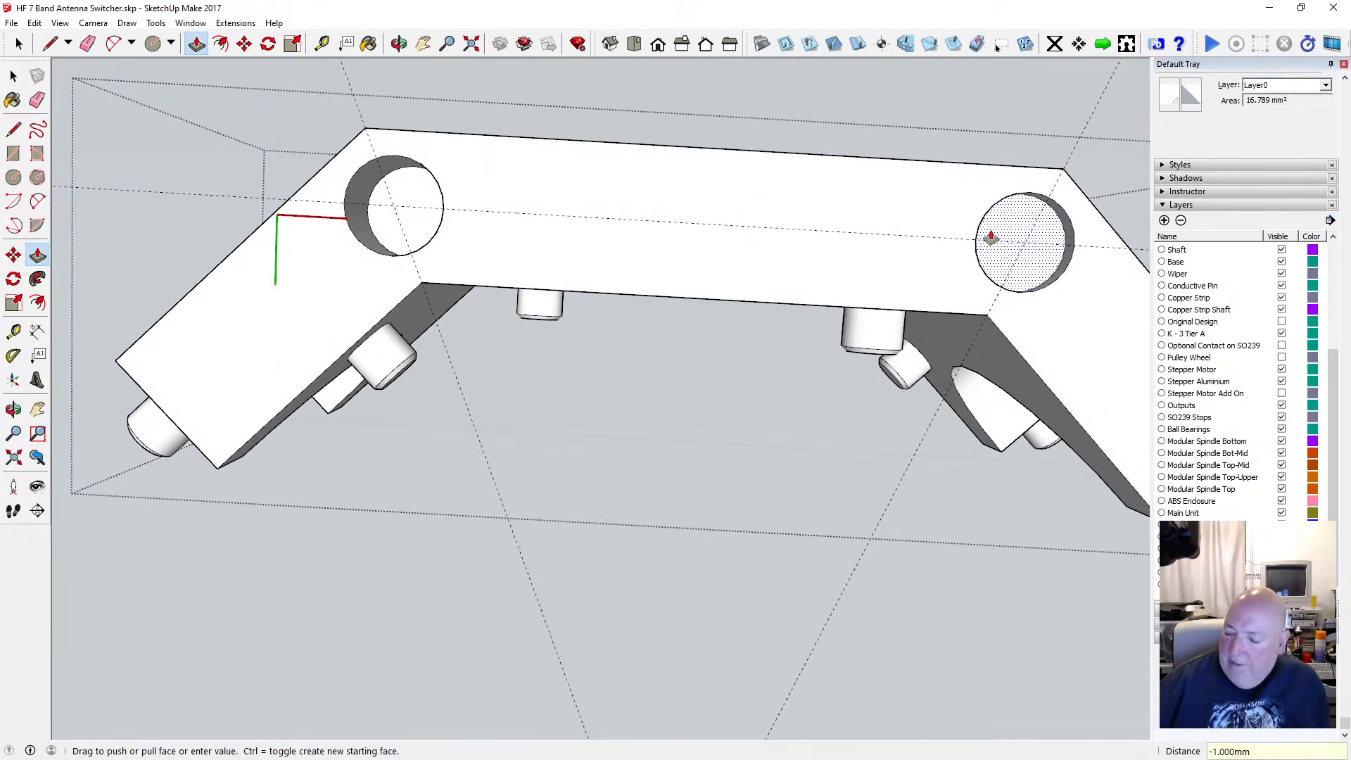
pyautogui.write('5.1')
pyautogui.press('Return')
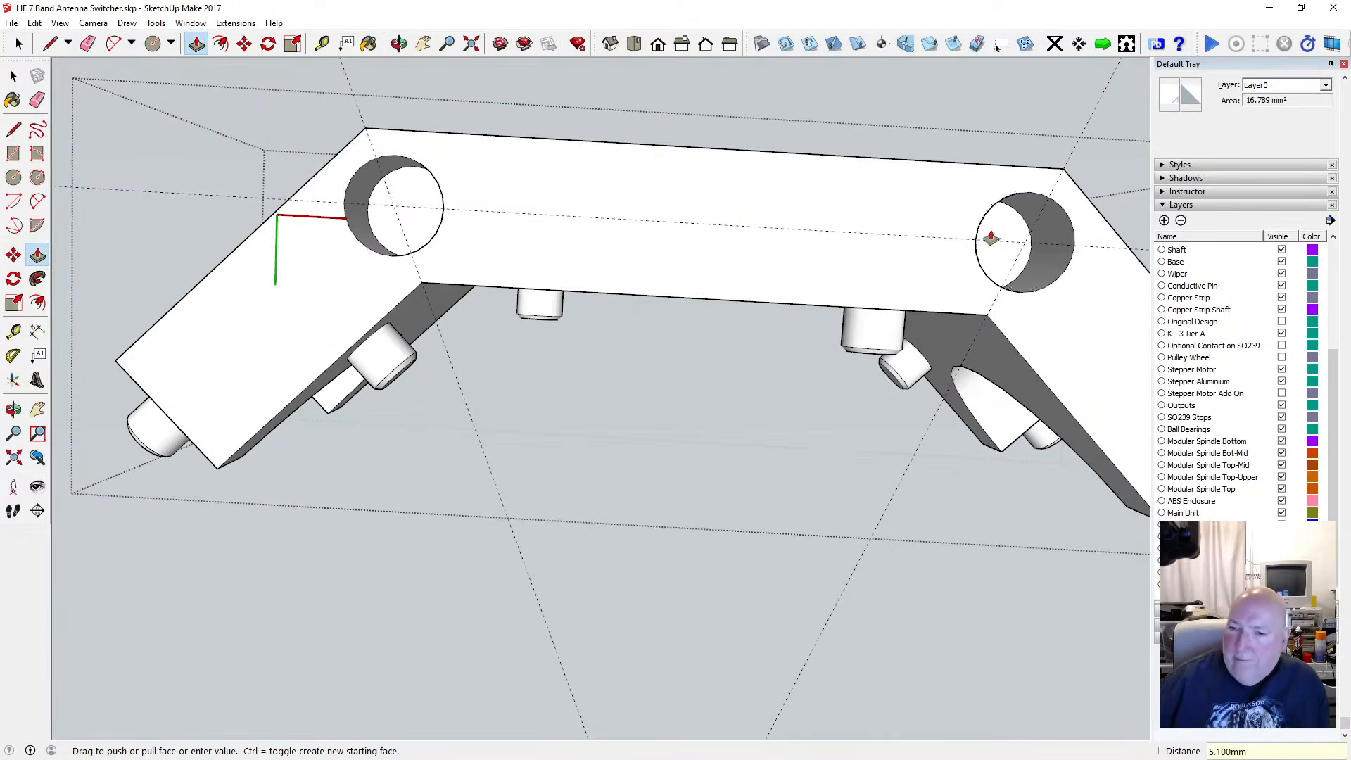
pyautogui.click(13, 75)
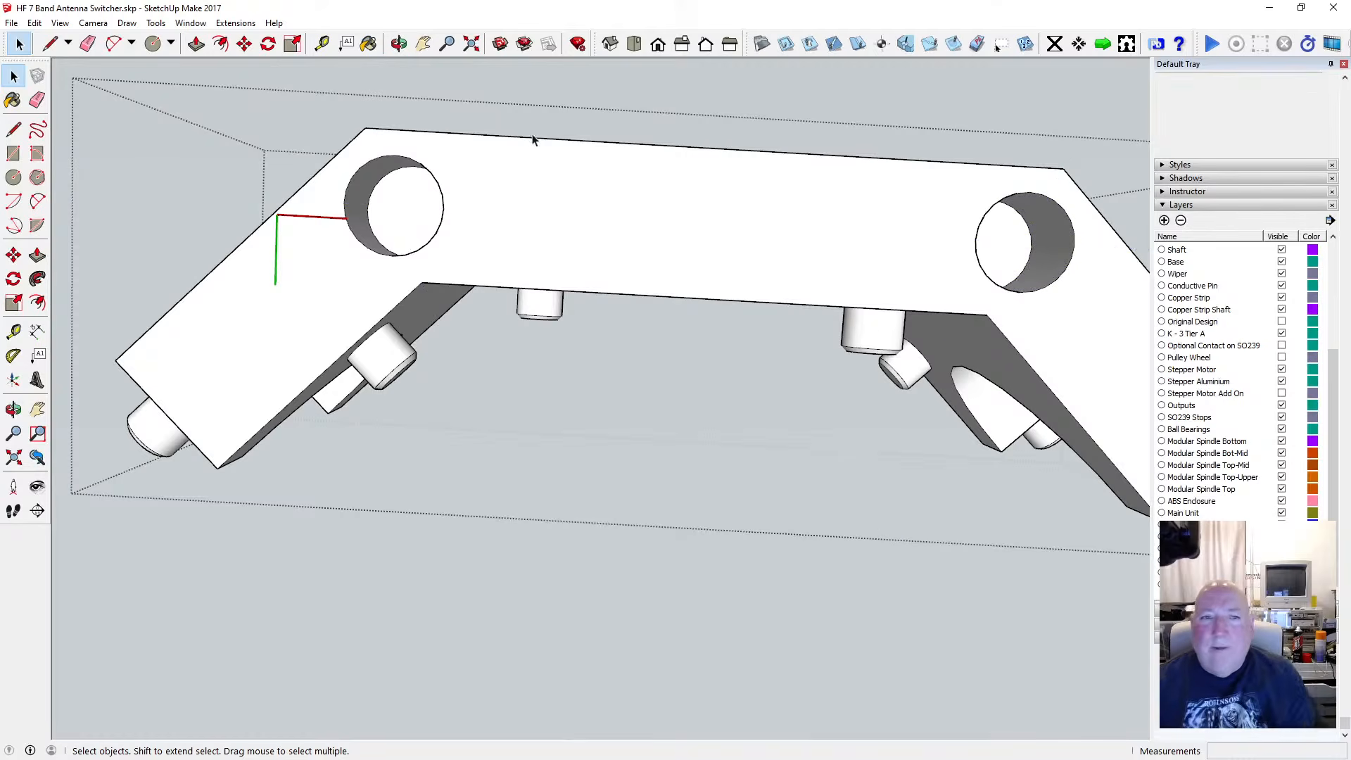
# Examine the placement of both recessed holes on the whole wall segment in the standard bottom view
pyautogui.press('o')
pyautogui.scroll(-4, 537, 224)
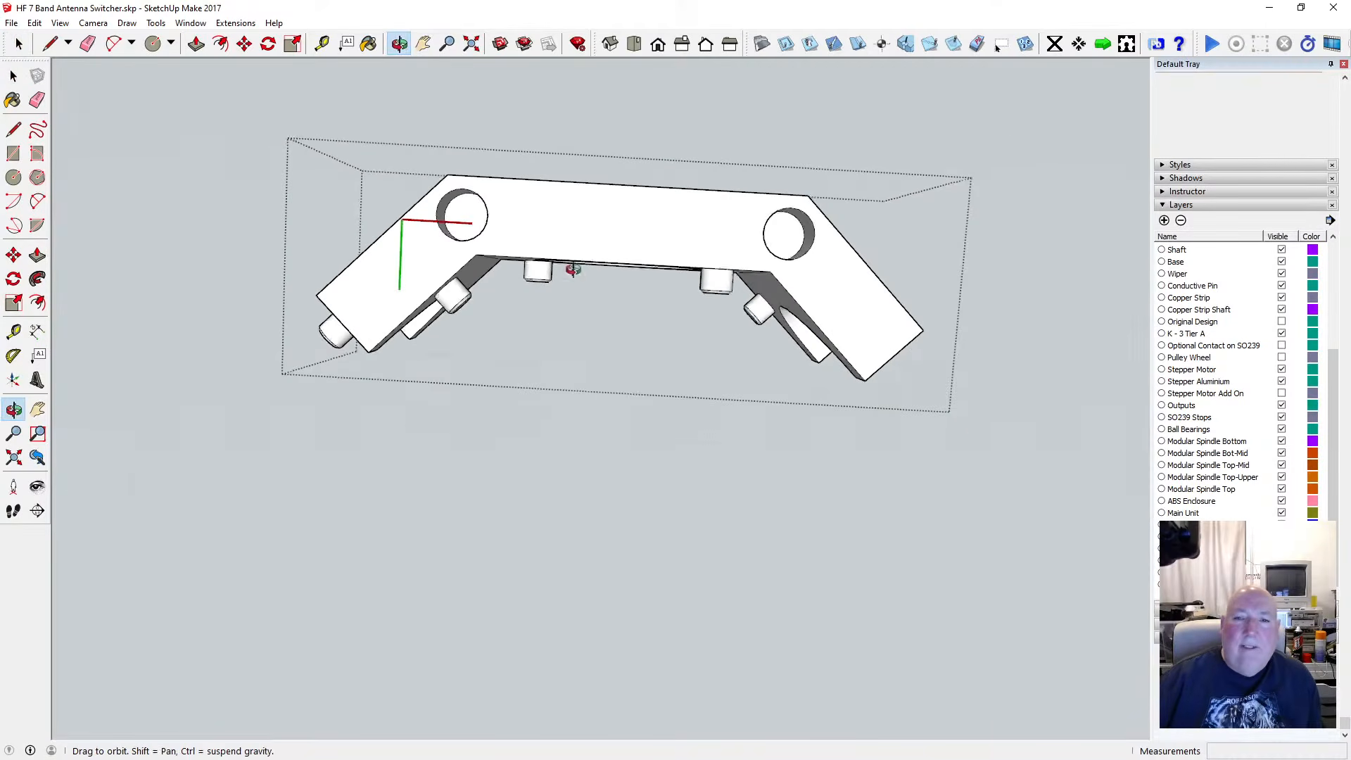
pyautogui.moveTo(573, 270); pyautogui.dragTo(594, 154)
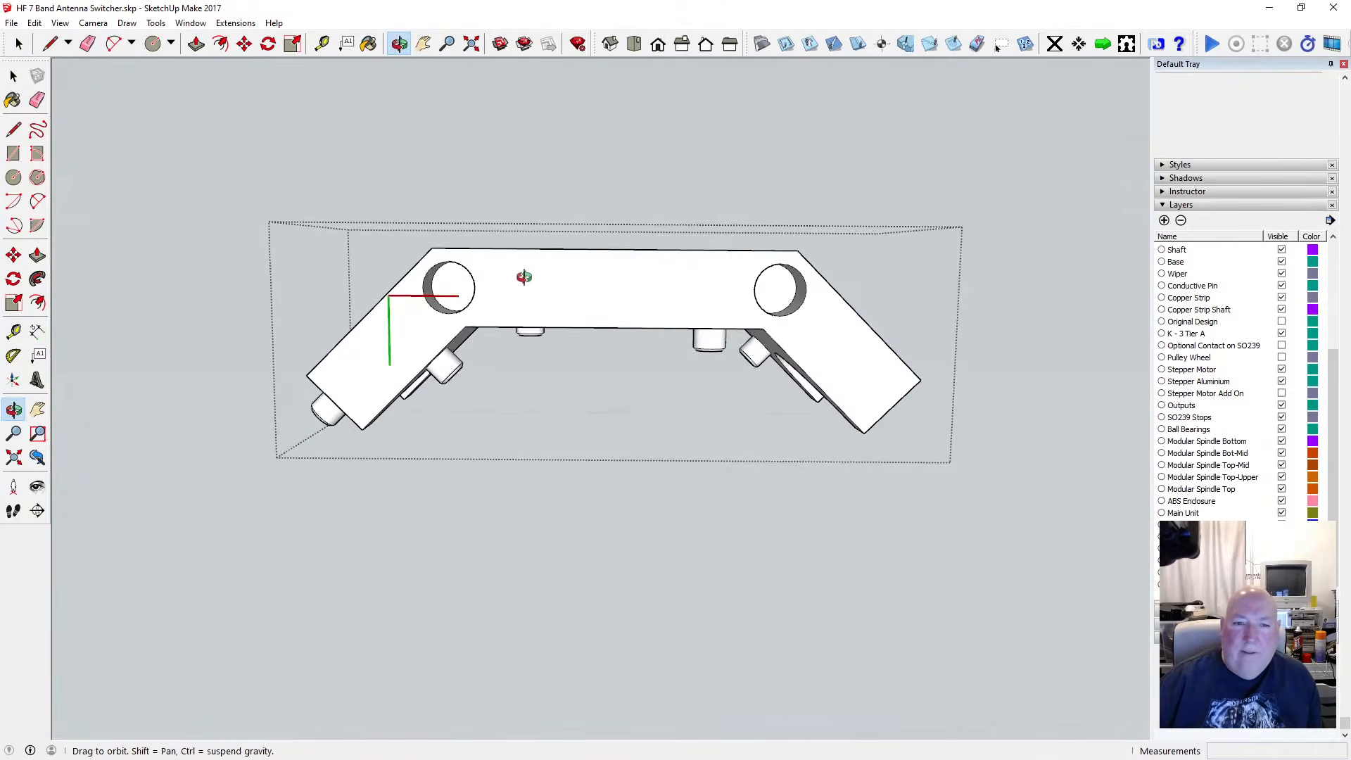
pyautogui.scroll(4, 525, 276)
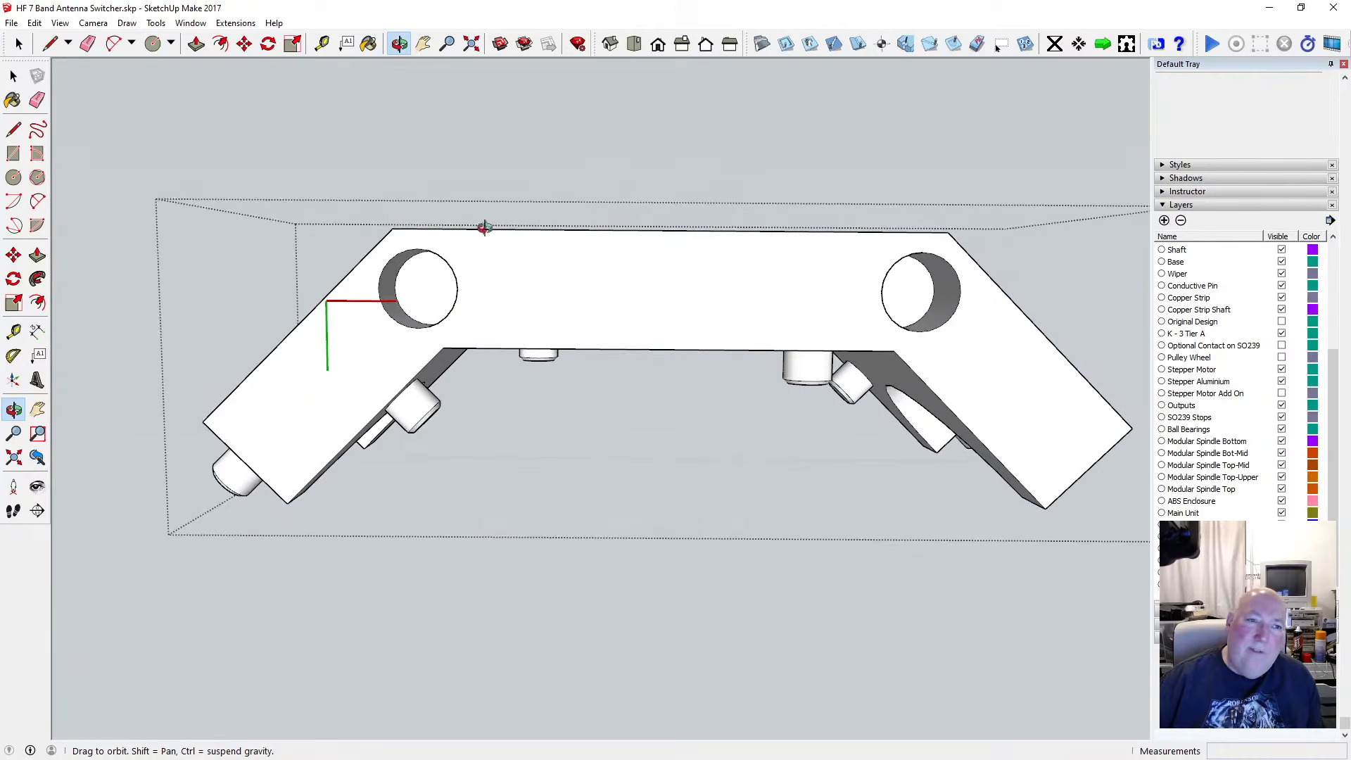
pyautogui.click(93, 22)
pyautogui.click(148, 92)
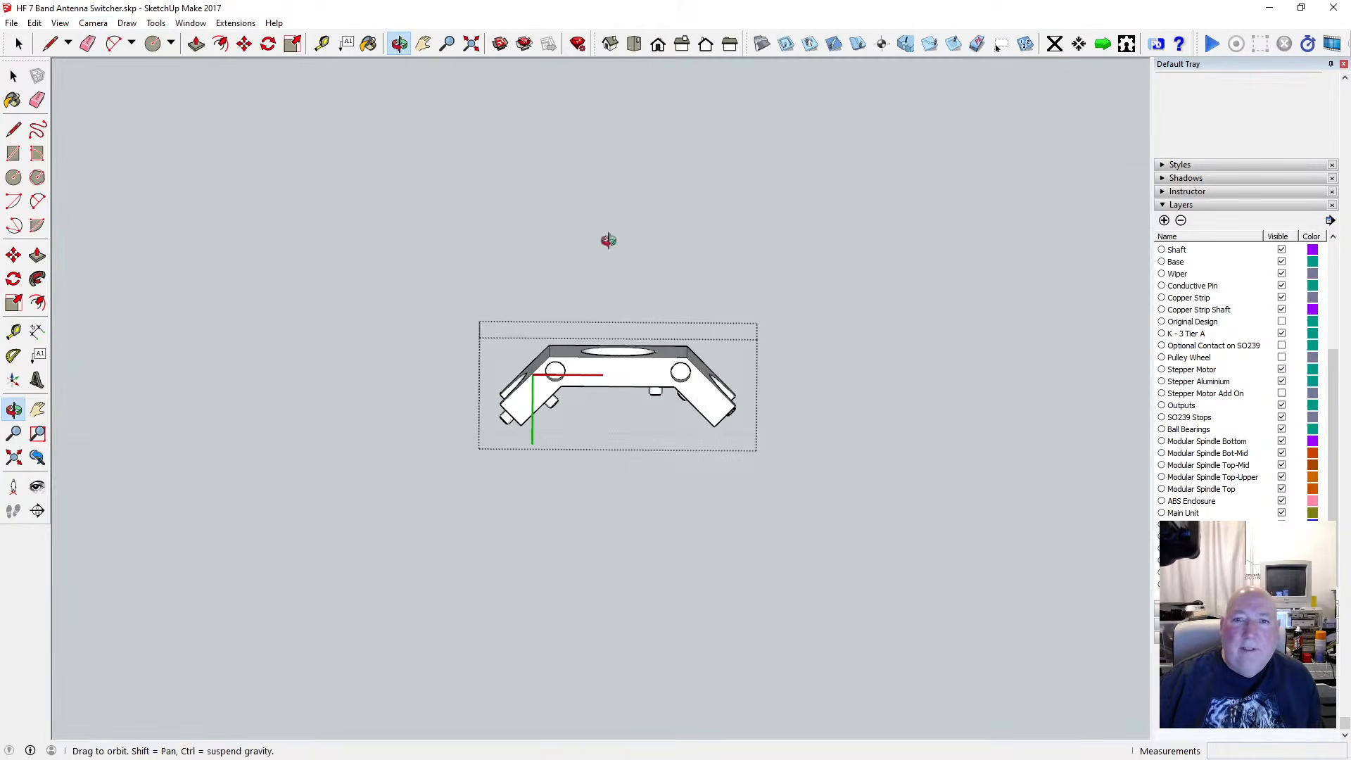
pyautogui.click(997, 45)
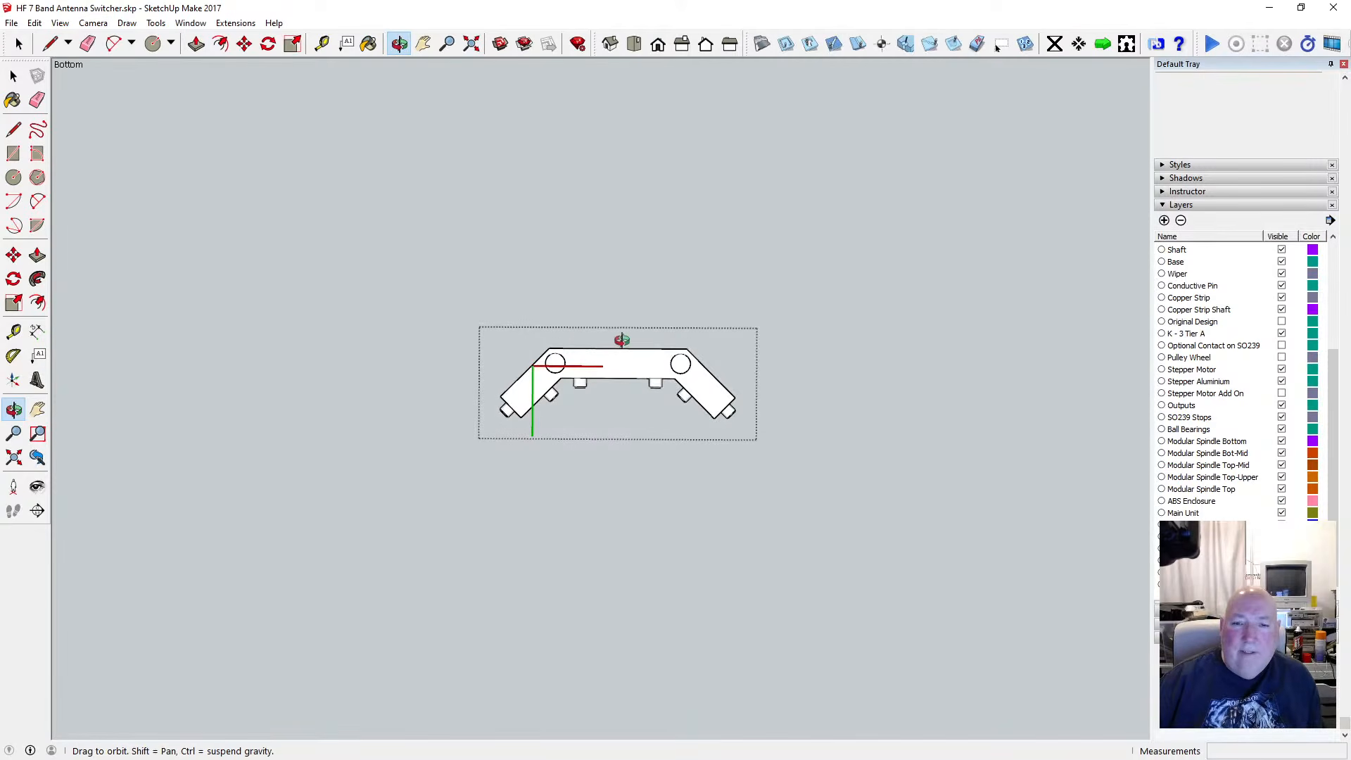
pyautogui.click(472, 44)
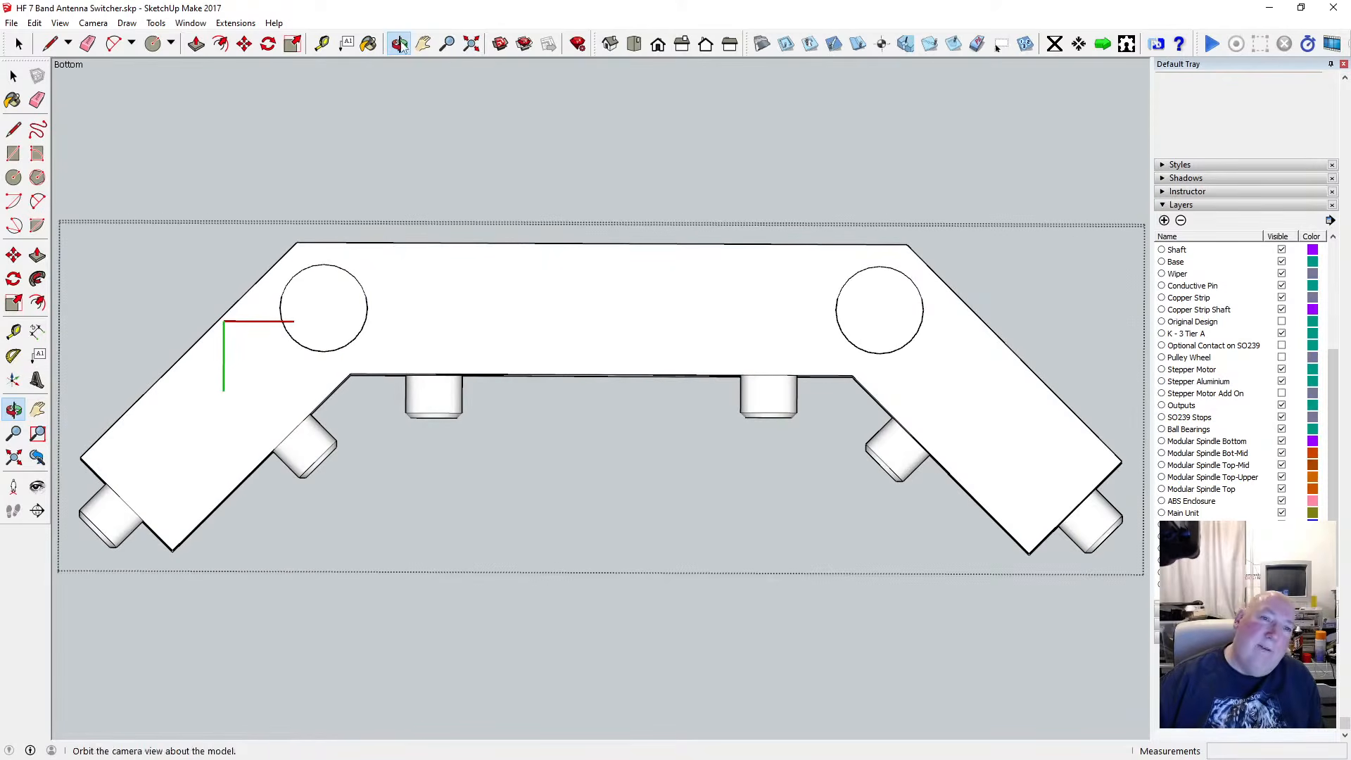
# Measure from the hole beside the axis origin to the adjacent outer corner and check the alignment from the inner corner
pyautogui.click(321, 44)
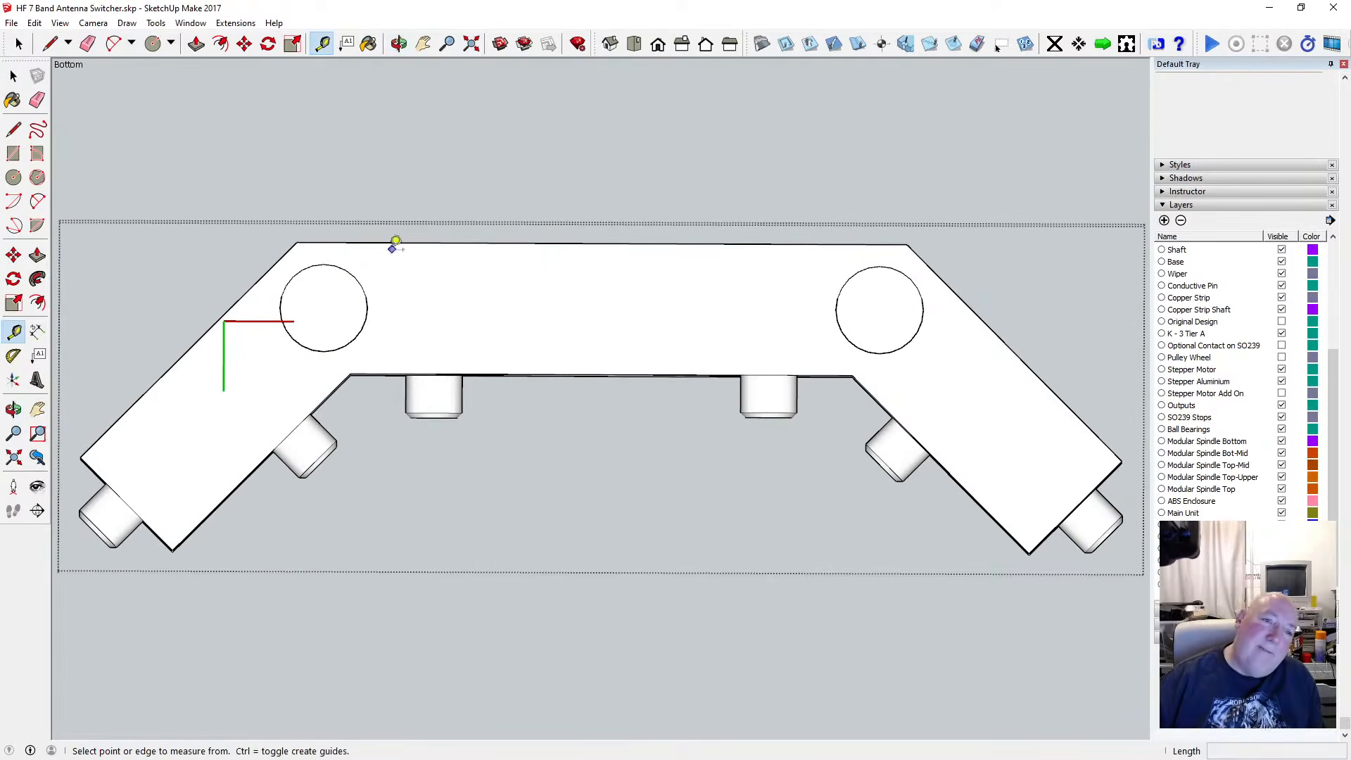
pyautogui.click(324, 264)
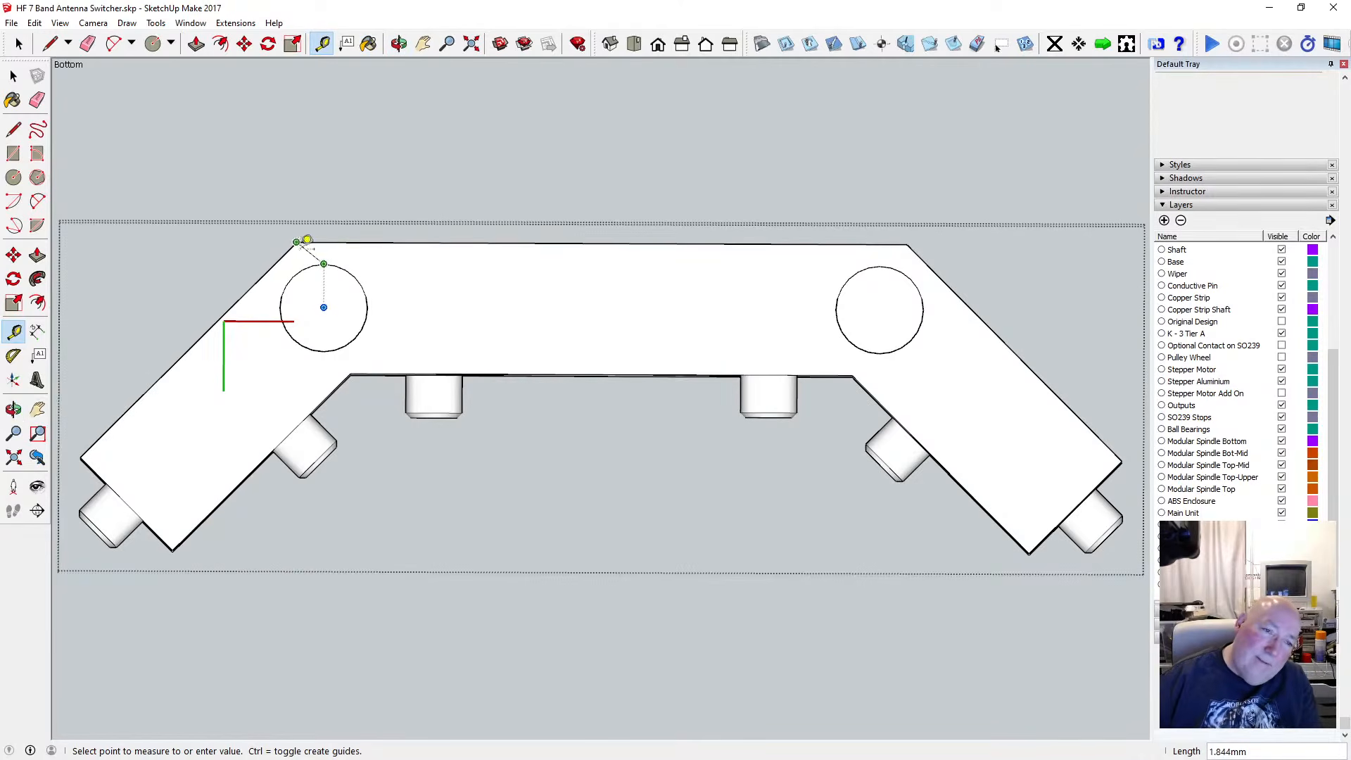
pyautogui.click(307, 243)
pyautogui.click(298, 242)
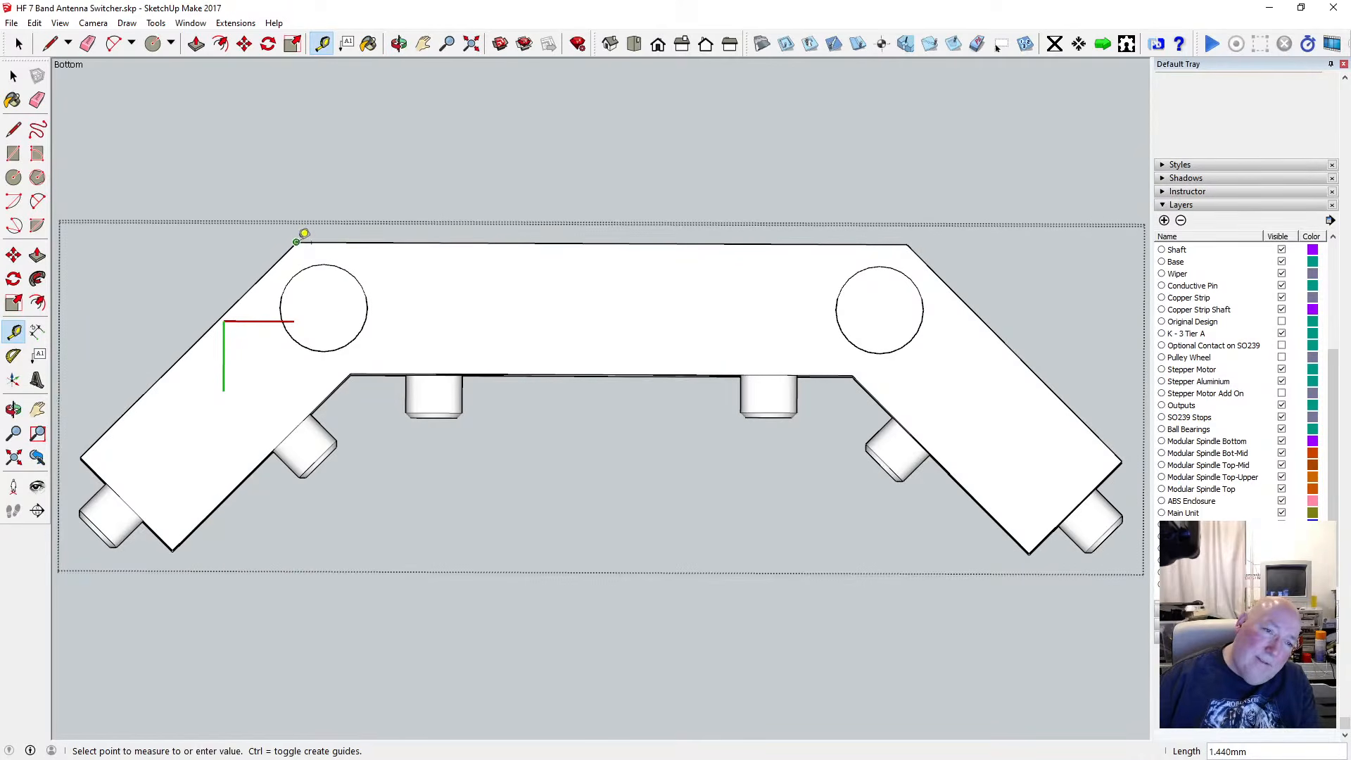
pyautogui.click(317, 299)
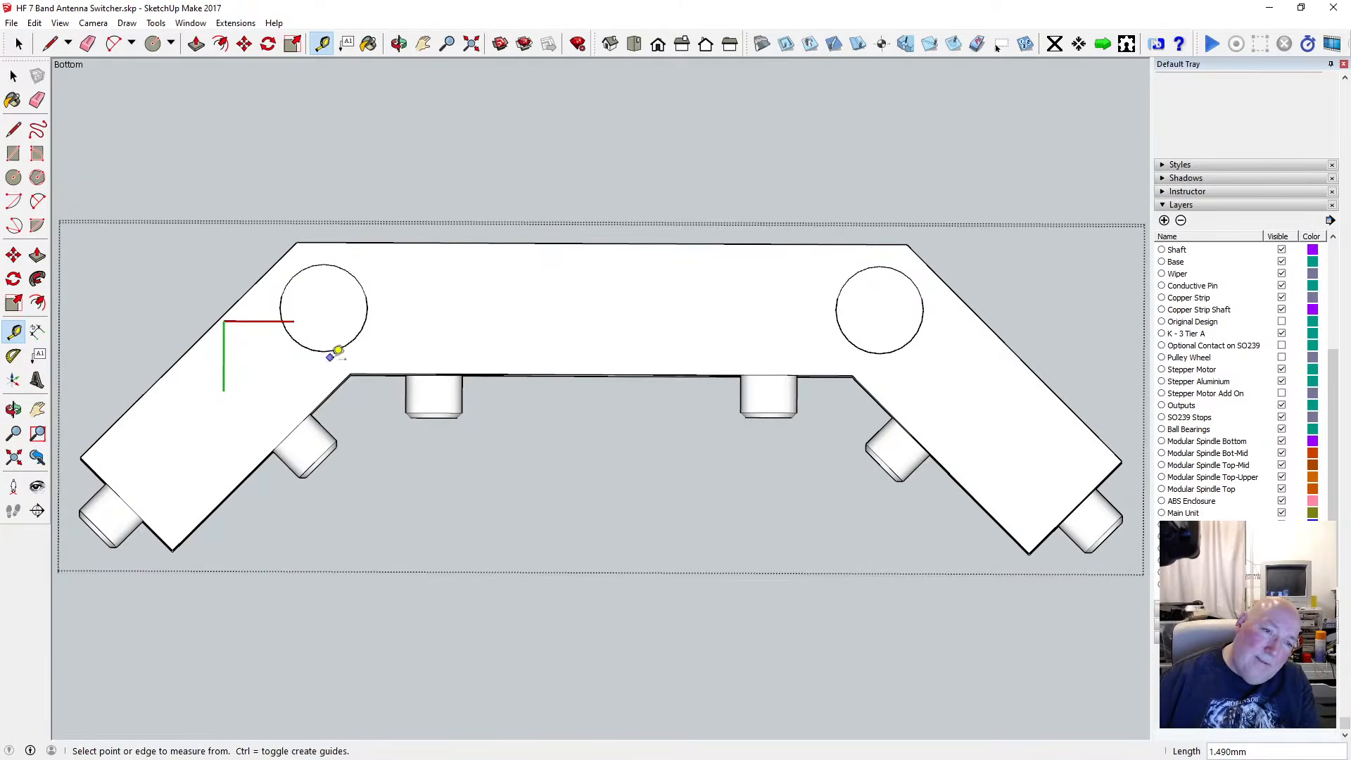
pyautogui.click(351, 373)
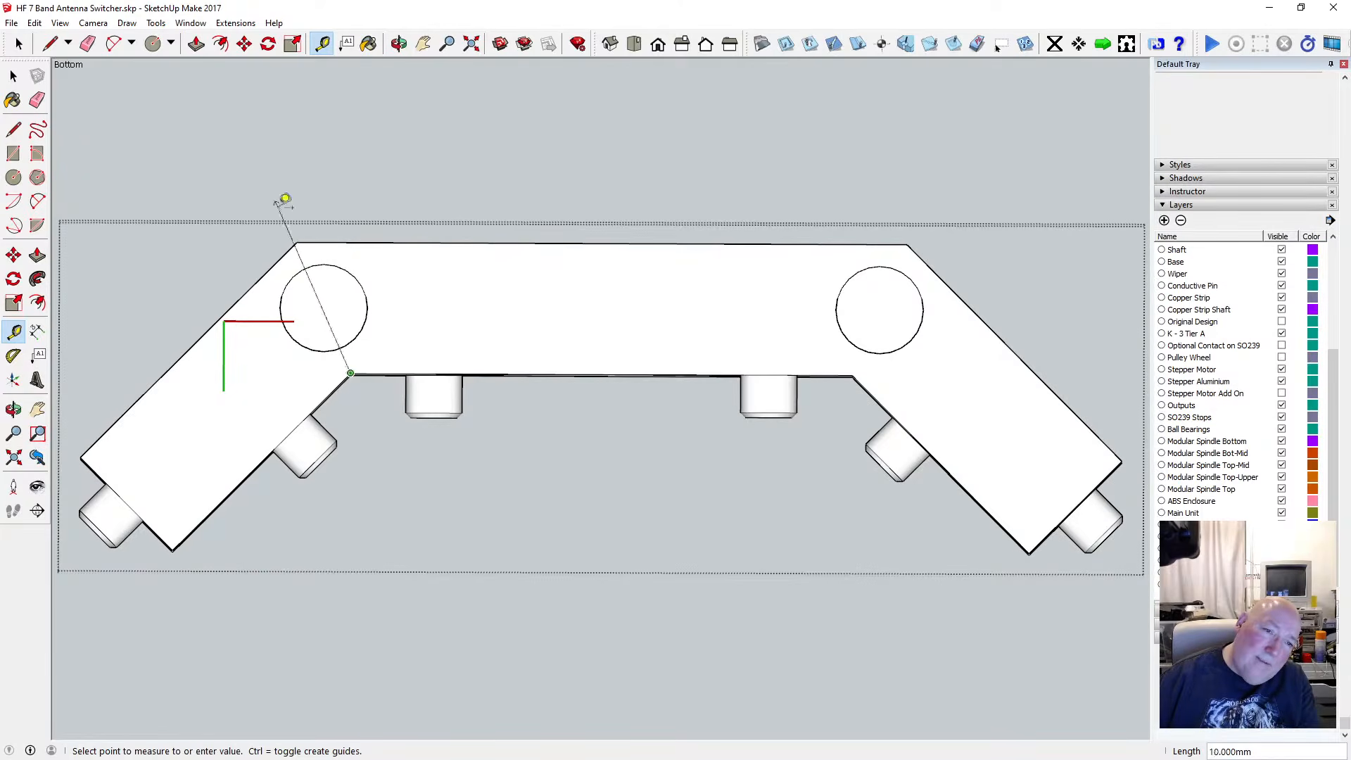
pyautogui.click(14, 76)
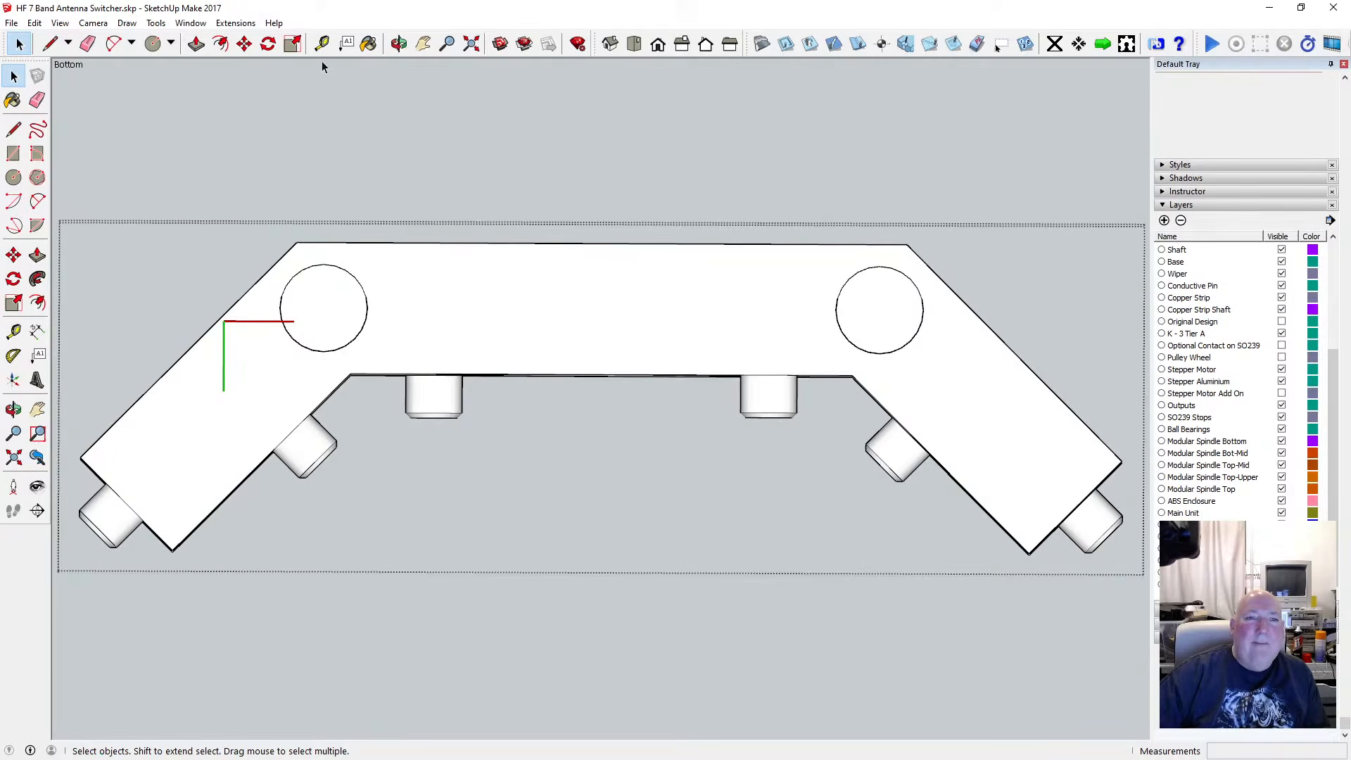
pyautogui.press('t')
pyautogui.click(437, 242)
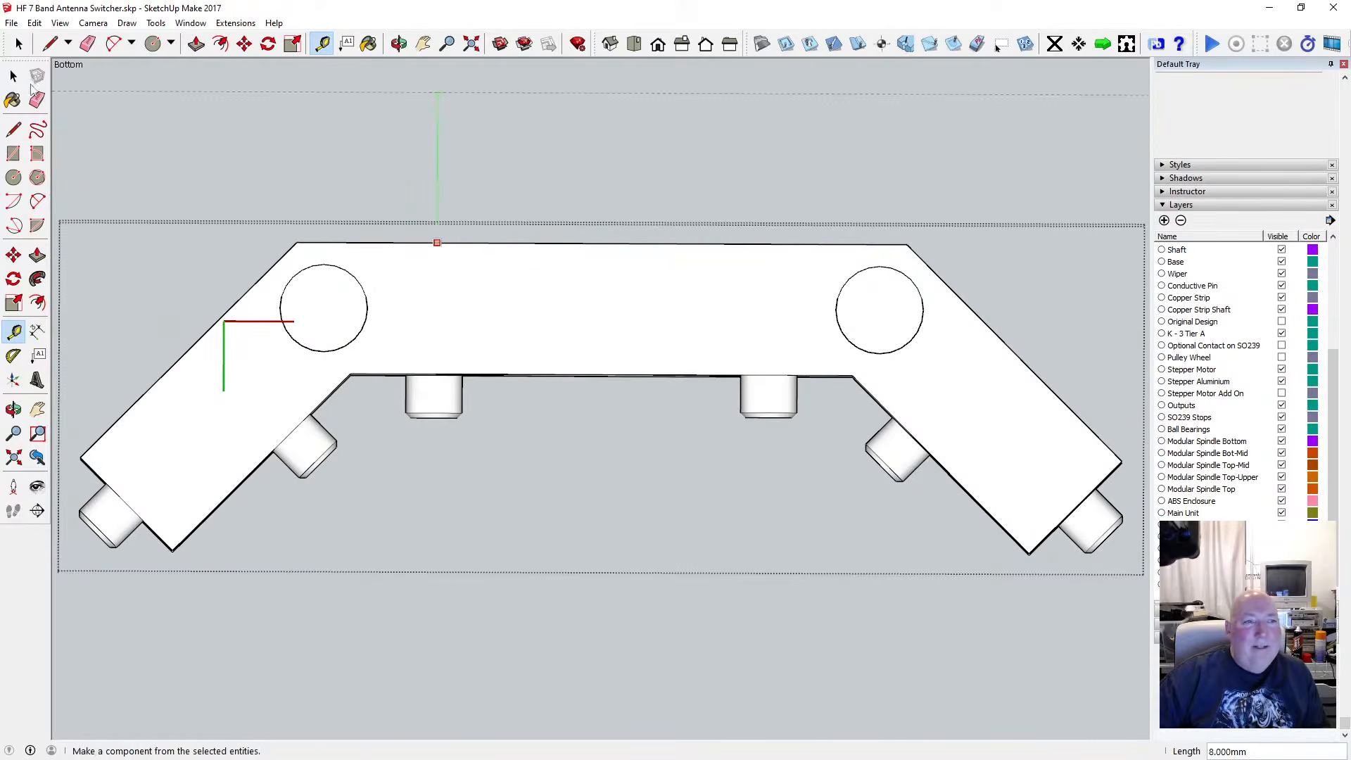
pyautogui.press('space')
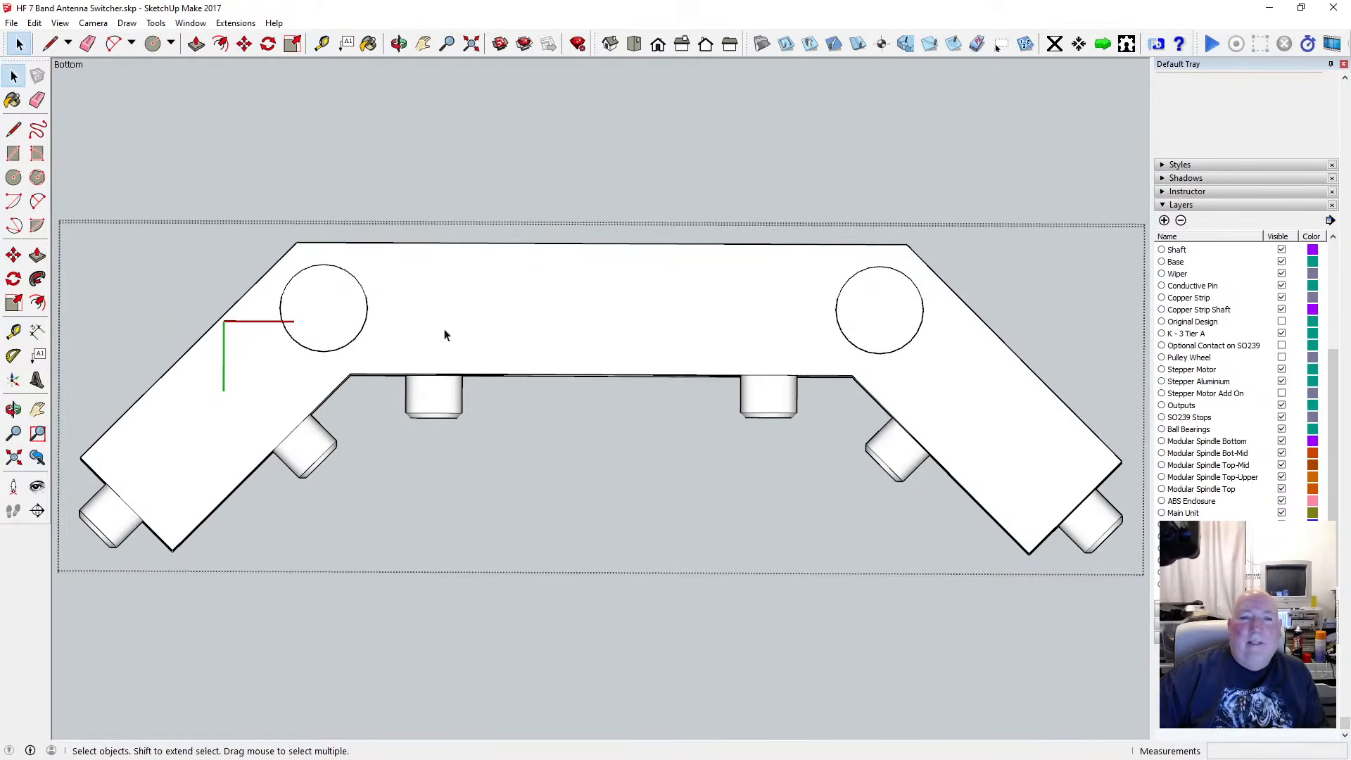
# Undo the guide line erasures and both 5.1 mm hole recesses, back to the two flat circles with their guides
pyautogui.click(352, 307)
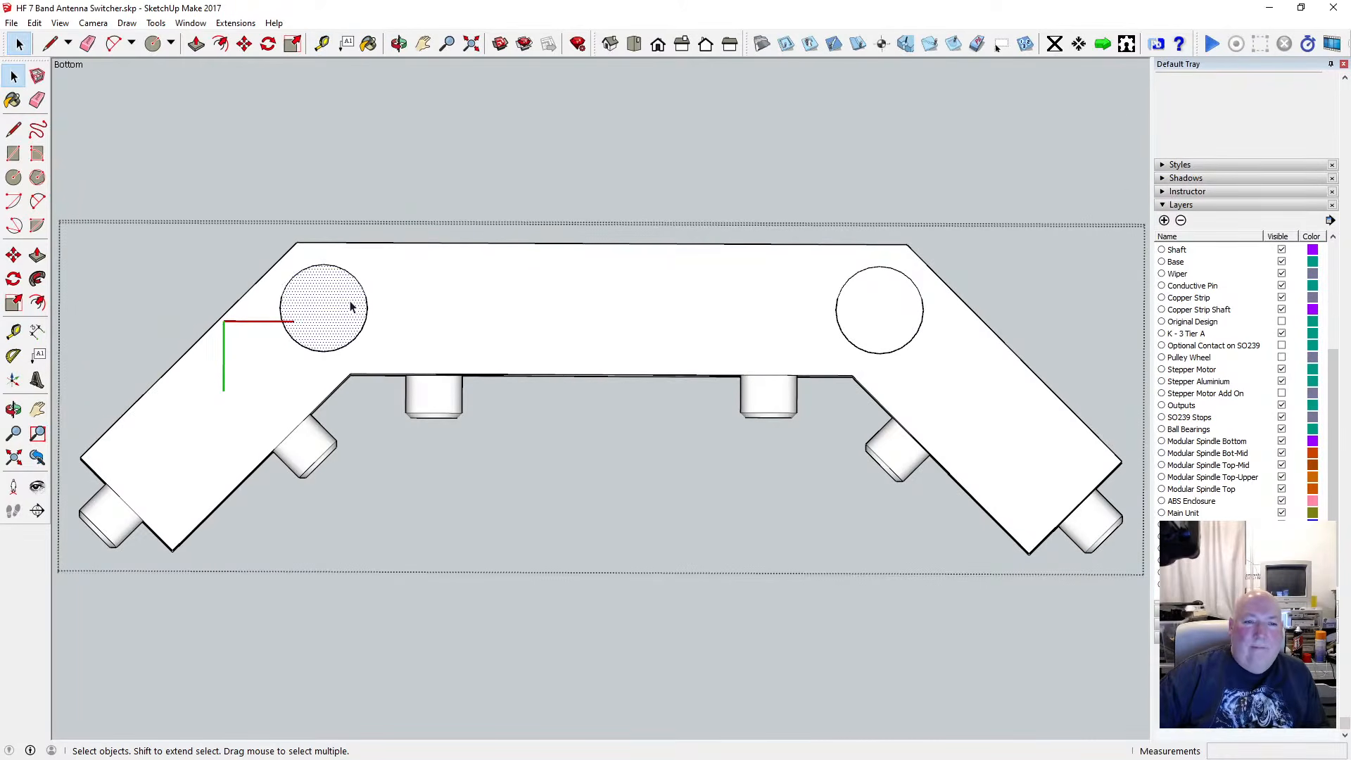
pyautogui.press('o')
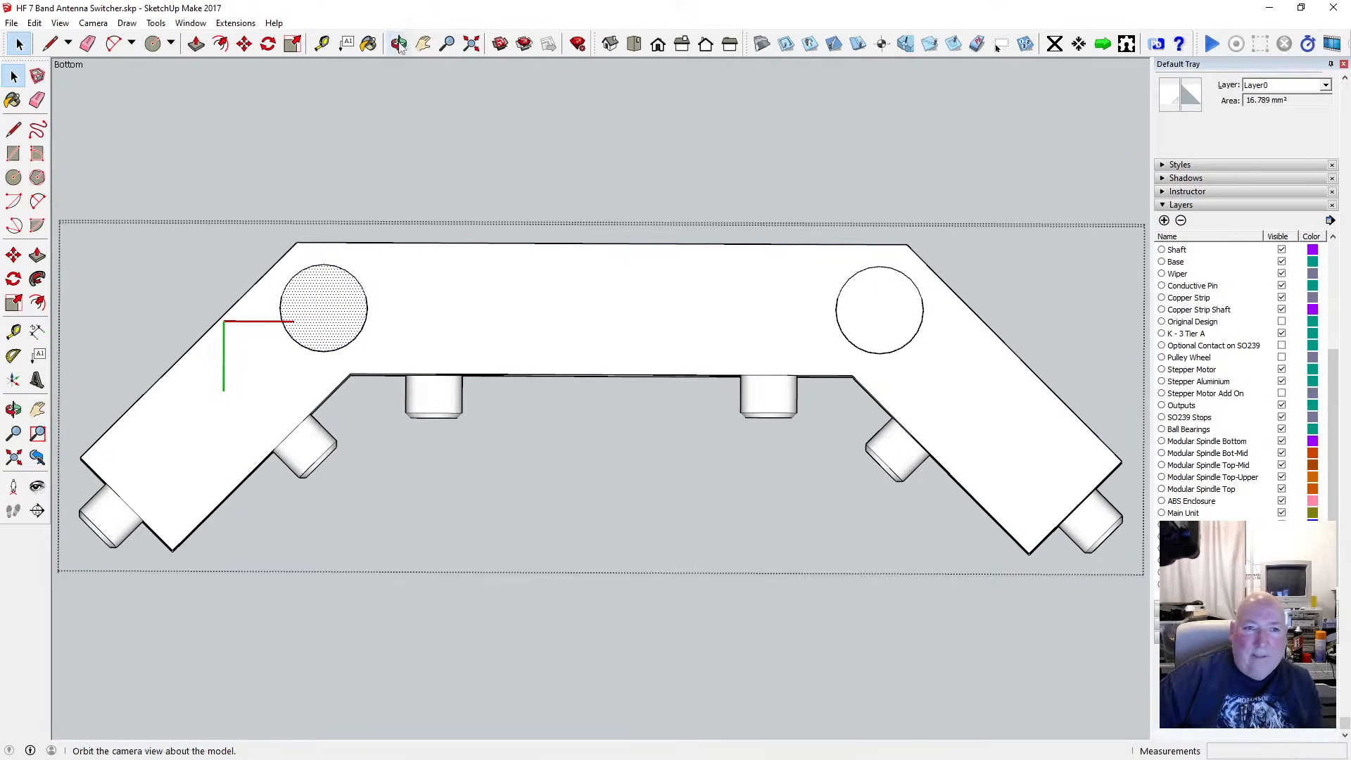
pyautogui.moveTo(423, 106); pyautogui.dragTo(440, 183)
pyautogui.click(35, 24)
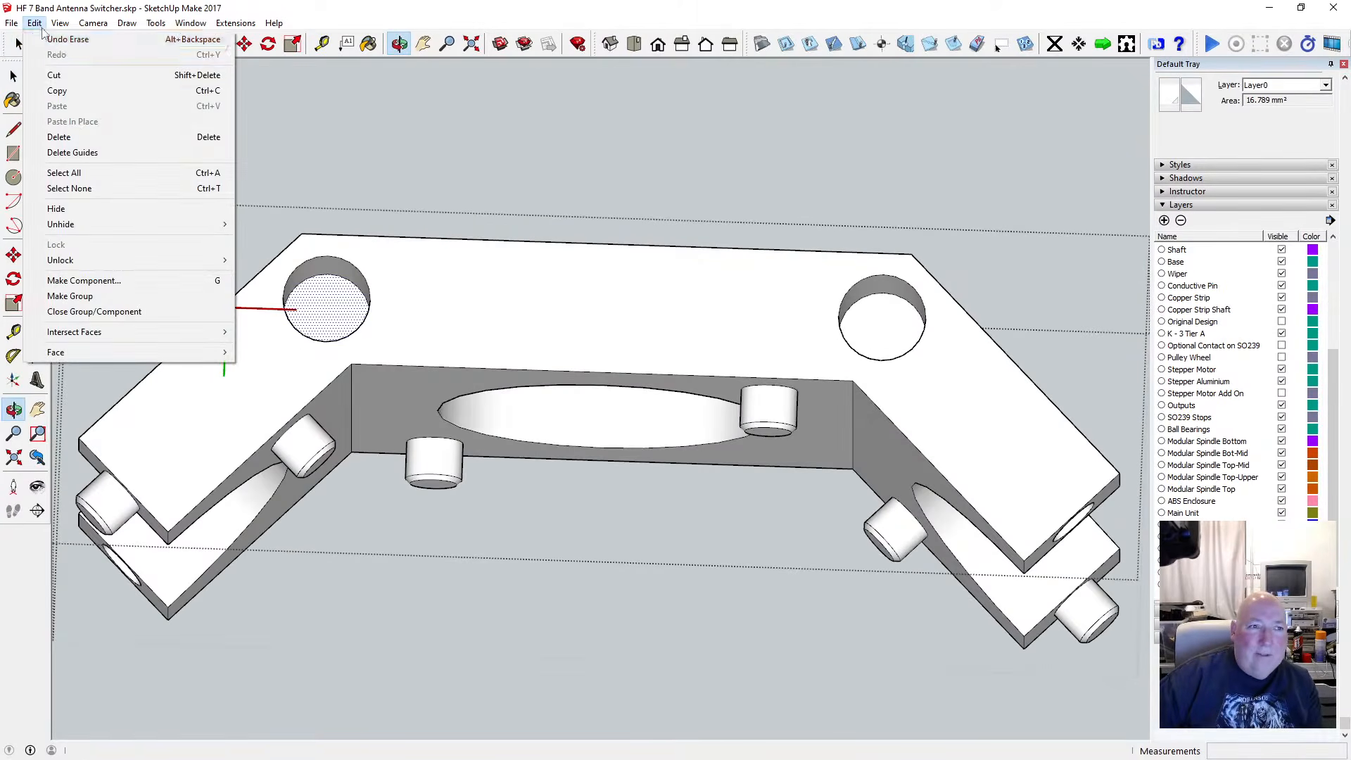
pyautogui.click(36, 25)
pyautogui.click(36, 26)
pyautogui.click(41, 36)
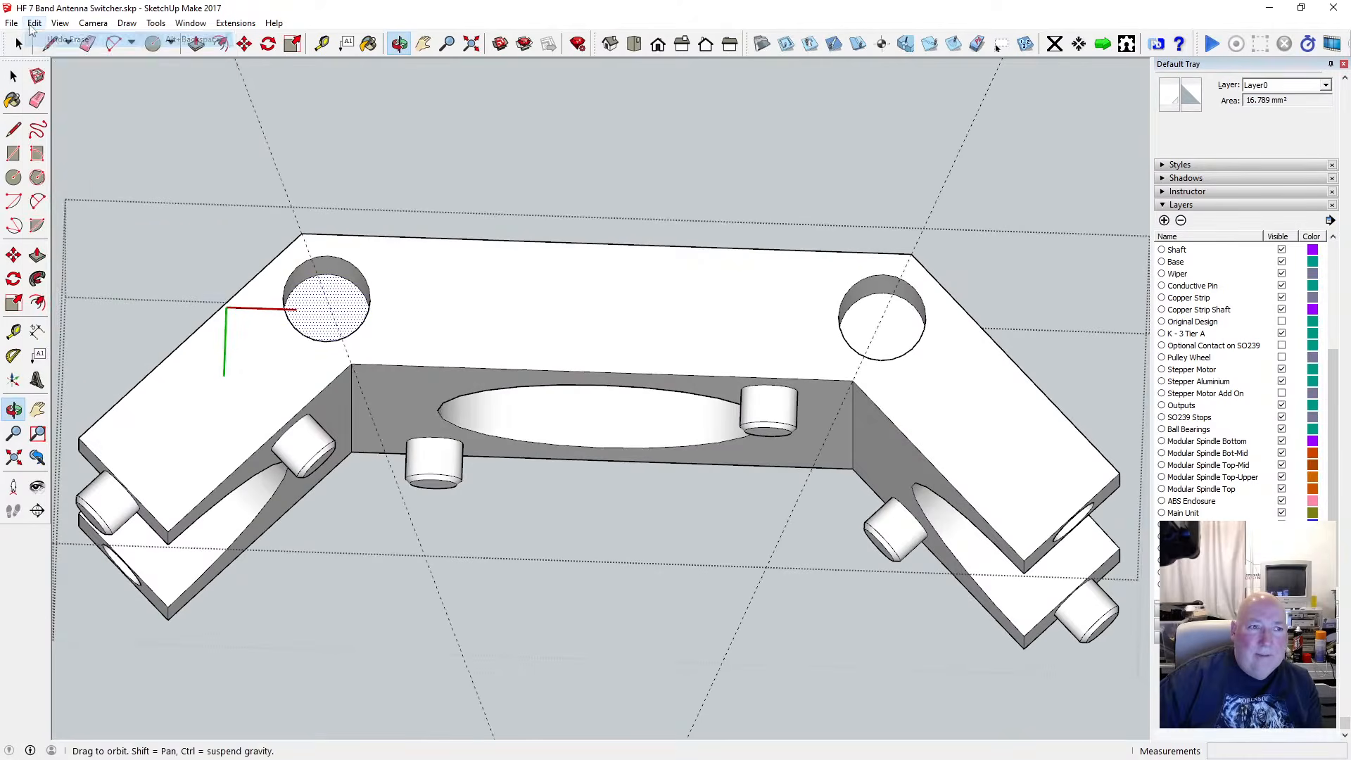
pyautogui.click(37, 26)
pyautogui.click(42, 37)
pyautogui.click(37, 26)
pyautogui.click(42, 39)
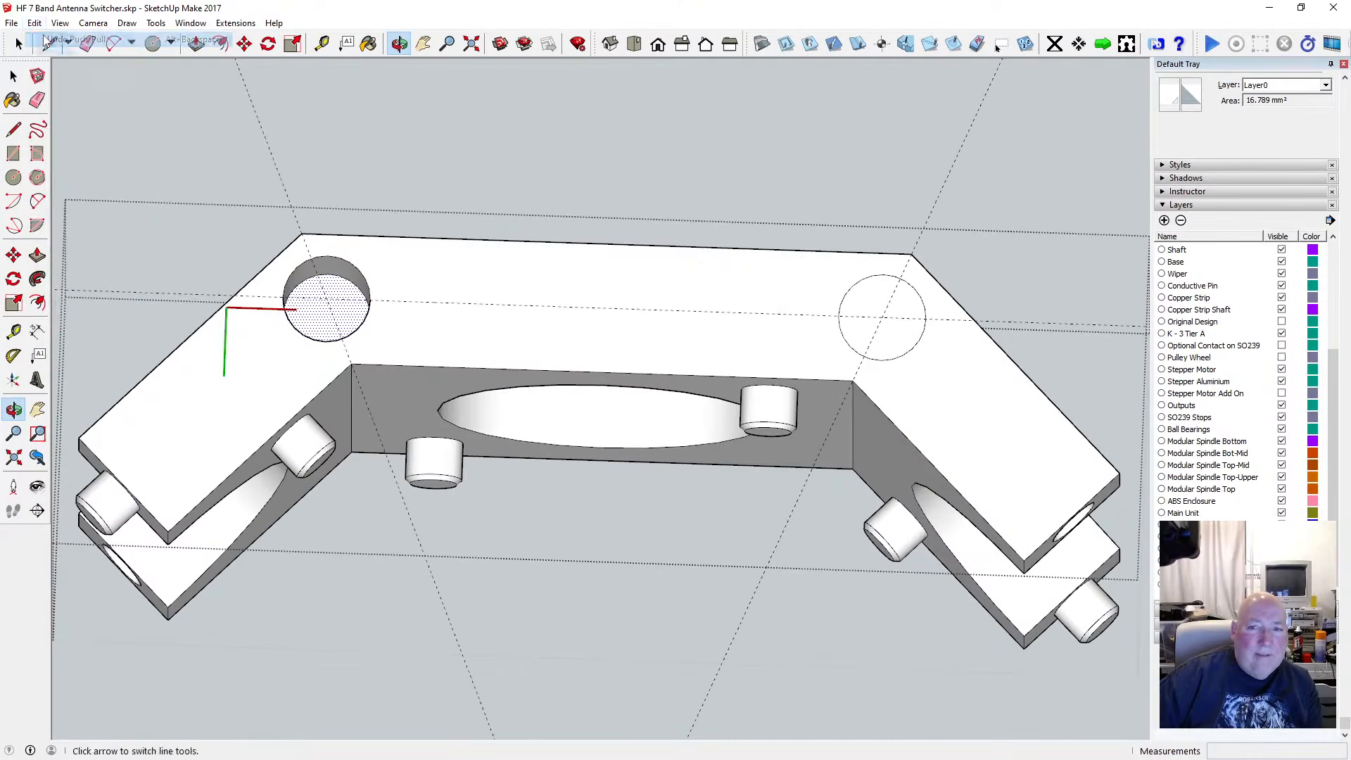
pyautogui.click(35, 23)
pyautogui.click(49, 40)
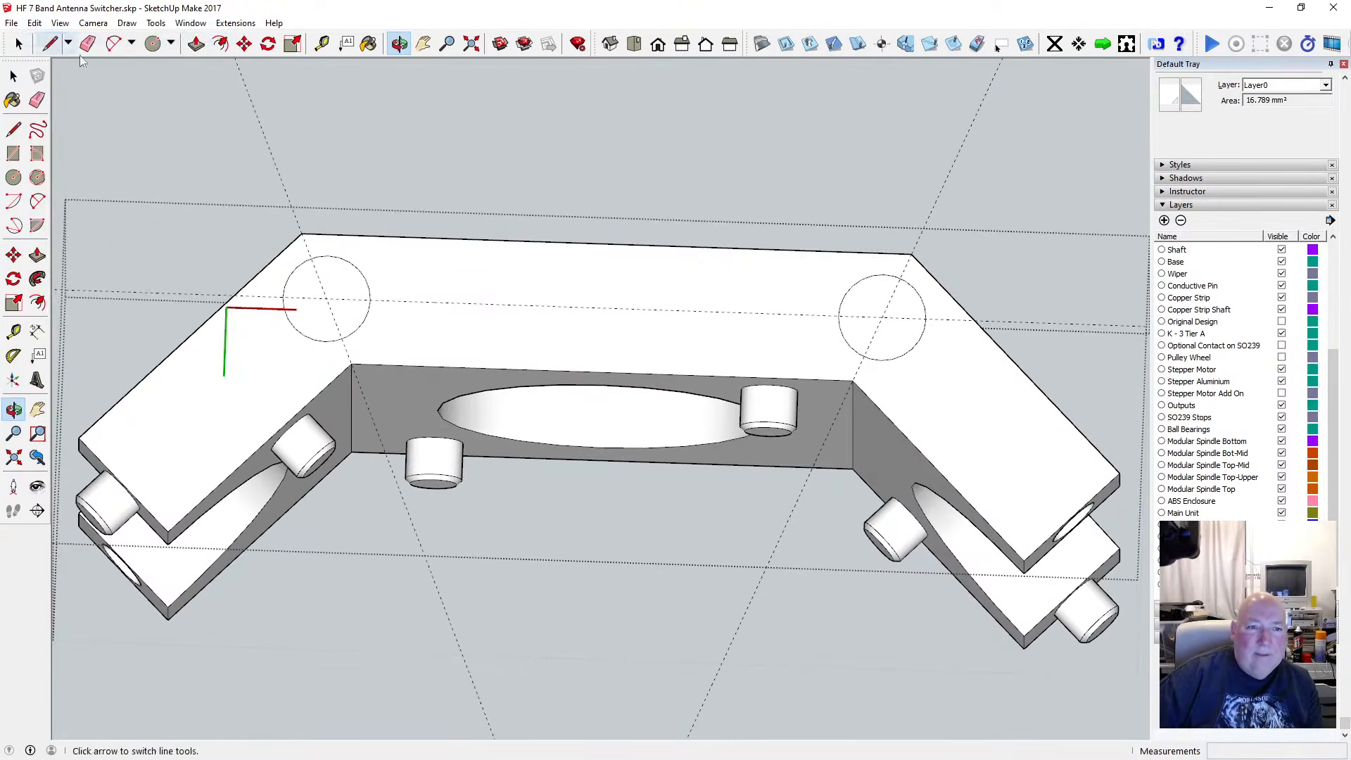
pyautogui.moveTo(464, 155); pyautogui.dragTo(477, 292)
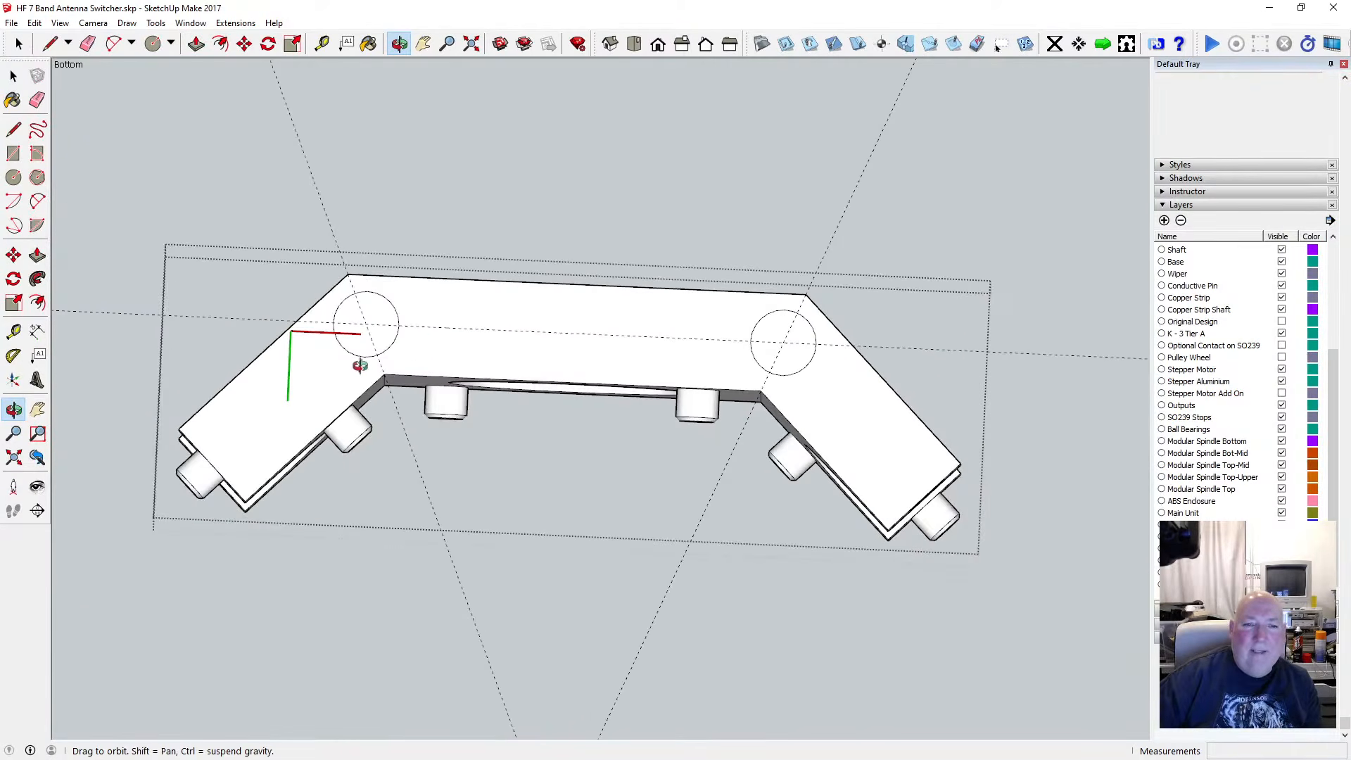
pyautogui.moveTo(359, 366); pyautogui.dragTo(394, 420)
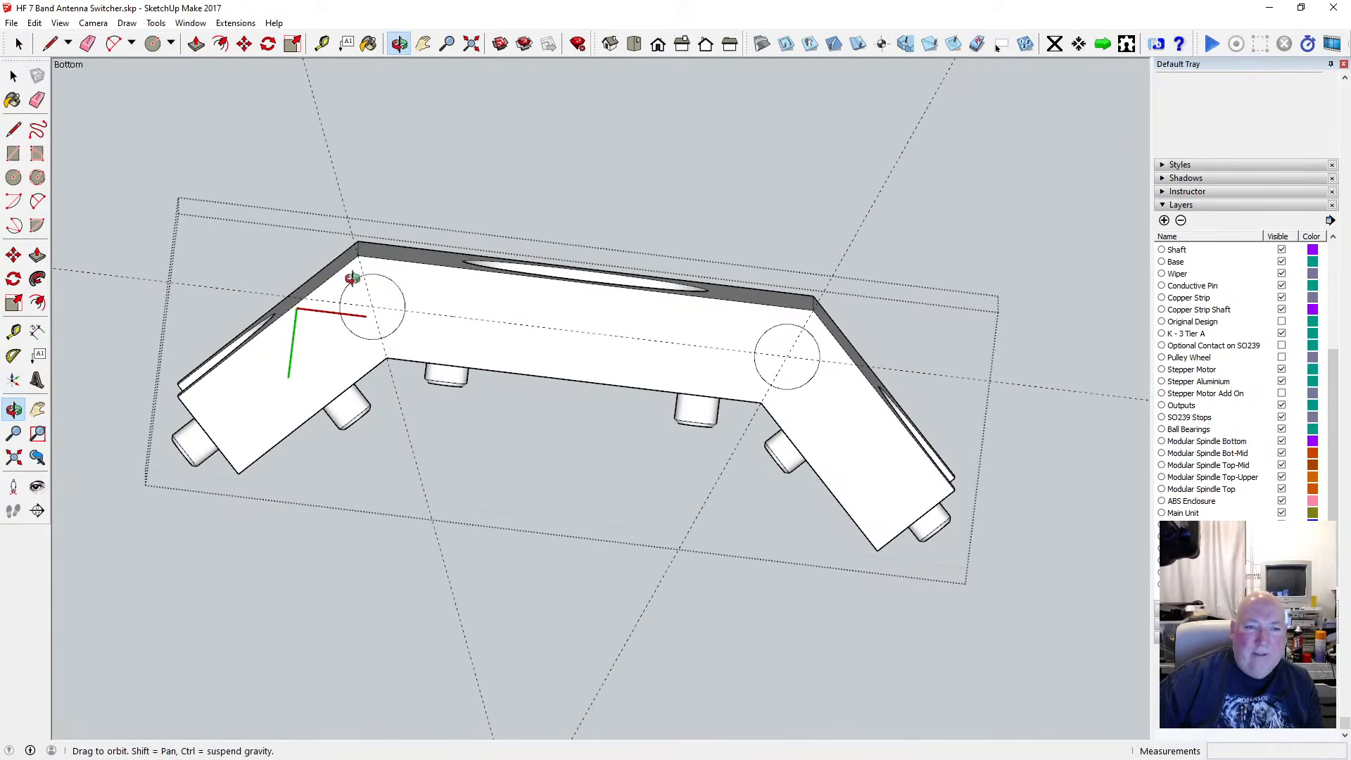
pyautogui.scroll(5, 381, 320)
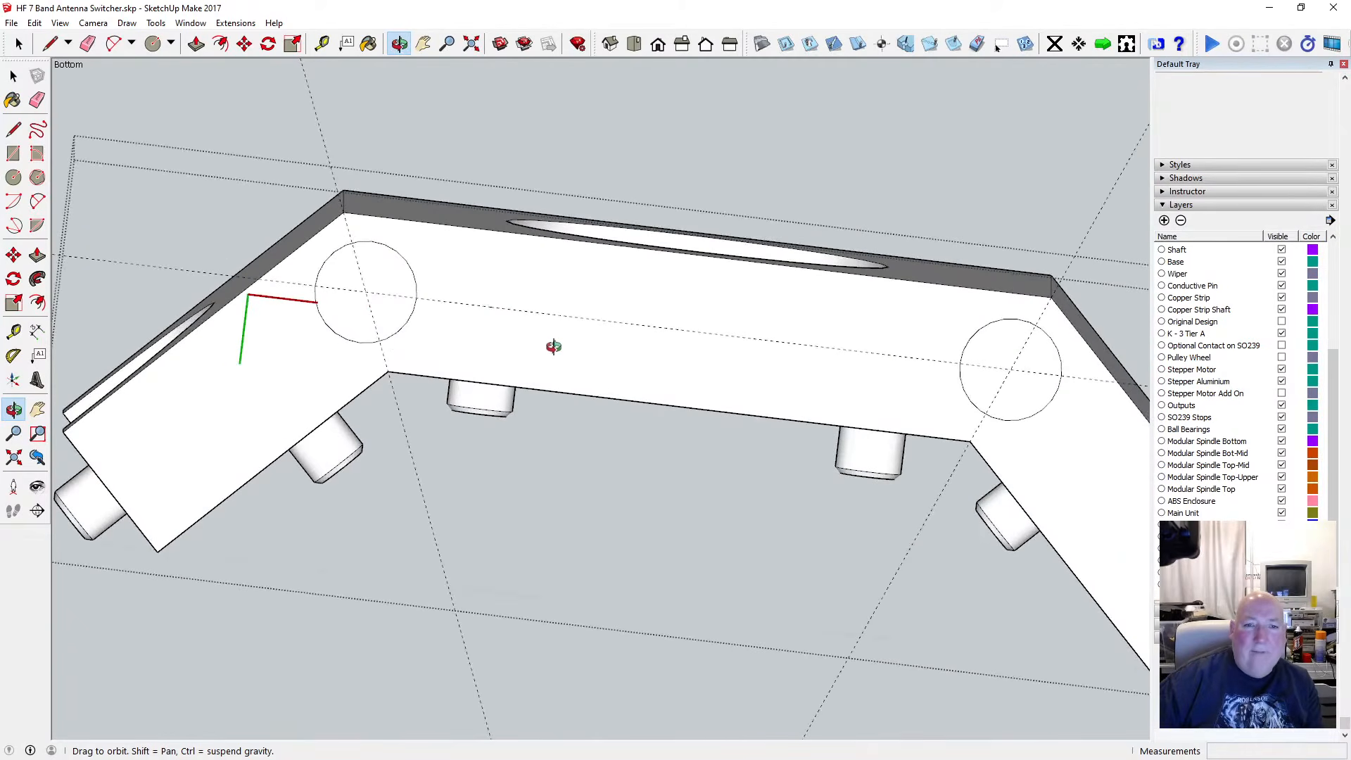
pyautogui.moveTo(553, 346); pyautogui.dragTo(585, 322)
pyautogui.click(5, 78)
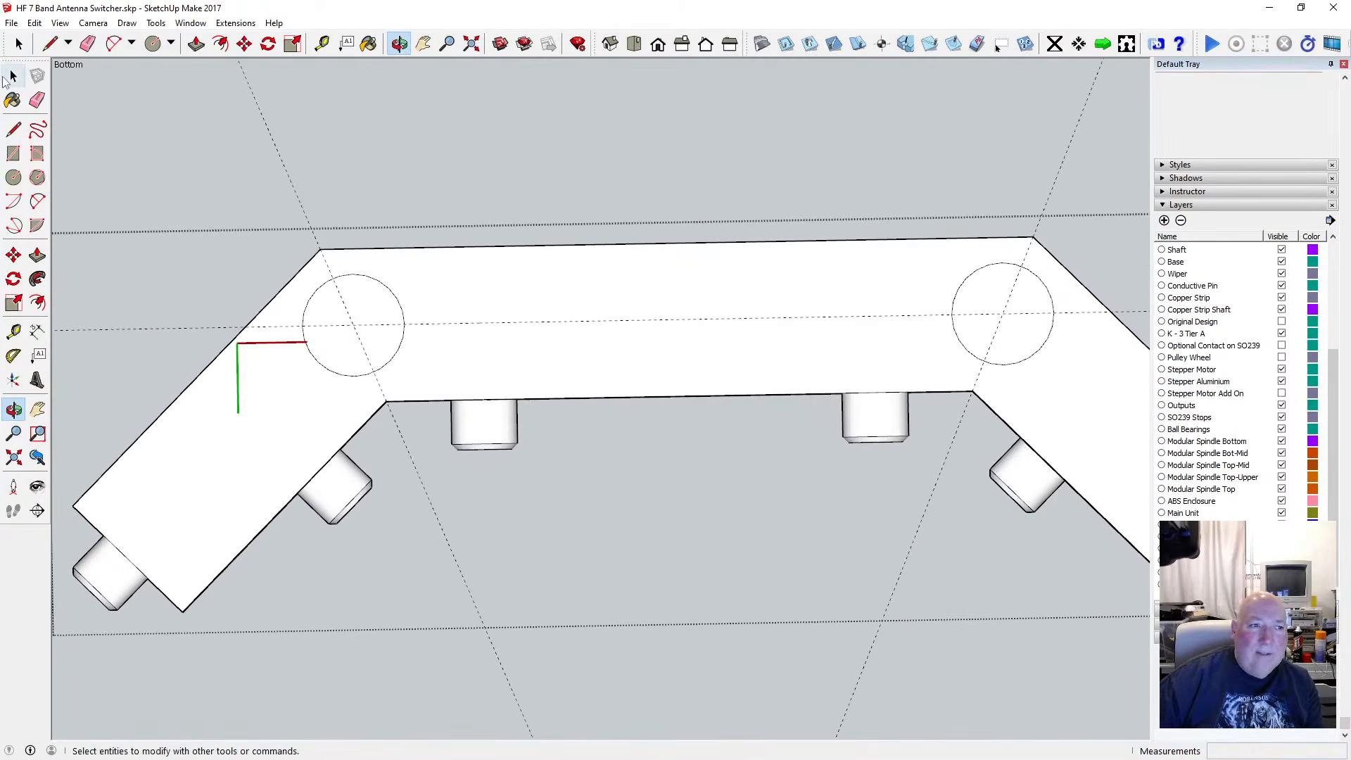
# Move the circle beside the axis origin 0.25 mm along the green axis toward the segment's inner edge
pyautogui.click(8, 77)
pyautogui.click(369, 283)
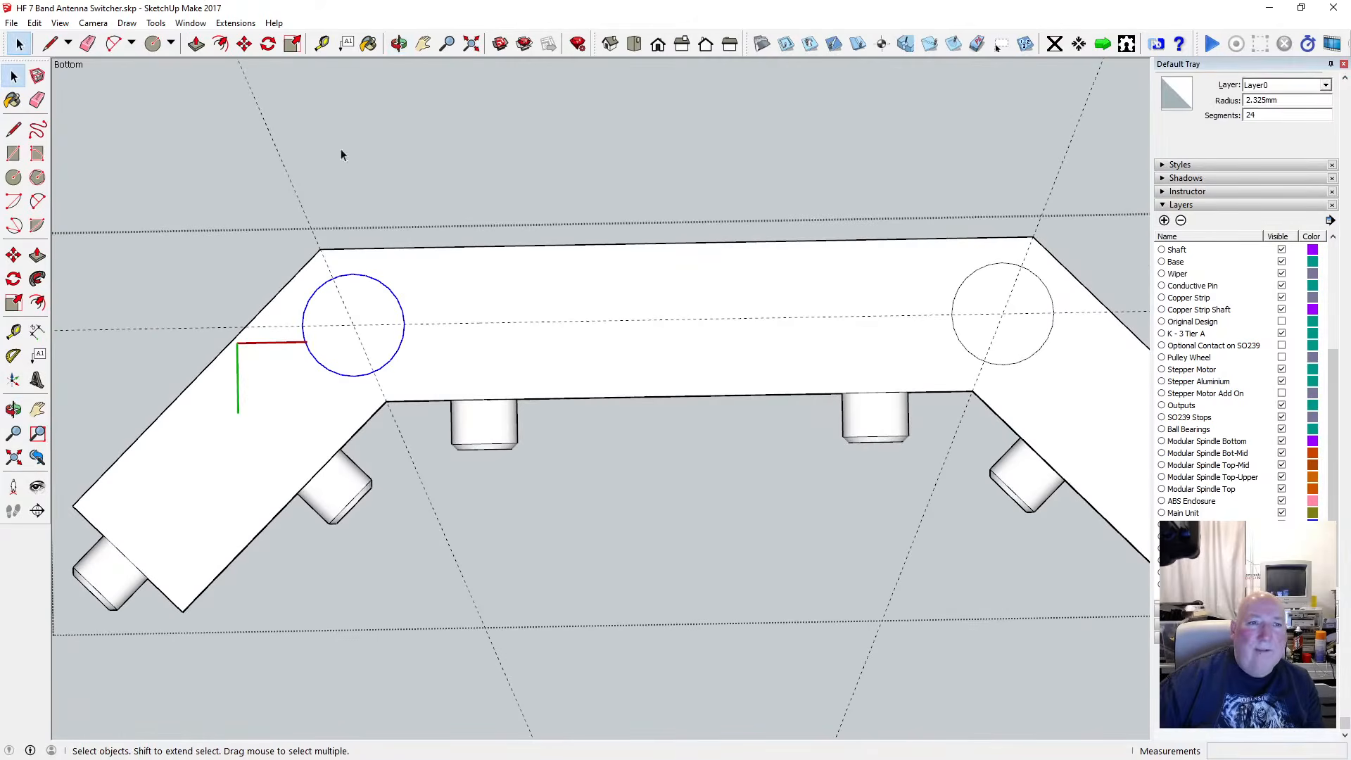
pyautogui.click(244, 44)
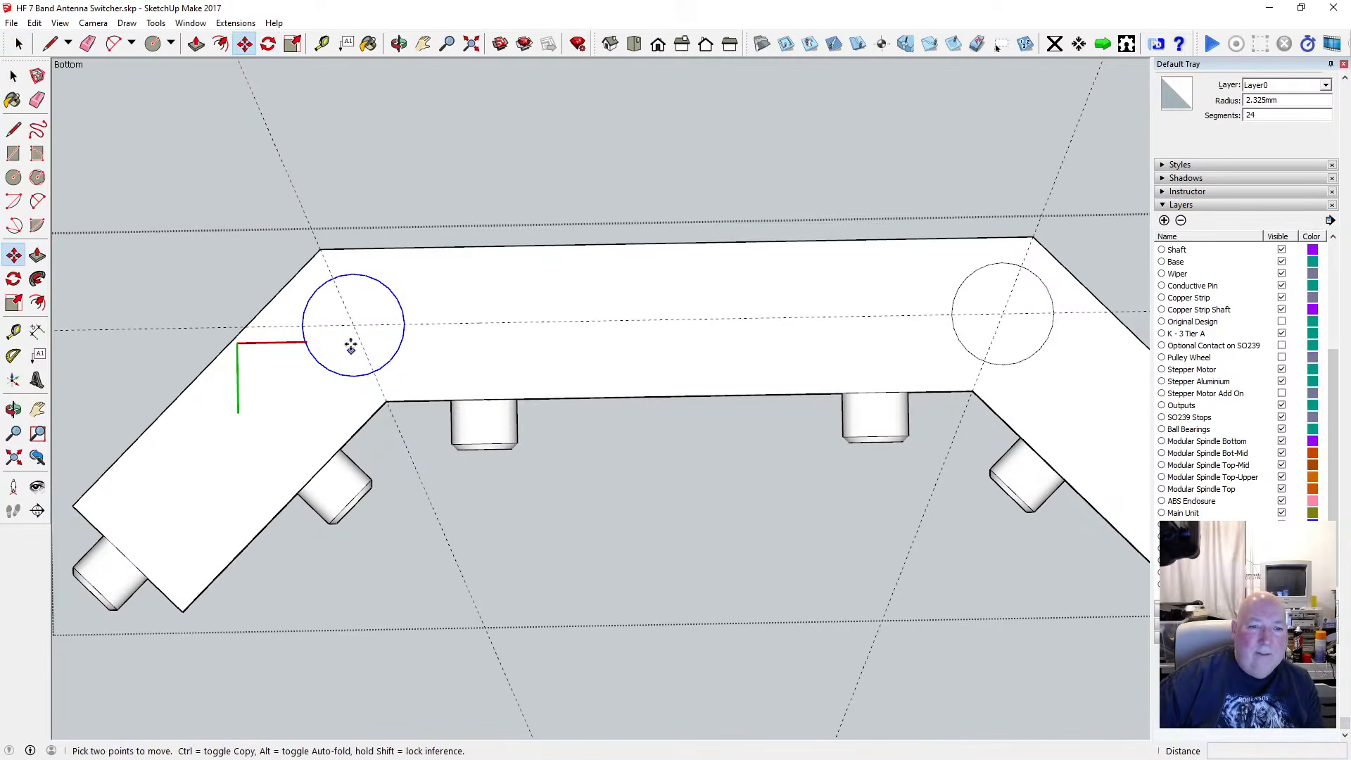
pyautogui.click(351, 324)
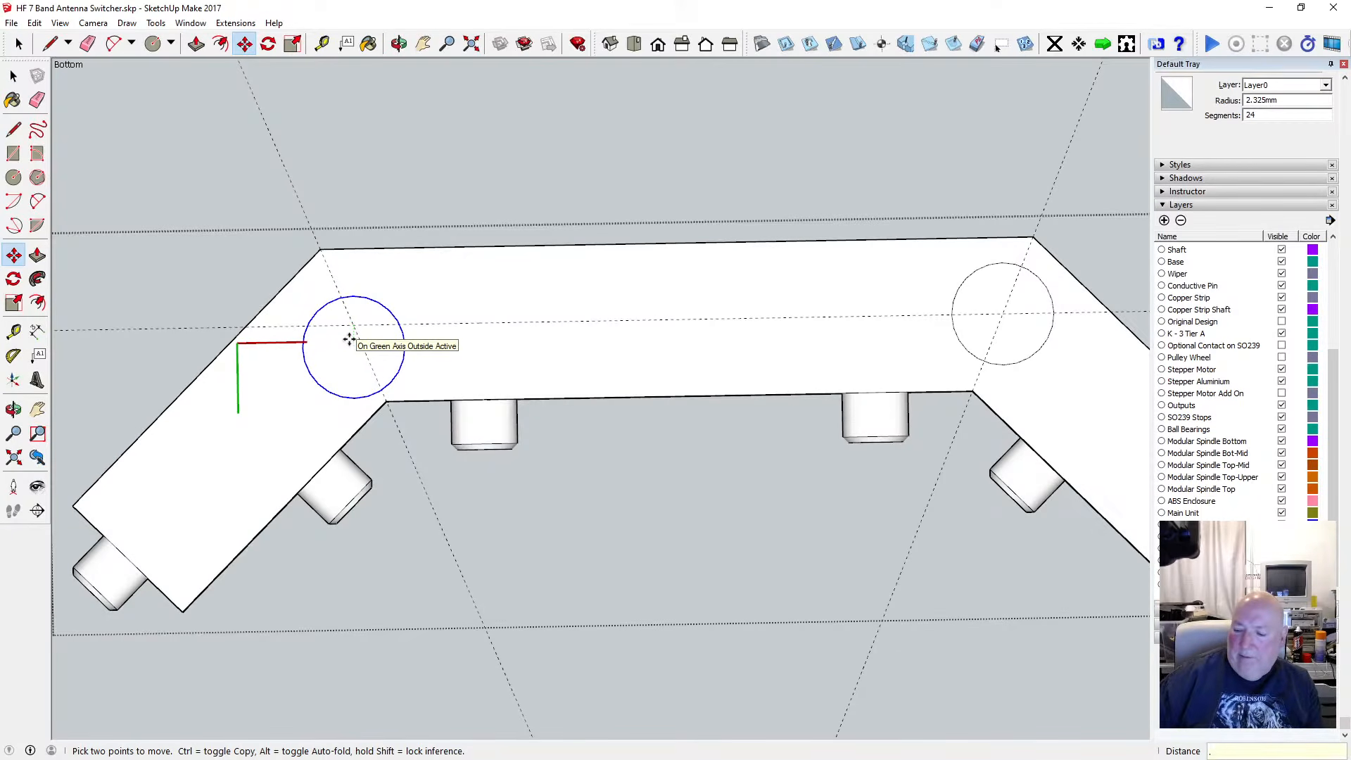
pyautogui.press('Return')
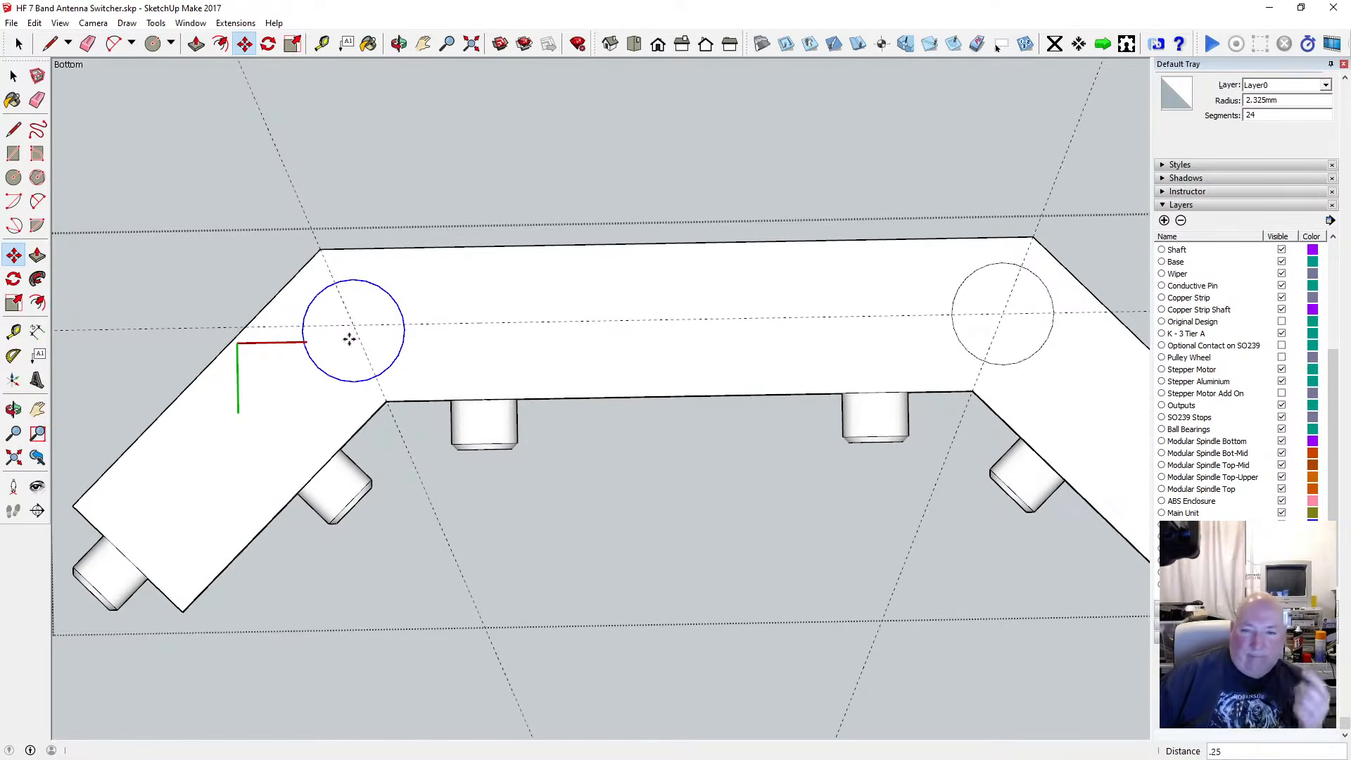
# Move the circle at the opposite corner 0.25 mm along the green axis toward the inner edge
pyautogui.click(17, 79)
pyautogui.click(15, 77)
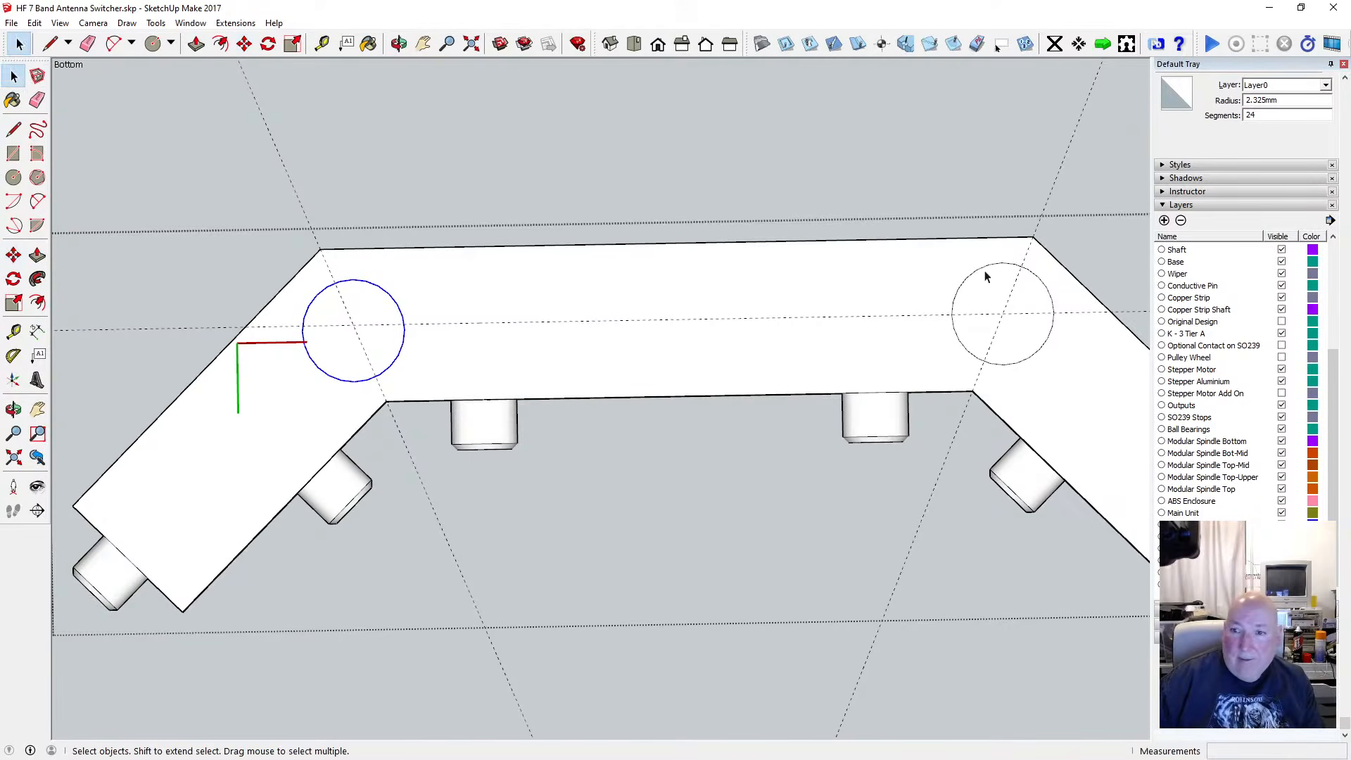
pyautogui.click(996, 270)
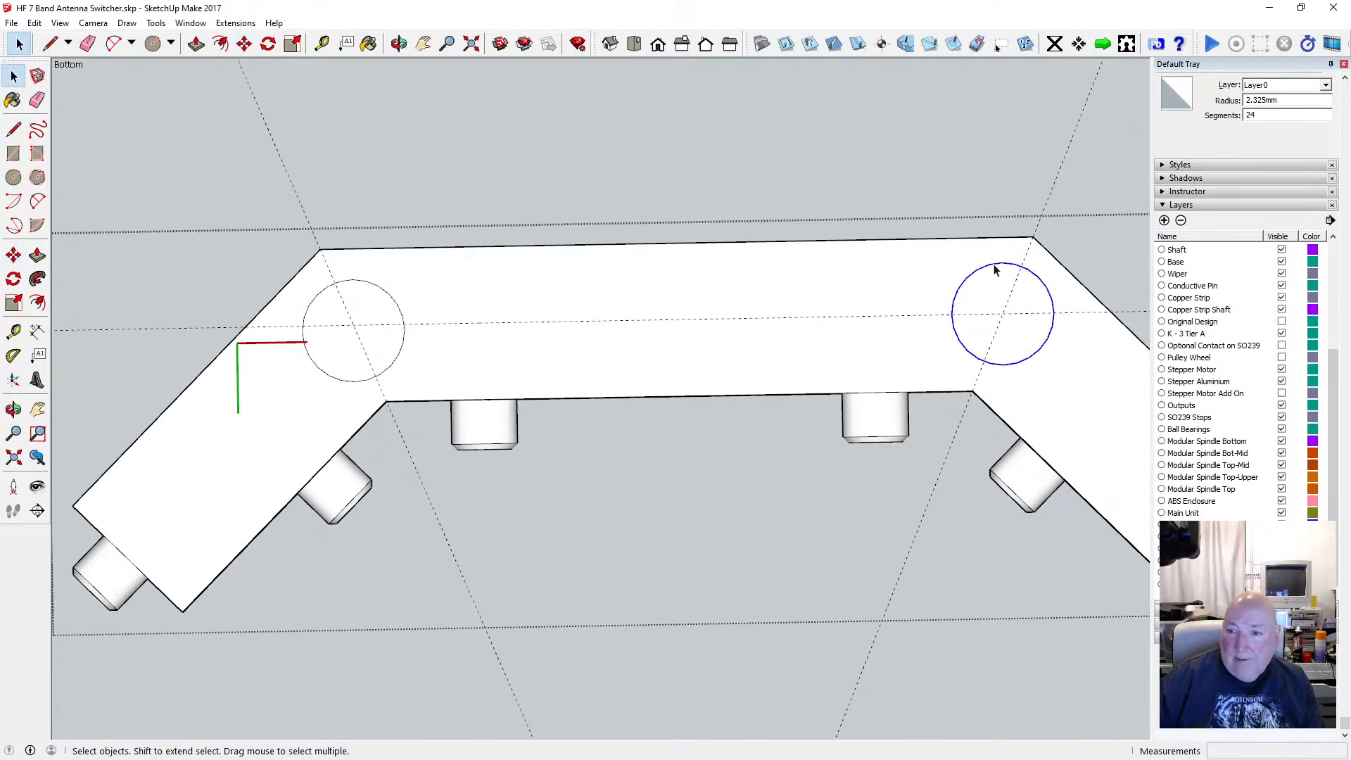
pyautogui.click(244, 44)
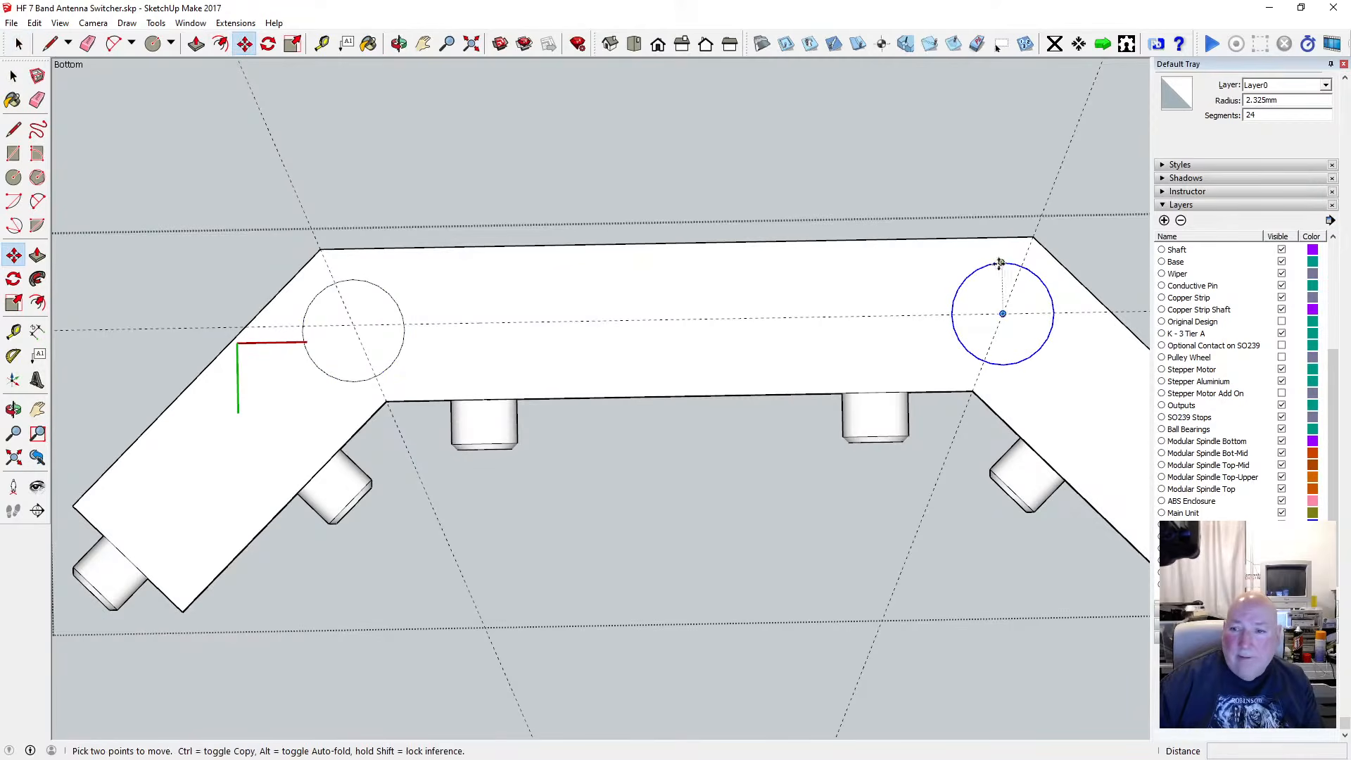
pyautogui.click(1004, 315)
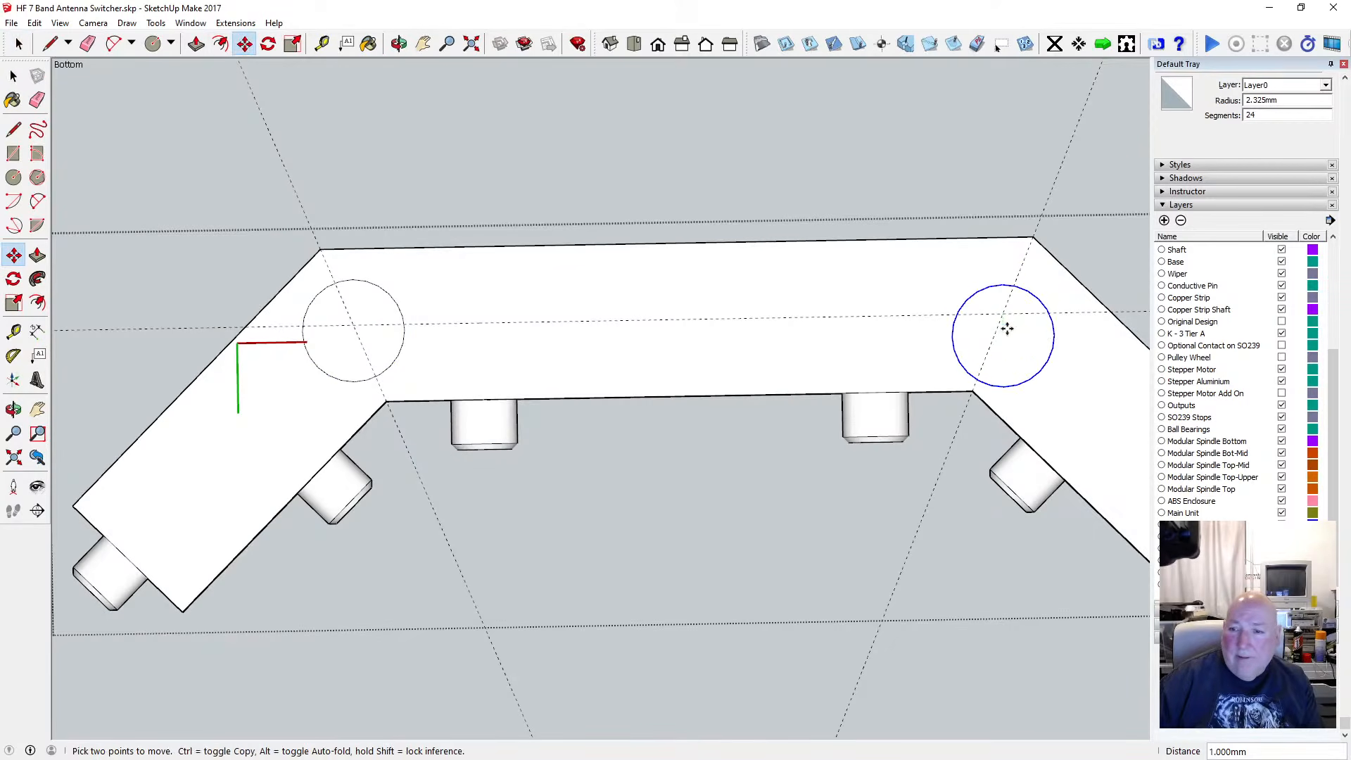
pyautogui.write('.25')
pyautogui.press('Return')
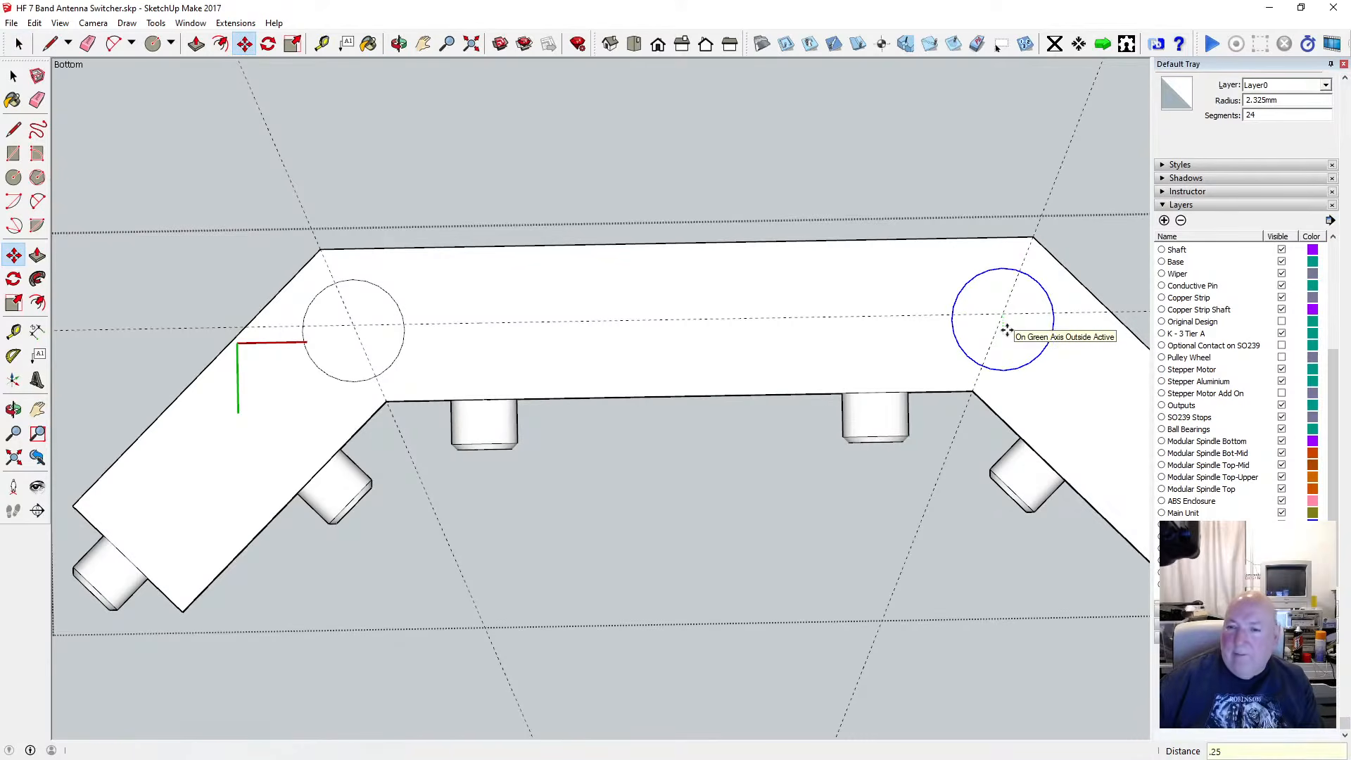
pyautogui.press('space')
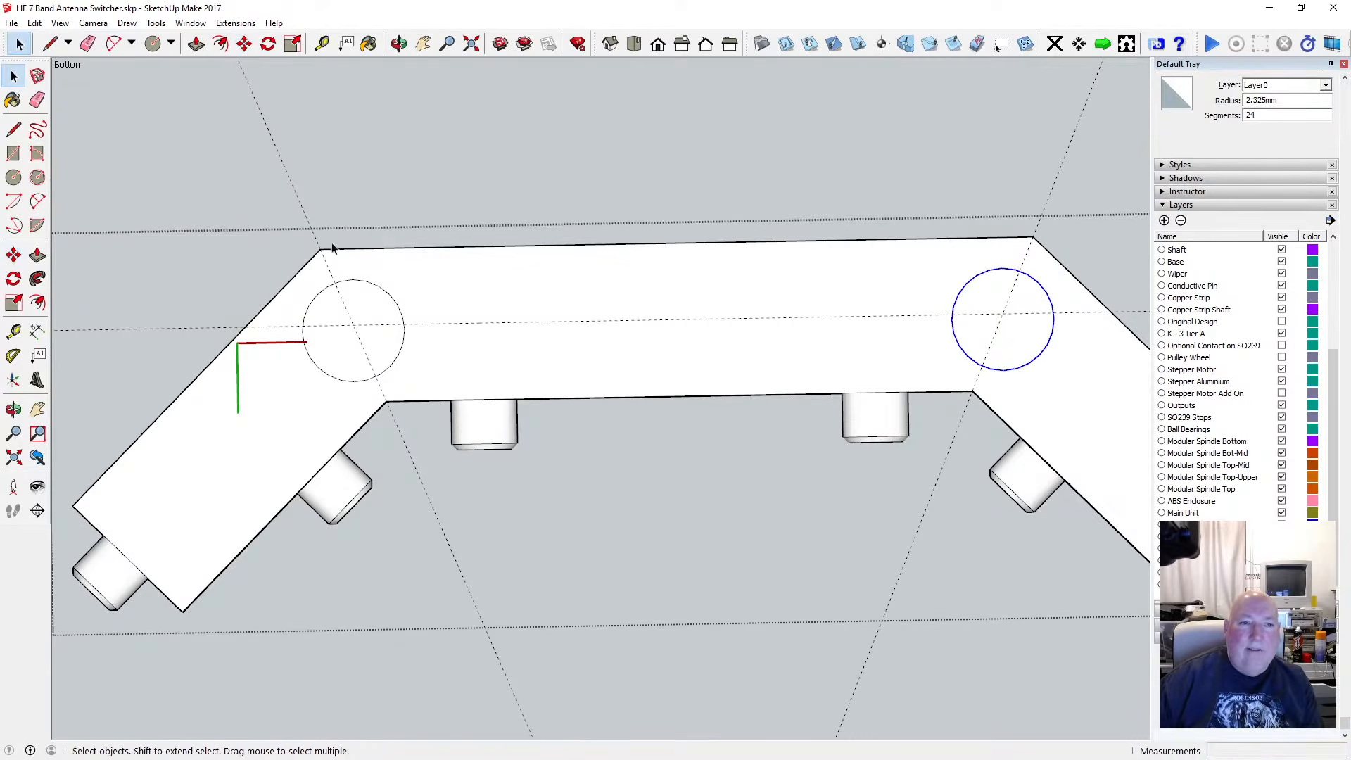
# Delete both corner diagonal guides and the guide line running lengthwise through the two circles
pyautogui.click(312, 229)
pyautogui.press('Delete')
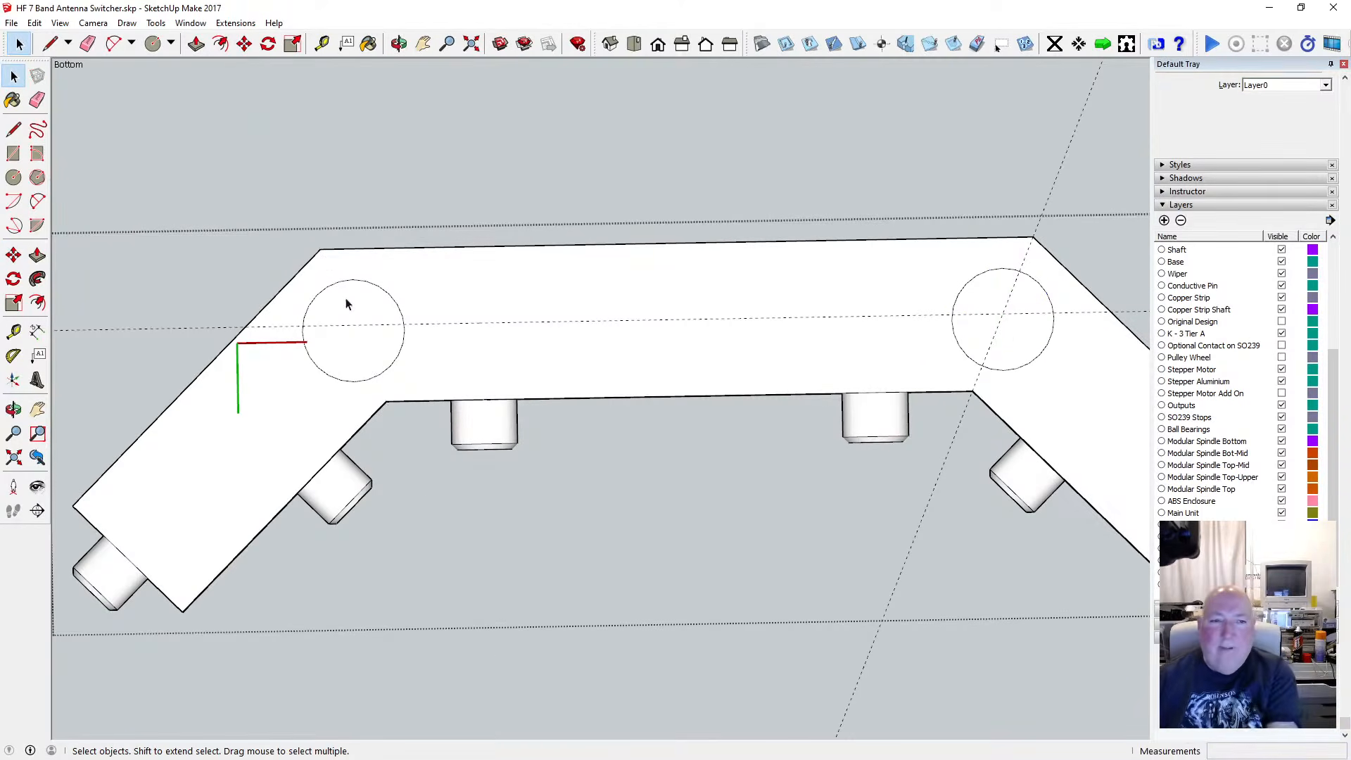
pyautogui.click(356, 334)
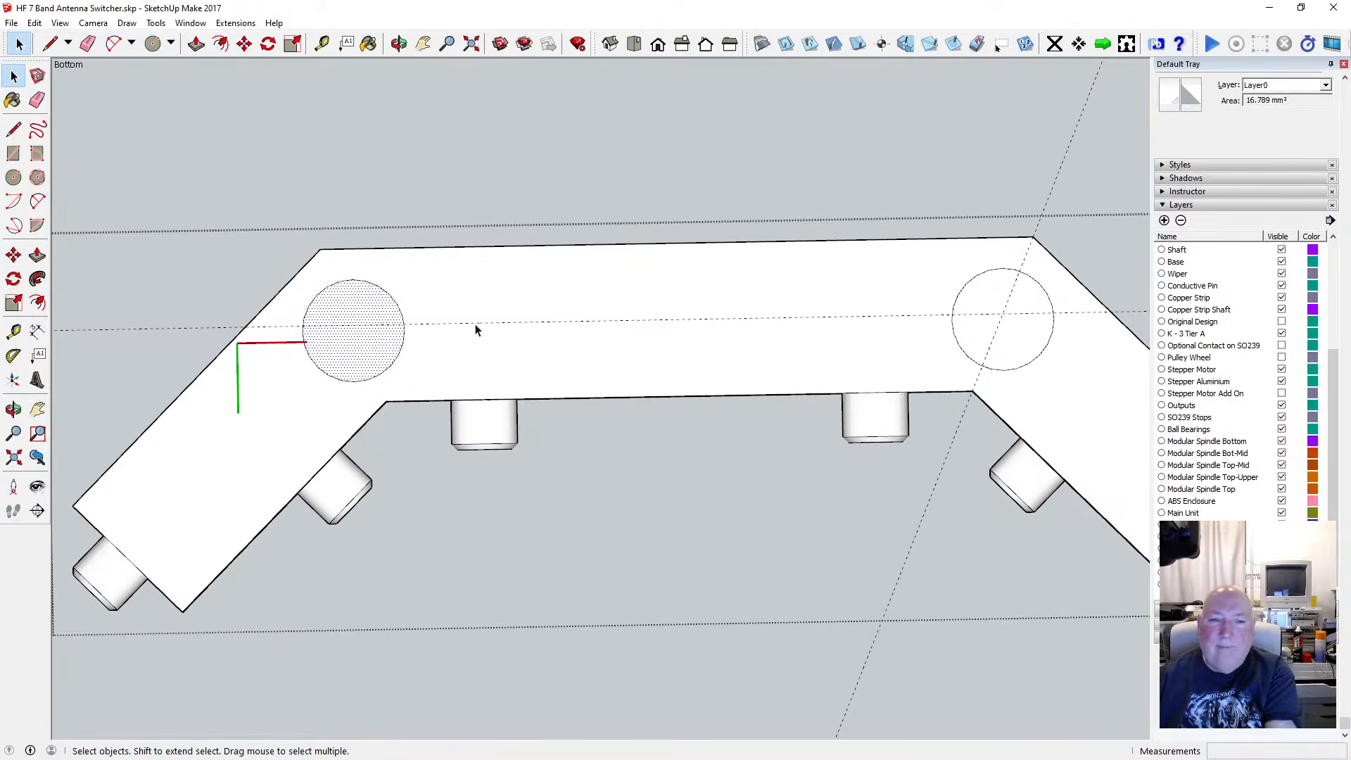
pyautogui.click(1033, 252)
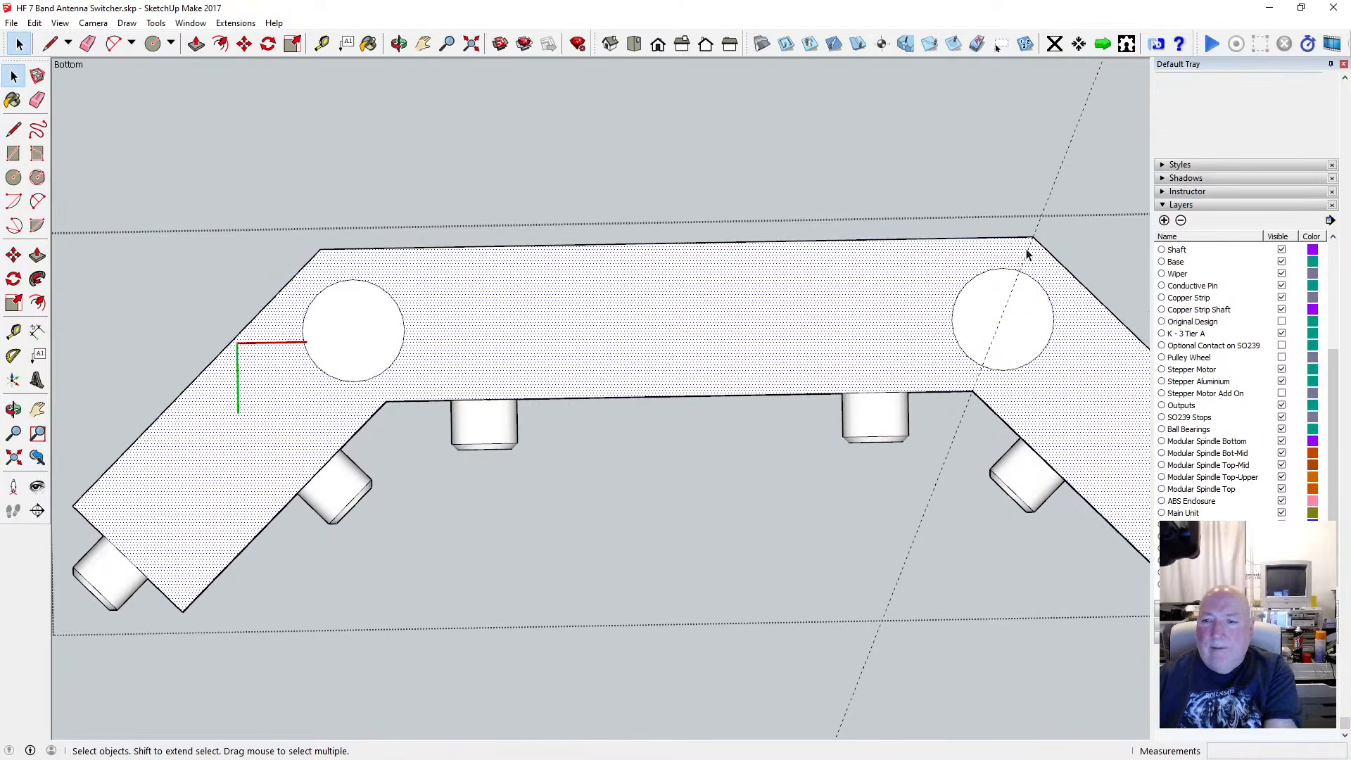
pyautogui.click(463, 139)
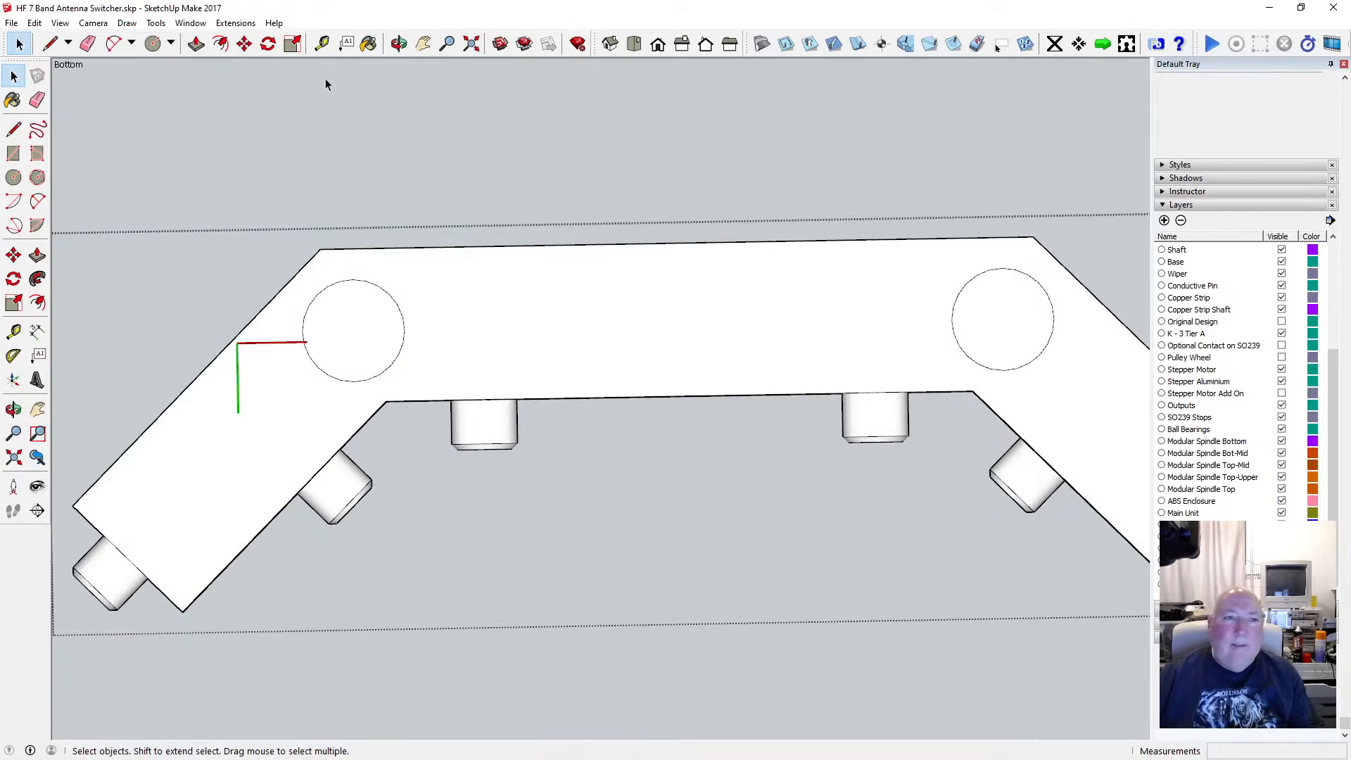
# Switch the camera to perspective and recess both repositioned circles 5.1 mm into the underside with Push/Pull
pyautogui.click(92, 22)
pyautogui.click(120, 107)
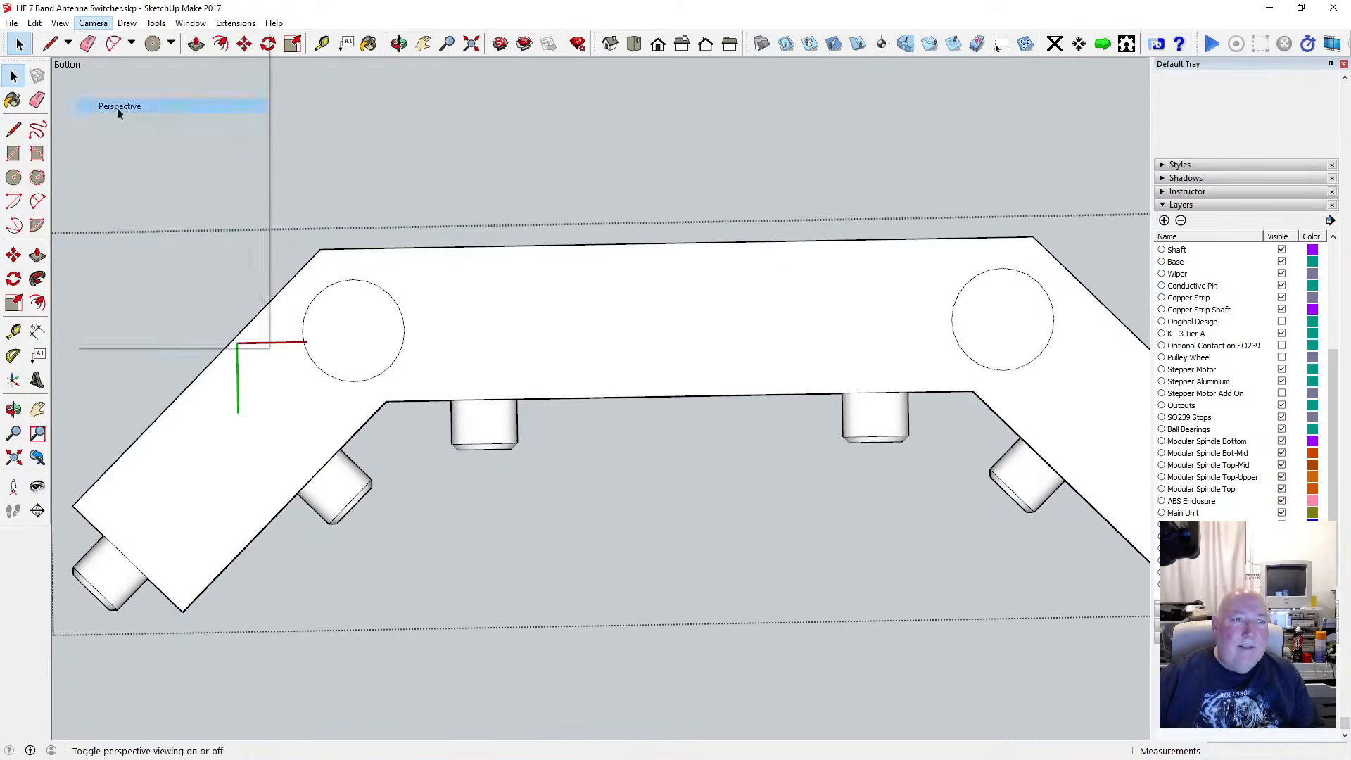
pyautogui.click(399, 43)
pyautogui.moveTo(429, 212)
pyautogui.mouseDown()
pyautogui.moveTo(446, 217)
pyautogui.moveTo(418, 222)
pyautogui.mouseUp()
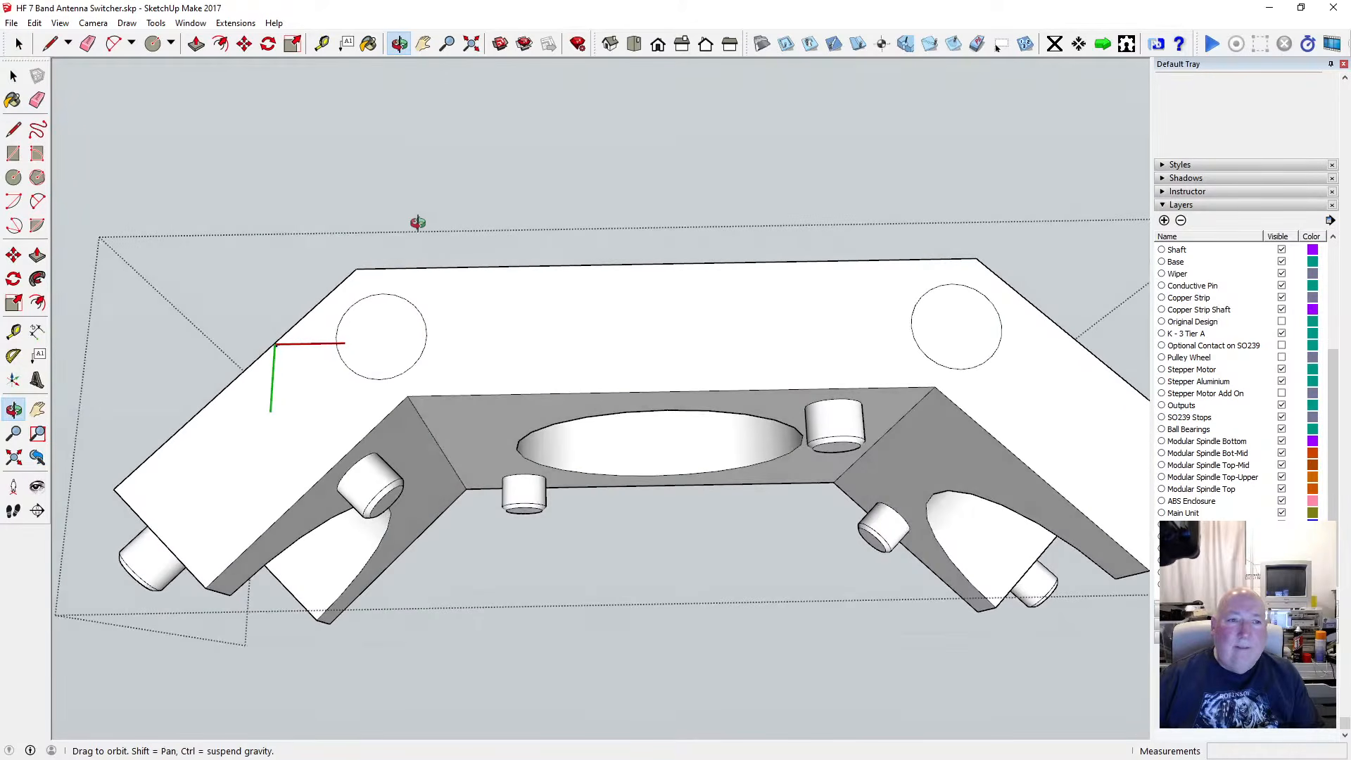
pyautogui.press('p')
pyautogui.click(371, 350)
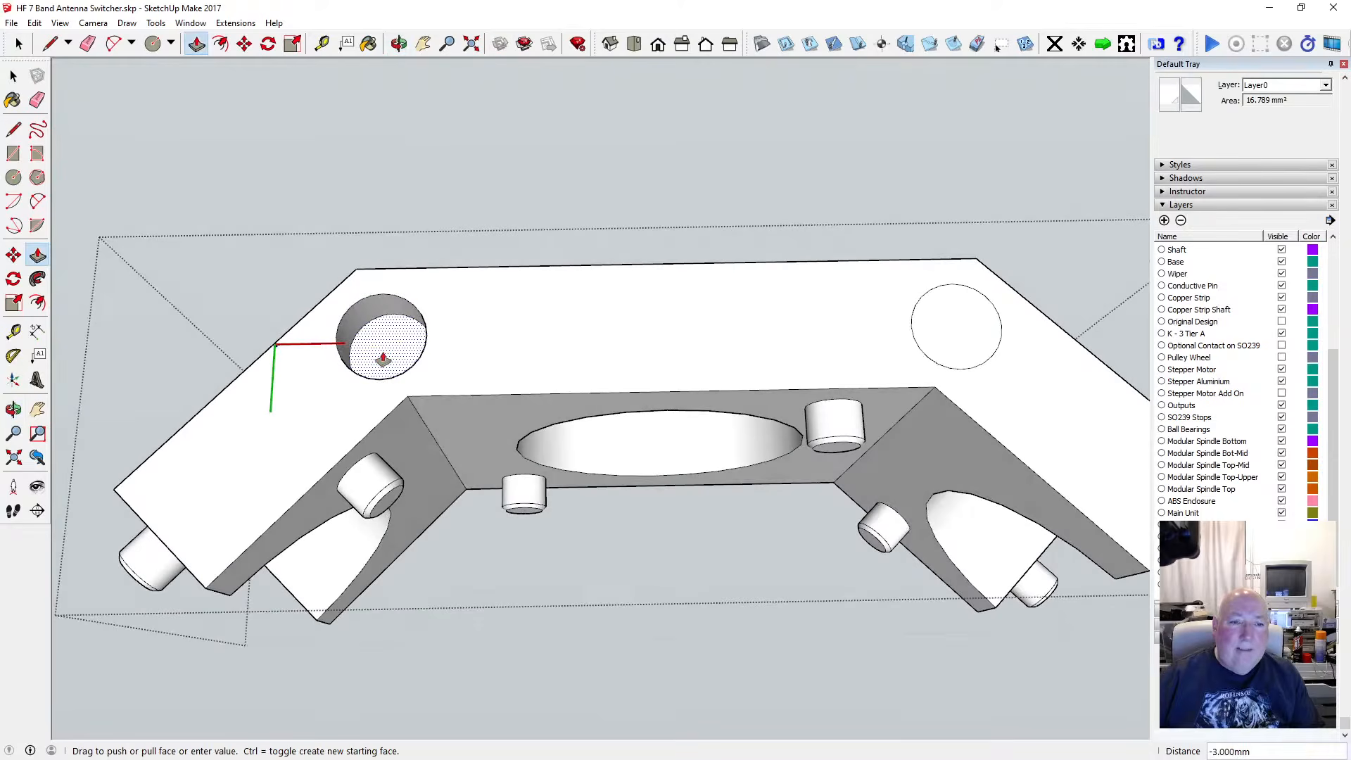
pyautogui.press('Return')
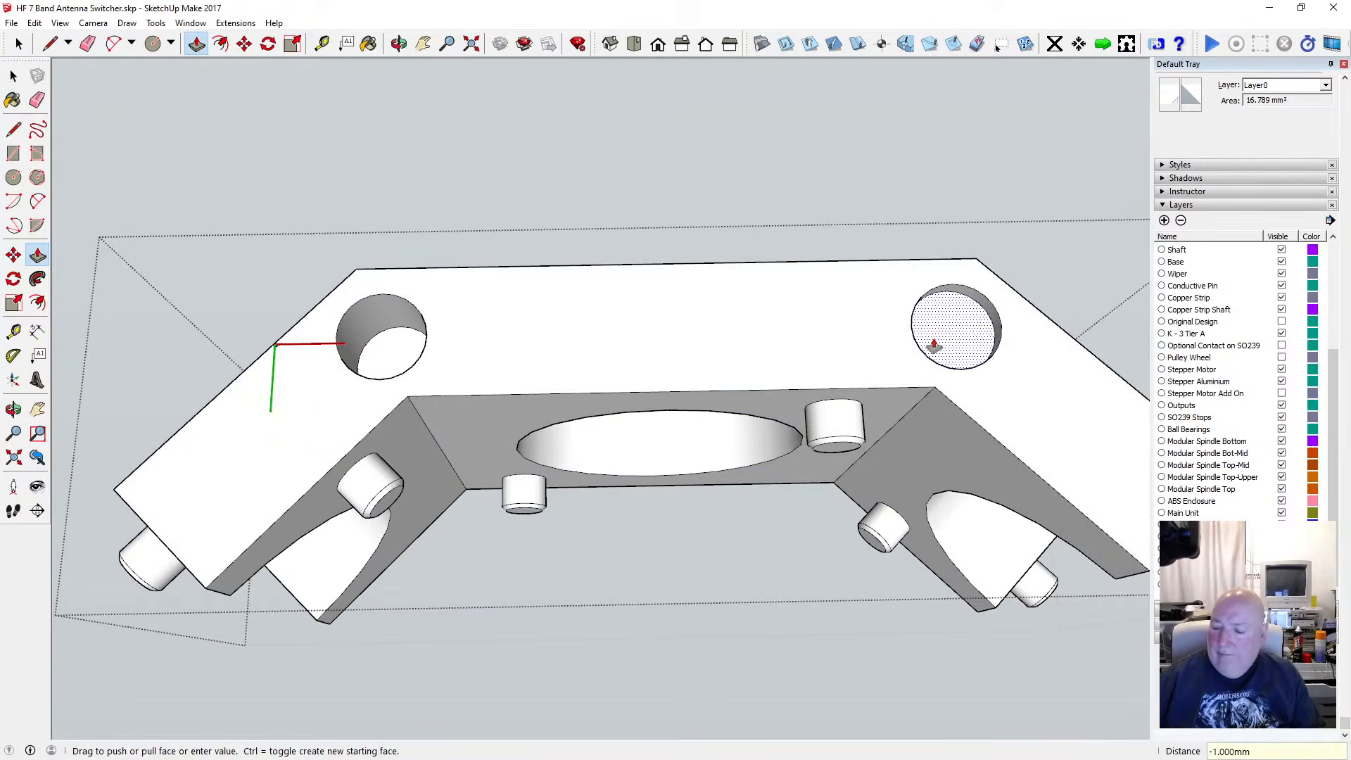
pyautogui.write('5.1')
pyautogui.press('Return')
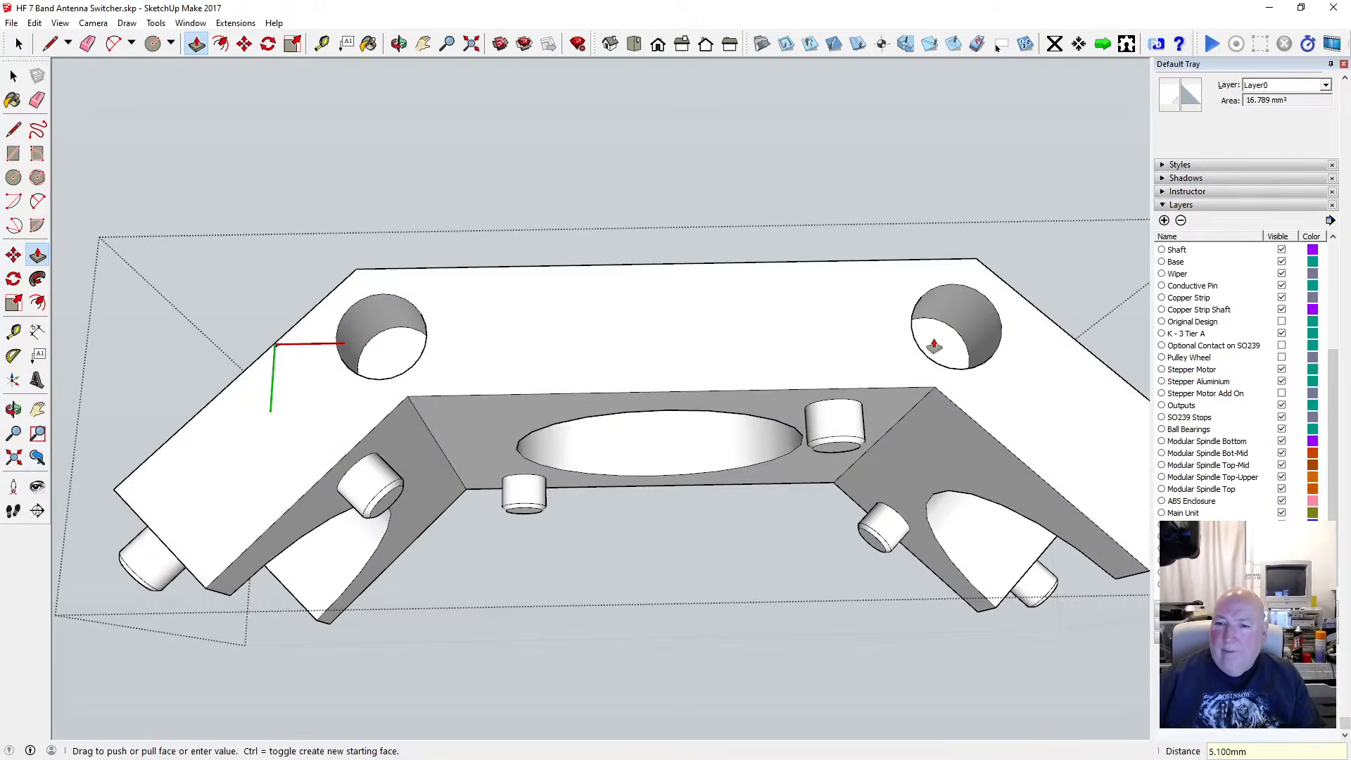
# Copy the rim edges of both recessed holes and close the wall segment to return to the whole assembly
pyautogui.click(14, 75)
pyautogui.click(398, 43)
pyautogui.moveTo(512, 268); pyautogui.dragTo(533, 290)
pyautogui.scroll(-2, 532, 291)
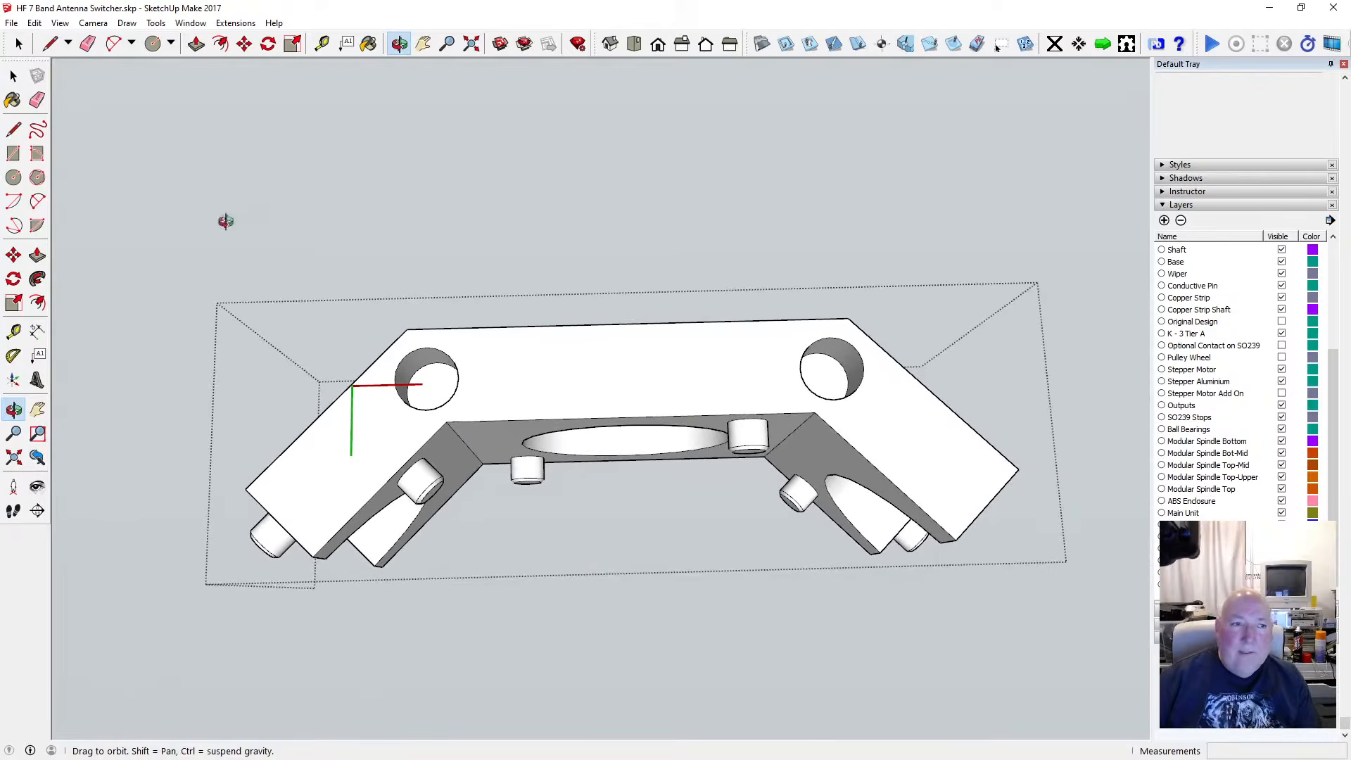
pyautogui.click(14, 77)
pyautogui.click(450, 360)
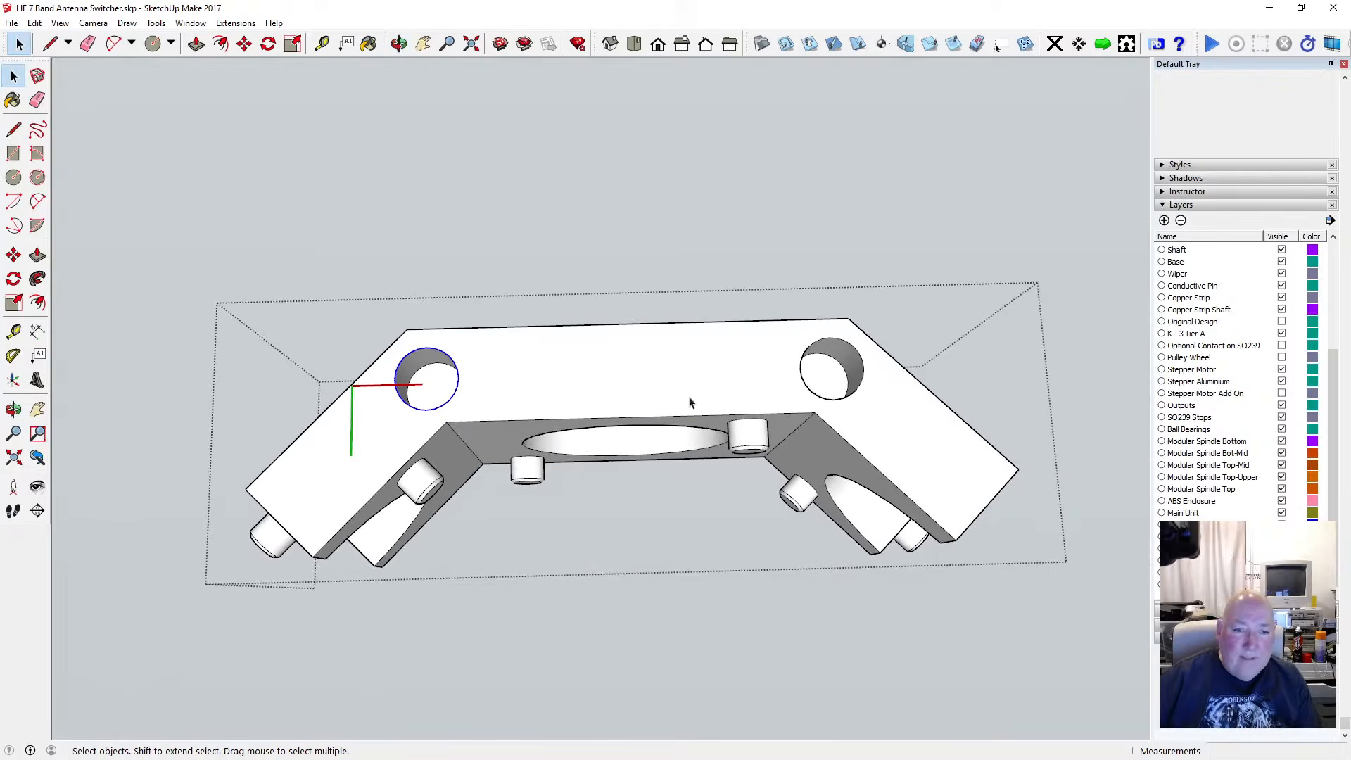
pyautogui.keyDown('shift'); pyautogui.click(832, 341); pyautogui.keyUp('shift')
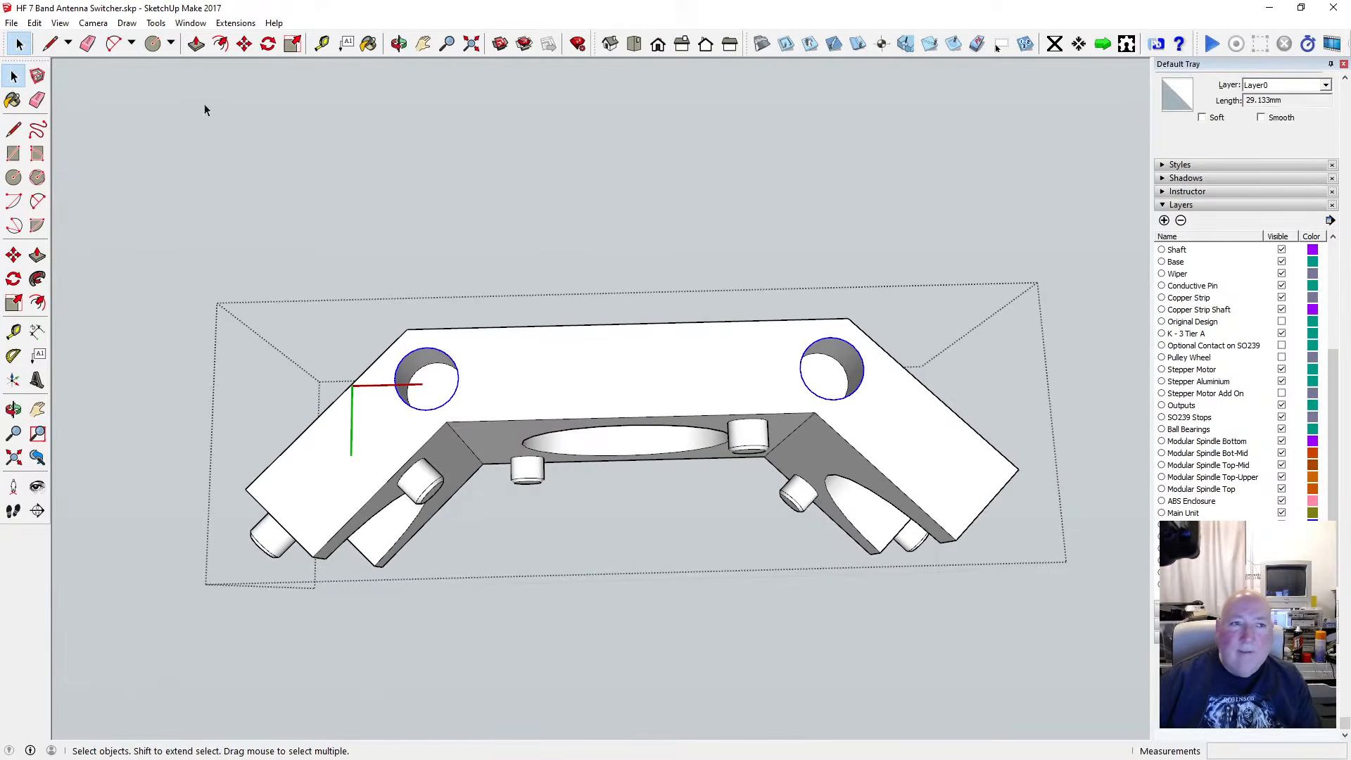
pyautogui.click(34, 23)
pyautogui.click(56, 88)
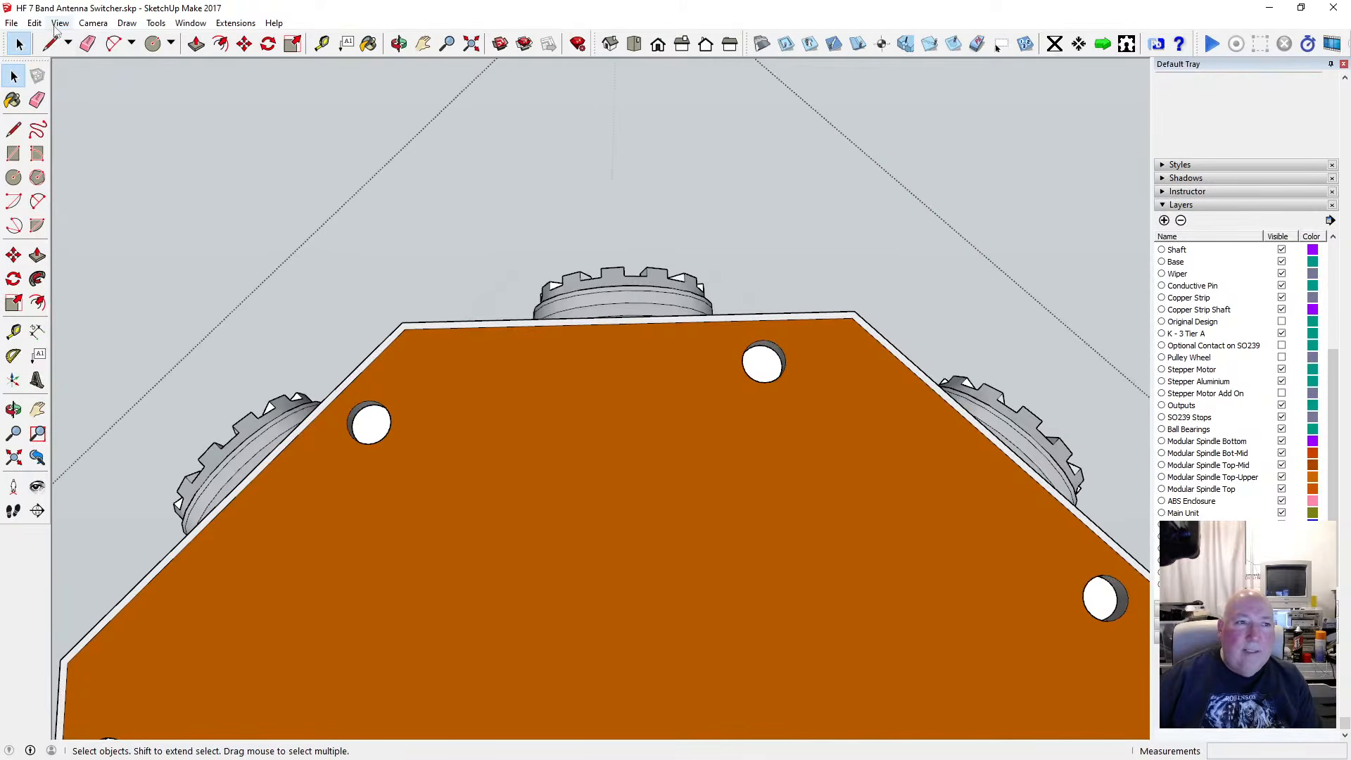
# Paste the two hole outlines in place in the assembly and bring its side into view
pyautogui.click(34, 22)
pyautogui.click(72, 121)
pyautogui.click(399, 43)
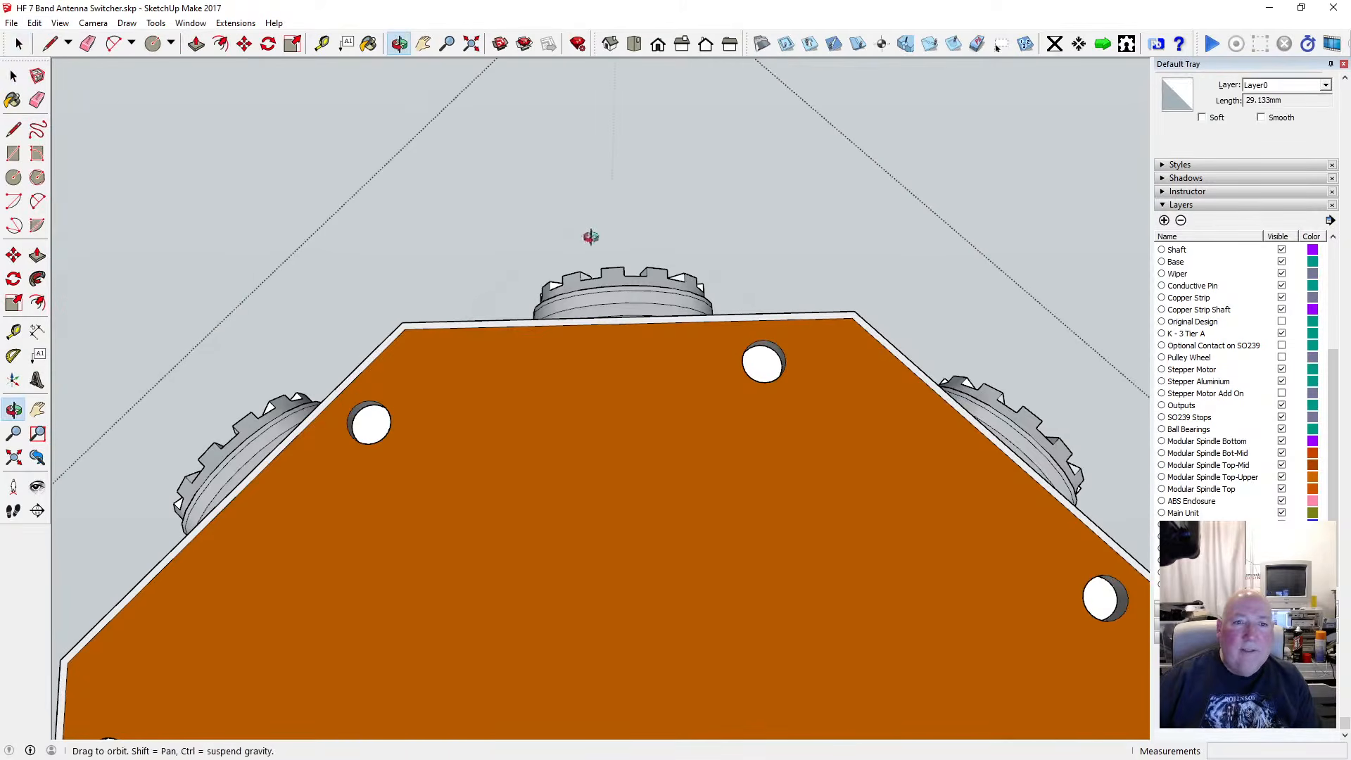
pyautogui.moveTo(589, 235); pyautogui.dragTo(592, 492)
pyautogui.scroll(-4, 594, 500)
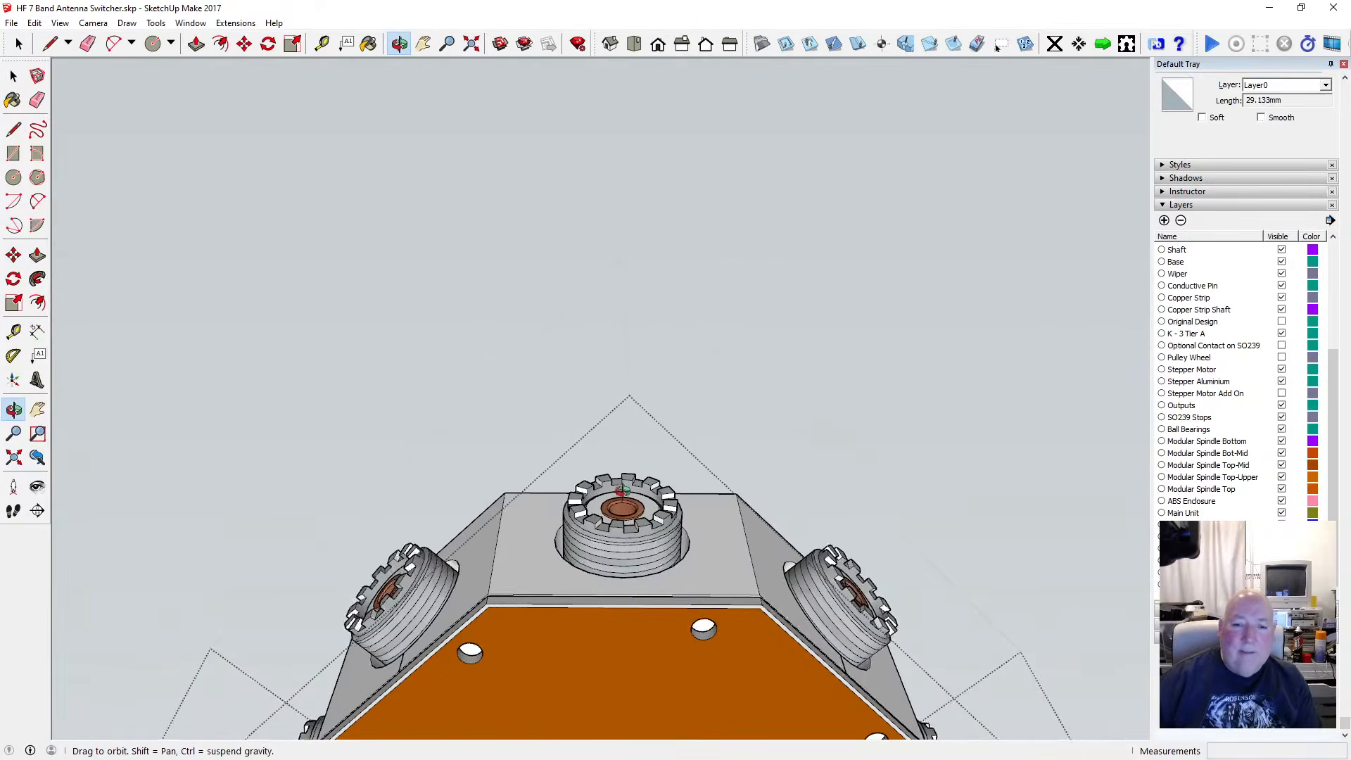
pyautogui.scroll(-3, 607, 539)
pyautogui.moveTo(607, 465); pyautogui.dragTo(629, 627)
pyautogui.scroll(5, 613, 593)
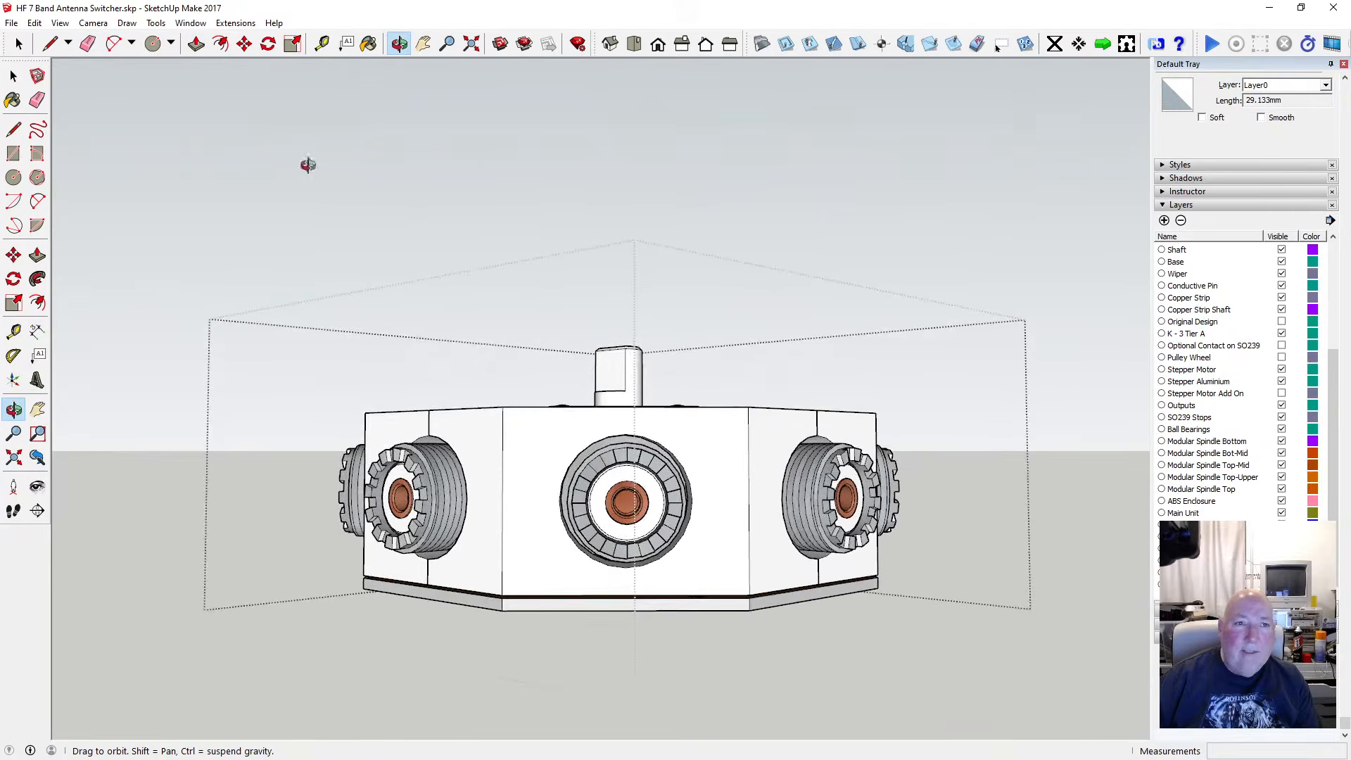
# Move the pasted circles straight up along the blue axis by about 34 mm, above the enclosure's top
pyautogui.click(244, 44)
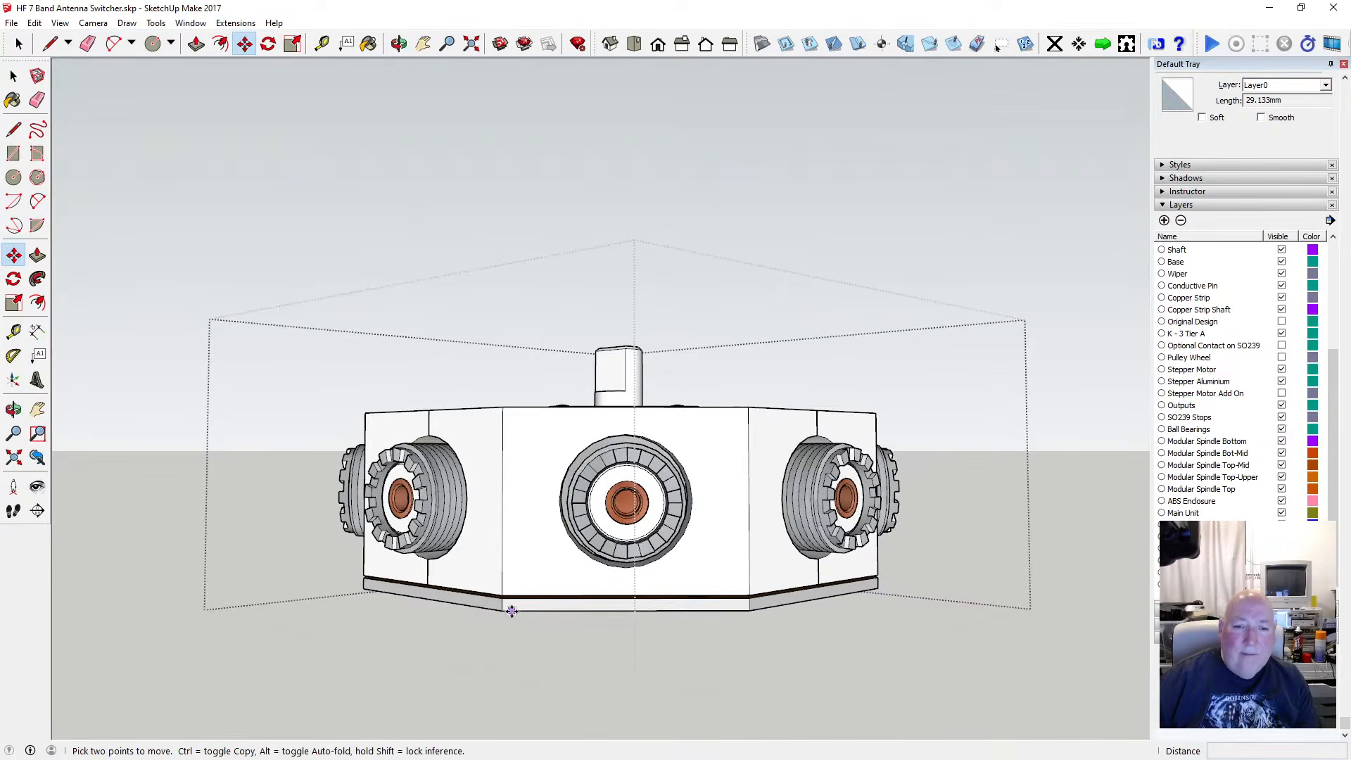
pyautogui.click(511, 609)
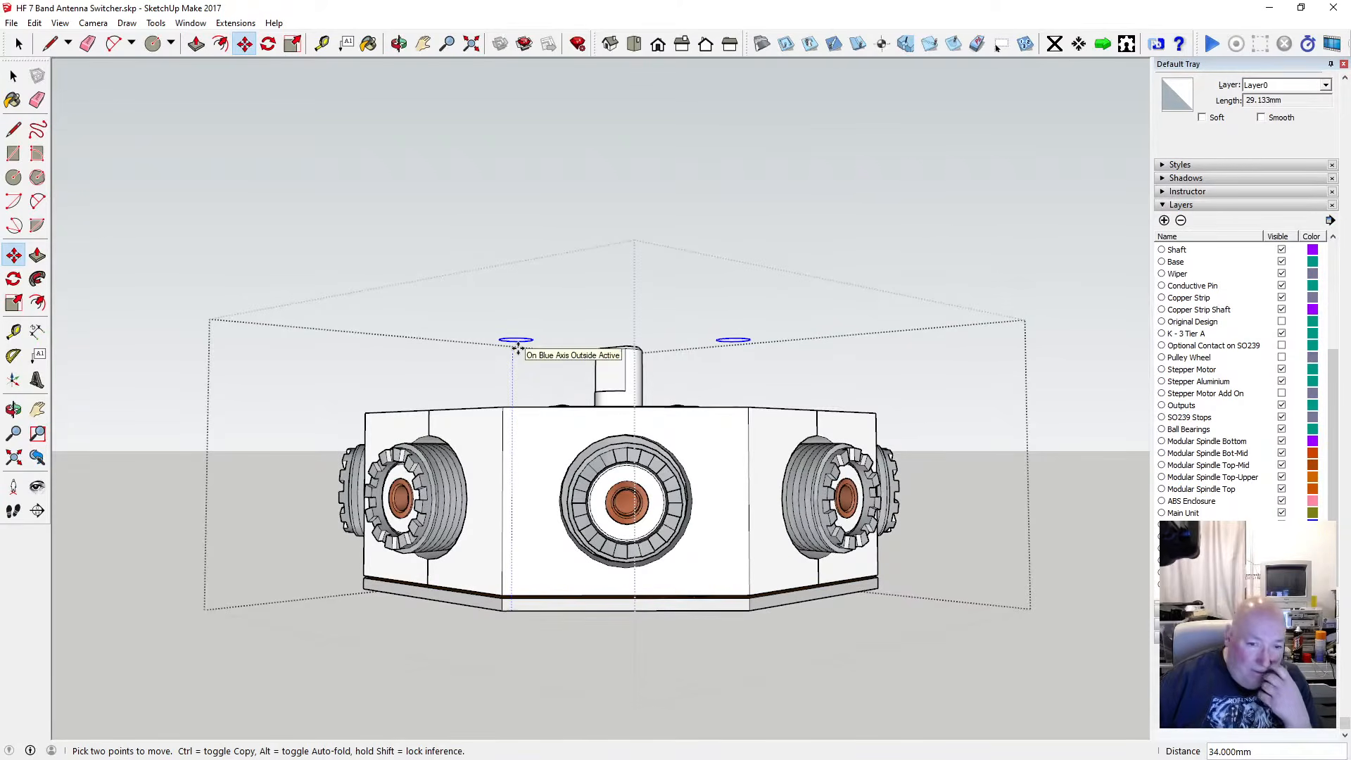
pyautogui.click(518, 348)
pyautogui.click(399, 44)
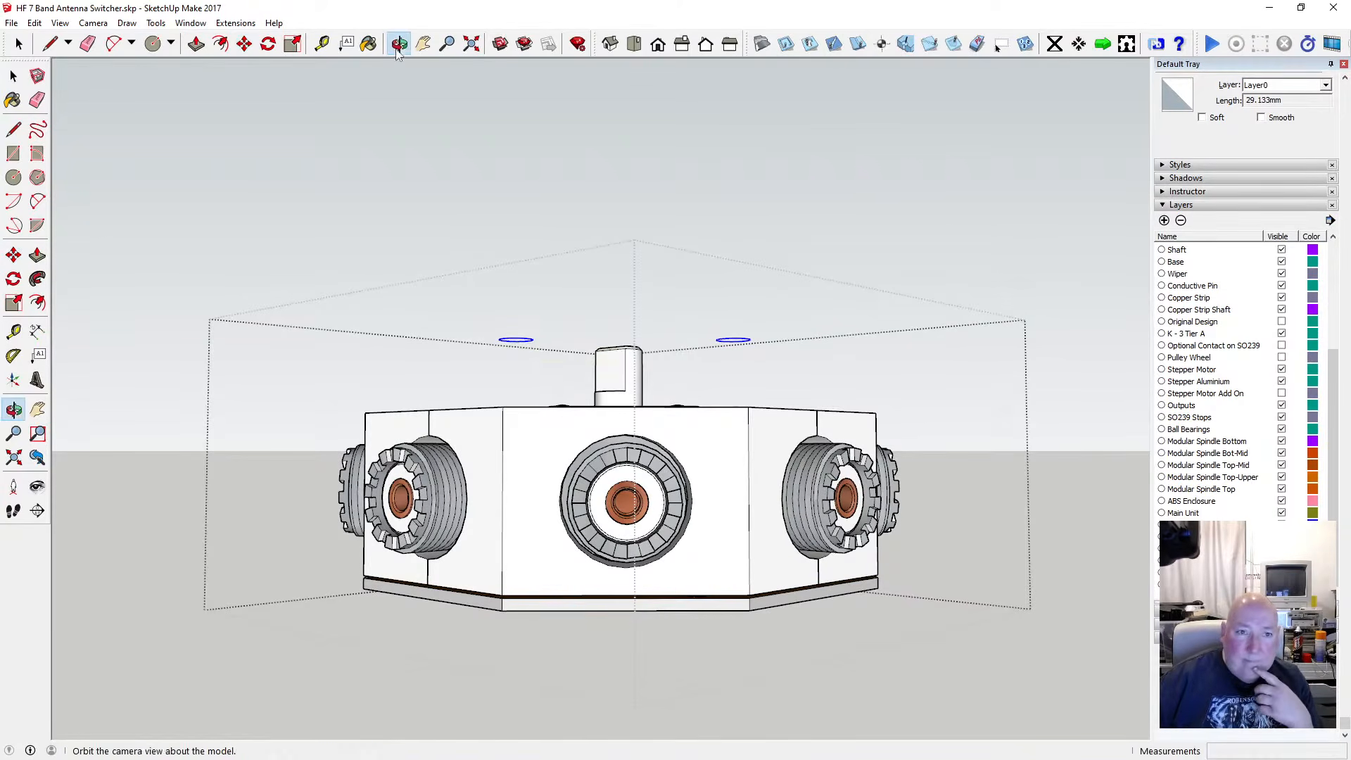
pyautogui.moveTo(524, 256); pyautogui.dragTo(616, 359)
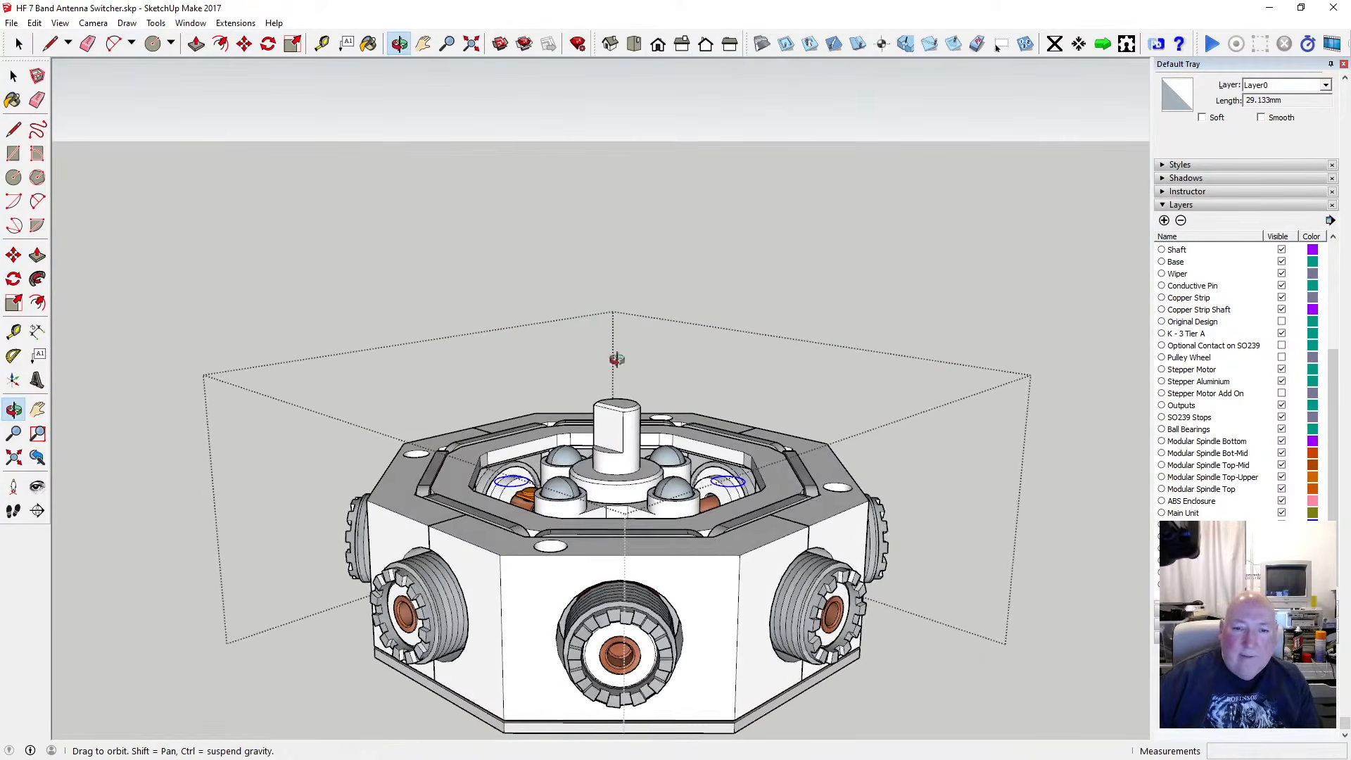
pyautogui.scroll(4, 564, 521)
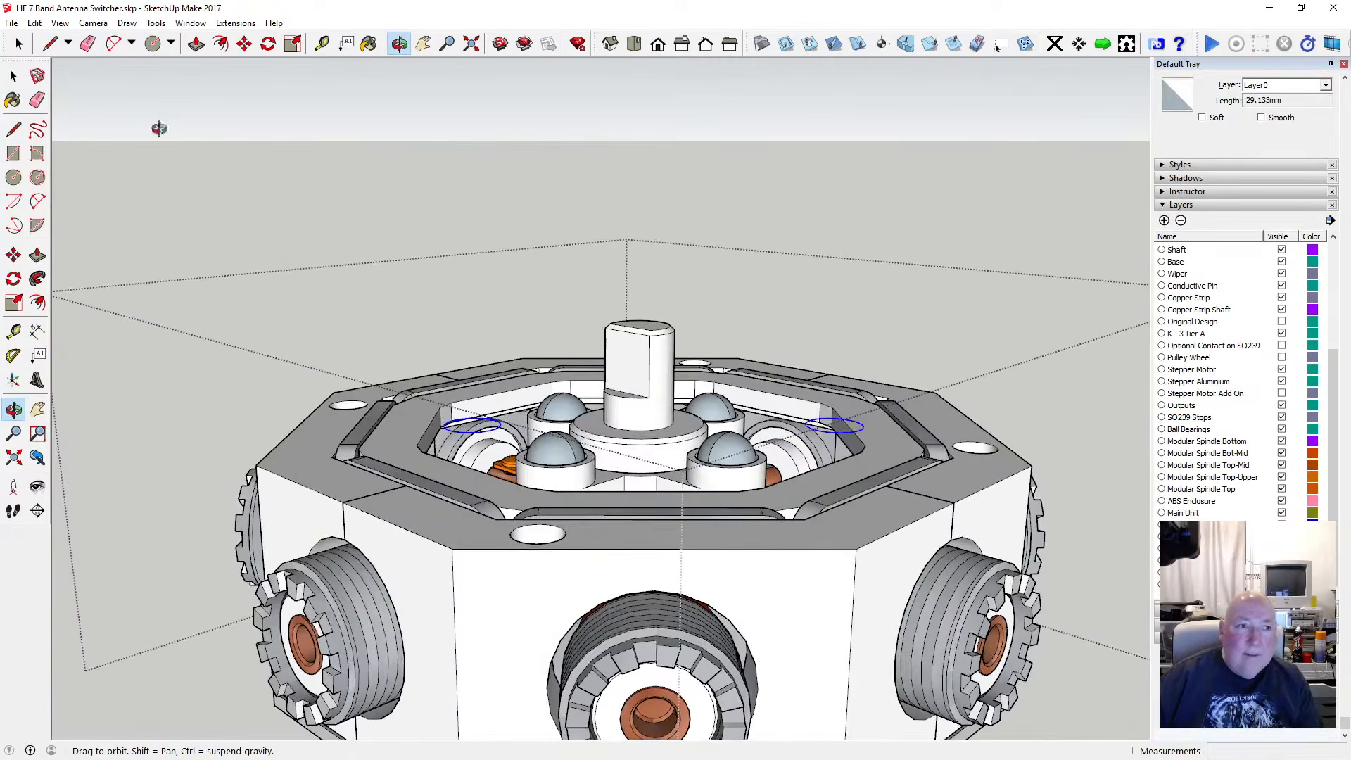
# Cut the two raised circles from the assembly, open the front wall segment for editing and paste them in place there
pyautogui.click(34, 23)
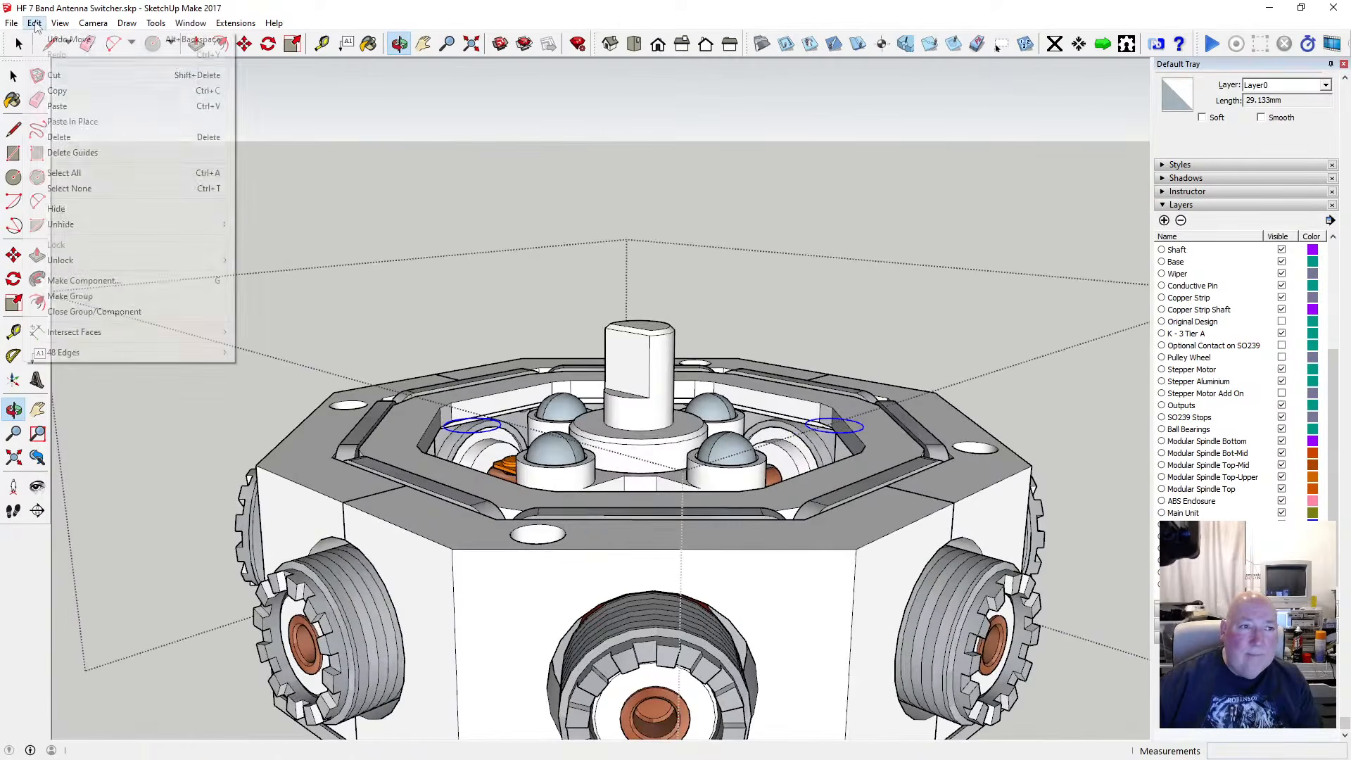
pyautogui.click(42, 76)
pyautogui.click(14, 76)
pyautogui.doubleClick(432, 530)
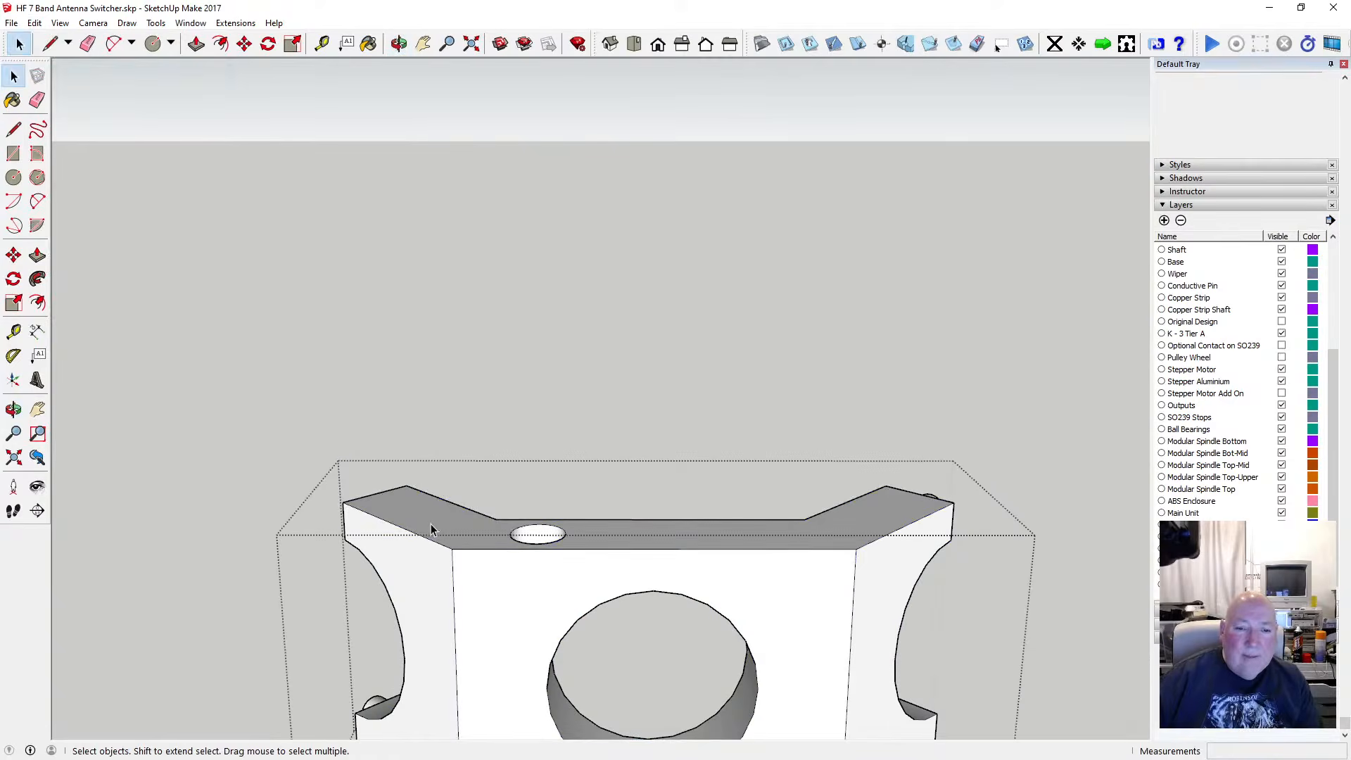
pyautogui.click(431, 508)
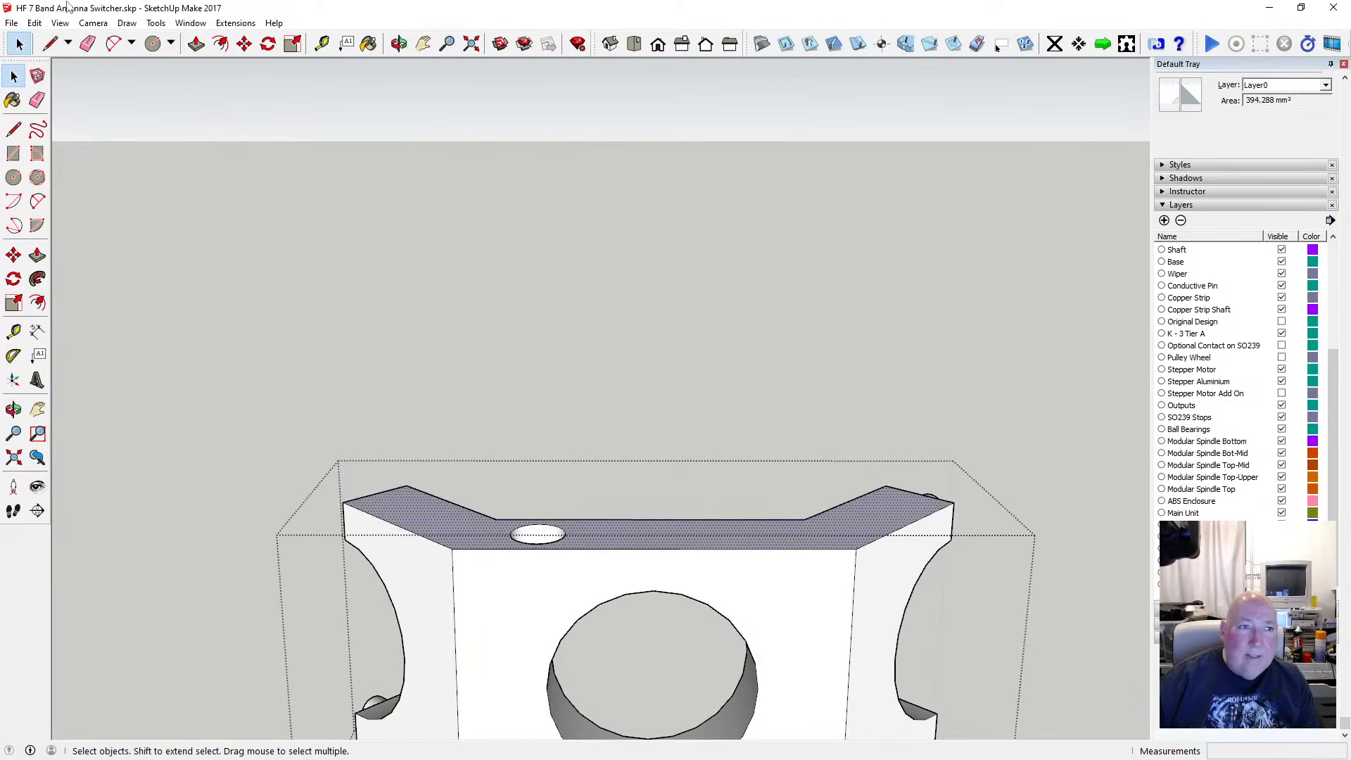
pyautogui.click(33, 23)
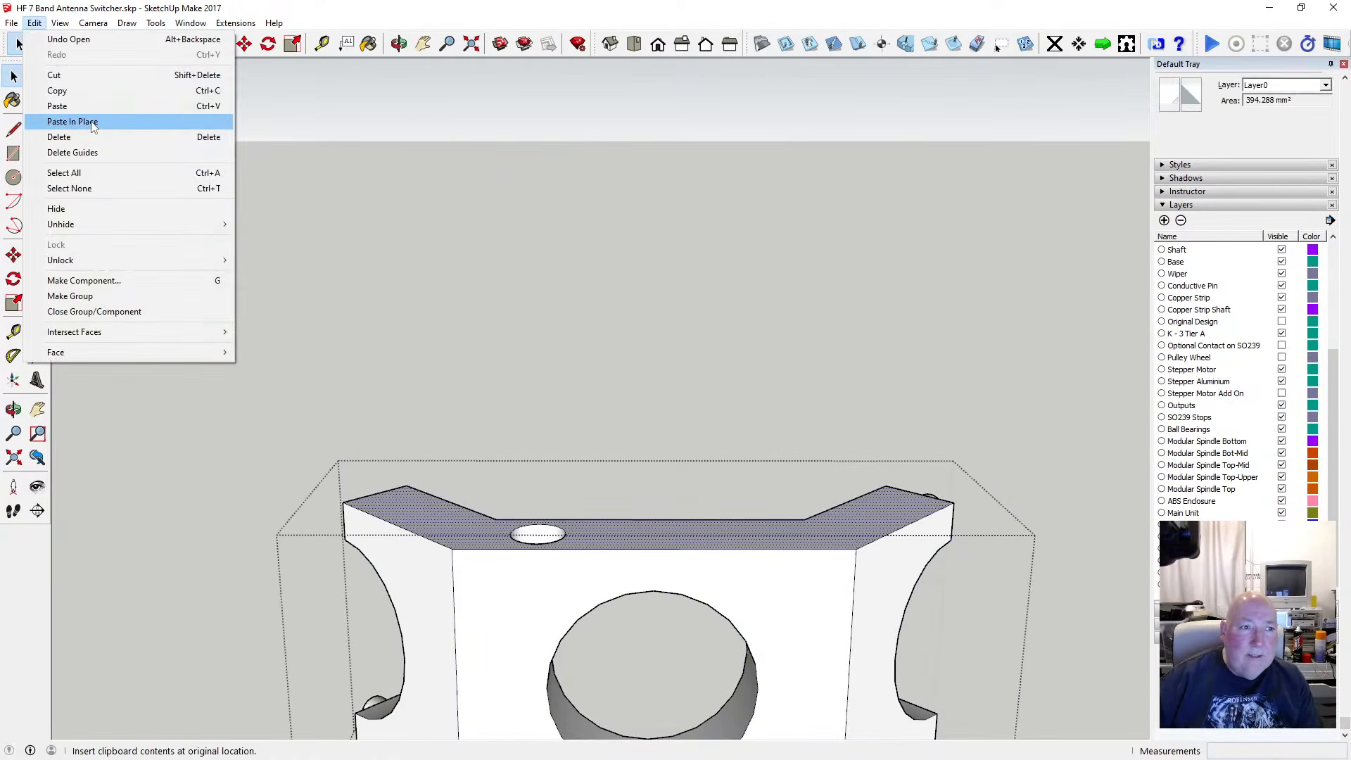
pyautogui.click(72, 121)
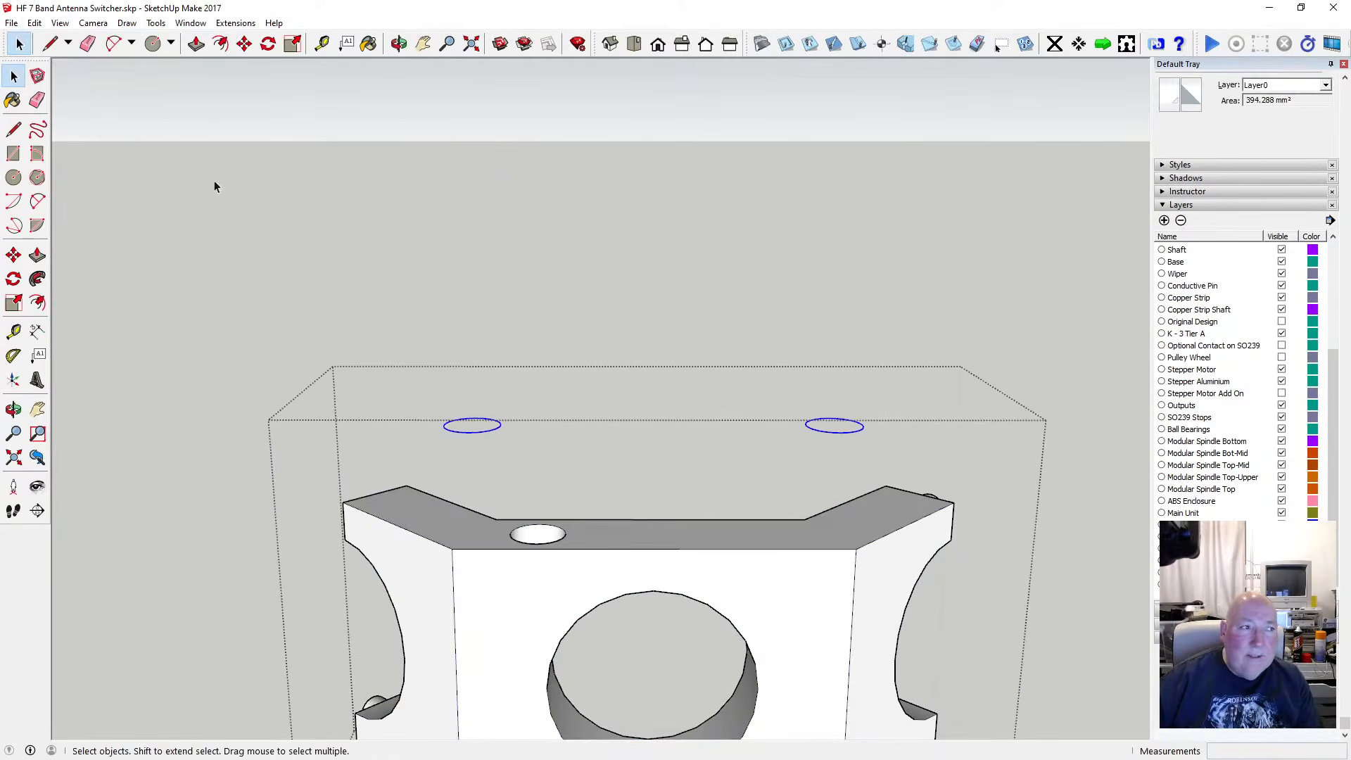
# Fill the old hole in the segment's top face by pulling its floor up 5.1 mm, flush with the surface
pyautogui.click(398, 44)
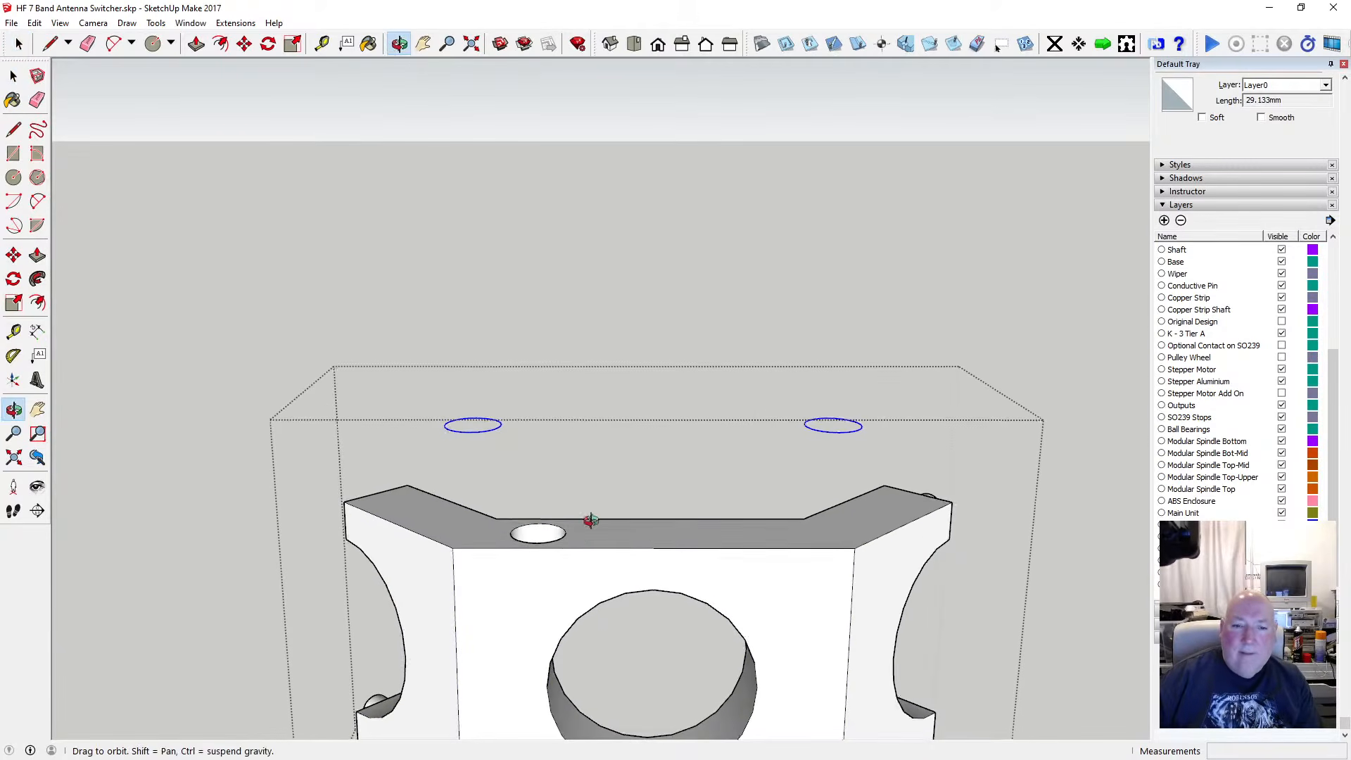
pyautogui.scroll(-6, 596, 509)
pyautogui.moveTo(589, 480); pyautogui.dragTo(577, 685)
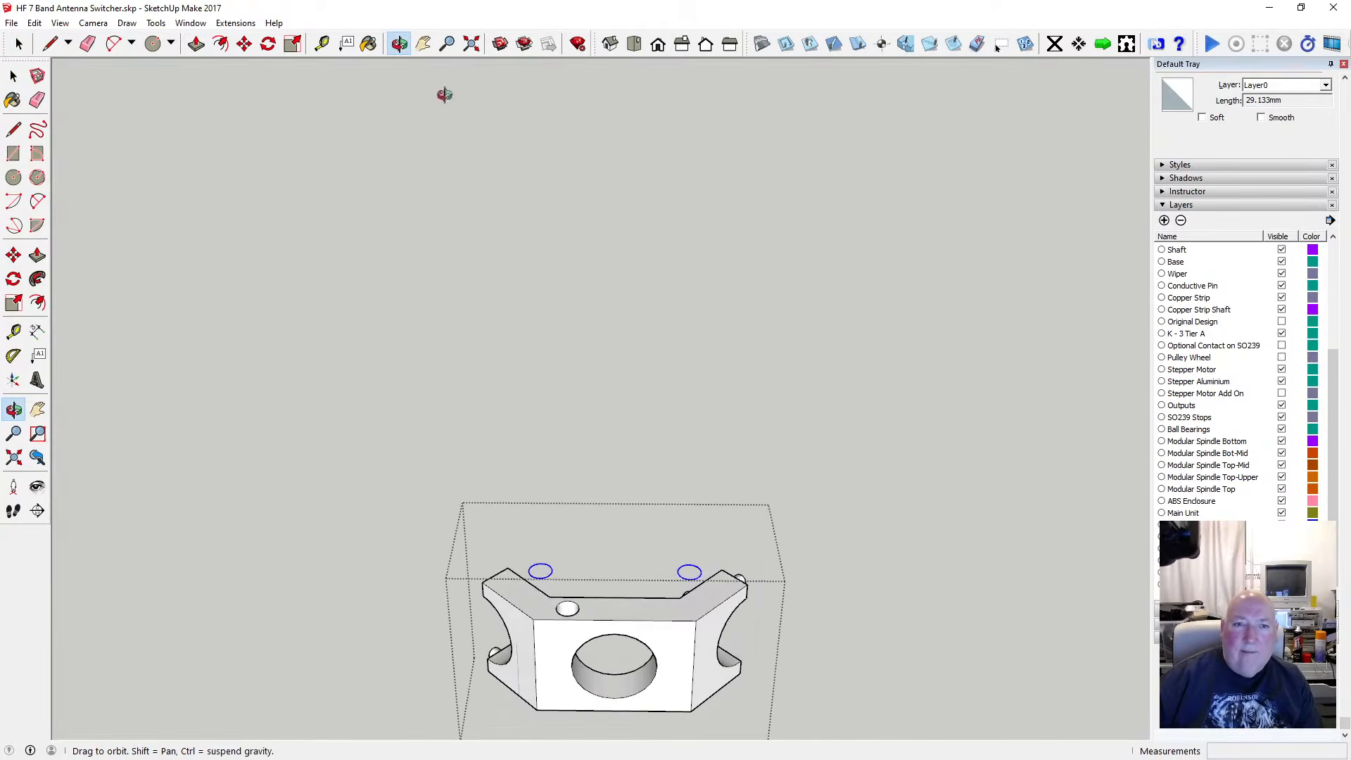
pyautogui.click(423, 43)
pyautogui.moveTo(575, 600); pyautogui.dragTo(596, 217)
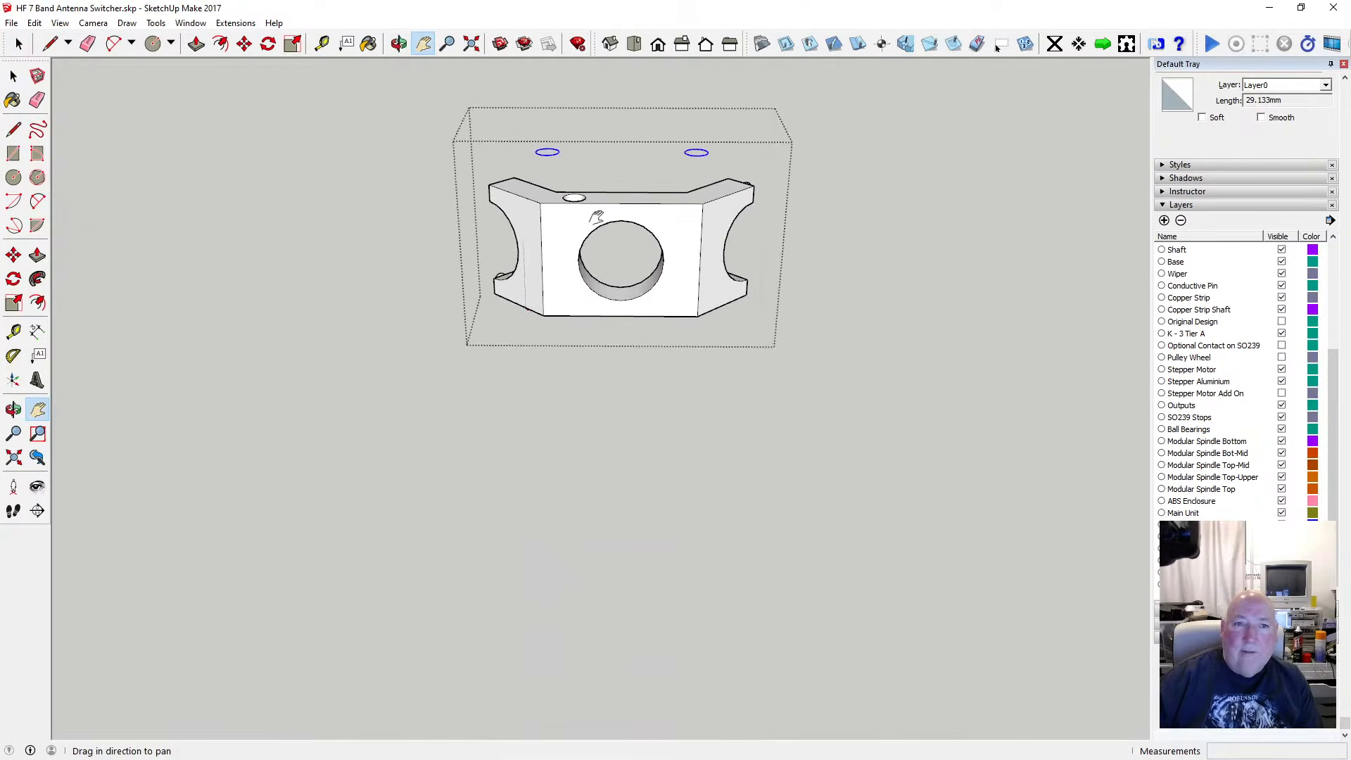
pyautogui.click(471, 44)
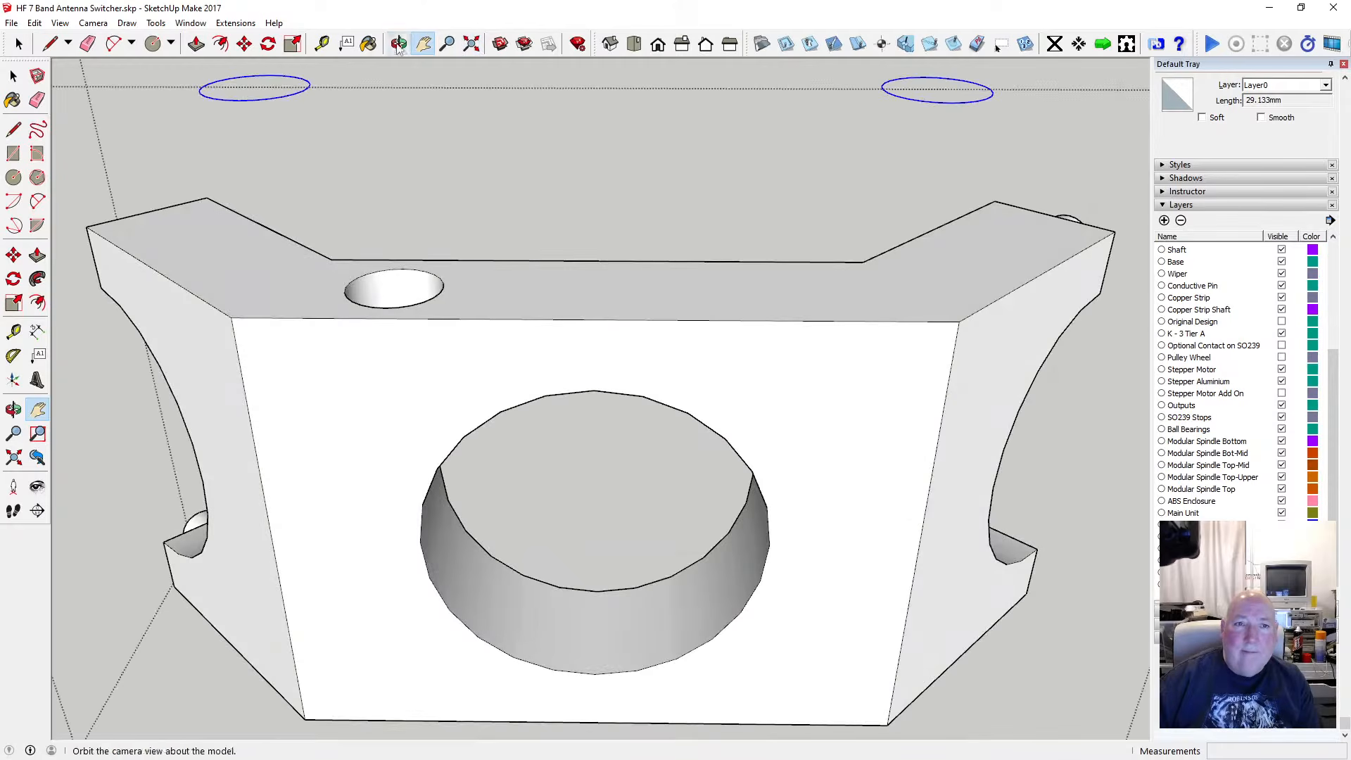
pyautogui.click(399, 44)
pyautogui.moveTo(538, 295); pyautogui.dragTo(584, 453)
pyautogui.scroll(-5, 584, 453)
pyautogui.moveTo(624, 401); pyautogui.dragTo(485, 380)
pyautogui.scroll(4, 484, 380)
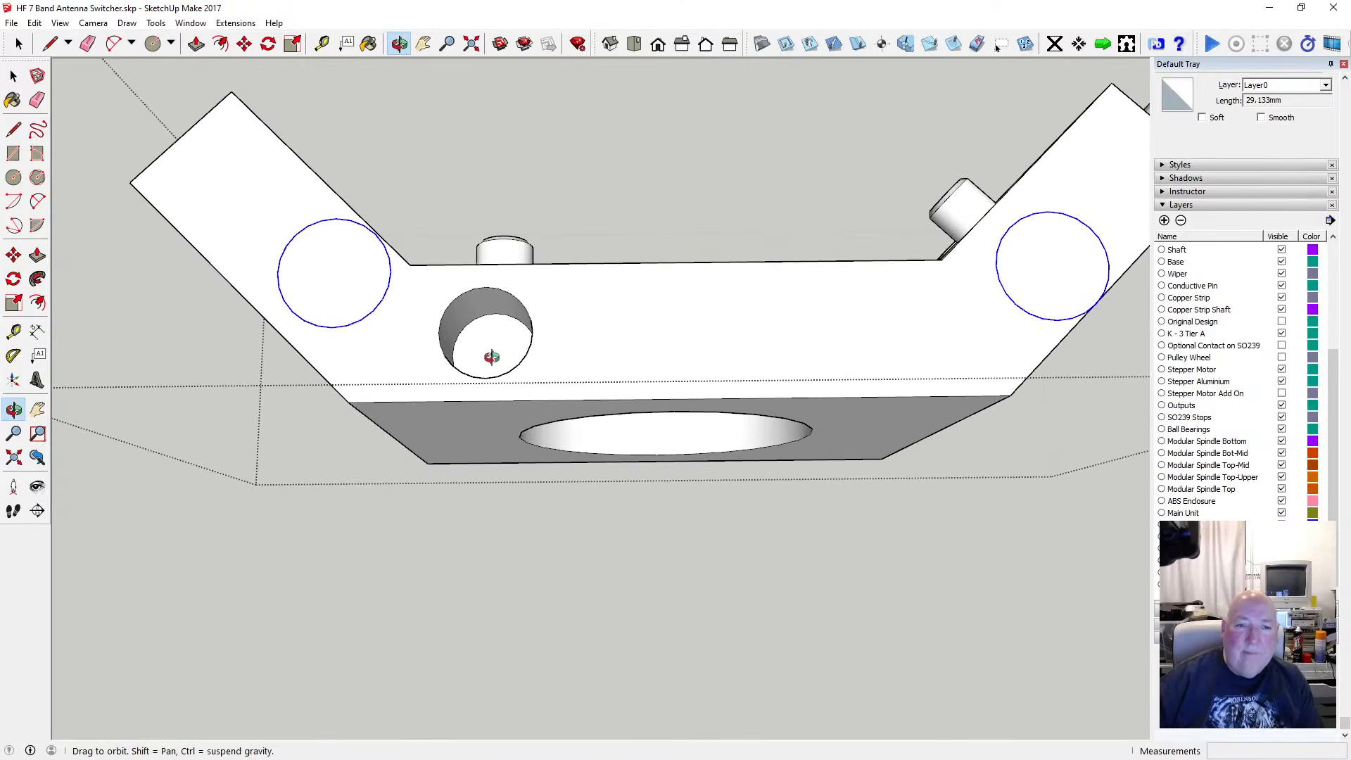
pyautogui.press('space')
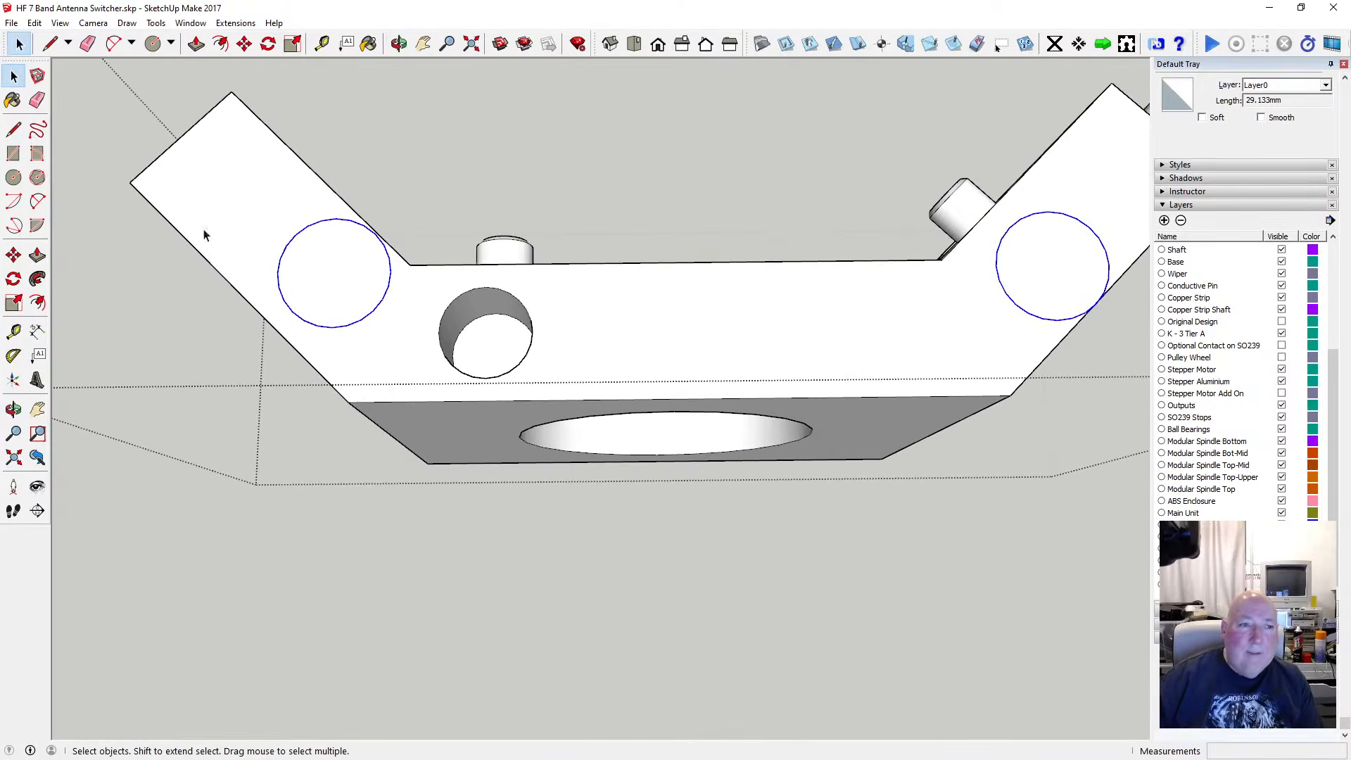
pyautogui.click(474, 343)
pyautogui.press('p')
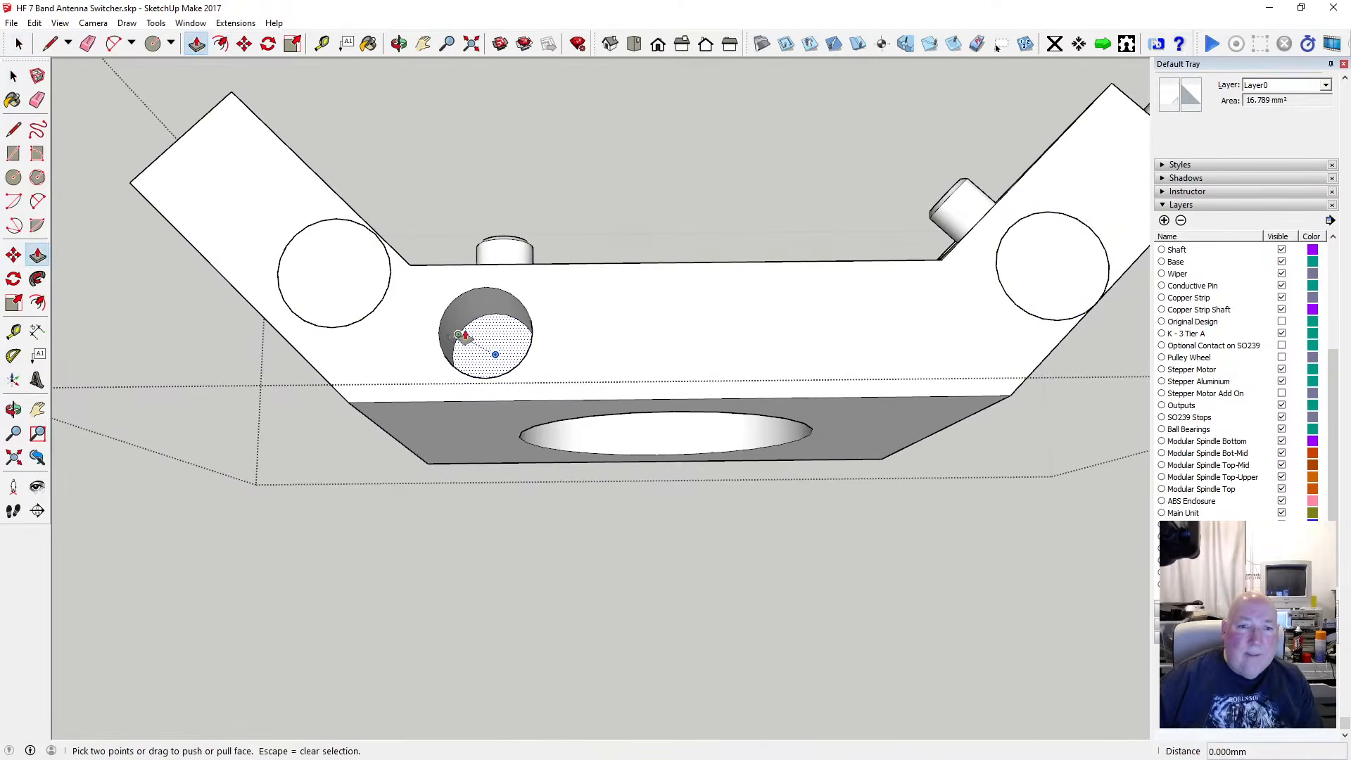
pyautogui.click(464, 336)
pyautogui.click(527, 329)
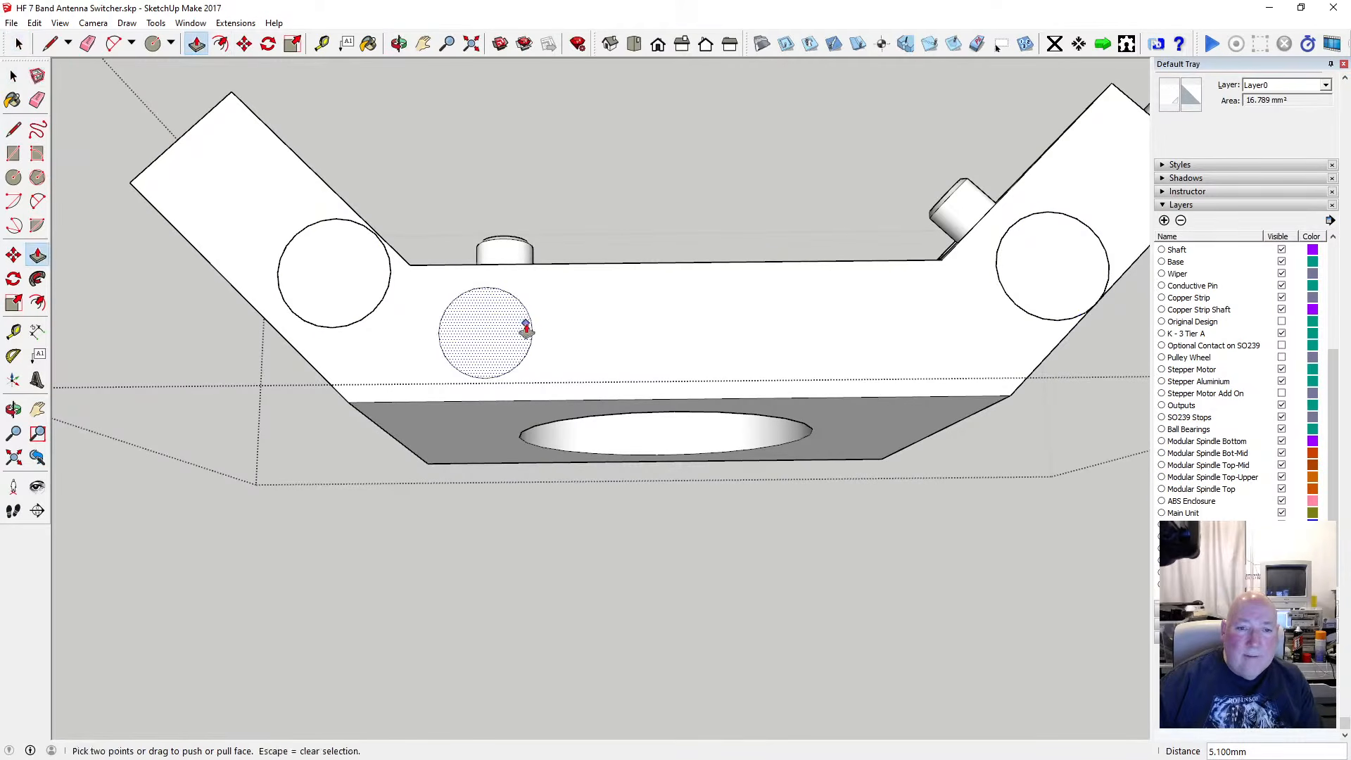
# Delete the leftover circular outline of the filled hole from the top face
pyautogui.click(13, 75)
pyautogui.click(533, 325)
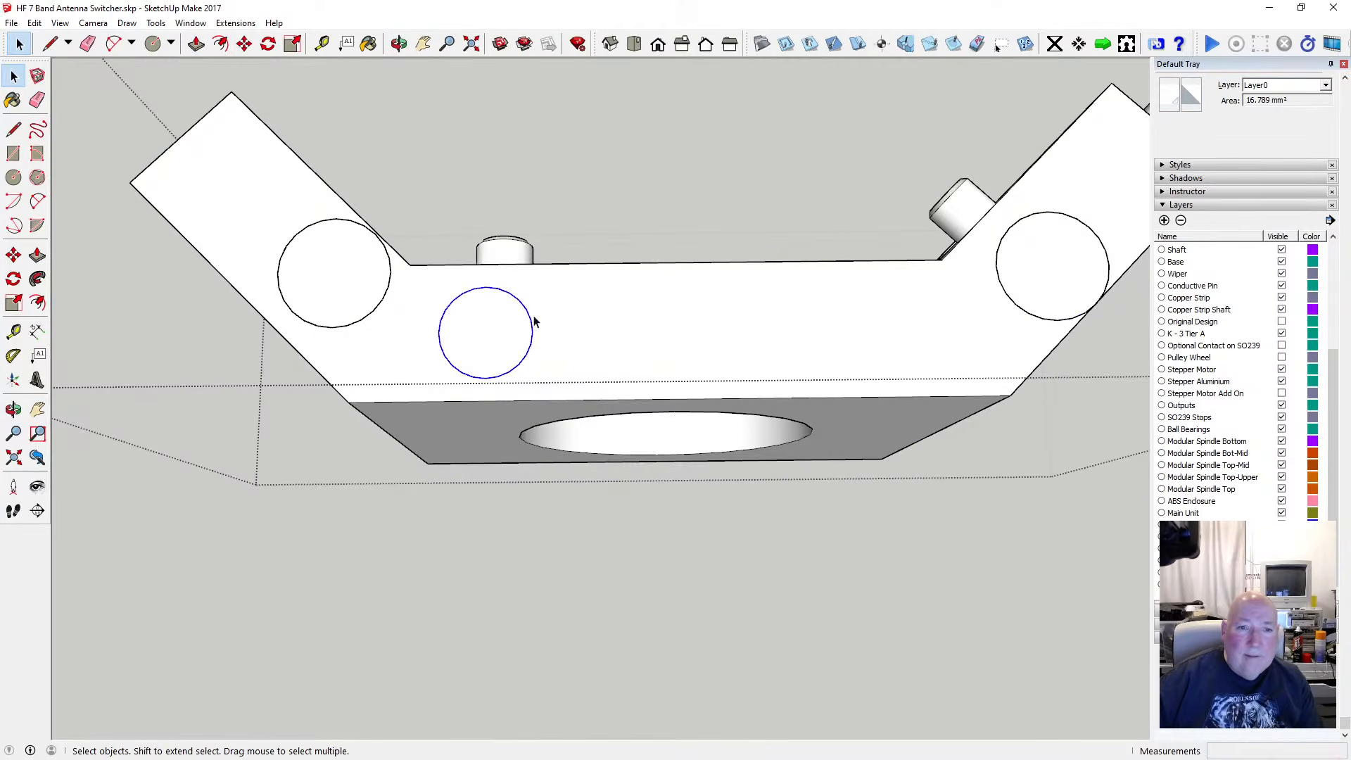
pyautogui.press('Delete')
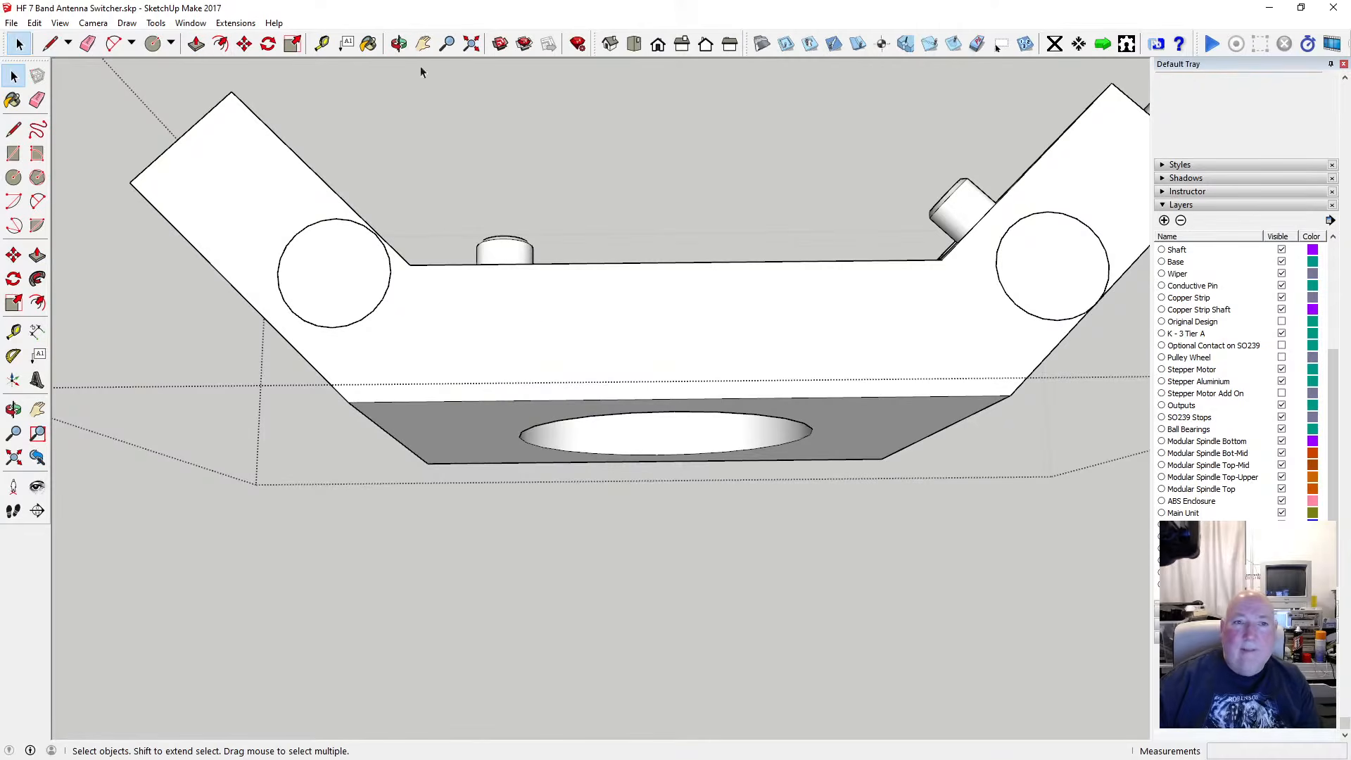
# Move both pasted circles straight down 9.3 mm along the blue axis onto the segment's top face
pyautogui.moveTo(573, 307); pyautogui.dragTo(550, 601, button='middle')
pyautogui.press('space')
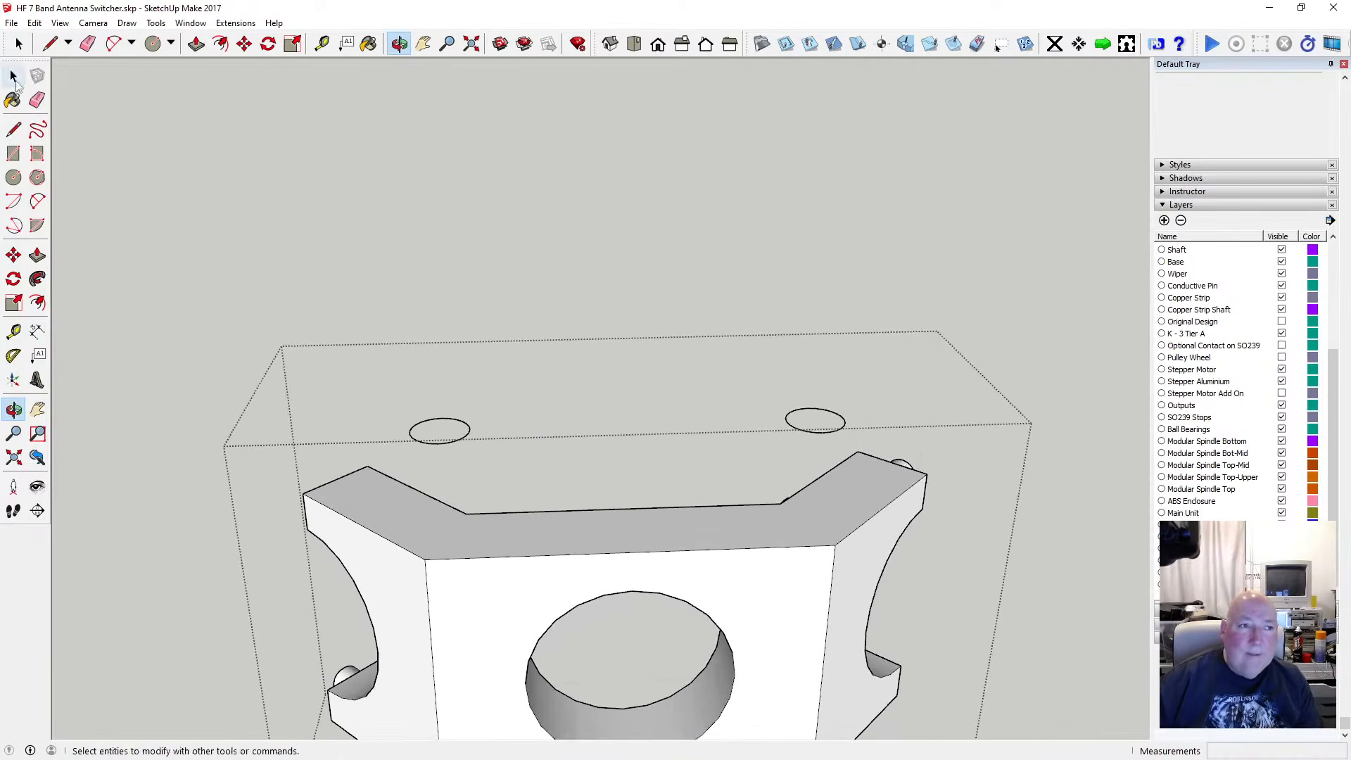
pyautogui.moveTo(374, 374); pyautogui.dragTo(485, 454)
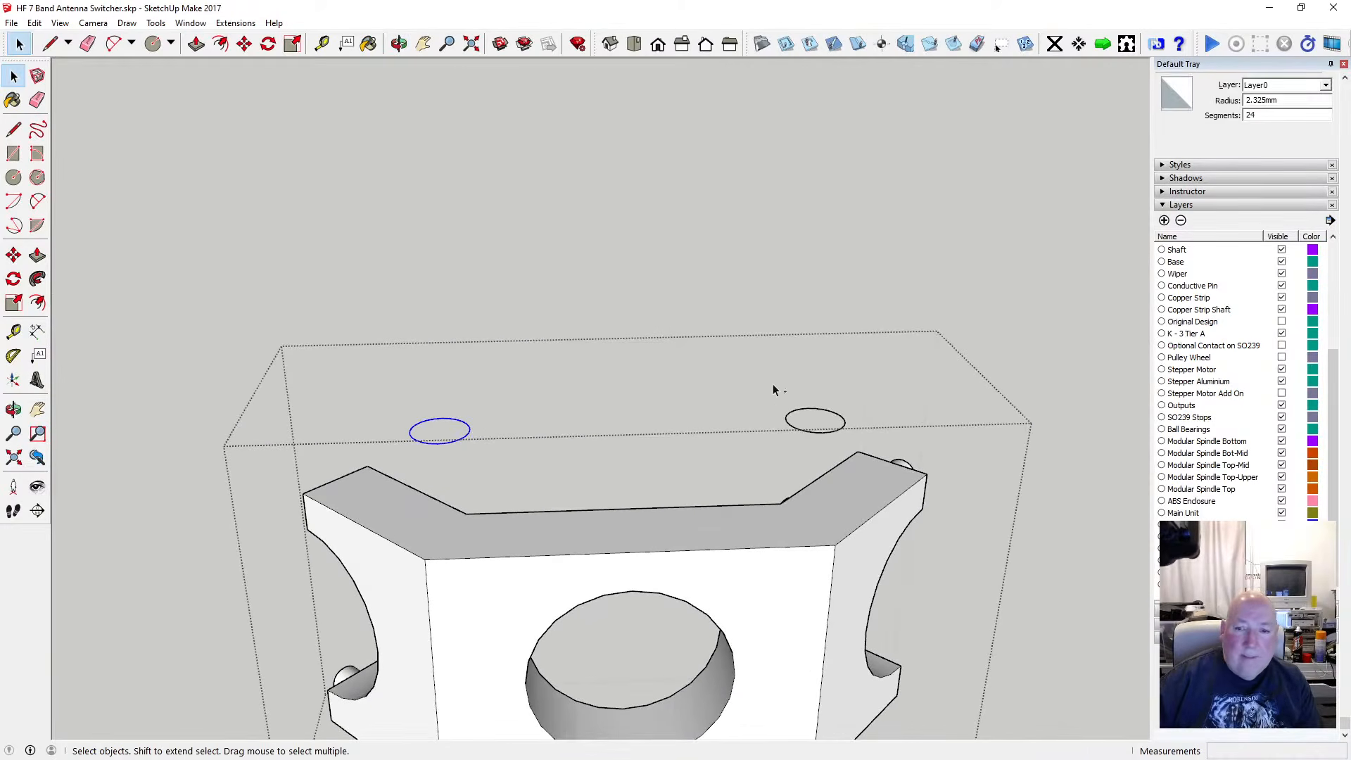
pyautogui.keyDown('shift'); pyautogui.moveTo(773, 385); pyautogui.dragTo(853, 455); pyautogui.keyUp('shift')
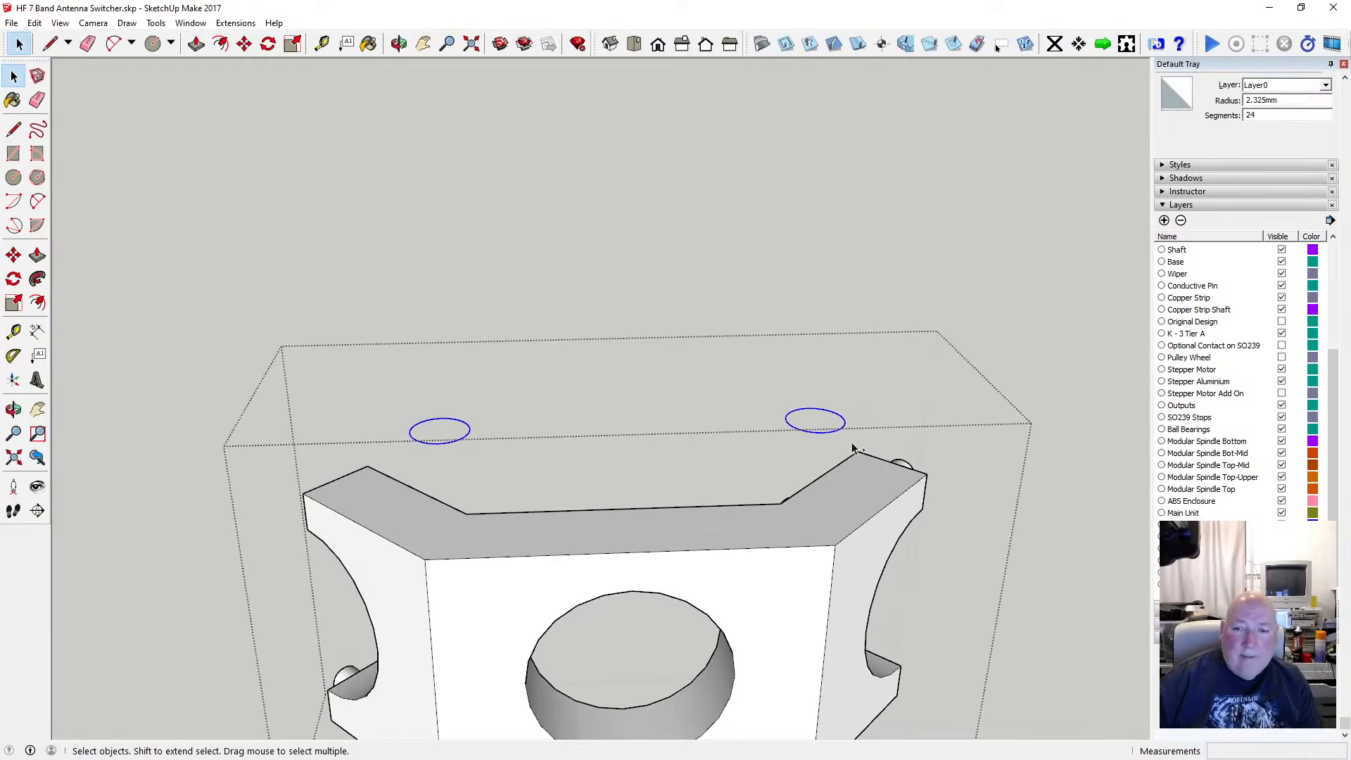
pyautogui.click(244, 43)
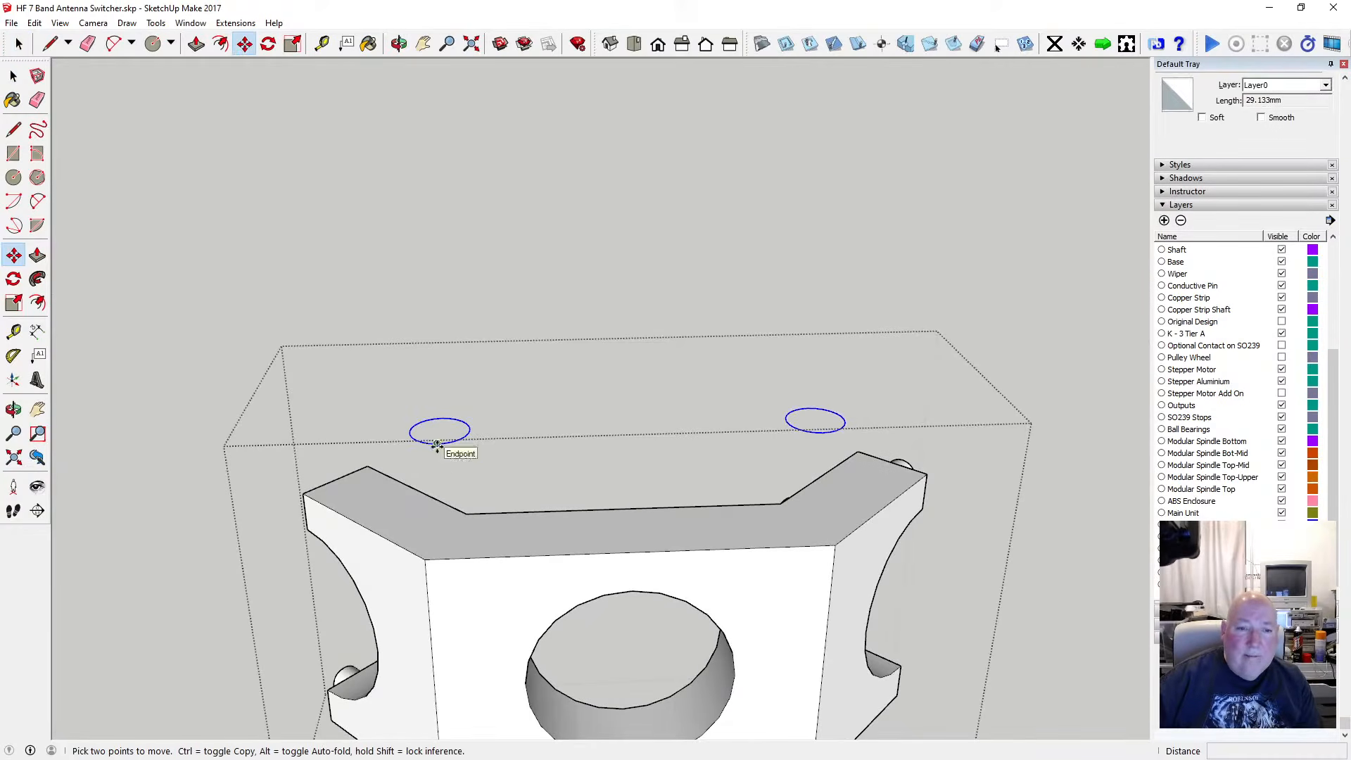
pyautogui.click(433, 444)
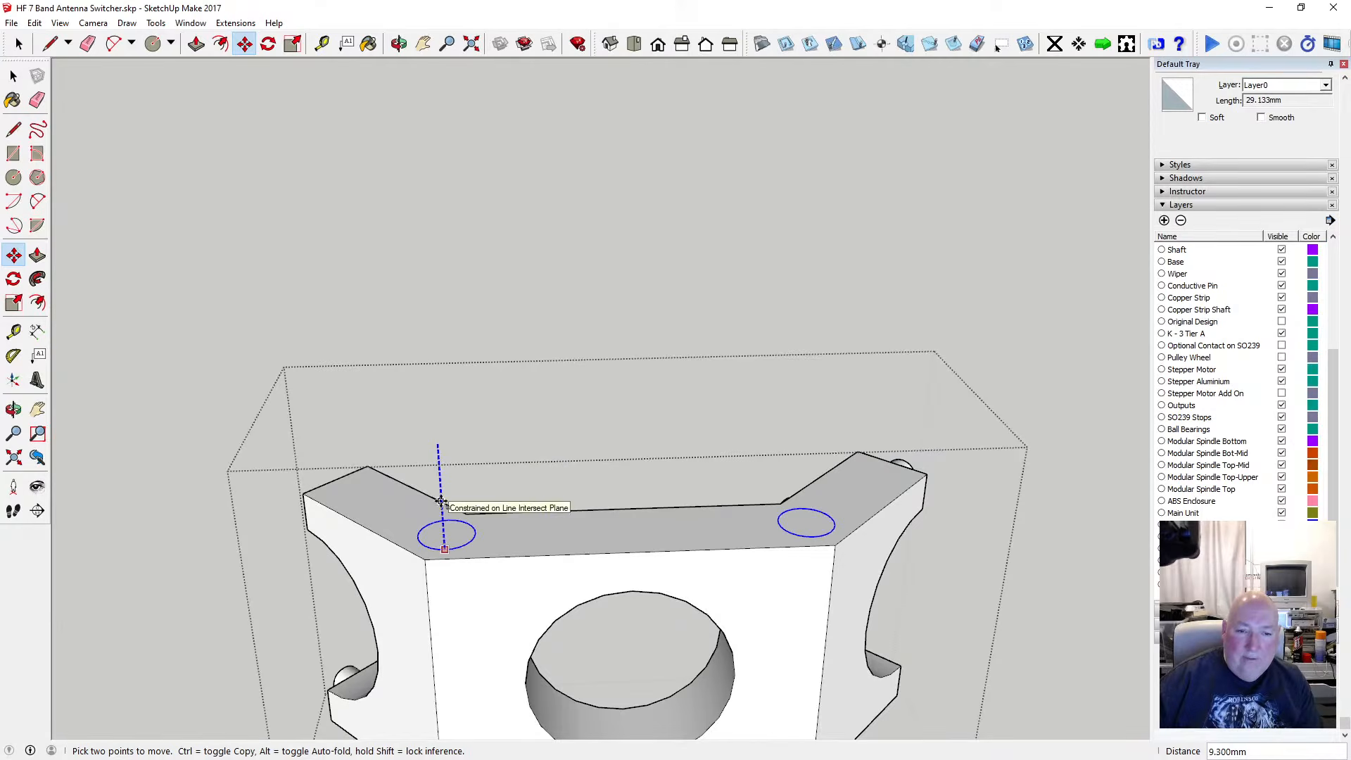
pyautogui.click(441, 501)
pyautogui.press('space')
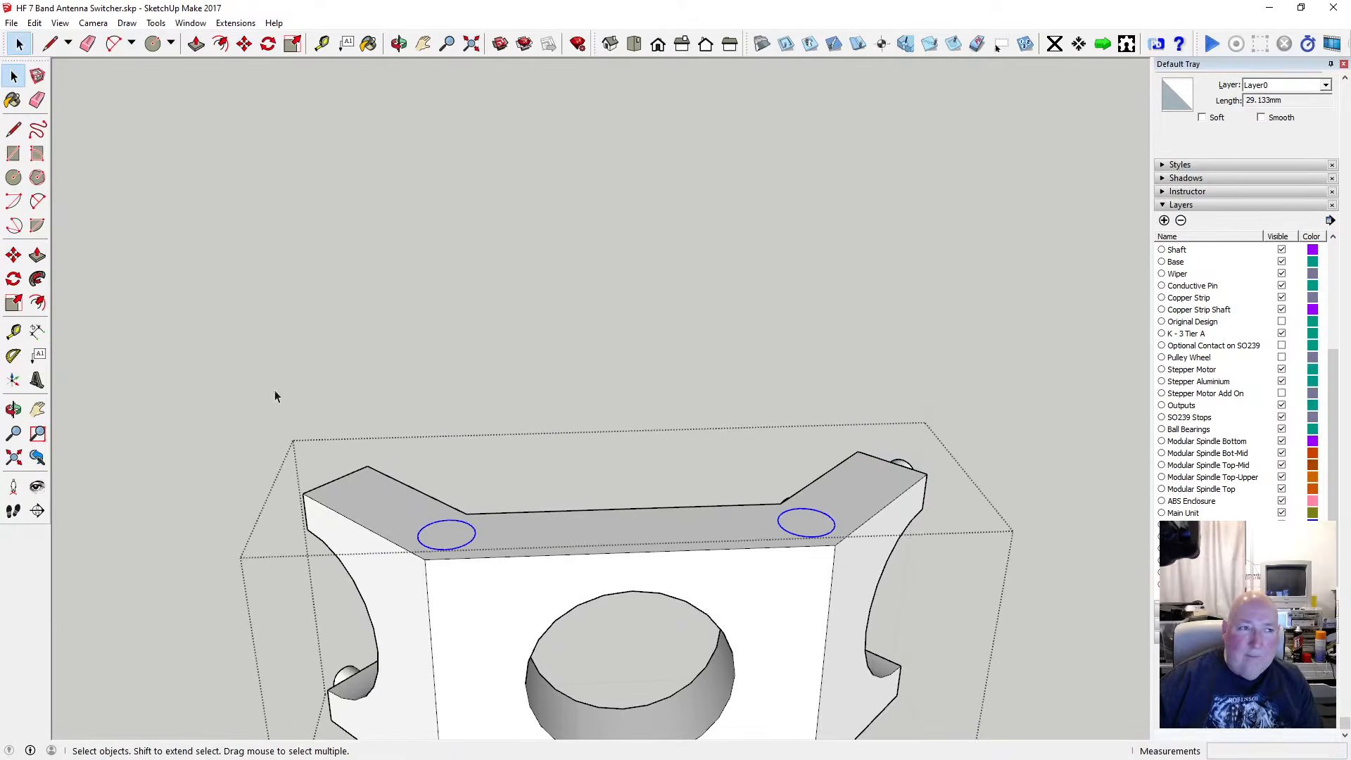
# Recess both circles 5.1 mm into the top face with Push/Pull and close the wall segment
pyautogui.click(445, 537)
pyautogui.click(811, 528)
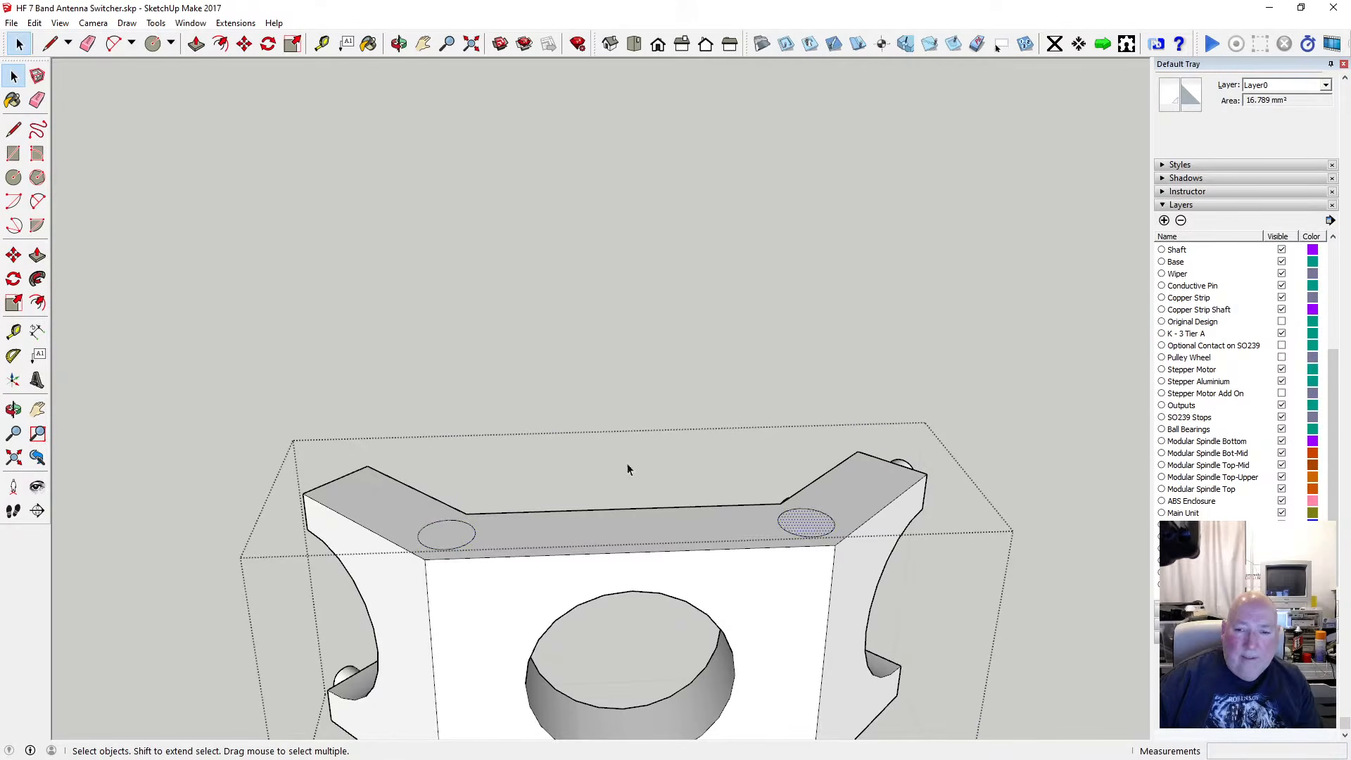
pyautogui.click(196, 44)
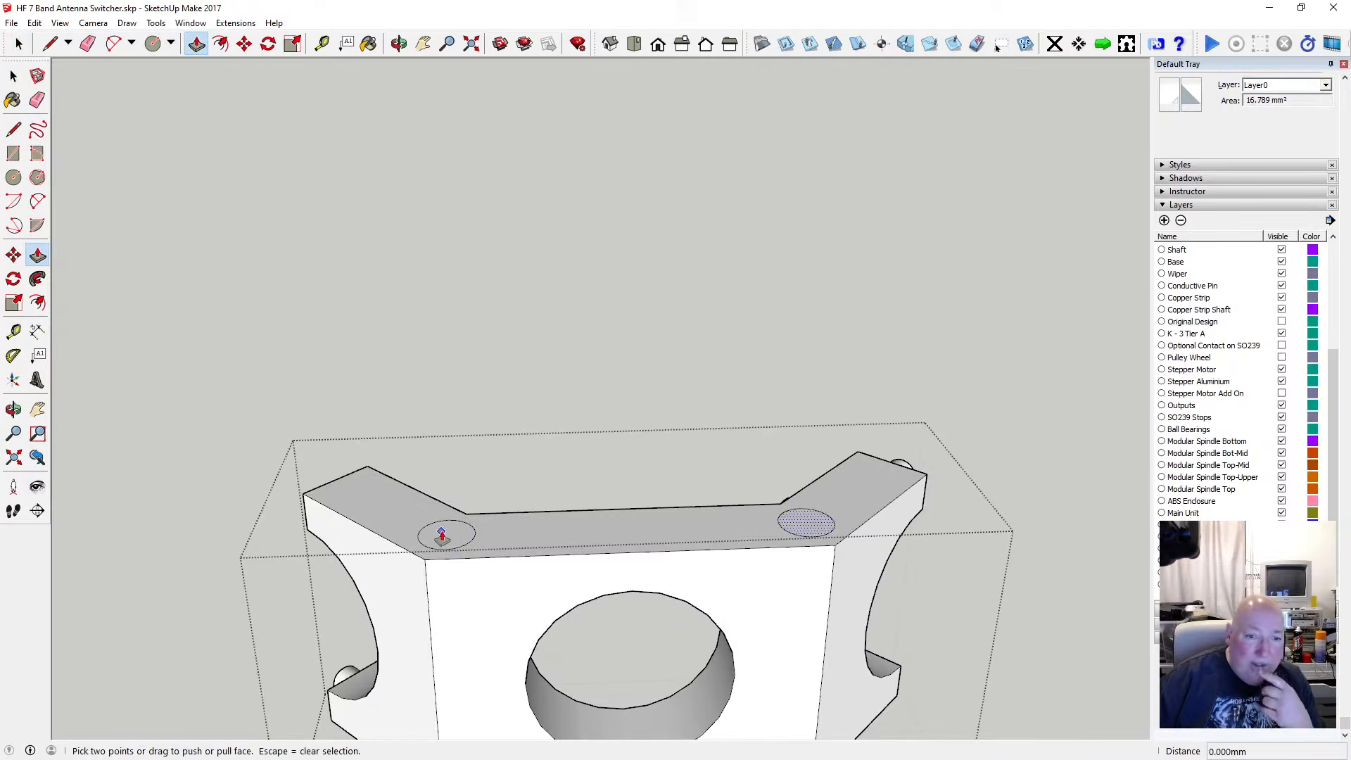
pyautogui.press('space')
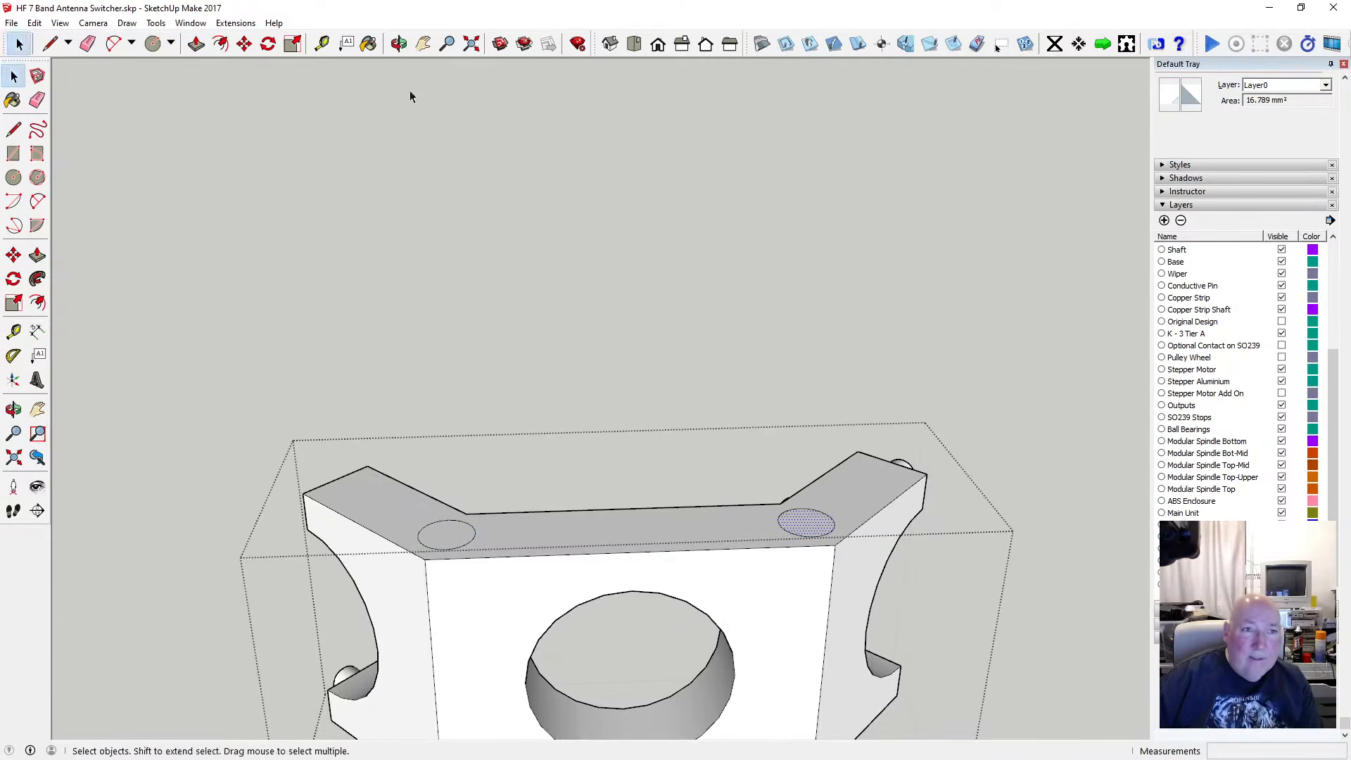
pyautogui.click(399, 43)
pyautogui.moveTo(474, 310); pyautogui.dragTo(439, 420)
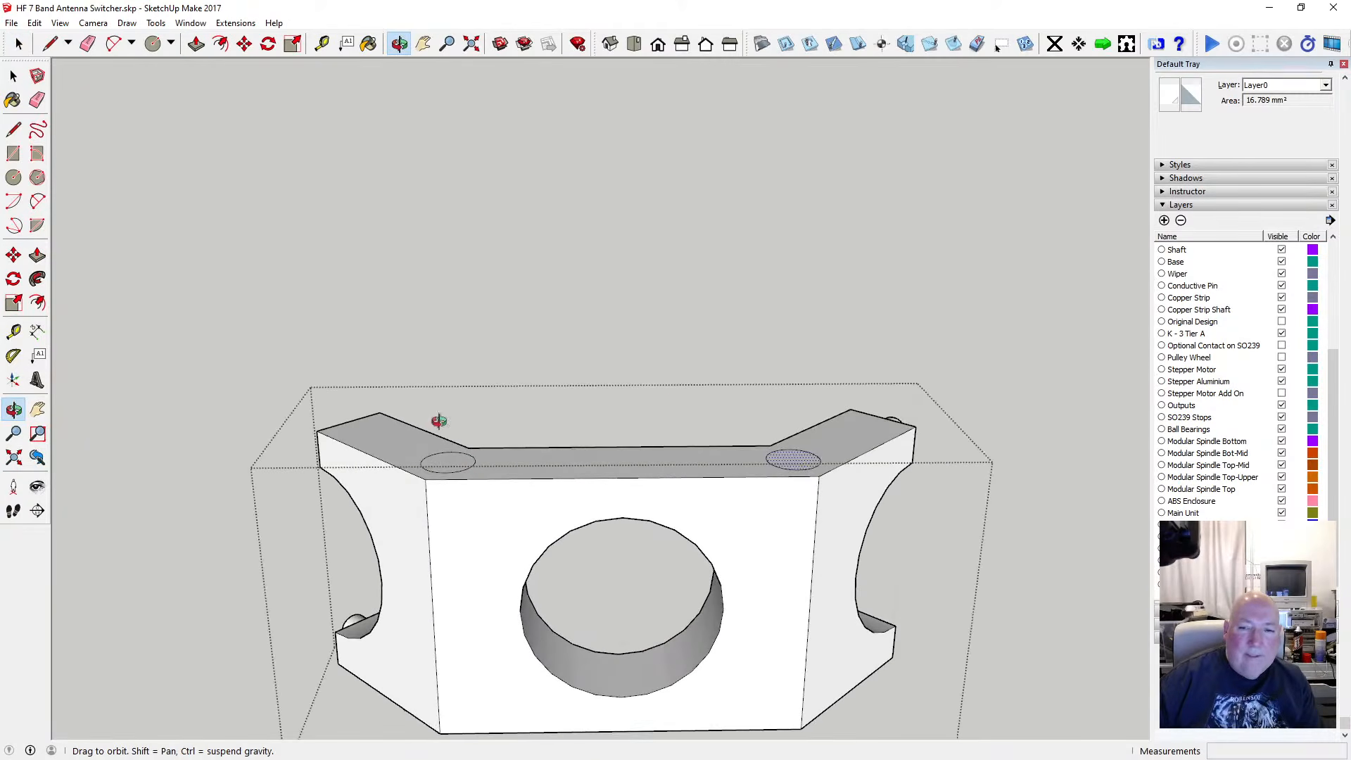
pyautogui.press('p')
pyautogui.click(794, 459)
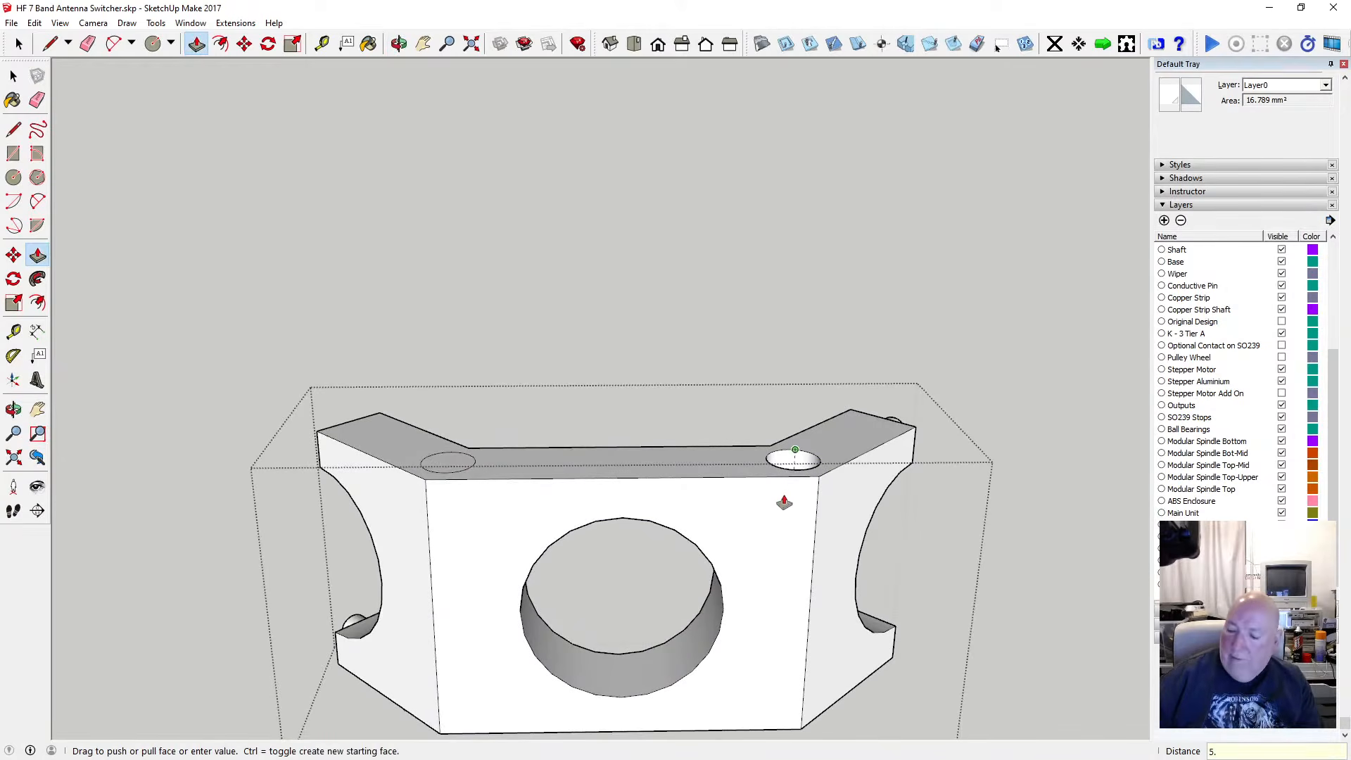
pyautogui.click(784, 502)
pyautogui.click(448, 464)
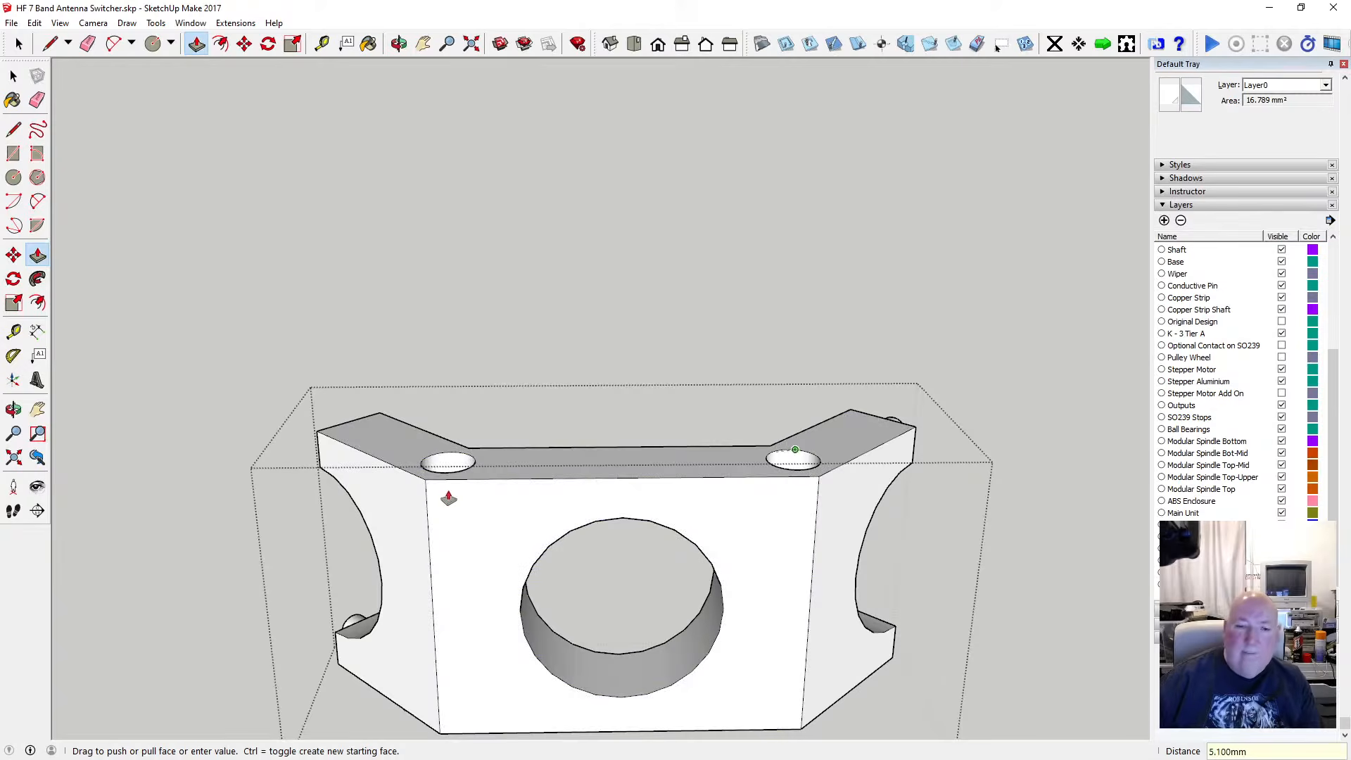
pyautogui.press('space')
pyautogui.click(337, 310)
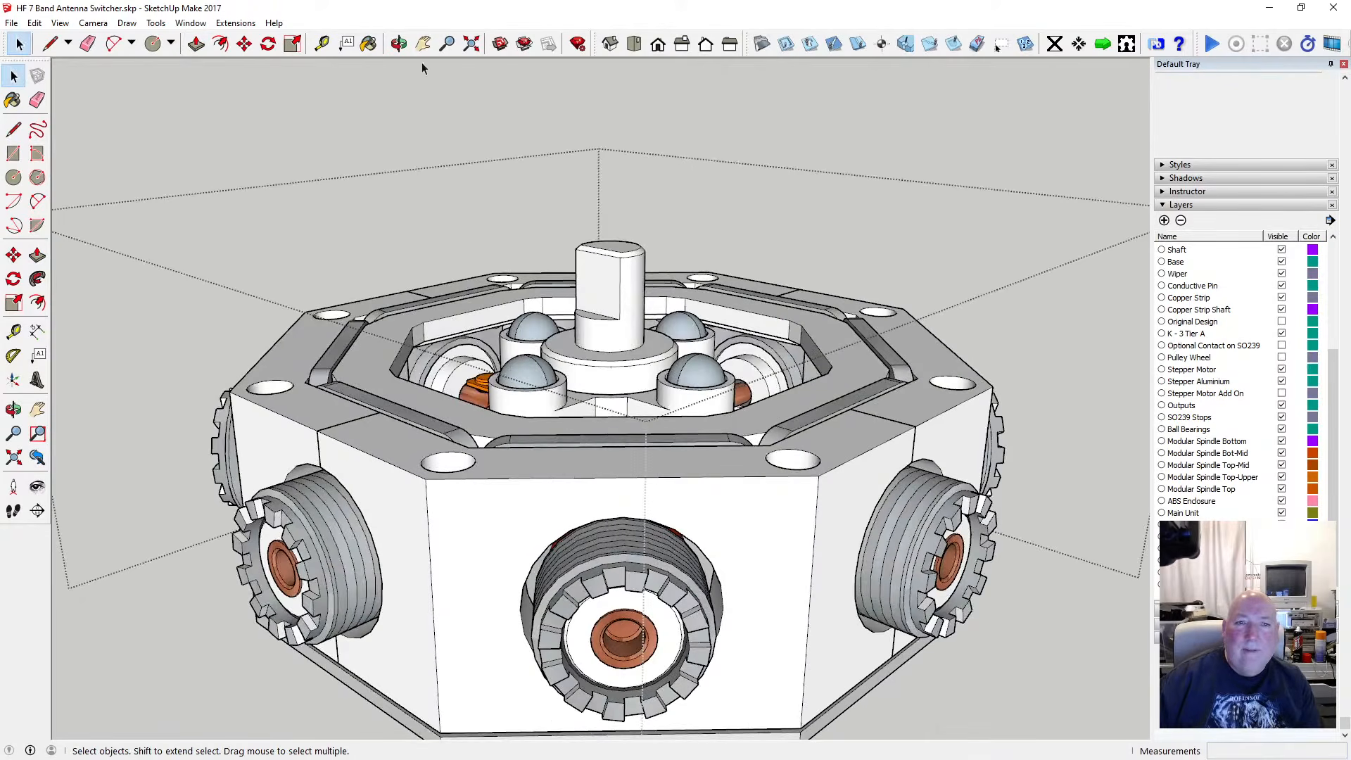
# Examine the hole pattern around the enclosure's top rim from above and from several sides
pyautogui.press('o')
pyautogui.scroll(-3, 582, 264)
pyautogui.moveTo(622, 414); pyautogui.dragTo(575, 558)
pyautogui.moveTo(875, 333); pyautogui.dragTo(669, 258)
pyautogui.moveTo(648, 387); pyautogui.dragTo(603, 550)
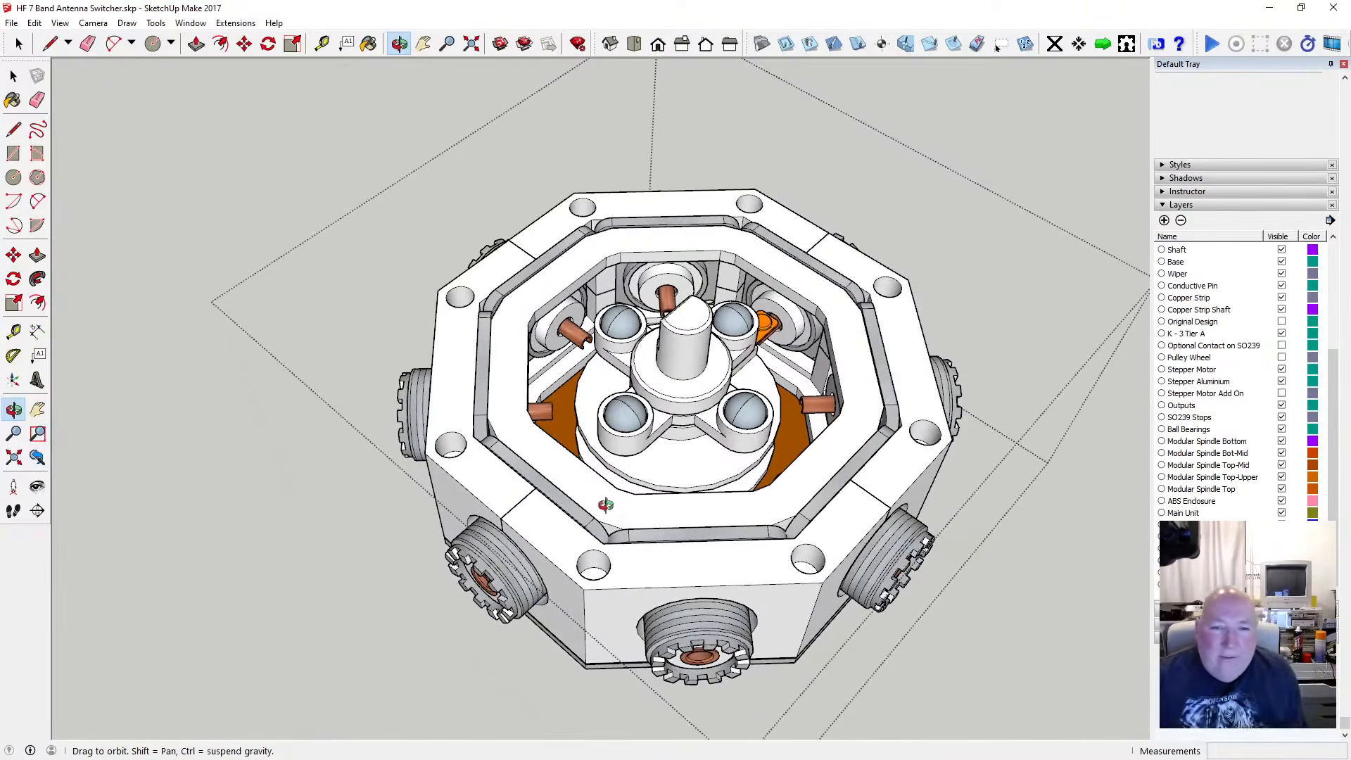
pyautogui.scroll(3, 558, 500)
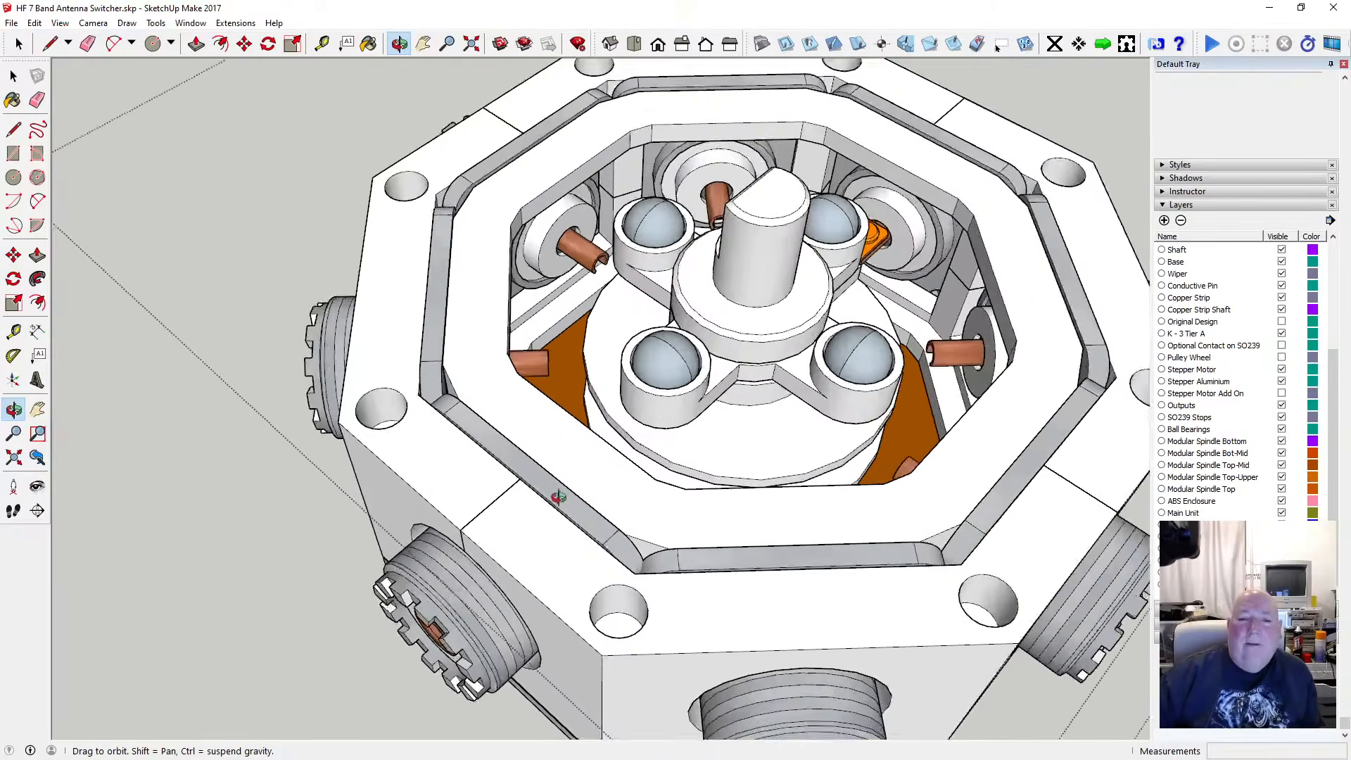
pyautogui.scroll(-3, 559, 498)
pyautogui.moveTo(559, 497); pyautogui.dragTo(630, 454)
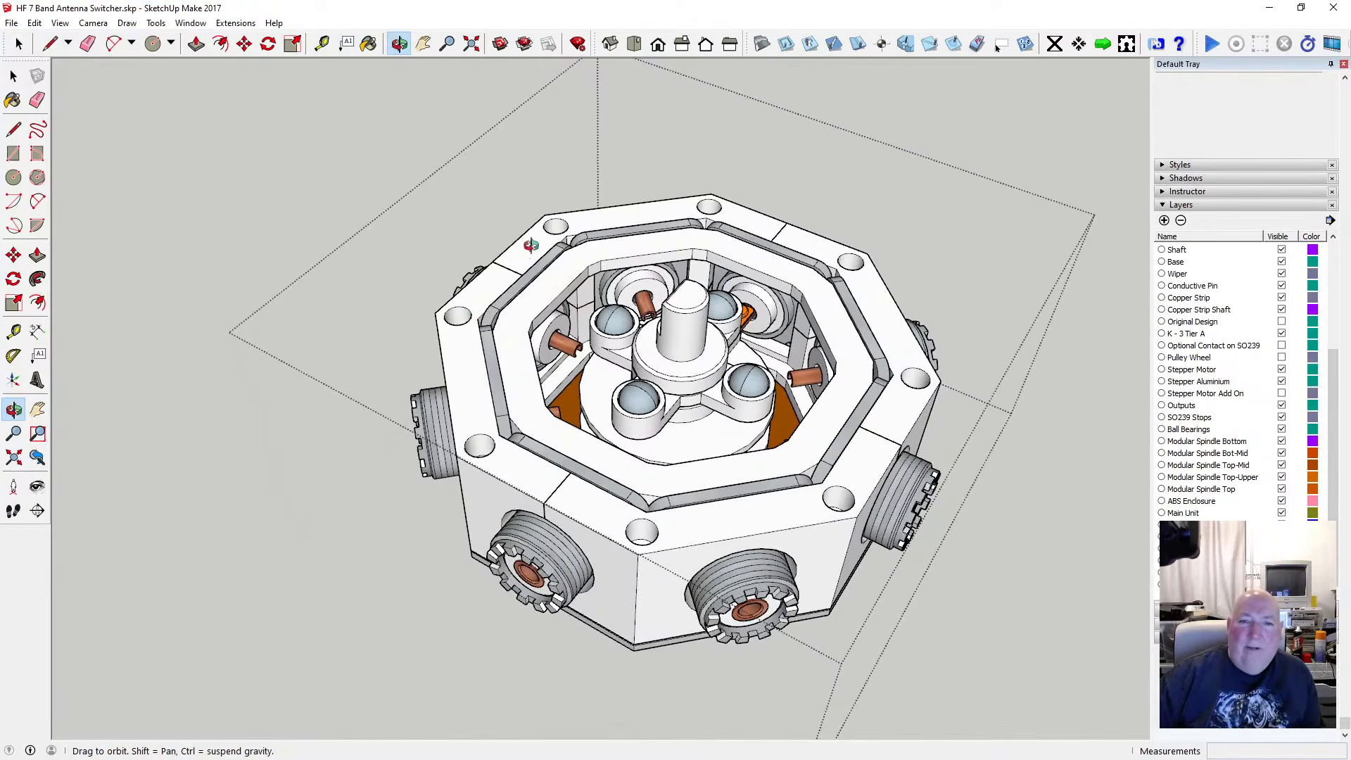
pyautogui.scroll(-1, 659, 360)
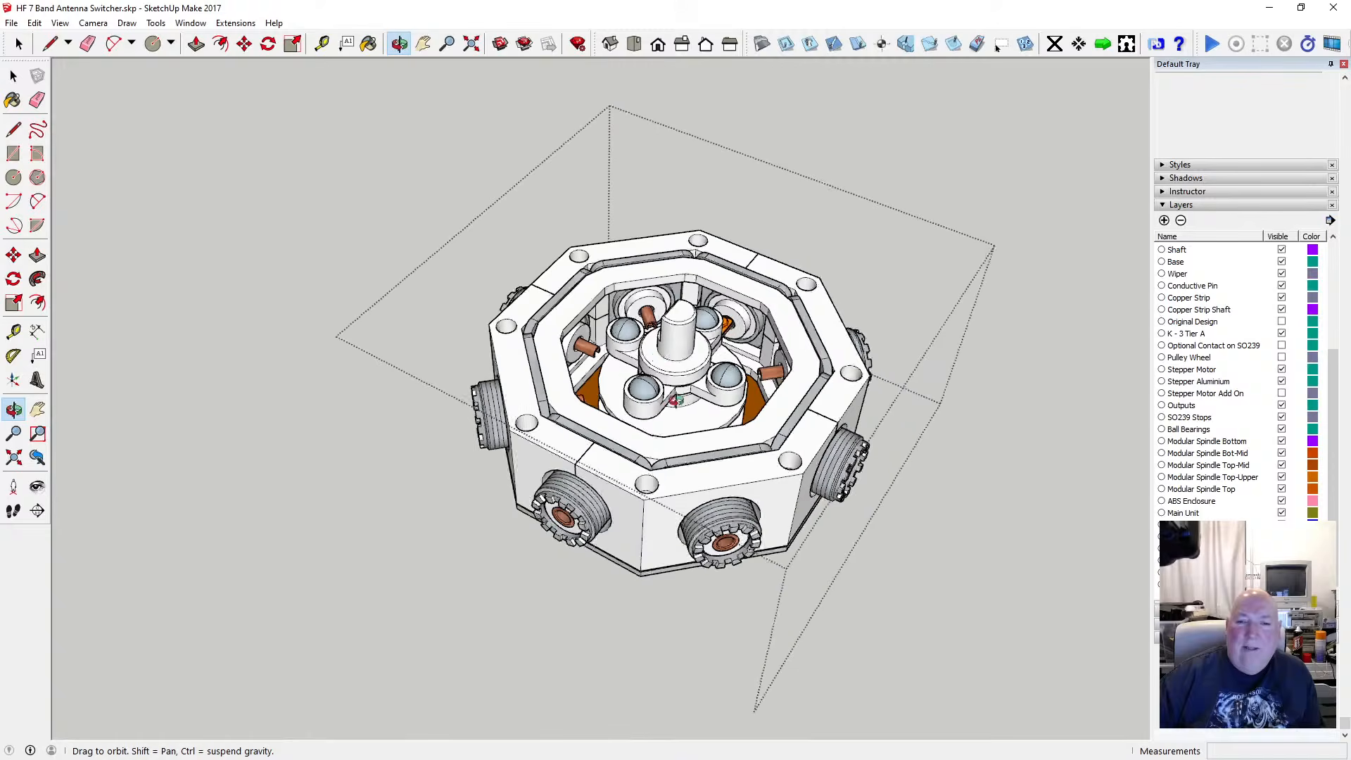
# Turn on the visibility of the Lid Aluminum layer to cover the enclosure
pyautogui.moveTo(656, 465); pyautogui.dragTo(626, 430)
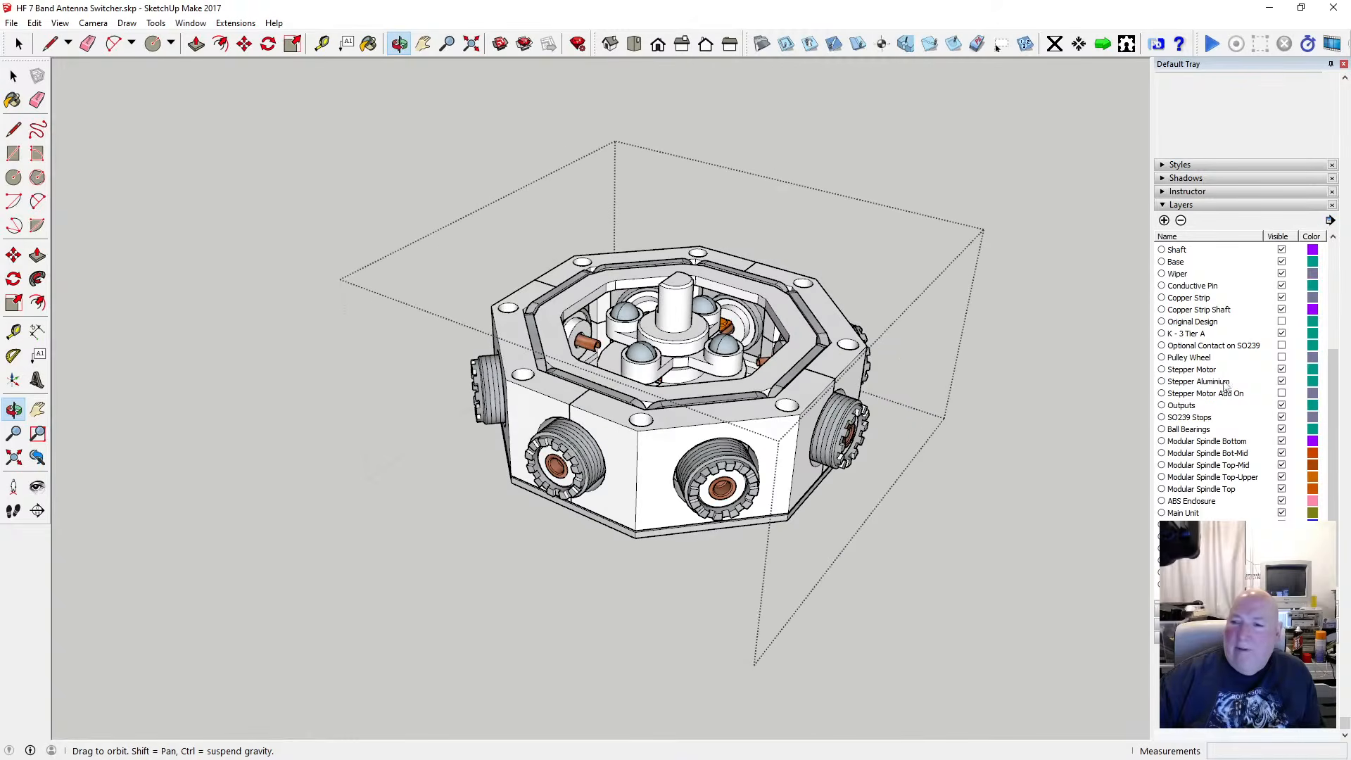
pyautogui.scroll(5, 1238, 373)
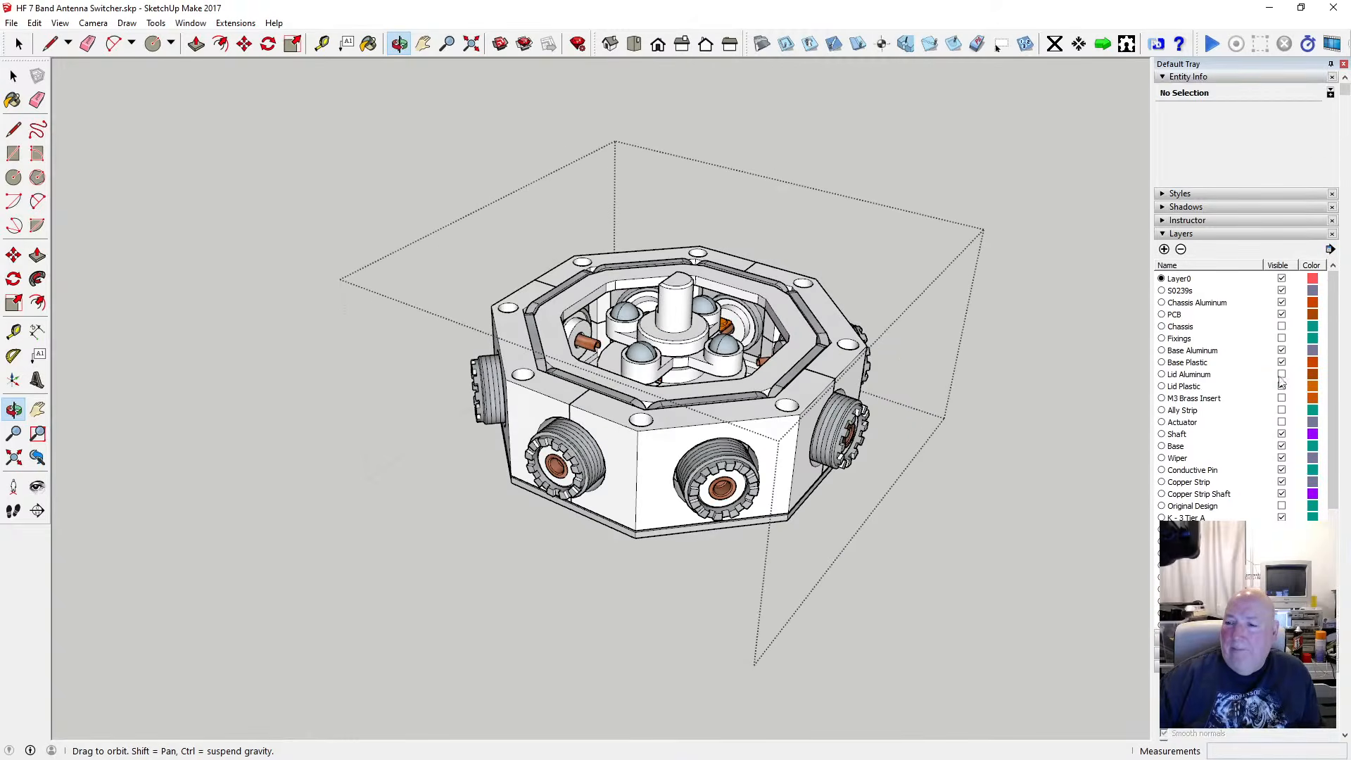
pyautogui.click(1282, 375)
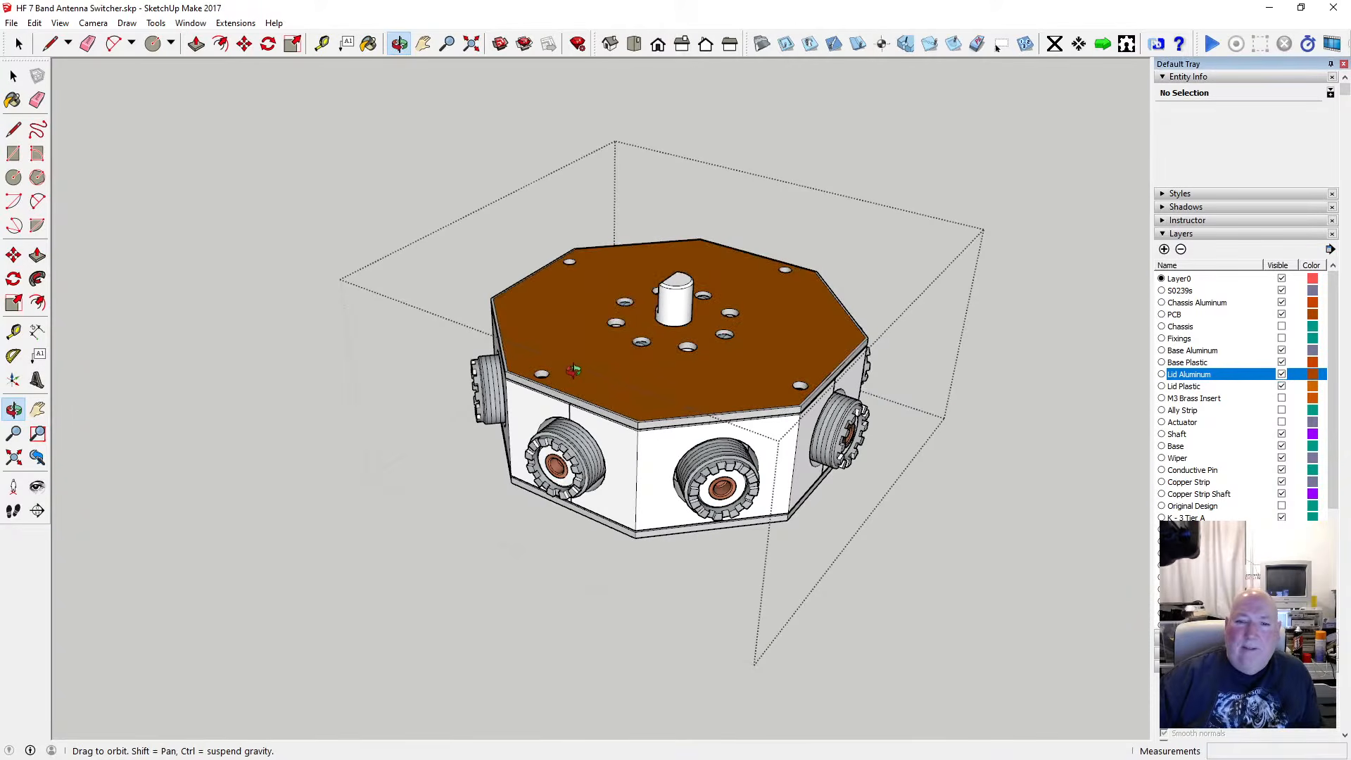
# Open the aluminum lid for editing and delete the first outer mounting hole near its edge
pyautogui.scroll(4, 599, 396)
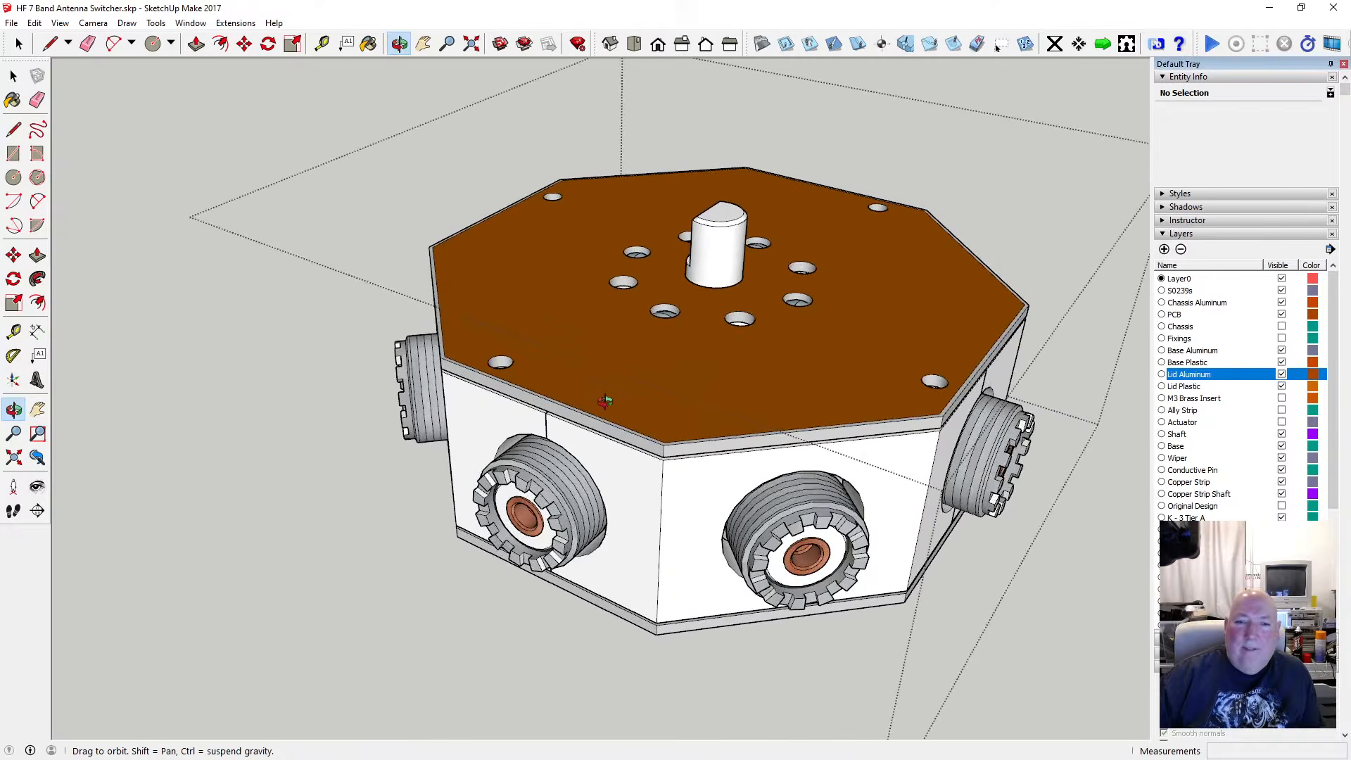
pyautogui.press('space')
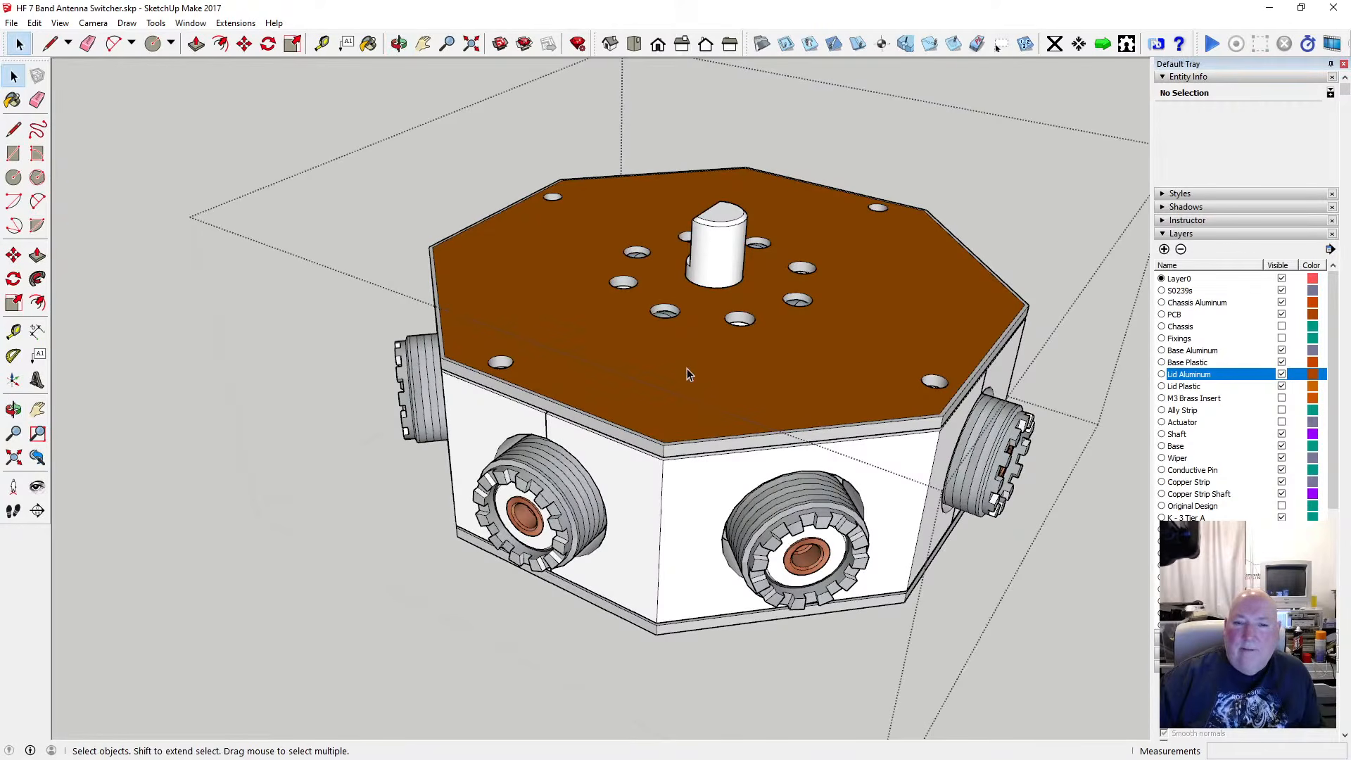
pyautogui.doubleClick(684, 344)
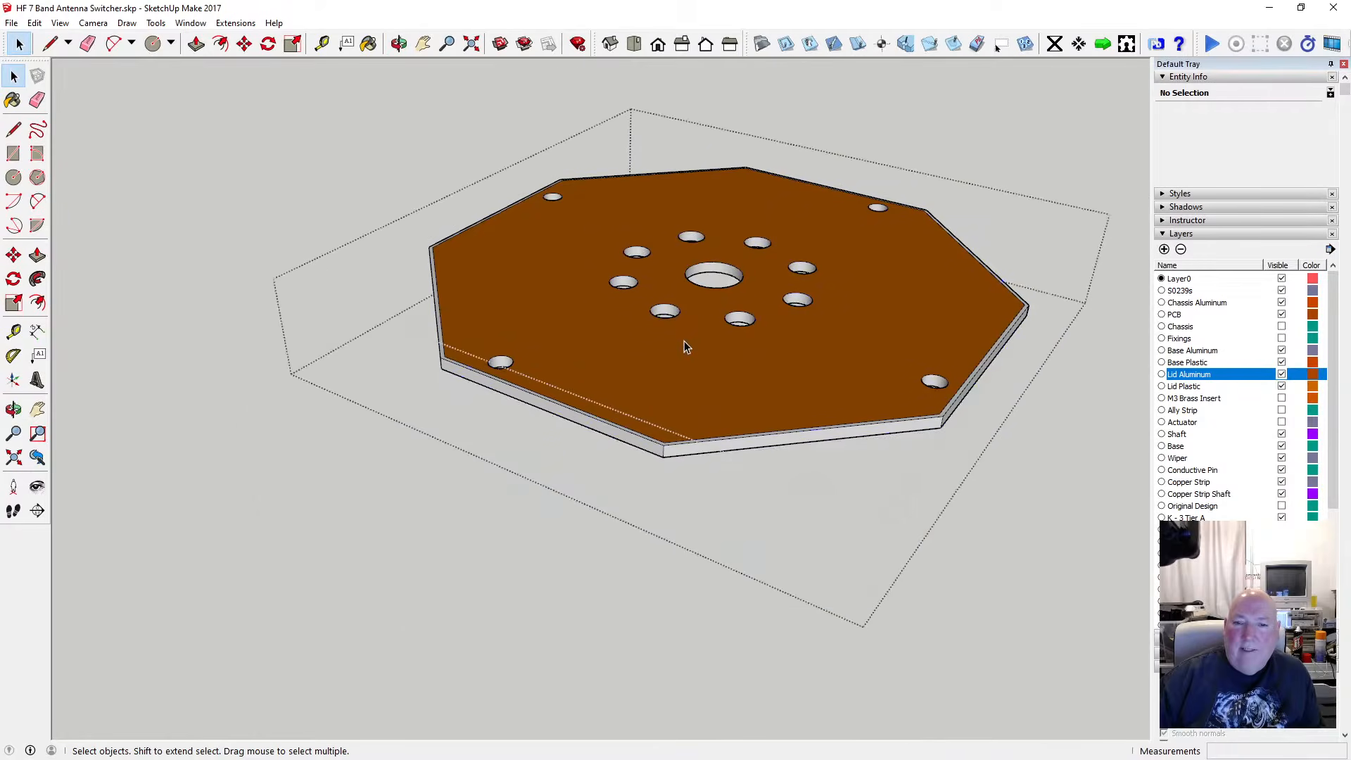
pyautogui.click(399, 44)
pyautogui.moveTo(519, 230); pyautogui.dragTo(667, 537)
pyautogui.scroll(5, 651, 500)
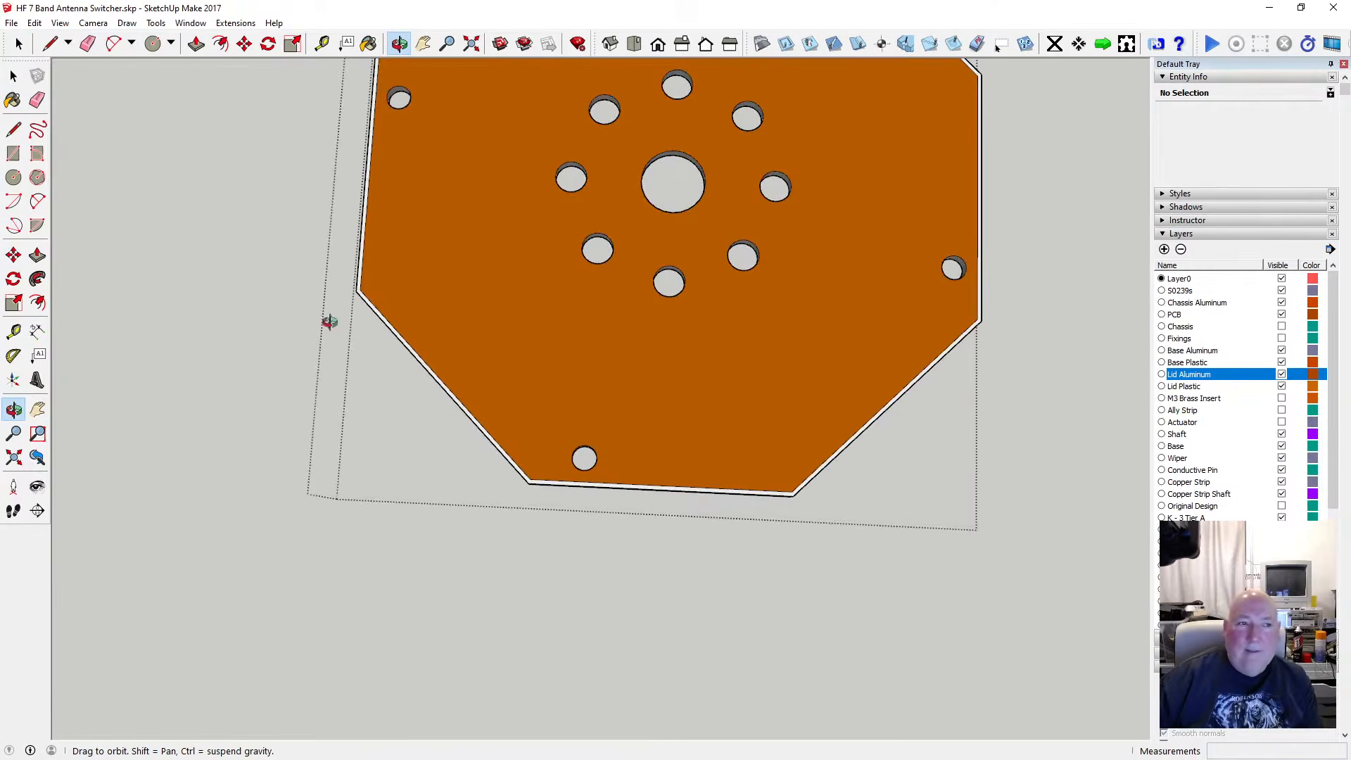
pyautogui.press('space')
pyautogui.moveTo(575, 457); pyautogui.dragTo(605, 481)
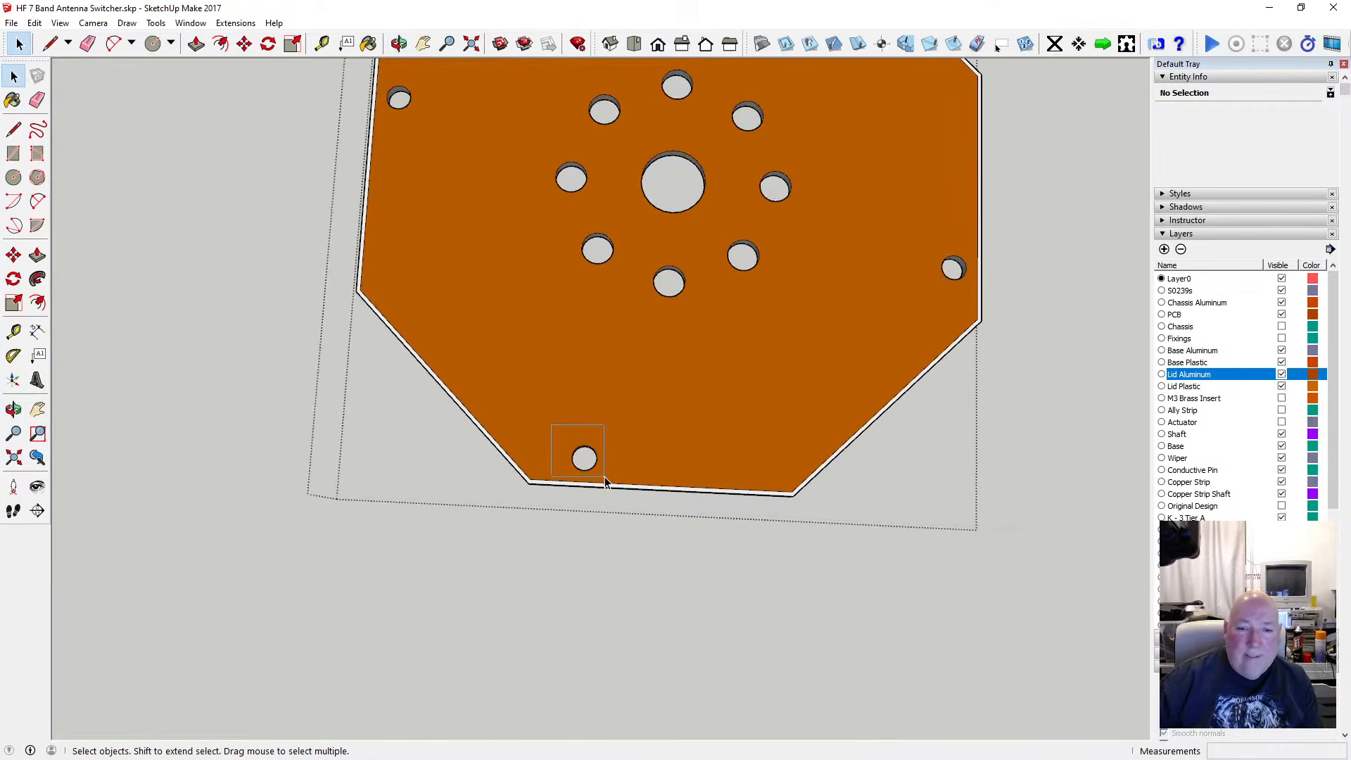
pyautogui.doubleClick(618, 439)
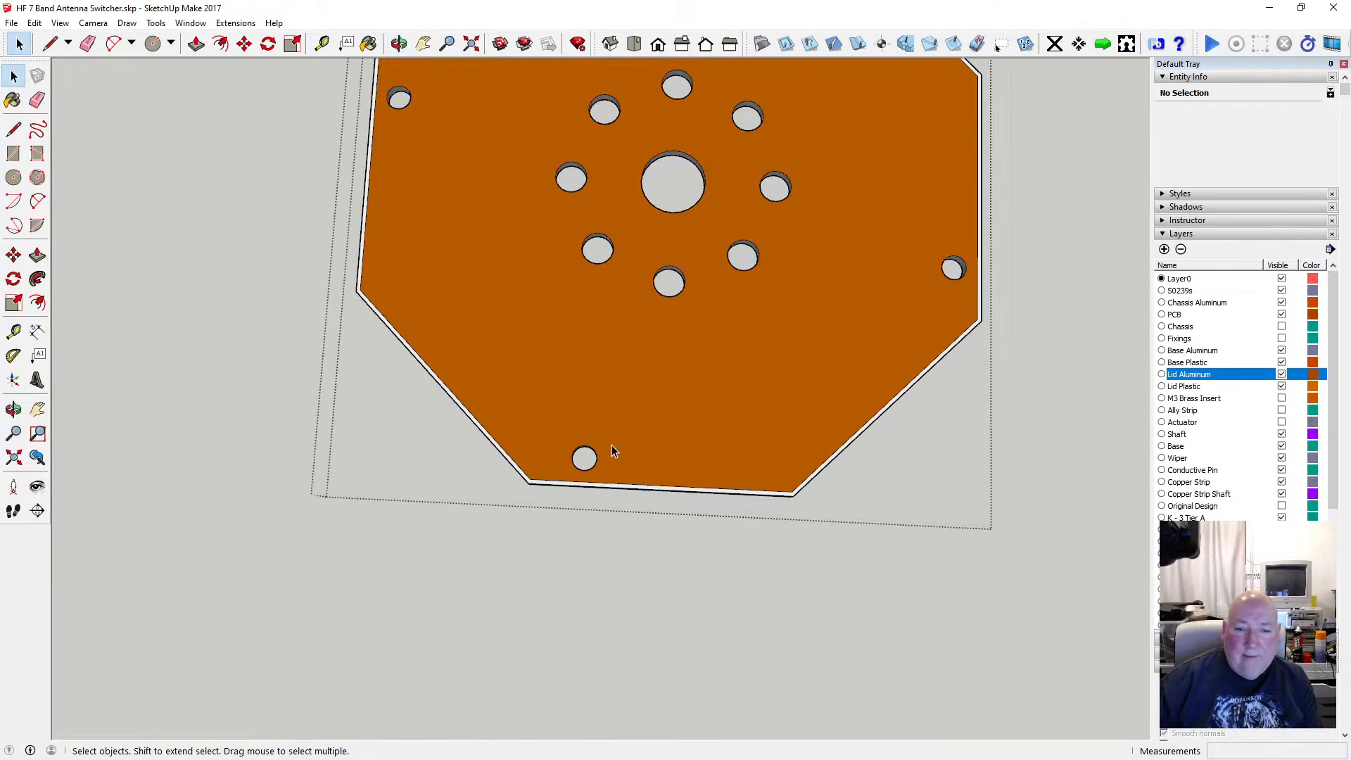
pyautogui.click(611, 445)
pyautogui.moveTo(561, 438); pyautogui.dragTo(613, 479)
pyautogui.press('Delete')
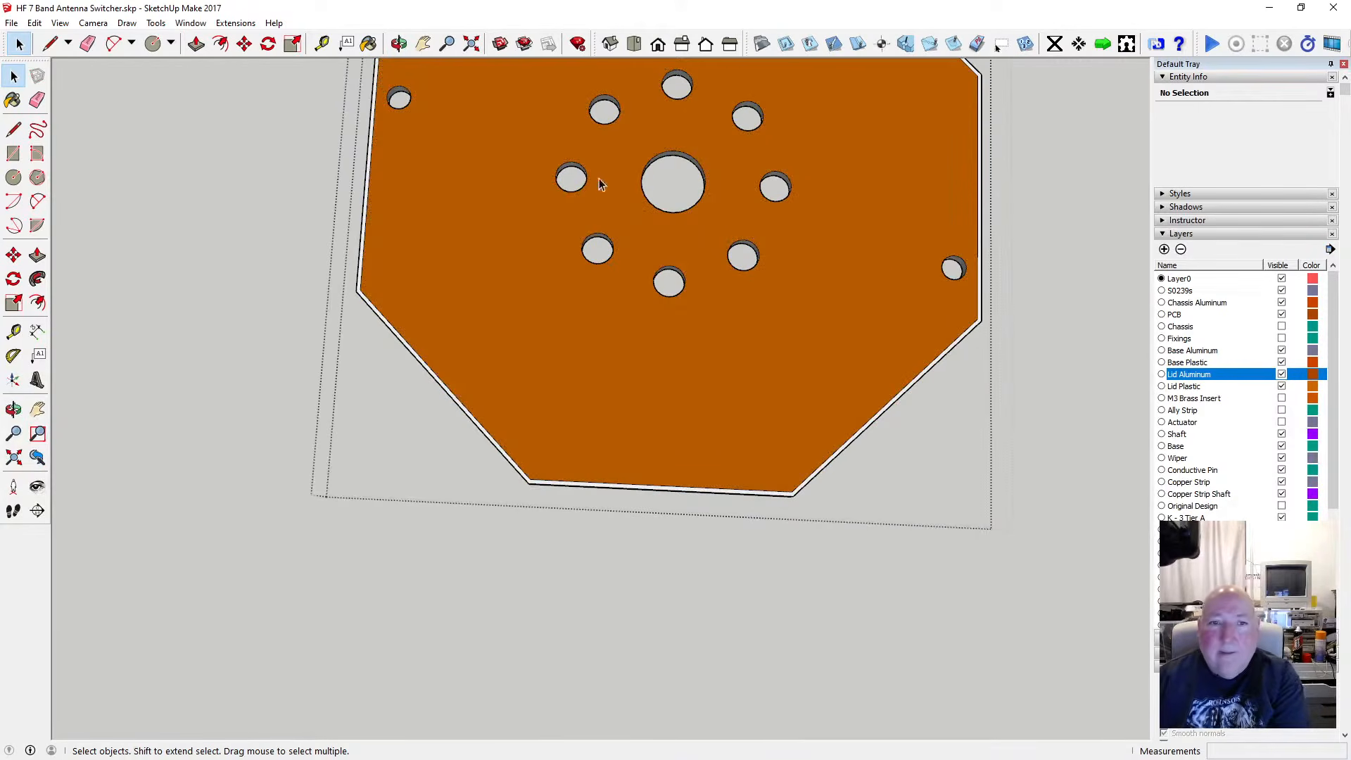
# Delete the three remaining outer mounting holes from the aluminum lid, keeping the central pattern, and close the lid
pyautogui.scroll(-2, 663, 401)
pyautogui.scroll(4, 487, 206)
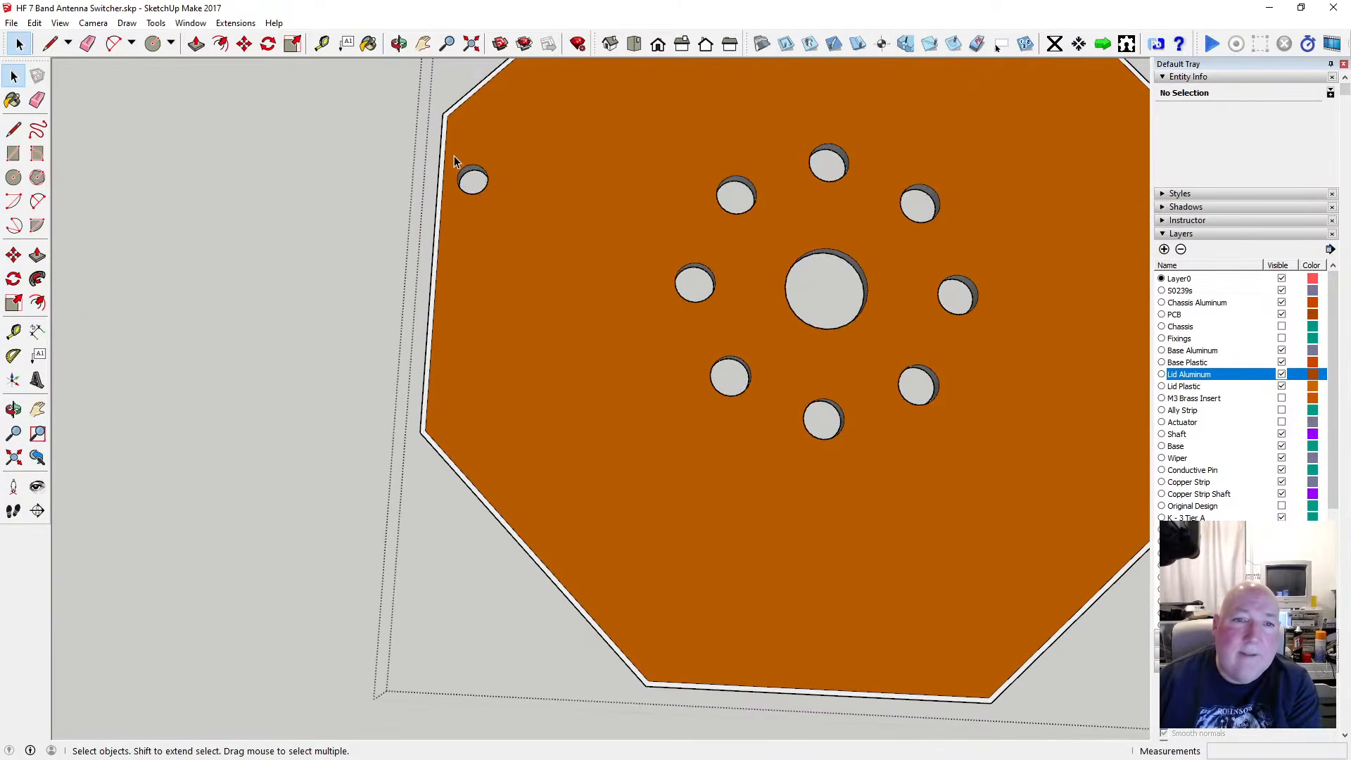
pyautogui.moveTo(454, 155); pyautogui.dragTo(496, 210)
pyautogui.press('Delete')
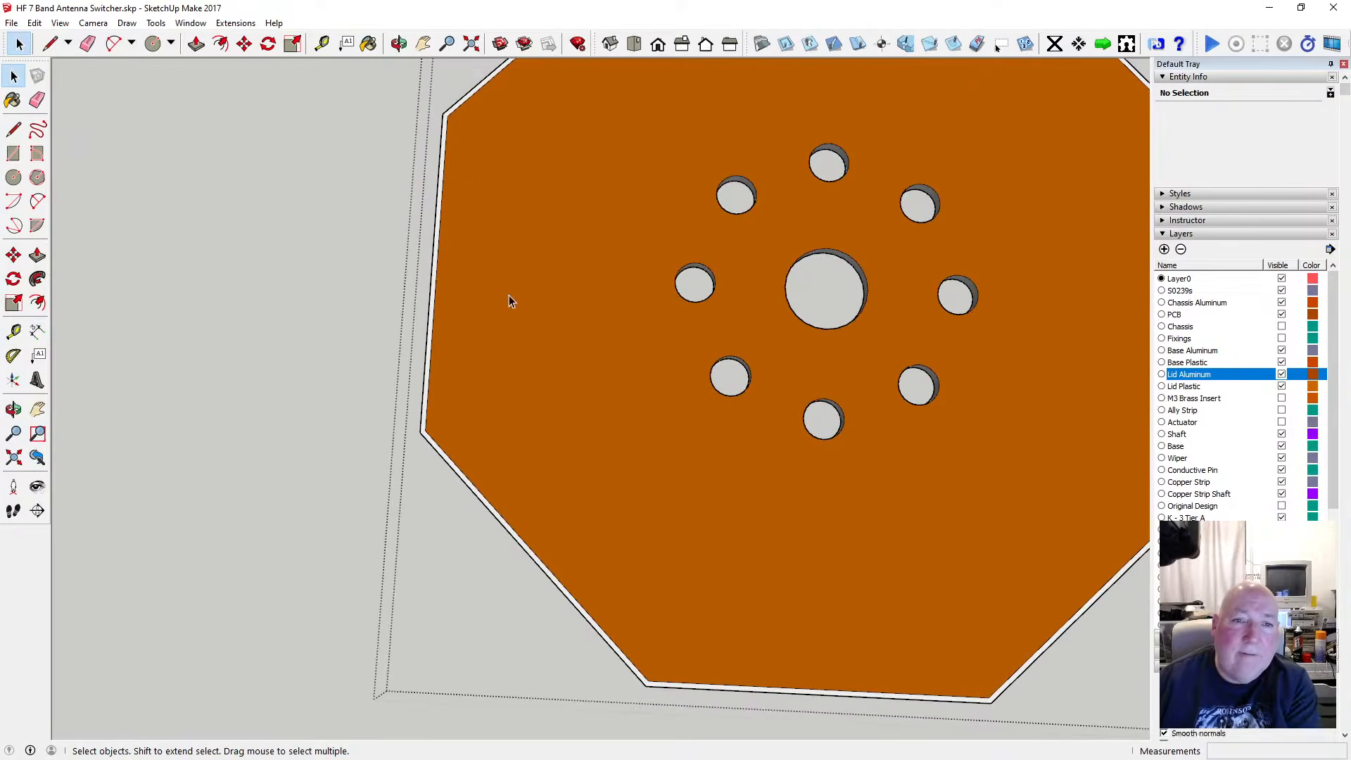
pyautogui.scroll(-3, 508, 301)
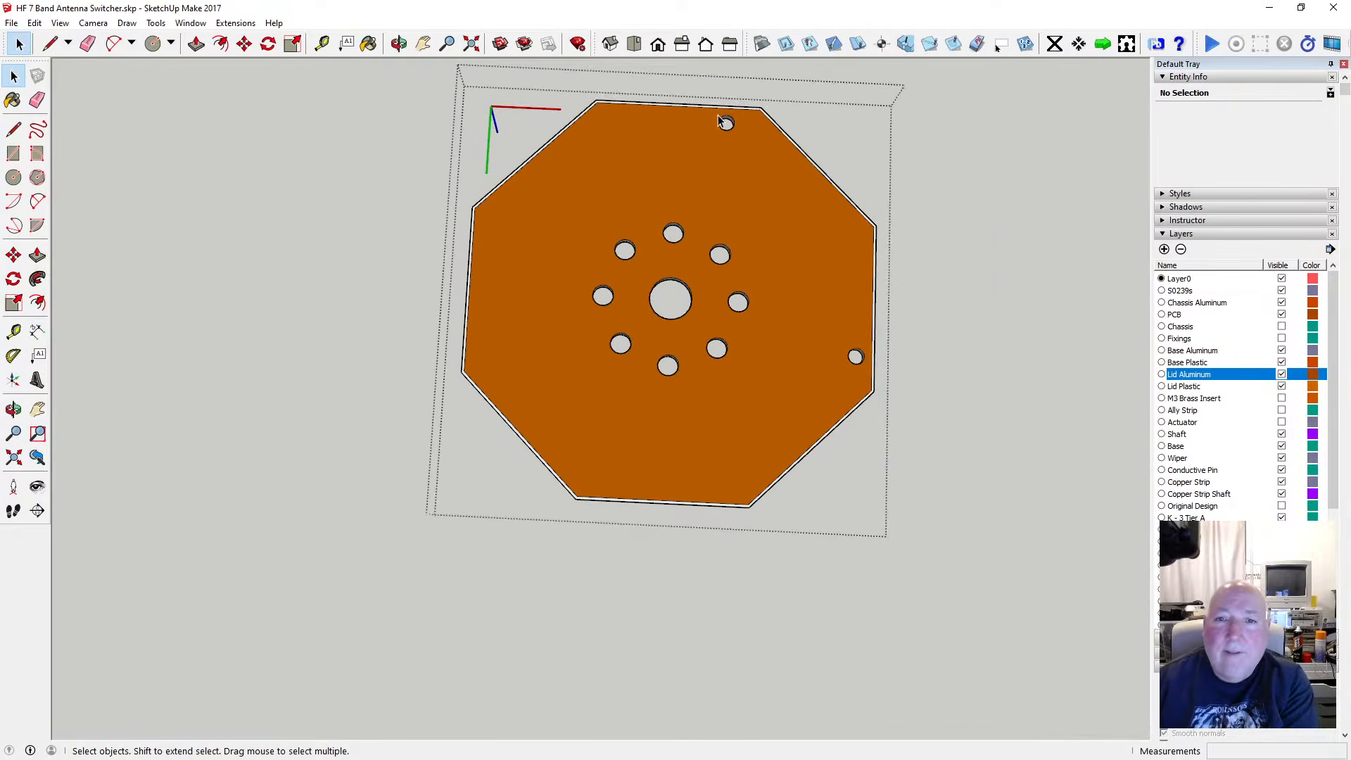
pyautogui.moveTo(703, 112); pyautogui.dragTo(725, 134)
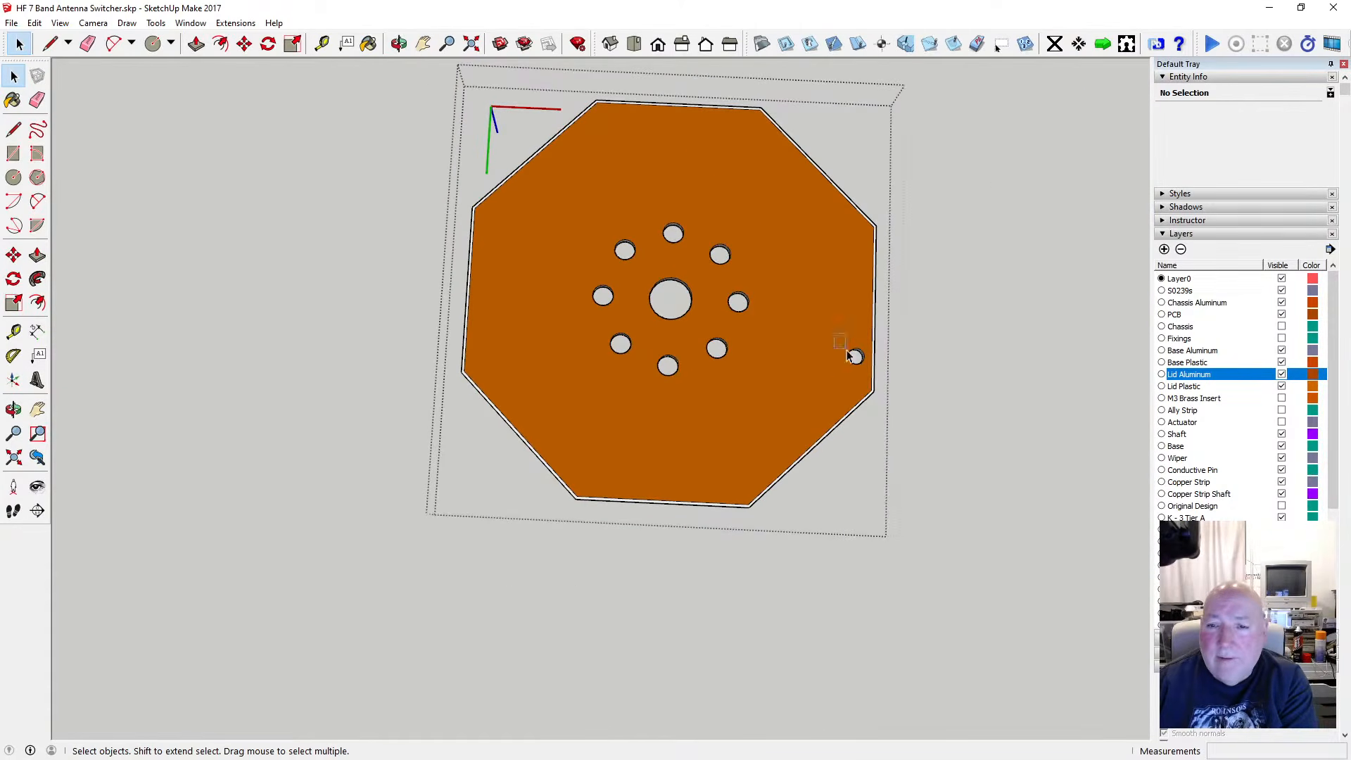
pyautogui.moveTo(849, 356); pyautogui.dragTo(873, 388)
pyautogui.press('Delete')
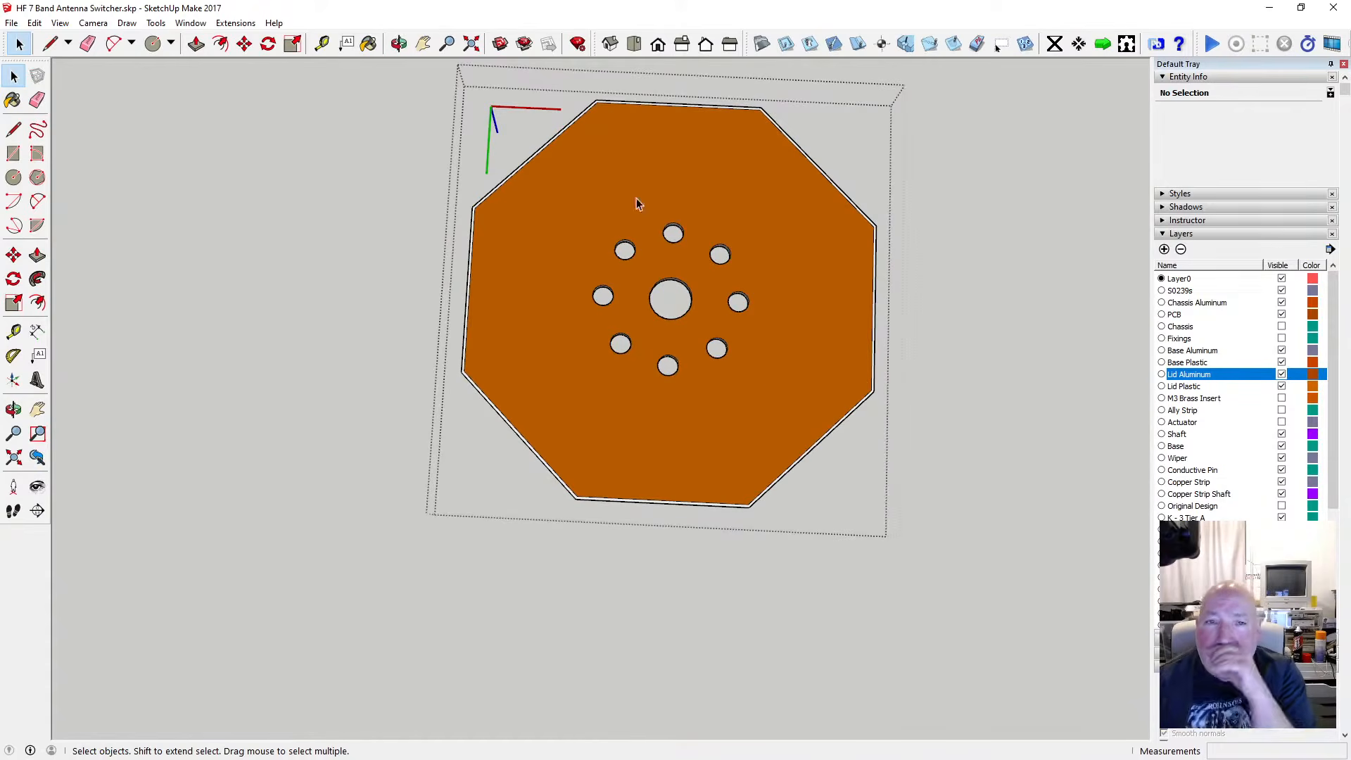
pyautogui.press('o')
pyautogui.moveTo(526, 169); pyautogui.dragTo(670, 282)
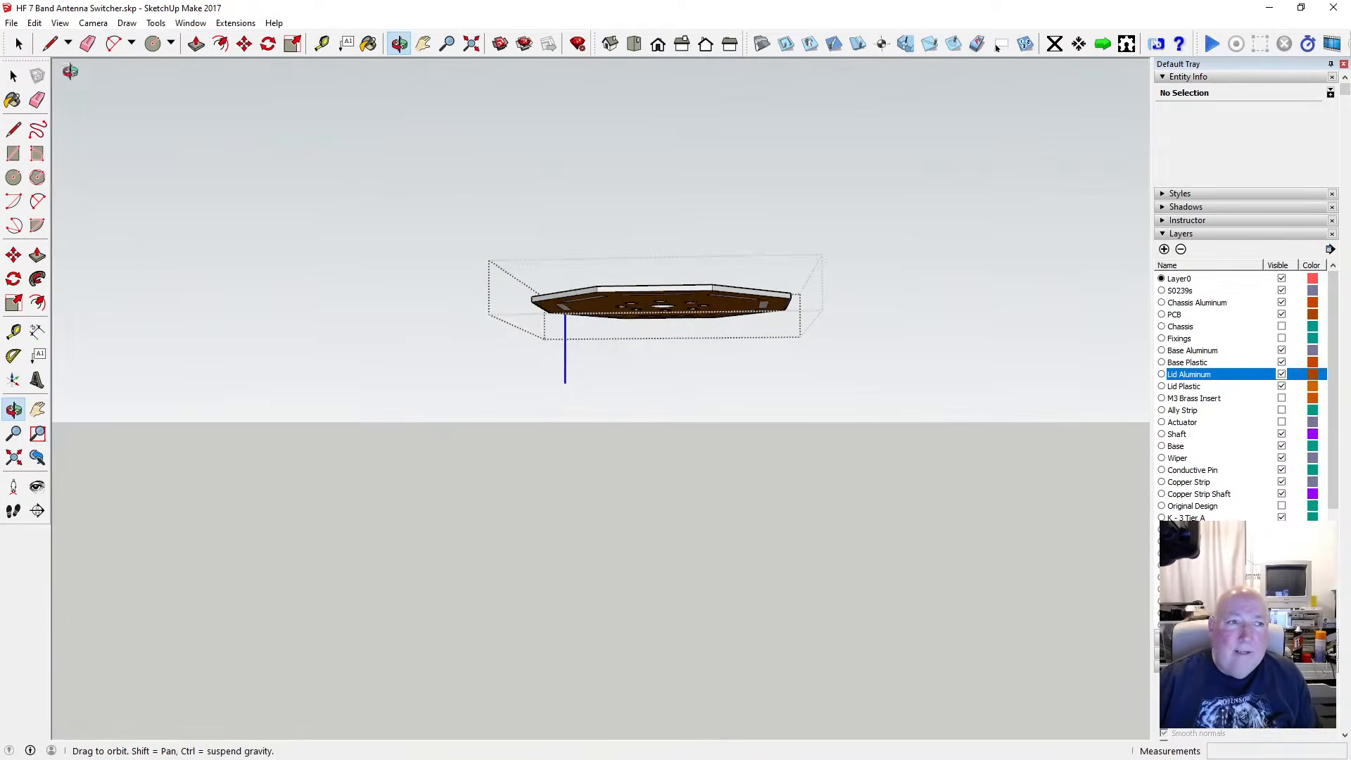
pyautogui.click(13, 75)
pyautogui.click(336, 272)
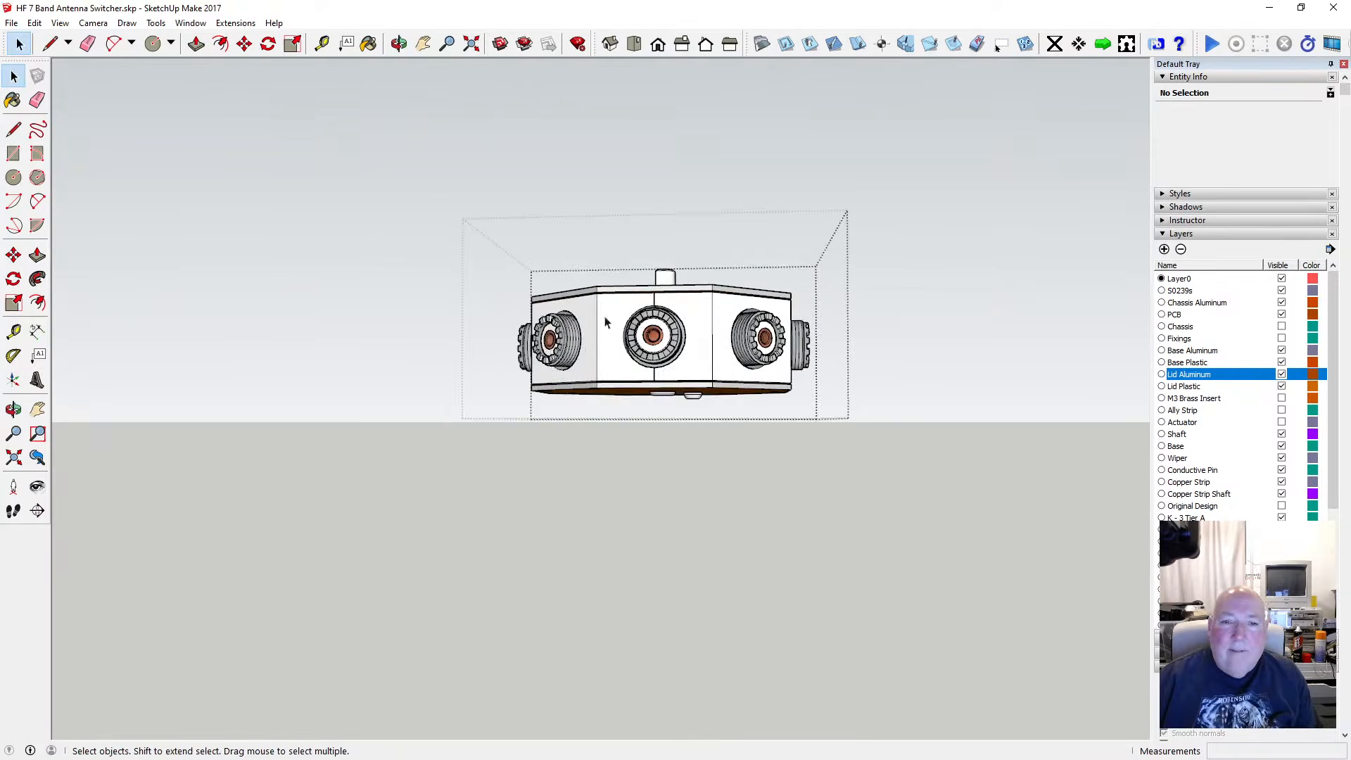
# Copy both top-face hole circles from the first wall segment and paste them in place outside the segment at lid level
pyautogui.doubleClick(617, 343)
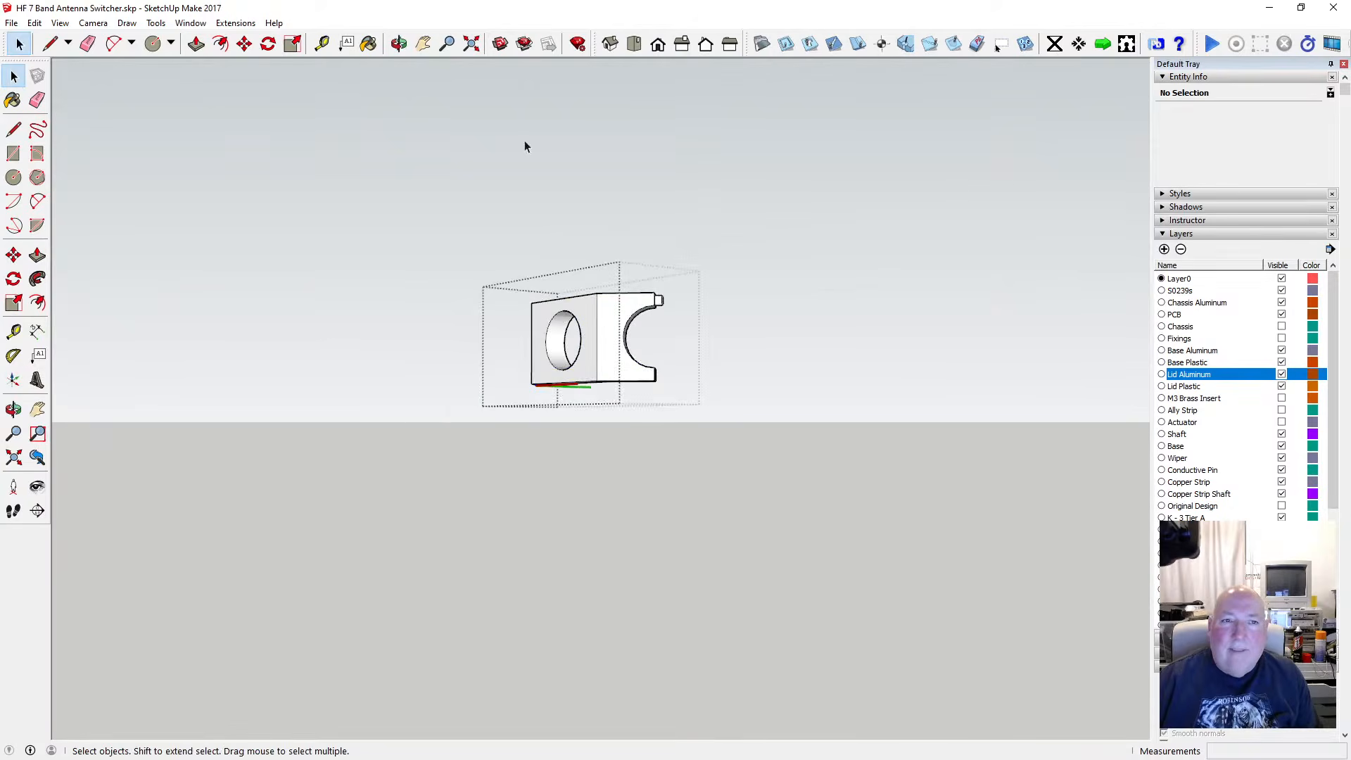
pyautogui.click(399, 43)
pyautogui.moveTo(598, 288); pyautogui.dragTo(633, 475)
pyautogui.scroll(3, 633, 474)
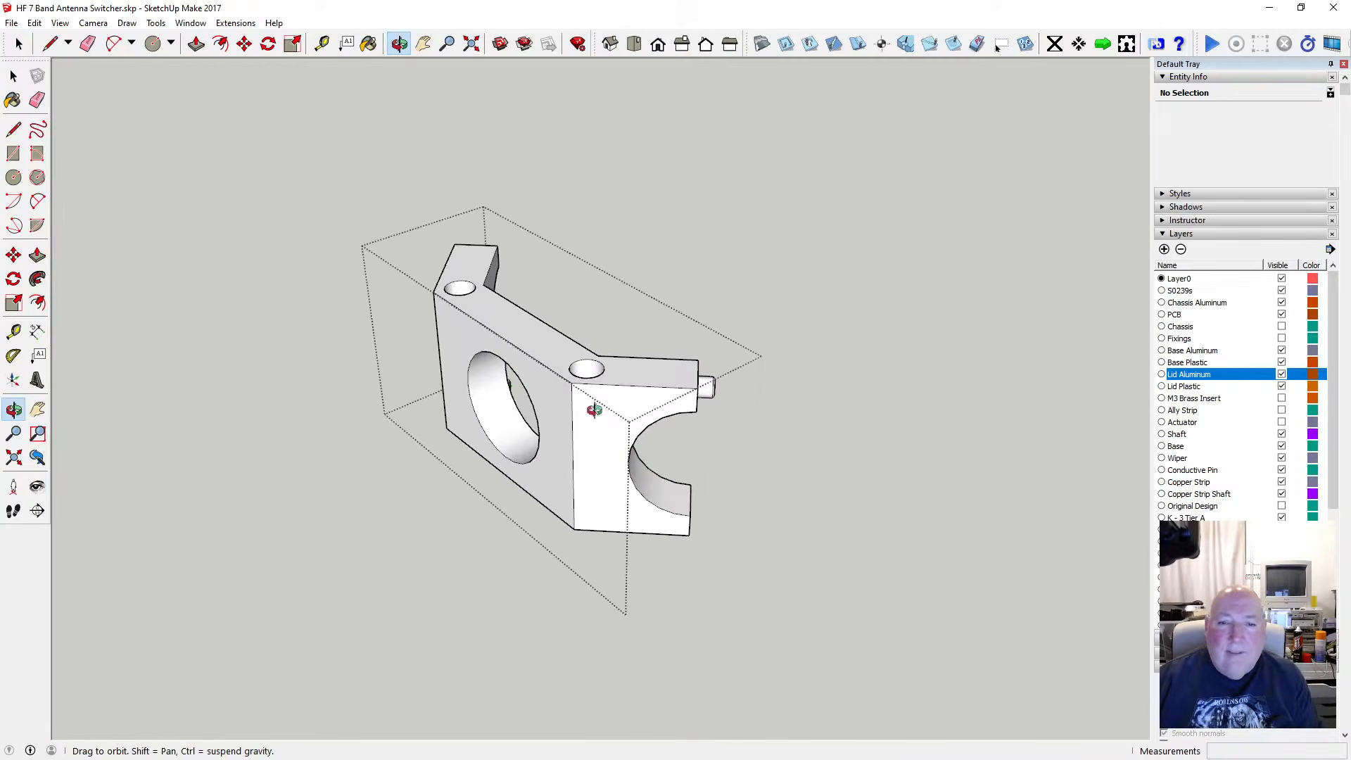
pyautogui.click(13, 75)
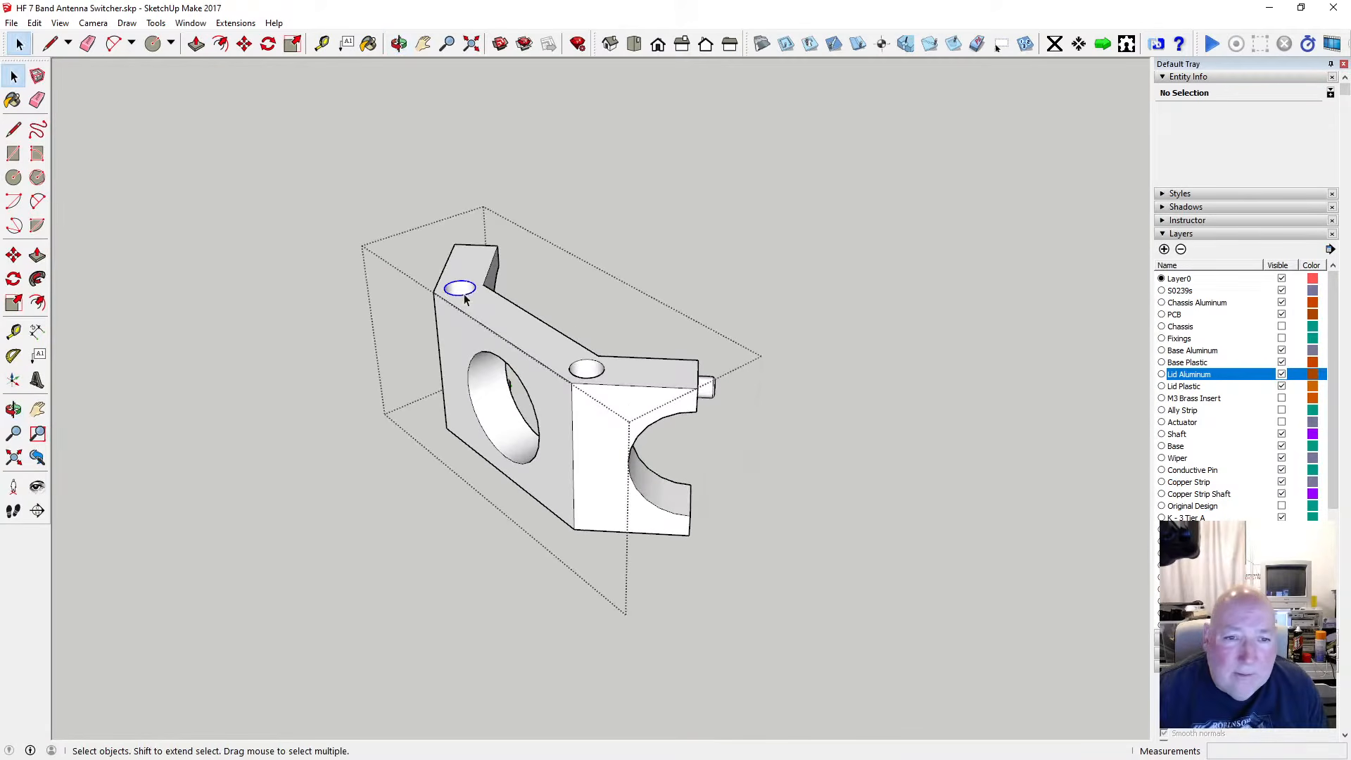
pyautogui.keyDown('shift'); pyautogui.click(583, 367); pyautogui.keyUp('shift')
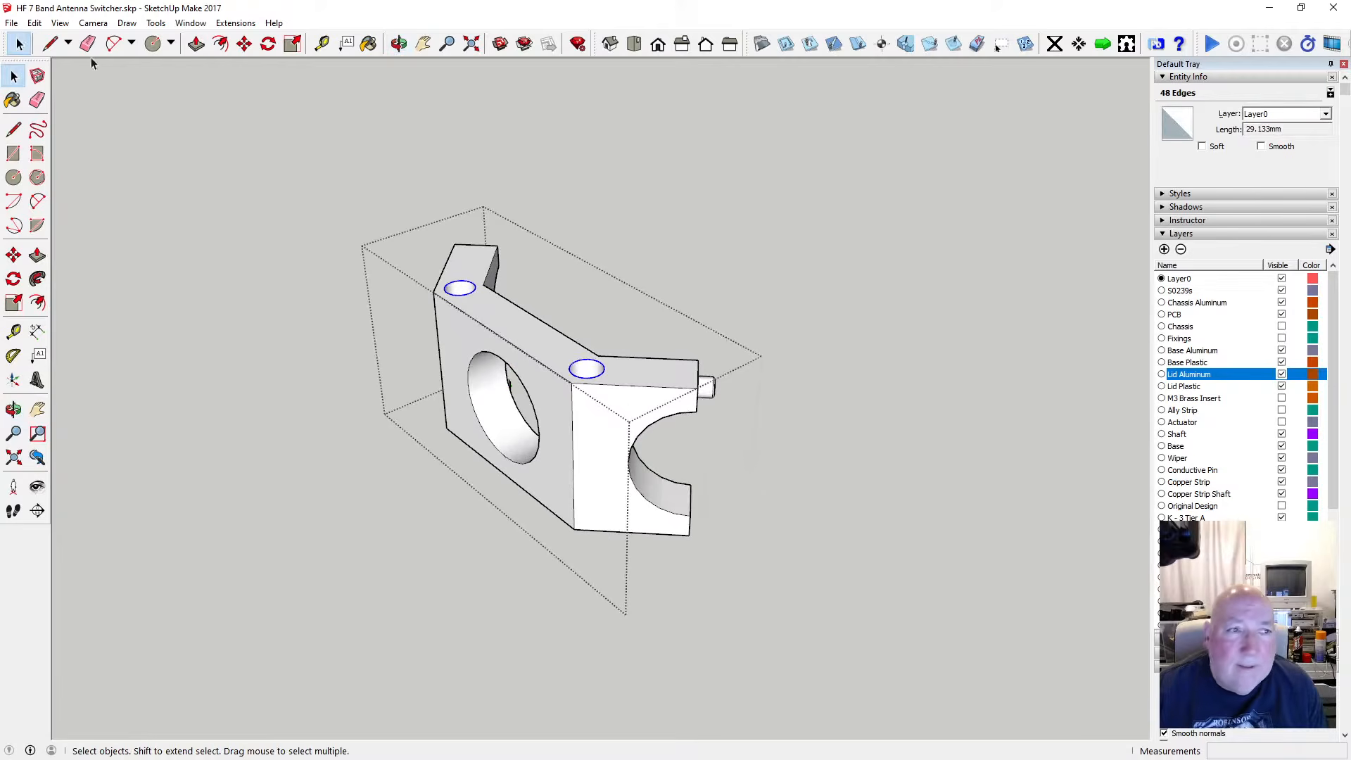
pyautogui.click(35, 23)
pyautogui.click(58, 91)
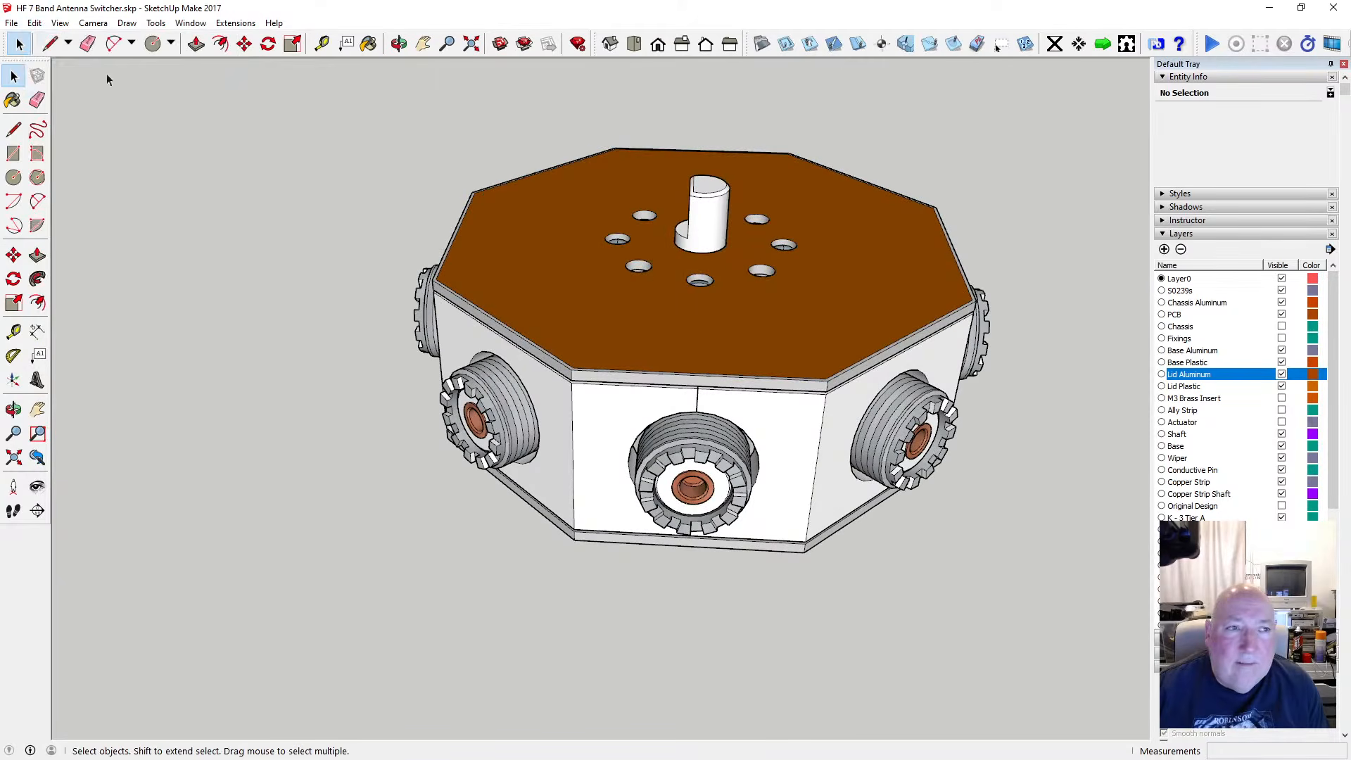
pyautogui.click(34, 23)
pyautogui.click(90, 122)
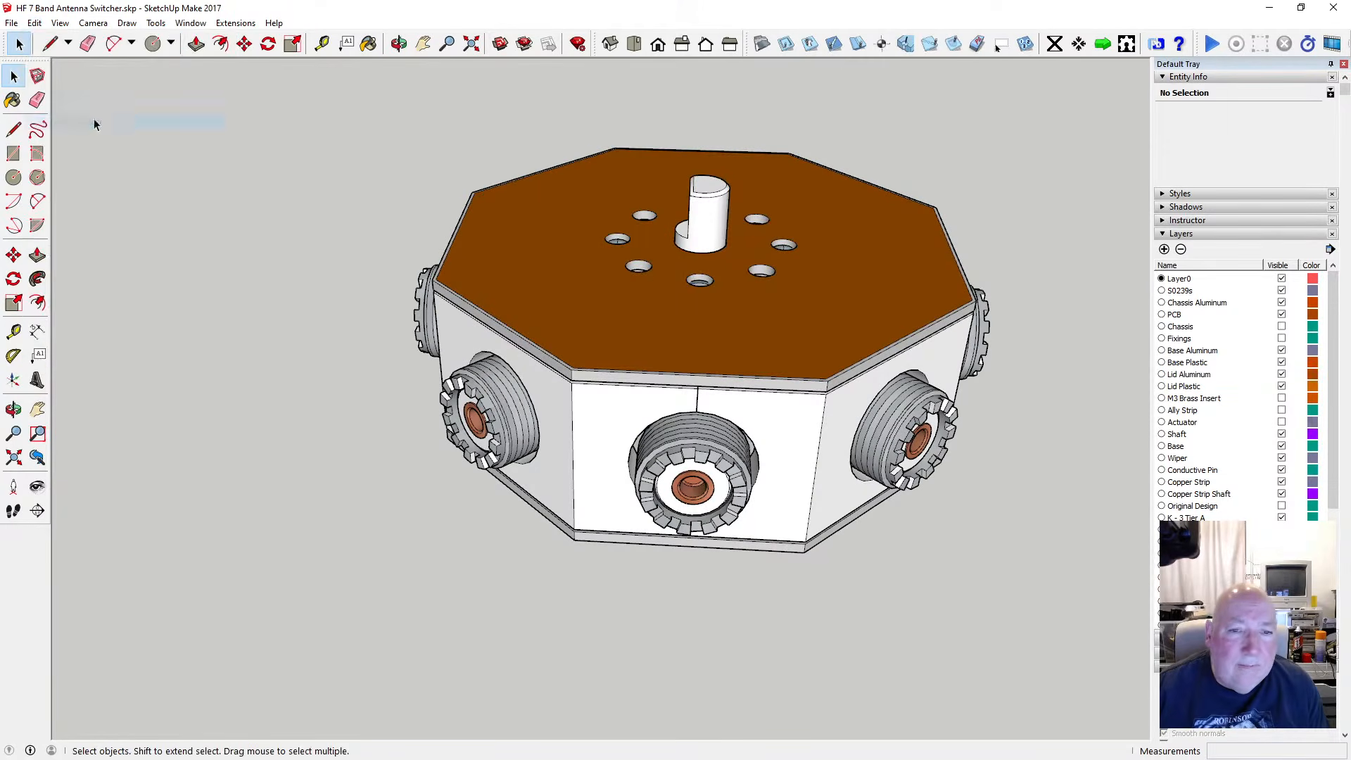
# Copy the two top-face hole circles of the adjacent wall segment and paste them in place outside that segment
pyautogui.click(777, 417)
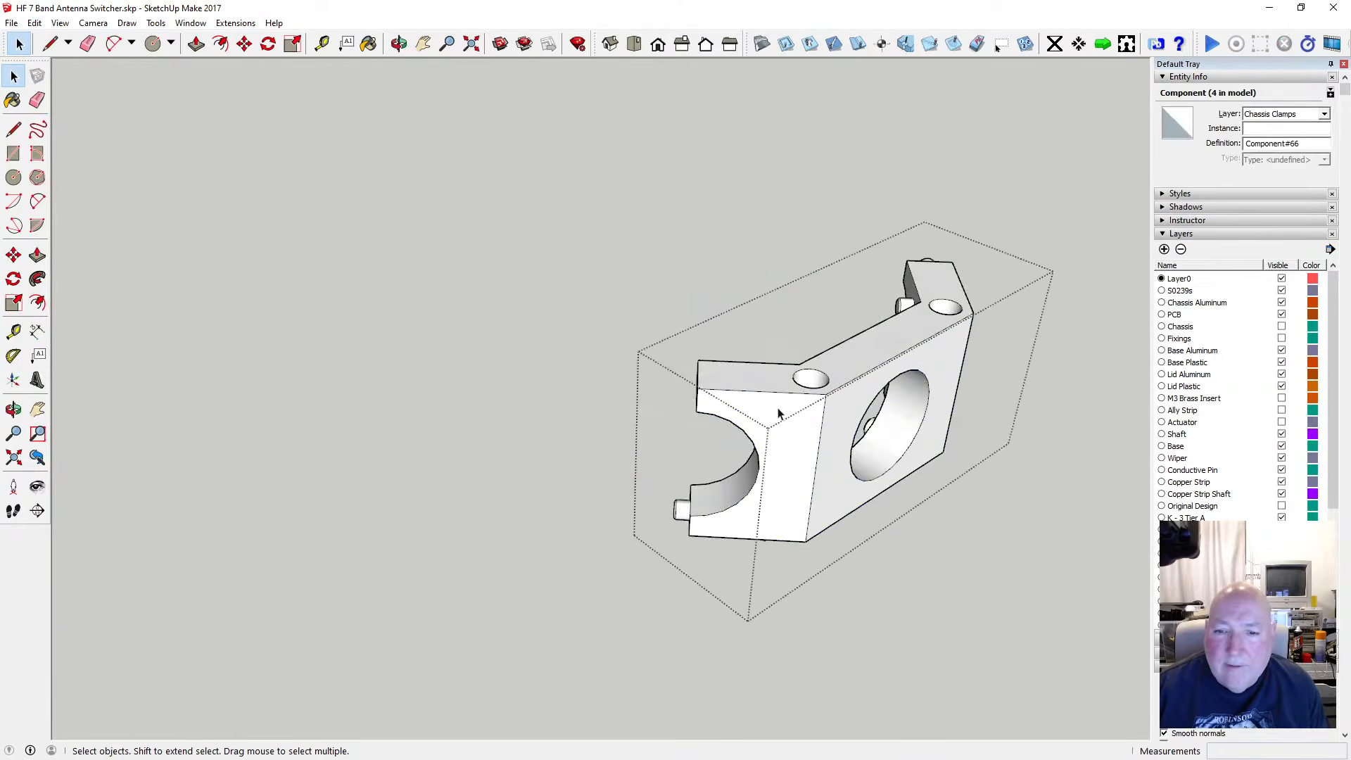
pyautogui.doubleClick(817, 386)
pyautogui.click(810, 387)
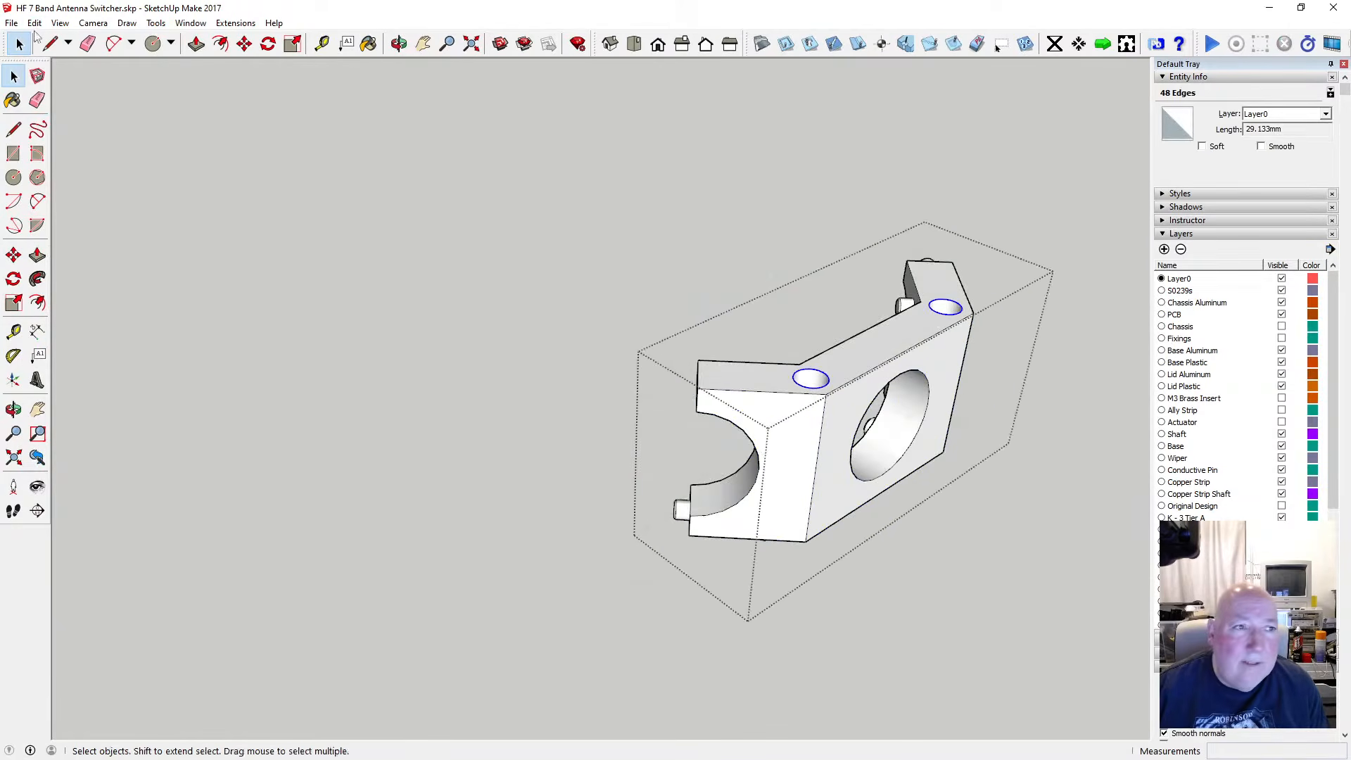
pyautogui.click(34, 23)
pyautogui.click(67, 92)
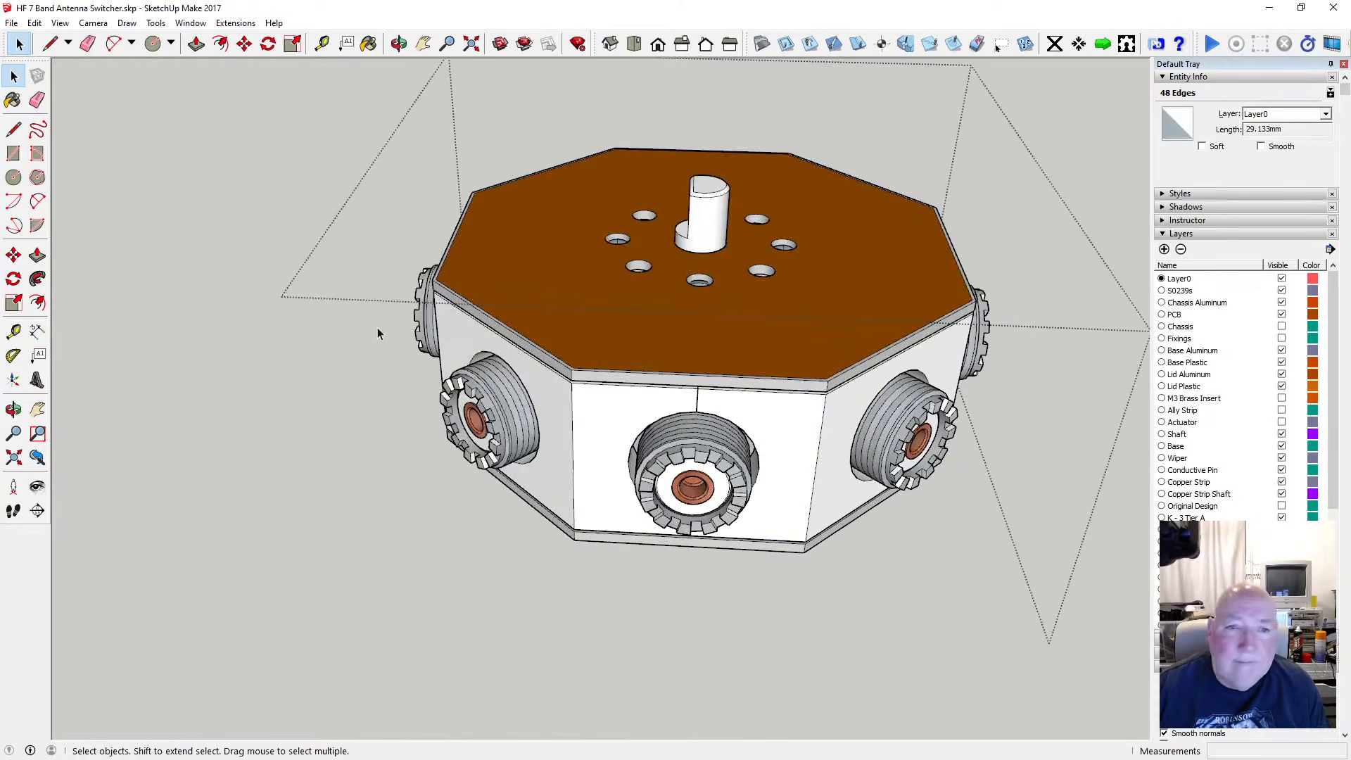
pyautogui.click(307, 374)
pyautogui.click(34, 22)
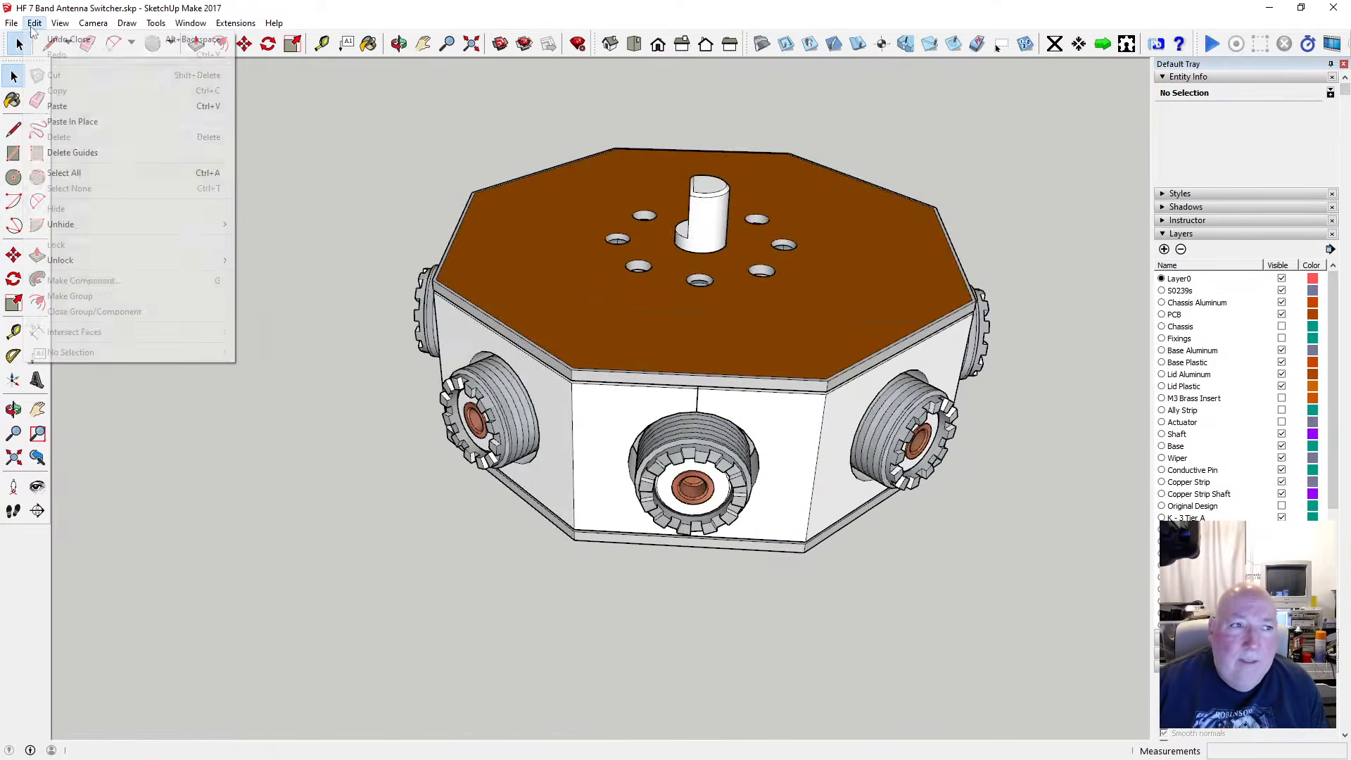
pyautogui.click(66, 120)
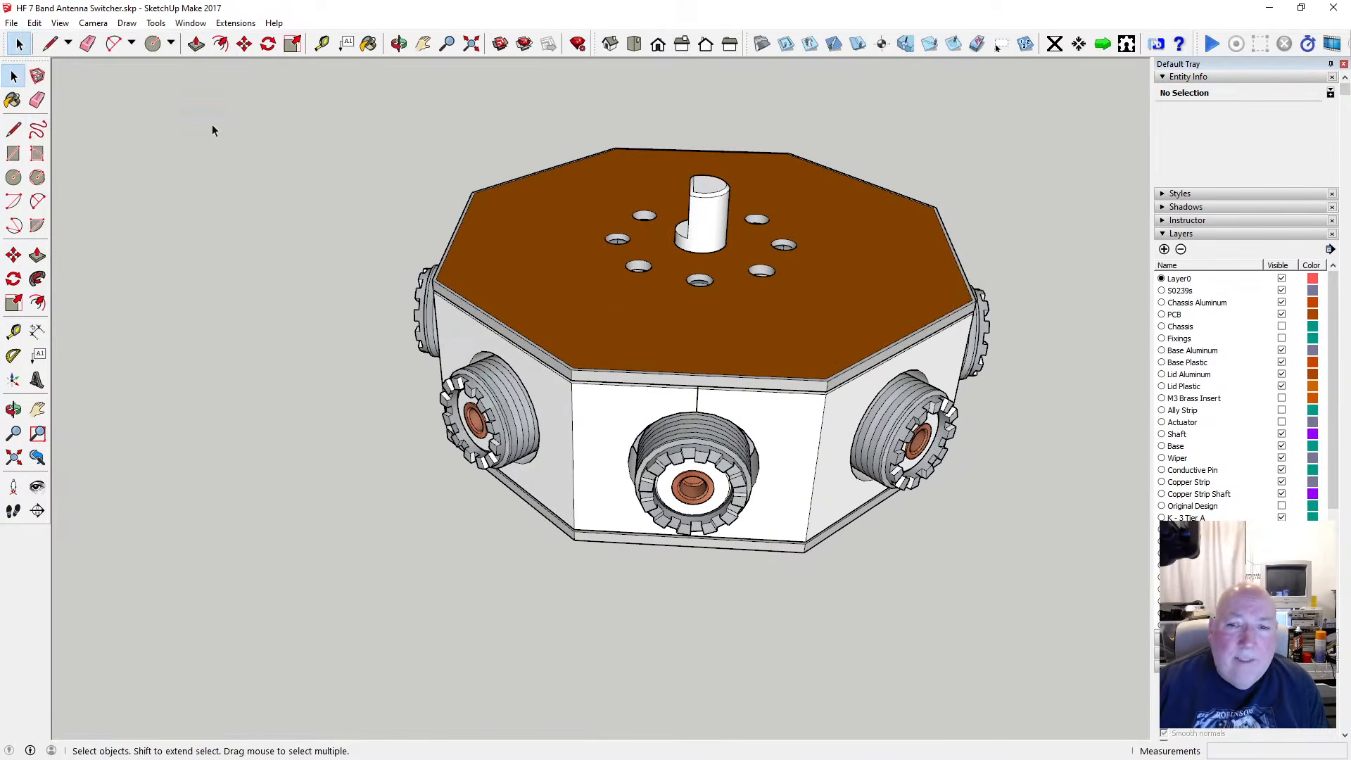
# Copy the two top-face hole circles of the third wall segment and paste them in place outside that segment
pyautogui.click(399, 46)
pyautogui.moveTo(802, 284); pyautogui.dragTo(471, 239)
pyautogui.moveTo(887, 348); pyautogui.dragTo(789, 322)
pyautogui.scroll(-2, 789, 321)
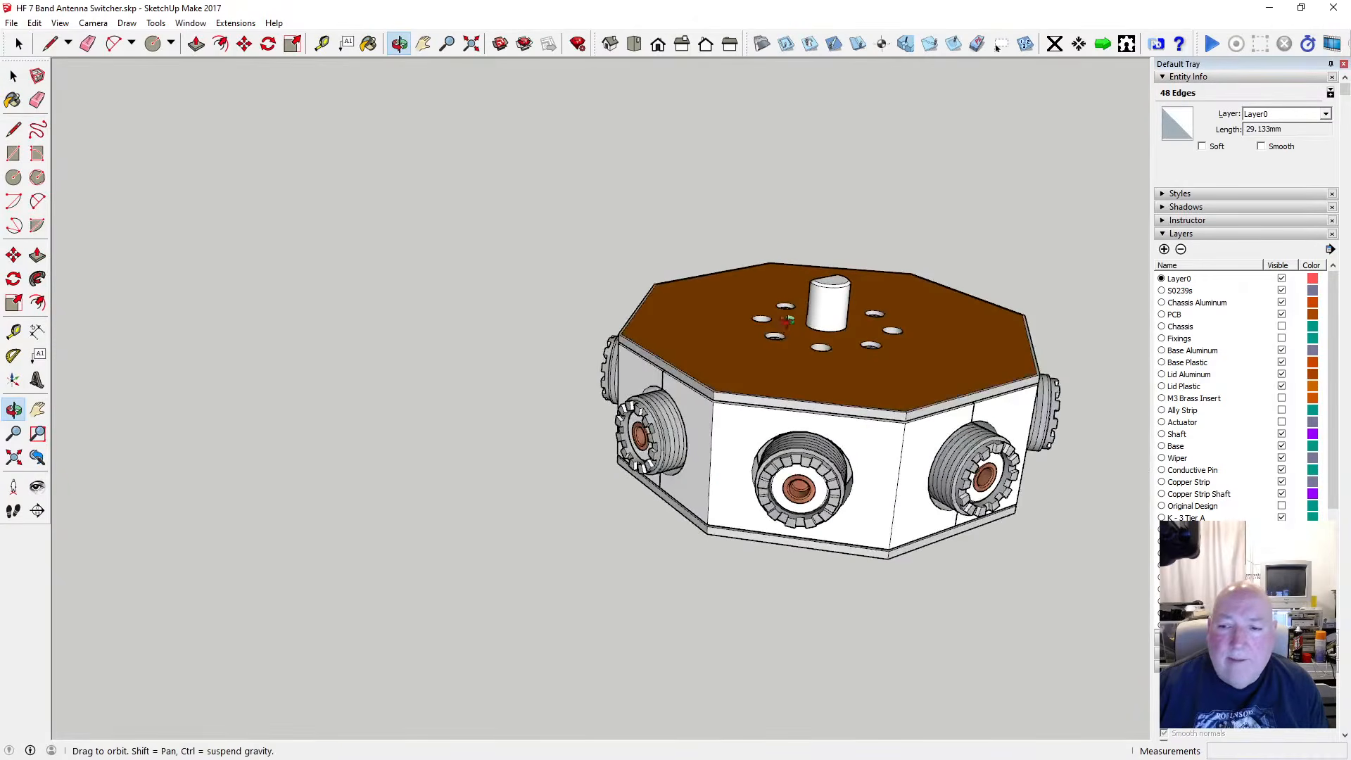
pyautogui.moveTo(990, 406); pyautogui.dragTo(574, 383)
pyautogui.scroll(-2, 703, 399)
pyautogui.moveTo(883, 491); pyautogui.dragTo(661, 476)
pyautogui.click(14, 75)
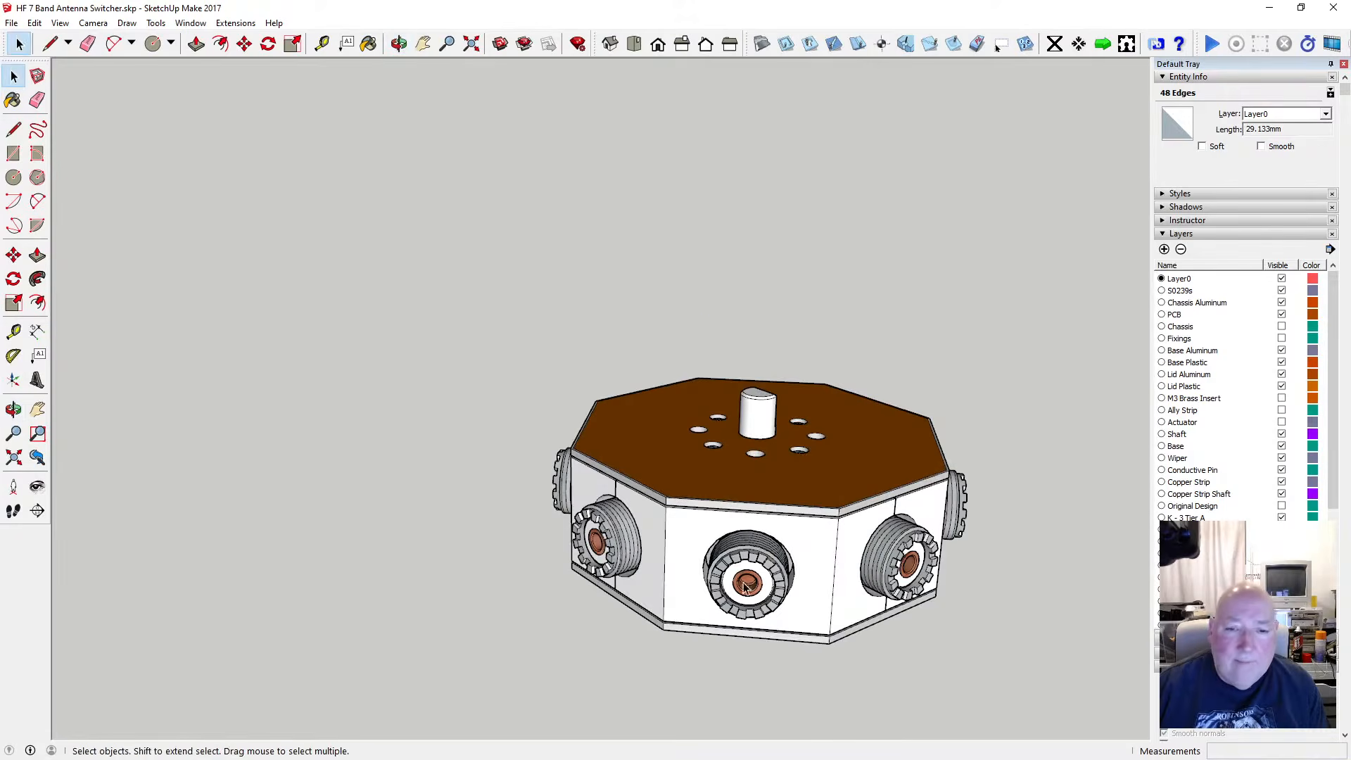
pyautogui.doubleClick(693, 545)
pyautogui.doubleClick(694, 546)
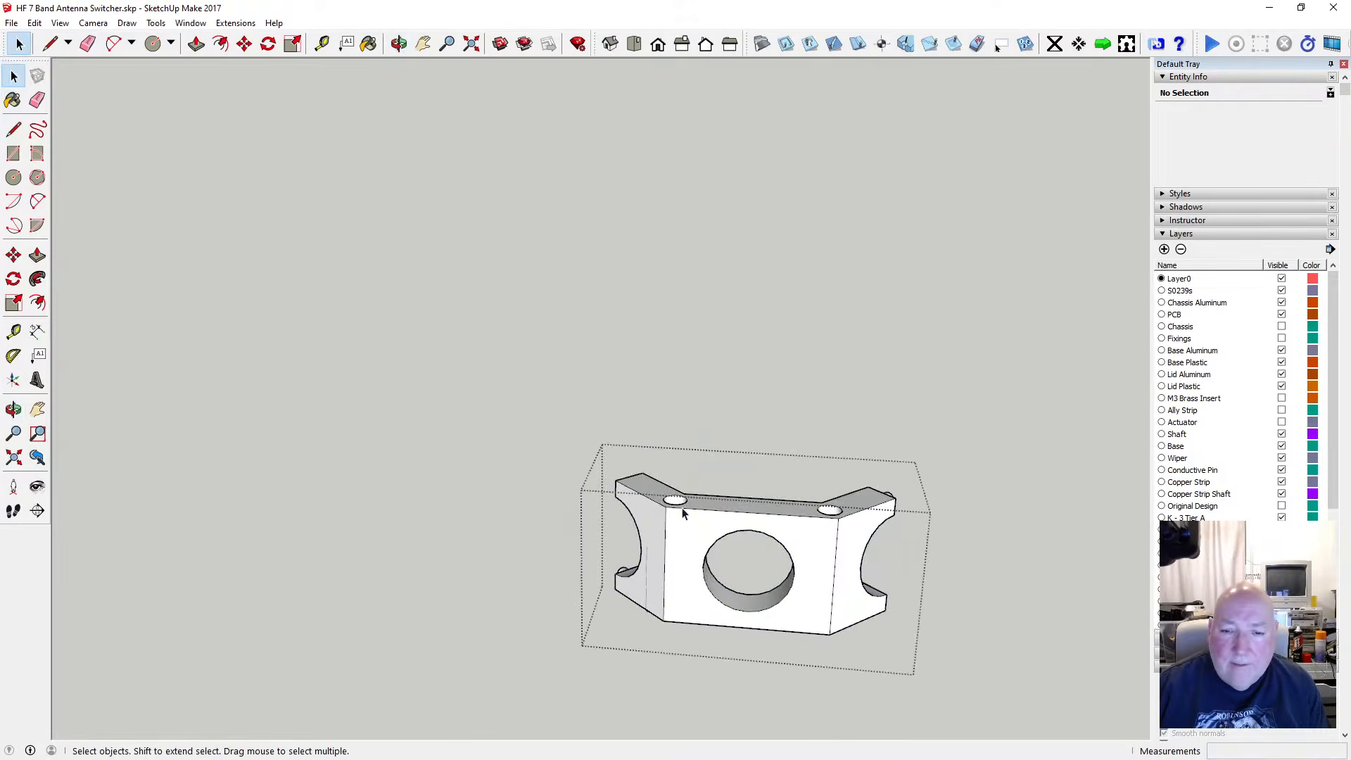
pyautogui.keyDown('shift'); pyautogui.click(839, 516); pyautogui.keyUp('shift')
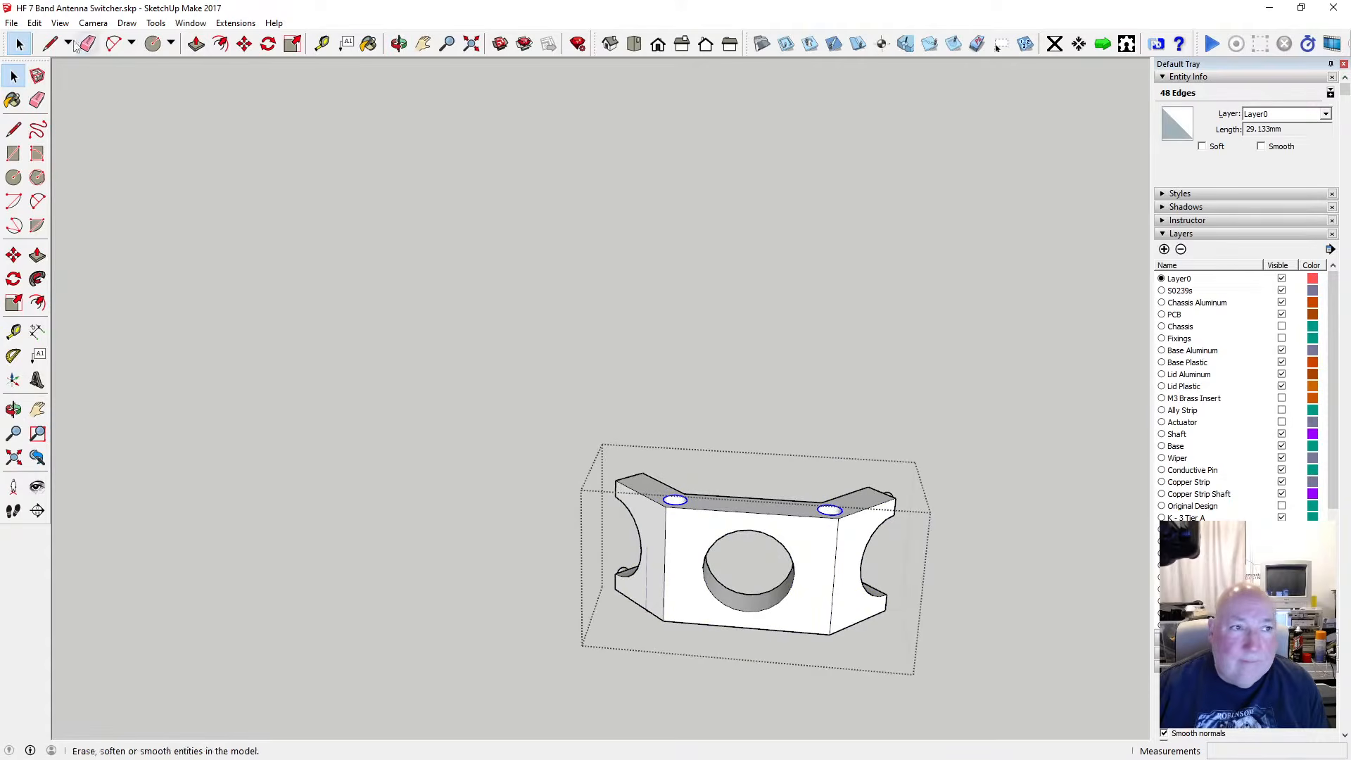
pyautogui.click(34, 23)
pyautogui.click(80, 90)
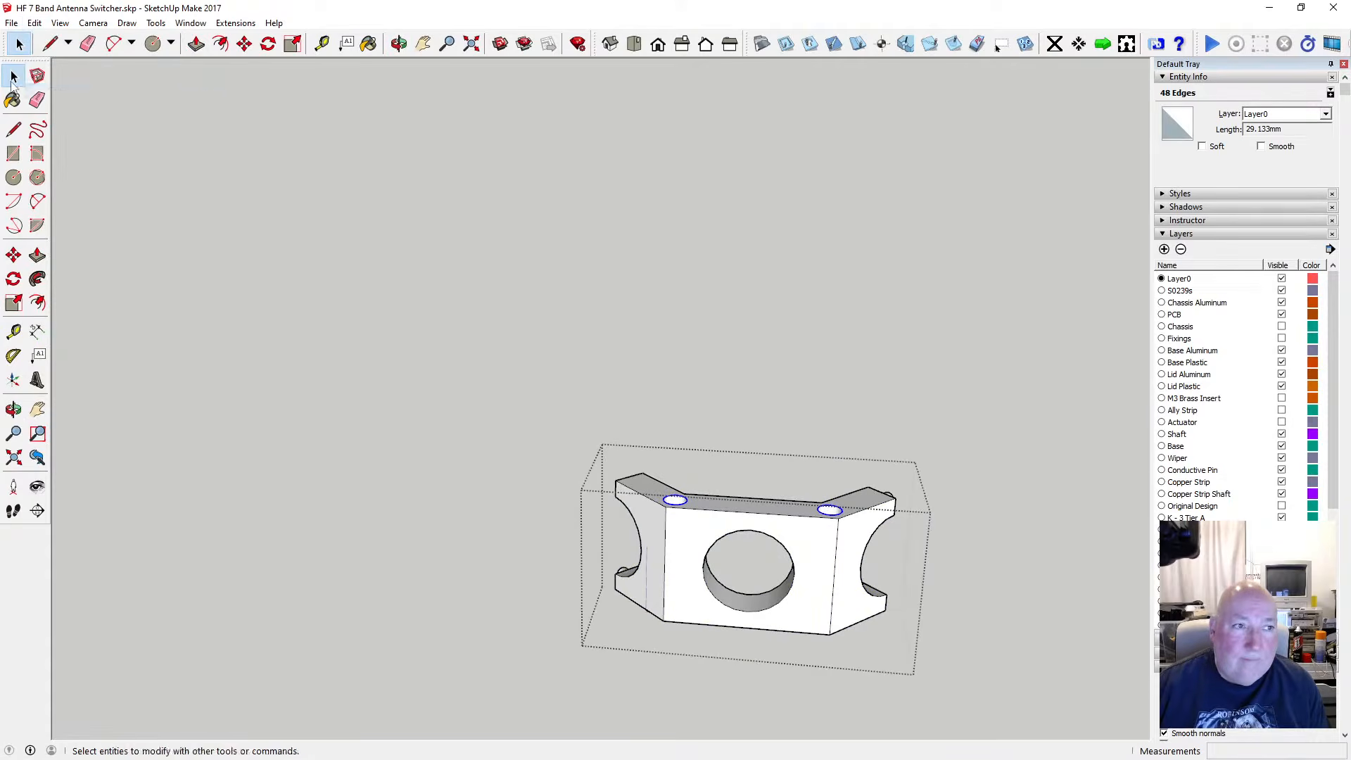
pyautogui.click(399, 415)
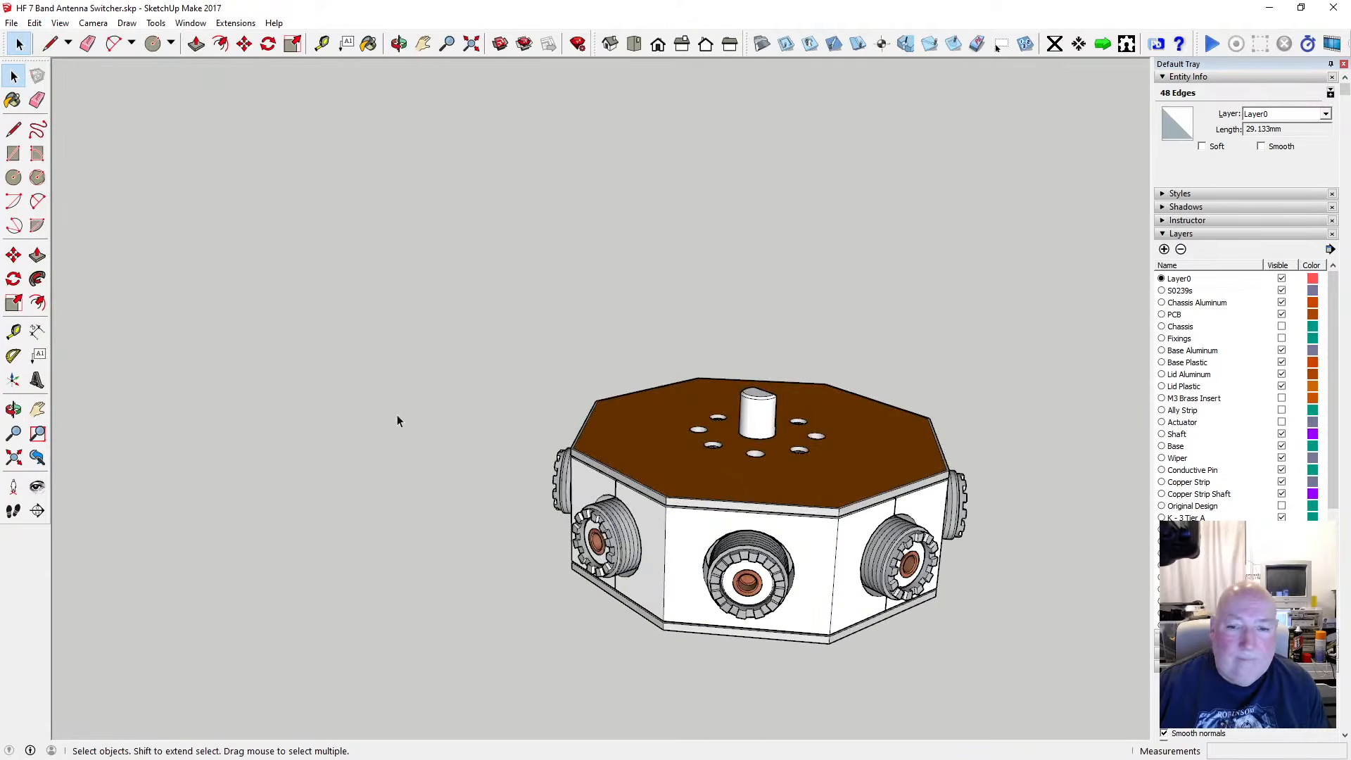
pyautogui.click(34, 23)
pyautogui.click(99, 121)
# Copy the two top-face hole circles of the front wall segment and paste them in place outside the segment
pyautogui.click(396, 47)
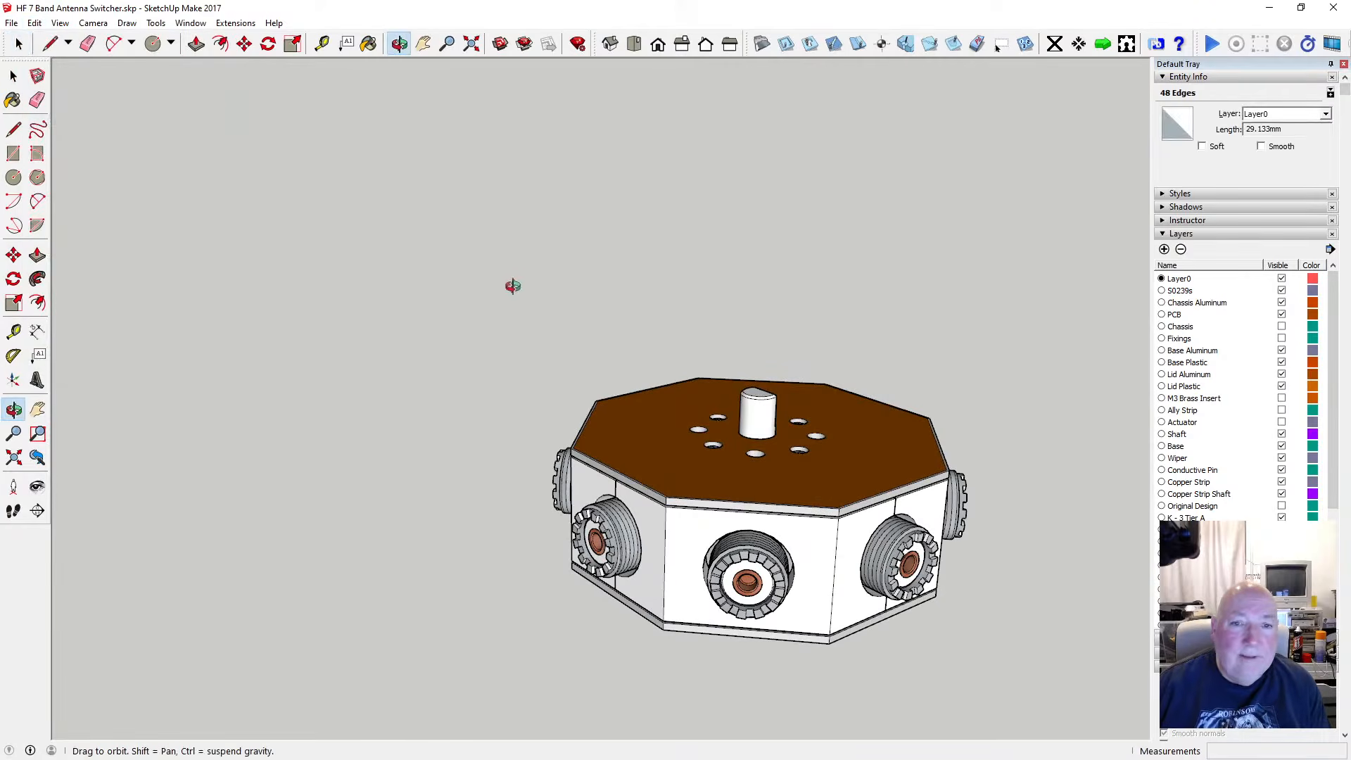
pyautogui.scroll(-3, 513, 286)
pyautogui.moveTo(519, 282); pyautogui.dragTo(699, 434)
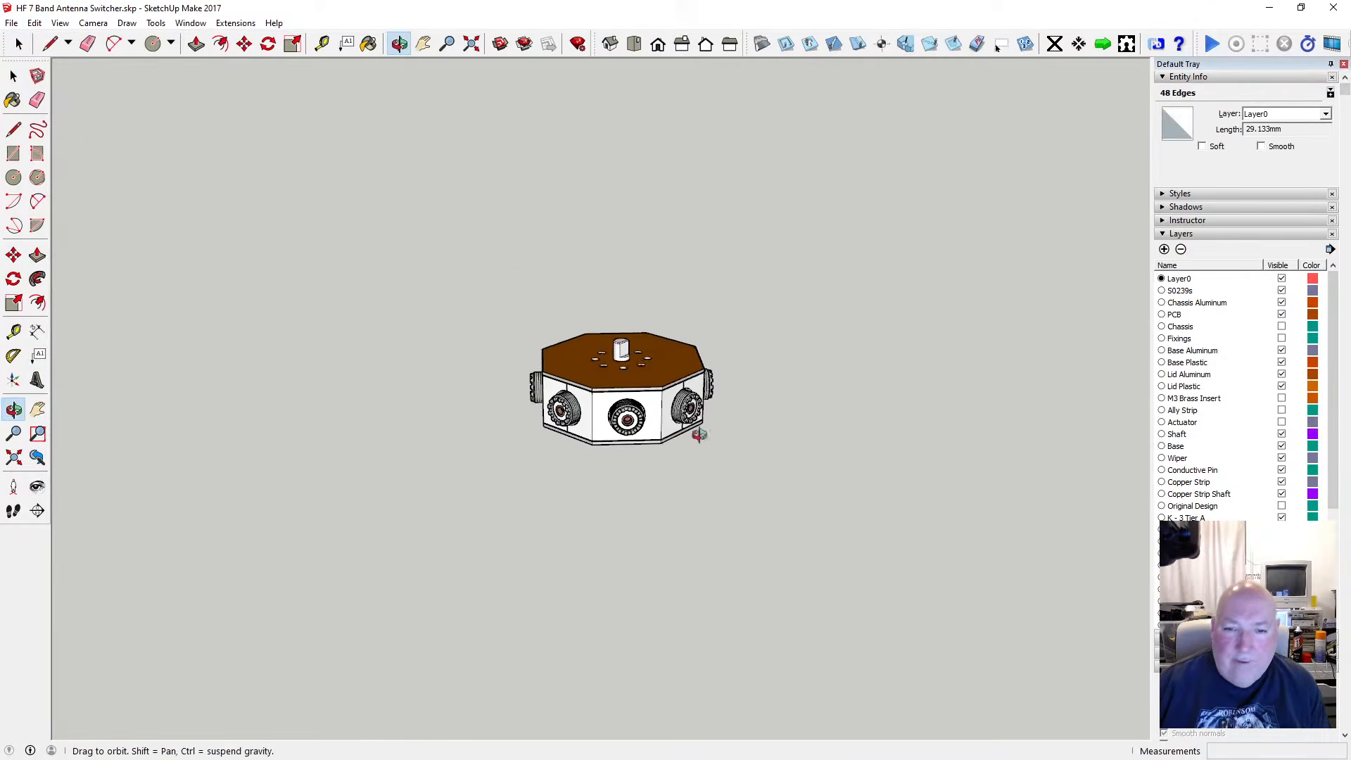
pyautogui.scroll(5, 662, 408)
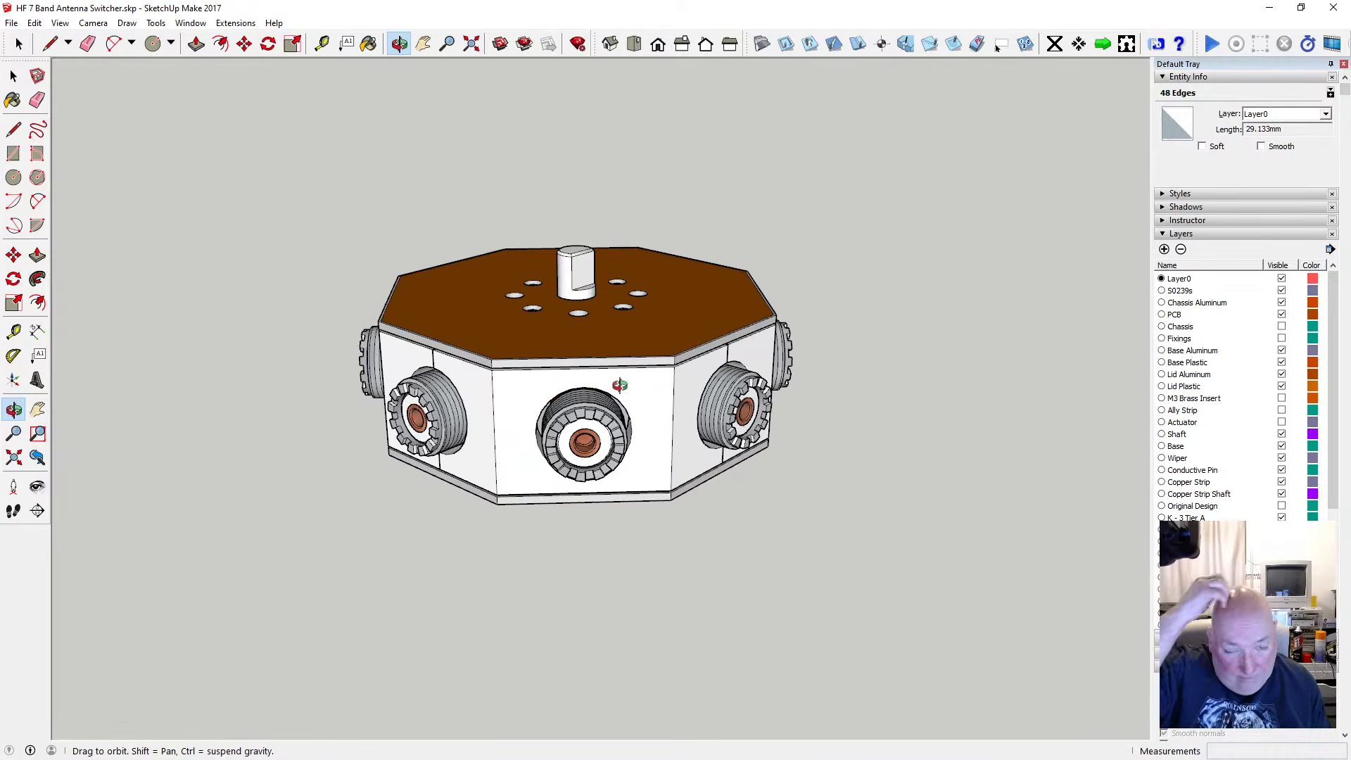
pyautogui.click(13, 75)
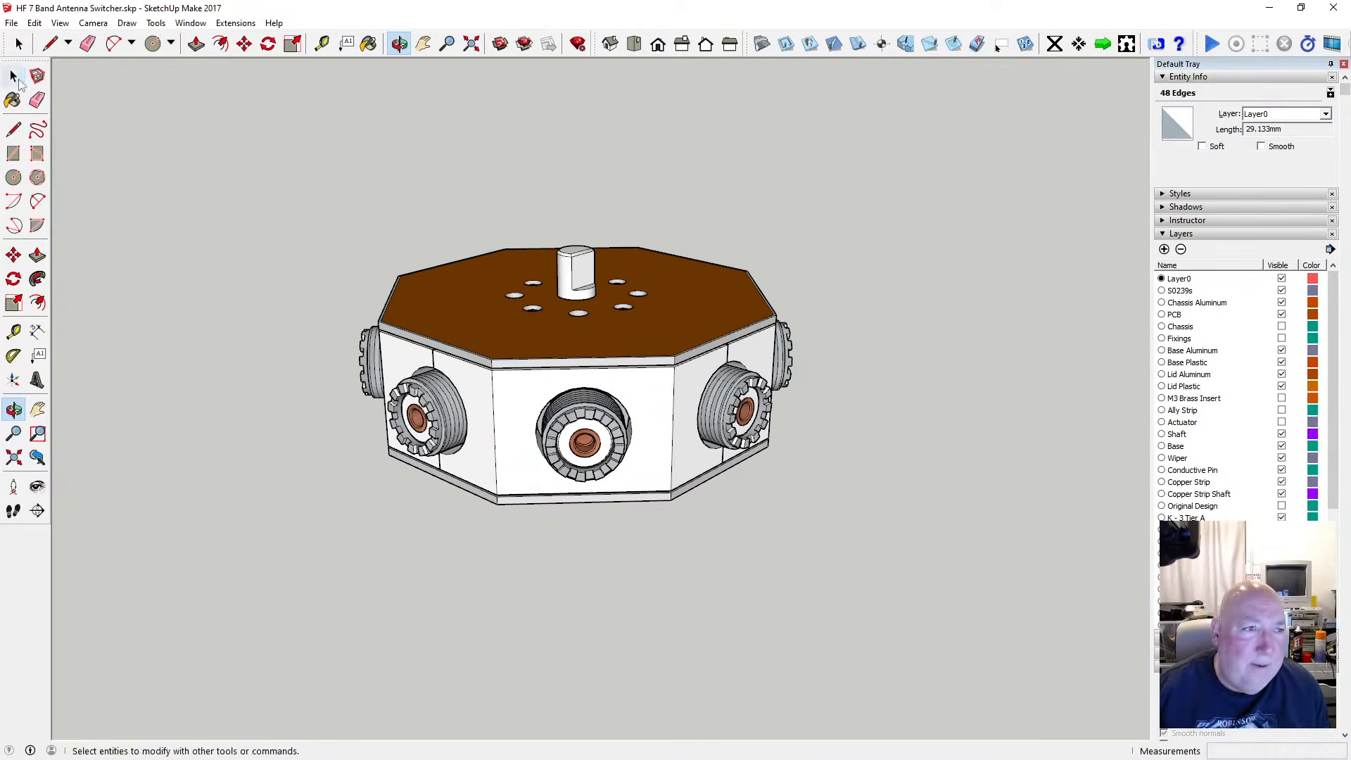
pyautogui.doubleClick(503, 399)
pyautogui.doubleClick(509, 393)
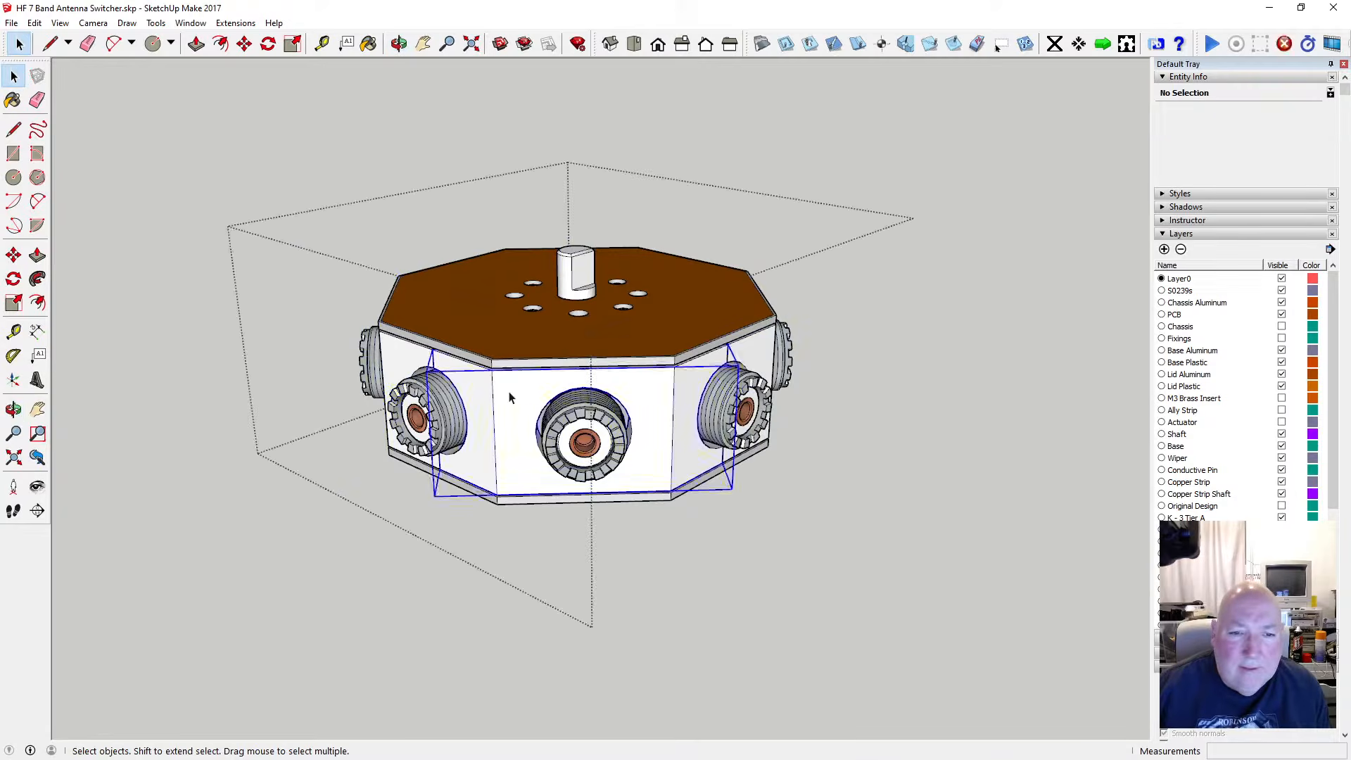
pyautogui.keyDown('shift'); pyautogui.click(660, 367); pyautogui.keyUp('shift')
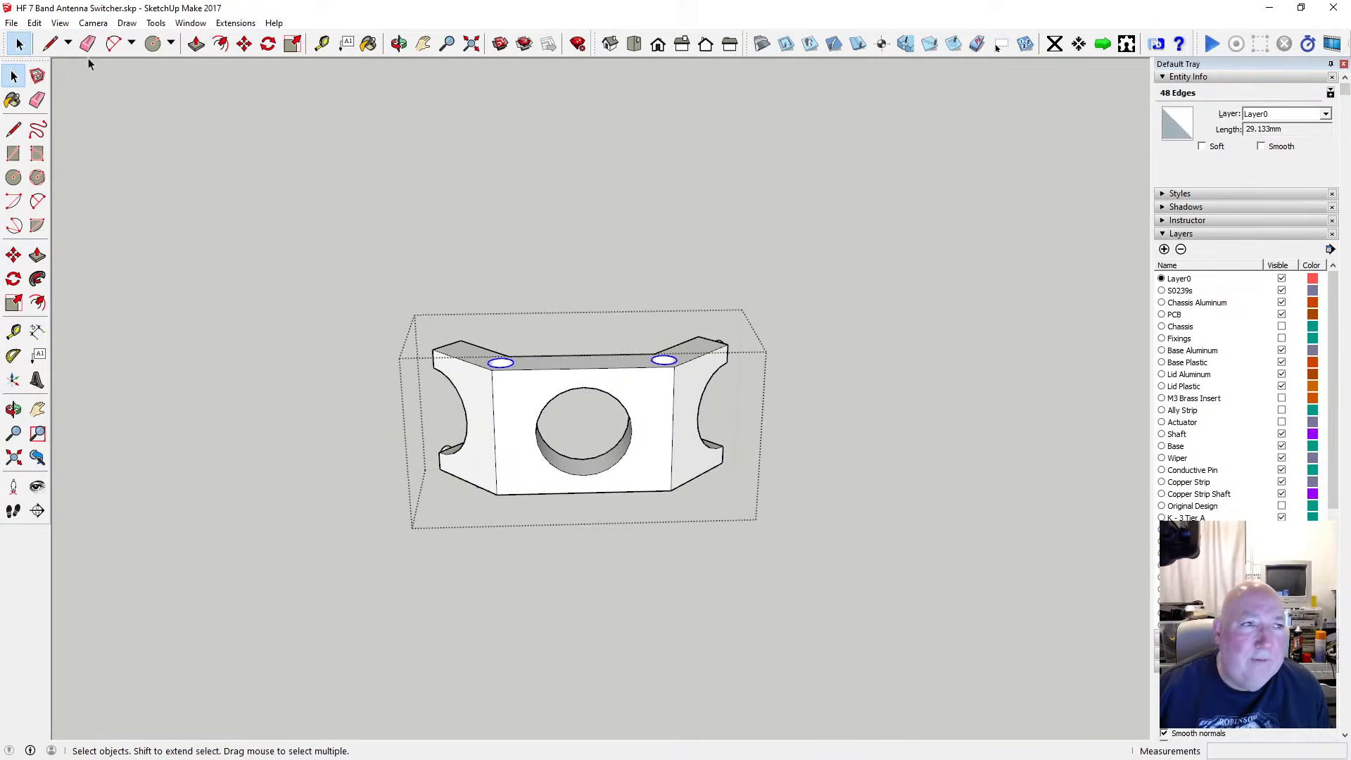
pyautogui.click(34, 23)
pyautogui.click(50, 91)
pyautogui.click(233, 239)
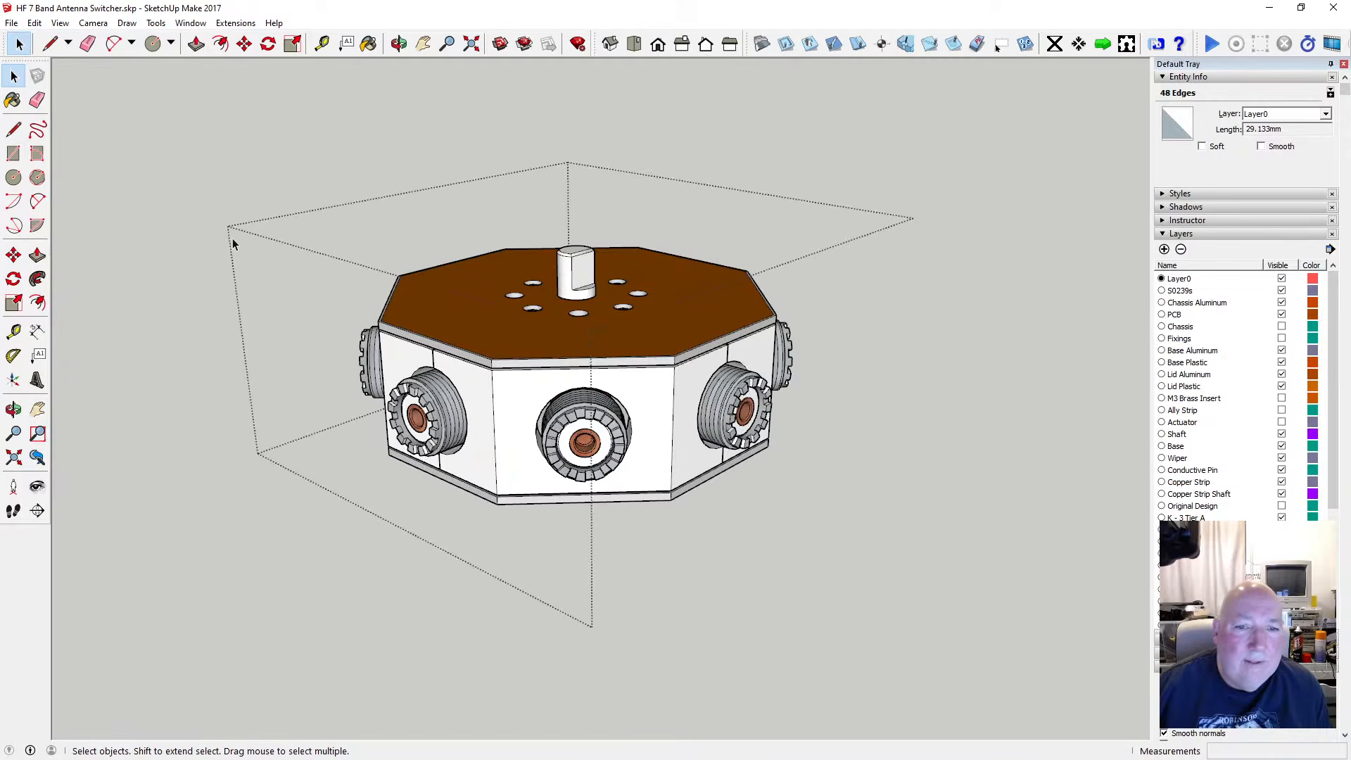
pyautogui.click(165, 248)
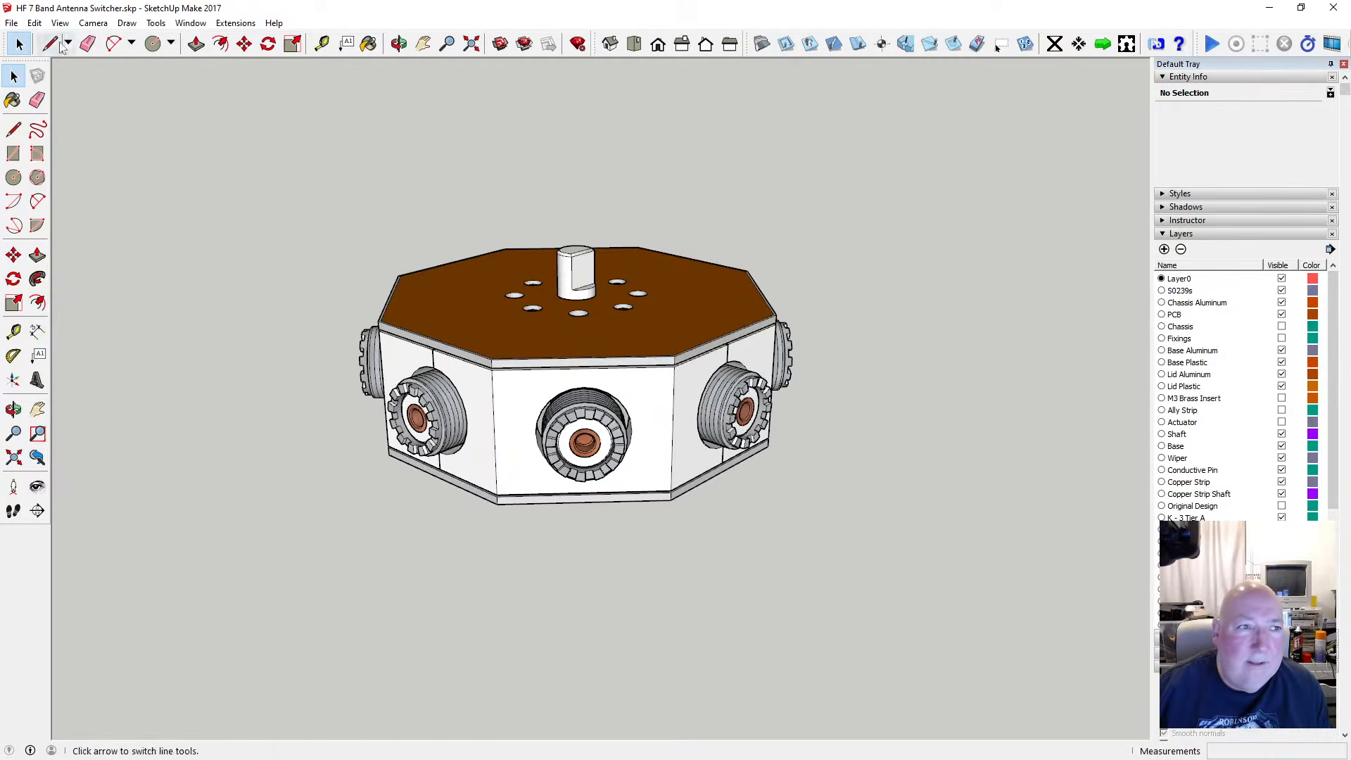
pyautogui.click(35, 23)
pyautogui.click(92, 118)
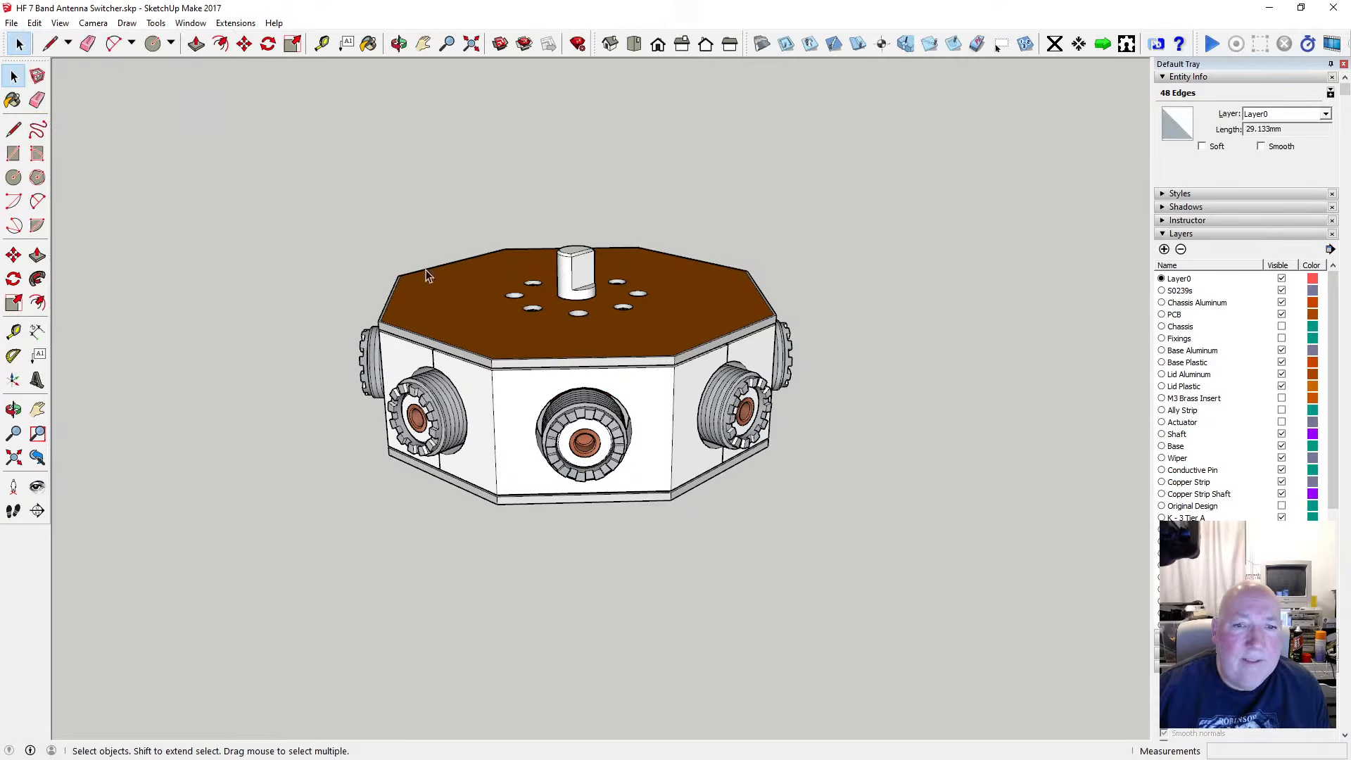
# Move all eight pasted hole circles 13 mm straight up along the blue axis, above the lid
pyautogui.click(399, 44)
pyautogui.moveTo(588, 331); pyautogui.dragTo(568, 232)
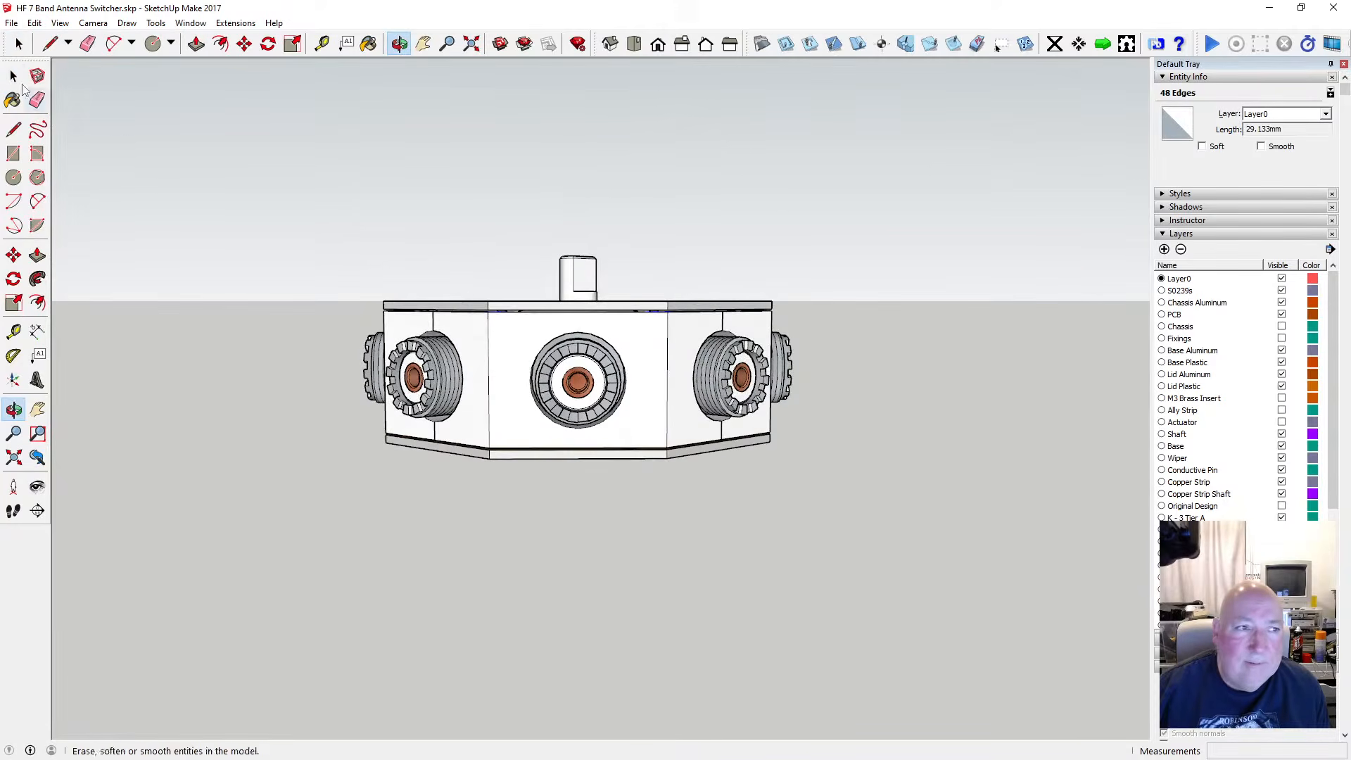
pyautogui.press('space')
pyautogui.moveTo(369, 309); pyautogui.dragTo(792, 318)
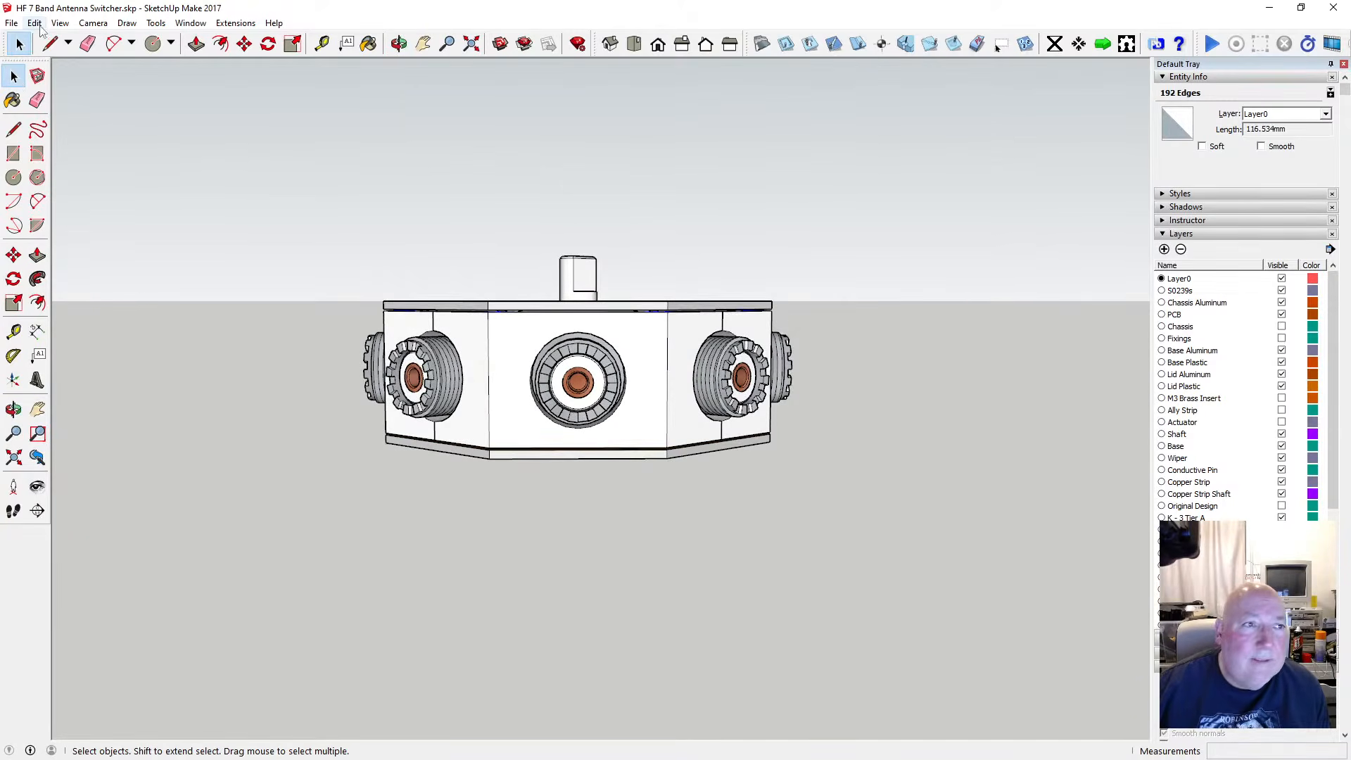
pyautogui.click(244, 44)
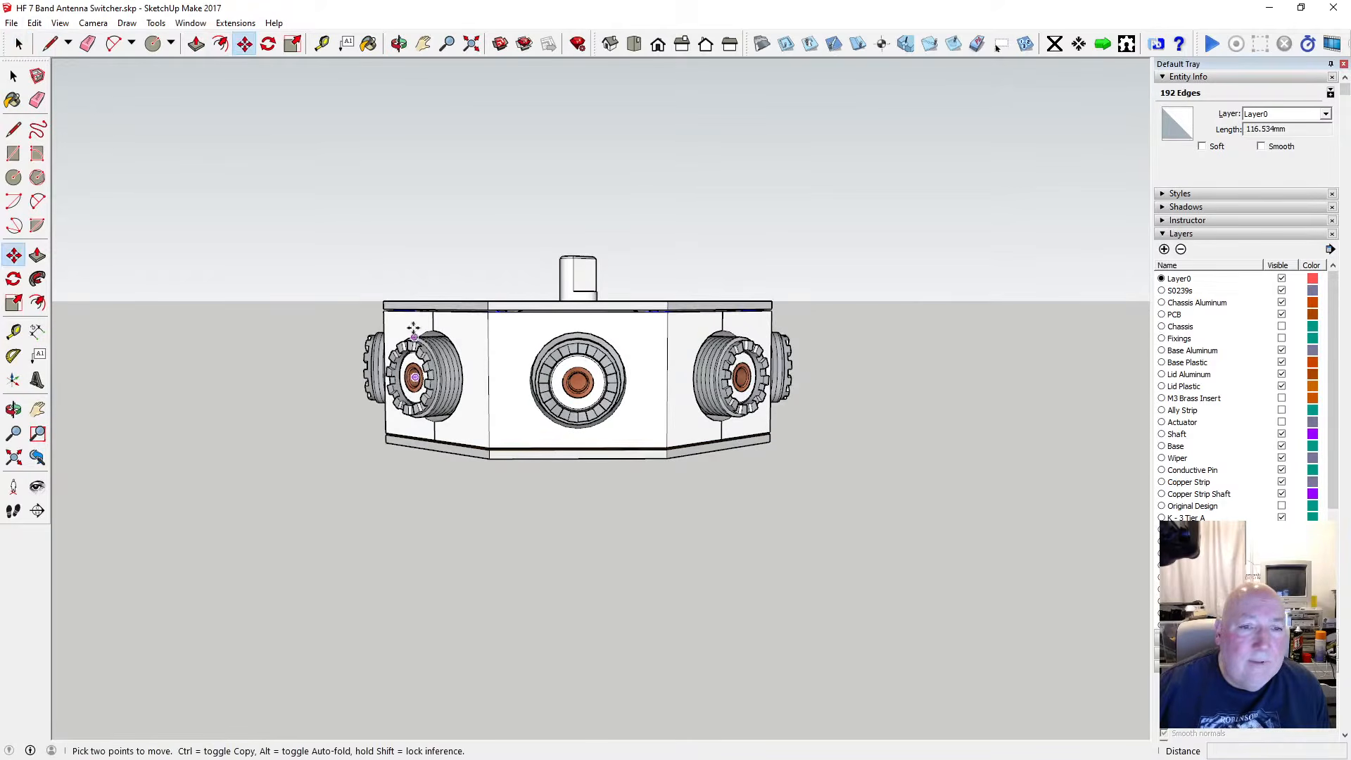
pyautogui.click(406, 308)
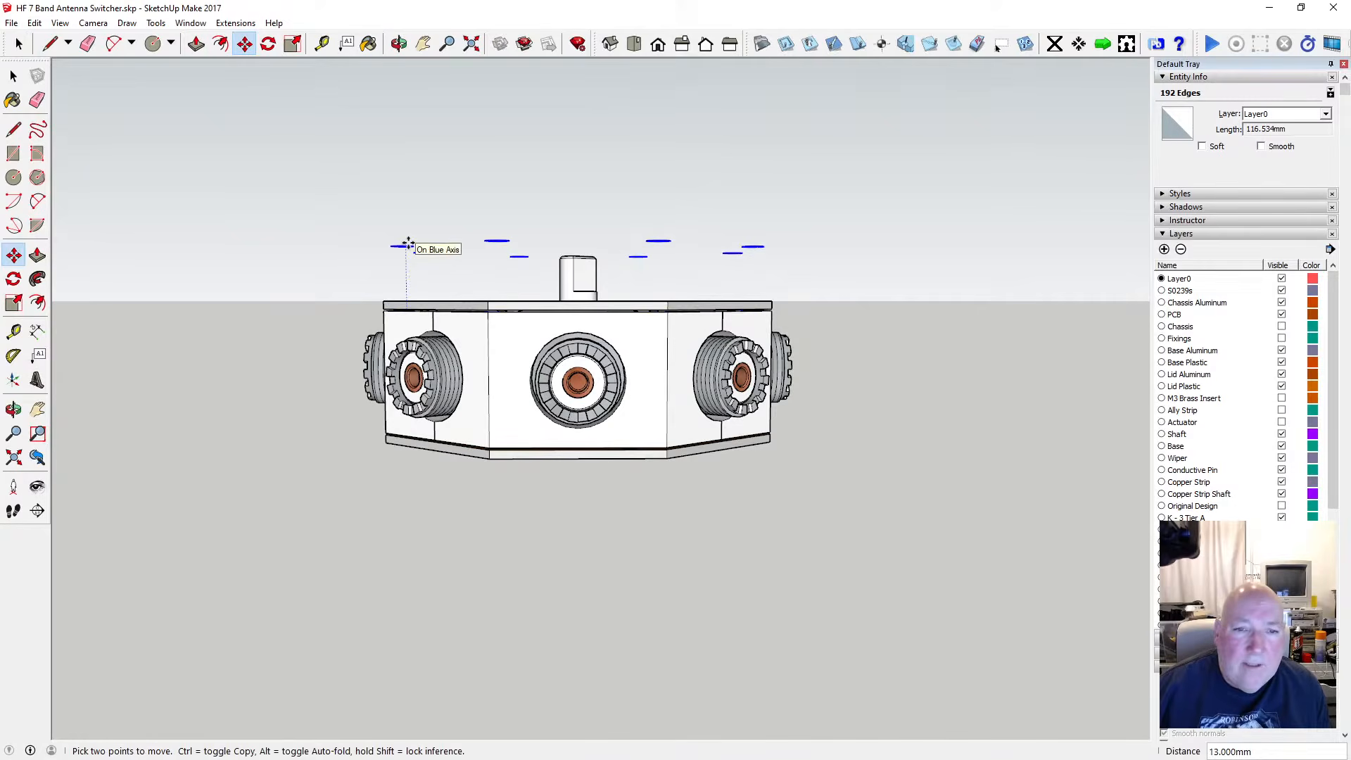
pyautogui.click(407, 245)
# Copy the eight raised hole circles about 54.6 mm straight down, below the enclosure's base
pyautogui.press('o')
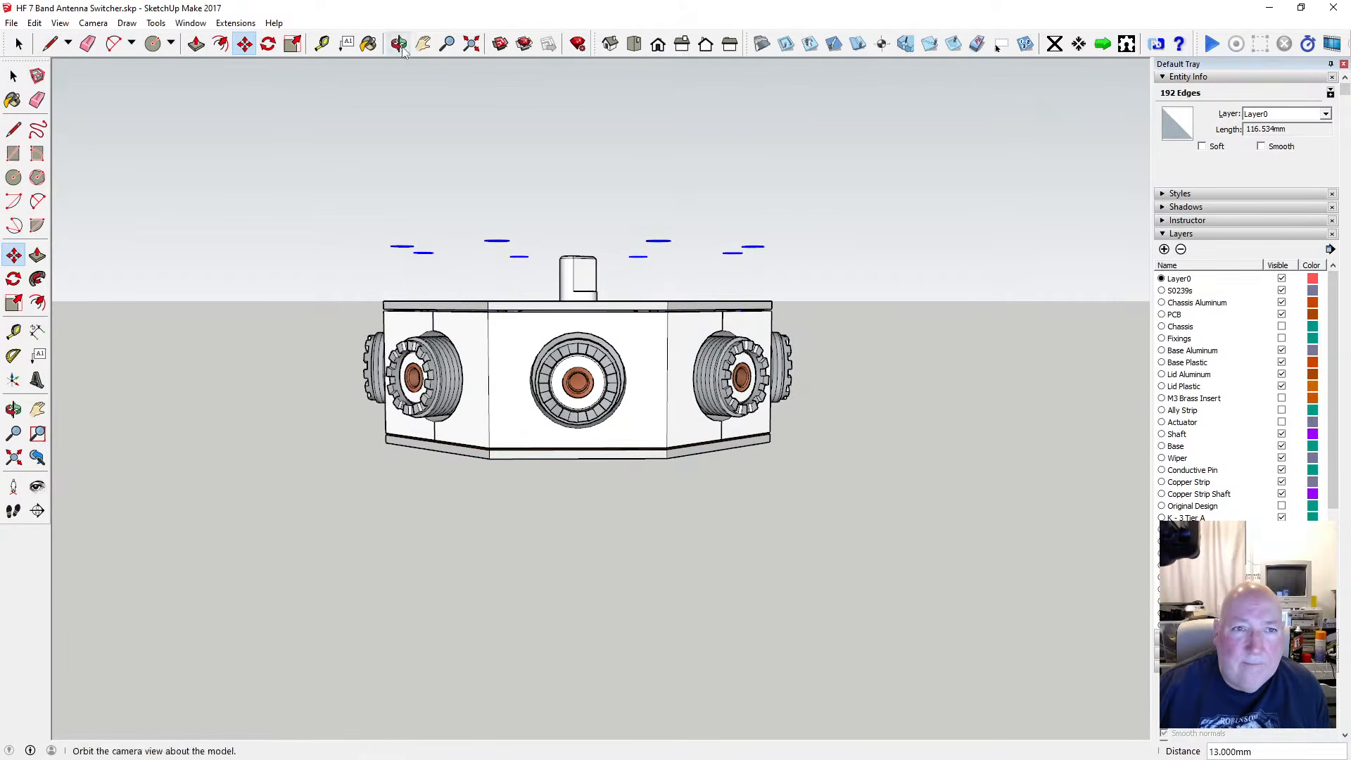
pyautogui.moveTo(551, 224); pyautogui.dragTo(563, 416)
pyautogui.scroll(5, 563, 416)
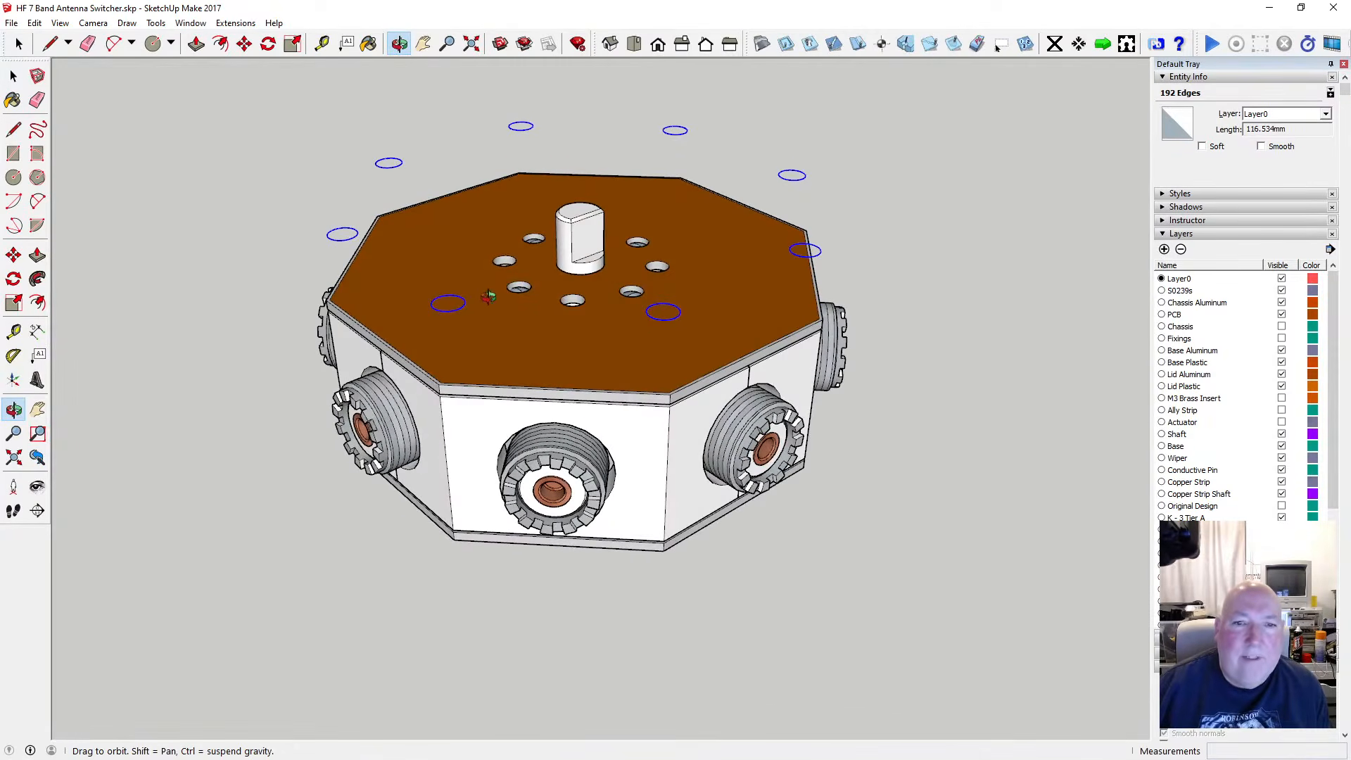
pyautogui.moveTo(522, 360); pyautogui.dragTo(543, 270)
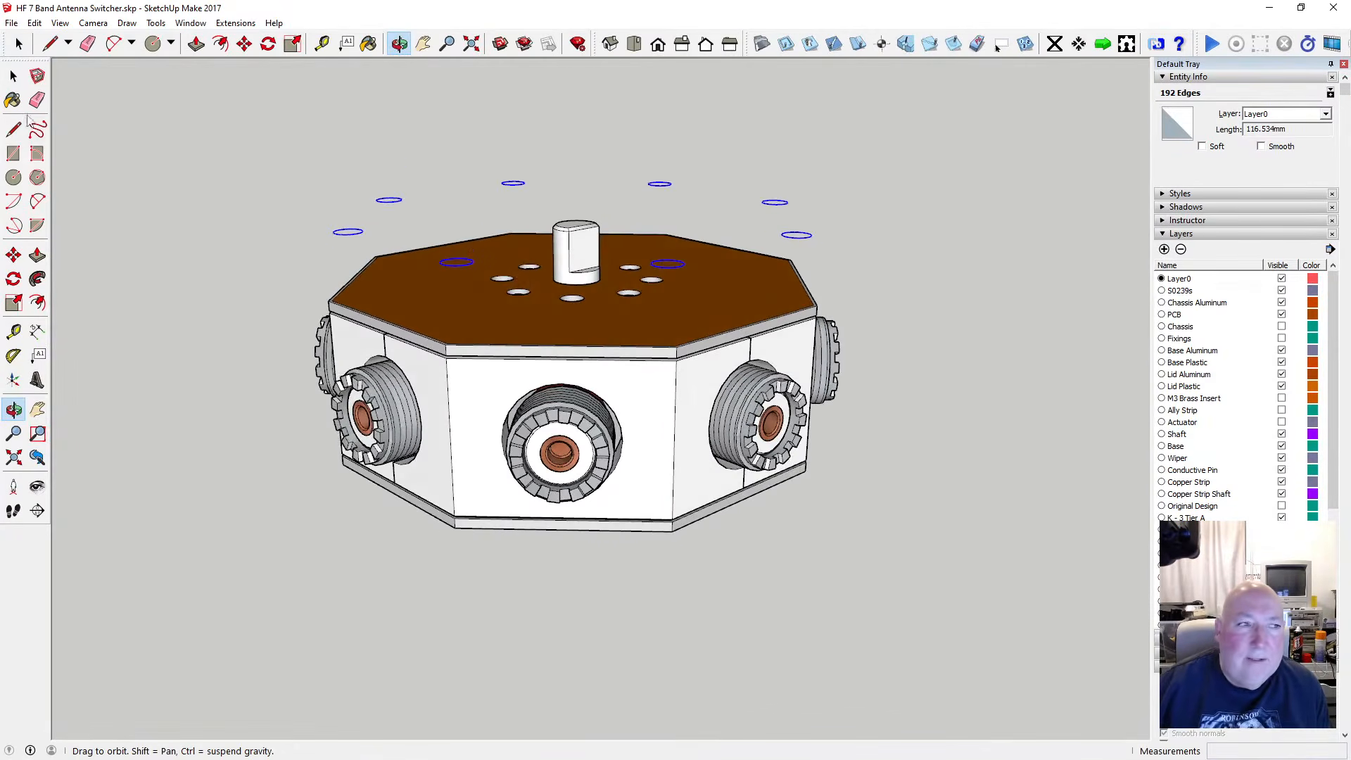
pyautogui.press('space')
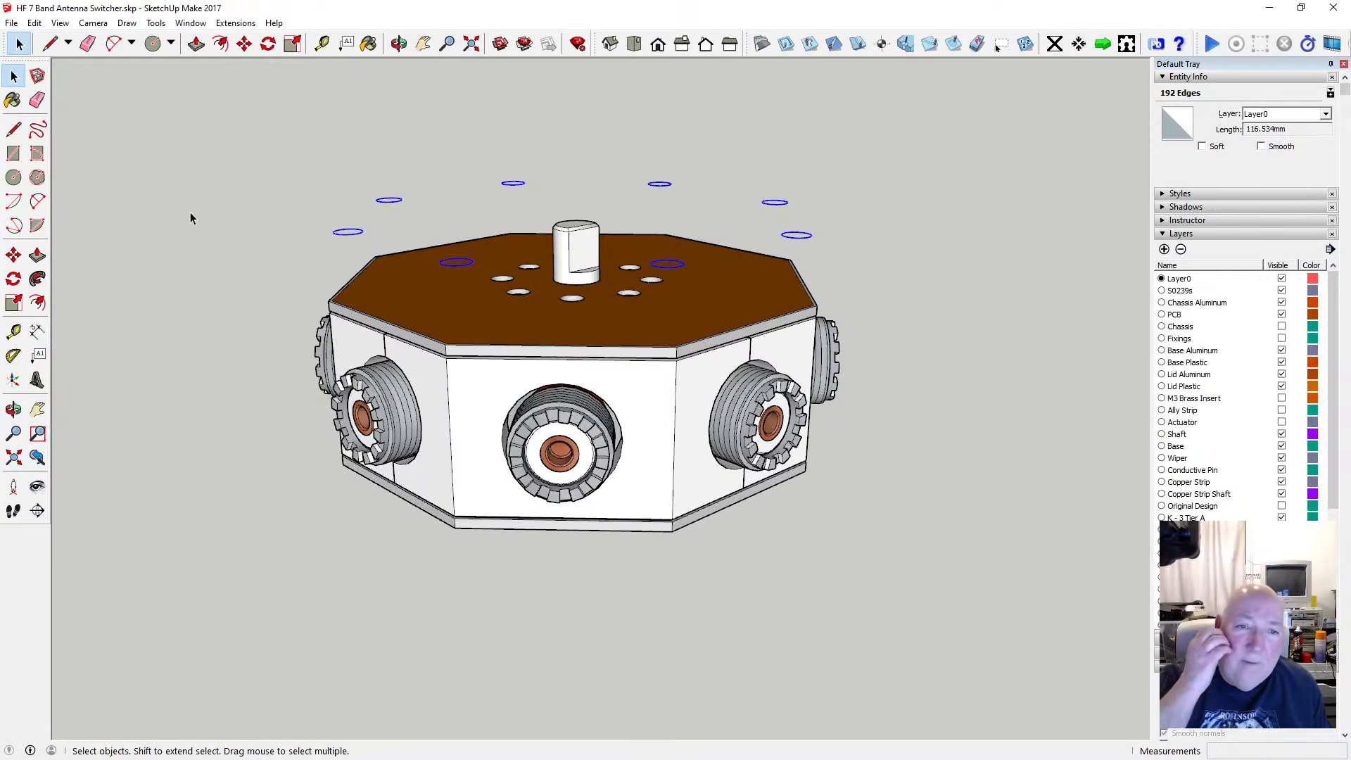
pyautogui.click(244, 44)
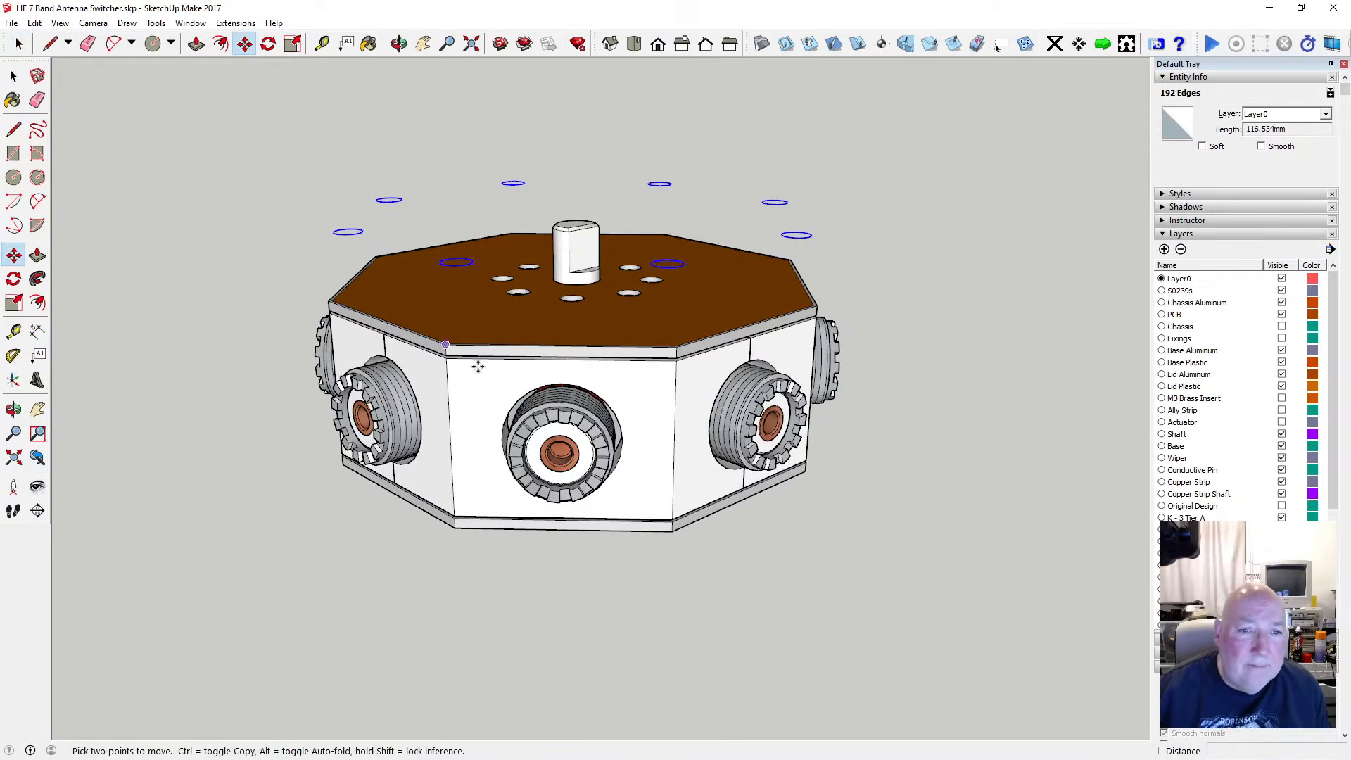
pyautogui.click(458, 266)
pyautogui.press('ctrl')
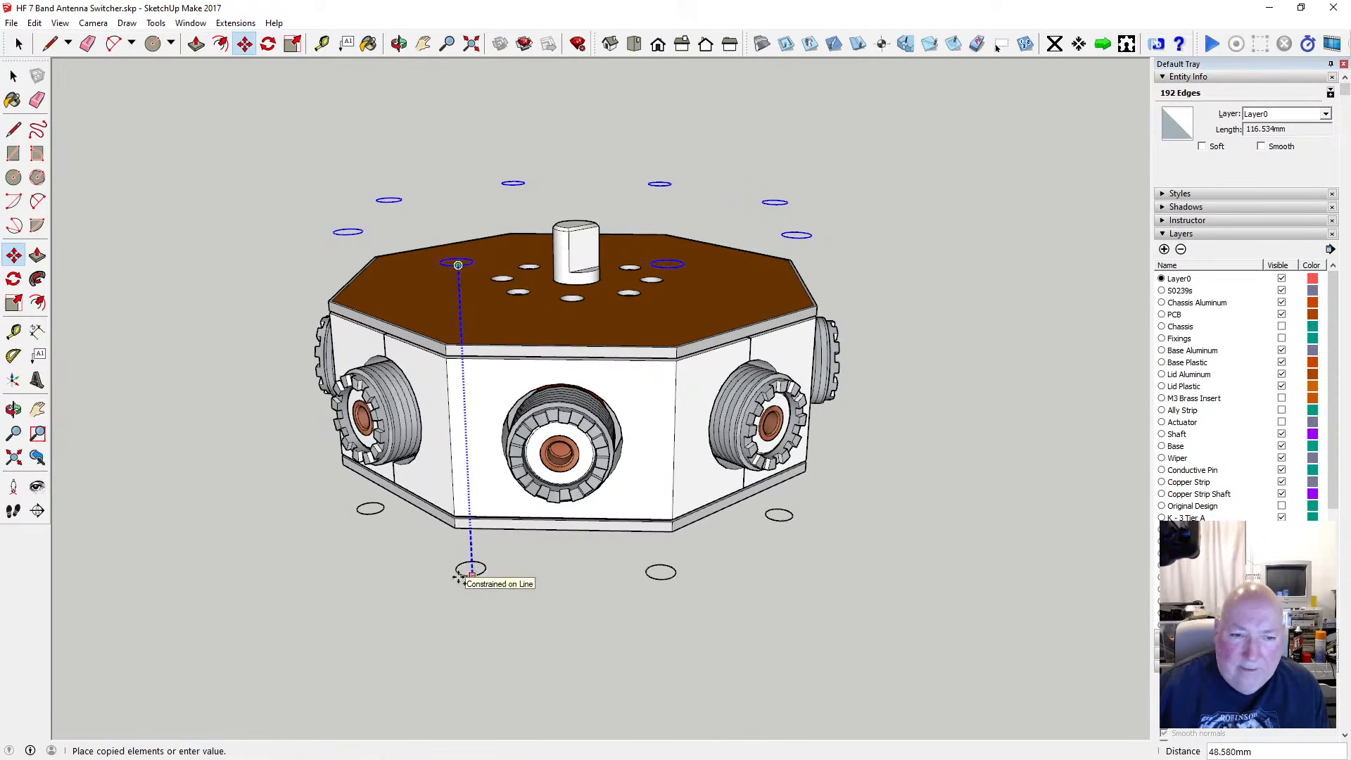
pyautogui.click(457, 610)
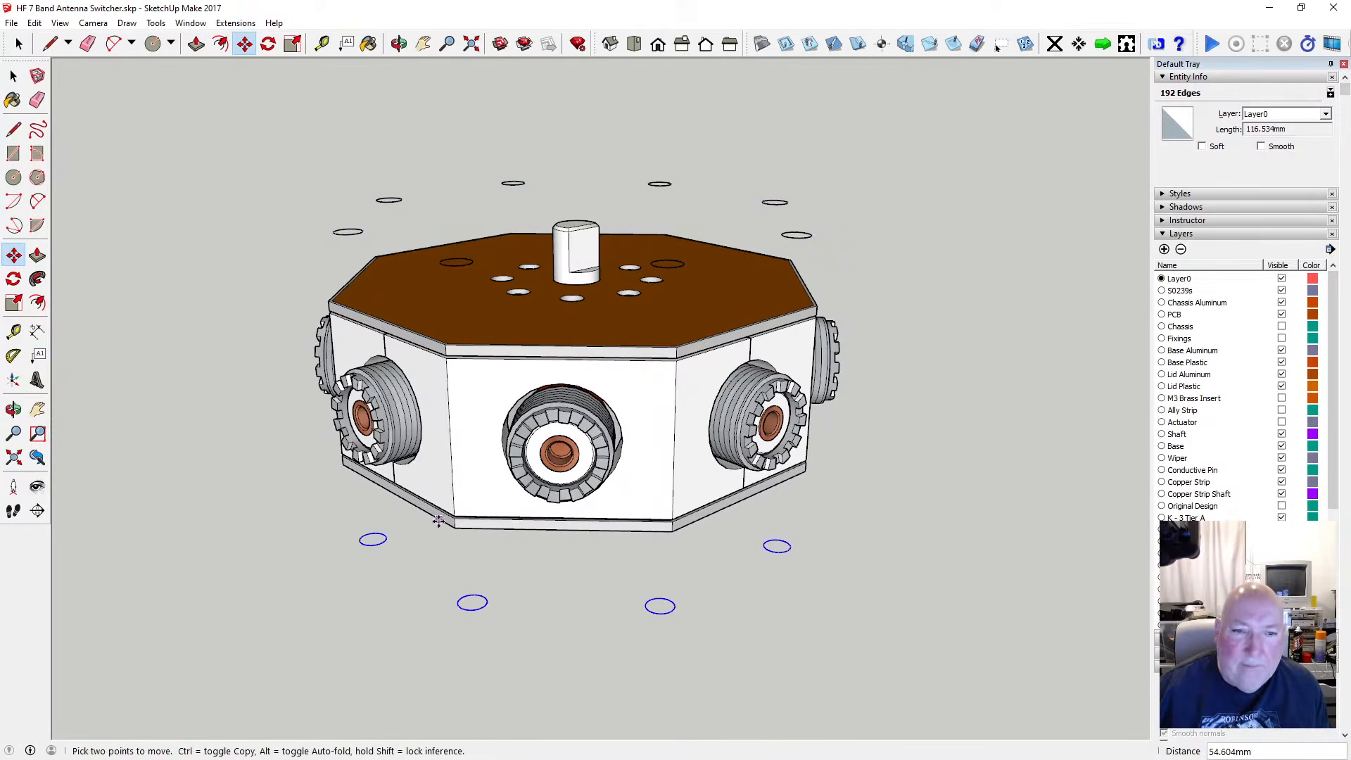
pyautogui.press('space')
# Cut the eight hole circles floating above the lid, leaving the copied set below the base
pyautogui.press('o')
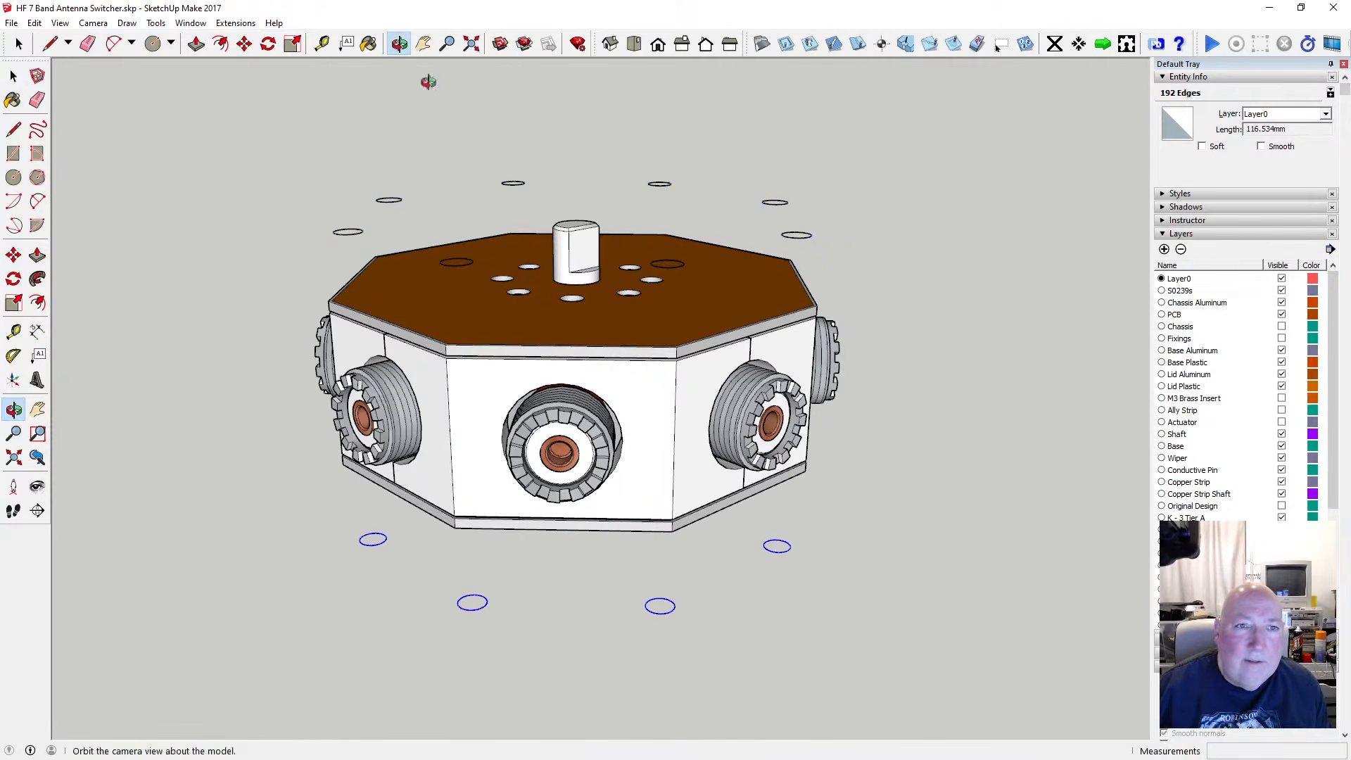
pyautogui.moveTo(429, 78); pyautogui.dragTo(470, 166)
pyautogui.click(14, 76)
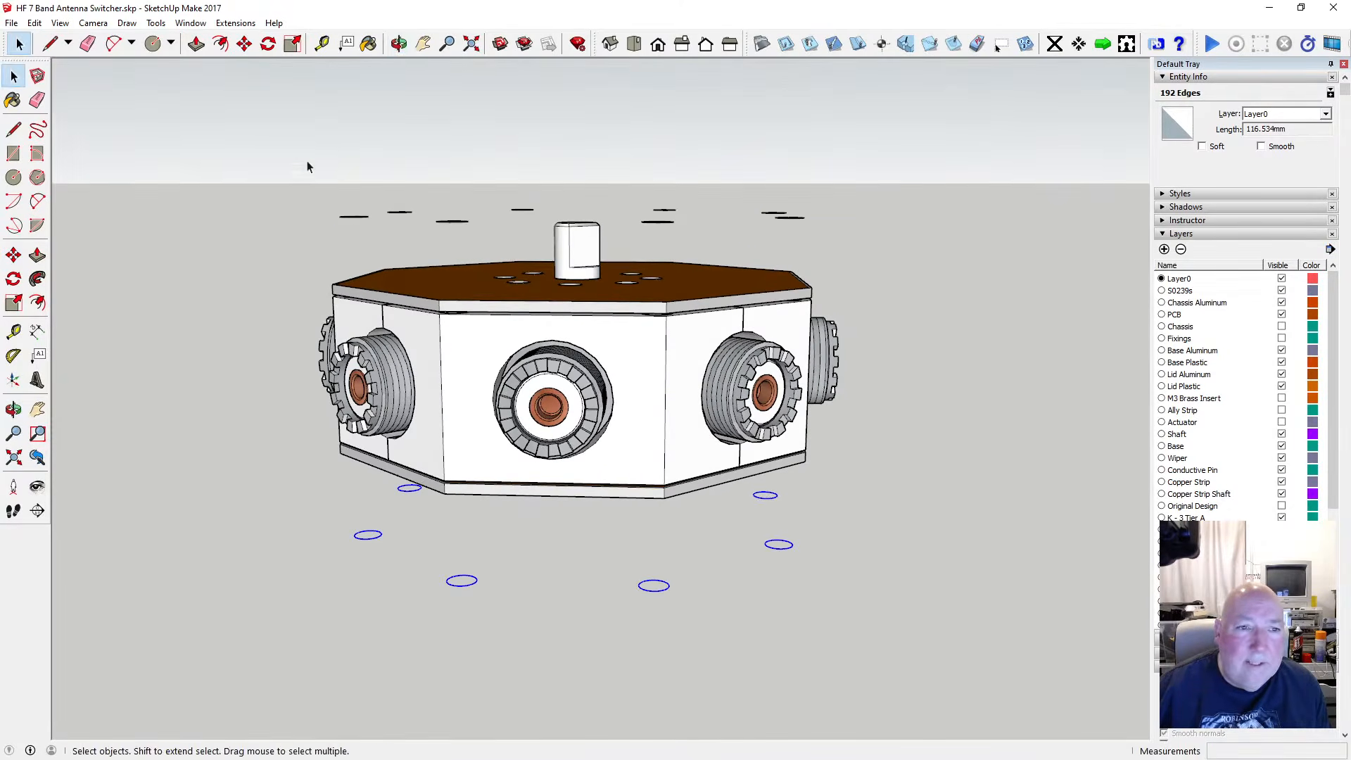
pyautogui.moveTo(305, 176); pyautogui.dragTo(806, 233)
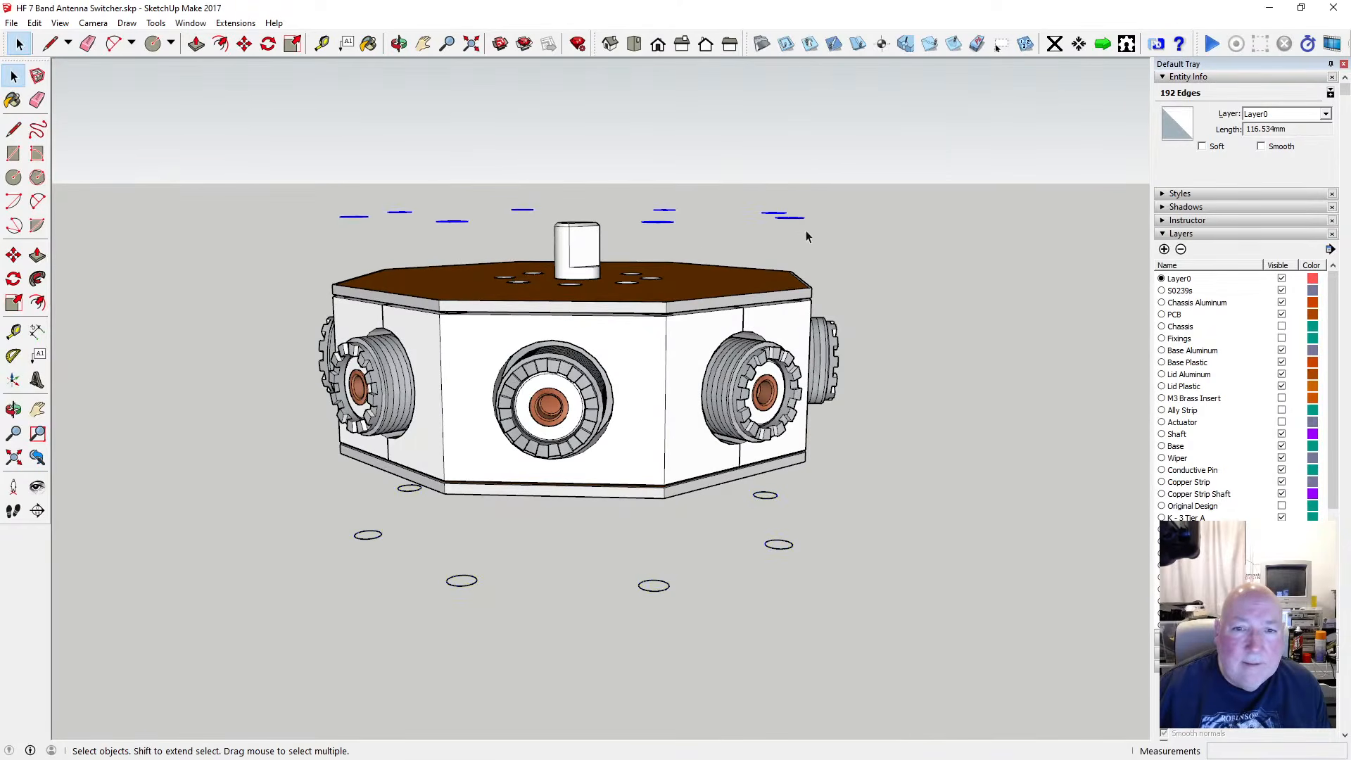
pyautogui.click(34, 22)
pyautogui.click(58, 90)
pyautogui.click(200, 196)
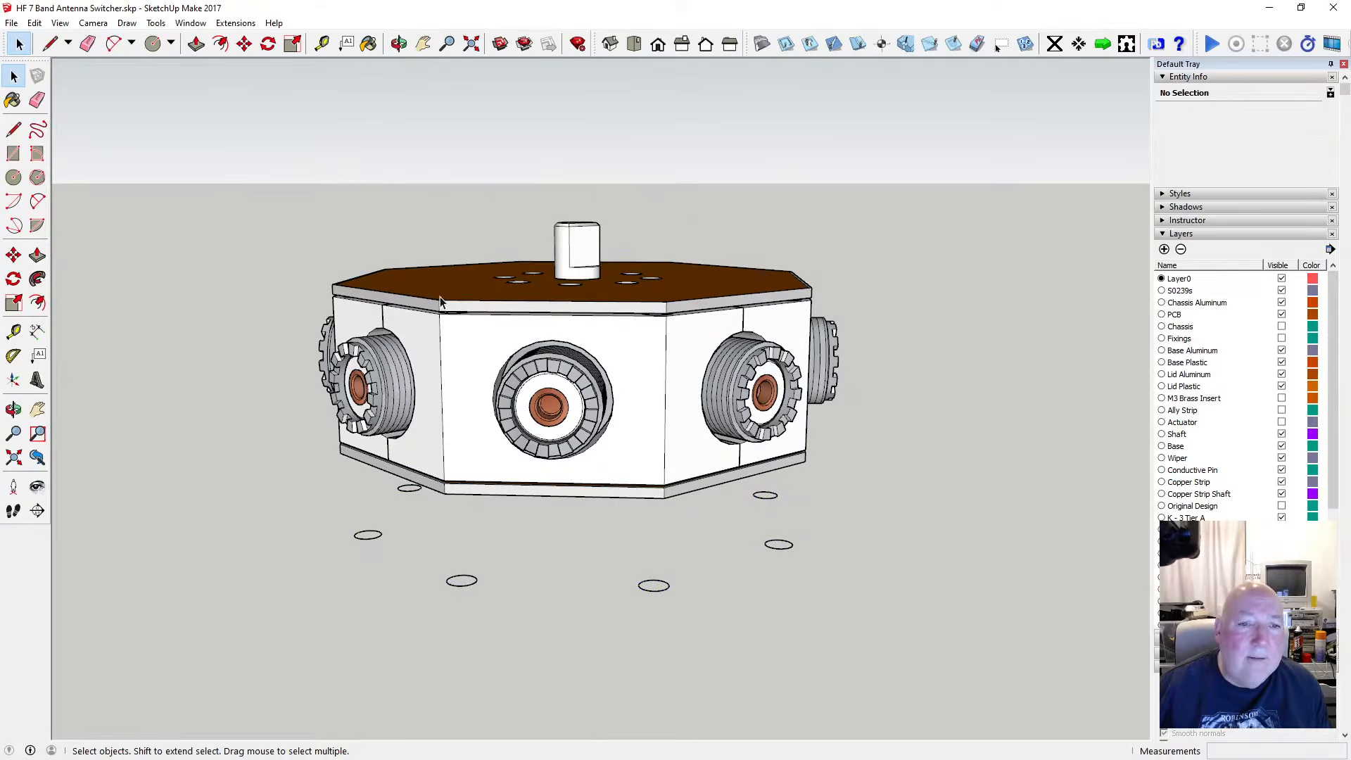
# Open the aluminum lid component for editing and paste the eight hole circles in place inside it
pyautogui.doubleClick(441, 289)
pyautogui.doubleClick(444, 283)
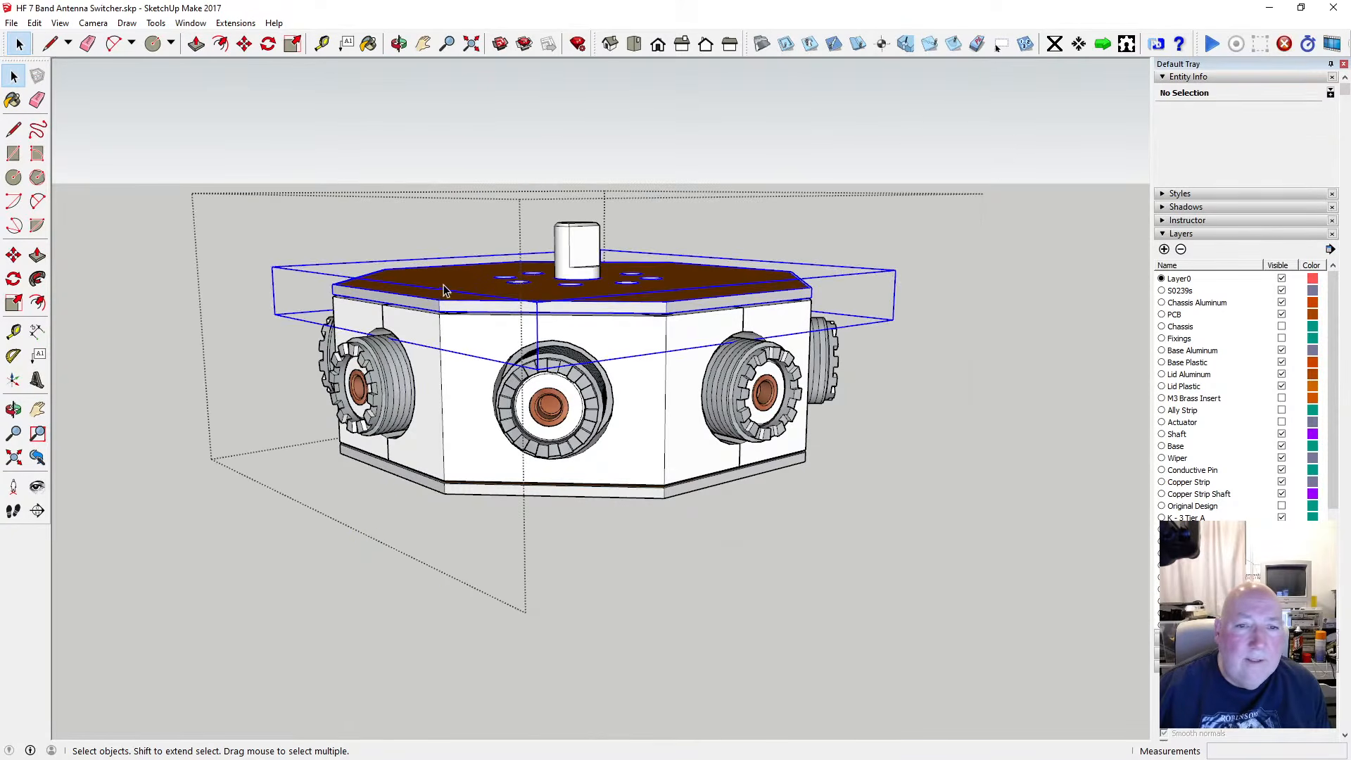
pyautogui.doubleClick(444, 282)
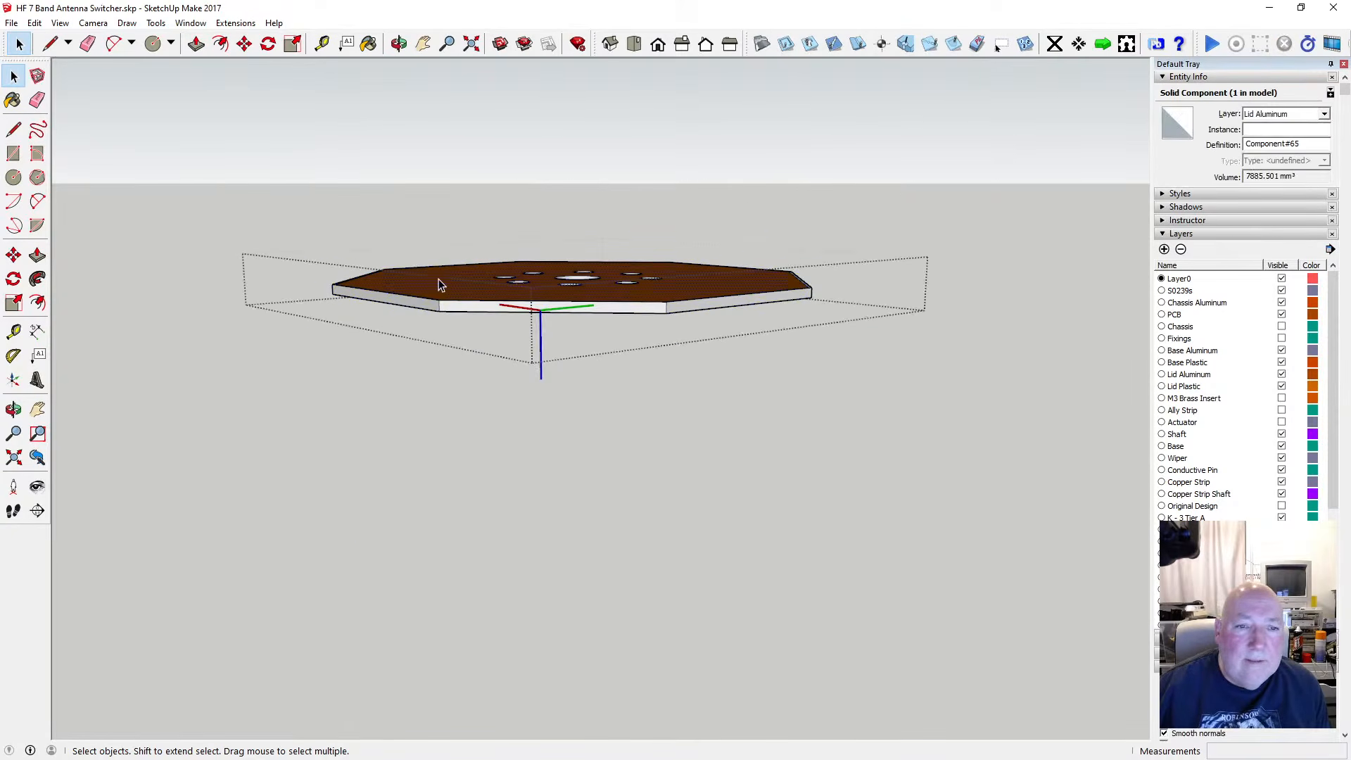
pyautogui.click(437, 278)
pyautogui.click(35, 23)
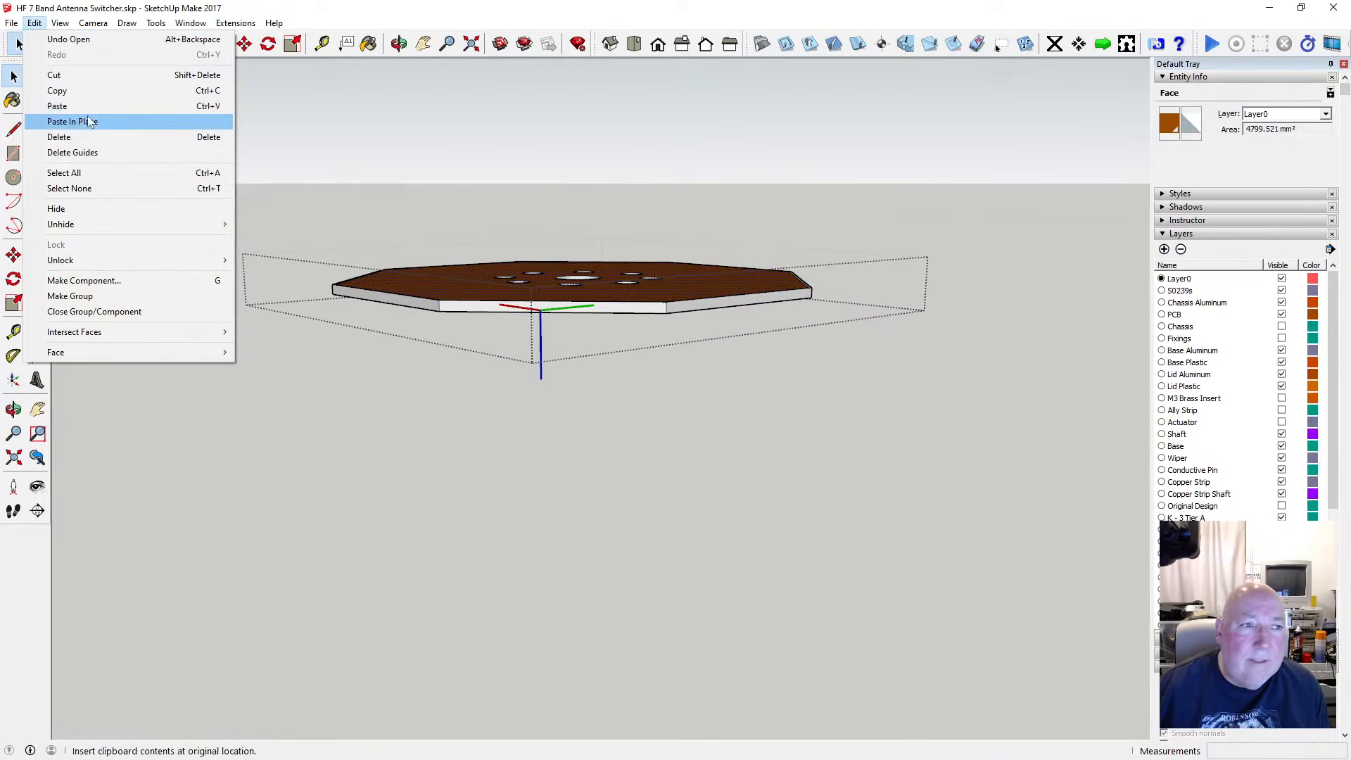
pyautogui.click(62, 122)
# Move the eight pasted circles 11 mm down along the blue axis onto the aluminum lid's top face
pyautogui.click(399, 43)
pyautogui.moveTo(466, 173); pyautogui.dragTo(467, 190)
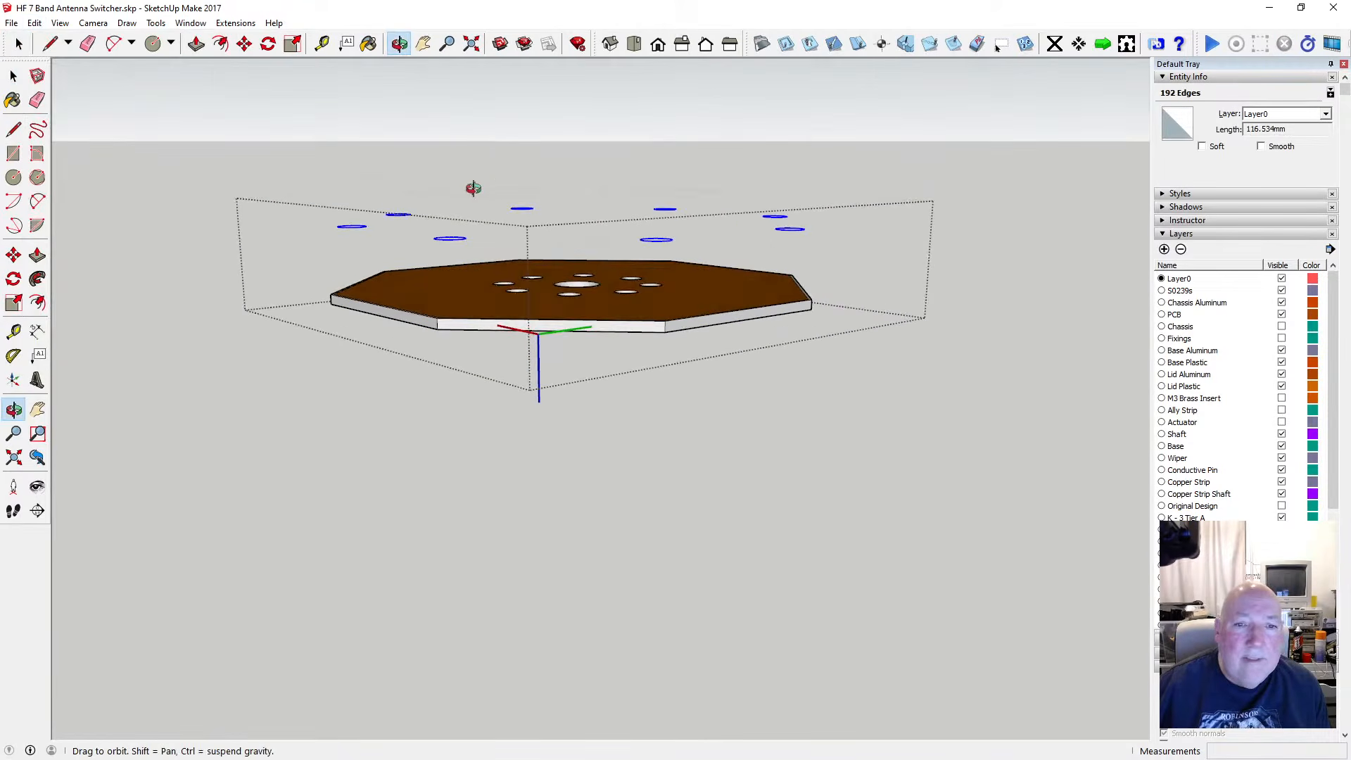
pyautogui.click(244, 43)
pyautogui.click(447, 240)
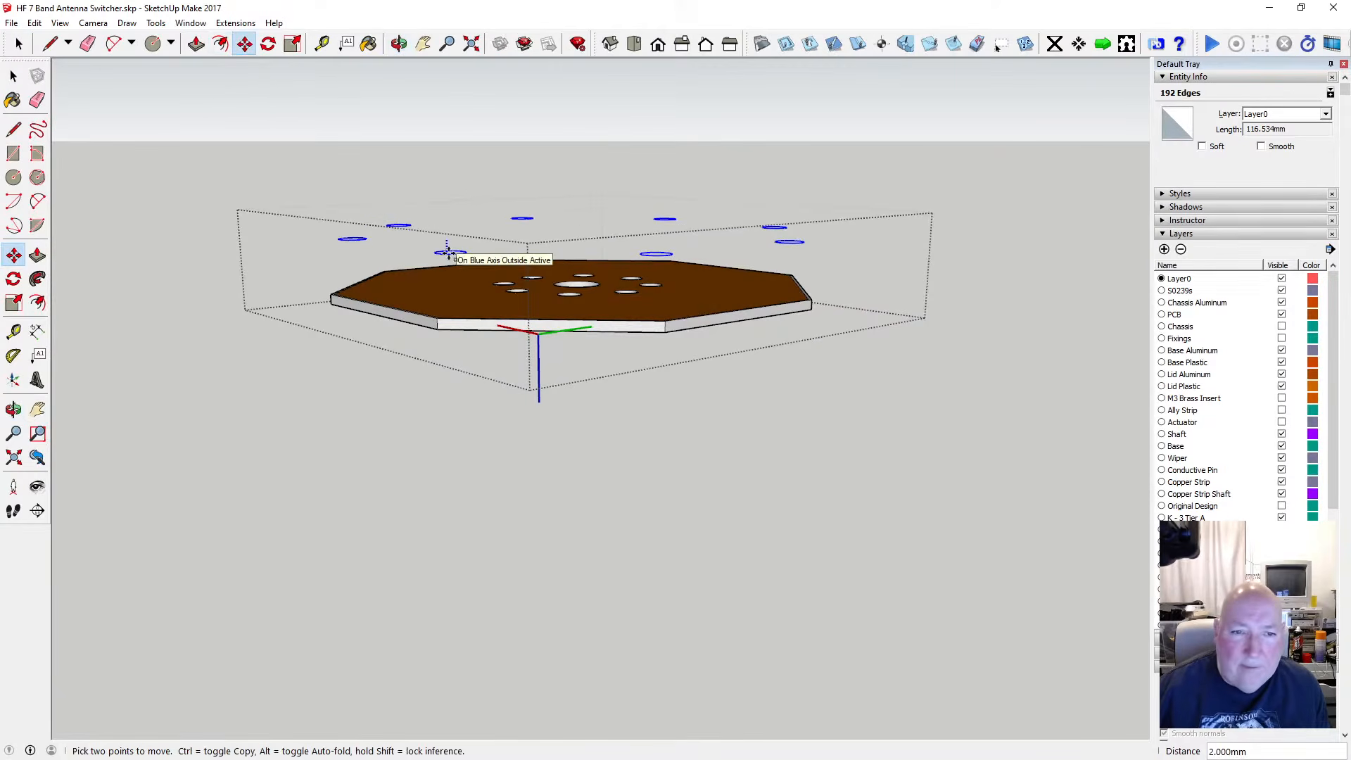
pyautogui.click(454, 275)
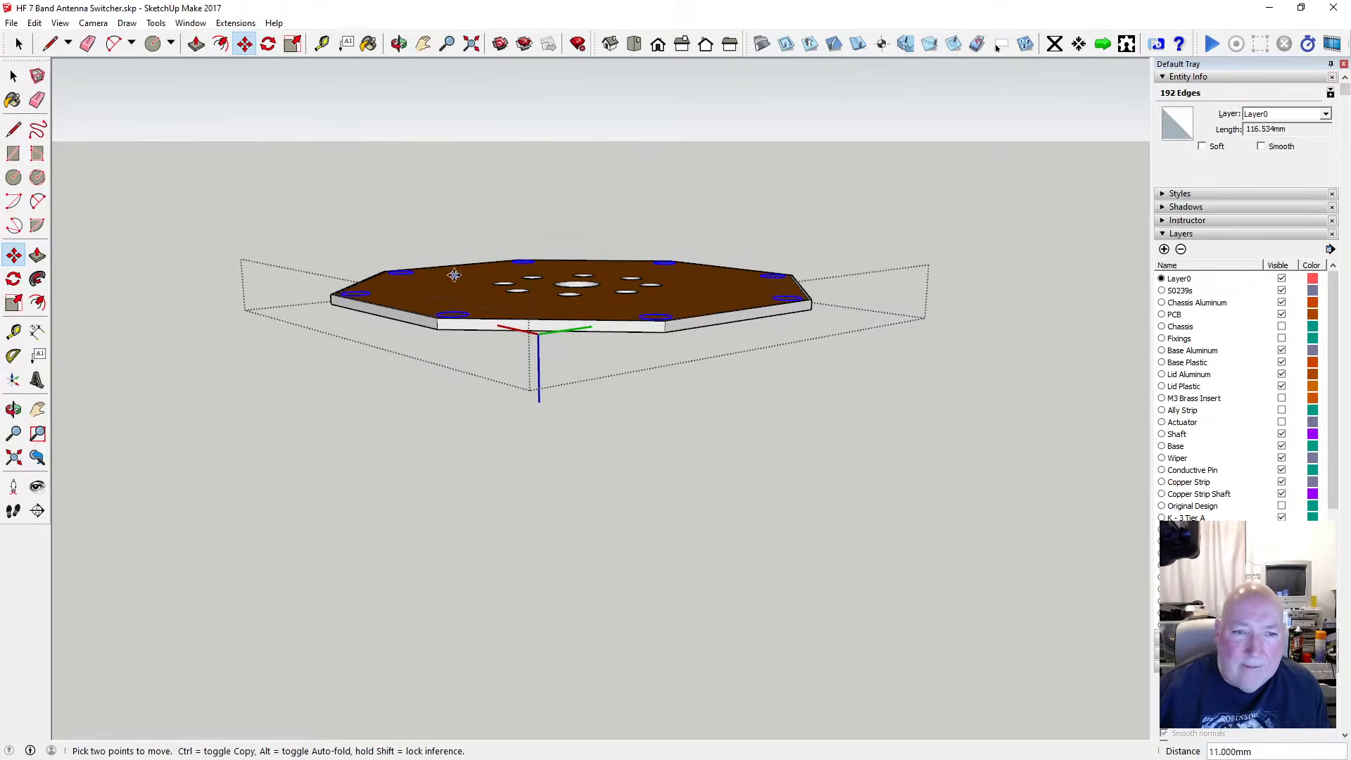
# Examine how the eight hole circles sit on the aluminum lid's top face near its corners
pyautogui.click(399, 44)
pyautogui.moveTo(498, 366); pyautogui.dragTo(560, 409)
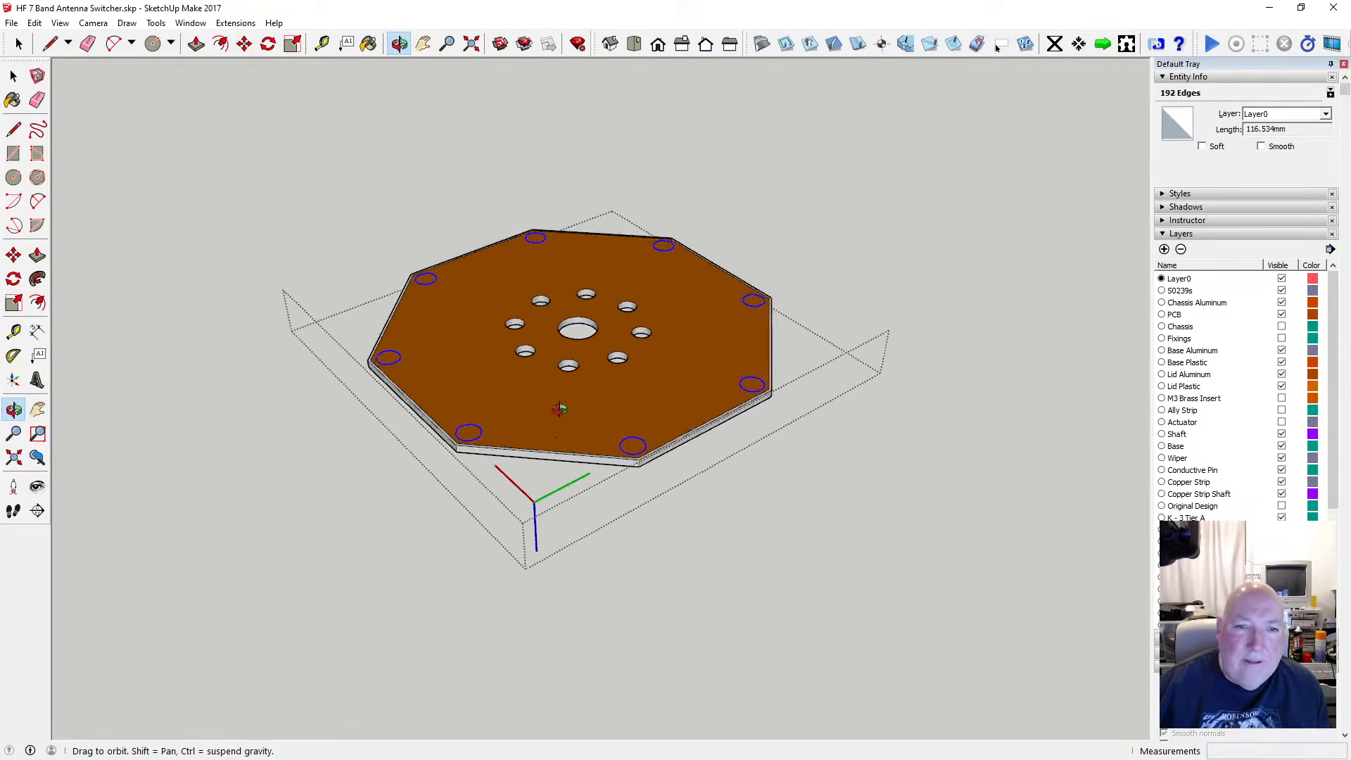
pyautogui.scroll(3, 485, 401)
pyautogui.scroll(-1, 491, 408)
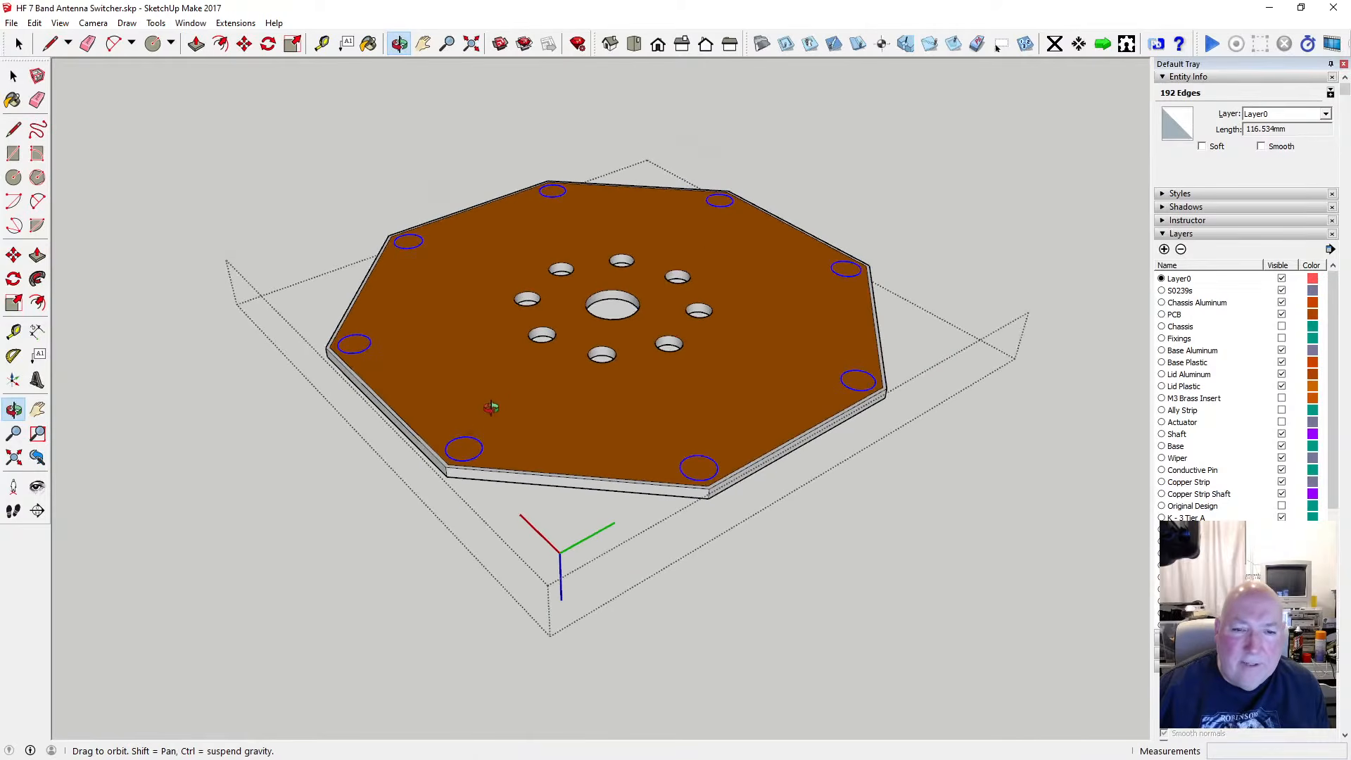
pyautogui.scroll(-1, 492, 449)
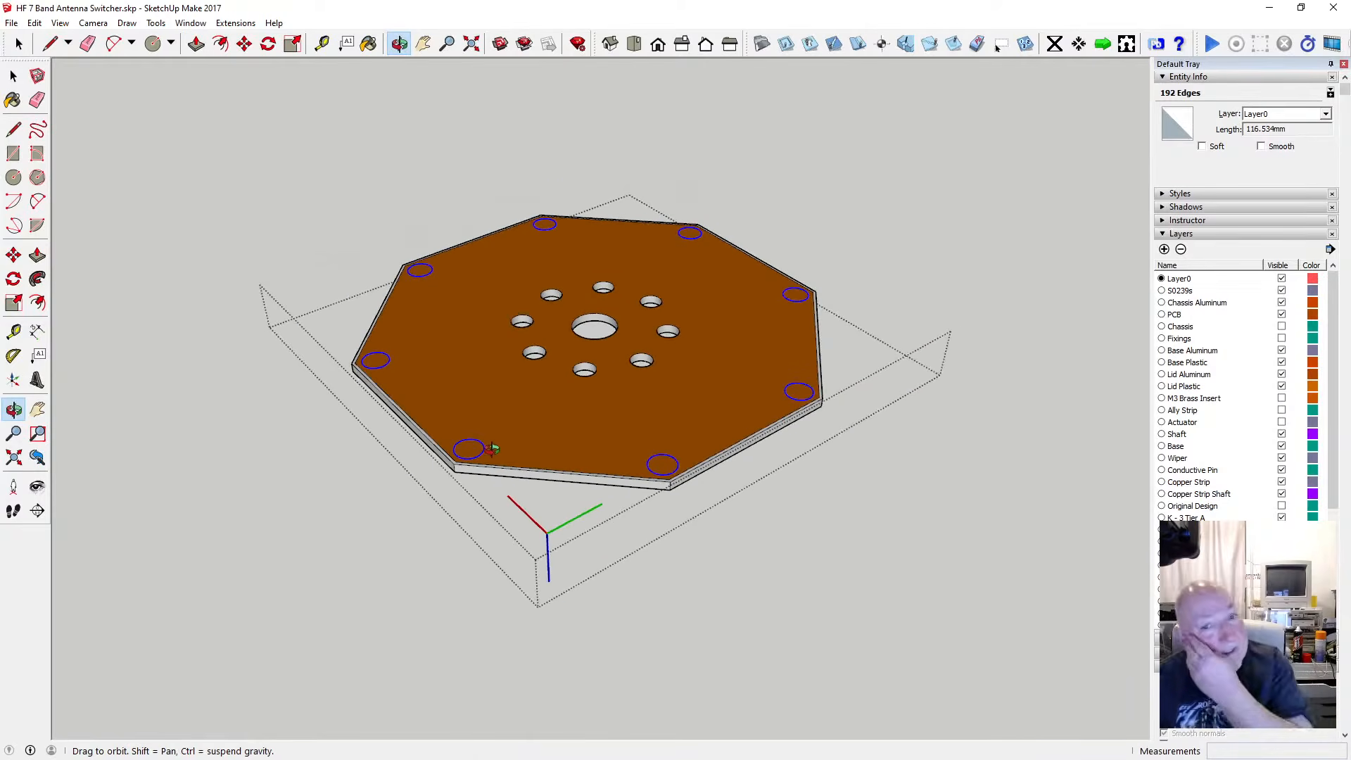
pyautogui.scroll(3, 489, 450)
pyautogui.scroll(-1, 464, 465)
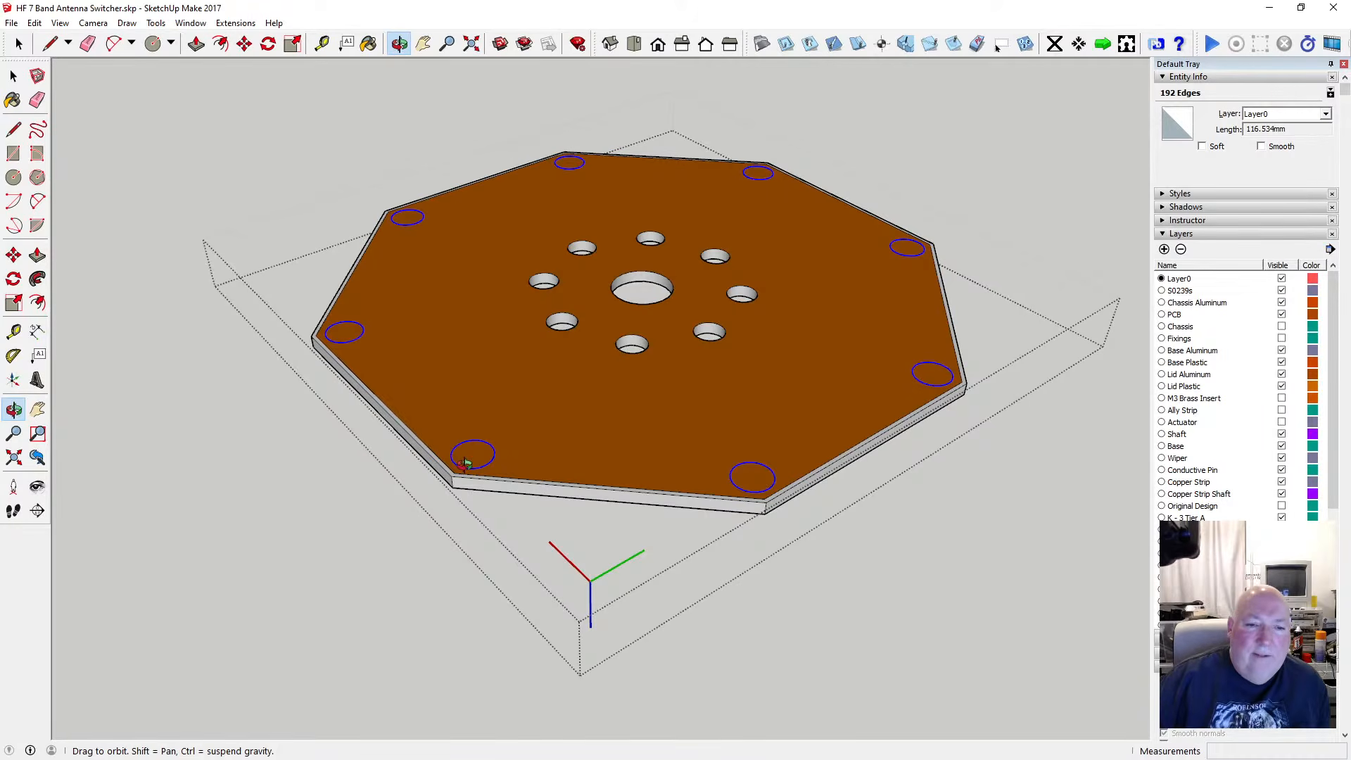
pyautogui.scroll(3, 468, 463)
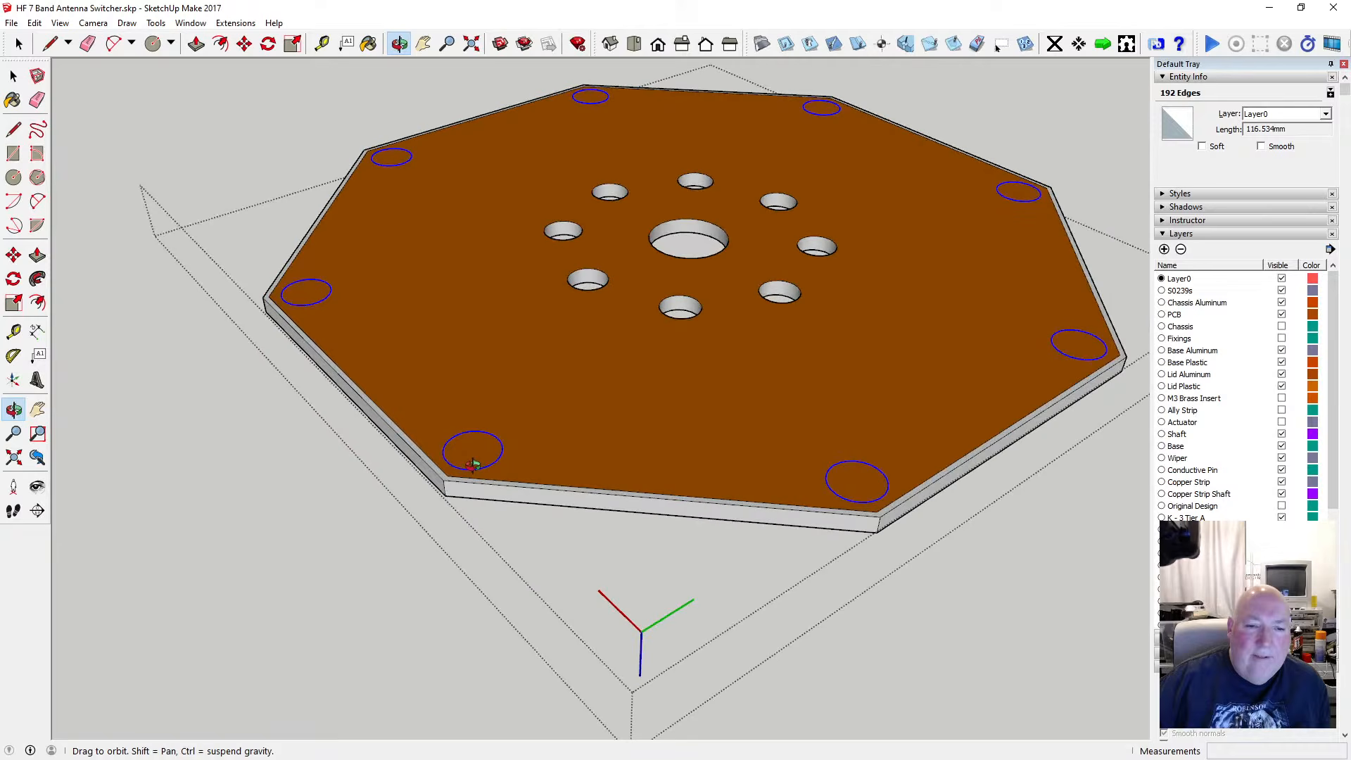
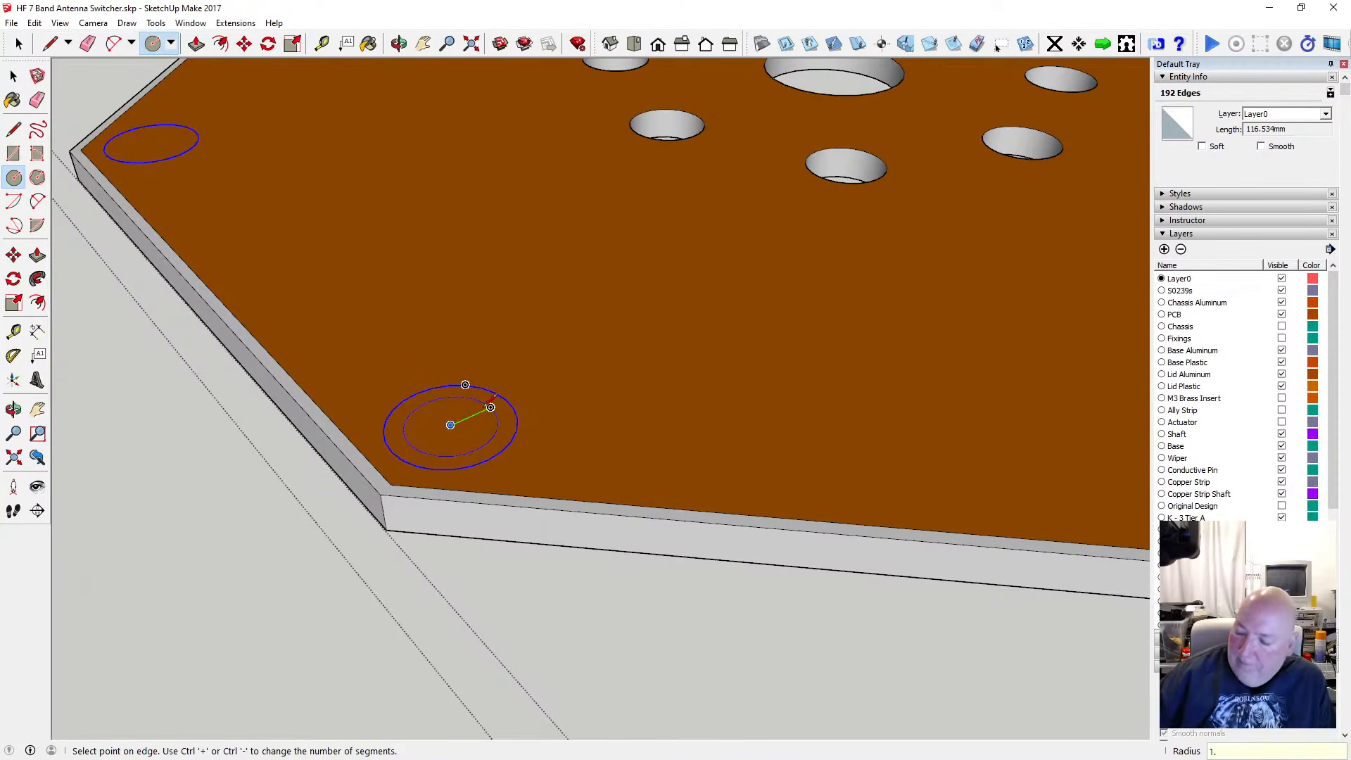
pyautogui.click(491, 406)
pyautogui.press('t')
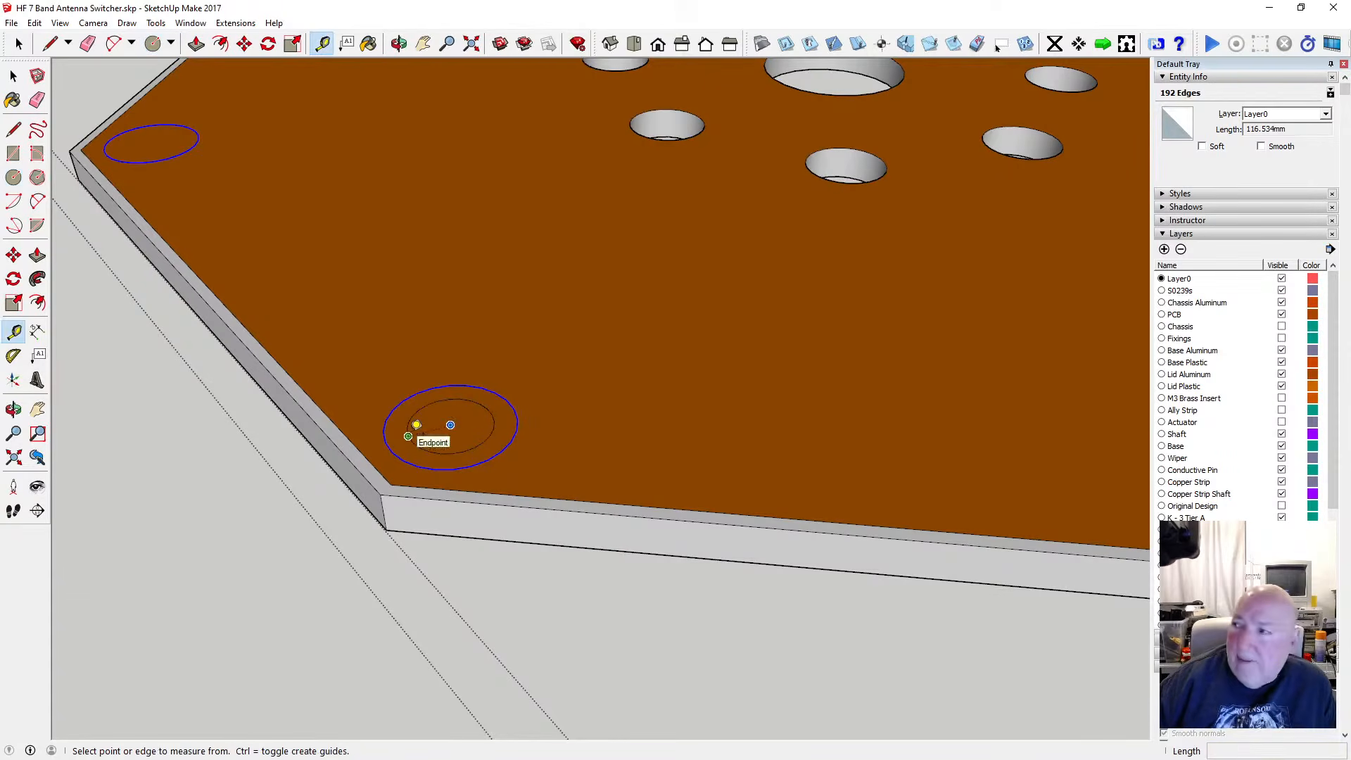
pyautogui.click(415, 424)
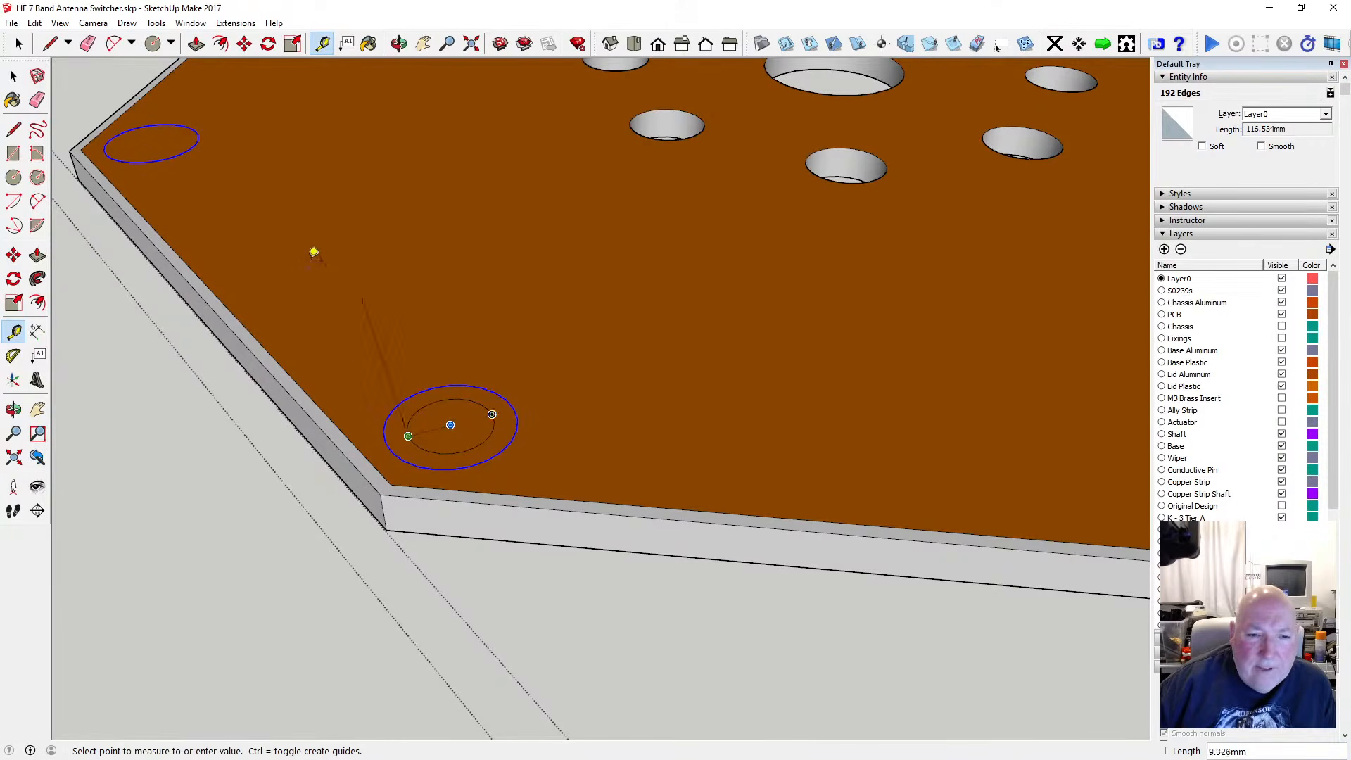
pyautogui.click(14, 76)
pyautogui.click(35, 23)
pyautogui.click(63, 36)
pyautogui.press('c')
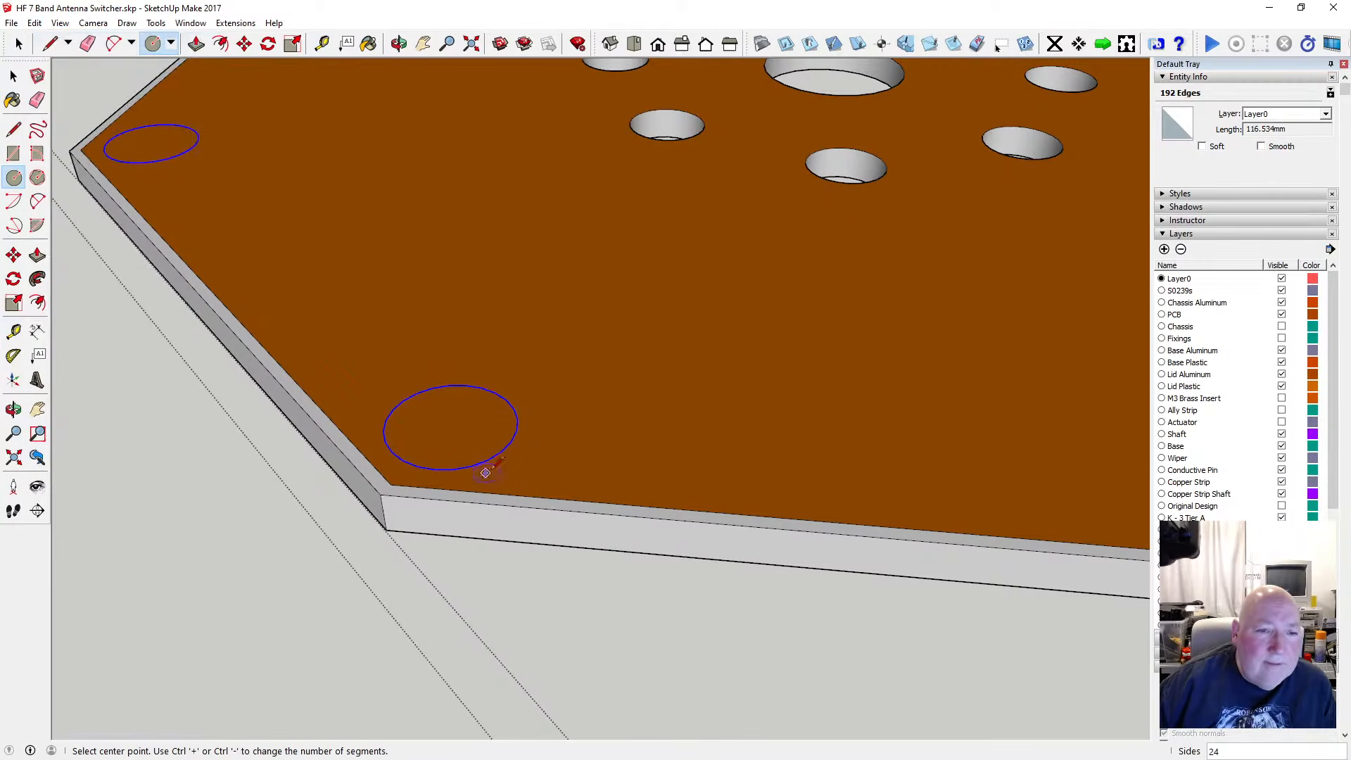
pyautogui.click(451, 424)
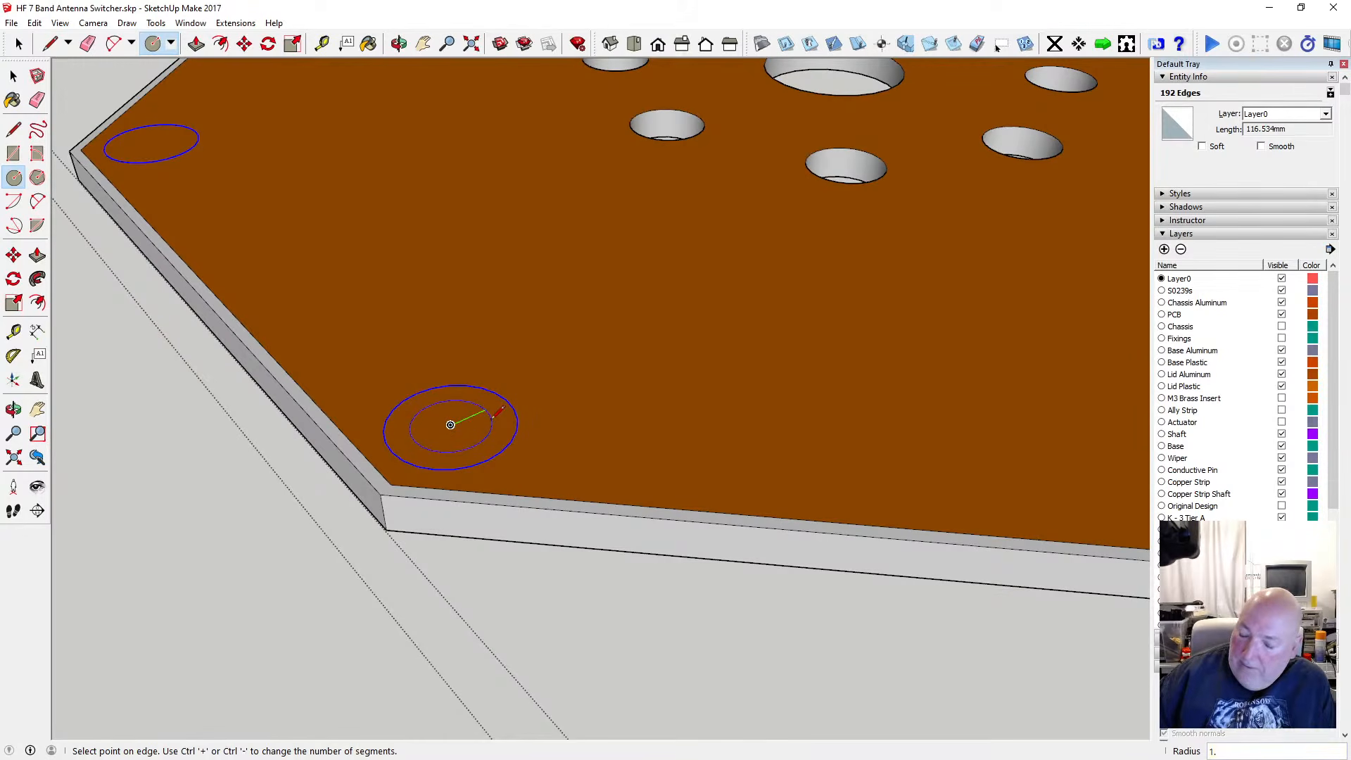
pyautogui.press('Return')
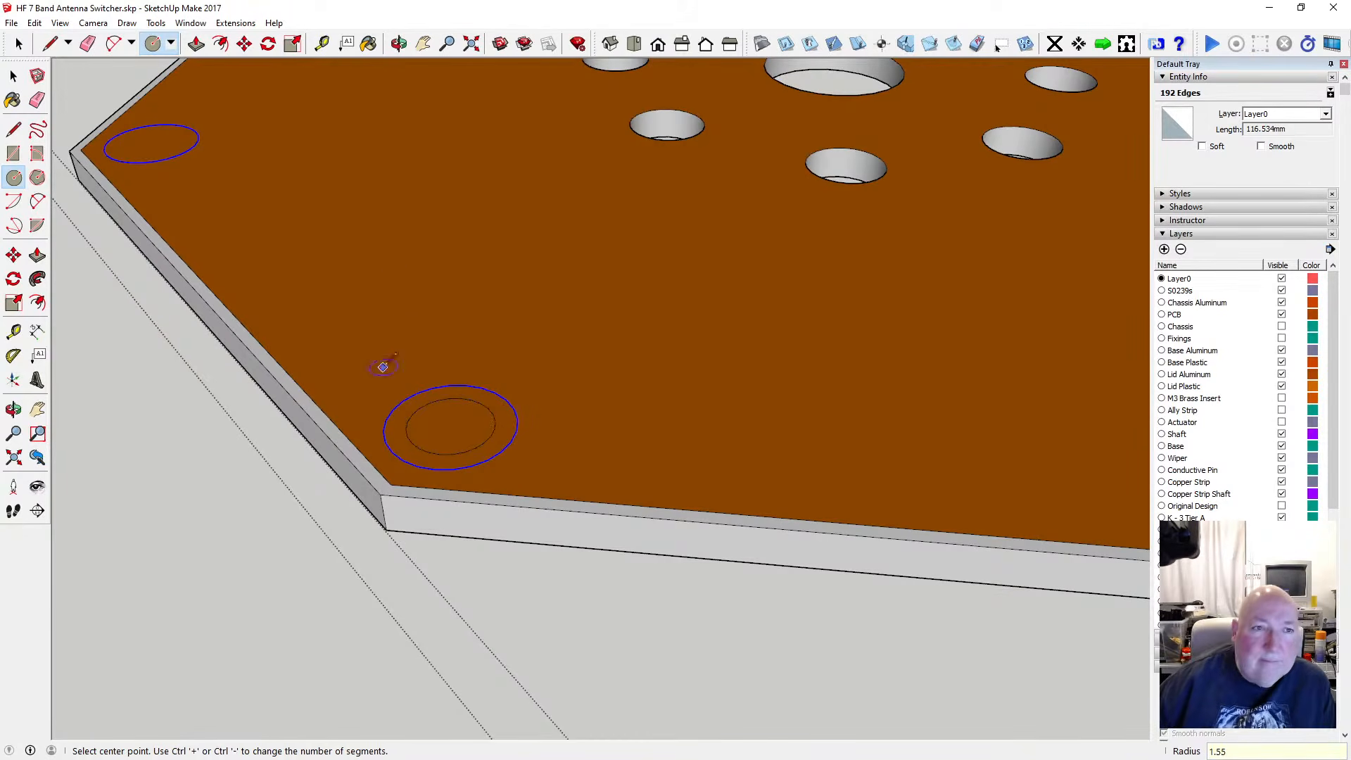
pyautogui.click(322, 44)
pyautogui.click(408, 436)
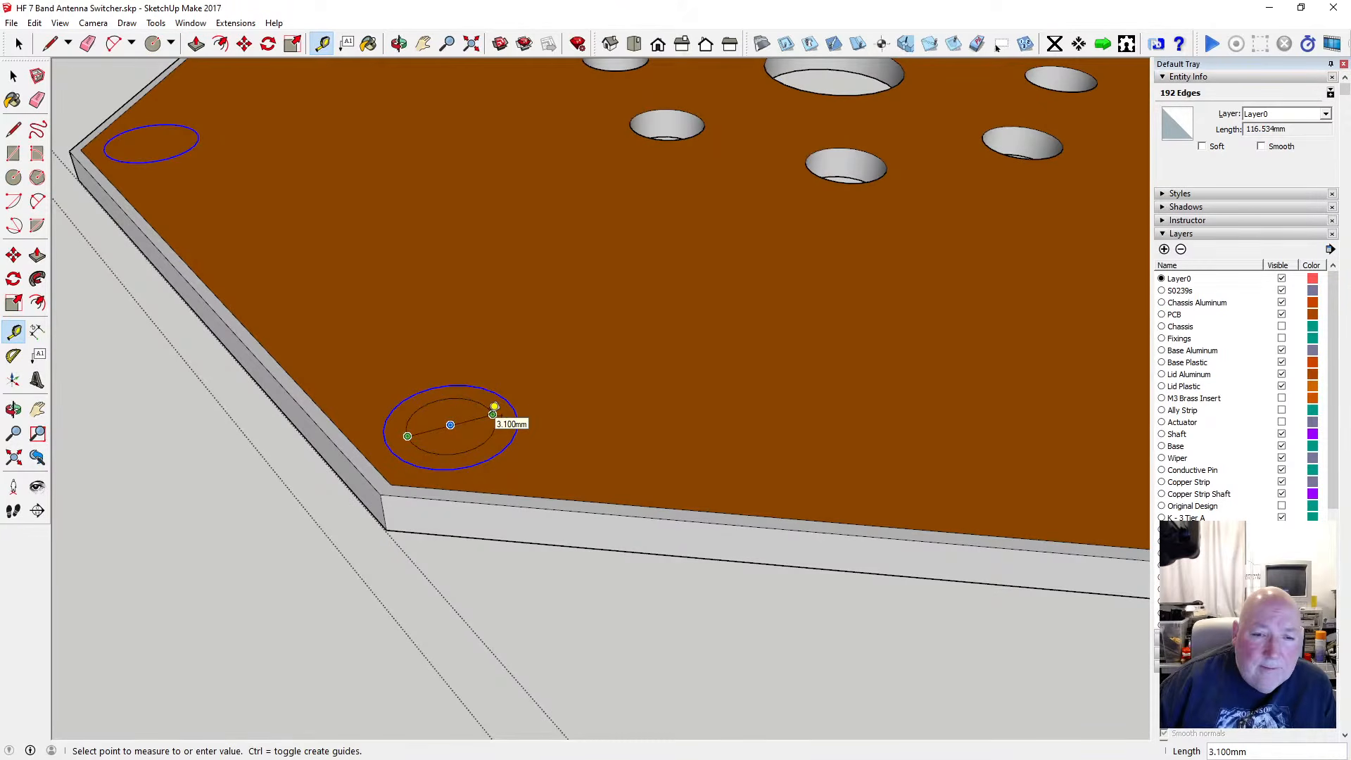
pyautogui.click(14, 75)
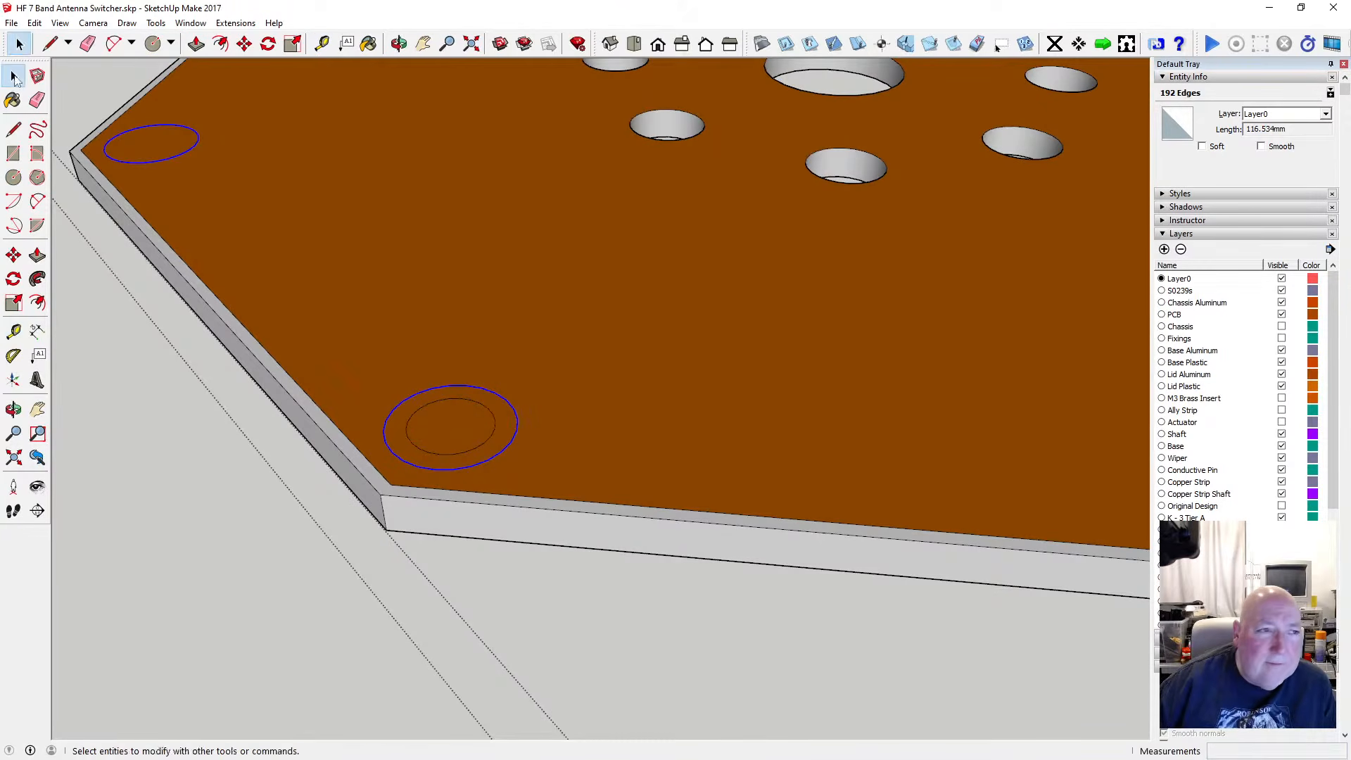
pyautogui.click(35, 23)
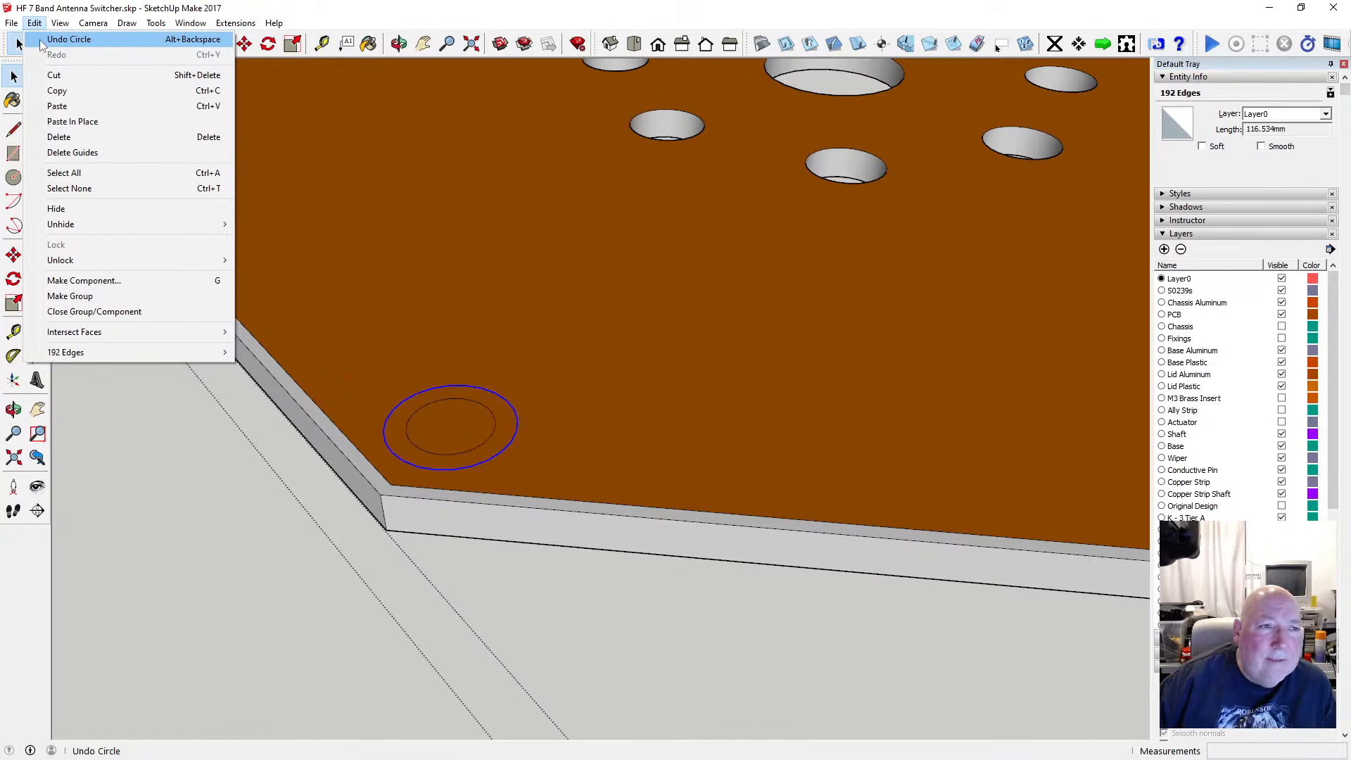
pyautogui.click(43, 39)
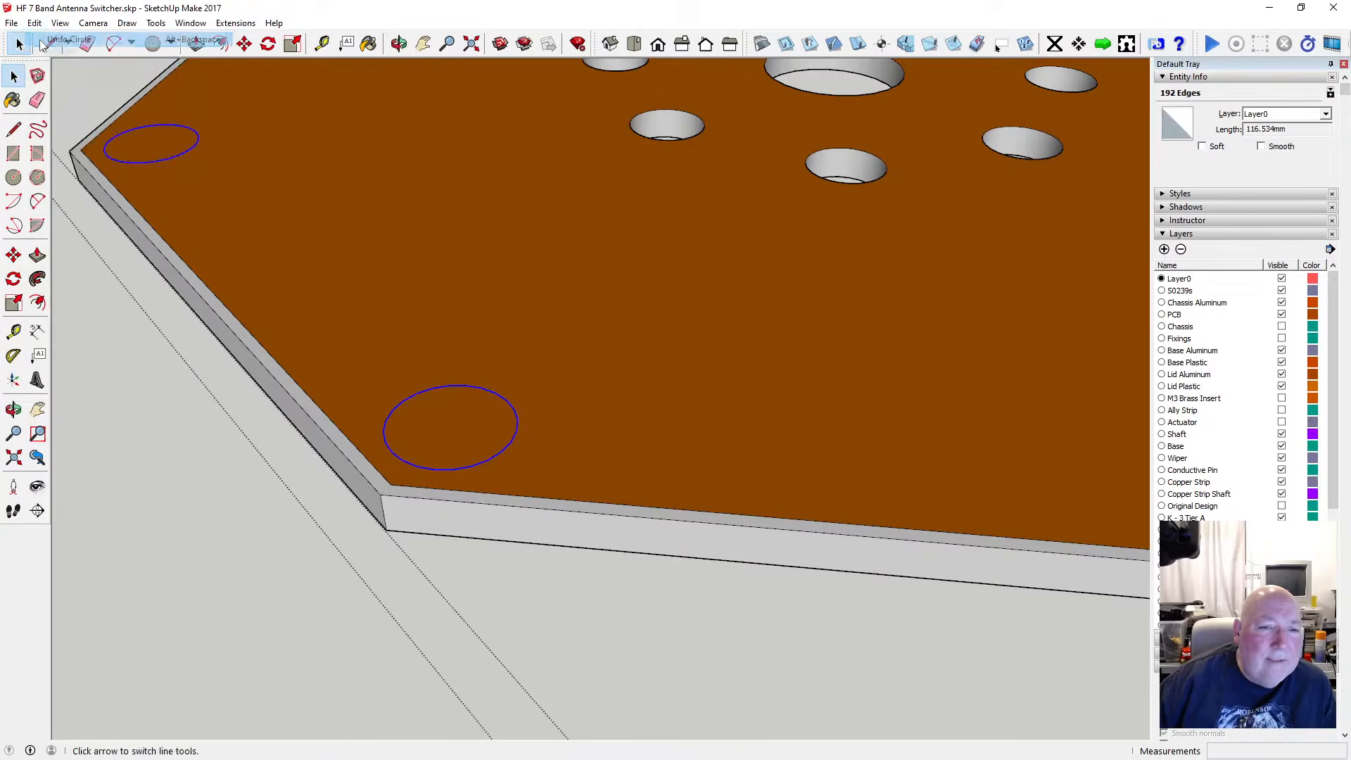
# Draw a 1.6 mm radius circle concentric with the first corner hole circle on the aluminum lid and measure its diameter
pyautogui.click(13, 177)
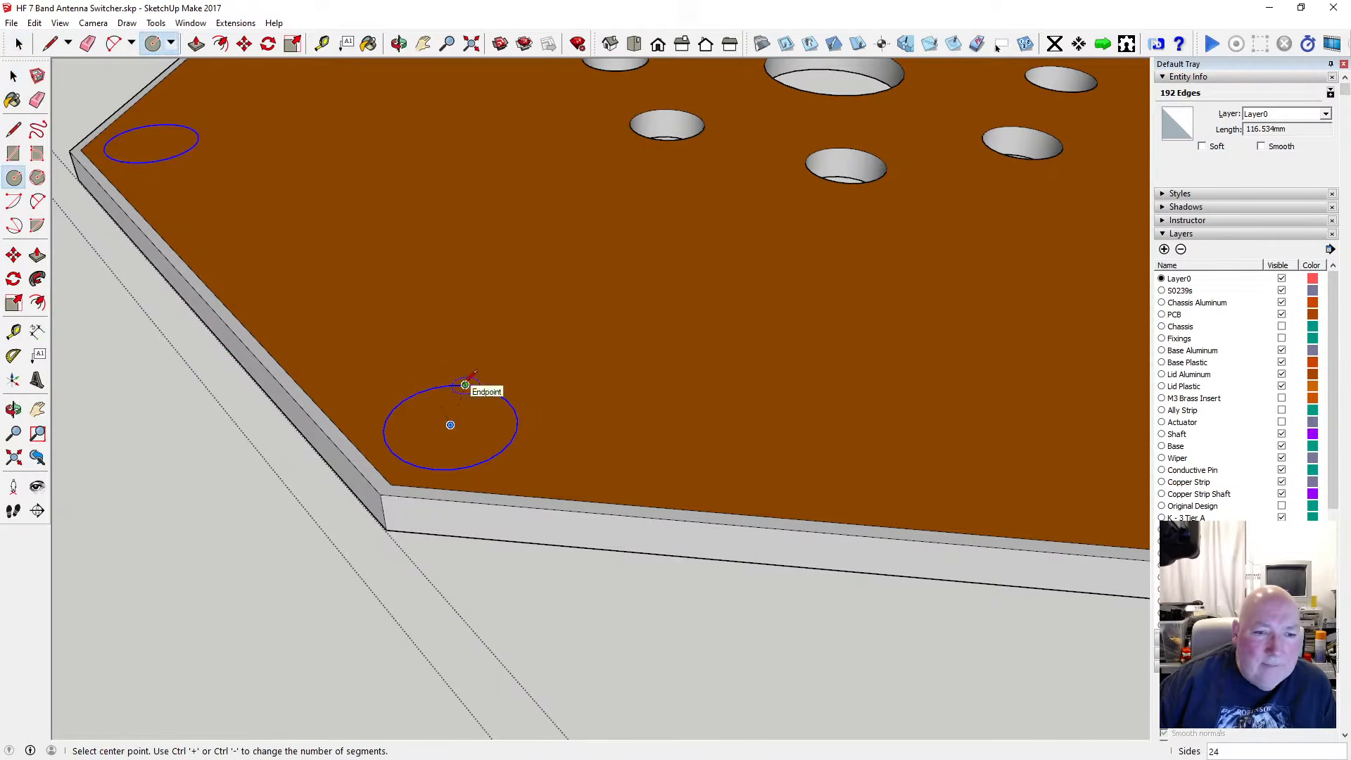
pyautogui.click(450, 425)
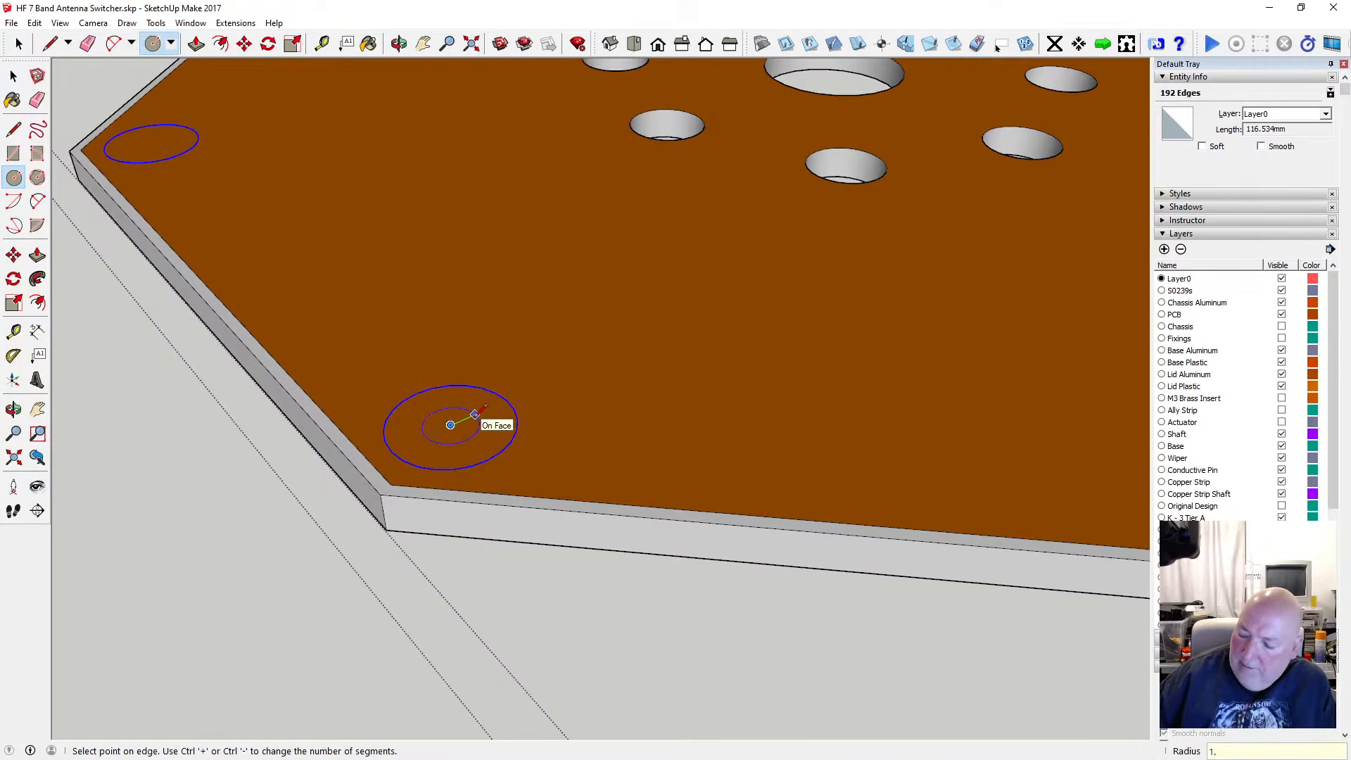
pyautogui.press('Return')
pyautogui.click(321, 43)
pyautogui.click(404, 428)
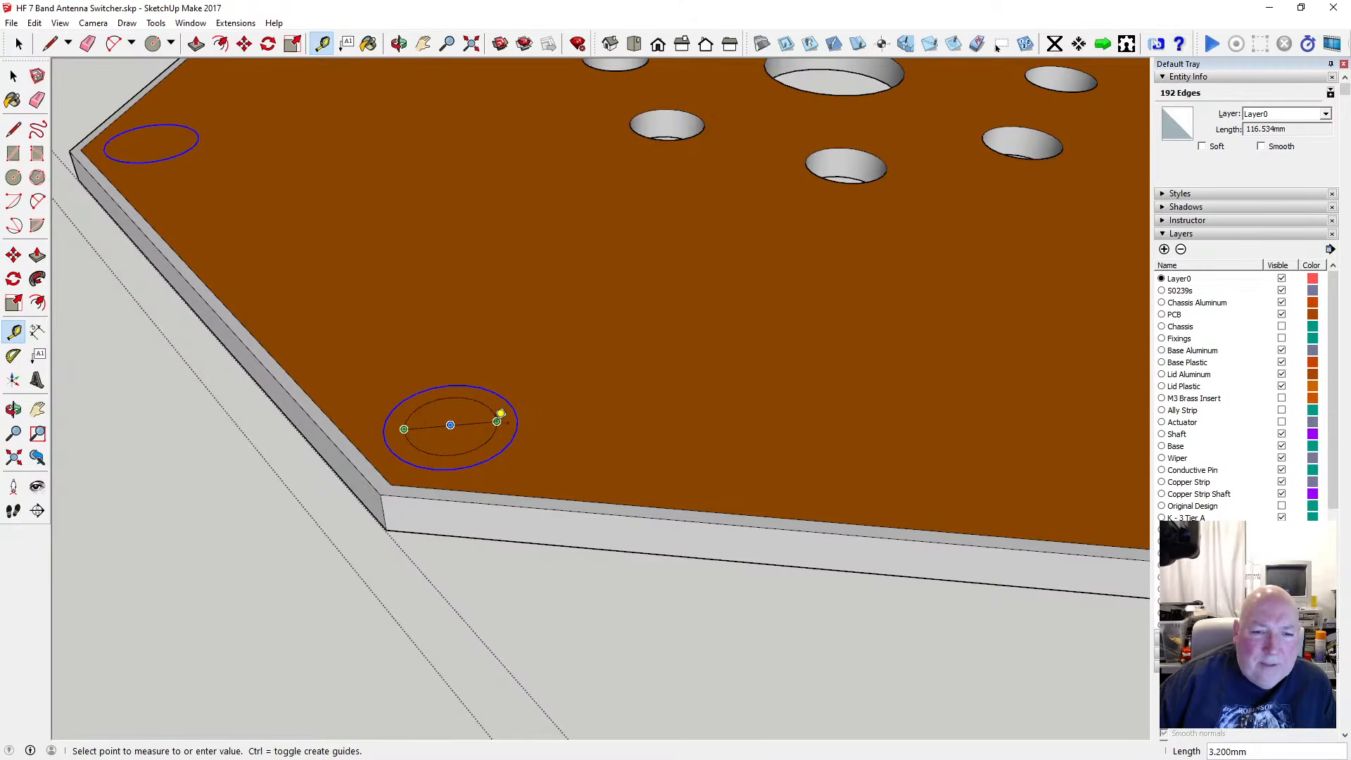
pyautogui.click(13, 76)
# Draw concentric 1.6 mm radius circles inside the two corner hole circles on either side of the first one
pyautogui.moveTo(458, 440); pyautogui.dragTo(338, 336, button='middle')
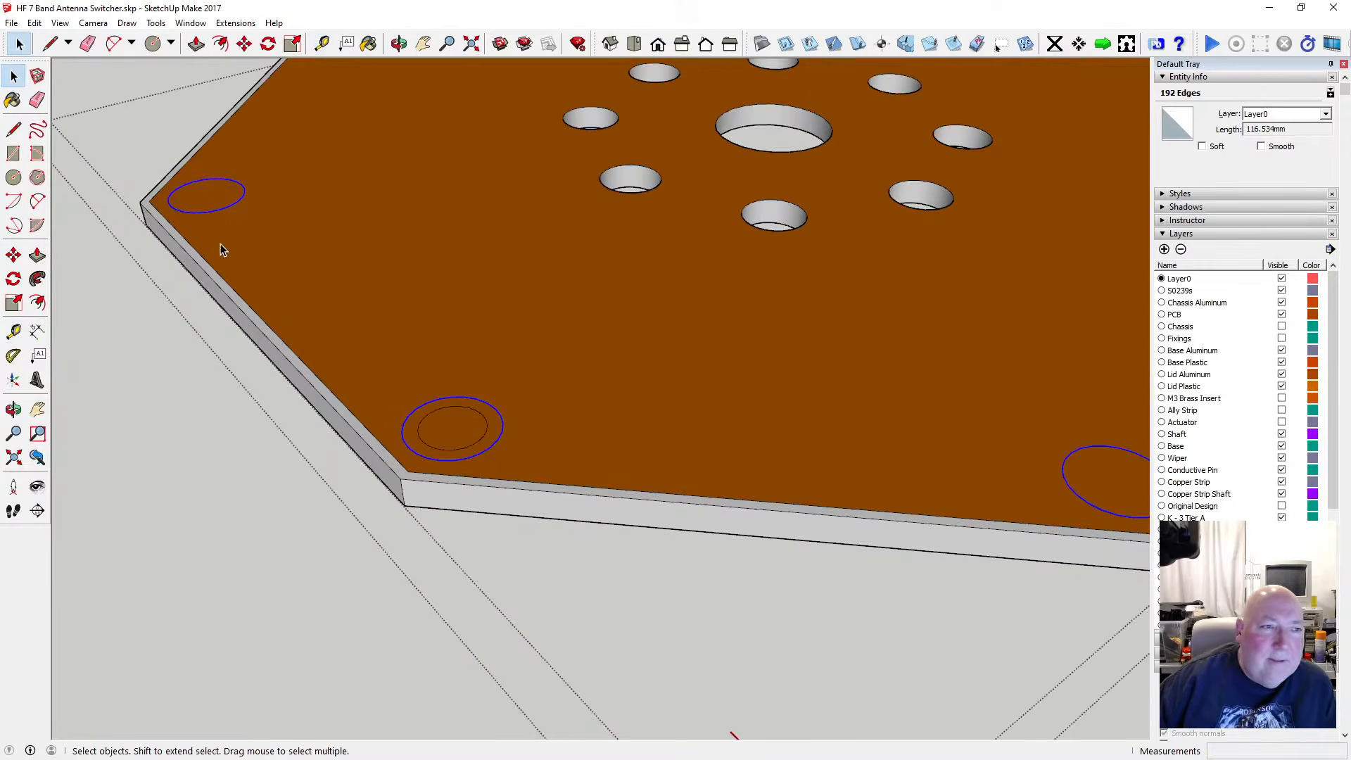
pyautogui.click(13, 178)
pyautogui.click(206, 194)
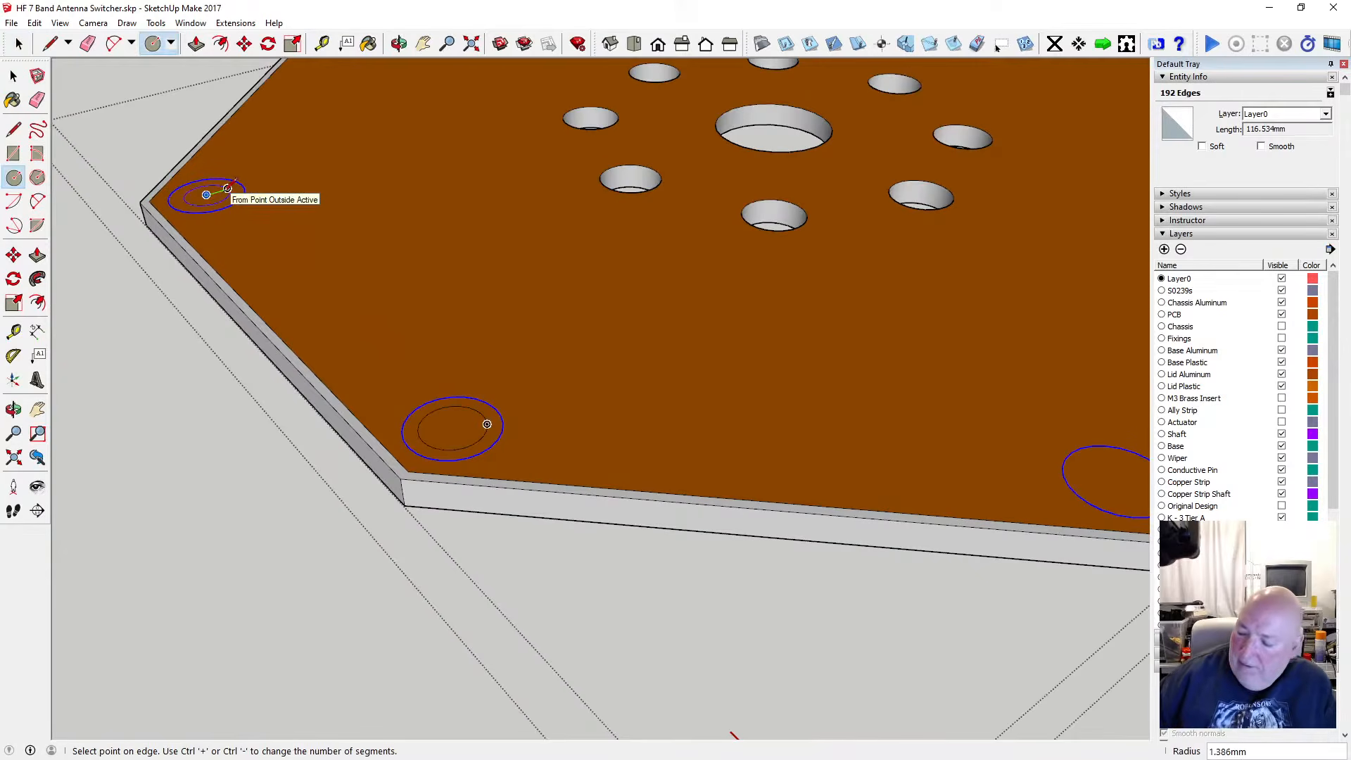
pyautogui.write('1.6')
pyautogui.press('Return')
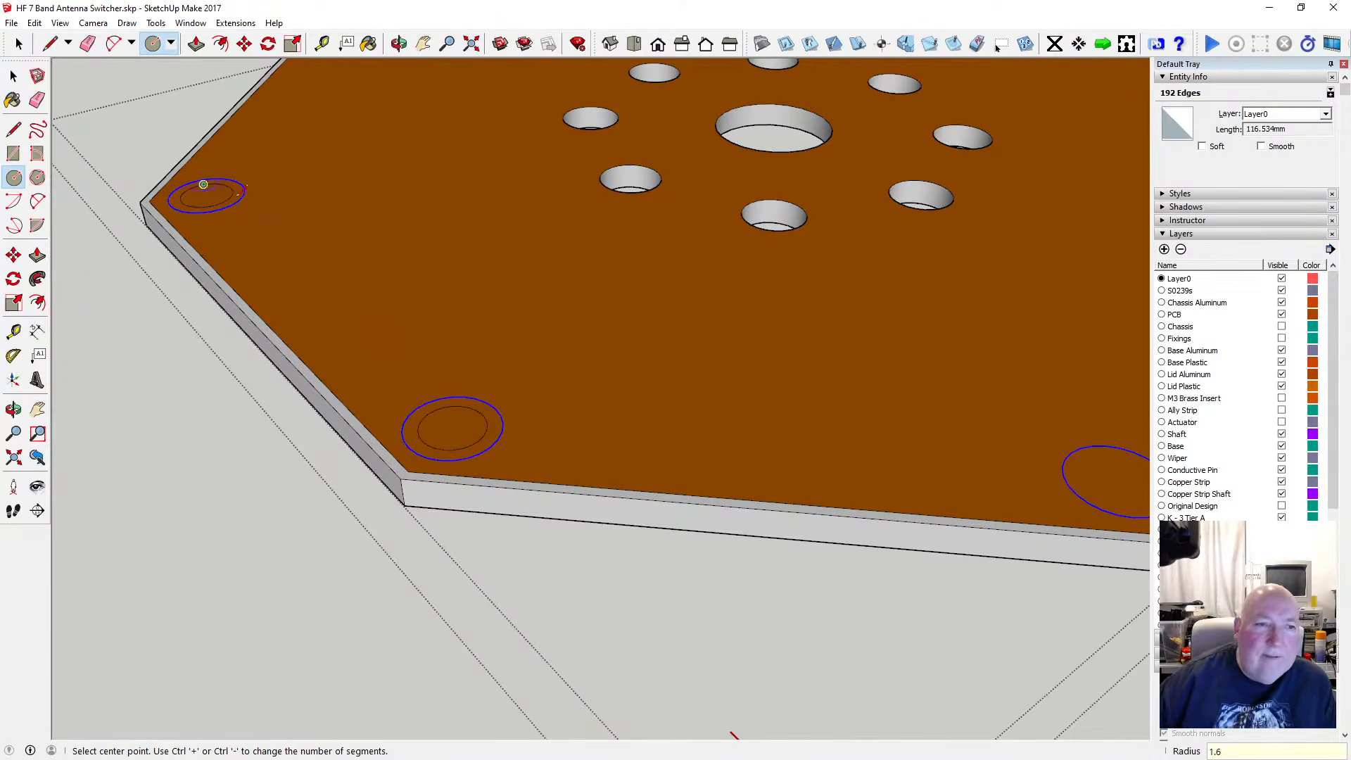
pyautogui.scroll(-1, 240, 347)
pyautogui.scroll(-4, 486, 424)
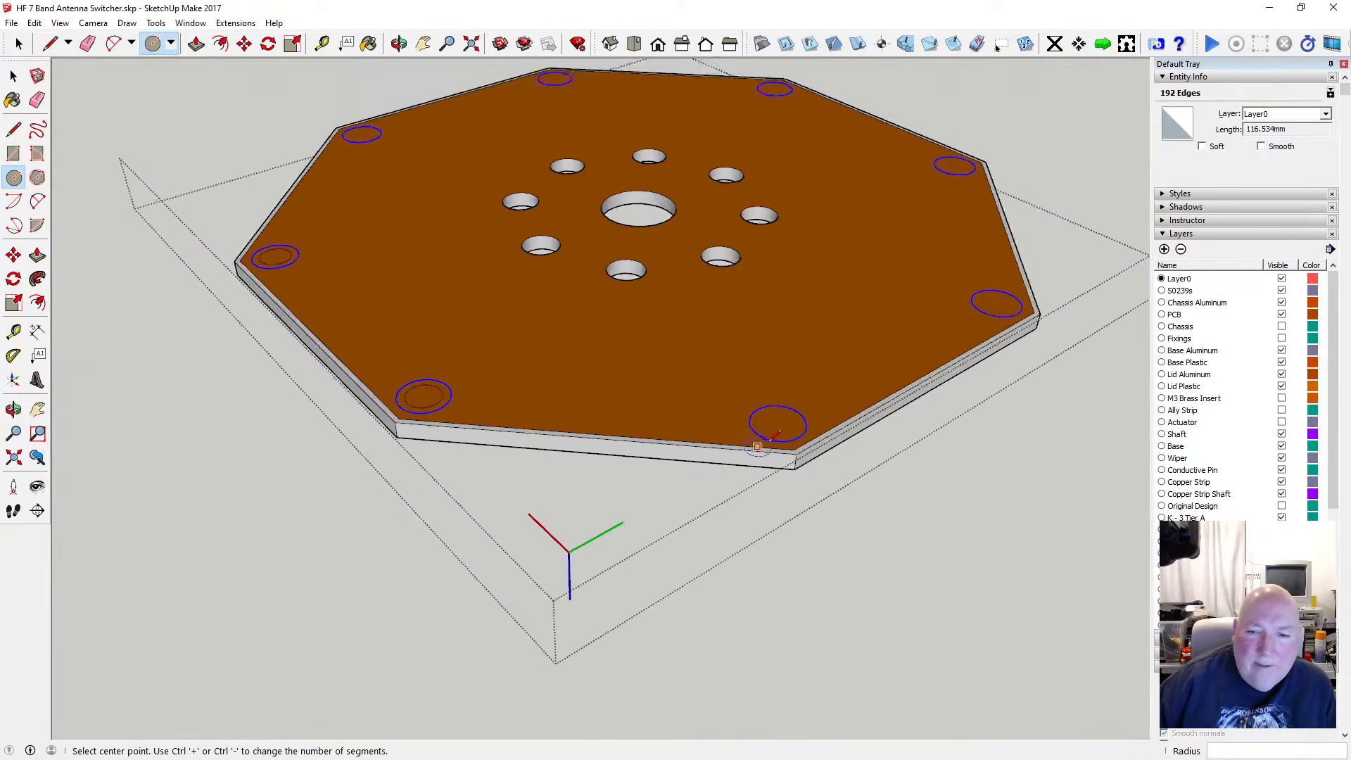
pyautogui.scroll(4, 778, 415)
pyautogui.click(778, 417)
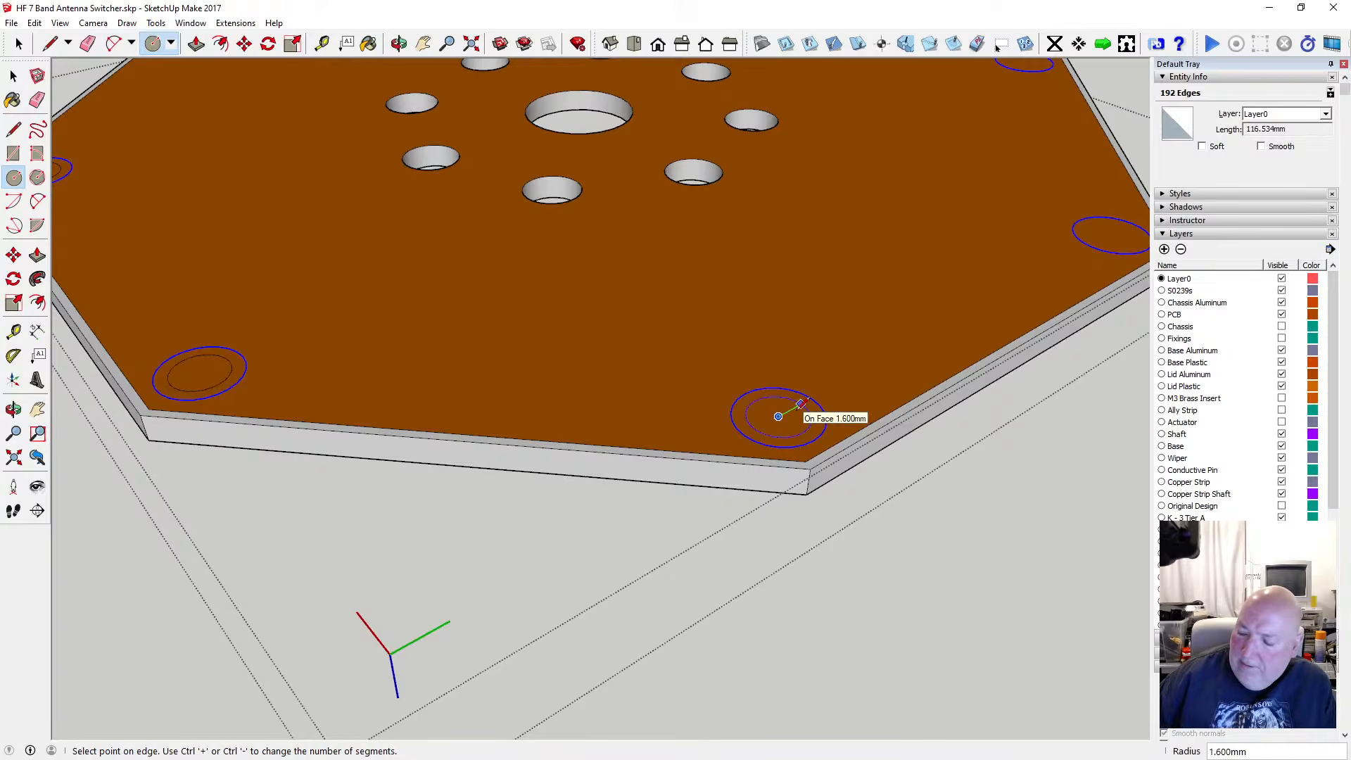
pyautogui.click(800, 404)
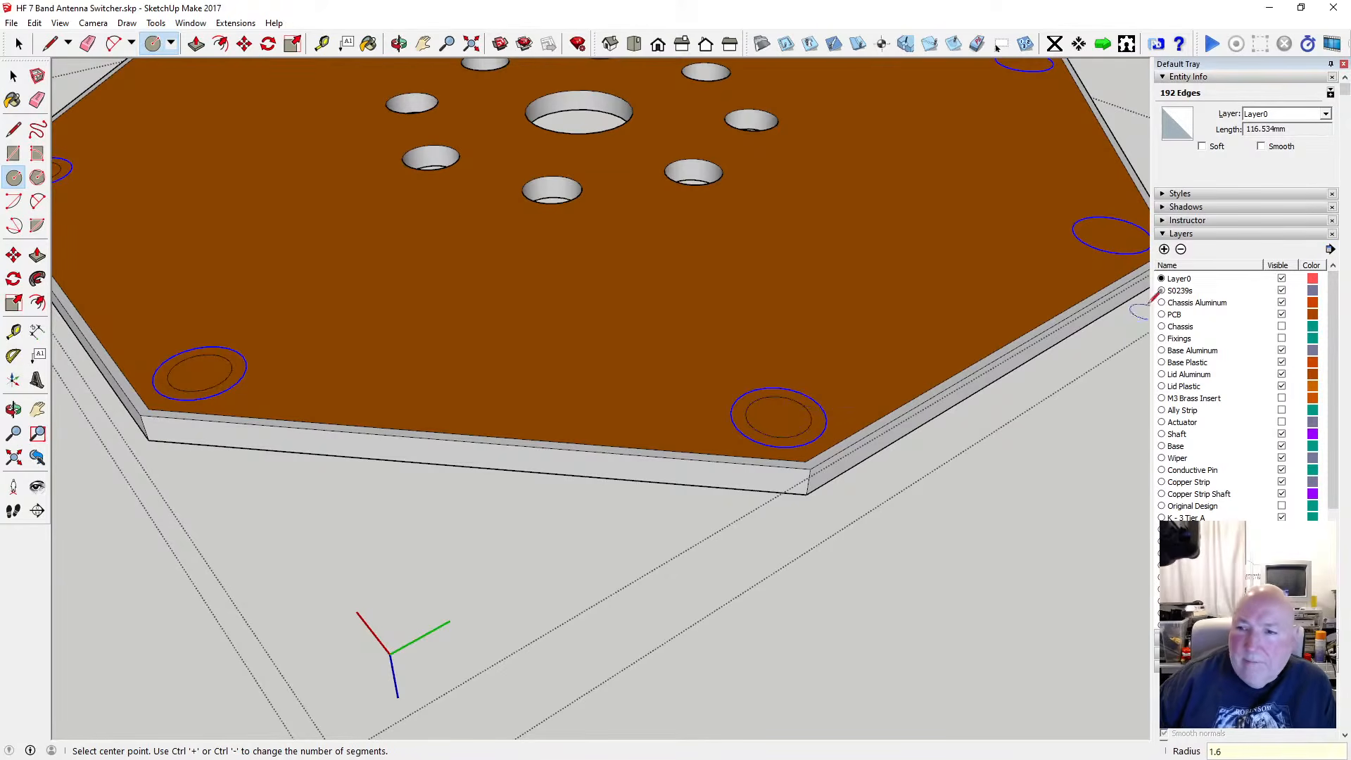
# Add concentric 1.6 mm radius circles inside the fourth and fifth corner hole circles on the aluminum lid
pyautogui.click(1112, 234)
pyautogui.write('1.')
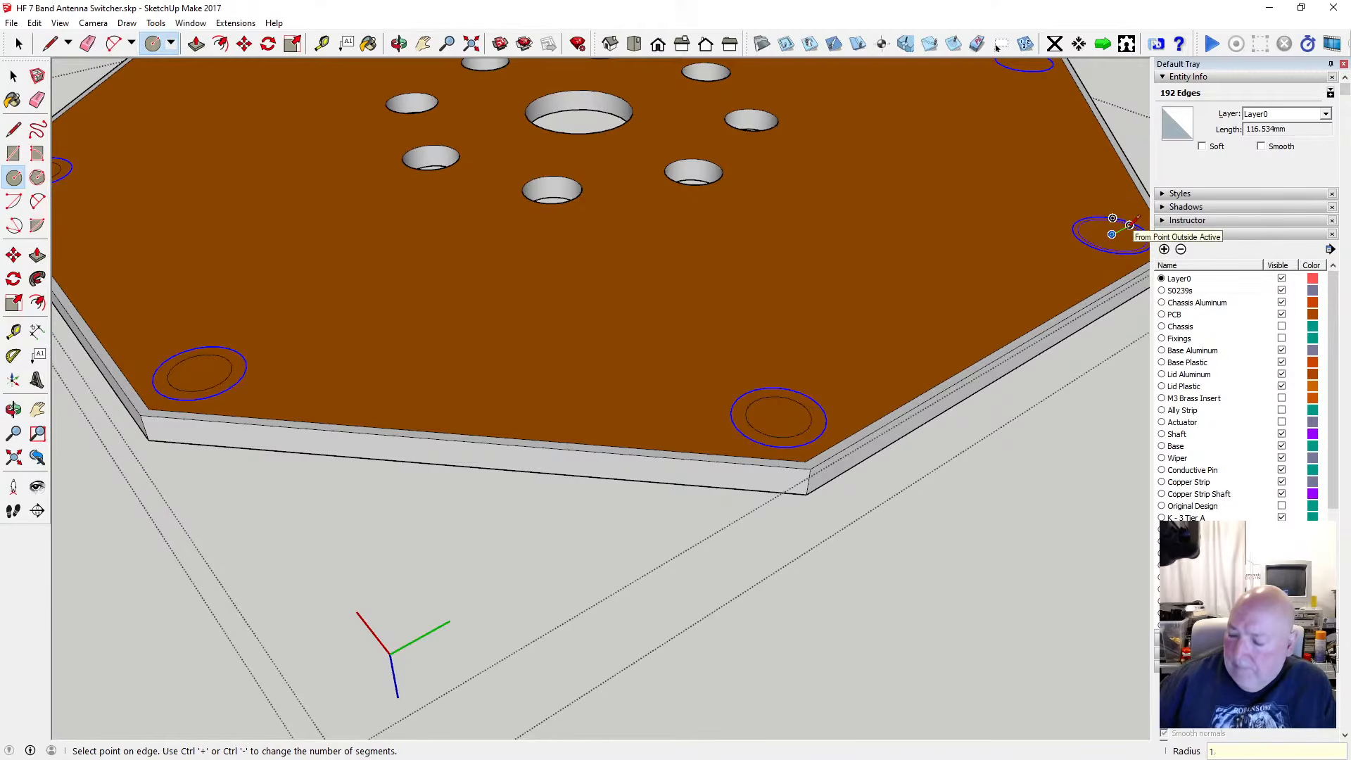
pyautogui.press('Return')
pyautogui.scroll(-5, 338, 431)
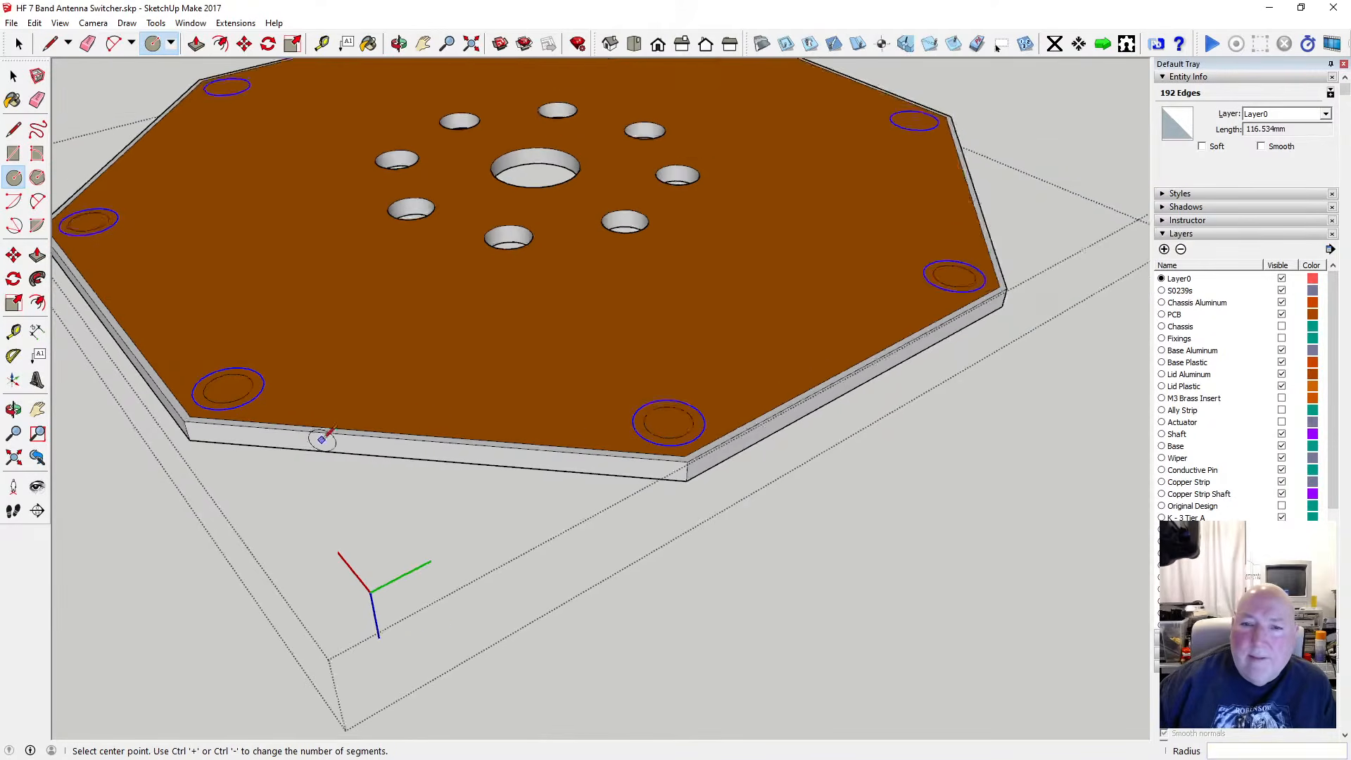
pyautogui.scroll(3, 819, 199)
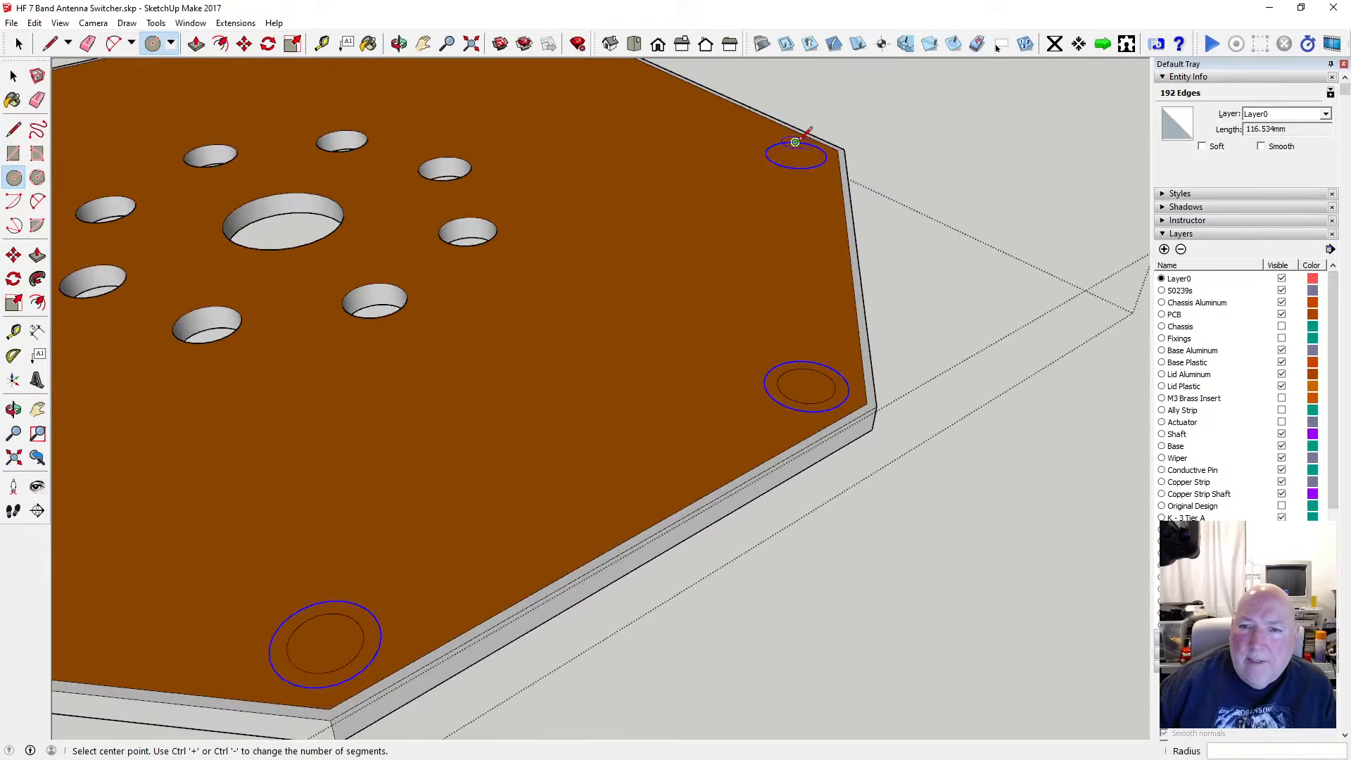
pyautogui.click(795, 154)
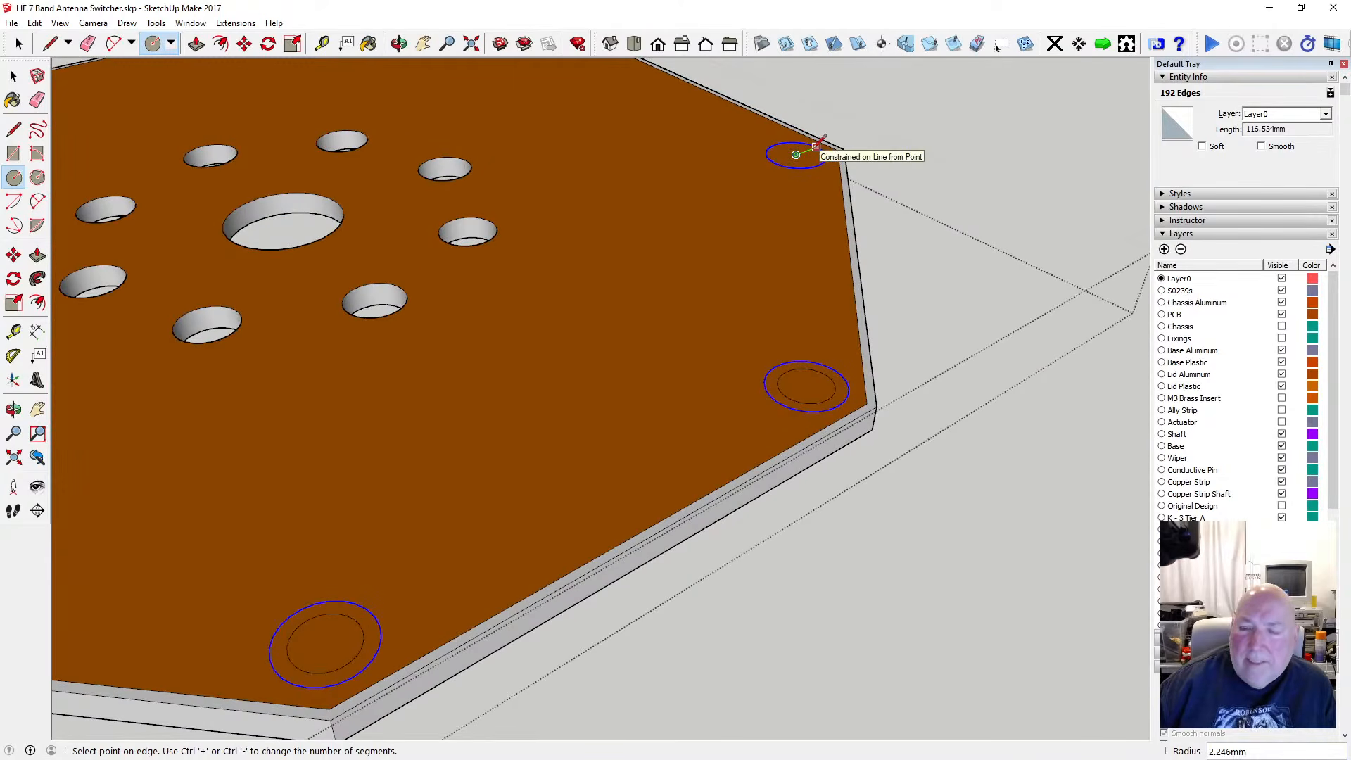
pyautogui.write('1.')
pyautogui.press('Return')
# Add concentric 1.6 mm radius circles inside the sixth and seventh corner hole circles along the lid's far edge
pyautogui.scroll(-4, 666, 493)
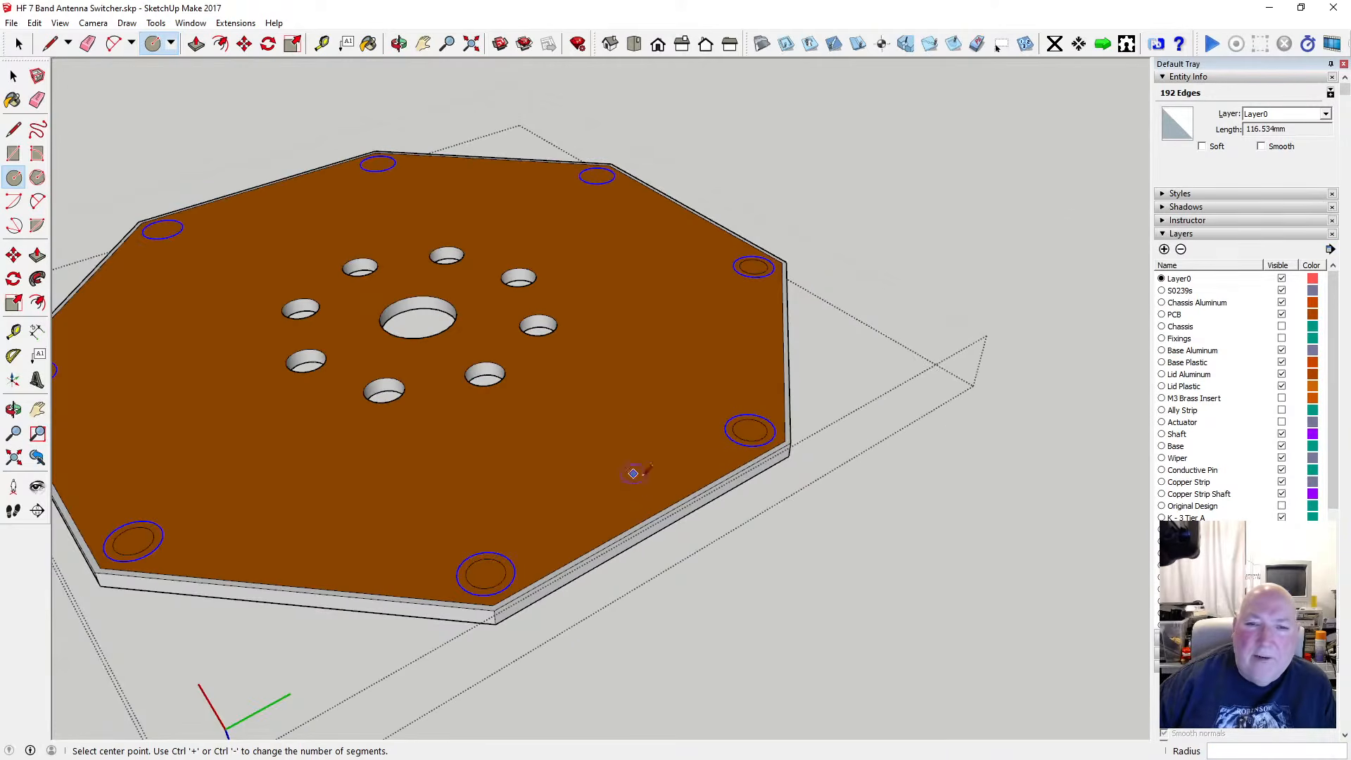
pyautogui.click(597, 175)
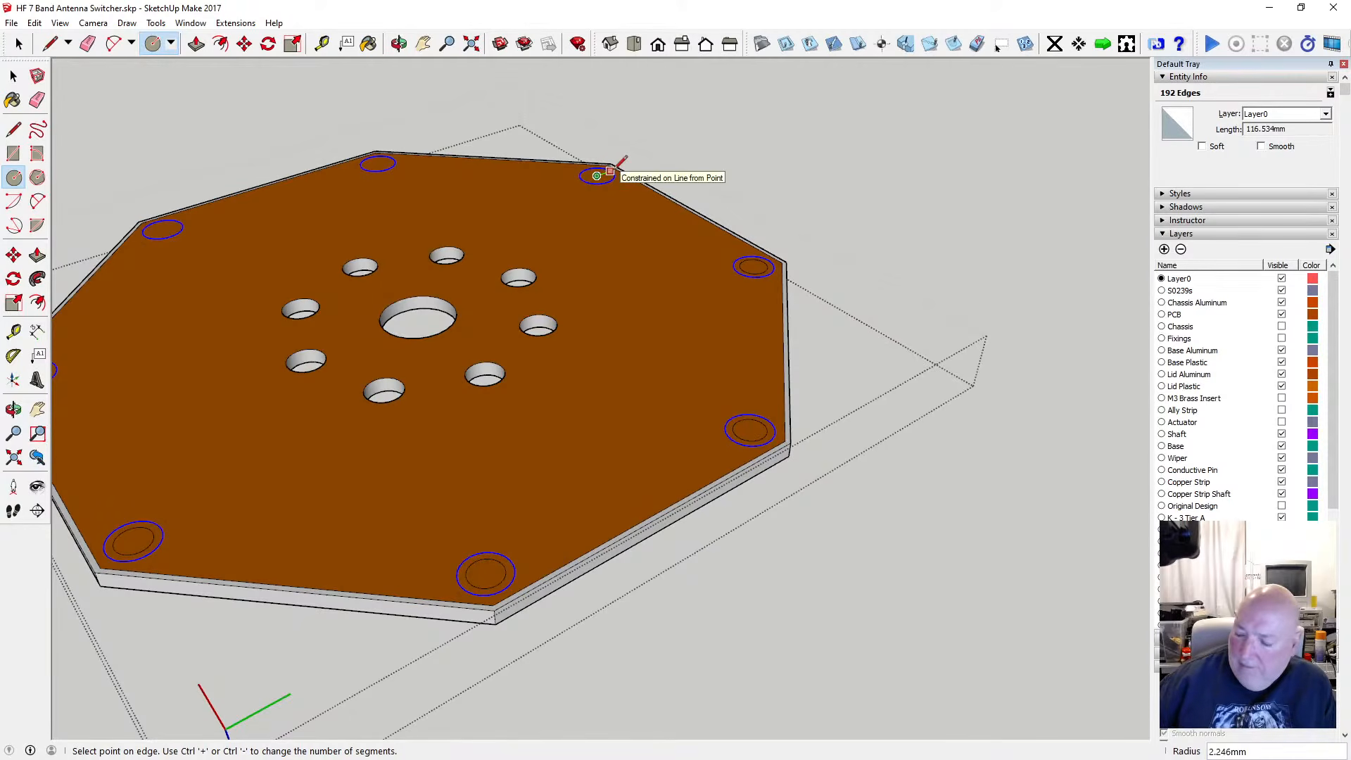
pyautogui.write('1.6')
pyautogui.press('Return')
pyautogui.click(377, 163)
pyautogui.write('1.')
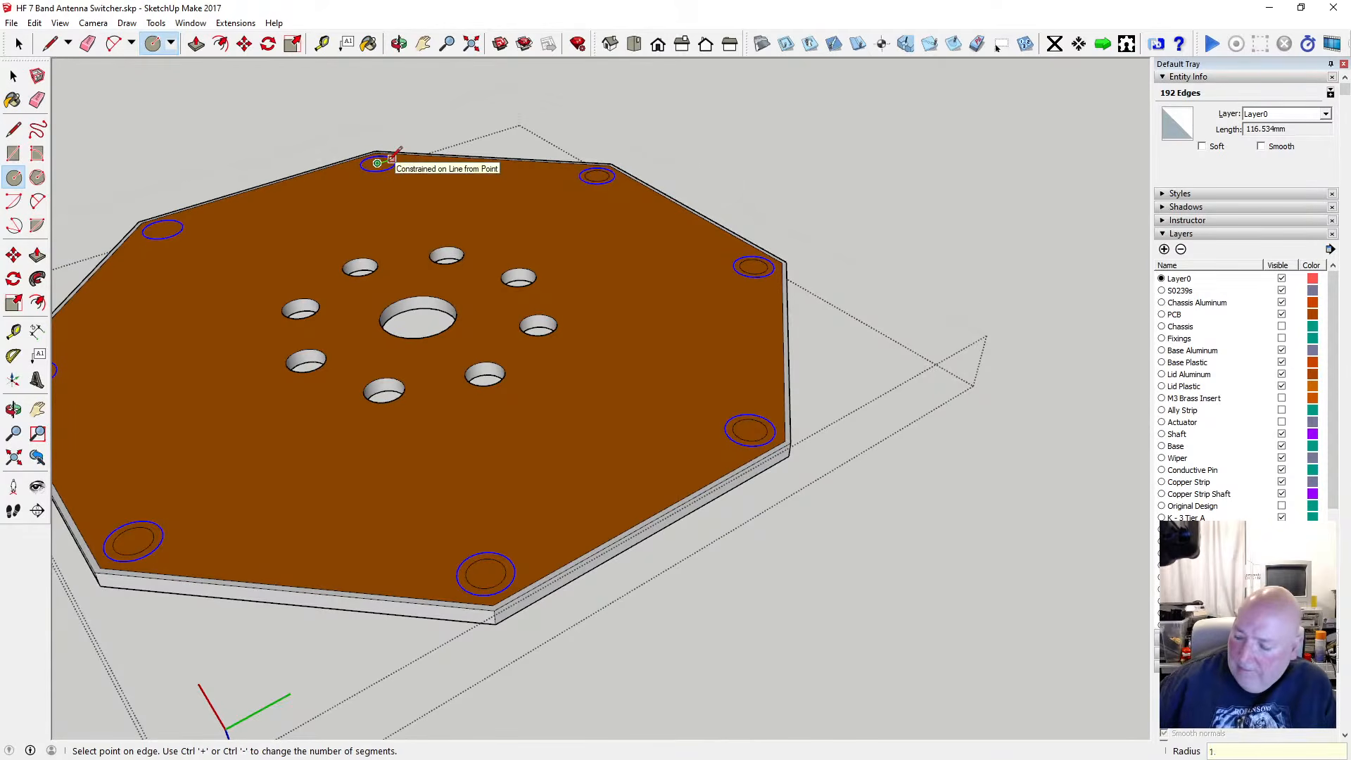
pyautogui.write('6')
pyautogui.press('Return')
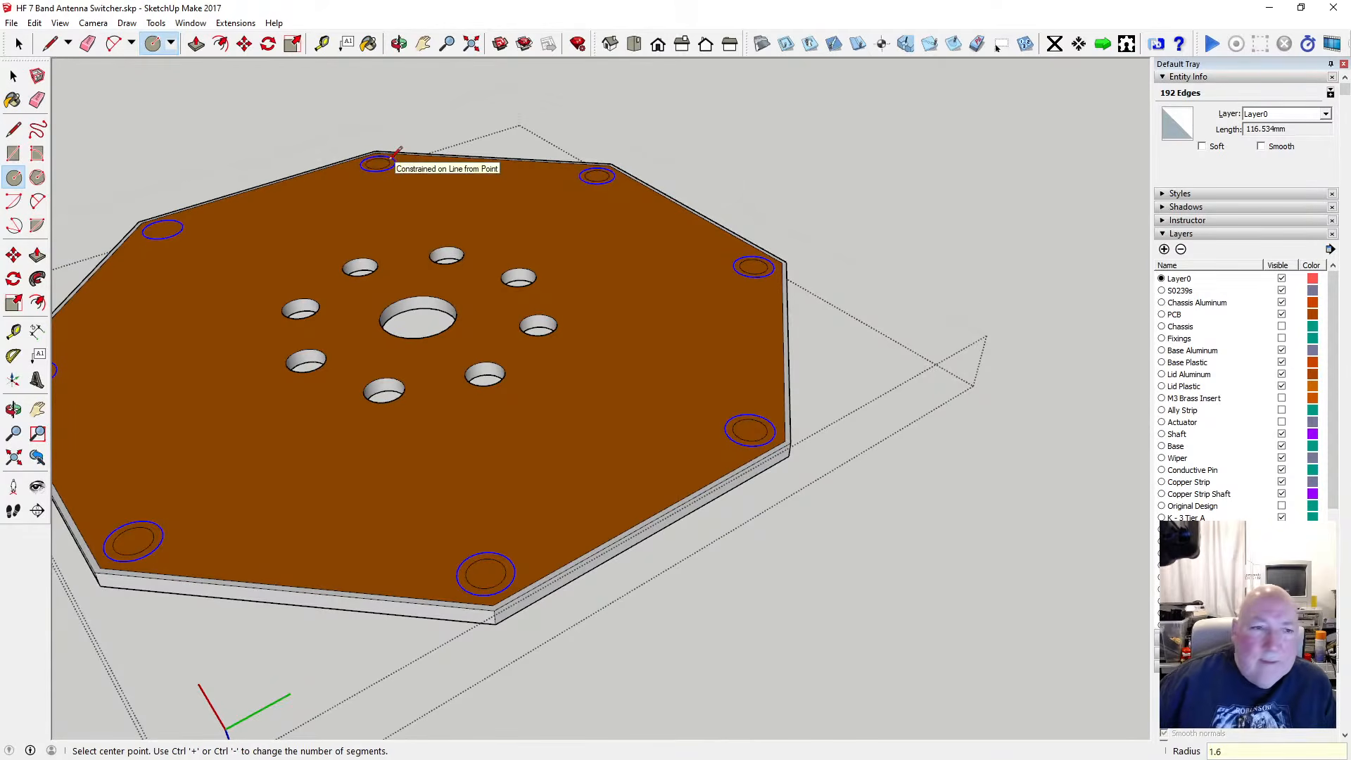
# Draw a 1.6 mm radius circle inside the last corner hole circle and remove the eight larger outer circles from the lid
pyautogui.click(163, 229)
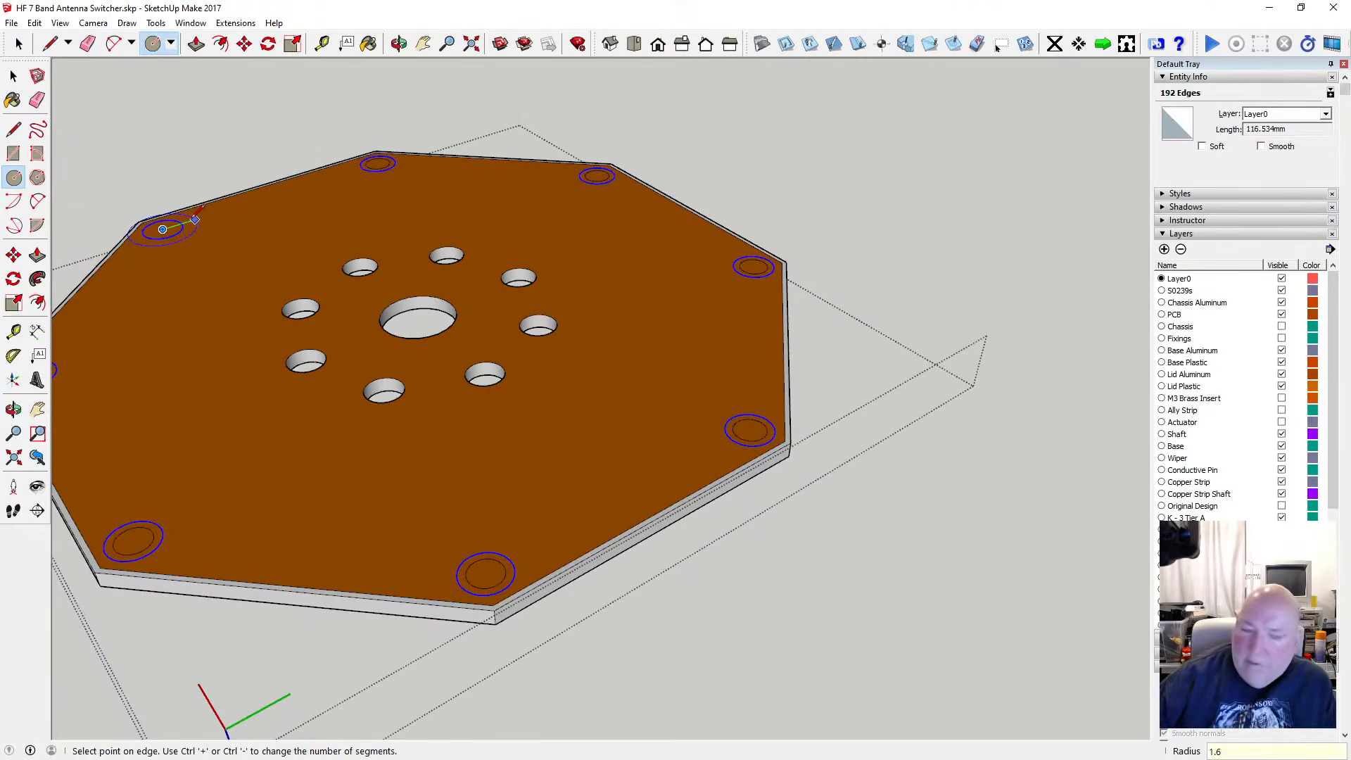
pyautogui.press('Return')
pyautogui.scroll(-1, 524, 521)
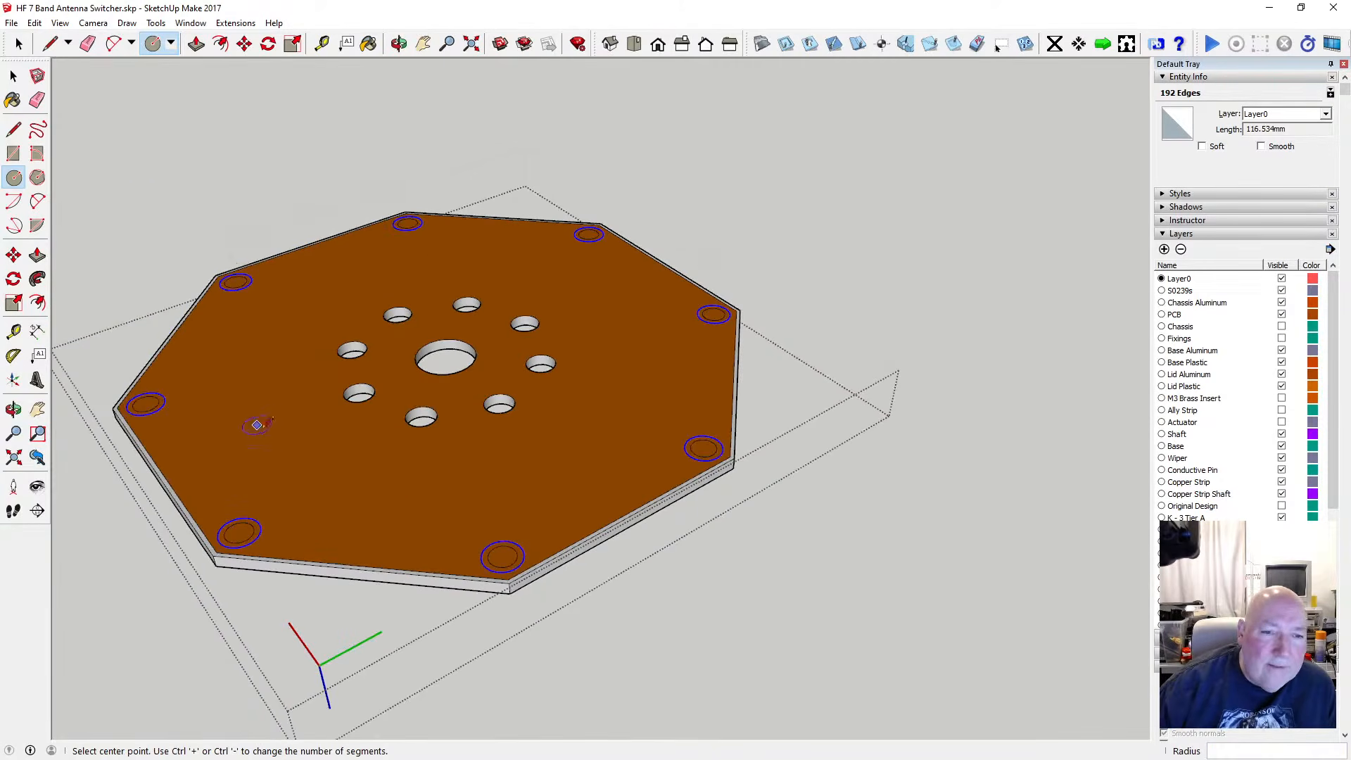
pyautogui.click(14, 75)
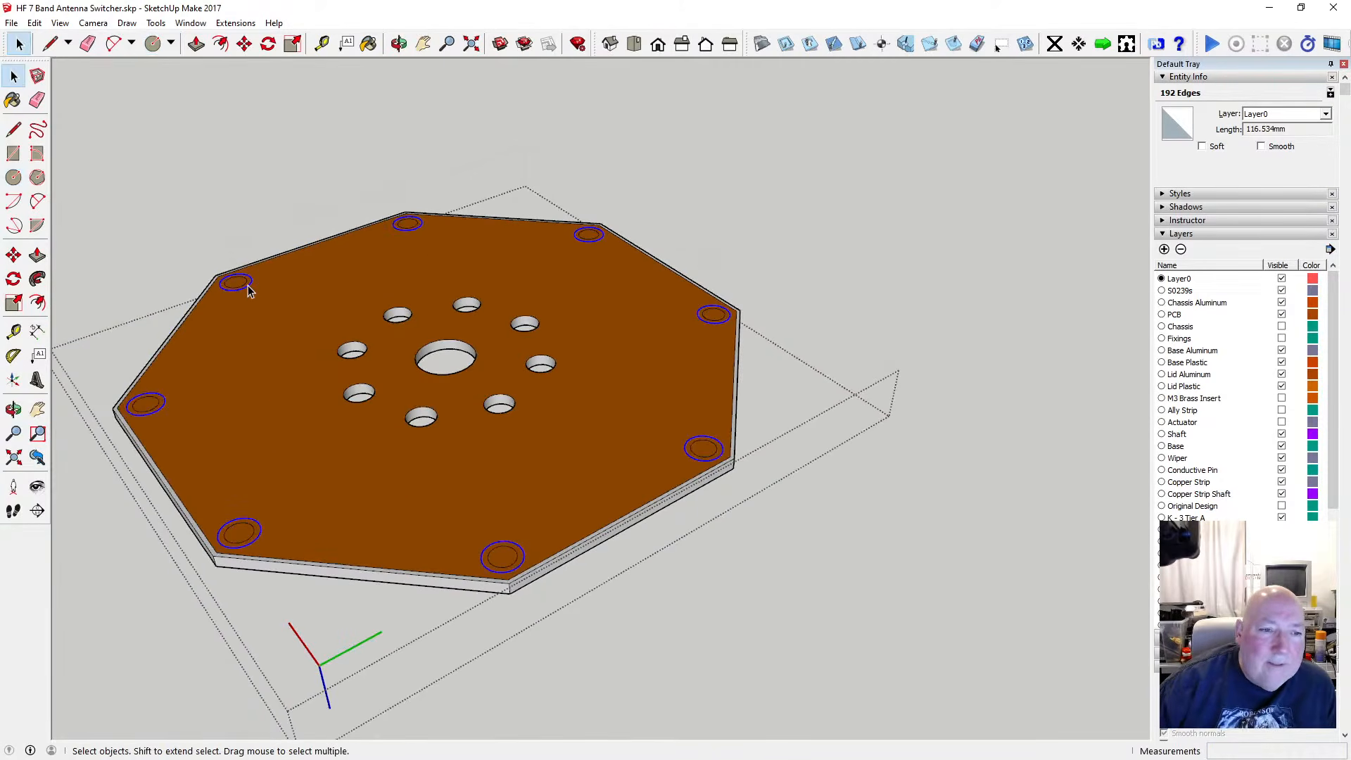
pyautogui.hotkey('ctrl', 't')
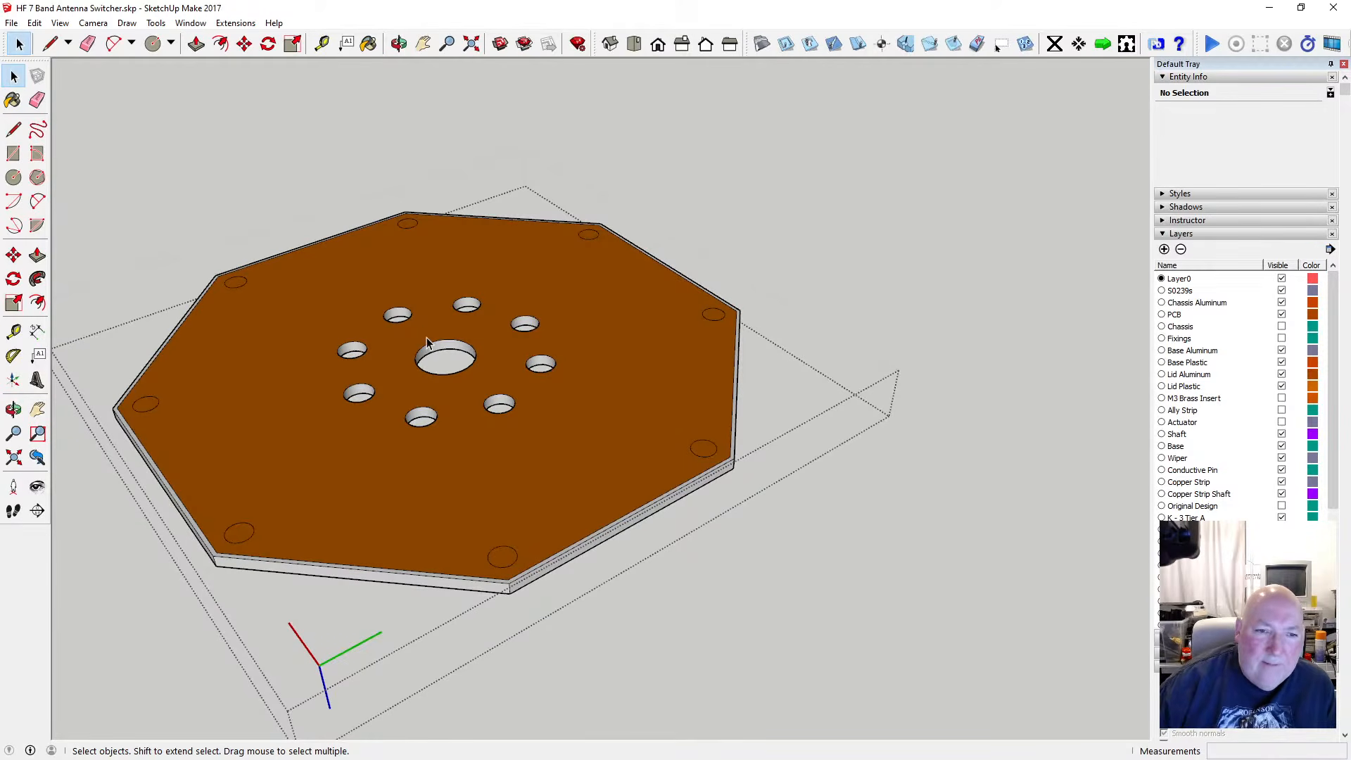
# Select the top edges of the eight inner holes and the central shaft hole in the aluminum lid and copy them
pyautogui.click(360, 344)
pyautogui.keyDown('shift'); pyautogui.click(393, 318); pyautogui.keyUp('shift')
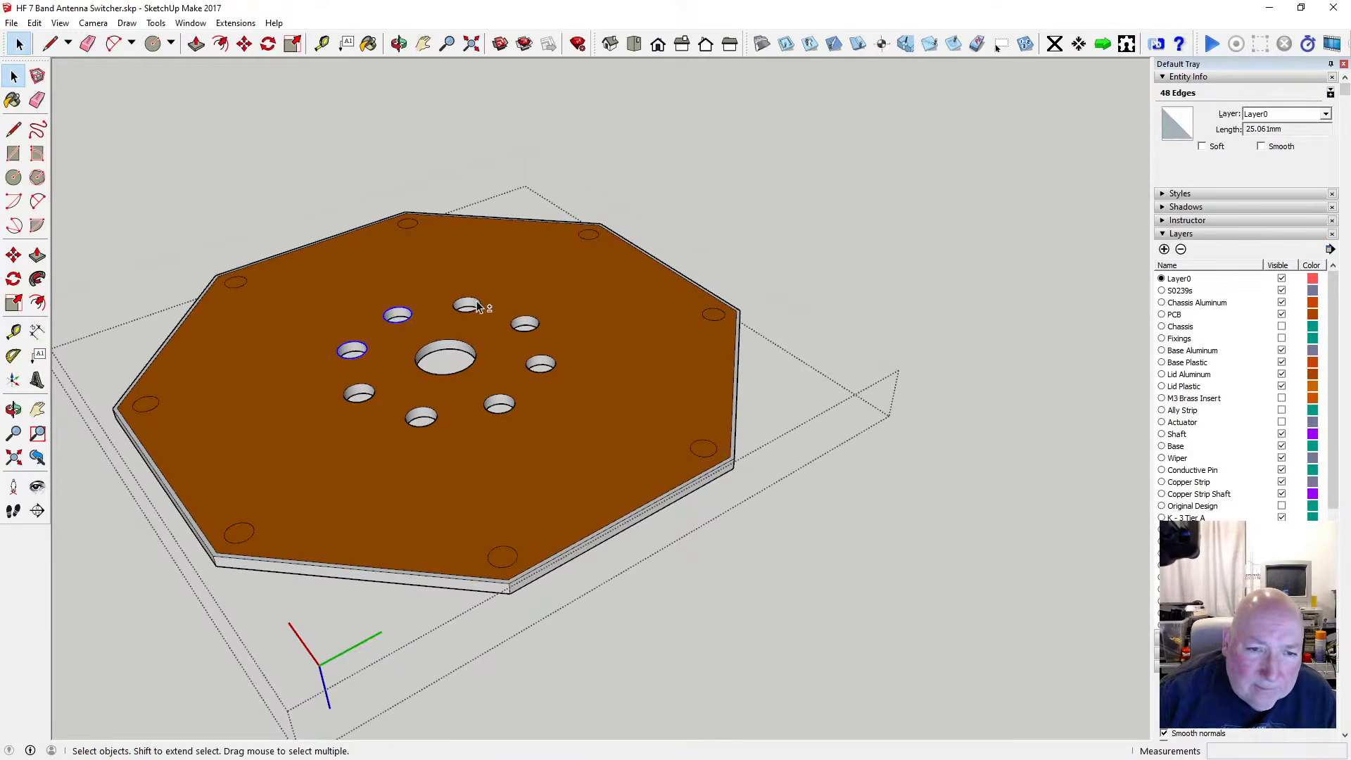
pyautogui.keyDown('shift'); pyautogui.click(374, 393); pyautogui.keyUp('shift')
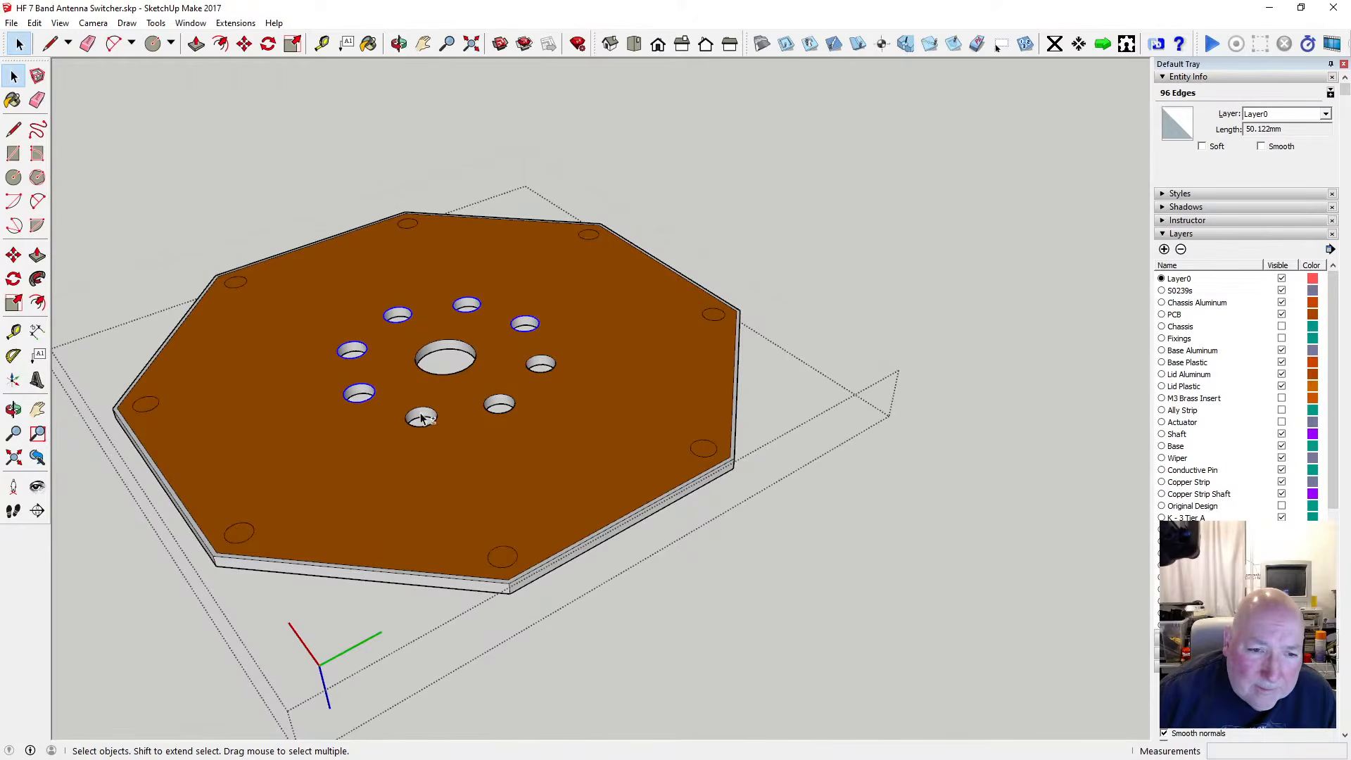
pyautogui.keyDown('shift'); pyautogui.click(496, 401); pyautogui.keyUp('shift')
pyautogui.keyDown('shift'); pyautogui.click(538, 364); pyautogui.keyUp('shift')
pyautogui.keyDown('shift'); pyautogui.click(475, 354); pyautogui.keyUp('shift')
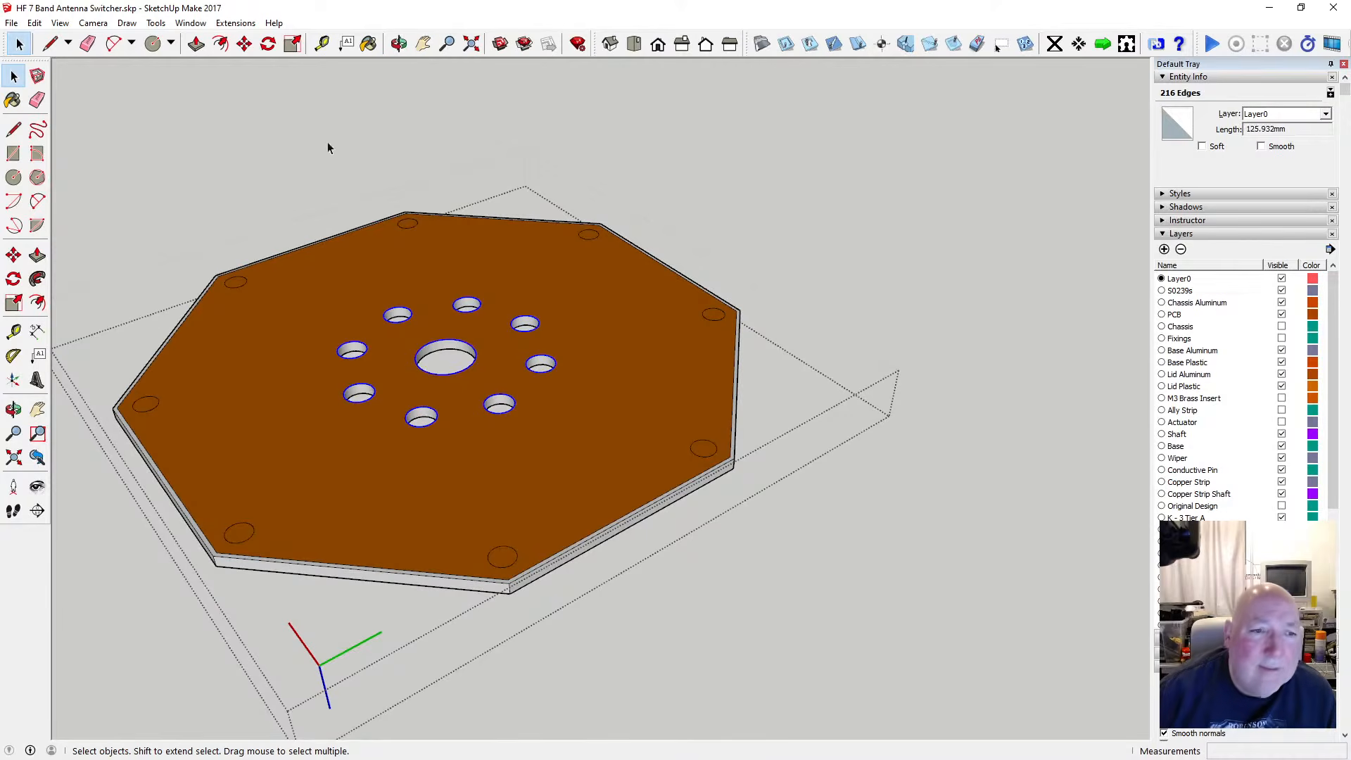
pyautogui.click(34, 23)
pyautogui.click(56, 90)
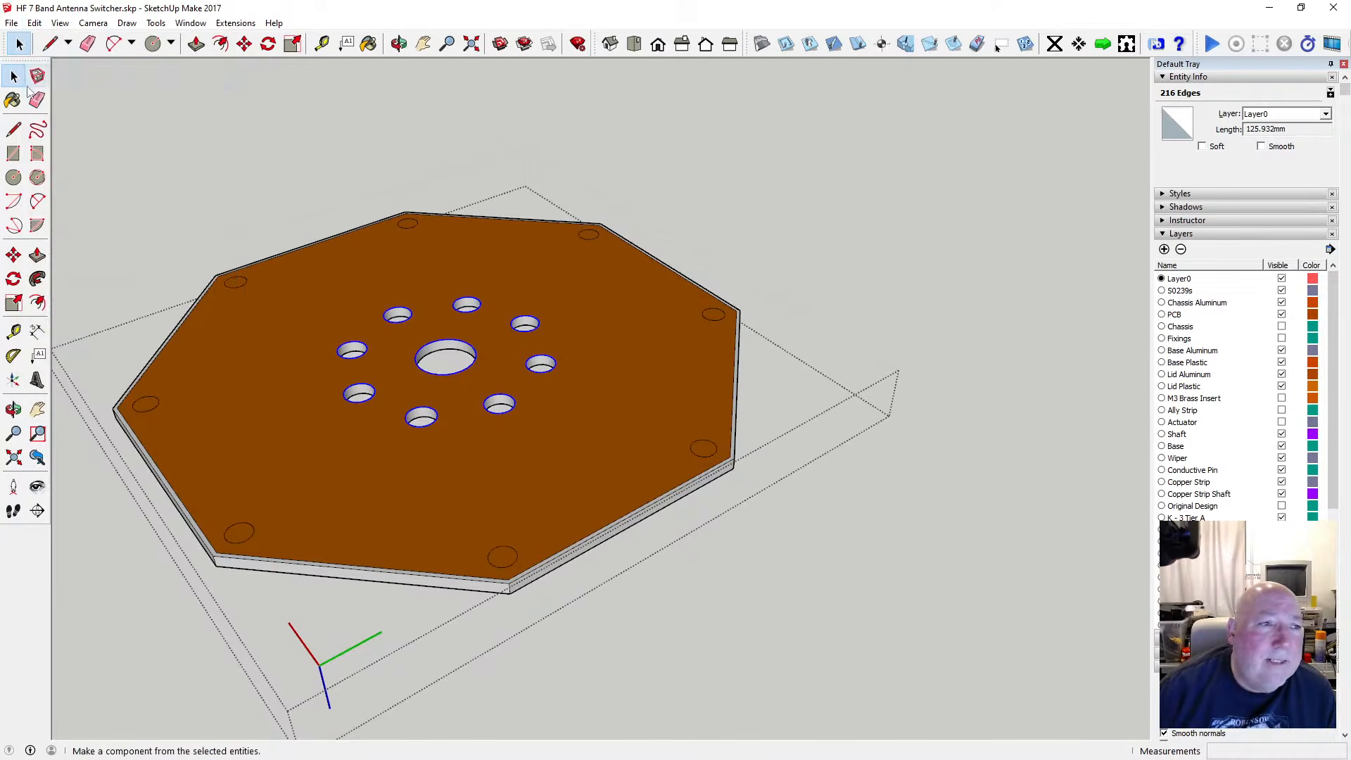
# Close the aluminum lid component and paste the nine copied hole circles in place outside it
pyautogui.click(218, 149)
pyautogui.click(249, 167)
pyautogui.scroll(-2, 583, 373)
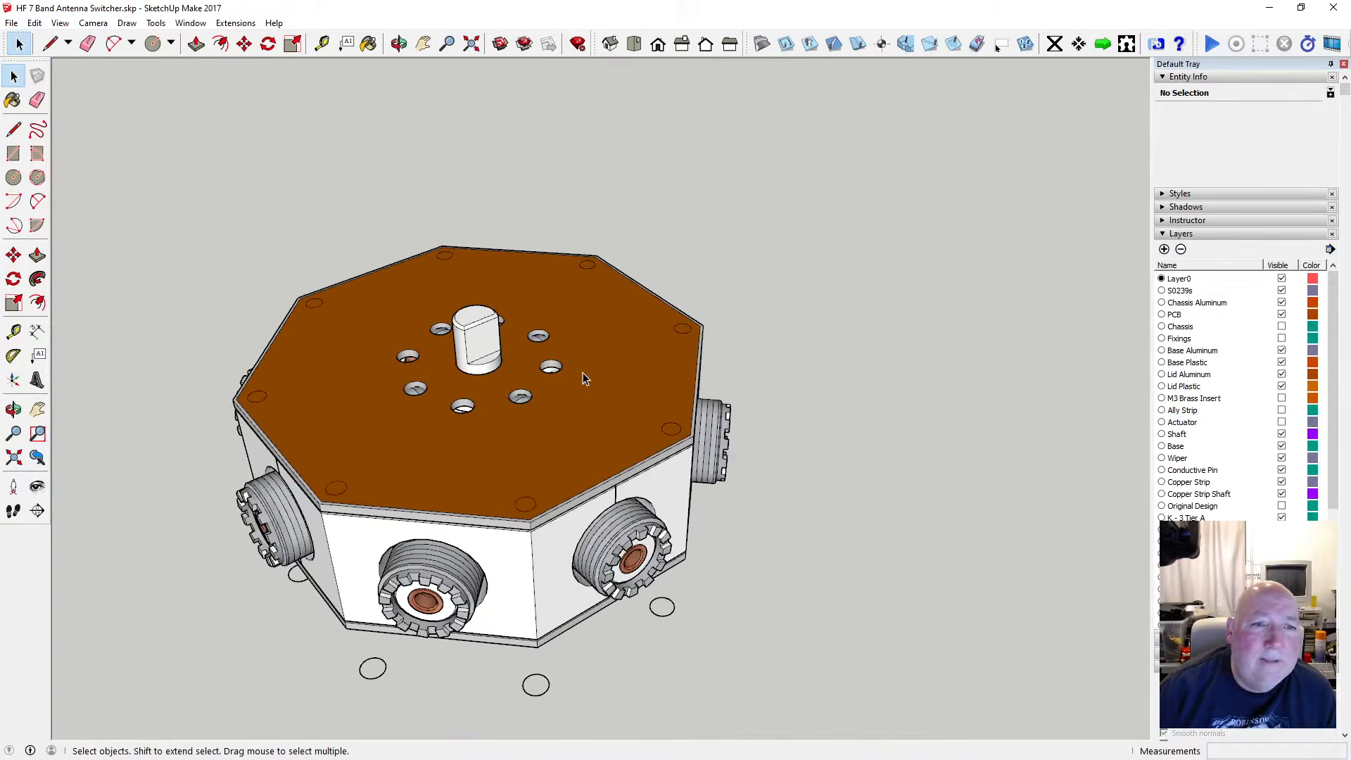
pyautogui.click(34, 23)
pyautogui.click(73, 121)
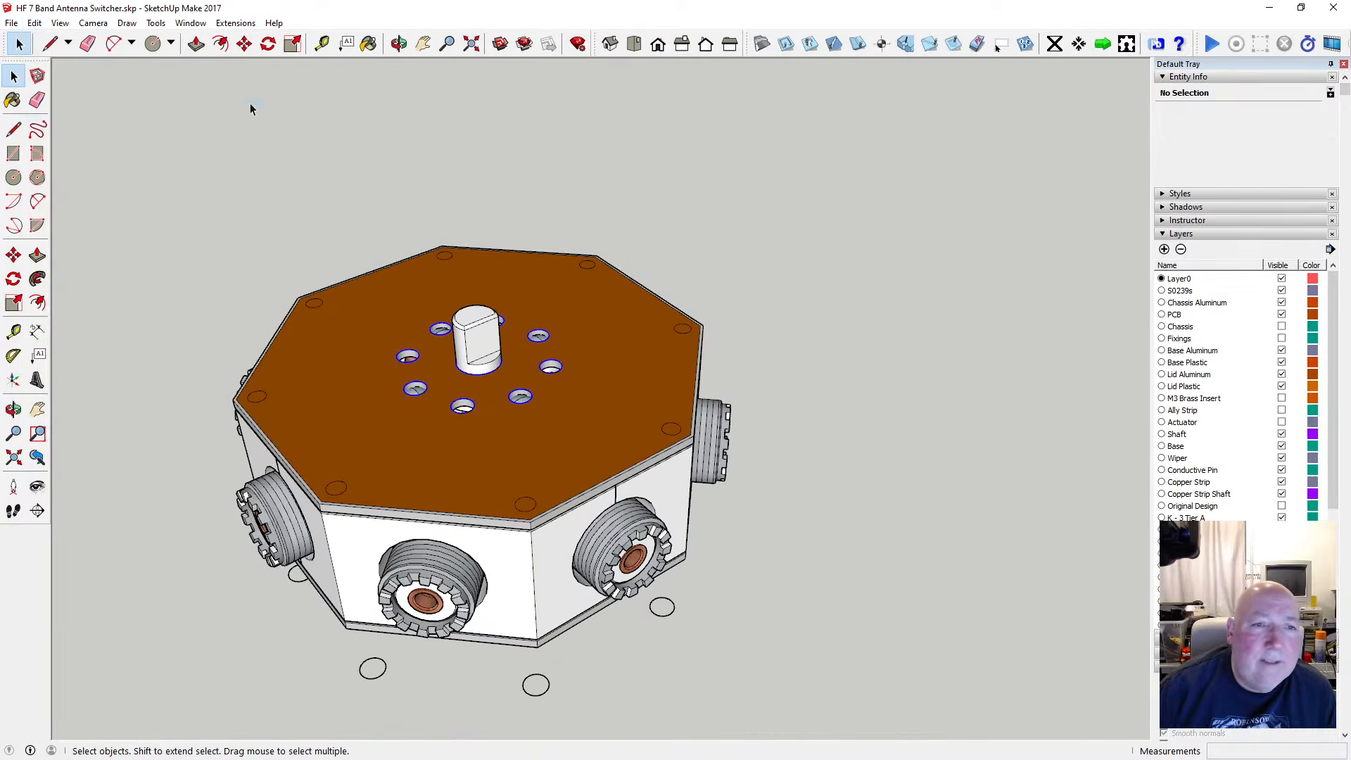
# Move the nine pasted hole circles straight up along the blue axis, well clear of the lid and shaft
pyautogui.click(244, 43)
pyautogui.click(424, 384)
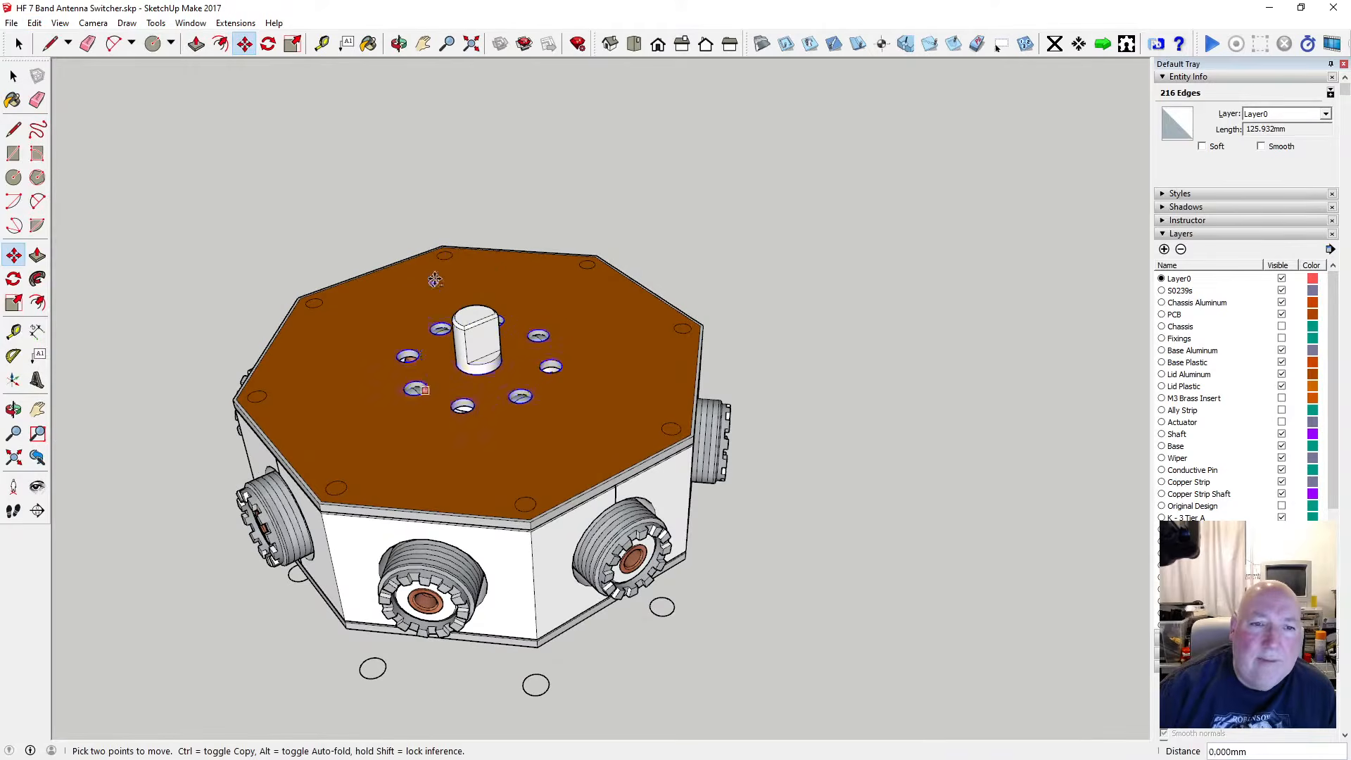
pyautogui.scroll(-3, 404, 202)
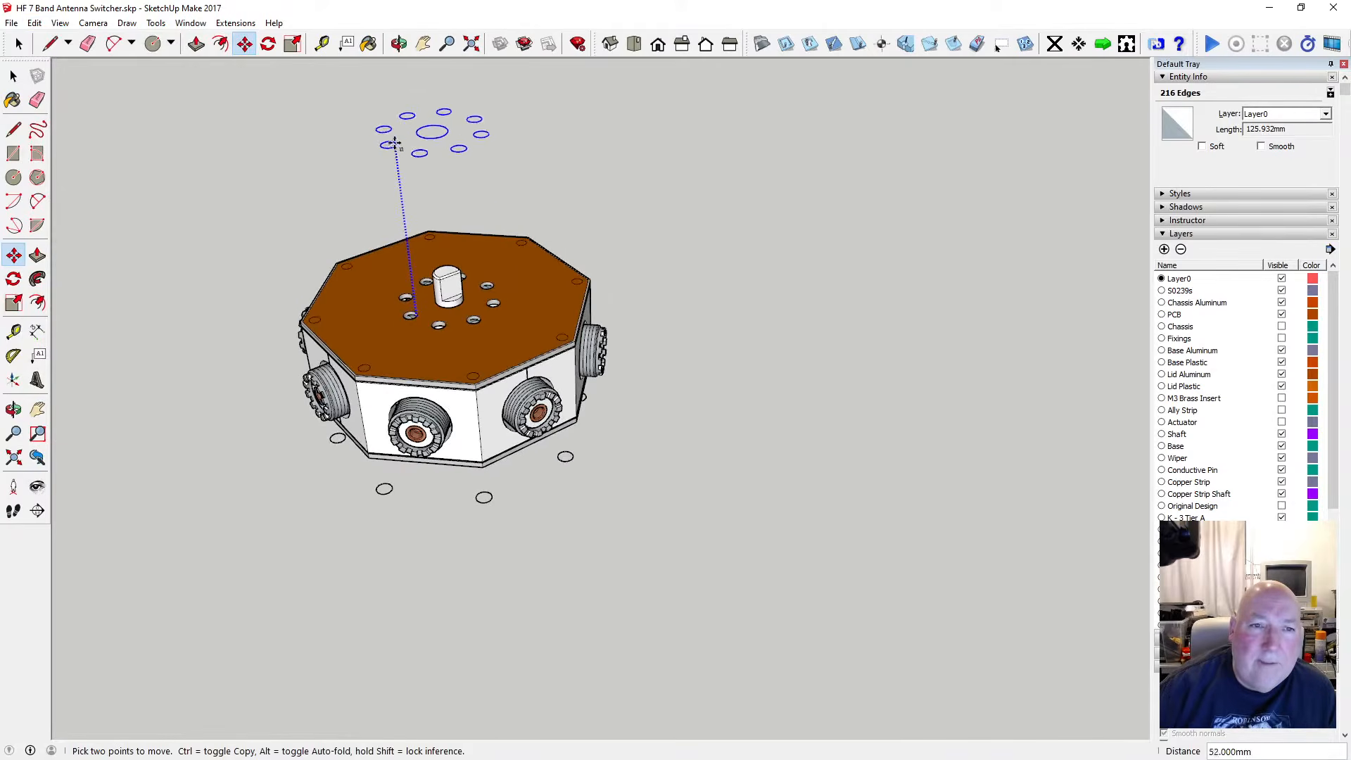
pyautogui.click(375, 164)
pyautogui.press('space')
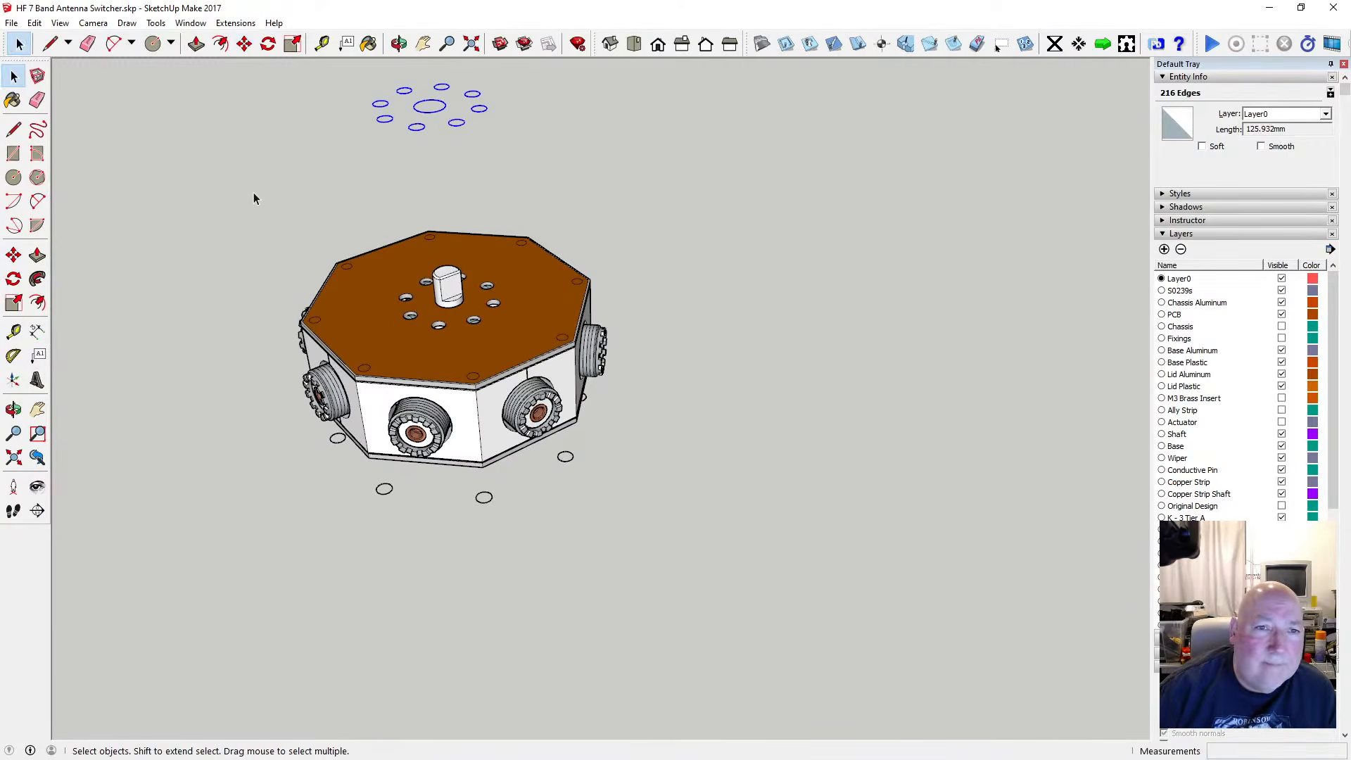
# Clear the selection and open the nested Lid Aluminum plate component for editing
pyautogui.click(252, 191)
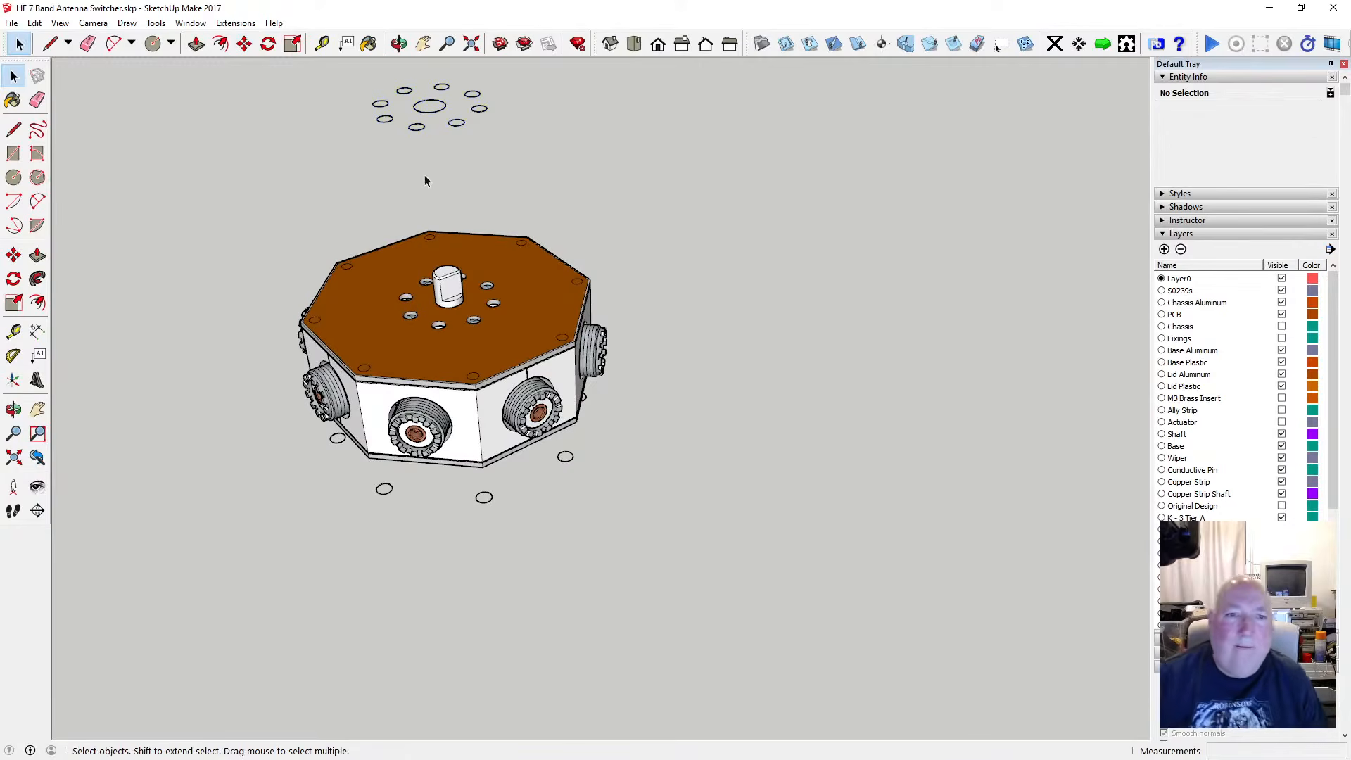
pyautogui.scroll(1, 425, 171)
pyautogui.scroll(1, 425, 171)
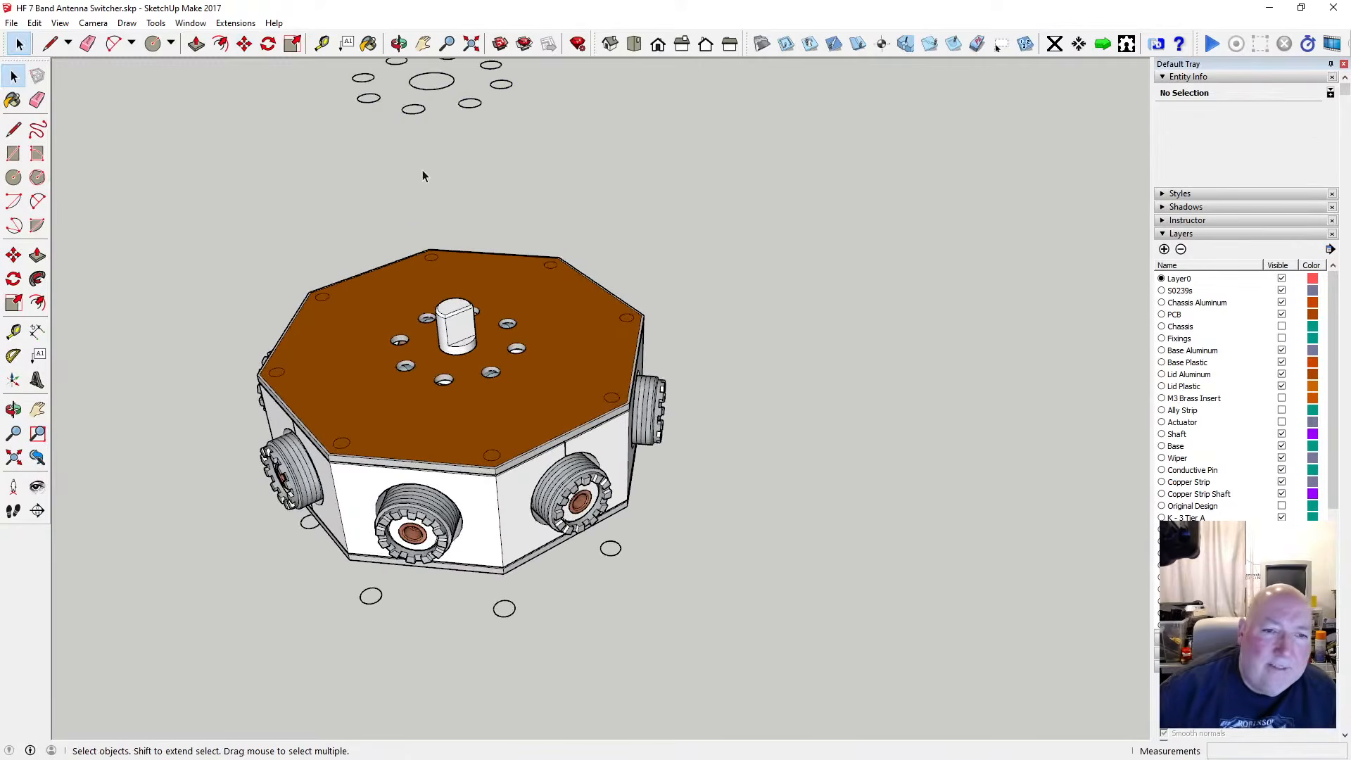
pyautogui.doubleClick(357, 401)
pyautogui.click(384, 416)
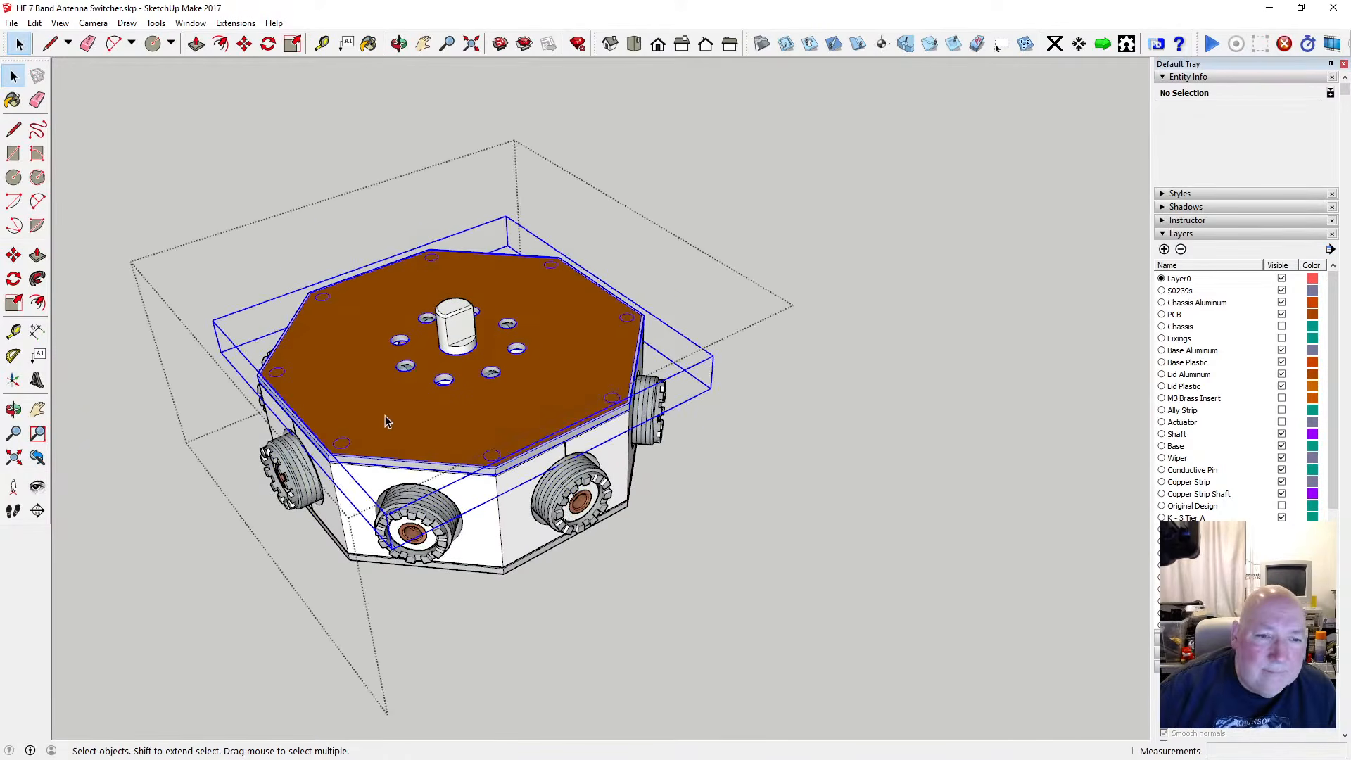
pyautogui.doubleClick(384, 415)
pyautogui.scroll(2, 382, 416)
pyautogui.click(382, 416)
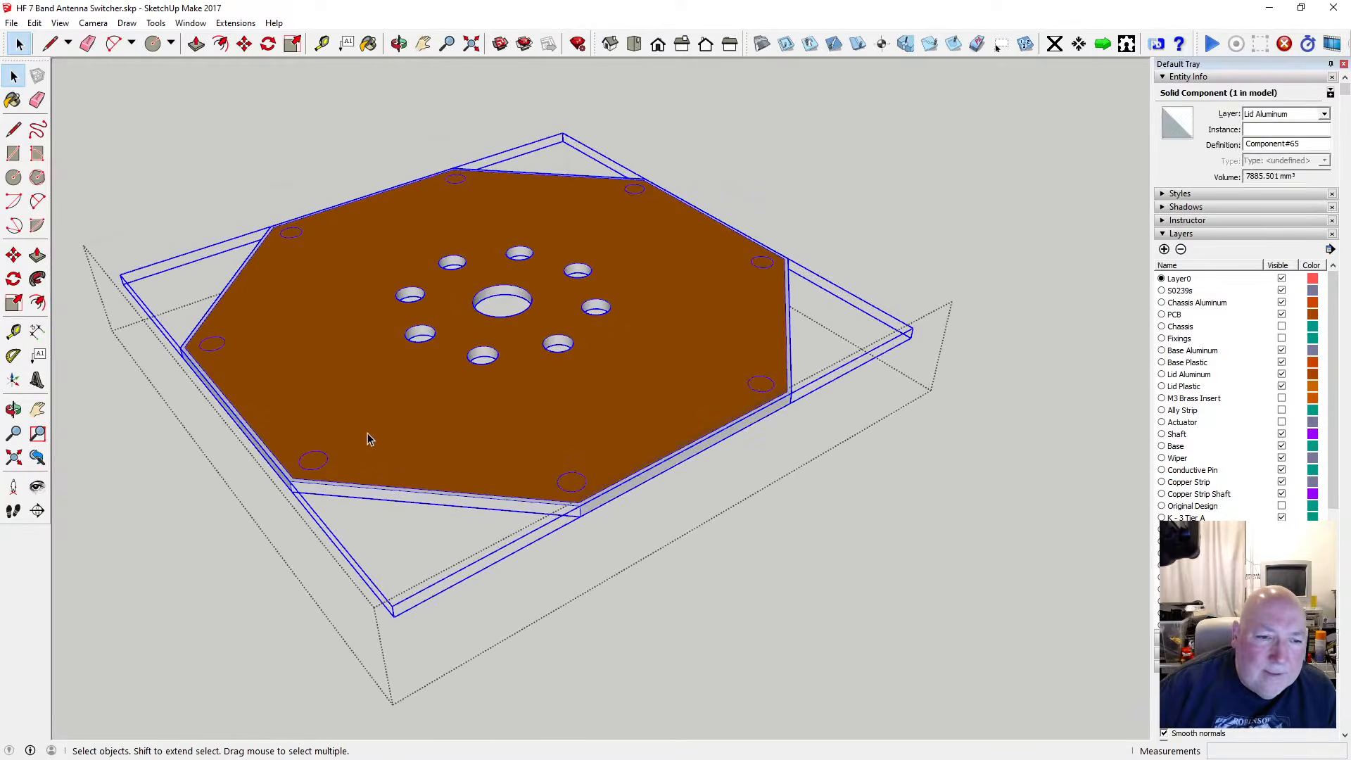
pyautogui.doubleClick(367, 437)
# Push/Pull the three nearest corner circles 1.6 mm down through the octagonal plate to cut mounting holes
pyautogui.click(197, 44)
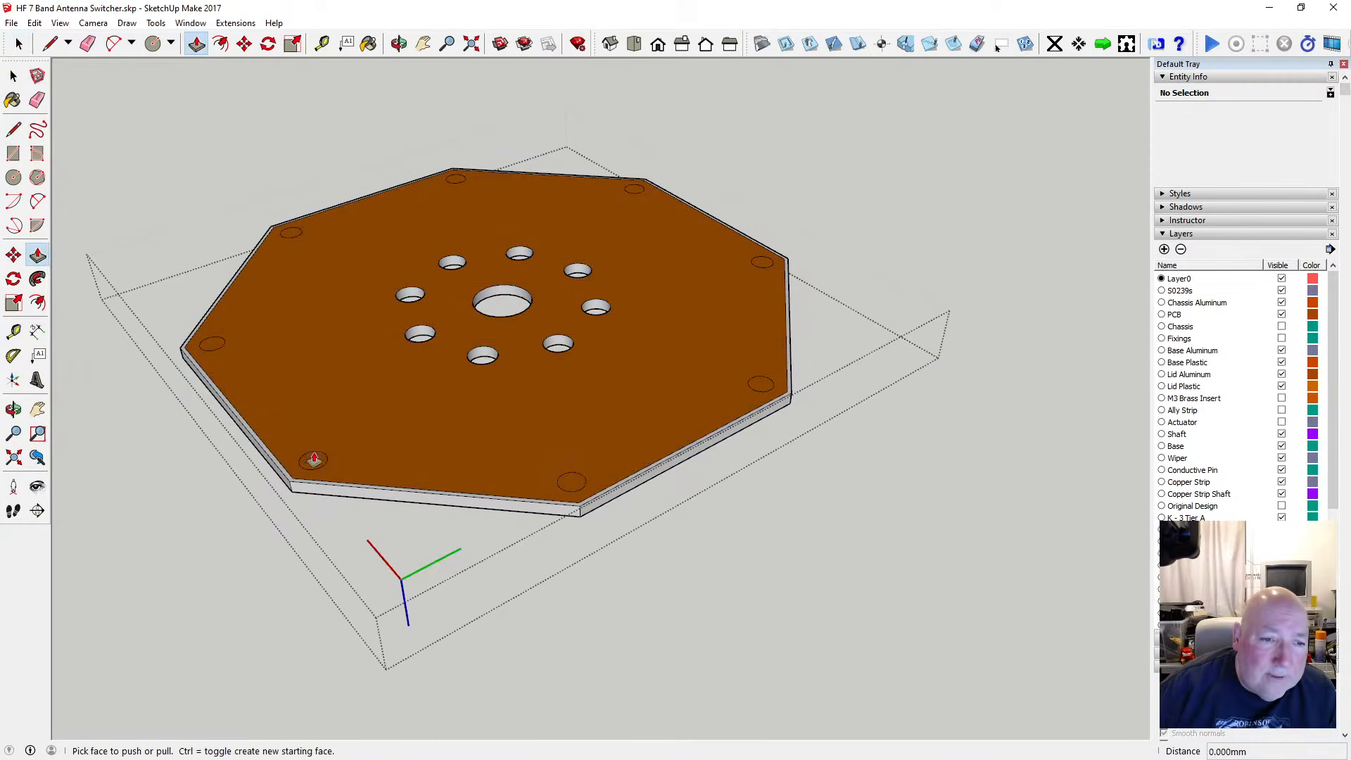
pyautogui.click(314, 458)
pyautogui.click(338, 499)
pyautogui.click(570, 487)
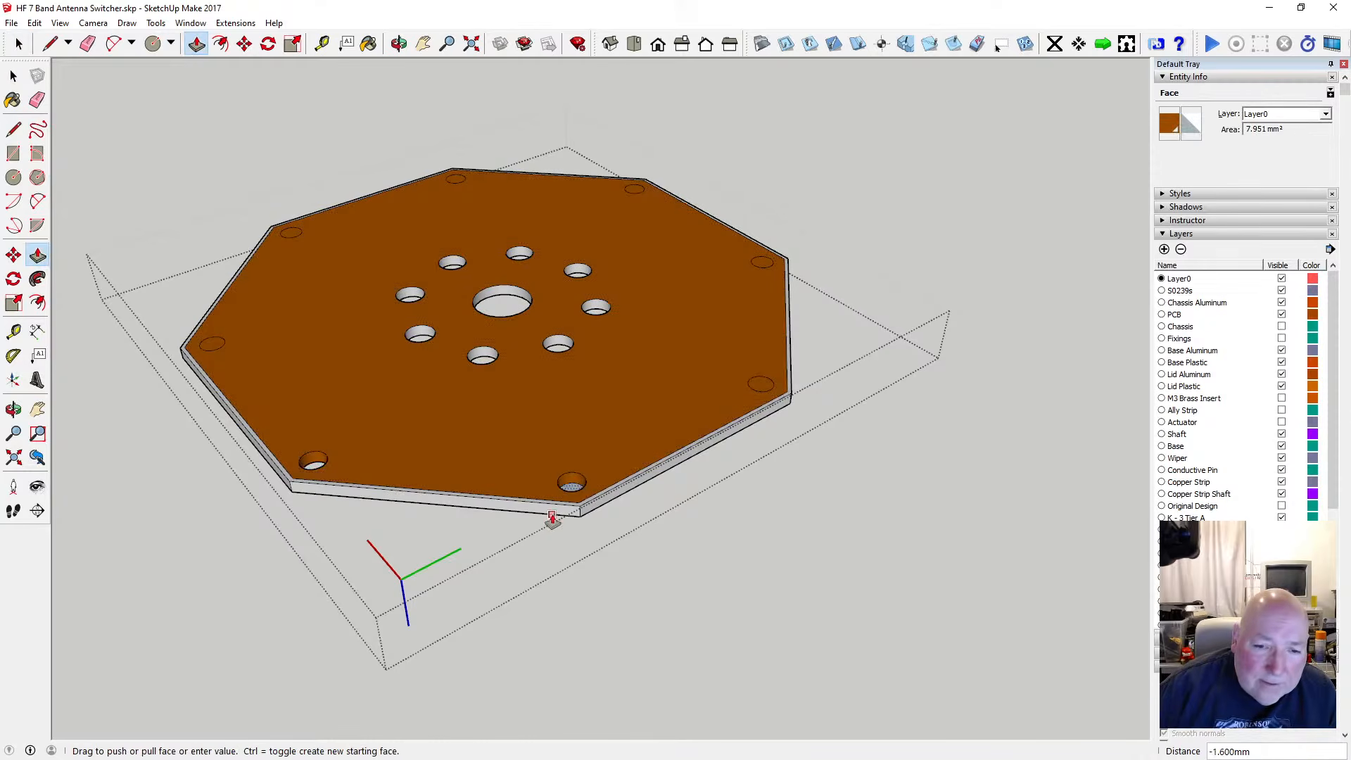
pyautogui.click(556, 519)
pyautogui.click(762, 388)
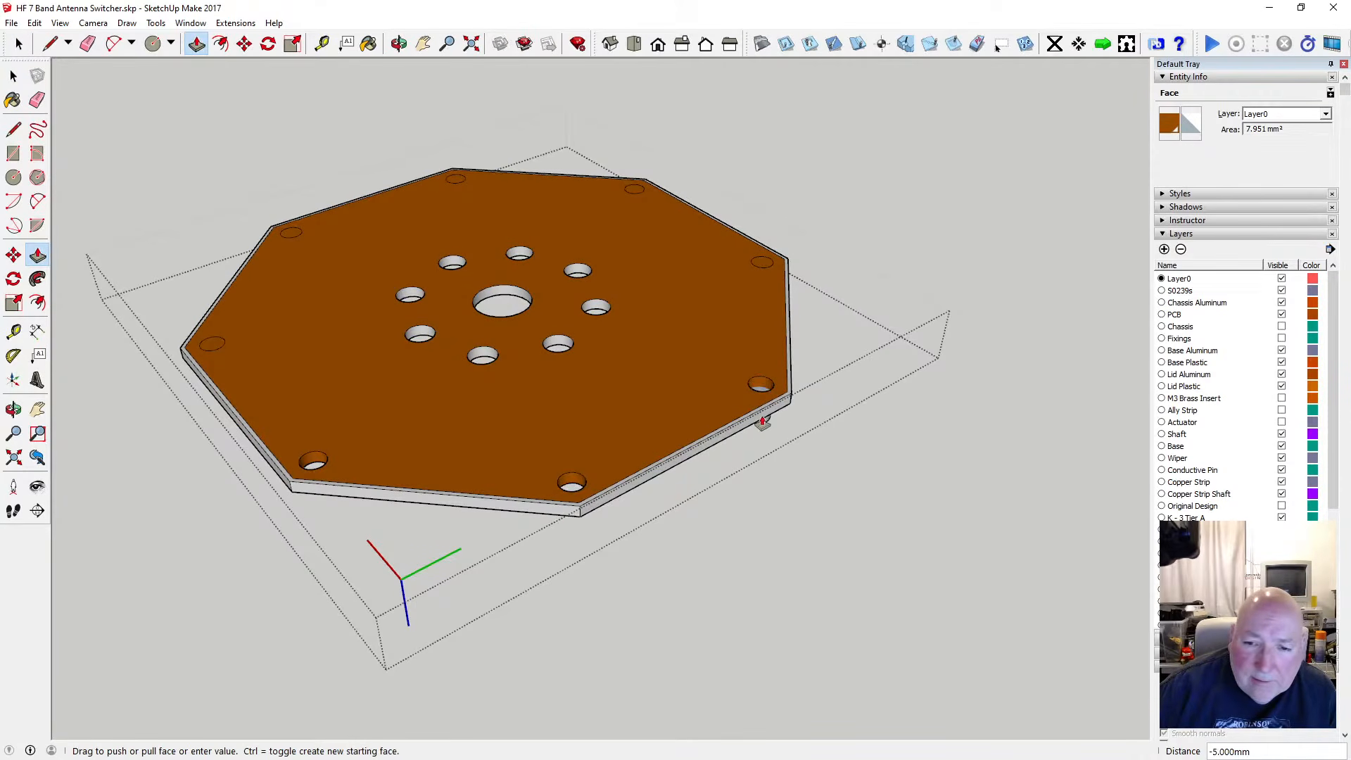
pyautogui.click(750, 431)
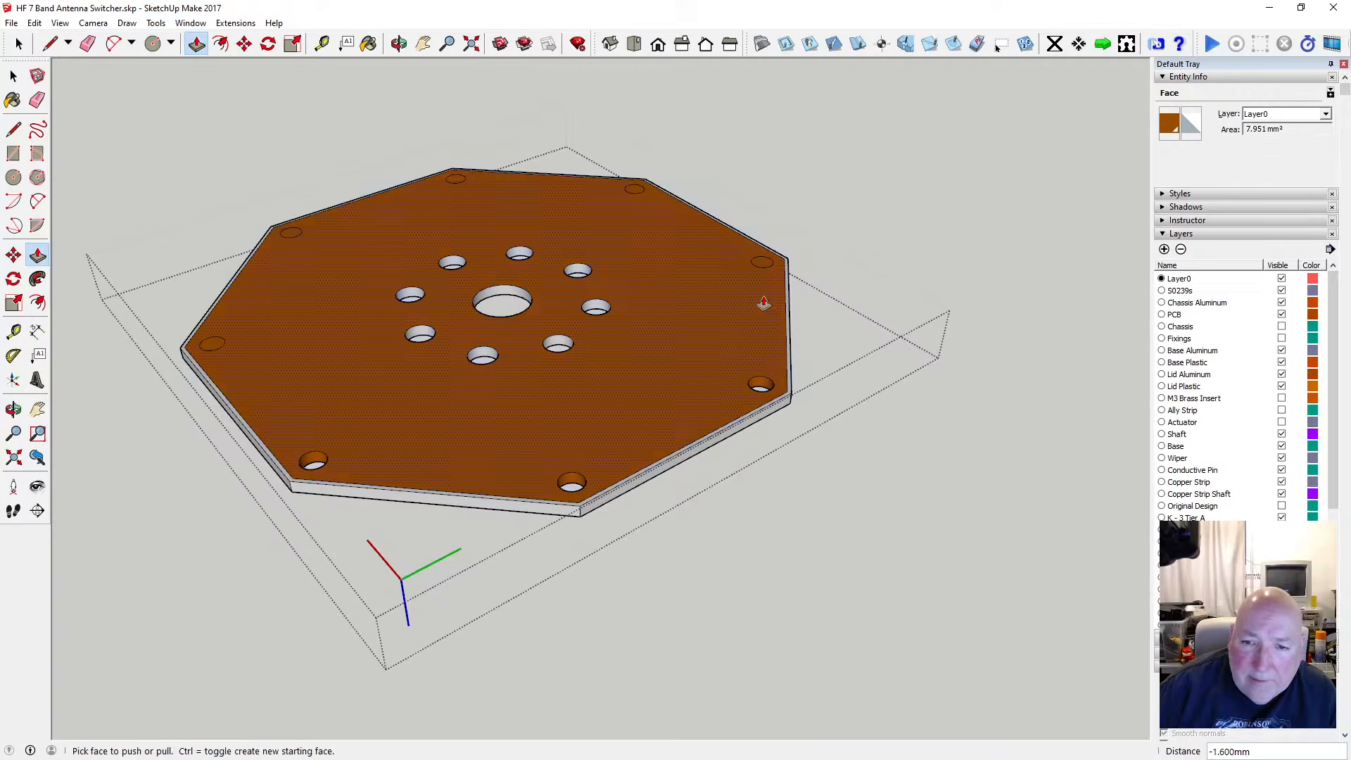
# Push/Pull the next three corner circles, continuing around to the plate's far edge, through its thickness
pyautogui.click(763, 268)
pyautogui.click(767, 420)
pyautogui.click(636, 193)
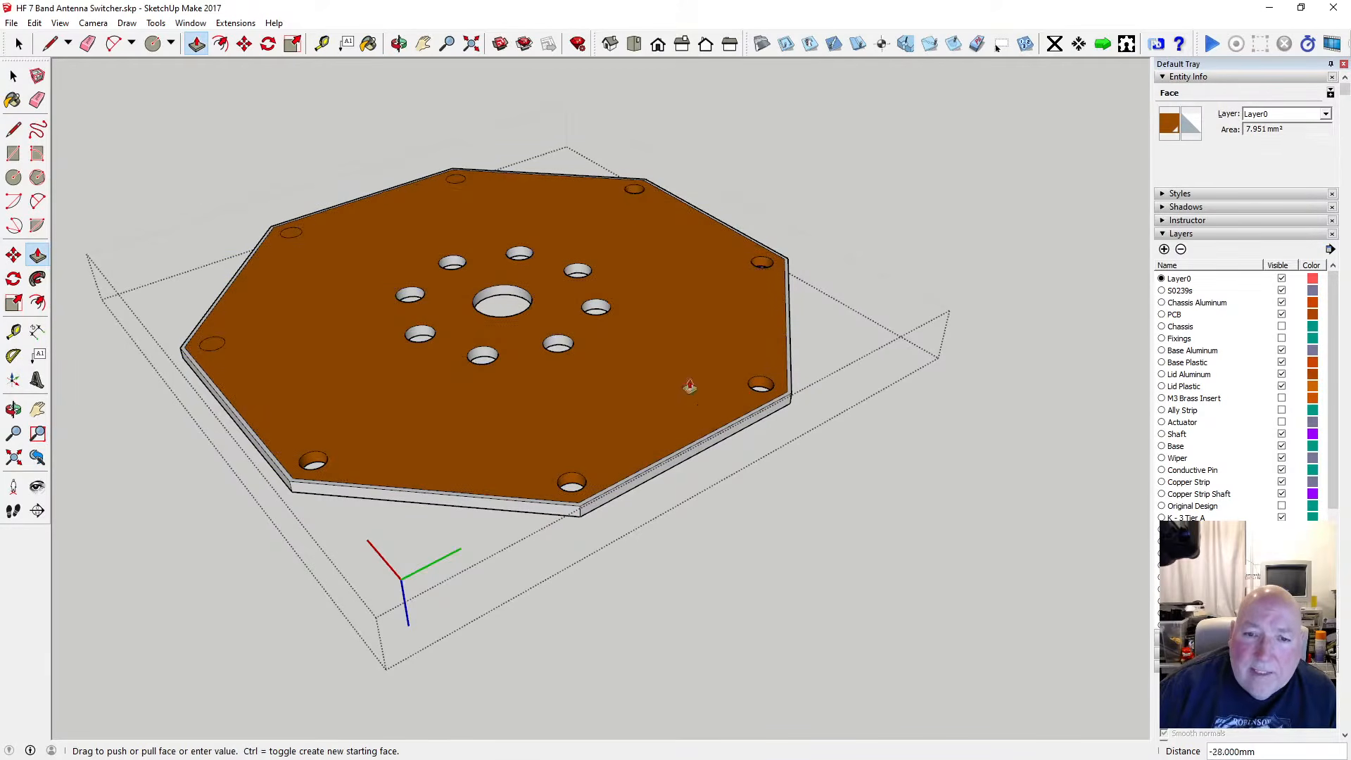
pyautogui.click(691, 468)
pyautogui.click(456, 180)
pyautogui.click(454, 513)
# Push/Pull the last two uncut corner circles 1.6 mm through the plate
pyautogui.click(212, 345)
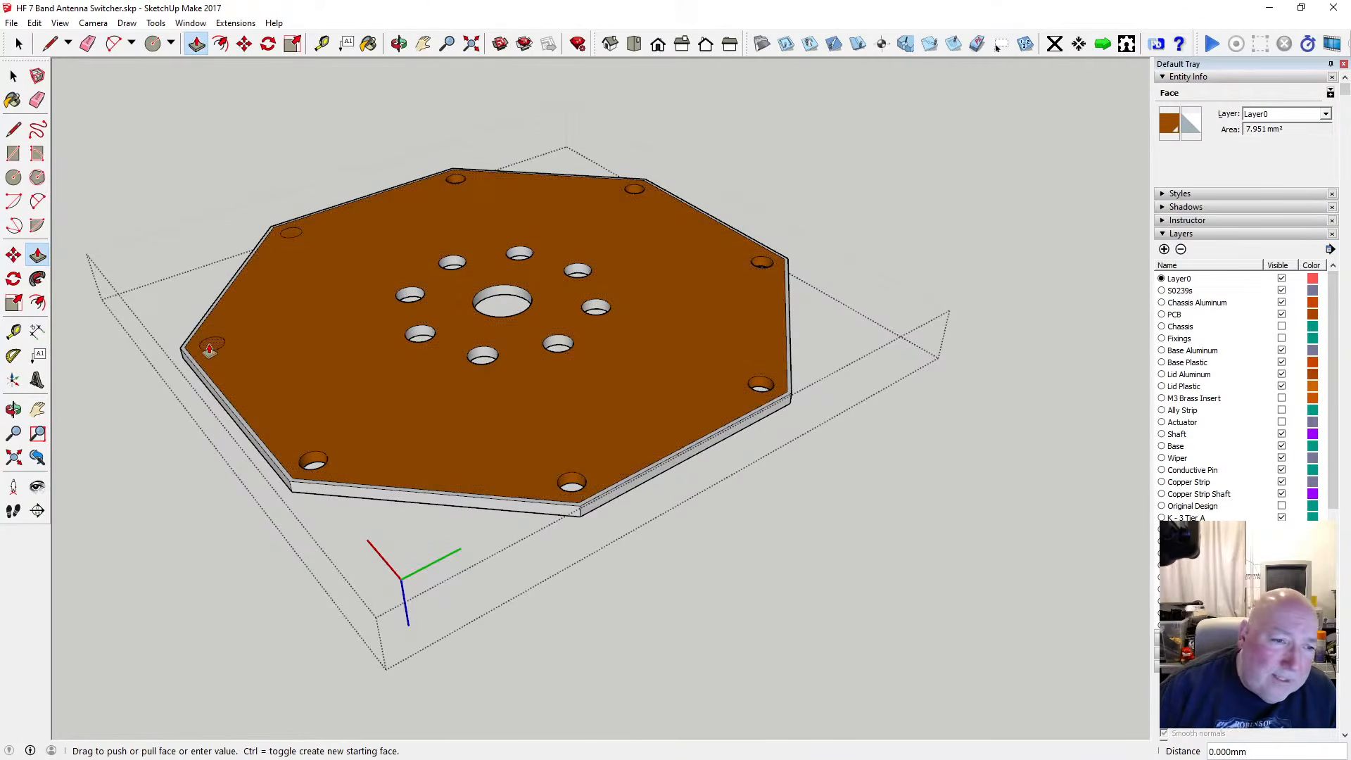
pyautogui.click(243, 437)
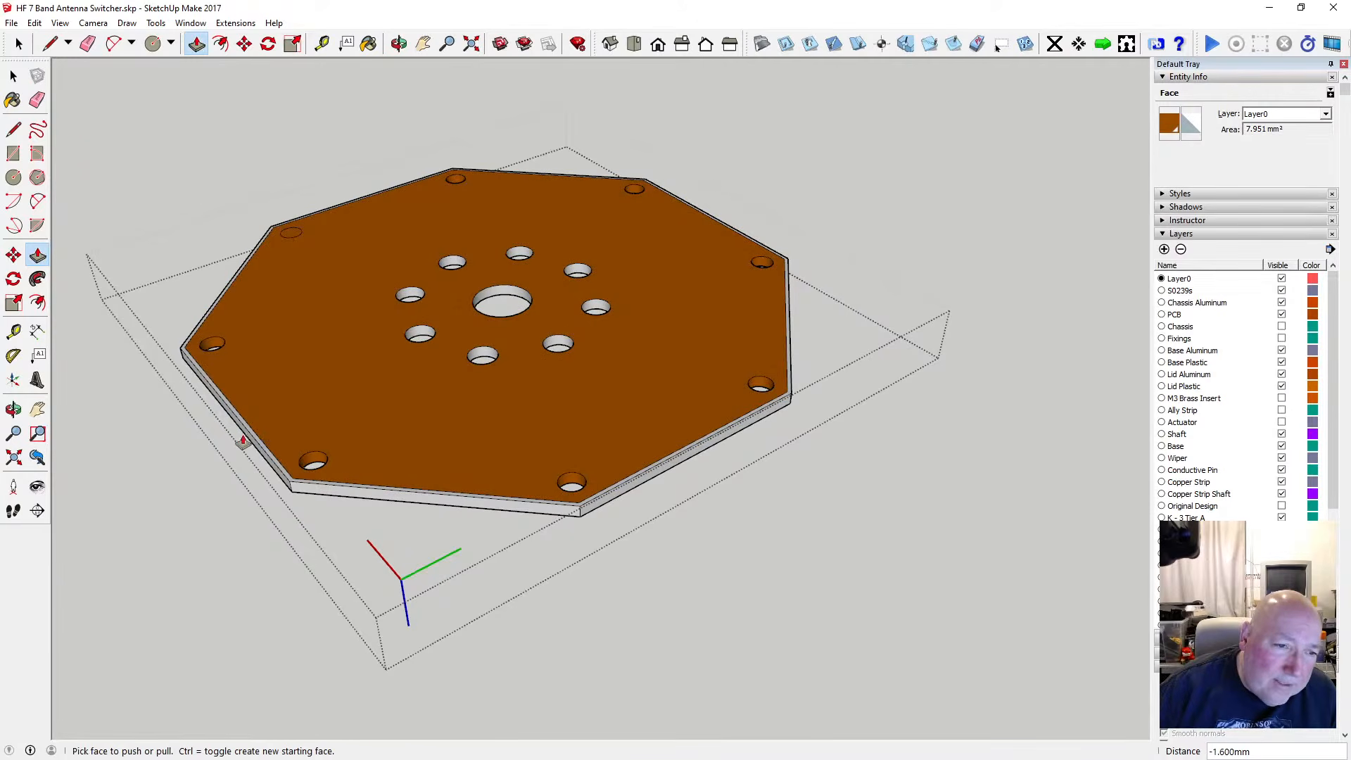
pyautogui.click(285, 239)
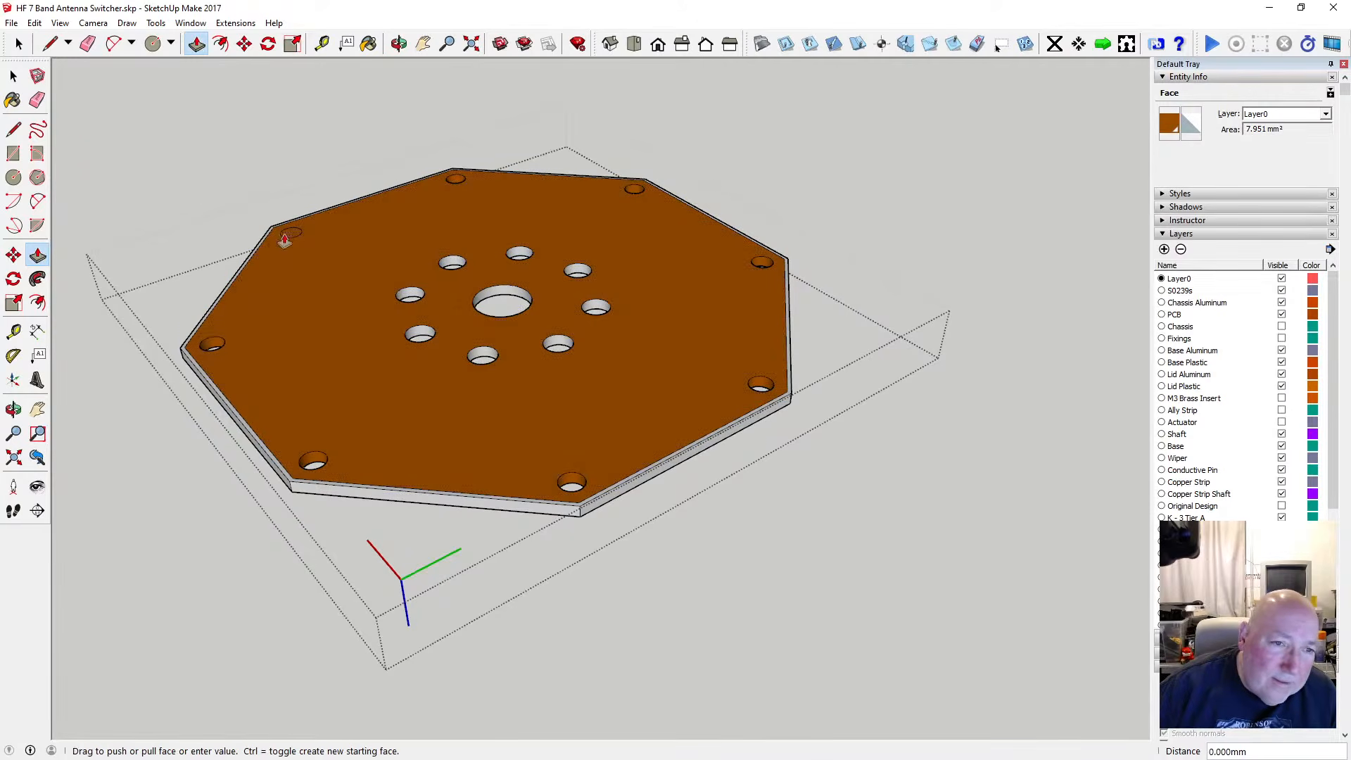
pyautogui.click(240, 429)
# Check the holes in the plate and close its component, returning to the enclosing switcher assembly
pyautogui.click(399, 44)
pyautogui.moveTo(484, 332); pyautogui.dragTo(479, 449)
pyautogui.scroll(-3, 502, 369)
pyautogui.scroll(2, 502, 369)
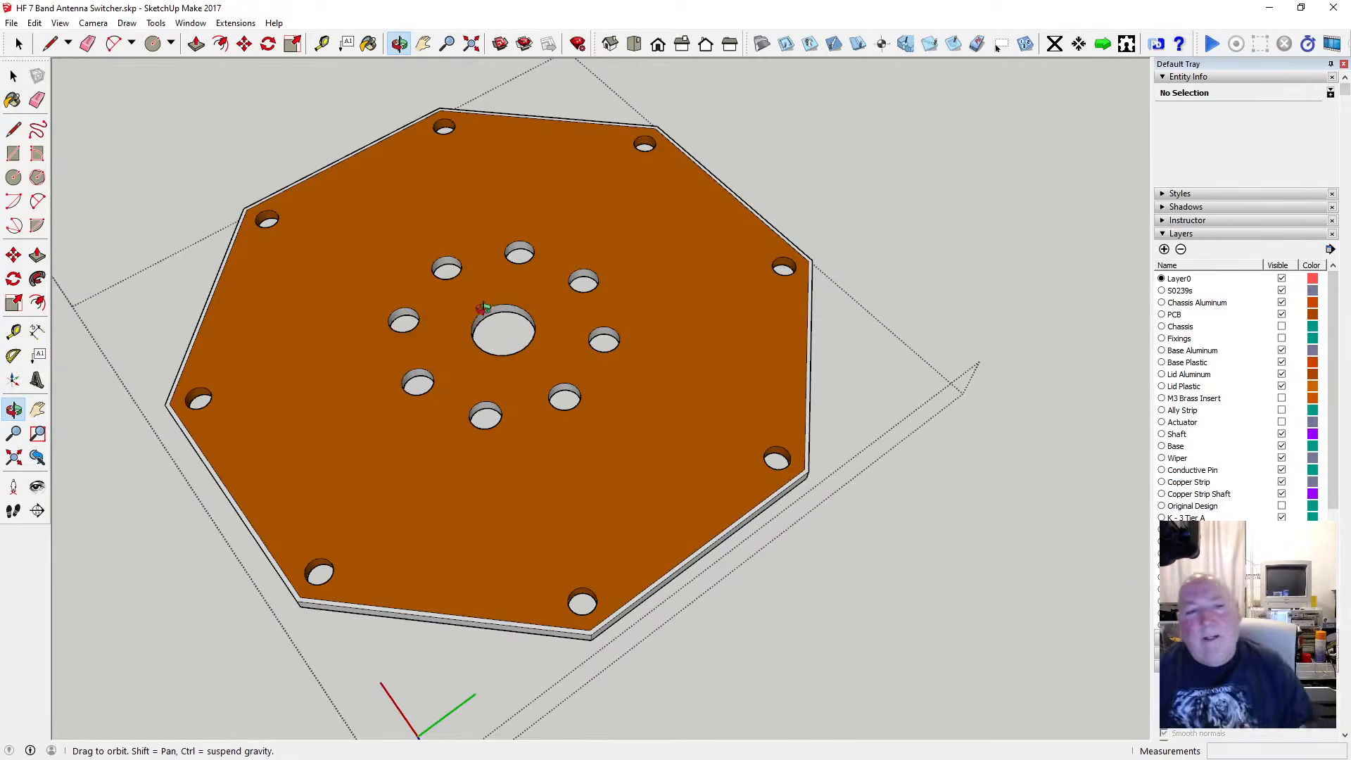
pyautogui.scroll(-2, 483, 313)
pyautogui.click(16, 78)
pyautogui.click(250, 127)
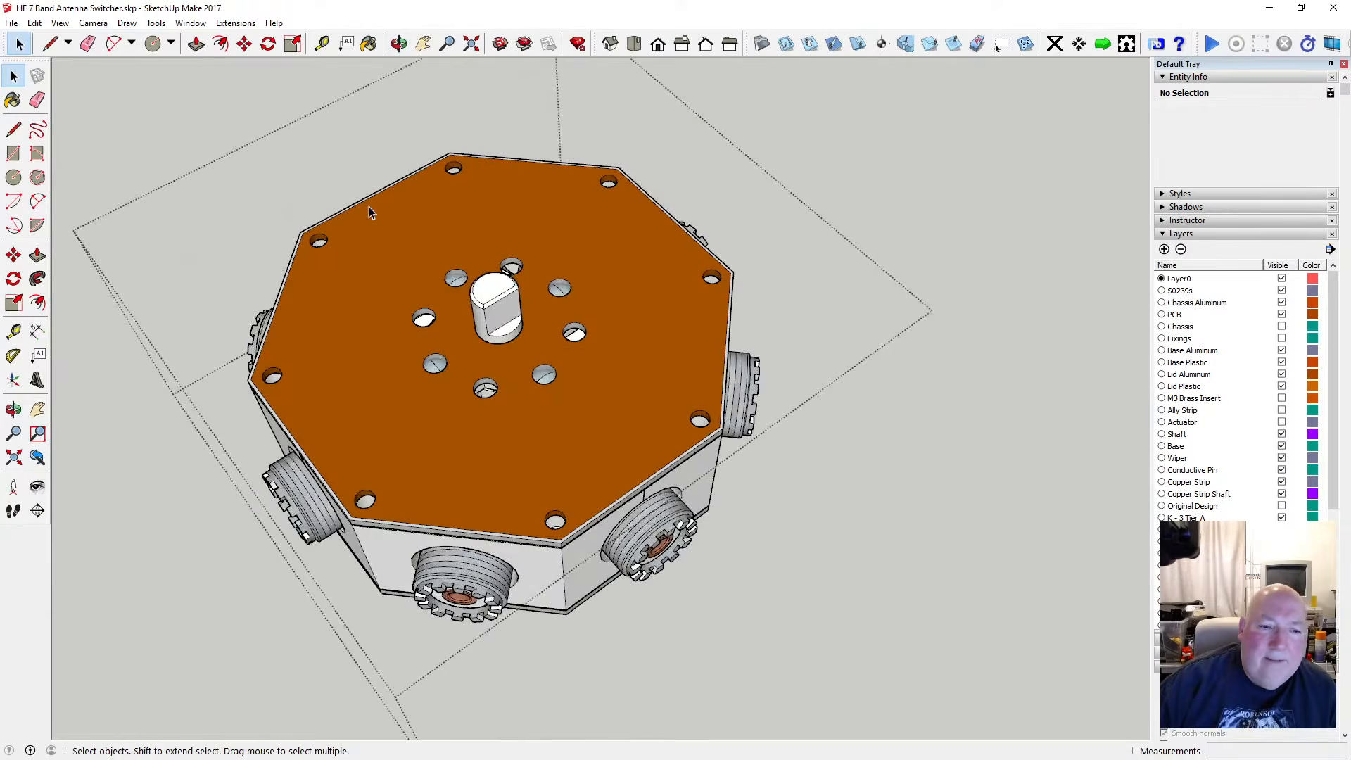
# Examine the switcher assembly from above, underneath and the side, including the bolt and shaft end in the base plate
pyautogui.click(399, 43)
pyautogui.moveTo(486, 416); pyautogui.dragTo(379, 261)
pyautogui.scroll(-2, 471, 309)
pyautogui.scroll(4, 470, 309)
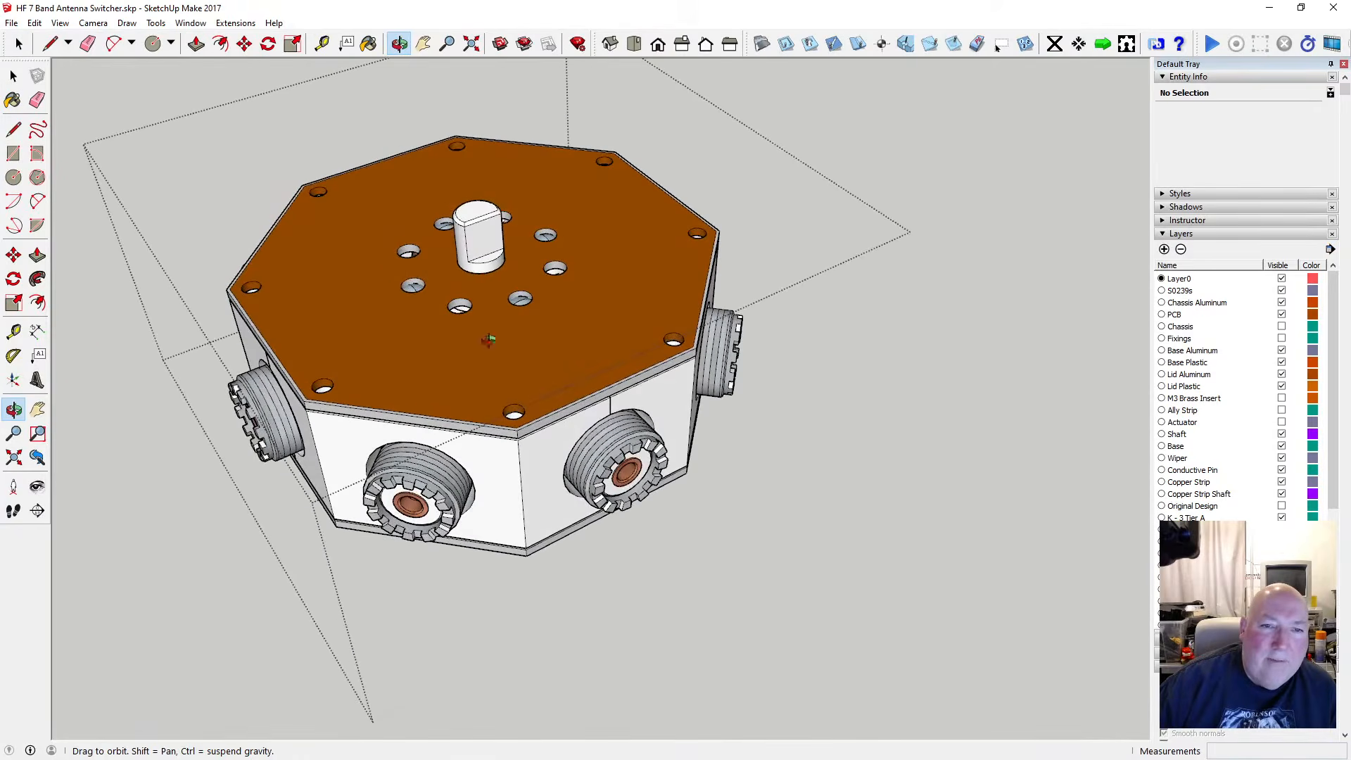
pyautogui.press('space')
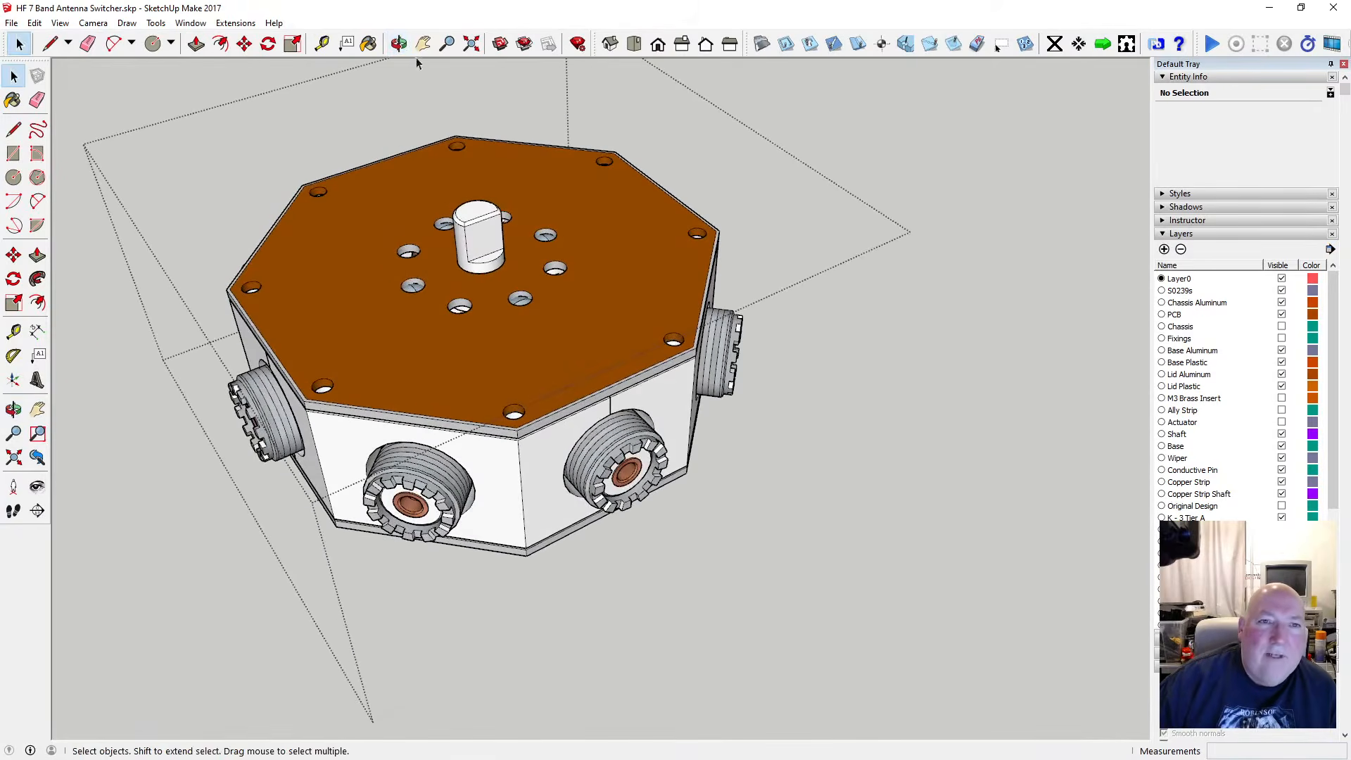
pyautogui.click(399, 44)
pyautogui.moveTo(485, 453); pyautogui.dragTo(509, 391)
pyautogui.scroll(3, 463, 399)
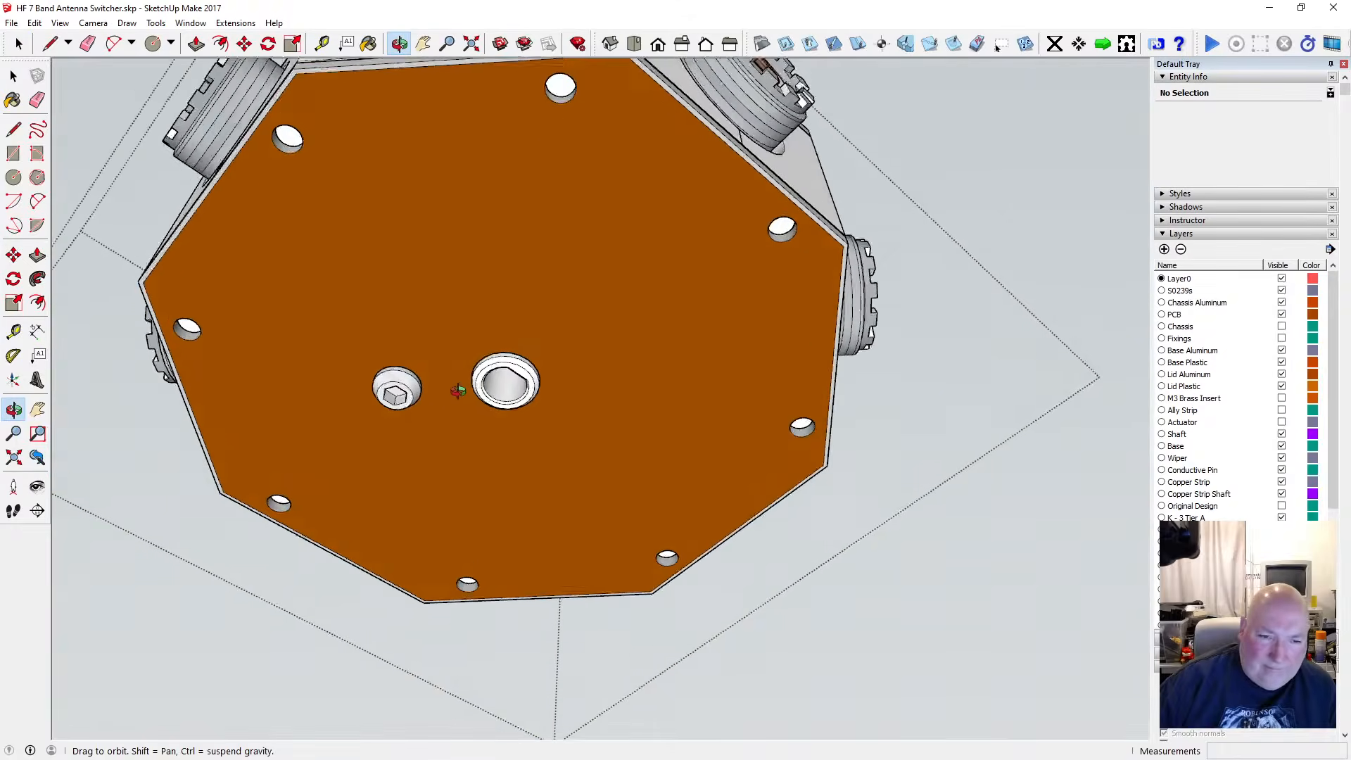
pyautogui.moveTo(423, 414); pyautogui.dragTo(407, 351)
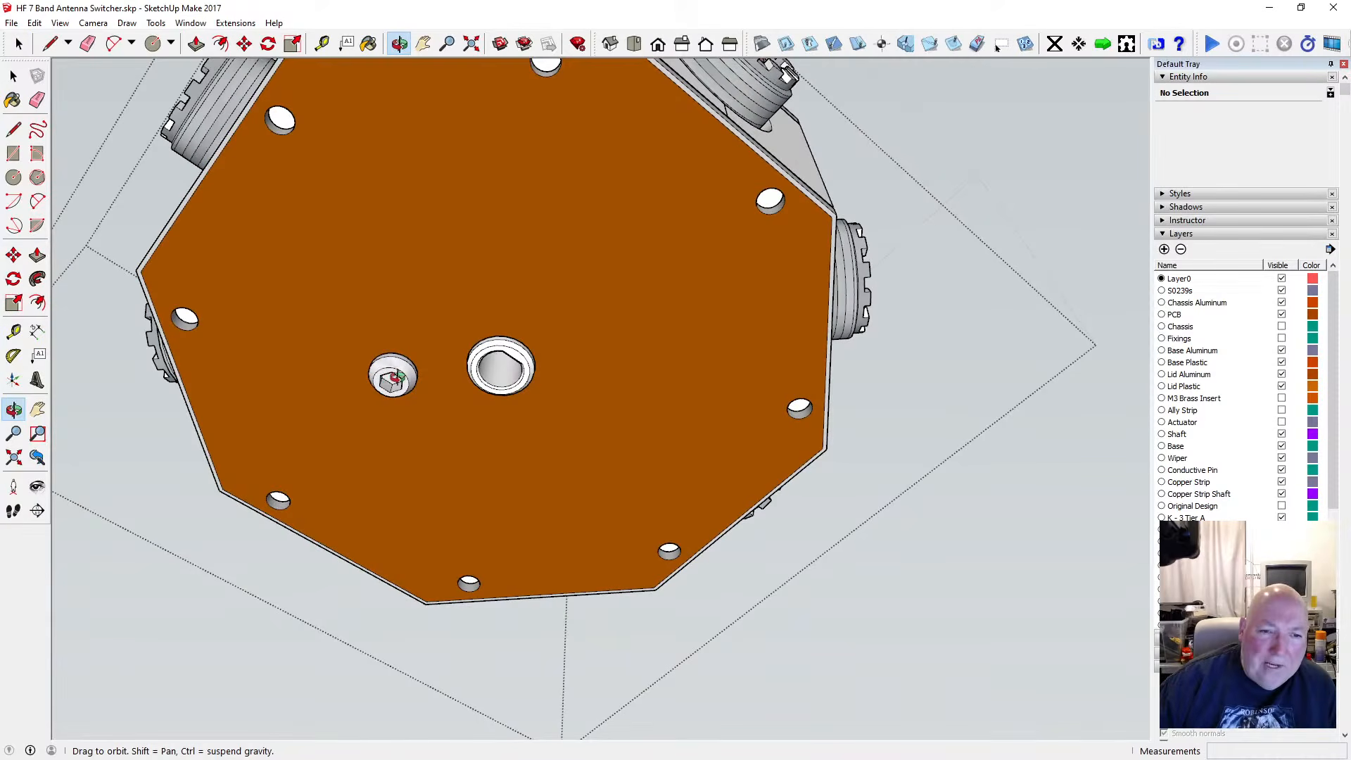
pyautogui.moveTo(404, 313); pyautogui.dragTo(427, 497)
pyautogui.scroll(-4, 460, 406)
pyautogui.moveTo(474, 371); pyautogui.dragTo(484, 461)
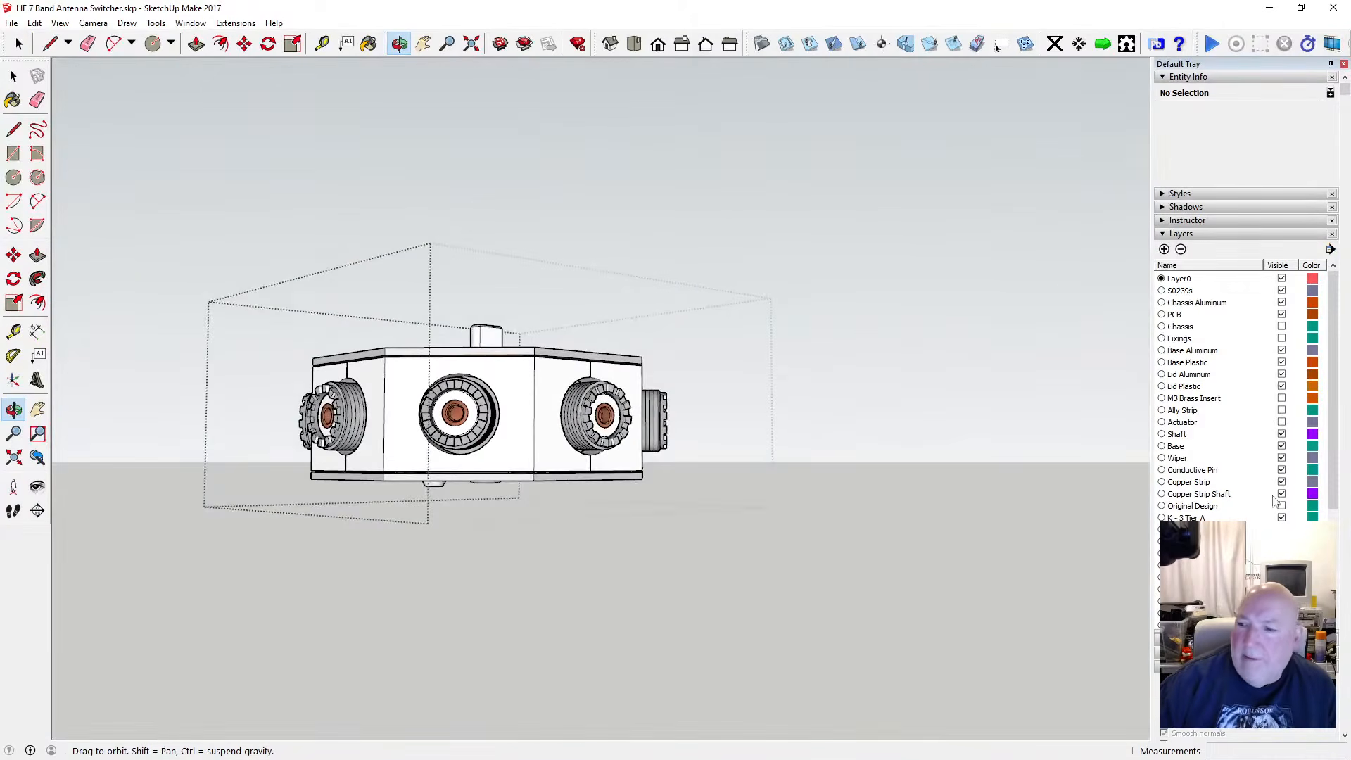
# Hide the layers holding the white outer enclosure, the SO239 connectors and the upper and lower inner frames
pyautogui.scroll(-5, 1282, 483)
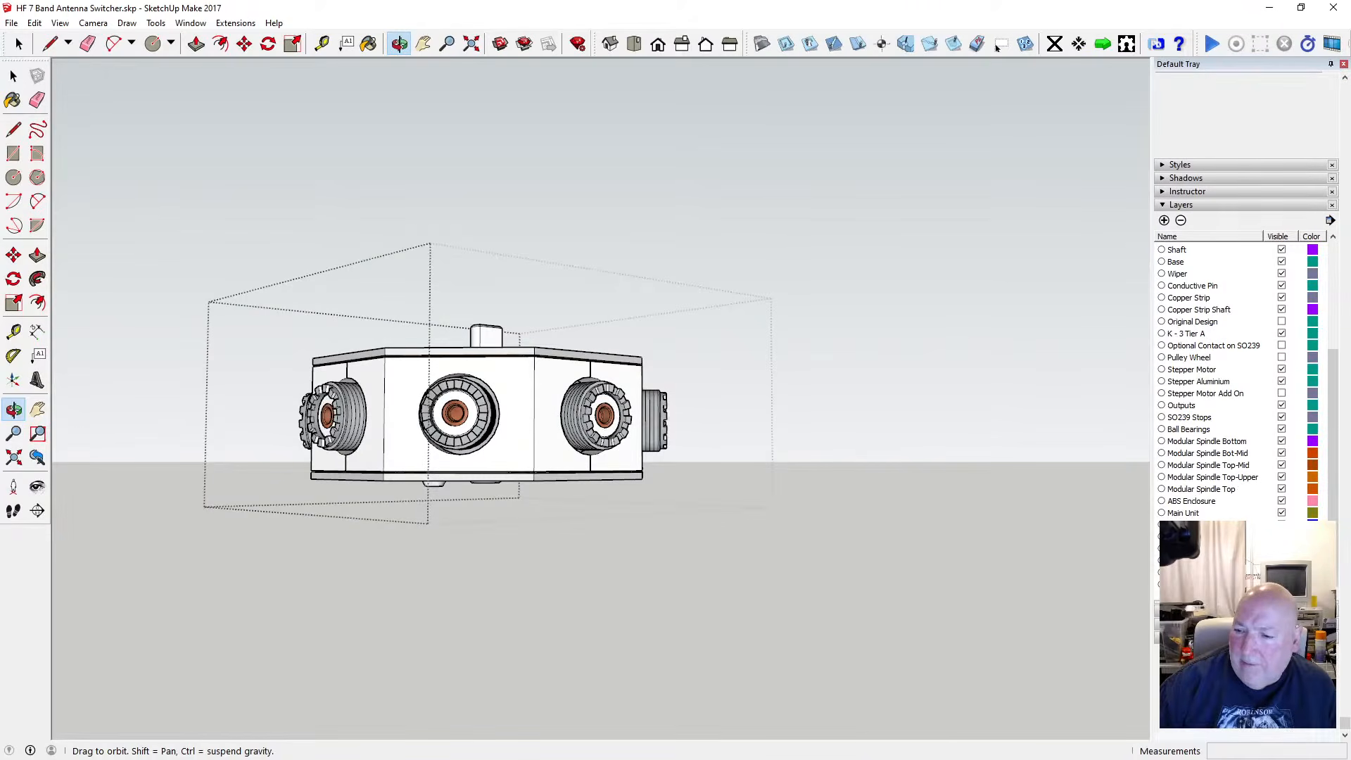
pyautogui.click(998, 45)
pyautogui.scroll(4, 1288, 285)
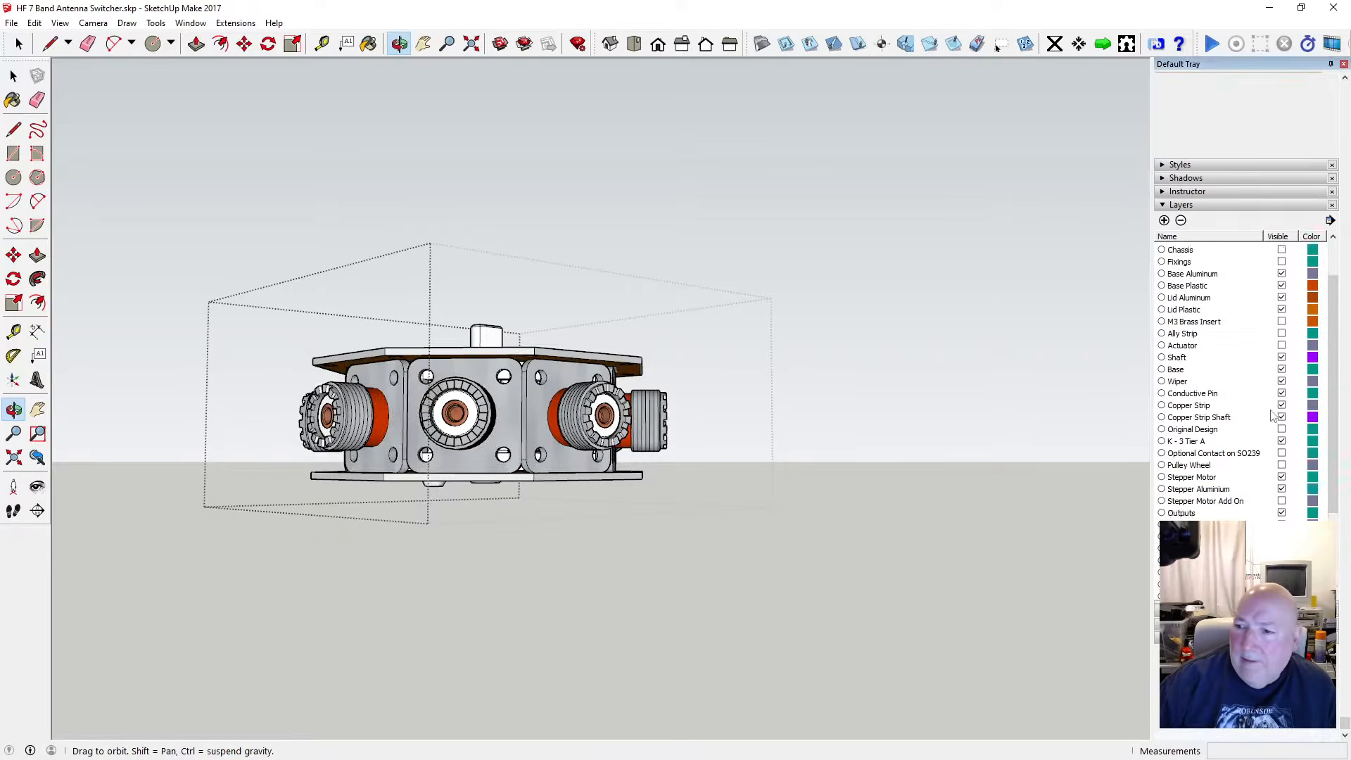
pyautogui.scroll(1, 1288, 267)
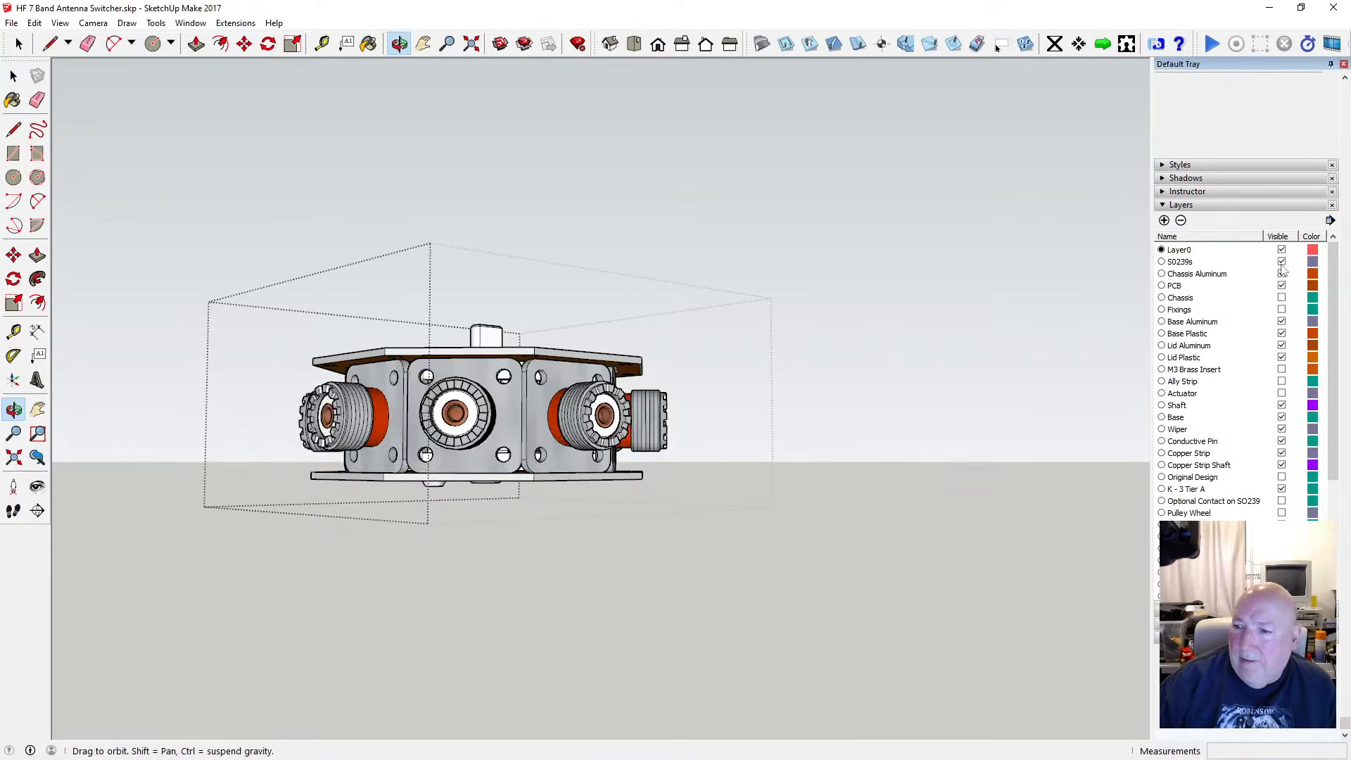
pyautogui.click(1282, 262)
pyautogui.scroll(-4, 1239, 380)
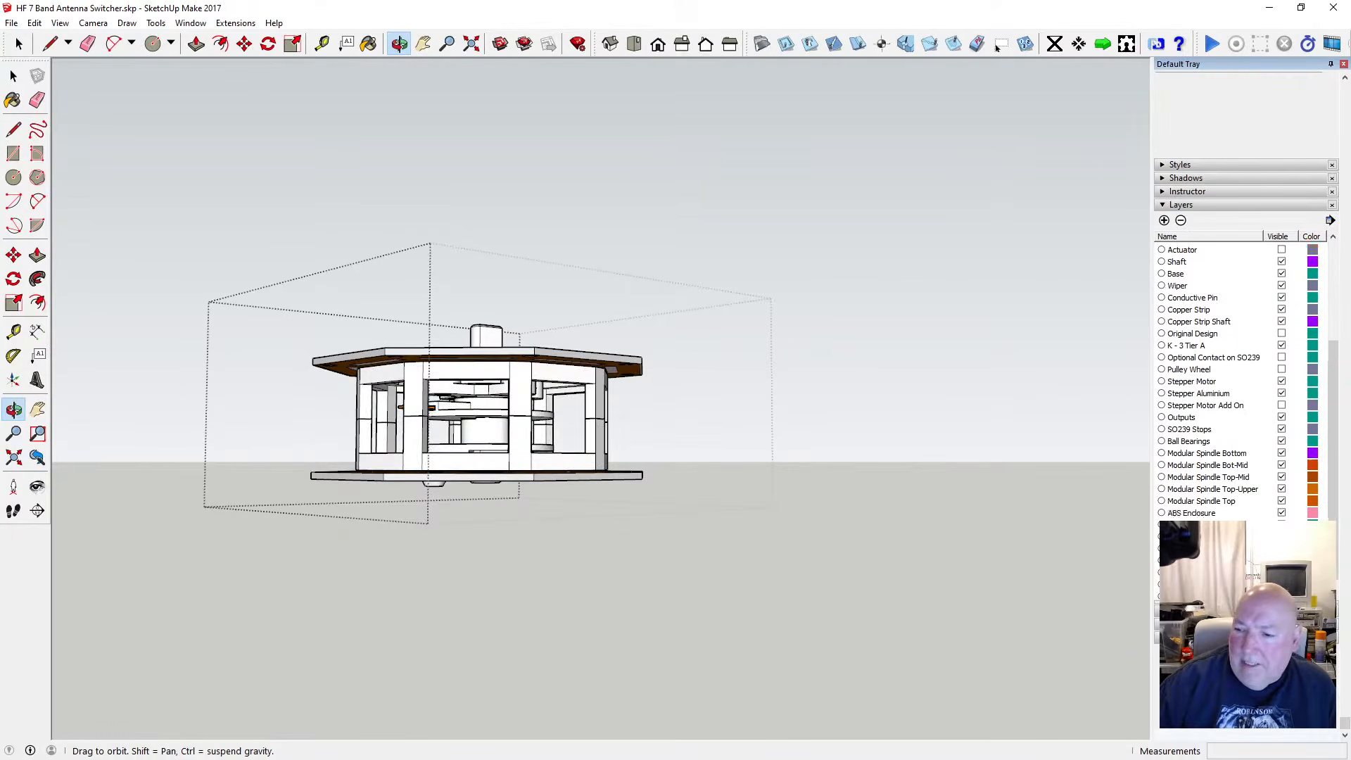
pyautogui.click(1282, 549)
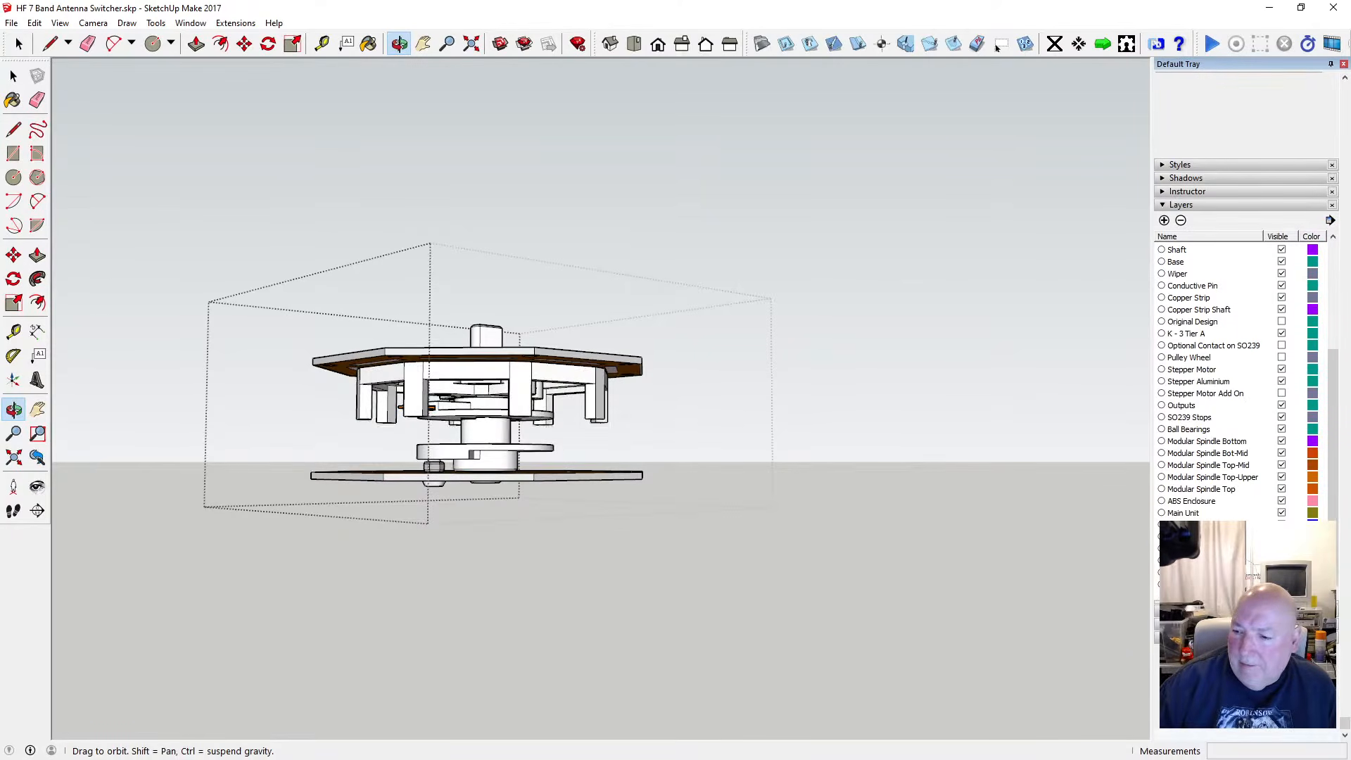
pyautogui.click(1281, 561)
# Examine the central spindle's lower disc and the stop bolt on the base plate
pyautogui.scroll(3, 518, 446)
pyautogui.moveTo(509, 426); pyautogui.dragTo(544, 482)
pyautogui.scroll(3, 380, 538)
pyautogui.moveTo(380, 538); pyautogui.dragTo(746, 458)
pyautogui.scroll(5, 745, 457)
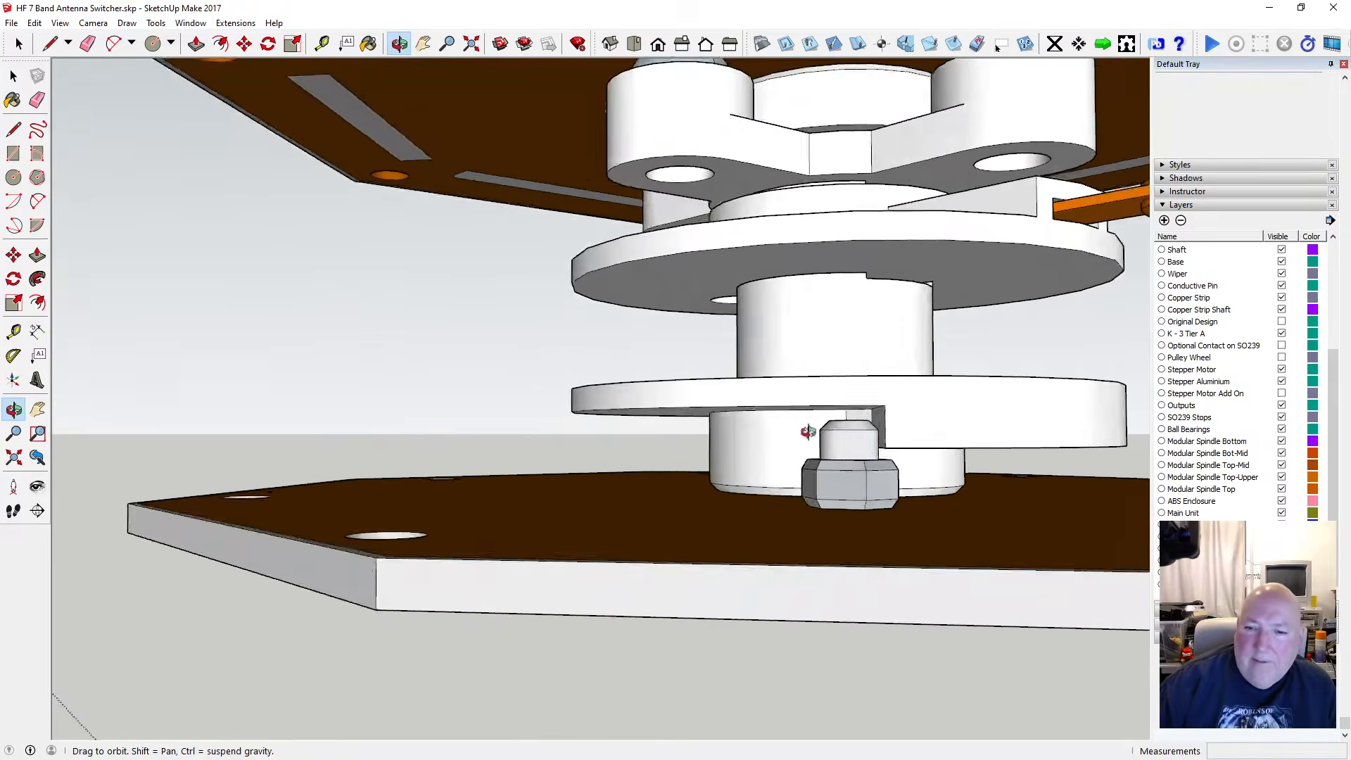
pyautogui.scroll(-2, 844, 442)
pyautogui.moveTo(836, 481); pyautogui.dragTo(480, 495)
pyautogui.scroll(-2, 691, 487)
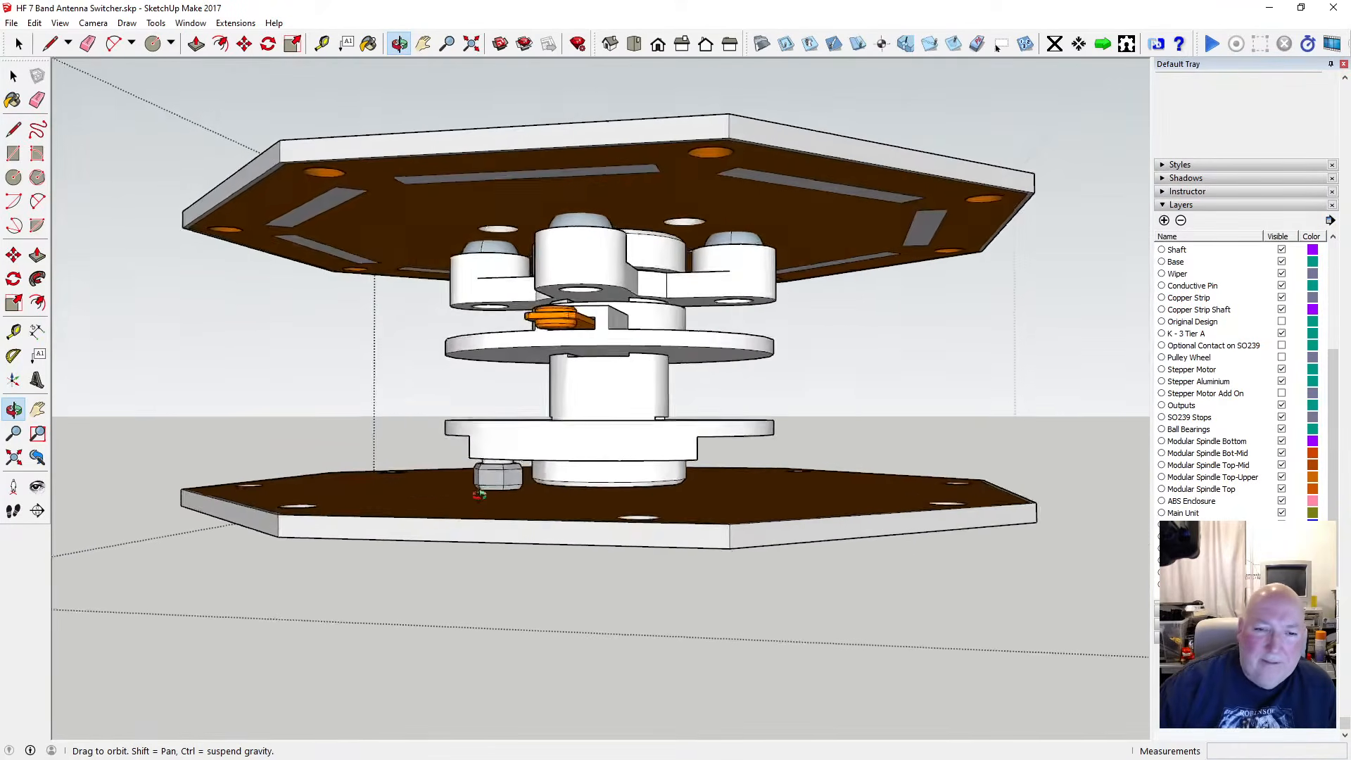
# Examine the lid and base plates around the exposed spindle, including their corner holes
pyautogui.scroll(-3, 495, 454)
pyautogui.moveTo(530, 447); pyautogui.dragTo(543, 507)
pyautogui.scroll(4, 512, 472)
pyautogui.scroll(3, 535, 464)
pyautogui.scroll(-5, 551, 485)
pyautogui.moveTo(581, 392); pyautogui.dragTo(547, 485)
pyautogui.scroll(-4, 567, 456)
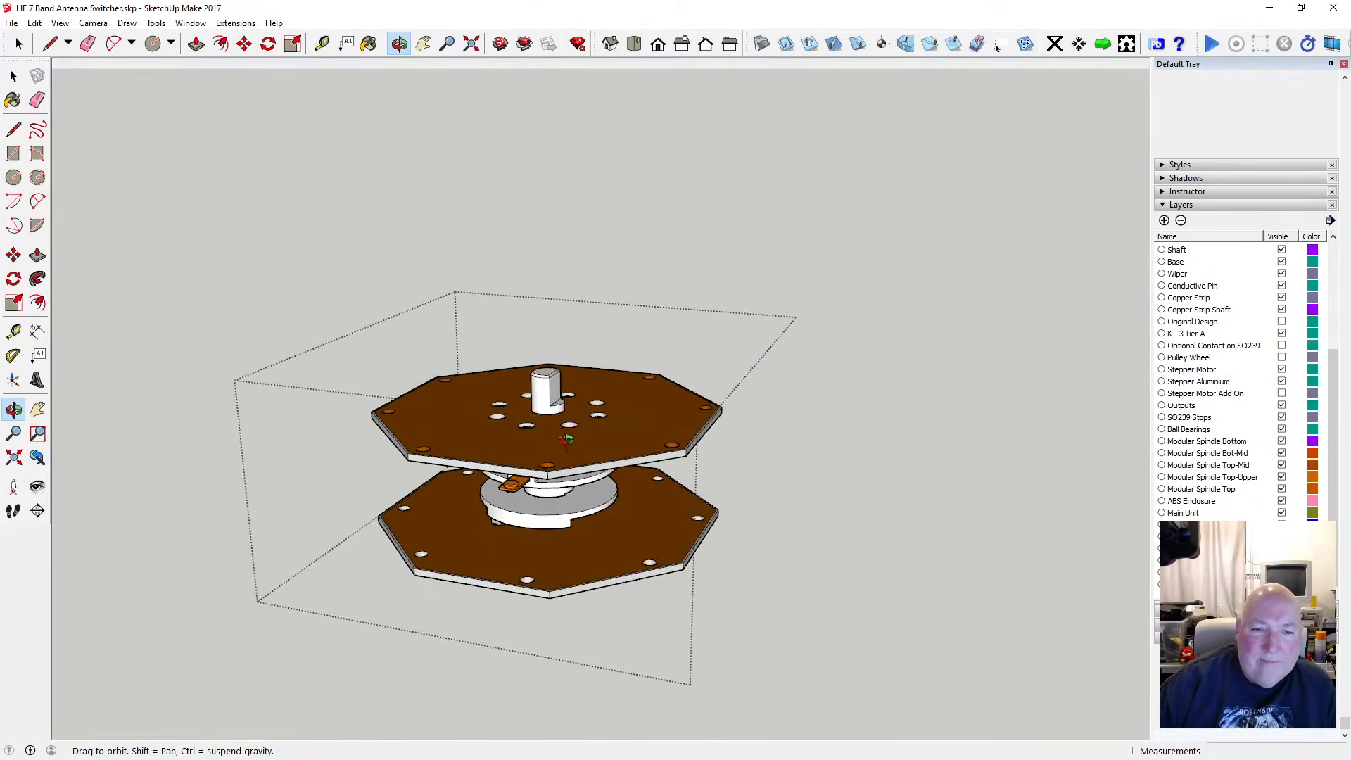
pyautogui.scroll(4, 569, 436)
pyautogui.scroll(-4, 630, 335)
pyautogui.scroll(2, 583, 412)
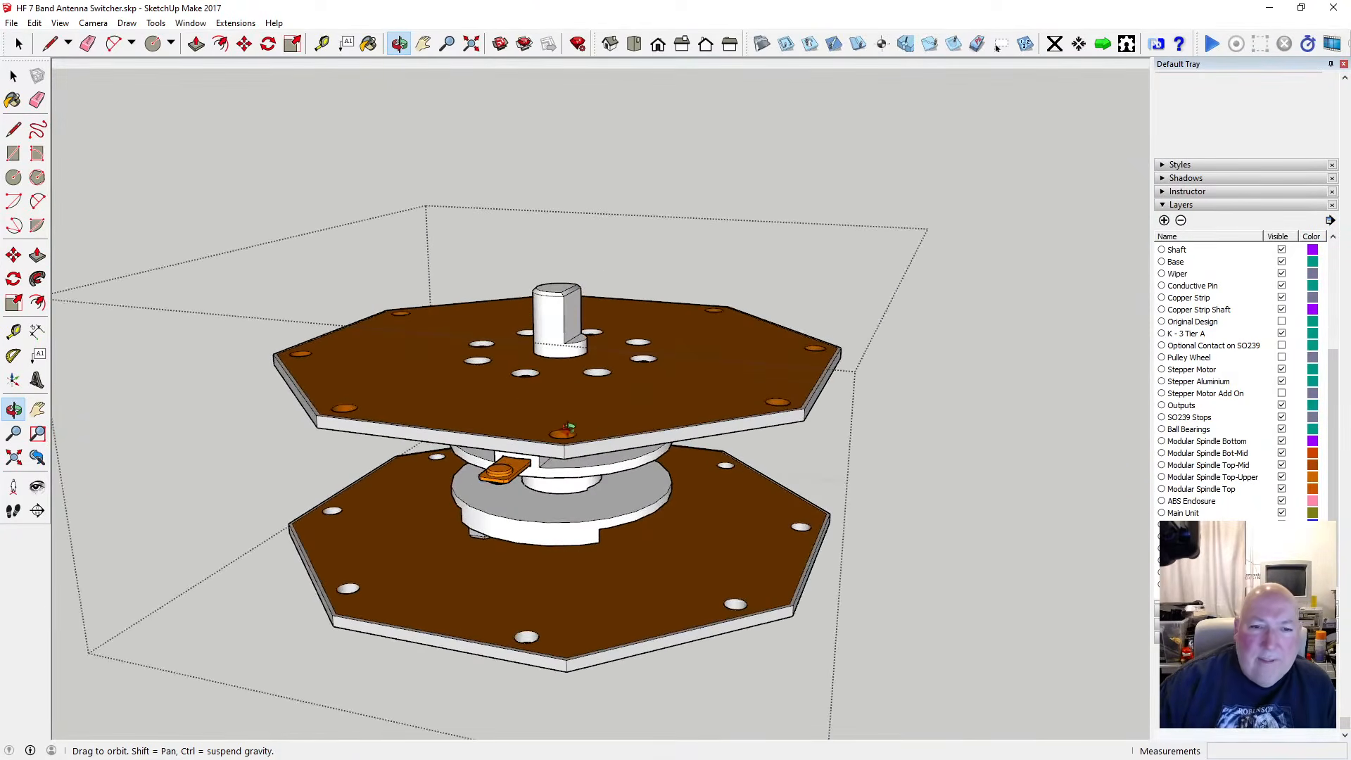
# Leave the assembly's editing context and save the model
pyautogui.click(13, 75)
pyautogui.click(84, 114)
pyautogui.click(12, 22)
pyautogui.click(39, 85)
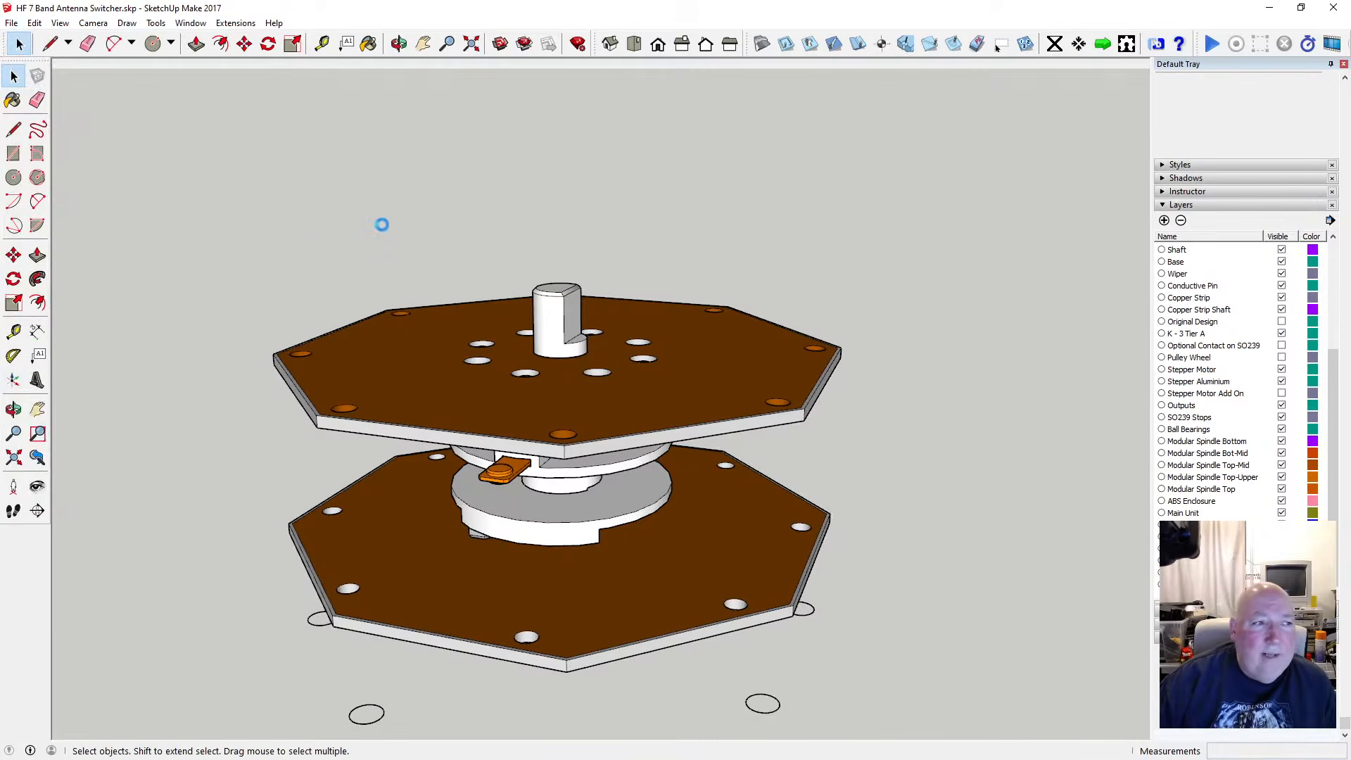
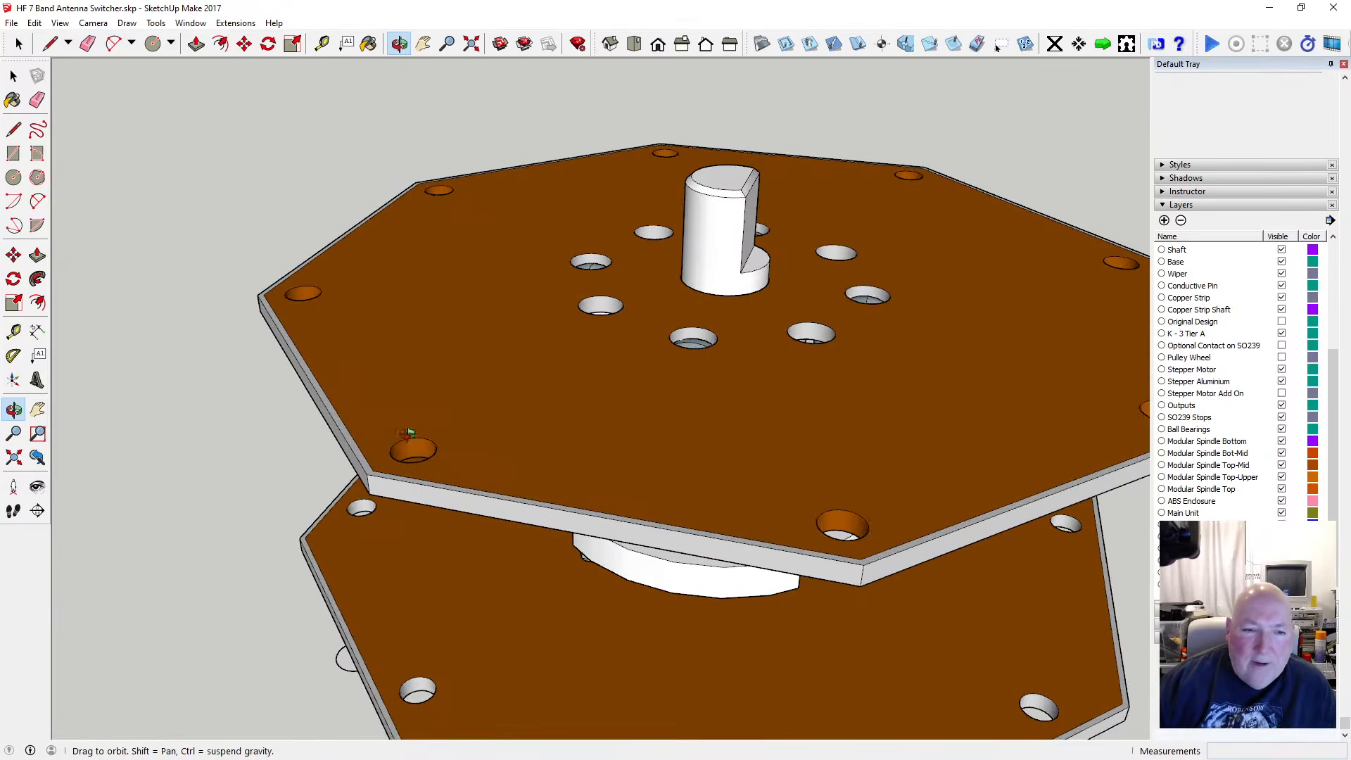
# Open the upper octagonal lid plate's nested component for editing
pyautogui.click(13, 75)
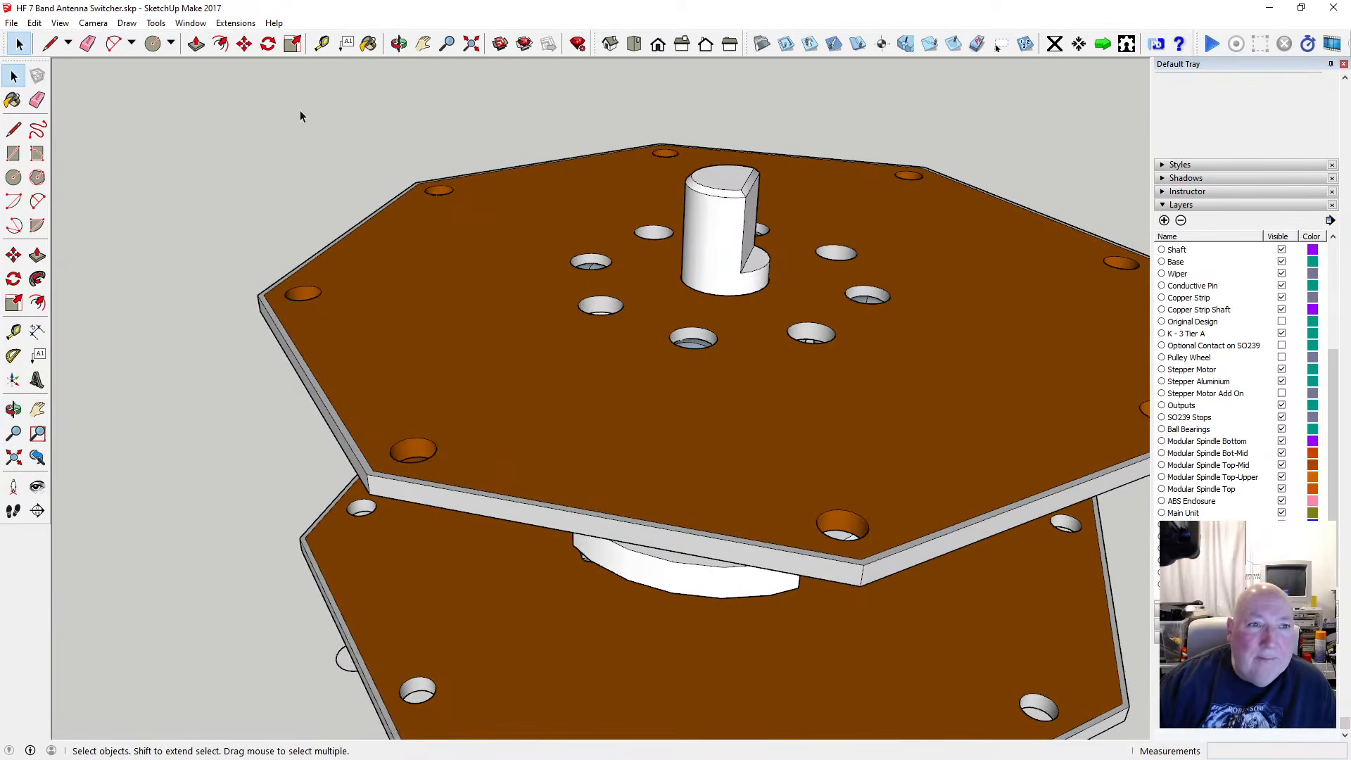
pyautogui.doubleClick(440, 258)
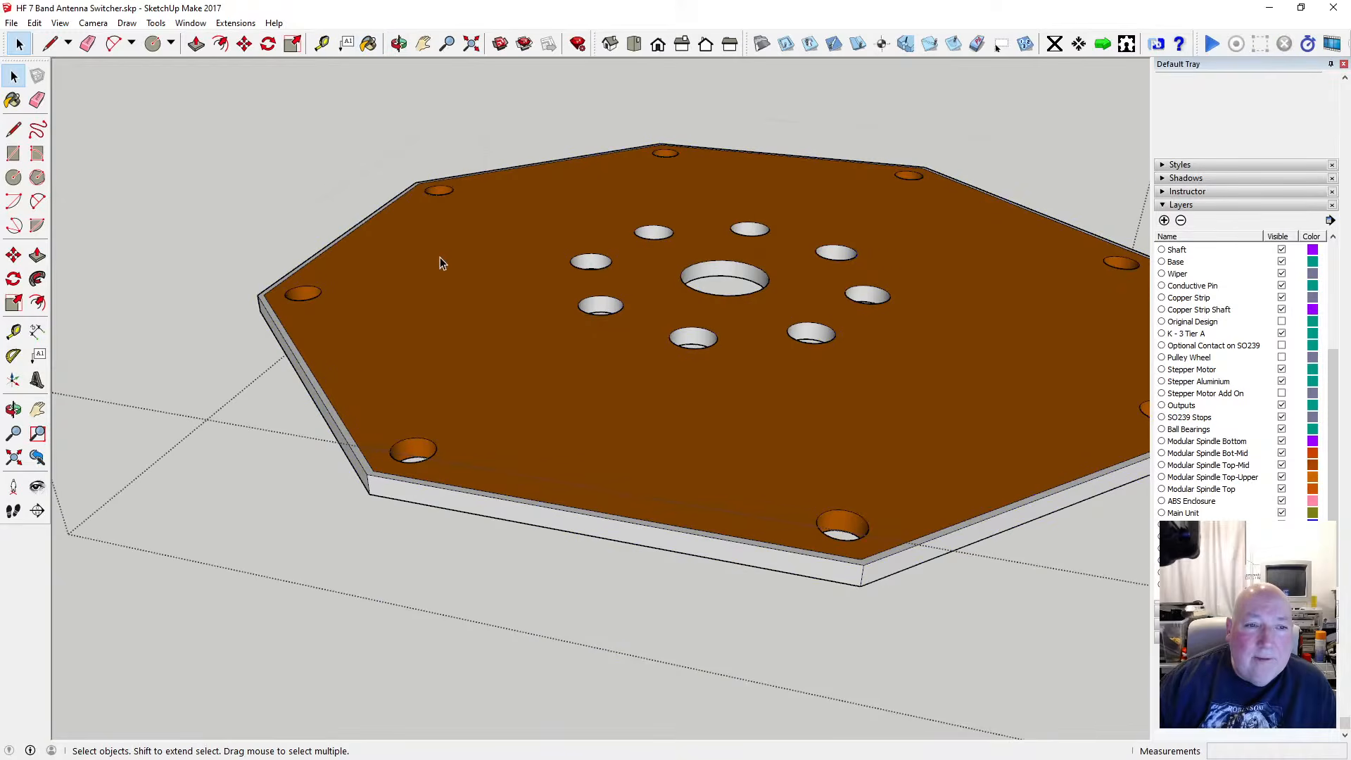
pyautogui.click(440, 256)
pyautogui.doubleClick(441, 256)
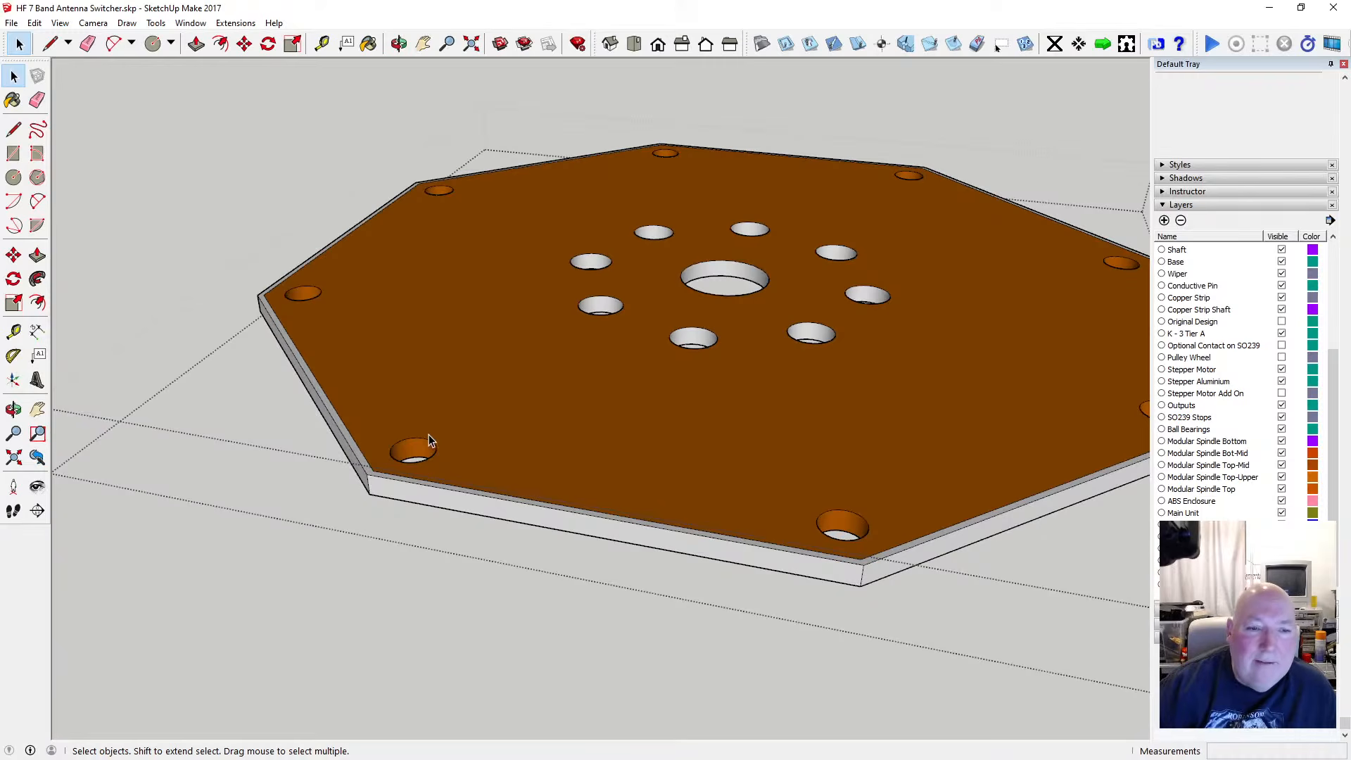
pyautogui.click(397, 248)
pyautogui.press('f')
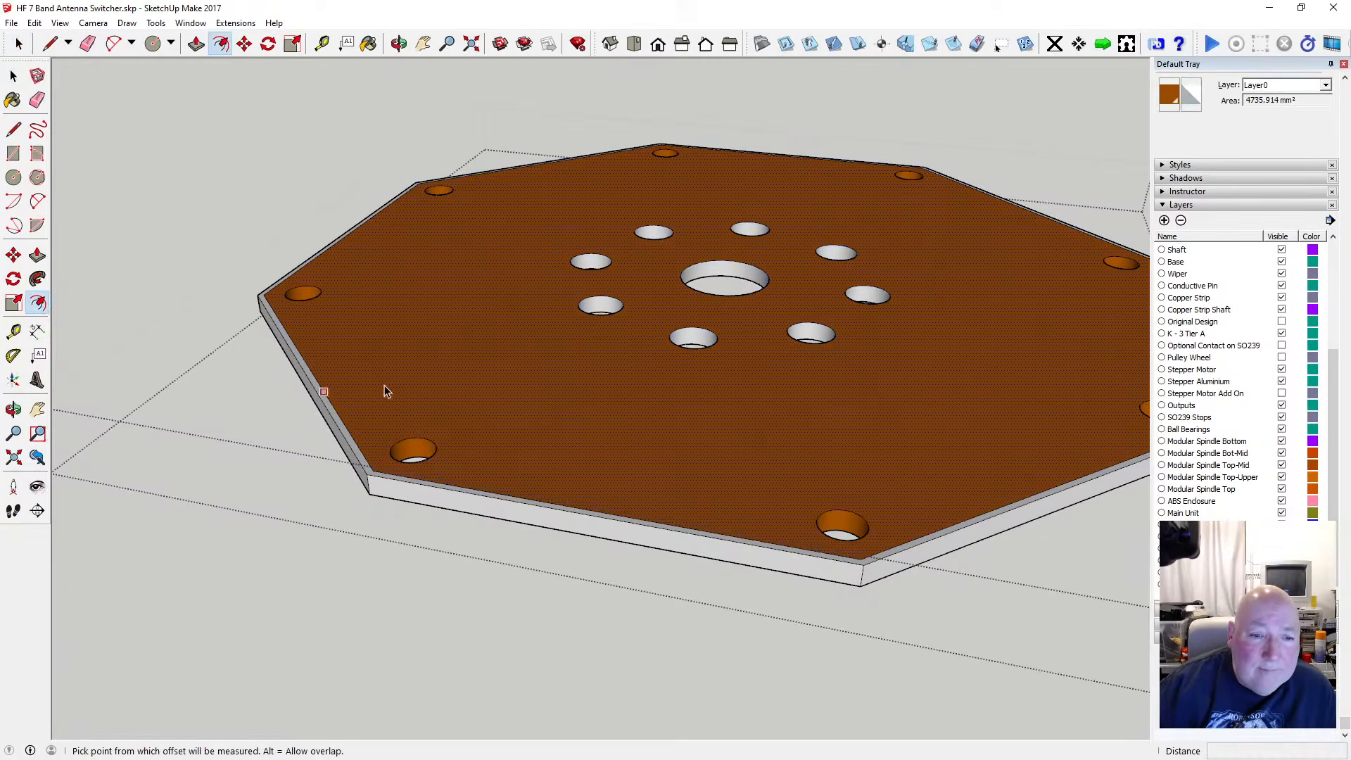
pyautogui.press('space')
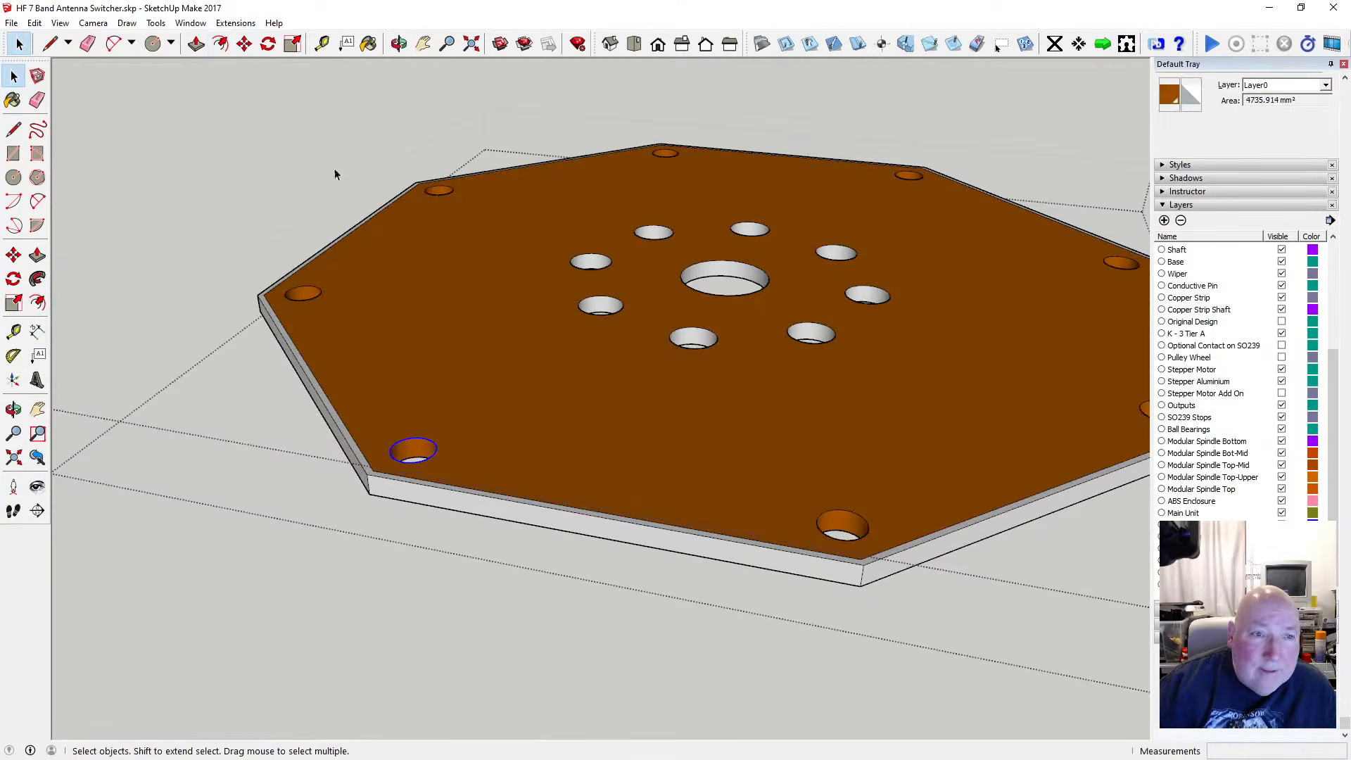
# Offset the edges of the front-left and far-left corner holes outward by 1 mm on the plate's top face
pyautogui.press('f')
pyautogui.click(452, 440)
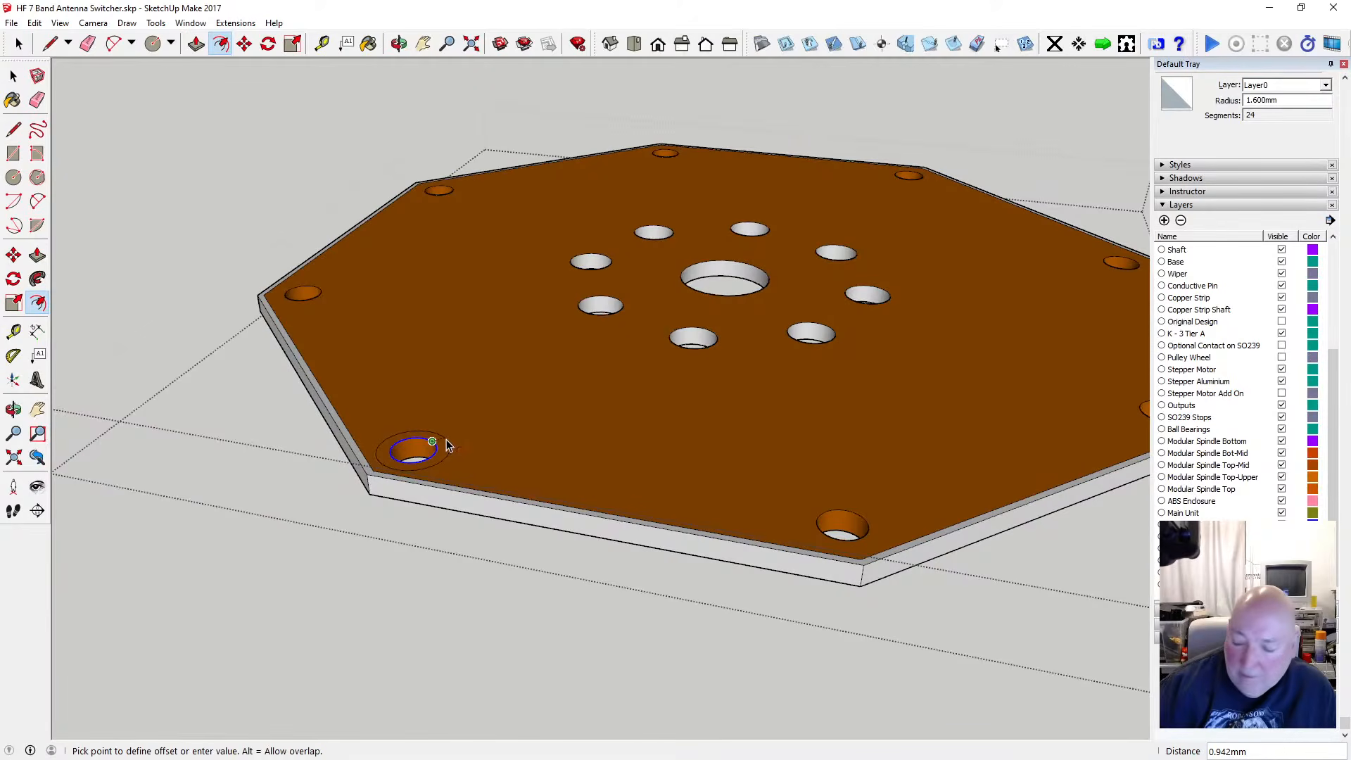
pyautogui.write('1')
pyautogui.press('Return')
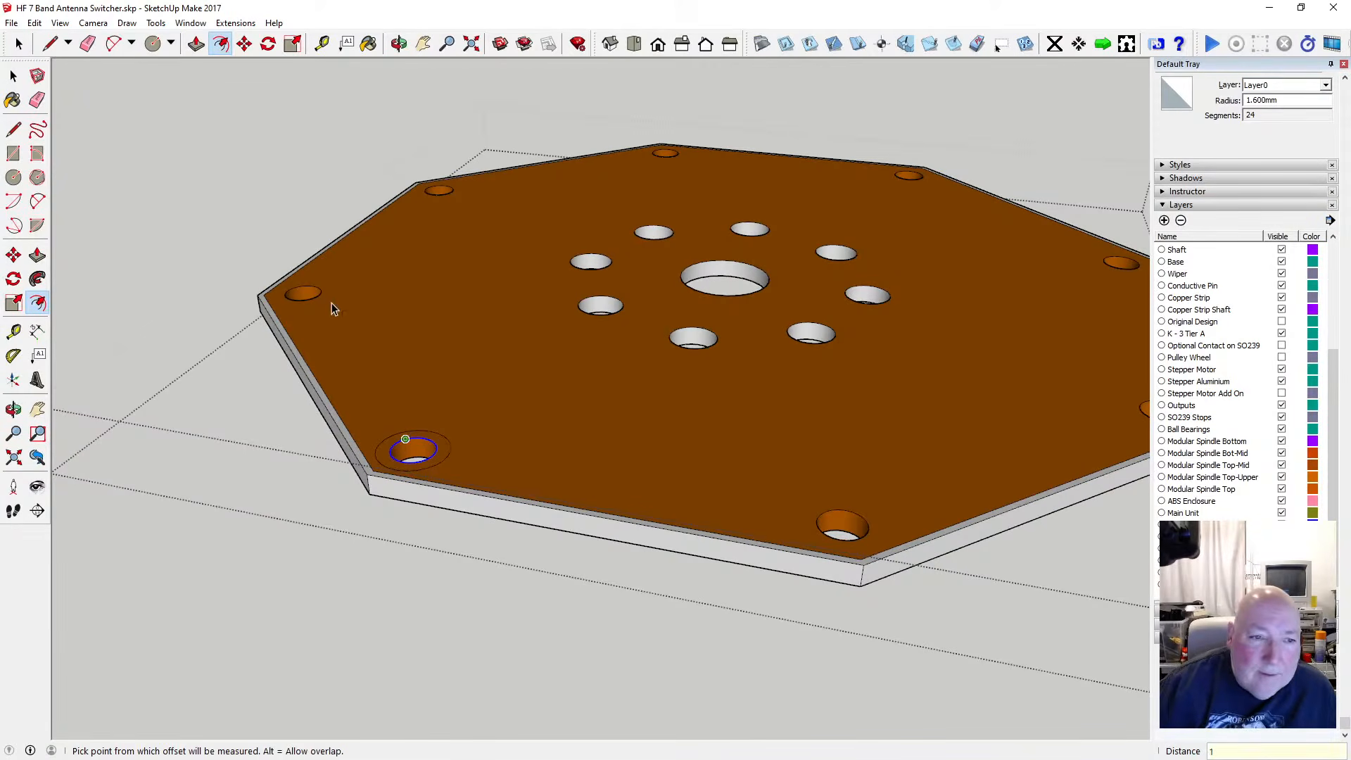
pyautogui.press('space')
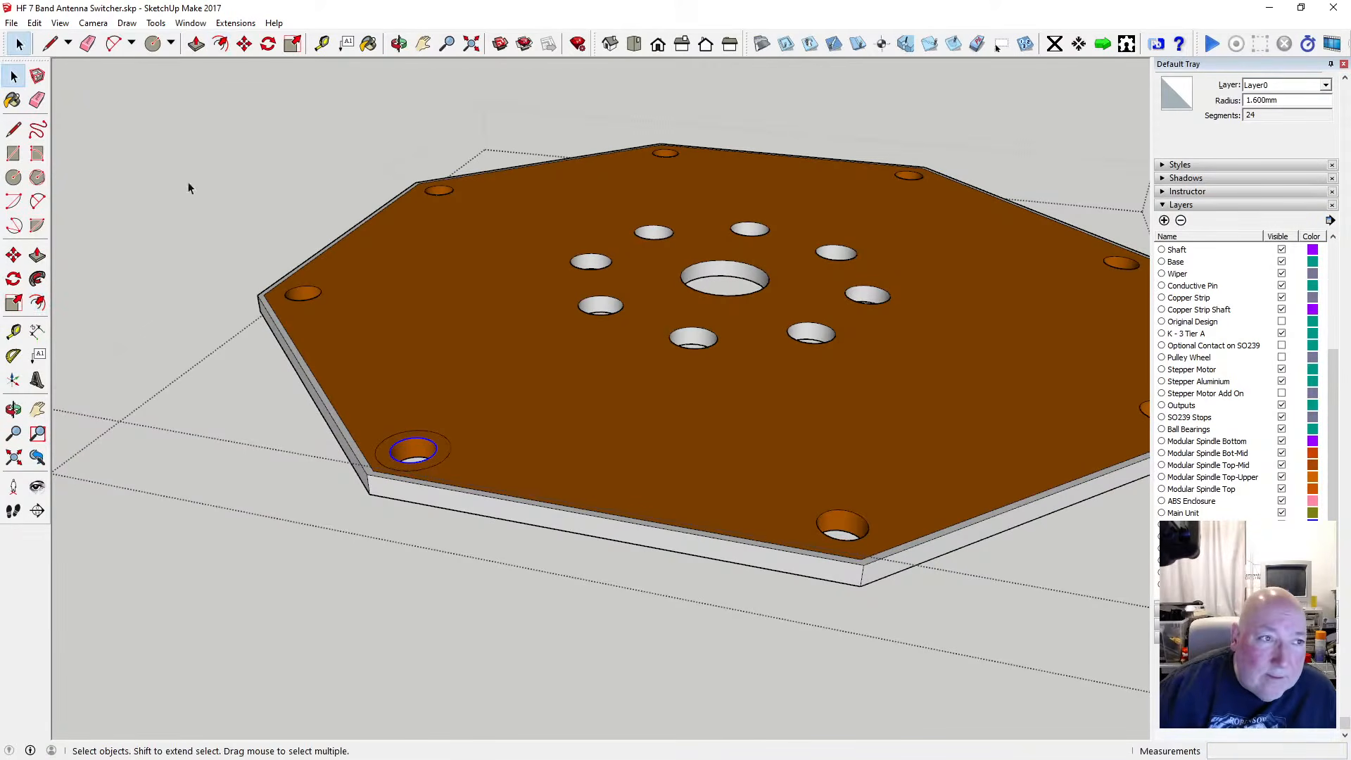
pyautogui.click(318, 288)
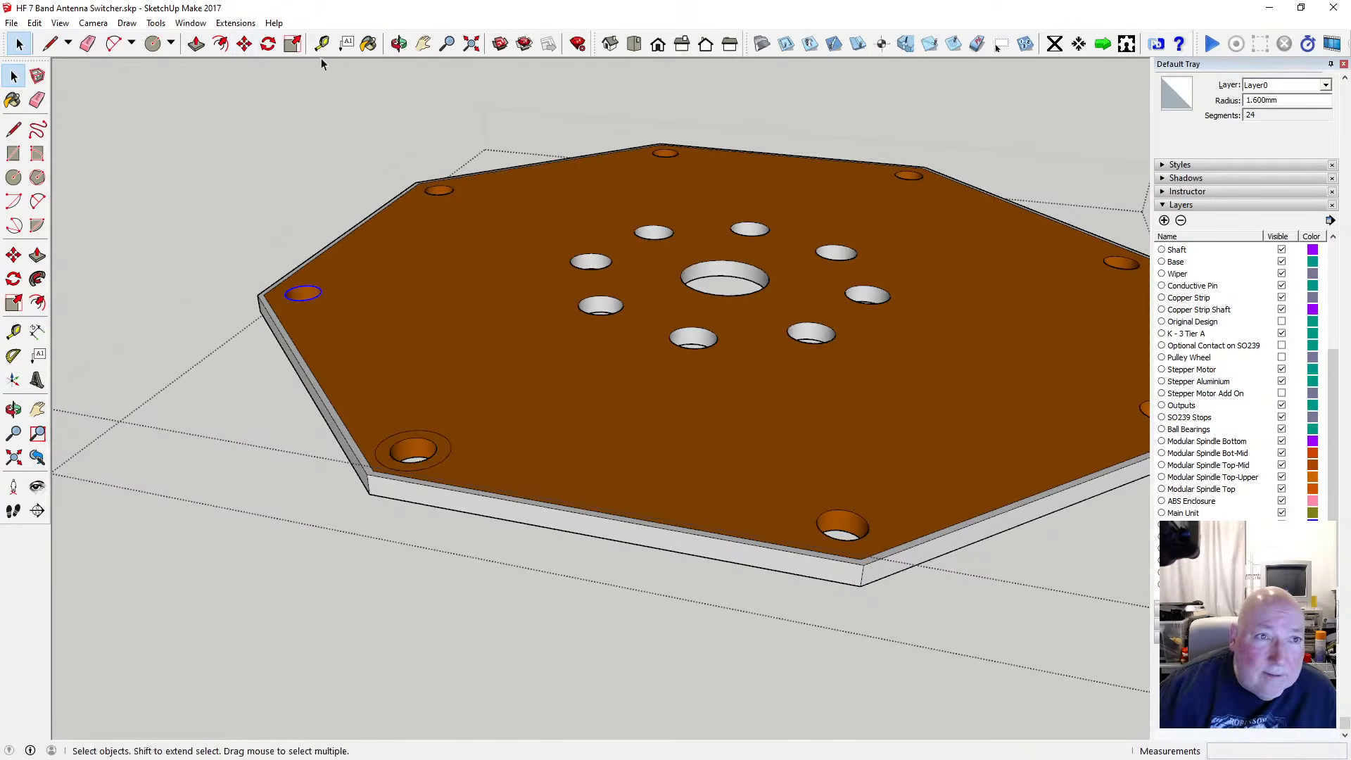
pyautogui.click(220, 44)
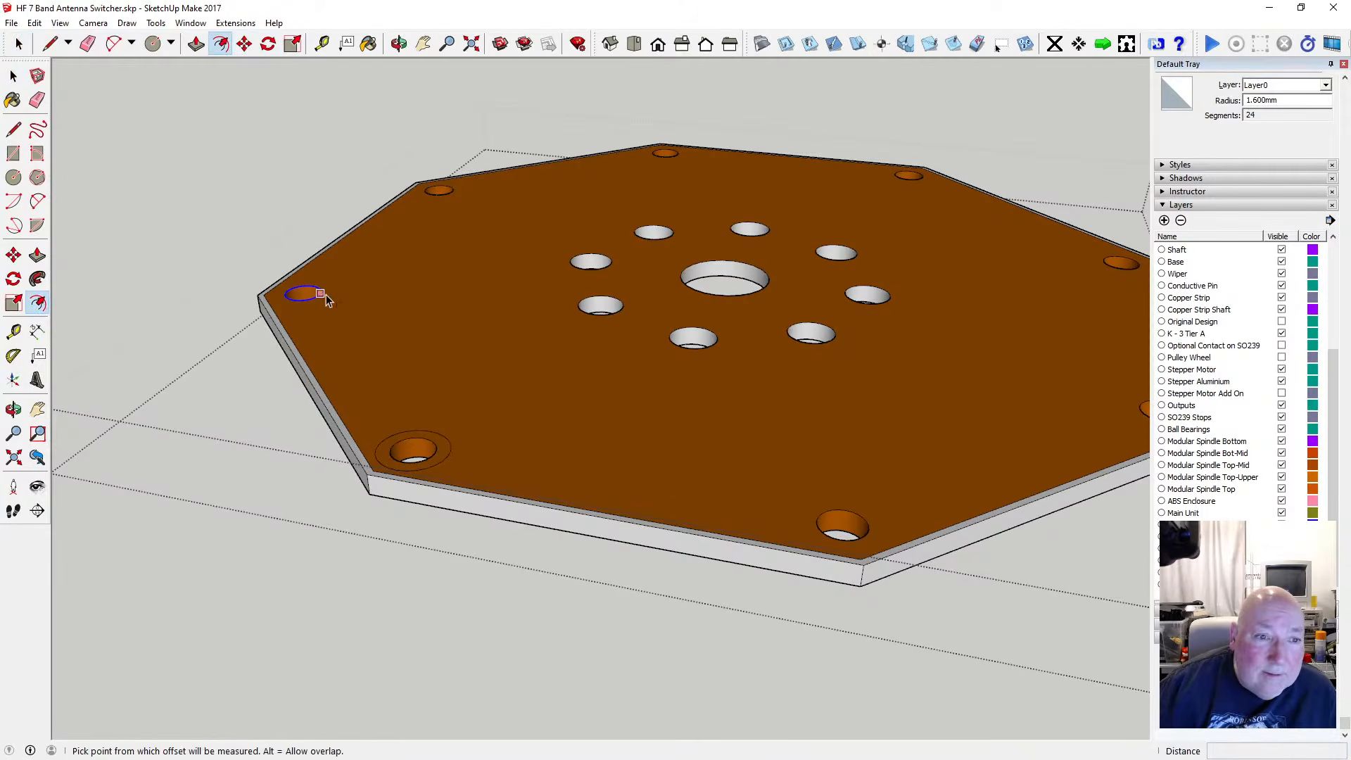
pyautogui.click(326, 294)
pyautogui.write('1')
pyautogui.press('Return')
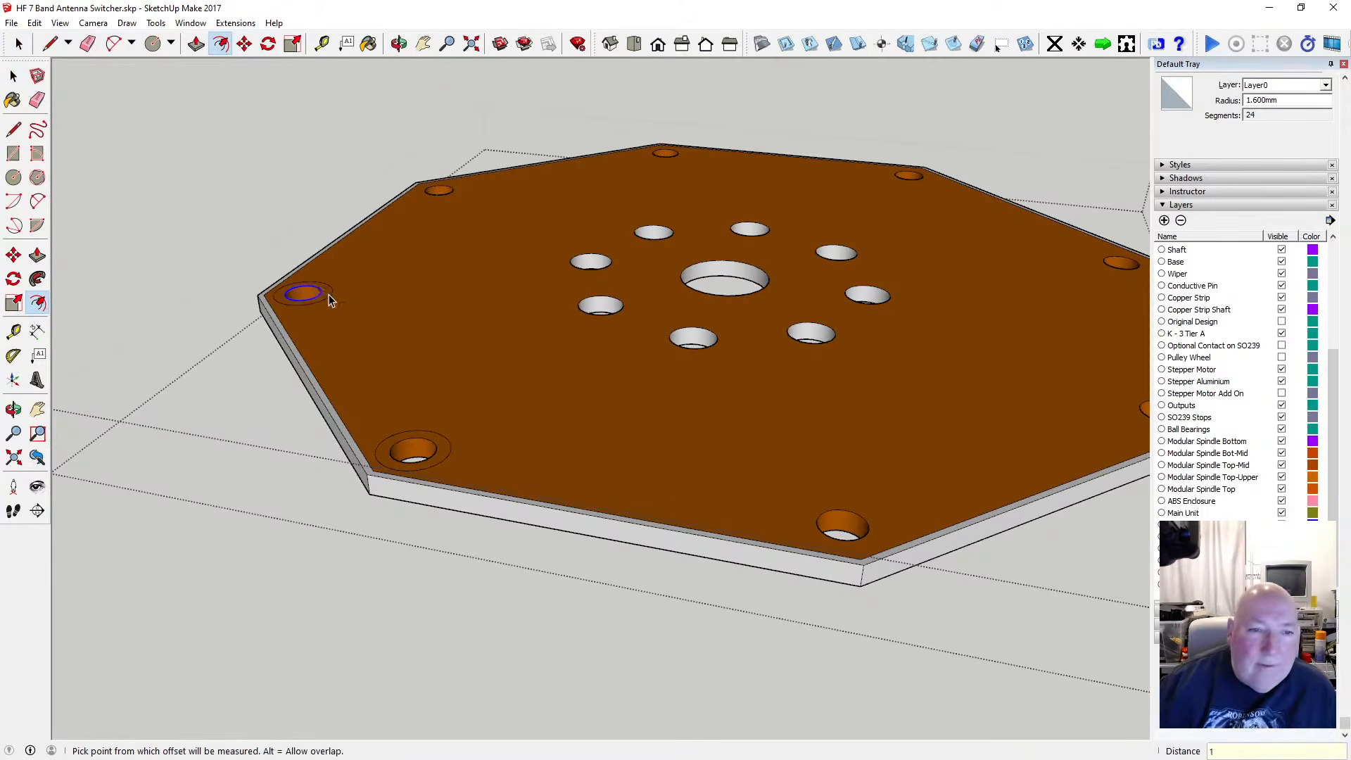
# Offset the edges of the three corner holes along the plate's rear outward by 1 mm on the top face
pyautogui.click(13, 75)
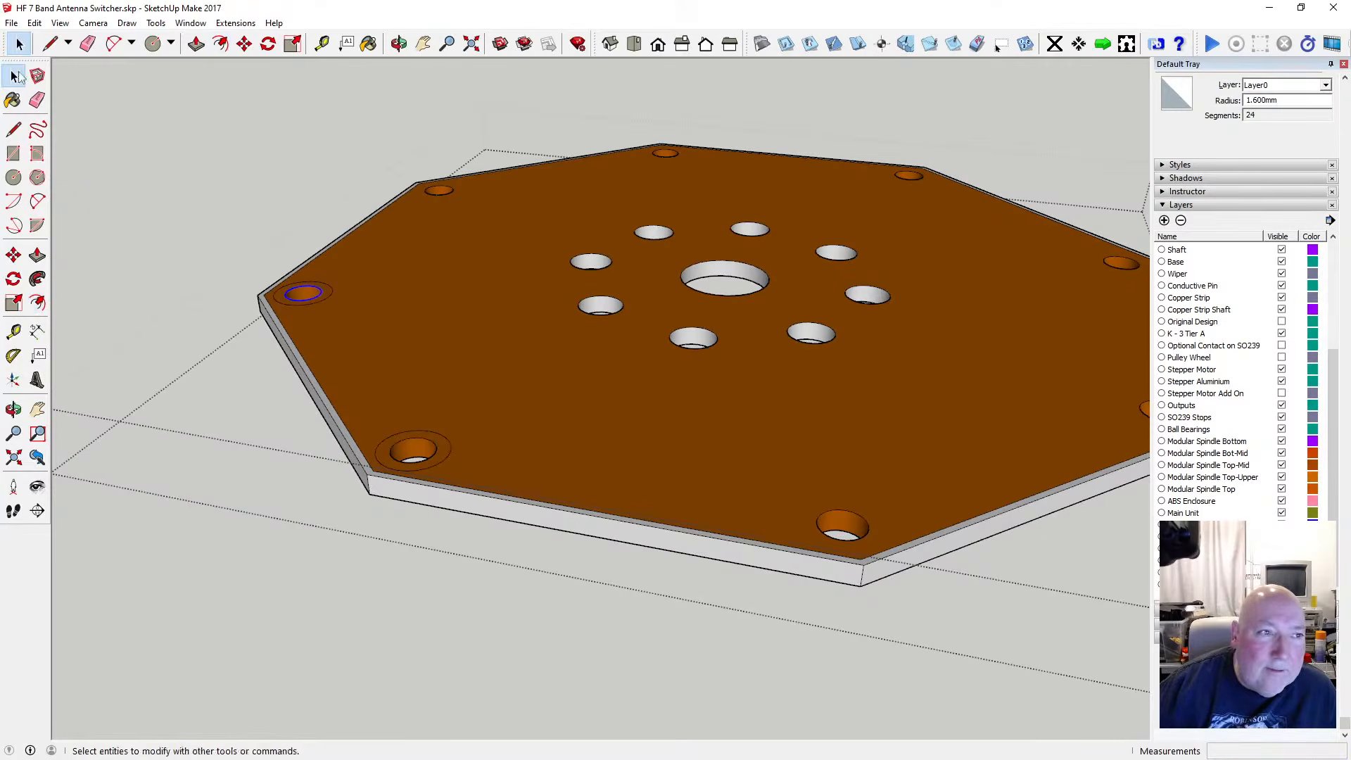
pyautogui.click(390, 167)
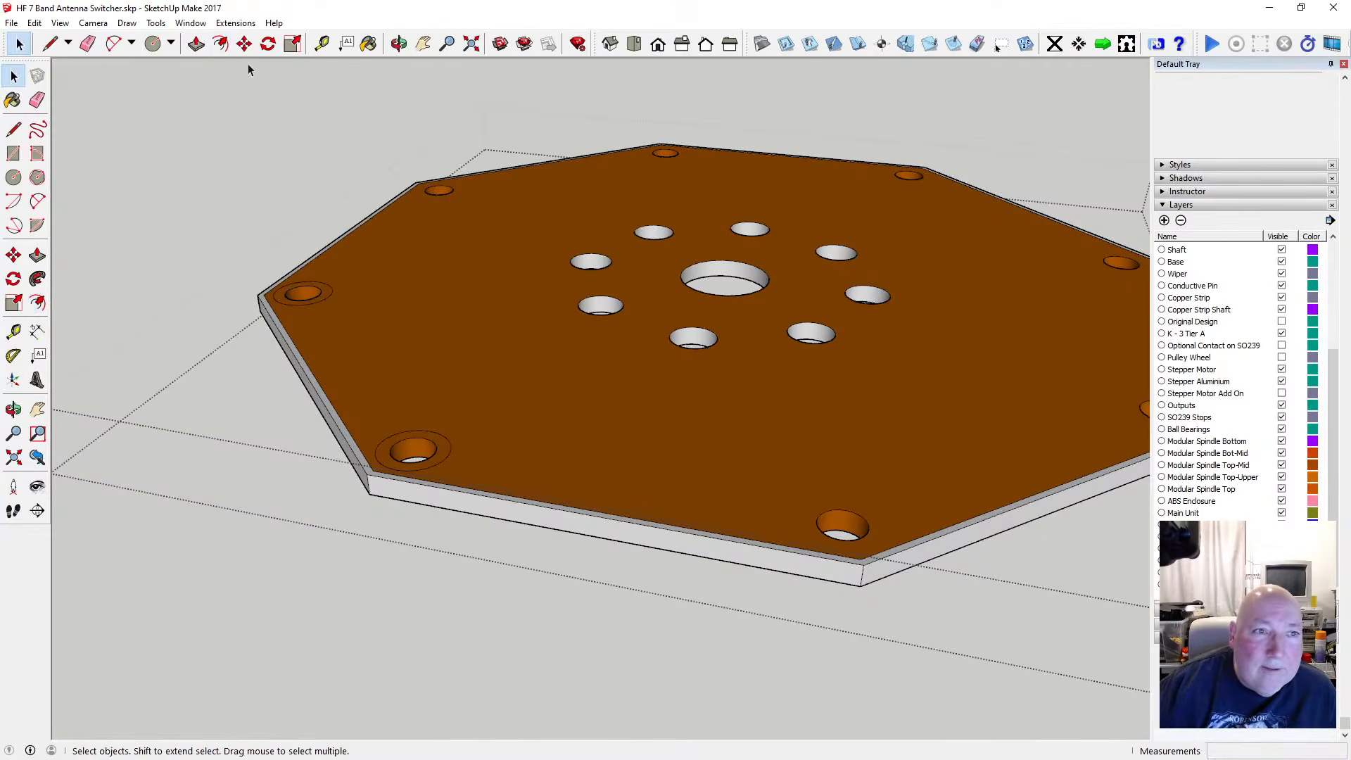
pyautogui.press('f')
pyautogui.click(454, 201)
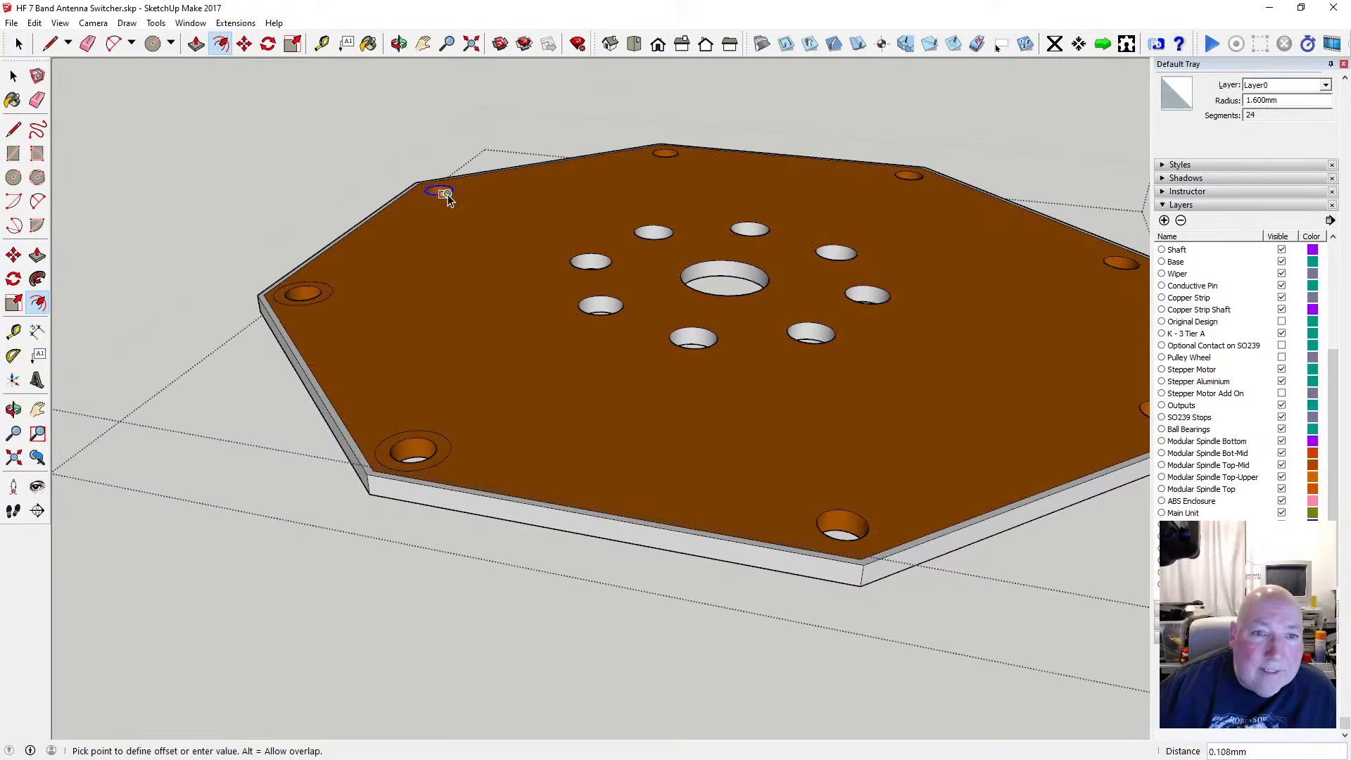
pyautogui.press('Return')
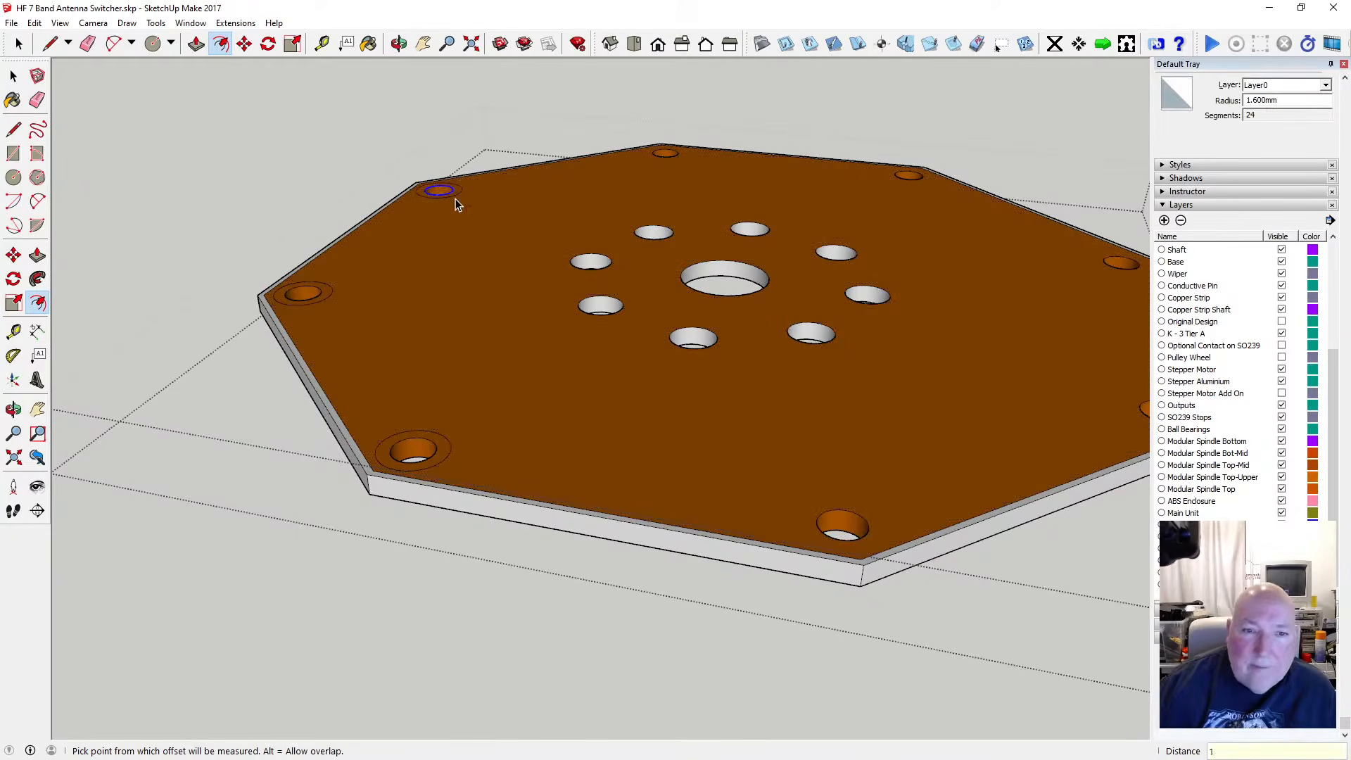
pyautogui.click(676, 157)
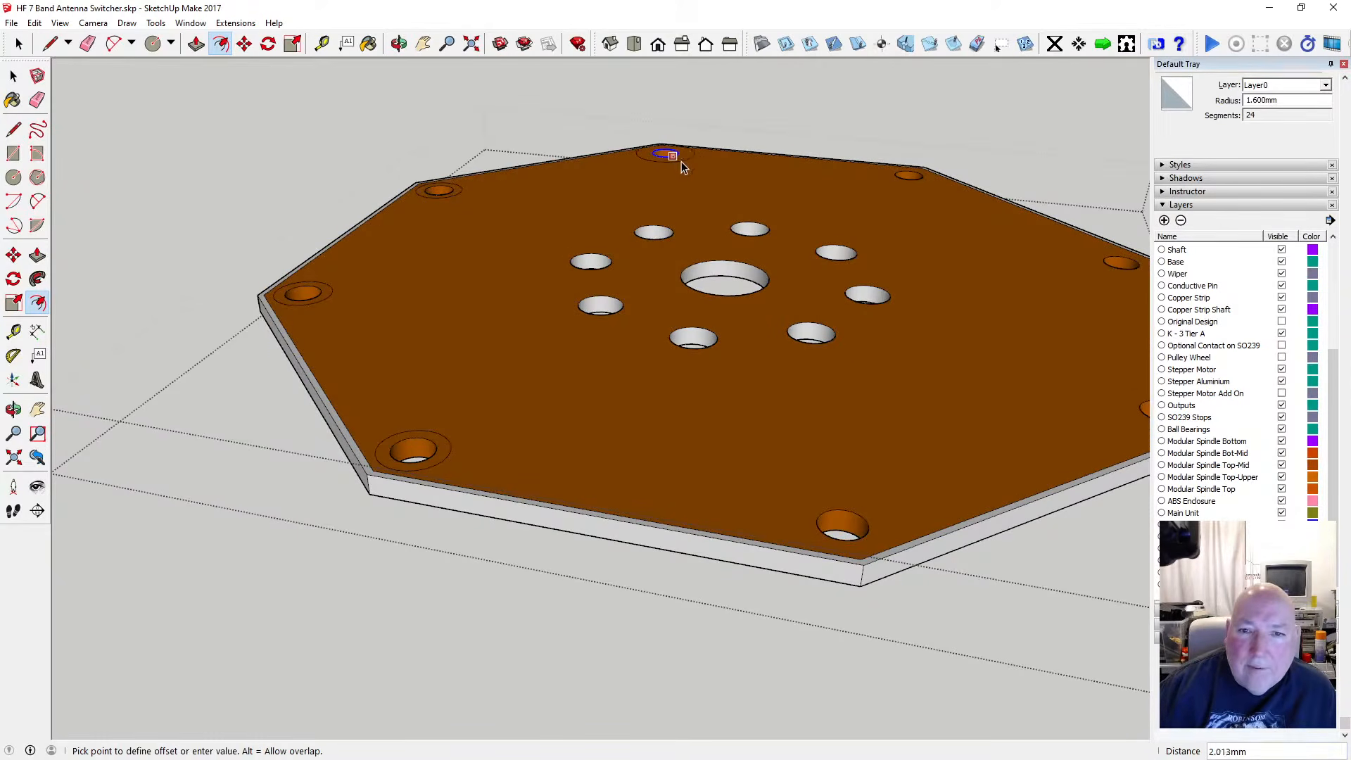
pyautogui.write('1')
pyautogui.press('Return')
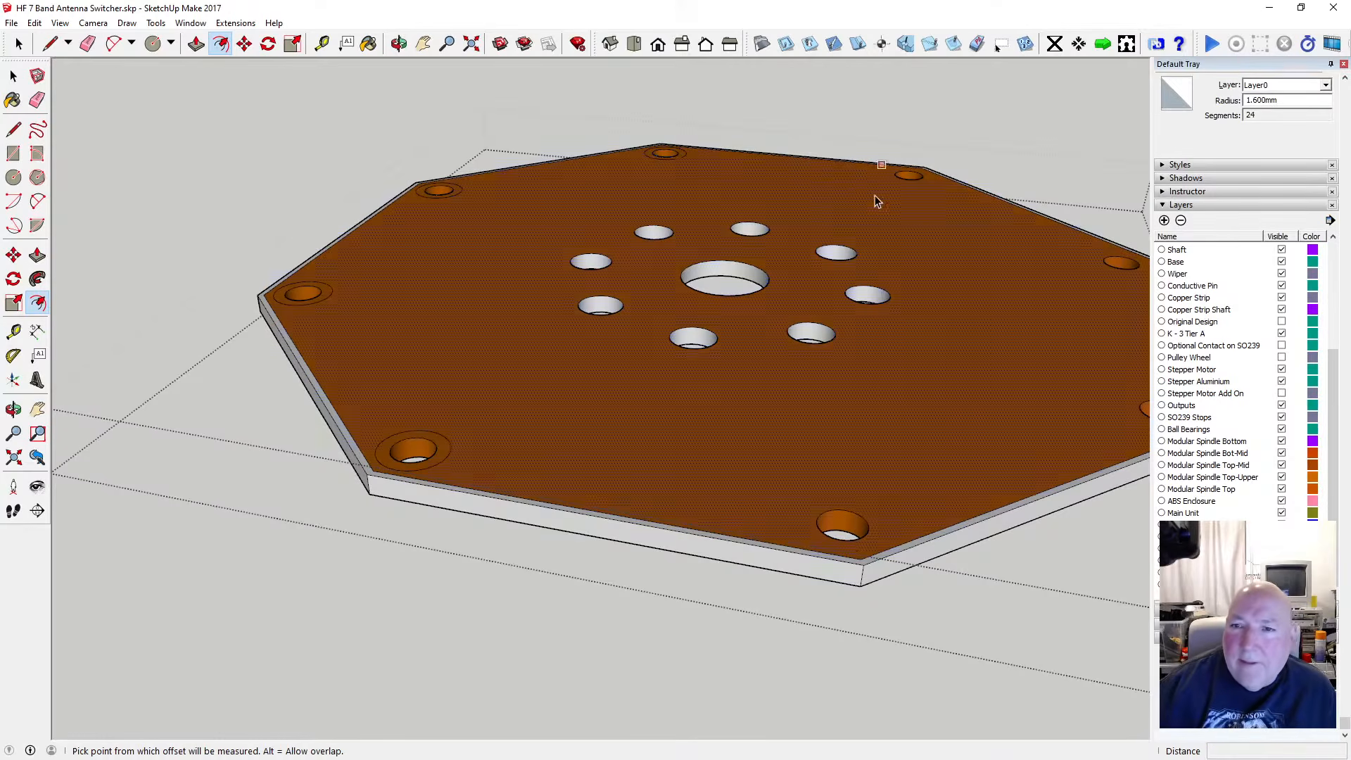
pyautogui.click(912, 180)
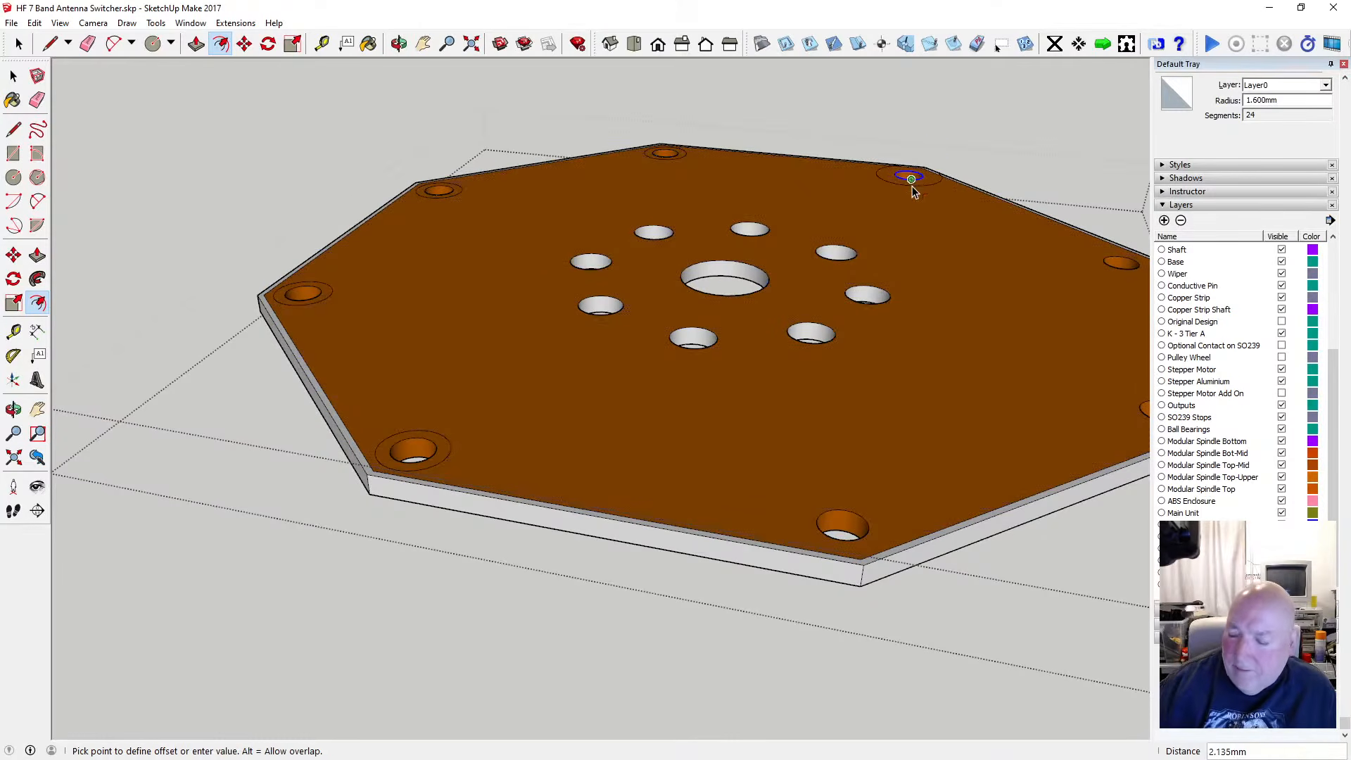
pyautogui.press('Return')
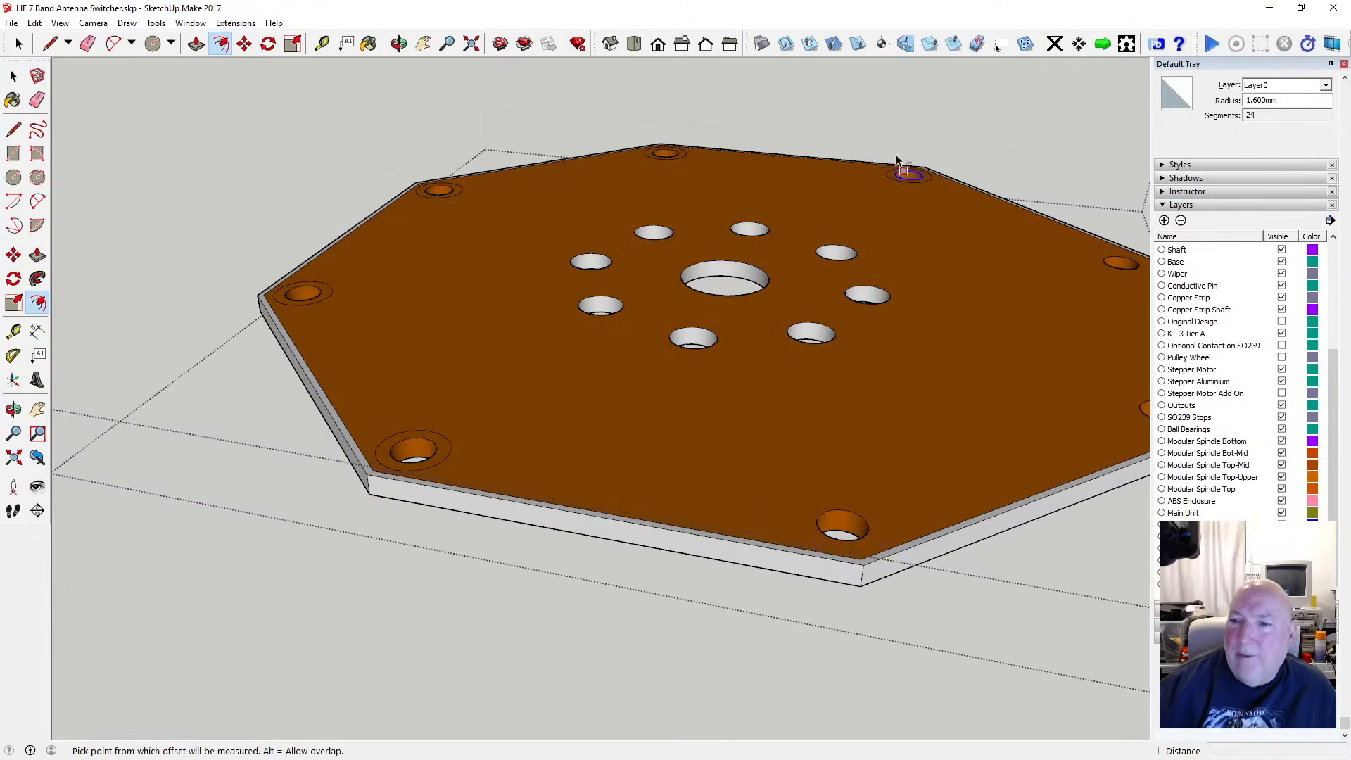
pyautogui.click(1111, 266)
pyautogui.write('1')
pyautogui.press('Return')
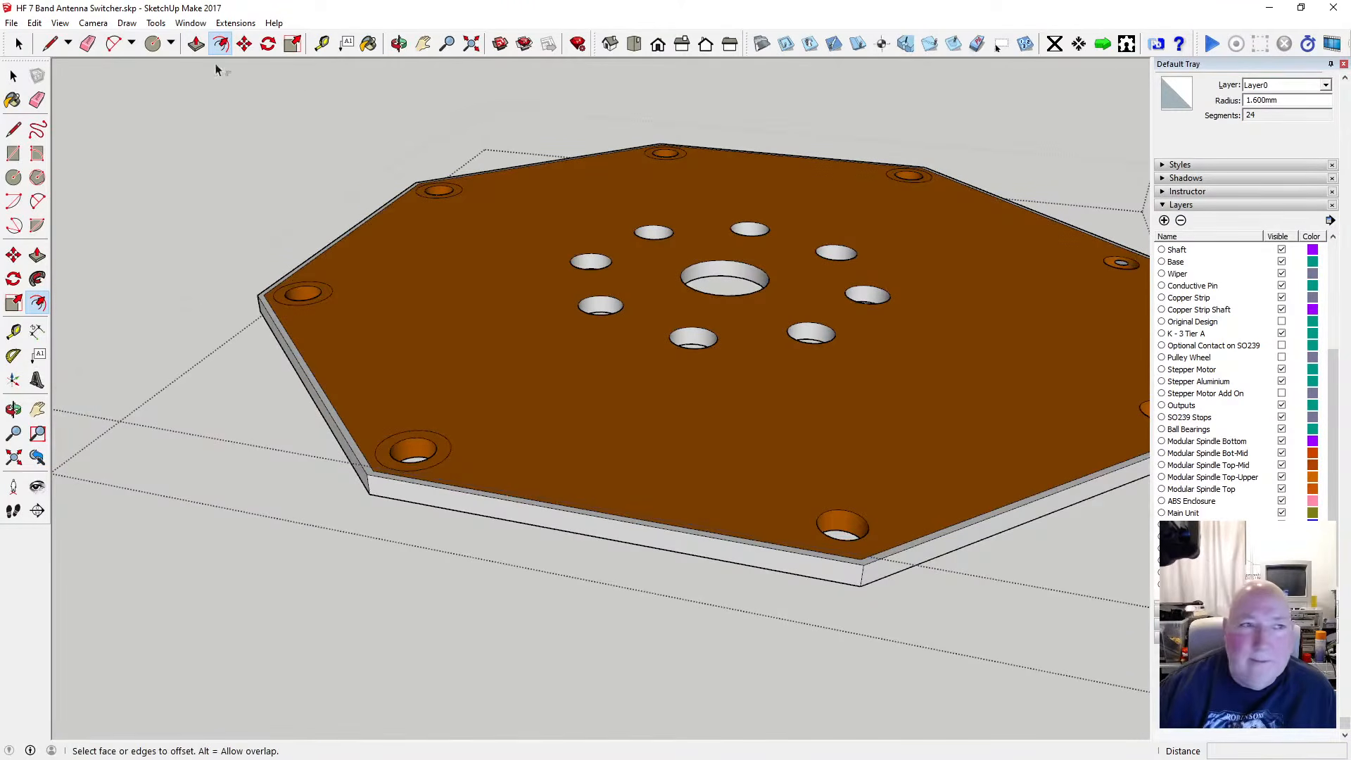
pyautogui.click(34, 23)
pyautogui.click(44, 40)
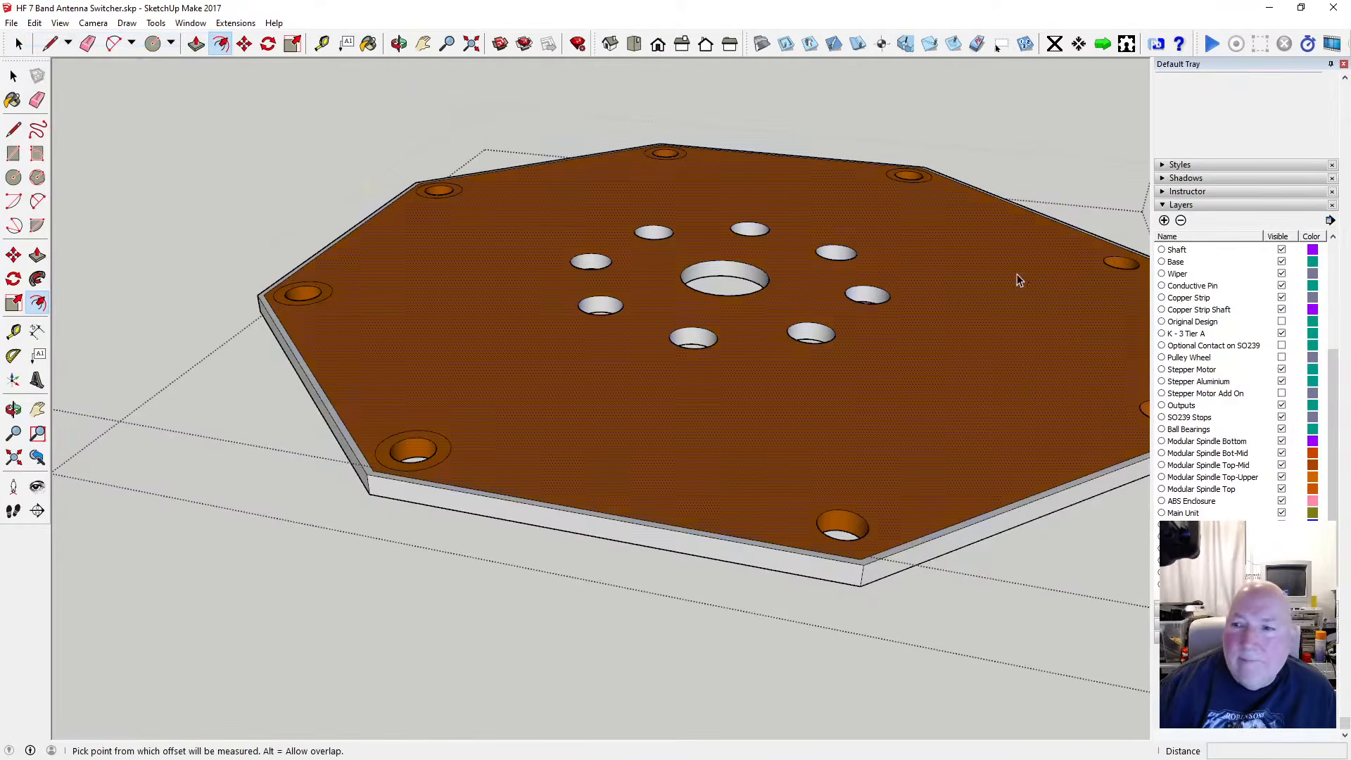
# Offset the rear-right corner hole's edge outward on the top face, matching the rings around the other corner holes
pyautogui.click(1112, 267)
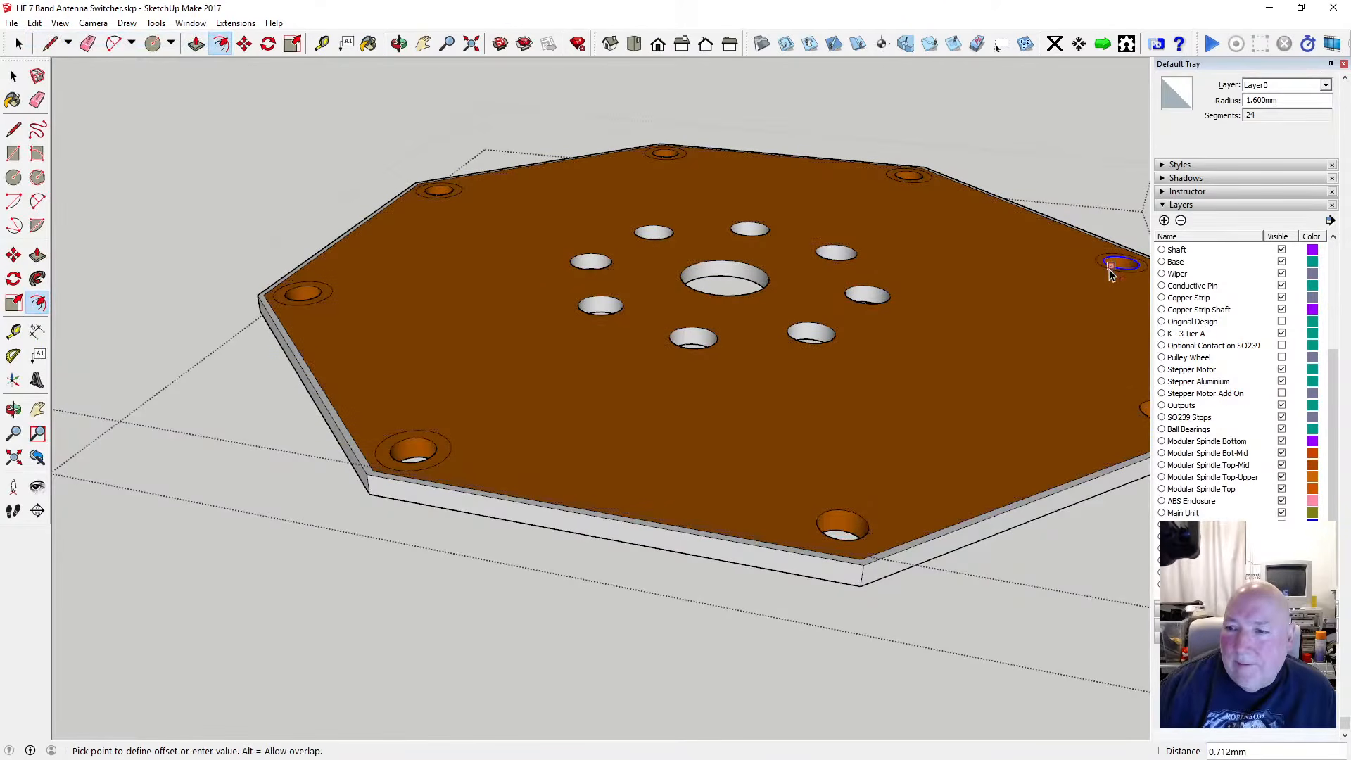
pyautogui.click(1111, 273)
pyautogui.scroll(-2, 857, 347)
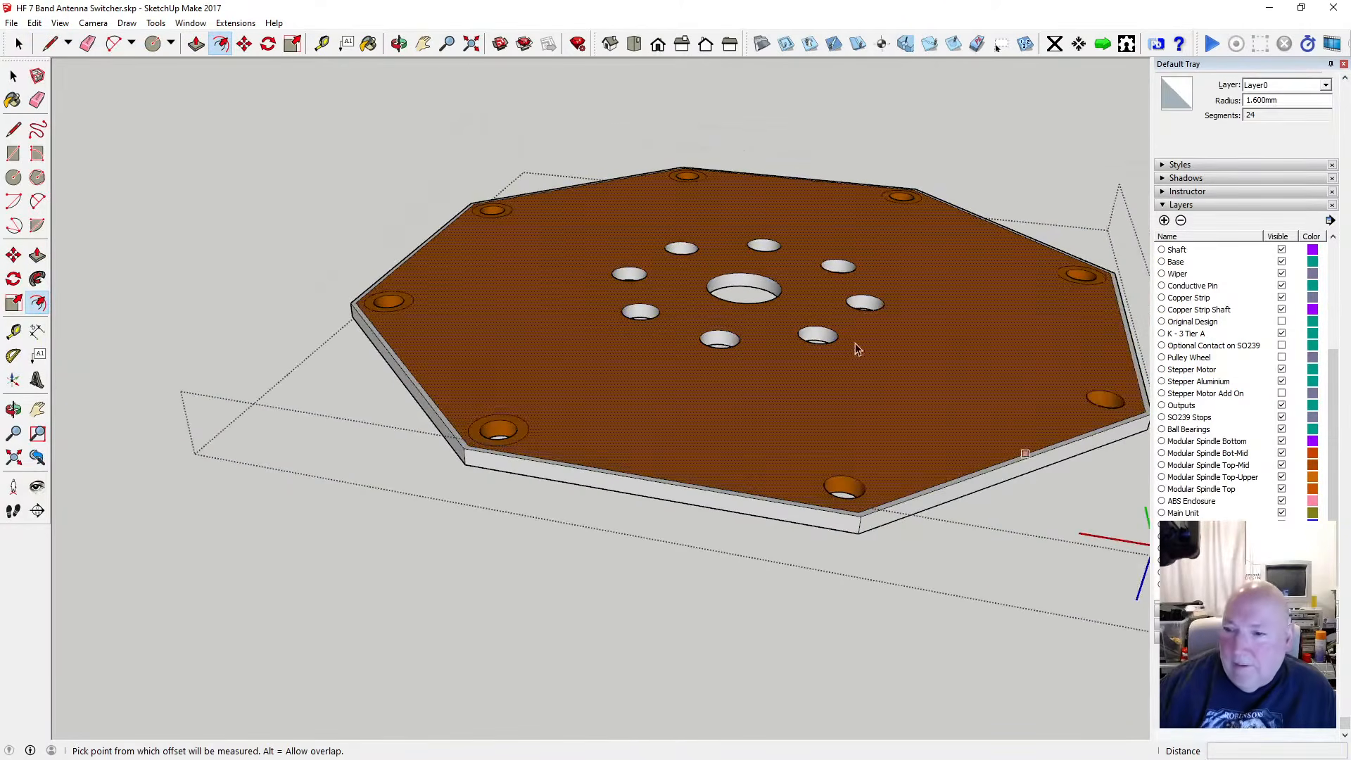
pyautogui.click(1091, 403)
pyautogui.click(1077, 407)
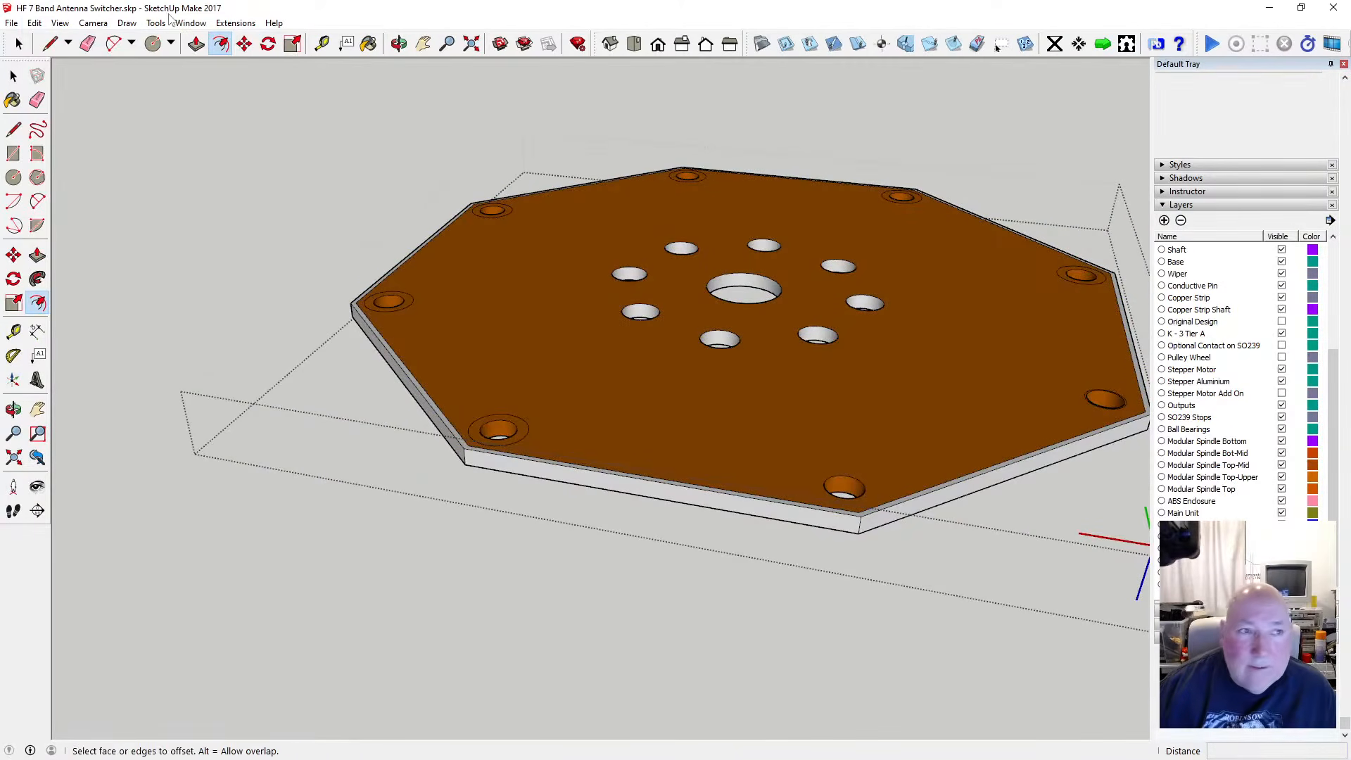
pyautogui.click(33, 22)
pyautogui.click(46, 39)
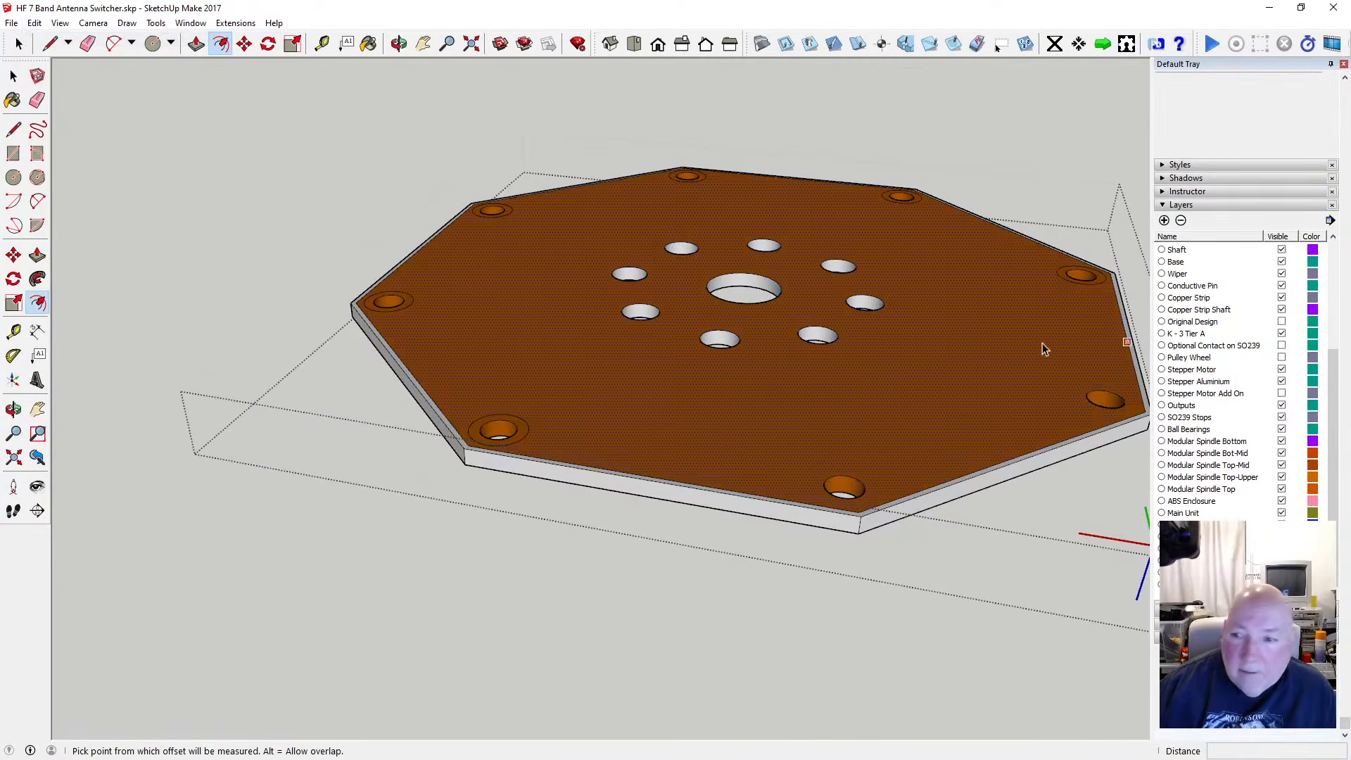
# Offset the edges of the two remaining corner holes, at the plate's right and front, outward by 1 mm on the top face
pyautogui.click(1090, 405)
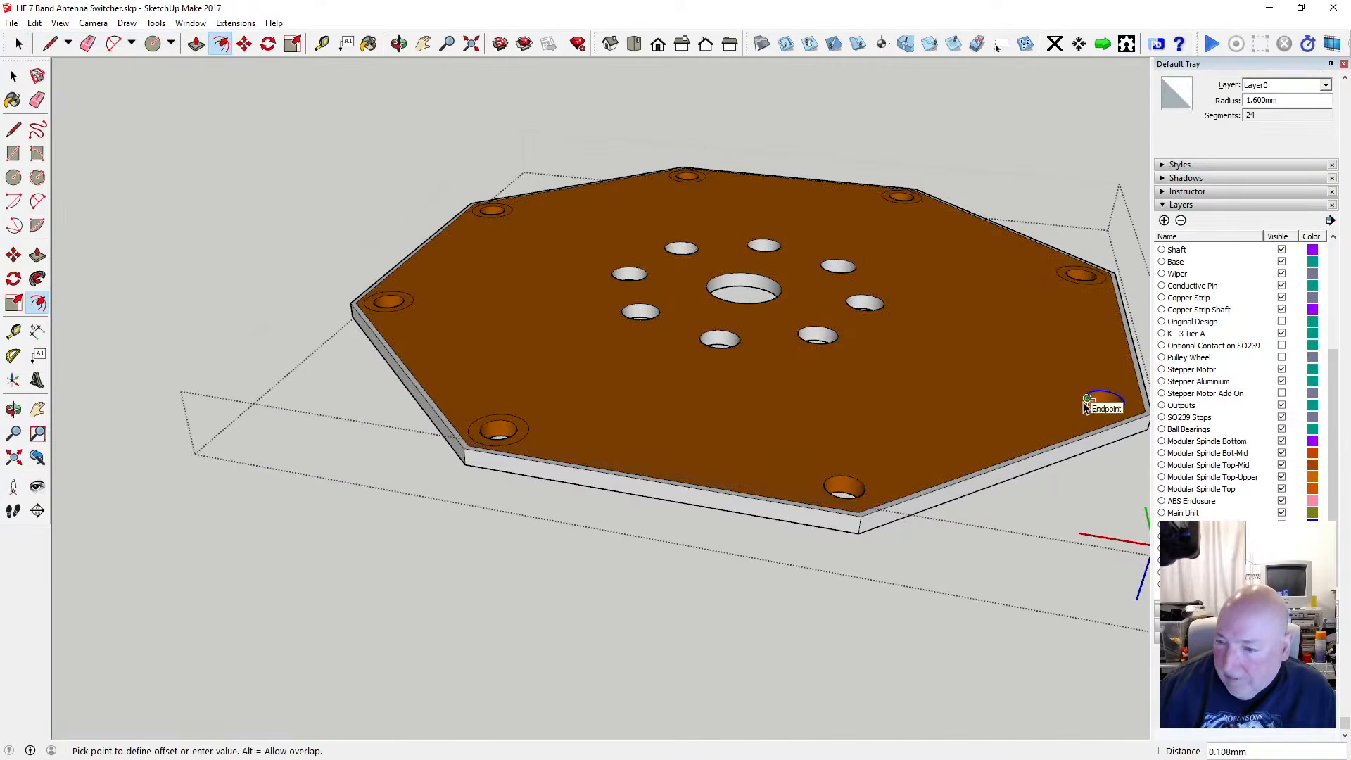
pyautogui.write('1')
pyautogui.press('Return')
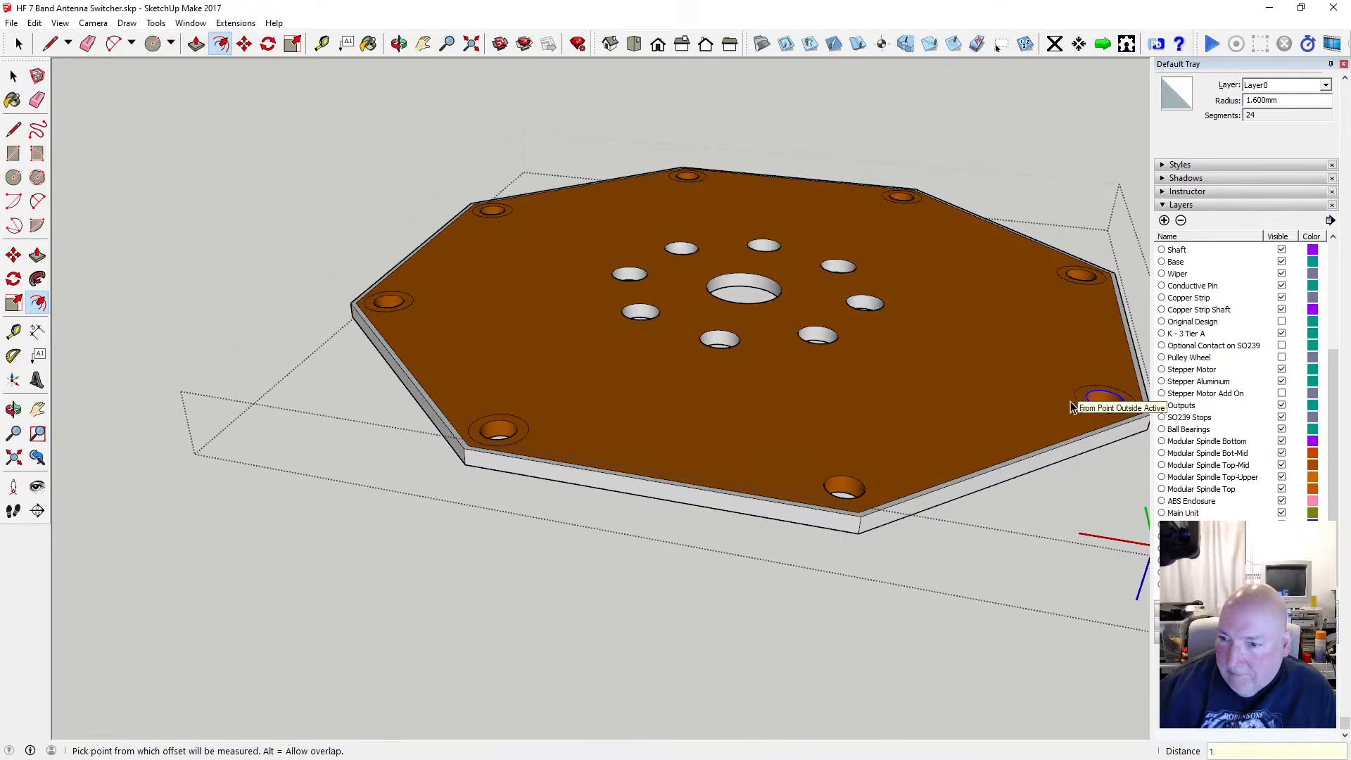
pyautogui.click(865, 487)
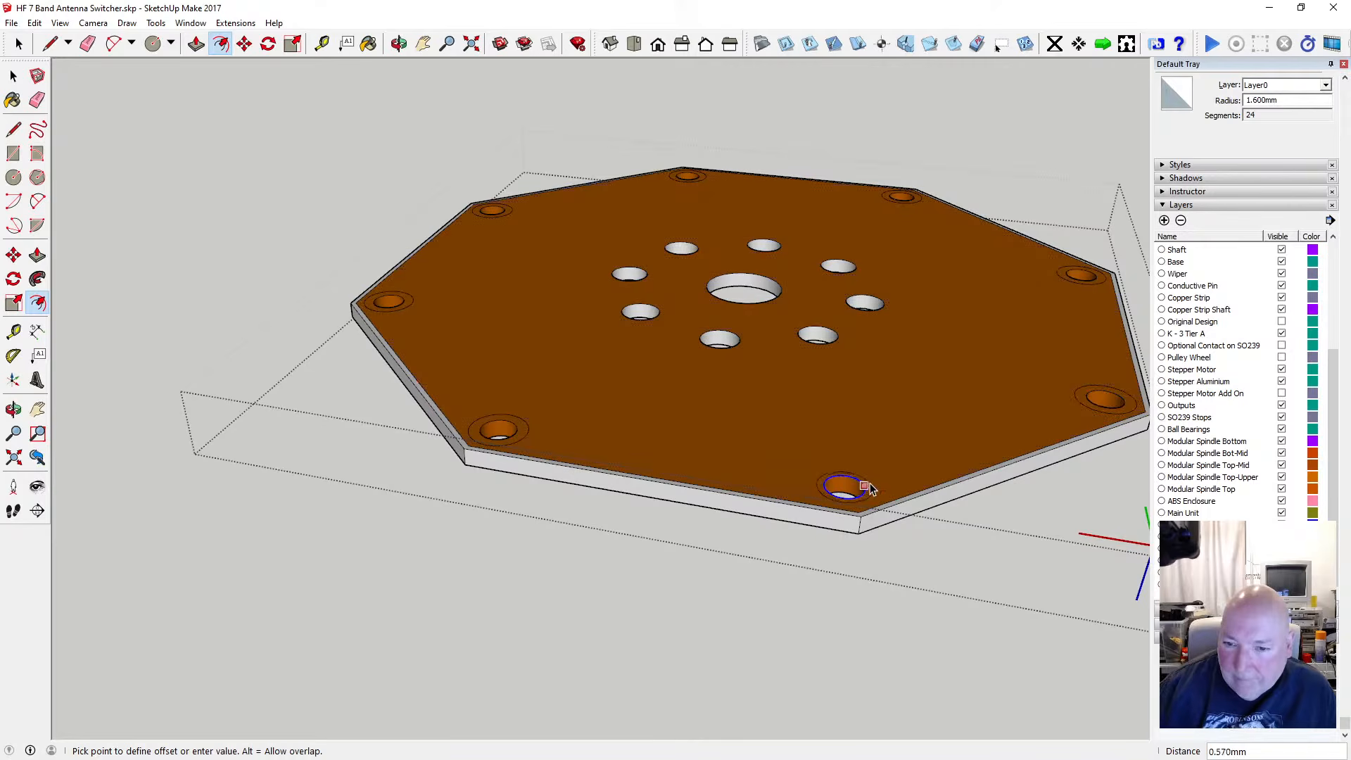
pyautogui.write('1')
pyautogui.press('Return')
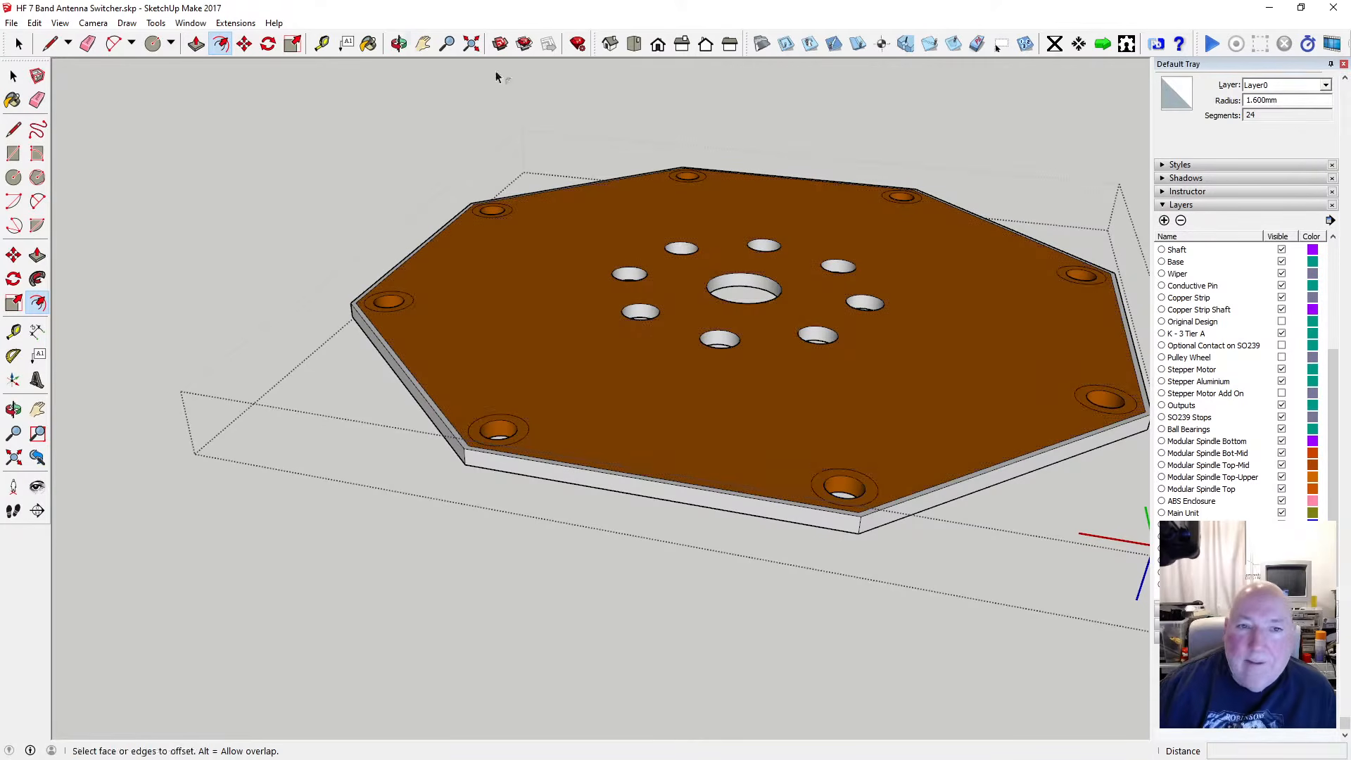
# Offset the edge of the corner hole at the upper left of the plate's underside outward by 1 mm
pyautogui.click(398, 44)
pyautogui.moveTo(564, 371); pyautogui.dragTo(547, 74)
pyautogui.scroll(-4, 528, 164)
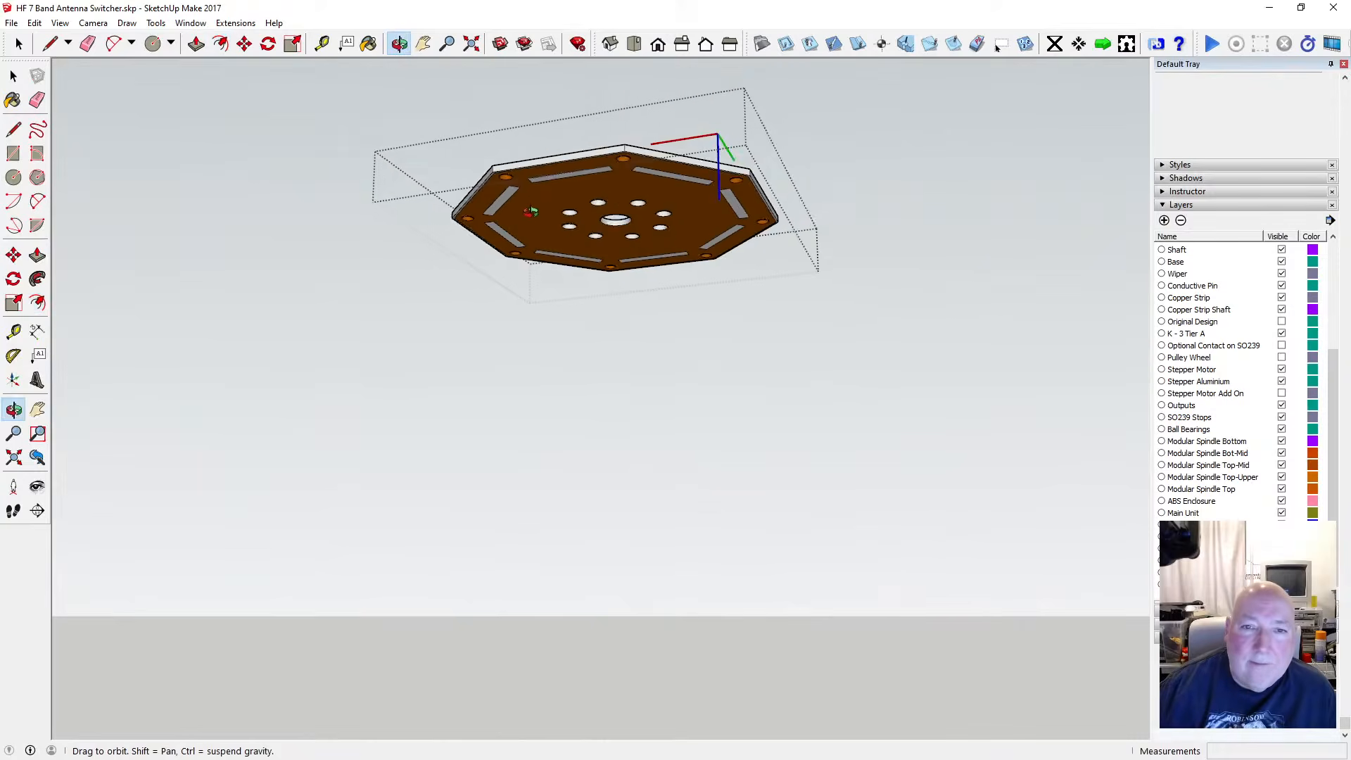
pyautogui.scroll(4, 531, 166)
pyautogui.moveTo(532, 167); pyautogui.dragTo(494, 138)
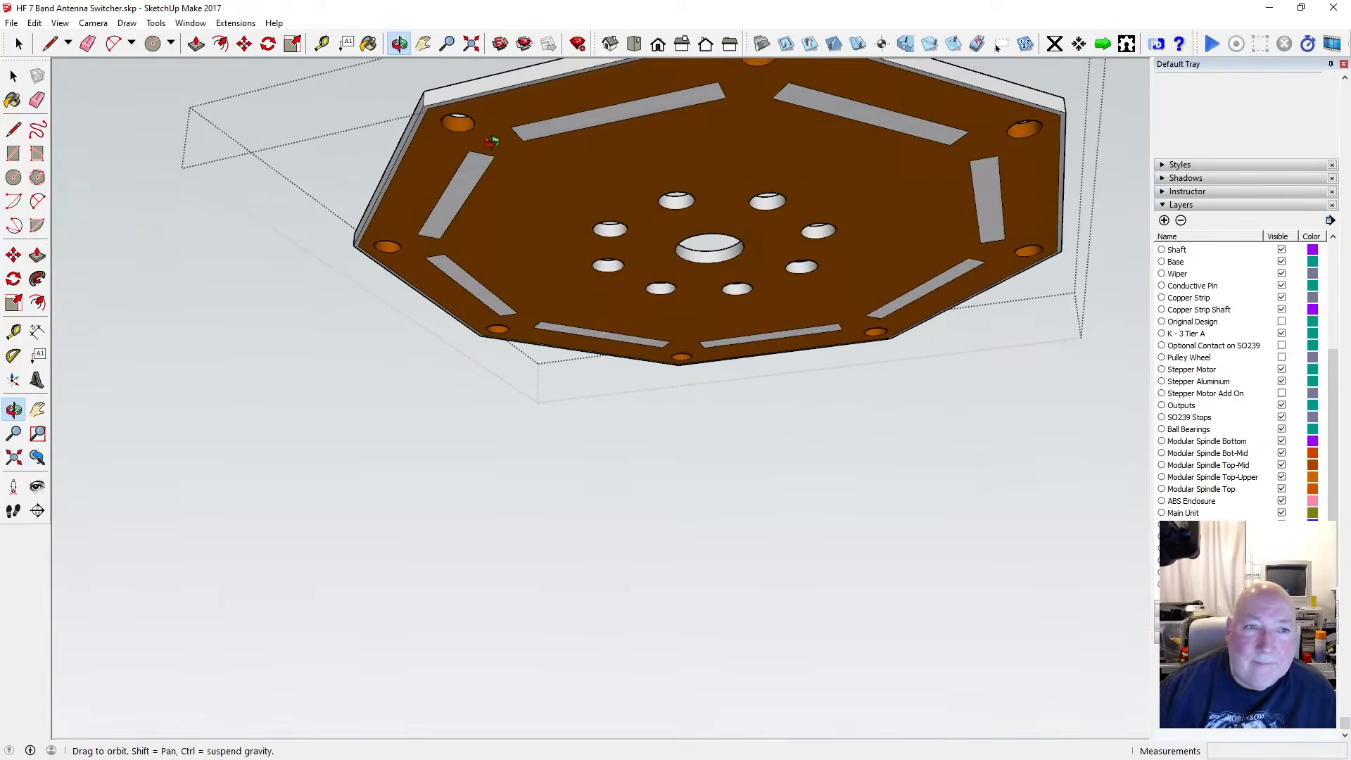
pyautogui.click(21, 175)
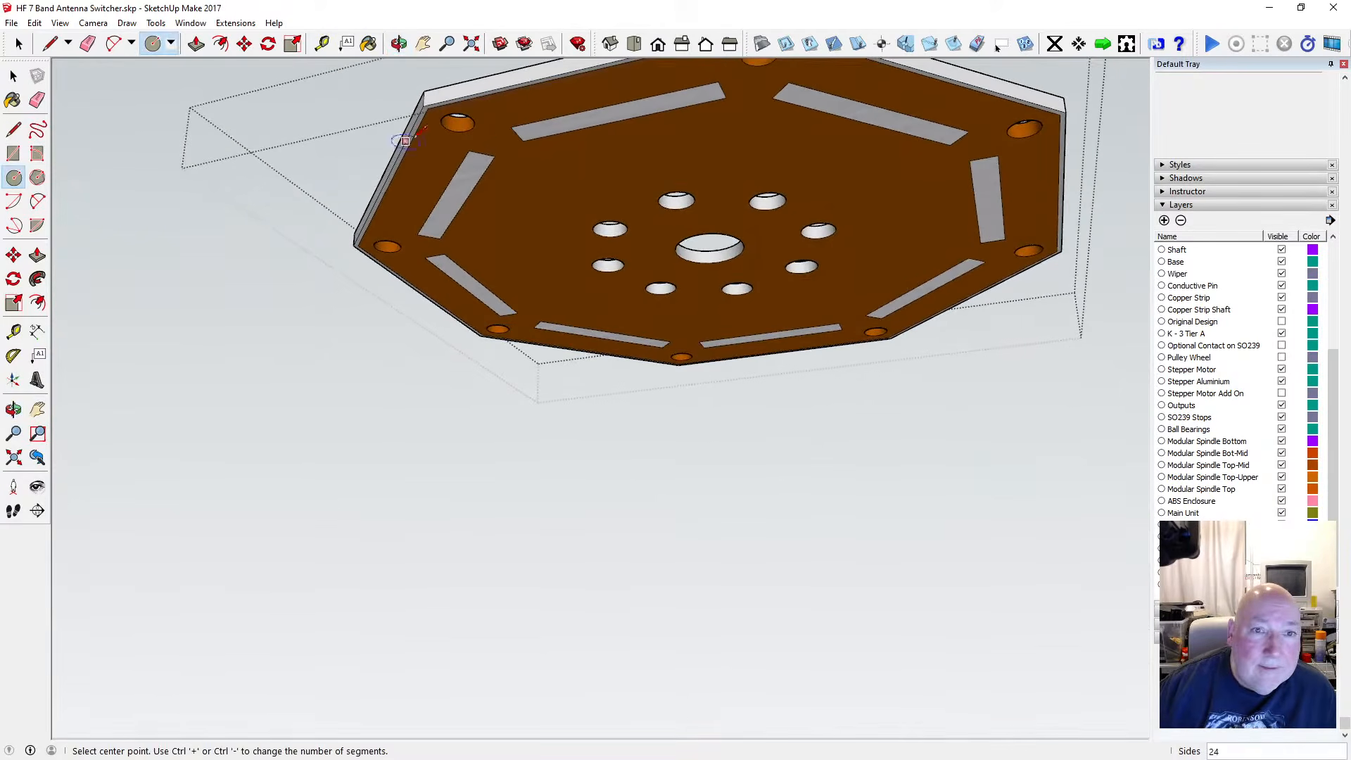
pyautogui.click(221, 44)
pyautogui.click(456, 120)
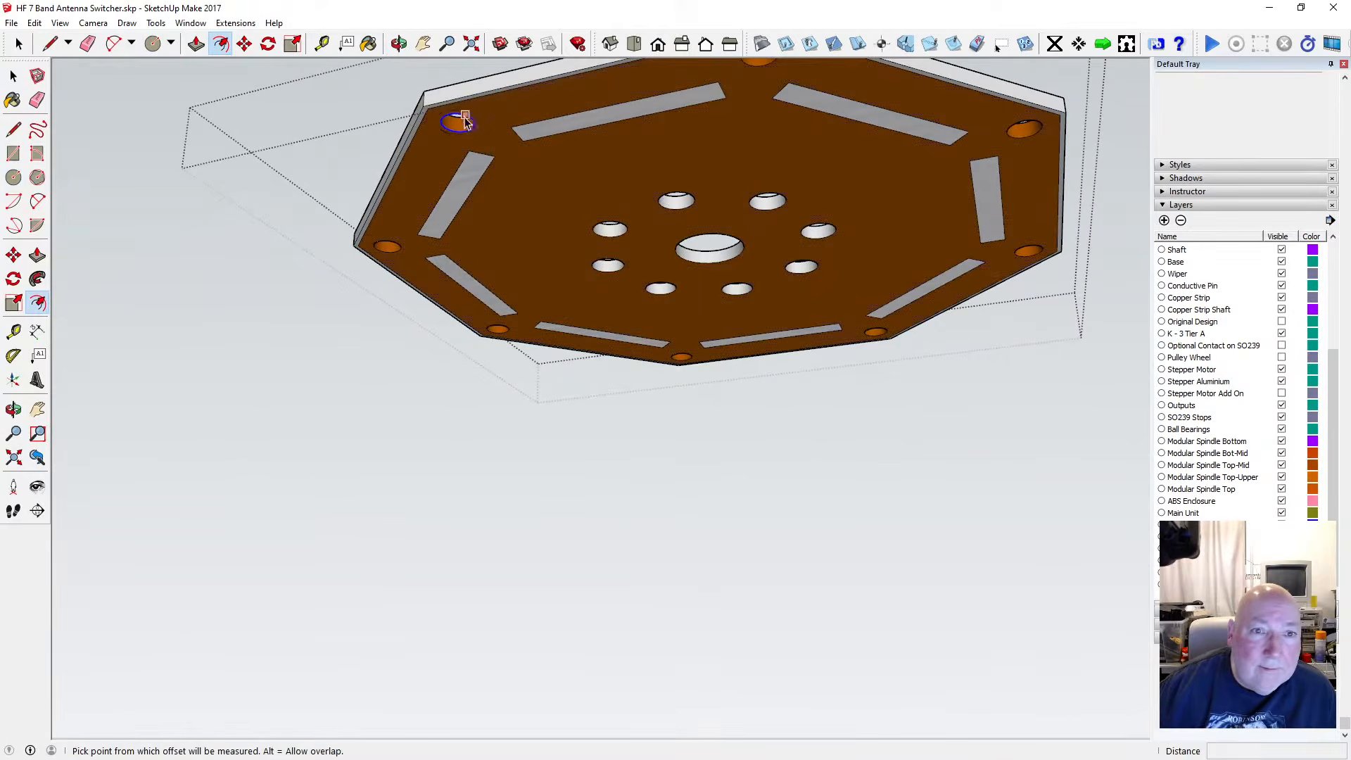
pyautogui.write('1')
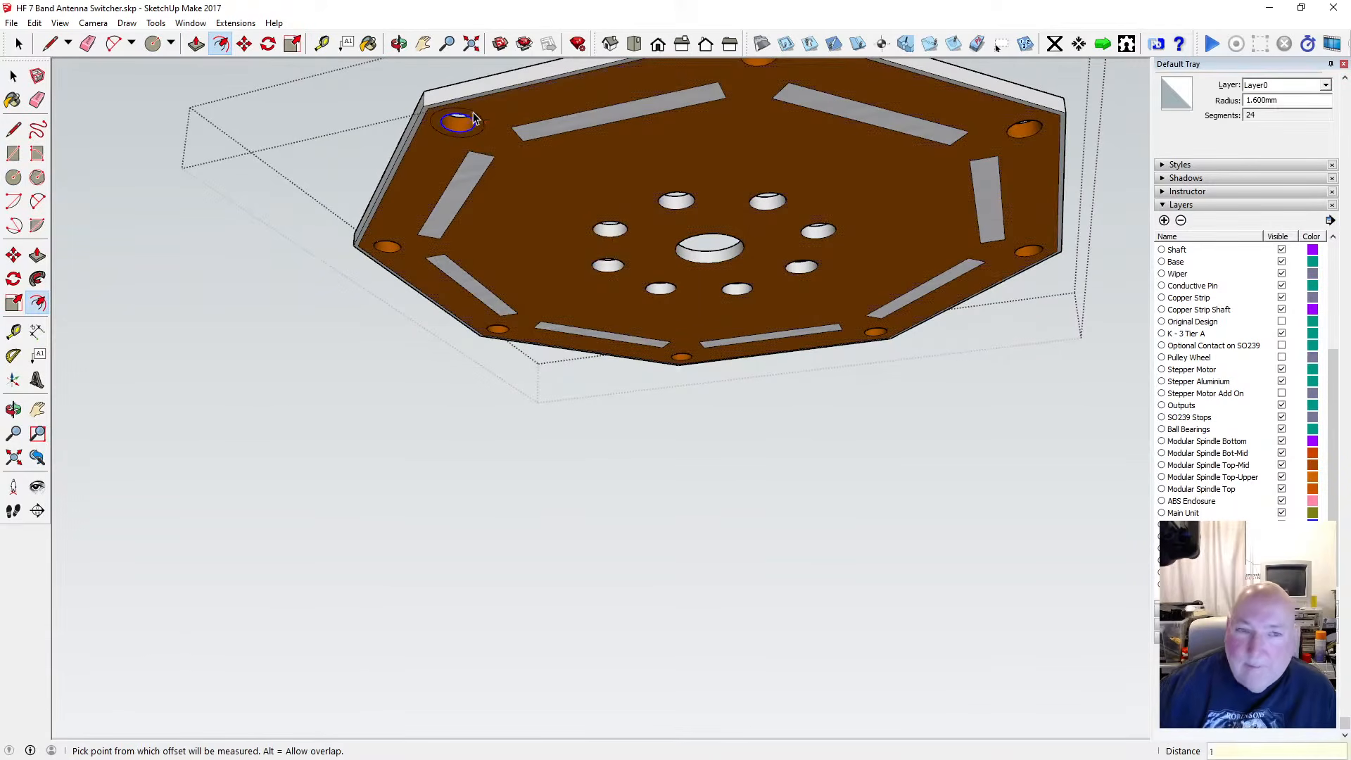
pyautogui.press('Return')
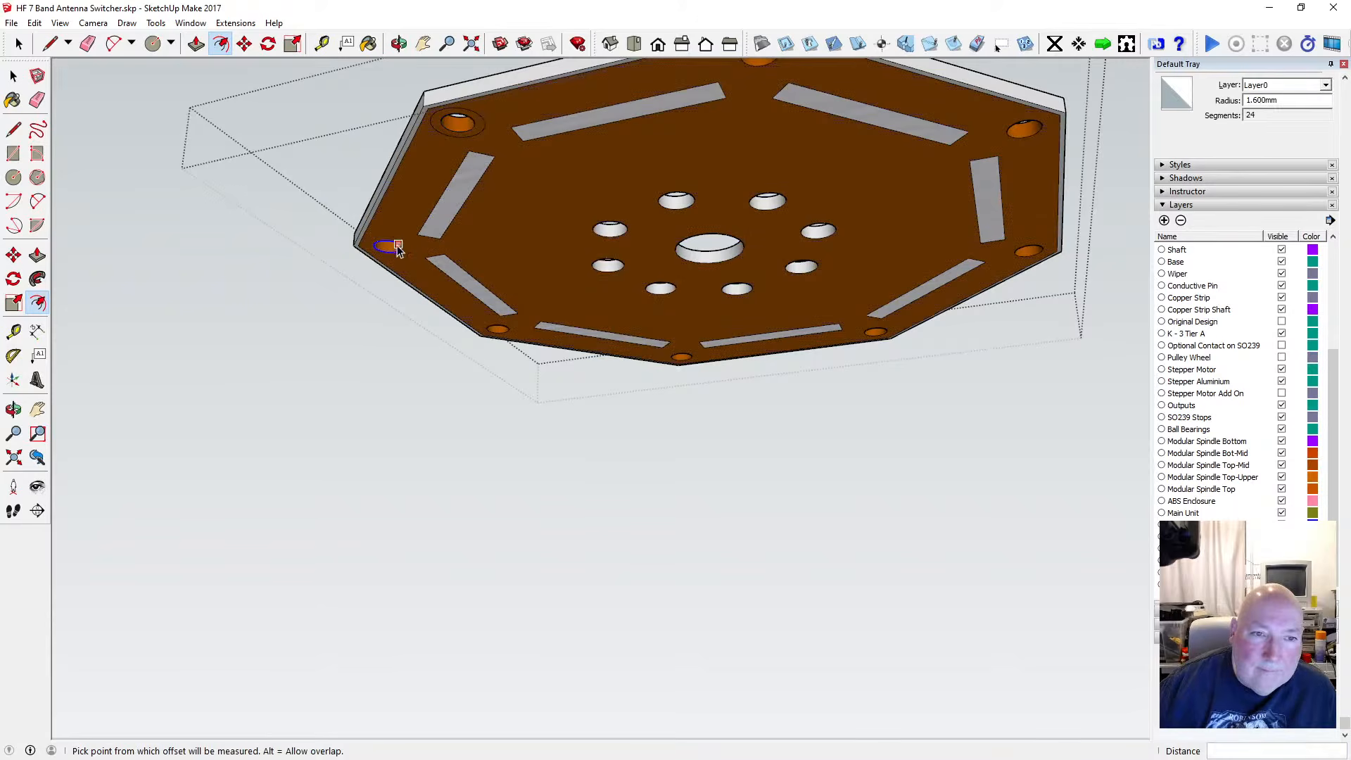
# Offset the edges of the next three underside corner holes, from the far-left corner to the lowest one, outward by 1 mm
pyautogui.click(398, 244)
pyautogui.write('1')
pyautogui.press('Return')
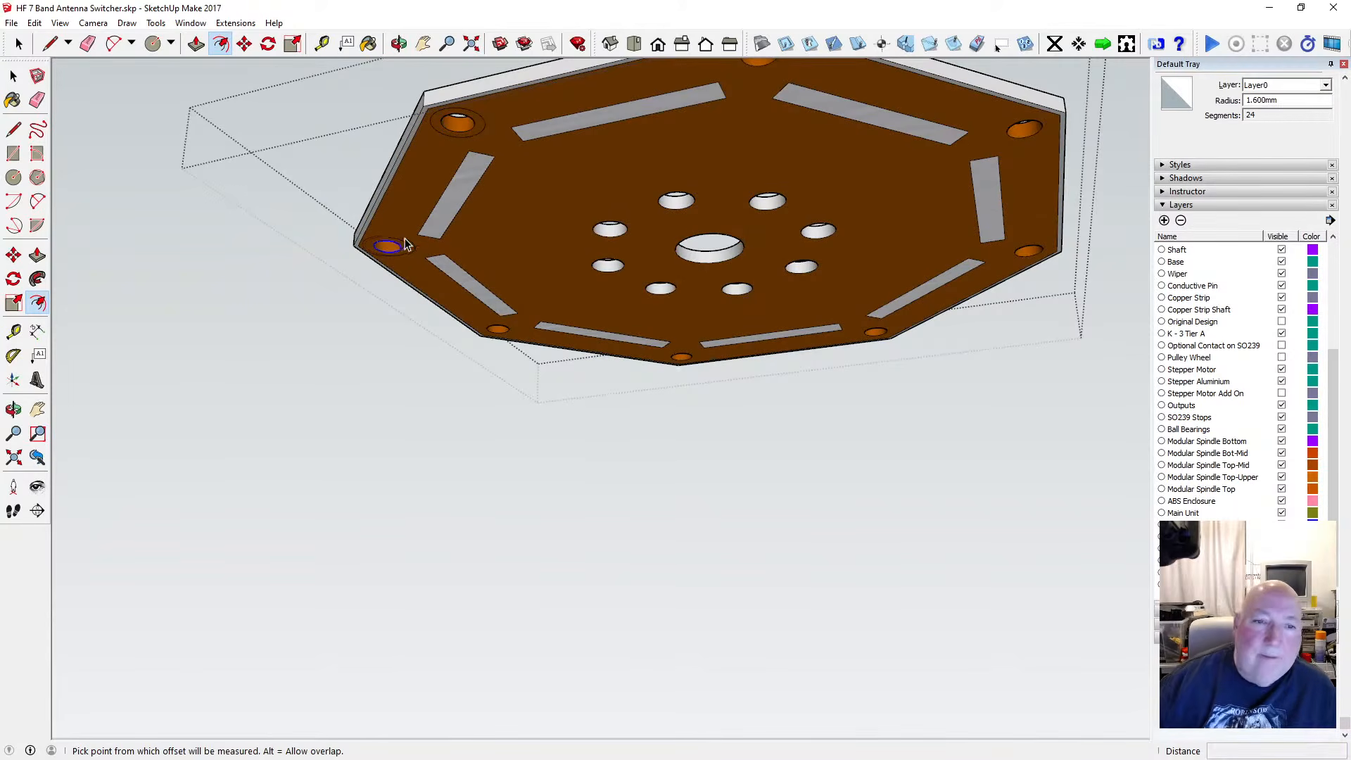
pyautogui.click(504, 327)
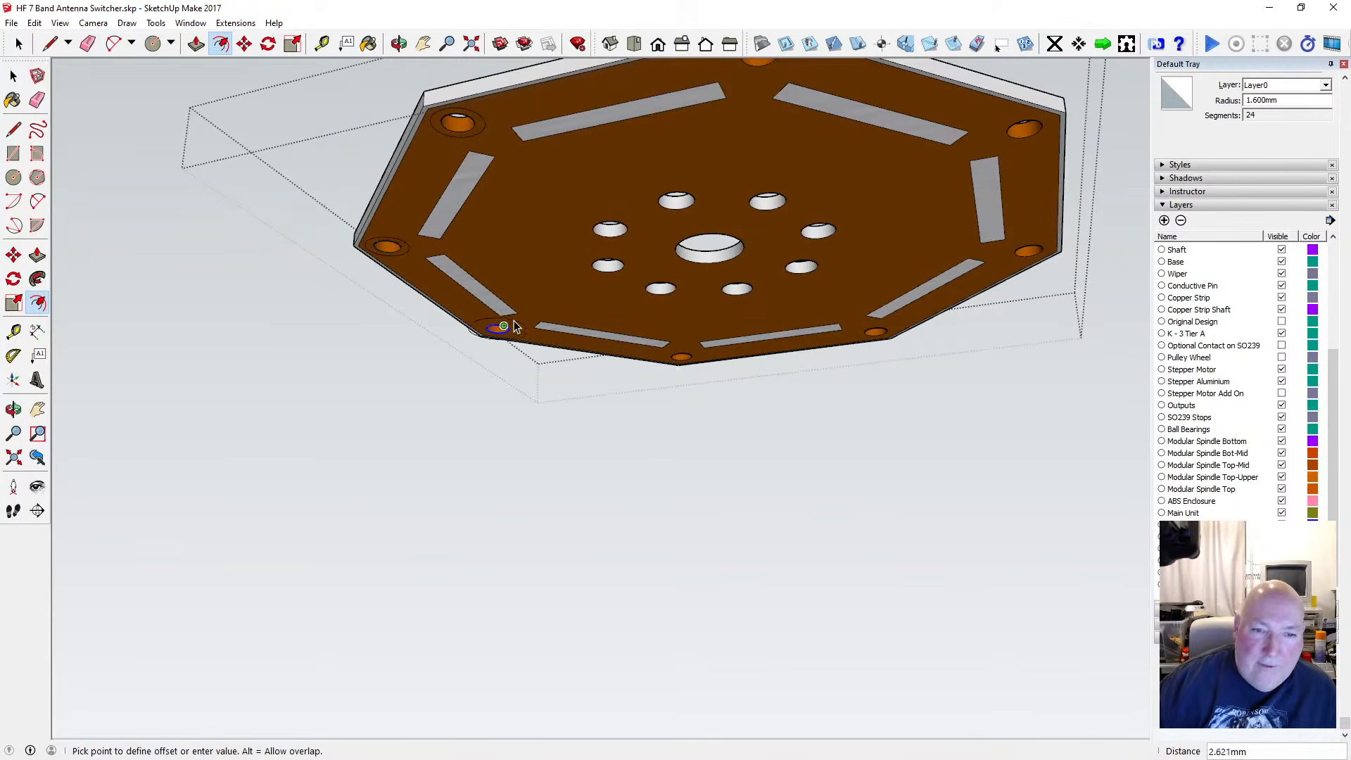
pyautogui.press('Return')
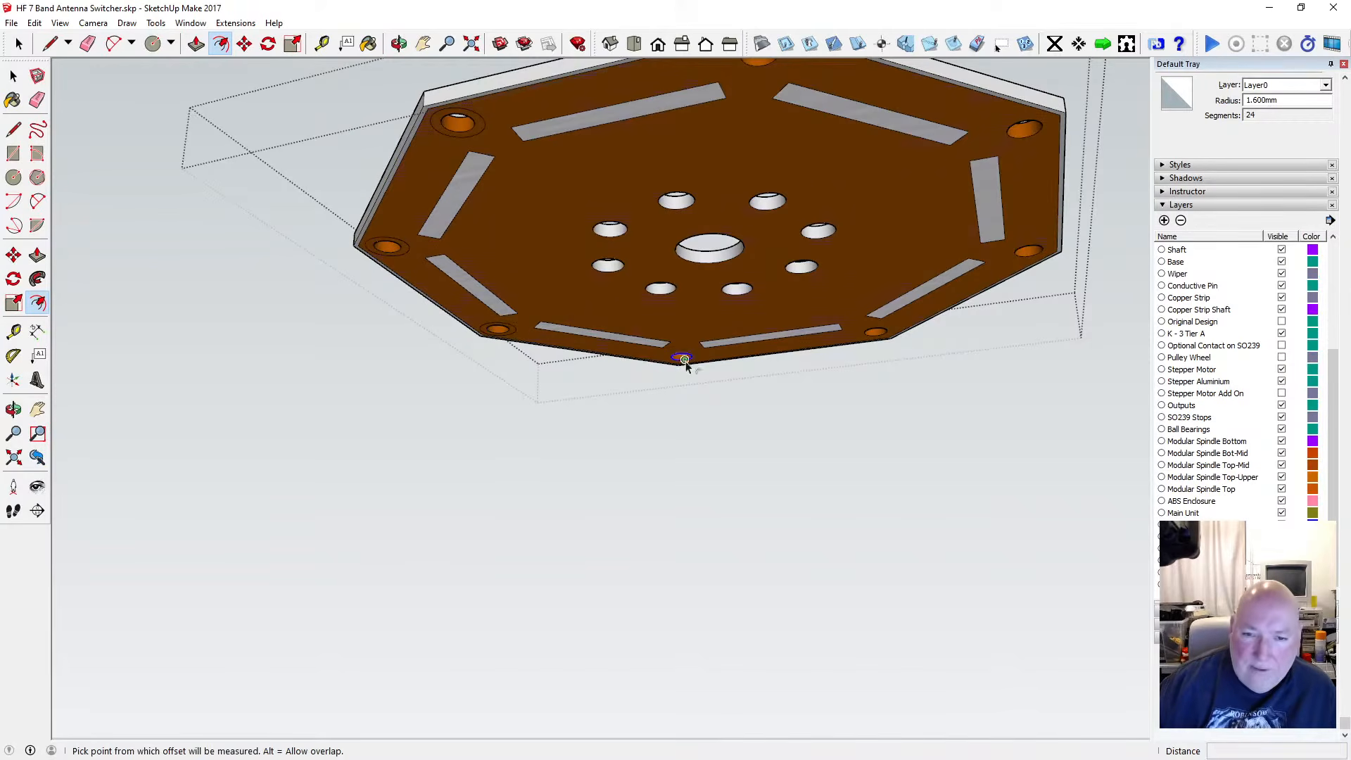
pyautogui.click(685, 349)
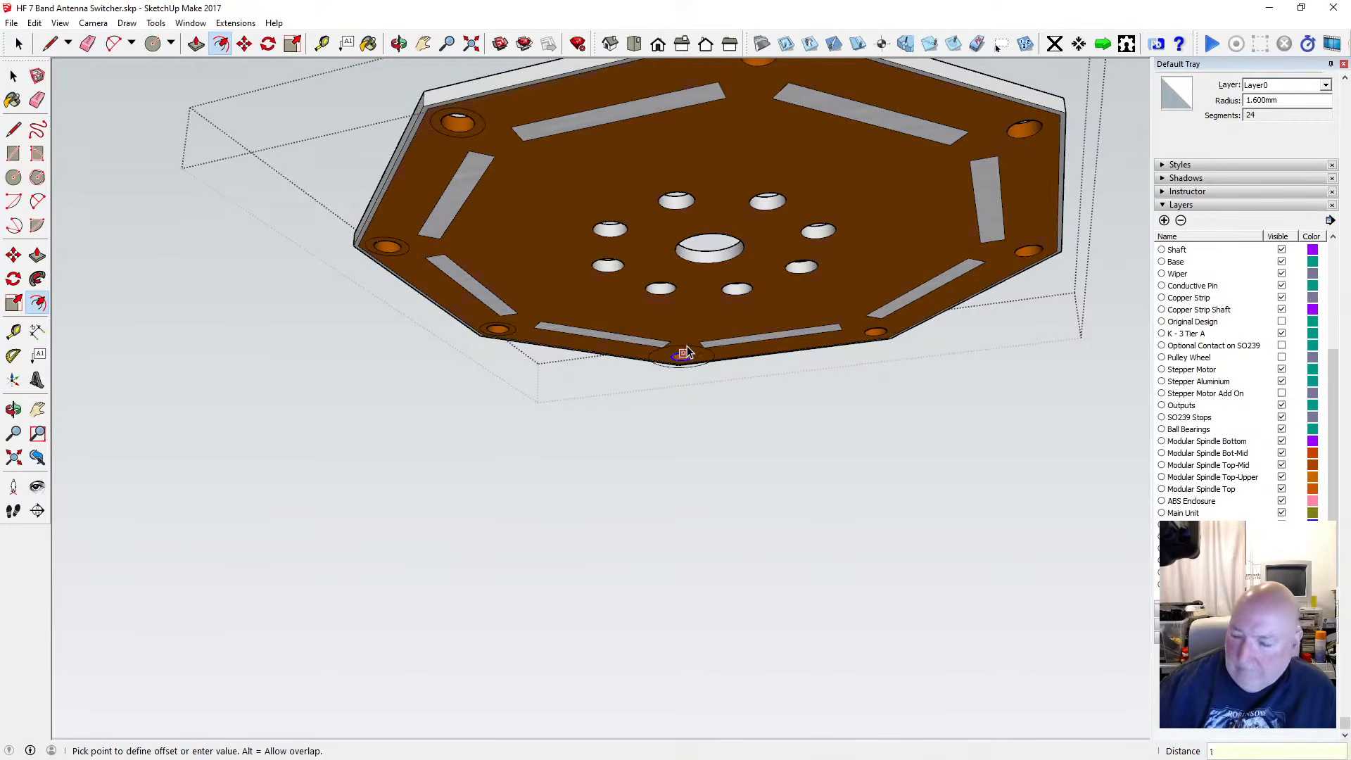
pyautogui.write('1')
pyautogui.press('Return')
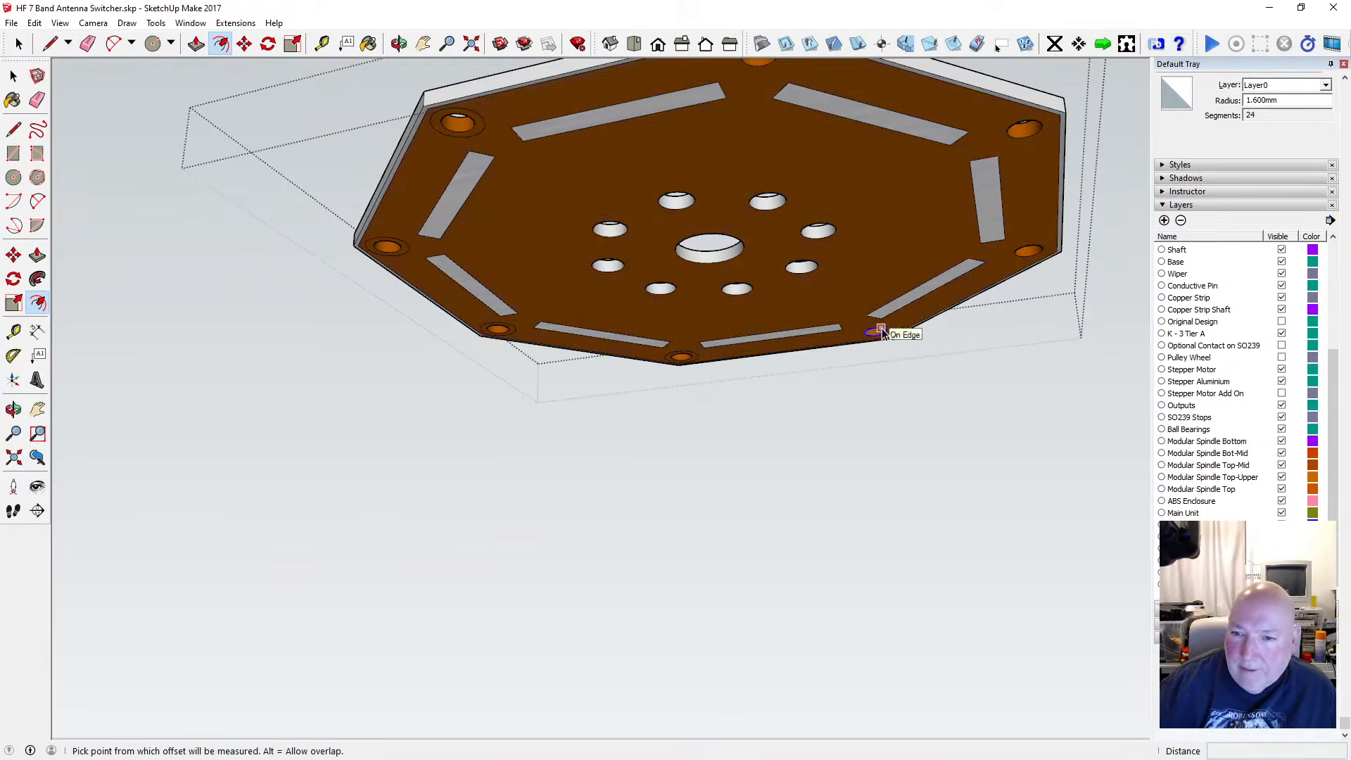
# Offset the edges of the underside corner holes at the lower right and right outward by 1 mm
pyautogui.click(881, 330)
pyautogui.write('1')
pyautogui.press('Return')
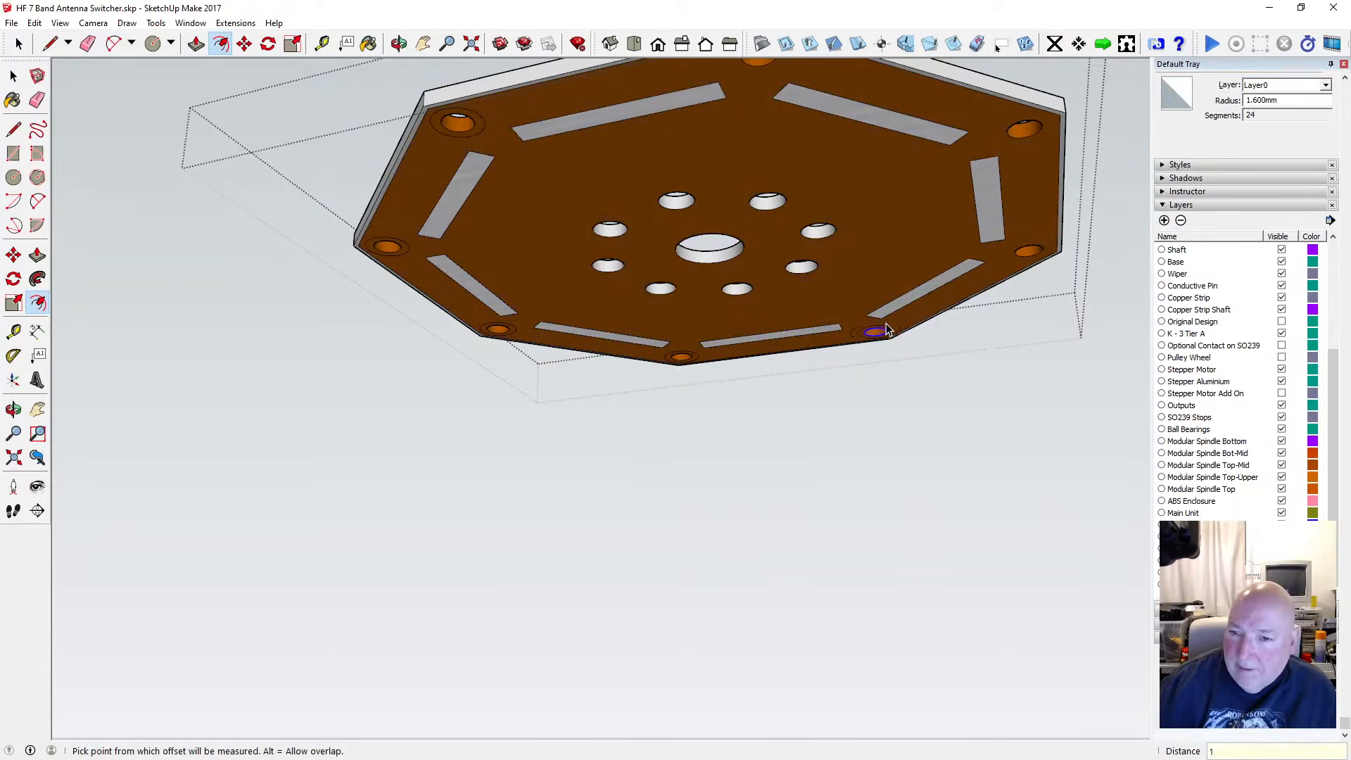
pyautogui.click(1024, 244)
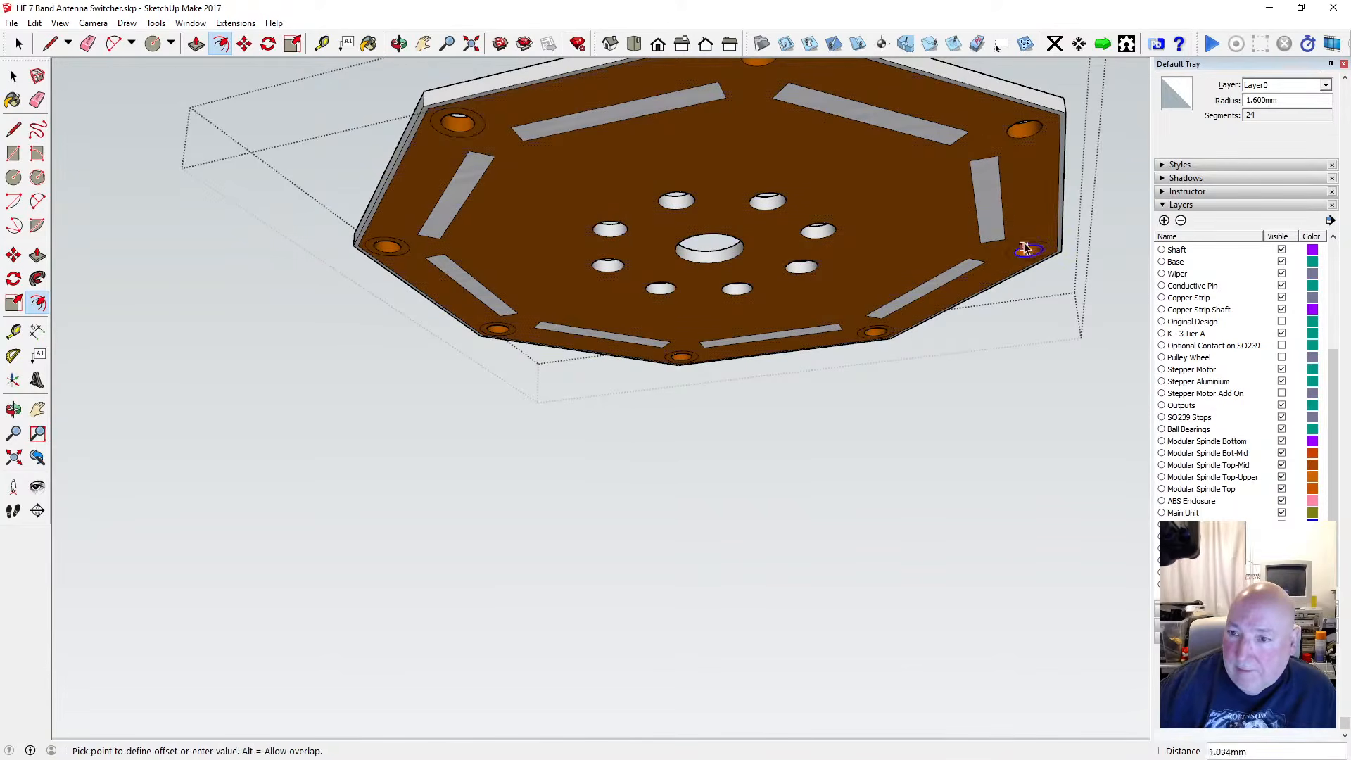
pyautogui.write('1')
pyautogui.press('Return')
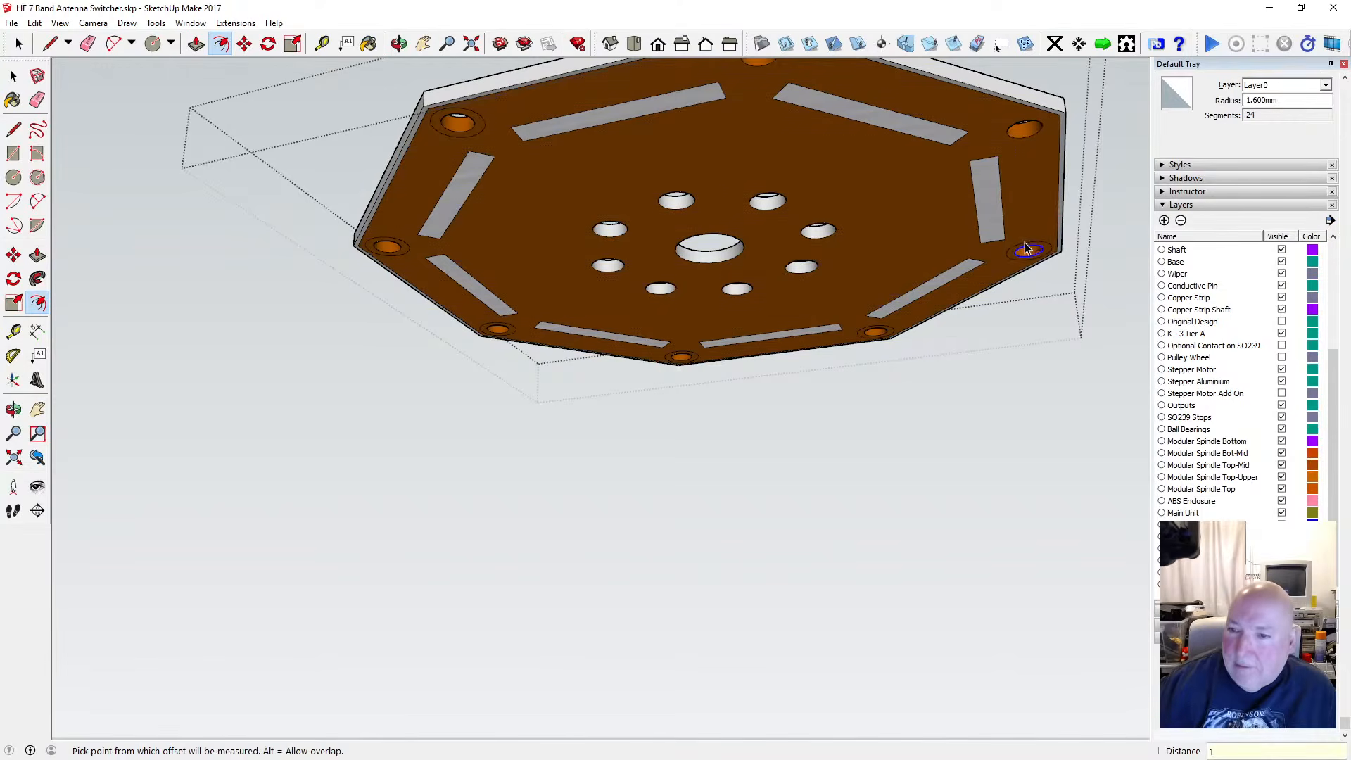
# Offset the edges of the two remaining underside corner holes, at the upper right and the top, outward by 1 mm
pyautogui.click(1014, 128)
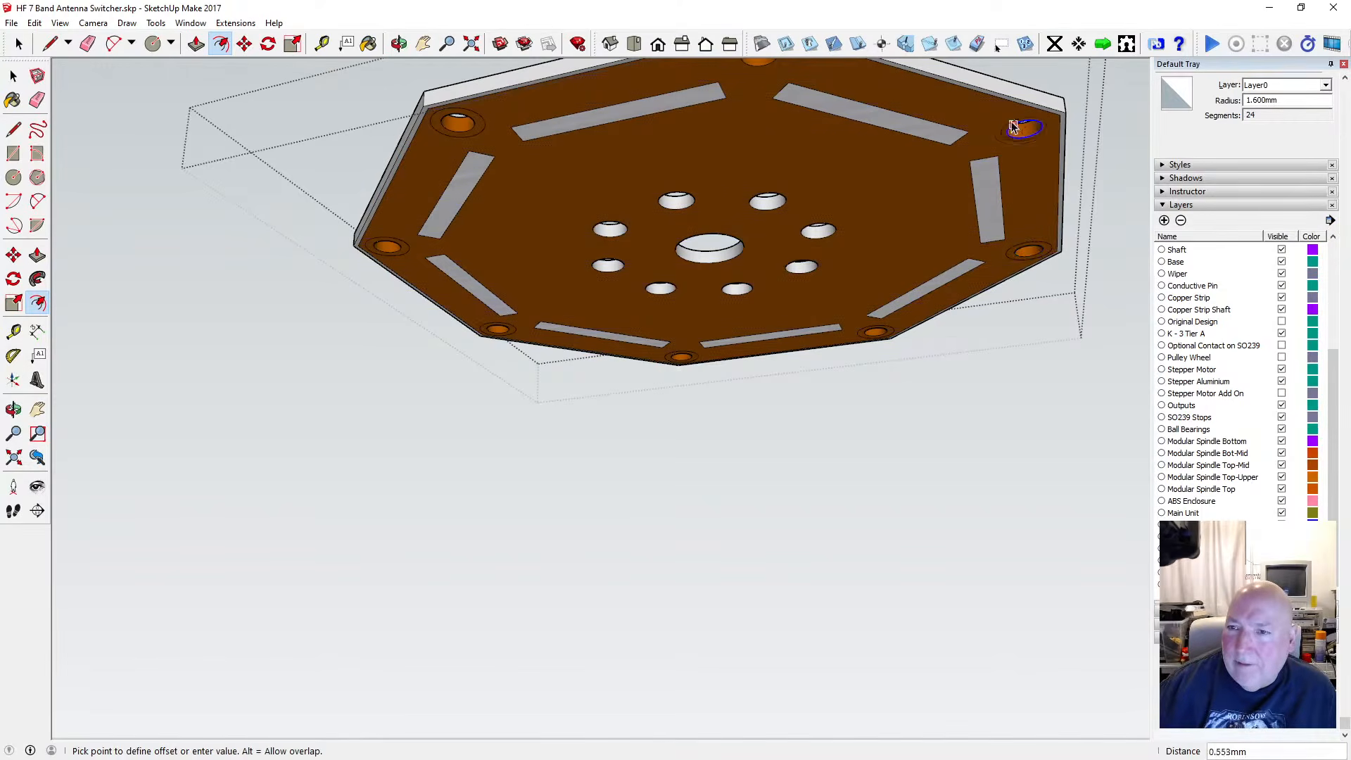
pyautogui.write('1')
pyautogui.press('Return')
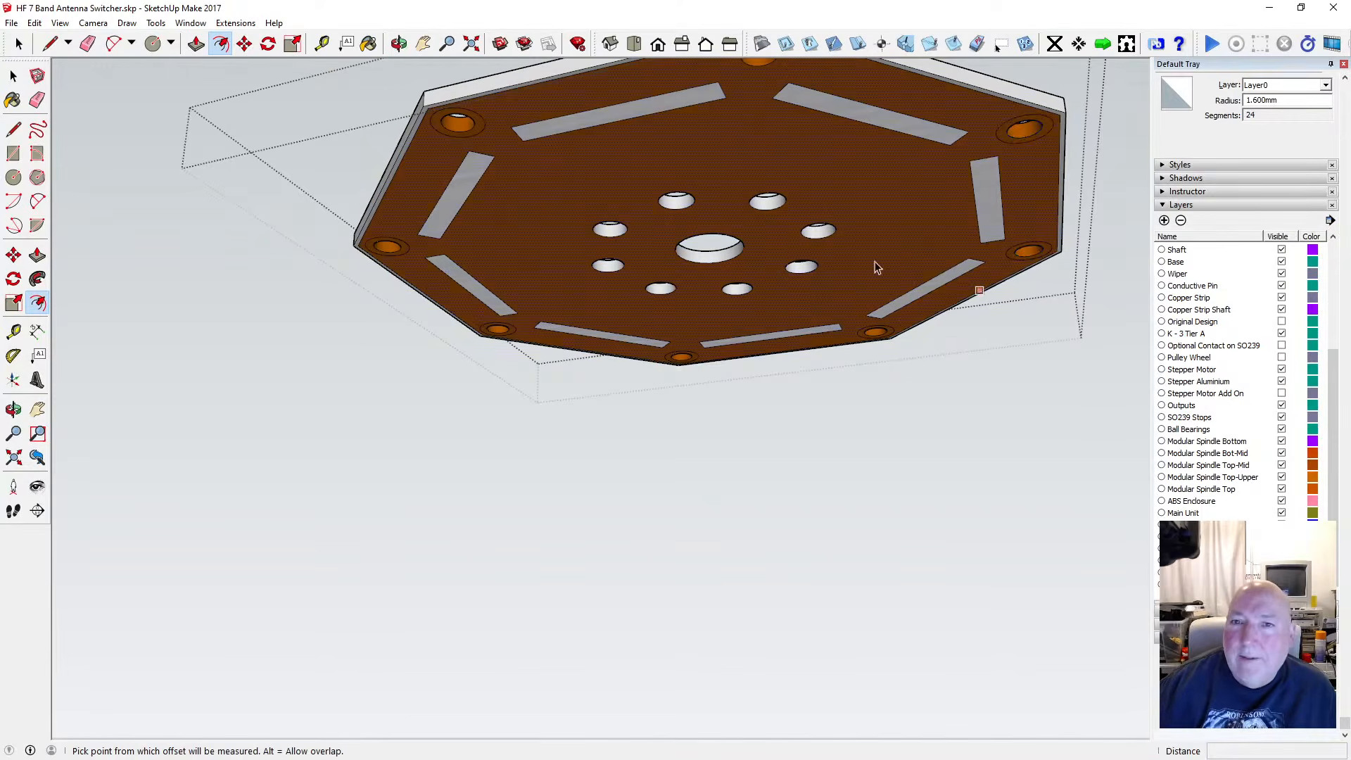
pyautogui.scroll(-1, 844, 260)
pyautogui.click(791, 93)
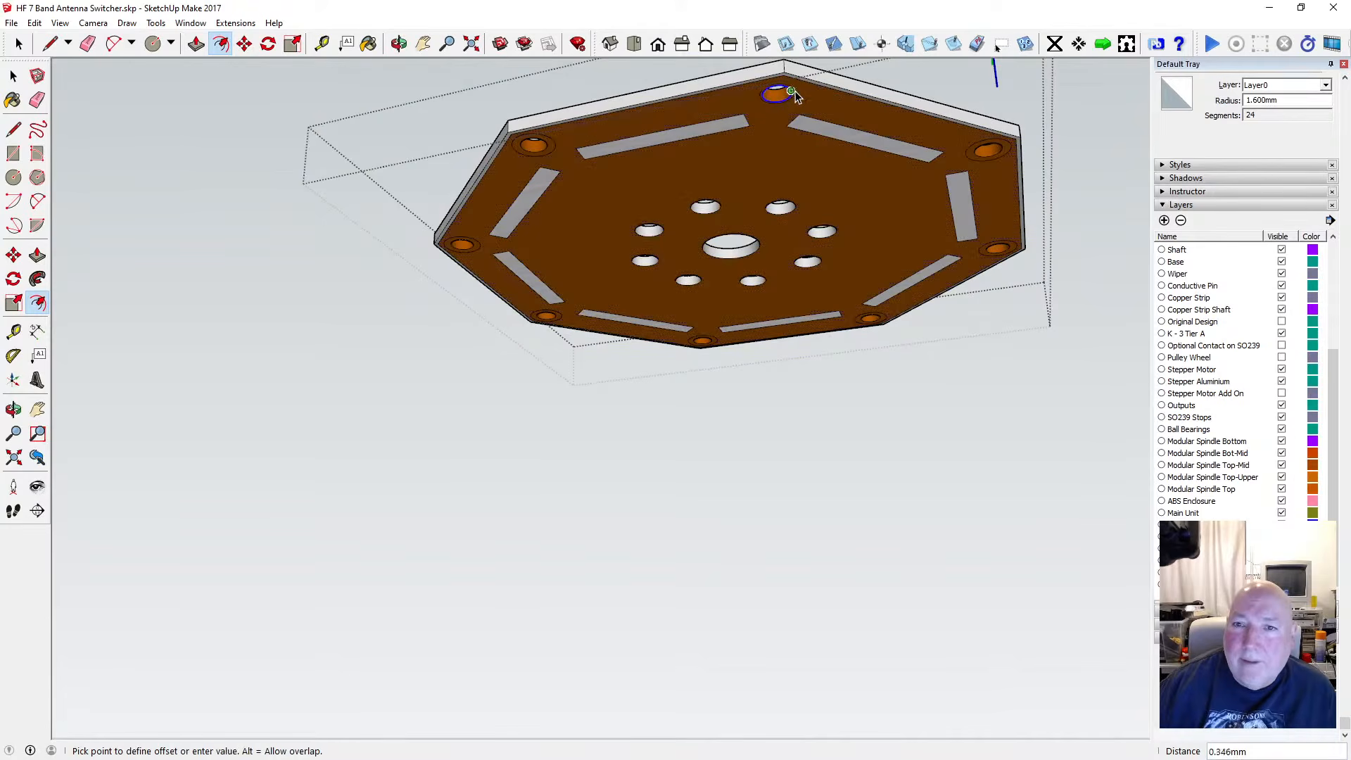
pyautogui.write('1')
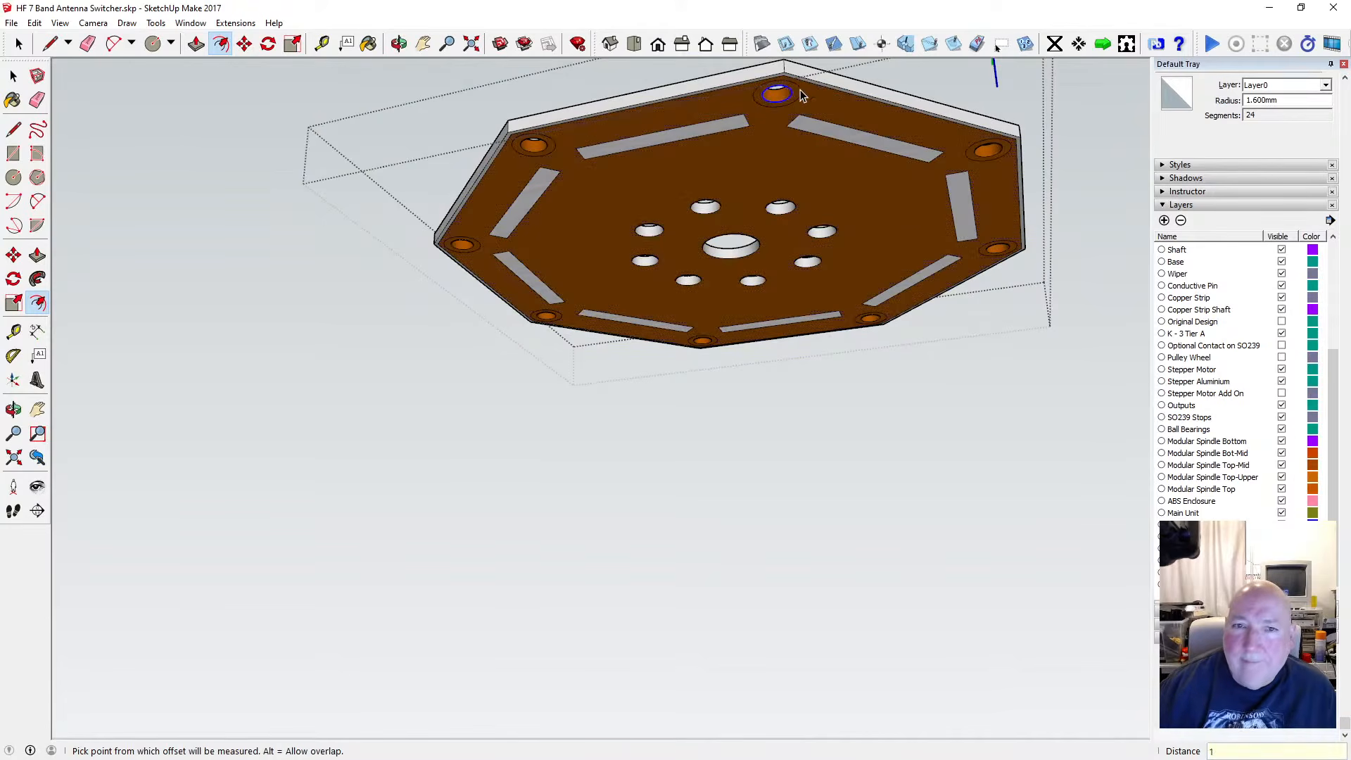
pyautogui.press('Return')
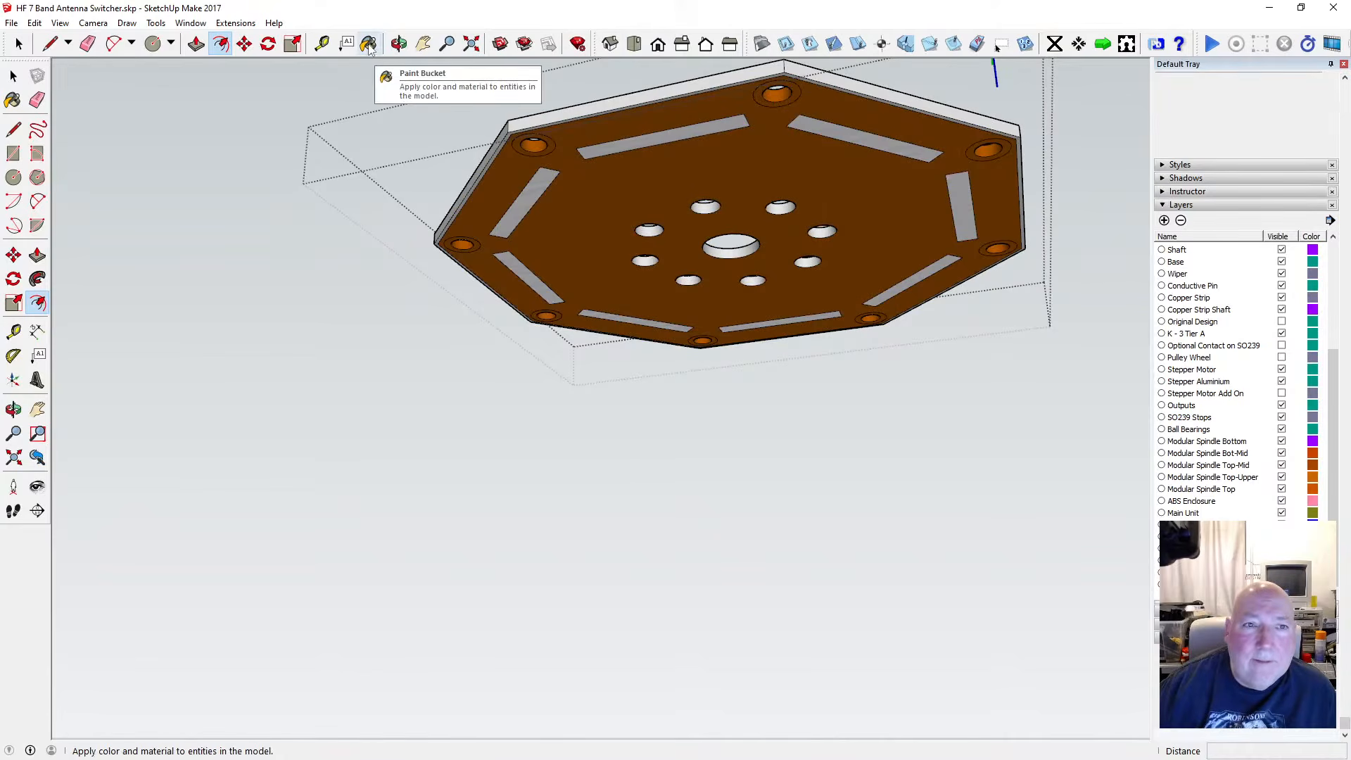
# Try painting the underside's upper-left strip with Color M07, and undo the paint
pyautogui.click(369, 45)
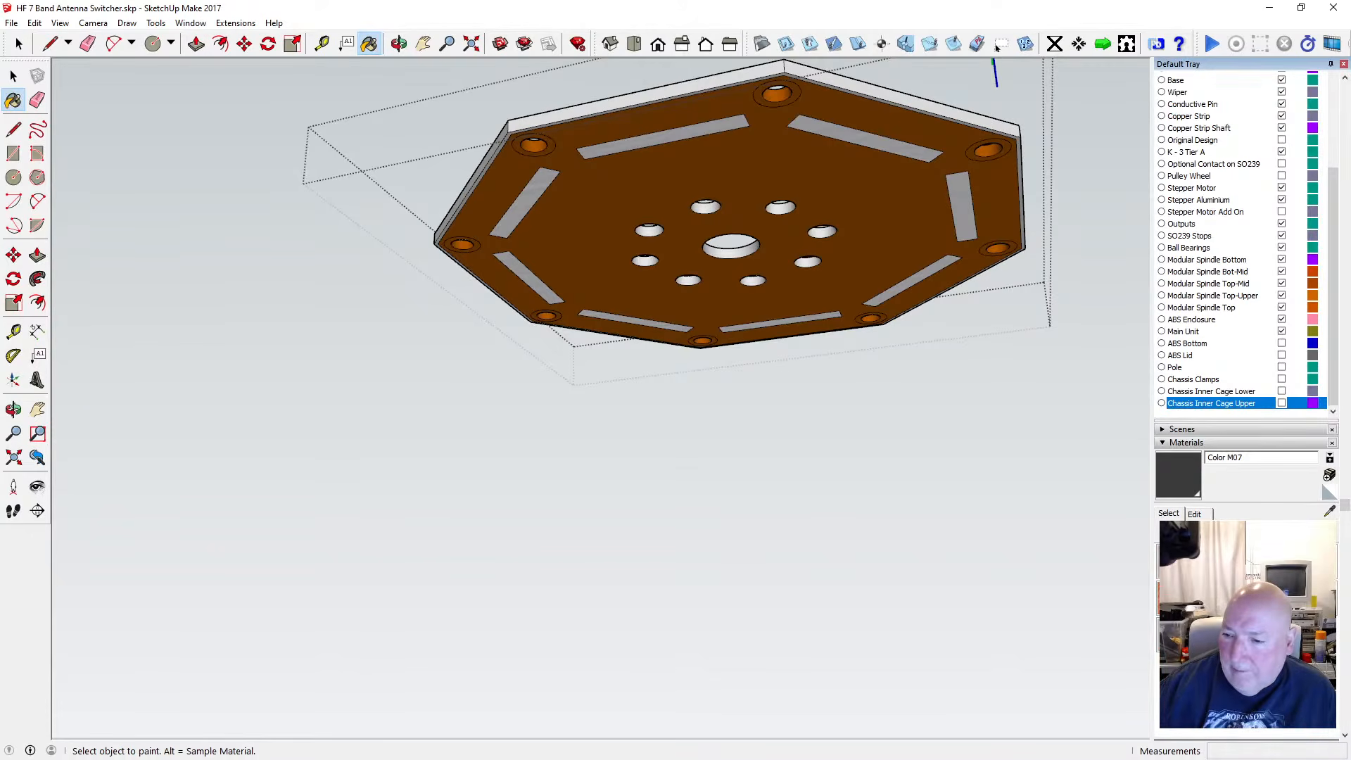
pyautogui.click(620, 141)
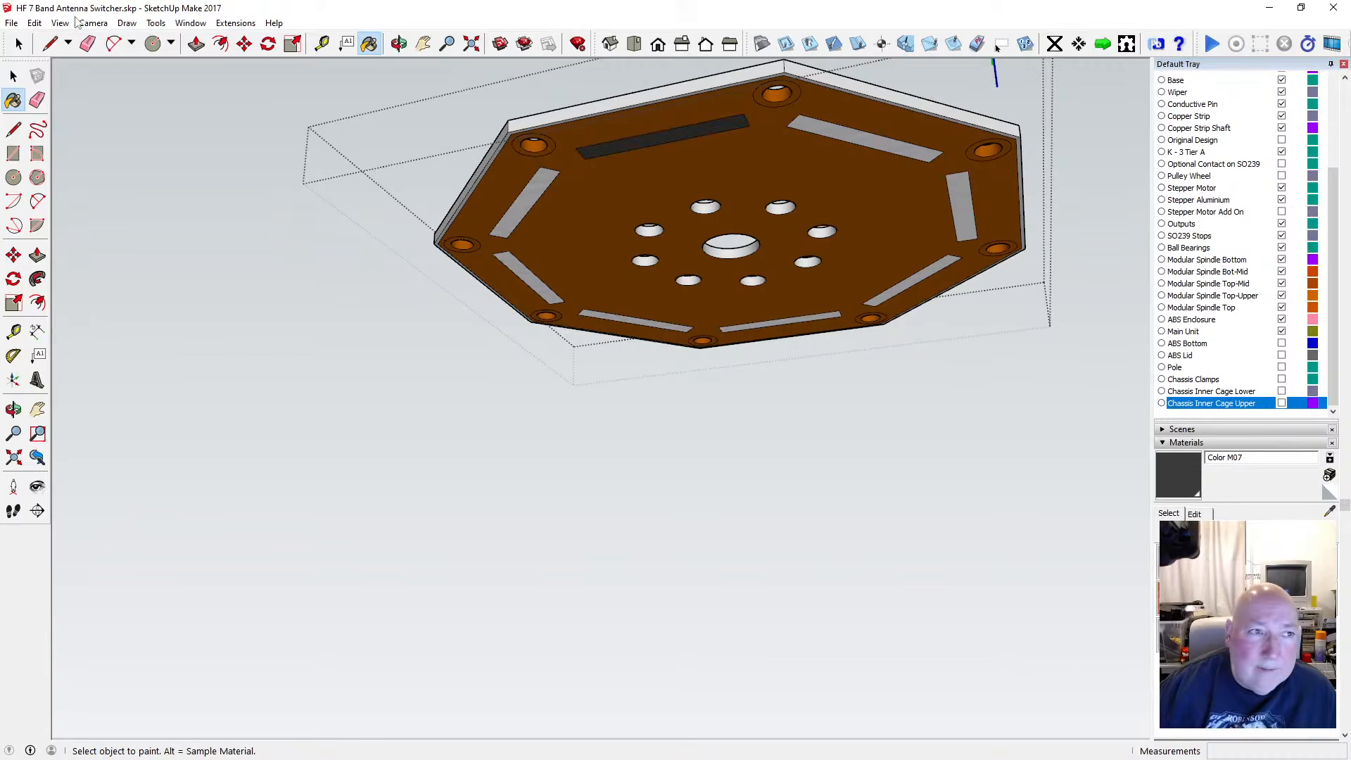
pyautogui.click(38, 25)
pyautogui.click(67, 38)
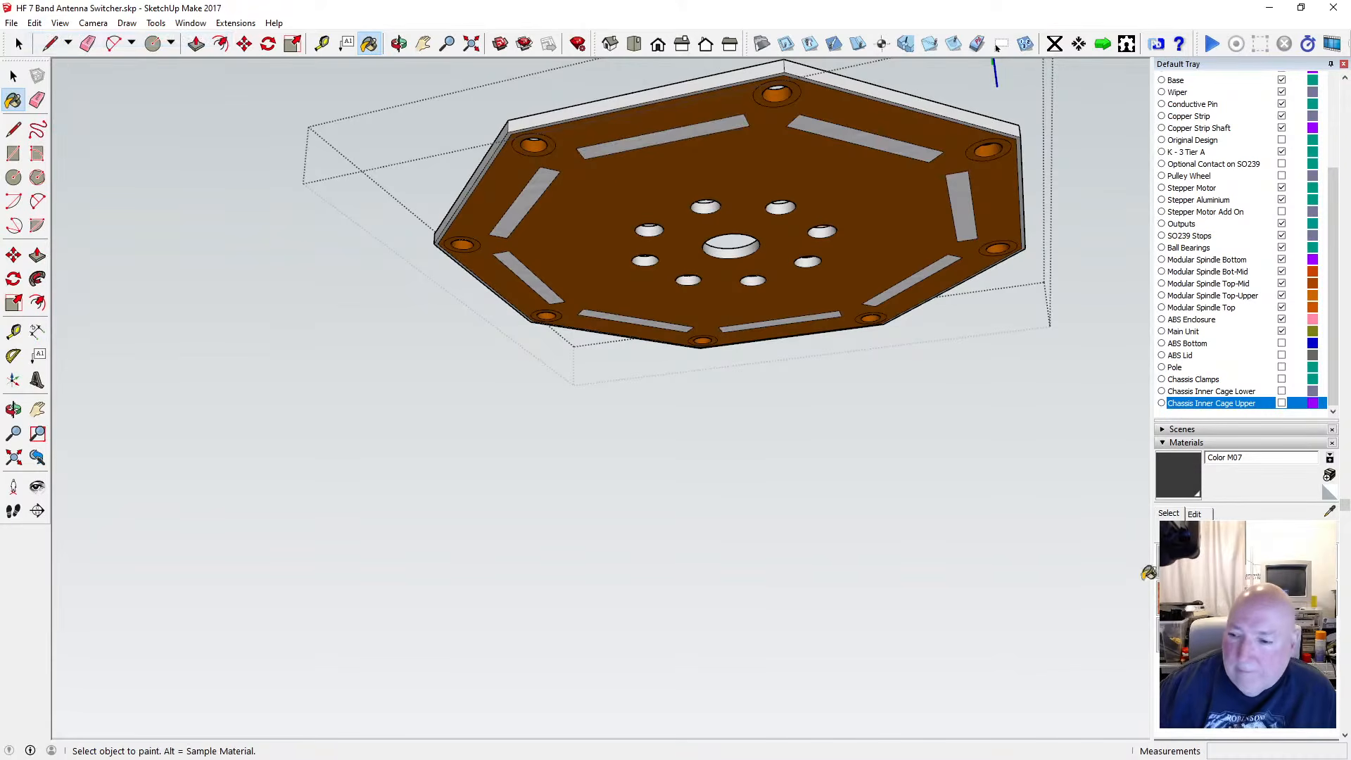
# Try Steel Brushed Stainless and Aluminum in turn on the underside's upper-left strip, undoing each paint
pyautogui.click(1174, 635)
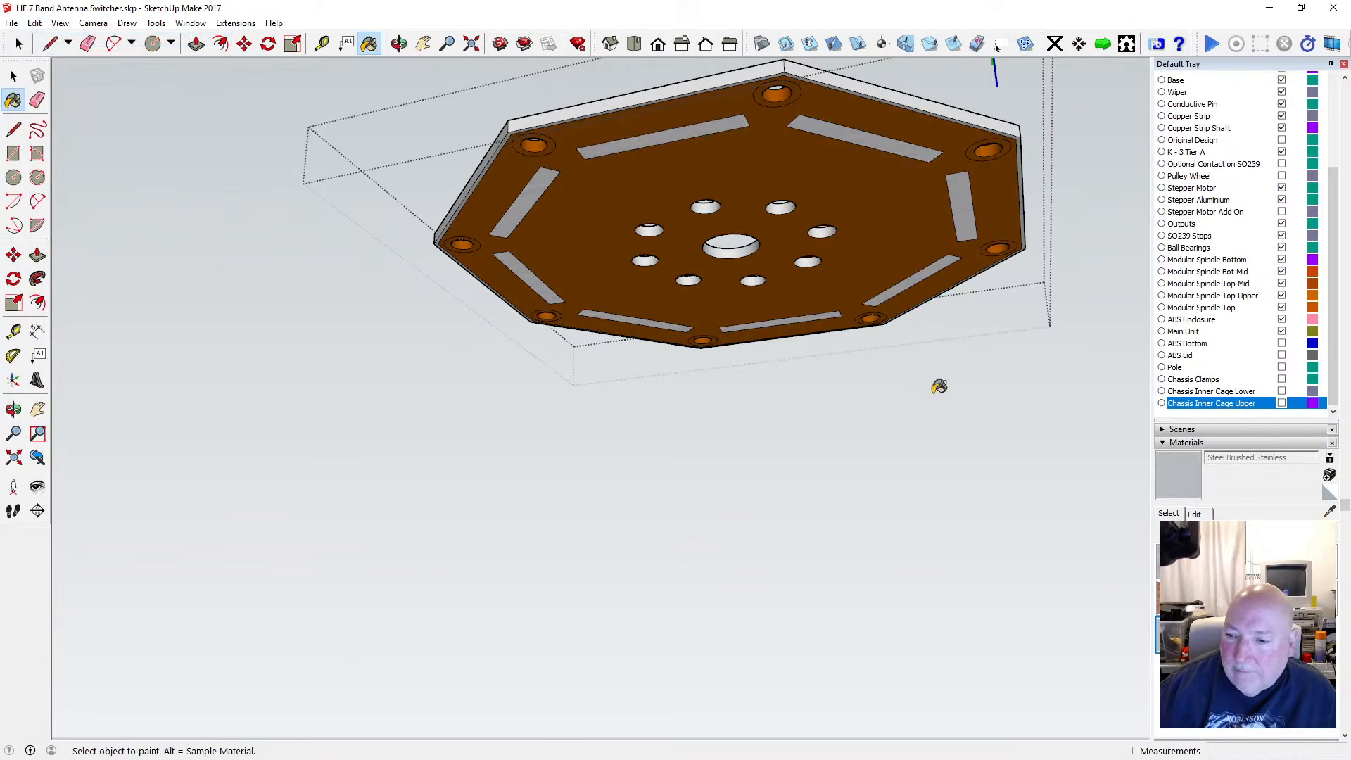
pyautogui.click(707, 123)
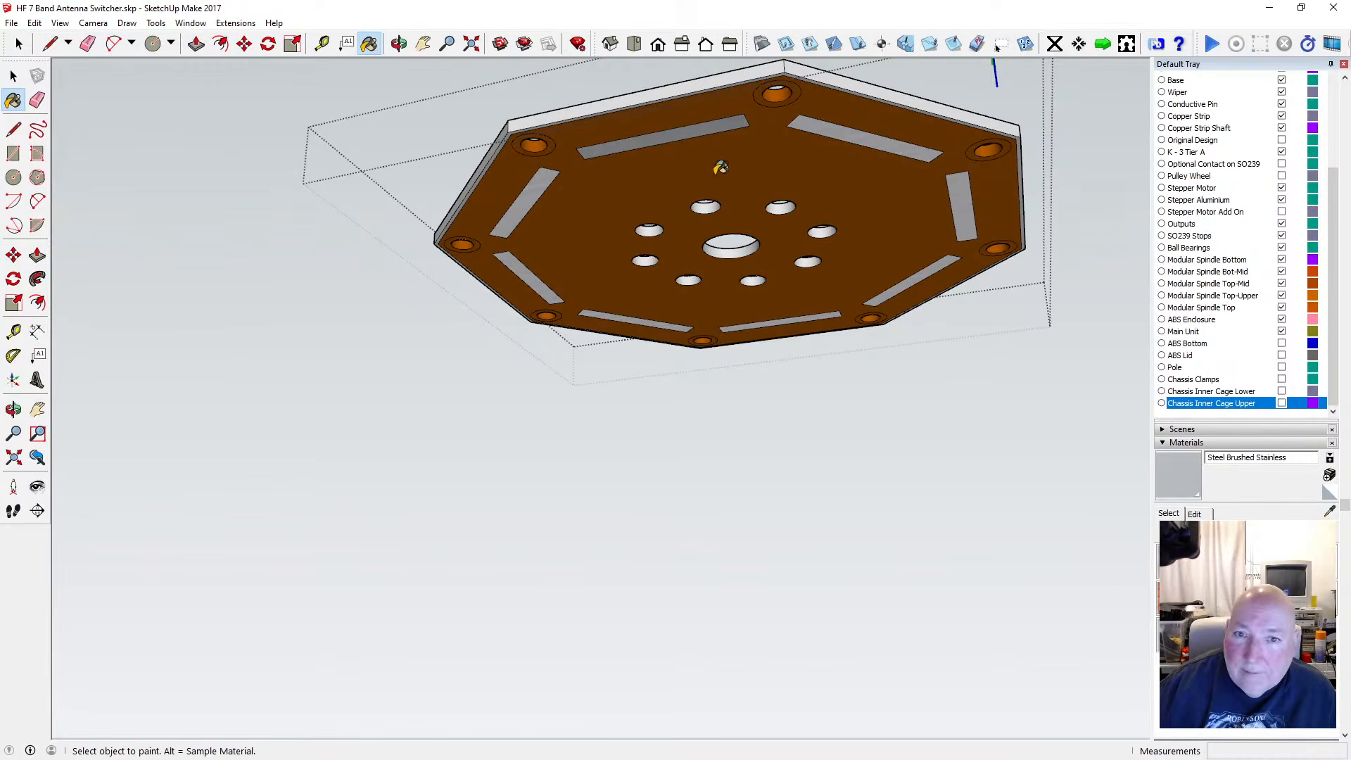
pyautogui.click(35, 23)
pyautogui.click(63, 37)
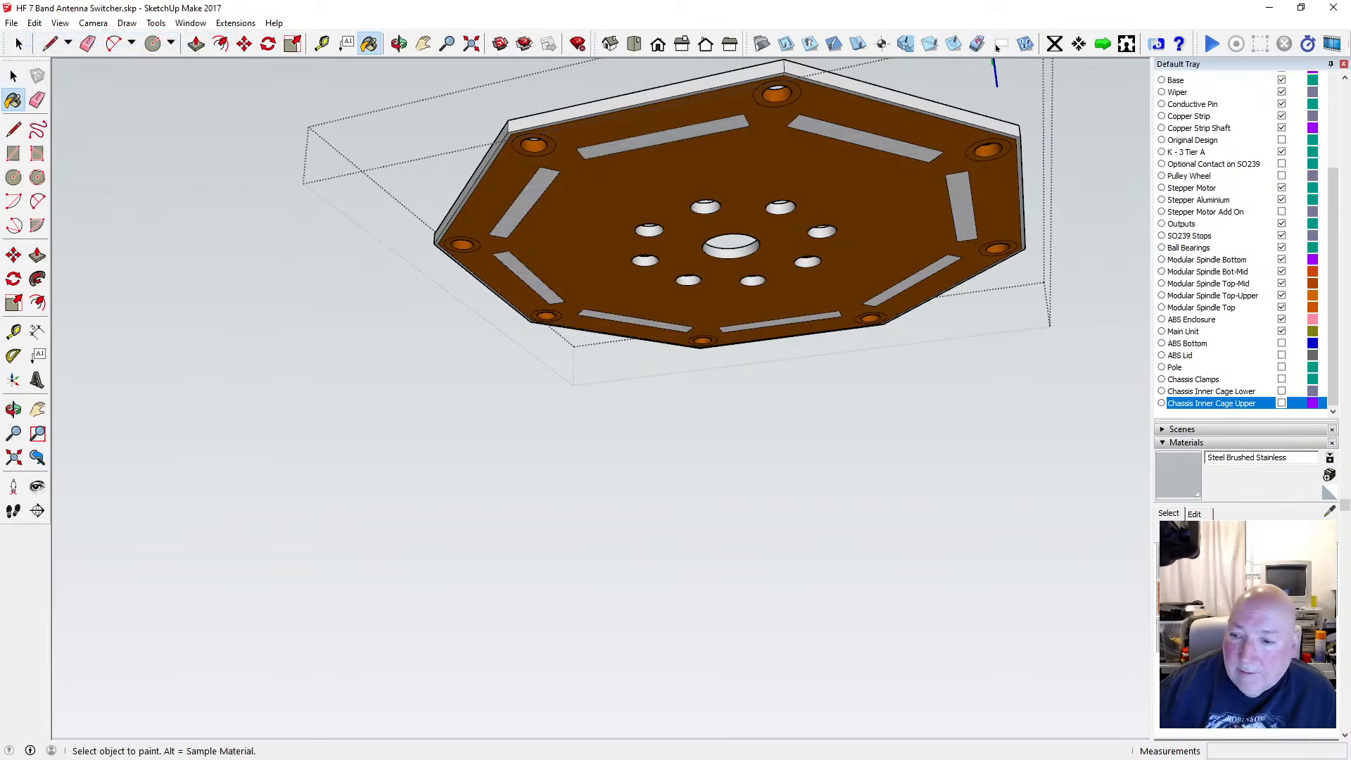
pyautogui.click(1175, 562)
pyautogui.click(681, 131)
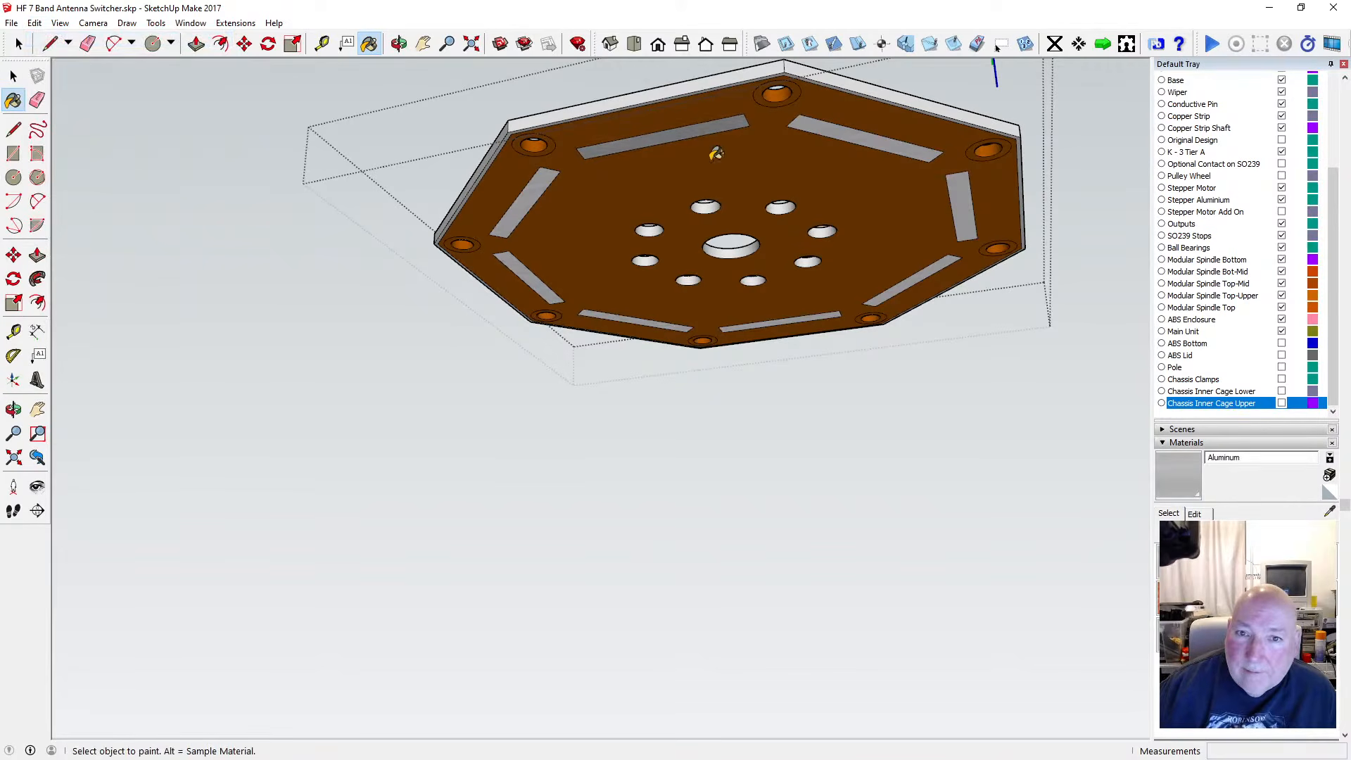
pyautogui.click(34, 23)
pyautogui.click(63, 36)
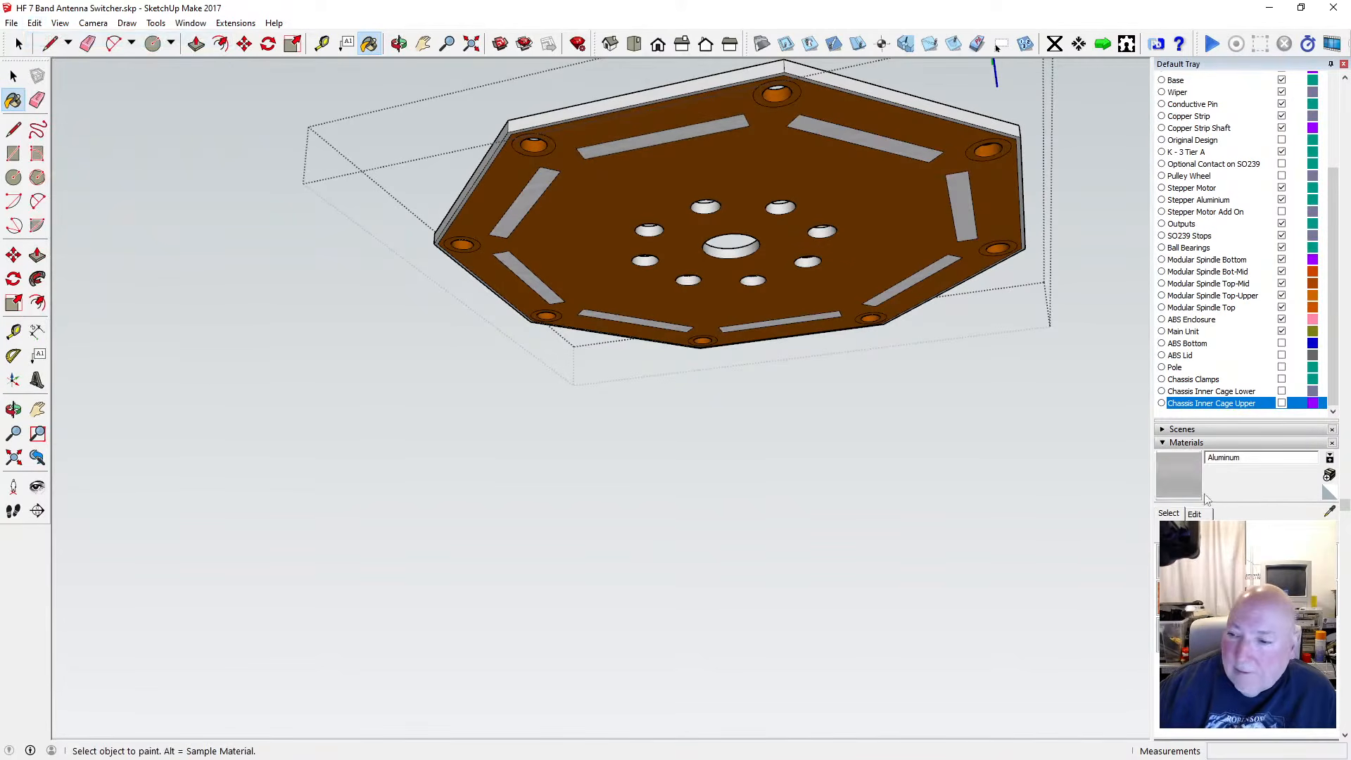
# Try [Metal Aluminum Anodized]6 and [Metal Rough]2 in turn on the underside's upper-left strip, undoing each paint
pyautogui.click(1196, 560)
pyautogui.click(629, 138)
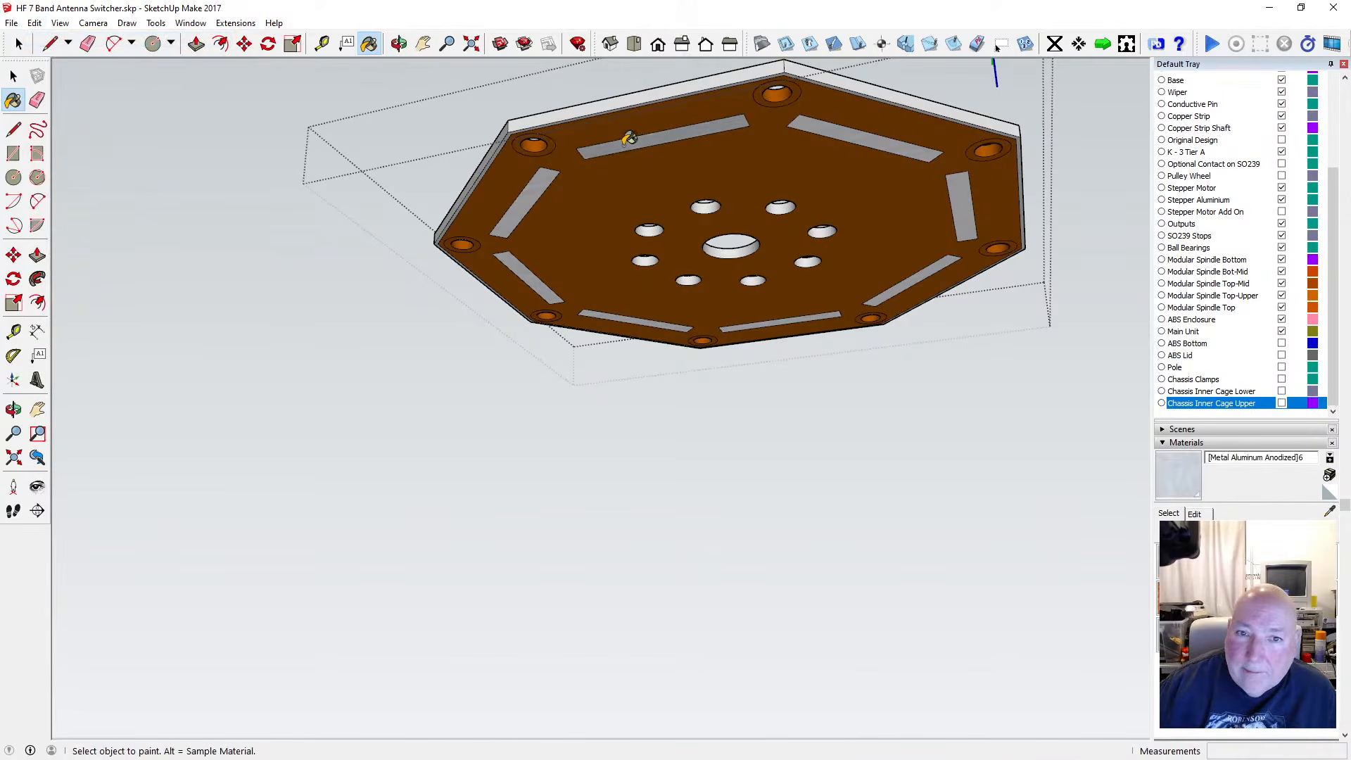
pyautogui.click(34, 23)
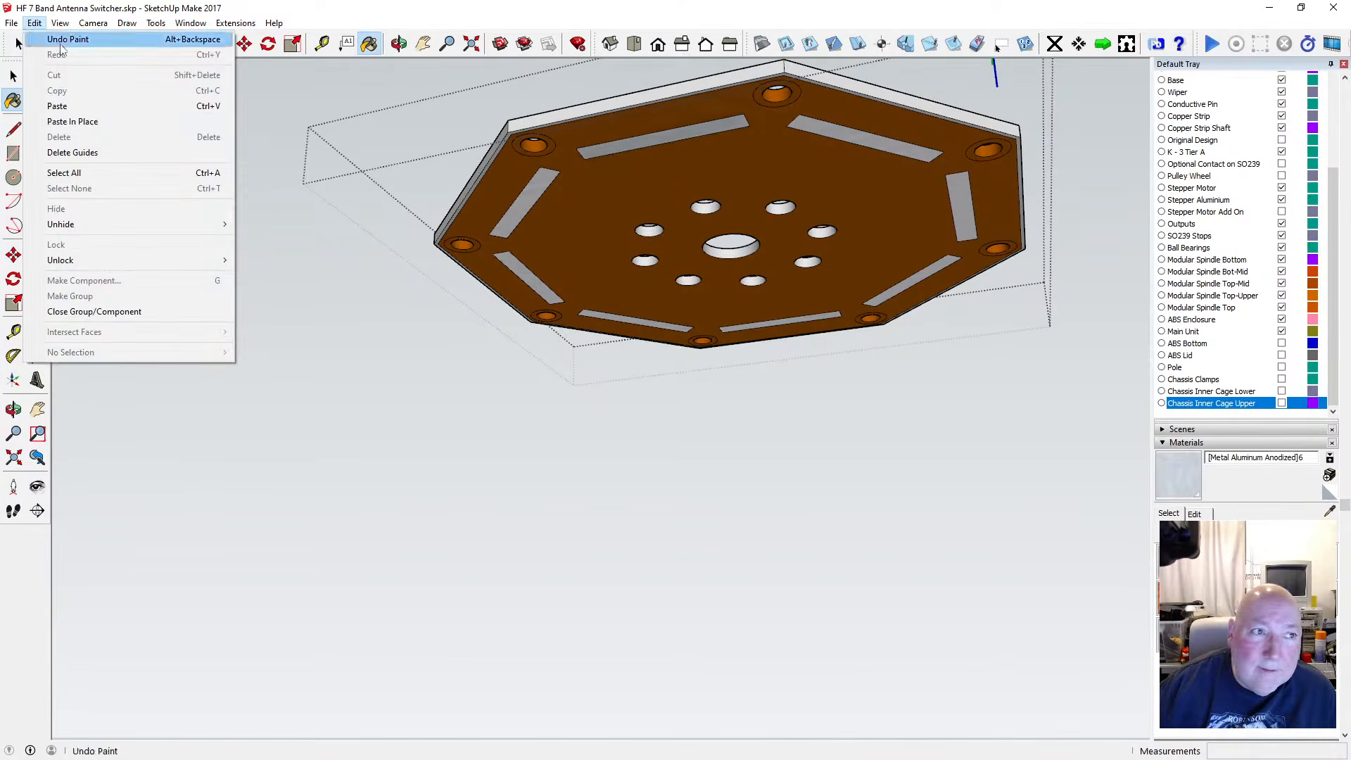
pyautogui.click(62, 43)
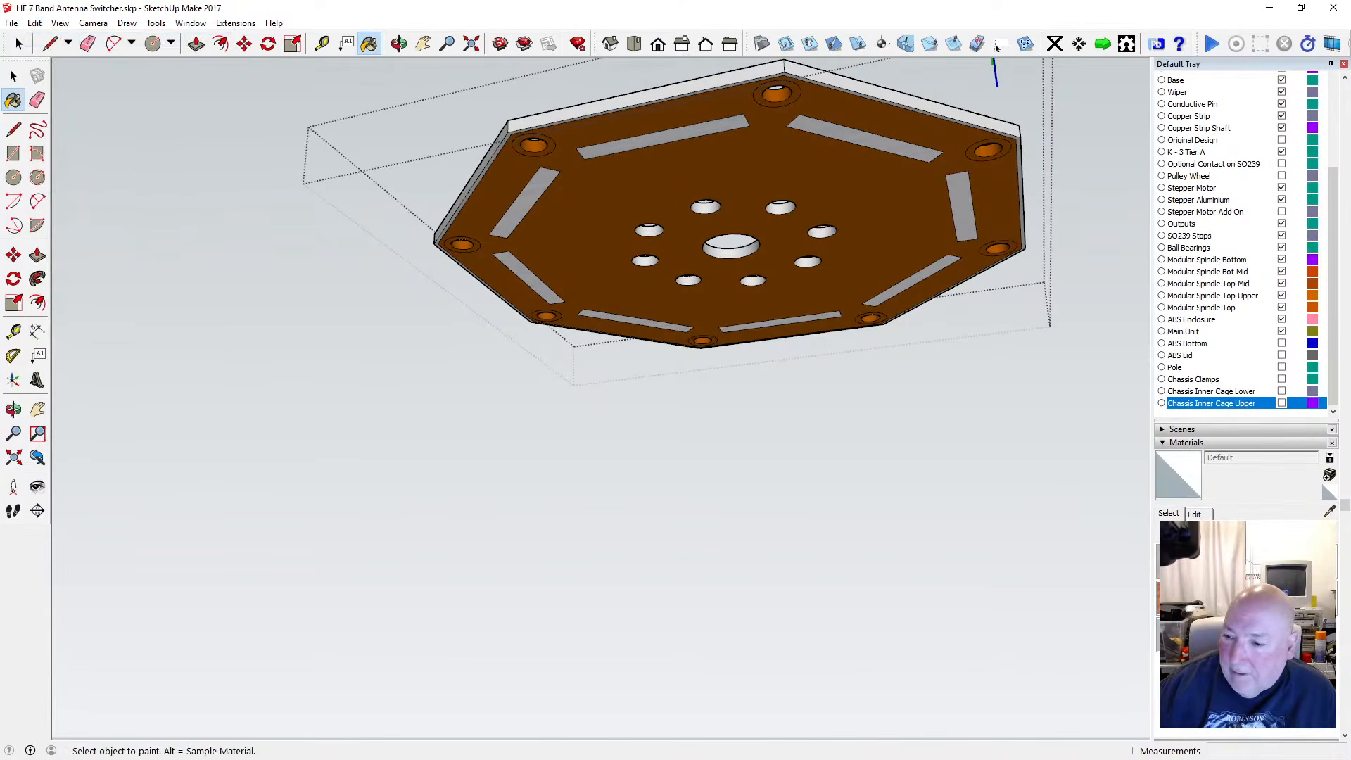
pyautogui.keyDown('alt'); pyautogui.click(769, 251); pyautogui.keyUp('alt')
pyautogui.click(658, 134)
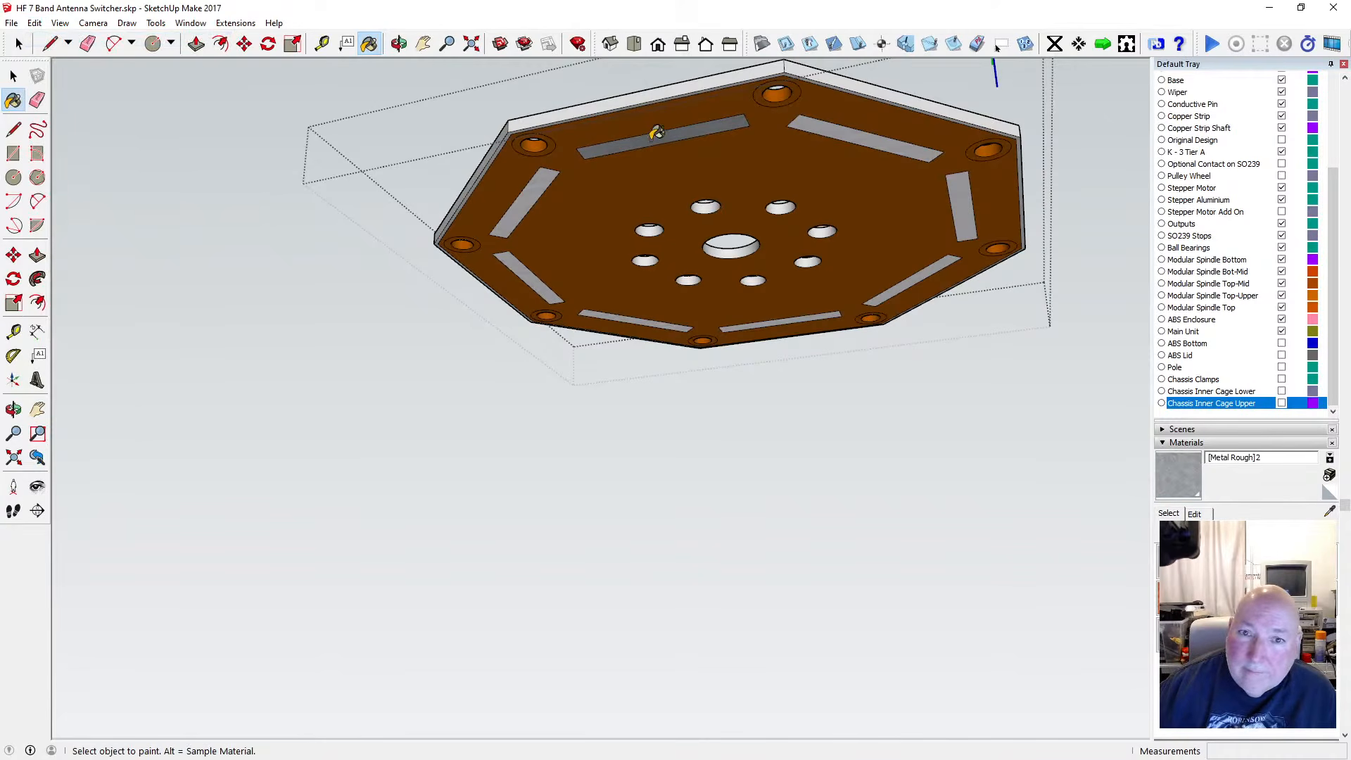
pyautogui.click(35, 23)
pyautogui.click(62, 41)
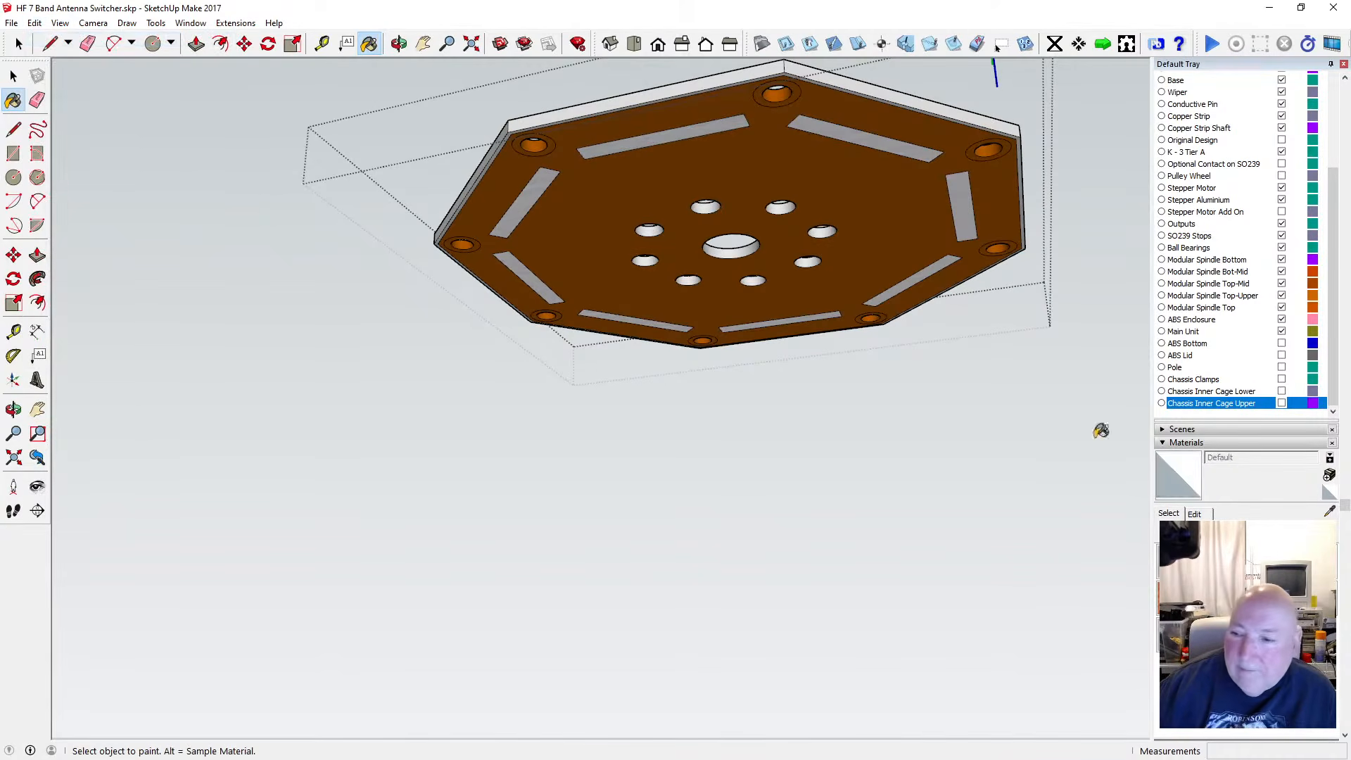
# Paint the rings and inner walls of the upper-left, top and far-left underside corner holes with Metal Silver
pyautogui.keyDown('alt'); pyautogui.click(774, 258); pyautogui.keyUp('alt')
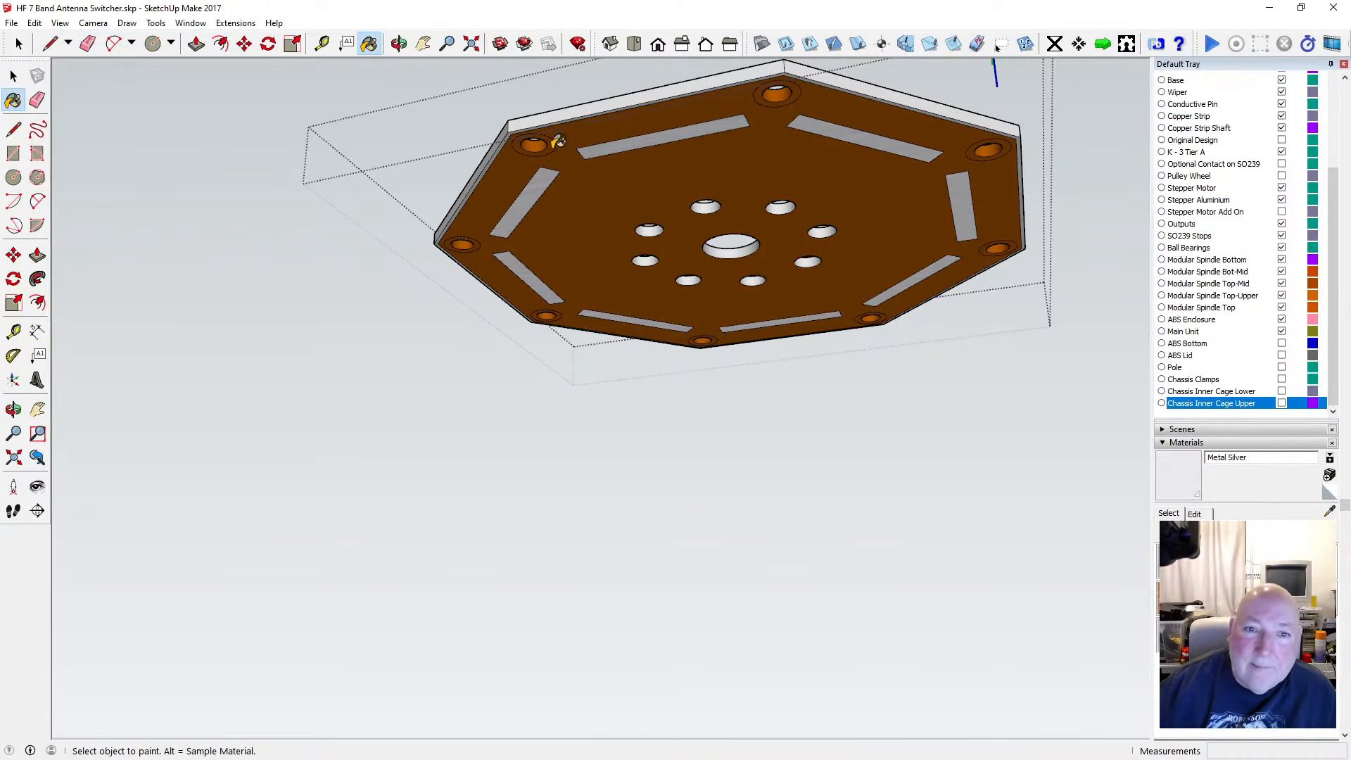
pyautogui.scroll(2, 556, 140)
pyautogui.click(556, 139)
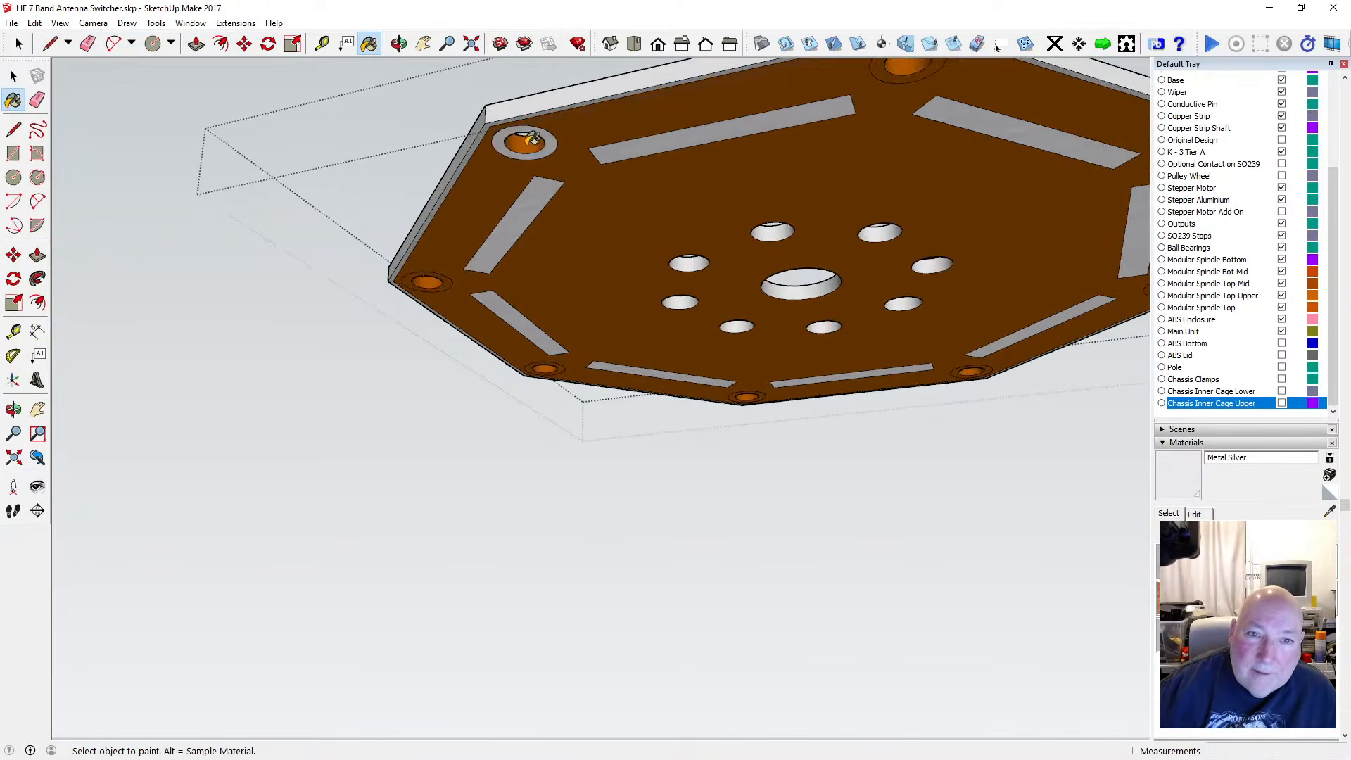
pyautogui.click(905, 73)
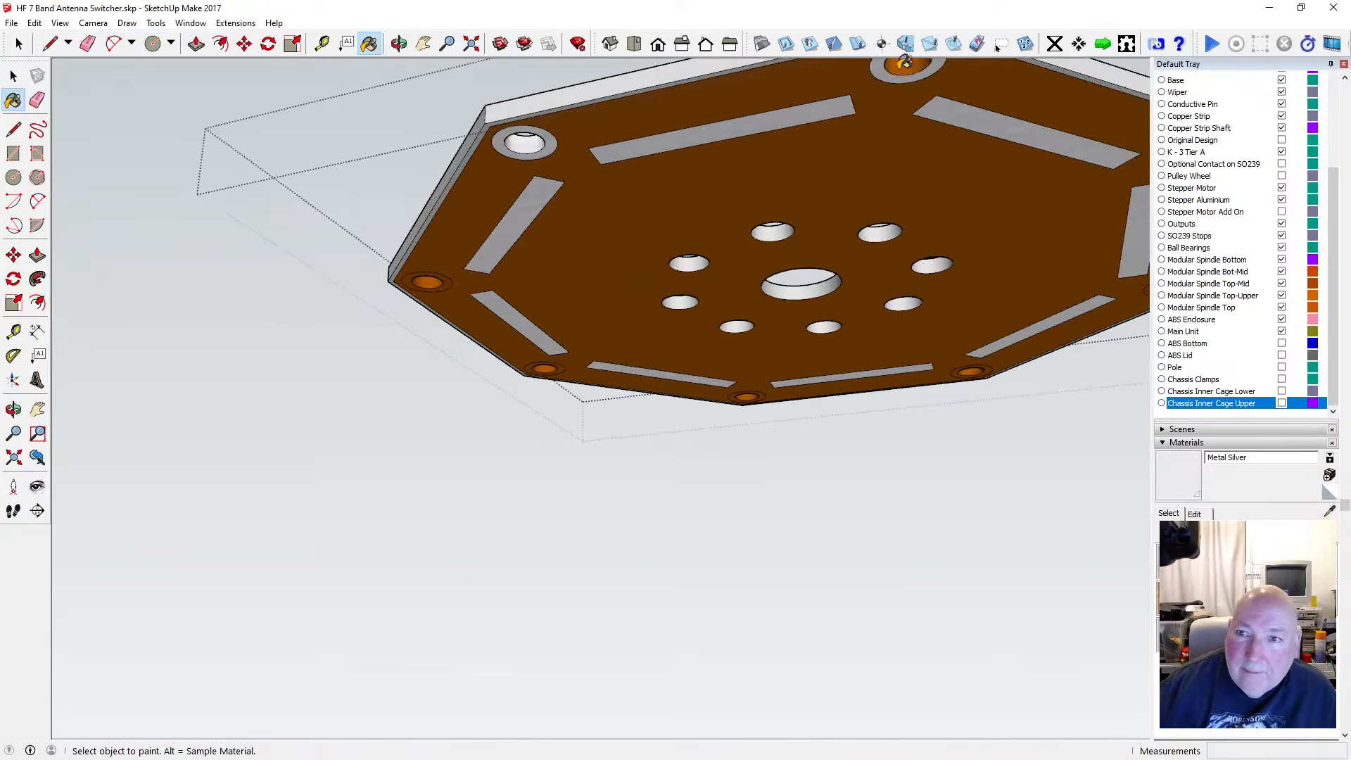
pyautogui.click(426, 280)
# Paint the rings and inner walls of the lower-left, lowest and lower-right underside corner holes with Metal Silver
pyautogui.scroll(2, 572, 404)
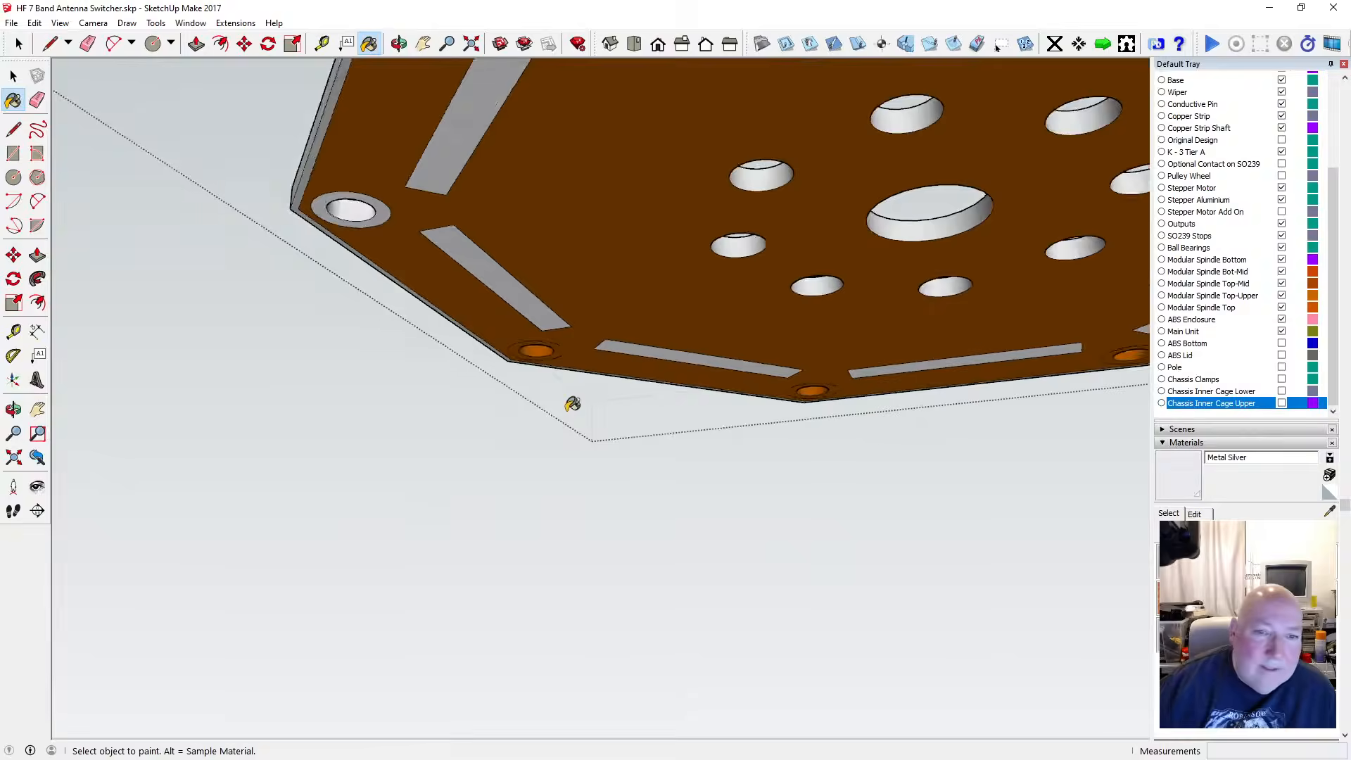
pyautogui.scroll(2, 572, 404)
pyautogui.click(558, 333)
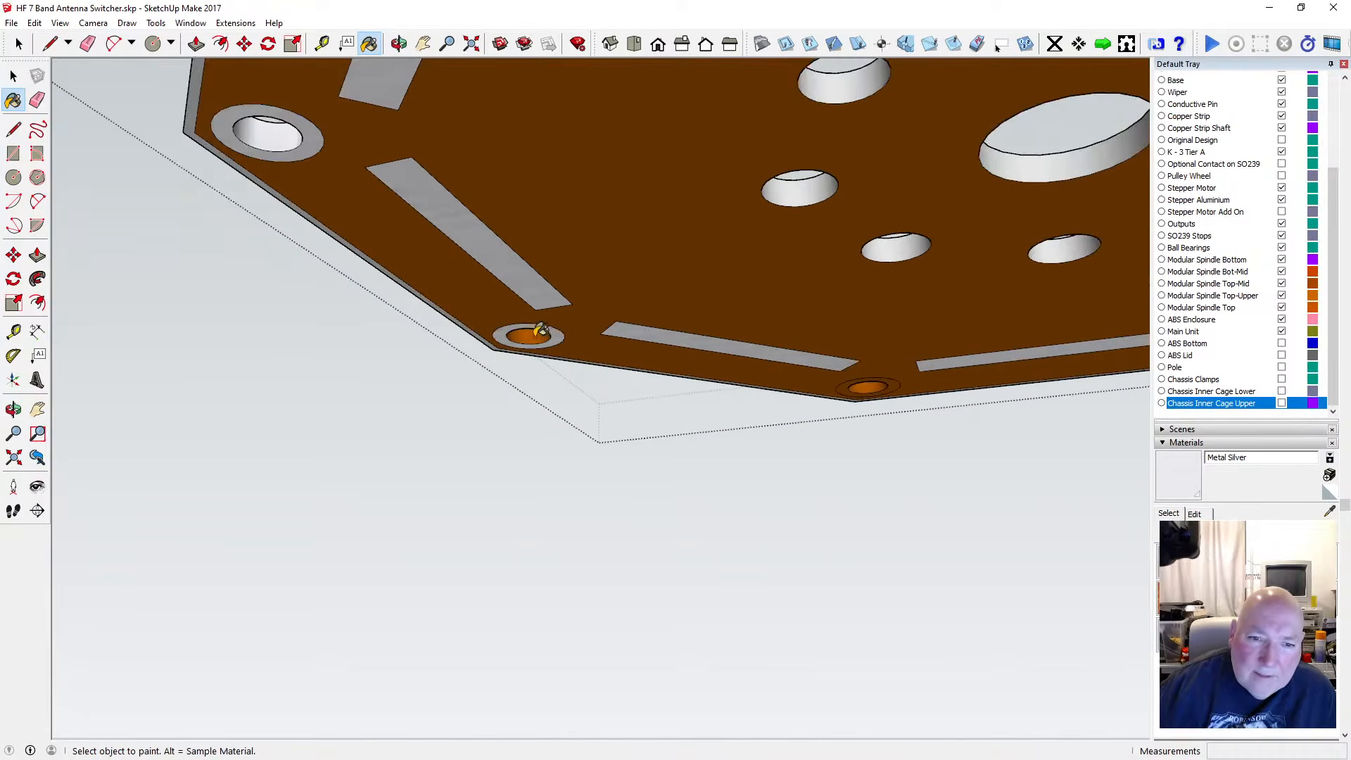
pyautogui.click(873, 384)
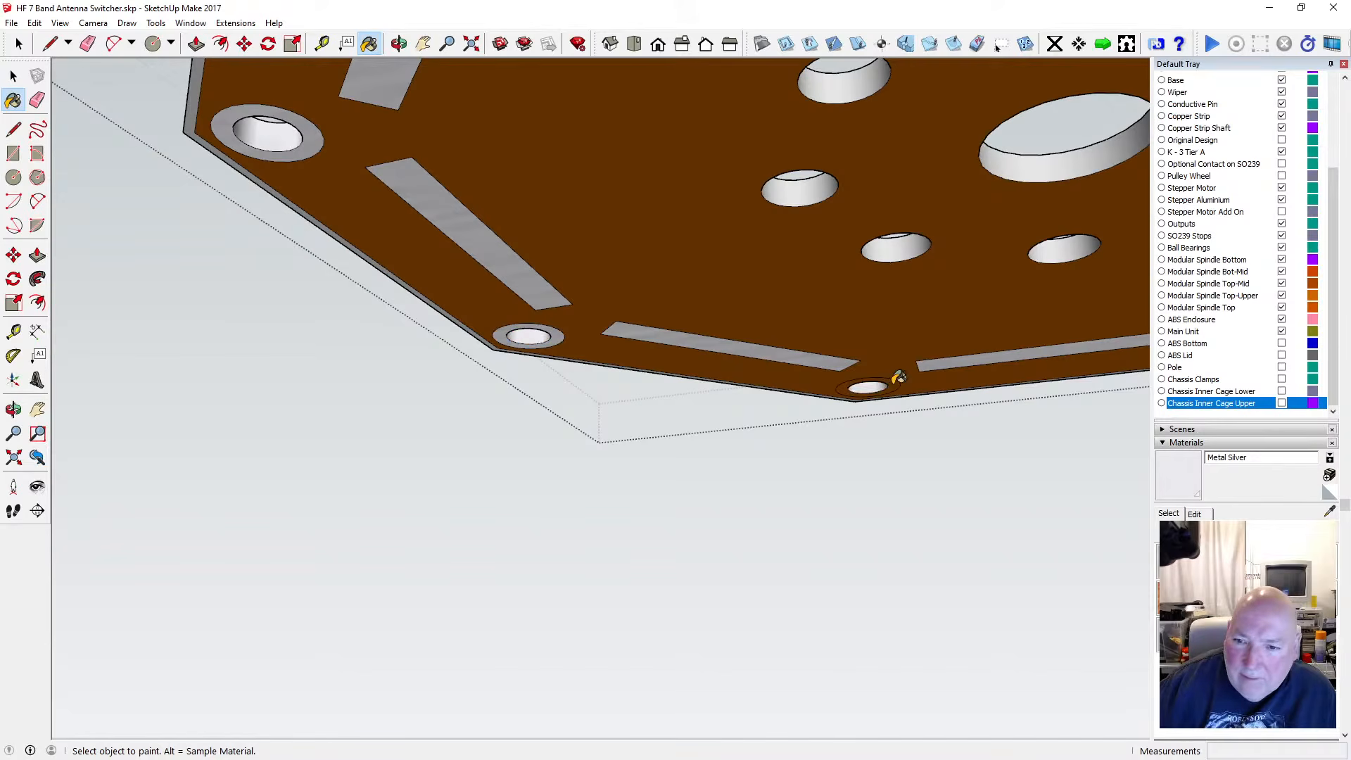
pyautogui.scroll(-3, 496, 313)
pyautogui.scroll(3, 968, 323)
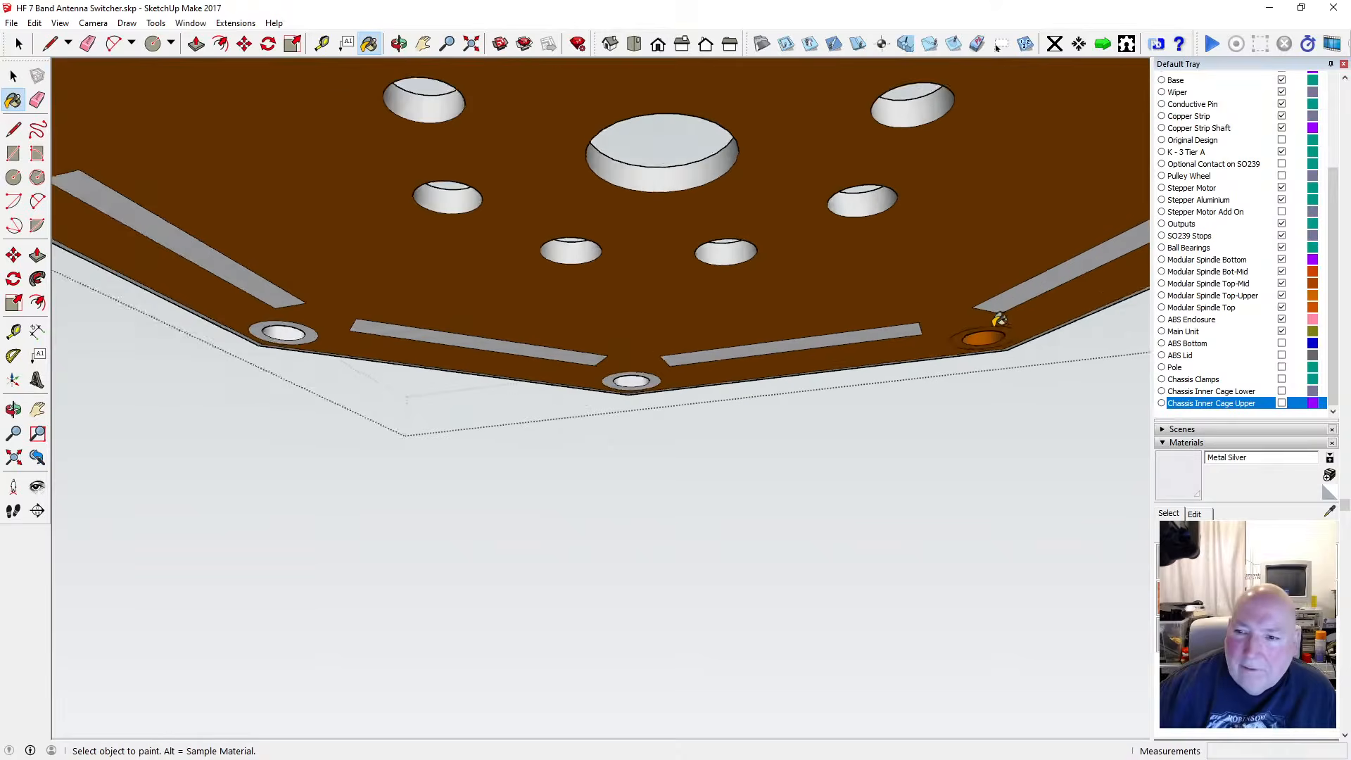
pyautogui.scroll(2, 1000, 320)
pyautogui.click(991, 341)
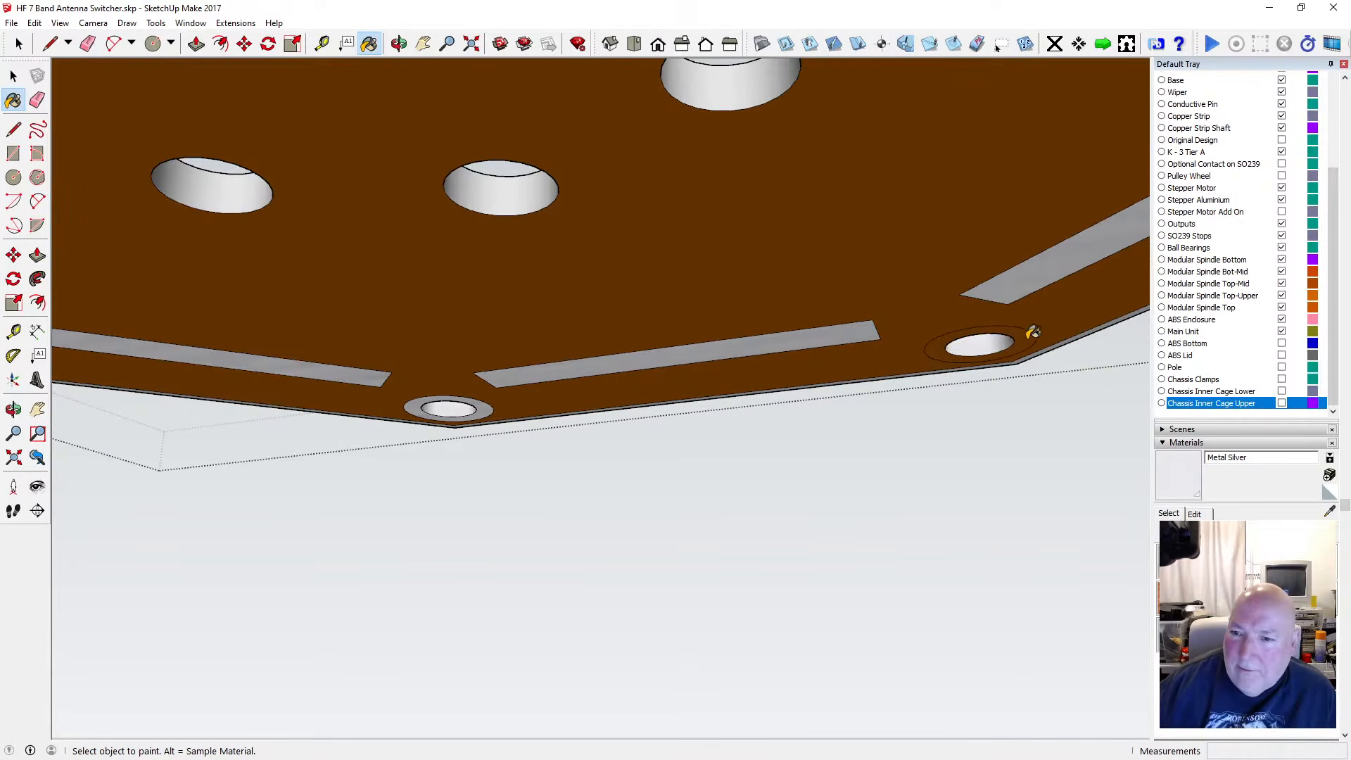
# Paint the ring and inner wall of the right-hand underside corner hole with Metal Silver
pyautogui.scroll(-3, 392, 368)
pyautogui.scroll(2, 837, 244)
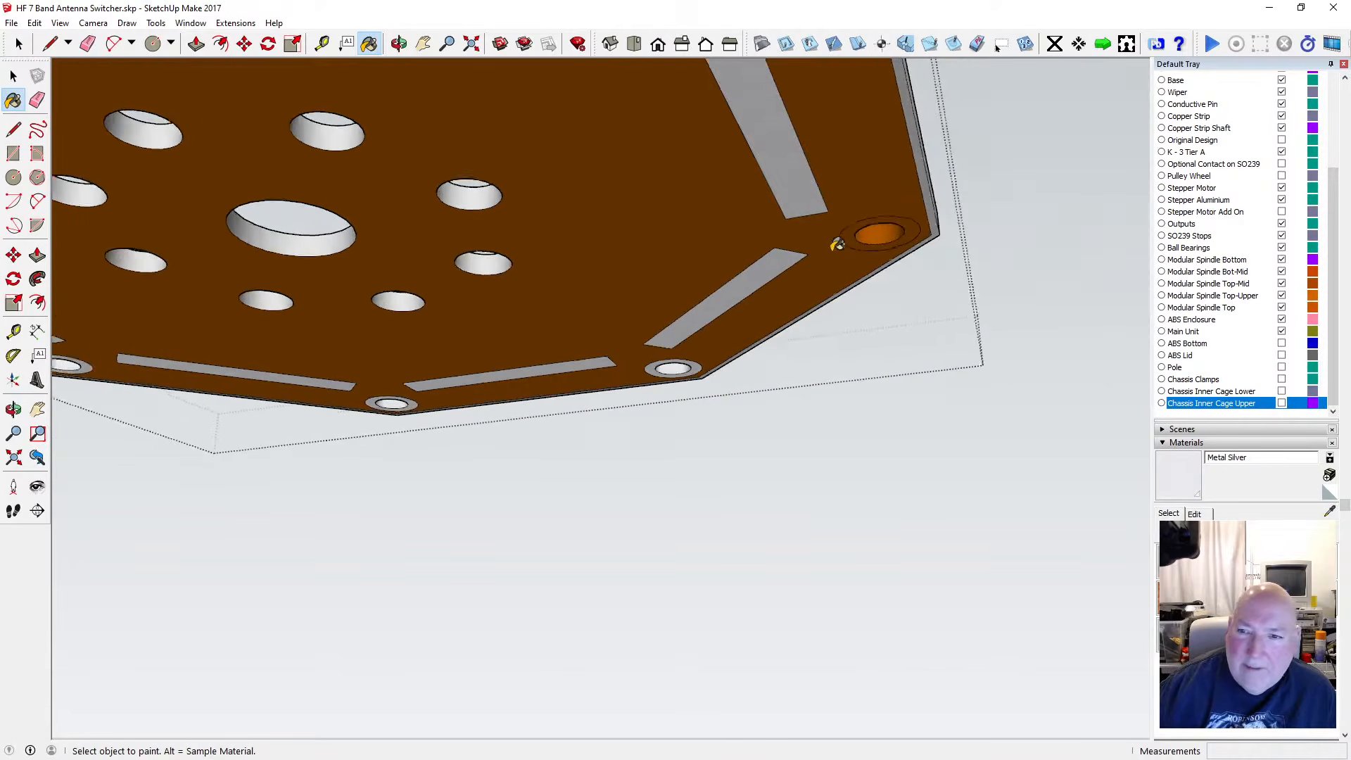
pyautogui.scroll(1, 838, 245)
pyautogui.click(854, 224)
pyautogui.click(890, 235)
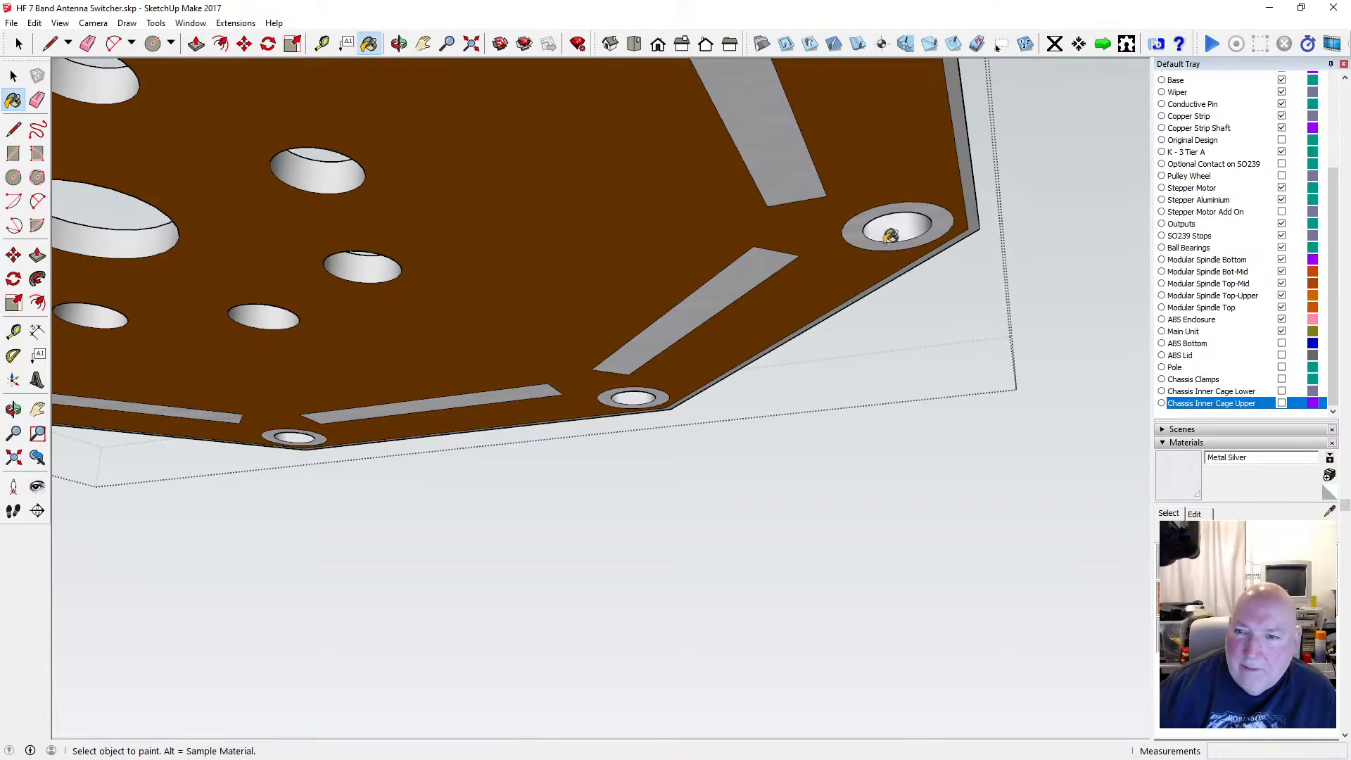
# Paint the ring and inner wall of the last unpainted underside corner hole with Metal Silver
pyautogui.click(399, 44)
pyautogui.moveTo(763, 332); pyautogui.dragTo(637, 233)
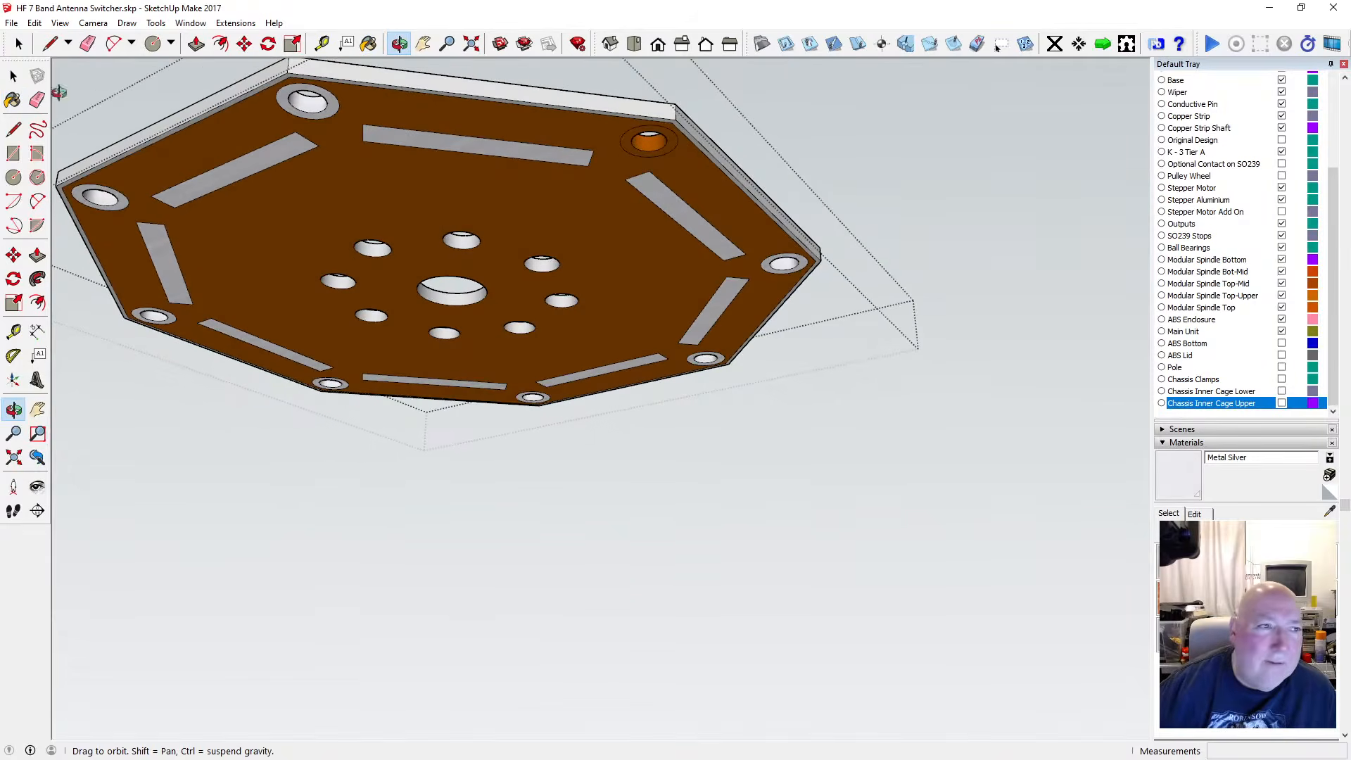
pyautogui.click(14, 76)
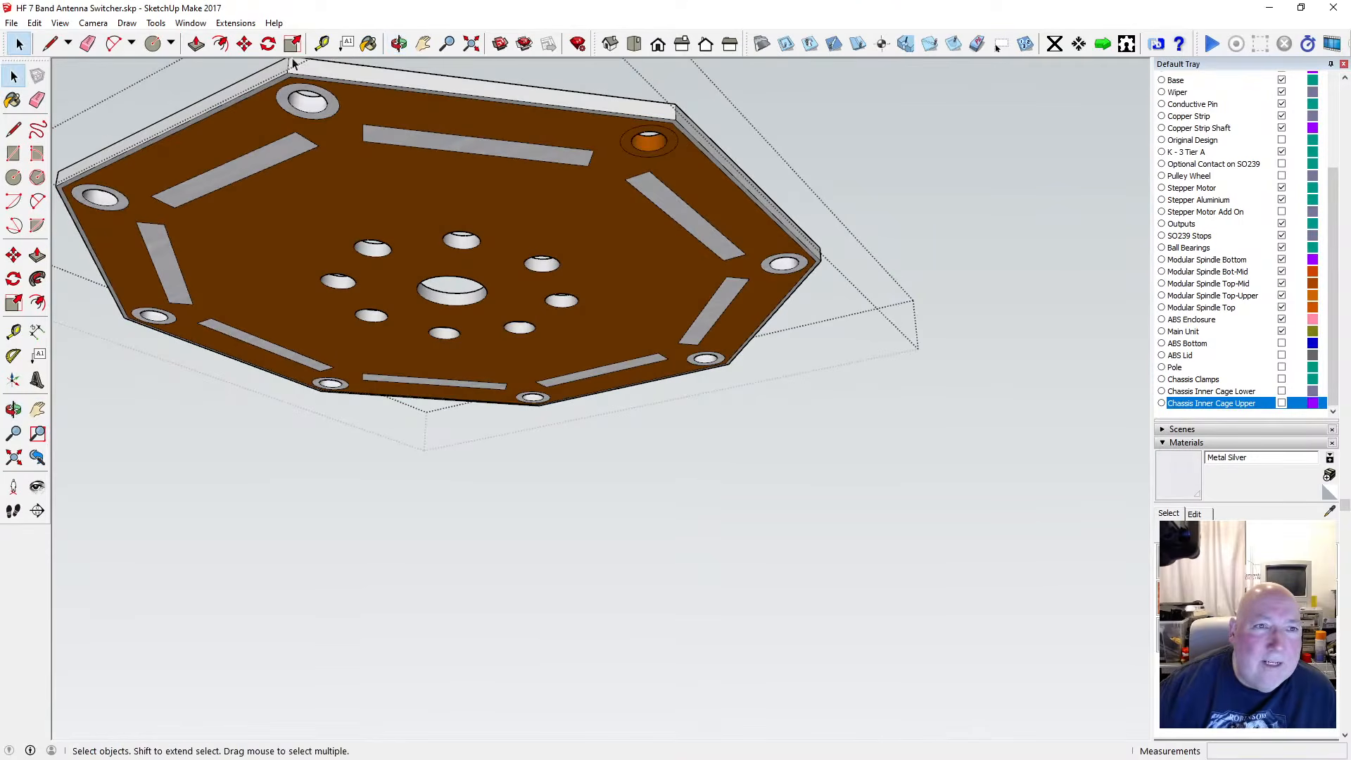
pyautogui.click(368, 44)
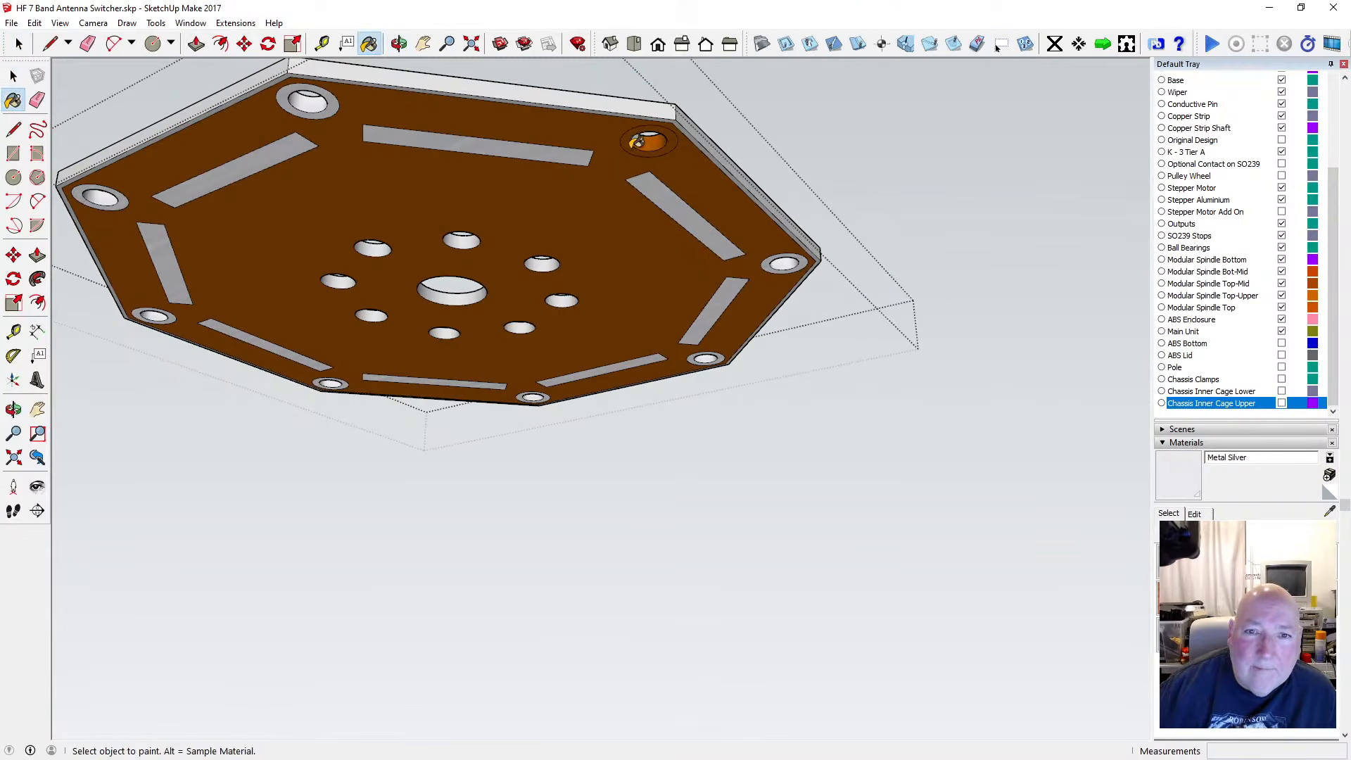
pyautogui.click(399, 44)
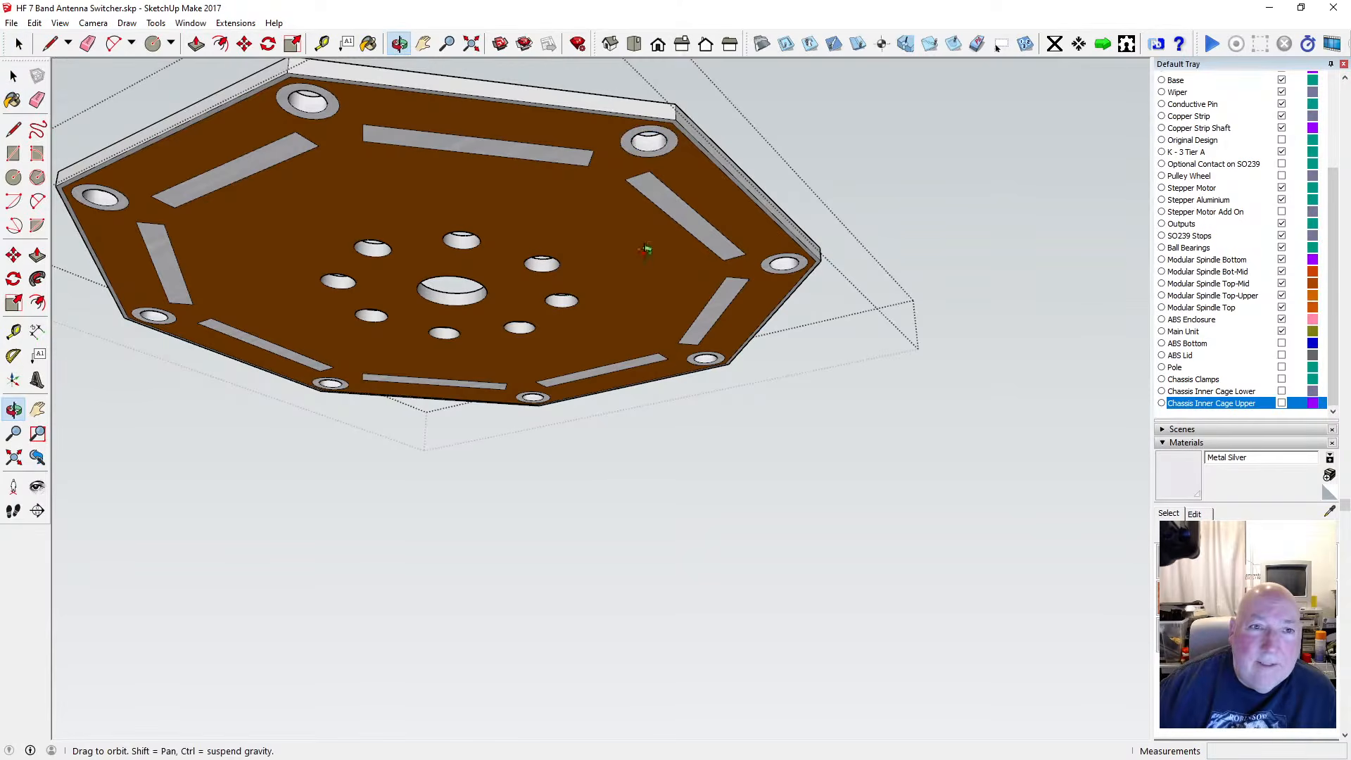
# Paint the rings around the four nearest corner holes on the plate's top face with Metal Silver
pyautogui.moveTo(645, 247); pyautogui.dragTo(651, 241)
pyautogui.moveTo(587, 185); pyautogui.dragTo(437, 384)
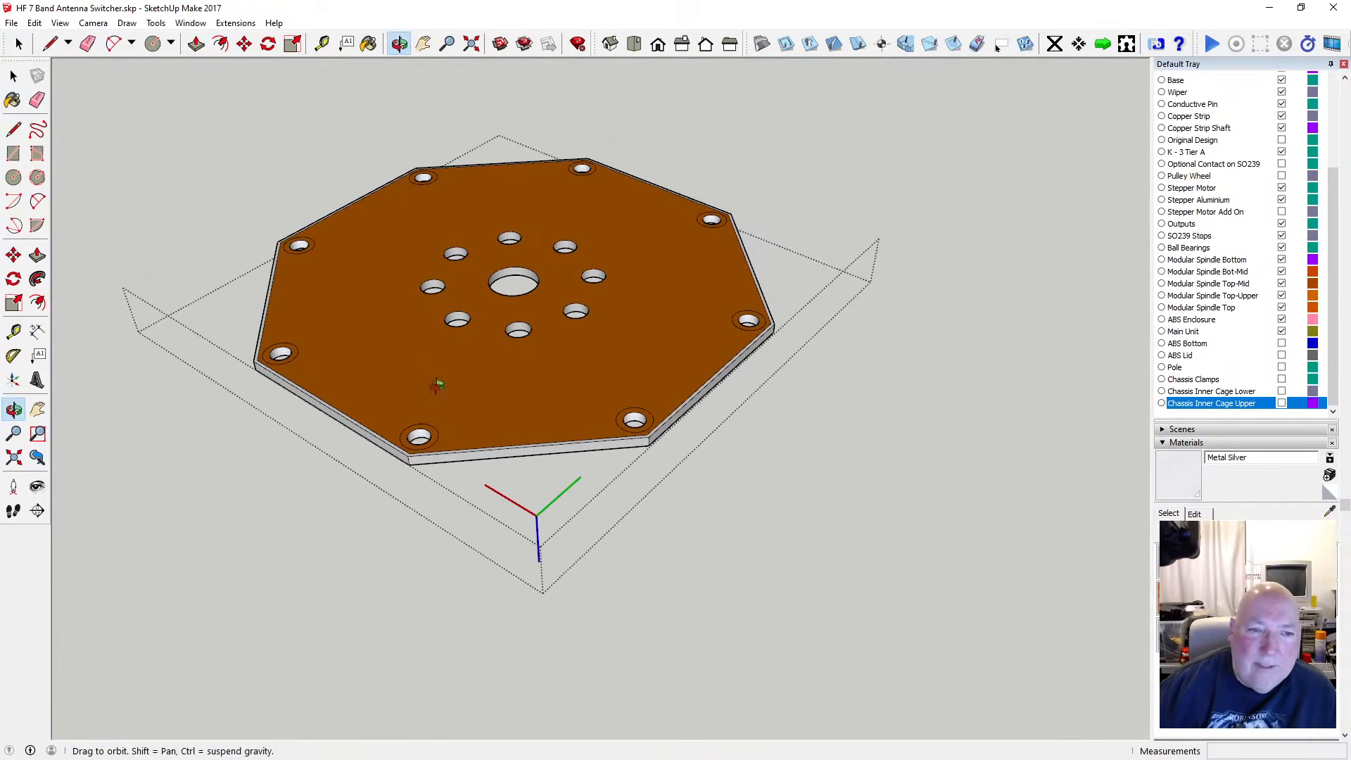
pyautogui.click(368, 44)
pyautogui.scroll(3, 301, 416)
pyautogui.click(292, 325)
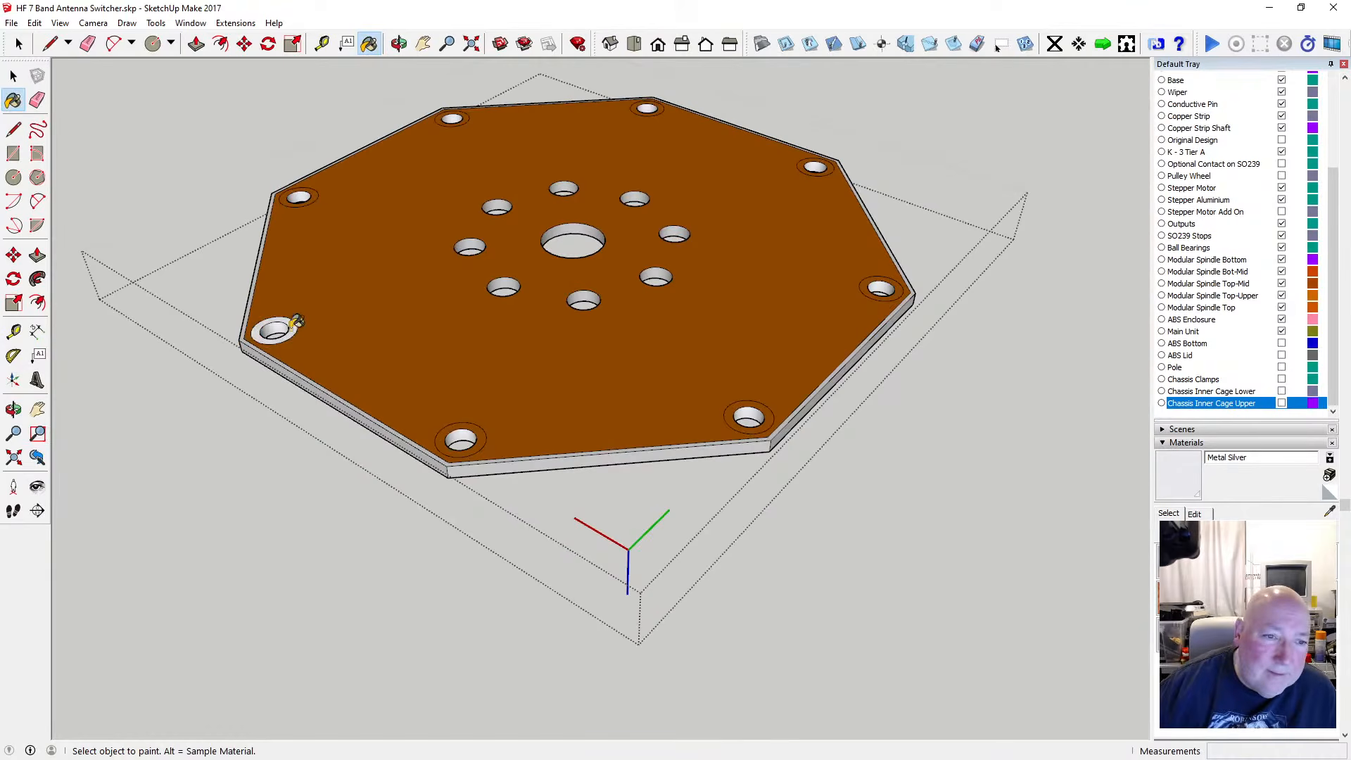
pyautogui.click(747, 400)
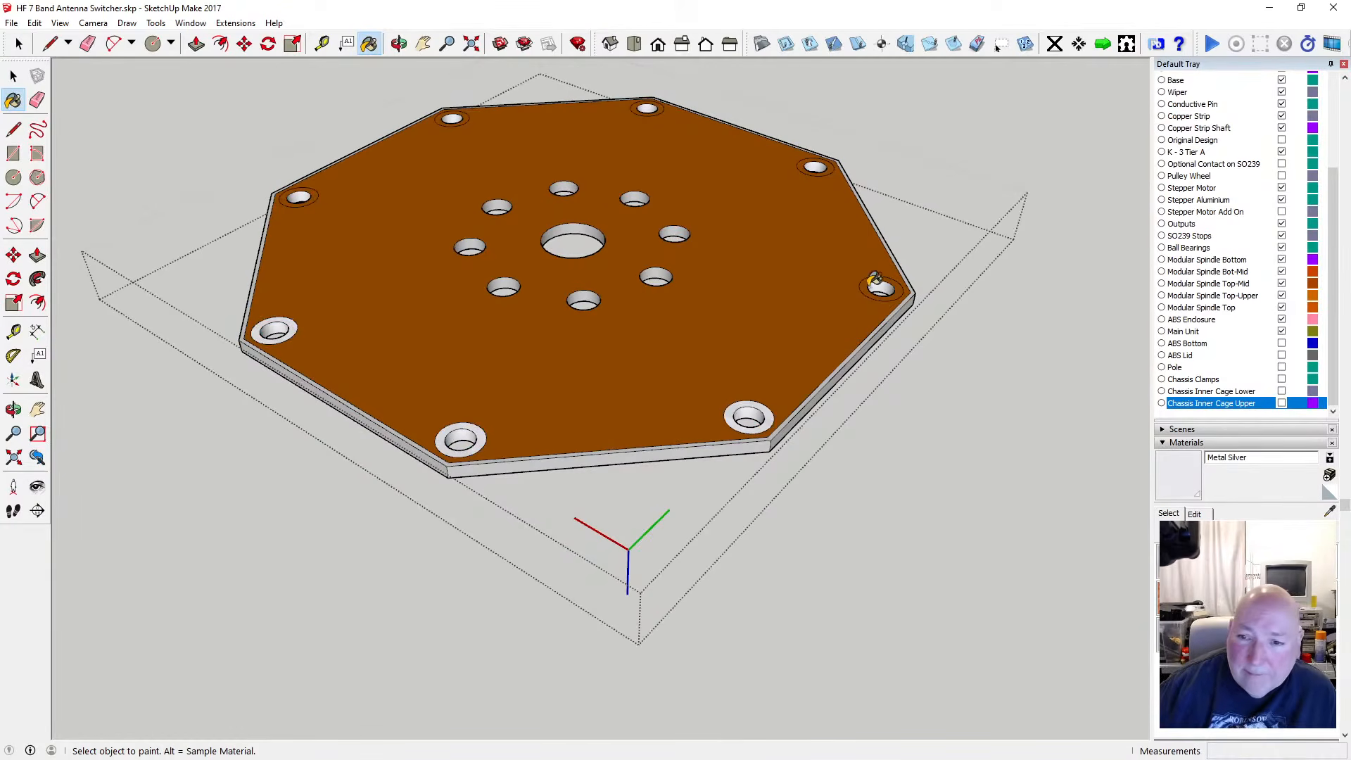
pyautogui.click(870, 282)
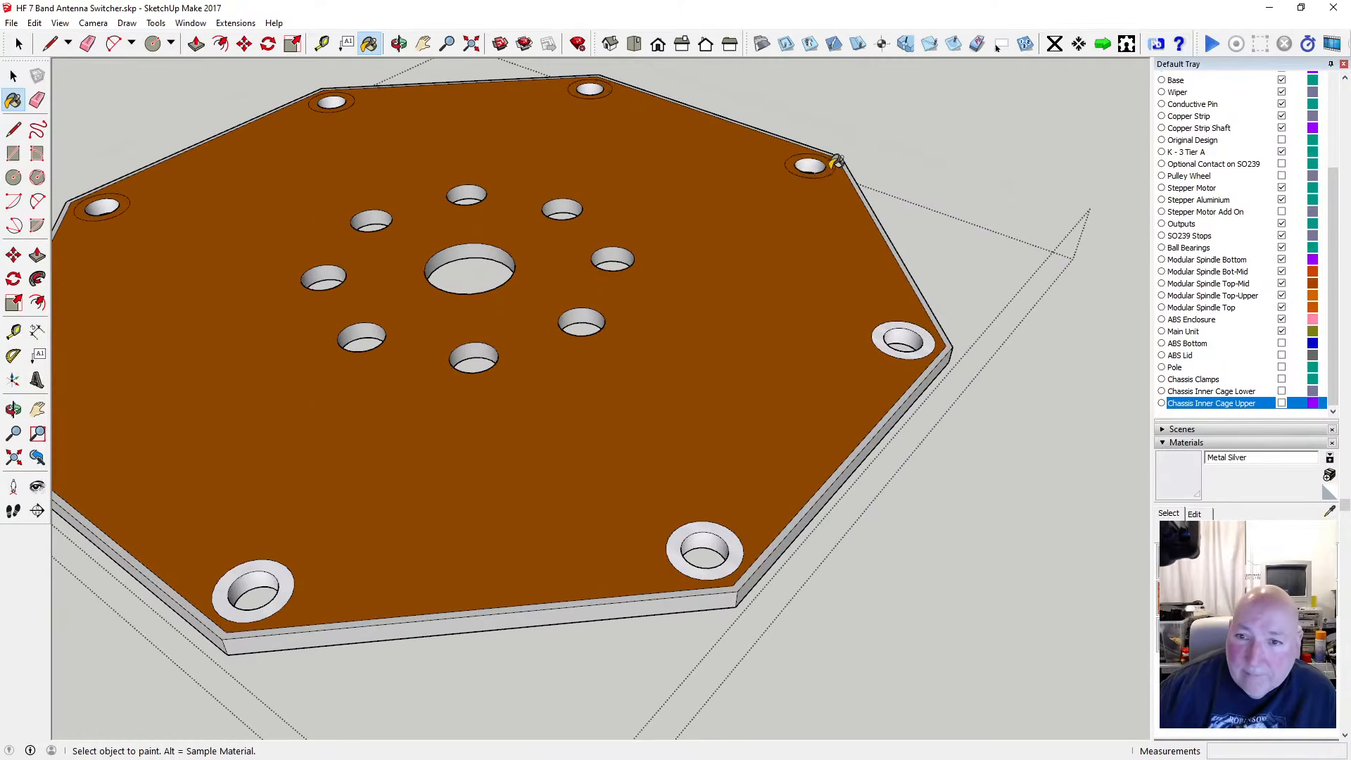
# Paint the rings around the four remaining corner holes, along the far side of the top face, with Metal Silver
pyautogui.scroll(3, 841, 158)
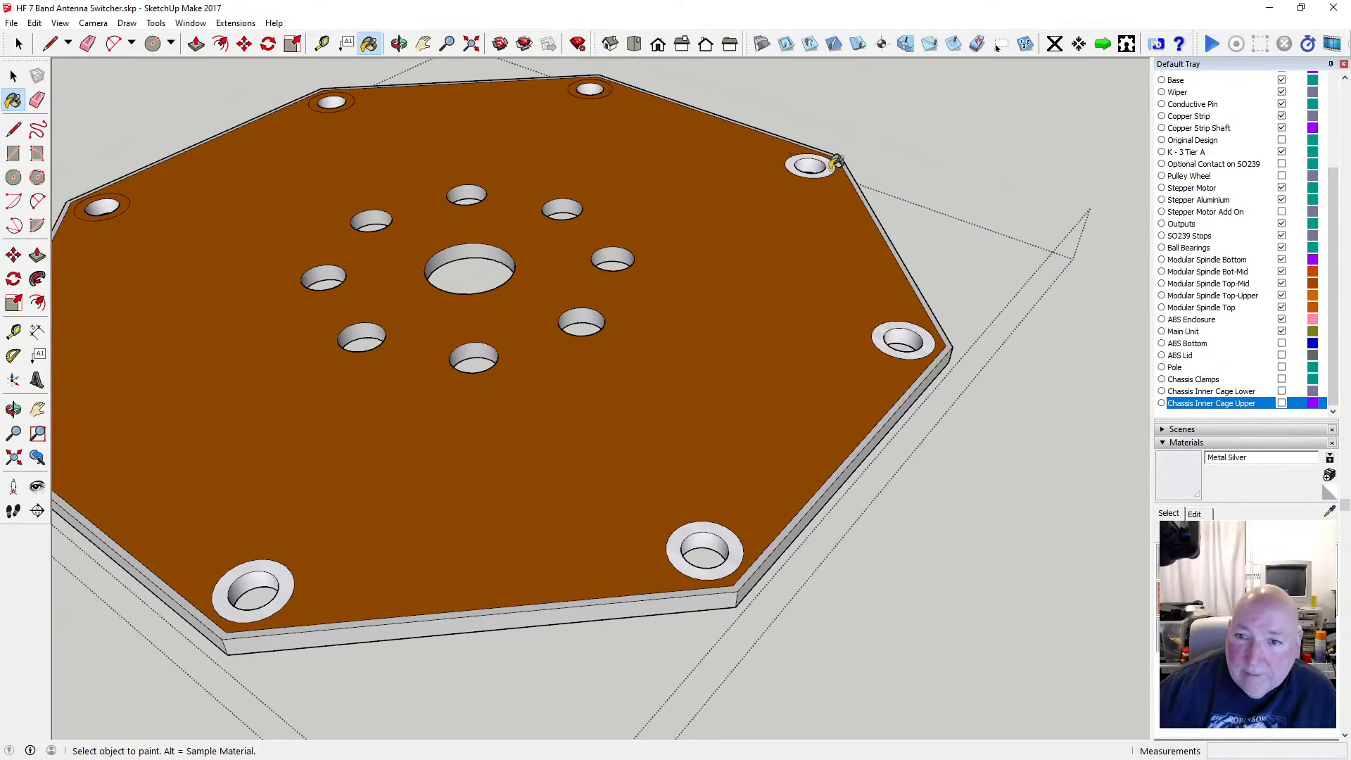
pyautogui.click(612, 83)
pyautogui.click(353, 96)
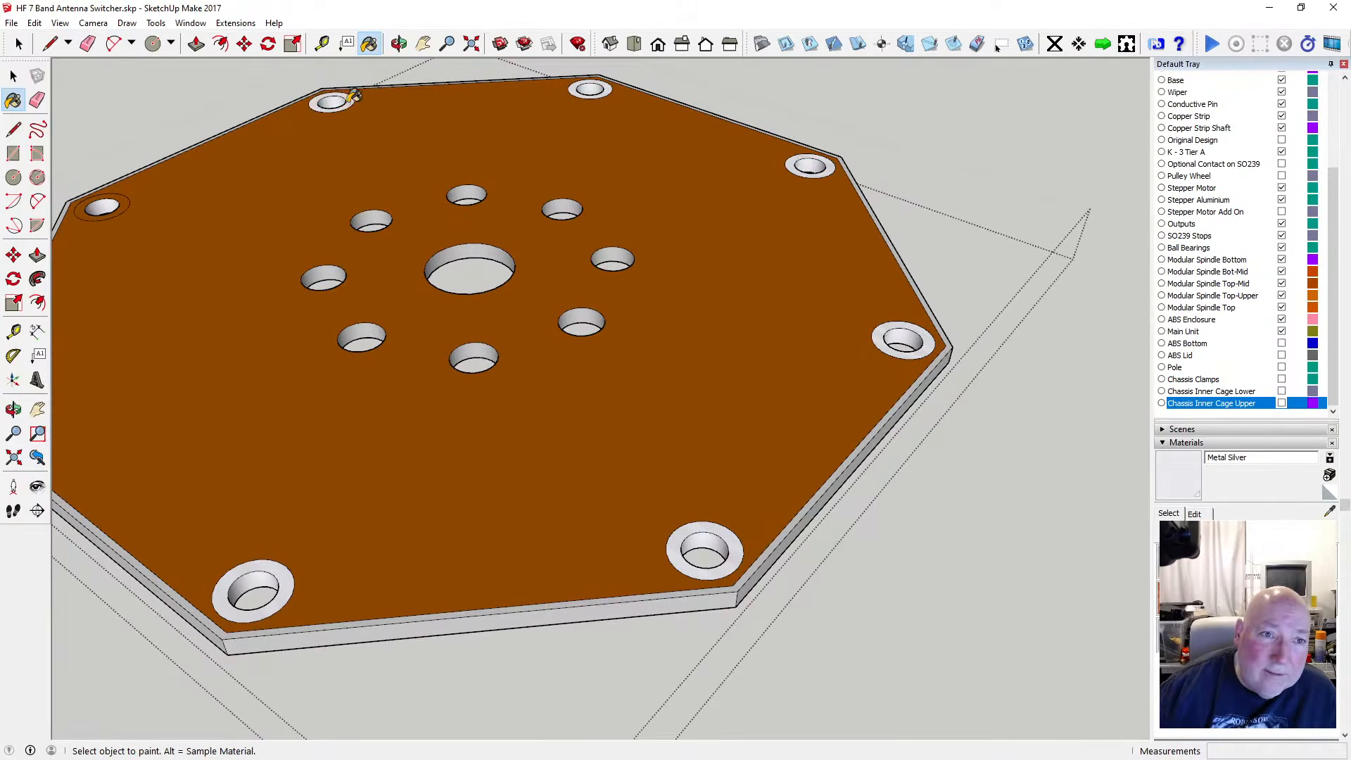
pyautogui.scroll(-2, 461, 220)
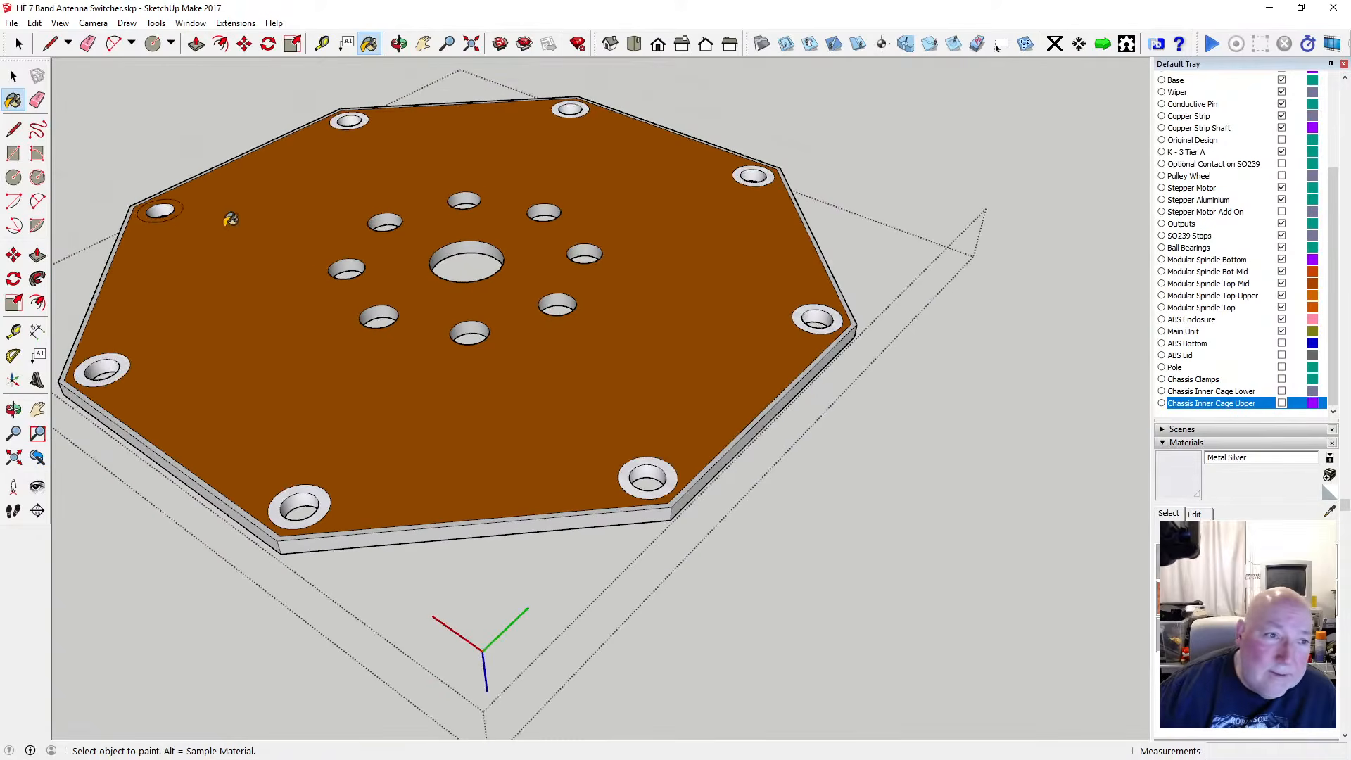
pyautogui.click(180, 205)
pyautogui.scroll(-3, 454, 259)
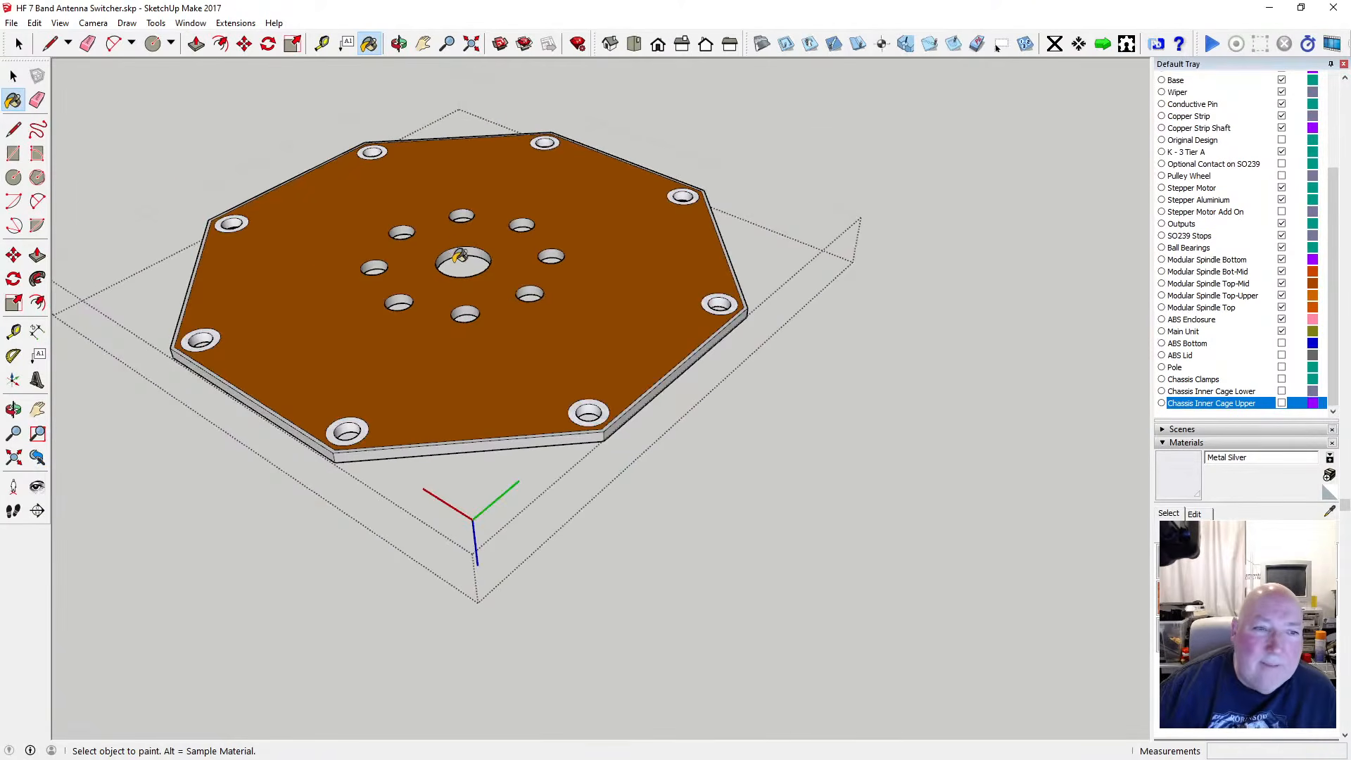
# Paint the lid plate's brown top face with Formica Laminate Dark and leave the plate's editing context
pyautogui.click(400, 43)
pyautogui.moveTo(458, 295)
pyautogui.mouseDown()
pyautogui.moveTo(502, 14)
pyautogui.moveTo(488, 340)
pyautogui.moveTo(500, 506)
pyautogui.moveTo(510, 479)
pyautogui.mouseUp()
pyautogui.click(13, 76)
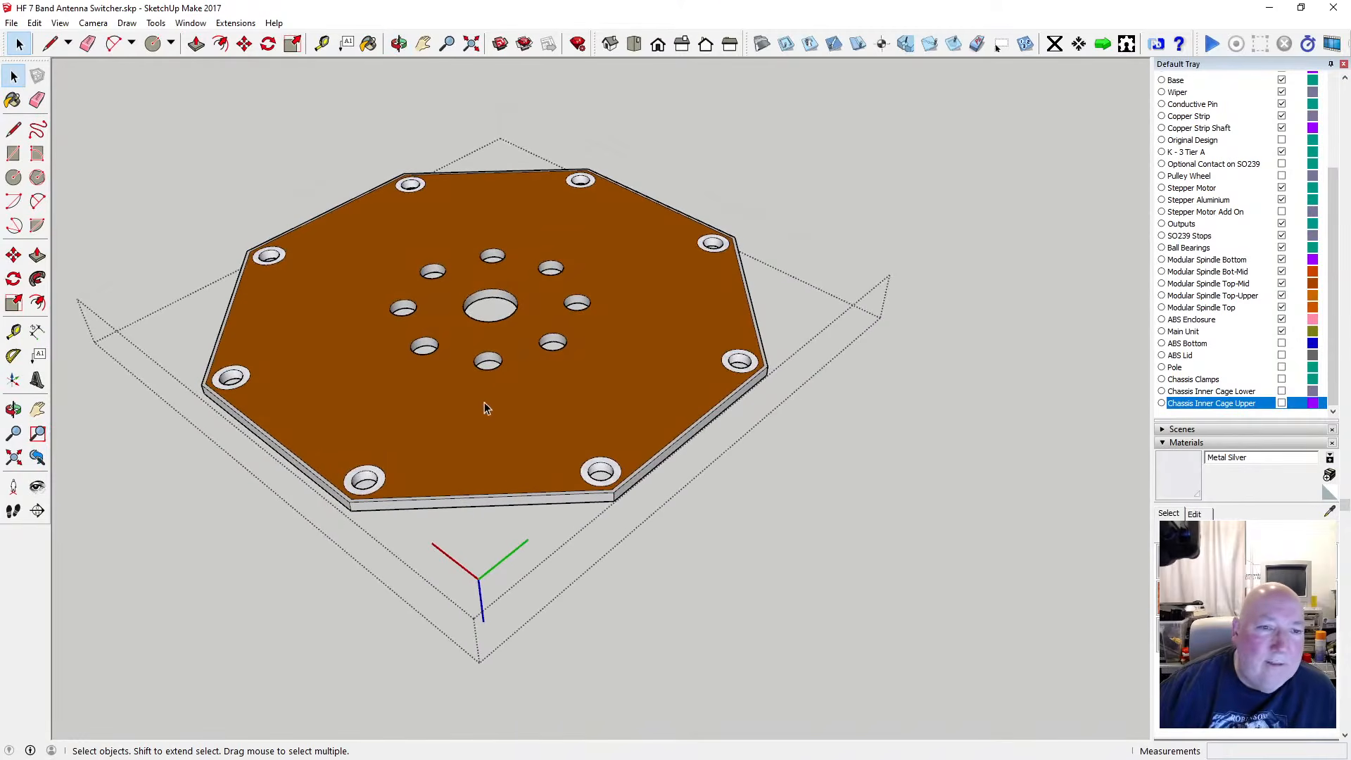
pyautogui.scroll(-2, 484, 403)
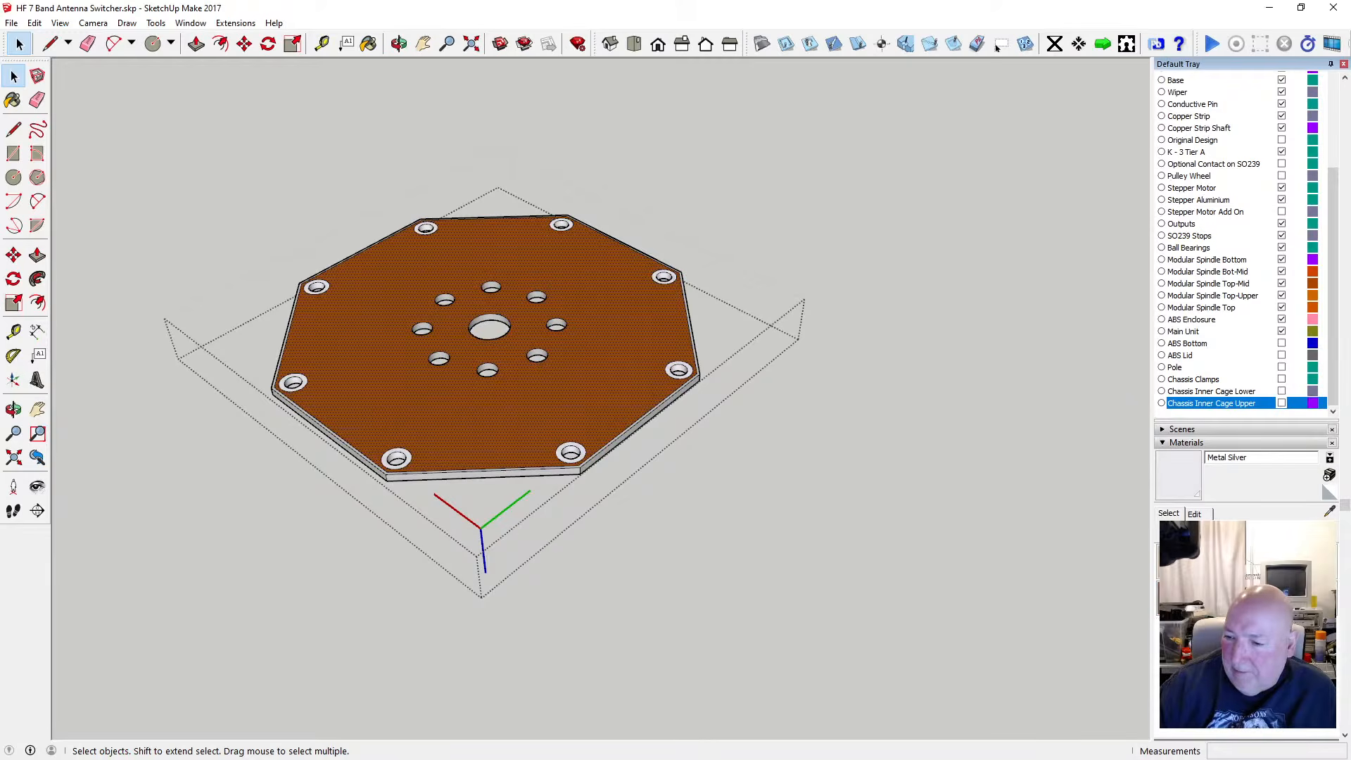
pyautogui.press('b')
pyautogui.click(630, 336)
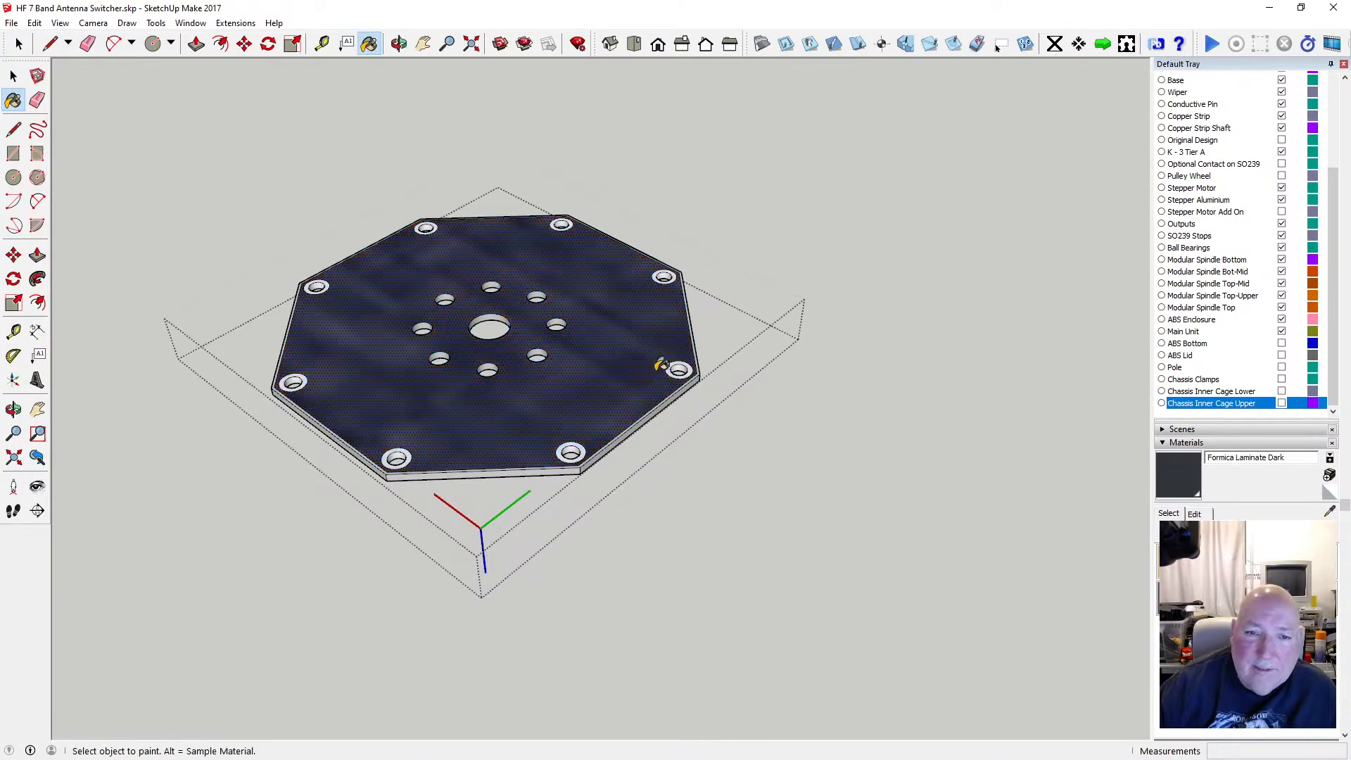
pyautogui.click(400, 44)
pyautogui.moveTo(459, 306); pyautogui.dragTo(501, 401)
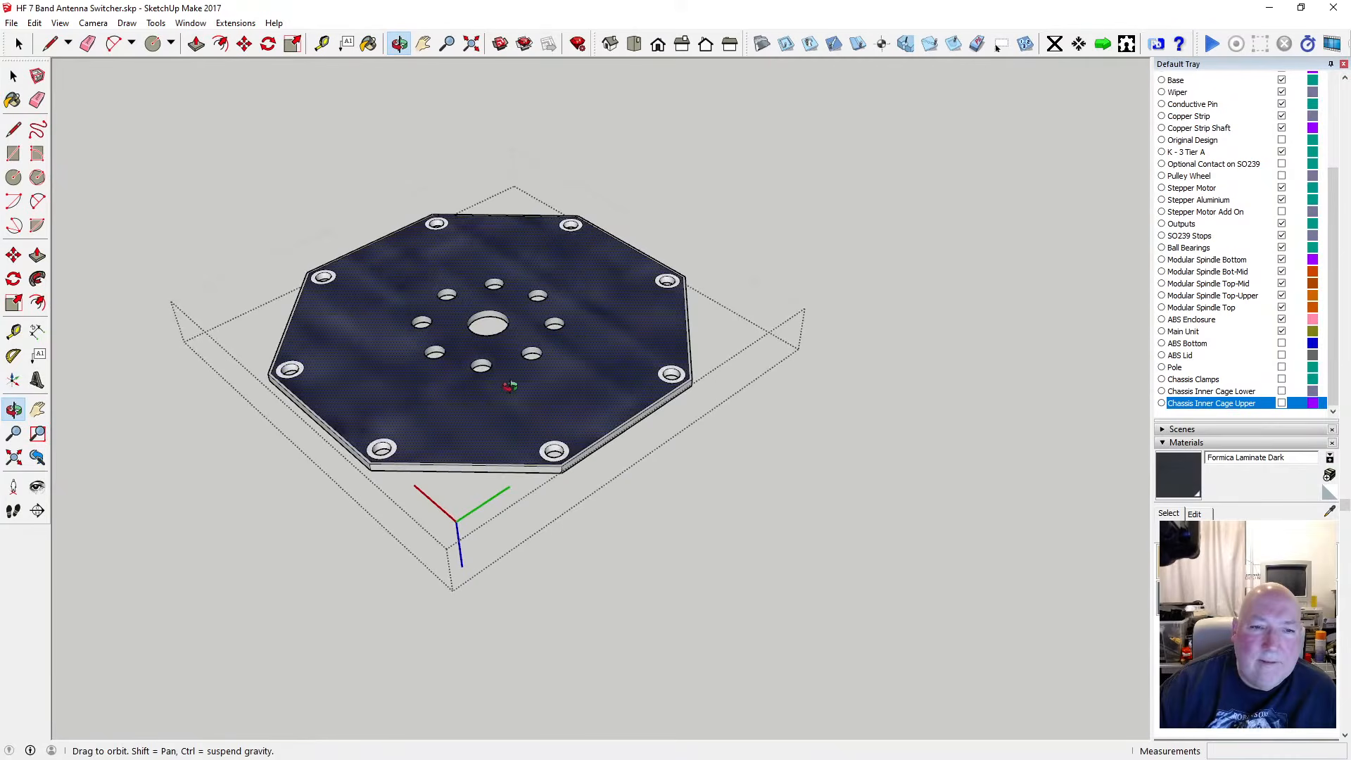
pyautogui.press('space')
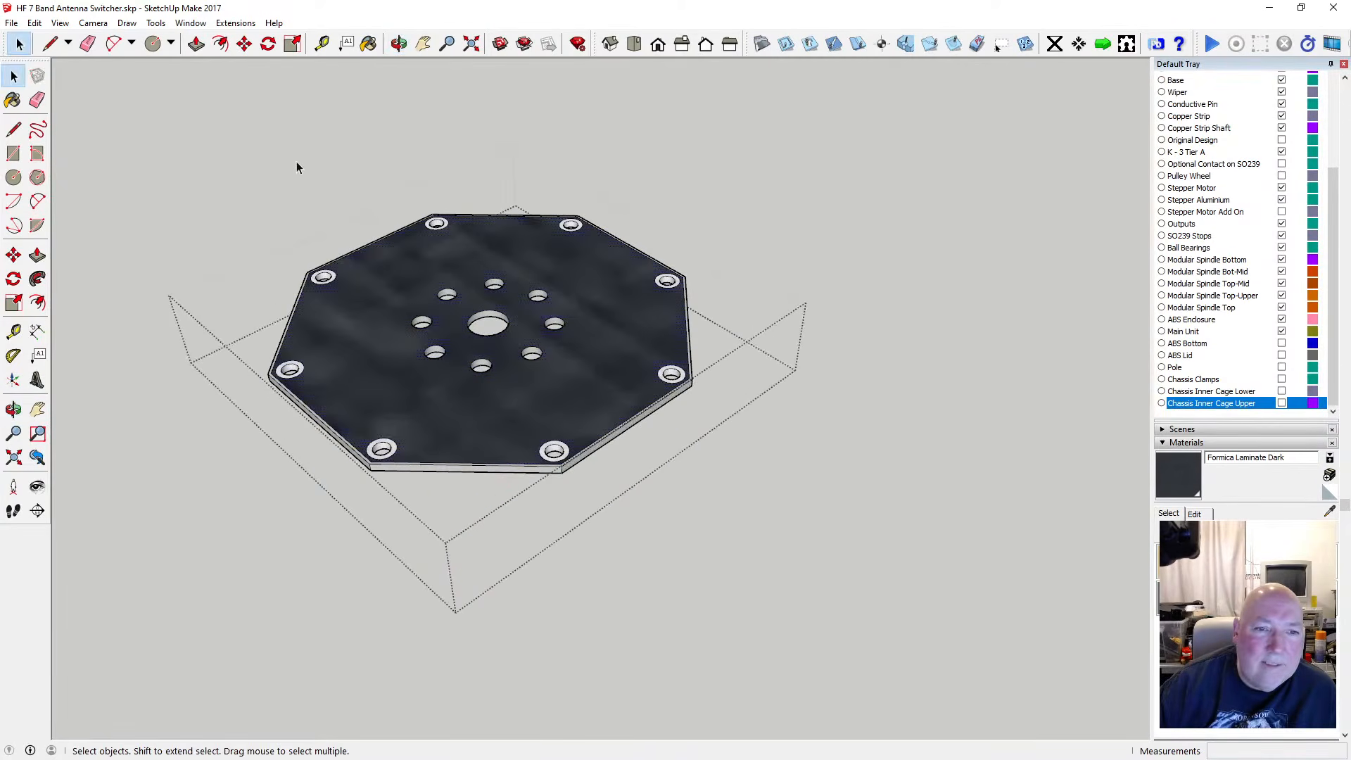
pyautogui.click(289, 160)
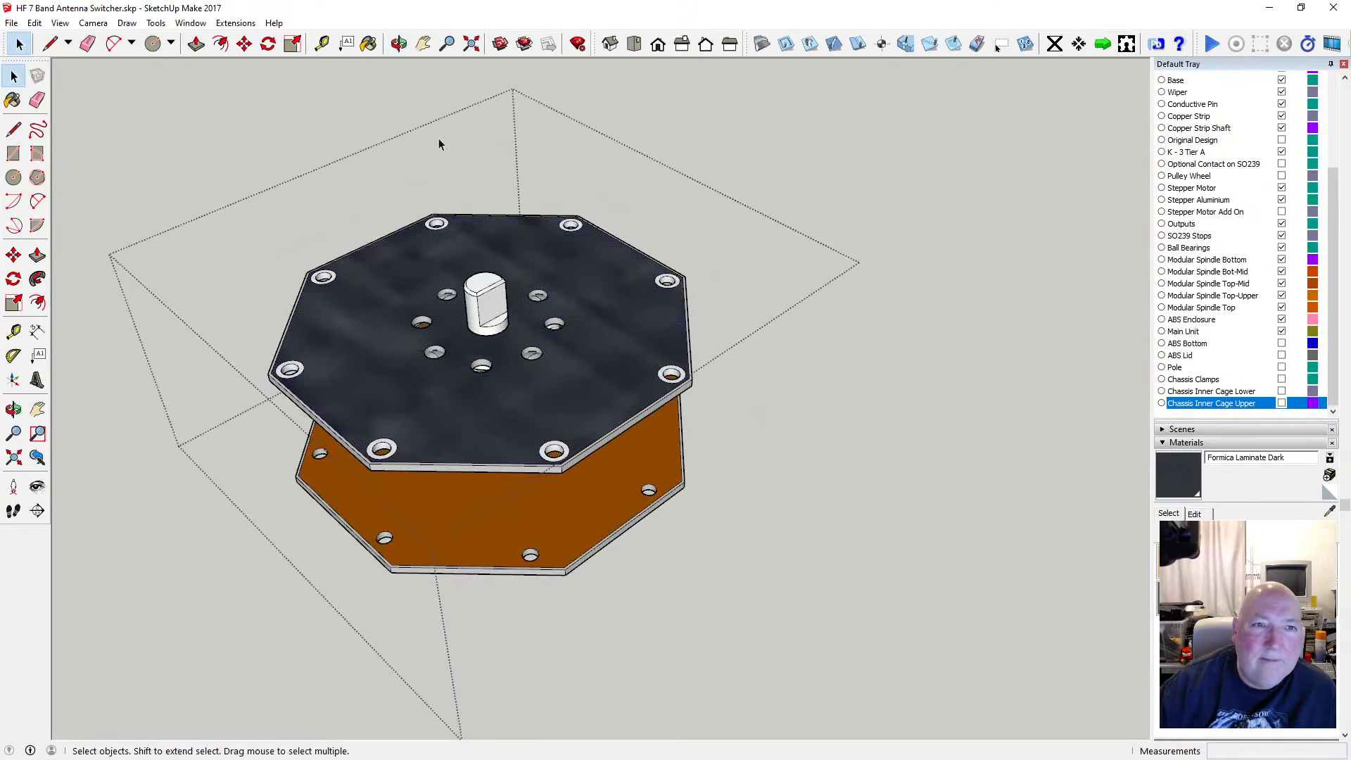
# Reopen the lid plate, paint its top face with Color M08, and return to the full assembly
pyautogui.doubleClick(626, 370)
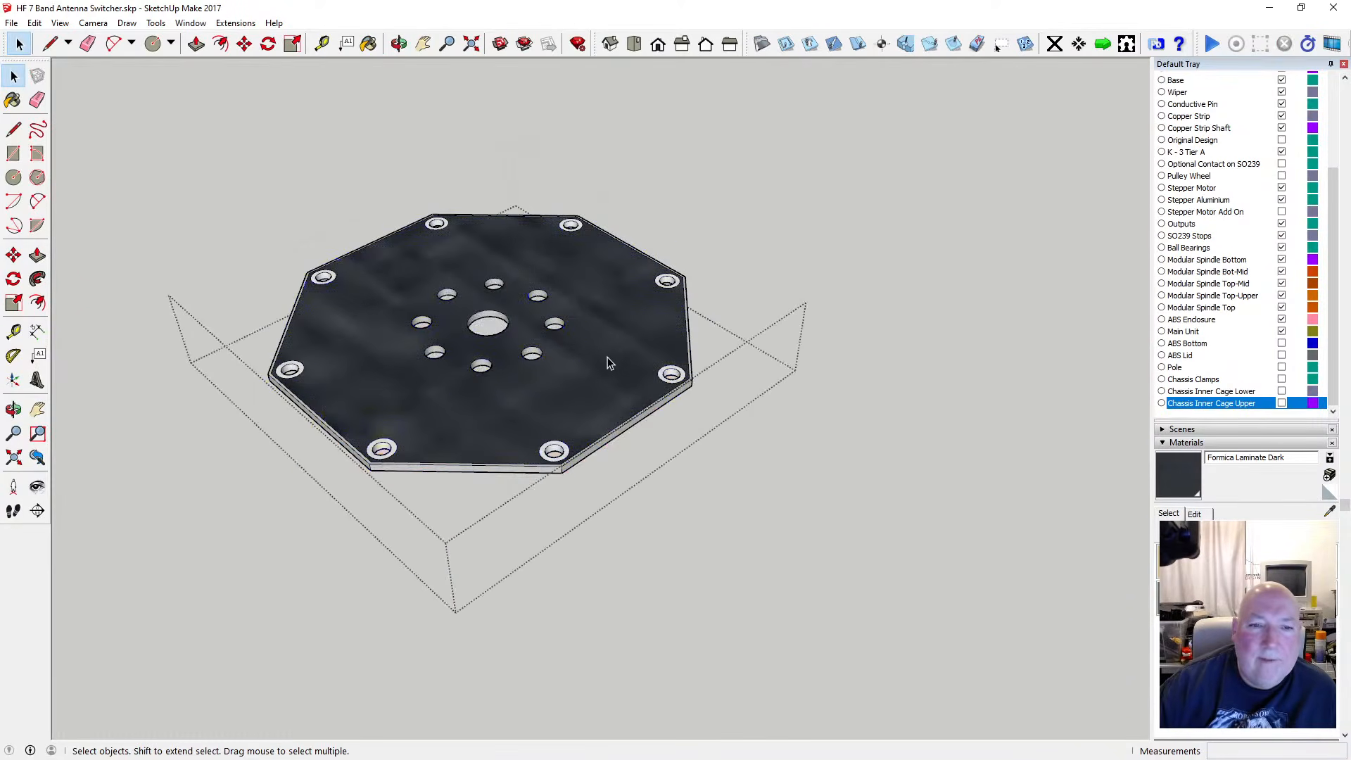
pyautogui.click(607, 357)
pyautogui.doubleClick(616, 349)
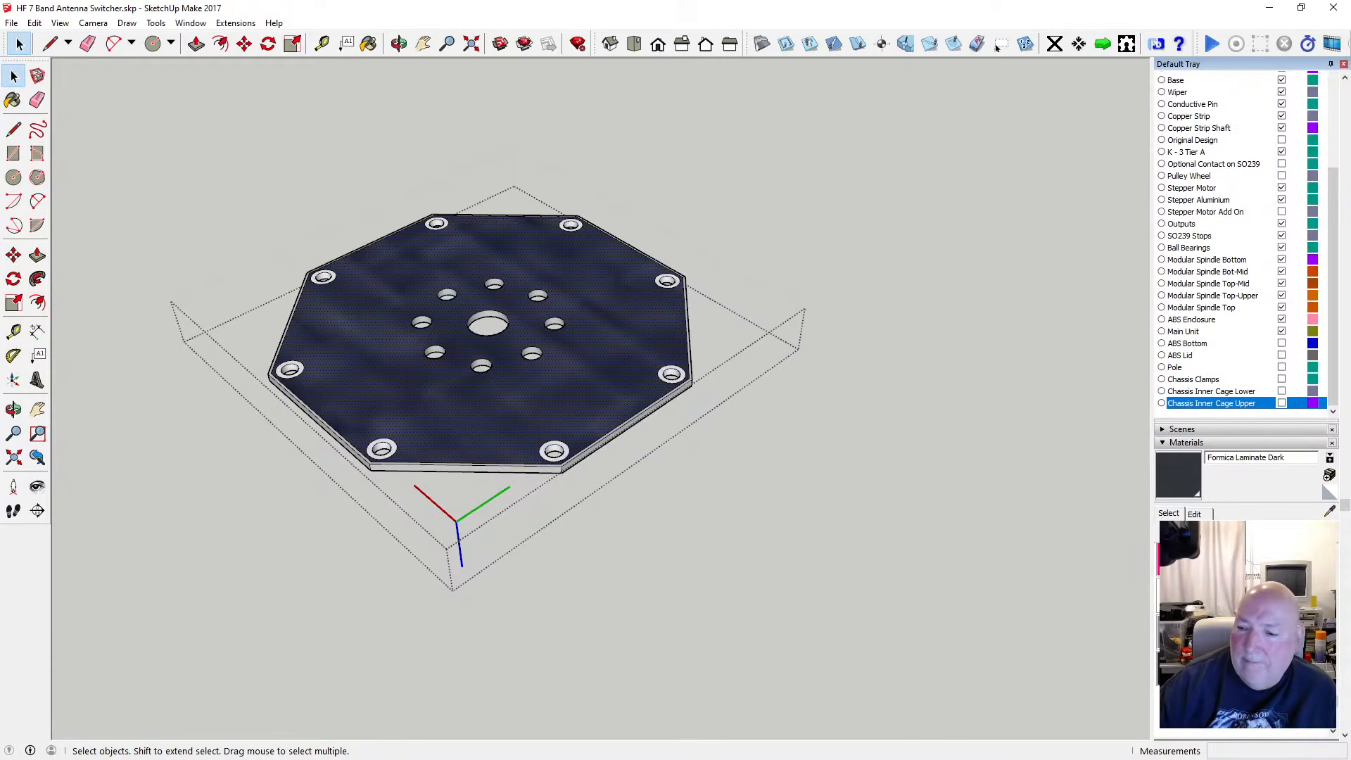
pyautogui.press('b')
pyautogui.click(612, 306)
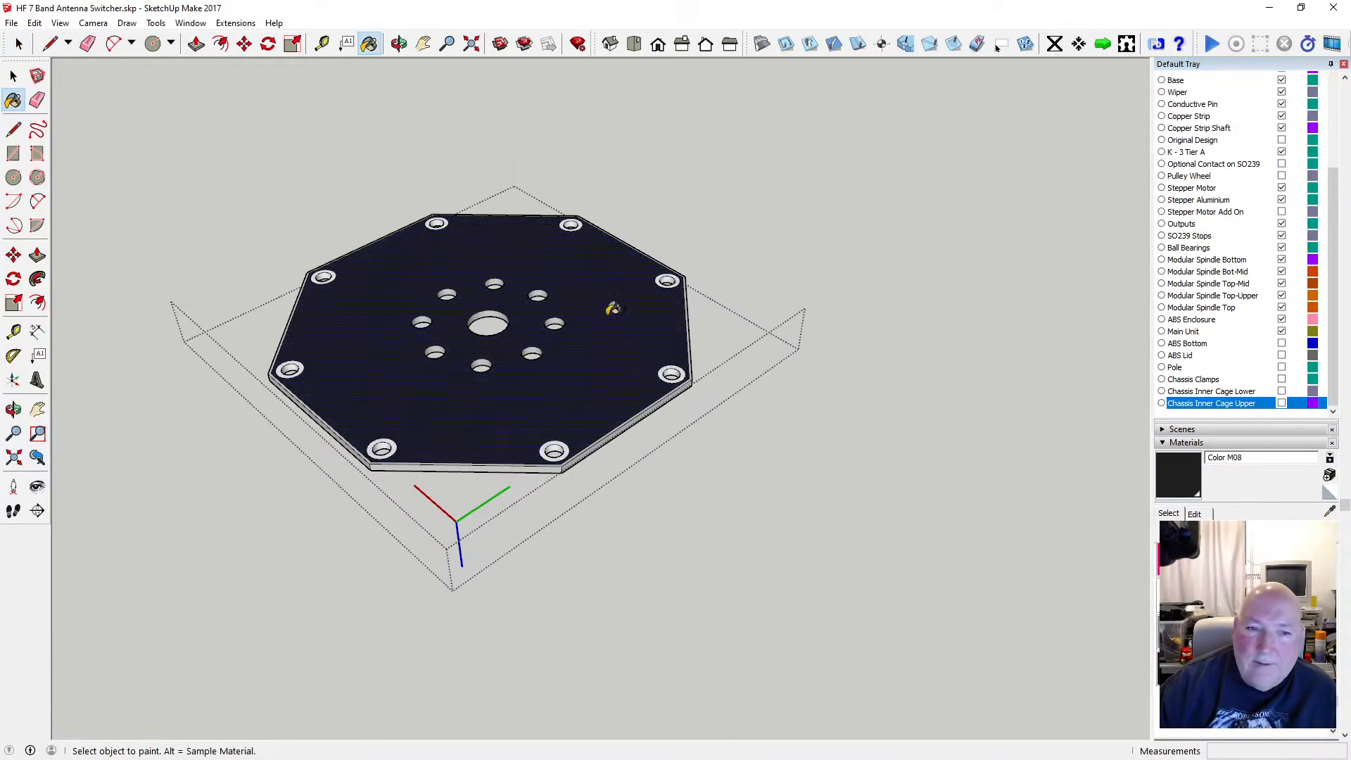
pyautogui.click(11, 74)
pyautogui.click(287, 169)
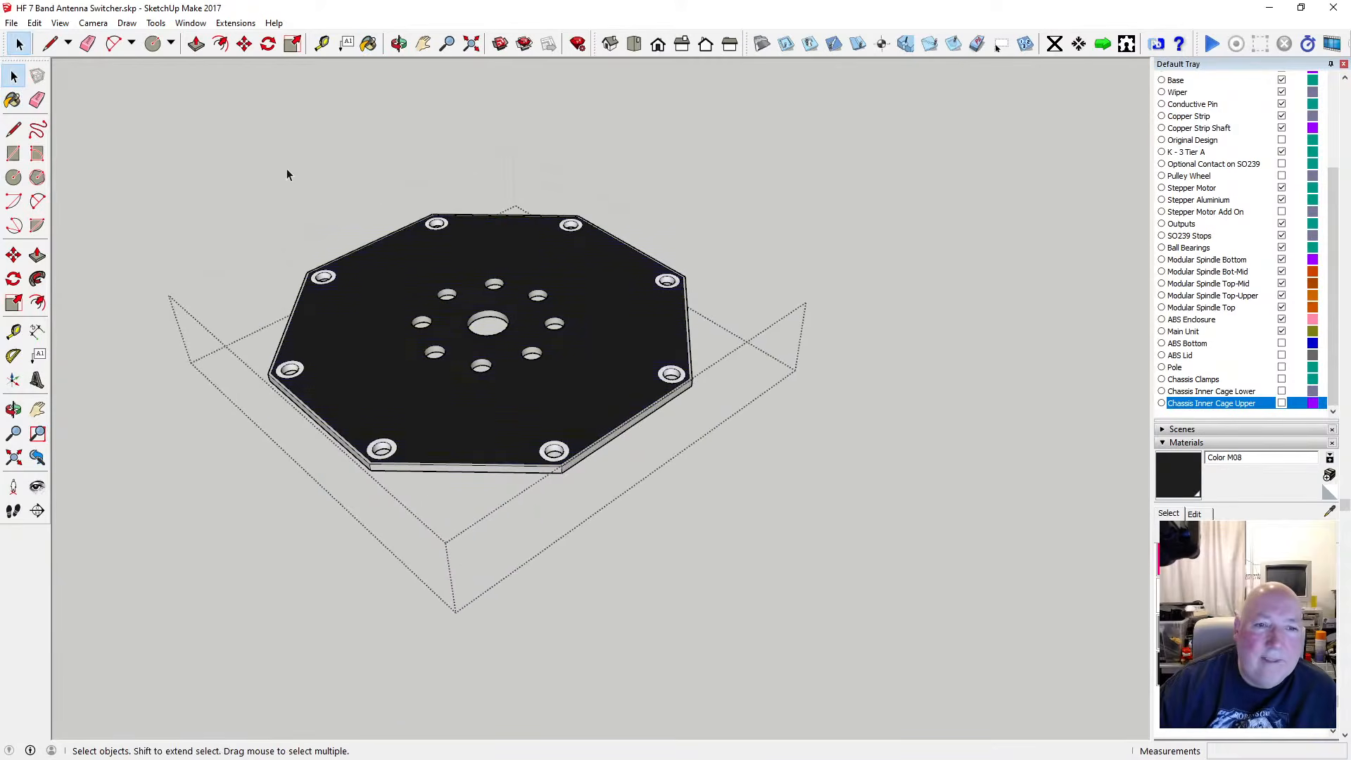
pyautogui.click(329, 158)
# Examine the assembly with the recoloured lid plate from above, from several angles
pyautogui.click(12, 409)
pyautogui.scroll(-5, 520, 358)
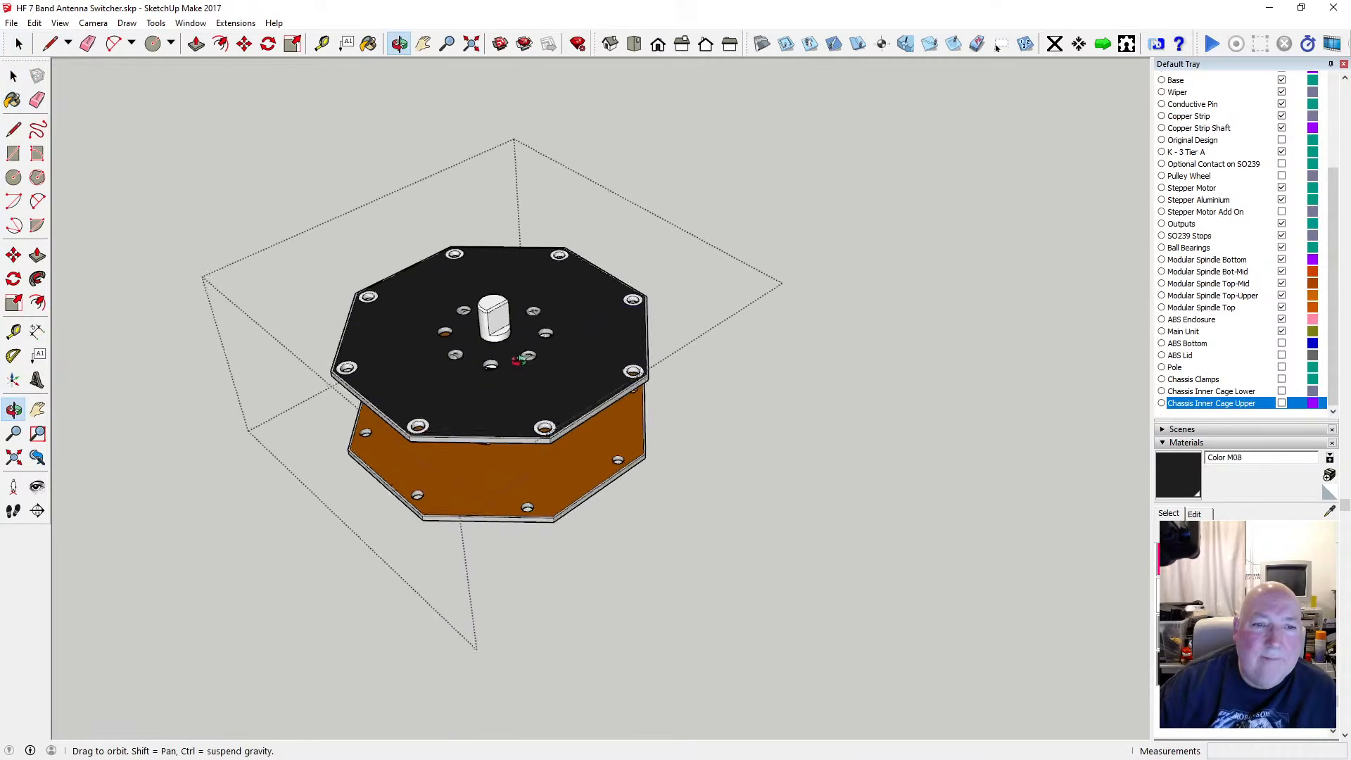
pyautogui.scroll(3, 470, 355)
pyautogui.scroll(3, 470, 355)
pyautogui.moveTo(469, 354); pyautogui.dragTo(346, 380)
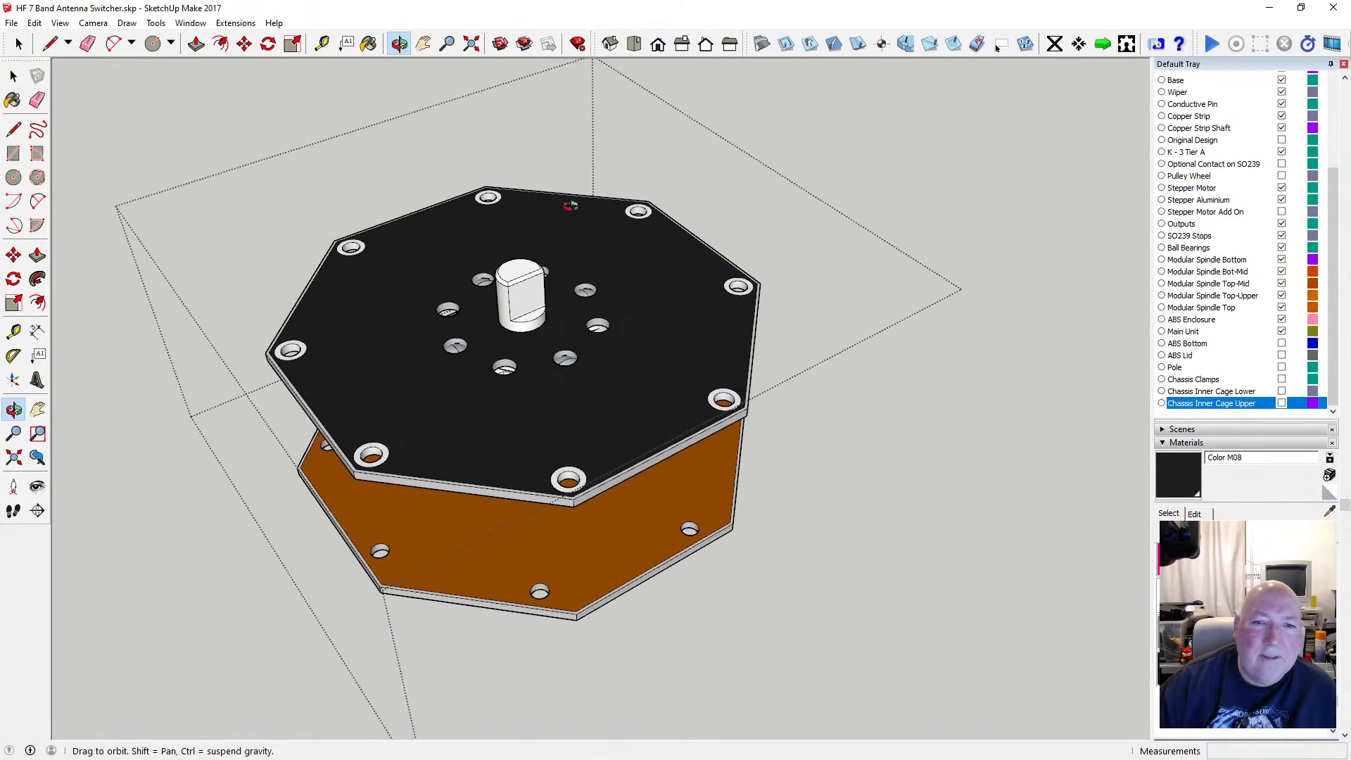
pyautogui.moveTo(402, 308); pyautogui.dragTo(371, 294)
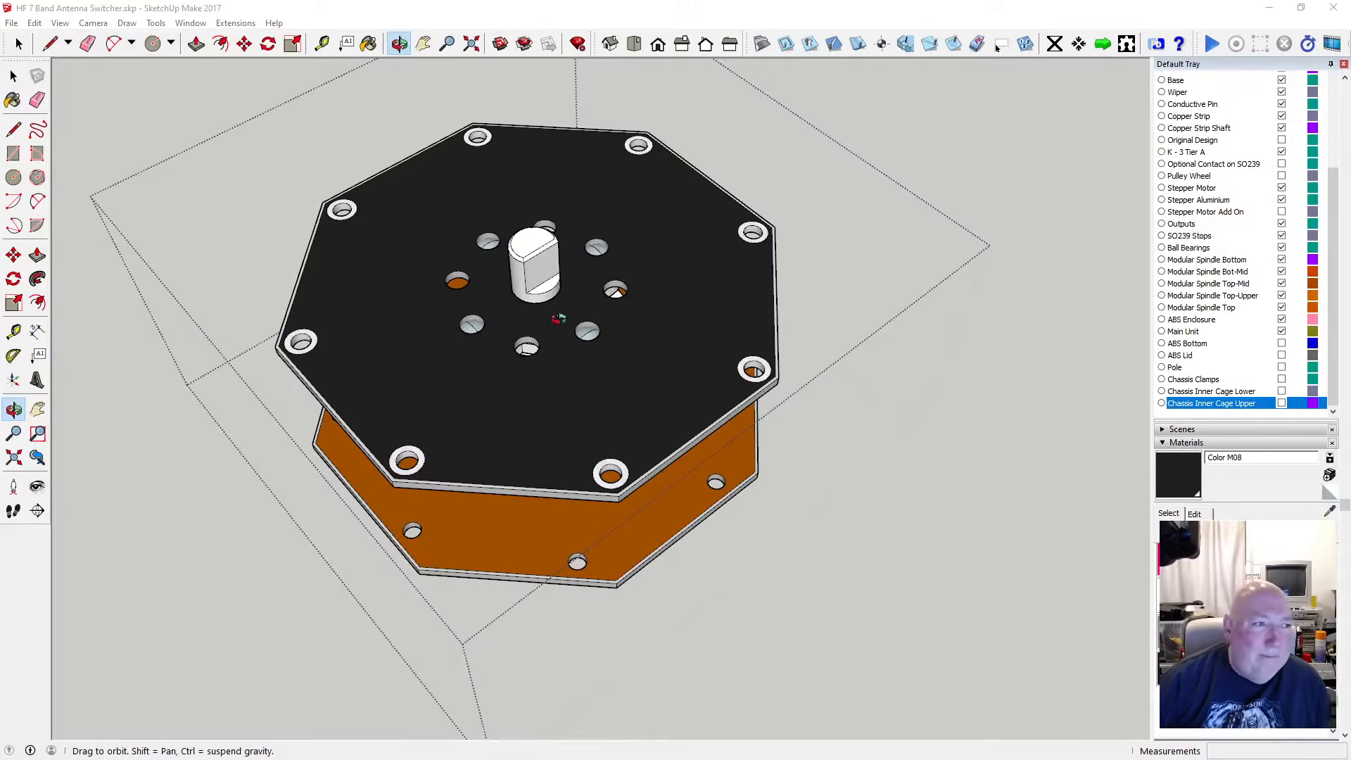
pyautogui.scroll(-3, 542, 279)
pyautogui.scroll(5, 596, 321)
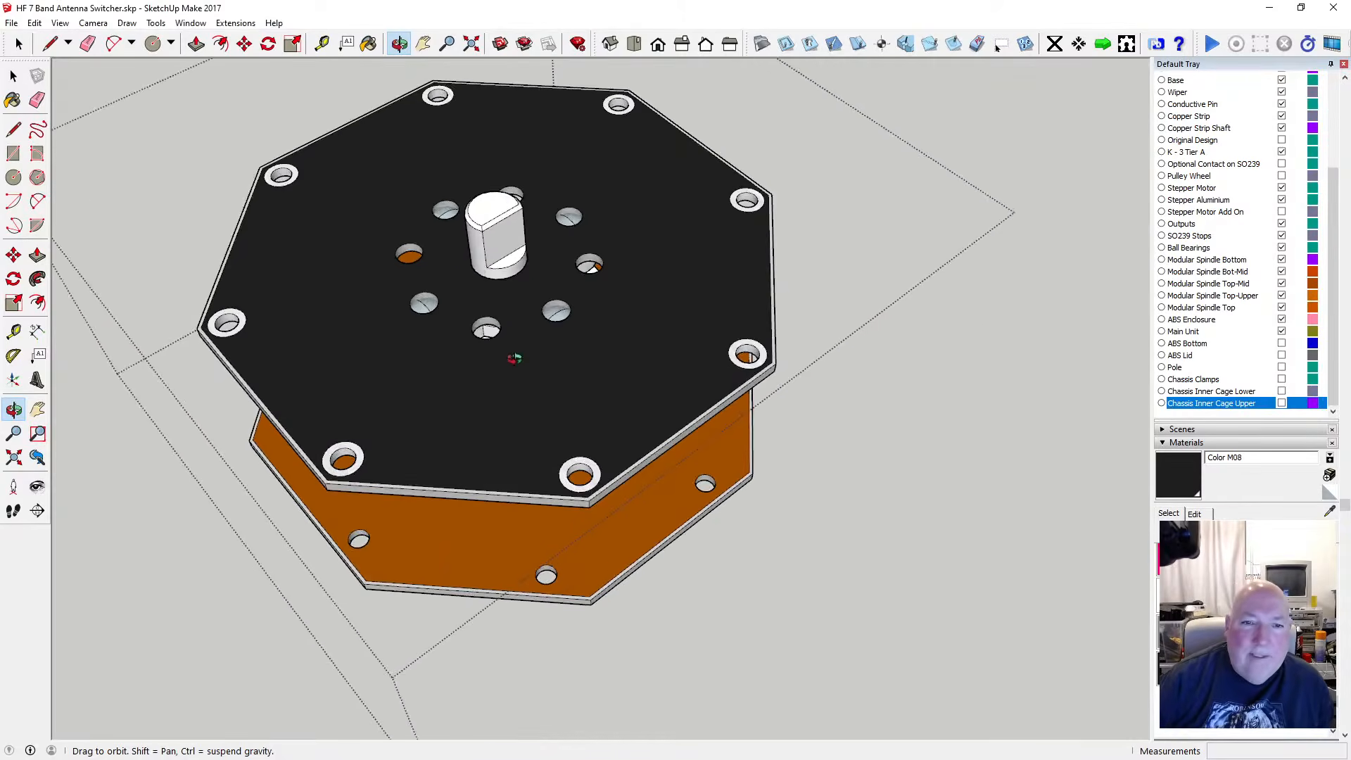
# Open the lid plate from below and paint its brown underside face with Color M08
pyautogui.moveTo(513, 359); pyautogui.dragTo(488, 142)
pyautogui.scroll(3, 469, 195)
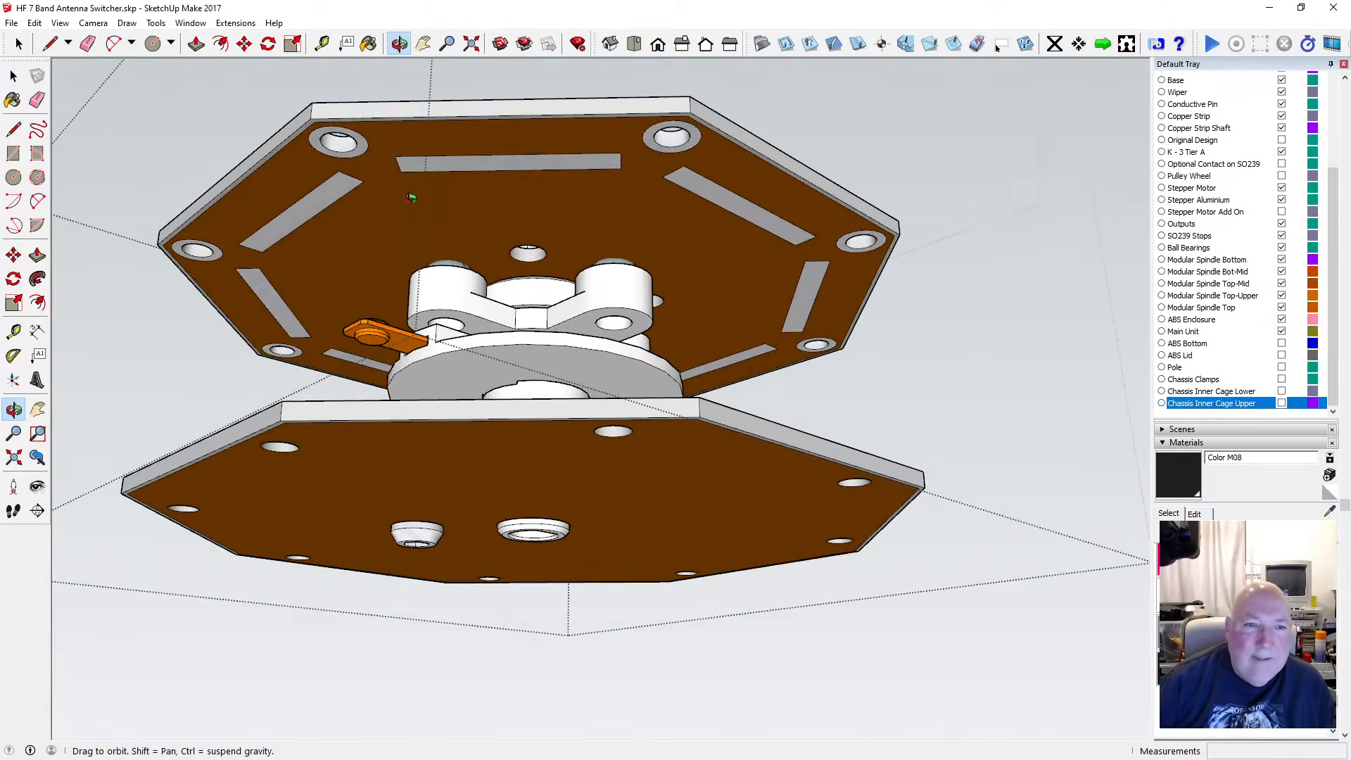
pyautogui.click(12, 75)
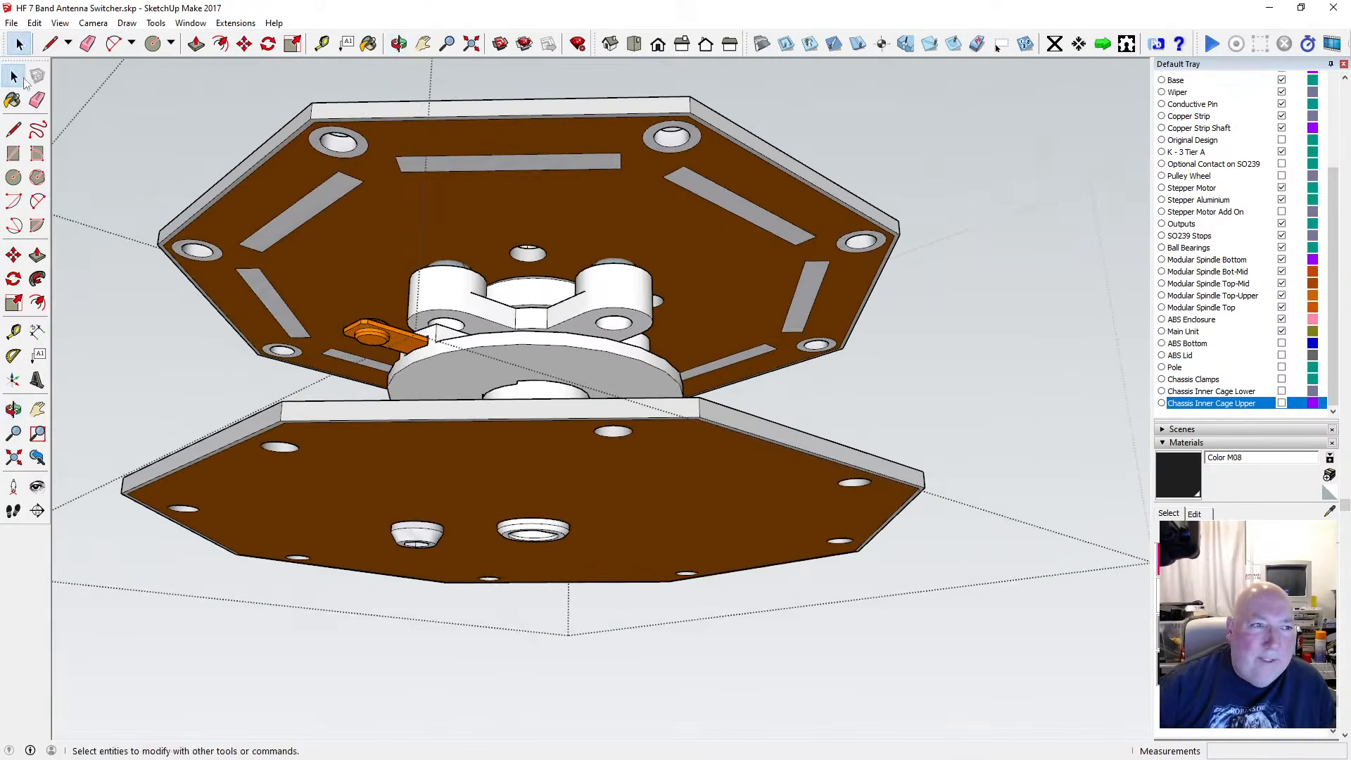
pyautogui.click(396, 209)
pyautogui.doubleClick(392, 210)
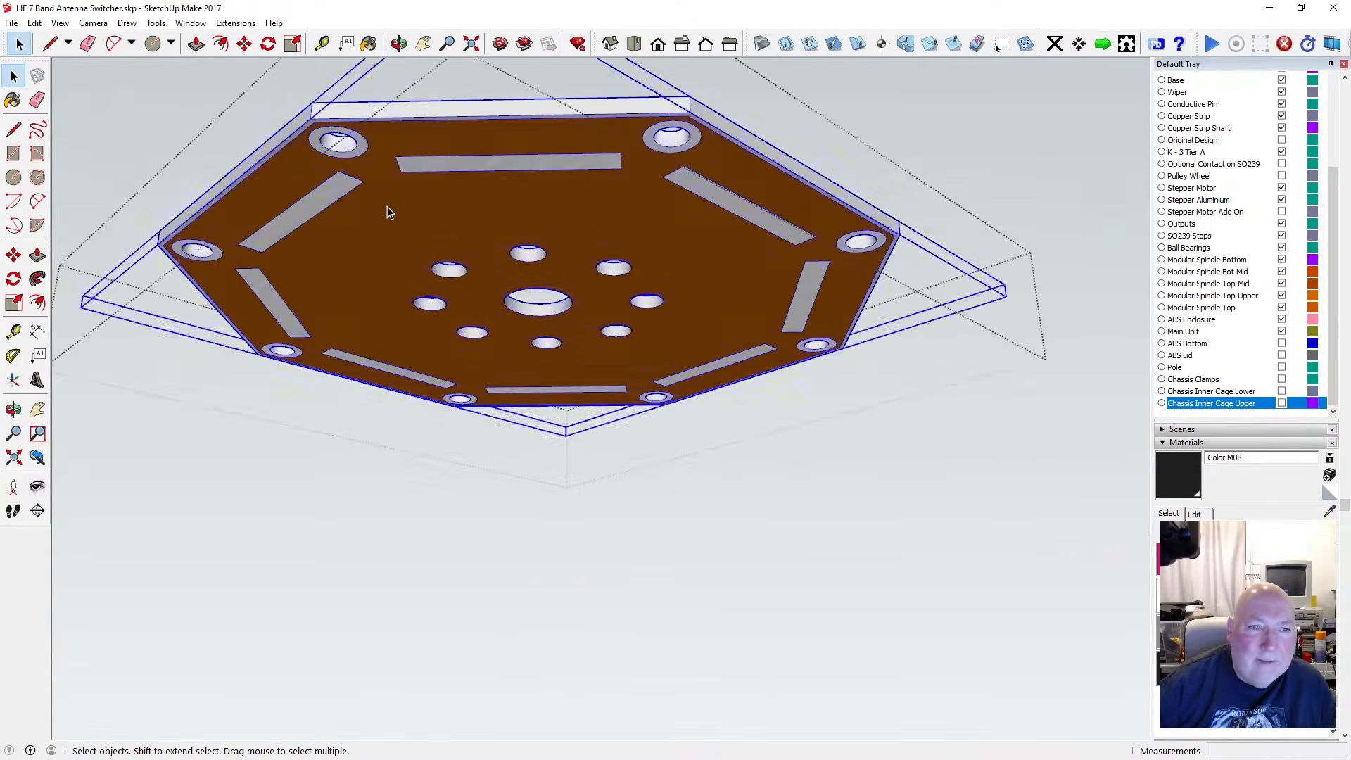
pyautogui.click(368, 43)
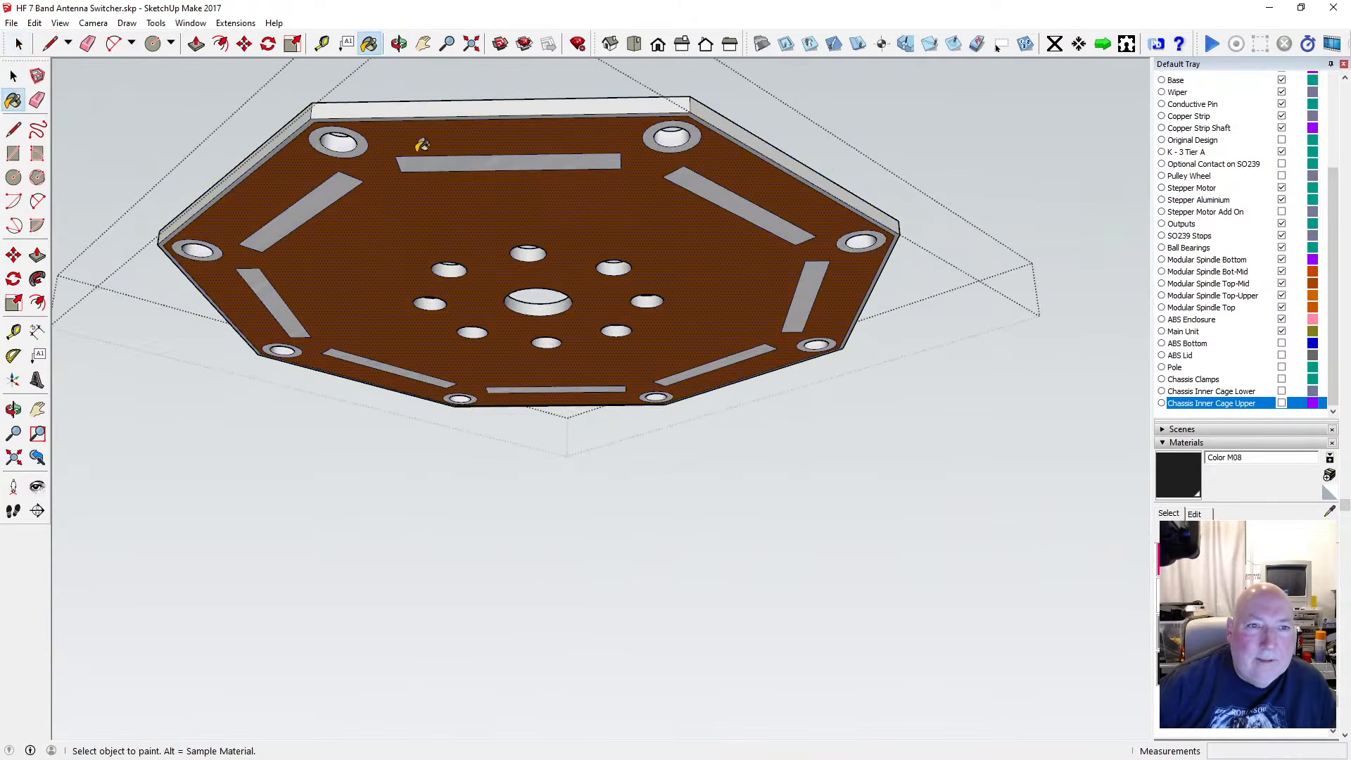
pyautogui.click(419, 187)
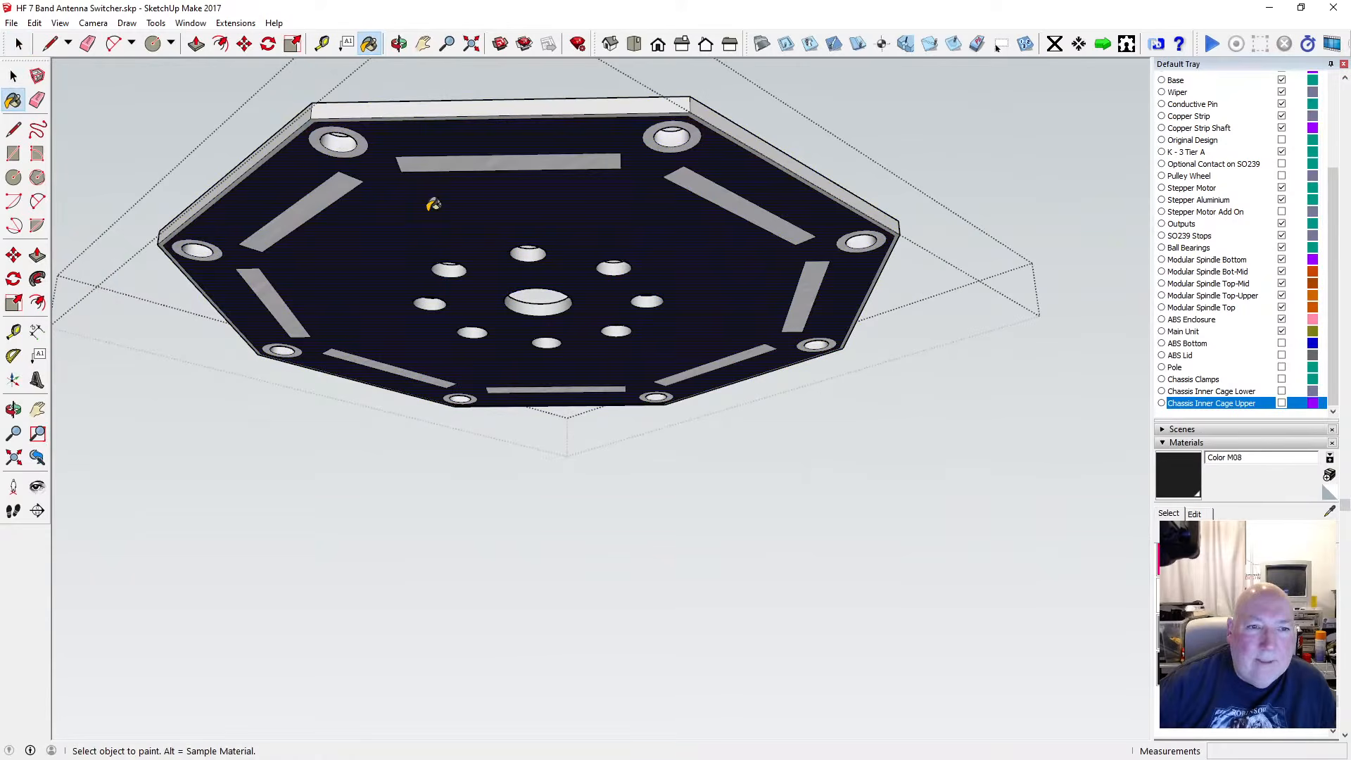
pyautogui.click(13, 76)
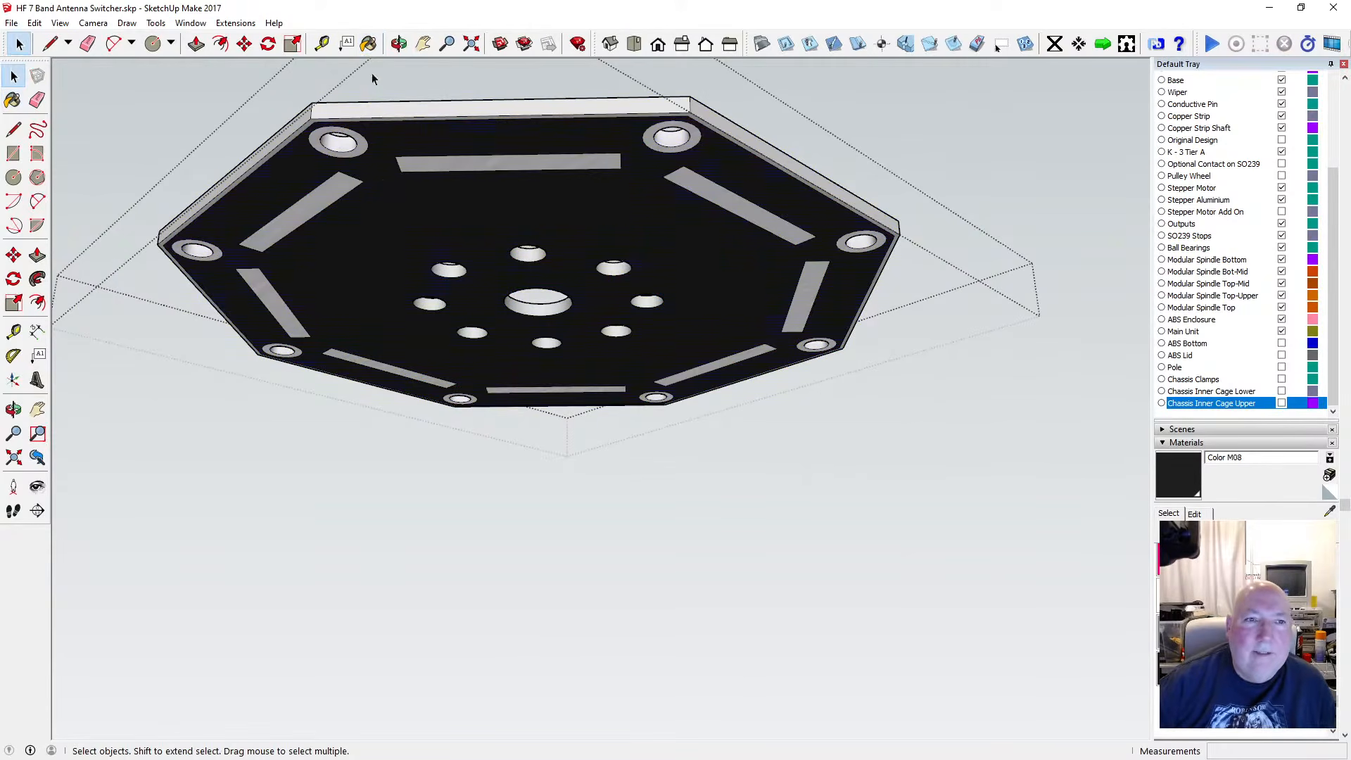
# Examine the isolated lid plate from below, edge-on and above, checking both black faces and the silver rings
pyautogui.click(399, 43)
pyautogui.moveTo(409, 142); pyautogui.dragTo(411, 121)
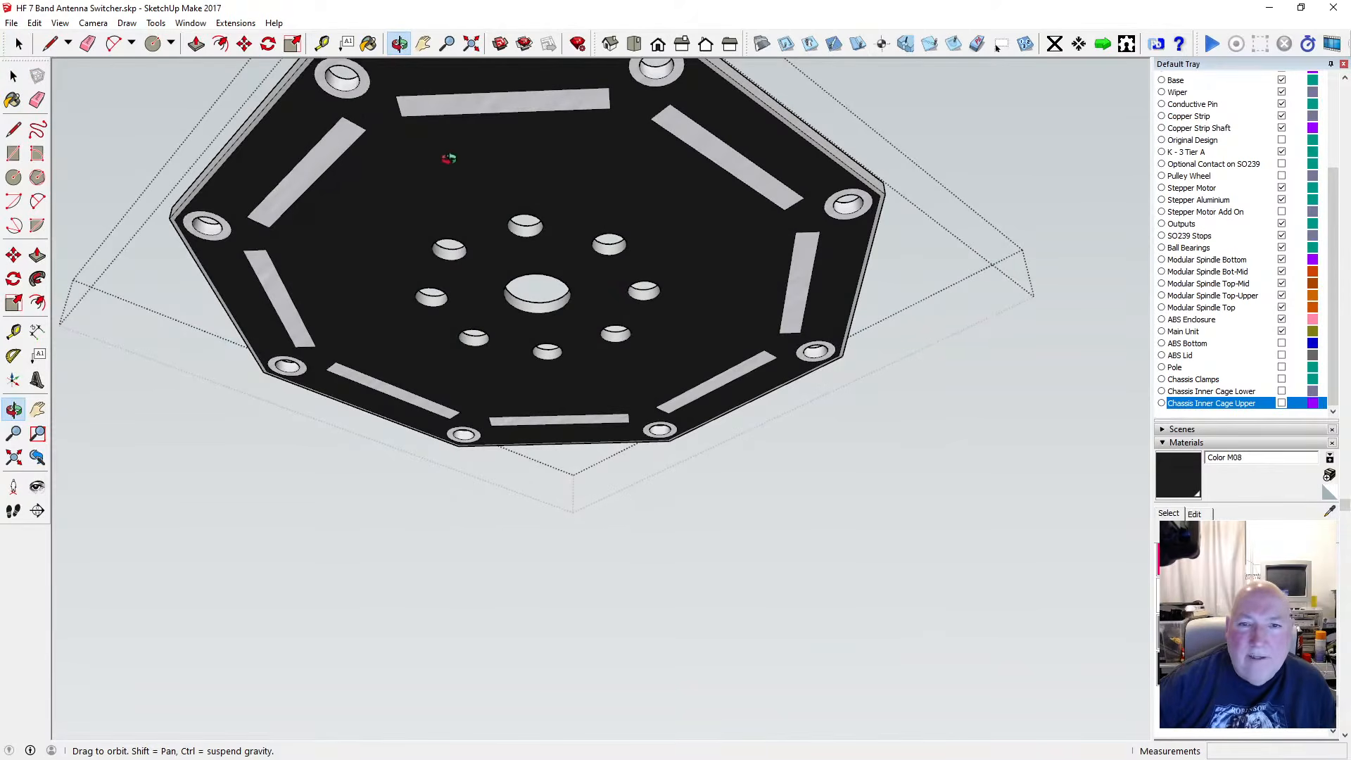
pyautogui.moveTo(448, 159)
pyautogui.mouseDown()
pyautogui.moveTo(506, 120)
pyautogui.moveTo(492, 112)
pyautogui.moveTo(522, 73)
pyautogui.moveTo(413, 180)
pyautogui.moveTo(446, 138)
pyautogui.mouseUp()
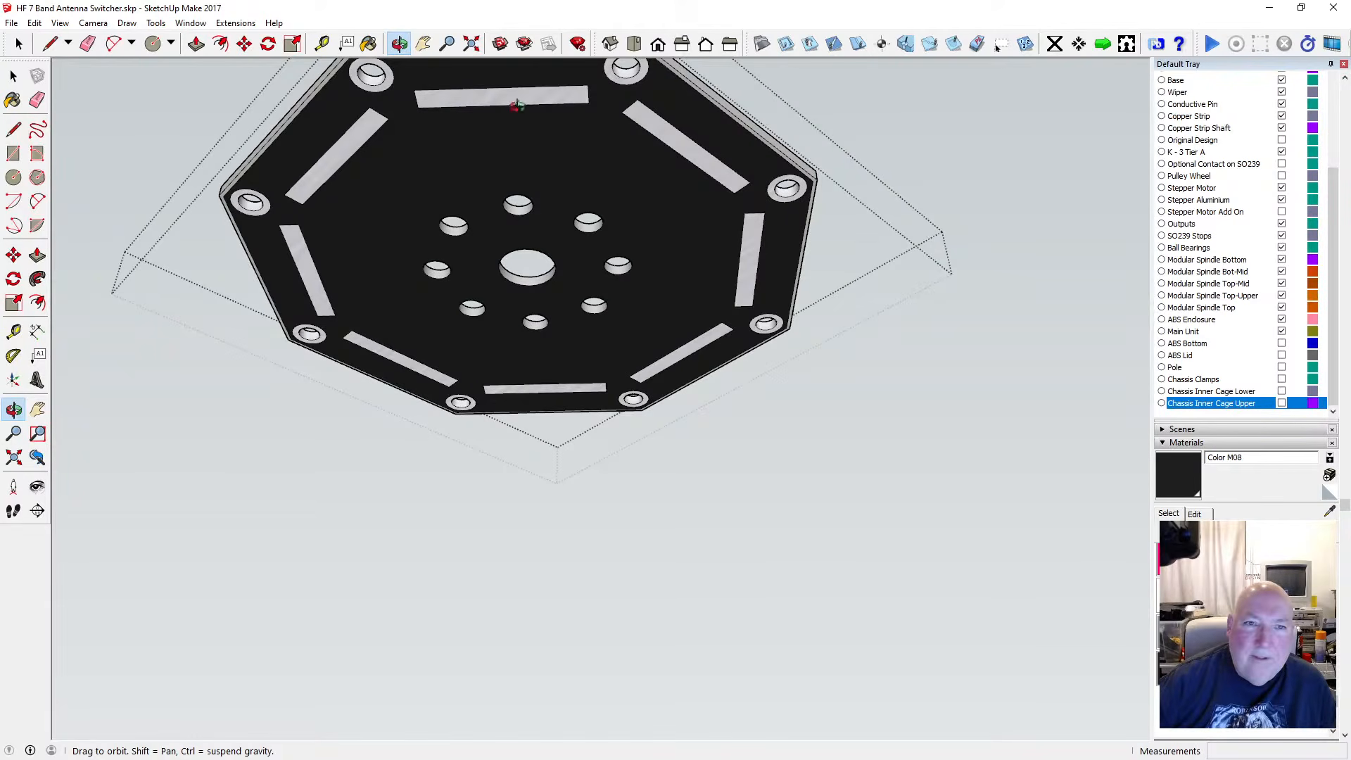
pyautogui.moveTo(422, 183); pyautogui.dragTo(405, 108)
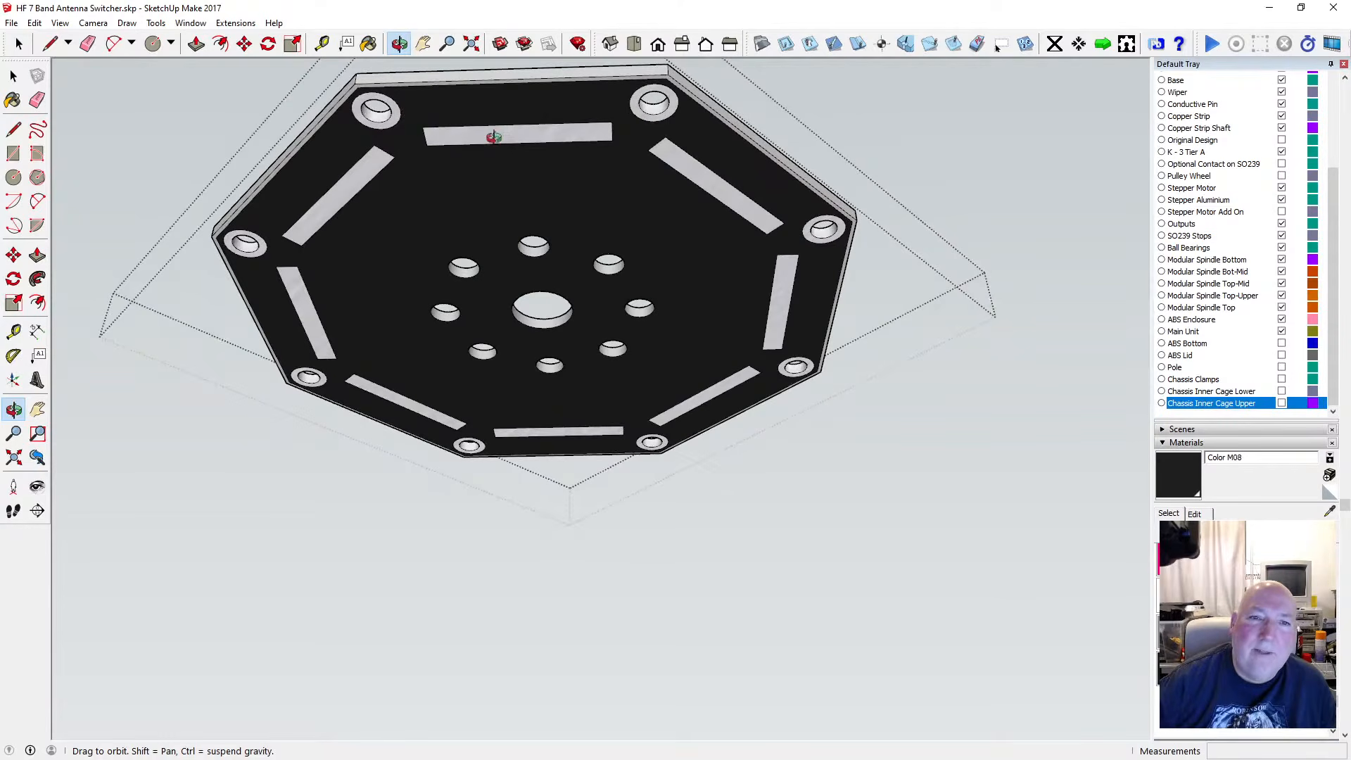
pyautogui.moveTo(501, 199); pyautogui.dragTo(447, 527)
pyautogui.scroll(-5, 447, 527)
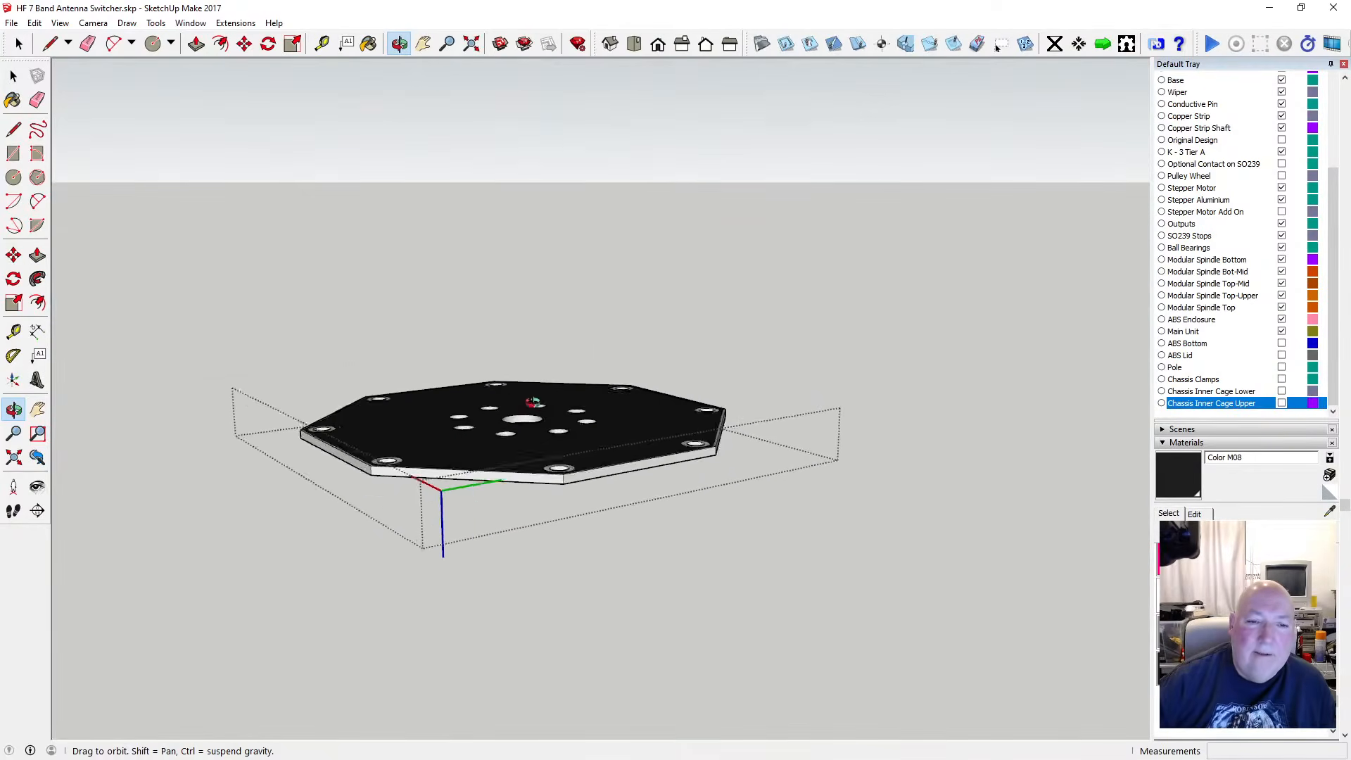
pyautogui.moveTo(471, 432); pyautogui.dragTo(558, 208)
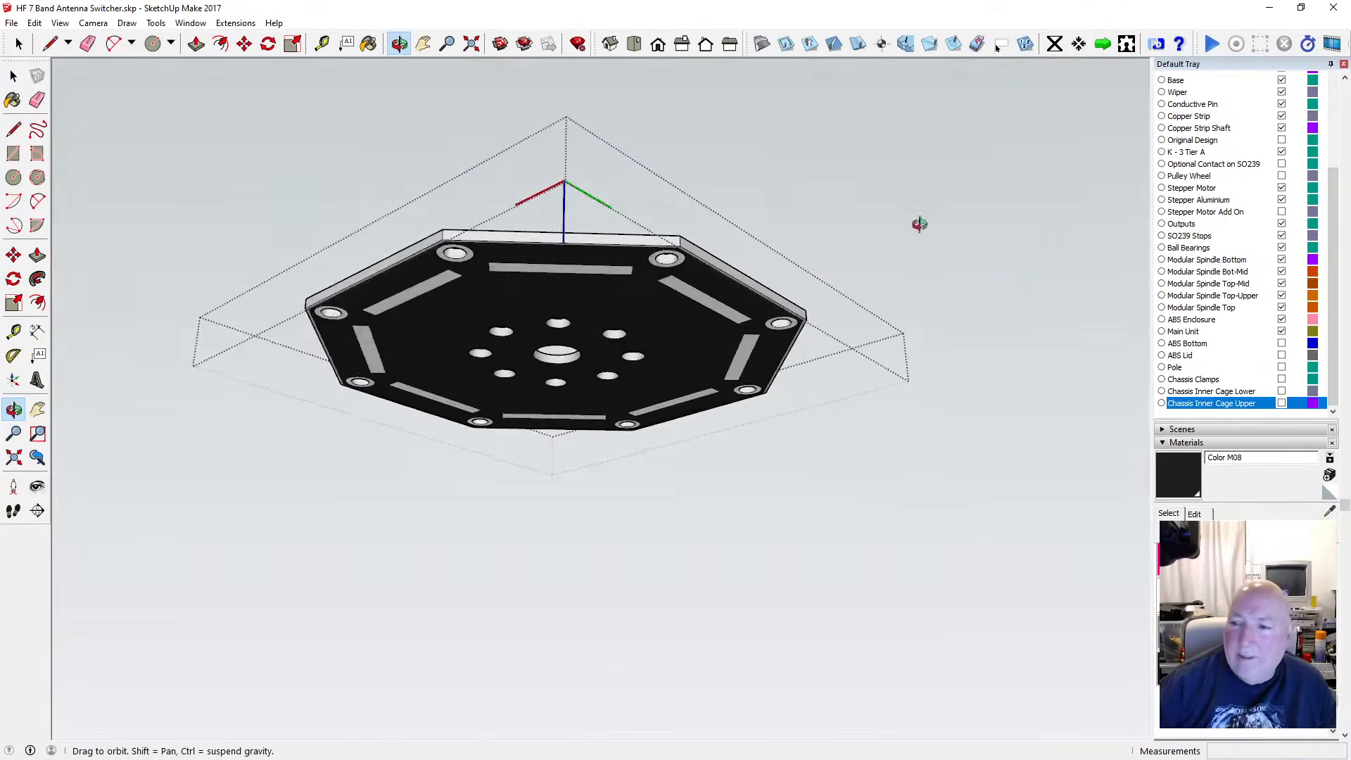
pyautogui.moveTo(920, 225); pyautogui.dragTo(1077, 317)
pyautogui.moveTo(513, 241); pyautogui.dragTo(573, 333)
pyautogui.scroll(-2, 573, 333)
pyautogui.scroll(5, 539, 525)
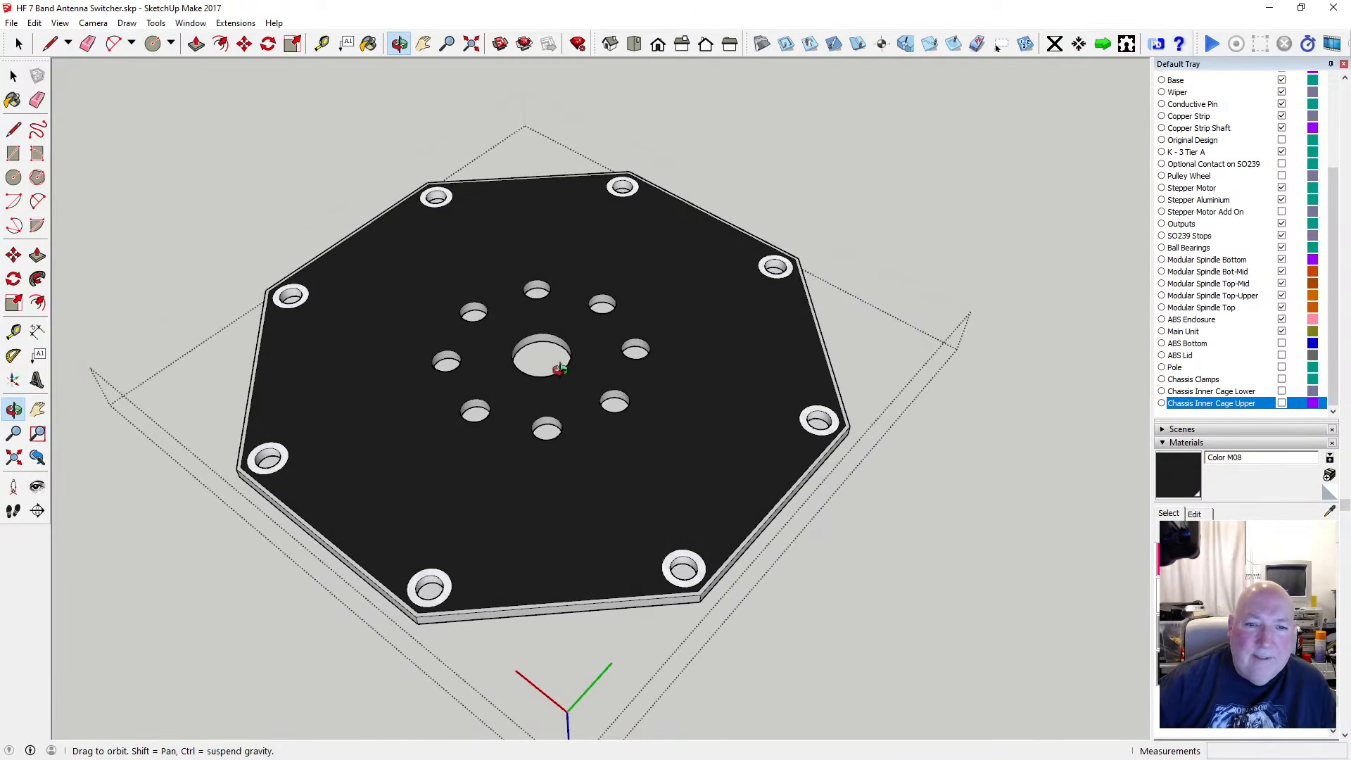
pyautogui.scroll(2, 558, 399)
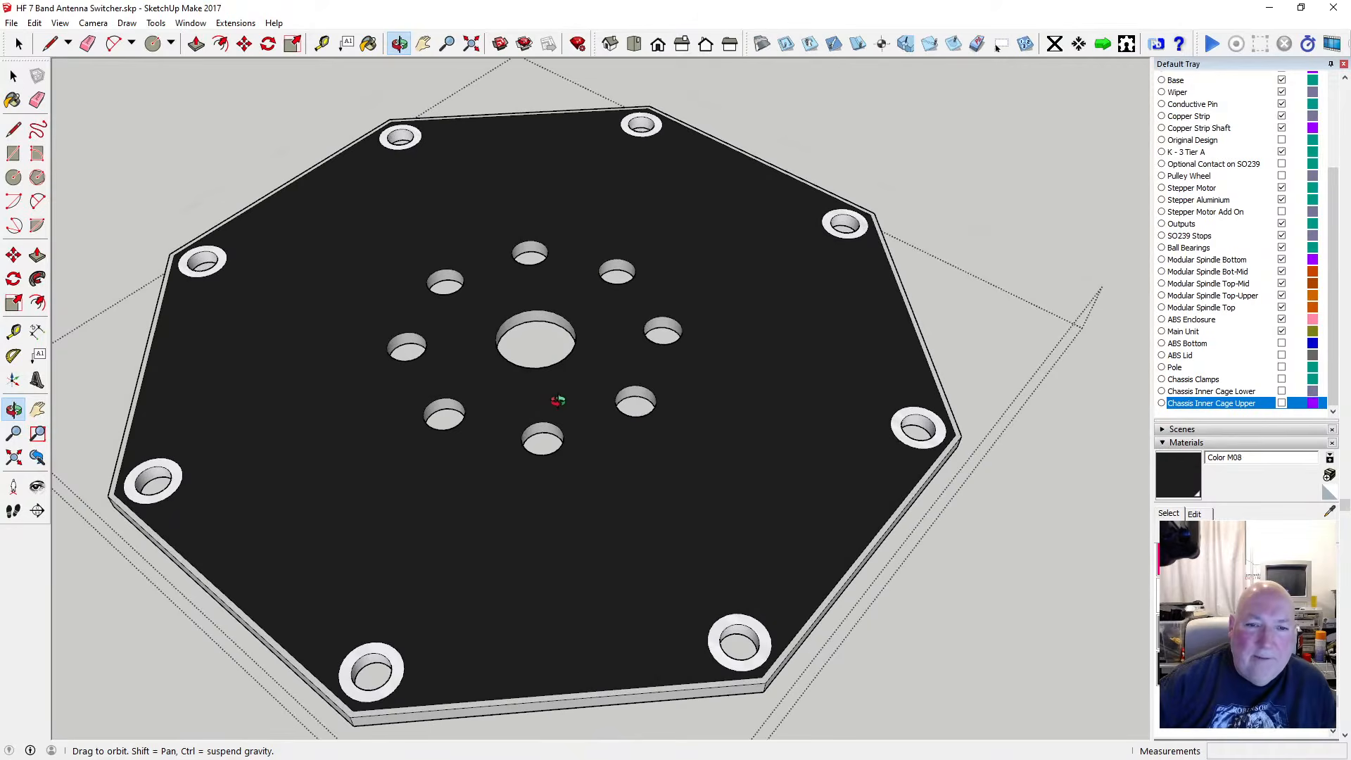
# Examine the isolated lid plate's black top face, silver corner rings and central hole pattern from near and far
pyautogui.scroll(-2, 558, 399)
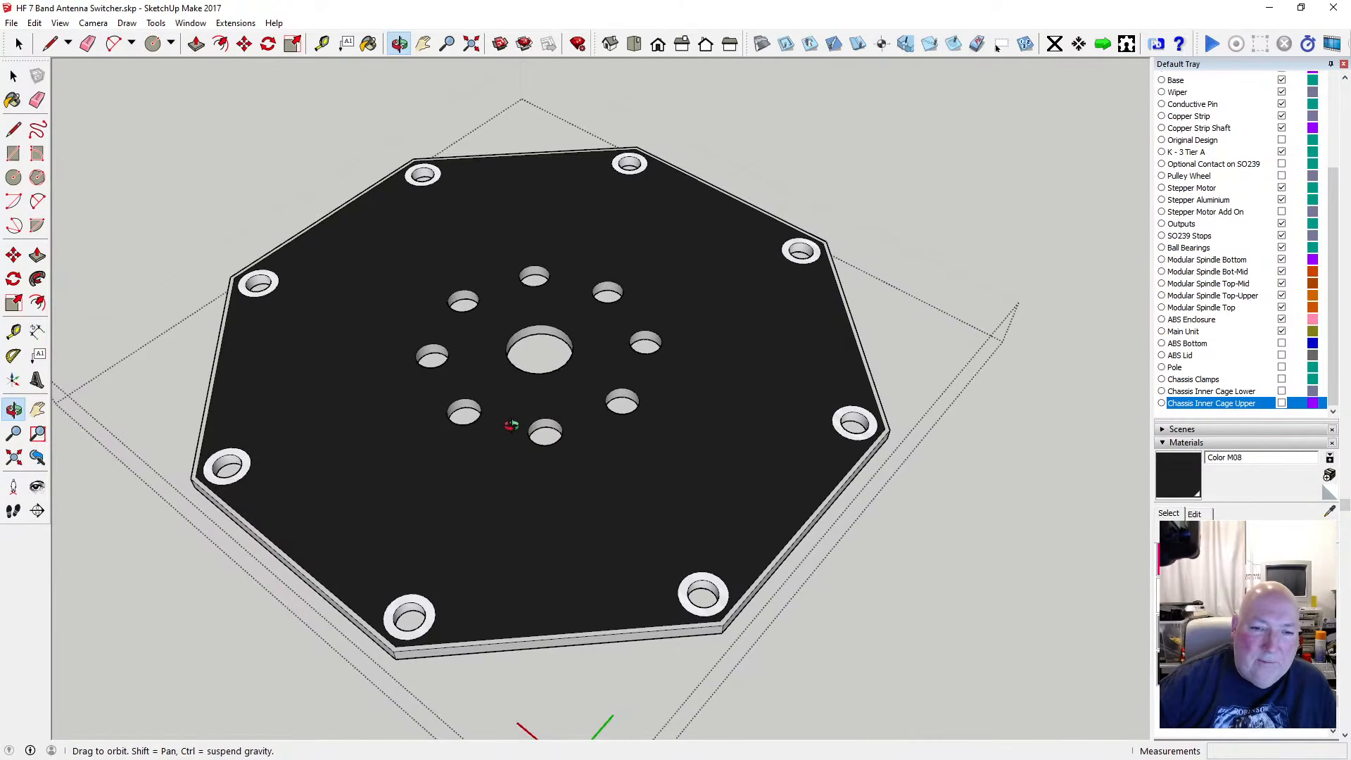
pyautogui.scroll(-2, 513, 425)
pyautogui.scroll(2, 511, 429)
pyautogui.scroll(-3, 517, 408)
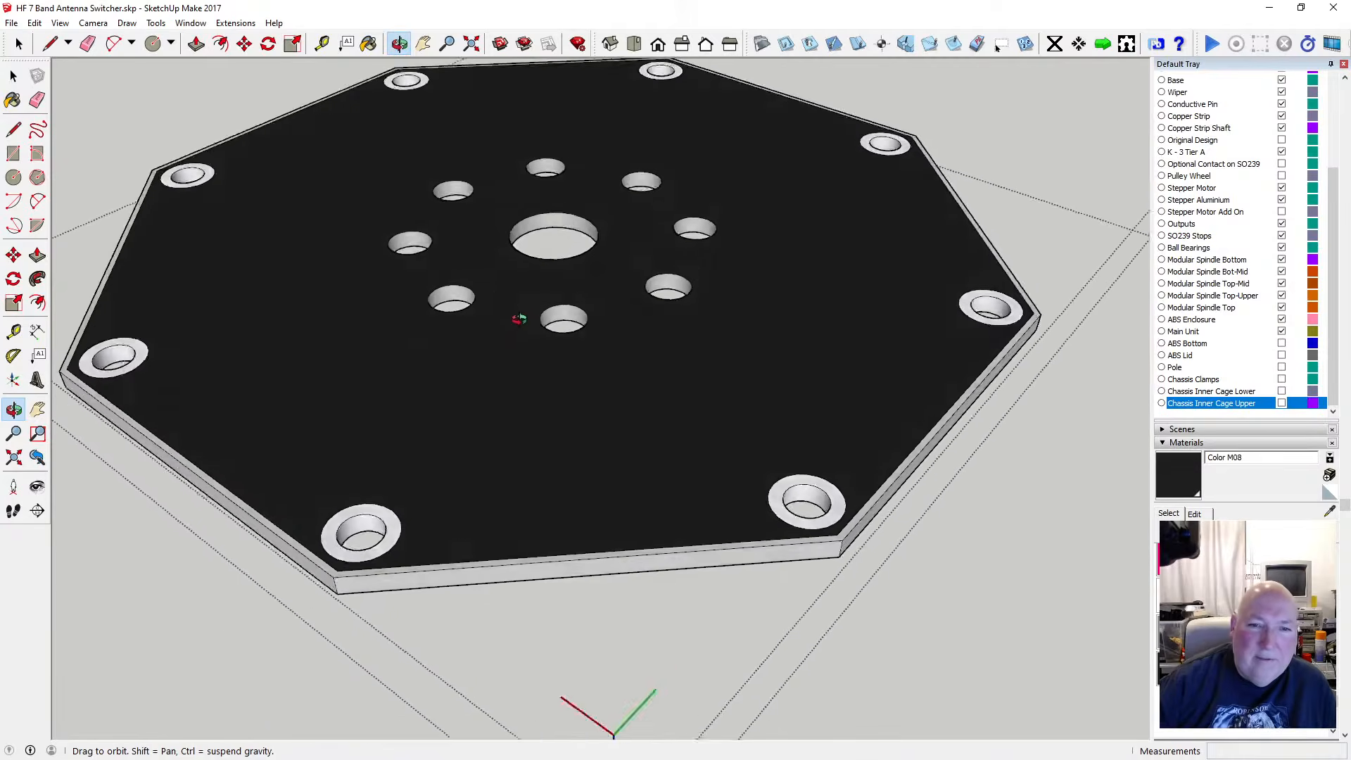
pyautogui.scroll(2, 513, 392)
pyautogui.scroll(-3, 524, 383)
pyautogui.scroll(-3, 533, 373)
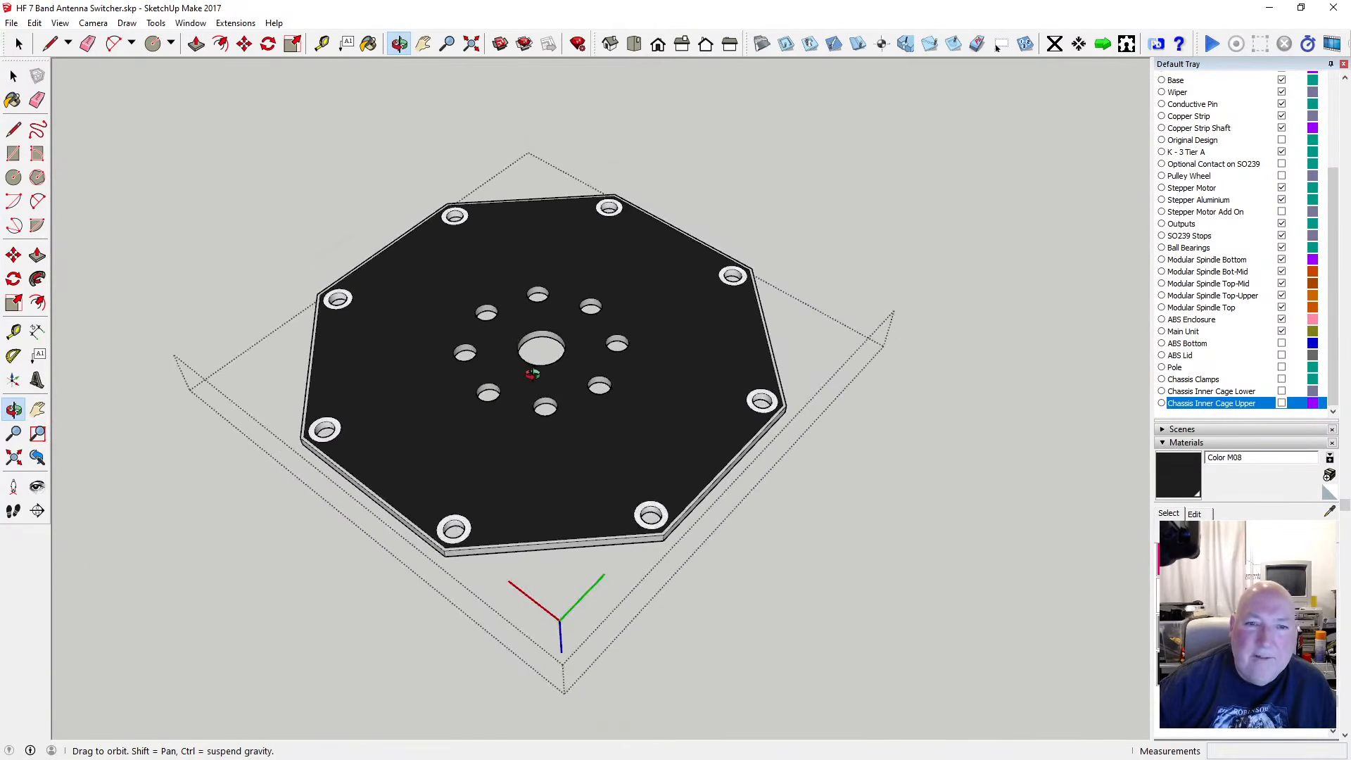
pyautogui.scroll(5, 533, 369)
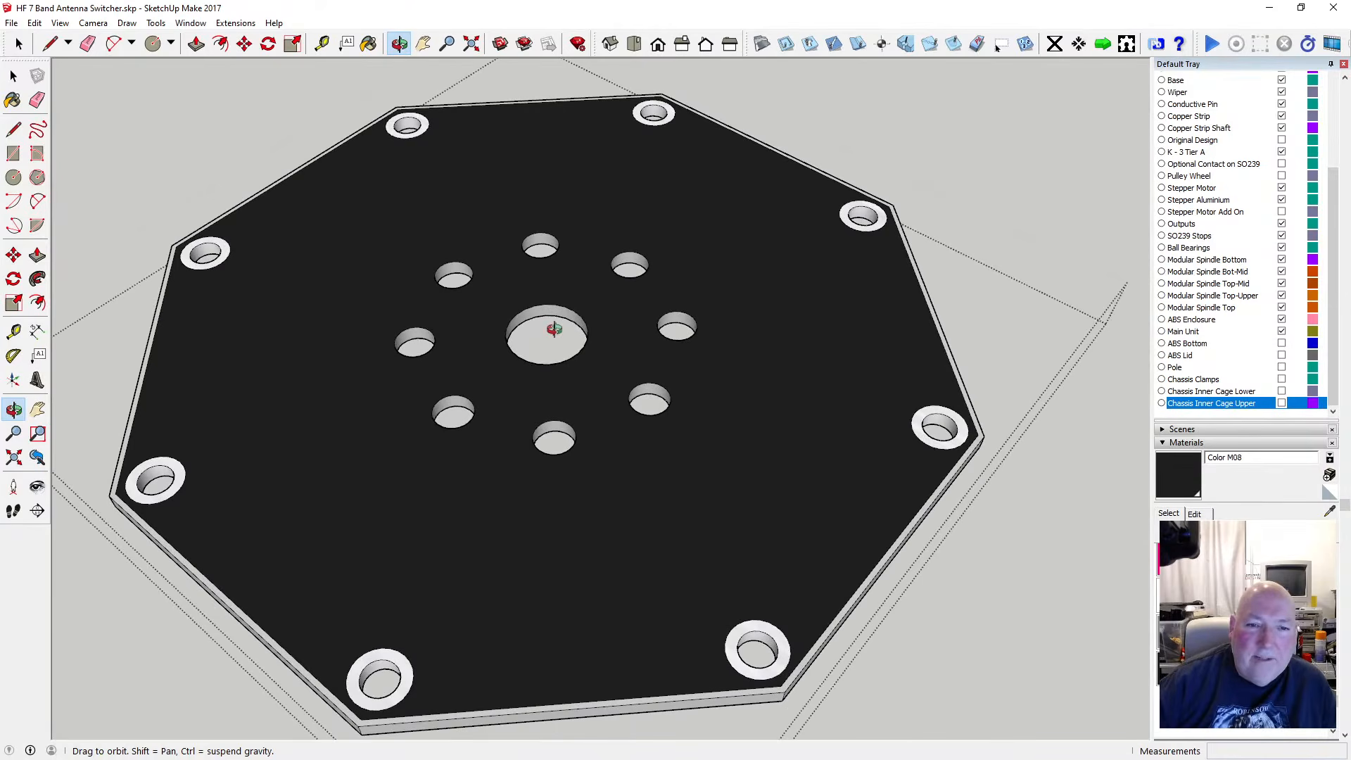
# Close the lid plate for the full assembly and bring the loose hole-pattern circles above it into view
pyautogui.click(13, 76)
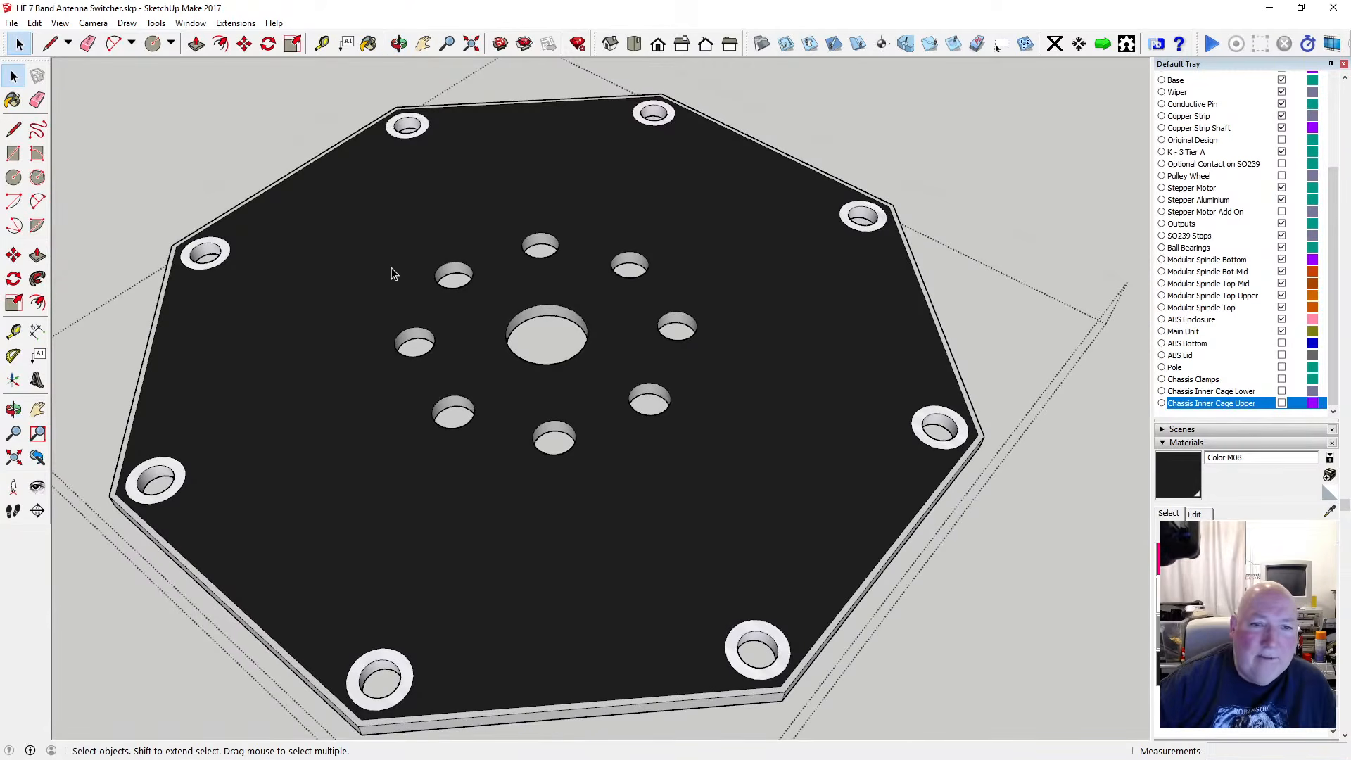
pyautogui.scroll(-5, 391, 275)
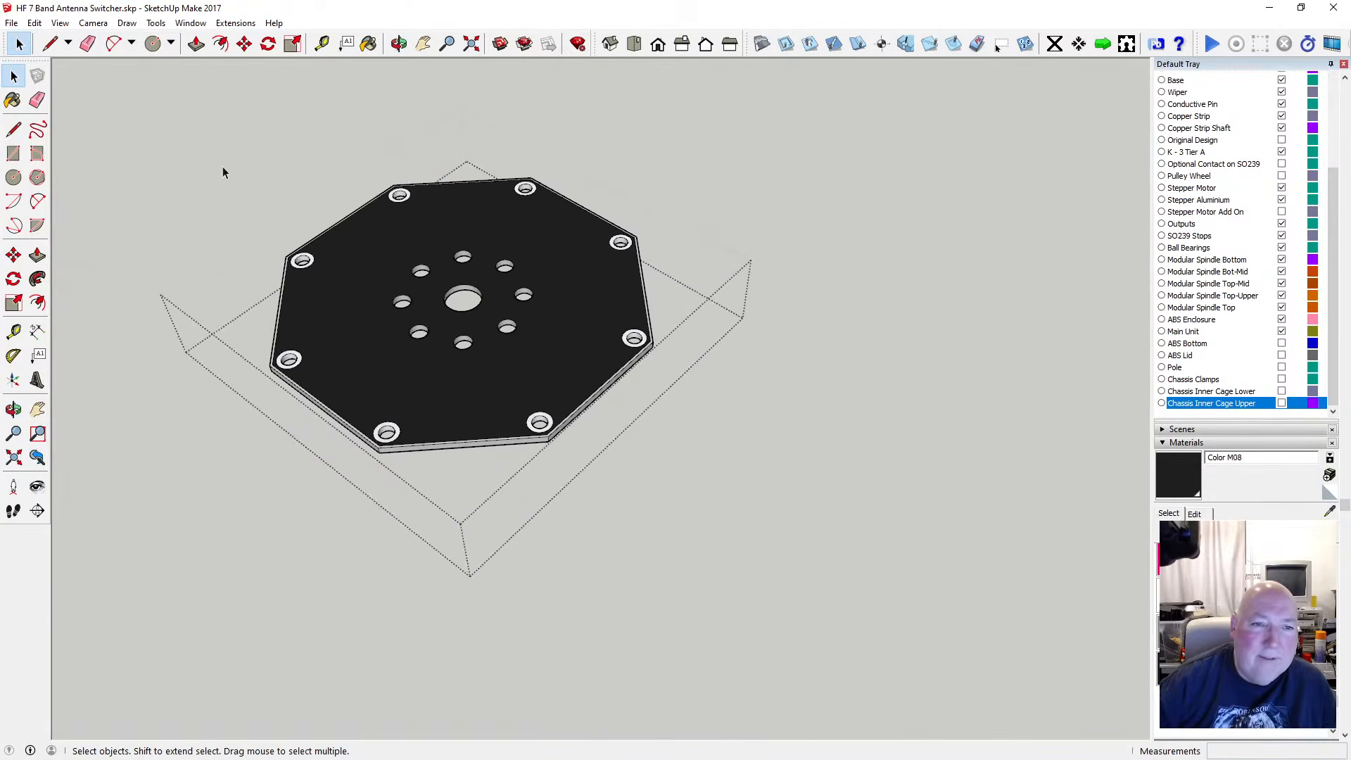
pyautogui.click(192, 169)
pyautogui.click(192, 170)
pyautogui.scroll(-3, 443, 299)
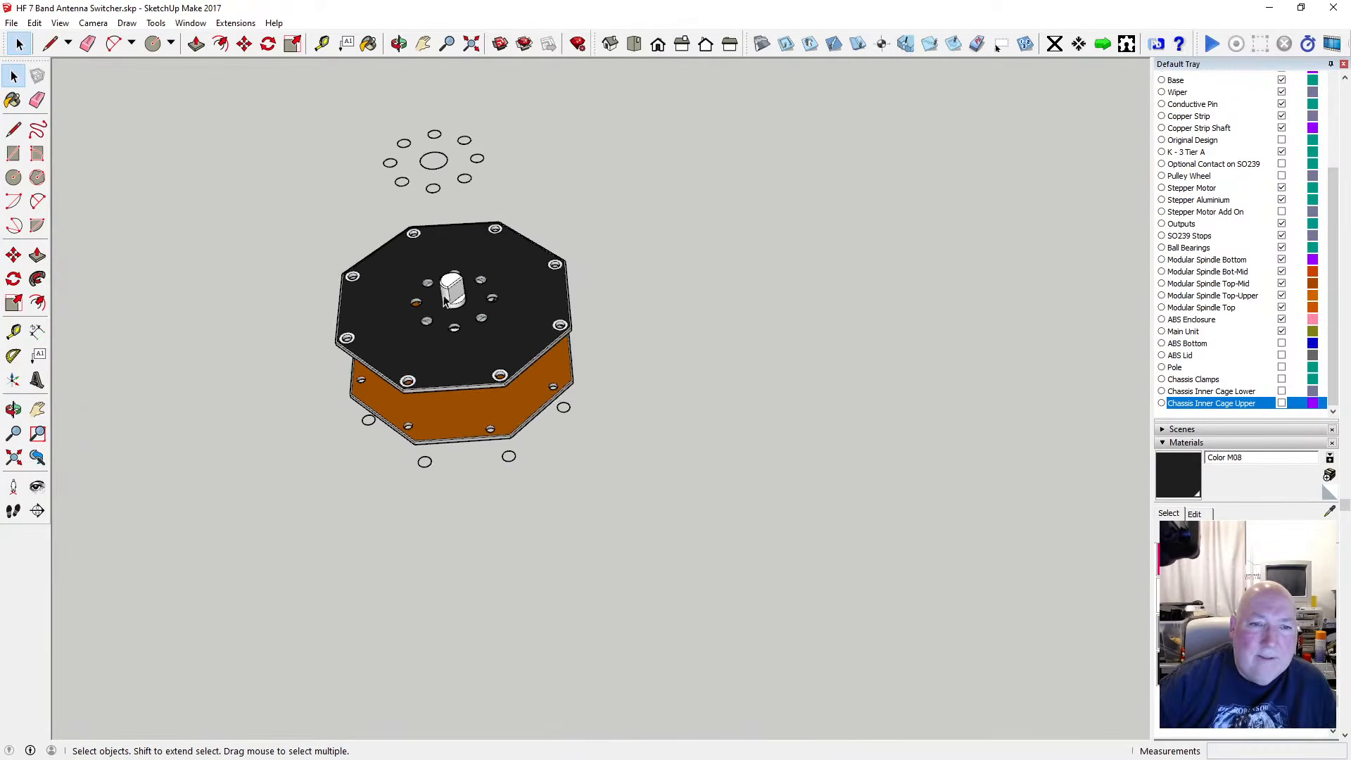
pyautogui.scroll(2, 403, 191)
pyautogui.scroll(4, 444, 137)
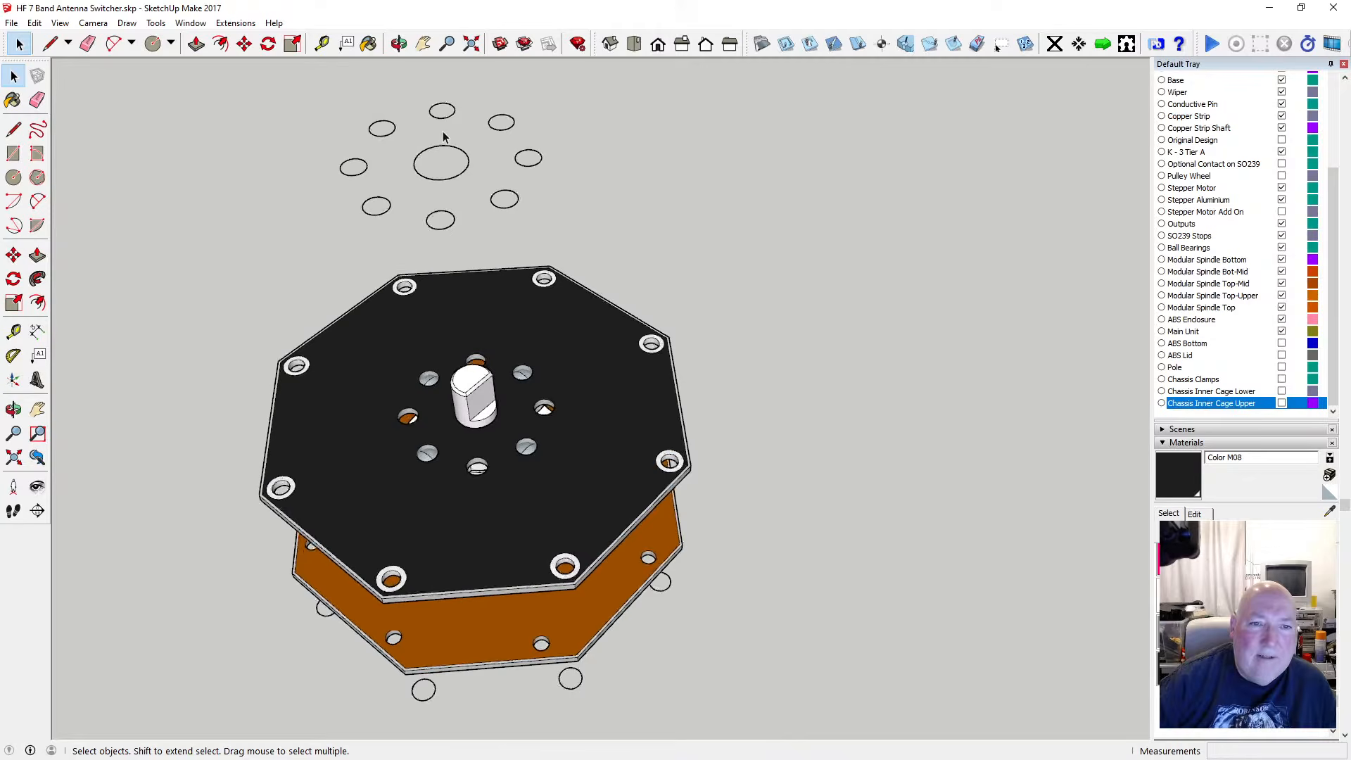
pyautogui.scroll(1, 443, 136)
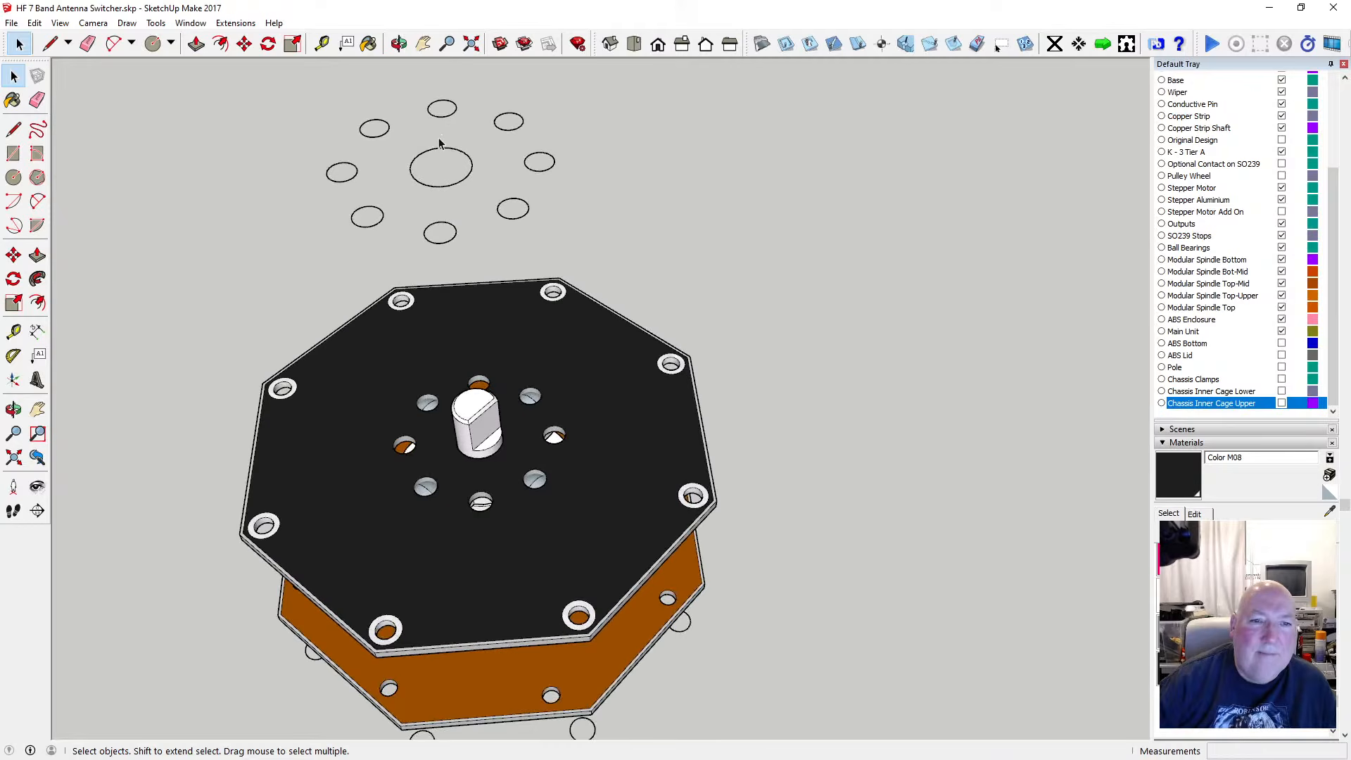
pyautogui.scroll(-1, 402, 202)
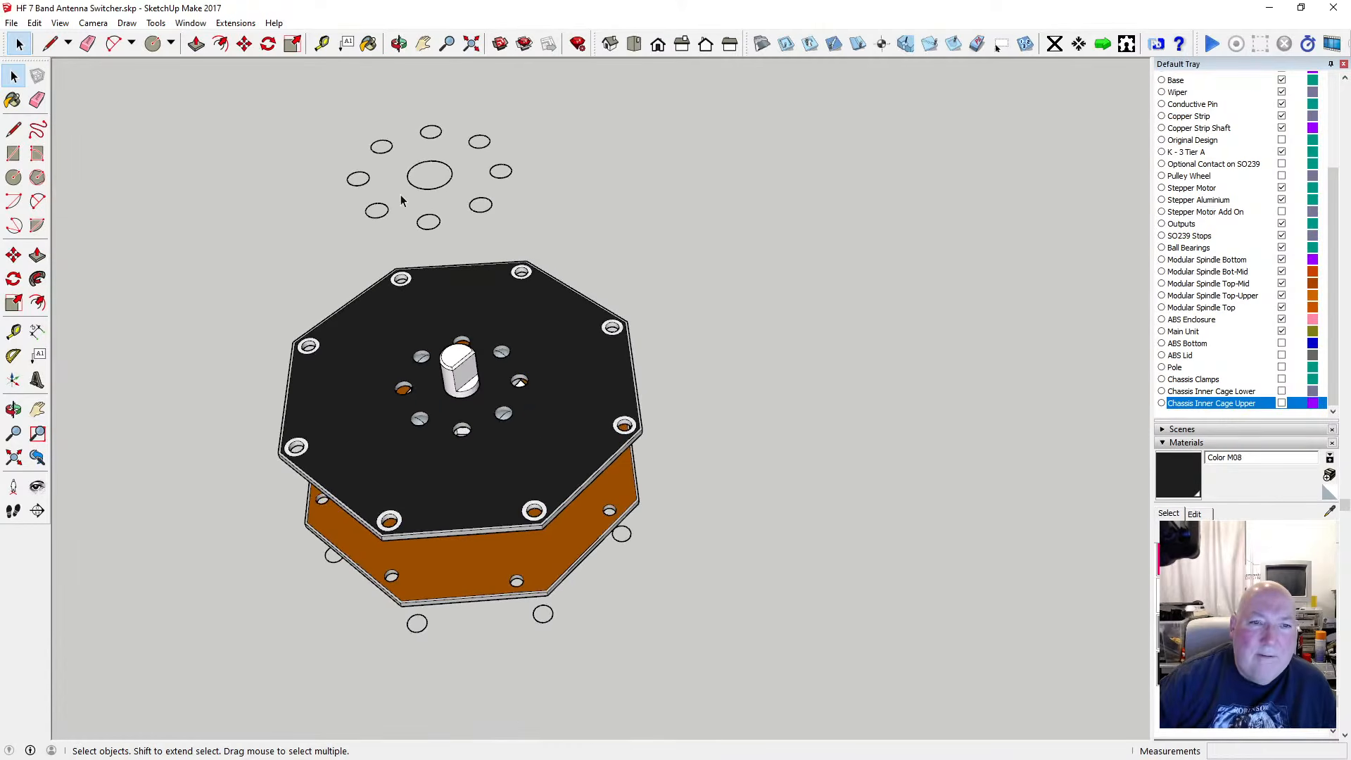
# Measure across the loose hole pattern between the outer edges of two opposite small circles
pyautogui.press('t')
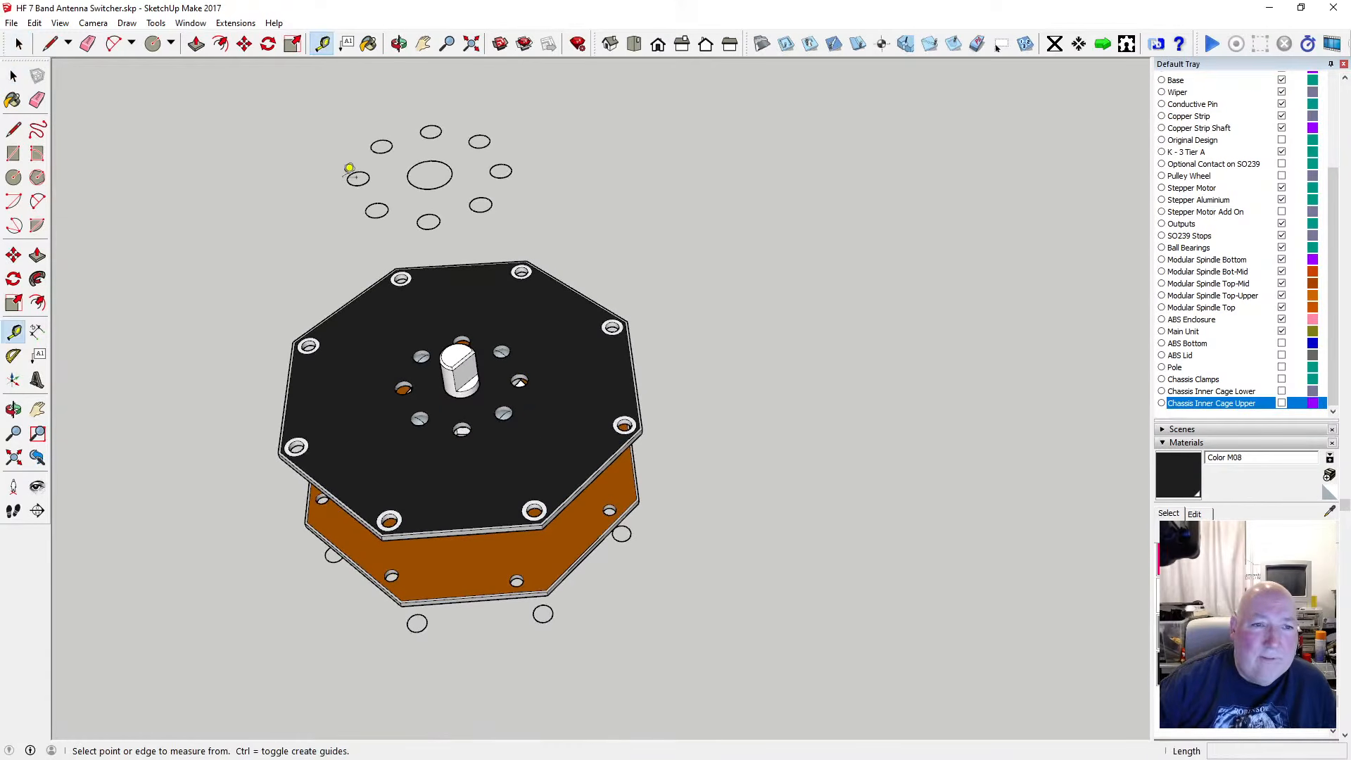
pyautogui.click(346, 179)
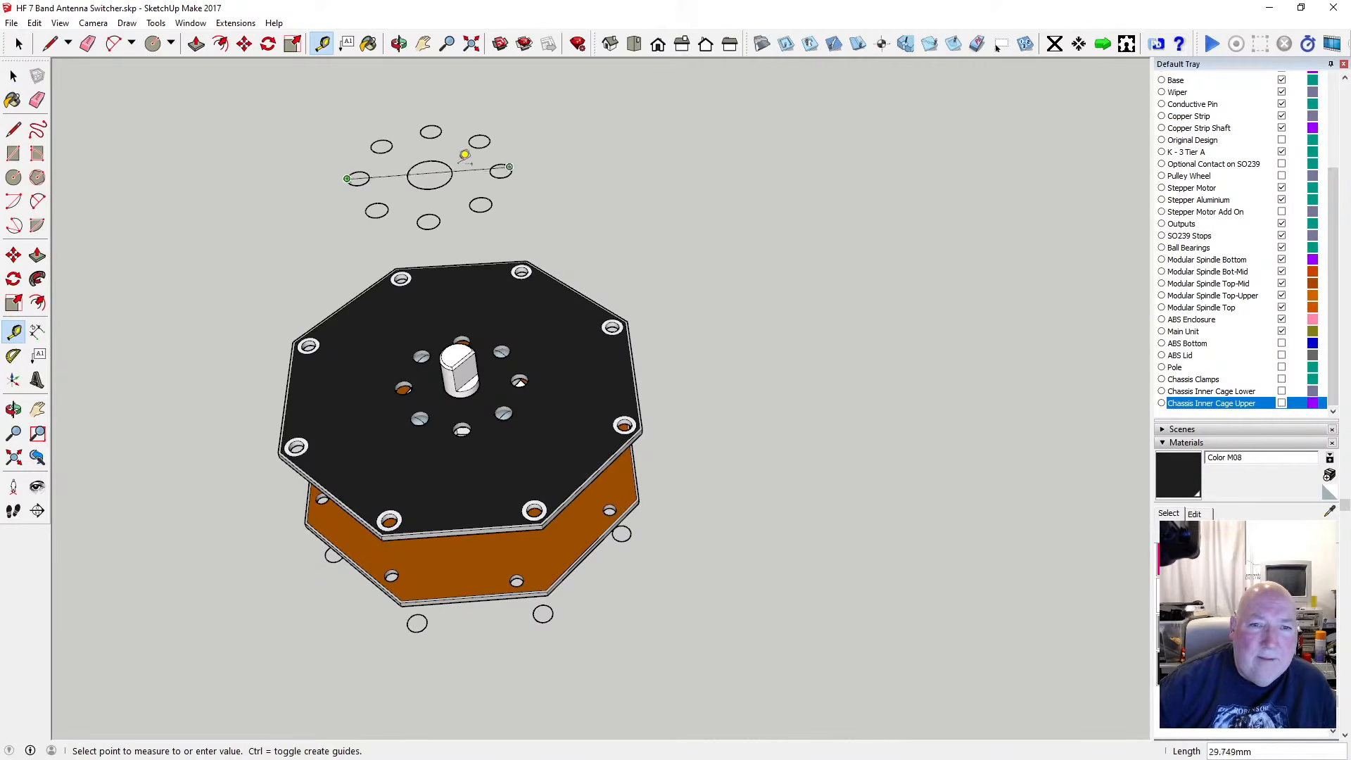
pyautogui.click(14, 76)
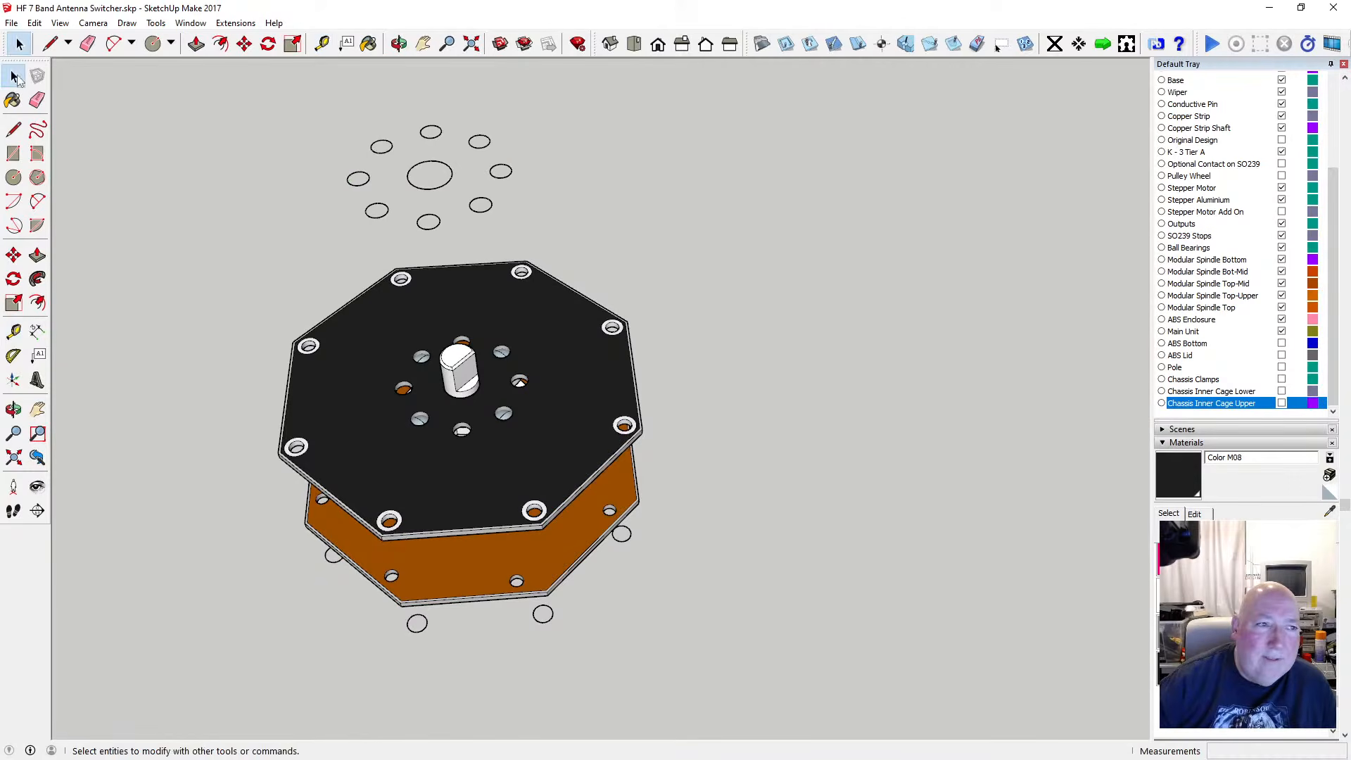
# Draw a circle of radius 18 mm beside the loose hole pattern above the lid plate
pyautogui.click(14, 178)
pyautogui.click(595, 184)
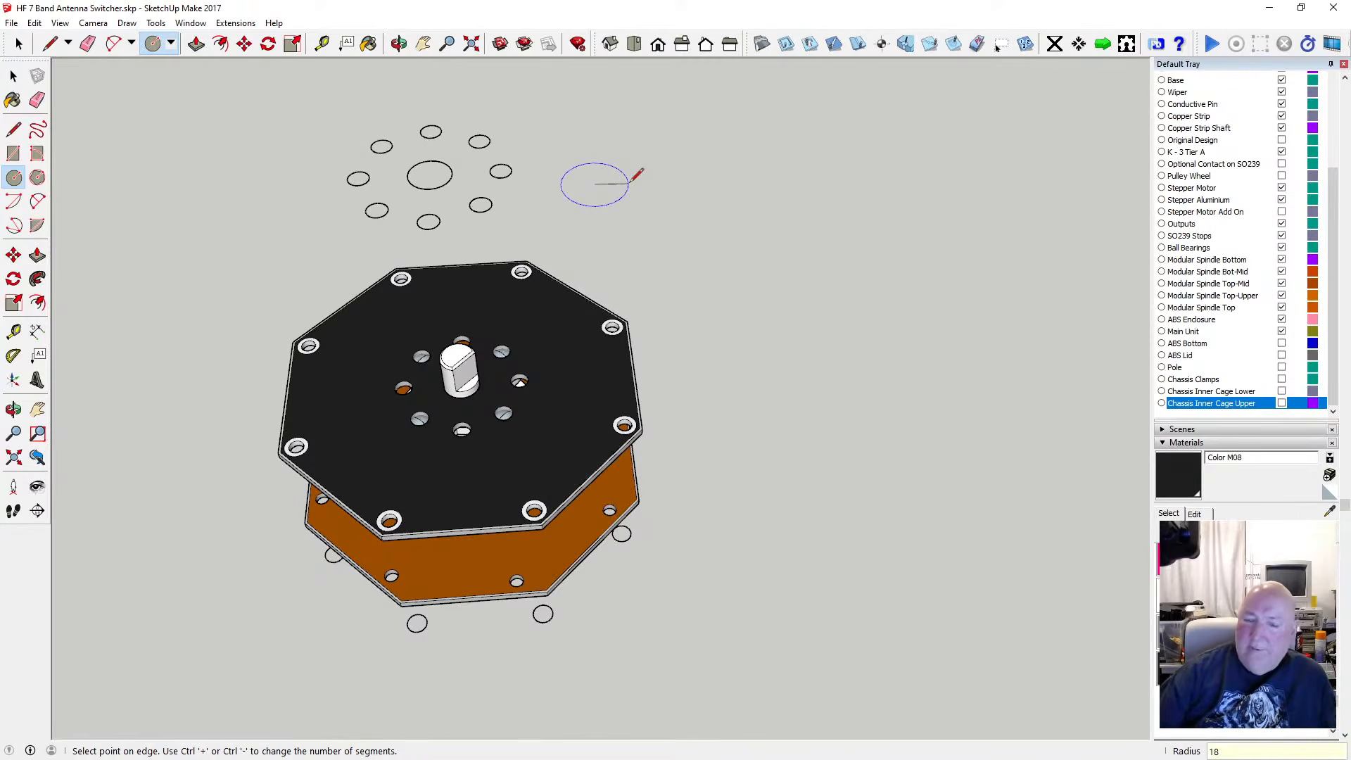
pyautogui.press('Return')
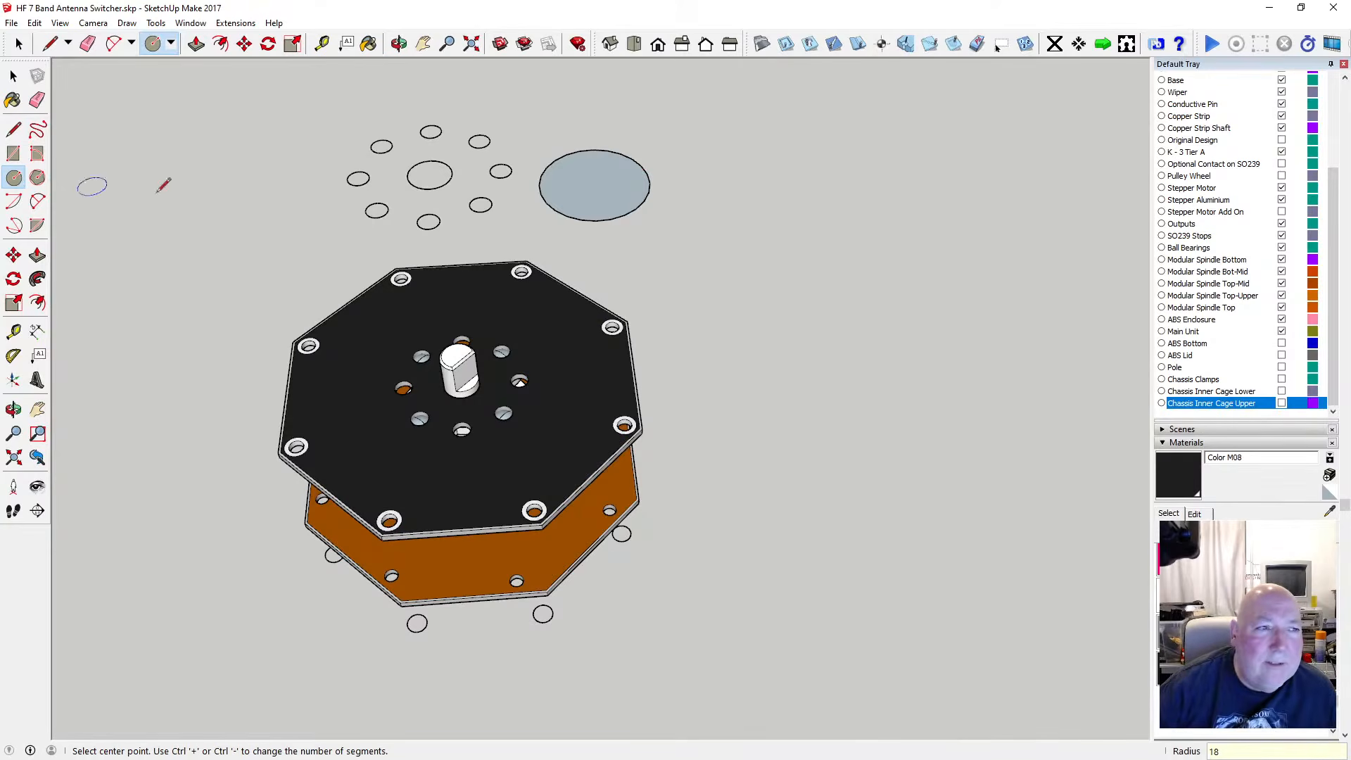
# Select the new disc's face and edge and make them a component with the default settings
pyautogui.click(244, 44)
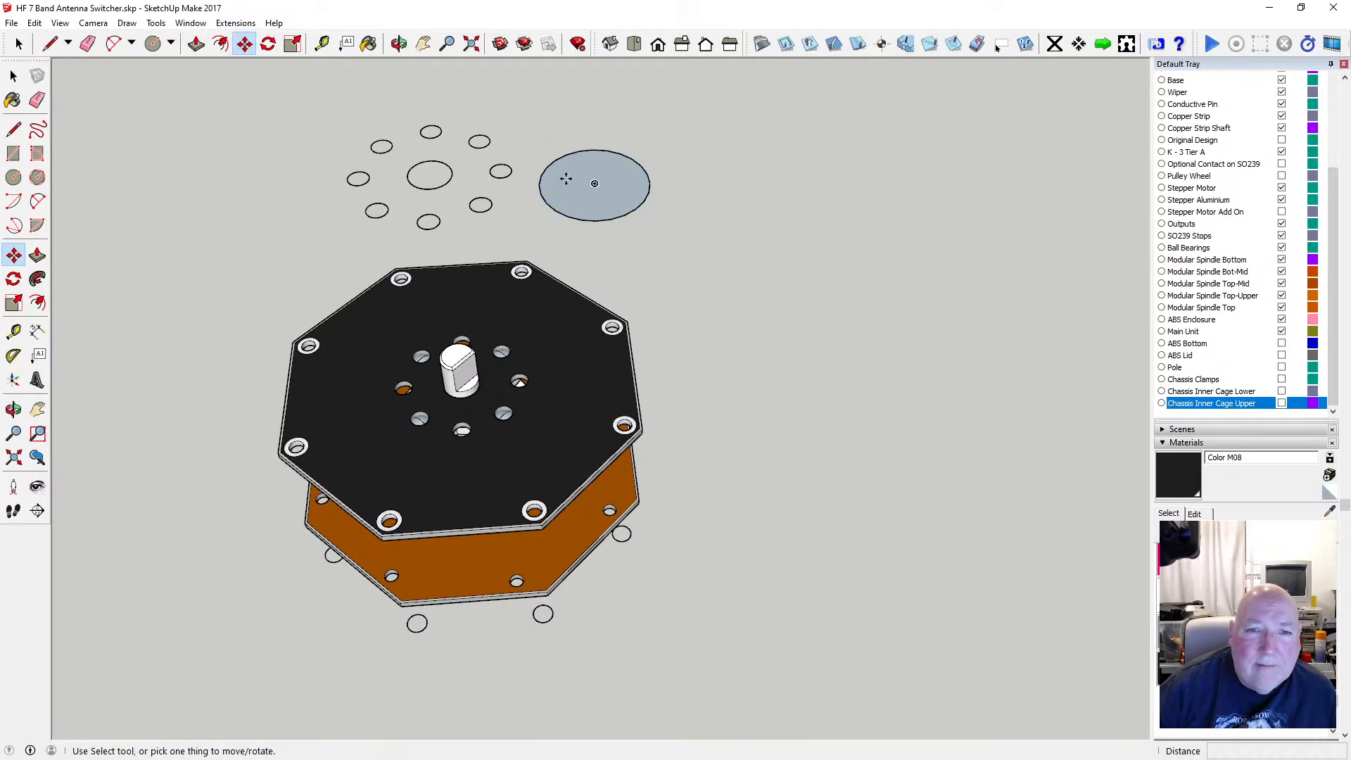
pyautogui.click(14, 75)
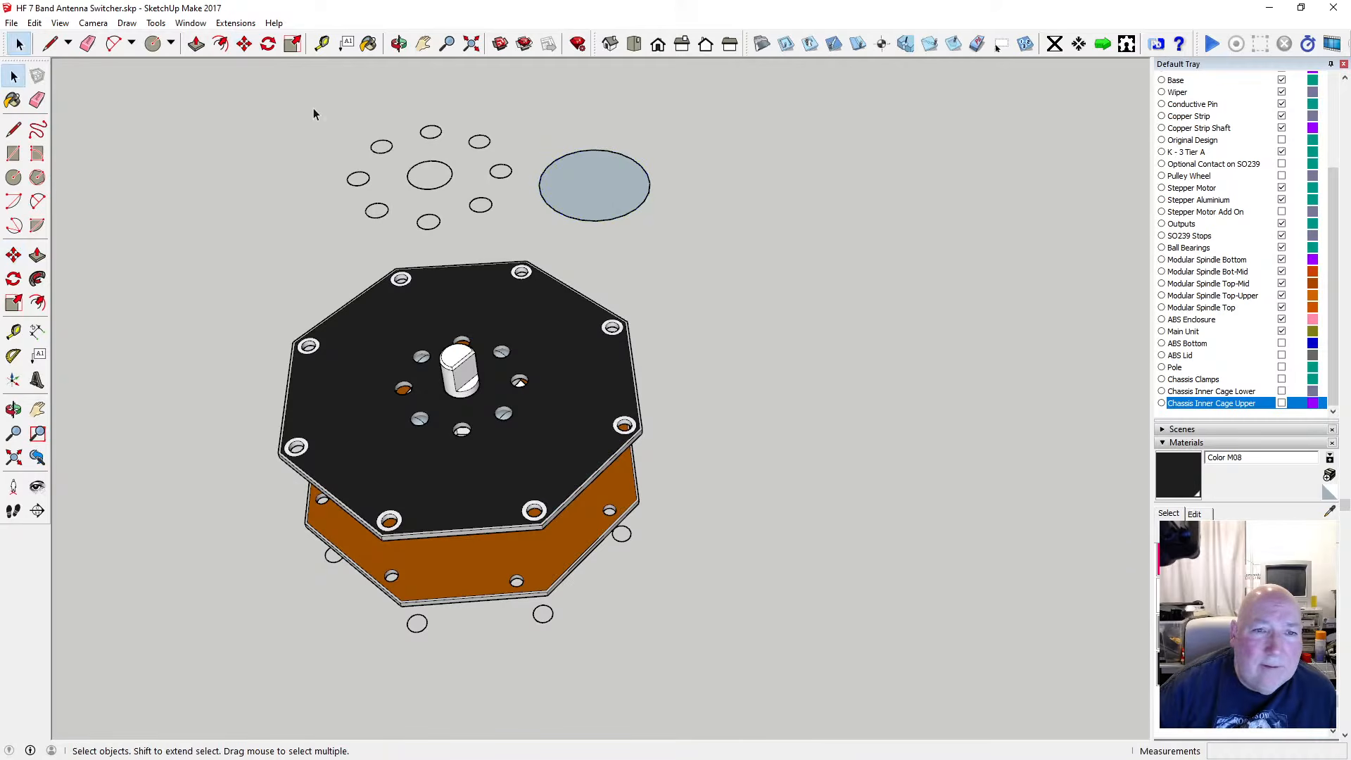
pyautogui.moveTo(314, 108); pyautogui.dragTo(518, 246)
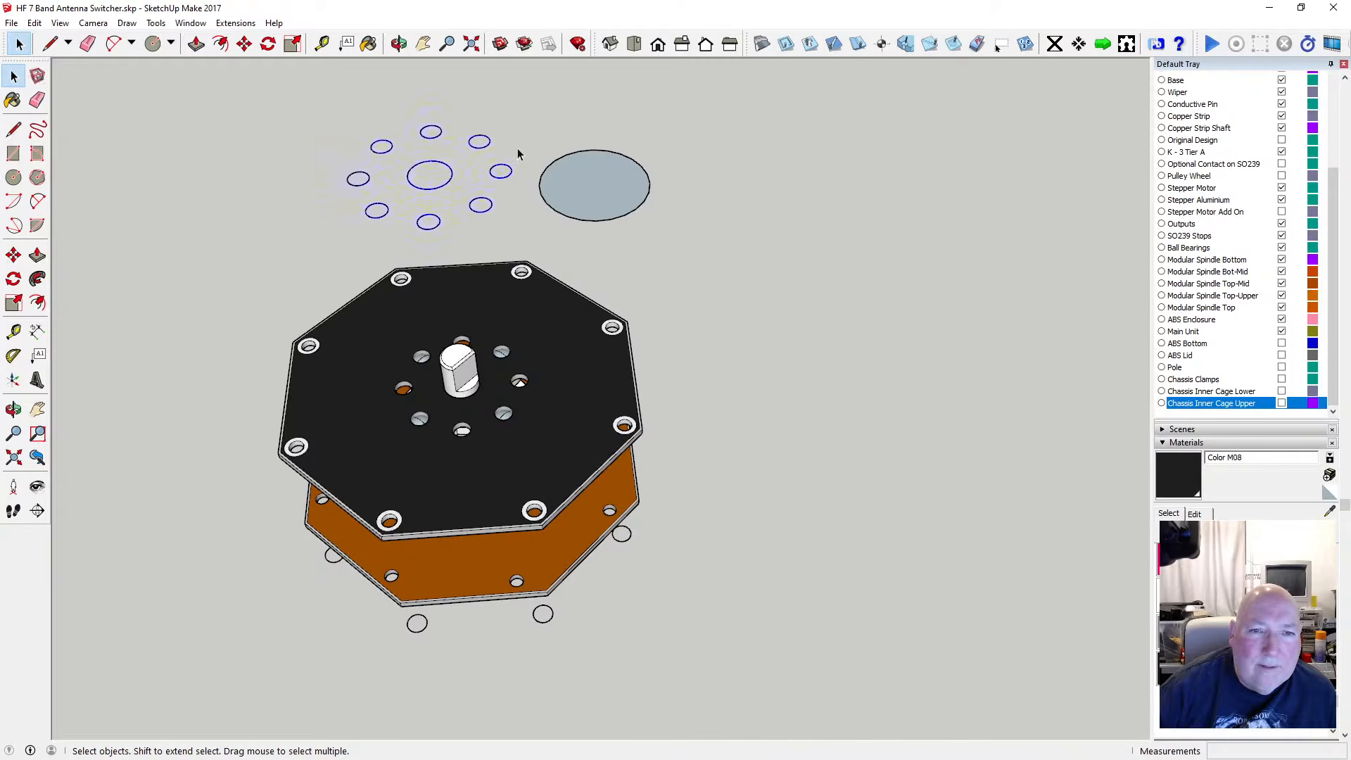
pyautogui.moveTo(529, 139); pyautogui.dragTo(665, 246)
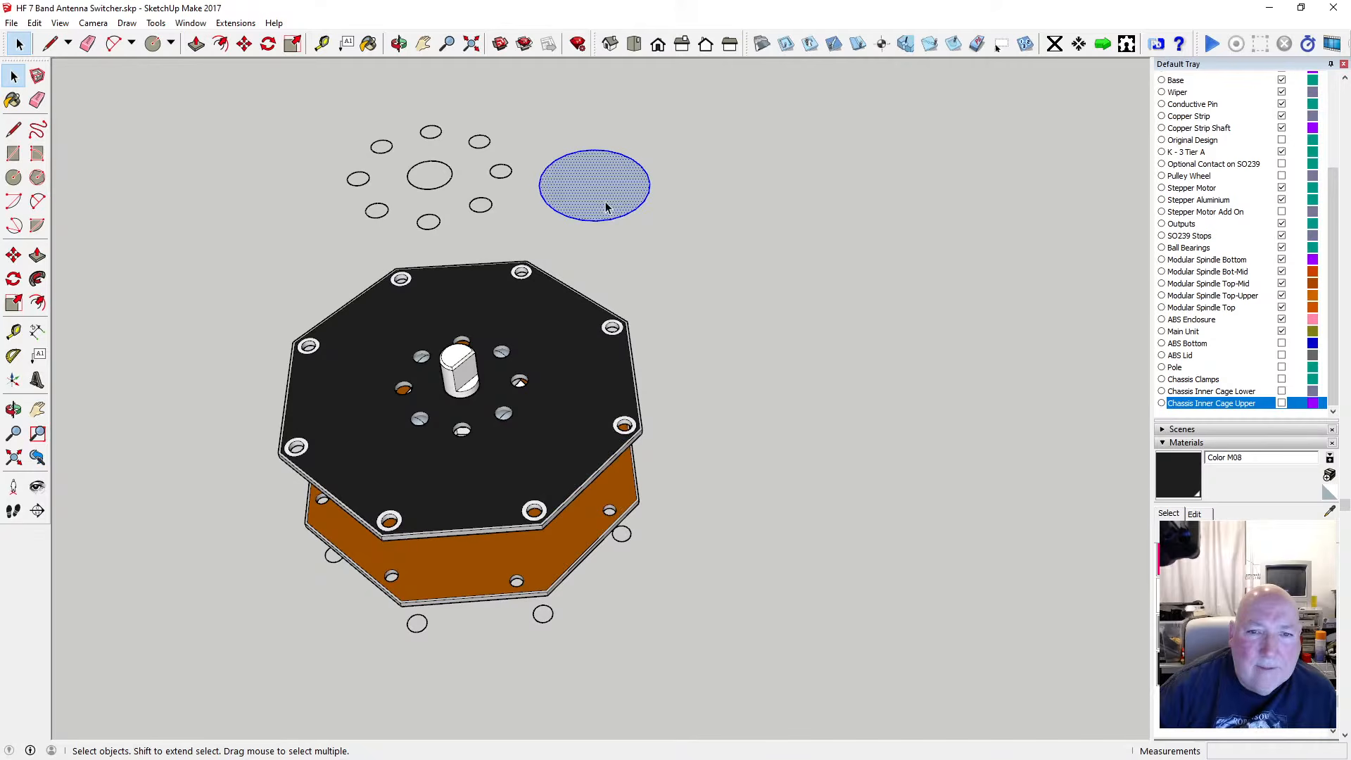
pyautogui.rightClick(607, 206)
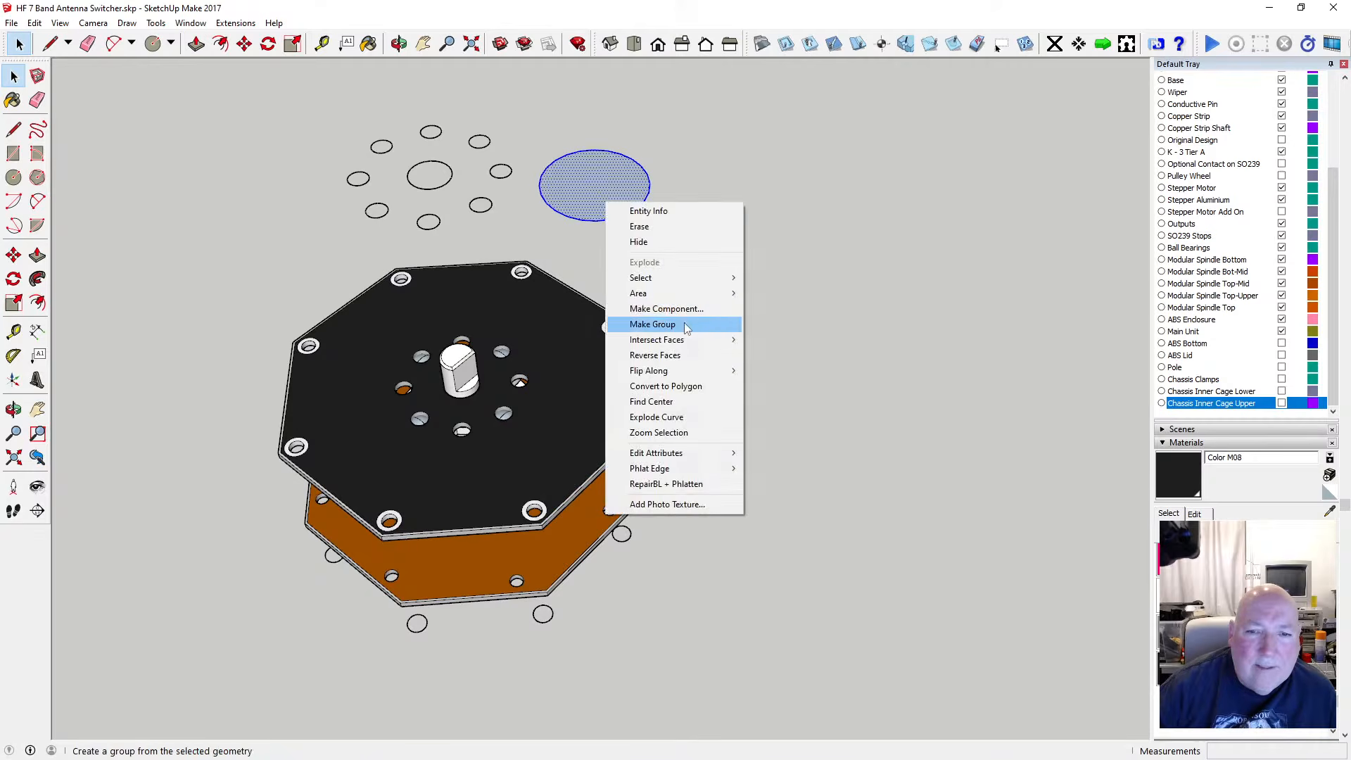
pyautogui.click(702, 308)
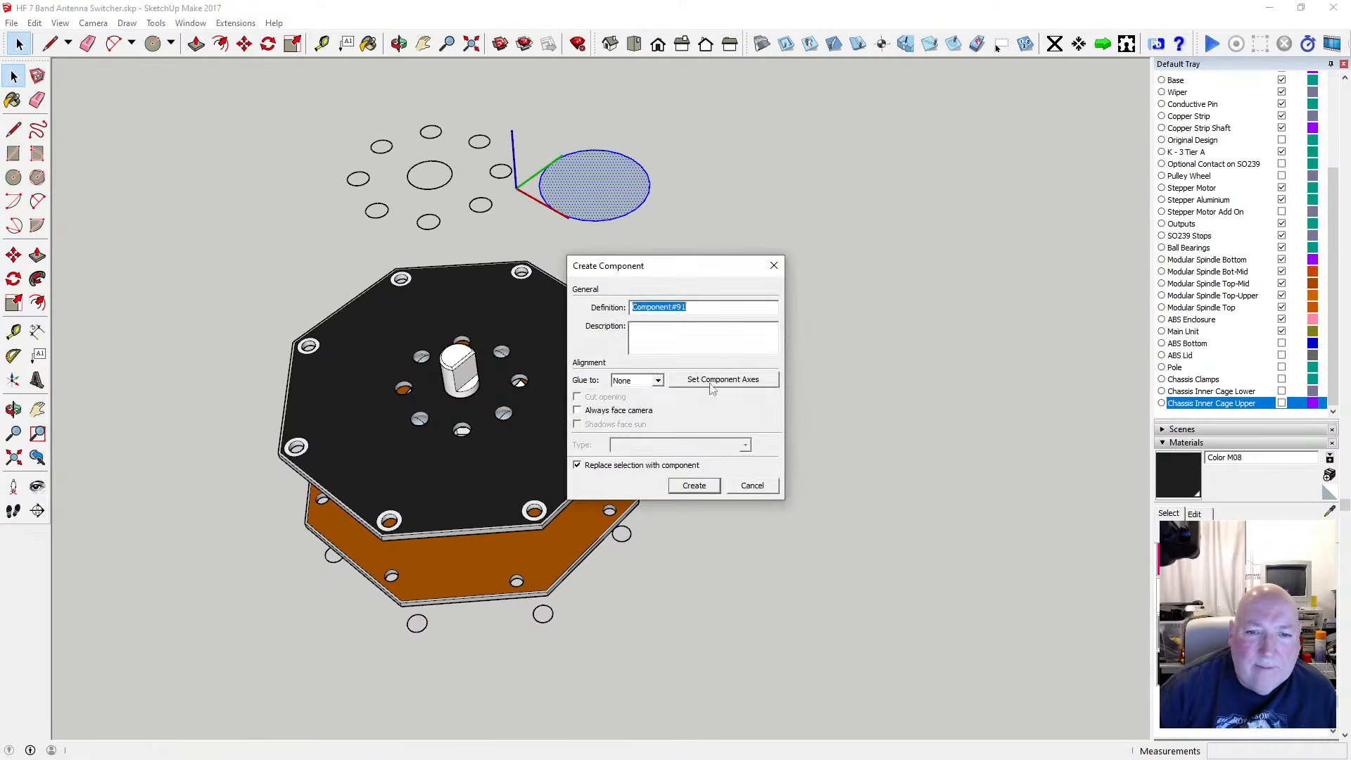
pyautogui.click(695, 485)
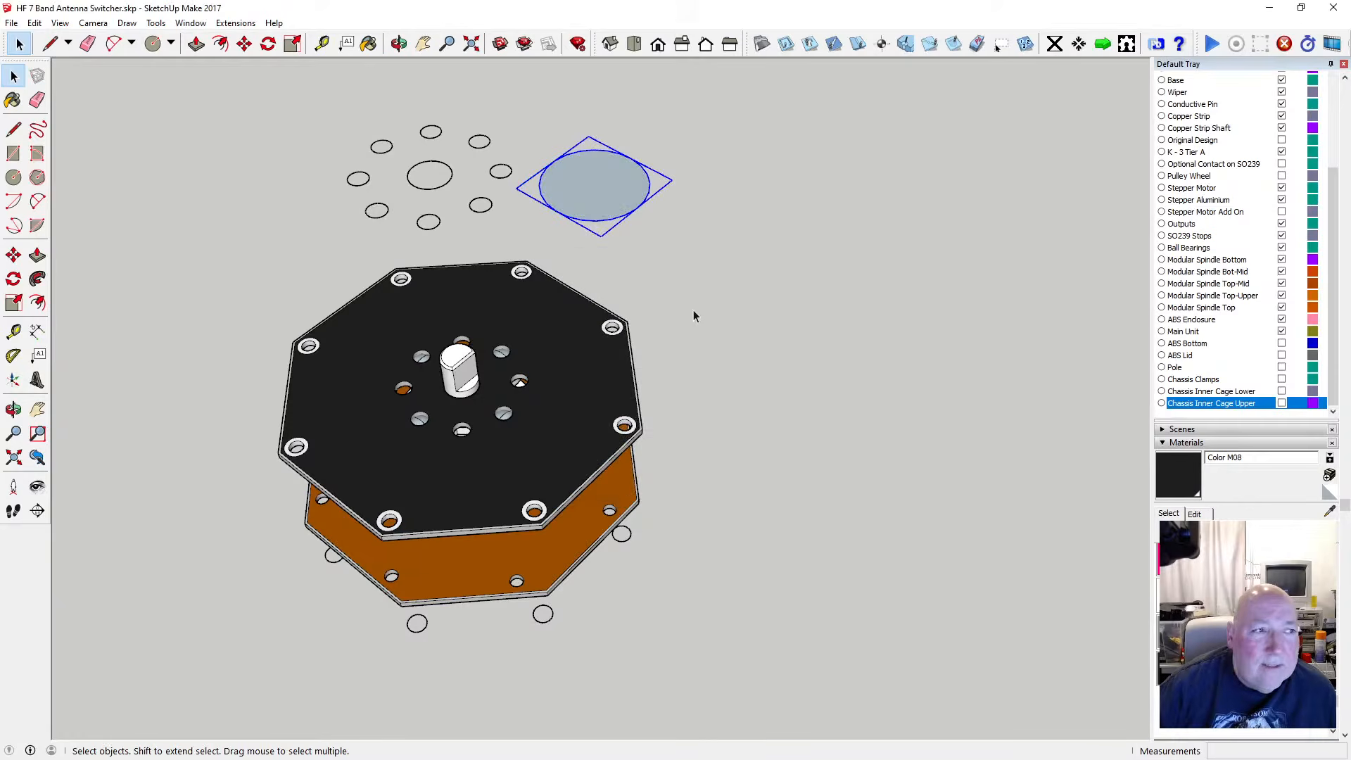
# Move the disc component by its centre onto the hole pattern's centre, displaying the faces in X-ray style
pyautogui.press('m')
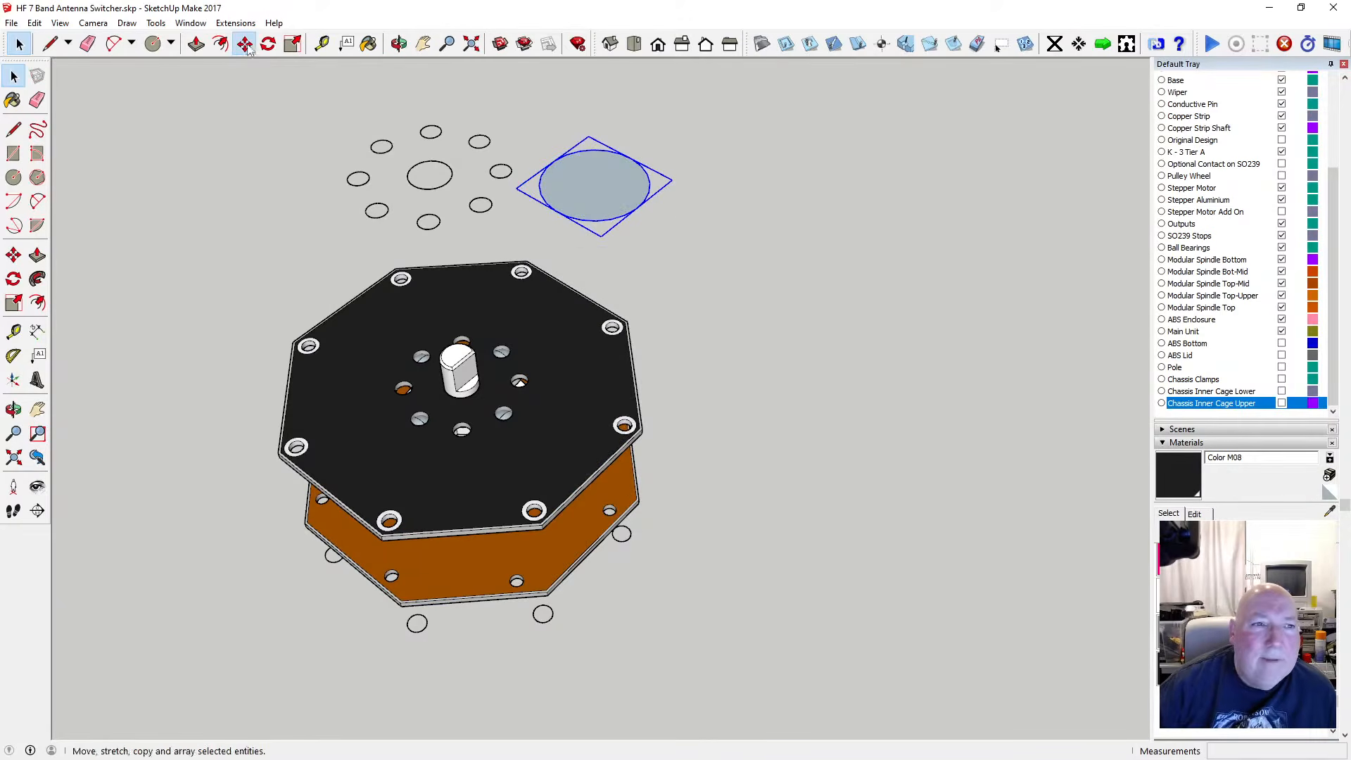
pyautogui.click(596, 181)
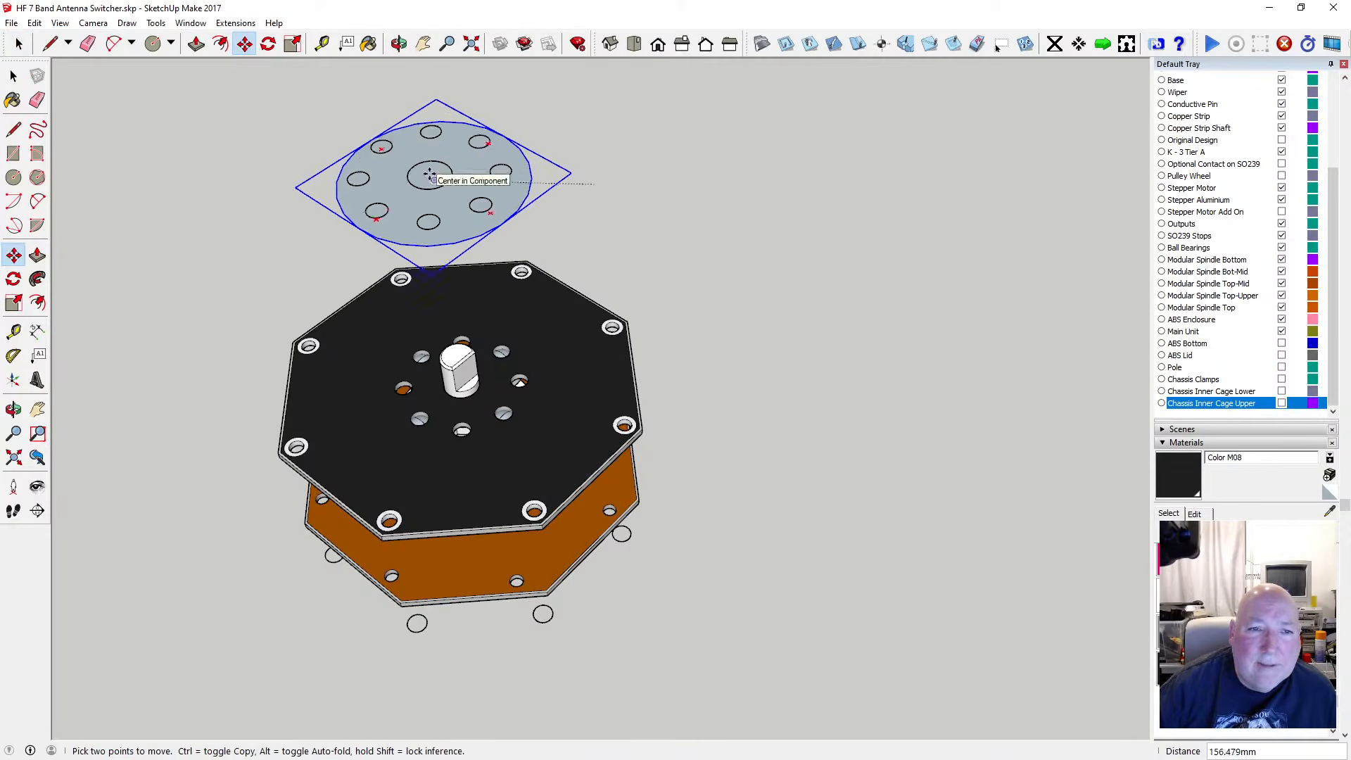
pyautogui.scroll(3, 431, 169)
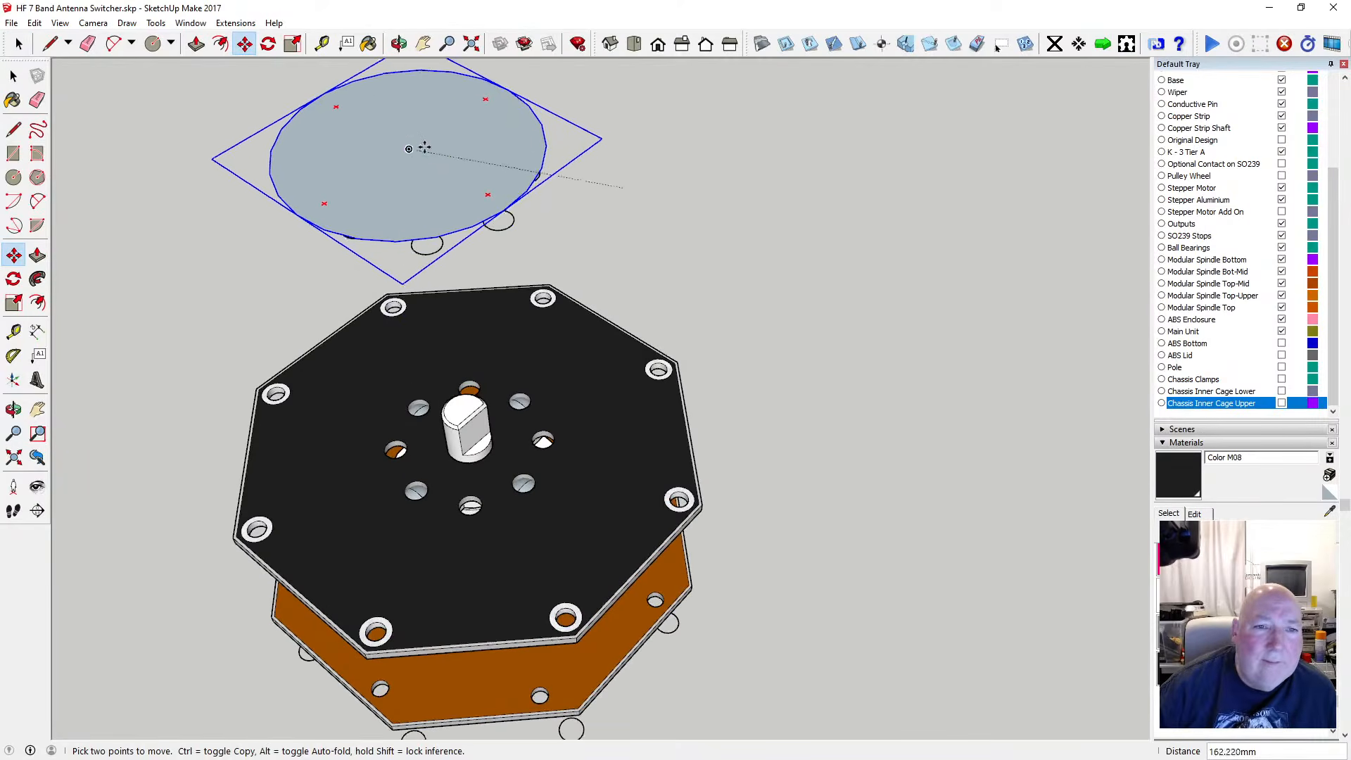
pyautogui.click(60, 23)
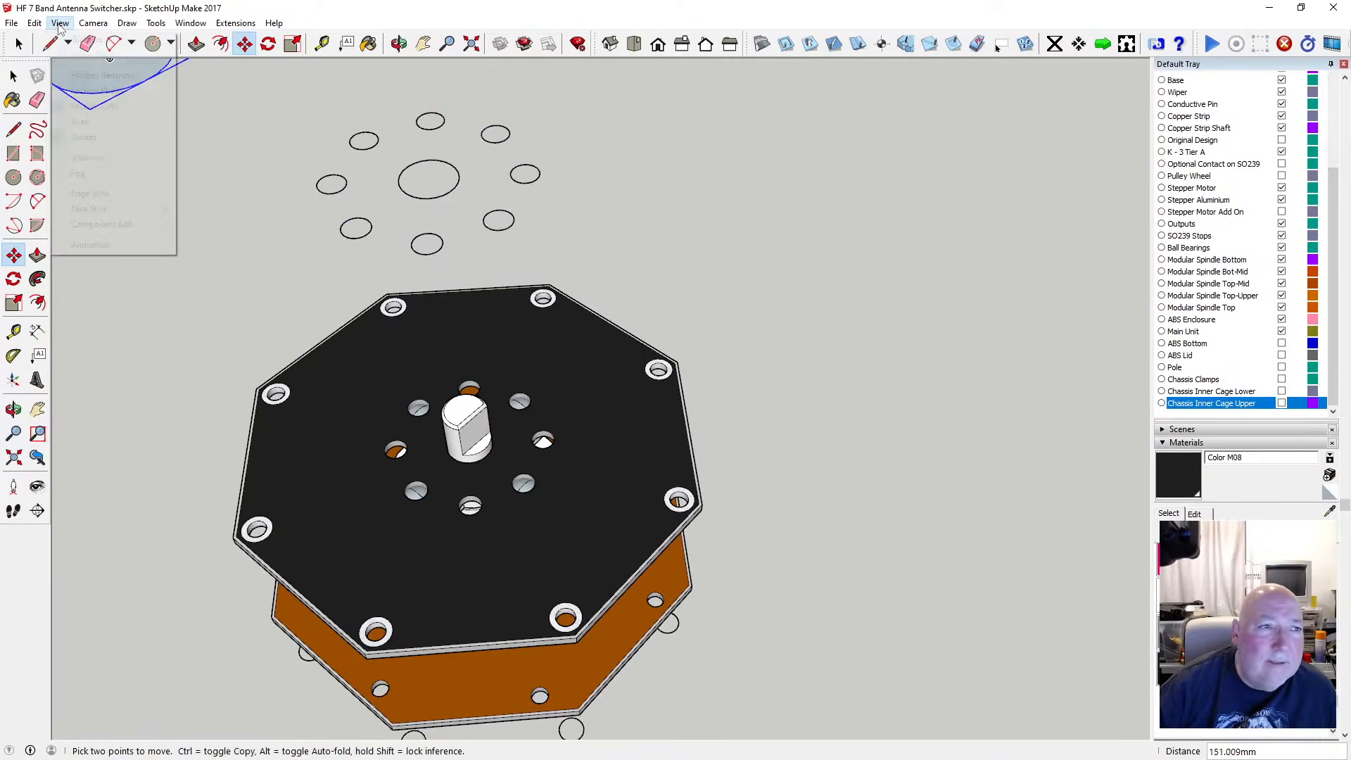
pyautogui.moveTo(91, 205)
pyautogui.click(211, 205)
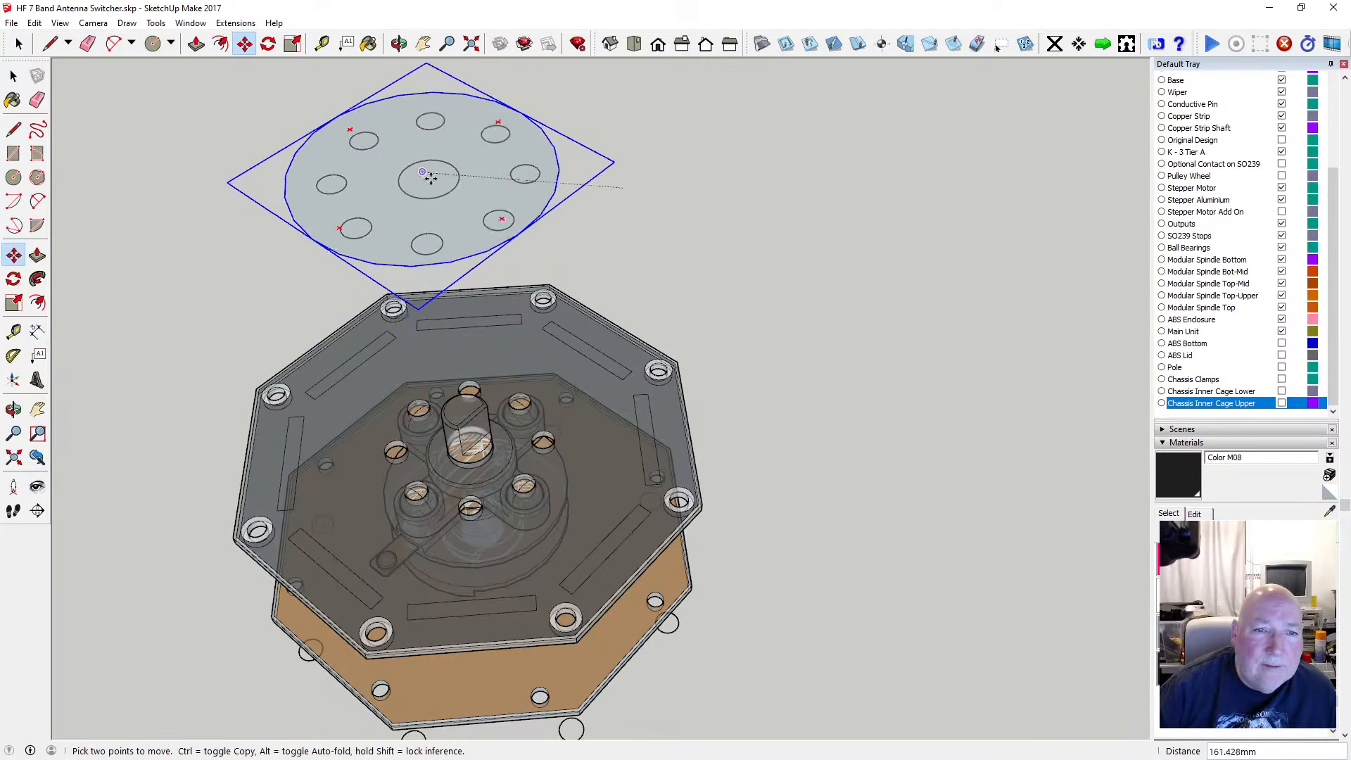
pyautogui.scroll(3, 429, 177)
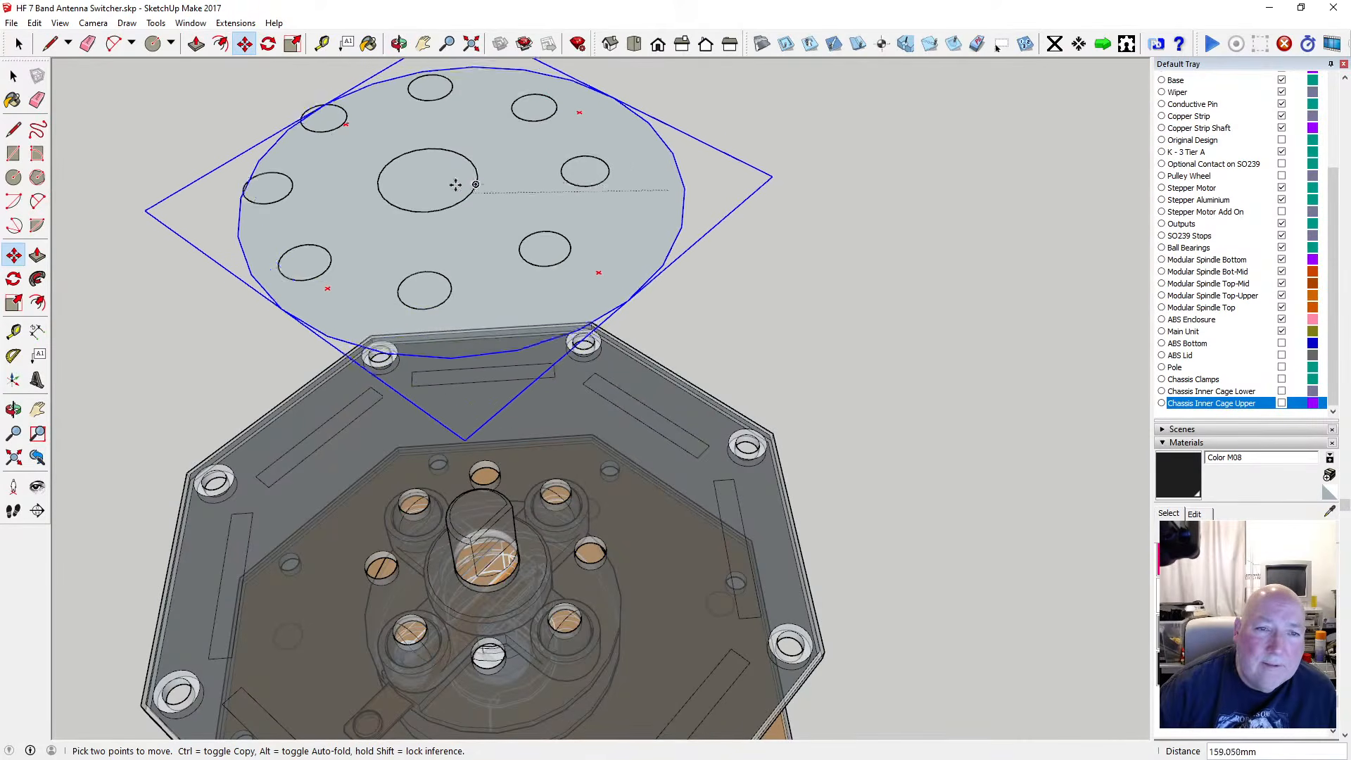
pyautogui.scroll(-5, 446, 211)
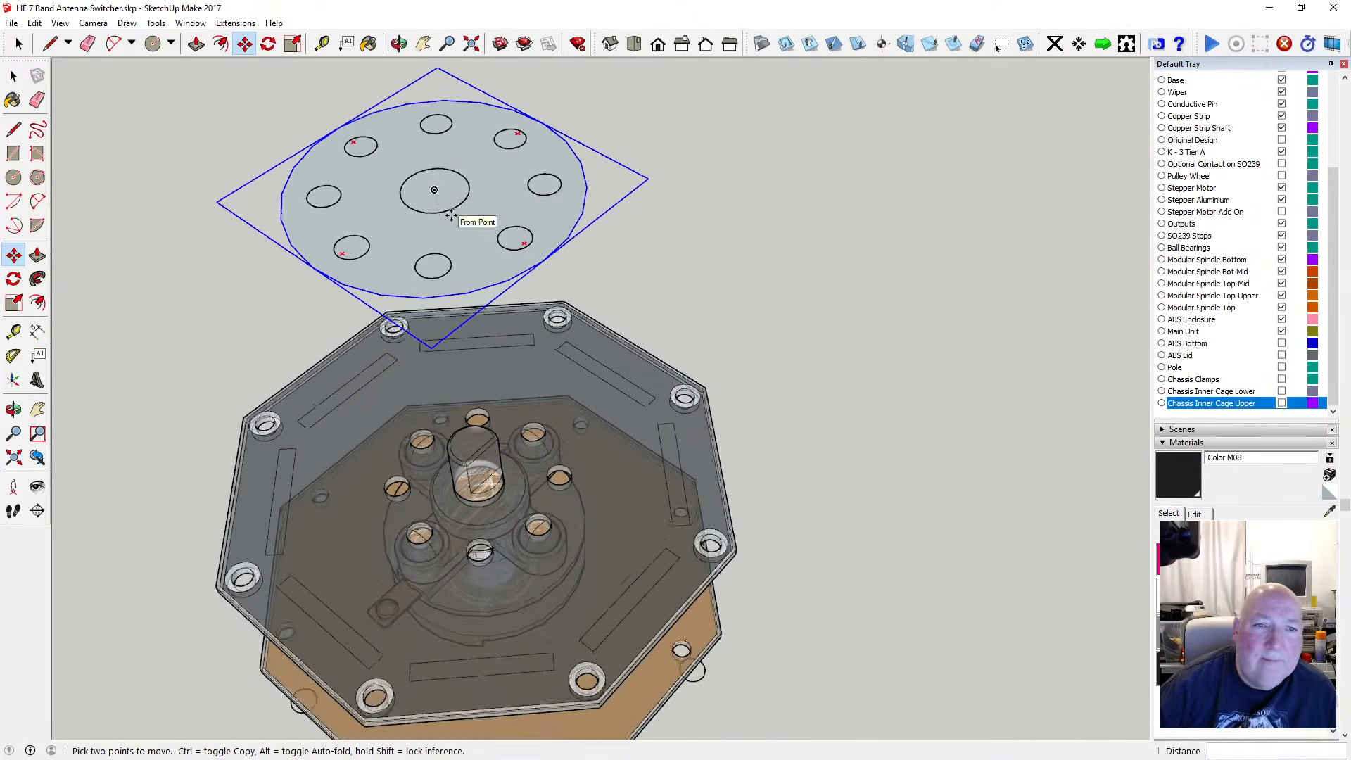
# Cut the loose hole-pattern circles and paste them in place inside the flat disc component
pyautogui.click(399, 45)
pyautogui.moveTo(444, 123); pyautogui.dragTo(444, 265)
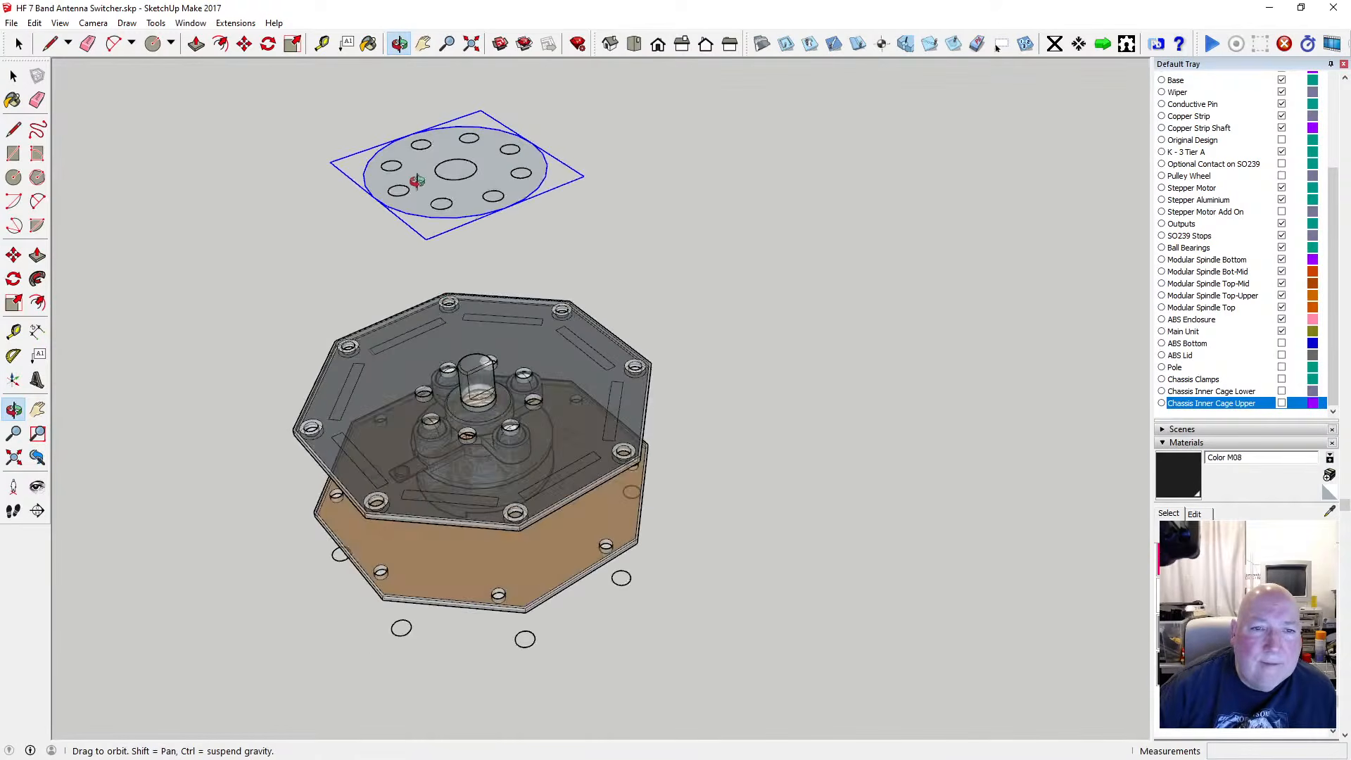
pyautogui.scroll(4, 431, 166)
pyautogui.scroll(-4, 444, 212)
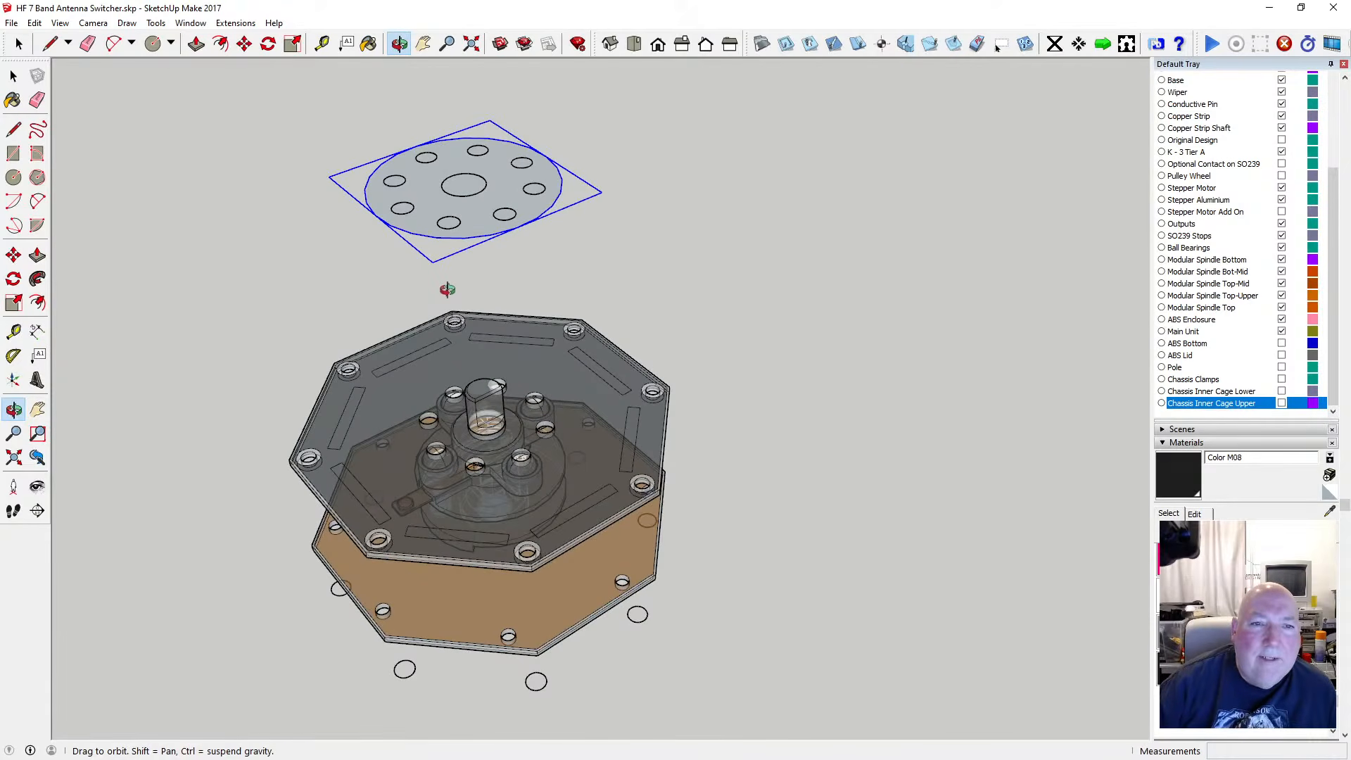
pyautogui.moveTo(441, 249)
pyautogui.mouseDown()
pyautogui.moveTo(413, 202)
pyautogui.moveTo(443, 229)
pyautogui.moveTo(445, 256)
pyautogui.mouseUp()
pyautogui.press('space')
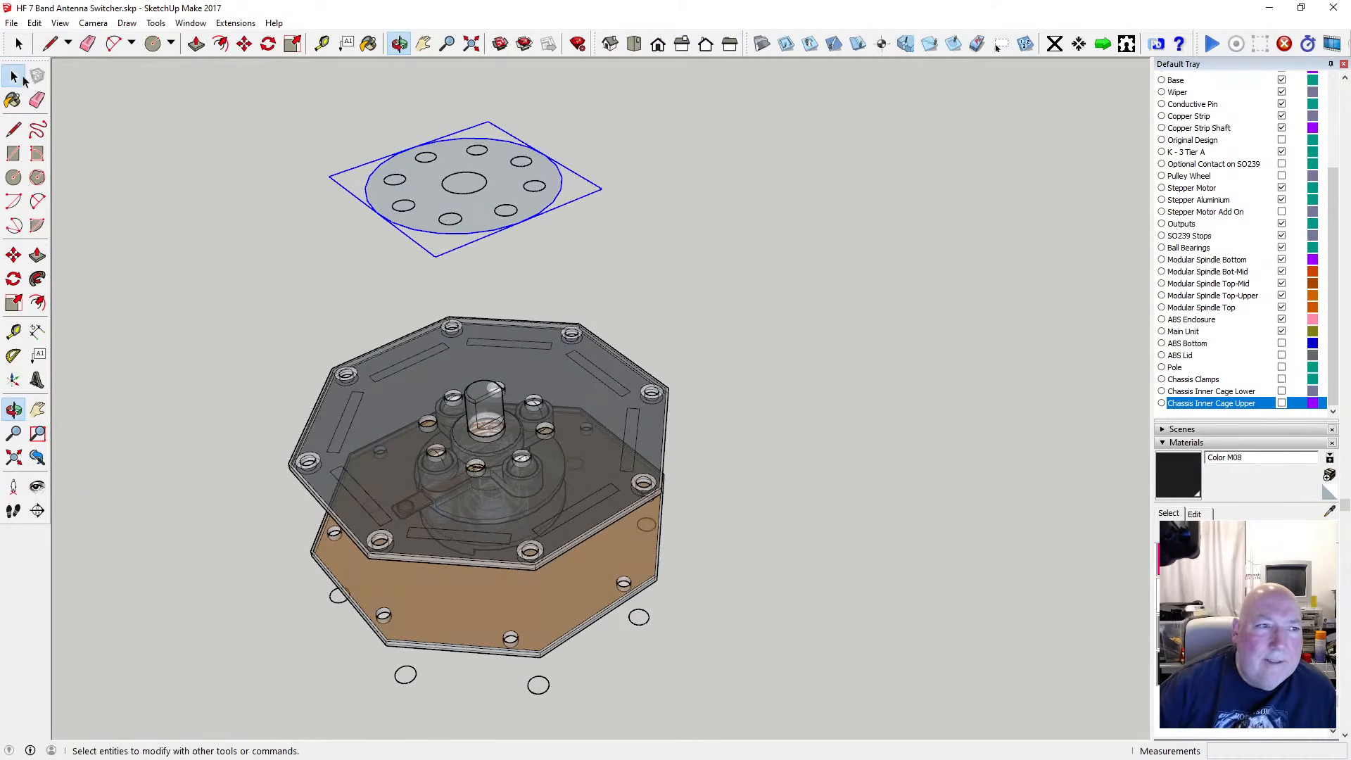
pyautogui.moveTo(363, 122); pyautogui.dragTo(557, 267)
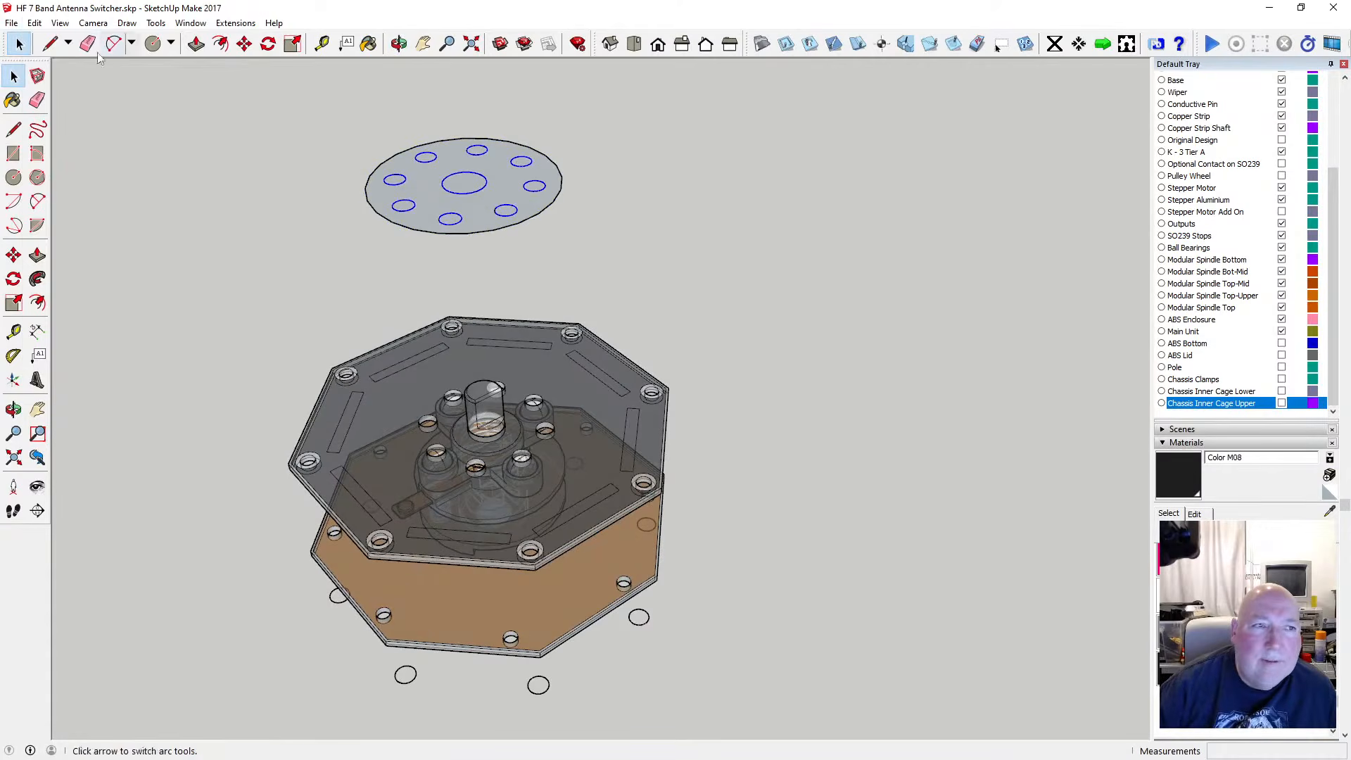
pyautogui.click(35, 23)
pyautogui.click(21, 77)
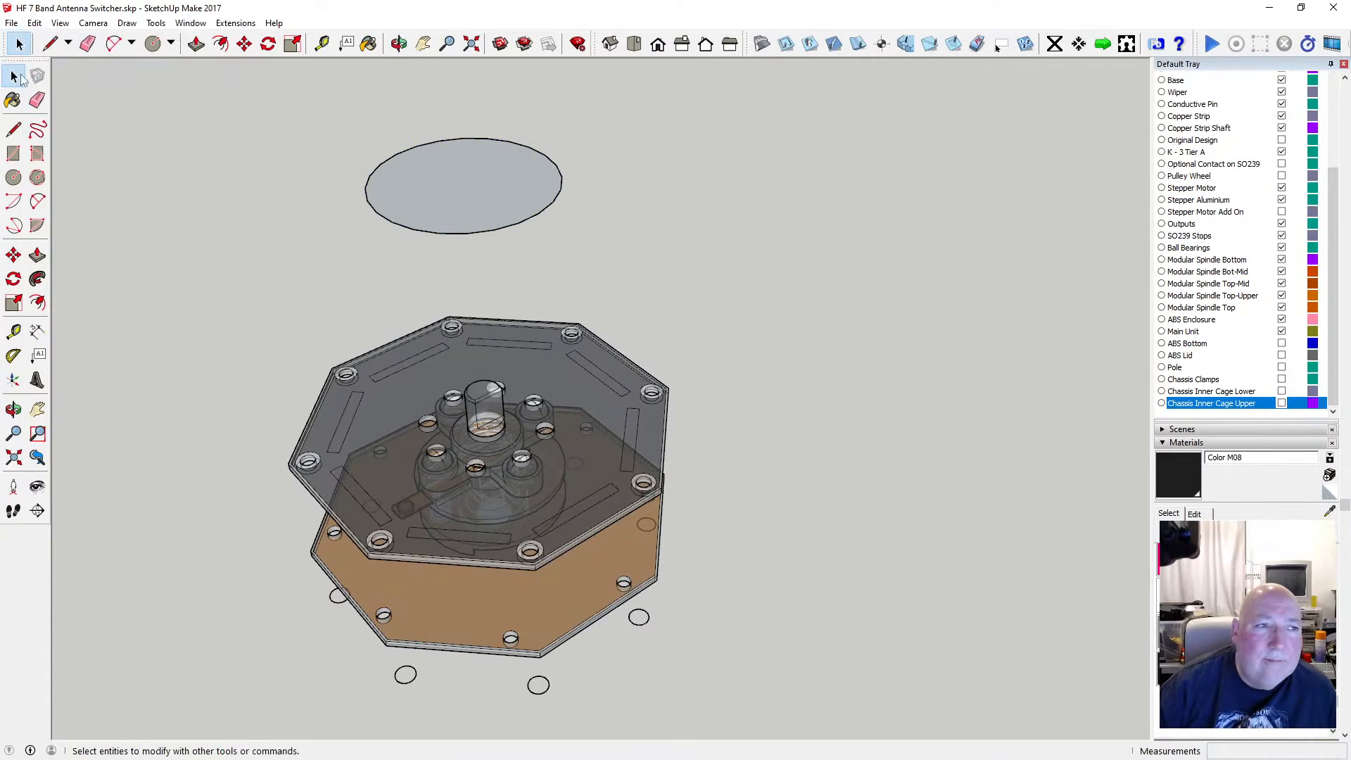
pyautogui.doubleClick(437, 181)
pyautogui.click(35, 22)
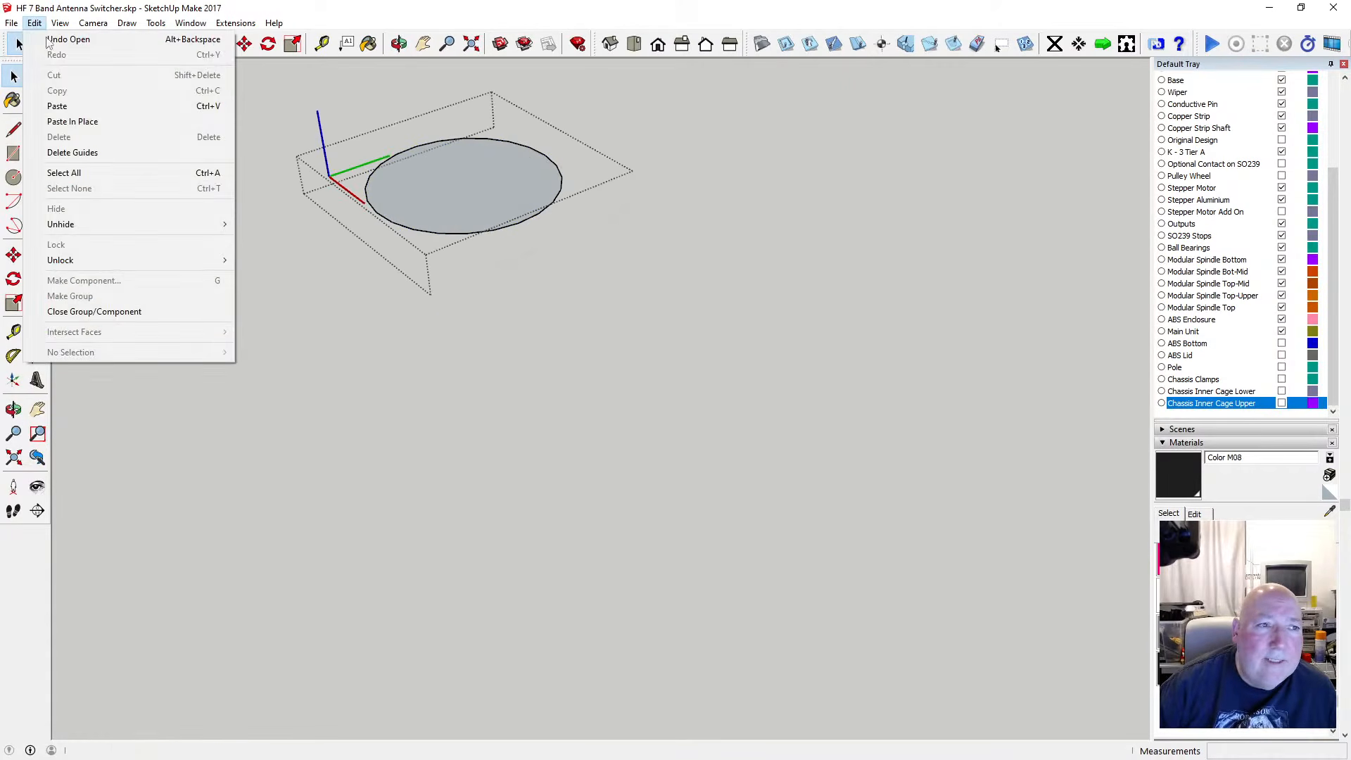
pyautogui.click(103, 121)
pyautogui.scroll(1, 473, 216)
pyautogui.scroll(2, 472, 216)
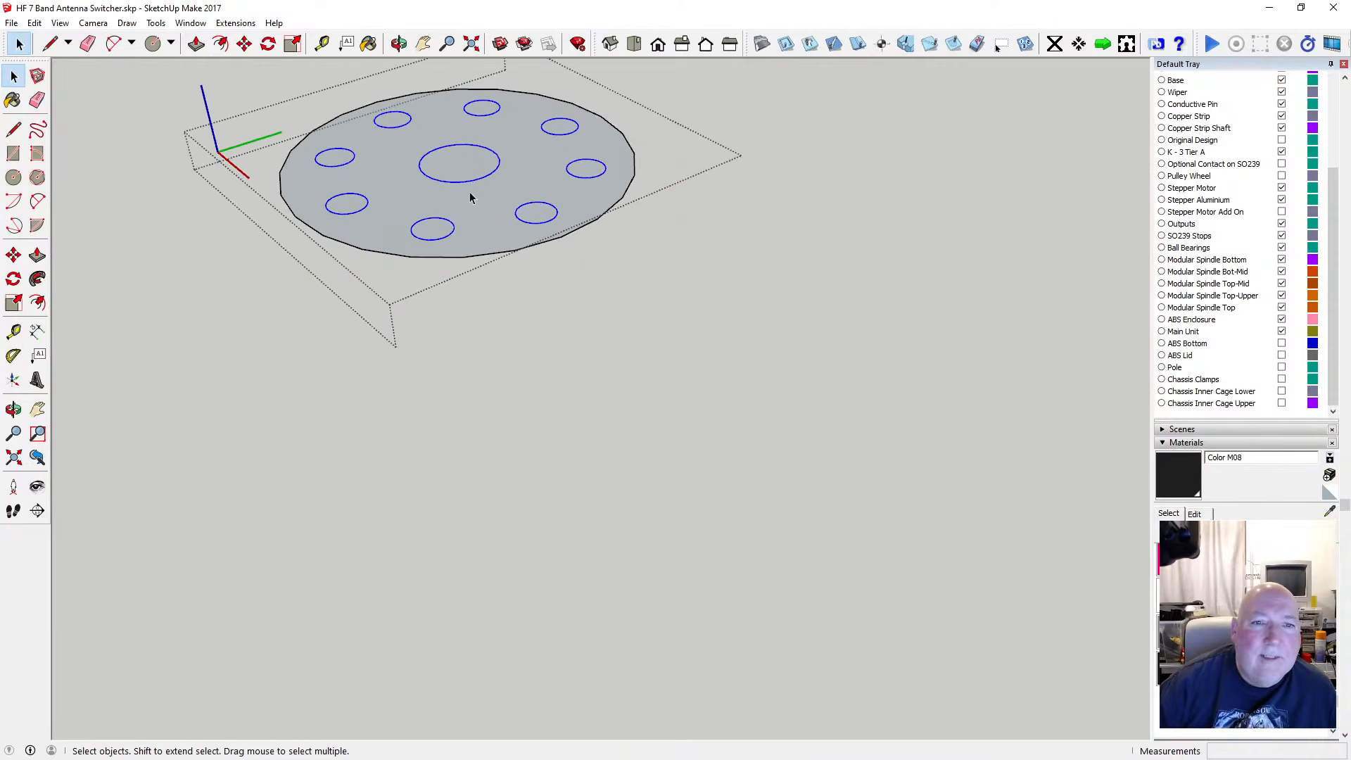
# Cut the hole pattern from inside the disc component, close the component and paste the pattern in place outside it
pyautogui.click(399, 44)
pyautogui.scroll(-2, 470, 298)
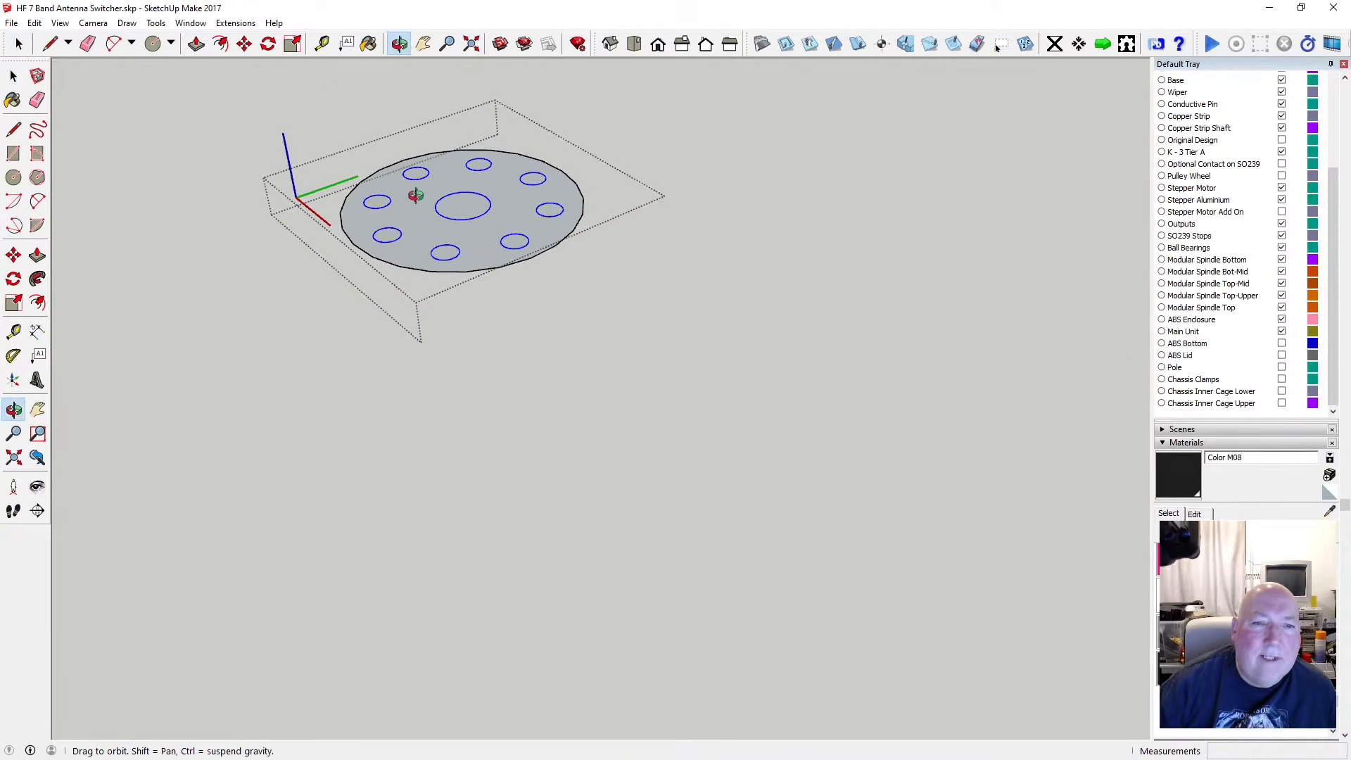
pyautogui.scroll(1, 417, 197)
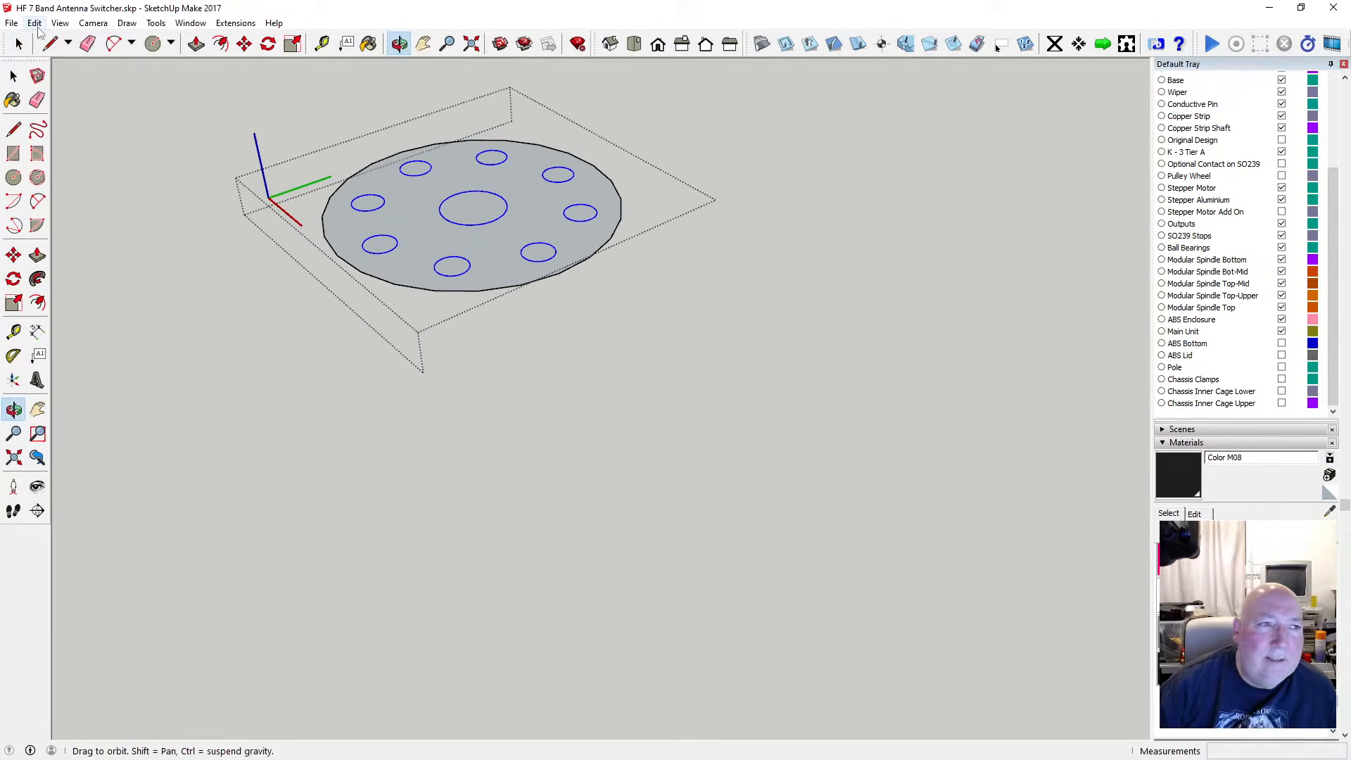
pyautogui.click(34, 22)
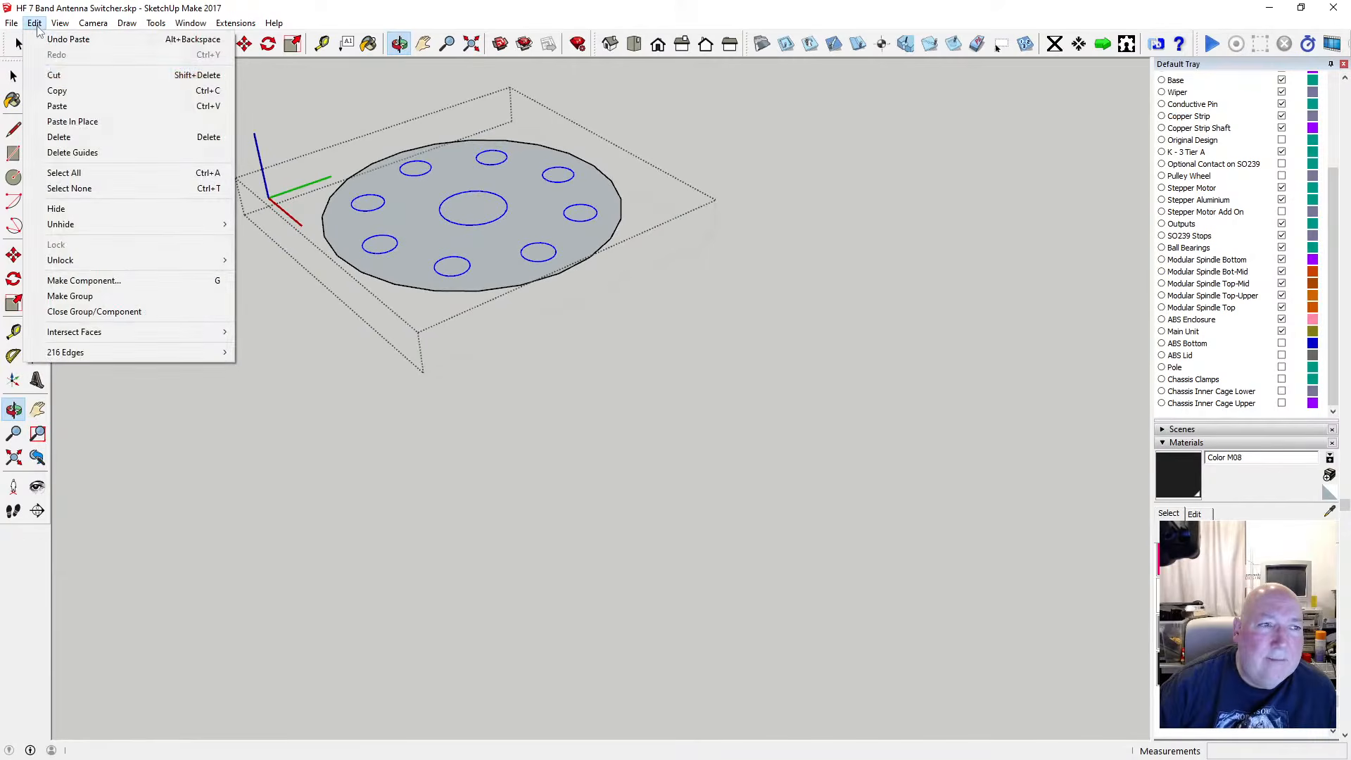
pyautogui.click(54, 75)
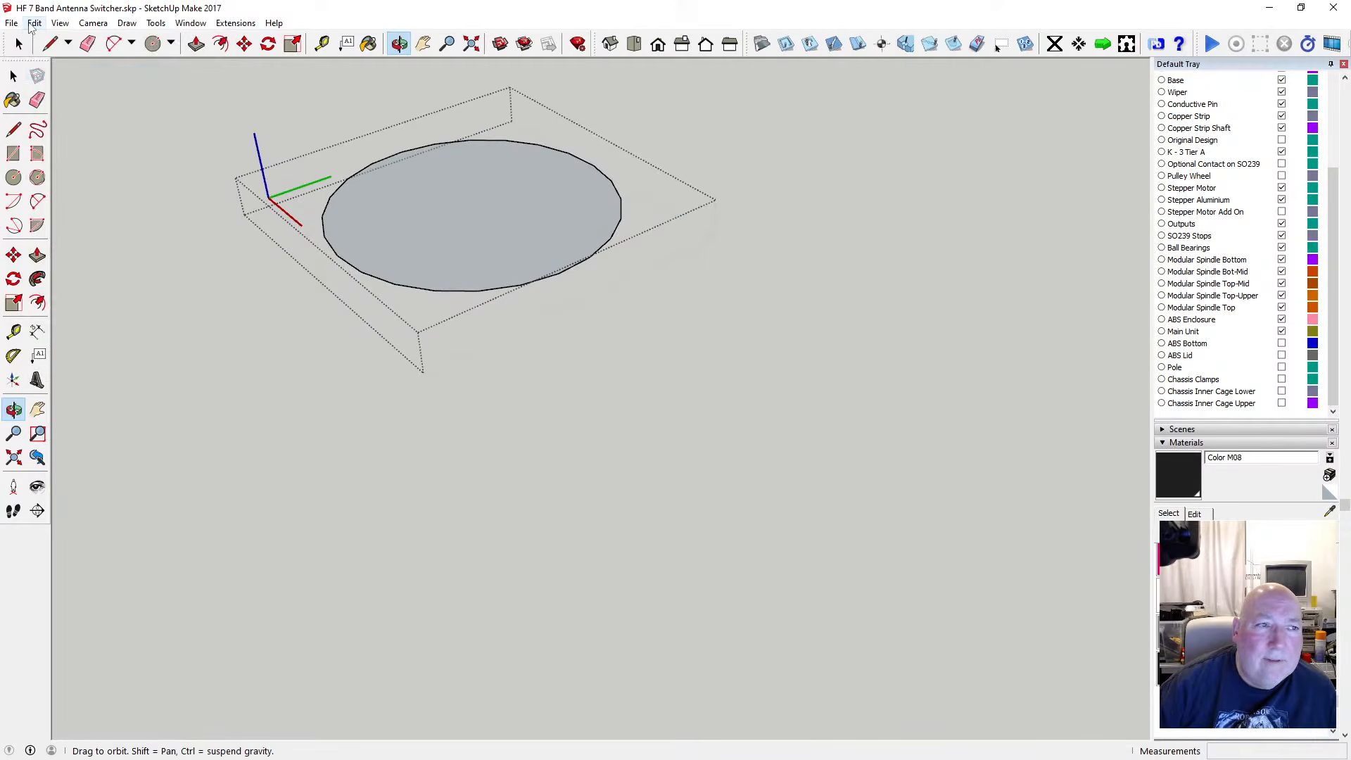
pyautogui.press('space')
pyautogui.click(60, 76)
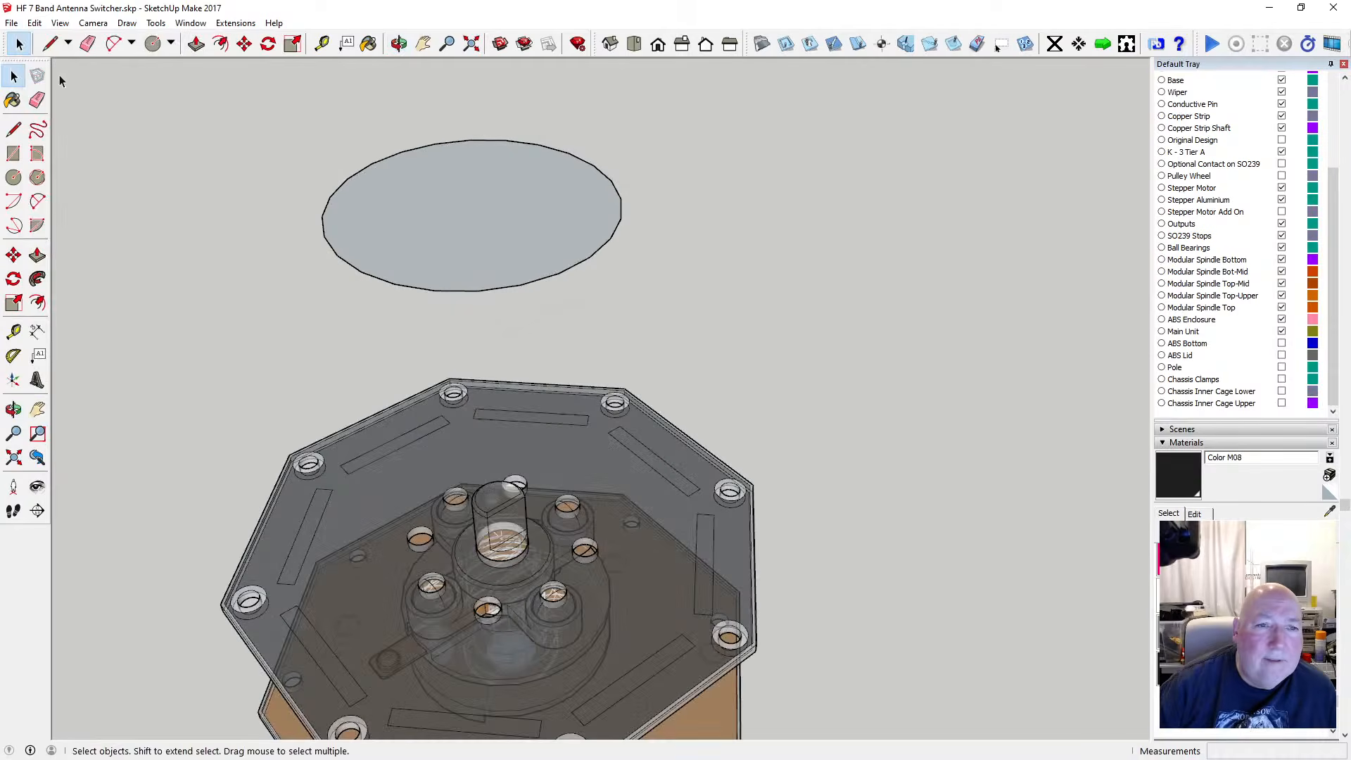
pyautogui.click(34, 23)
pyautogui.click(89, 121)
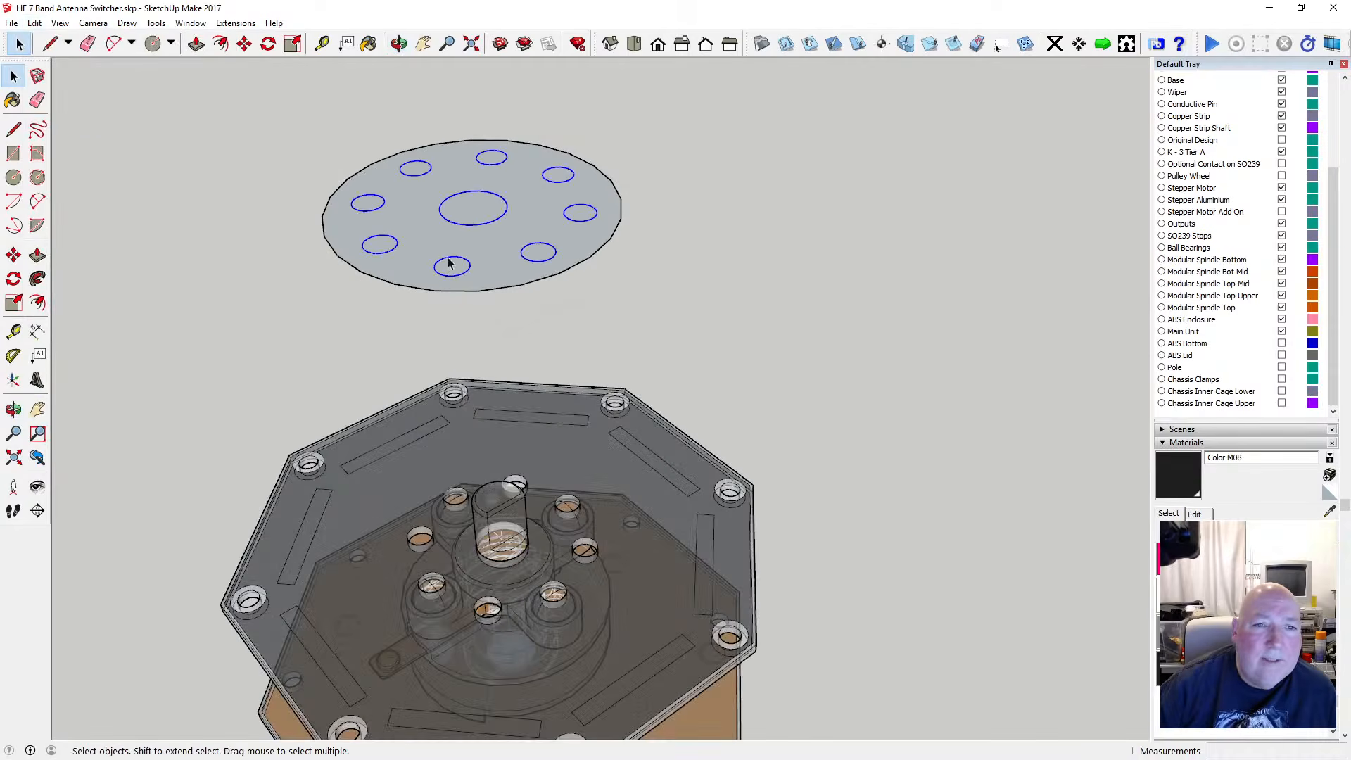
# Open the disc component and push its face 2 mm downward to give it thickness
pyautogui.doubleClick(419, 218)
pyautogui.click(420, 204)
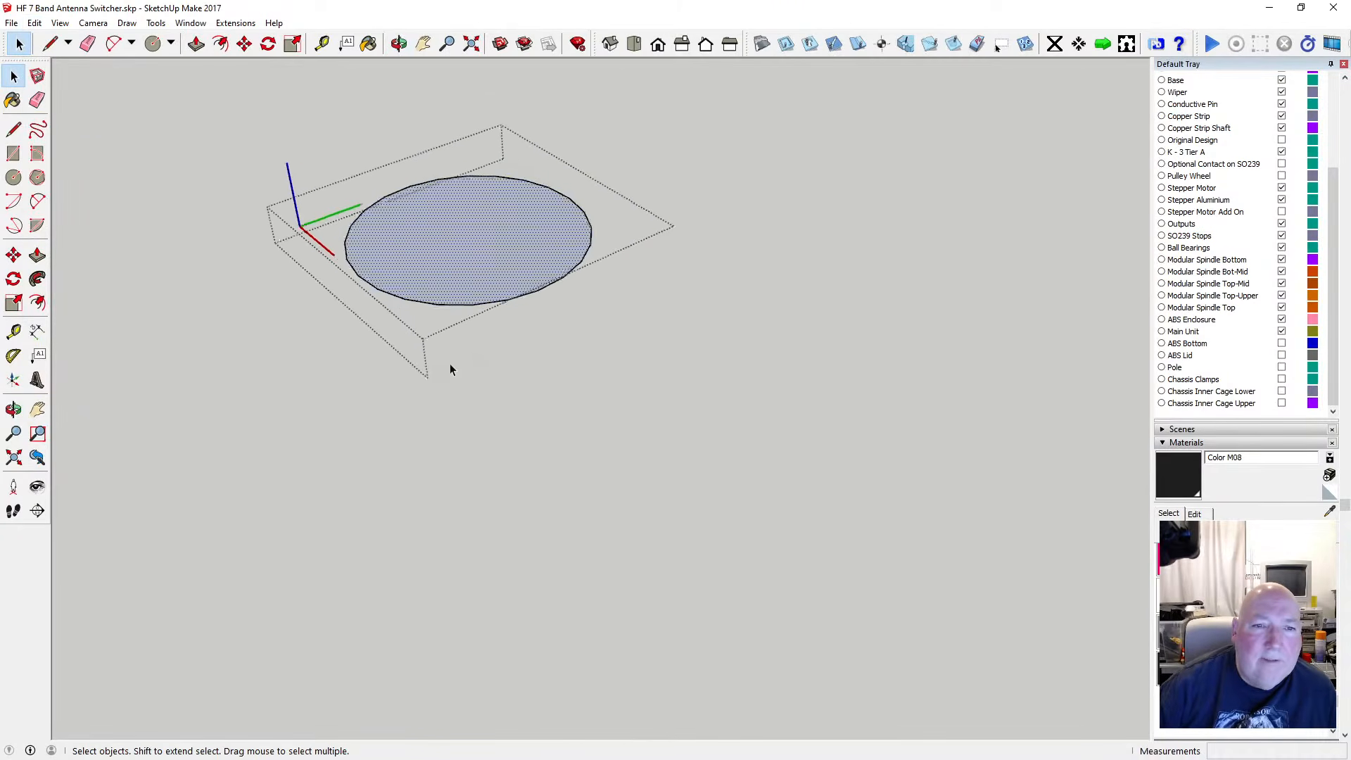
pyautogui.scroll(-4, 451, 363)
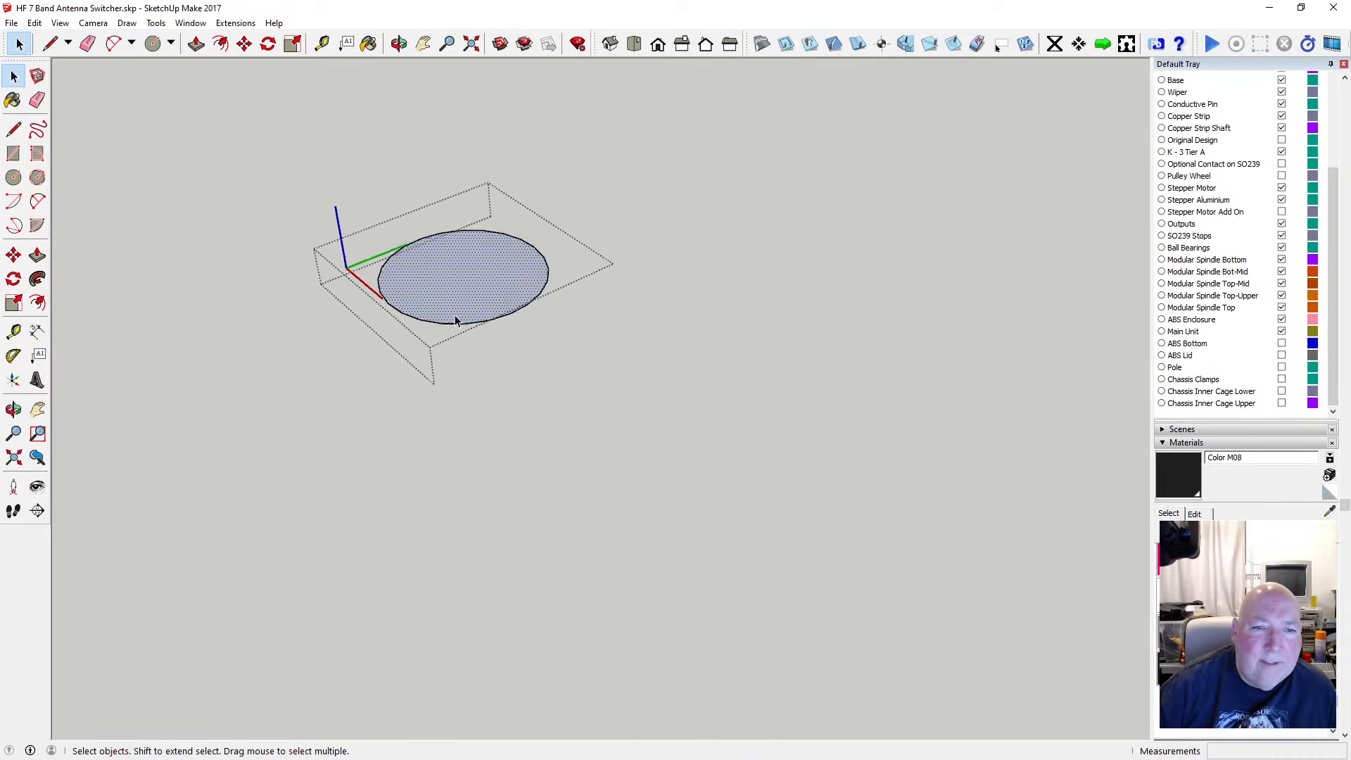
pyautogui.scroll(3, 455, 320)
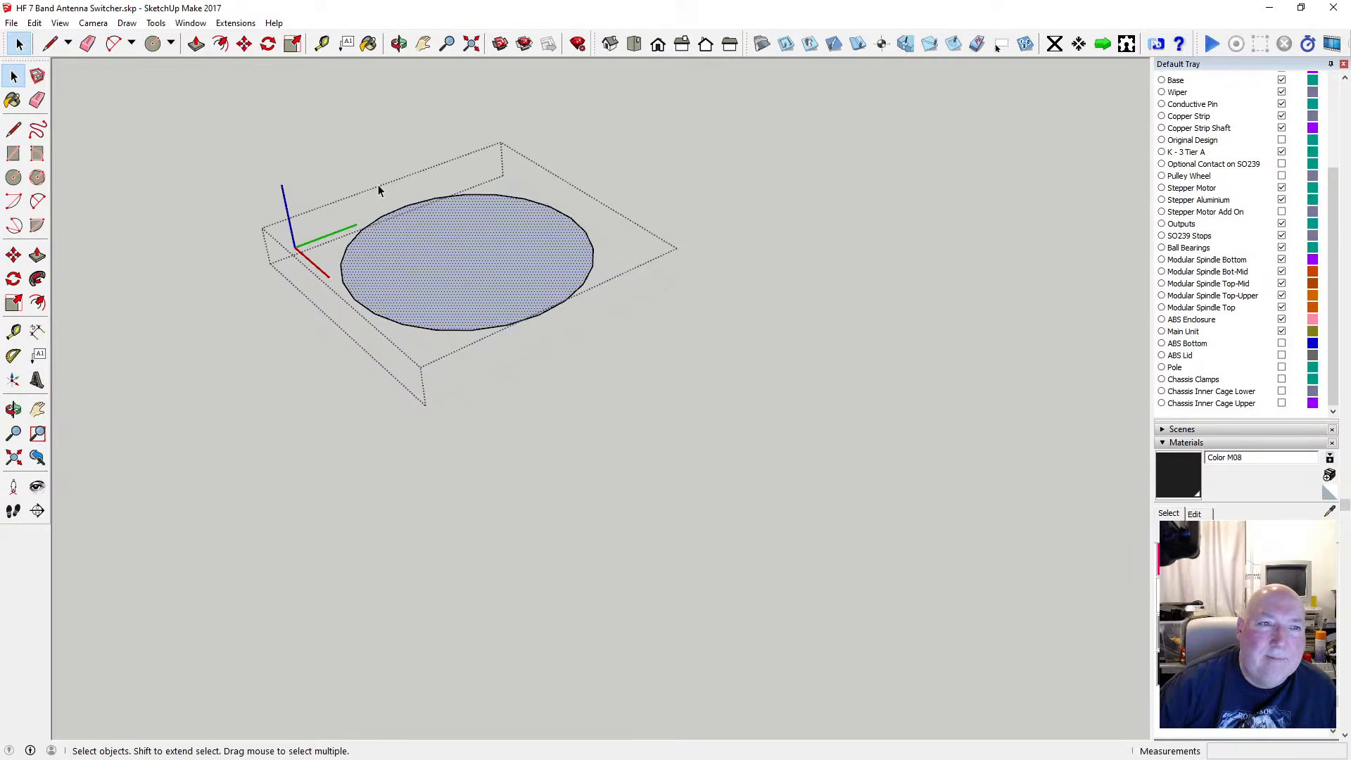
pyautogui.click(196, 44)
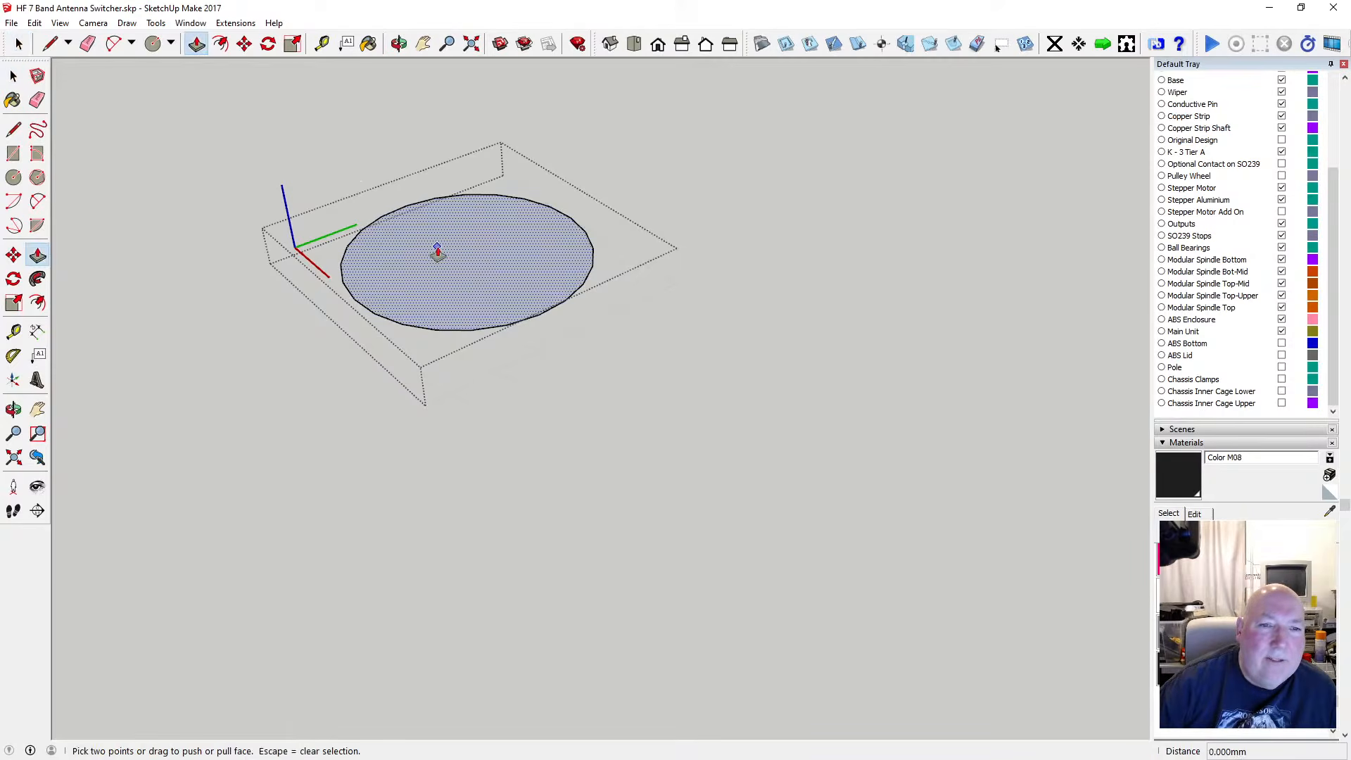
pyautogui.click(455, 280)
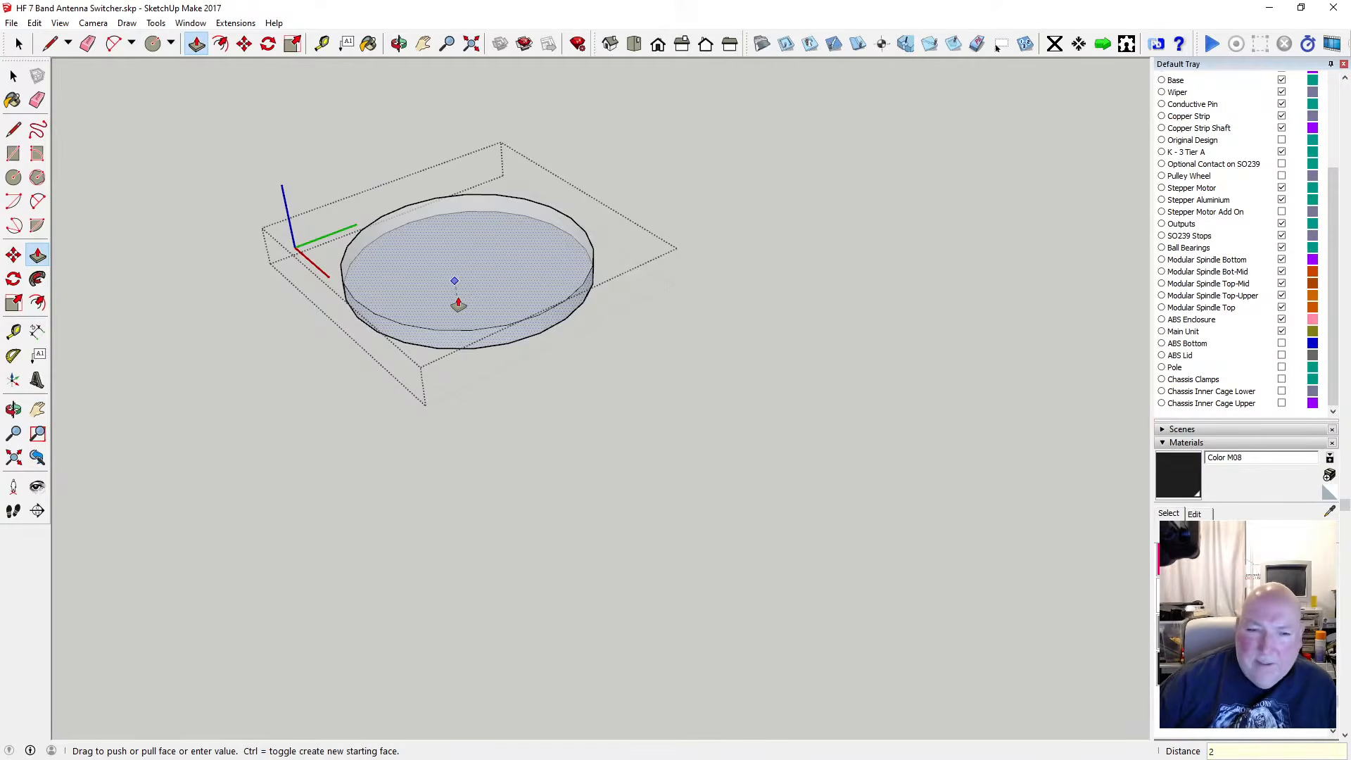
pyautogui.press('Return')
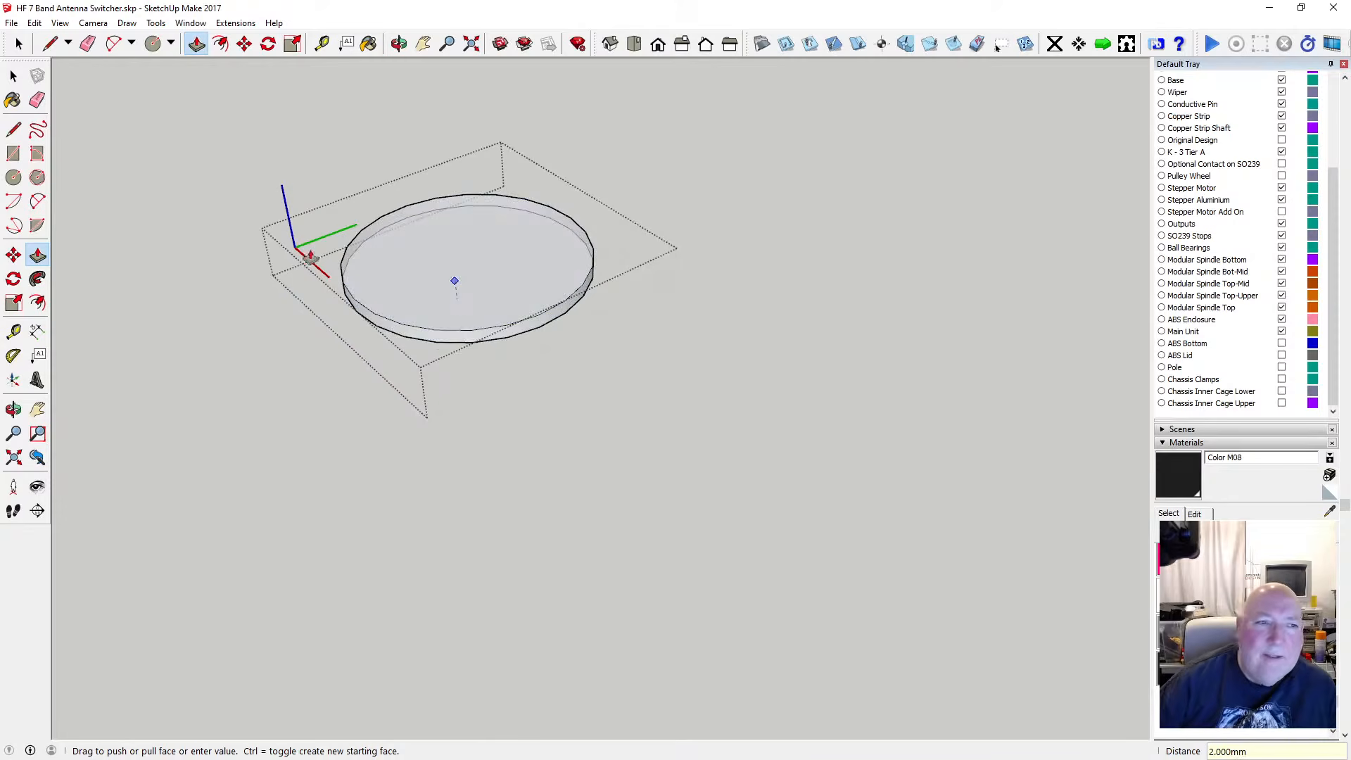
# Turn off the X-ray face style and close the disc component
pyautogui.click(60, 24)
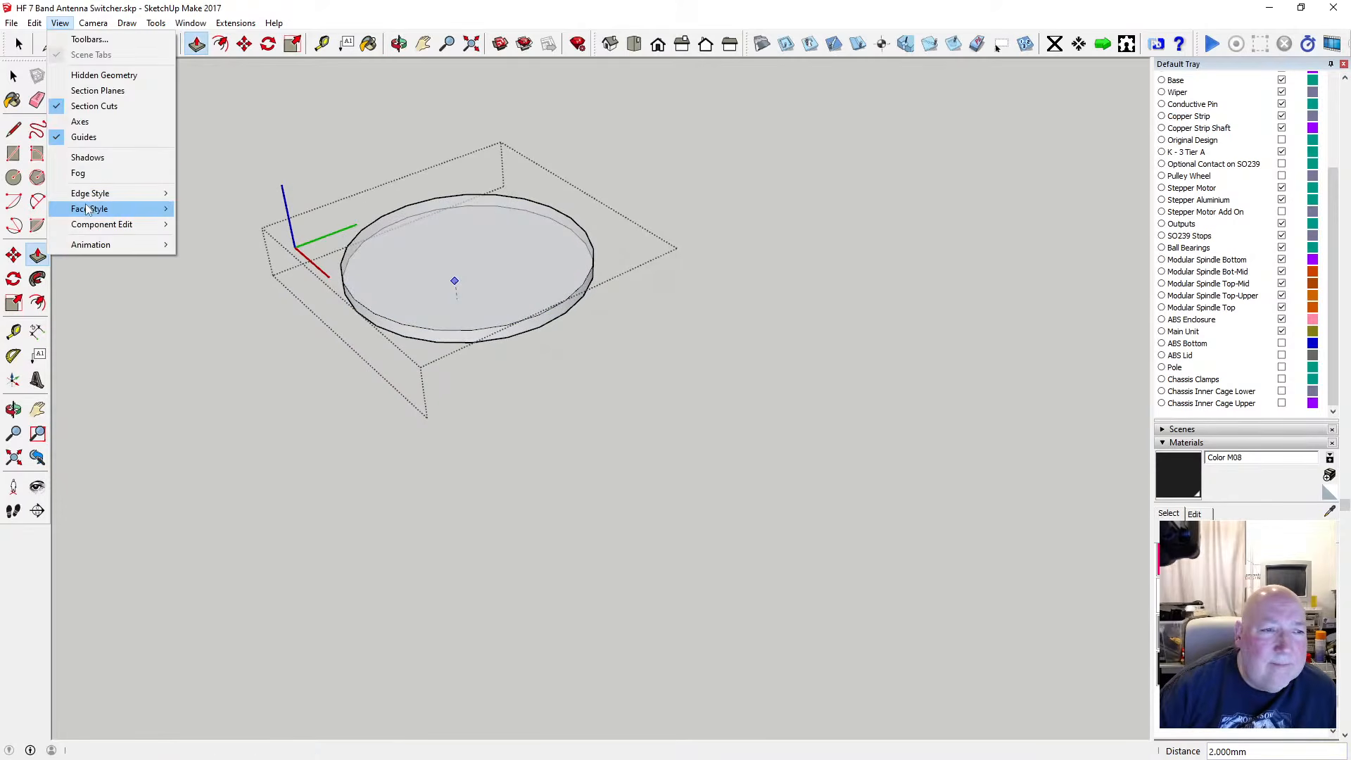
pyautogui.moveTo(98, 211)
pyautogui.click(226, 211)
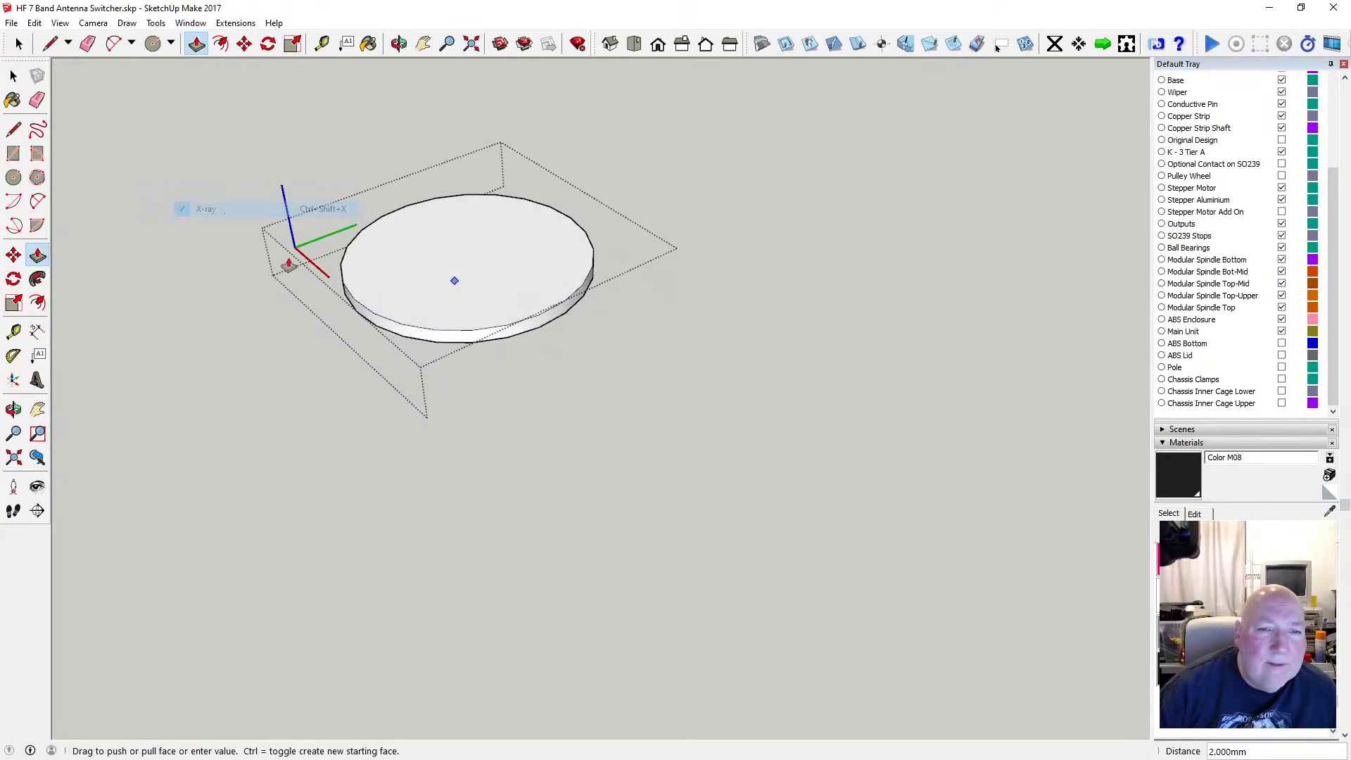
pyautogui.scroll(3, 436, 271)
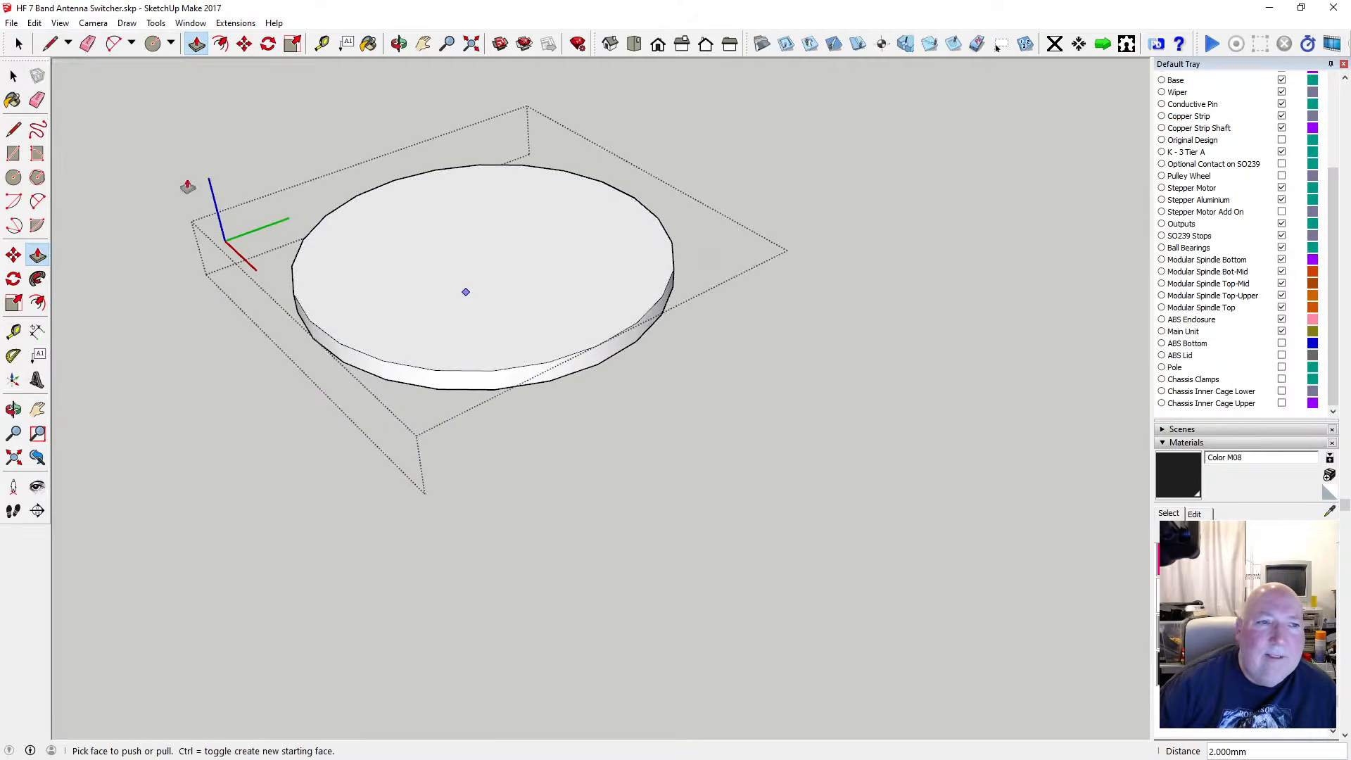
pyautogui.click(14, 76)
pyautogui.click(169, 145)
pyautogui.scroll(-3, 442, 304)
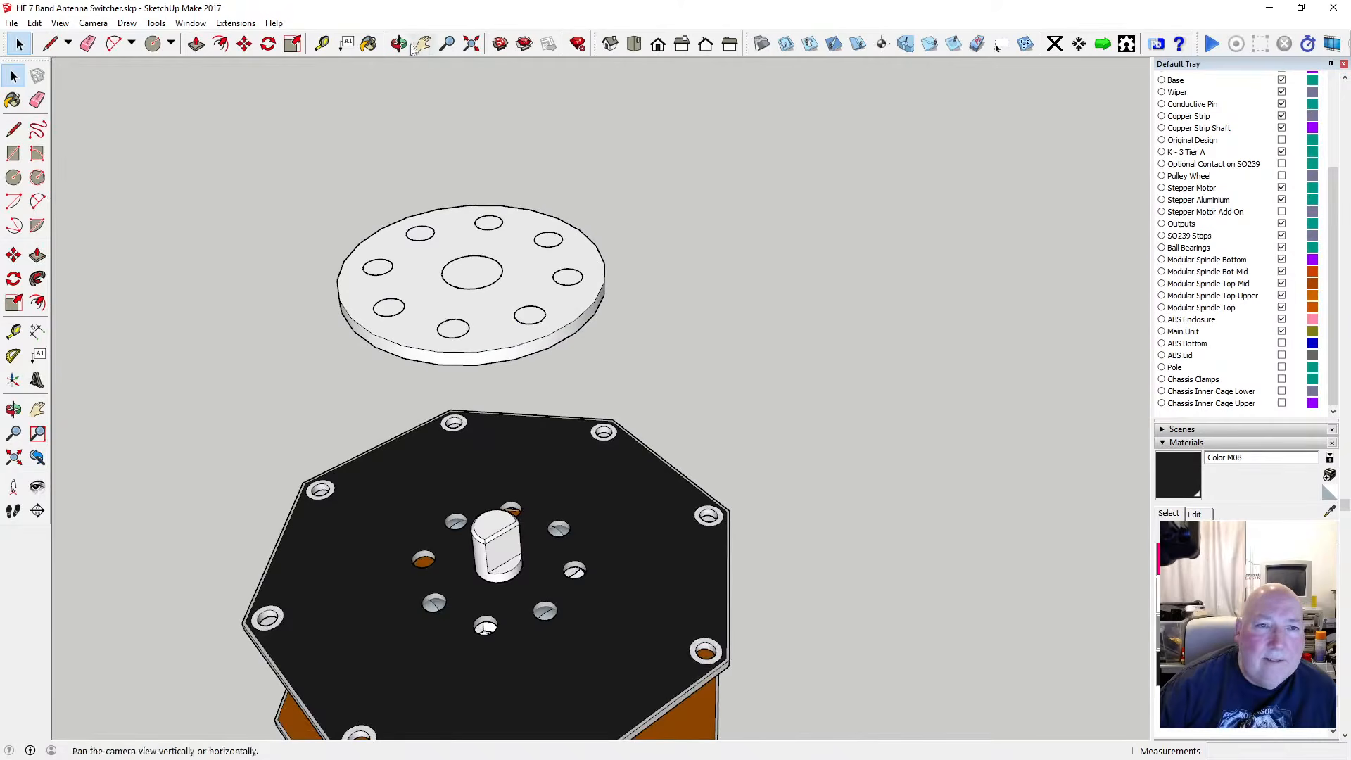
# Cut the loose hole pattern and paste it in place on the thickened disc inside its component
pyautogui.moveTo(349, 200); pyautogui.dragTo(590, 361)
pyautogui.click(34, 23)
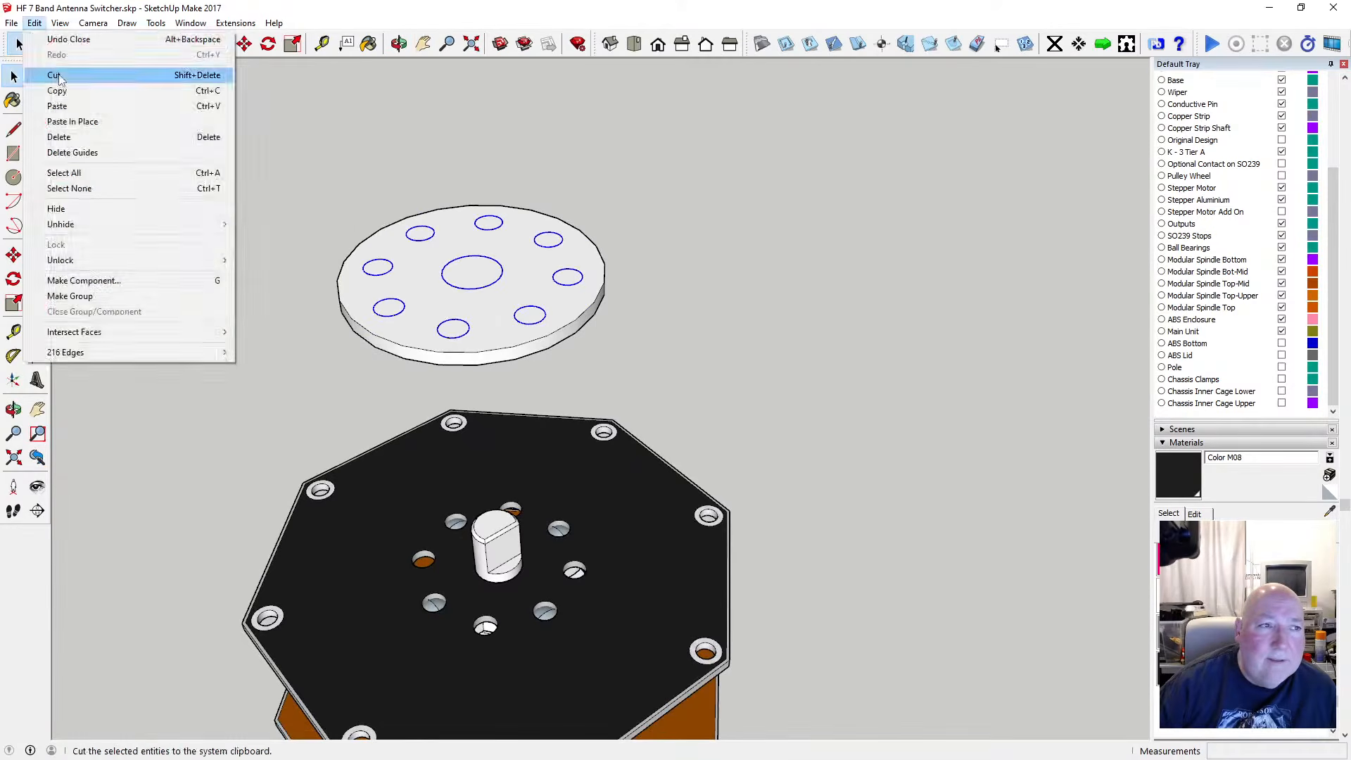
pyautogui.click(60, 77)
pyautogui.doubleClick(382, 266)
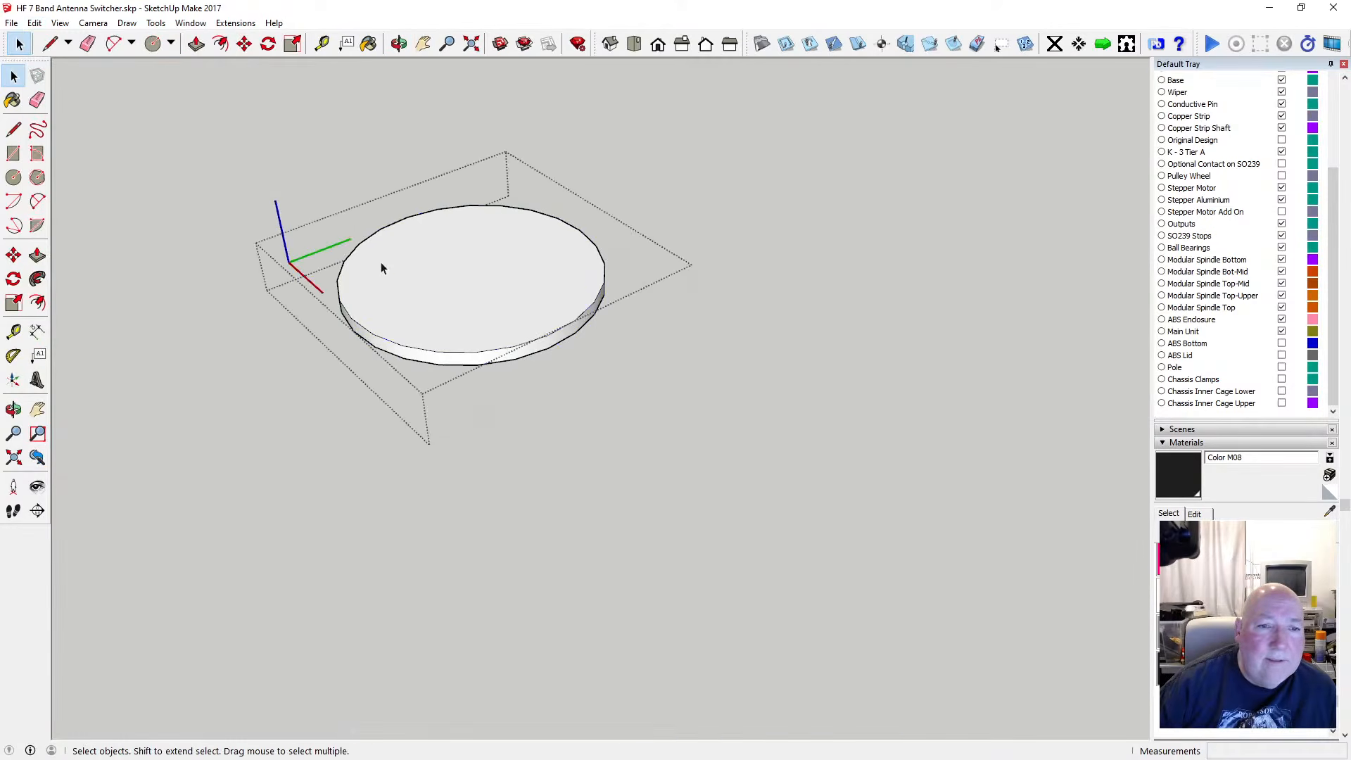
pyautogui.click(34, 22)
pyautogui.click(70, 122)
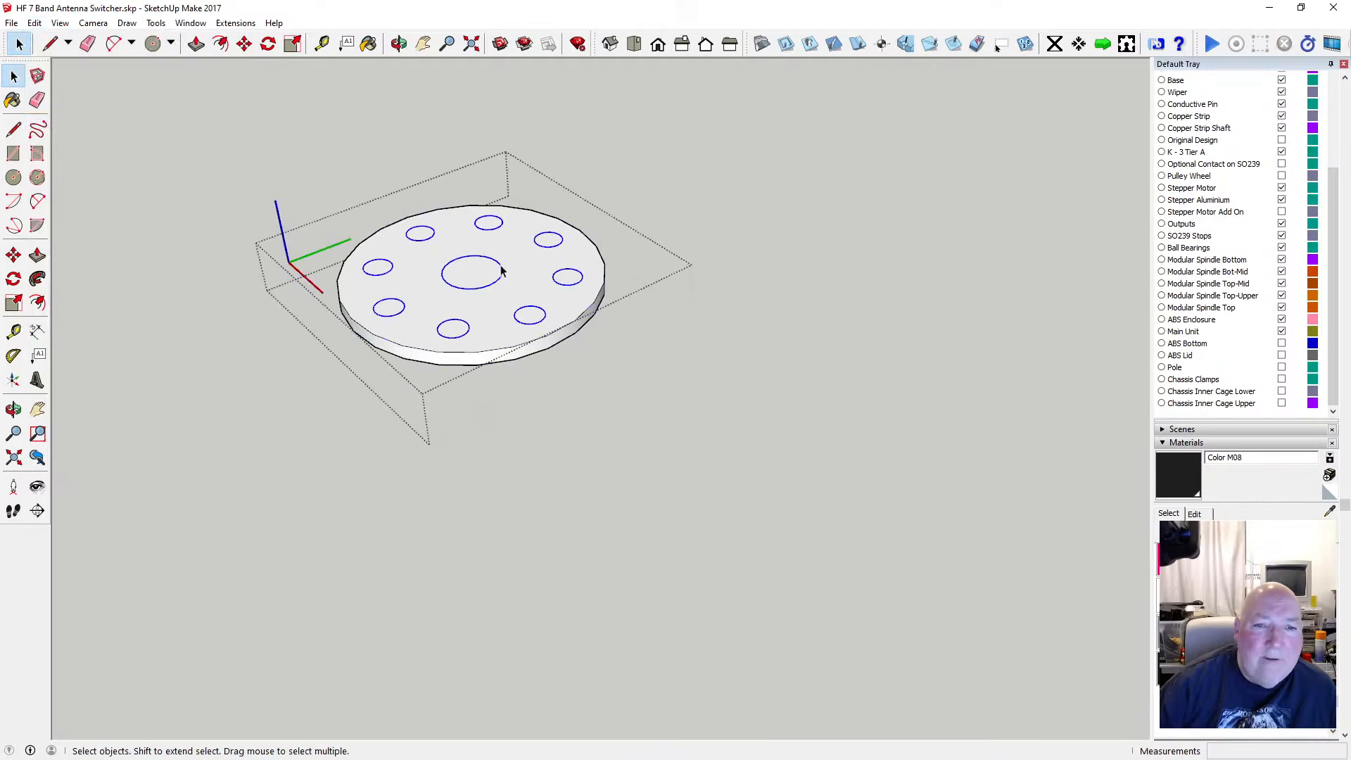
# Push the central circle's face down through the disc's full thickness to cut the centre hole
pyautogui.click(399, 43)
pyautogui.scroll(-1, 492, 323)
pyautogui.scroll(2, 492, 316)
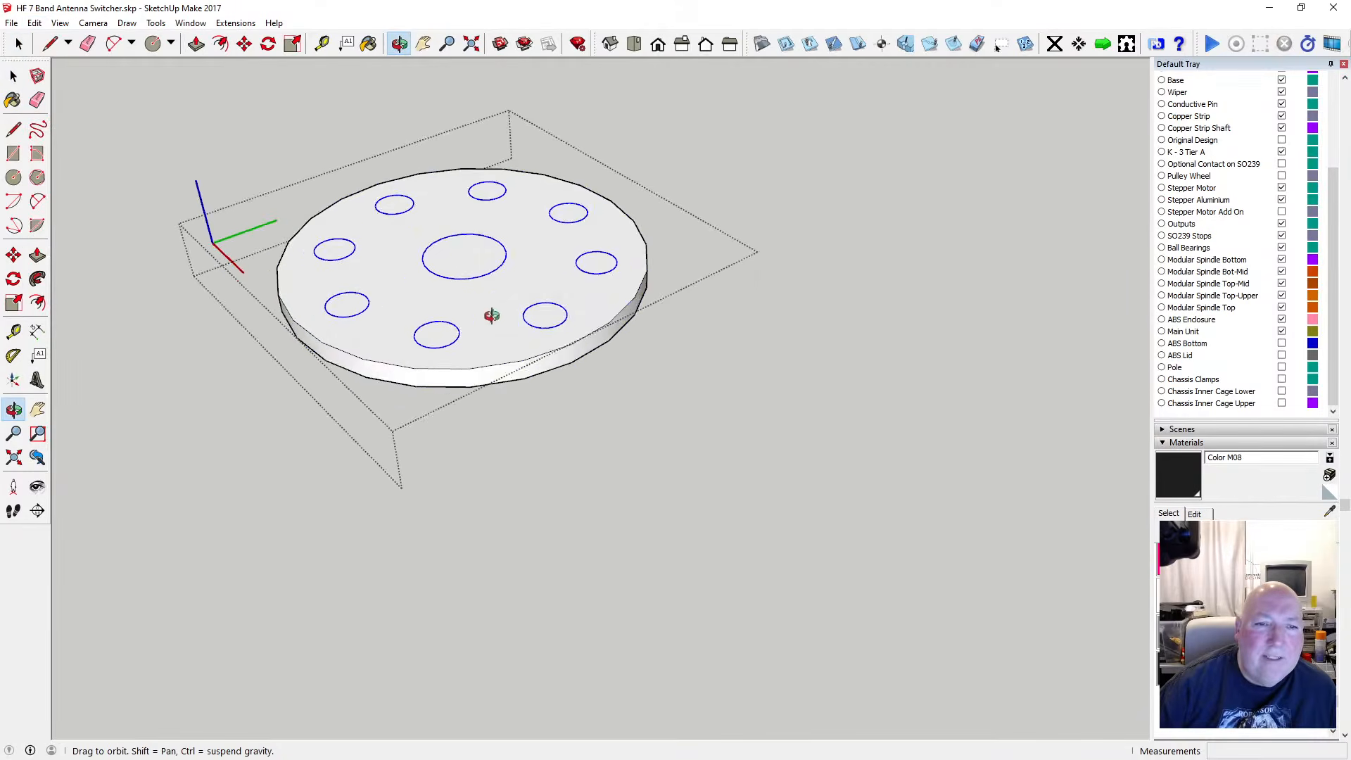
pyautogui.moveTo(492, 315); pyautogui.dragTo(473, 279)
pyautogui.scroll(3, 458, 264)
pyautogui.scroll(-2, 484, 218)
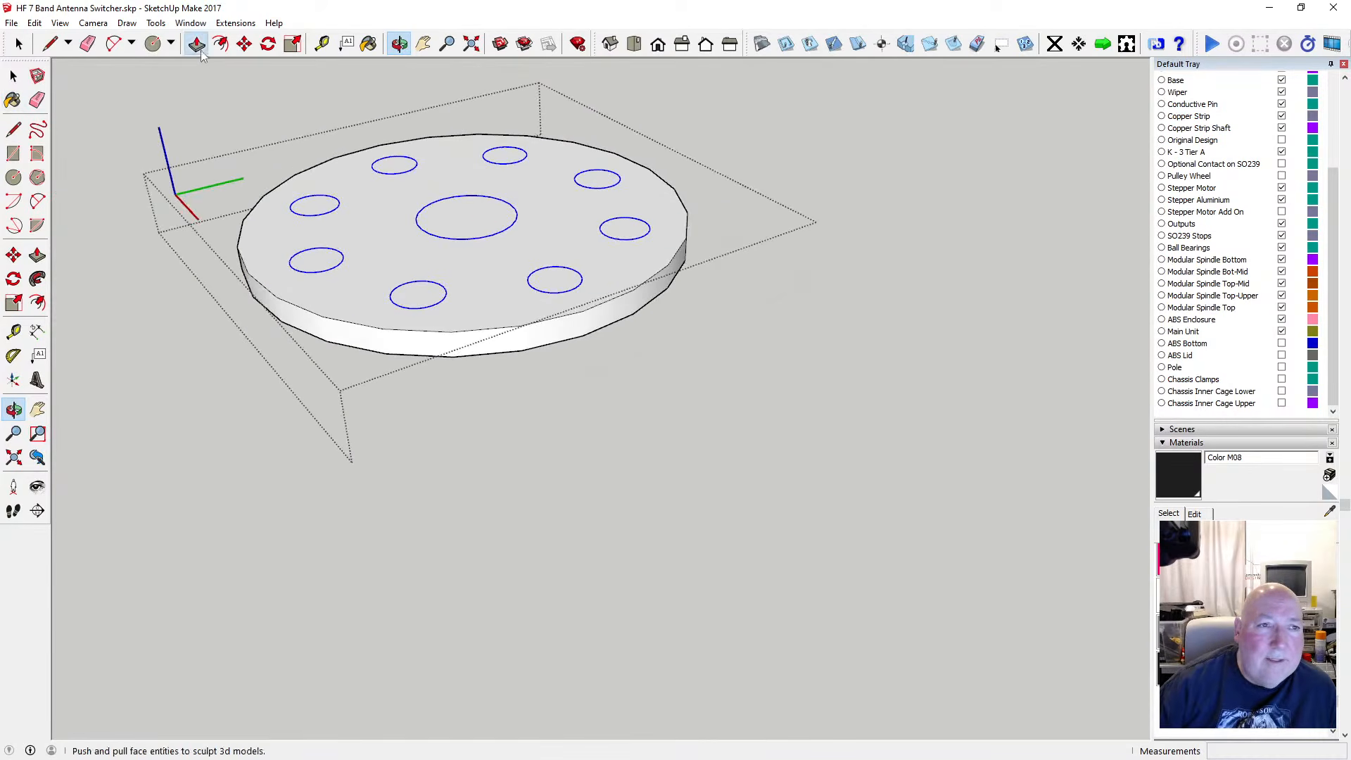
pyautogui.click(197, 44)
pyautogui.click(454, 231)
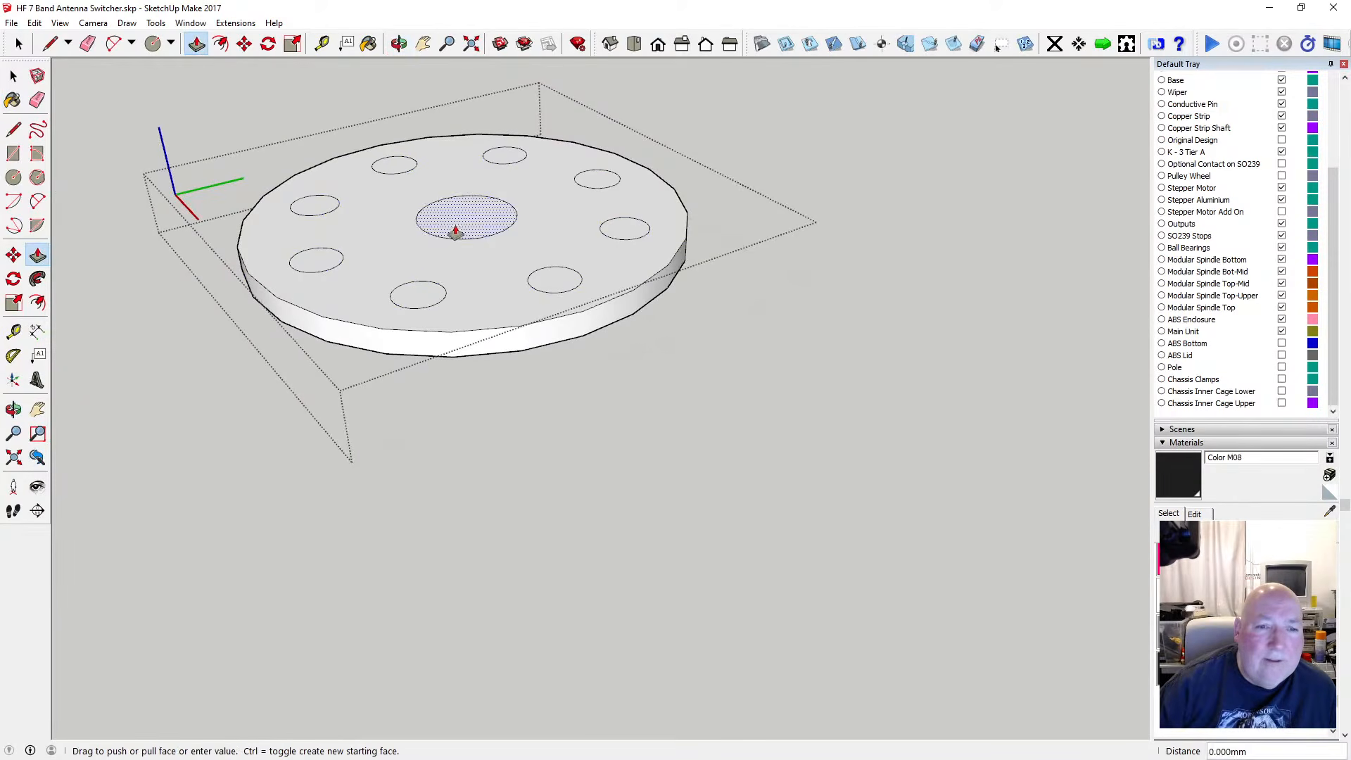
pyautogui.click(448, 362)
pyautogui.click(399, 44)
pyautogui.scroll(-2, 447, 270)
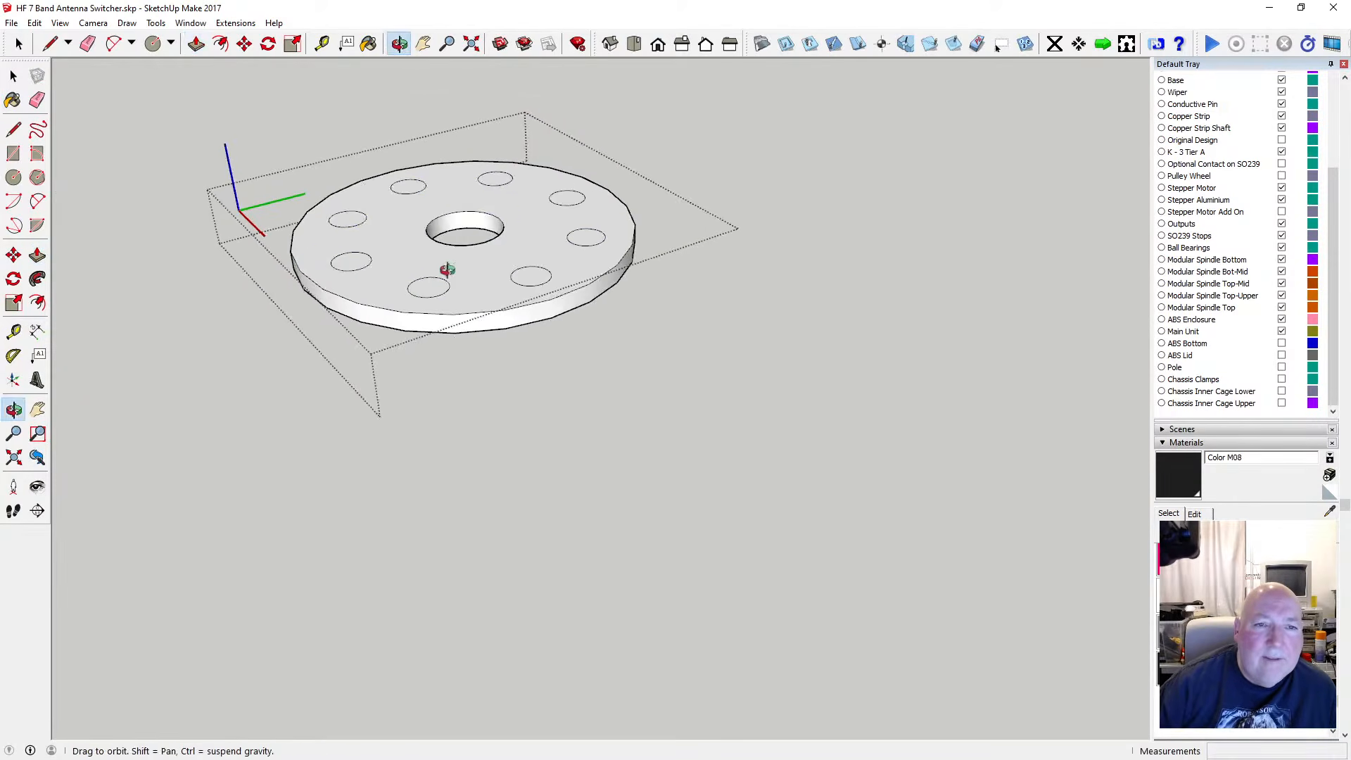
pyautogui.moveTo(448, 270); pyautogui.dragTo(456, 428)
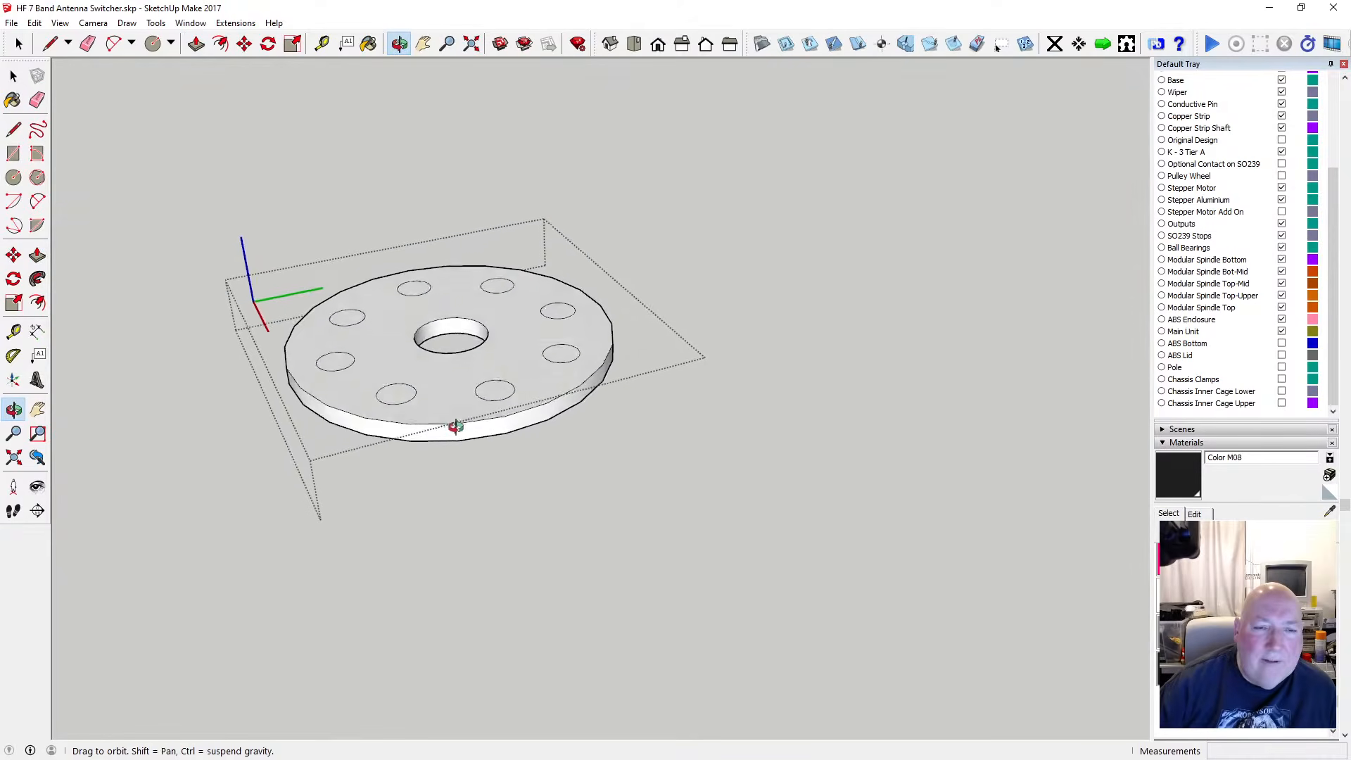
pyautogui.scroll(5, 456, 414)
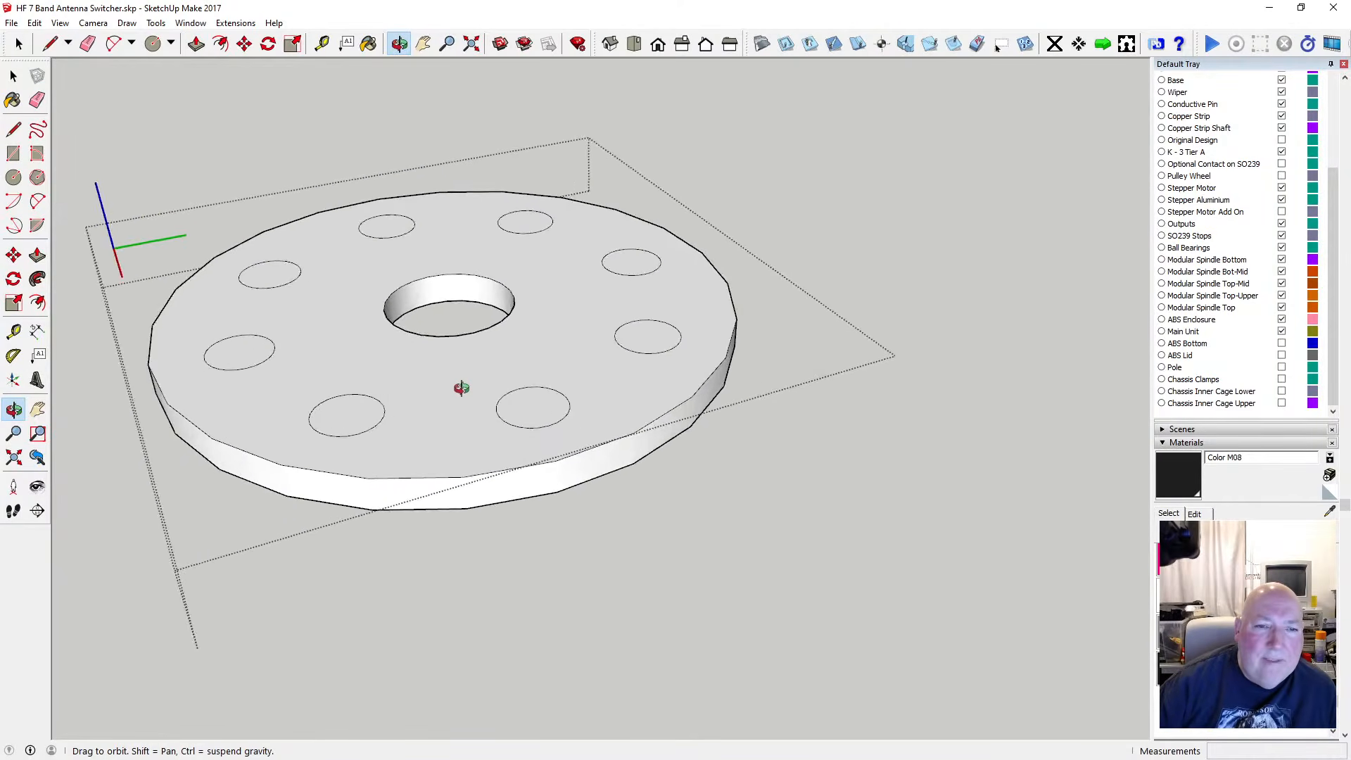
pyautogui.scroll(-5, 461, 388)
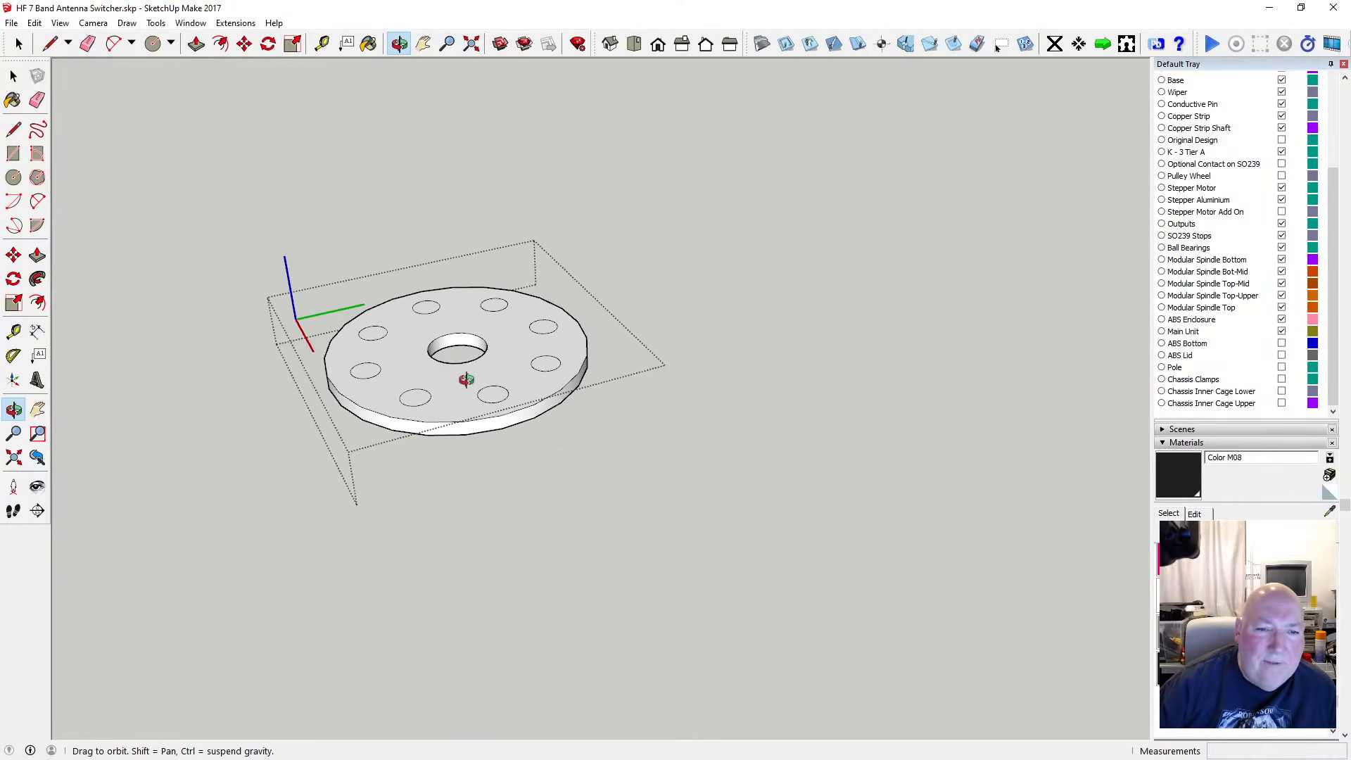
pyautogui.scroll(-3, 467, 370)
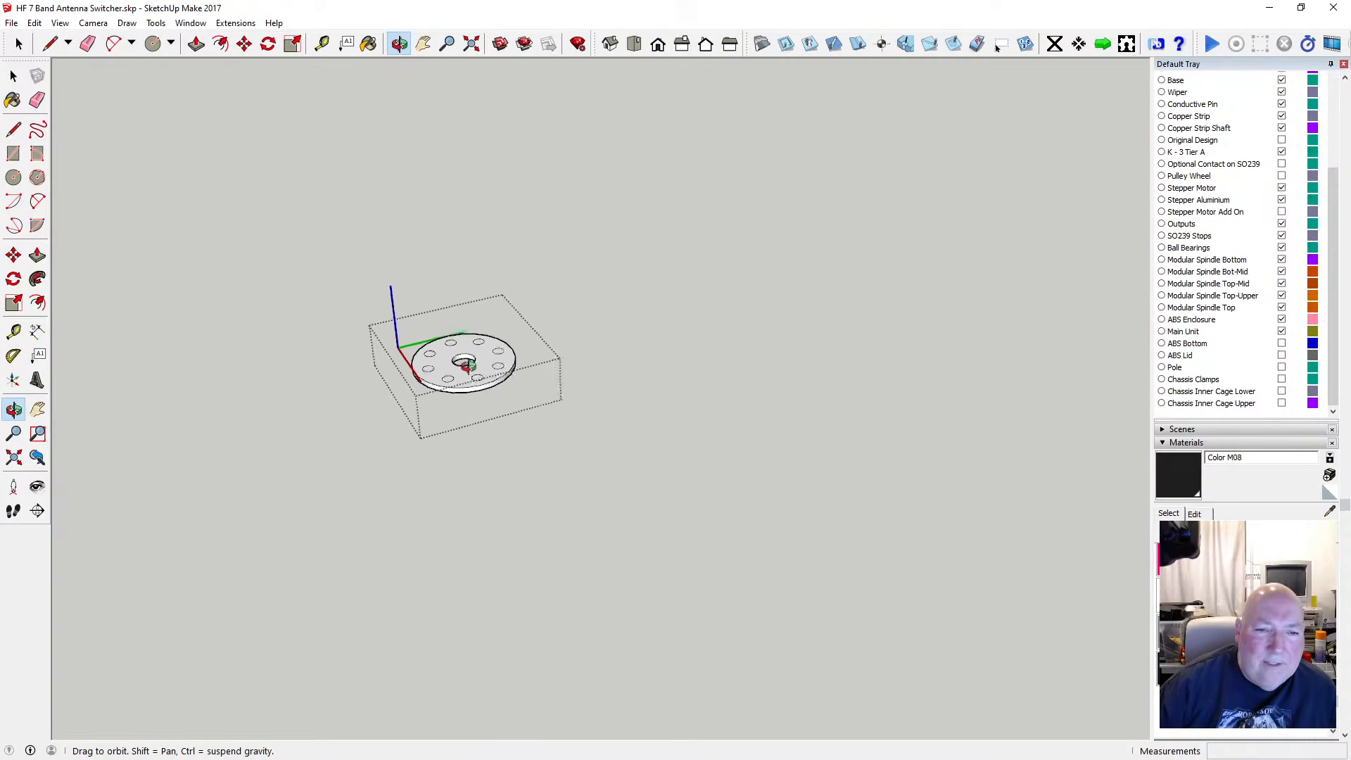
pyautogui.scroll(4, 468, 365)
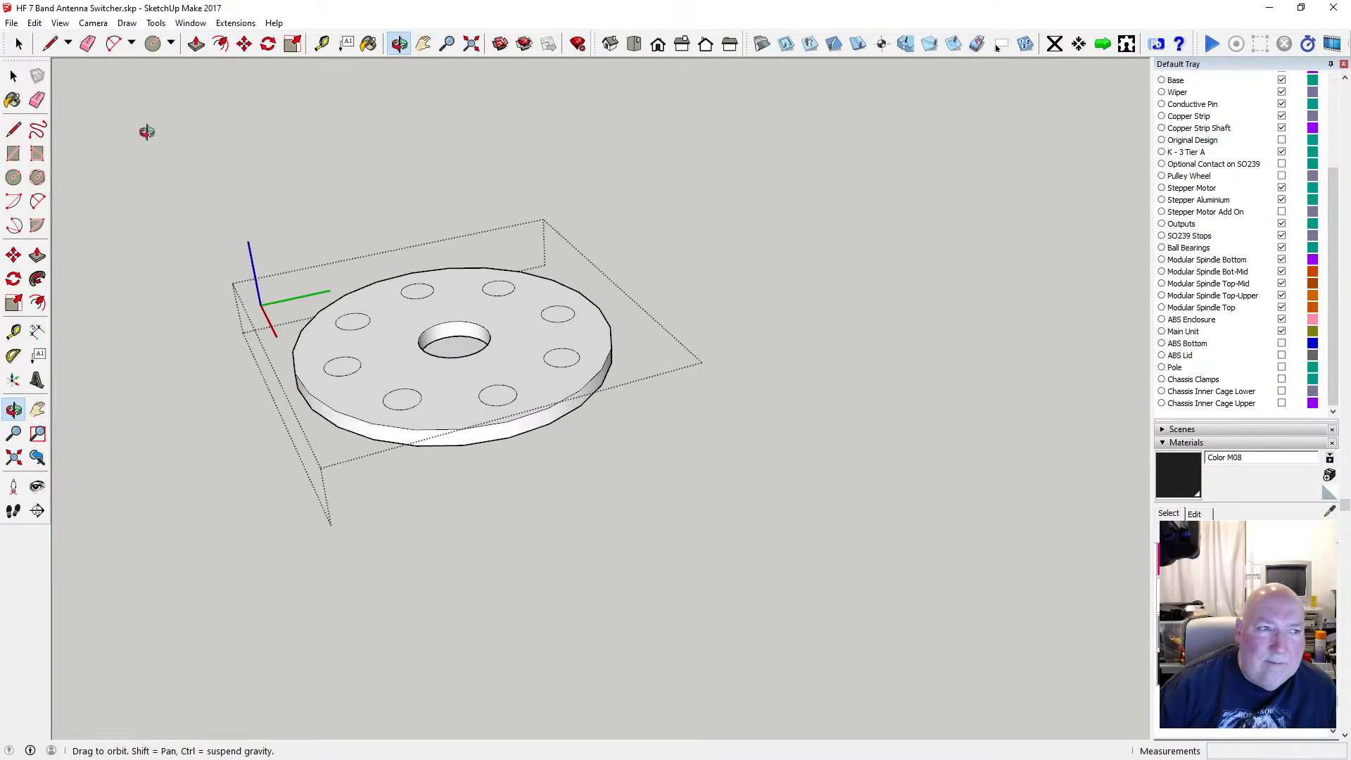
# Close the disc component and open the black octagonal lid plate nested in the main unit for editing
pyautogui.click(13, 76)
pyautogui.click(255, 166)
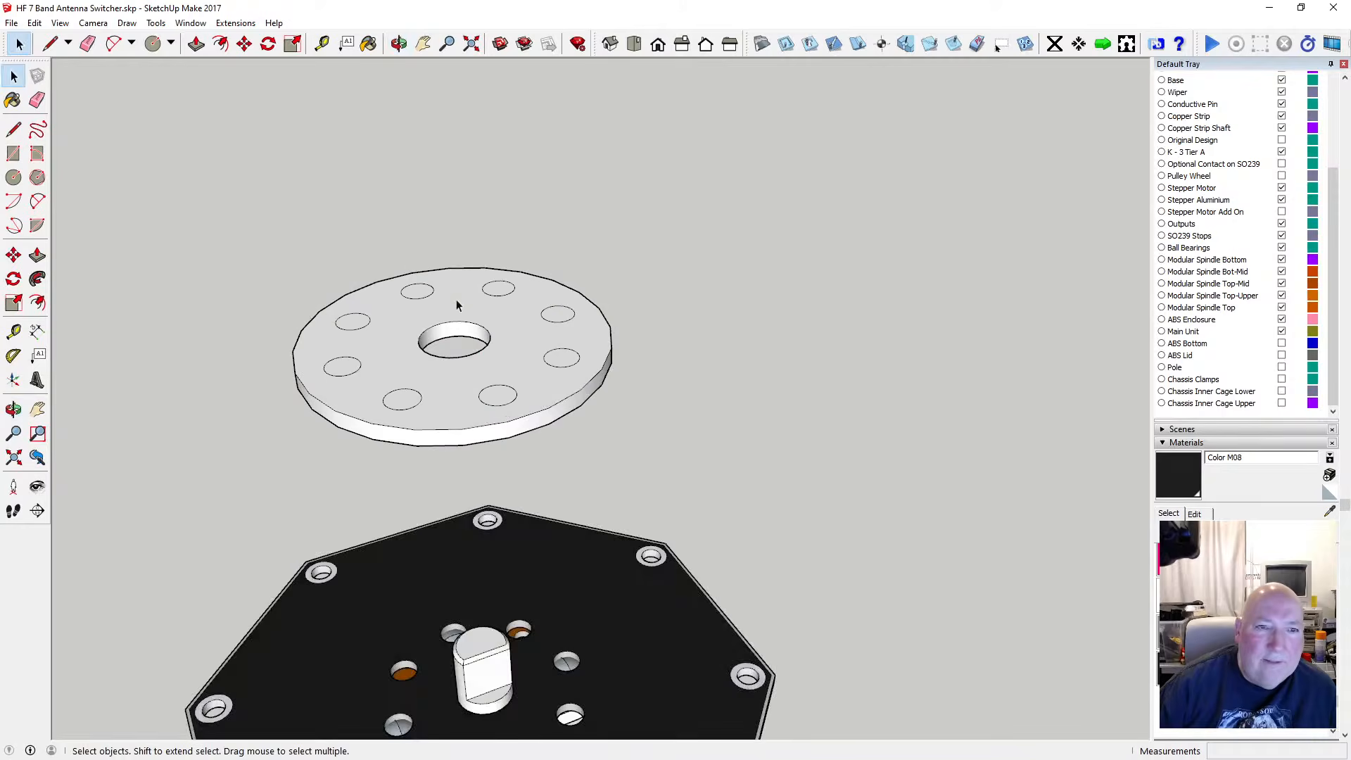
pyautogui.scroll(-2, 466, 292)
pyautogui.scroll(-2, 536, 517)
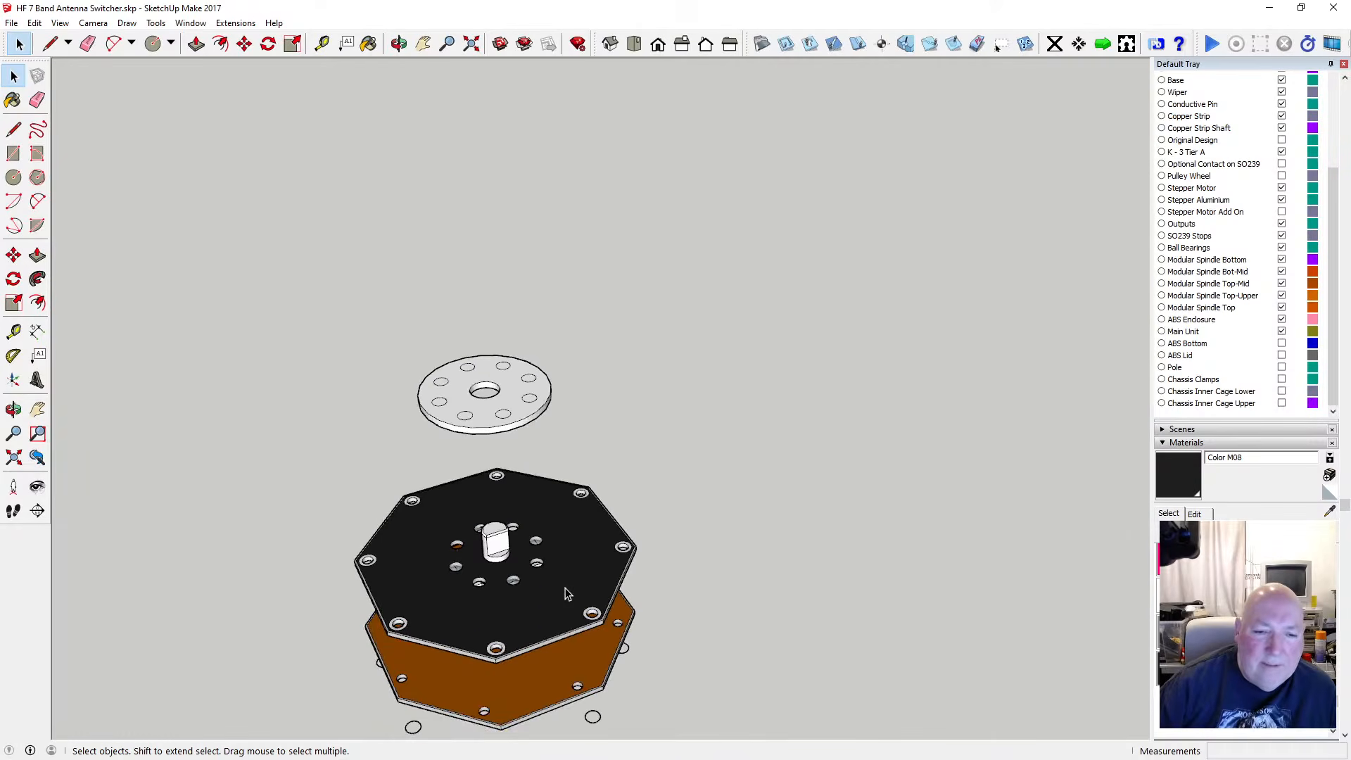
pyautogui.doubleClick(566, 595)
pyautogui.scroll(3, 493, 598)
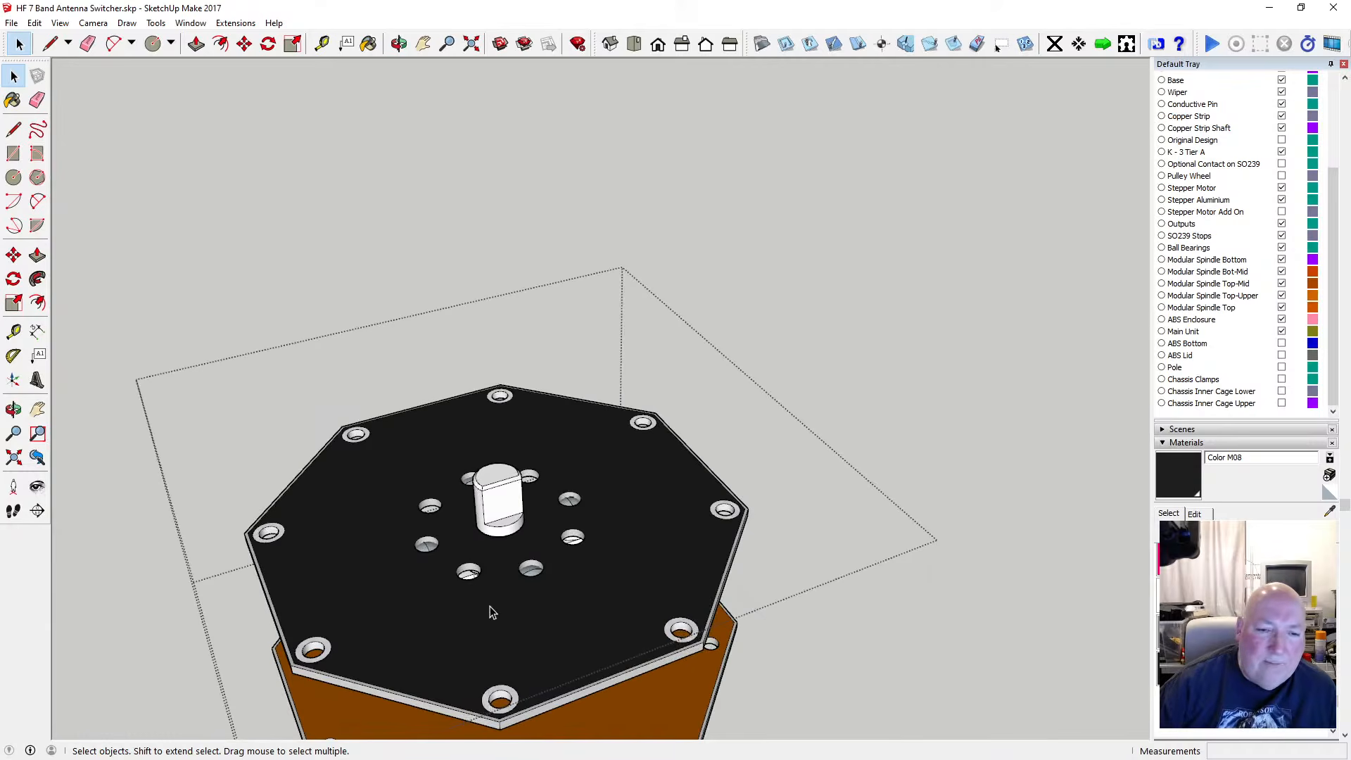
pyautogui.click(482, 613)
pyautogui.scroll(3, 510, 551)
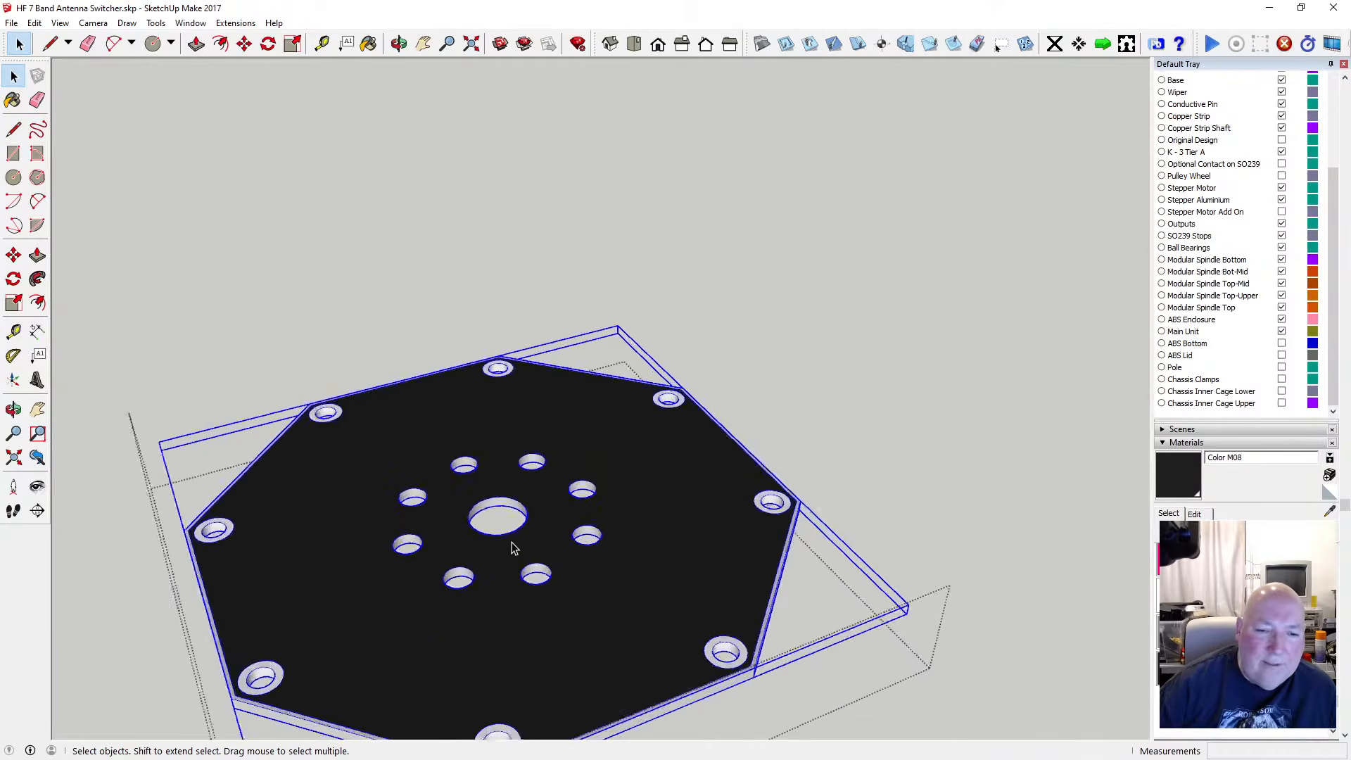
pyautogui.doubleClick(513, 552)
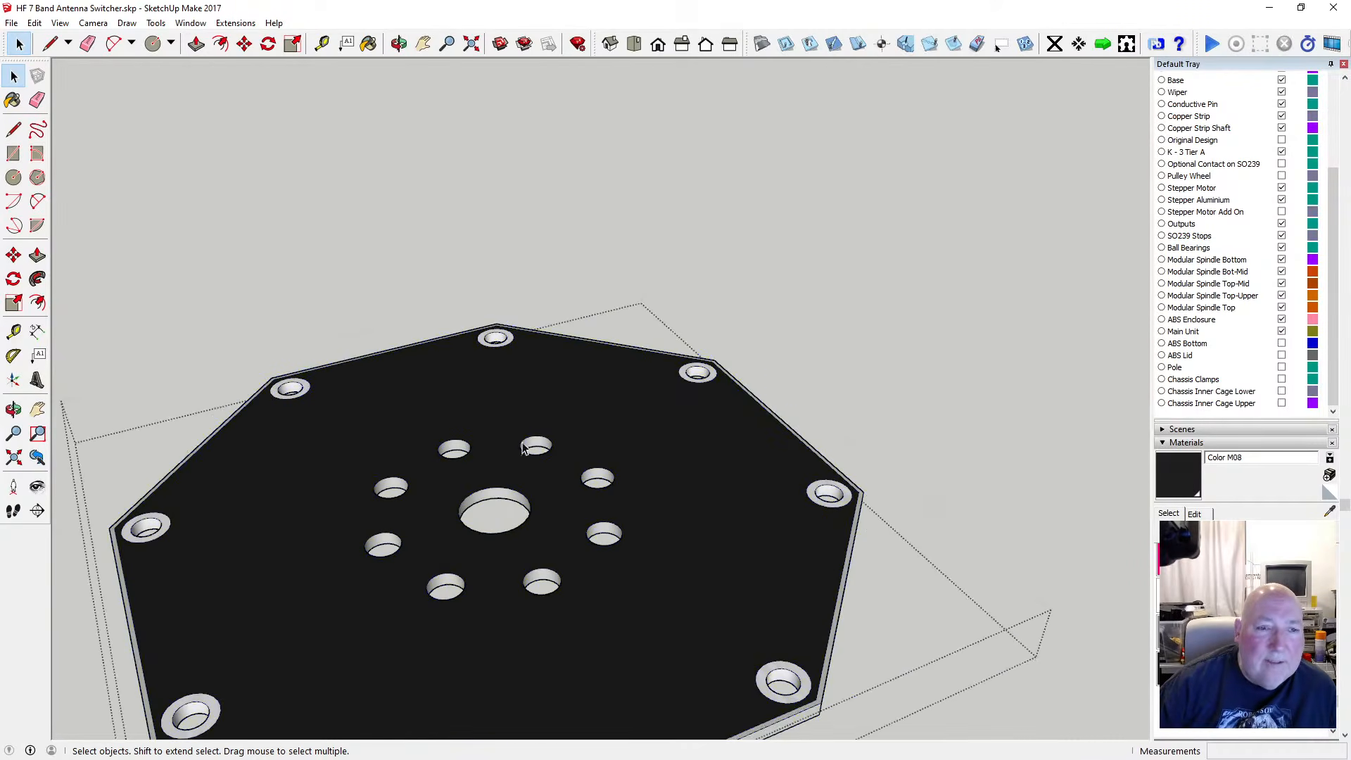
# Offset the centre hole's edge outward by 2 mm on the lid plate's top face
pyautogui.click(220, 44)
pyautogui.click(530, 506)
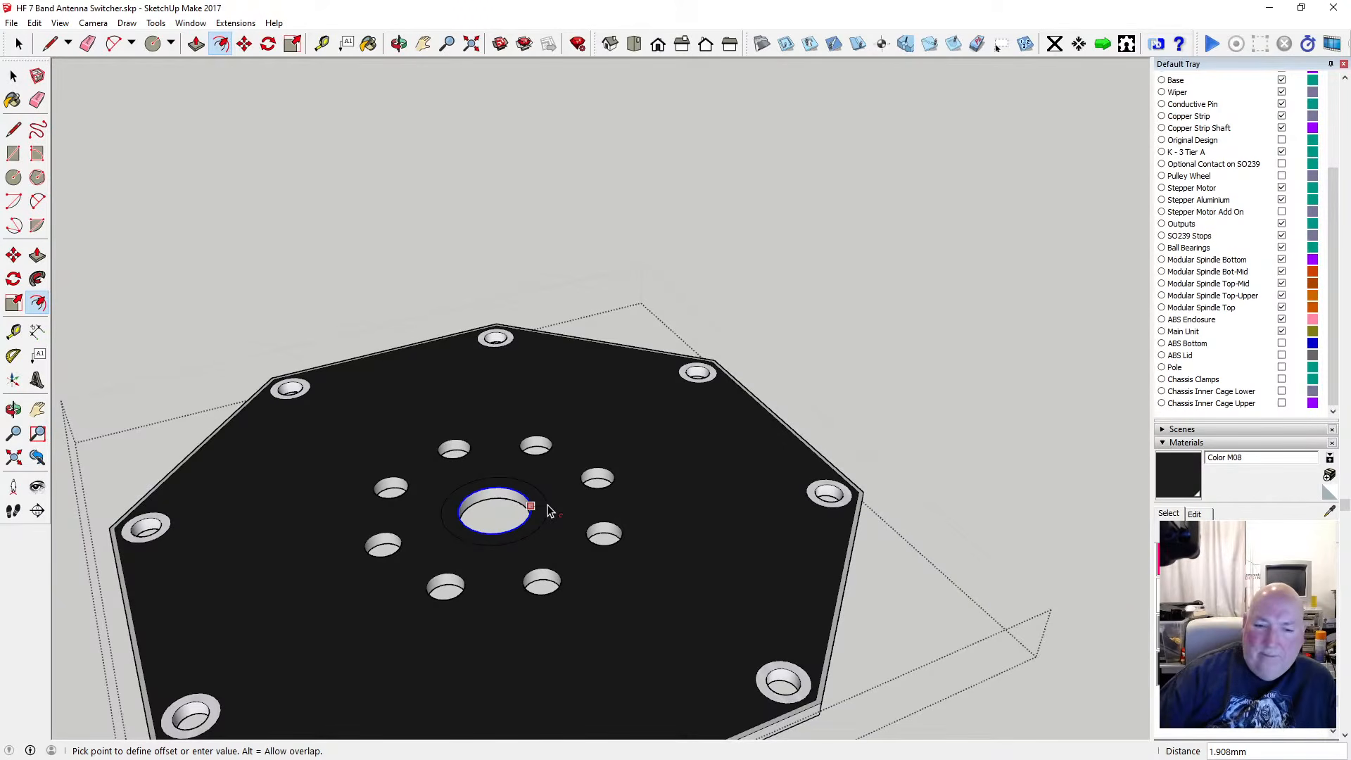
pyautogui.press('Return')
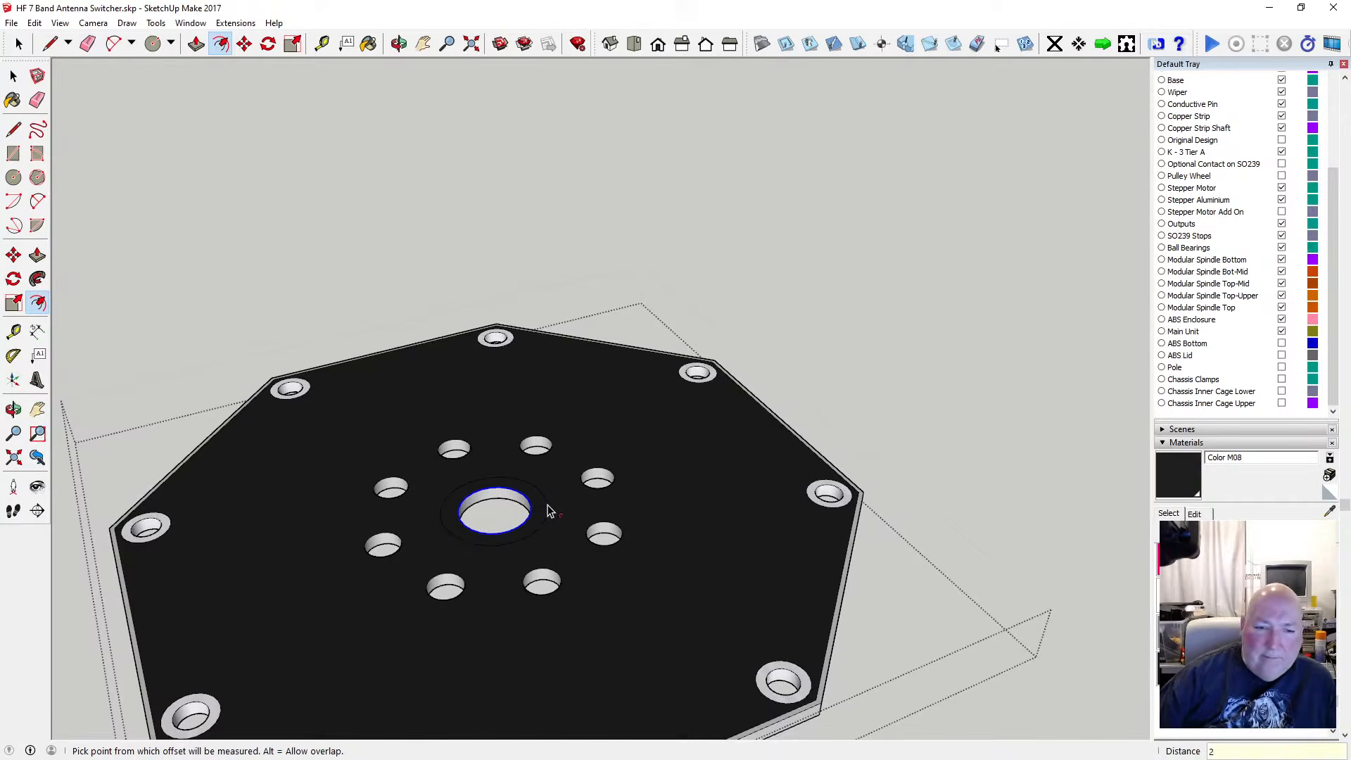
pyautogui.scroll(1, 519, 519)
pyautogui.scroll(-2, 518, 519)
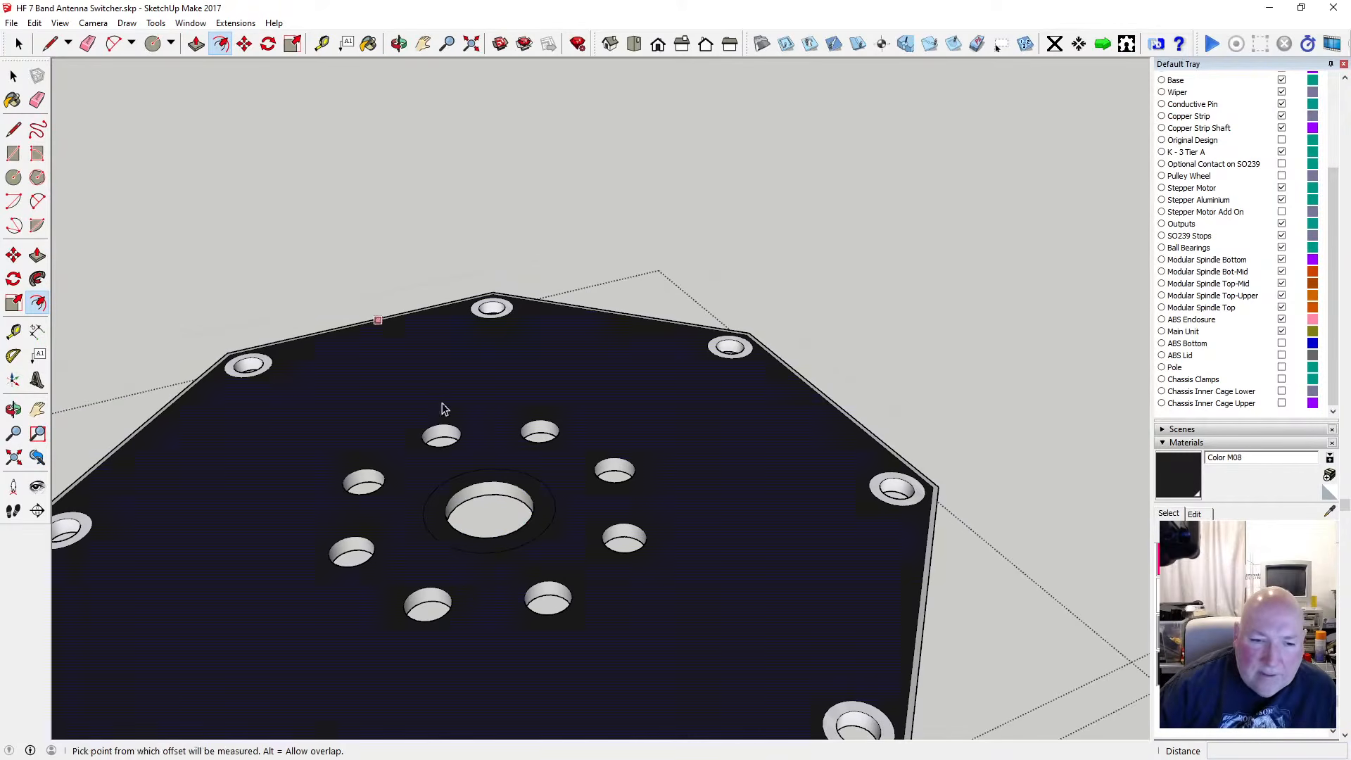
# Push the ring face around the lid plate's centre hole down about 1.6 mm
pyautogui.click(399, 44)
pyautogui.scroll(-3, 508, 344)
pyautogui.scroll(6, 508, 344)
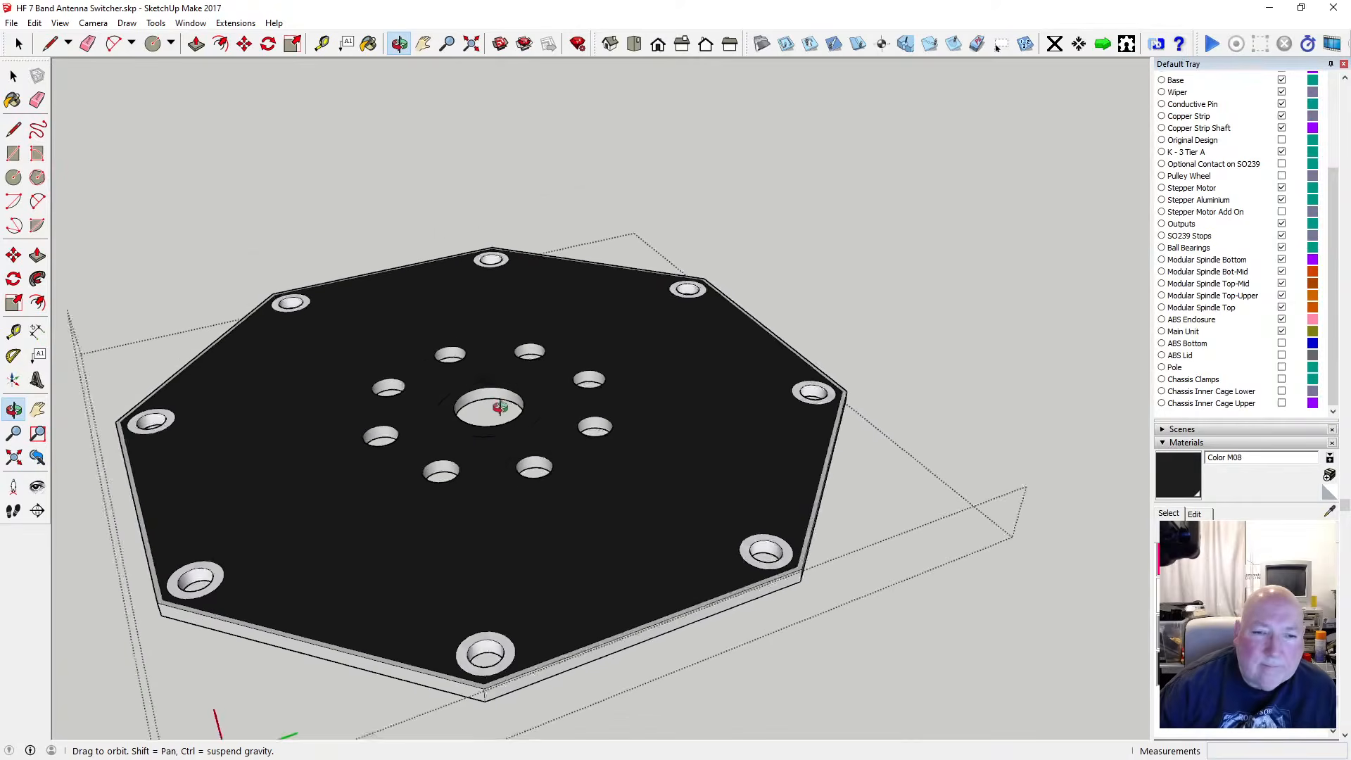
pyautogui.scroll(-5, 433, 343)
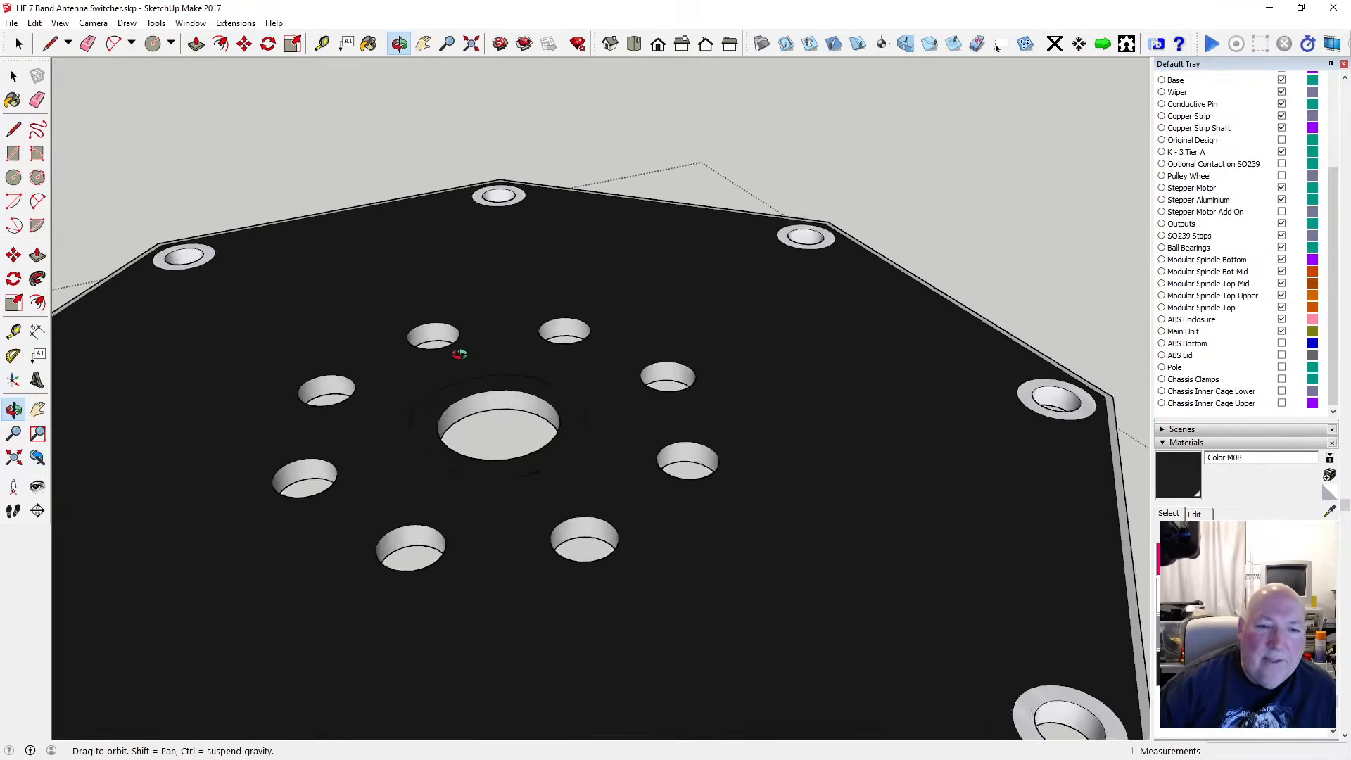
pyautogui.scroll(4, 491, 297)
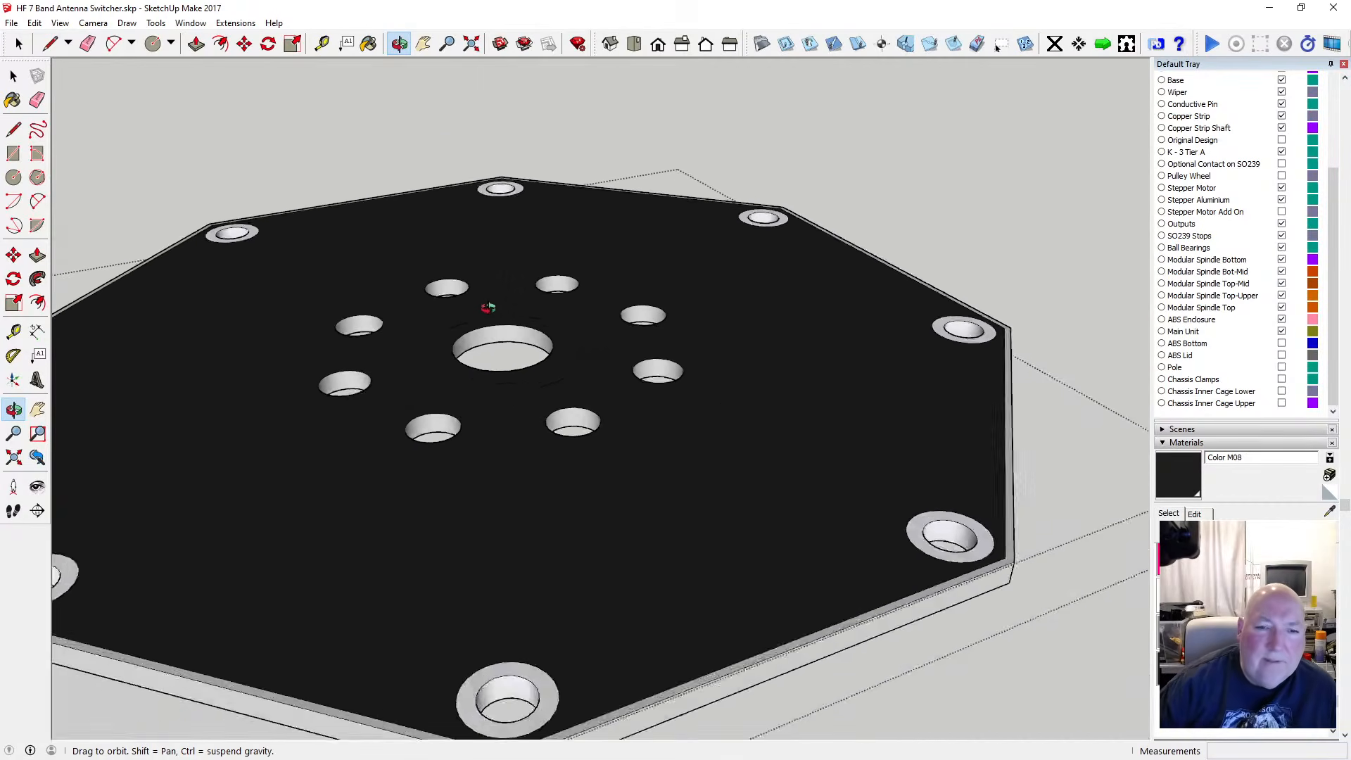
pyautogui.scroll(-3, 491, 306)
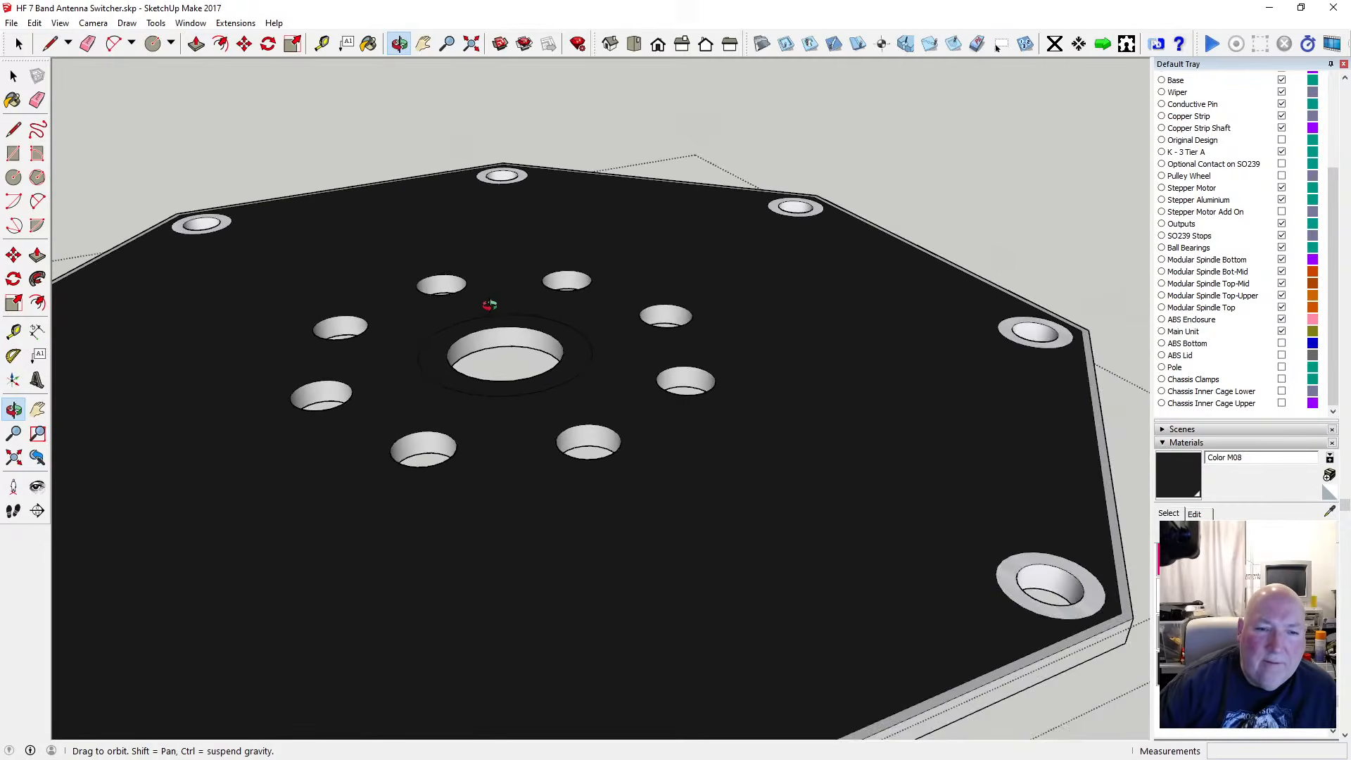
pyautogui.scroll(2, 491, 310)
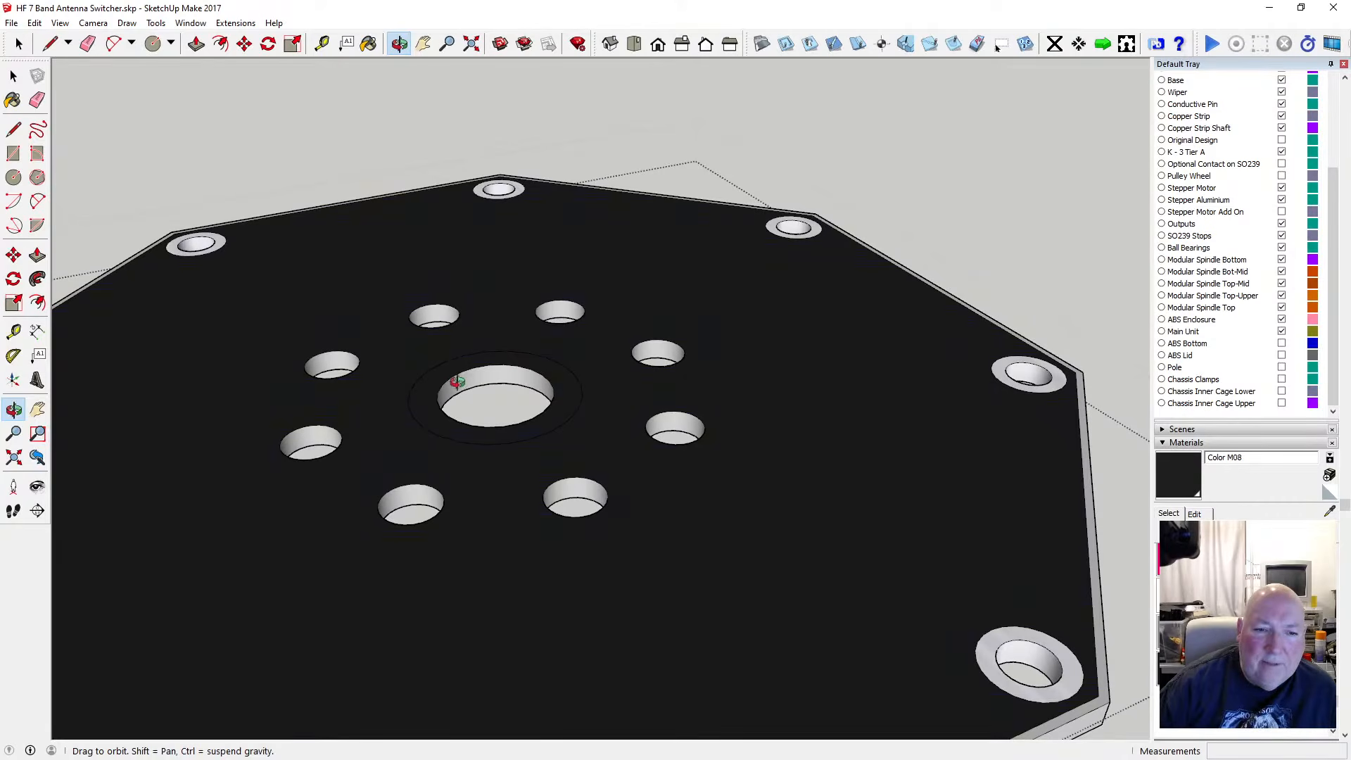
pyautogui.click(197, 44)
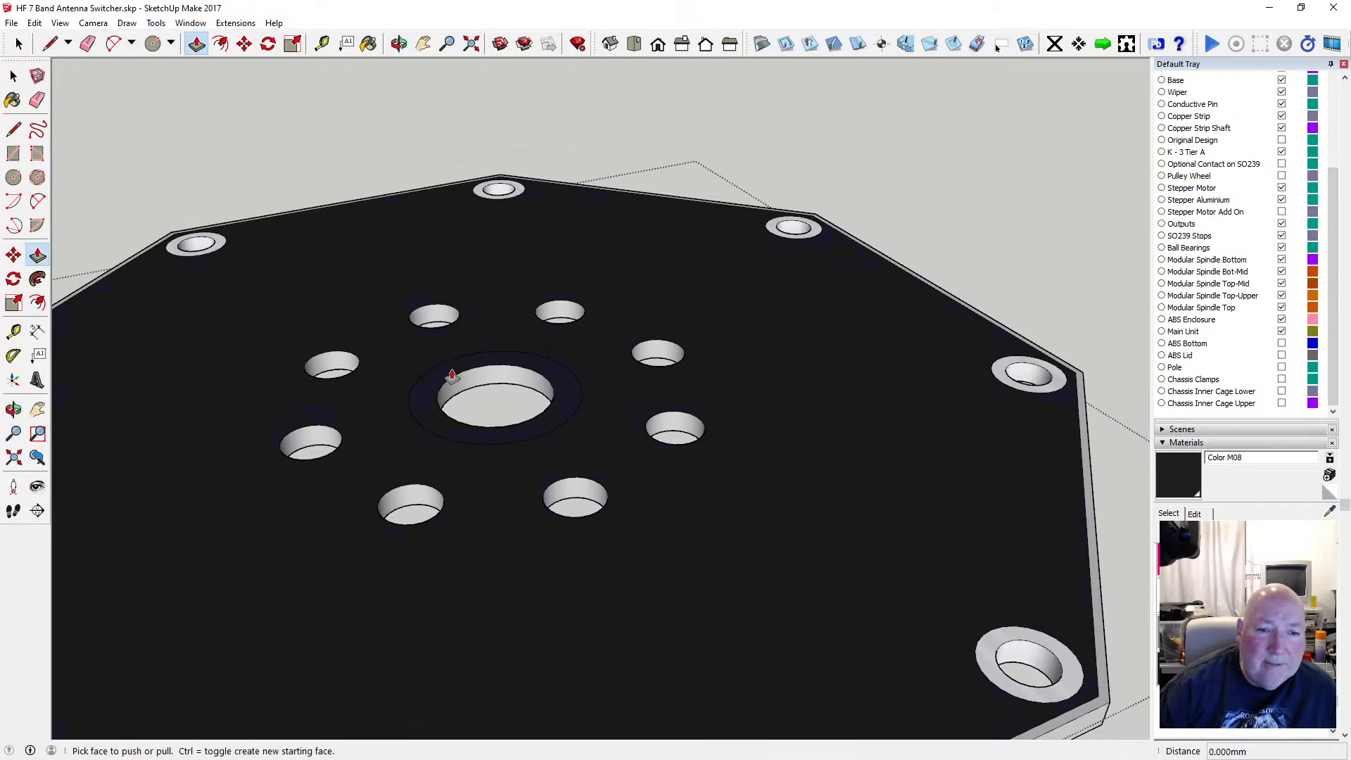
pyautogui.moveTo(453, 375); pyautogui.dragTo(445, 407)
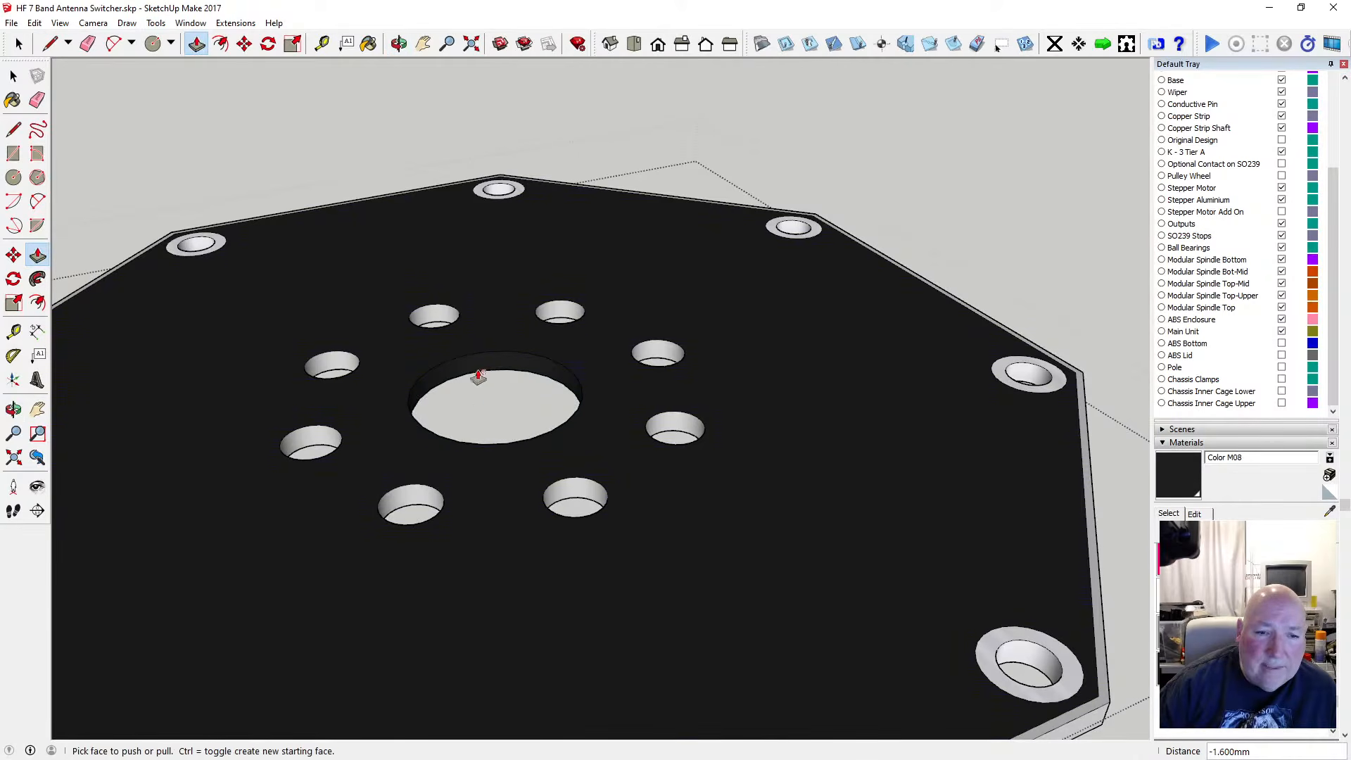
pyautogui.press('space')
pyautogui.scroll(-3, 532, 378)
pyautogui.scroll(2, 528, 375)
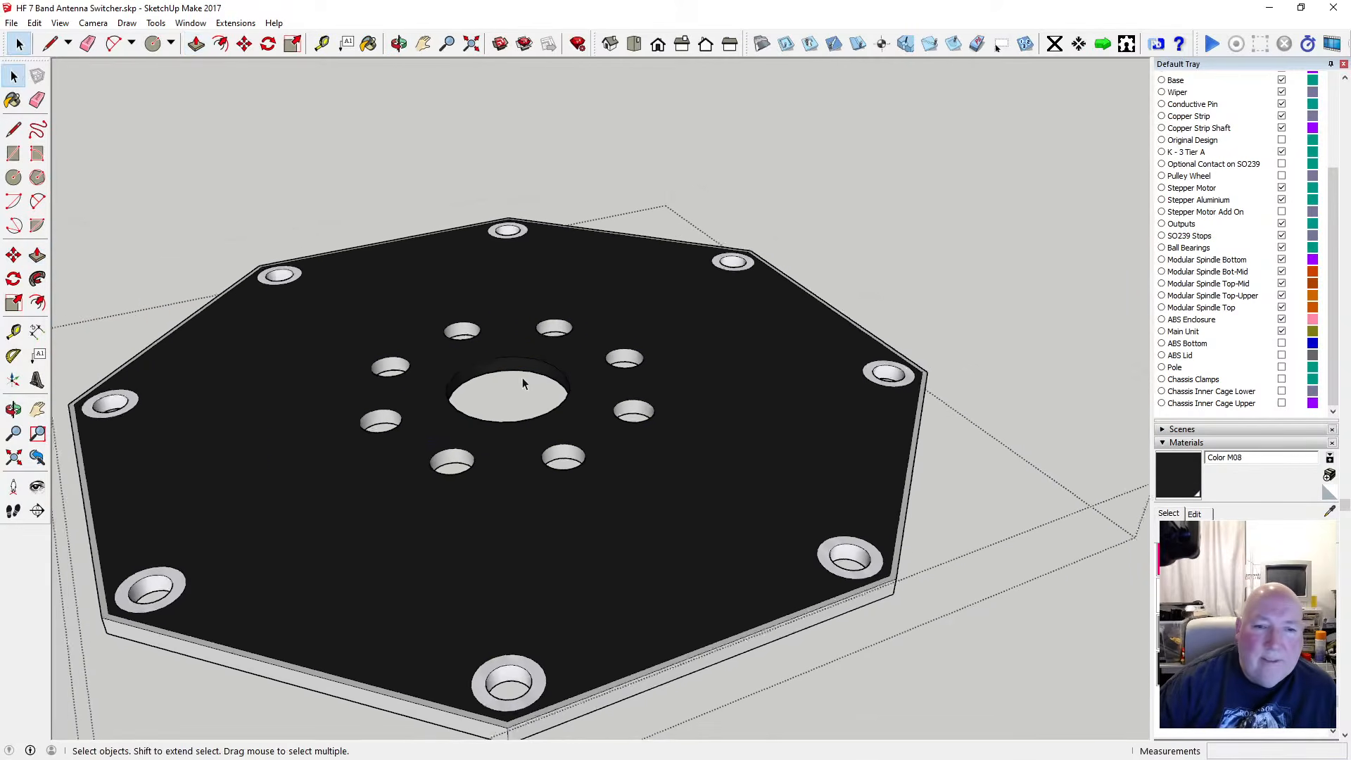
# Offset the enlarged centre hole's edge outward by 1 mm on the lid plate's top face
pyautogui.click(399, 43)
pyautogui.moveTo(518, 251); pyautogui.dragTo(454, 339)
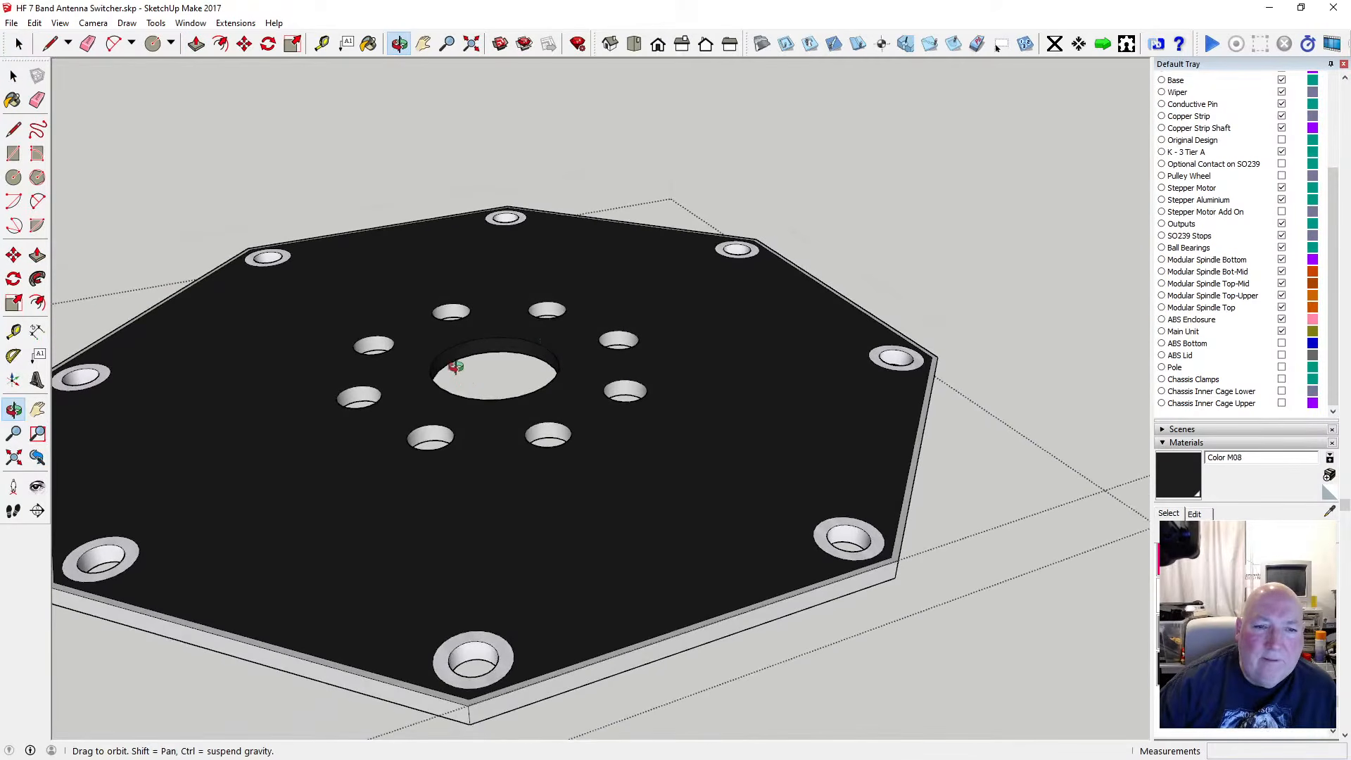
pyautogui.click(15, 78)
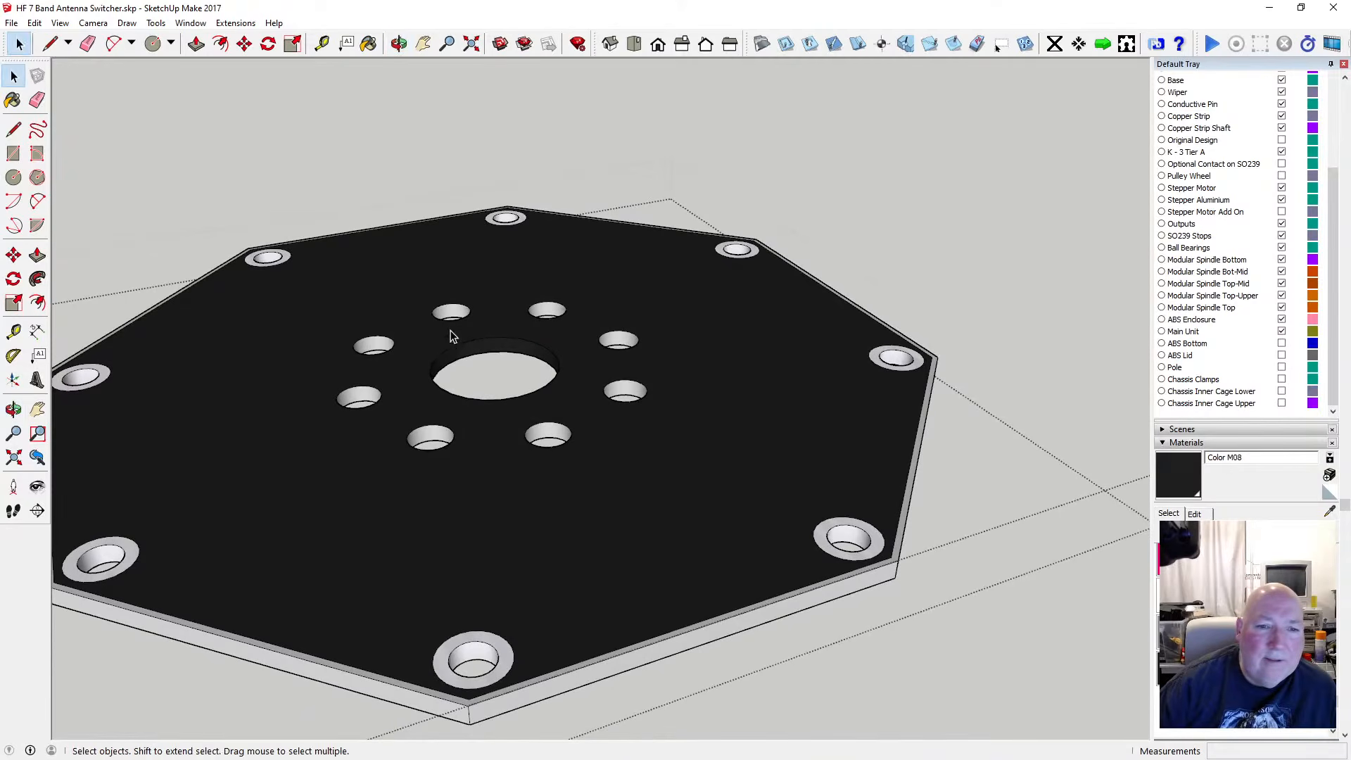
pyautogui.click(450, 352)
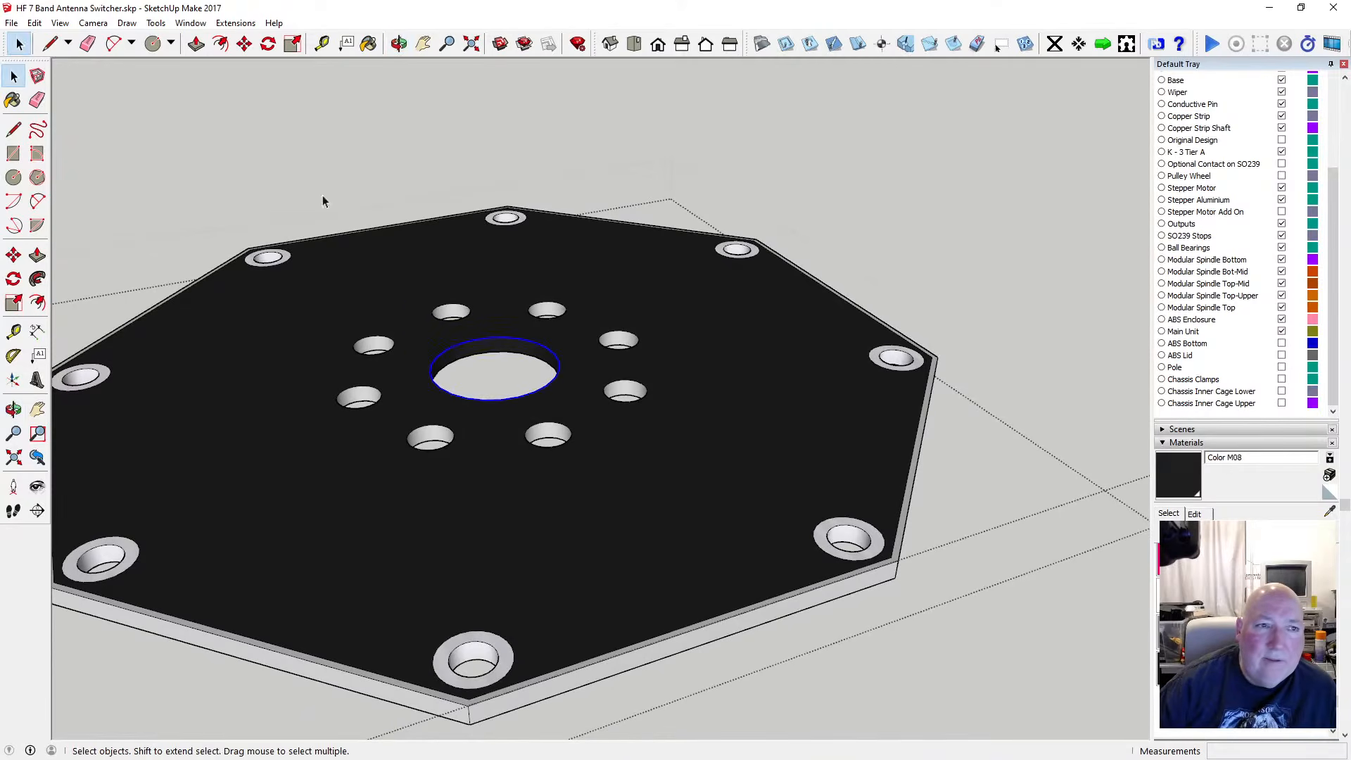
pyautogui.click(221, 44)
pyautogui.click(456, 345)
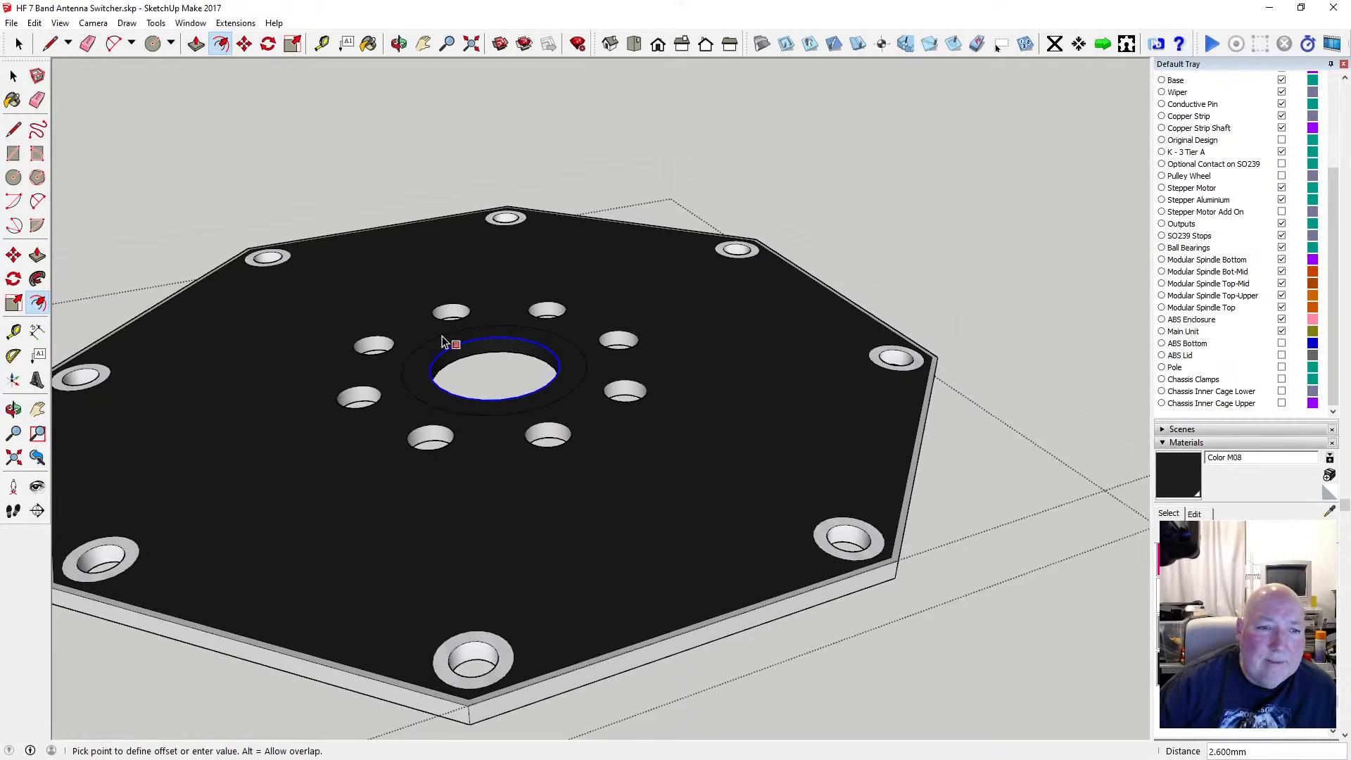
pyautogui.write('1')
pyautogui.press('Return')
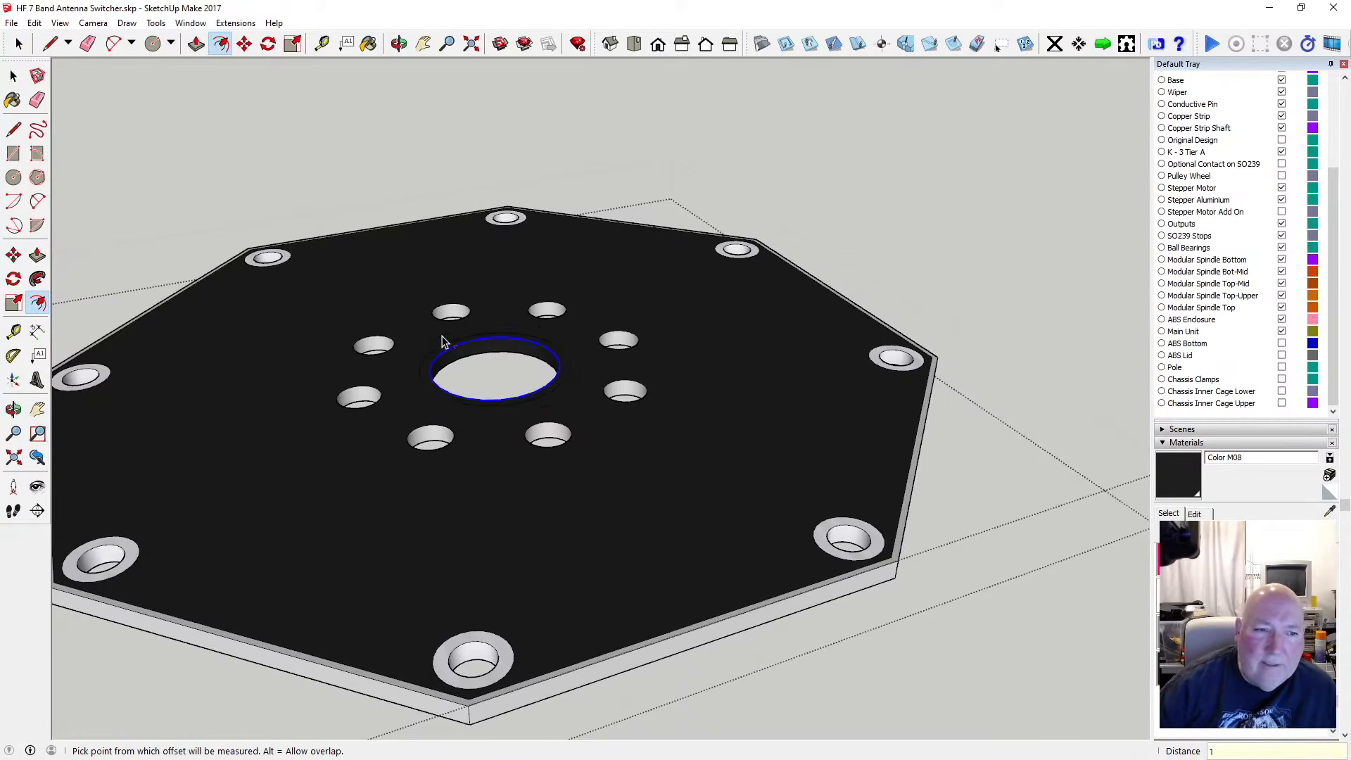
# Check the lid plate from underneath and undo the 1 mm offset and the push around the centre hole
pyautogui.click(399, 44)
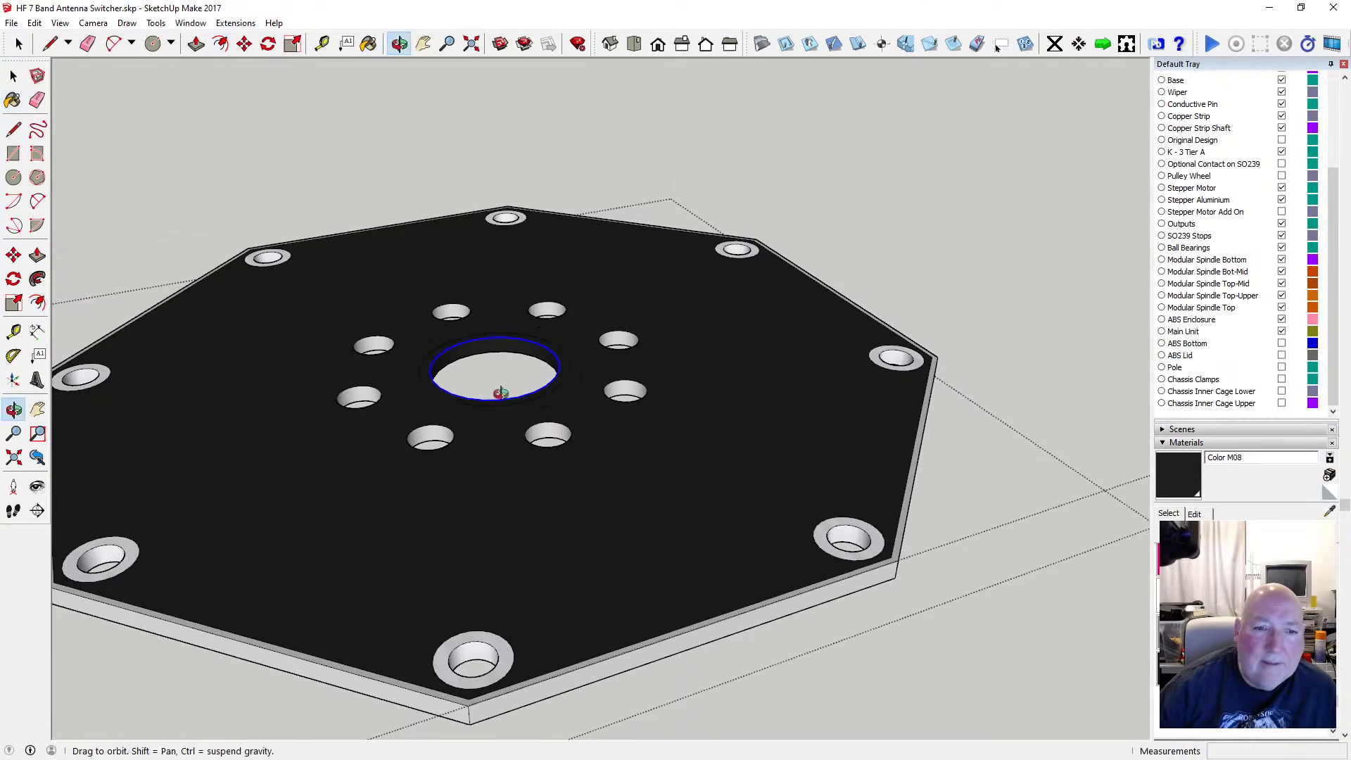
pyautogui.moveTo(500, 393); pyautogui.dragTo(479, 179)
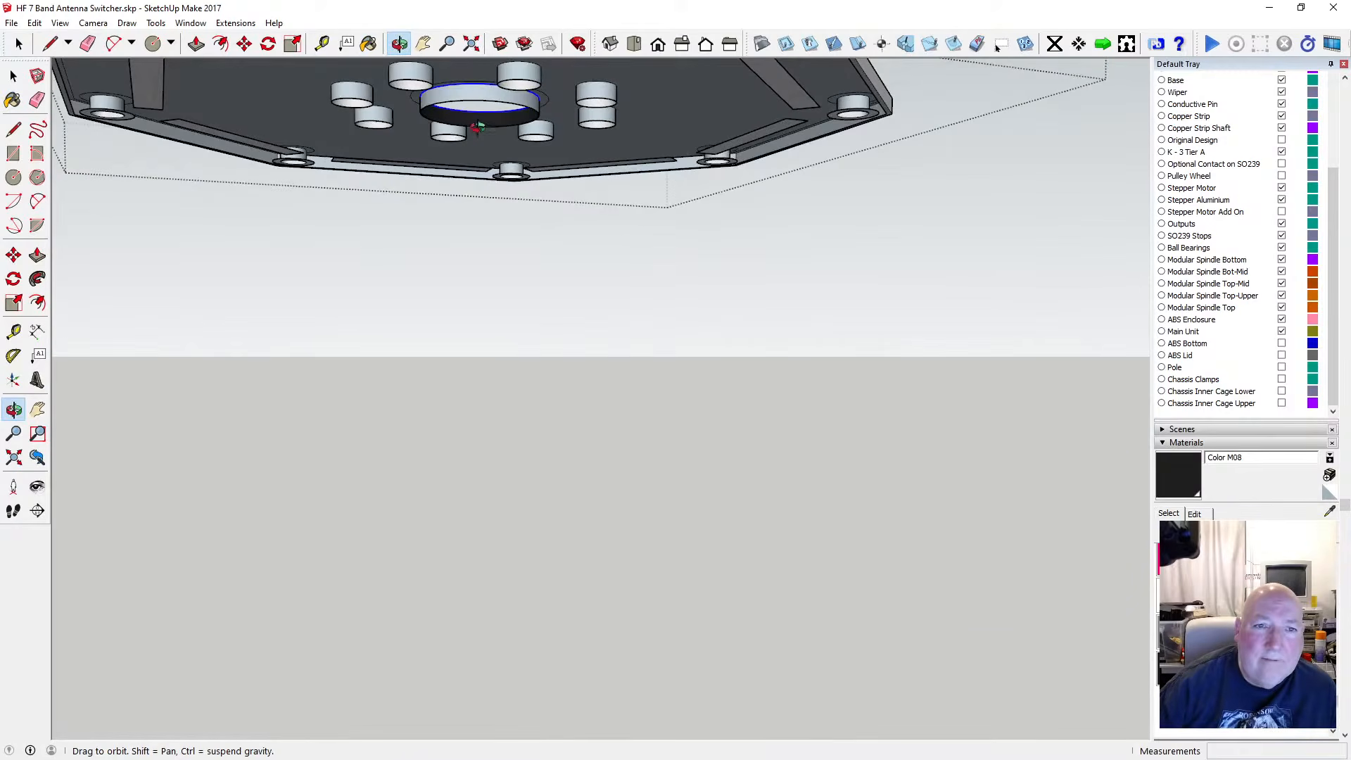
pyautogui.moveTo(447, 253); pyautogui.dragTo(426, 152)
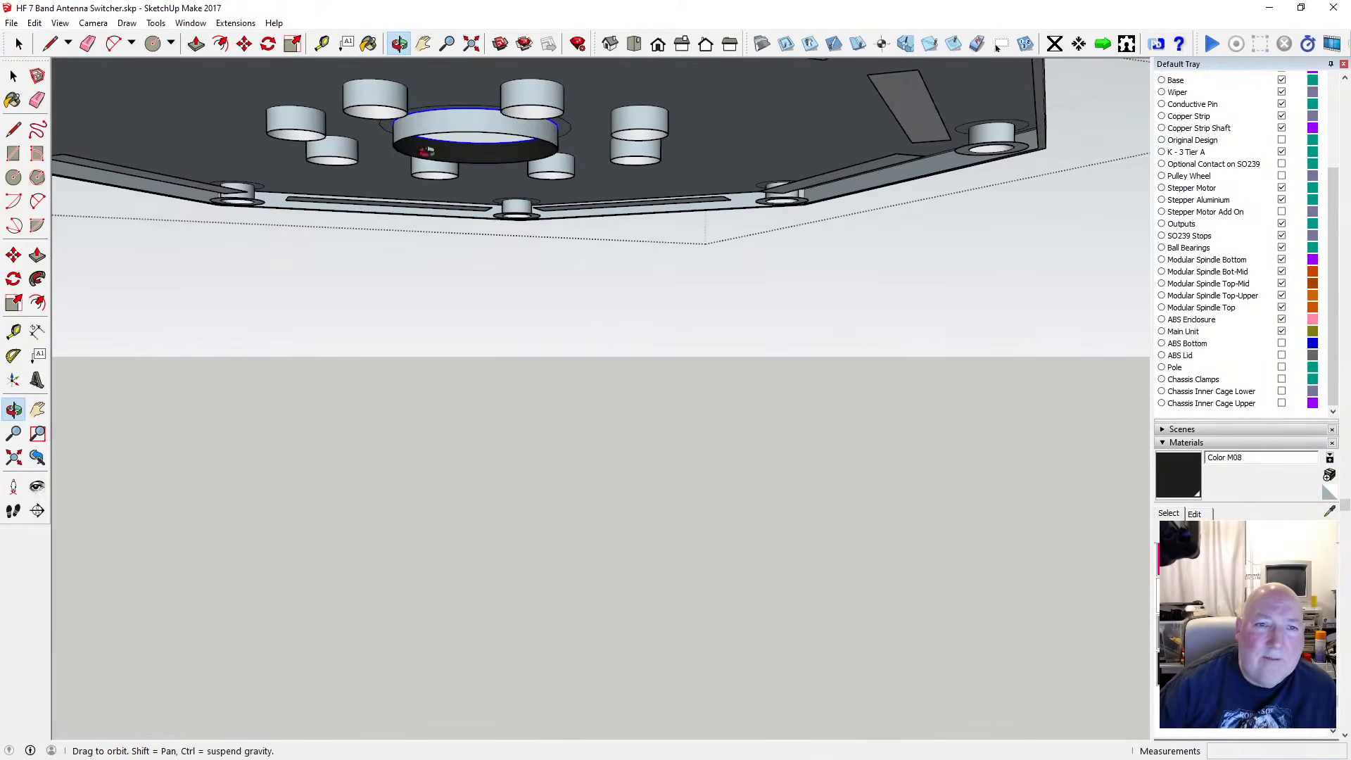
pyautogui.press('space')
pyautogui.moveTo(412, 210); pyautogui.dragTo(414, 156, button='middle')
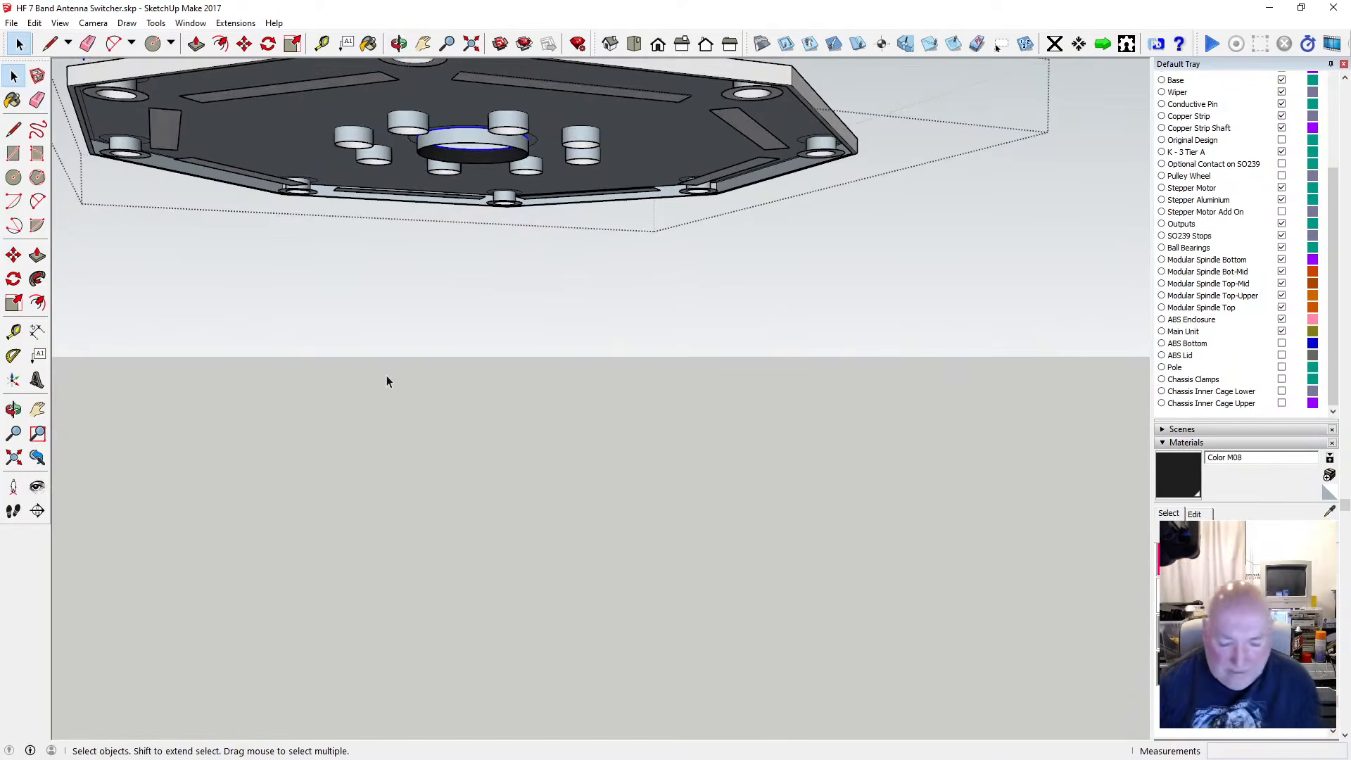
pyautogui.hotkey('ctrl', 'z')
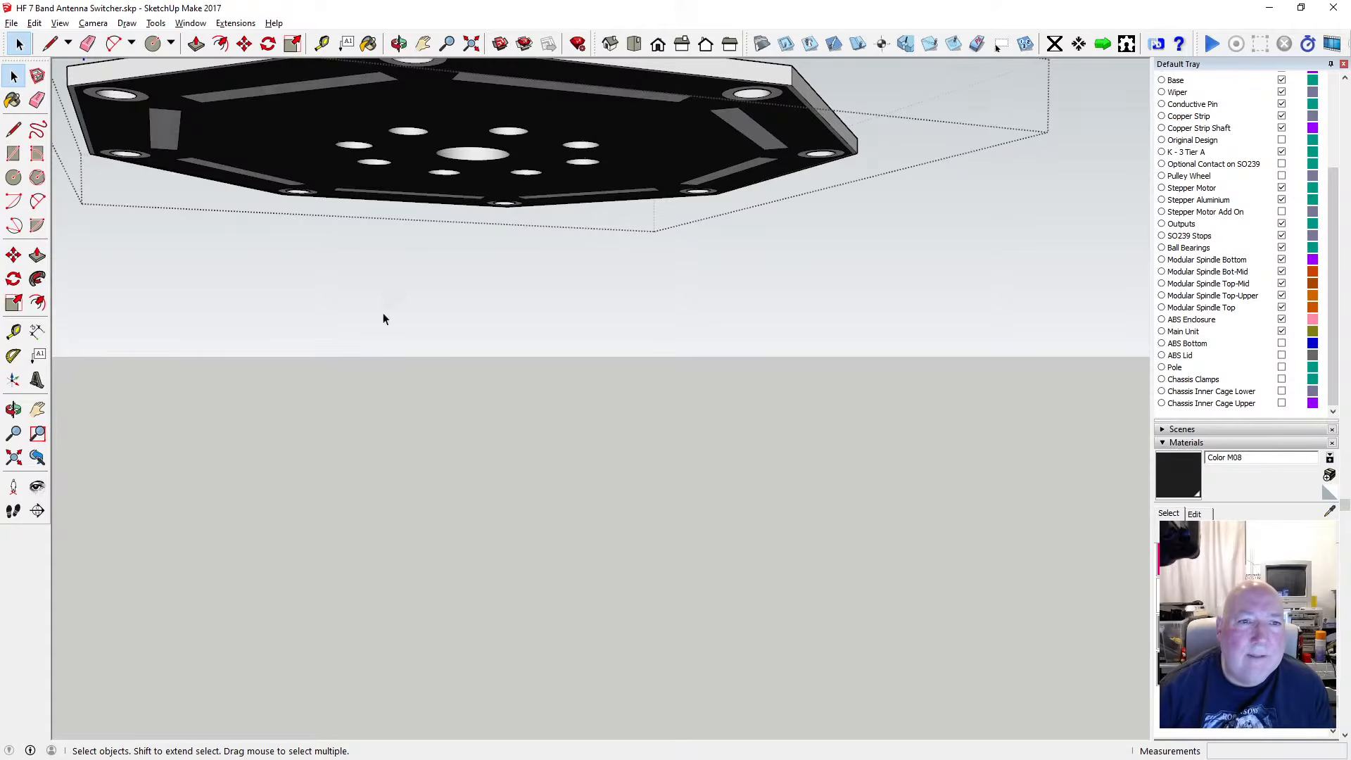
# Offset the centre hole's edge outward by 1 mm on the lid plate's underside
pyautogui.click(399, 43)
pyautogui.moveTo(460, 154); pyautogui.dragTo(432, 93)
pyautogui.click(221, 44)
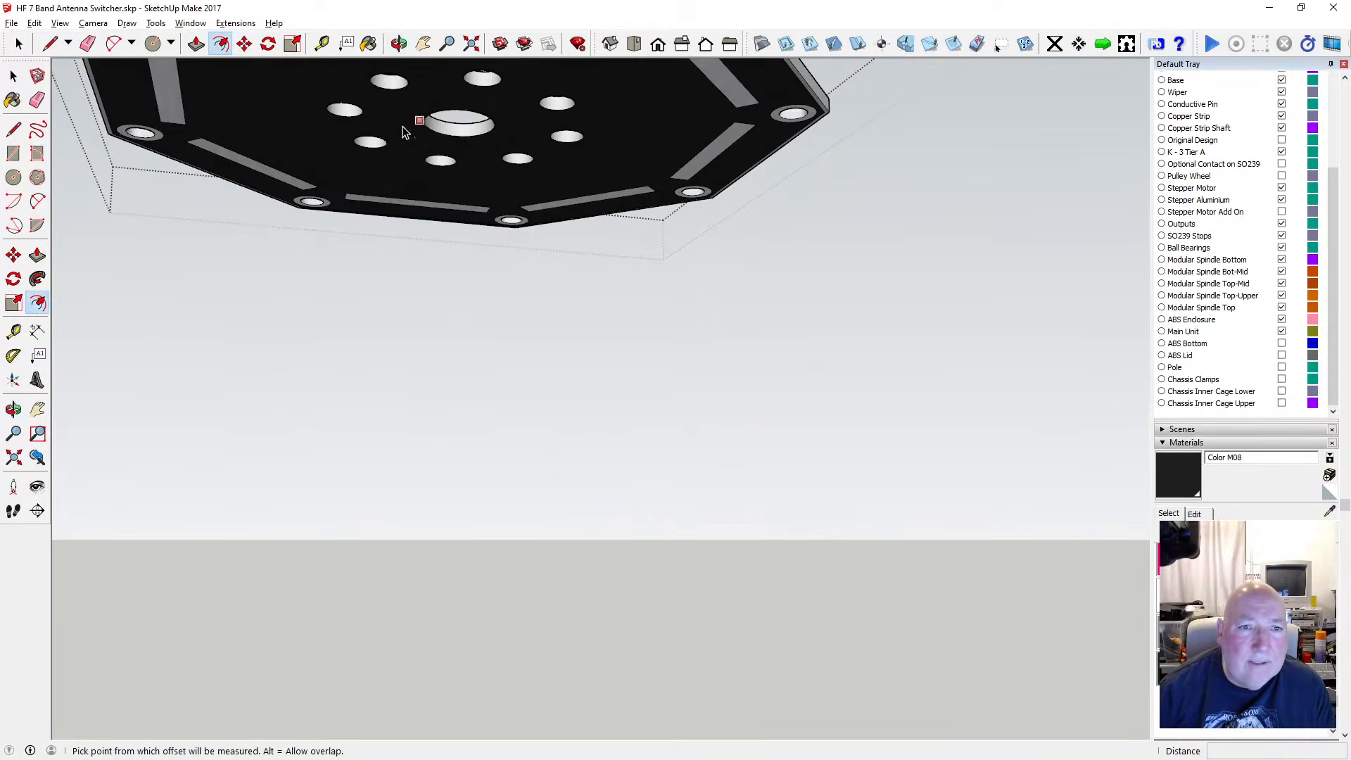
pyautogui.press('space')
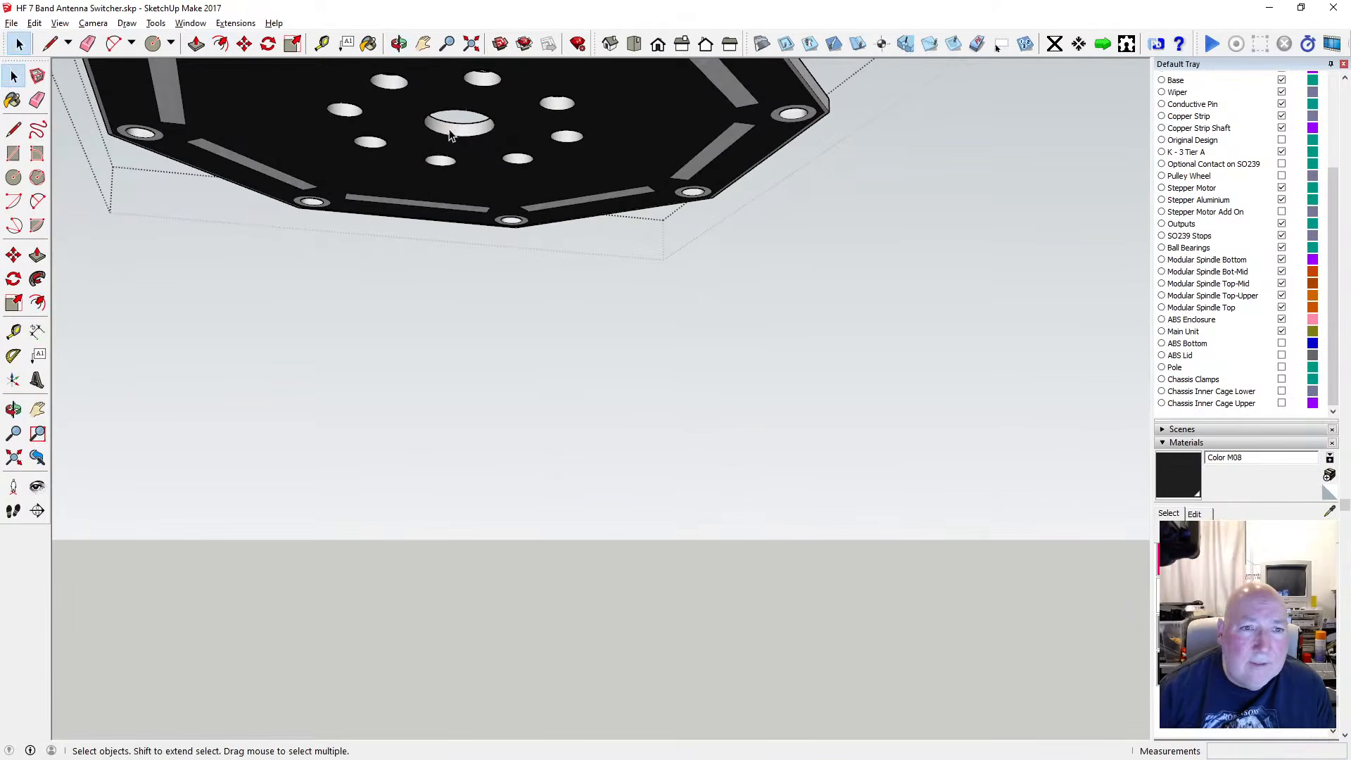
pyautogui.click(434, 136)
pyautogui.press('f')
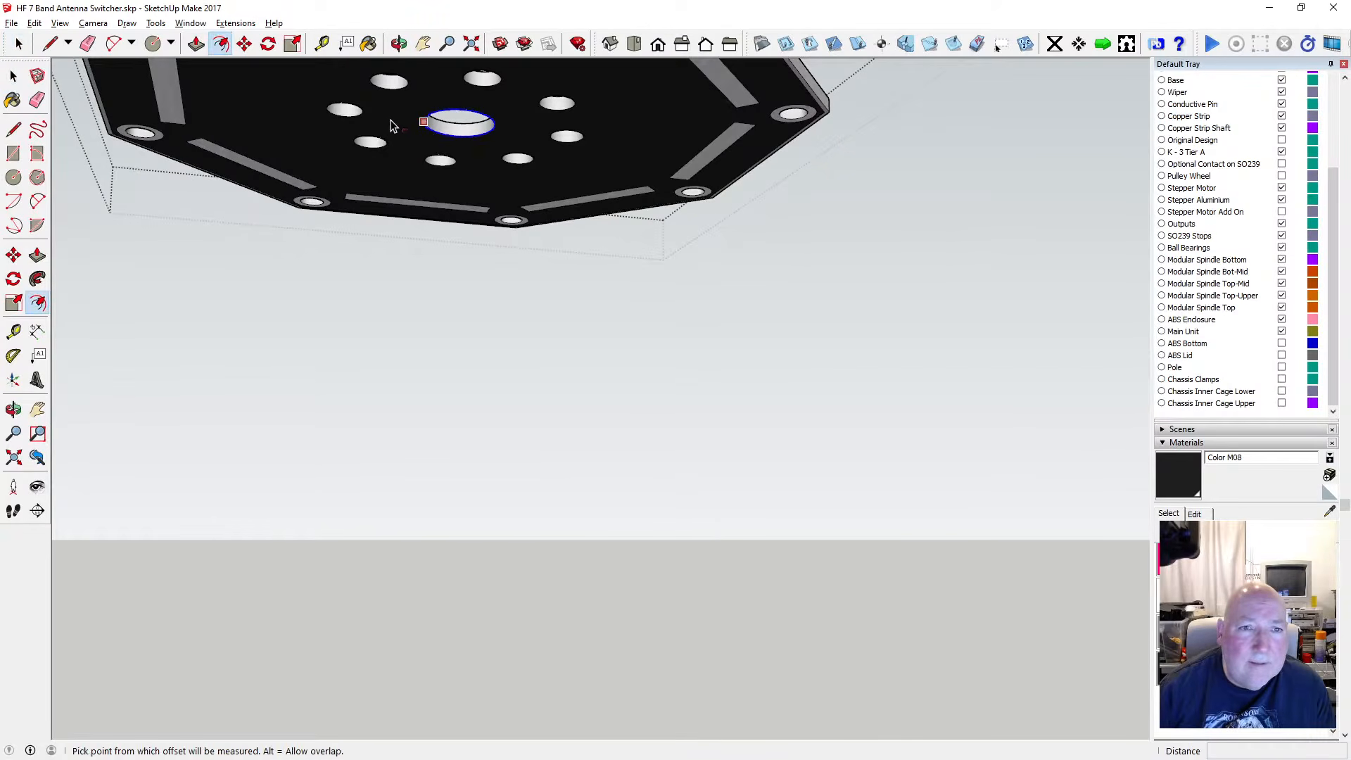
pyautogui.click(399, 124)
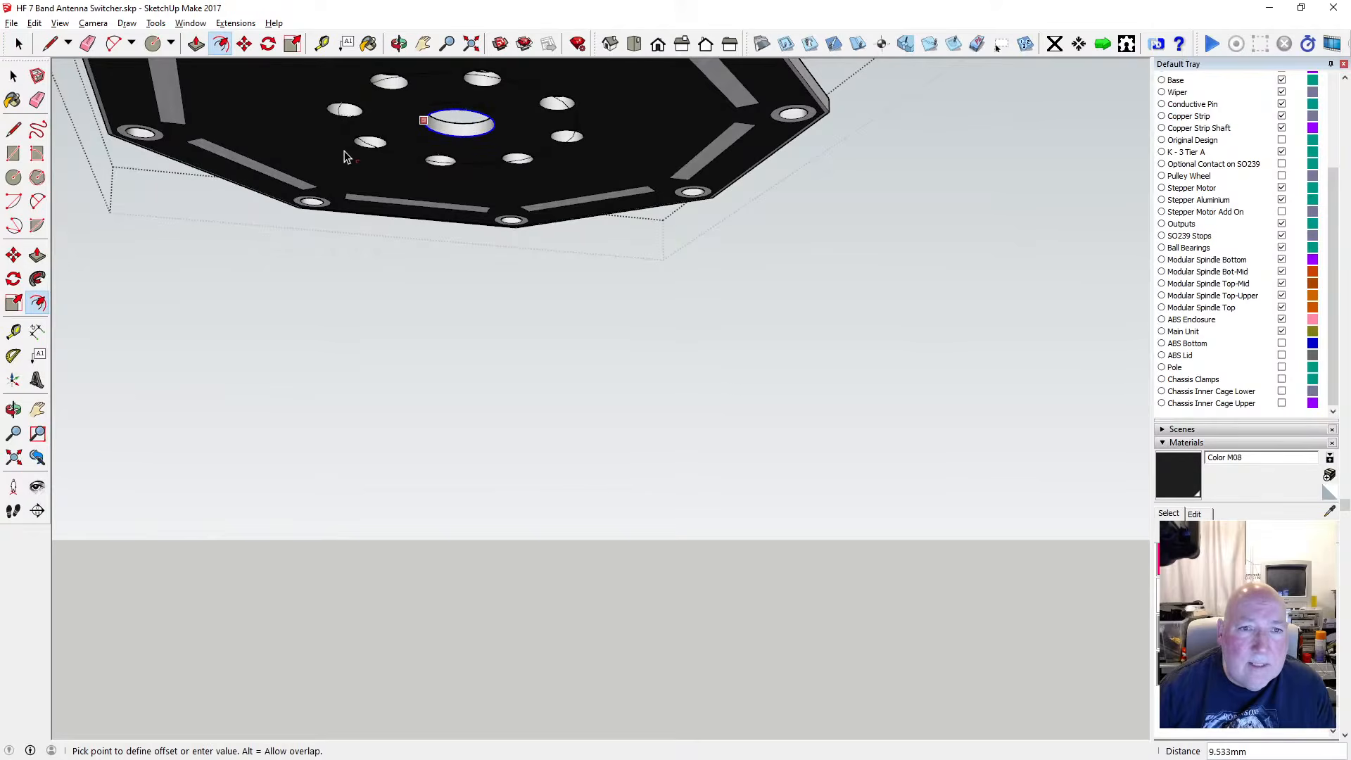
pyautogui.press('Return')
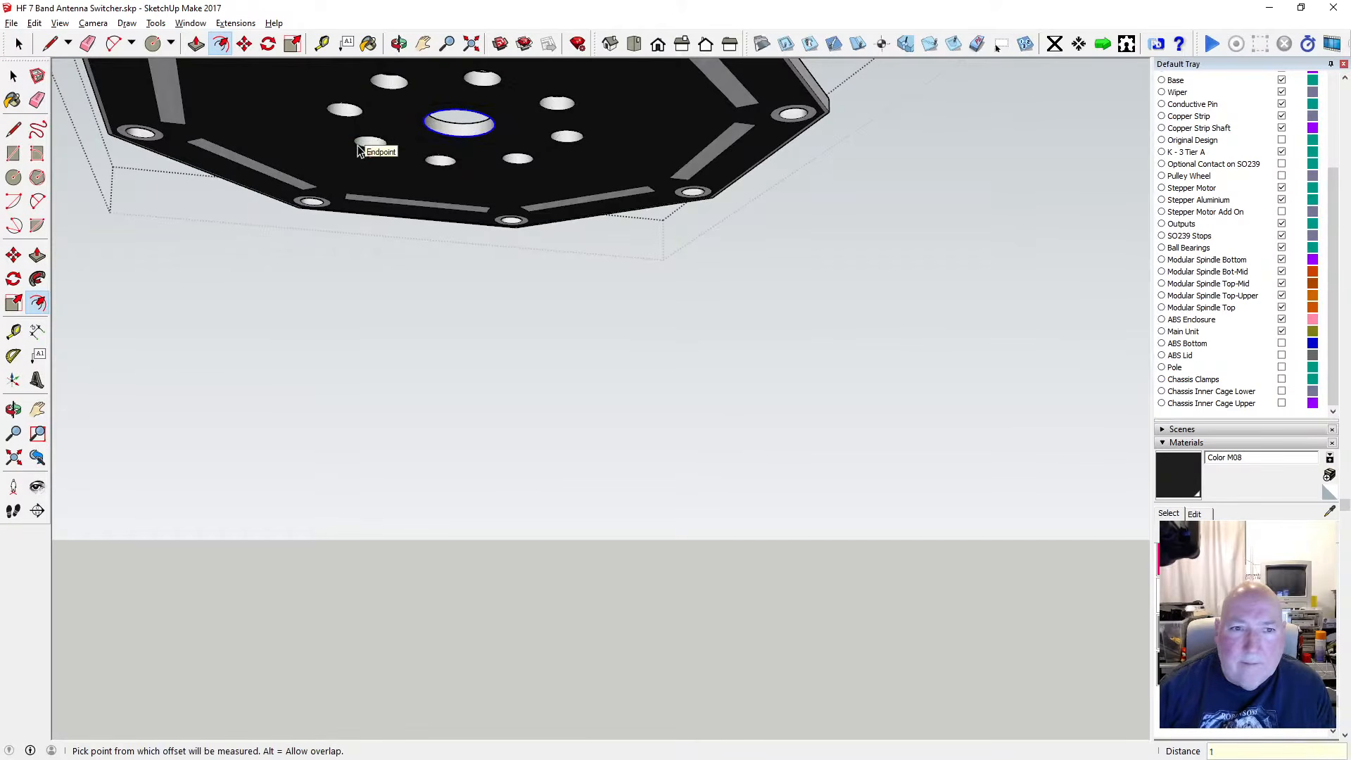
# Examine the offset ring around the centre hole on the lid plate's underside
pyautogui.press('o')
pyautogui.moveTo(500, 181); pyautogui.dragTo(553, 214)
pyautogui.click(423, 43)
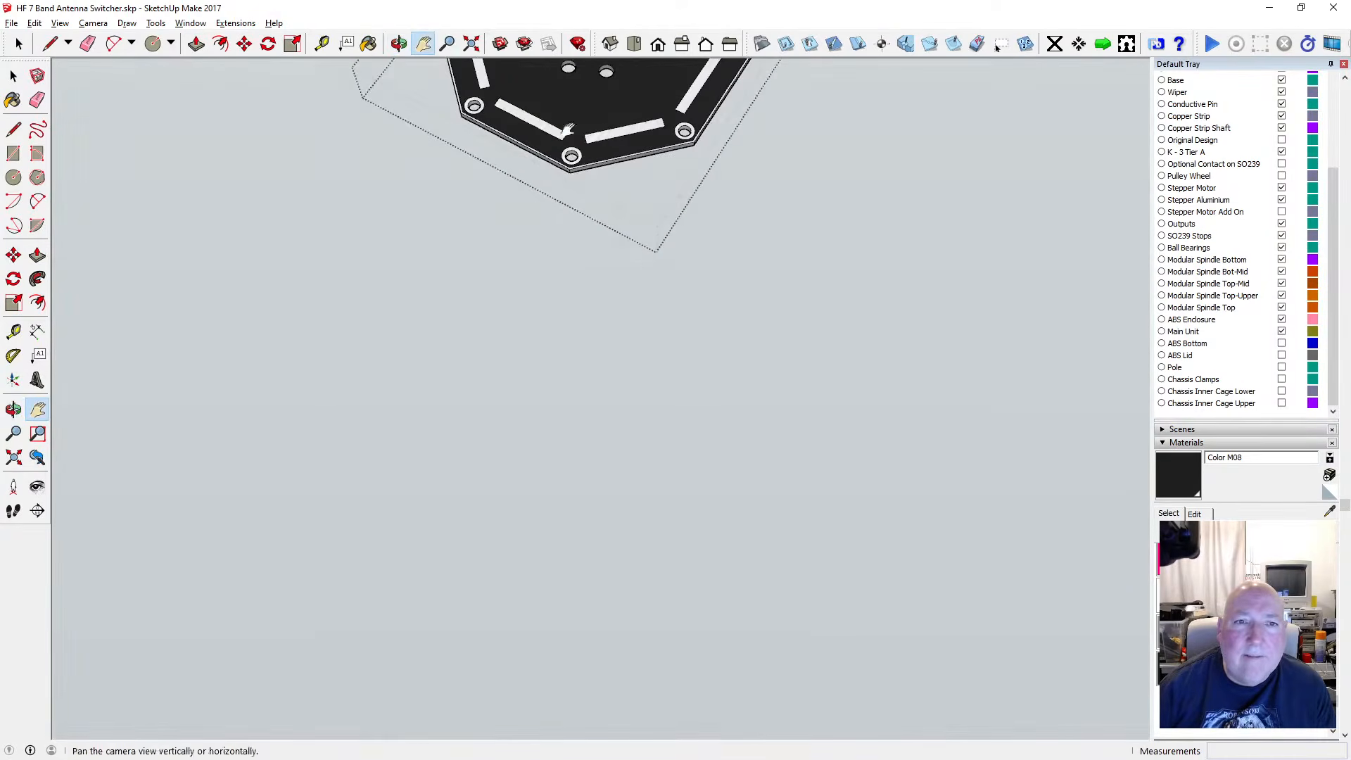
pyautogui.moveTo(637, 164); pyautogui.dragTo(610, 543)
pyautogui.scroll(5, 589, 468)
pyautogui.scroll(3, 574, 377)
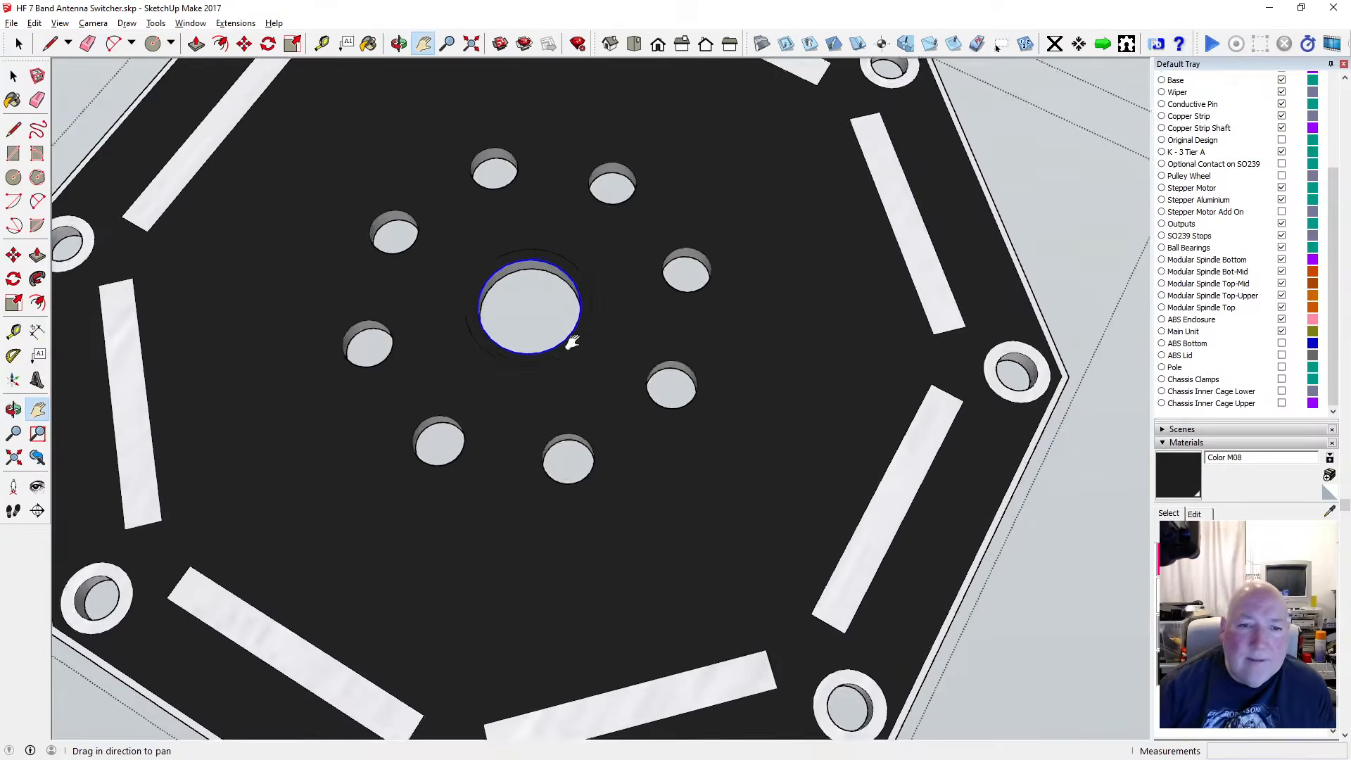
pyautogui.moveTo(567, 340); pyautogui.dragTo(528, 302)
pyautogui.click(196, 43)
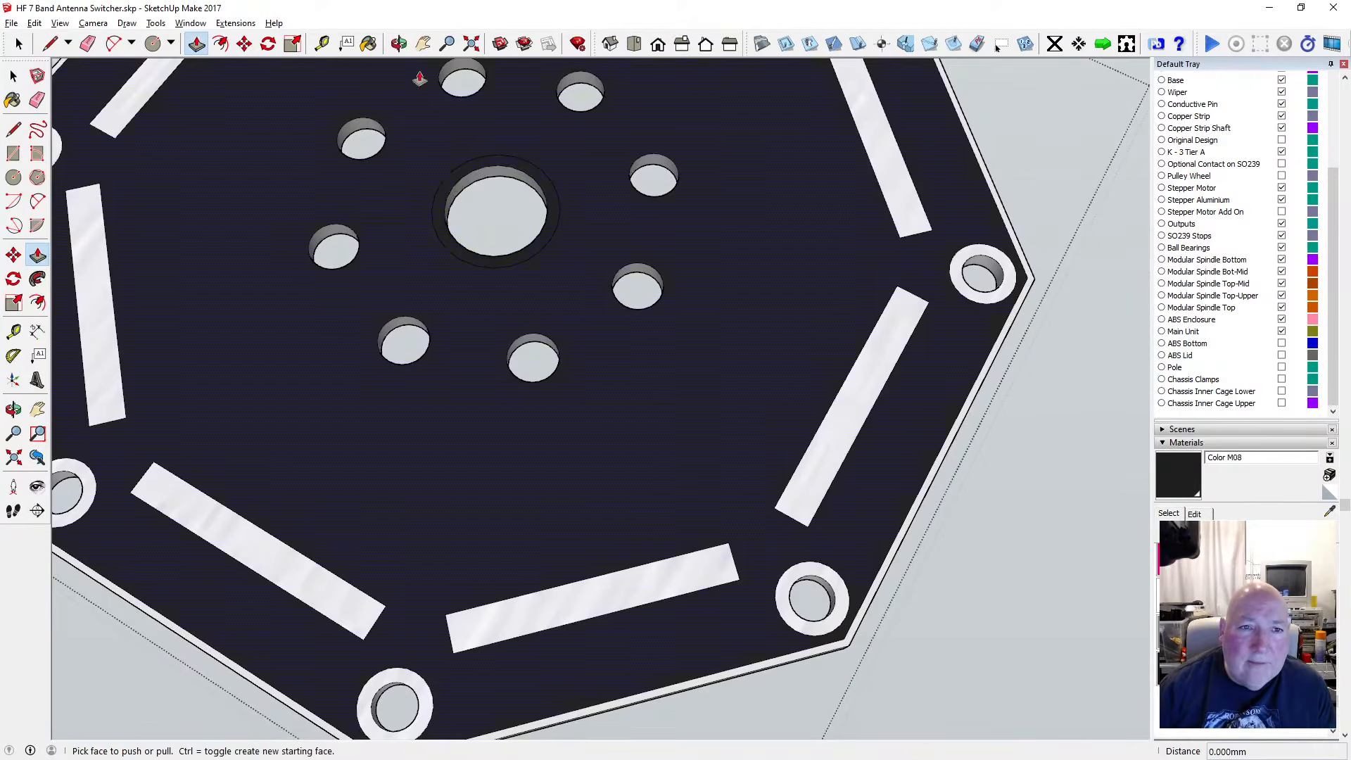
pyautogui.click(399, 43)
pyautogui.scroll(-4, 520, 193)
pyautogui.moveTo(519, 163); pyautogui.dragTo(541, 212)
pyautogui.scroll(-3, 541, 211)
pyautogui.scroll(2, 524, 255)
pyautogui.scroll(3, 526, 243)
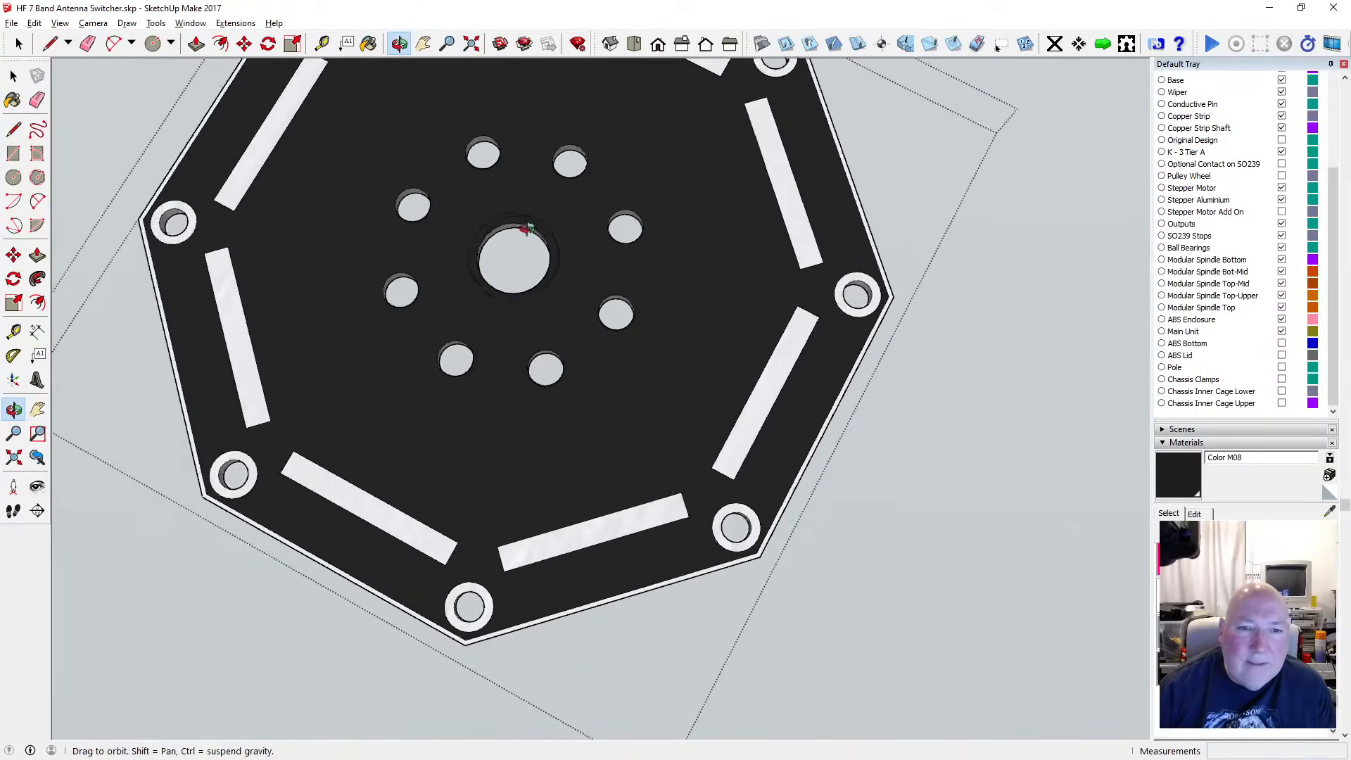
# Undo the centre hole's ring offset and the opening of the lid plate, and redo both
pyautogui.moveTo(522, 226); pyautogui.dragTo(466, 185)
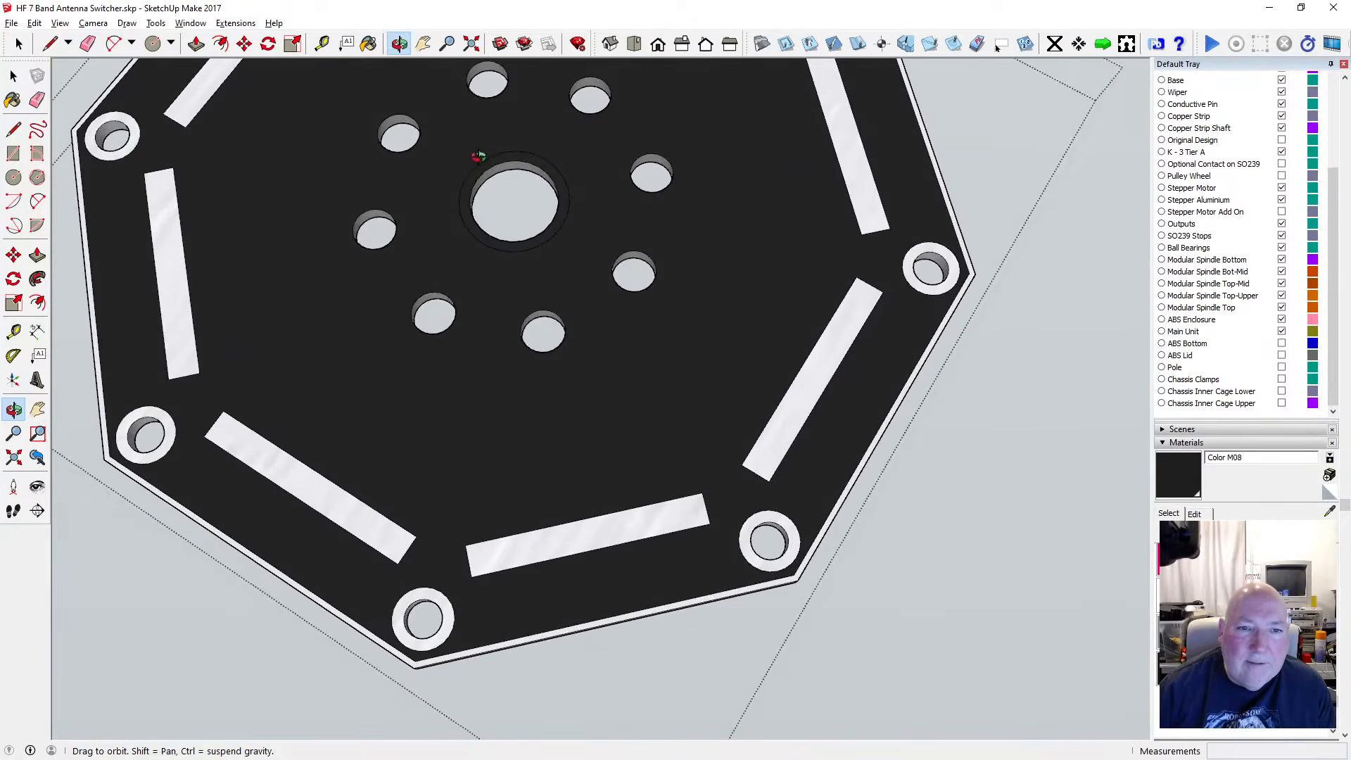
pyautogui.click(14, 76)
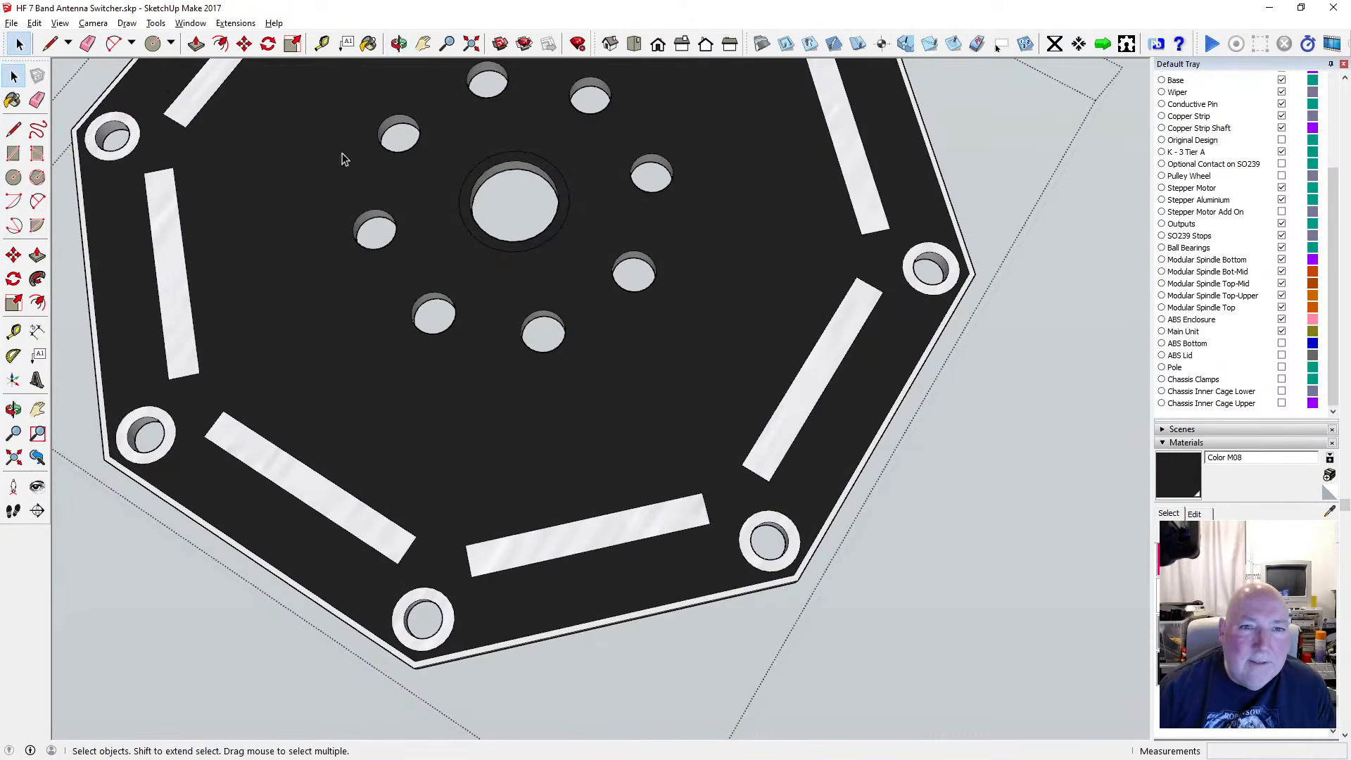
pyautogui.scroll(-5, 473, 239)
pyautogui.scroll(3, 487, 212)
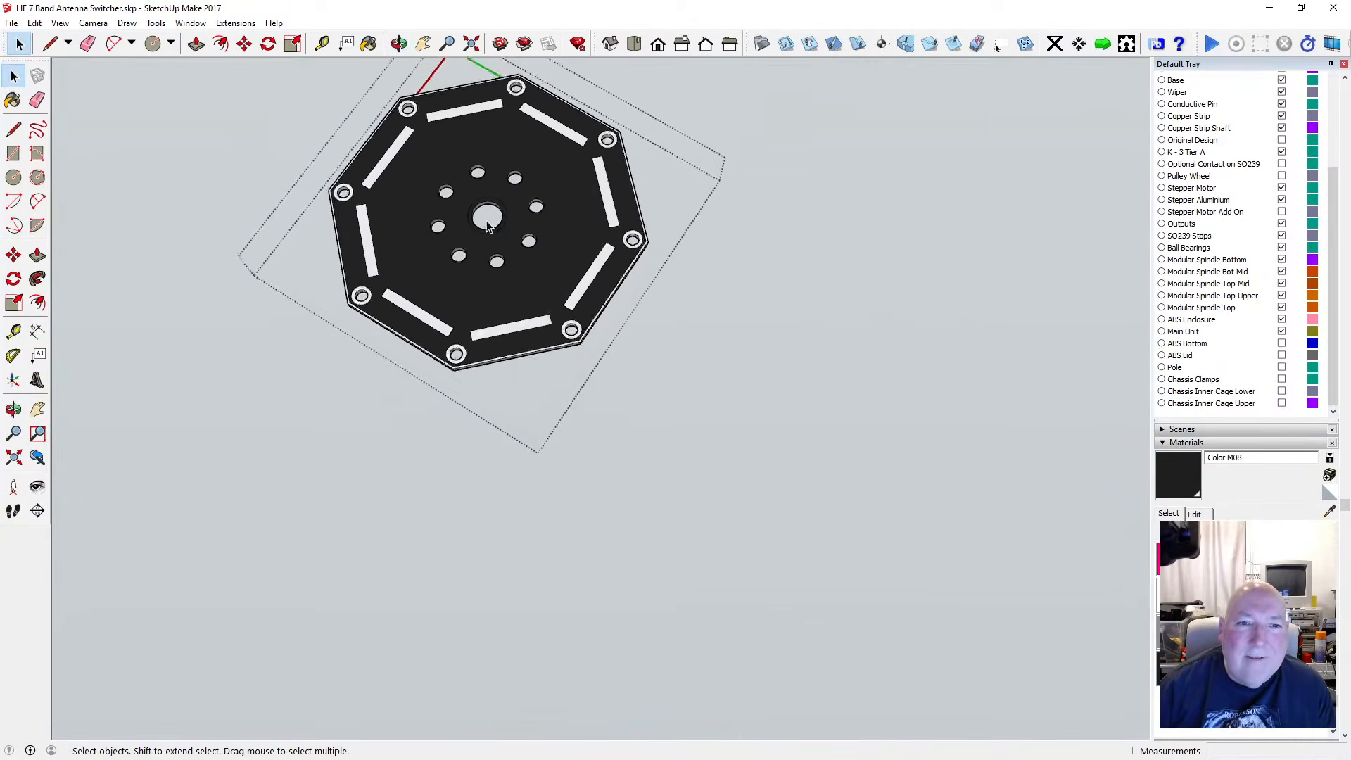
pyautogui.scroll(1, 488, 212)
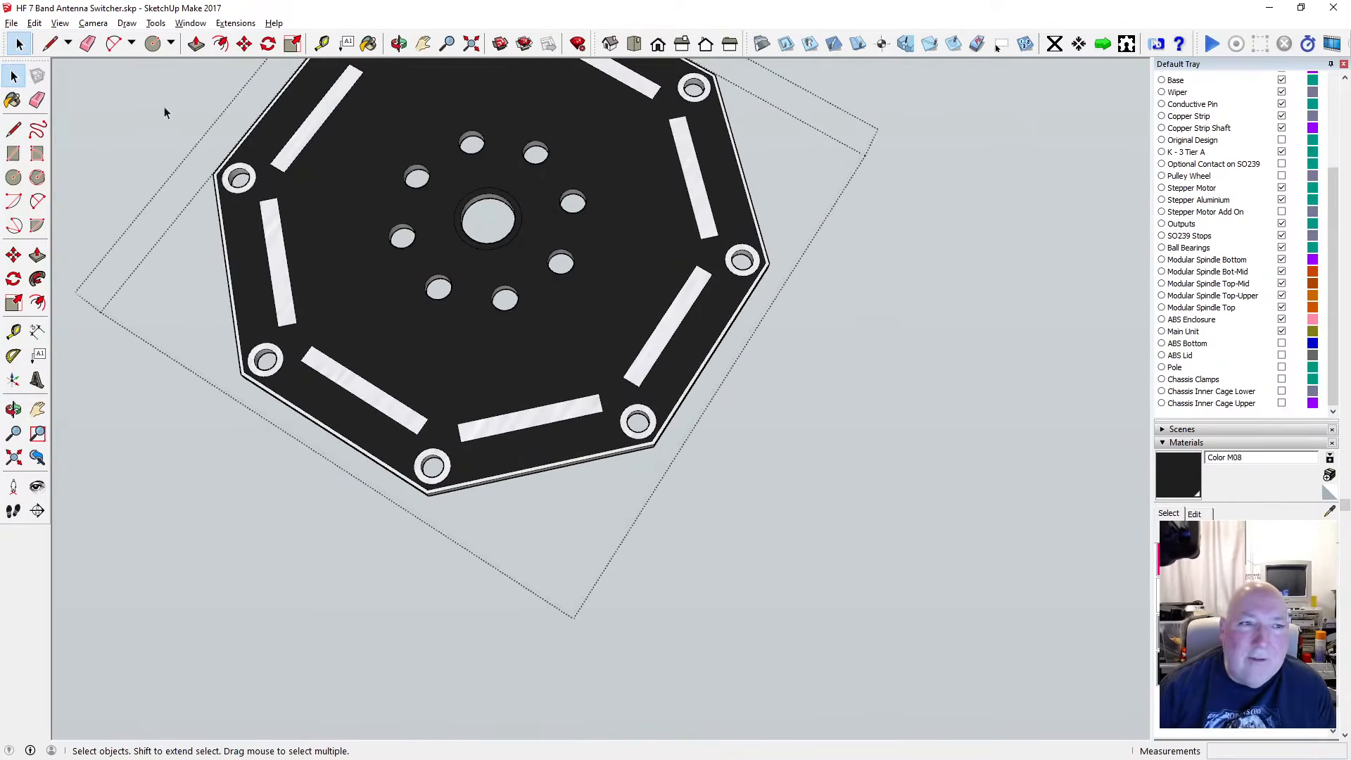
pyautogui.click(211, 408)
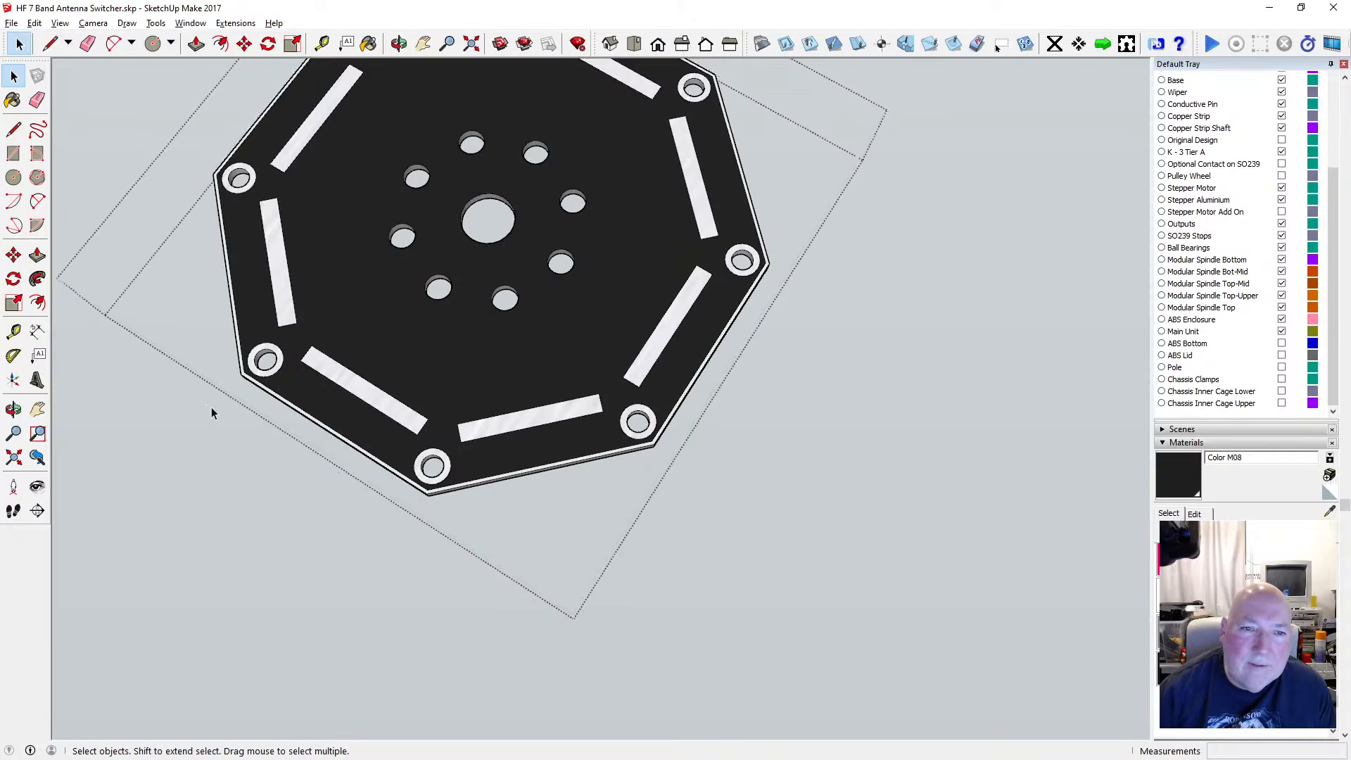
pyautogui.click(211, 408)
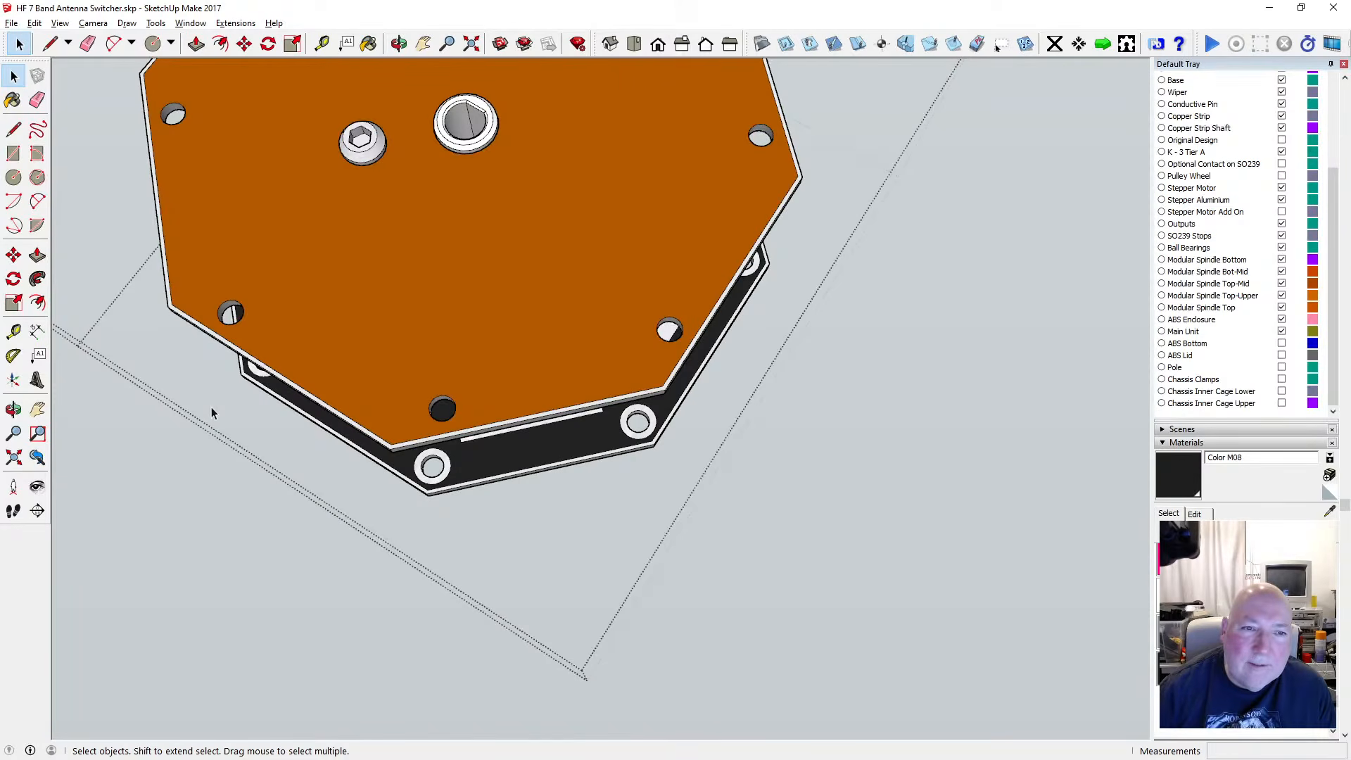
pyautogui.click(34, 24)
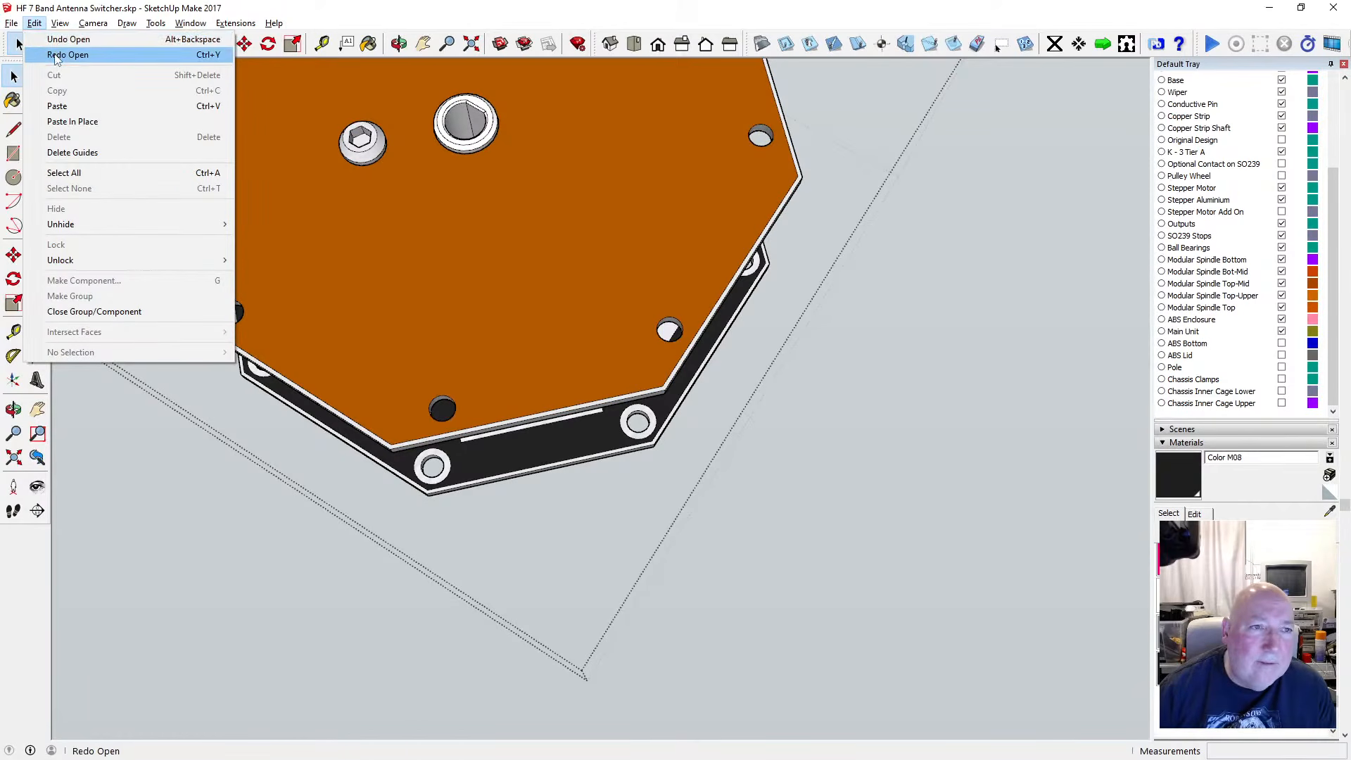
pyautogui.click(230, 7)
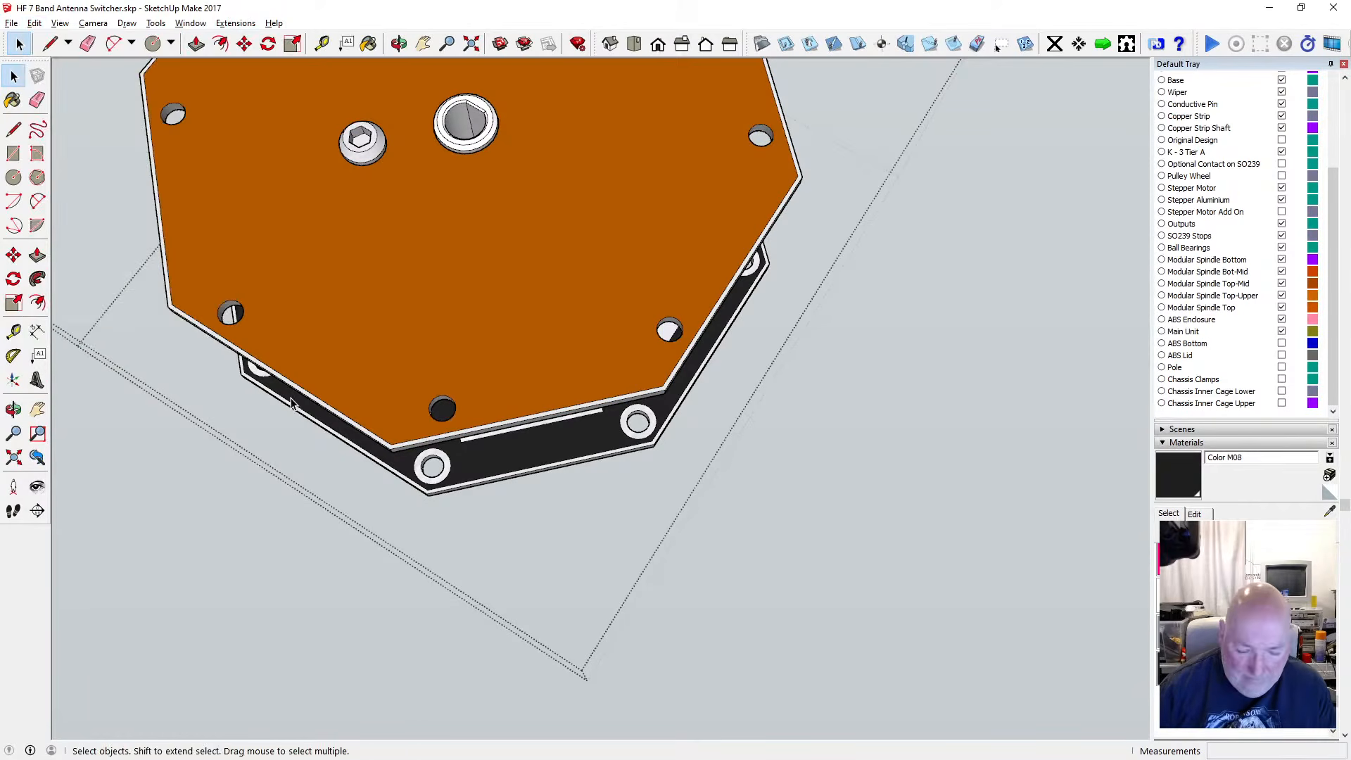
pyautogui.hotkey('ctrl', 'y')
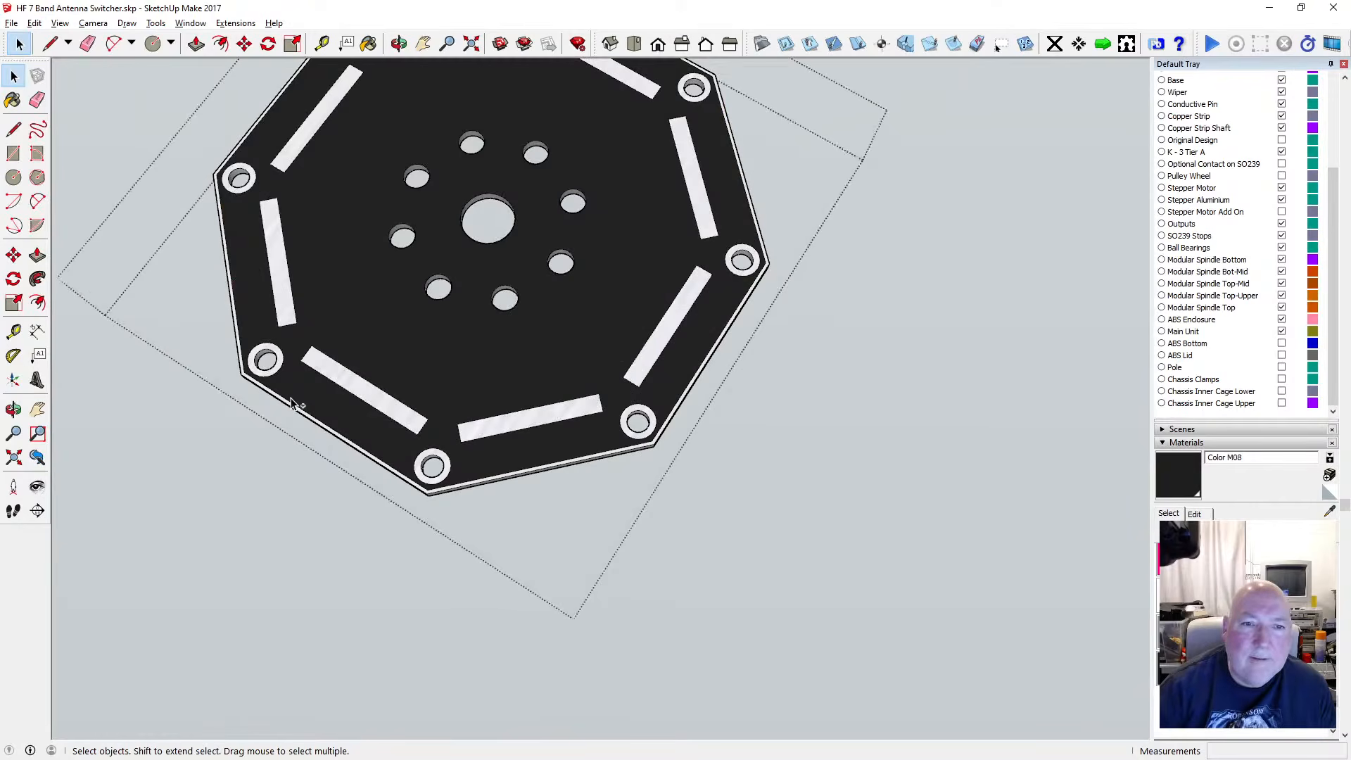
pyautogui.hotkey('ctrl', 'y')
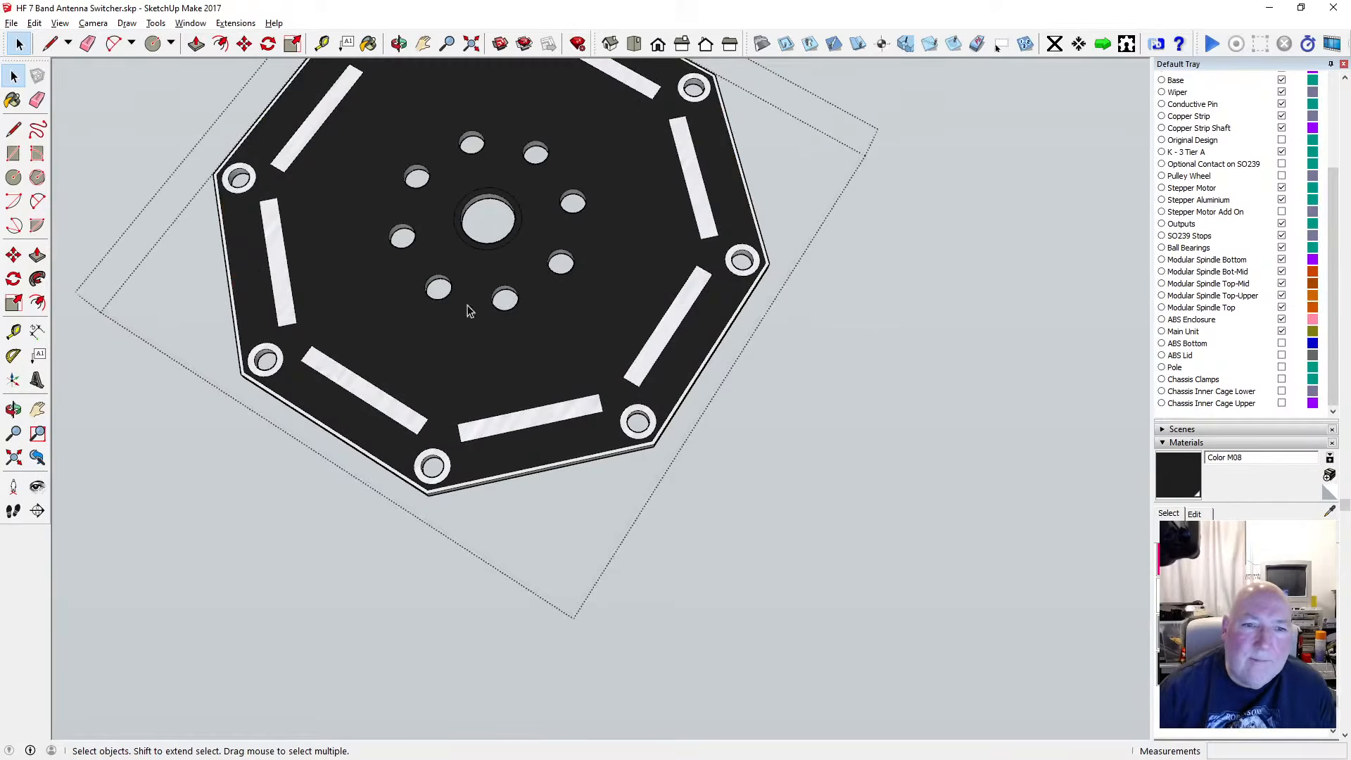
# Paint the offset ring around the centre hole on the lid plate's underside with Metal Silver
pyautogui.scroll(5, 493, 218)
pyautogui.scroll(4, 456, 187)
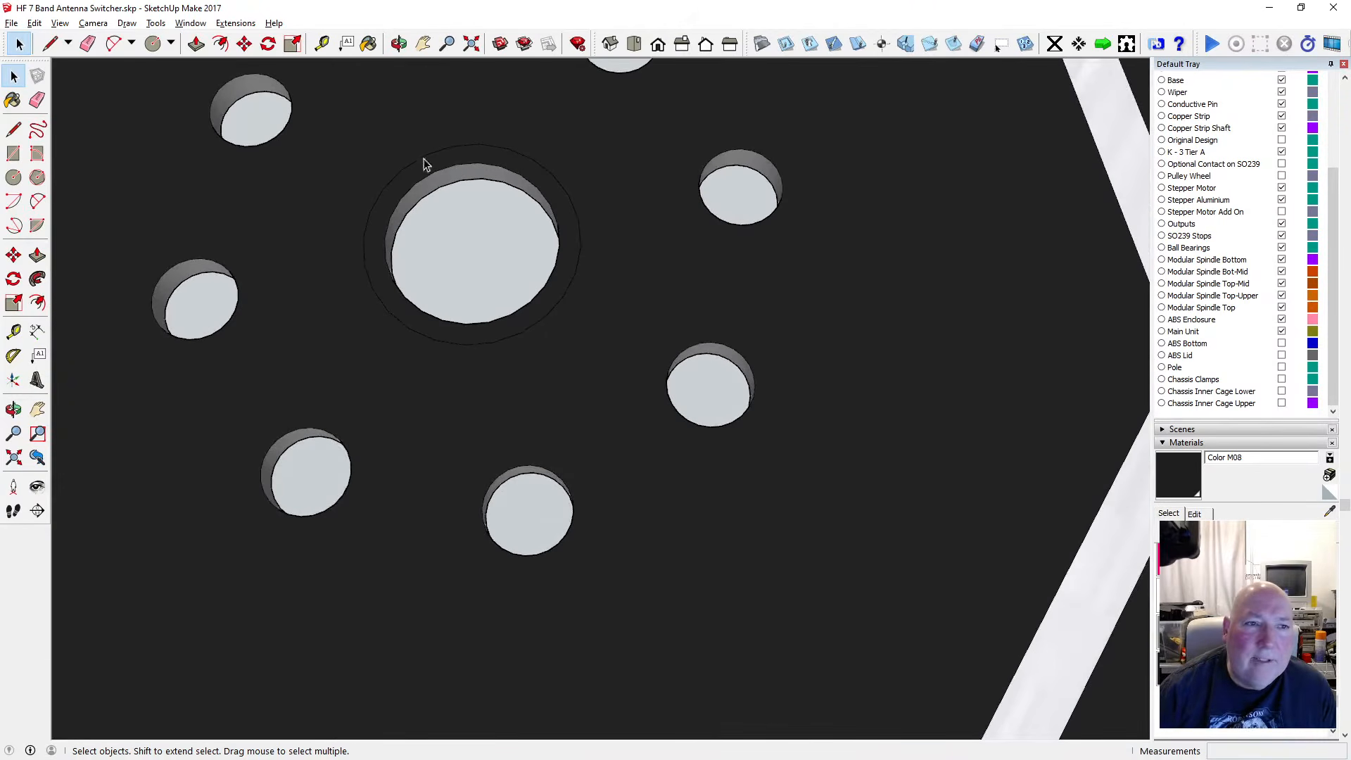
pyautogui.click(369, 44)
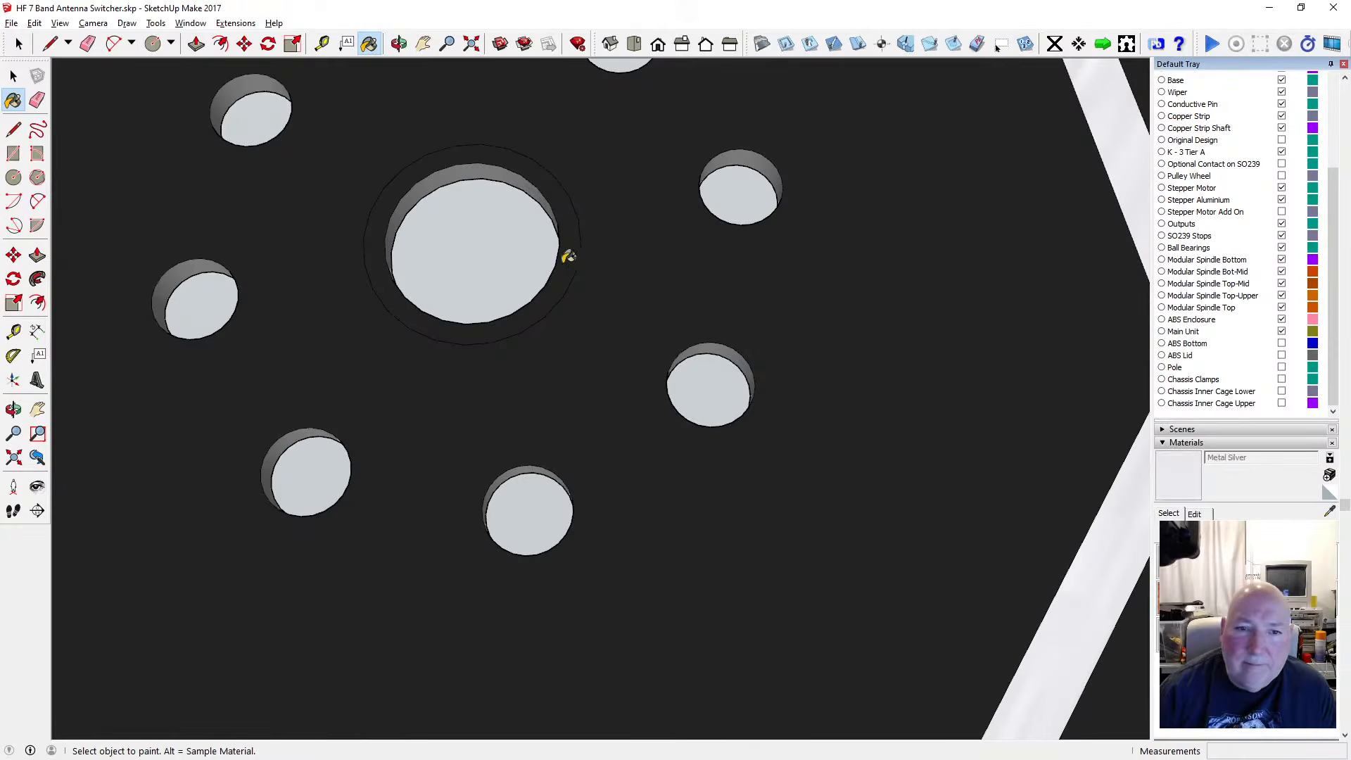
pyautogui.click(568, 257)
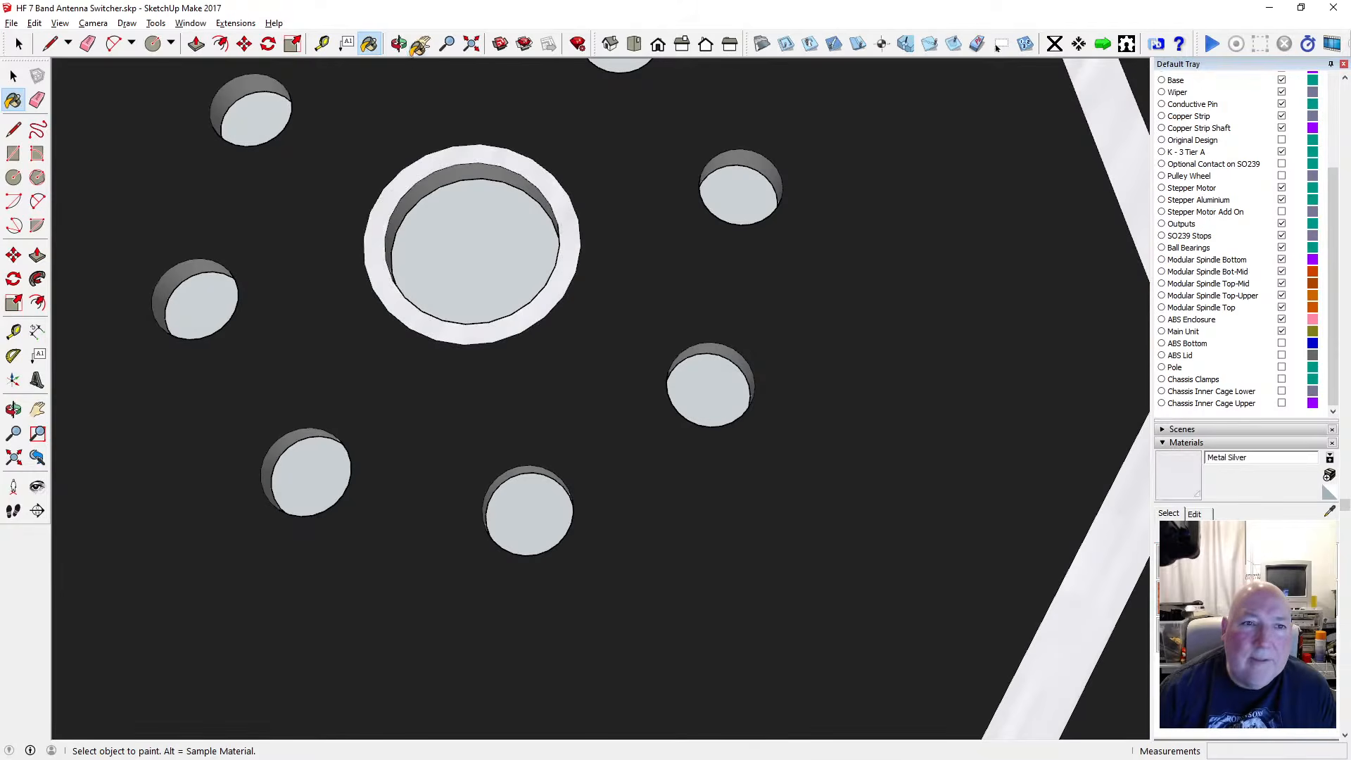
pyautogui.click(399, 43)
pyautogui.moveTo(657, 263); pyautogui.dragTo(633, 353)
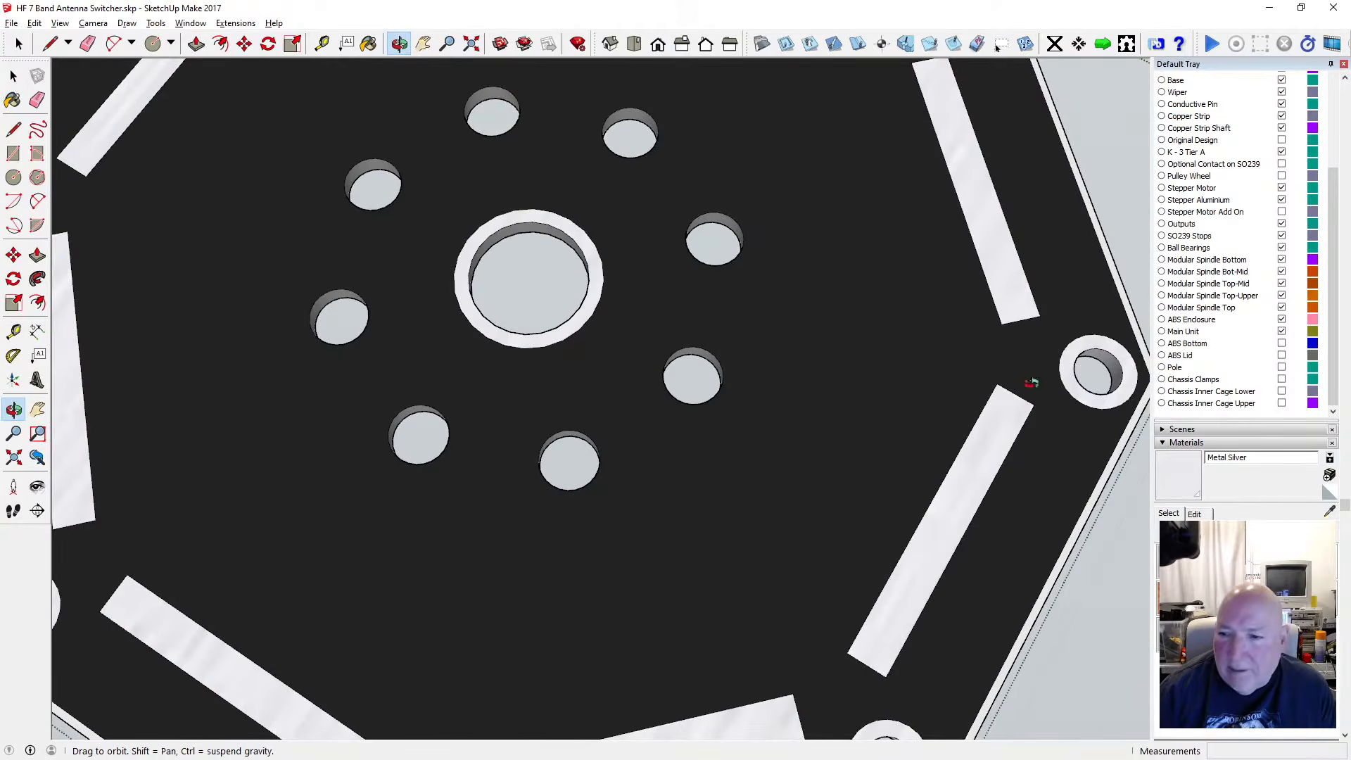
pyautogui.click(369, 43)
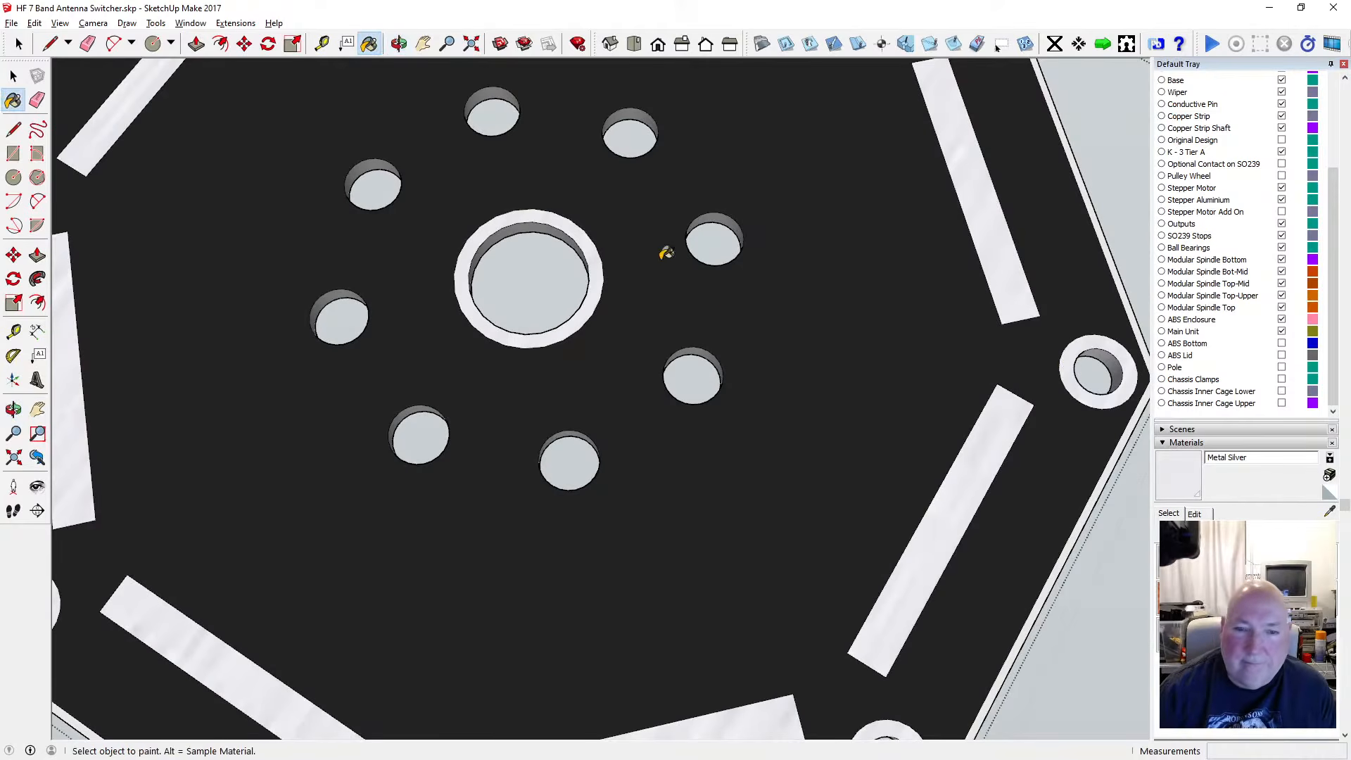
# Measure the width of the offset ring around the centre hole on the lid plate's opposite, slot-free face
pyautogui.click(399, 48)
pyautogui.scroll(-4, 496, 214)
pyautogui.moveTo(496, 213); pyautogui.dragTo(533, 452)
pyautogui.scroll(-3, 519, 337)
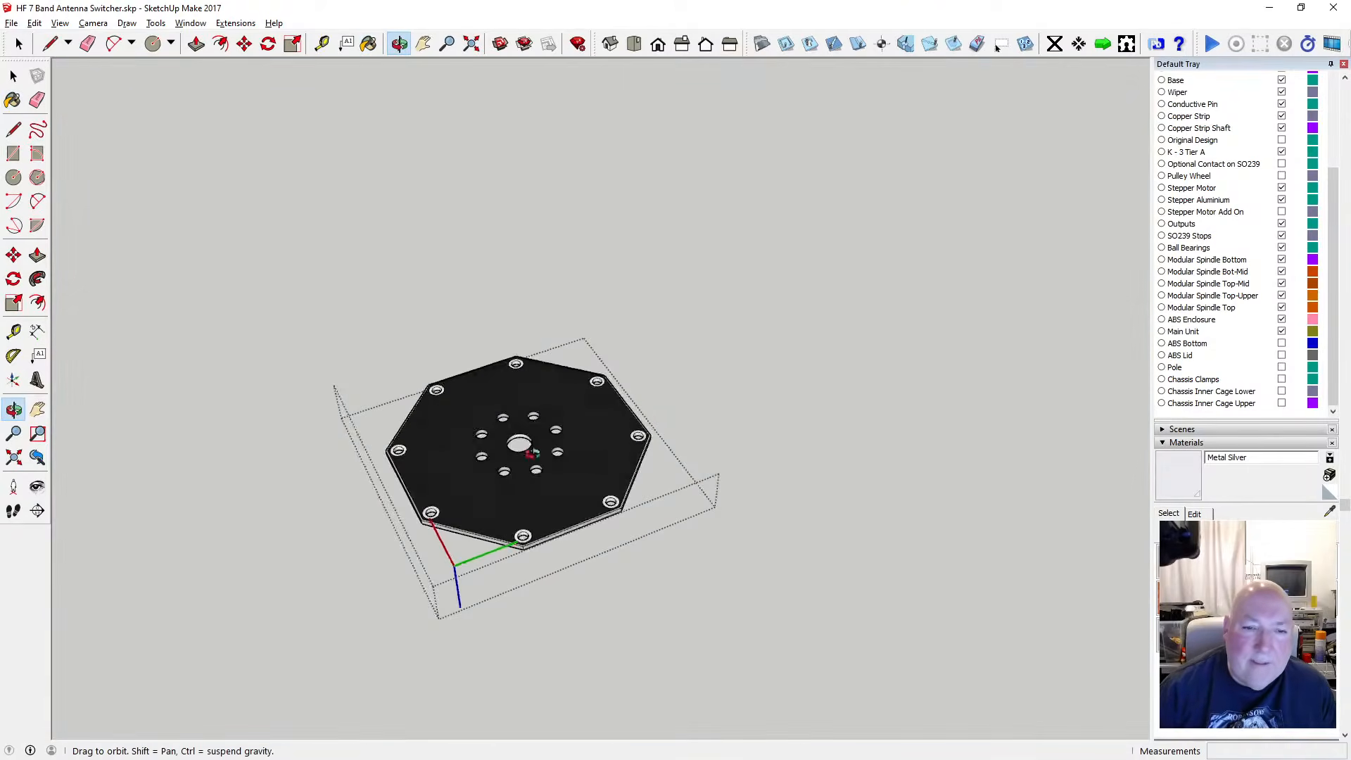
pyautogui.scroll(6, 533, 452)
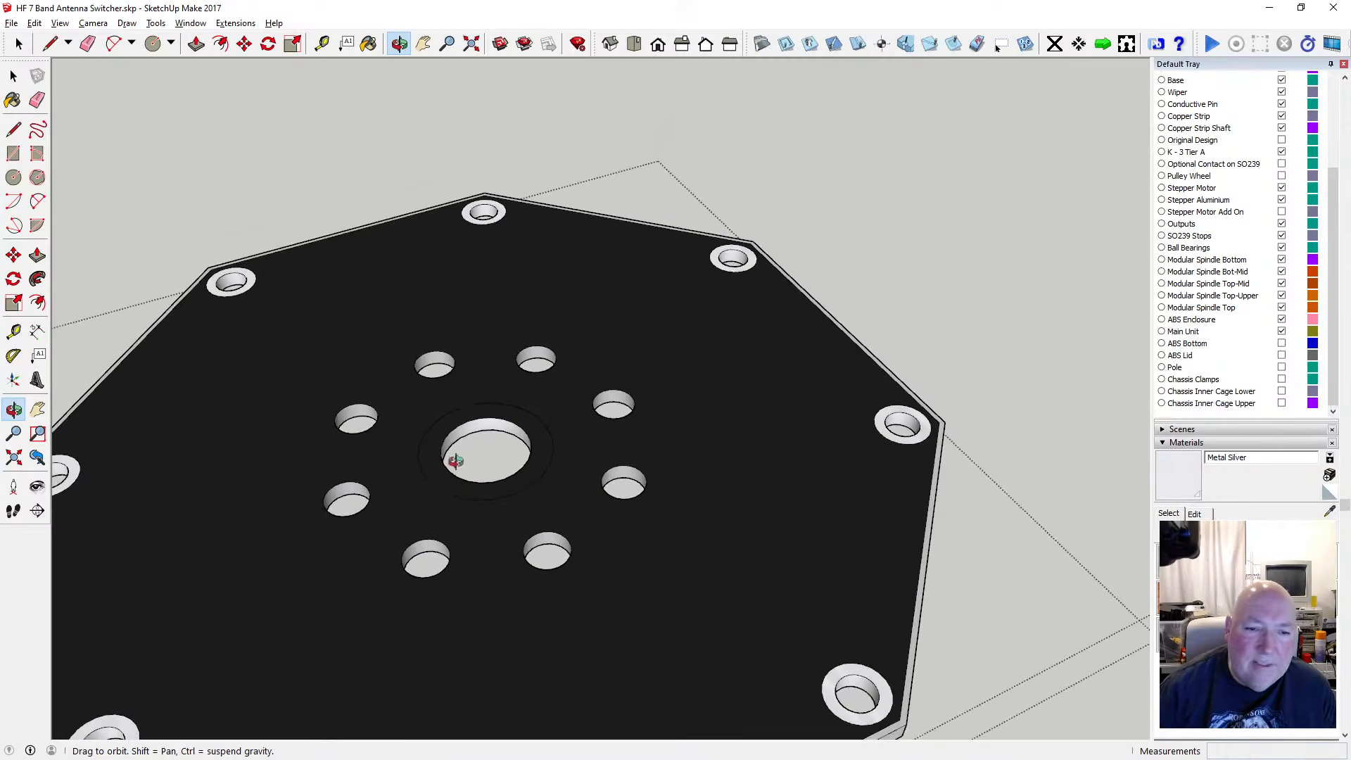
pyautogui.scroll(-5, 456, 461)
pyautogui.moveTo(434, 347); pyautogui.dragTo(428, 389)
pyautogui.scroll(5, 428, 389)
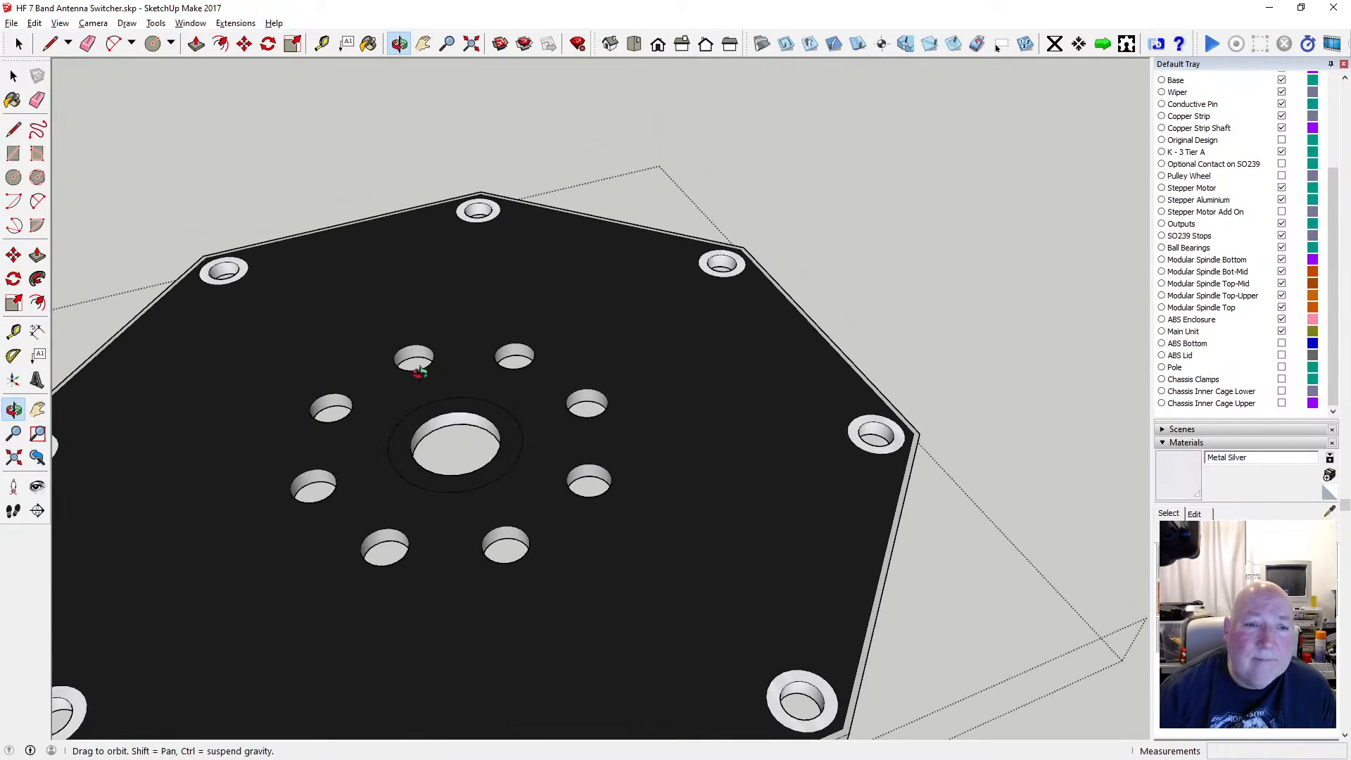
pyautogui.click(322, 44)
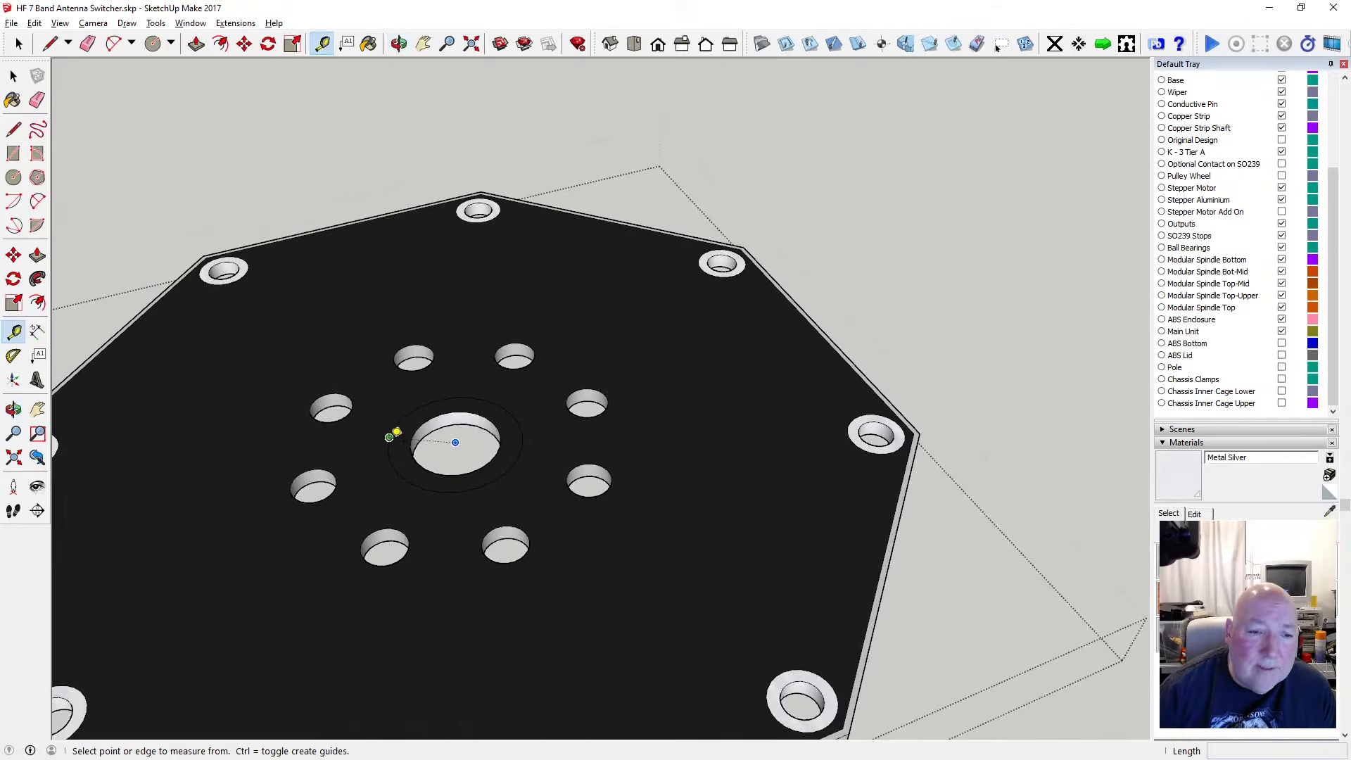
pyautogui.click(391, 436)
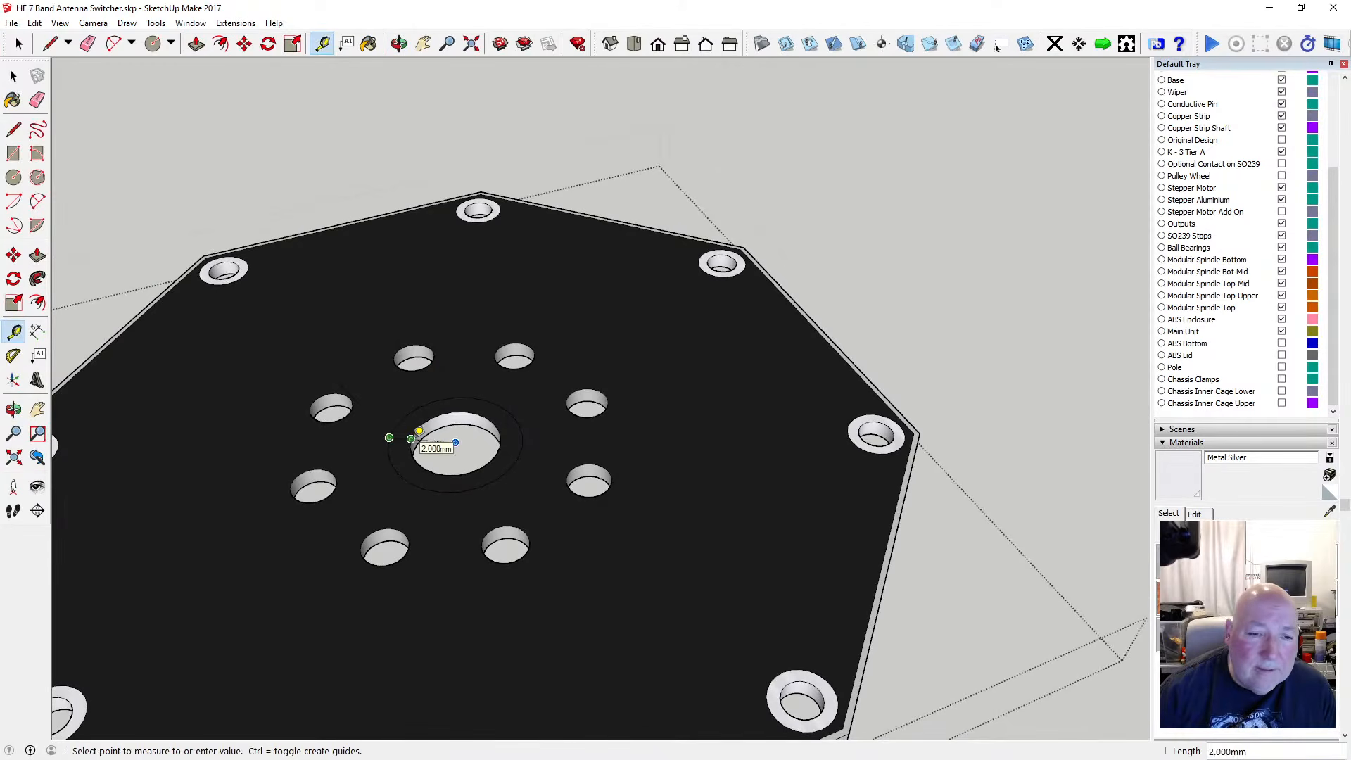
pyautogui.click(15, 79)
pyautogui.click(16, 79)
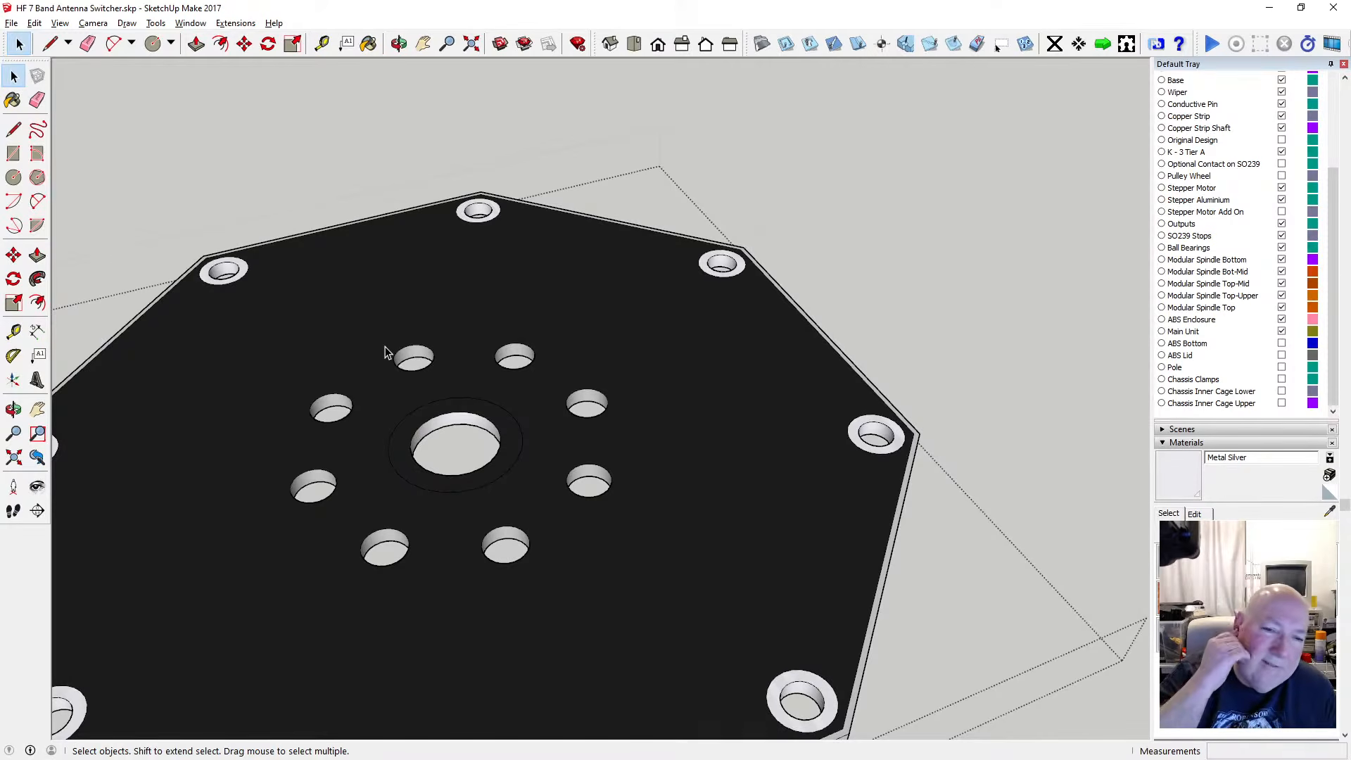
# Close the lid plate's nested groups and measure the diameter of the white disc's centre hole
pyautogui.scroll(-5, 508, 361)
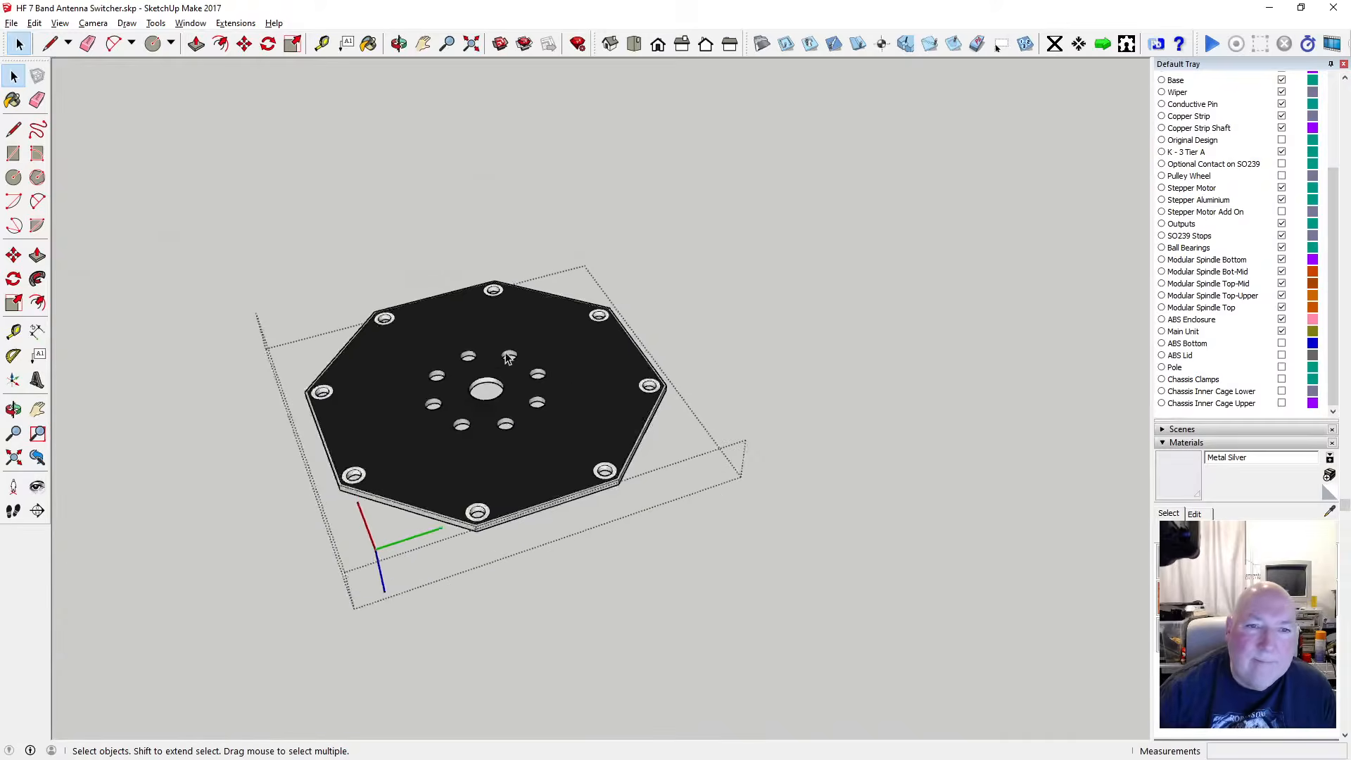
pyautogui.click(332, 232)
pyautogui.click(318, 239)
pyautogui.click(301, 232)
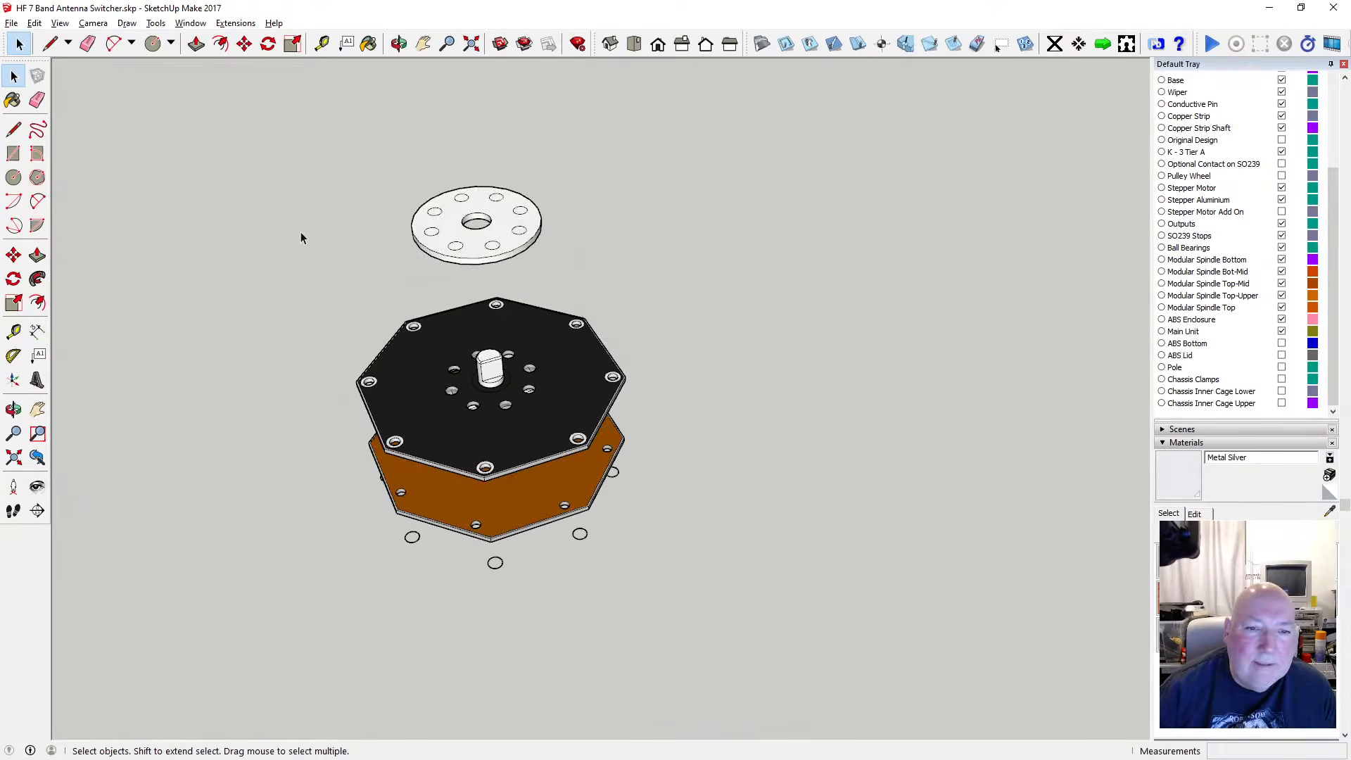
pyautogui.scroll(2, 357, 244)
pyautogui.scroll(1, 477, 234)
pyautogui.click(322, 43)
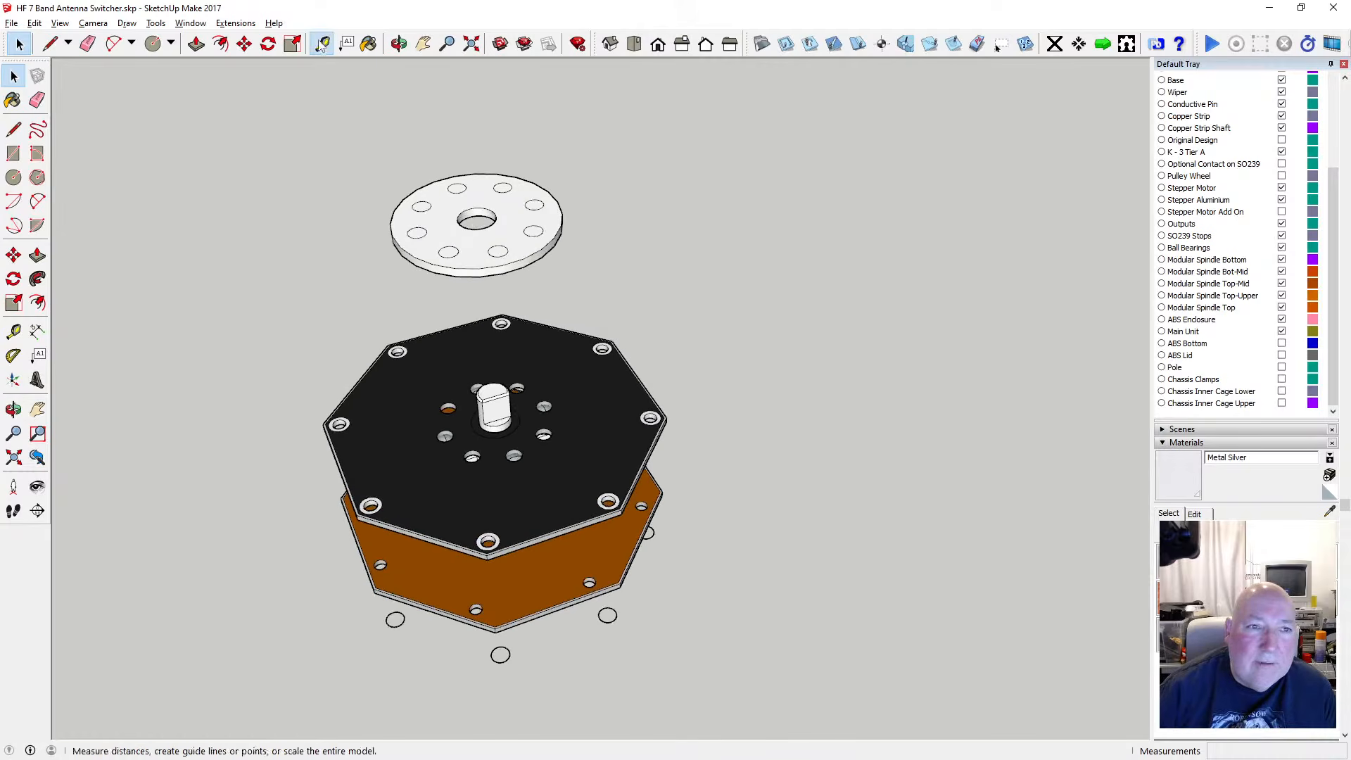
pyautogui.click(457, 220)
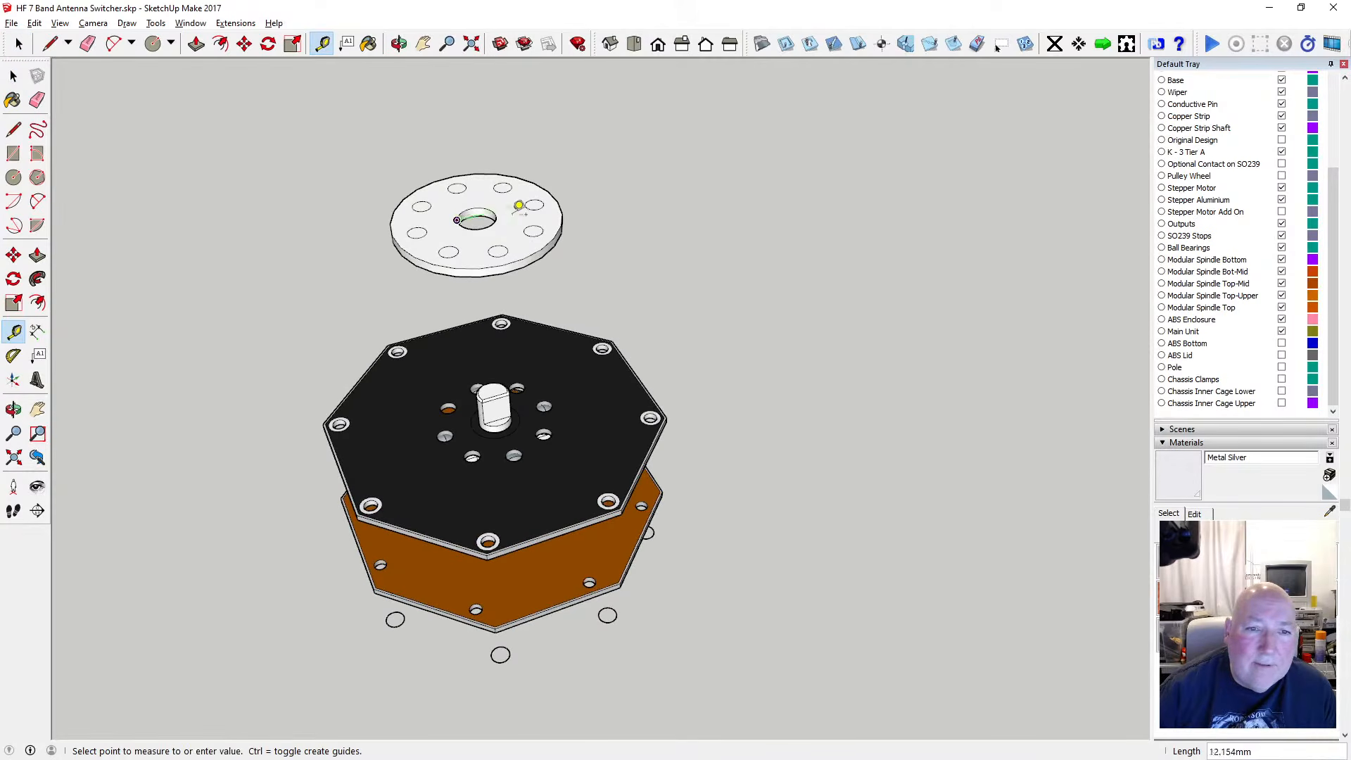
pyautogui.scroll(2, 502, 203)
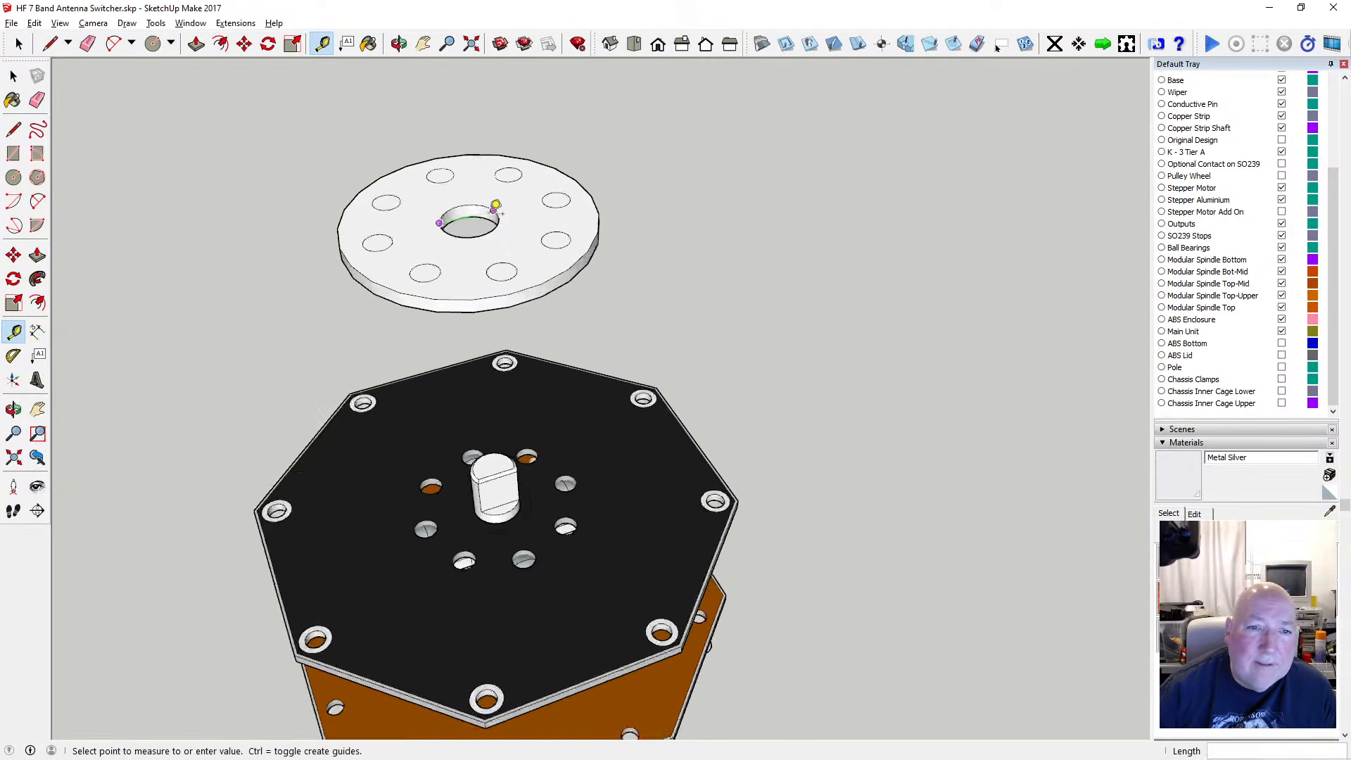
pyautogui.scroll(2, 499, 199)
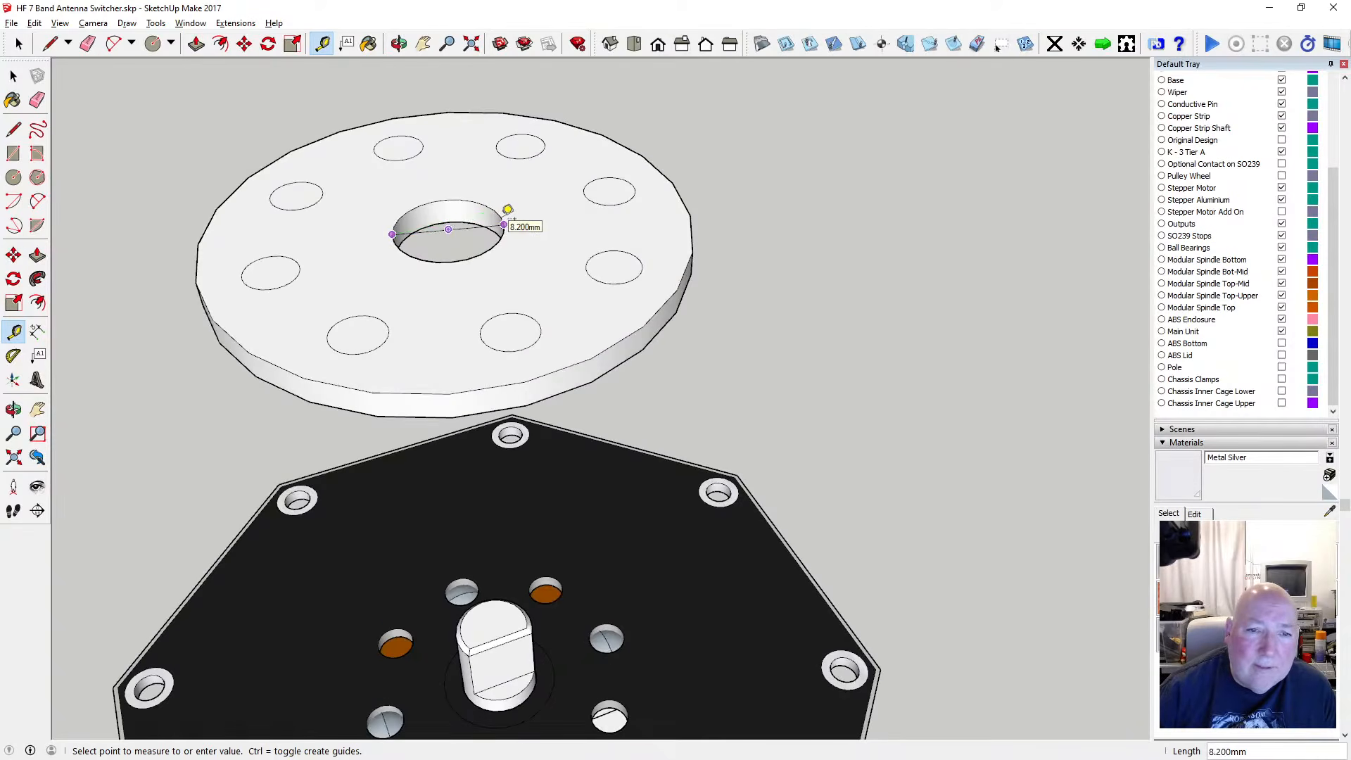
pyautogui.scroll(-3, 507, 209)
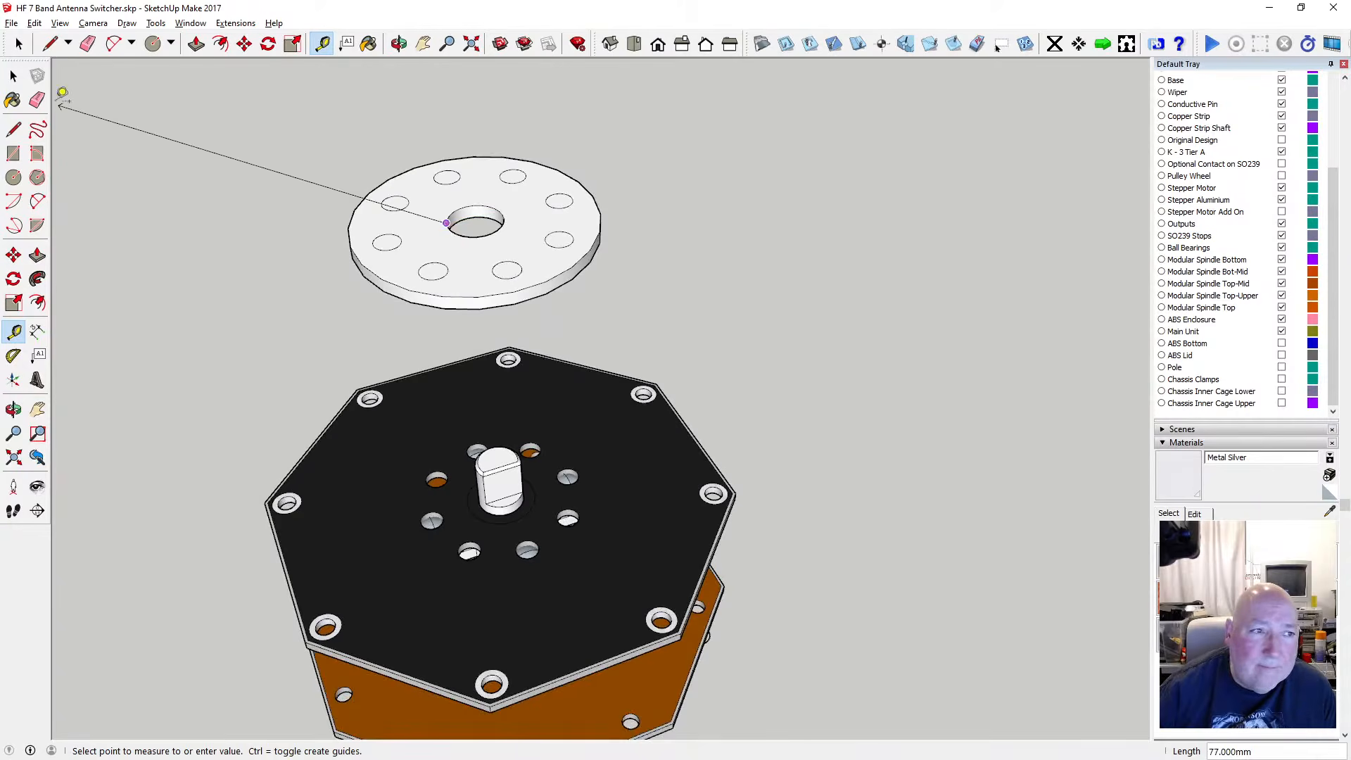
pyautogui.press('space')
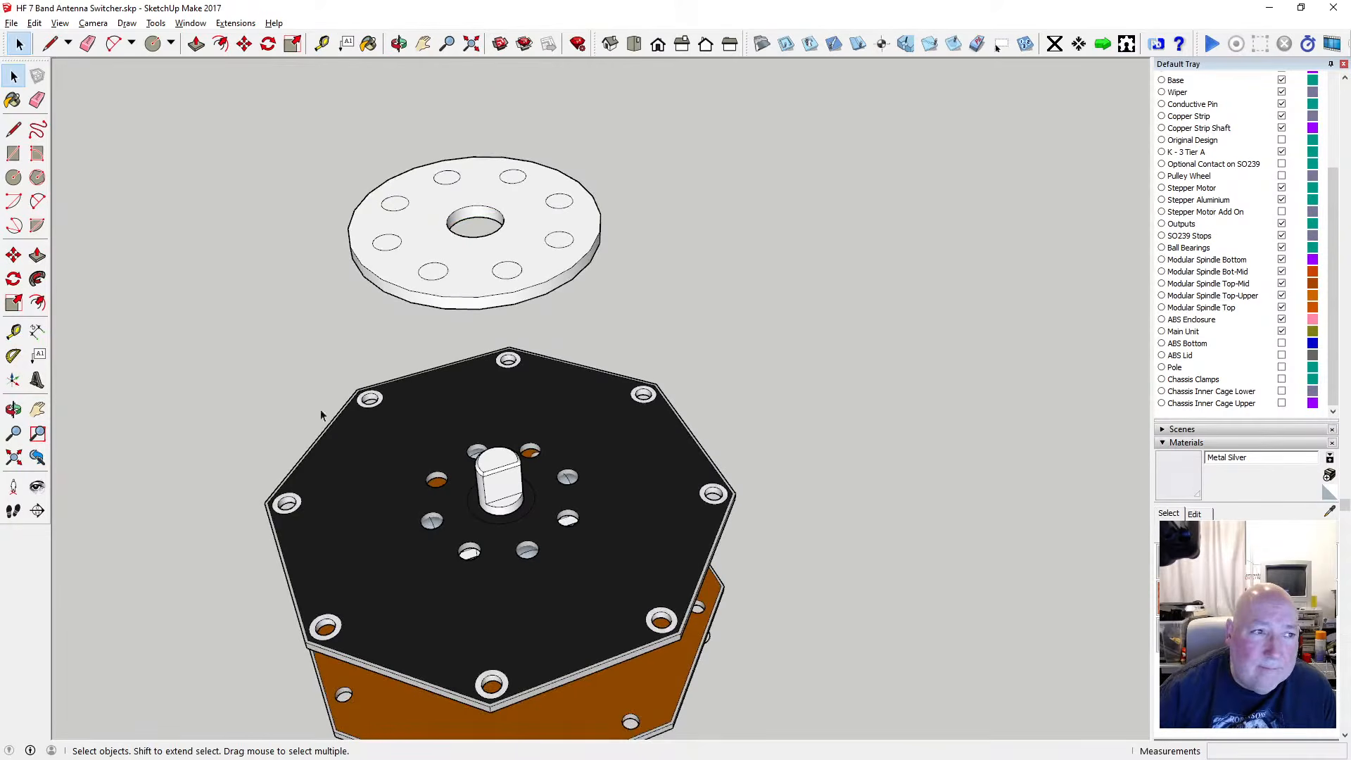
# Reopen the black lid plate for editing, measure its centre hole's diameter and undo the guide line left by measuring
pyautogui.doubleClick(373, 510)
pyautogui.click(373, 509)
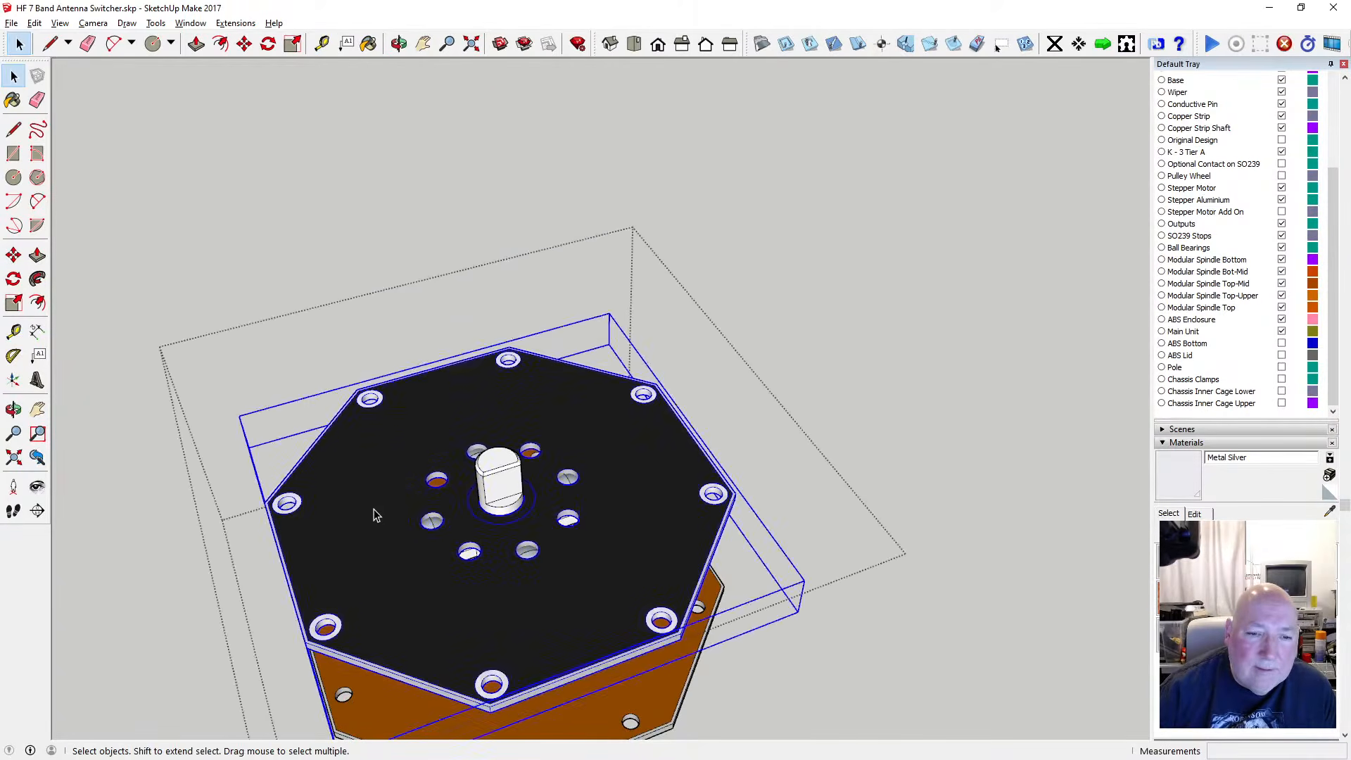
pyautogui.doubleClick(374, 509)
pyautogui.scroll(2, 516, 514)
pyautogui.scroll(1, 516, 514)
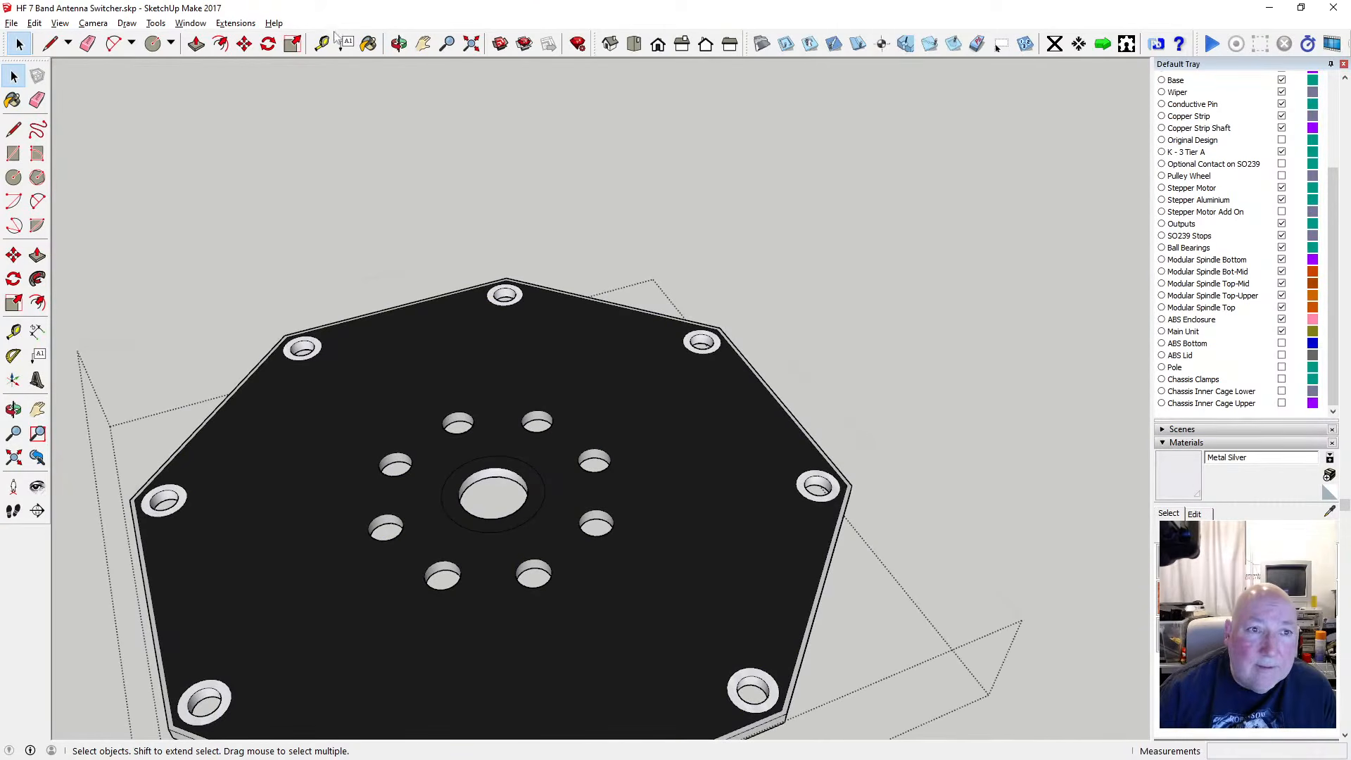
pyautogui.press('t')
pyautogui.click(458, 489)
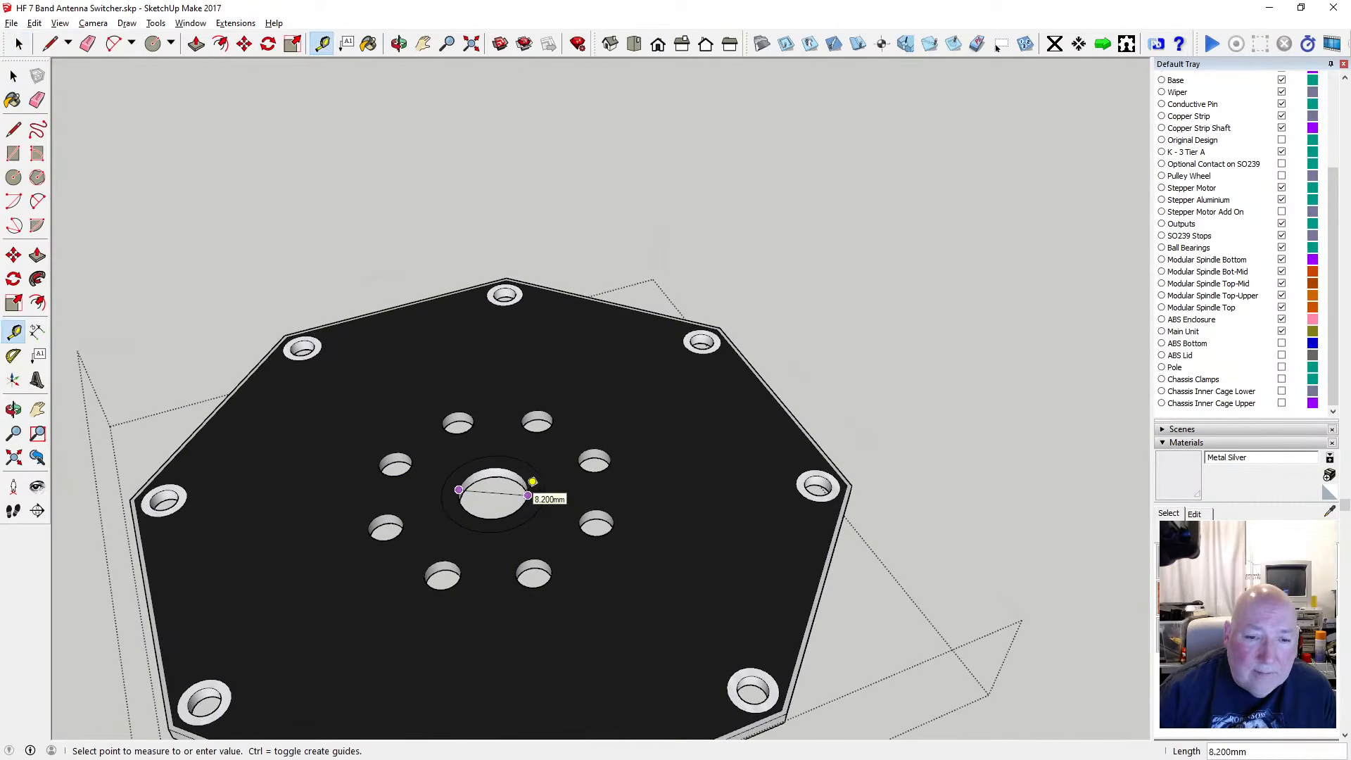
pyautogui.click(528, 496)
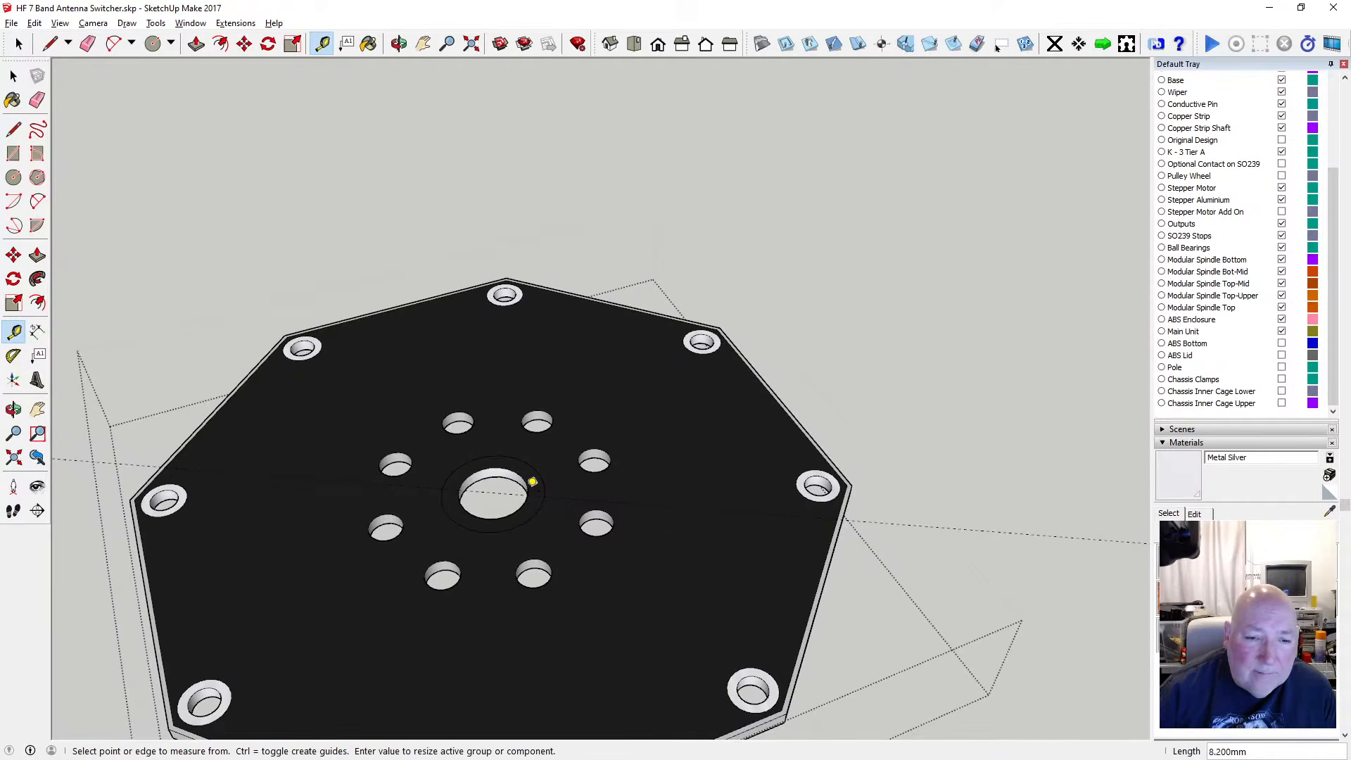
pyautogui.press('space')
pyautogui.click(35, 25)
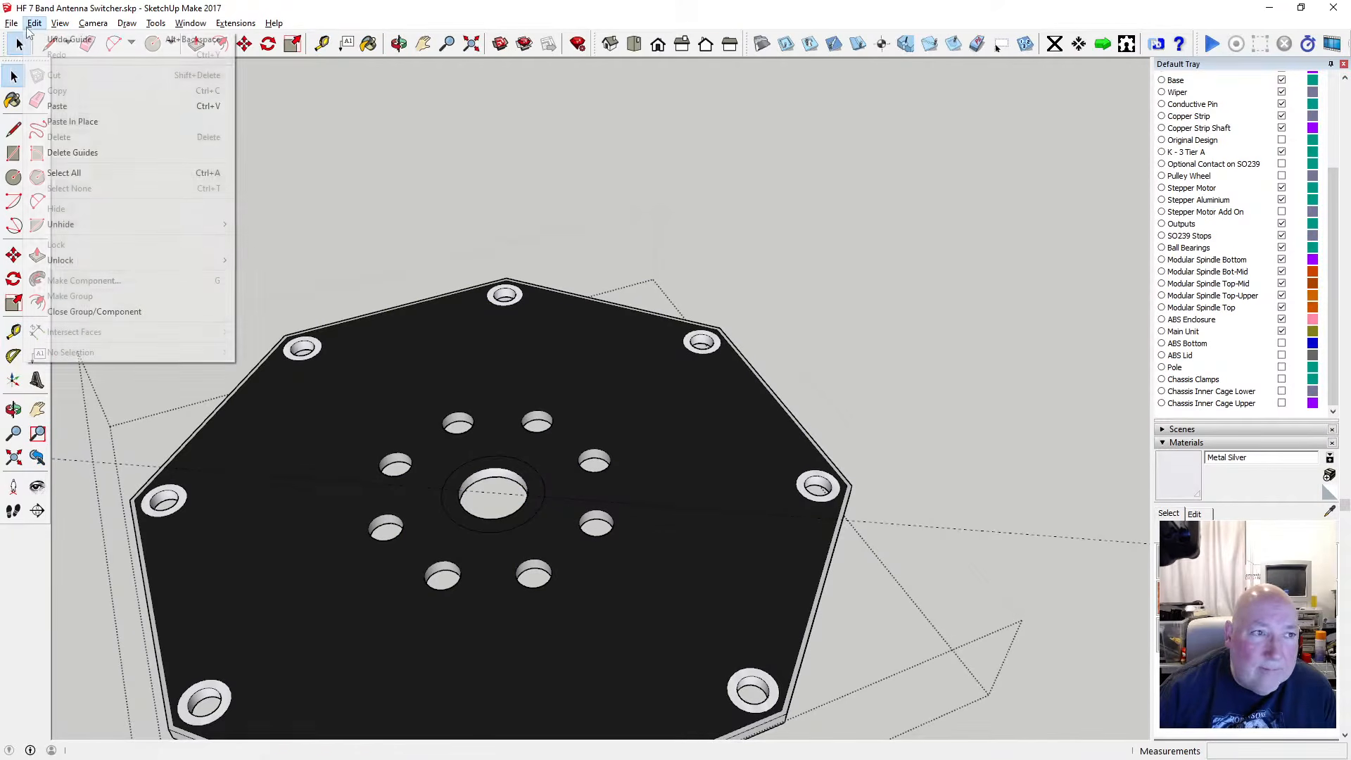
pyautogui.click(56, 41)
pyautogui.scroll(5, 482, 490)
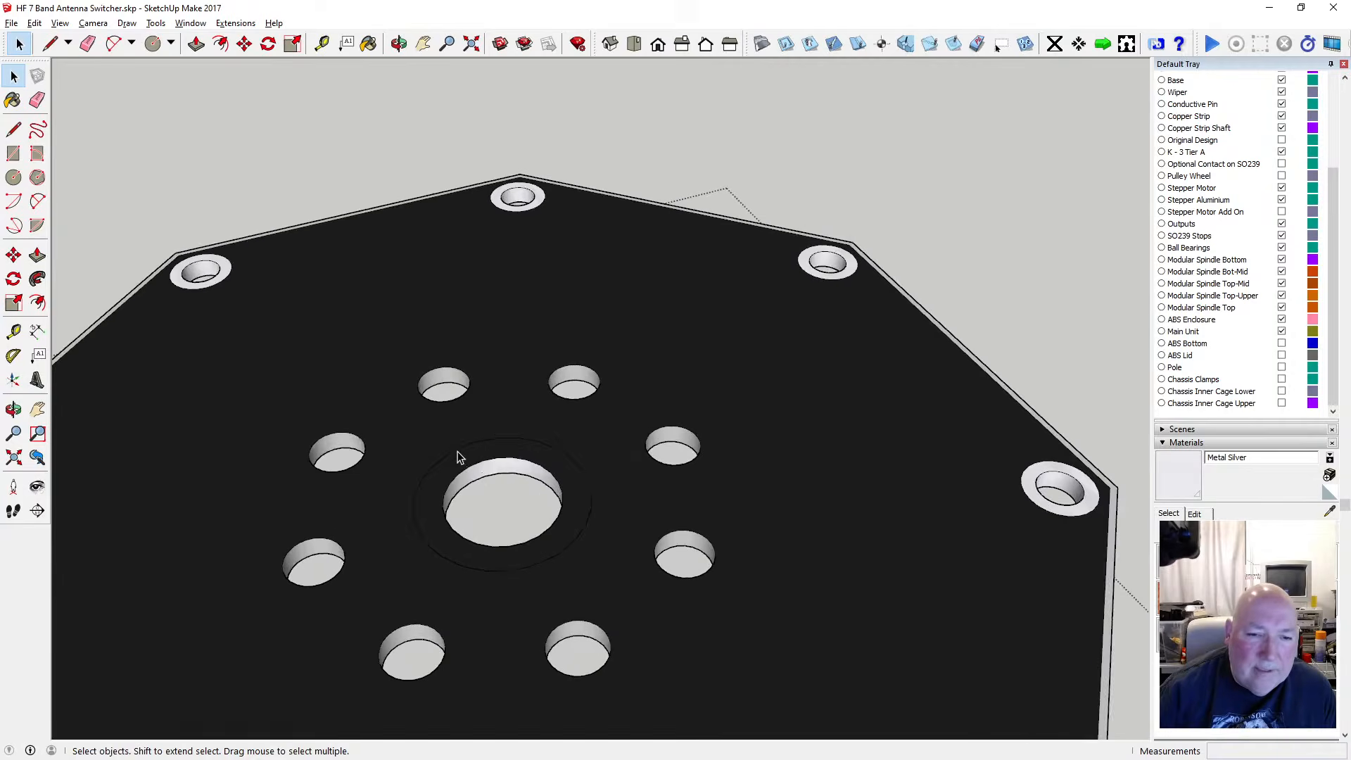
# Reopen the lid plate for editing and remove the offset circle around the centre hole on its slot-free face
pyautogui.scroll(-5, 451, 436)
pyautogui.scroll(5, 456, 479)
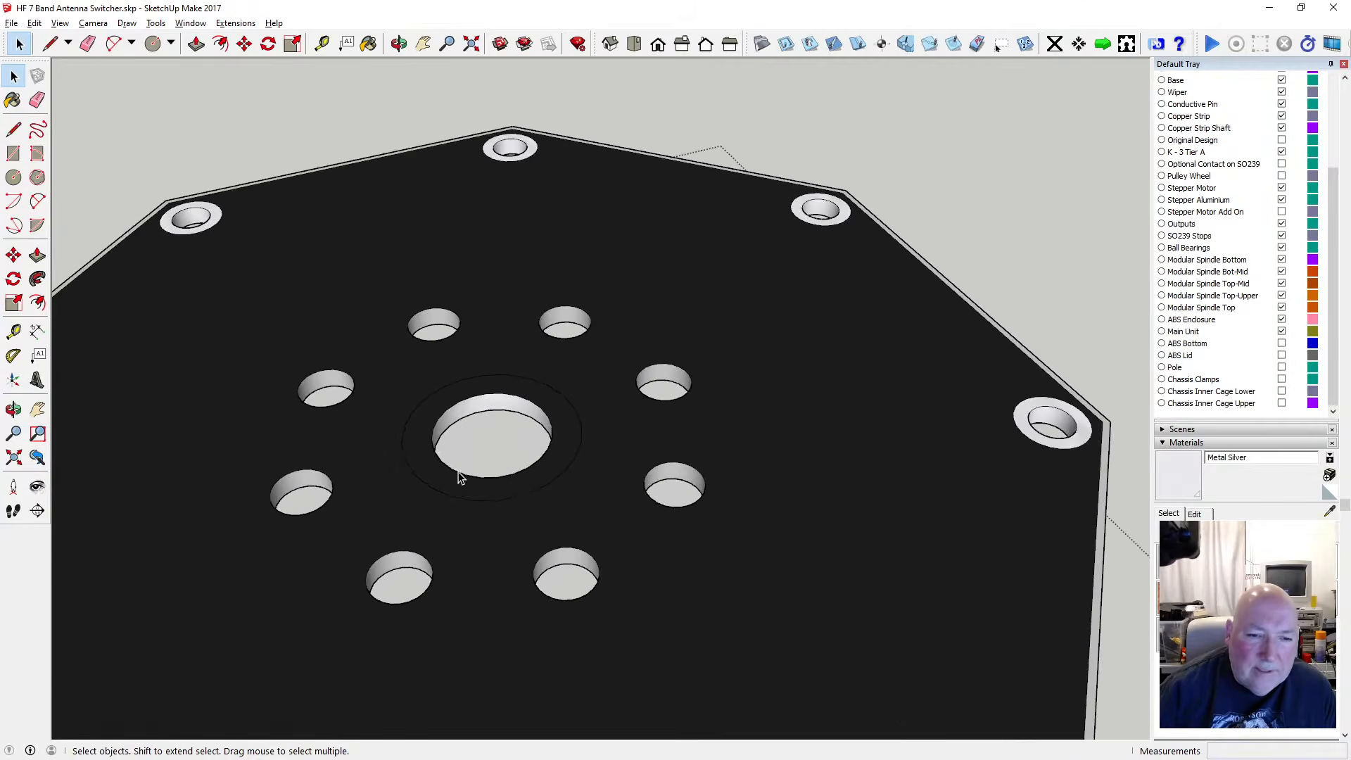
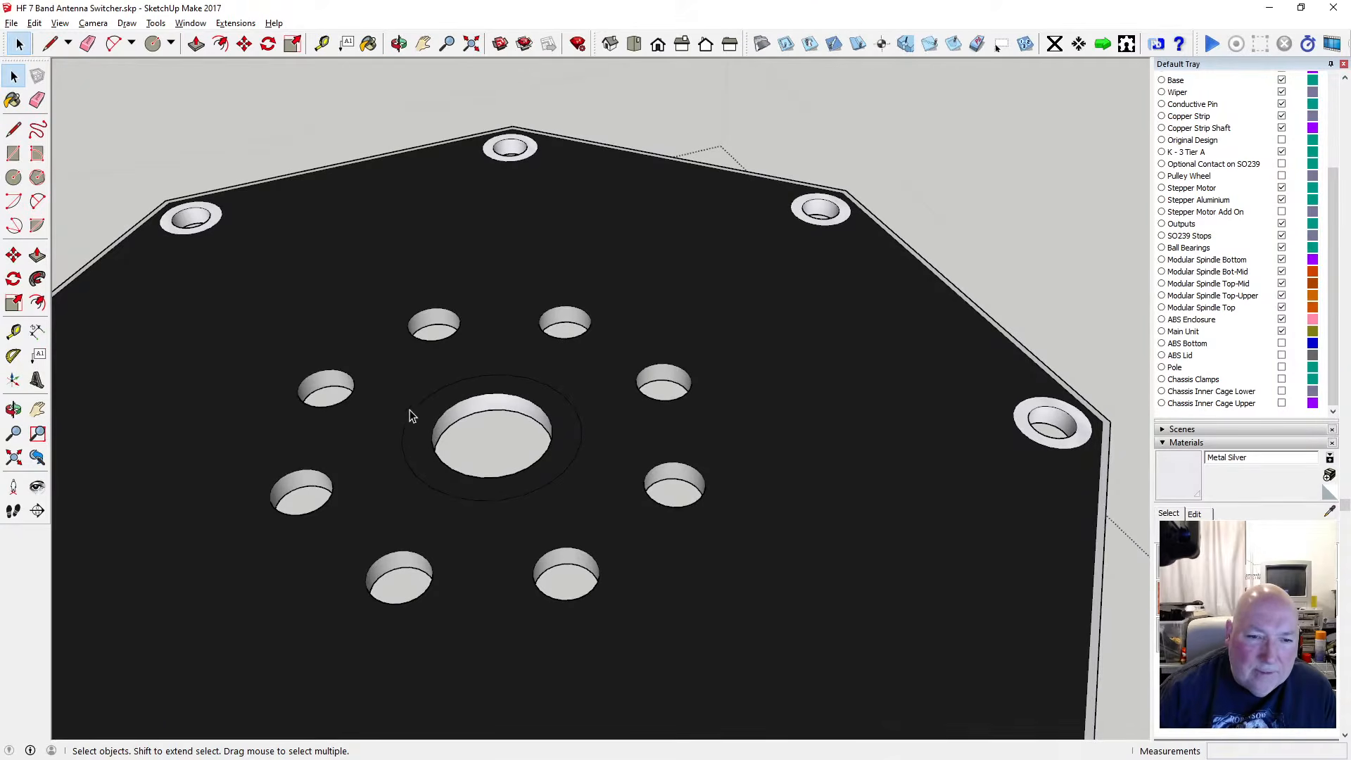
pyautogui.scroll(-2, 413, 413)
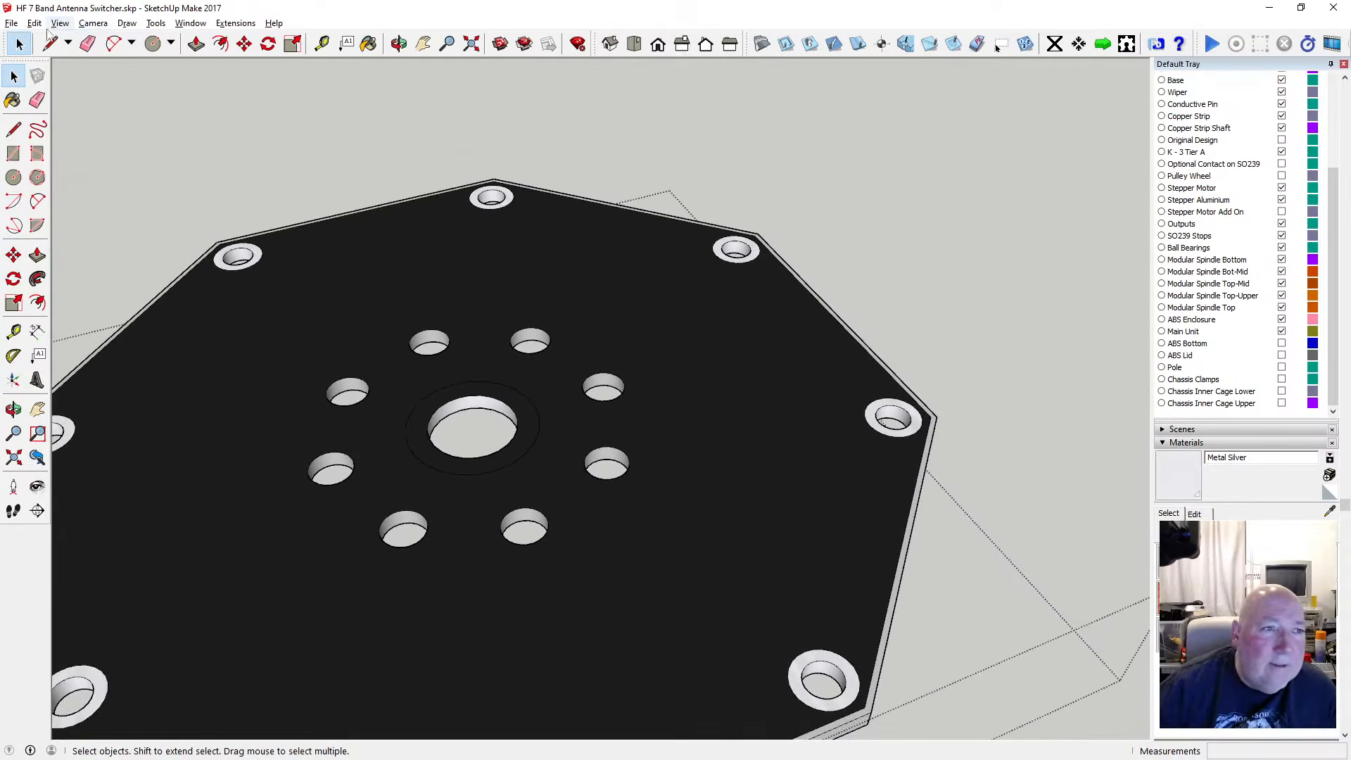
pyautogui.click(428, 399)
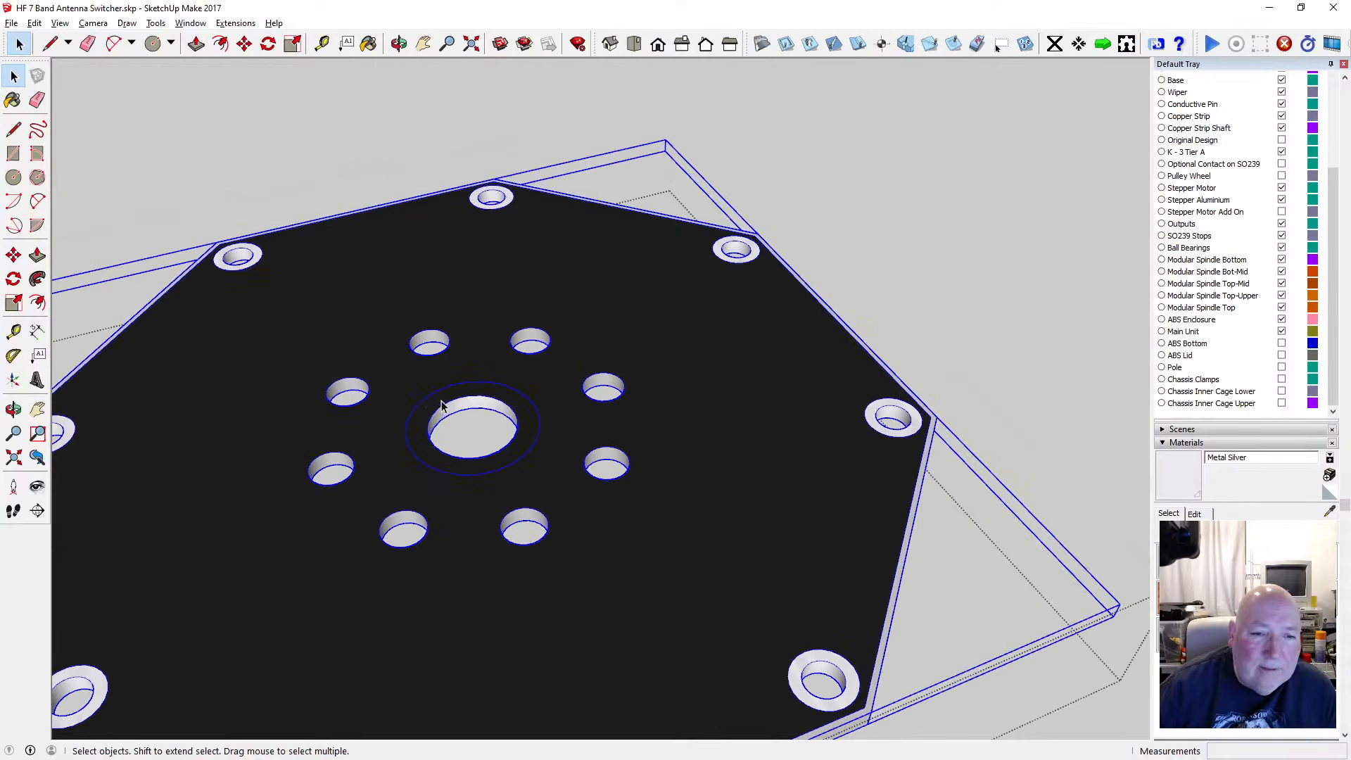
pyautogui.tripleClick(425, 405)
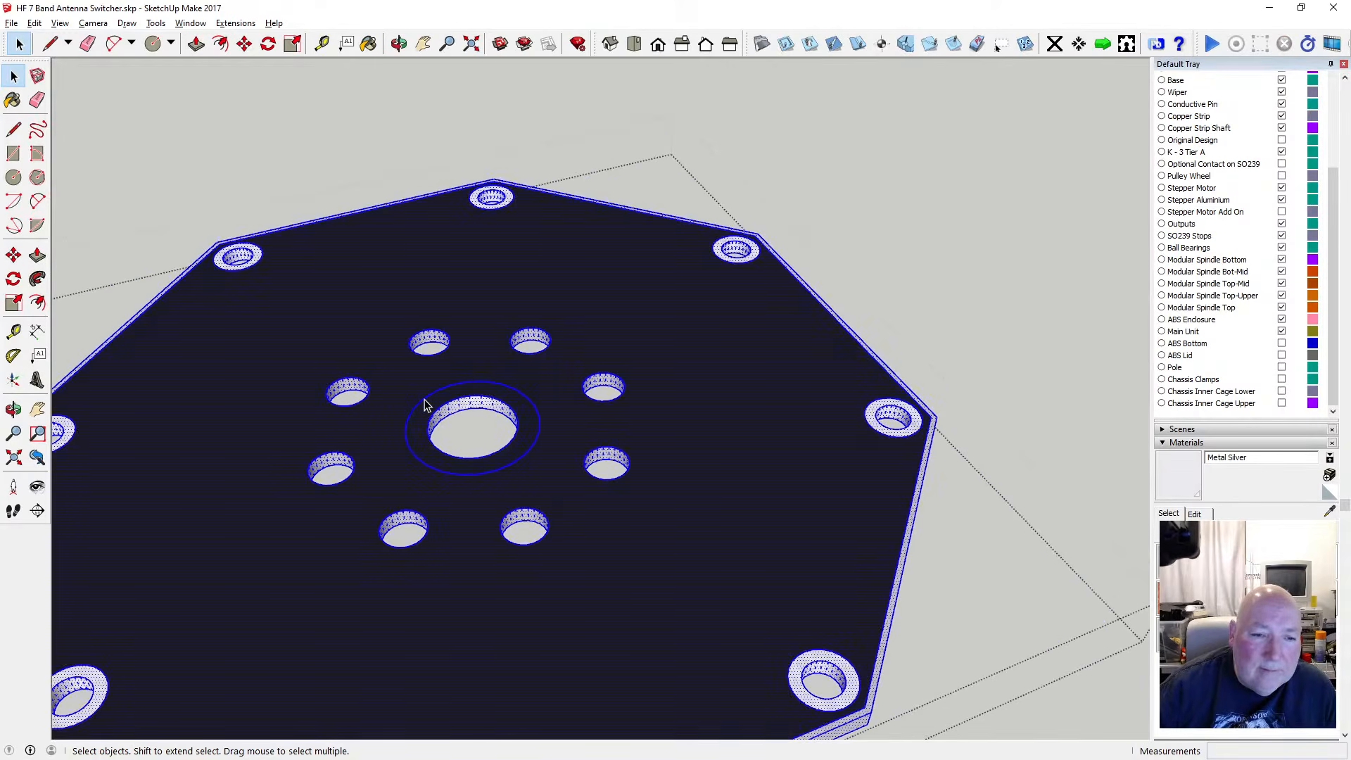
pyautogui.click(448, 415)
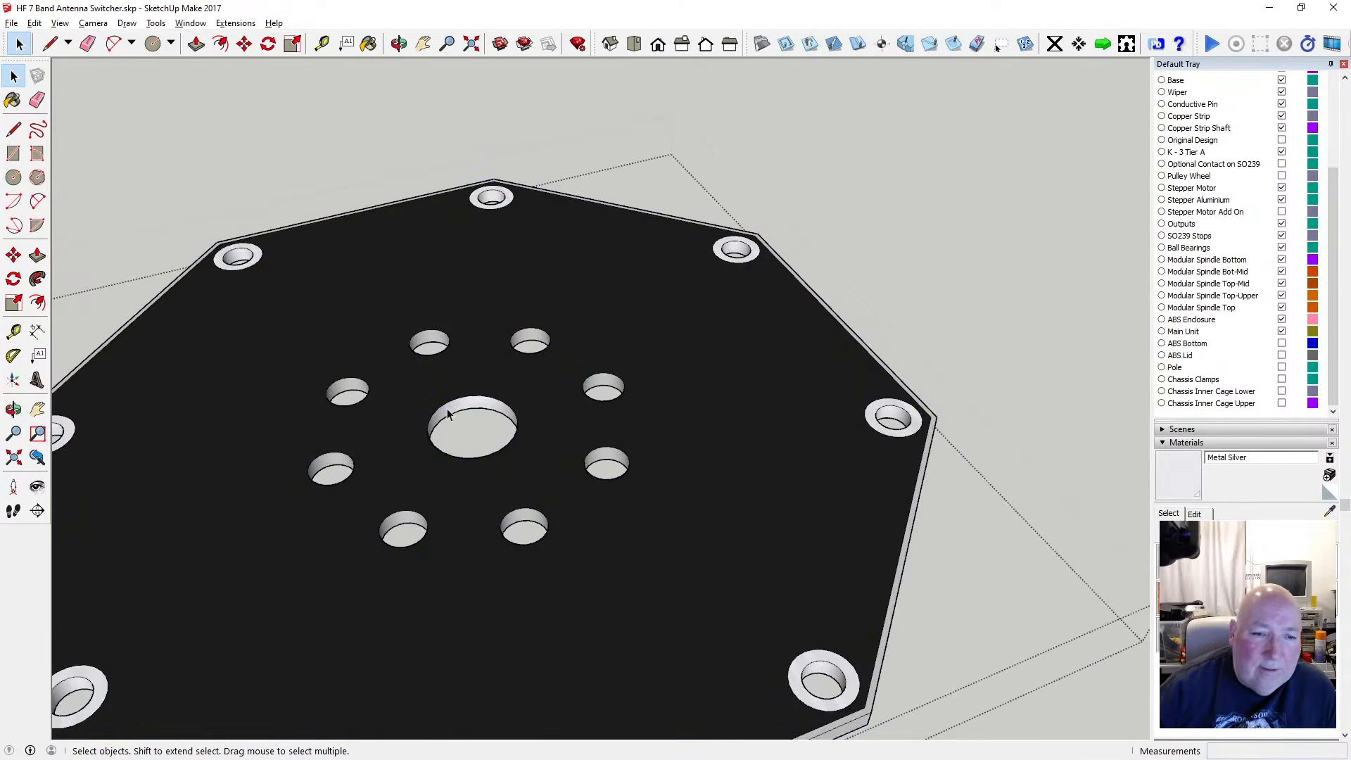
# Examine the silver ring around the centre hole on the plate's slotted face and start measuring from its outer edge
pyautogui.press('o')
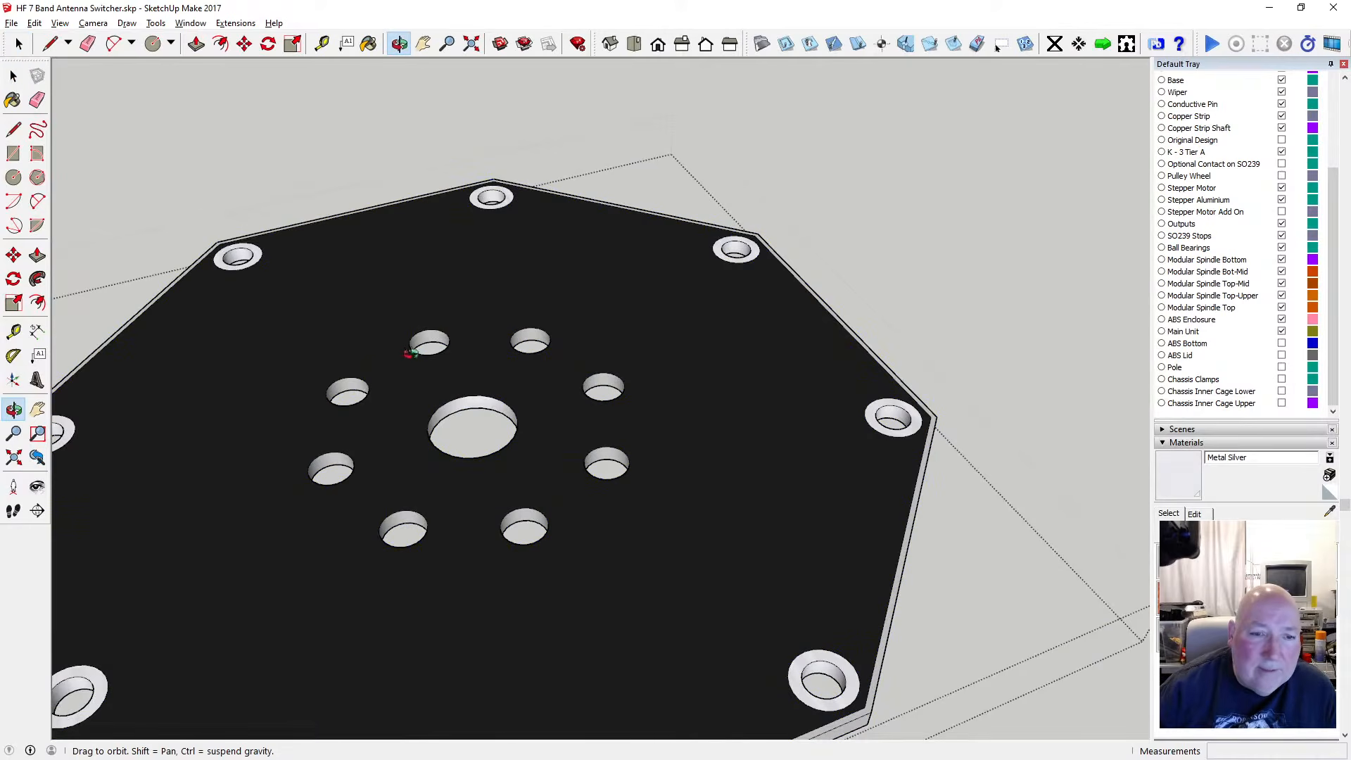
pyautogui.scroll(-3, 426, 334)
pyautogui.scroll(3, 465, 409)
pyautogui.moveTo(465, 409); pyautogui.dragTo(408, 100)
pyautogui.moveTo(386, 210); pyautogui.dragTo(601, 291)
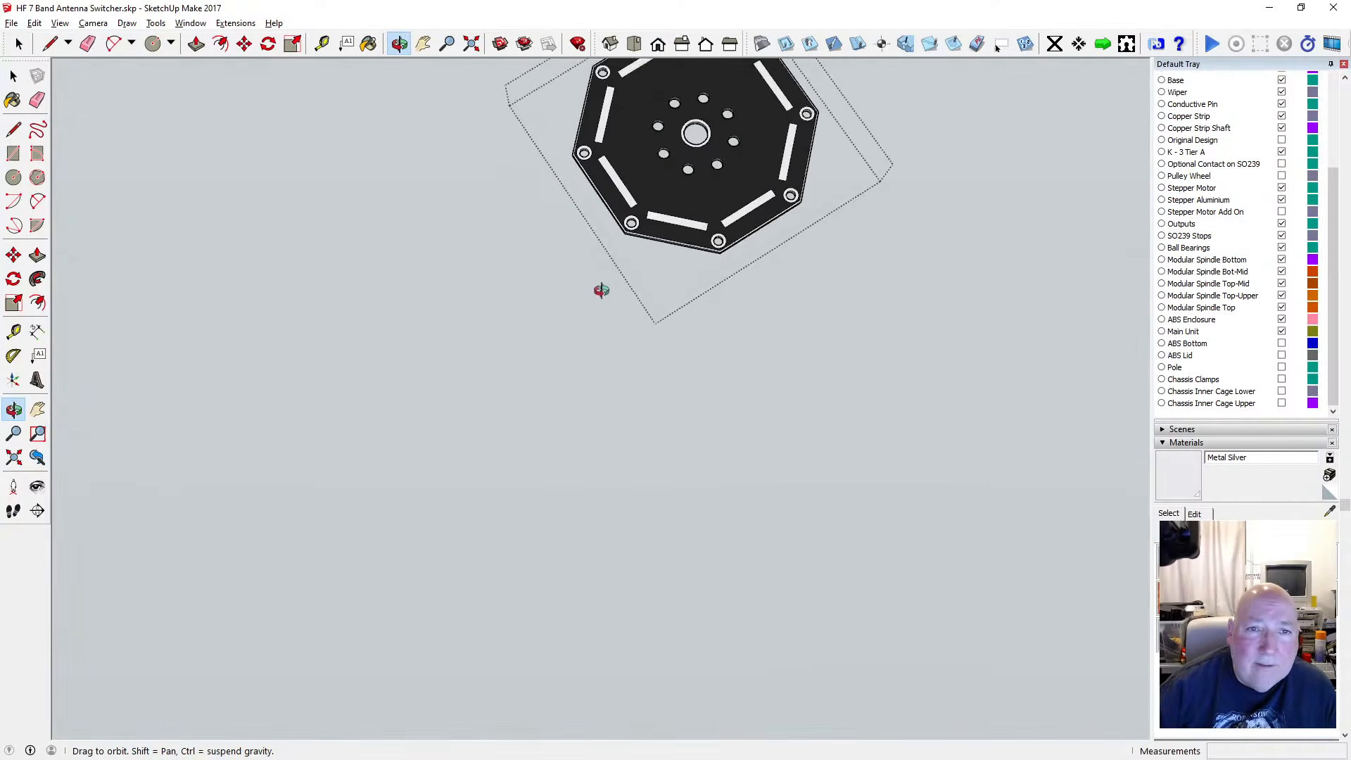
pyautogui.scroll(6, 666, 125)
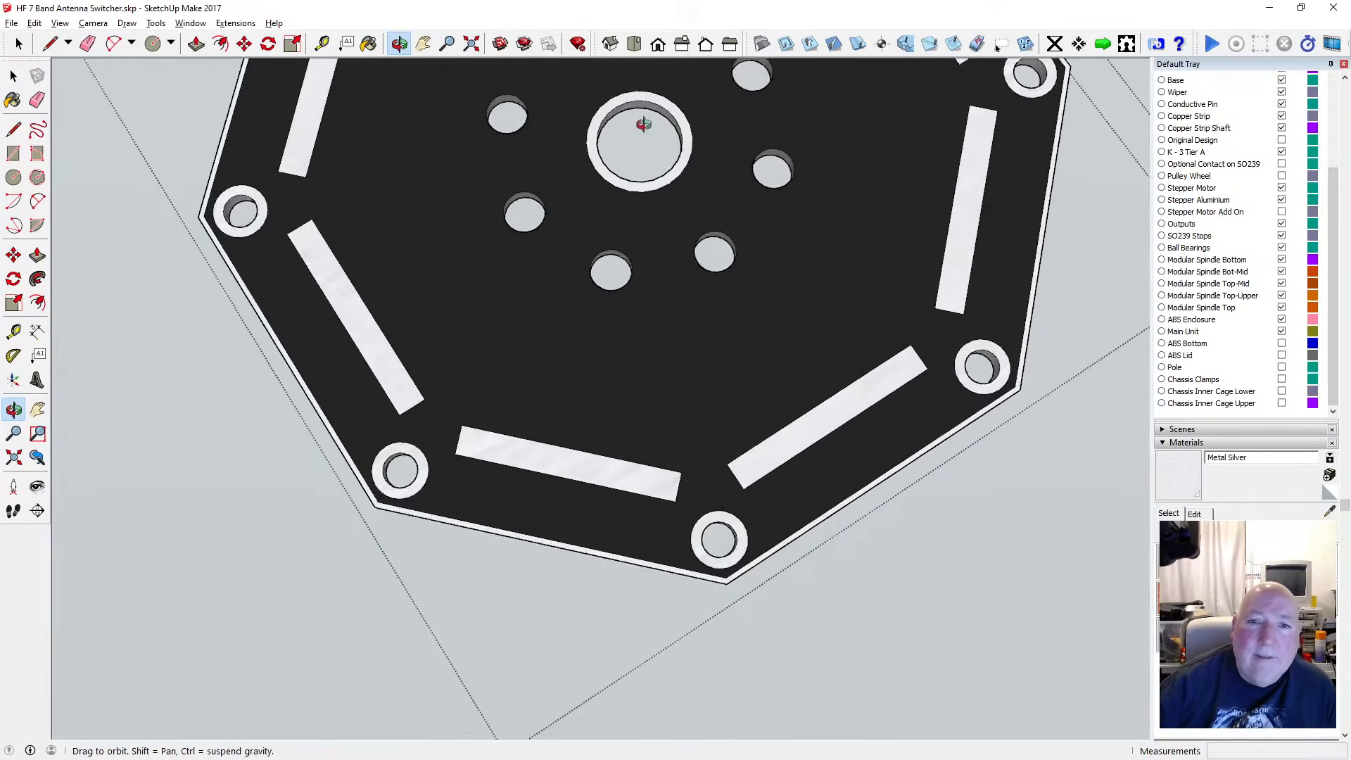
pyautogui.scroll(2, 578, 94)
pyautogui.scroll(-4, 513, 256)
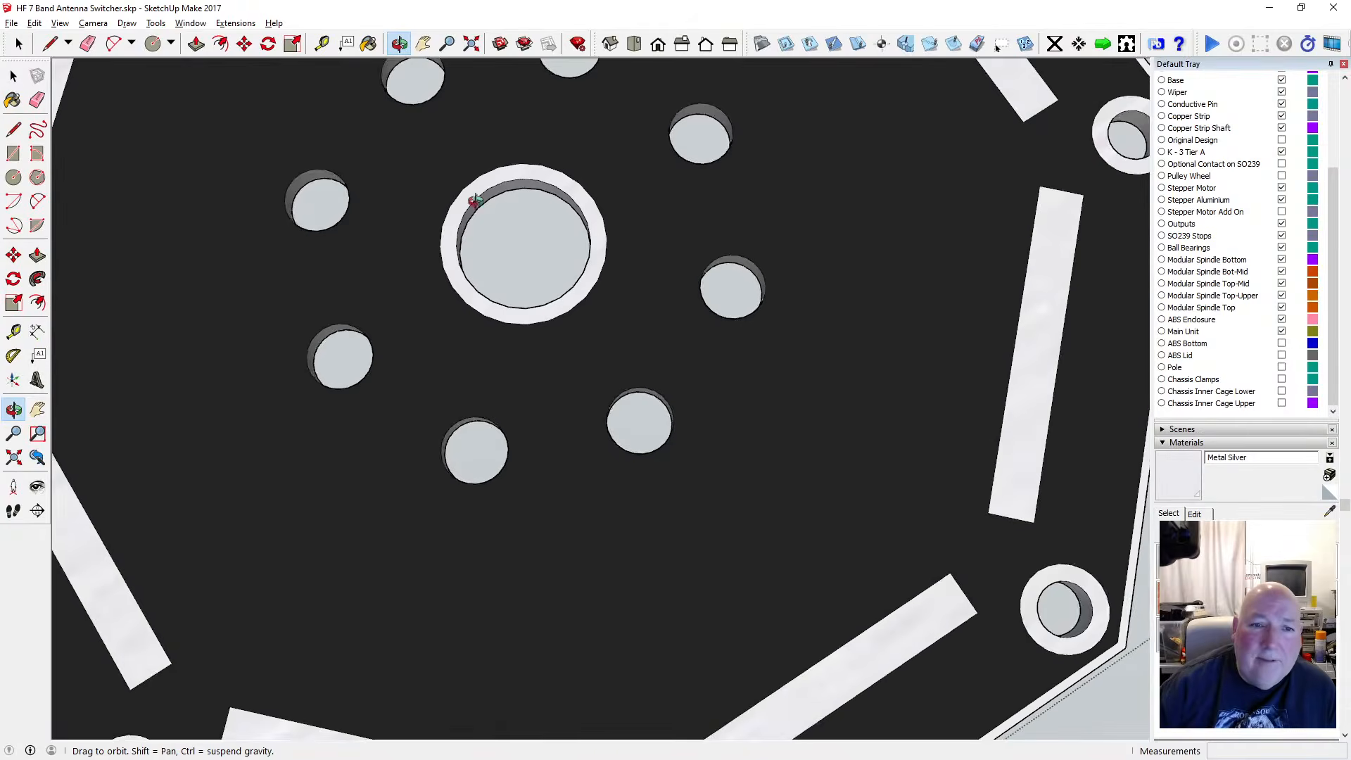
pyautogui.scroll(5, 474, 199)
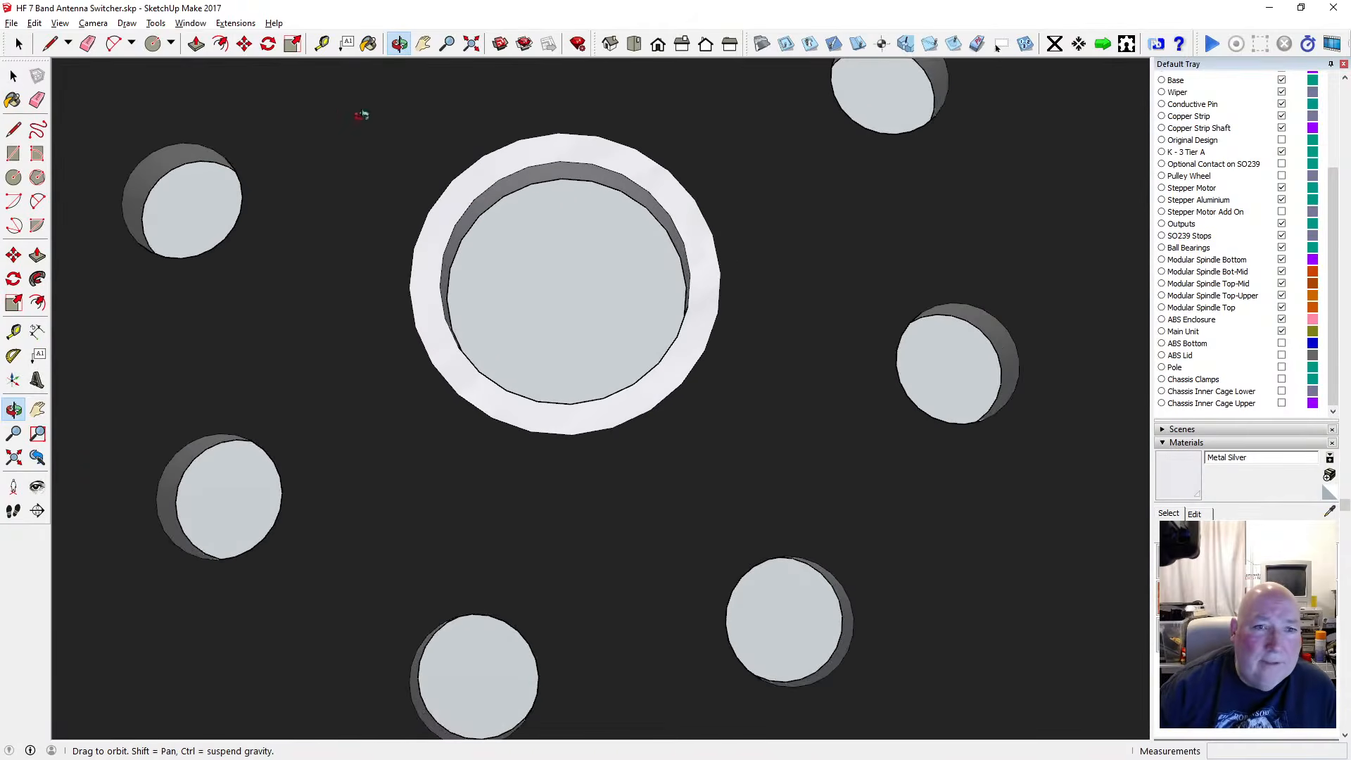
pyautogui.click(13, 76)
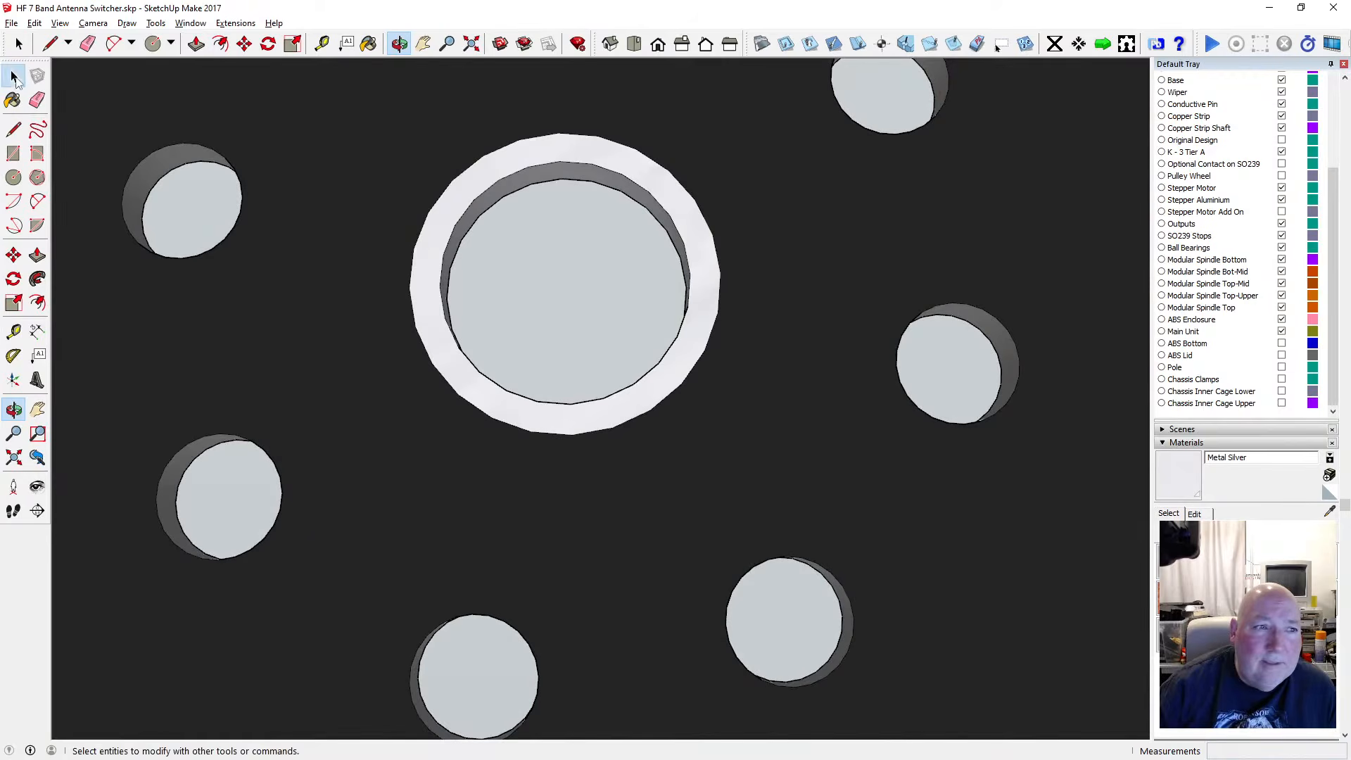
pyautogui.click(322, 44)
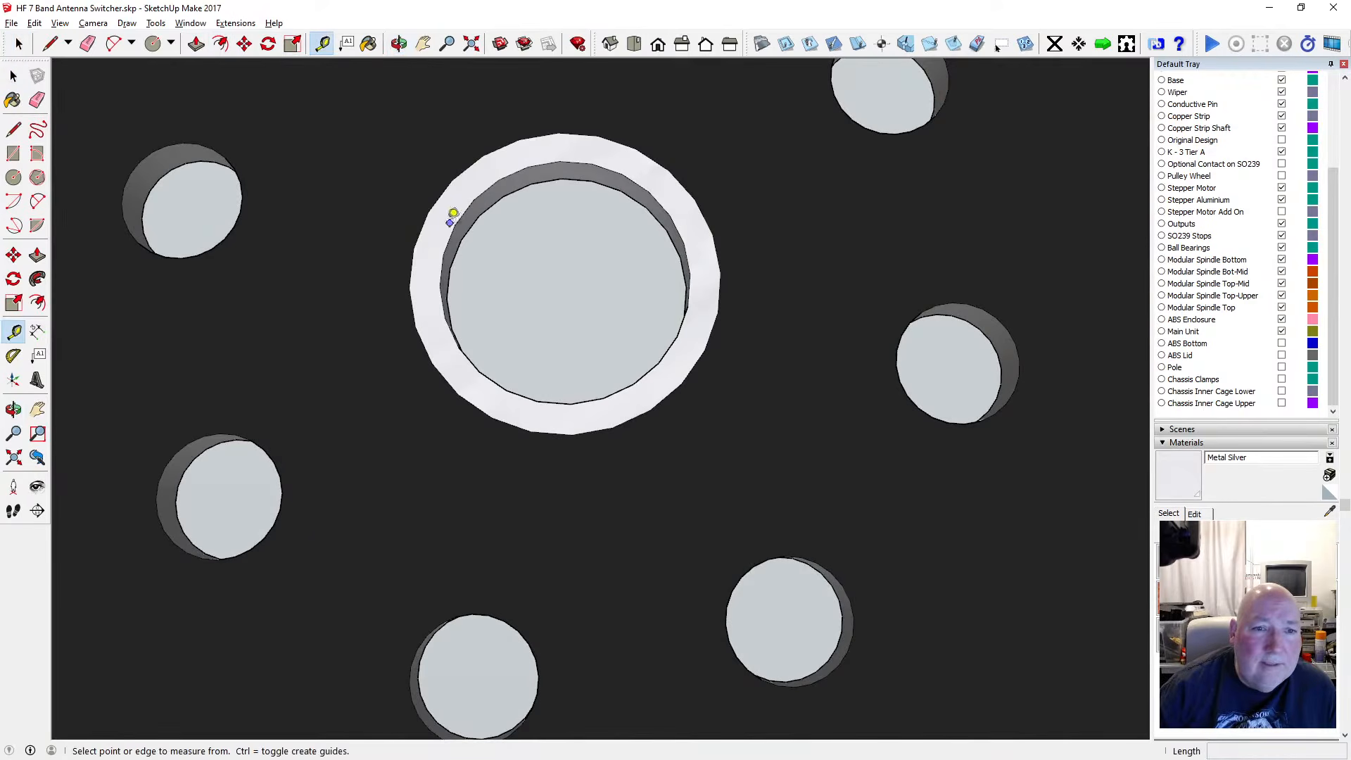
pyautogui.click(428, 211)
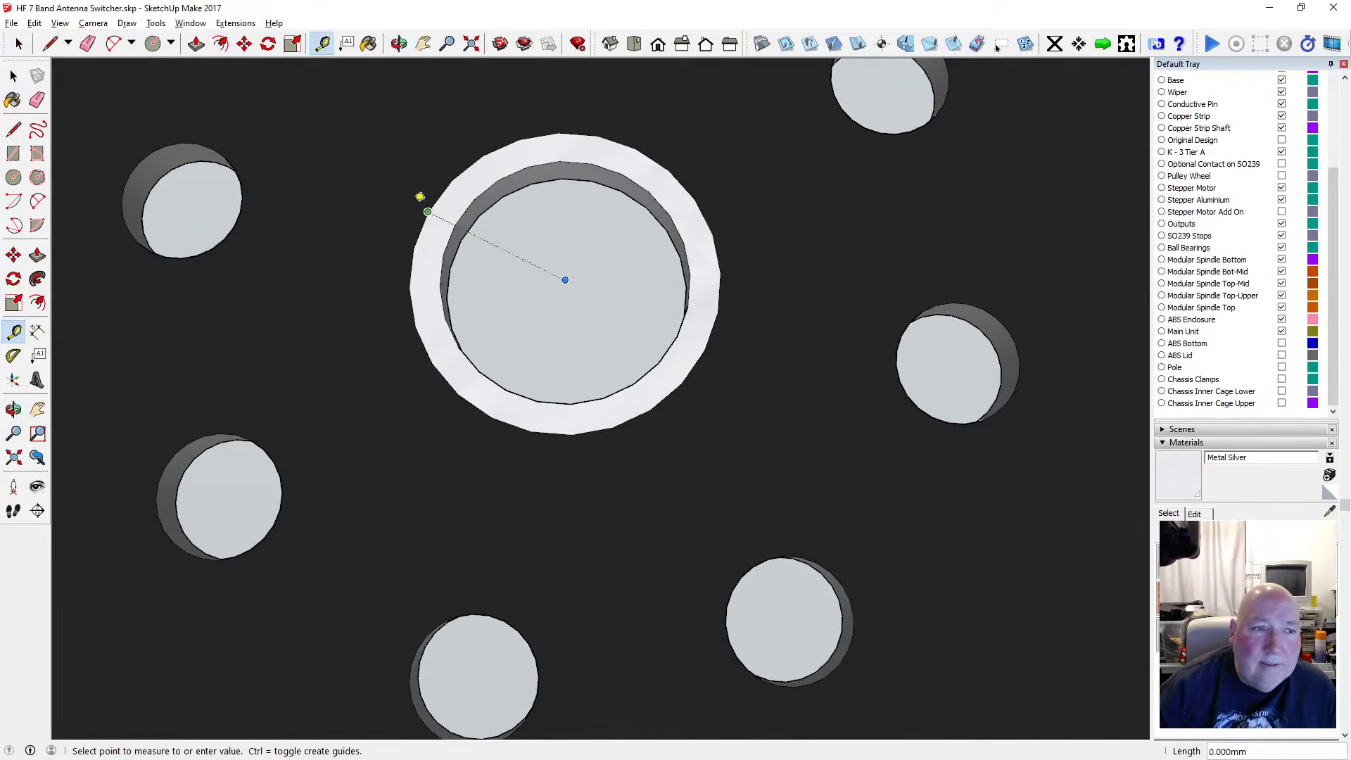
pyautogui.click(14, 76)
# Push the silver ring around the centre hole 1.6 mm through the plate from the slotted face
pyautogui.scroll(-2, 369, 166)
pyautogui.press('p')
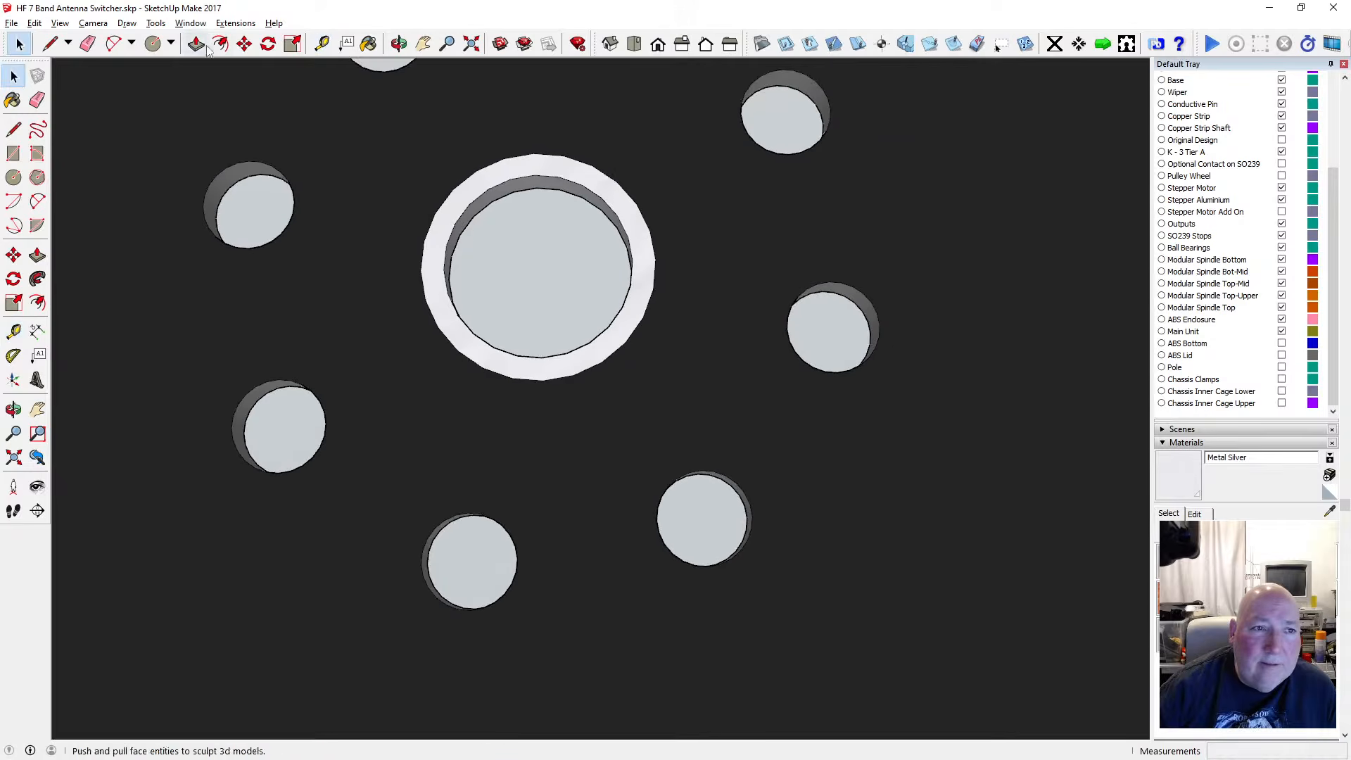
pyautogui.click(482, 184)
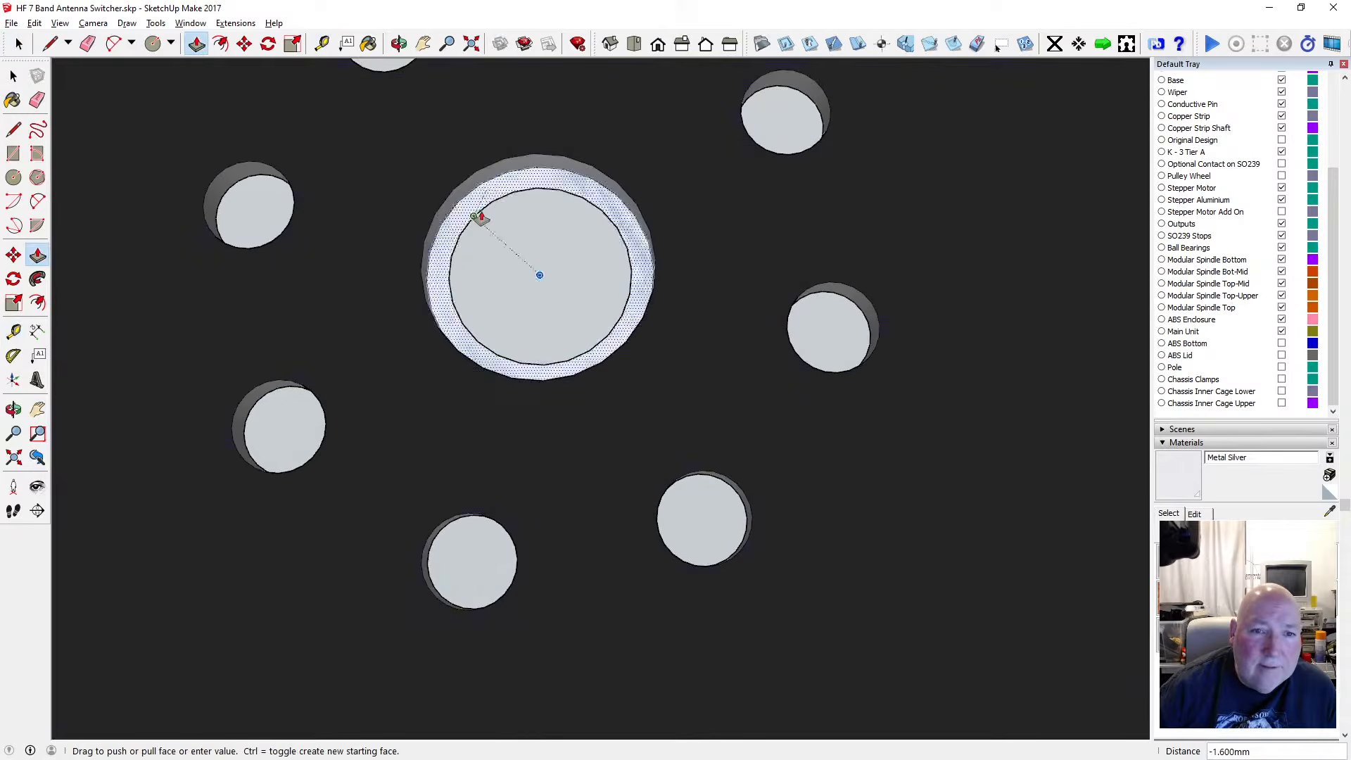
pyautogui.click(476, 219)
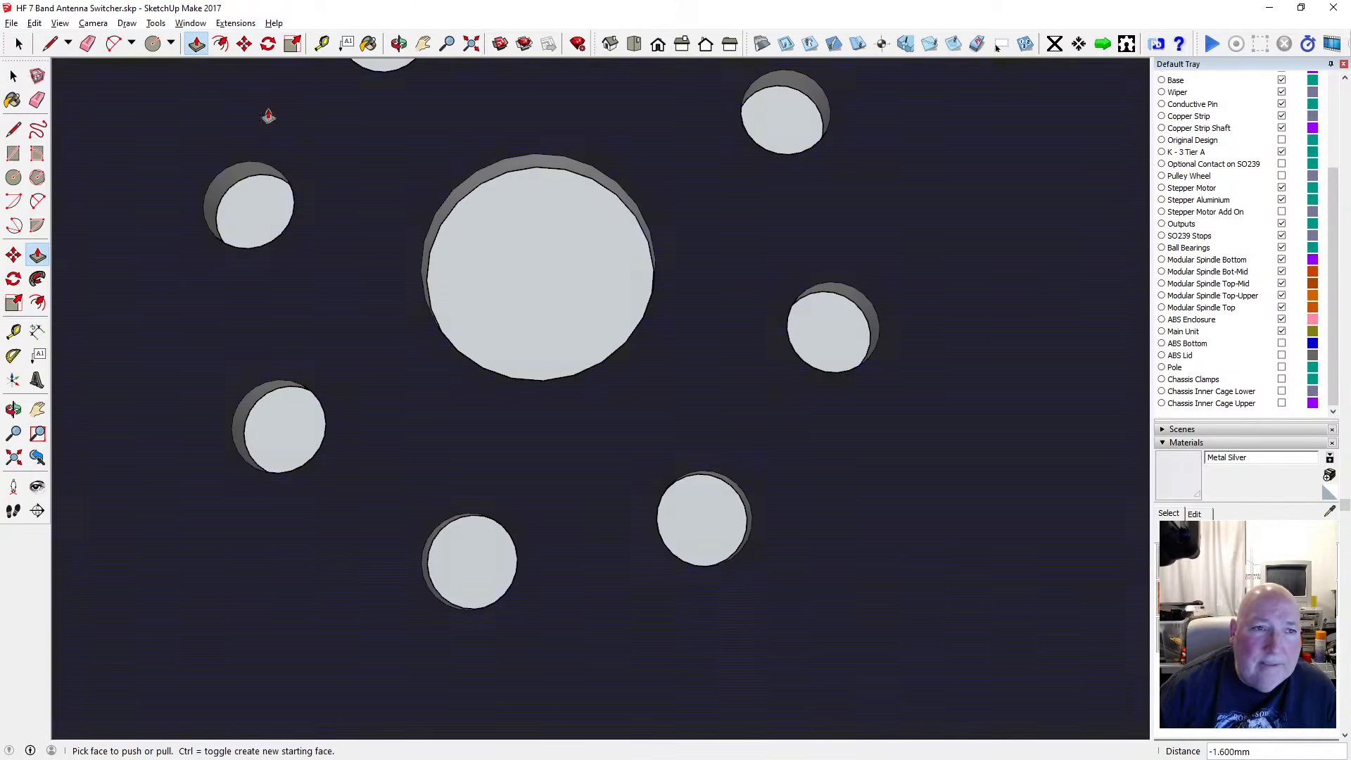
# Offset the enlarged centre hole's edge outward on the slotted face and paint the resulting ring with Metal Silver
pyautogui.click(220, 44)
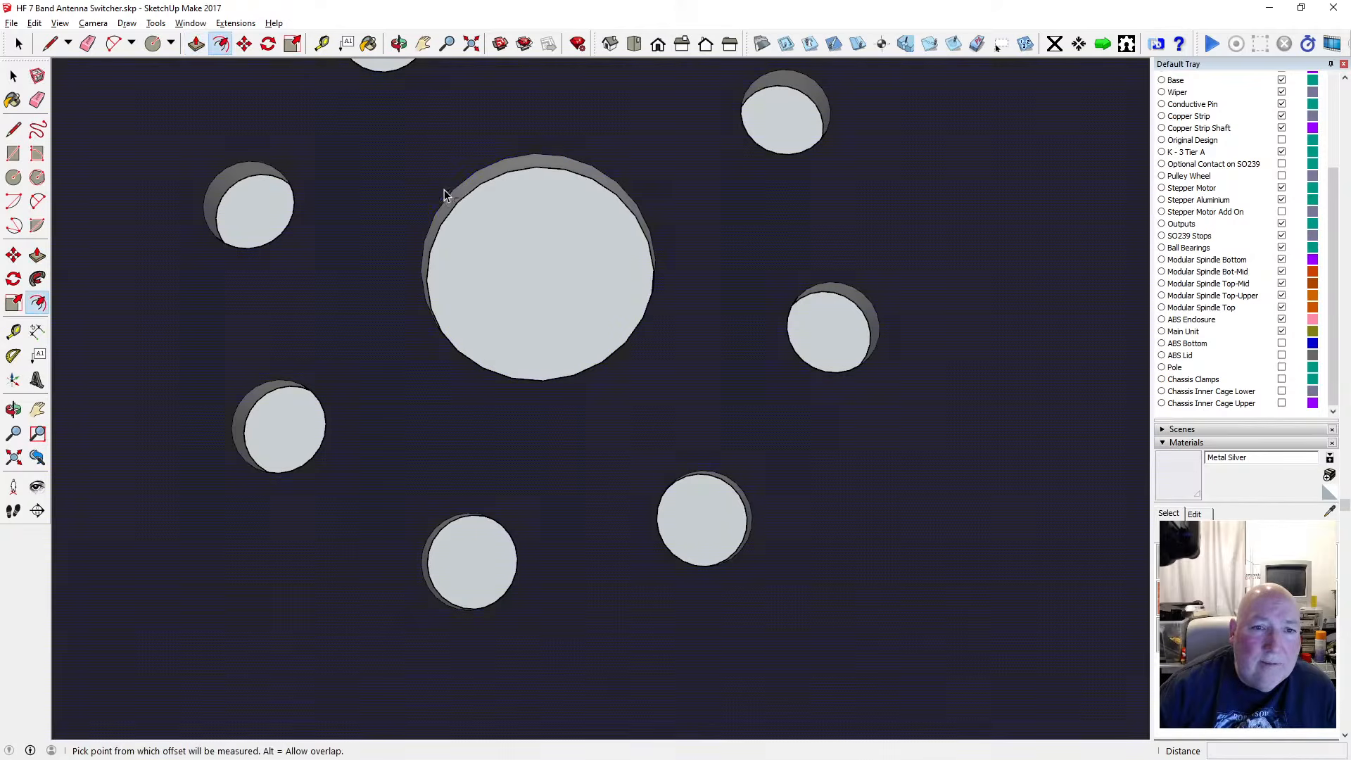
pyautogui.click(449, 194)
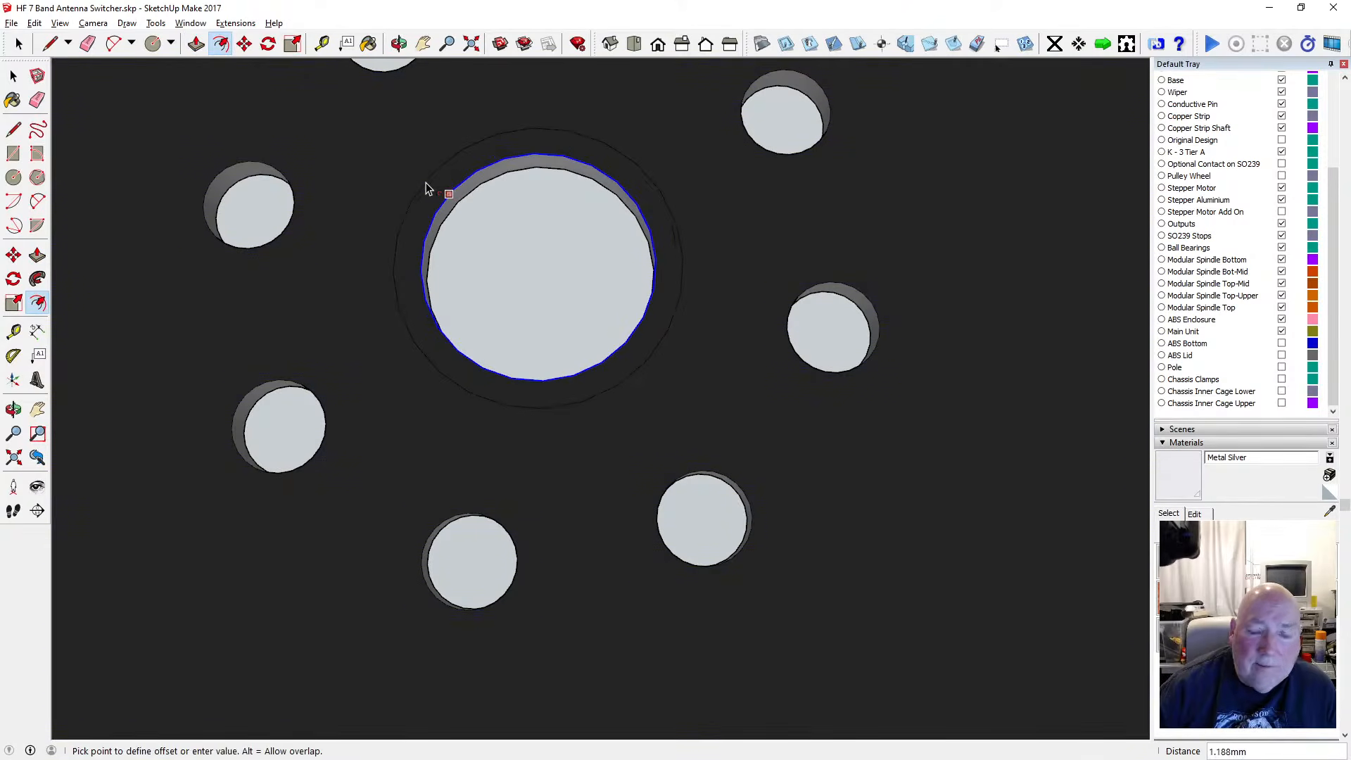
pyautogui.press('Return')
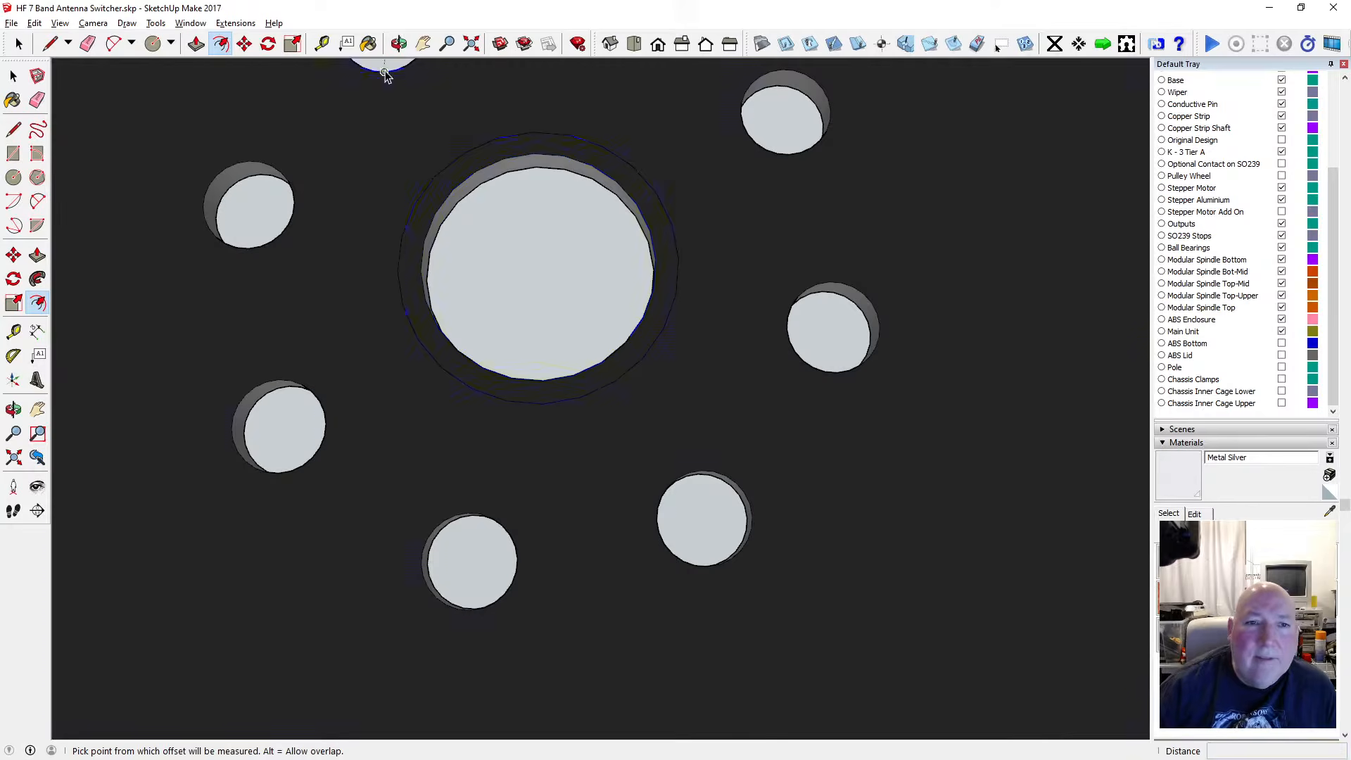
pyautogui.press('b')
pyautogui.click(454, 166)
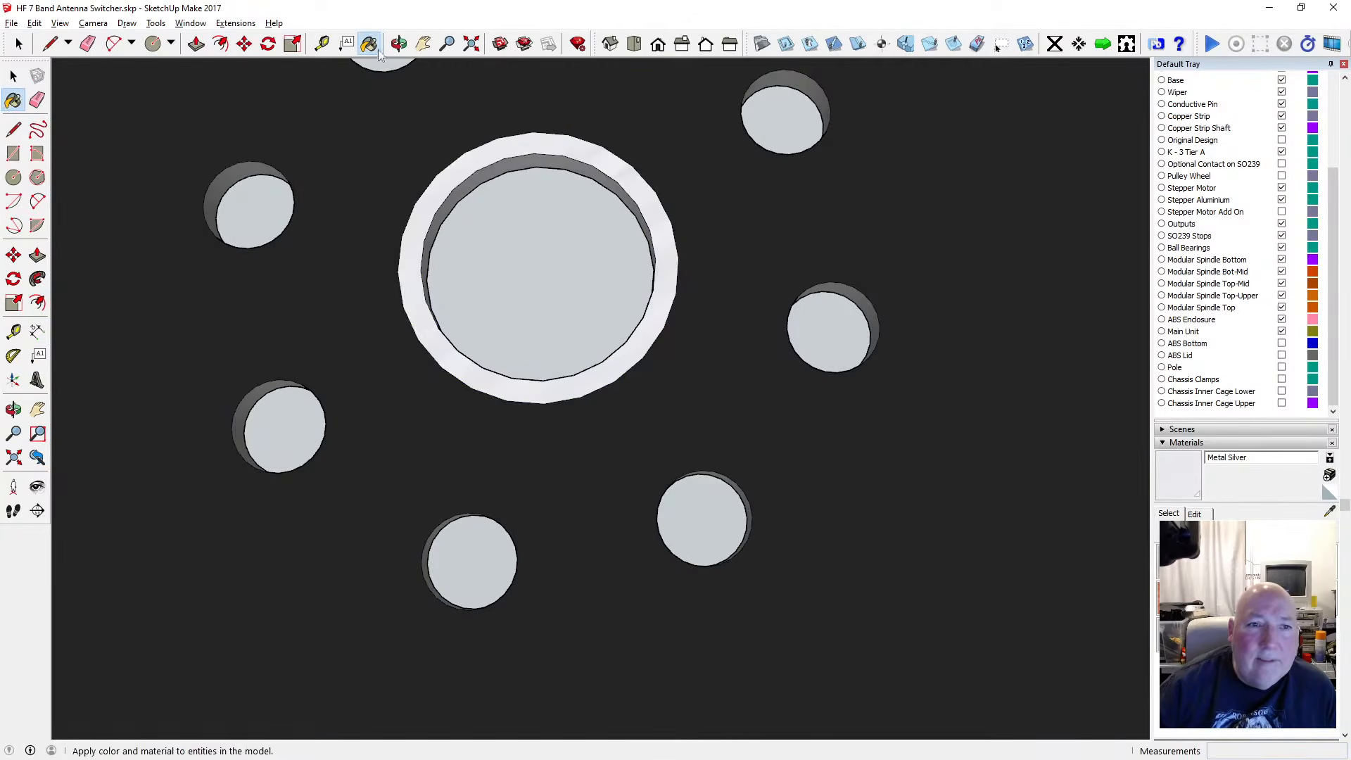
# Undo the last paint, offset and Push/Pull around the lid plate's centre hole
pyautogui.click(398, 44)
pyautogui.moveTo(461, 180)
pyautogui.mouseDown()
pyautogui.moveTo(458, 163)
pyautogui.moveTo(443, 320)
pyautogui.moveTo(396, 542)
pyautogui.moveTo(440, 732)
pyautogui.moveTo(496, 658)
pyautogui.mouseUp()
pyautogui.scroll(-5, 459, 163)
pyautogui.scroll(3, 476, 603)
pyautogui.scroll(-6, 573, 304)
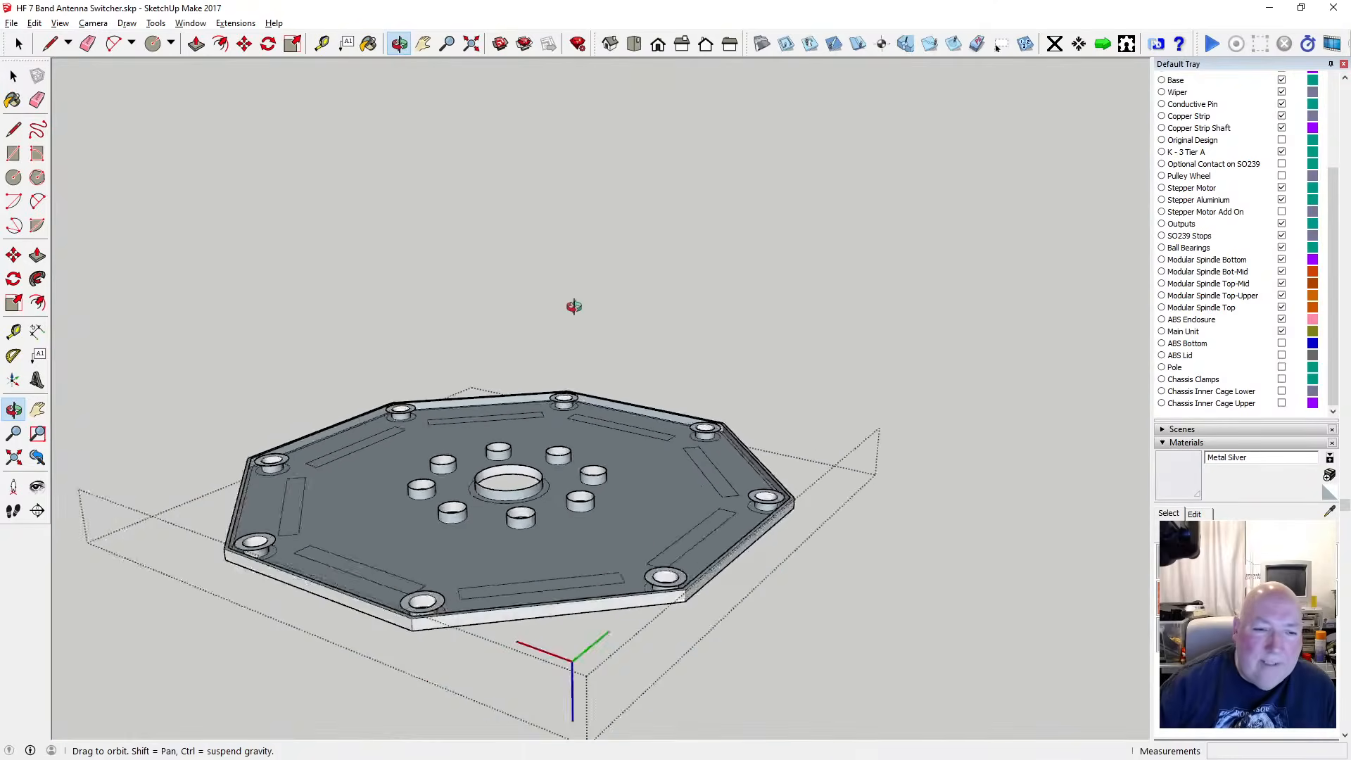
pyautogui.scroll(4, 539, 457)
pyautogui.scroll(2, 540, 458)
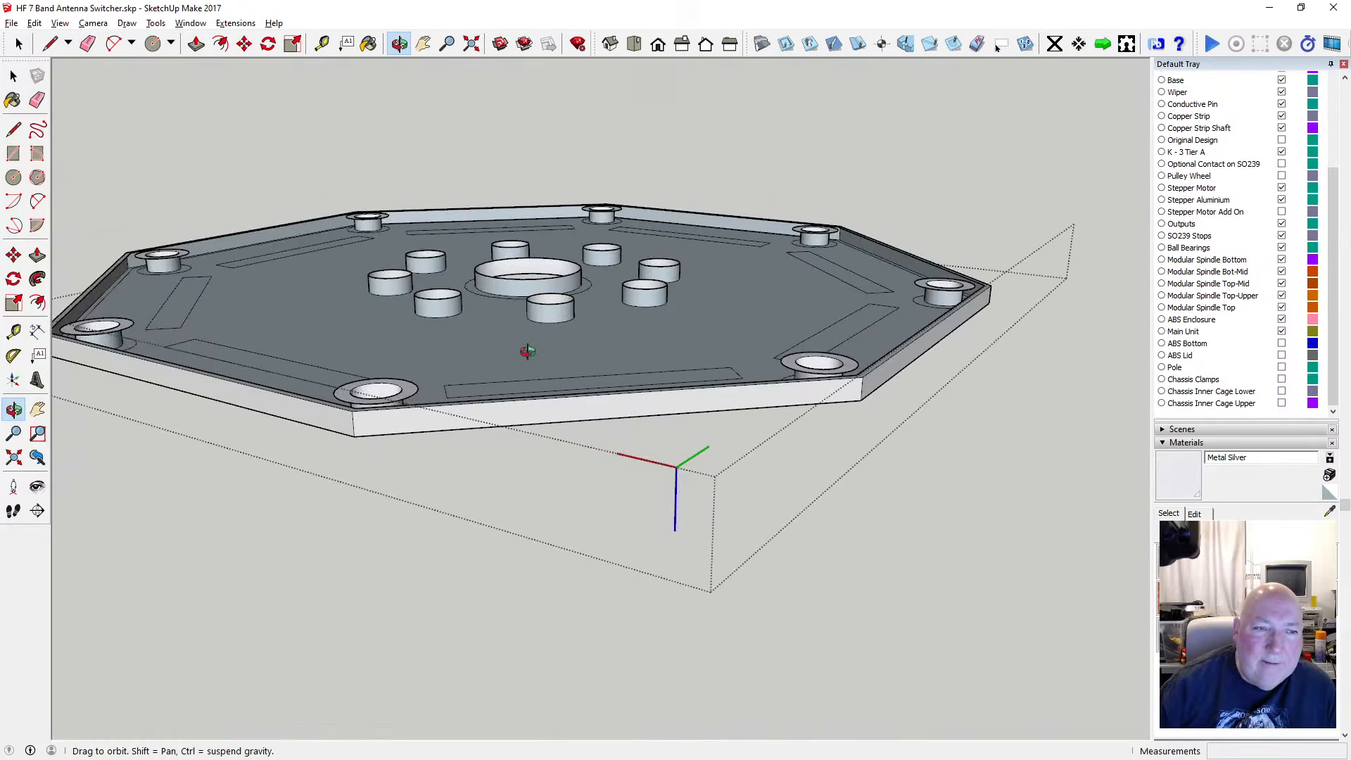
pyautogui.click(33, 24)
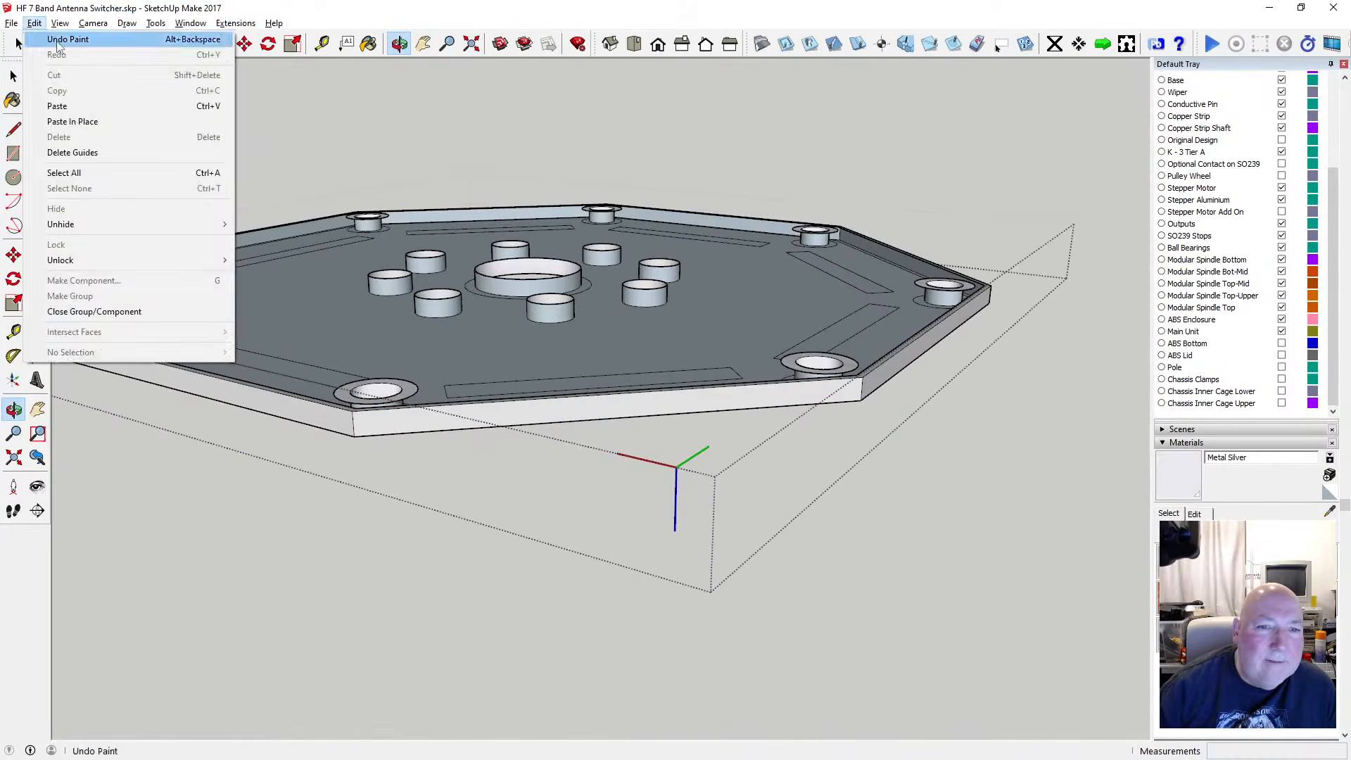
pyautogui.click(53, 36)
pyautogui.click(35, 25)
pyautogui.click(53, 40)
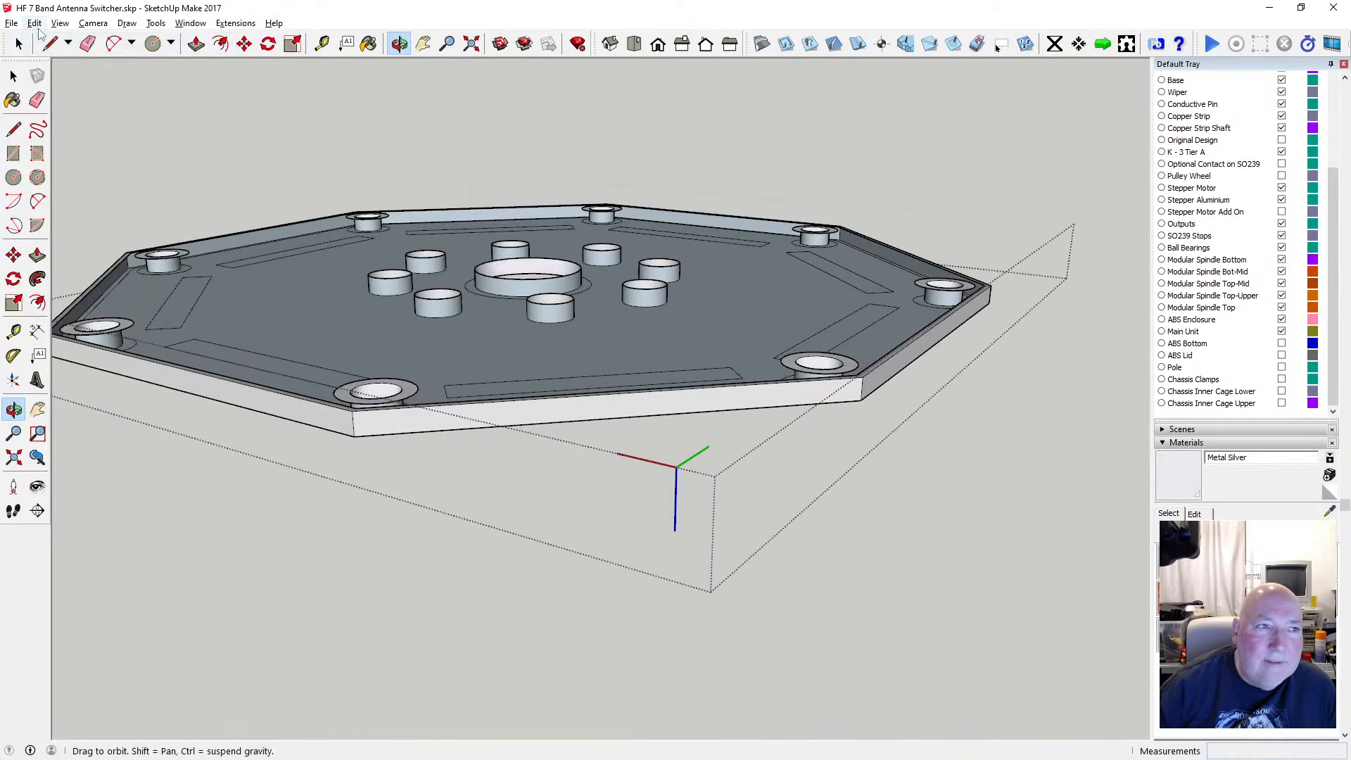
pyautogui.click(35, 24)
pyautogui.click(53, 40)
pyautogui.click(34, 23)
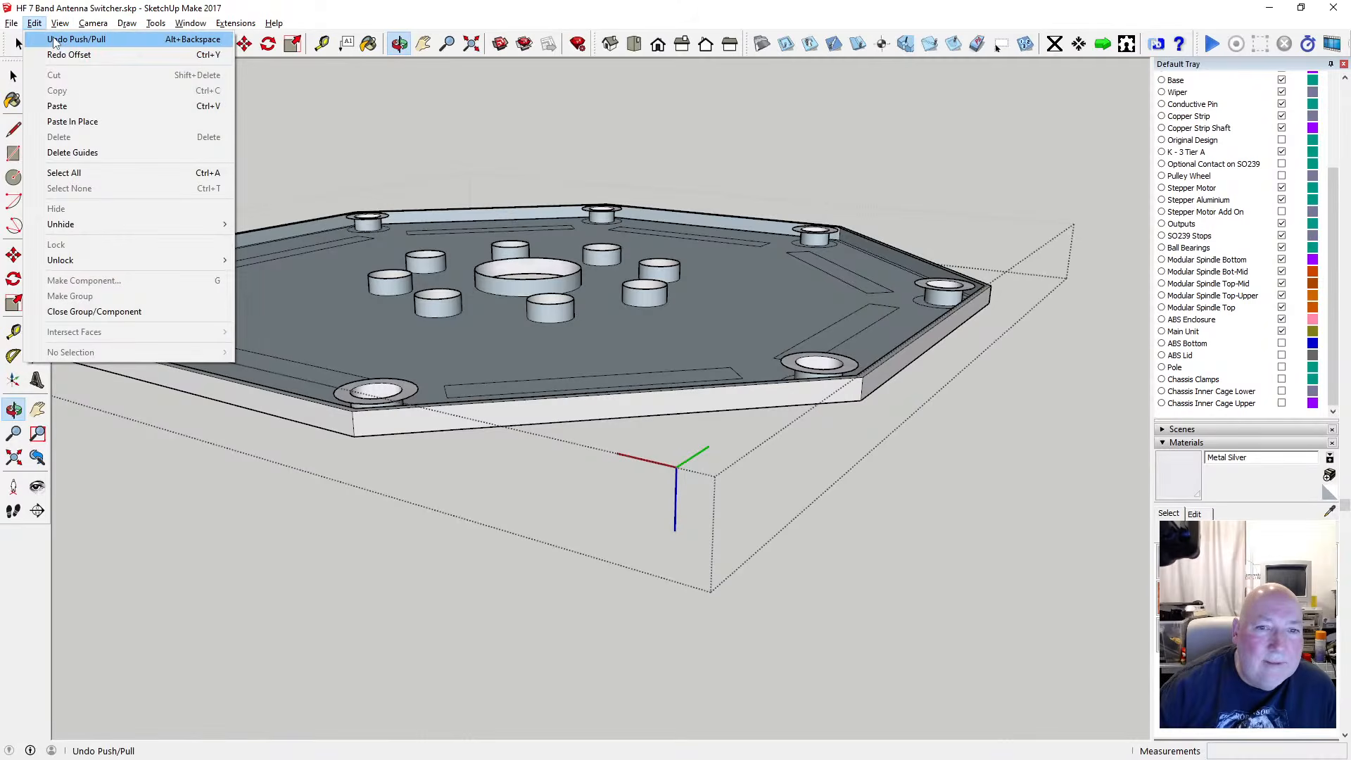
pyautogui.click(54, 40)
# Offset the centre hole's edge outward by 1 mm on the plate's slot-free face
pyautogui.scroll(3, 529, 292)
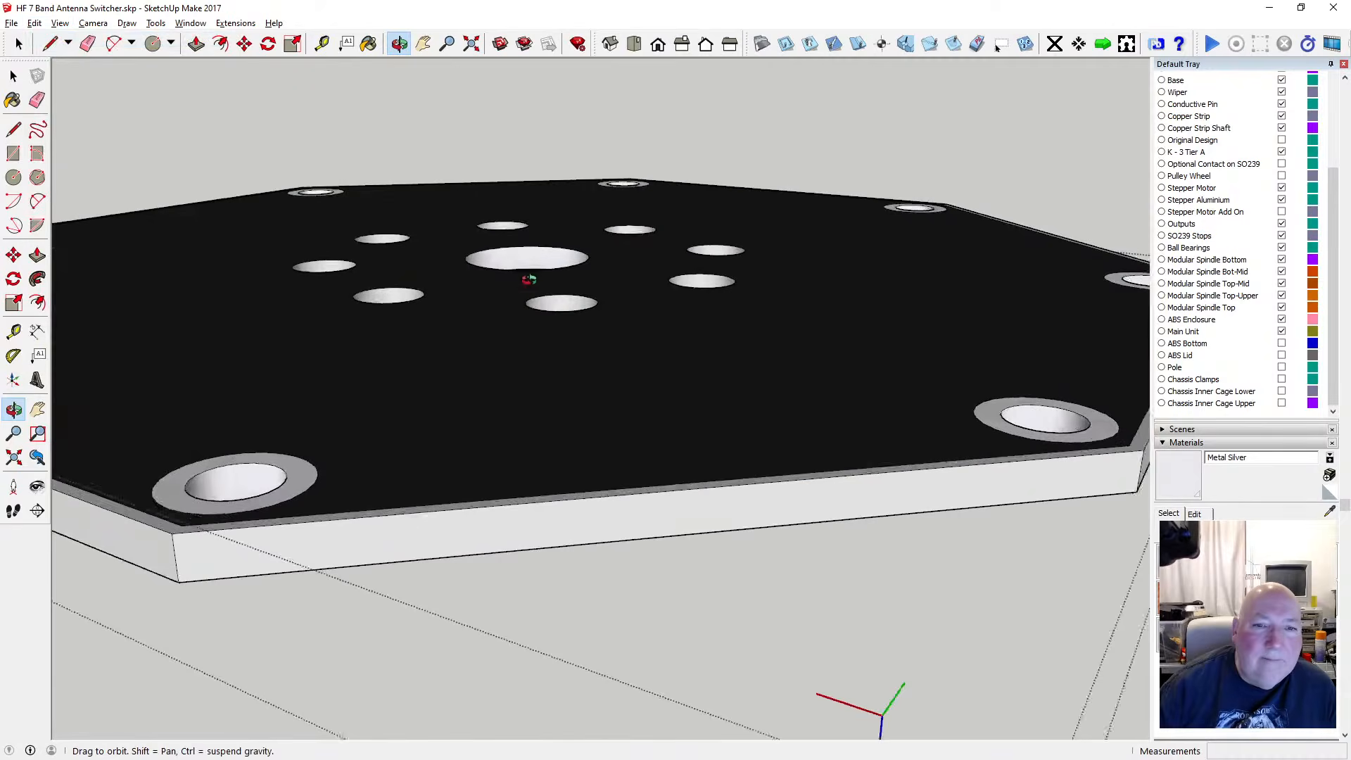
pyautogui.moveTo(531, 278); pyautogui.dragTo(531, 356, button='middle')
pyautogui.scroll(-3, 532, 352)
pyautogui.scroll(5, 494, 563)
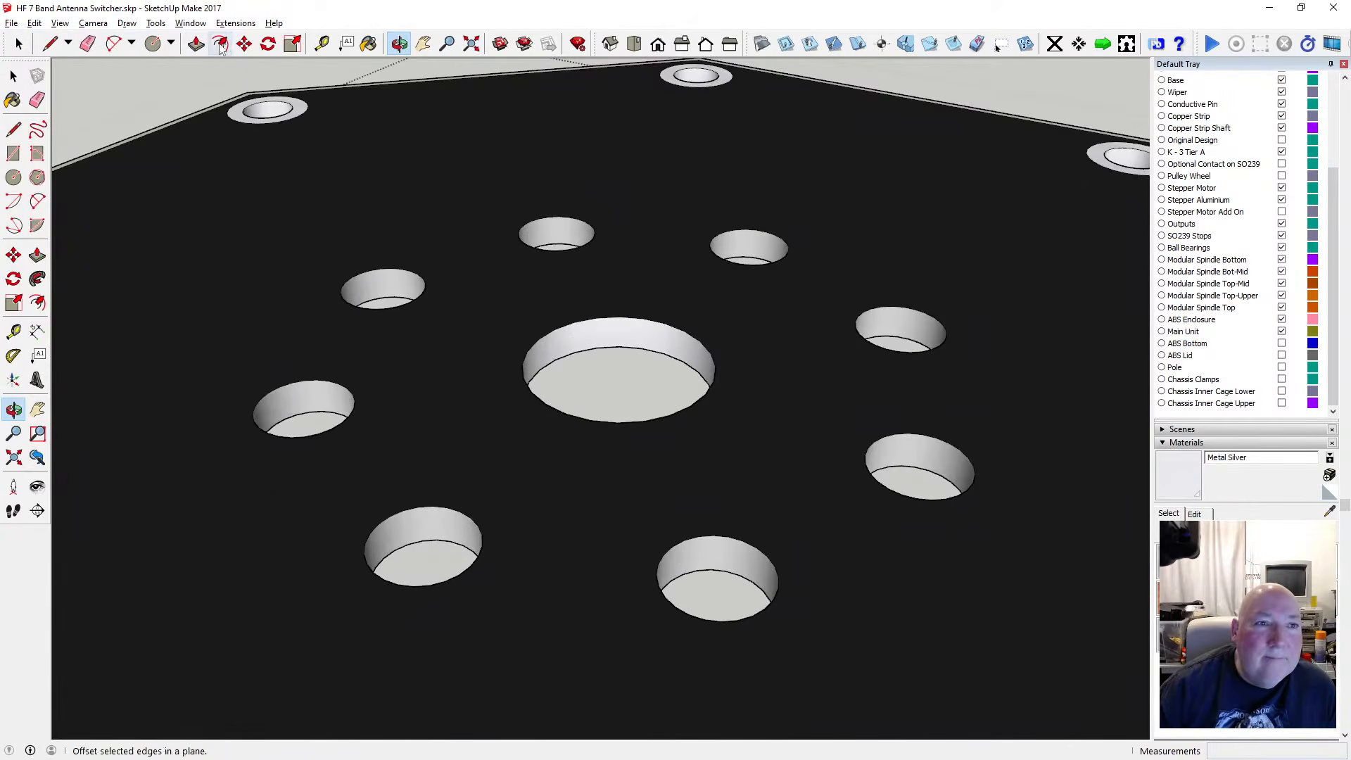
pyautogui.click(37, 303)
pyautogui.click(543, 340)
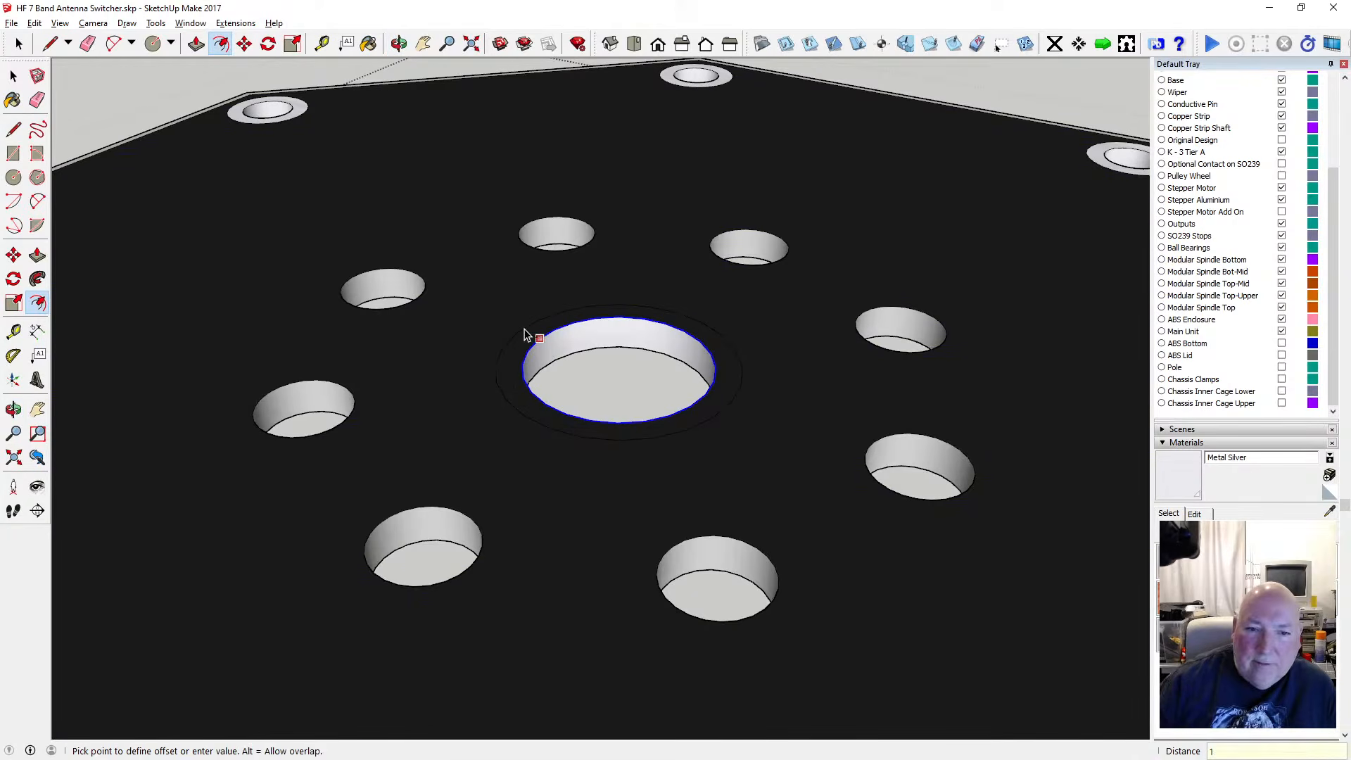
pyautogui.click(526, 335)
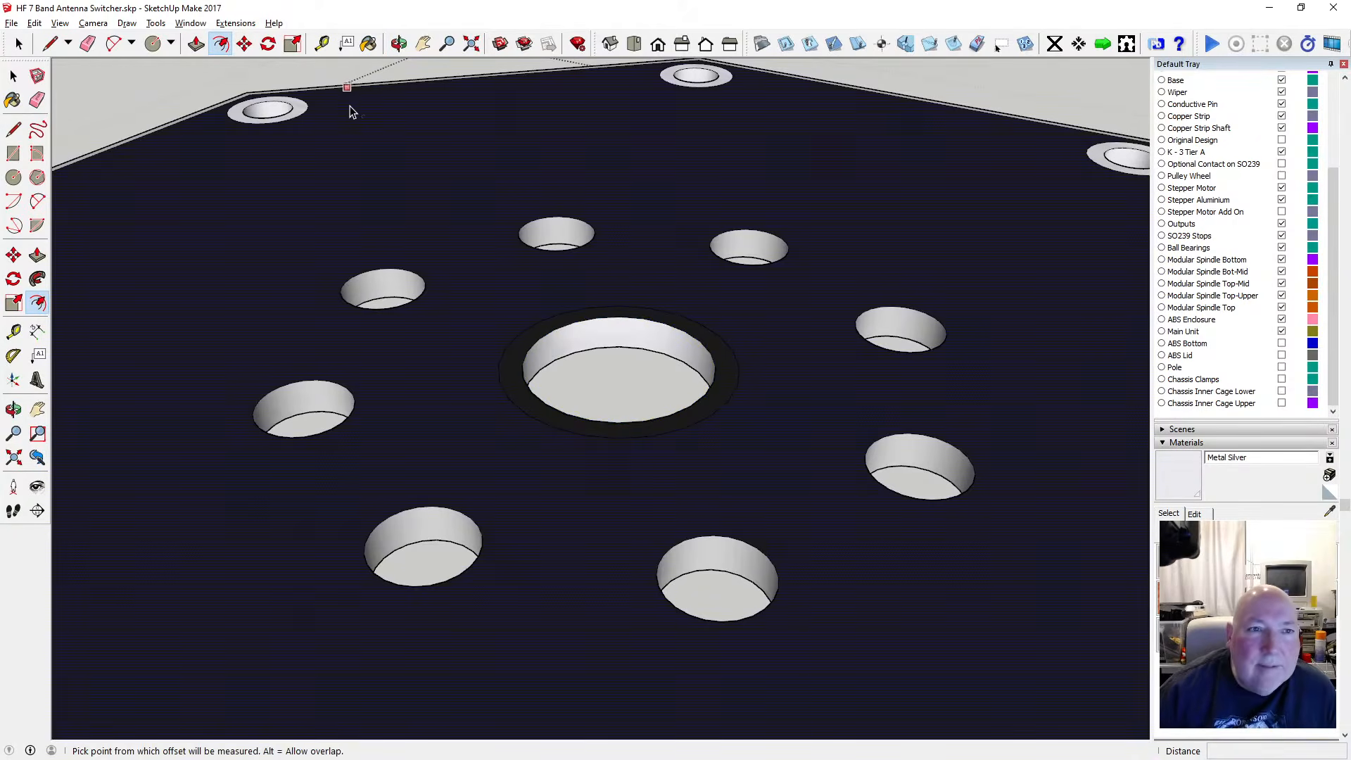
# Try to measure across the centre hole on the slot-free face and remove the guide line left by measuring
pyautogui.click(321, 43)
pyautogui.click(528, 351)
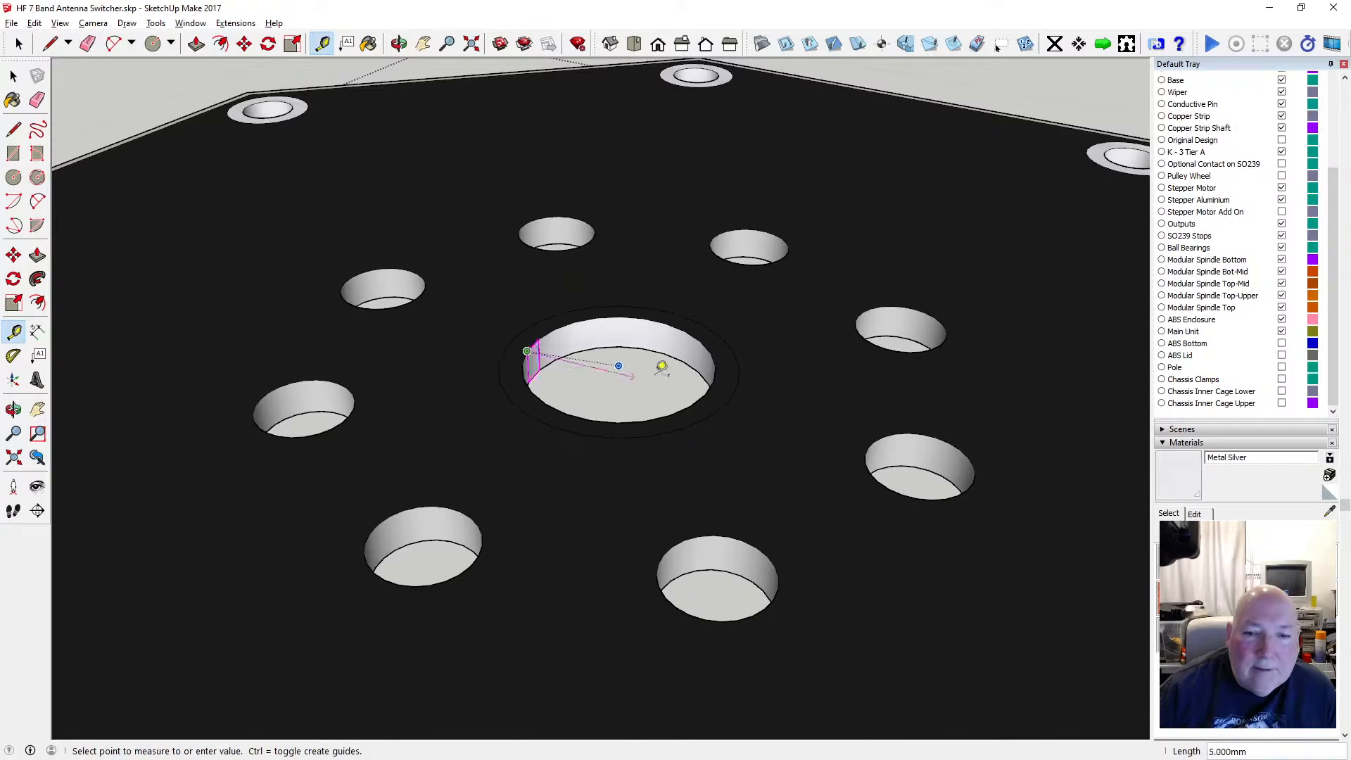
pyautogui.click(718, 367)
pyautogui.click(10, 75)
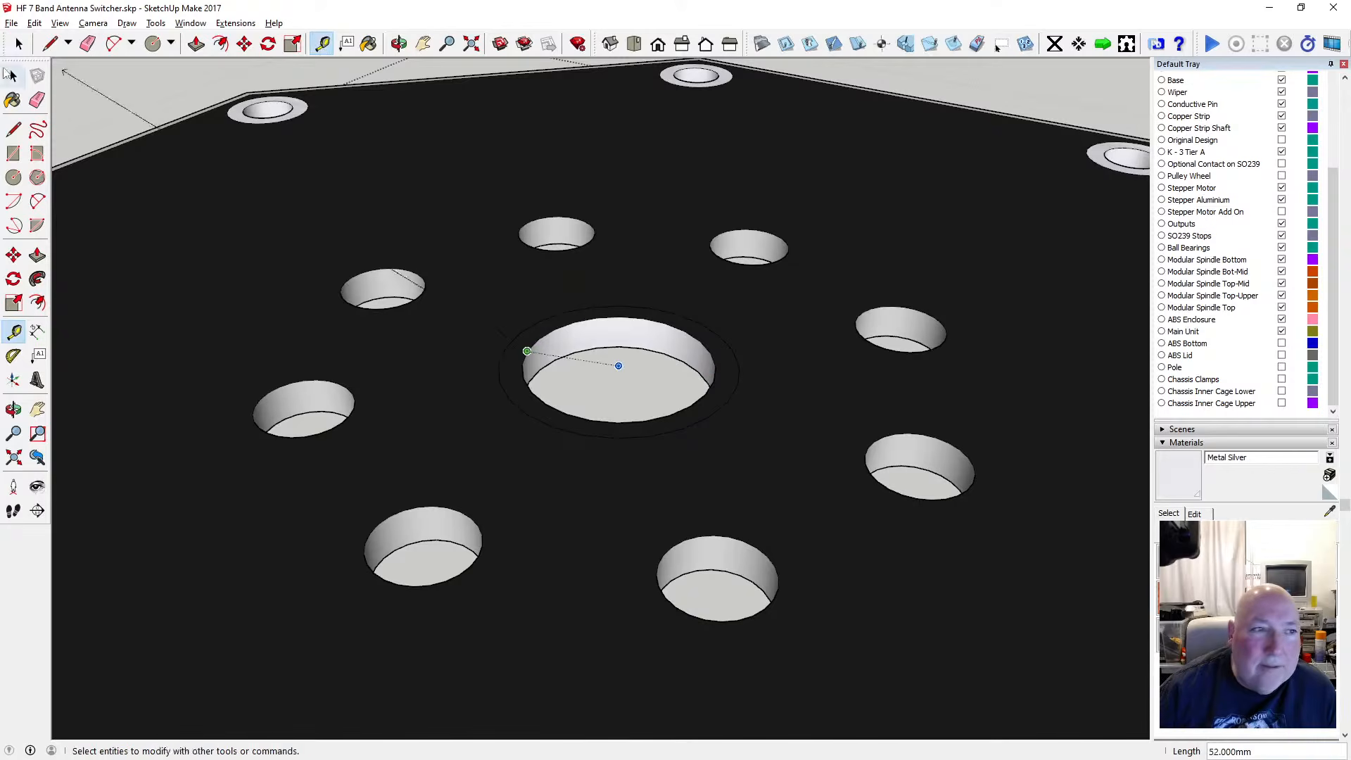
pyautogui.click(11, 74)
# Push the offset ring around the centre hole 1.6 mm through the plate from the slot-free face
pyautogui.press('p')
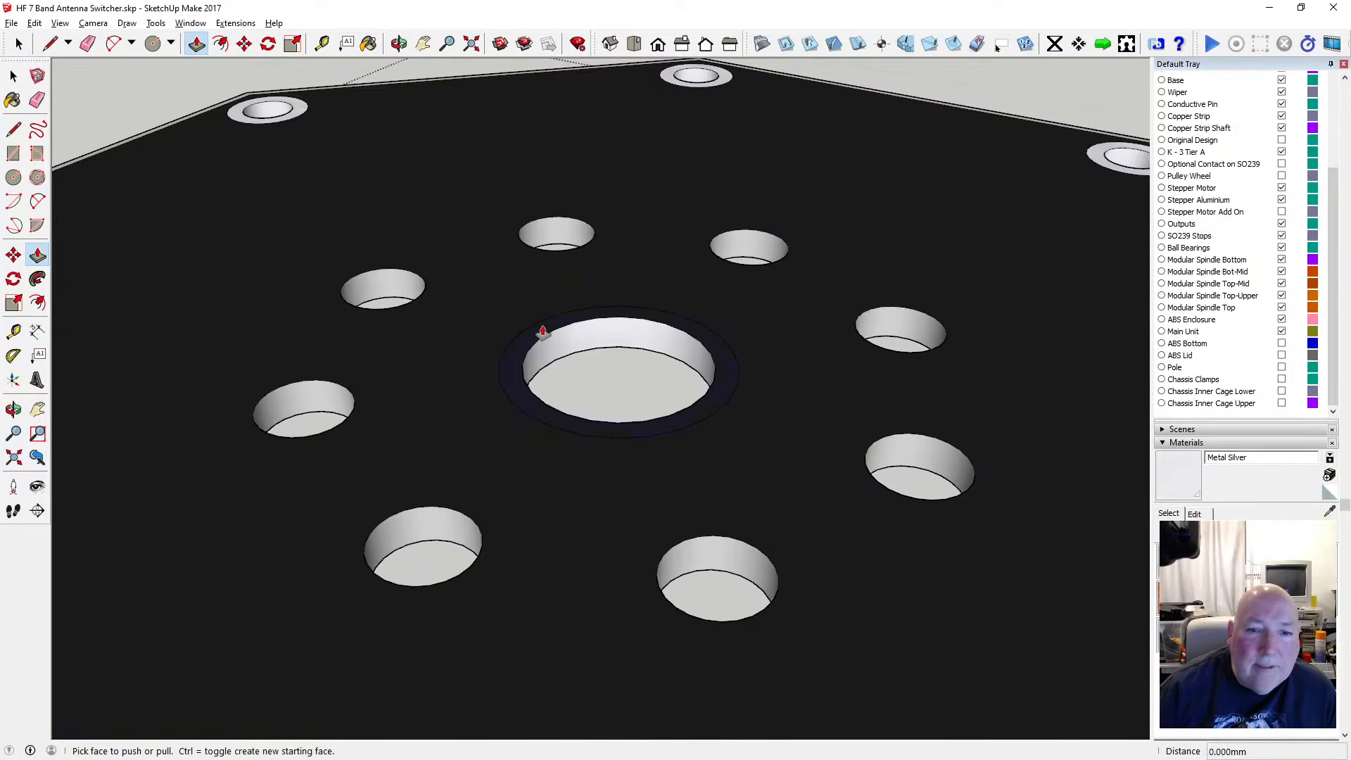
pyautogui.click(549, 341)
pyautogui.click(552, 364)
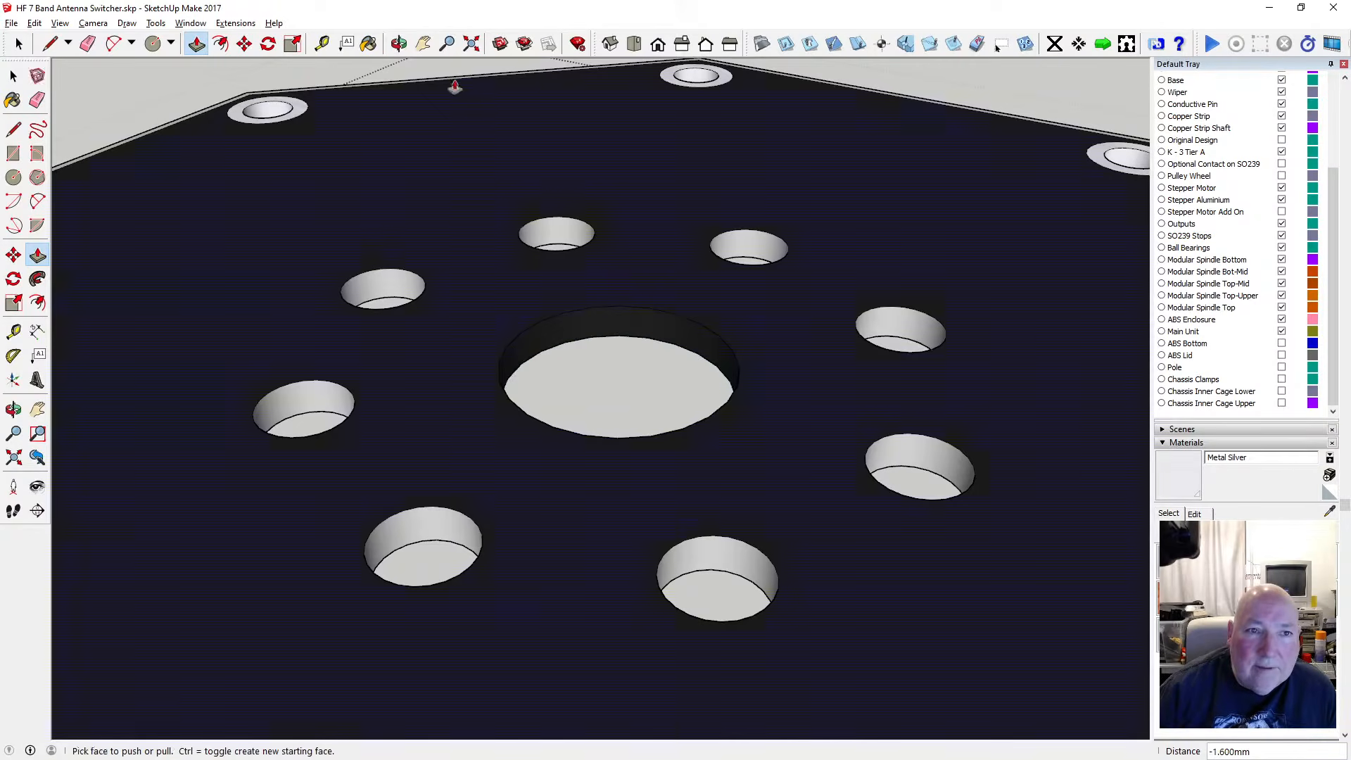
pyautogui.click(399, 45)
pyautogui.scroll(-2, 478, 307)
pyautogui.scroll(-5, 478, 307)
pyautogui.moveTo(482, 302); pyautogui.dragTo(520, 599)
pyautogui.scroll(5, 532, 456)
pyautogui.scroll(-5, 531, 455)
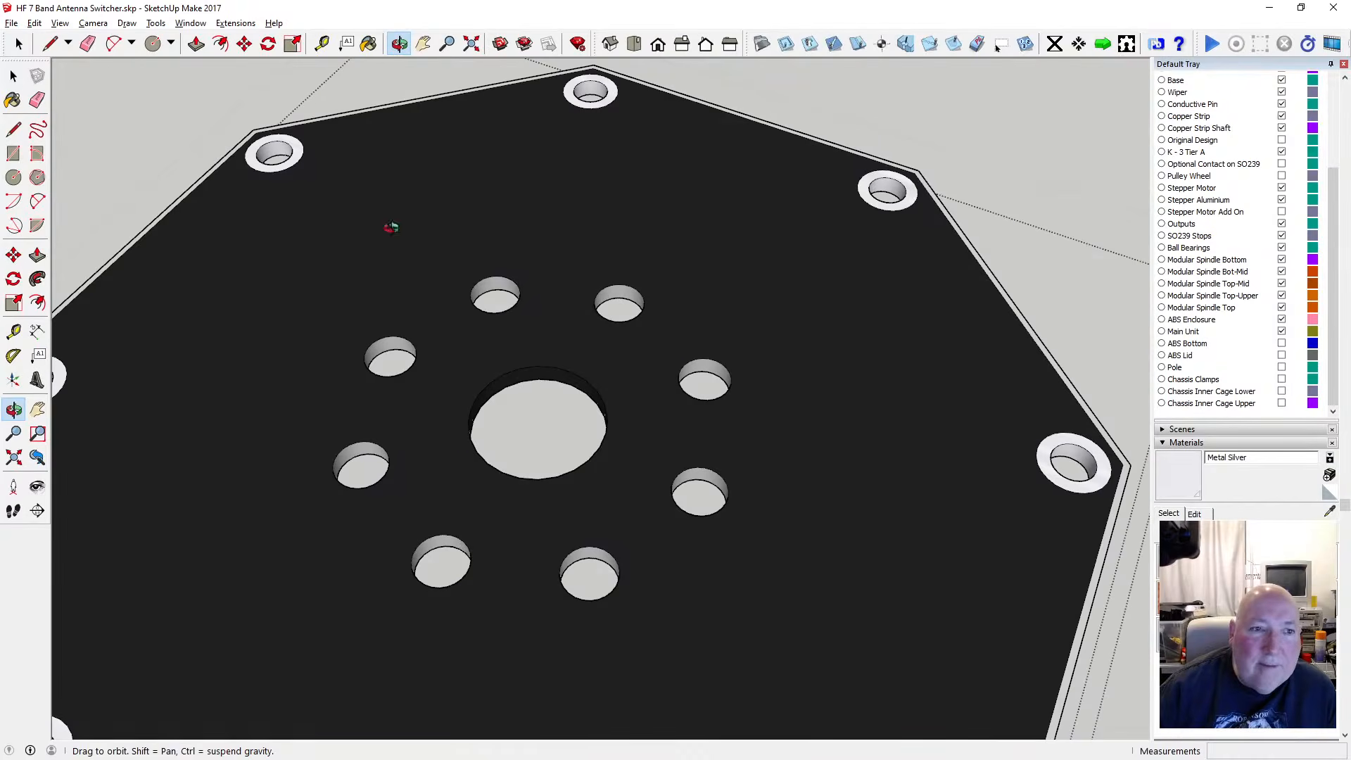
# Offset the centre hole's edge outward by 1 mm on the plate's slot-free face and paint the ring Metal Silver
pyautogui.click(220, 45)
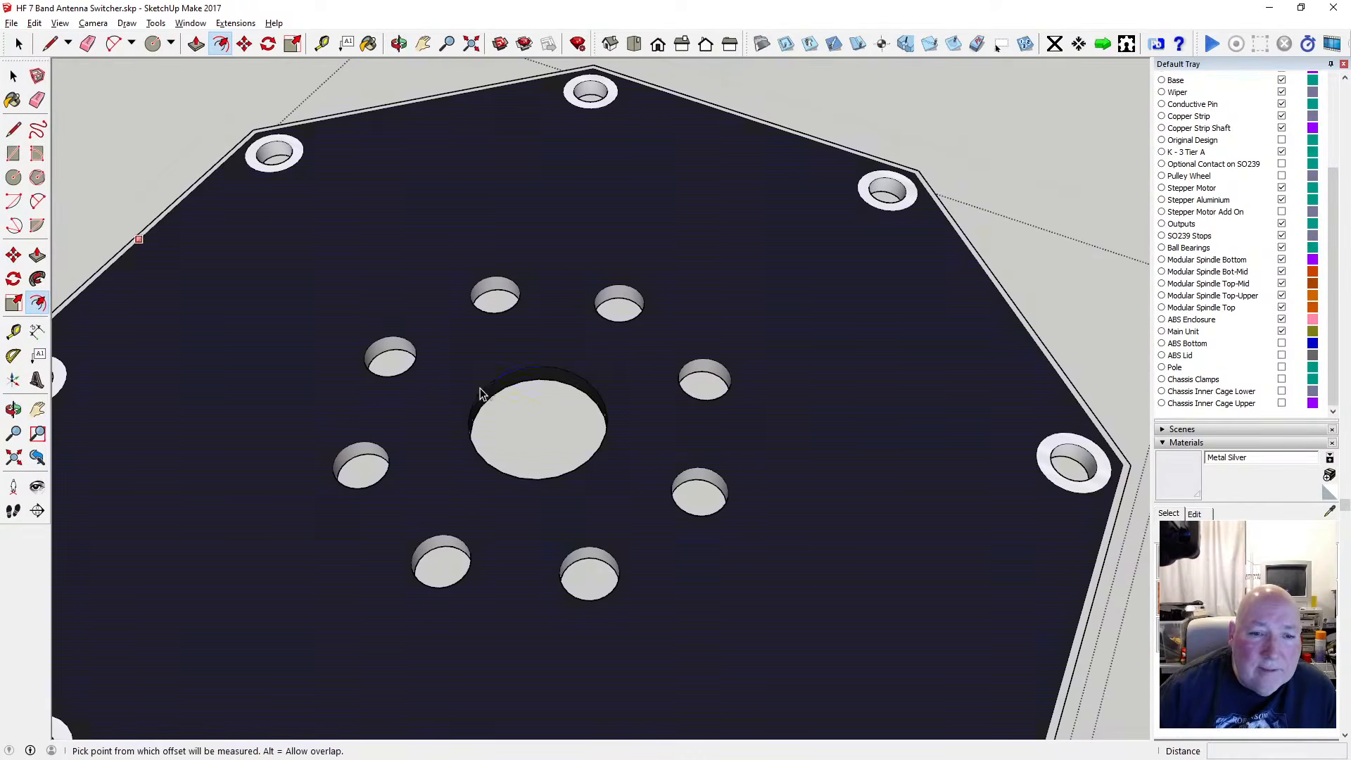
pyautogui.click(480, 392)
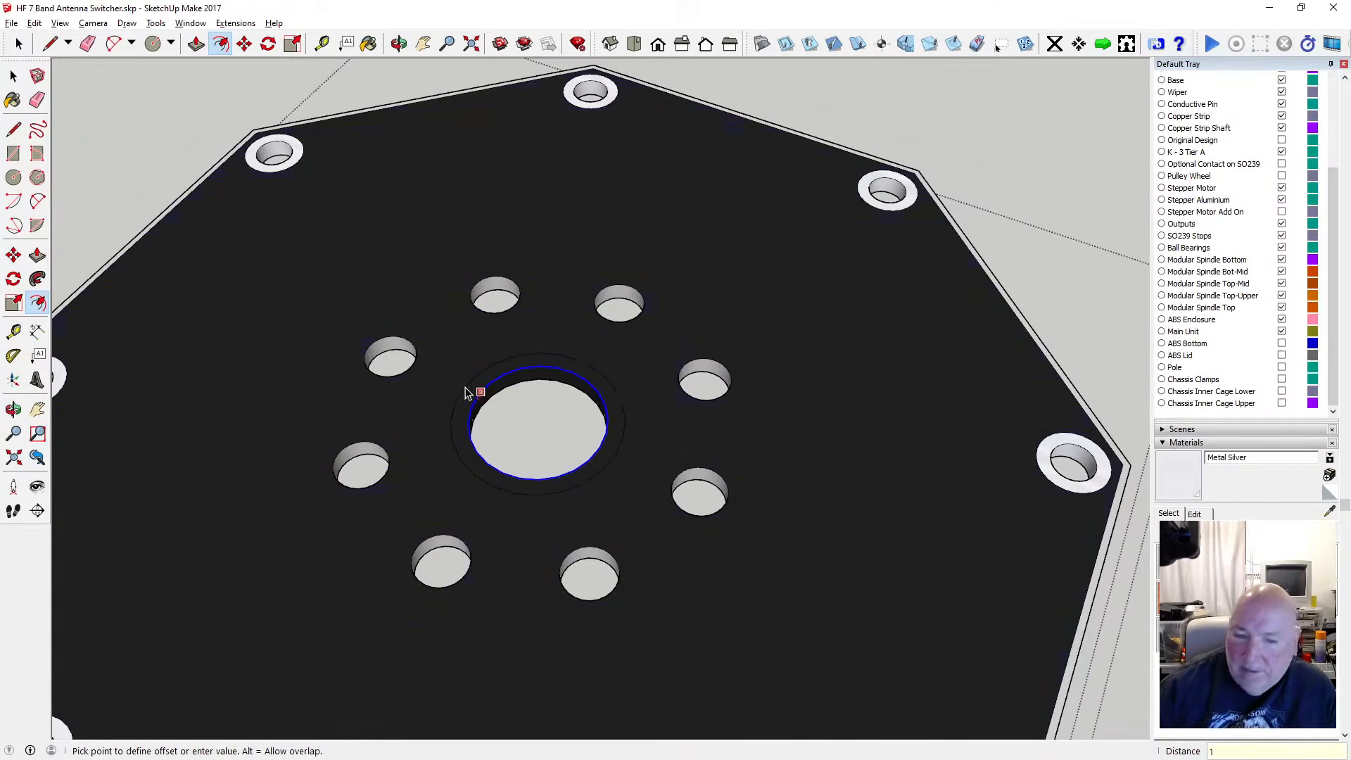
pyautogui.write('1')
pyautogui.press('Return')
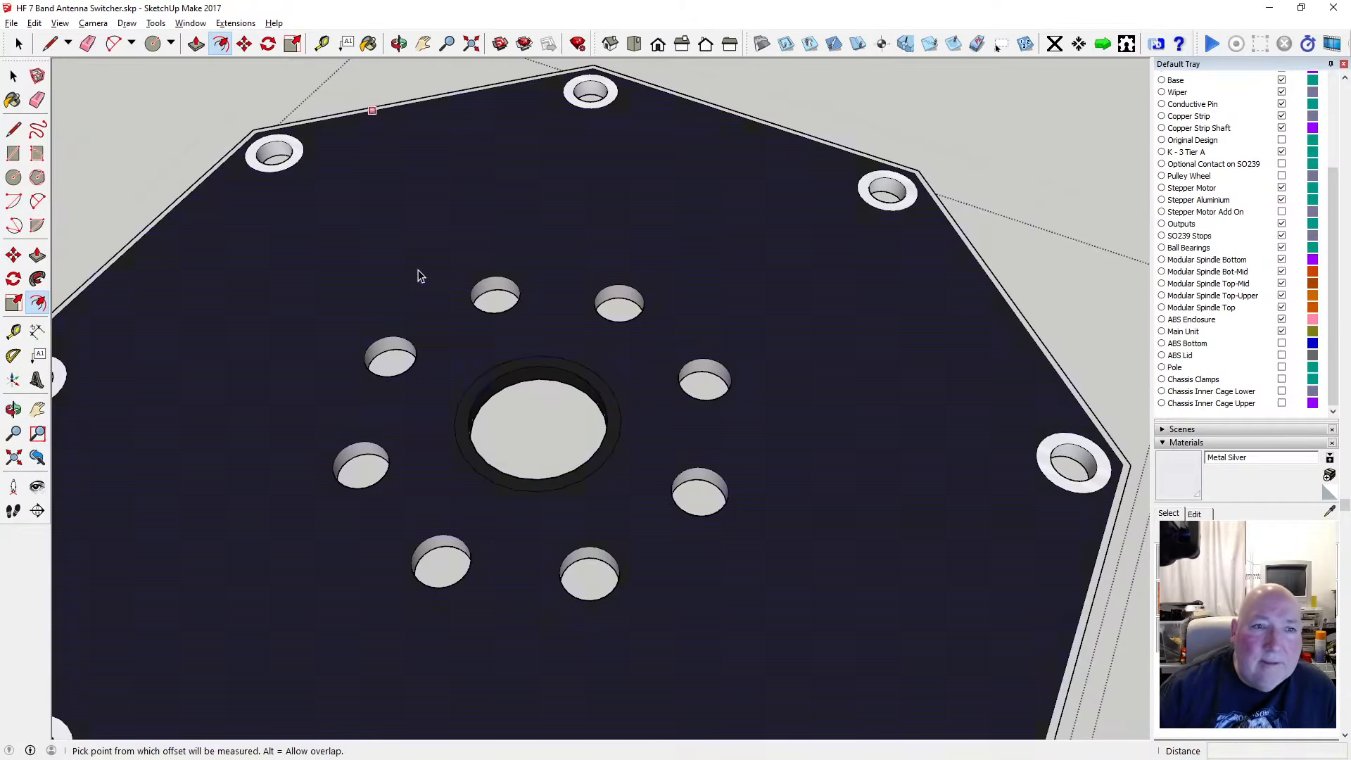
pyautogui.click(369, 43)
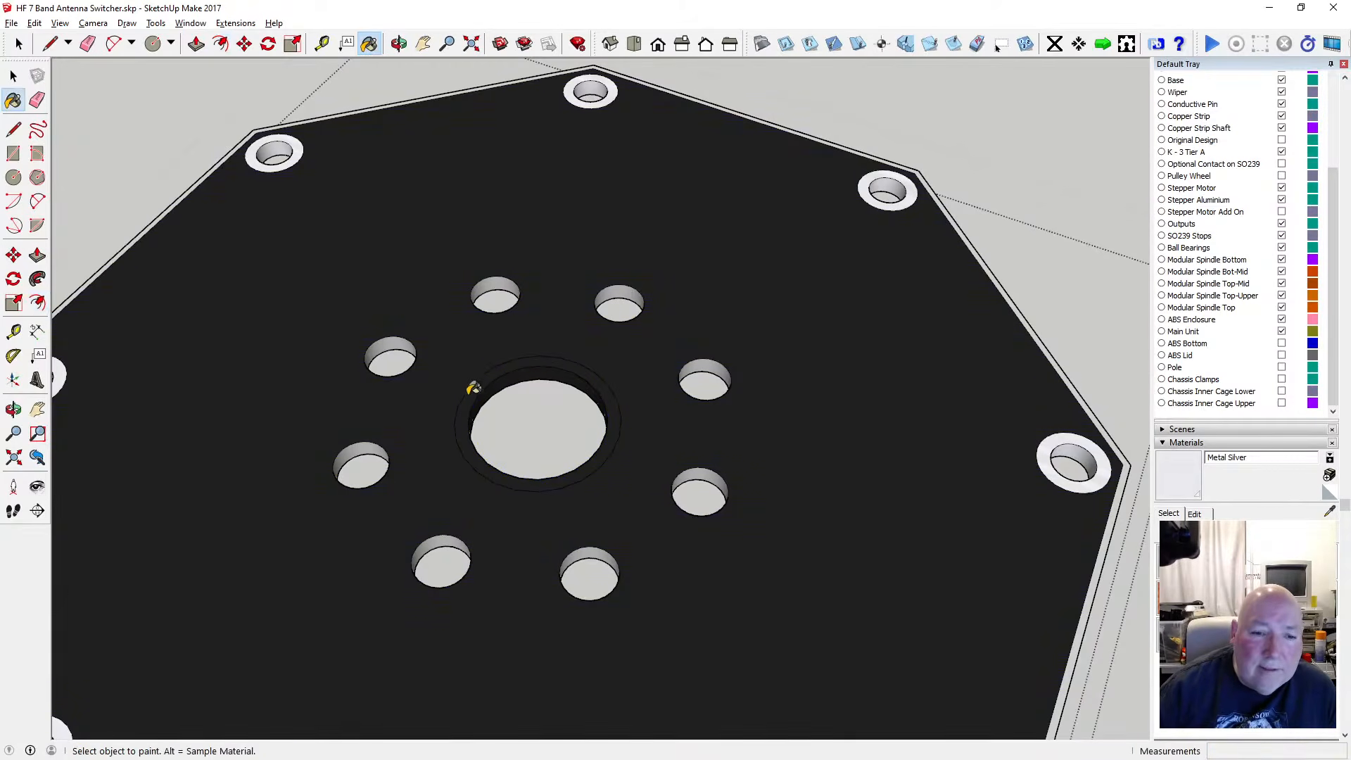
pyautogui.click(473, 388)
# Offset the centre hole's edge outward on the lid plate's slotted face and paint the resulting ring Metal Silver
pyautogui.click(399, 44)
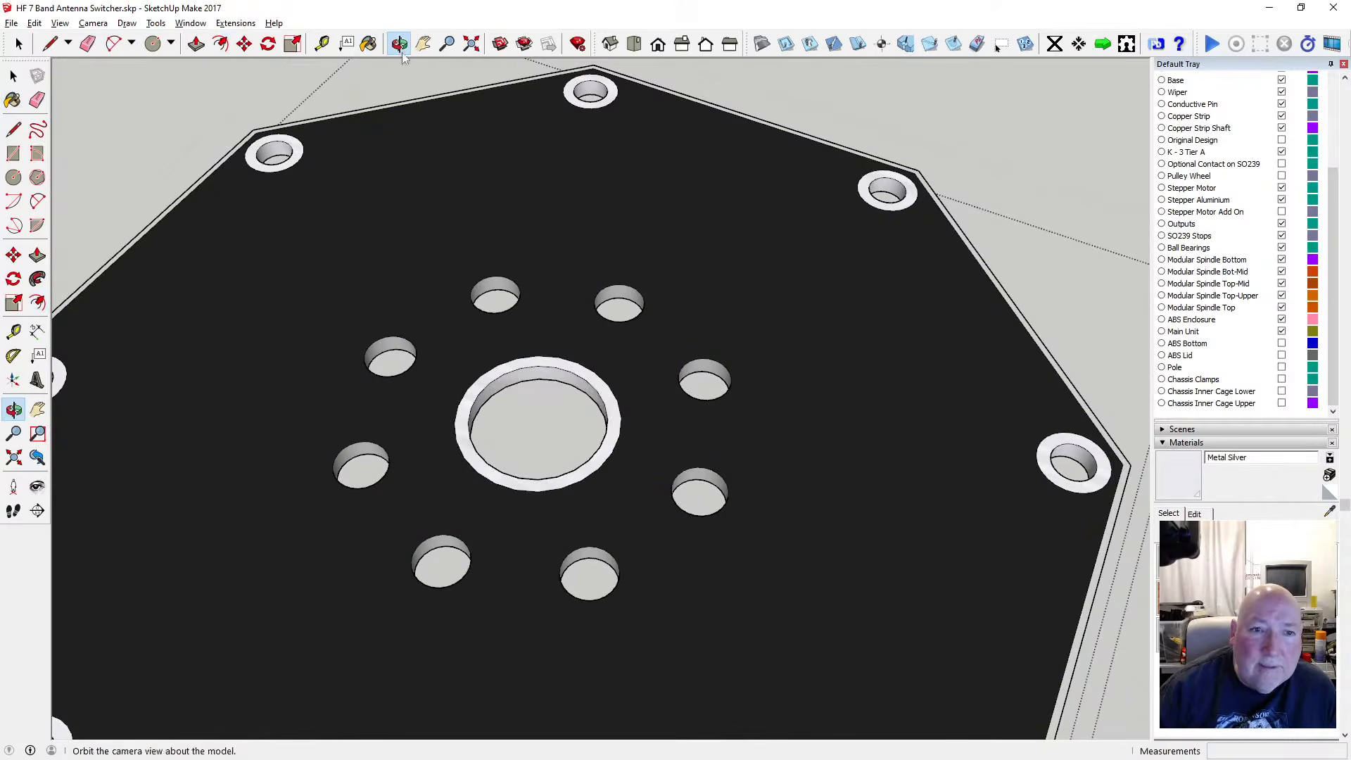
pyautogui.scroll(-4, 590, 412)
pyautogui.moveTo(591, 413); pyautogui.dragTo(555, 374)
pyautogui.moveTo(592, 450); pyautogui.dragTo(541, 205)
pyautogui.scroll(3, 540, 205)
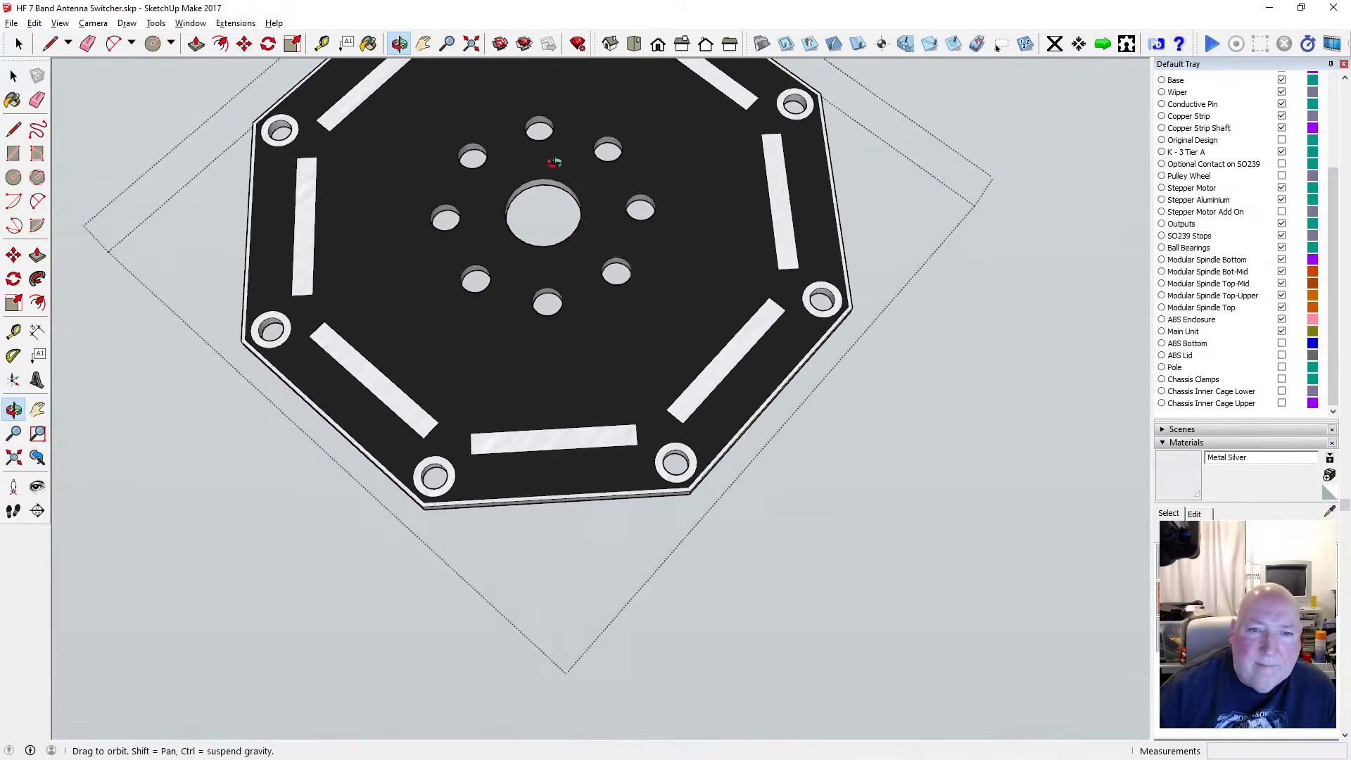
pyautogui.click(220, 44)
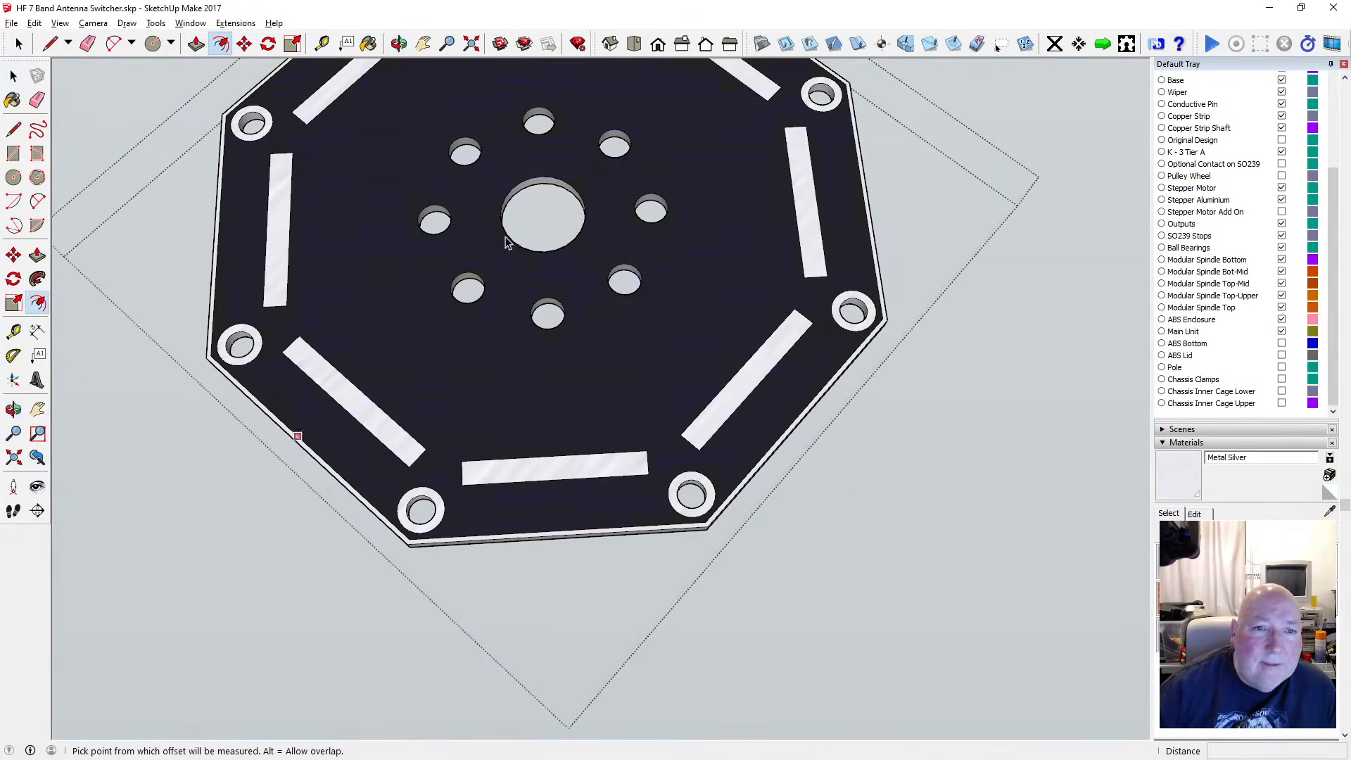
pyautogui.click(507, 197)
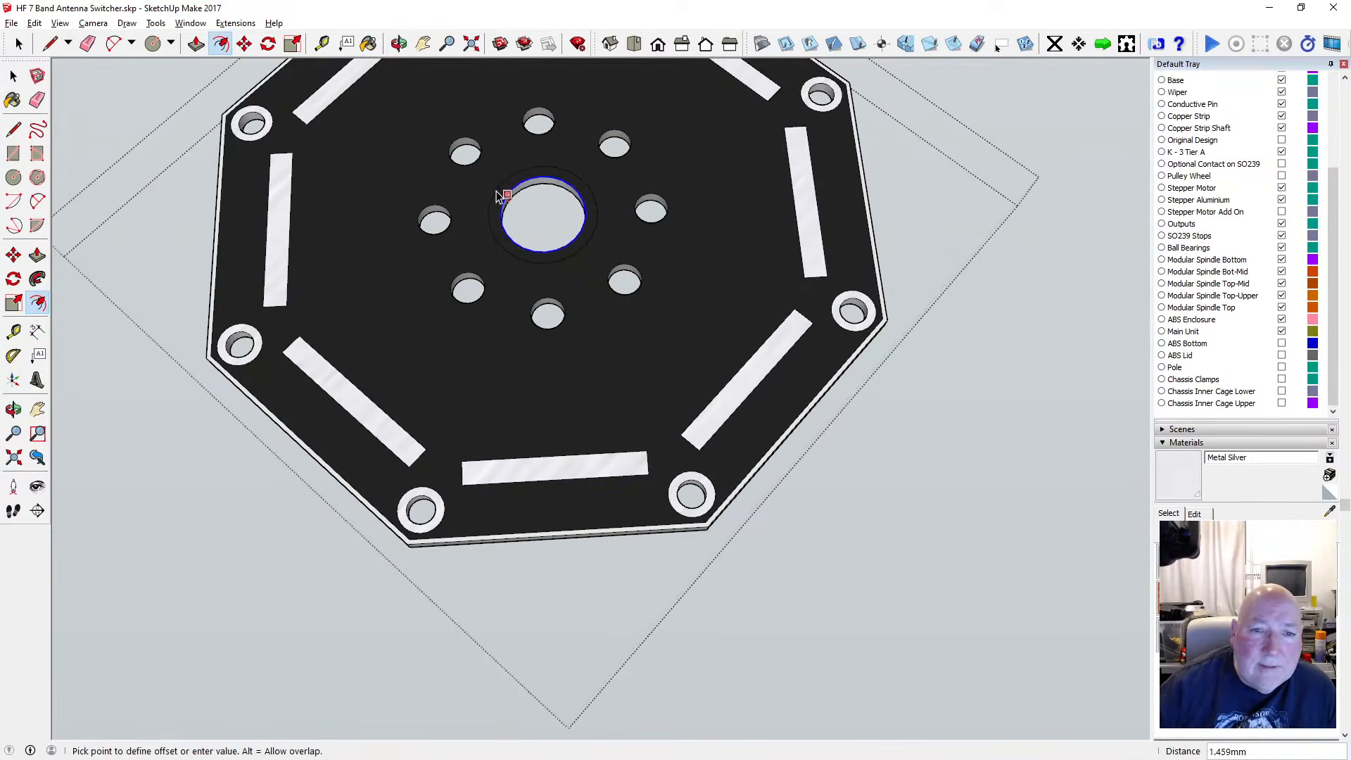
pyautogui.click(501, 196)
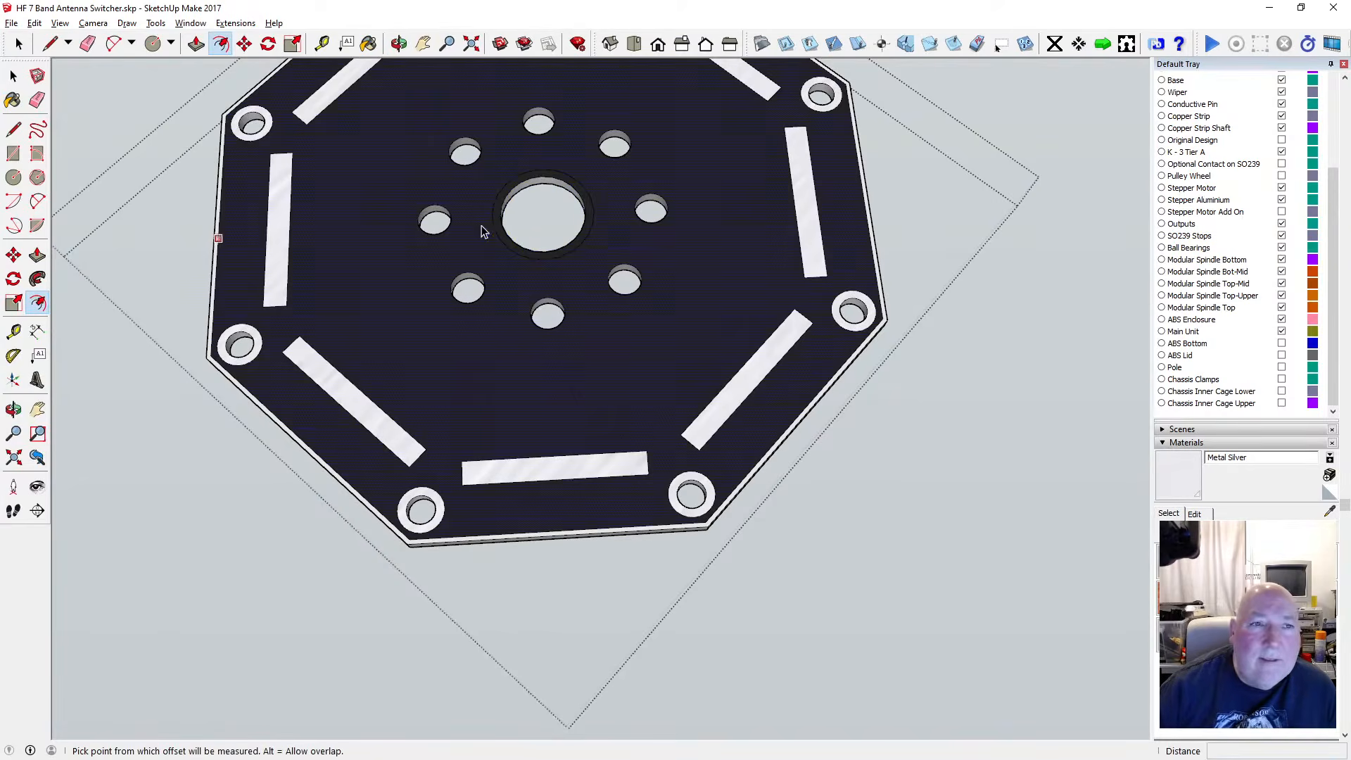
pyautogui.click(368, 44)
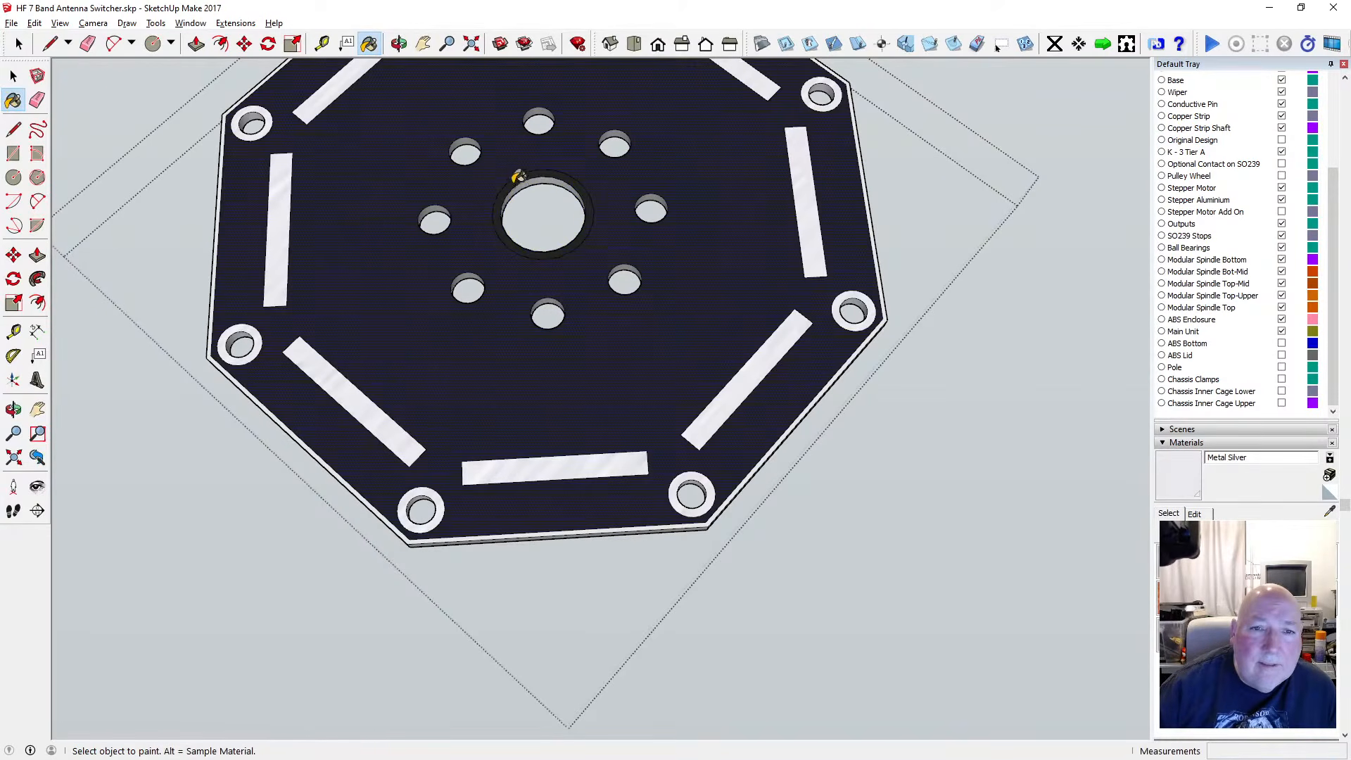
pyautogui.click(518, 176)
# Check the centre hole's silver rings from both sides of the lid plate and finish editing the plate
pyautogui.click(398, 43)
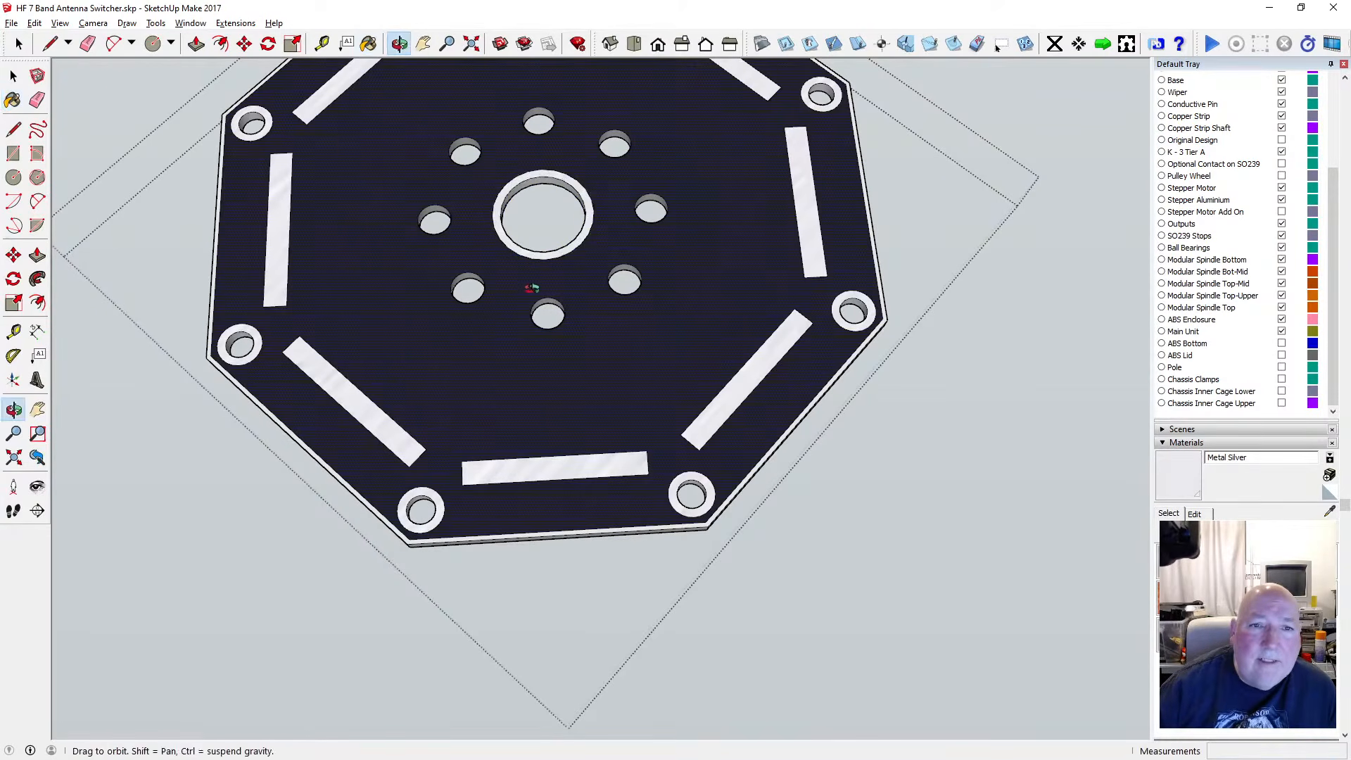
pyautogui.scroll(-3, 531, 289)
pyautogui.moveTo(563, 260); pyautogui.dragTo(555, 399)
pyautogui.scroll(-1, 532, 362)
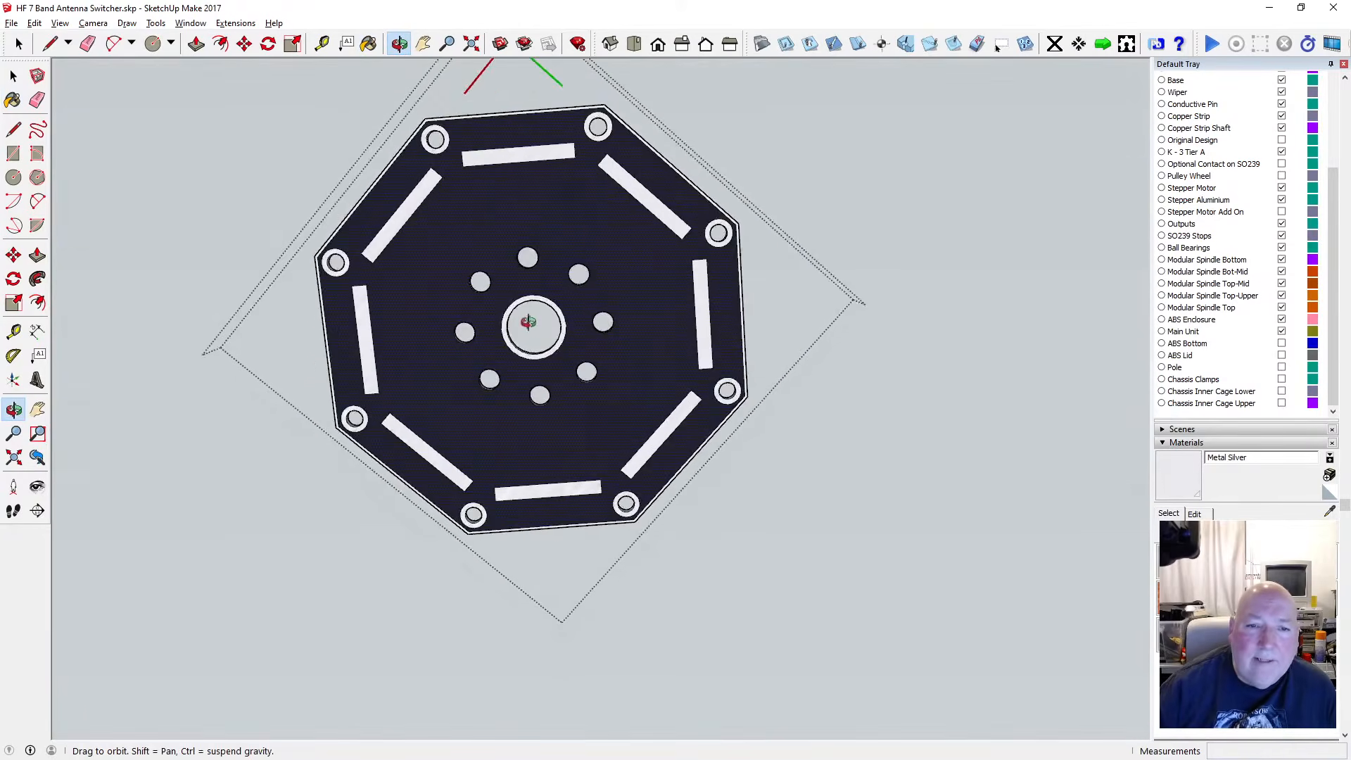
pyautogui.moveTo(528, 322); pyautogui.dragTo(578, 287)
pyautogui.scroll(6, 559, 443)
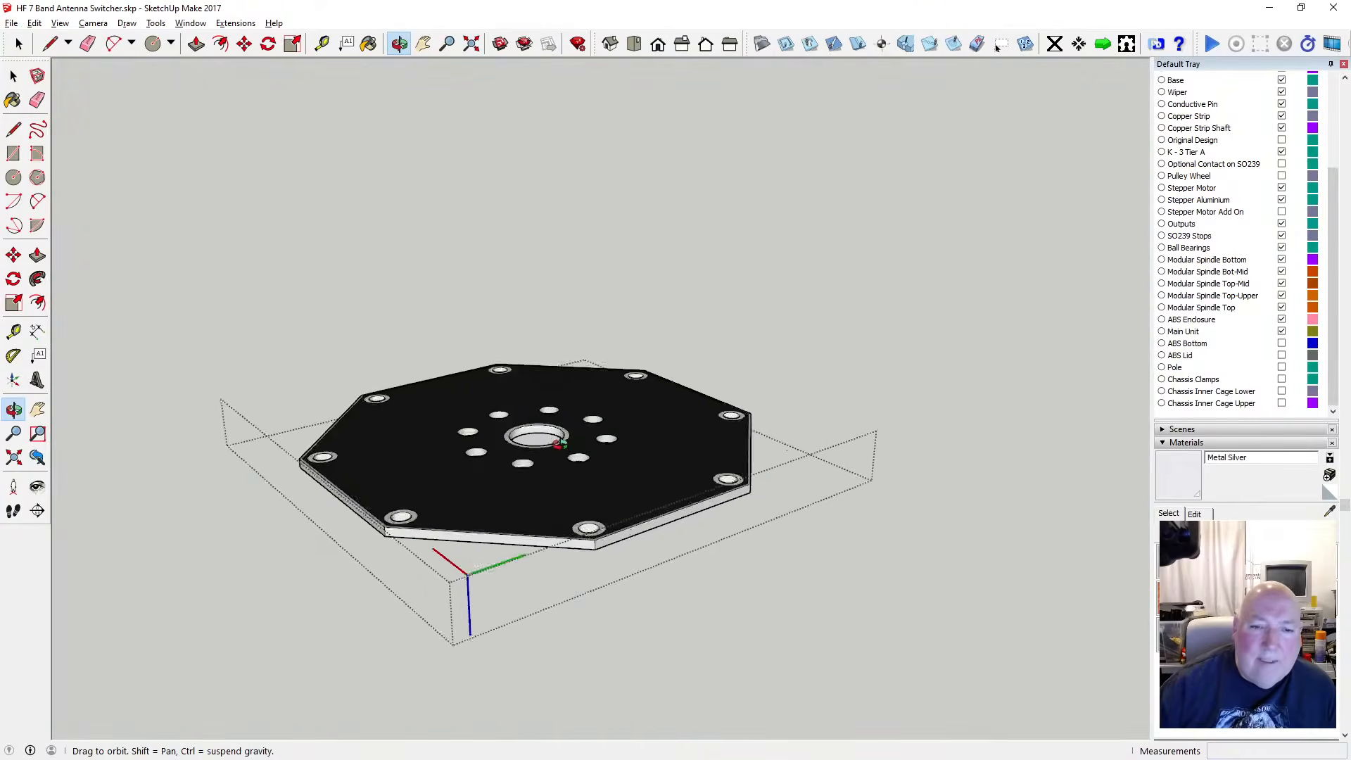
pyautogui.scroll(-2, 603, 463)
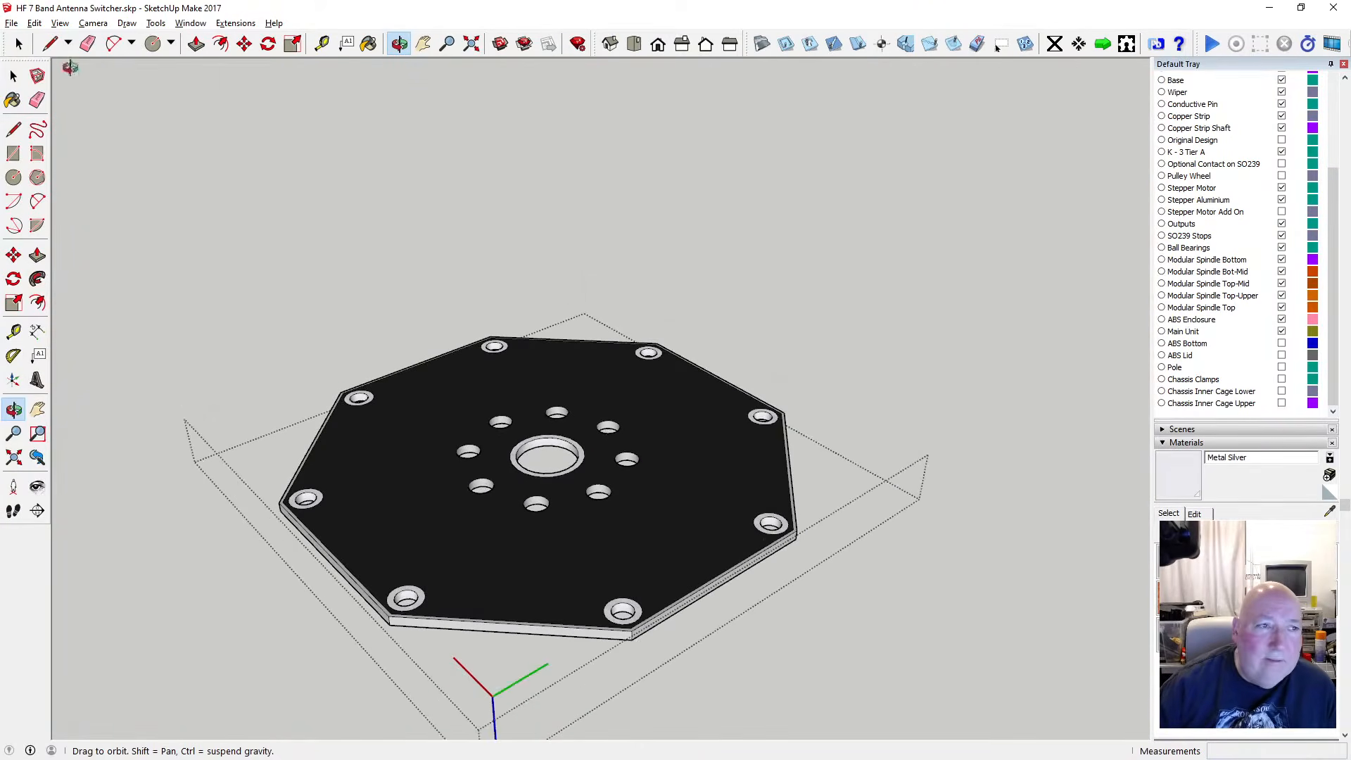
pyautogui.press('space')
pyautogui.click(285, 230)
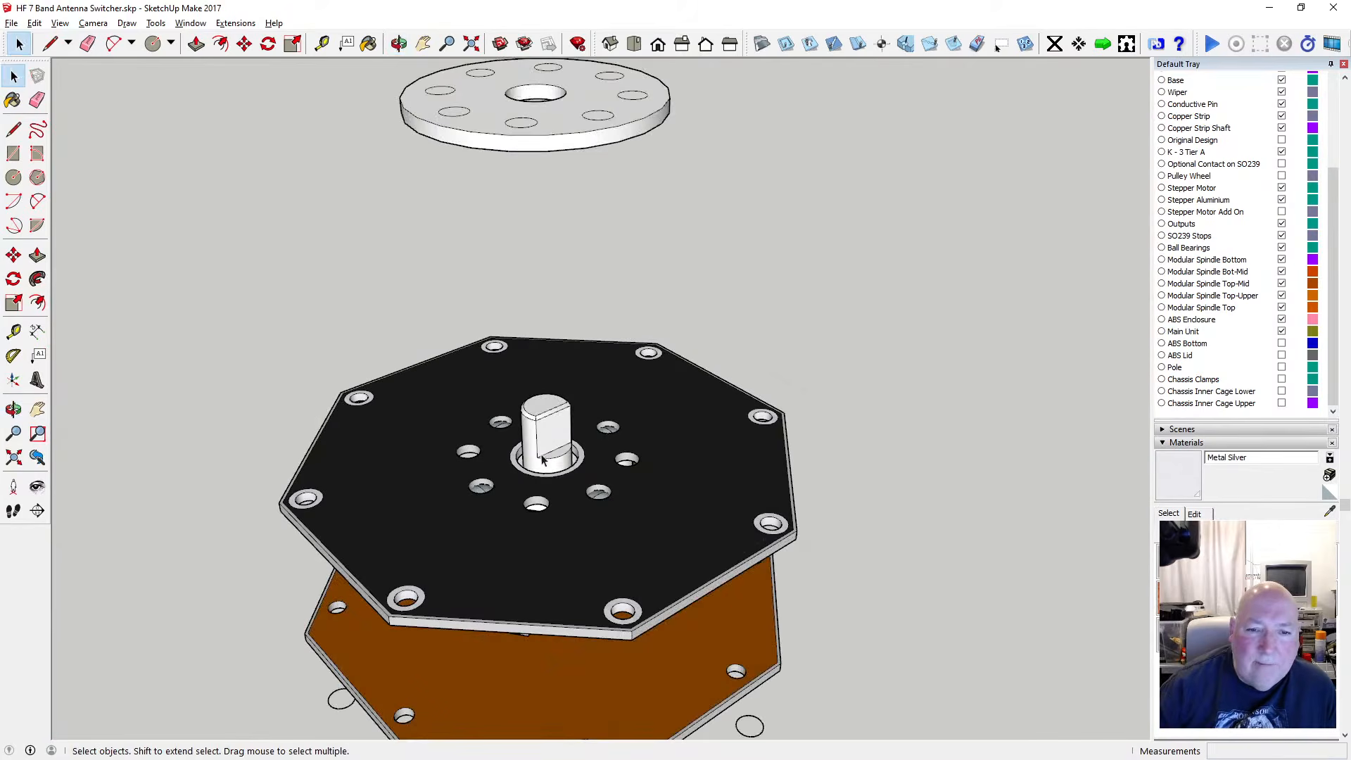
# Open the disc above the lid plate for editing with none of its faces selected
pyautogui.scroll(-1, 545, 150)
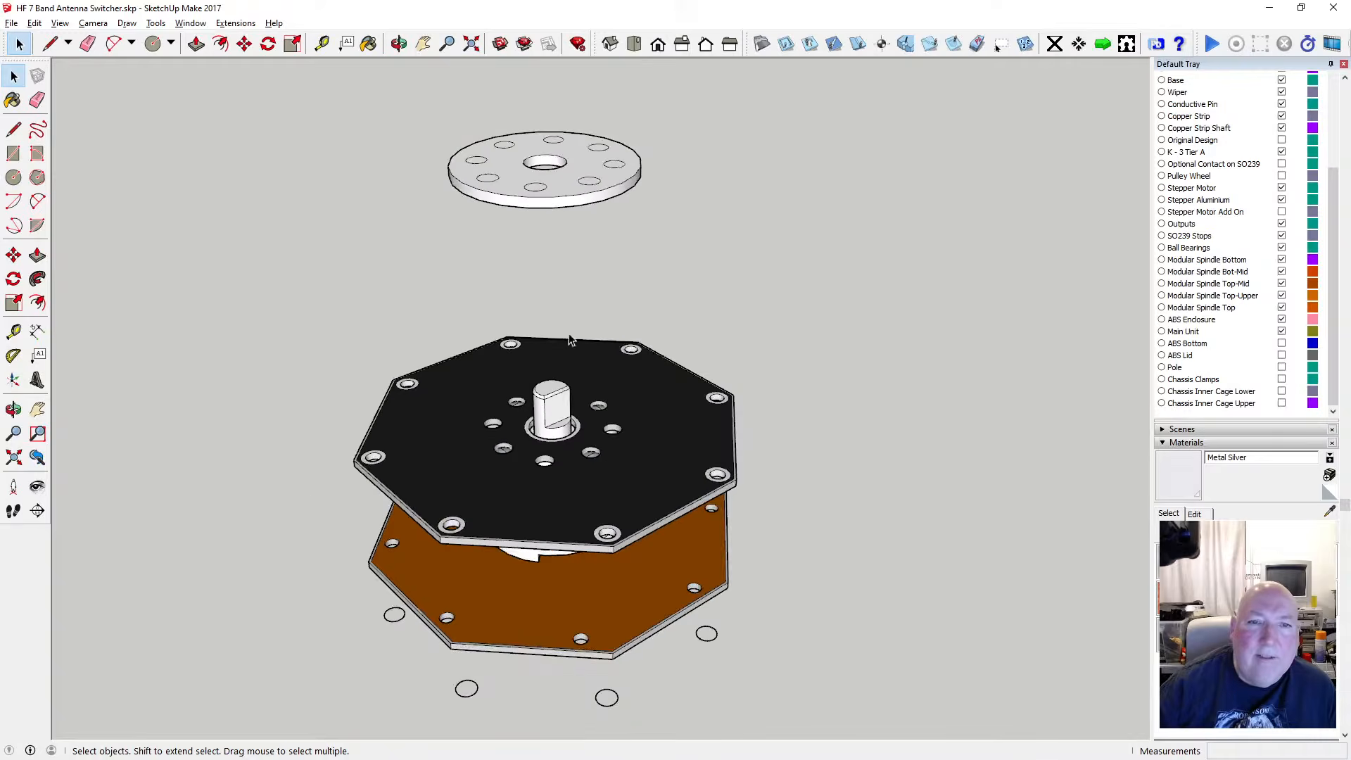
pyautogui.scroll(2, 549, 159)
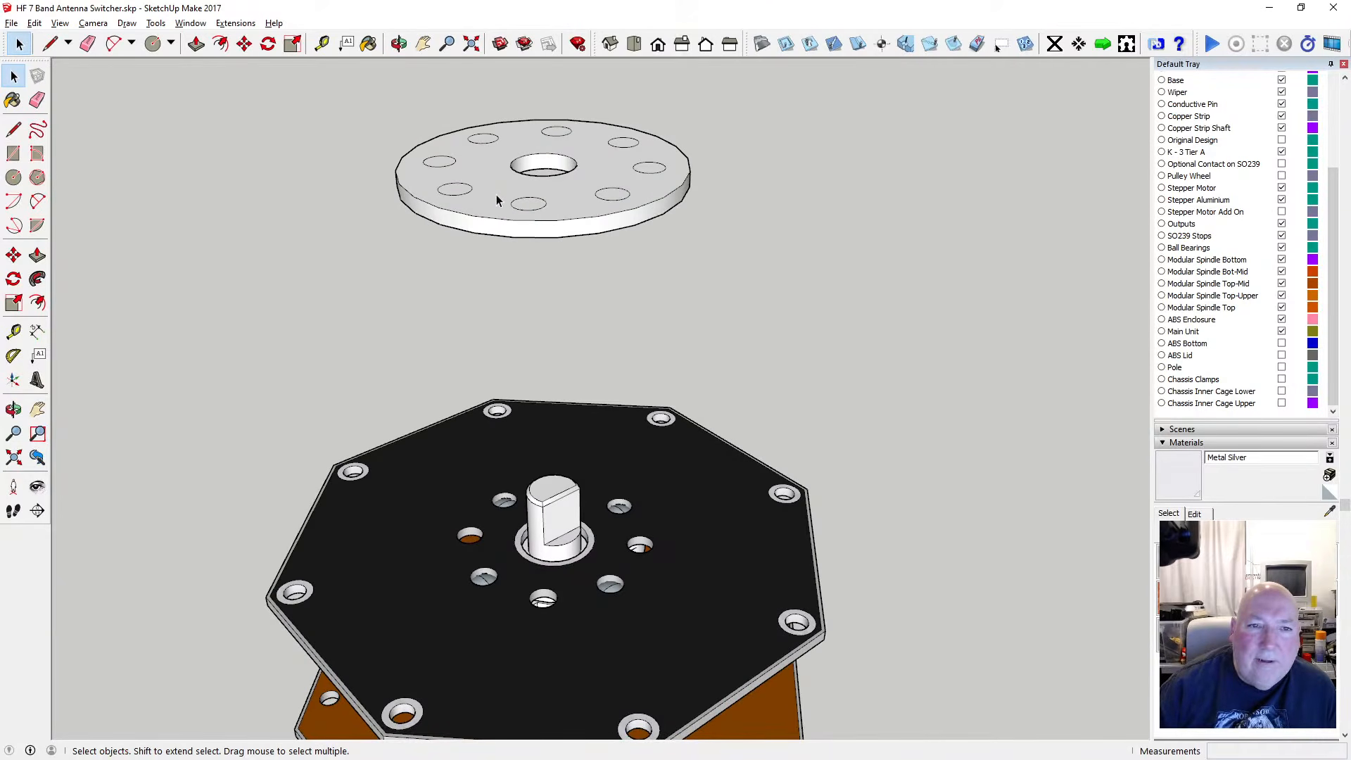
pyautogui.doubleClick(492, 165)
pyautogui.click(480, 169)
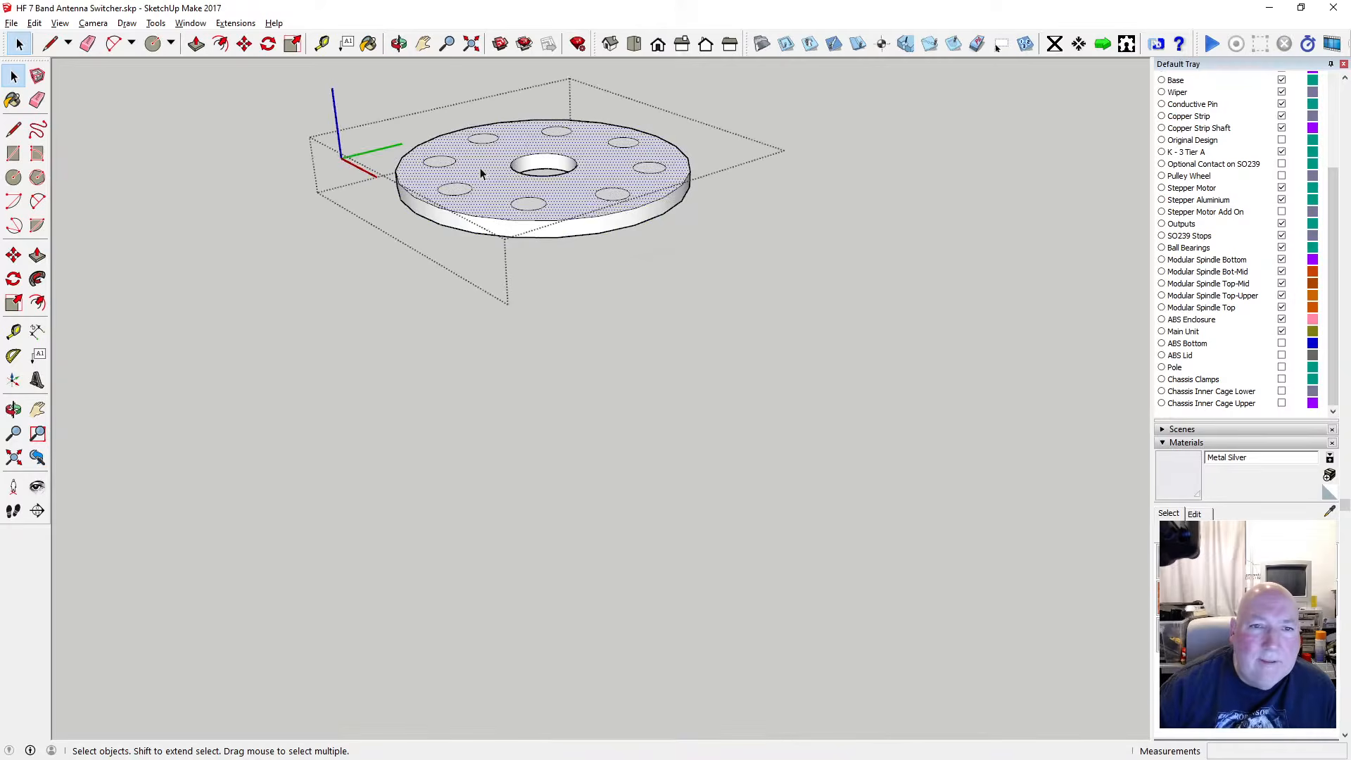
pyautogui.click(196, 43)
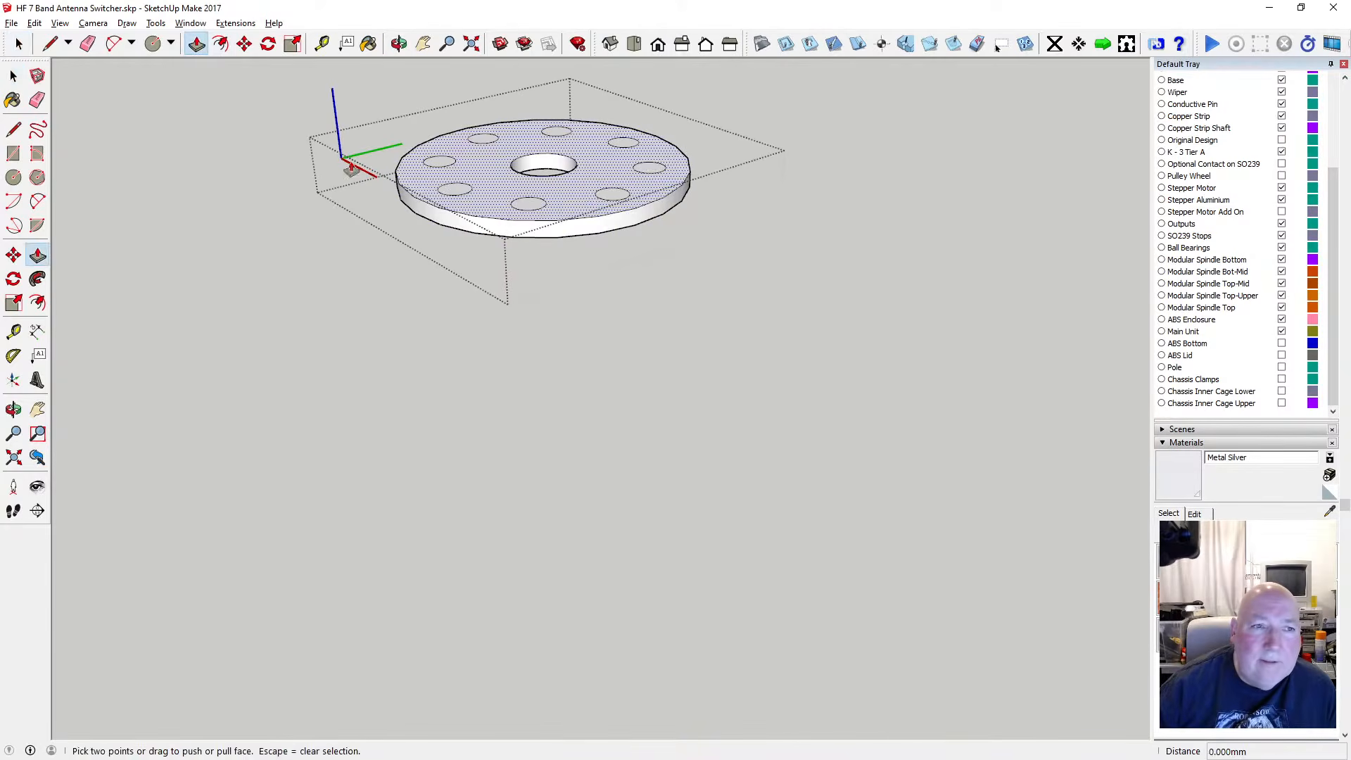
pyautogui.press('space')
pyautogui.click(371, 188)
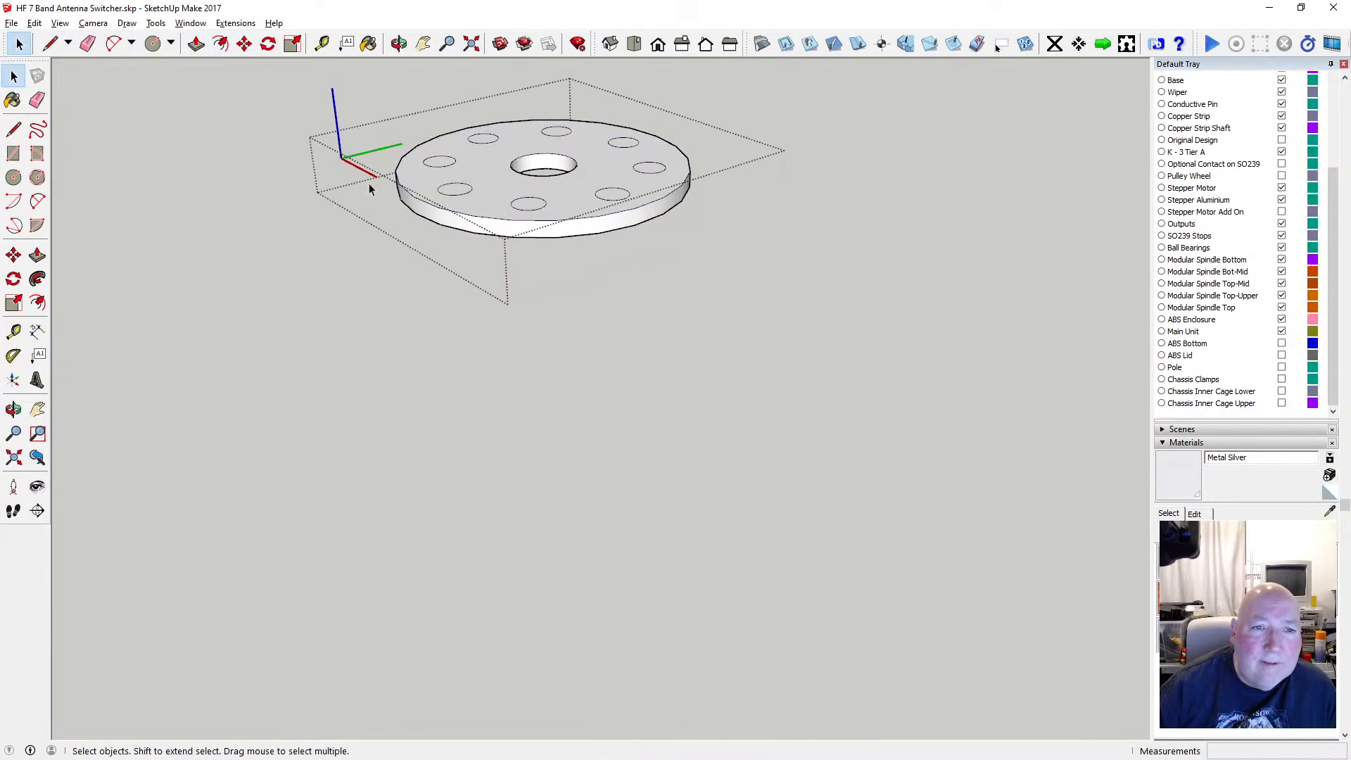
# Push the eight small circles around the disc's centre hole 2 mm through to cut the holes
pyautogui.click(196, 44)
pyautogui.doubleClick(454, 190)
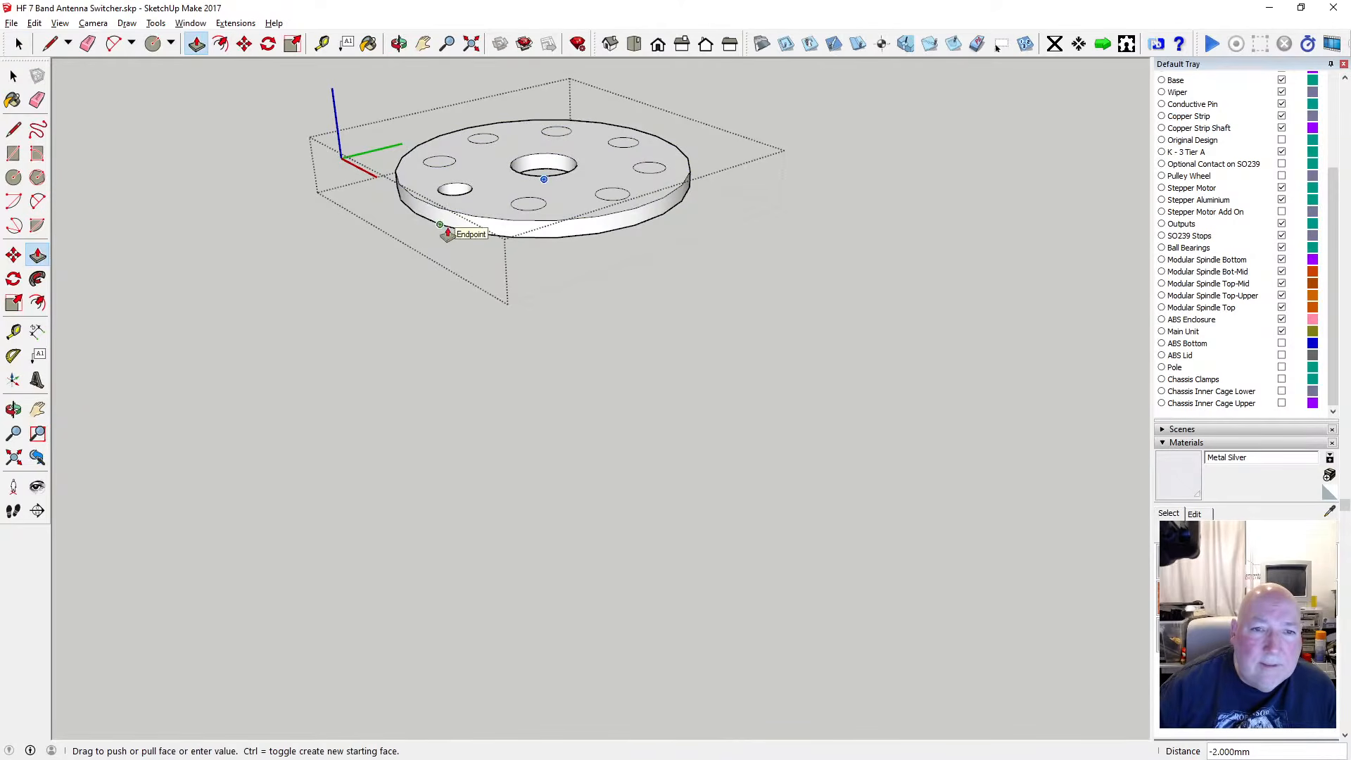
pyautogui.doubleClick(530, 204)
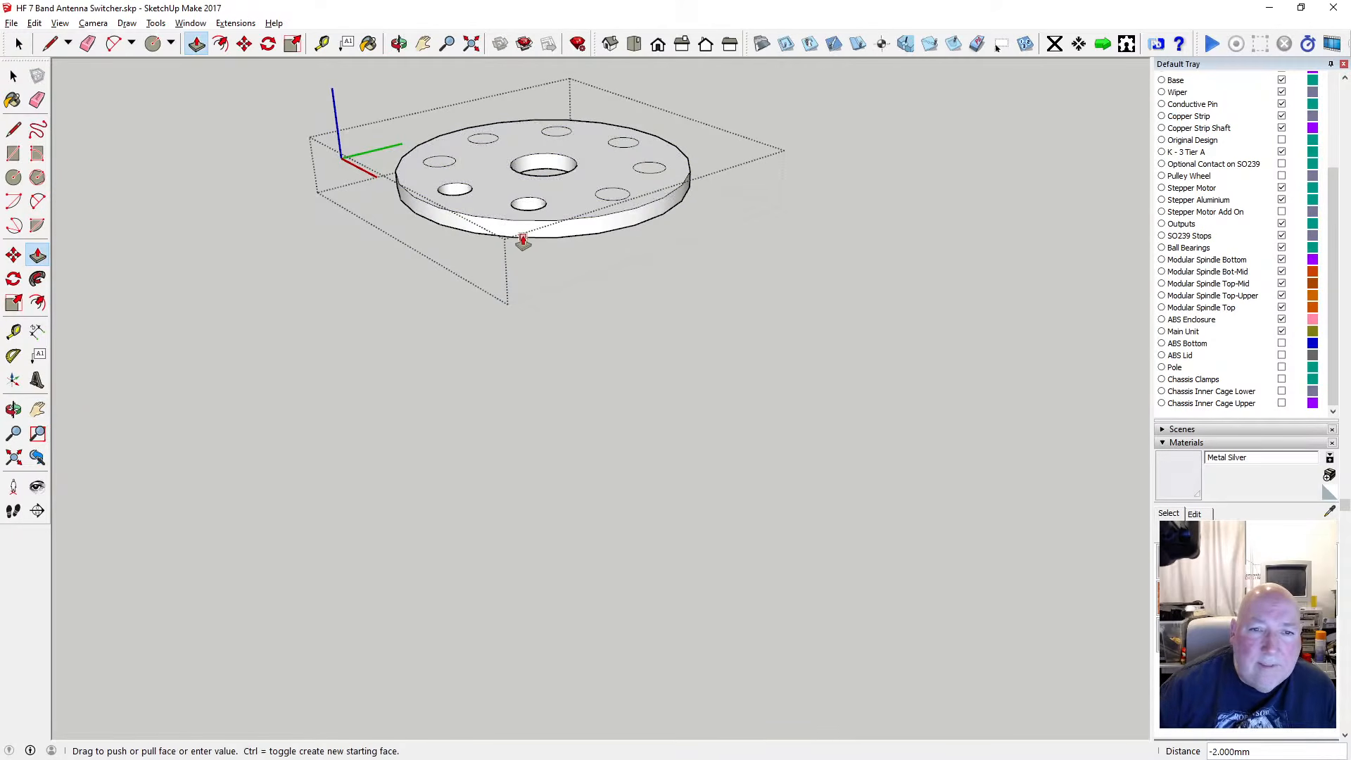
pyautogui.doubleClick(610, 195)
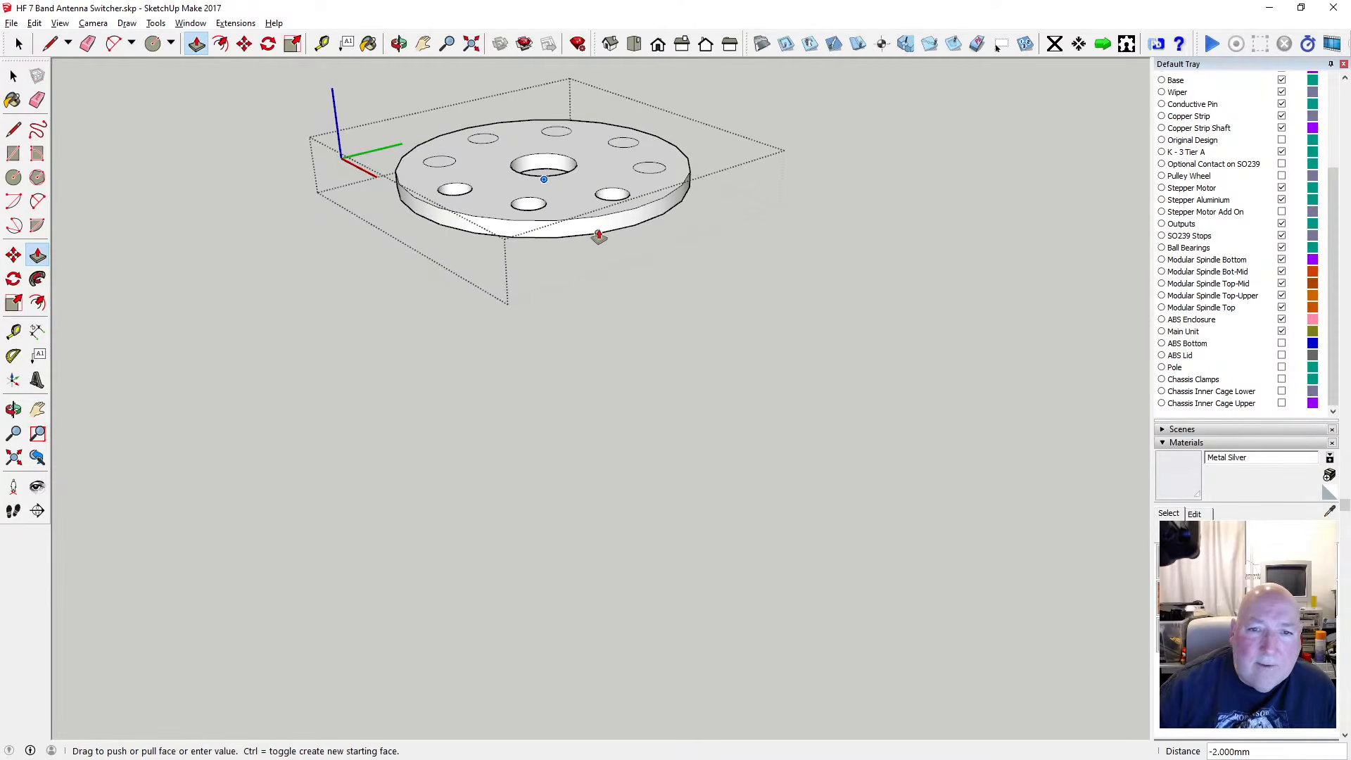
pyautogui.doubleClick(646, 174)
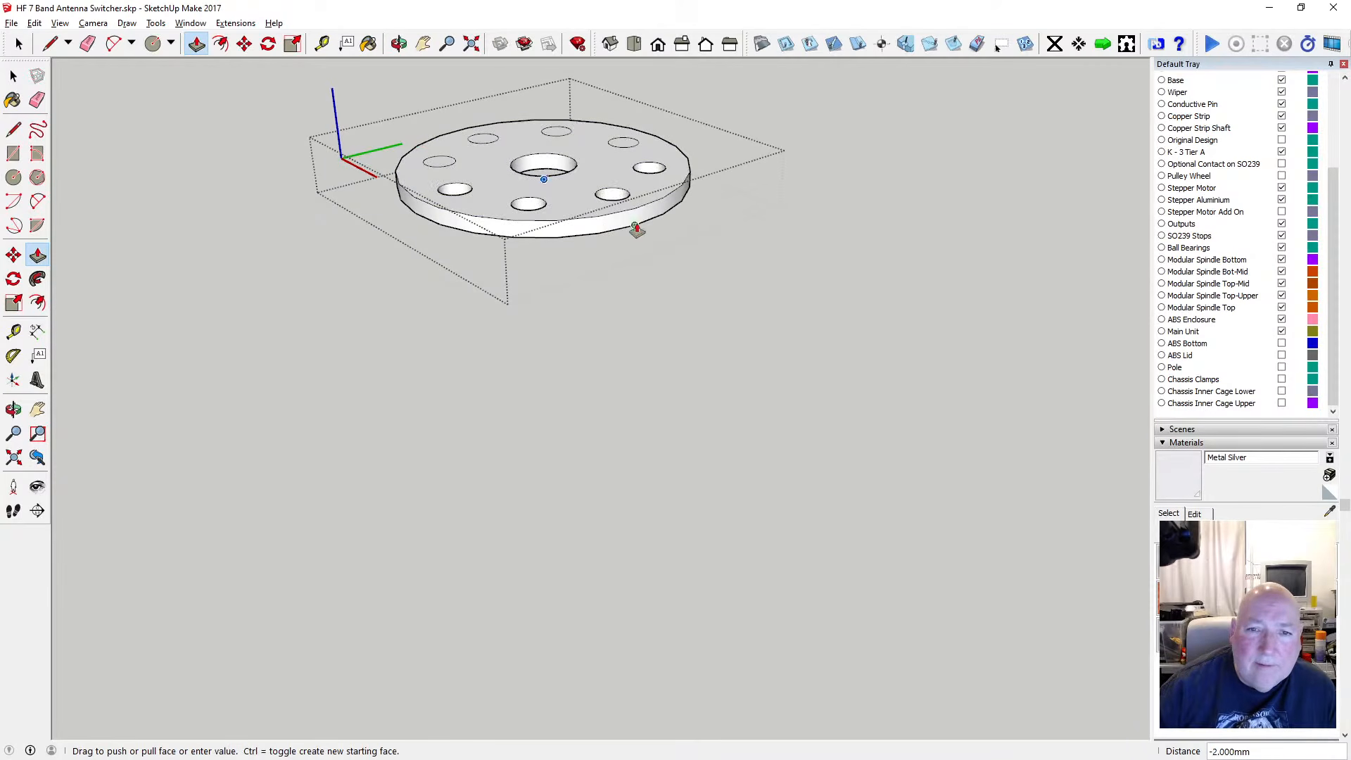
pyautogui.doubleClick(624, 145)
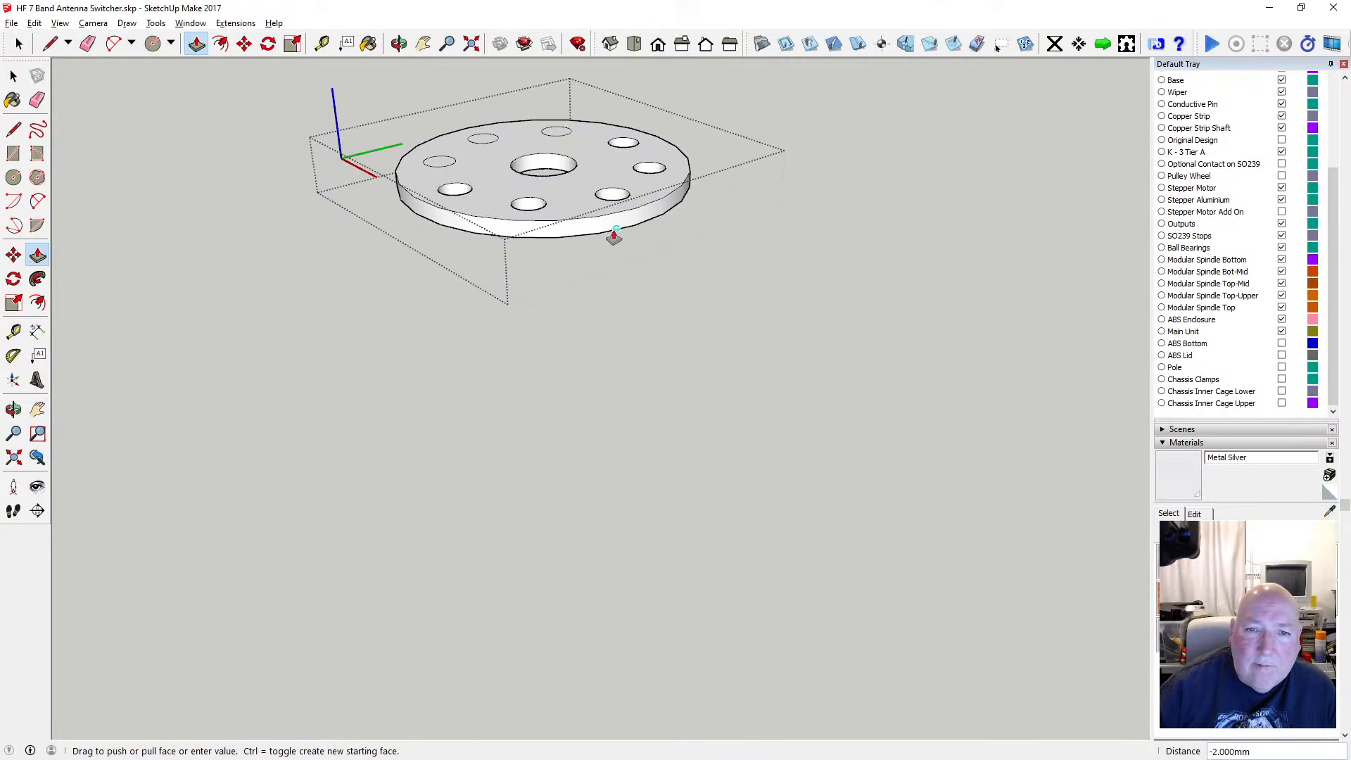
pyautogui.doubleClick(557, 134)
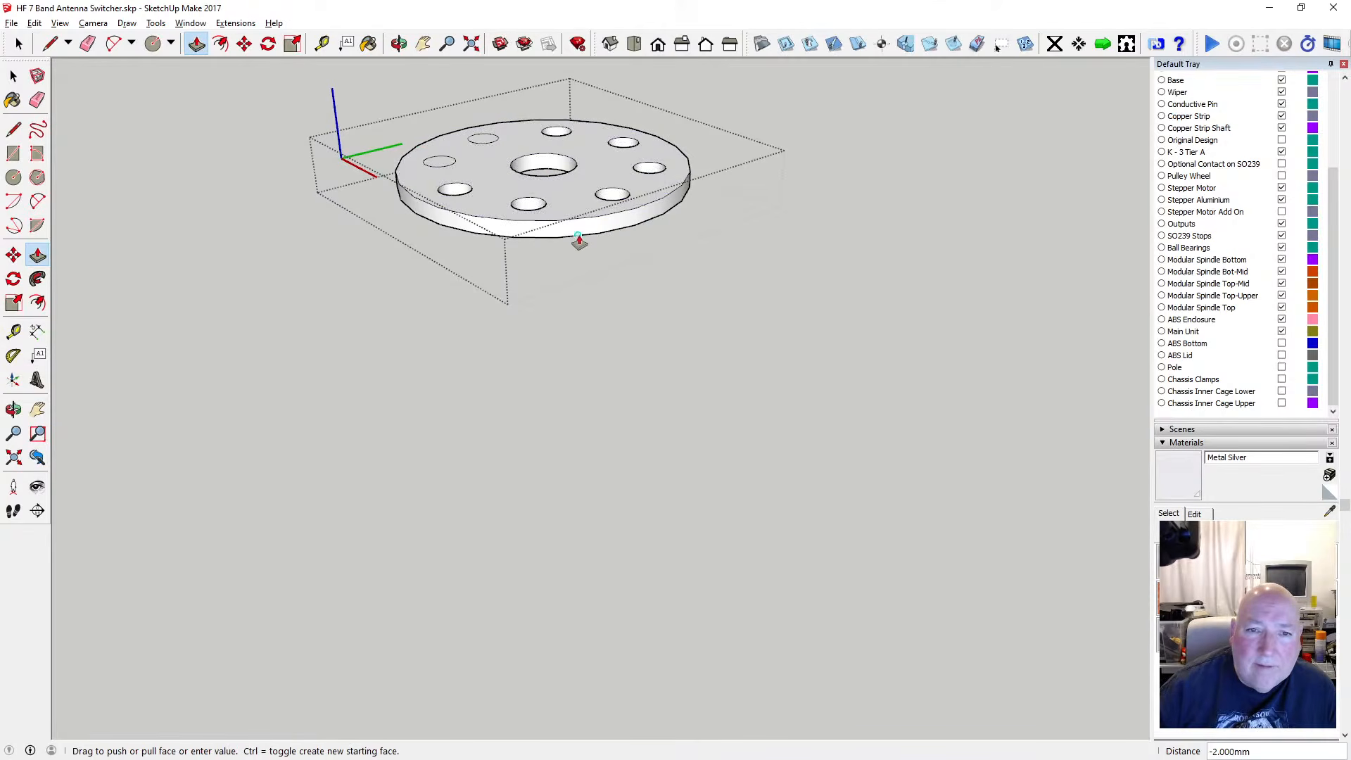
pyautogui.doubleClick(484, 141)
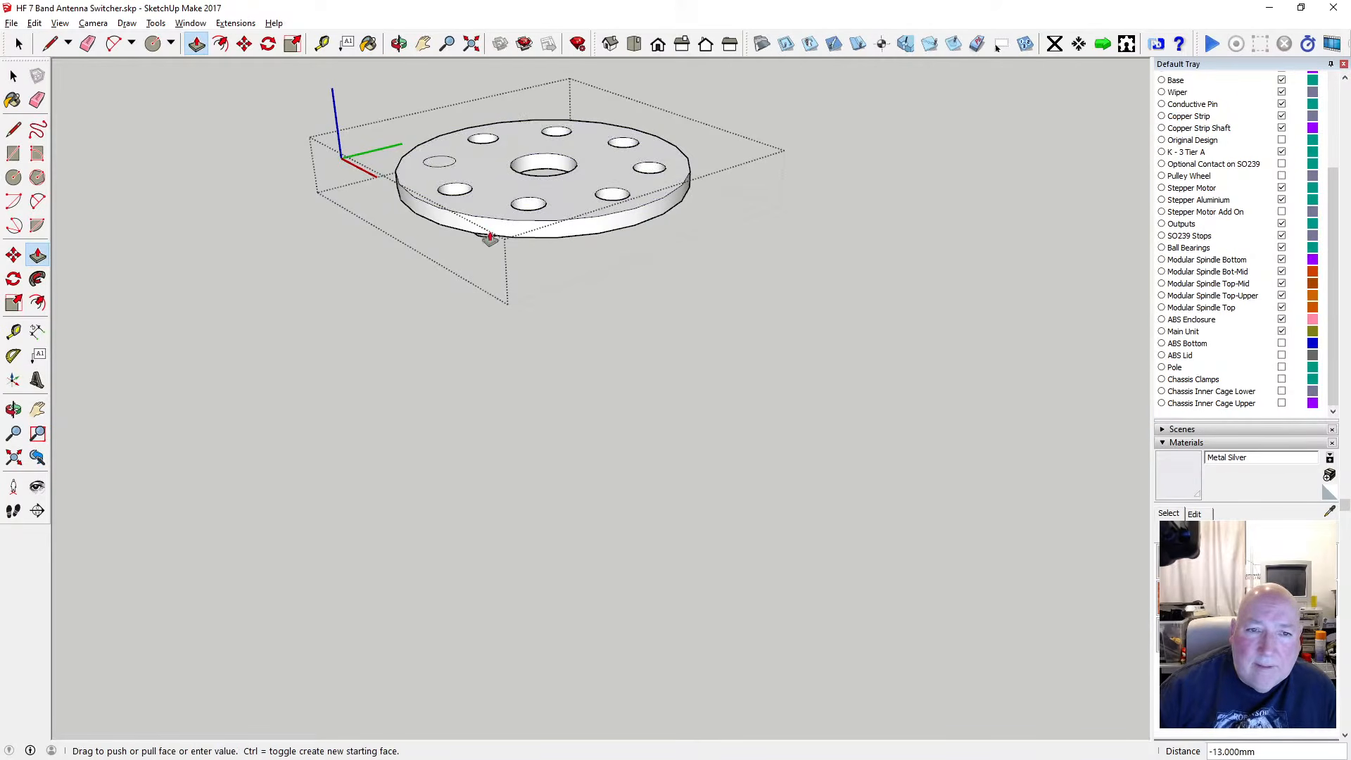
pyautogui.doubleClick(439, 164)
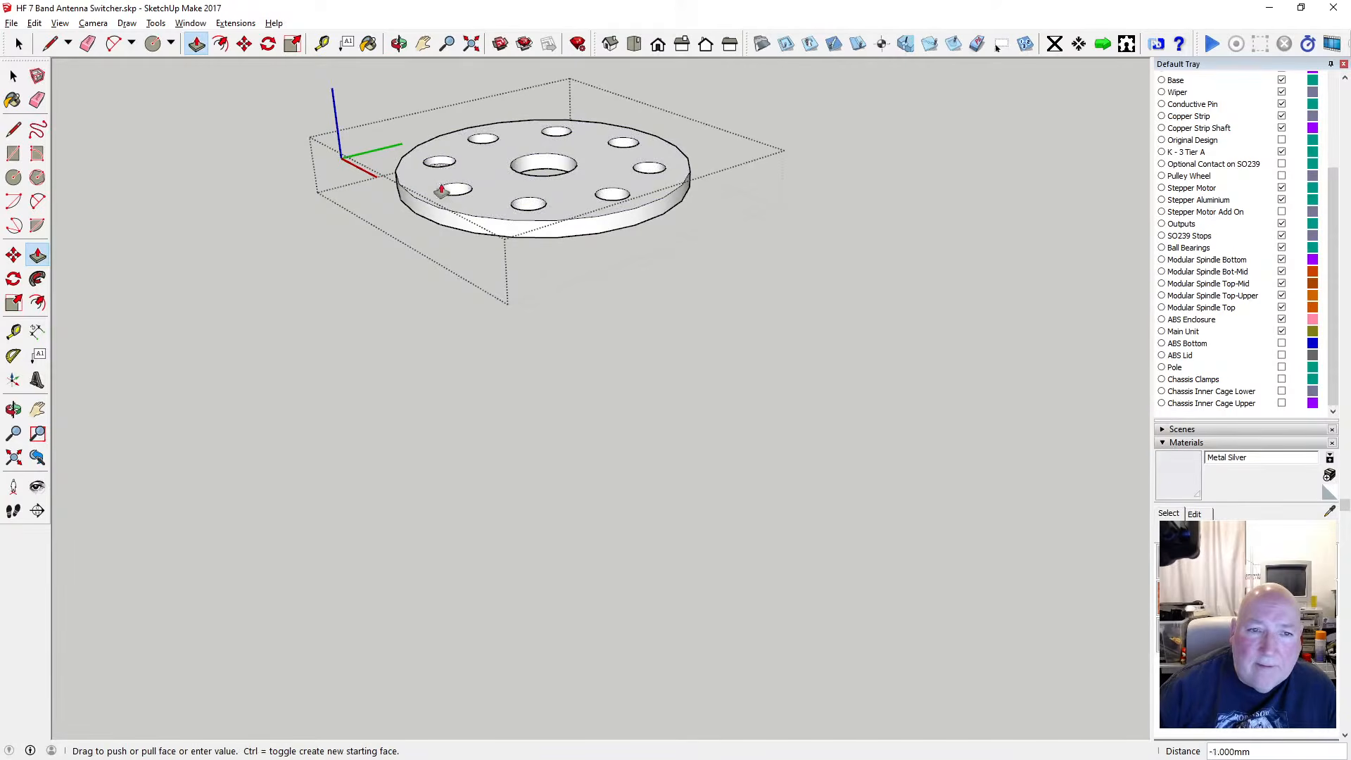
pyautogui.doubleClick(444, 190)
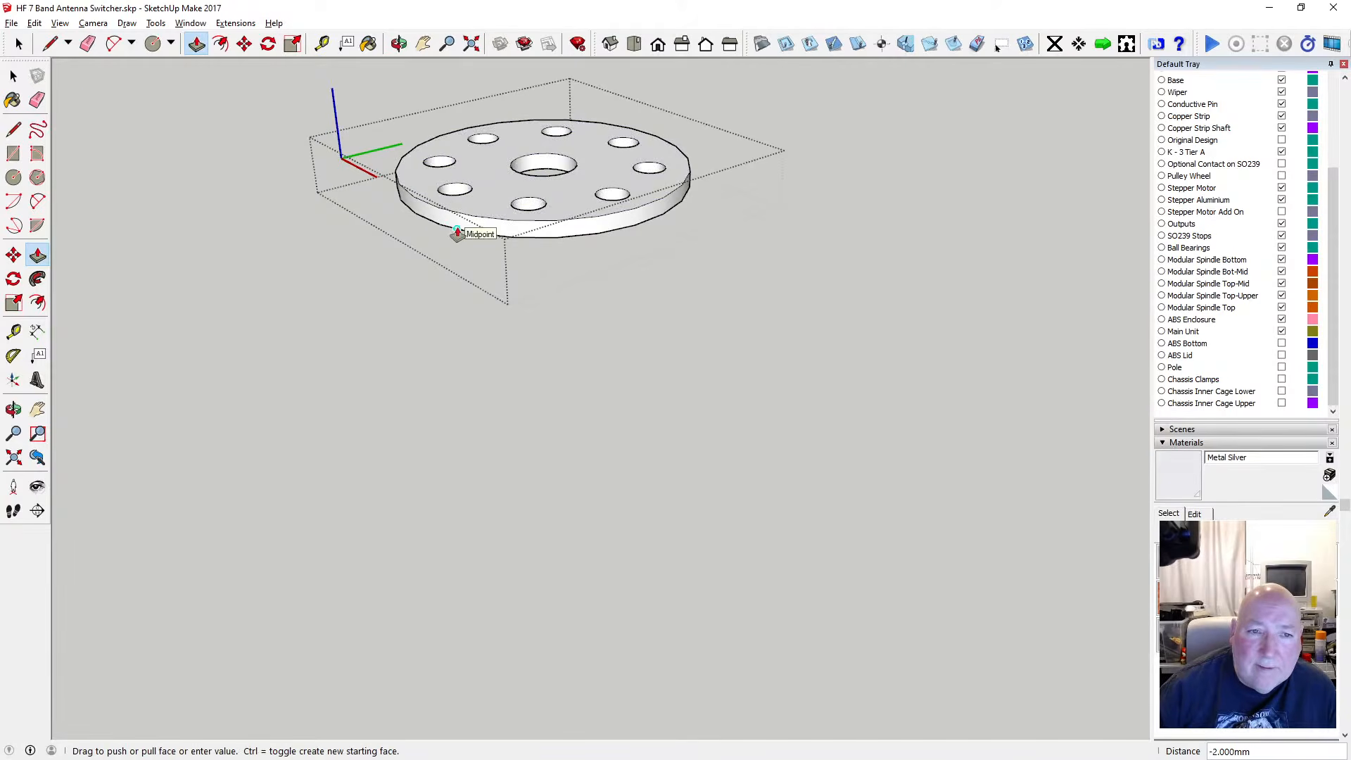
pyautogui.click(455, 234)
# Examine the holes cut in the disc and measure the disc's thickness at its rim
pyautogui.click(13, 76)
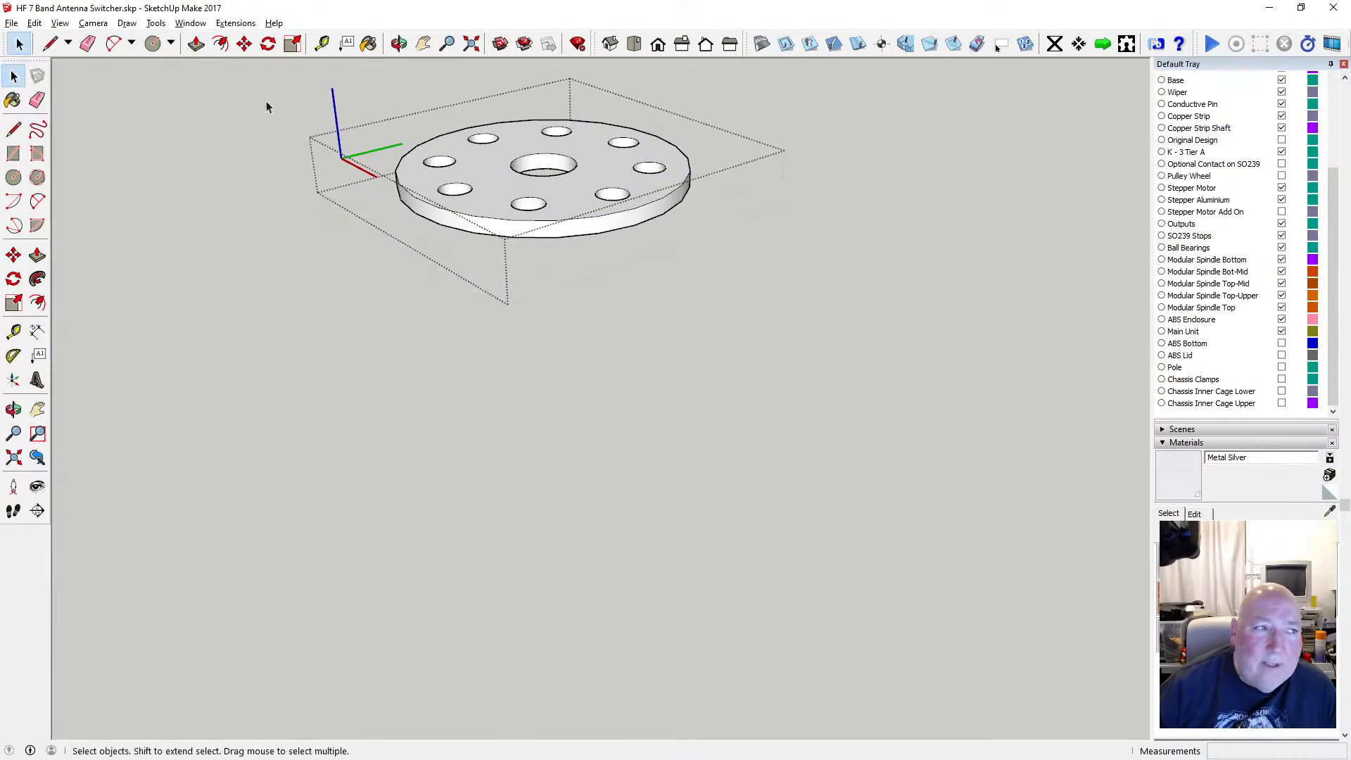
pyautogui.click(399, 44)
pyautogui.moveTo(562, 178); pyautogui.dragTo(556, 409)
pyautogui.scroll(4, 556, 409)
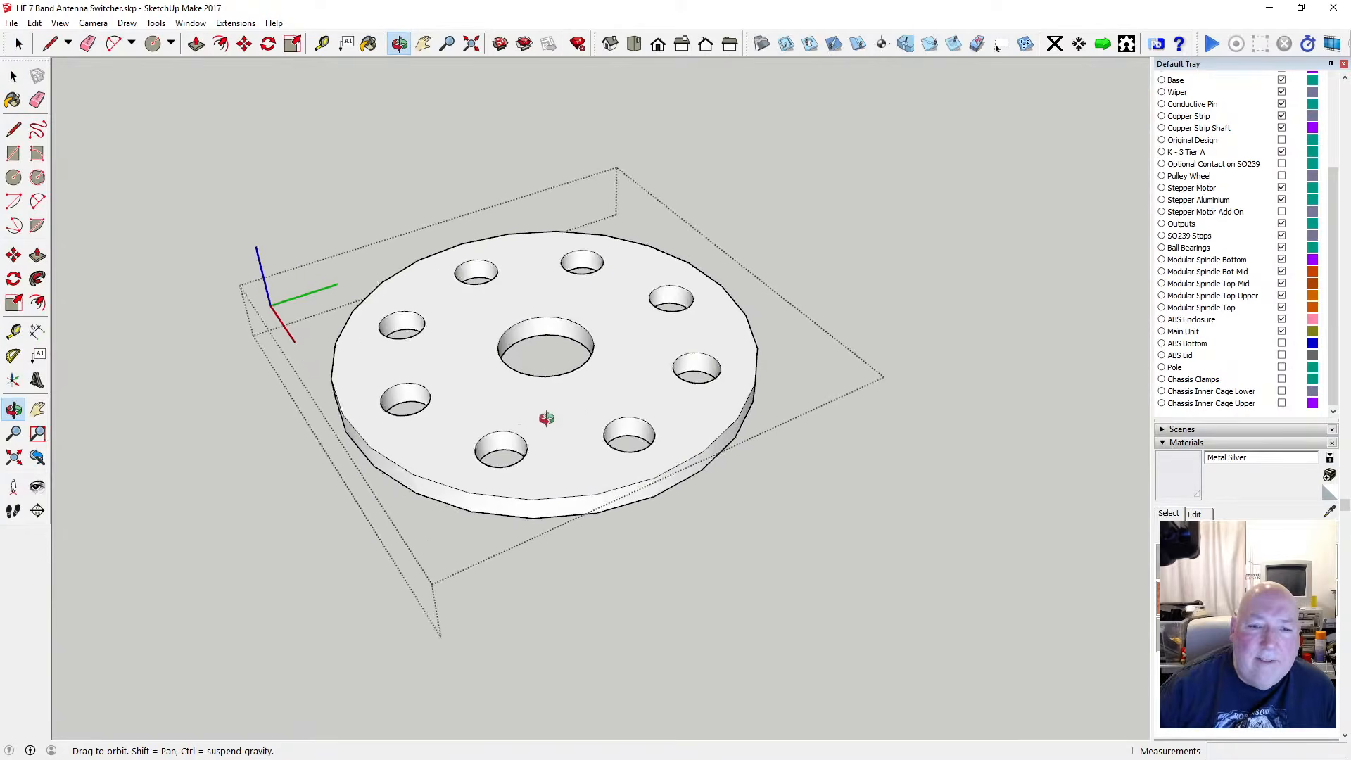
pyautogui.click(322, 43)
pyautogui.click(532, 528)
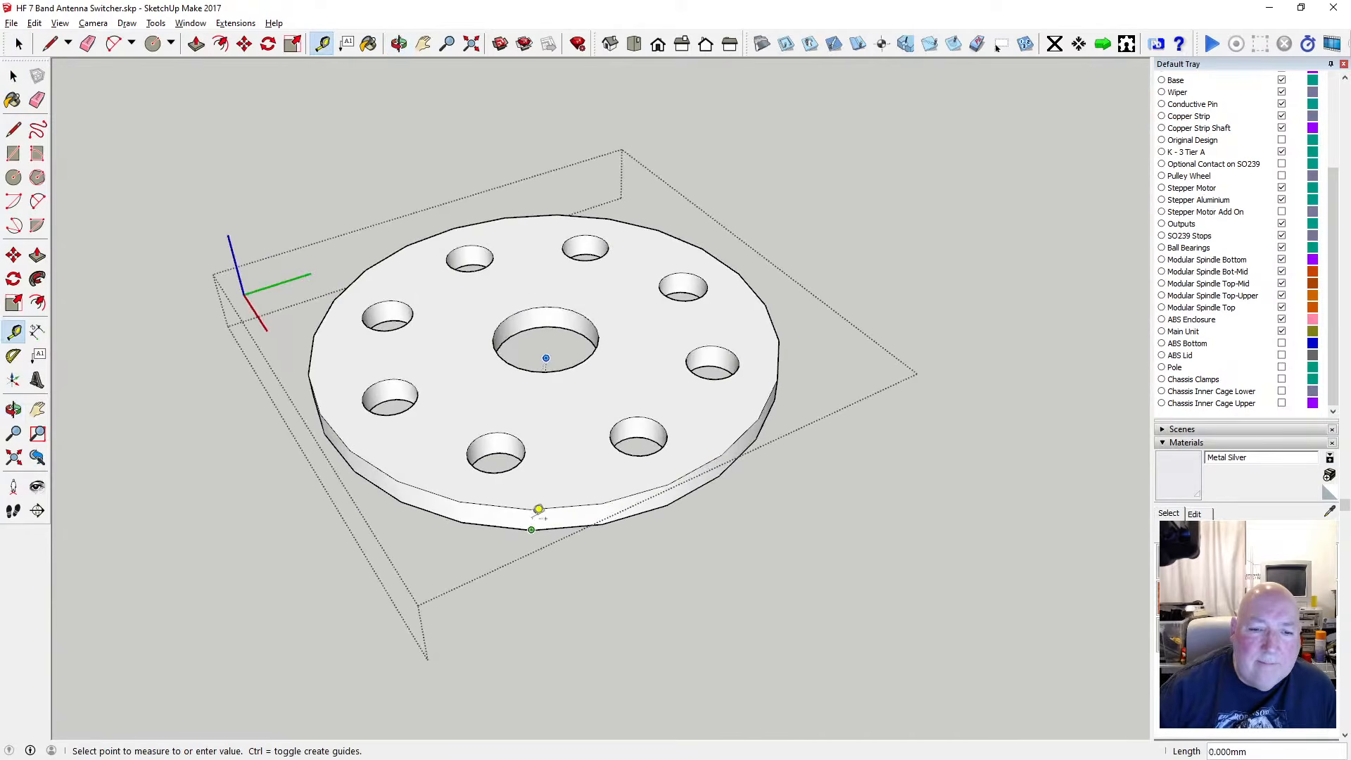
pyautogui.press('space')
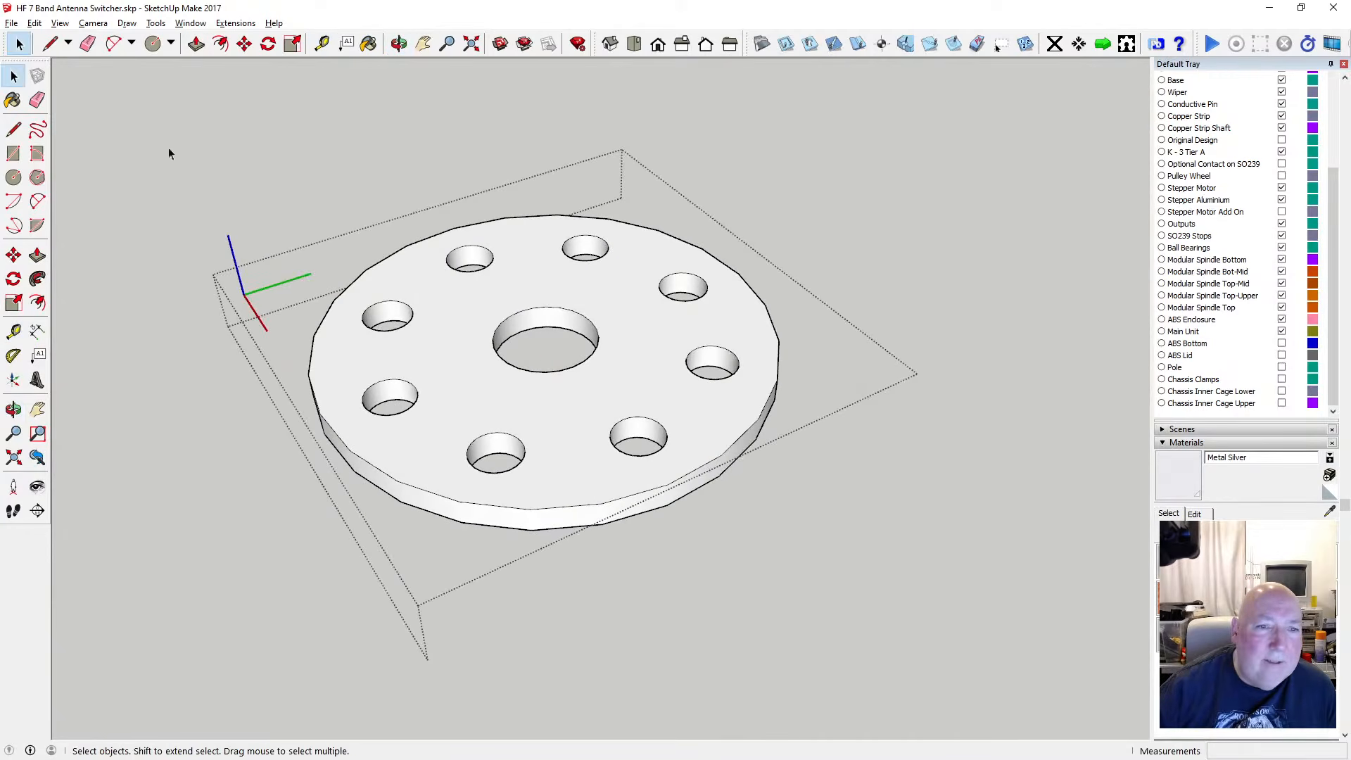
# Push the disc's upper face down by 1 mm to thin the disc
pyautogui.scroll(-2, 459, 280)
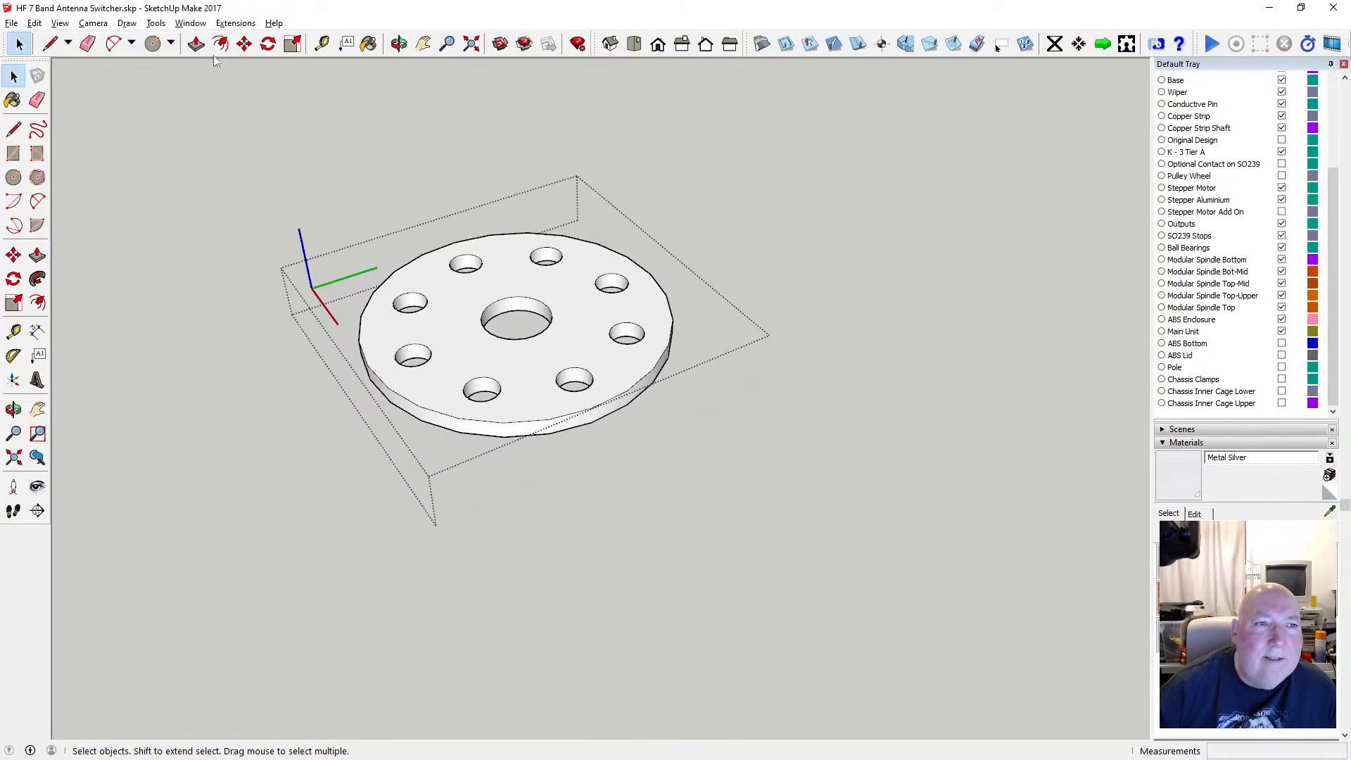
pyautogui.click(197, 44)
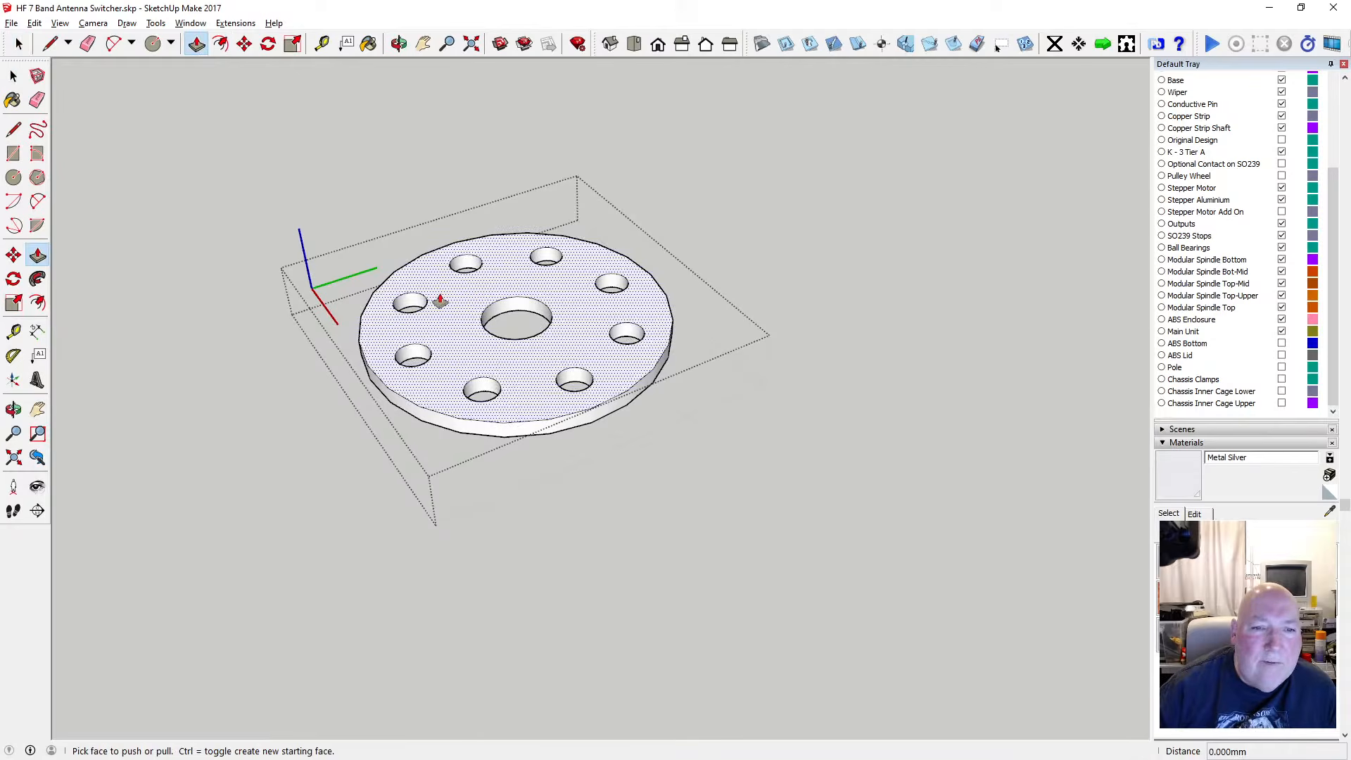
pyautogui.click(440, 301)
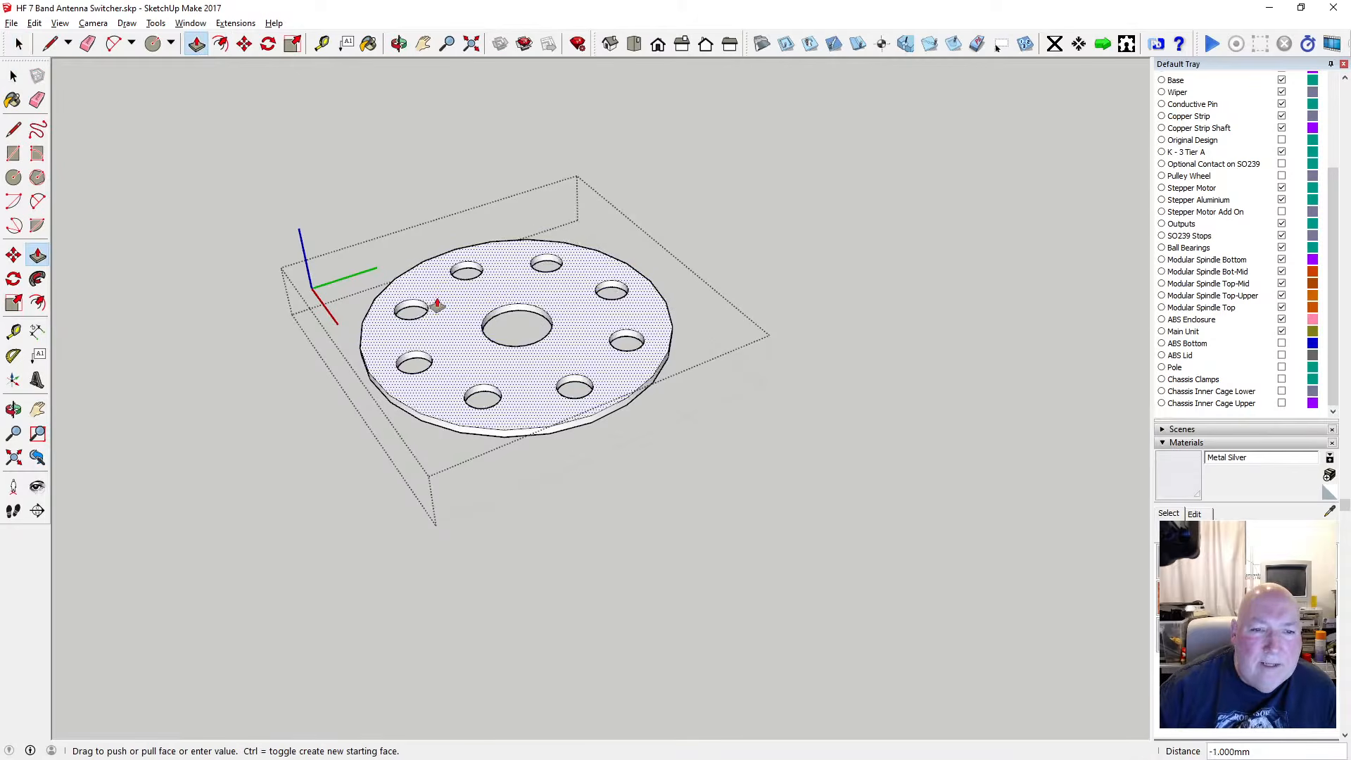
# Push the perforated disc's top face in by 0.75 mm
pyautogui.write('.7')
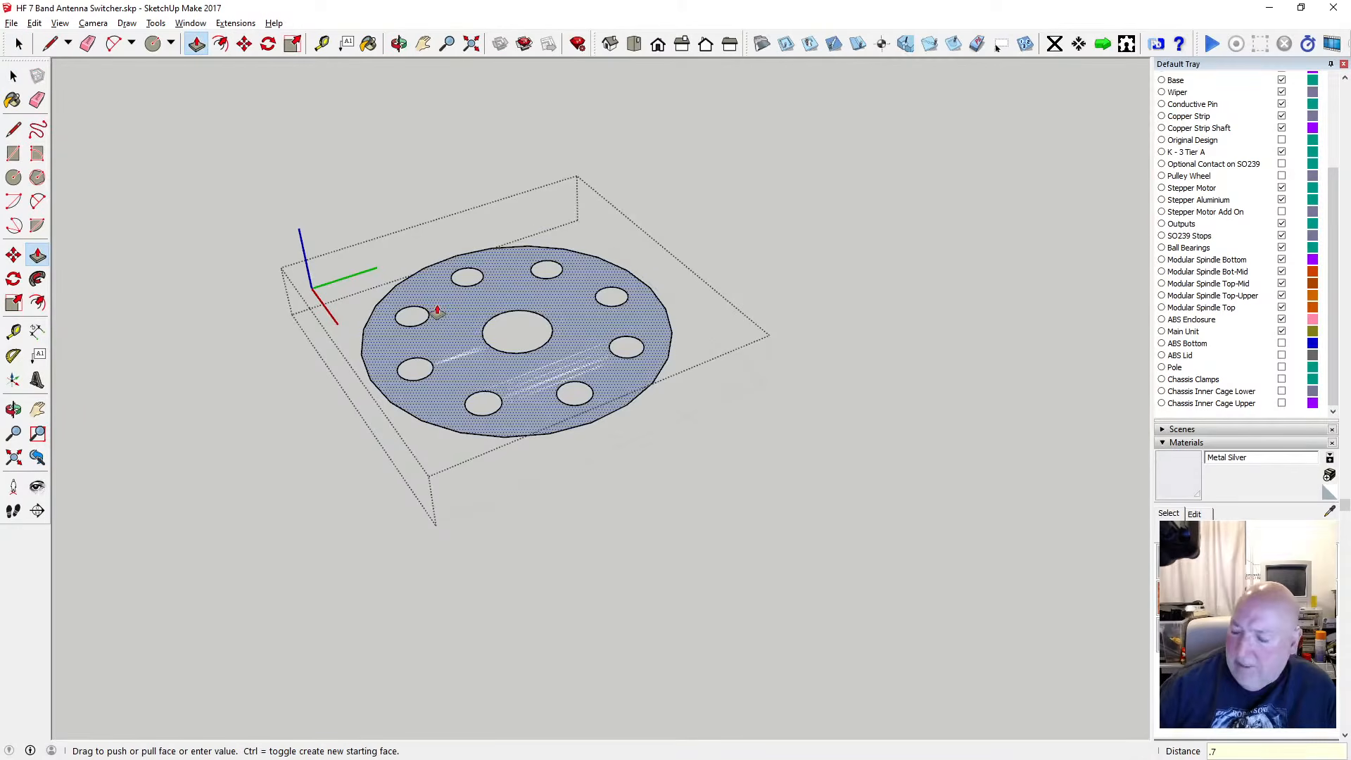
pyautogui.write('5')
pyautogui.press('Return')
pyautogui.press('space')
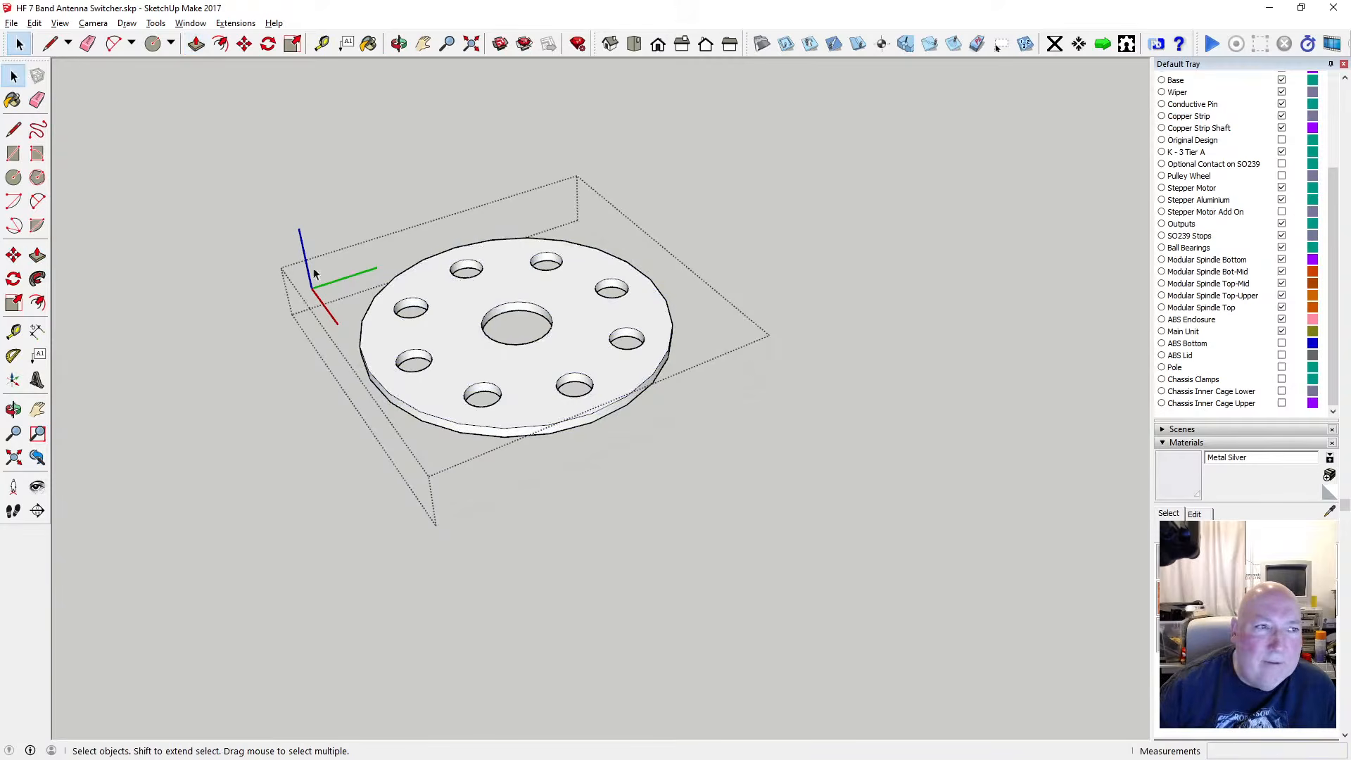
# Offset the edge of the disc's central hole outward by 1 mm to outline a ring on the top face
pyautogui.scroll(3, 469, 313)
pyautogui.moveTo(520, 394); pyautogui.dragTo(490, 379, button='middle')
pyautogui.scroll(-7, 516, 308)
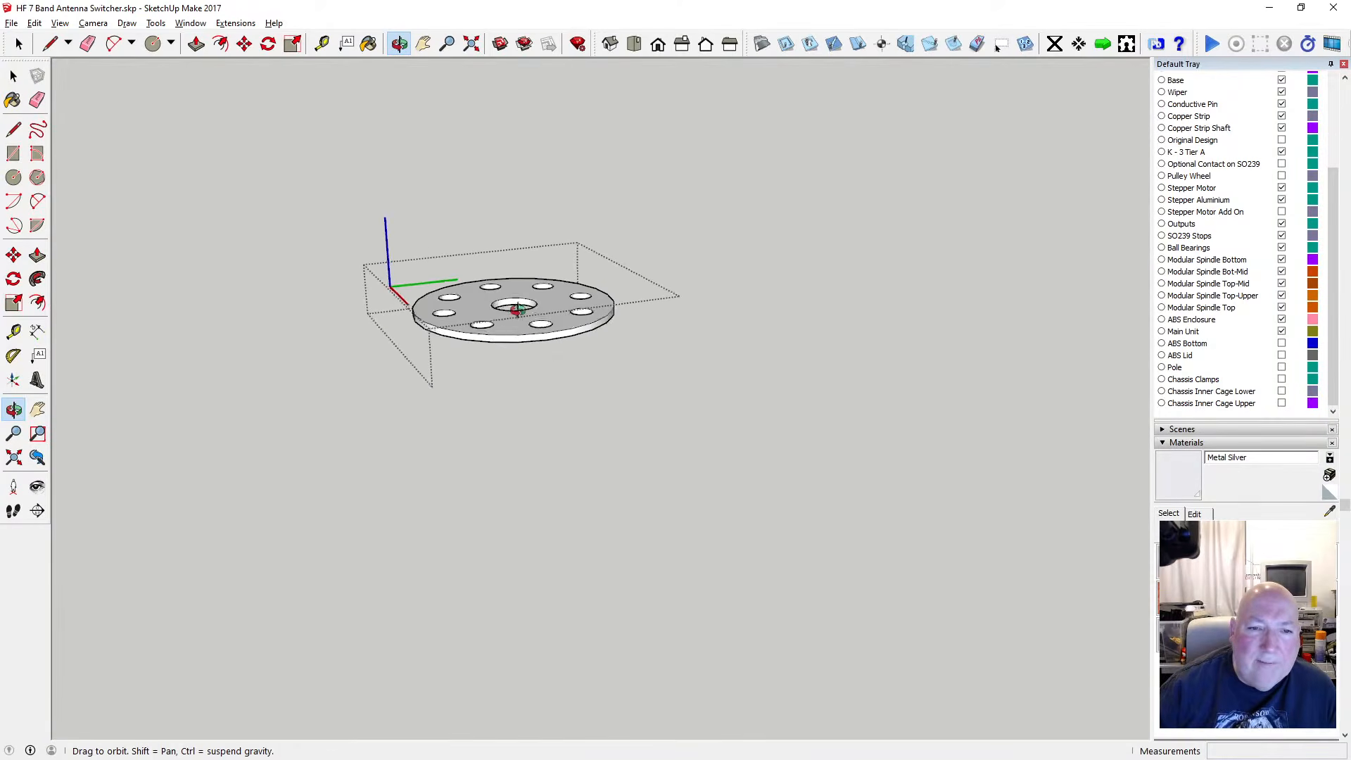
pyautogui.scroll(10, 516, 325)
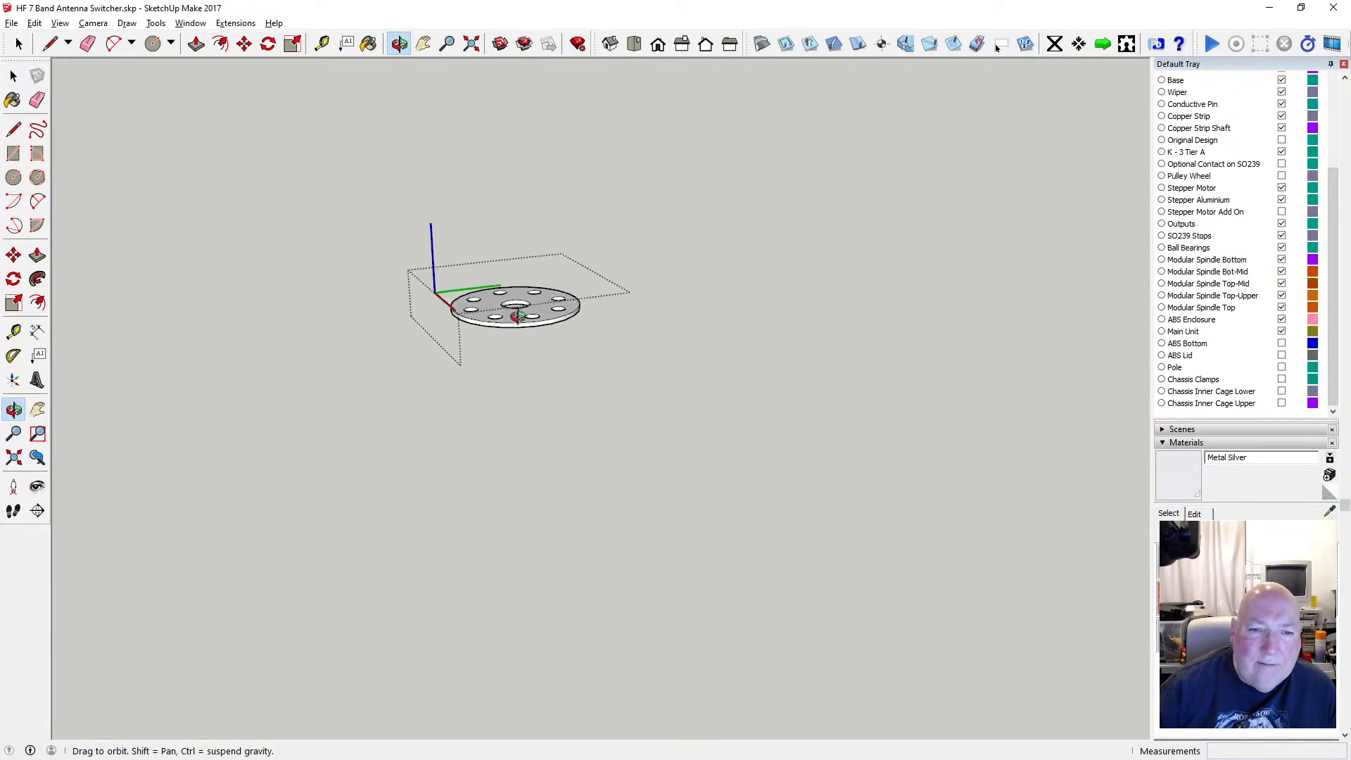
pyautogui.moveTo(519, 294); pyautogui.dragTo(488, 519)
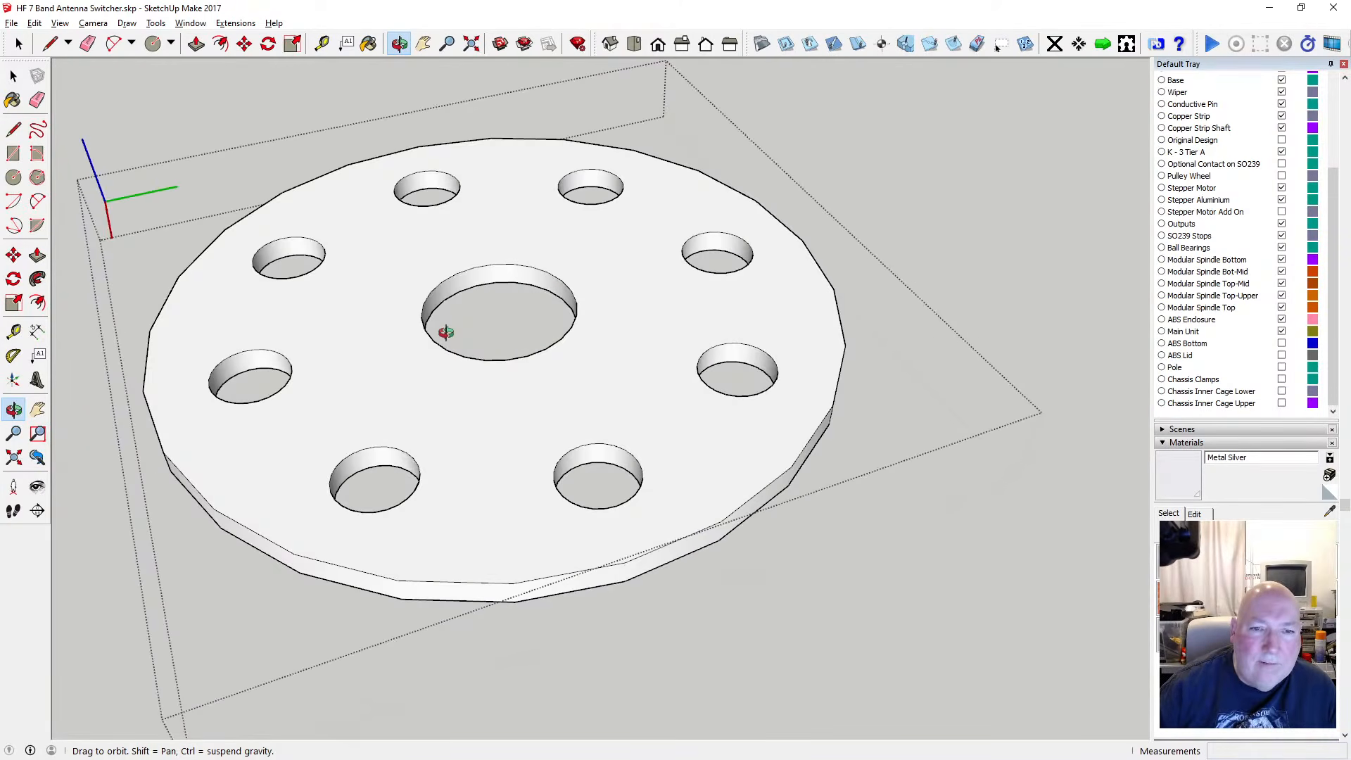
pyautogui.click(222, 49)
pyautogui.click(433, 289)
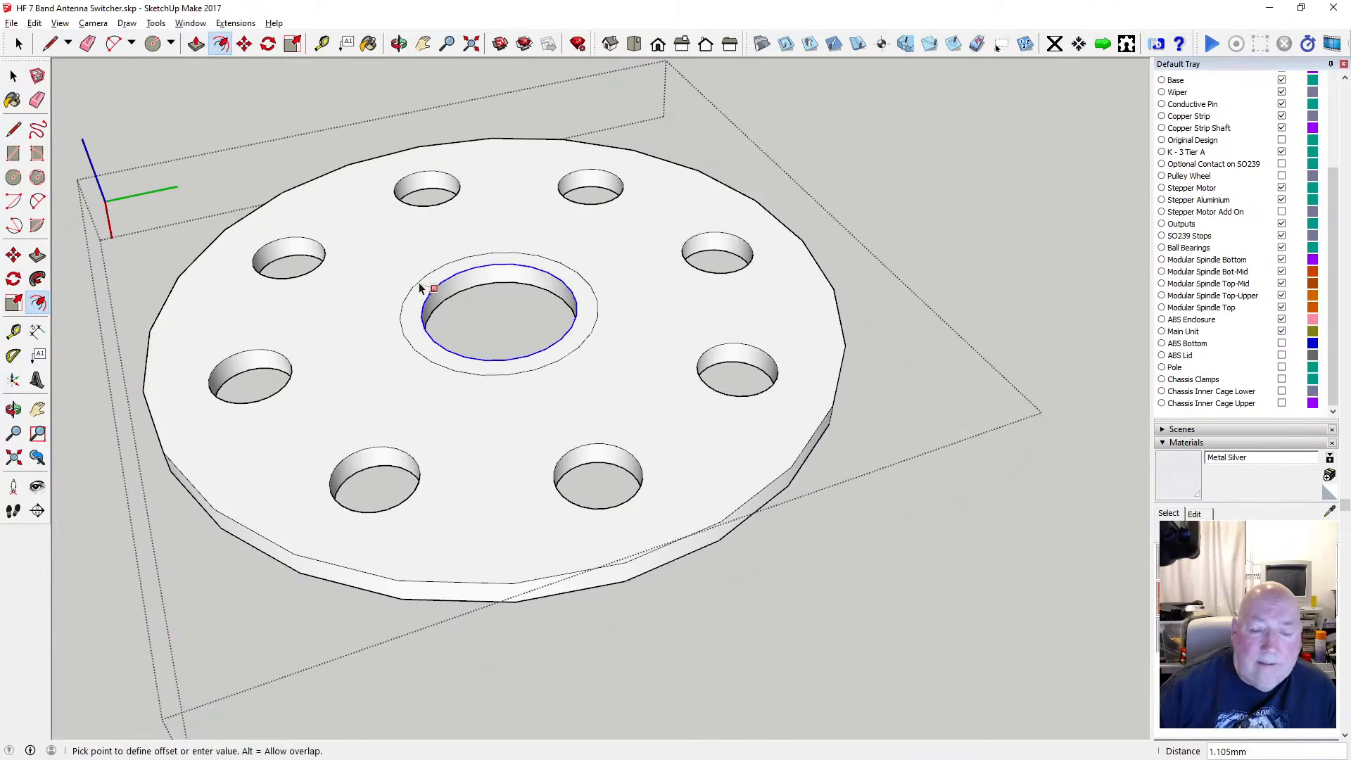
pyautogui.write('1')
pyautogui.press('Return')
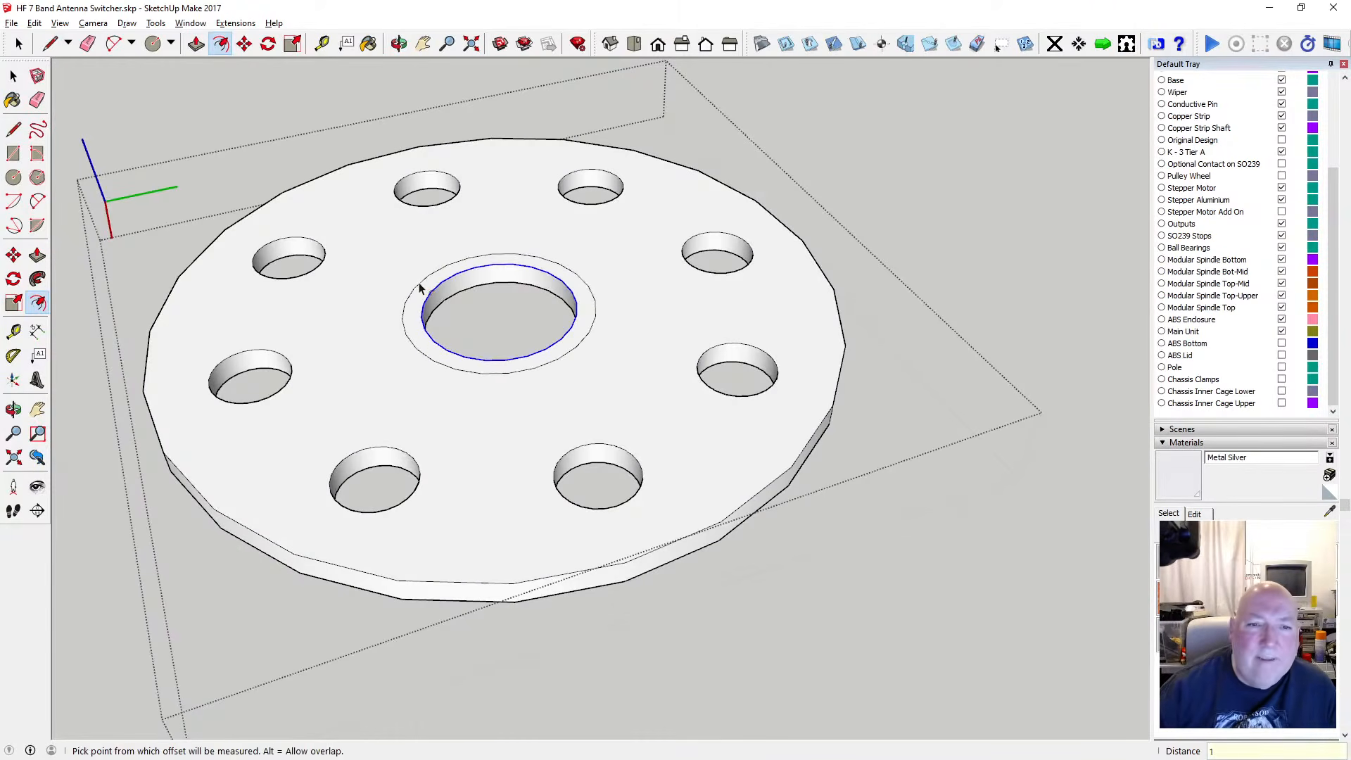
# Measure the disc's central hole across its width and from its edge towards its centre
pyautogui.press('t')
pyautogui.click(423, 304)
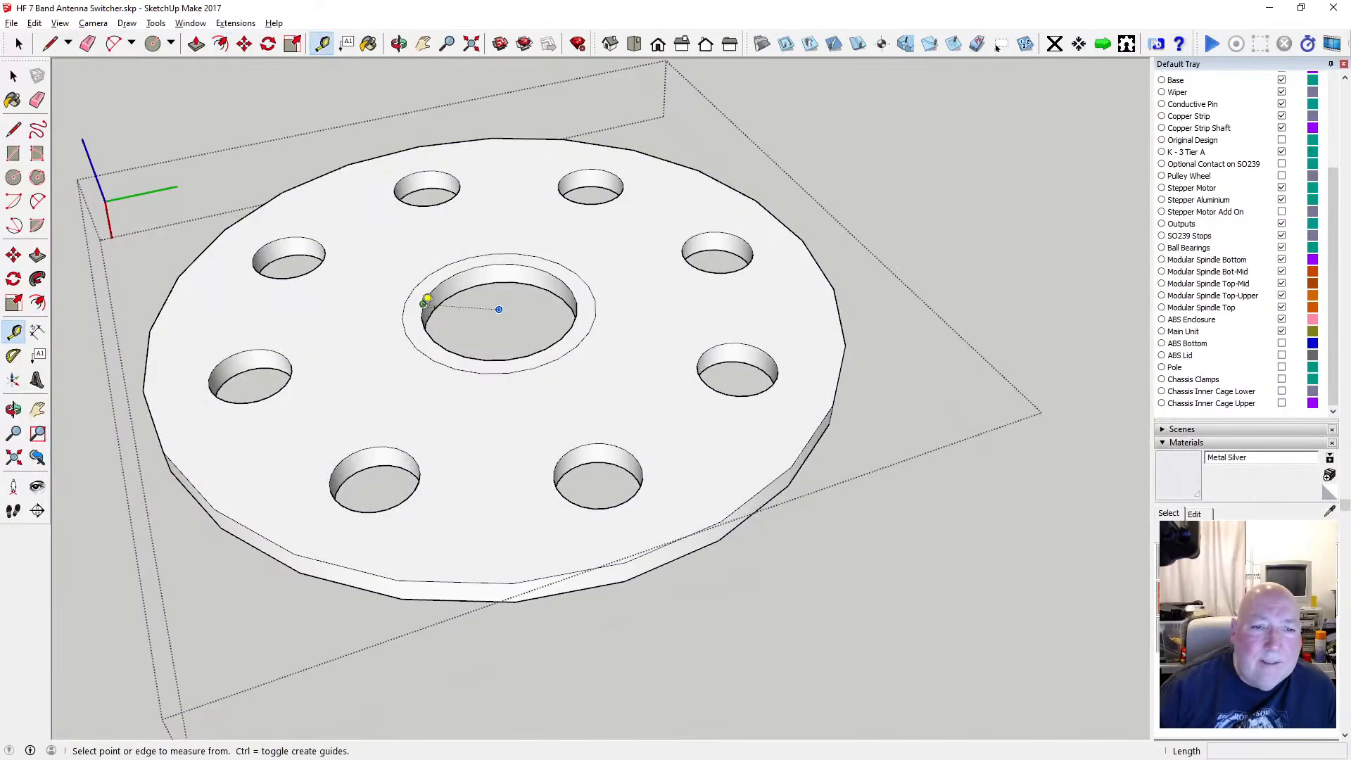
pyautogui.click(583, 304)
pyautogui.click(423, 304)
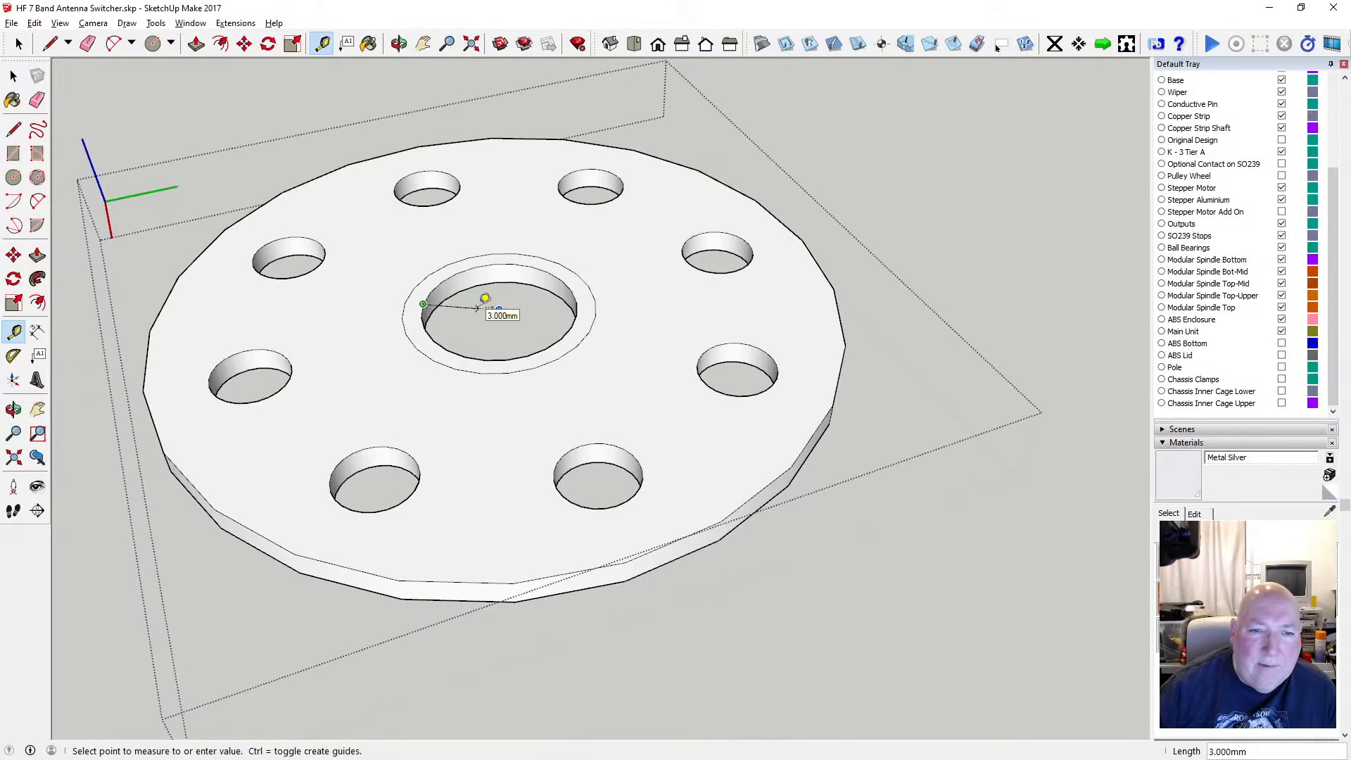
pyautogui.press('space')
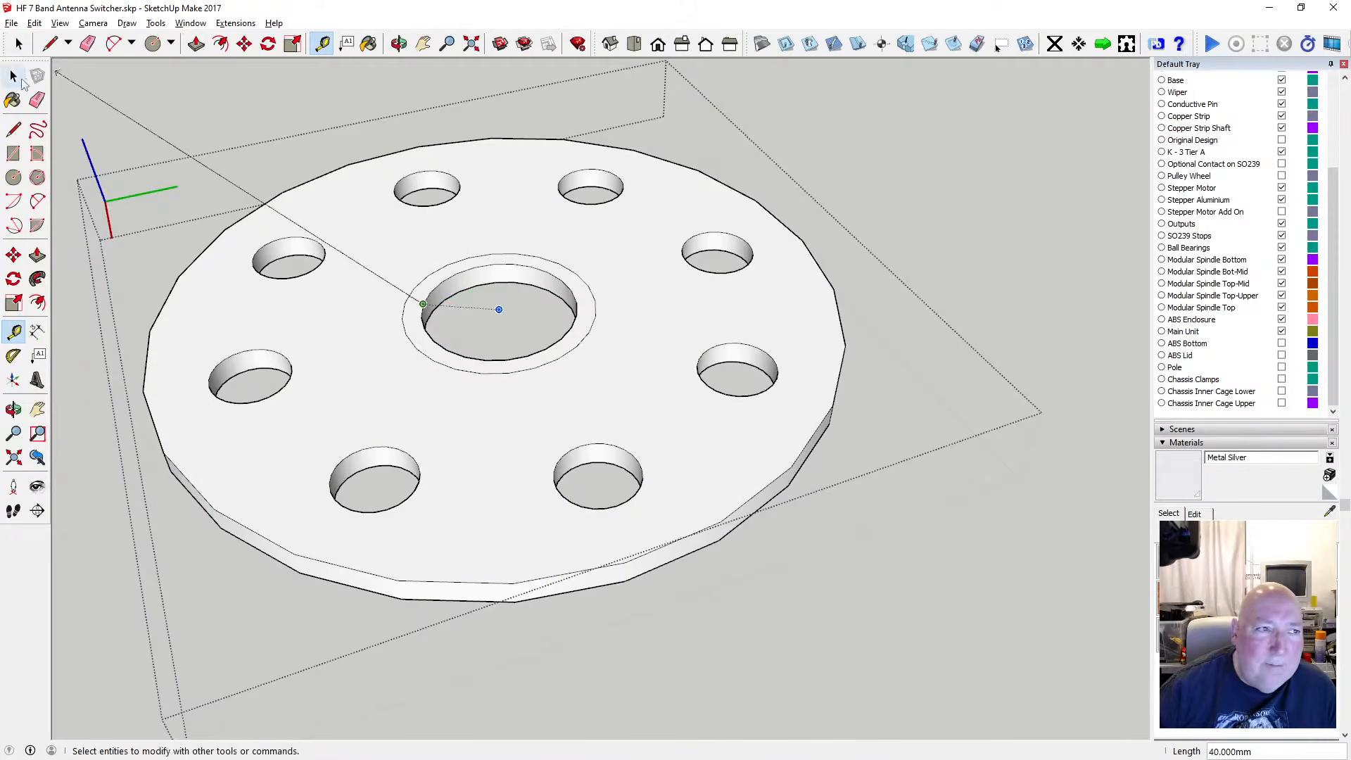
# Pull the ring around the central hole up by 2 mm to form a raised collar
pyautogui.click(197, 43)
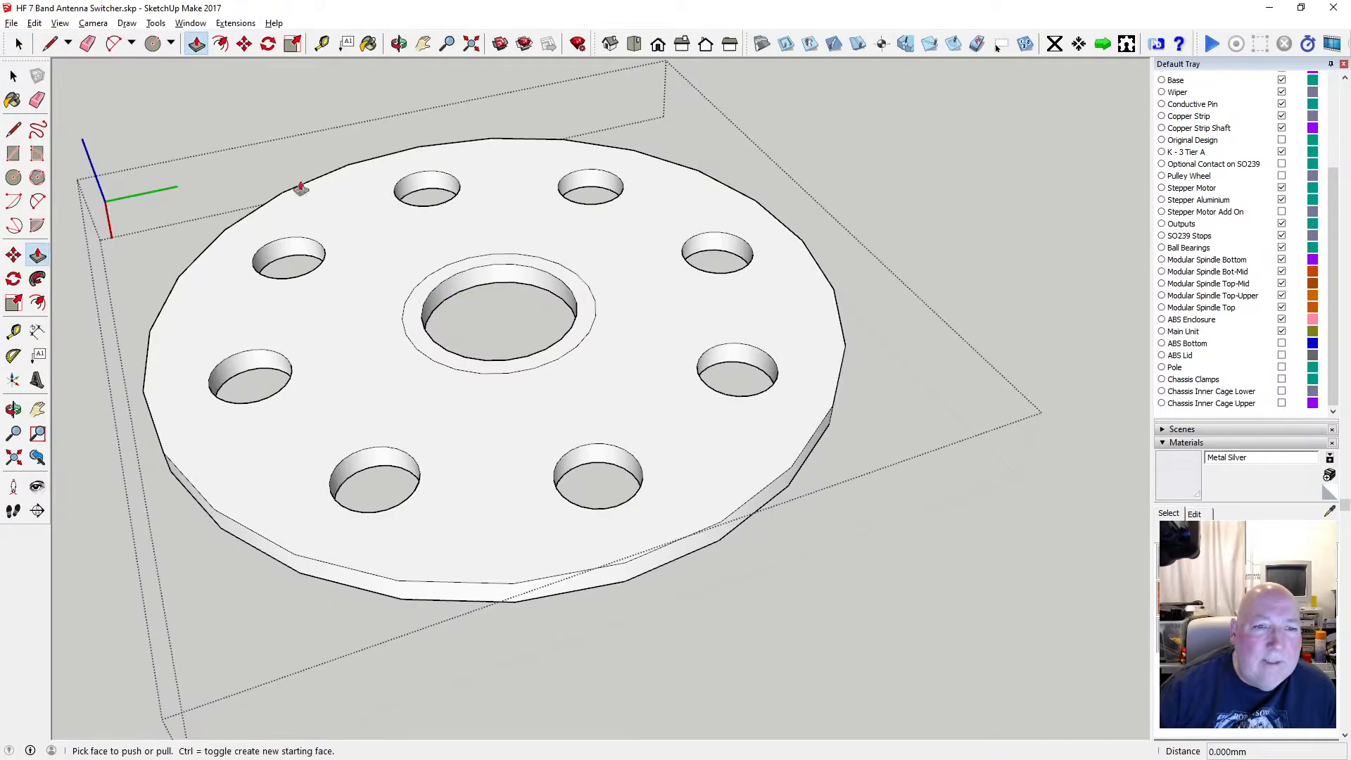
pyautogui.moveTo(413, 317); pyautogui.dragTo(410, 300)
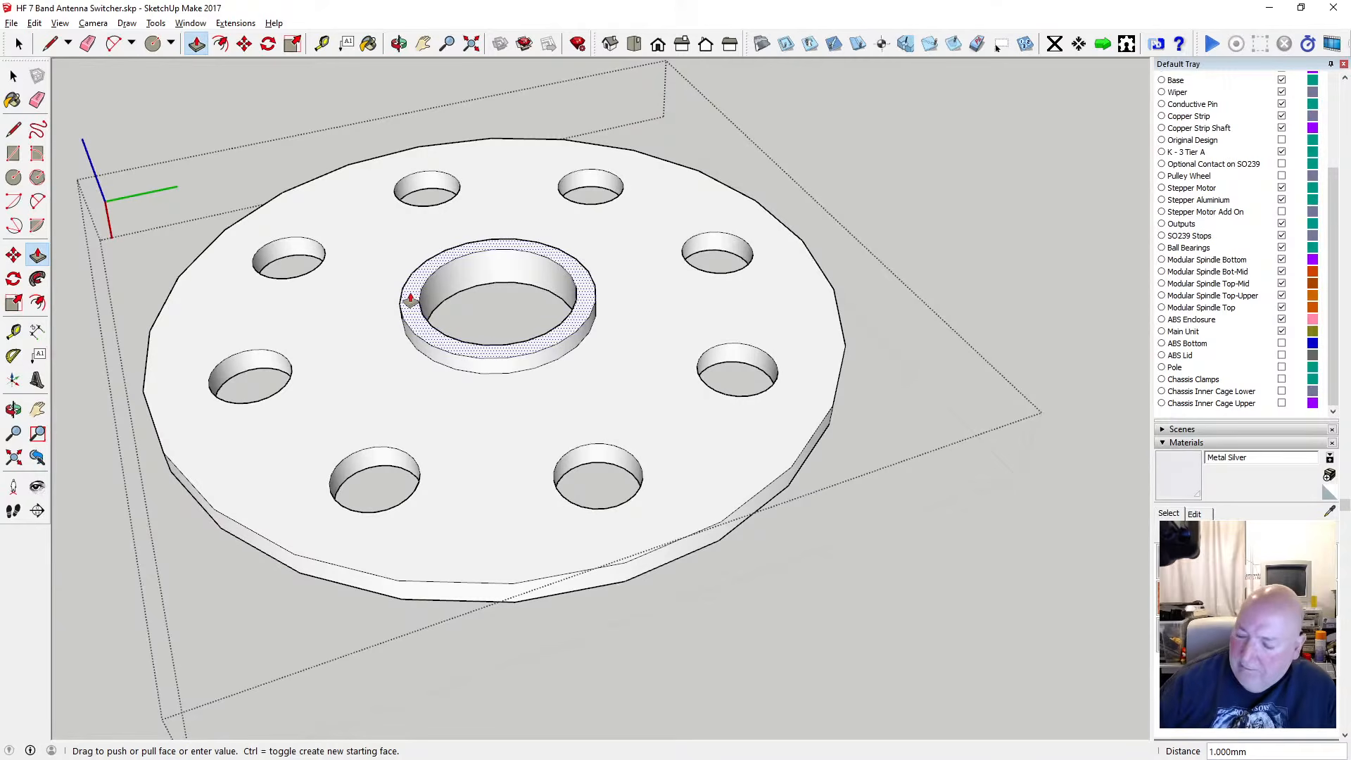
pyautogui.press('Return')
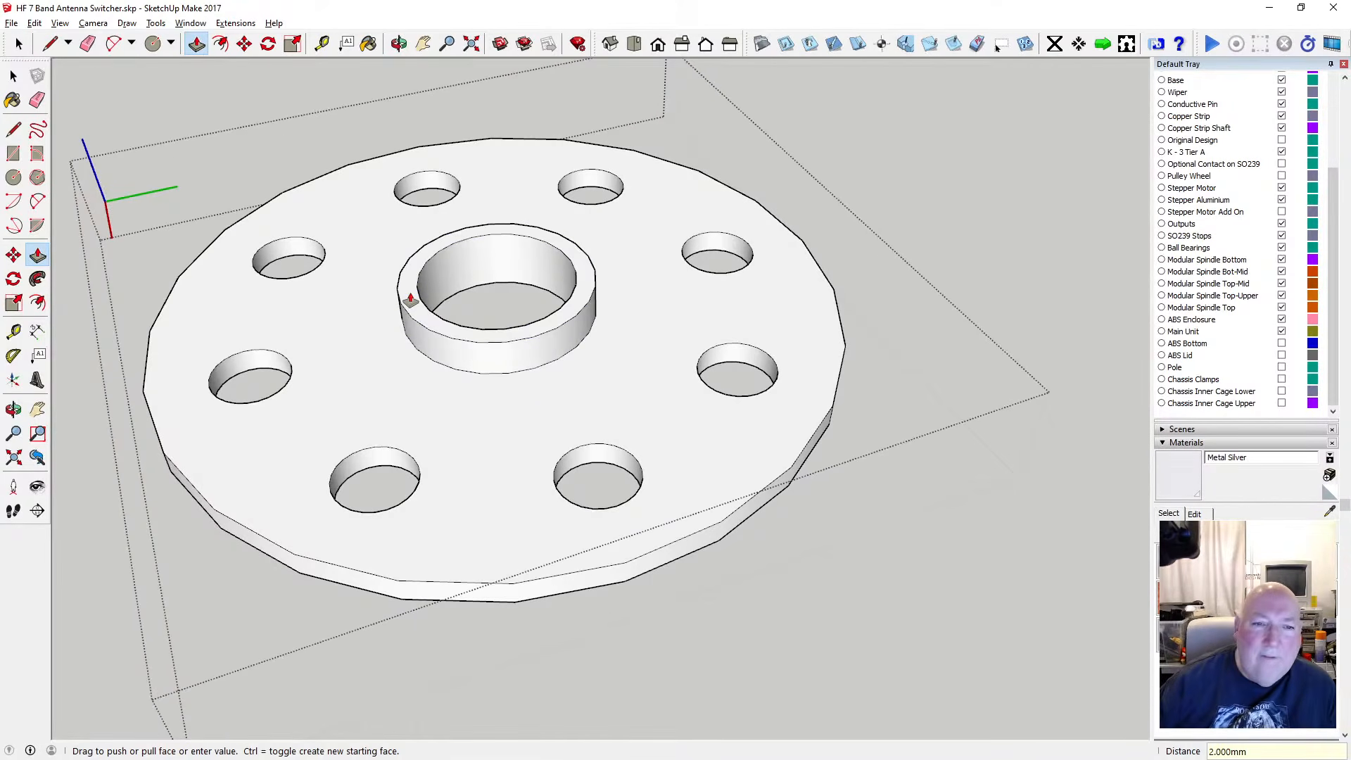
pyautogui.click(19, 43)
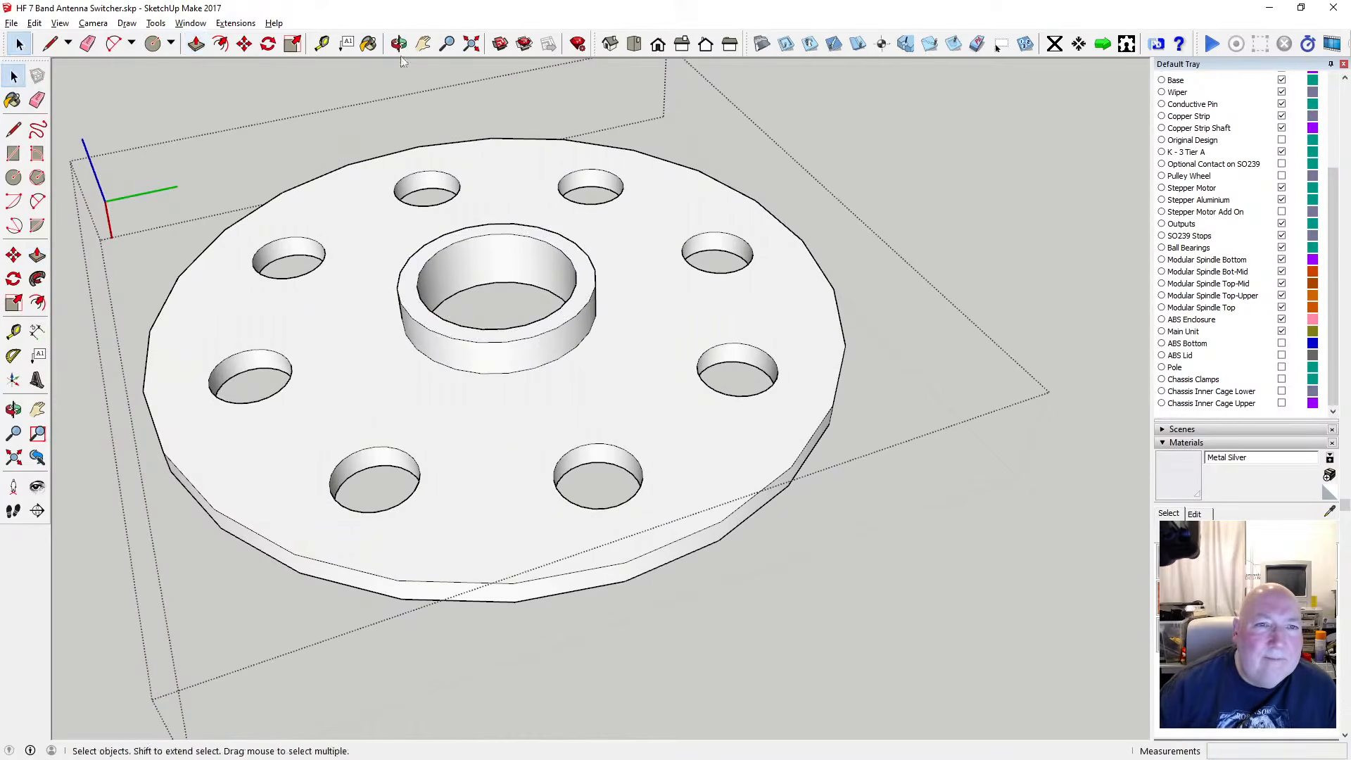
# Examine the perforated disc and its raised central collar from several angles and distances
pyautogui.click(400, 45)
pyautogui.scroll(-2, 467, 302)
pyautogui.scroll(-2, 492, 374)
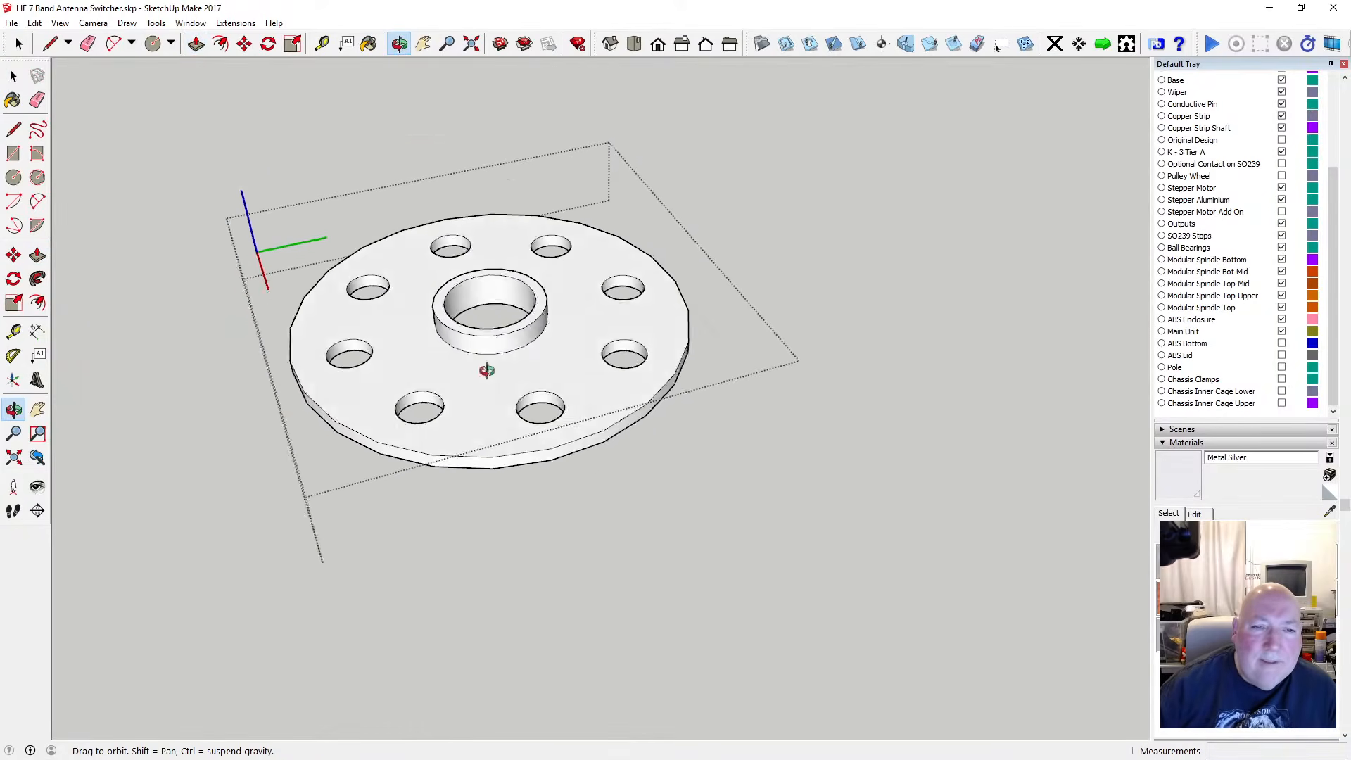
pyautogui.moveTo(486, 369); pyautogui.dragTo(513, 455)
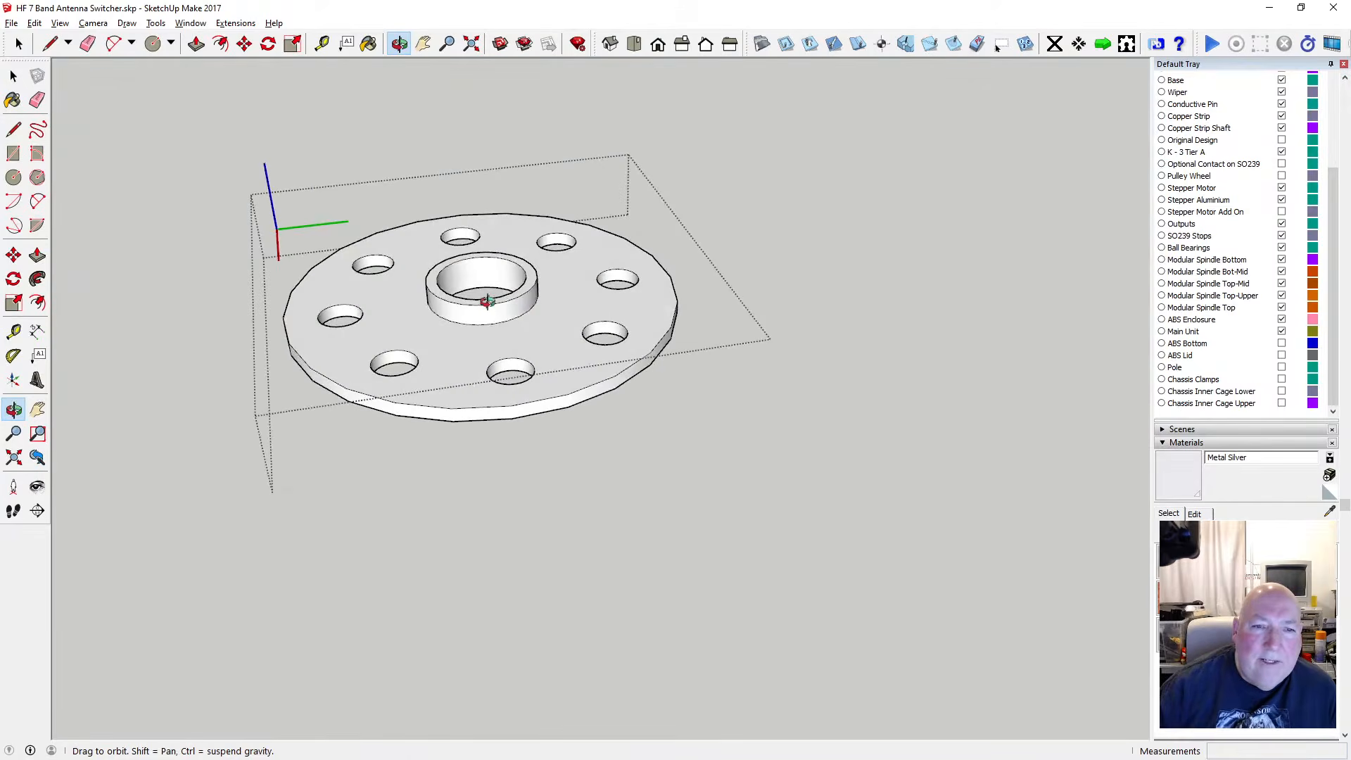
pyautogui.scroll(2, 487, 301)
pyautogui.scroll(-1, 487, 298)
pyautogui.moveTo(486, 294); pyautogui.dragTo(467, 347)
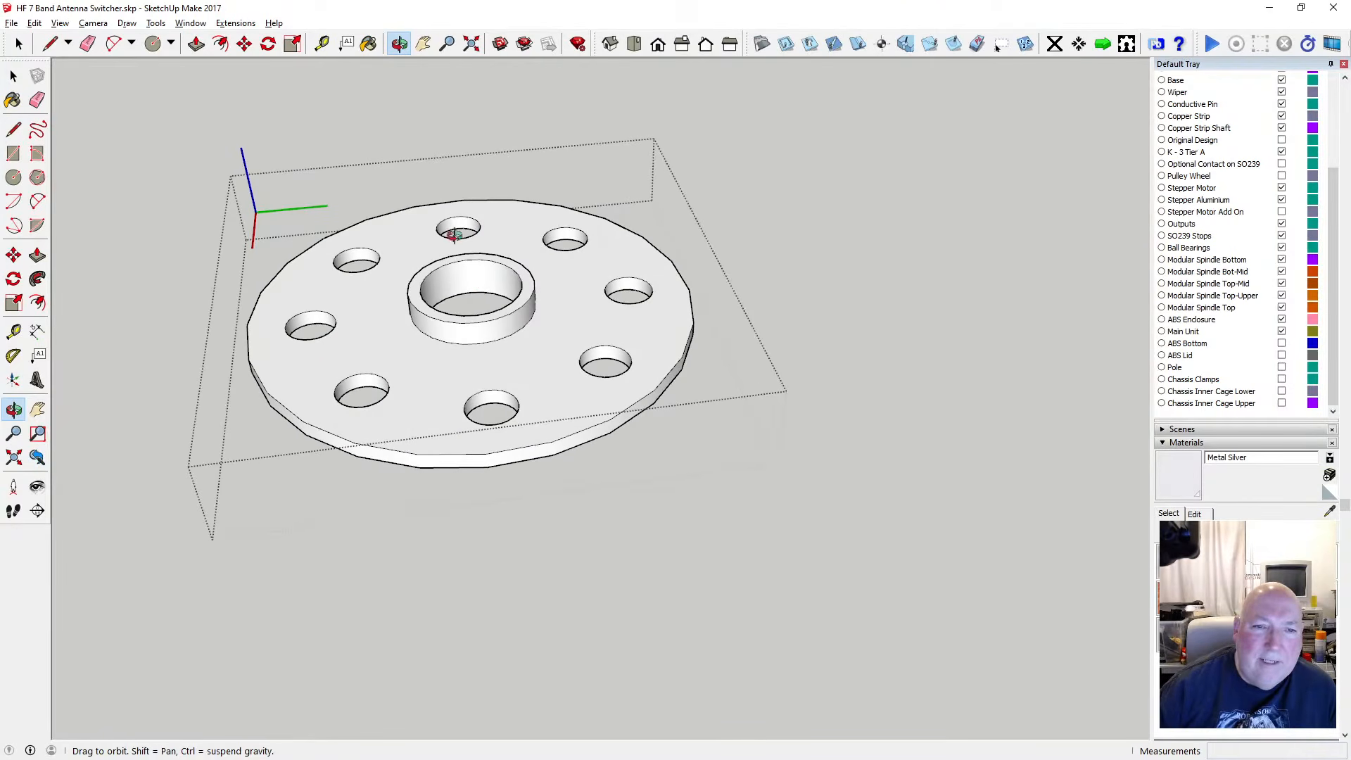
pyautogui.scroll(-2, 540, 294)
pyautogui.scroll(4, 542, 294)
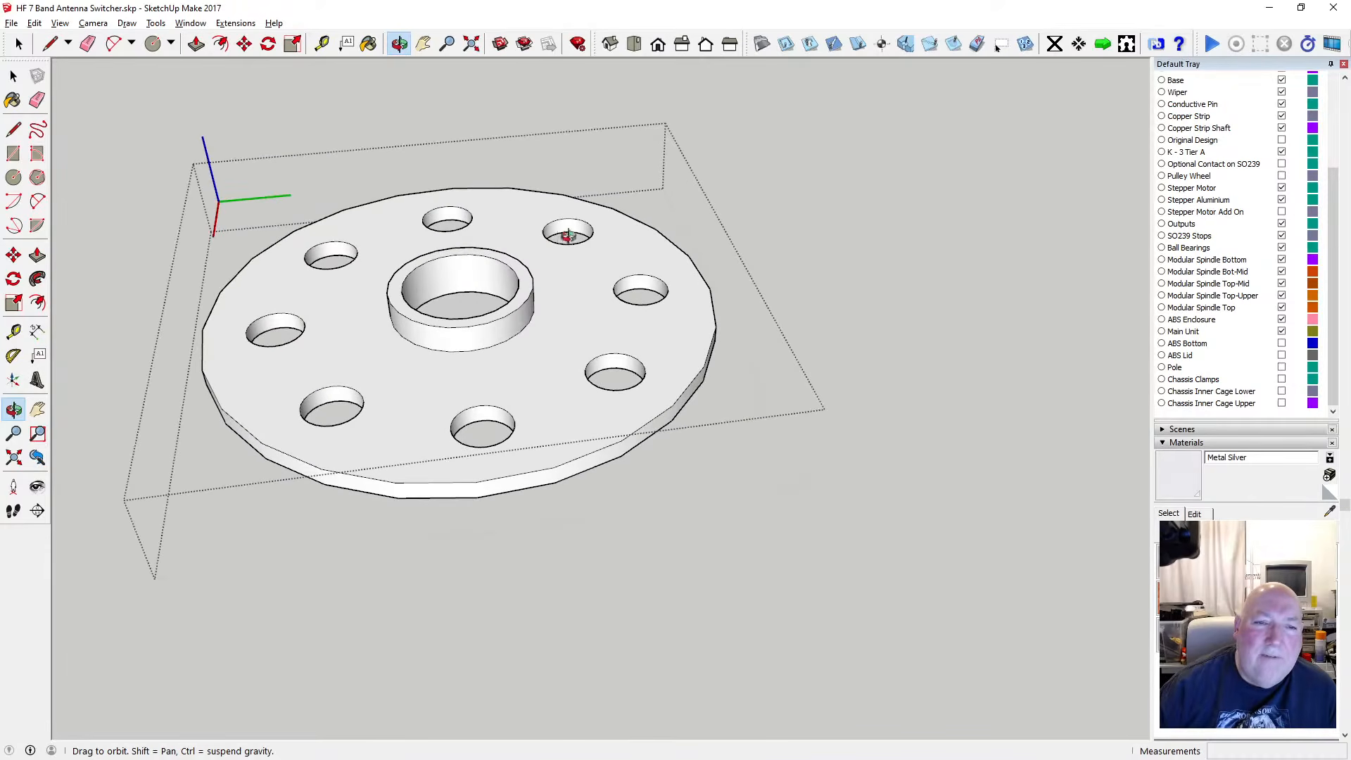
pyautogui.scroll(-2, 537, 362)
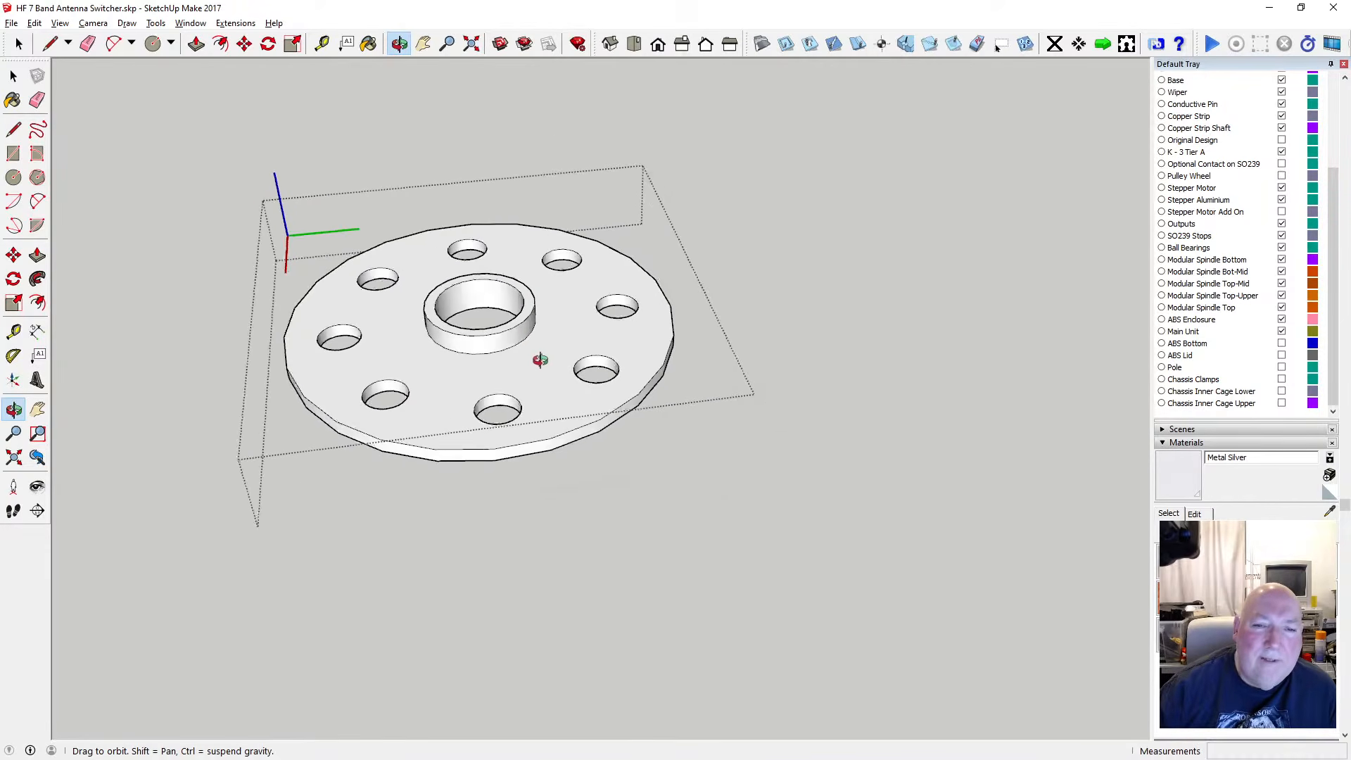
pyautogui.scroll(2, 541, 360)
pyautogui.scroll(1, 541, 359)
pyautogui.moveTo(540, 369); pyautogui.dragTo(504, 366)
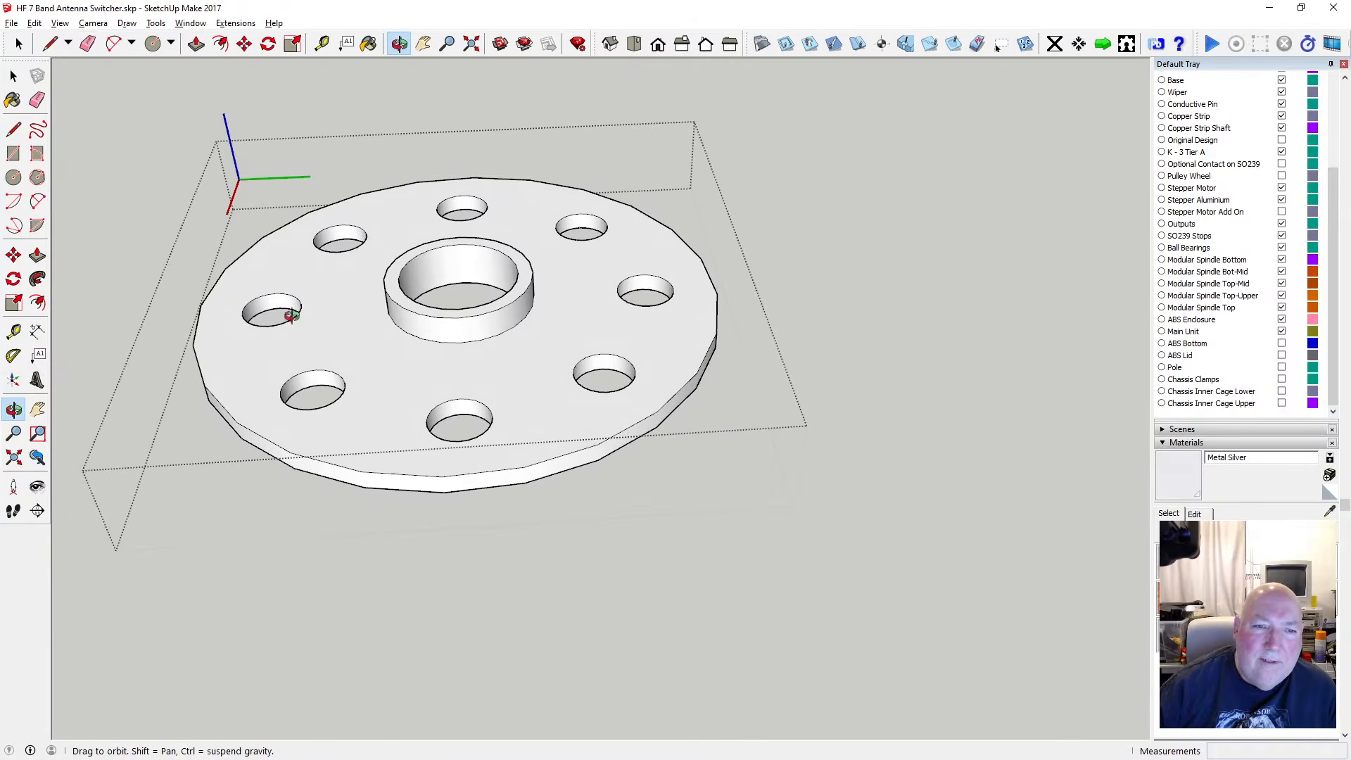
pyautogui.scroll(-2, 501, 376)
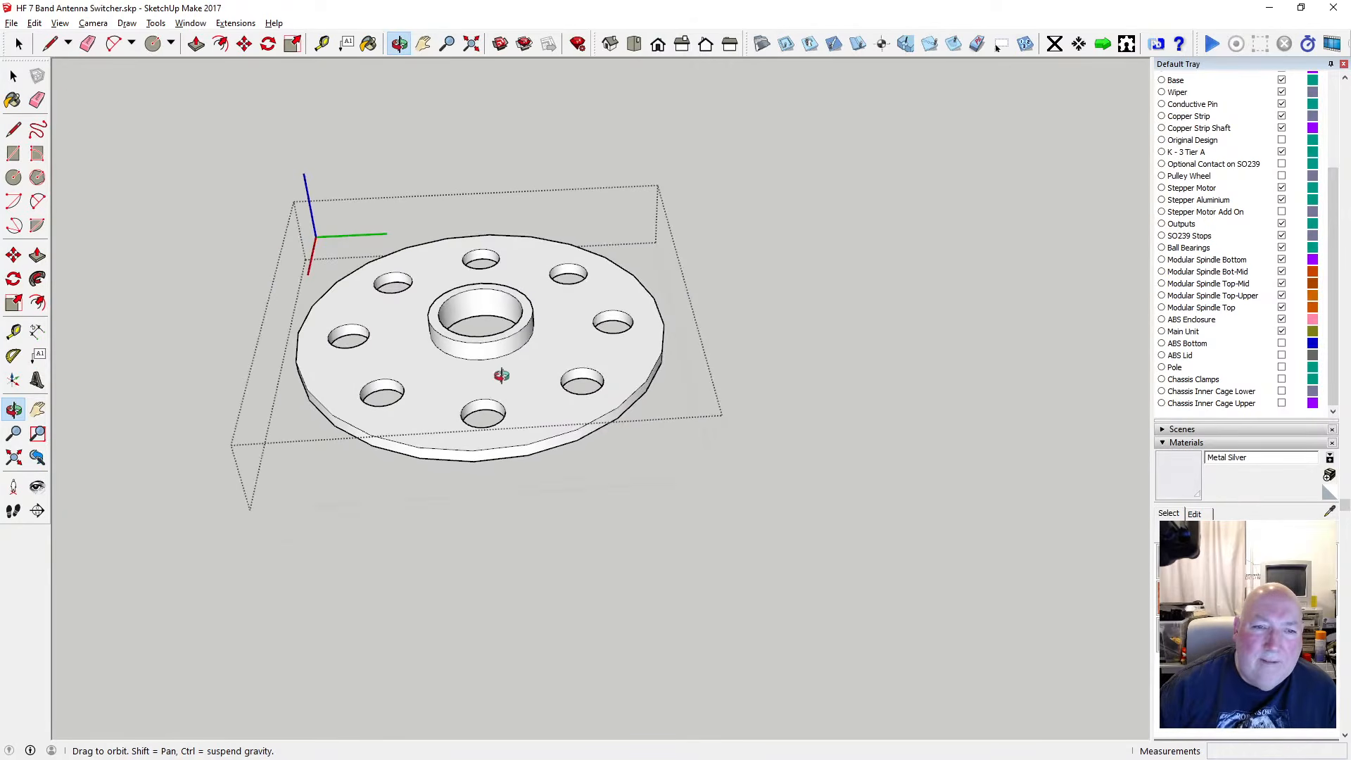
# Finish editing inside the disc component and return to the whole switcher assembly
pyautogui.click(13, 76)
pyautogui.click(204, 211)
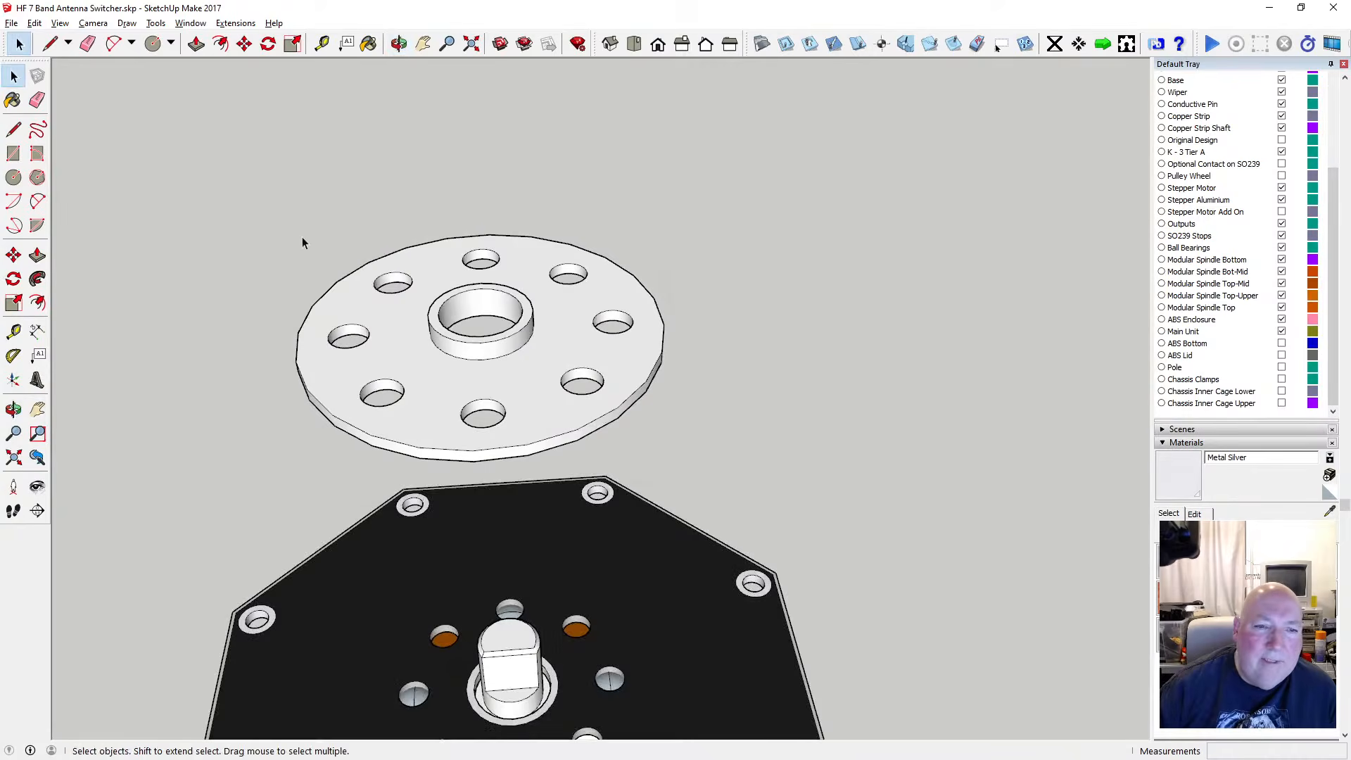
pyautogui.scroll(-2, 352, 253)
# Move the disc component 58.15 mm down along the blue axis onto the black octagonal plate, around the spindle
pyautogui.click(444, 264)
pyautogui.scroll(-3, 444, 264)
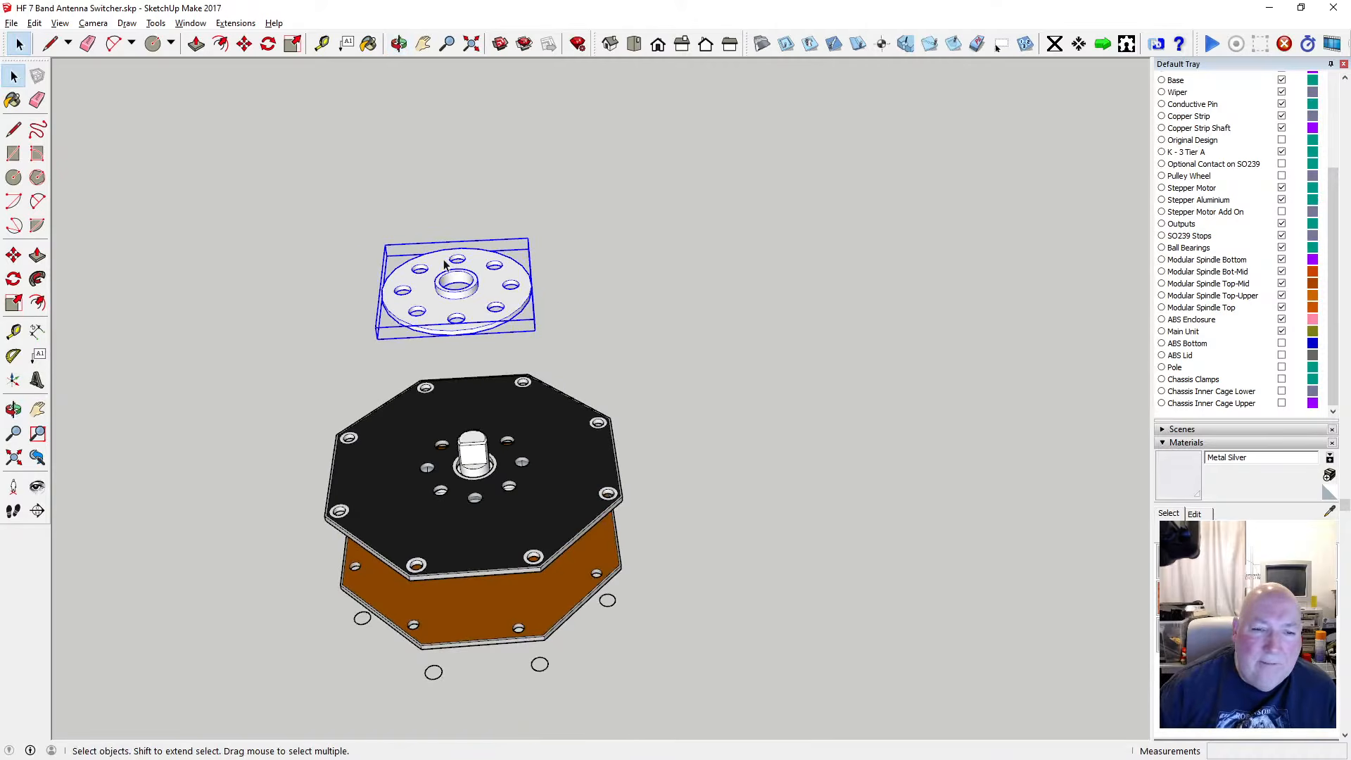
pyautogui.click(399, 44)
pyautogui.moveTo(461, 151); pyautogui.dragTo(503, 255)
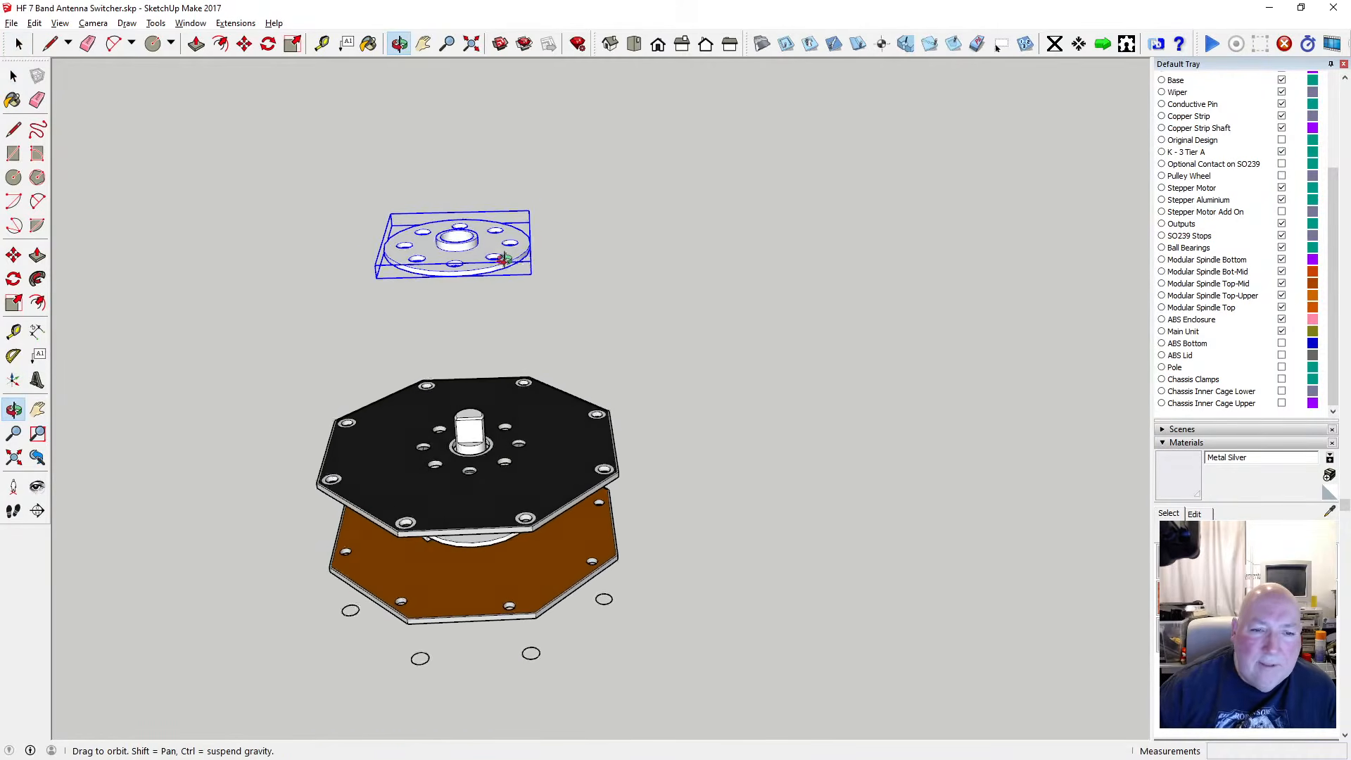
pyautogui.scroll(2, 476, 396)
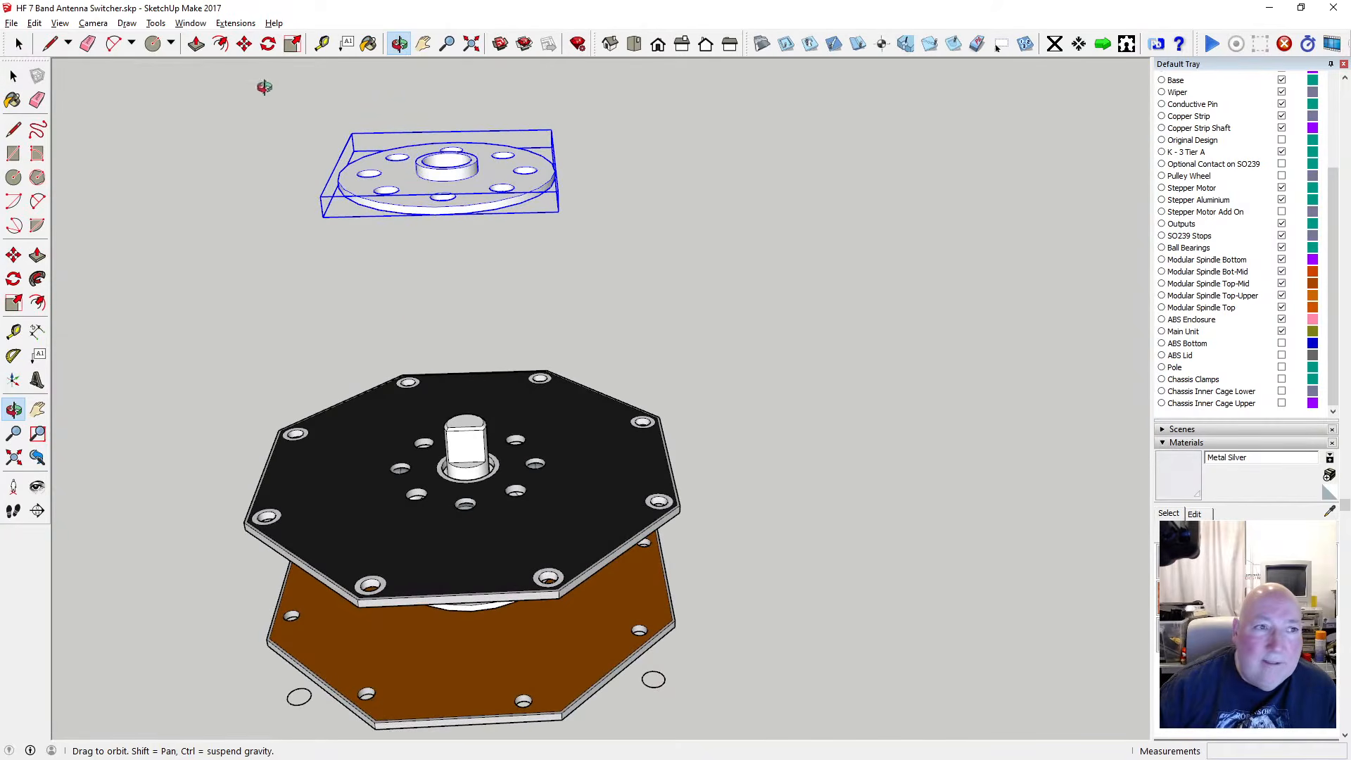
pyautogui.click(244, 44)
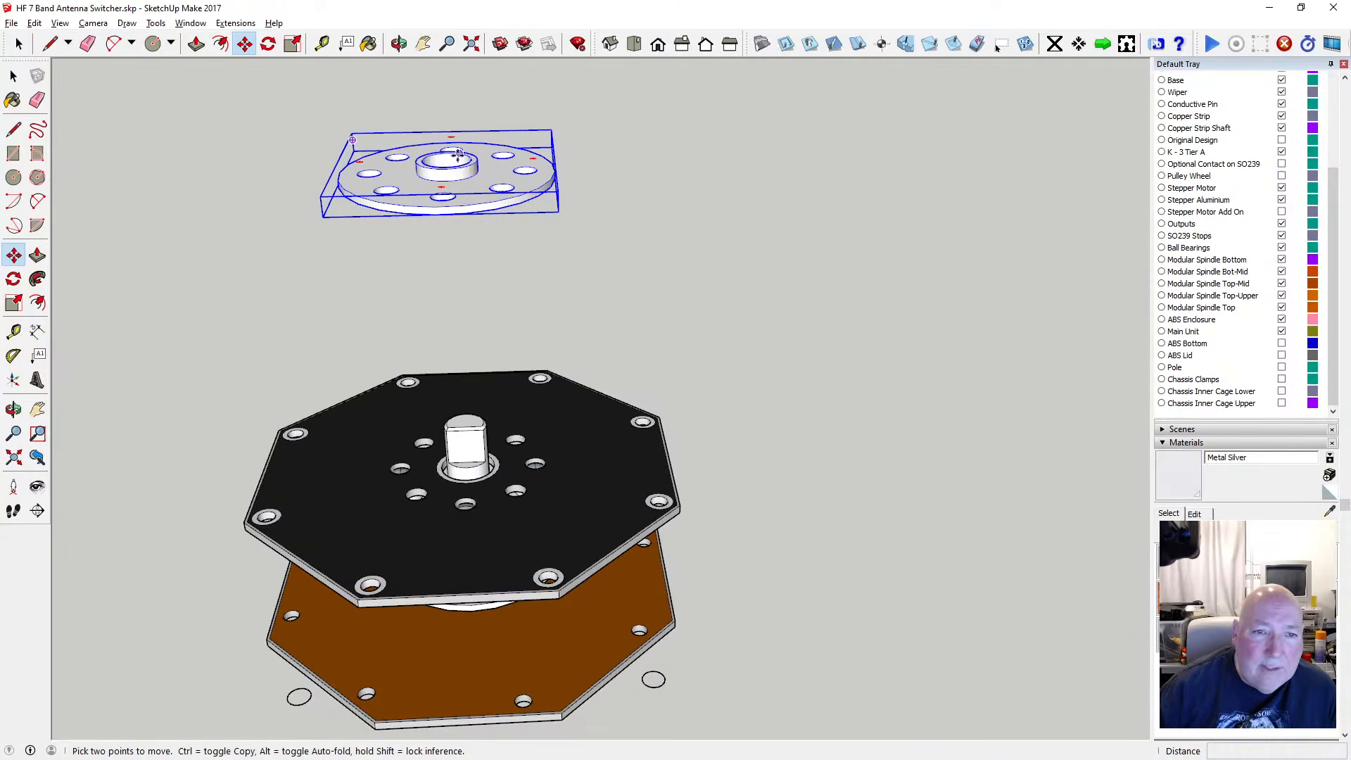
pyautogui.scroll(3, 446, 157)
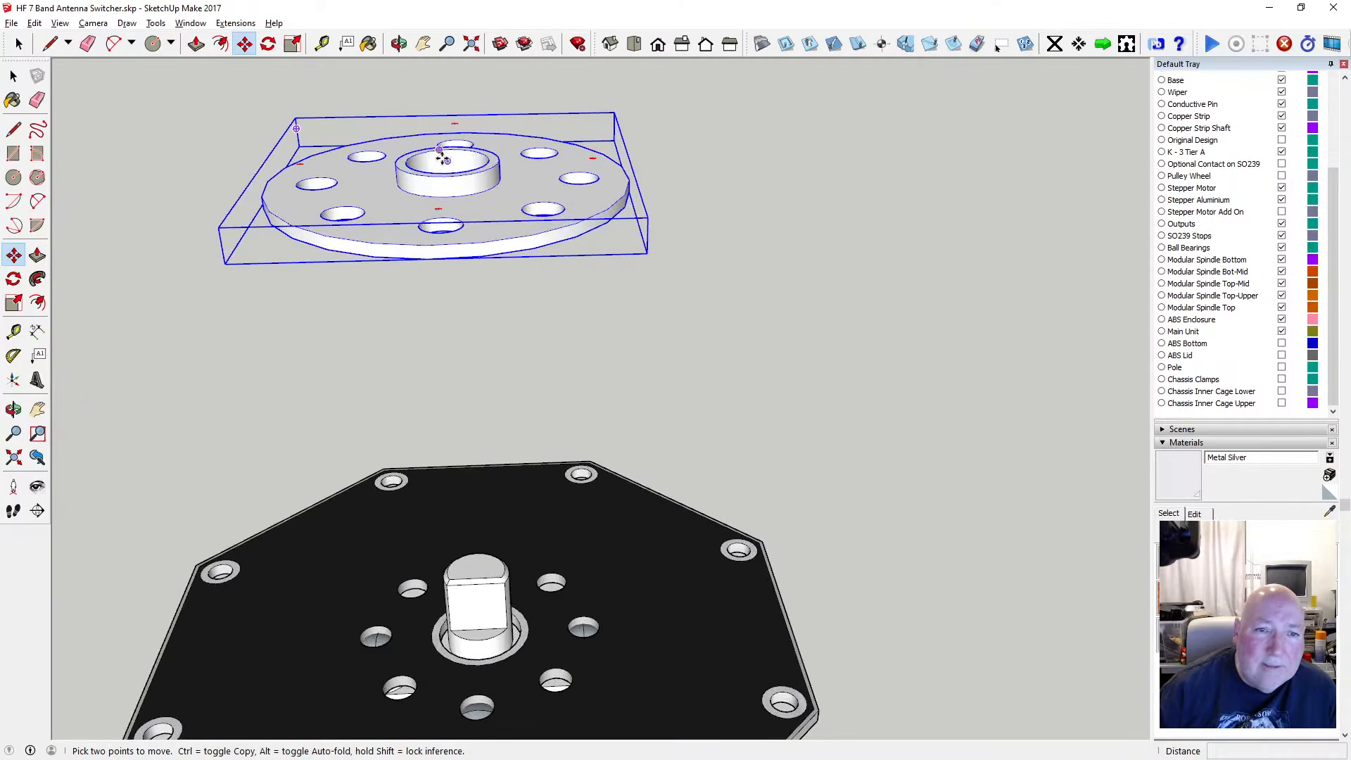
pyautogui.click(443, 160)
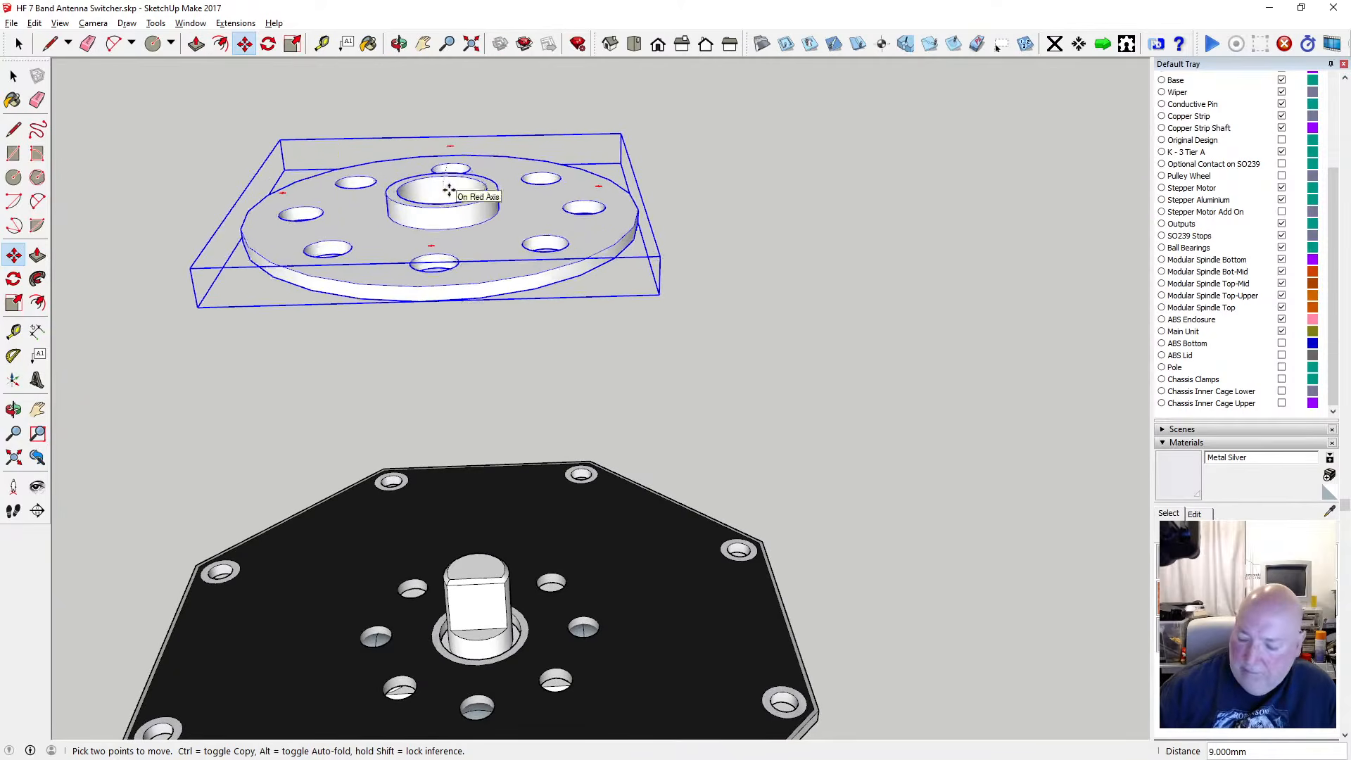
pyautogui.scroll(-2, 451, 223)
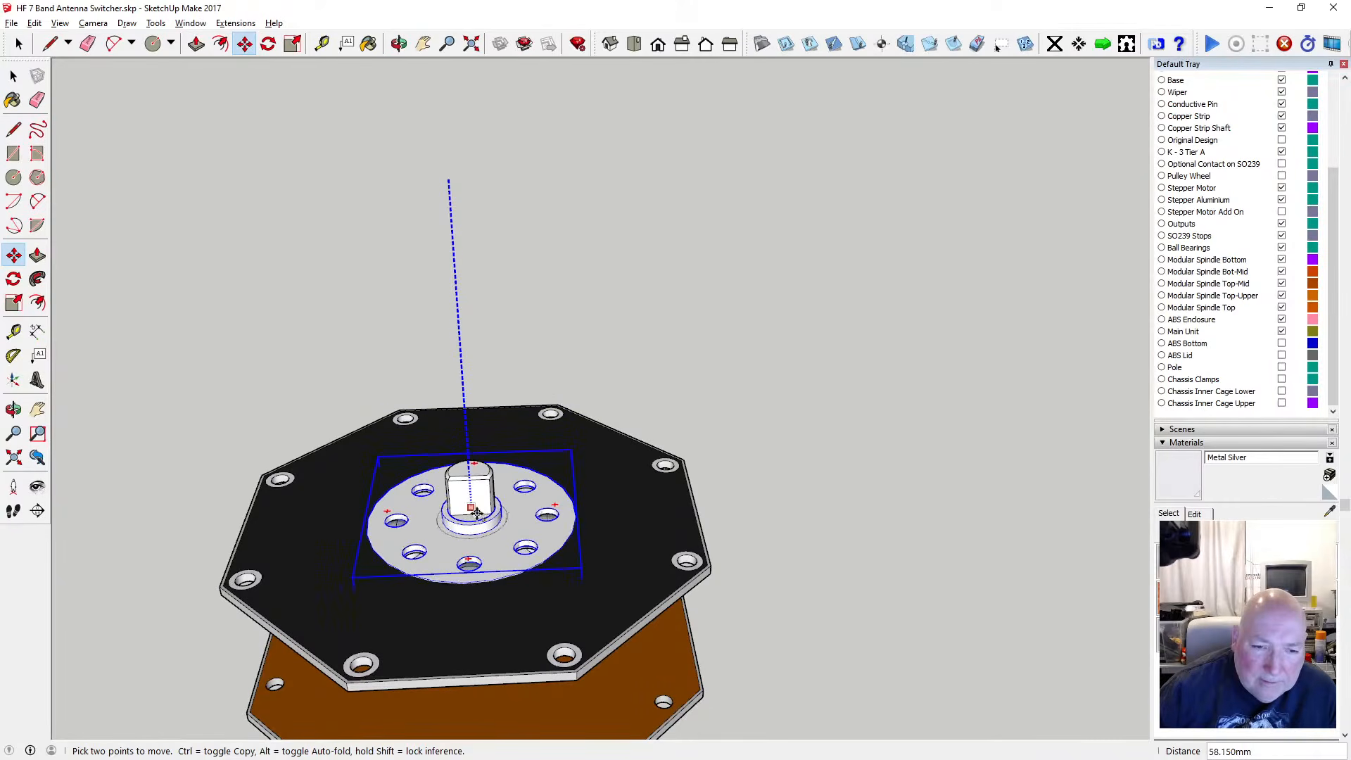
pyautogui.click(476, 513)
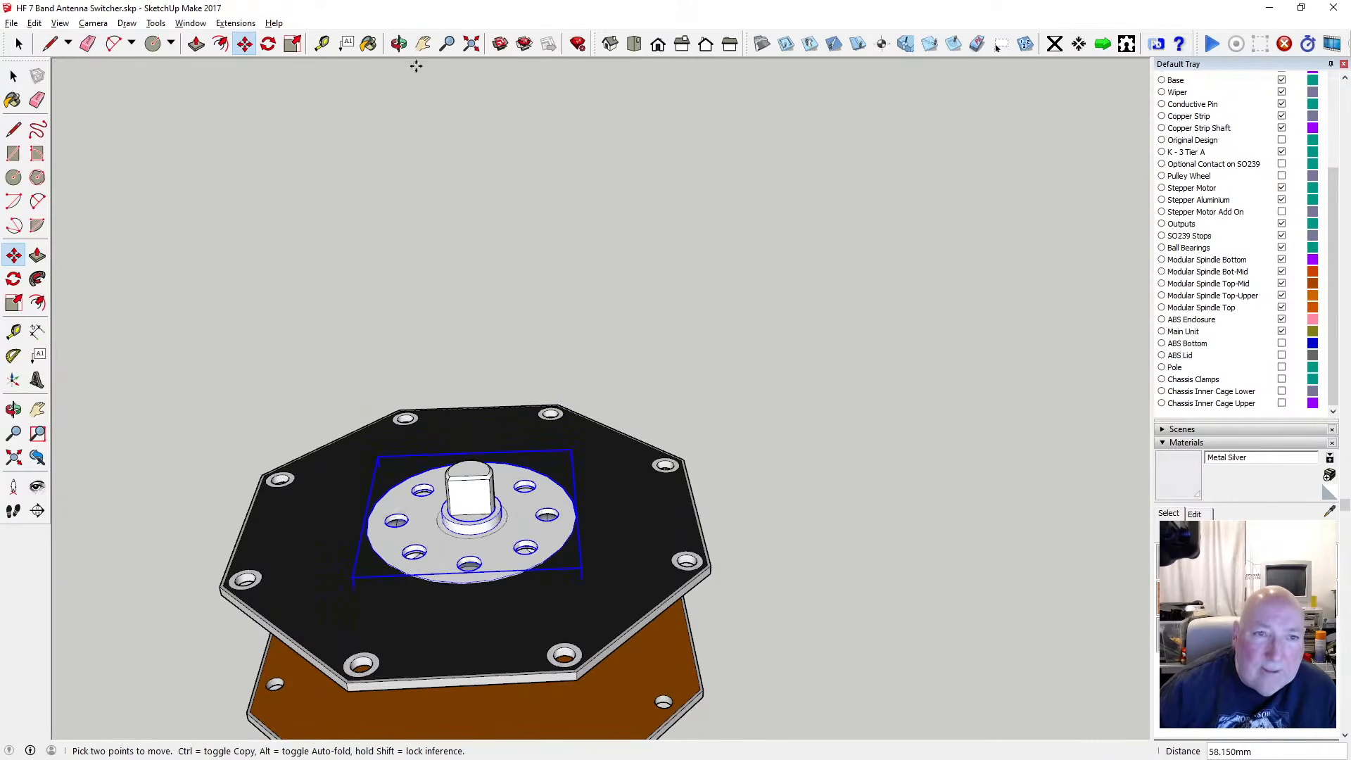
# Lower the disc component another 1.7 mm so its collar sits inside the black plate's central hole
pyautogui.click(399, 44)
pyautogui.moveTo(479, 506); pyautogui.dragTo(422, 383)
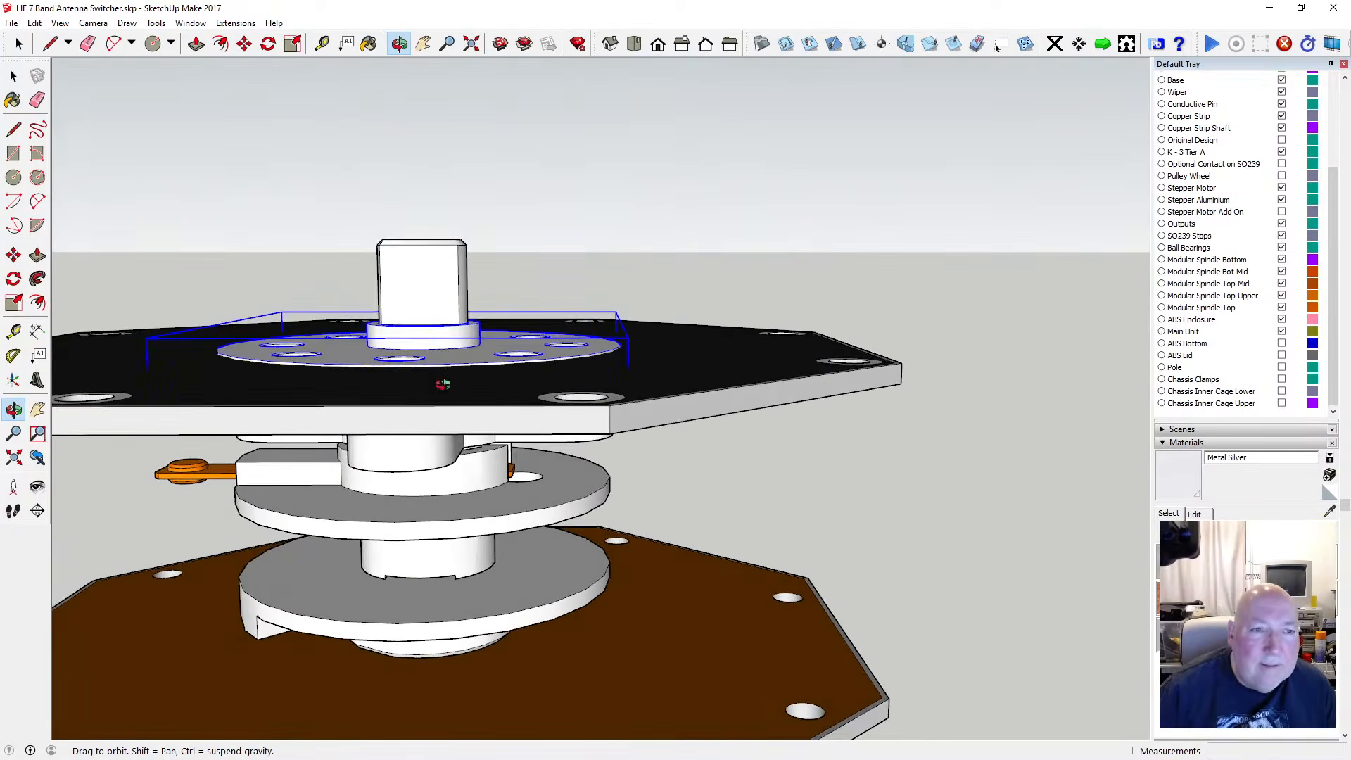
pyautogui.press('m')
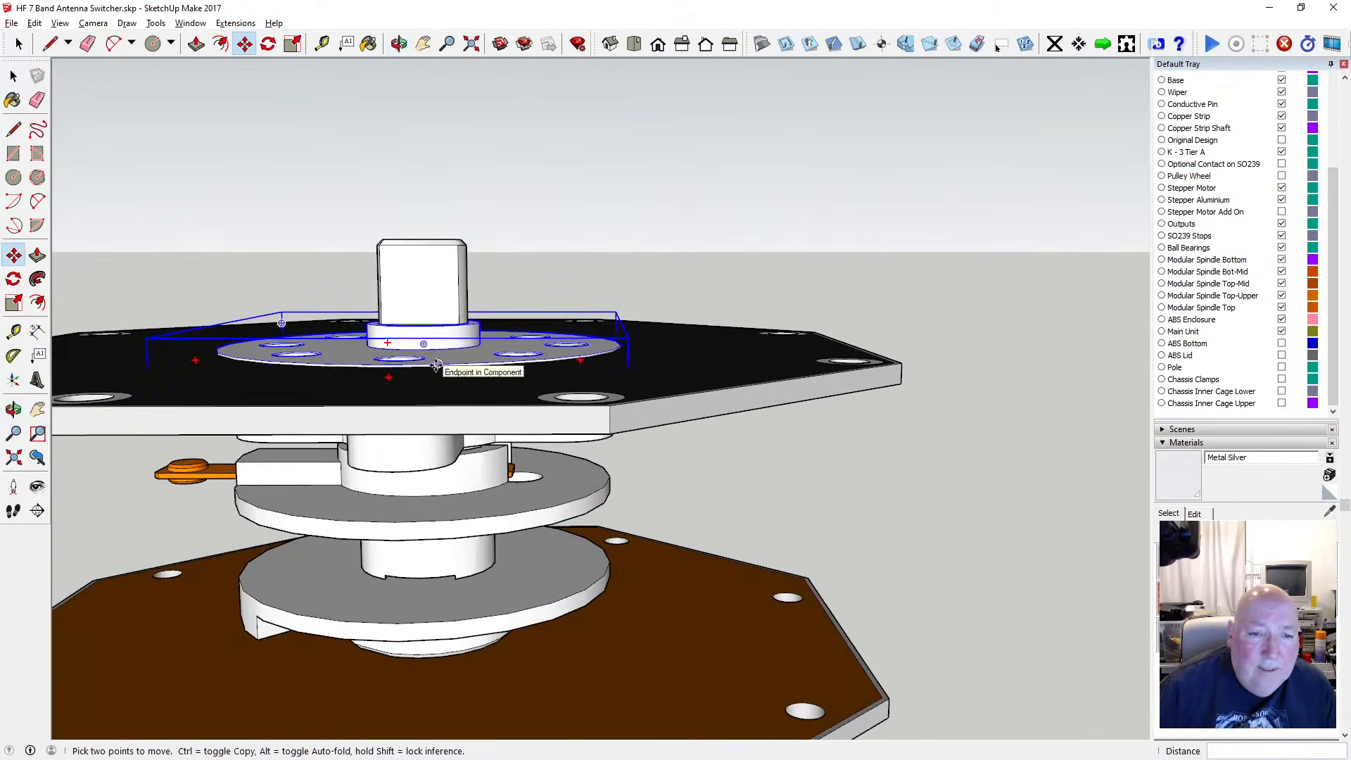
pyautogui.click(437, 364)
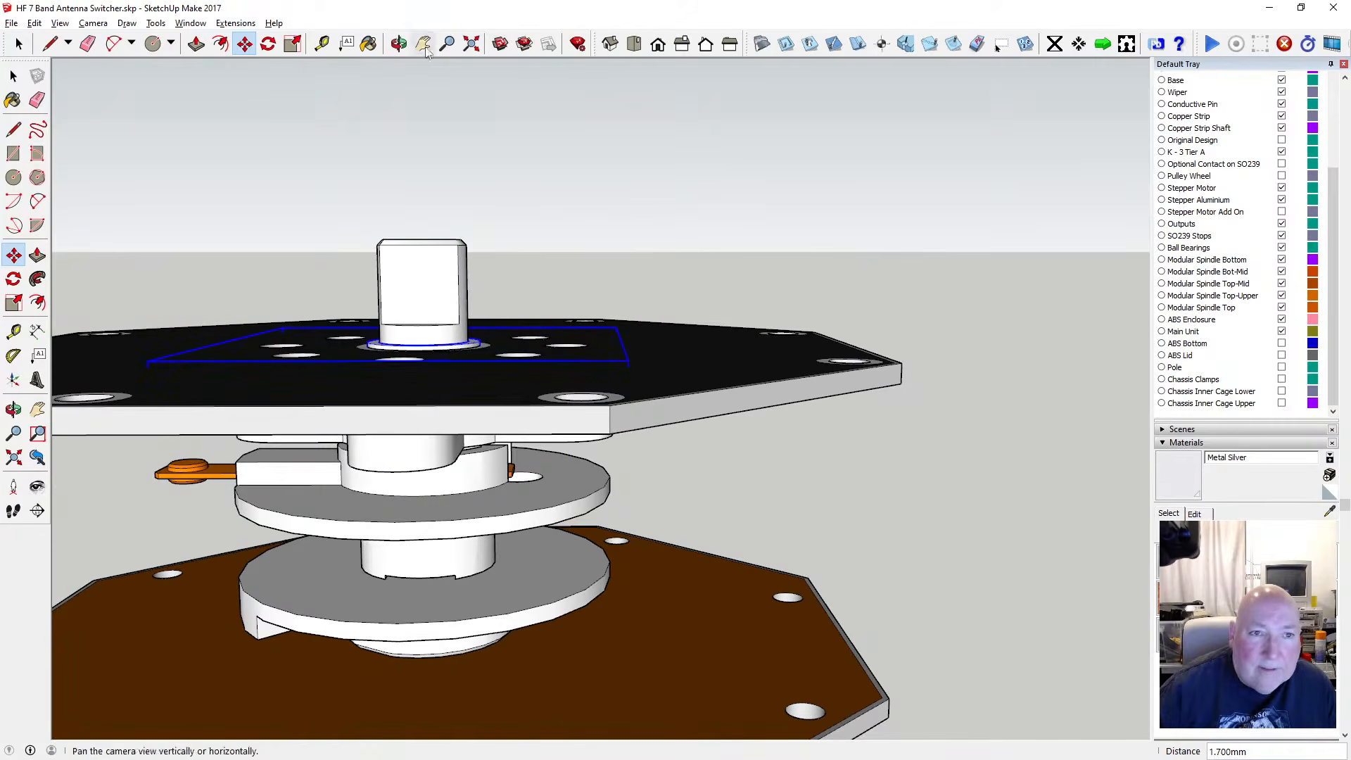
# Inspect up close how the disc's collar fits between the spindle and the black plate's central hole
pyautogui.click(399, 44)
pyautogui.scroll(-2, 438, 432)
pyautogui.moveTo(440, 428); pyautogui.dragTo(489, 525)
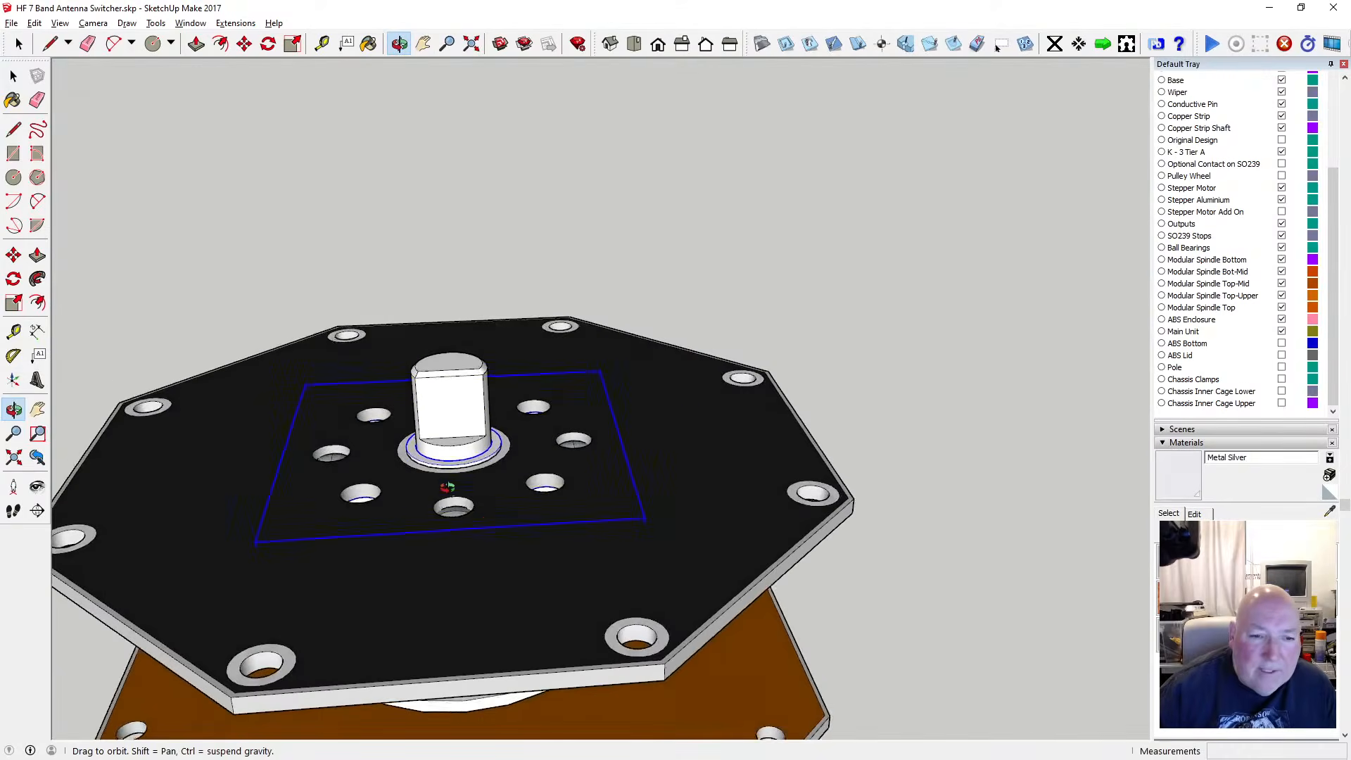
pyautogui.scroll(5, 395, 527)
pyautogui.moveTo(377, 528); pyautogui.dragTo(369, 398)
pyautogui.scroll(4, 501, 420)
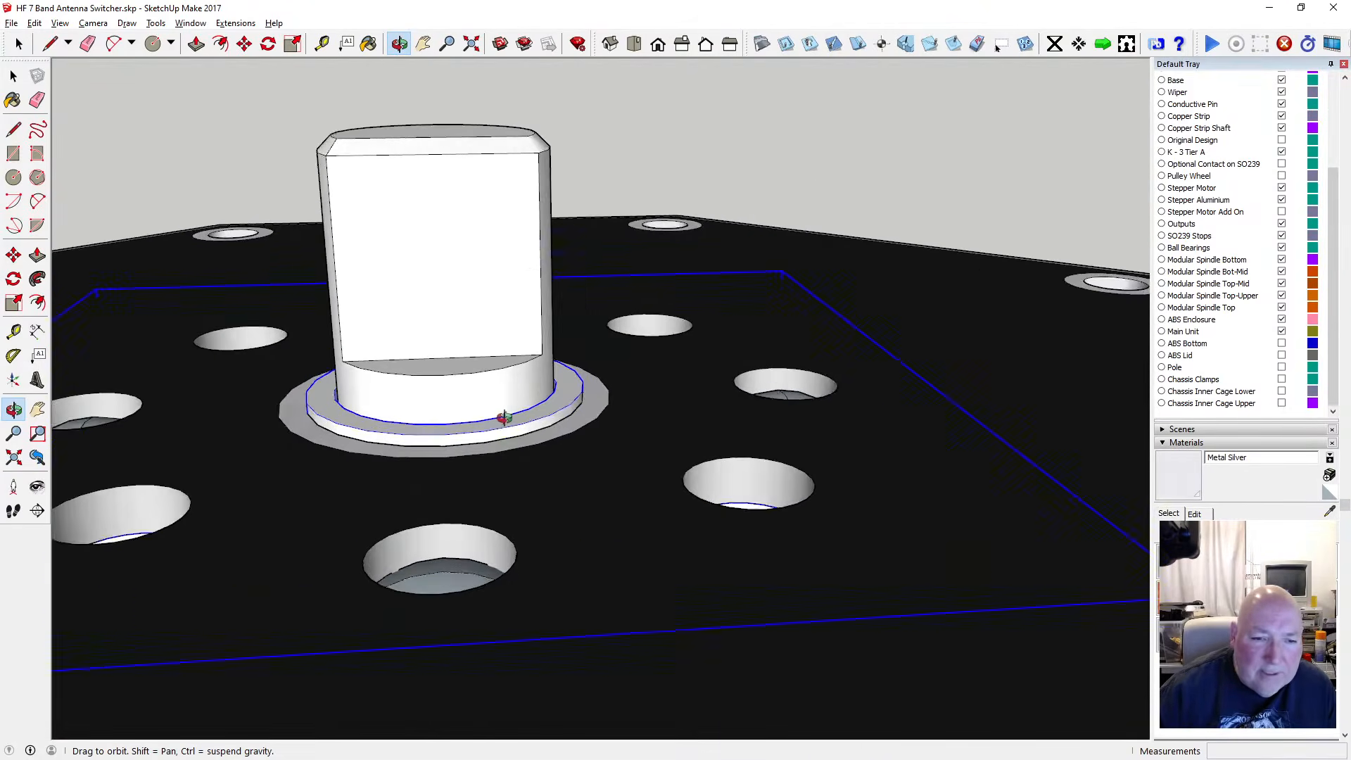
# Inspect the disc's fit around the spindle and against the black plate from above and from underneath
pyautogui.moveTo(504, 418)
pyautogui.mouseDown()
pyautogui.moveTo(411, 547)
pyautogui.moveTo(534, 385)
pyautogui.moveTo(495, 440)
pyautogui.mouseUp()
pyautogui.scroll(-4, 535, 380)
pyautogui.scroll(-4, 497, 423)
pyautogui.scroll(5, 497, 422)
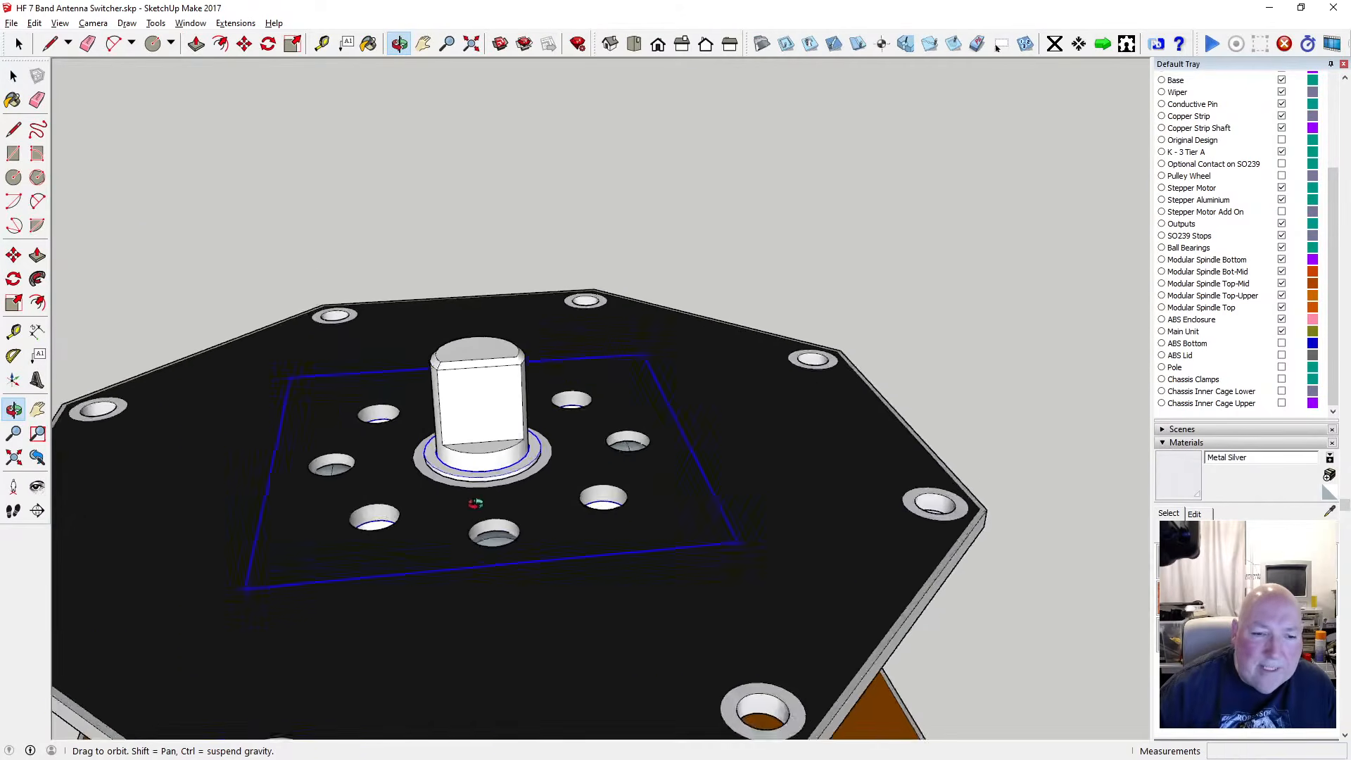
pyautogui.moveTo(495, 449); pyautogui.dragTo(428, 628)
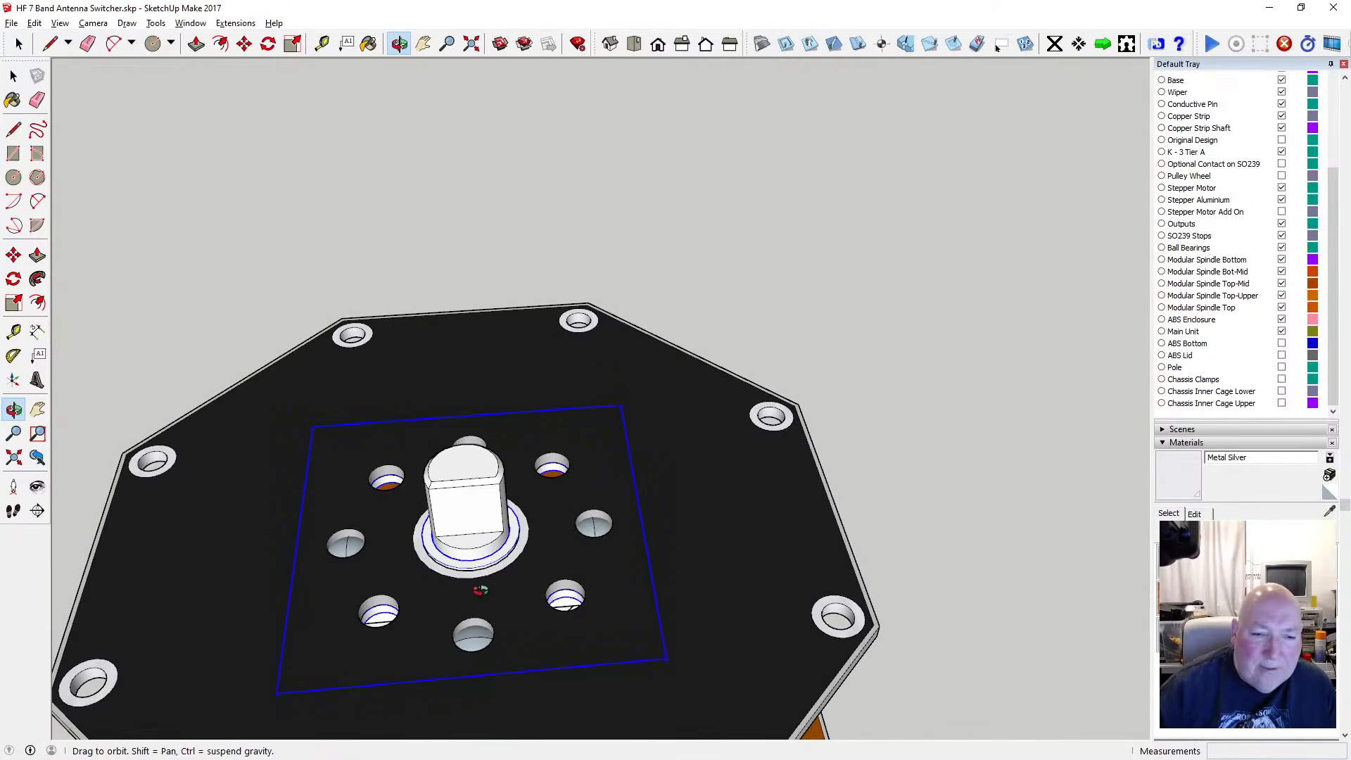
pyautogui.moveTo(480, 590); pyautogui.dragTo(470, 215)
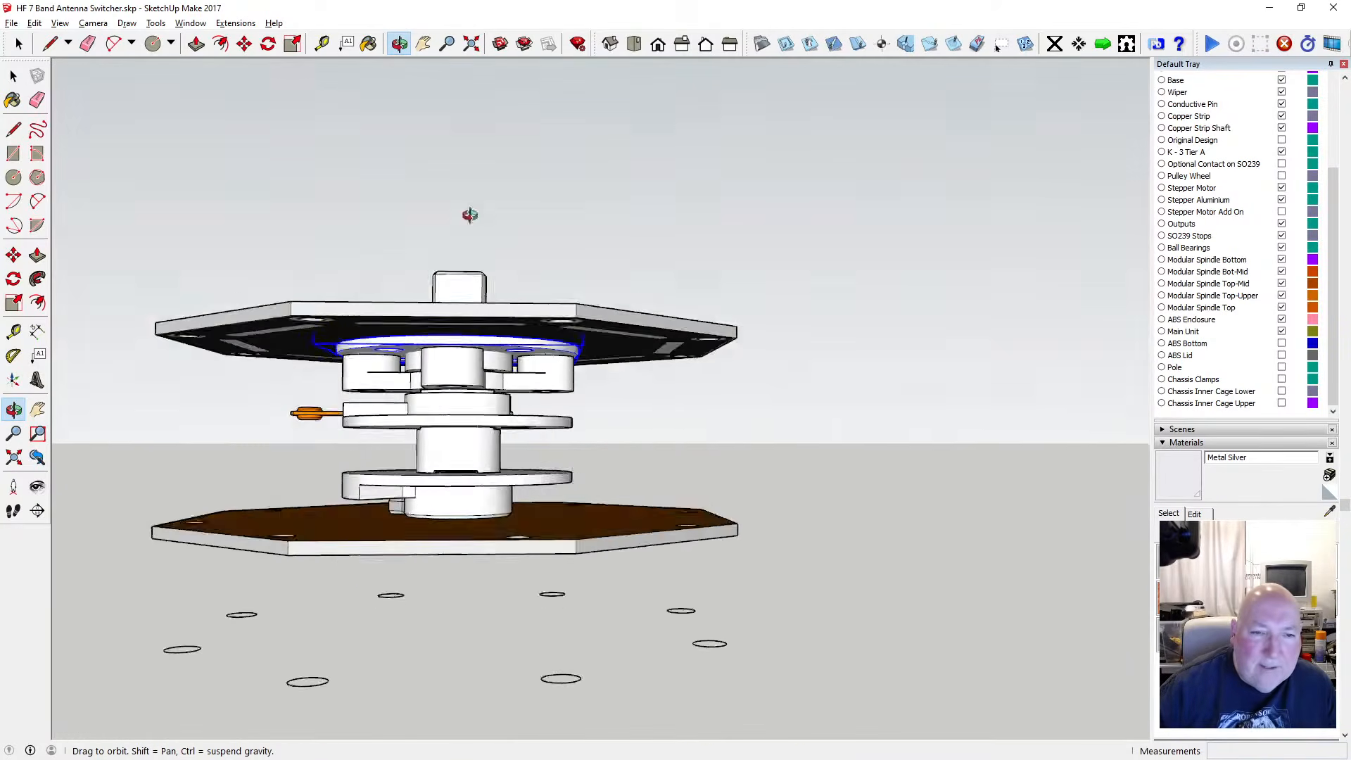
pyautogui.scroll(3, 386, 357)
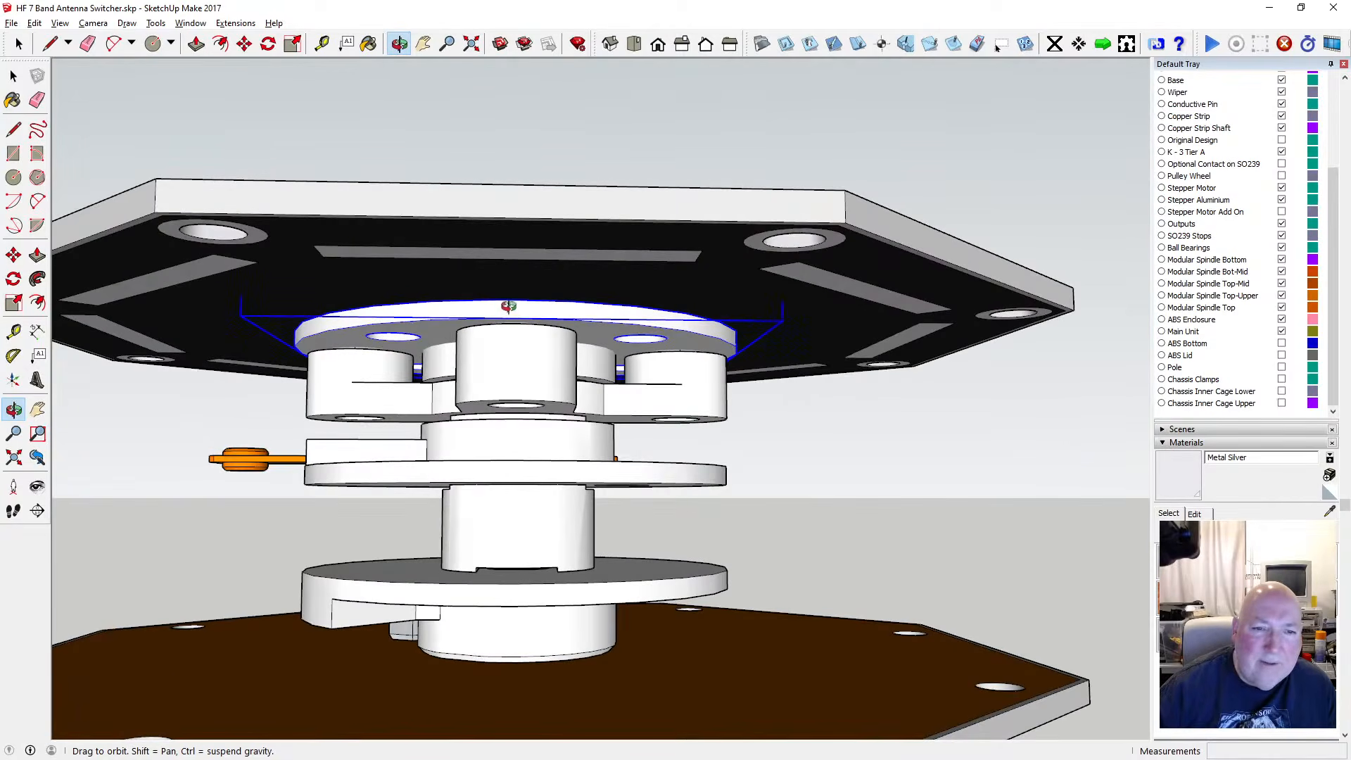
pyautogui.moveTo(509, 303); pyautogui.dragTo(447, 560)
pyautogui.scroll(-5, 482, 455)
pyautogui.scroll(8, 448, 561)
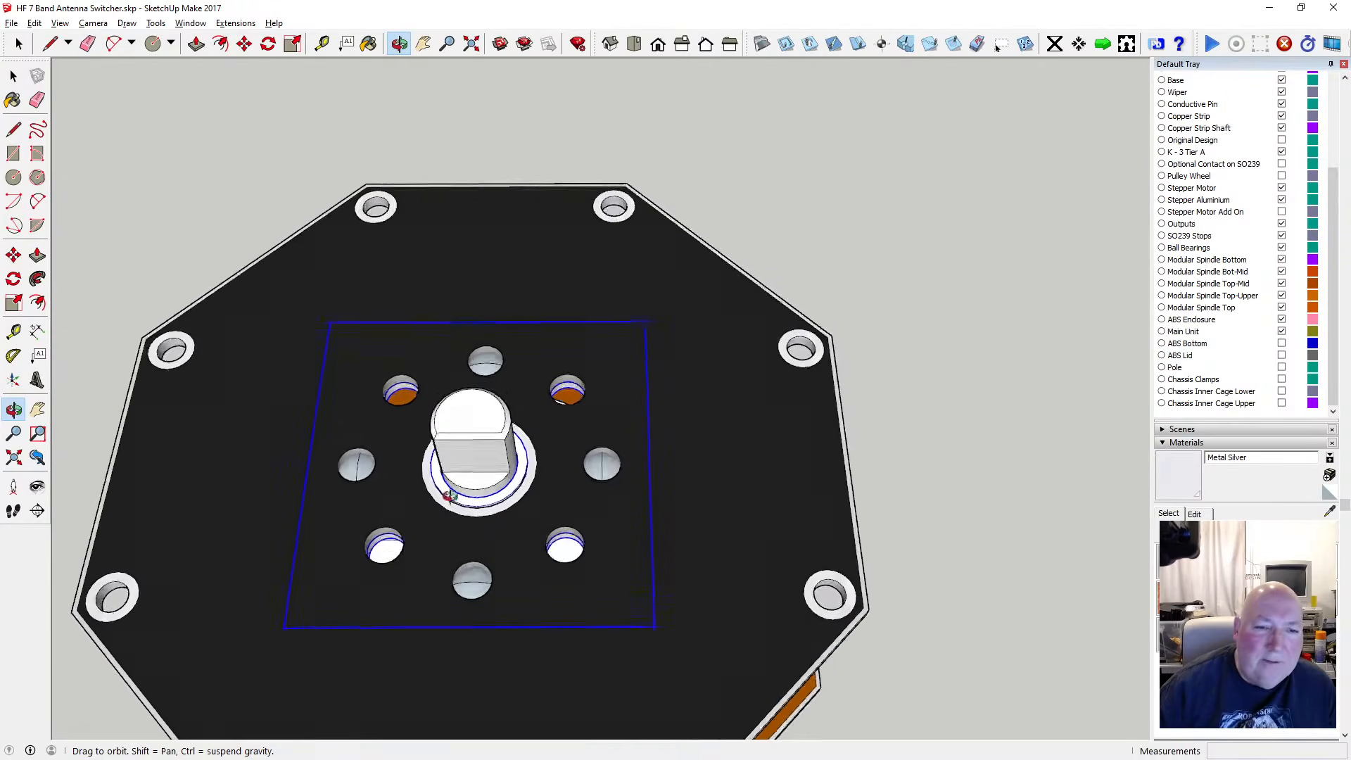
pyautogui.scroll(-3, 484, 391)
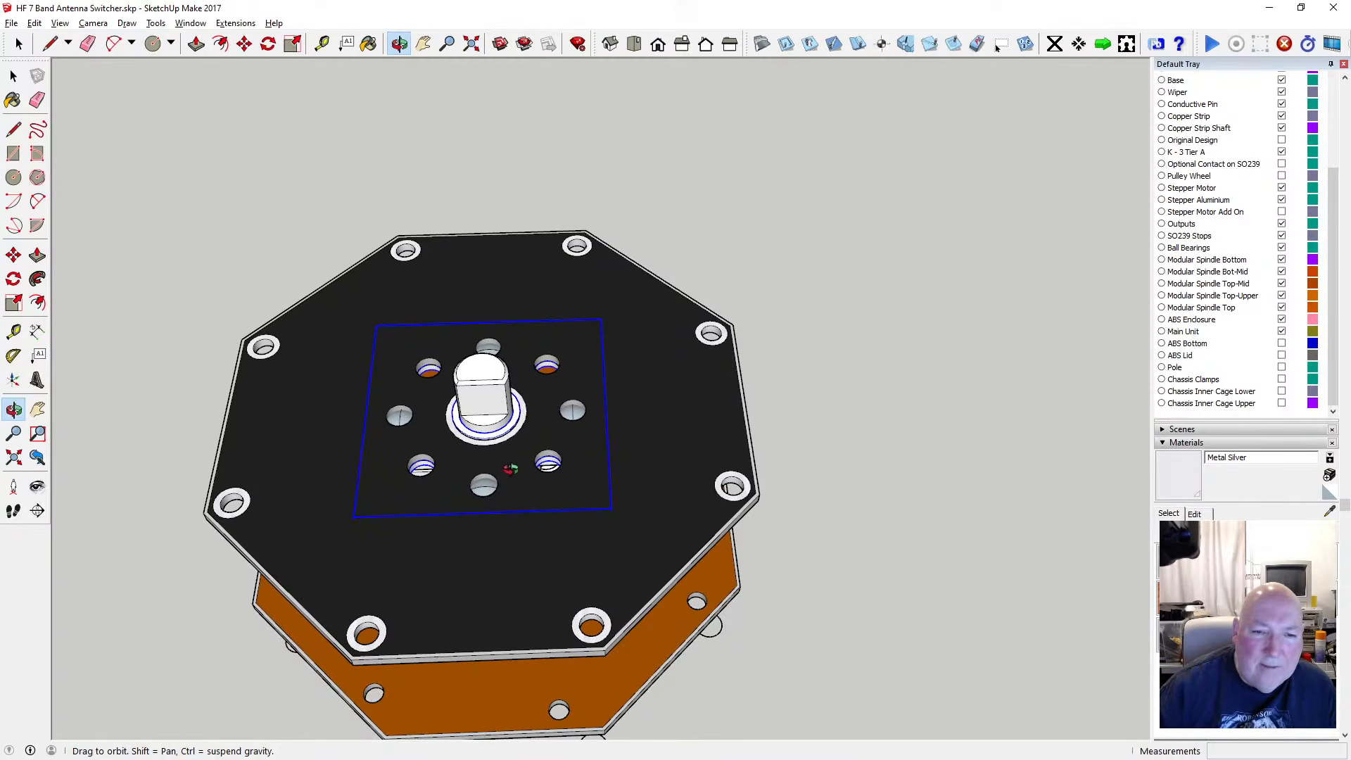
pyautogui.moveTo(531, 441); pyautogui.dragTo(514, 414)
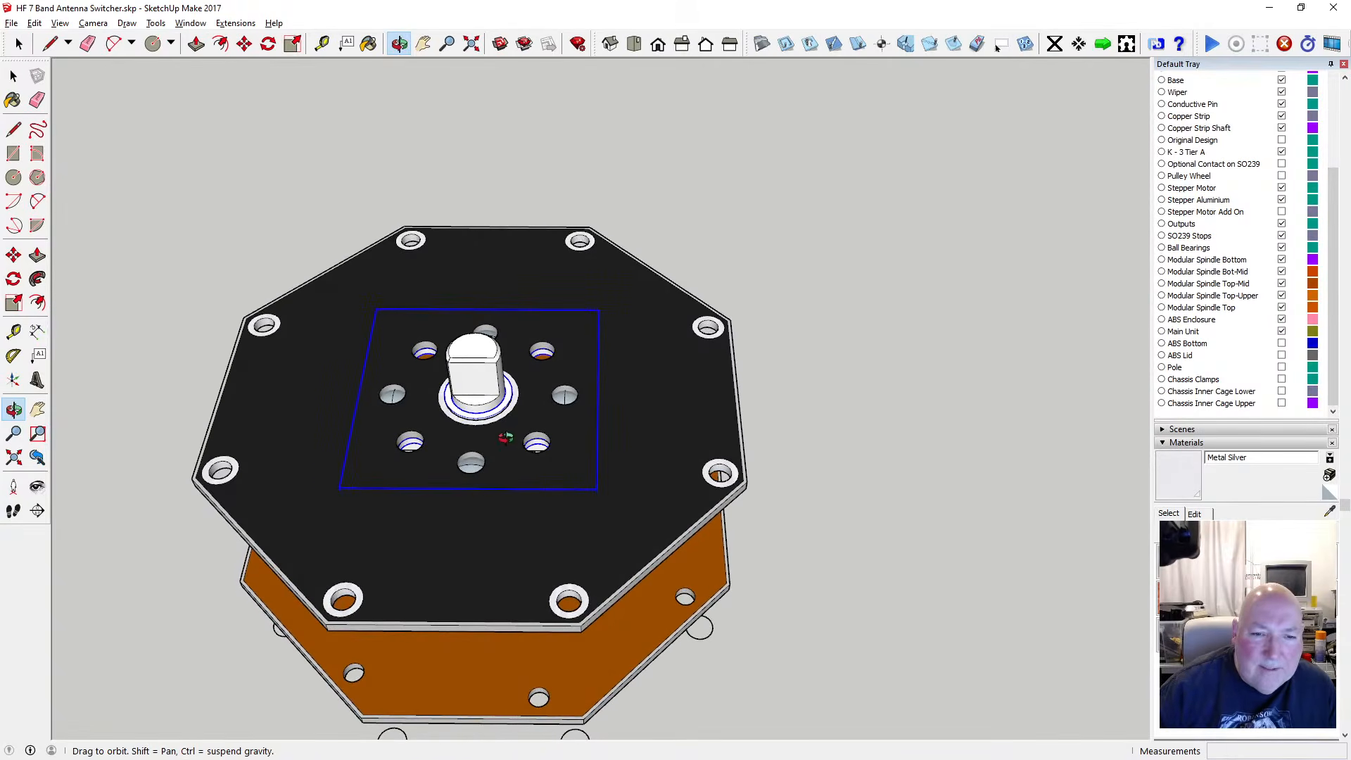
pyautogui.scroll(3, 506, 438)
pyautogui.scroll(-2, 506, 427)
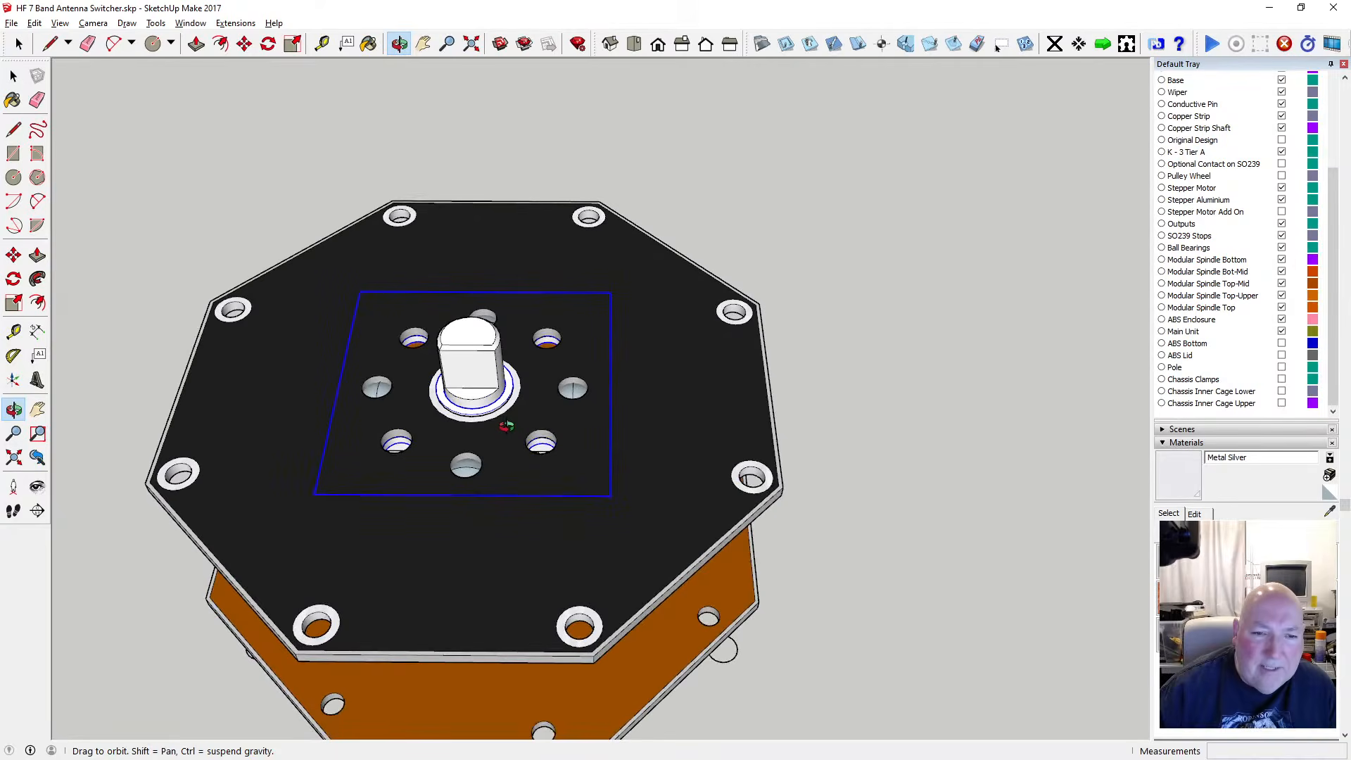
# Measure the diameter of one of the small holes surrounding the spindle in the black plate
pyautogui.click(322, 44)
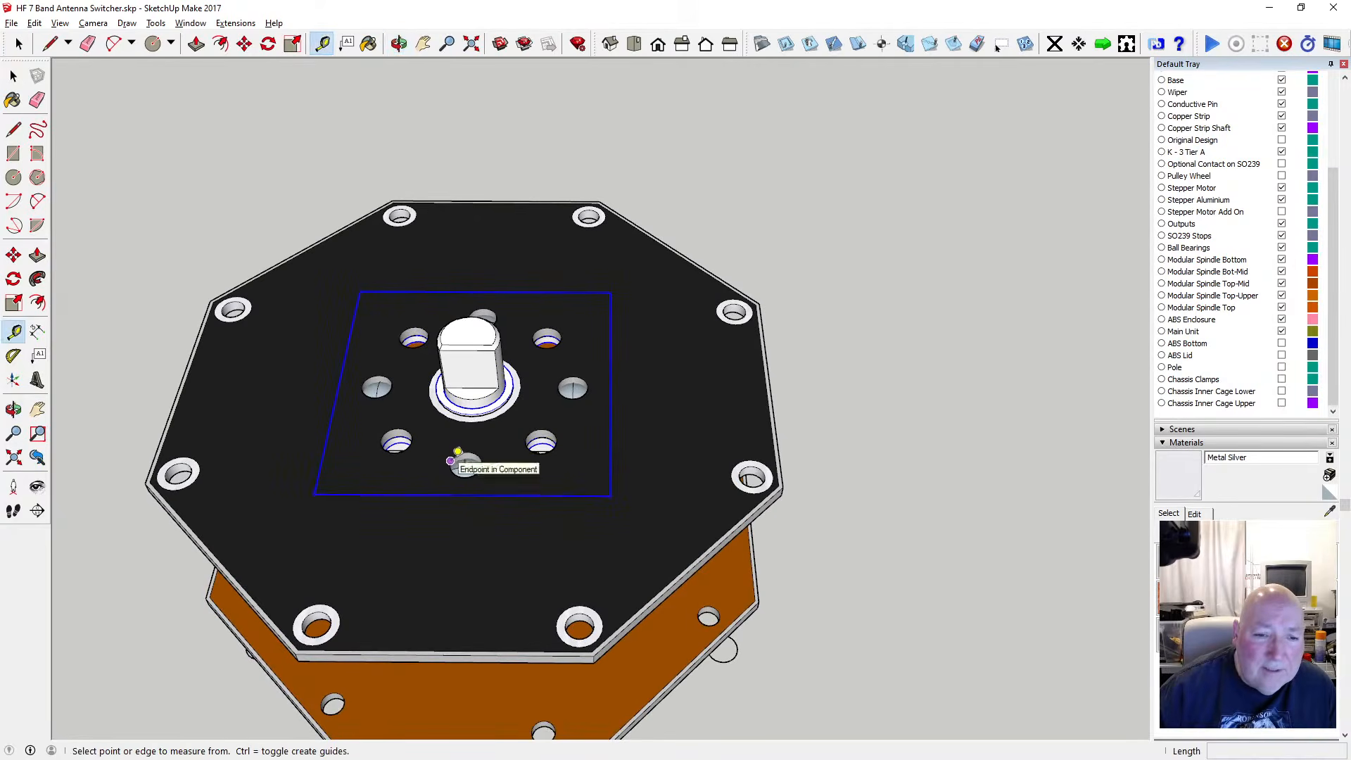
pyautogui.click(451, 461)
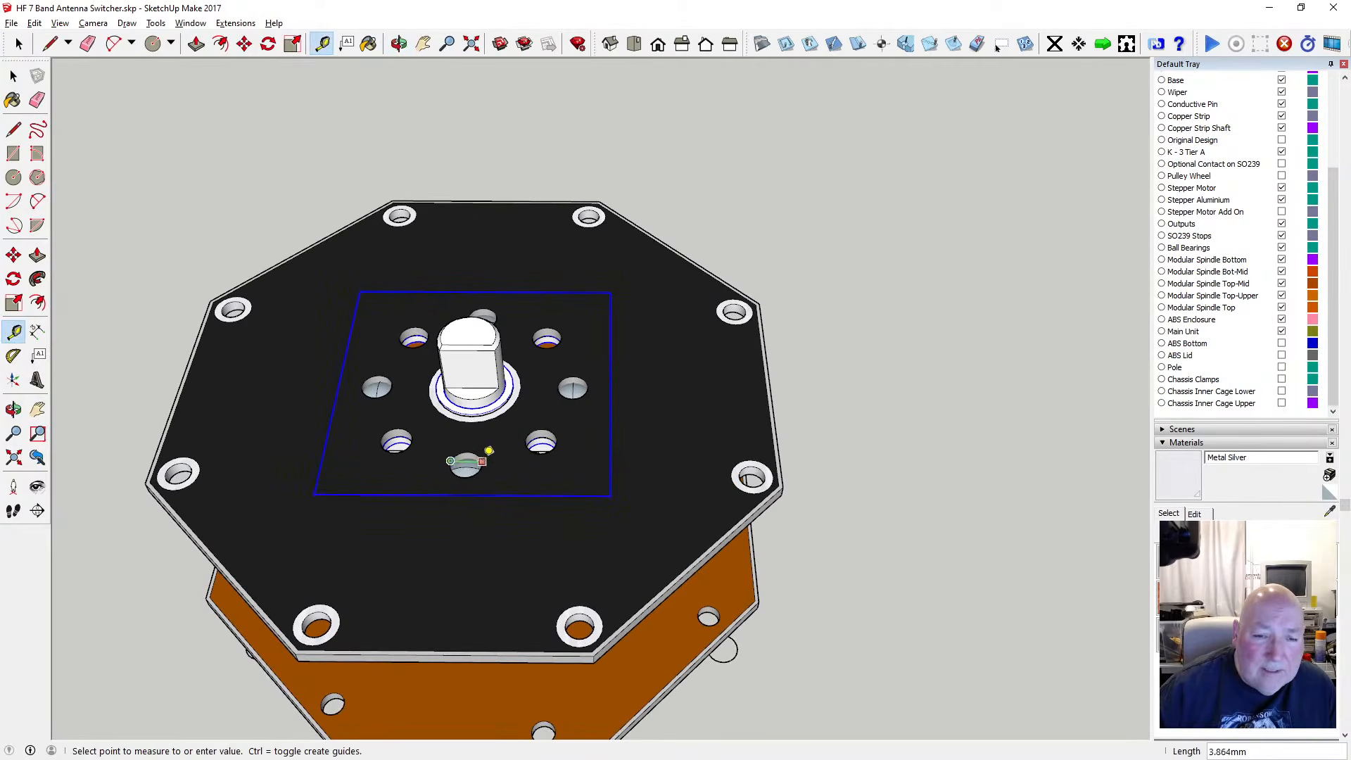
pyautogui.scroll(2, 486, 451)
pyautogui.scroll(2, 489, 444)
pyautogui.click(434, 466)
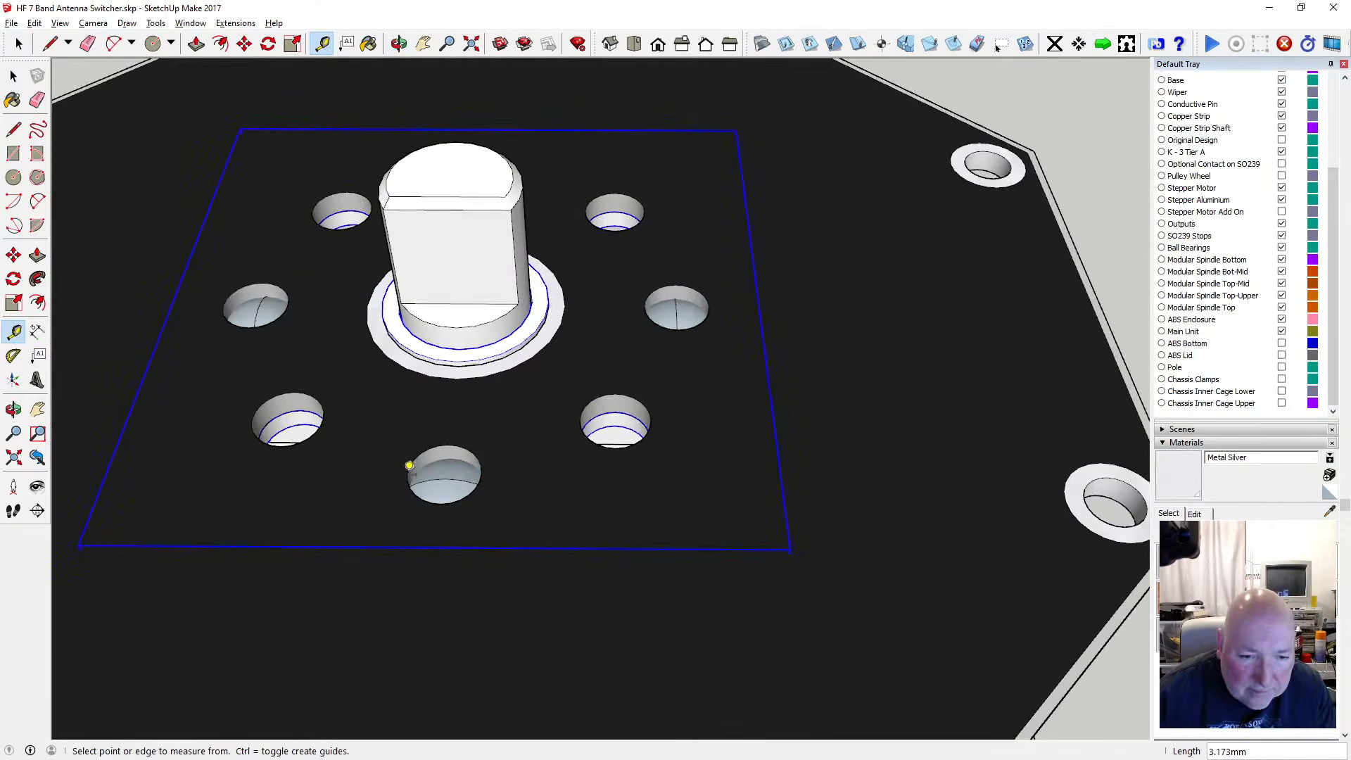
pyautogui.click(408, 468)
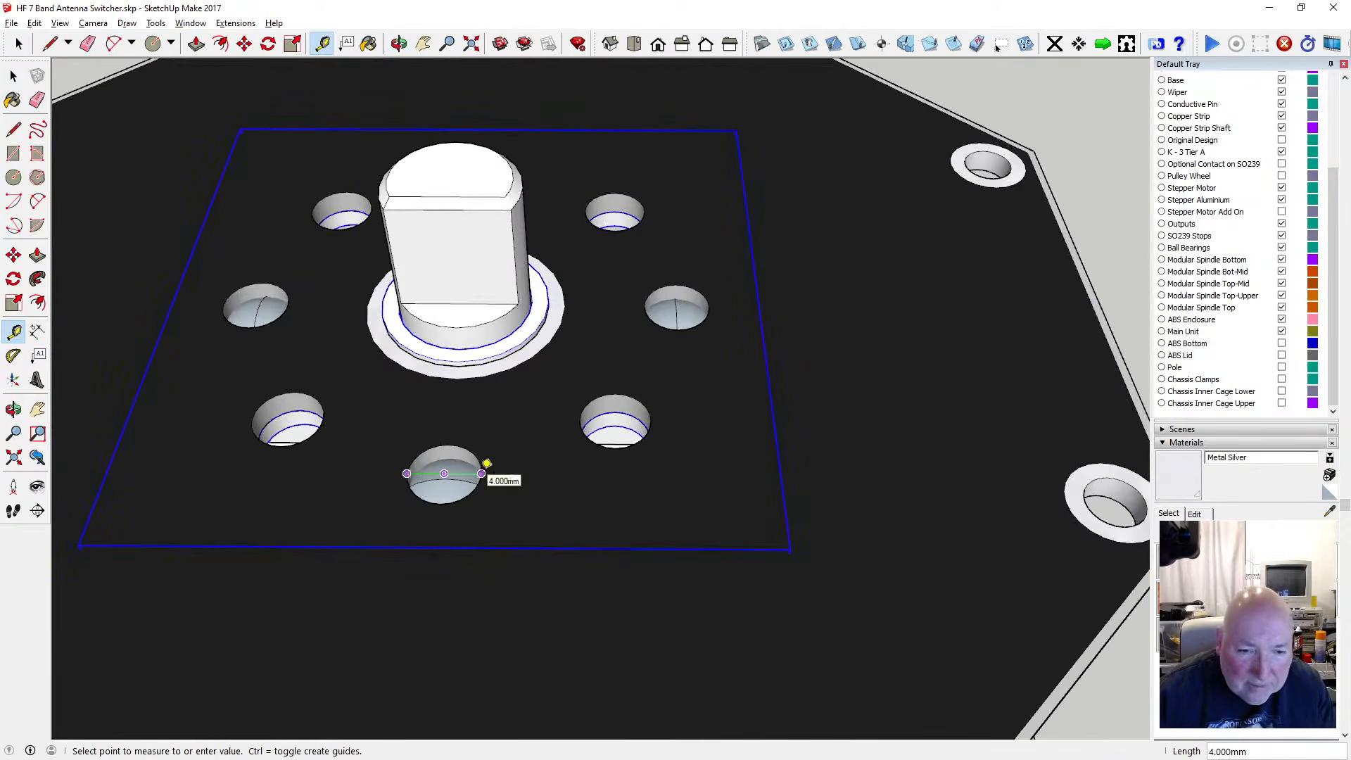
pyautogui.click(487, 463)
pyautogui.press('space')
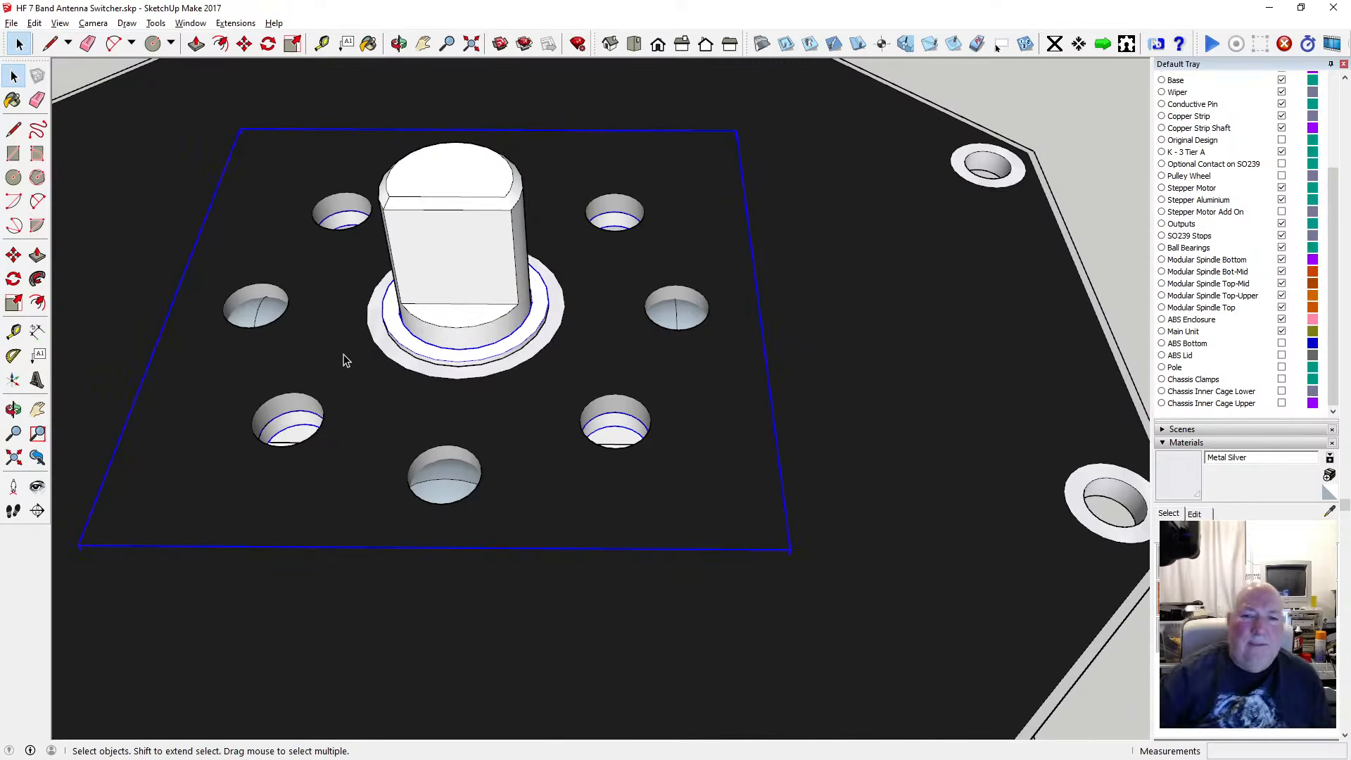
# Examine the hex-headed bolt beneath the lowest spindle disc and its relation to the hole ring in the black plate above
pyautogui.scroll(-4, 442, 373)
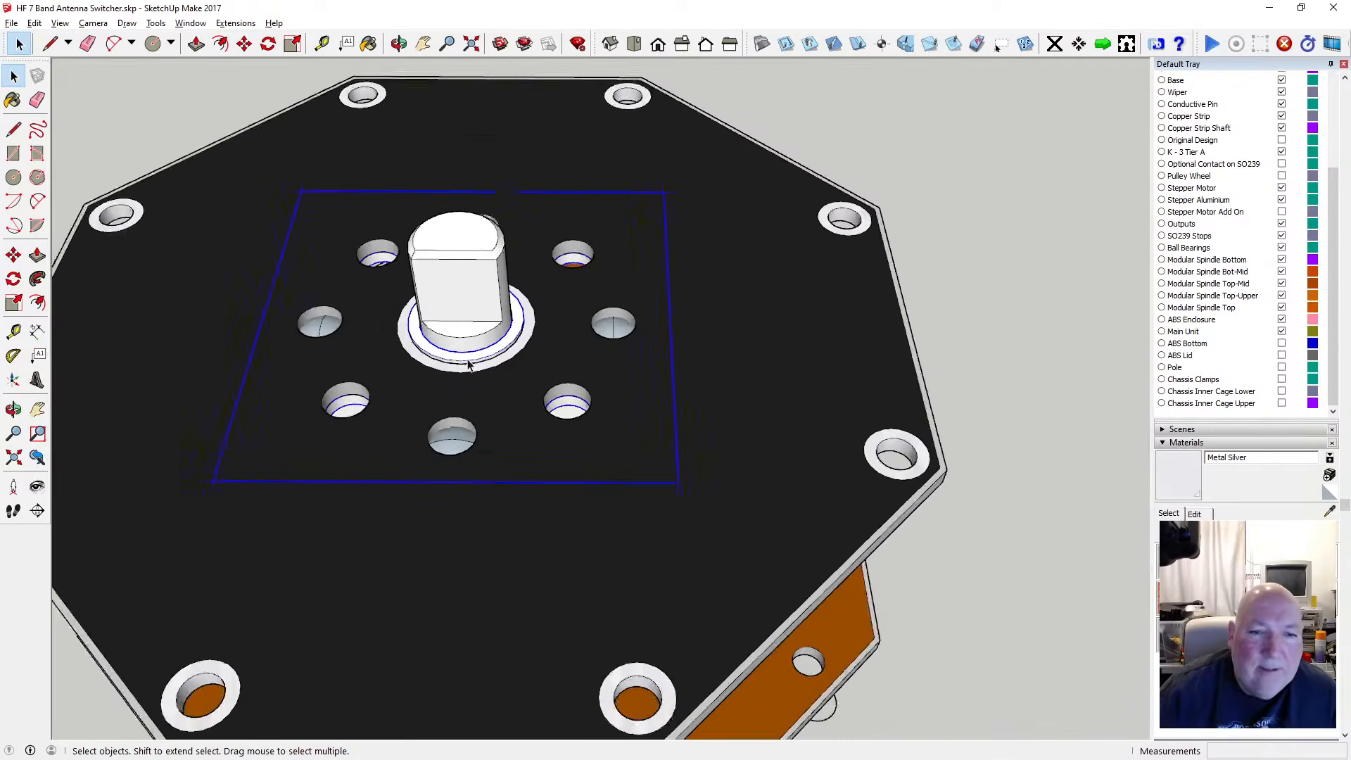
pyautogui.moveTo(502, 270); pyautogui.dragTo(553, 285, button='middle')
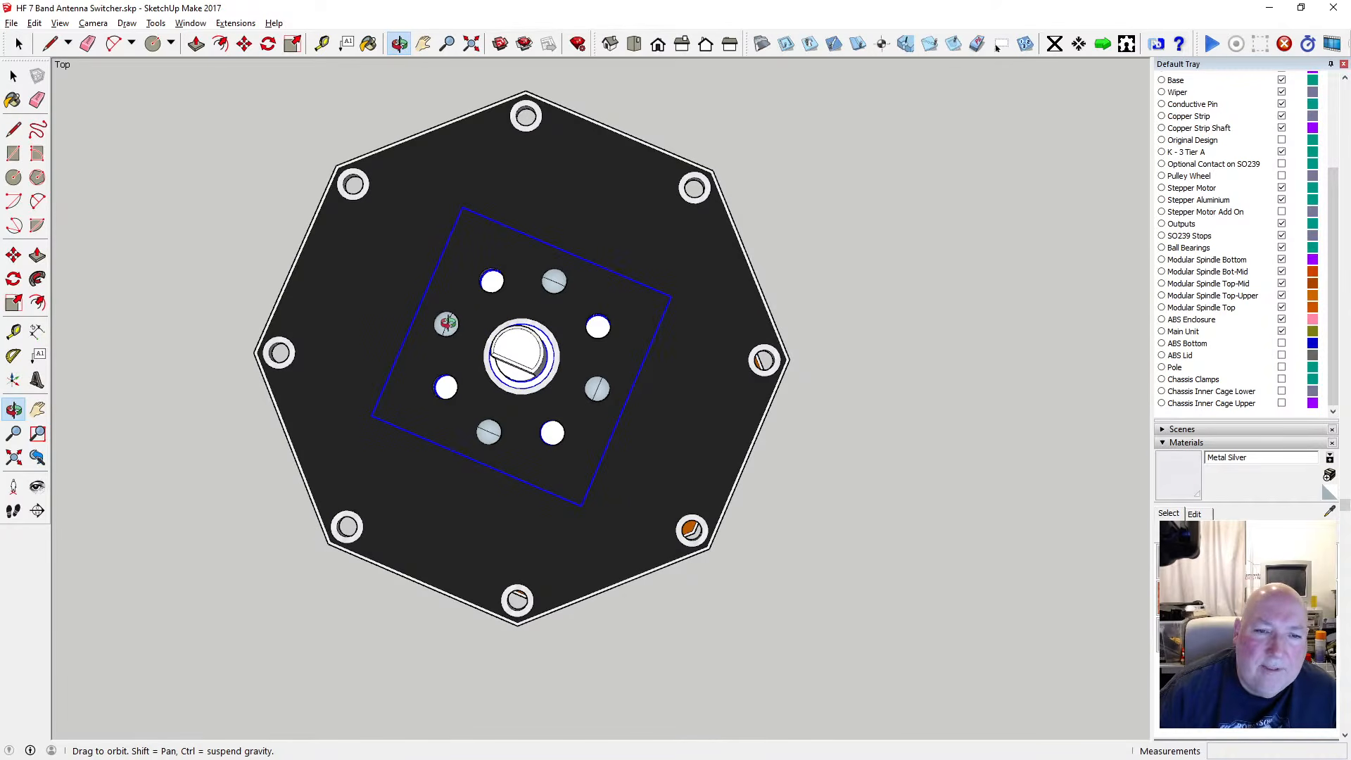
pyautogui.moveTo(458, 366); pyautogui.dragTo(501, 340)
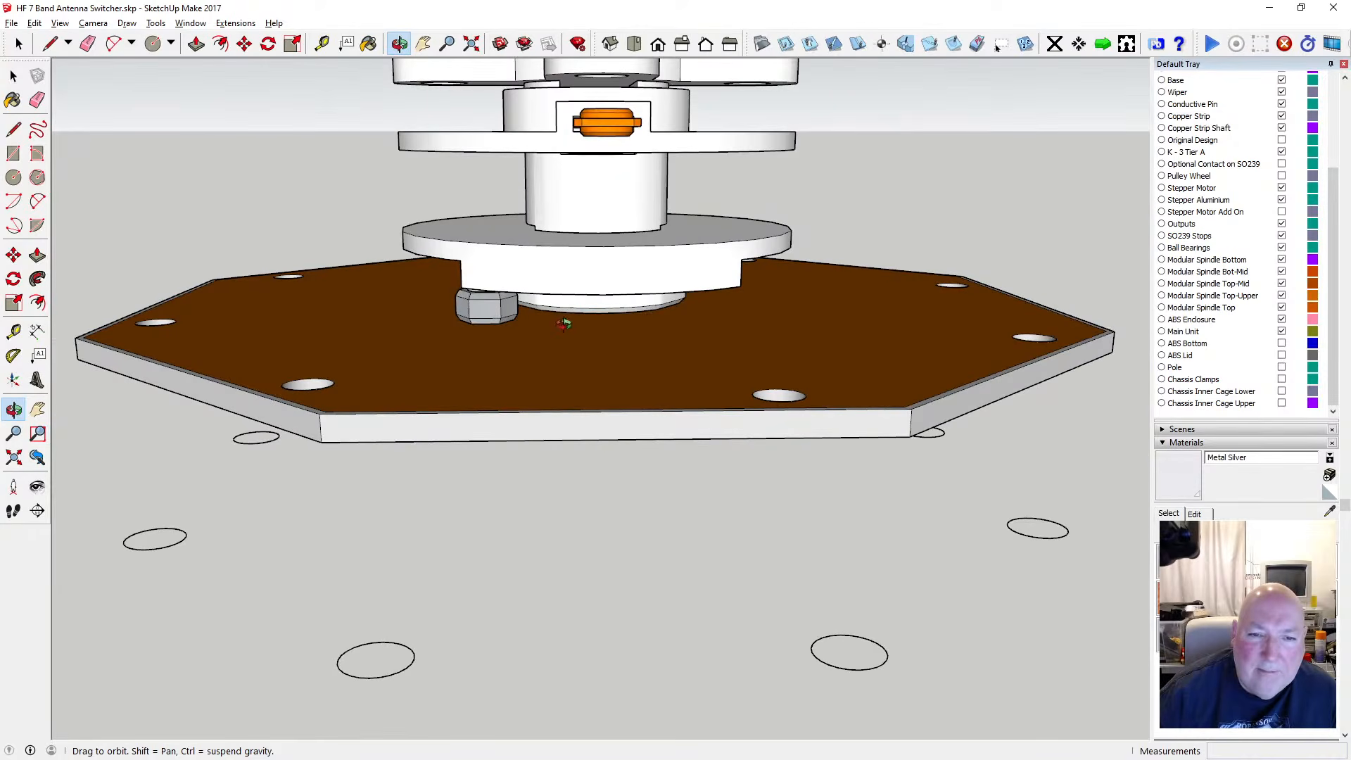
pyautogui.moveTo(613, 364); pyautogui.dragTo(546, 366)
pyautogui.moveTo(597, 331); pyautogui.dragTo(539, 372)
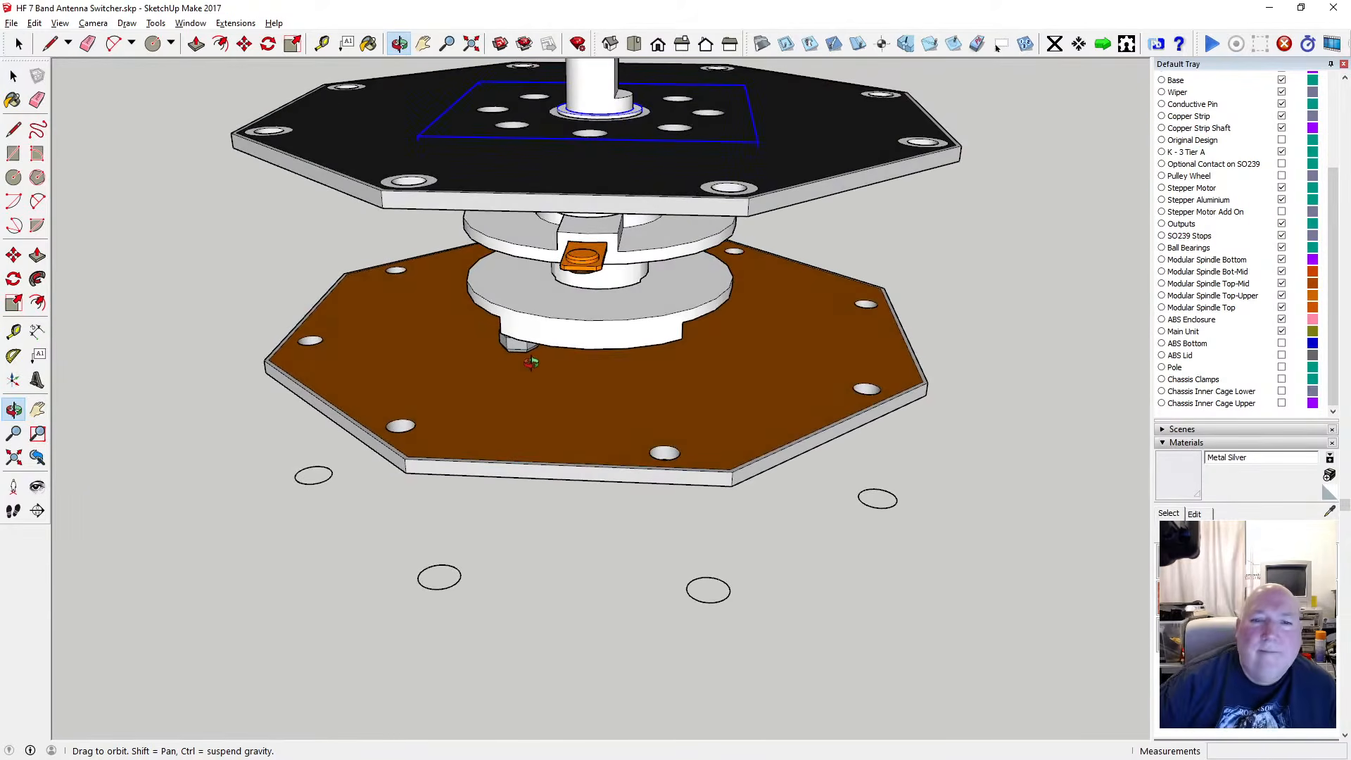
pyautogui.moveTo(530, 356); pyautogui.dragTo(580, 380)
pyautogui.moveTo(599, 282); pyautogui.dragTo(530, 444)
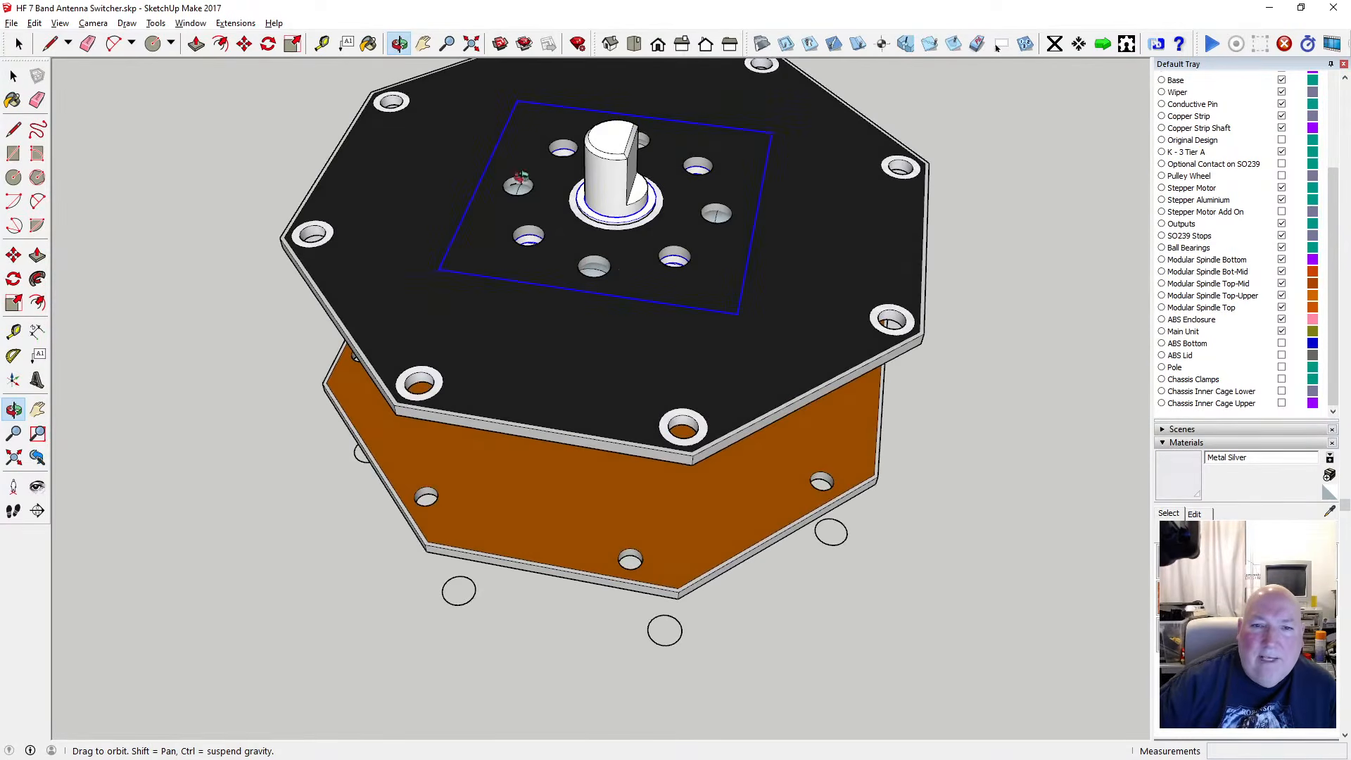
pyautogui.moveTo(624, 271); pyautogui.dragTo(645, 329)
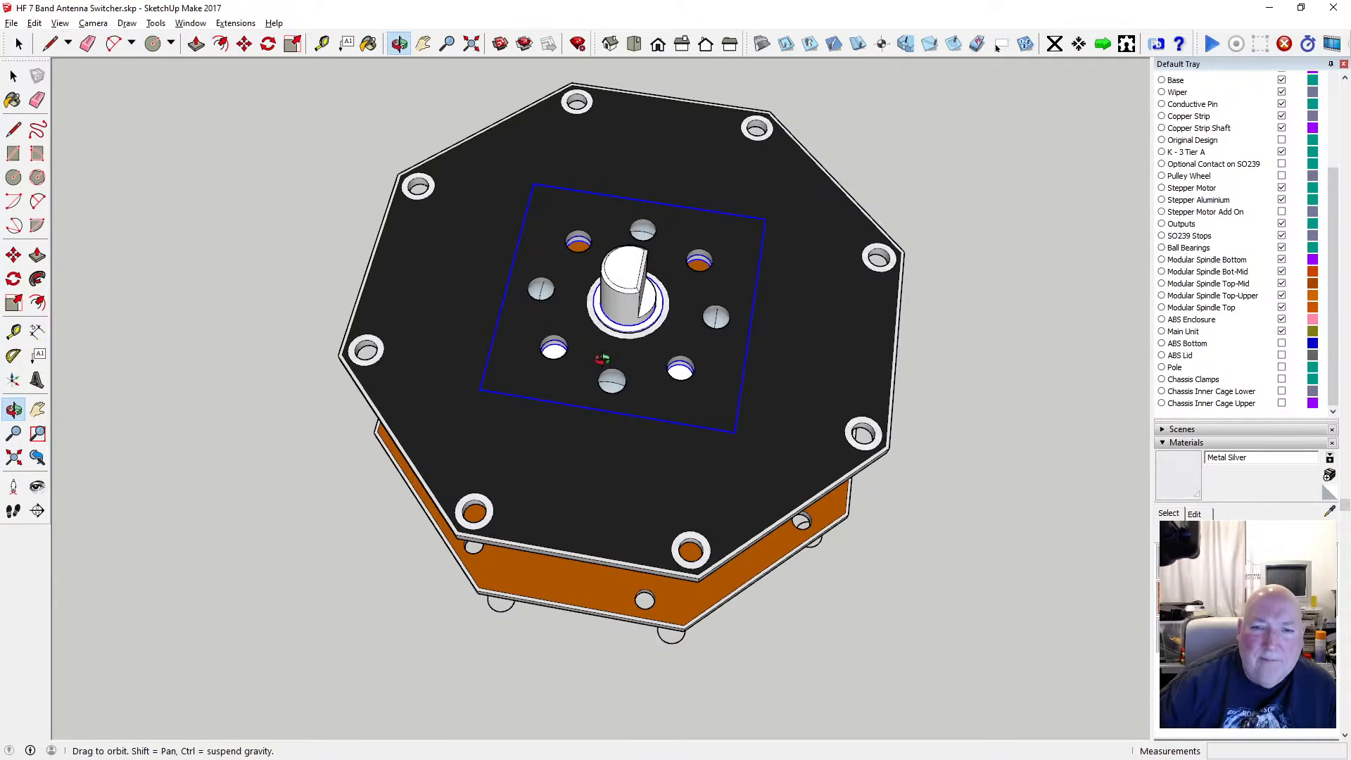
pyautogui.scroll(4, 610, 341)
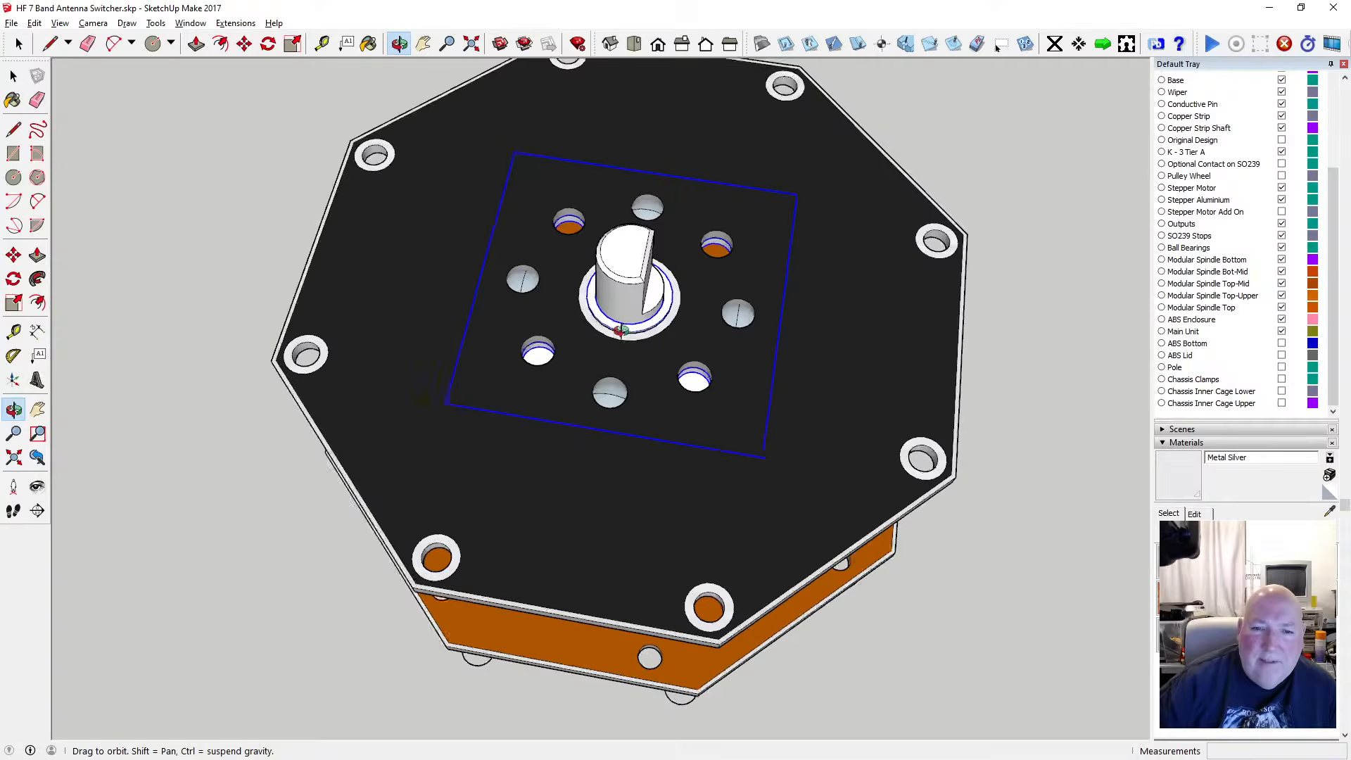
pyautogui.moveTo(609, 354); pyautogui.dragTo(762, 235)
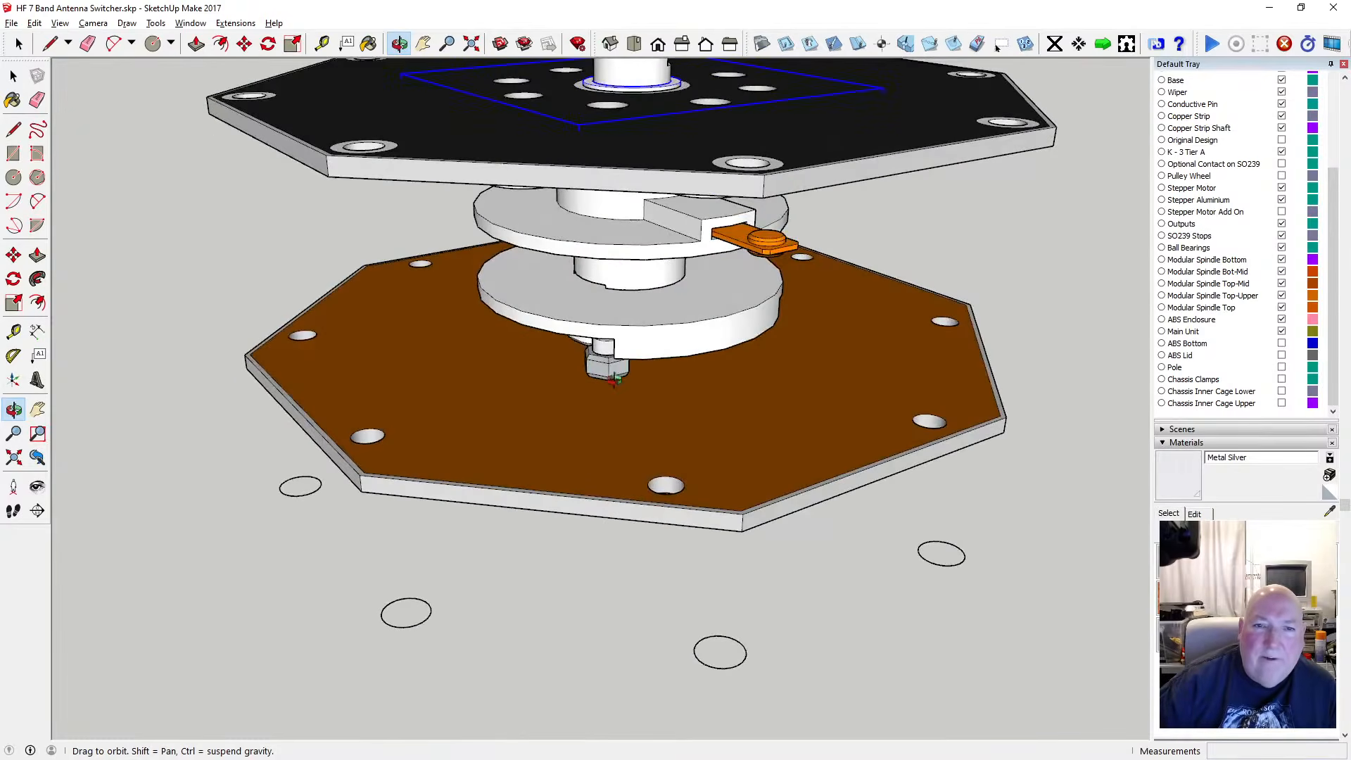
pyautogui.moveTo(614, 378); pyautogui.dragTo(617, 130)
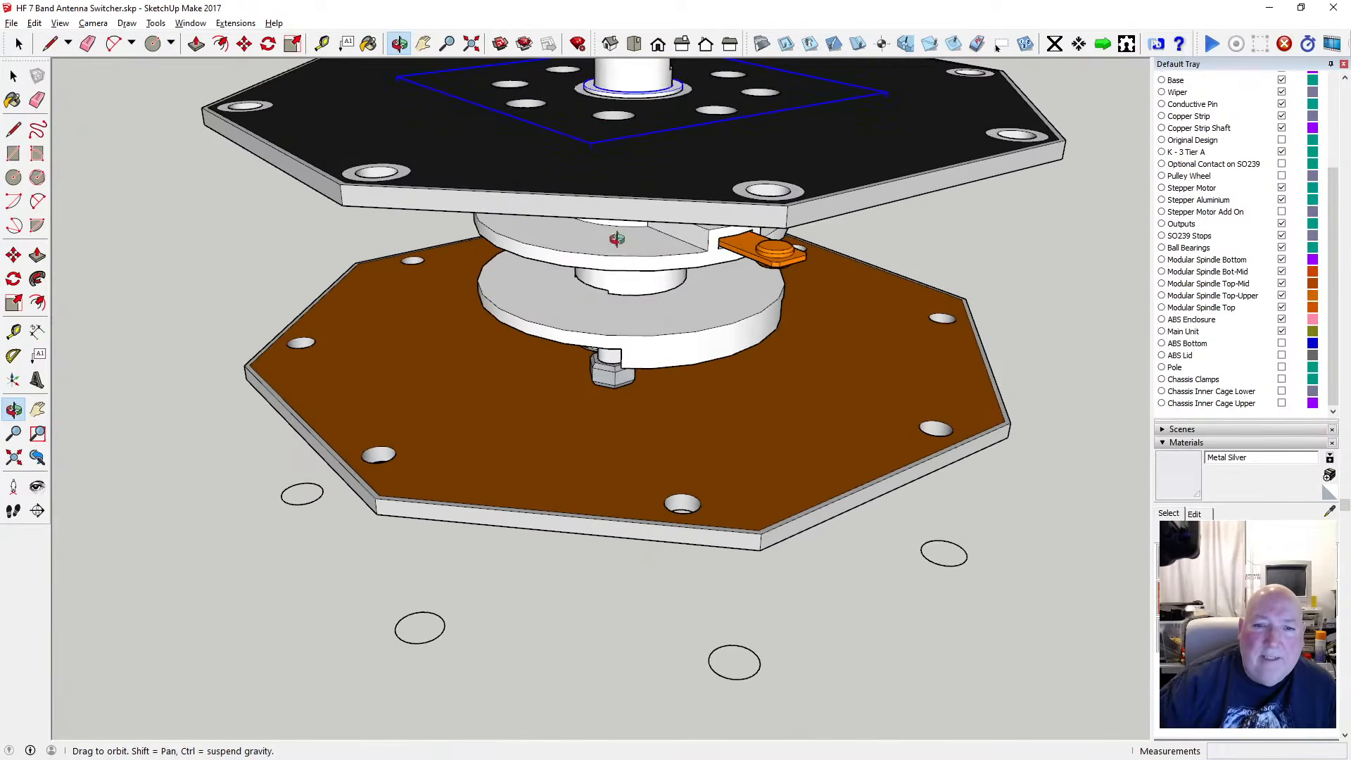
pyautogui.moveTo(616, 239); pyautogui.dragTo(618, 404)
# Show the whole assembly straight from the top in parallel projection
pyautogui.click(634, 44)
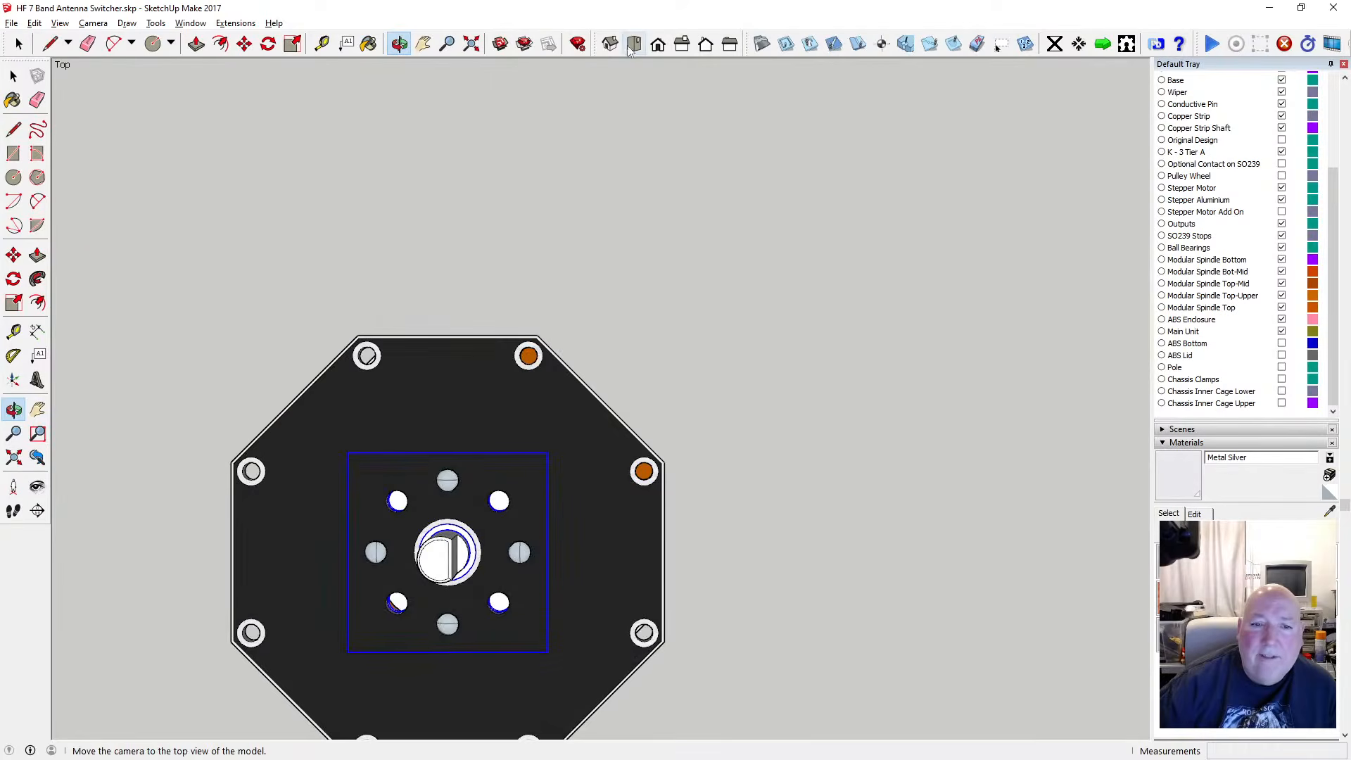
pyautogui.click(472, 43)
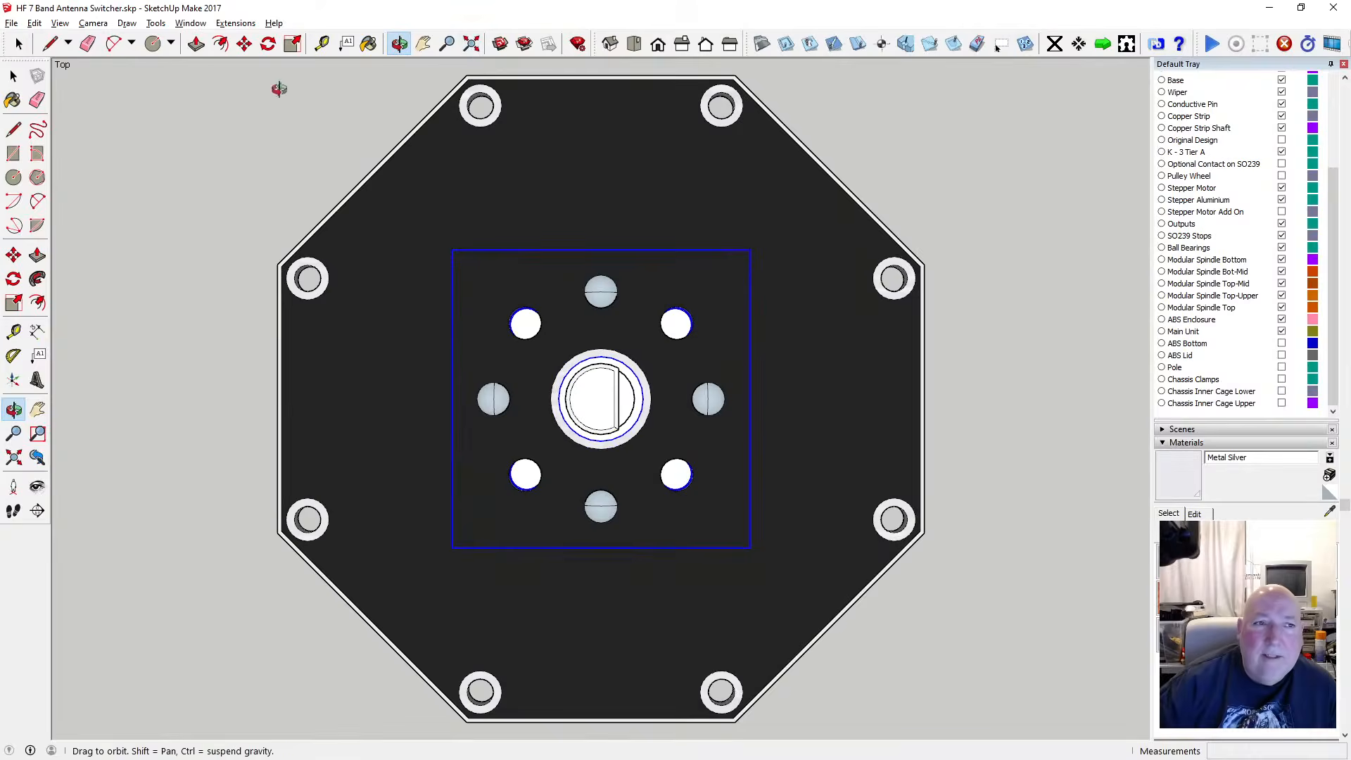
pyautogui.click(93, 23)
pyautogui.click(142, 98)
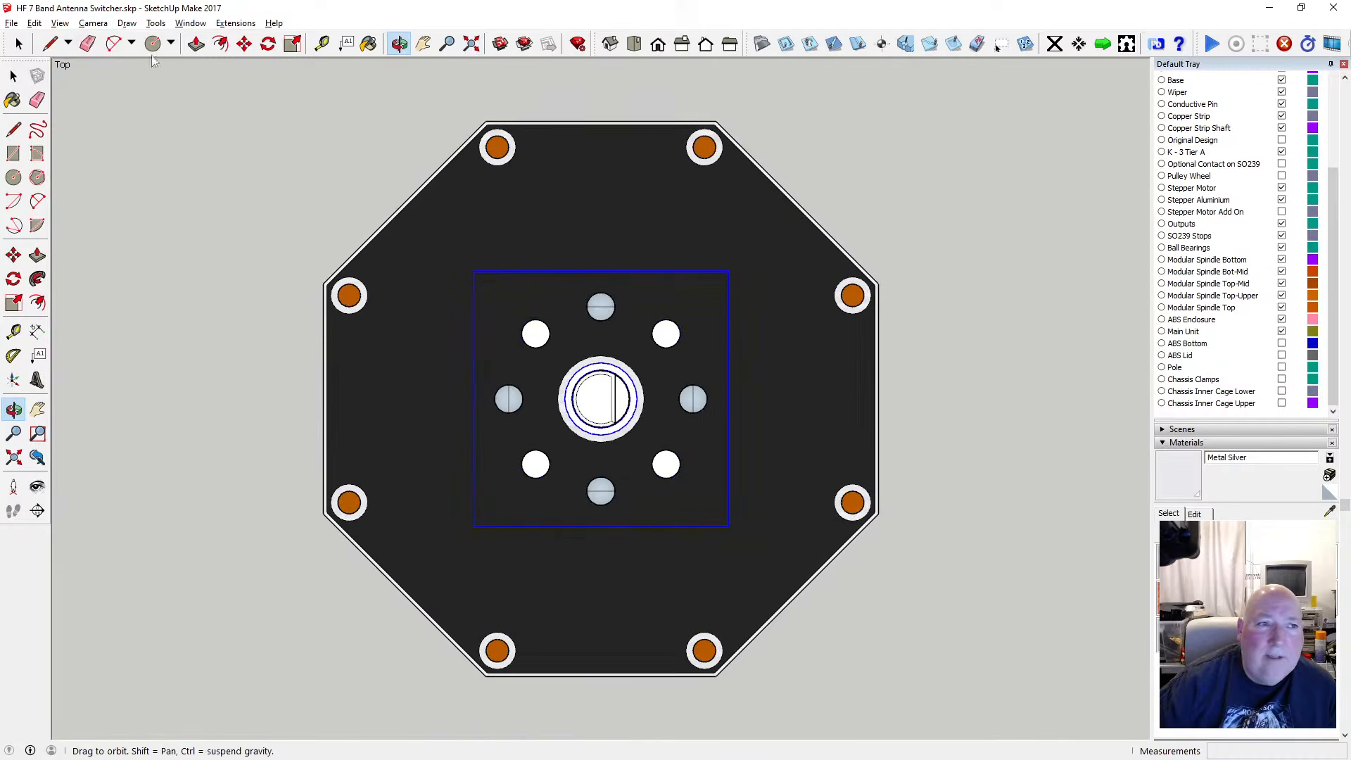
# Turn on the X-ray face style and check how the black plate's holes line up with the parts below
pyautogui.click(59, 24)
pyautogui.click(204, 206)
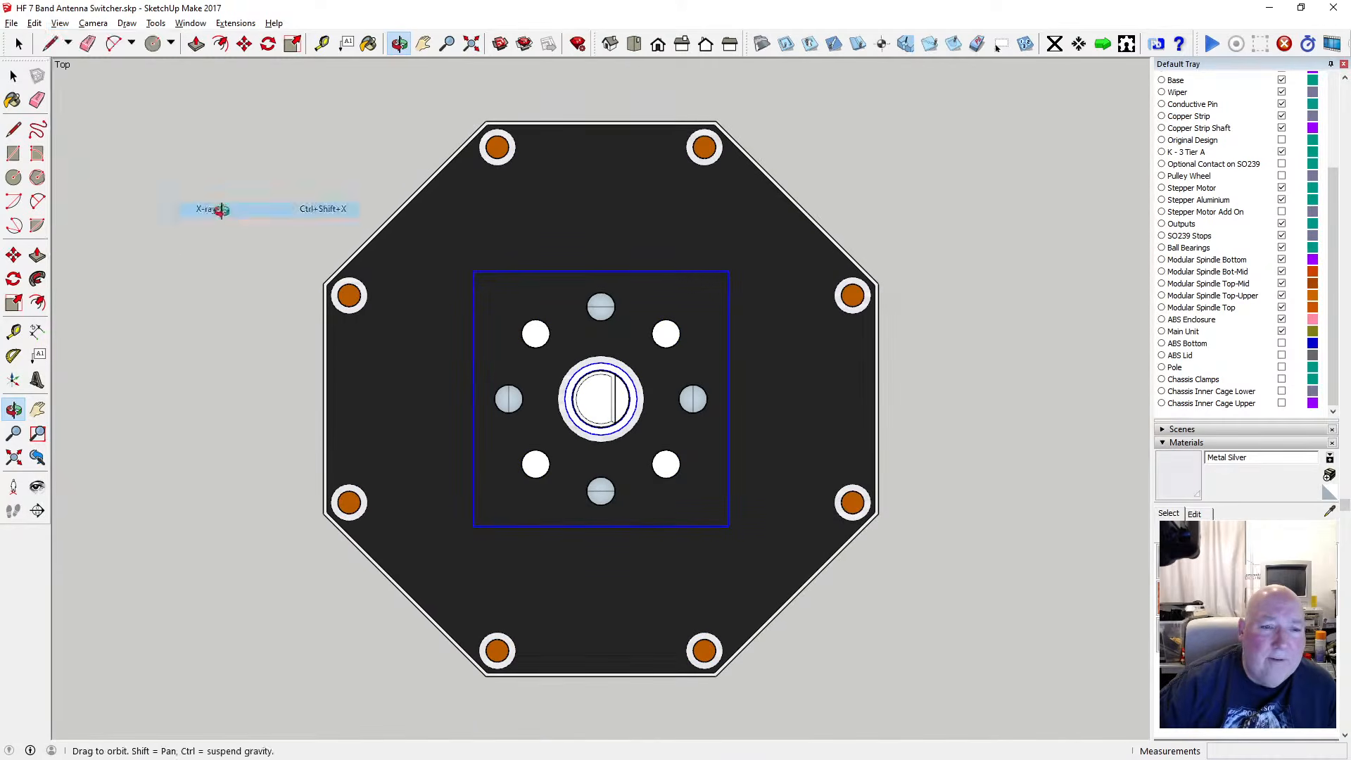
pyautogui.scroll(2, 546, 493)
pyautogui.scroll(2, 546, 493)
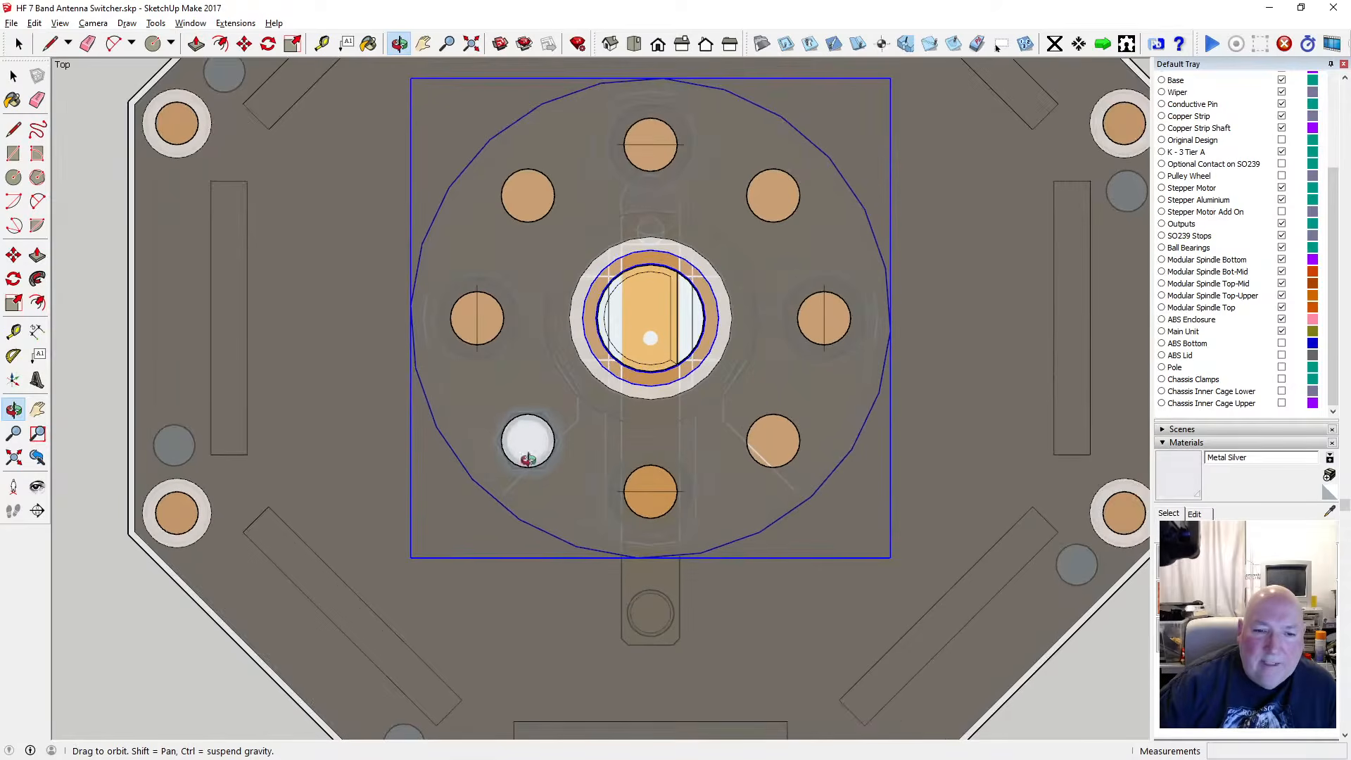
pyautogui.scroll(-5, 520, 439)
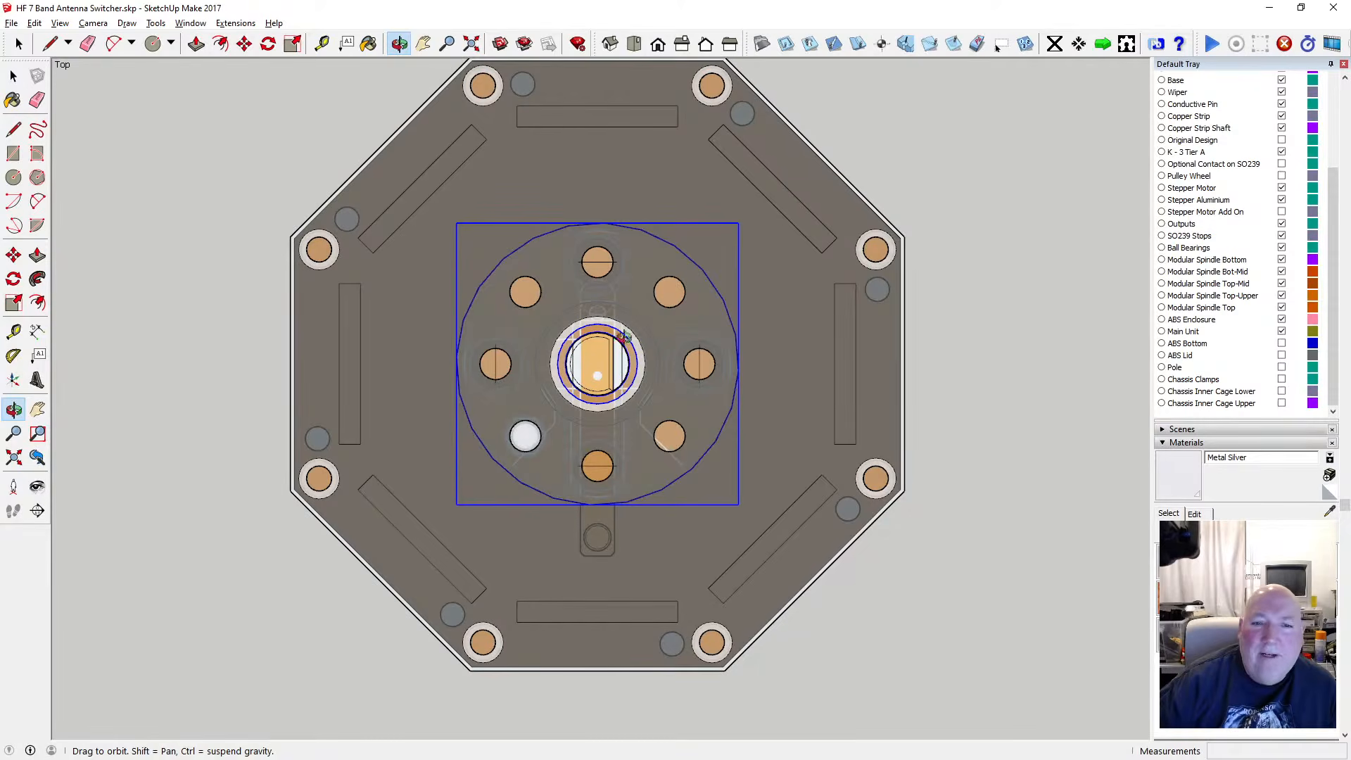
# Deselect the disc component and turn off the X-ray face style
pyautogui.press('space')
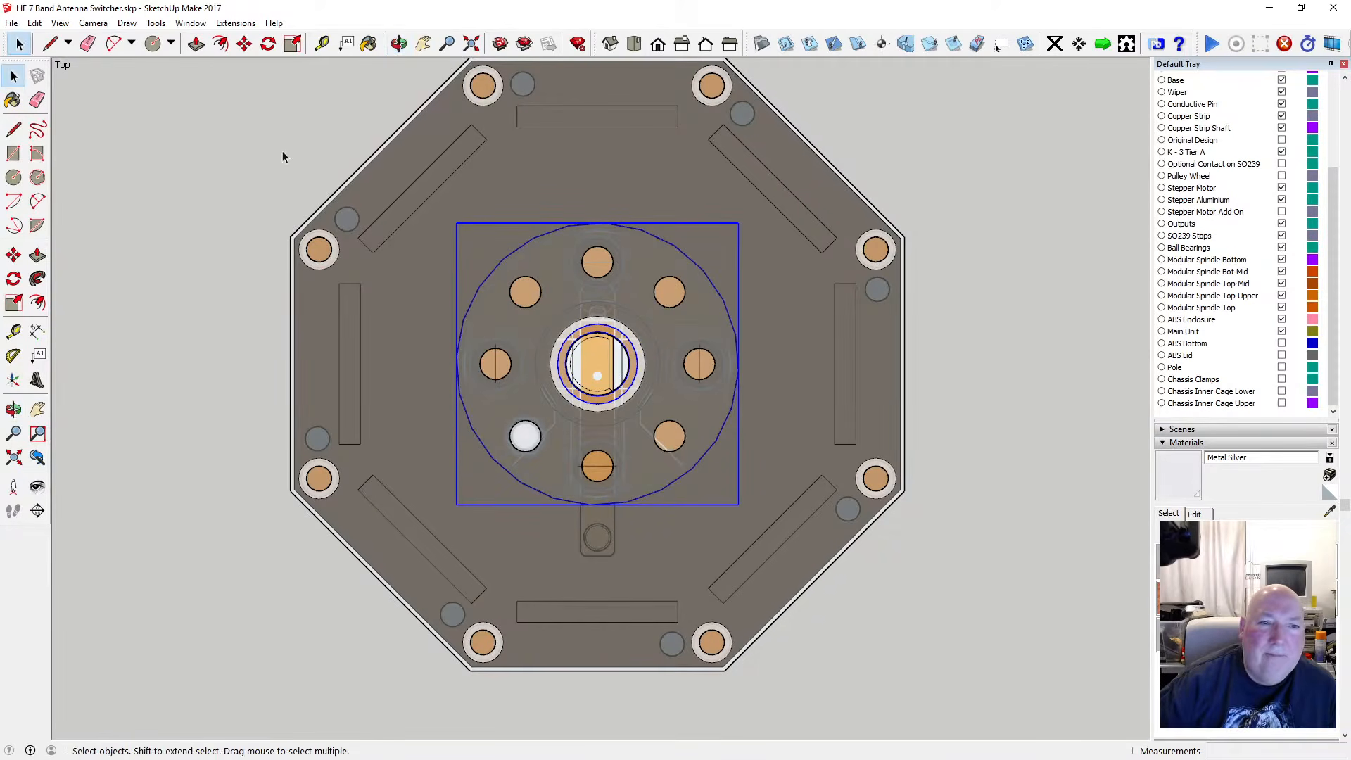
pyautogui.click(282, 153)
pyautogui.press('o')
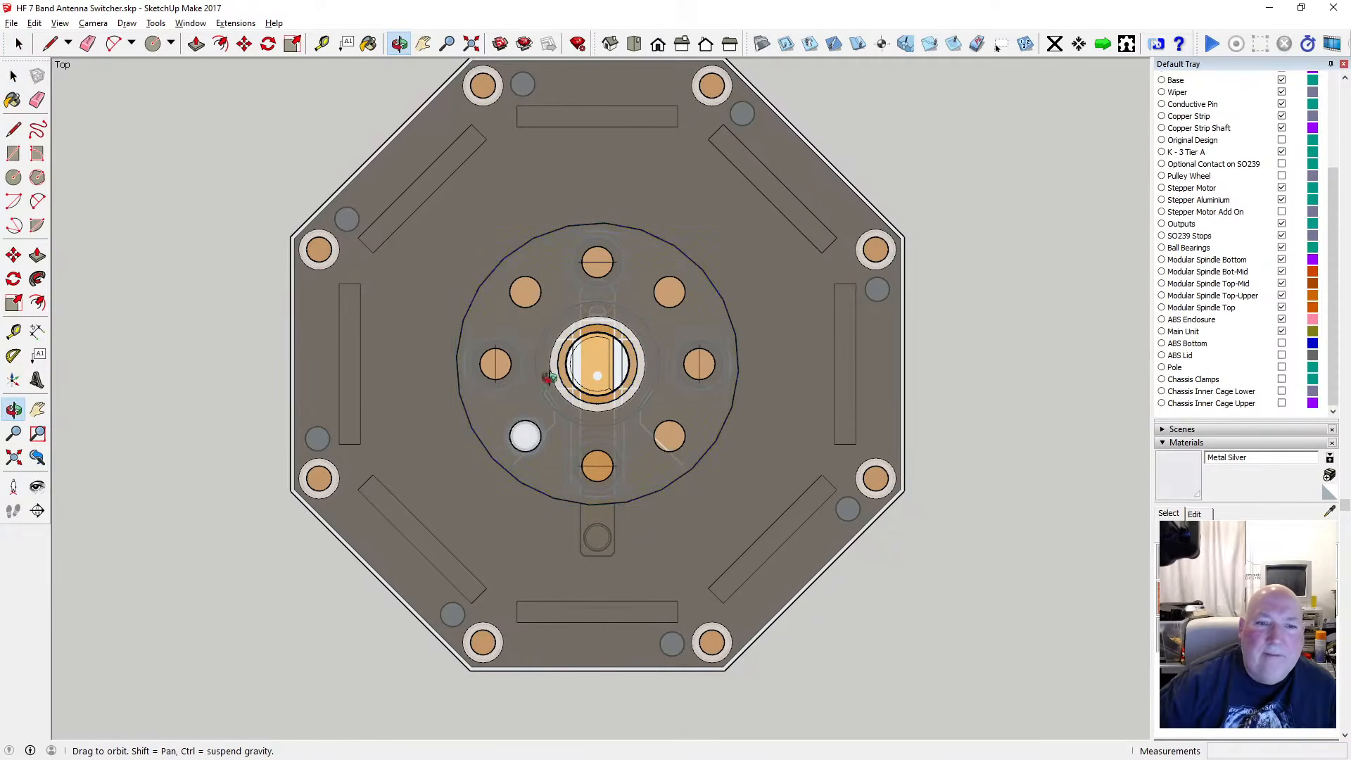
pyautogui.scroll(-3, 552, 368)
pyautogui.click(60, 23)
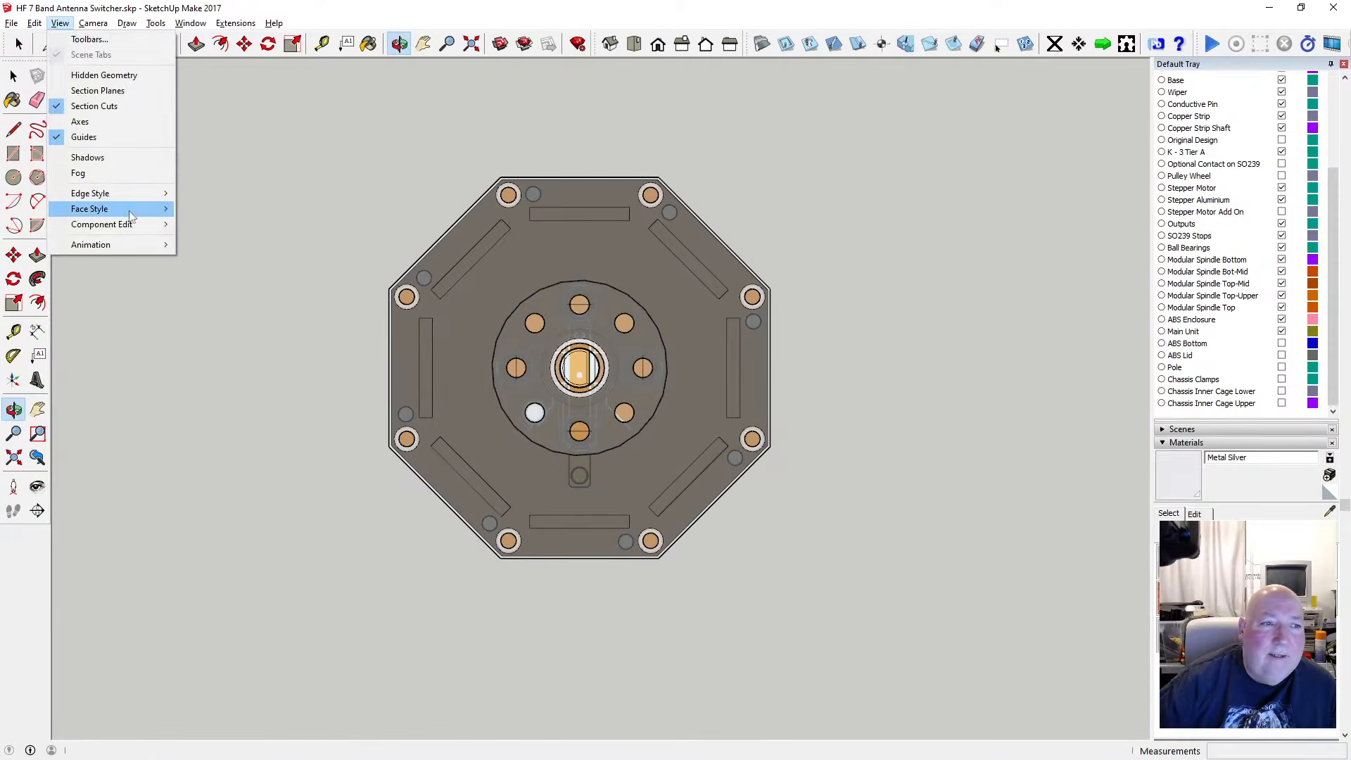
pyautogui.moveTo(106, 204)
pyautogui.click(232, 209)
pyautogui.scroll(3, 550, 336)
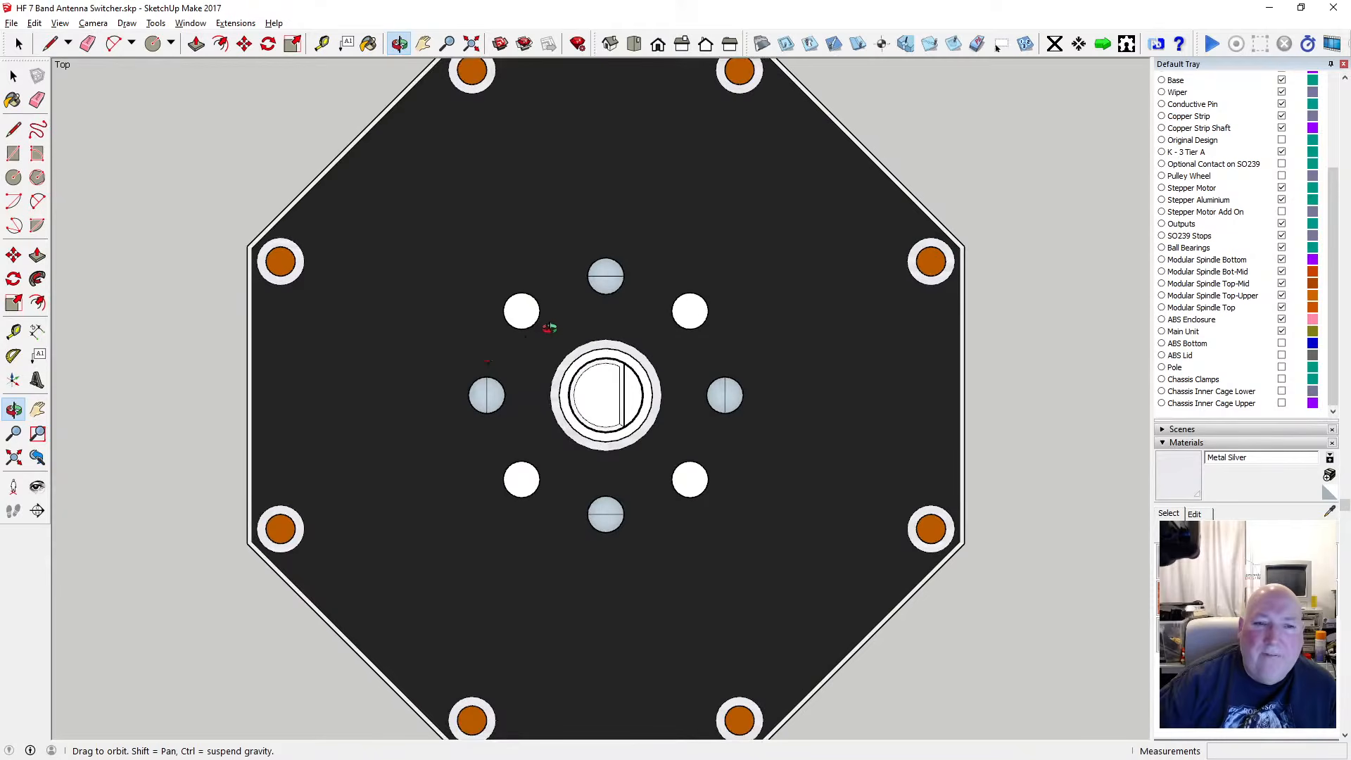
# Switch the camera back to perspective and view the assembly from underneath
pyautogui.moveTo(414, 124); pyautogui.dragTo(529, 256)
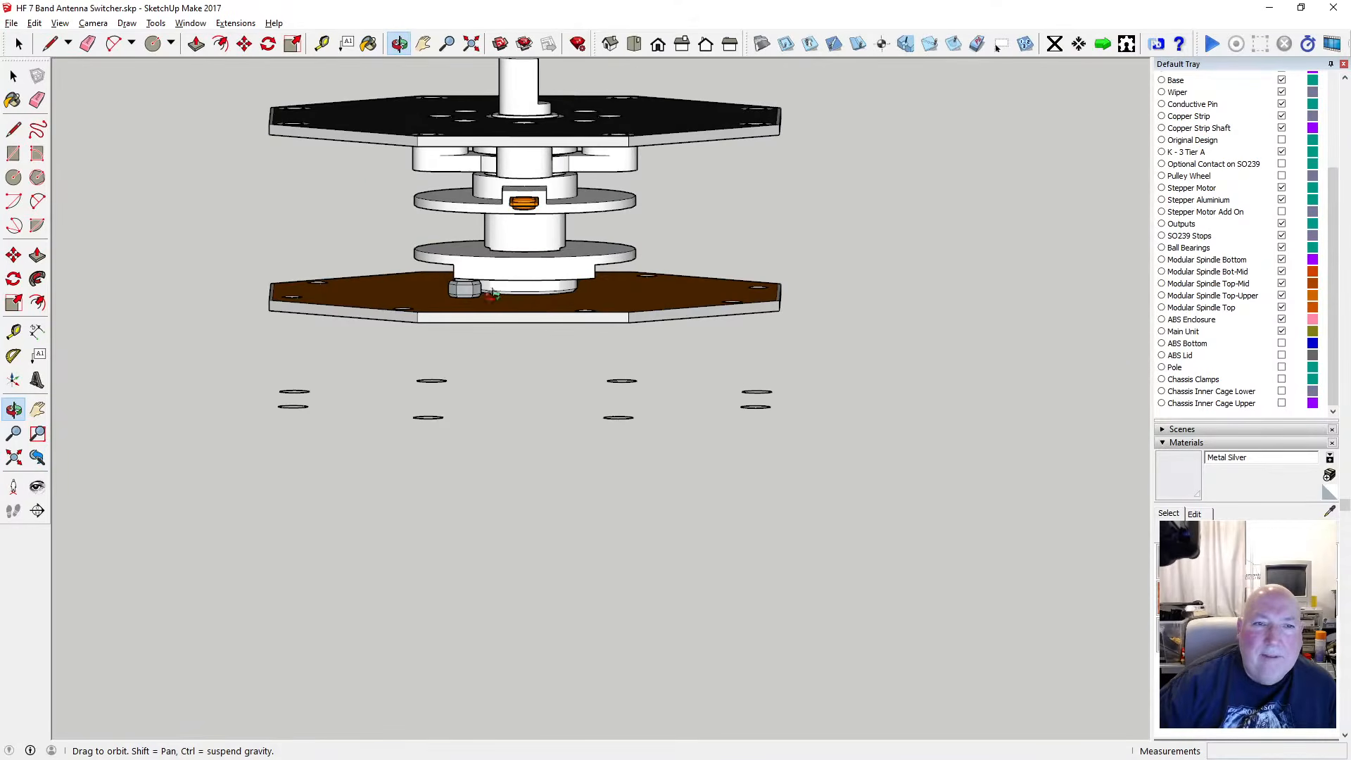
pyautogui.click(93, 23)
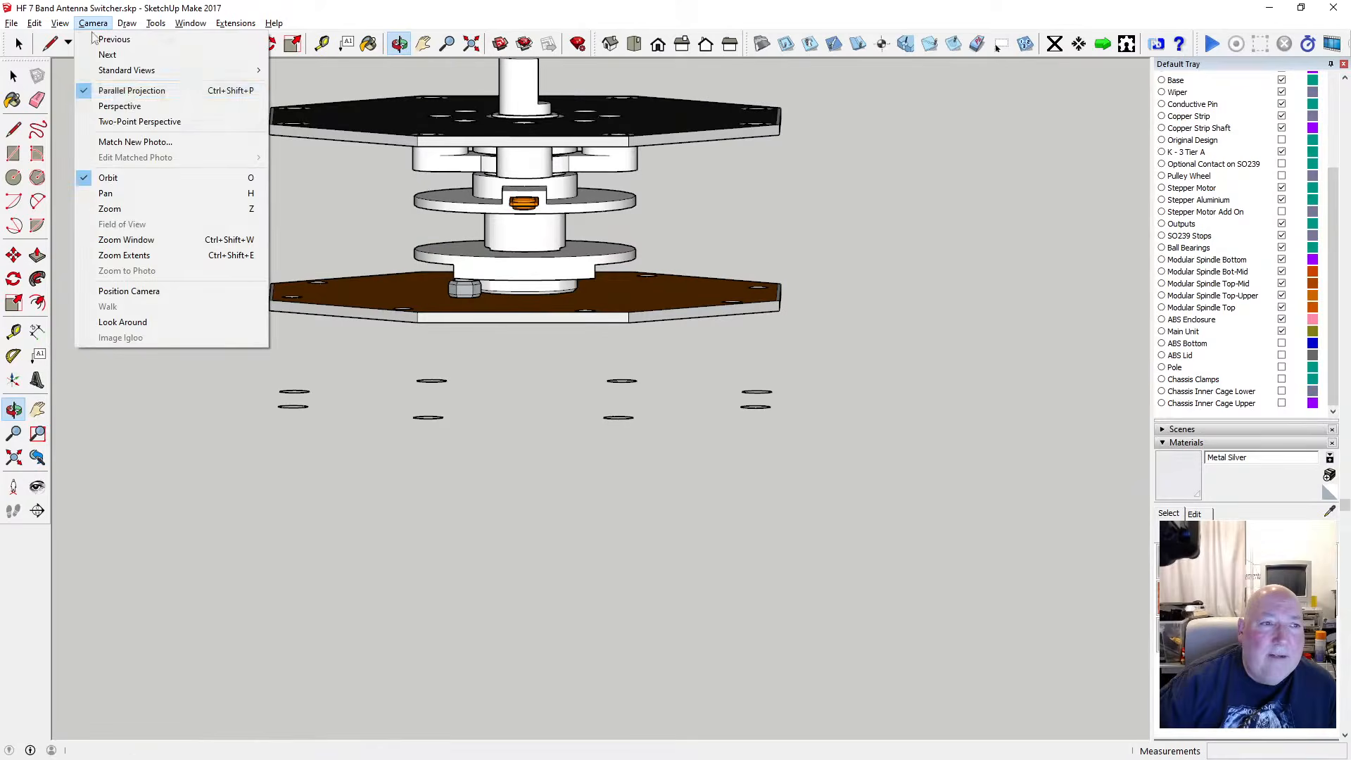
pyautogui.click(128, 112)
pyautogui.moveTo(515, 155); pyautogui.dragTo(445, 91)
pyautogui.moveTo(469, 326); pyautogui.dragTo(454, 268)
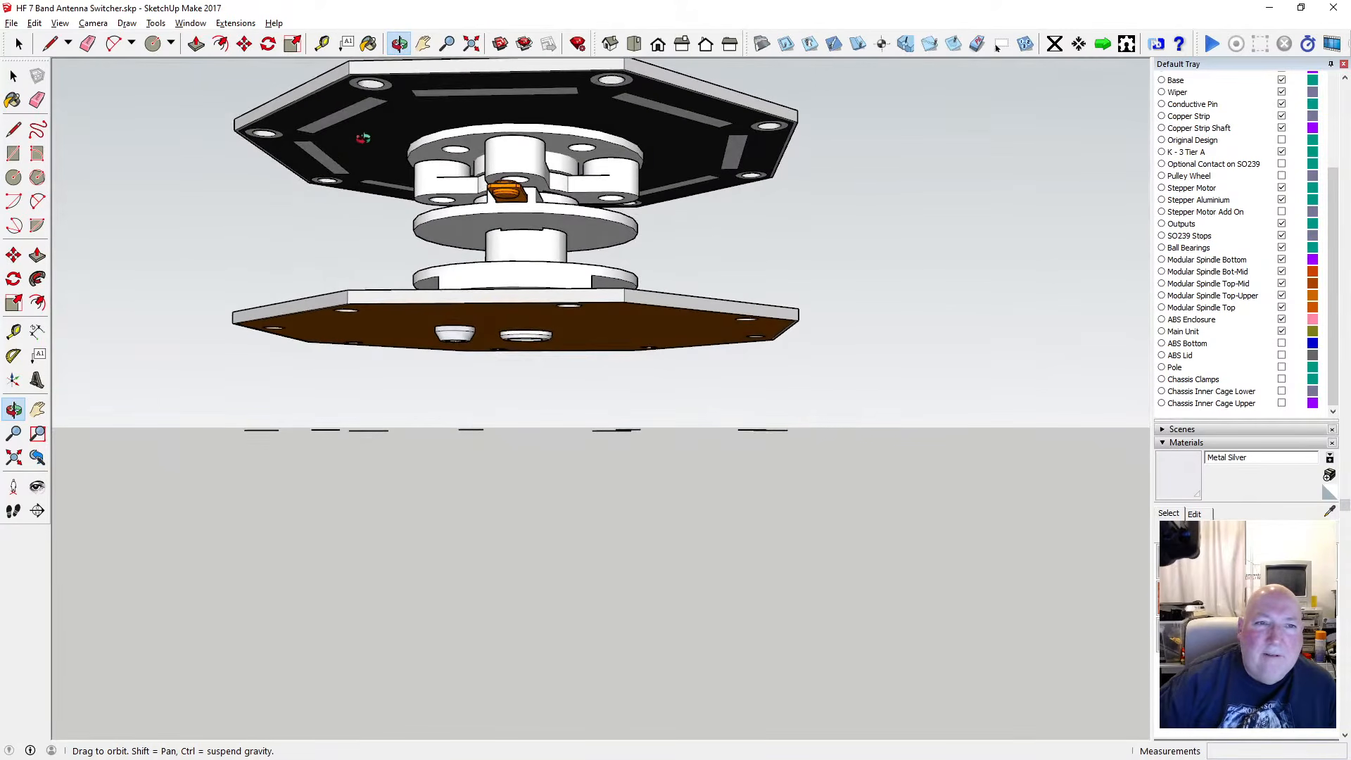
# Show the SO239s layer to compare the connectors with the lid plate and spindle, and hide it again
pyautogui.moveTo(341, 115)
pyautogui.mouseDown()
pyautogui.moveTo(338, 134)
pyautogui.moveTo(336, 120)
pyautogui.mouseUp()
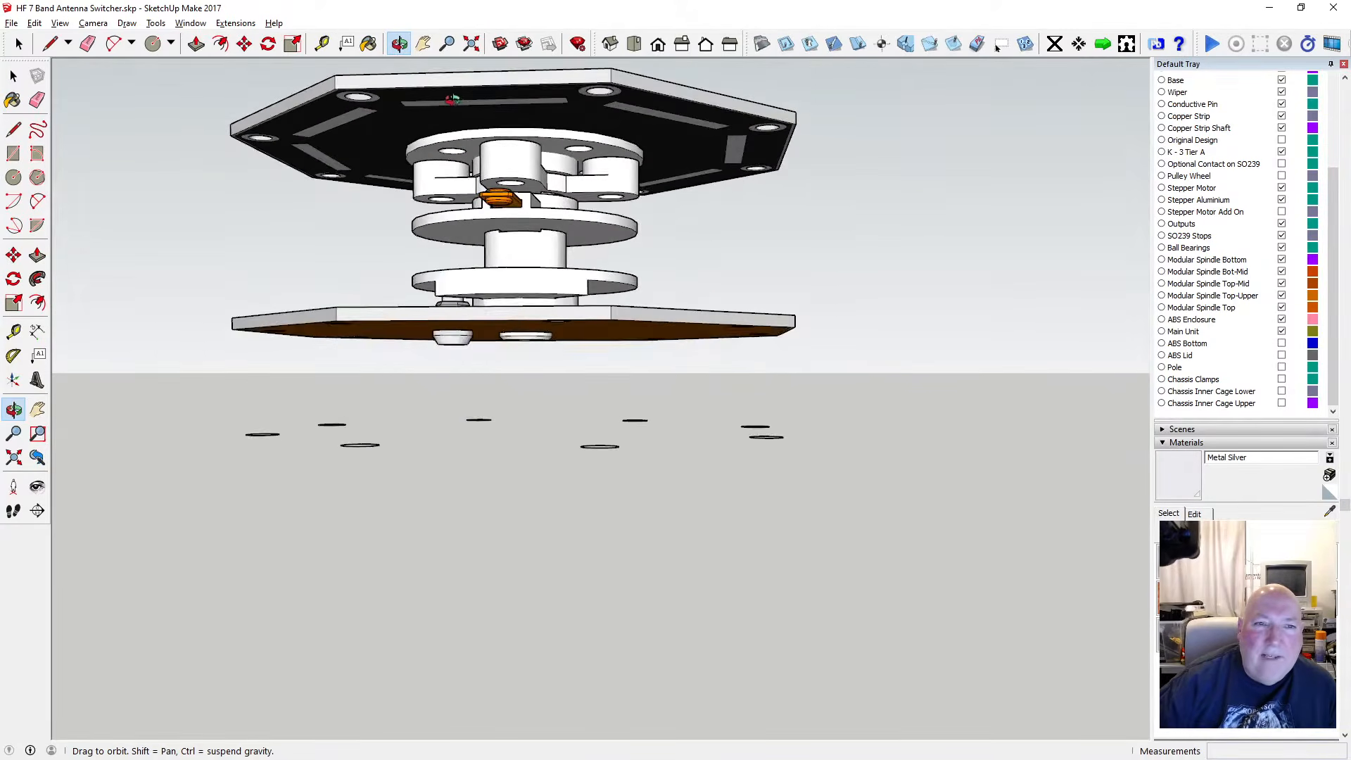
pyautogui.moveTo(423, 118); pyautogui.dragTo(458, 96)
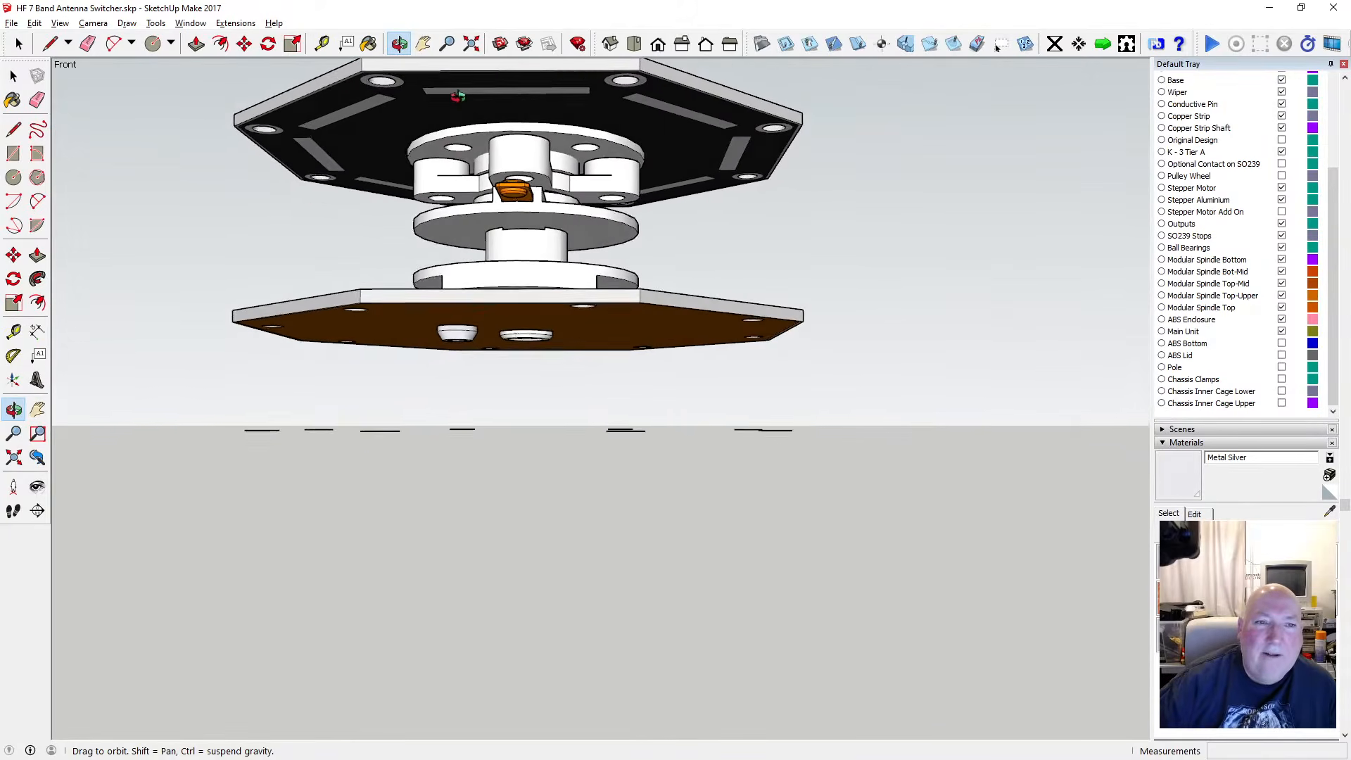
pyautogui.moveTo(363, 103); pyautogui.dragTo(344, 336)
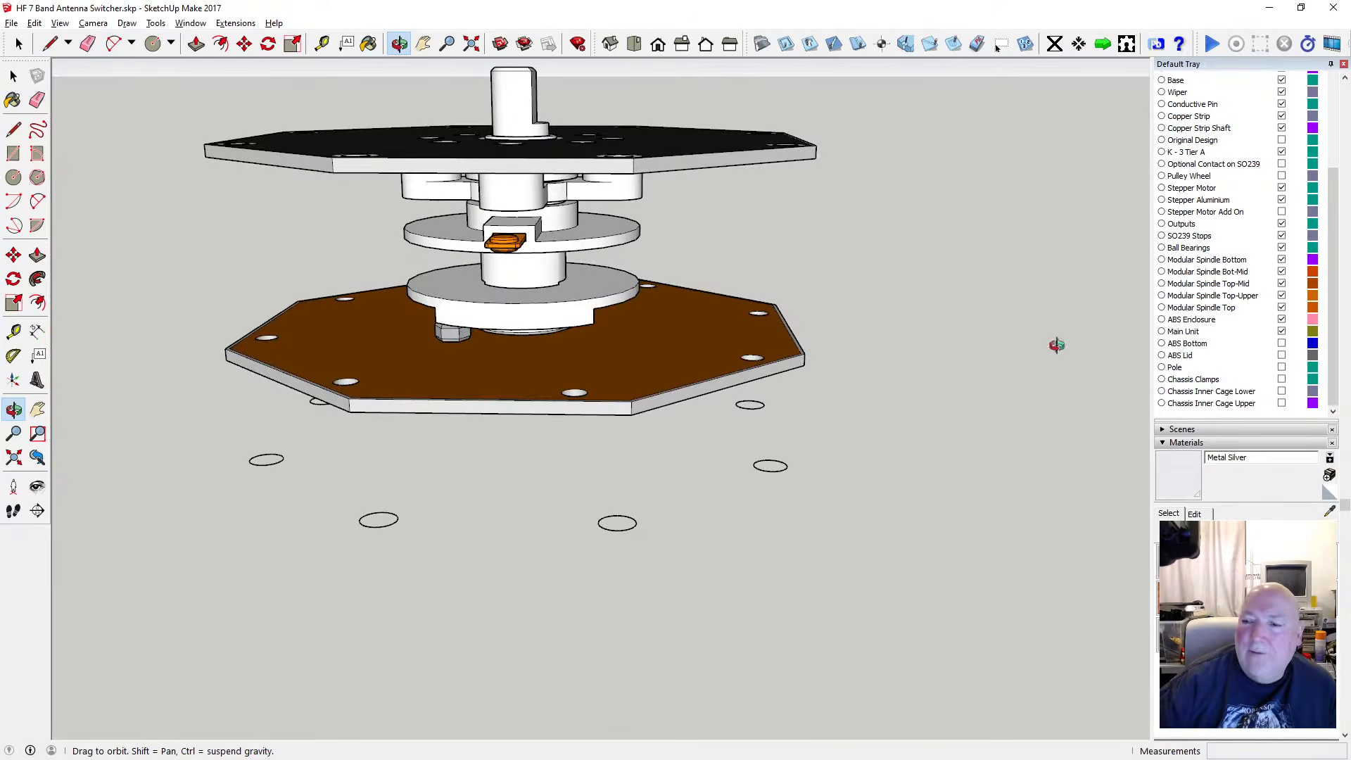
pyautogui.scroll(6, 1173, 448)
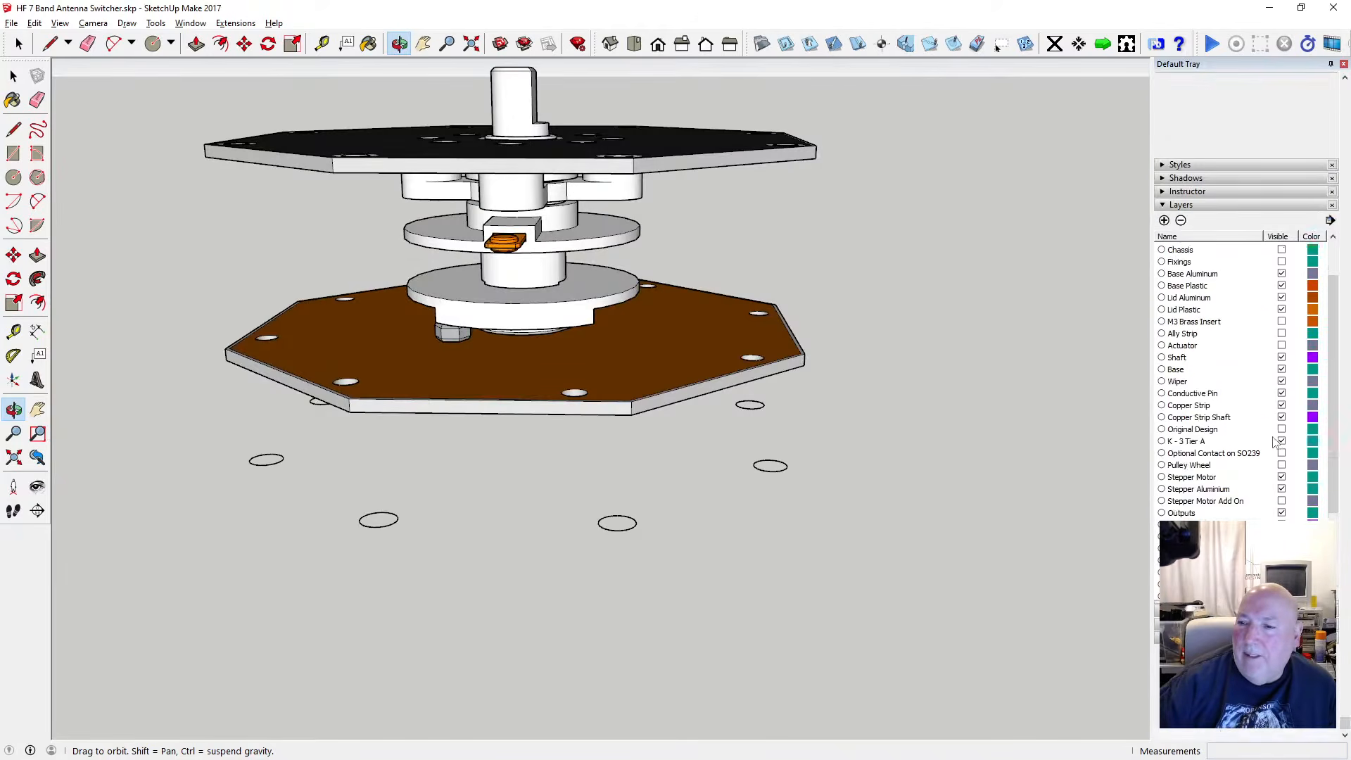
pyautogui.click(1281, 290)
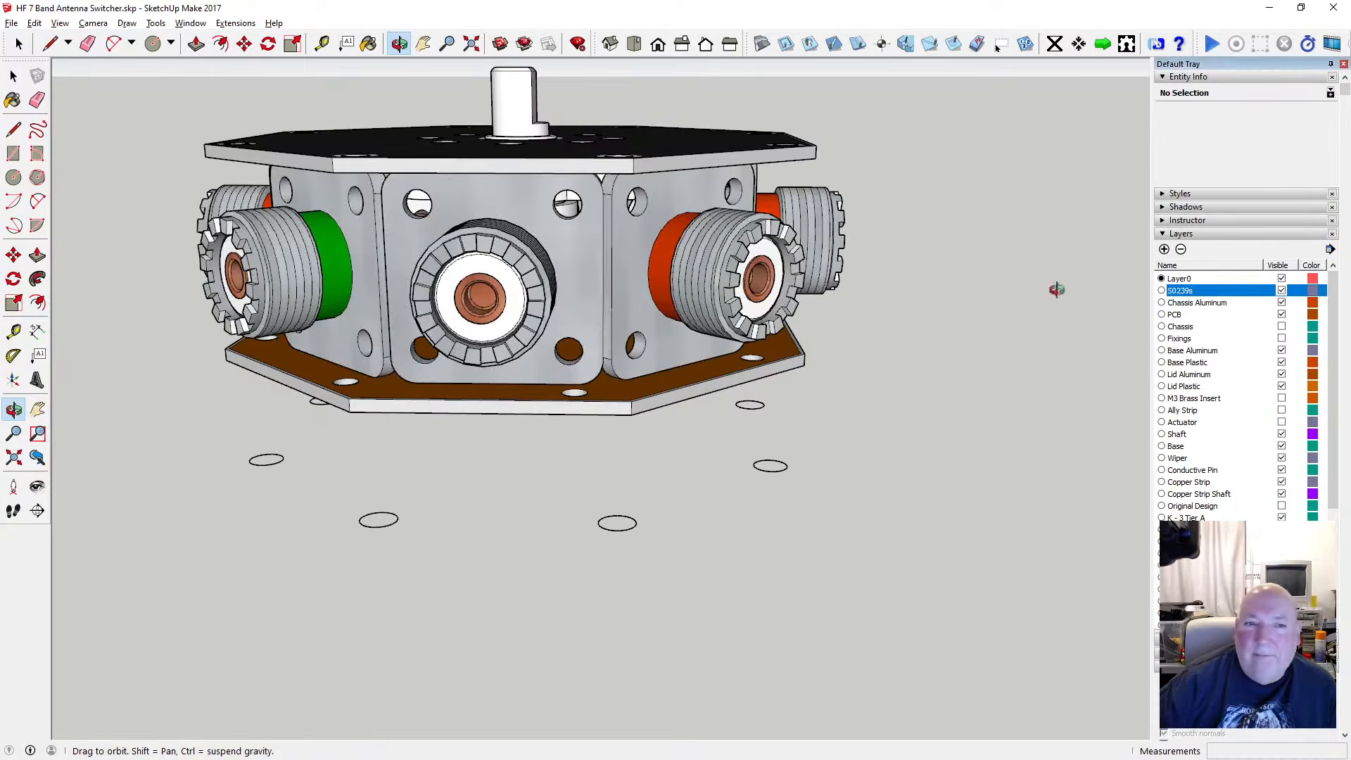
pyautogui.moveTo(509, 356)
pyautogui.mouseDown()
pyautogui.moveTo(507, 331)
pyautogui.moveTo(498, 374)
pyautogui.mouseUp()
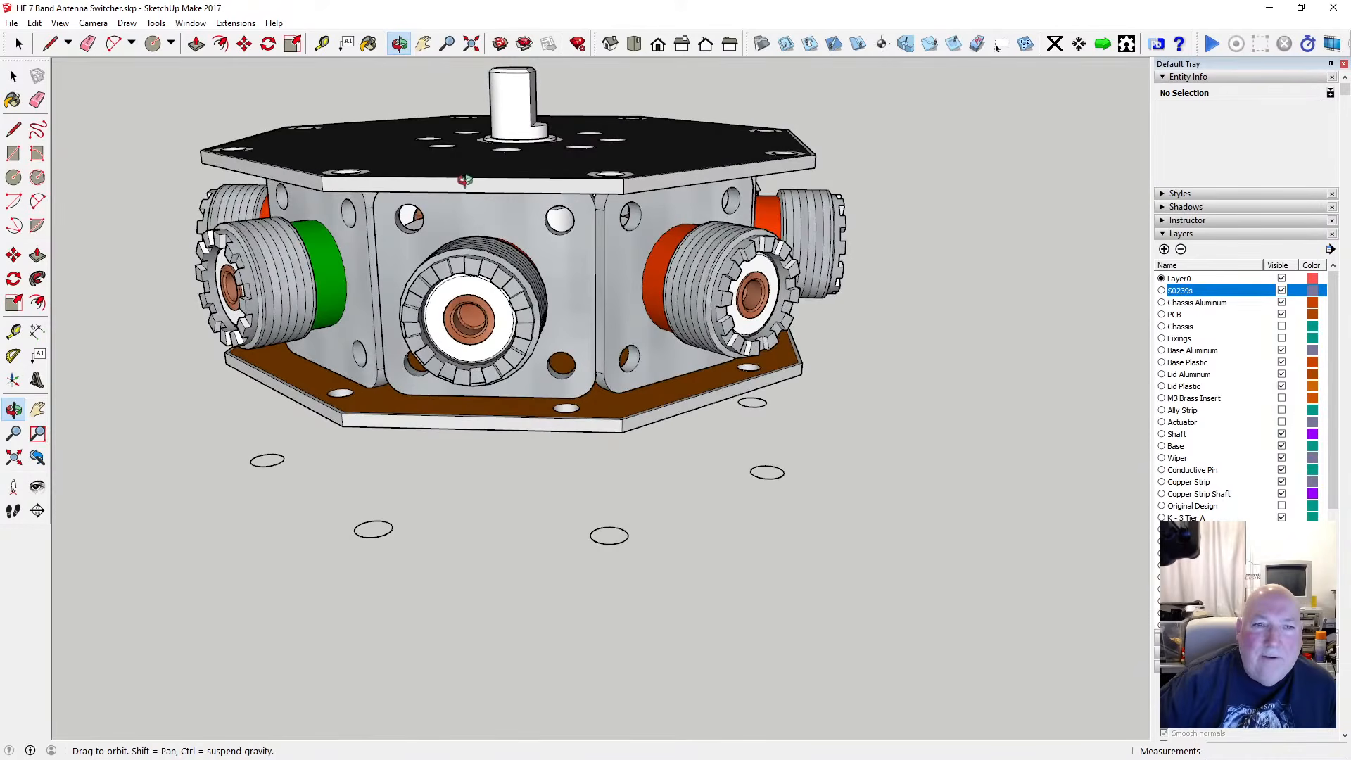
pyautogui.click(1282, 291)
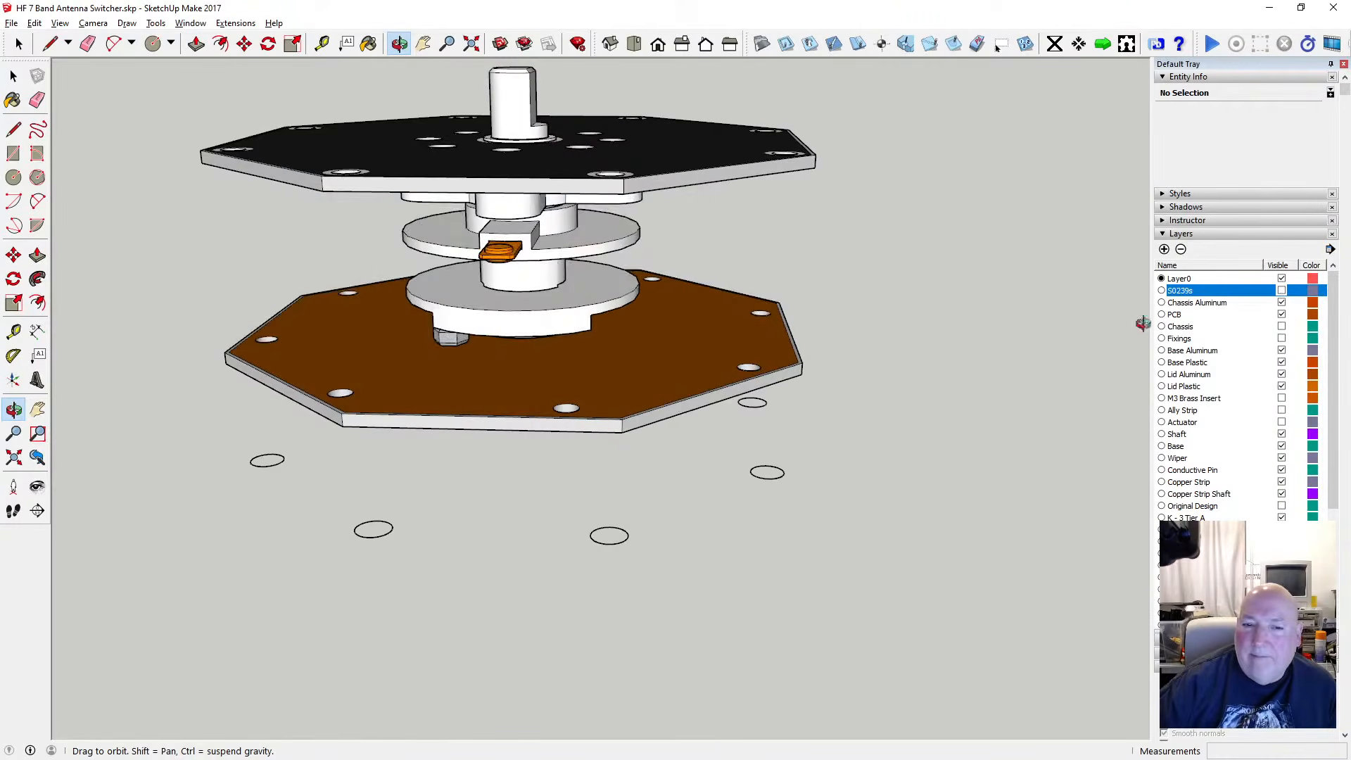
# Open the black octagonal lid plate inside the assembly to examine its centre hole, and close the plate again
pyautogui.click(13, 75)
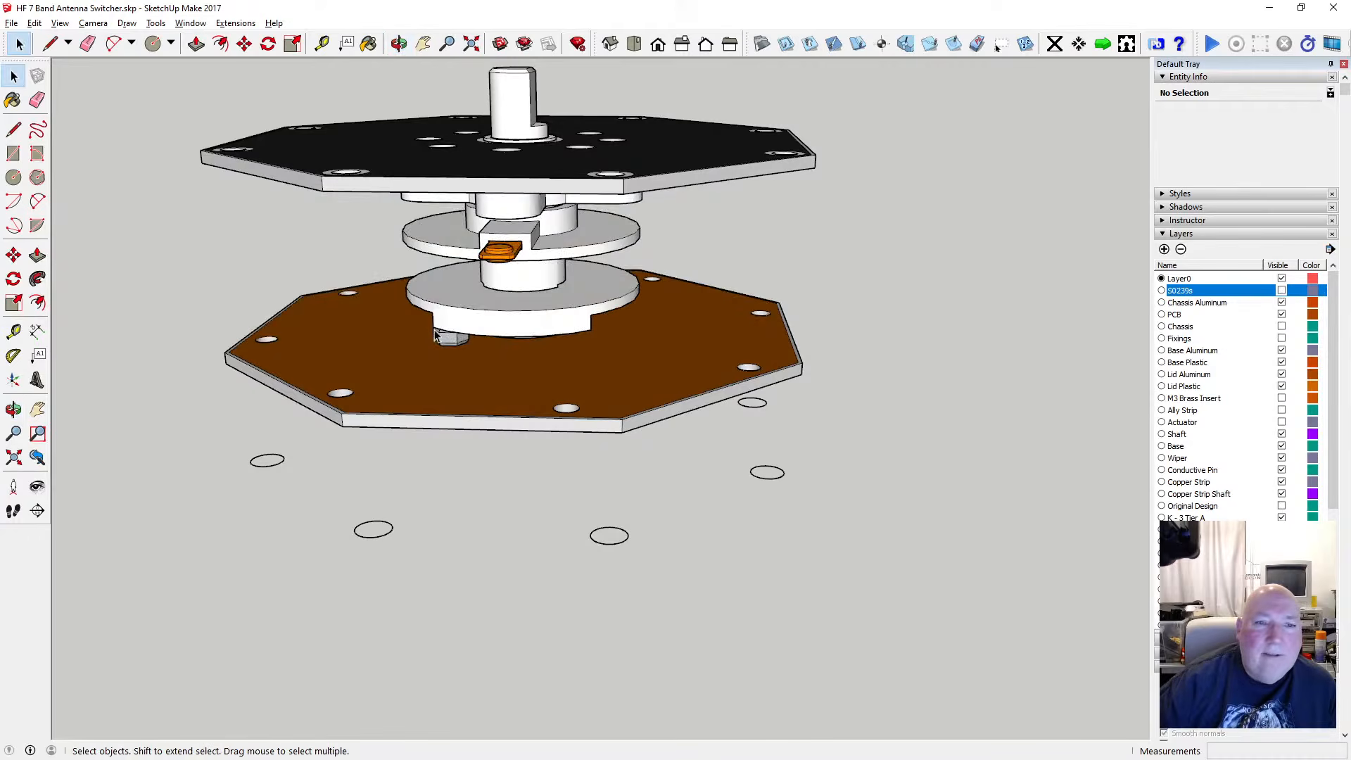
pyautogui.click(528, 186)
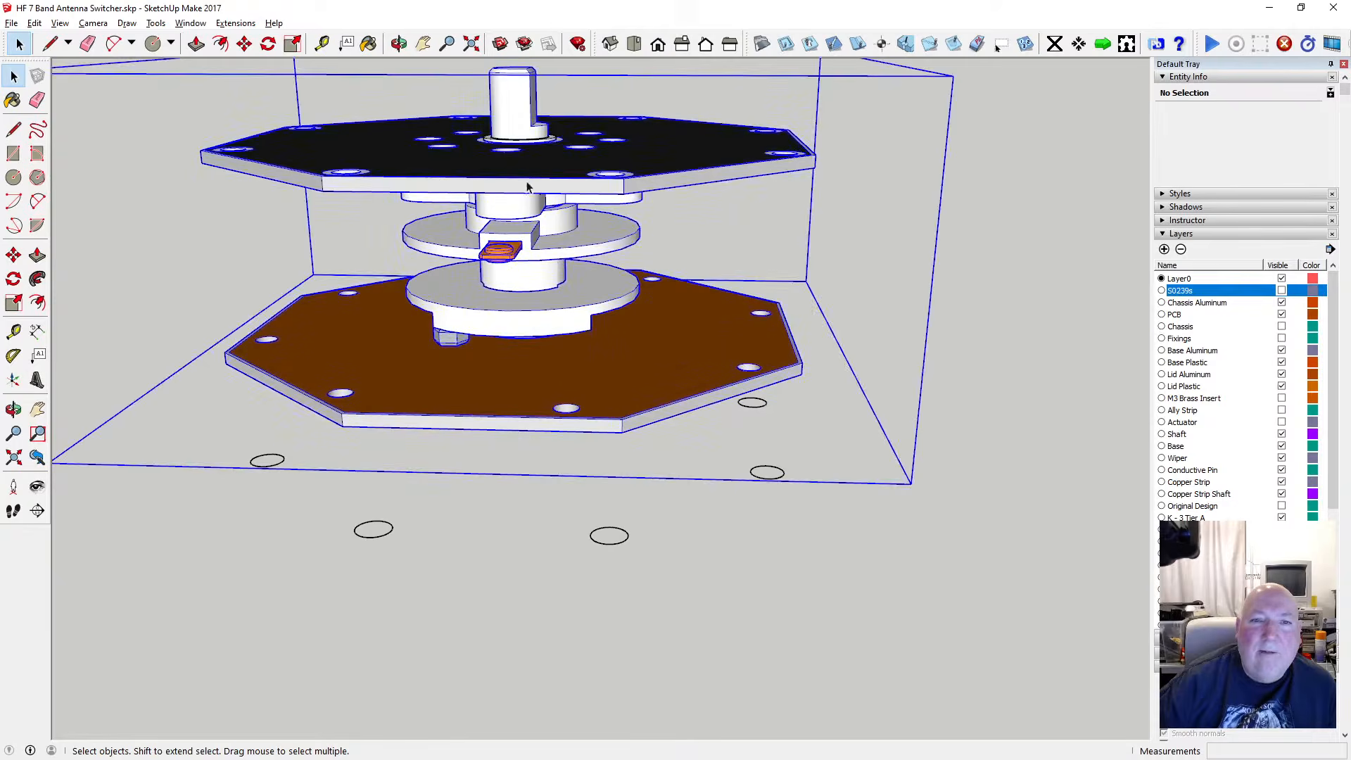
pyautogui.doubleClick(436, 176)
pyautogui.click(399, 44)
pyautogui.moveTo(497, 140); pyautogui.dragTo(543, 347)
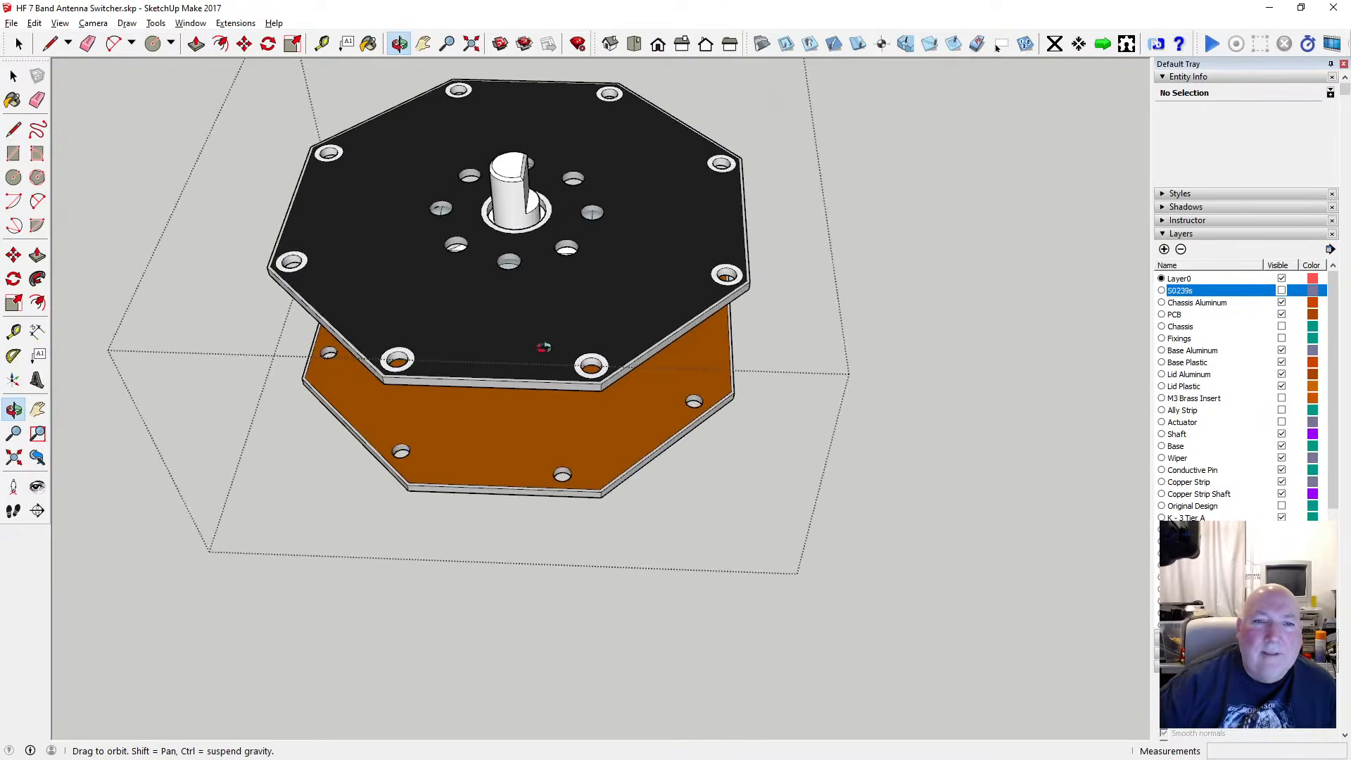
pyautogui.scroll(4, 548, 213)
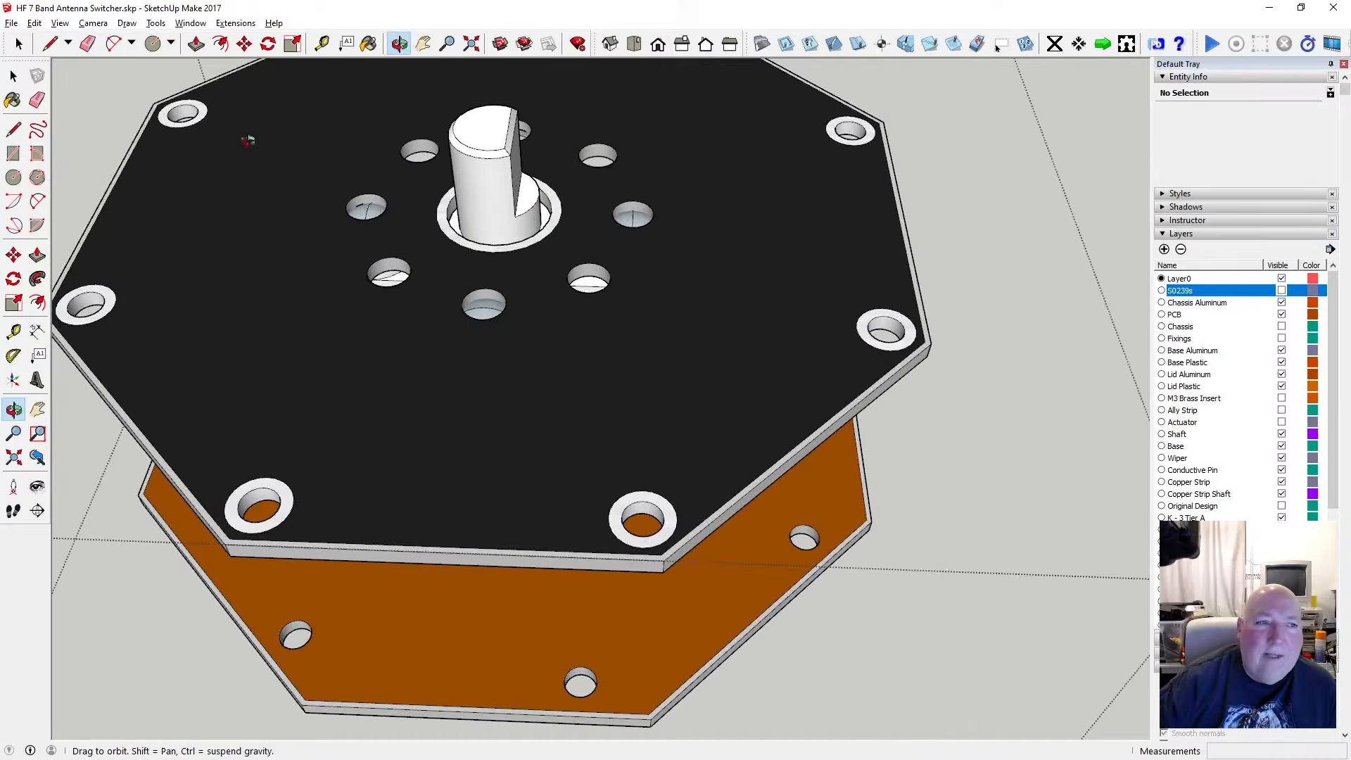
pyautogui.click(13, 76)
pyautogui.doubleClick(551, 203)
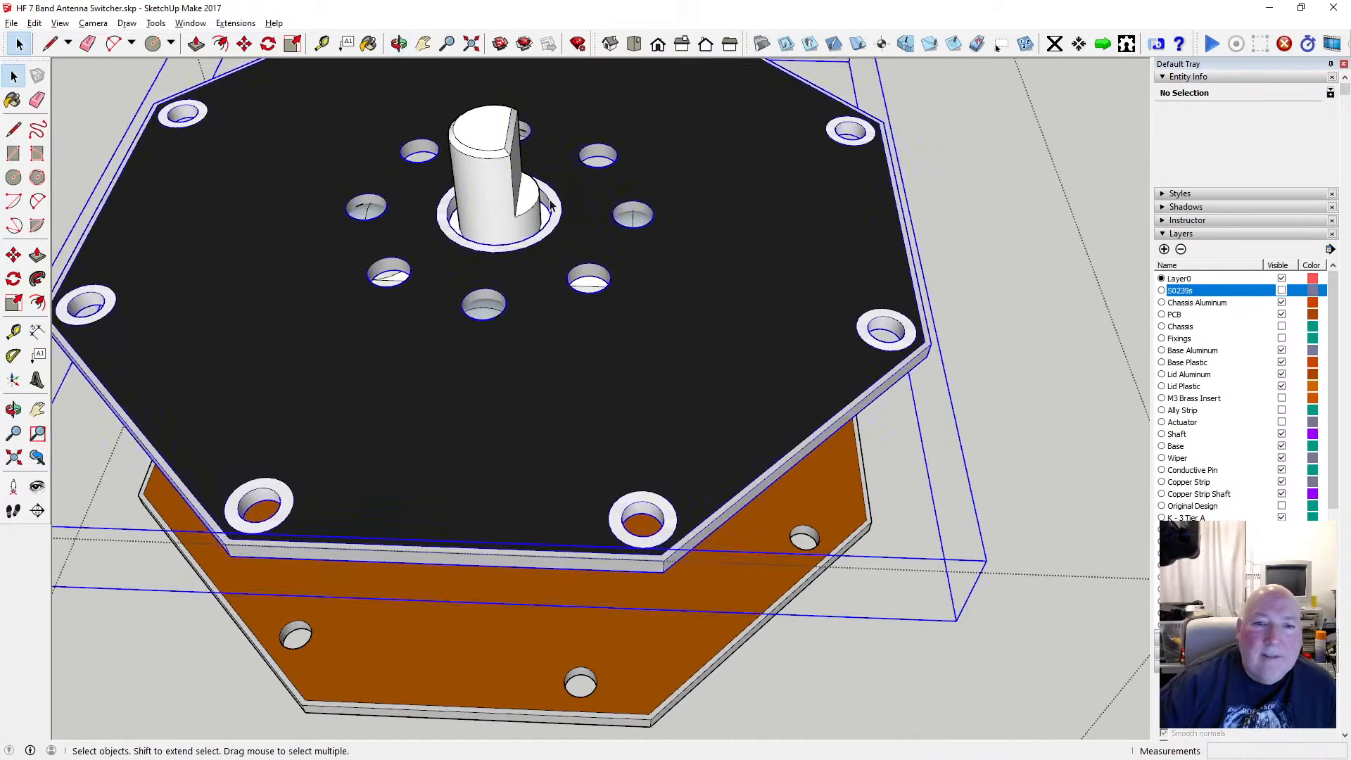
pyautogui.click(549, 205)
pyautogui.doubleClick(549, 206)
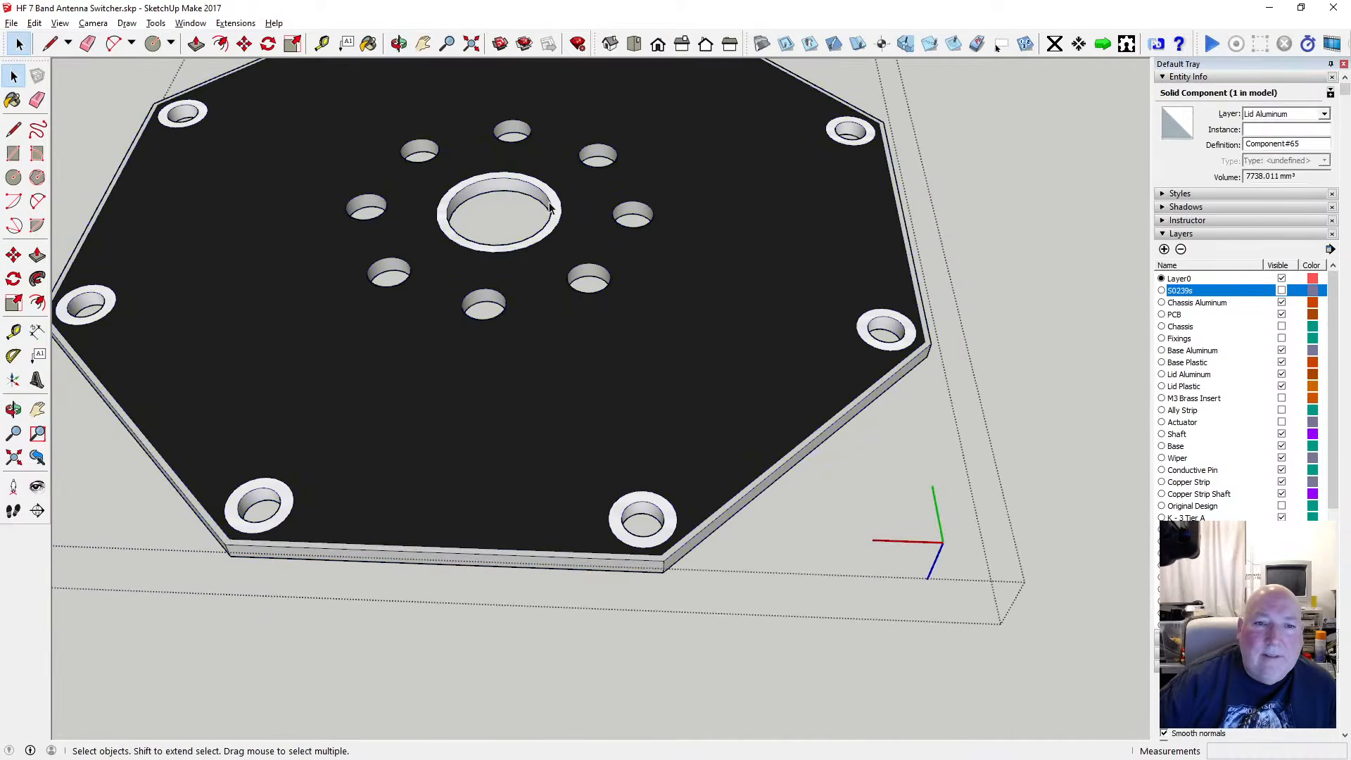
pyautogui.click(979, 213)
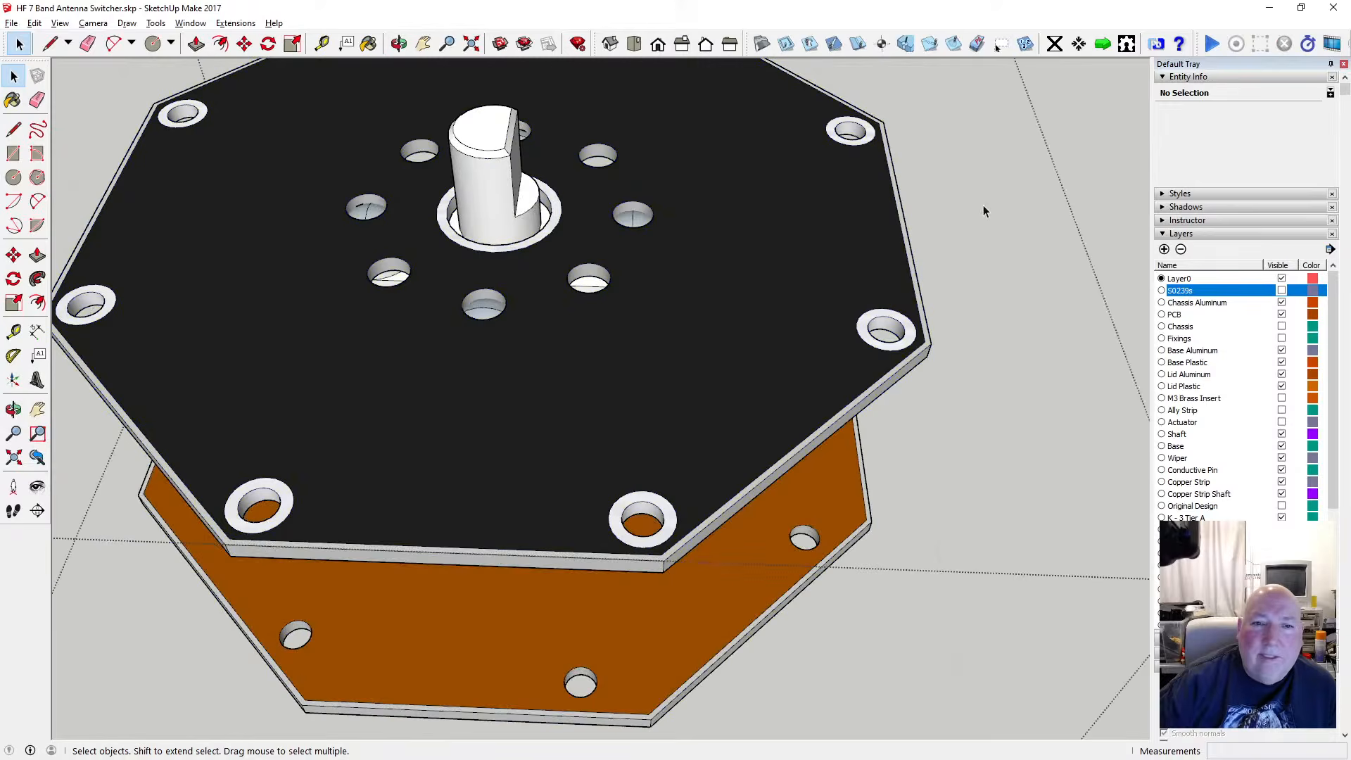
# Leave the assembly group and open the perforated disc under the lid plate for editing
pyautogui.moveTo(594, 326); pyautogui.dragTo(524, 186, button='middle')
pyautogui.click(399, 45)
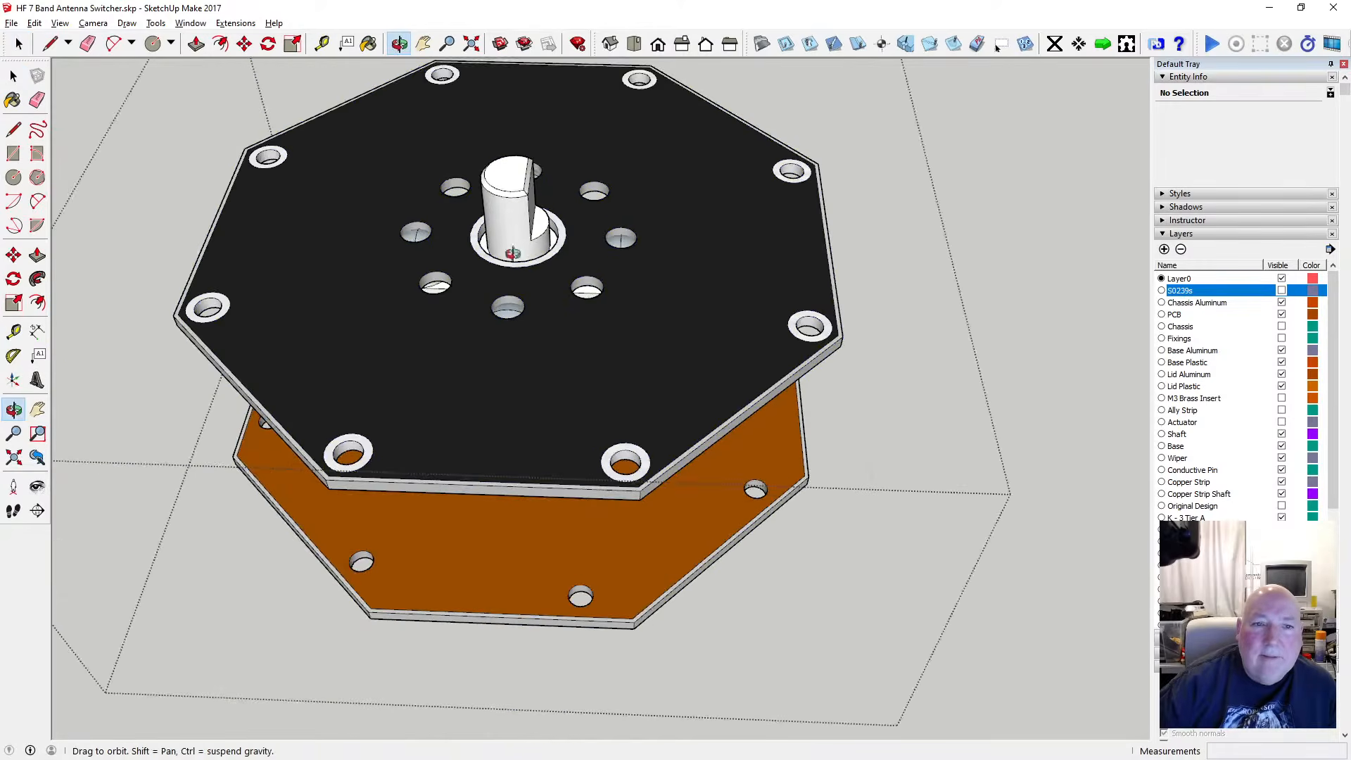
pyautogui.moveTo(522, 380); pyautogui.dragTo(517, 121)
pyautogui.scroll(-3, 579, 278)
pyautogui.press('space')
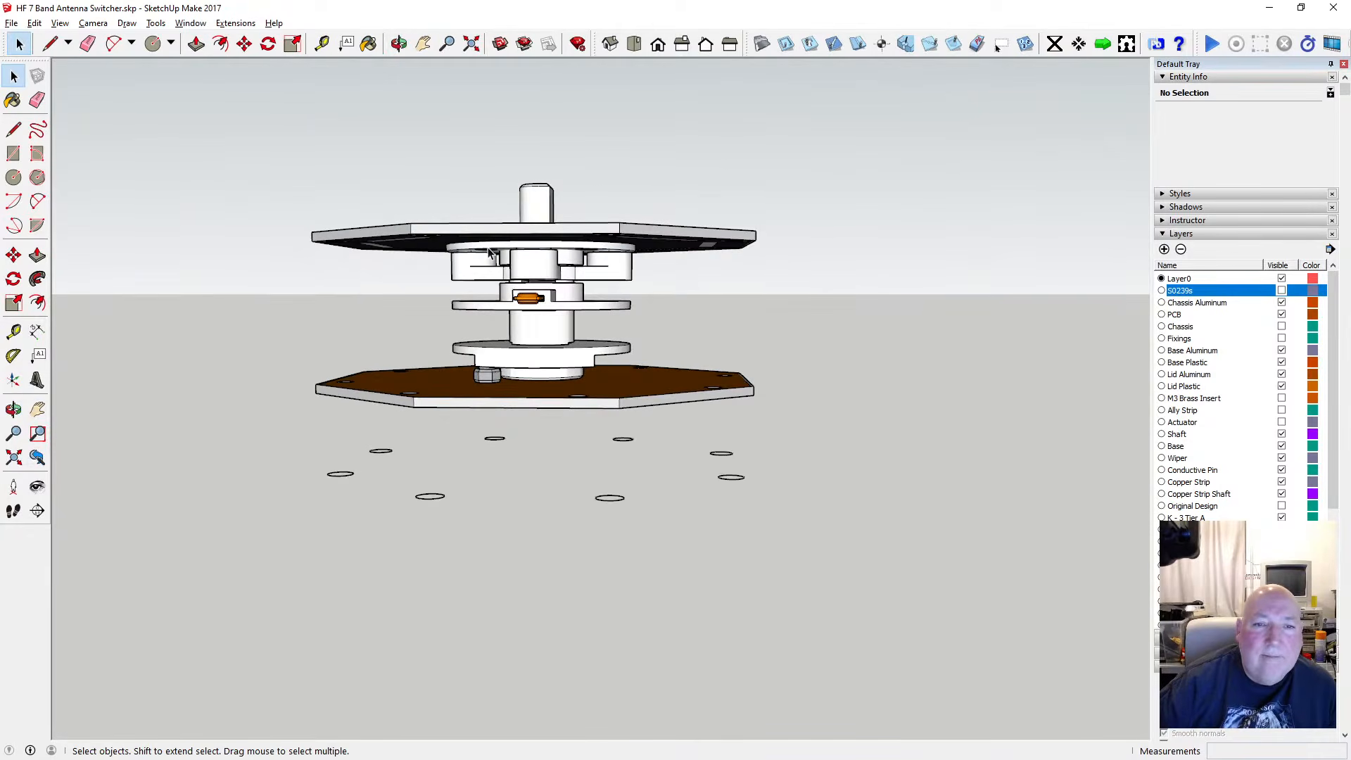
pyautogui.doubleClick(489, 252)
pyautogui.click(398, 43)
pyautogui.moveTo(532, 239); pyautogui.dragTo(484, 418)
pyautogui.scroll(3, 538, 320)
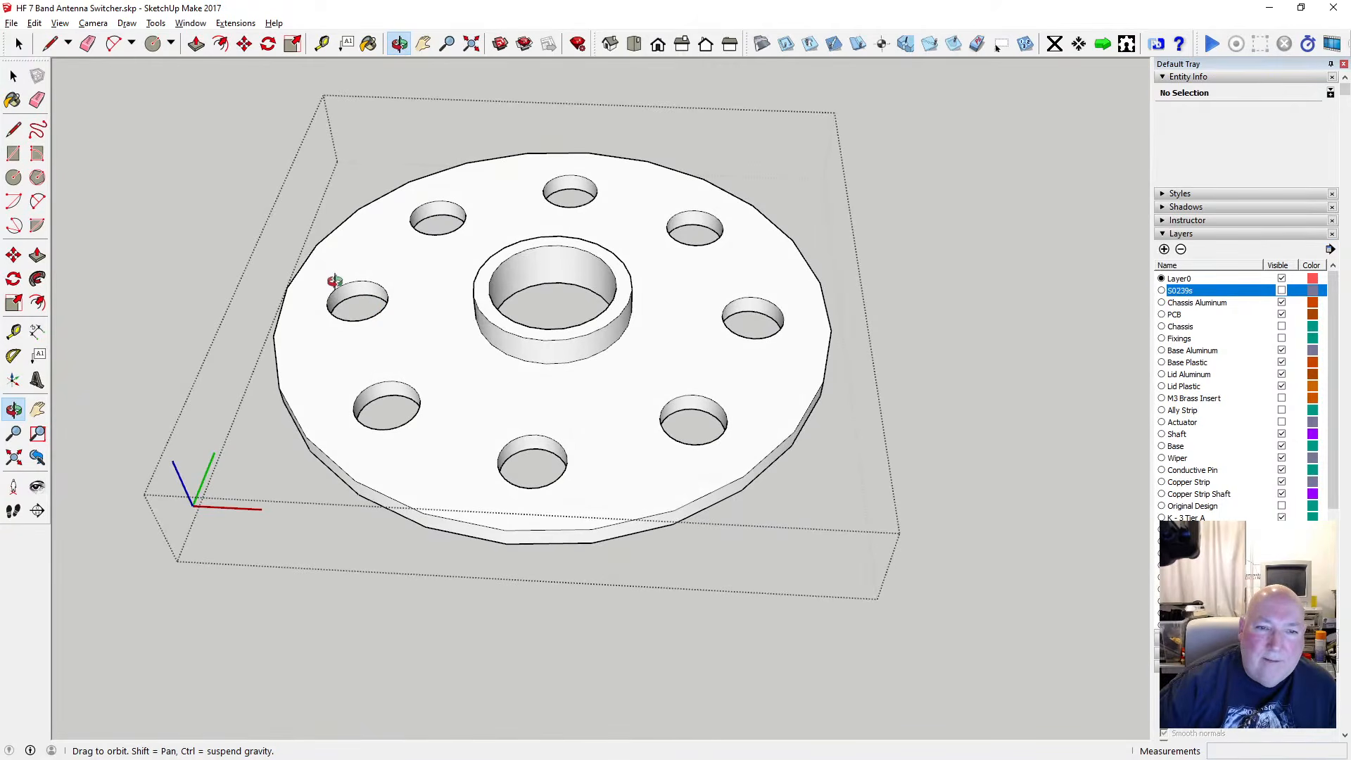
# Examine the perforated disc's ring of holes and its central collar from several distances and angles
pyautogui.scroll(-2, 444, 324)
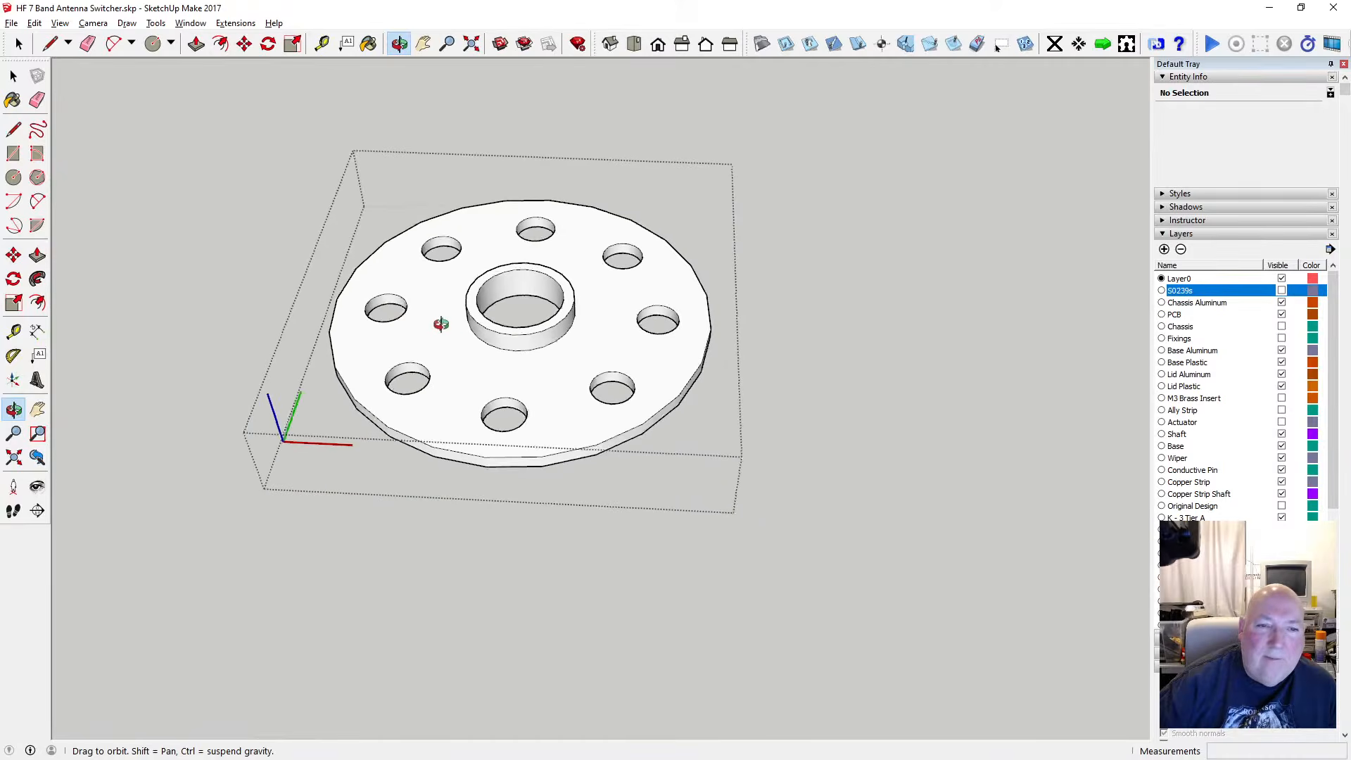
pyautogui.scroll(3, 416, 324)
pyautogui.scroll(2, 404, 324)
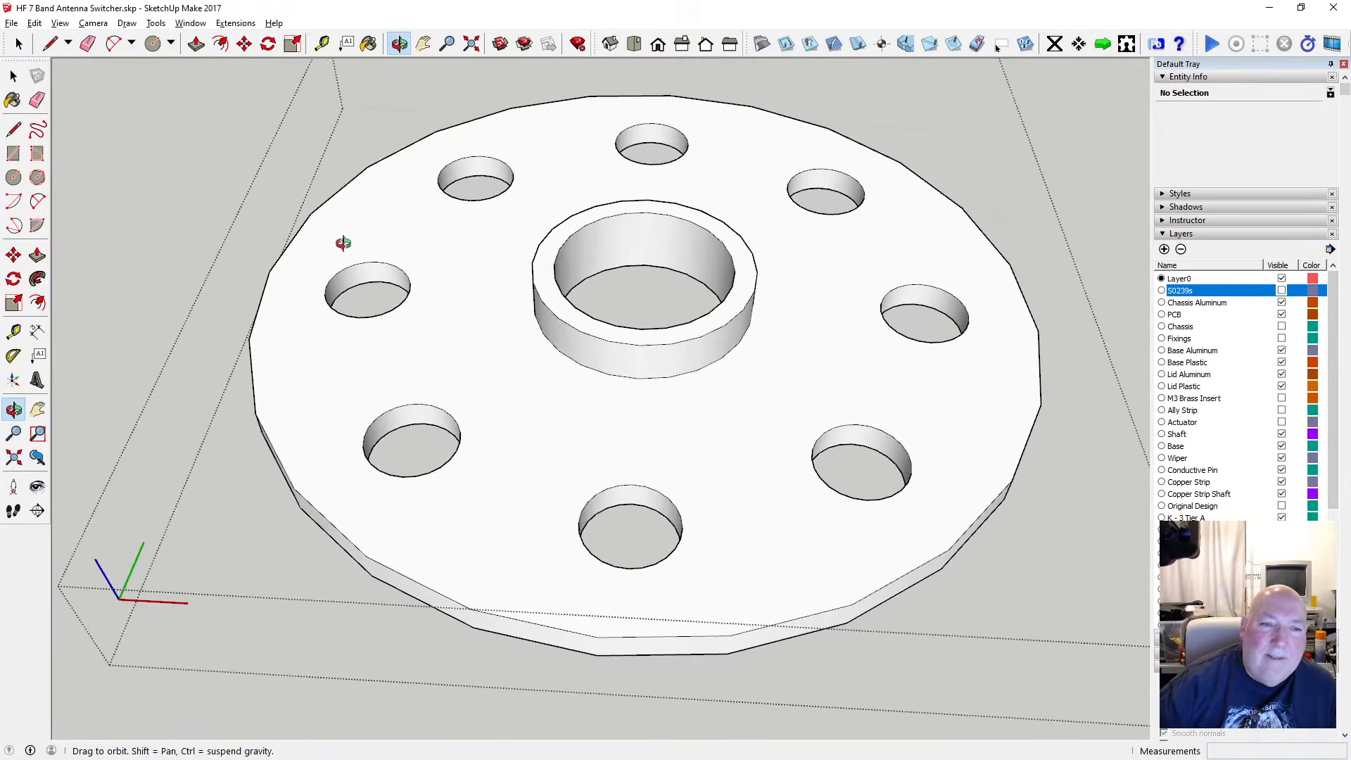
pyautogui.scroll(3, 362, 293)
pyautogui.scroll(-5, 361, 289)
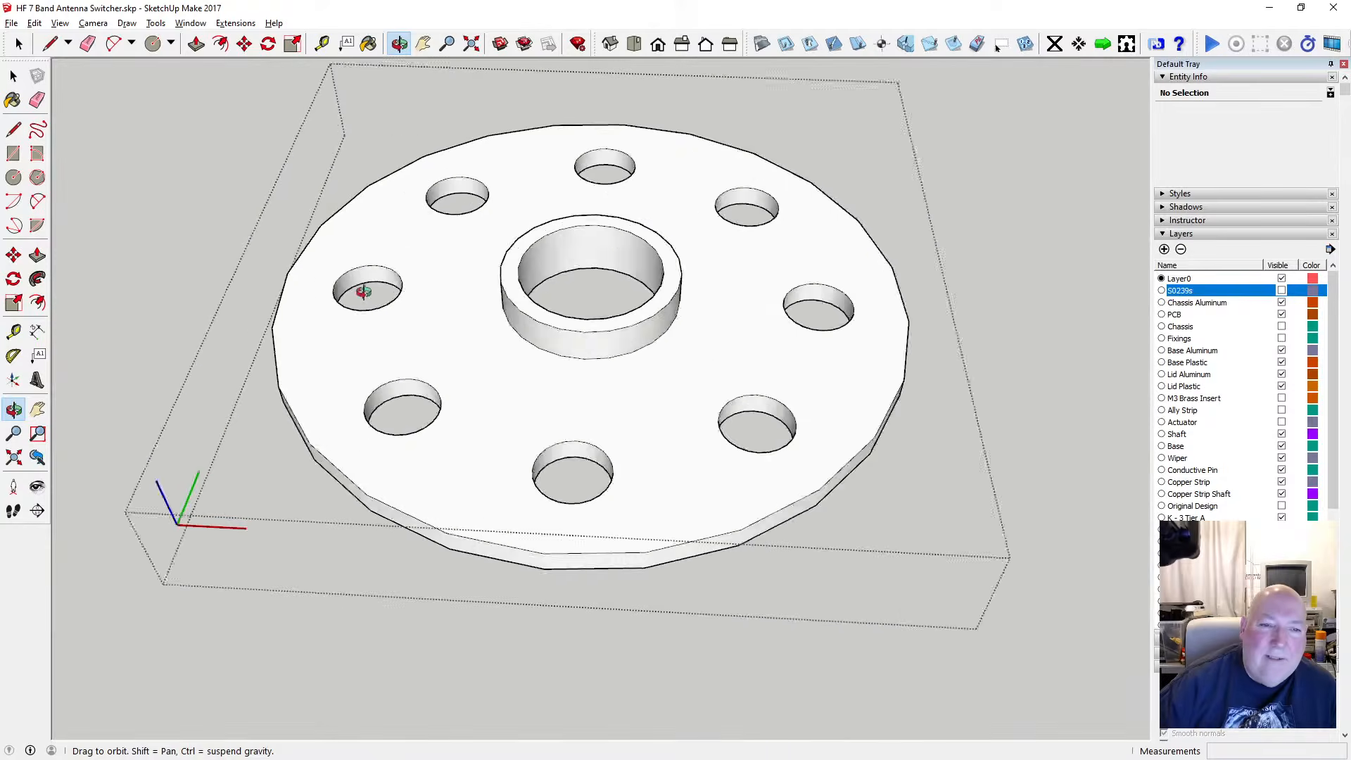
pyautogui.scroll(-2, 359, 278)
pyautogui.scroll(6, 404, 301)
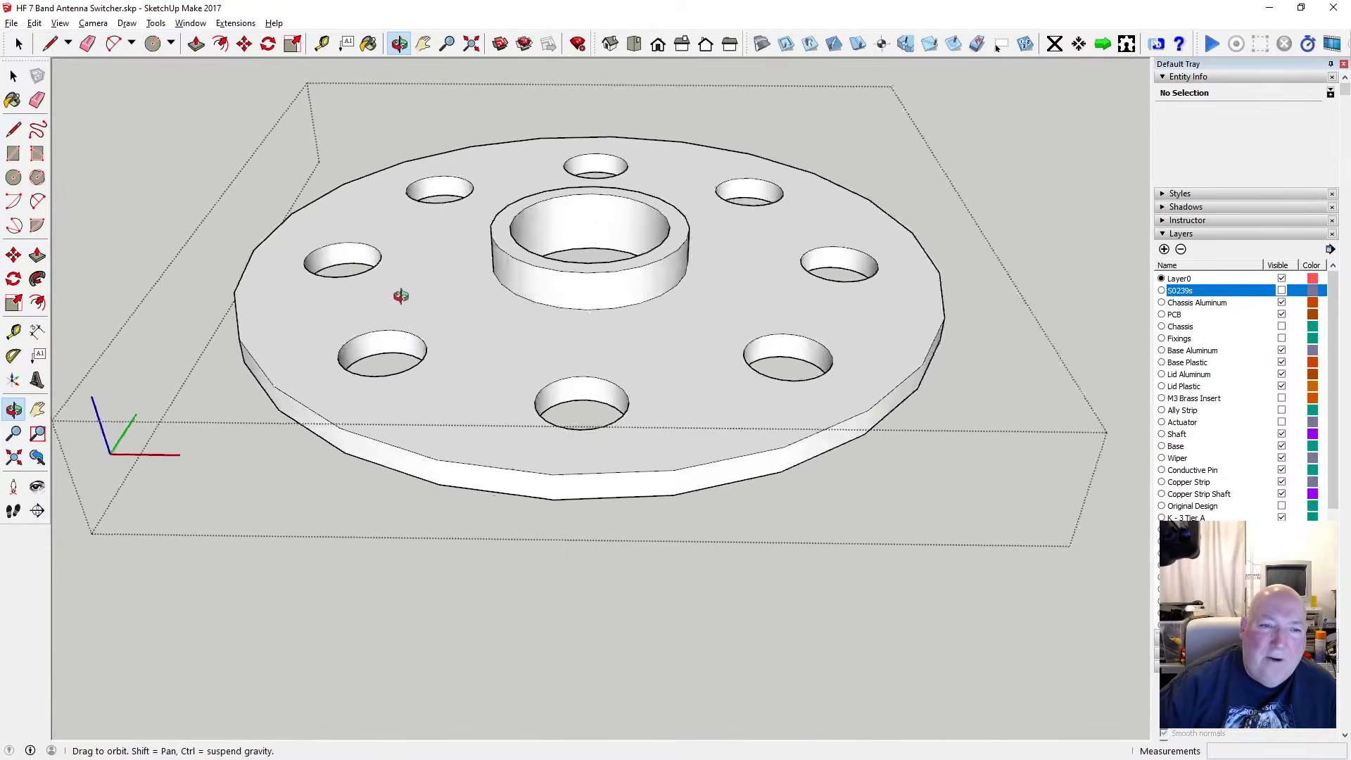
pyautogui.moveTo(386, 308); pyautogui.dragTo(357, 330)
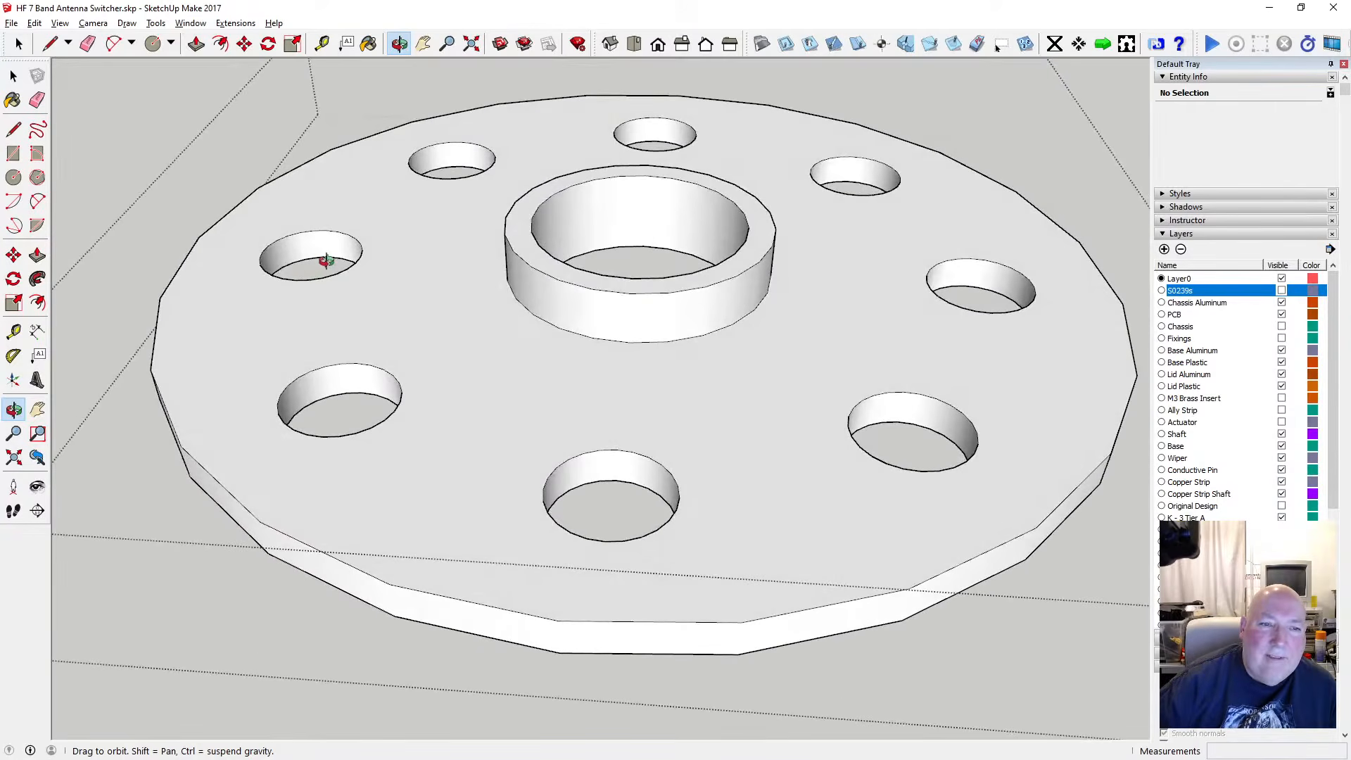
pyautogui.scroll(4, 291, 251)
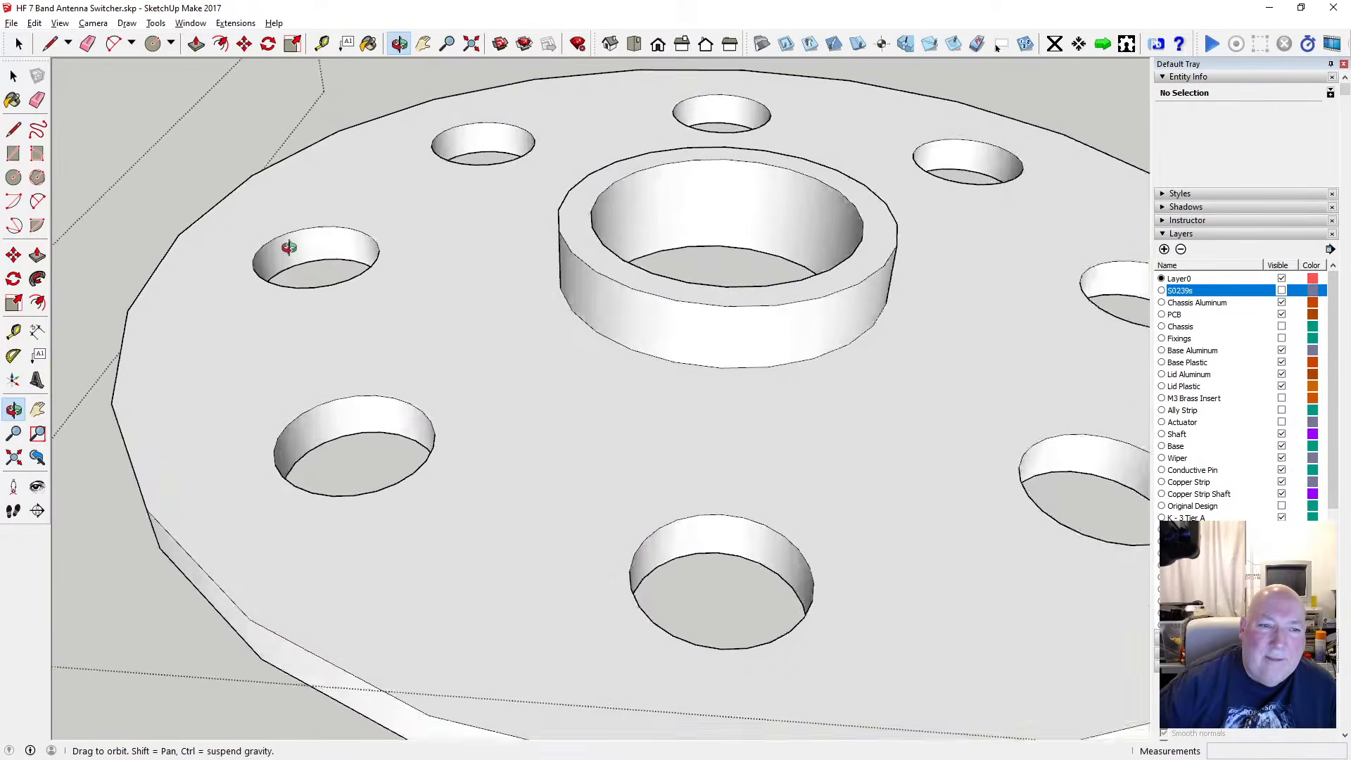
pyautogui.scroll(-6, 310, 252)
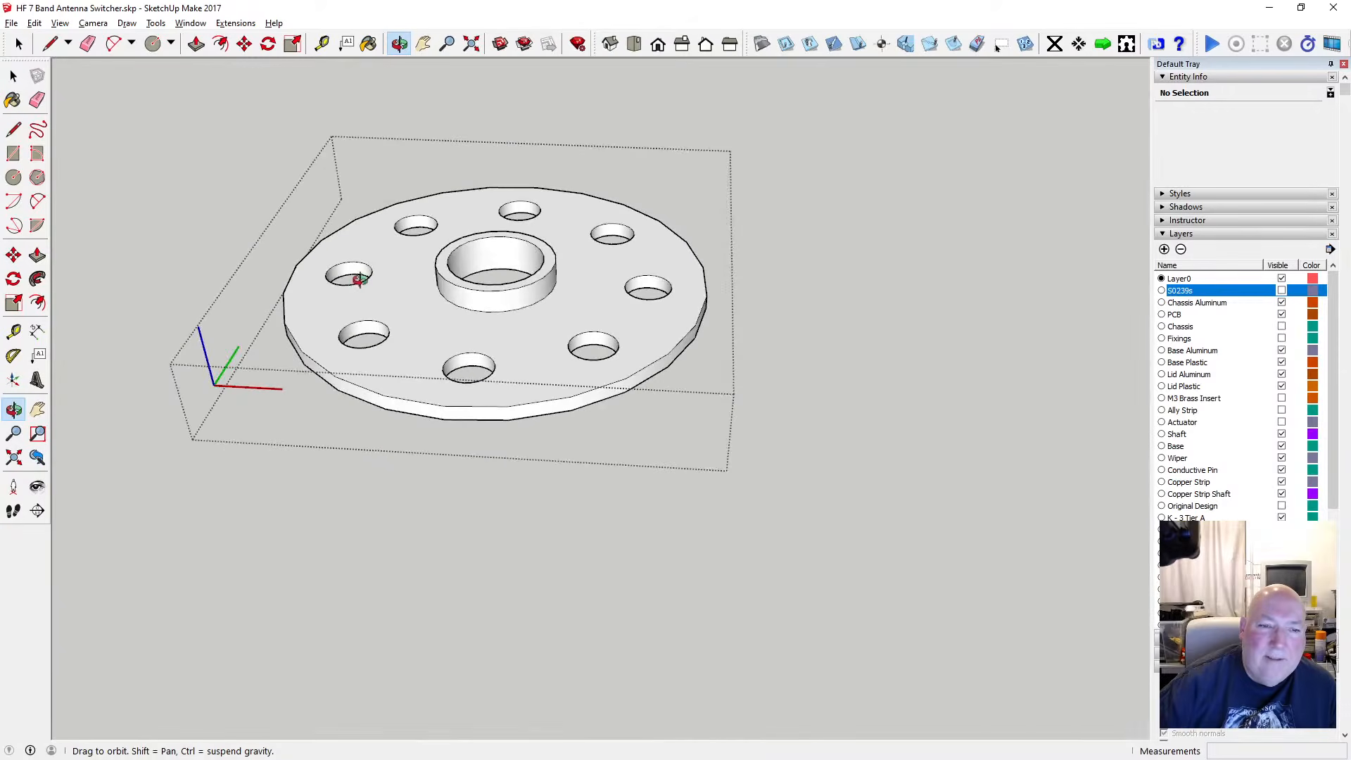
# Delete the rim circles of all eight small holes on the disc's collar side
pyautogui.press('space')
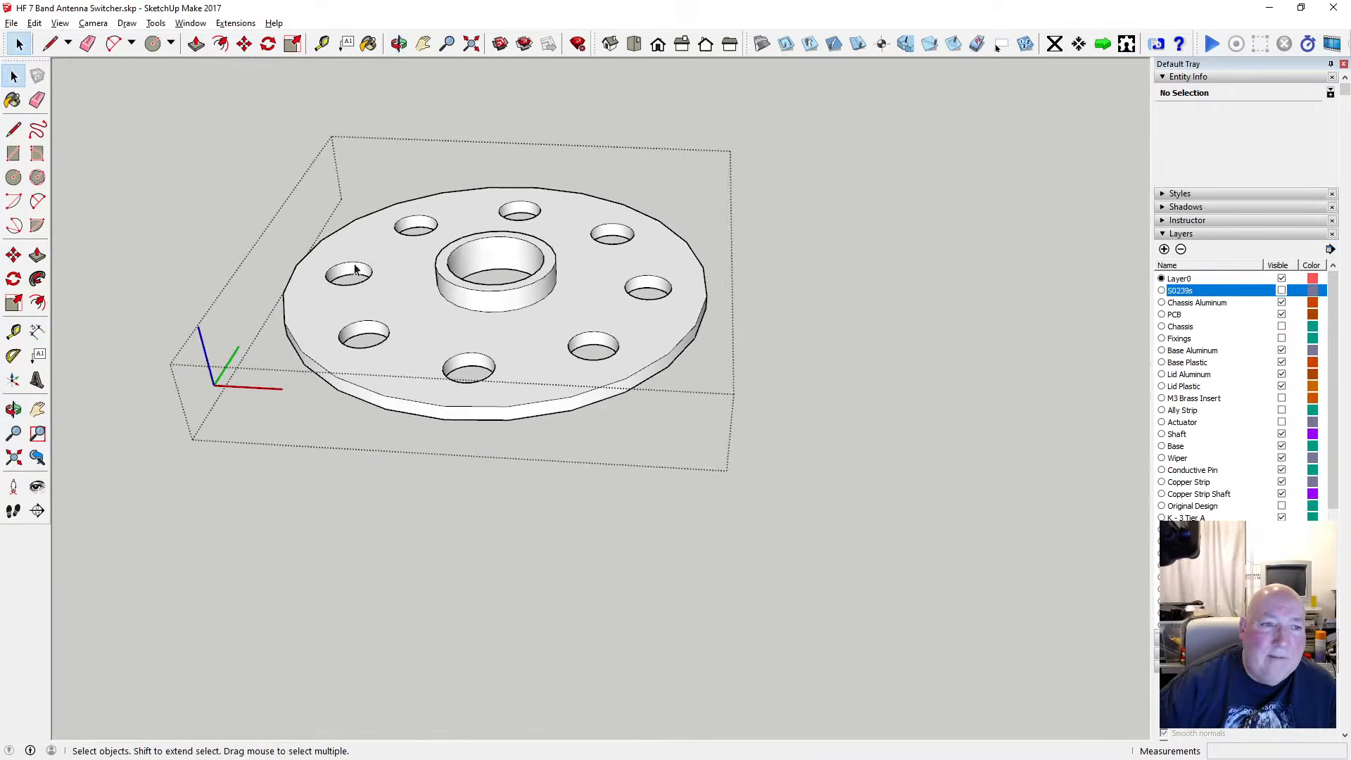
pyautogui.click(371, 275)
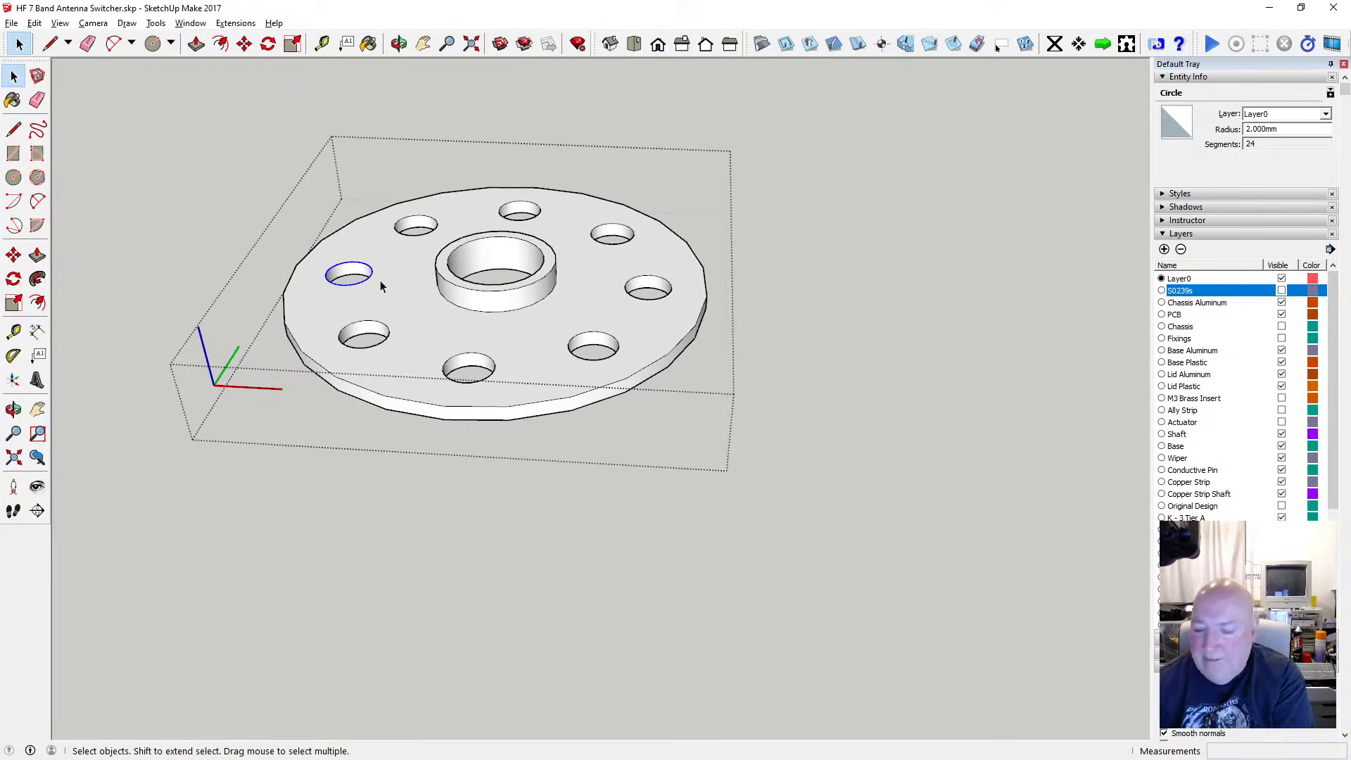
pyautogui.press('Delete')
pyautogui.click(407, 234)
pyautogui.press('Delete')
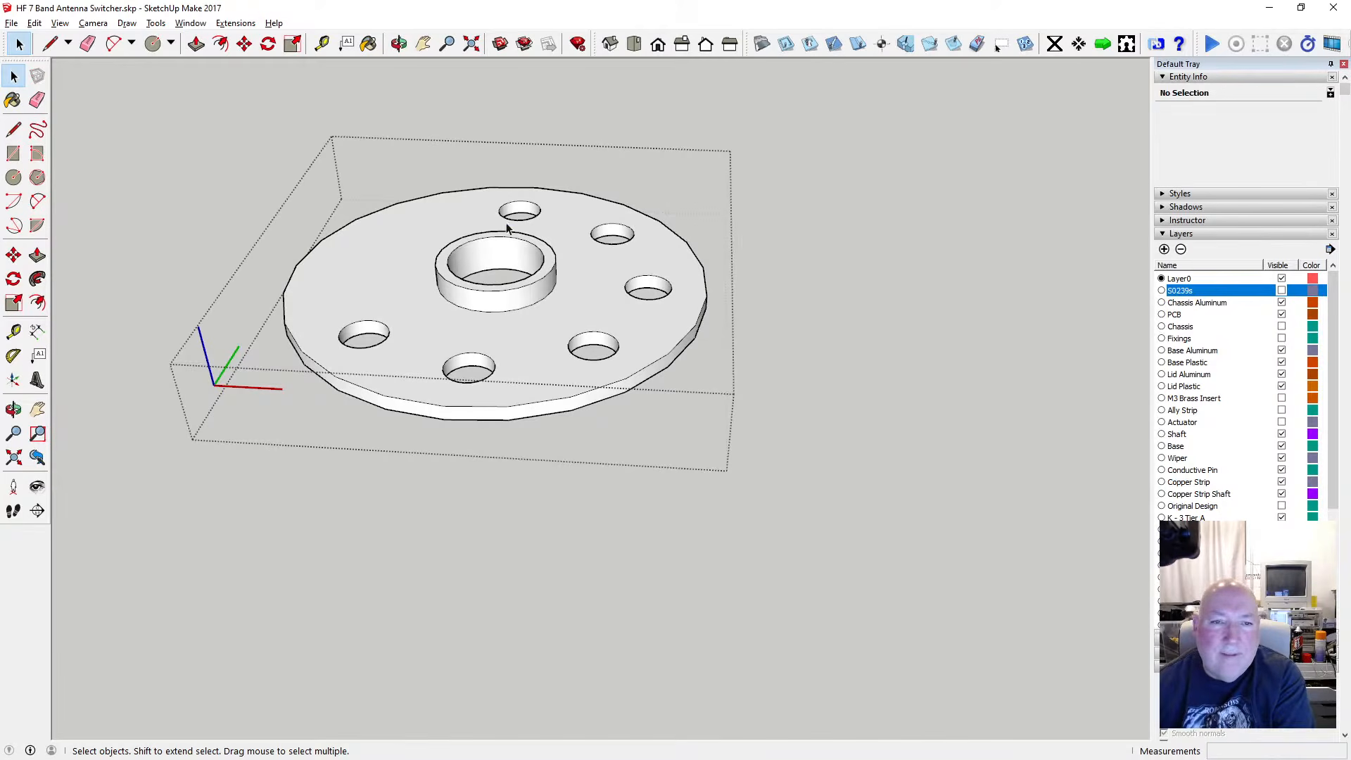
pyautogui.click(515, 220)
pyautogui.press('Delete')
pyautogui.click(593, 237)
pyautogui.press('Delete')
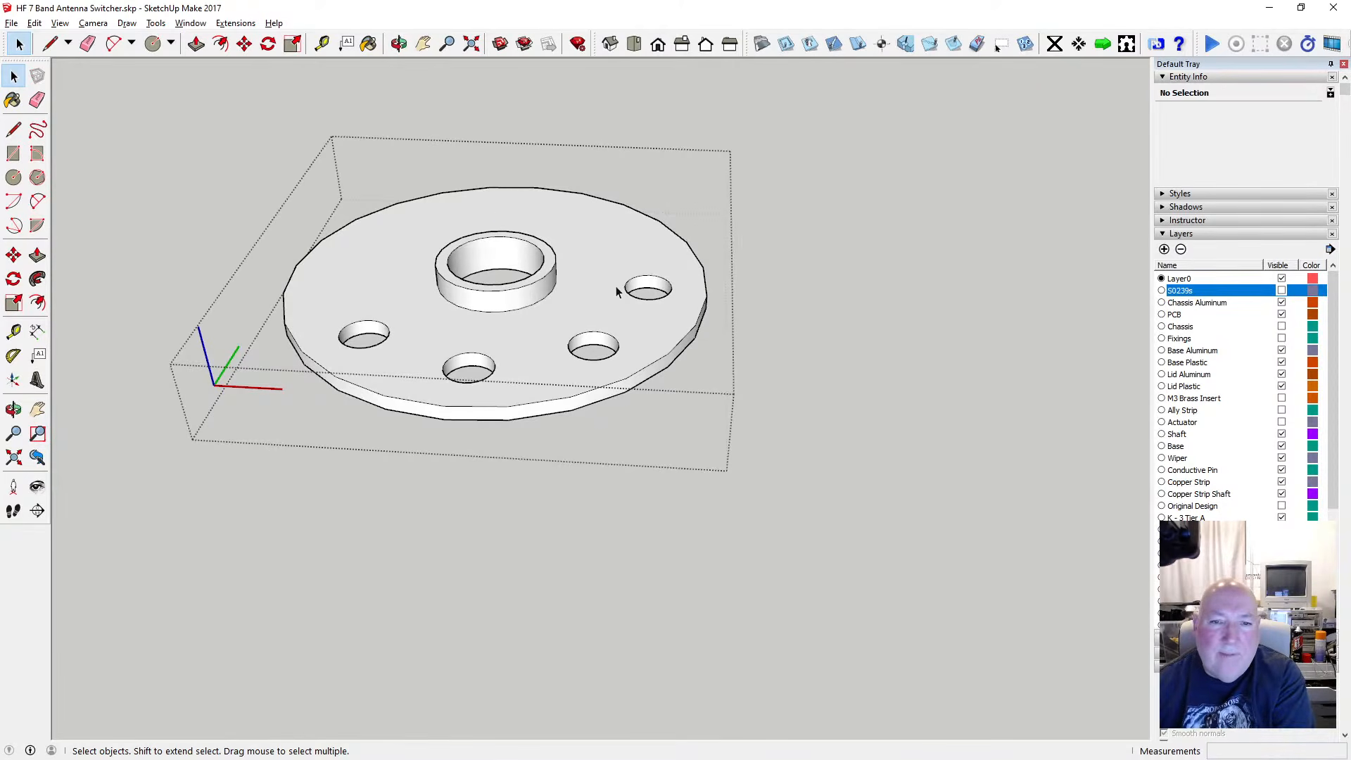
pyautogui.click(628, 283)
pyautogui.press('Delete')
pyautogui.click(610, 339)
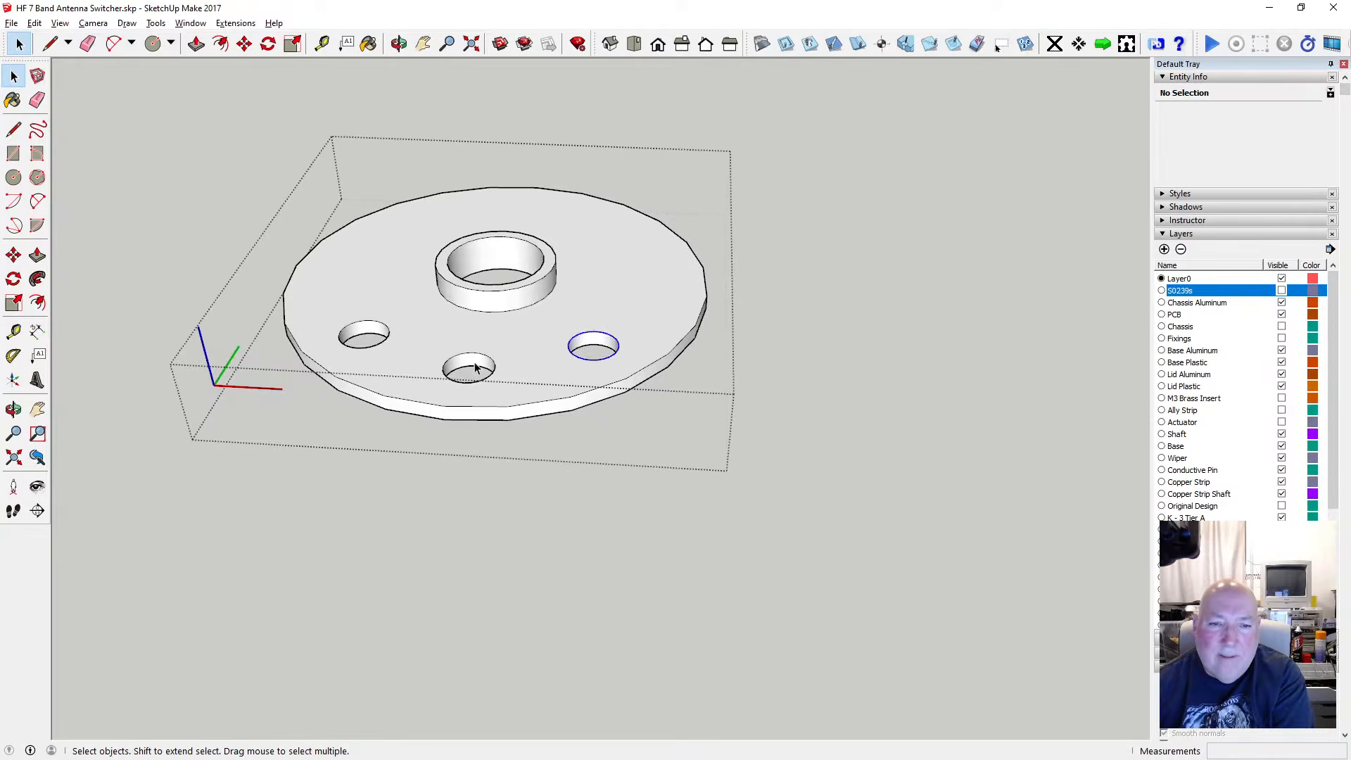
pyautogui.press('Delete')
pyautogui.click(477, 363)
pyautogui.press('Delete')
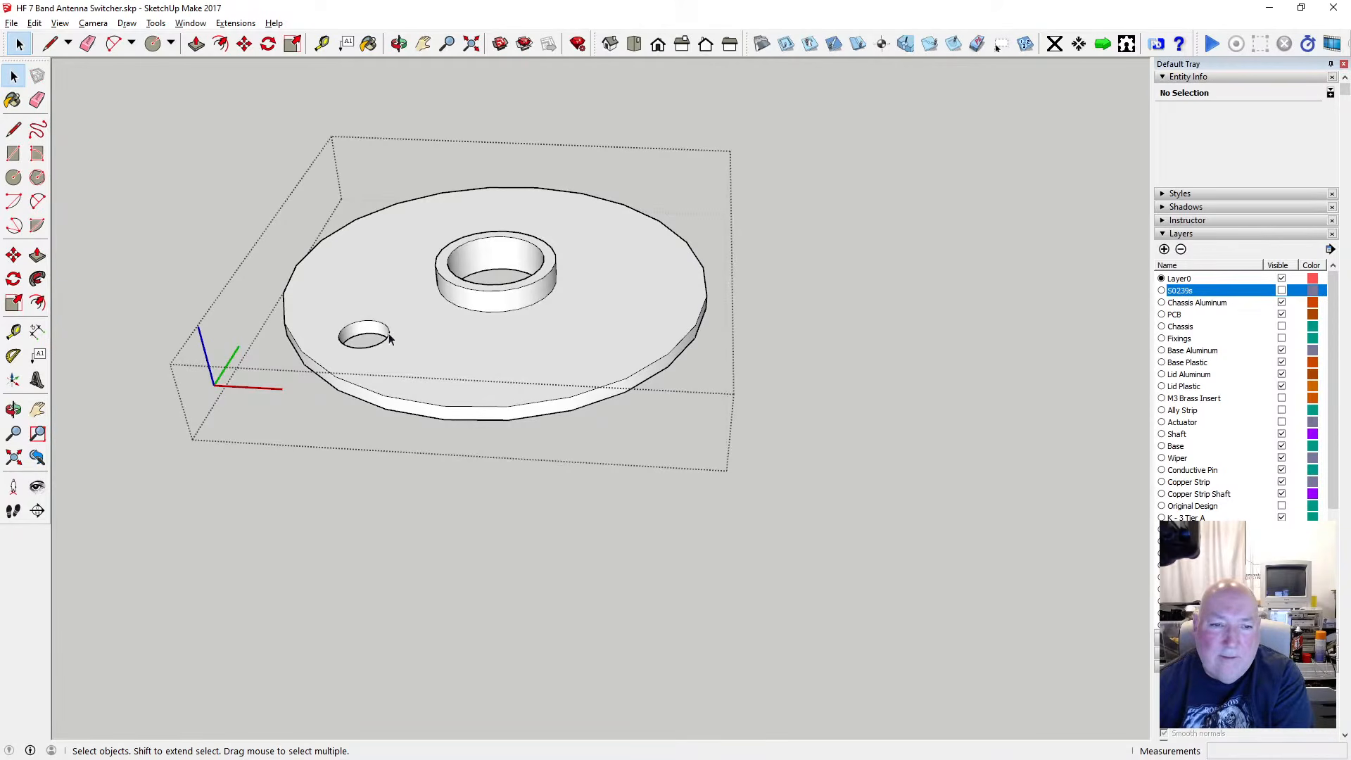
pyautogui.click(390, 336)
pyautogui.press('Delete')
# Cut the rim circles of all eight small holes from the disc's flat side to the clipboard
pyautogui.moveTo(436, 86); pyautogui.dragTo(497, 101, button='middle')
pyautogui.scroll(5, 493, 141)
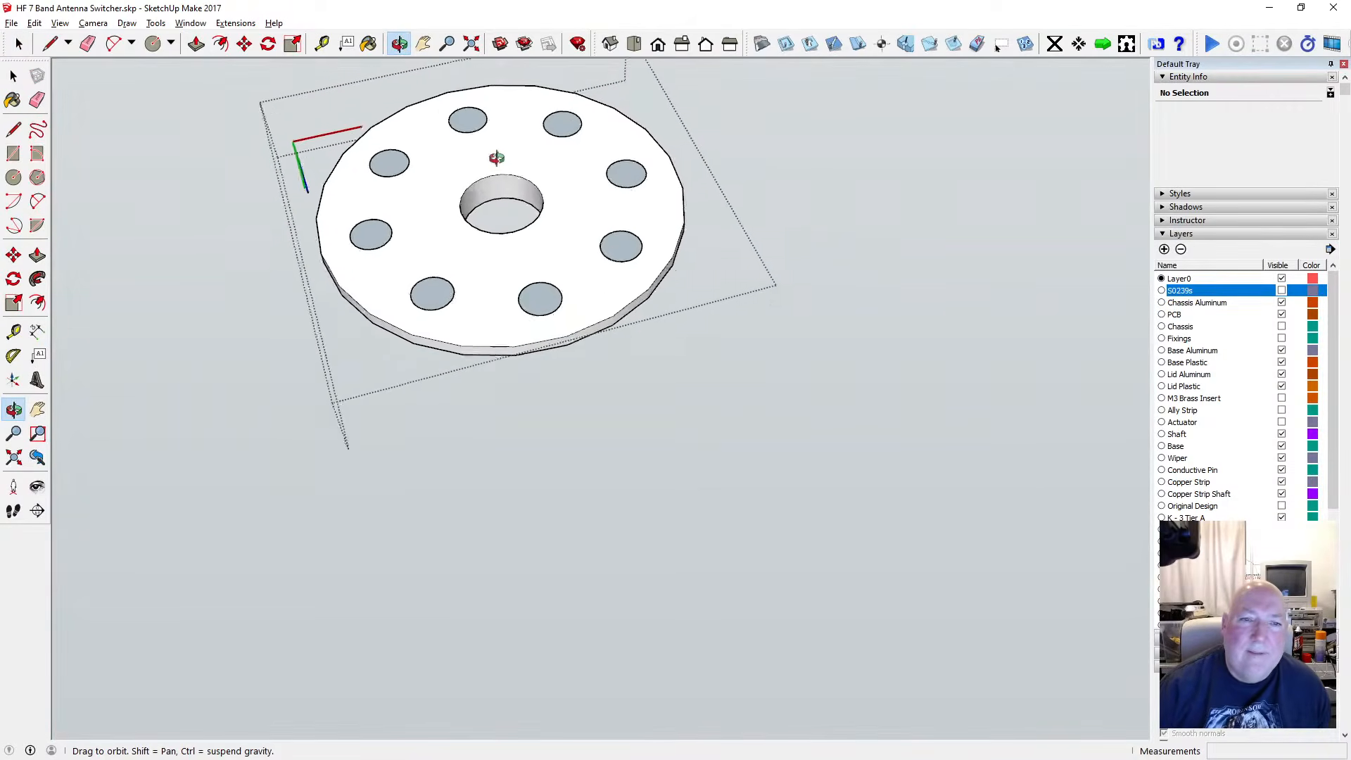
pyautogui.scroll(-1, 360, 335)
pyautogui.press('space')
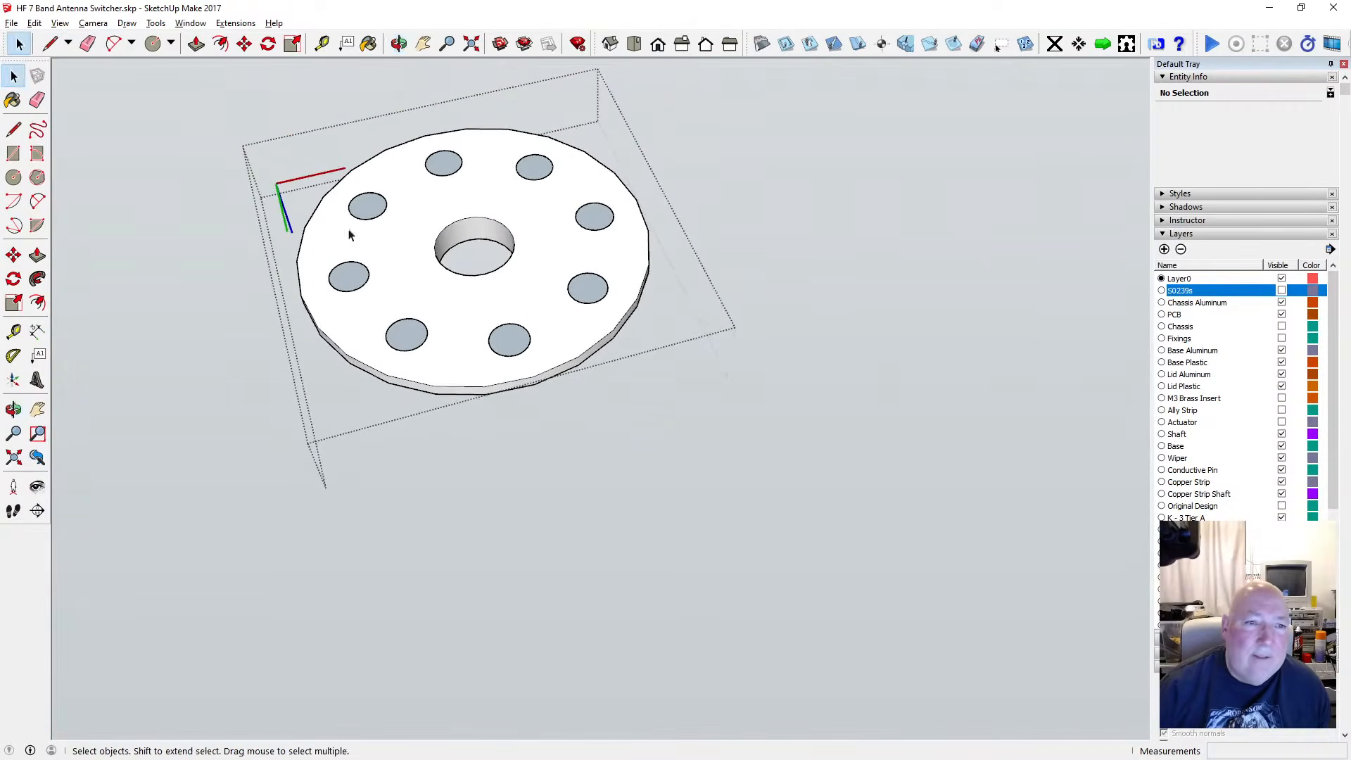
pyautogui.click(366, 225)
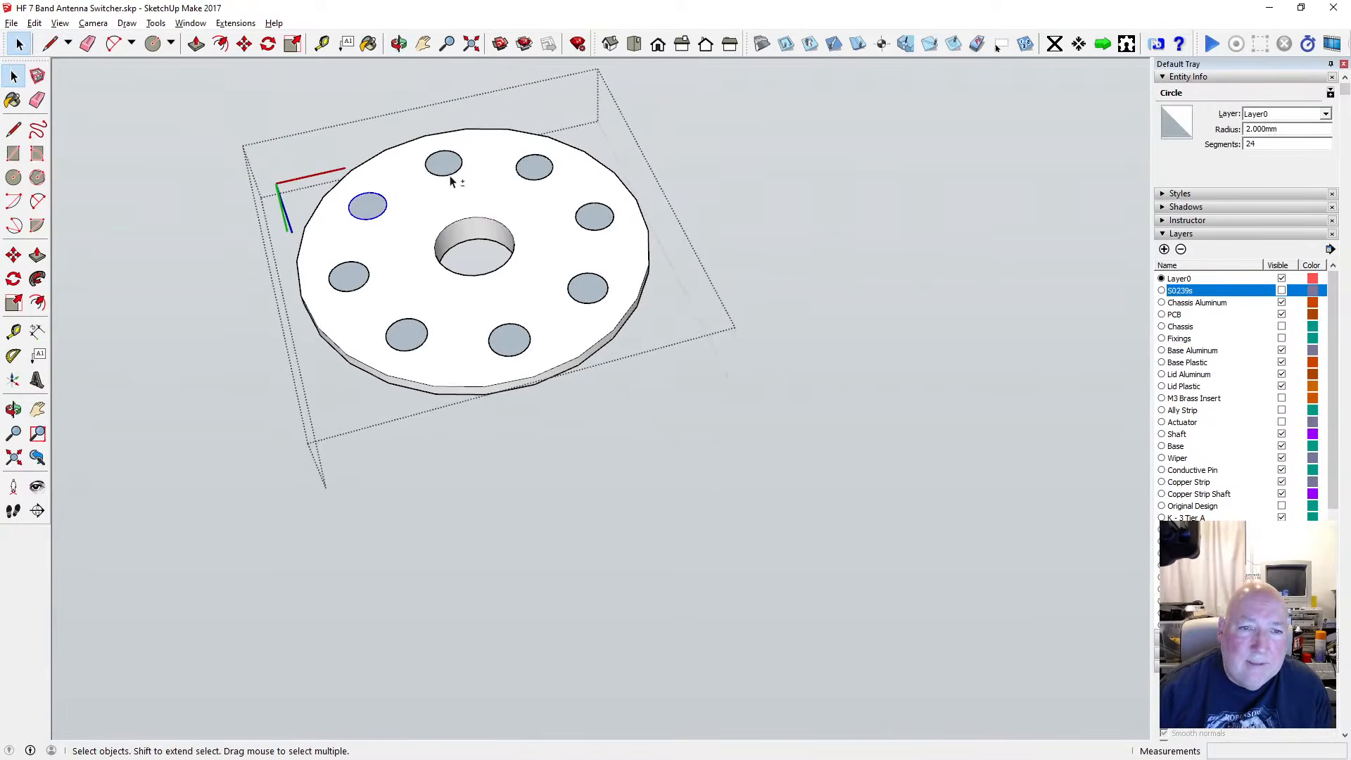
pyautogui.keyDown('shift'); pyautogui.click(524, 186); pyautogui.keyUp('shift')
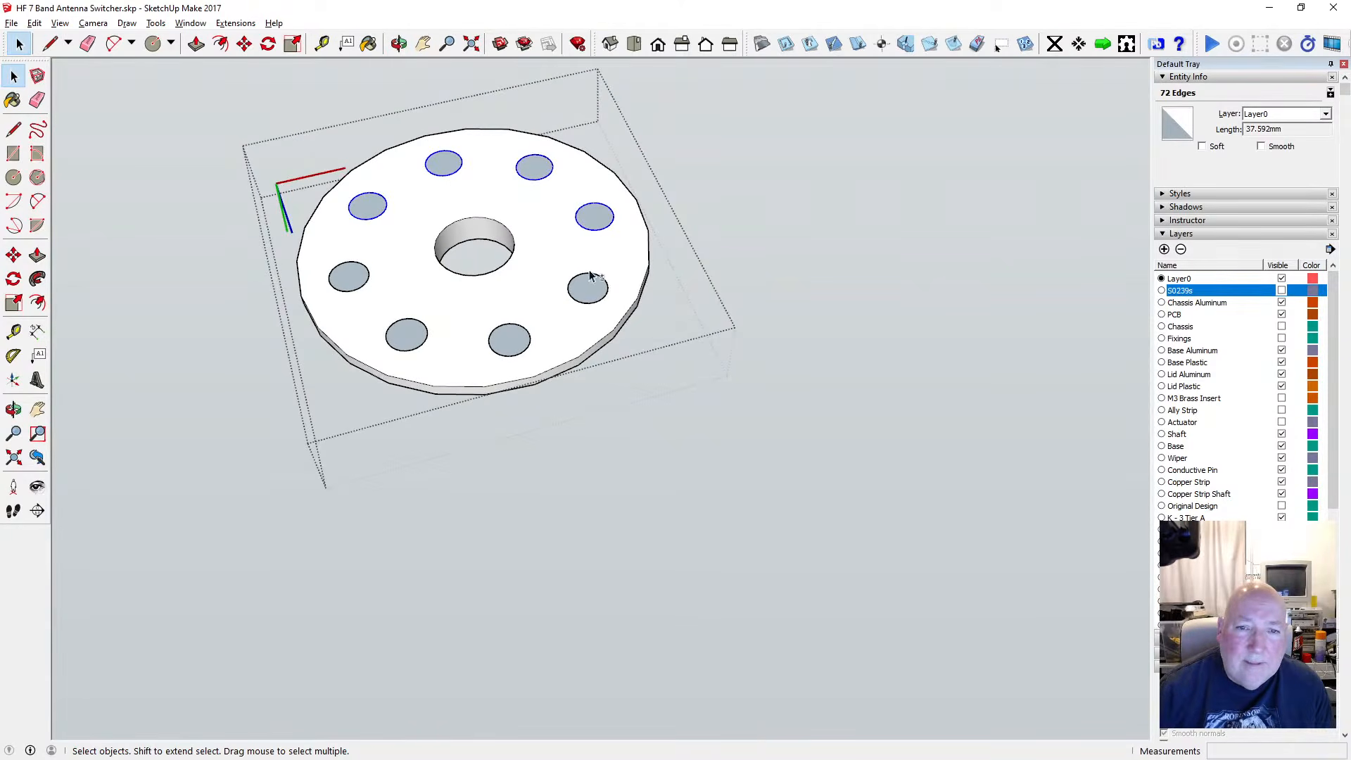
pyautogui.keyDown('shift'); pyautogui.click(585, 282); pyautogui.keyUp('shift')
pyautogui.keyDown('shift'); pyautogui.click(434, 332); pyautogui.keyUp('shift')
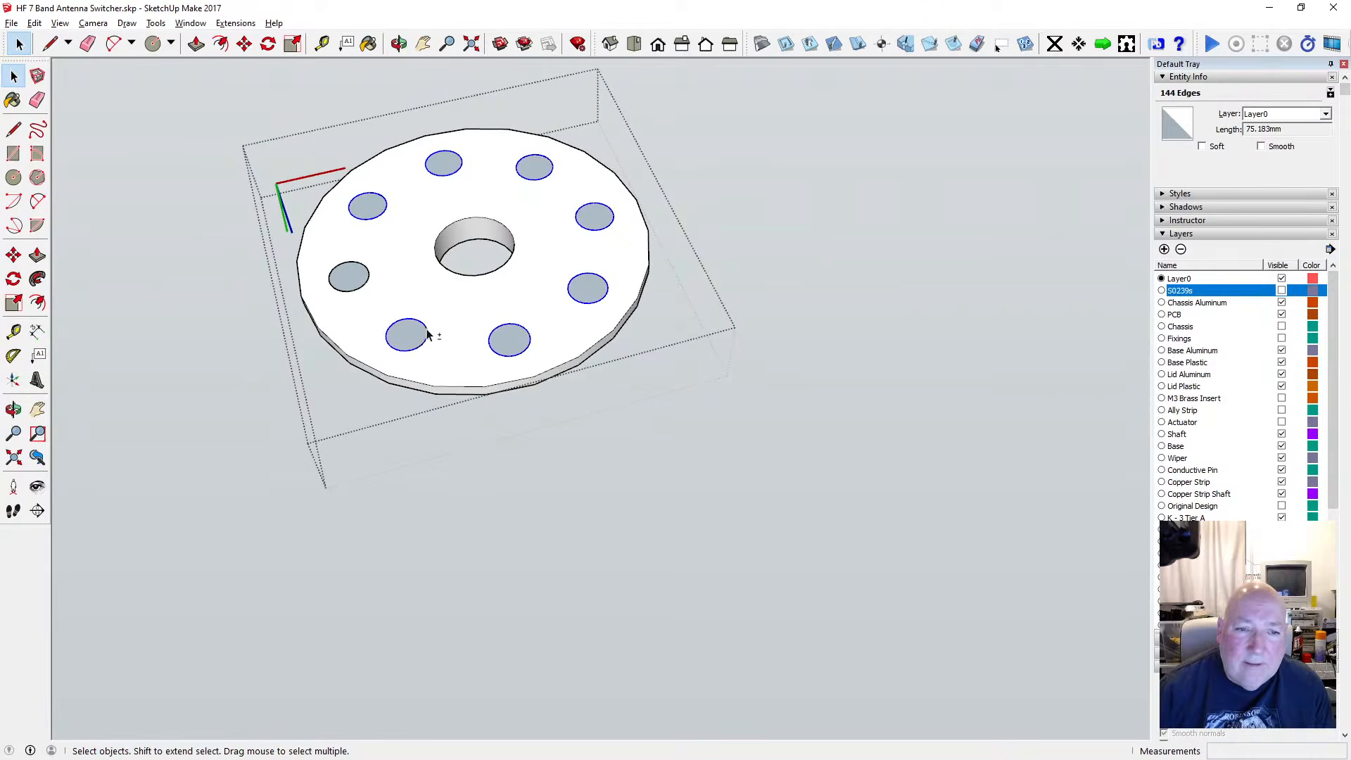
pyautogui.keyDown('shift'); pyautogui.click(358, 263); pyautogui.keyUp('shift')
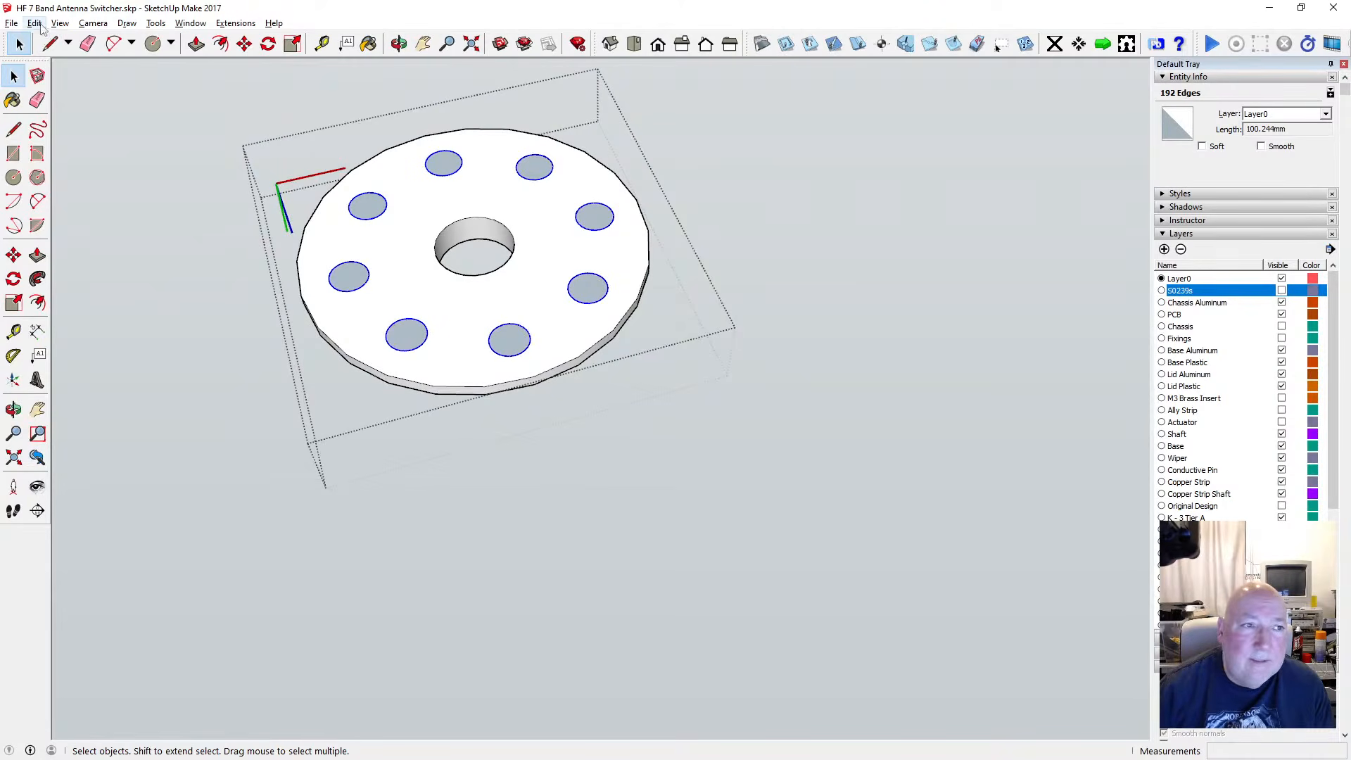
pyautogui.click(34, 23)
pyautogui.click(56, 75)
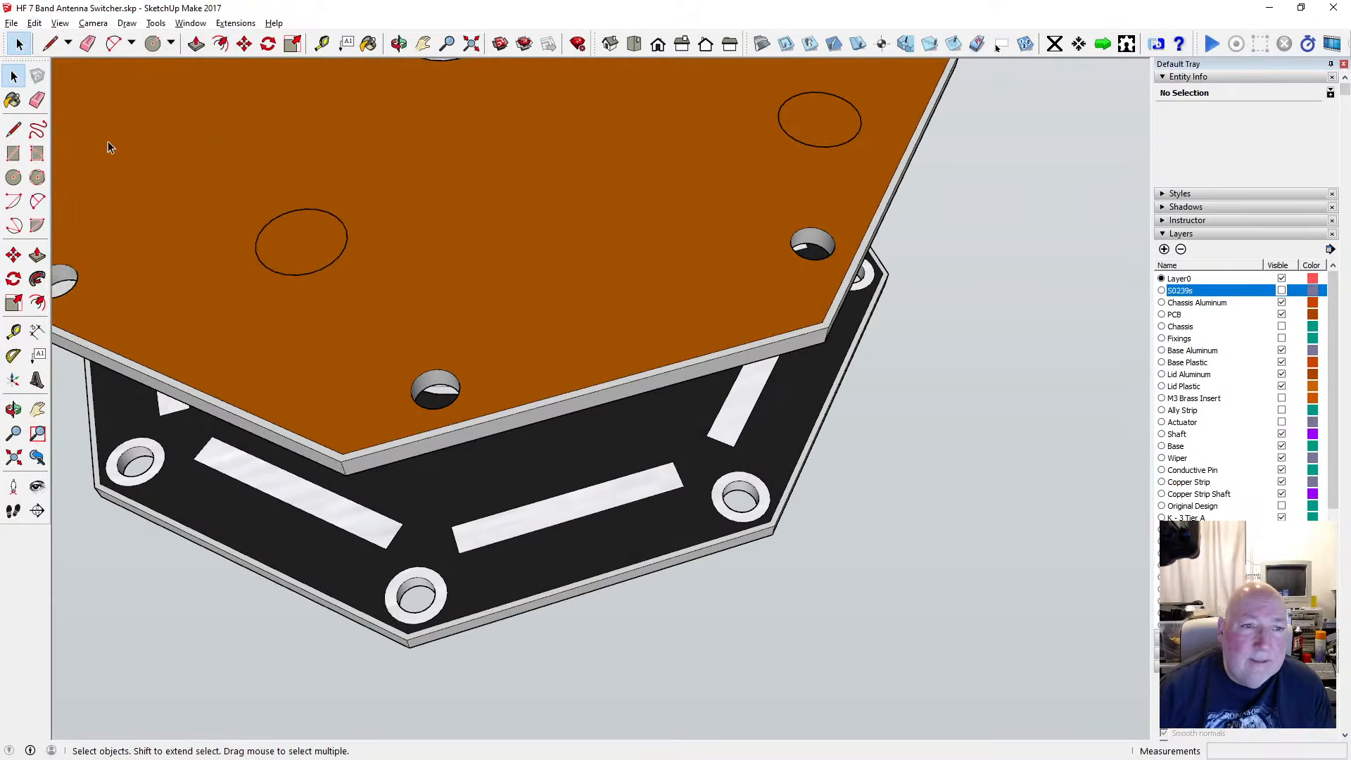
# Paste the eight circles in place outside the disc, and cut them out again
pyautogui.click(34, 23)
pyautogui.click(78, 122)
pyautogui.click(34, 23)
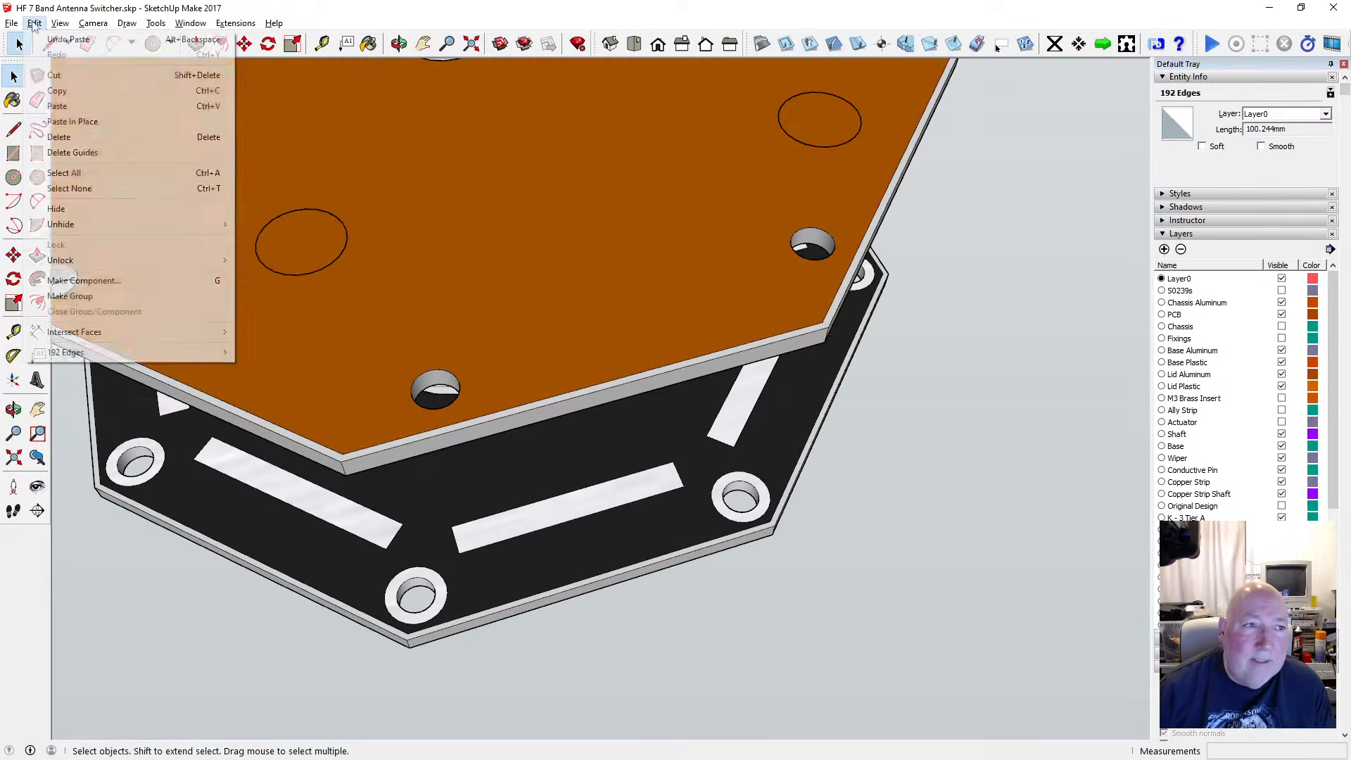
pyautogui.click(62, 76)
# Paste the eight circles in place on the flat face of the disc
pyautogui.click(404, 44)
pyautogui.moveTo(506, 261); pyautogui.dragTo(498, 154)
pyautogui.click(14, 76)
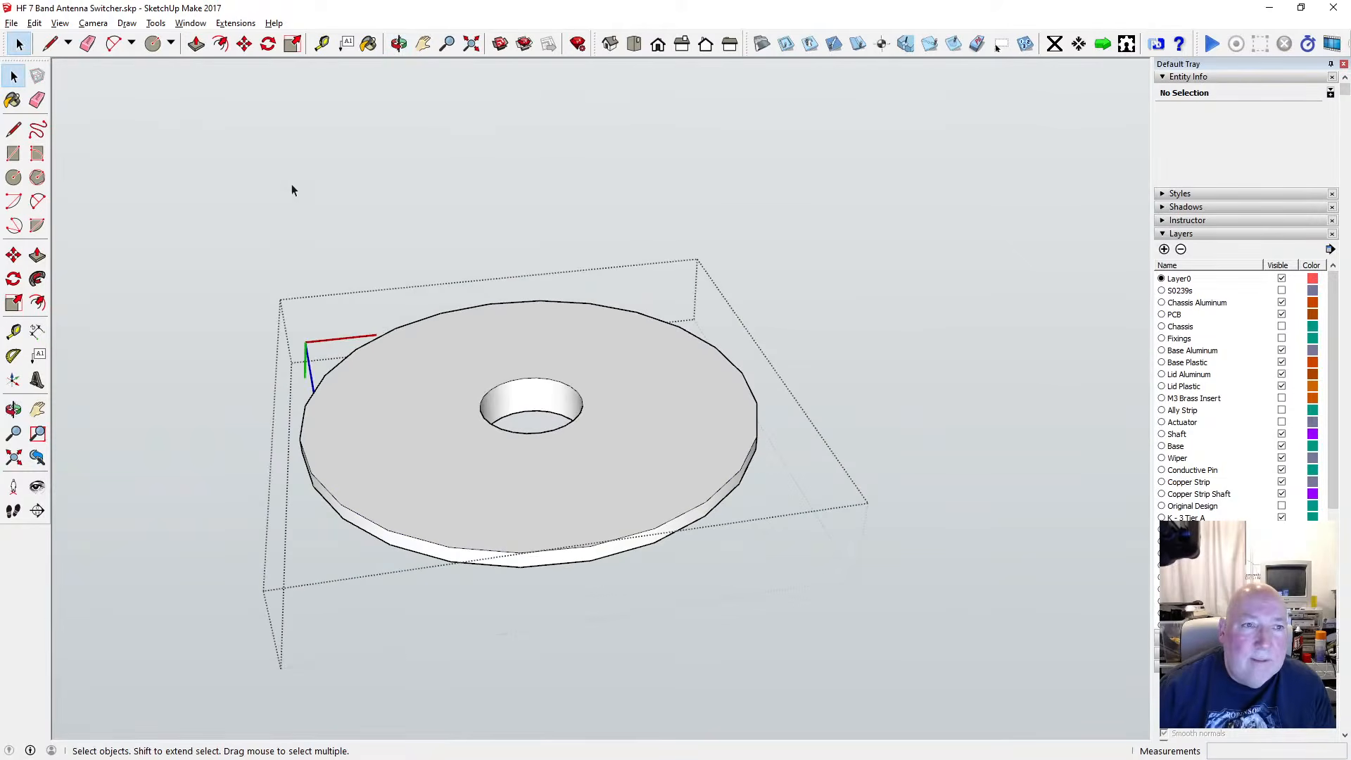
pyautogui.click(399, 43)
pyautogui.moveTo(405, 331); pyautogui.dragTo(436, 406)
pyautogui.click(34, 23)
pyautogui.click(140, 121)
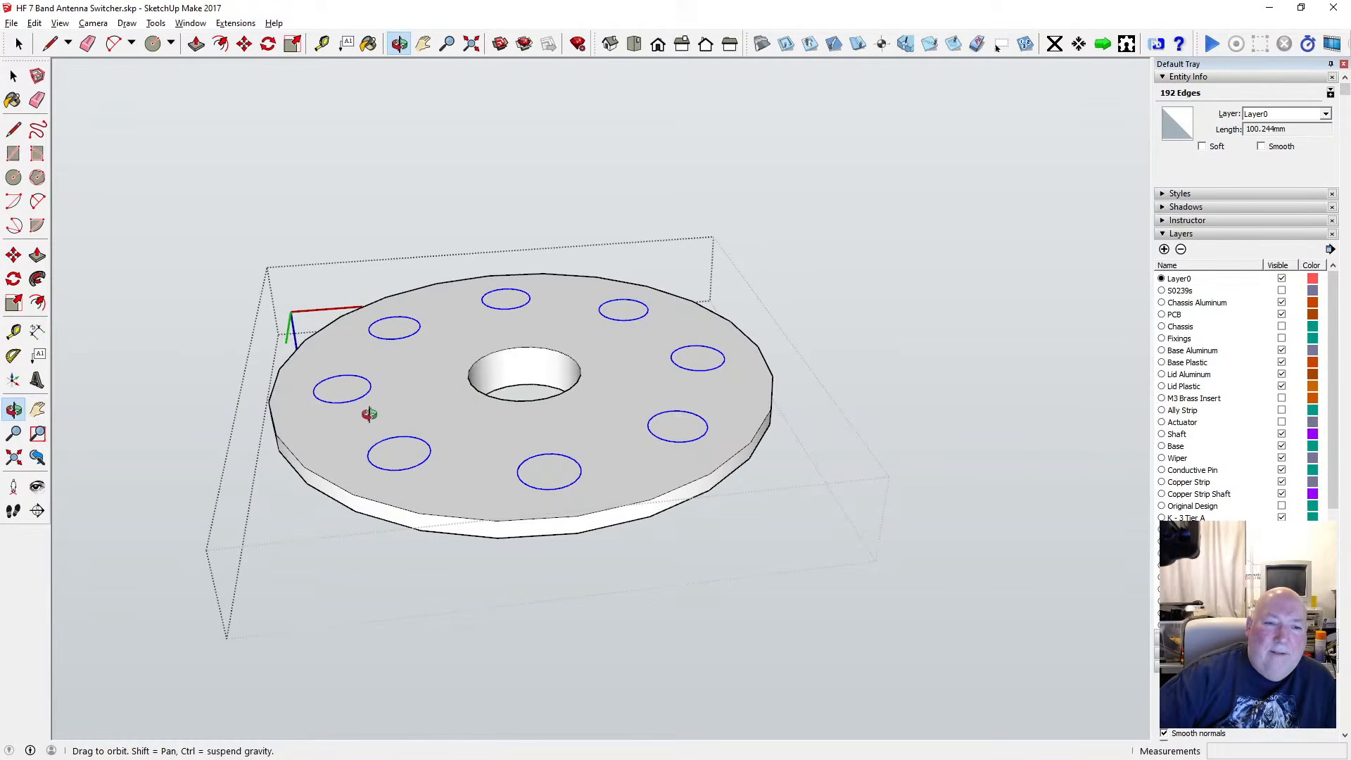
pyautogui.scroll(3, 361, 408)
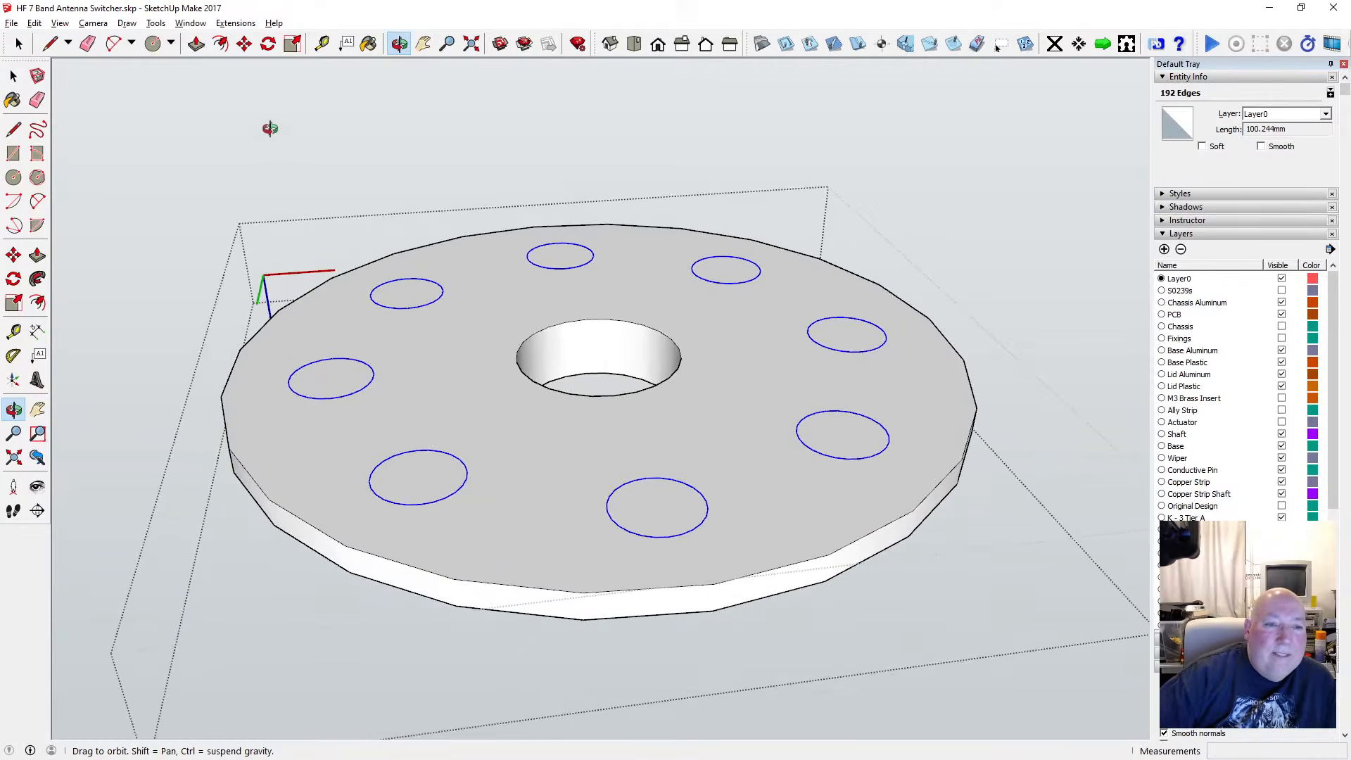
pyautogui.press('p')
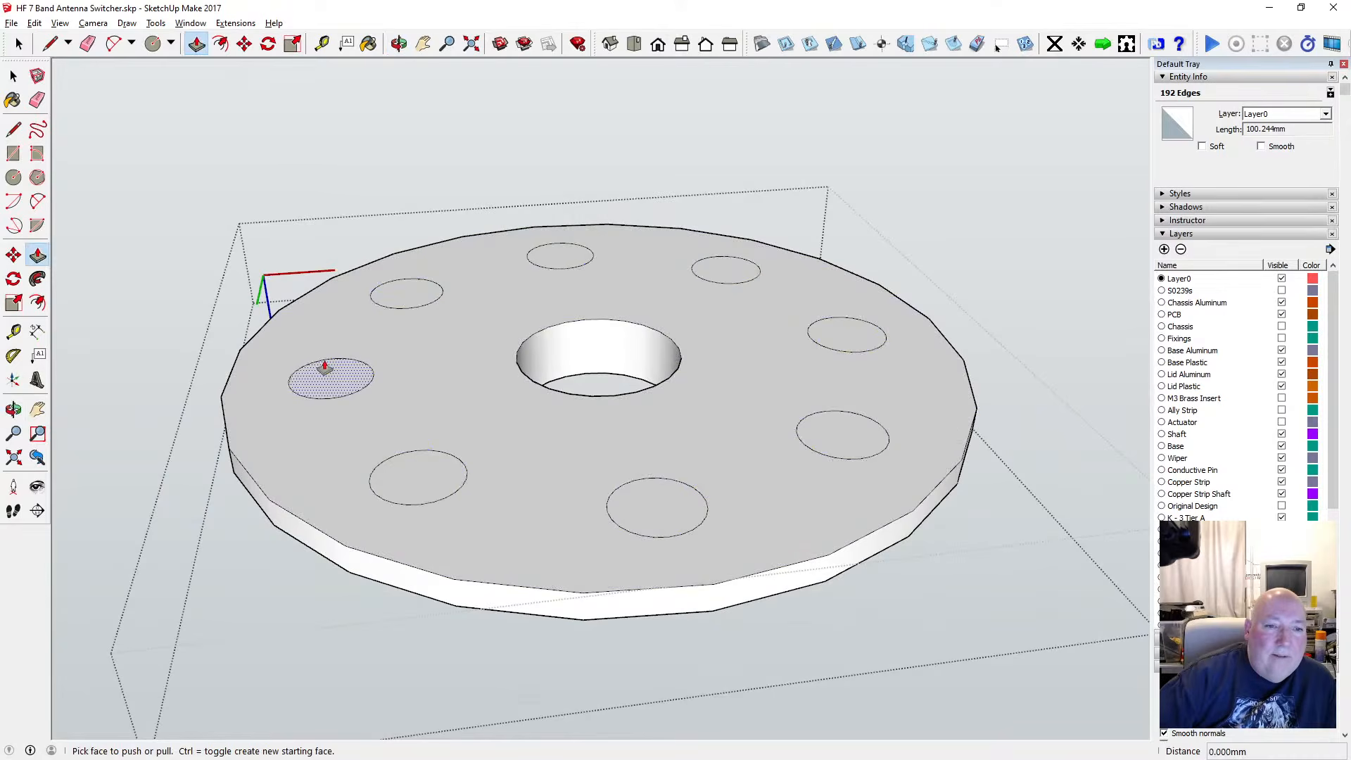
pyautogui.click(329, 373)
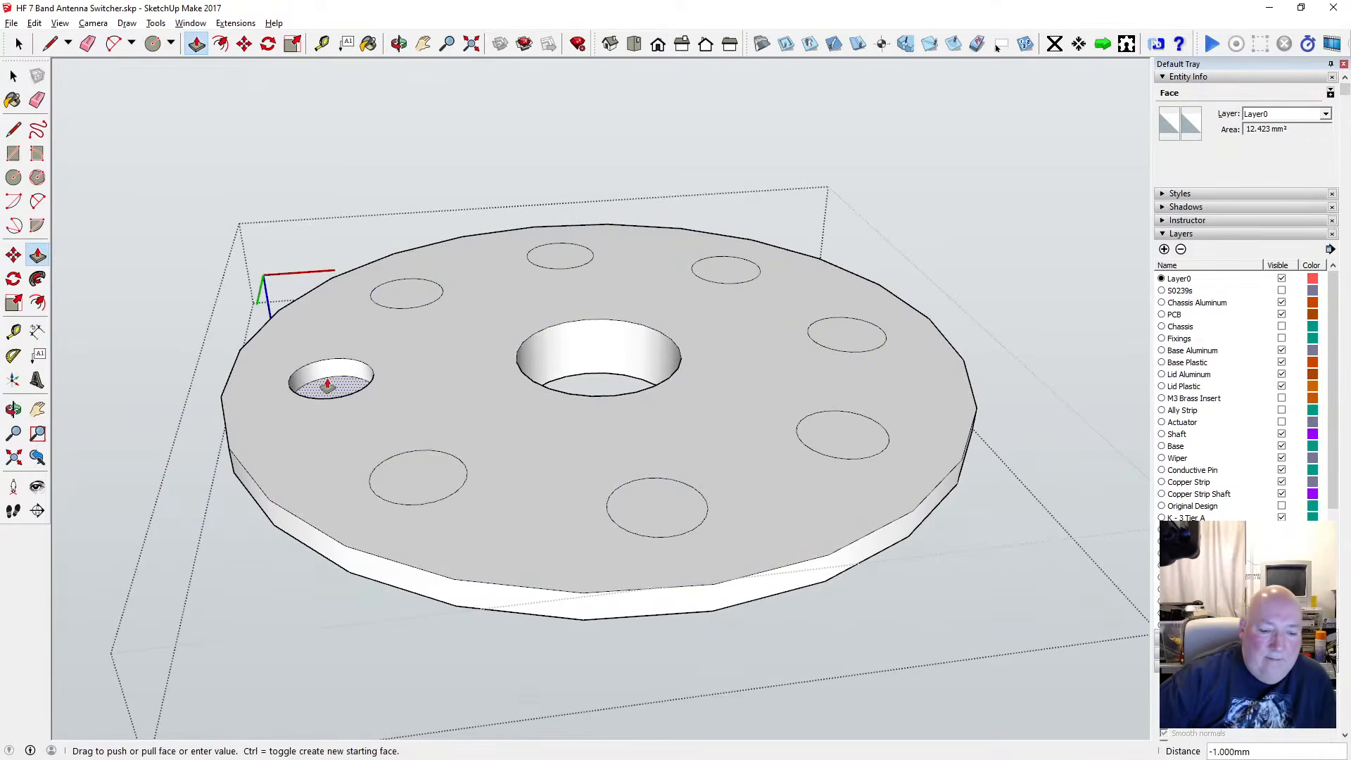
pyautogui.press('Escape')
# Measure the disc's thickness at its outer edge and examine the circles on its flat face
pyautogui.click(321, 44)
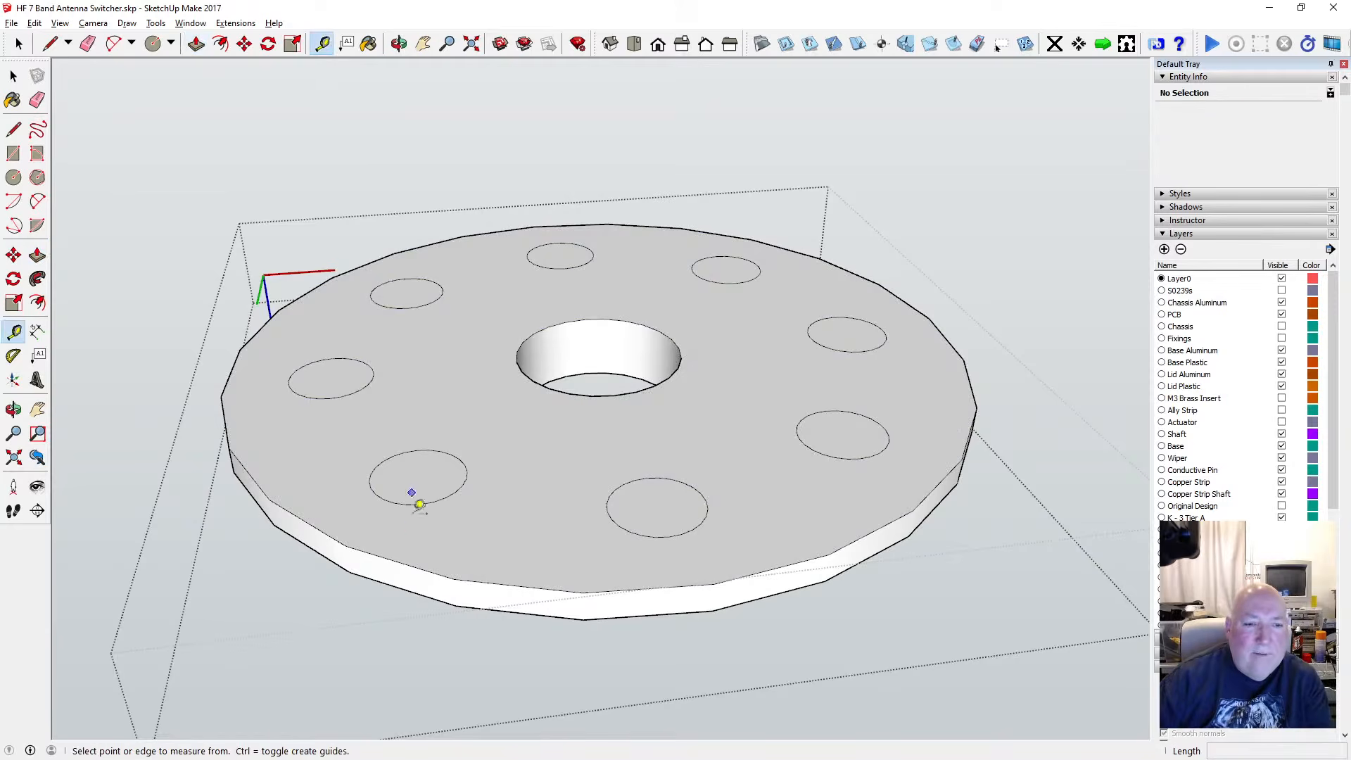
pyautogui.click(350, 556)
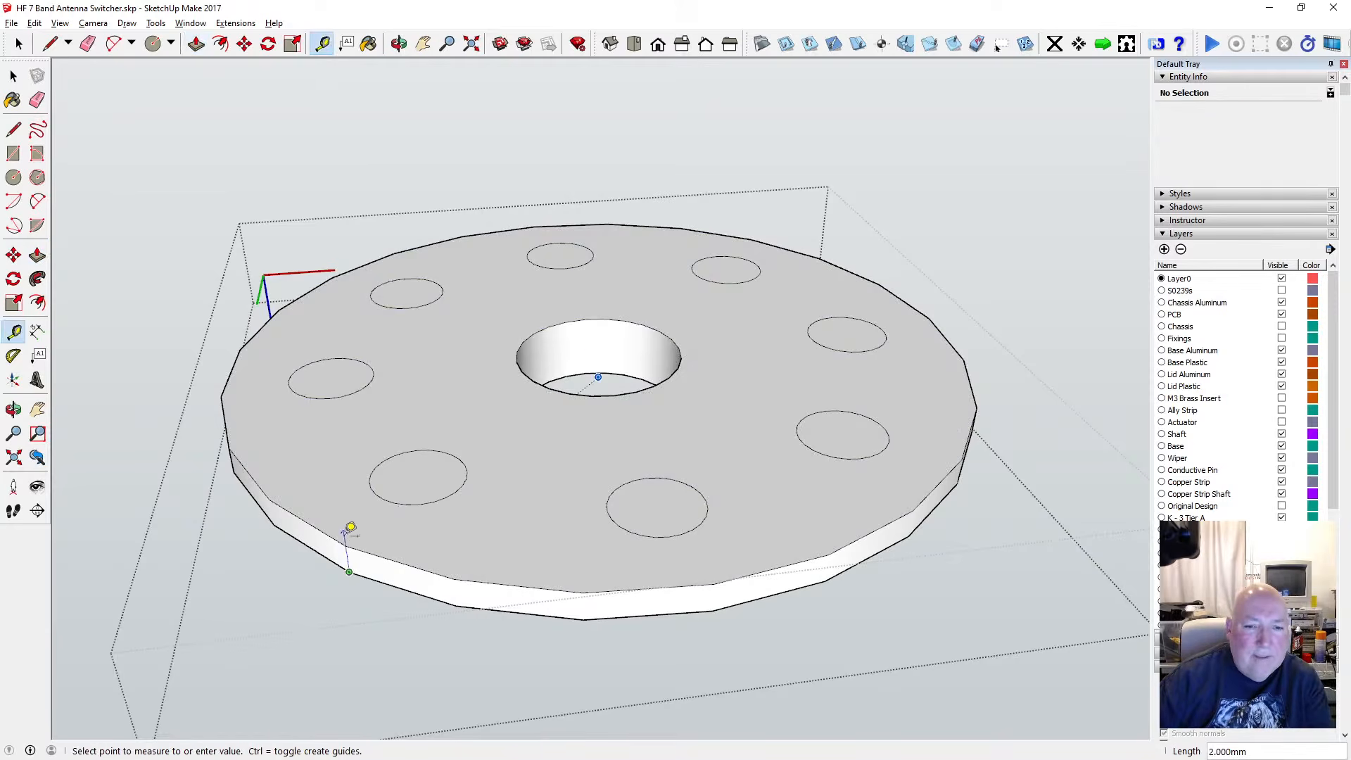
pyautogui.click(345, 539)
pyautogui.click(399, 43)
pyautogui.moveTo(456, 266); pyautogui.dragTo(421, 328)
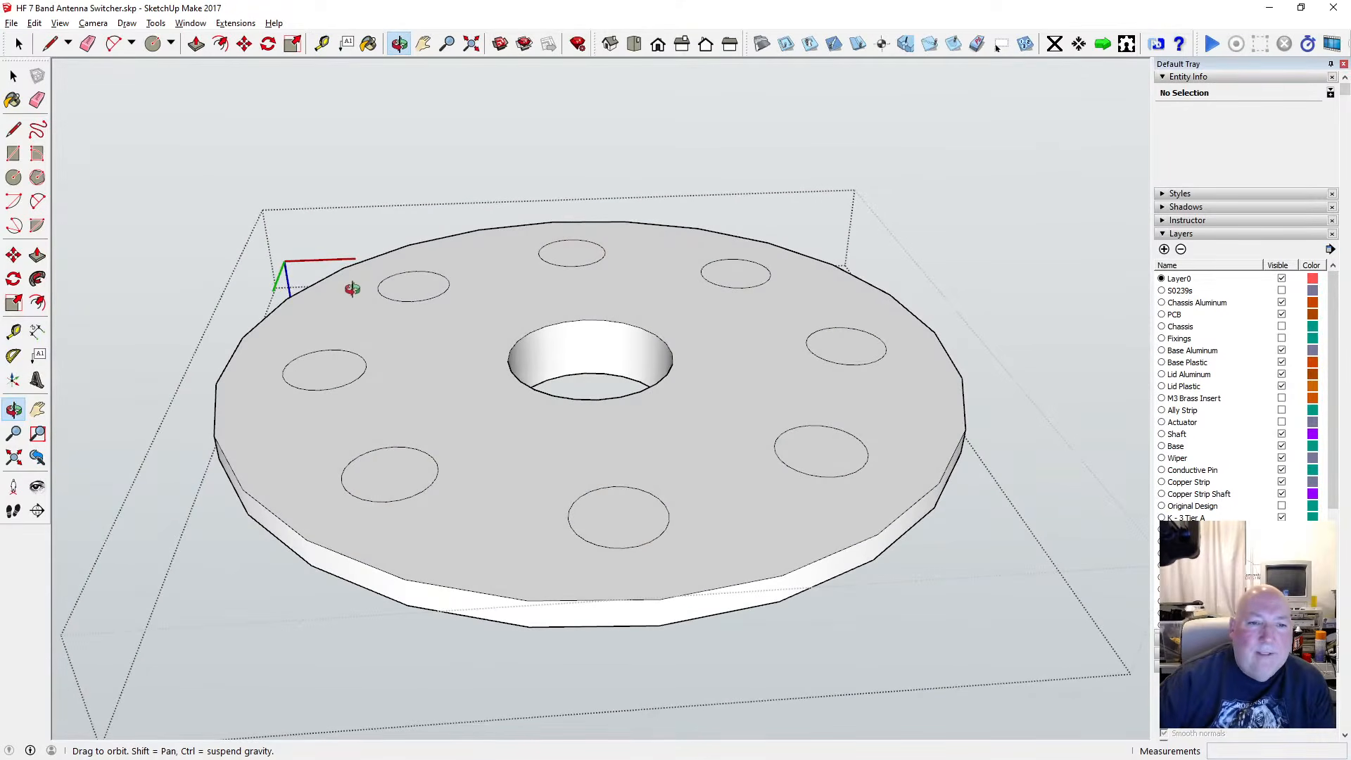
pyautogui.click(14, 76)
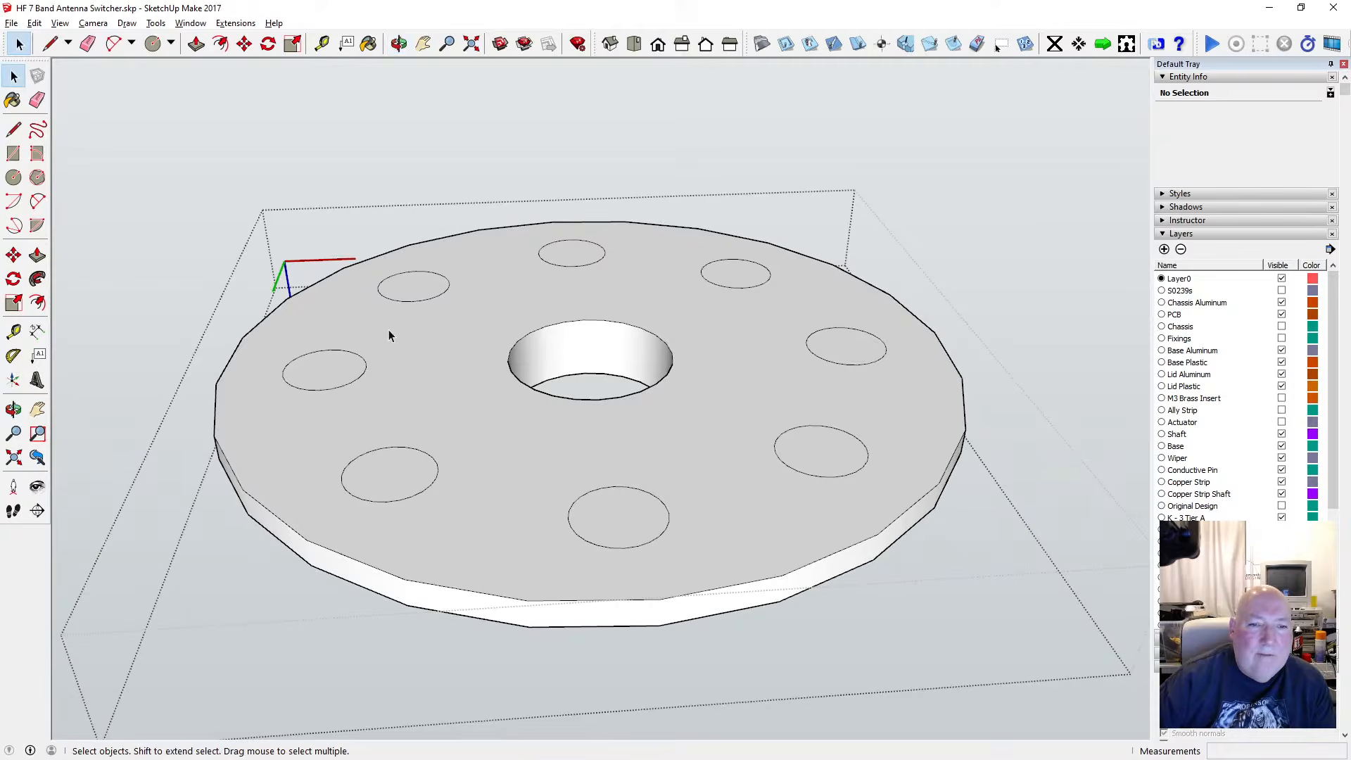
pyautogui.scroll(-3, 340, 338)
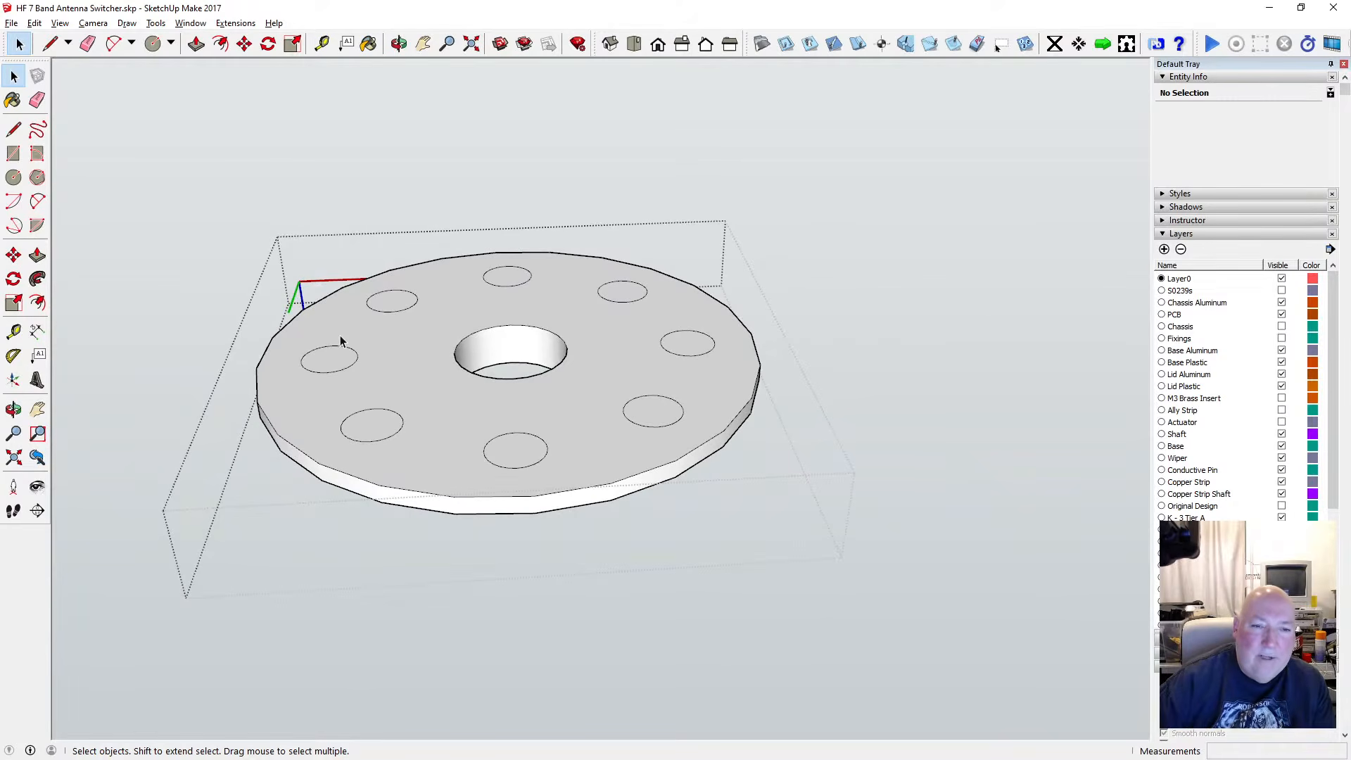
pyautogui.scroll(3, 405, 399)
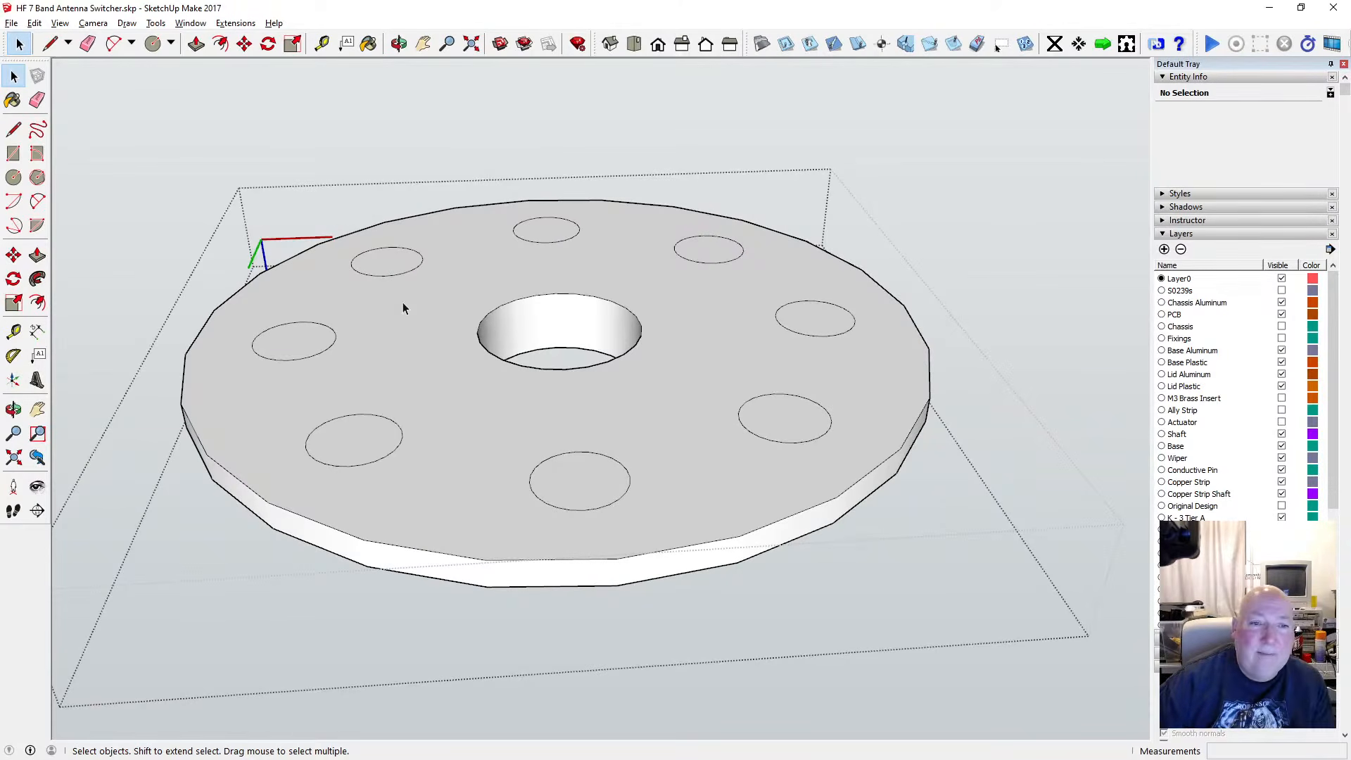
# Undo the last circle paste and thicken the disc by pulling its flat face outward 0.75 mm
pyautogui.click(34, 23)
pyautogui.click(70, 38)
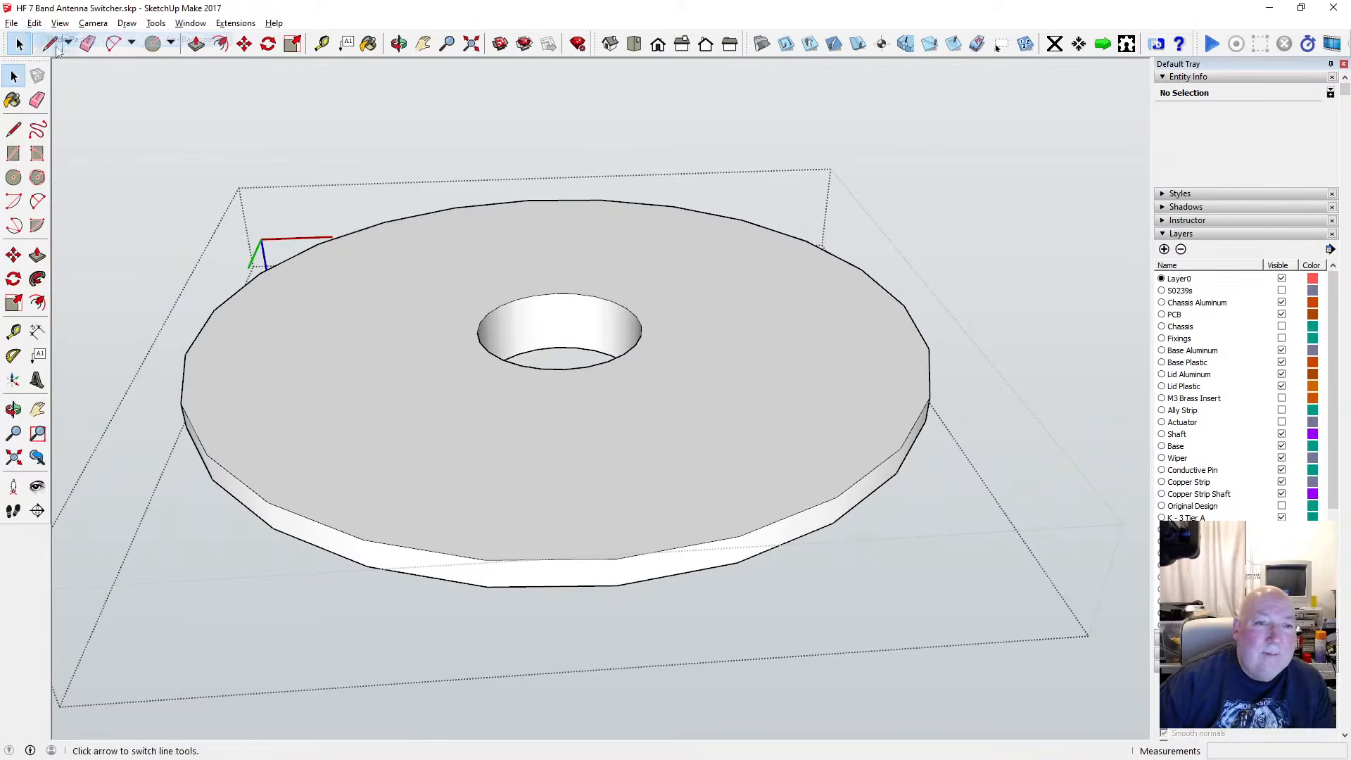
pyautogui.press('p')
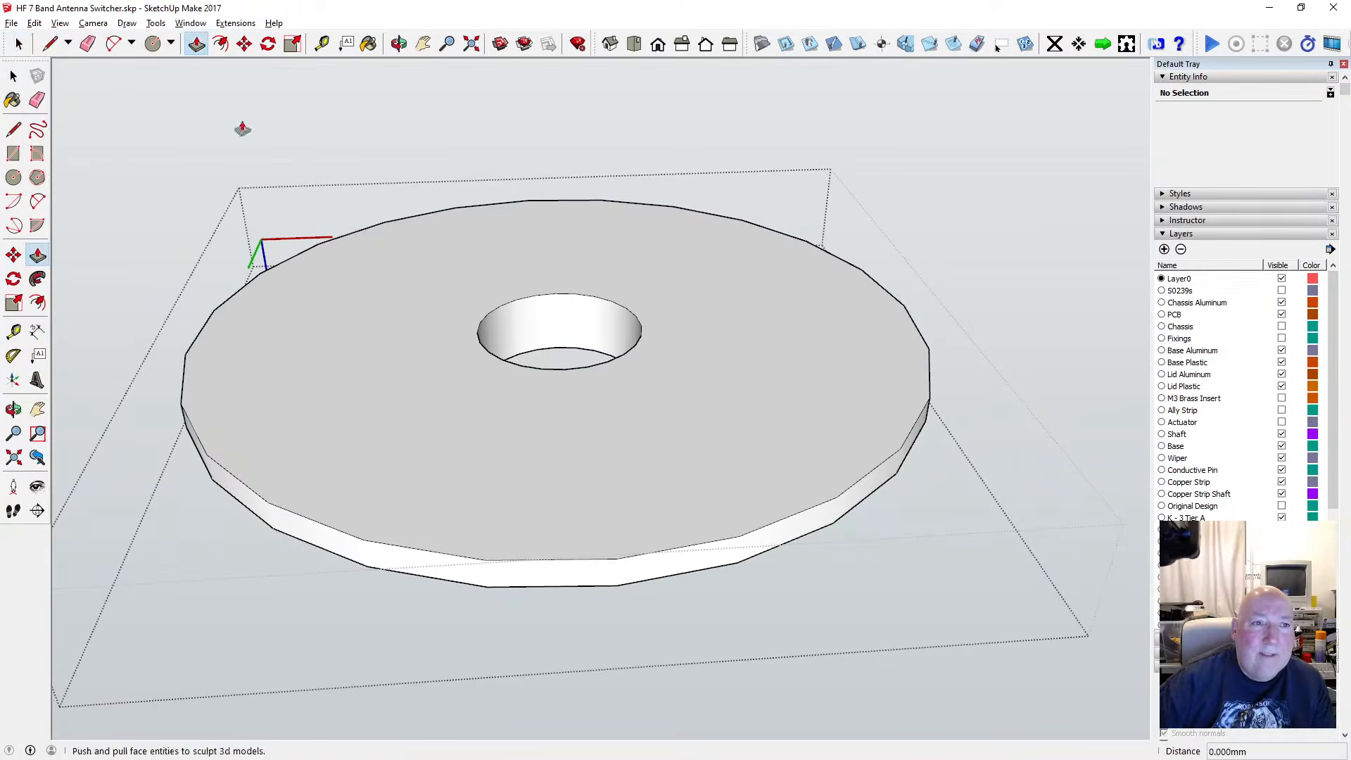
pyautogui.click(397, 318)
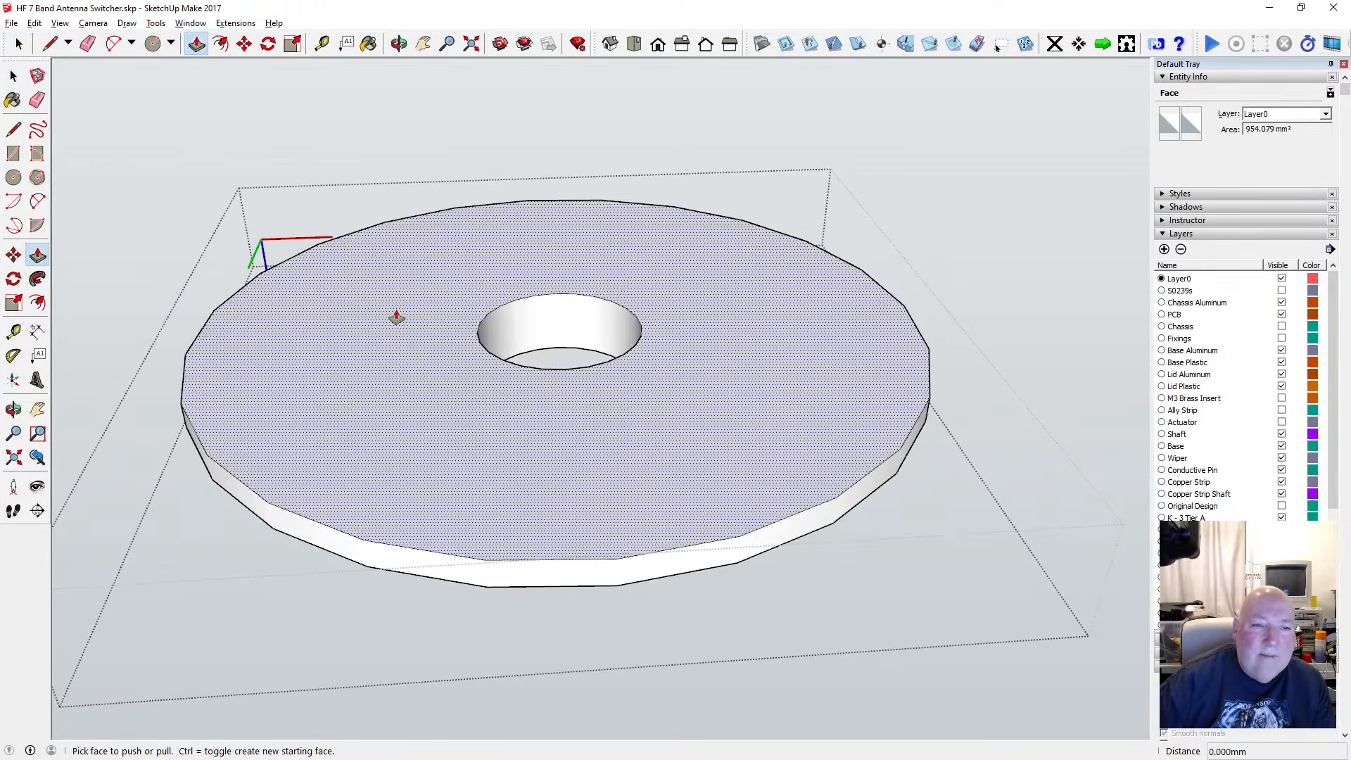
pyautogui.moveTo(397, 317); pyautogui.dragTo(395, 305)
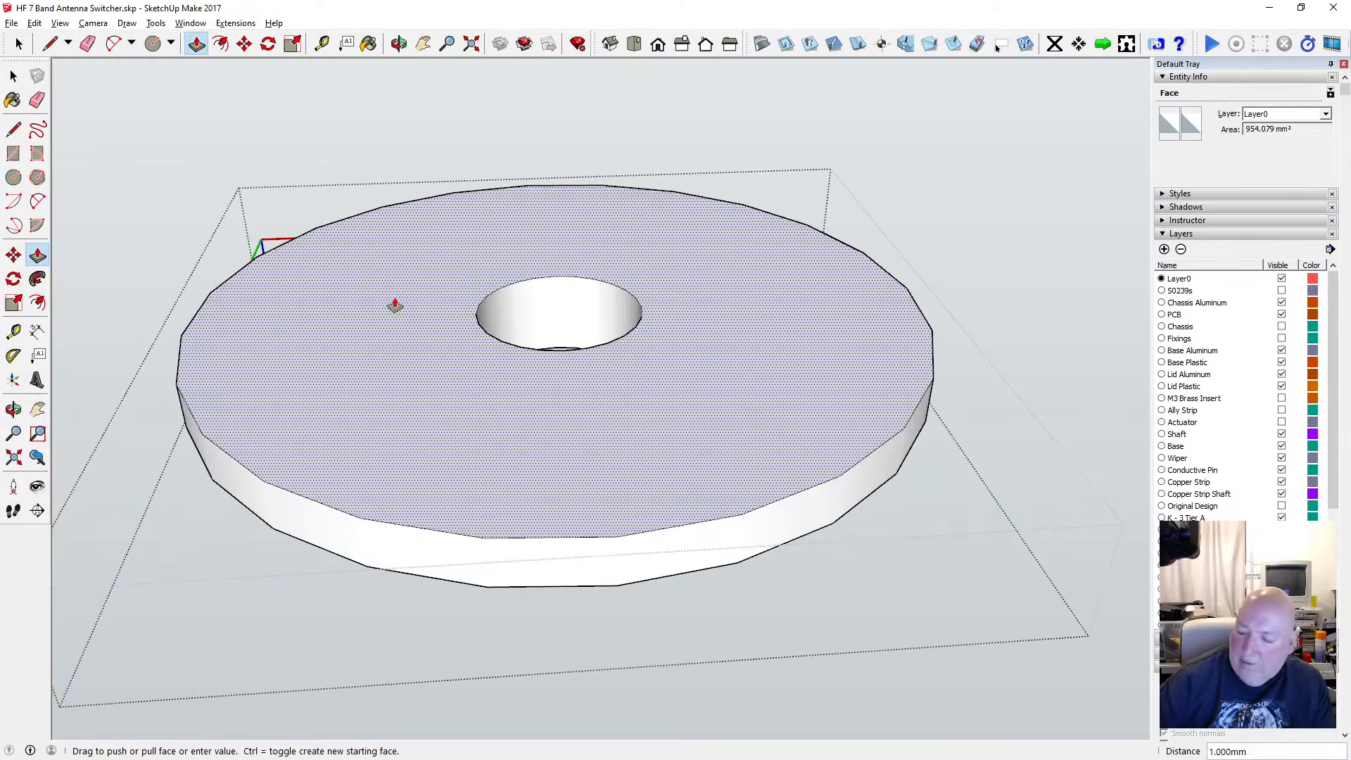
pyautogui.write('0.75')
pyautogui.press('Return')
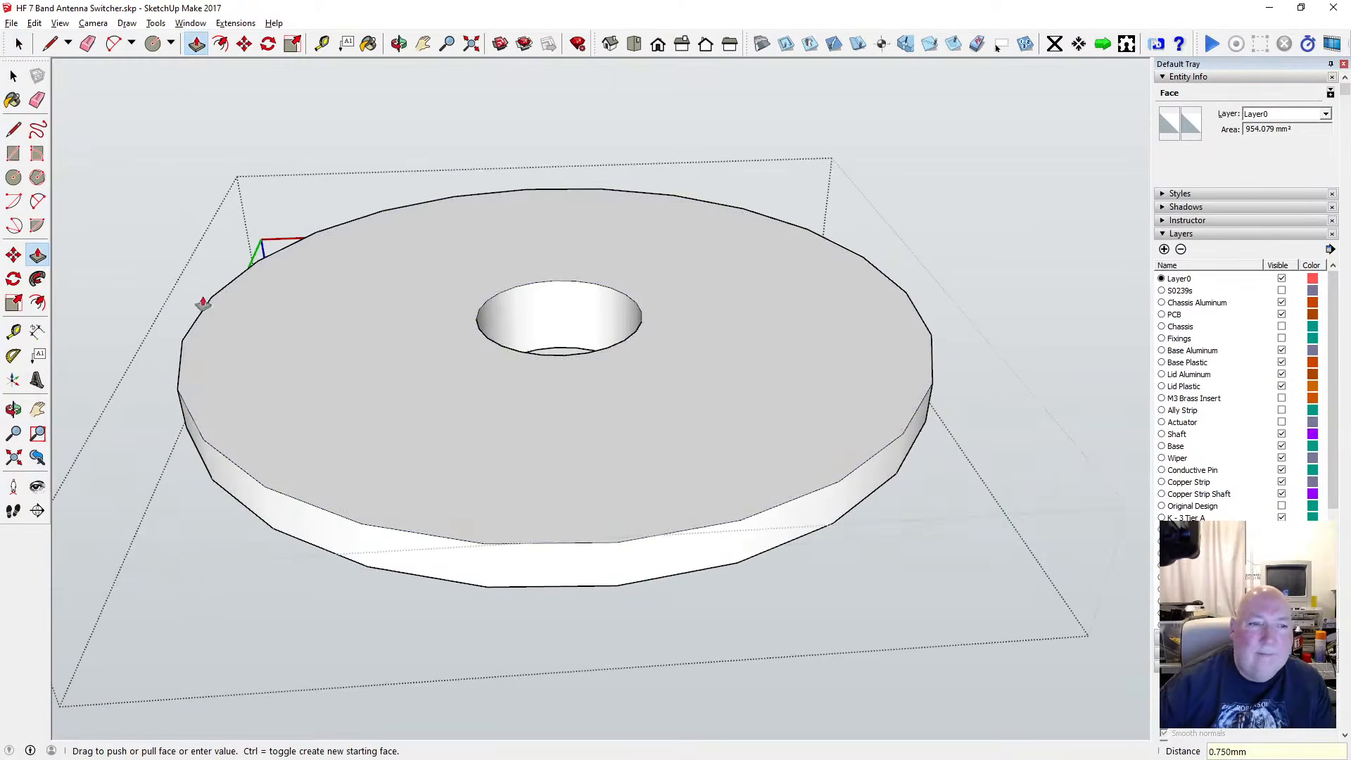
# Paste the eight cut circles in place inside the thickened disc, and display the model with back edges and X-ray faces
pyautogui.click(34, 23)
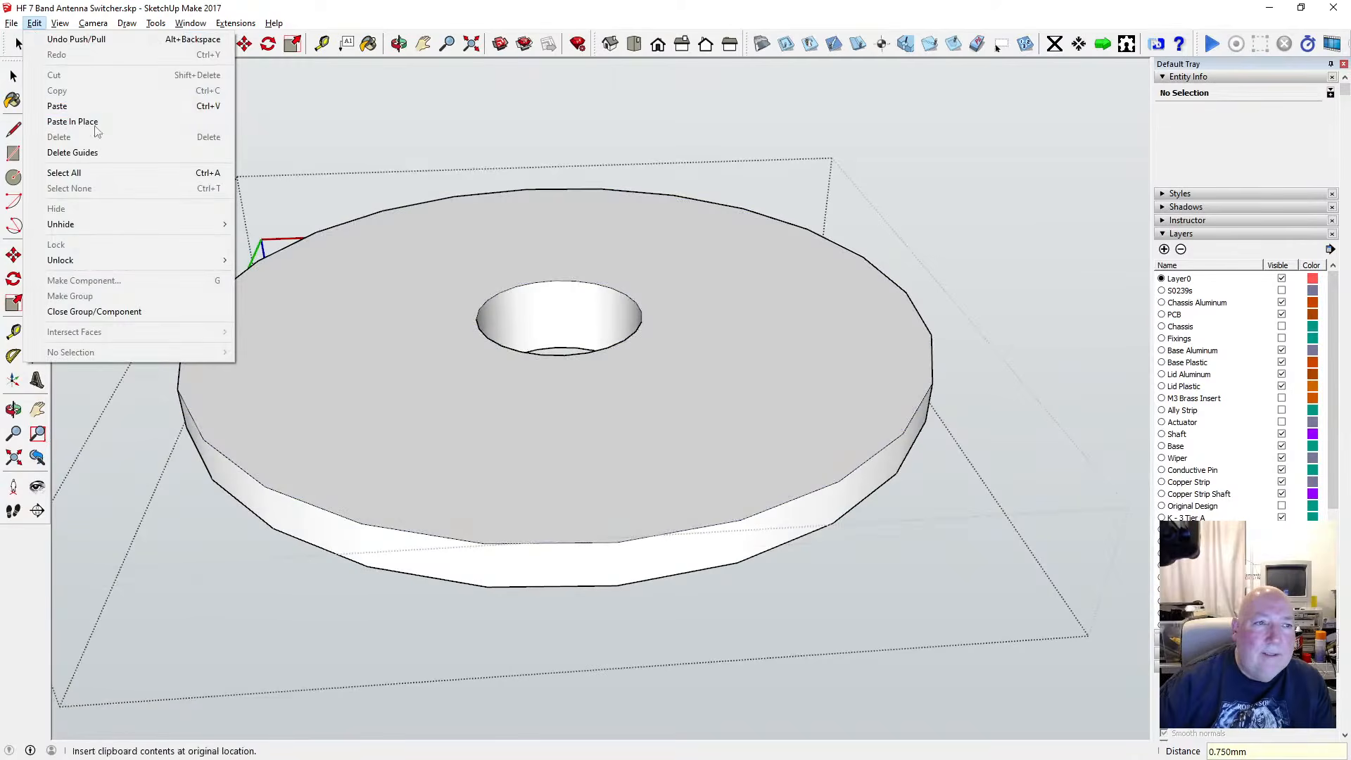
pyautogui.click(83, 123)
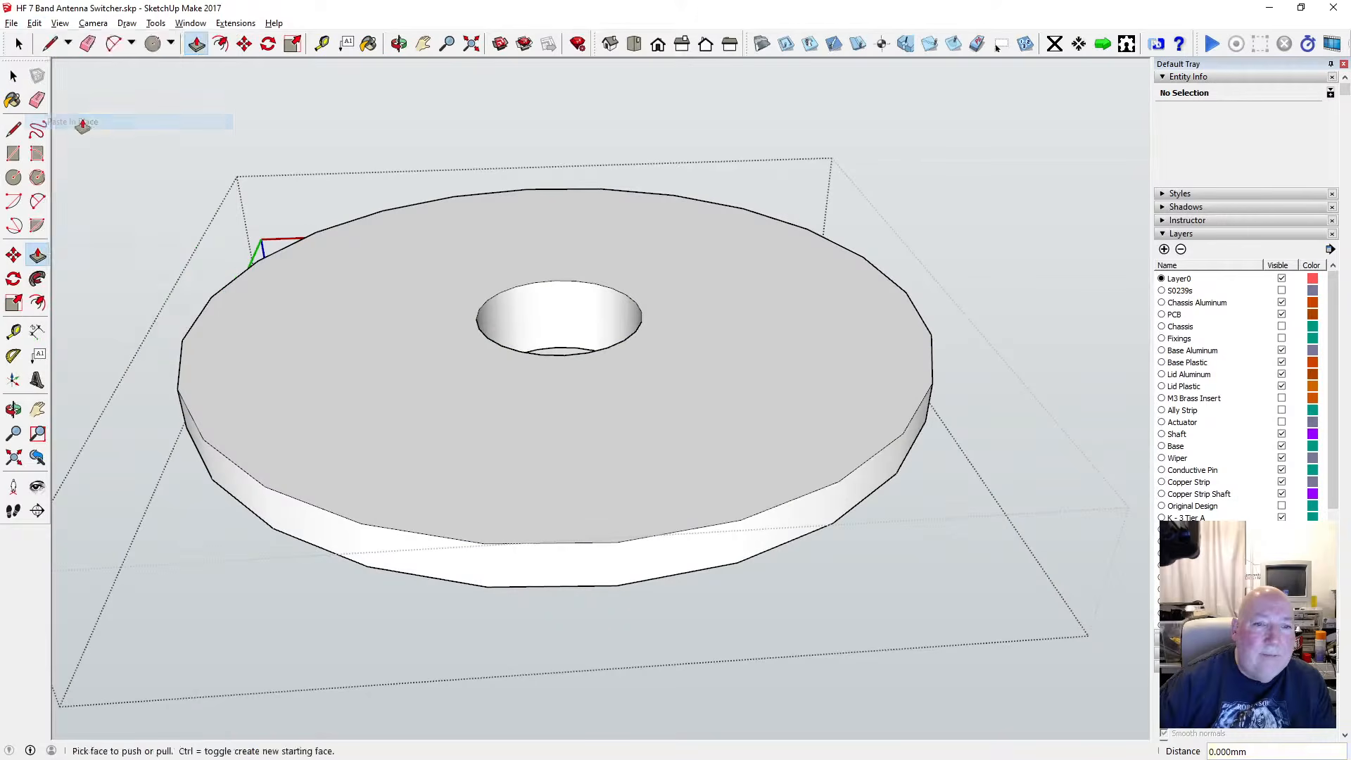
pyautogui.click(60, 23)
pyautogui.moveTo(159, 194)
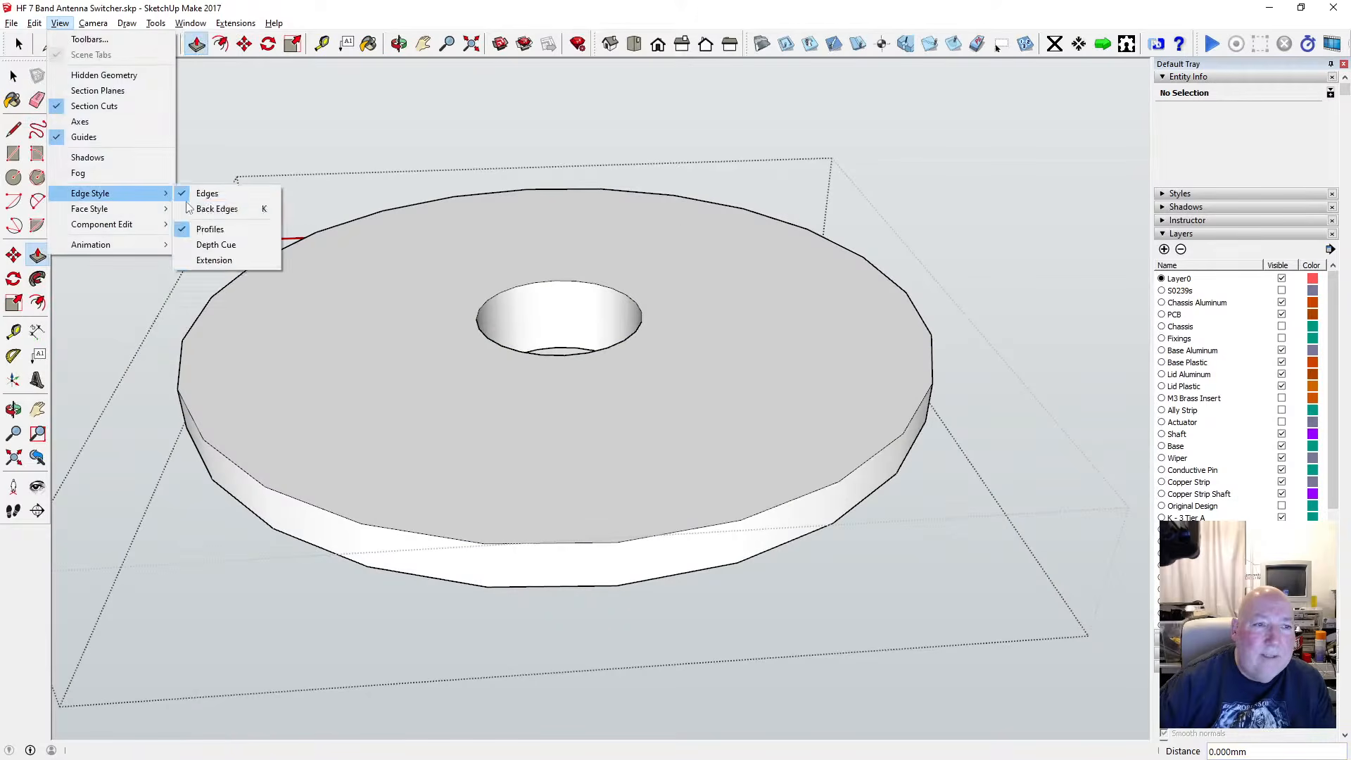
pyautogui.click(211, 209)
pyautogui.click(33, 23)
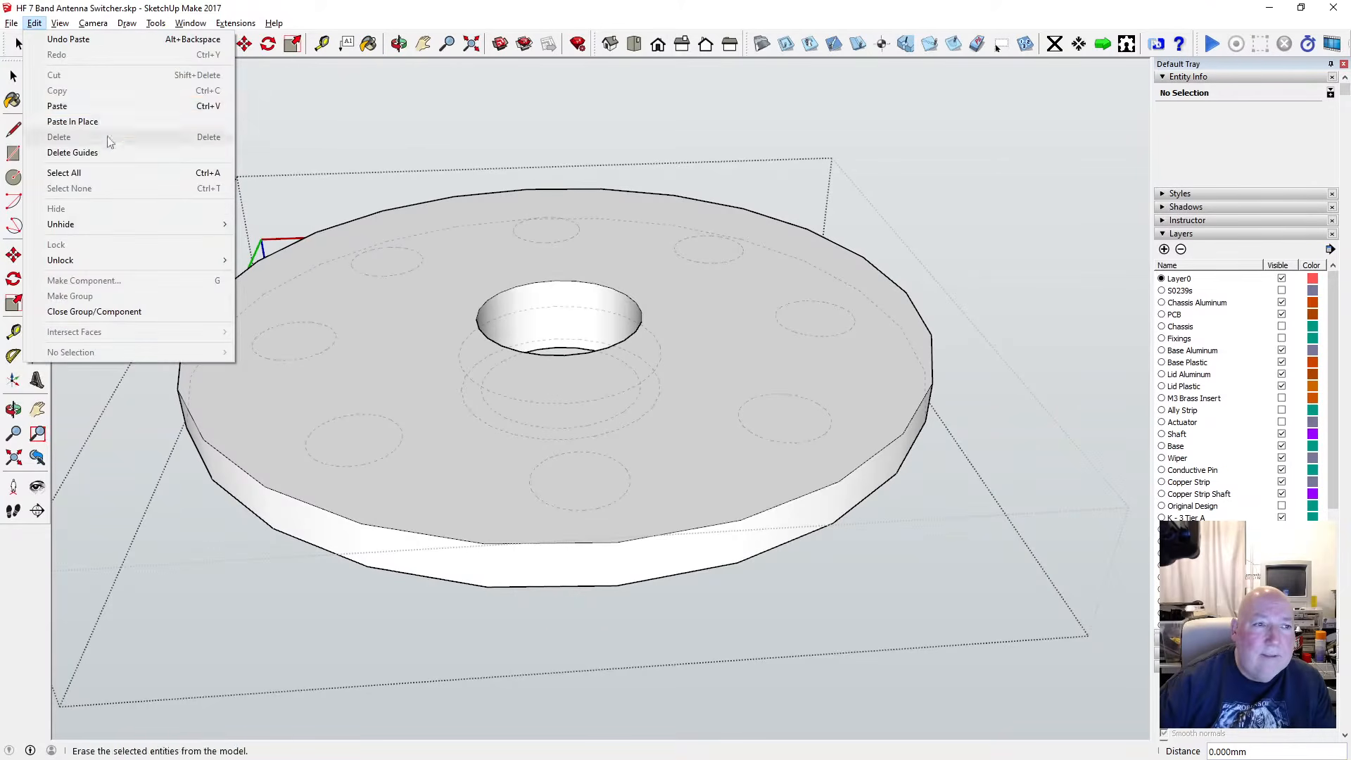
pyautogui.moveTo(59, 23)
pyautogui.moveTo(141, 209)
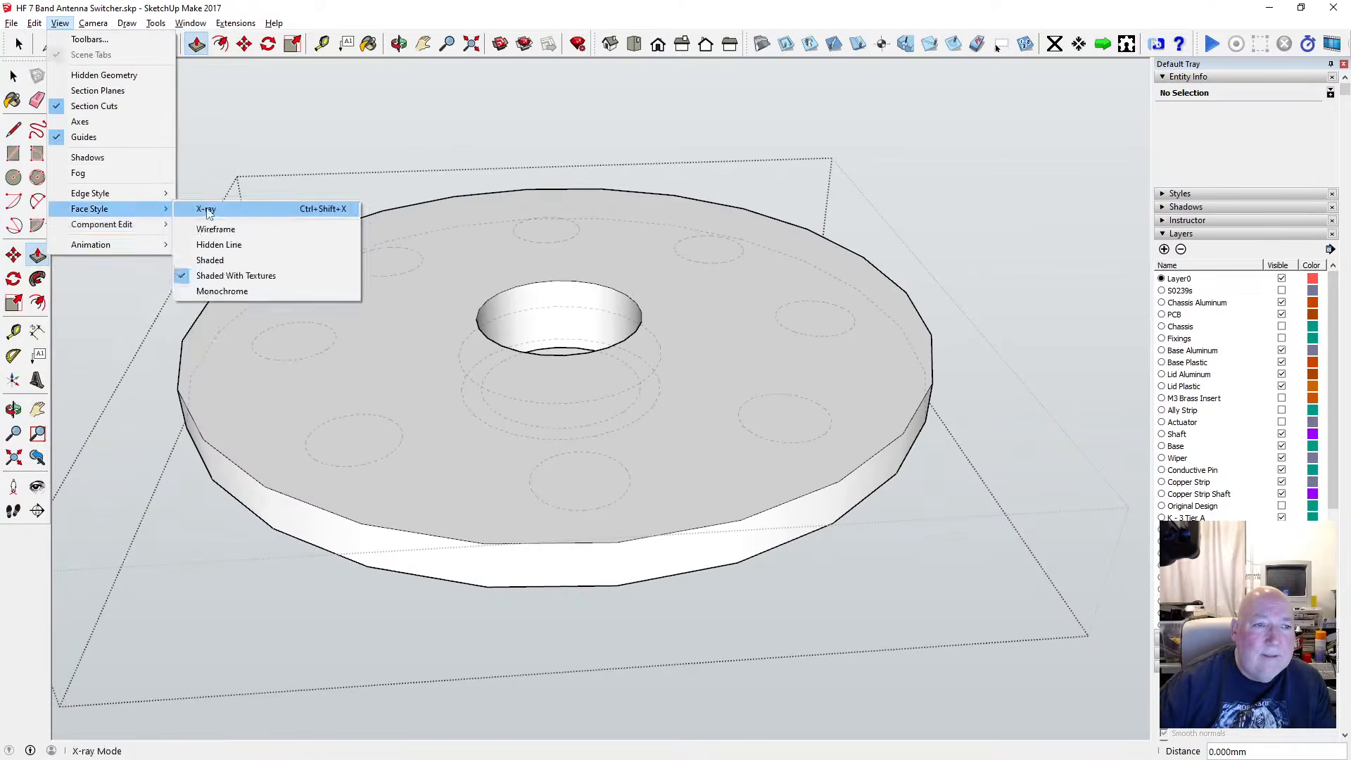
pyautogui.click(206, 210)
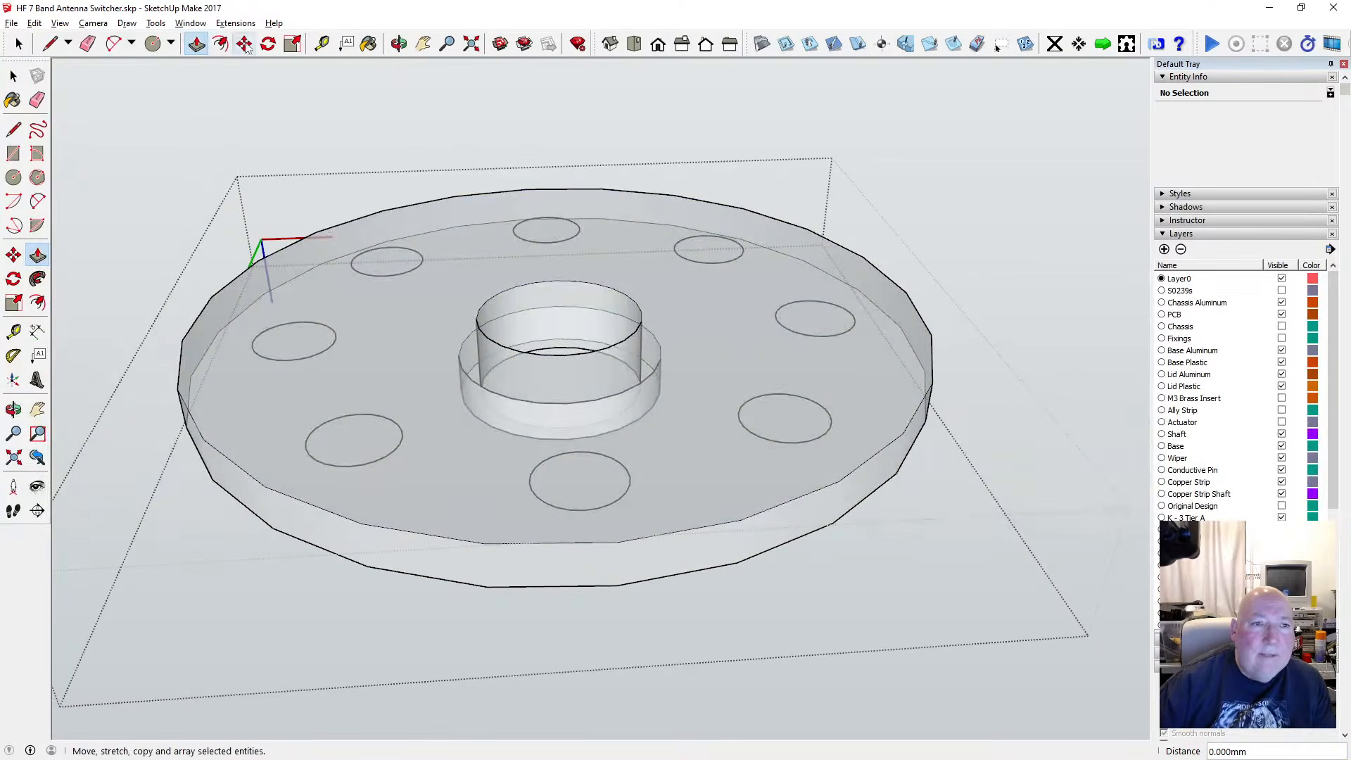
pyautogui.click(245, 44)
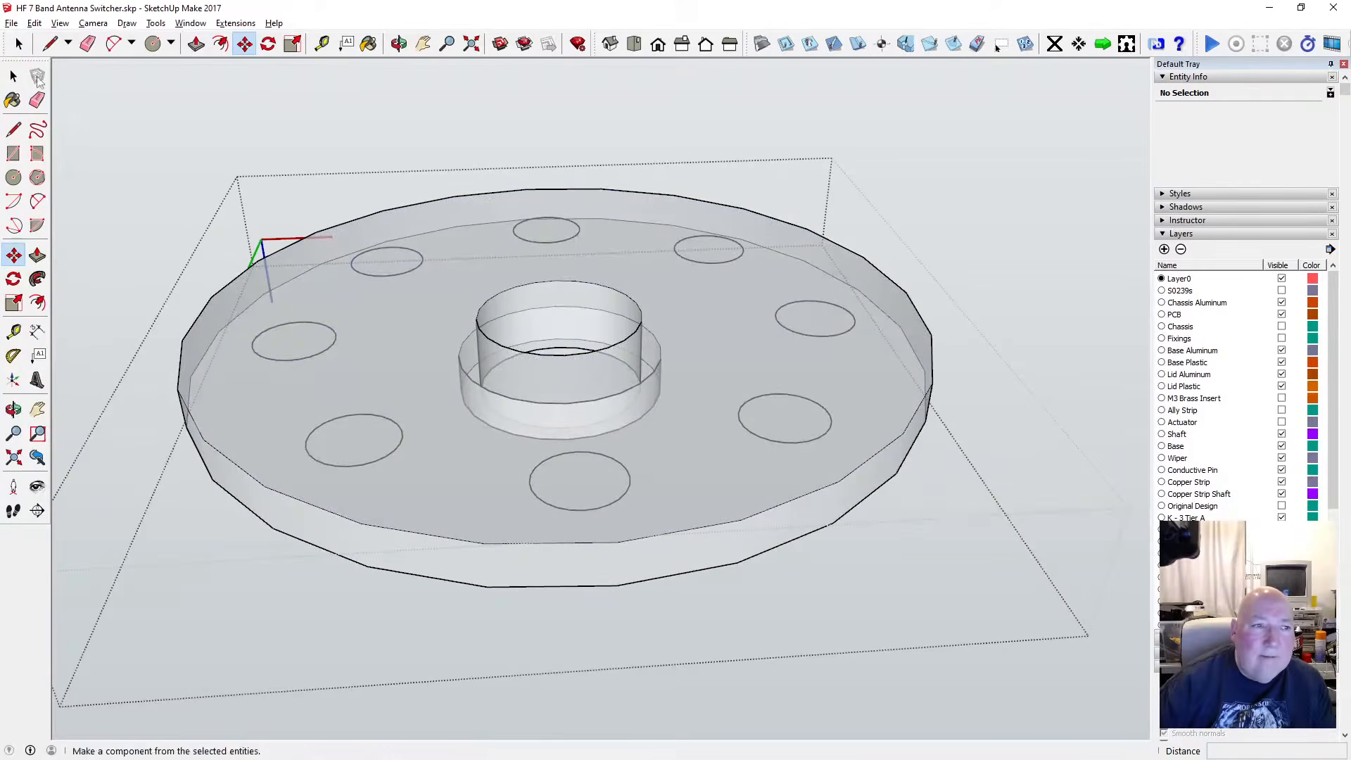
pyautogui.click(13, 76)
pyautogui.click(397, 276)
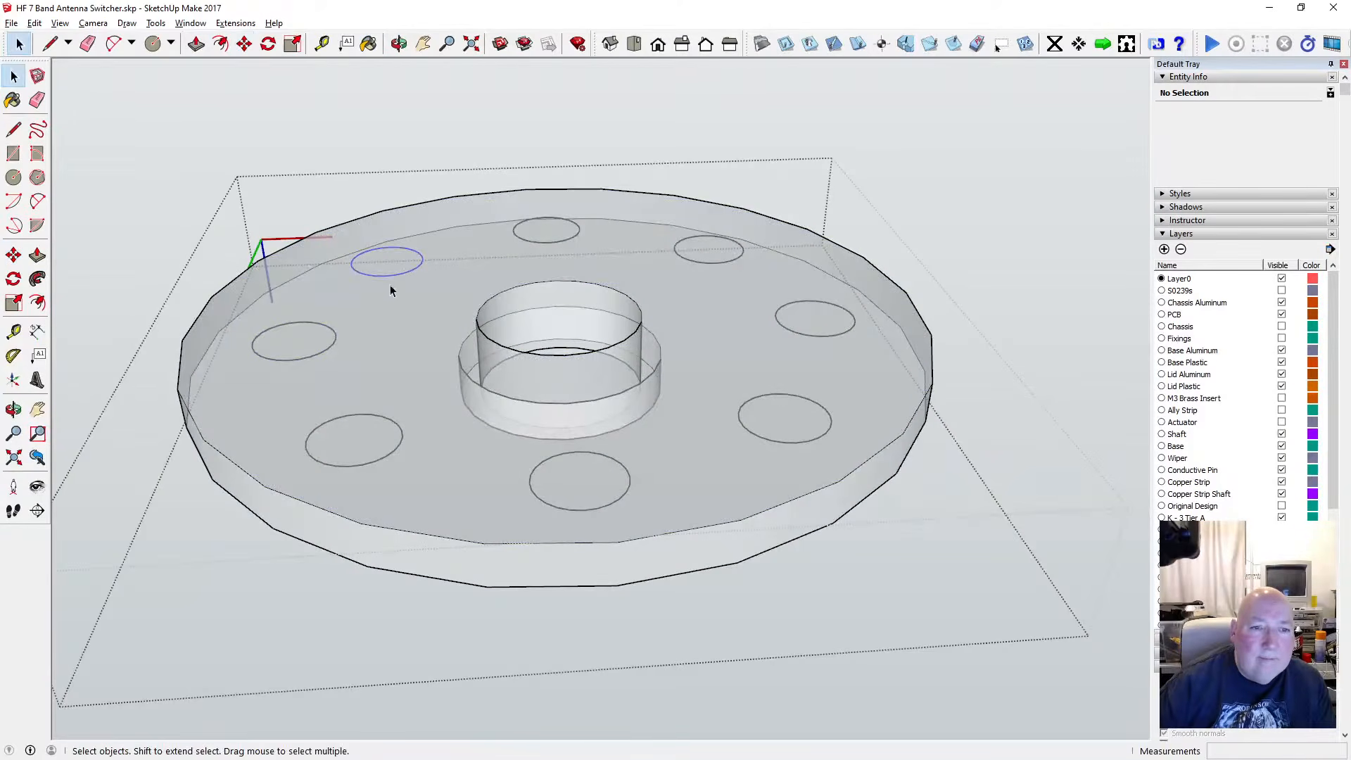
pyautogui.keyDown('ctrl'); pyautogui.click(335, 338); pyautogui.keyUp('ctrl')
pyautogui.keyDown('ctrl'); pyautogui.click(556, 242); pyautogui.keyUp('ctrl')
pyautogui.keyDown('ctrl'); pyautogui.click(696, 262); pyautogui.keyUp('ctrl')
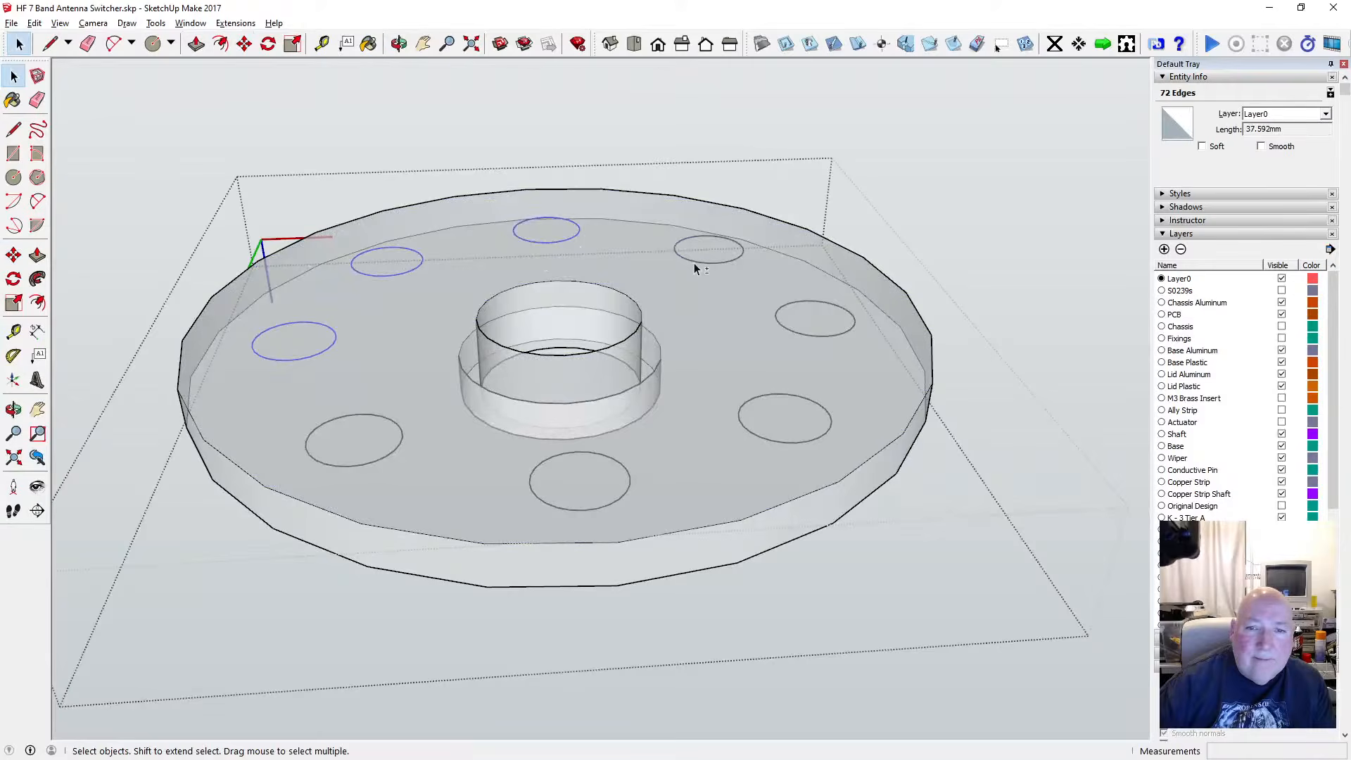
pyautogui.keyDown('ctrl'); pyautogui.click(804, 336); pyautogui.keyUp('ctrl')
pyautogui.keyDown('ctrl'); pyautogui.click(789, 396); pyautogui.keyUp('ctrl')
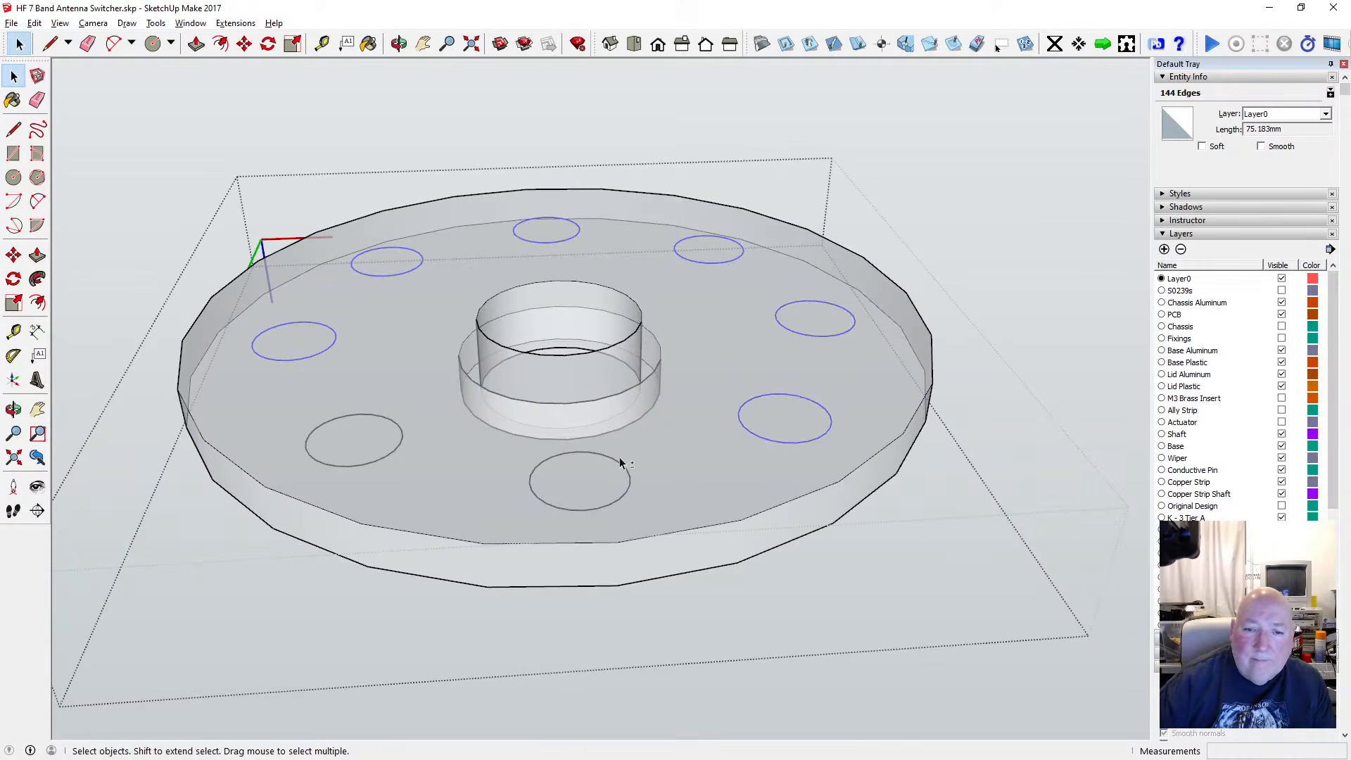
pyautogui.keyDown('shift'); pyautogui.click(615, 463); pyautogui.keyUp('shift')
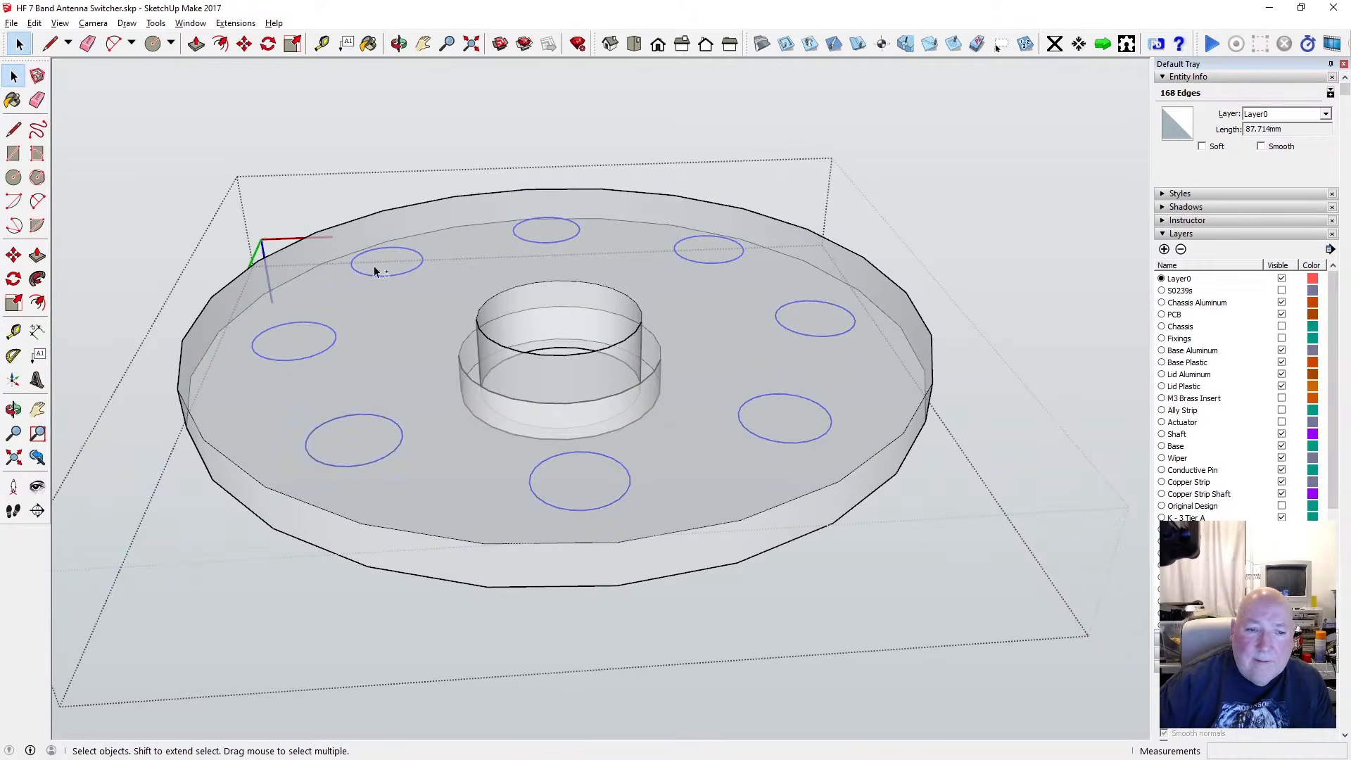
pyautogui.click(221, 45)
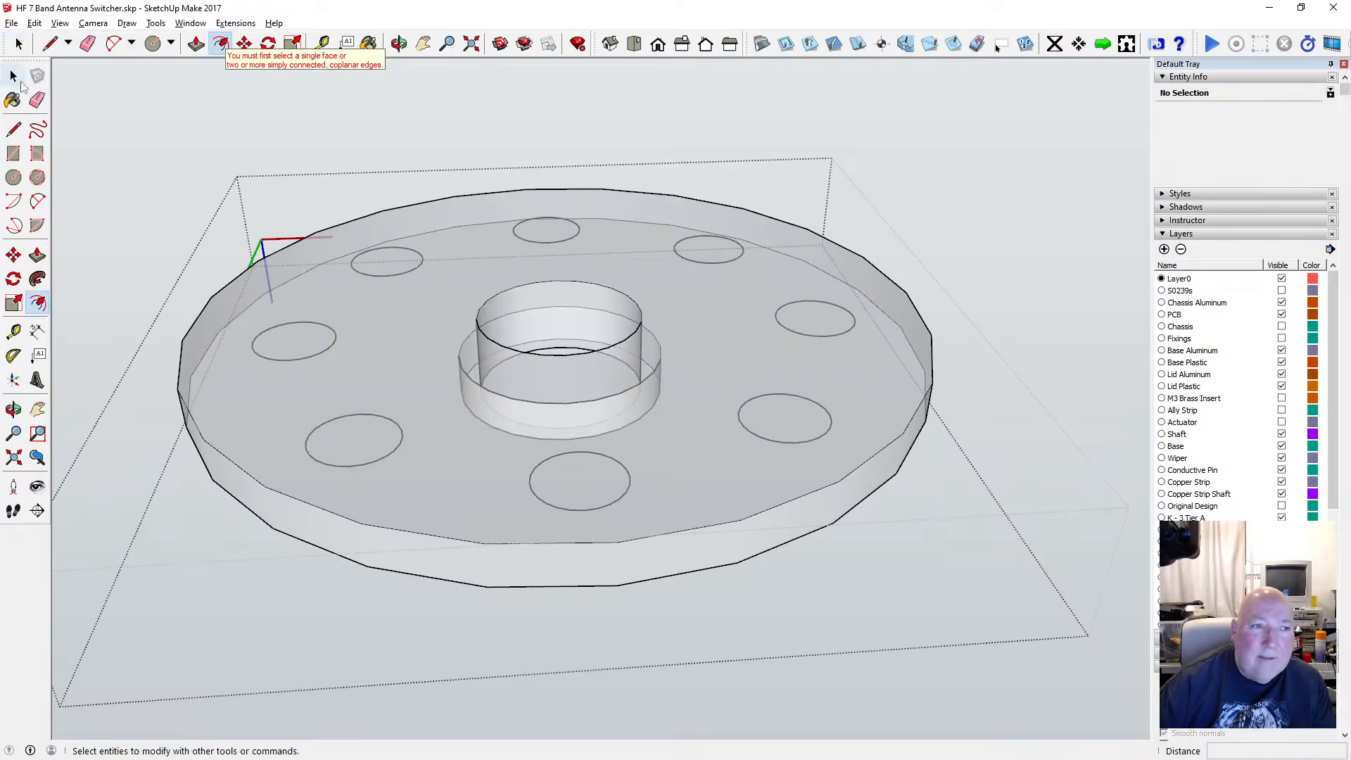
# Select all eight circles inside the disc and move them 0.75 mm up onto the disc's flat face
pyautogui.click(13, 76)
pyautogui.click(372, 274)
pyautogui.keyDown('shift'); pyautogui.click(337, 338); pyautogui.keyUp('shift')
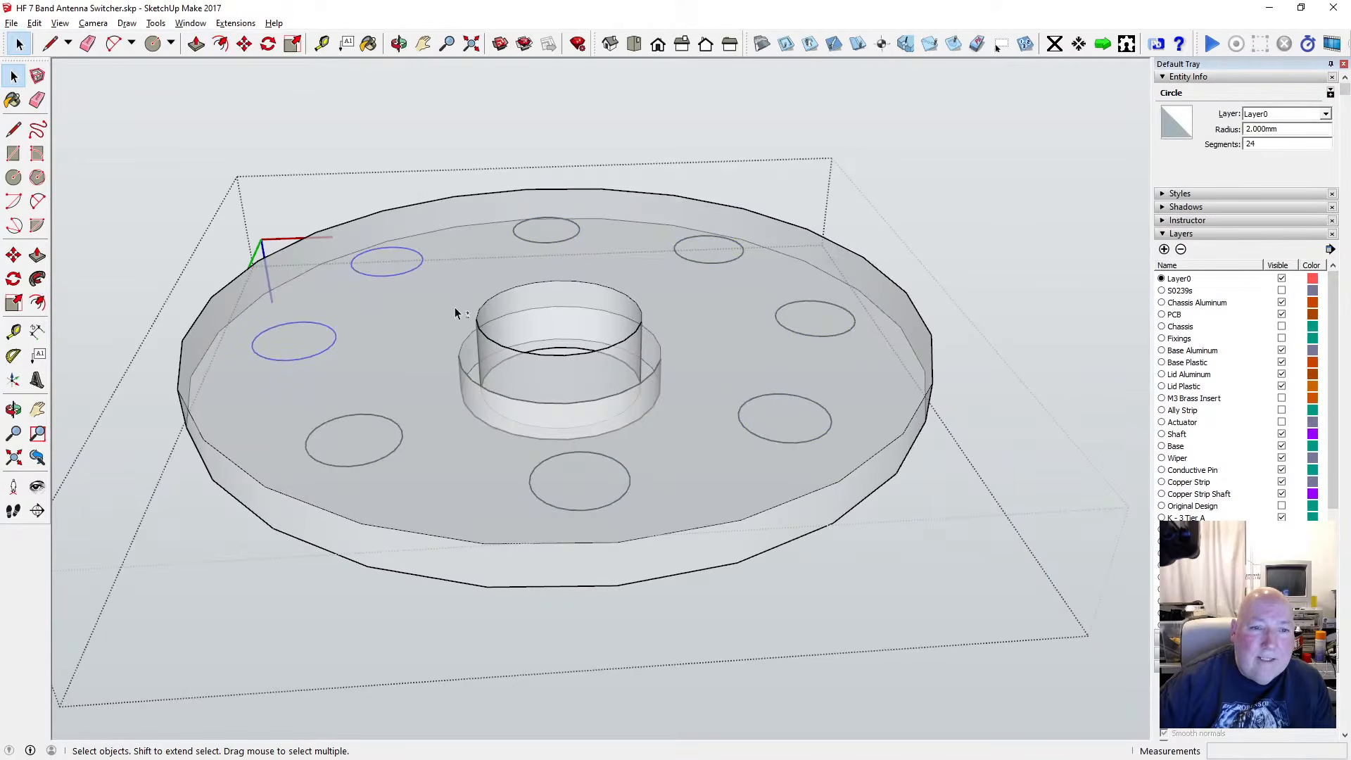
pyautogui.keyDown('shift'); pyautogui.click(698, 260); pyautogui.keyUp('shift')
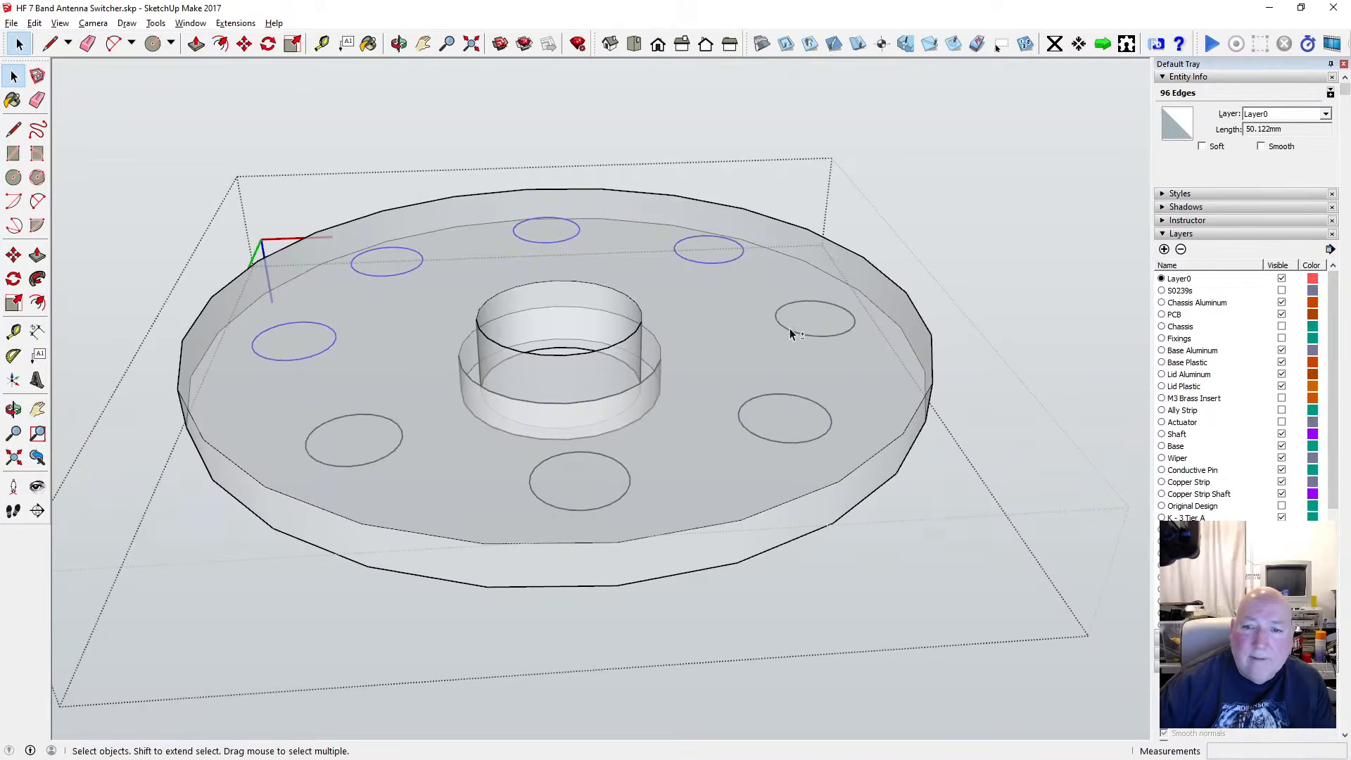
pyautogui.keyDown('shift'); pyautogui.click(796, 395); pyautogui.keyUp('shift')
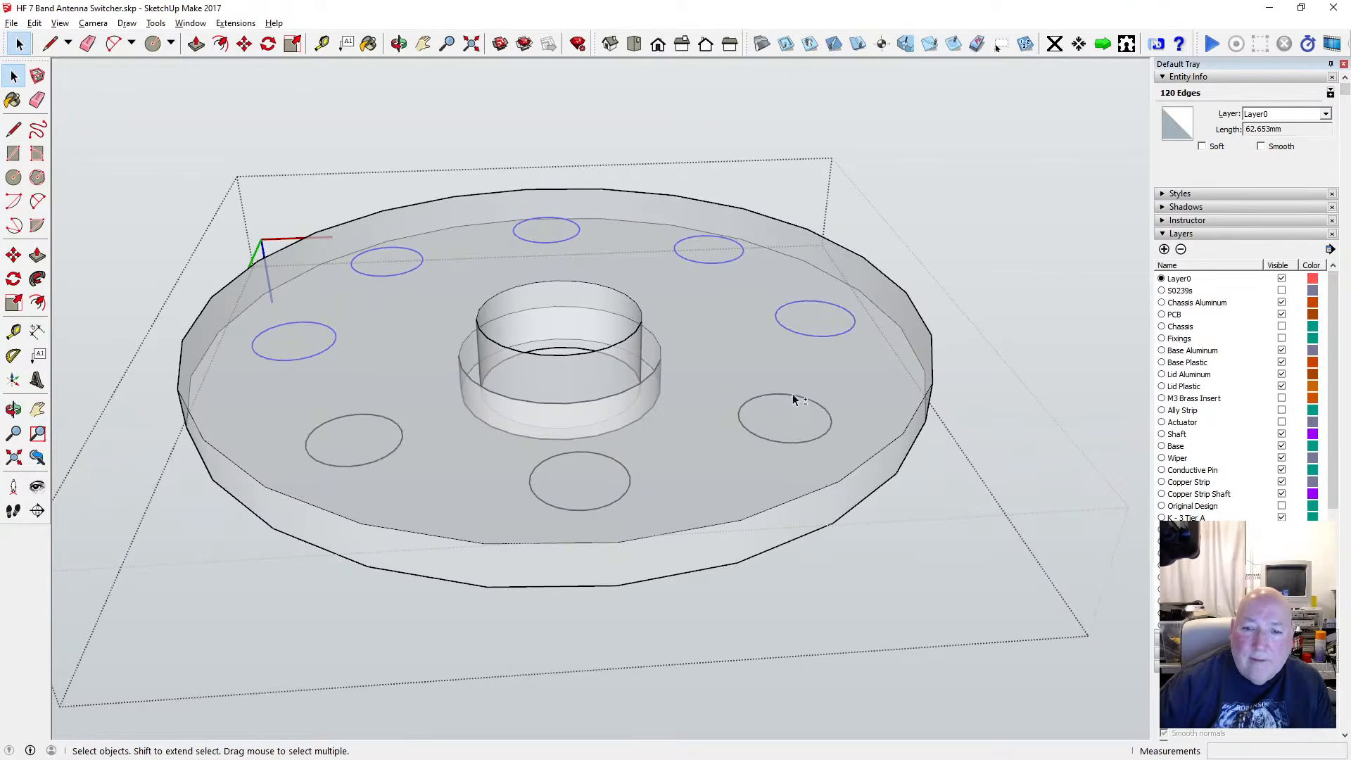
pyautogui.keyDown('shift'); pyautogui.click(617, 462); pyautogui.keyUp('shift')
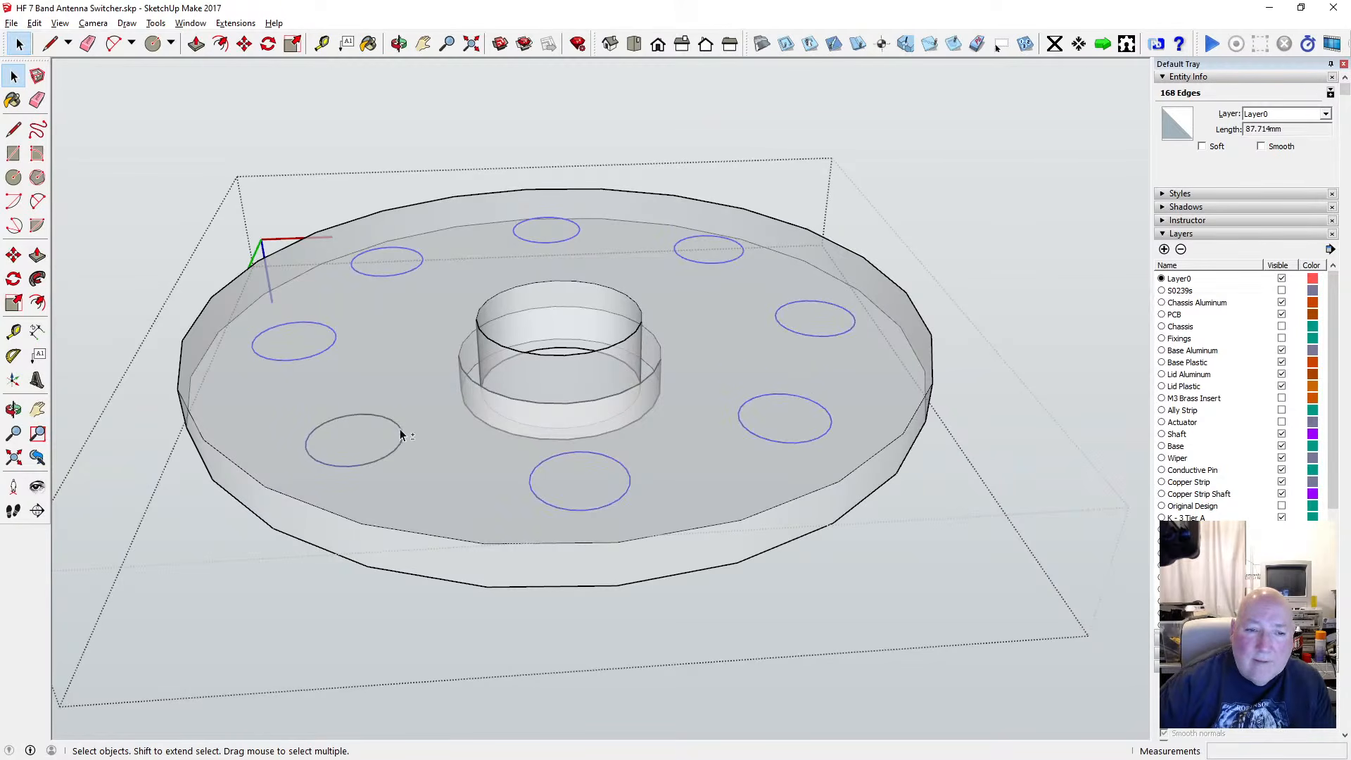
pyautogui.click(245, 44)
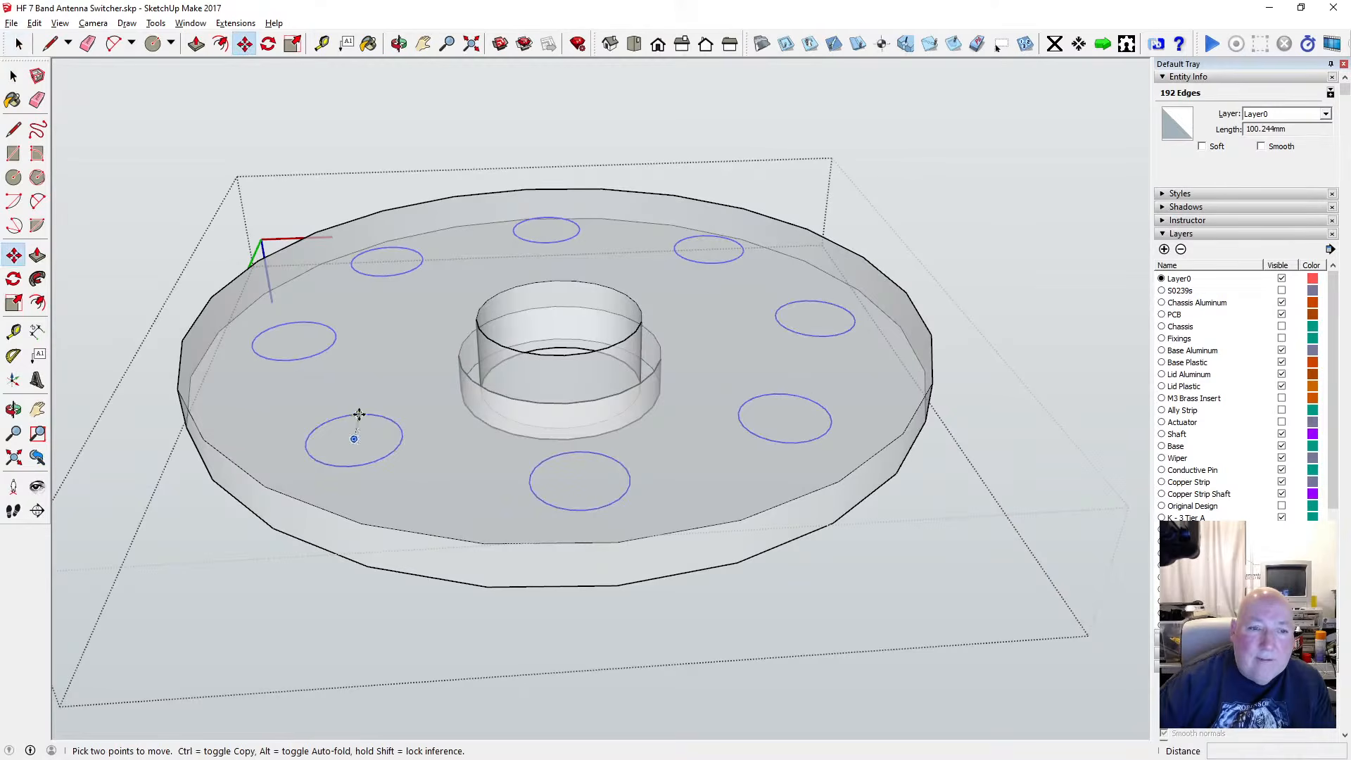
pyautogui.click(358, 416)
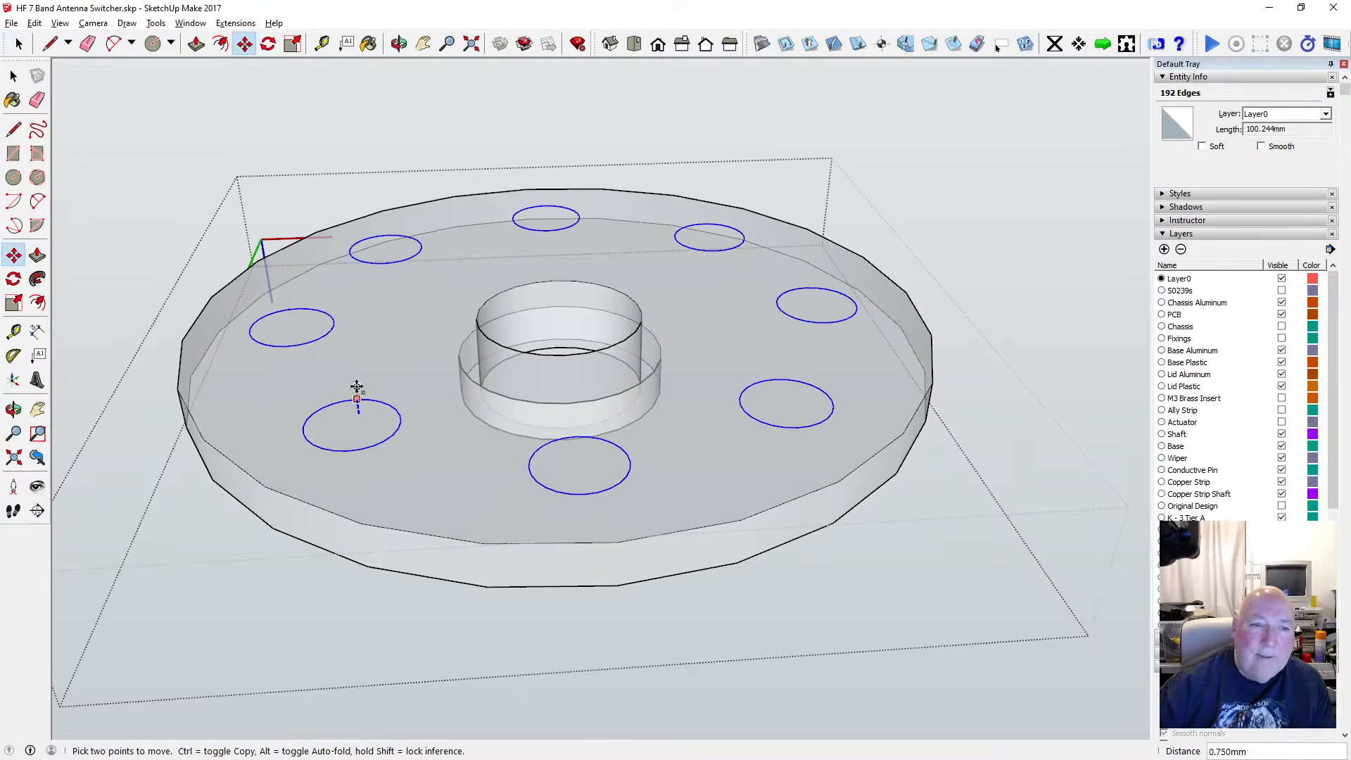
pyautogui.click(357, 400)
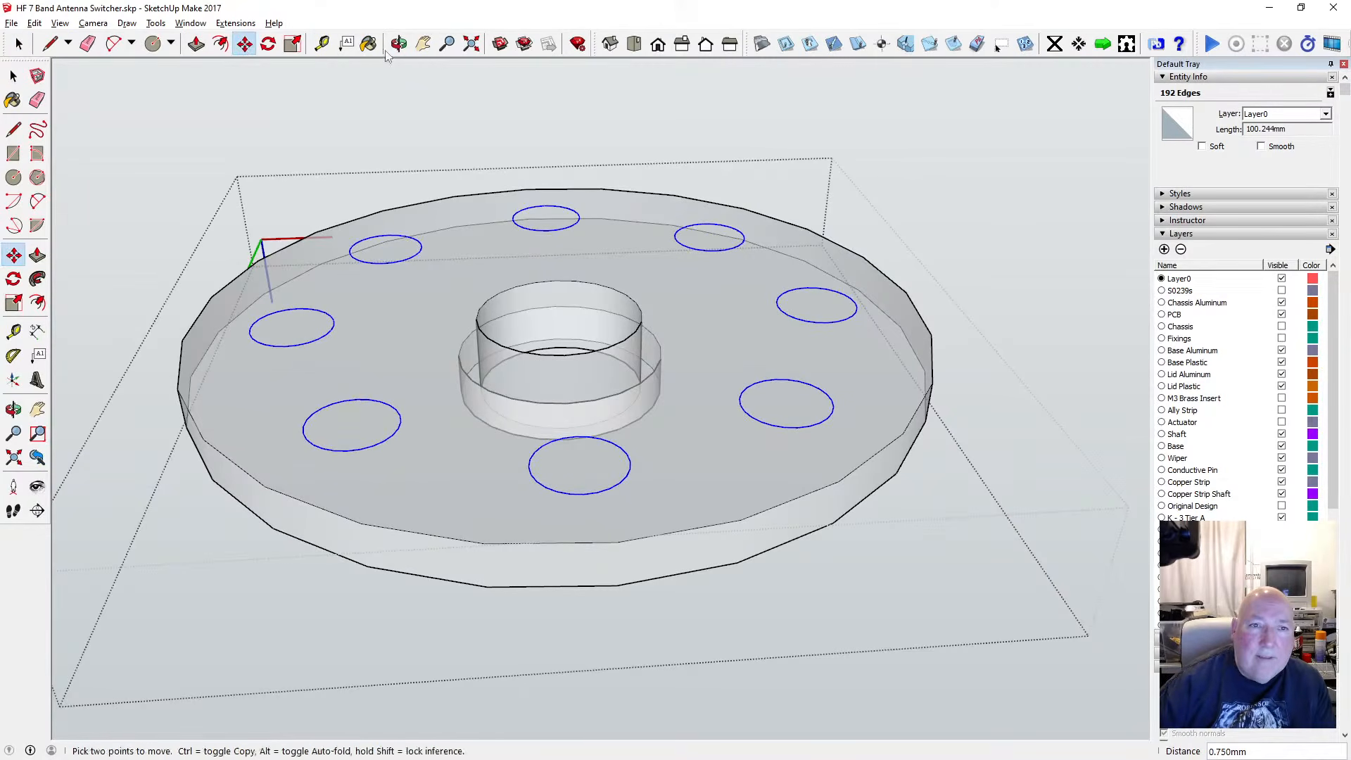
# Push the first circle on the disc's flat face 0.75 mm into the disc to form a pocket
pyautogui.click(398, 44)
pyautogui.moveTo(461, 254); pyautogui.dragTo(485, 319)
pyautogui.scroll(-1, 473, 293)
pyautogui.click(13, 75)
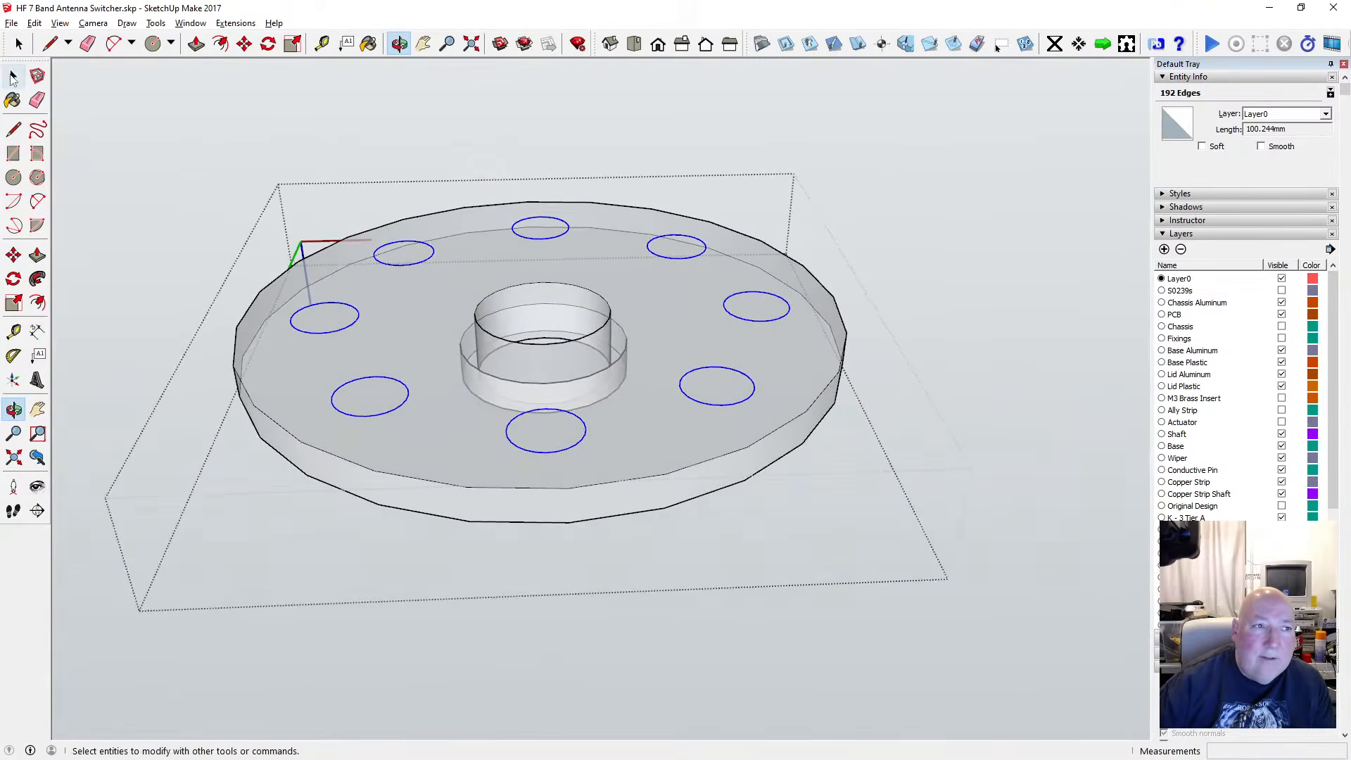
pyautogui.click(321, 325)
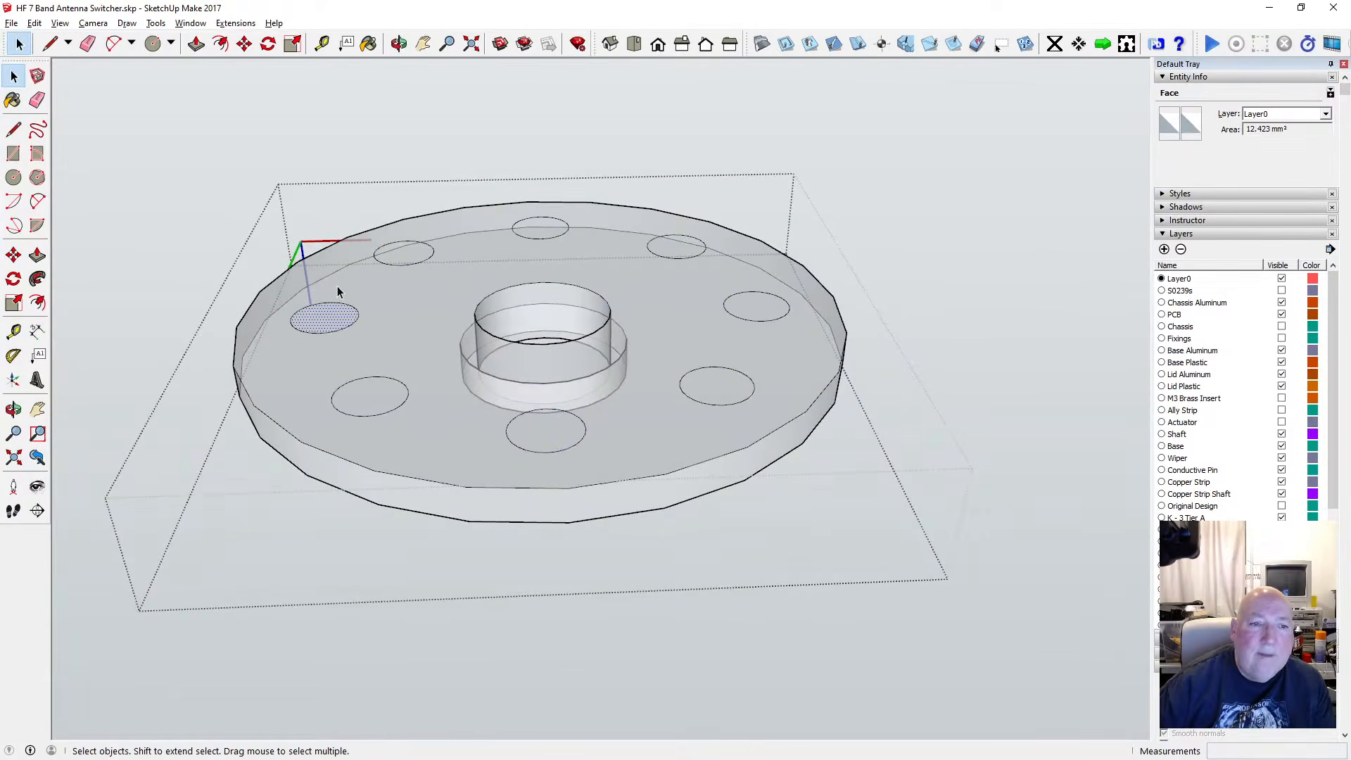
pyautogui.click(197, 44)
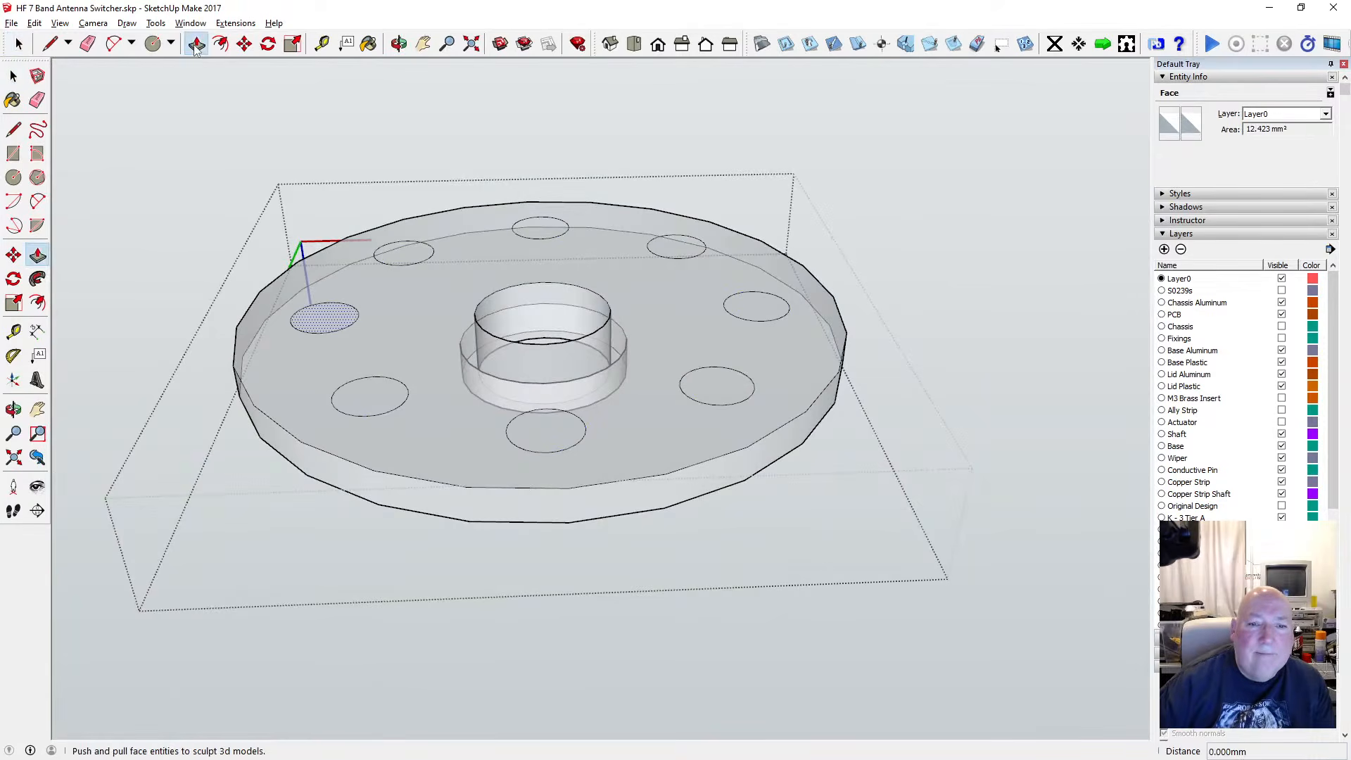
pyautogui.click(399, 44)
pyautogui.moveTo(461, 176); pyautogui.dragTo(445, 341)
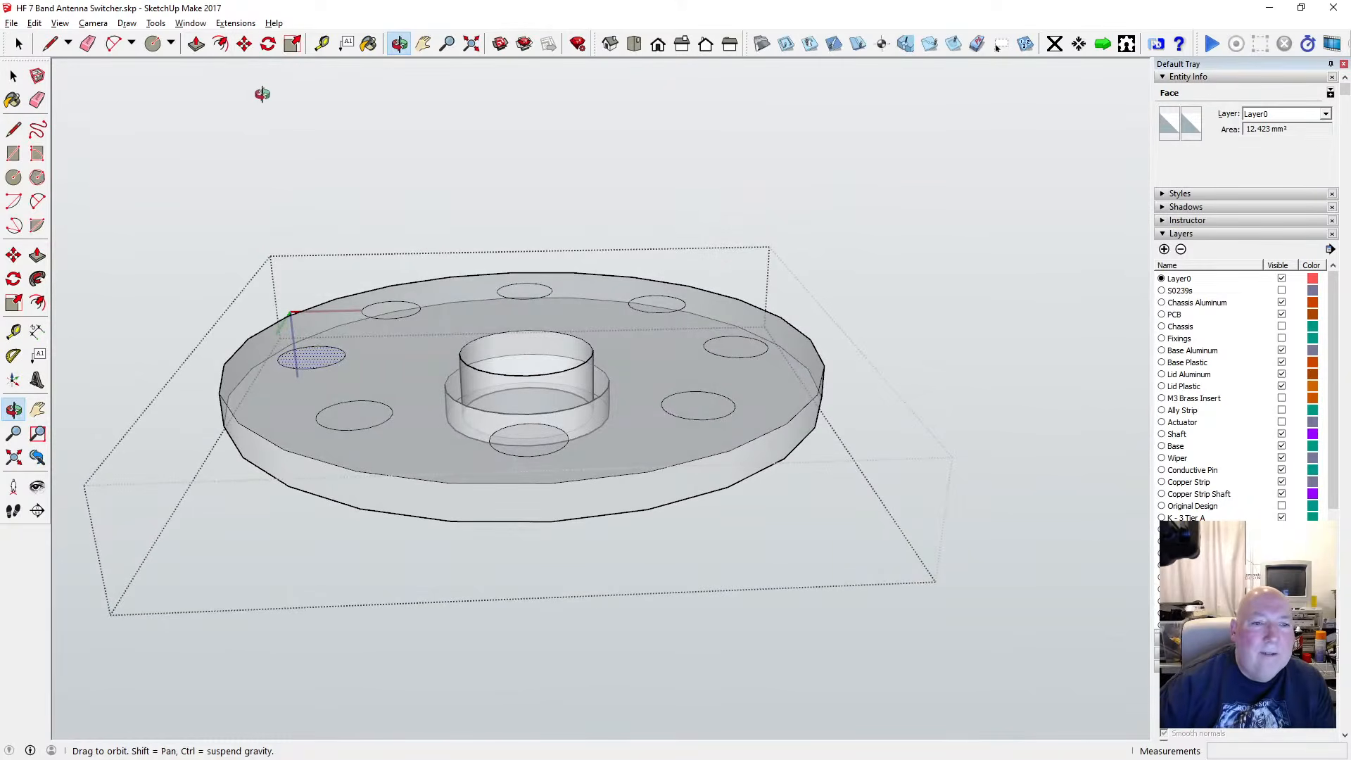
pyautogui.click(196, 44)
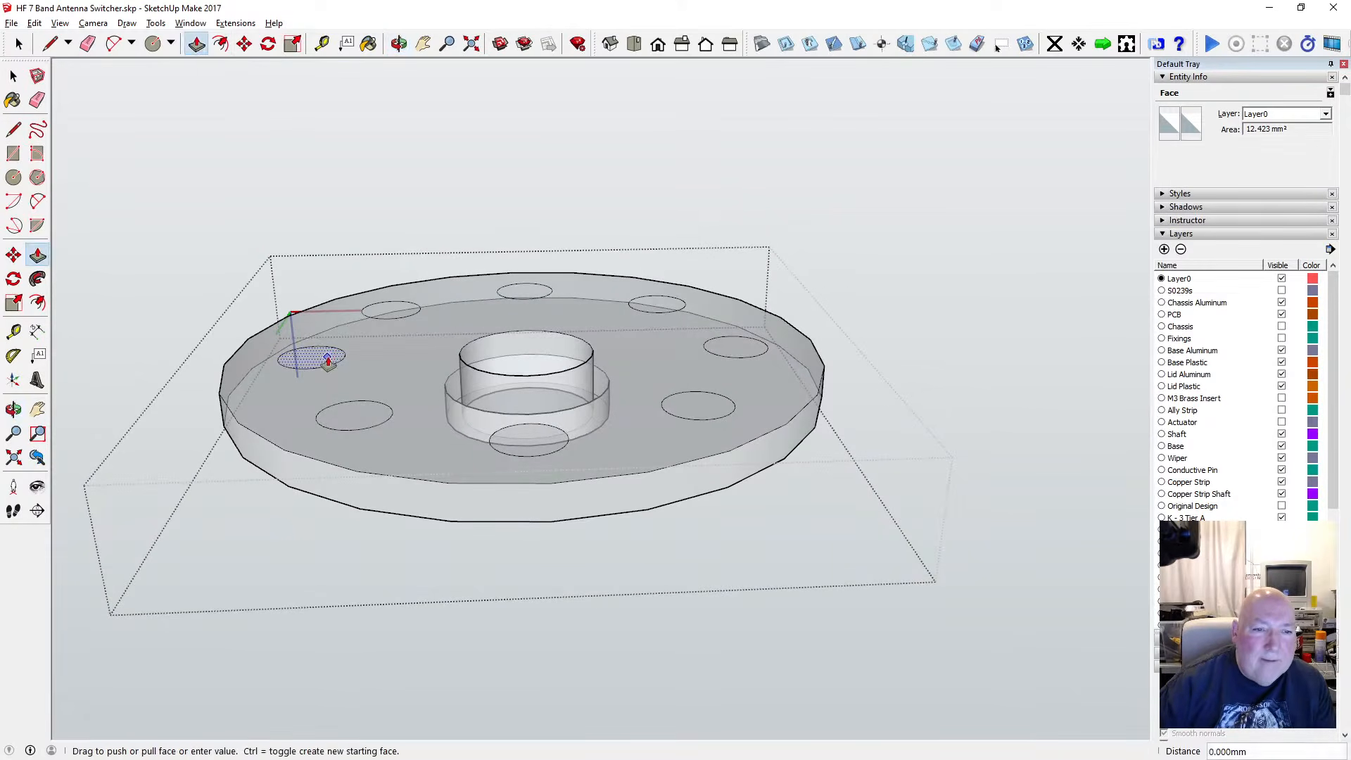
pyautogui.moveTo(328, 361); pyautogui.dragTo(326, 378)
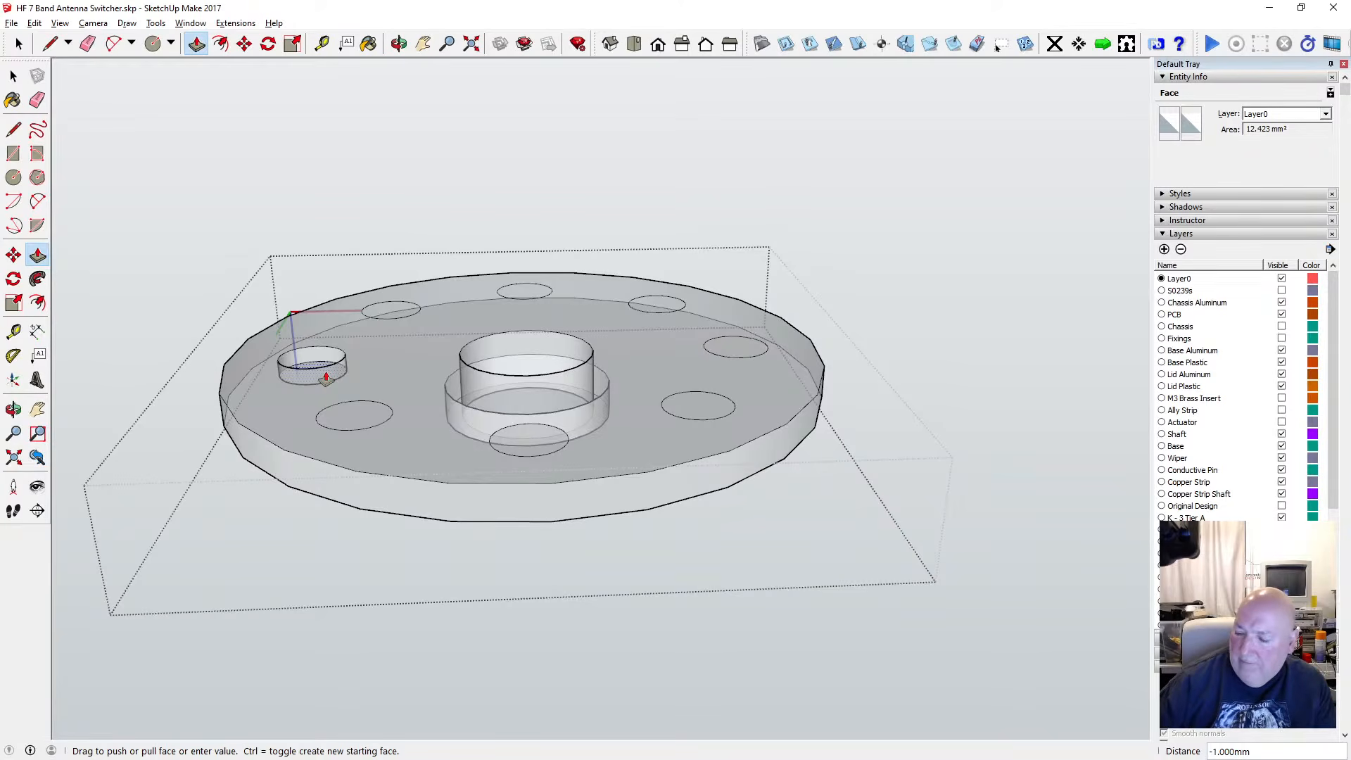
pyautogui.press('Return')
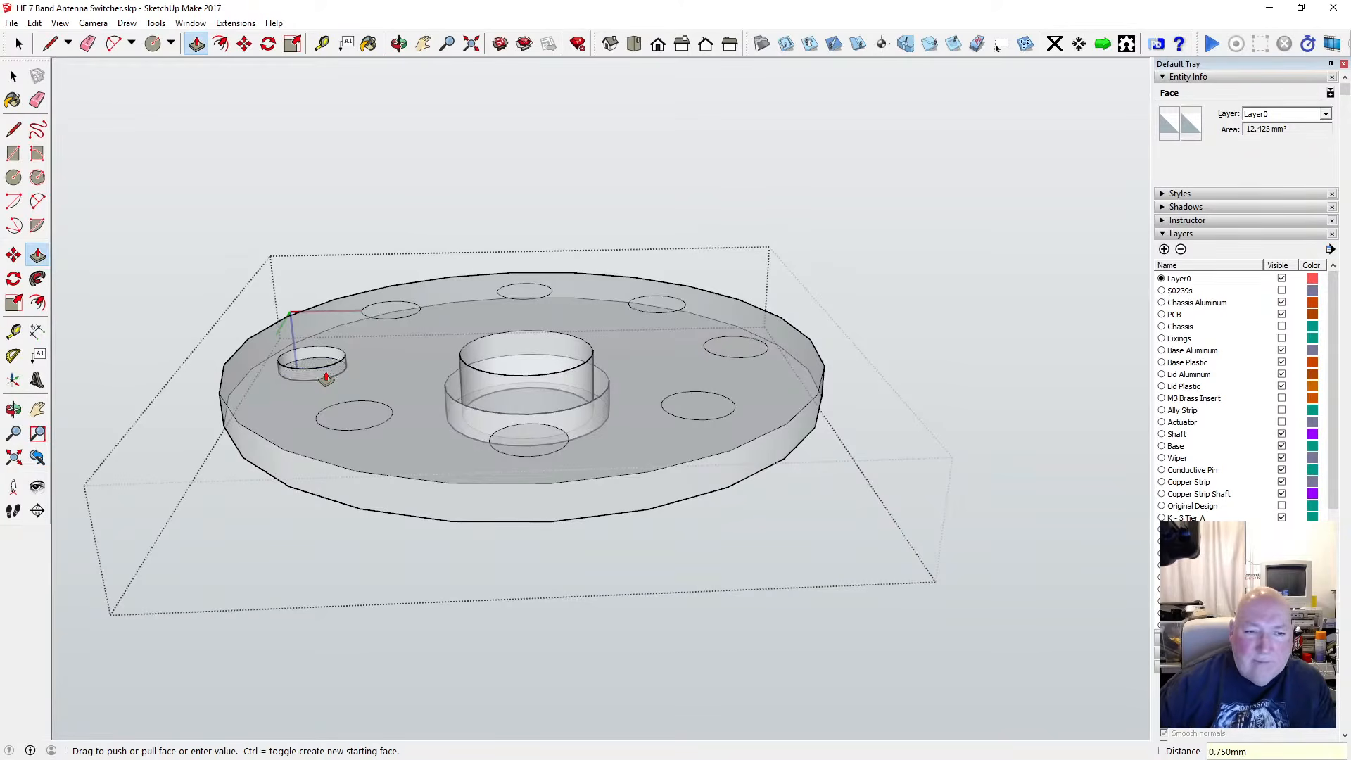
# Push the next three circles around the ring 0.75 mm into the disc
pyautogui.click(392, 312)
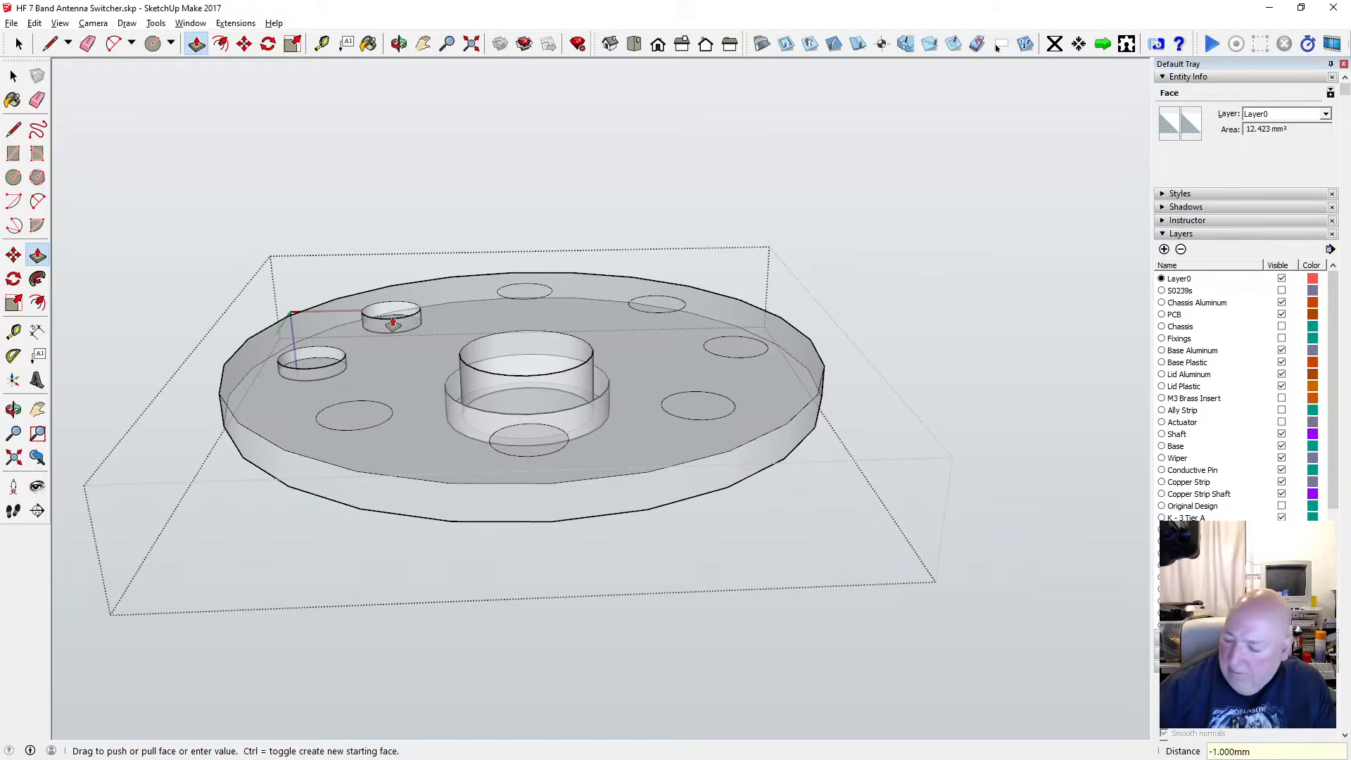
pyautogui.write('.75')
pyautogui.press('Return')
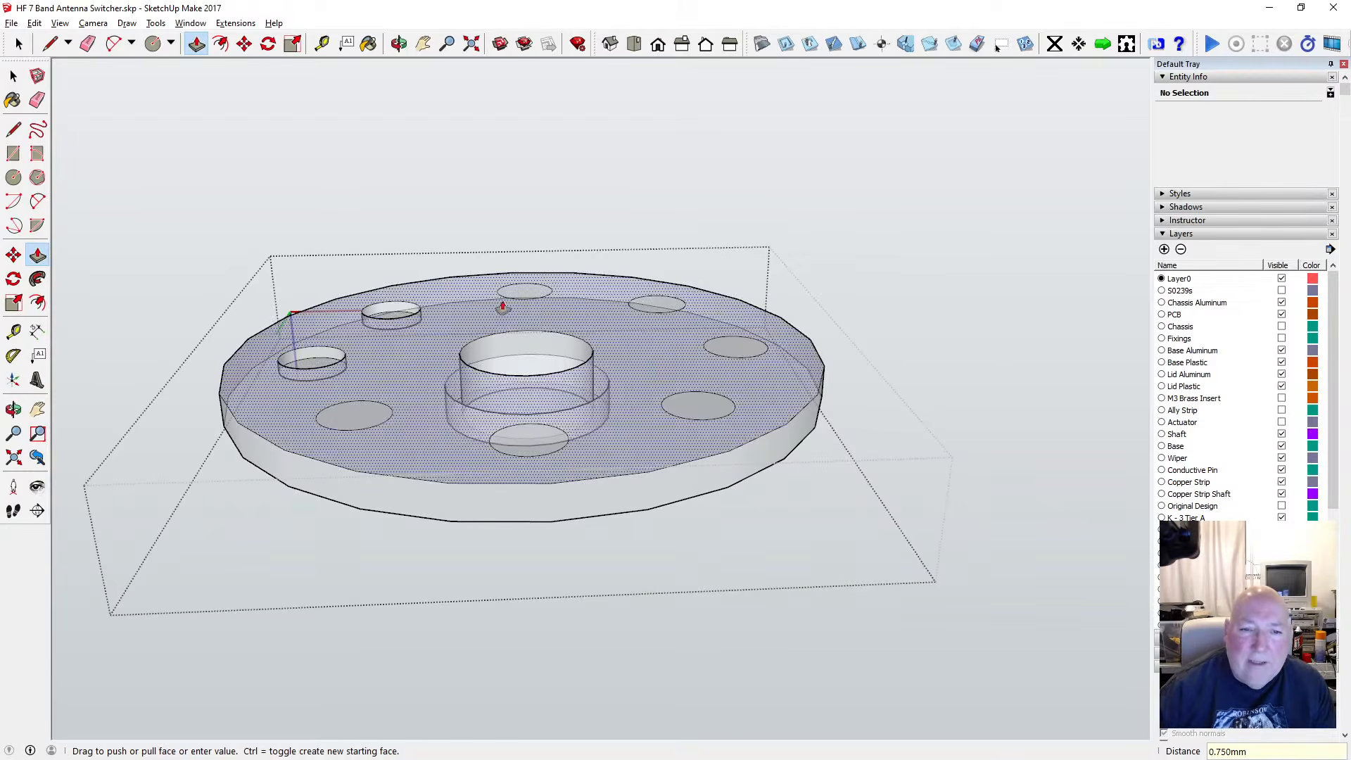
pyautogui.click(513, 296)
pyautogui.write('.')
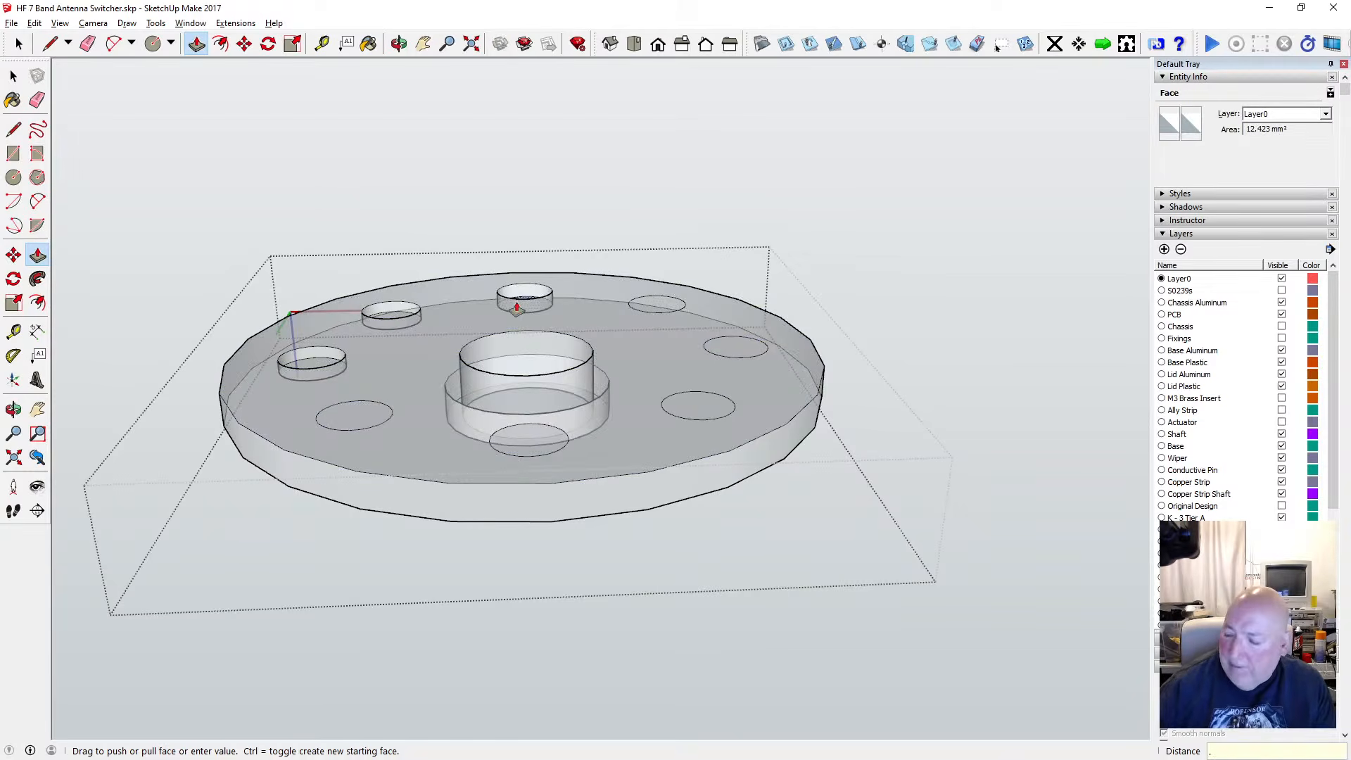
pyautogui.write('75')
pyautogui.press('Return')
pyautogui.click(646, 310)
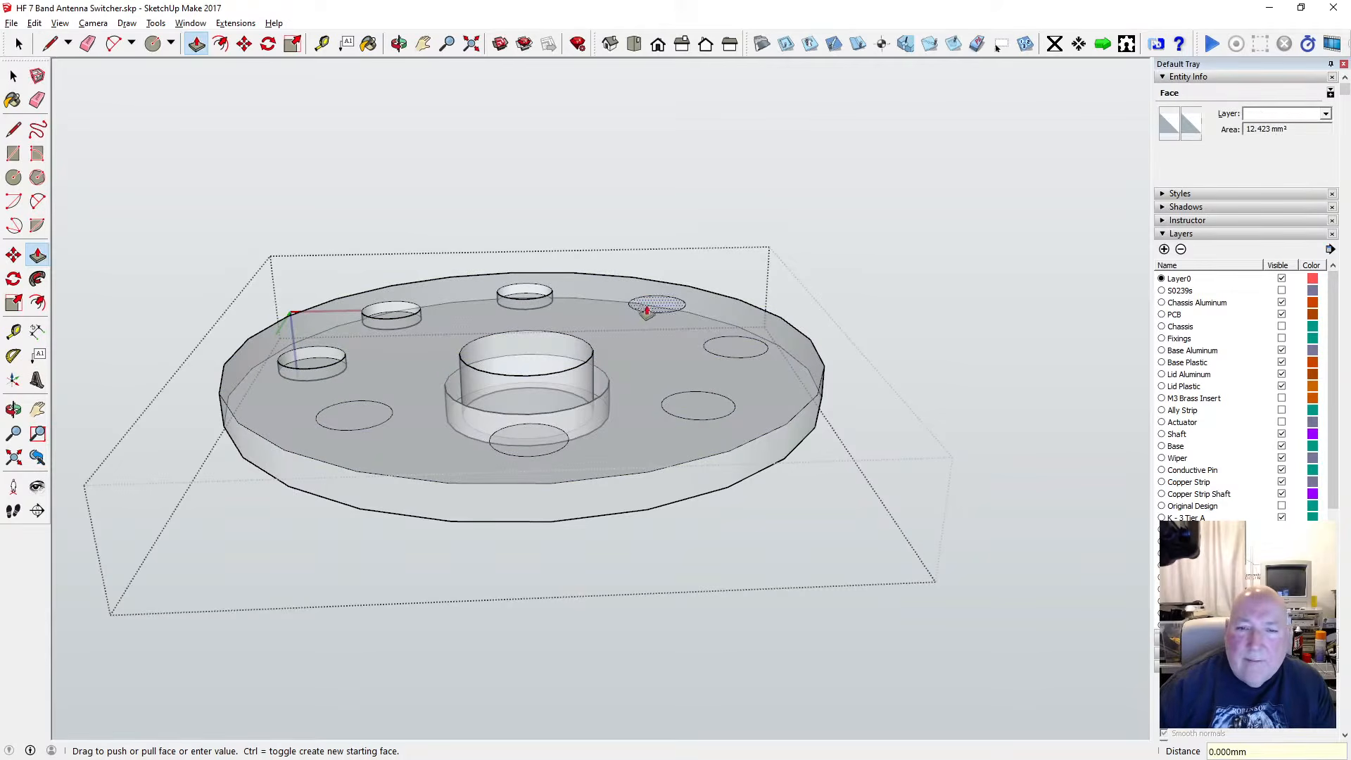
pyautogui.write('.75')
pyautogui.press('Return')
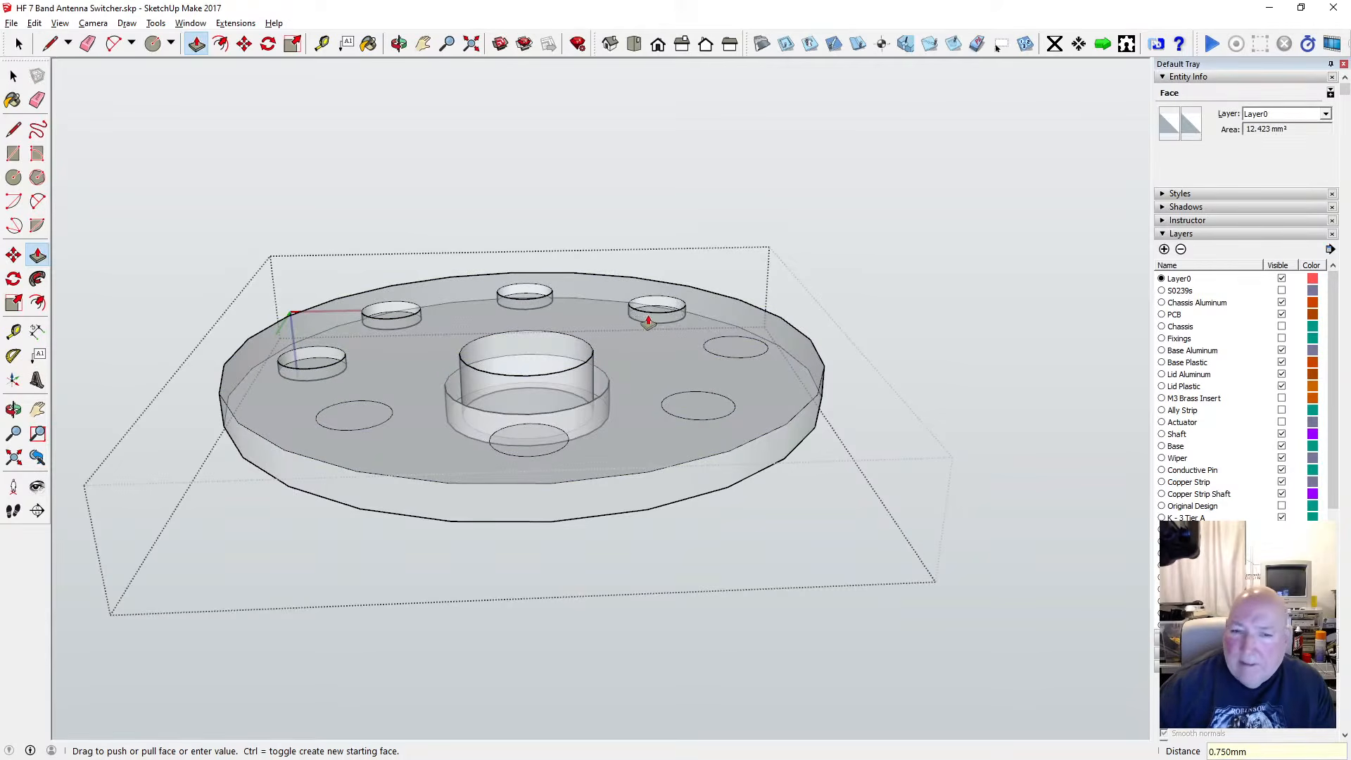
# Push the remaining four circles of the ring 0.75 mm into the disc, completing the eight pockets
pyautogui.click(726, 354)
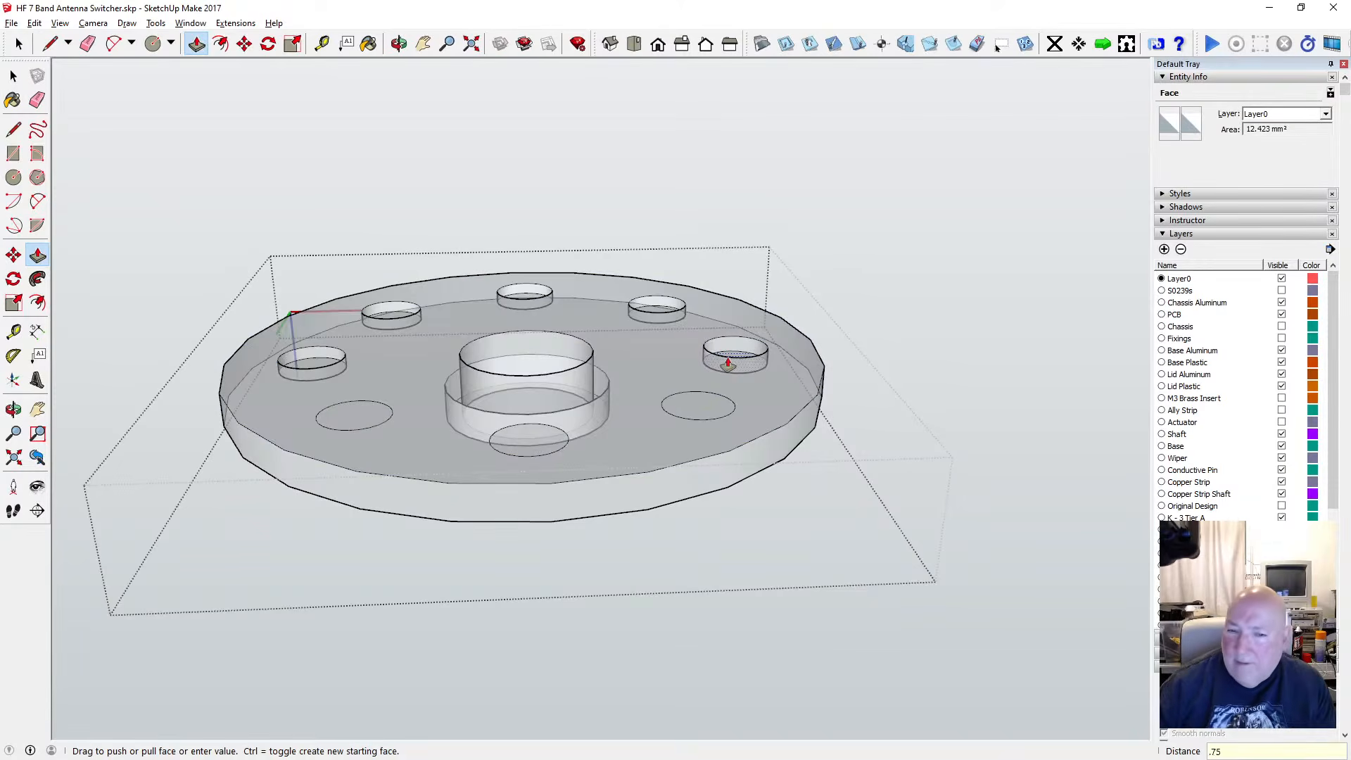
pyautogui.press('Return')
pyautogui.click(708, 406)
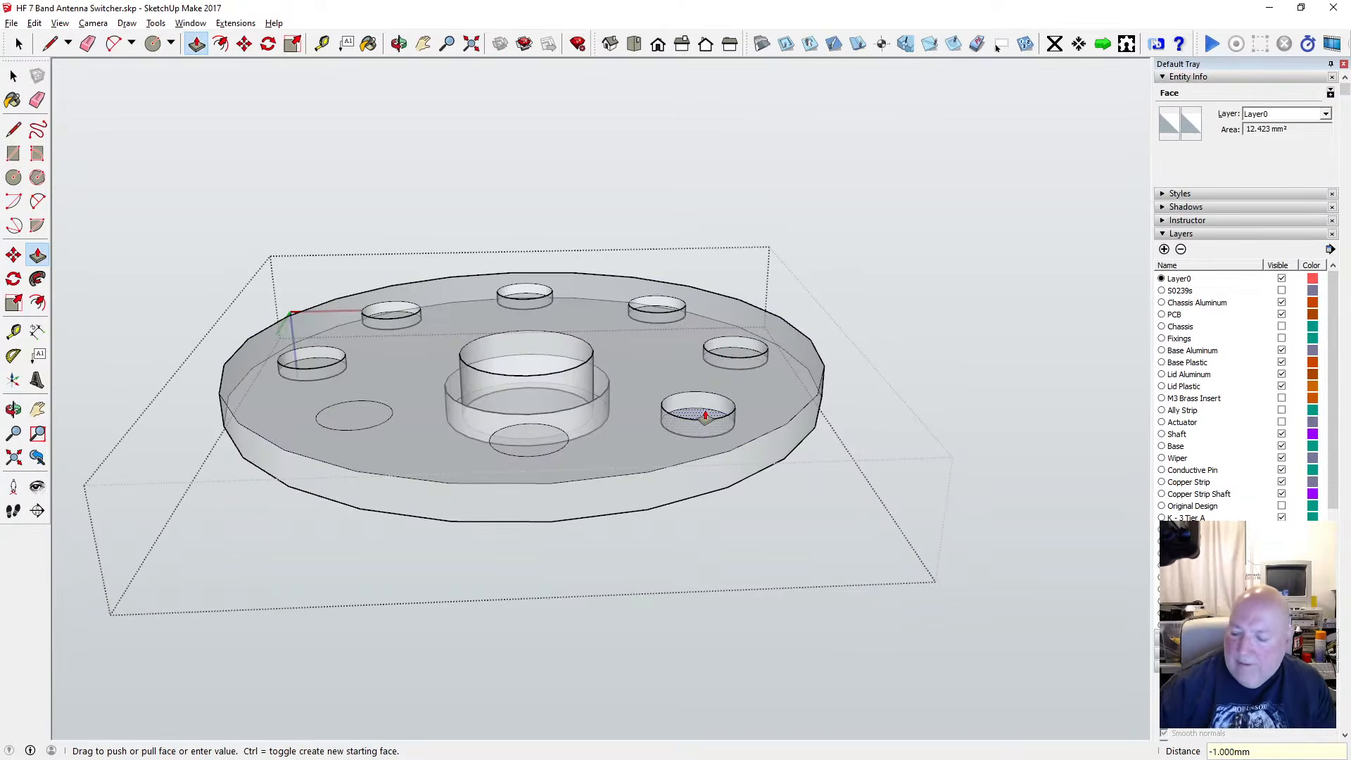
pyautogui.write('.75')
pyautogui.press('Return')
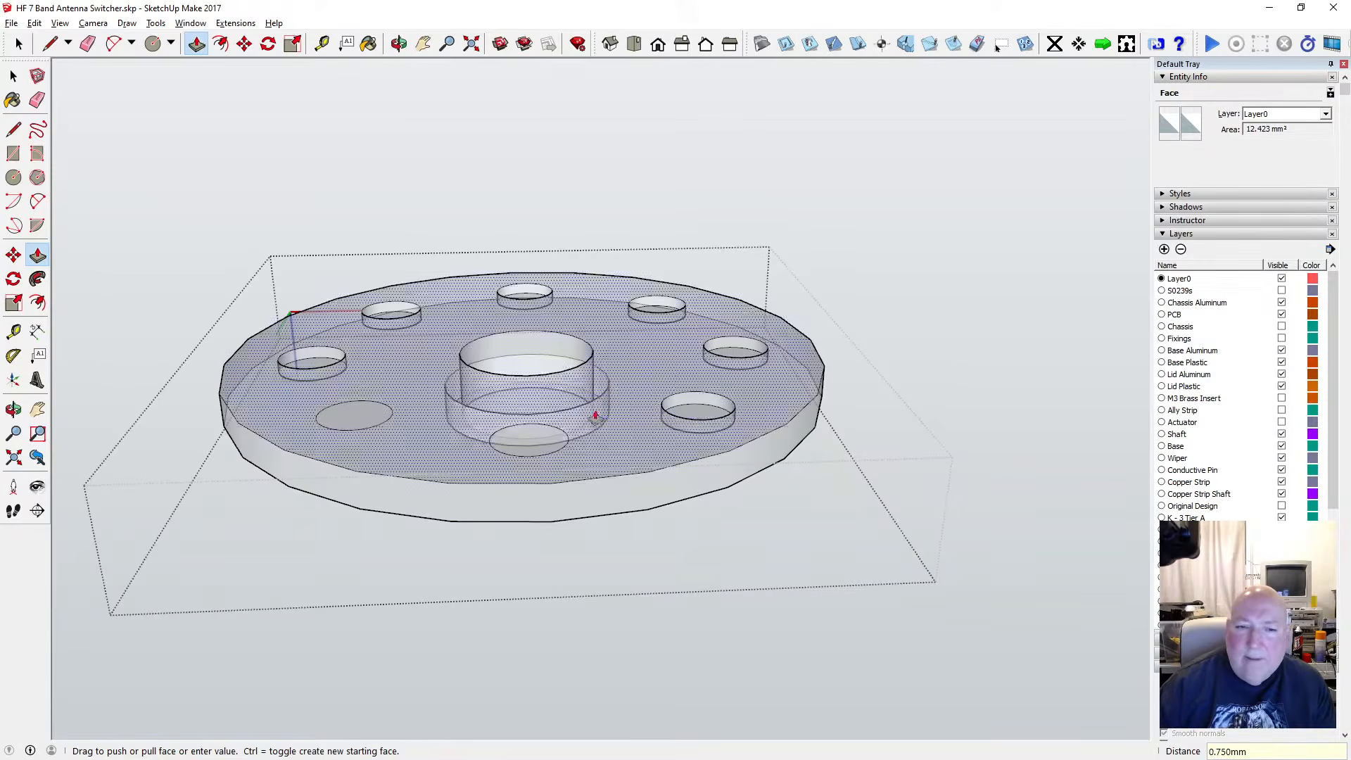
pyautogui.click(537, 443)
pyautogui.write('.')
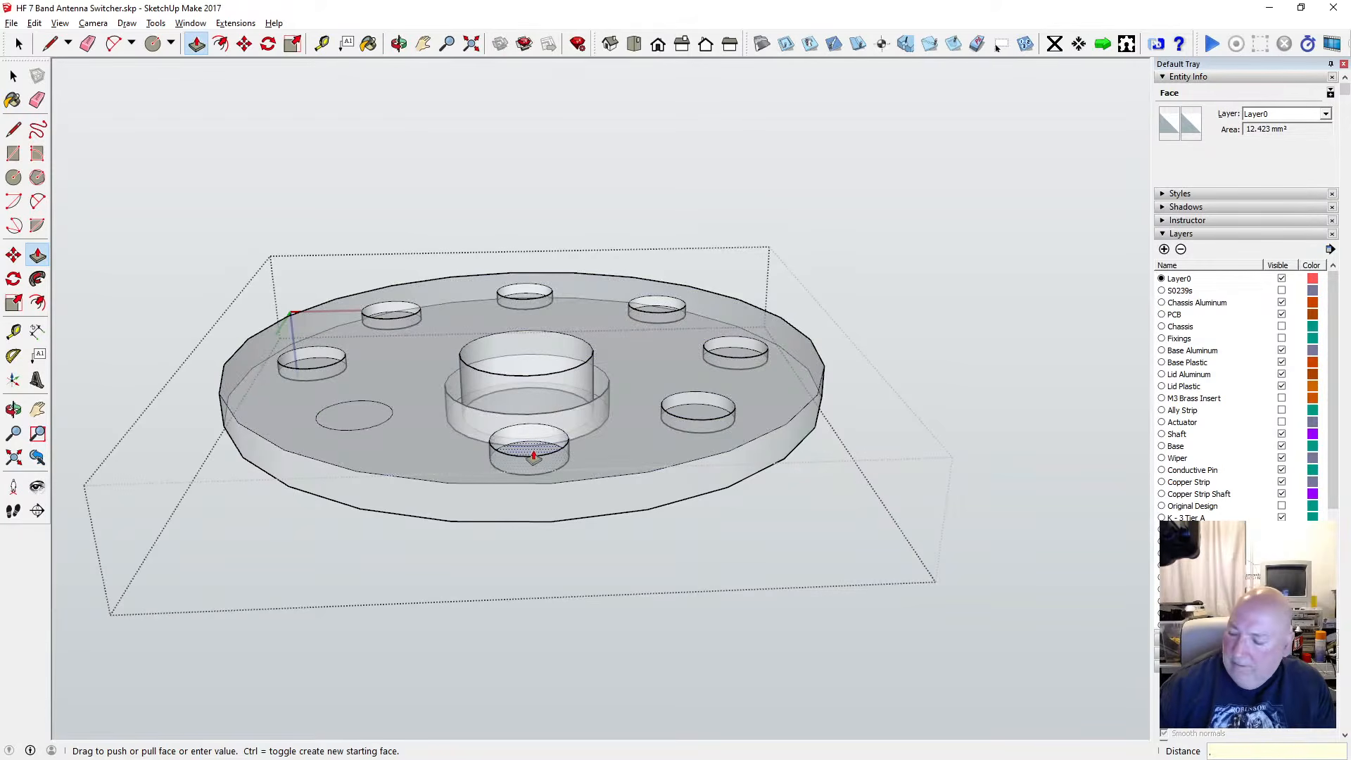
pyautogui.write('75')
pyautogui.press('Return')
pyautogui.click(371, 415)
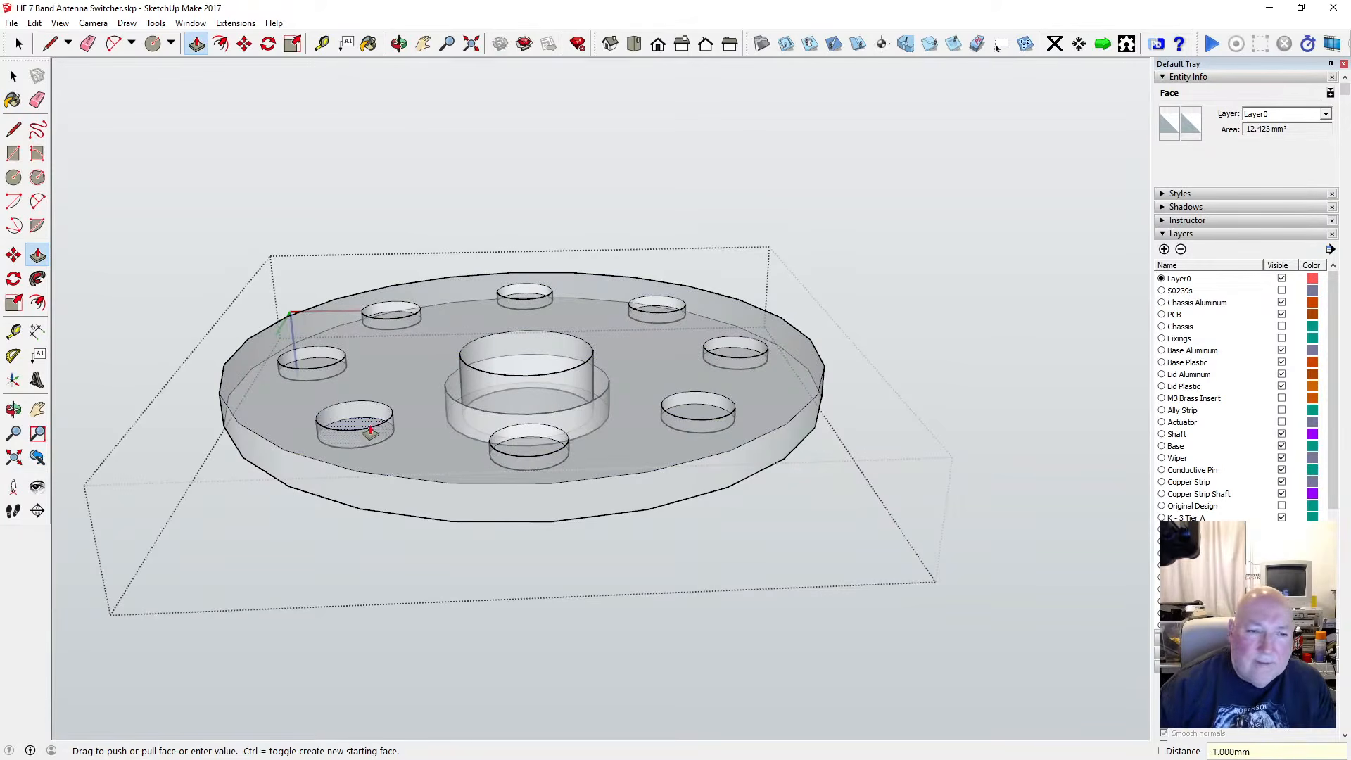
pyautogui.write('.75')
pyautogui.press('Return')
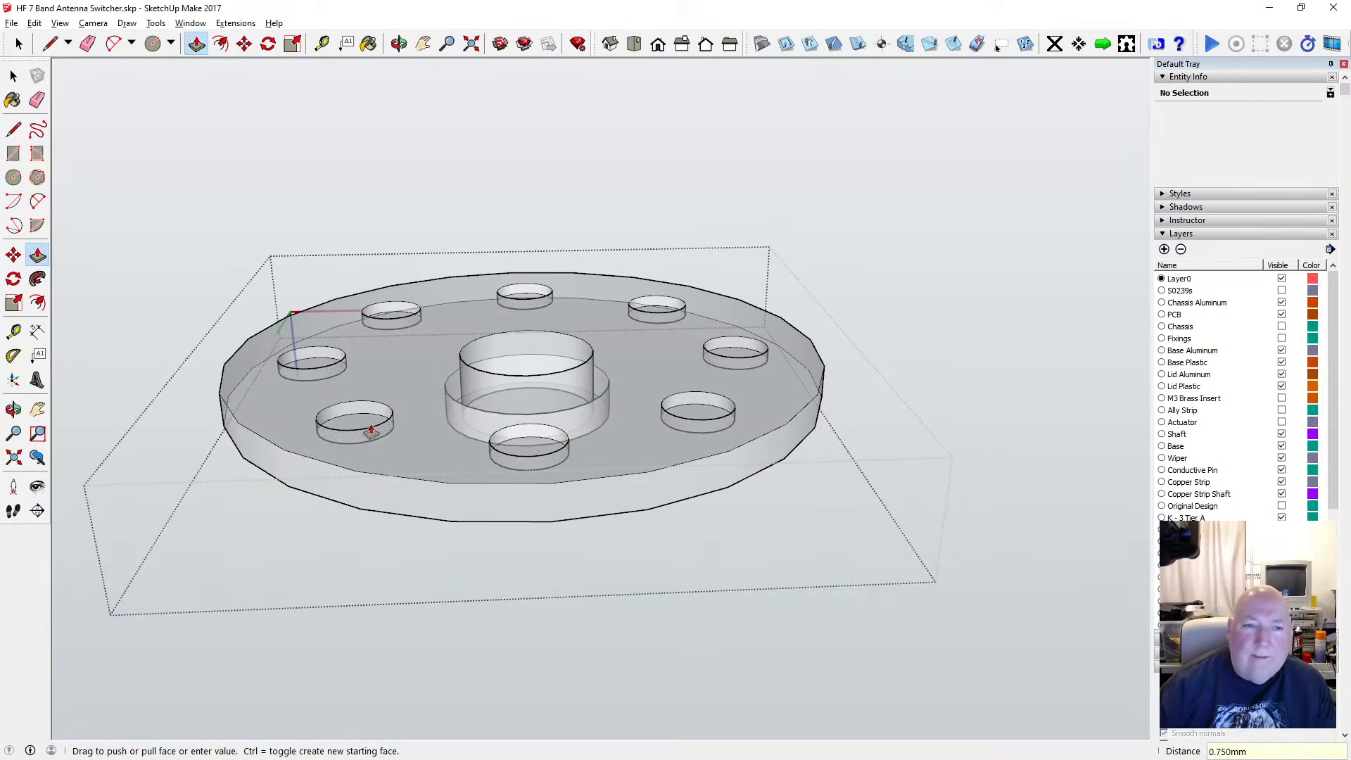
# Select the rim circles of all eight pockets on the disc's flat face and copy them 7 mm straight down below the disc
pyautogui.click(399, 44)
pyautogui.moveTo(391, 162); pyautogui.dragTo(374, 66)
pyautogui.moveTo(355, 222); pyautogui.dragTo(383, 223)
pyautogui.press('space')
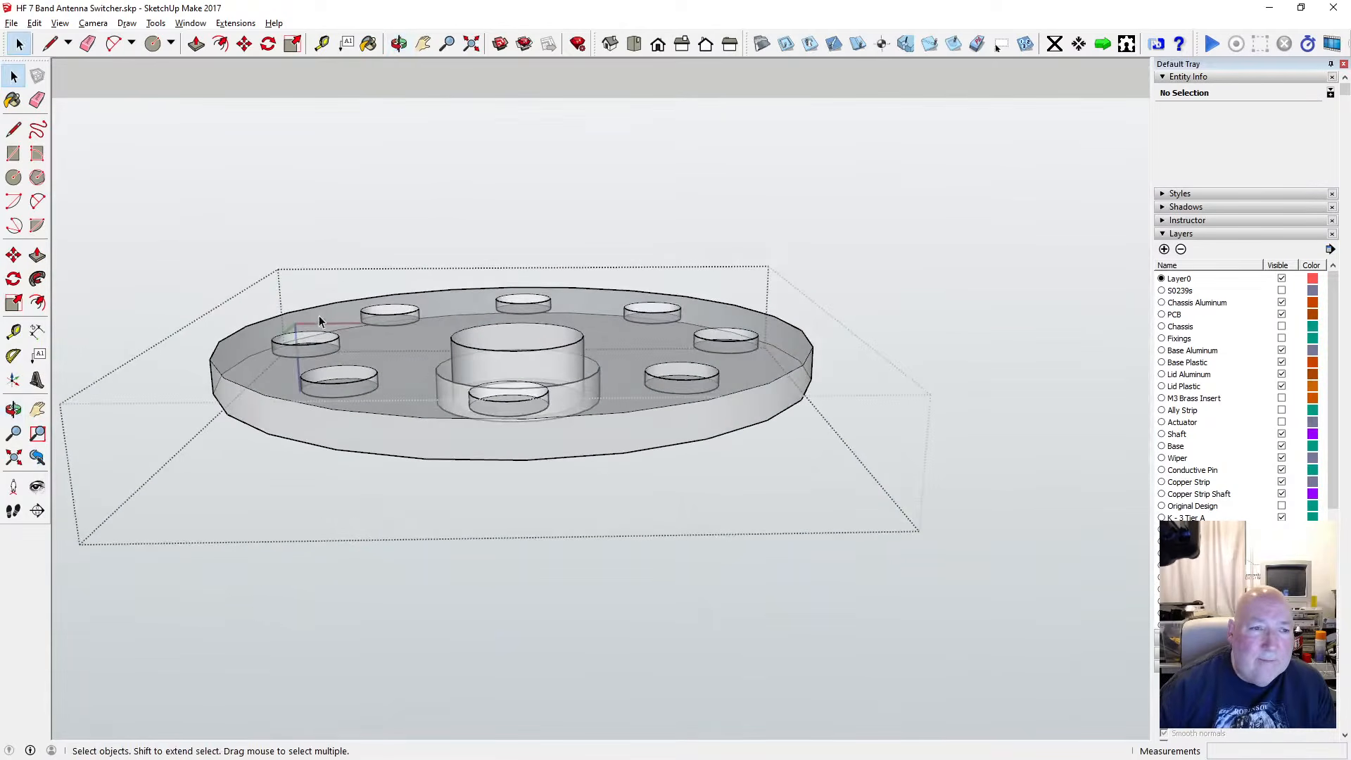
pyautogui.click(321, 336)
pyautogui.keyDown('ctrl'); pyautogui.click(378, 318); pyautogui.keyUp('ctrl')
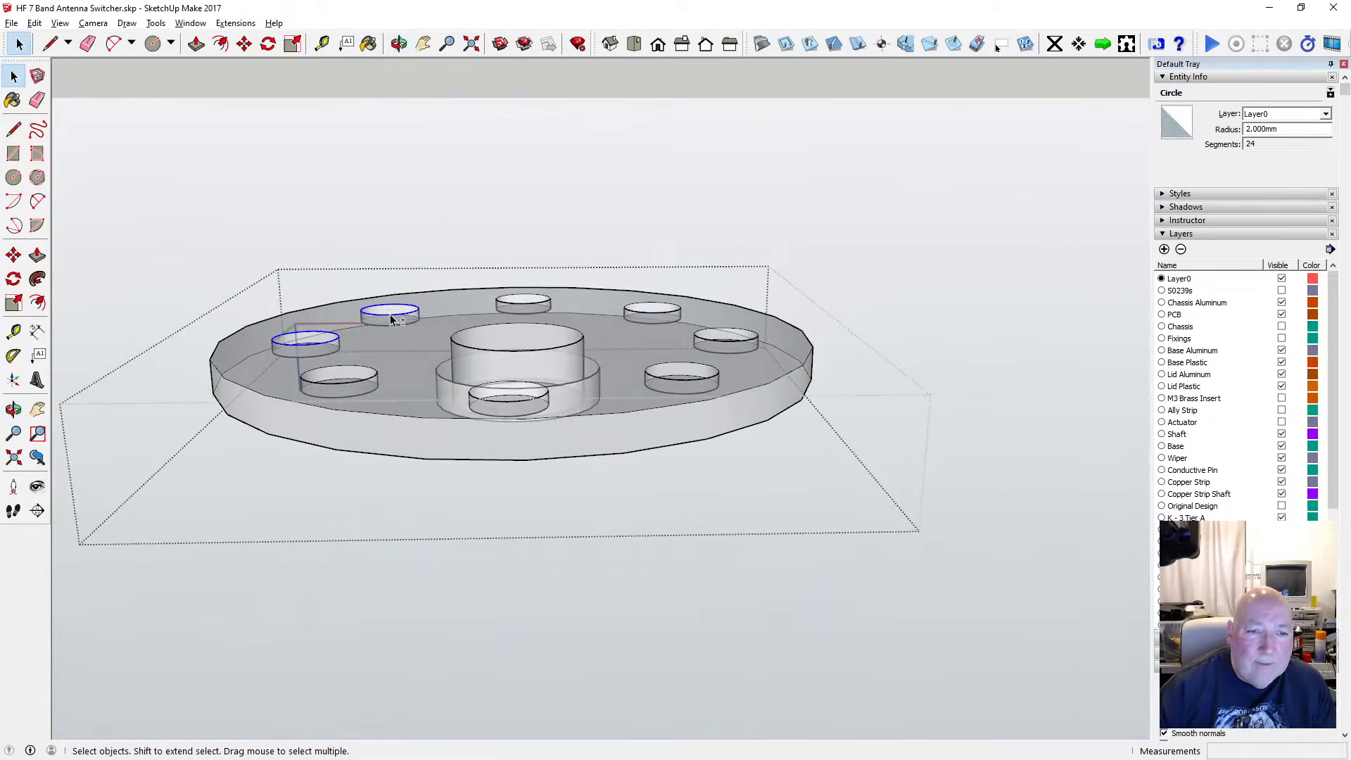
pyautogui.keyDown('ctrl'); pyautogui.click(501, 307); pyautogui.keyUp('ctrl')
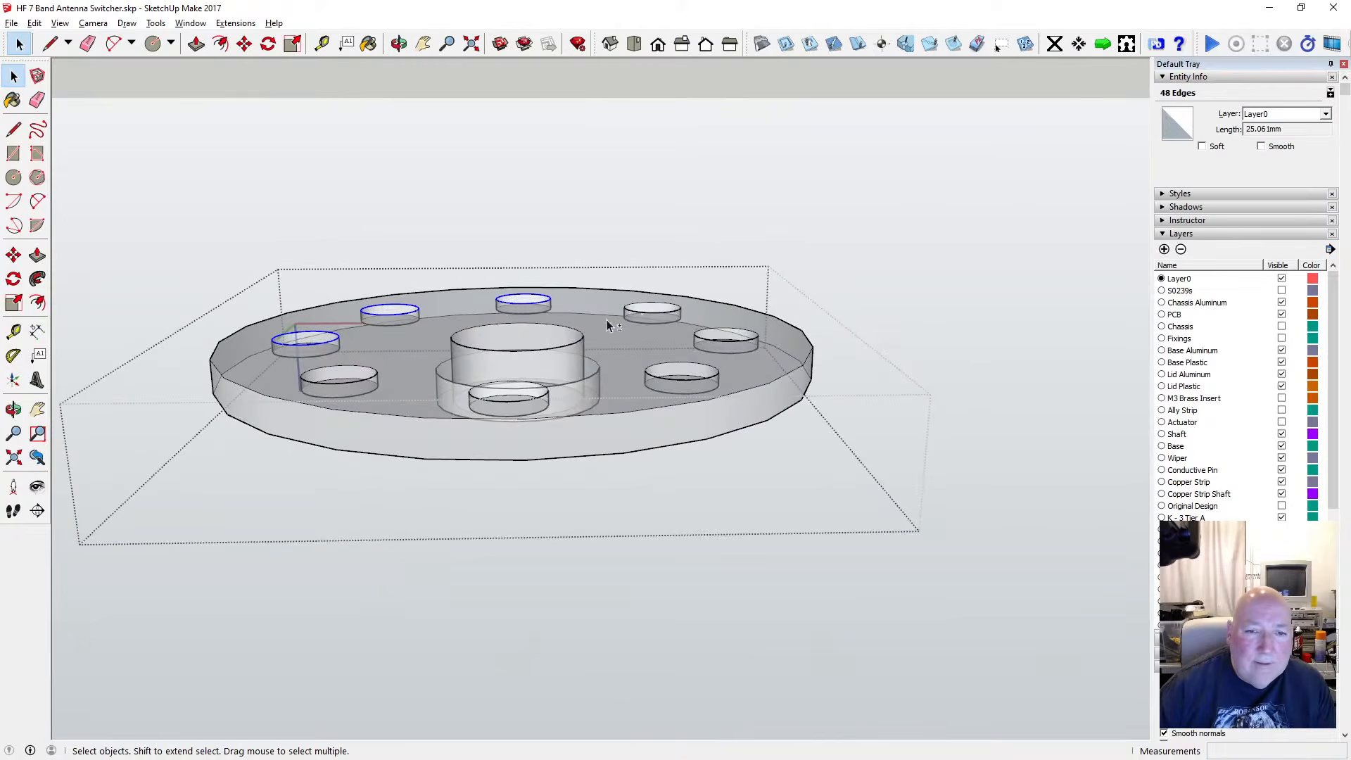
pyautogui.keyDown('shift'); pyautogui.click(707, 344); pyautogui.keyUp('shift')
pyautogui.keyDown('shift'); pyautogui.click(698, 368); pyautogui.keyUp('shift')
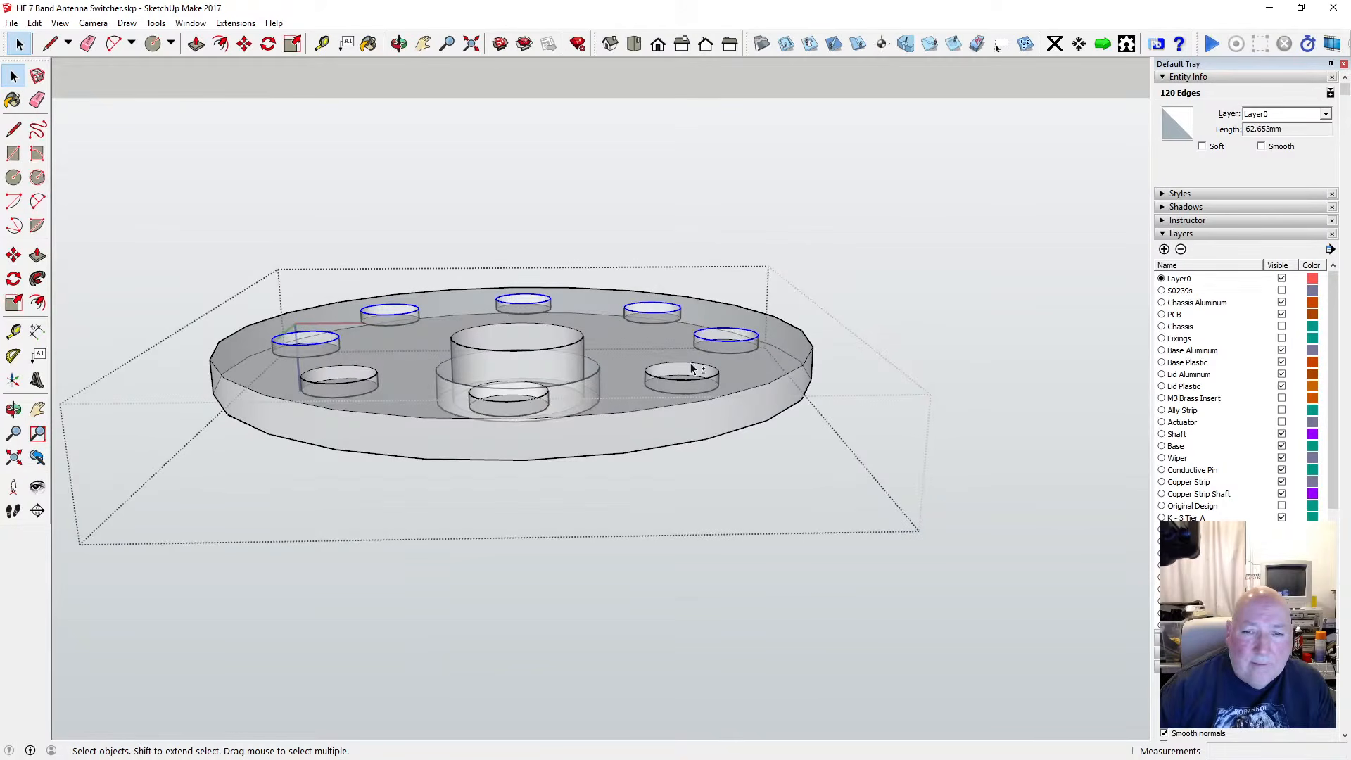
pyautogui.keyDown('shift'); pyautogui.click(535, 398); pyautogui.keyUp('shift')
pyautogui.keyDown('shift'); pyautogui.click(360, 386); pyautogui.keyUp('shift')
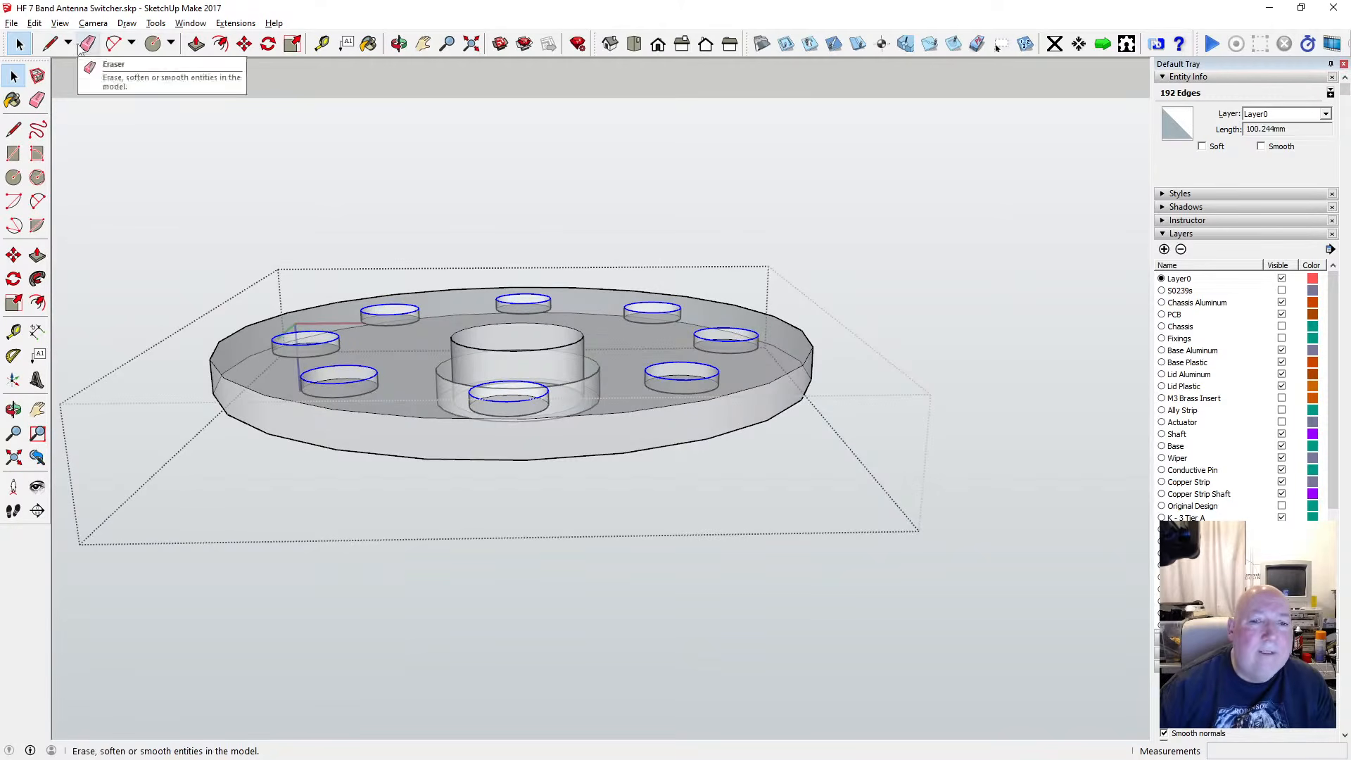
pyautogui.click(244, 44)
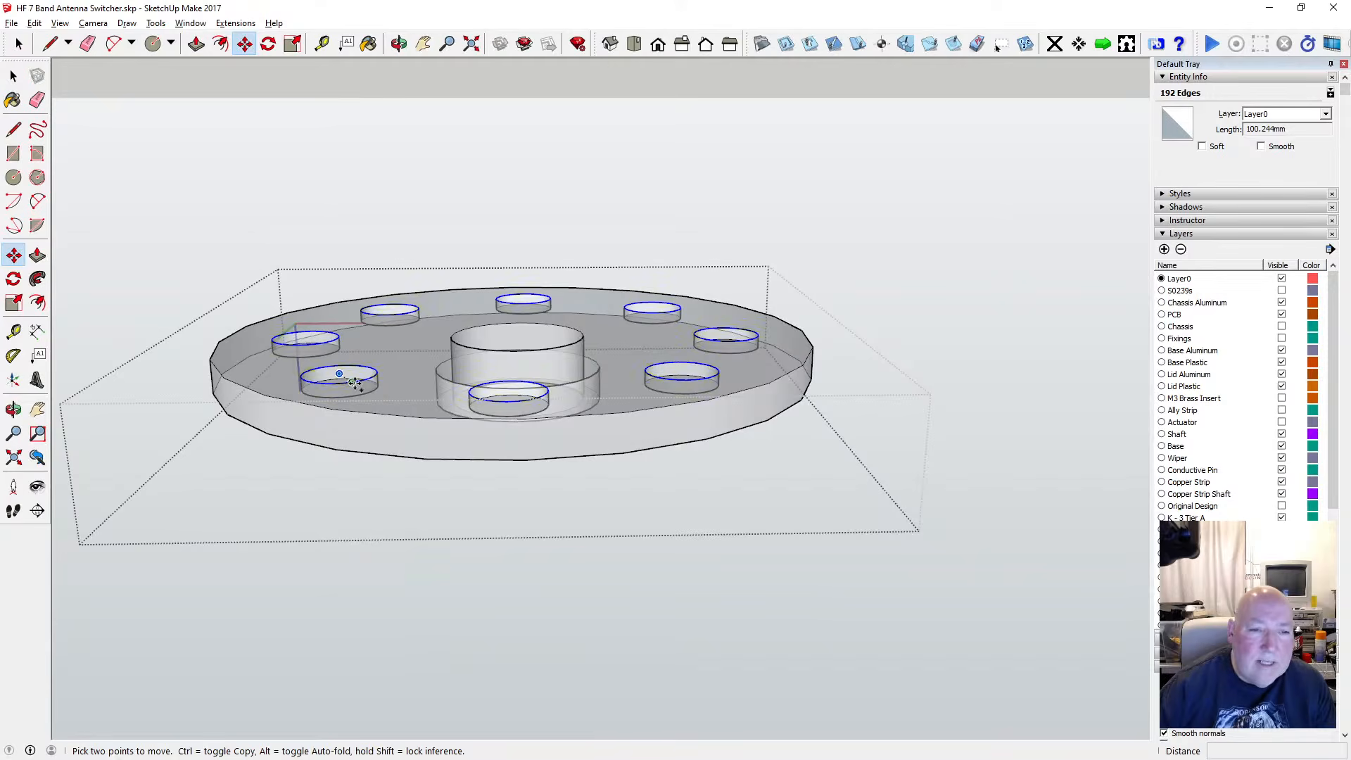
pyautogui.click(353, 382)
pyautogui.press('ctrl')
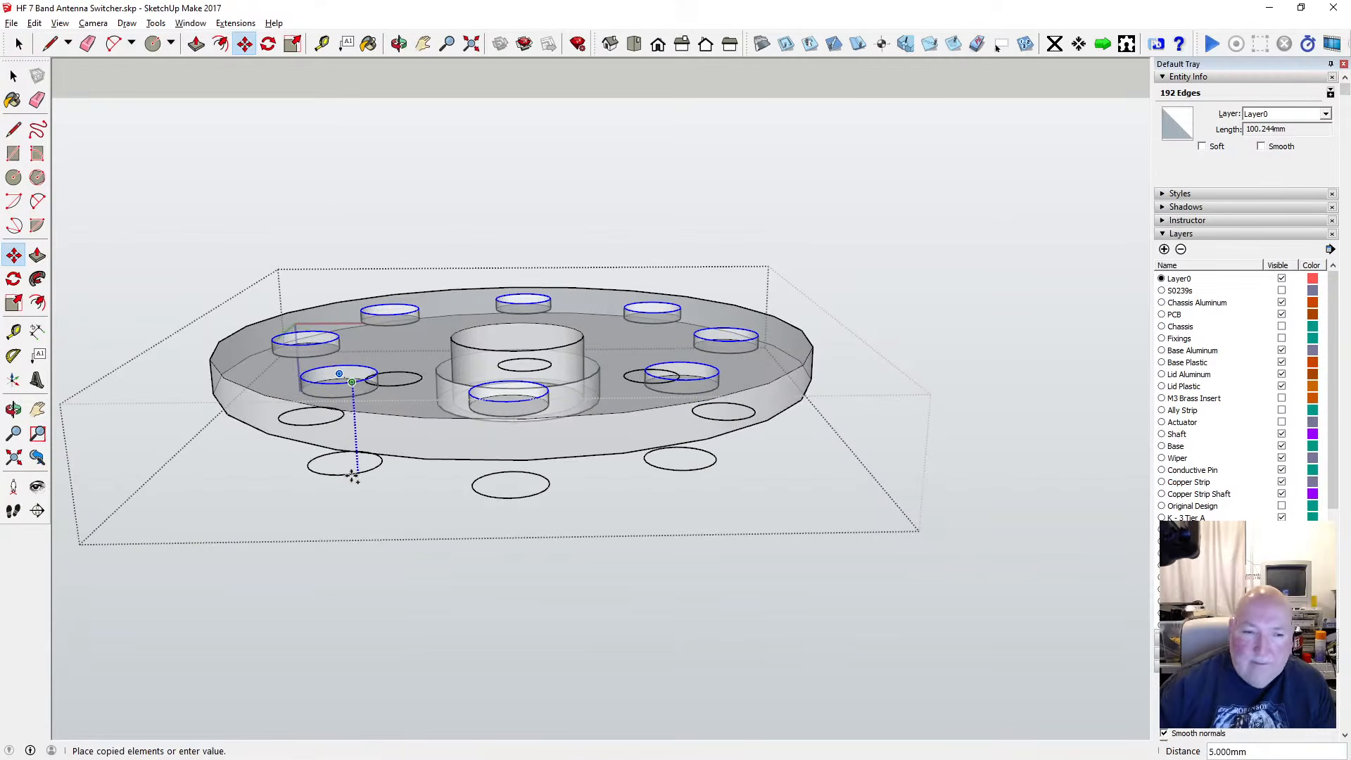
pyautogui.click(366, 502)
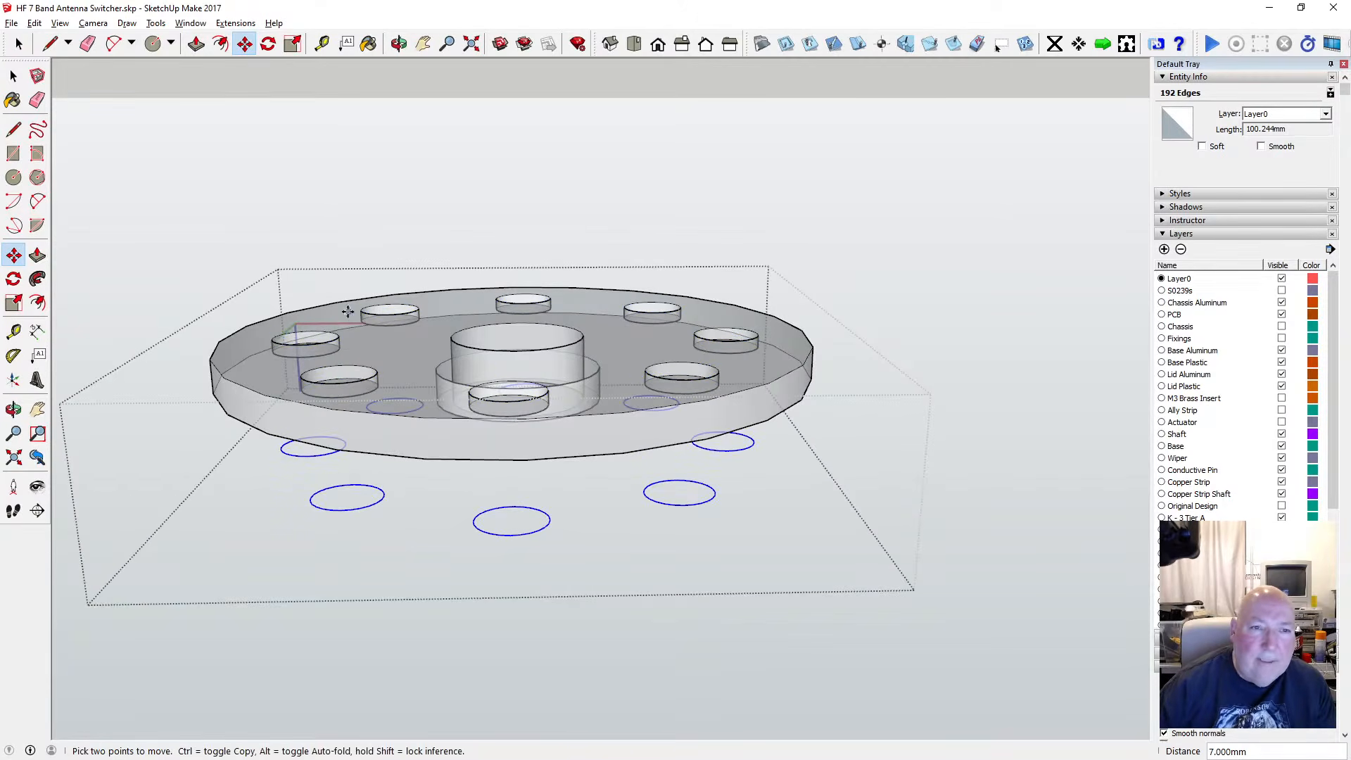
# Turn off the X-ray face style so the disc shows with solid faces
pyautogui.click(398, 44)
pyautogui.moveTo(396, 105); pyautogui.dragTo(422, 281)
pyautogui.press('space')
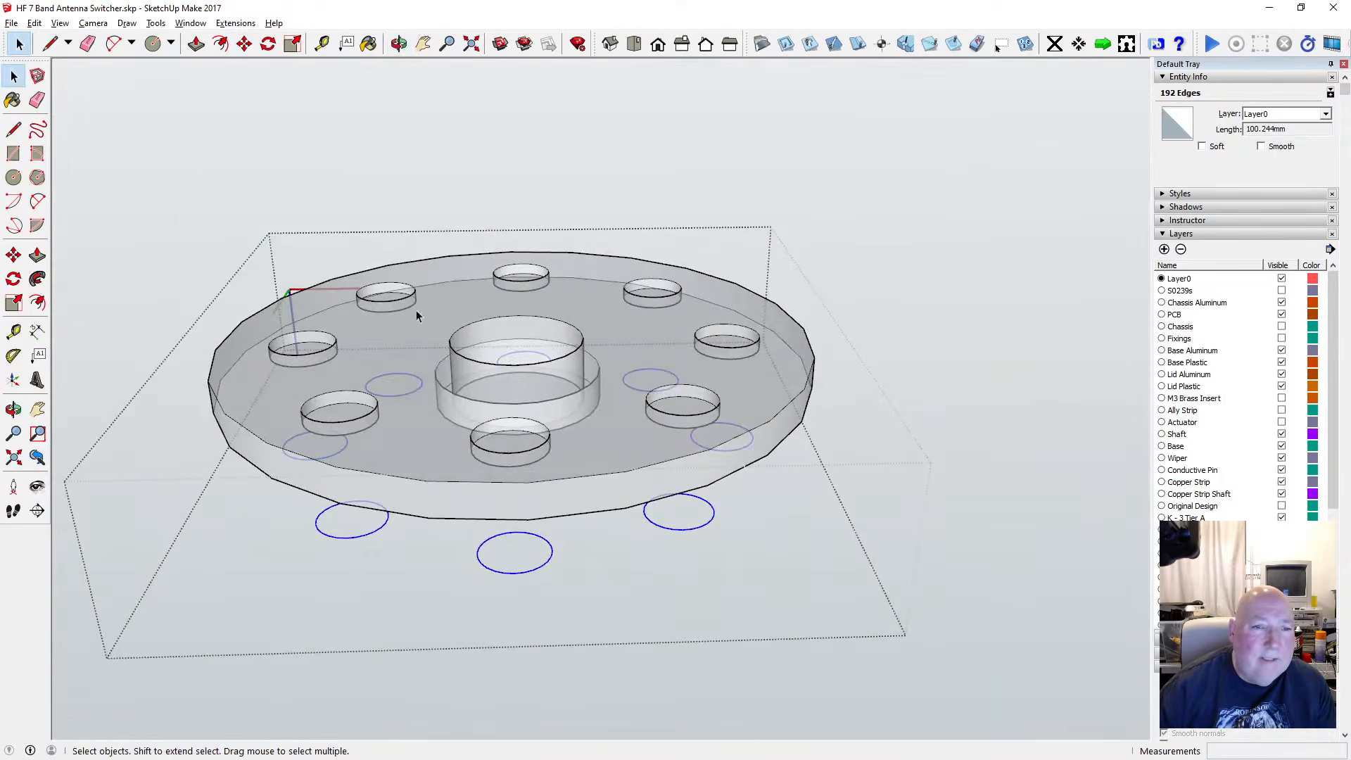
pyautogui.click(60, 22)
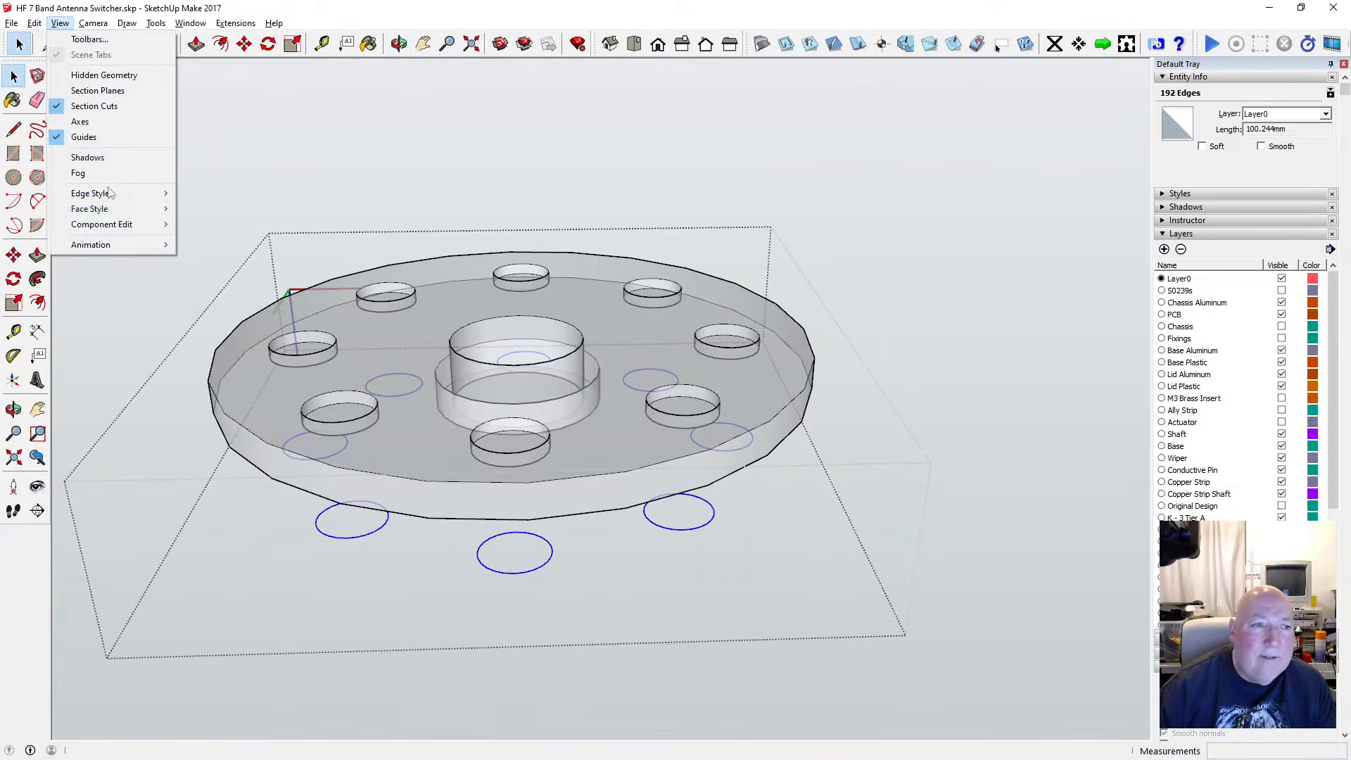
pyautogui.moveTo(77, 205)
pyautogui.click(211, 208)
pyautogui.click(398, 43)
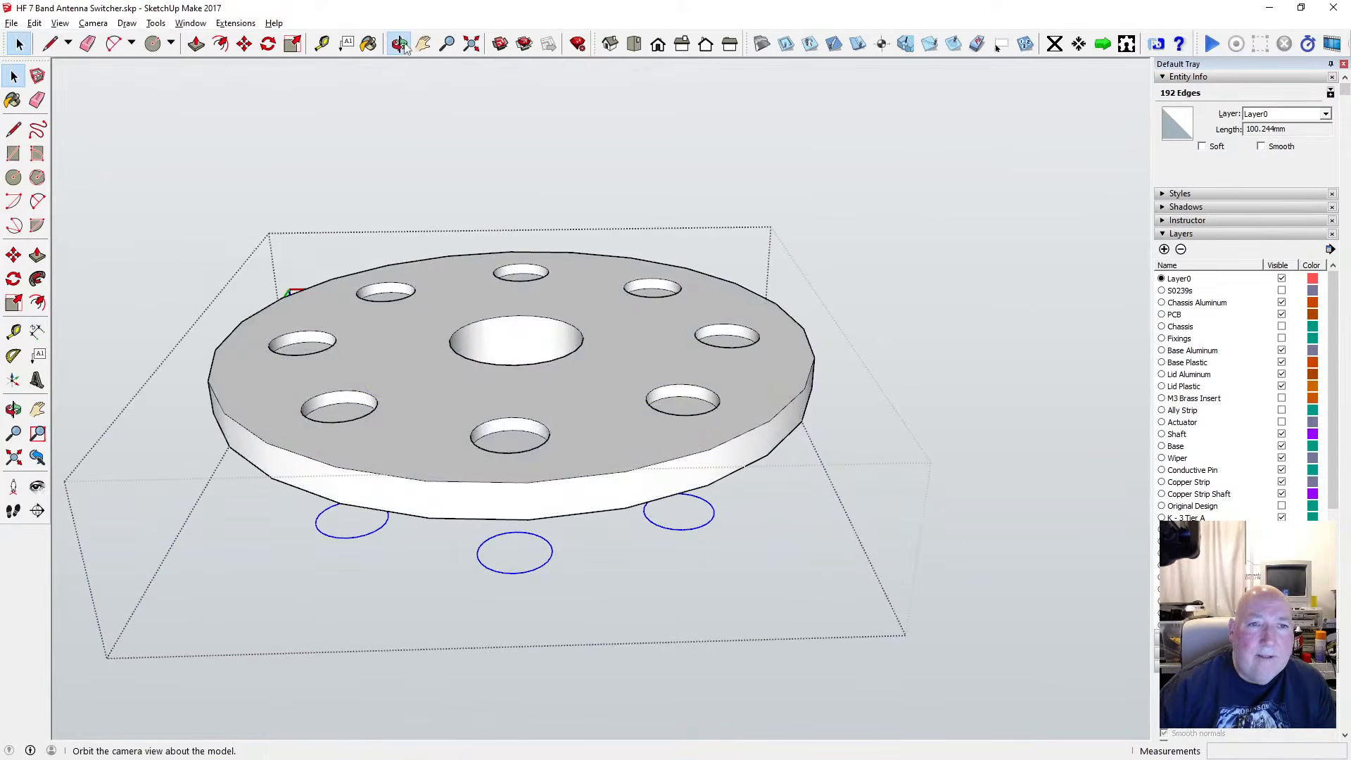
pyautogui.moveTo(503, 267); pyautogui.dragTo(353, 380)
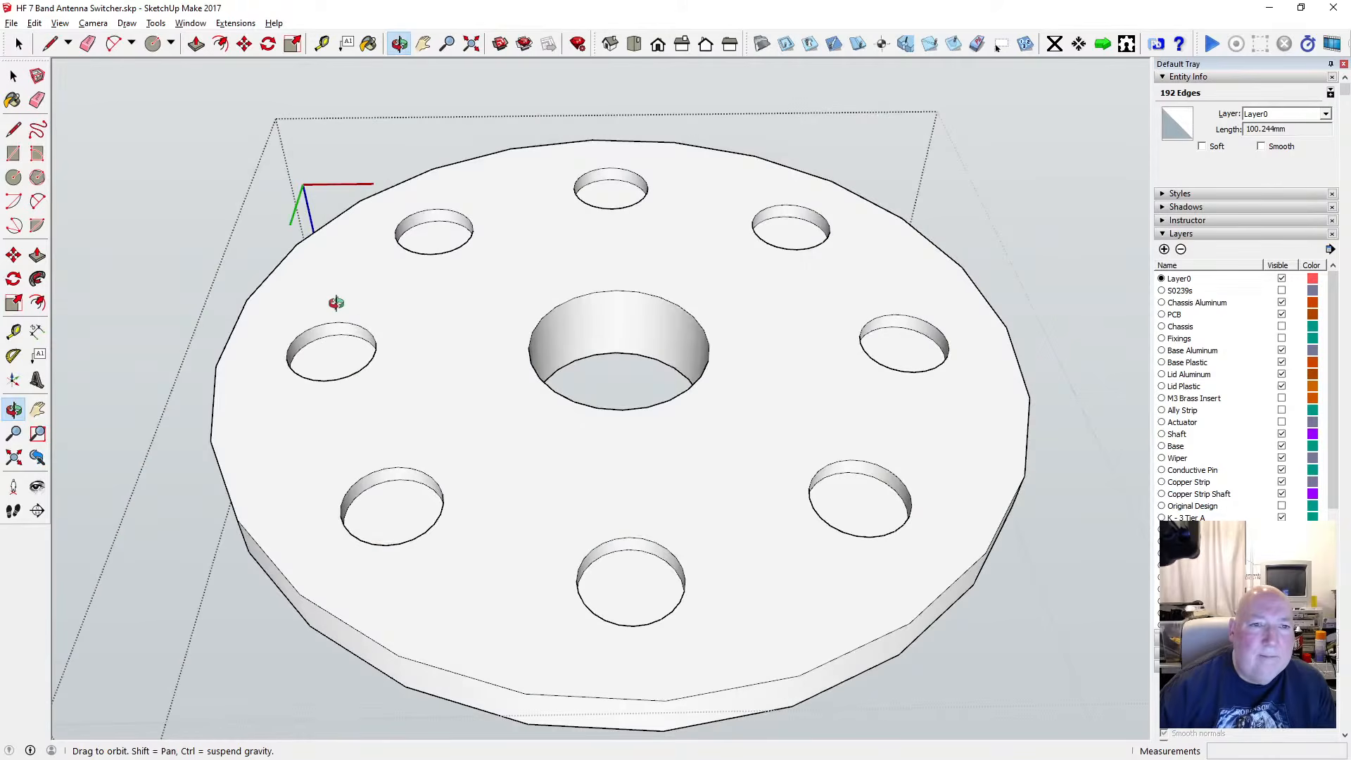
# Offset the floor outline of the first pocket 1 mm inward to form a smaller concentric circle, and clear the selection
pyautogui.click(13, 76)
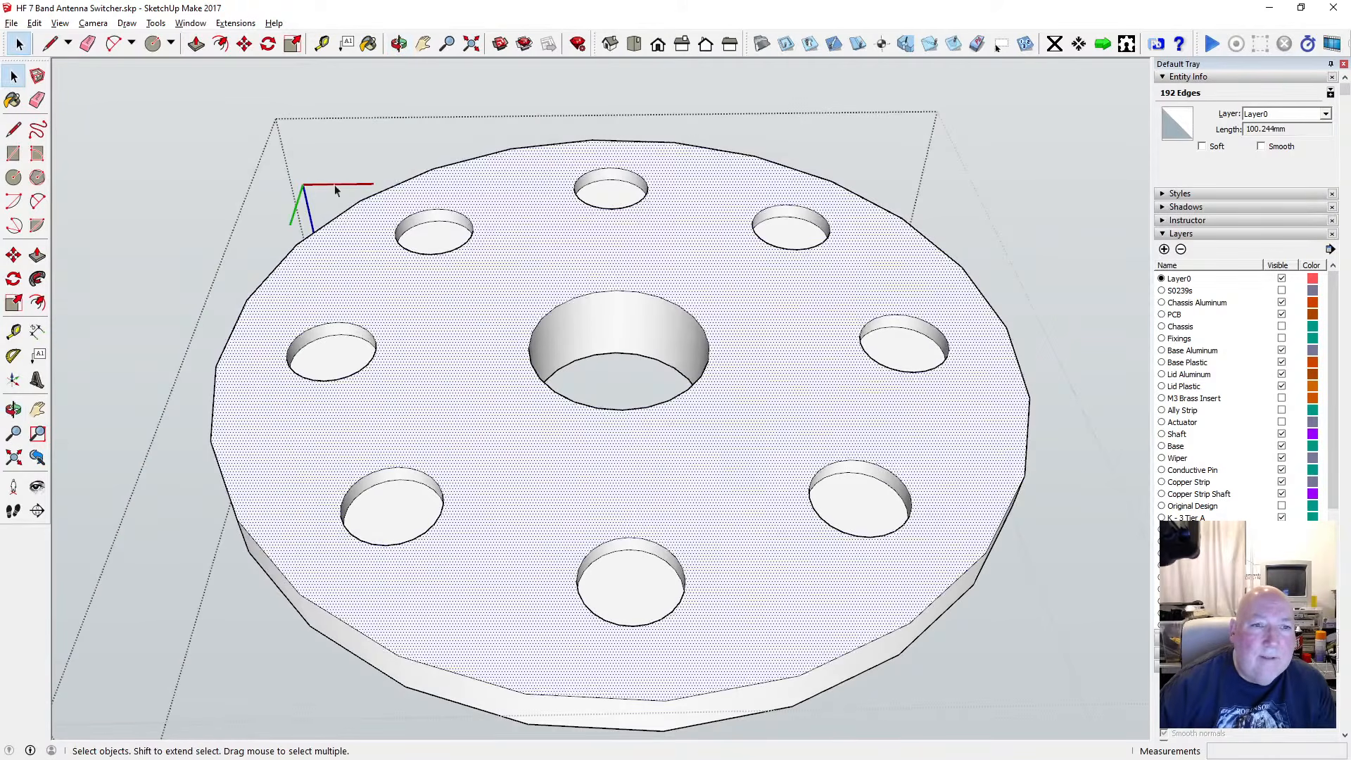
pyautogui.click(354, 359)
pyautogui.press('f')
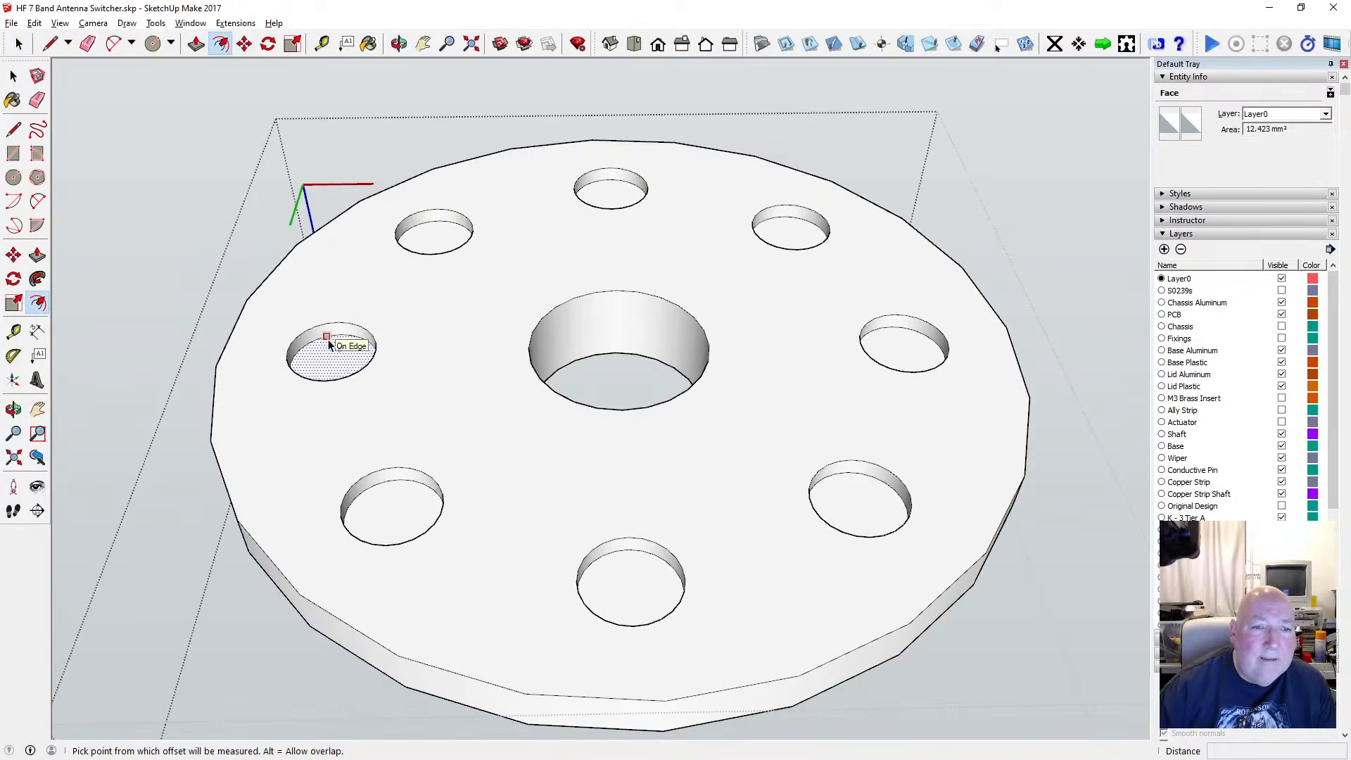
pyautogui.click(14, 76)
pyautogui.scroll(-3, 355, 283)
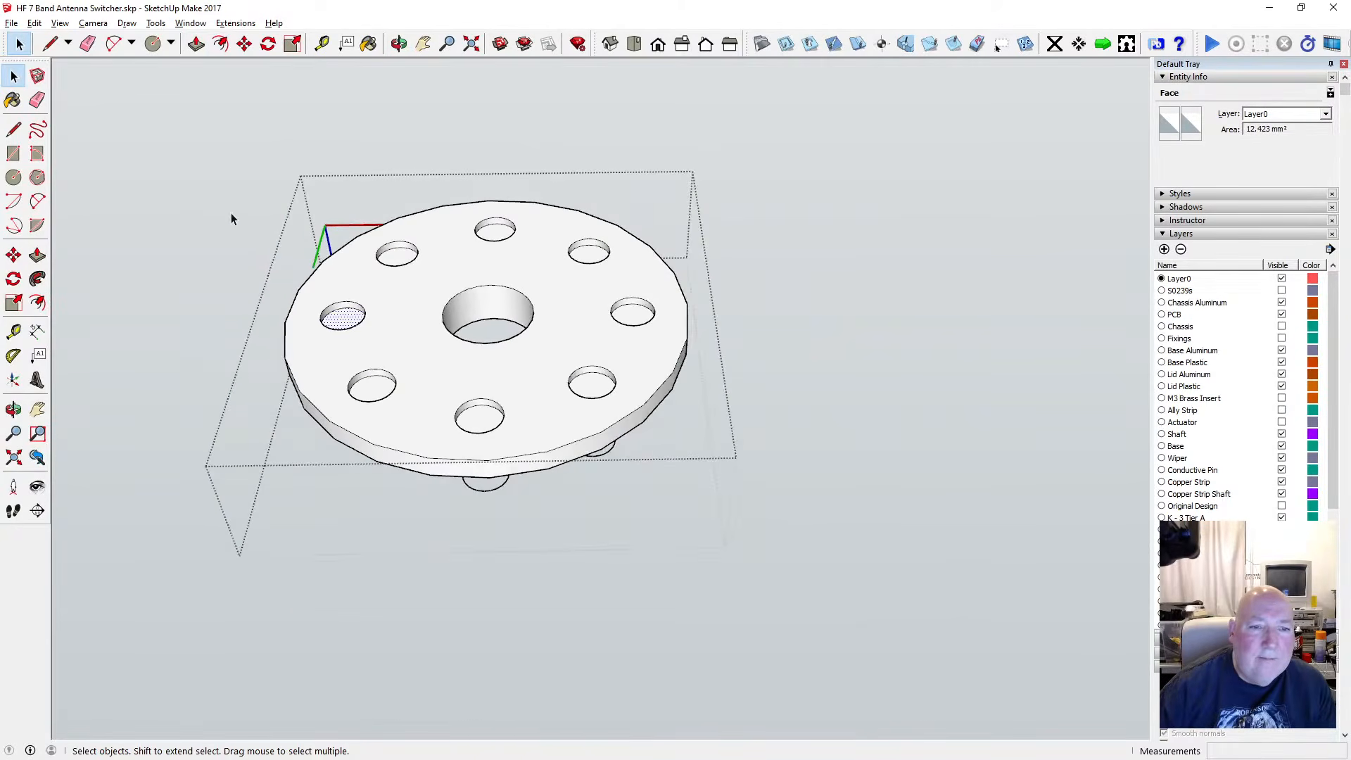
pyautogui.scroll(5, 338, 314)
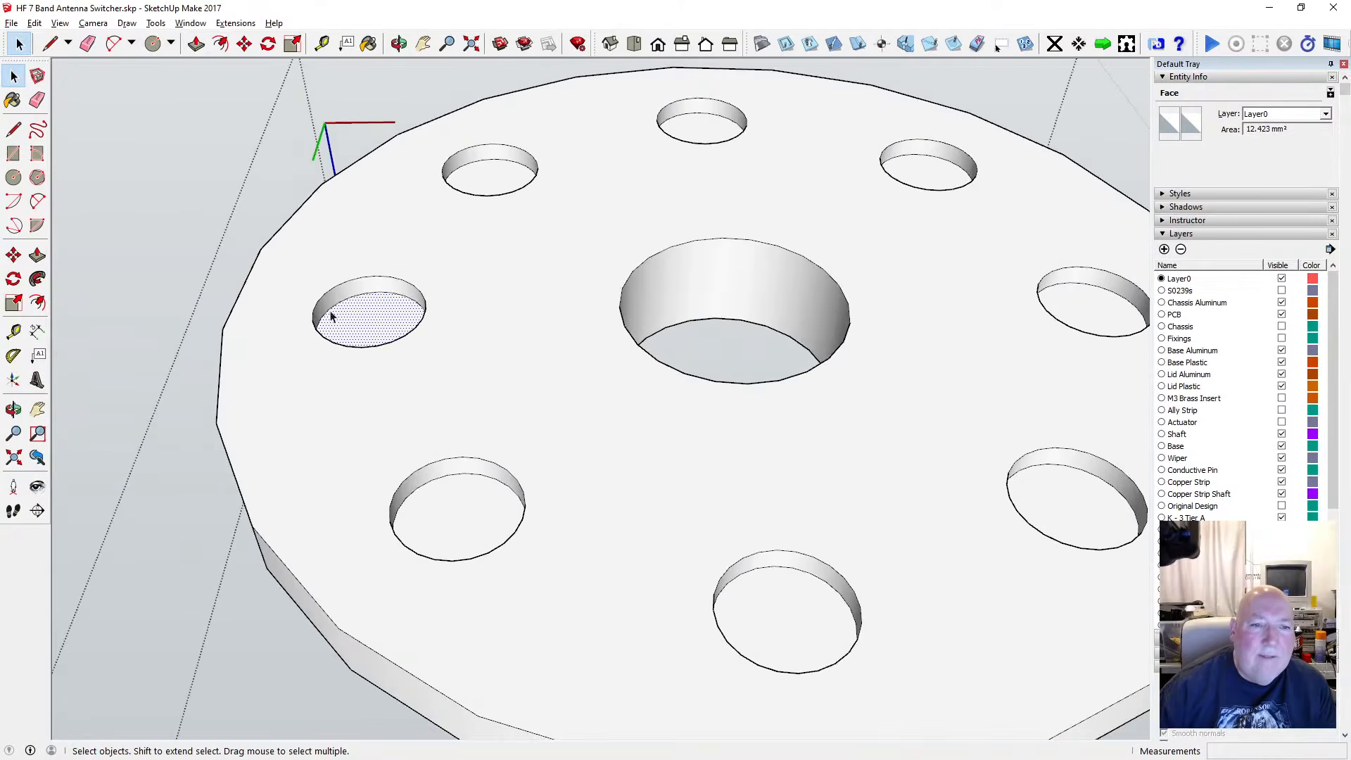
pyautogui.press('f')
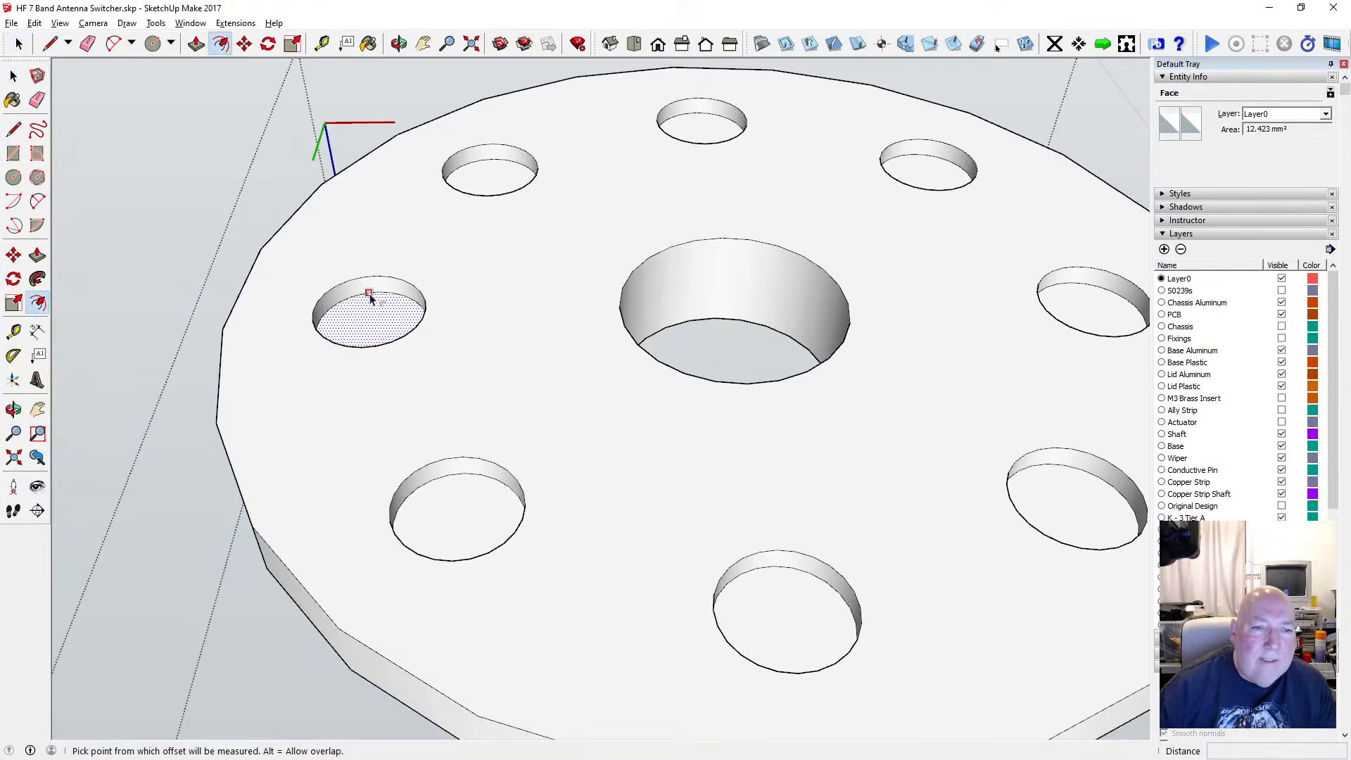
pyautogui.click(370, 294)
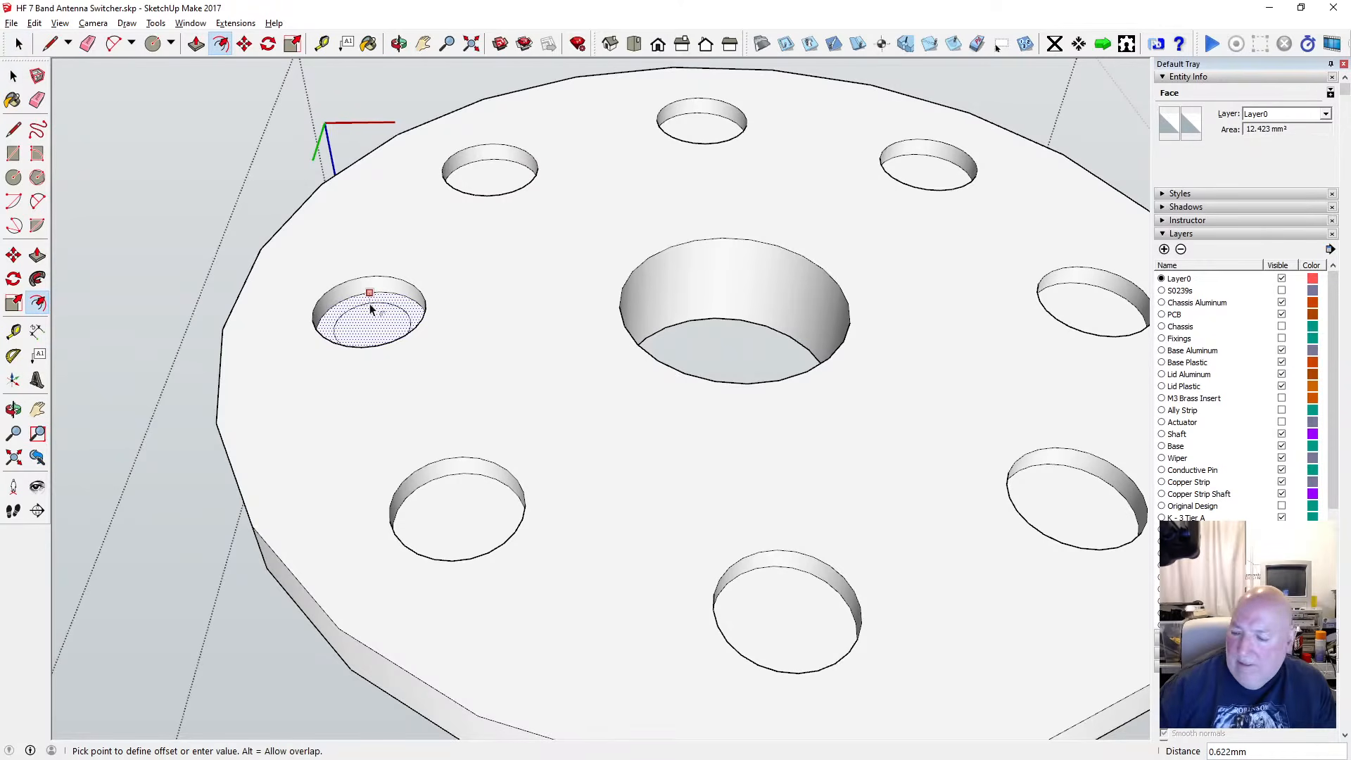
pyautogui.press('Return')
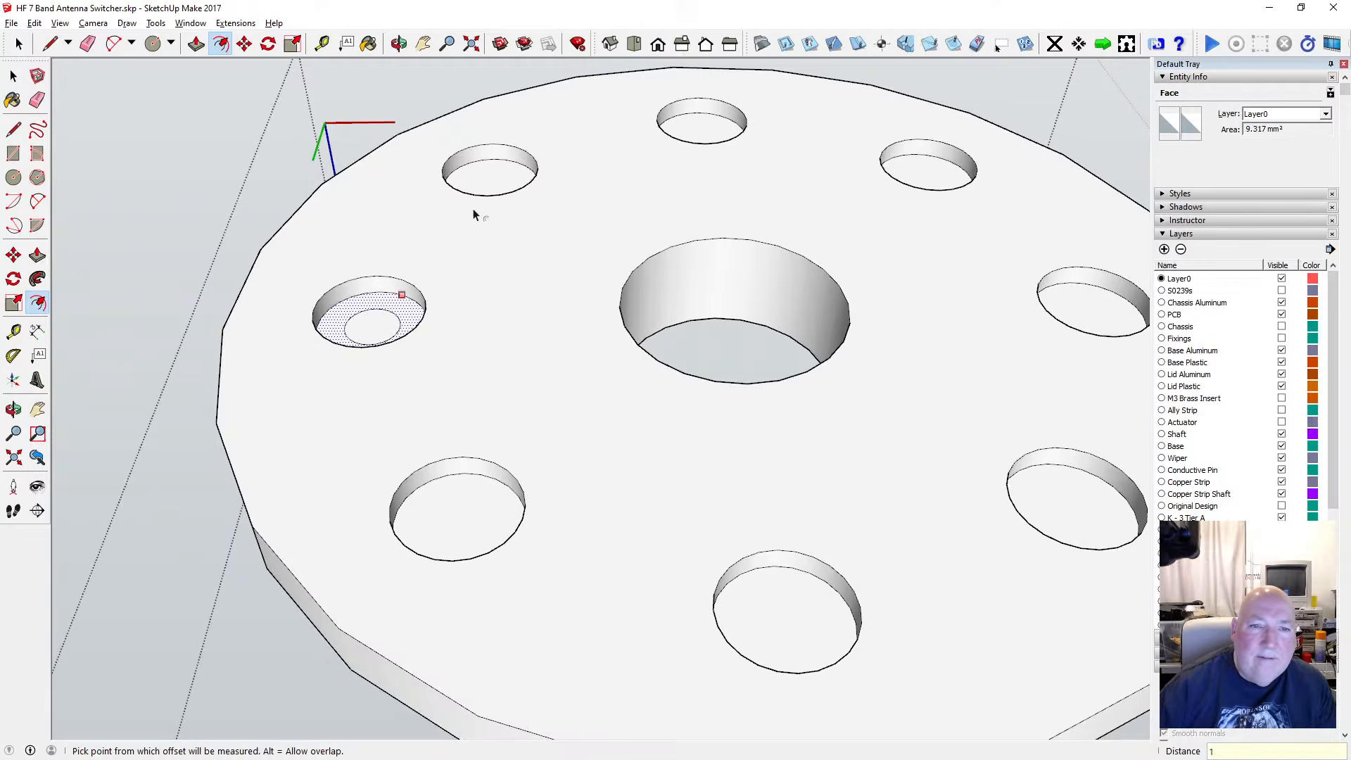
pyautogui.click(12, 77)
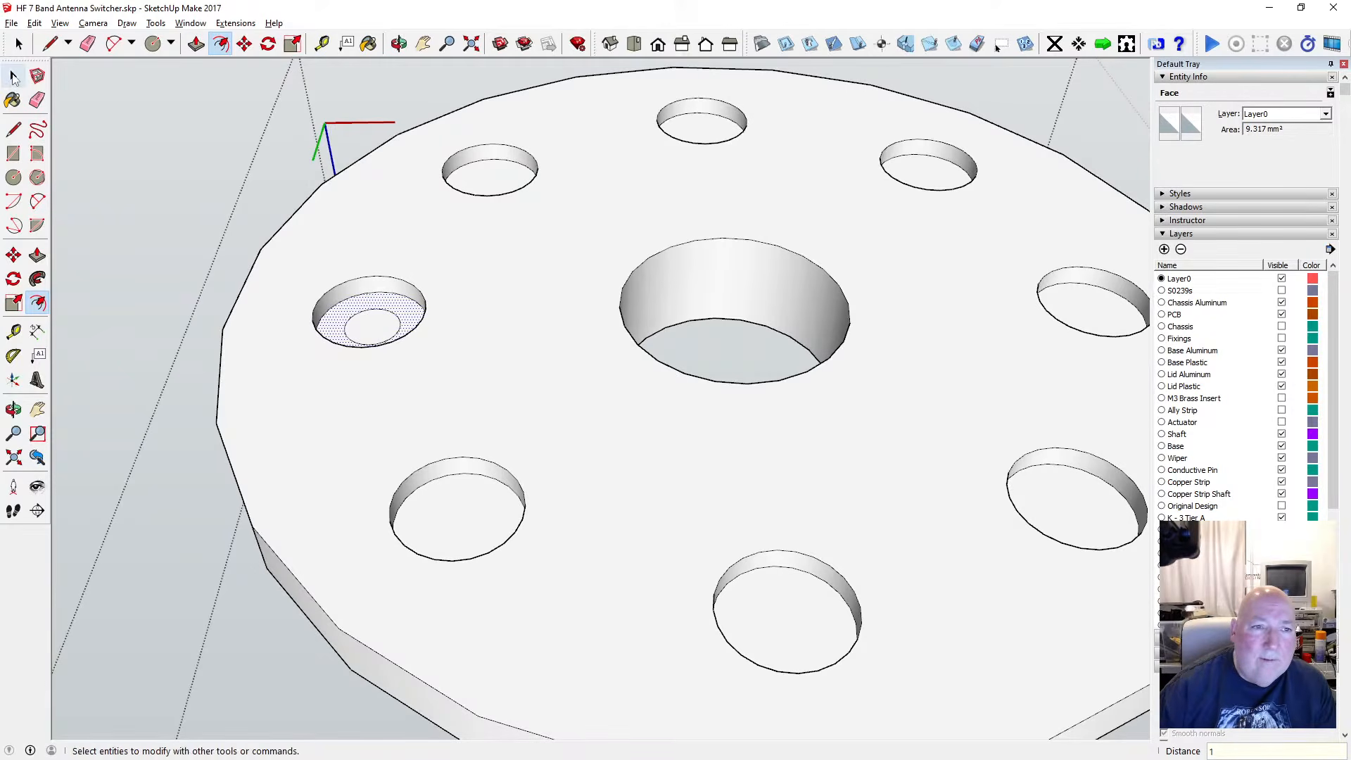
pyautogui.click(278, 152)
pyautogui.press('Escape')
pyautogui.press('space')
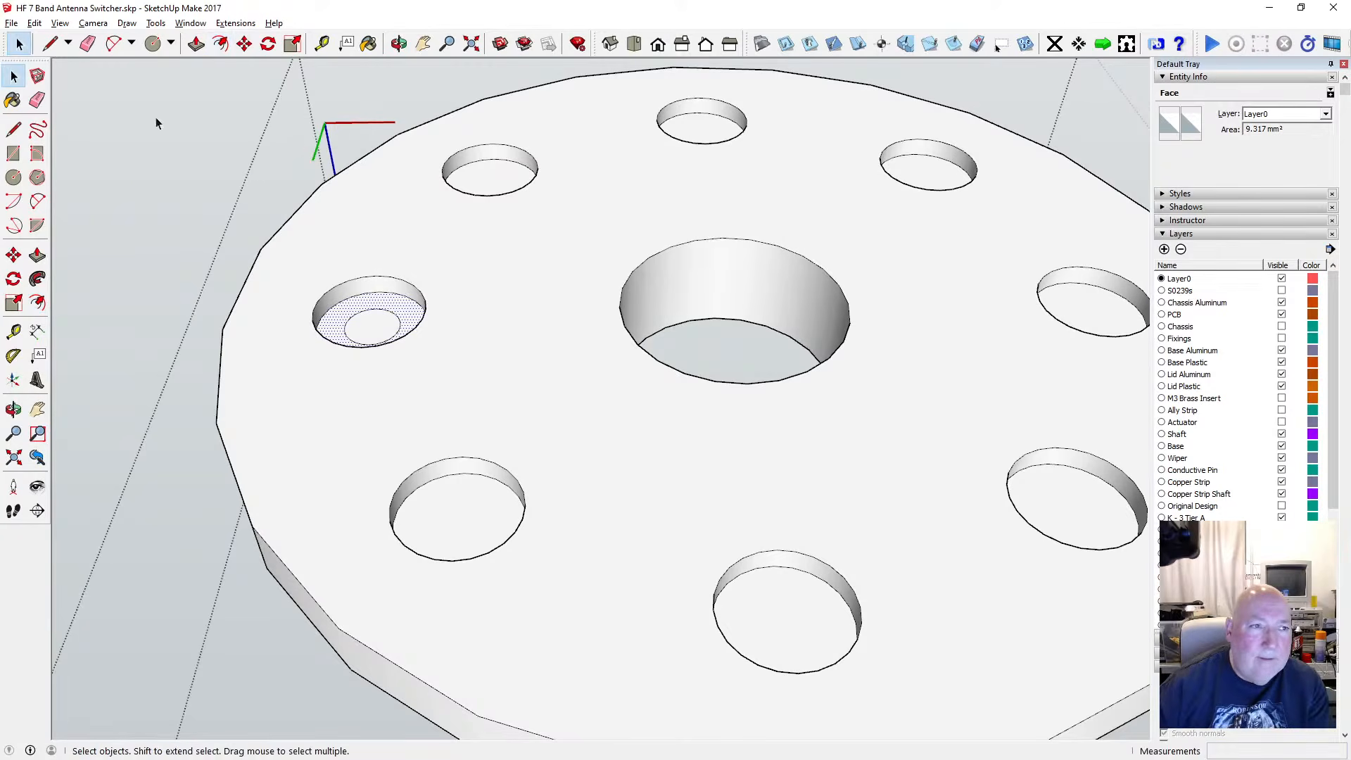
pyautogui.click(294, 141)
# Offset the floor outlines of the next three pockets around the ring 1 mm inward
pyautogui.click(220, 44)
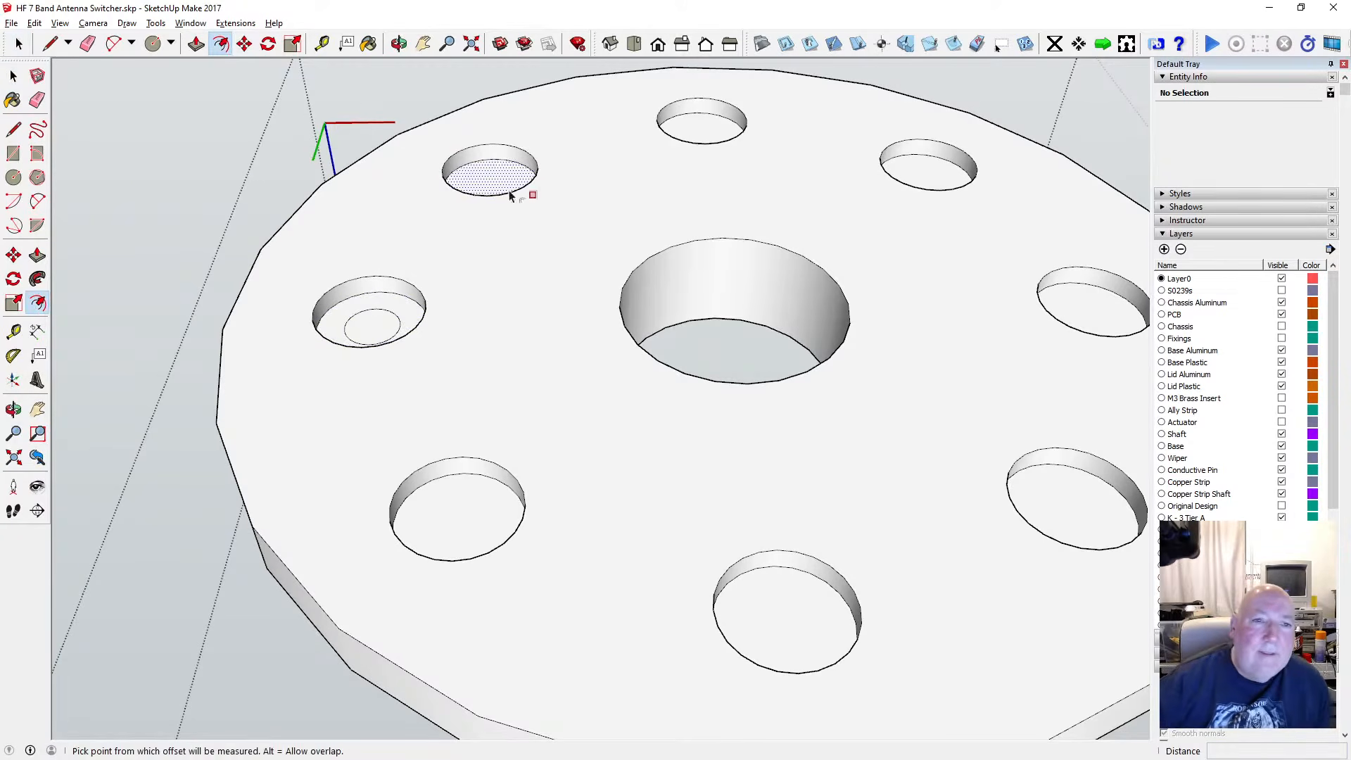
pyautogui.click(496, 160)
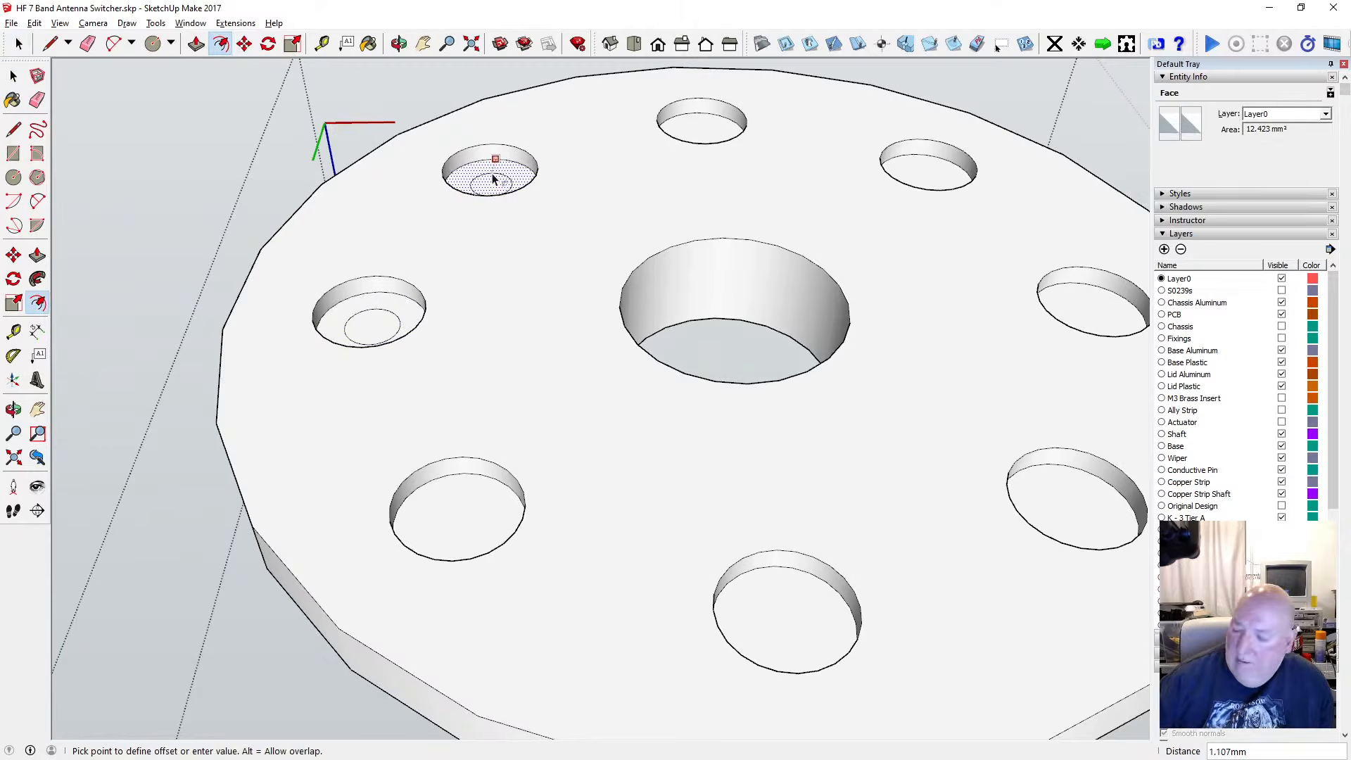
pyautogui.click(493, 179)
pyautogui.click(714, 115)
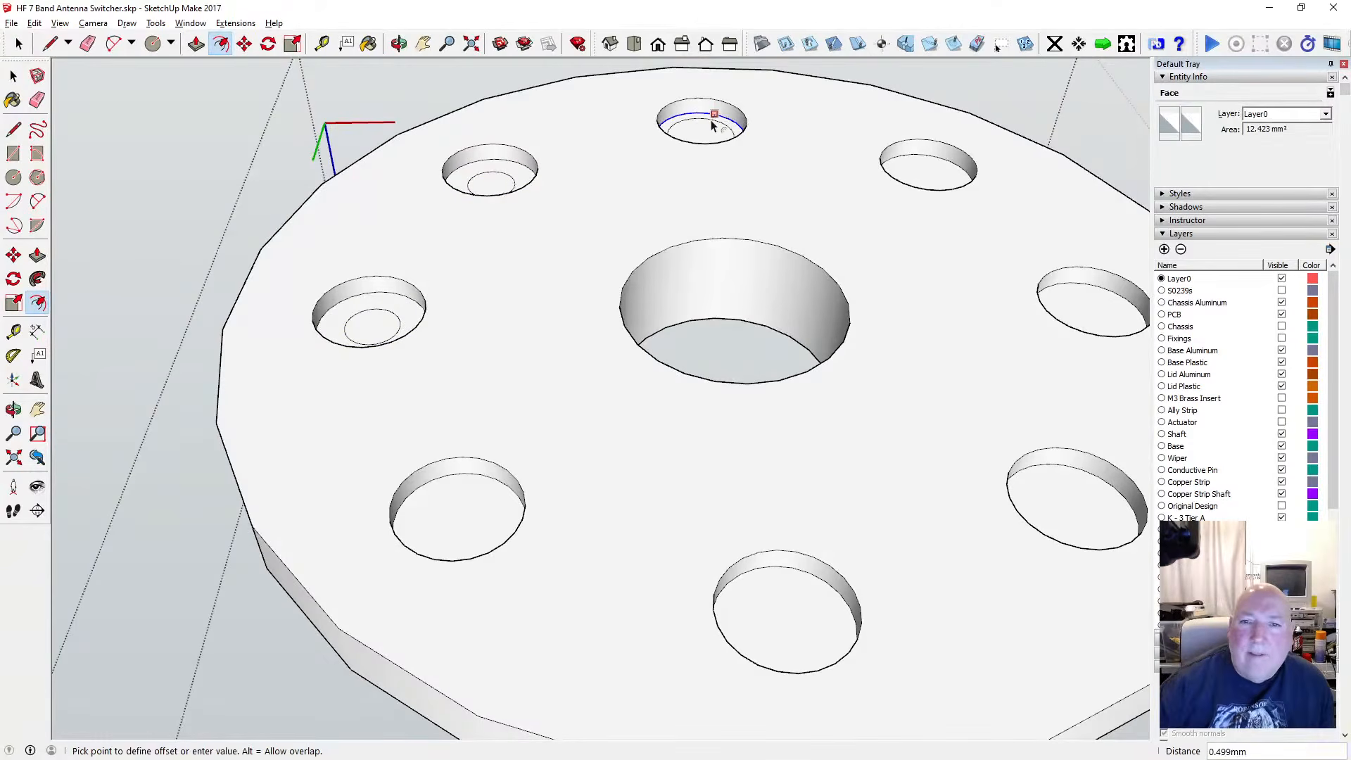
pyautogui.click(710, 126)
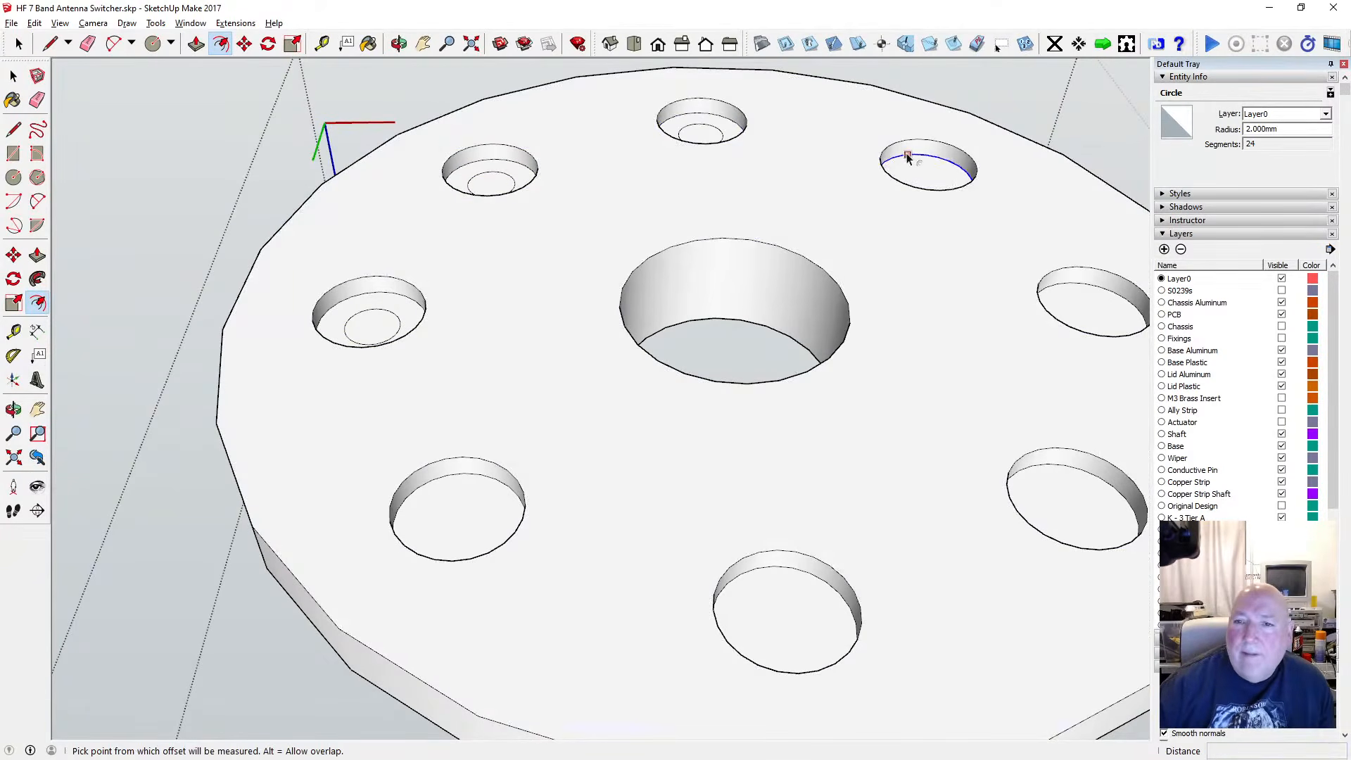
pyautogui.click(908, 157)
pyautogui.click(912, 166)
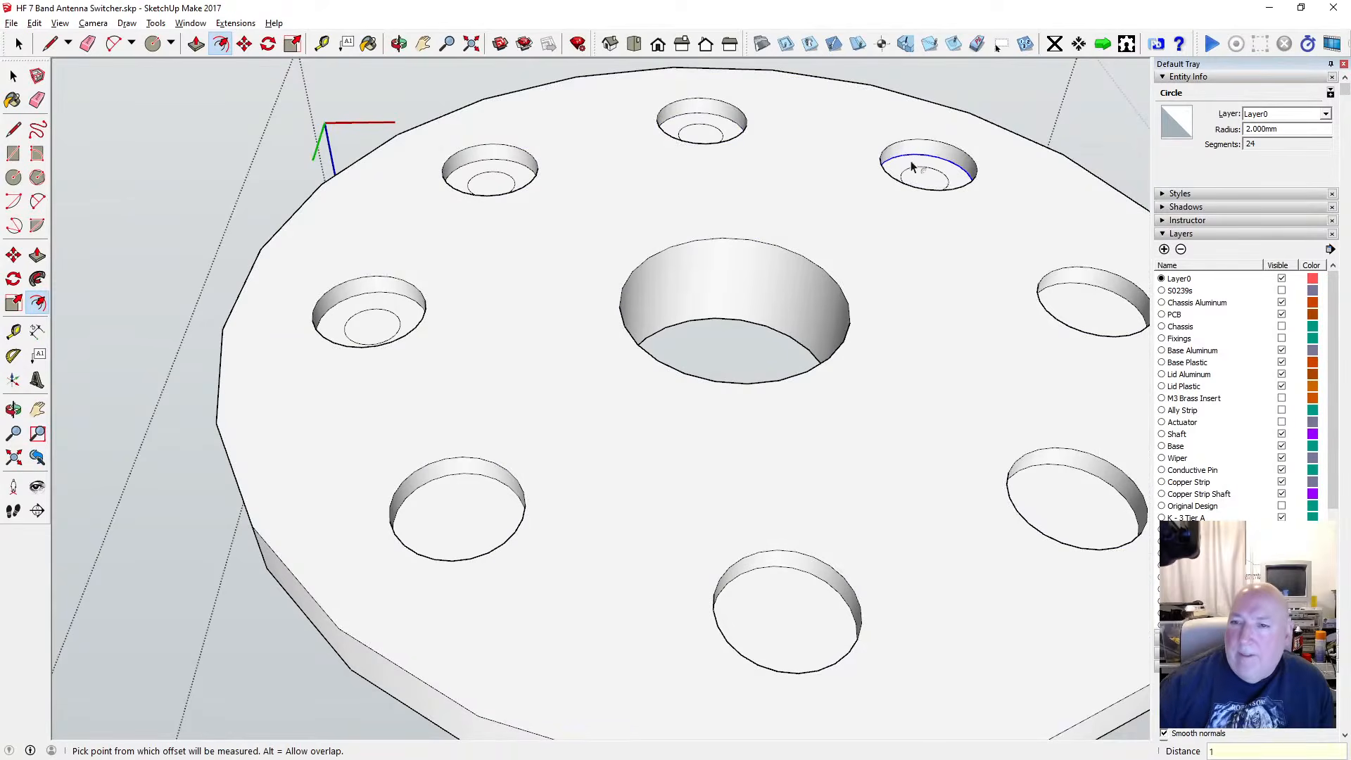
# Offset the floor outlines of the remaining four pockets 1 mm inward, completing the inner circles in all eight pockets
pyautogui.click(1107, 291)
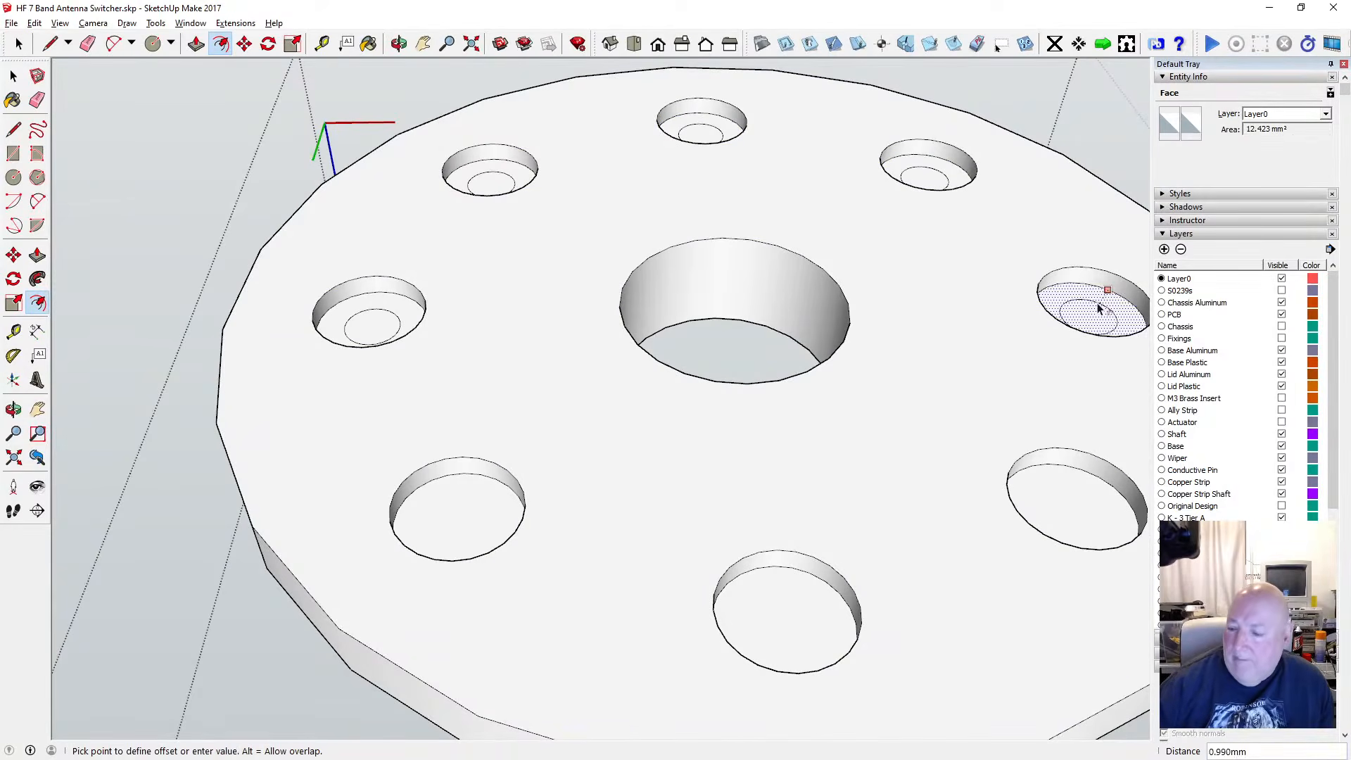
pyautogui.click(1097, 303)
pyautogui.click(1055, 466)
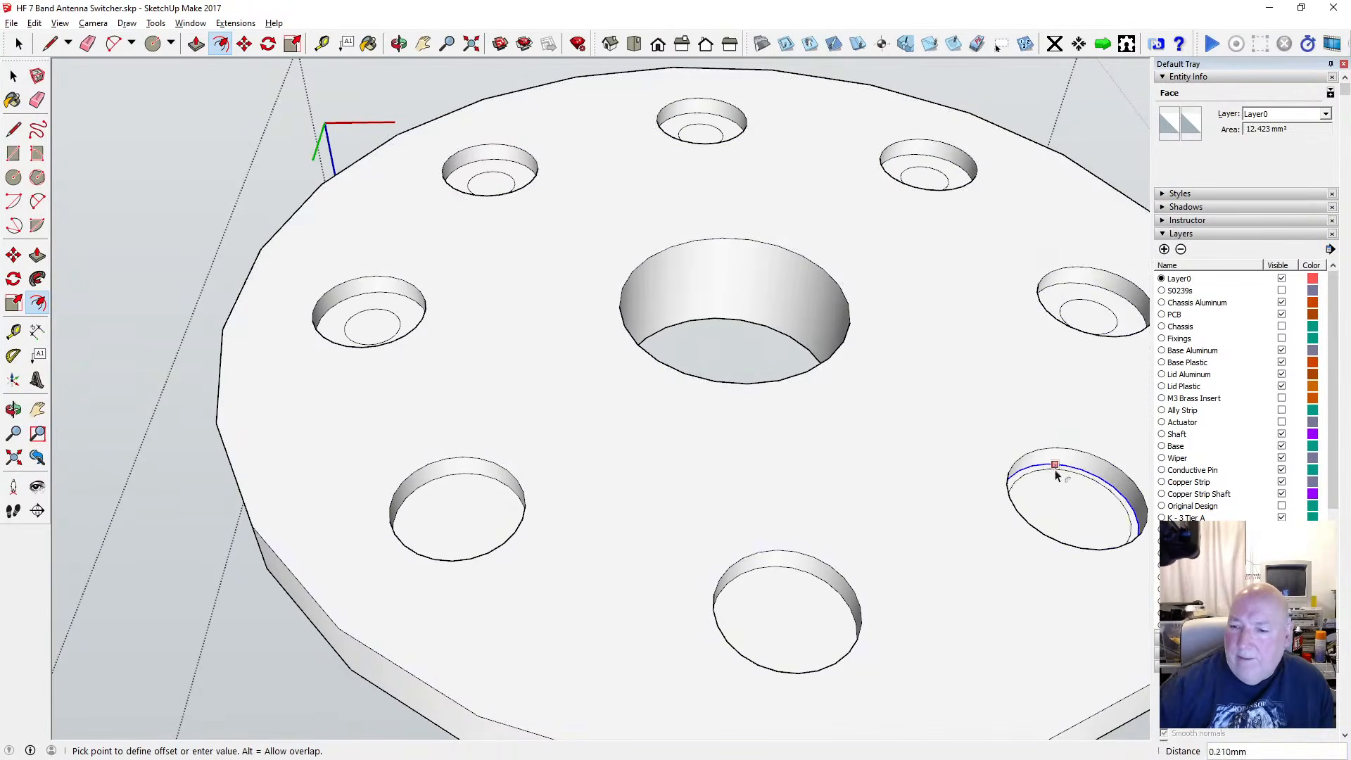
pyautogui.write('1')
pyautogui.press('Return')
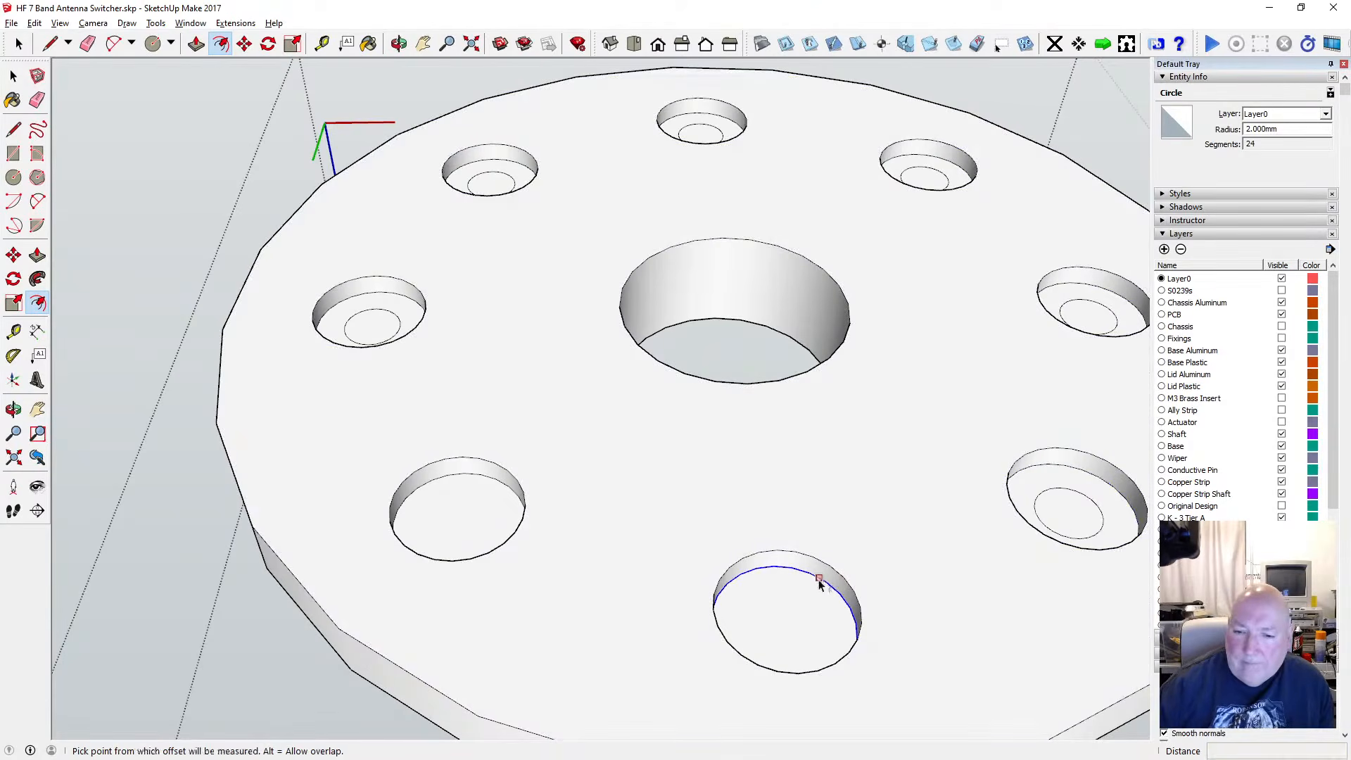
pyautogui.click(813, 587)
pyautogui.write('1')
pyautogui.press('Return')
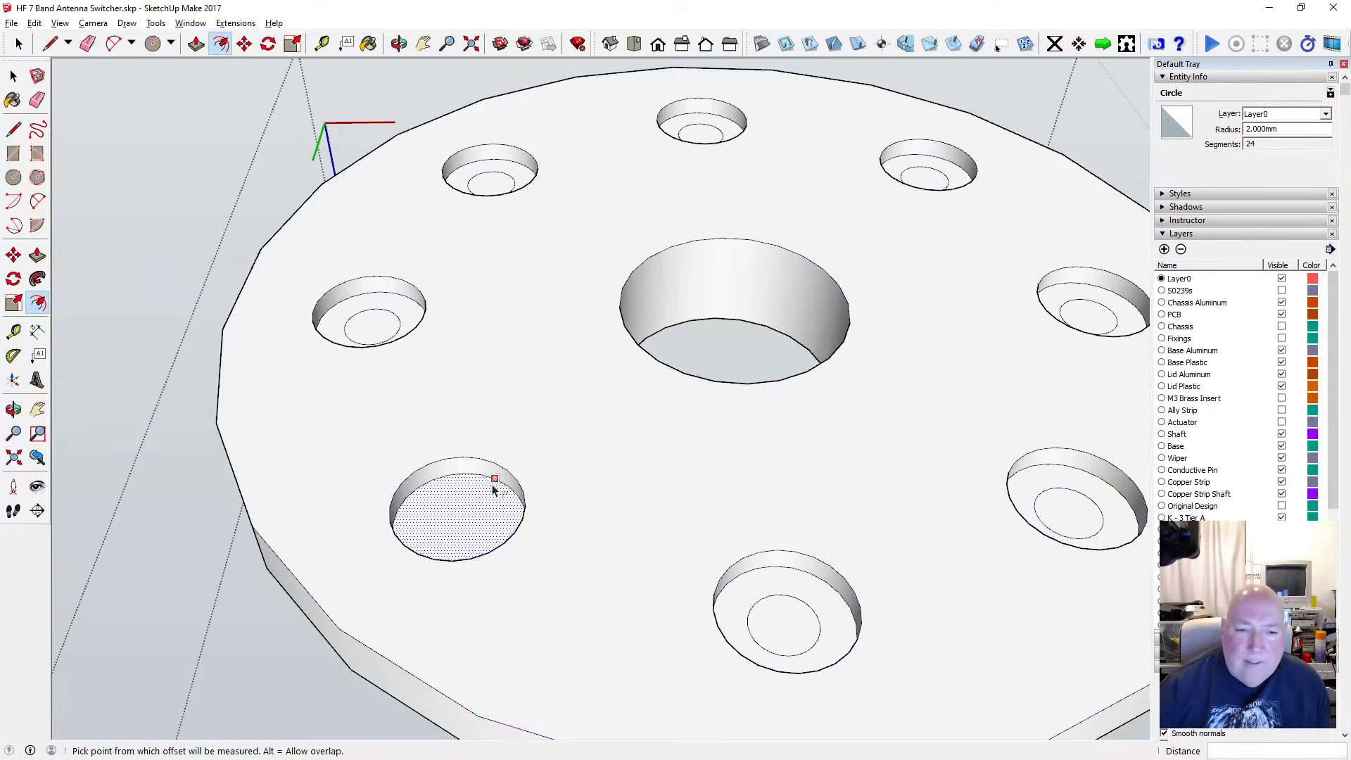
pyautogui.click(494, 479)
pyautogui.write('1')
pyautogui.press('Return')
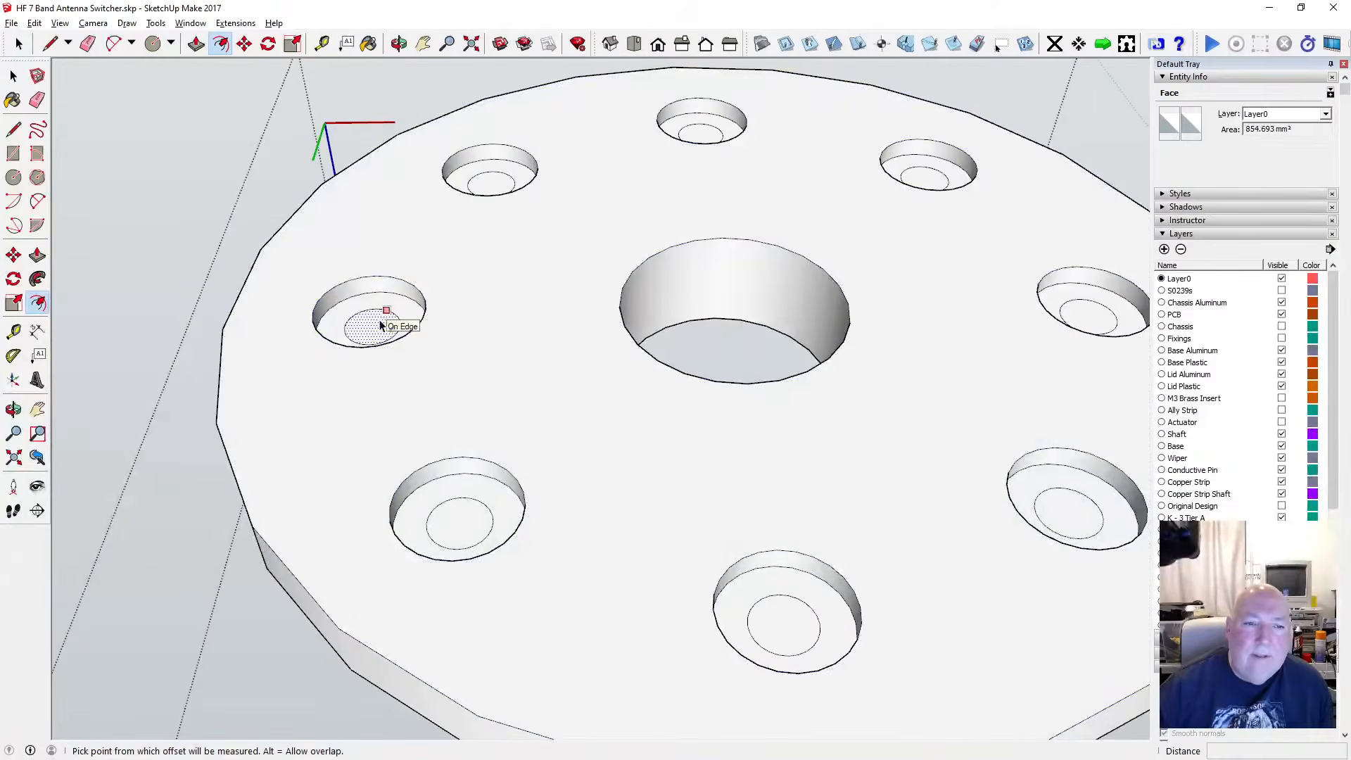
pyautogui.press('Escape')
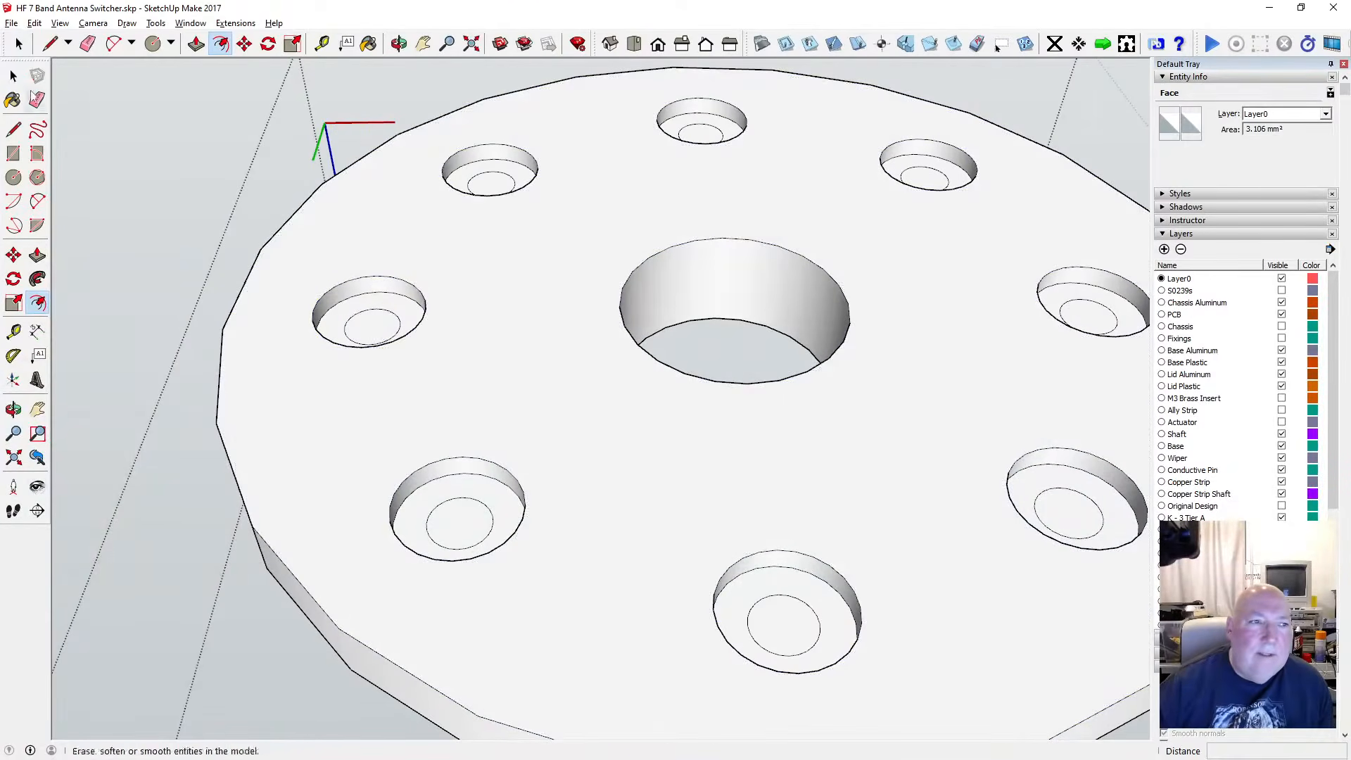
pyautogui.press('space')
pyautogui.scroll(3, 402, 329)
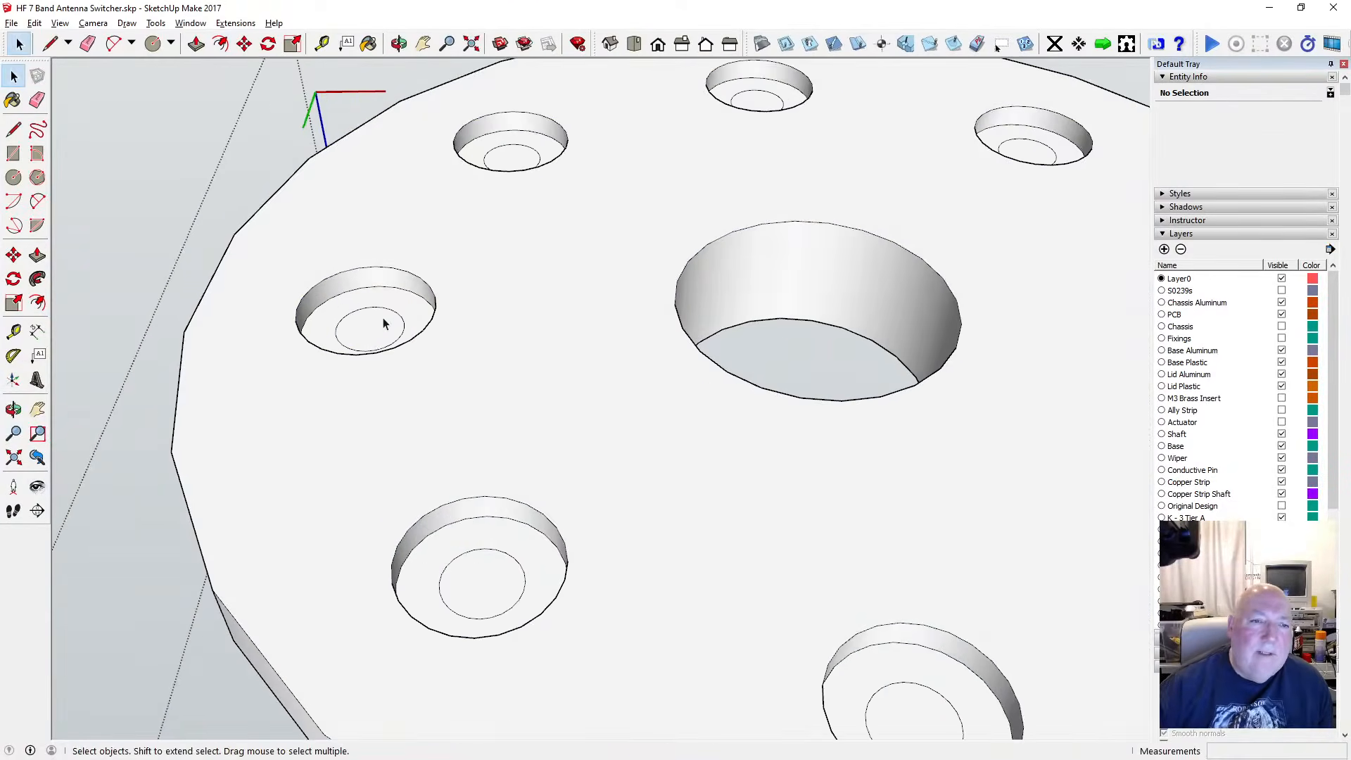
pyautogui.moveTo(416, 226); pyautogui.dragTo(414, 282, button='middle')
pyautogui.scroll(4, 392, 373)
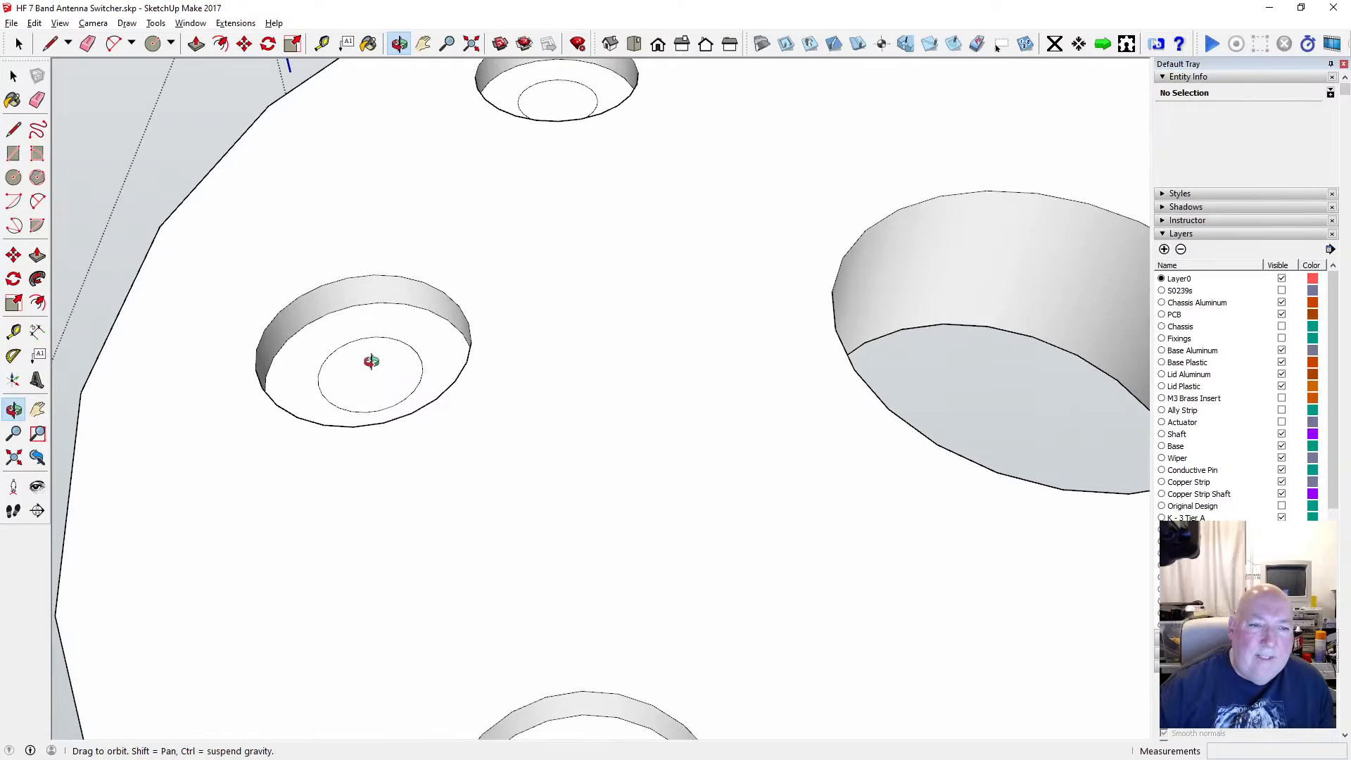
pyautogui.scroll(-2, 372, 361)
pyautogui.moveTo(377, 341); pyautogui.dragTo(354, 365, button='middle')
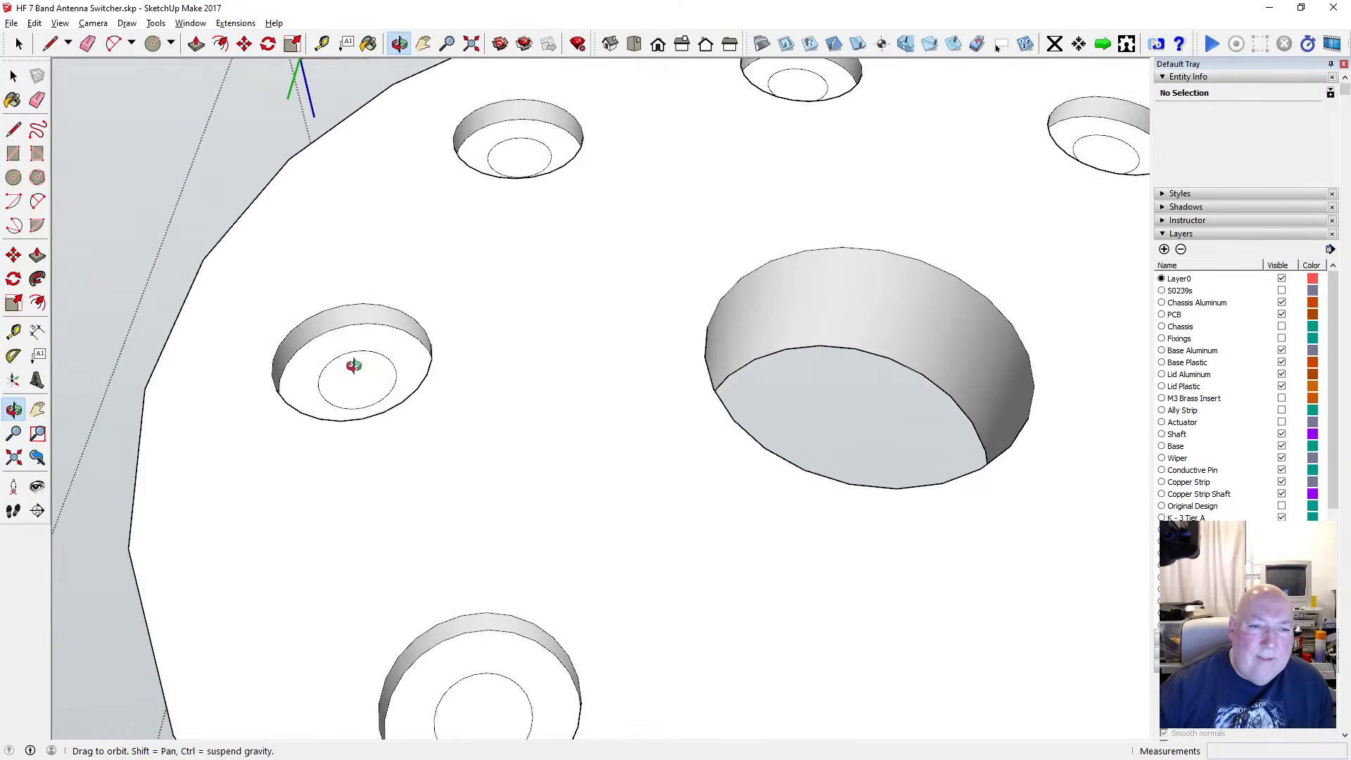
# Recess the inner circle on the first pocket's floor 0.5 mm deep with Push/Pull
pyautogui.click(13, 76)
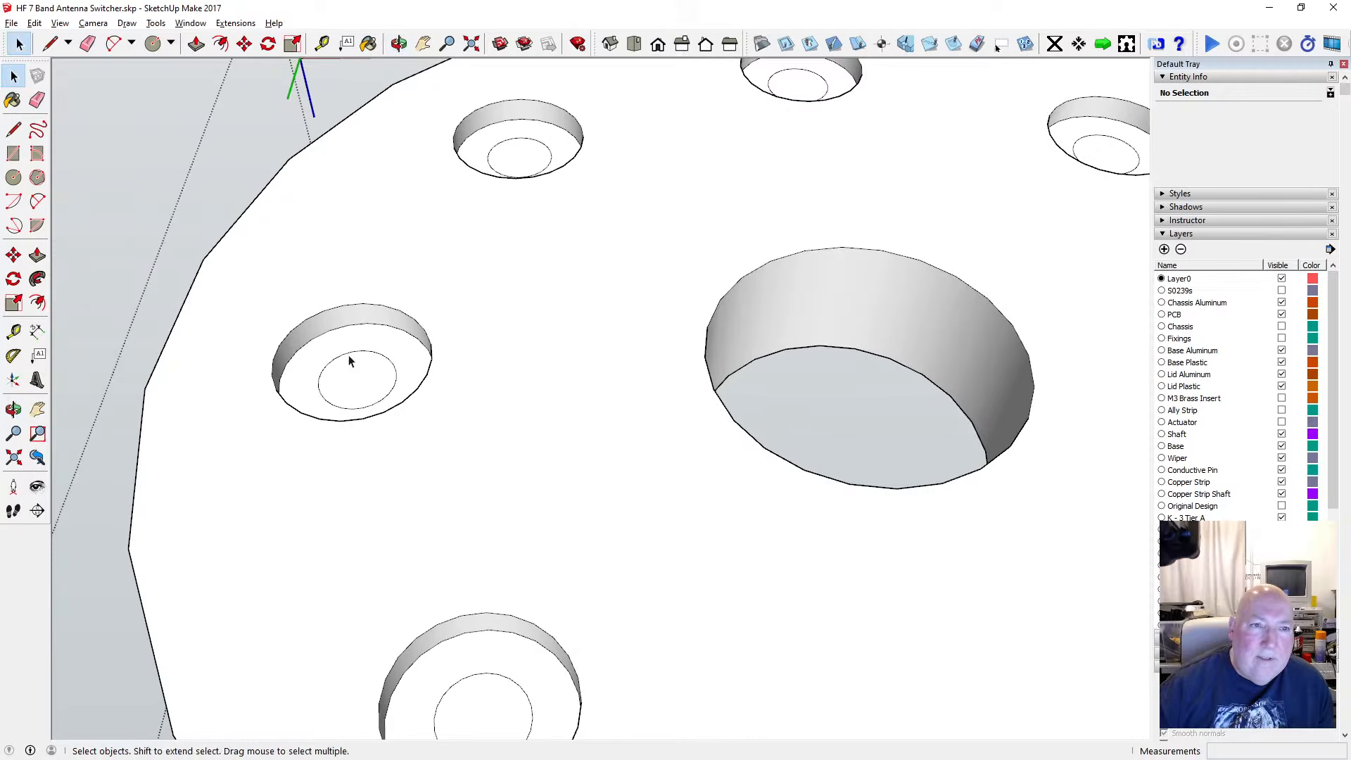
pyautogui.click(196, 44)
pyautogui.click(359, 378)
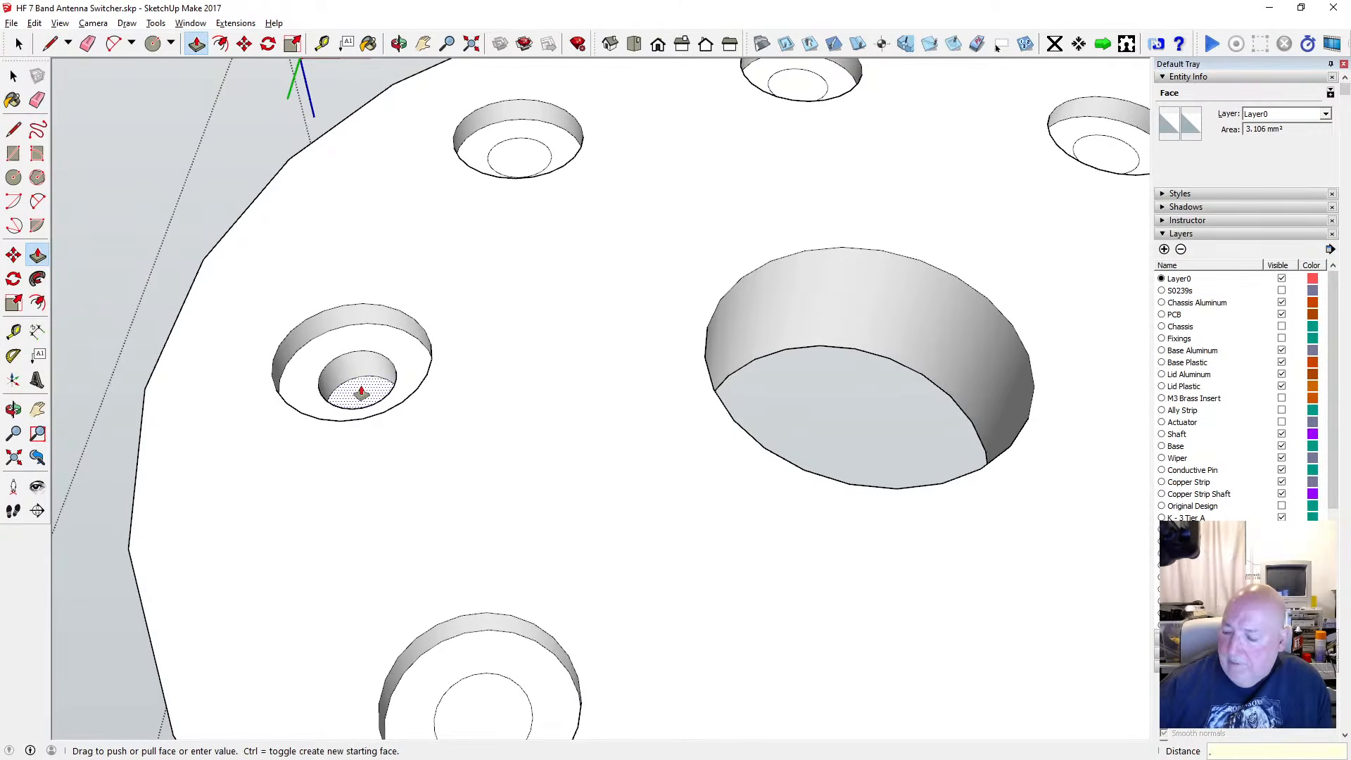
pyautogui.press('Return')
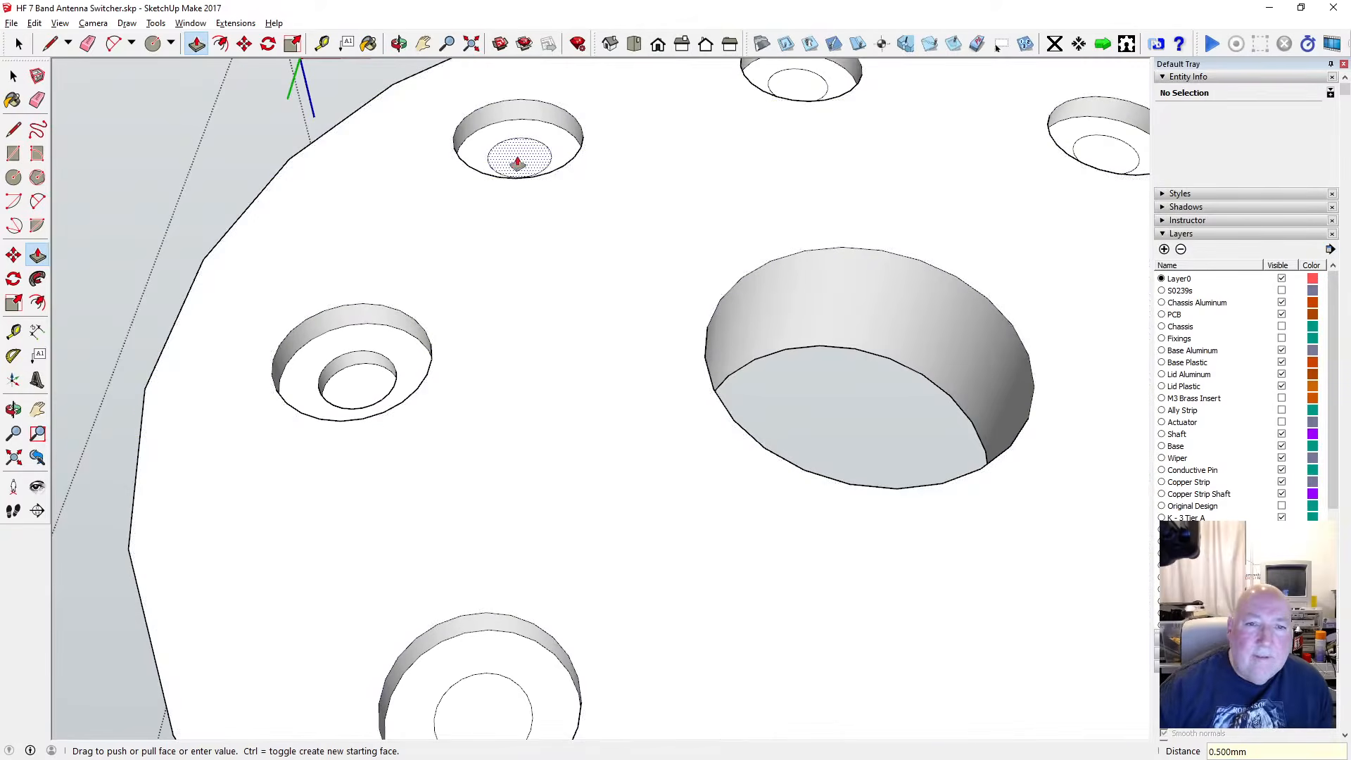
pyautogui.click(519, 159)
pyautogui.press('space')
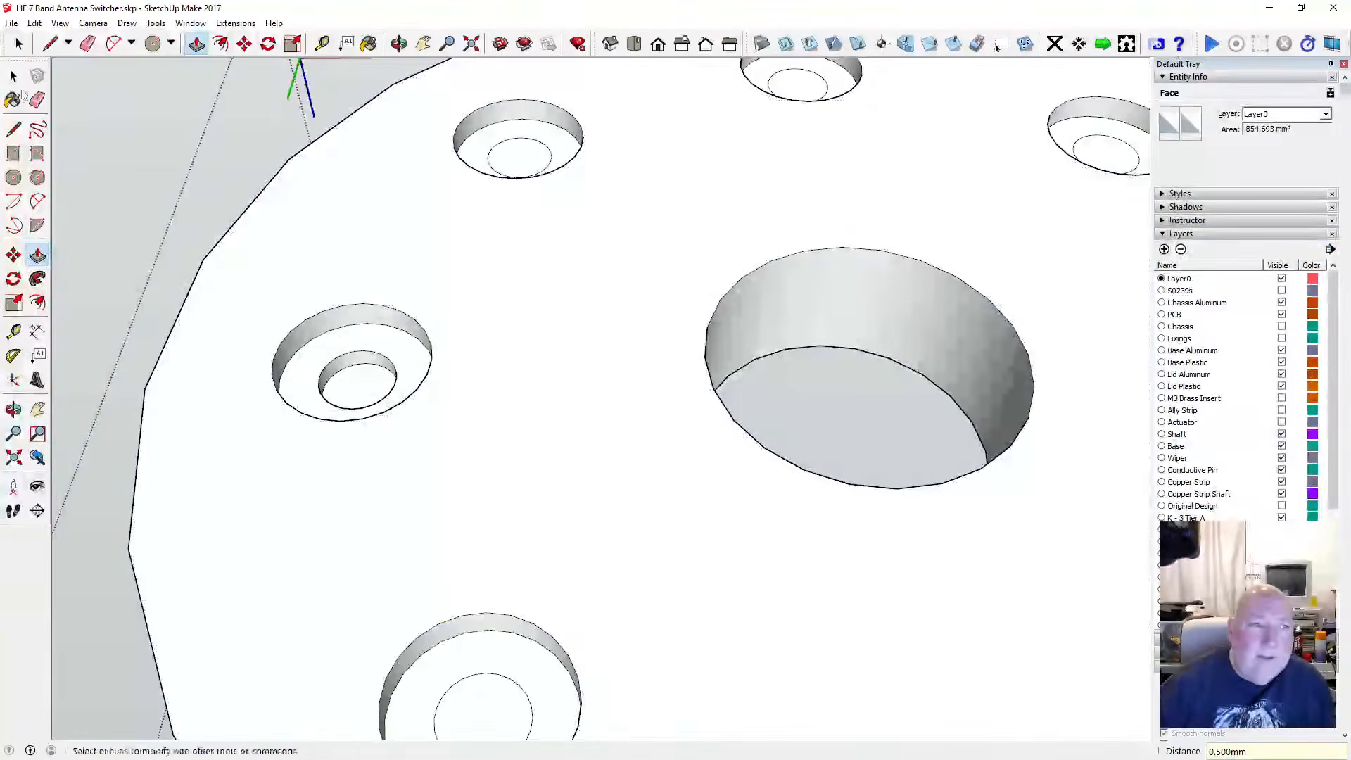
# Move the rim circle of the first pocket's inner recess 0.5 mm down so the pocket floor slopes toward it
pyautogui.click(345, 354)
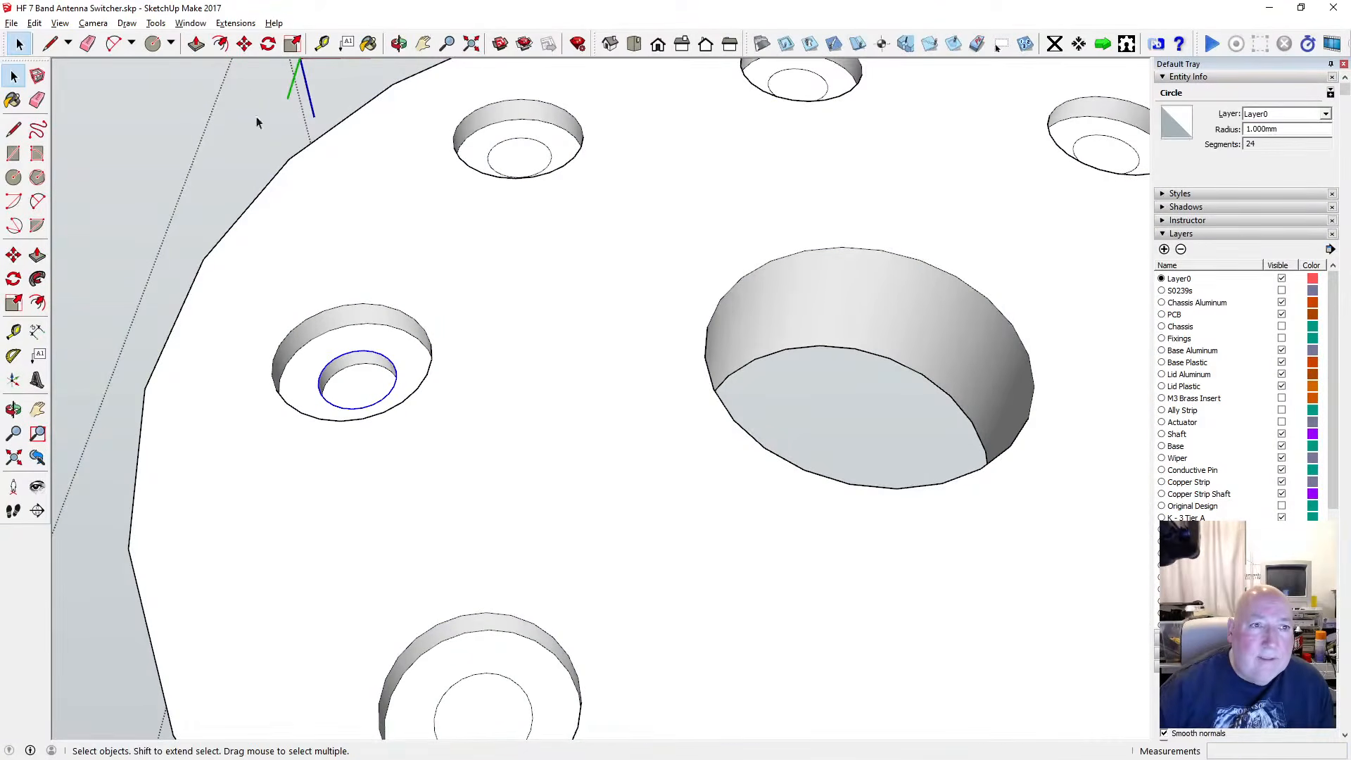
pyautogui.click(244, 44)
pyautogui.click(352, 352)
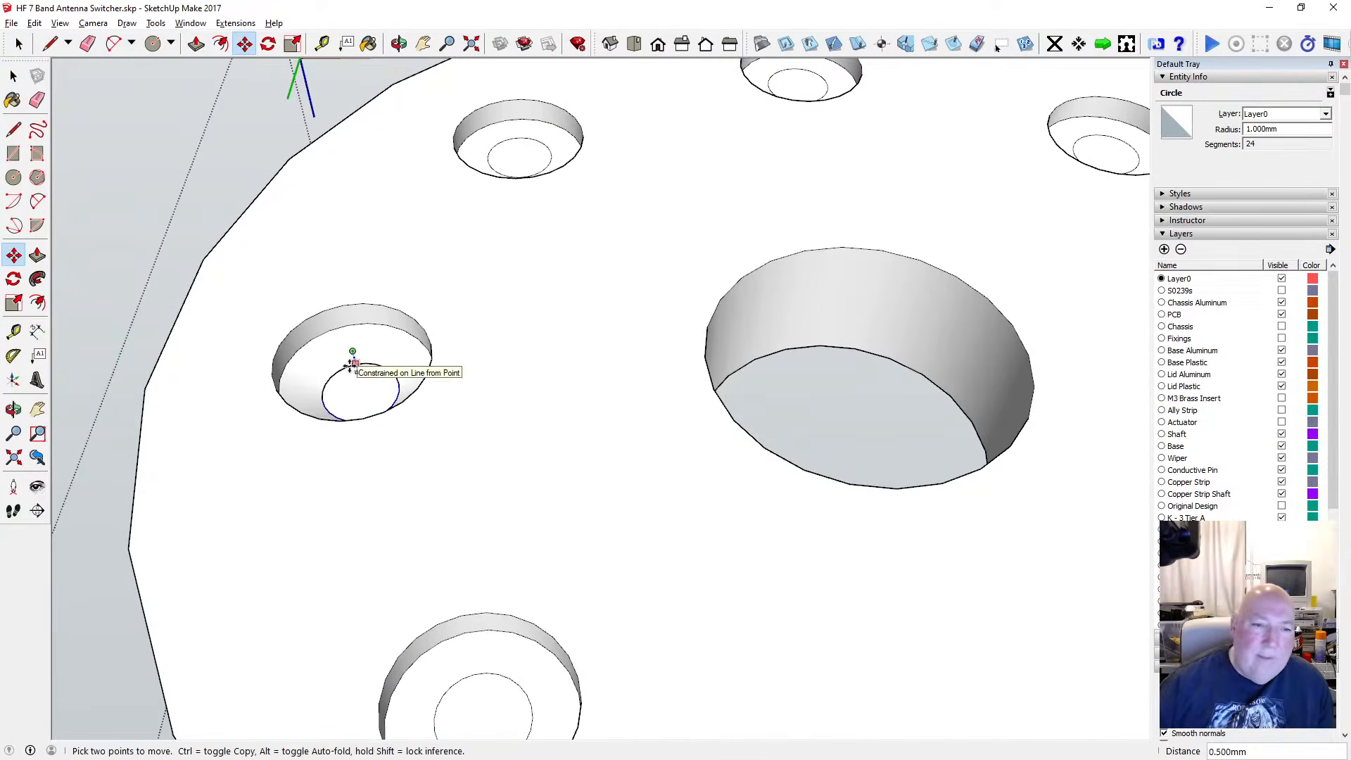
pyautogui.write('.')
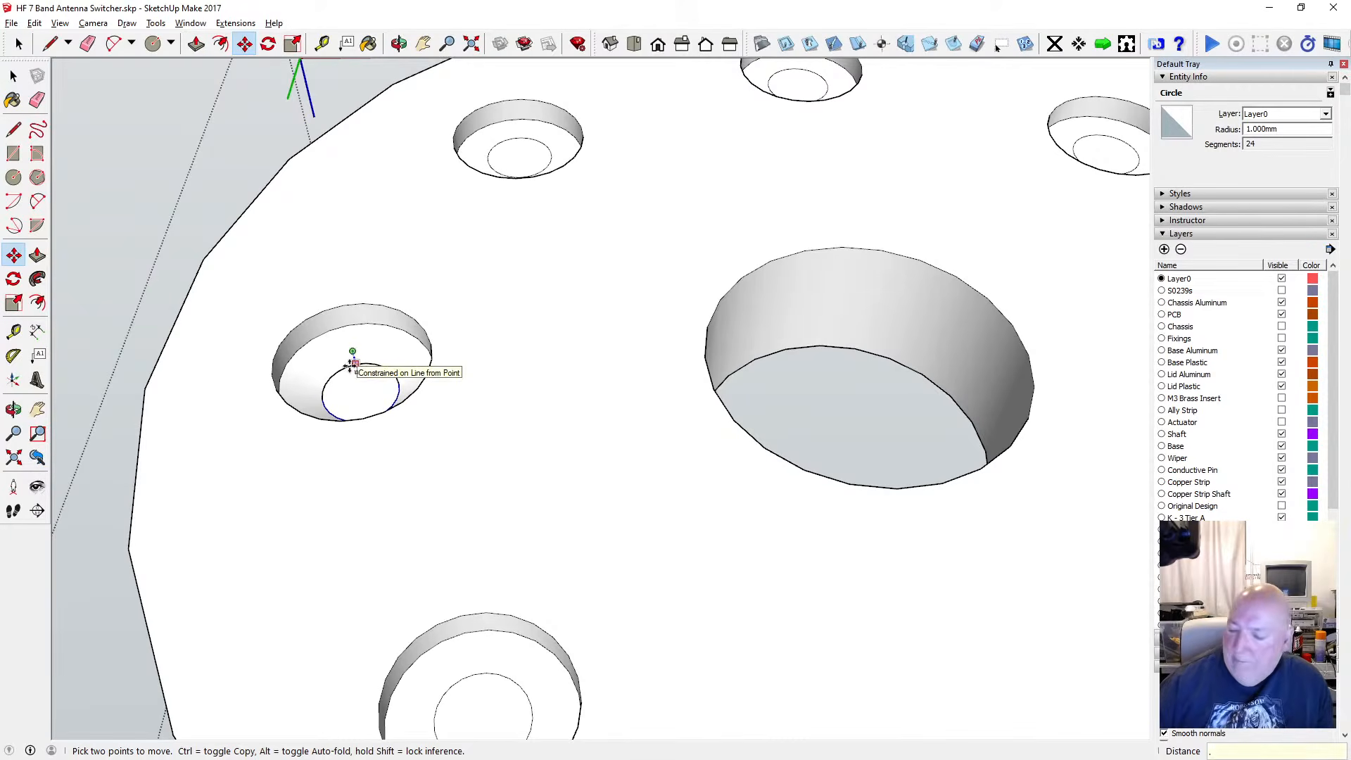
pyautogui.write('5')
pyautogui.press('Return')
# Recess the inner circle of the next pocket clockwise around the ring 0.5 mm deep
pyautogui.click(399, 43)
pyautogui.moveTo(379, 308); pyautogui.dragTo(459, 242)
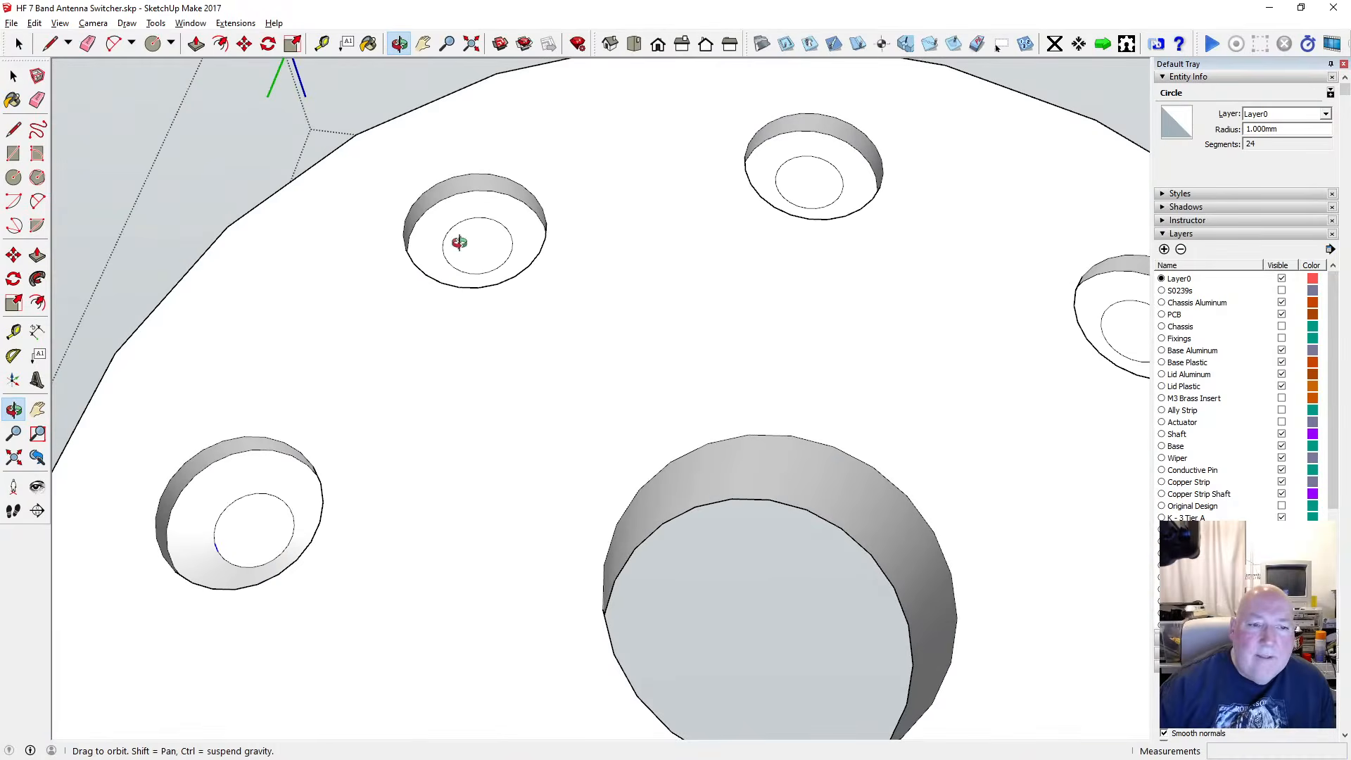
pyautogui.click(244, 43)
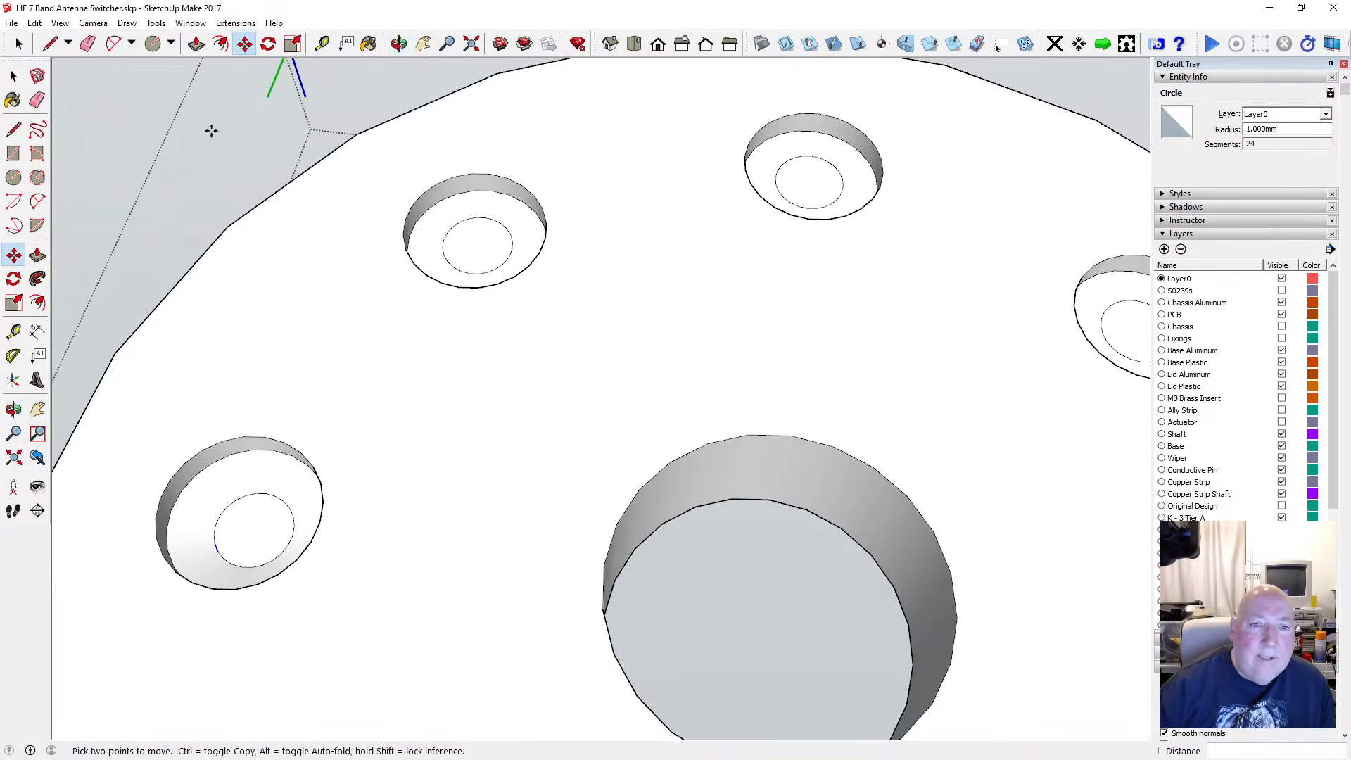
pyautogui.click(16, 75)
pyautogui.click(455, 229)
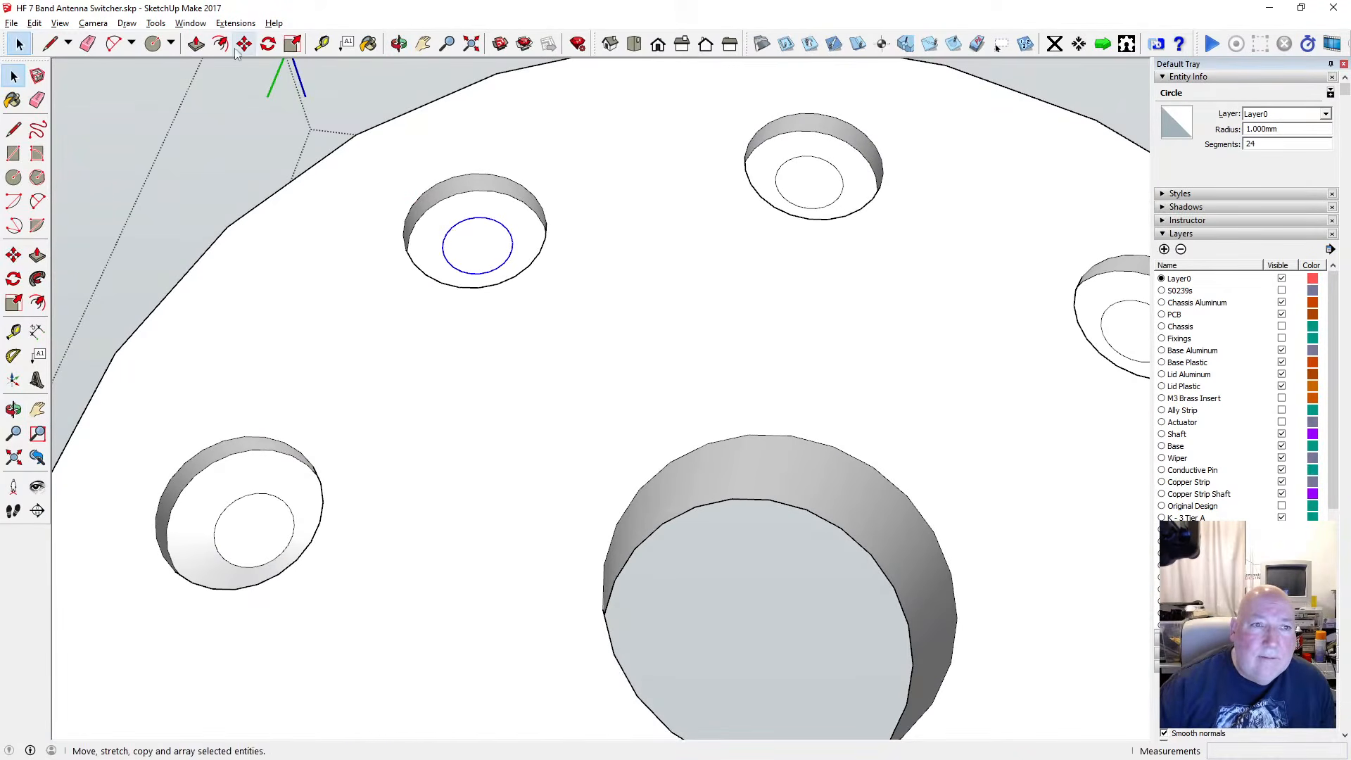
pyautogui.click(196, 43)
pyautogui.click(476, 248)
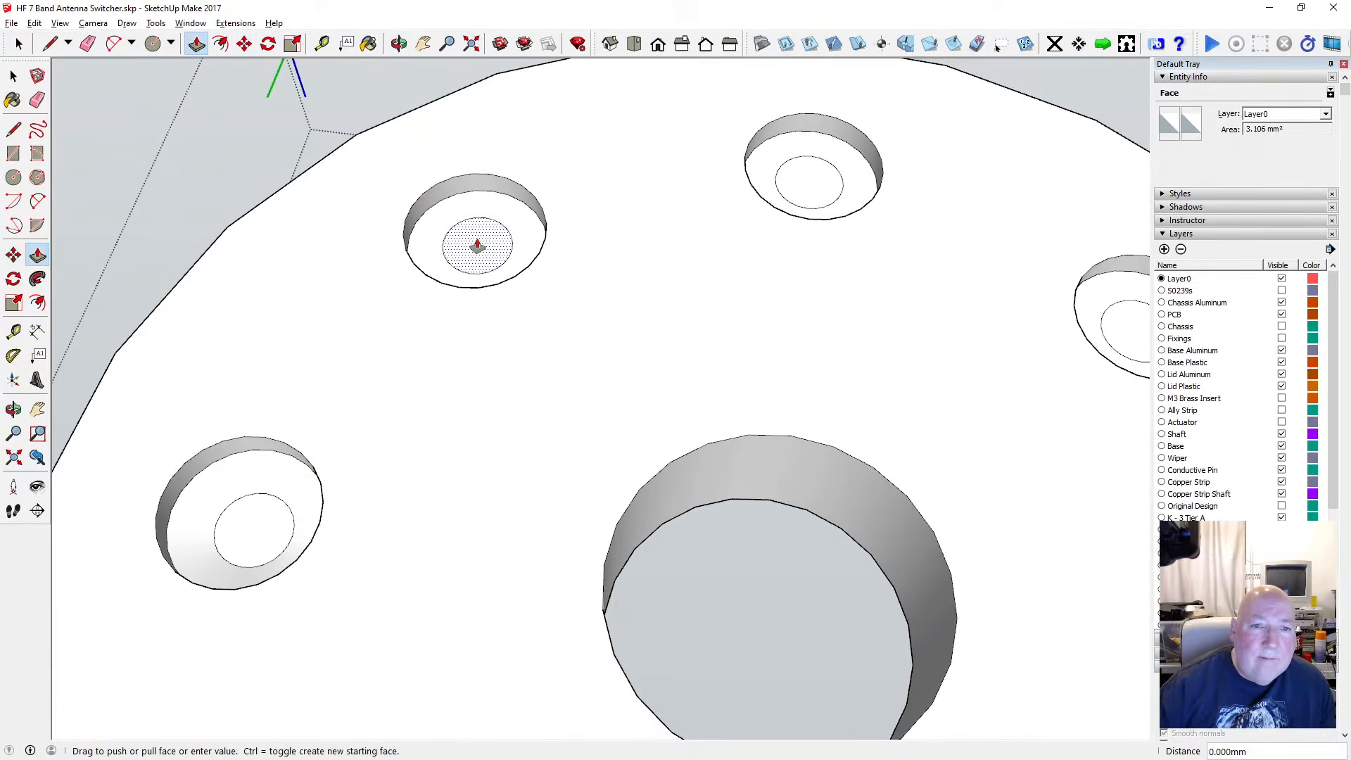
pyautogui.press('Return')
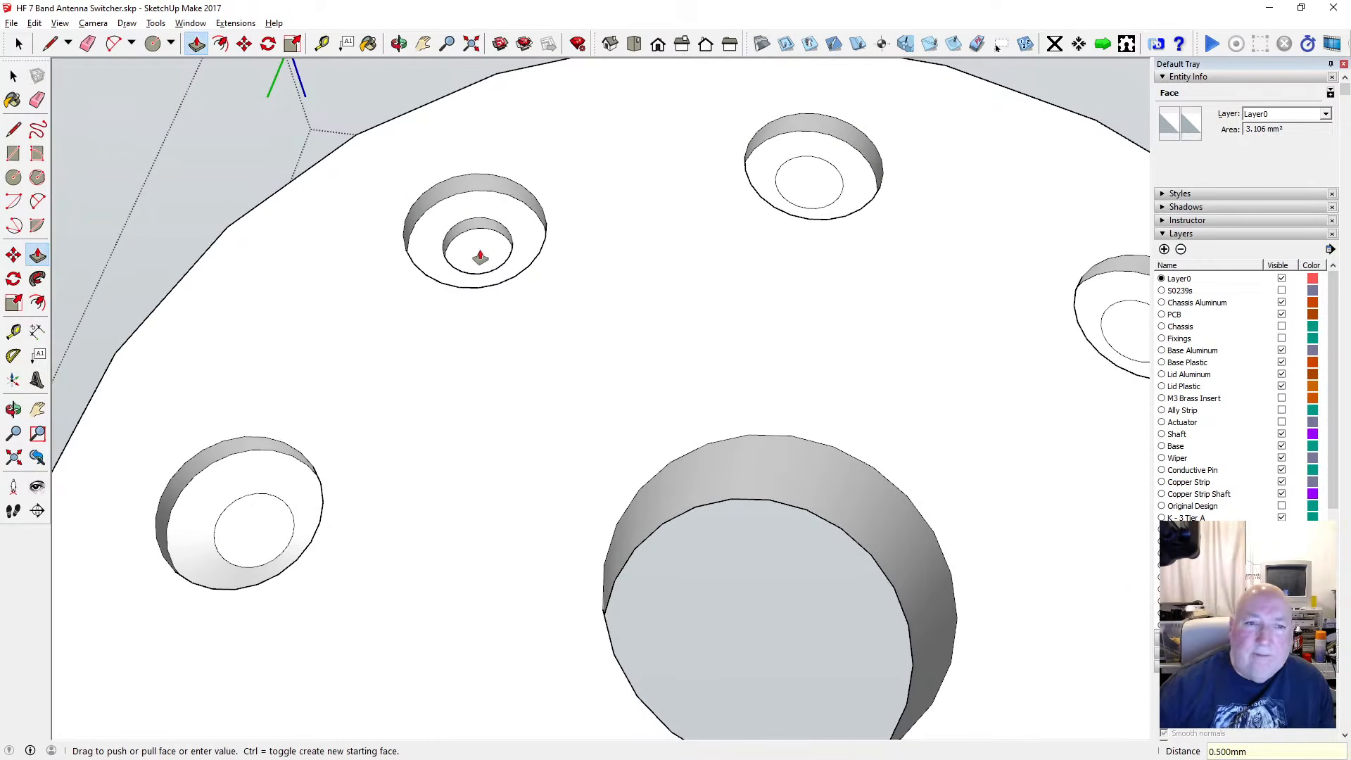
# Recess the inner circles of the following two pockets clockwise around the ring 0.5 mm deep
pyautogui.click(810, 198)
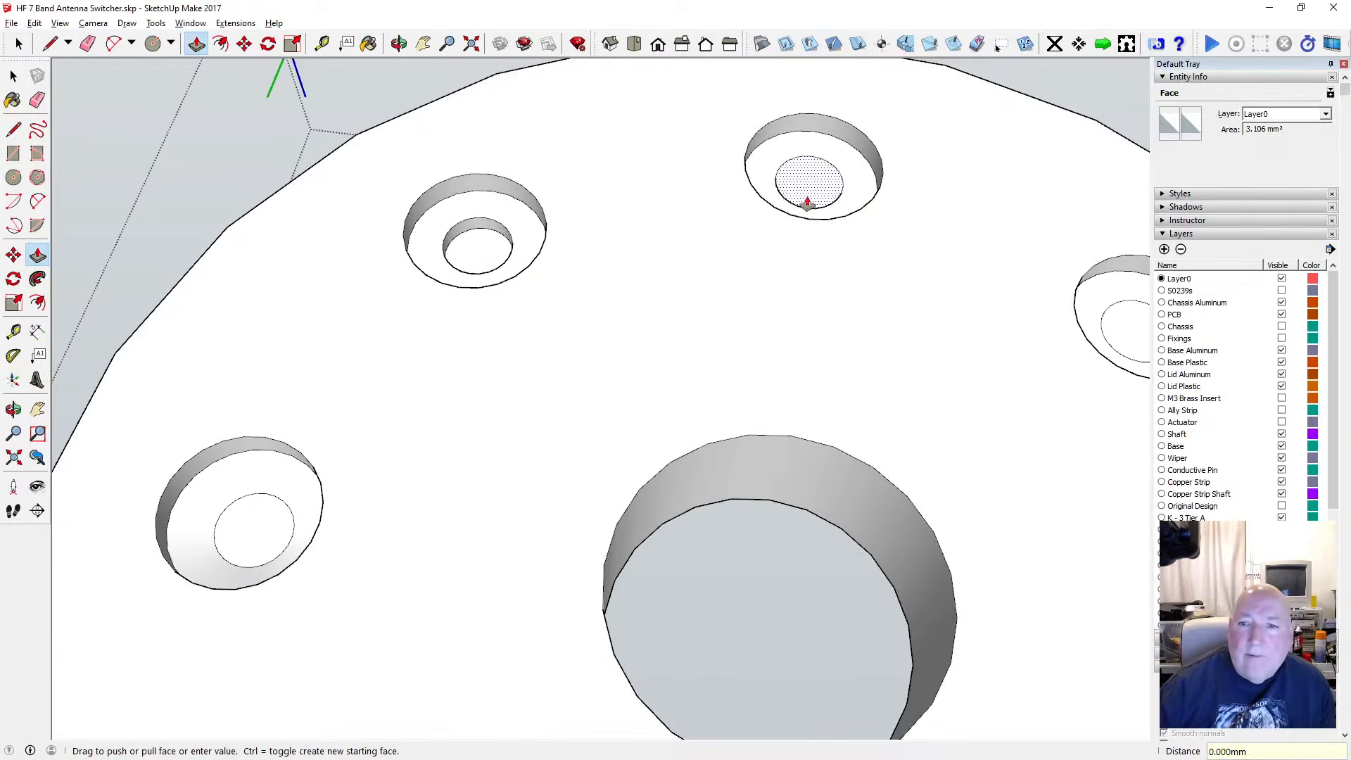
pyautogui.write('.5')
pyautogui.press('Return')
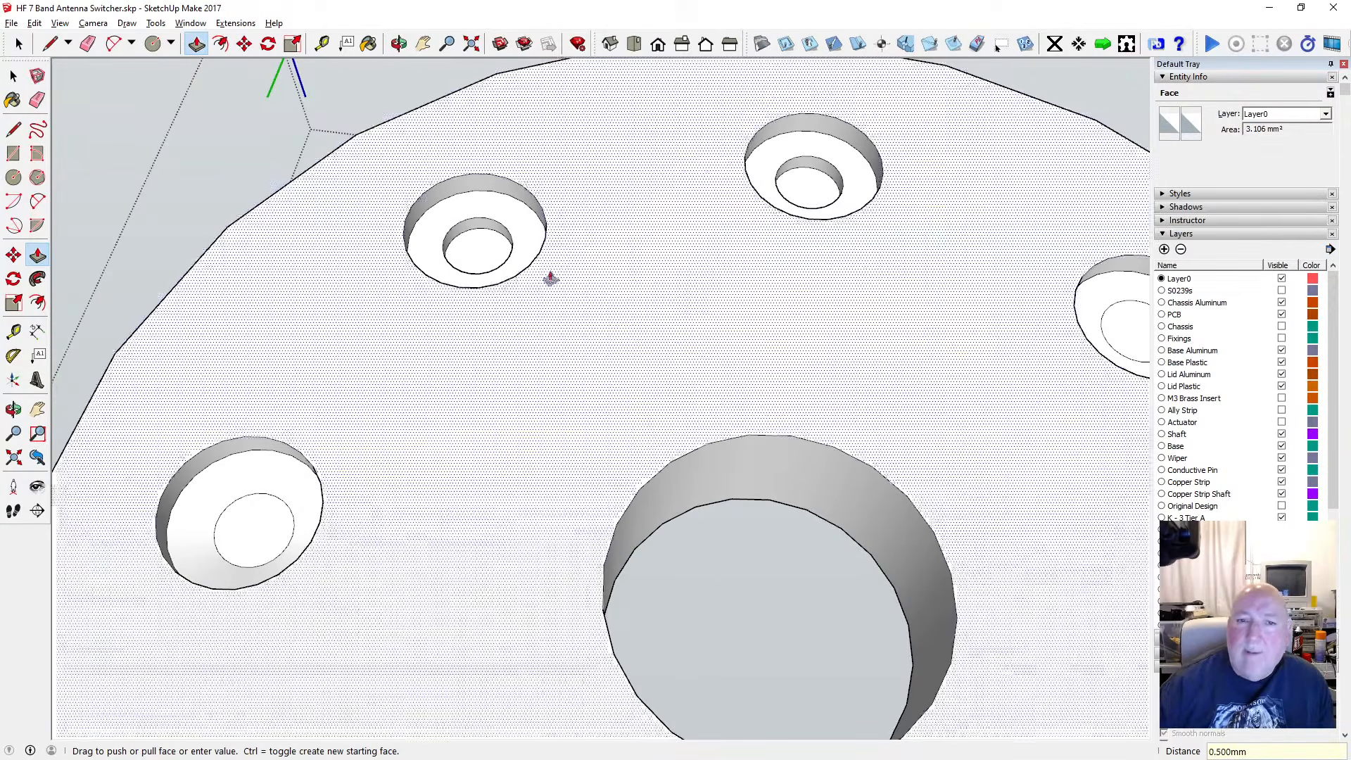
pyautogui.scroll(-2, 422, 268)
pyautogui.click(970, 328)
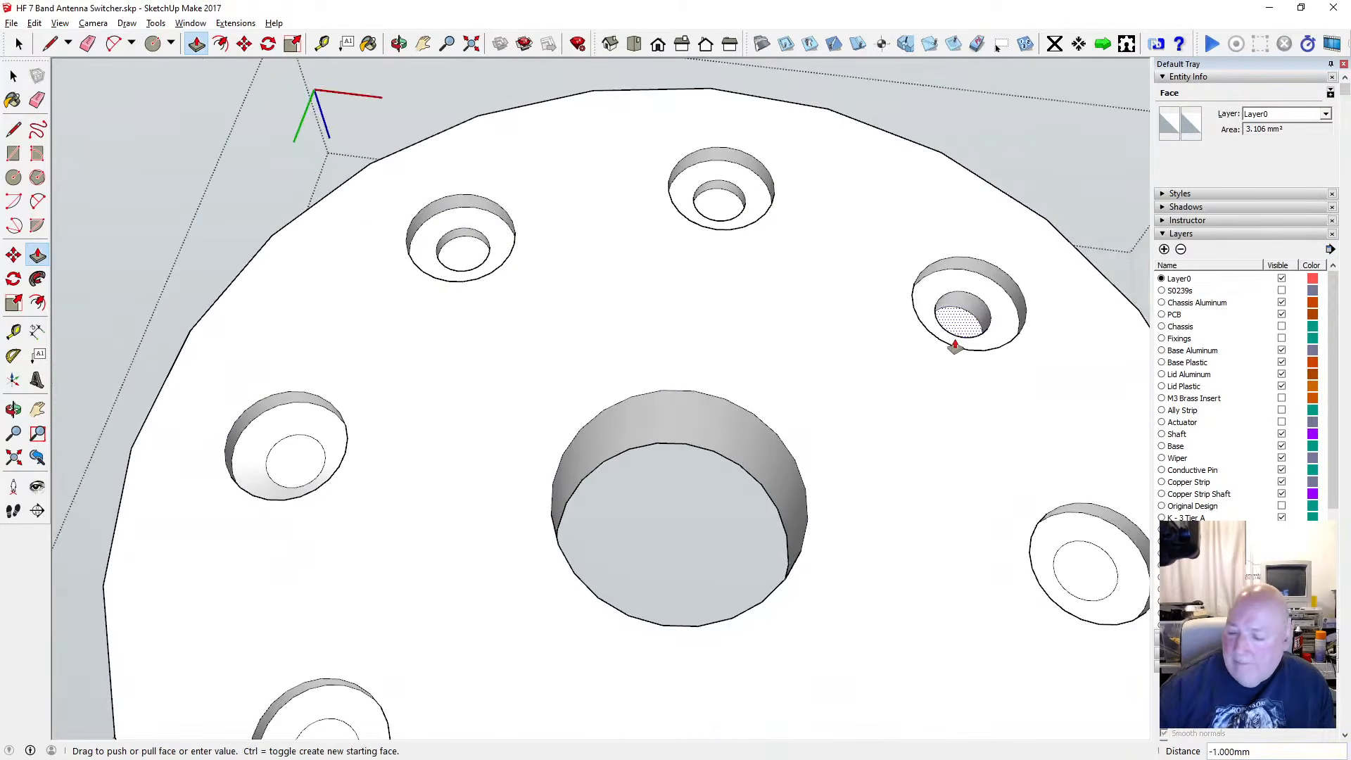
pyautogui.press('Return')
pyautogui.scroll(-2, 636, 335)
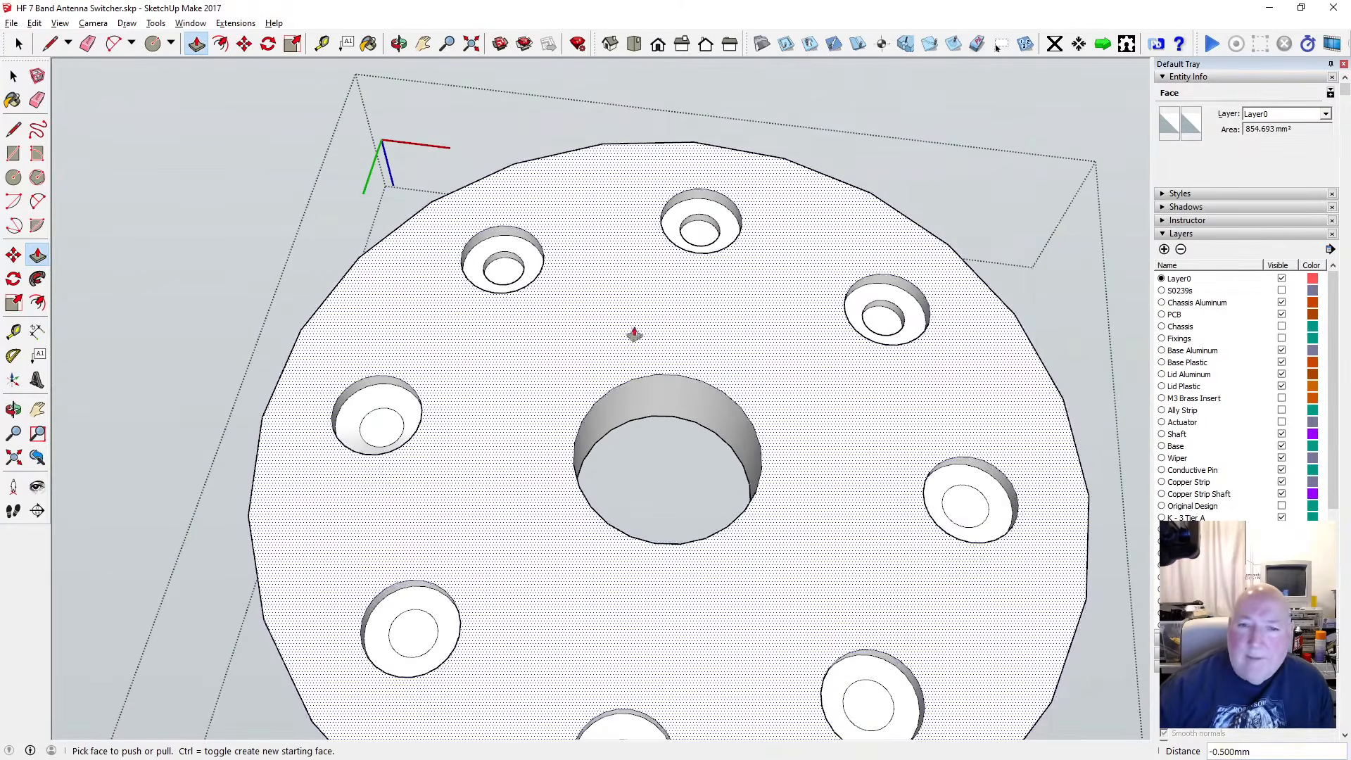
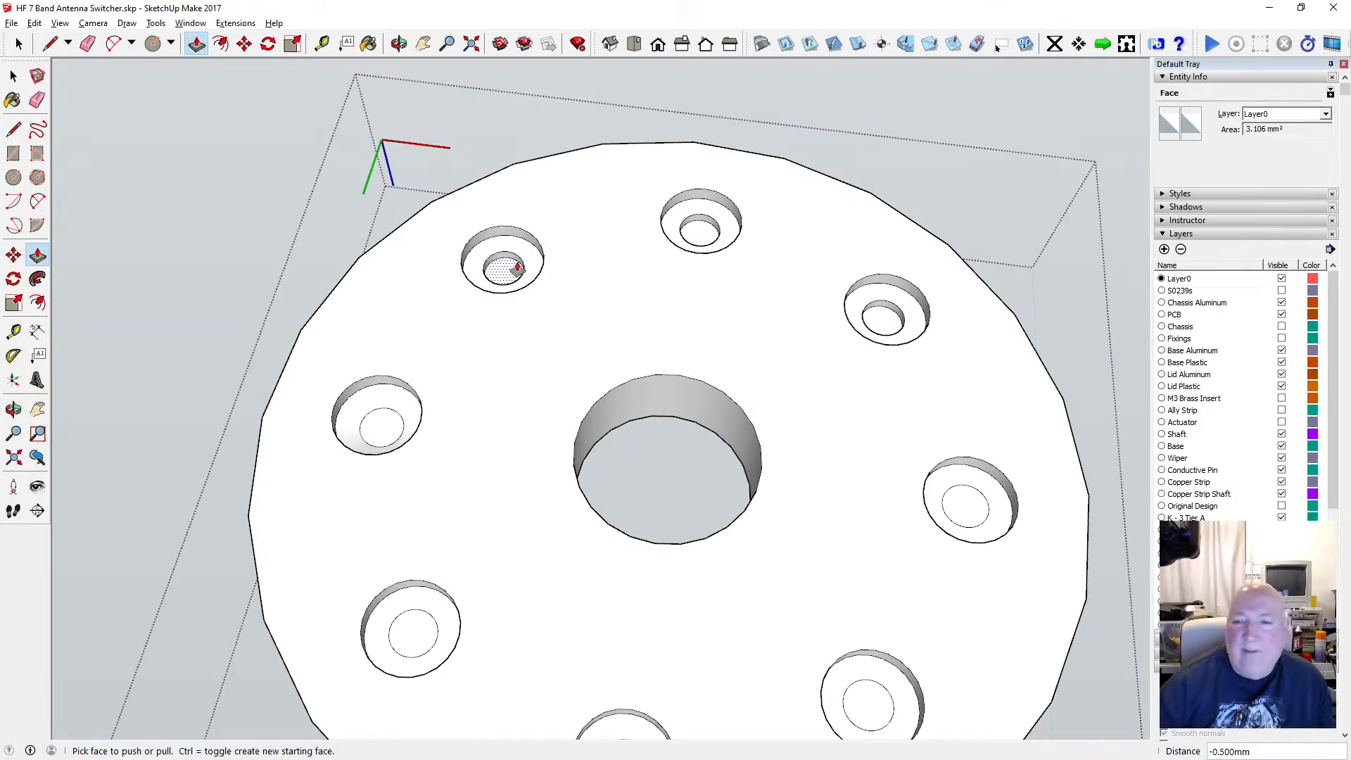
# Try to recess the fifth pocket's inner circle with a Push/Pull distance of 0.5 mm
pyautogui.click(961, 504)
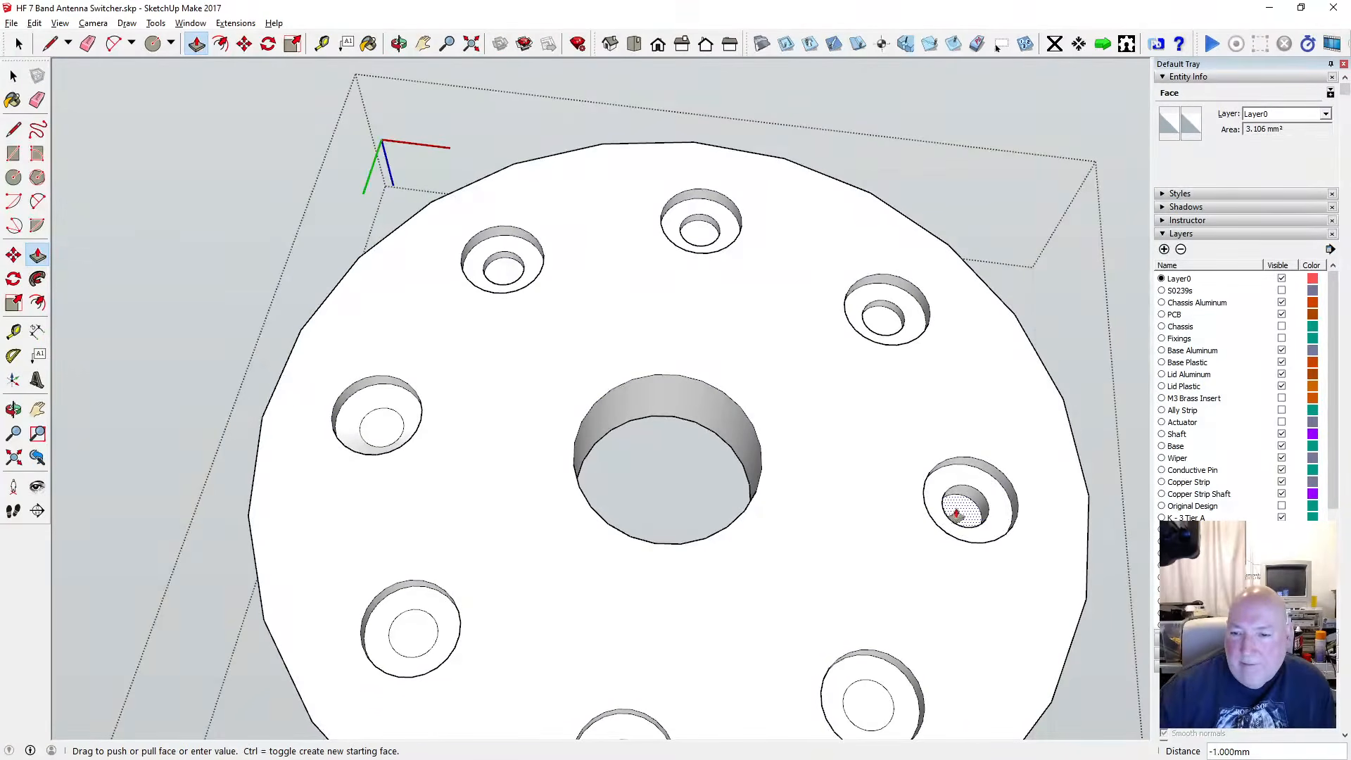
pyautogui.write('.5')
pyautogui.press('Return')
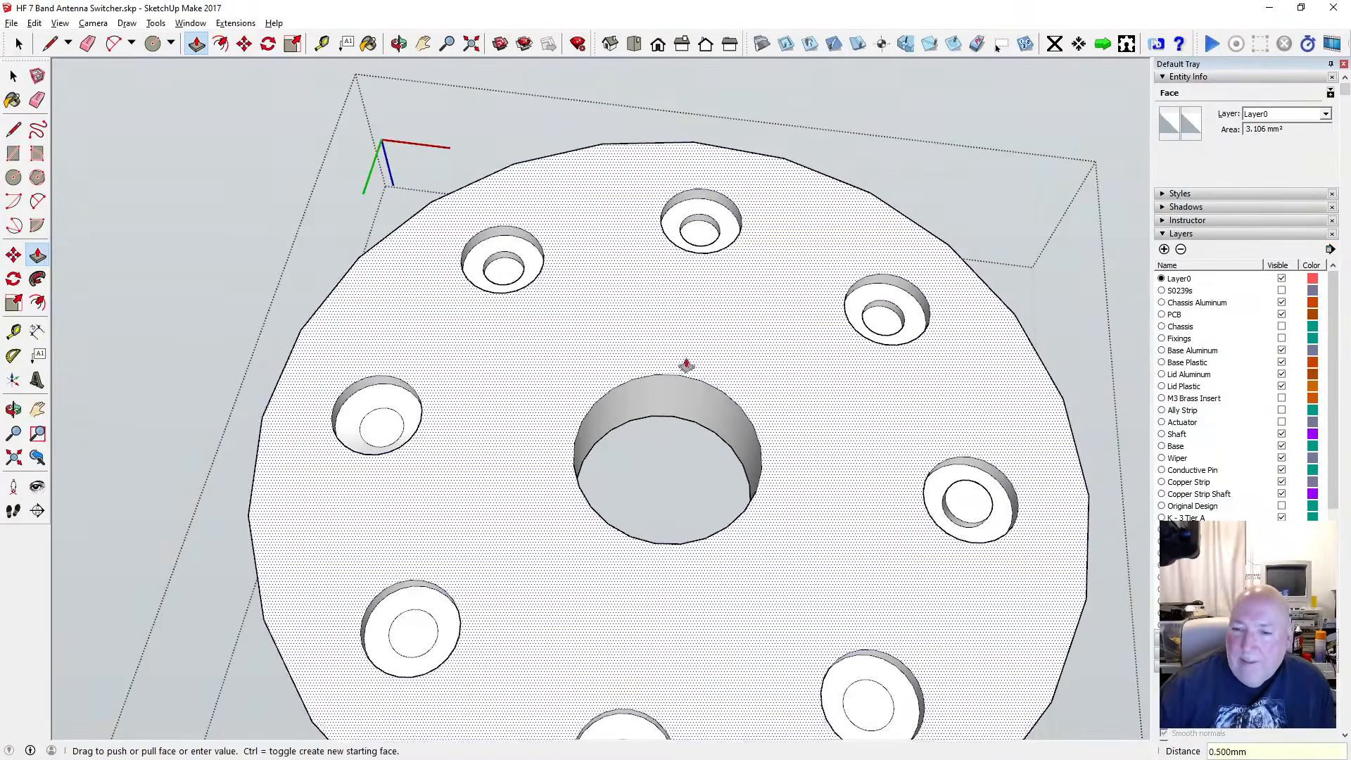
# Recess the inner circles of the last three pockets around the ring 0.5 mm deep
pyautogui.scroll(-3, 653, 346)
pyautogui.scroll(2, 808, 596)
pyautogui.click(786, 584)
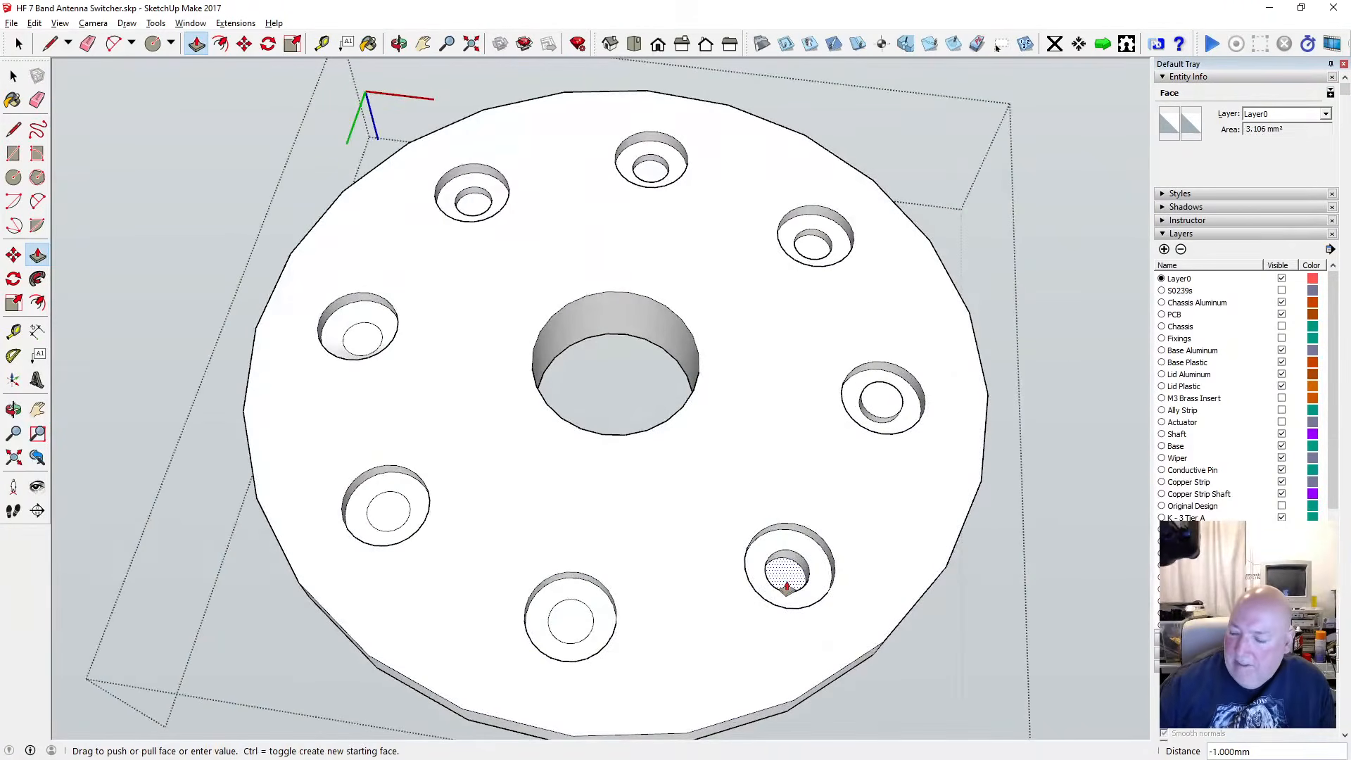
pyautogui.press('Return')
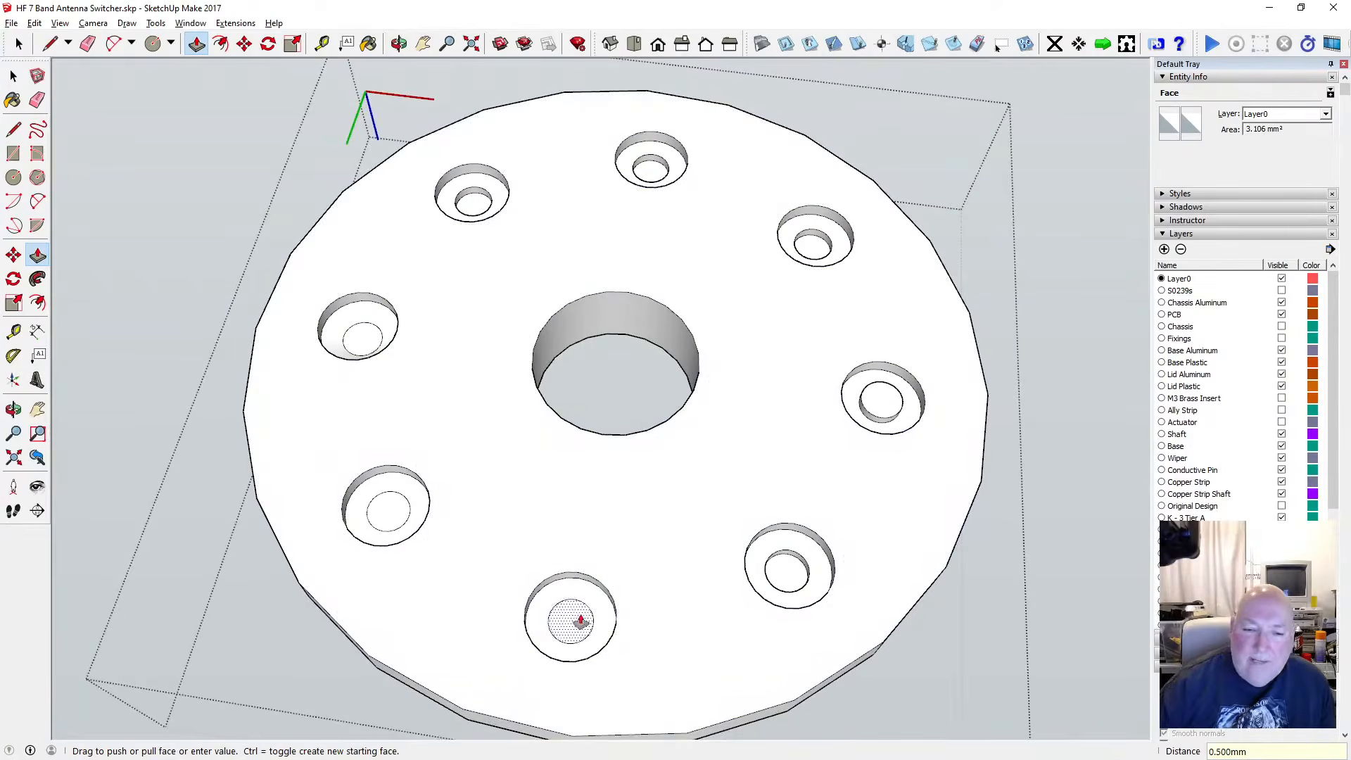
pyautogui.click(579, 621)
pyautogui.write('.5')
pyautogui.press('Return')
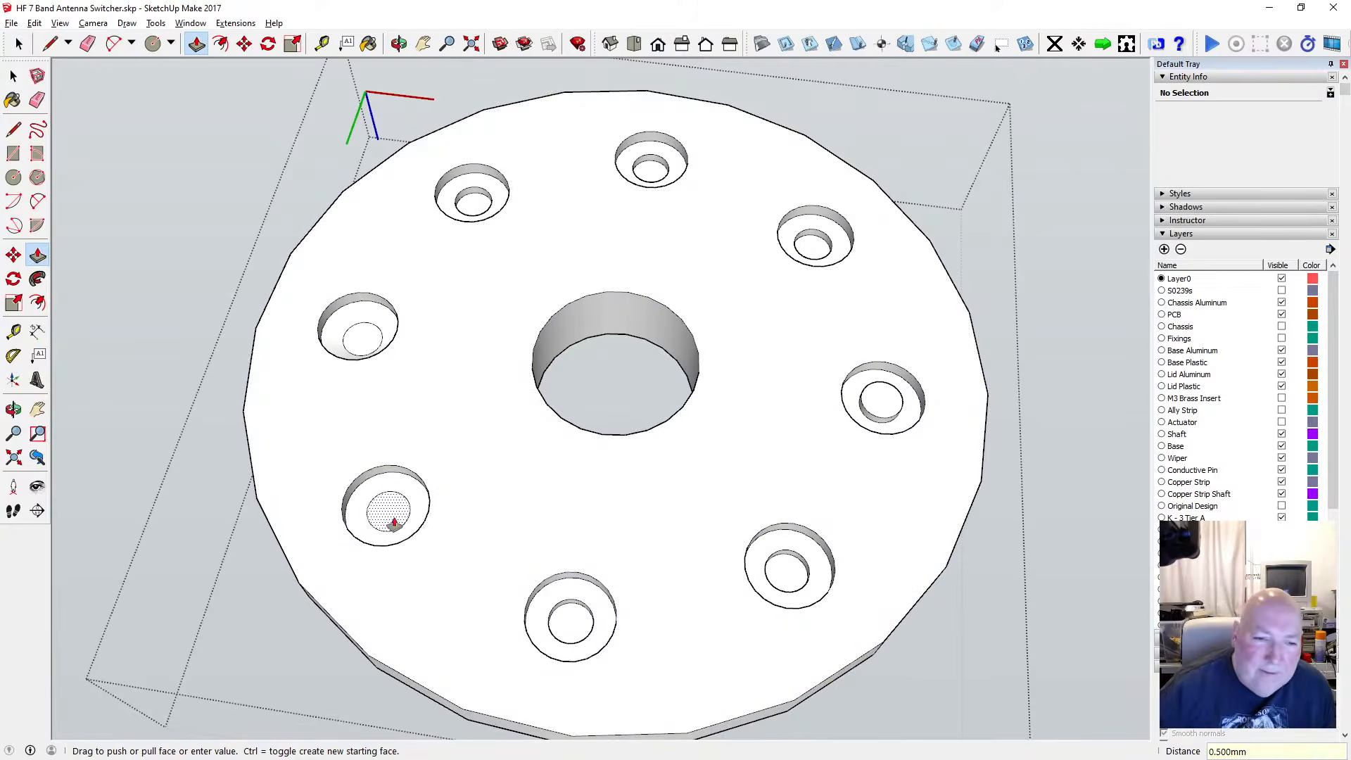
pyautogui.click(395, 533)
pyautogui.press('Return')
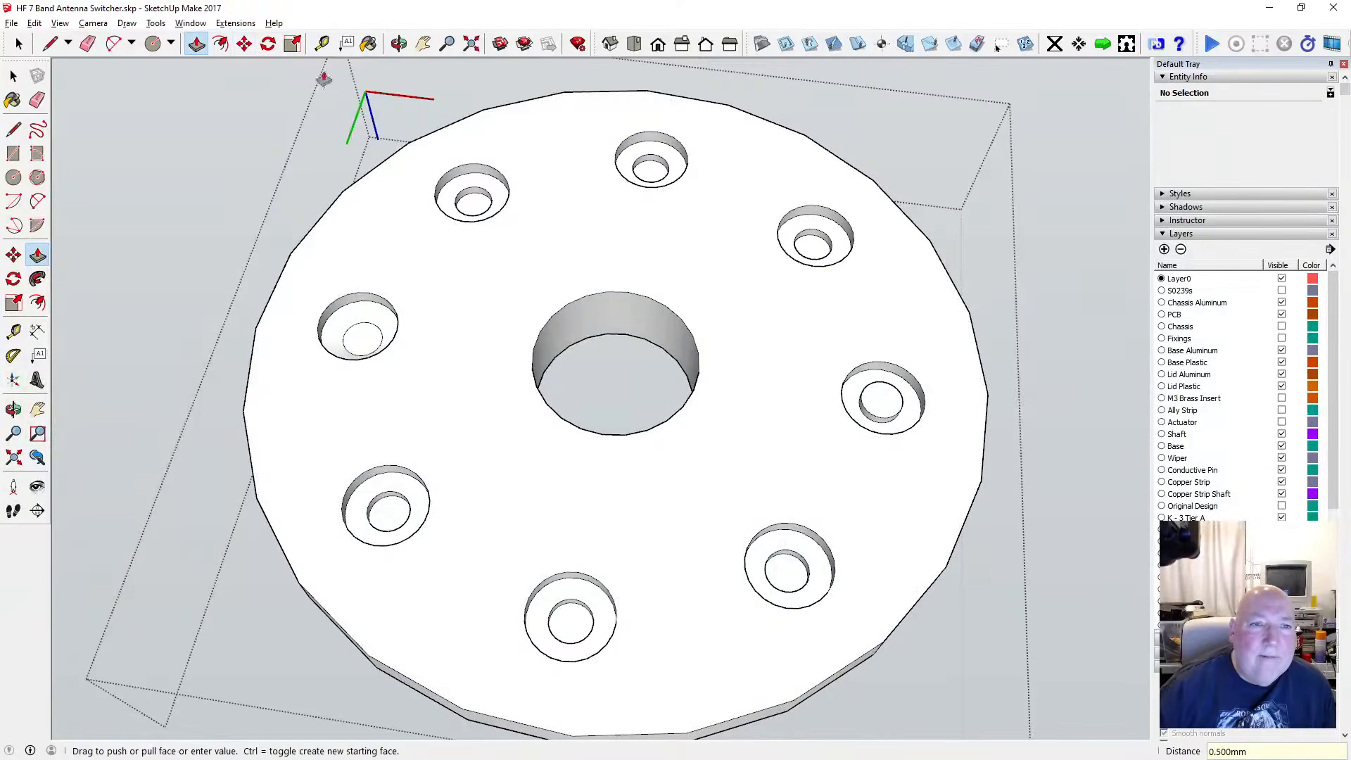
# Move the rim circles of the second and third pockets' inner recesses 0.5 mm down to slope their floors
pyautogui.click(244, 45)
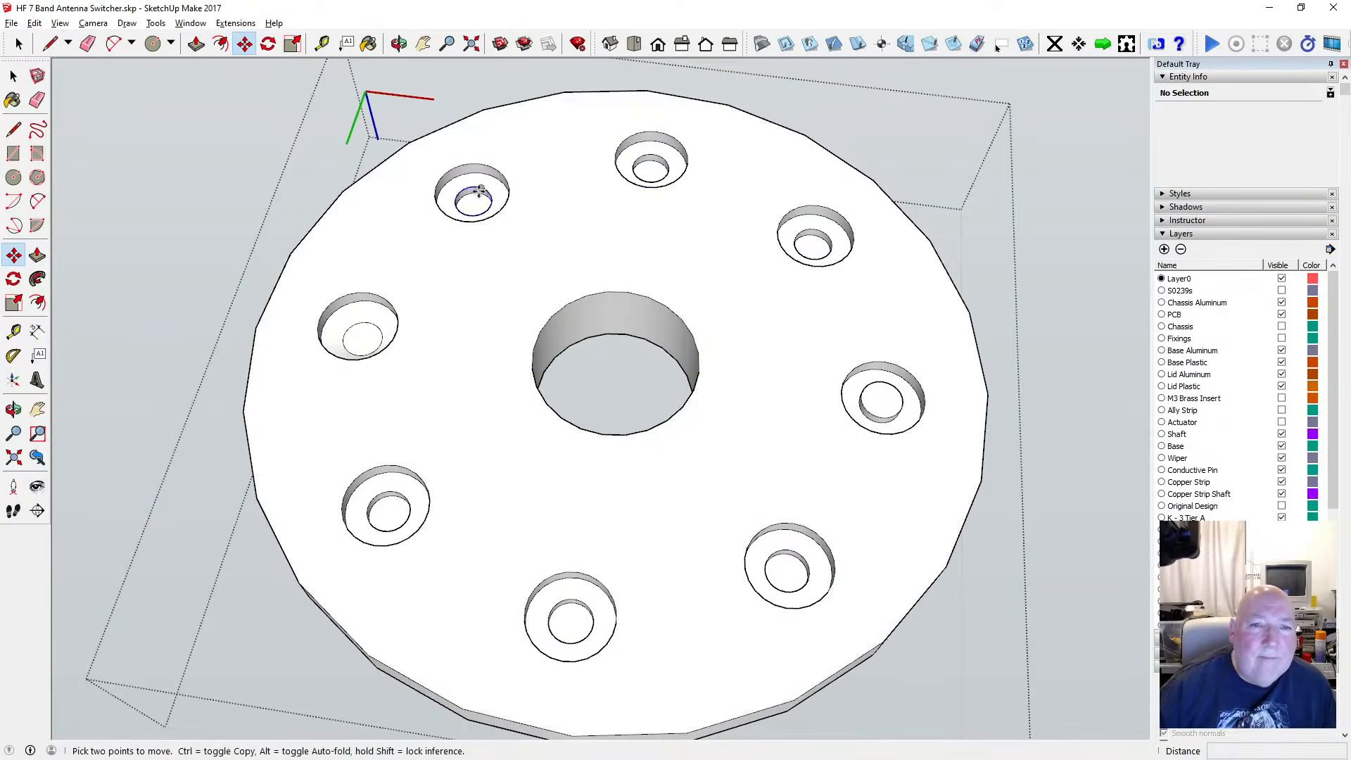
pyautogui.click(473, 190)
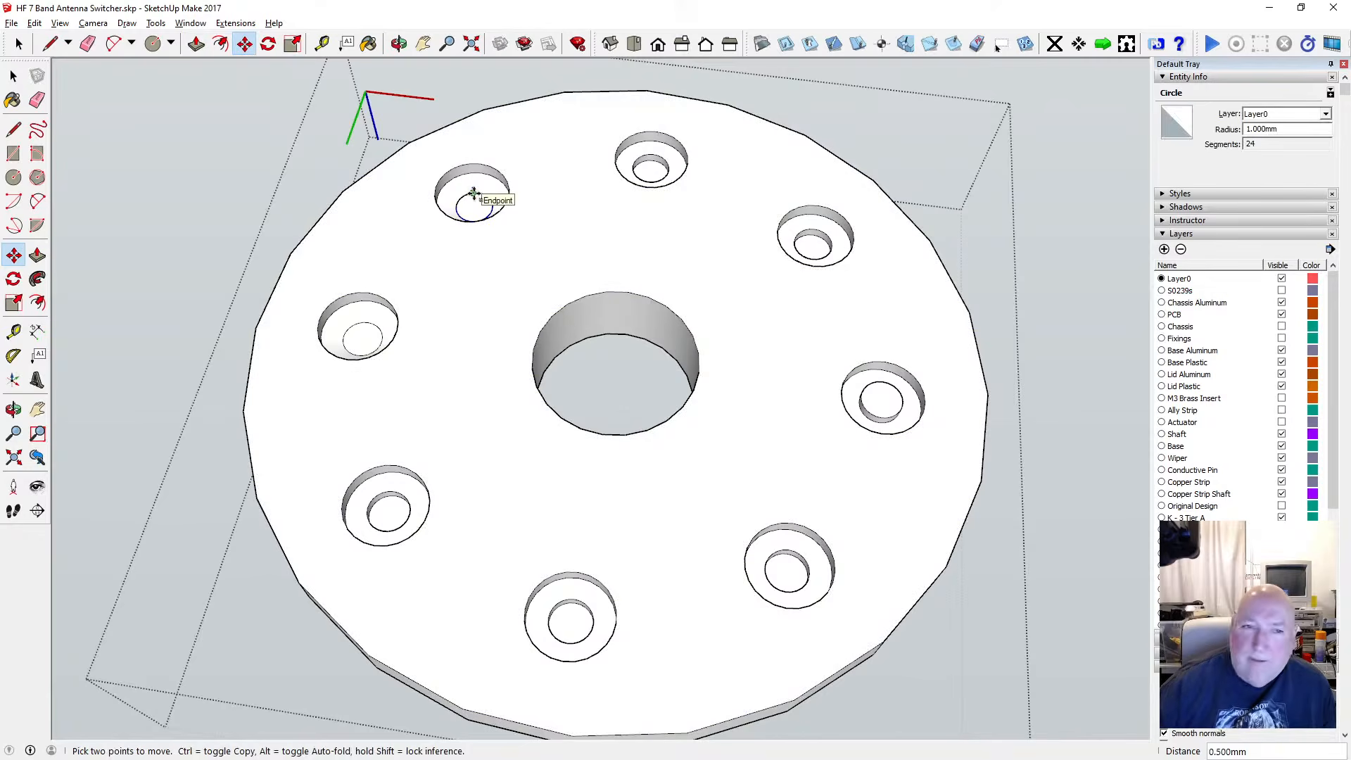
pyautogui.write('.5')
pyautogui.press('Return')
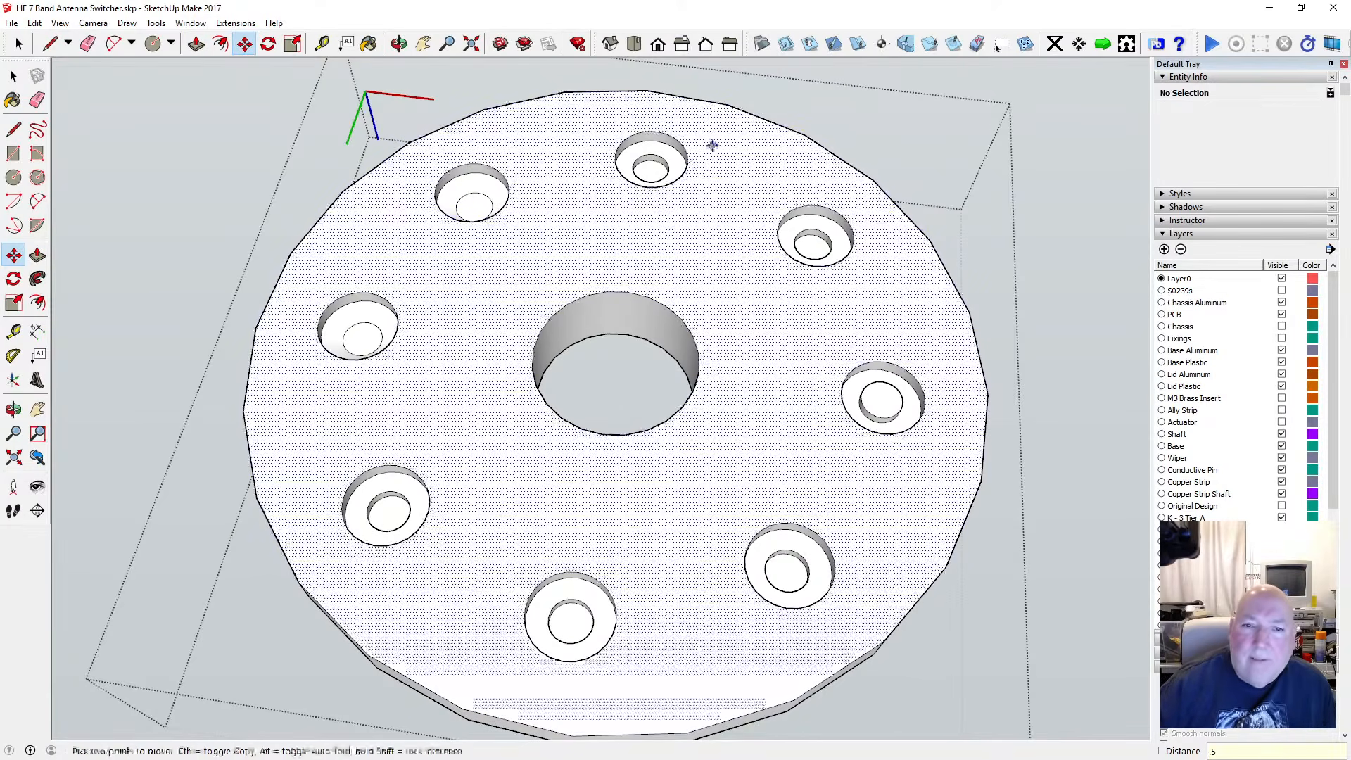
pyautogui.click(658, 162)
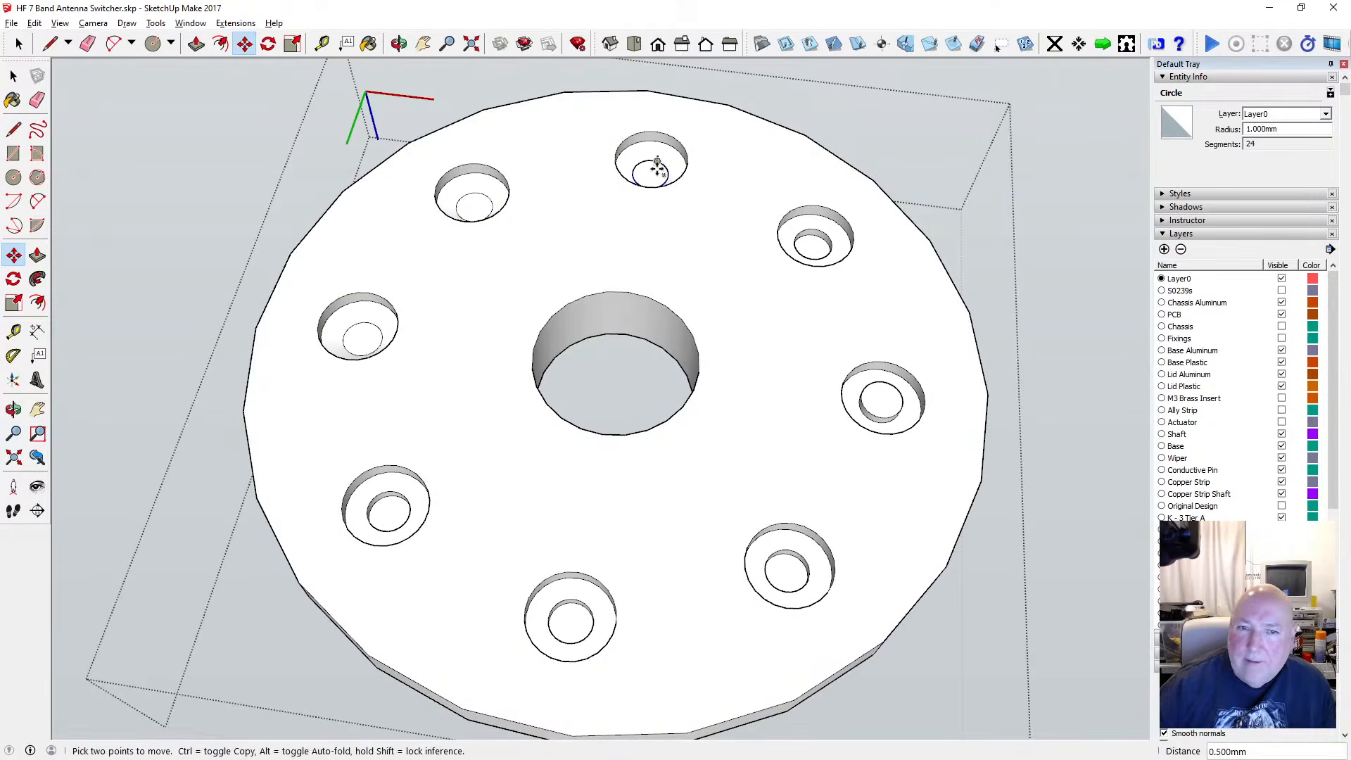
pyautogui.write('.5')
pyautogui.press('Return')
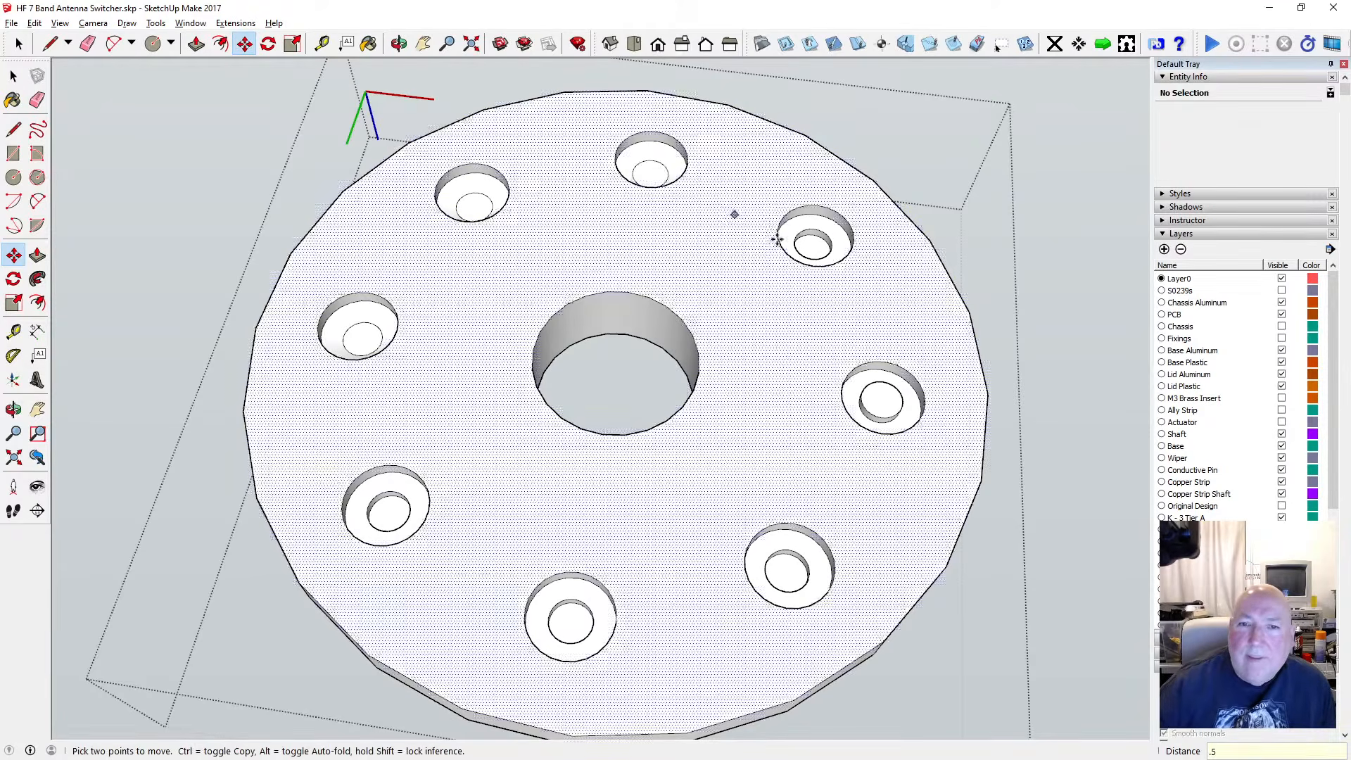
# Move the rim circle of the fourth pocket's inner recess 0.5 mm down to slope its floor
pyautogui.click(815, 233)
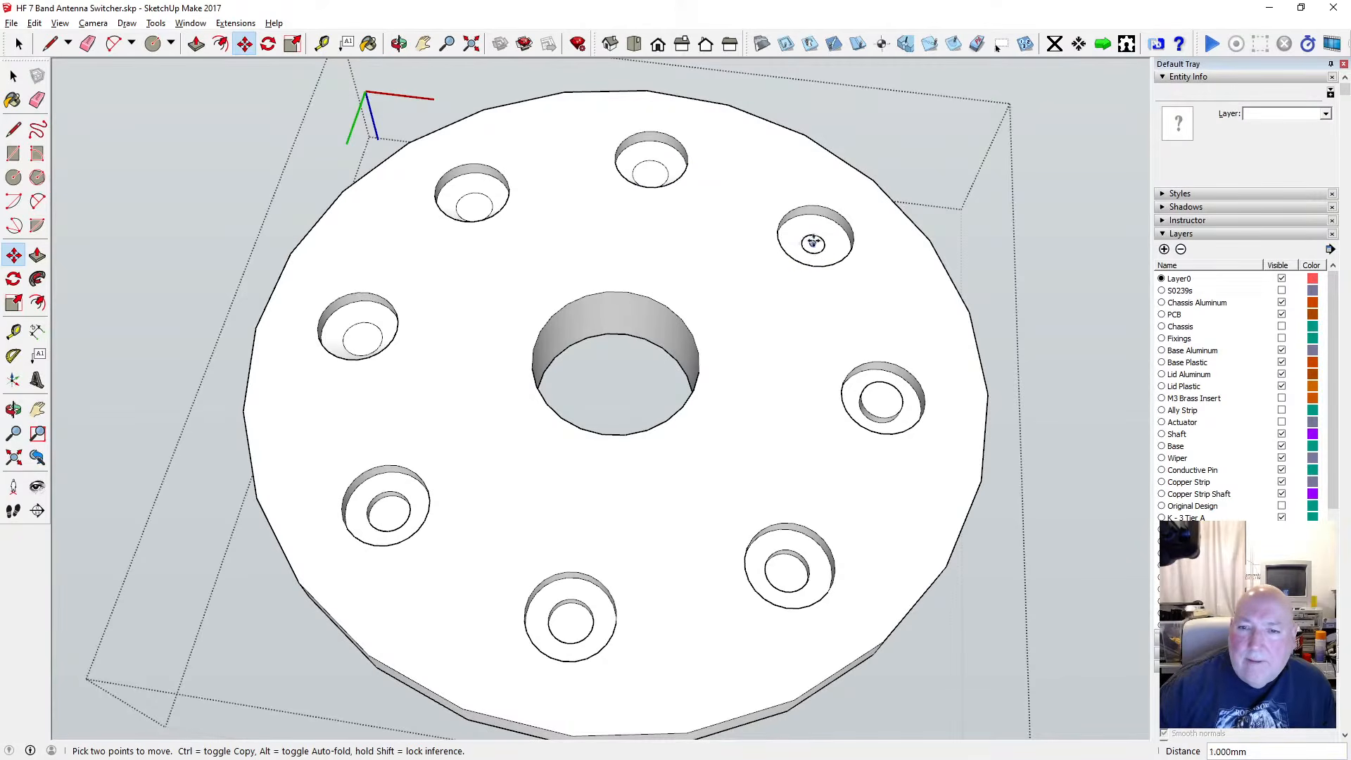
pyautogui.click(824, 230)
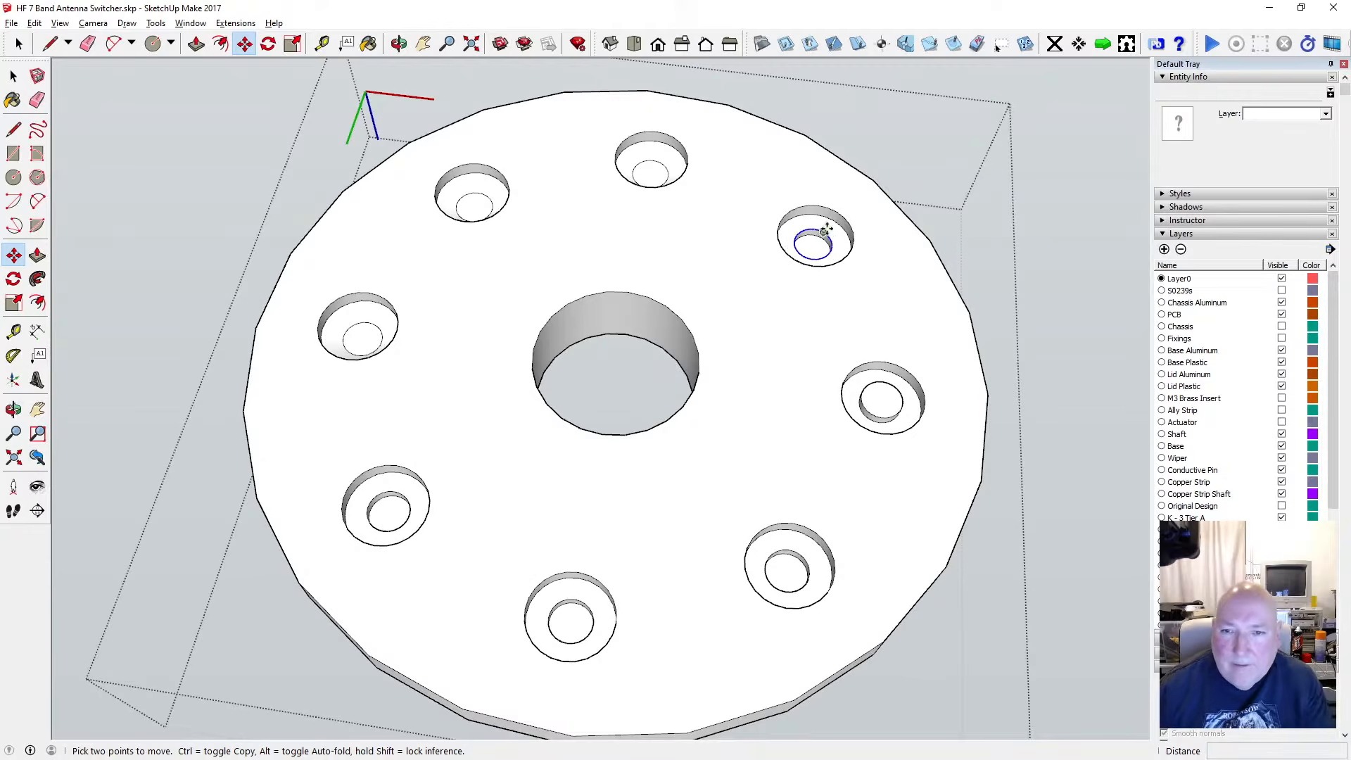
pyautogui.click(820, 231)
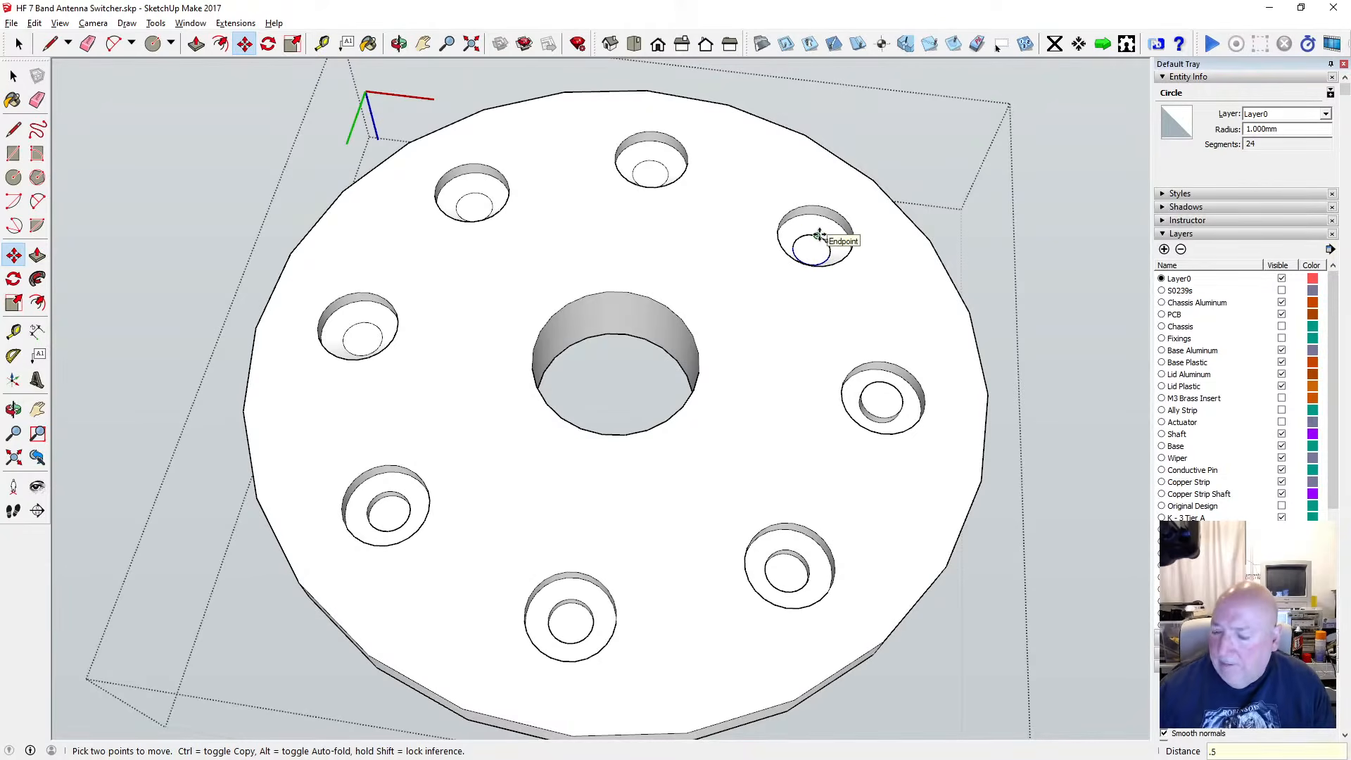
pyautogui.press('Return')
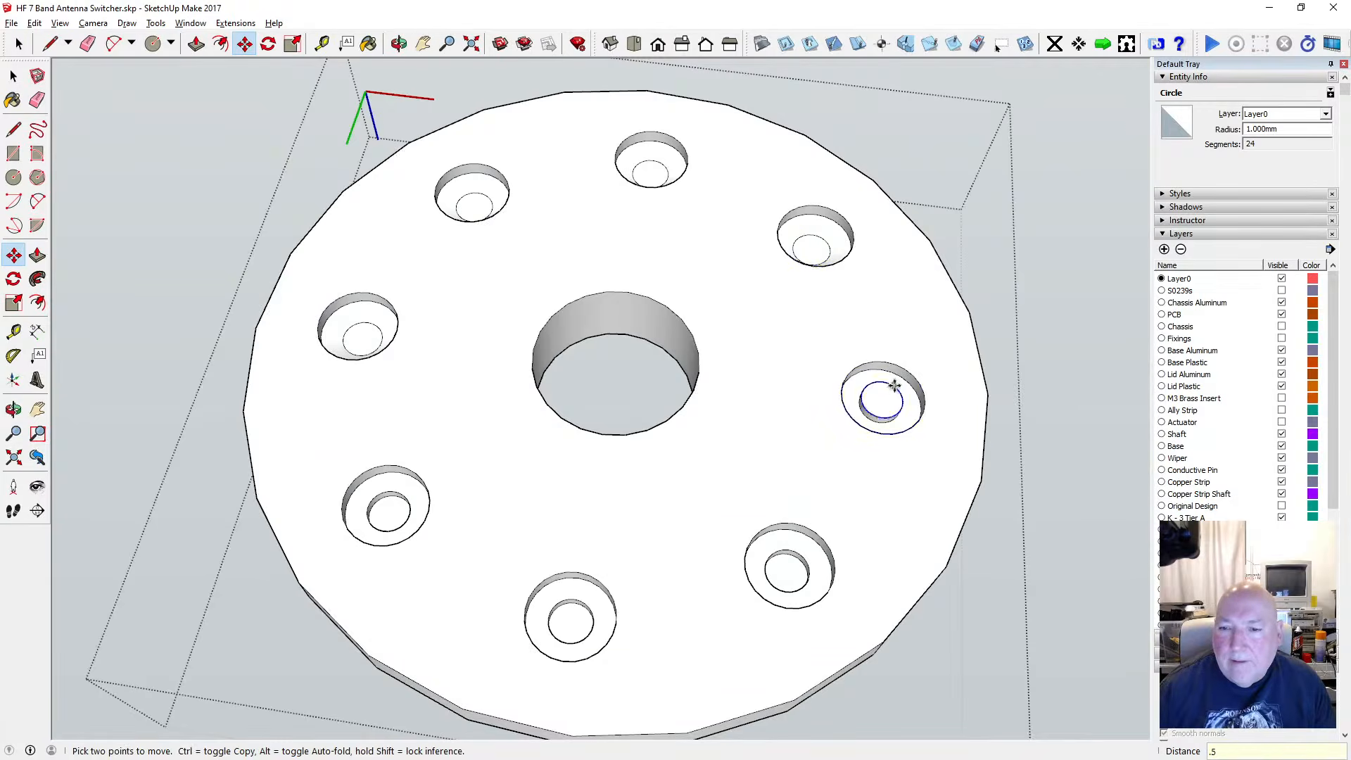
# Correct the fifth pocket's inner circle recess to 0.5 mm deep with Push/Pull
pyautogui.click(399, 44)
pyautogui.moveTo(450, 92); pyautogui.dragTo(912, 261)
pyautogui.press('p')
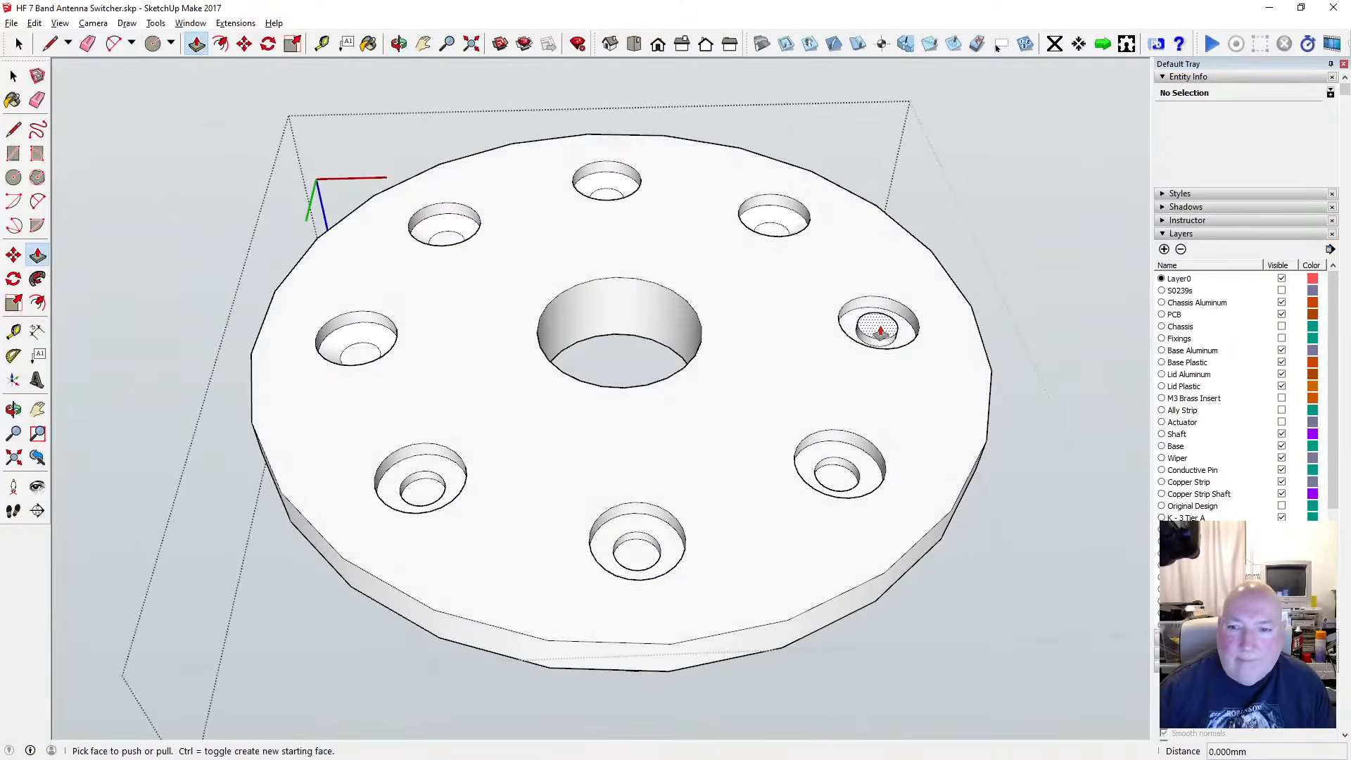
pyautogui.click(873, 330)
pyautogui.click(856, 335)
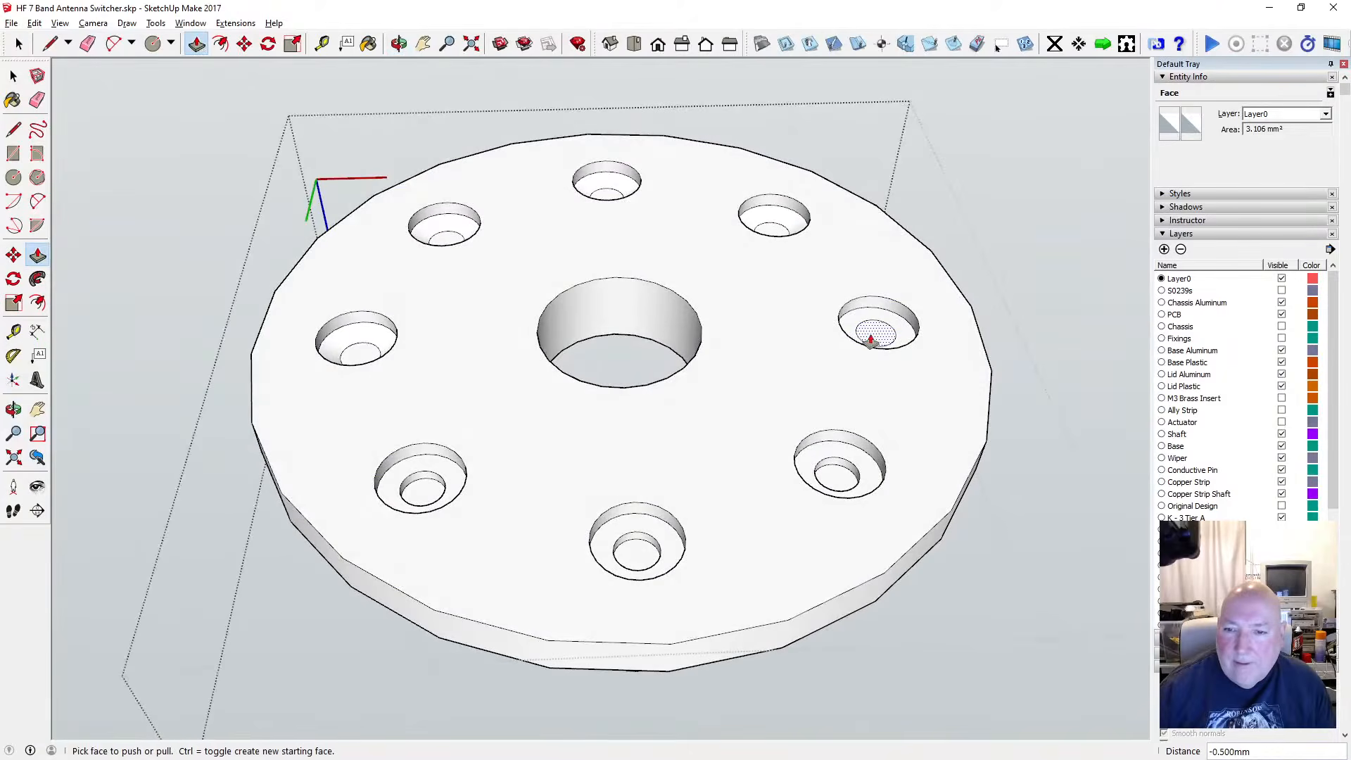
pyautogui.click(875, 335)
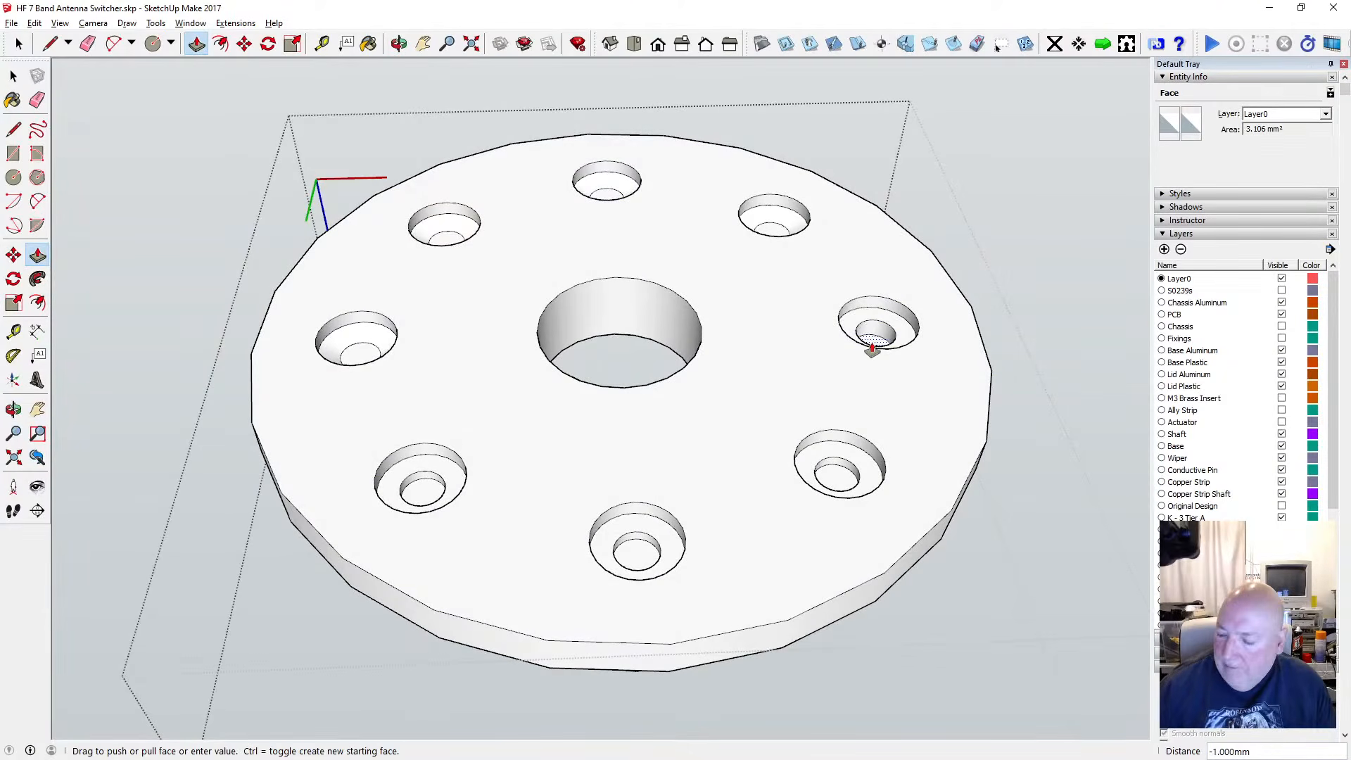
pyautogui.press('Return')
pyautogui.press('space')
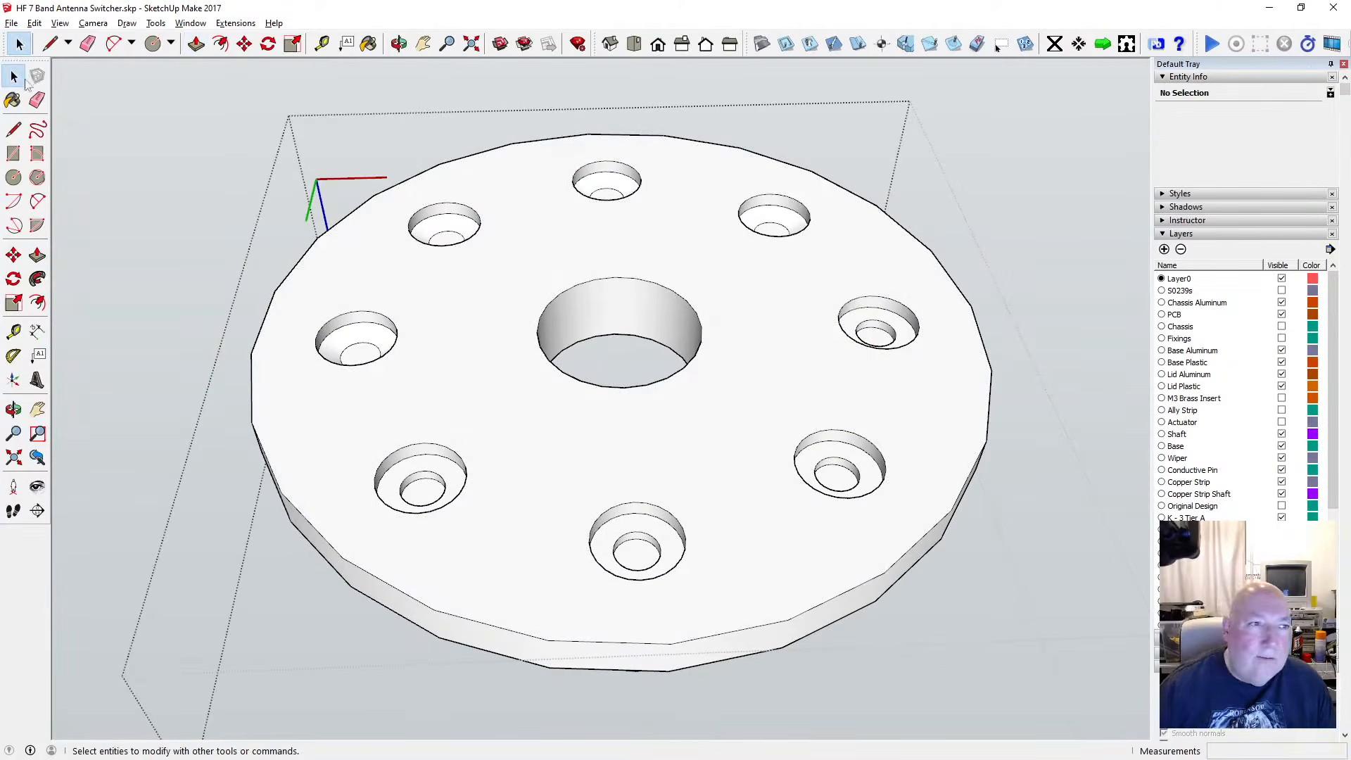
# Move the rim circle of the fifth pocket's inner recess 0.5 mm down to slope its floor
pyautogui.click(876, 324)
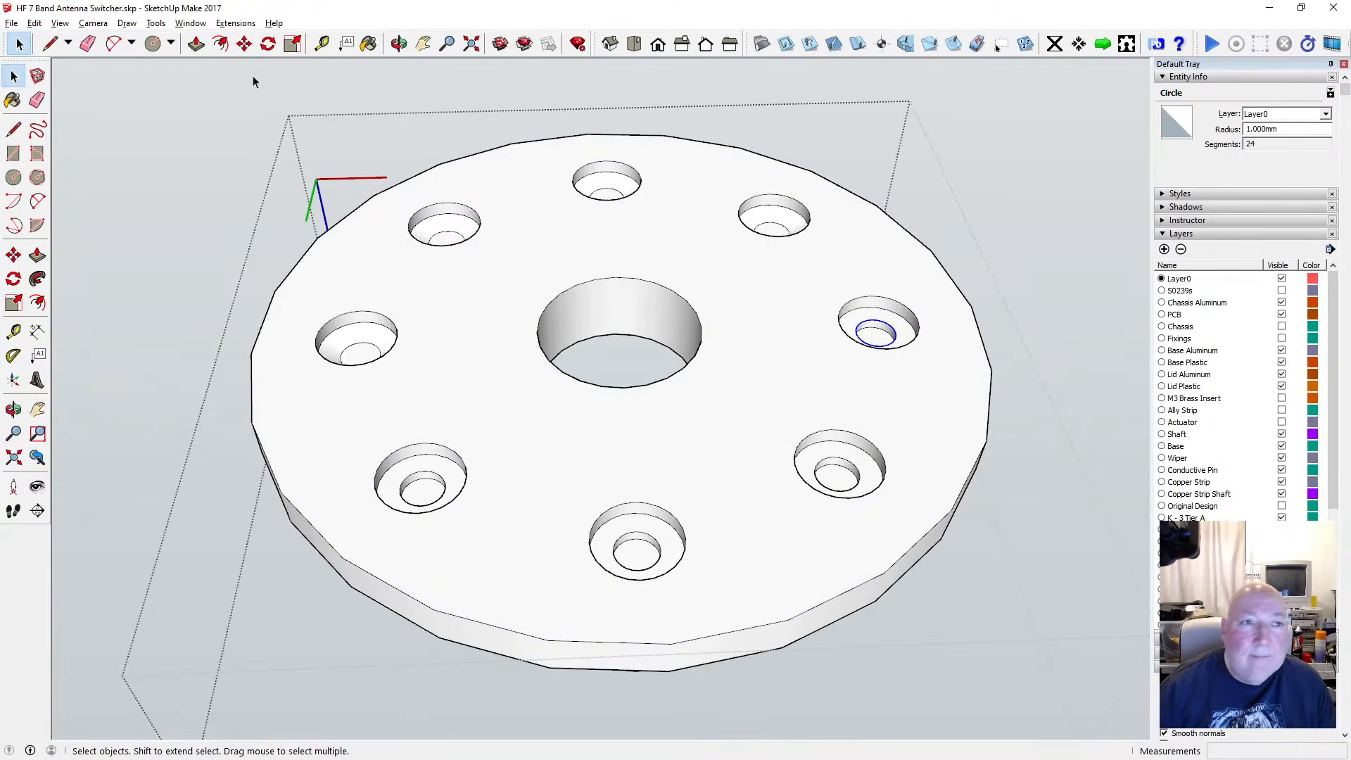
pyautogui.press('m')
pyautogui.click(877, 318)
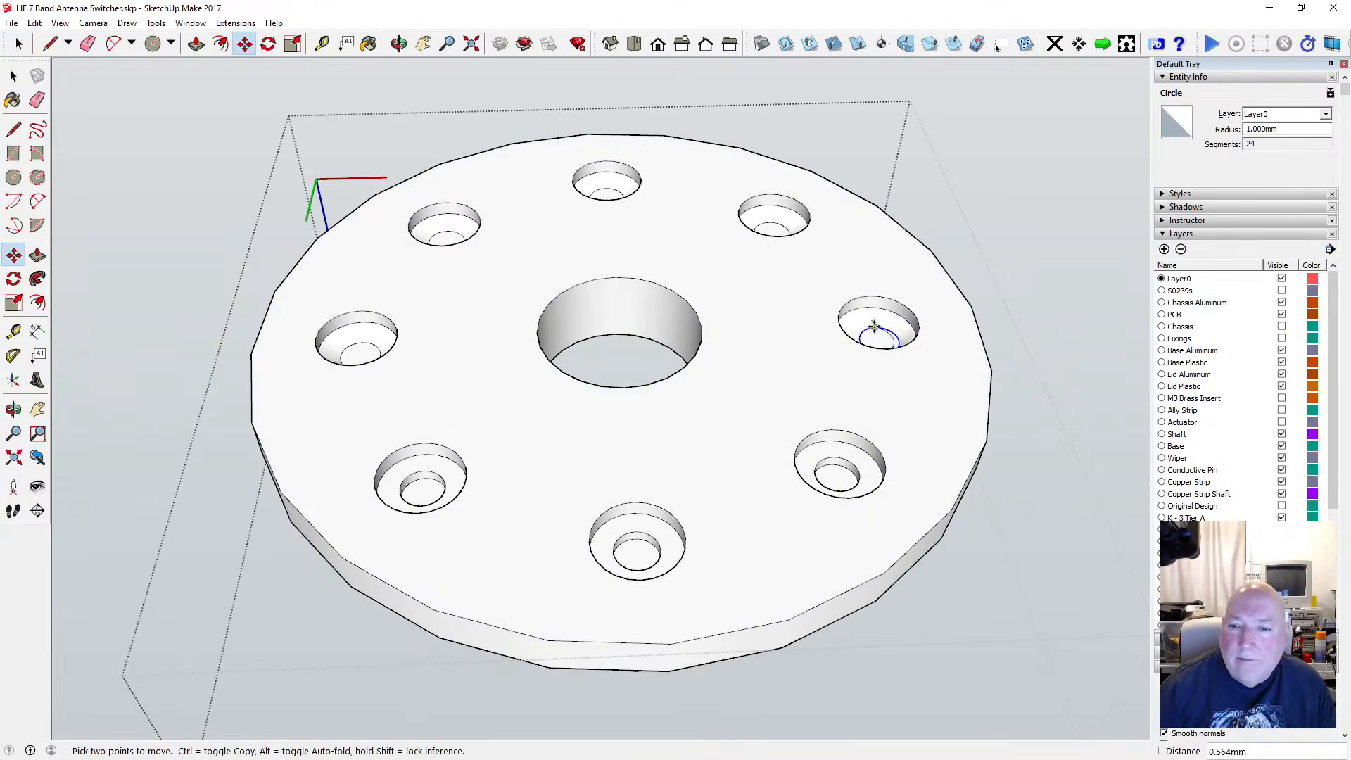
pyautogui.write('.5')
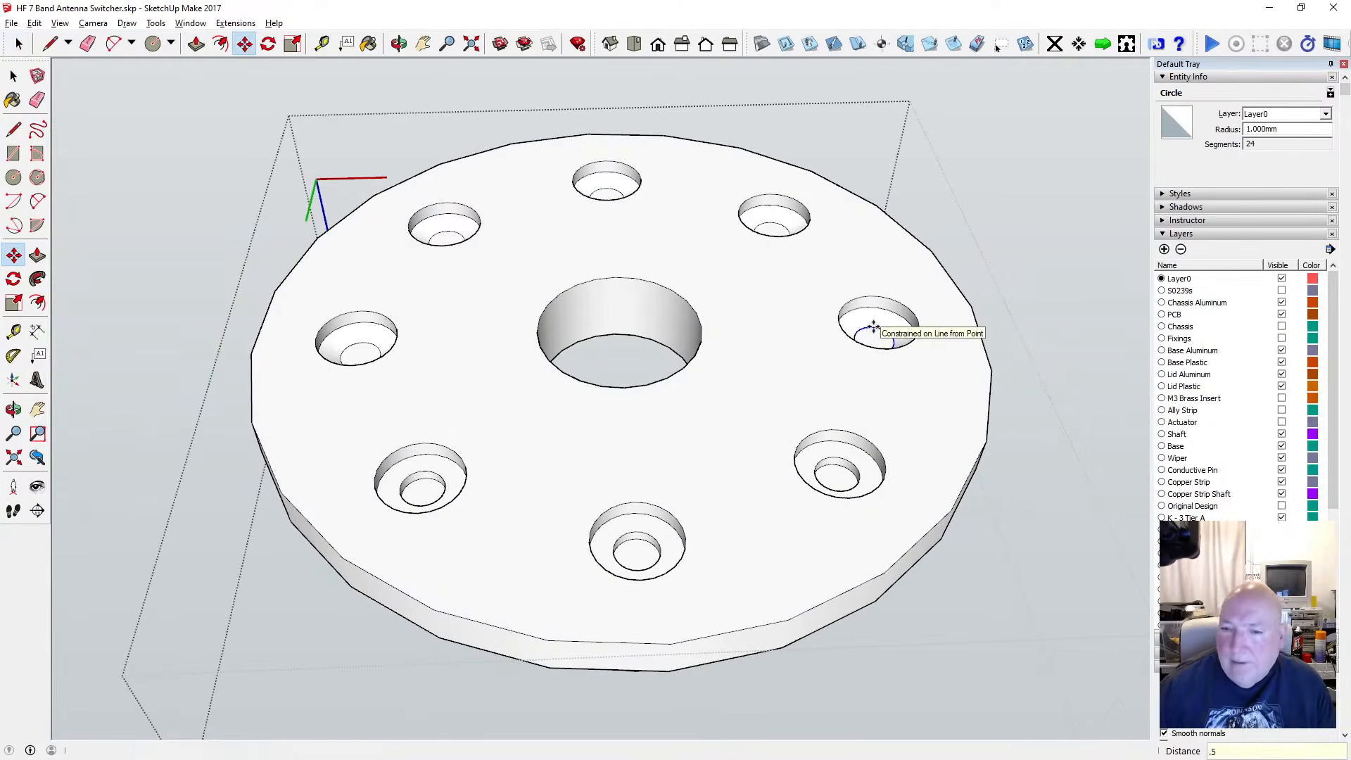
pyautogui.press('Return')
# Move the rim circle of the sixth pocket's inner recess 0.5 mm down to slope its floor
pyautogui.click(16, 76)
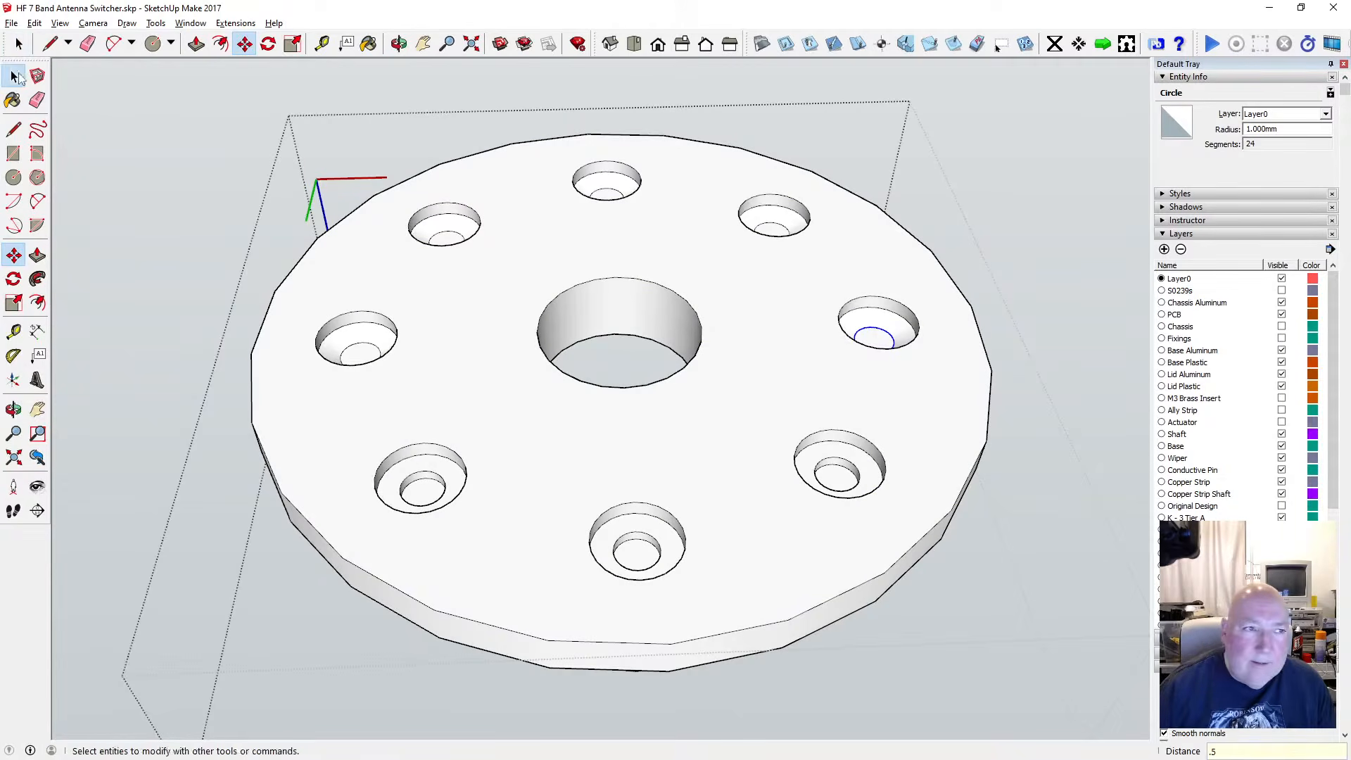
pyautogui.click(845, 461)
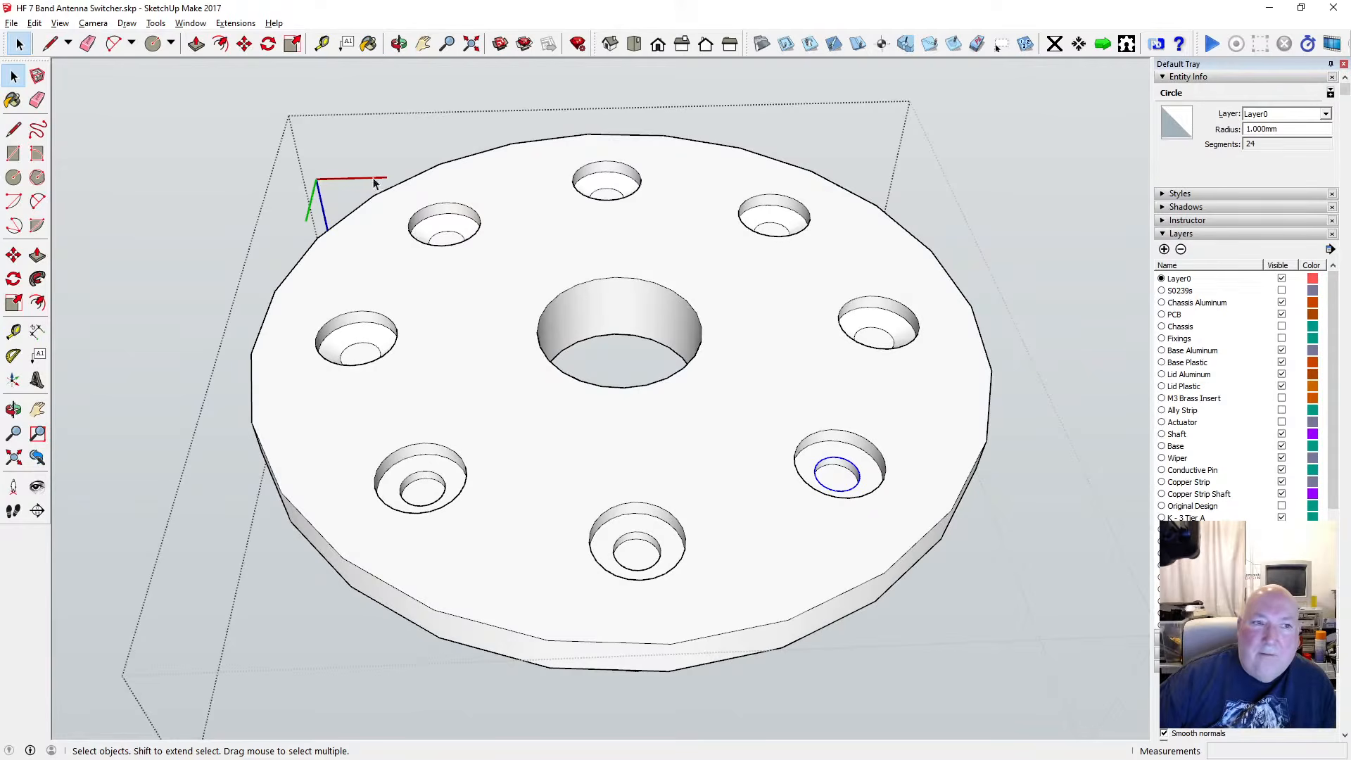
pyautogui.click(245, 45)
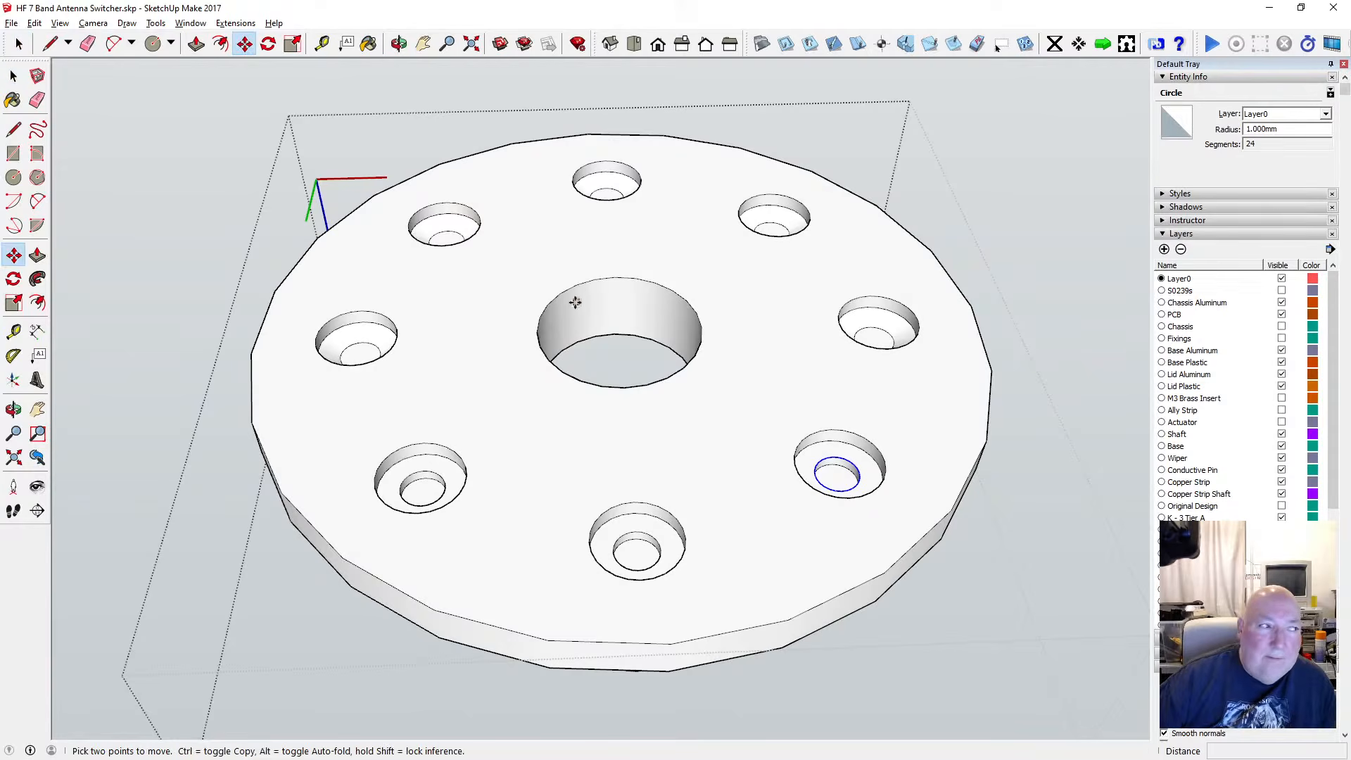
pyautogui.click(850, 462)
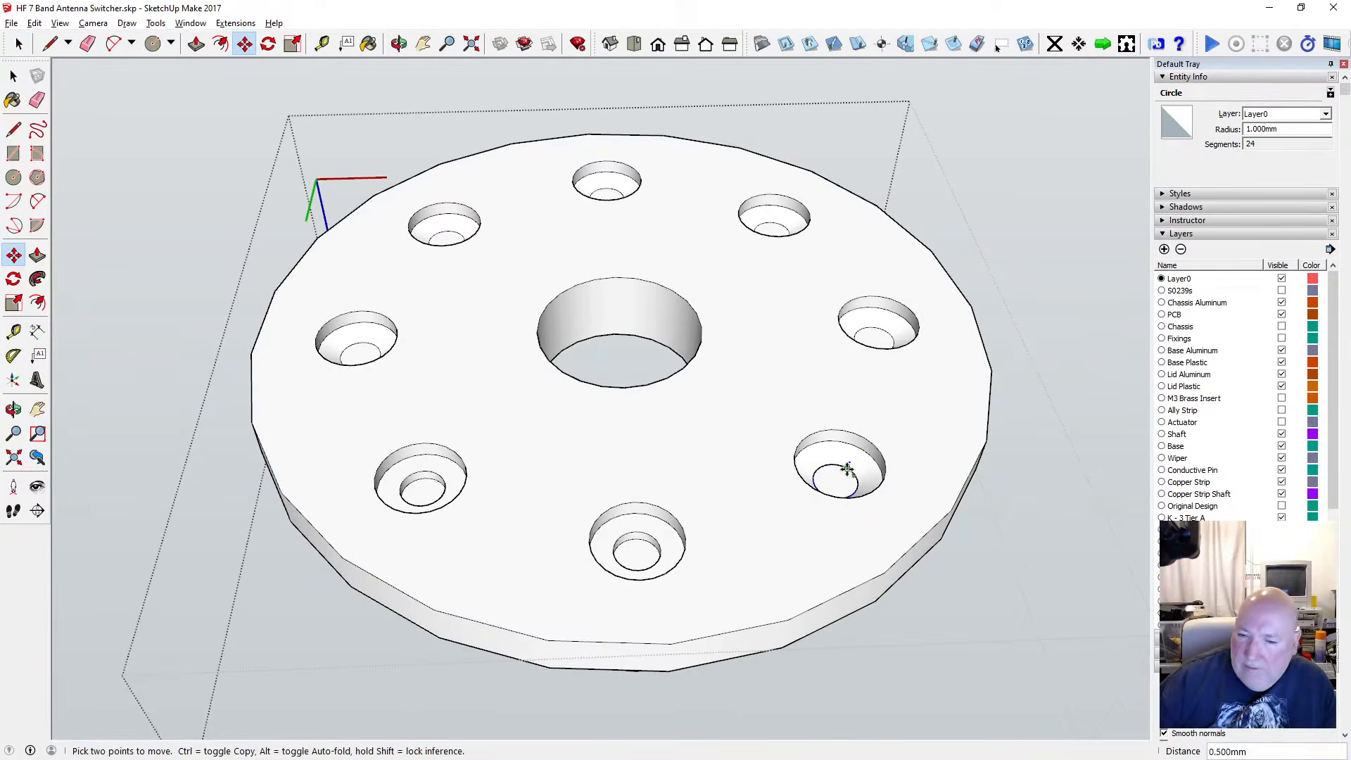
pyautogui.write('.5')
pyautogui.press('Return')
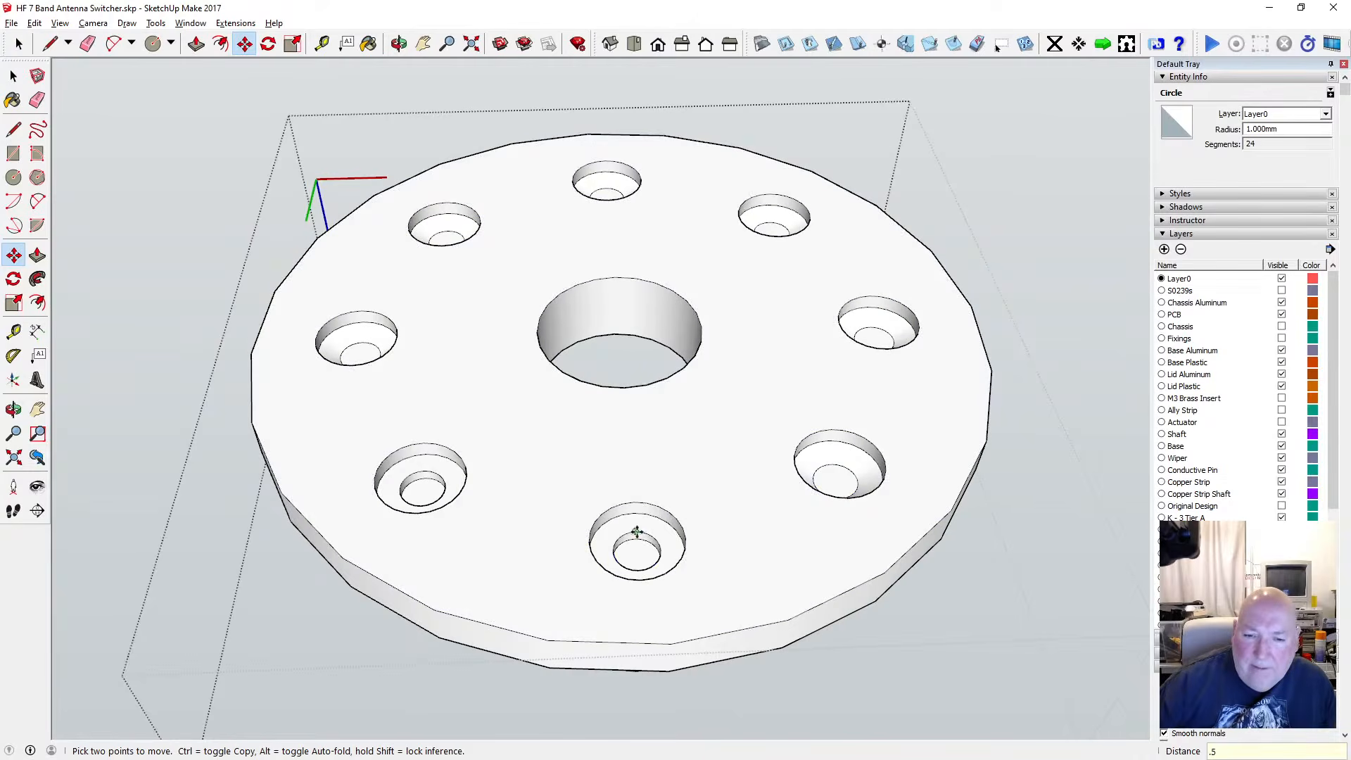
# Move the rim circles of the seventh and eighth pockets' inner recesses 0.5 mm down to slope their floors
pyautogui.click(649, 533)
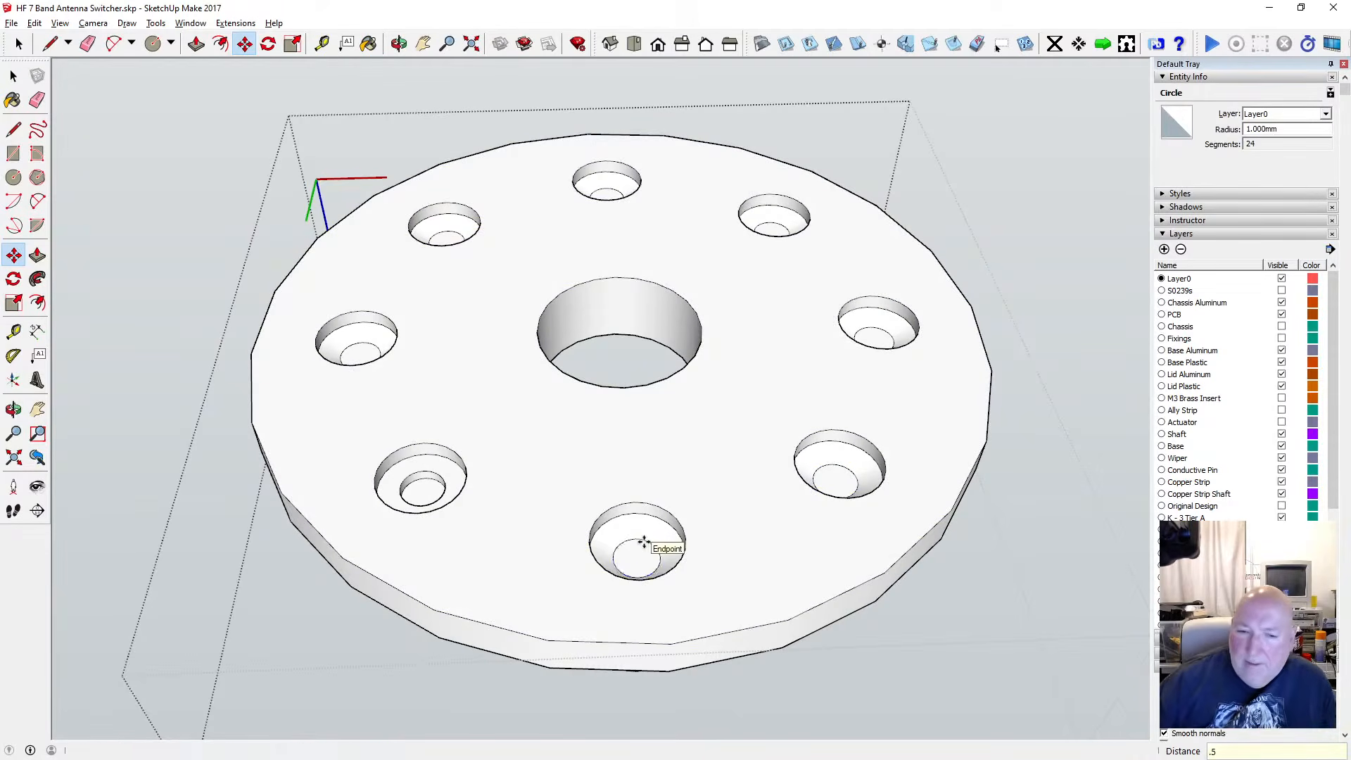
pyautogui.write('.5')
pyautogui.press('Return')
pyautogui.click(440, 473)
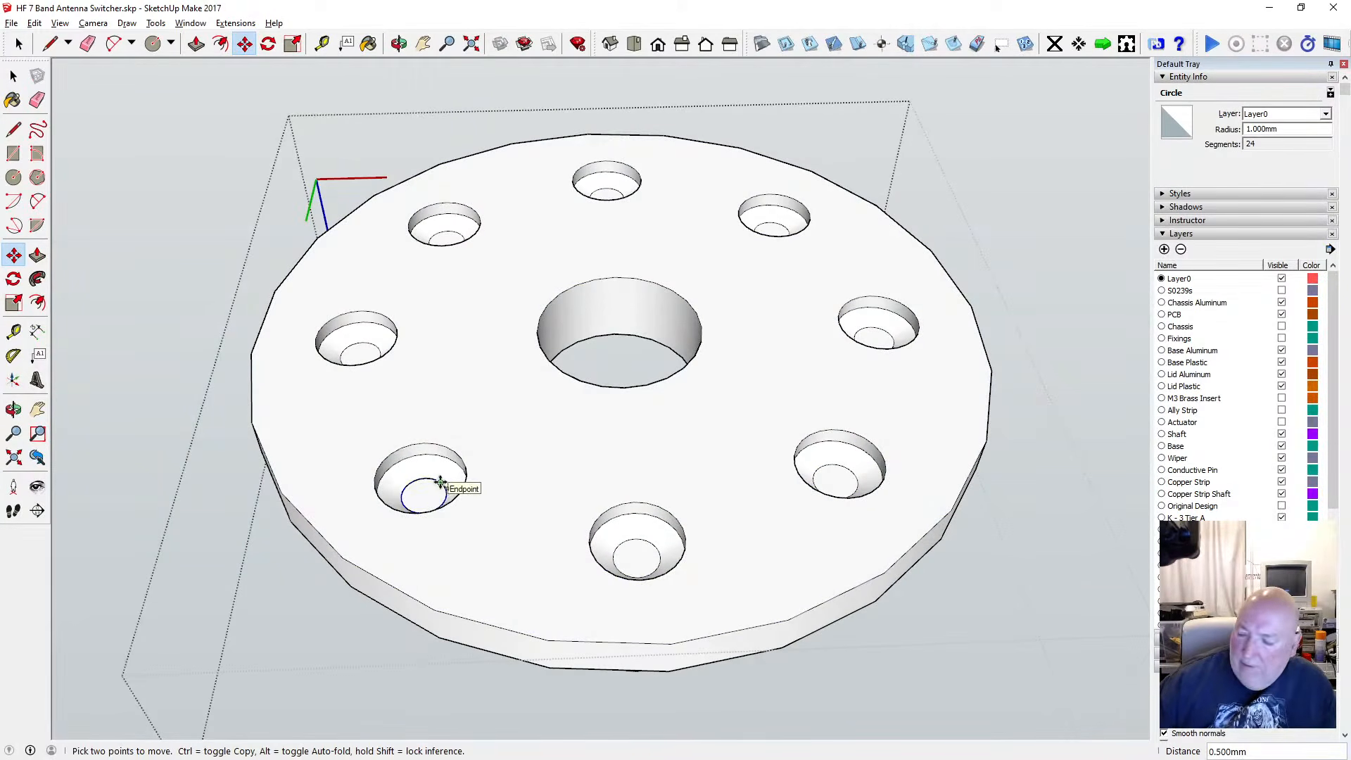
pyautogui.press('Return')
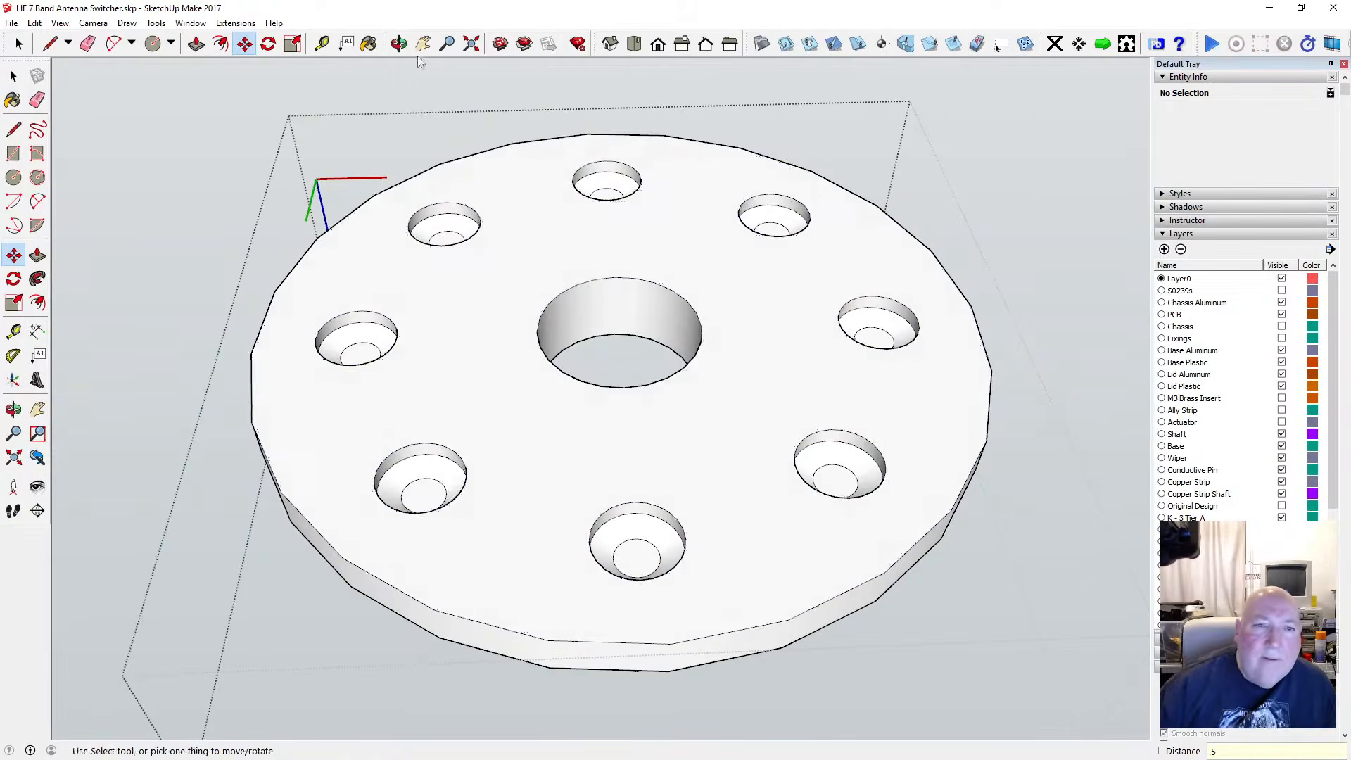
# Select the eight circles floating above the disc and move them straight down onto its collared face
pyautogui.press('o')
pyautogui.moveTo(506, 228); pyautogui.dragTo(407, 350)
pyautogui.scroll(-3, 606, 199)
pyautogui.moveTo(606, 199); pyautogui.dragTo(685, 302)
pyautogui.scroll(2, 784, 500)
pyautogui.click(13, 75)
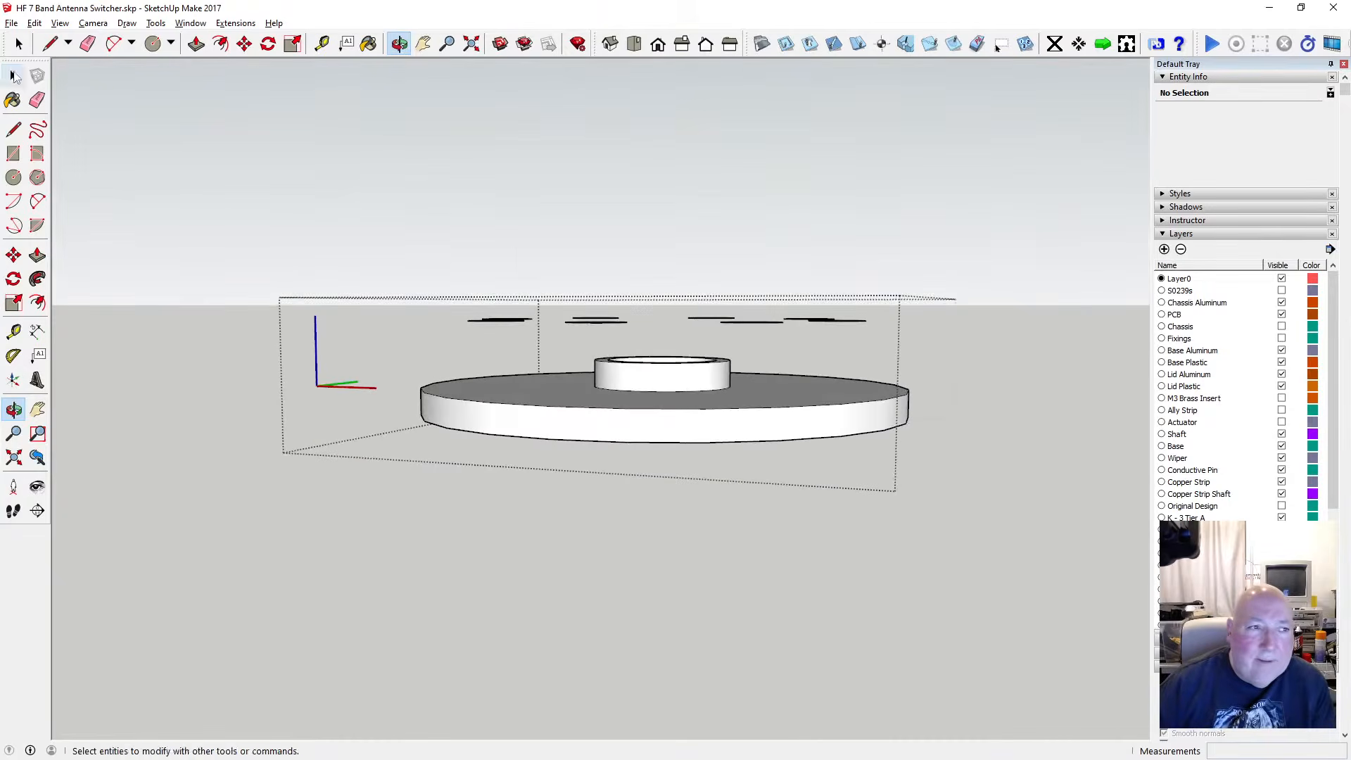
pyautogui.moveTo(437, 295); pyautogui.dragTo(926, 345)
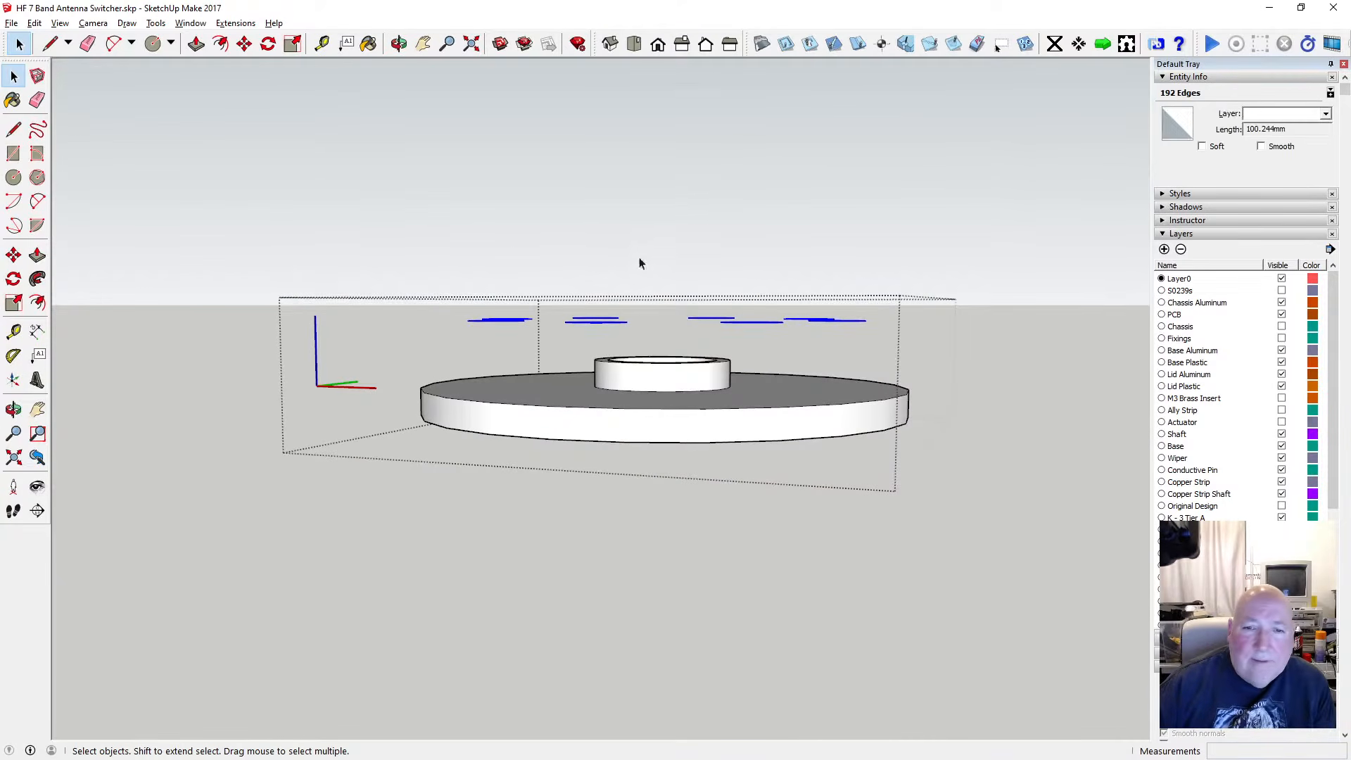
pyautogui.click(11, 23)
pyautogui.click(57, 97)
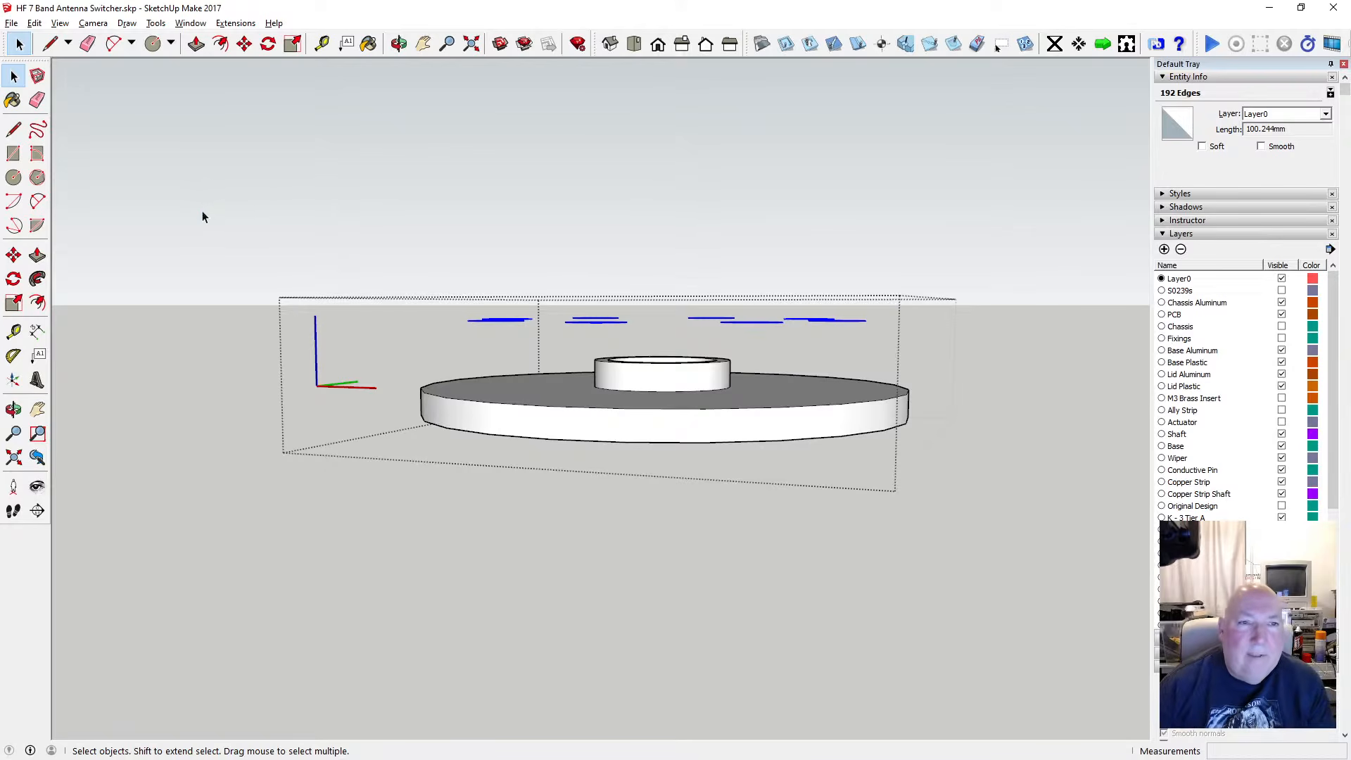
pyautogui.click(244, 44)
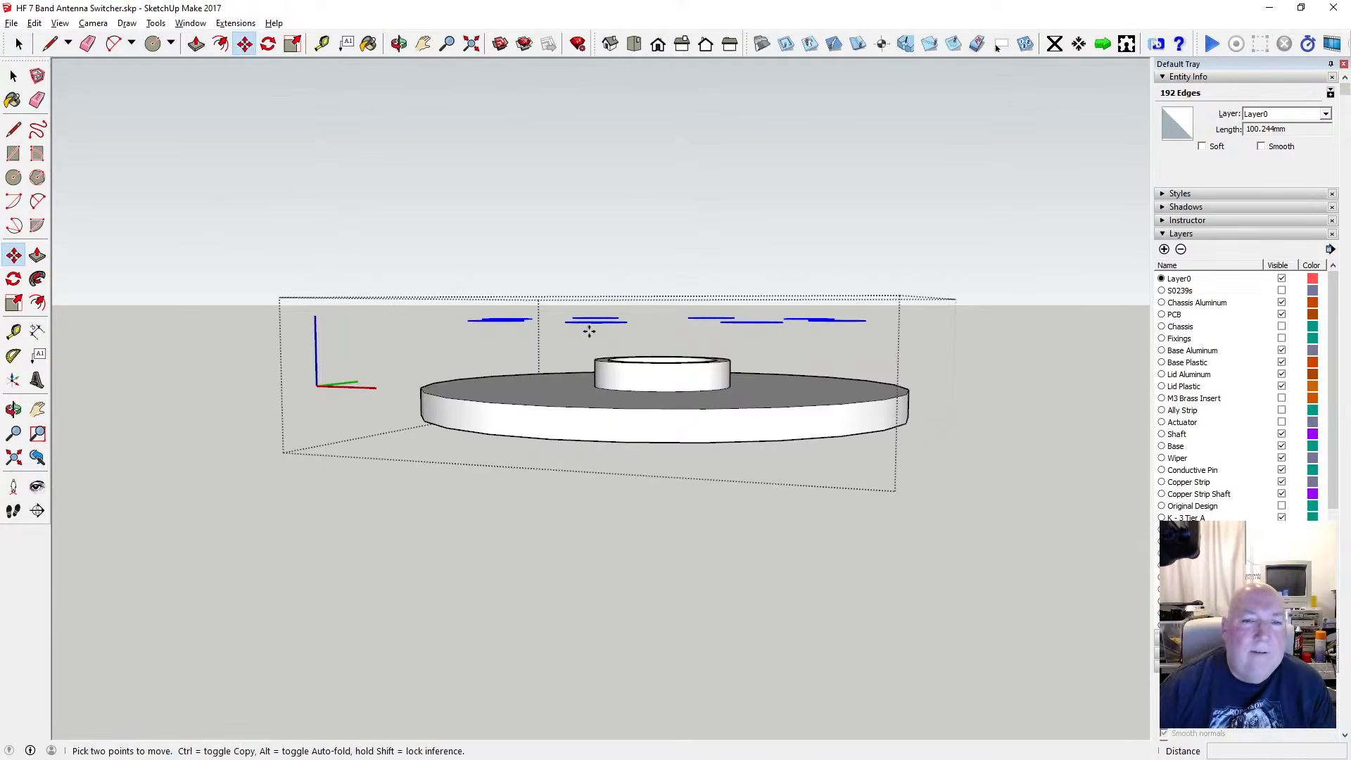
pyautogui.click(511, 322)
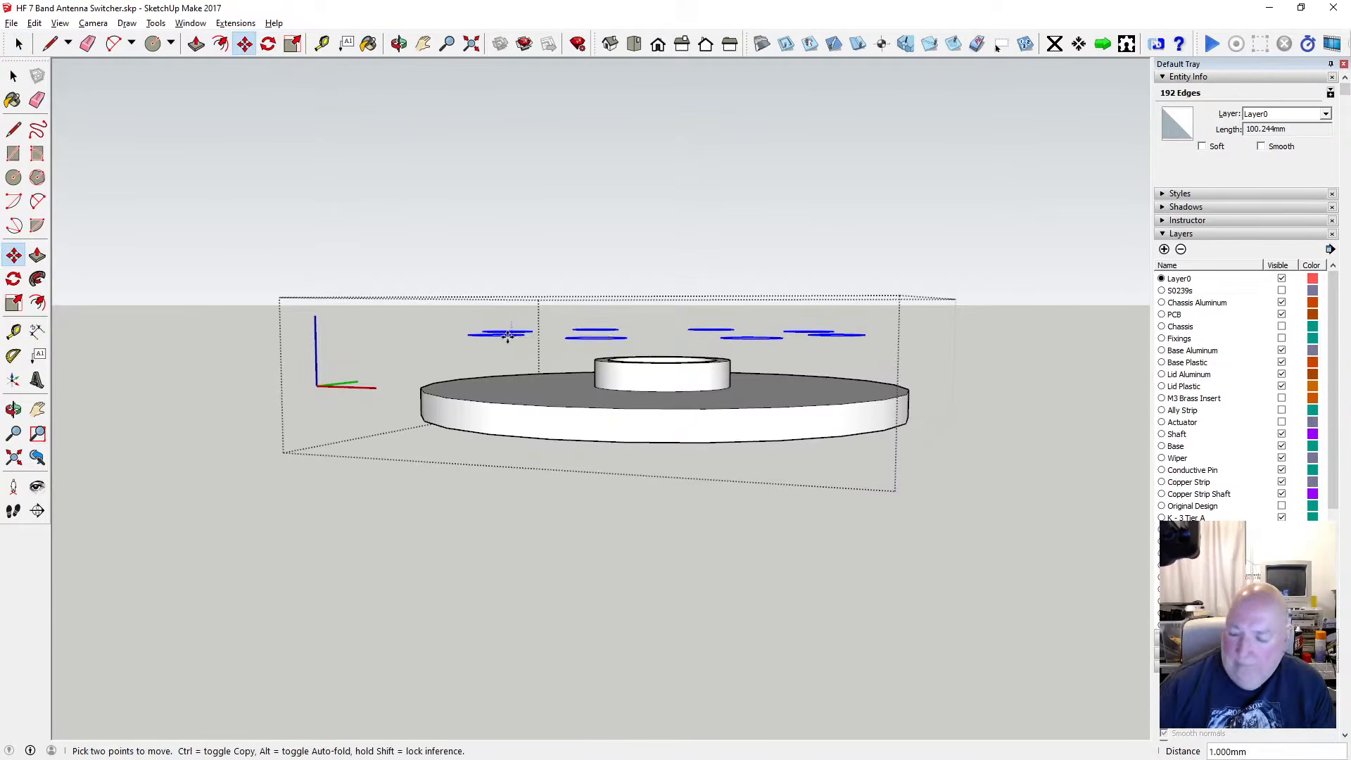
pyautogui.click(511, 382)
# Measure the diameter of one of the eight circles on the disc's collared face
pyautogui.click(399, 43)
pyautogui.moveTo(532, 391); pyautogui.dragTo(633, 465)
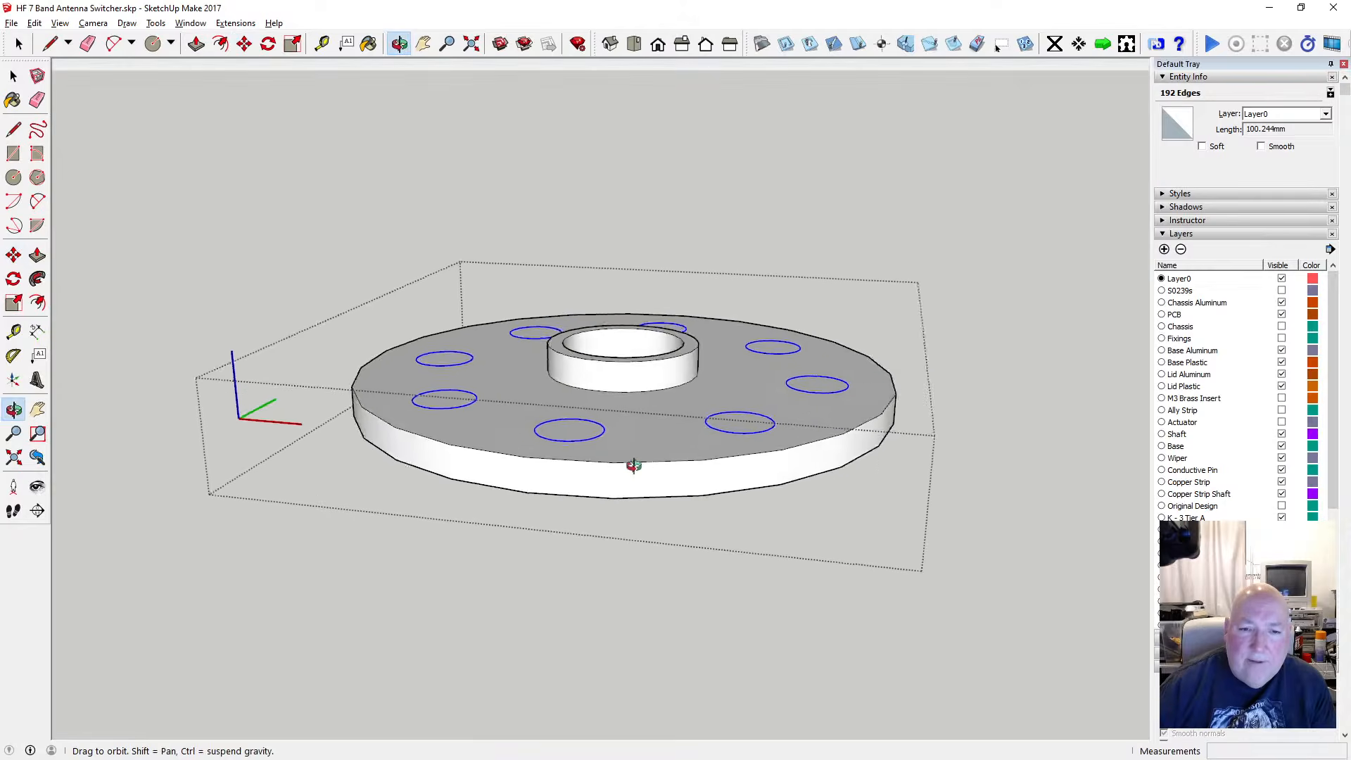
pyautogui.scroll(5, 604, 425)
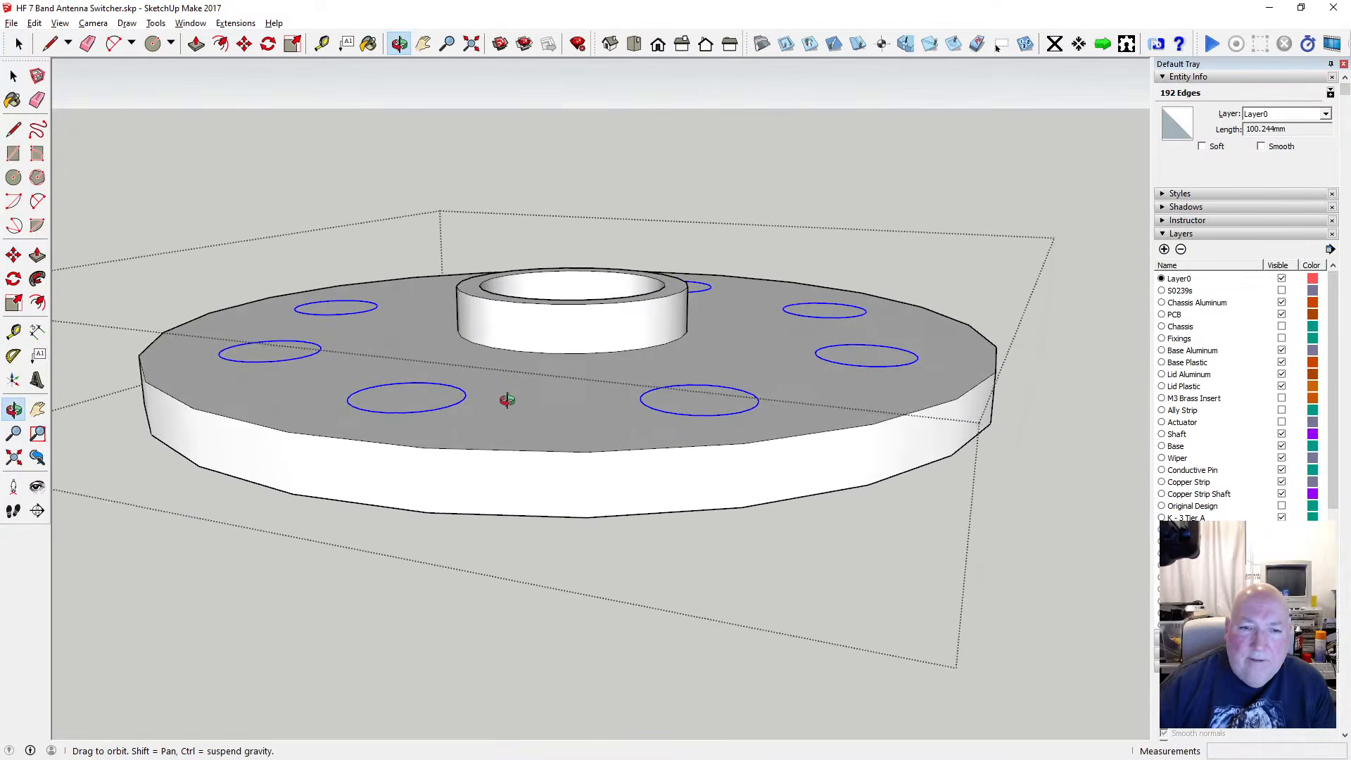
pyautogui.moveTo(506, 399); pyautogui.dragTo(521, 383)
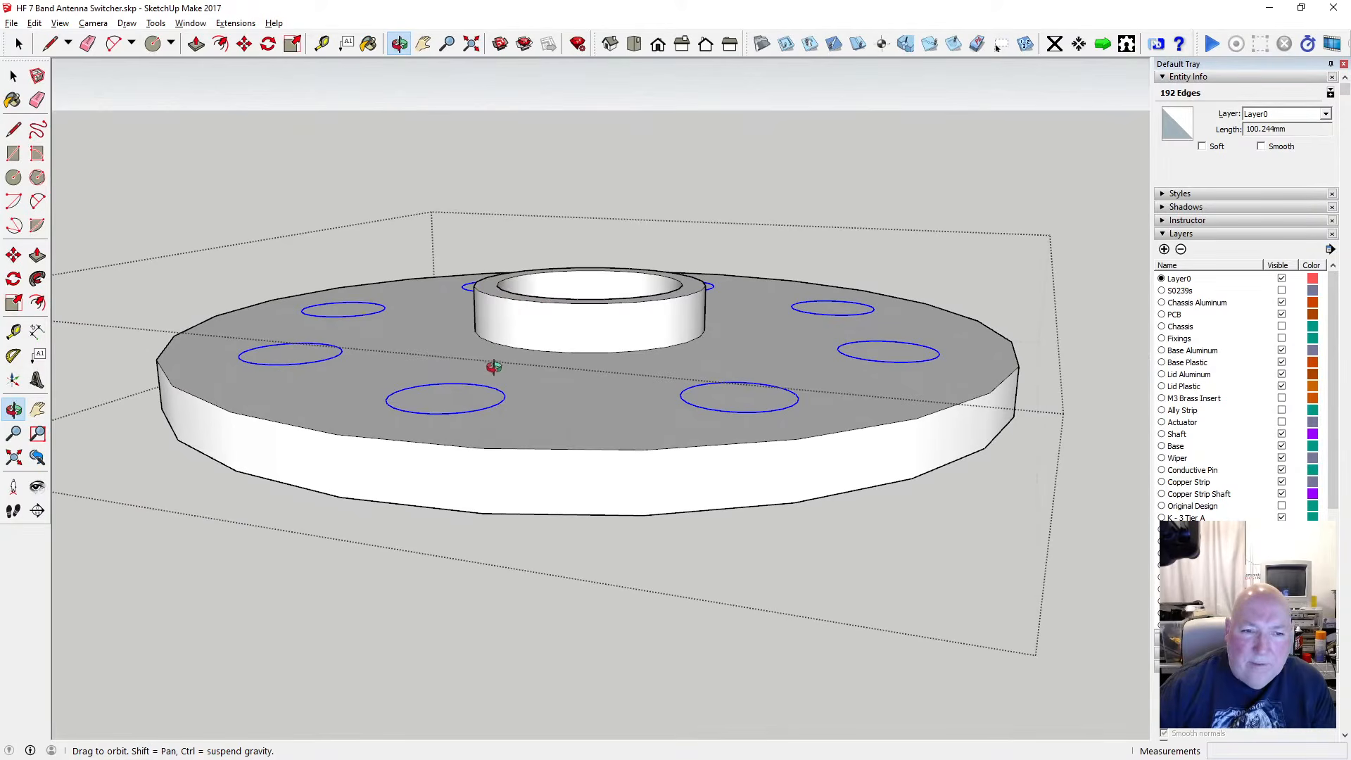
pyautogui.scroll(-2, 499, 357)
pyautogui.moveTo(499, 357); pyautogui.dragTo(555, 465)
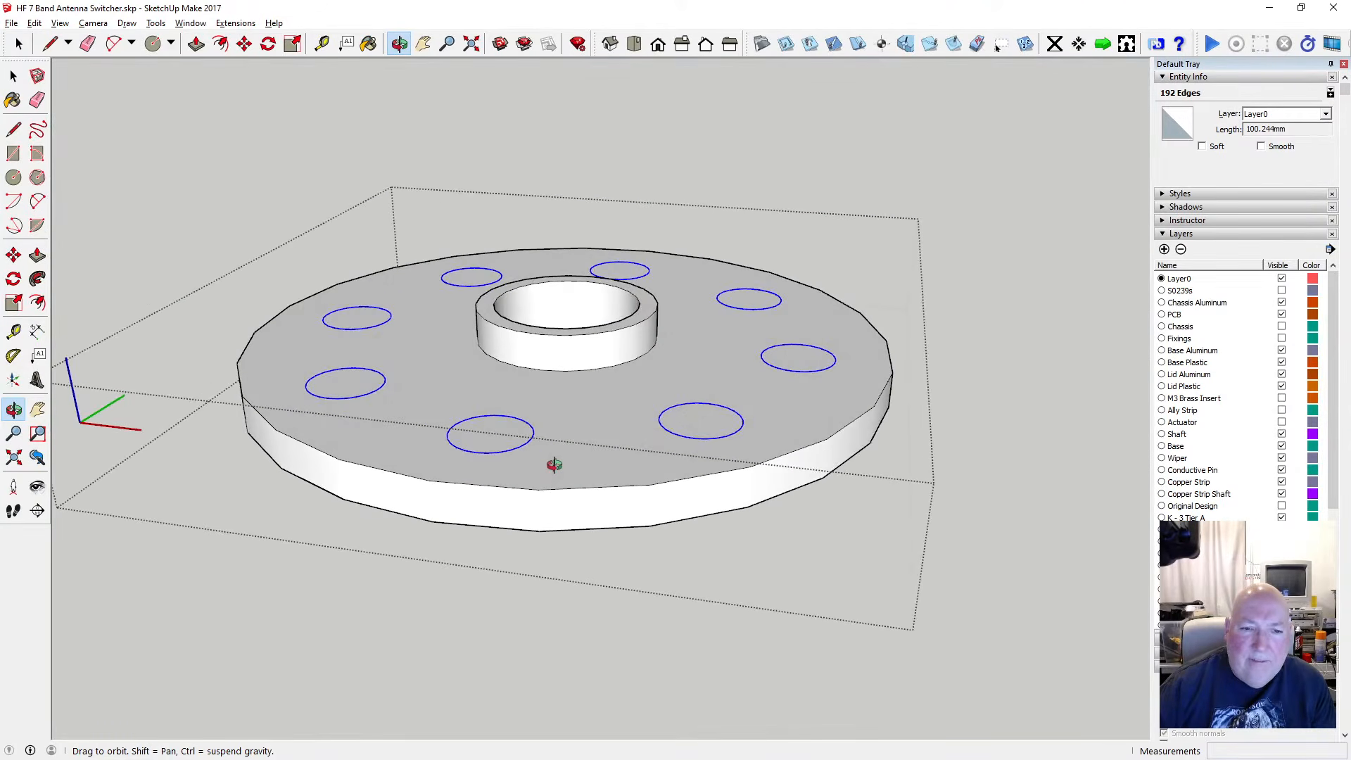
pyautogui.scroll(3, 454, 426)
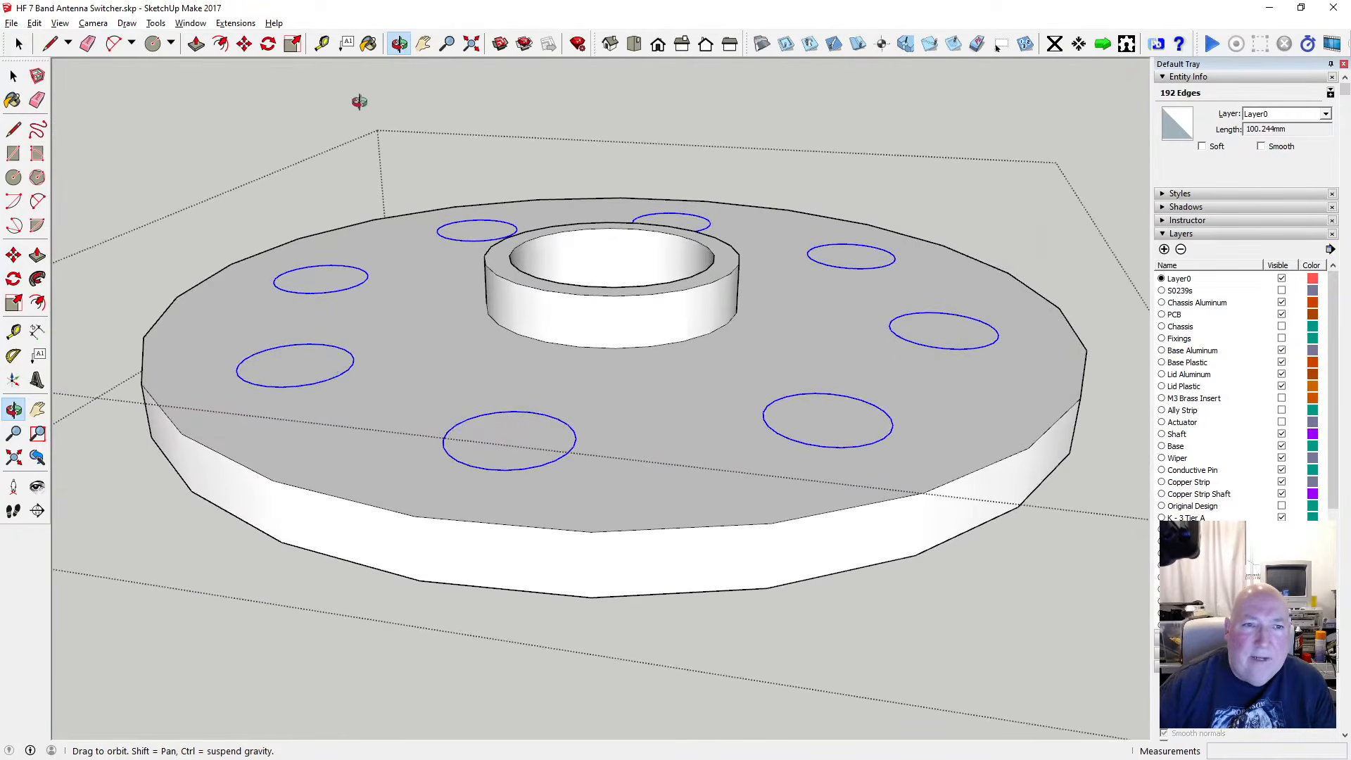
pyautogui.click(321, 43)
pyautogui.click(239, 364)
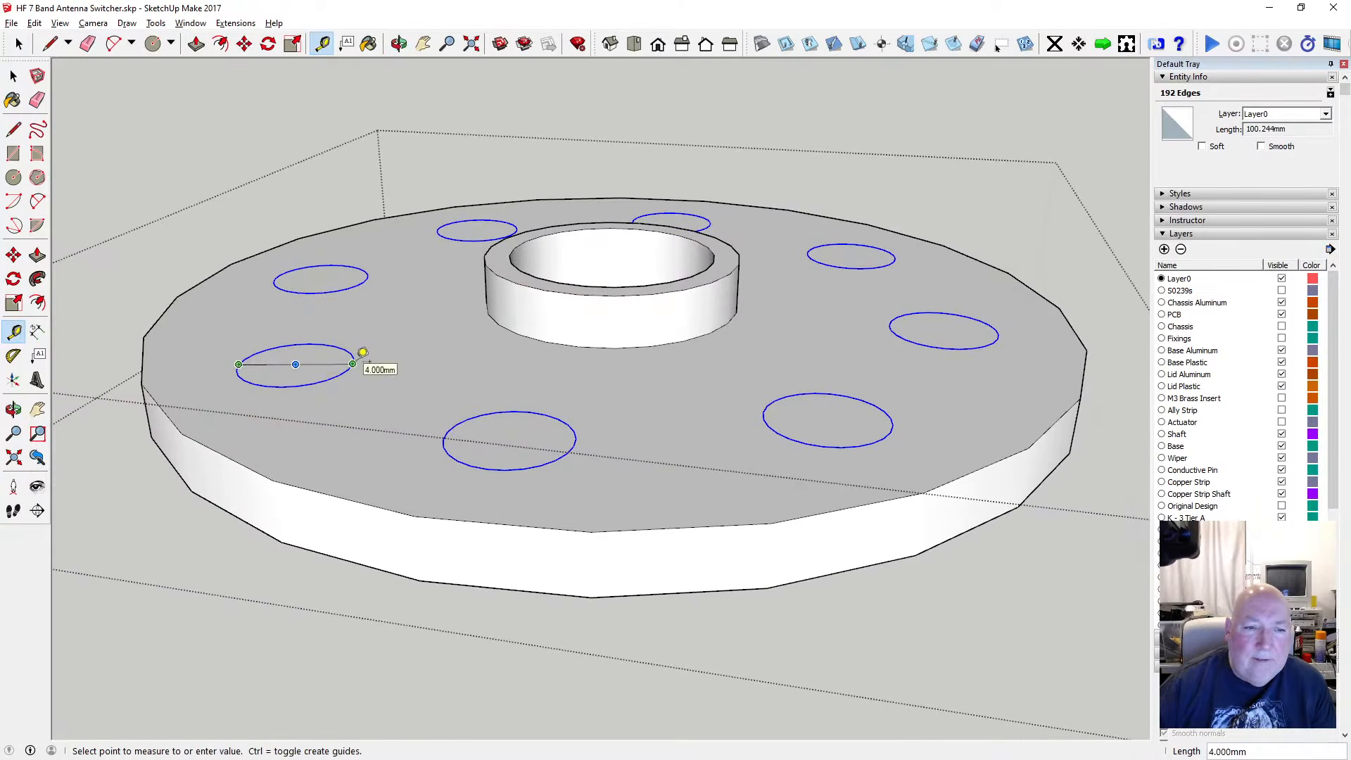
pyautogui.click(14, 76)
# Extrude three neighbouring circles on the disc's collared face 1.6 mm upward into round bosses, starting at the near-left circle
pyautogui.scroll(-2, 447, 346)
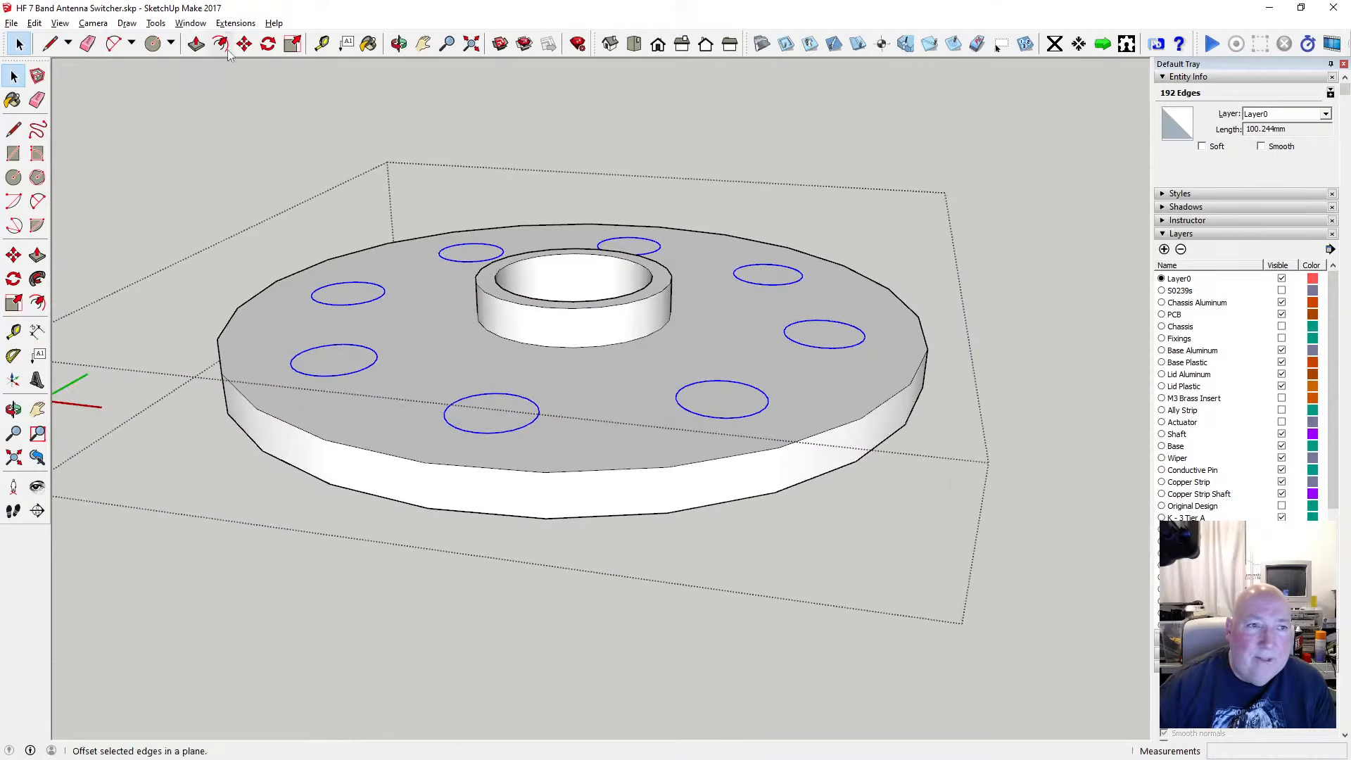
pyautogui.click(196, 44)
pyautogui.click(328, 360)
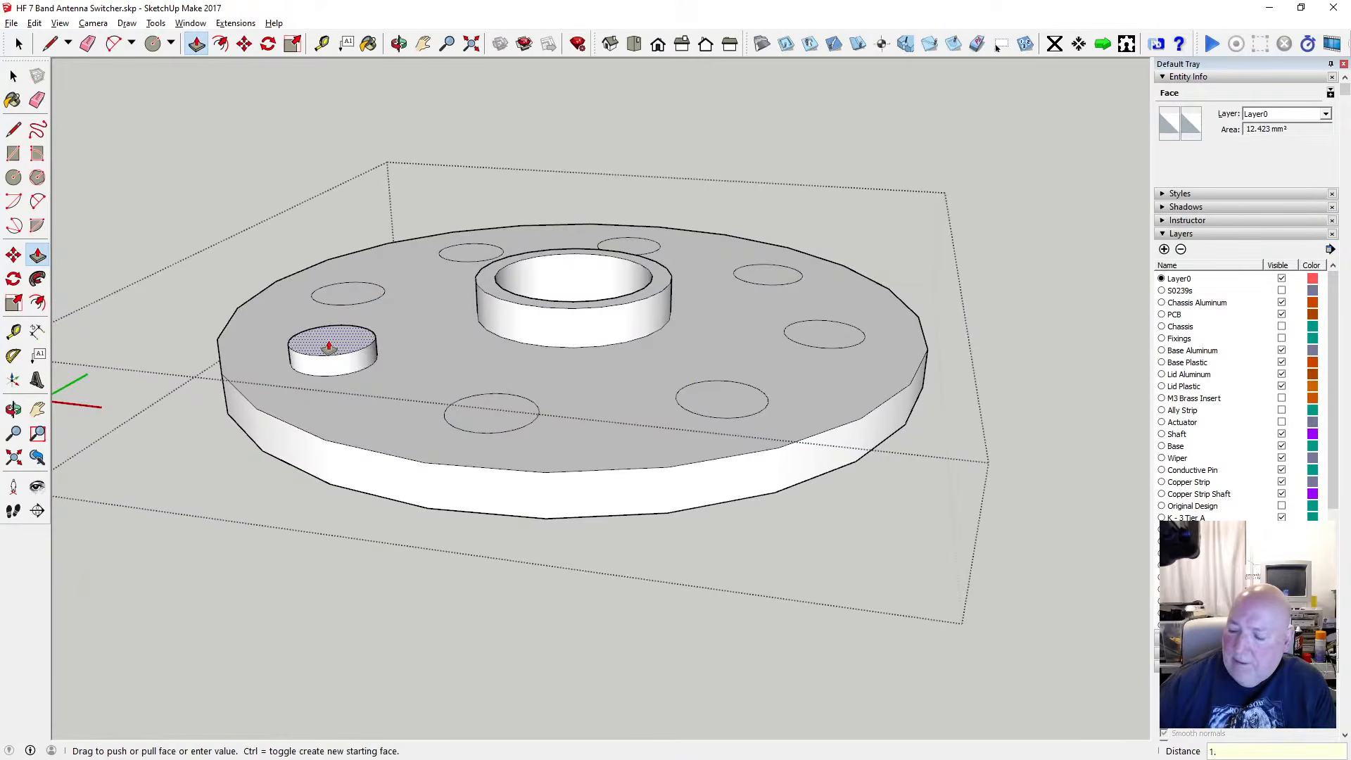
pyautogui.press('Return')
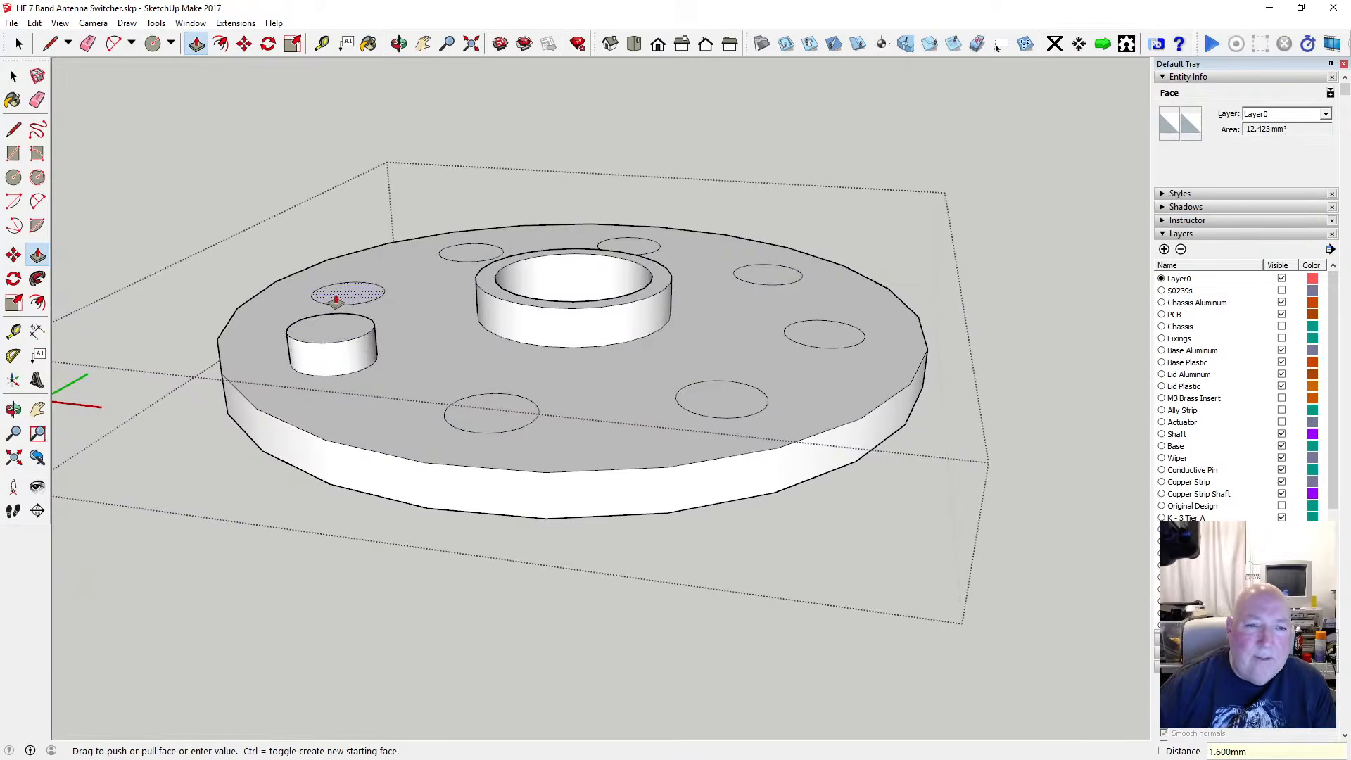
pyautogui.click(339, 287)
pyautogui.write('1.')
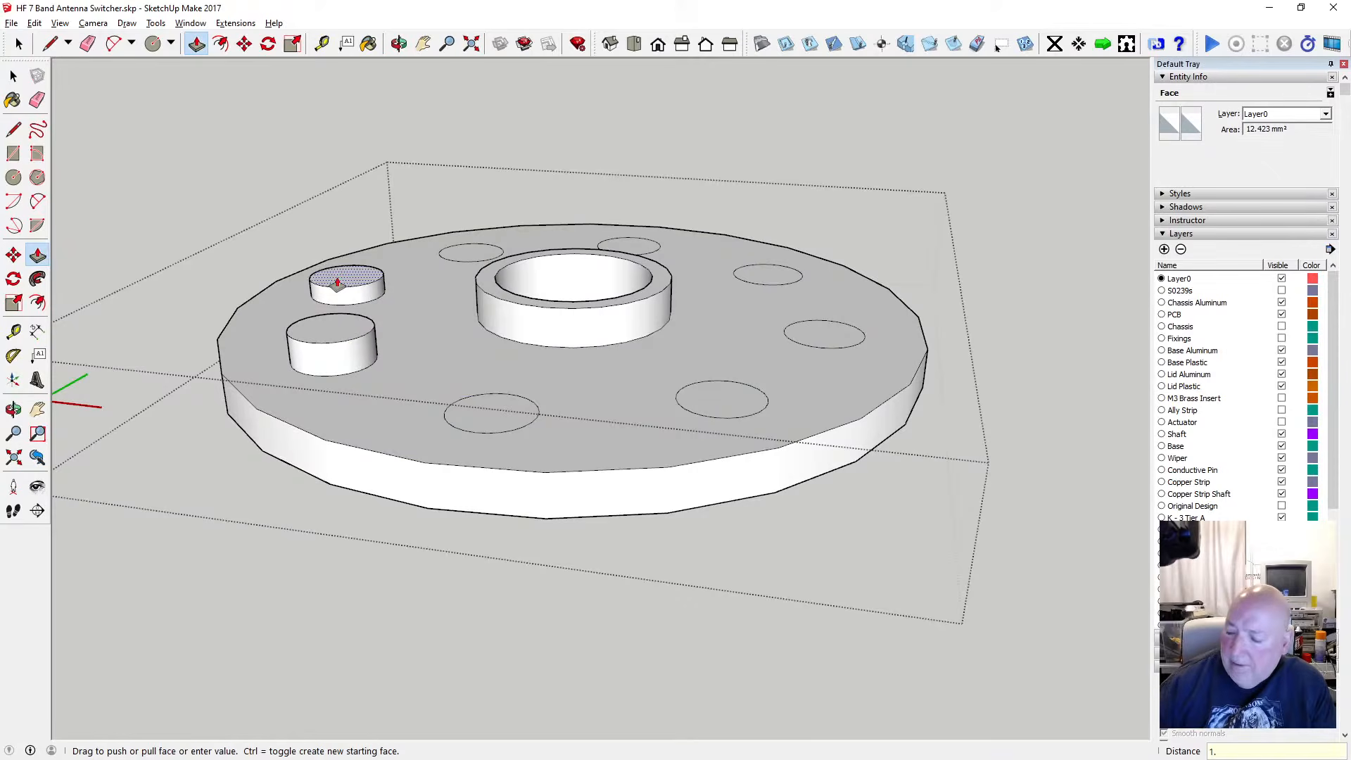
pyautogui.write('6')
pyautogui.press('Return')
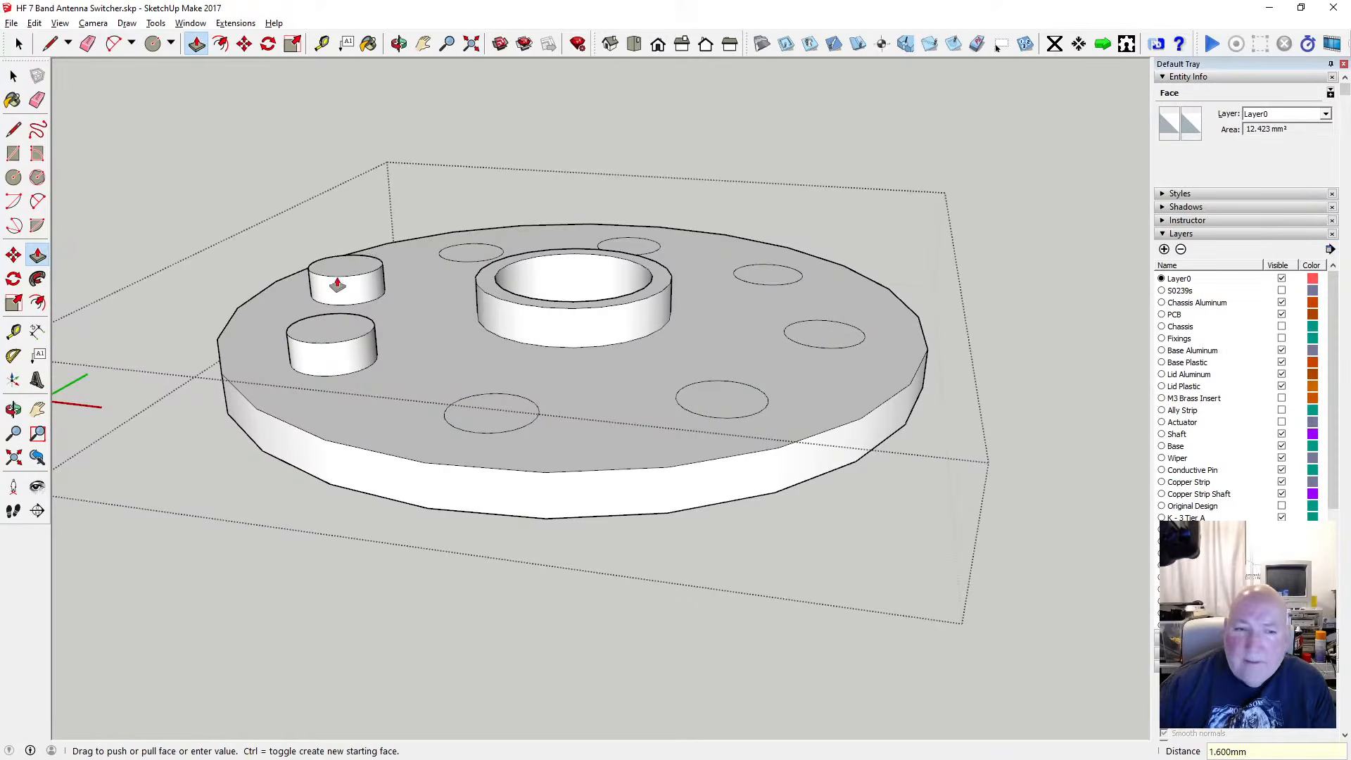
pyautogui.click(486, 254)
pyautogui.write('1.6')
pyautogui.press('Return')
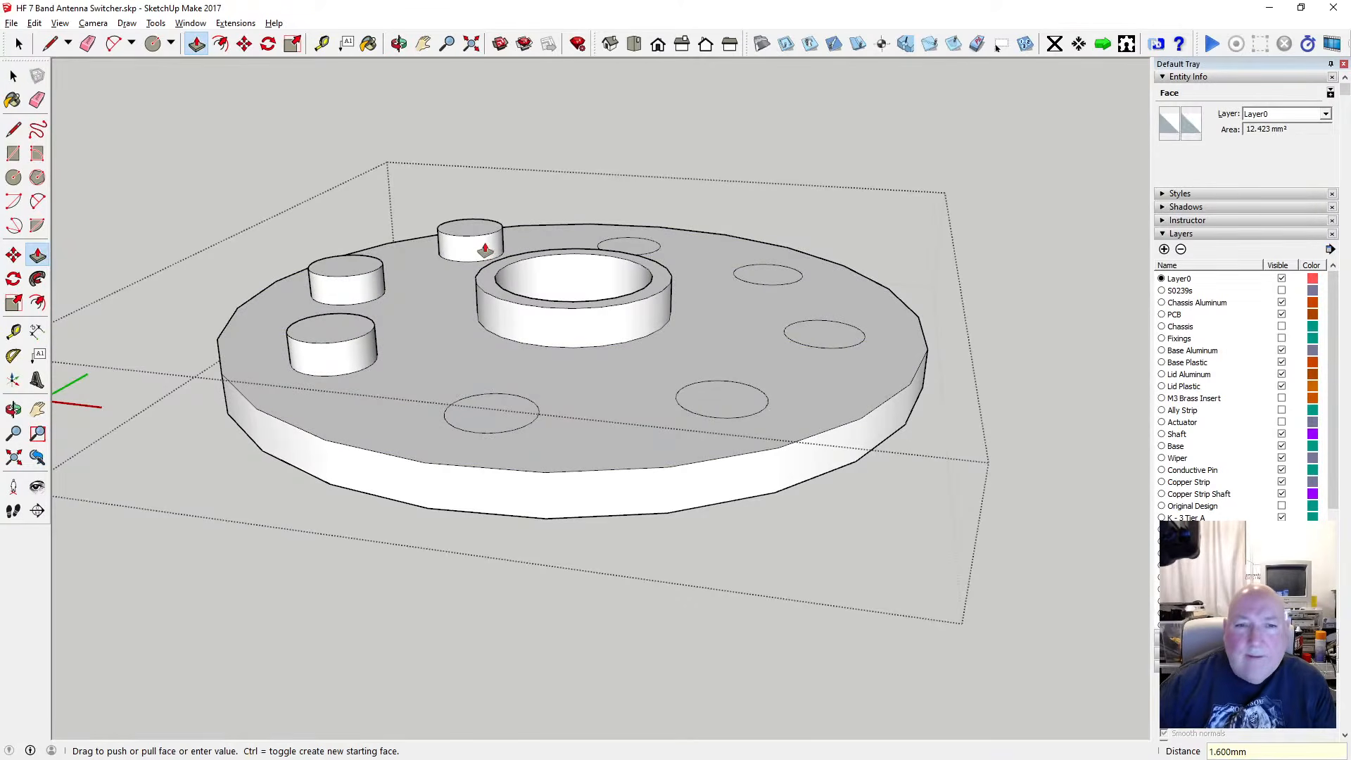
# Extrude the next three circles around the ring 1.6 mm upward into matching bosses
pyautogui.click(620, 246)
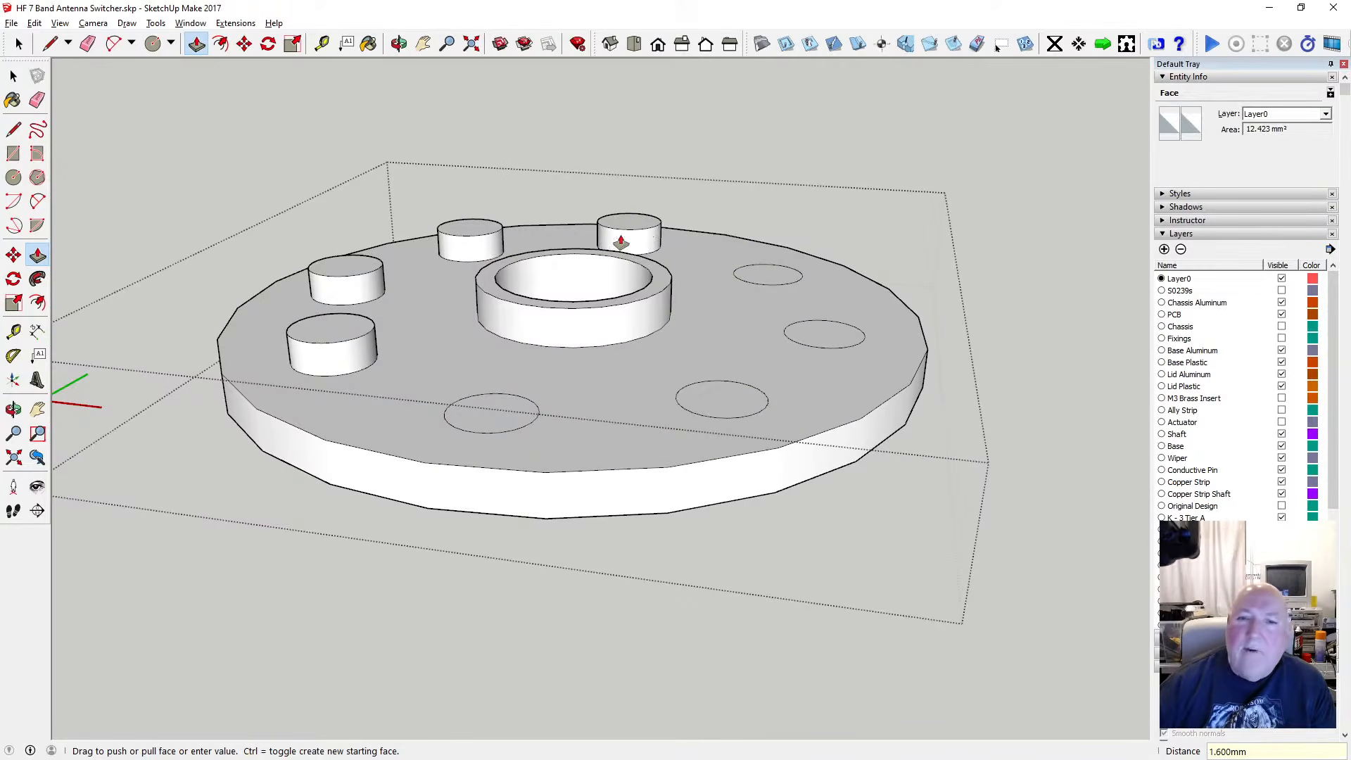
pyautogui.click(759, 271)
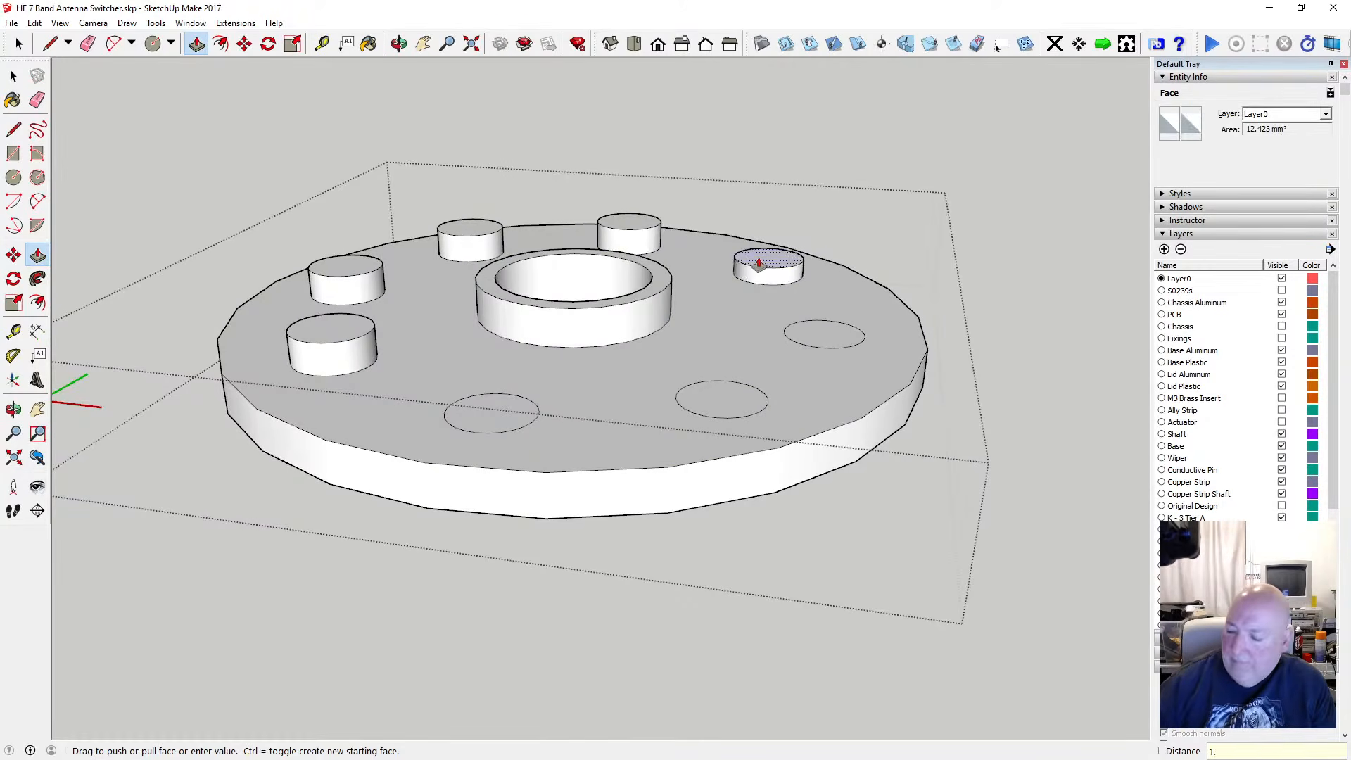
pyautogui.write('1.6')
pyautogui.press('Return')
pyautogui.click(813, 318)
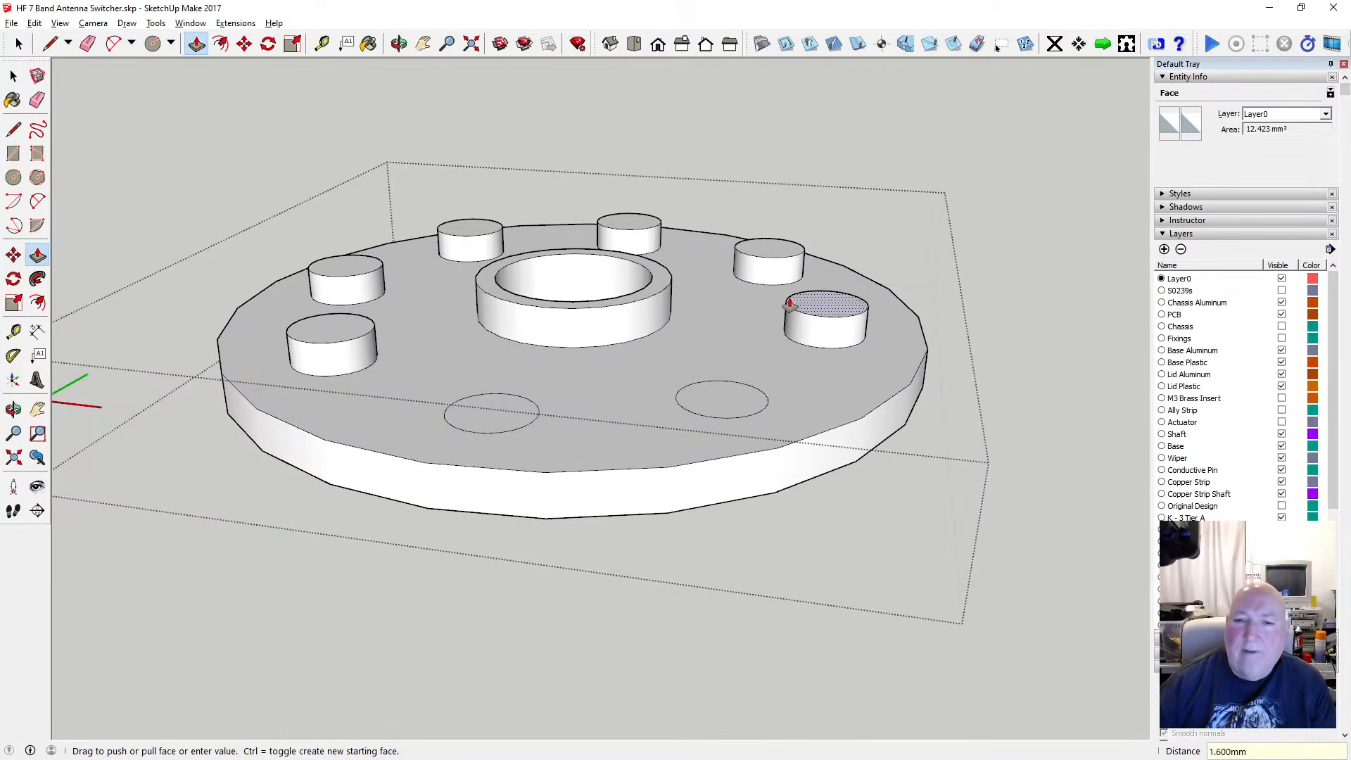
# Extrude the last two circles on the disc's collared face 1.6 mm upward into round bosses
pyautogui.click(730, 398)
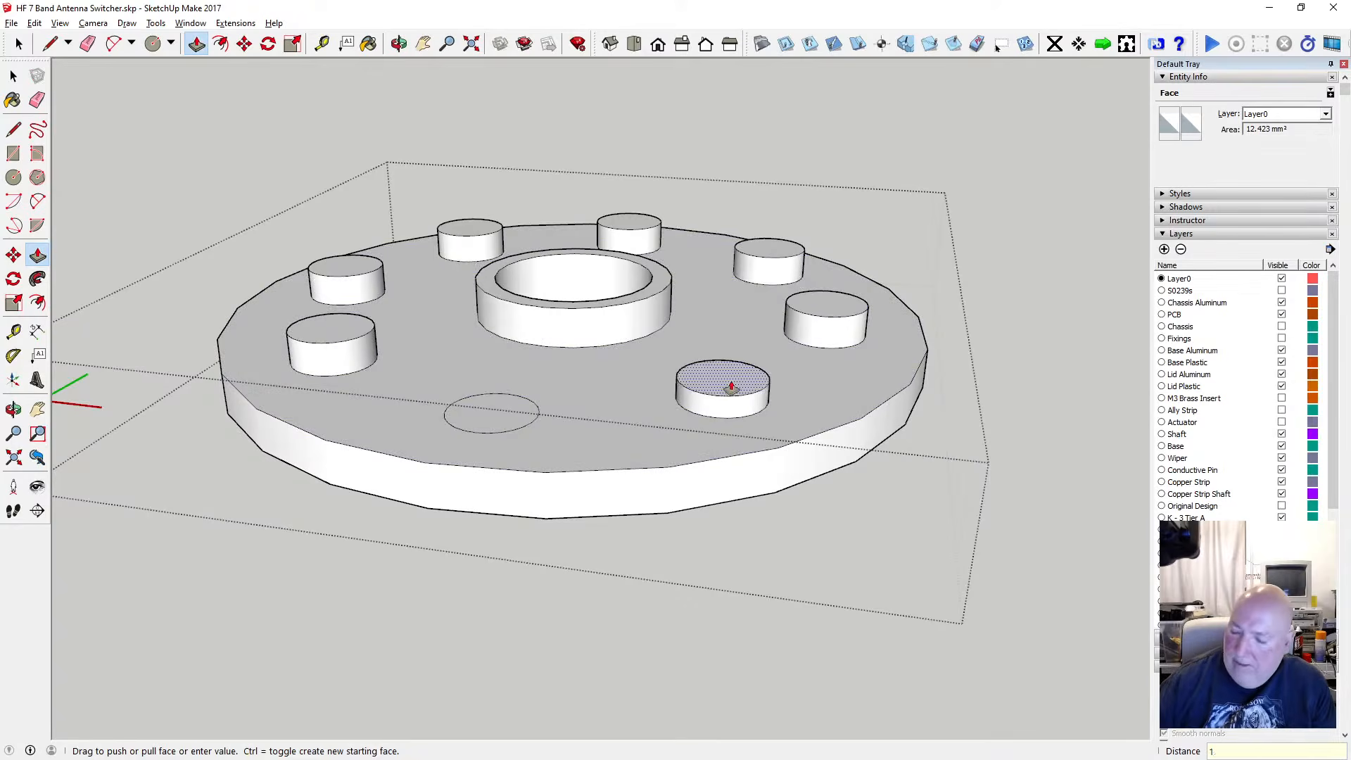
pyautogui.press('Return')
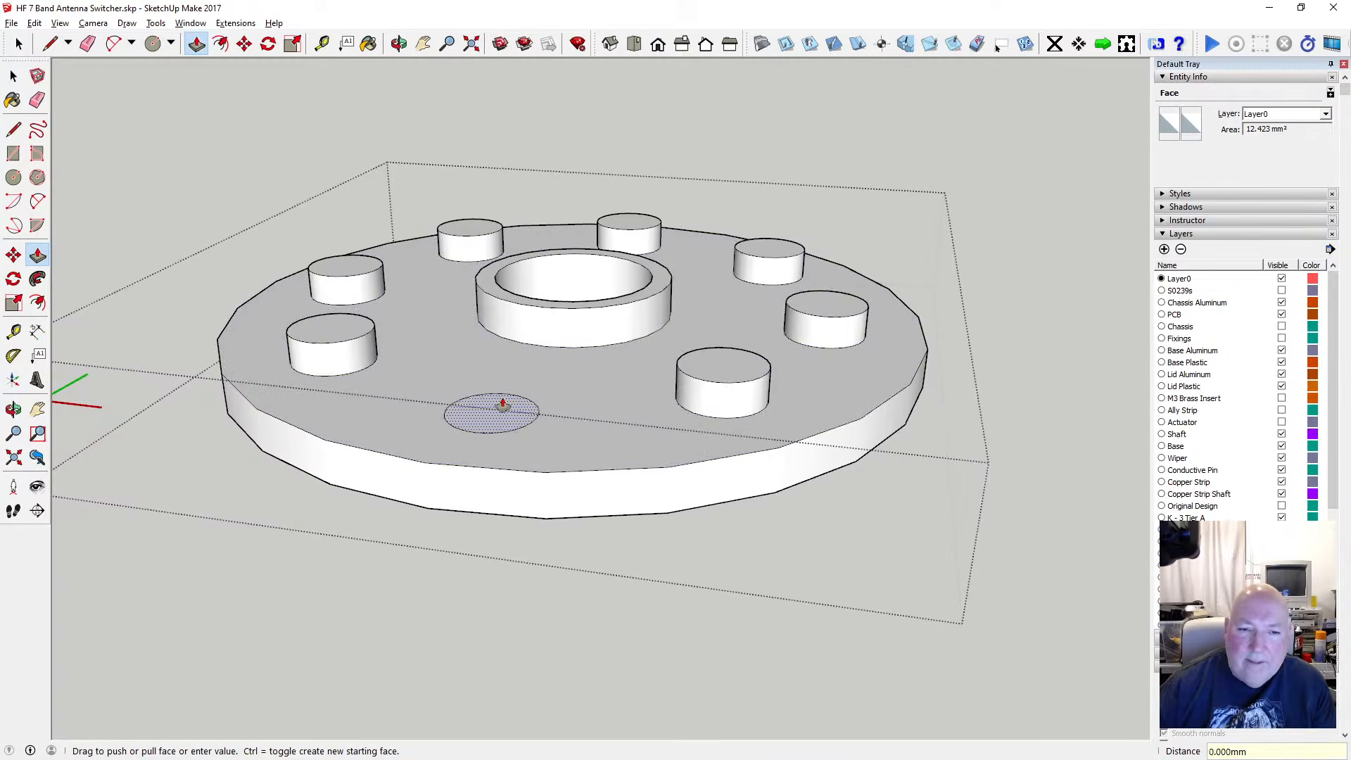
pyautogui.click(500, 402)
pyautogui.write('1.')
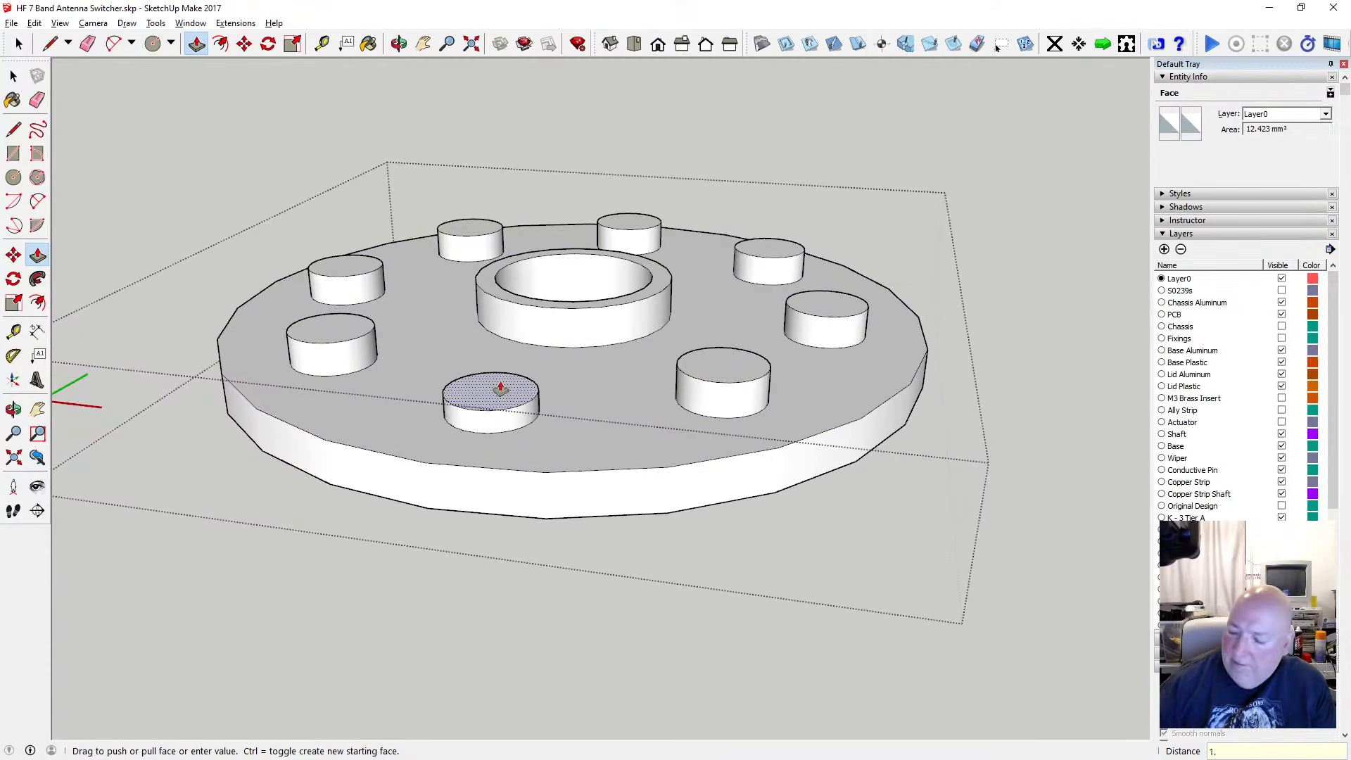
pyautogui.write('600mm')
pyautogui.press('Return')
# Review the ring of bosses on the disc and close the disc component to return to the whole assembly
pyautogui.press('o')
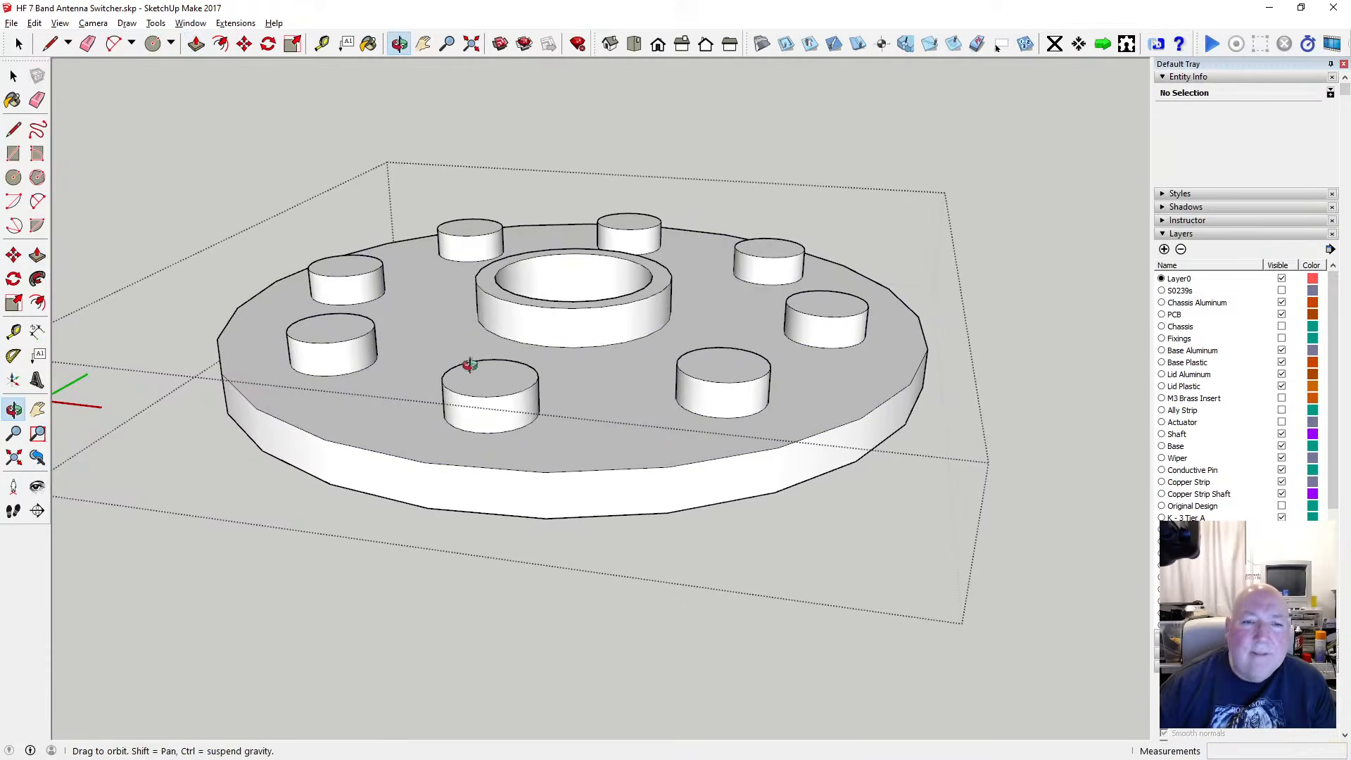
pyautogui.moveTo(470, 364); pyautogui.dragTo(340, 350)
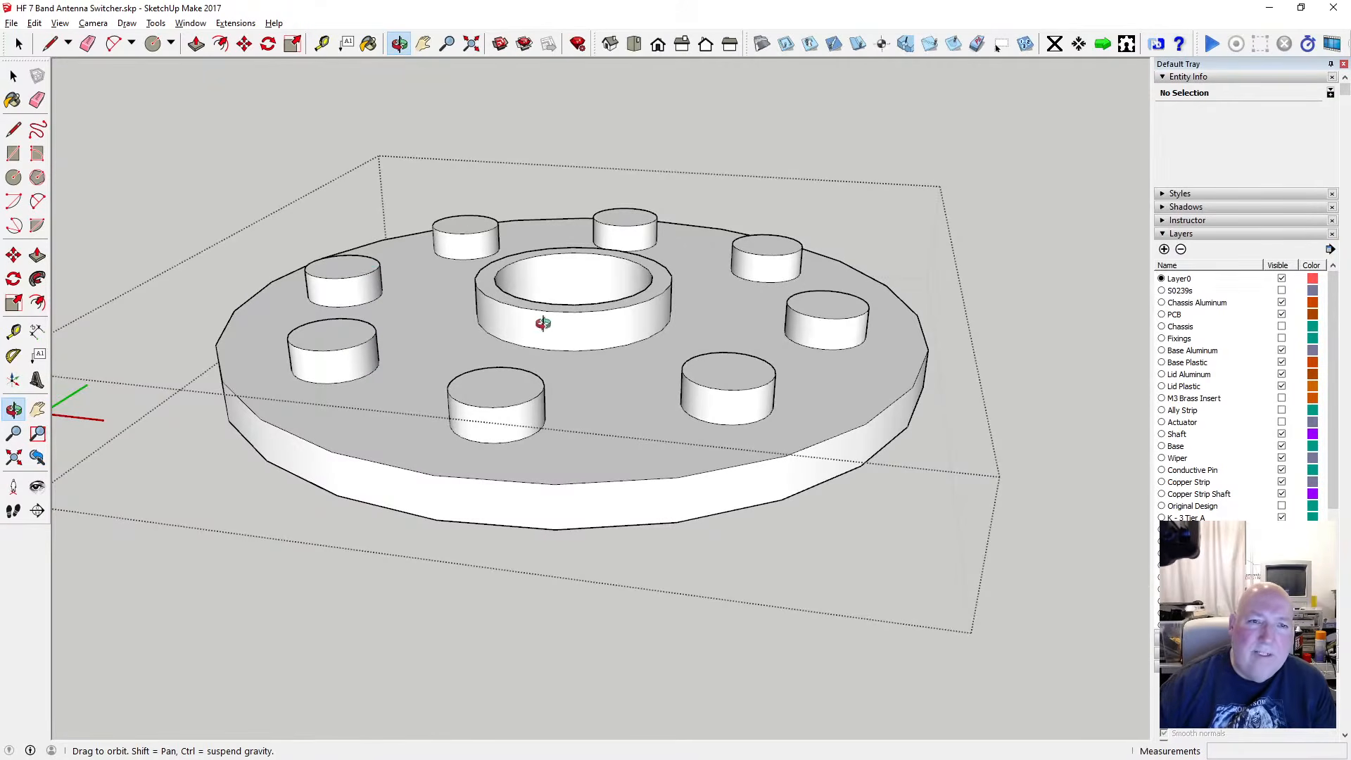
pyautogui.scroll(-2, 593, 338)
pyautogui.scroll(-2, 593, 339)
pyautogui.moveTo(588, 387); pyautogui.dragTo(560, 429)
pyautogui.scroll(-7, 525, 366)
pyautogui.moveTo(514, 383); pyautogui.dragTo(587, 427)
pyautogui.press('space')
pyautogui.click(345, 335)
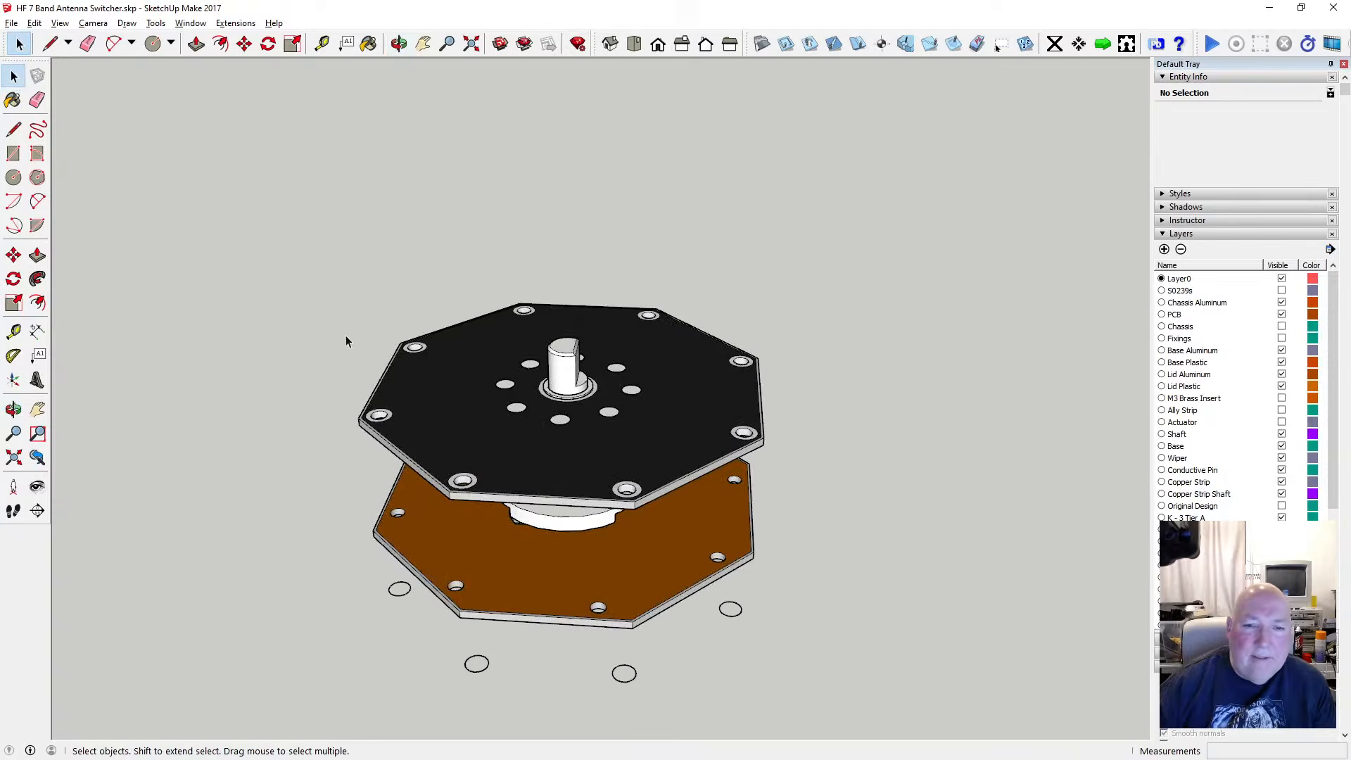
# Examine the black lid's inner ring of holes around the shaft and the parts beneath them from several angles
pyautogui.click(399, 44)
pyautogui.scroll(5, 475, 390)
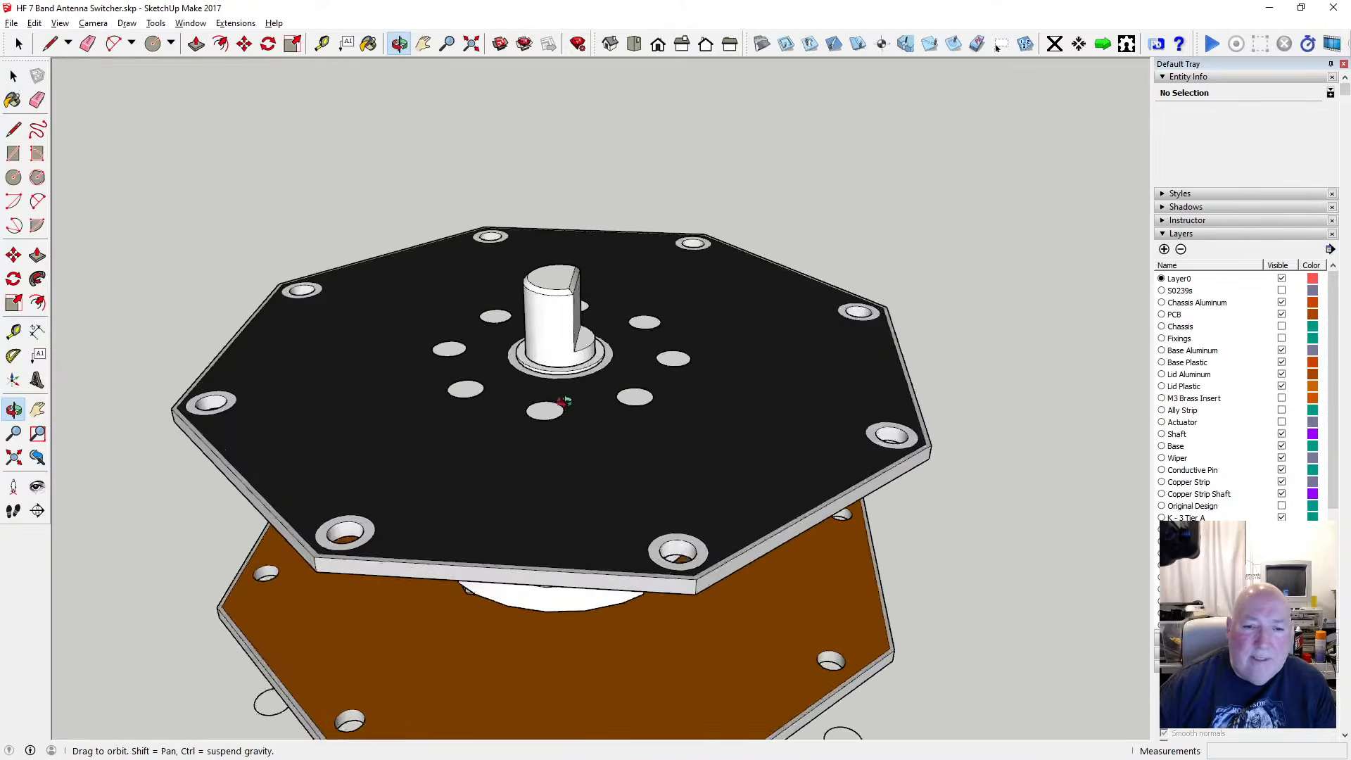
pyautogui.moveTo(474, 389); pyautogui.dragTo(515, 456)
pyautogui.scroll(3, 495, 296)
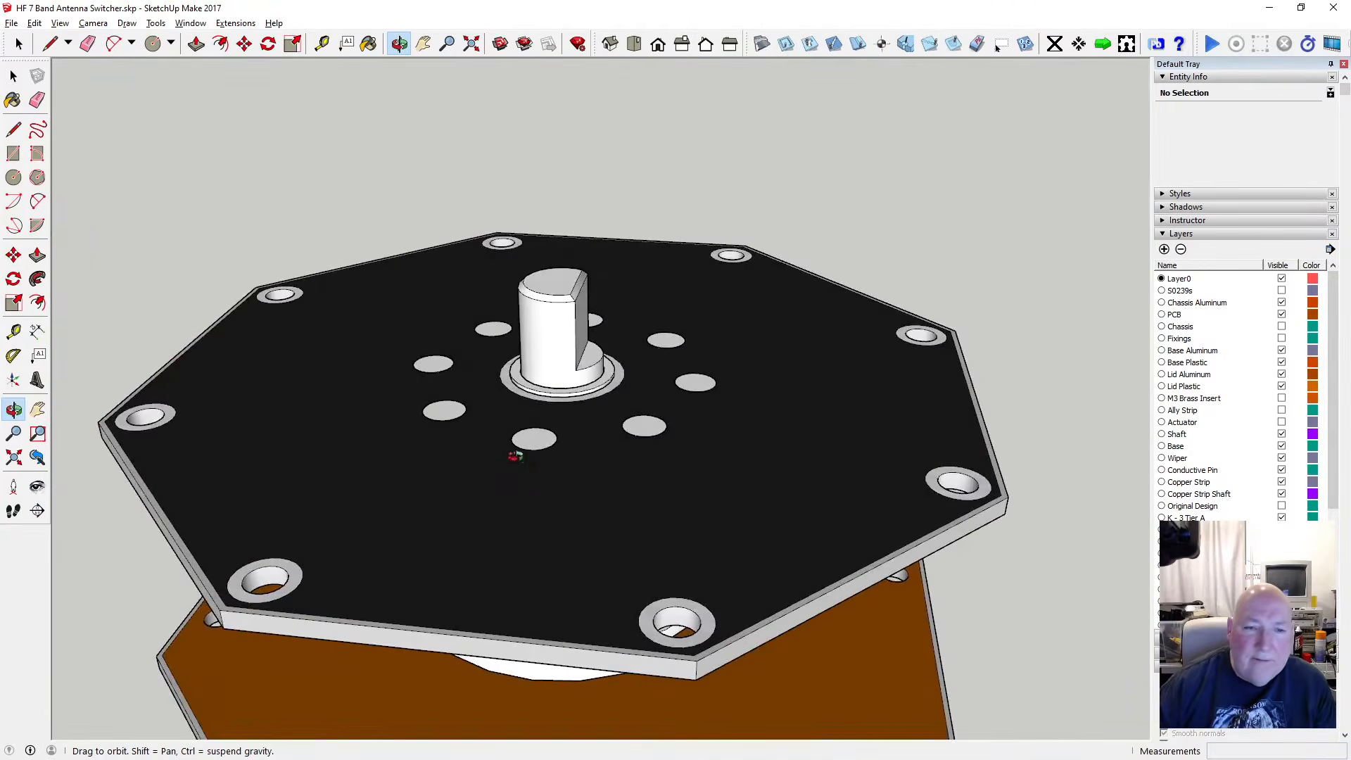
pyautogui.press('space')
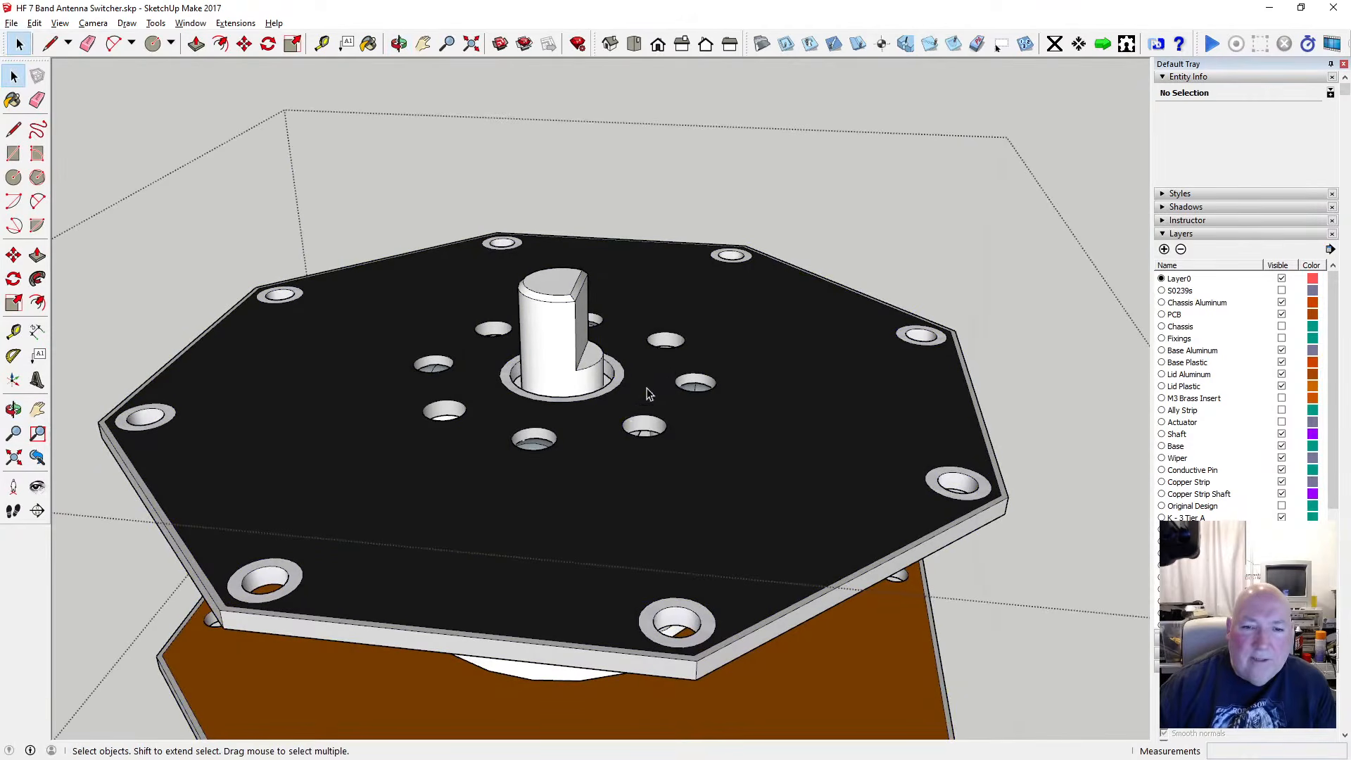
pyautogui.scroll(-5, 597, 371)
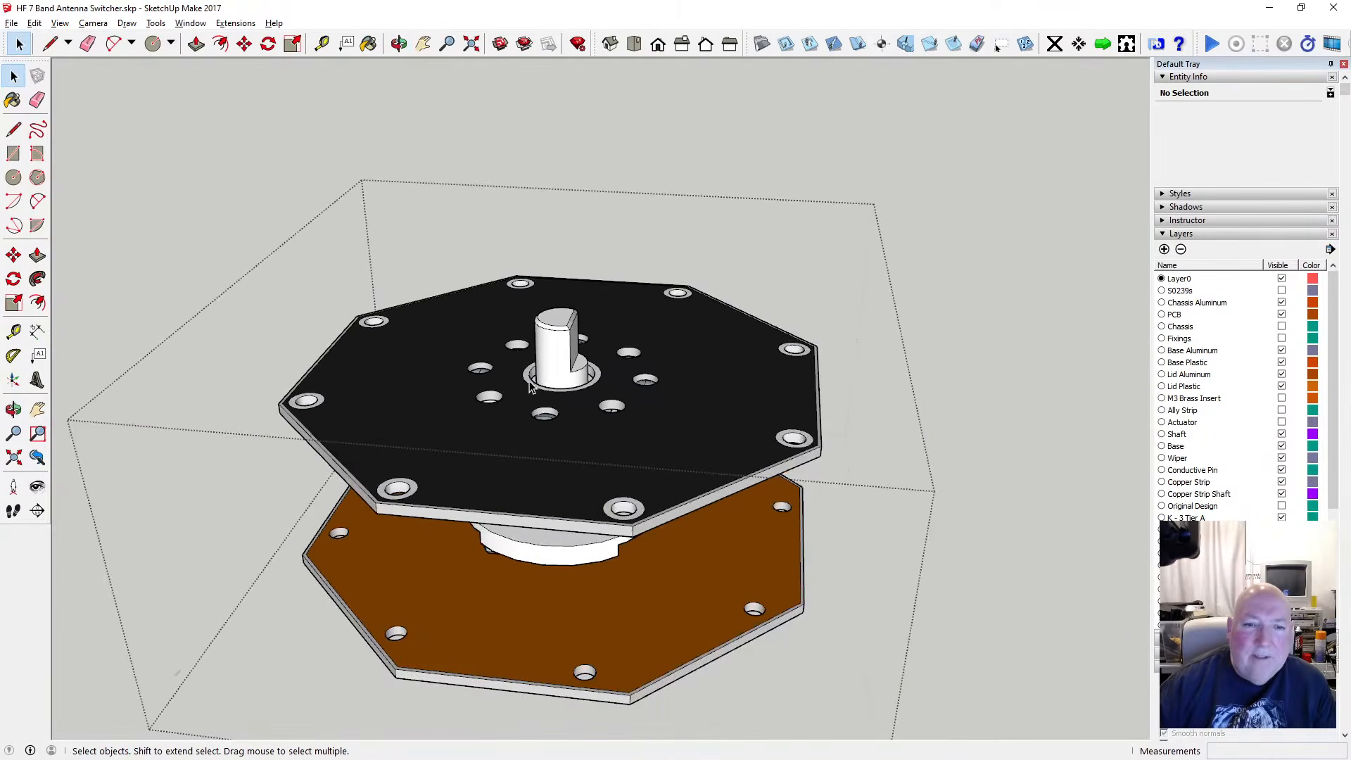
pyautogui.click(398, 44)
pyautogui.moveTo(479, 331); pyautogui.dragTo(478, 395)
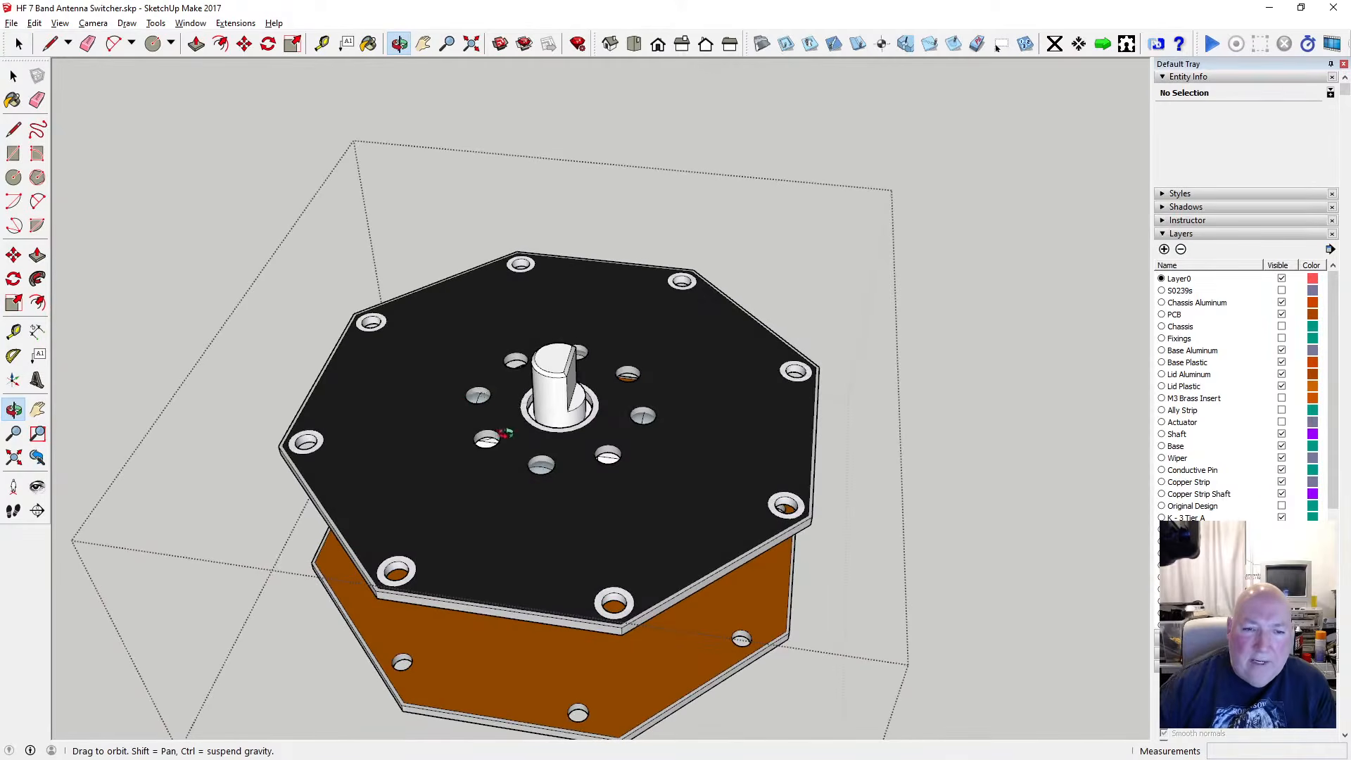
pyautogui.scroll(10, 505, 434)
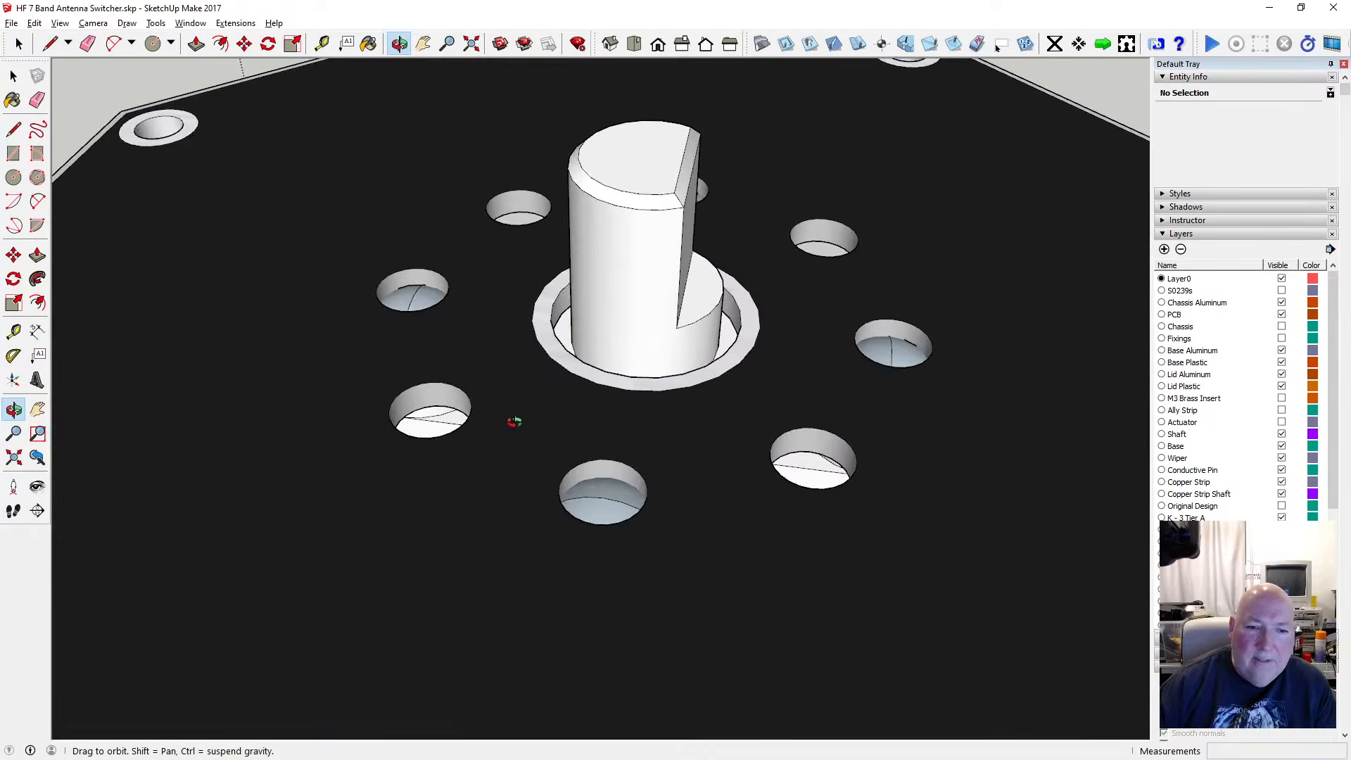
pyautogui.moveTo(497, 357); pyautogui.dragTo(460, 170)
pyautogui.scroll(-3, 504, 331)
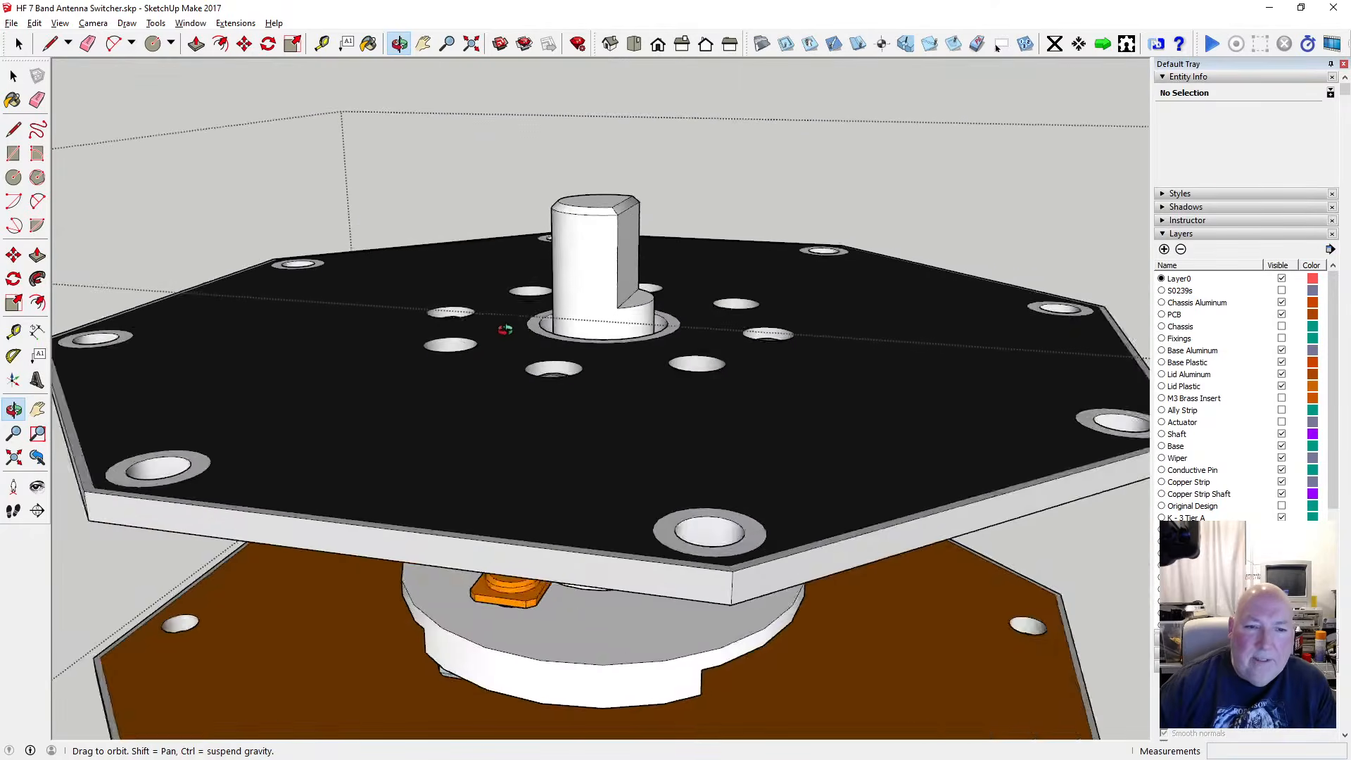
pyautogui.scroll(-2, 505, 330)
pyautogui.moveTo(507, 377); pyautogui.dragTo(516, 534)
pyautogui.scroll(-3, 528, 380)
pyautogui.scroll(5, 444, 395)
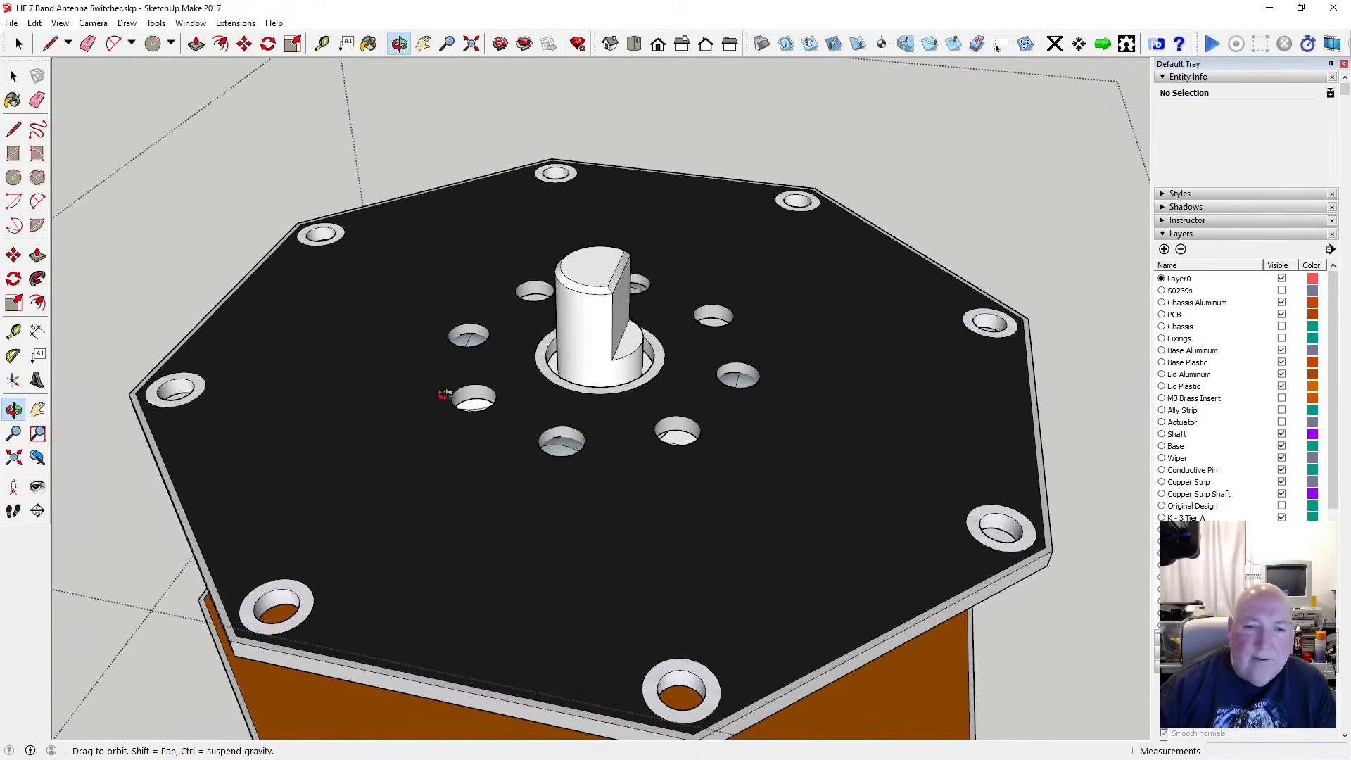
# Open the black lid for editing and offset the edges of two neighbouring inner-ring holes 1 mm outward, starting at the far-left hole
pyautogui.press('space')
pyautogui.doubleClick(418, 417)
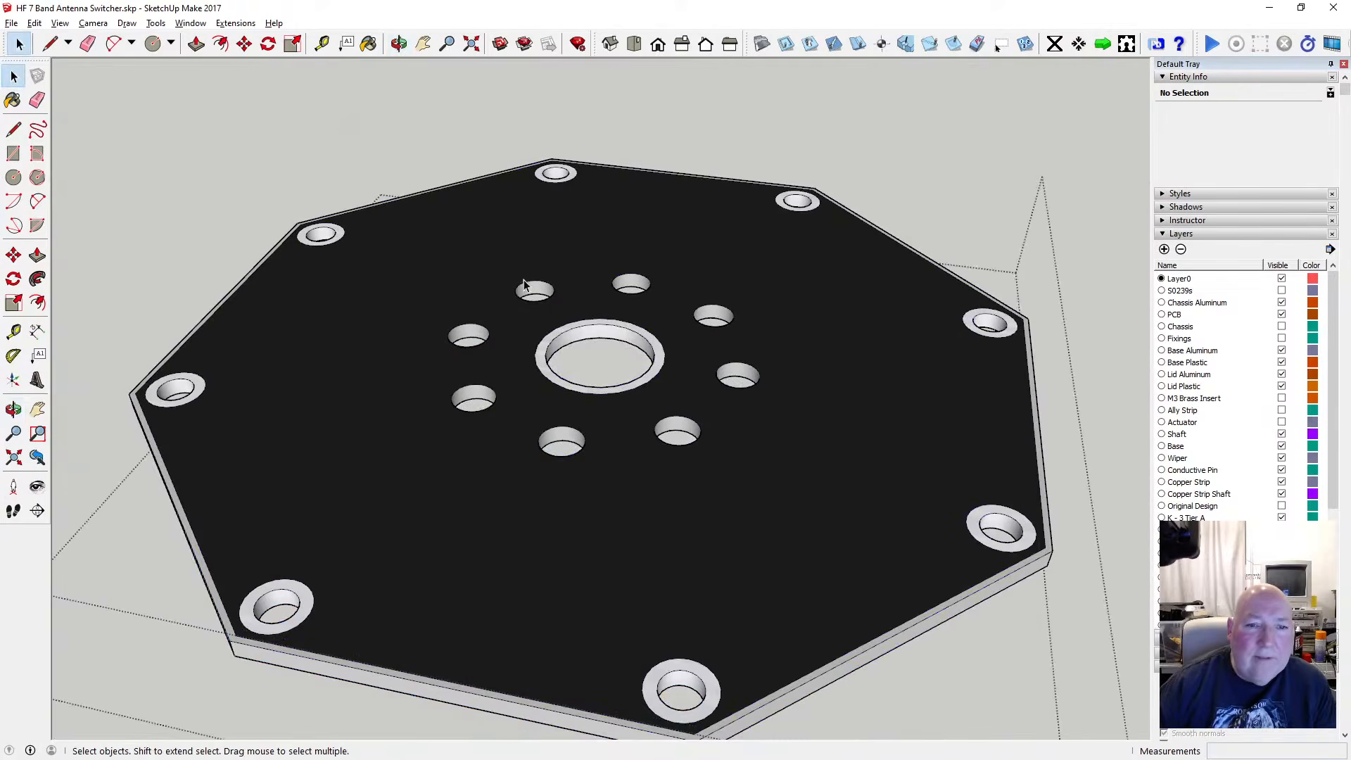
pyautogui.click(492, 276)
pyautogui.tripleClick(490, 277)
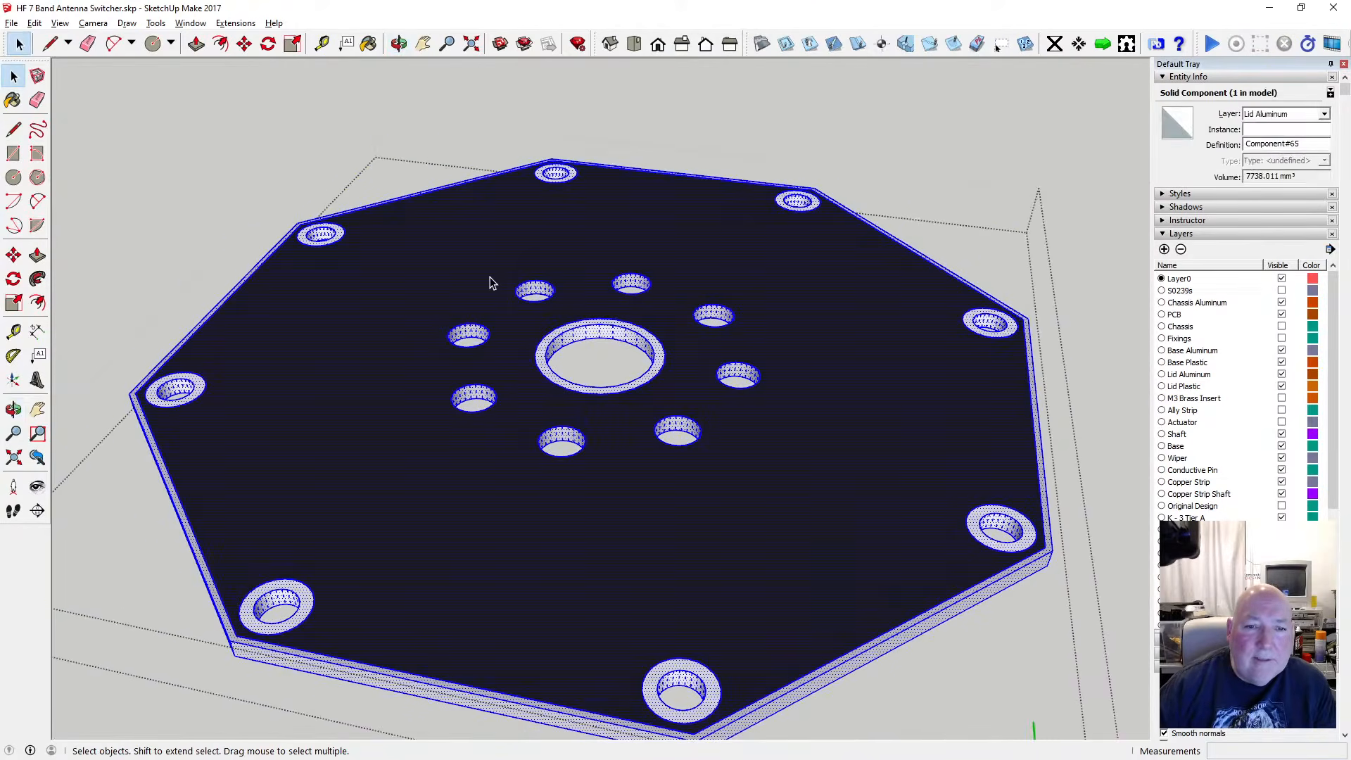
pyautogui.click(220, 44)
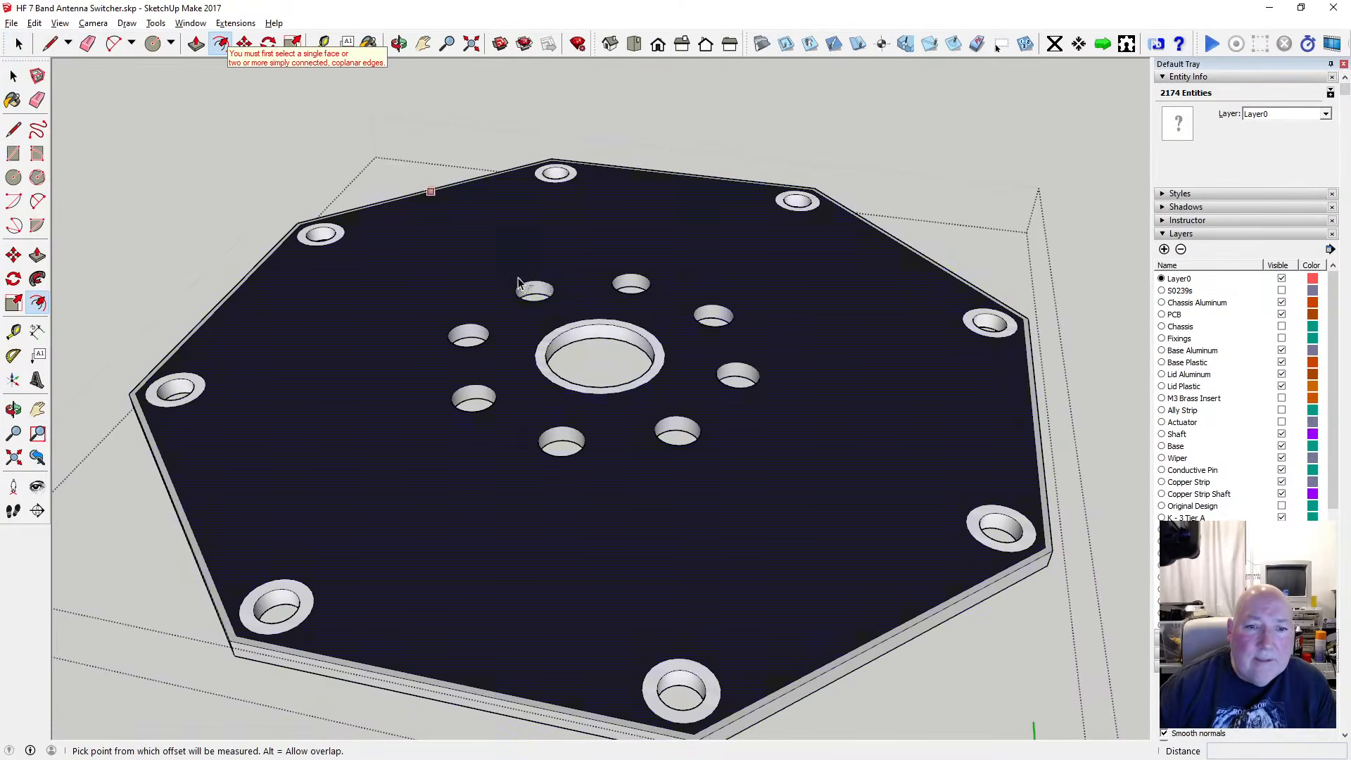
pyautogui.click(520, 285)
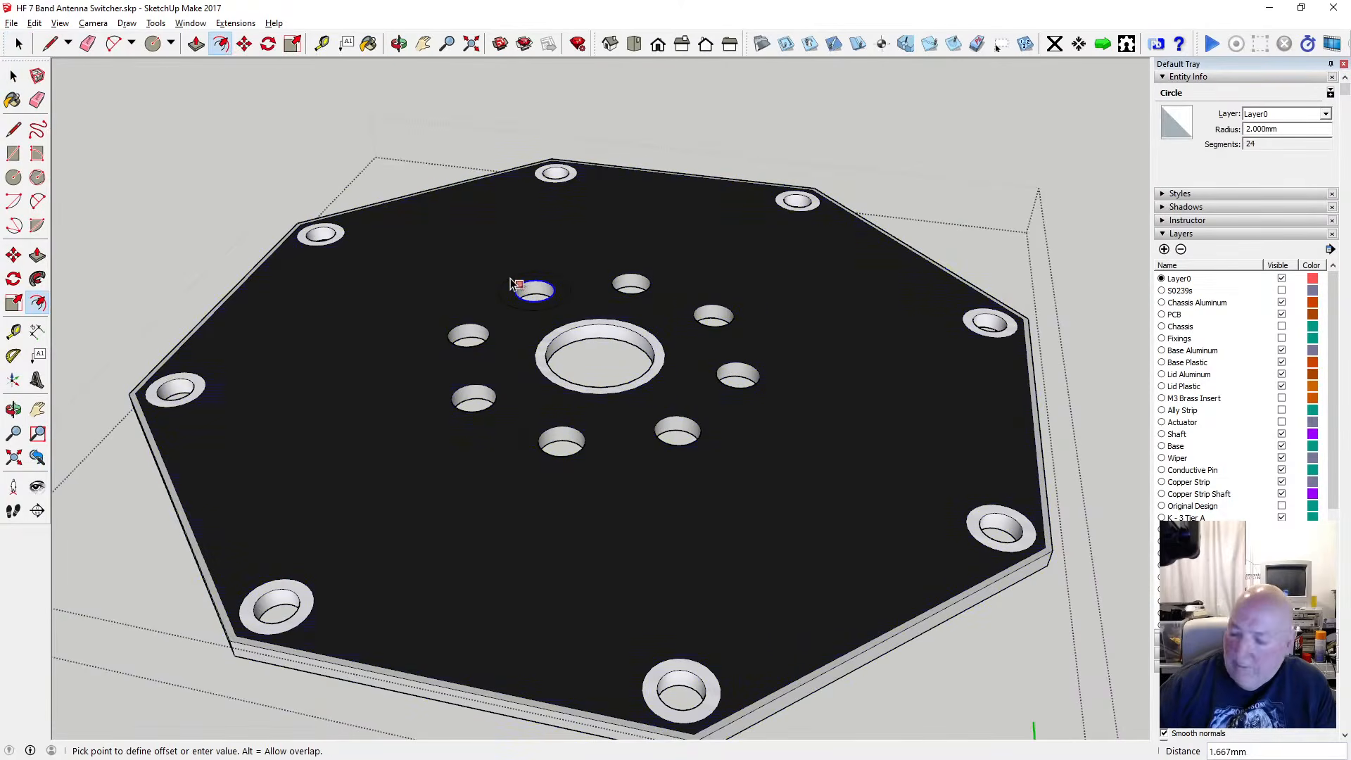
pyautogui.write('1')
pyautogui.press('Return')
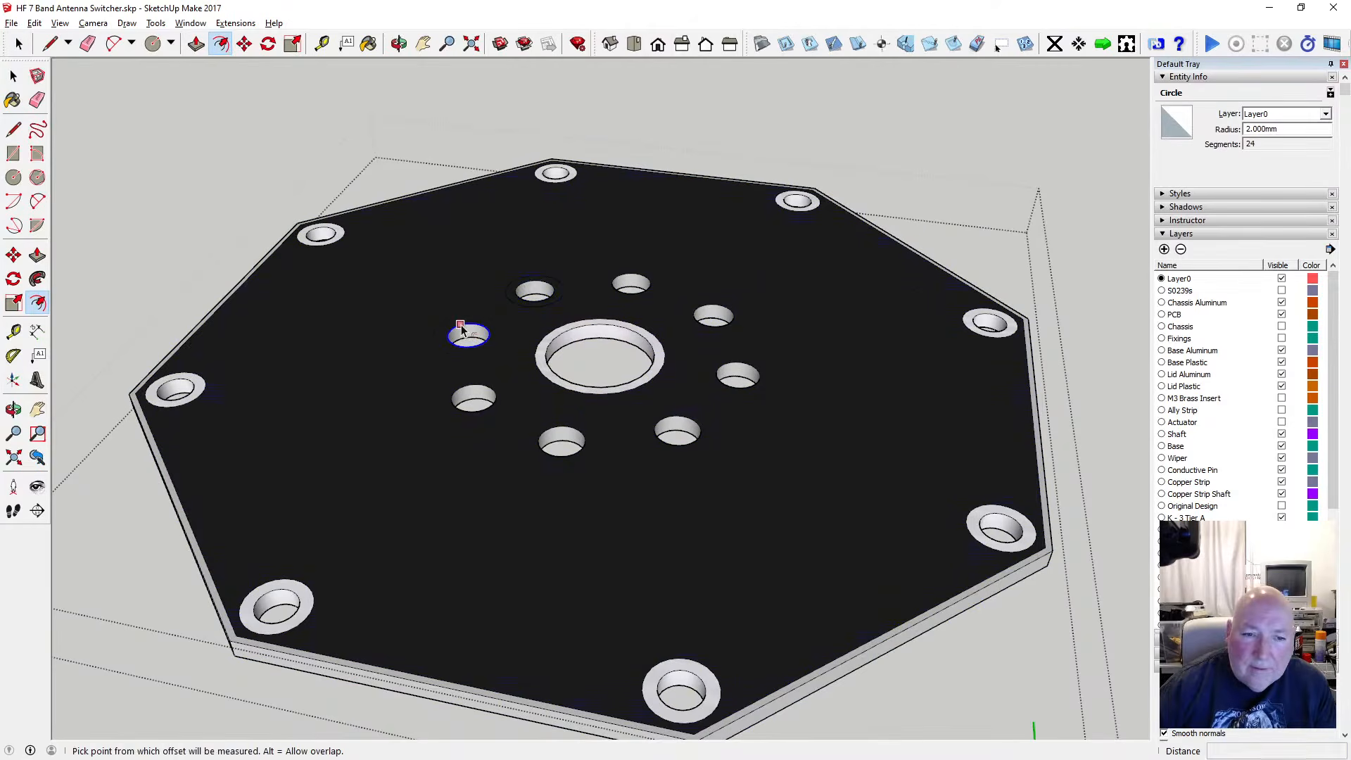
pyautogui.click(458, 323)
pyautogui.write('1')
pyautogui.press('Return')
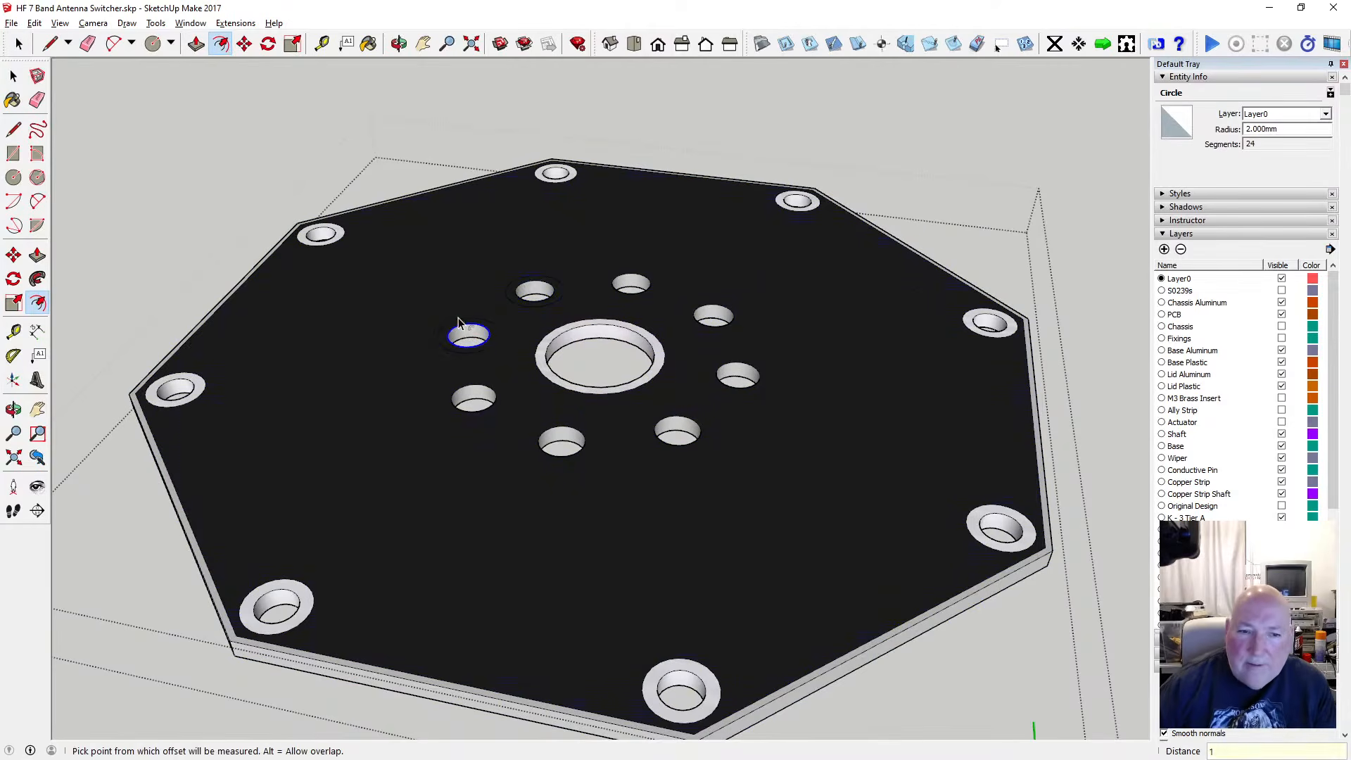
# Offset the edges of the three near-side holes in the lid's inner ring 1 mm outward
pyautogui.click(456, 390)
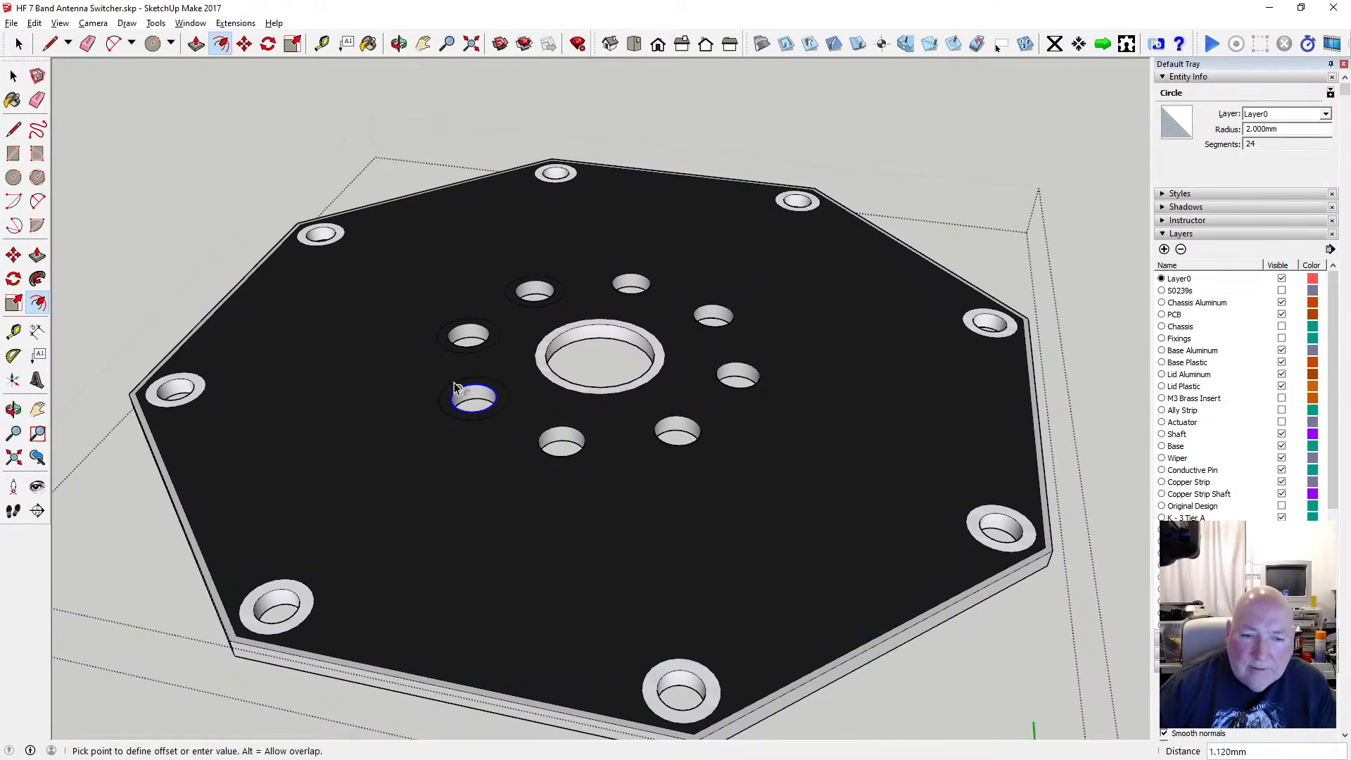
pyautogui.press('Return')
pyautogui.click(537, 446)
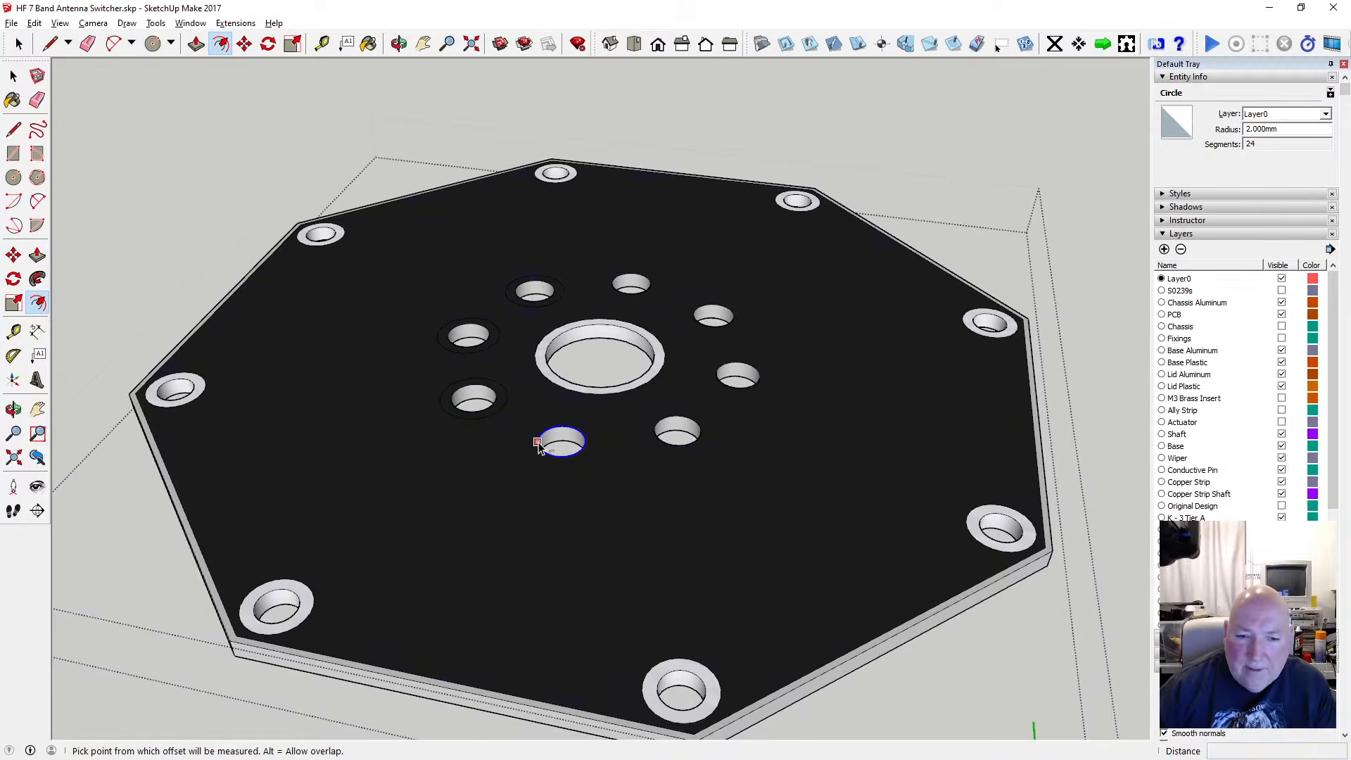
pyautogui.write('1')
pyautogui.press('Return')
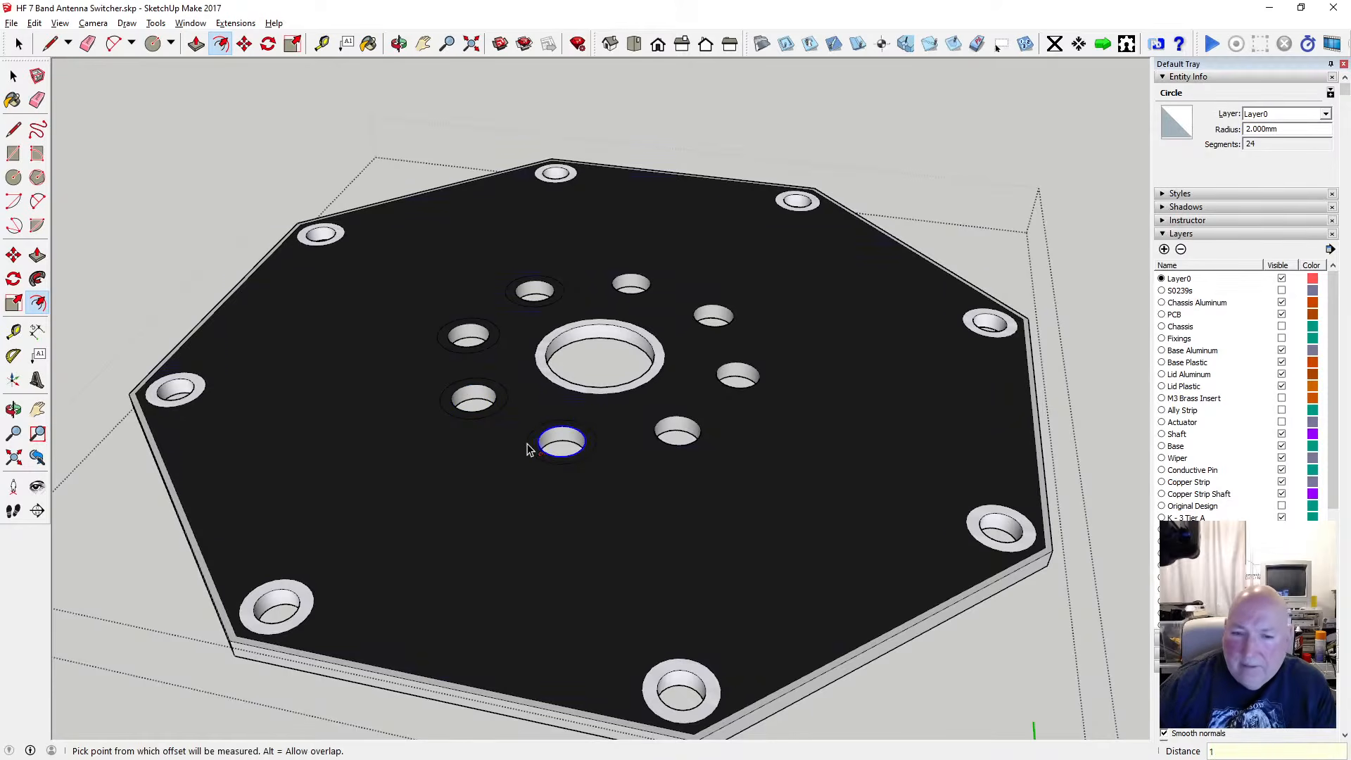
pyautogui.click(662, 423)
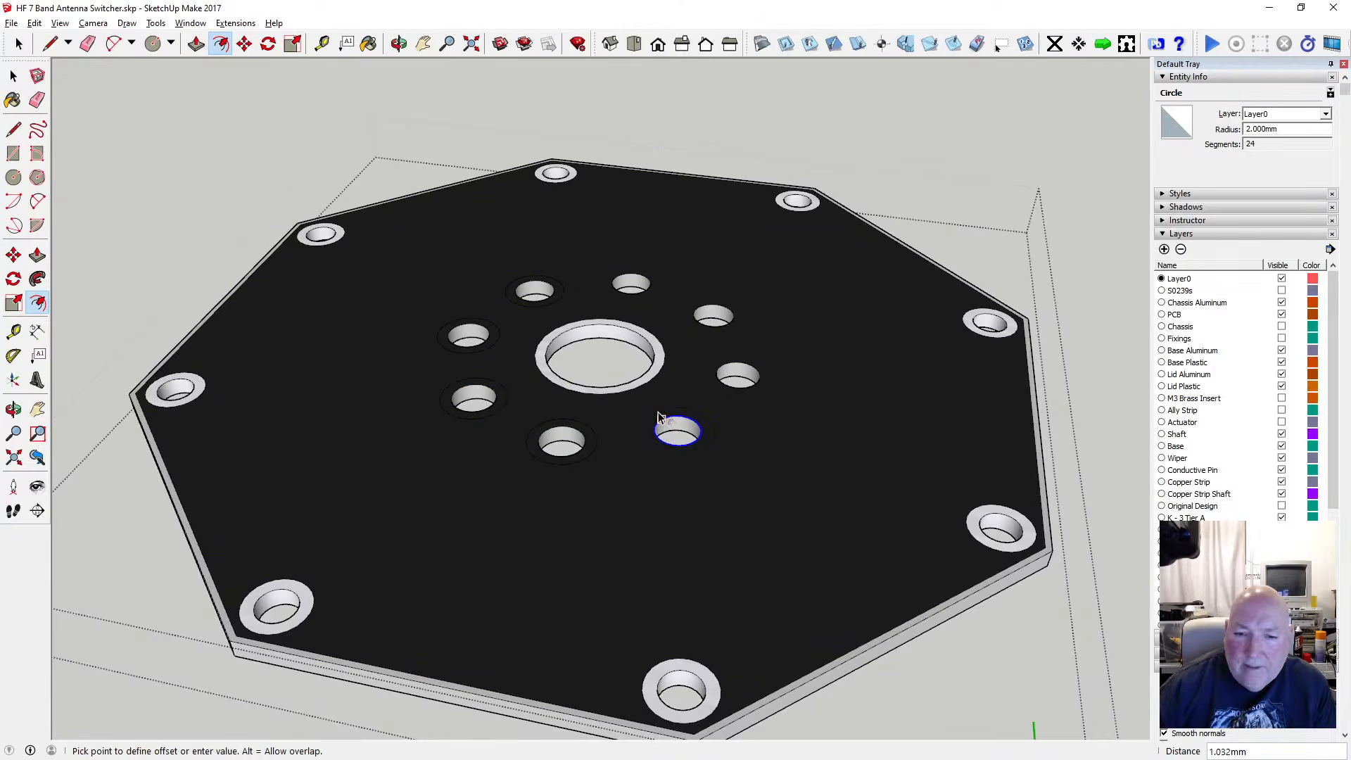
pyautogui.write('184')
pyautogui.press('Return')
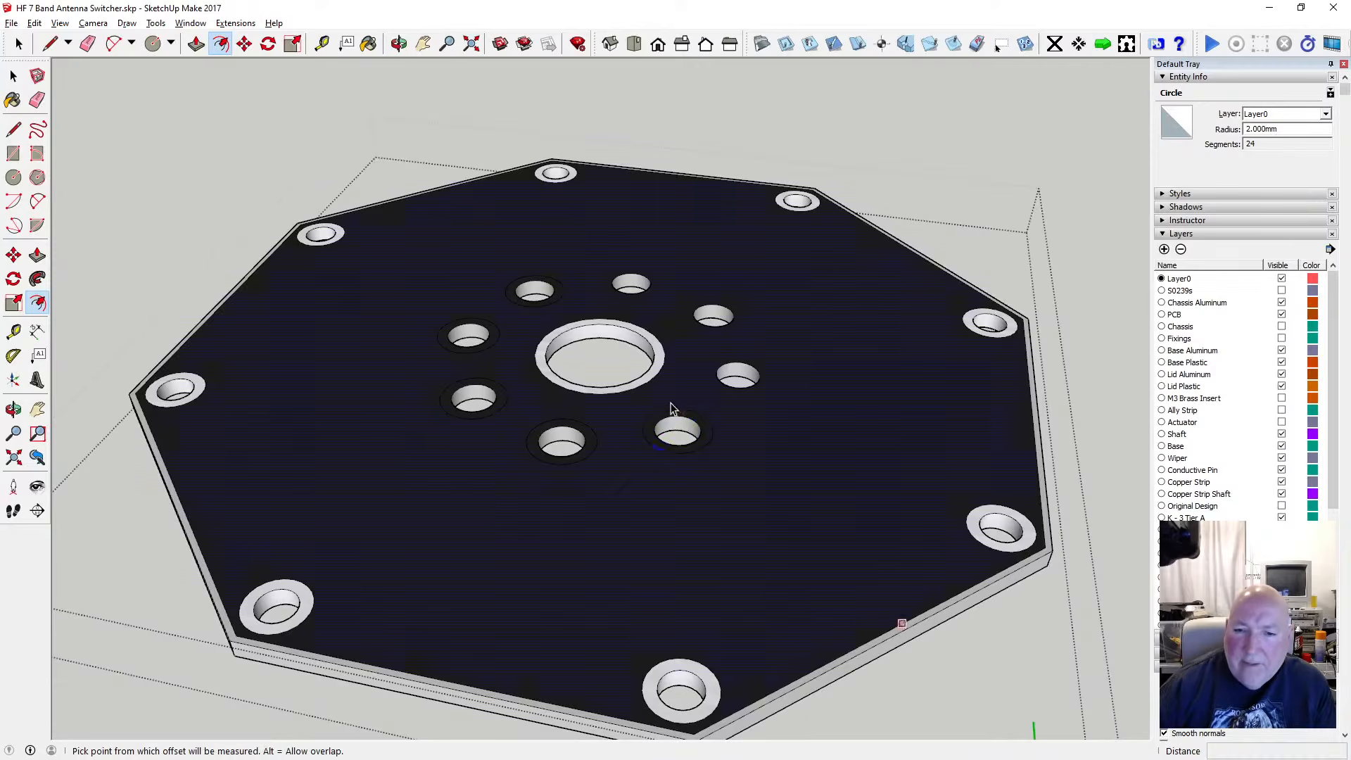
# Offset the edges of the remaining three inner-ring holes 1 mm outward, from the right side round to the far side
pyautogui.click(713, 376)
pyautogui.write('1')
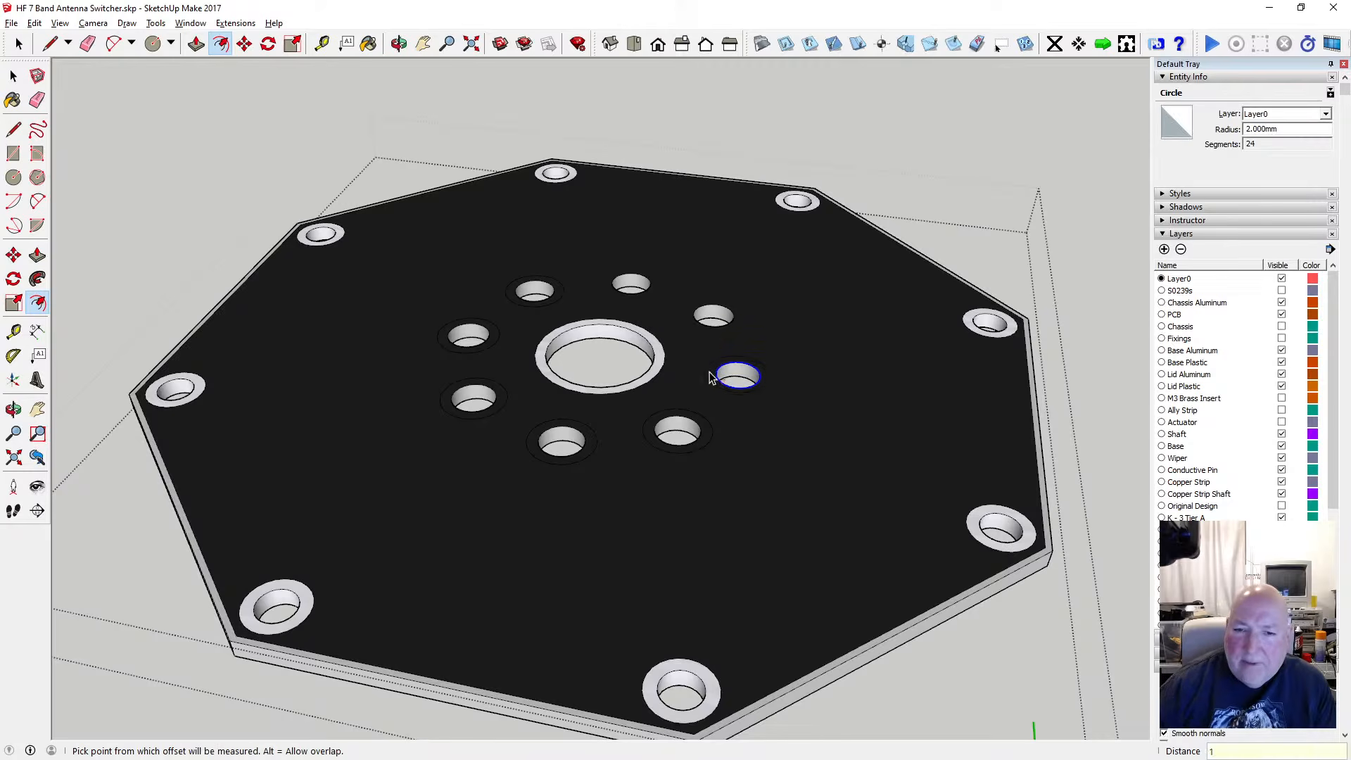
pyautogui.press('Return')
pyautogui.click(707, 329)
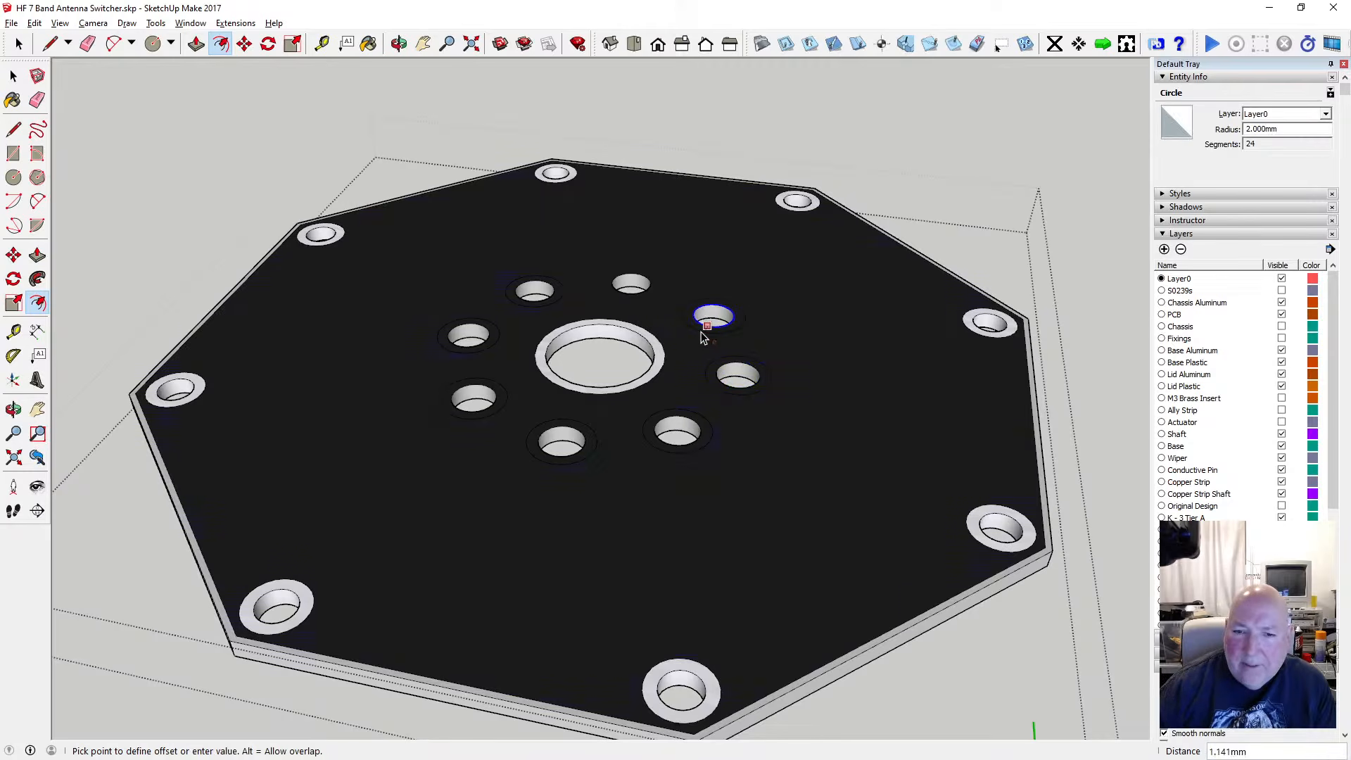
pyautogui.write('1')
pyautogui.press('Return')
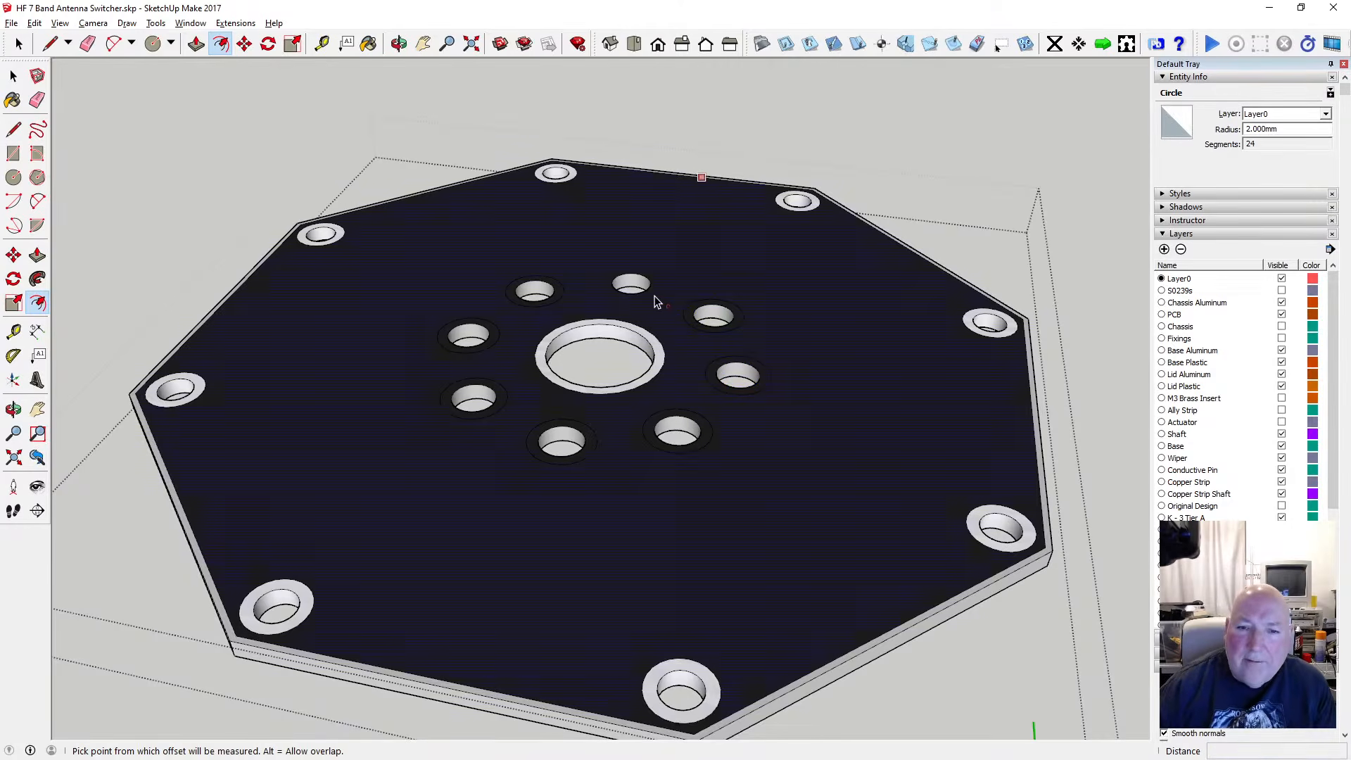
pyautogui.click(655, 300)
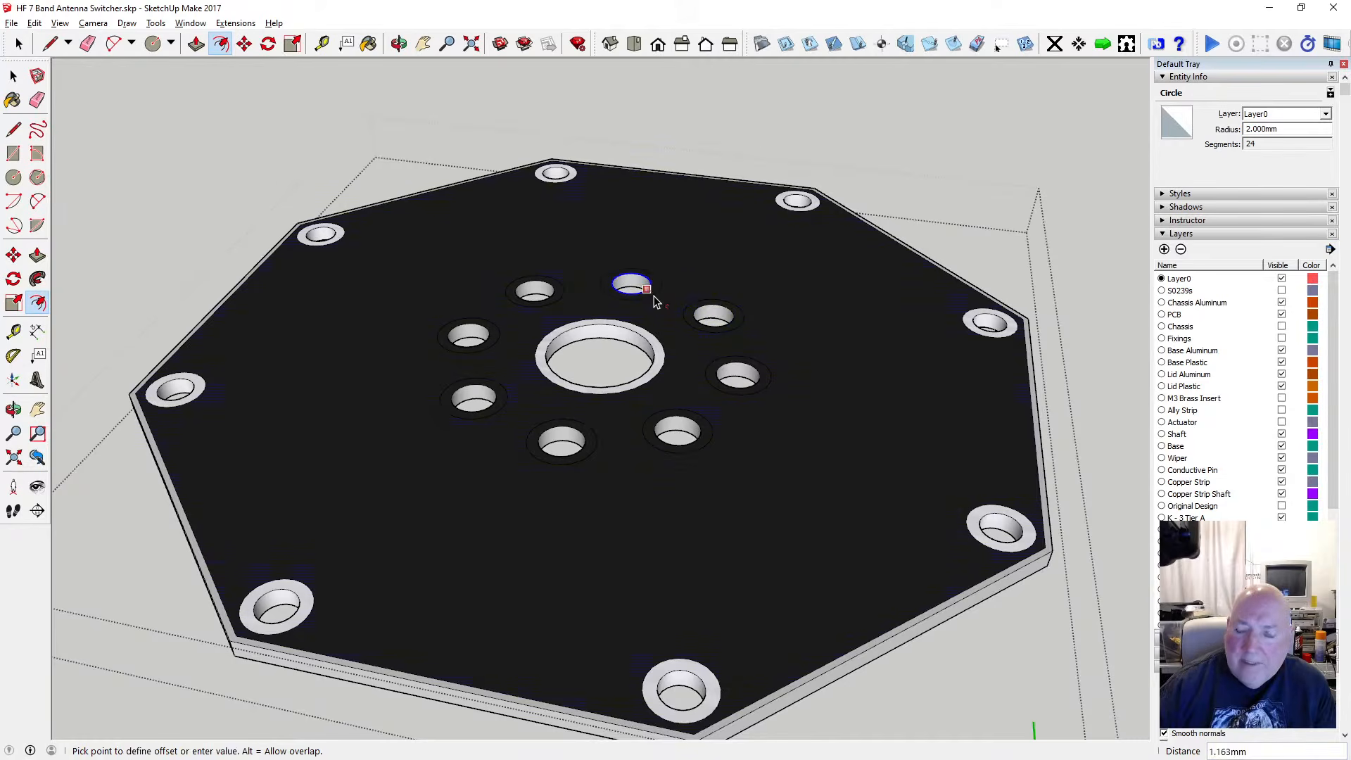
pyautogui.write('1')
pyautogui.press('Return')
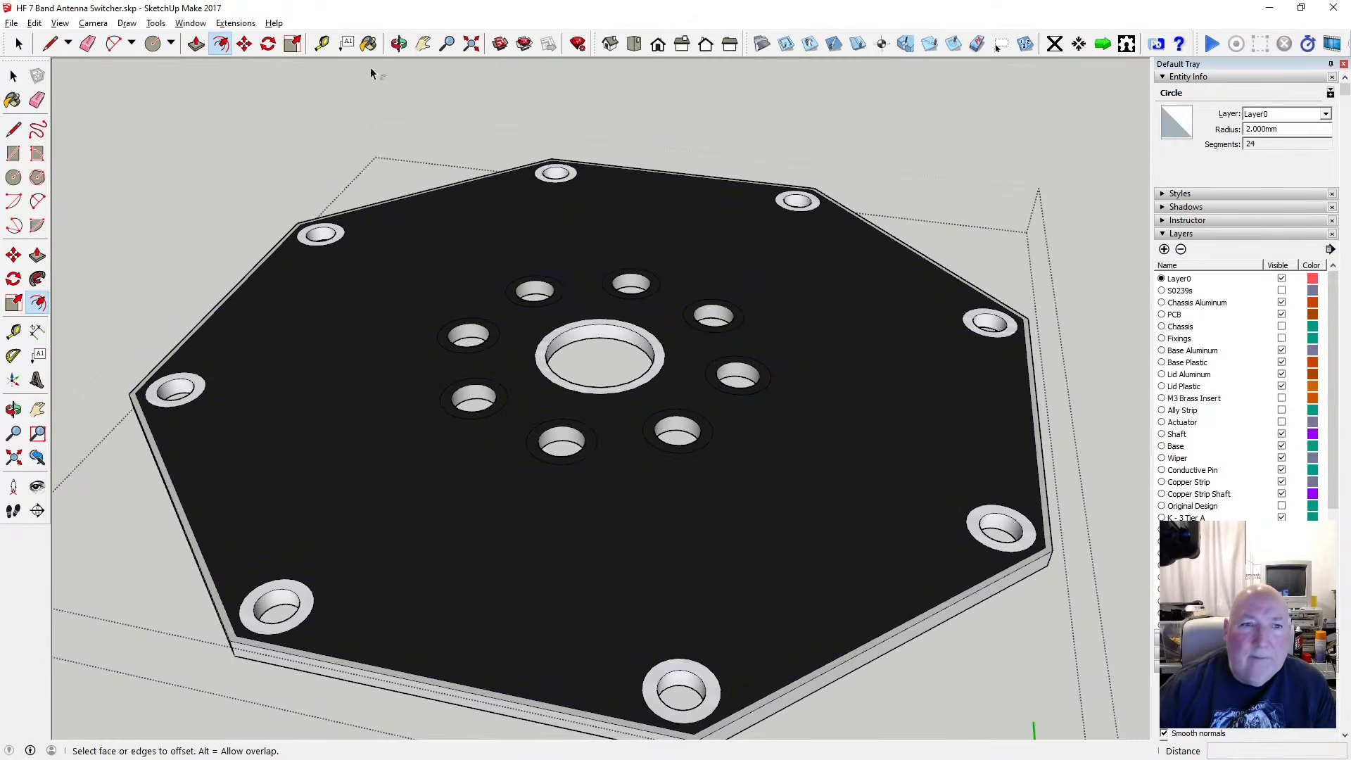
# Paint the offset rings around all eight inner holes on the lid's plain face with Metal Silver
pyautogui.click(368, 44)
pyautogui.click(517, 289)
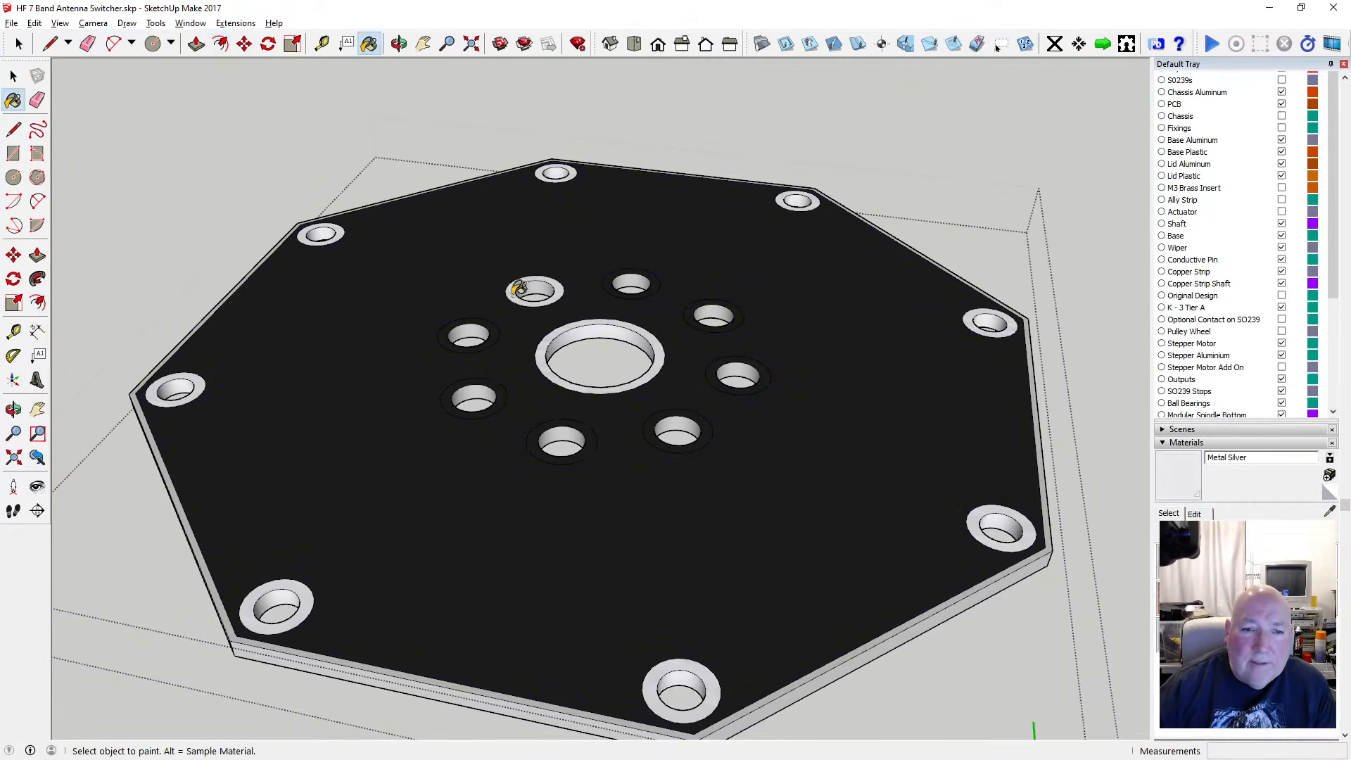
pyautogui.click(486, 321)
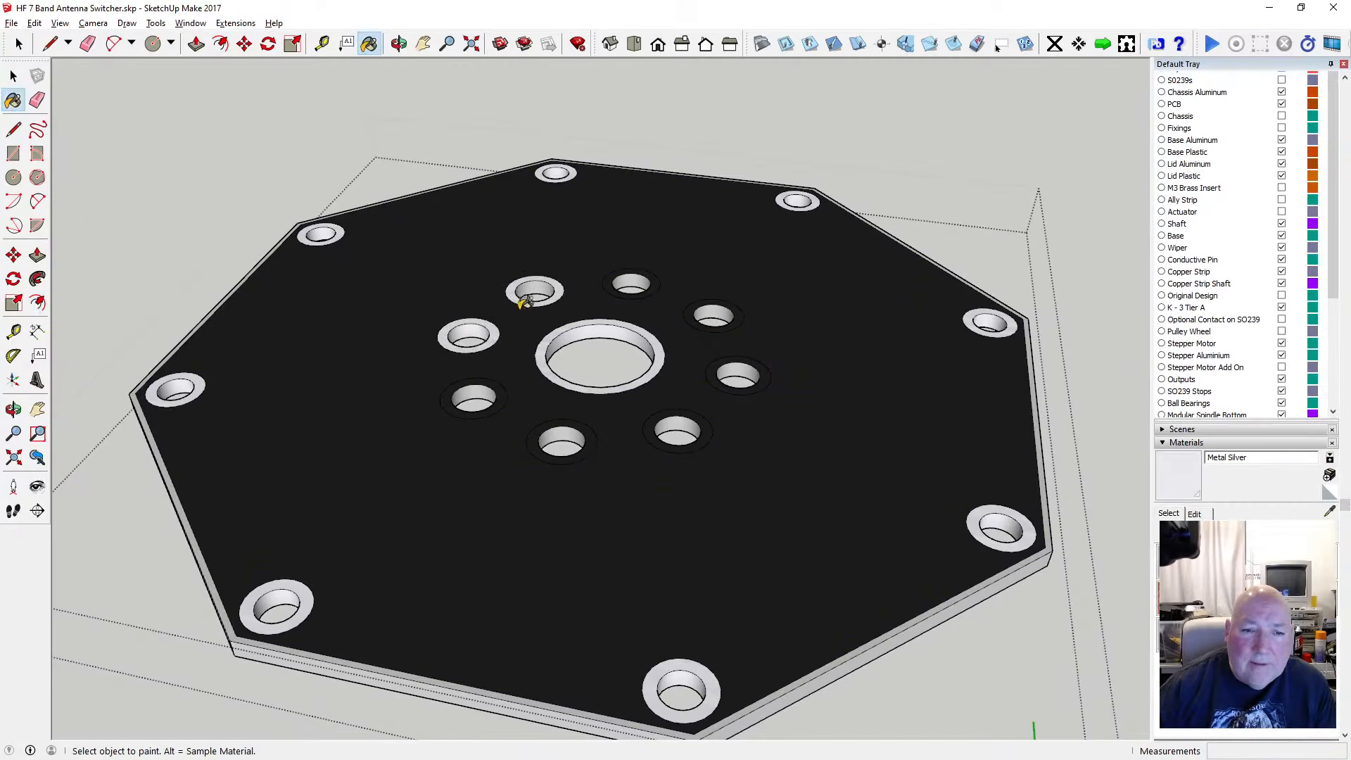
pyautogui.click(613, 272)
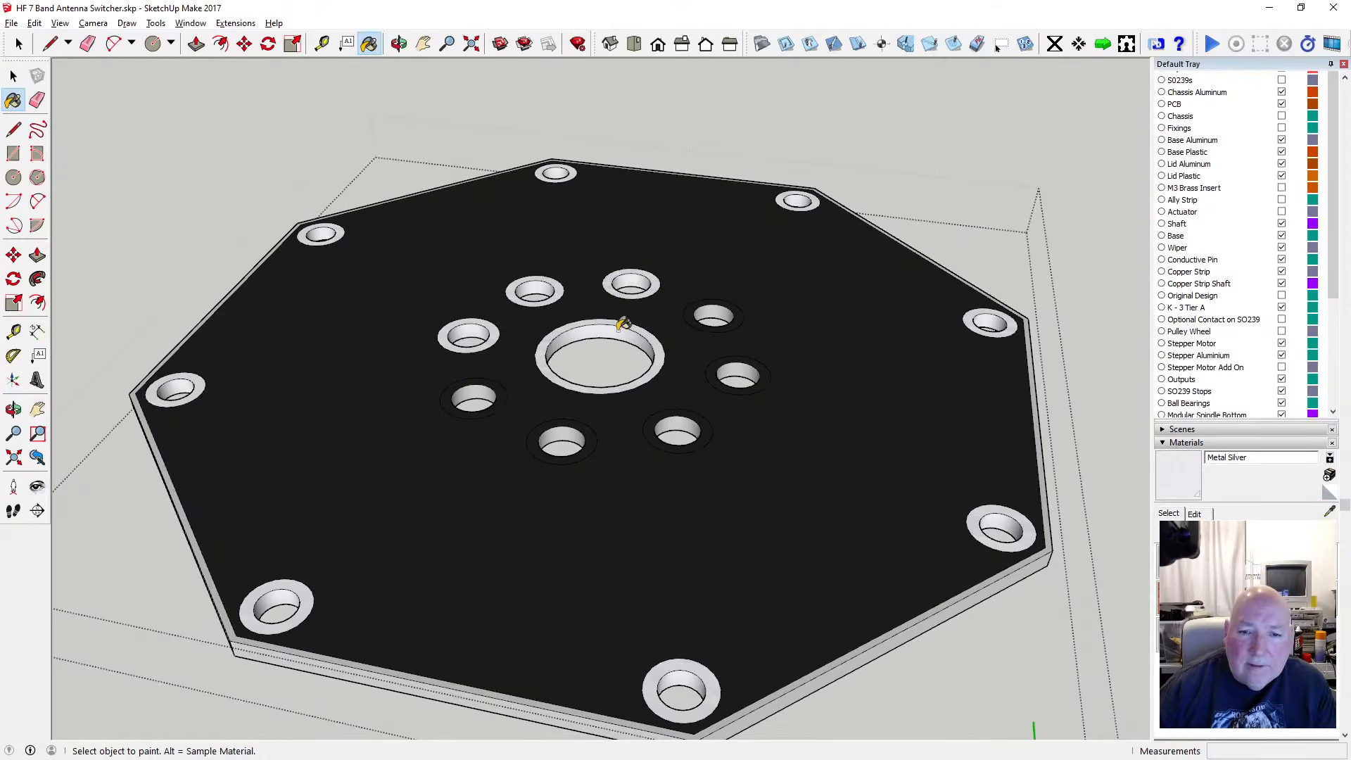
pyautogui.click(698, 304)
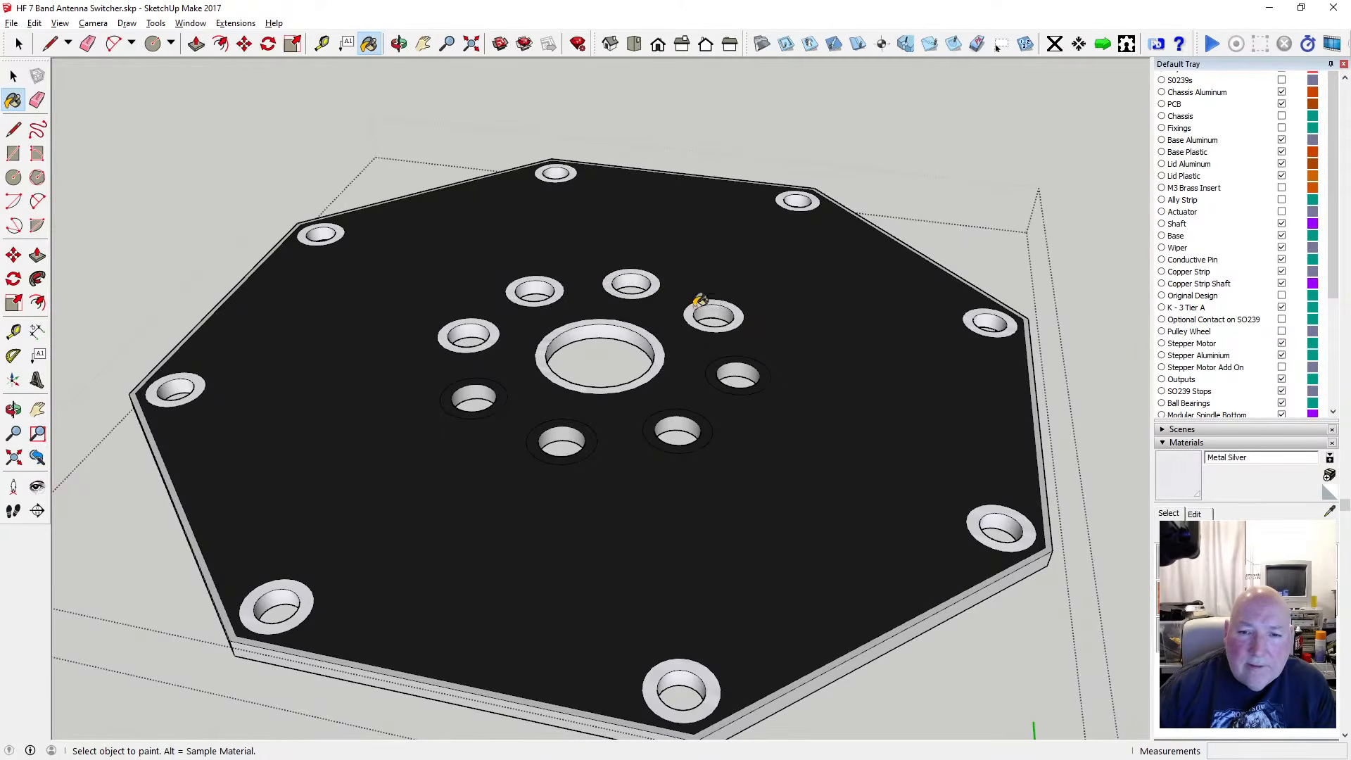
pyautogui.click(723, 364)
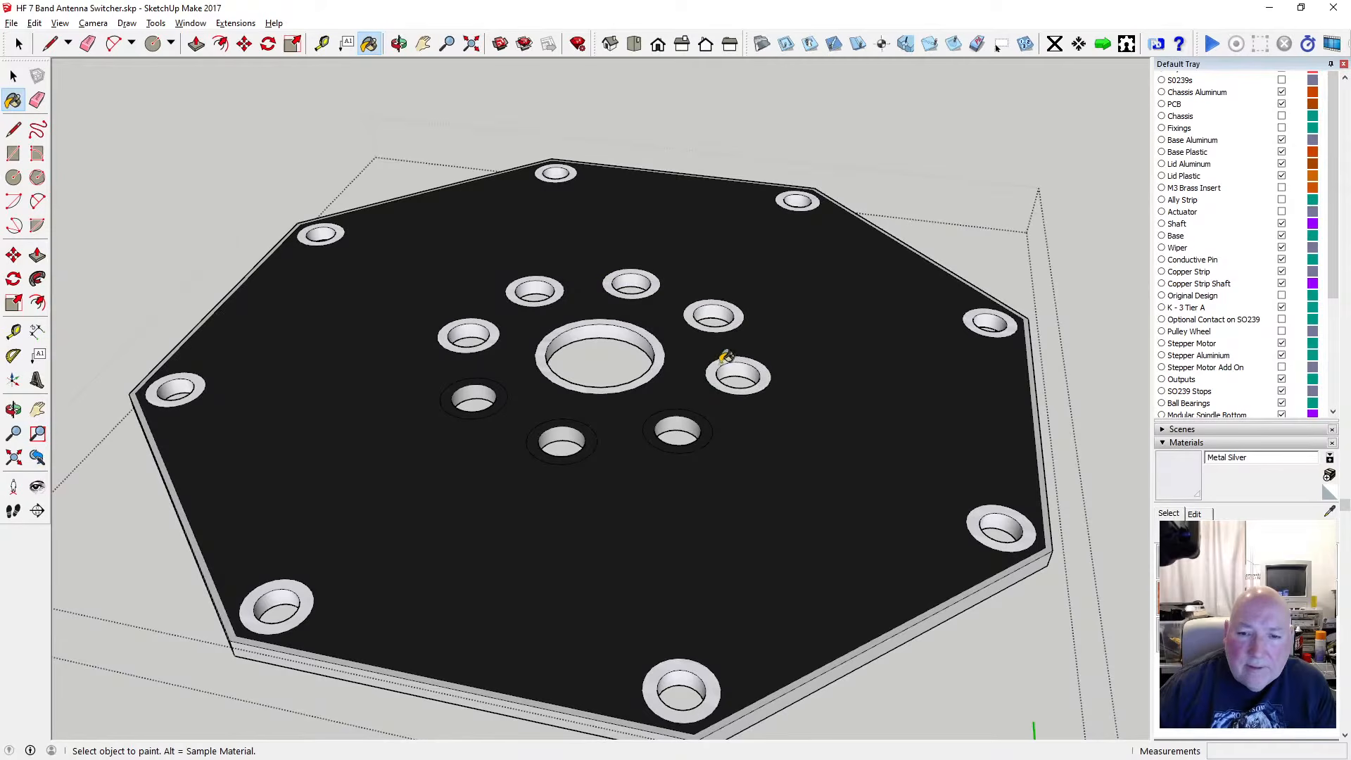
pyautogui.click(707, 430)
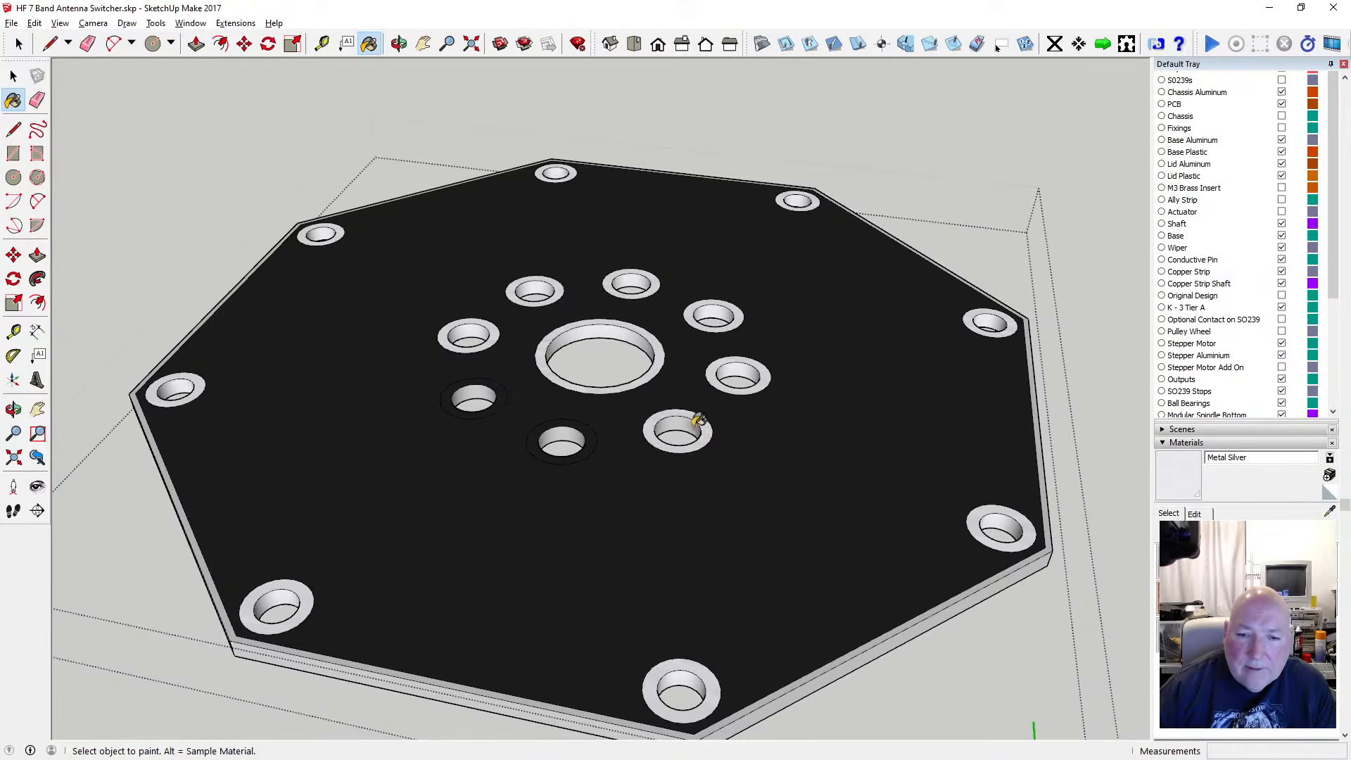
pyautogui.click(587, 433)
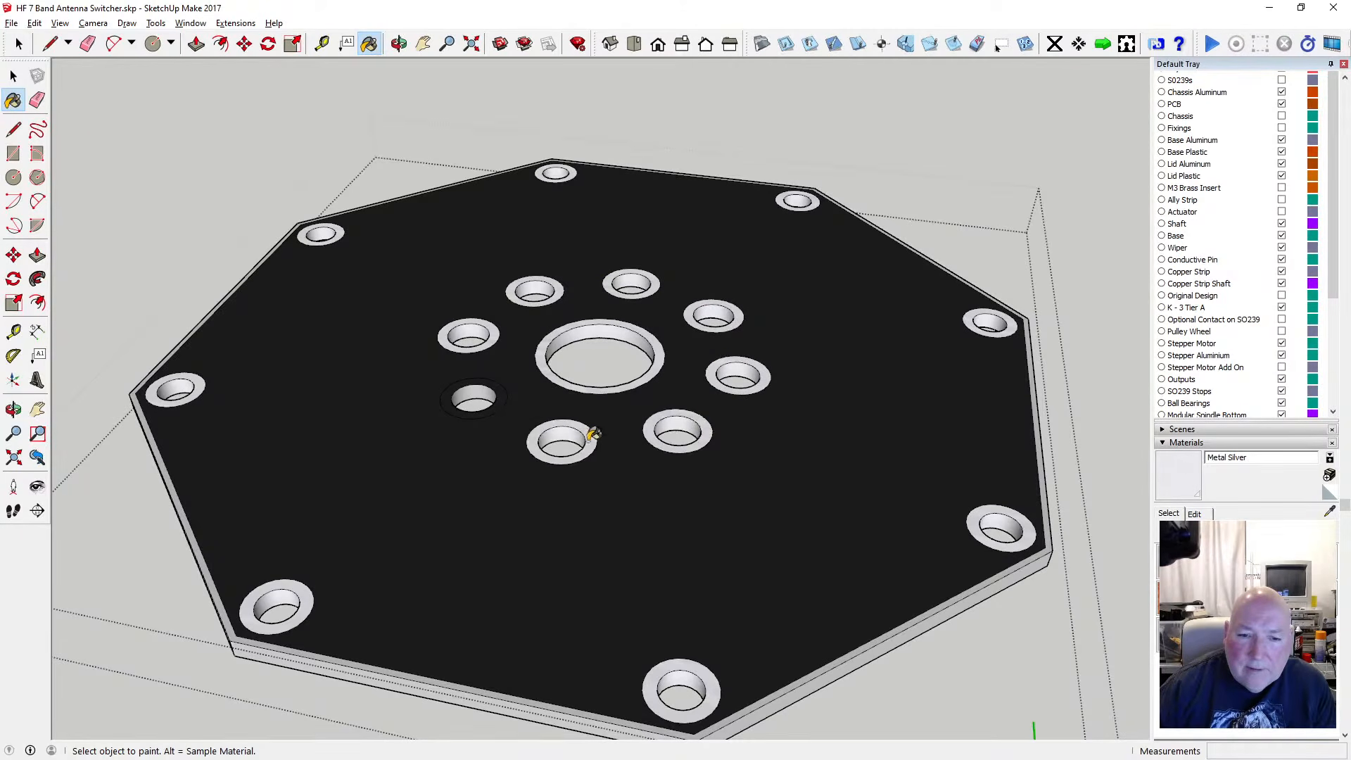
pyautogui.click(496, 391)
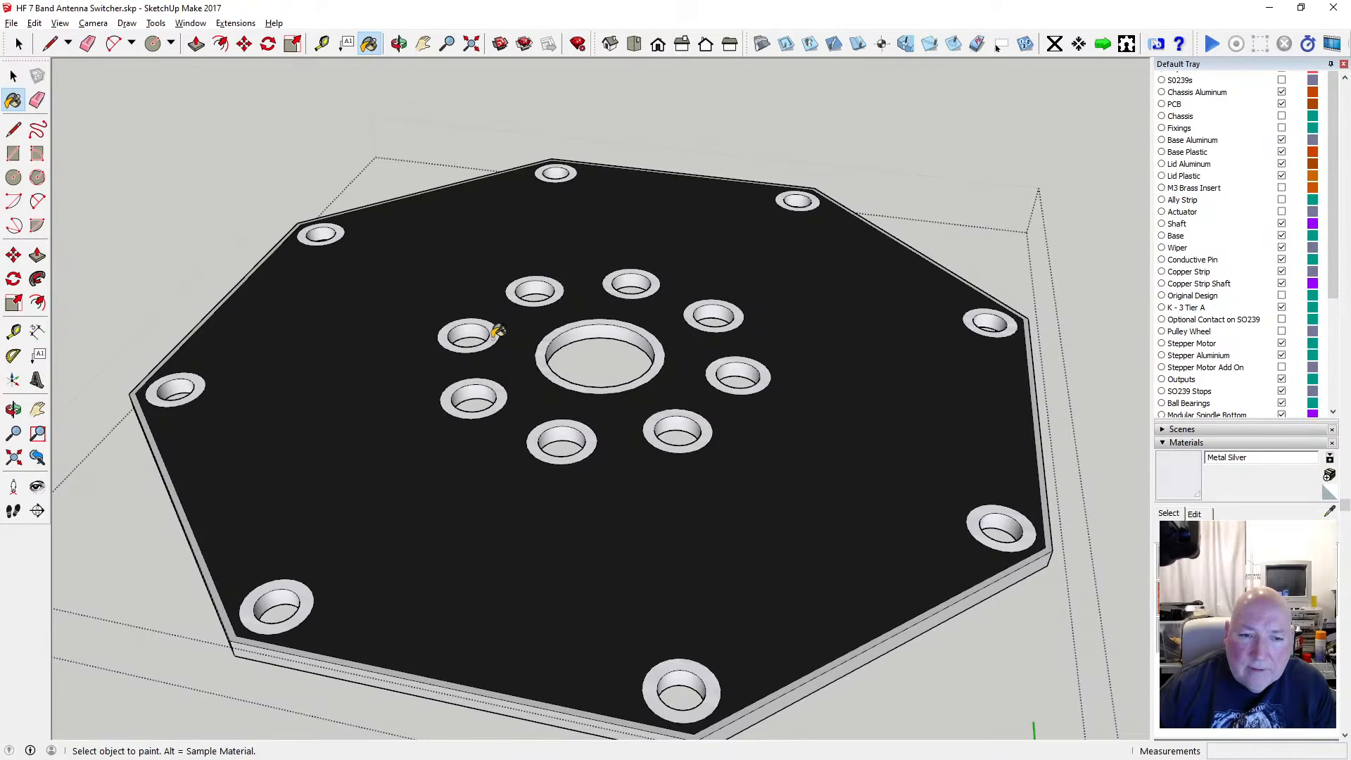
# Turn the lid over and examine the slotted face around its inner ring of holes
pyautogui.click(399, 44)
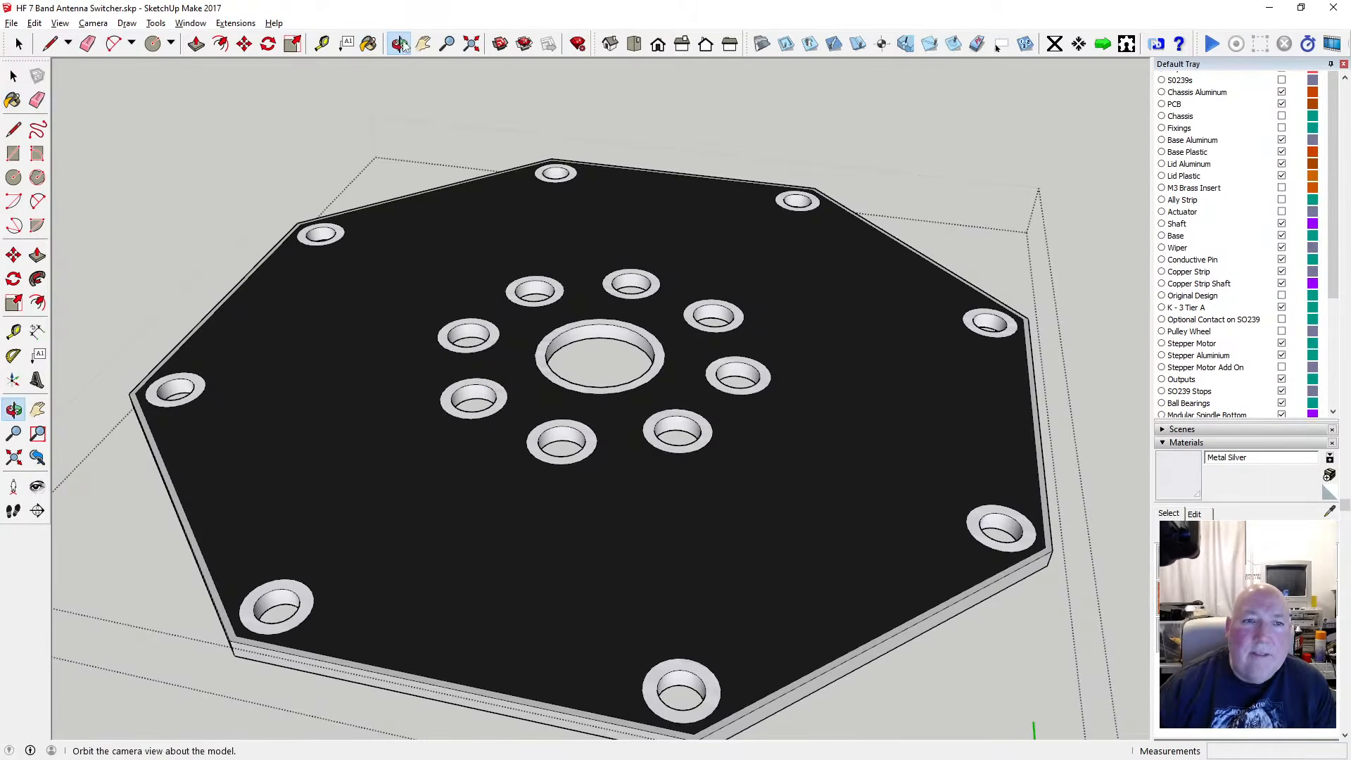
pyautogui.moveTo(489, 243); pyautogui.dragTo(525, 163)
pyautogui.scroll(-4, 586, 340)
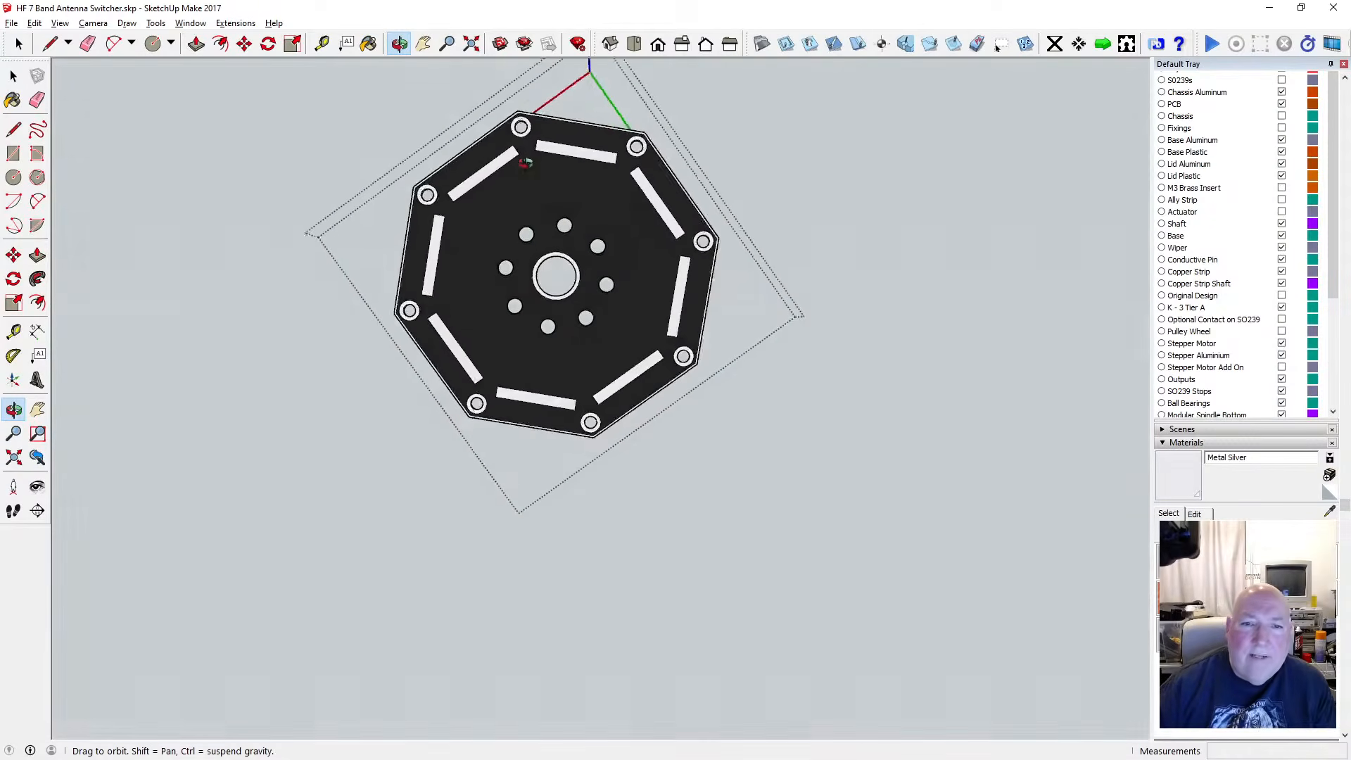
pyautogui.scroll(3, 538, 264)
pyautogui.moveTo(542, 395); pyautogui.dragTo(556, 359)
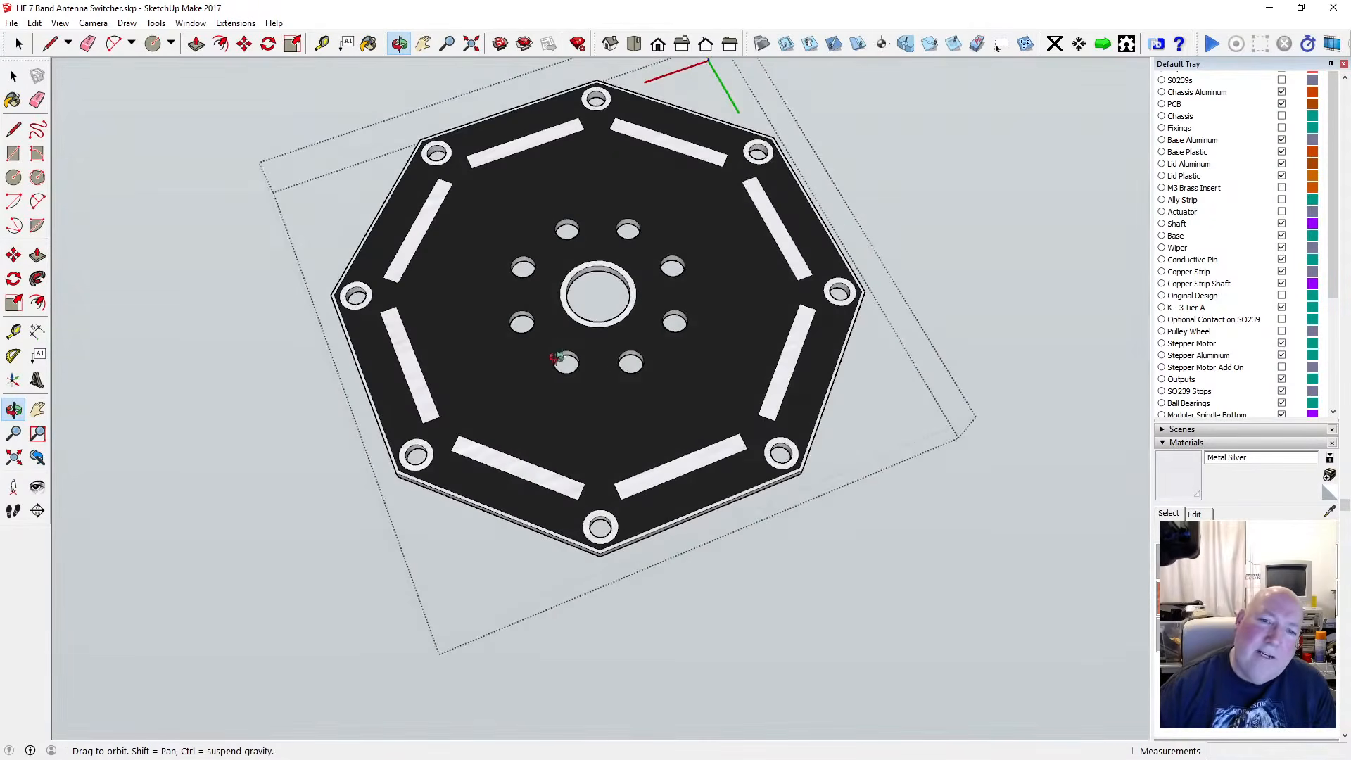
pyautogui.moveTo(652, 392); pyautogui.dragTo(662, 339)
pyautogui.scroll(2, 661, 339)
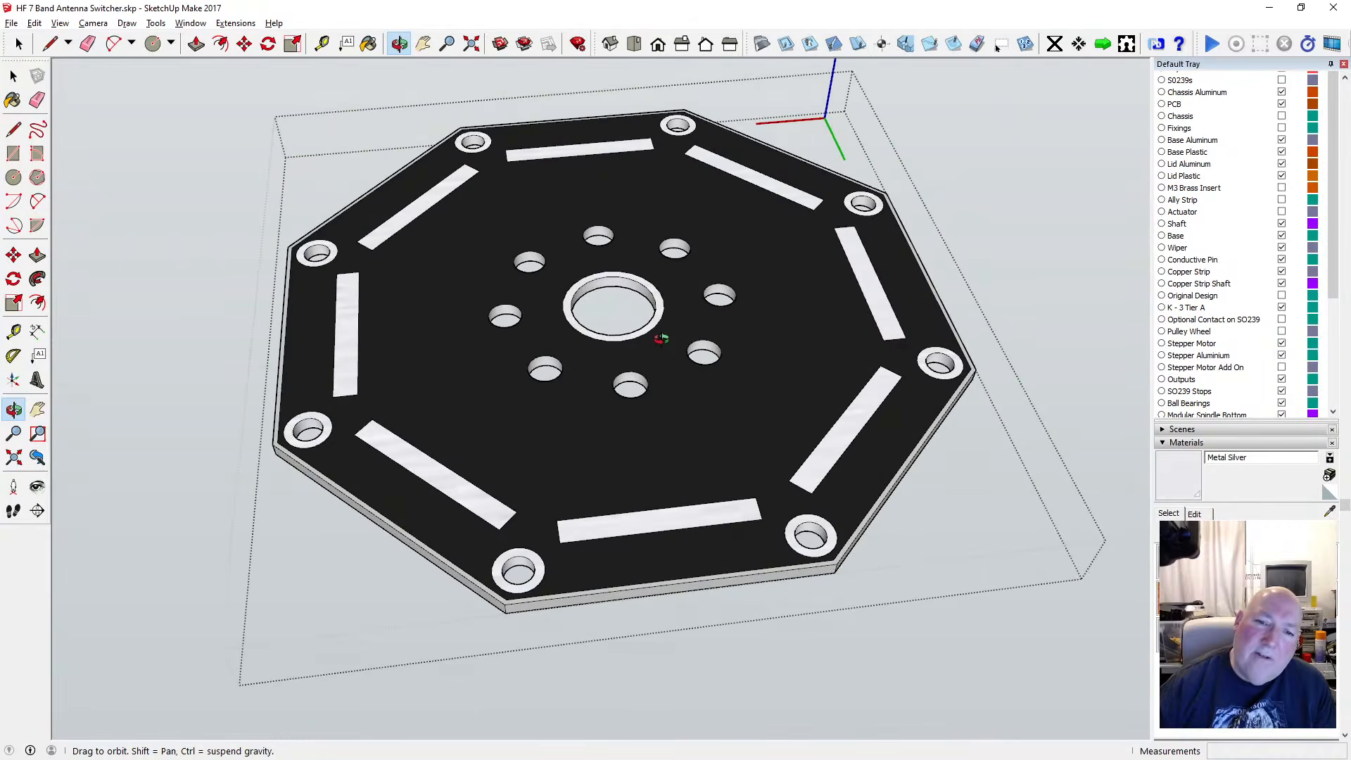
pyautogui.scroll(3, 563, 274)
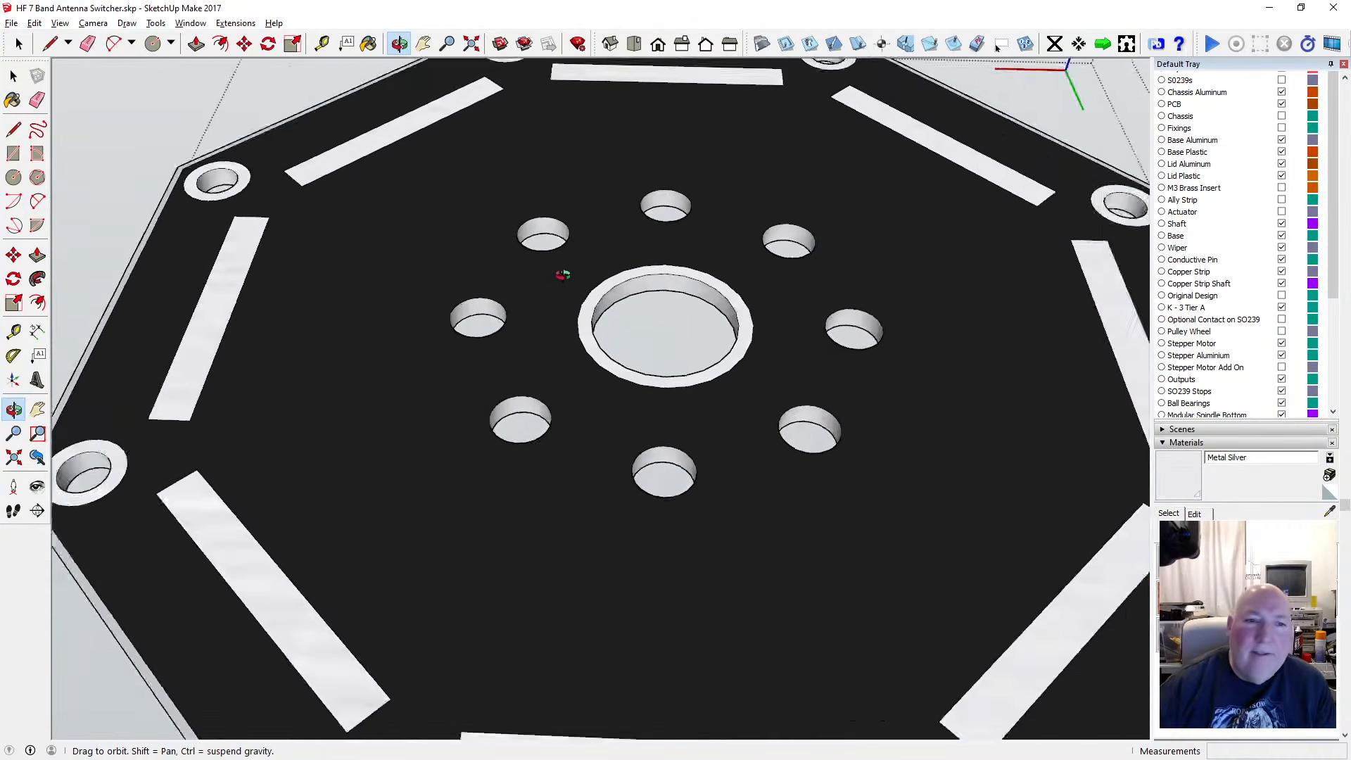
pyautogui.scroll(-3, 563, 274)
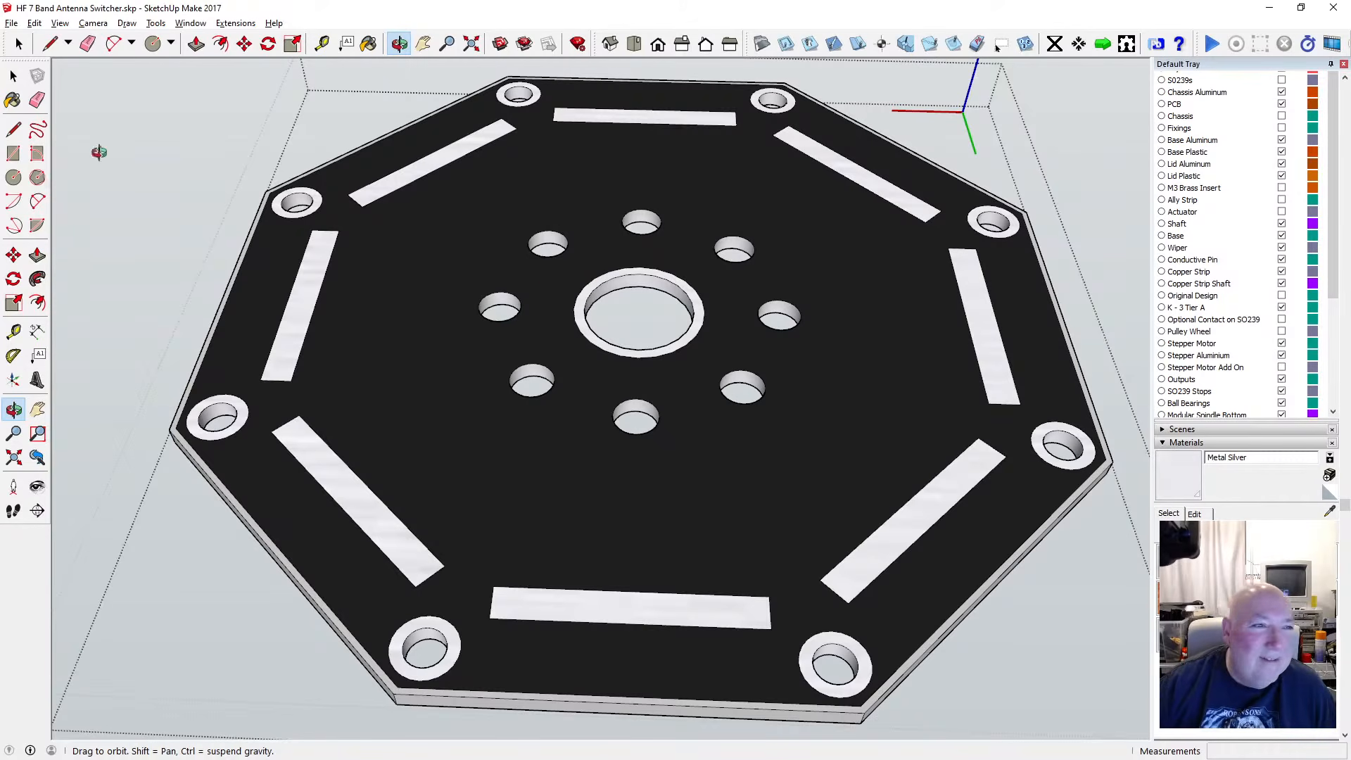
# Offset the edge of the far-left inner-ring hole on the lid's slotted face 1 mm outward
pyautogui.click(14, 178)
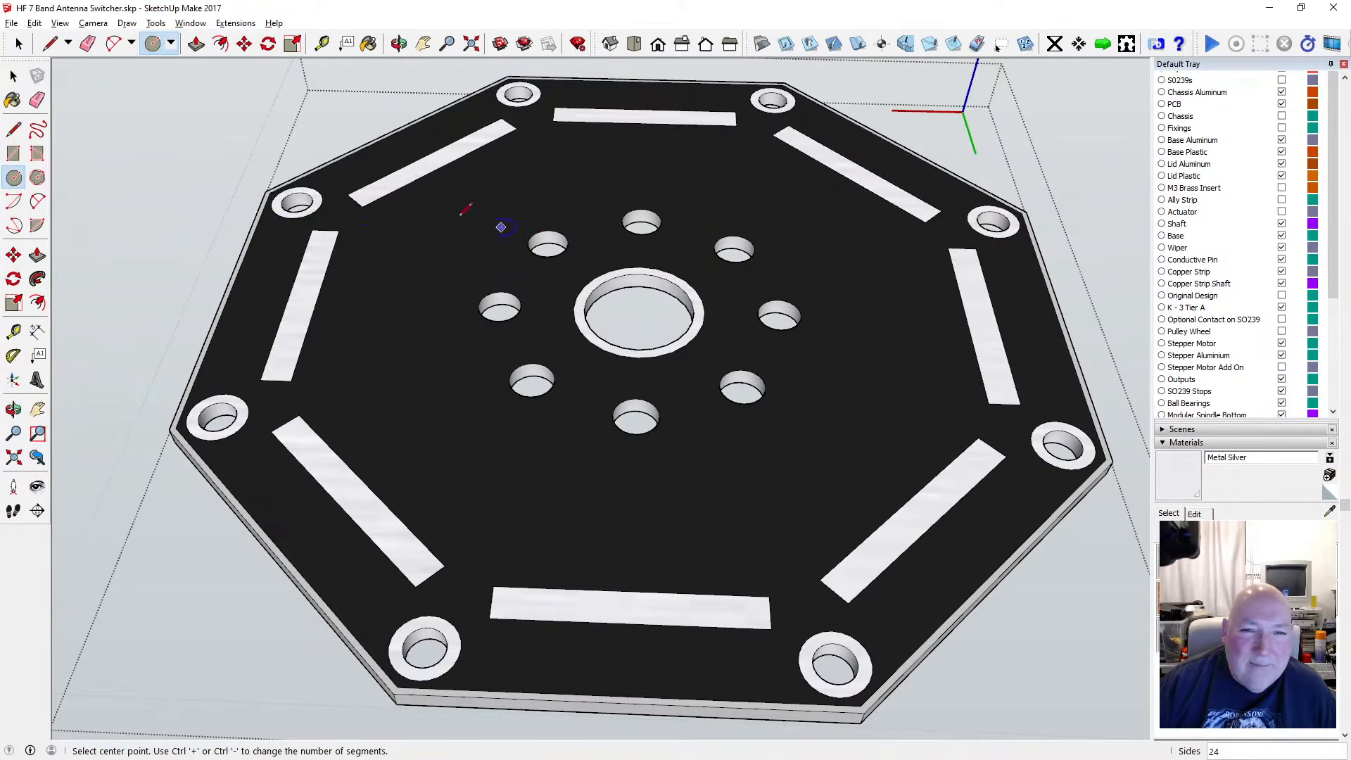
pyautogui.click(13, 76)
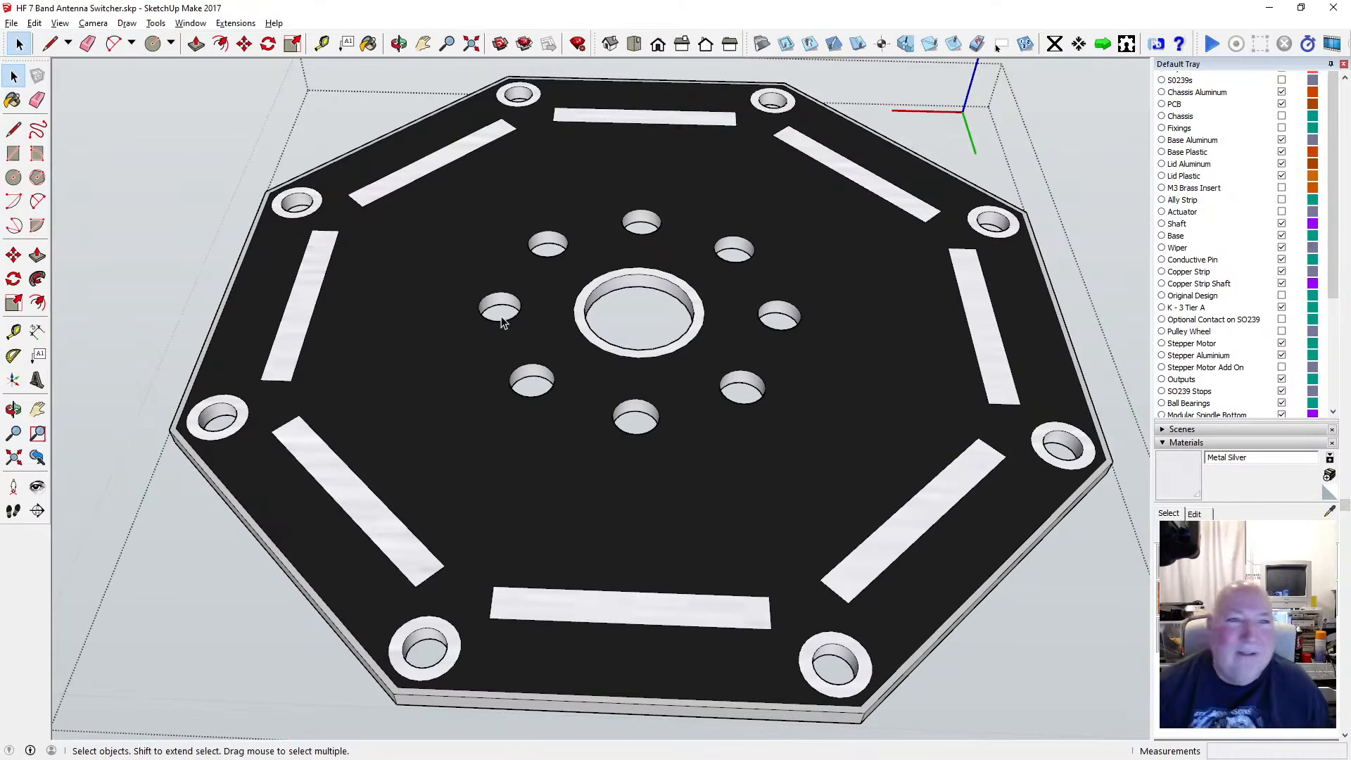
pyautogui.press('f')
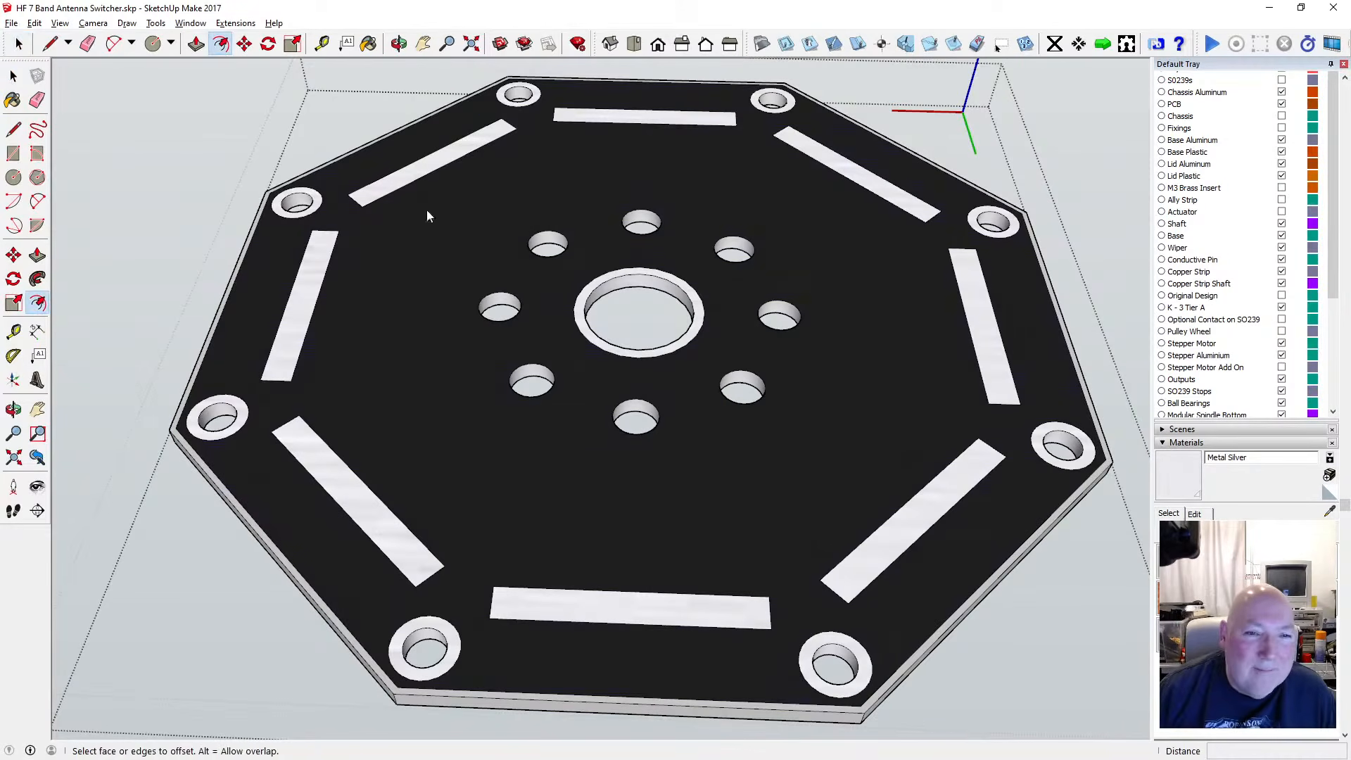
pyautogui.click(480, 296)
pyautogui.write('1')
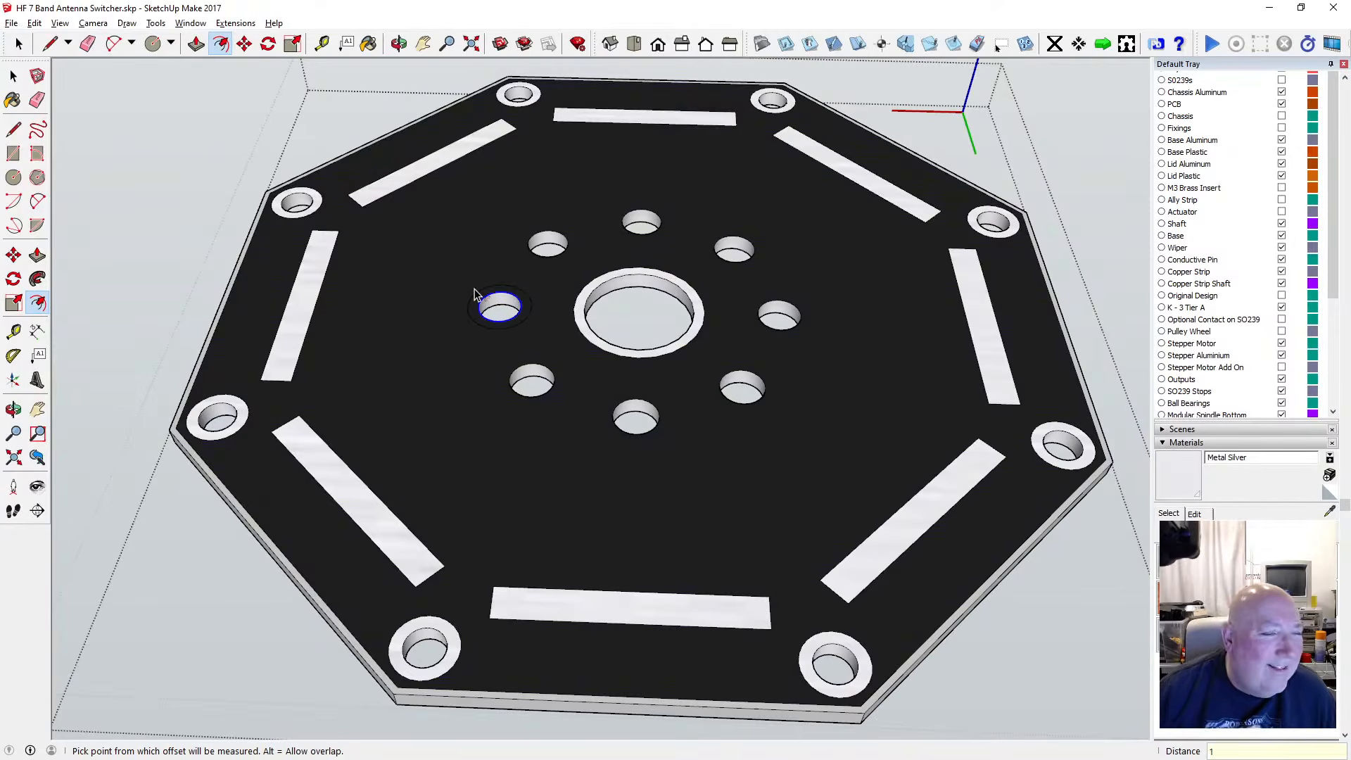
pyautogui.click(533, 237)
pyautogui.click(533, 242)
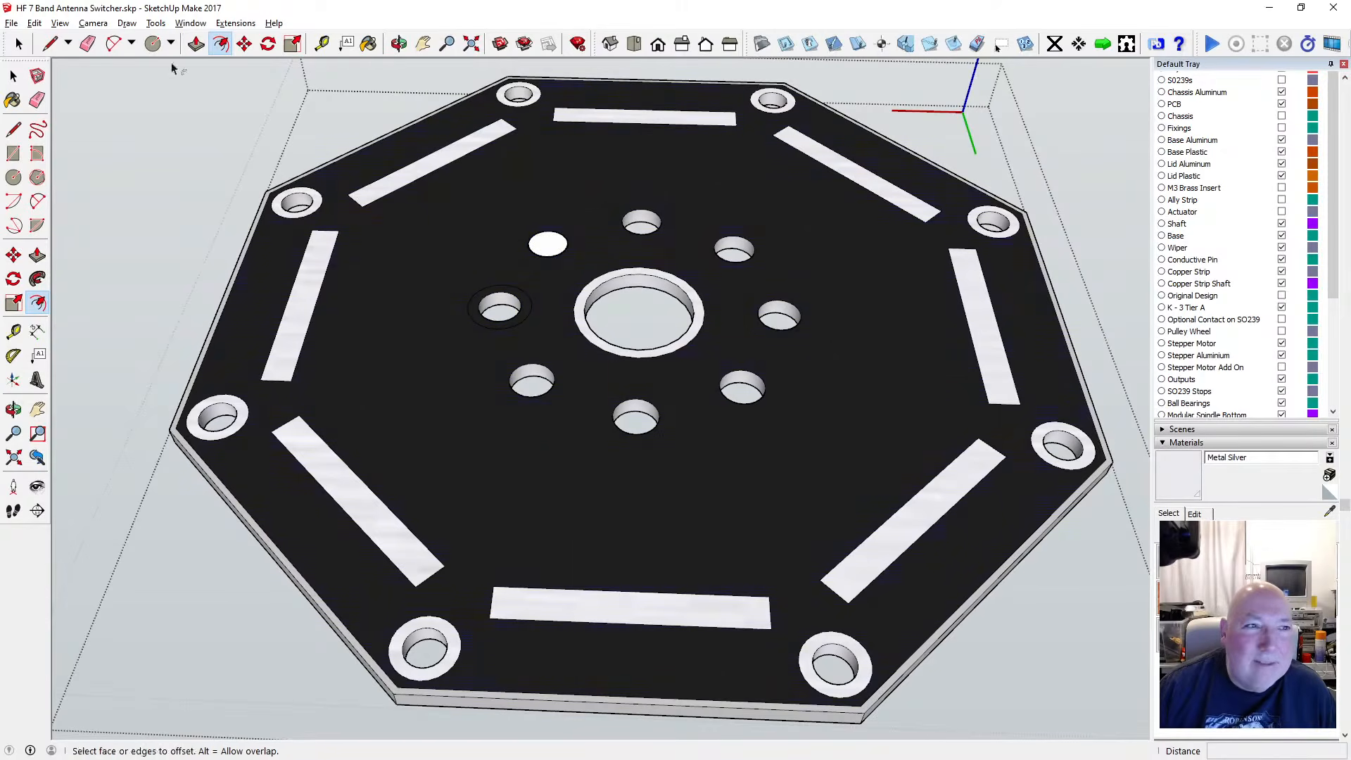
pyautogui.click(34, 23)
pyautogui.click(56, 35)
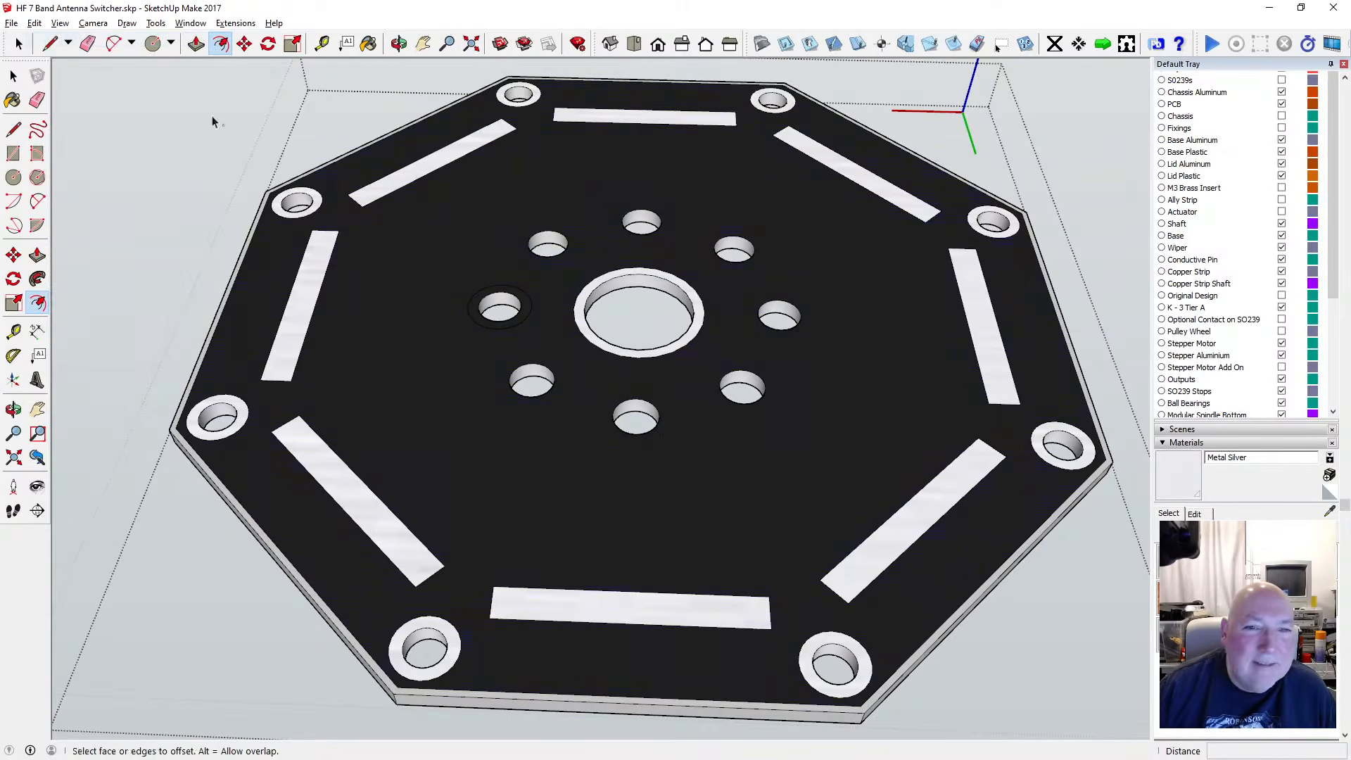
# Offset the edges of the three far-side inner-ring holes on the slotted face 1 mm outward
pyautogui.click(536, 240)
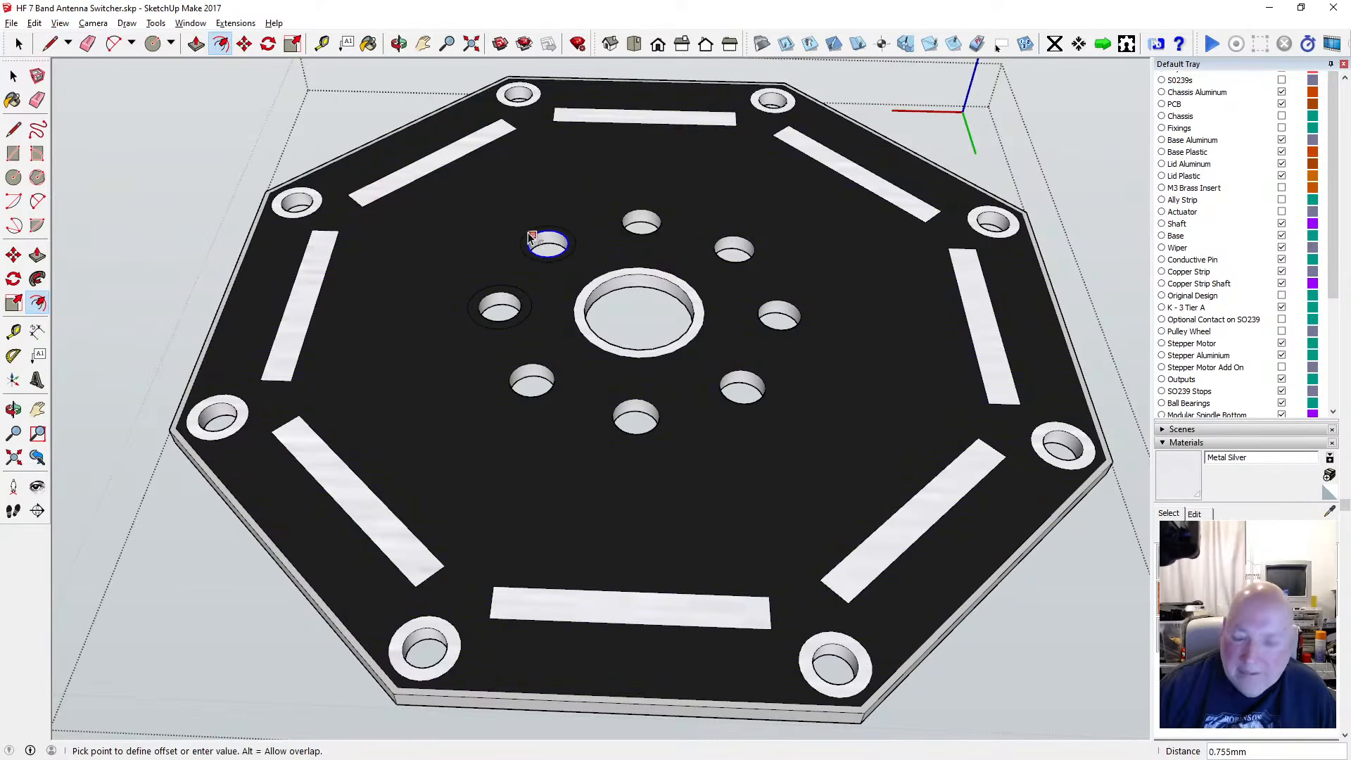
pyautogui.click(533, 239)
pyautogui.click(634, 216)
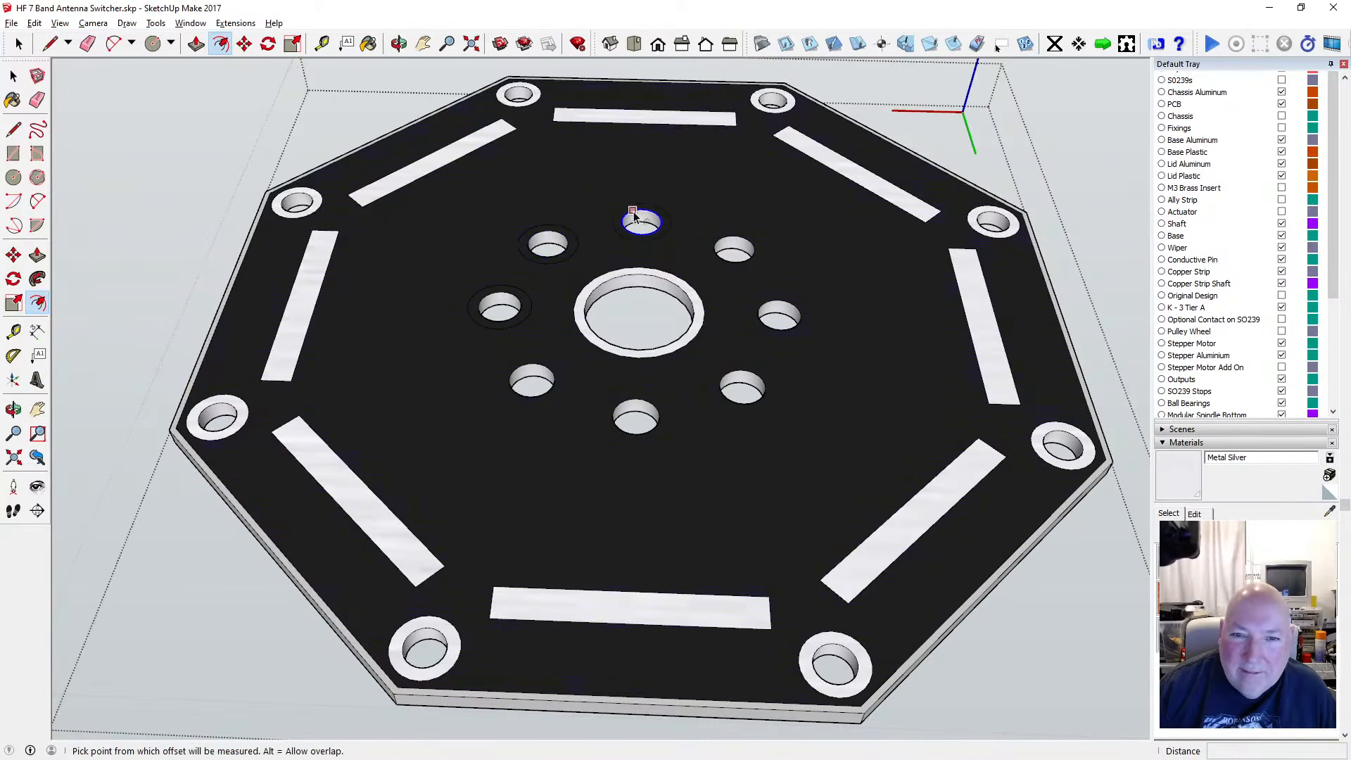
pyautogui.click(633, 214)
pyautogui.click(631, 205)
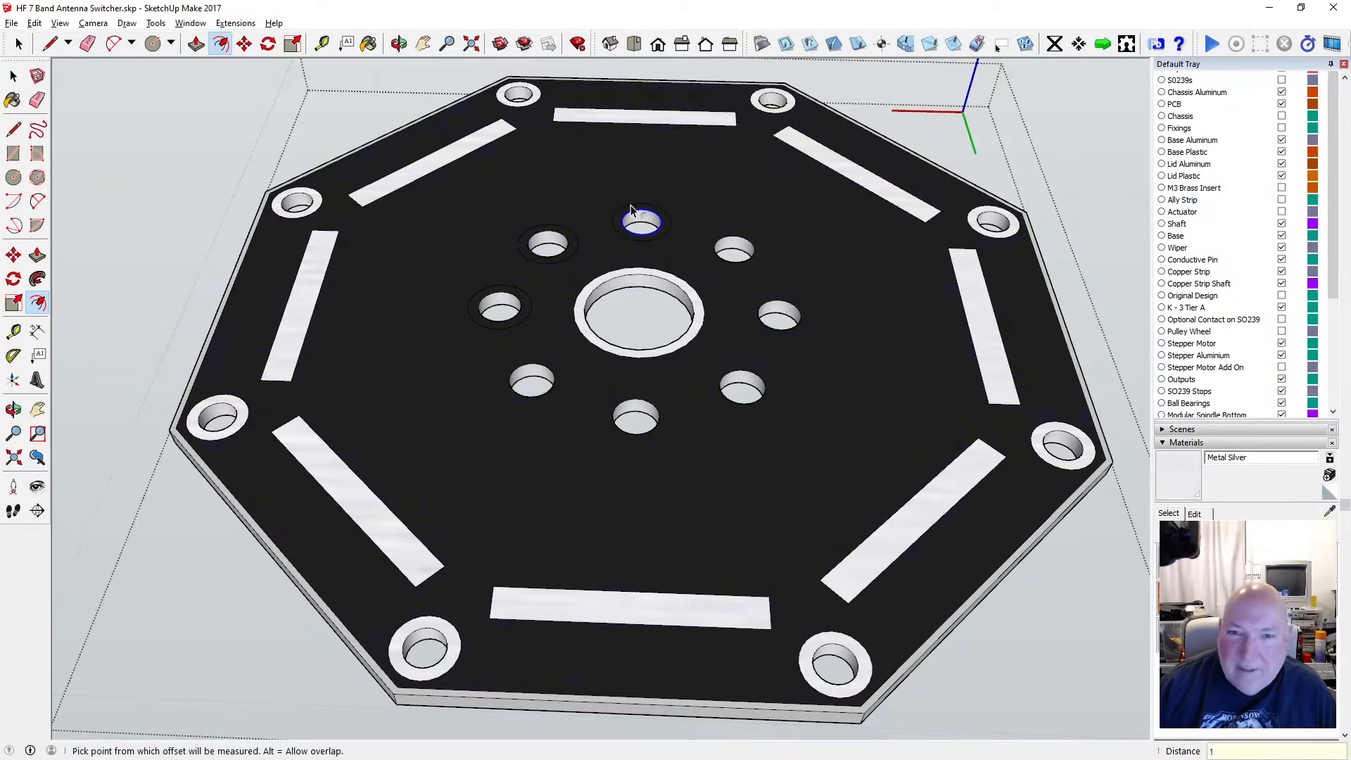
pyautogui.click(729, 242)
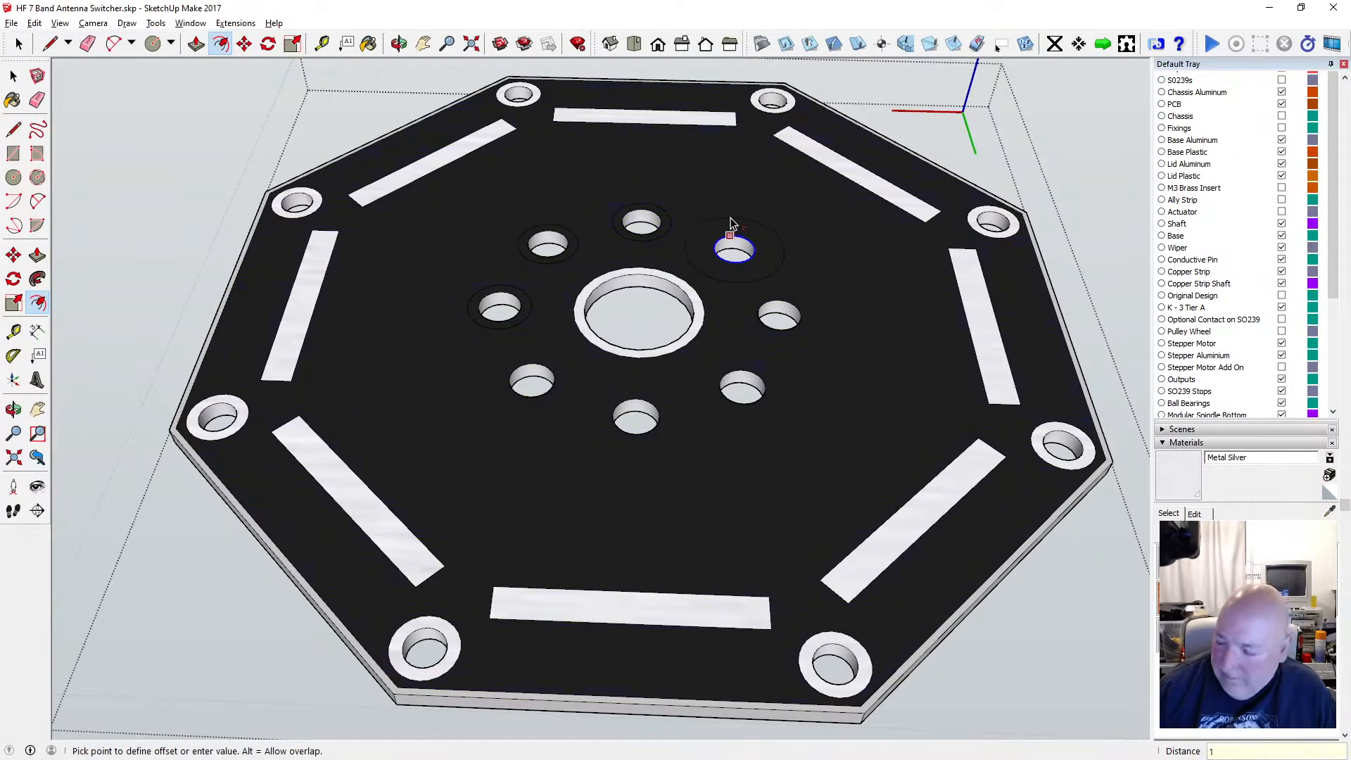
pyautogui.click(731, 221)
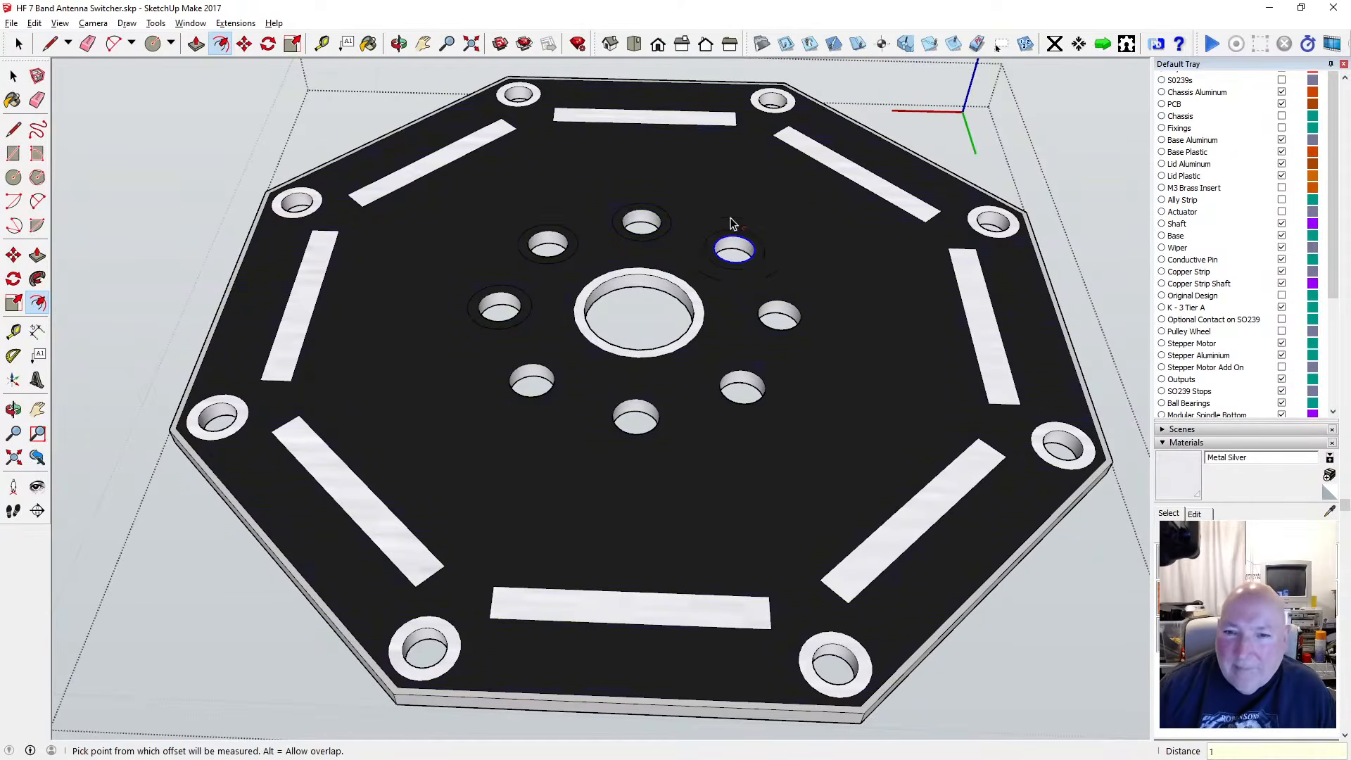
# Offset the edges of the remaining four inner-ring holes 1 mm outward, from the far-right hole round the near side
pyautogui.click(777, 304)
pyautogui.press('Return')
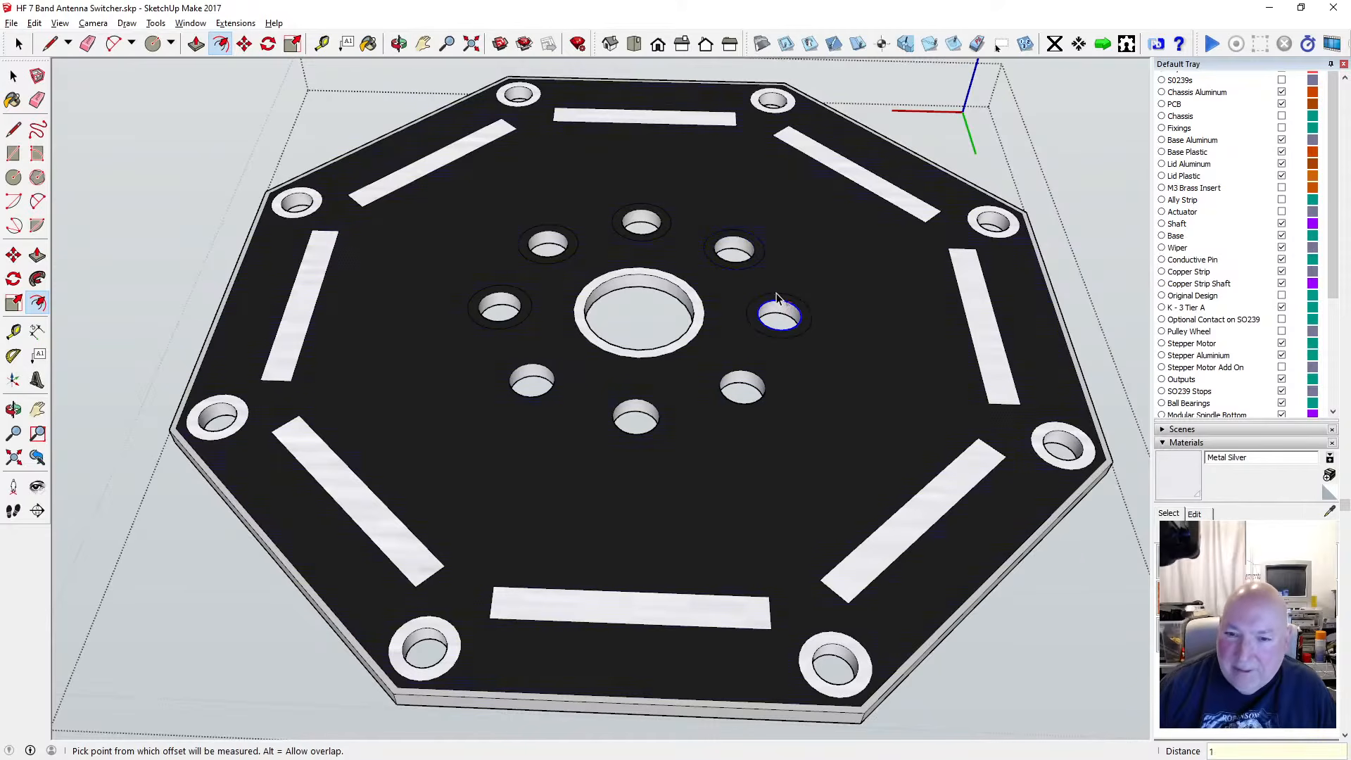
pyautogui.click(751, 378)
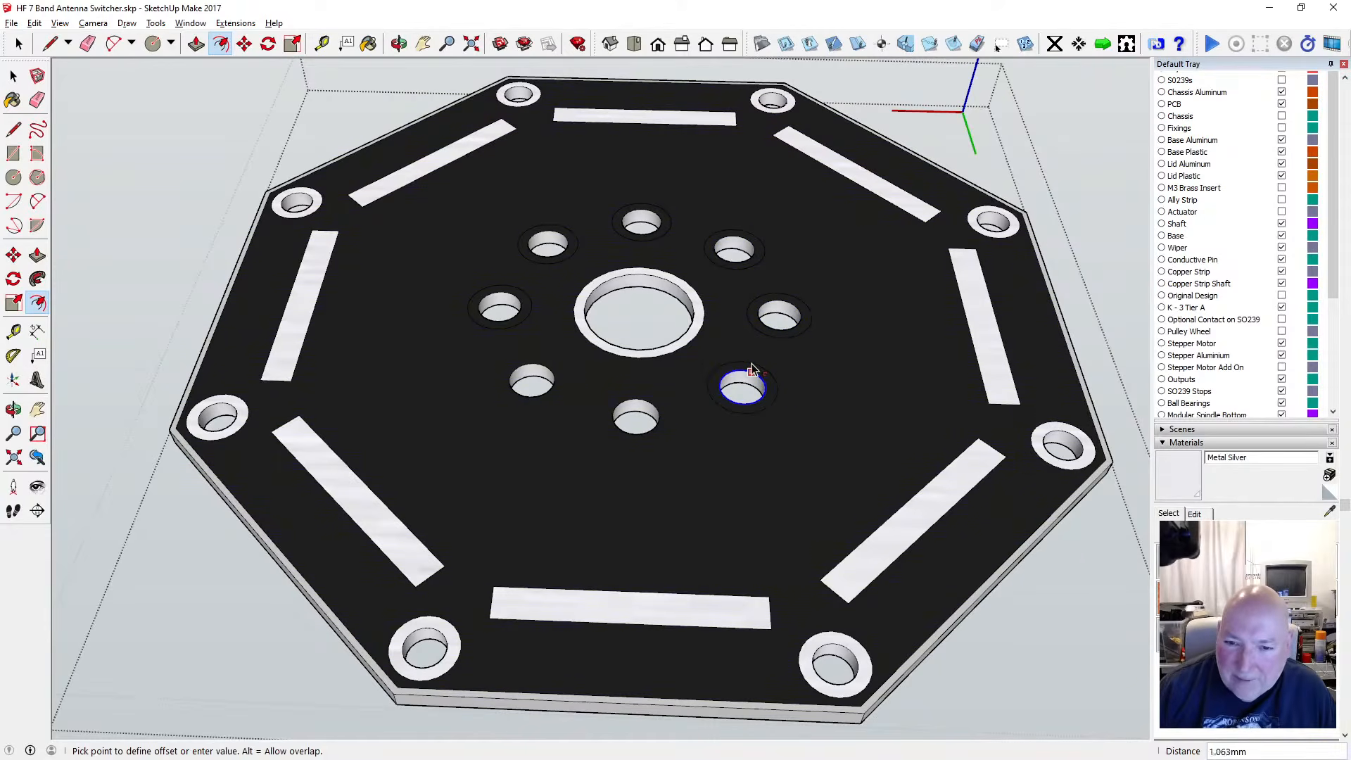
pyautogui.write('1')
pyautogui.press('Return')
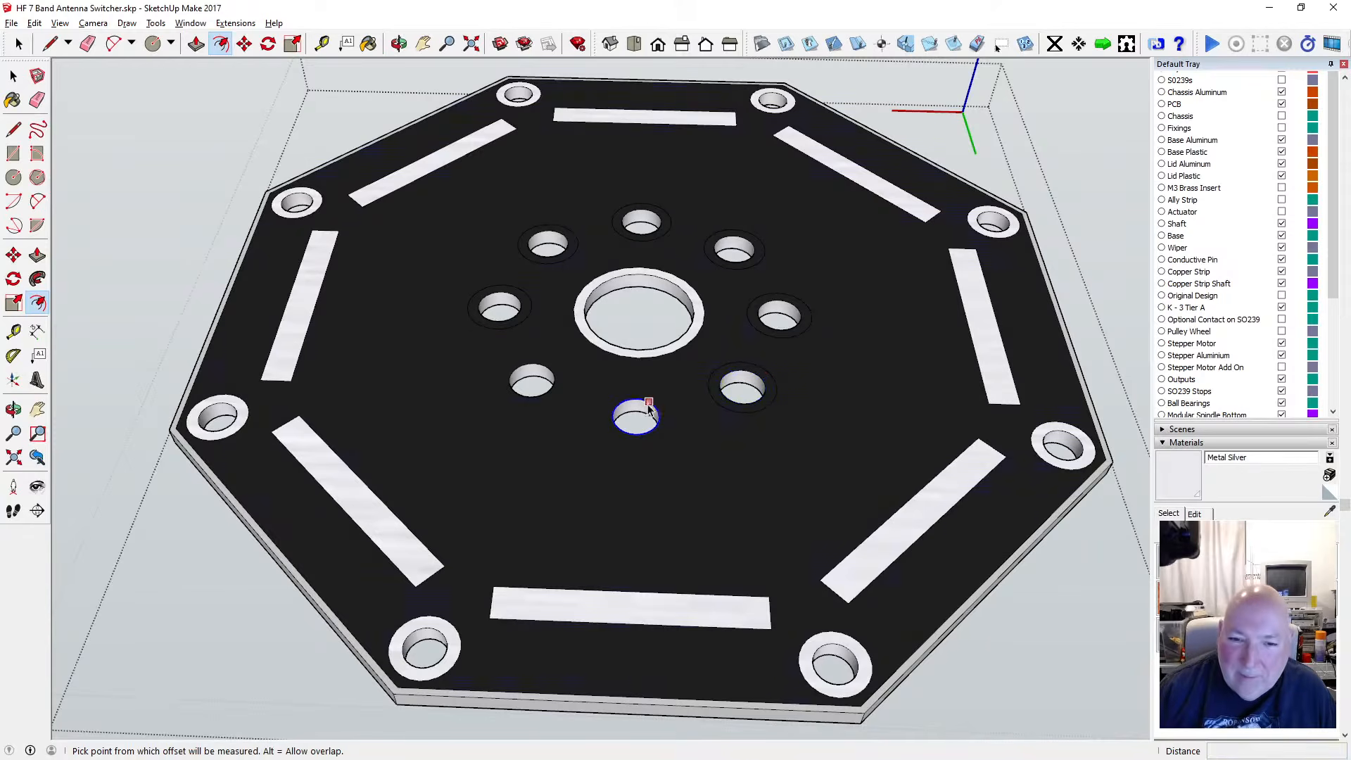
pyautogui.click(648, 406)
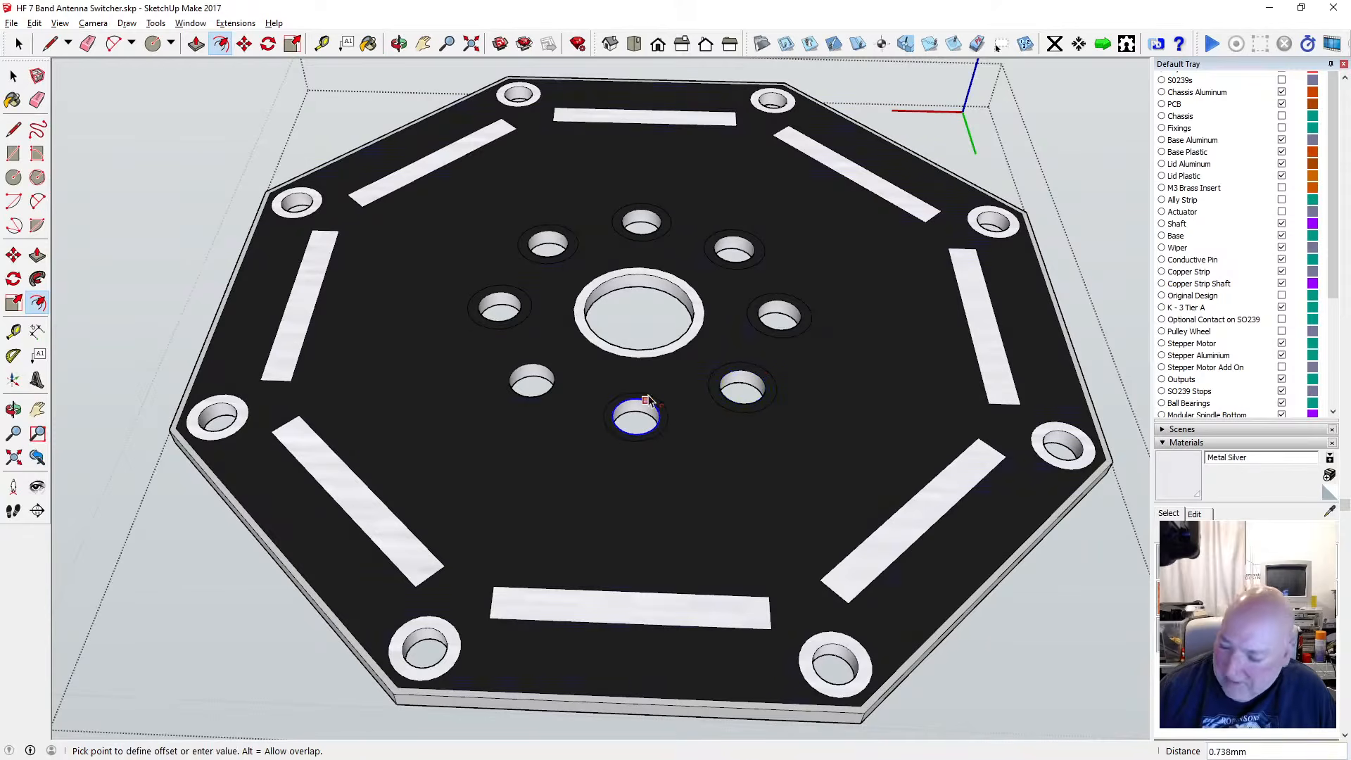
pyautogui.write('1')
pyautogui.press('Return')
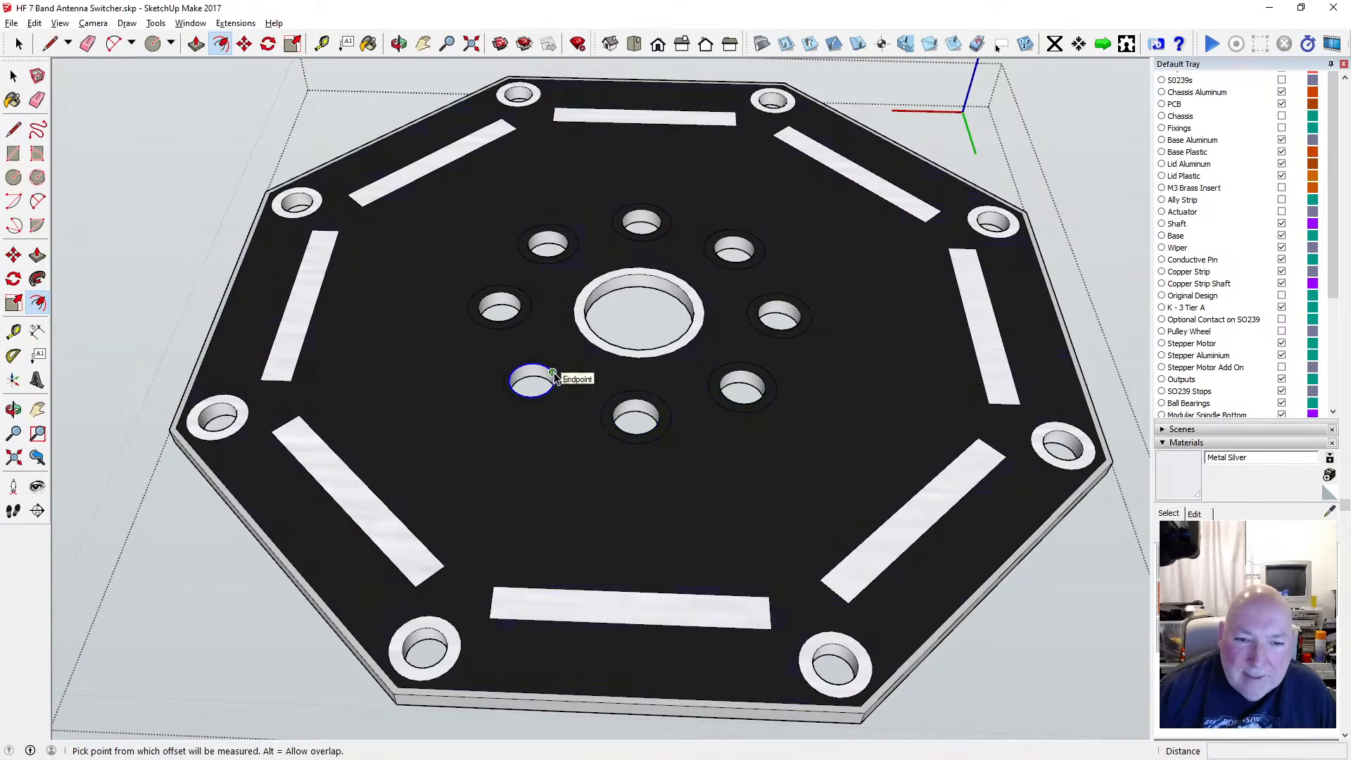
pyautogui.click(554, 373)
pyautogui.write('1')
pyautogui.press('Return')
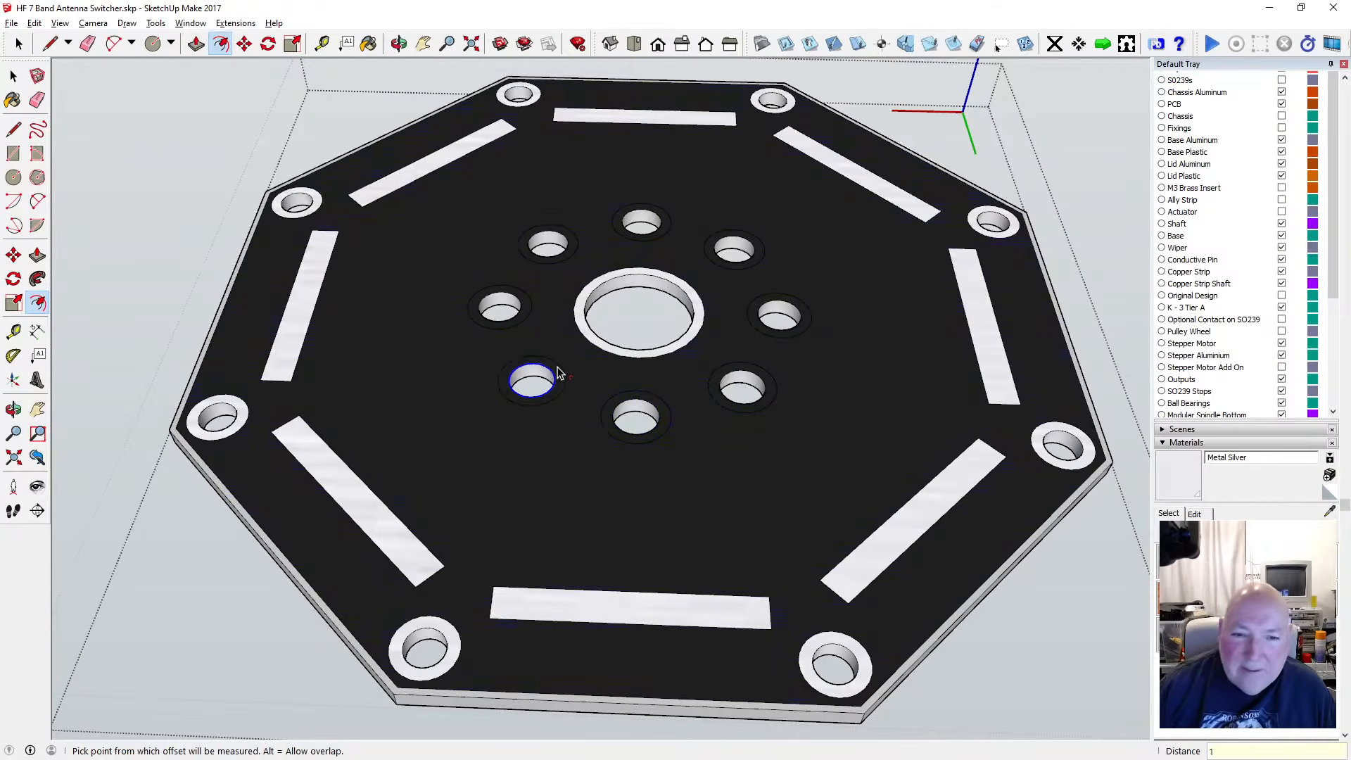
# Paint the eight 1 mm rings around the inner holes on the lid's slotted face Metal Silver
pyautogui.click(367, 44)
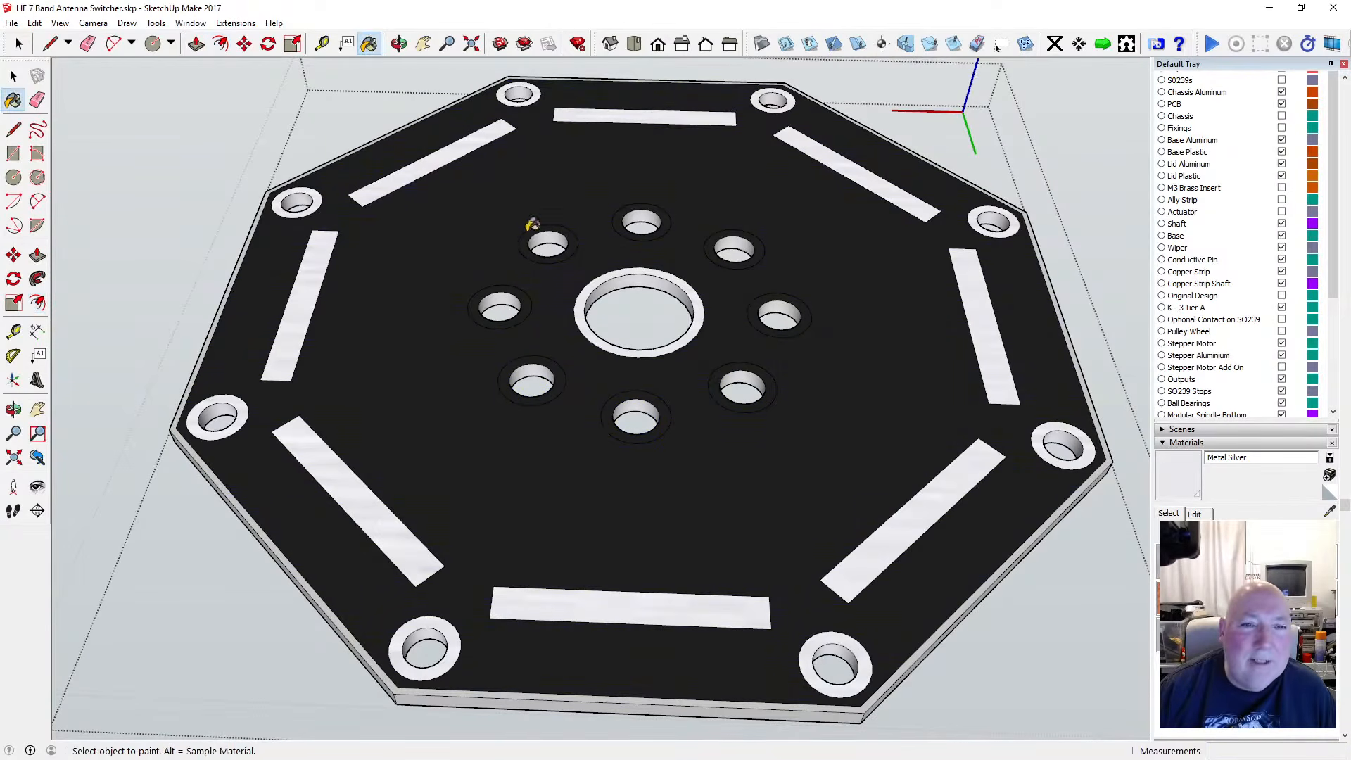
pyautogui.click(538, 243)
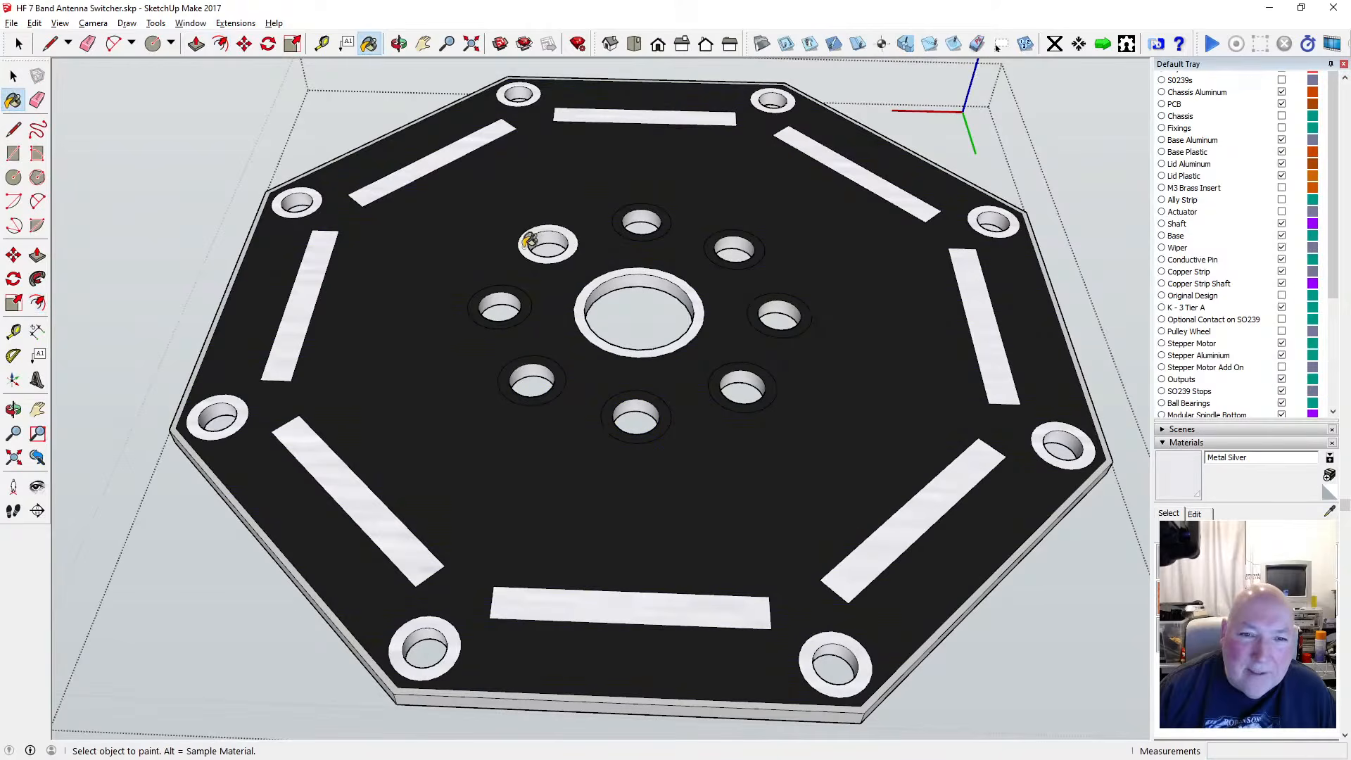
pyautogui.click(623, 213)
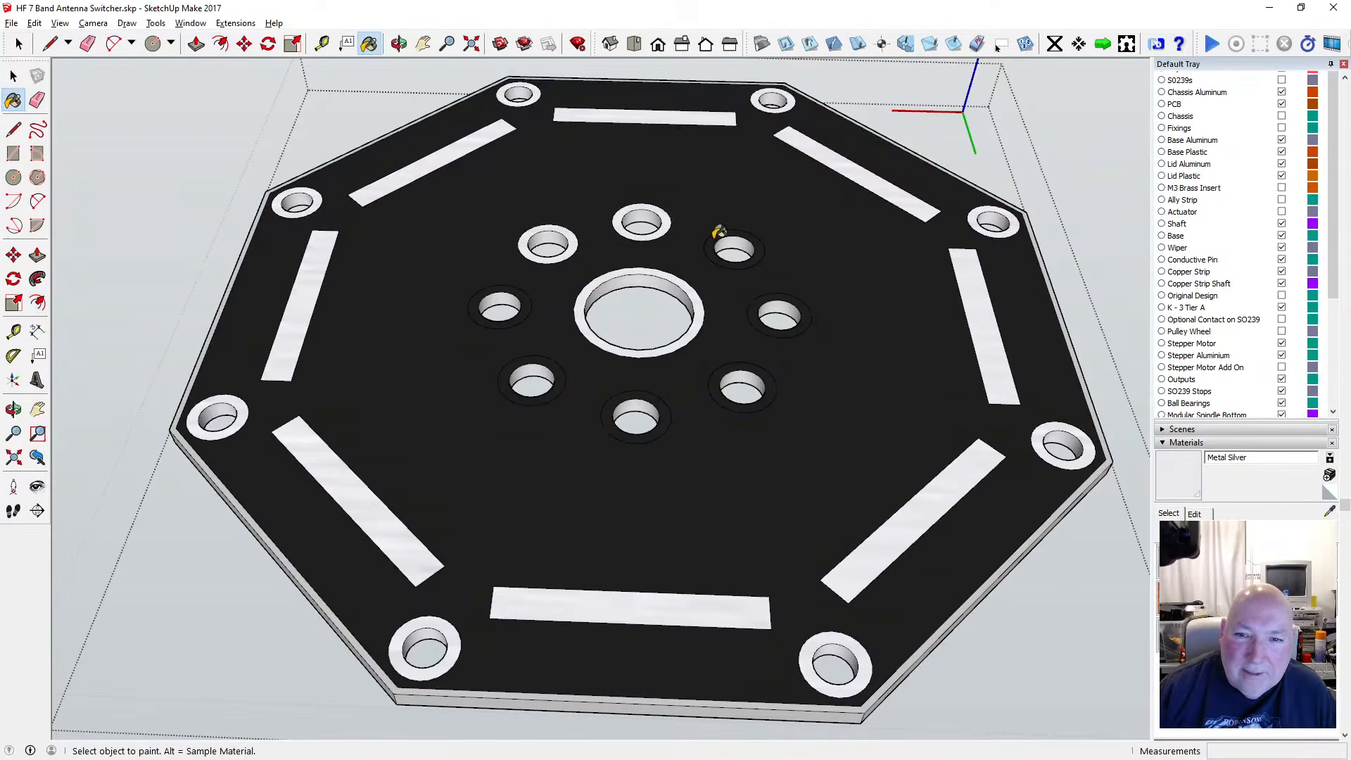
pyautogui.click(718, 234)
pyautogui.click(505, 287)
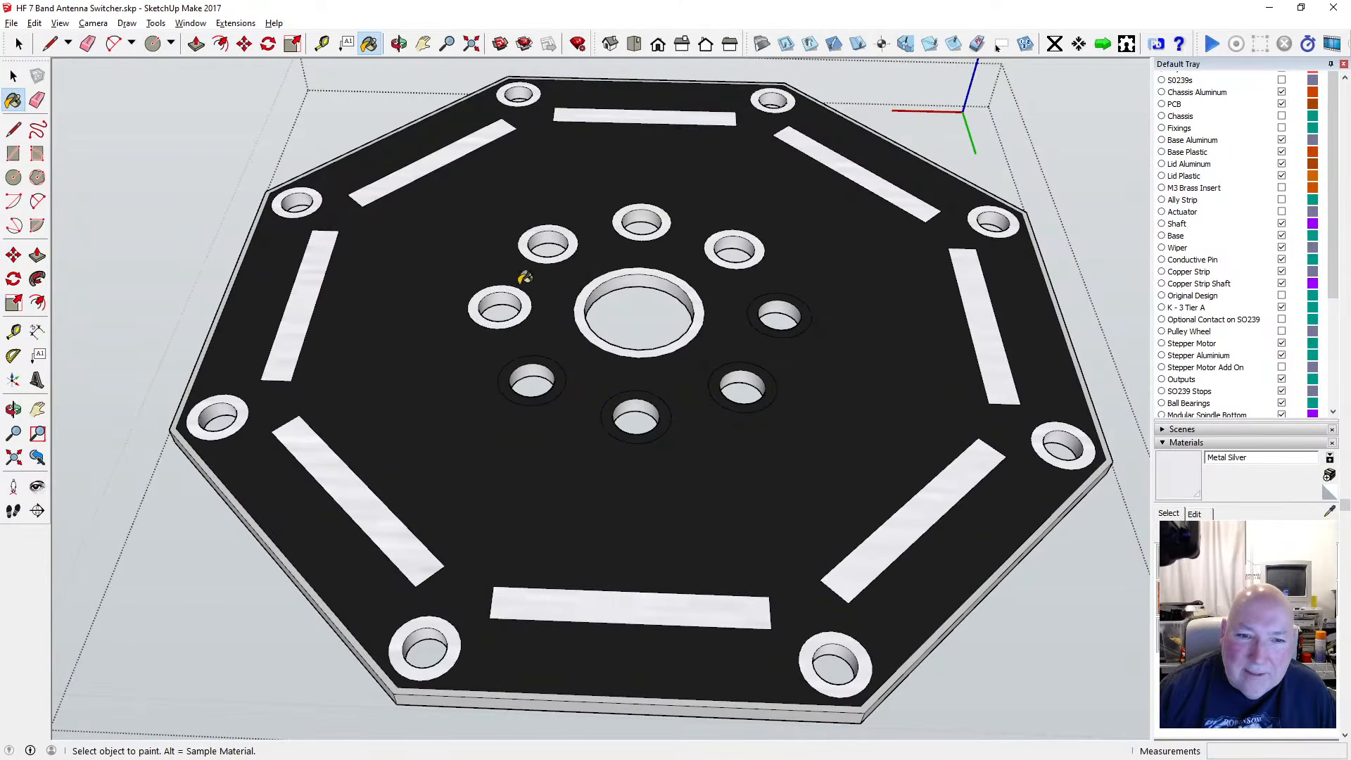
pyautogui.click(555, 361)
pyautogui.click(637, 389)
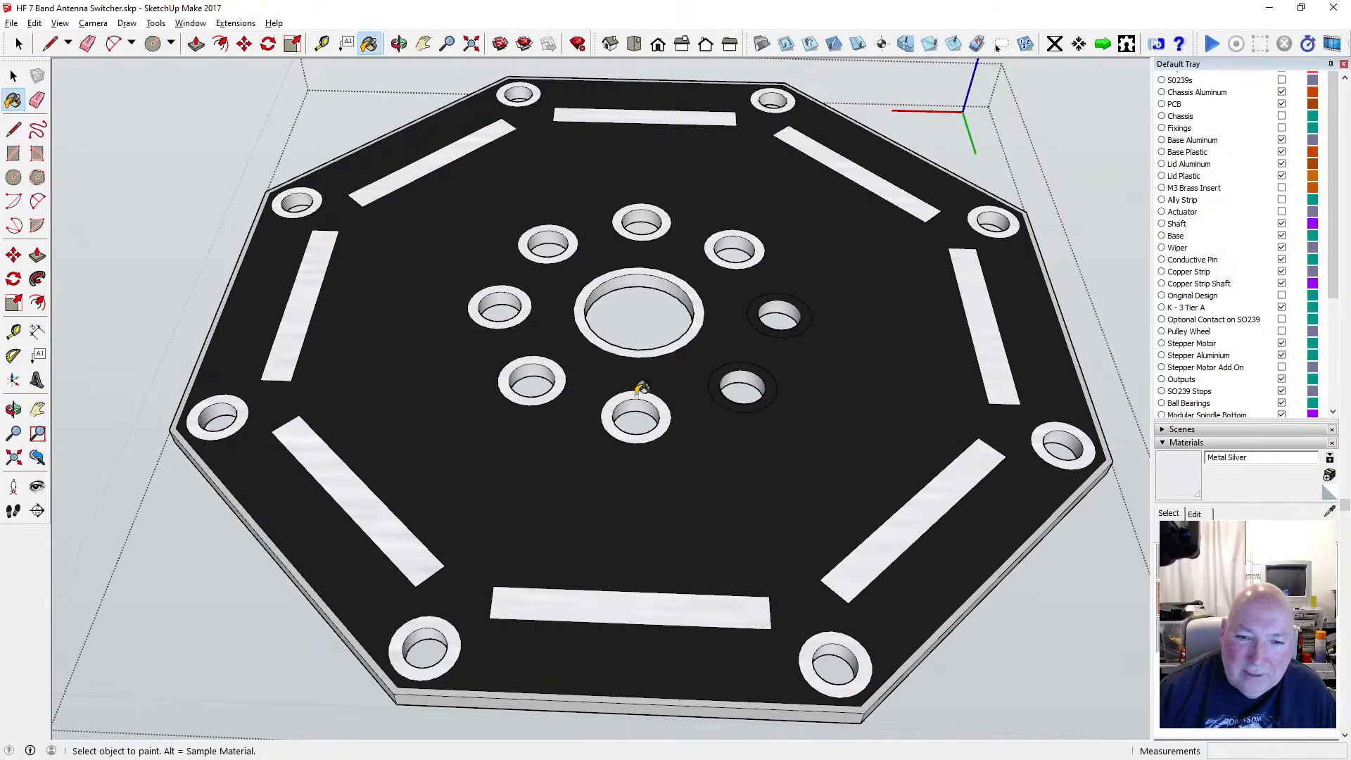
pyautogui.click(727, 366)
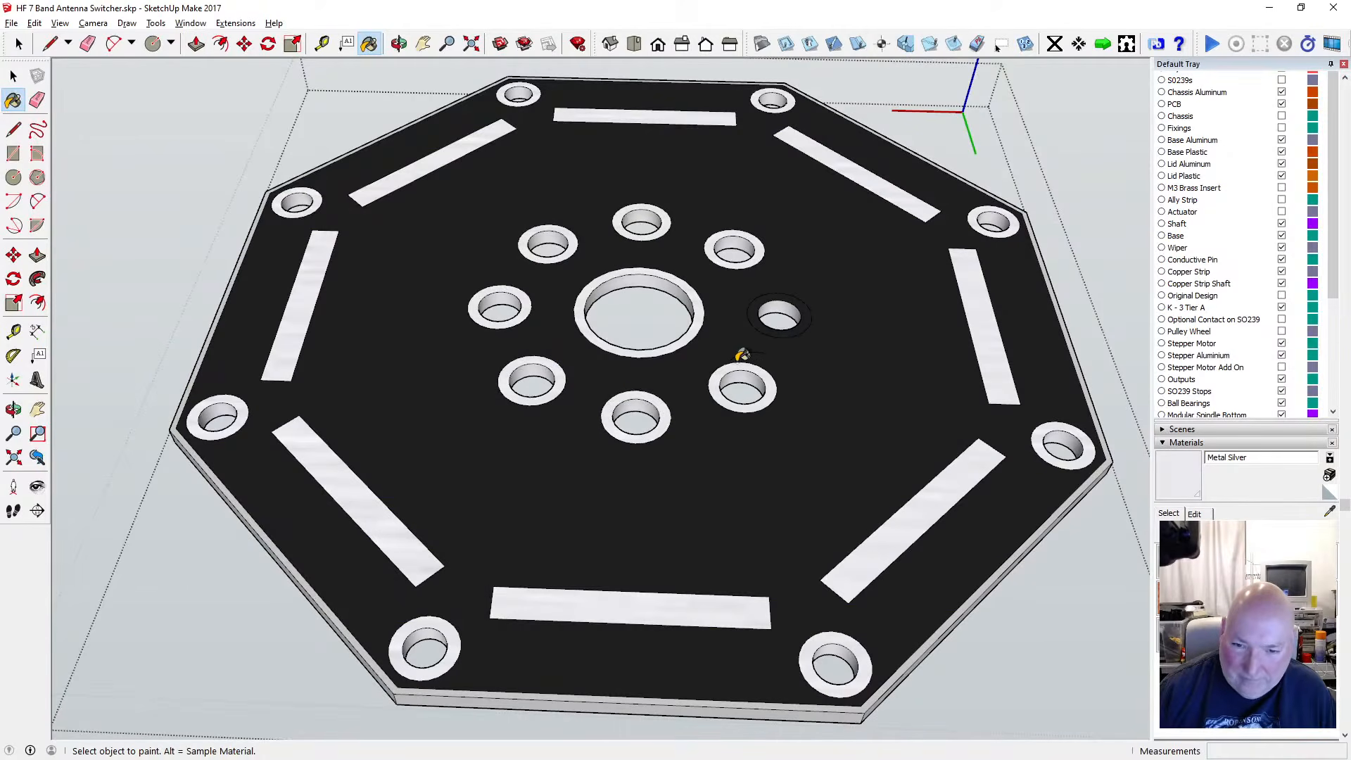
pyautogui.click(759, 310)
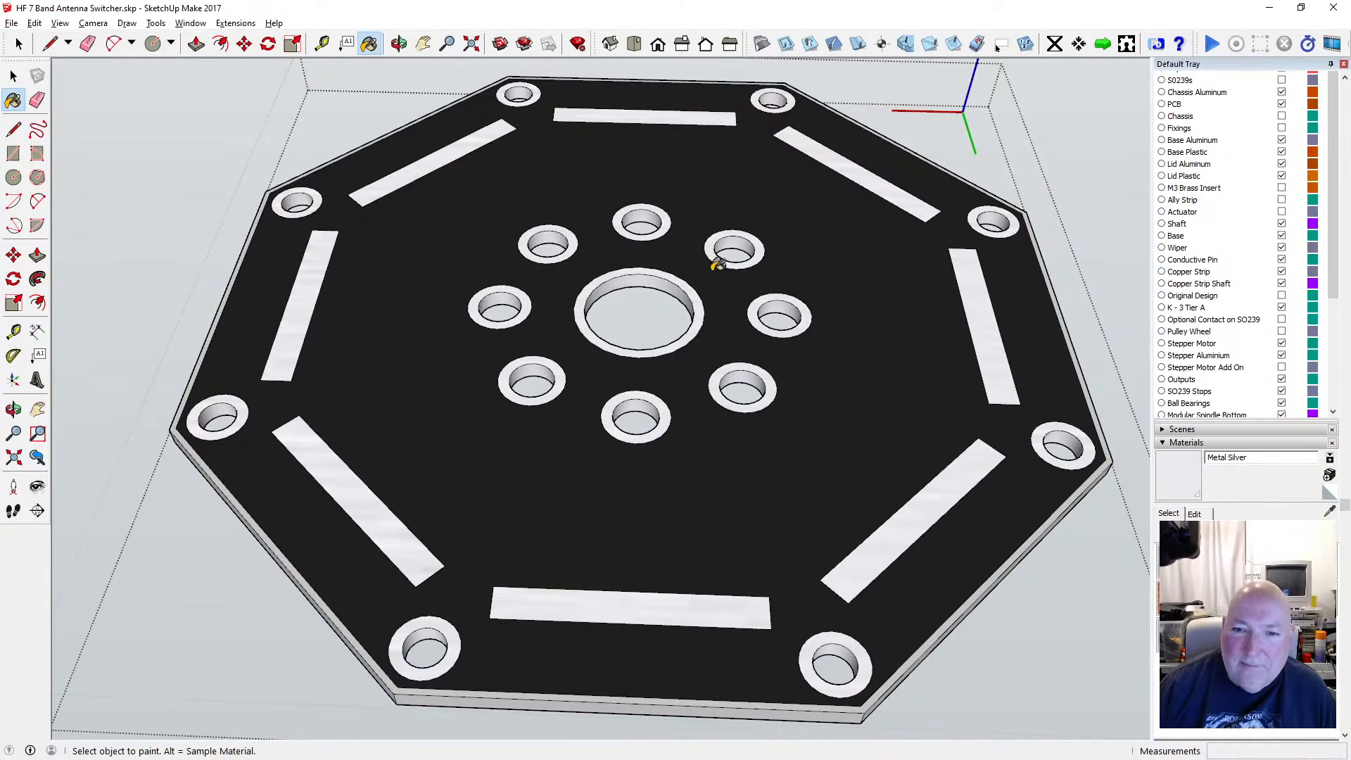
pyautogui.click(13, 76)
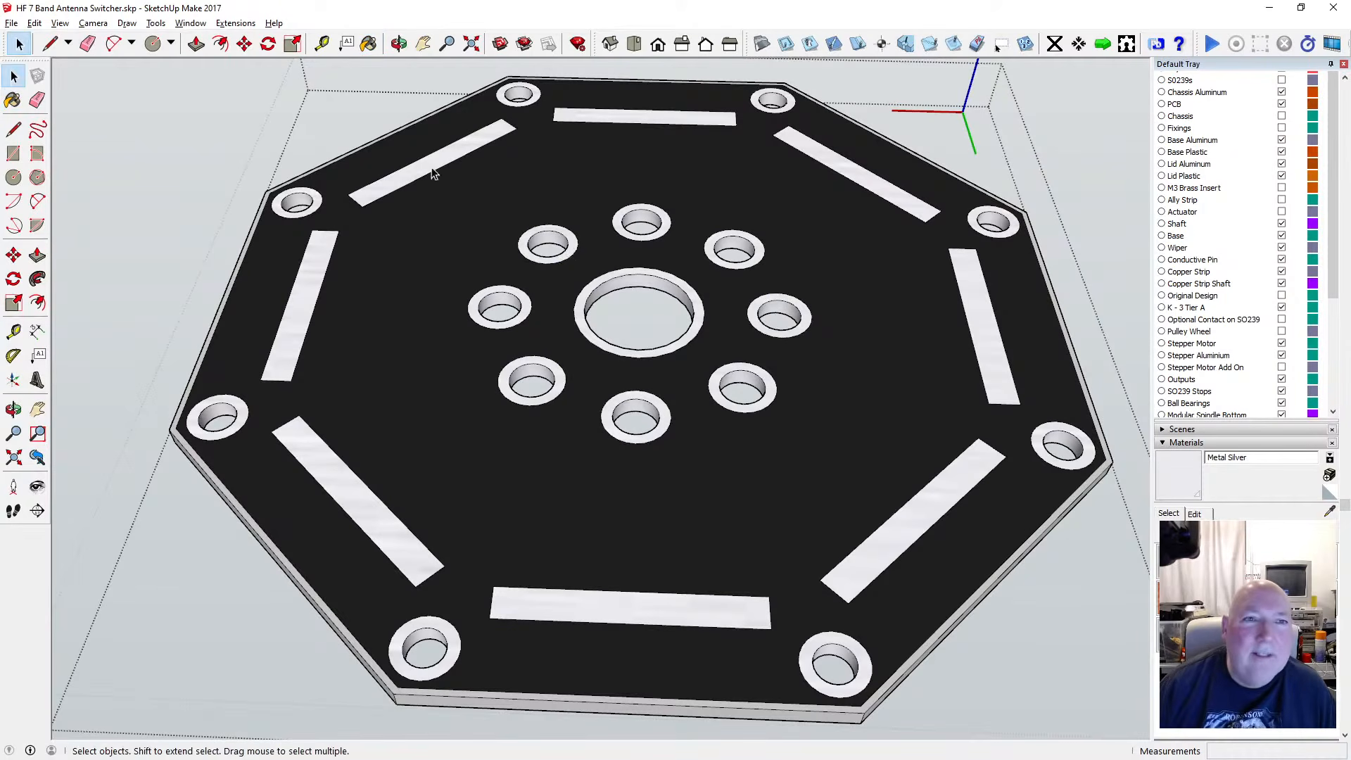
# Turn the lid over to its plain face and close the lid group to return to the surrounding assembly
pyautogui.click(400, 43)
pyautogui.scroll(-3, 549, 373)
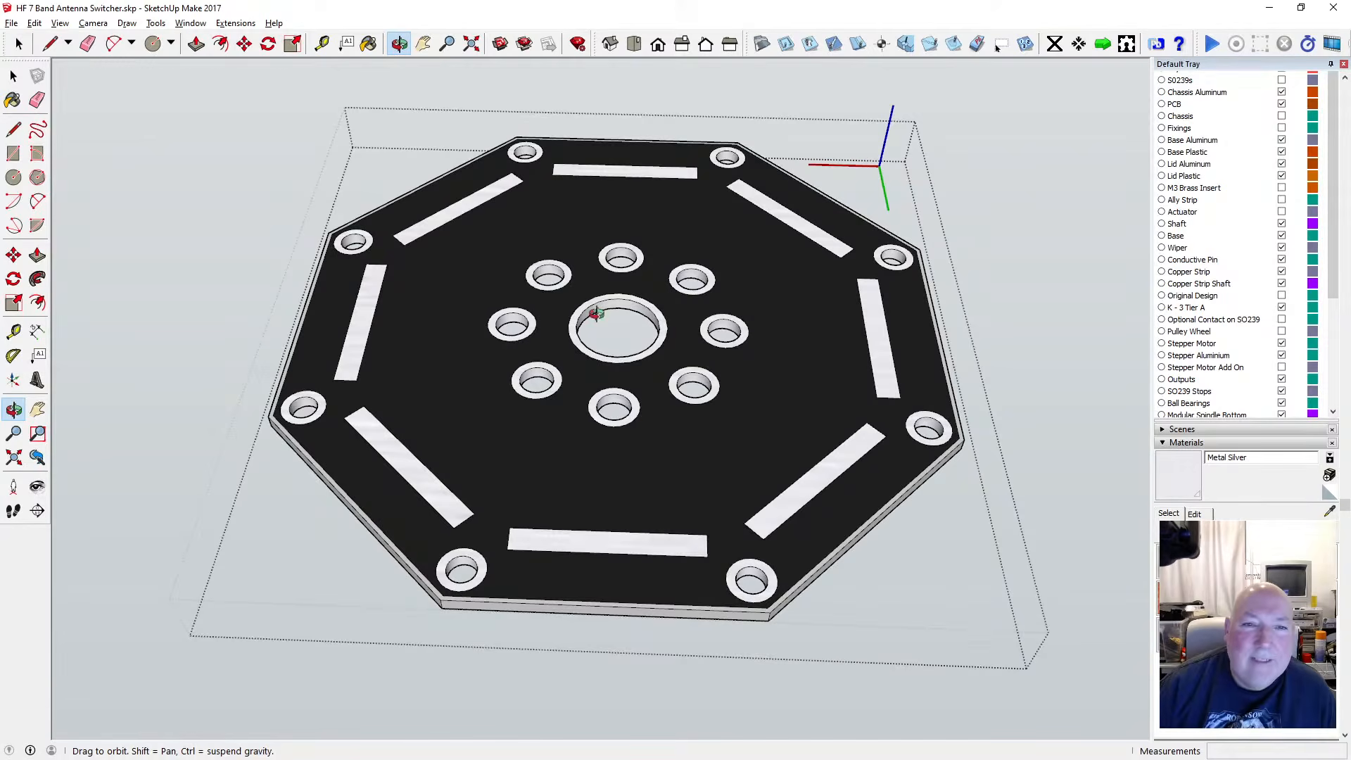
pyautogui.moveTo(597, 314)
pyautogui.mouseDown()
pyautogui.moveTo(619, 278)
pyautogui.moveTo(577, 507)
pyautogui.moveTo(611, 450)
pyautogui.moveTo(599, 383)
pyautogui.moveTo(616, 184)
pyautogui.moveTo(558, 537)
pyautogui.moveTo(600, 314)
pyautogui.moveTo(613, 417)
pyautogui.moveTo(591, 549)
pyautogui.moveTo(568, 464)
pyautogui.mouseUp()
pyautogui.press('space')
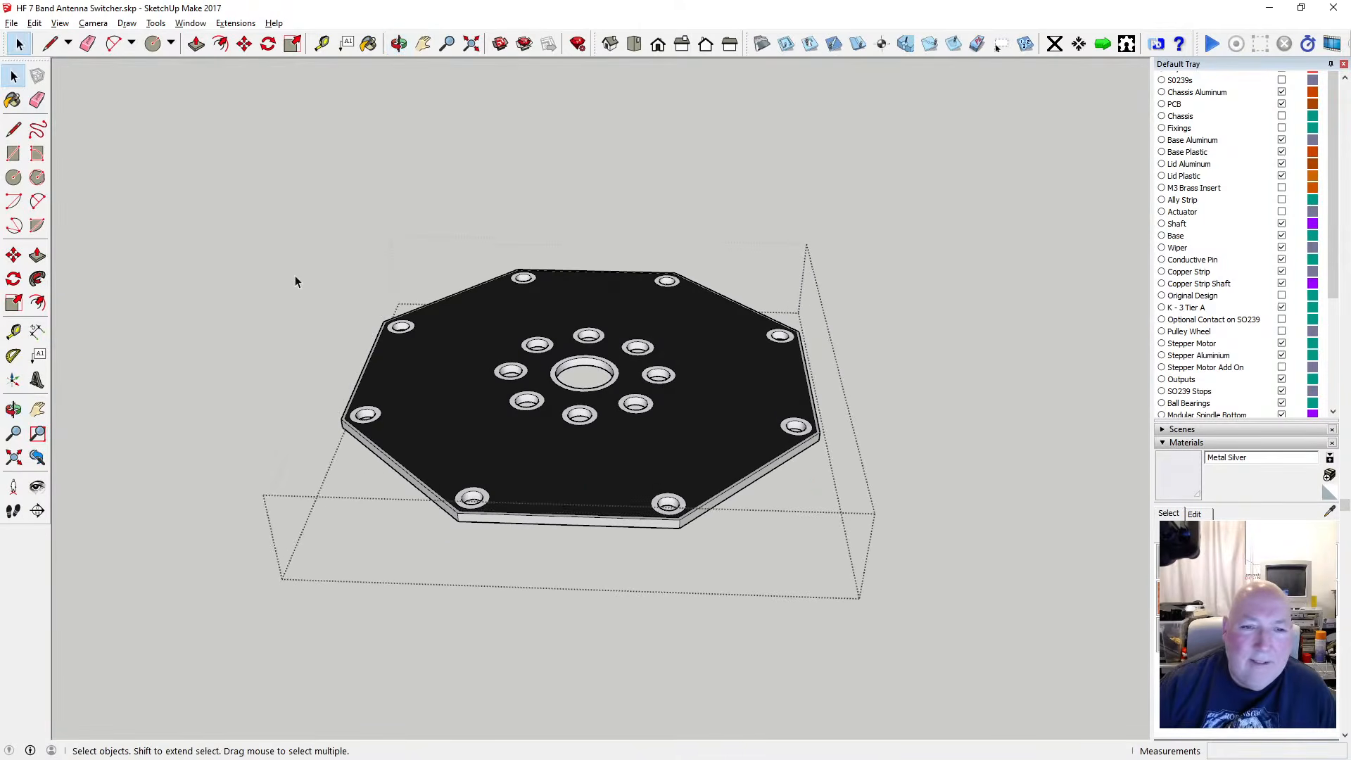
pyautogui.click(280, 263)
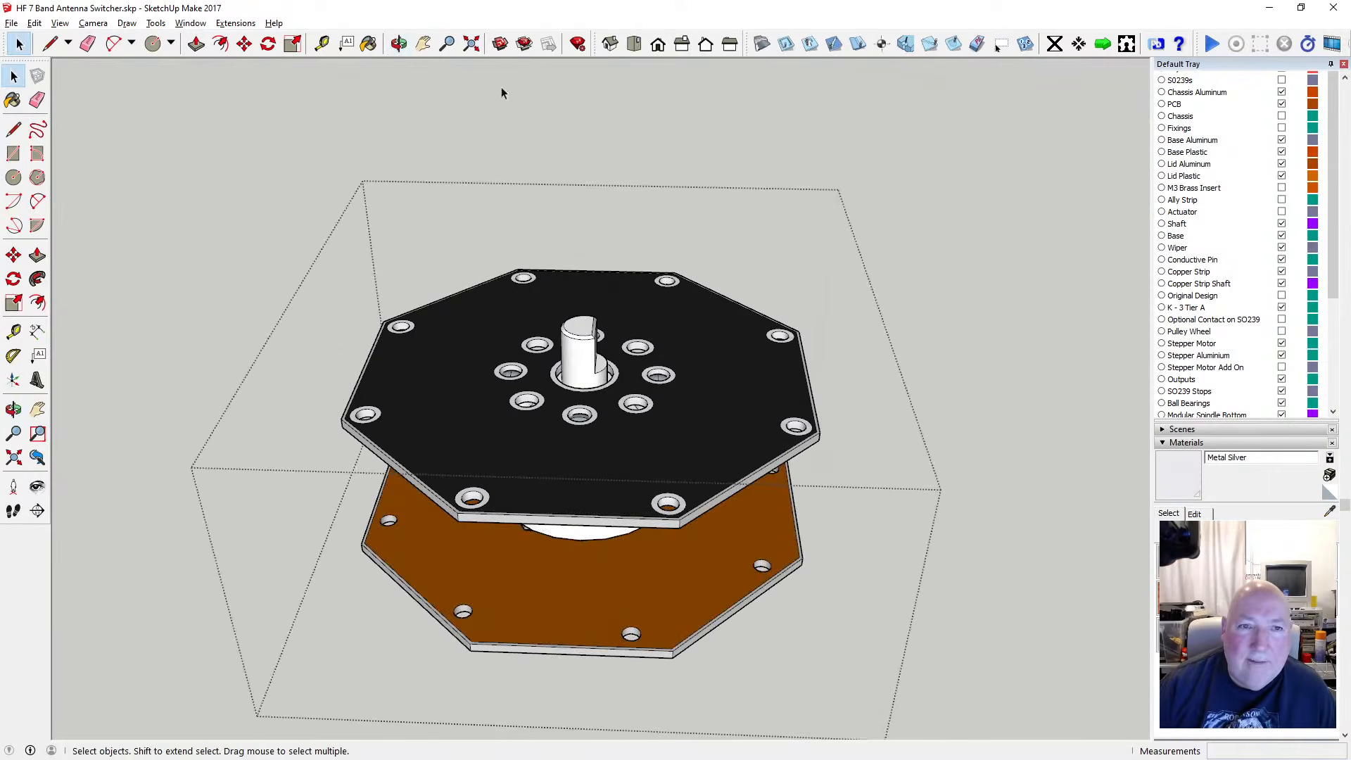
# Copy the lid group from the switcher assembly and leave the assembly group
pyautogui.click(400, 44)
pyautogui.moveTo(613, 365); pyautogui.dragTo(554, 525)
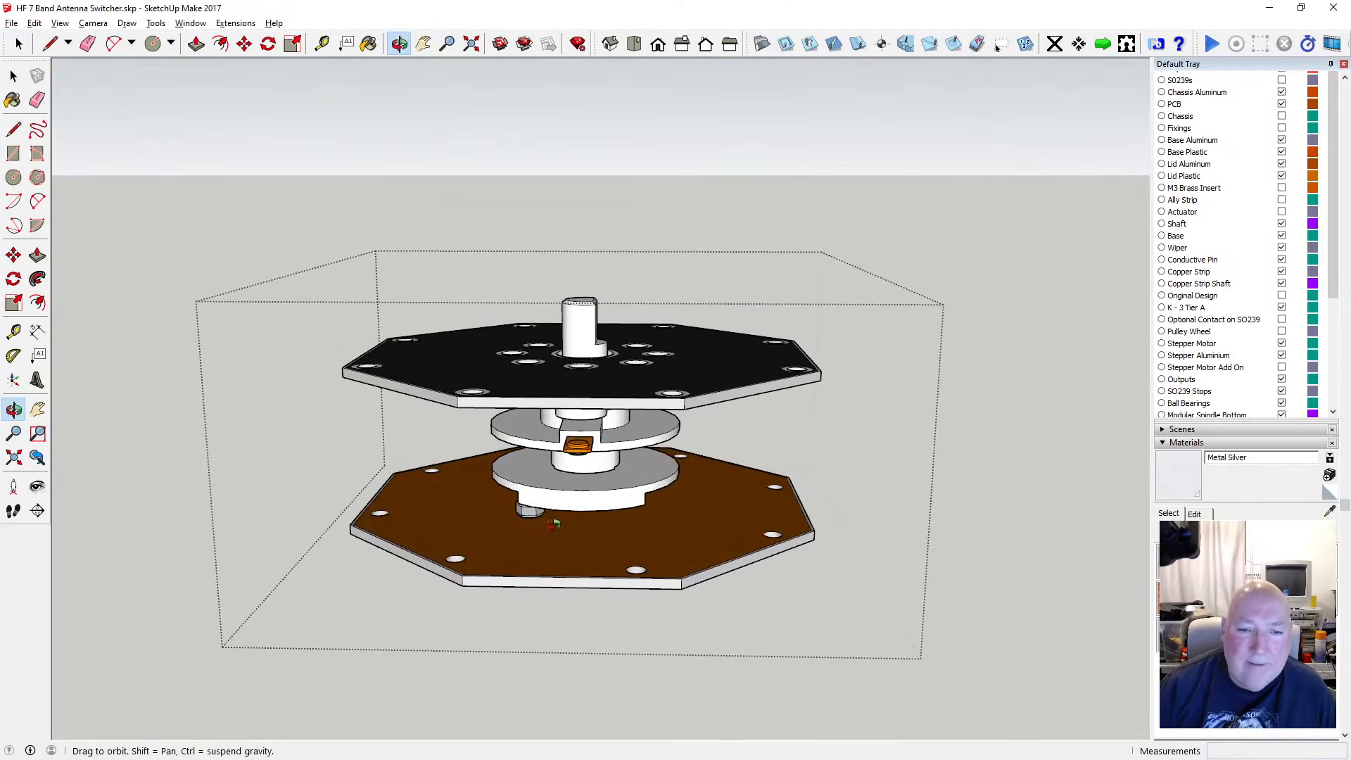
pyautogui.press('space')
pyautogui.click(402, 367)
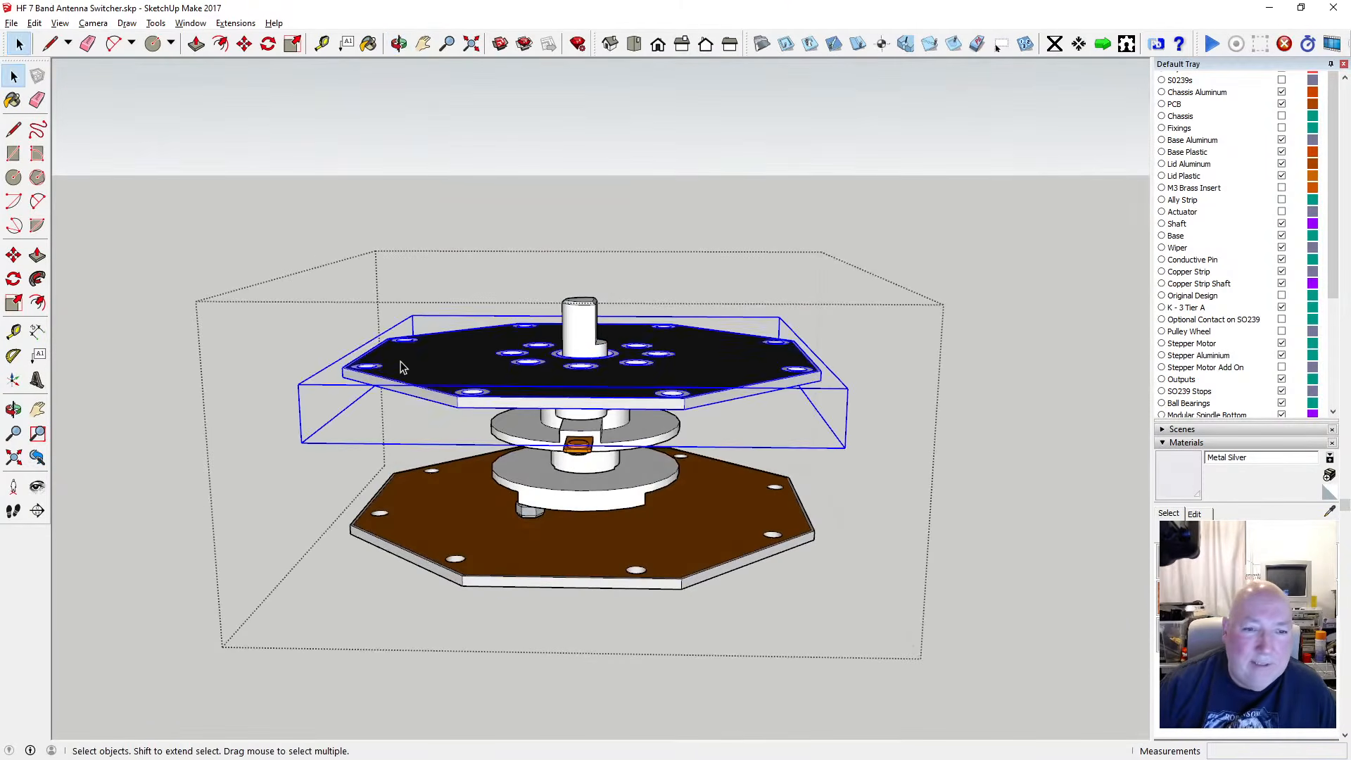
pyautogui.click(33, 23)
pyautogui.click(74, 93)
pyautogui.click(114, 151)
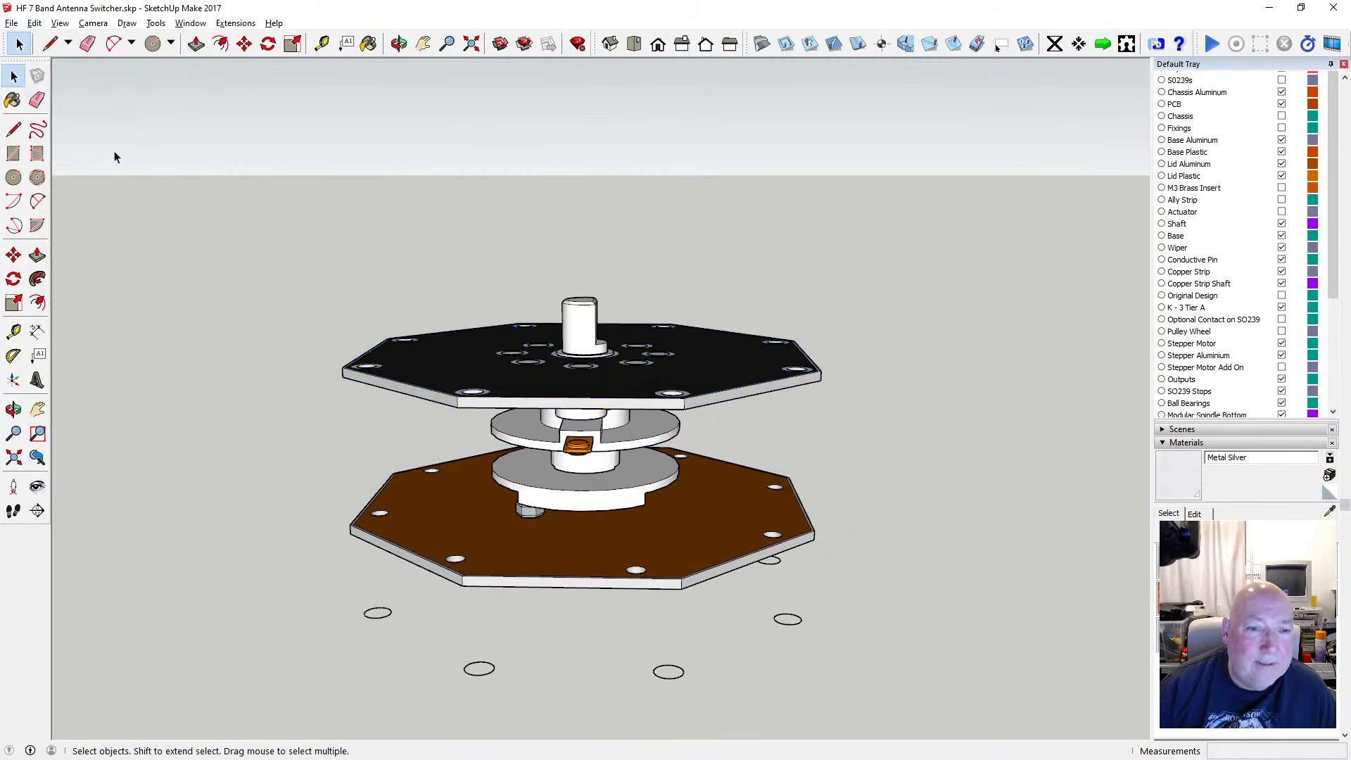
# Open the lower brown plate's group inside the assembly and paste the copied lid in place there
pyautogui.click(515, 569)
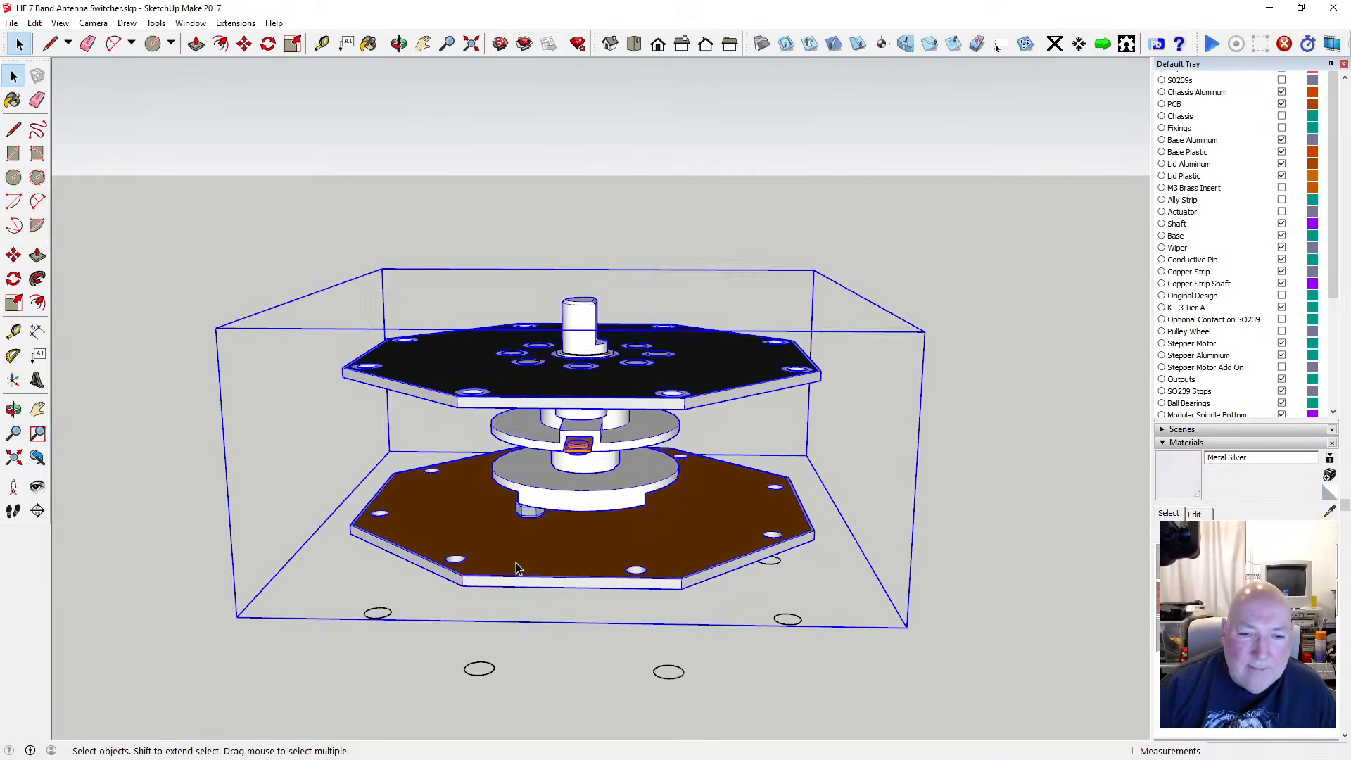
pyautogui.doubleClick(516, 565)
pyautogui.click(495, 558)
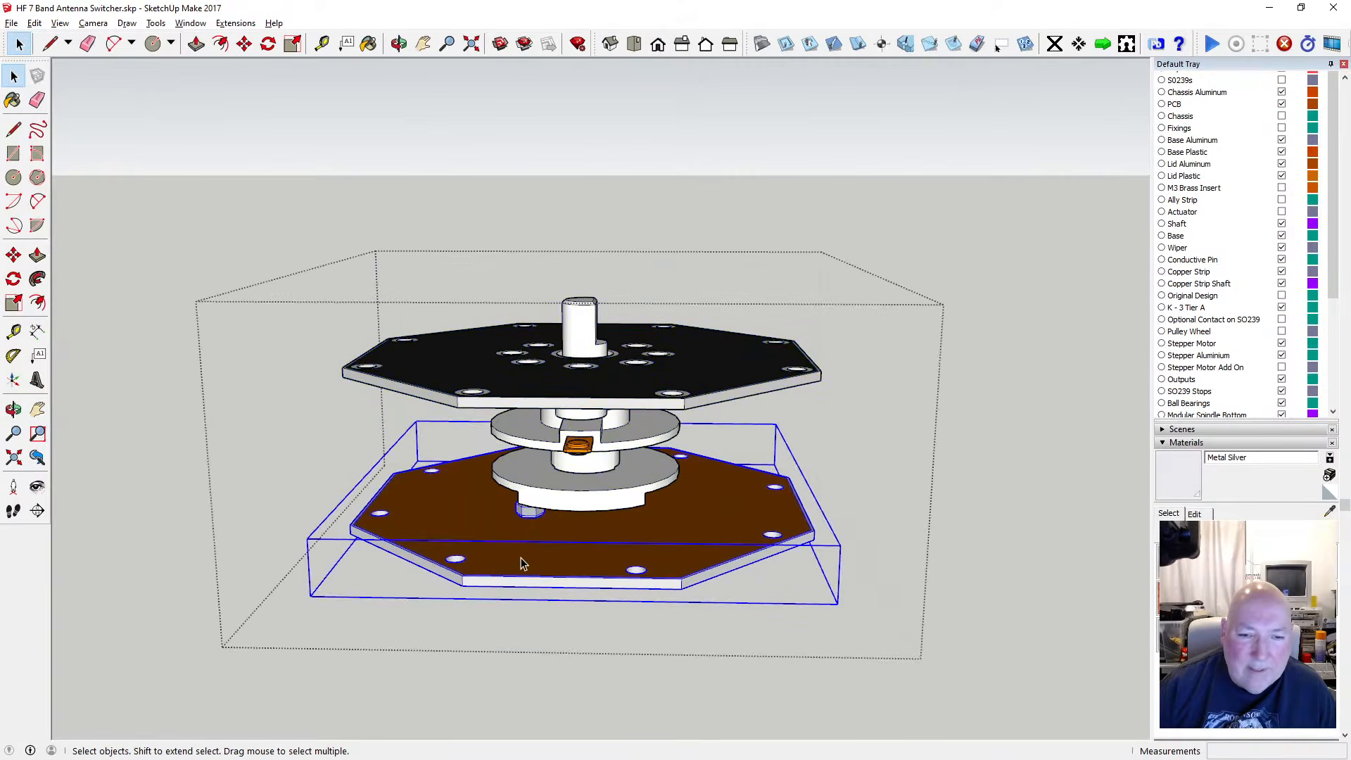
pyautogui.doubleClick(521, 557)
pyautogui.click(522, 555)
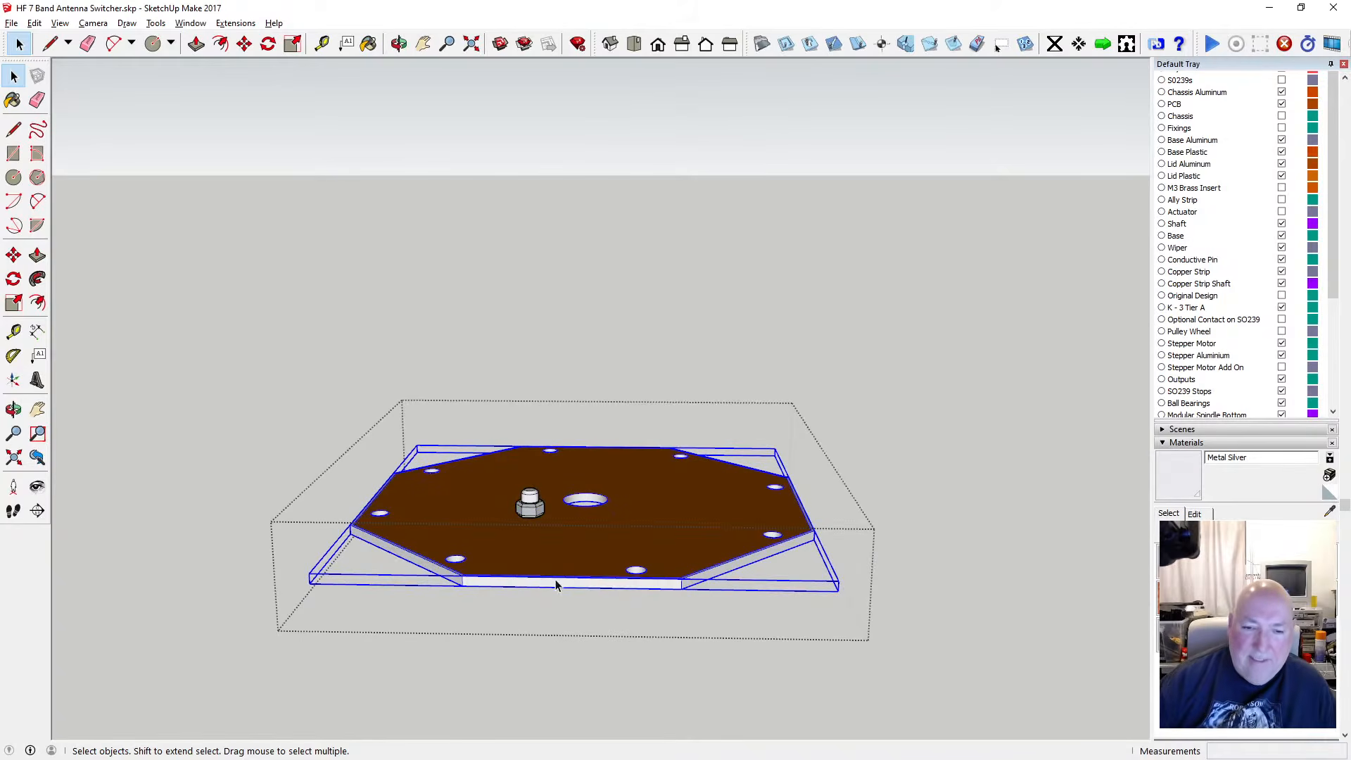
pyautogui.click(35, 23)
pyautogui.click(105, 122)
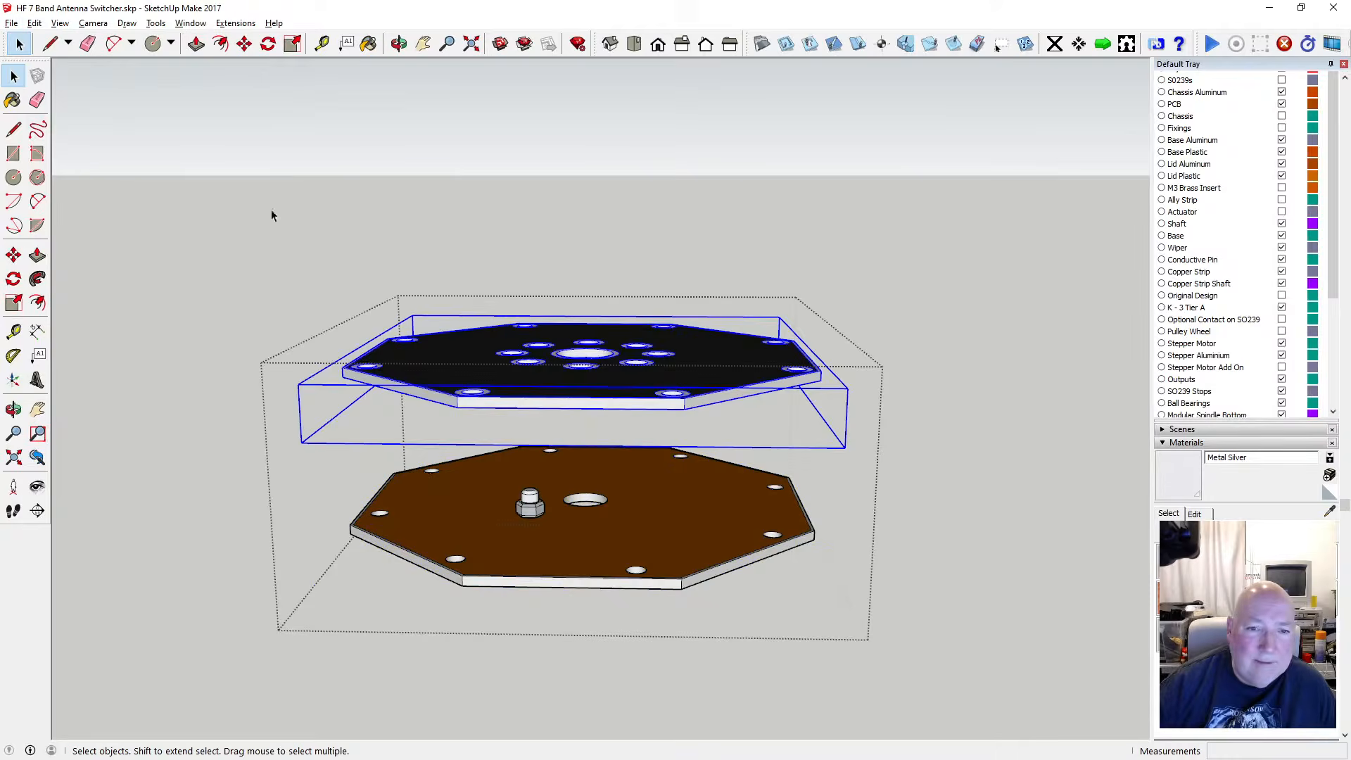
# Flip the pasted lid copy along the group's blue axis
pyautogui.rightClick(476, 345)
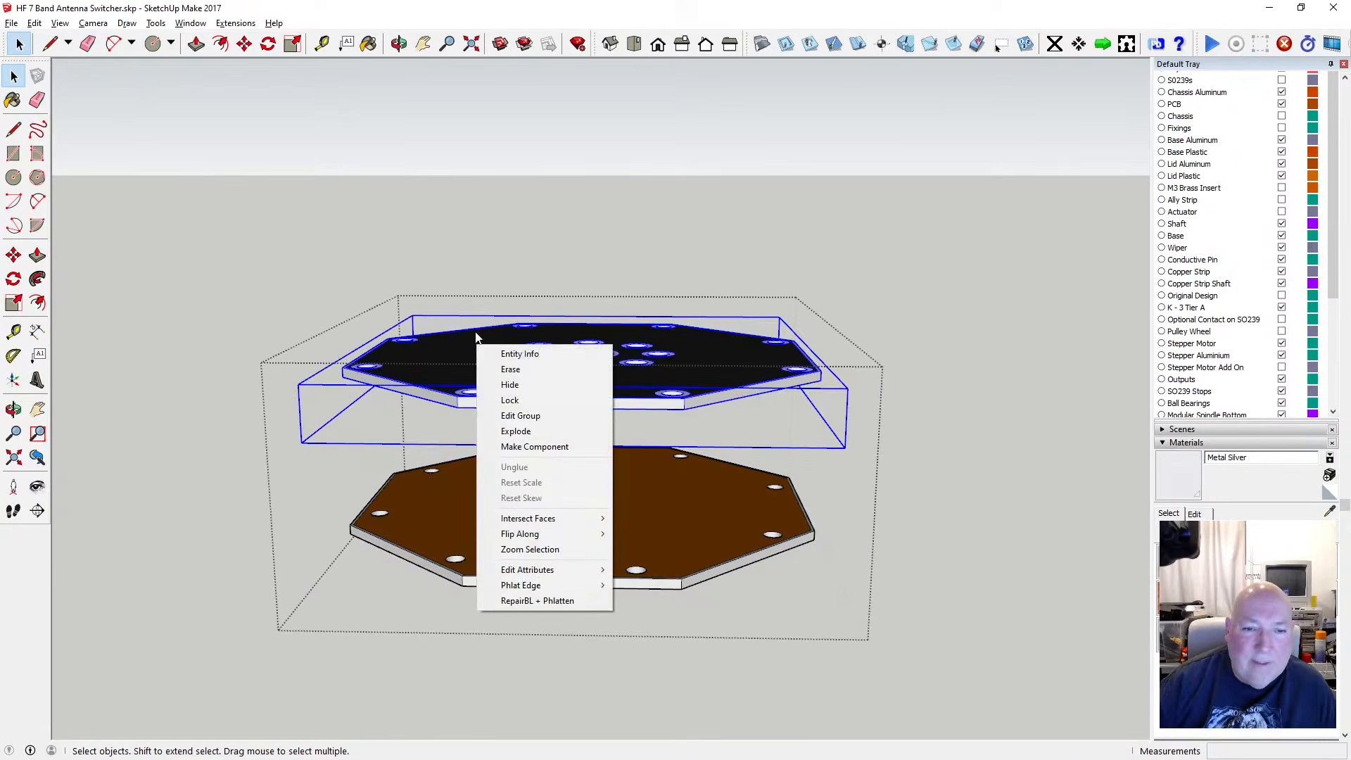
pyautogui.moveTo(550, 542)
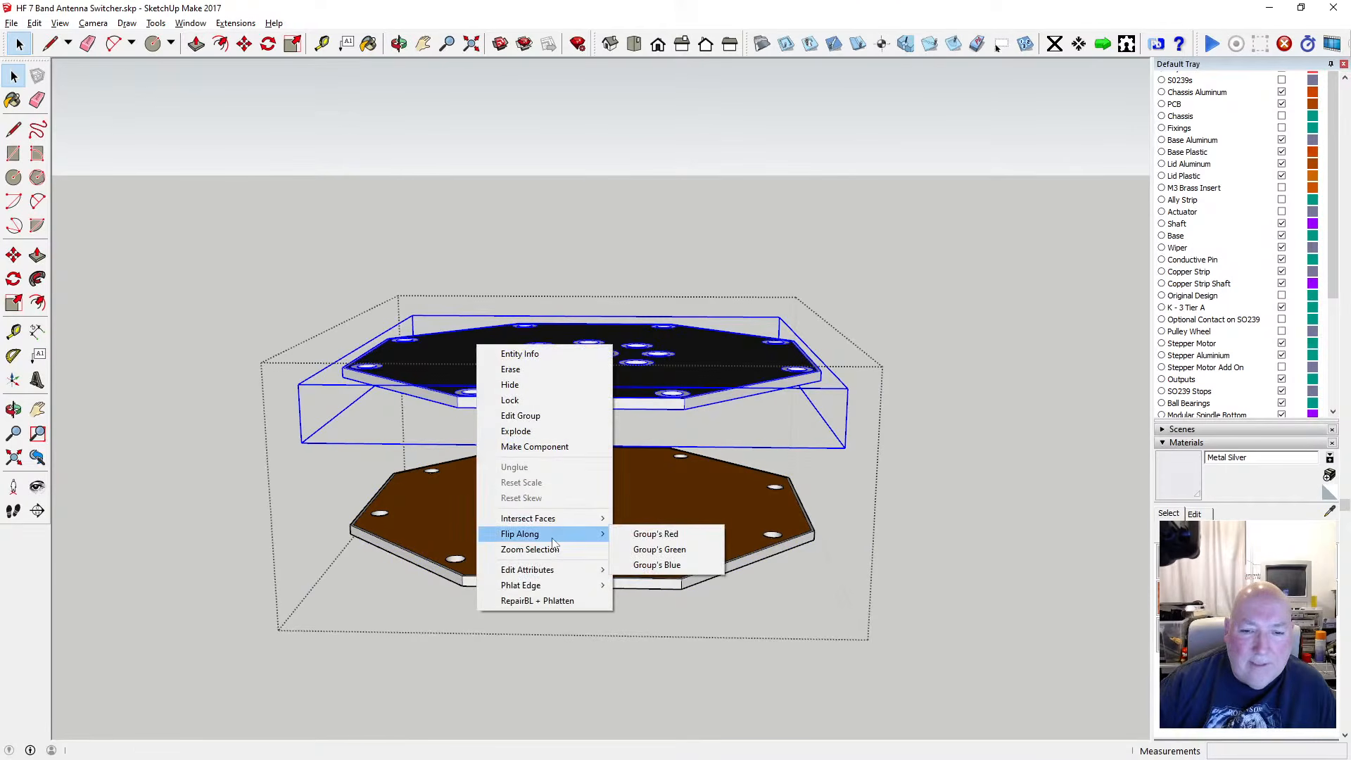
pyautogui.click(672, 565)
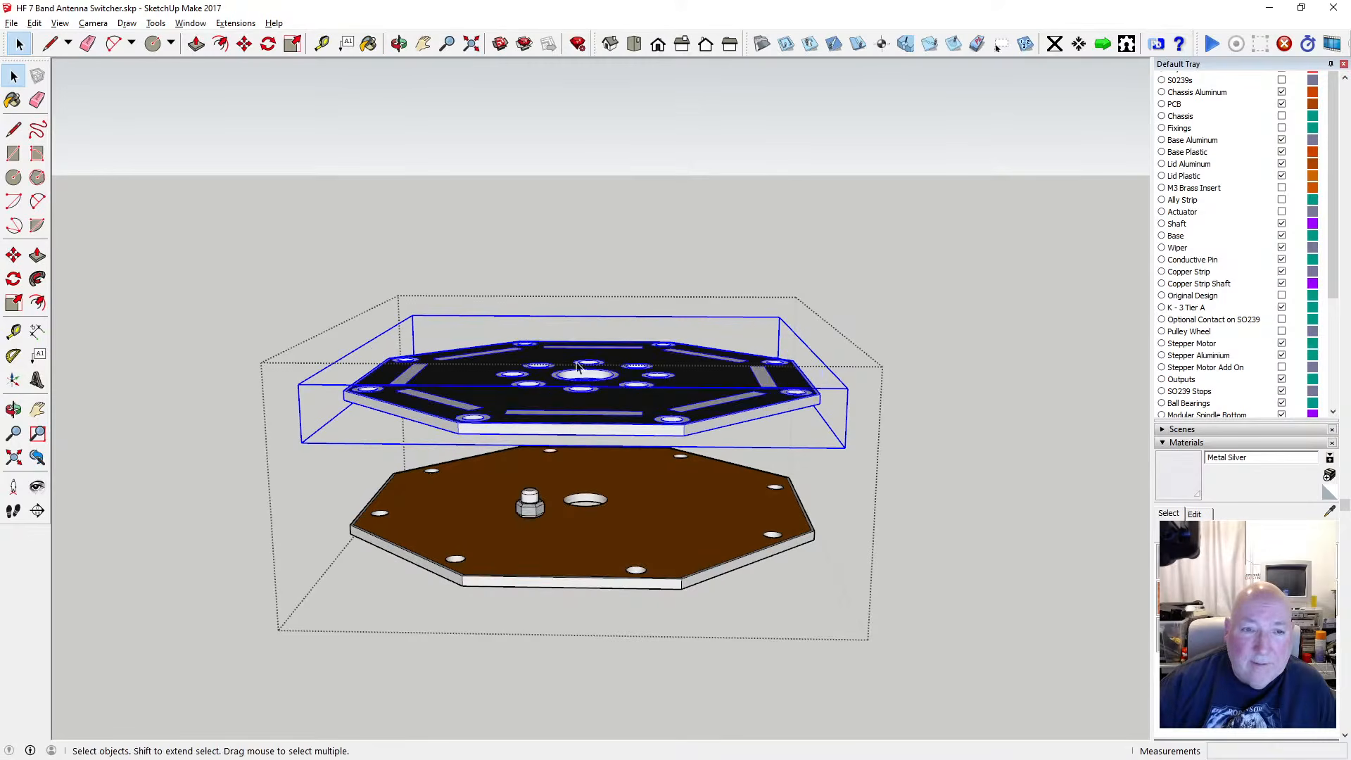
# Begin moving the flipped lid copy within the lower plate's group
pyautogui.click(245, 43)
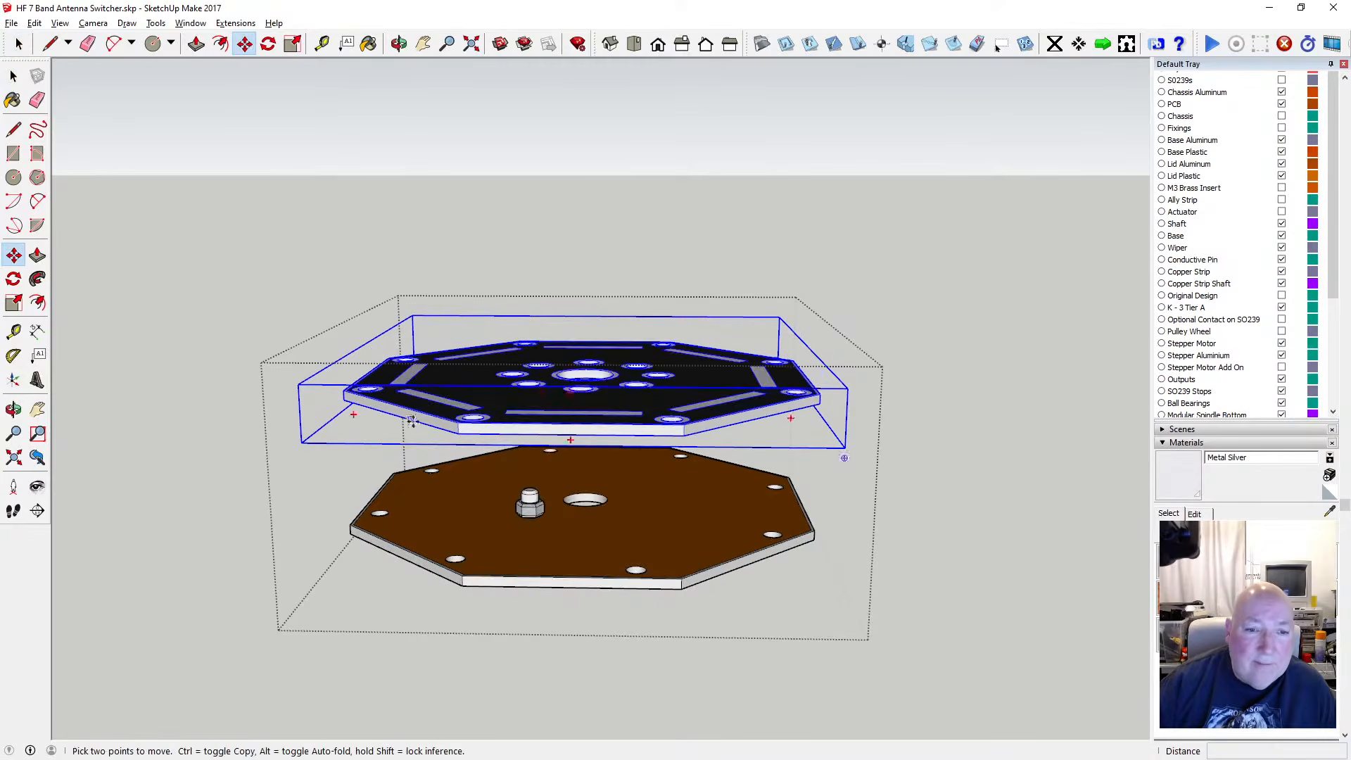
# Move the black octagonal plate down about 23.2 mm so its lower corner meets the matching corner of the brown plate
pyautogui.click(458, 433)
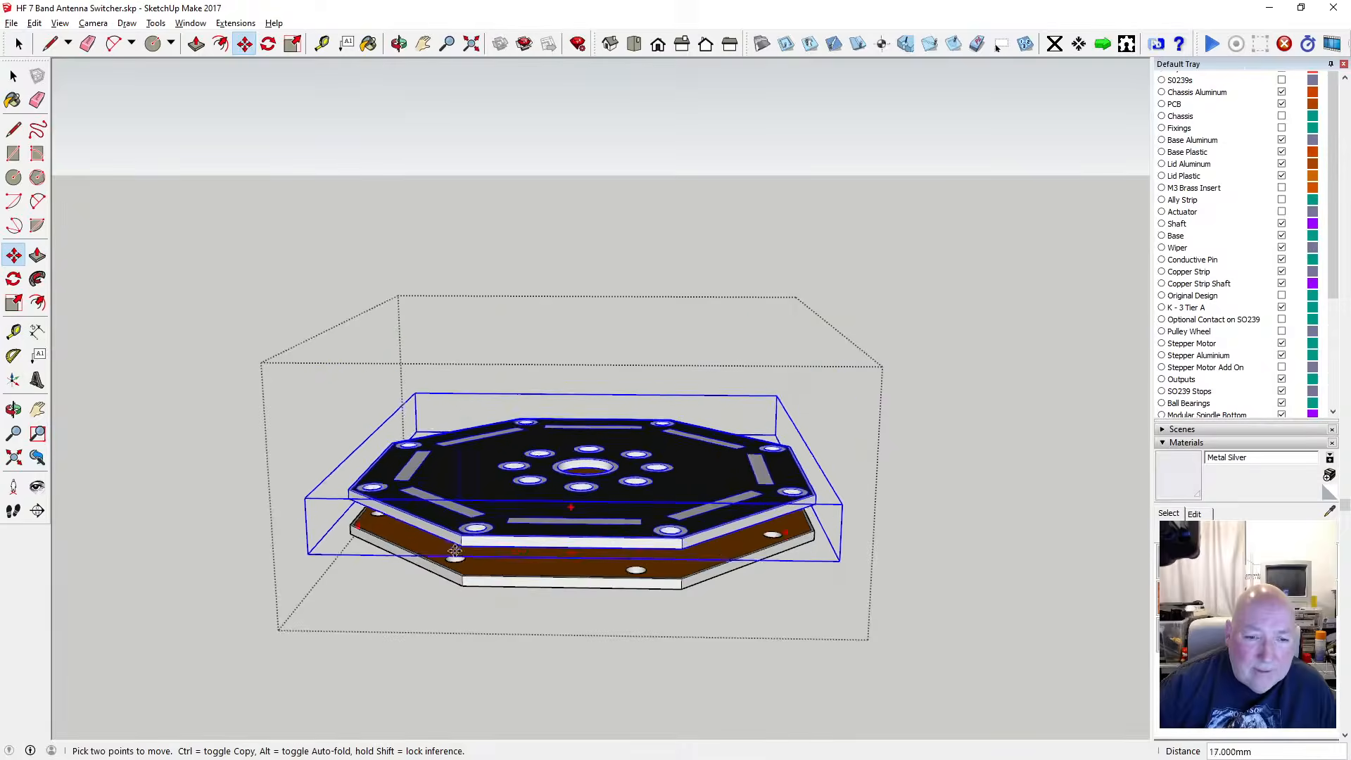
pyautogui.click(458, 586)
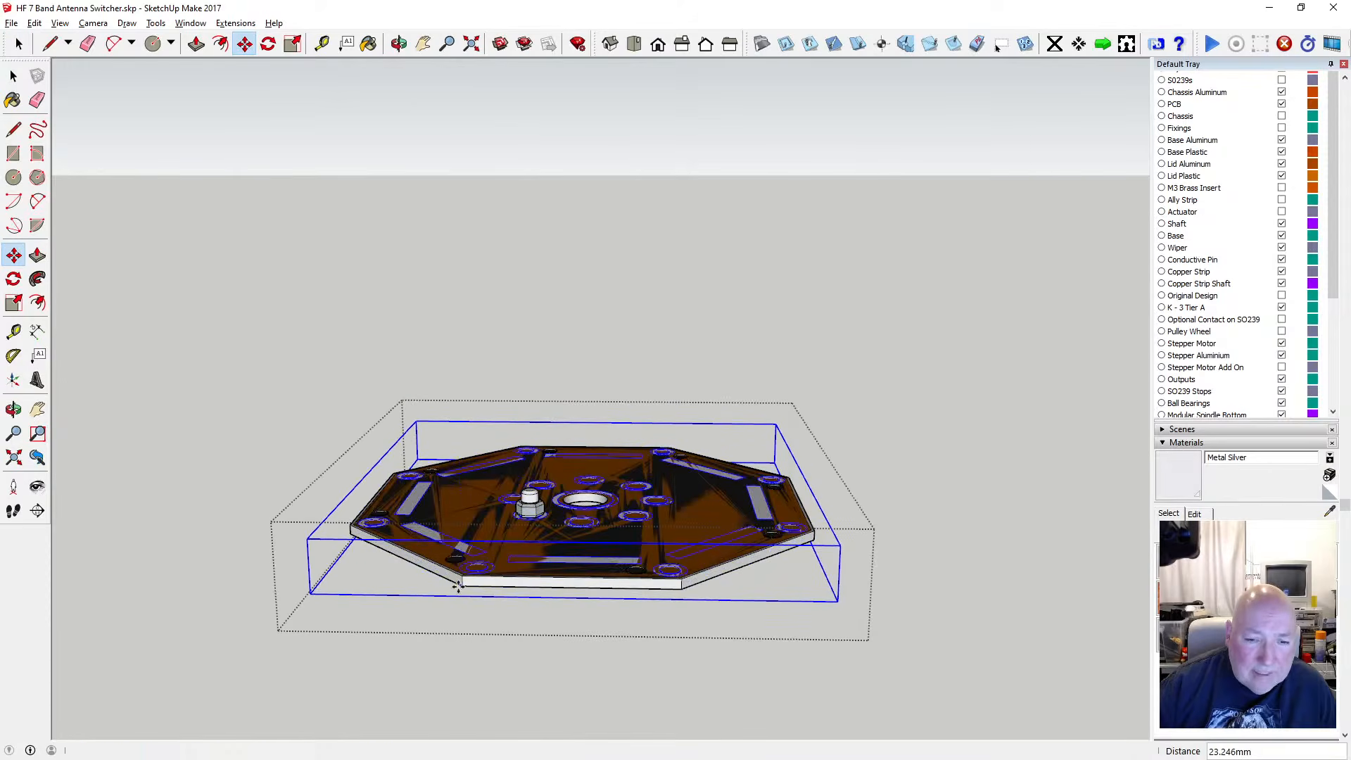
pyautogui.press('space')
pyautogui.scroll(2, 536, 531)
pyautogui.scroll(1, 536, 531)
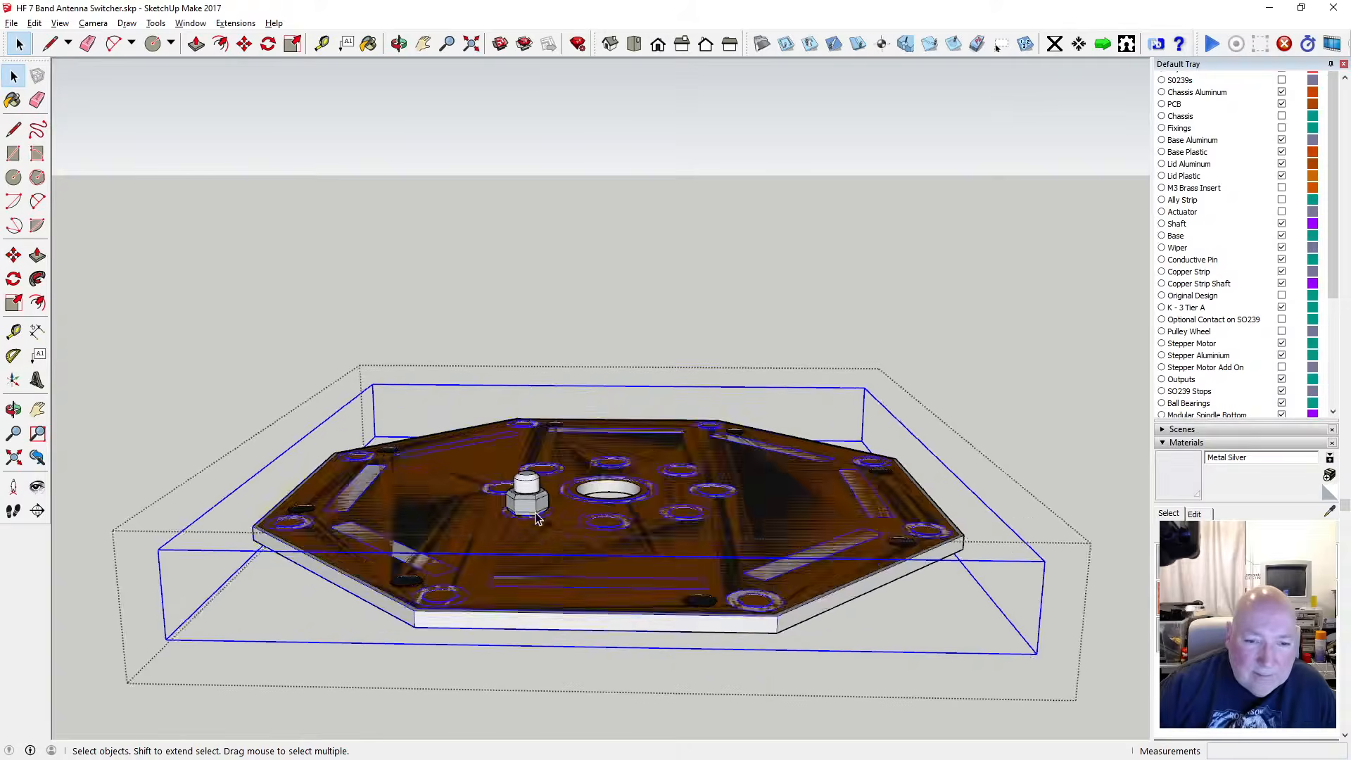
pyautogui.scroll(-2, 535, 504)
pyautogui.click(399, 43)
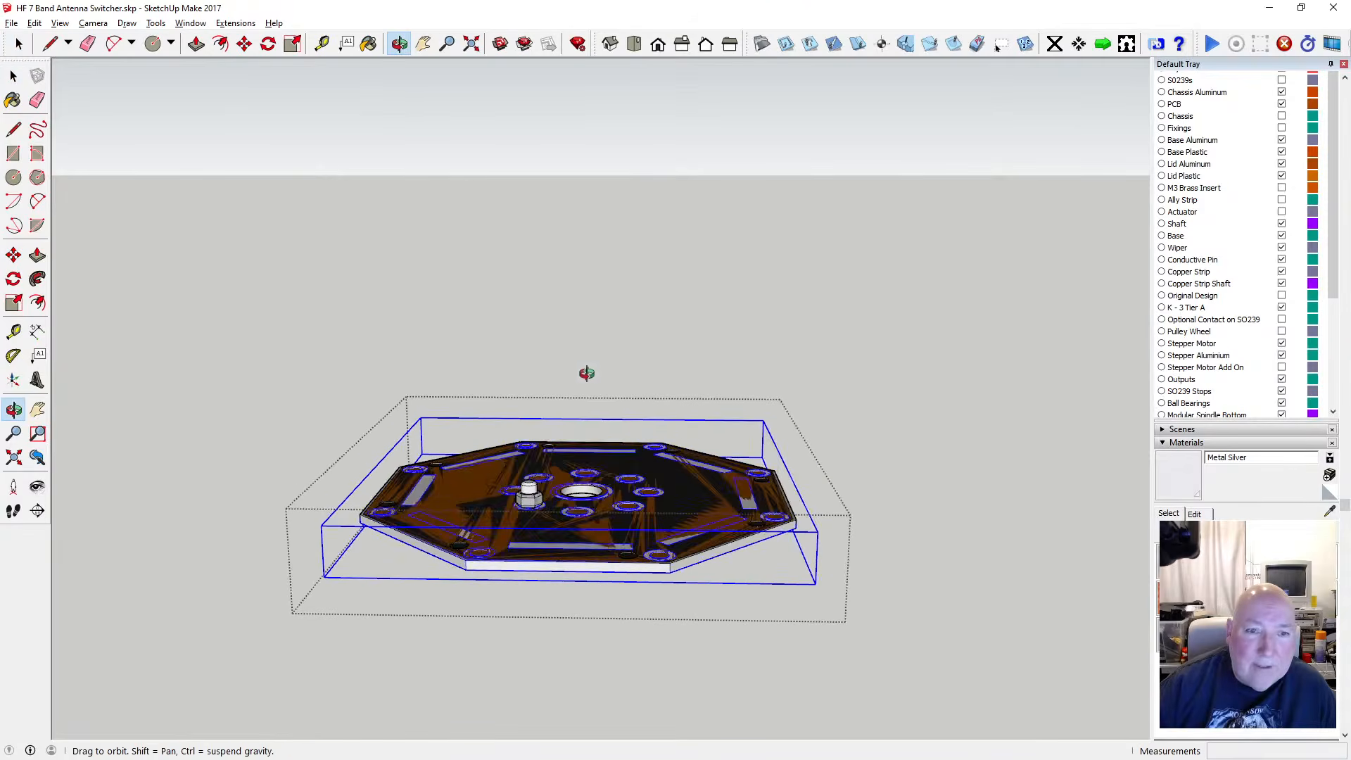
pyautogui.moveTo(585, 373)
pyautogui.mouseDown()
pyautogui.moveTo(547, 236)
pyautogui.moveTo(585, 431)
pyautogui.moveTo(591, 384)
pyautogui.mouseUp()
pyautogui.press('space')
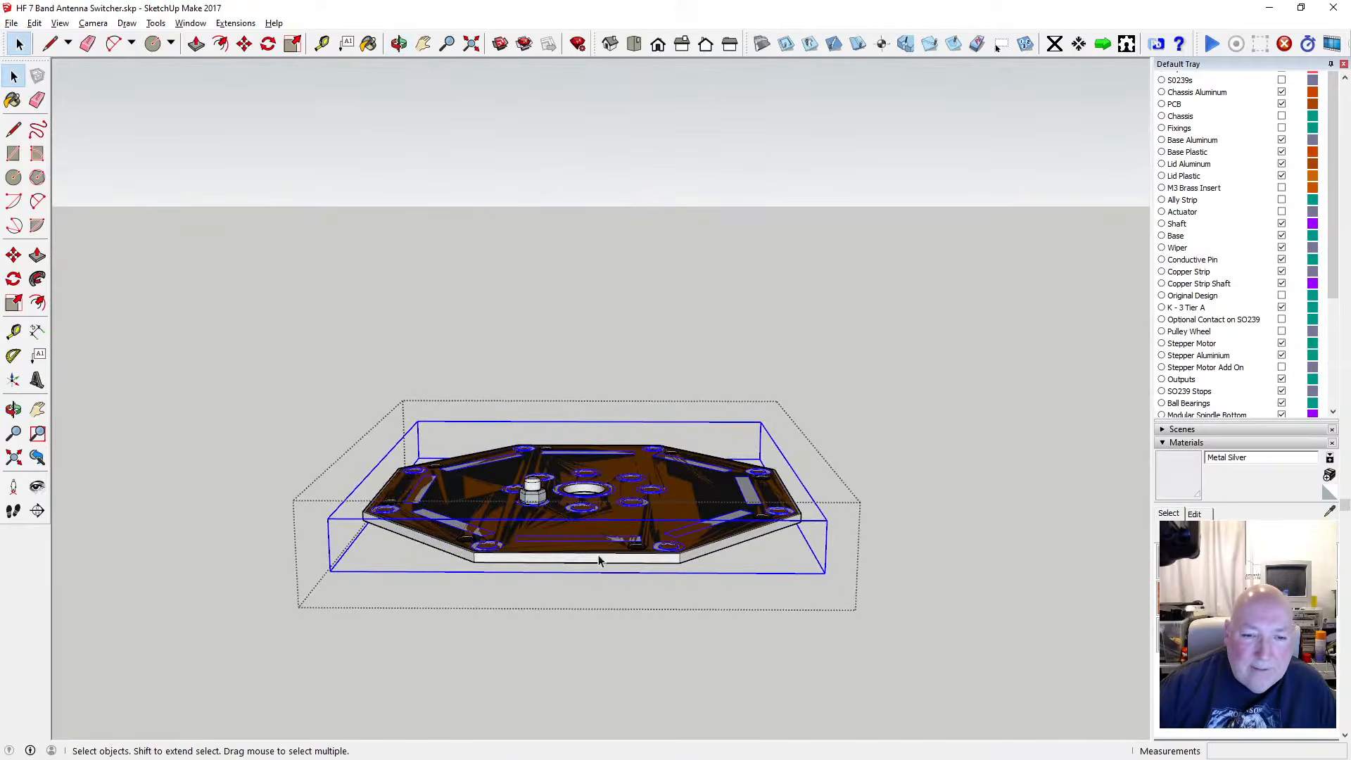
# Delete the brown octagonal plate beneath the black one and leave the base group to return to the full assembly
pyautogui.click(572, 534)
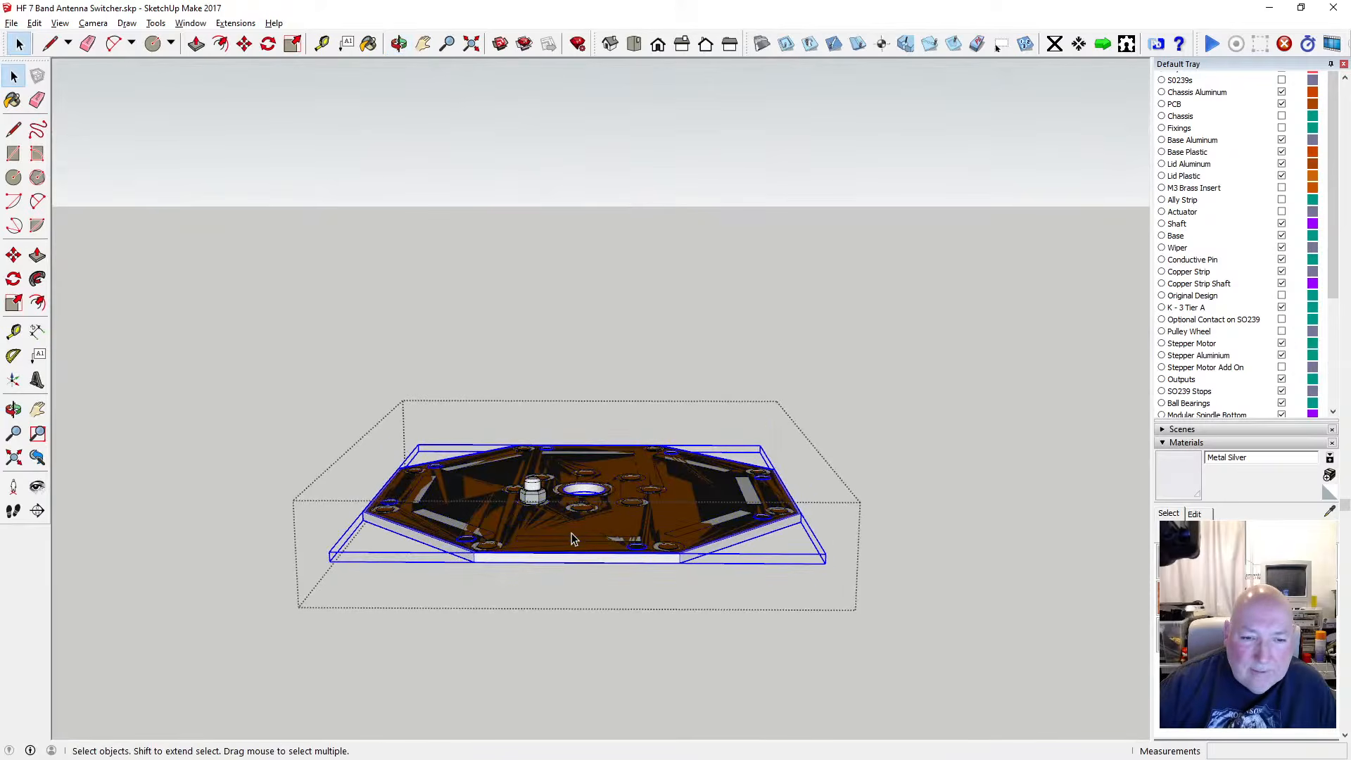
pyautogui.scroll(3, 588, 586)
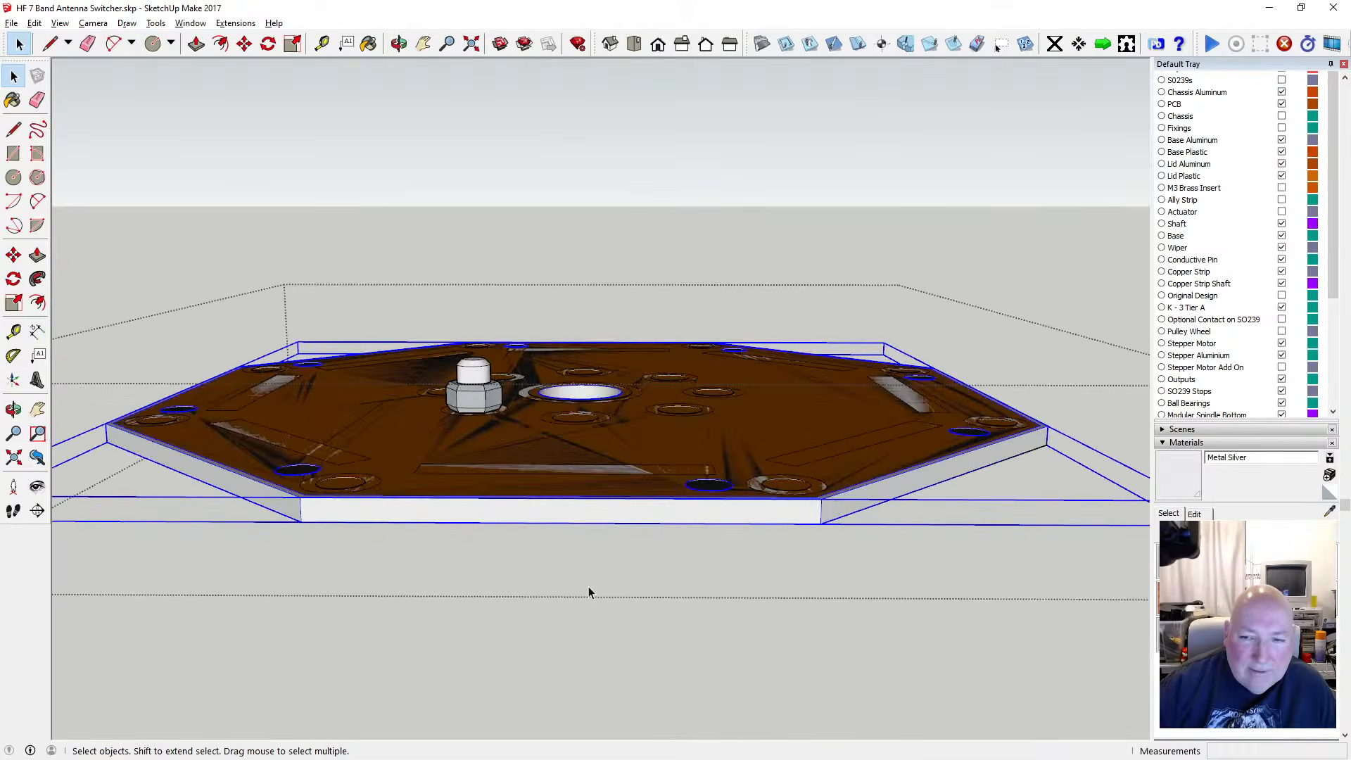
pyautogui.scroll(-2, 588, 593)
pyautogui.click(589, 588)
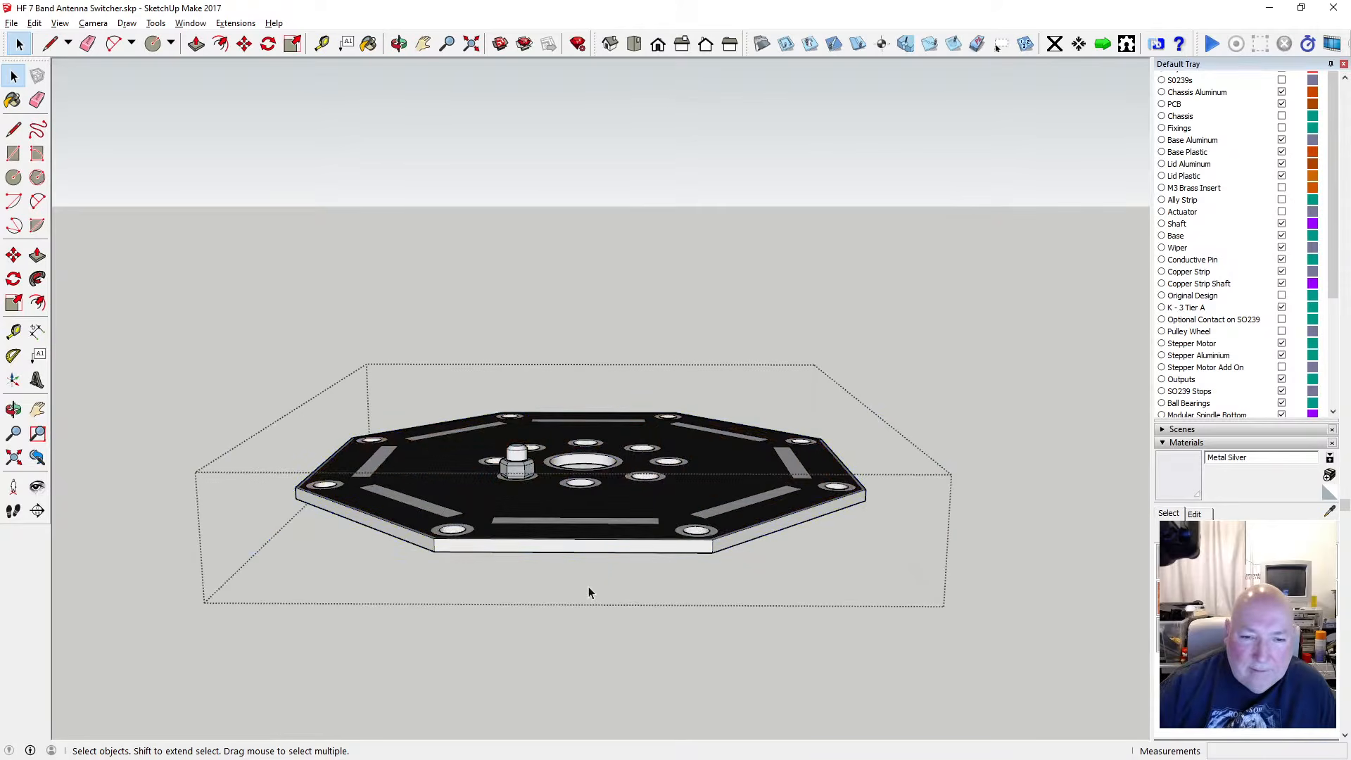
pyautogui.click(501, 338)
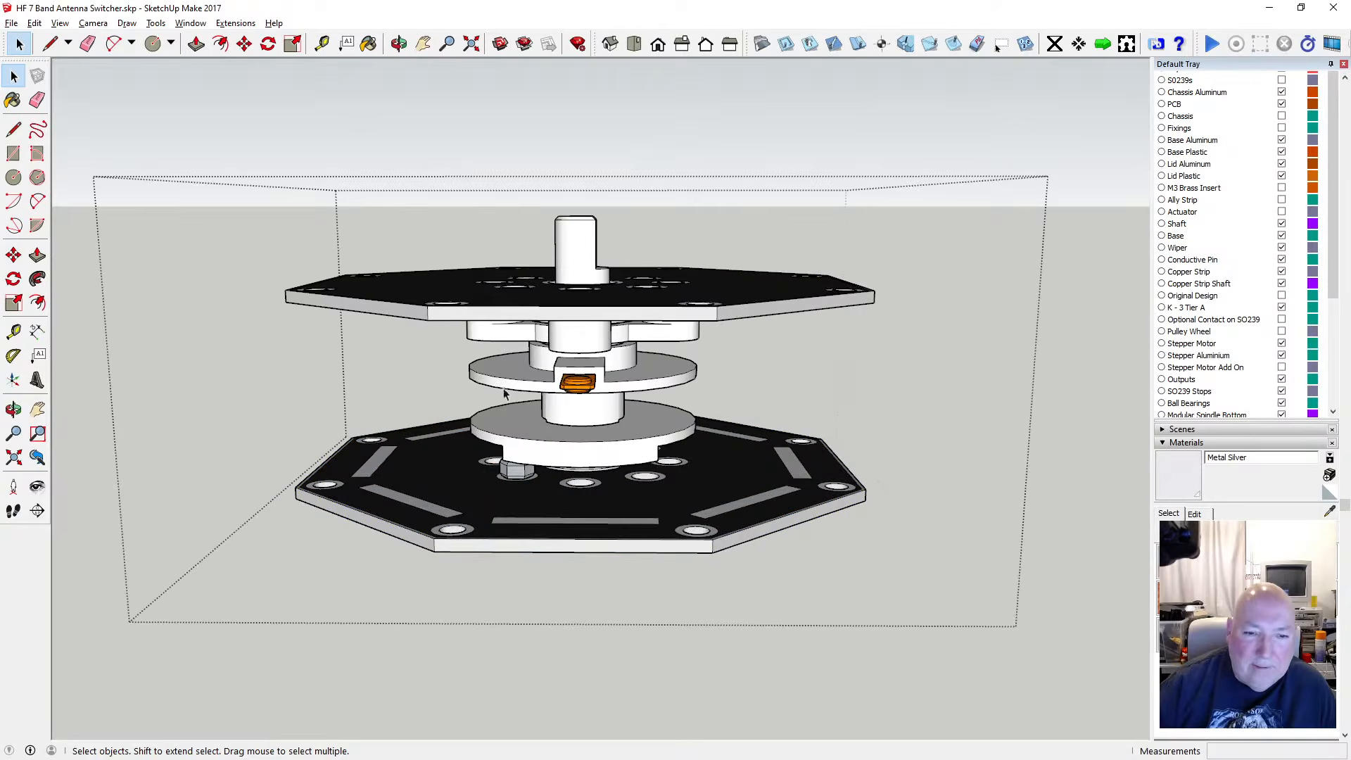
# Examine the assembly from above and the underside of the lower plate around its hex-socket bolt and ring of holes
pyautogui.click(399, 43)
pyautogui.moveTo(500, 225); pyautogui.dragTo(522, 423)
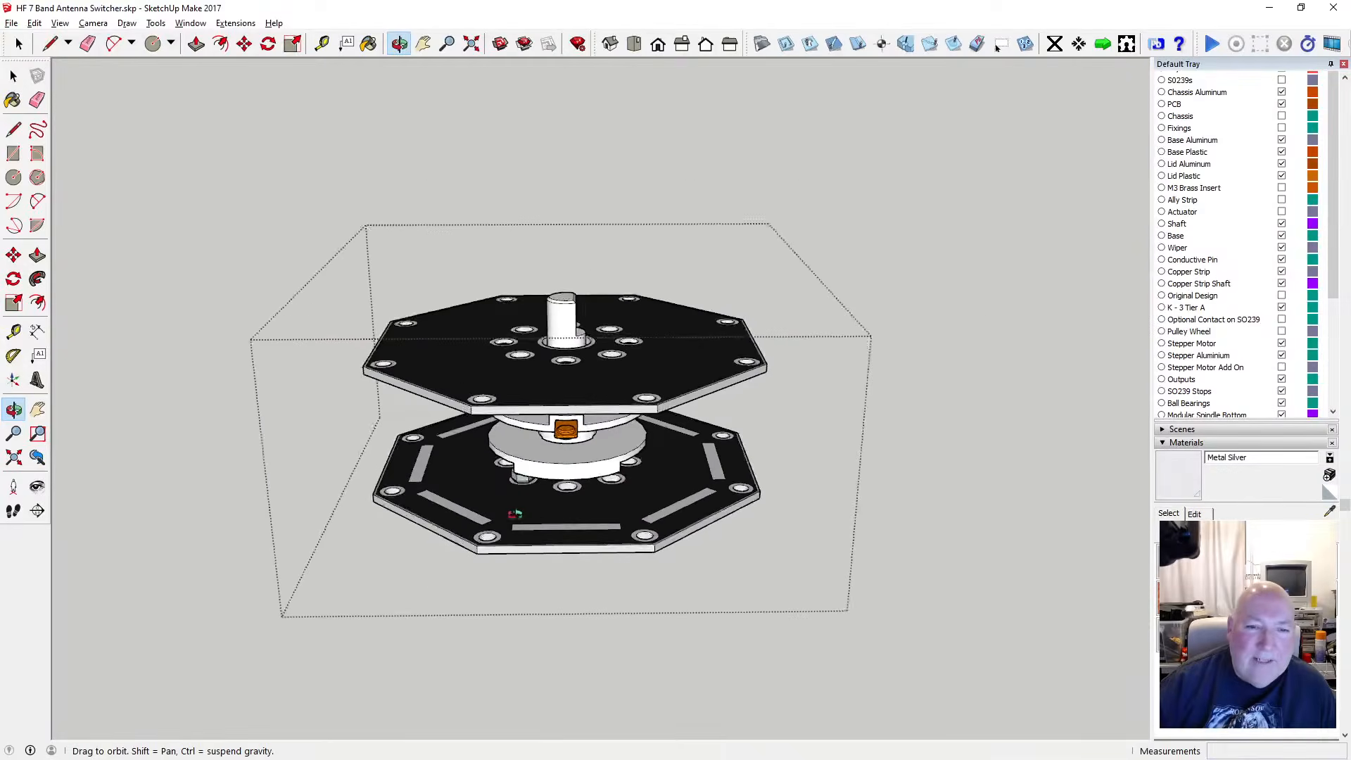
pyautogui.scroll(4, 514, 514)
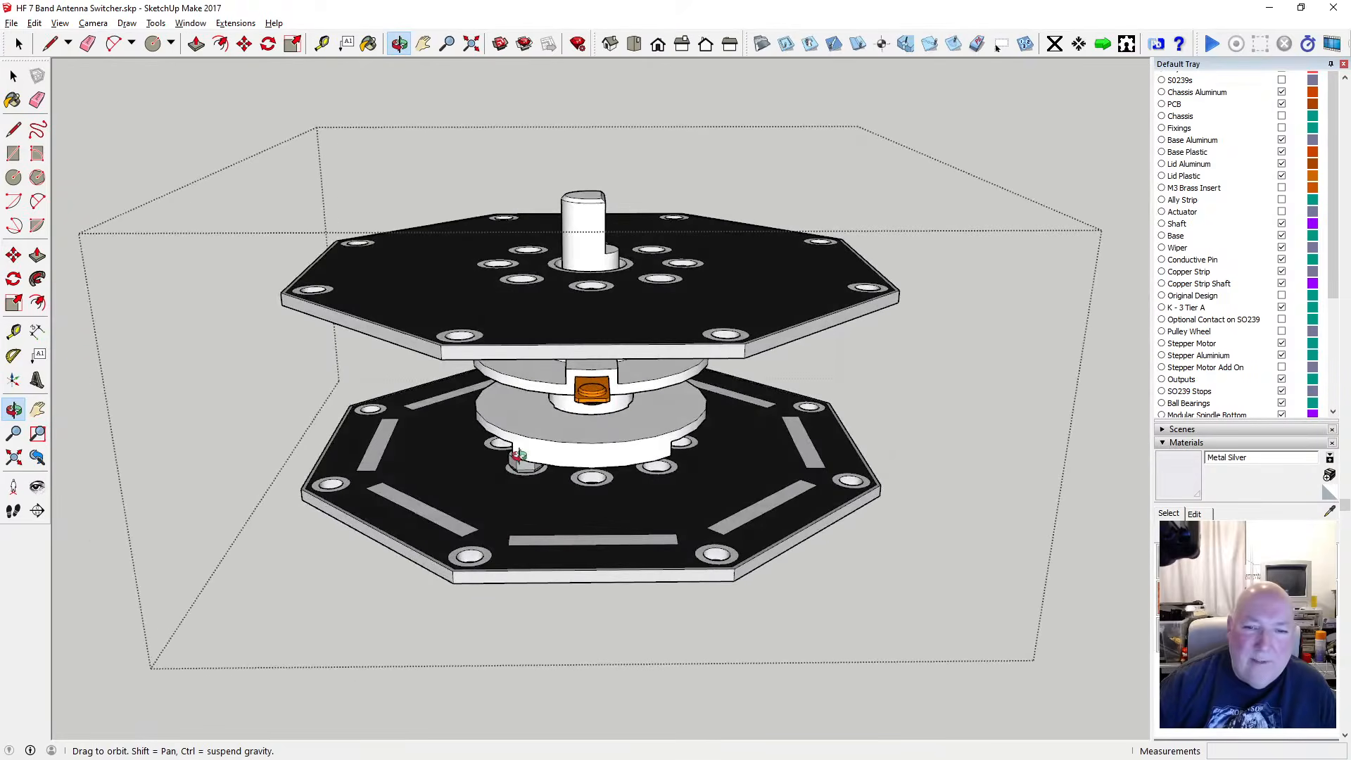
pyautogui.moveTo(519, 456); pyautogui.dragTo(468, 537)
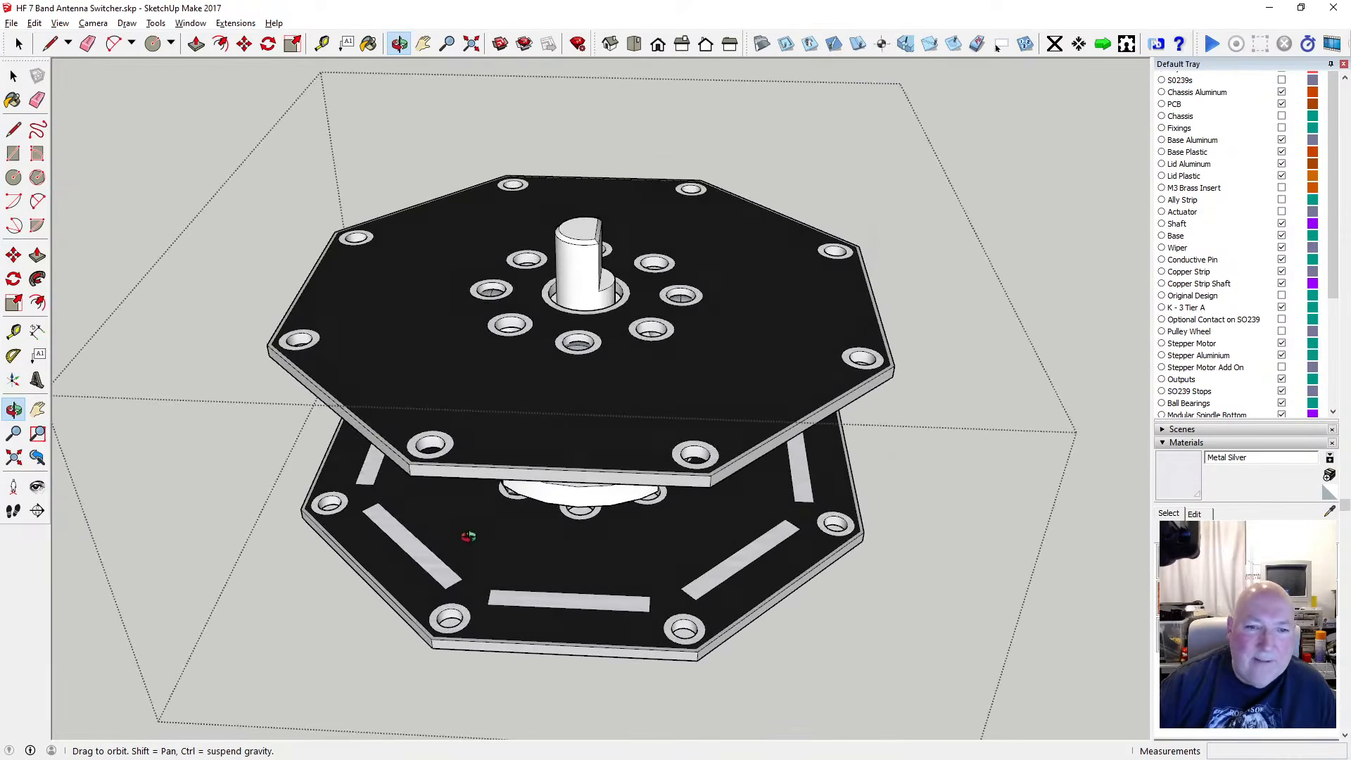
pyautogui.moveTo(468, 537); pyautogui.dragTo(504, 499)
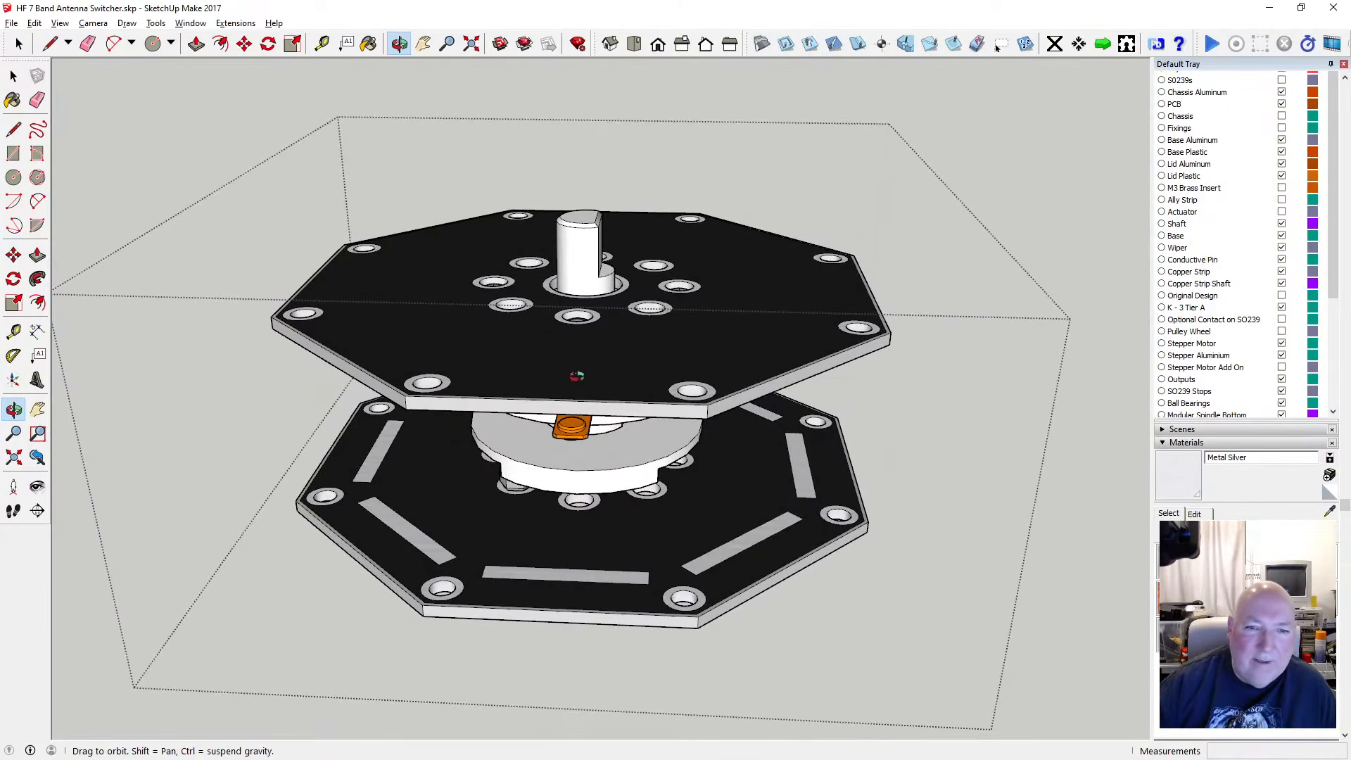
pyautogui.moveTo(549, 354); pyautogui.dragTo(476, 302)
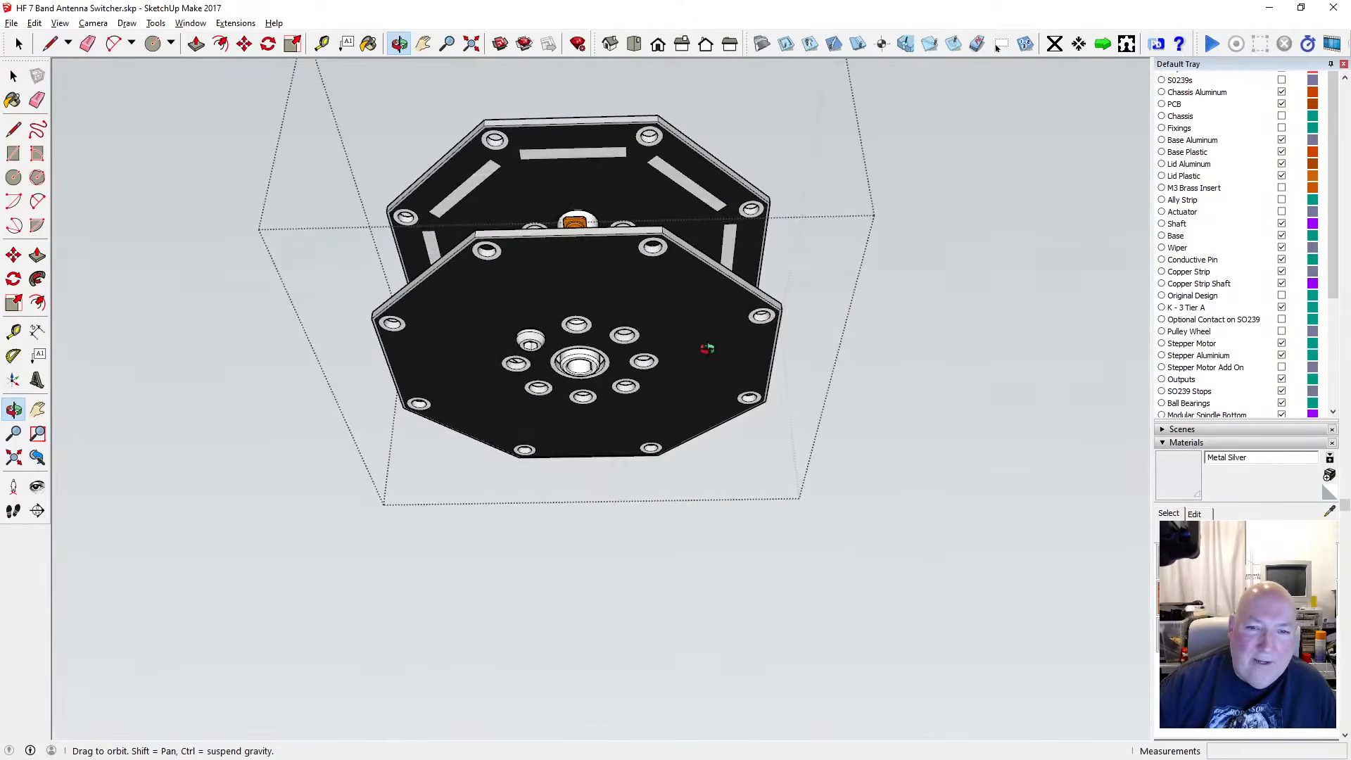
pyautogui.scroll(3, 516, 392)
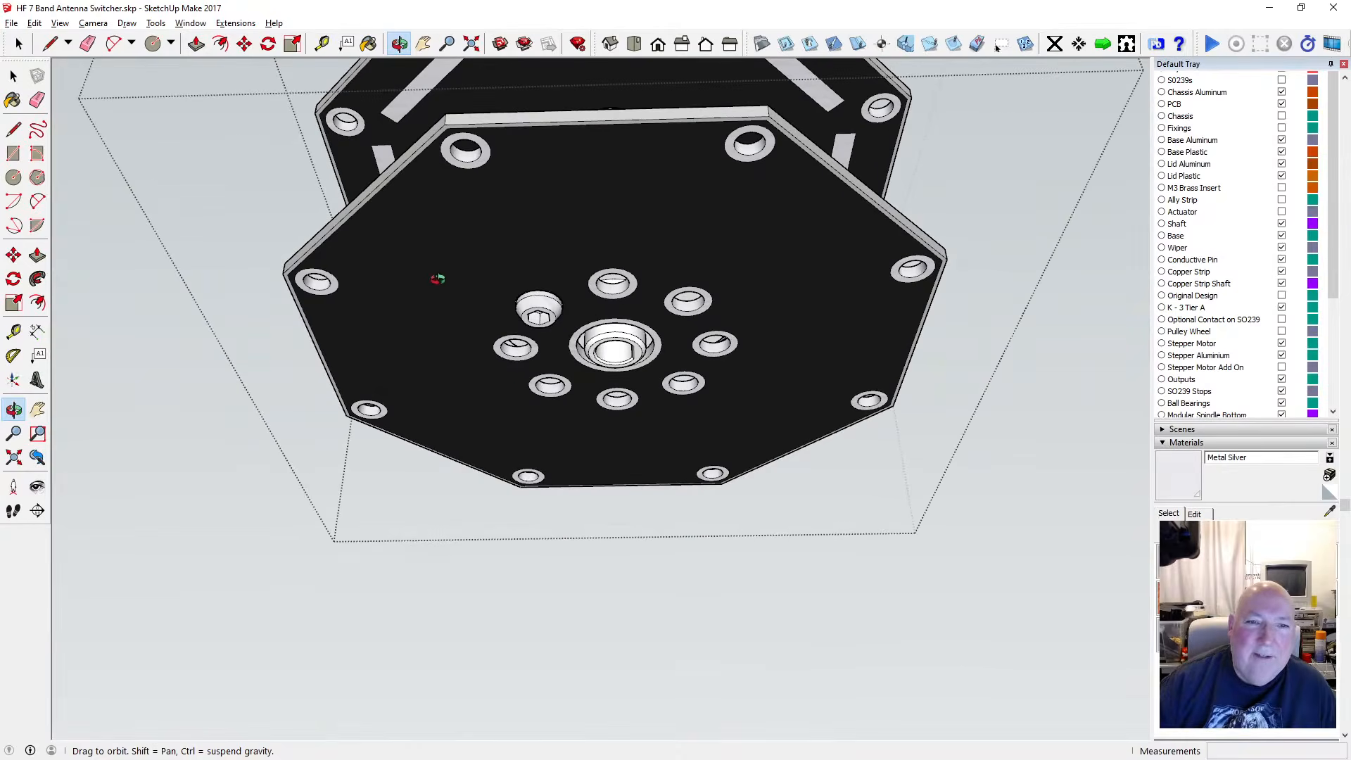
pyautogui.moveTo(438, 278); pyautogui.dragTo(466, 226)
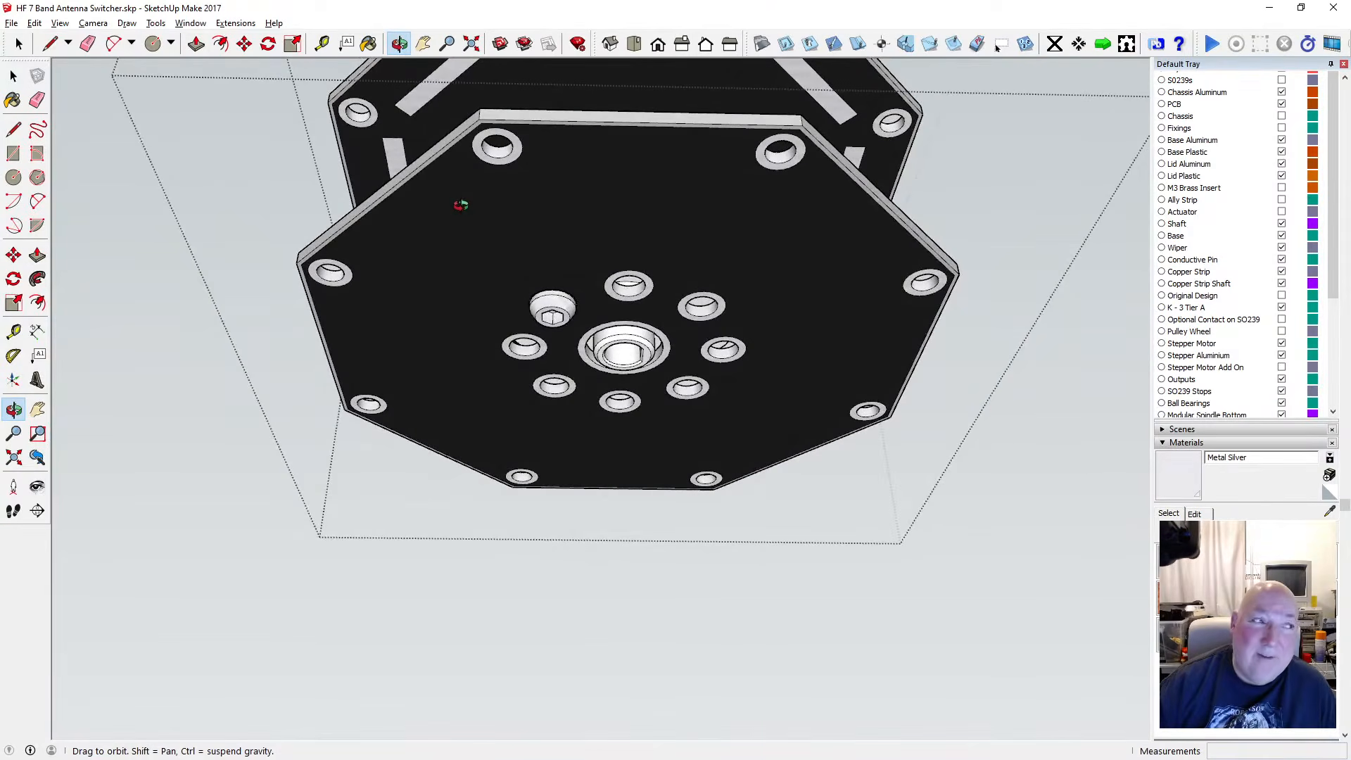
pyautogui.scroll(-2, 461, 205)
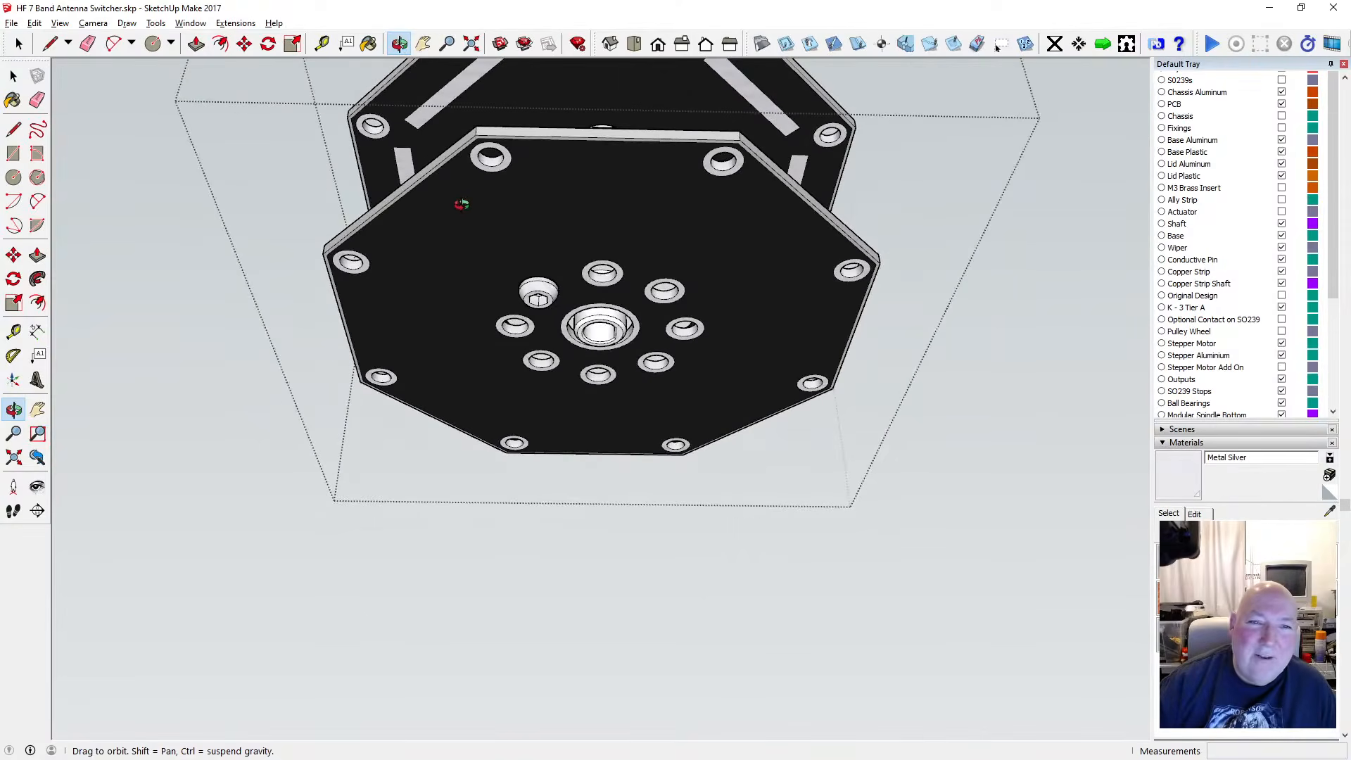
pyautogui.scroll(-2, 462, 208)
pyautogui.moveTo(462, 209); pyautogui.dragTo(458, 240)
pyautogui.scroll(2, 485, 225)
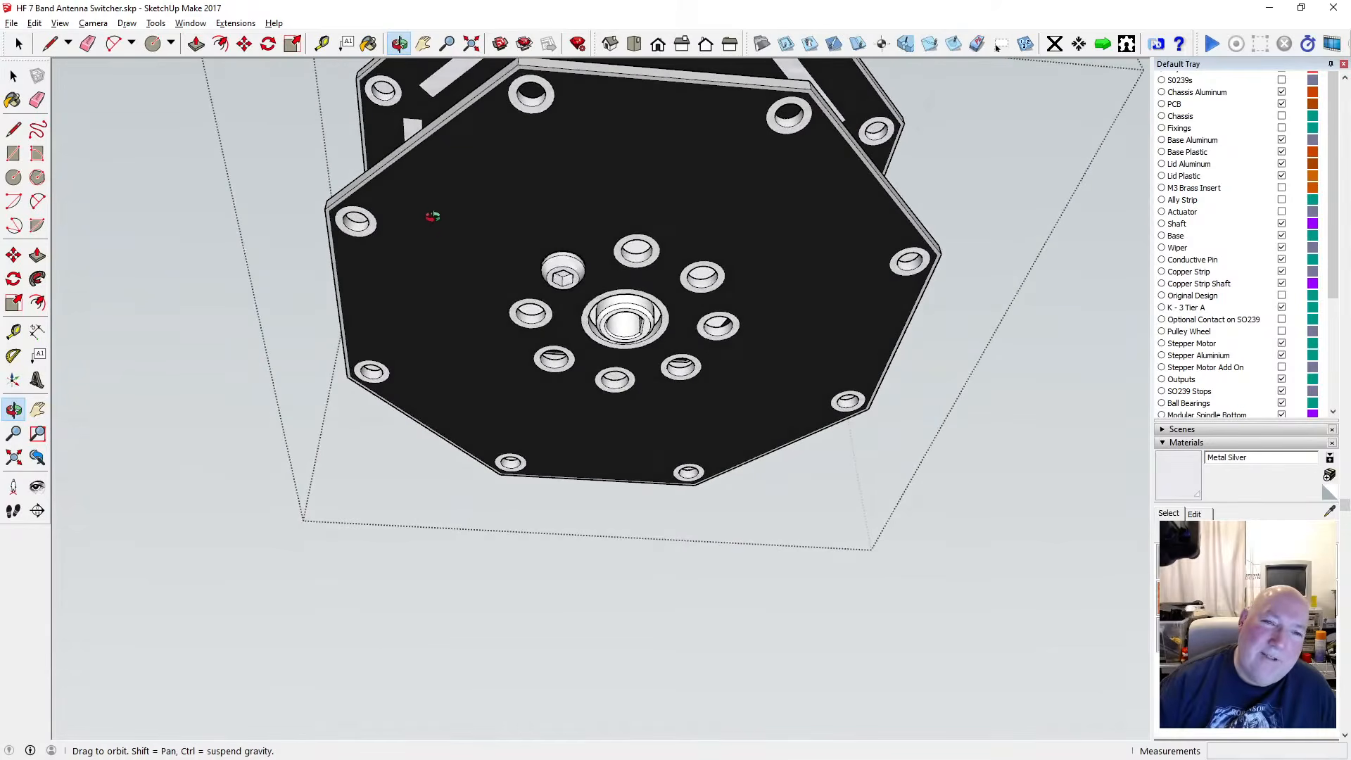
pyautogui.moveTo(508, 177); pyautogui.dragTo(461, 211)
pyautogui.scroll(-2, 461, 211)
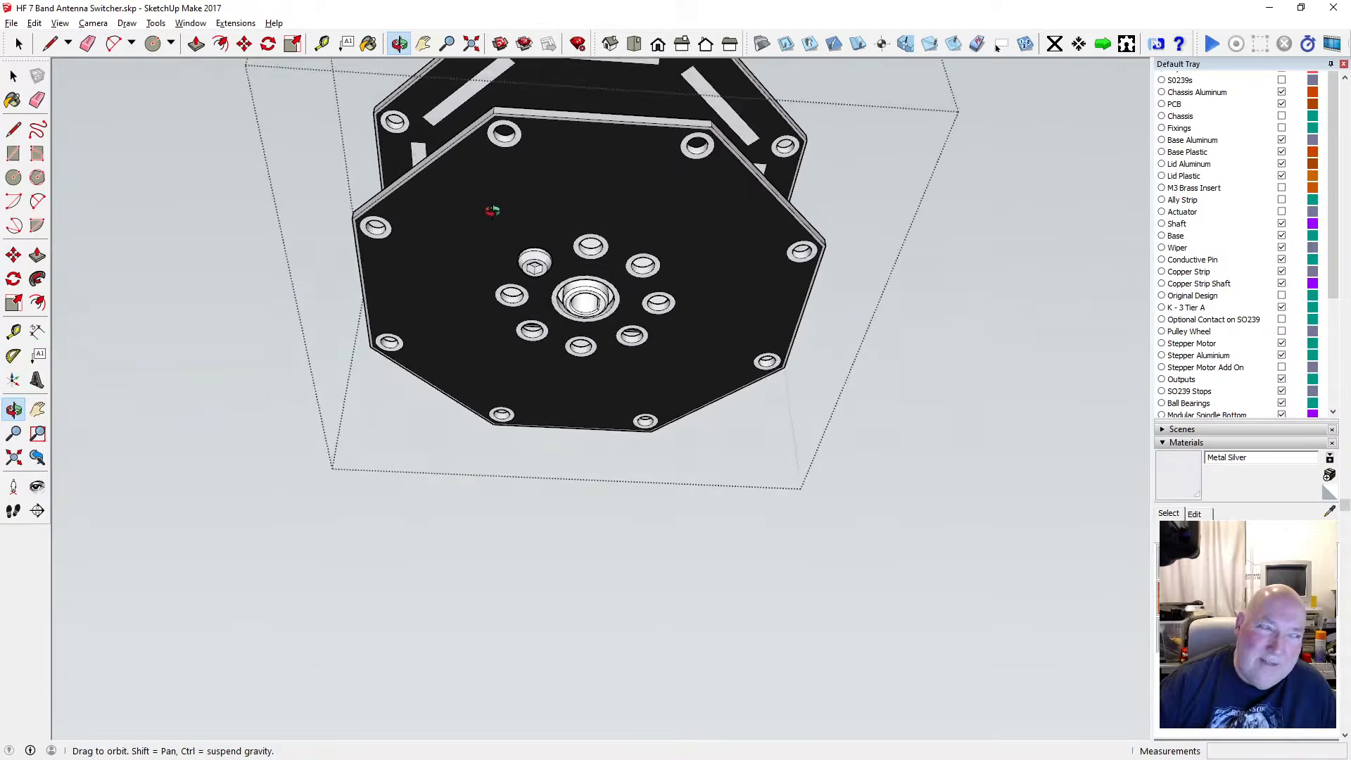
pyautogui.scroll(3, 493, 211)
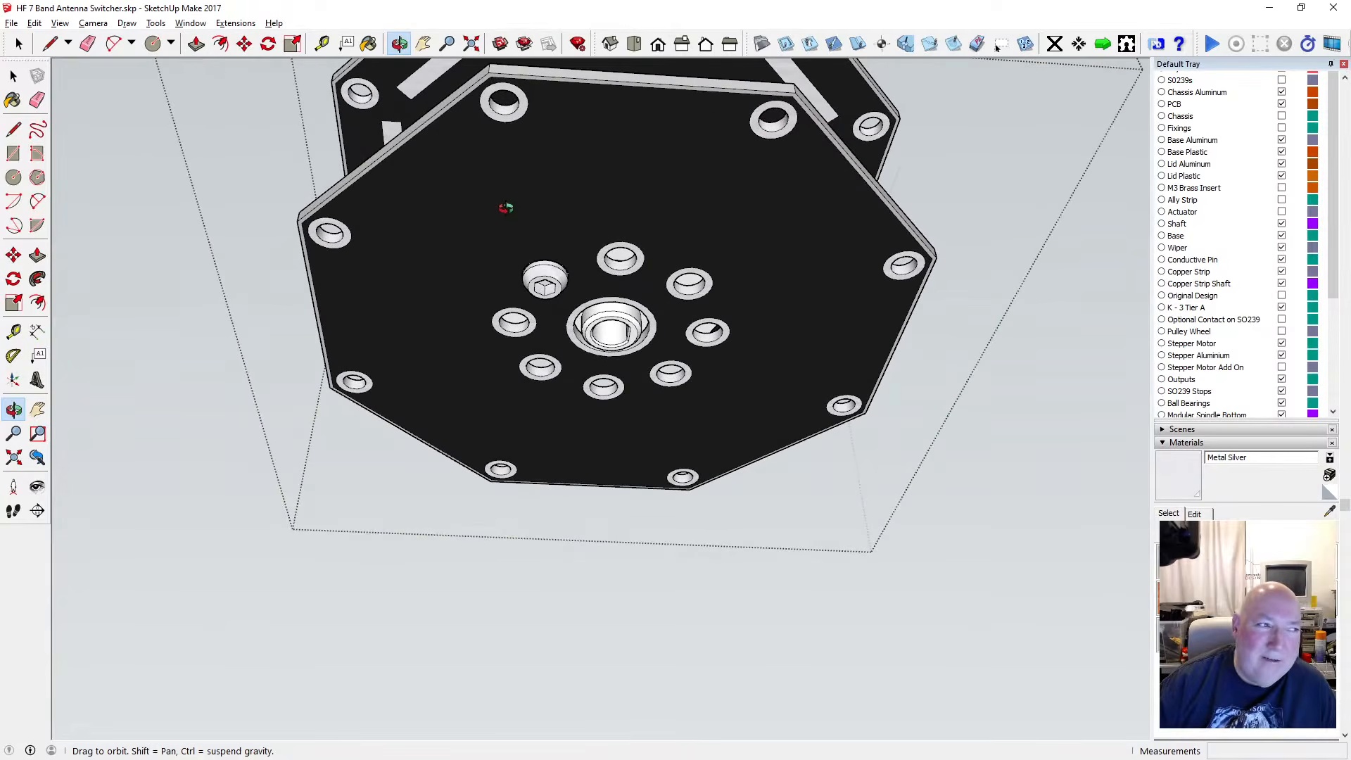
pyautogui.moveTo(503, 209)
pyautogui.mouseDown()
pyautogui.moveTo(474, 214)
pyautogui.moveTo(504, 175)
pyautogui.moveTo(512, 207)
pyautogui.moveTo(474, 220)
pyautogui.moveTo(503, 184)
pyautogui.mouseUp()
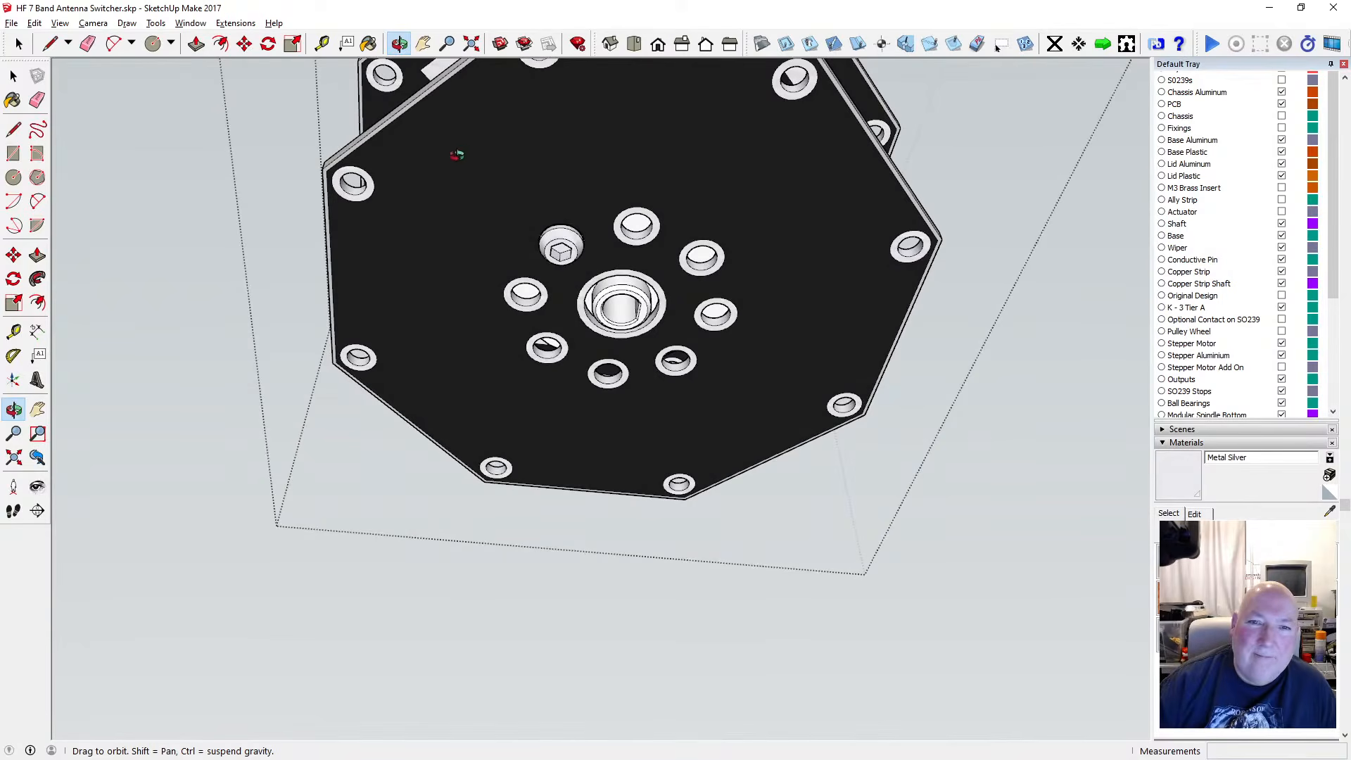
# Inspect the spindle, discs and orange contact between the plates, and the clearance around the hex nut on the lower plate
pyautogui.moveTo(657, 121); pyautogui.dragTo(521, 504)
pyautogui.scroll(2, 522, 504)
pyautogui.scroll(-5, 570, 298)
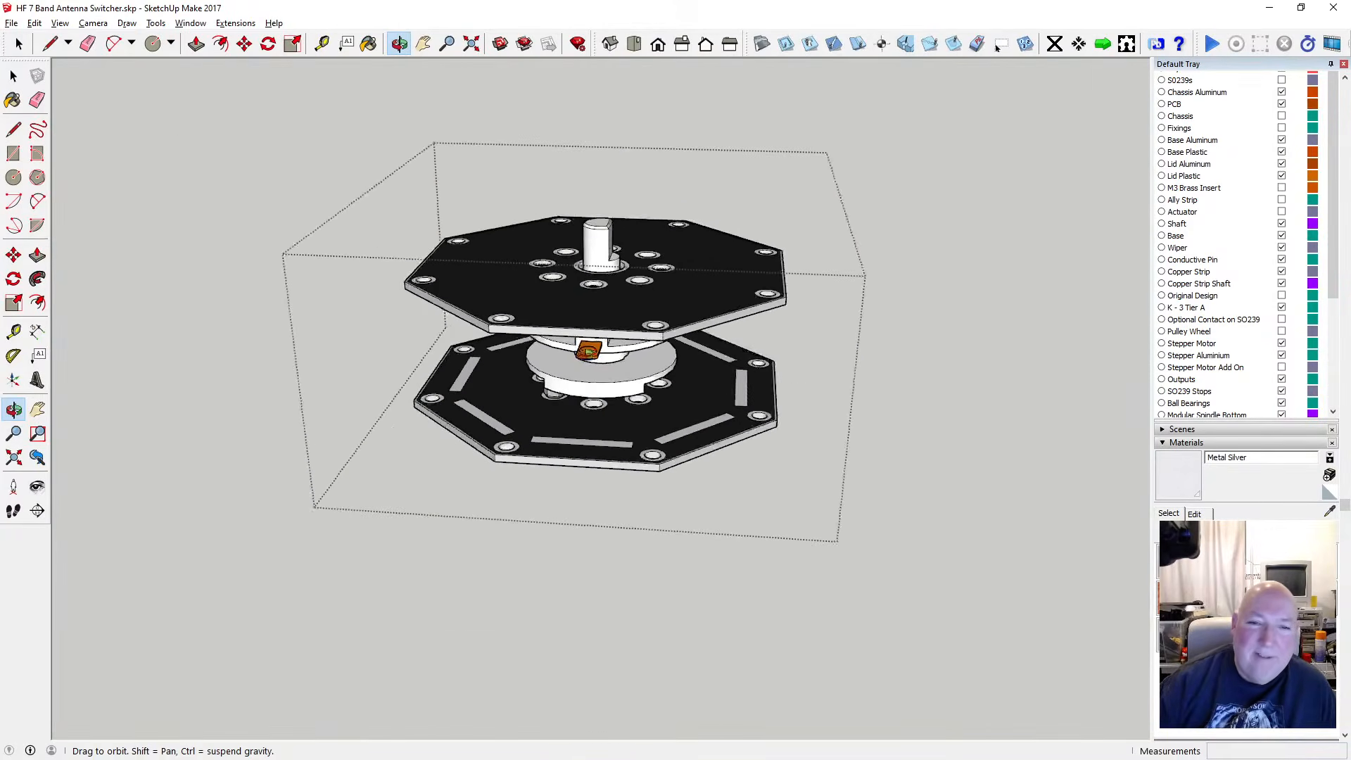
pyautogui.scroll(5, 557, 424)
pyautogui.moveTo(554, 422); pyautogui.dragTo(546, 347)
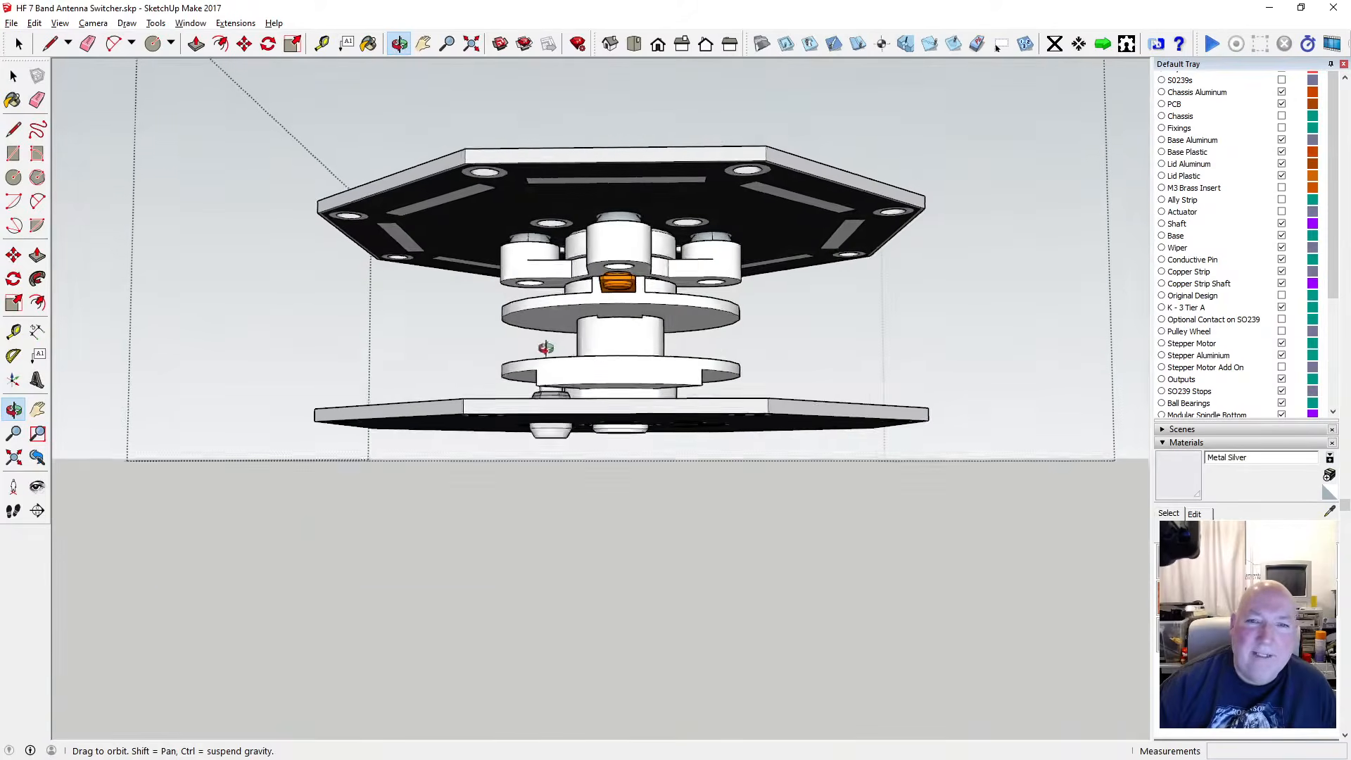
pyautogui.scroll(-5, 597, 236)
pyautogui.moveTo(597, 235); pyautogui.dragTo(543, 452)
pyautogui.scroll(6, 592, 345)
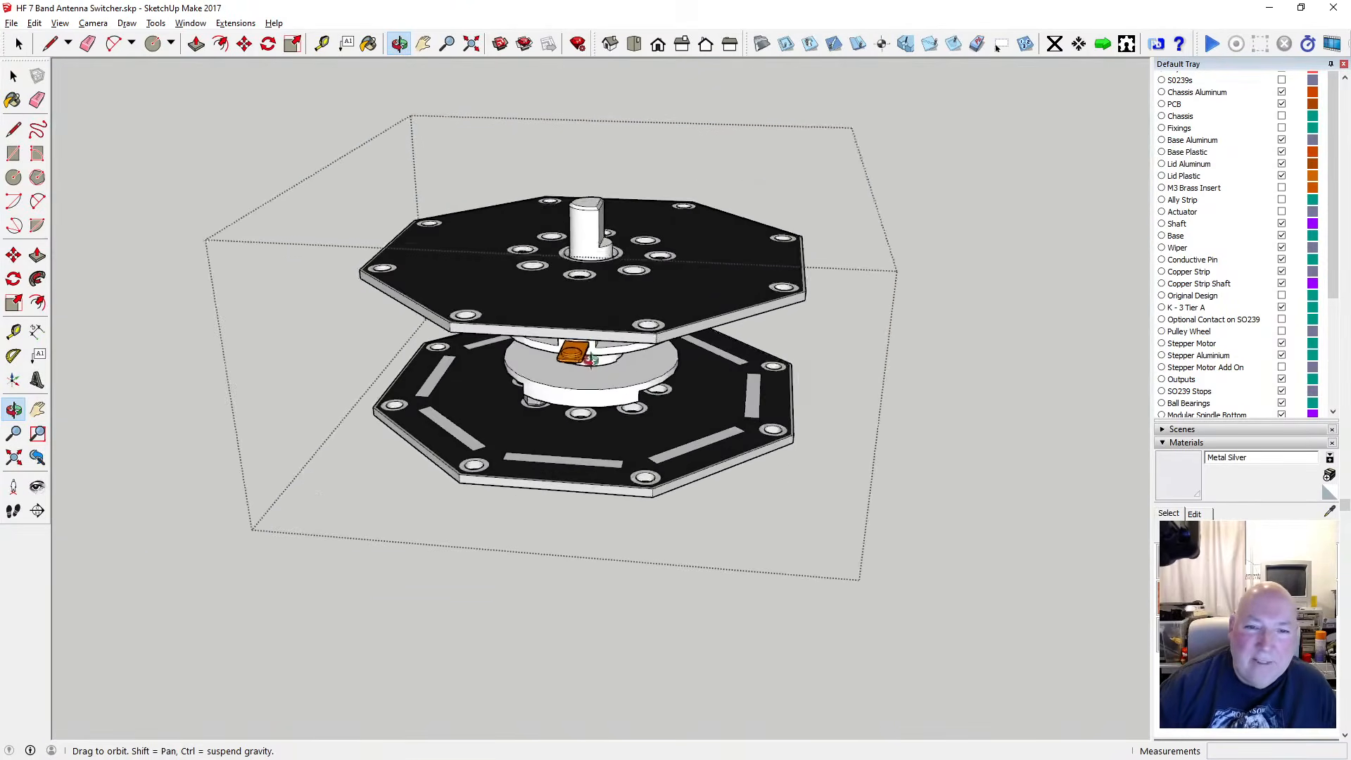
pyautogui.moveTo(592, 344); pyautogui.dragTo(610, 150)
pyautogui.scroll(6, 599, 395)
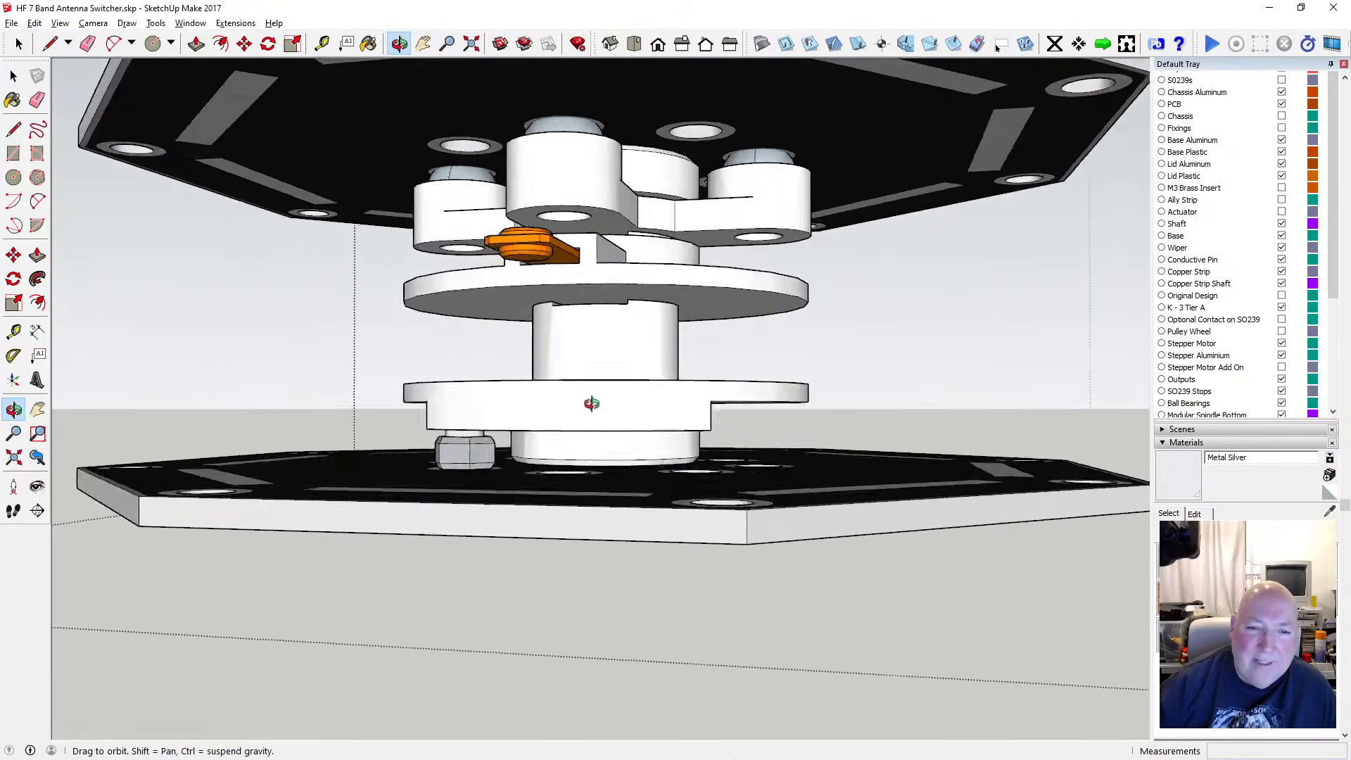
pyautogui.moveTo(504, 390); pyautogui.dragTo(541, 445)
pyautogui.scroll(-8, 518, 398)
pyautogui.scroll(5, 560, 478)
pyautogui.scroll(-5, 566, 445)
pyautogui.moveTo(619, 427); pyautogui.dragTo(577, 400)
pyautogui.scroll(6, 576, 399)
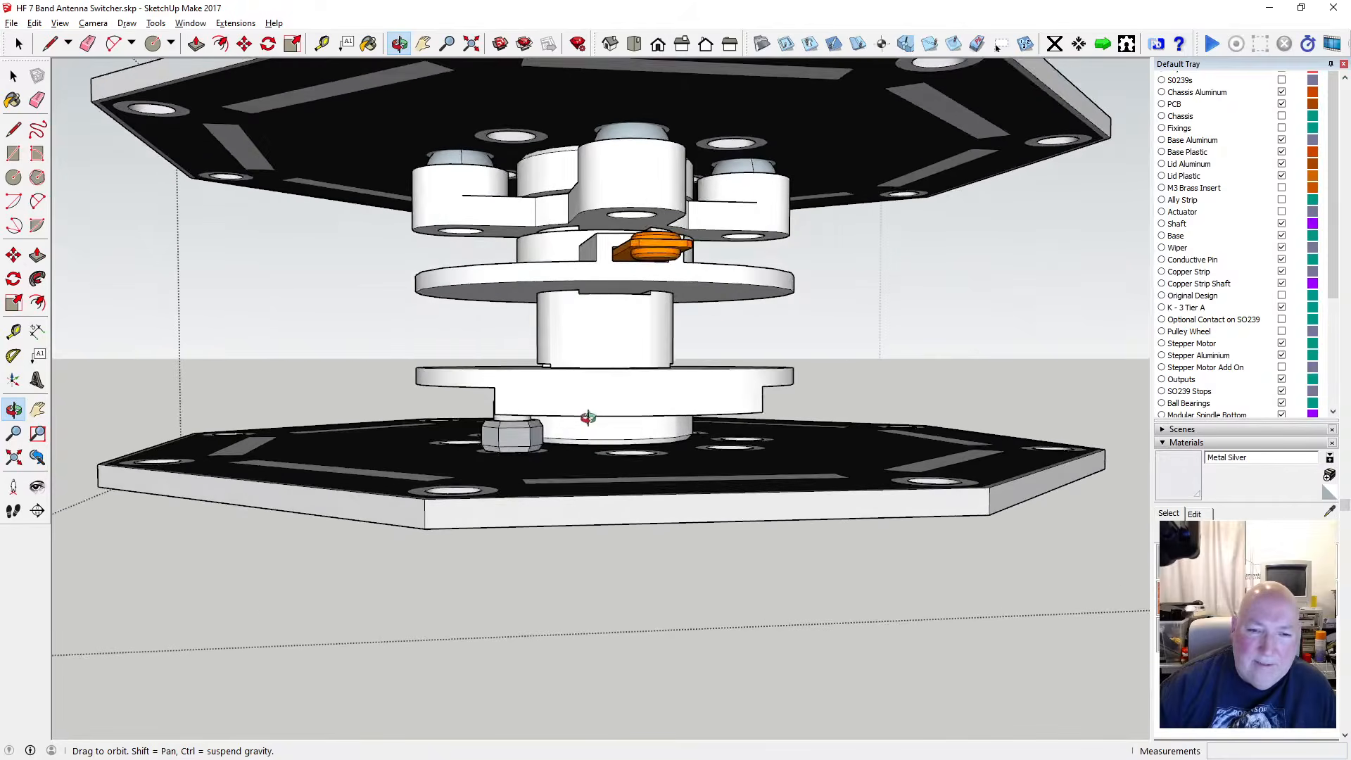
pyautogui.moveTo(577, 446); pyautogui.dragTo(563, 451)
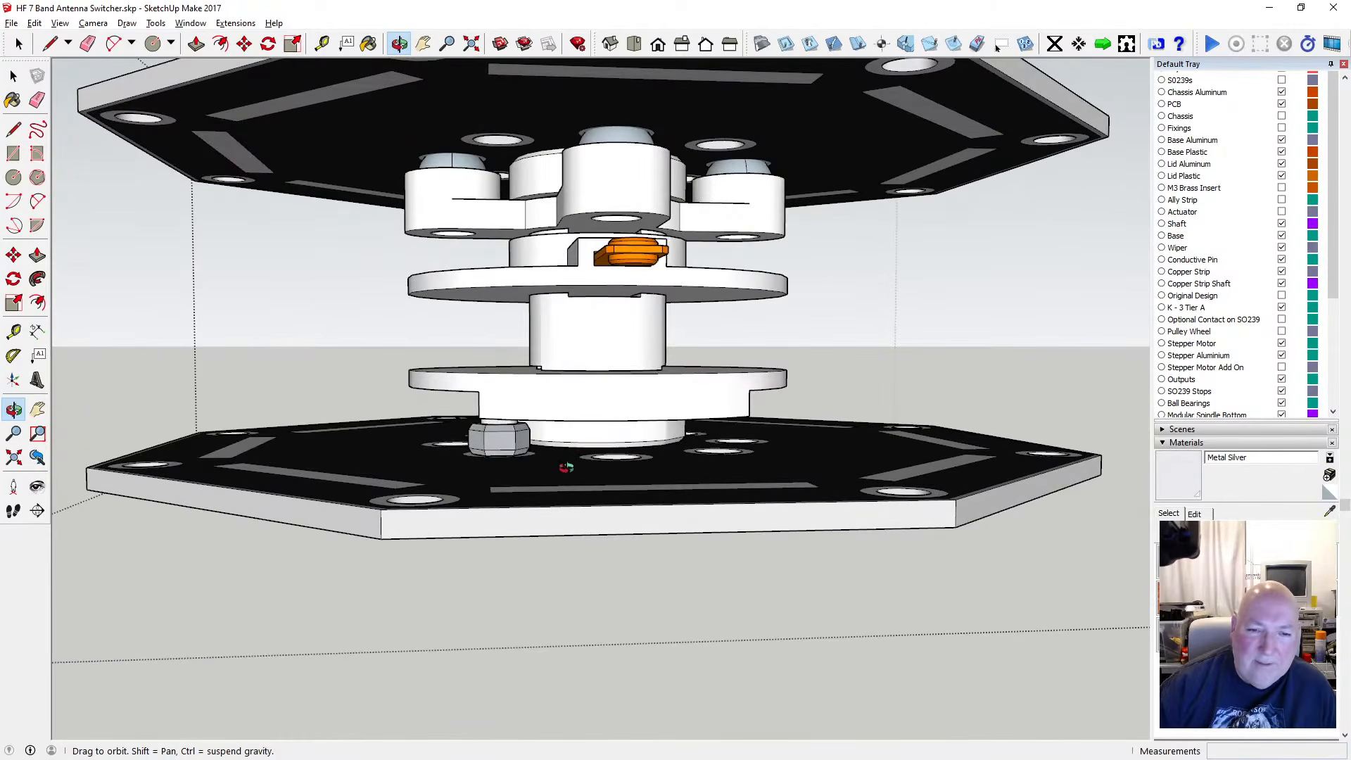
pyautogui.moveTo(561, 468); pyautogui.dragTo(541, 466)
pyautogui.scroll(-3, 601, 430)
pyautogui.moveTo(600, 430); pyautogui.dragTo(600, 457)
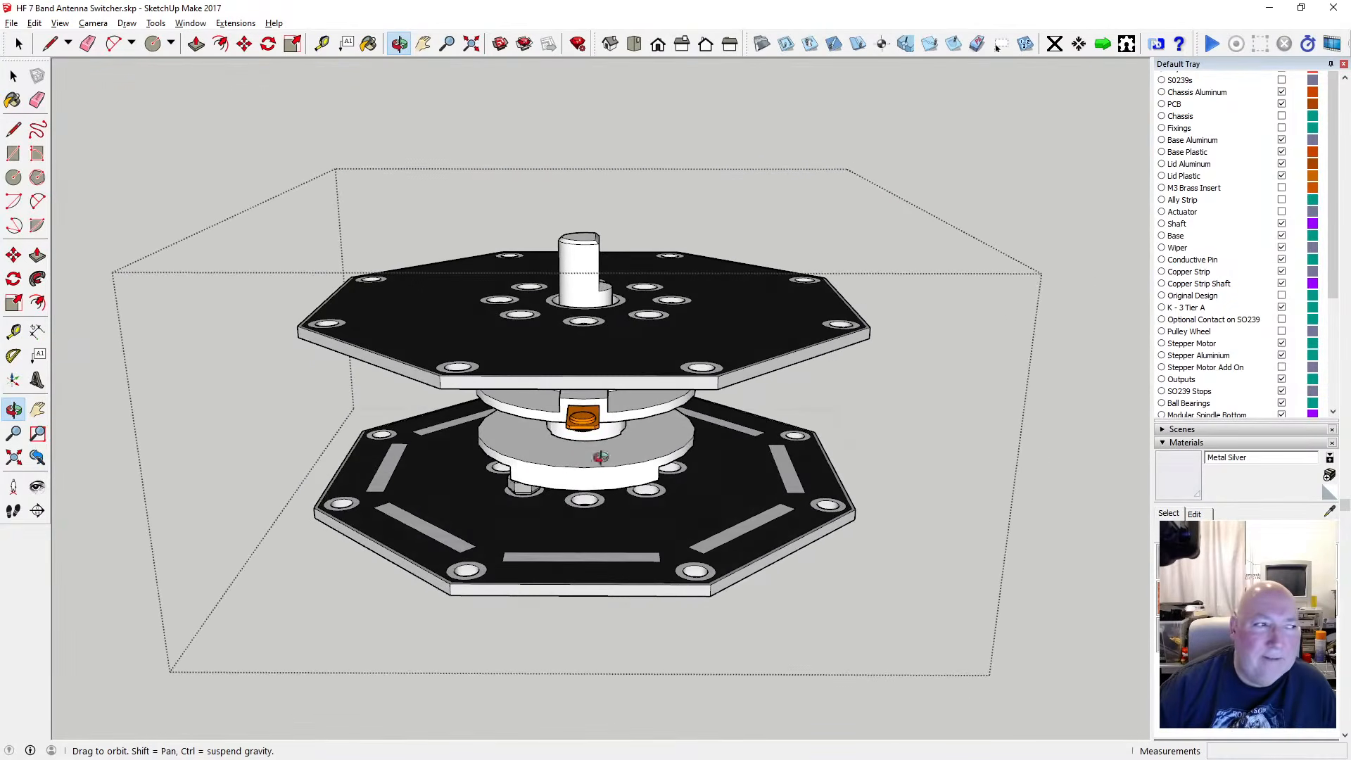
pyautogui.moveTo(613, 335); pyautogui.dragTo(608, 299)
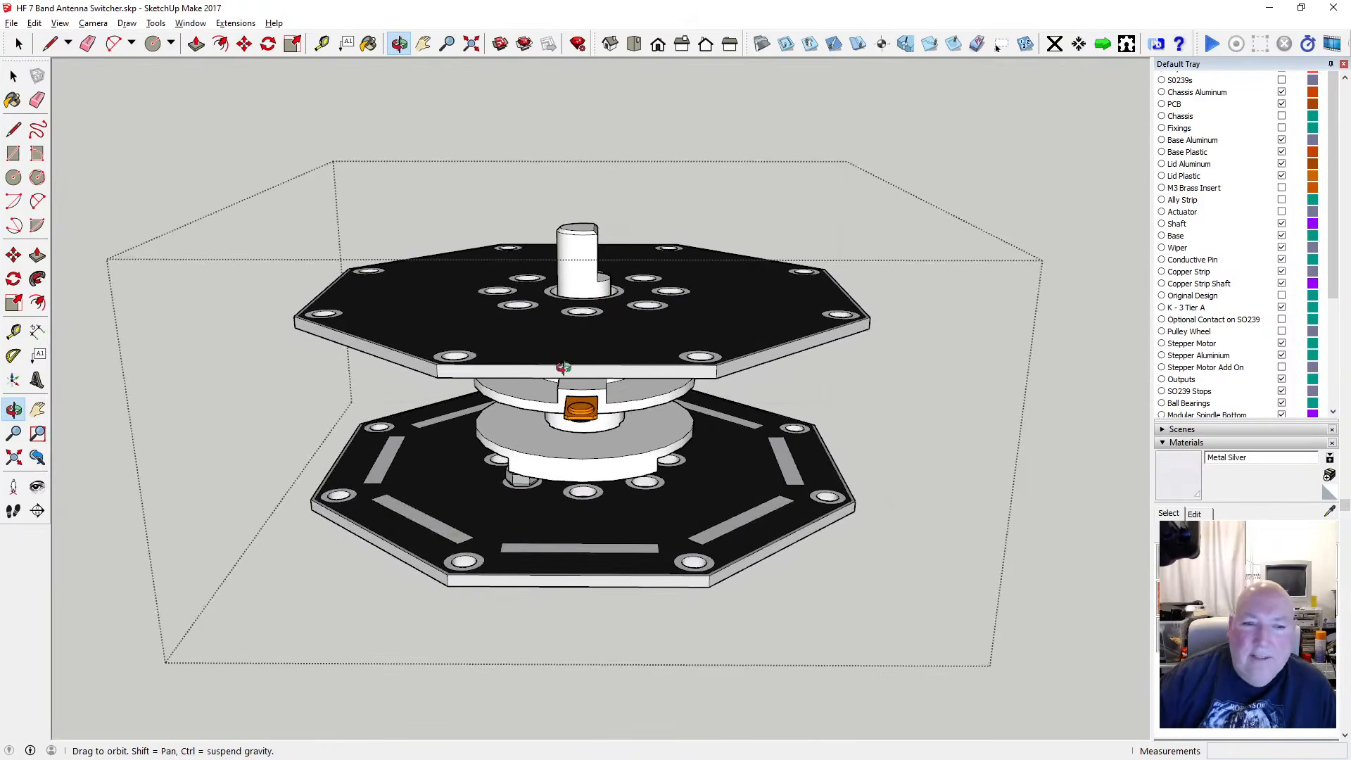
# Leave the assembly group and select the round disc directly beneath the upper octagonal plate
pyautogui.click(13, 76)
pyautogui.click(133, 103)
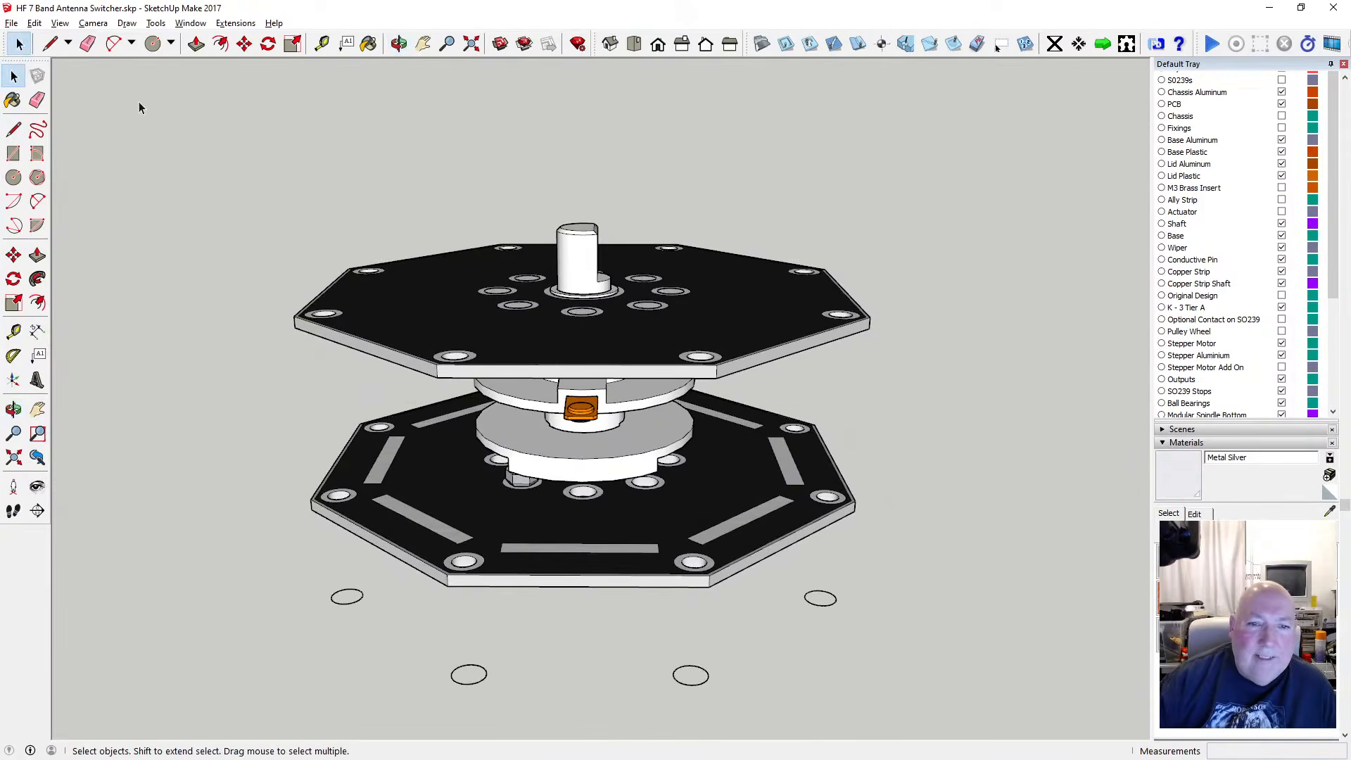
pyautogui.scroll(-3, 464, 169)
pyautogui.click(399, 44)
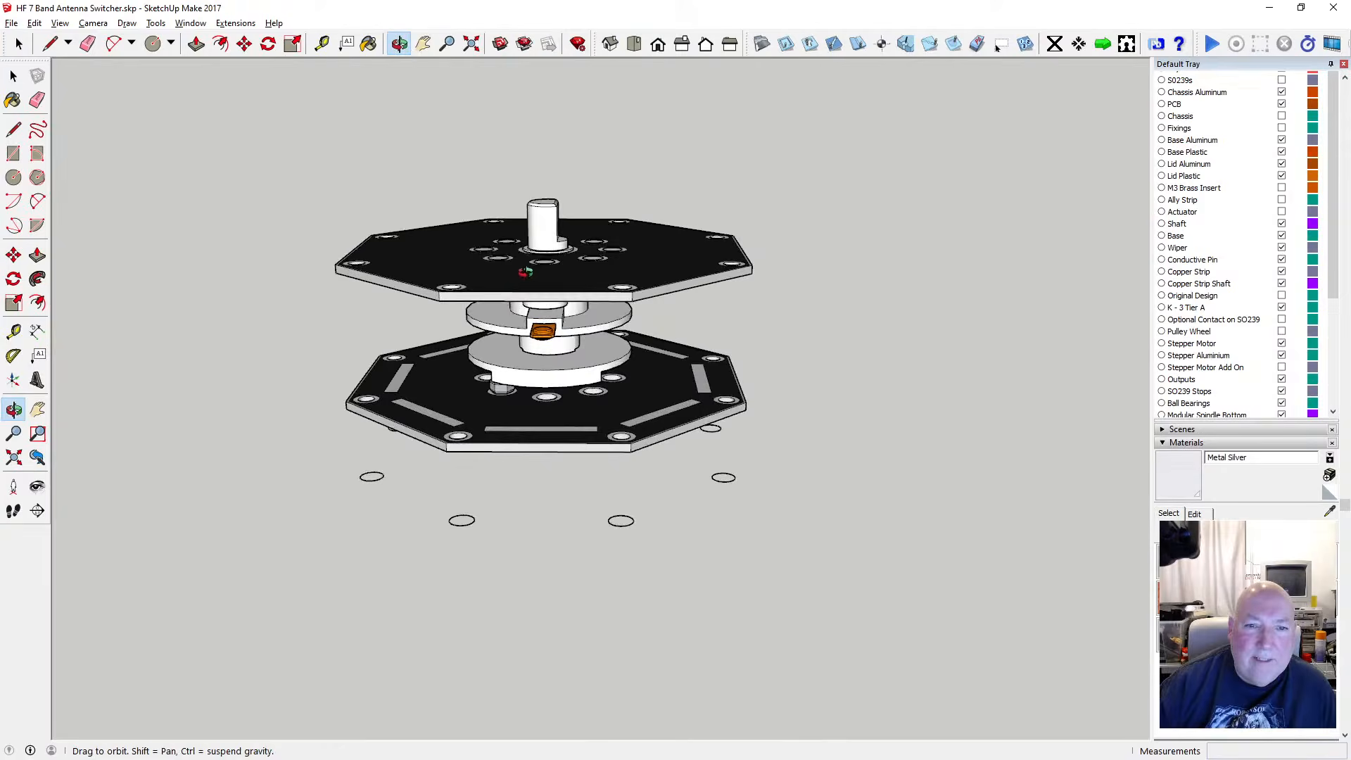
pyautogui.moveTo(525, 271); pyautogui.dragTo(547, 202)
pyautogui.scroll(4, 547, 204)
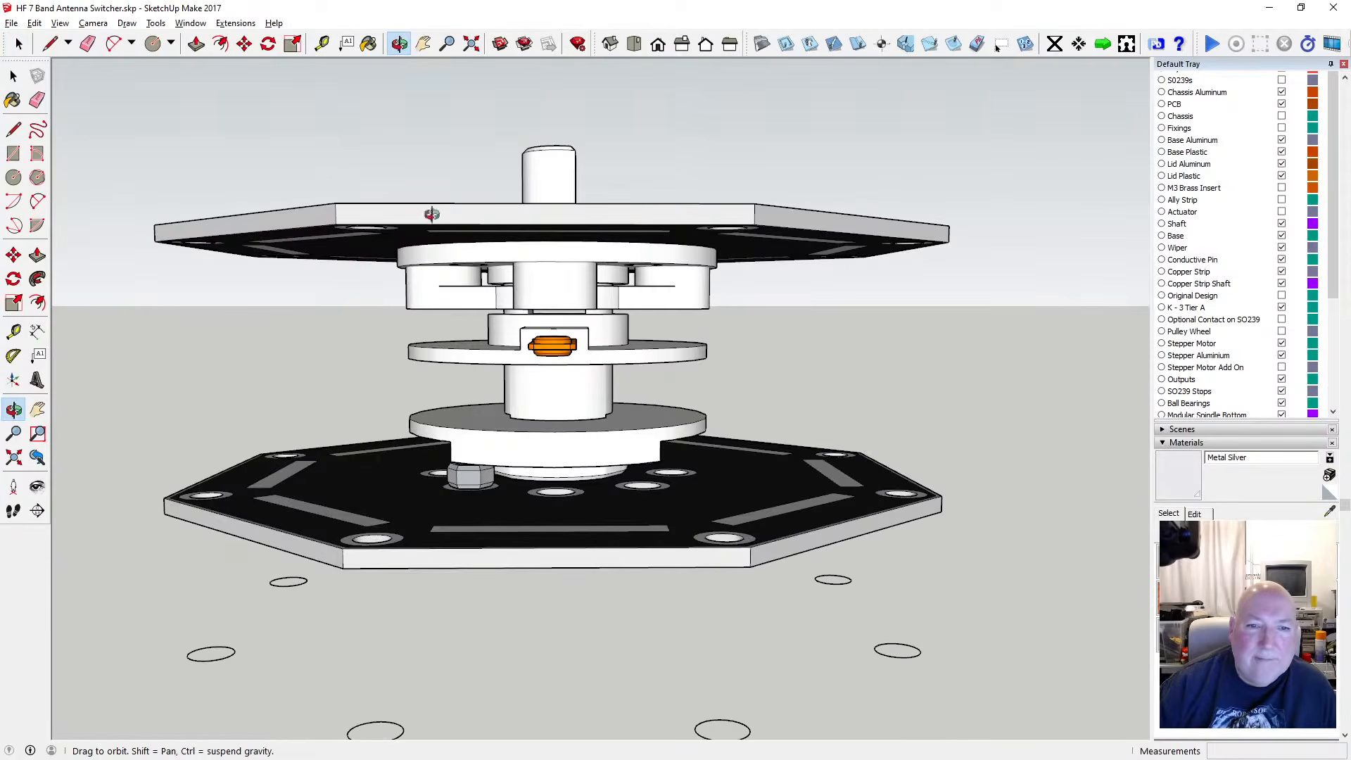
pyautogui.click(13, 76)
pyautogui.click(503, 261)
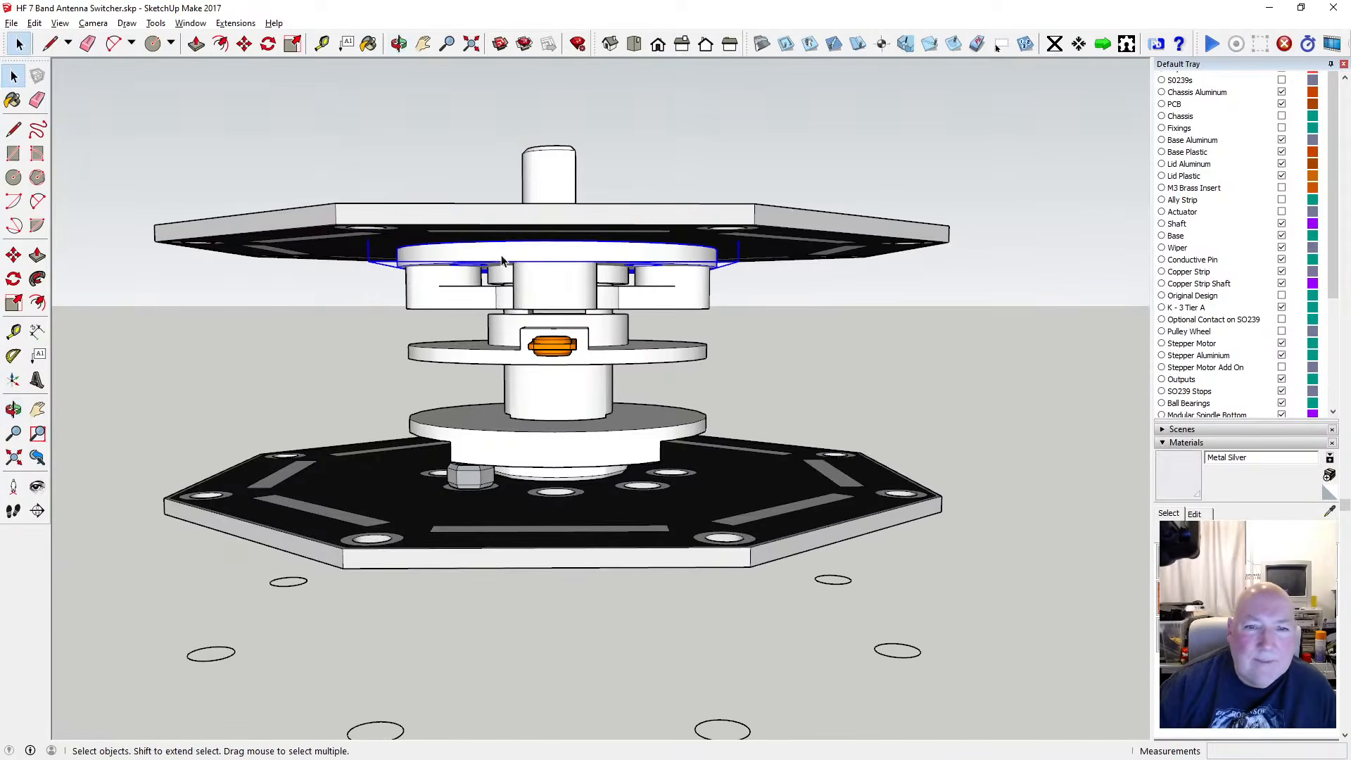
pyautogui.scroll(3, 510, 256)
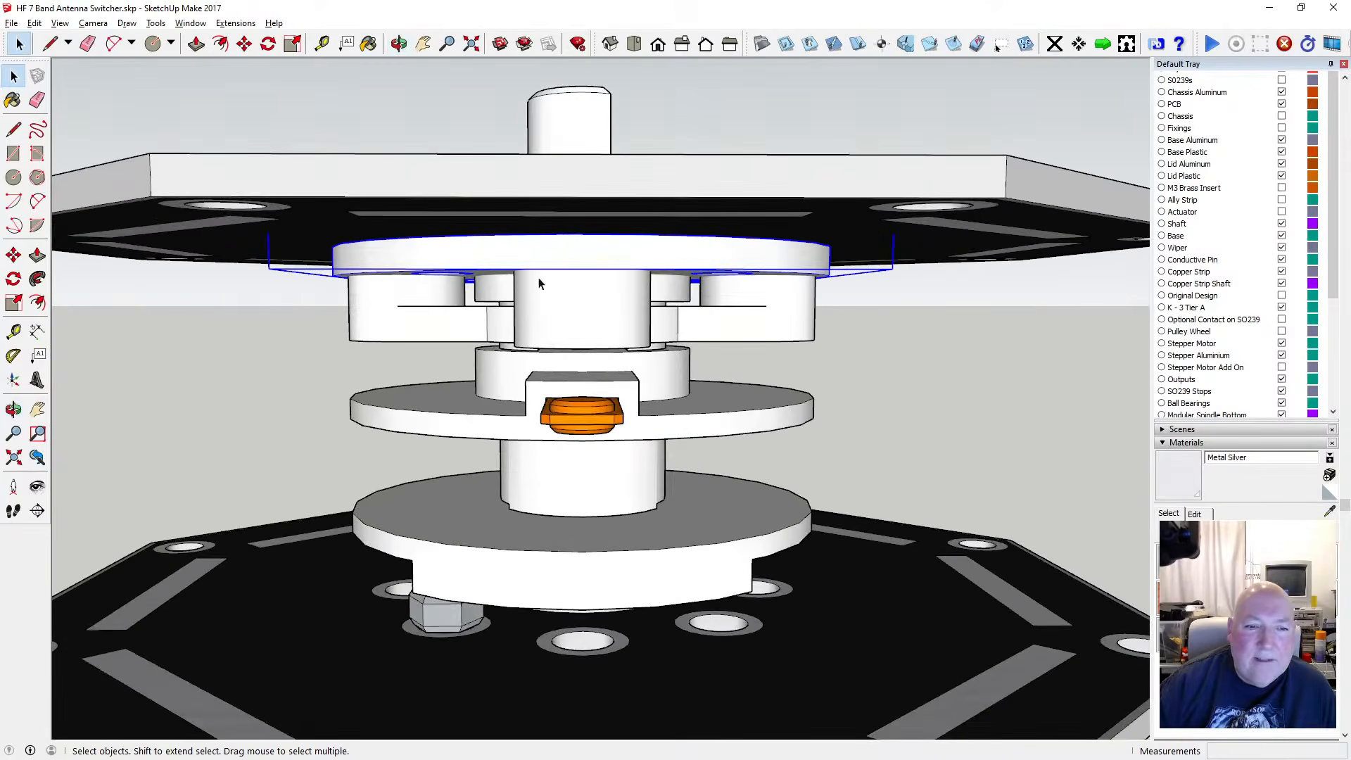
pyautogui.moveTo(539, 226); pyautogui.dragTo(596, 221, button='middle')
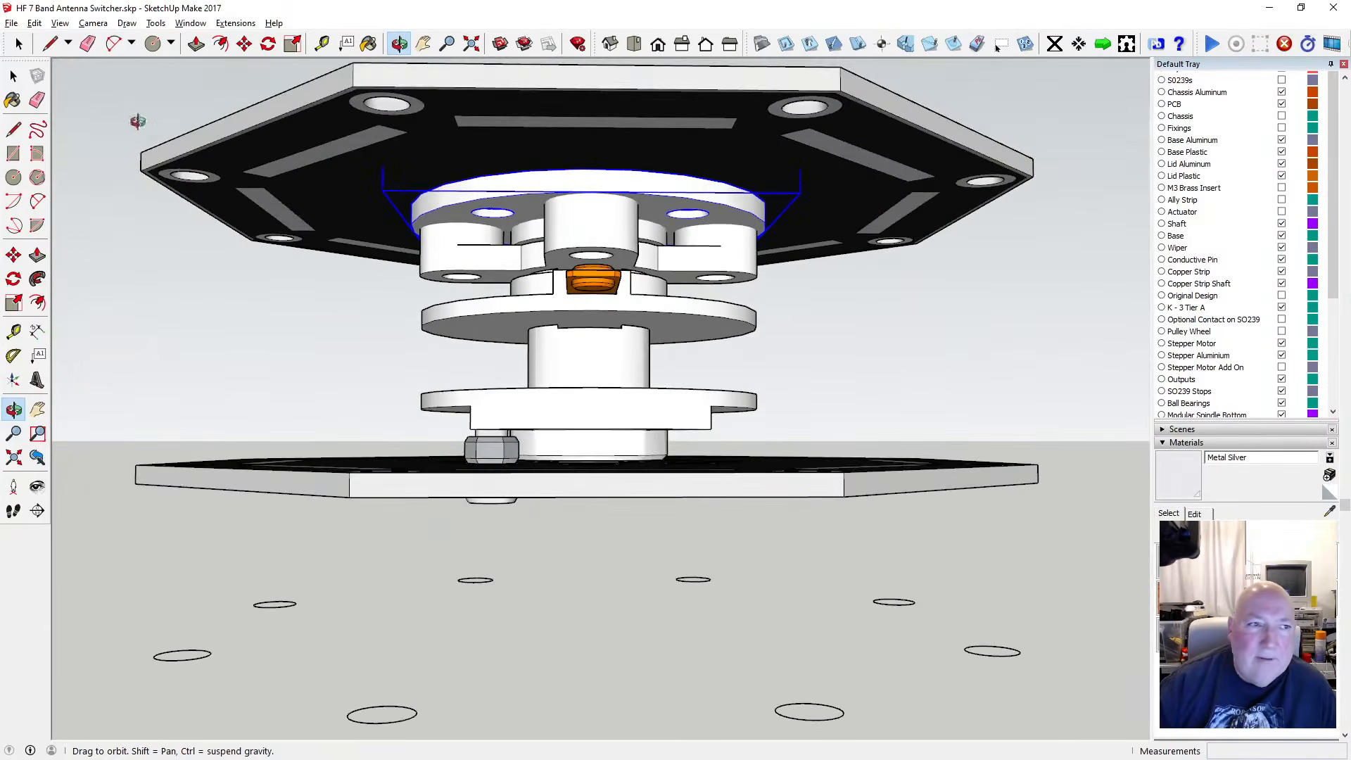
# Copy the round disc beneath the upper octagonal plate 34 mm straight down to below the lower plate
pyautogui.click(13, 76)
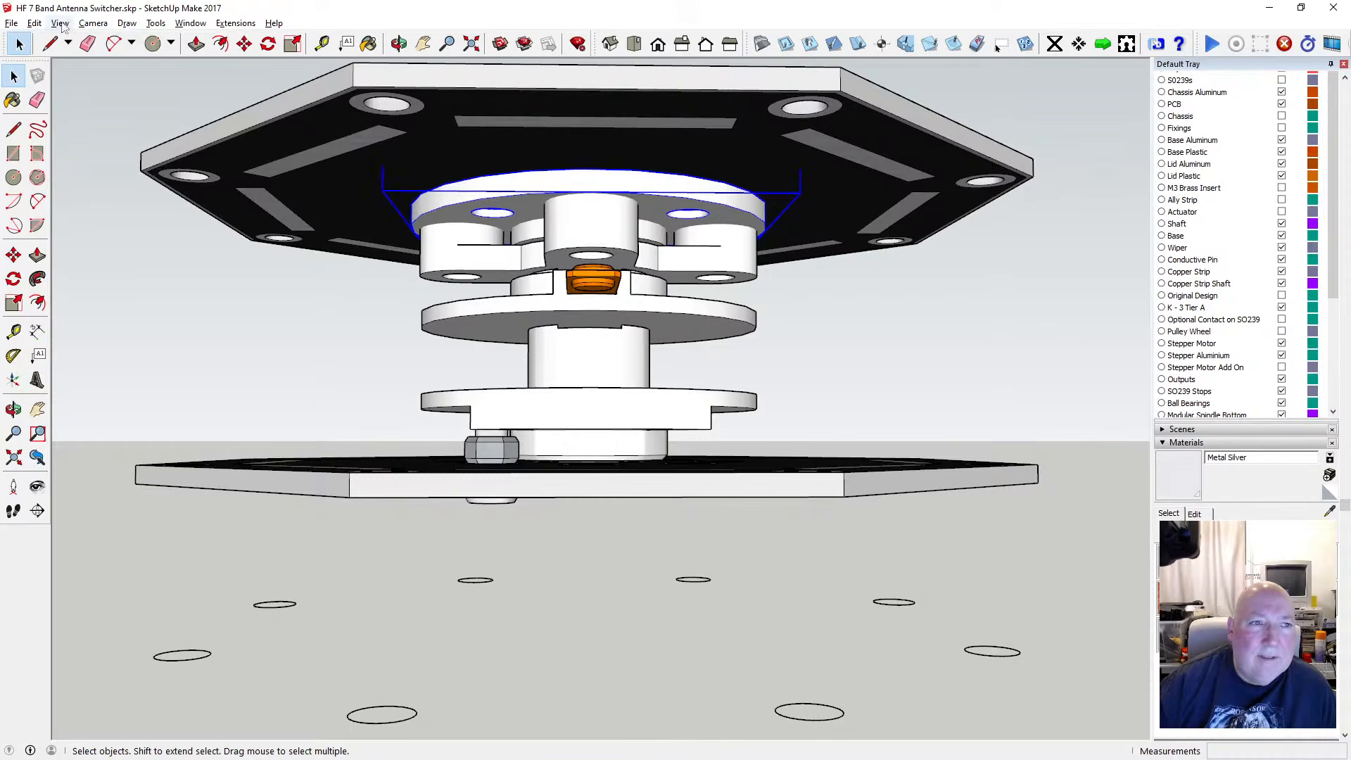
pyautogui.click(528, 172)
pyautogui.press('ctrl')
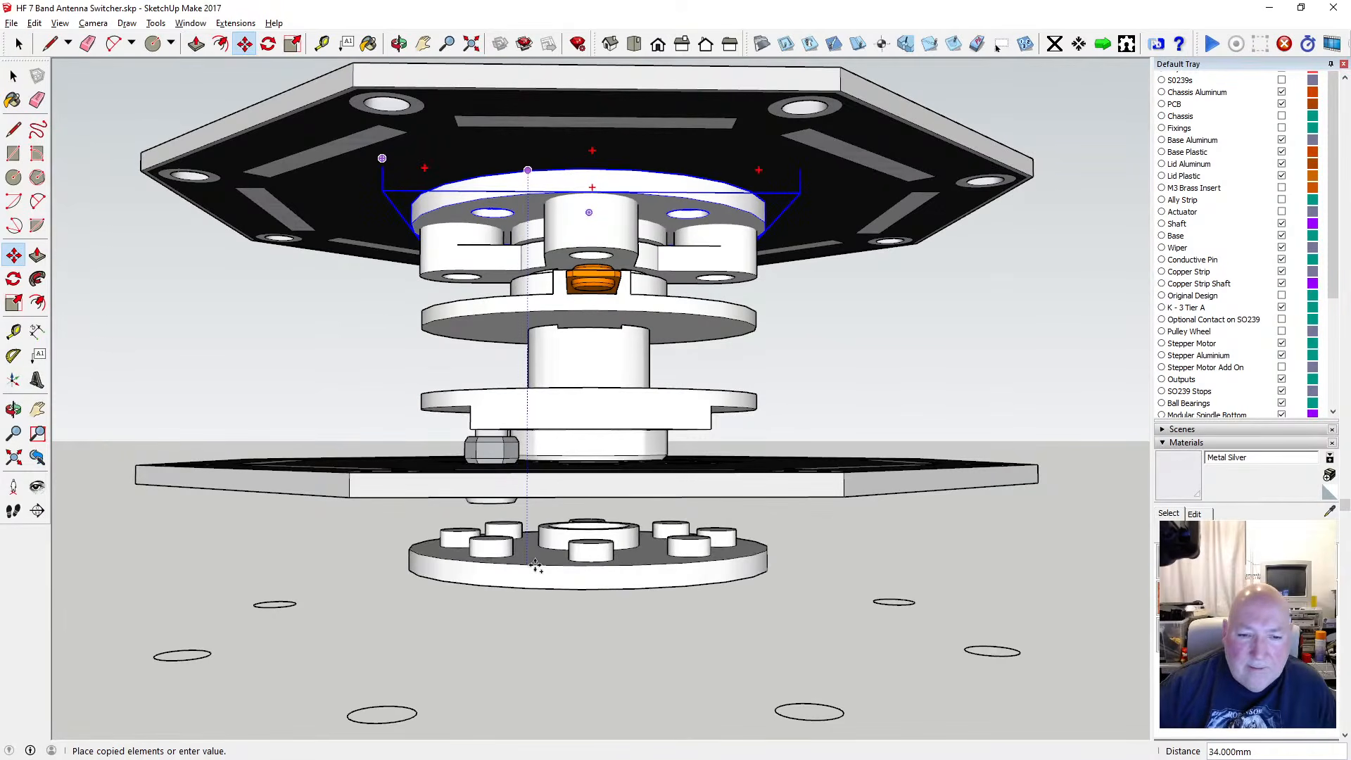
pyautogui.click(535, 565)
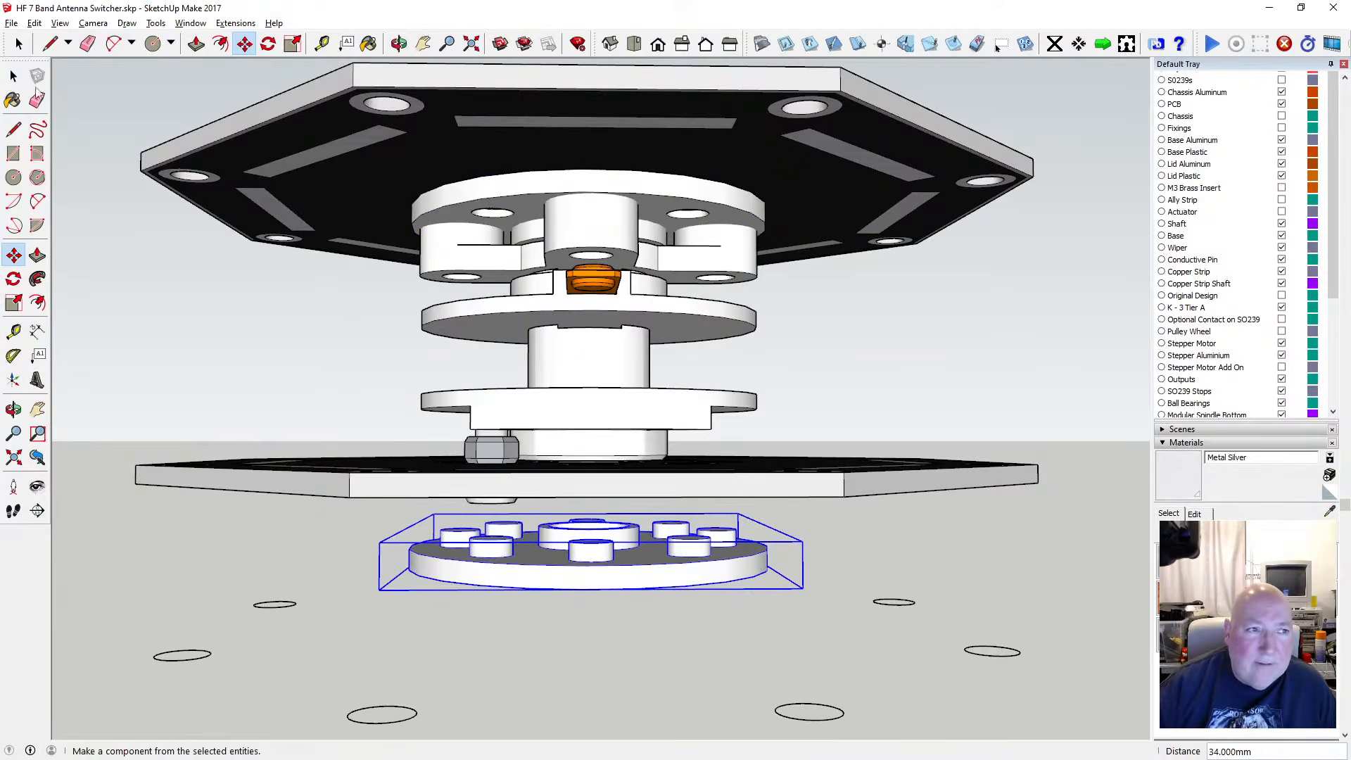
# Flip the copied disc upside down along its component's blue axis
pyautogui.press('space')
pyautogui.rightClick(558, 546)
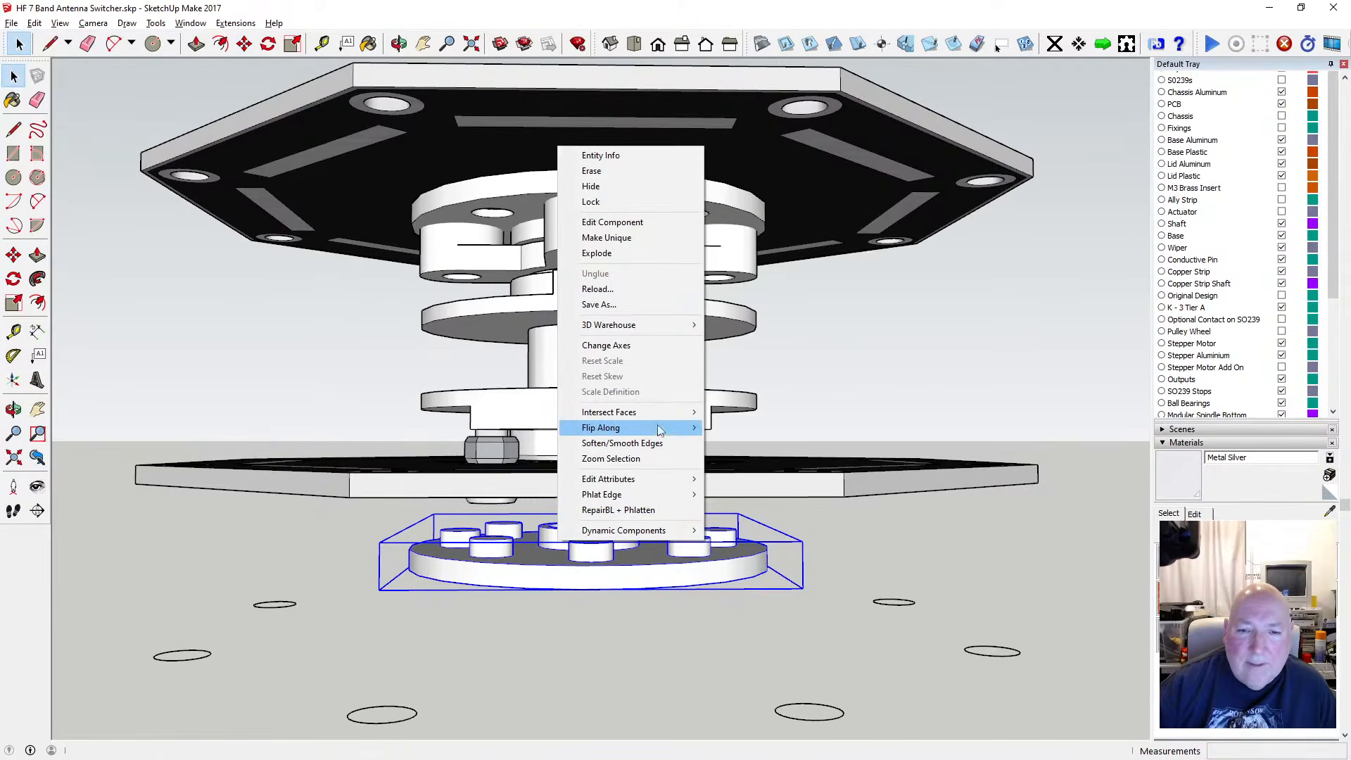
pyautogui.moveTo(704, 429)
pyautogui.click(767, 458)
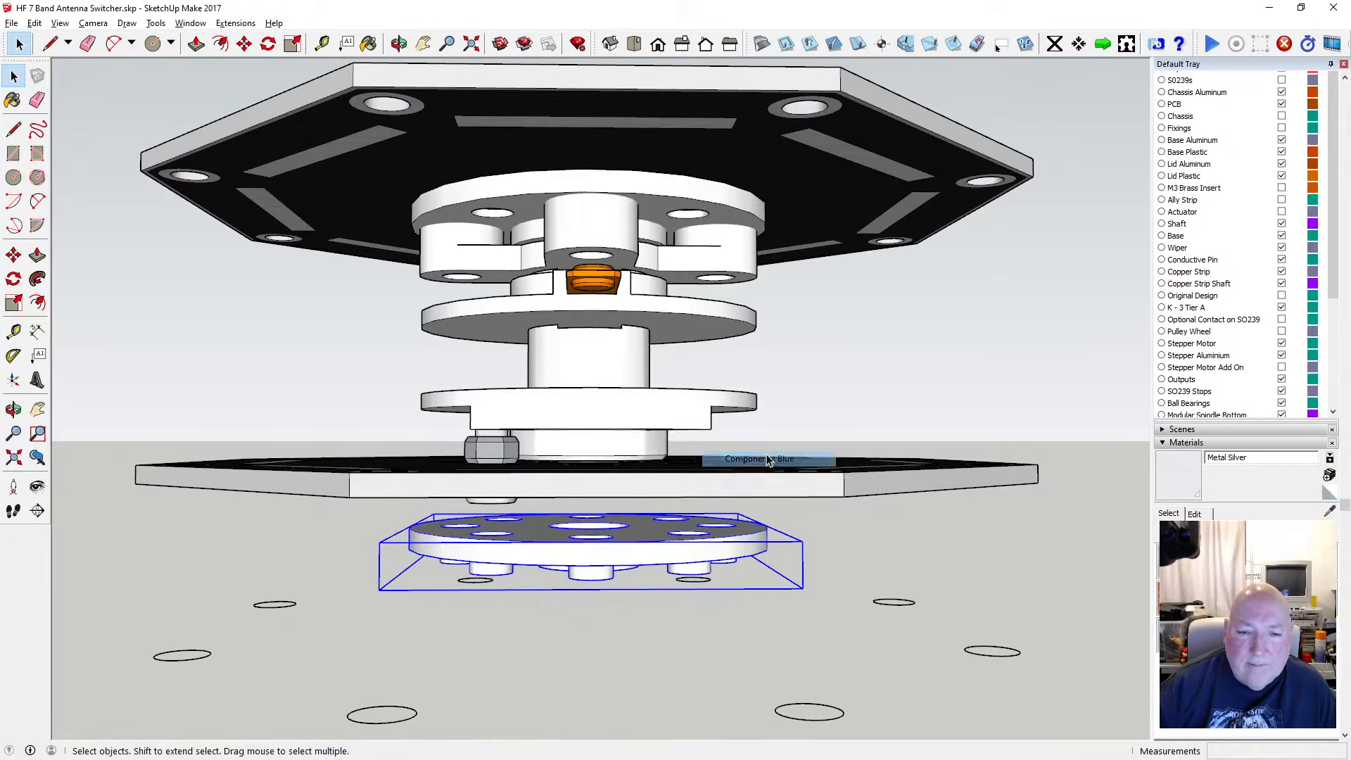
# Try raising the flipped disc 6.5 mm into the lower octagonal plate, check it from below, and undo the move
pyautogui.click(400, 44)
pyautogui.moveTo(552, 242); pyautogui.dragTo(648, 287)
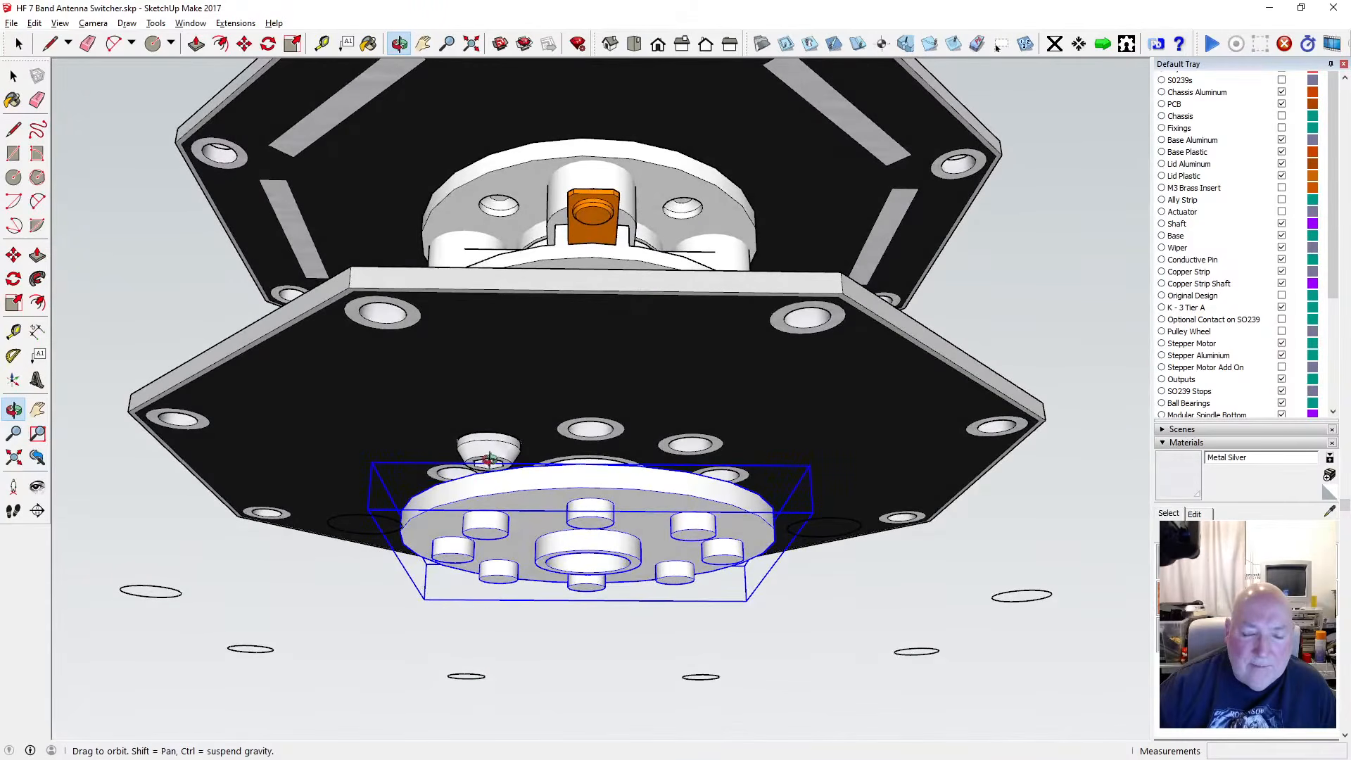
pyautogui.moveTo(489, 459); pyautogui.dragTo(574, 533)
pyautogui.scroll(-4, 555, 411)
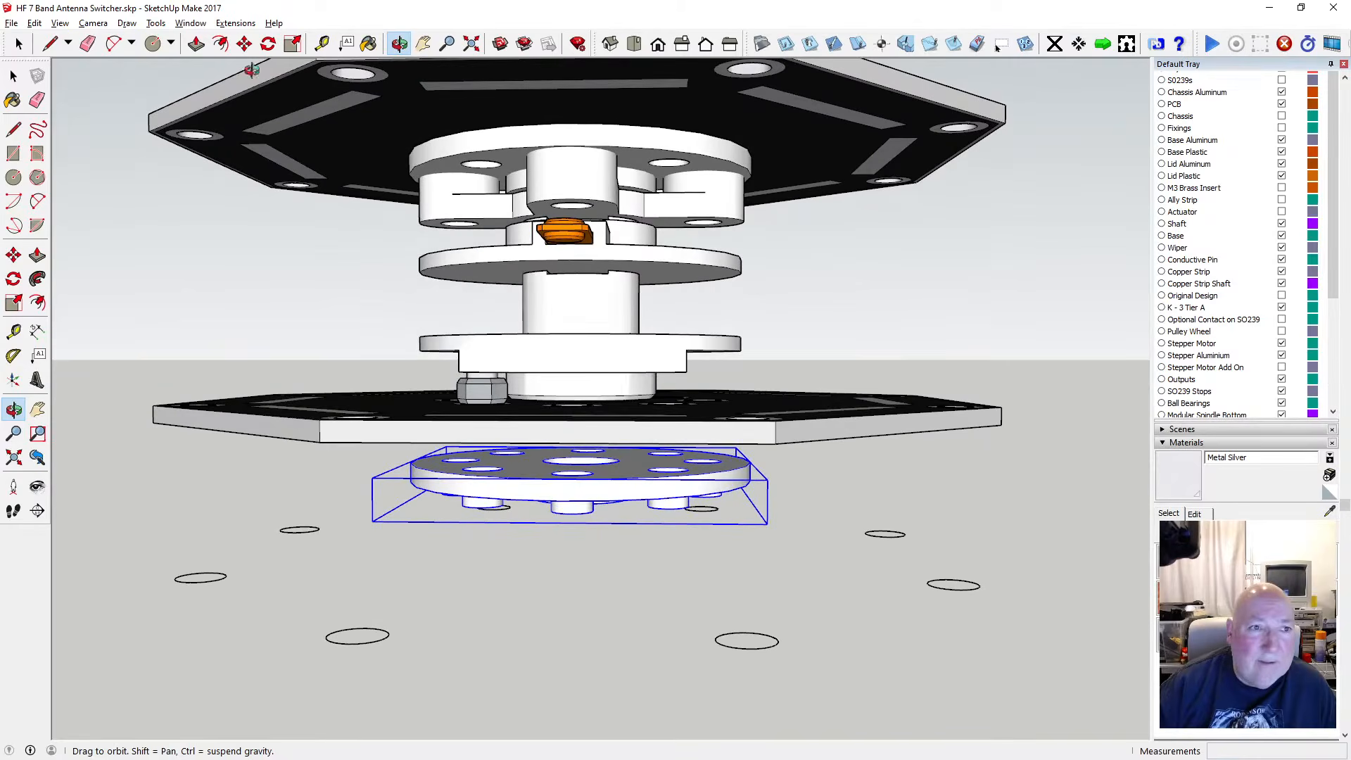
pyautogui.click(244, 44)
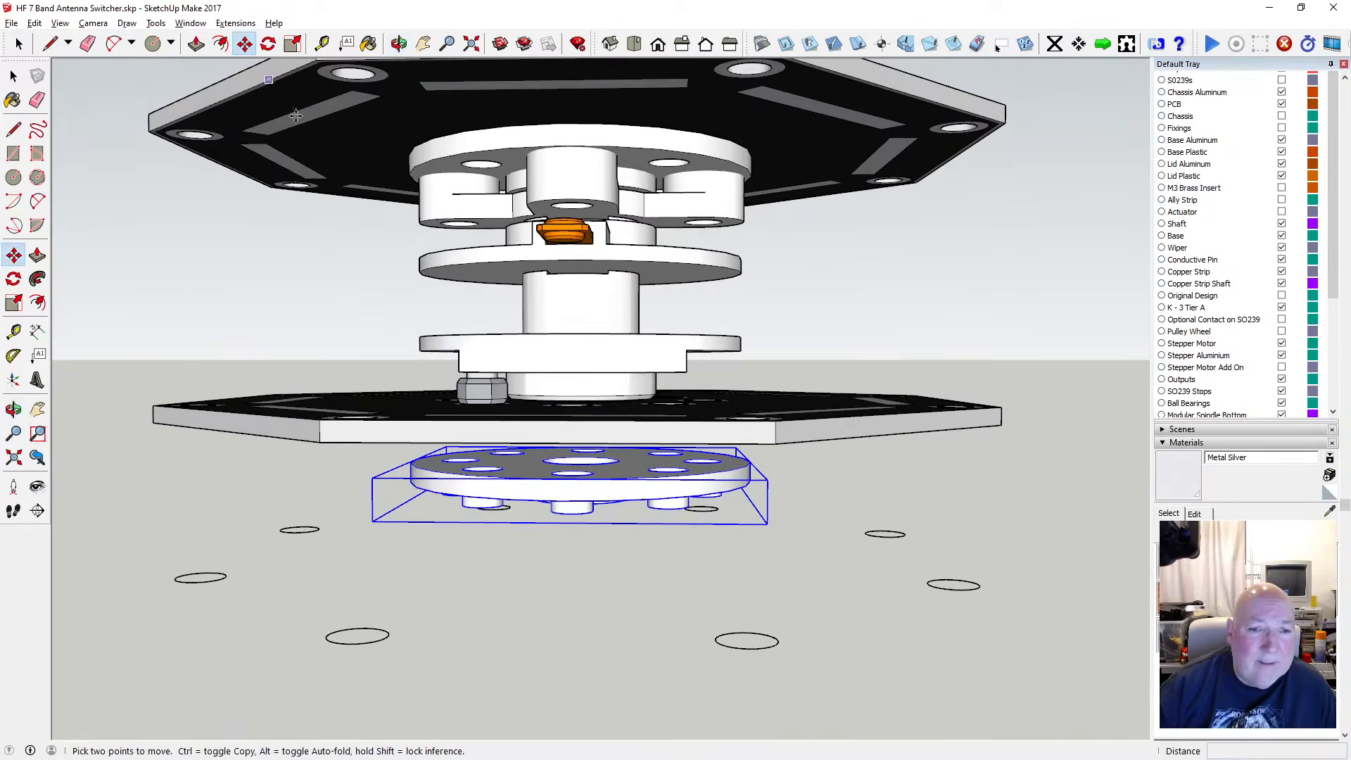
pyautogui.click(523, 478)
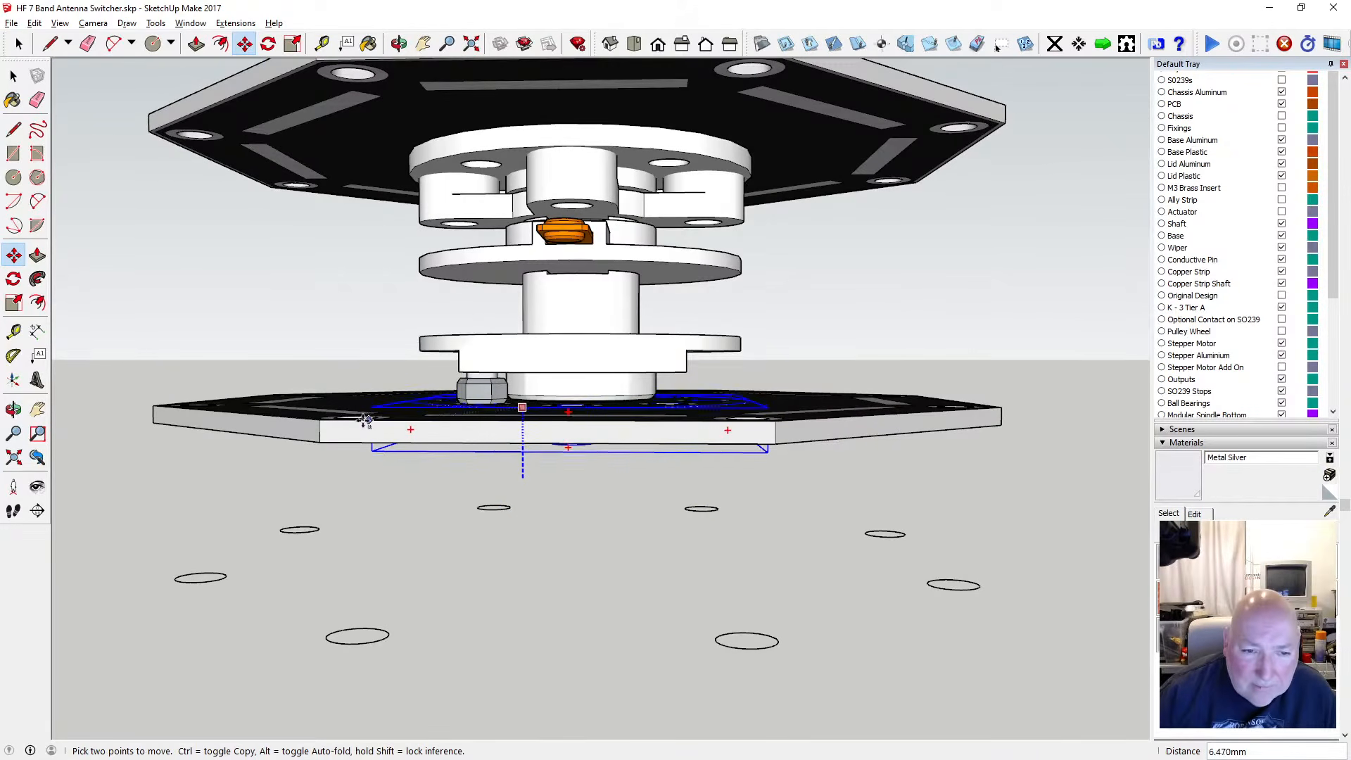
pyautogui.click(321, 420)
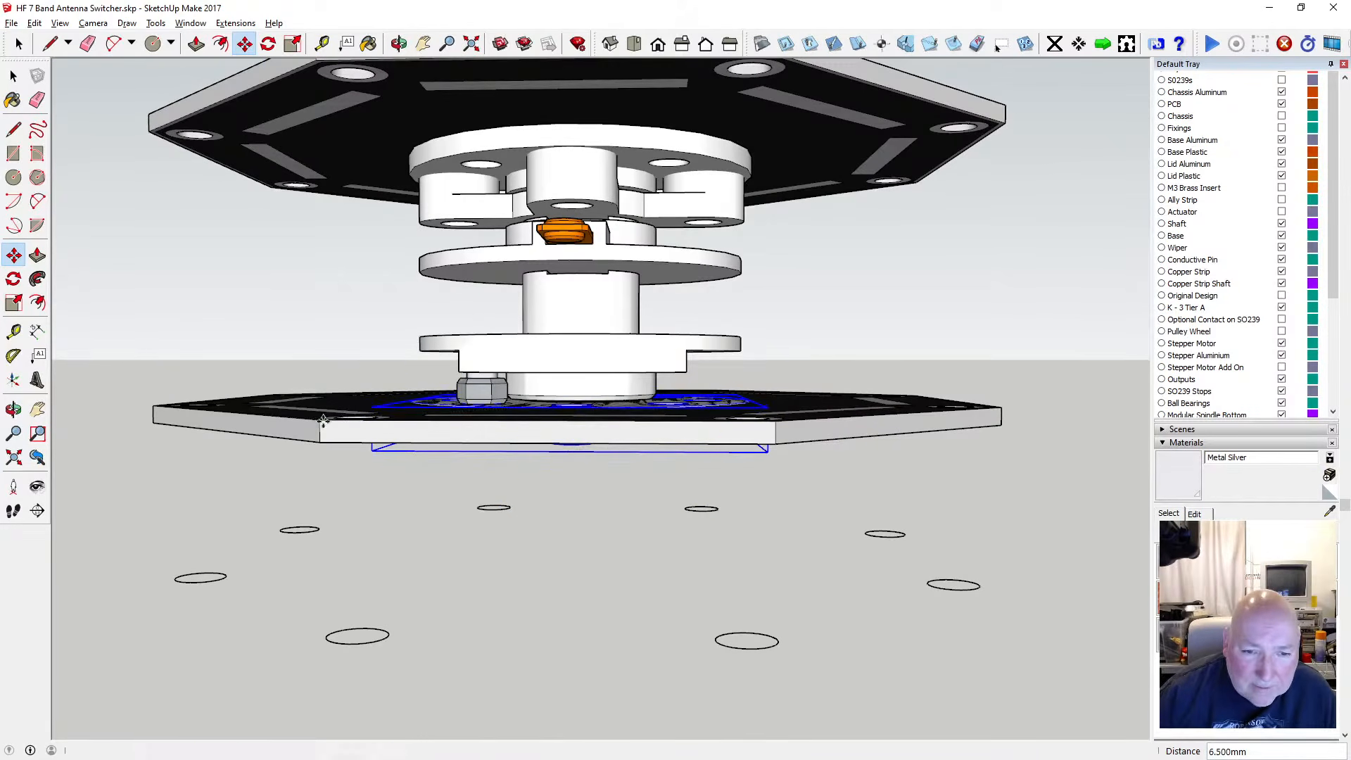
pyautogui.click(399, 44)
pyautogui.moveTo(549, 274); pyautogui.dragTo(516, 380)
pyautogui.scroll(2, 547, 430)
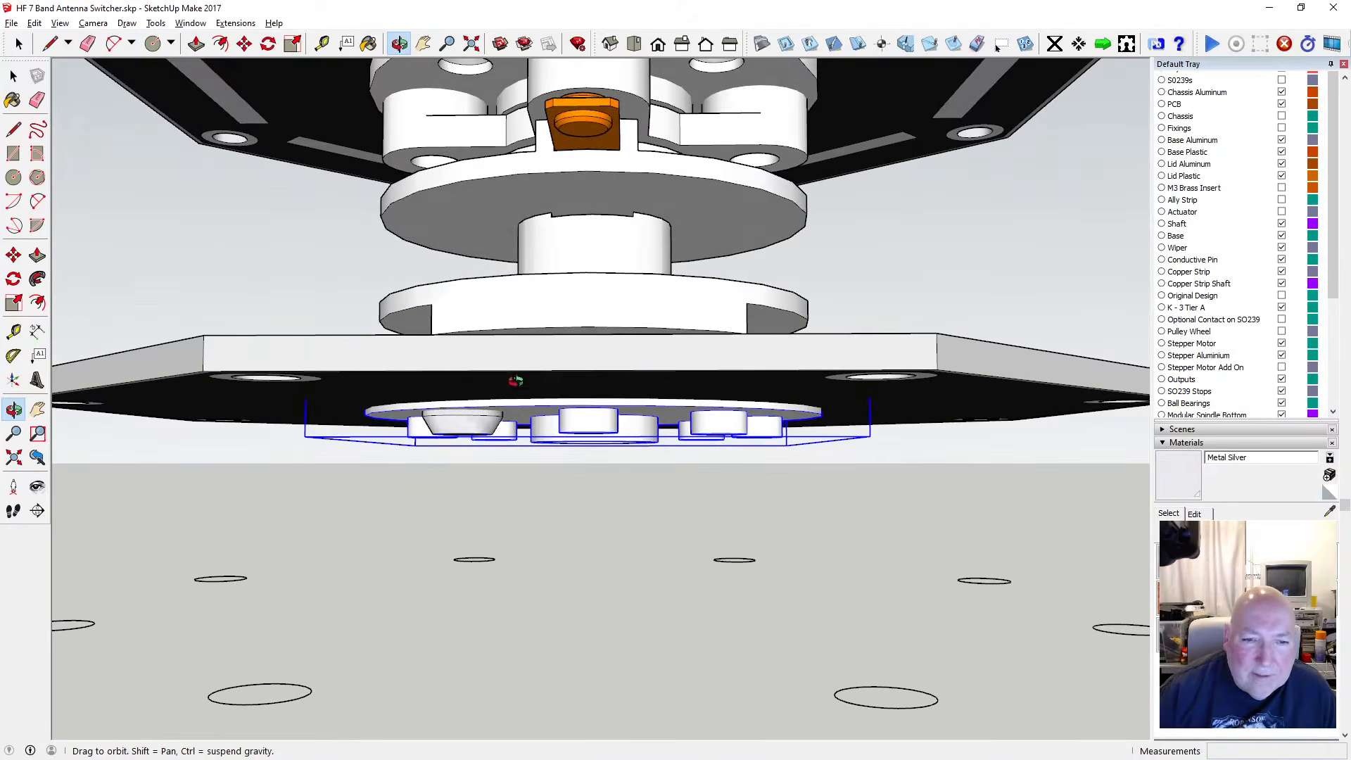
pyautogui.click(34, 22)
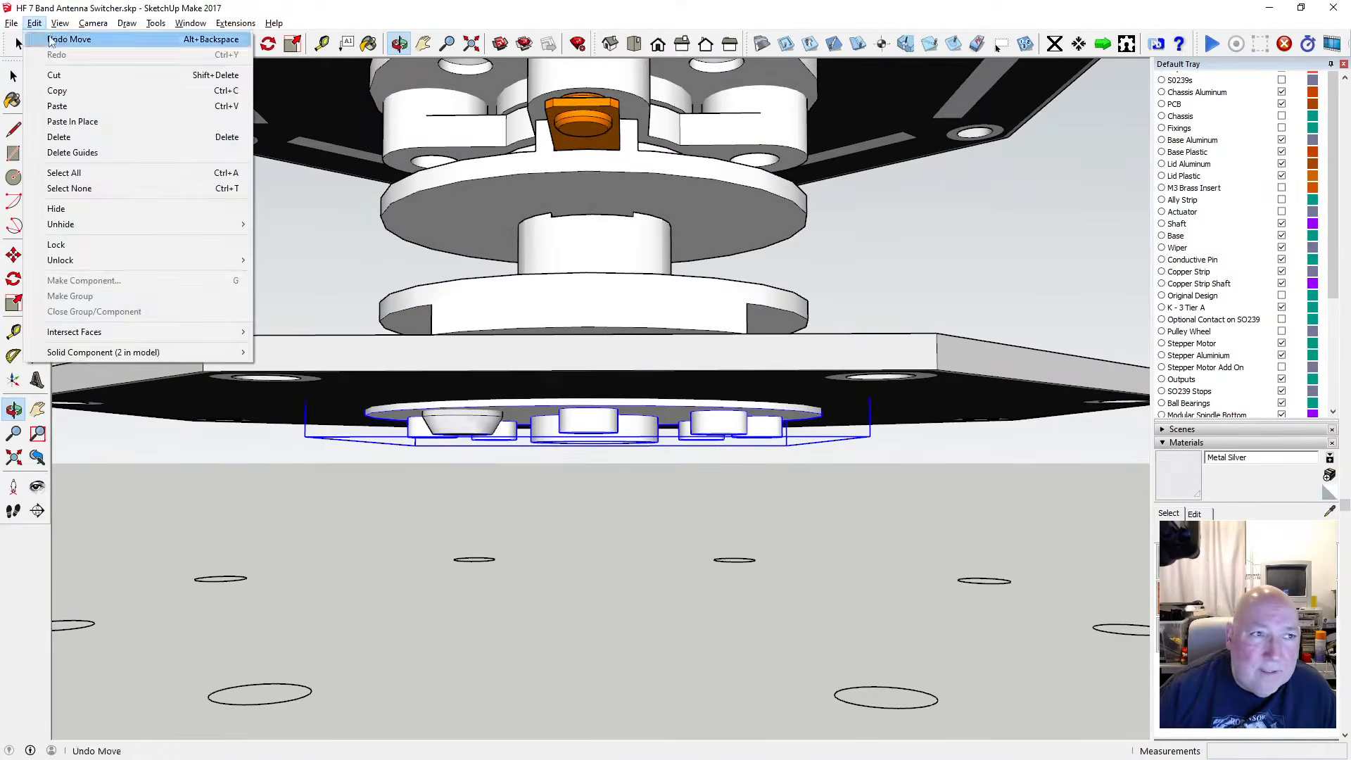
pyautogui.click(53, 36)
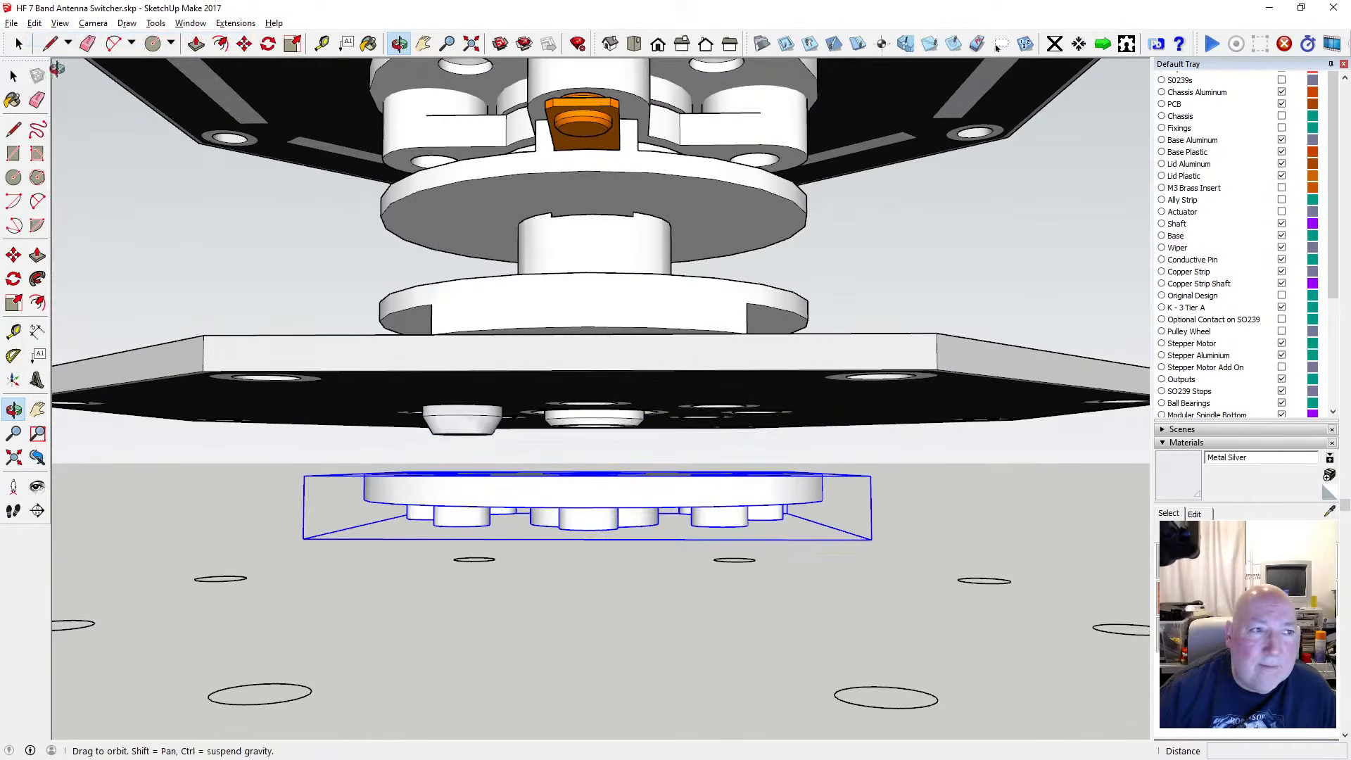
# Raise the flipped disc 8.5 mm so its flange rests on the upper face of the lower octagonal plate
pyautogui.press('space')
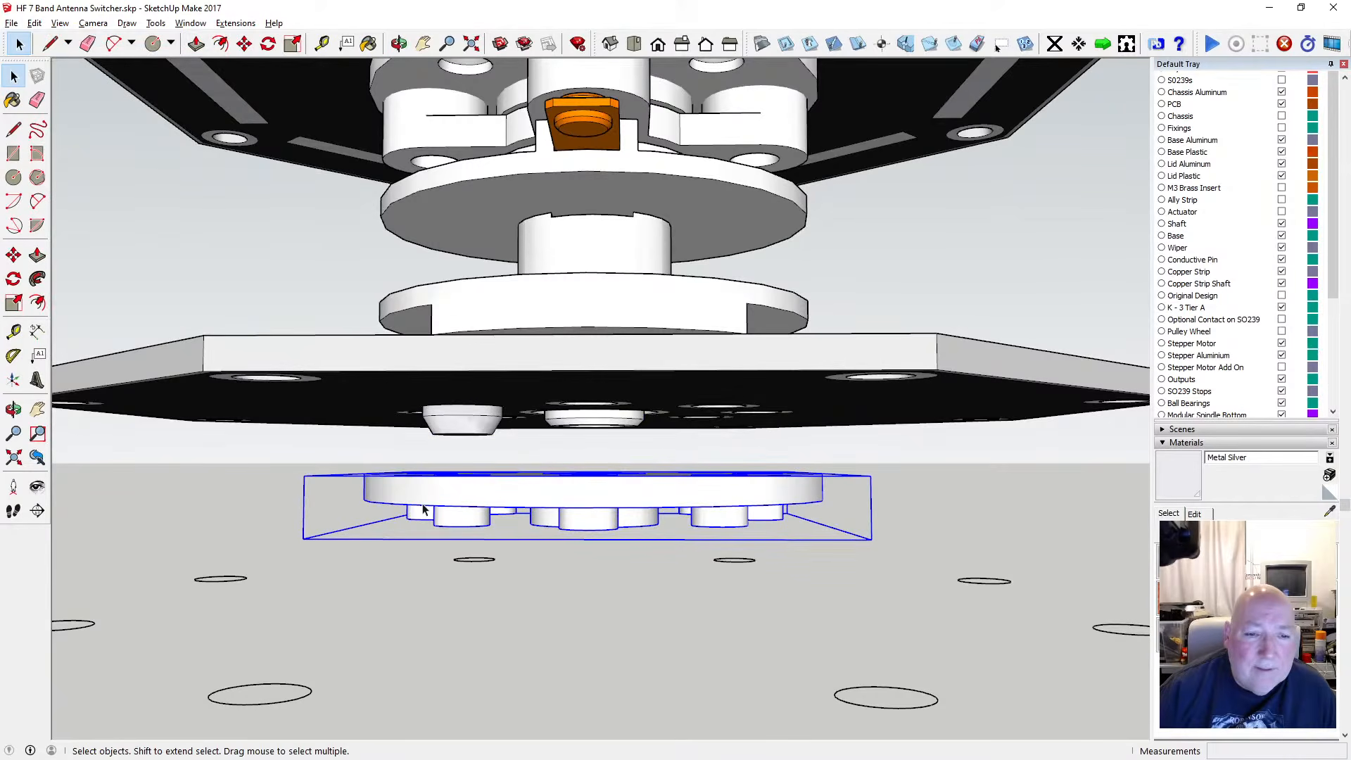
pyautogui.click(244, 44)
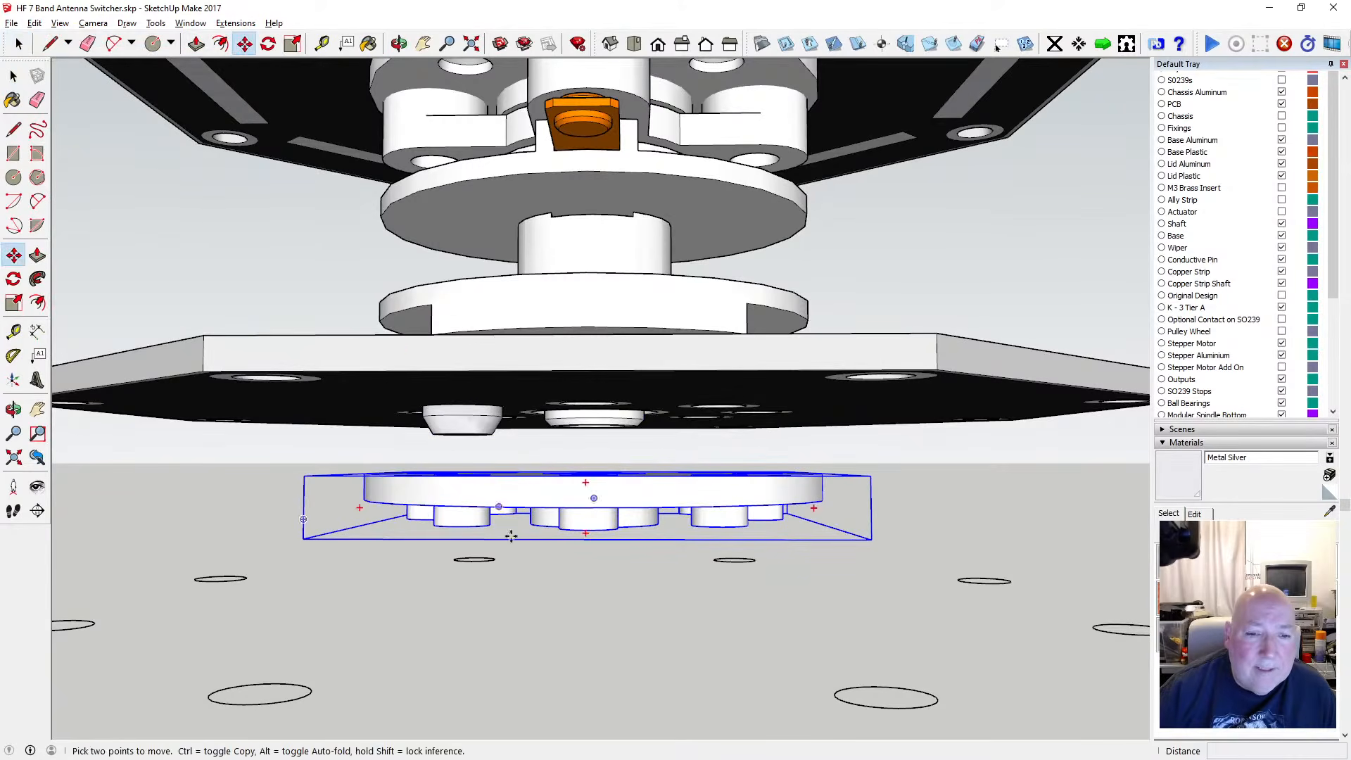
pyautogui.click(479, 507)
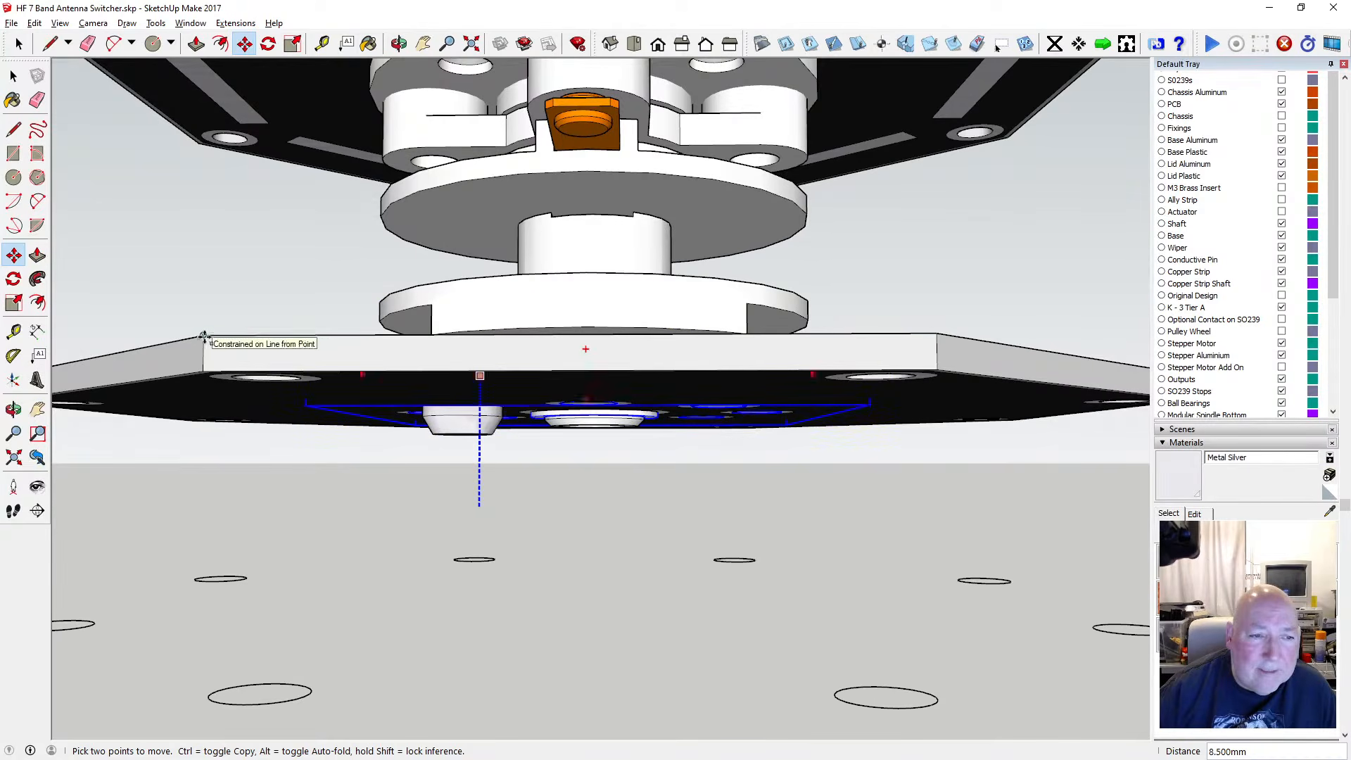
pyautogui.write('8.5')
pyautogui.press('Return')
# Examine how the flipped disc sits on the lower plate around the hex nut, stop pin and notched spindle disc
pyautogui.press('o')
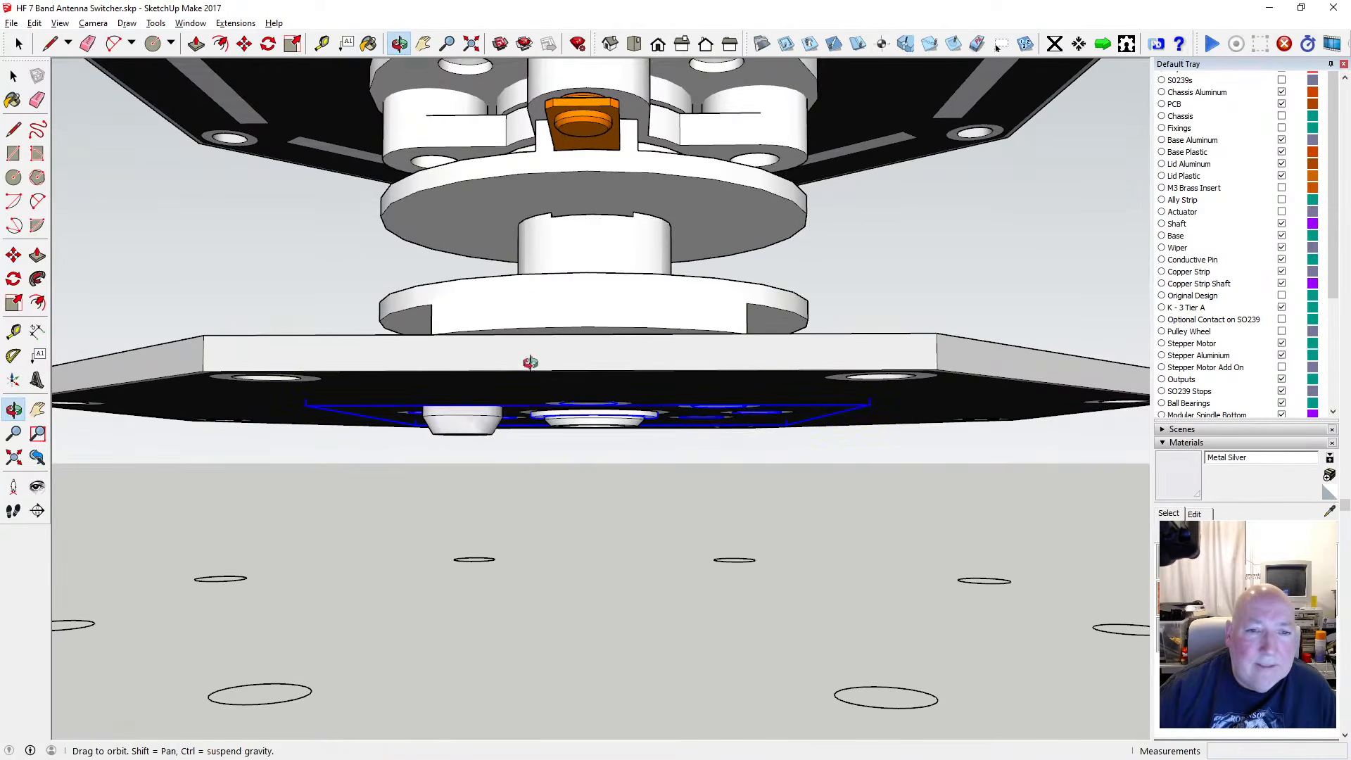
pyautogui.moveTo(531, 362); pyautogui.dragTo(553, 427)
pyautogui.scroll(5, 483, 387)
pyautogui.scroll(4, 404, 323)
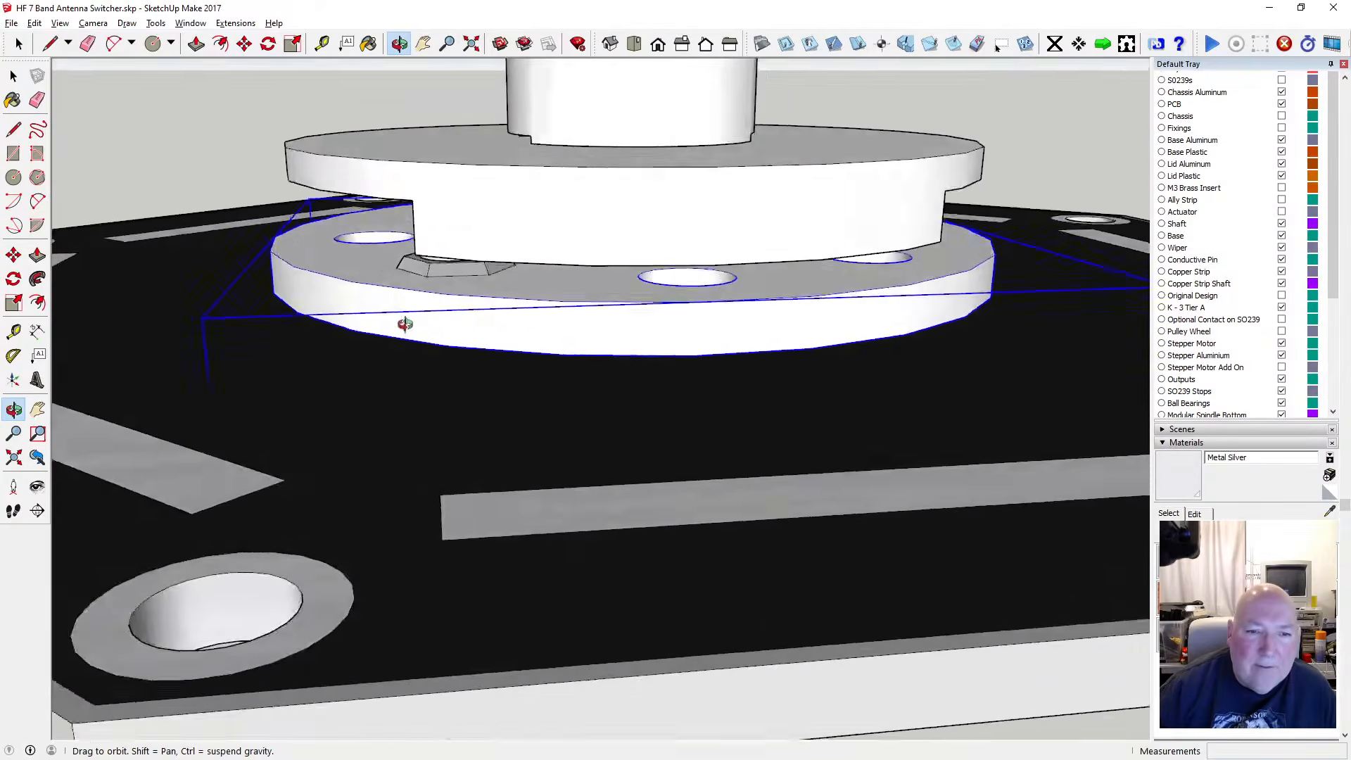
pyautogui.scroll(-8, 519, 338)
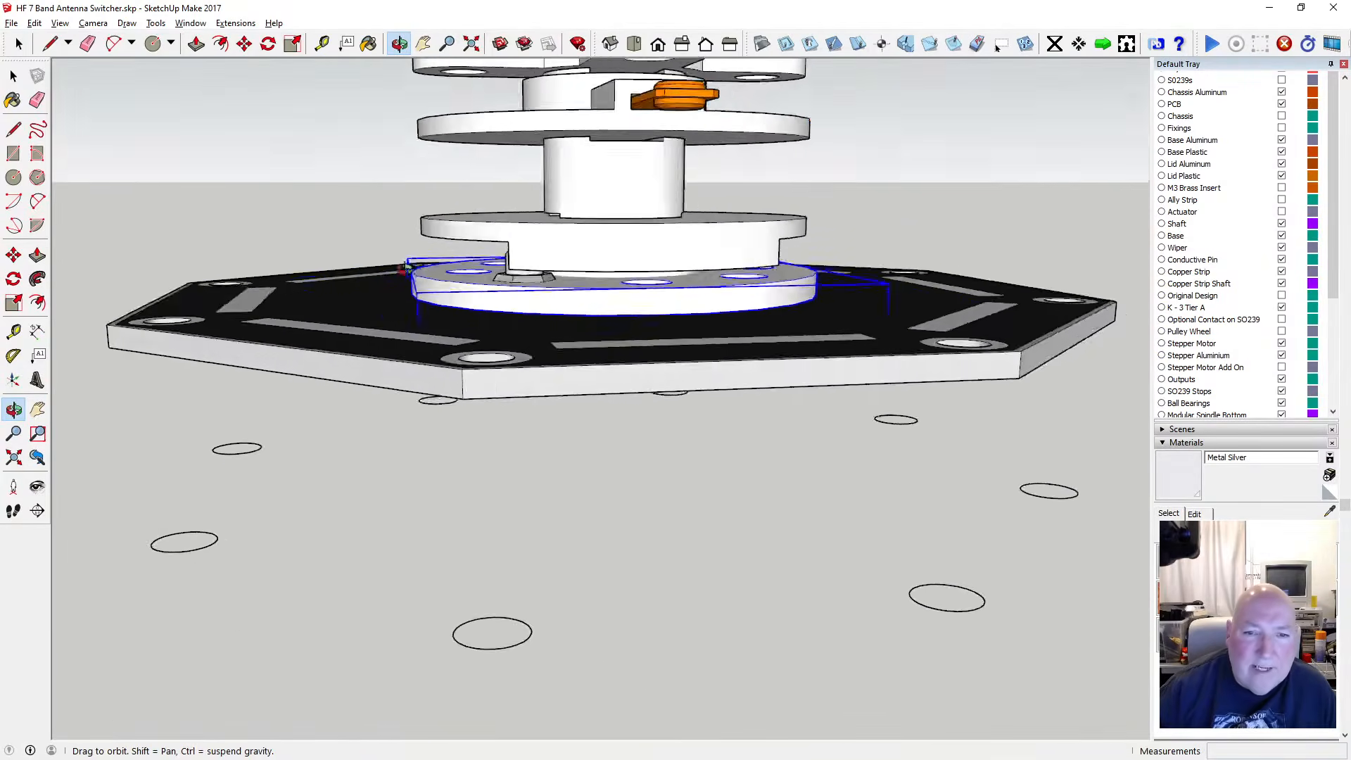
pyautogui.scroll(6, 642, 288)
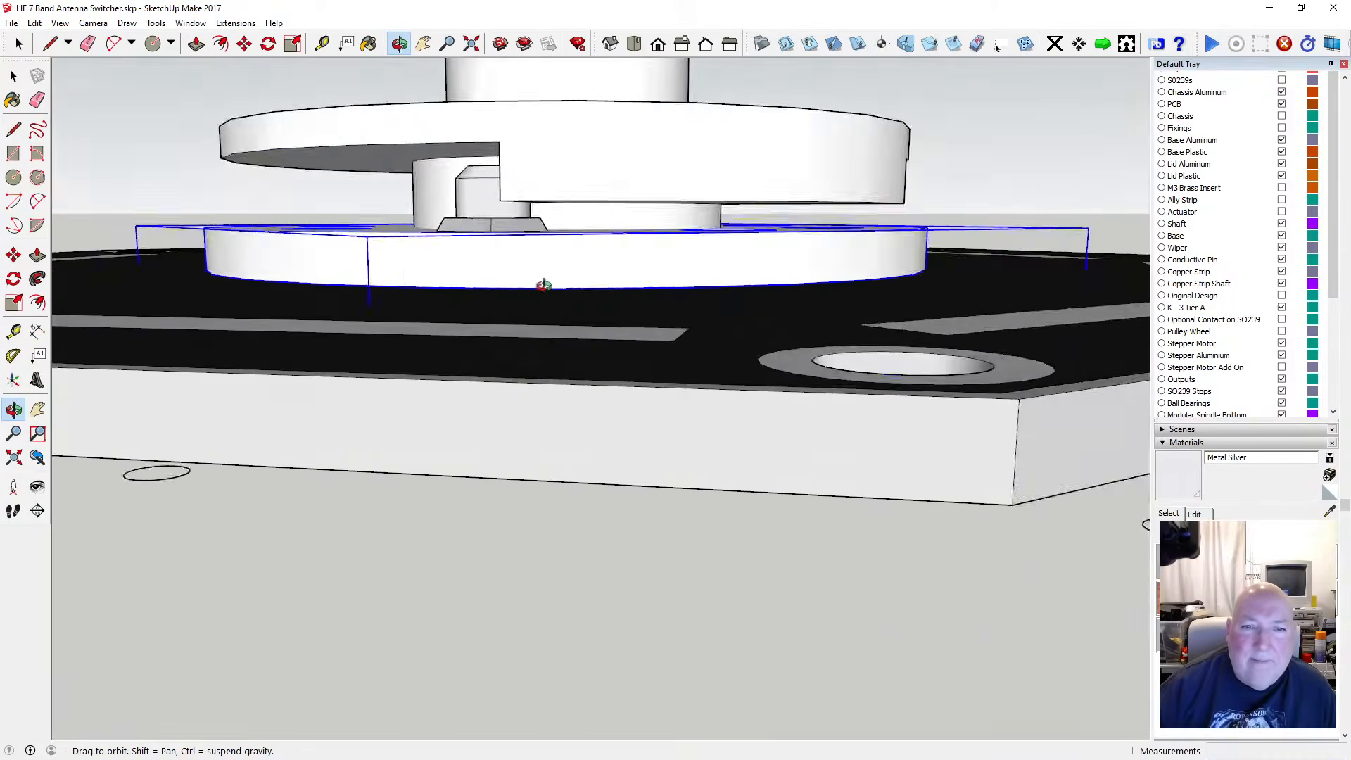
pyautogui.moveTo(544, 285); pyautogui.dragTo(600, 331)
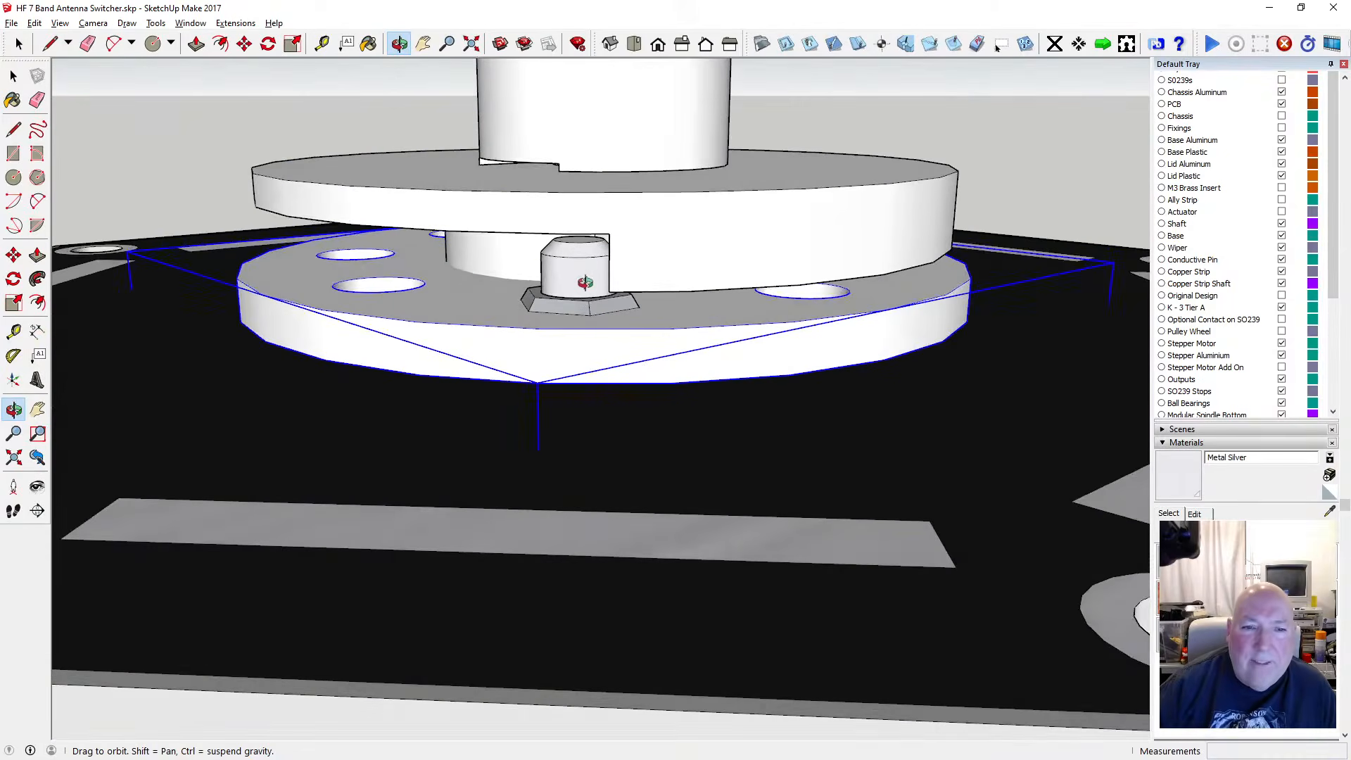
pyautogui.moveTo(585, 265); pyautogui.dragTo(532, 304)
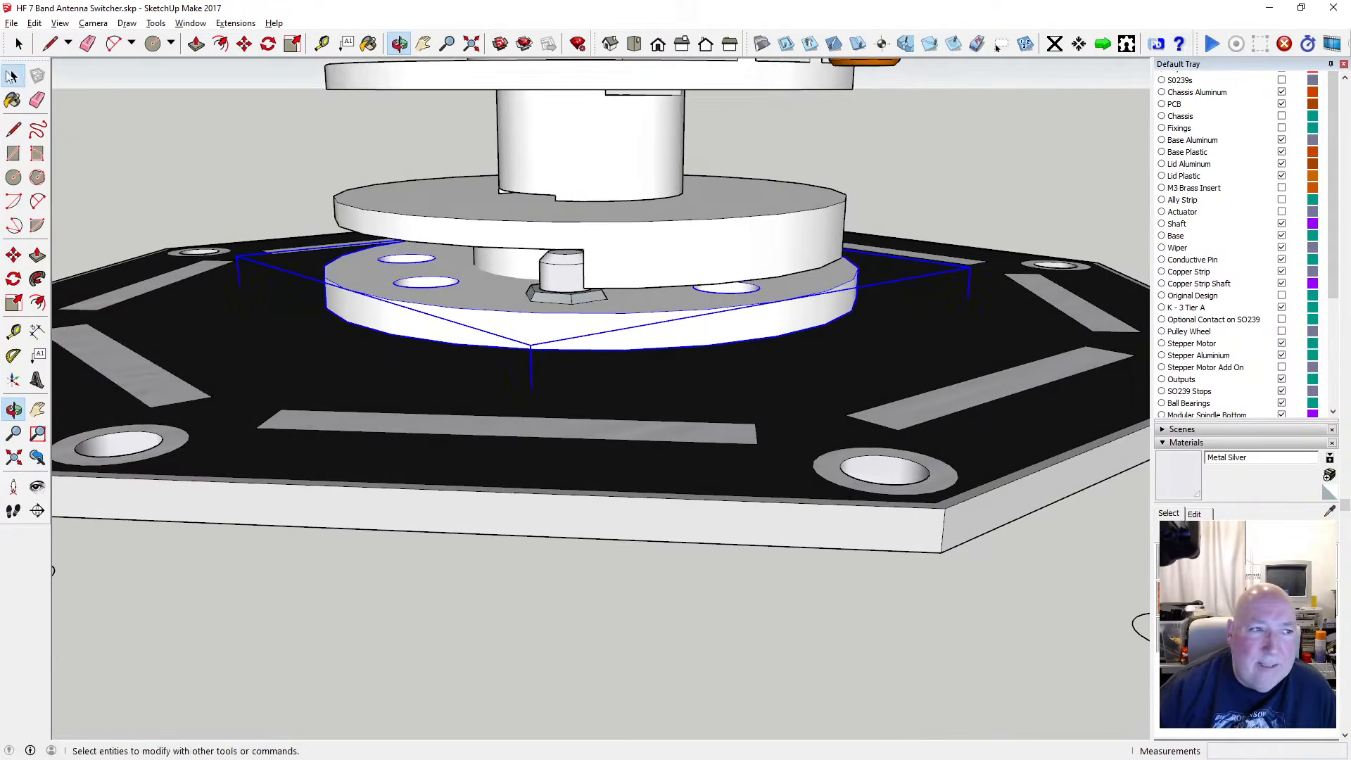
pyautogui.click(14, 75)
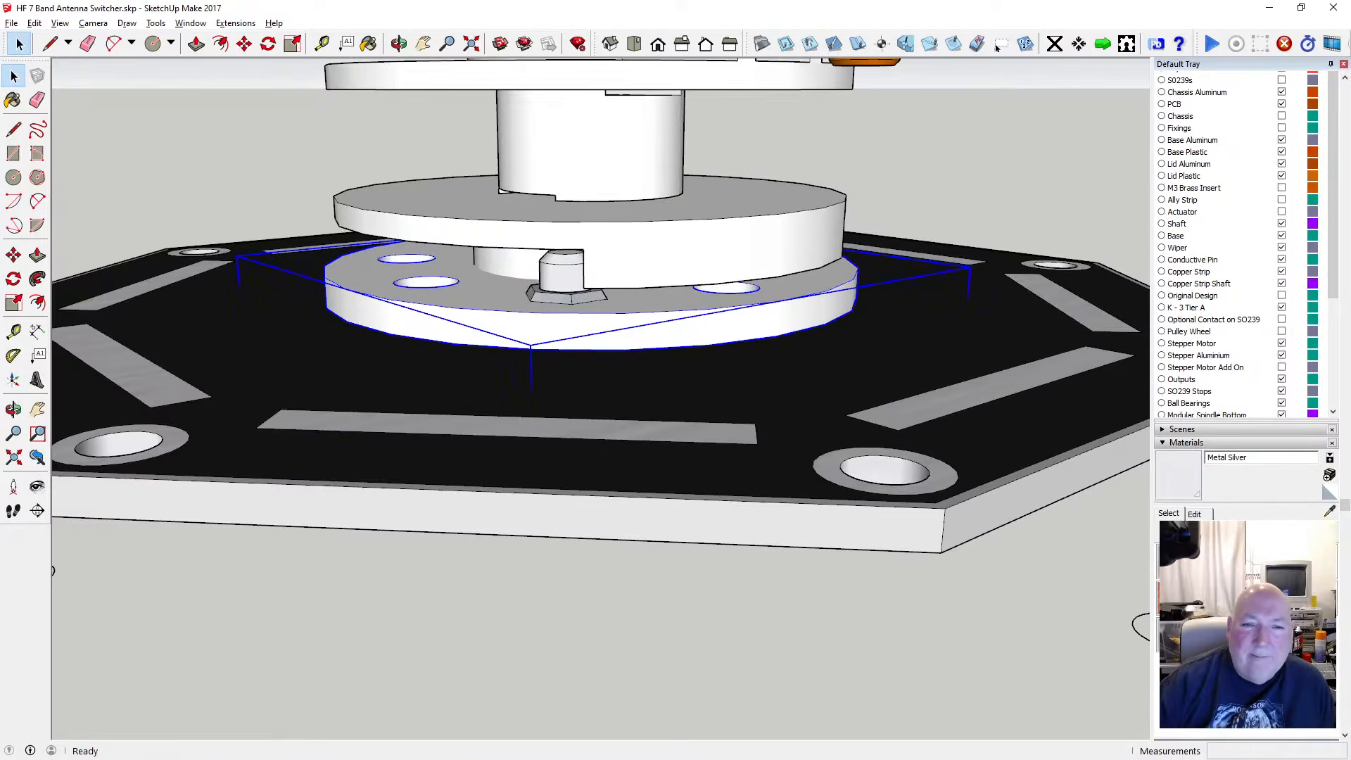
pyautogui.click(399, 44)
pyautogui.moveTo(609, 380)
pyautogui.mouseDown()
pyautogui.moveTo(399, 276)
pyautogui.moveTo(600, 319)
pyautogui.moveTo(630, 352)
pyautogui.moveTo(572, 295)
pyautogui.moveTo(576, 227)
pyautogui.moveTo(607, 384)
pyautogui.moveTo(606, 332)
pyautogui.moveTo(572, 314)
pyautogui.mouseUp()
# Make the lower disc a unique component and open it for editing
pyautogui.press('space')
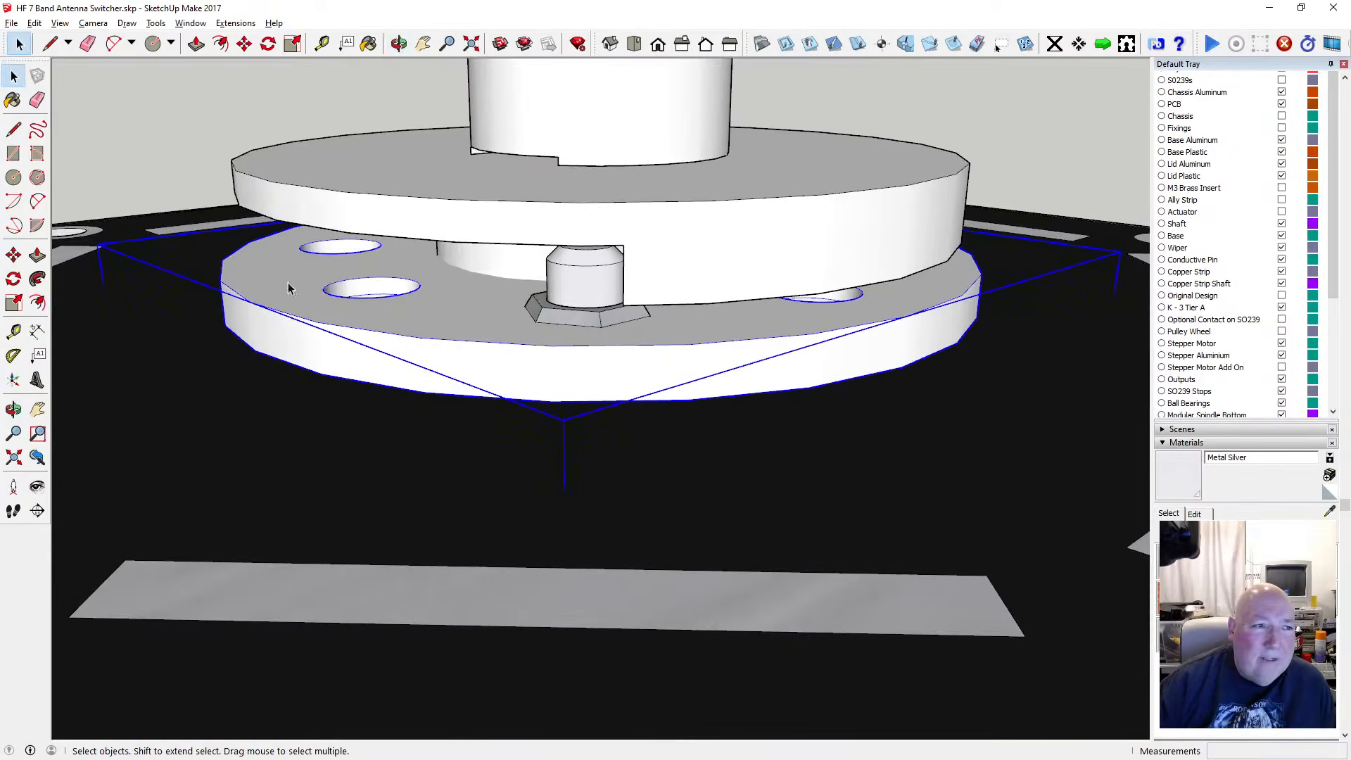
pyautogui.rightClick(474, 372)
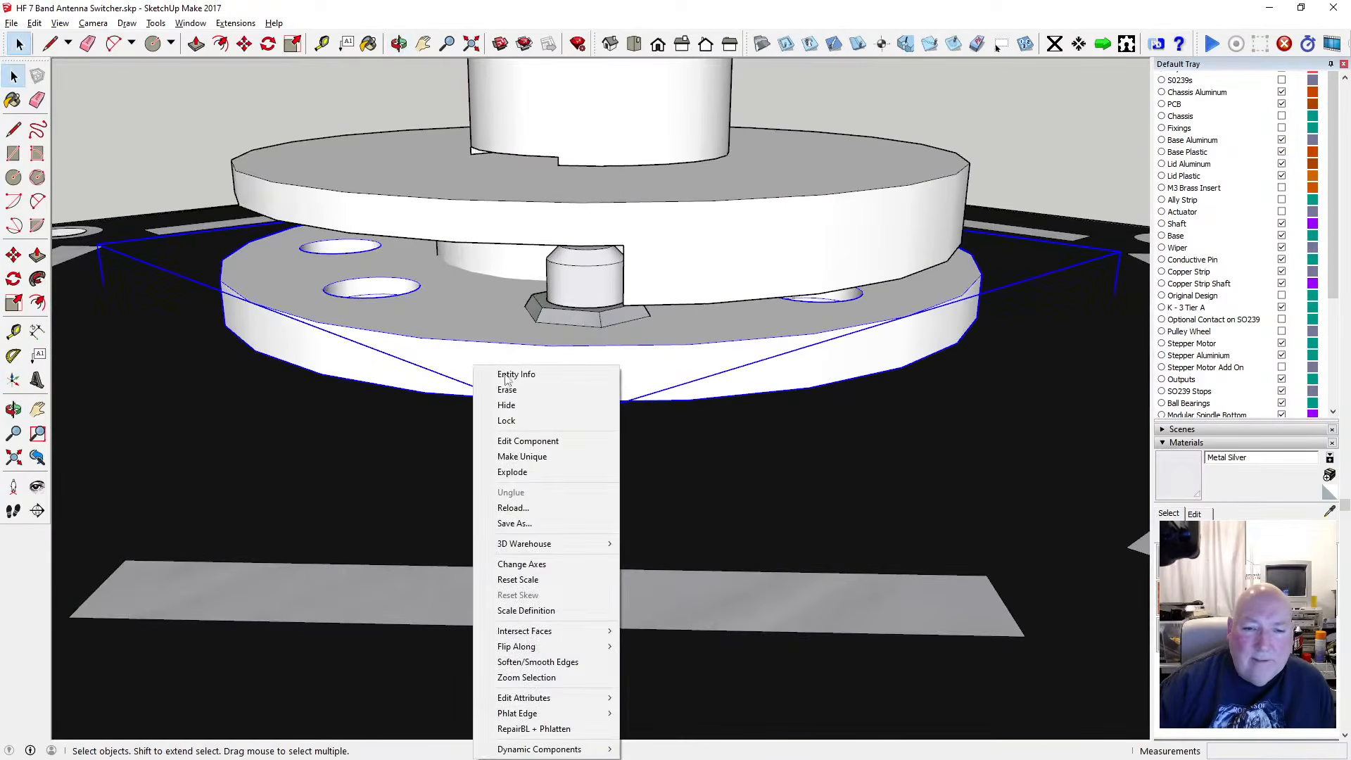
pyautogui.click(545, 459)
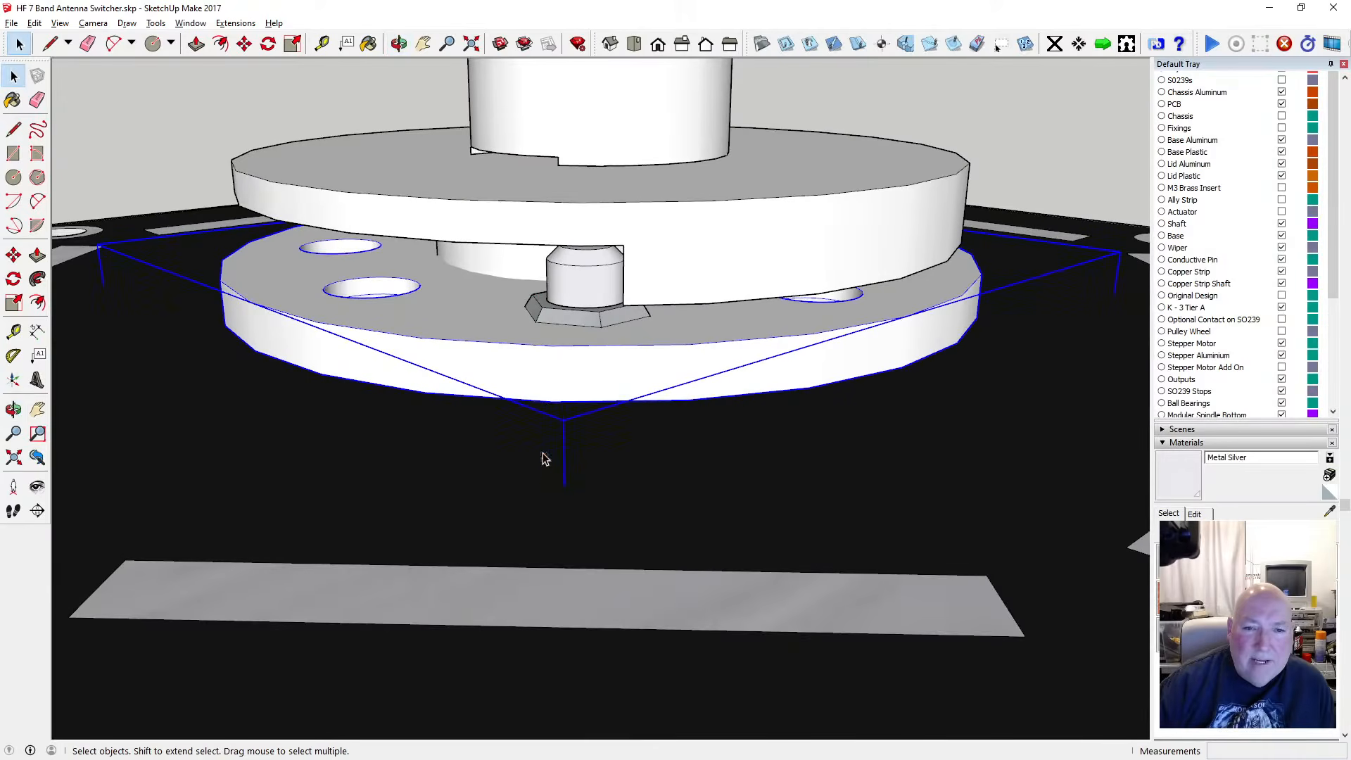
pyautogui.doubleClick(541, 372)
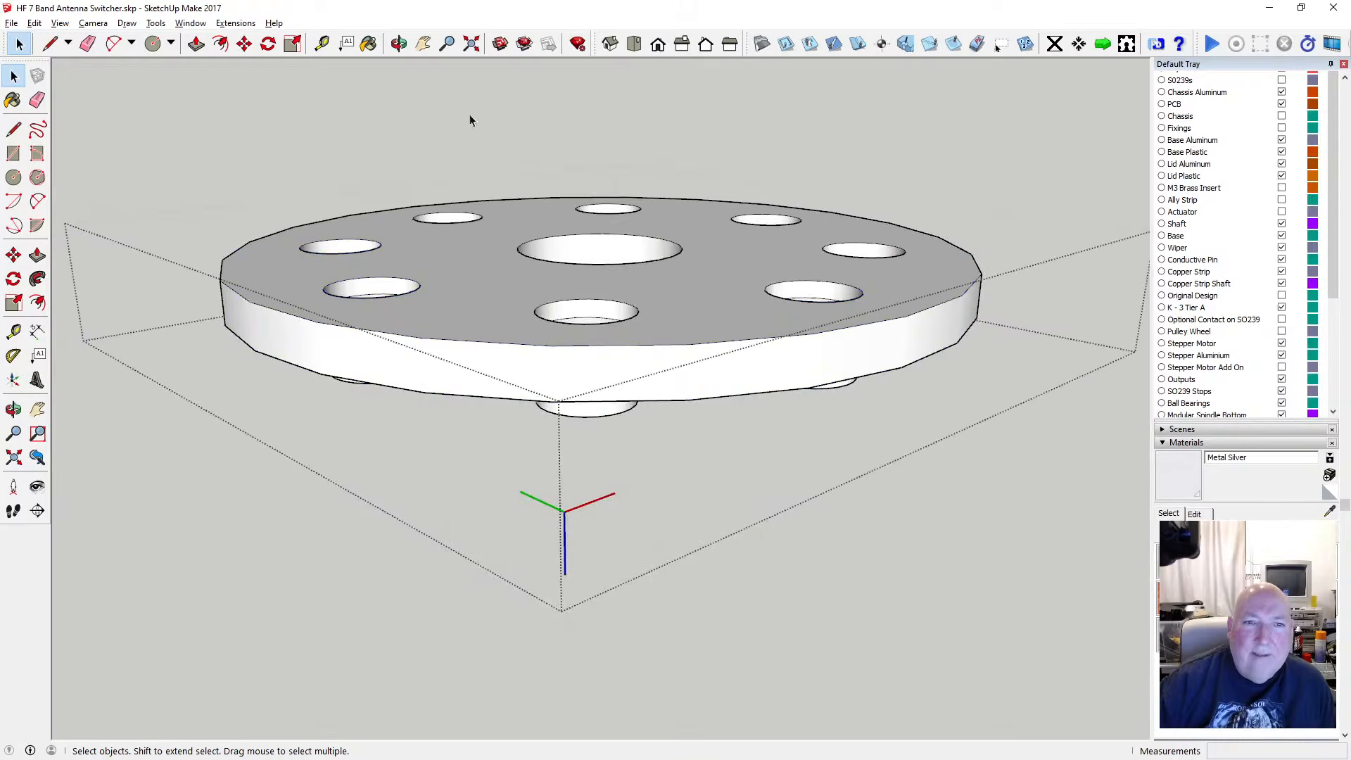
# Push the peg nearest the component's origin flush with the disc's underside and delete its leftover circular edge
pyautogui.click(398, 44)
pyautogui.moveTo(566, 330); pyautogui.dragTo(565, 270)
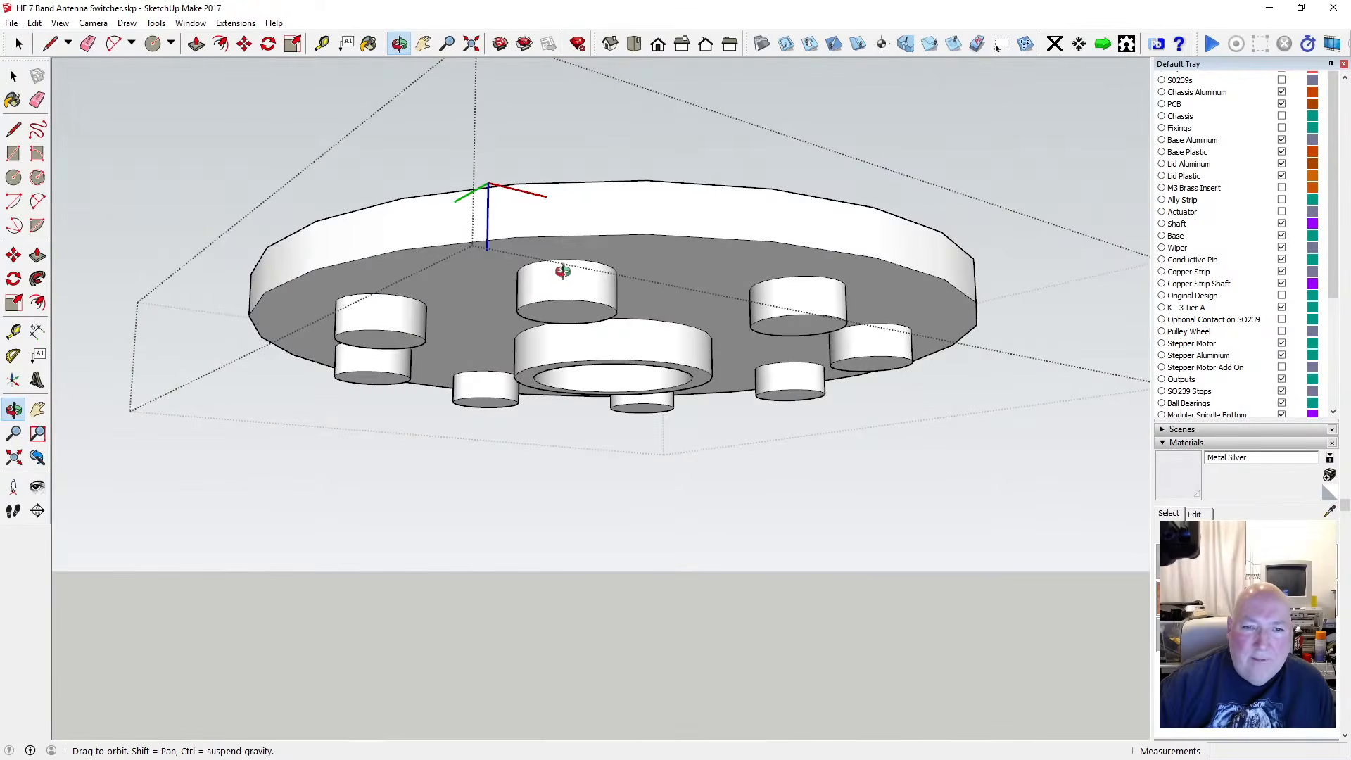
pyautogui.moveTo(566, 222)
pyautogui.mouseDown()
pyautogui.moveTo(558, 178)
pyautogui.moveTo(579, 231)
pyautogui.mouseUp()
pyautogui.click(197, 45)
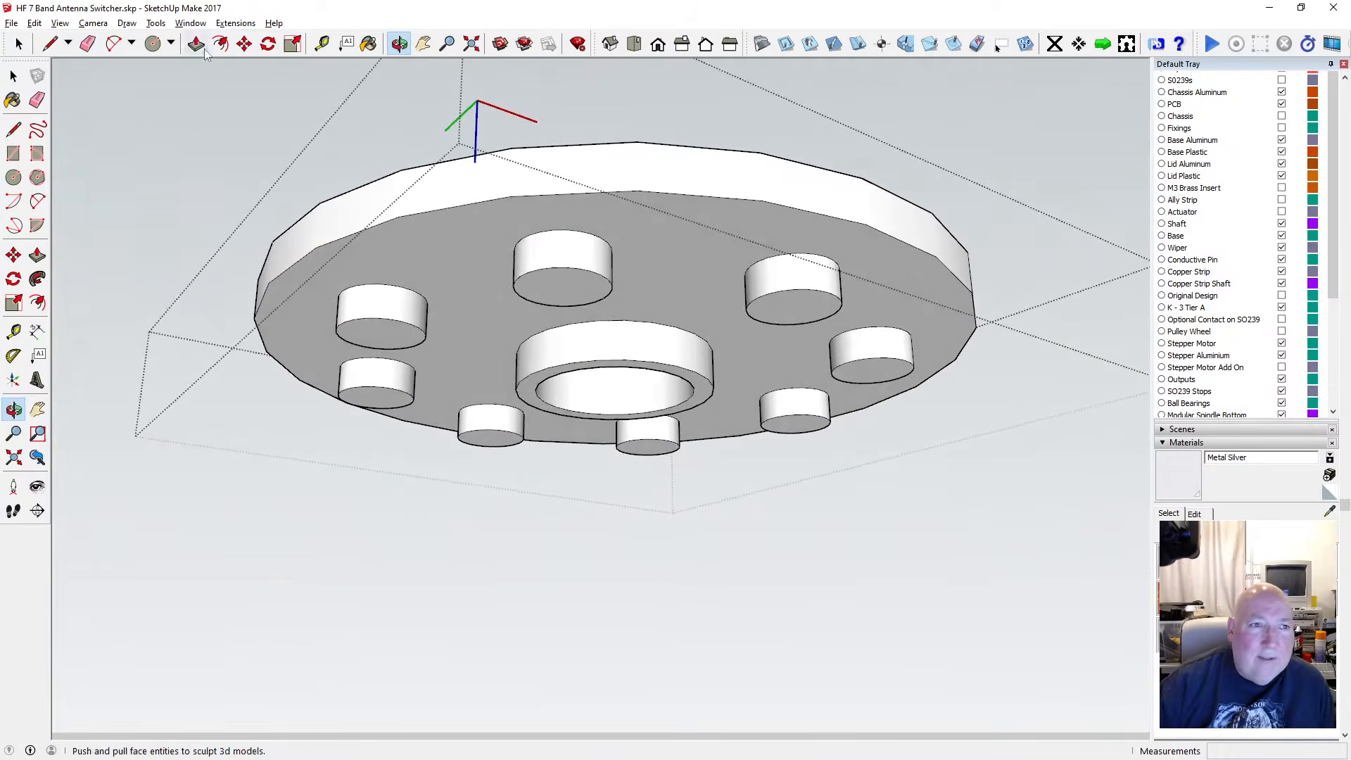
pyautogui.moveTo(546, 287); pyautogui.dragTo(522, 247)
pyautogui.press('space')
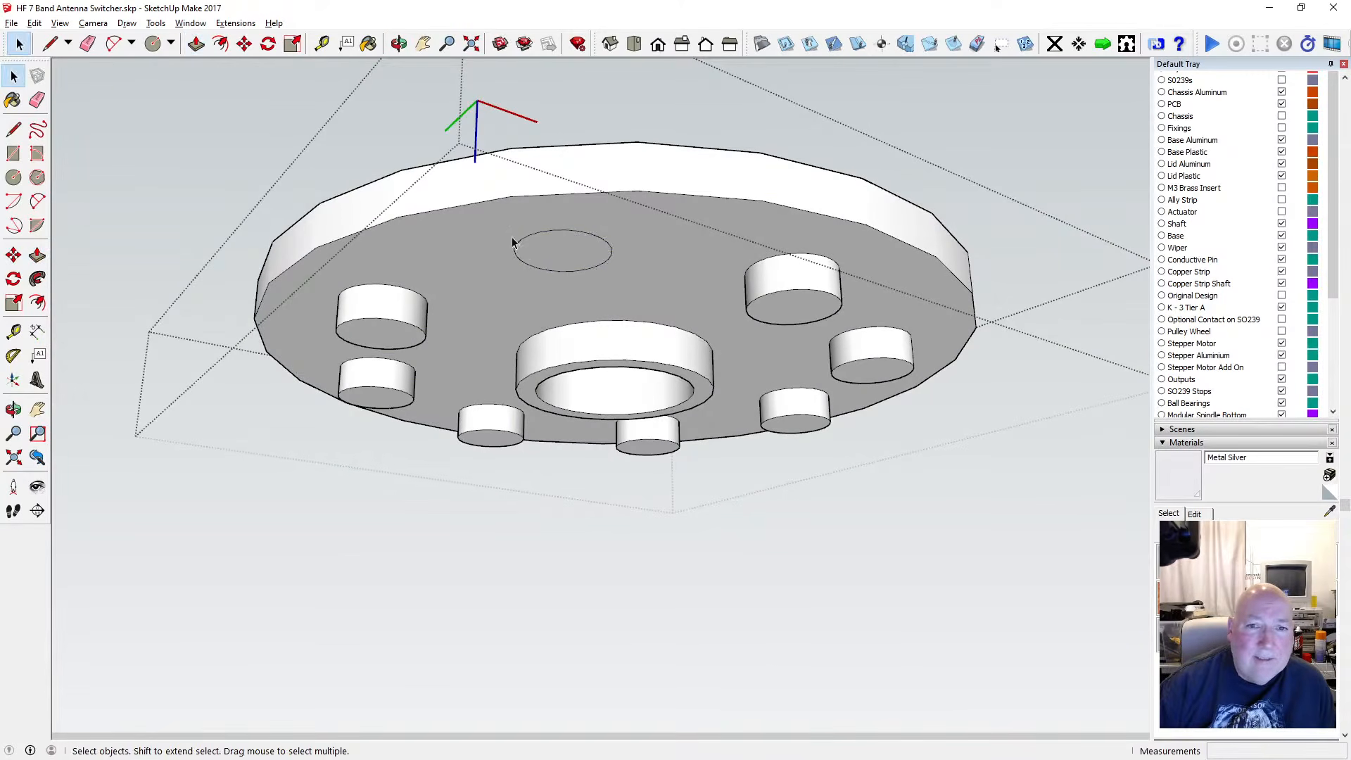
pyautogui.moveTo(459, 120); pyautogui.dragTo(468, 198, button='middle')
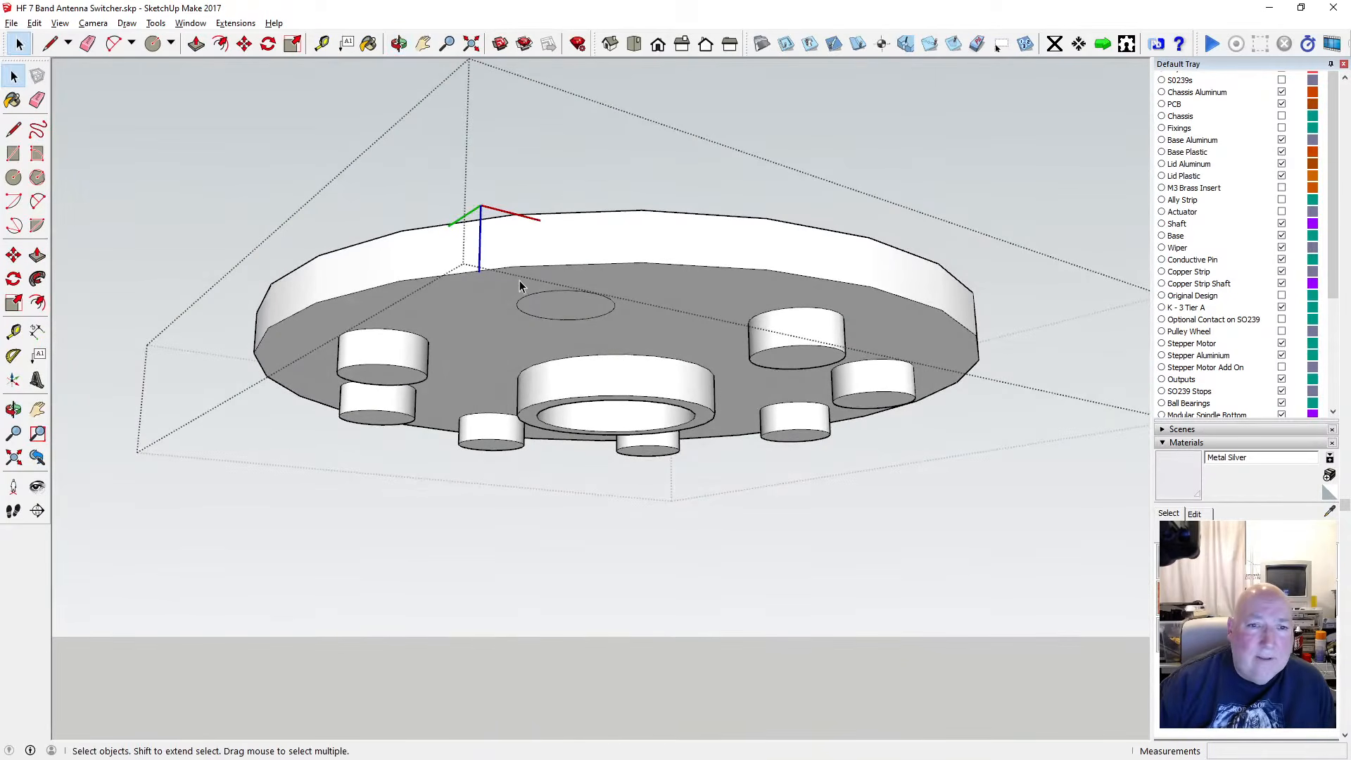
pyautogui.click(537, 294)
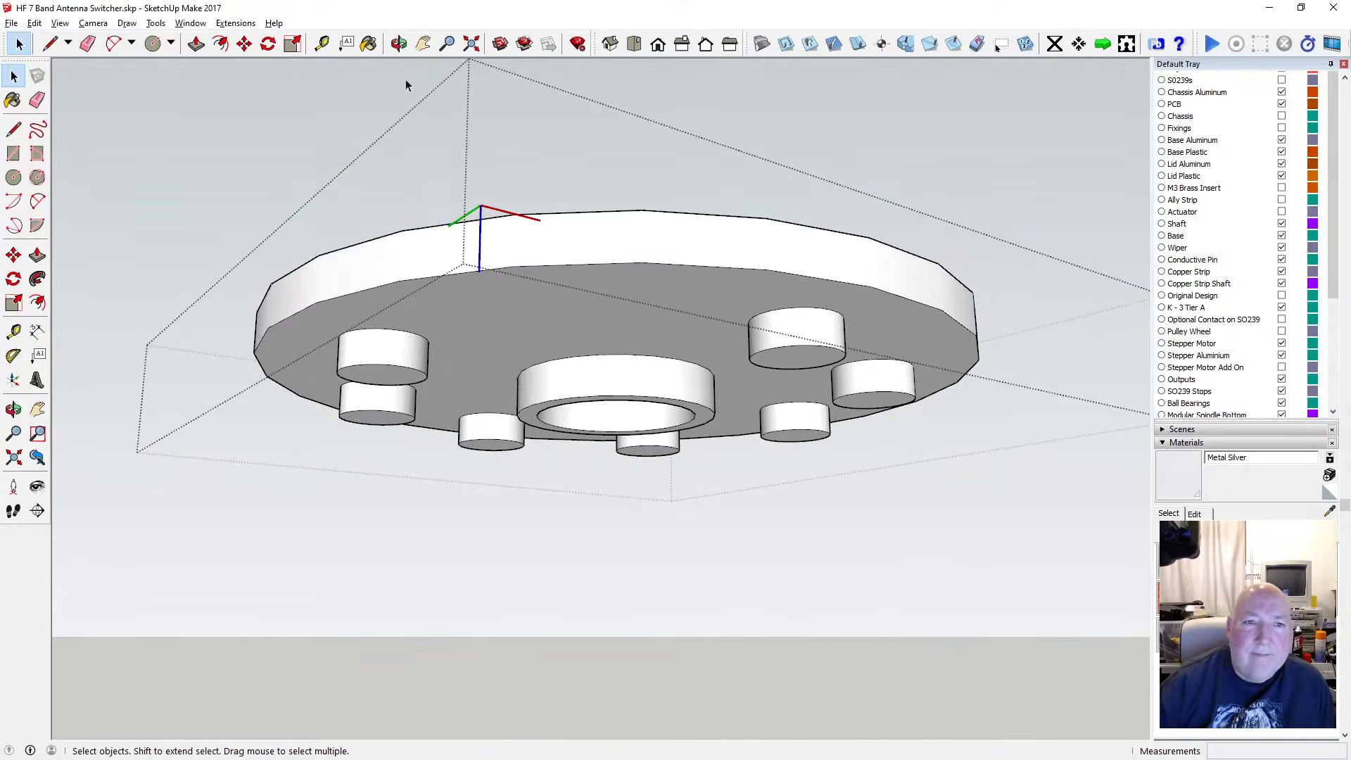
# Offset the rim of the recess nearest the component's origin outward by 1.5 mm on the disc's flat face
pyautogui.click(399, 44)
pyautogui.scroll(-2, 558, 270)
pyautogui.moveTo(552, 262); pyautogui.dragTo(525, 558)
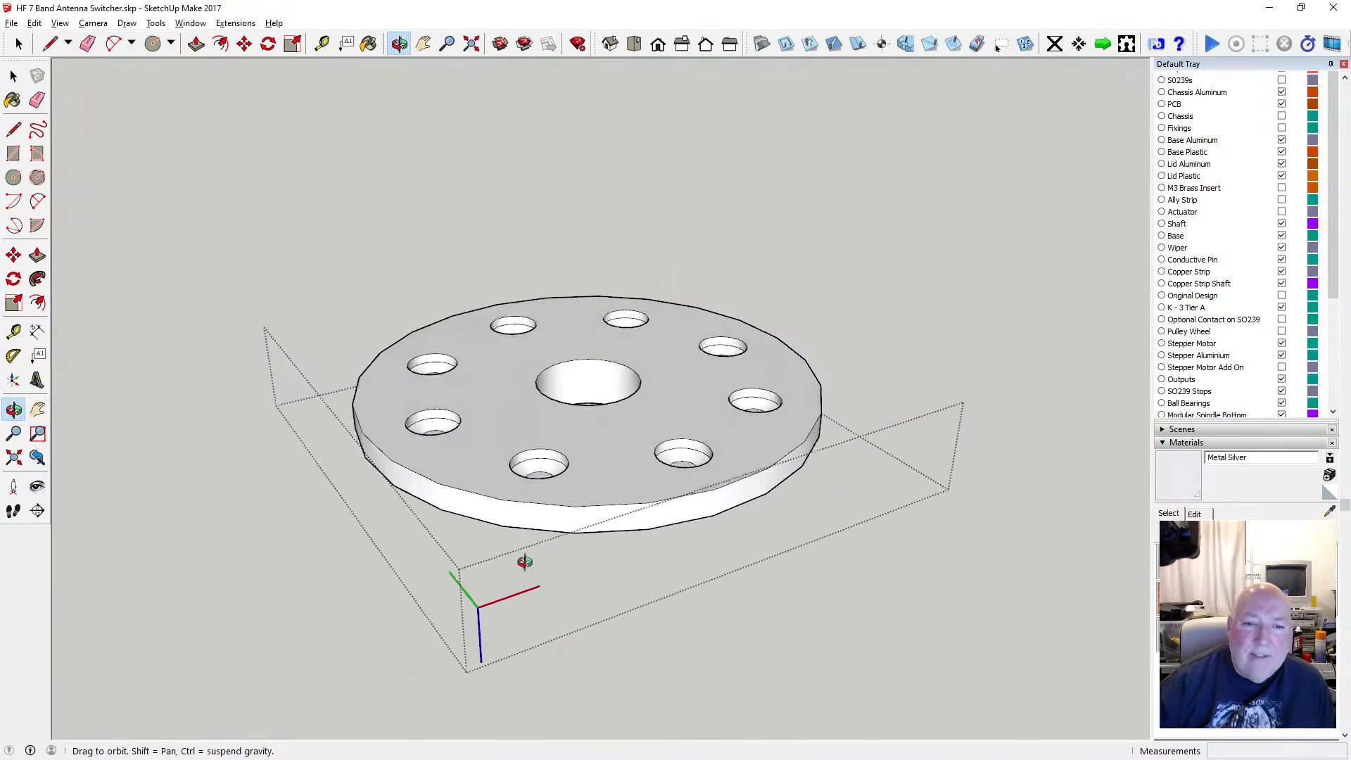
pyautogui.scroll(4, 543, 507)
pyautogui.scroll(2, 542, 469)
pyautogui.moveTo(522, 422); pyautogui.dragTo(513, 500)
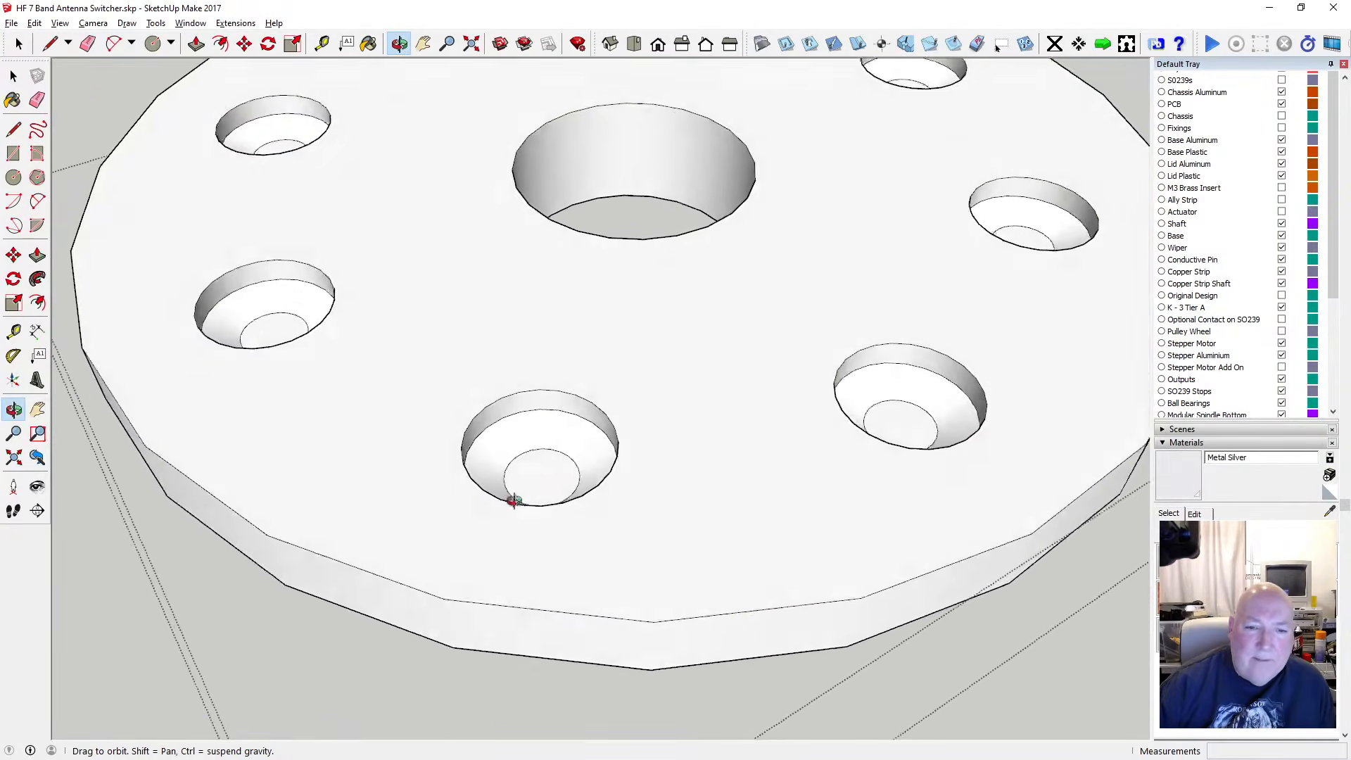
pyautogui.scroll(-3, 541, 452)
pyautogui.click(220, 44)
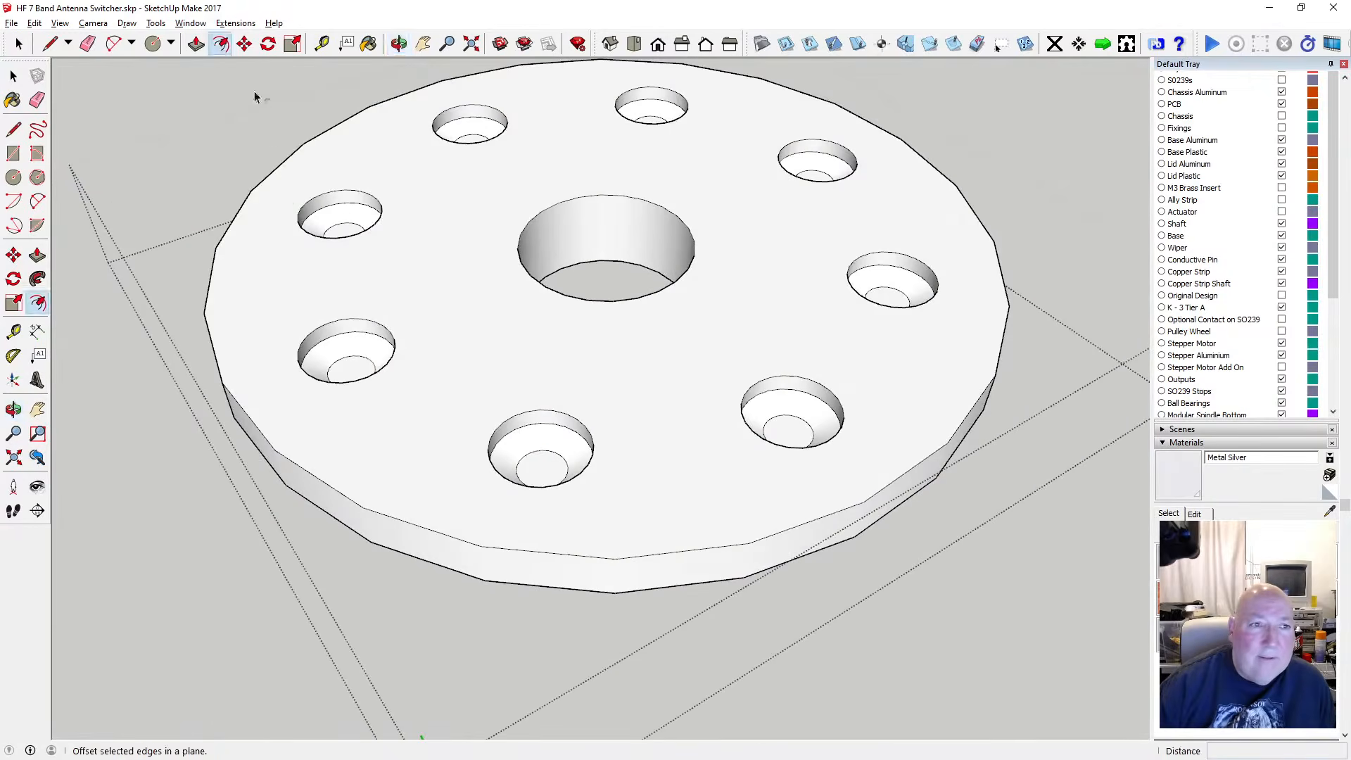
pyautogui.click(548, 415)
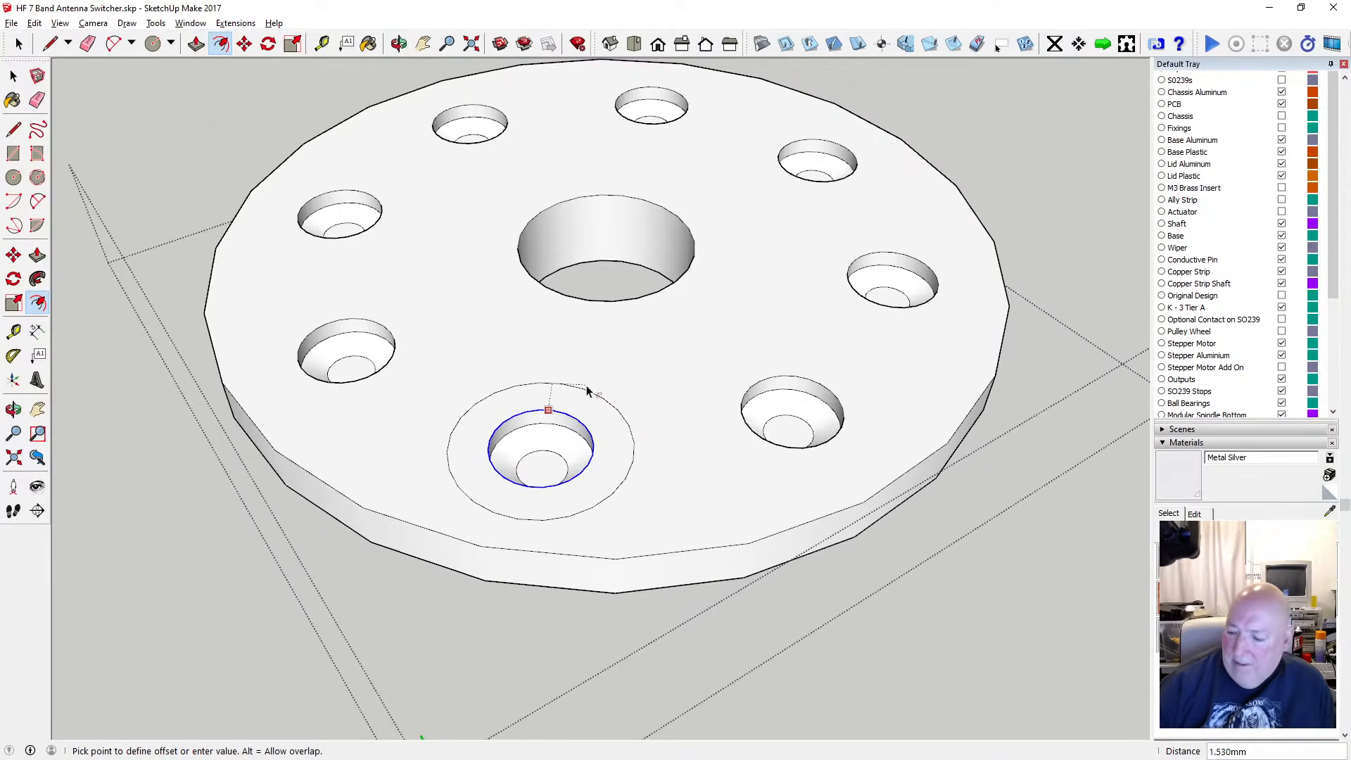
pyautogui.press('Return')
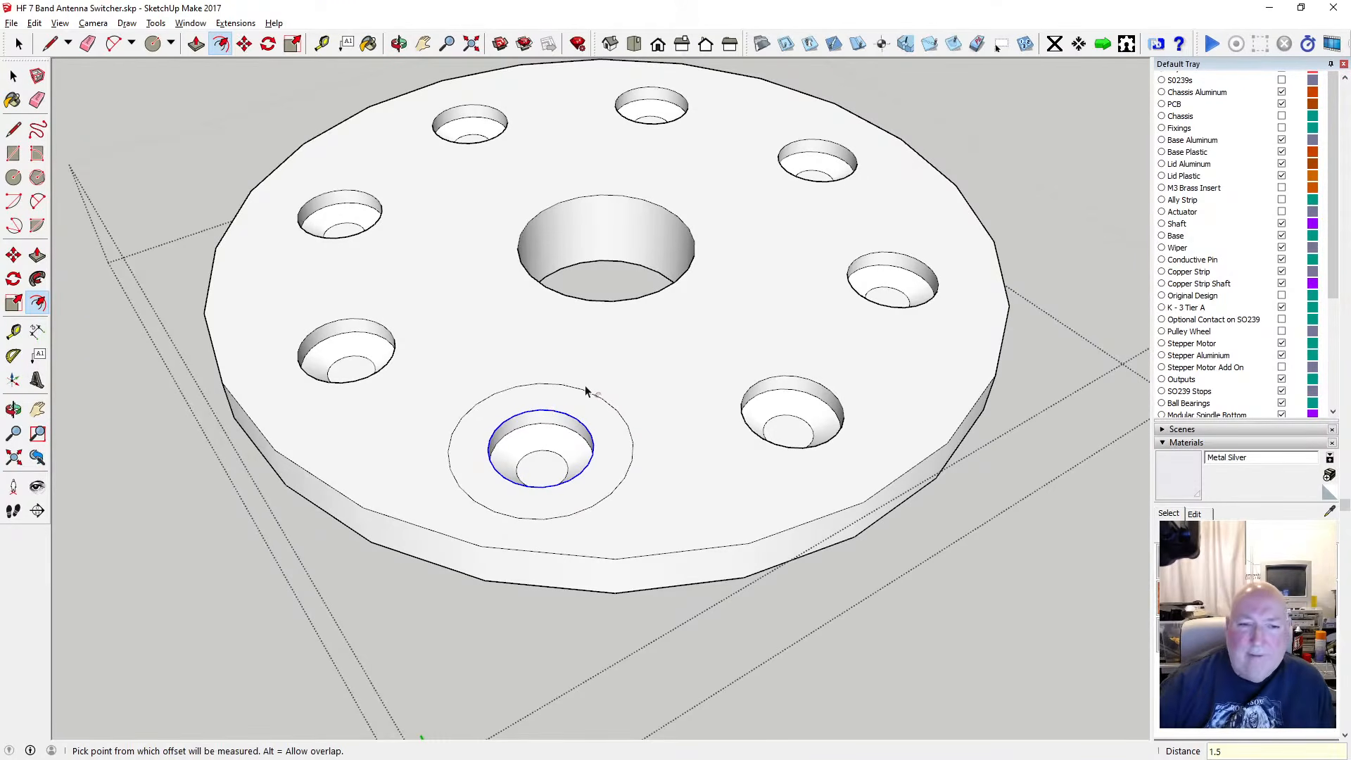
pyautogui.click(12, 76)
pyautogui.click(11, 74)
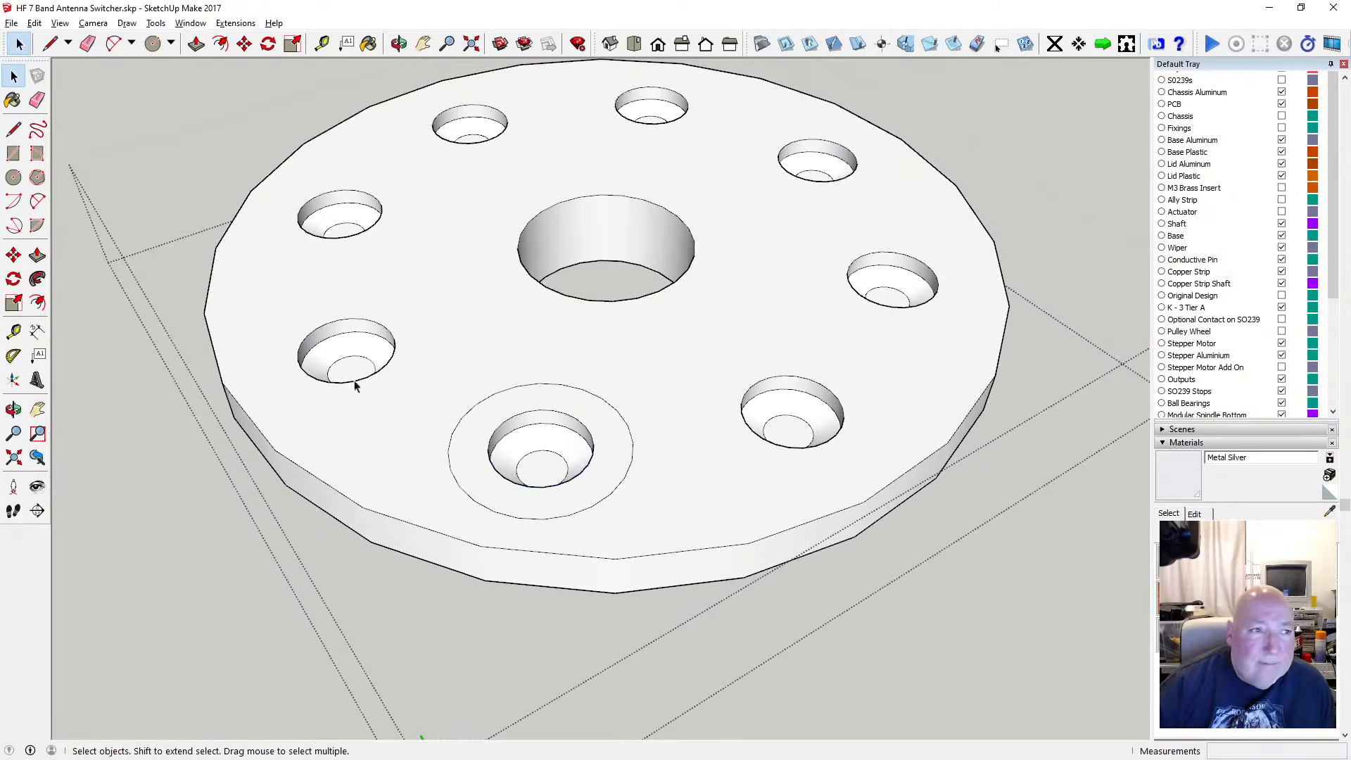
# Delete the stepped recess inside the offset circle, including its inner circular edge, leaving one plain circular face
pyautogui.click(539, 437)
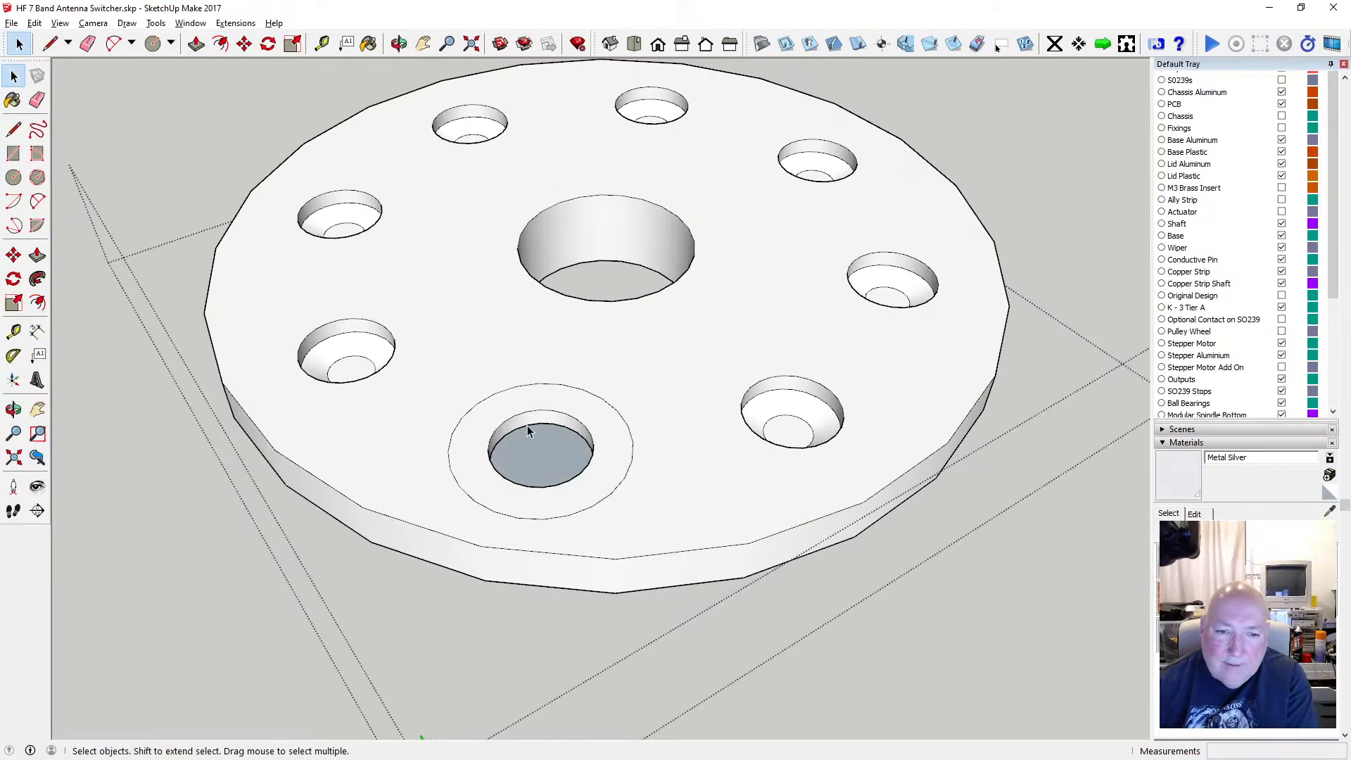
pyautogui.click(528, 425)
pyautogui.press('Delete')
pyautogui.click(528, 421)
pyautogui.press('Delete')
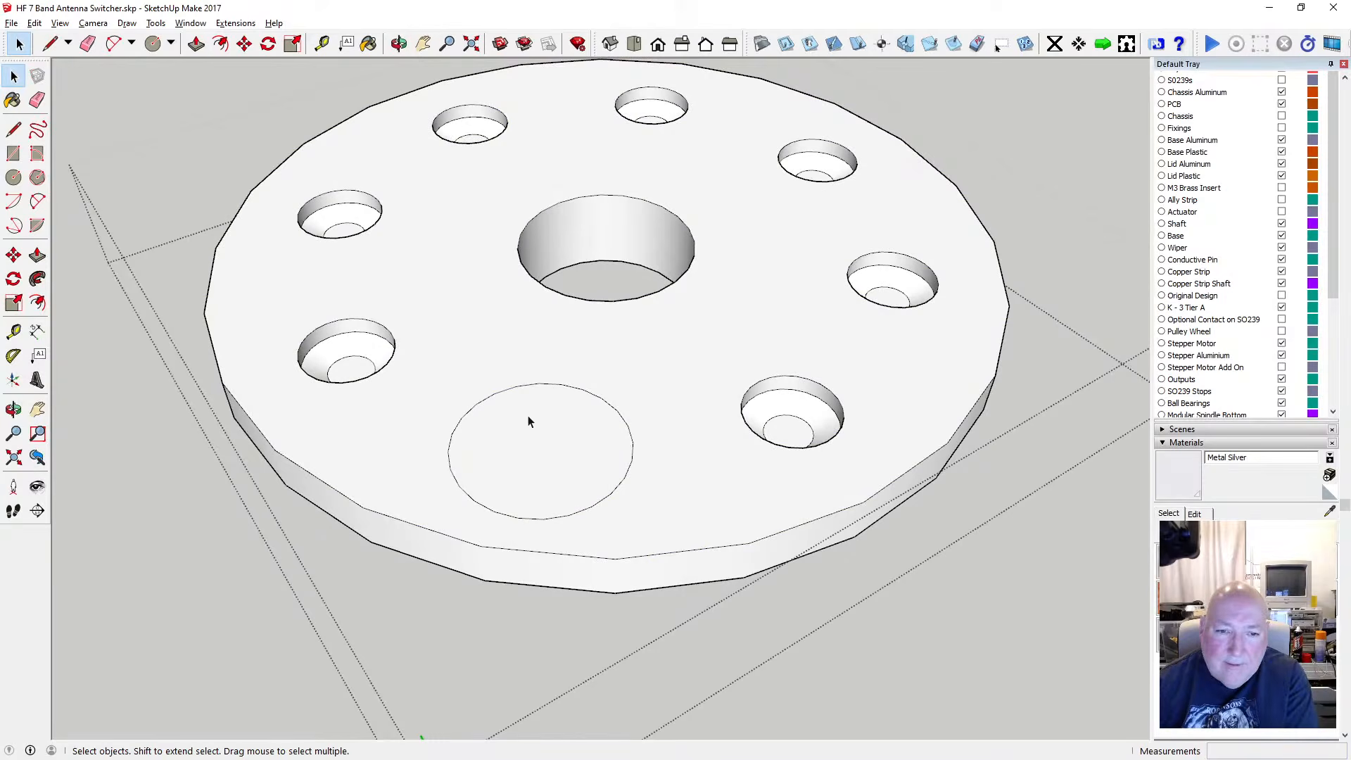
# Push the enlarged circle 2 mm through the disc to cut a bolt clearance hole and finish editing the component
pyautogui.press('o')
pyautogui.moveTo(559, 373); pyautogui.dragTo(627, 483)
pyautogui.press('p')
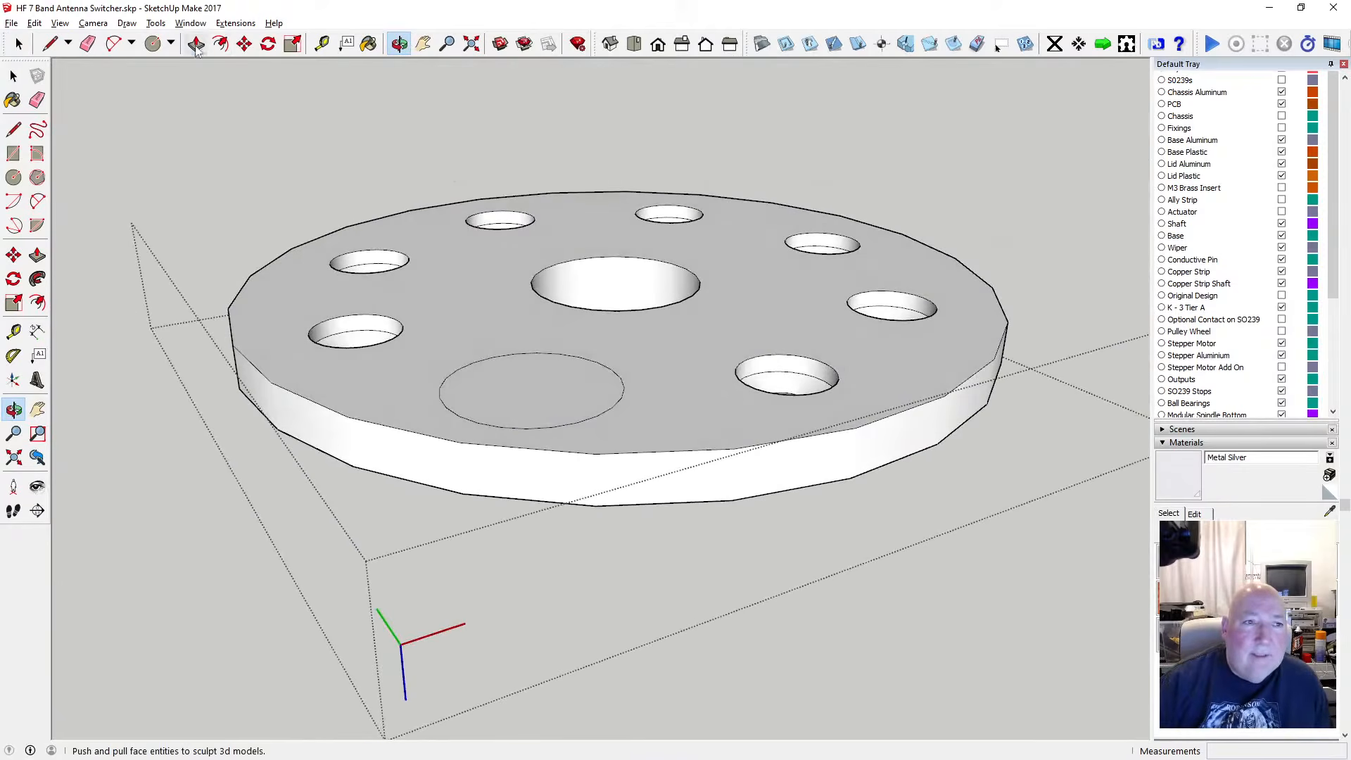
pyautogui.click(506, 400)
pyautogui.click(466, 495)
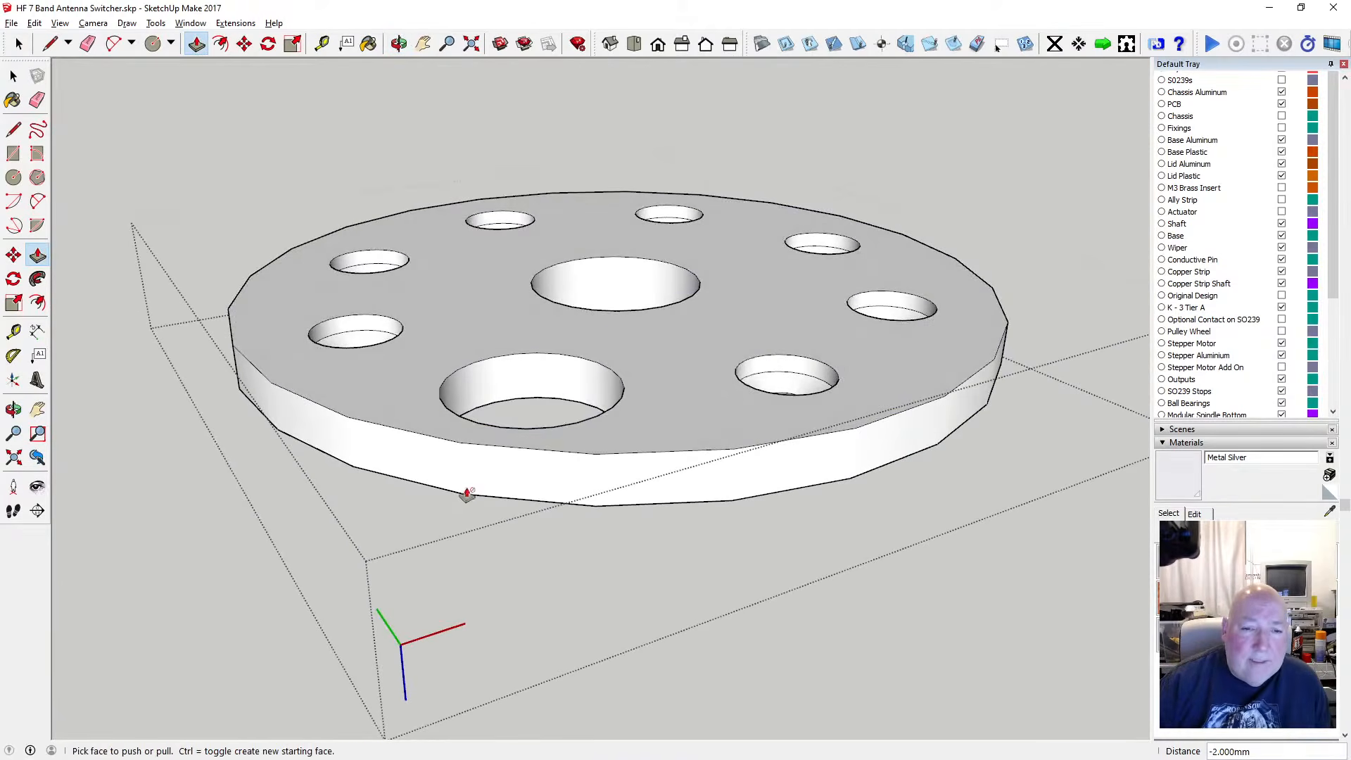
pyautogui.press('o')
pyautogui.moveTo(555, 446); pyautogui.dragTo(290, 346)
pyautogui.press('space')
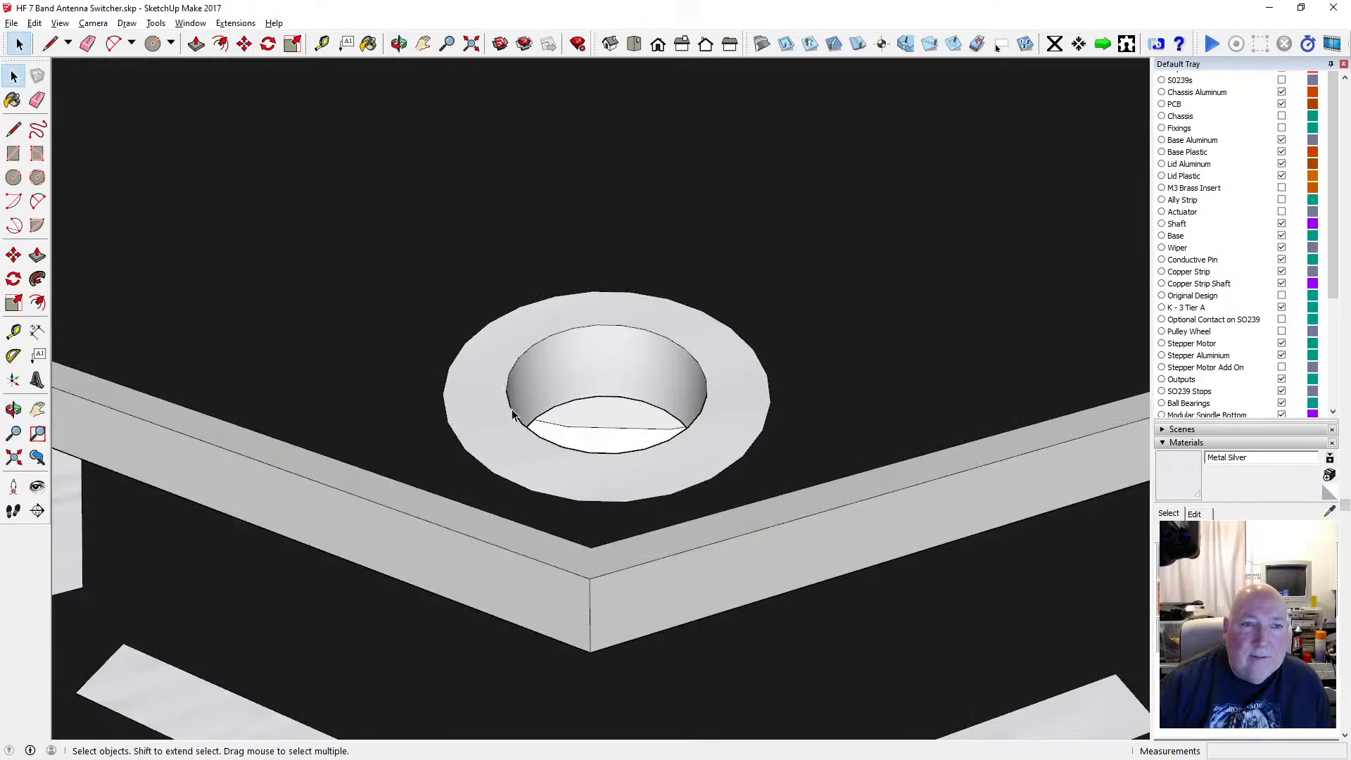
# Examine the clearance hole around the hex nut and stop pin beneath the notched spindle disc
pyautogui.scroll(-5, 513, 415)
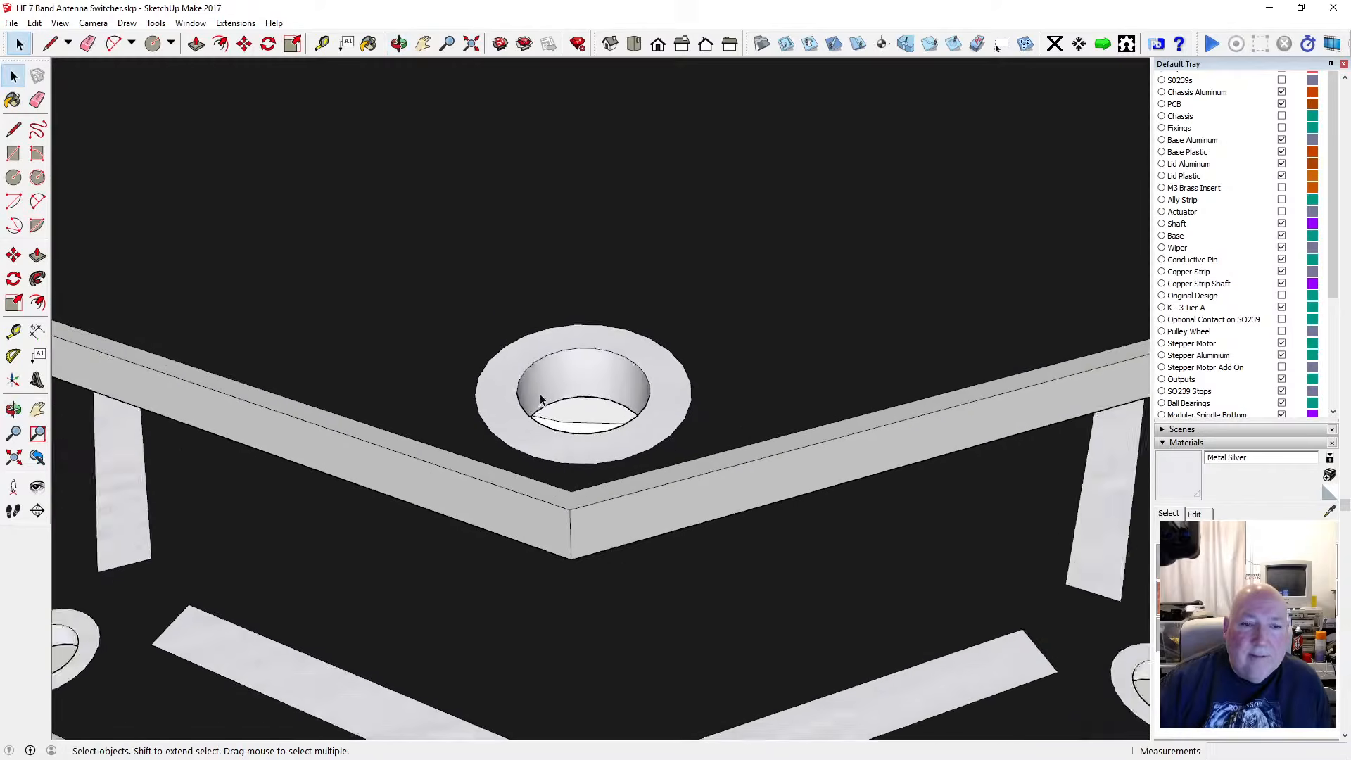
pyautogui.moveTo(430, 225); pyautogui.dragTo(553, 493, button='middle')
pyautogui.scroll(5, 543, 423)
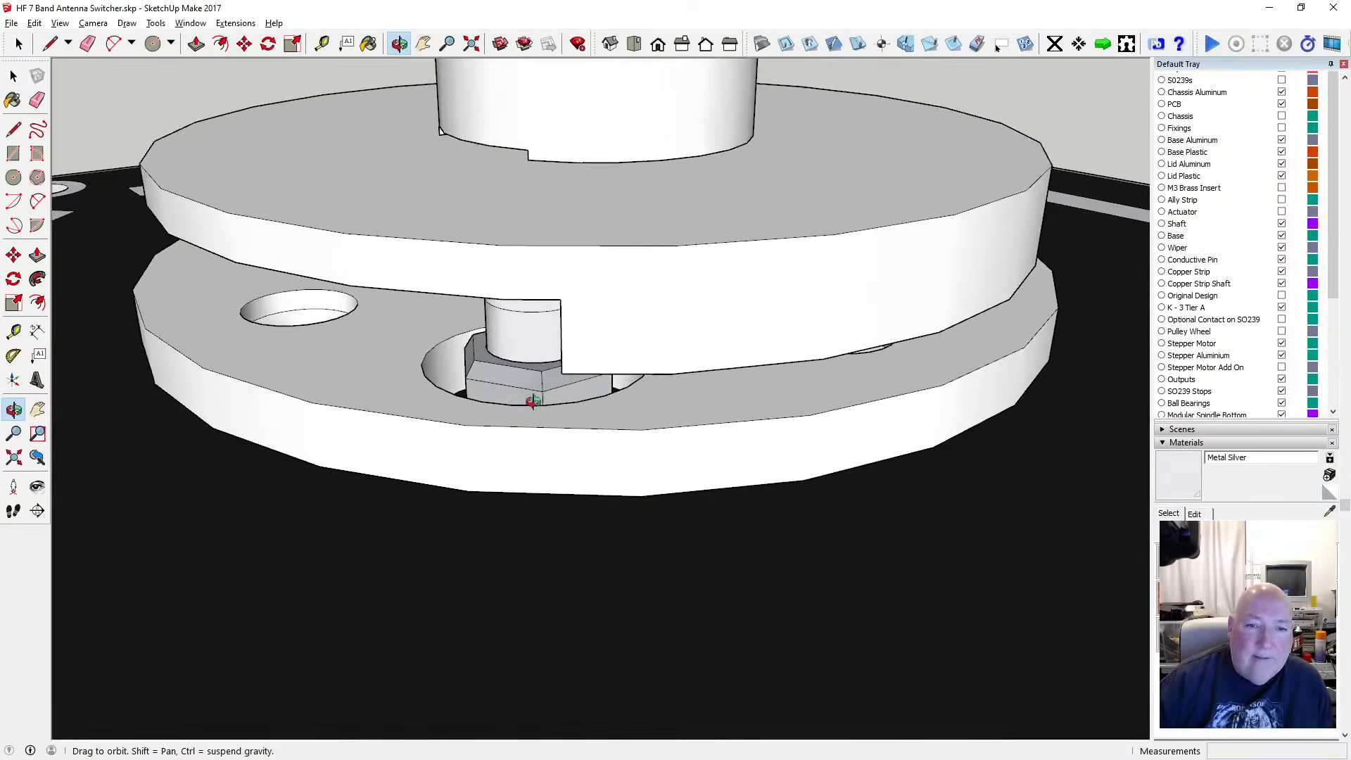
pyautogui.moveTo(478, 359); pyautogui.dragTo(461, 278, button='middle')
pyautogui.scroll(3, 545, 451)
pyautogui.moveTo(537, 458); pyautogui.dragTo(589, 531, button='middle')
pyautogui.scroll(-4, 513, 473)
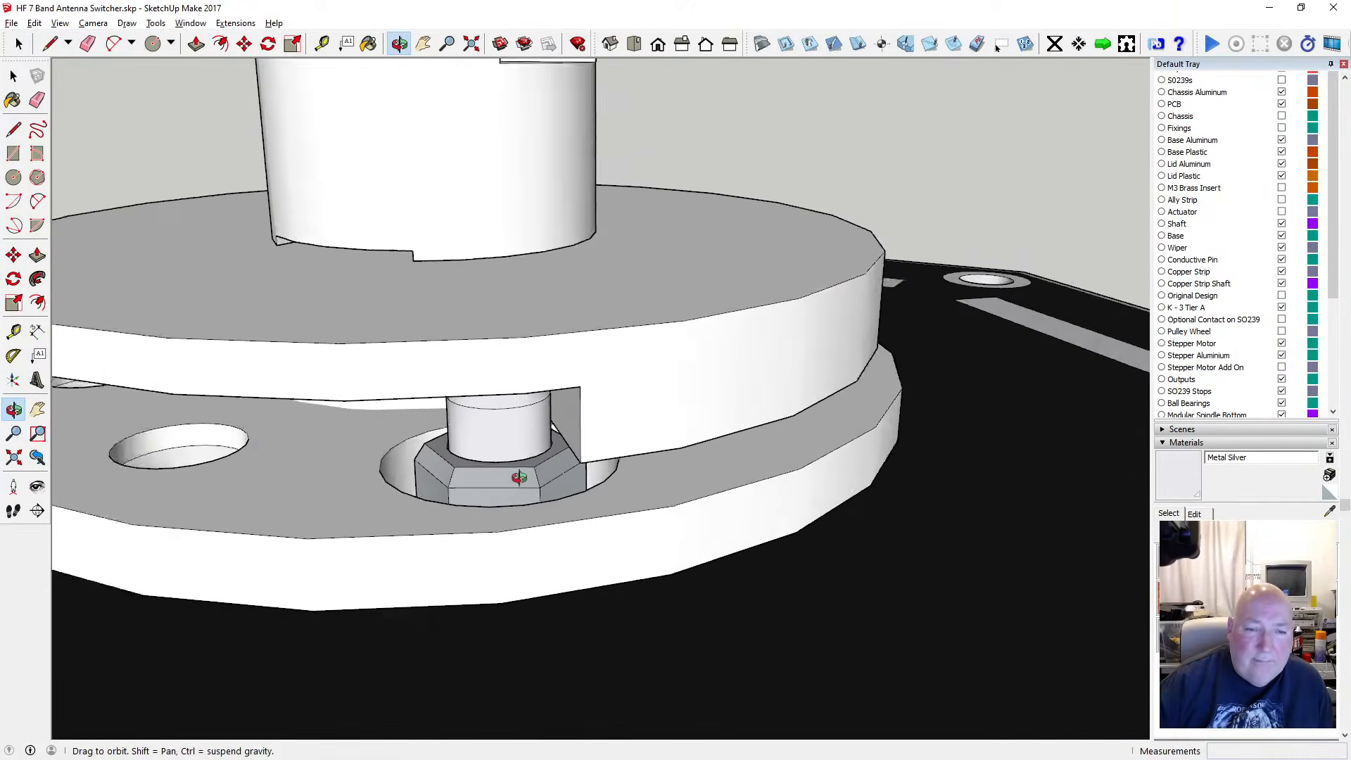
pyautogui.scroll(5, 510, 477)
pyautogui.moveTo(507, 480); pyautogui.dragTo(464, 546, button='middle')
pyautogui.scroll(-4, 479, 486)
pyautogui.scroll(5, 472, 542)
pyautogui.scroll(-4, 465, 532)
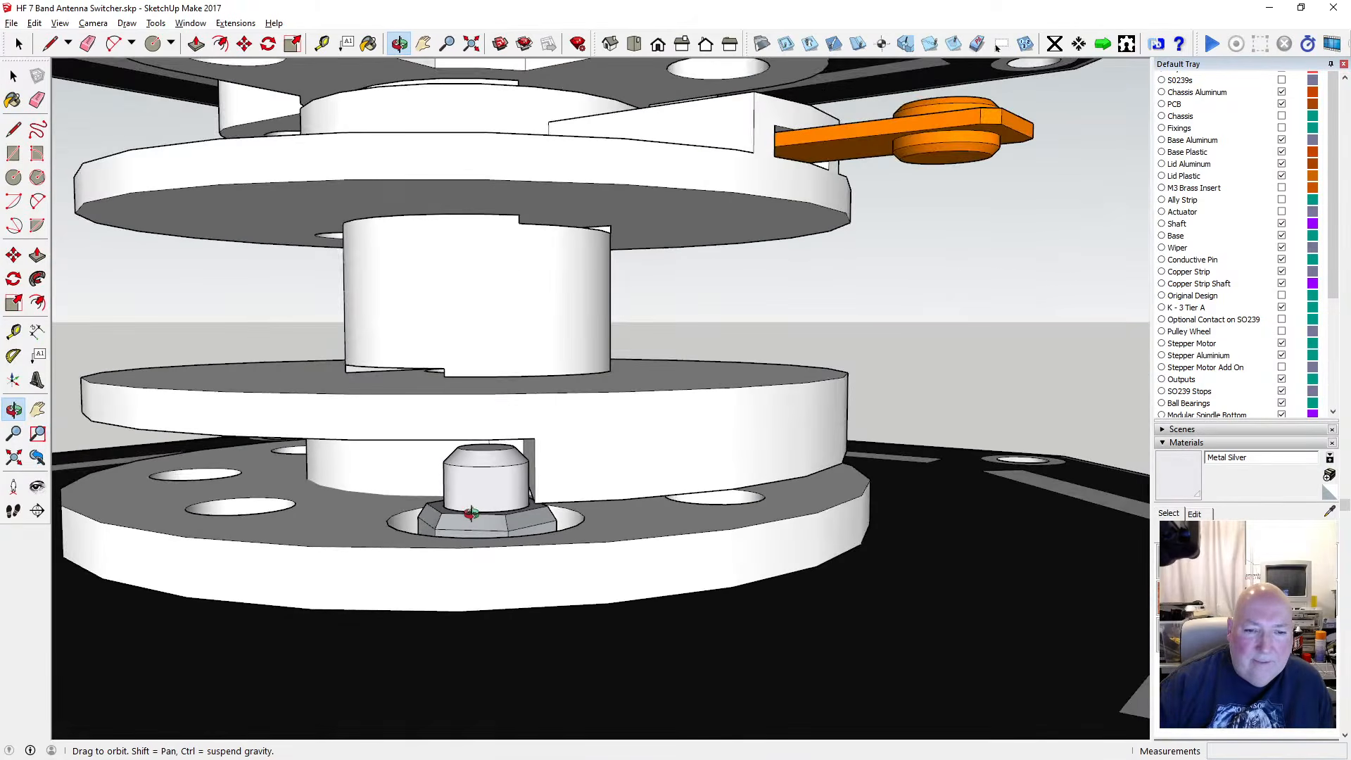
pyautogui.moveTo(471, 517)
pyautogui.mouseDown(button='middle')
pyautogui.moveTo(468, 483)
pyautogui.moveTo(466, 508)
pyautogui.mouseUp(button='middle')
pyautogui.scroll(-8, 502, 456)
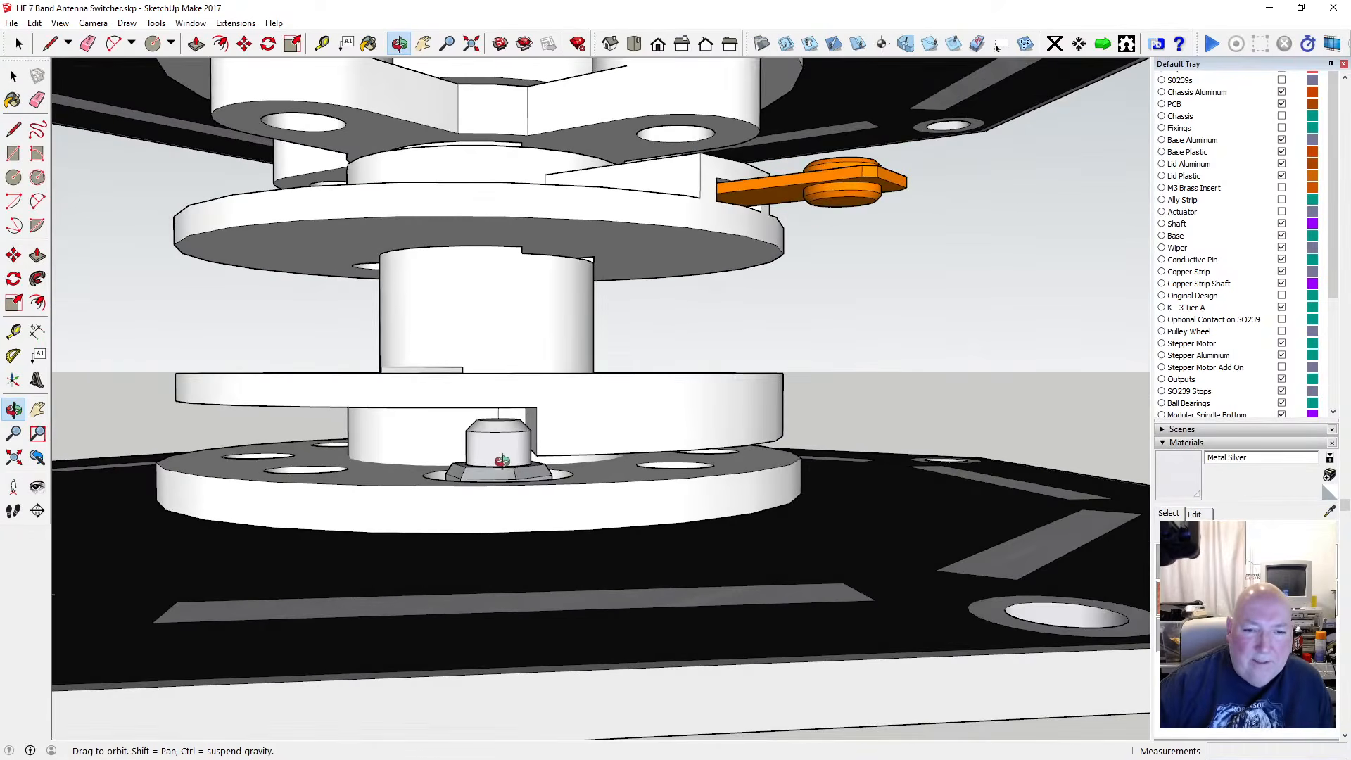
pyautogui.scroll(3, 485, 471)
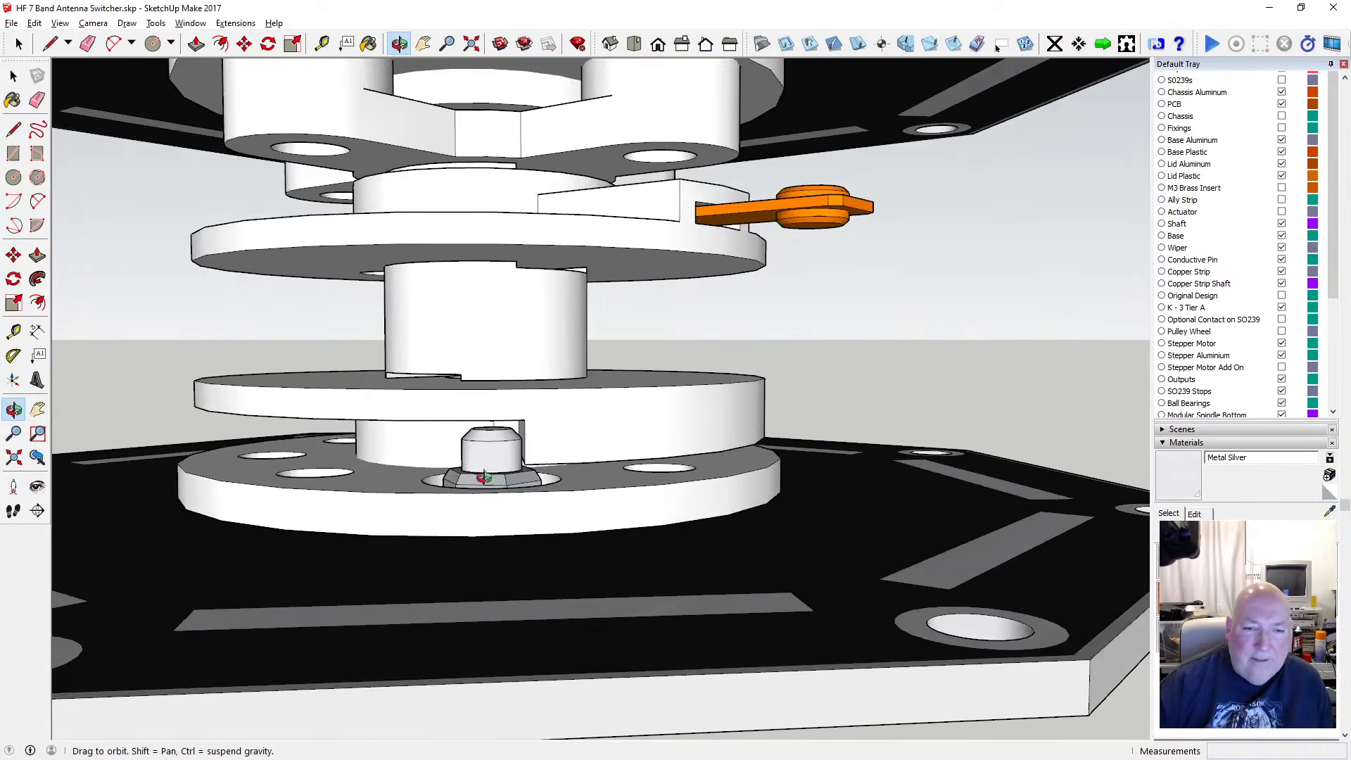
pyautogui.moveTo(486, 472); pyautogui.dragTo(472, 487, button='middle')
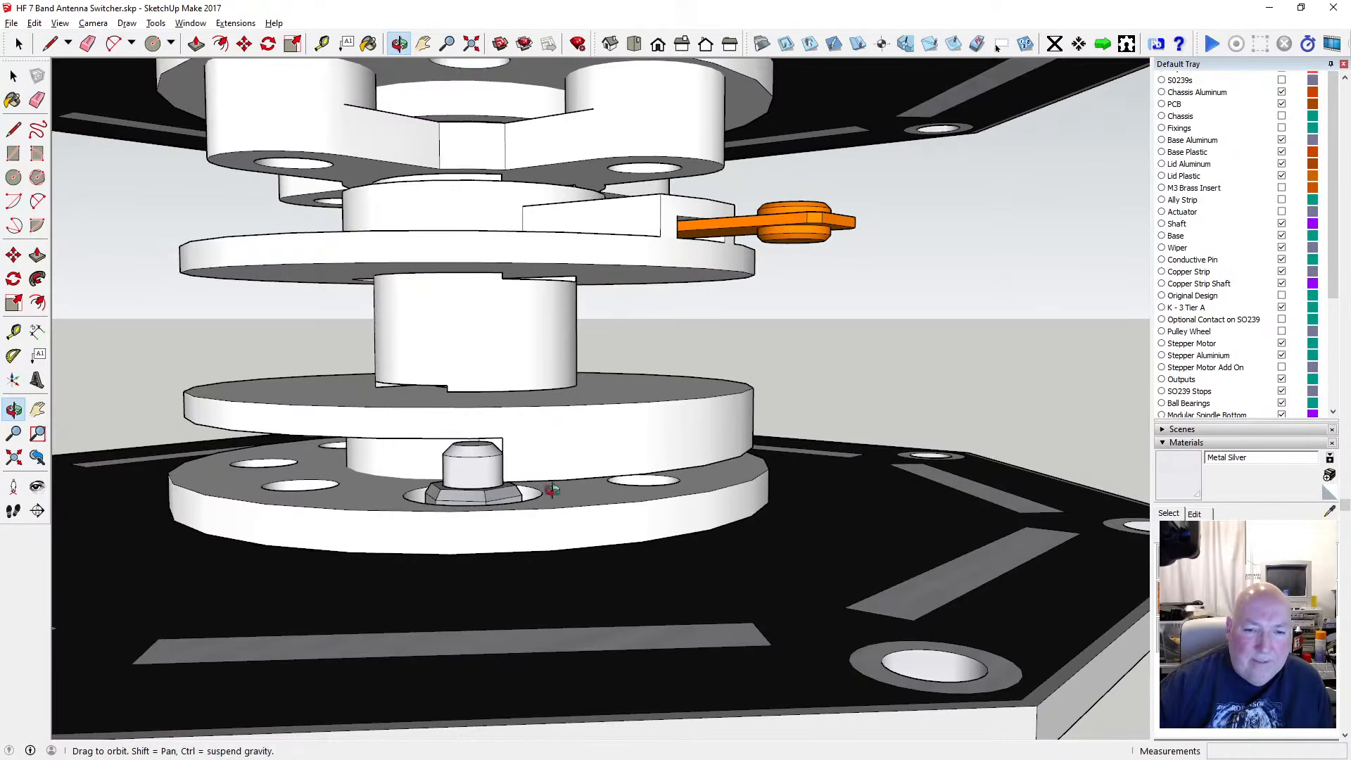
# Examine the underside of the lower octagonal plate around the bolt head, central hub and ring of pegs
pyautogui.scroll(-5, 553, 489)
pyautogui.moveTo(552, 478); pyautogui.dragTo(503, 330)
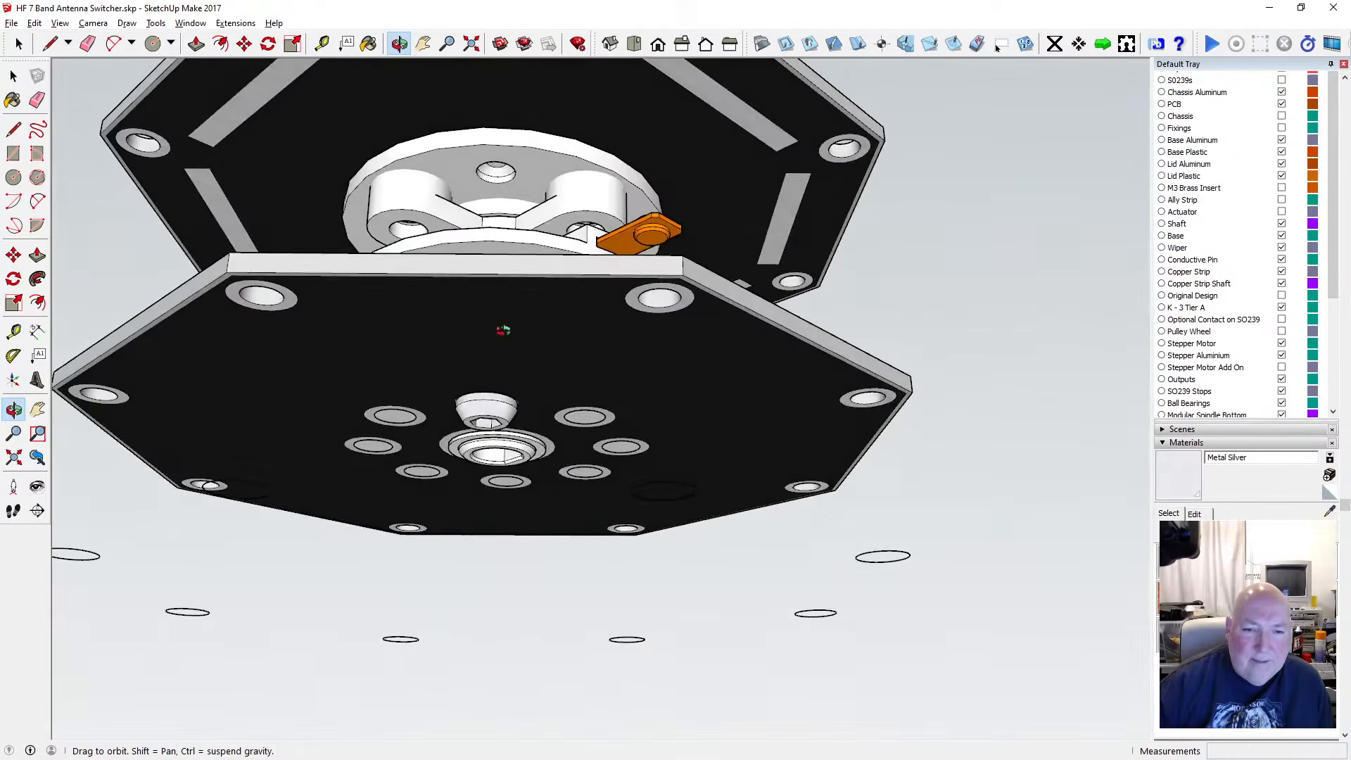
pyautogui.moveTo(528, 409); pyautogui.dragTo(400, 448)
pyautogui.scroll(-3, 493, 469)
pyautogui.scroll(5, 491, 470)
pyautogui.scroll(4, 380, 466)
pyautogui.scroll(-6, 391, 454)
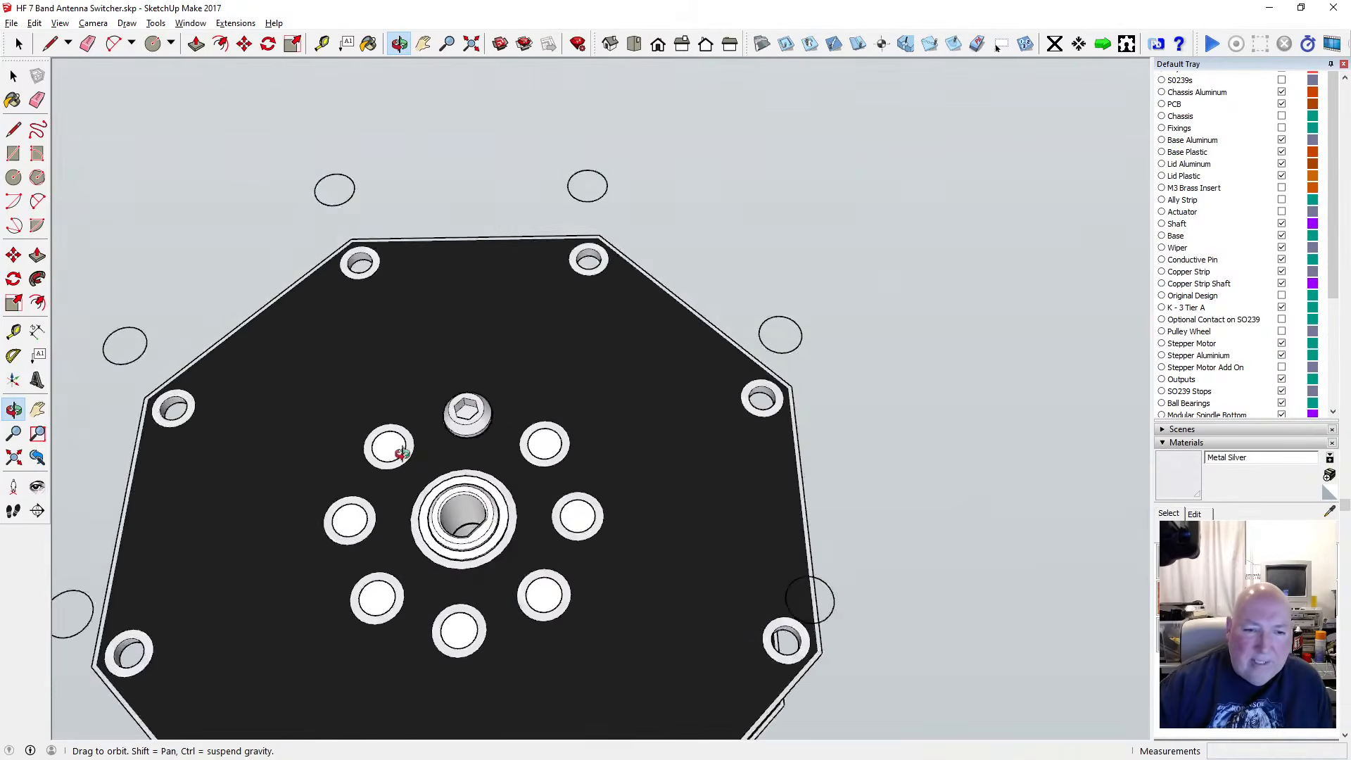
pyautogui.moveTo(407, 606); pyautogui.dragTo(433, 342)
pyautogui.scroll(-3, 422, 528)
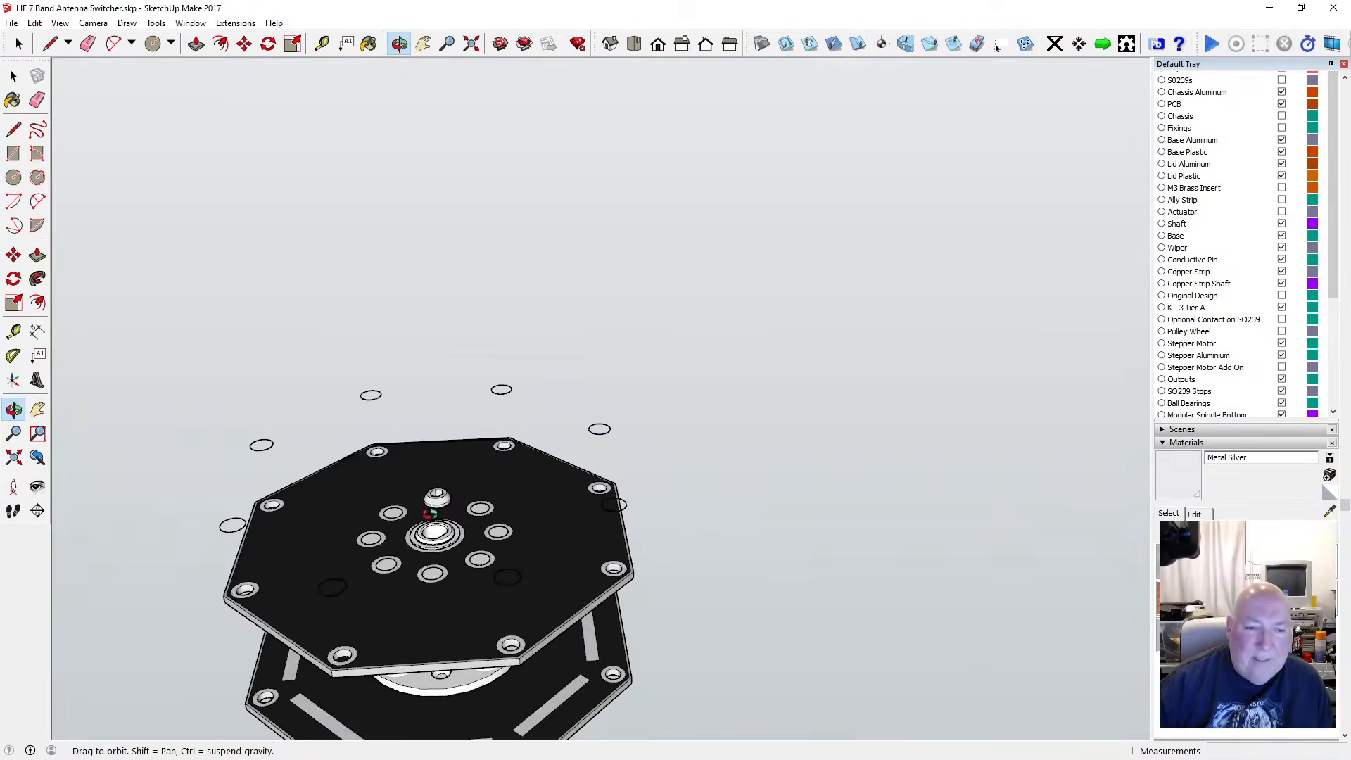
pyautogui.scroll(3, 472, 569)
pyautogui.scroll(1, 469, 563)
pyautogui.scroll(-4, 464, 556)
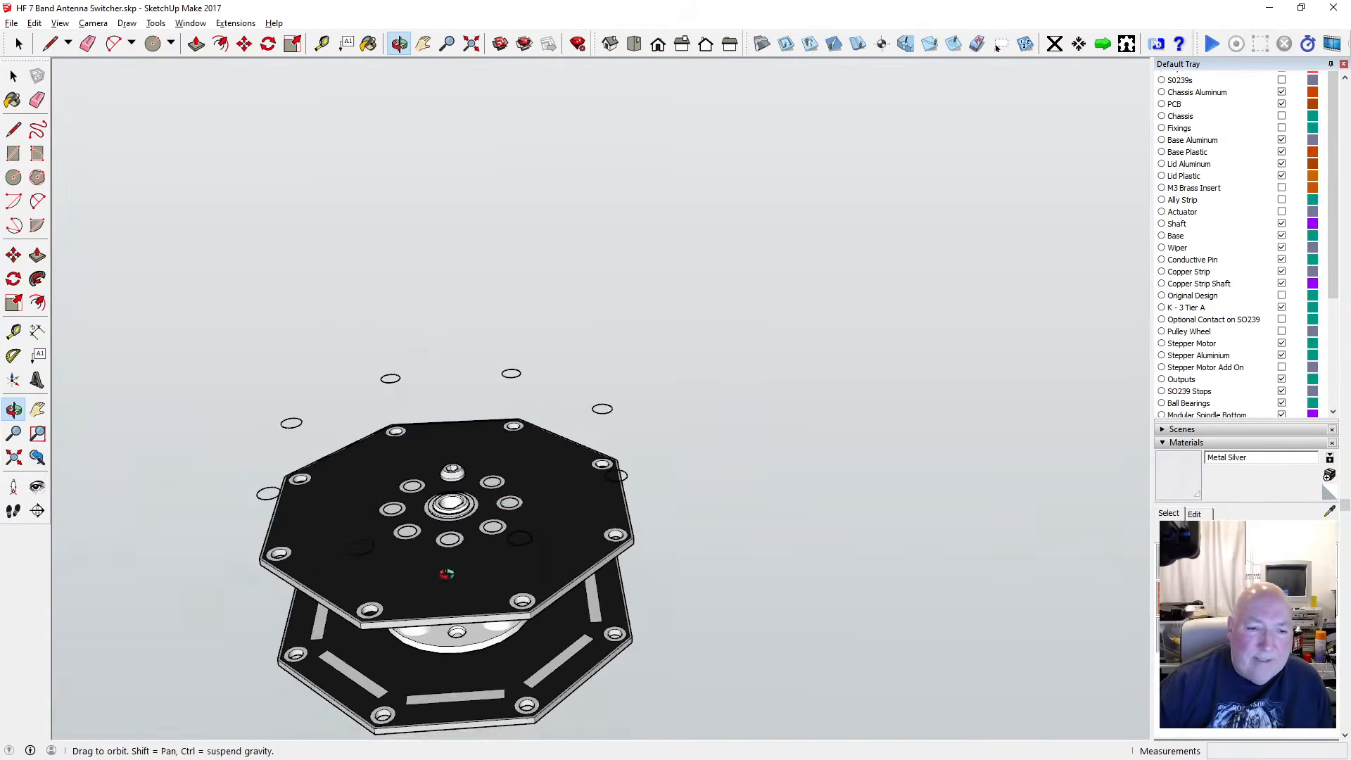
pyautogui.scroll(5, 452, 558)
pyautogui.moveTo(453, 558); pyautogui.dragTo(397, 432)
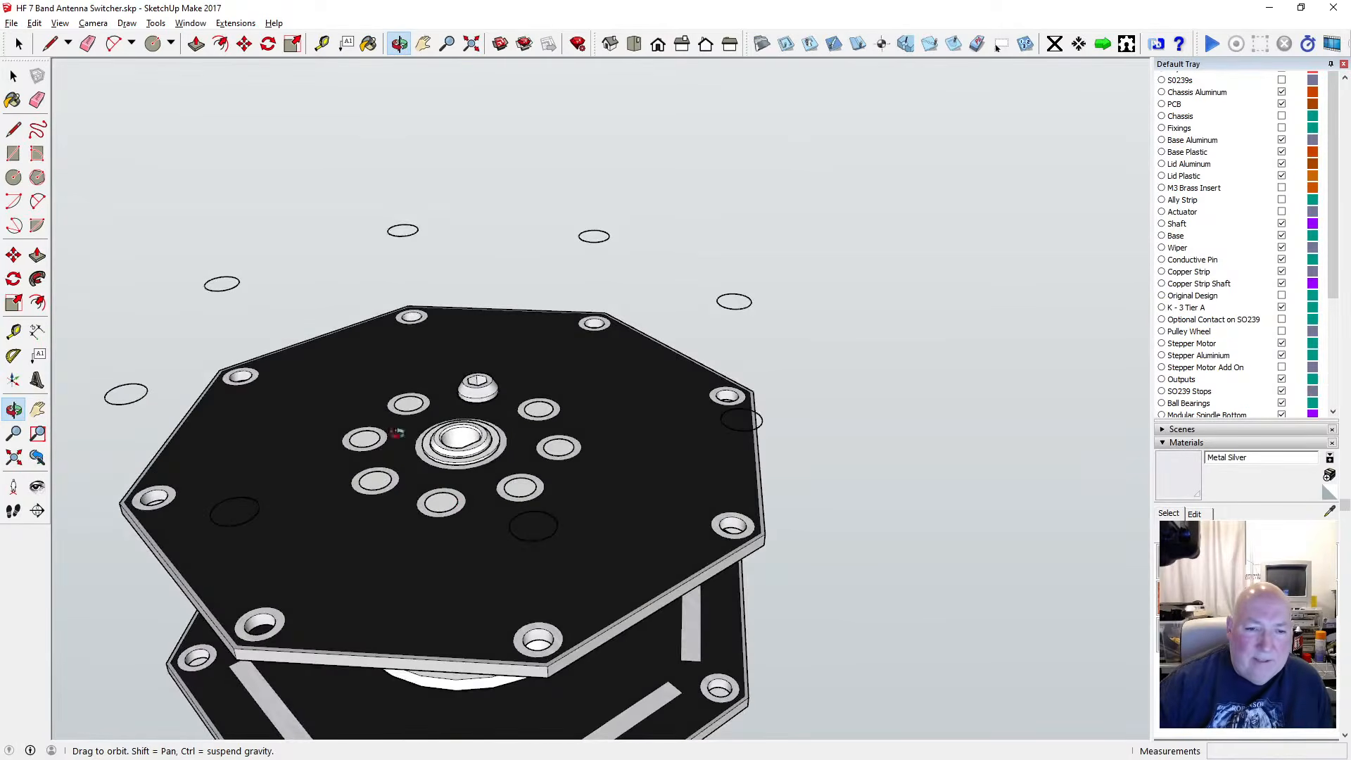
pyautogui.scroll(5, 415, 399)
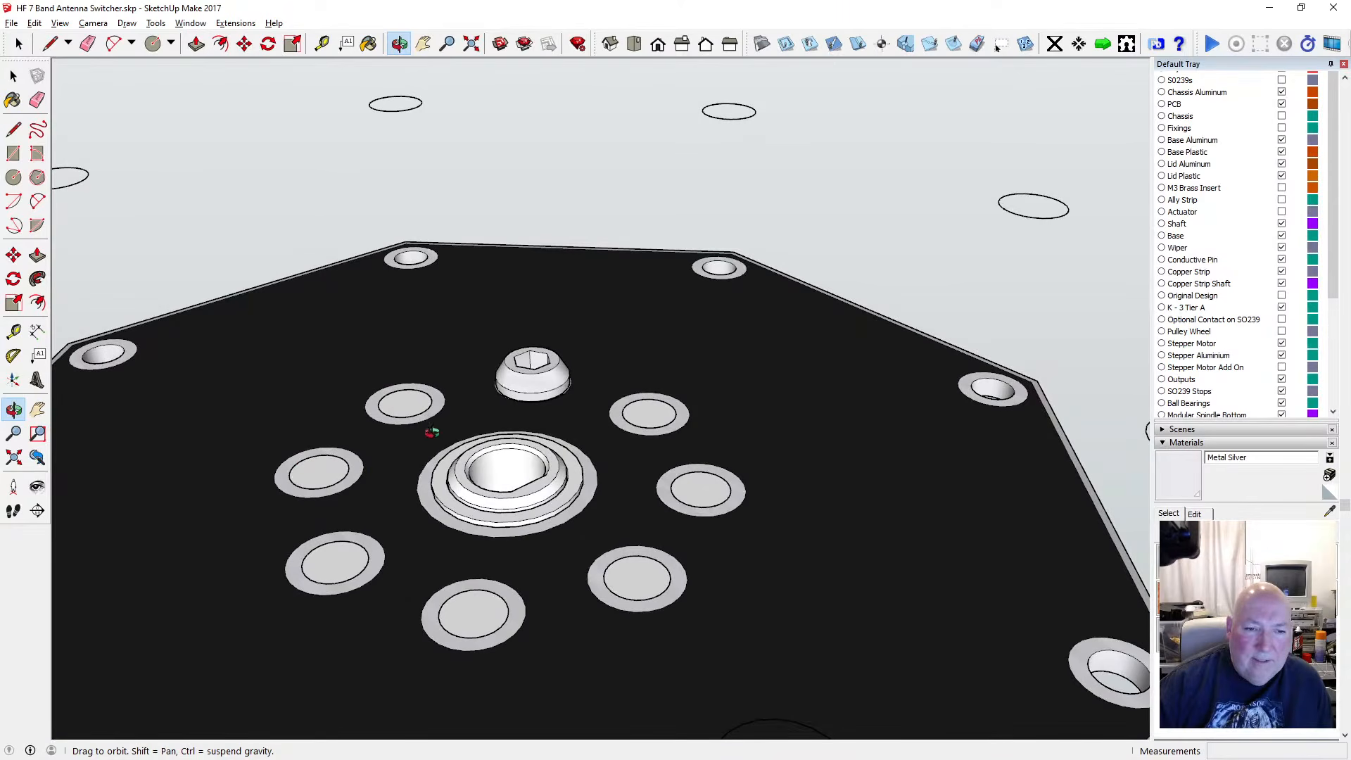
pyautogui.scroll(-4, 432, 431)
pyautogui.scroll(2, 429, 428)
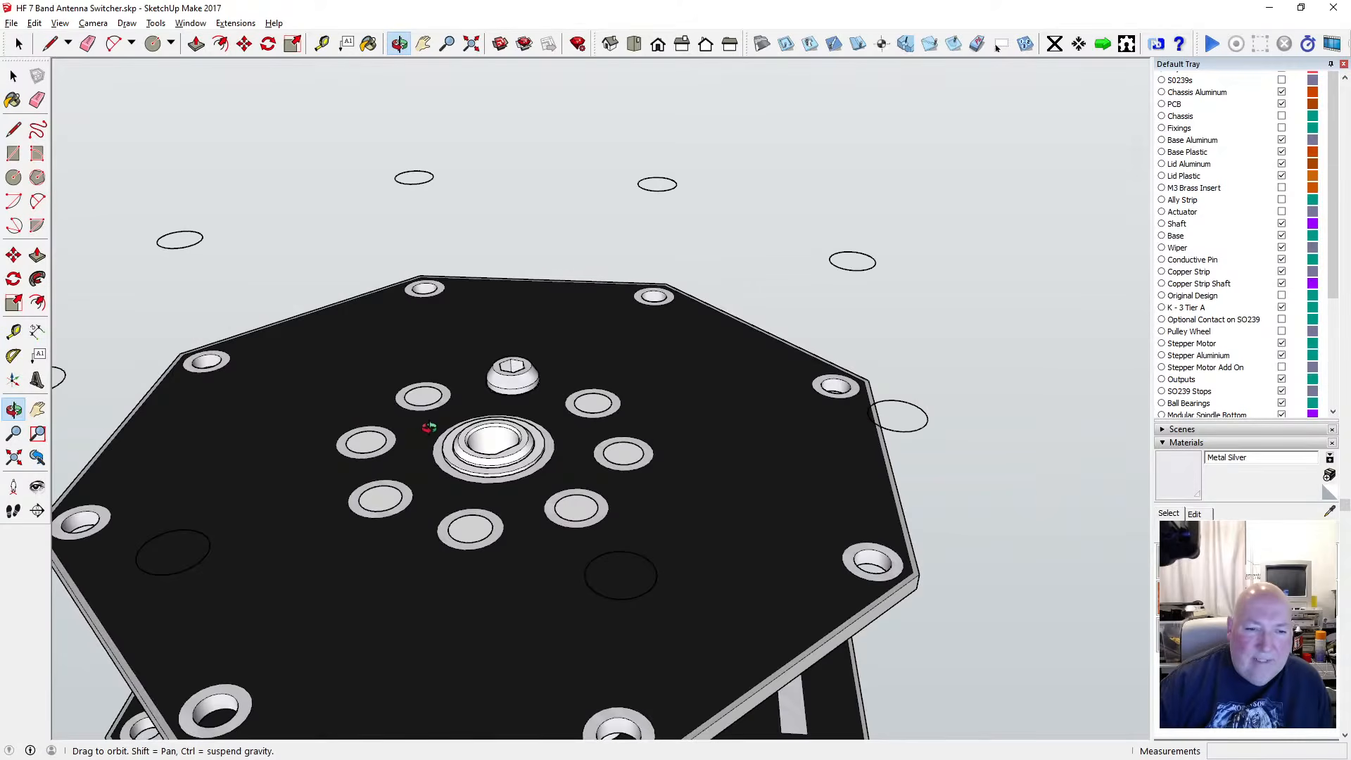
pyautogui.moveTo(429, 428)
pyautogui.mouseDown()
pyautogui.moveTo(405, 435)
pyautogui.moveTo(430, 411)
pyautogui.mouseUp()
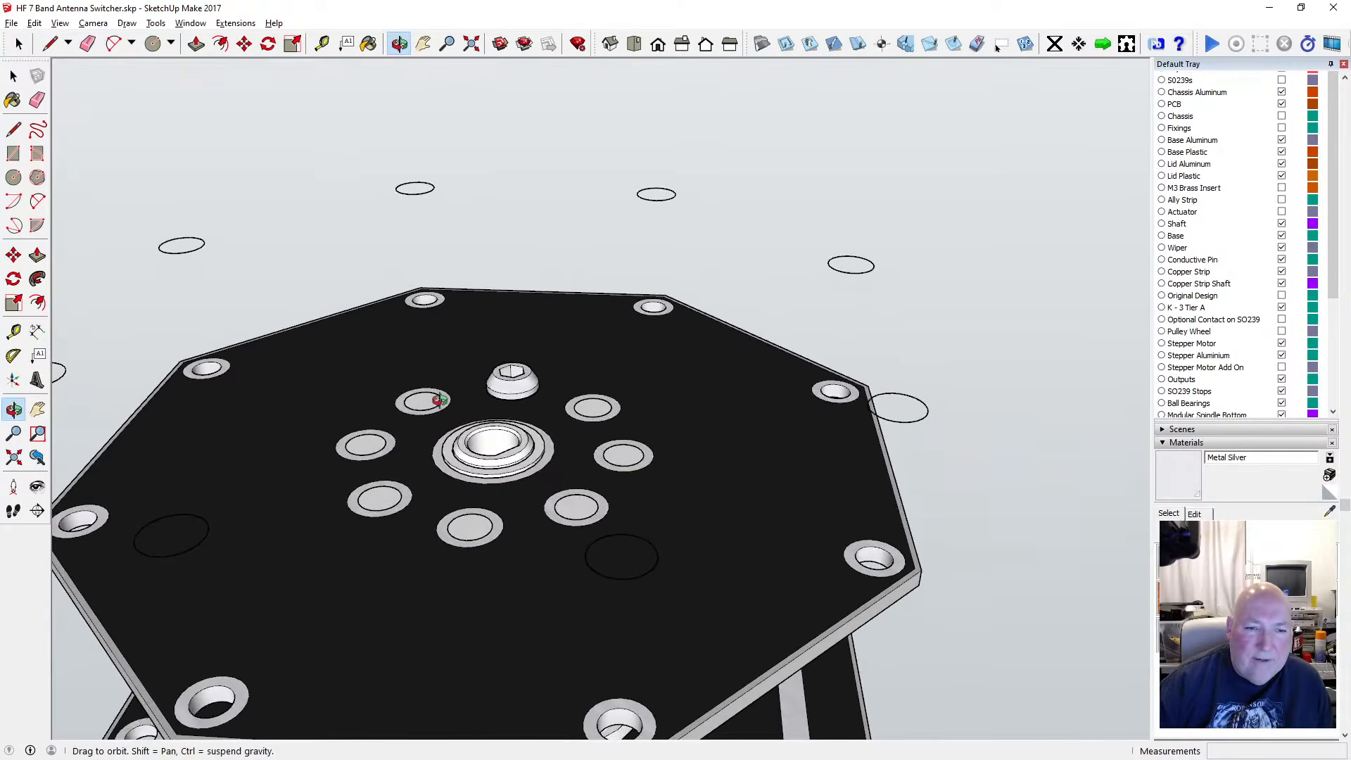
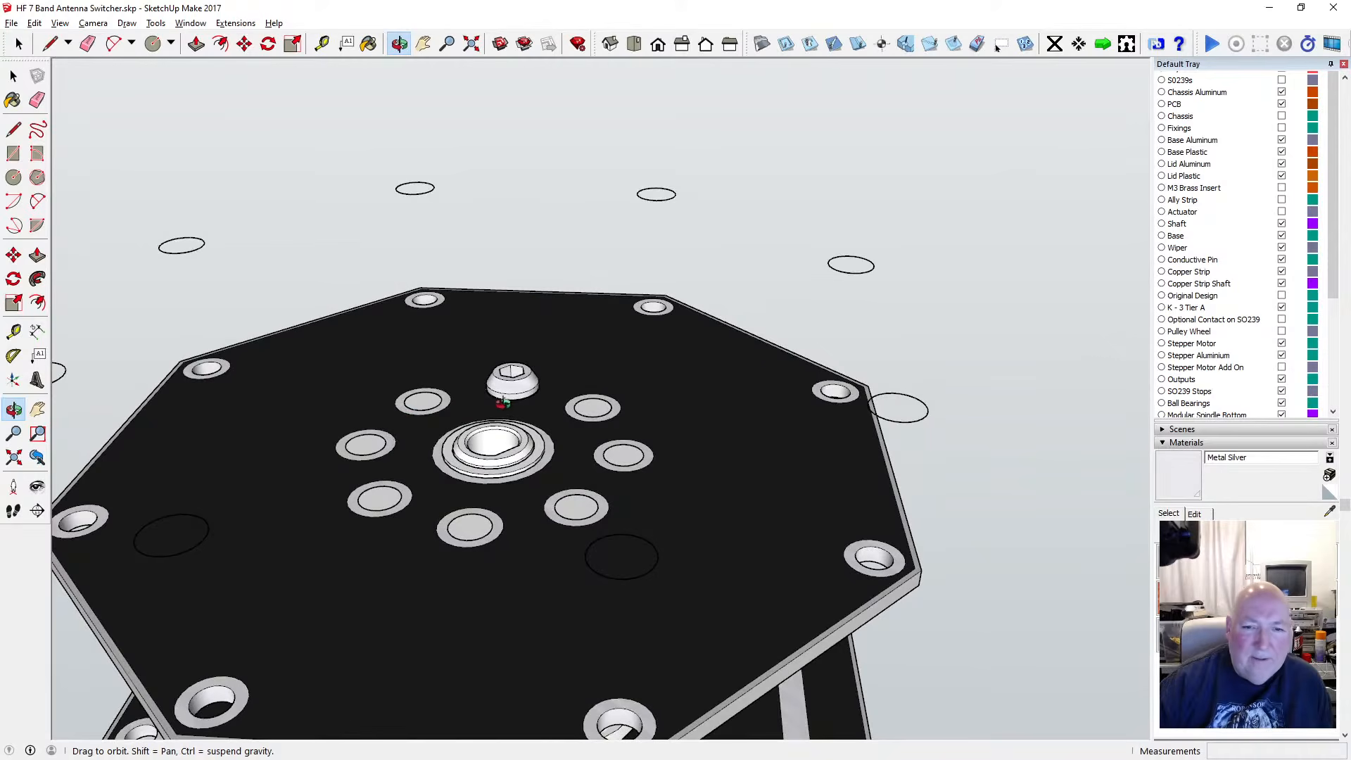
# Make the Actuator layer visible to show the knob on the spindle shaft above the upper plate
pyautogui.scroll(-4, 493, 394)
pyautogui.moveTo(496, 387); pyautogui.dragTo(483, 419)
pyautogui.moveTo(479, 279); pyautogui.dragTo(463, 502)
pyautogui.scroll(-2, 493, 278)
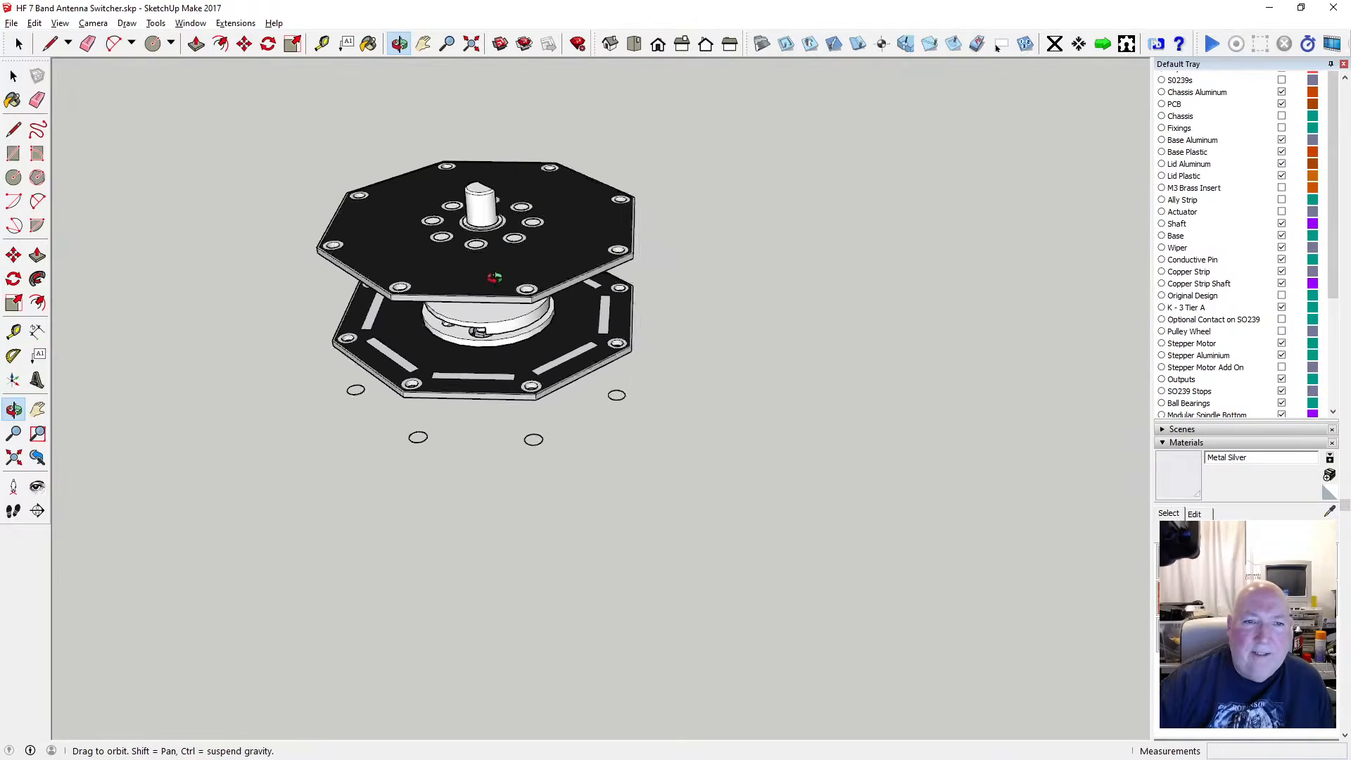
pyautogui.scroll(4, 493, 278)
pyautogui.moveTo(485, 242); pyautogui.dragTo(507, 163)
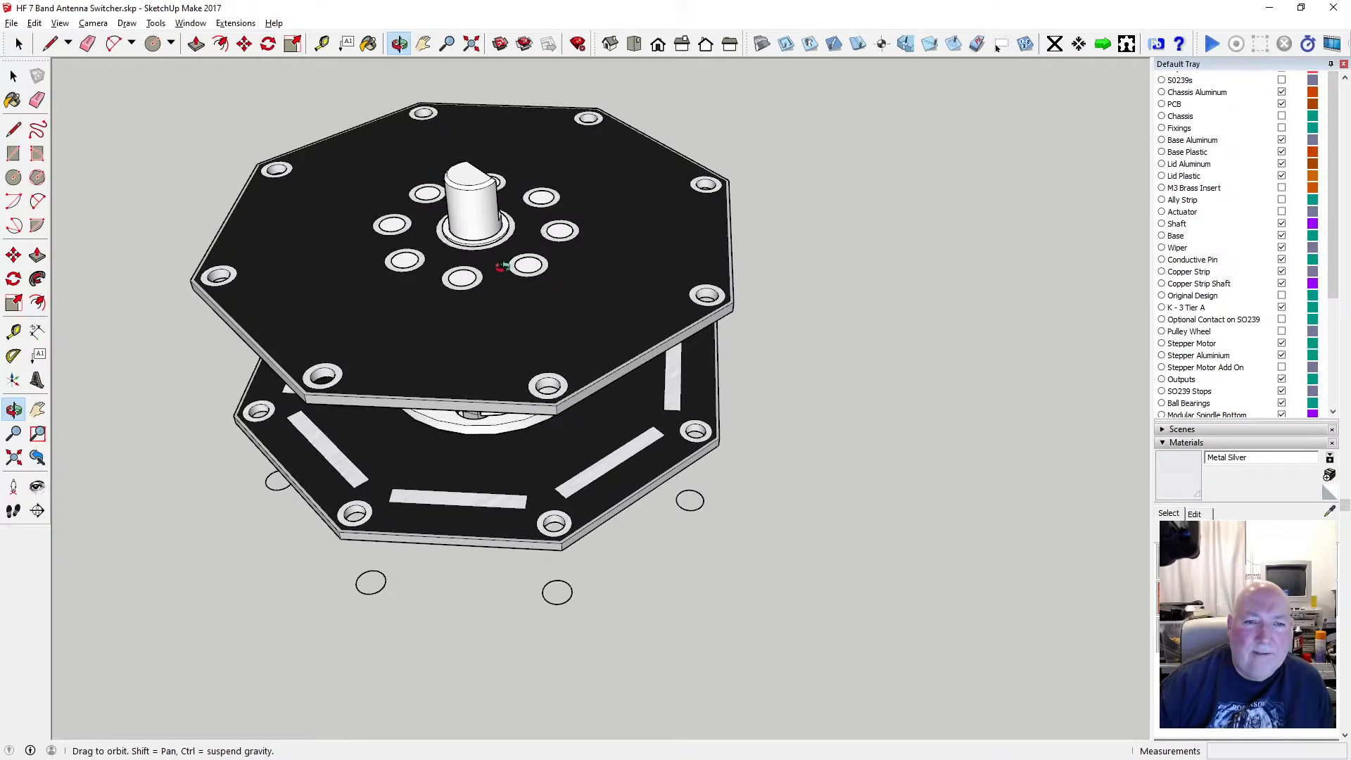
pyautogui.scroll(-2, 503, 262)
pyautogui.moveTo(654, 295); pyautogui.dragTo(461, 261)
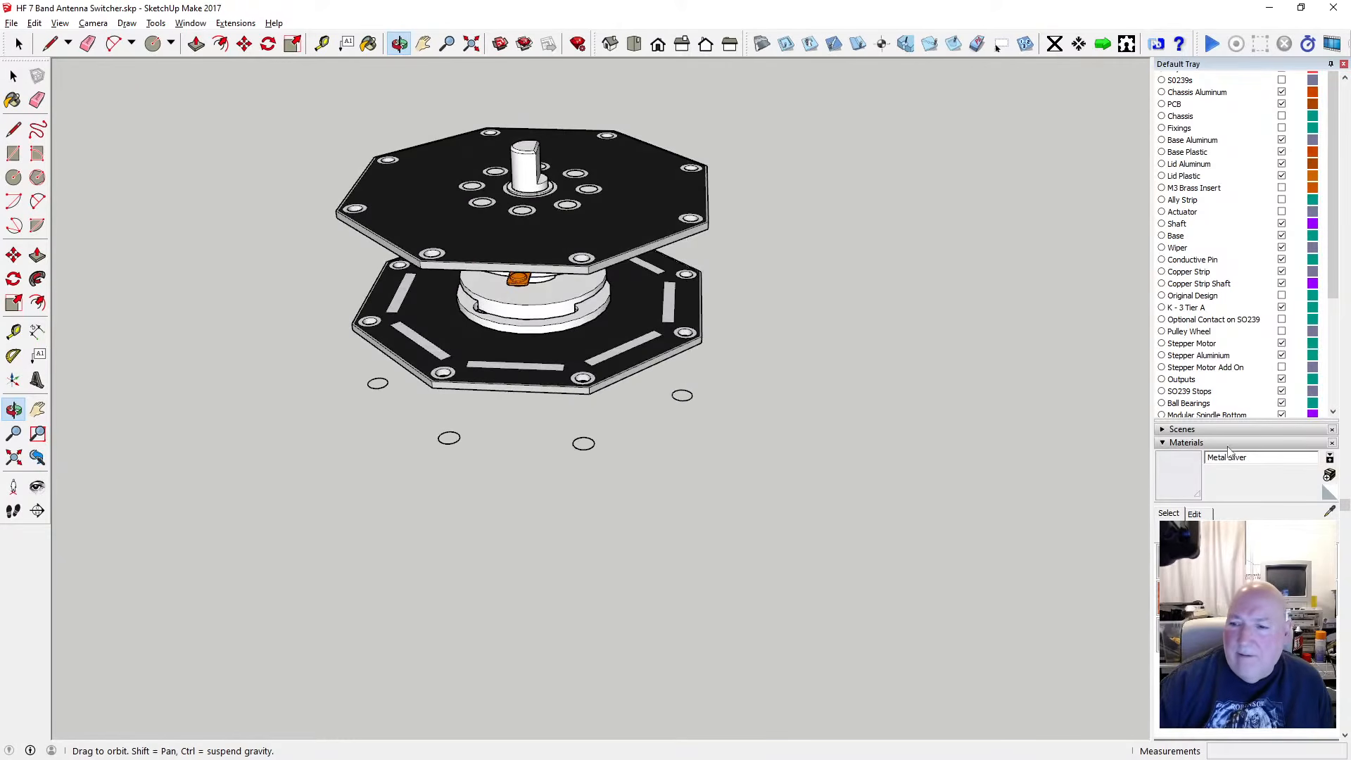
pyautogui.click(1168, 444)
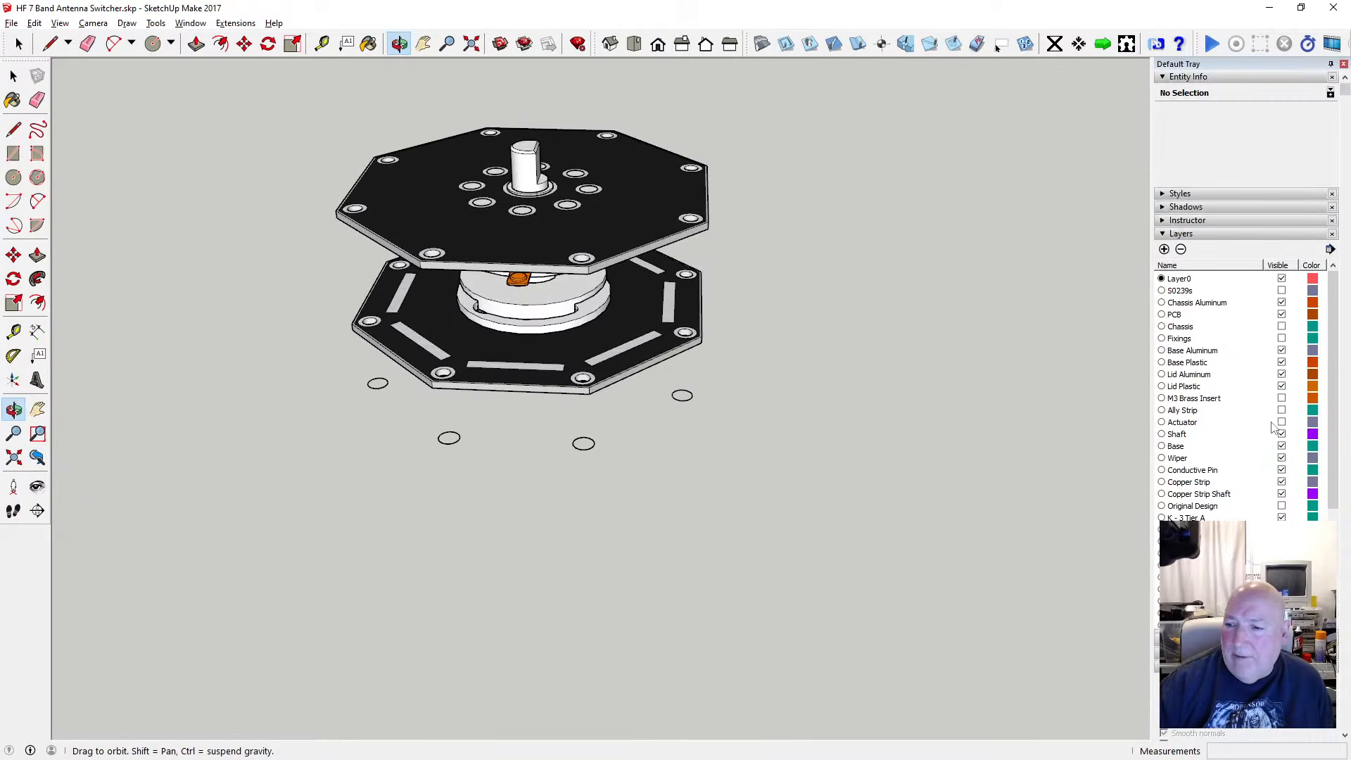
pyautogui.click(1282, 422)
# Examine the red actuator knob and the ring of pegs on the upper octagonal plate from several angles
pyautogui.scroll(5, 598, 211)
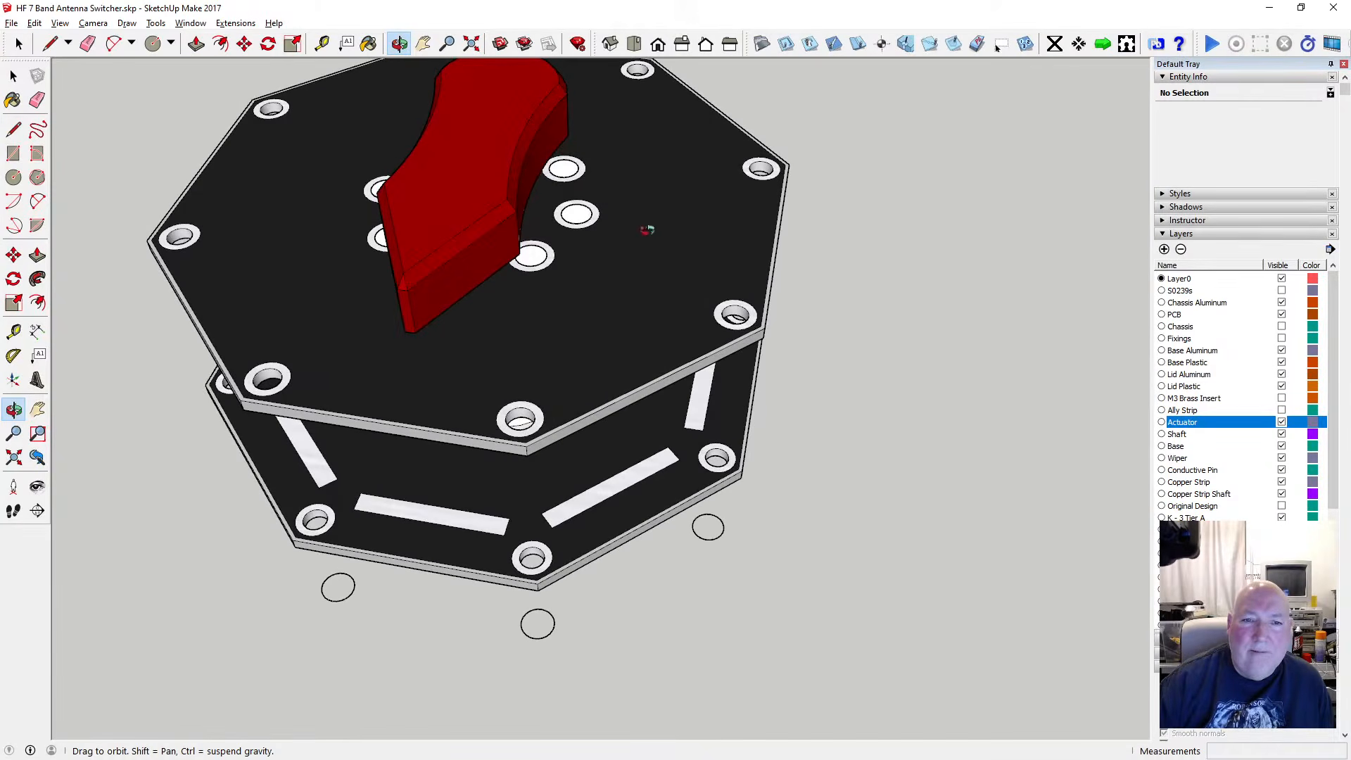
pyautogui.moveTo(441, 219); pyautogui.dragTo(605, 142)
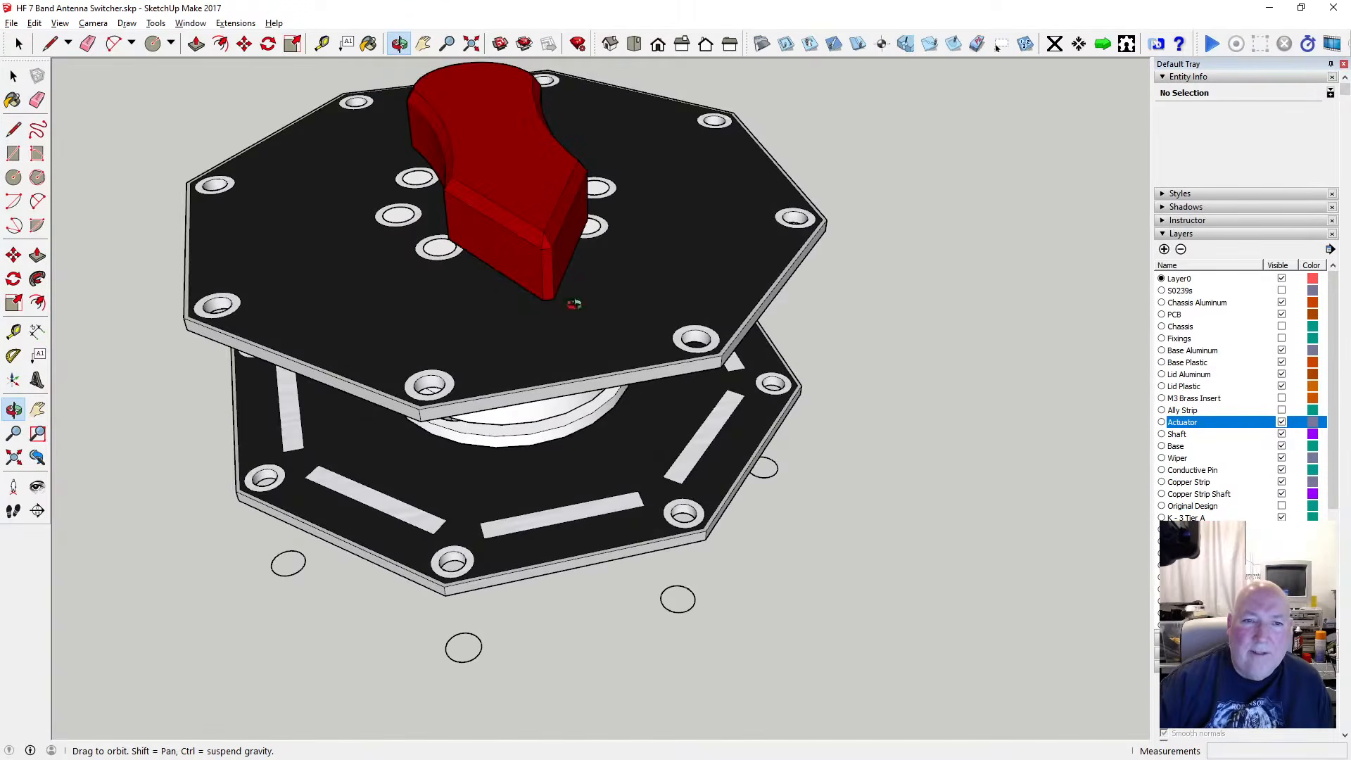
pyautogui.scroll(-3, 627, 229)
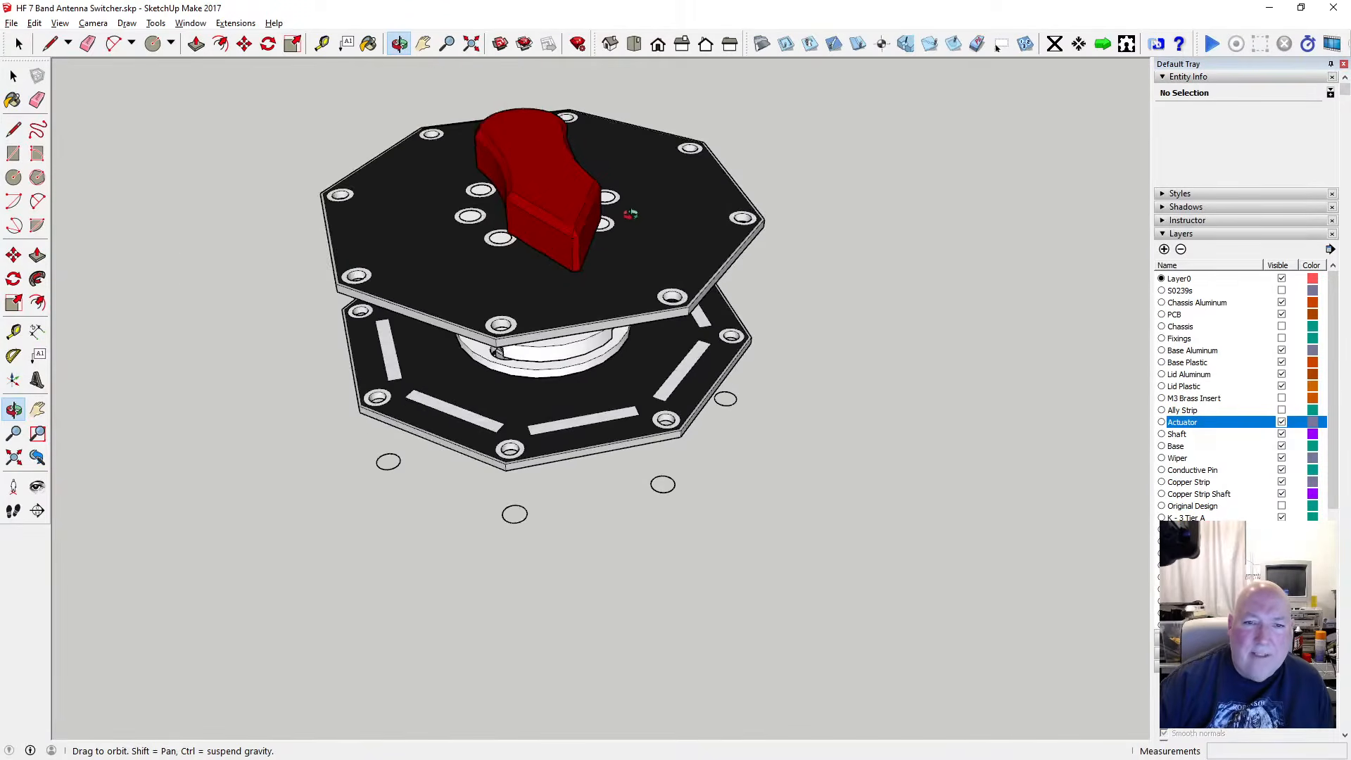
pyautogui.moveTo(633, 211); pyautogui.dragTo(443, 268)
pyautogui.scroll(5, 604, 218)
pyautogui.moveTo(603, 218); pyautogui.dragTo(421, 391)
pyautogui.moveTo(492, 253); pyautogui.dragTo(566, 270)
pyautogui.scroll(2, 547, 310)
pyautogui.scroll(-3, 554, 306)
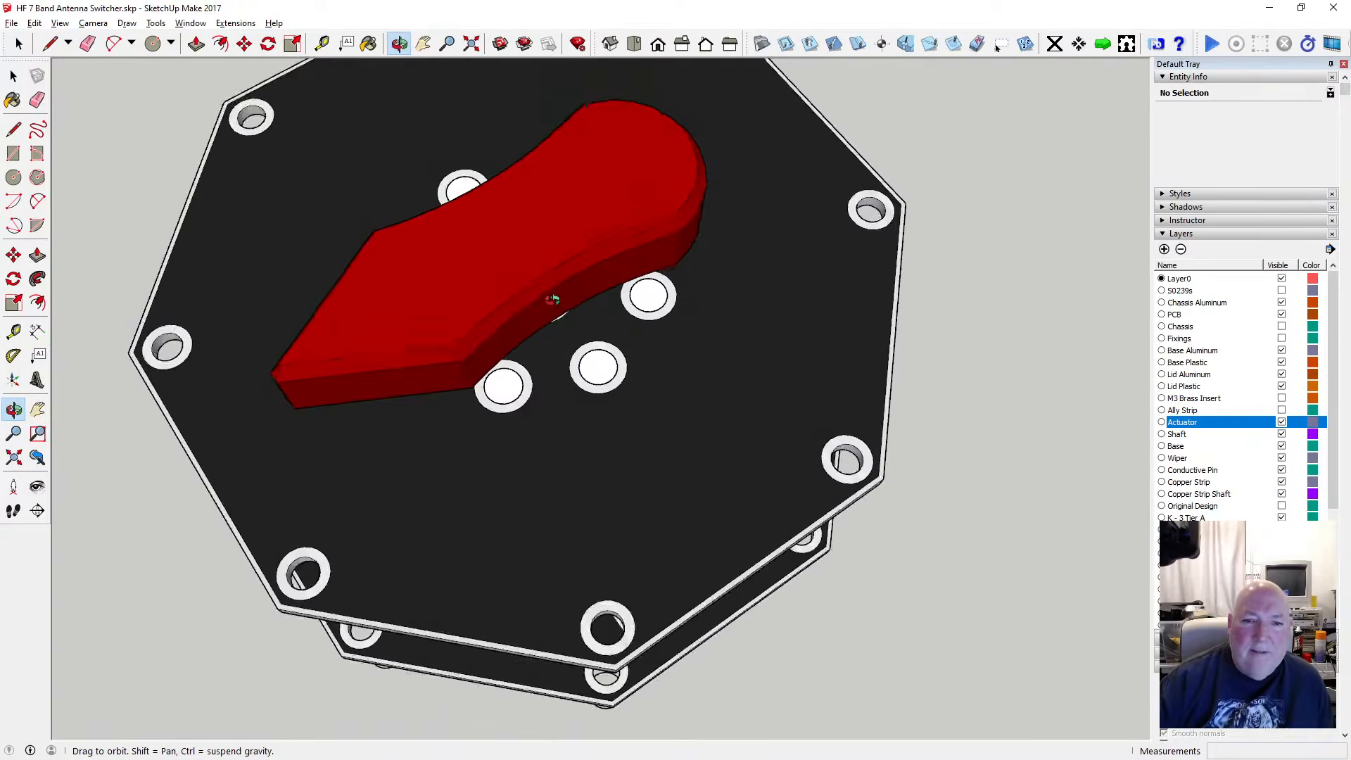
# Examine the lower end of the spindle, its notched disc and the stop pin above the lower octagonal plate
pyautogui.moveTo(603, 419); pyautogui.dragTo(517, 377)
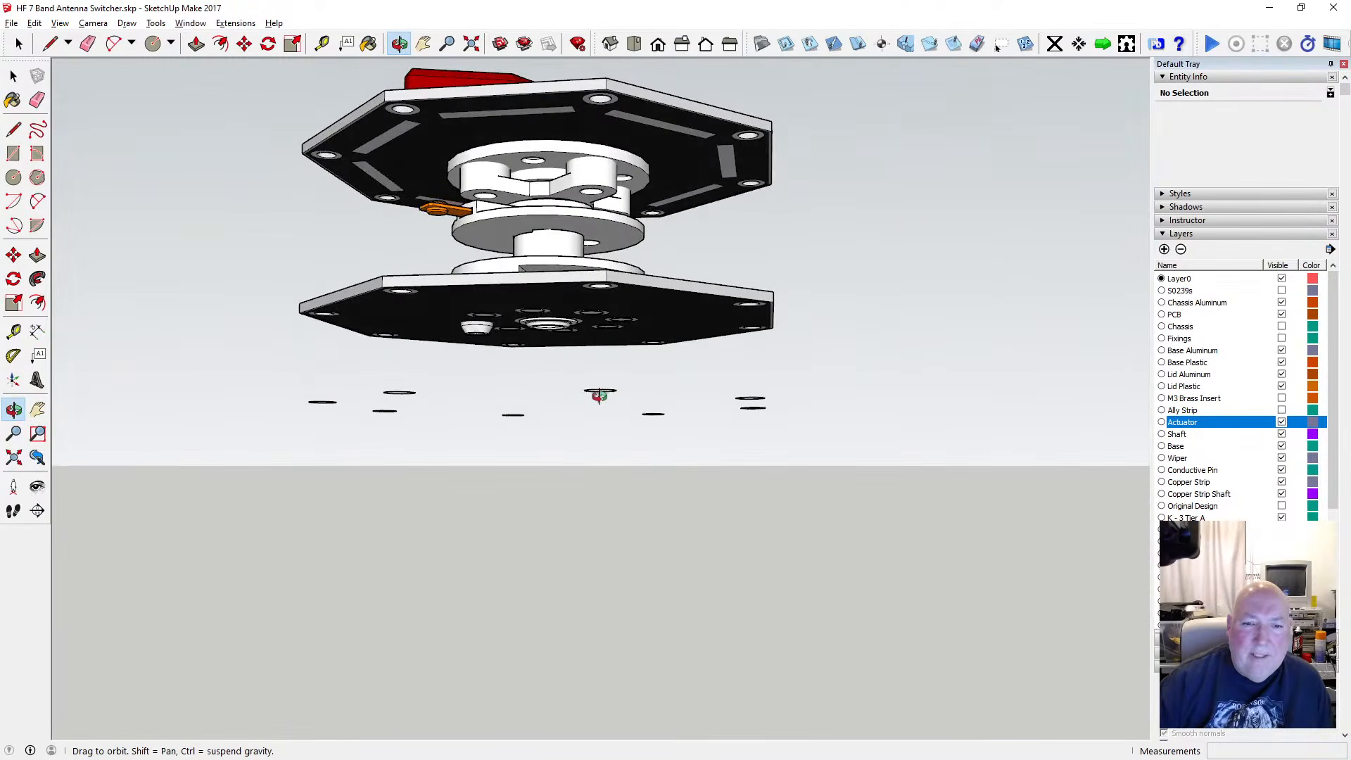
pyautogui.moveTo(599, 396); pyautogui.dragTo(780, 341)
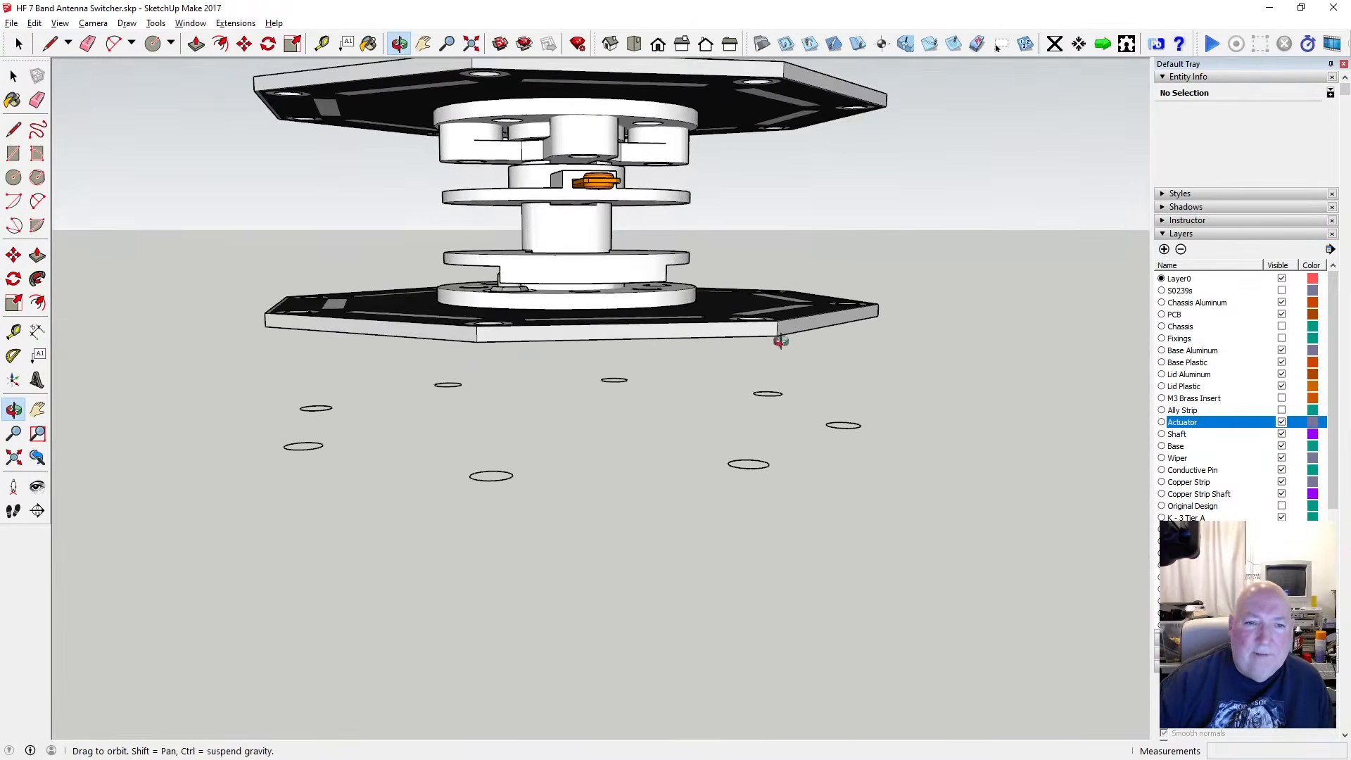
pyautogui.scroll(3, 556, 271)
pyautogui.moveTo(525, 289)
pyautogui.mouseDown()
pyautogui.moveTo(670, 344)
pyautogui.moveTo(611, 317)
pyautogui.moveTo(567, 309)
pyautogui.moveTo(556, 324)
pyautogui.moveTo(533, 307)
pyautogui.mouseUp()
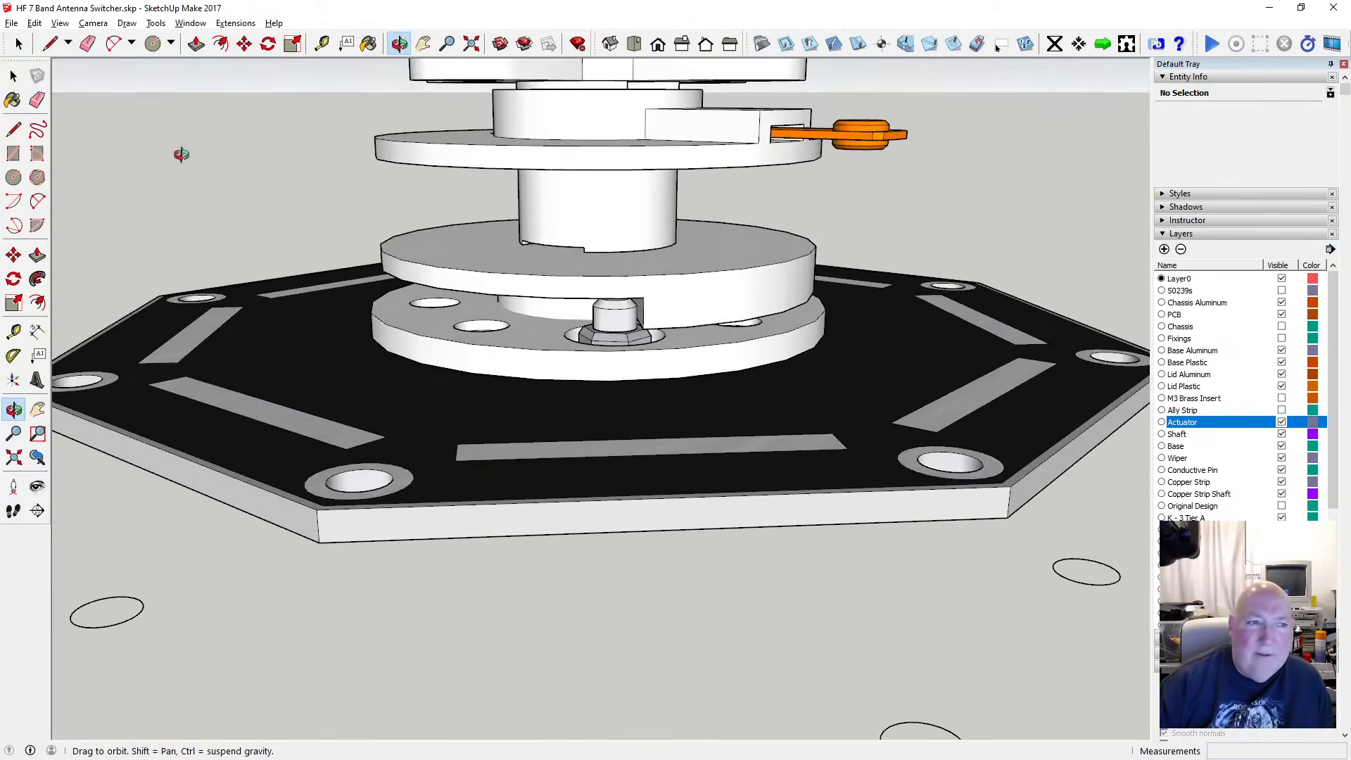
# Open the switcher assembly group to isolate it from the perforated disc, examine the spindle hub beside the stop pin, and close the group
pyautogui.press('space')
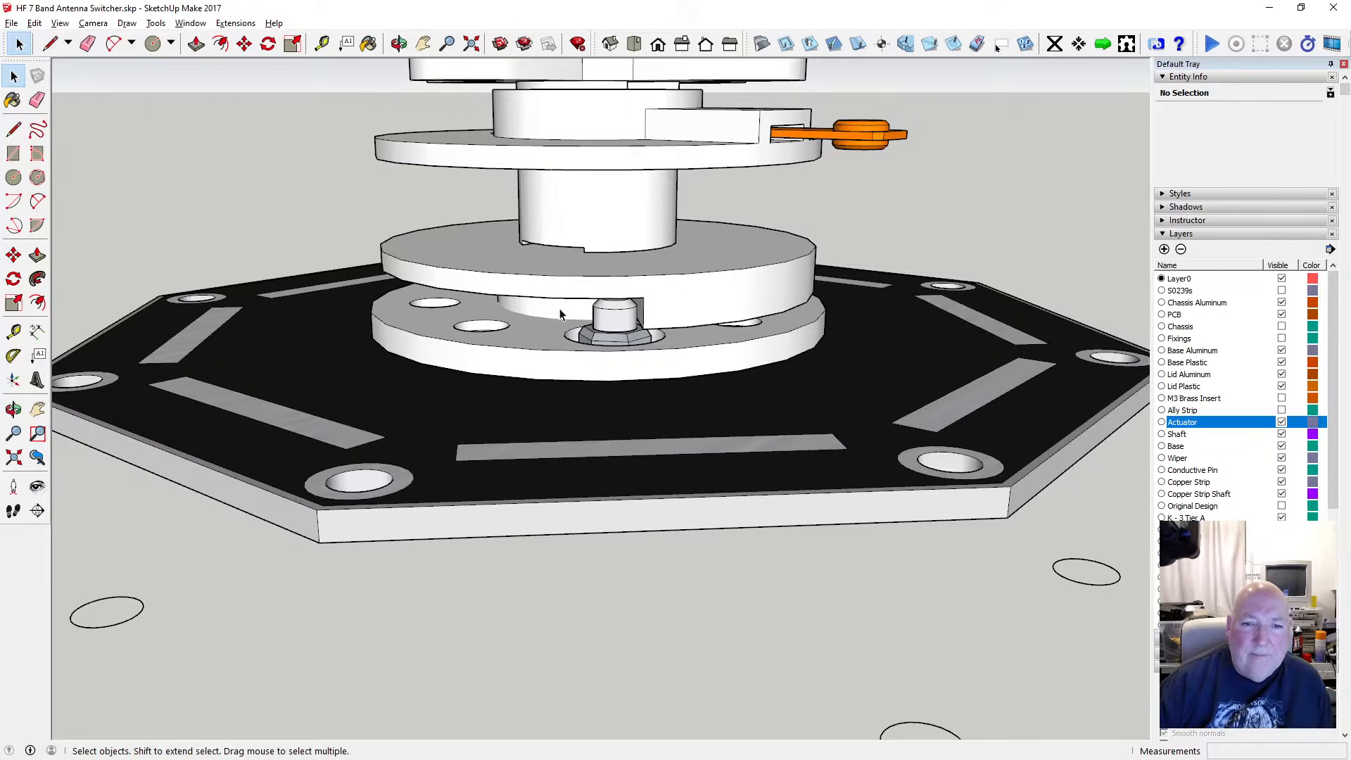
pyautogui.doubleClick(560, 310)
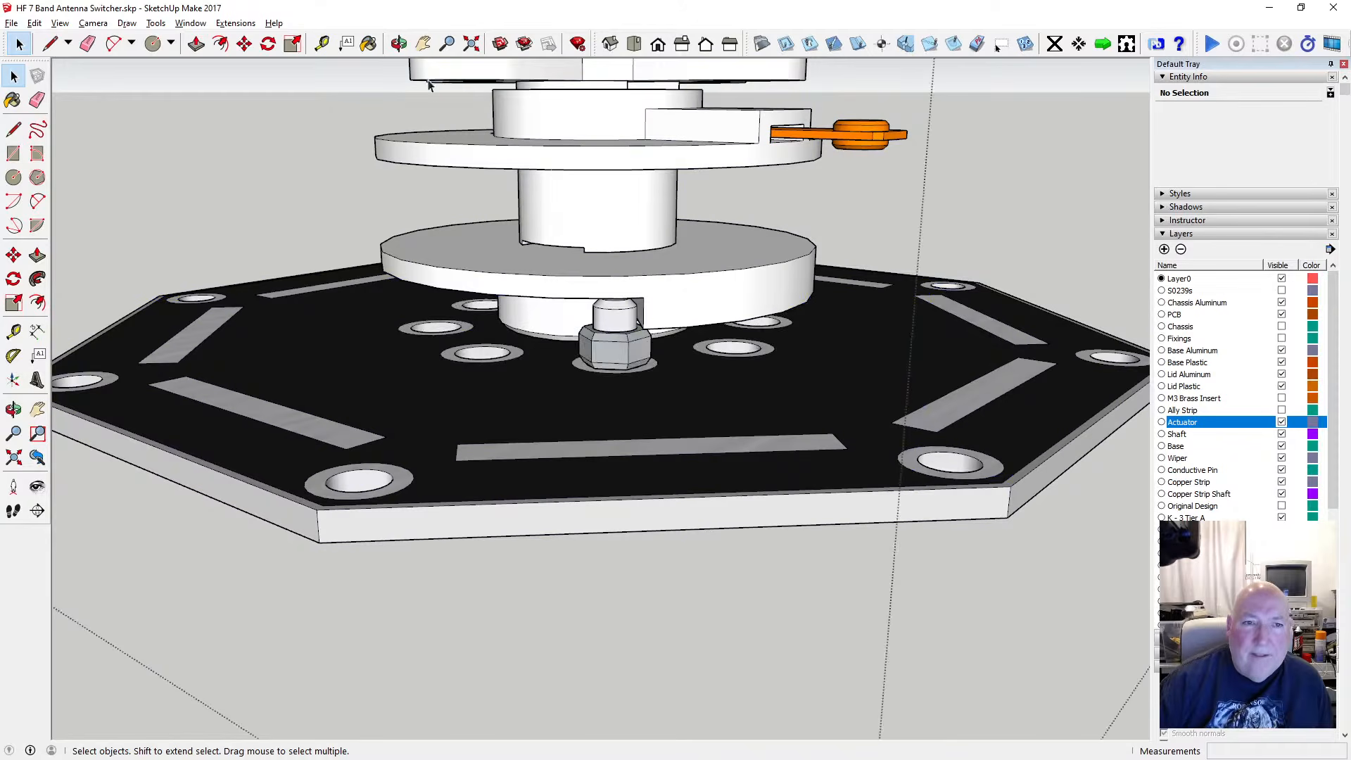
pyautogui.click(399, 43)
pyautogui.moveTo(577, 278); pyautogui.dragTo(591, 297)
pyautogui.scroll(3, 590, 296)
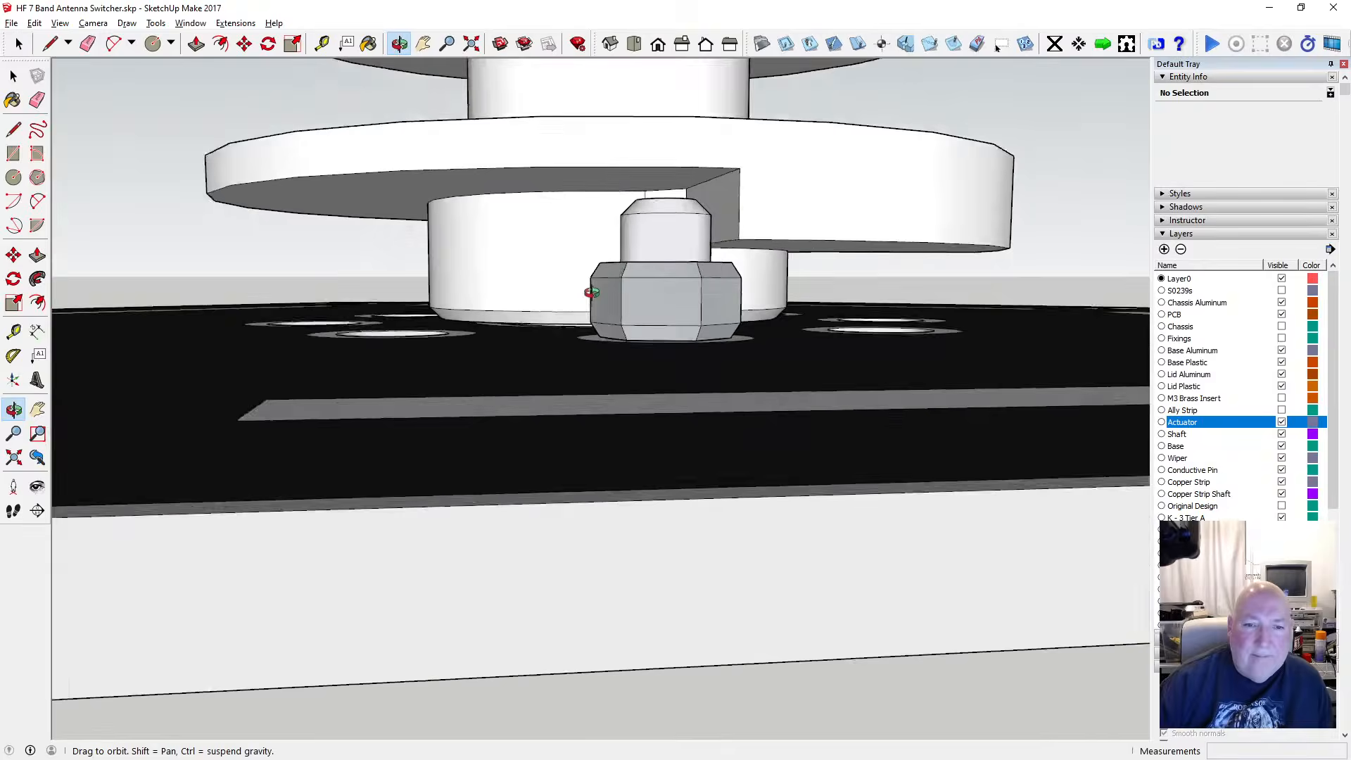
pyautogui.scroll(-2, 536, 299)
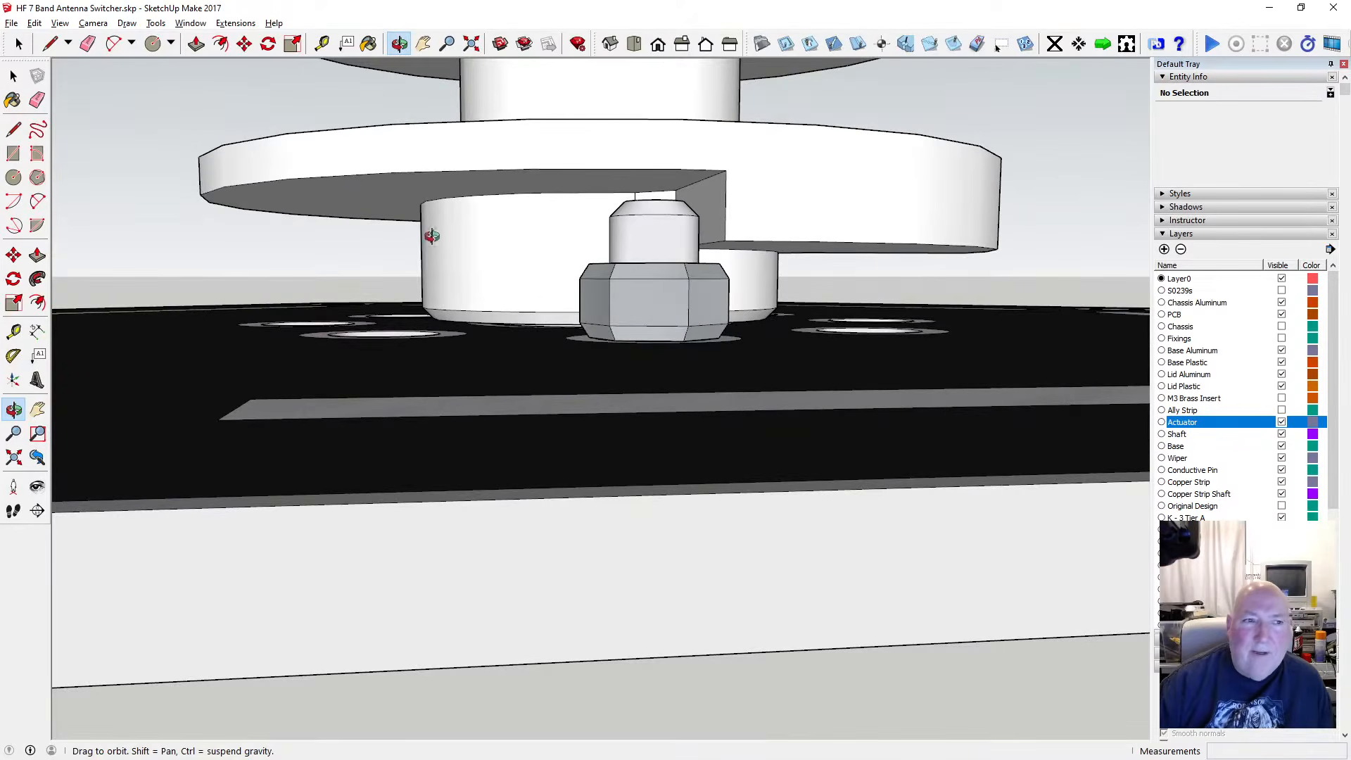
pyautogui.click(14, 75)
pyautogui.scroll(-2, 542, 301)
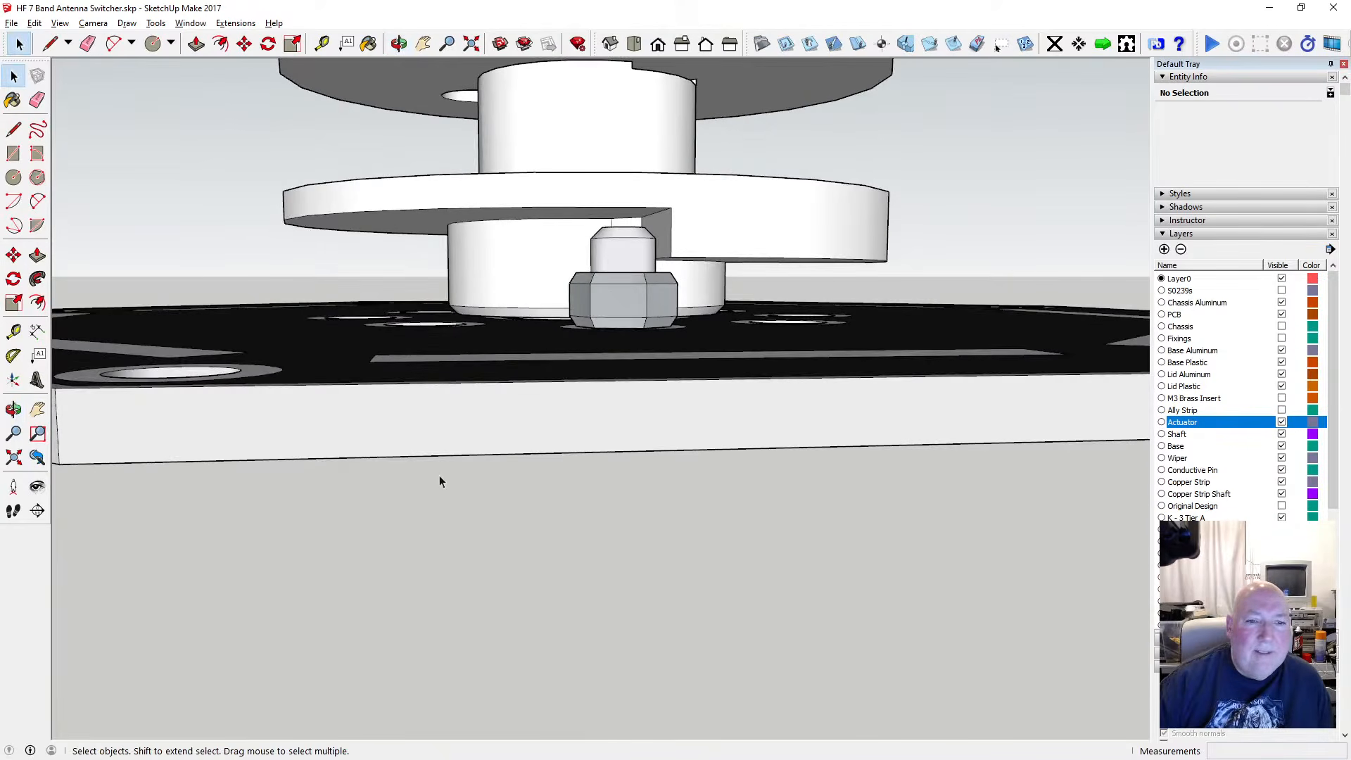
pyautogui.scroll(-5, 468, 411)
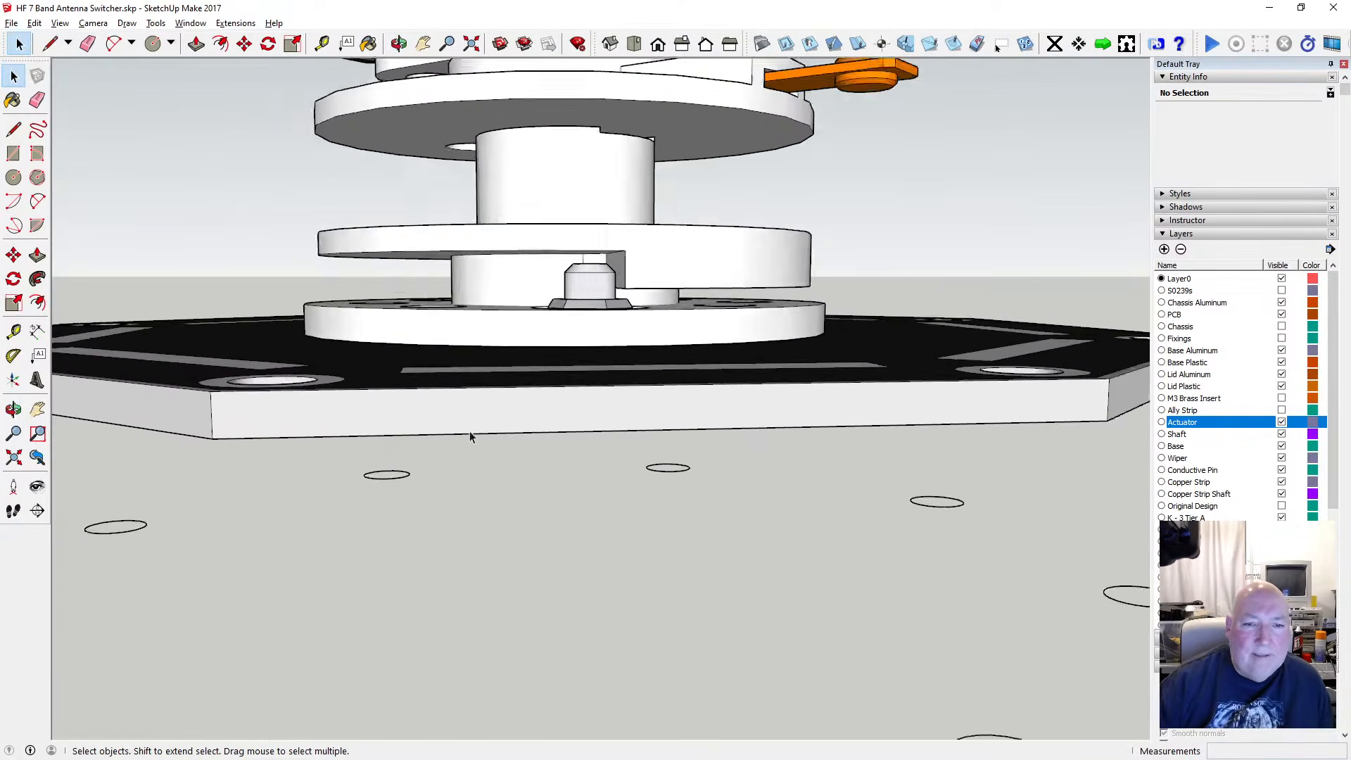
# Measure the thickness of the perforated disc on the lower plate, starting from its bottom rim
pyautogui.scroll(1, 470, 432)
pyautogui.press('t')
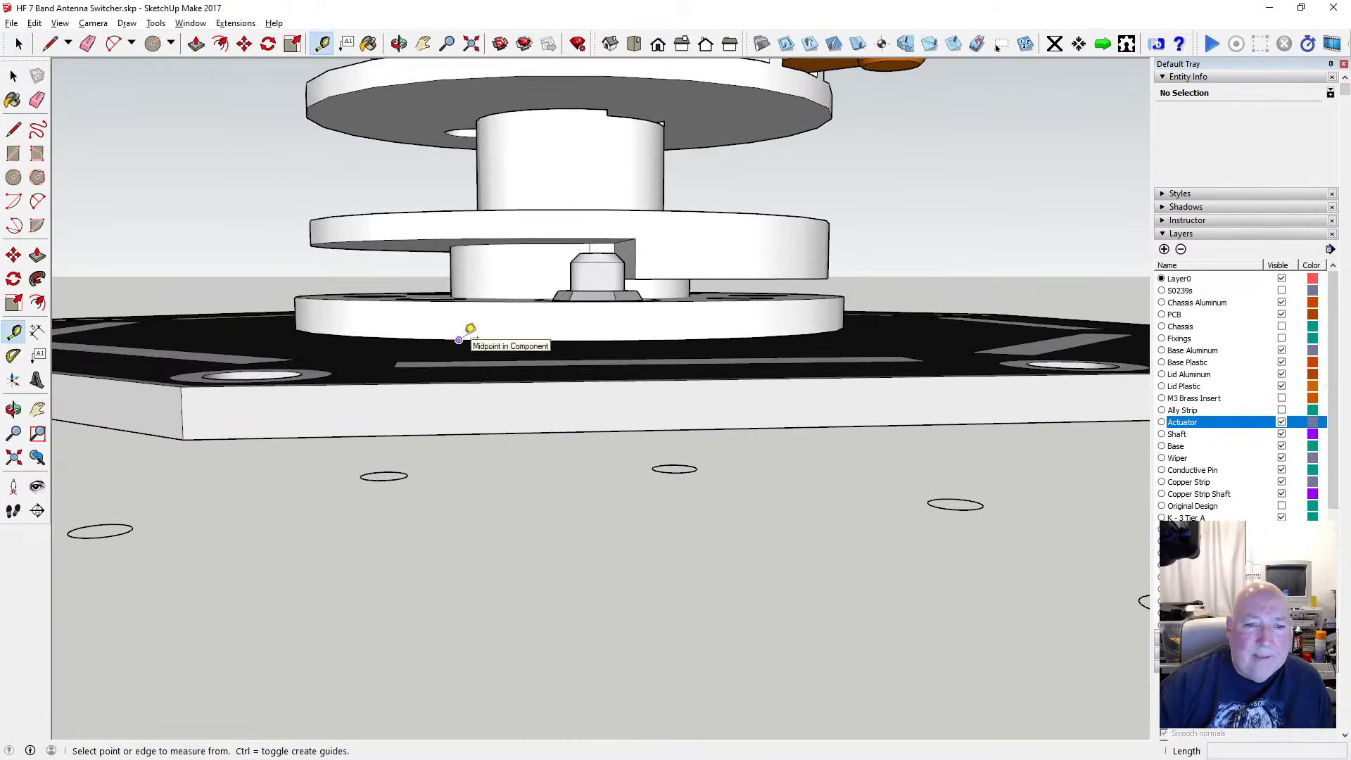
pyautogui.click(458, 340)
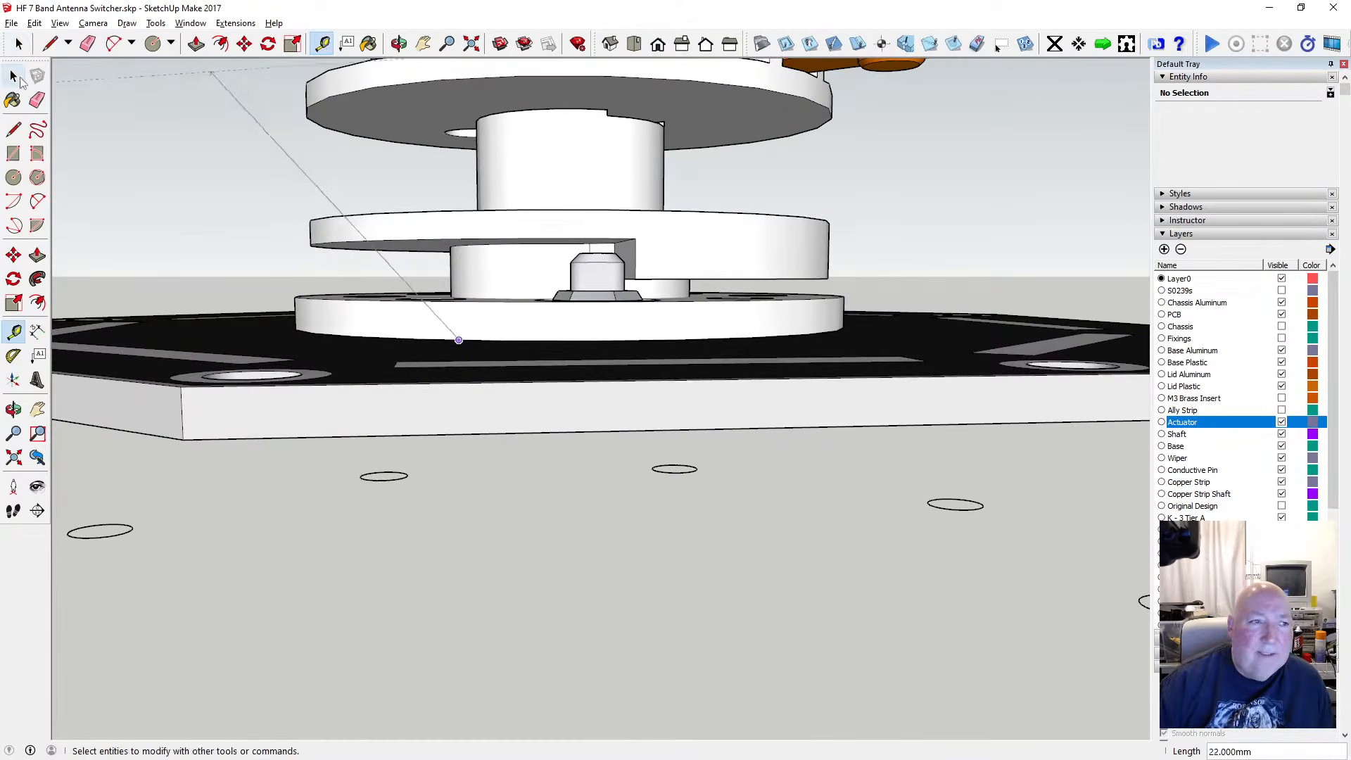
pyautogui.click(18, 44)
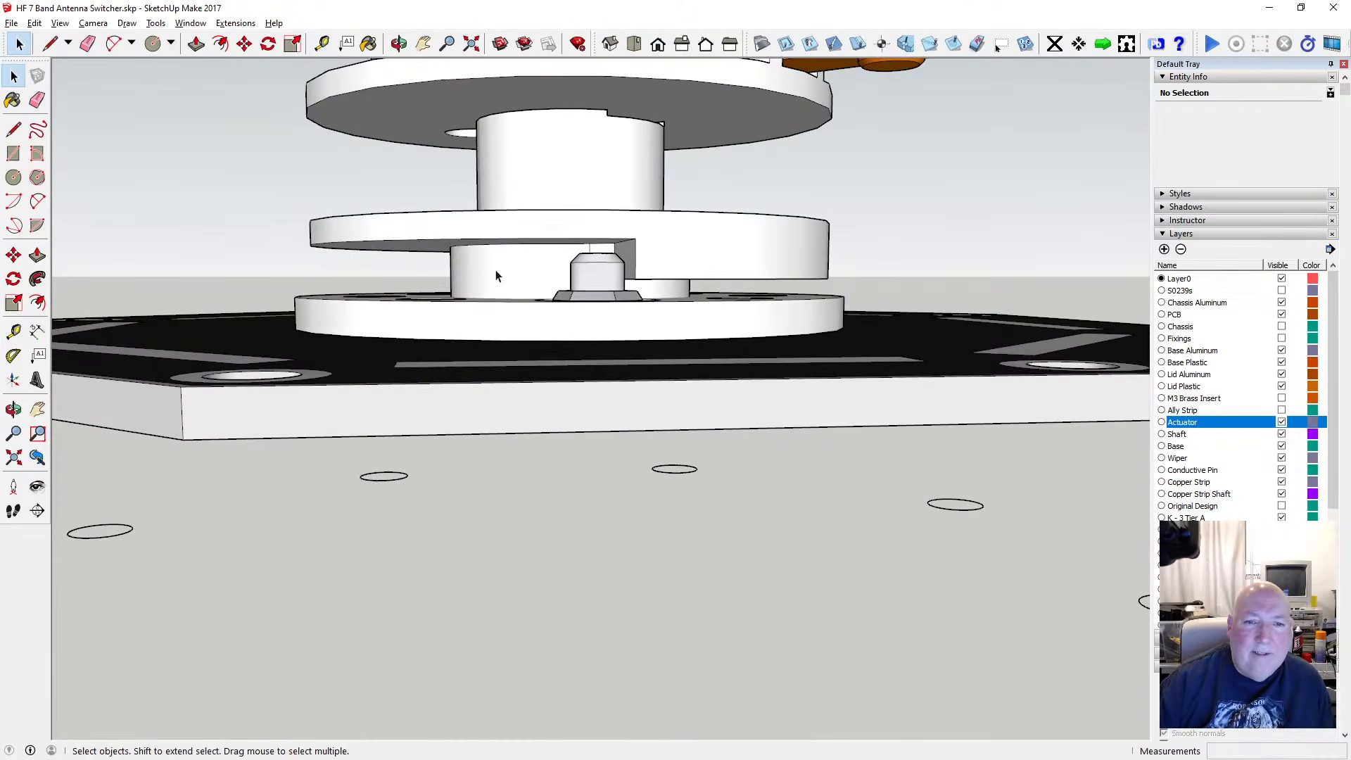
# Open the Shaft group and measure the hub's height from the underside of the notched disc to its chamfer
pyautogui.doubleClick(501, 279)
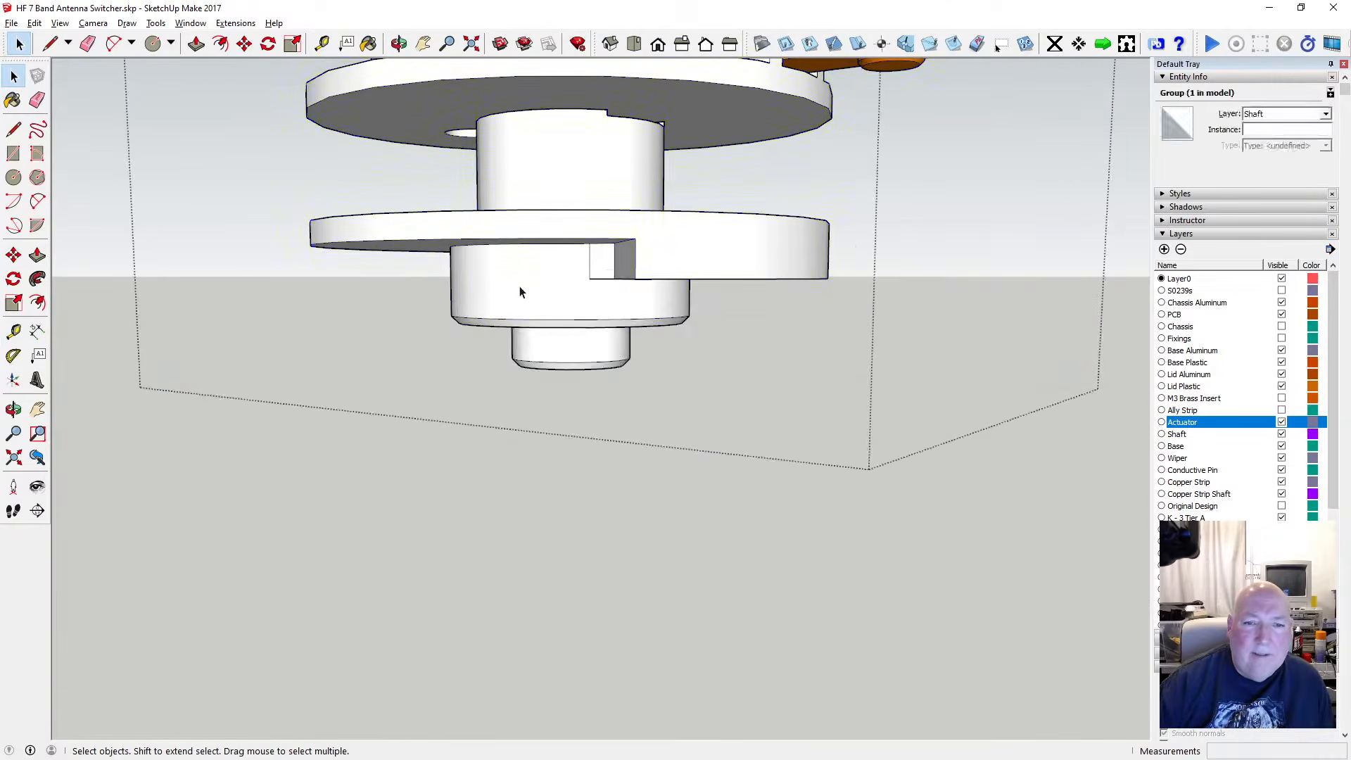
pyautogui.click(399, 44)
pyautogui.moveTo(531, 265); pyautogui.dragTo(493, 199)
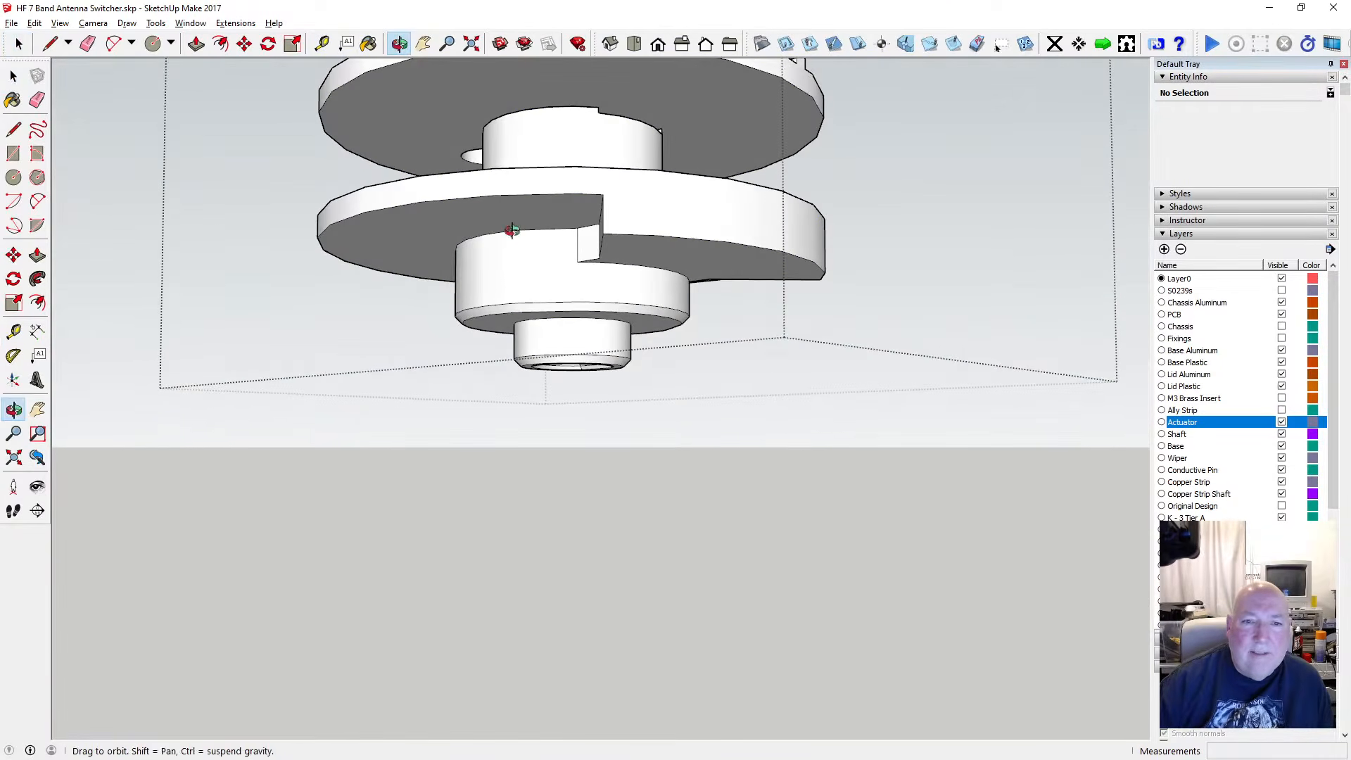
pyautogui.press('t')
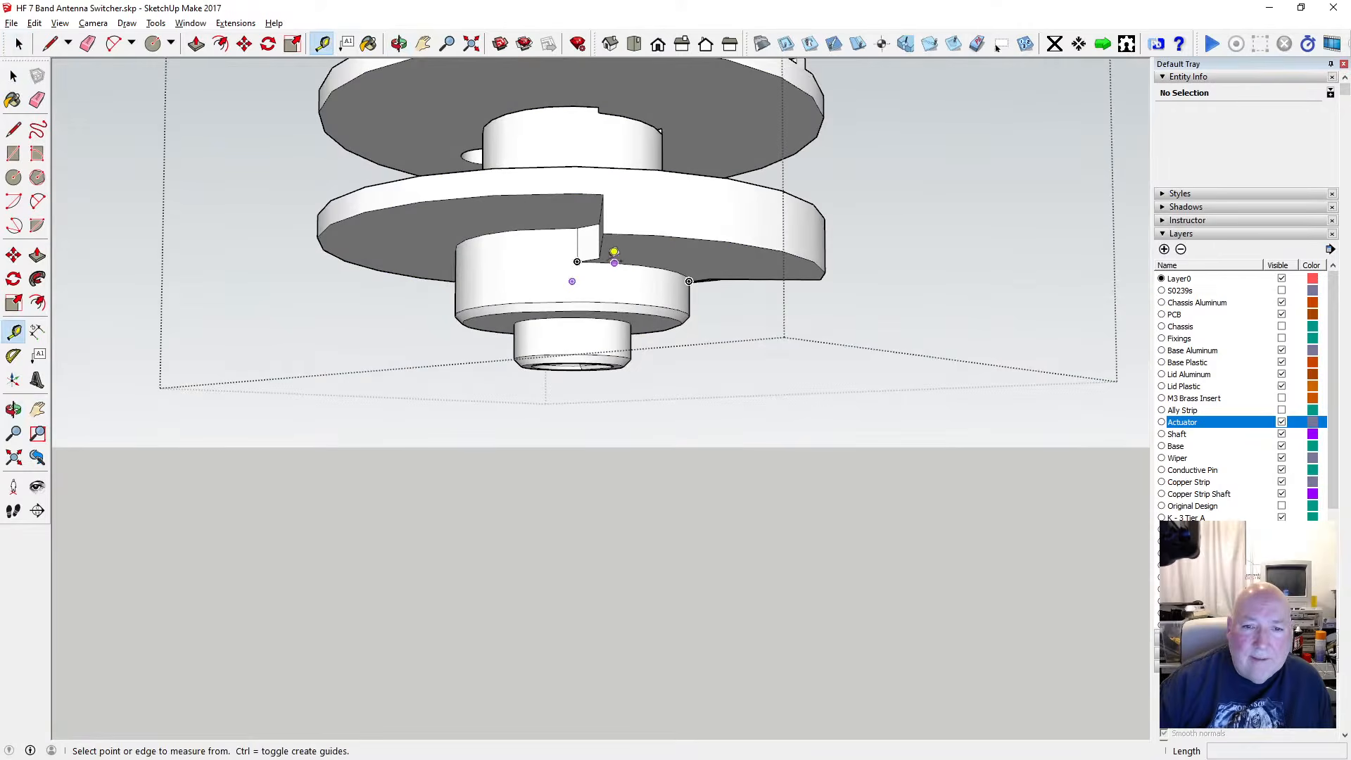
pyautogui.click(614, 261)
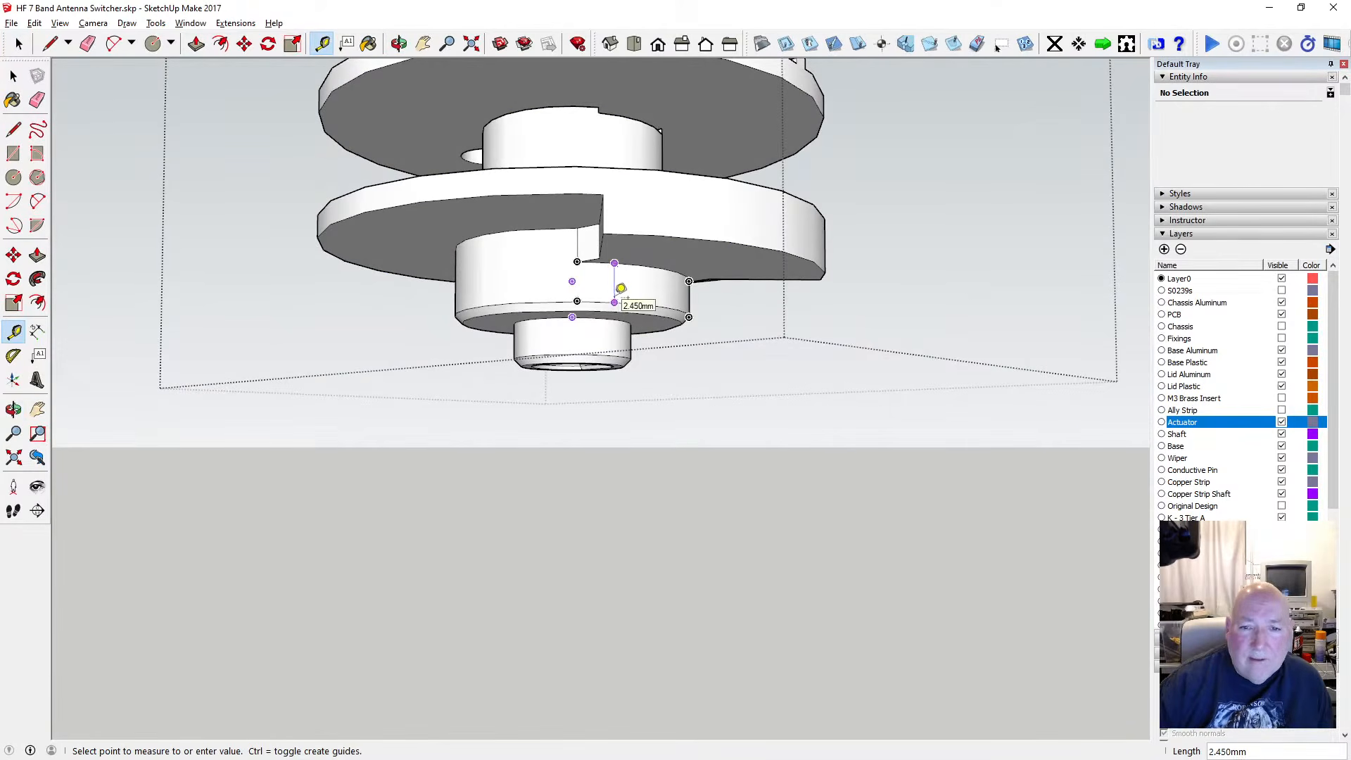
pyautogui.click(13, 76)
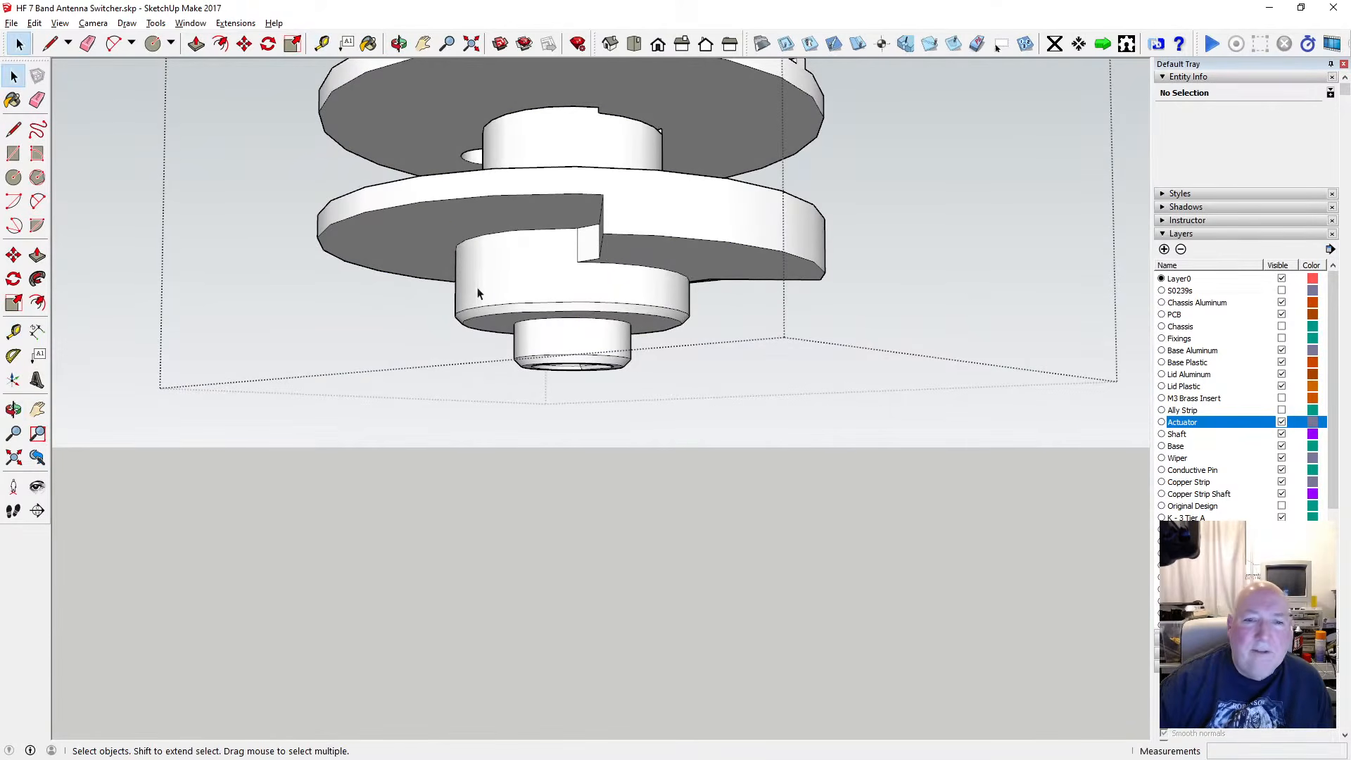
# Open the nested group of the notched disc and its hub inside the Shaft group for editing
pyautogui.press('o')
pyautogui.moveTo(468, 126); pyautogui.dragTo(531, 347)
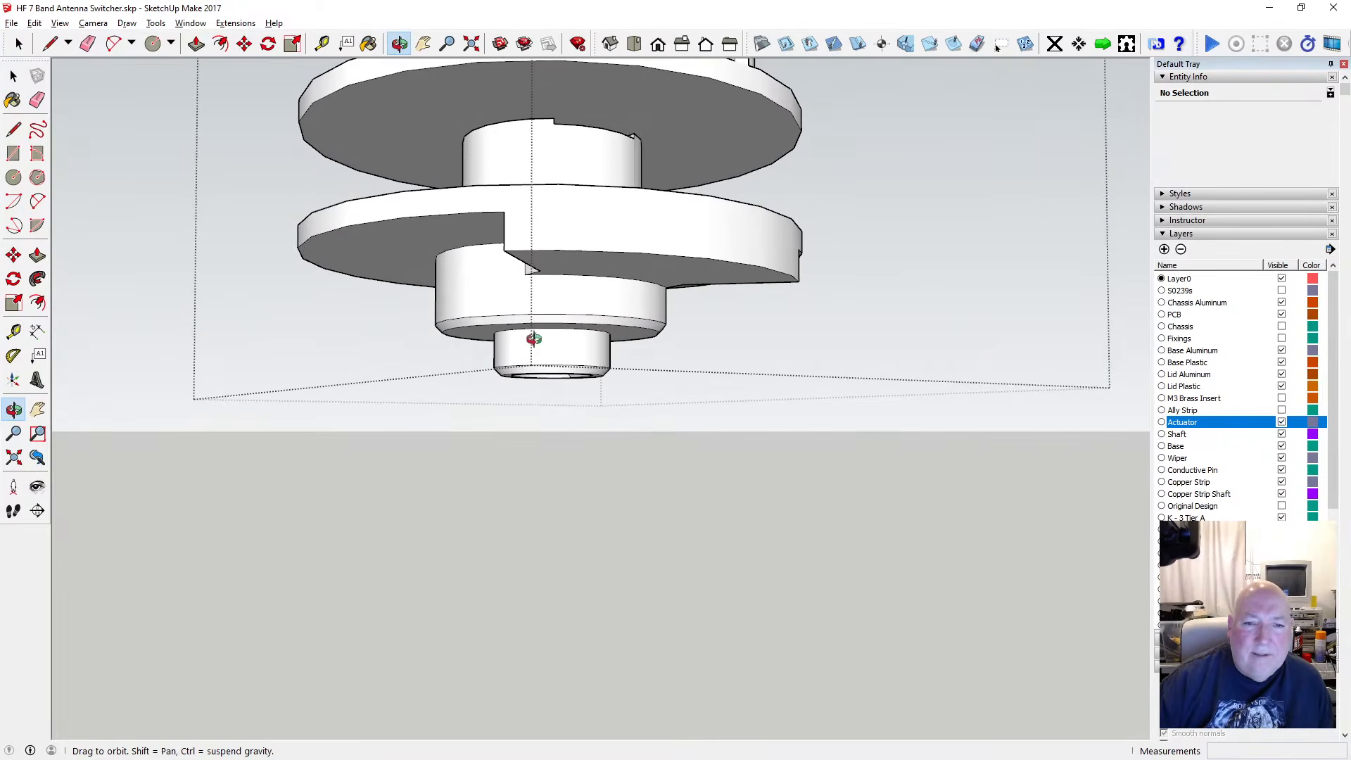
pyautogui.moveTo(534, 339); pyautogui.dragTo(535, 334)
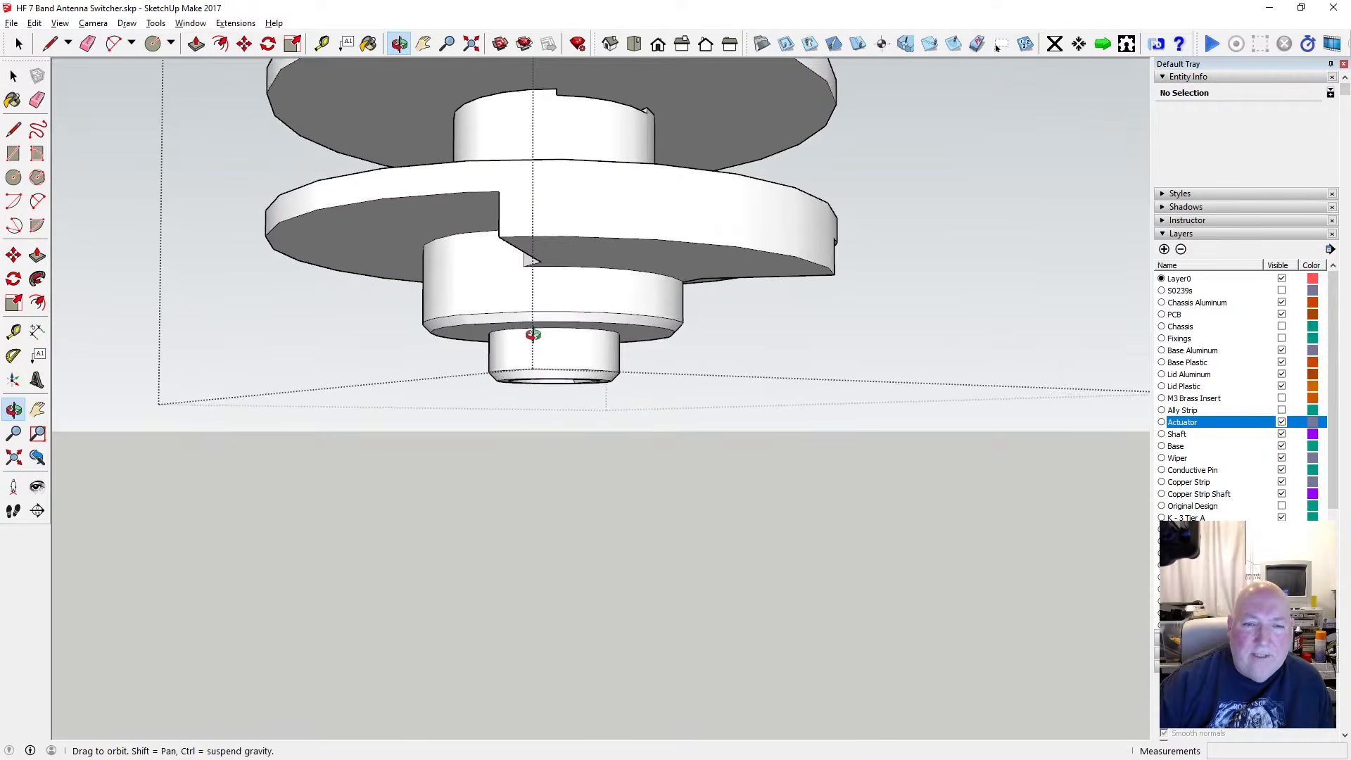
pyautogui.press('space')
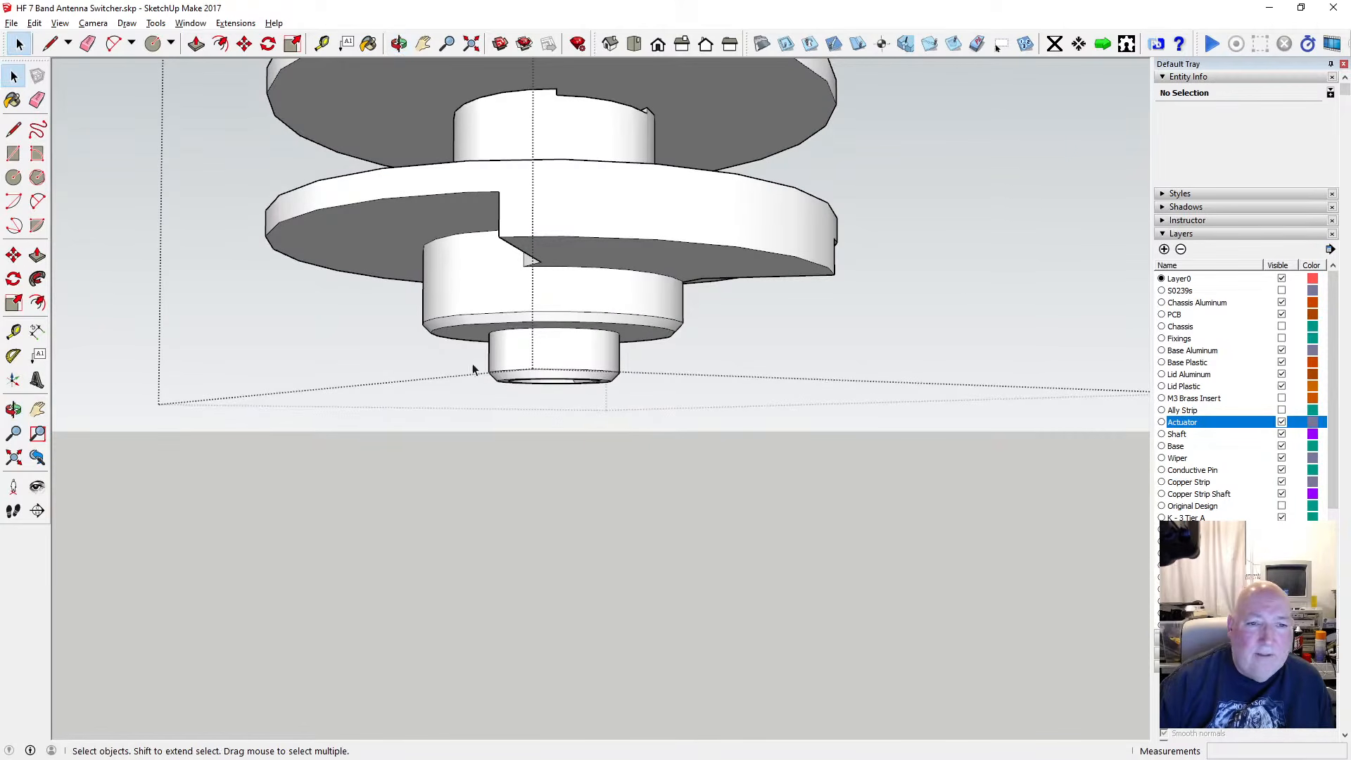
pyautogui.moveTo(408, 307); pyautogui.dragTo(708, 360)
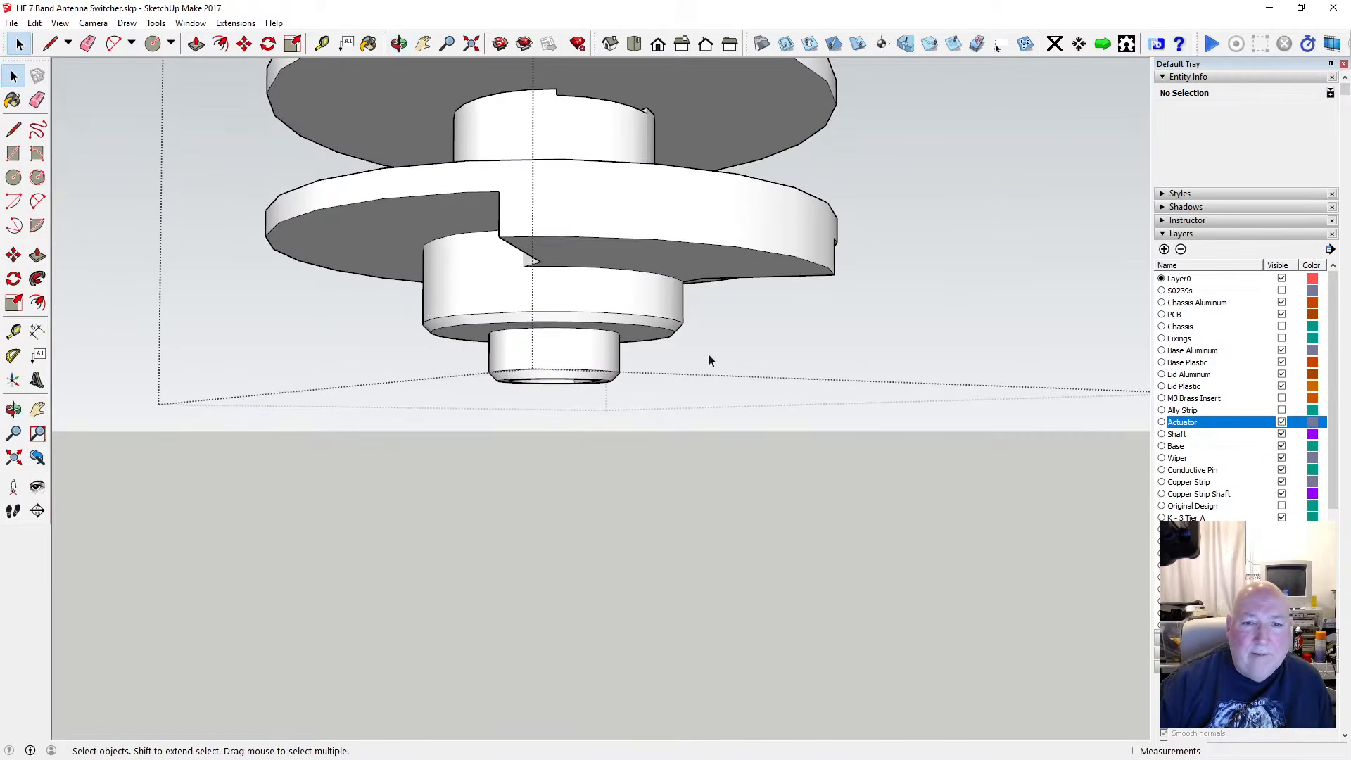
pyautogui.doubleClick(483, 288)
# Select the hub's lower face and chamfer and move them straight up towards the notched disc to shorten the hub, then close the nested group
pyautogui.moveTo(407, 302); pyautogui.dragTo(707, 348)
pyautogui.doubleClick(594, 307)
pyautogui.click(582, 304)
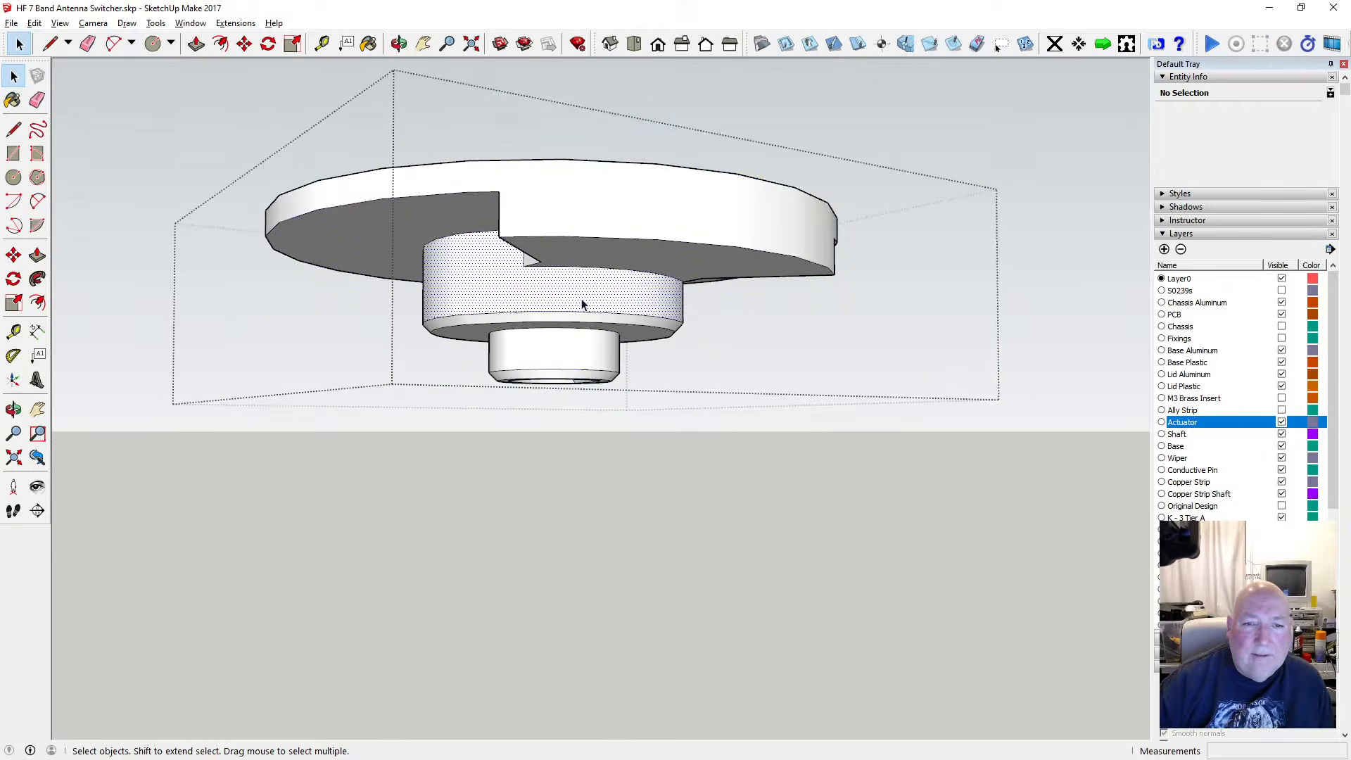
pyautogui.moveTo(404, 301); pyautogui.dragTo(704, 345)
pyautogui.press('o')
pyautogui.moveTo(662, 295); pyautogui.dragTo(504, 248)
pyautogui.press('m')
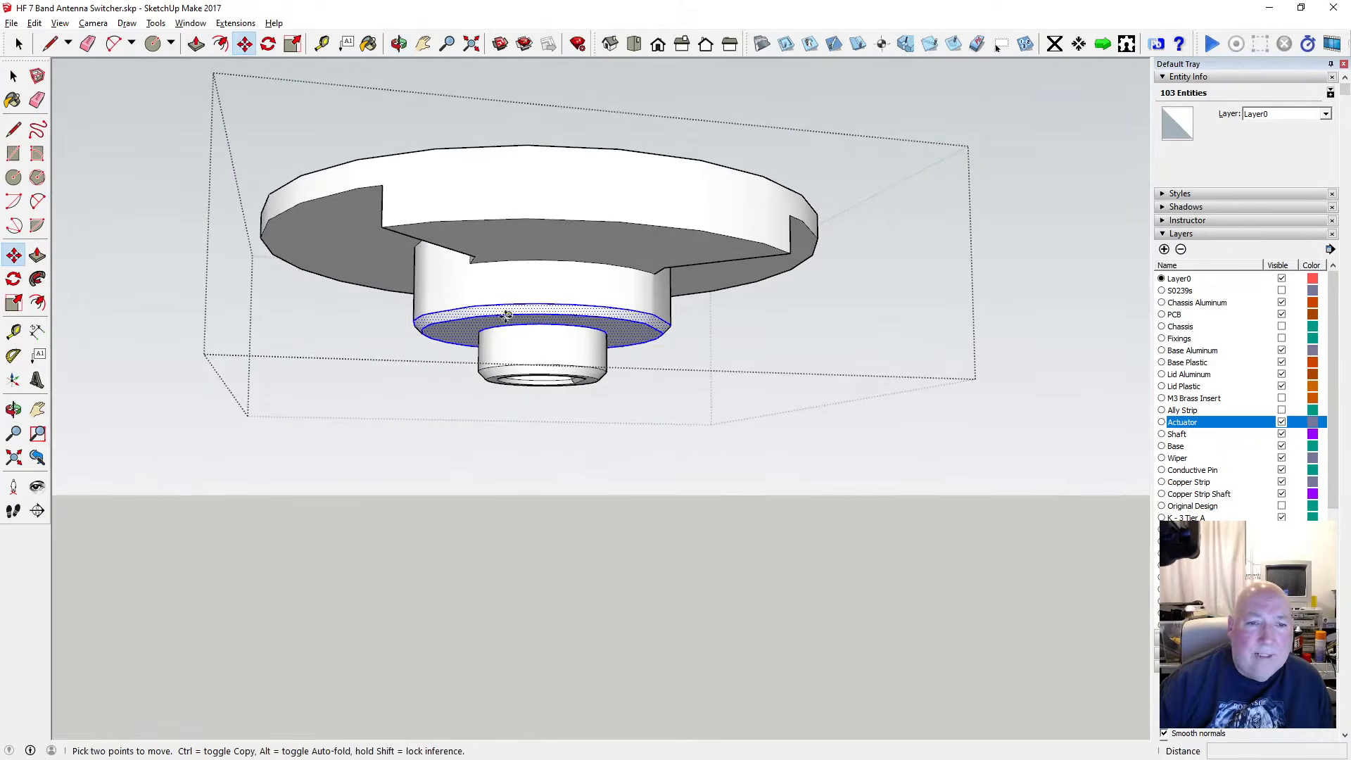
pyautogui.click(494, 304)
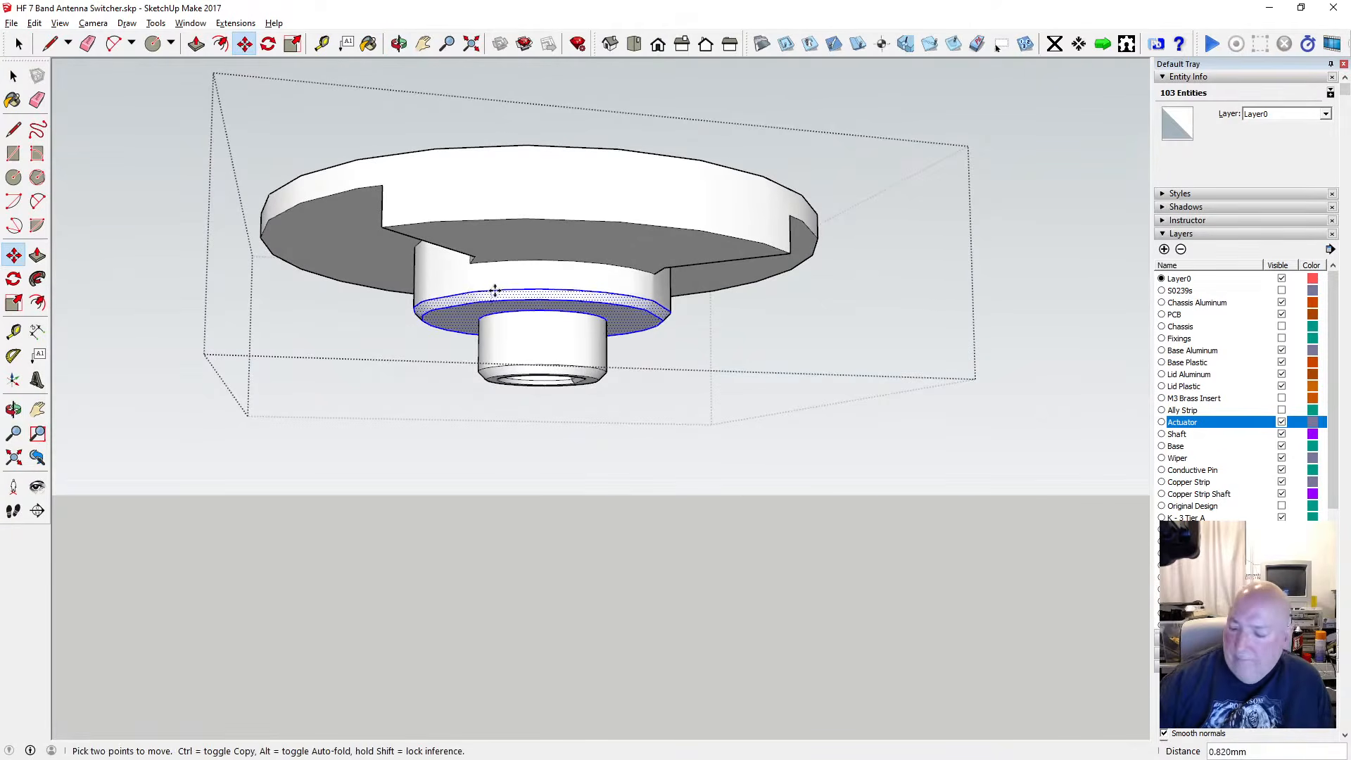
pyautogui.click(495, 269)
pyautogui.click(13, 76)
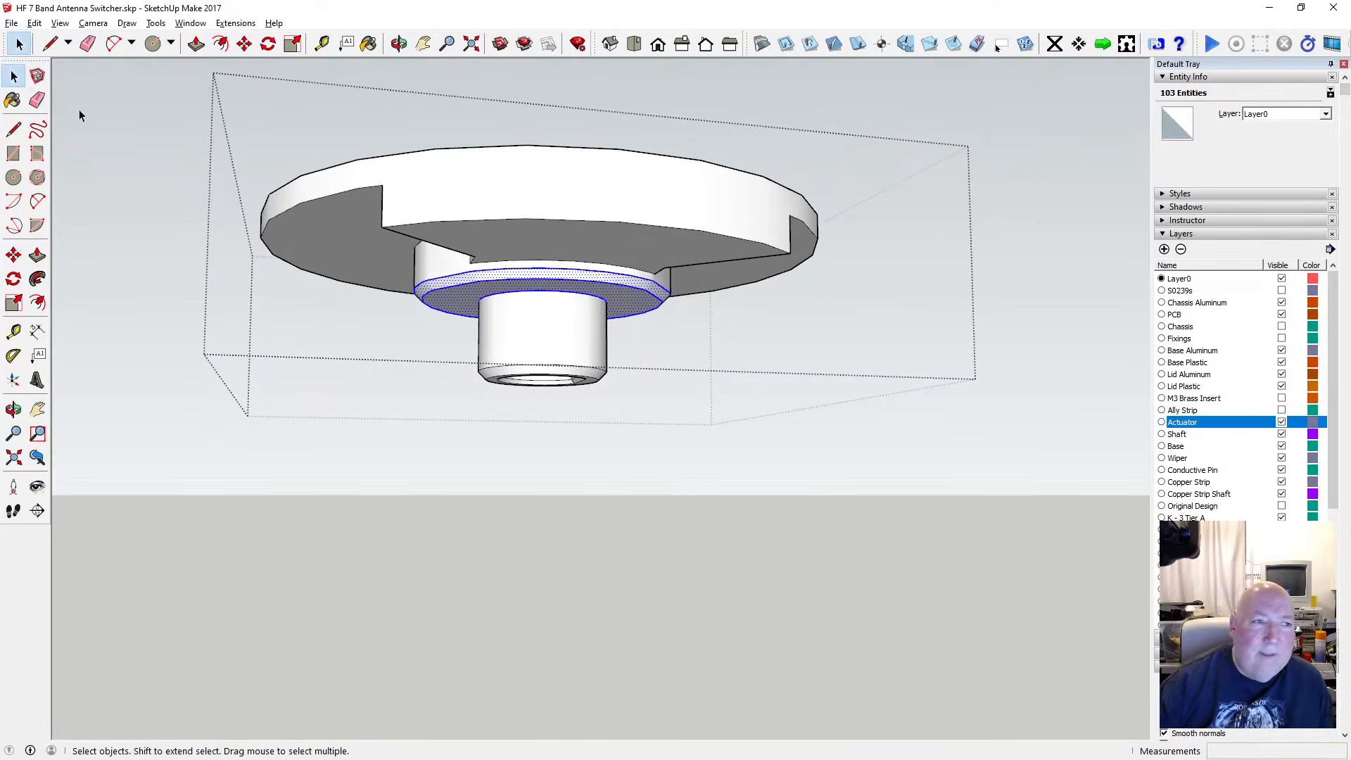
pyautogui.click(81, 113)
# Examine the shortened hub beneath the notched disc from several angles and leave the Shaft group
pyautogui.click(399, 45)
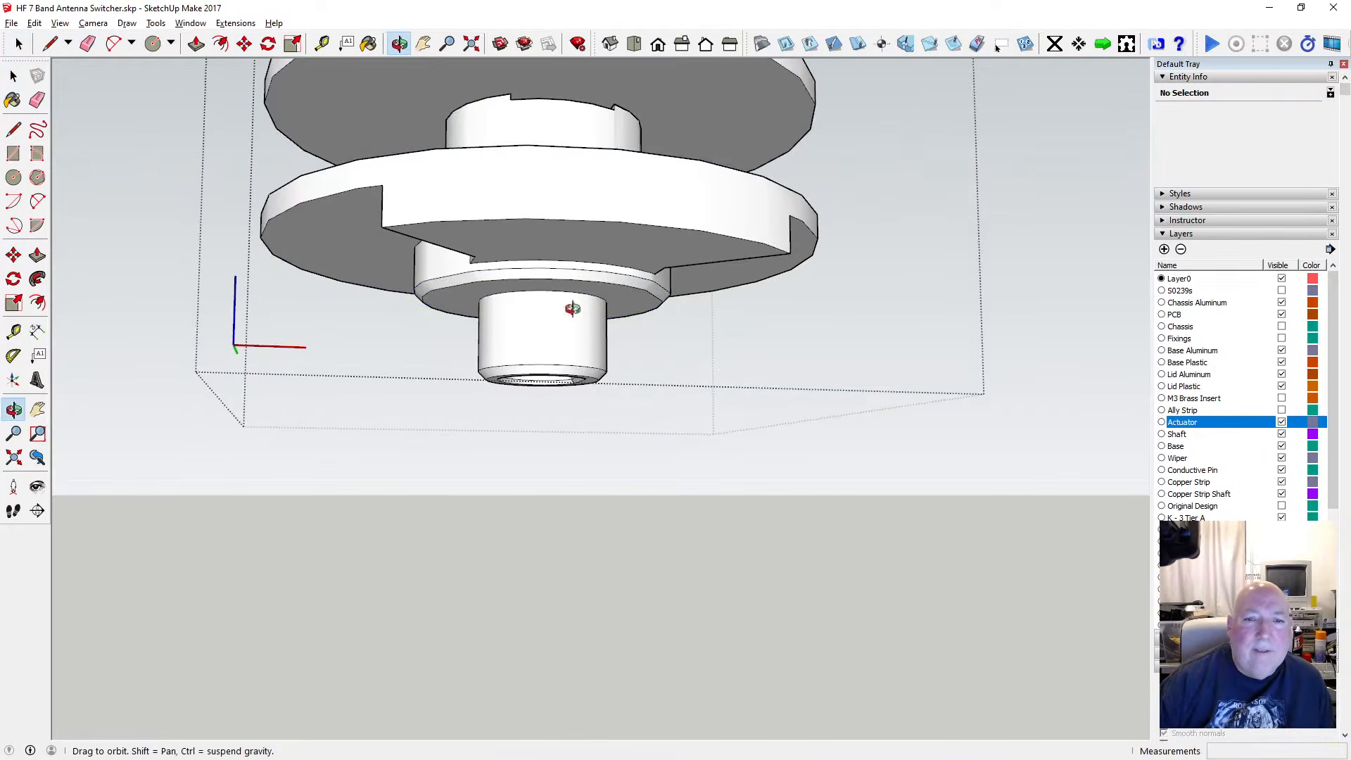
pyautogui.scroll(3, 580, 283)
pyautogui.moveTo(583, 279); pyautogui.dragTo(656, 269)
pyautogui.moveTo(716, 210); pyautogui.dragTo(522, 367)
pyautogui.click(14, 76)
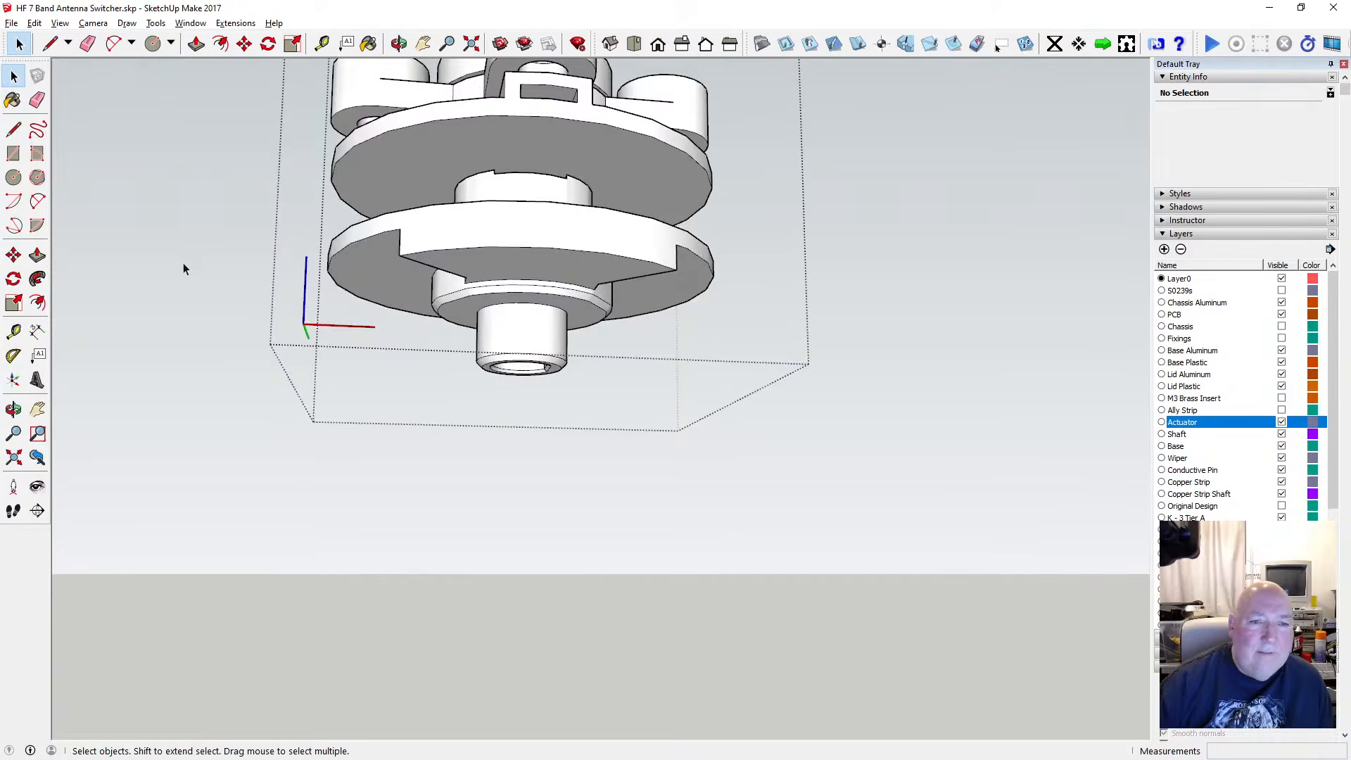
pyautogui.click(185, 262)
# Examine the clearance between the shortened hub and the perforated disc, and the spindle end under the lower plate
pyautogui.moveTo(398, 159); pyautogui.dragTo(497, 355, button='middle')
pyautogui.scroll(-3, 497, 355)
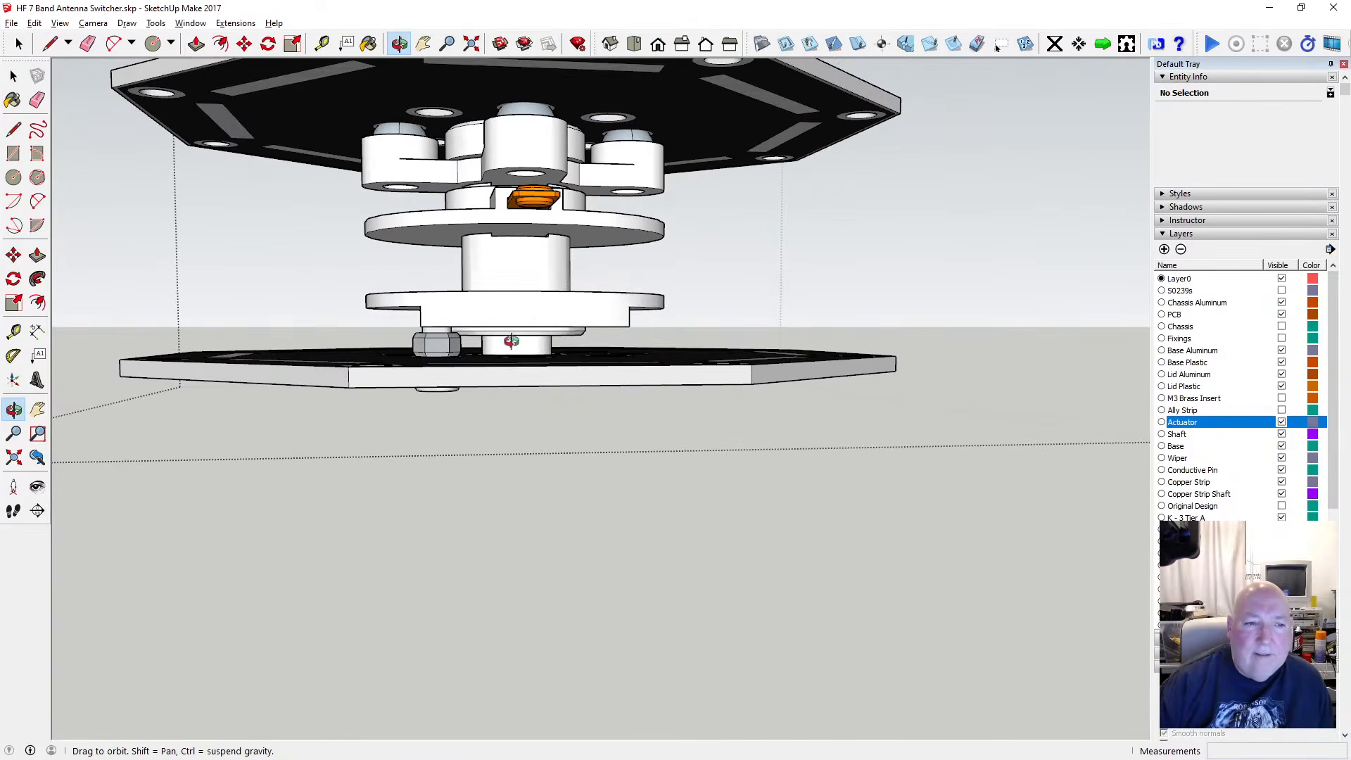
pyautogui.moveTo(263, 496); pyautogui.dragTo(431, 303, button='middle')
pyautogui.scroll(4, 509, 331)
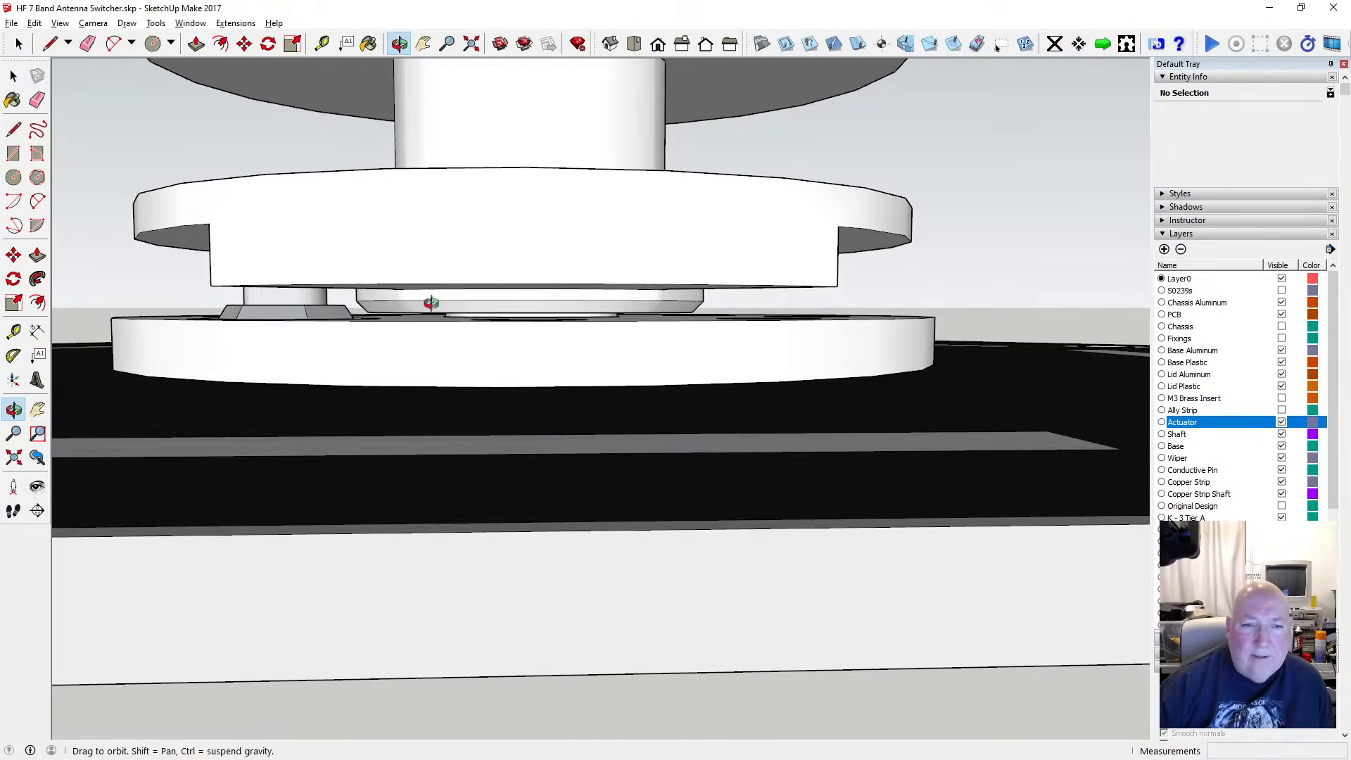
pyautogui.moveTo(574, 332); pyautogui.dragTo(488, 207, button='middle')
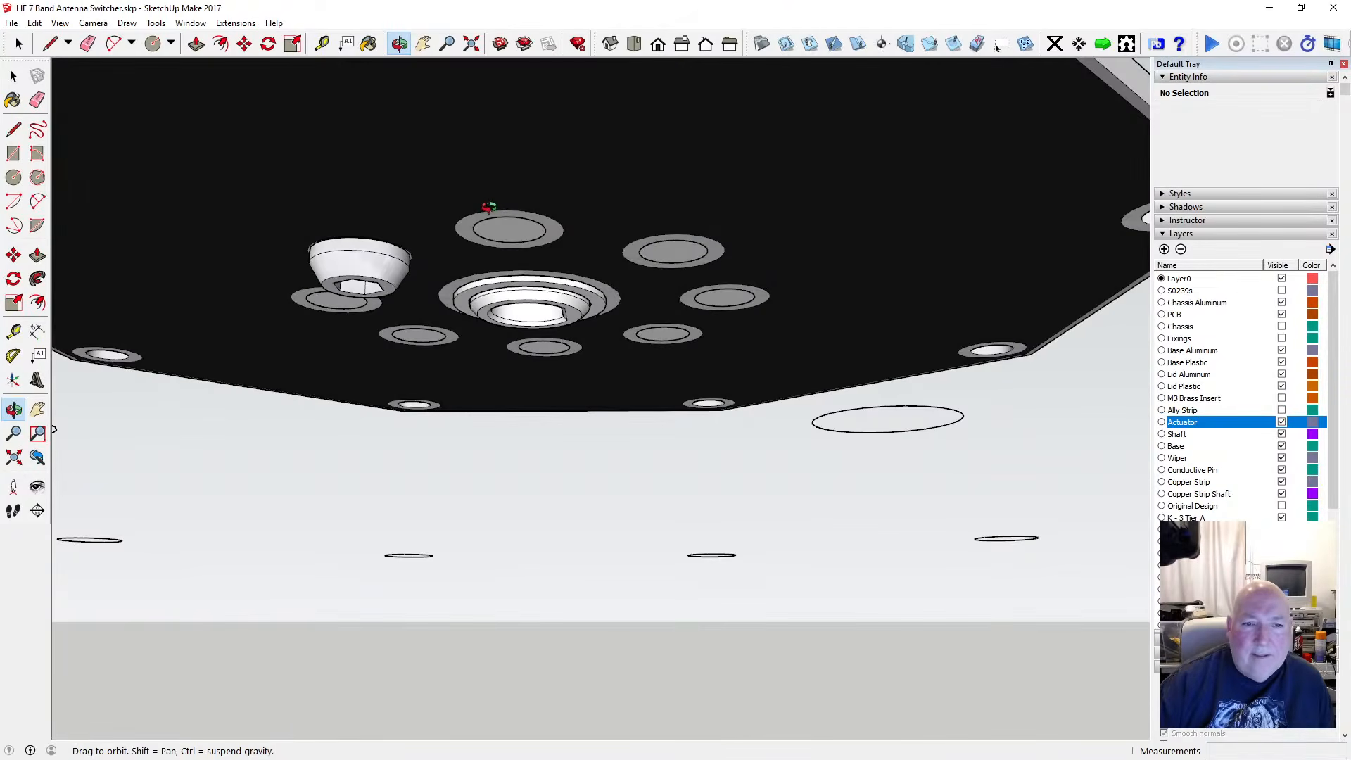
pyautogui.moveTo(485, 281); pyautogui.dragTo(558, 403, button='middle')
# Examine the fit of the notched spindle disc over the hex nut and perforated disc in the full assembly
pyautogui.scroll(-5, 556, 395)
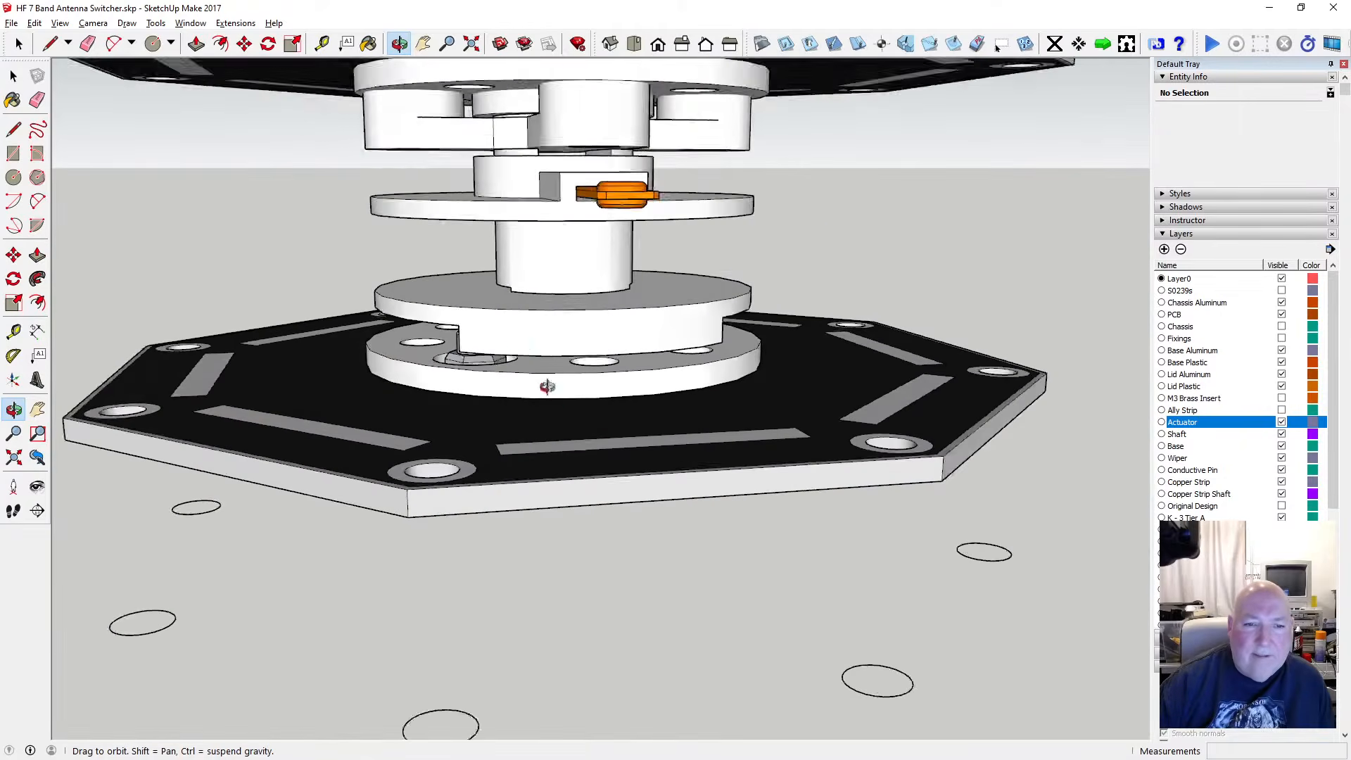
pyautogui.scroll(2, 556, 380)
pyautogui.scroll(-2, 560, 361)
pyautogui.scroll(3, 560, 361)
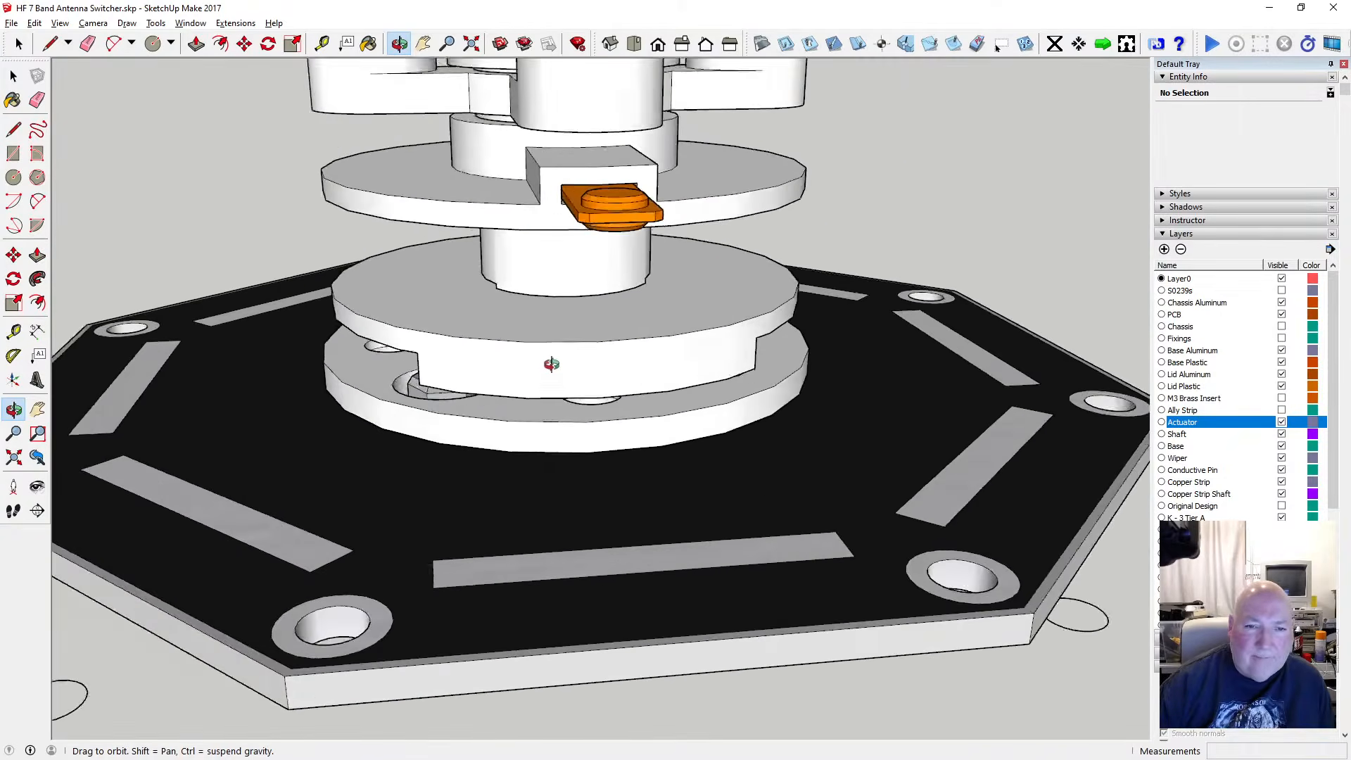
pyautogui.moveTo(383, 392); pyautogui.dragTo(541, 307, button='middle')
pyautogui.scroll(2, 399, 340)
pyautogui.scroll(-3, 389, 333)
pyautogui.scroll(3, 571, 345)
pyautogui.scroll(-5, 572, 345)
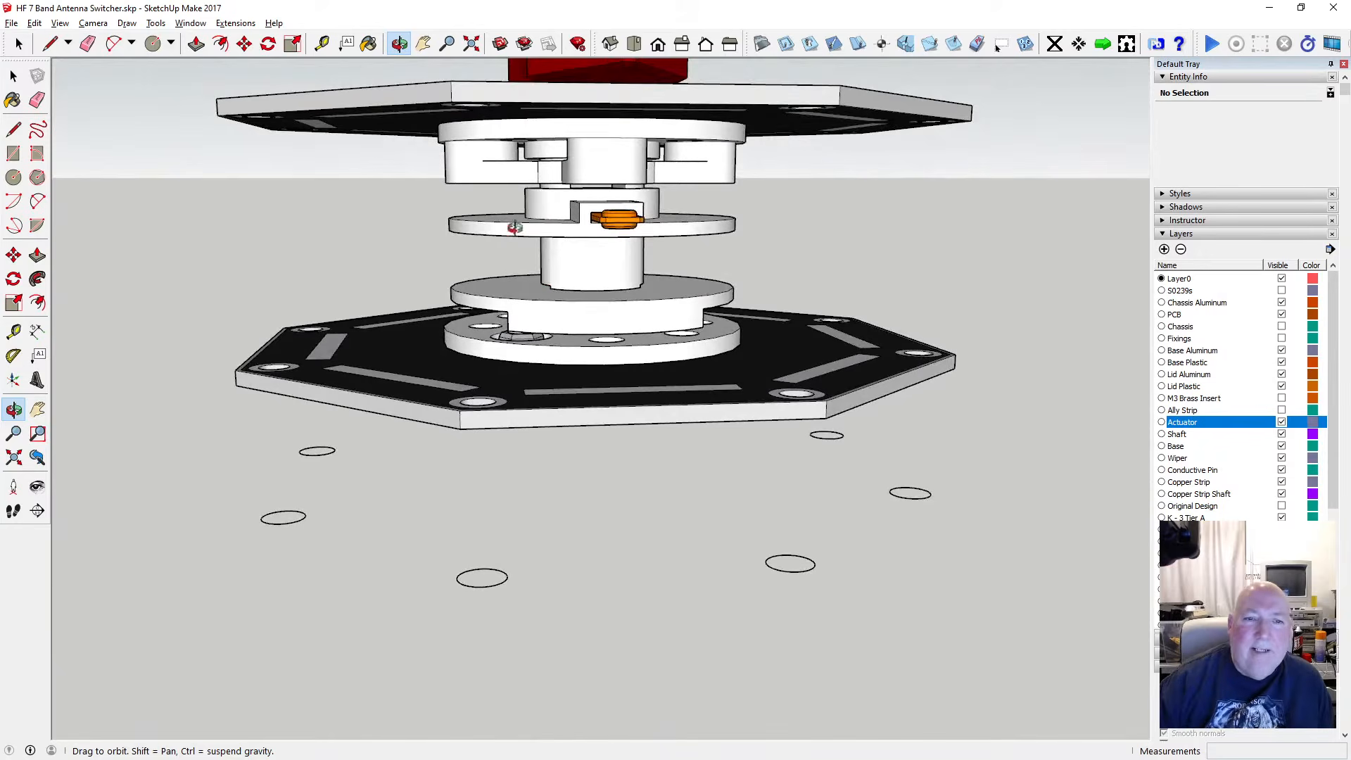
# Save the antenna switcher model under its existing file name
pyautogui.click(19, 44)
pyautogui.click(19, 24)
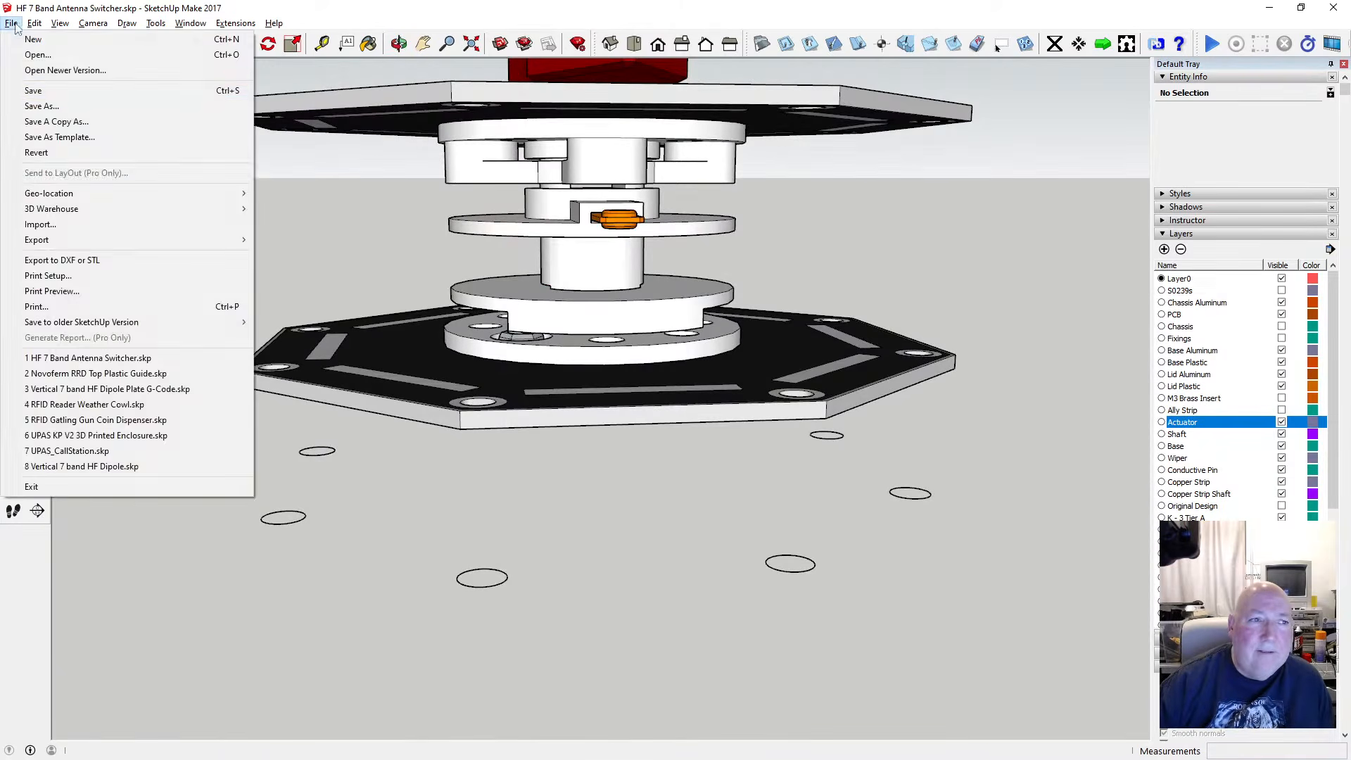
pyautogui.click(42, 95)
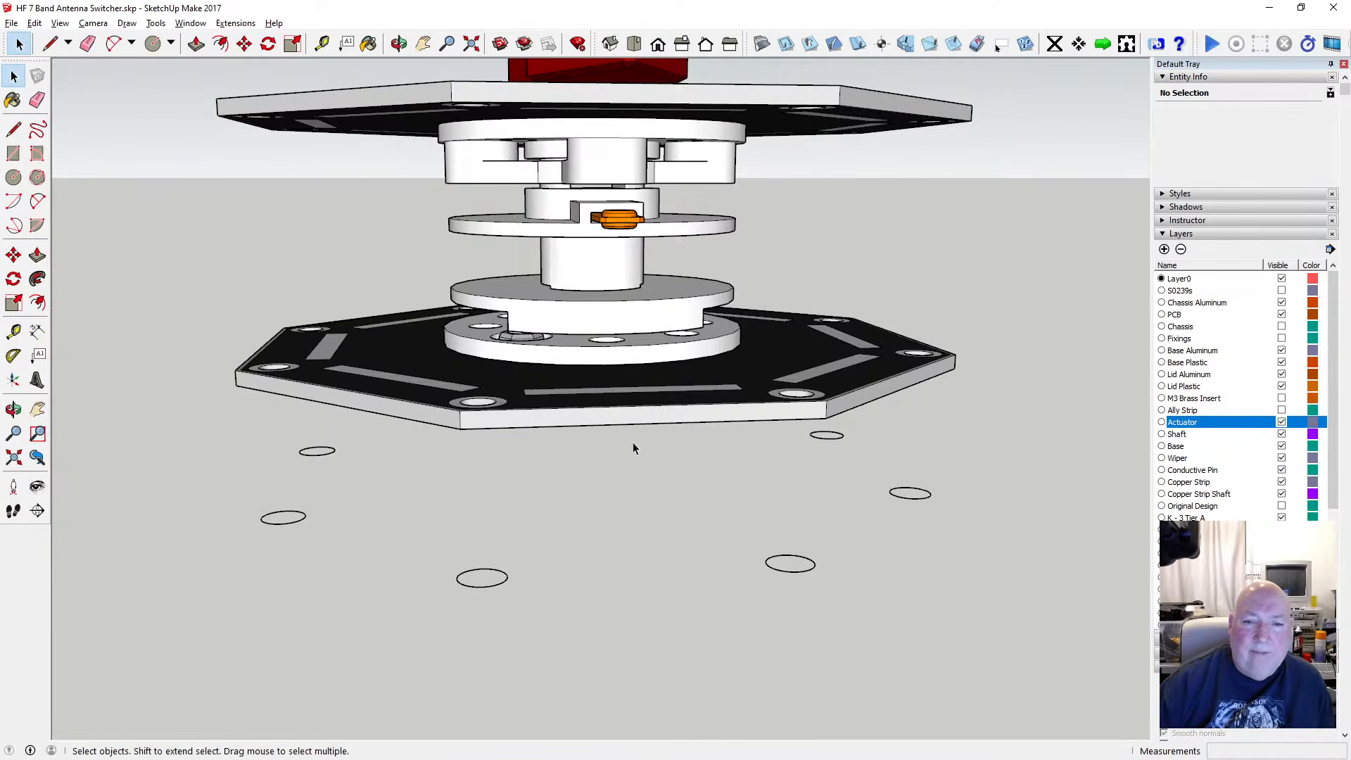
# Temporarily show the stepper motor and its mounting plate, and examine how they sit beneath the lower octagonal plate
pyautogui.click(399, 44)
pyautogui.moveTo(639, 310); pyautogui.dragTo(628, 236)
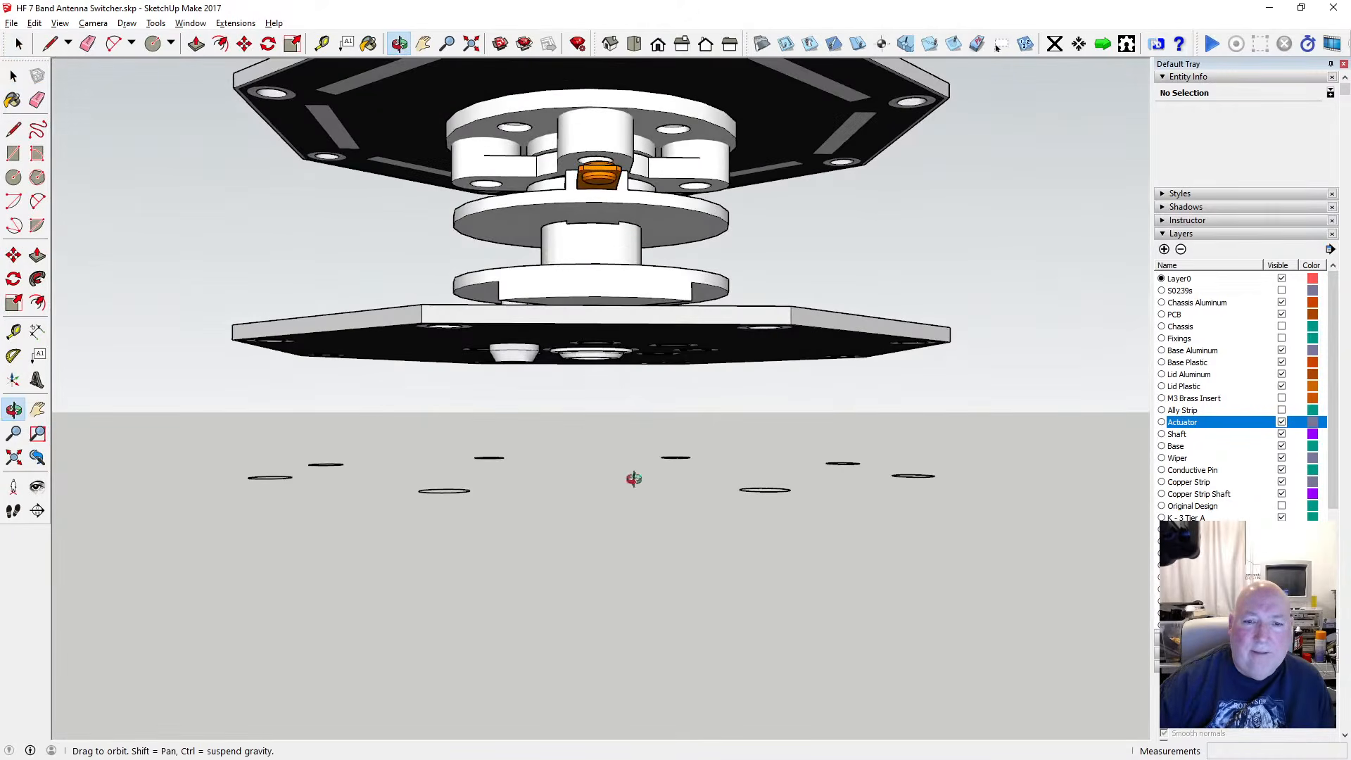
pyautogui.scroll(-5, 601, 455)
pyautogui.moveTo(611, 424); pyautogui.dragTo(591, 466)
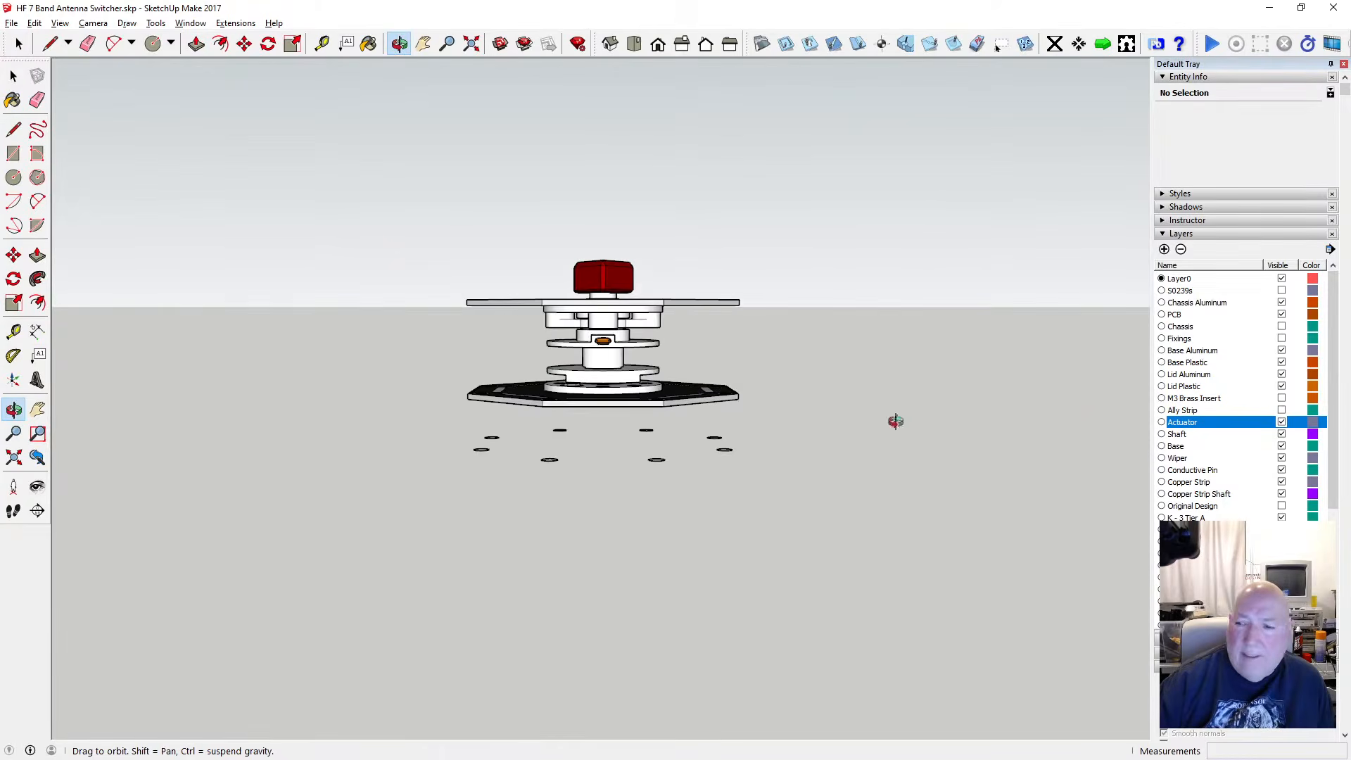
pyautogui.click(1282, 577)
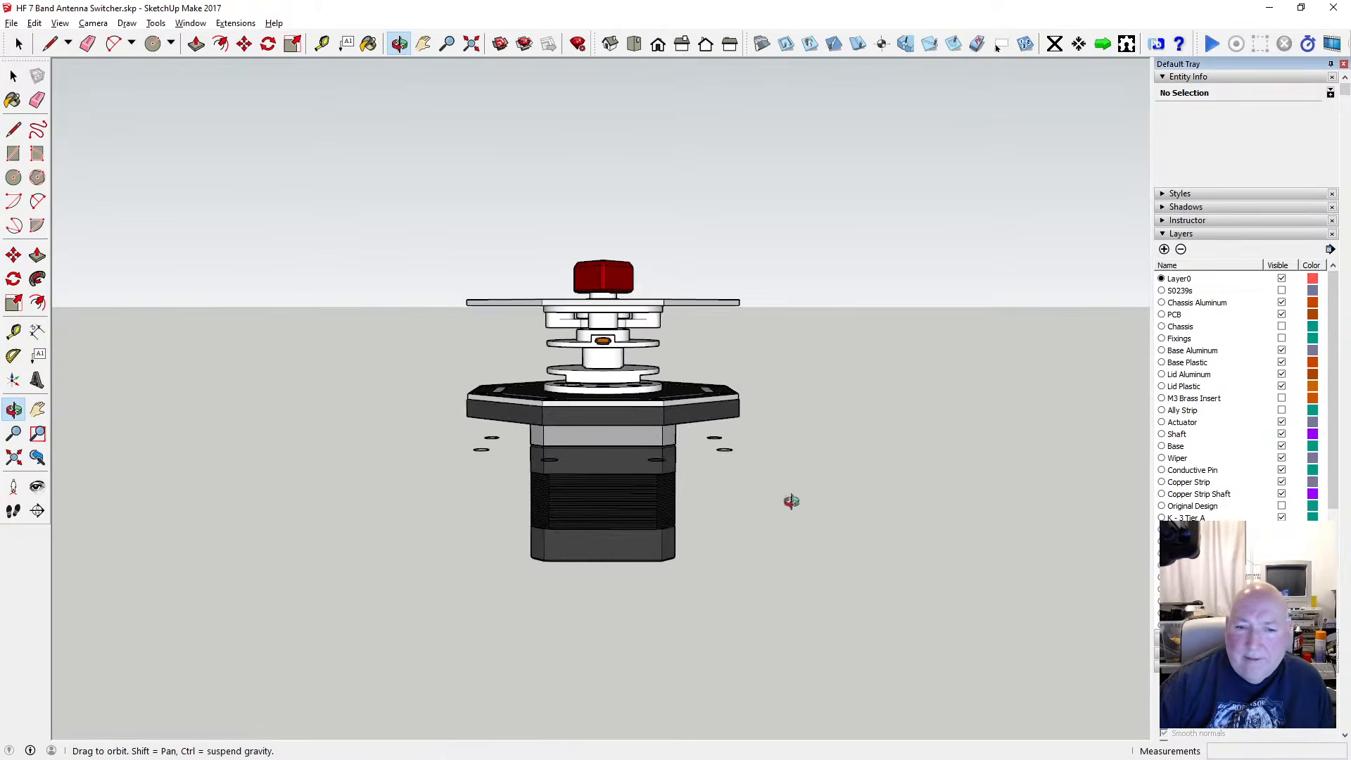
pyautogui.scroll(5, 635, 441)
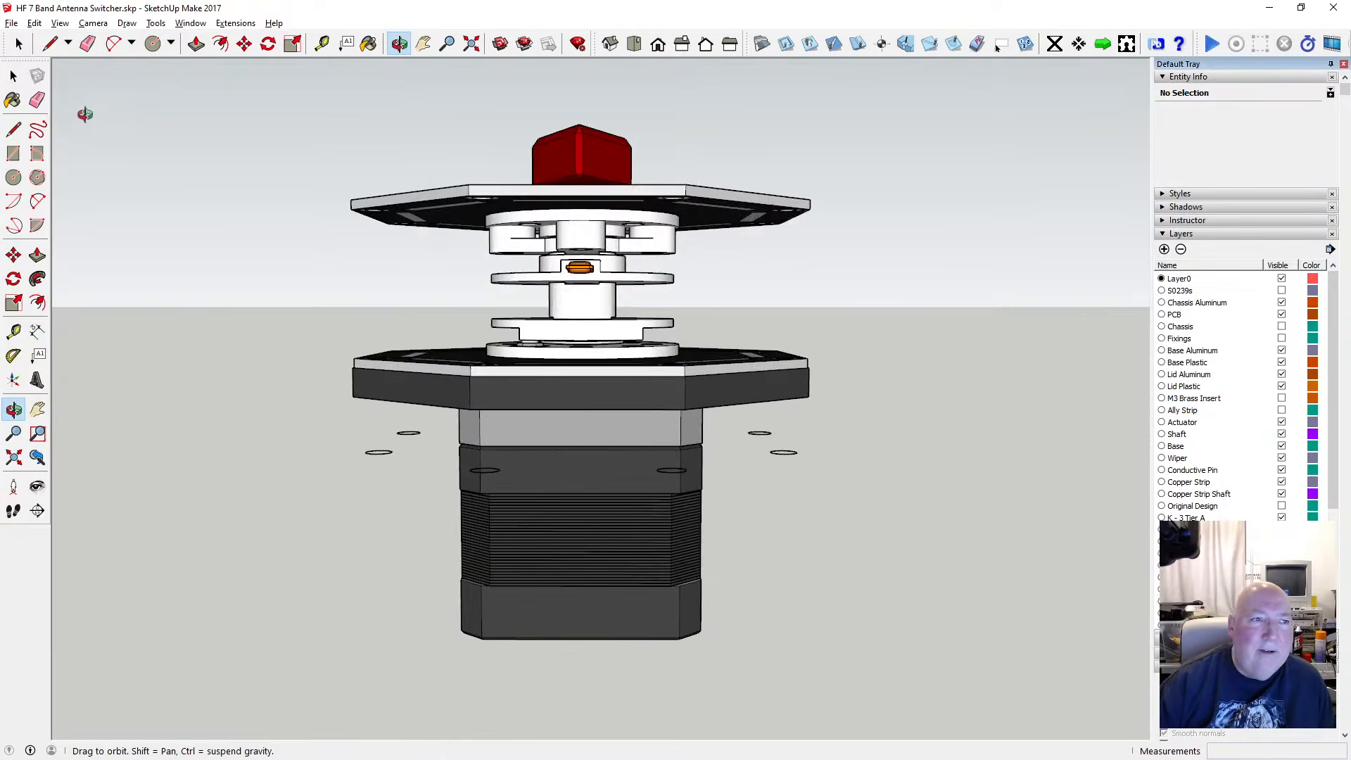
pyautogui.click(14, 76)
pyautogui.click(399, 44)
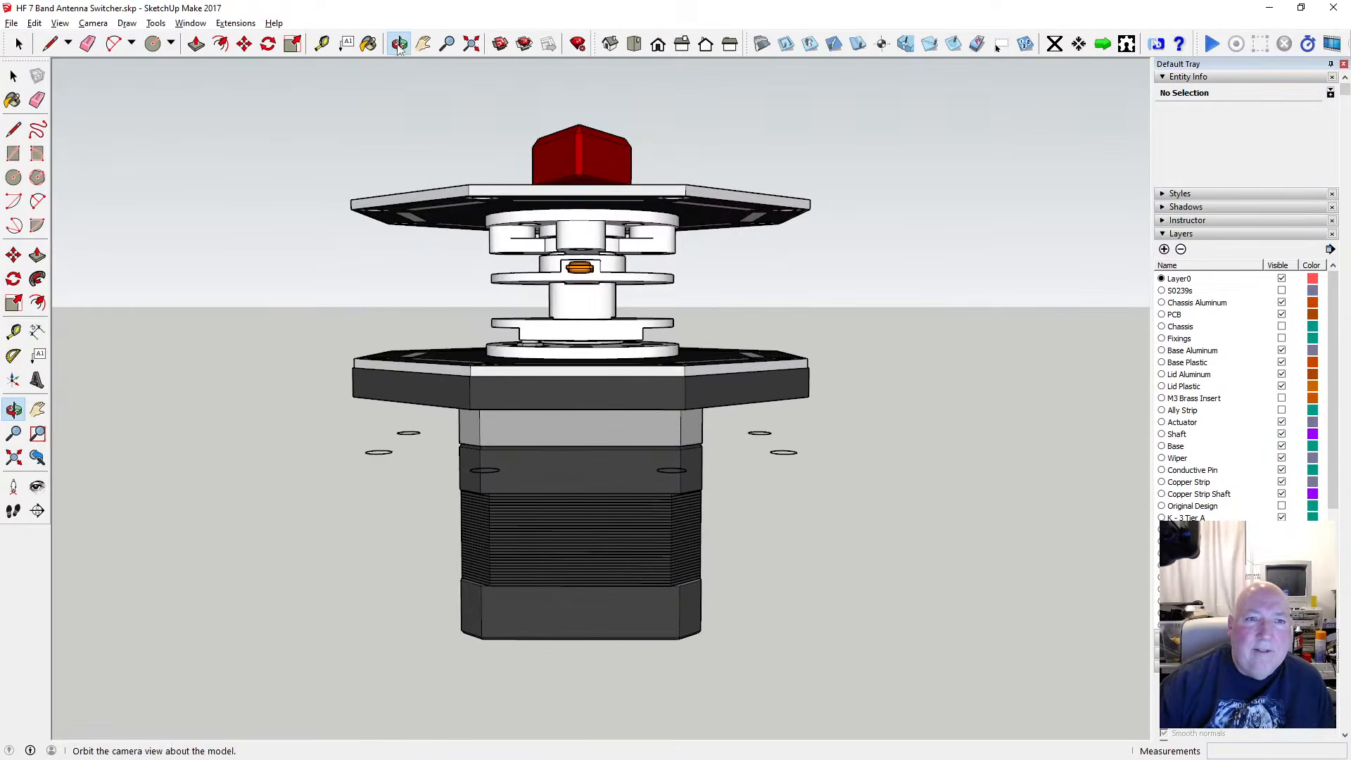
pyautogui.moveTo(573, 356); pyautogui.dragTo(567, 447)
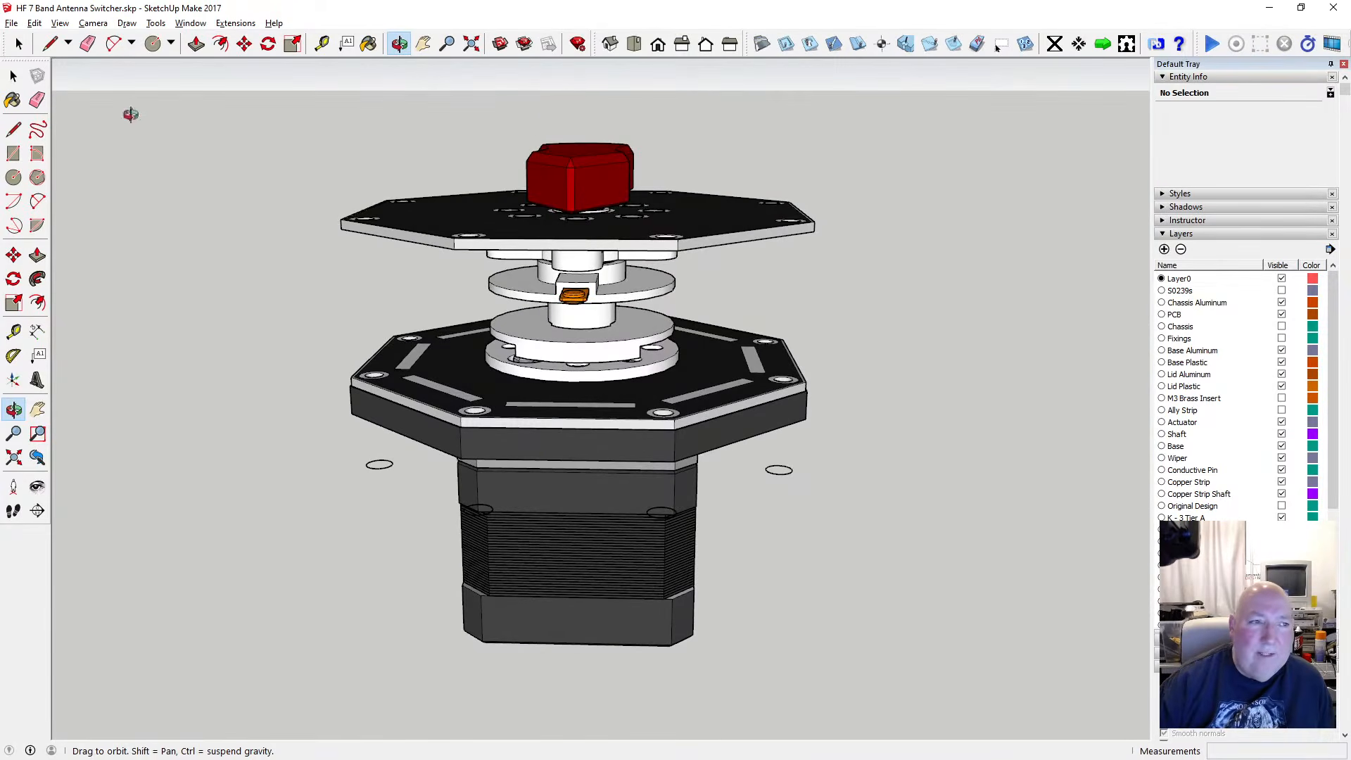
pyautogui.click(13, 76)
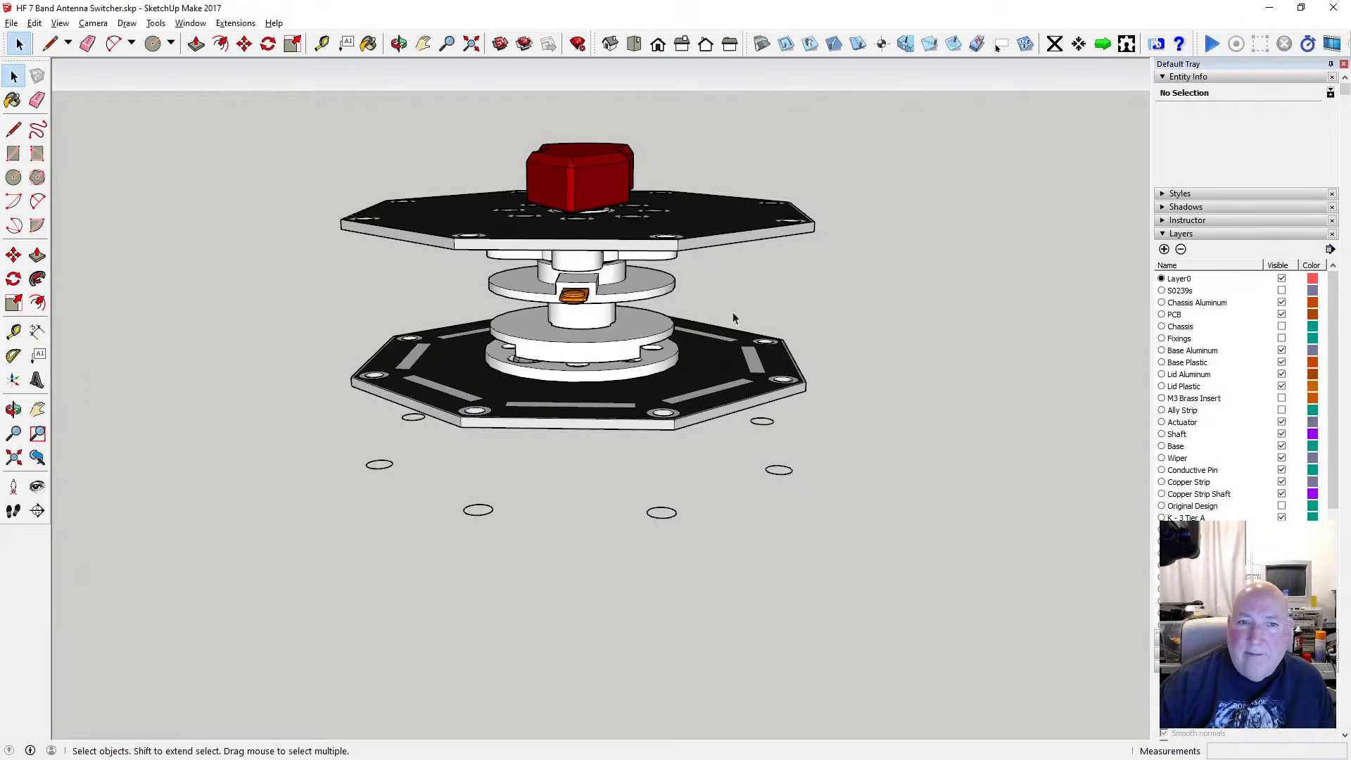
# Delete the eight loose circles beneath the lower octagonal plate
pyautogui.click(404, 48)
pyautogui.moveTo(556, 326); pyautogui.dragTo(570, 232)
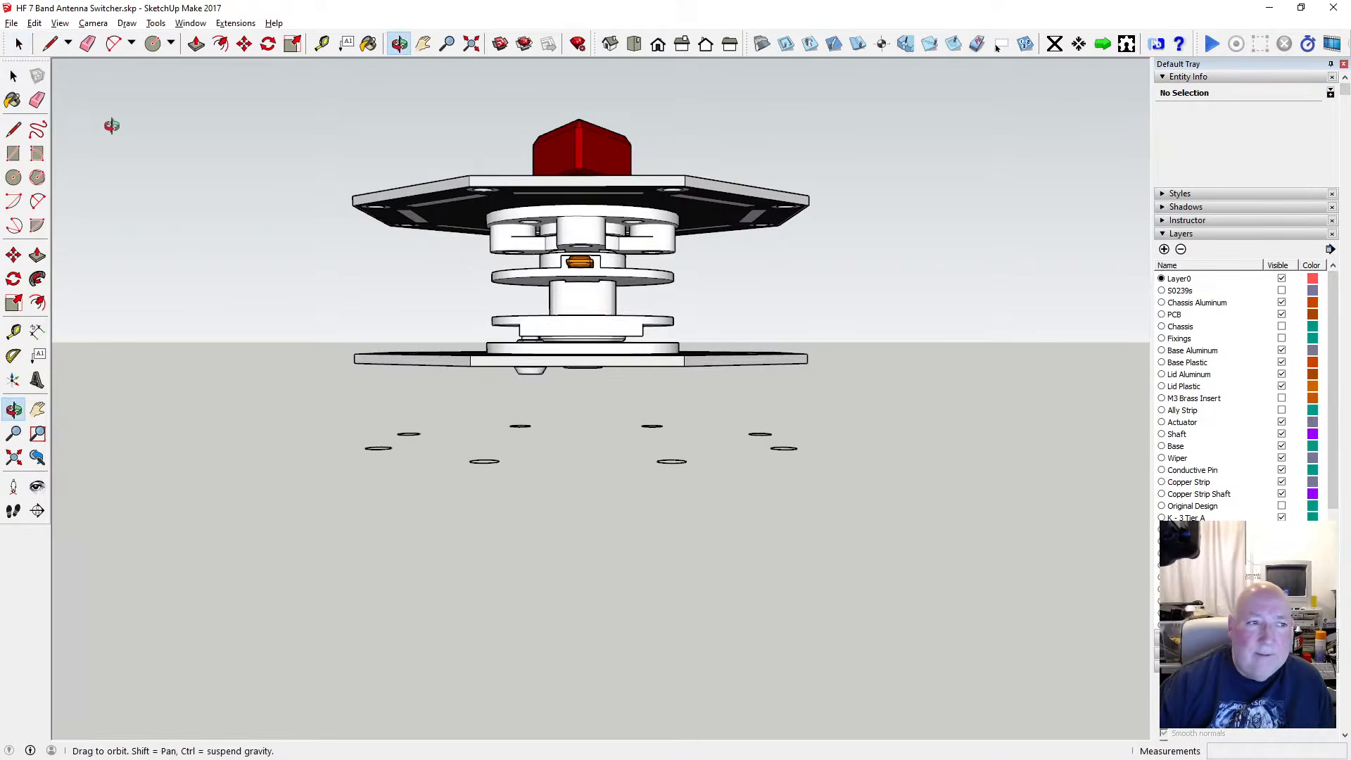
pyautogui.click(13, 75)
pyautogui.moveTo(336, 399); pyautogui.dragTo(816, 496)
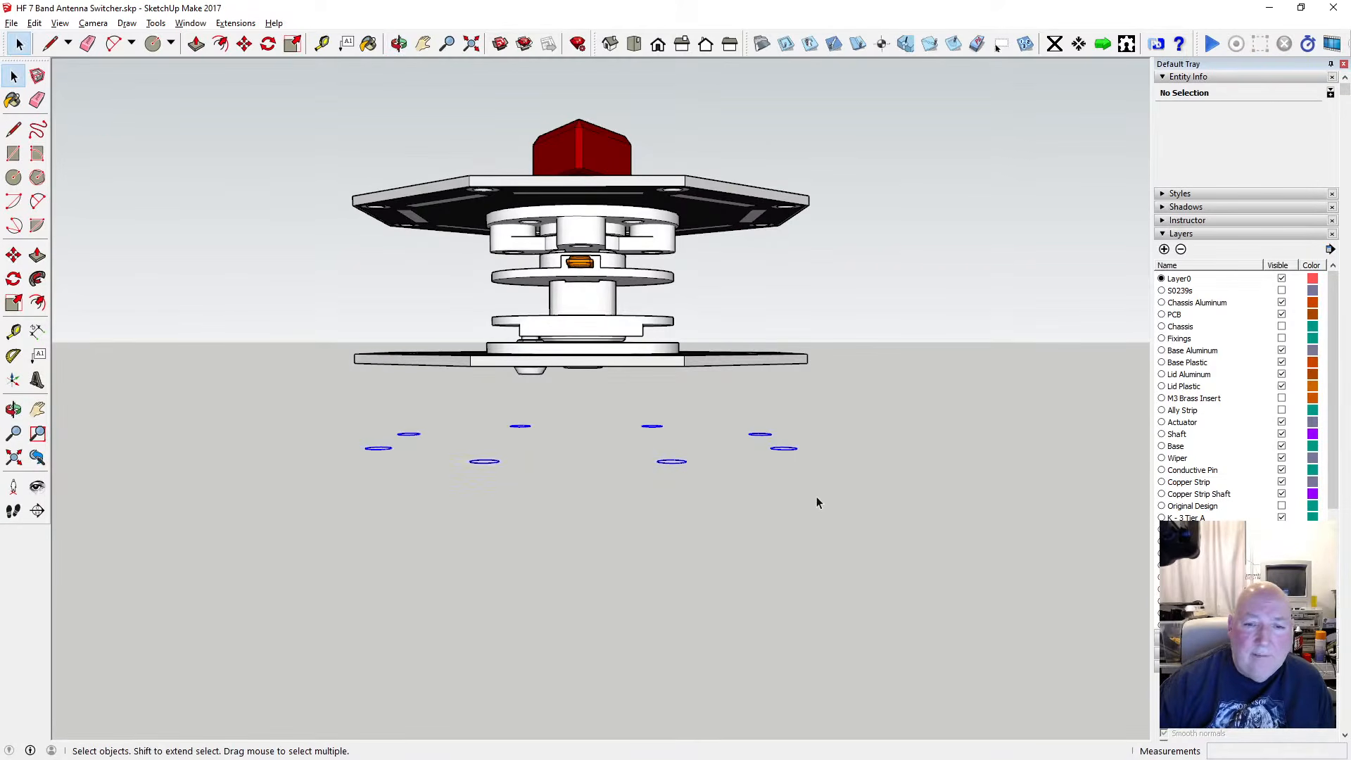
pyautogui.press('Delete')
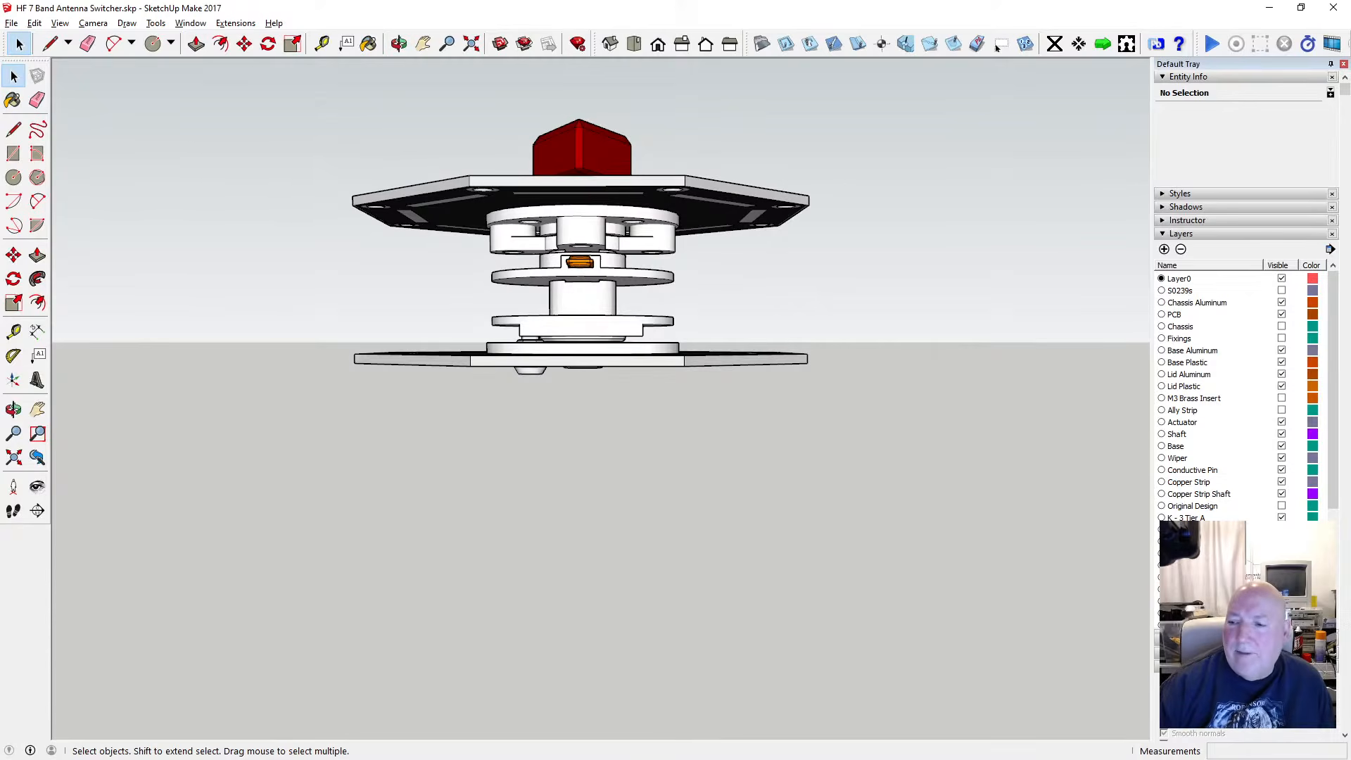
# Examine the holes in the stepper motor's octagonal mounting plate within its nested group, and leave the groups
pyautogui.scroll(6, 584, 394)
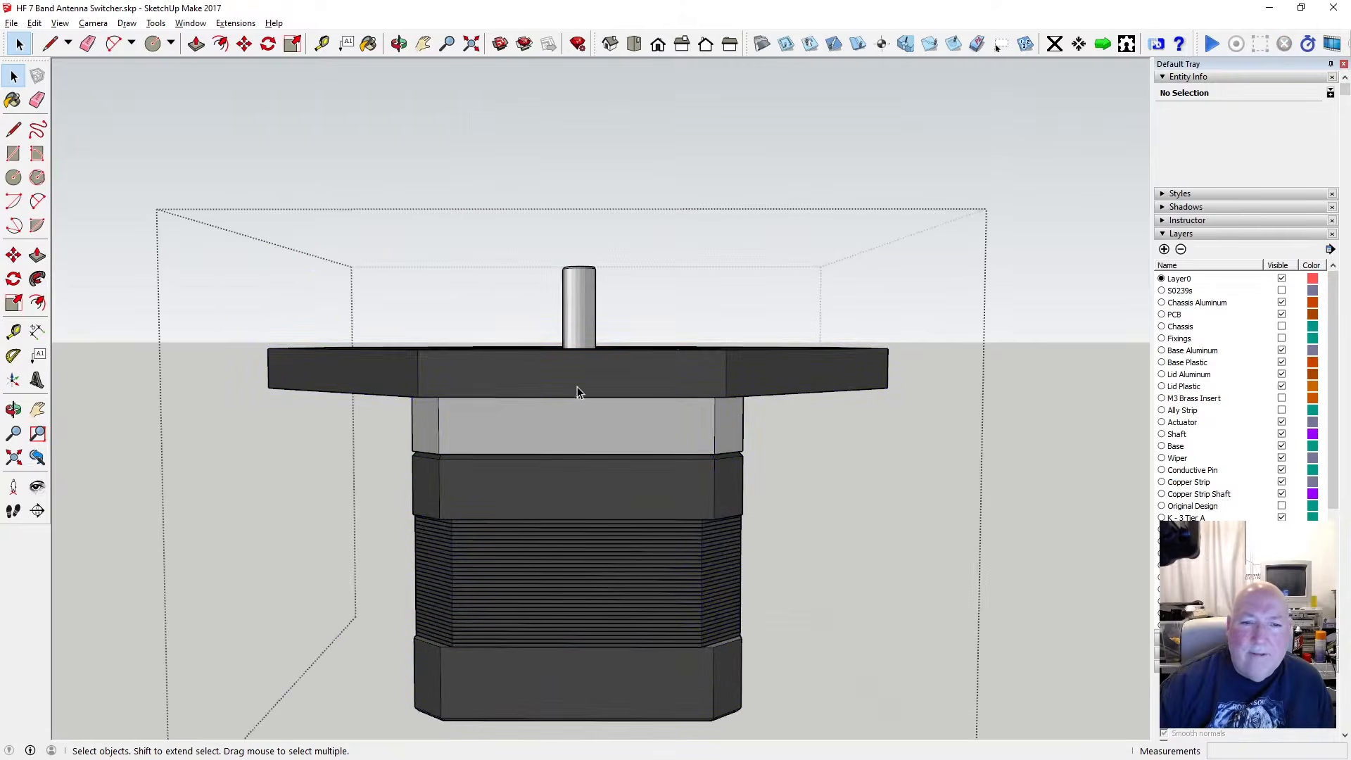
pyautogui.click(559, 375)
pyautogui.doubleClick(555, 376)
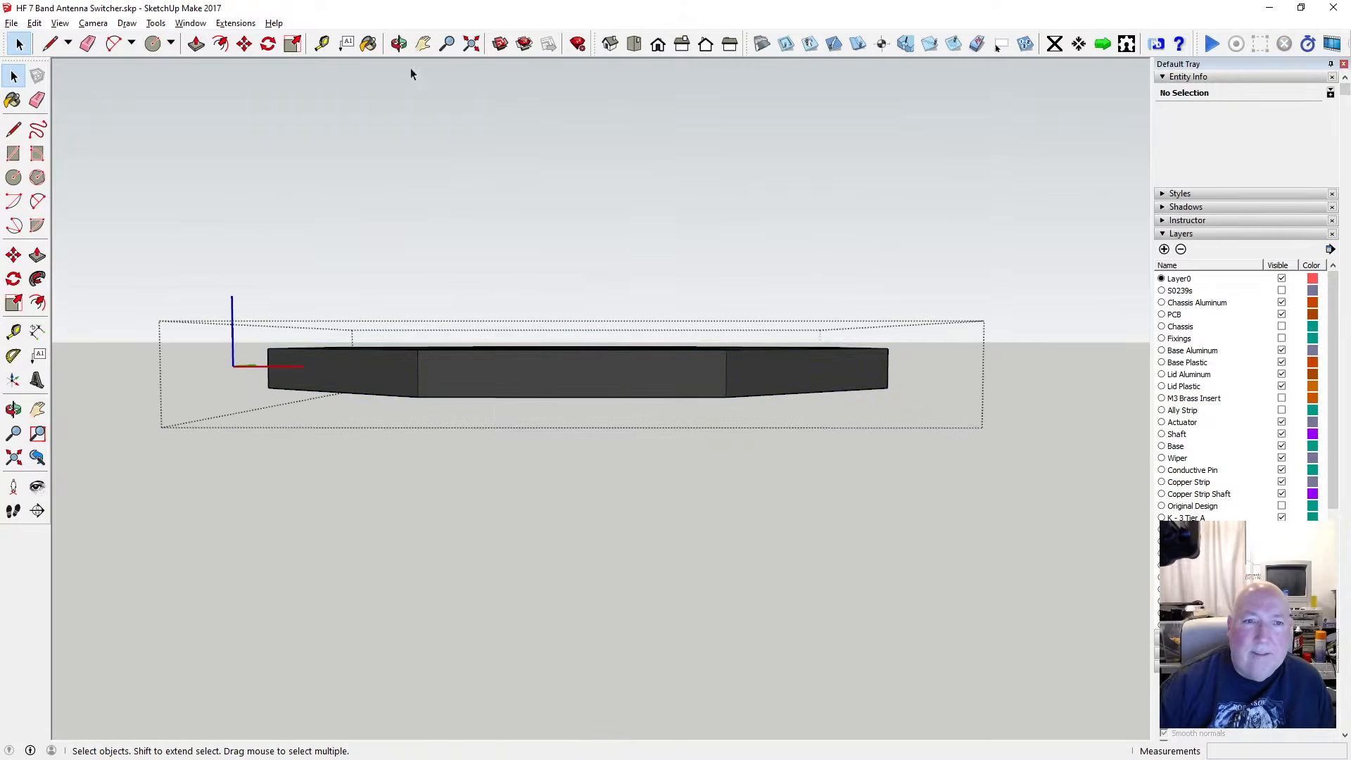
pyautogui.press('o')
pyautogui.moveTo(507, 196); pyautogui.dragTo(499, 315)
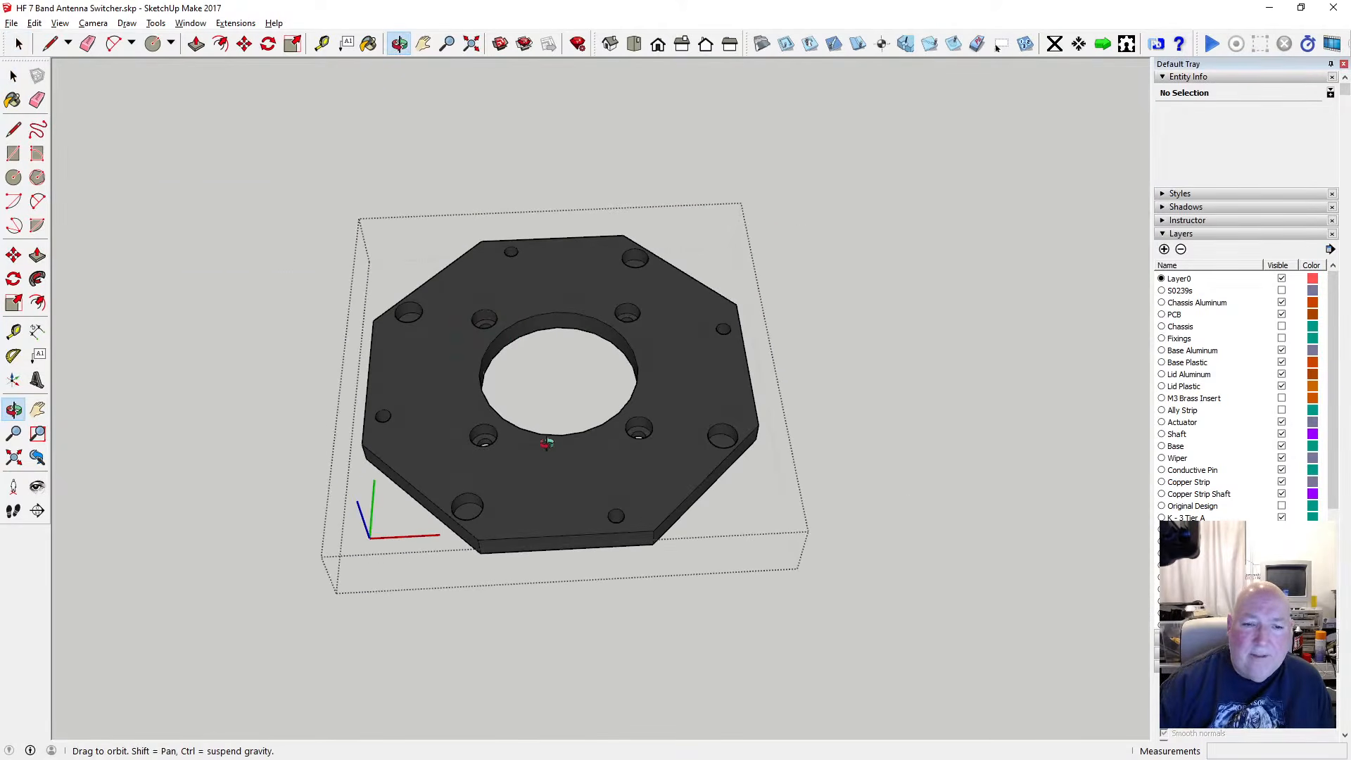
pyautogui.moveTo(547, 444); pyautogui.dragTo(525, 515)
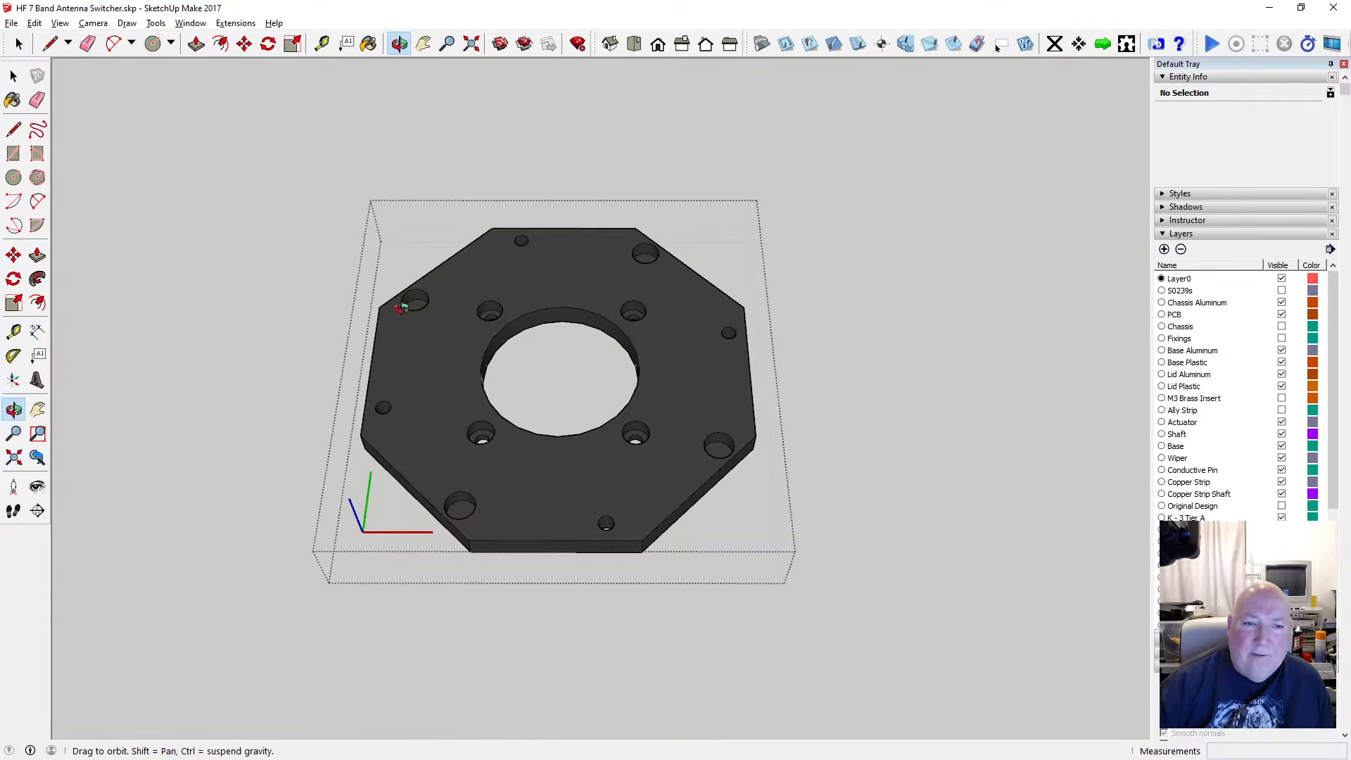
pyautogui.scroll(4, 467, 525)
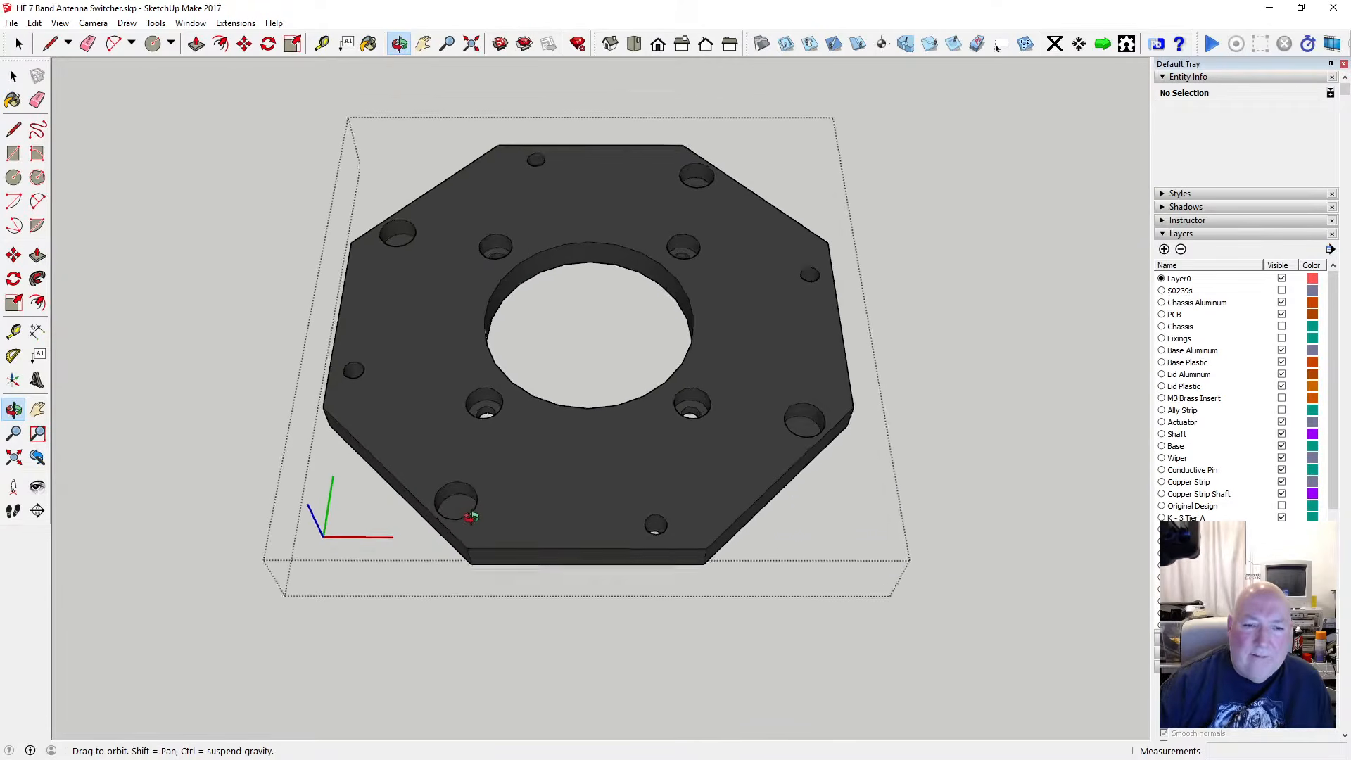
pyautogui.scroll(-2, 473, 509)
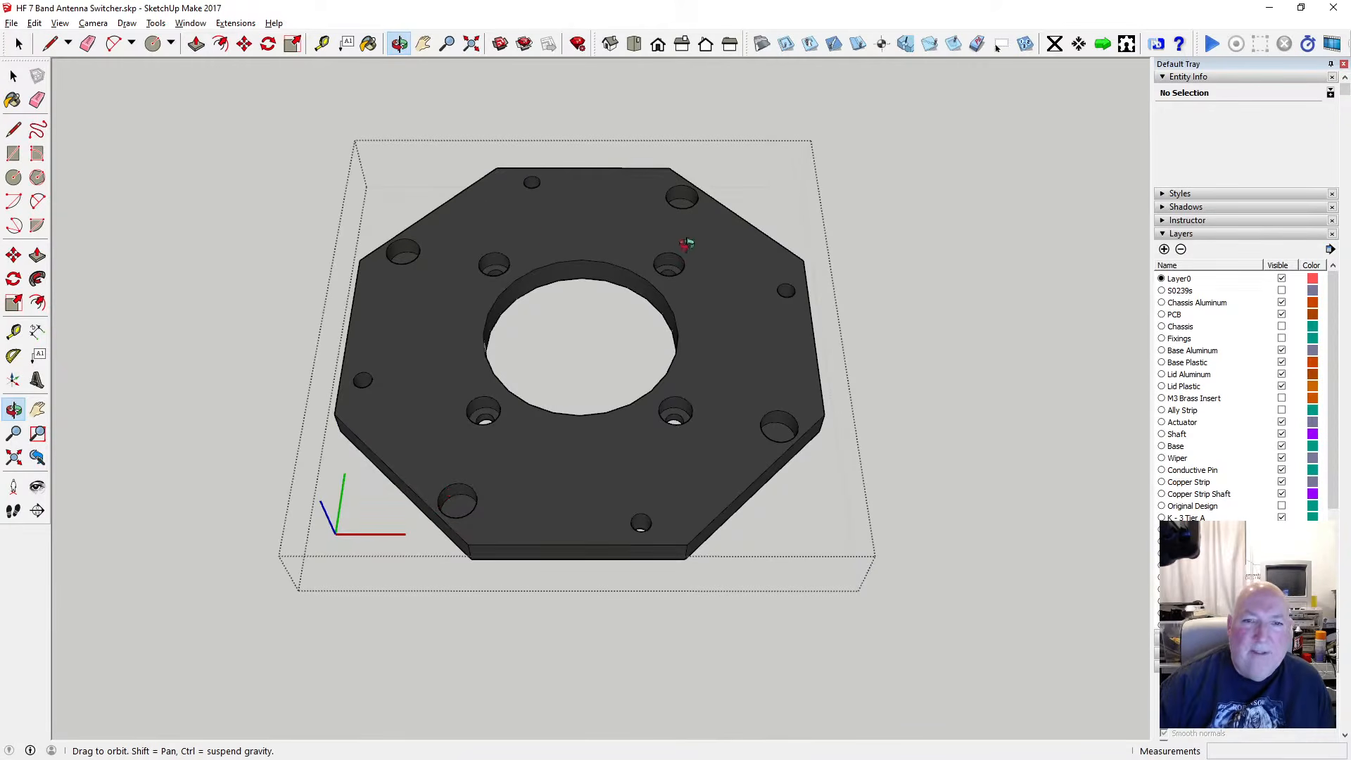
pyautogui.click(13, 76)
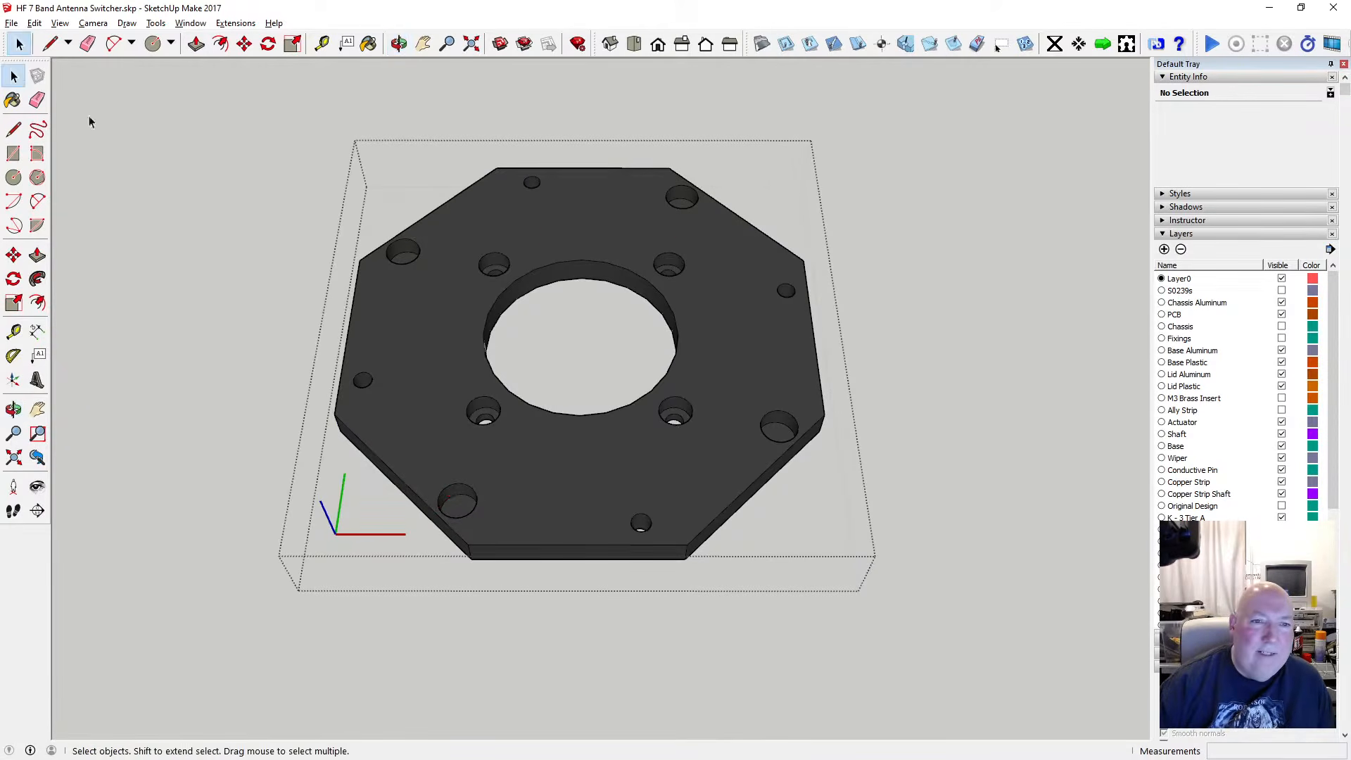
pyautogui.click(210, 184)
pyautogui.click(210, 197)
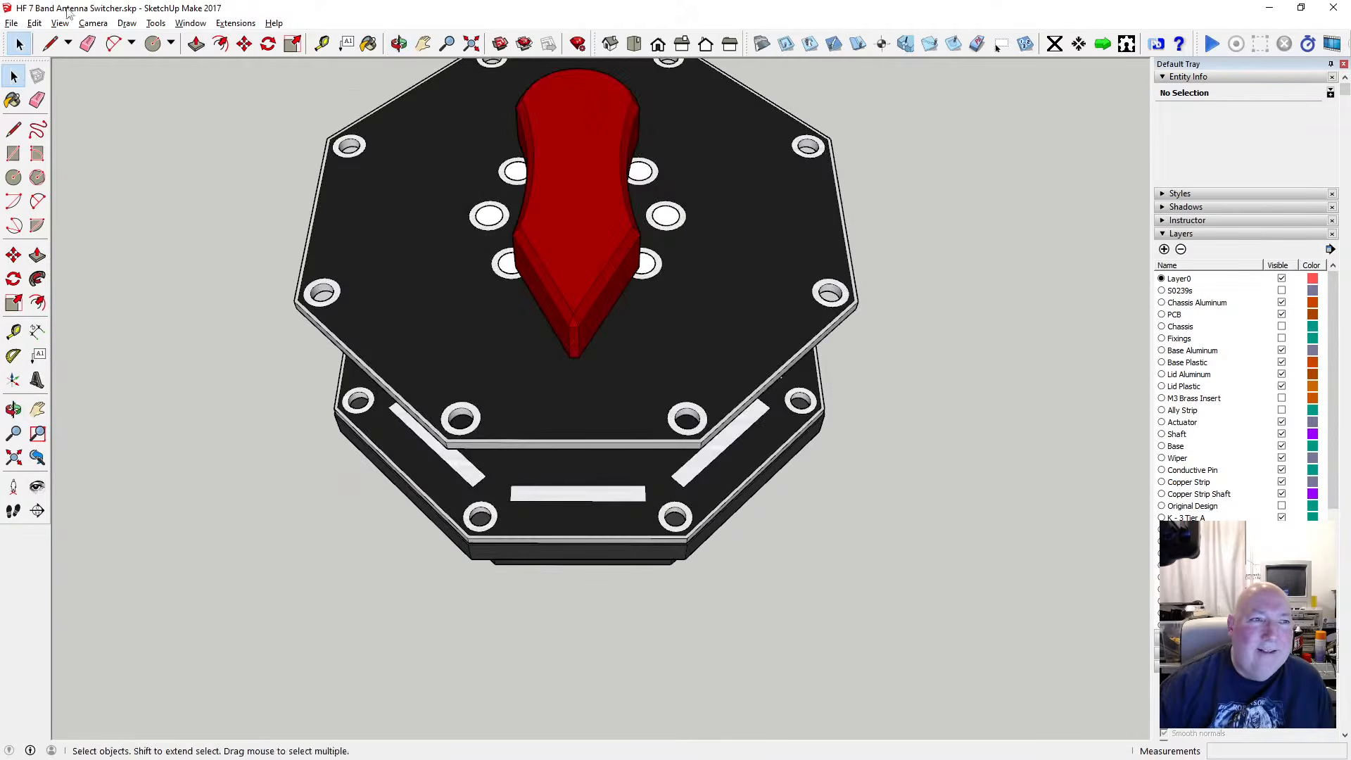
# Undo the recent changes back through the deletion of the eight loose circles
pyautogui.click(34, 23)
pyautogui.click(44, 36)
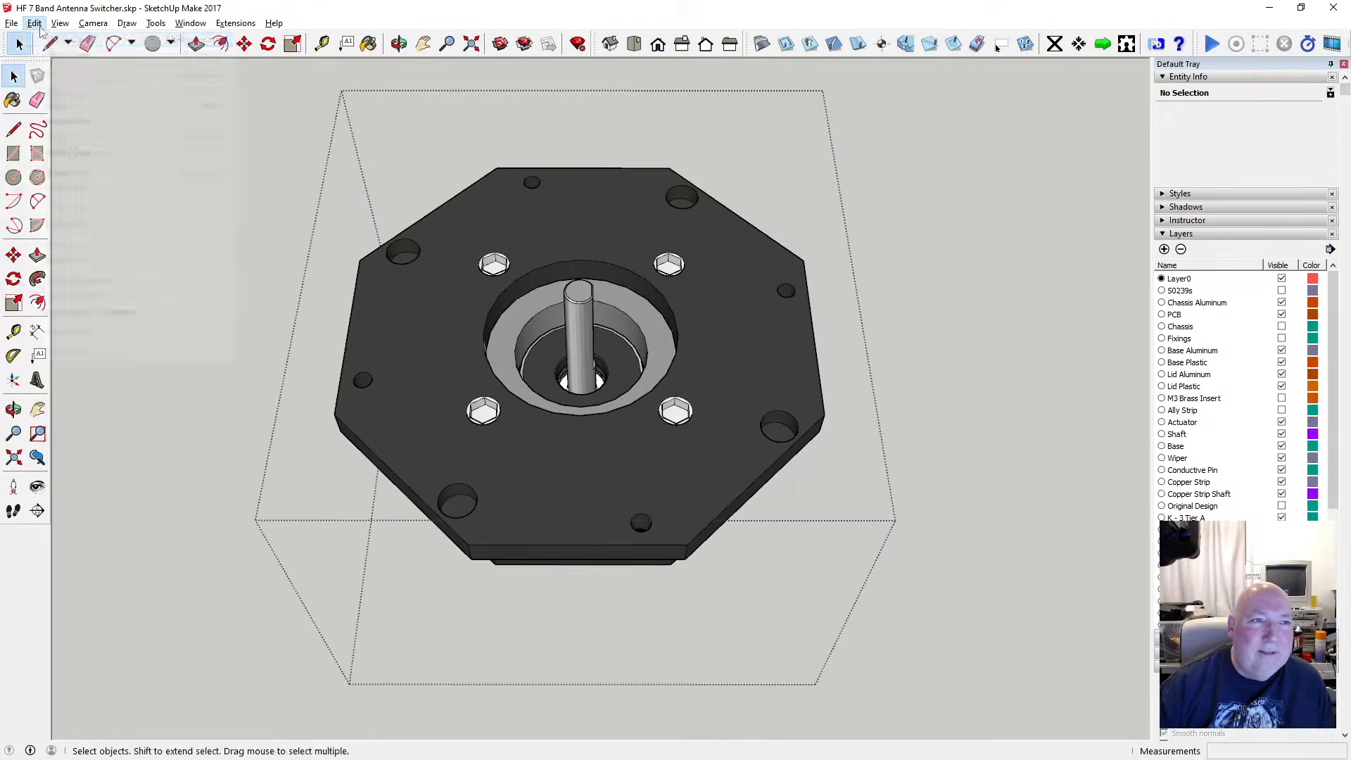
pyautogui.click(34, 23)
pyautogui.click(44, 39)
pyautogui.click(33, 23)
pyautogui.click(45, 39)
pyautogui.click(34, 23)
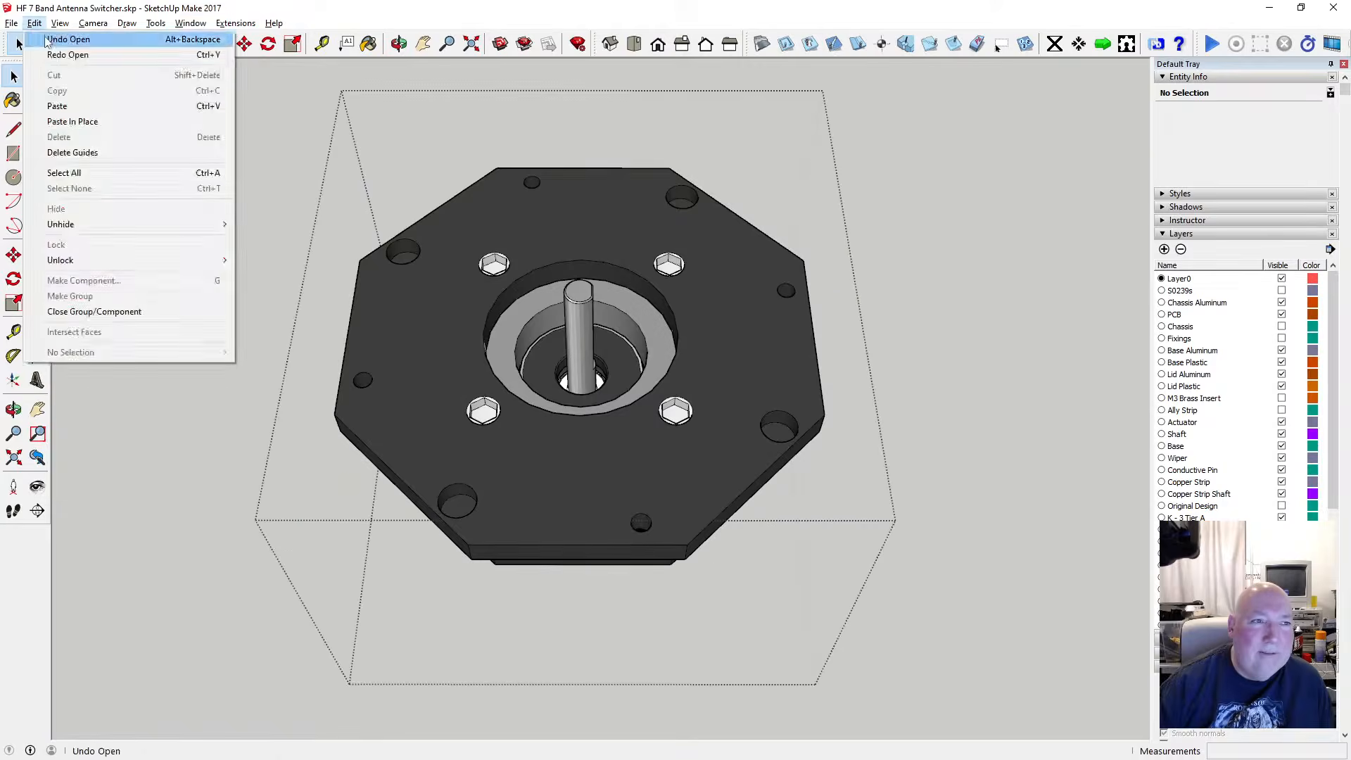
pyautogui.click(44, 39)
pyautogui.click(33, 23)
pyautogui.click(44, 39)
pyautogui.click(34, 23)
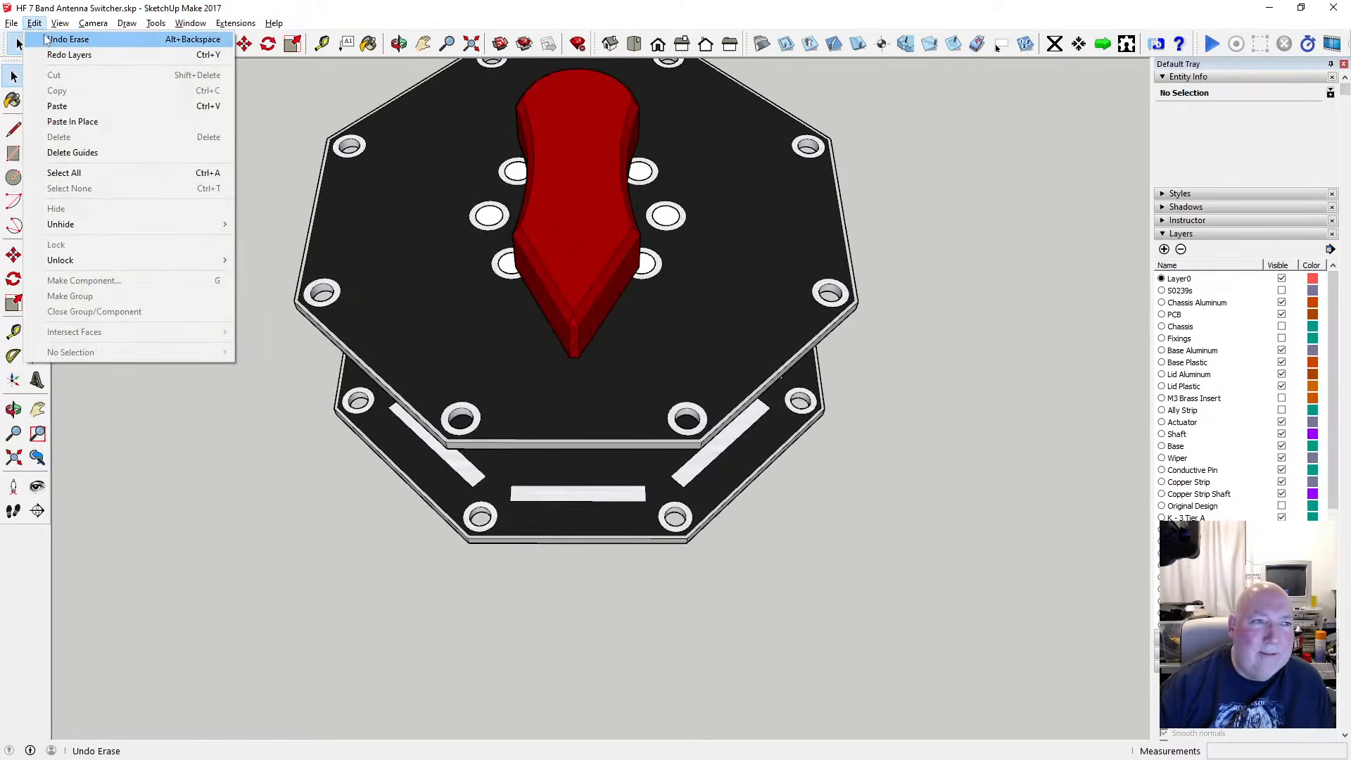
pyautogui.click(50, 43)
# Cut the eight loose circles beneath the lower octagonal plate to the clipboard
pyautogui.click(399, 45)
pyautogui.moveTo(452, 236)
pyautogui.mouseDown()
pyautogui.moveTo(465, 180)
pyautogui.moveTo(477, 211)
pyautogui.moveTo(464, 159)
pyautogui.moveTo(413, 413)
pyautogui.mouseUp()
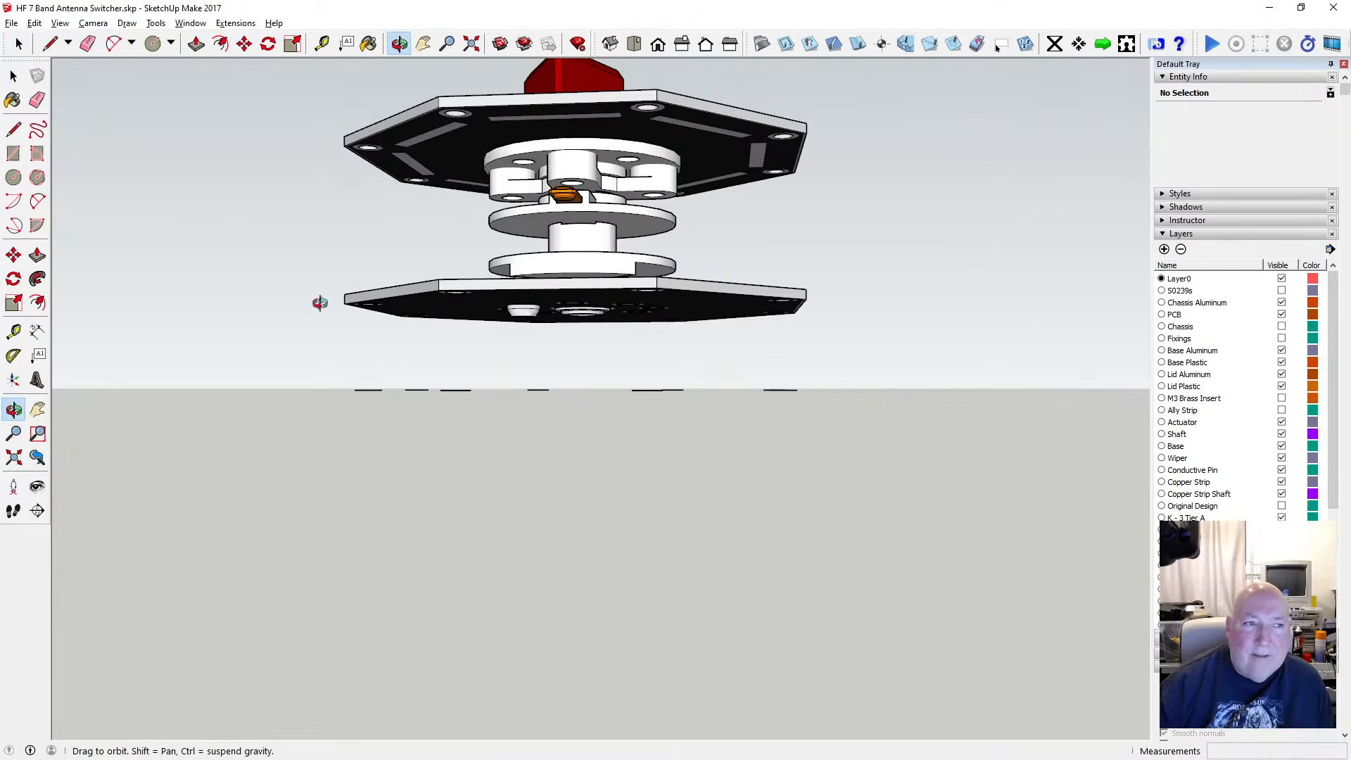
pyautogui.click(14, 76)
pyautogui.moveTo(331, 364); pyautogui.dragTo(850, 448)
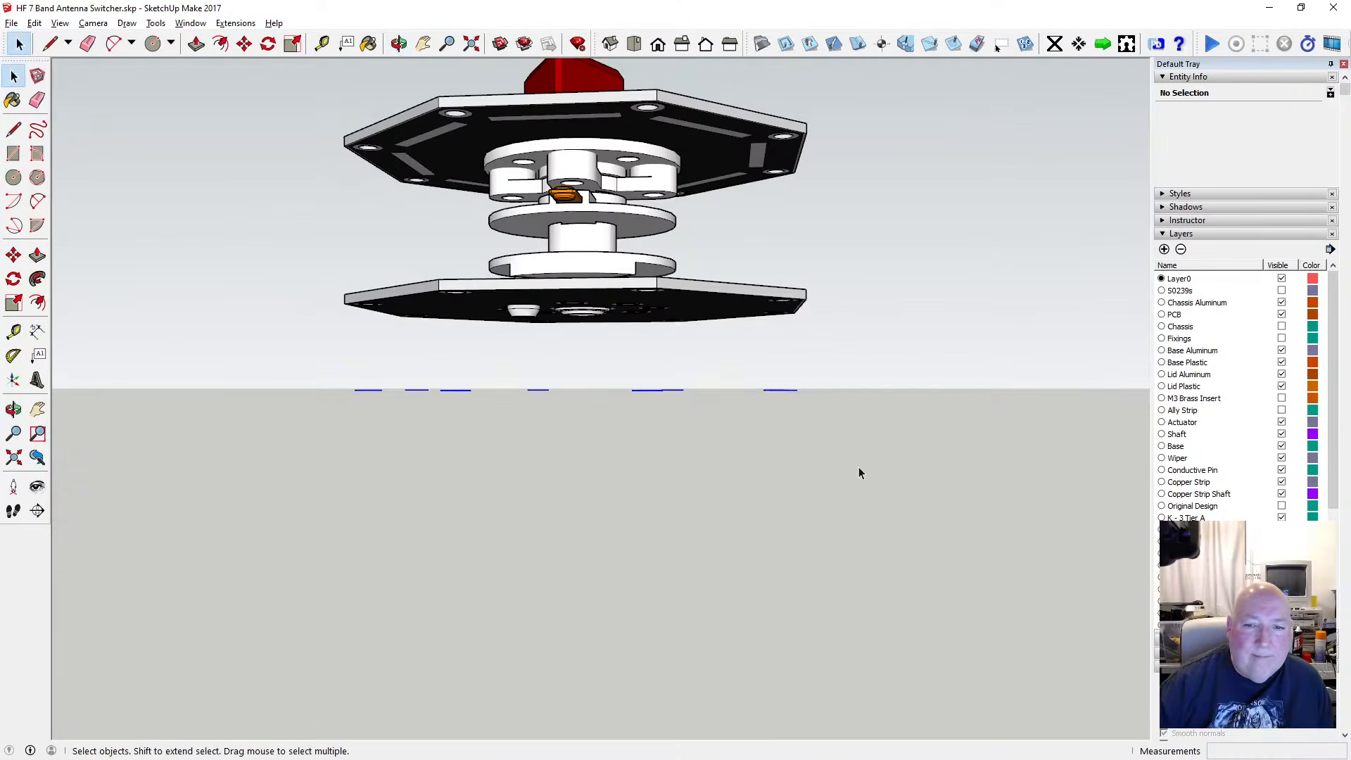
pyautogui.click(34, 23)
pyautogui.click(51, 76)
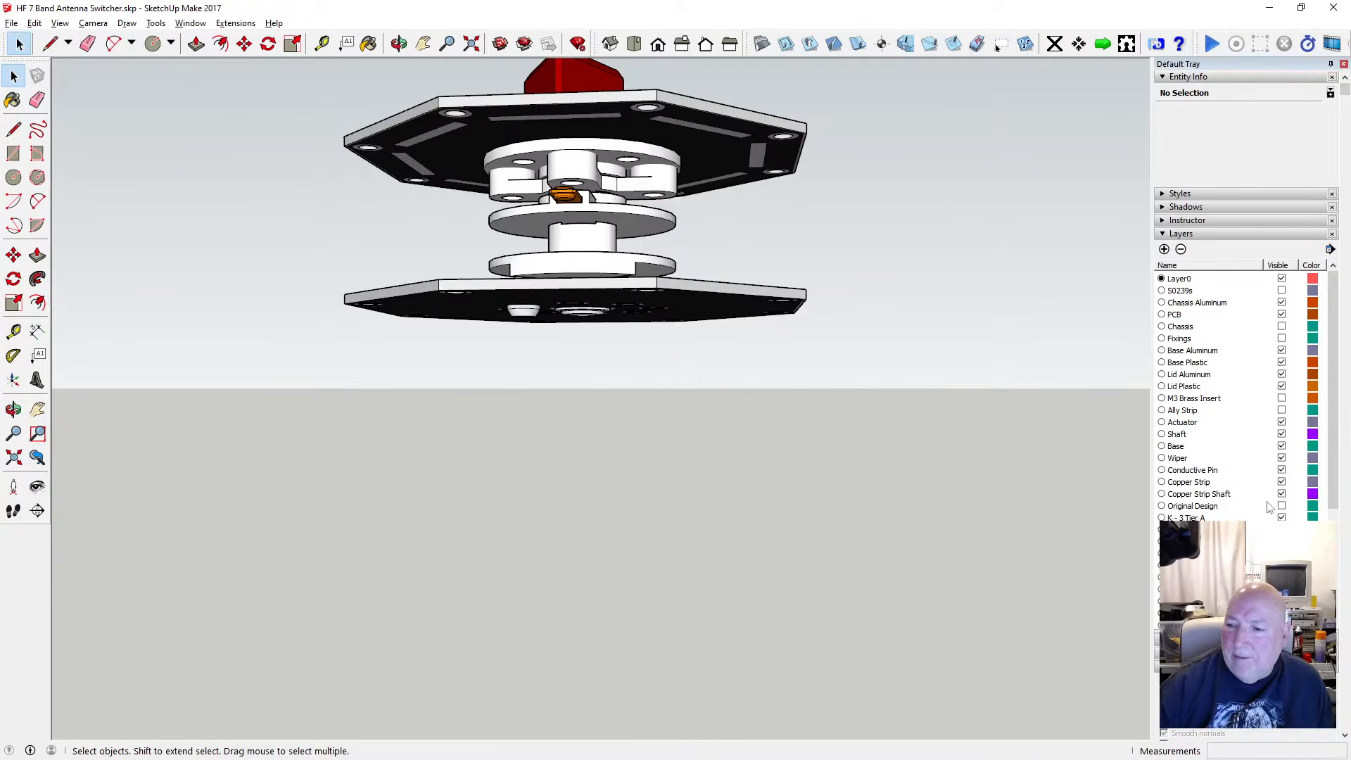
# Show the stepper motor assembly and open its octagonal mounting plate group for editing
pyautogui.scroll(-3, 1239, 397)
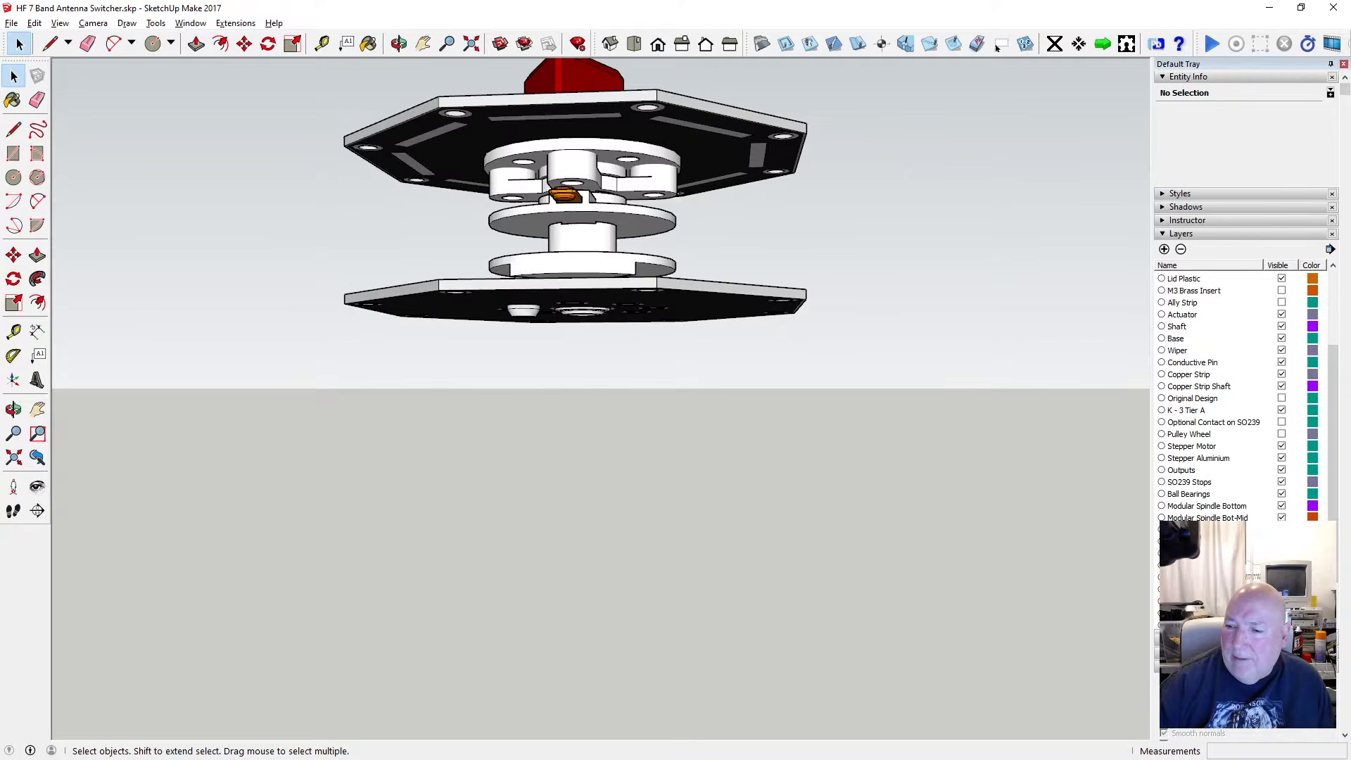
pyautogui.scroll(-3, 1239, 398)
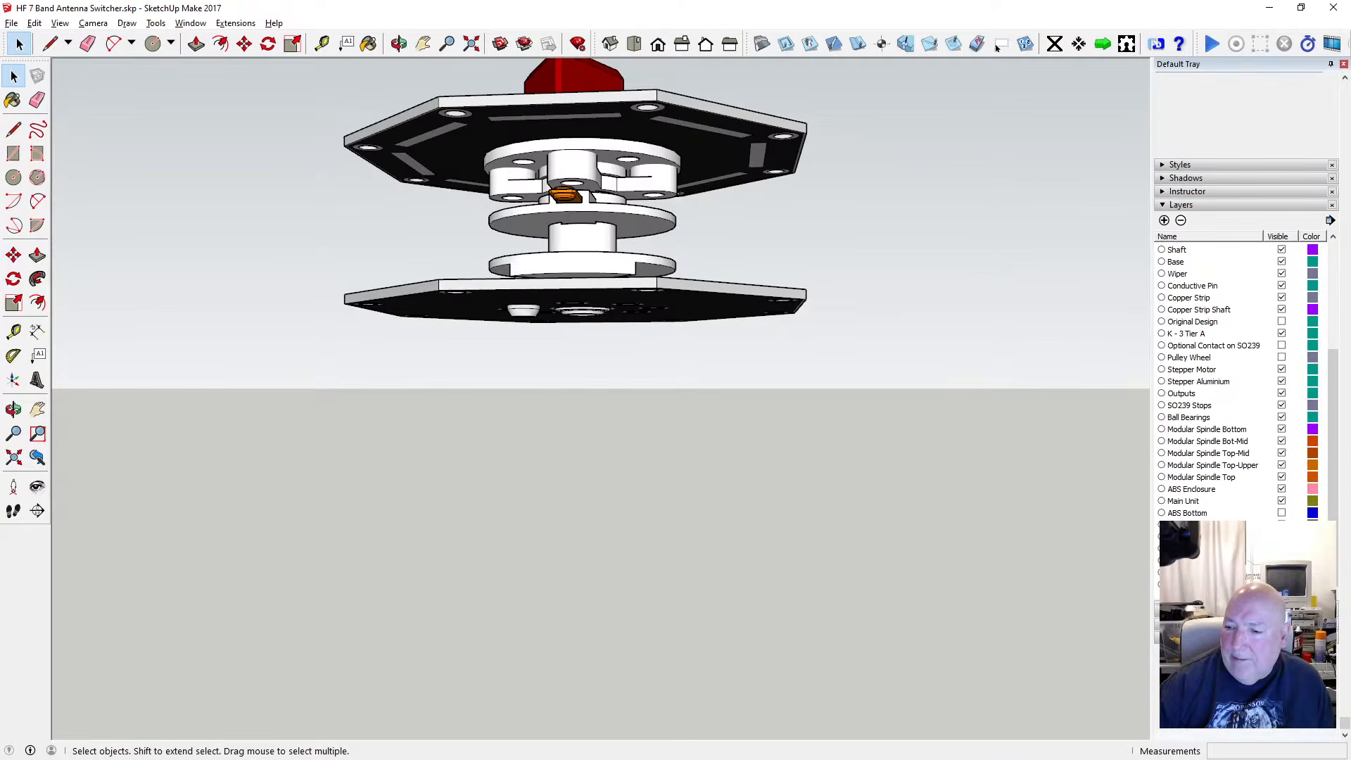
pyautogui.click(1281, 549)
pyautogui.doubleClick(609, 311)
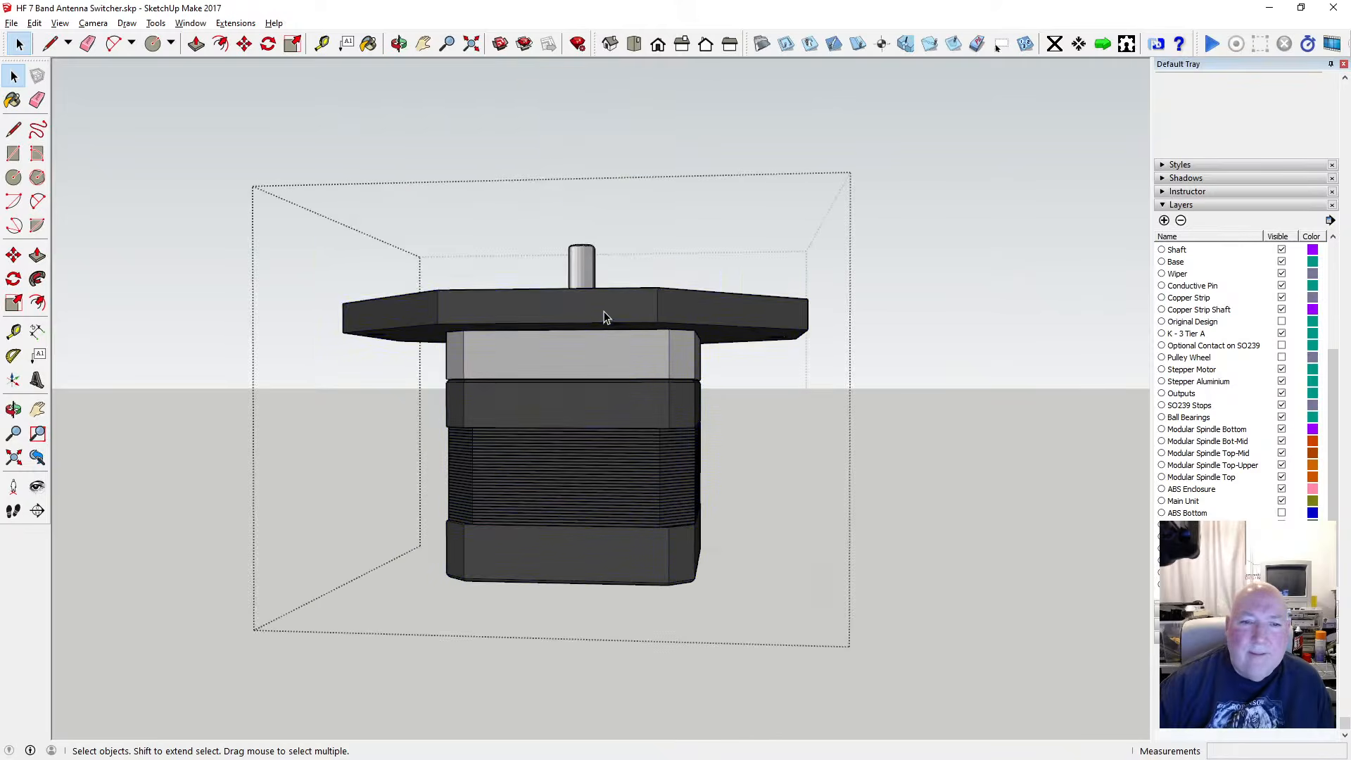
pyautogui.click(564, 306)
pyautogui.doubleClick(543, 306)
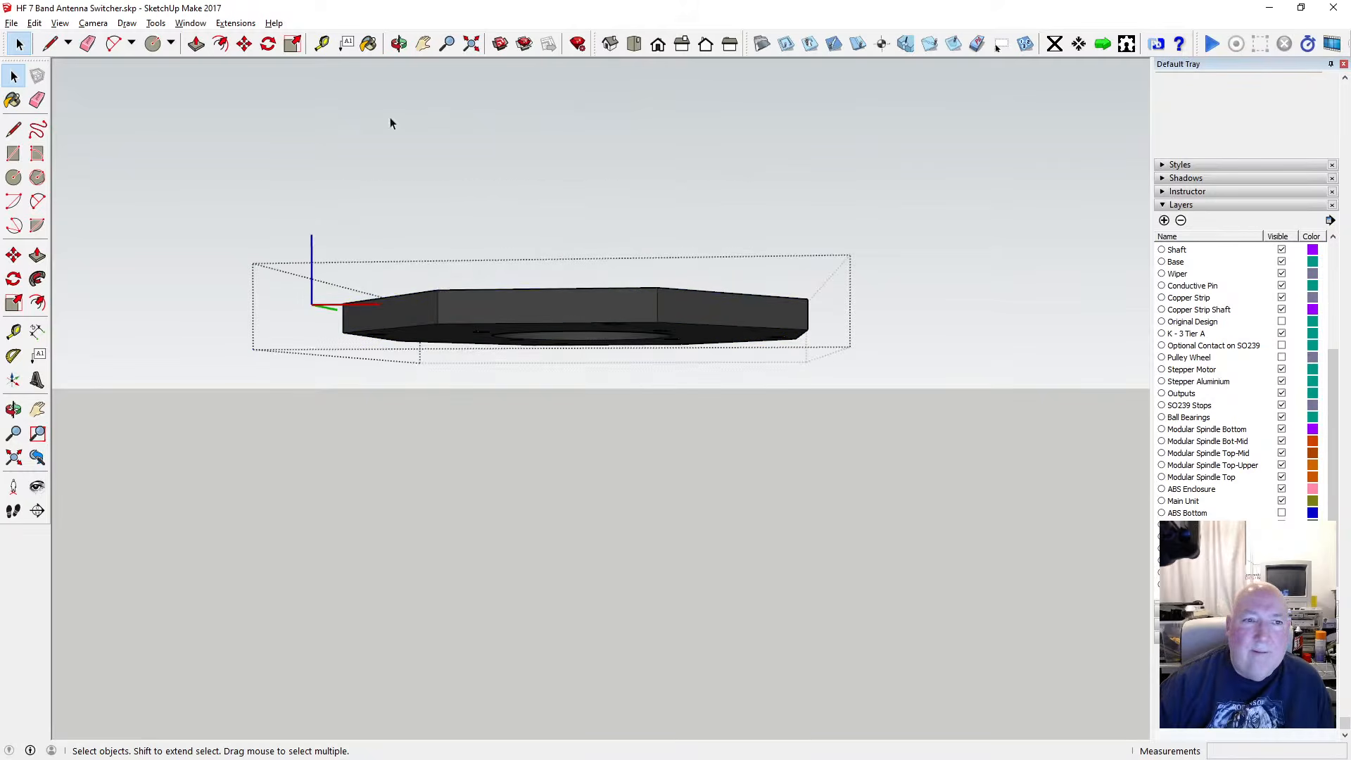
# Paste the eight circles in place inside the mounting plate group and move them about 32 mm straight up, above the plate
pyautogui.click(34, 24)
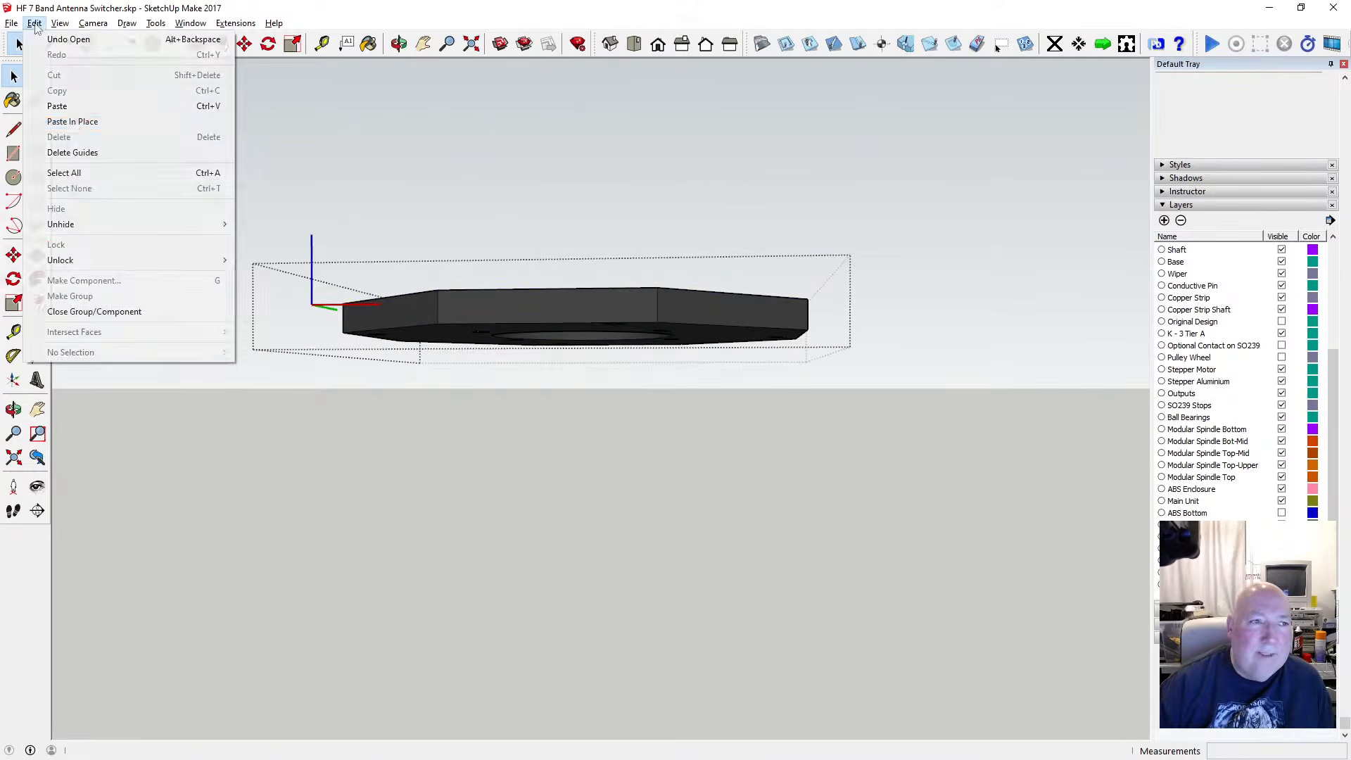
pyautogui.click(73, 121)
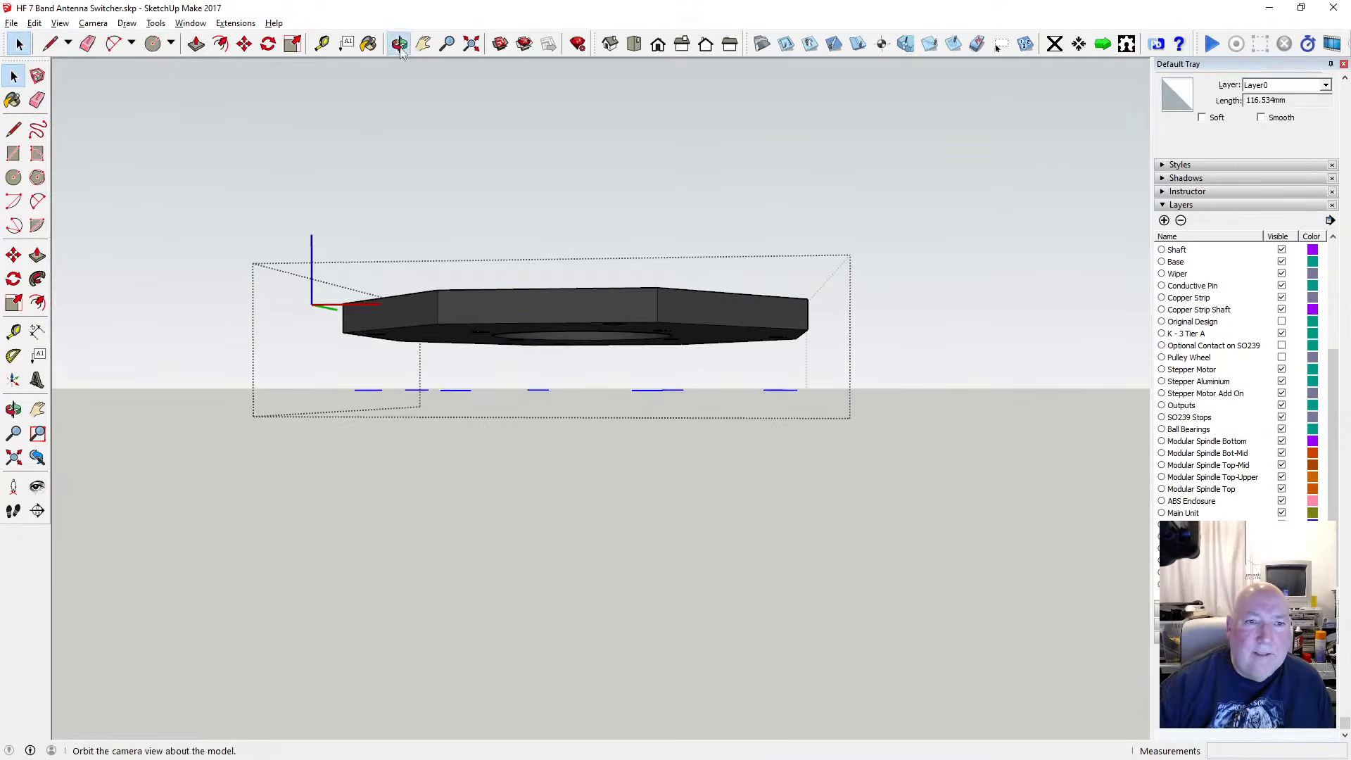
pyautogui.moveTo(447, 178); pyautogui.dragTo(521, 352, button='middle')
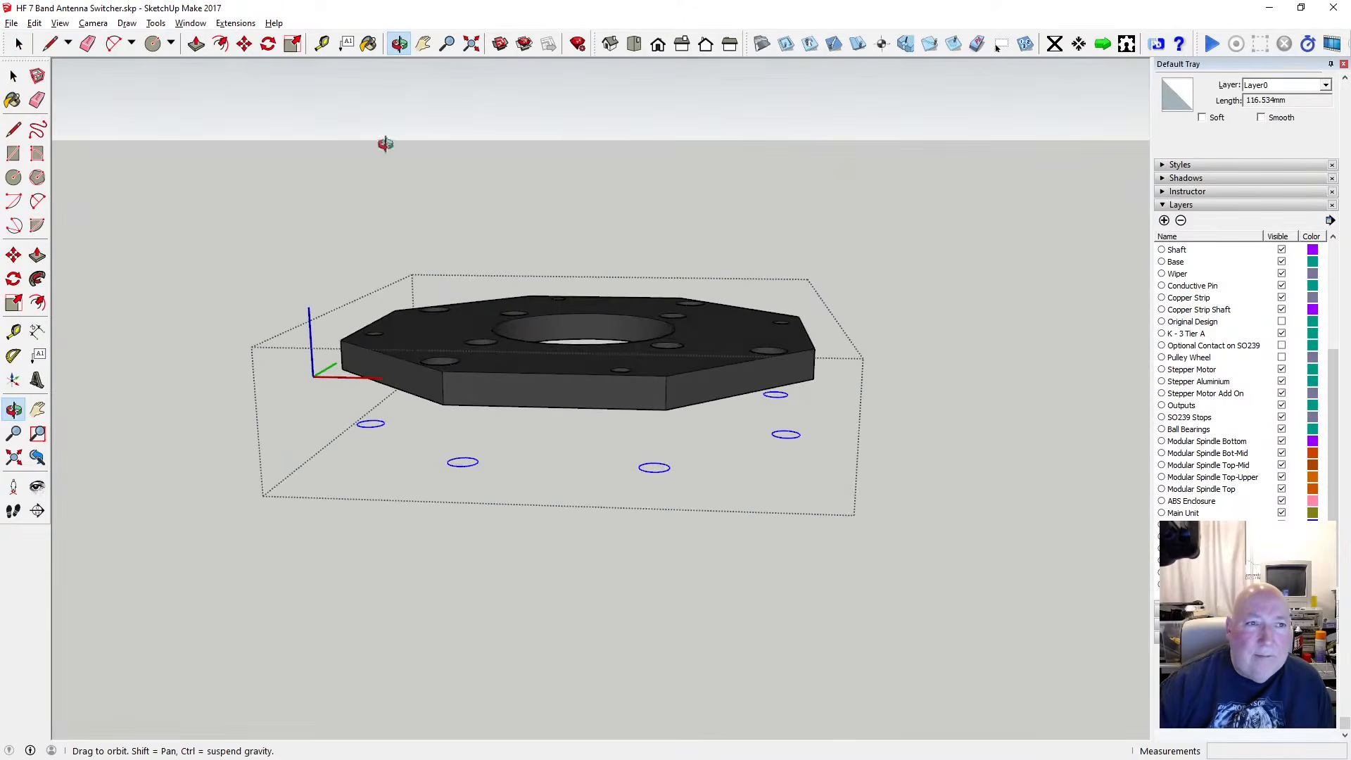
pyautogui.click(244, 43)
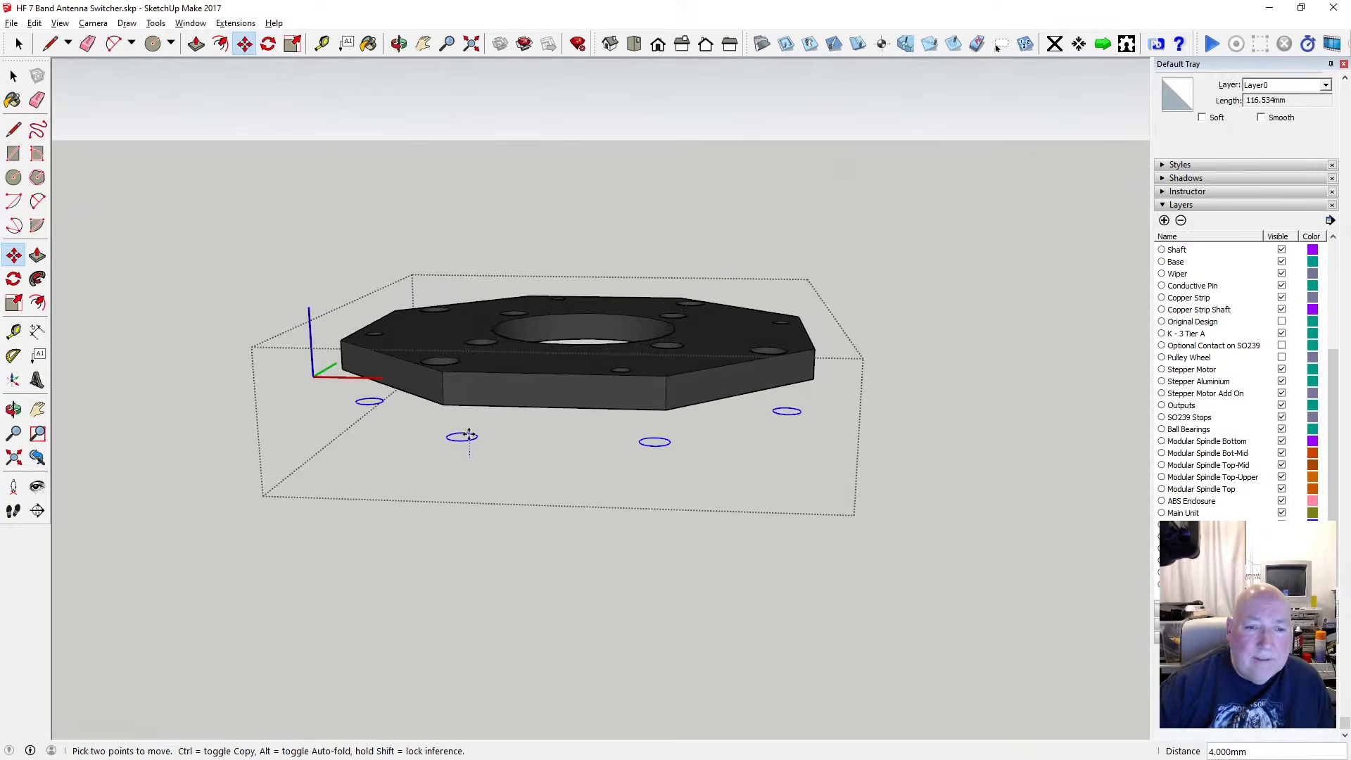
pyautogui.click(469, 459)
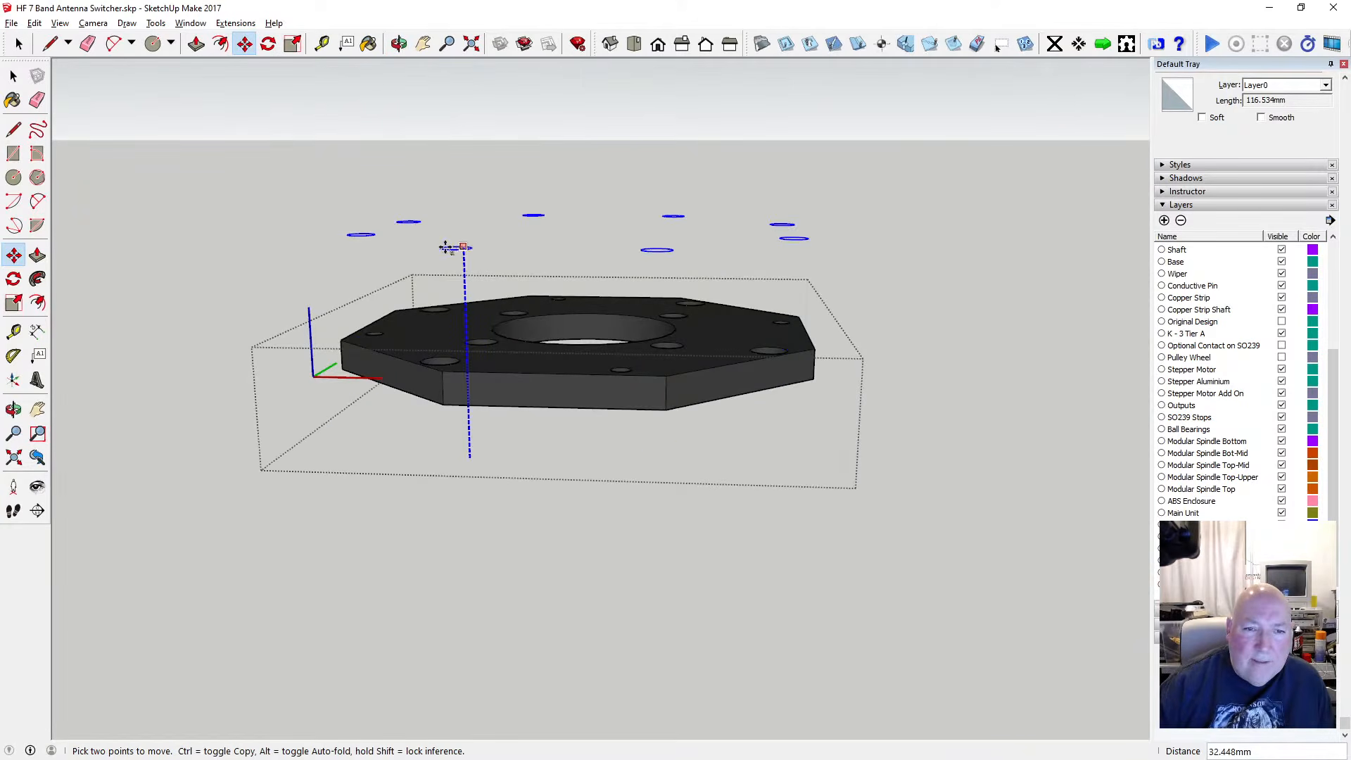
pyautogui.click(444, 248)
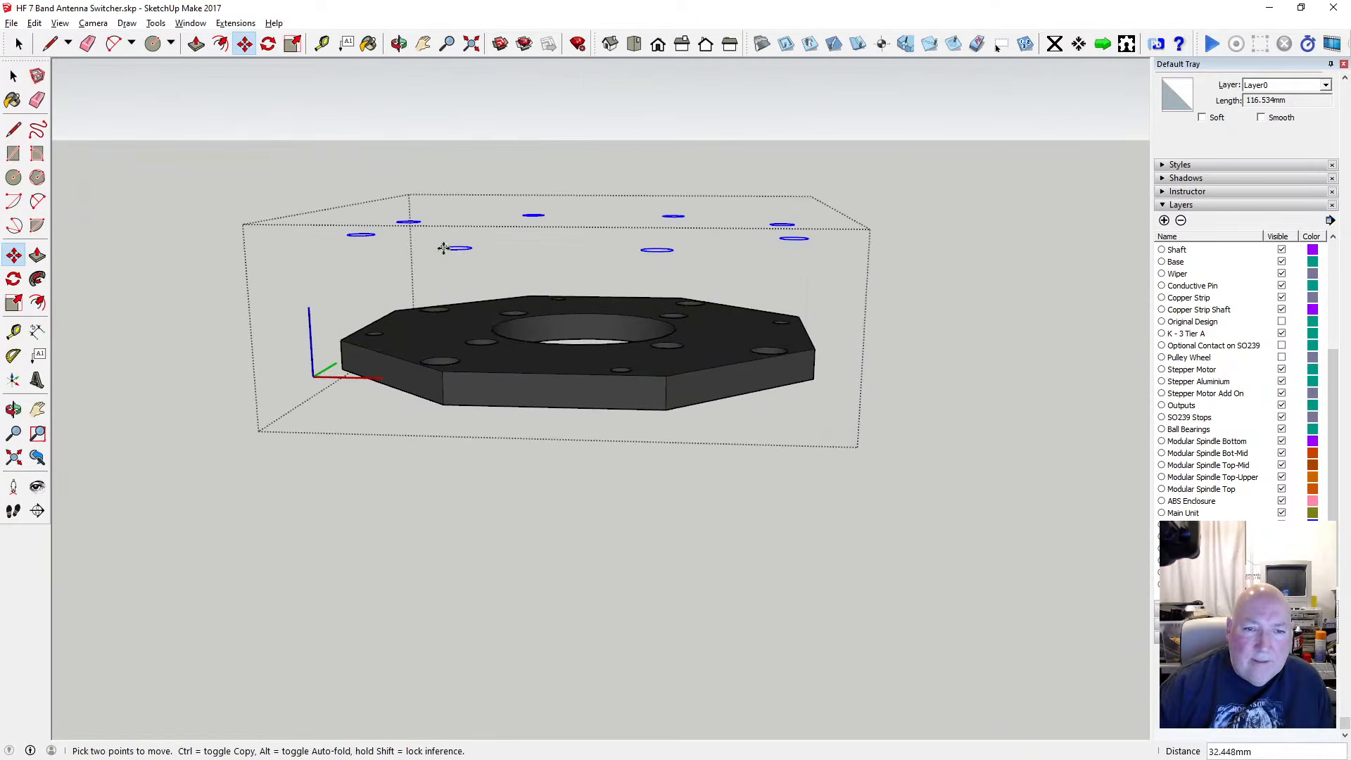
pyautogui.click(399, 43)
pyautogui.moveTo(468, 155); pyautogui.dragTo(496, 339)
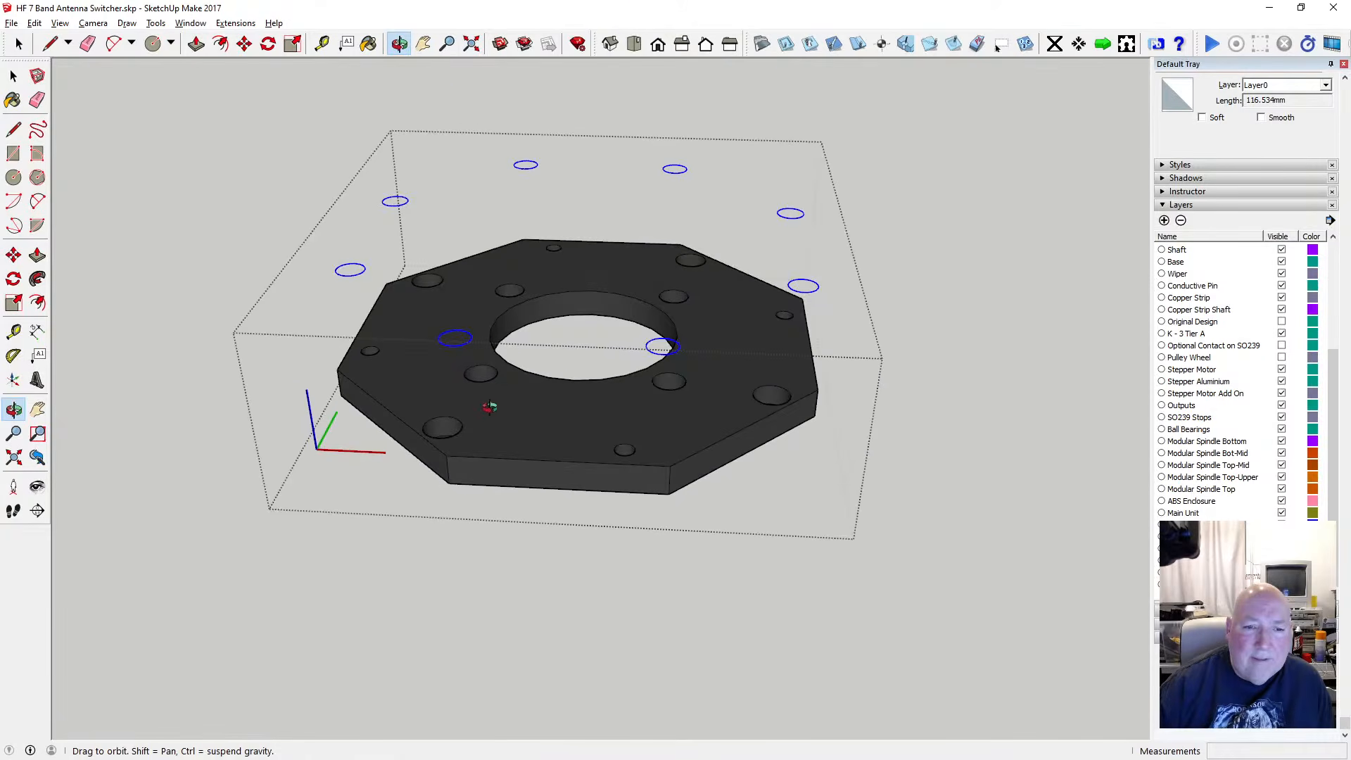
# Delete the small screw hole near the left edge of the octagonal mounting plate
pyautogui.scroll(4, 457, 425)
pyautogui.scroll(-5, 458, 413)
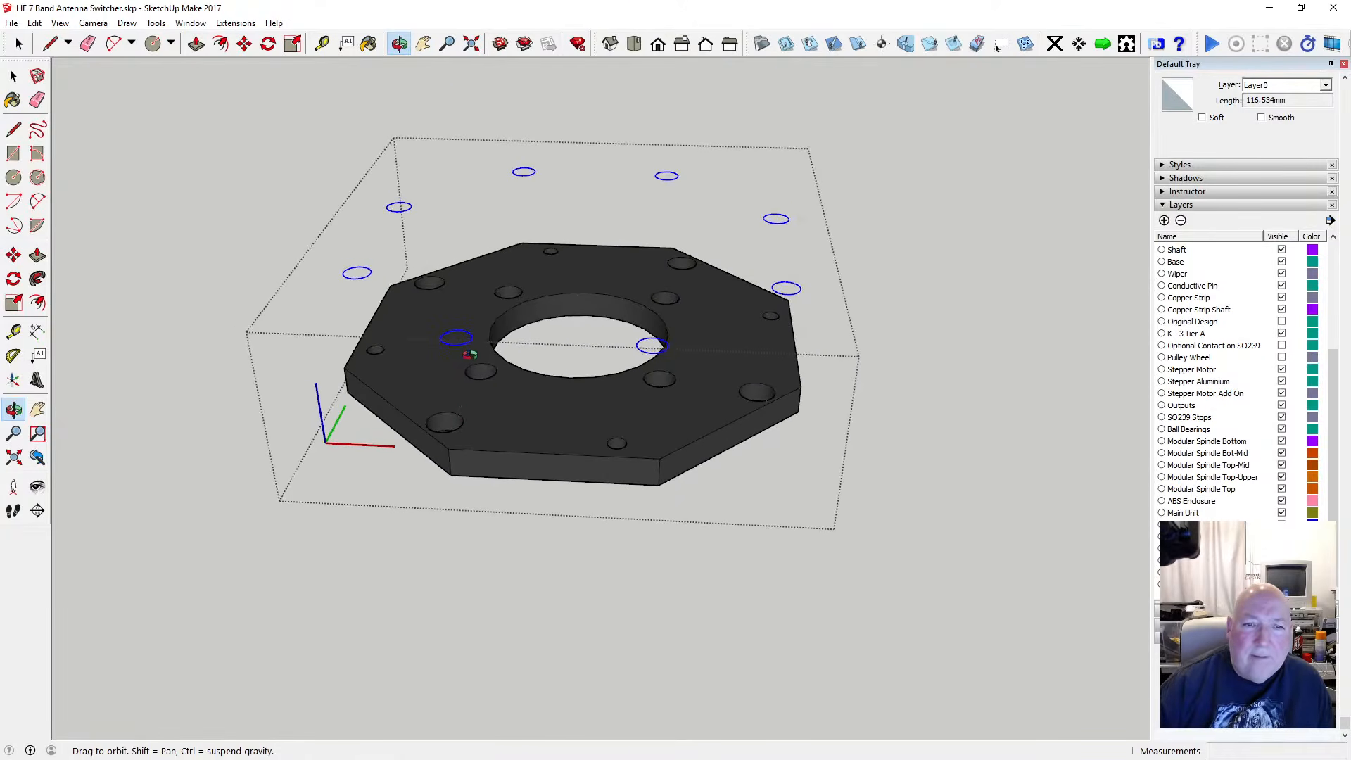
pyautogui.moveTo(456, 313); pyautogui.dragTo(416, 439)
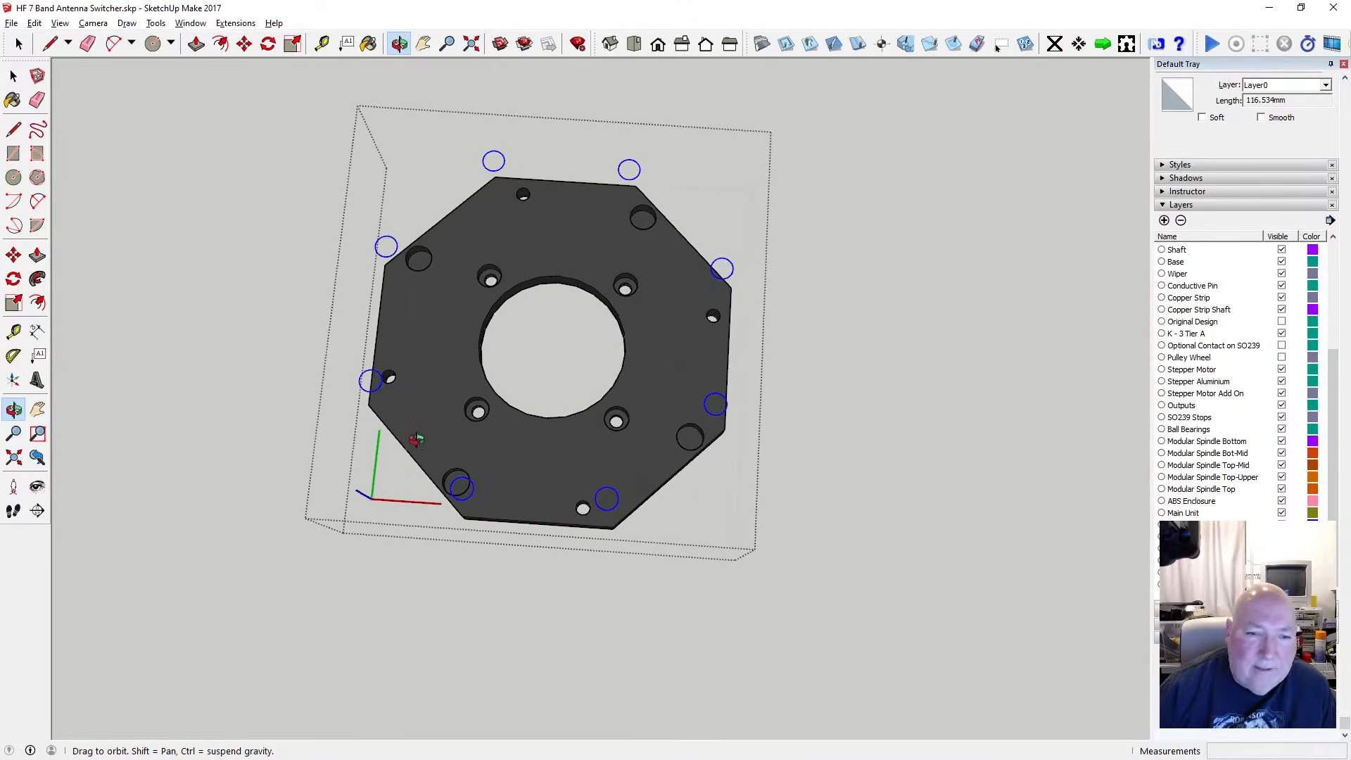
pyautogui.scroll(4, 418, 414)
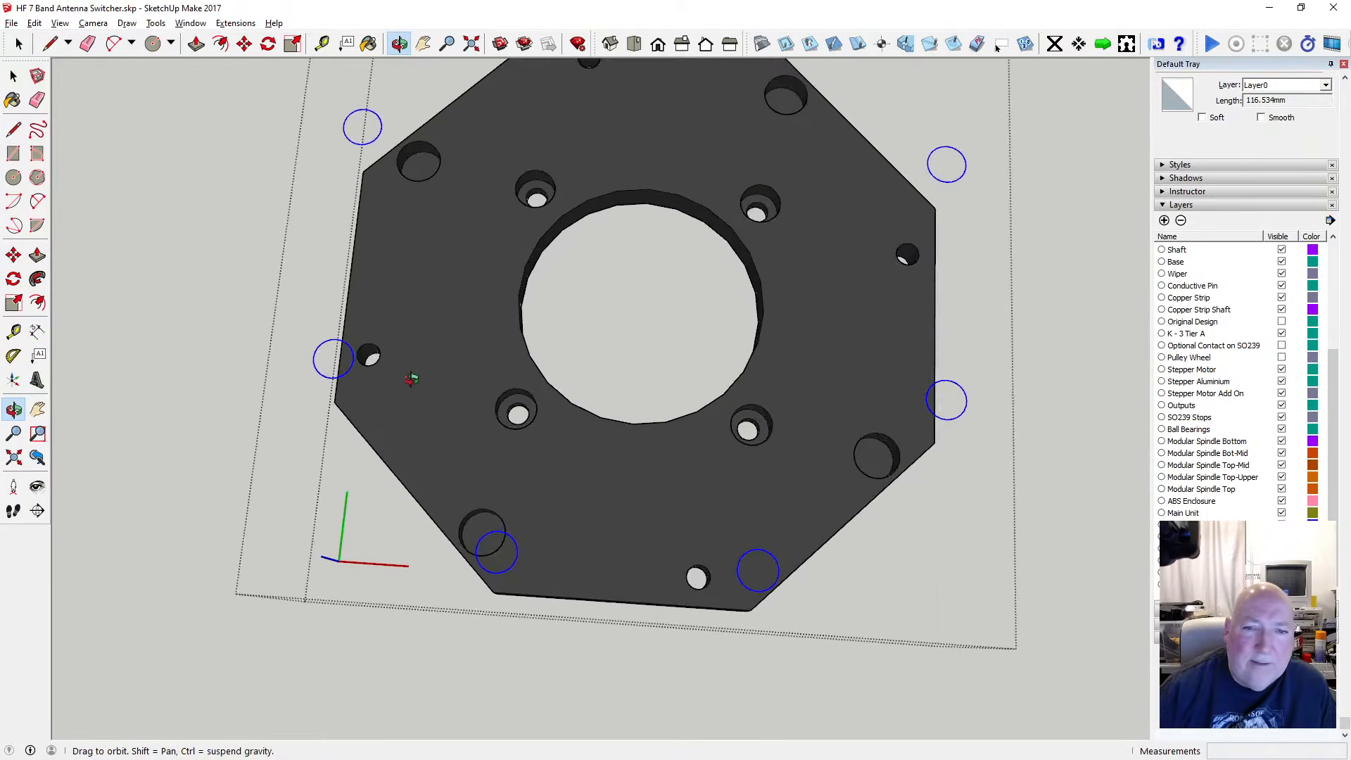
pyautogui.scroll(-2, 412, 378)
pyautogui.scroll(1, 387, 376)
pyautogui.click(13, 76)
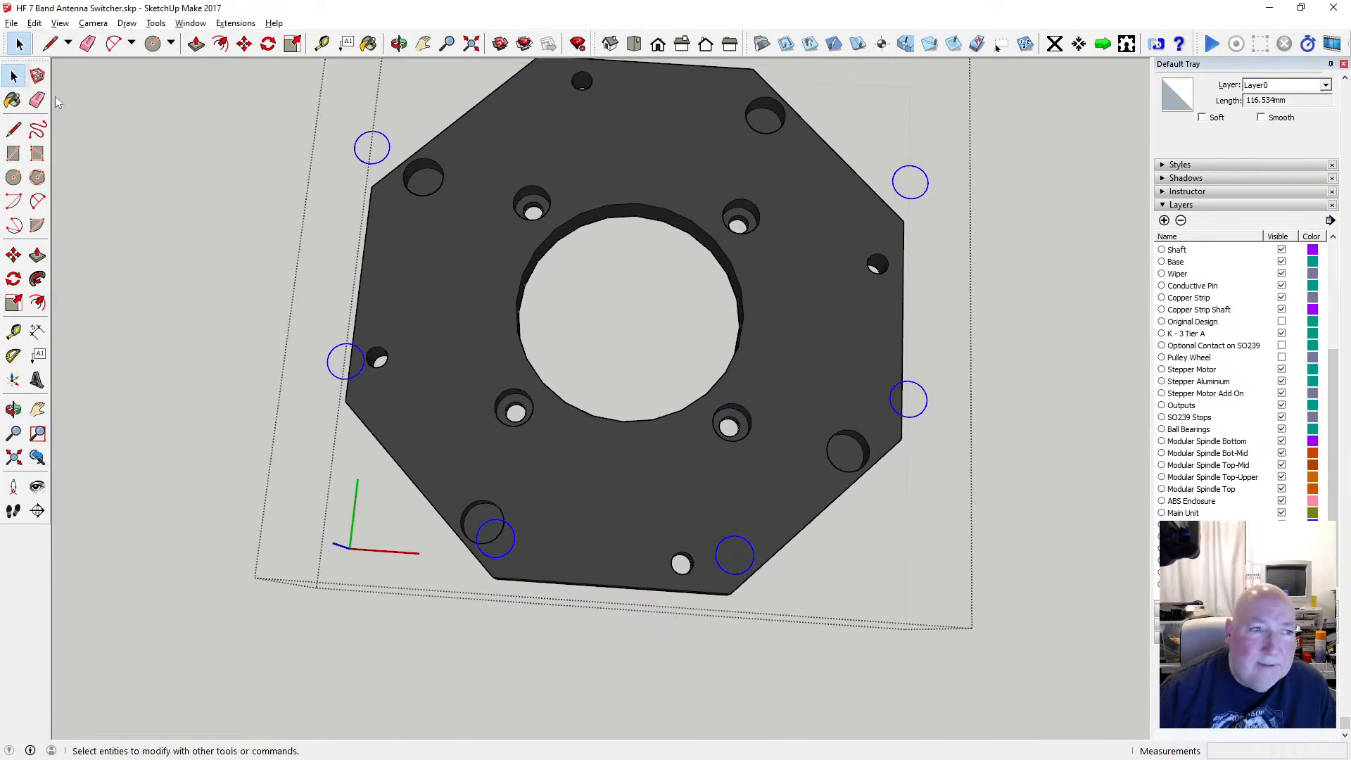
pyautogui.click(456, 338)
pyautogui.click(384, 356)
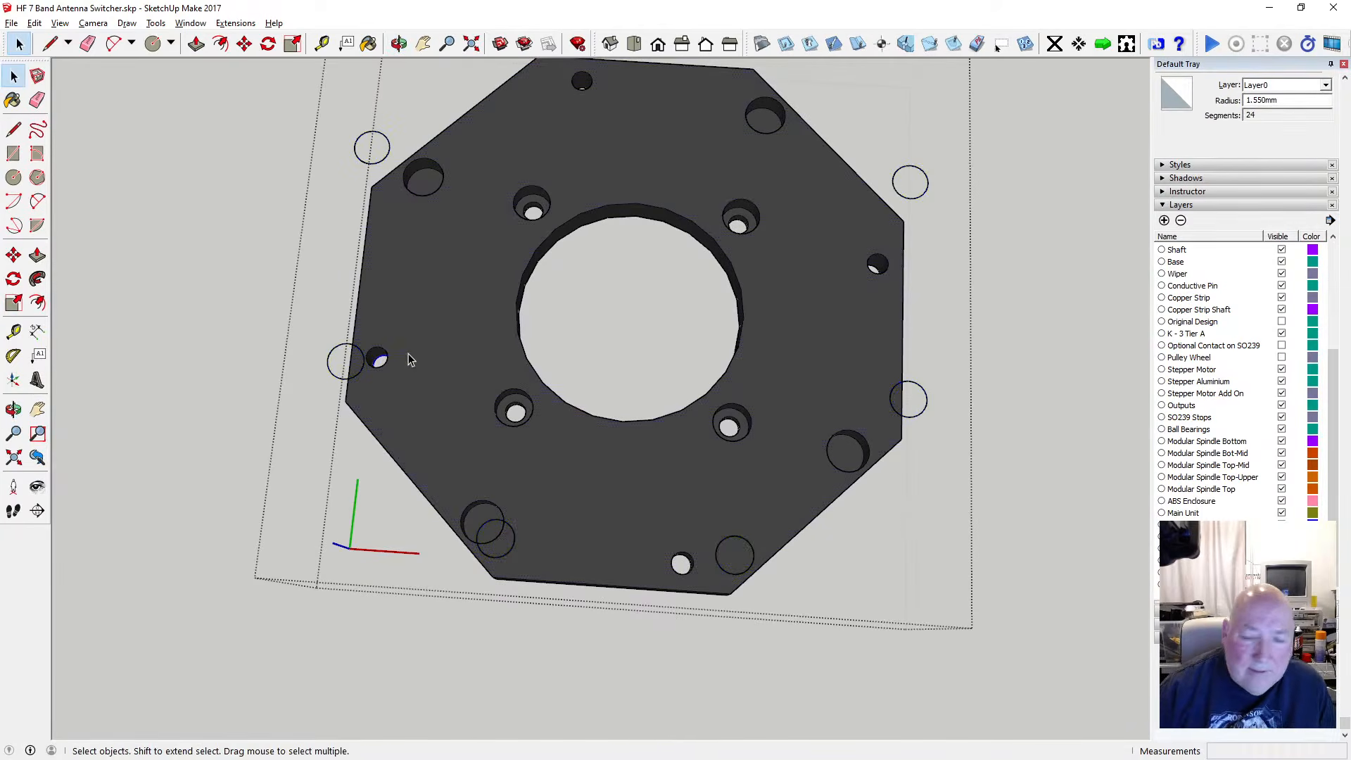
pyautogui.click(382, 357)
pyautogui.press('Delete')
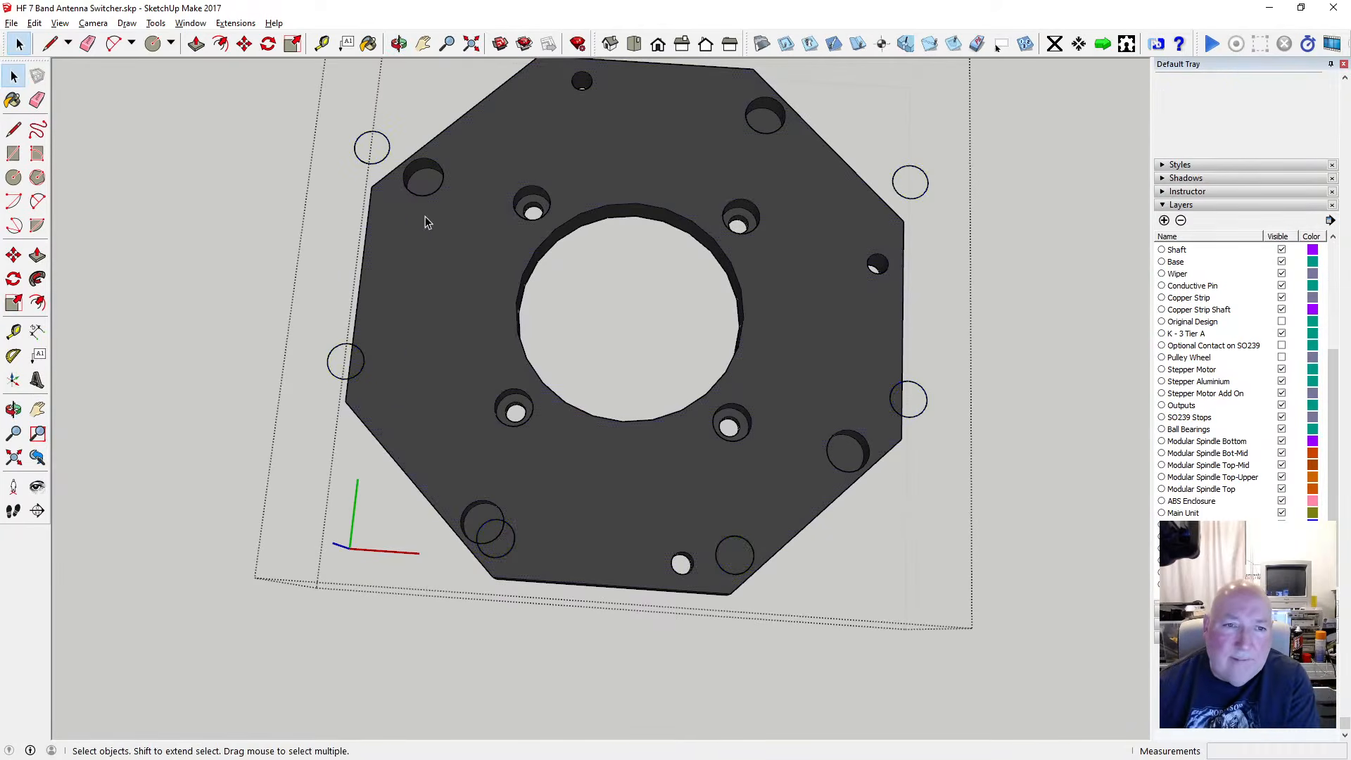
# Delete the large hole at the plate's upper-left corner and the small and large holes along its upper edge
pyautogui.click(435, 177)
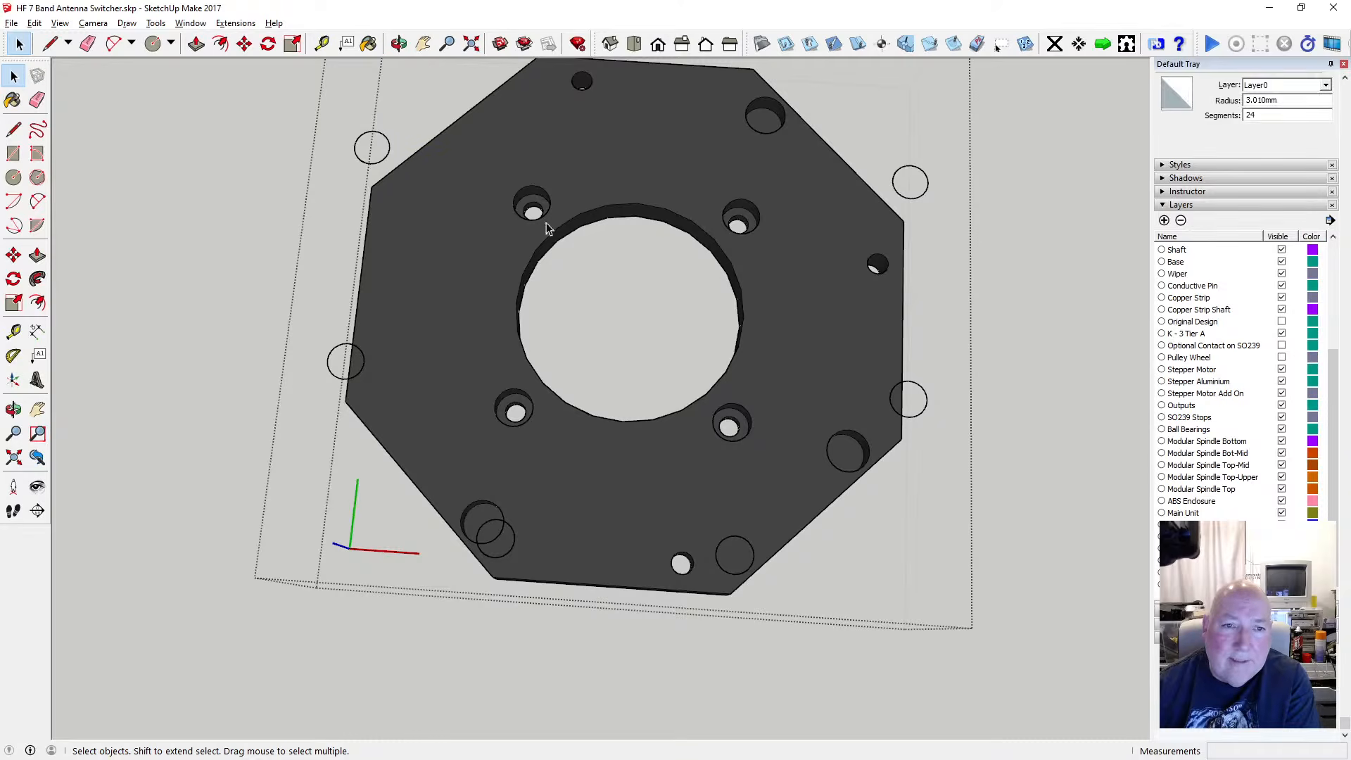
pyautogui.click(584, 84)
pyautogui.scroll(3, 591, 83)
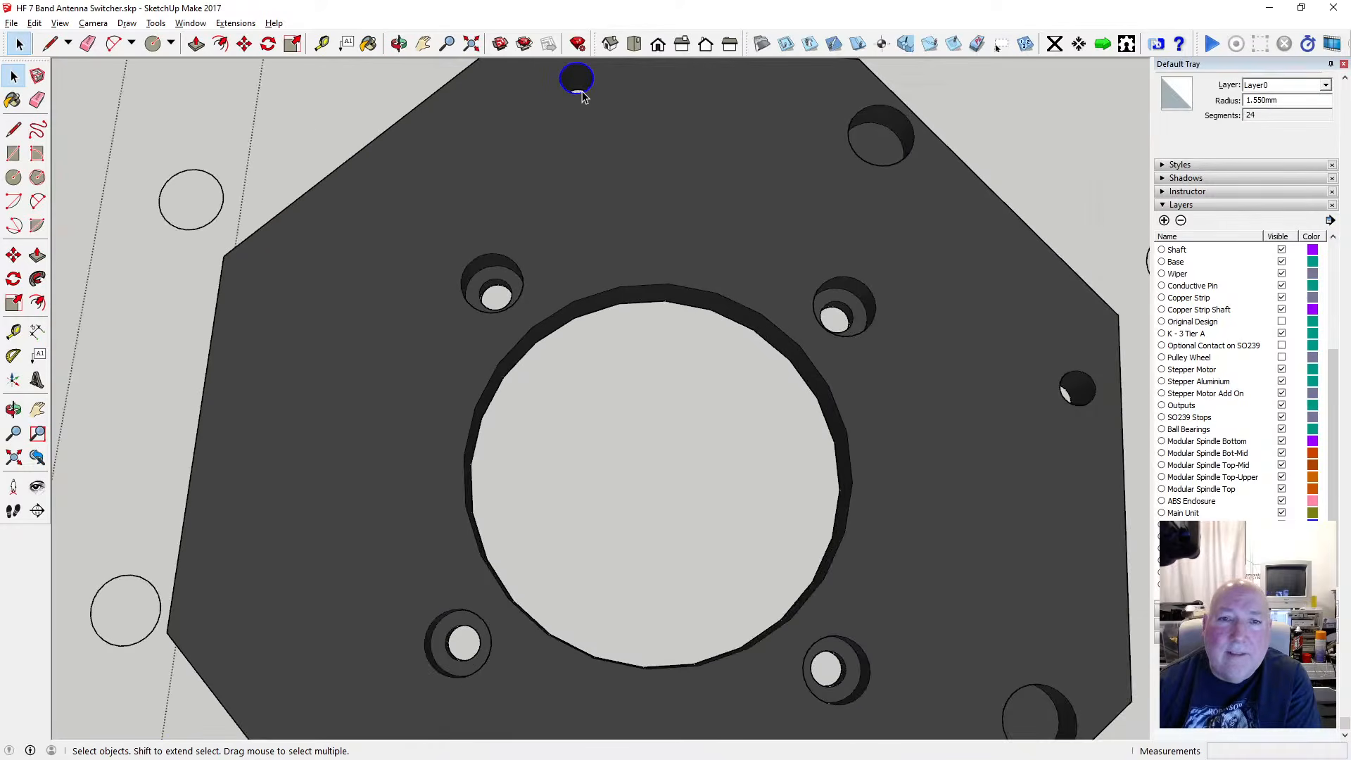
pyautogui.press('Delete')
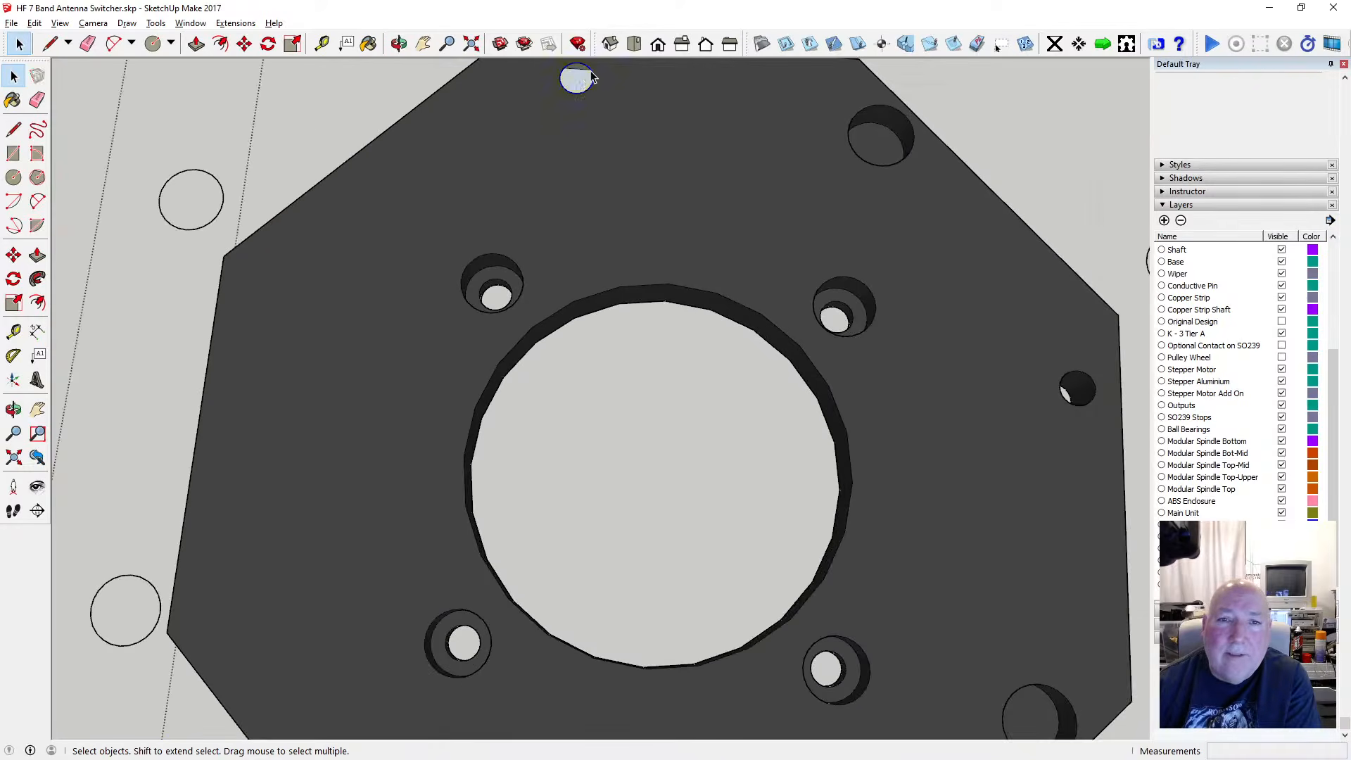
pyautogui.scroll(-4, 581, 100)
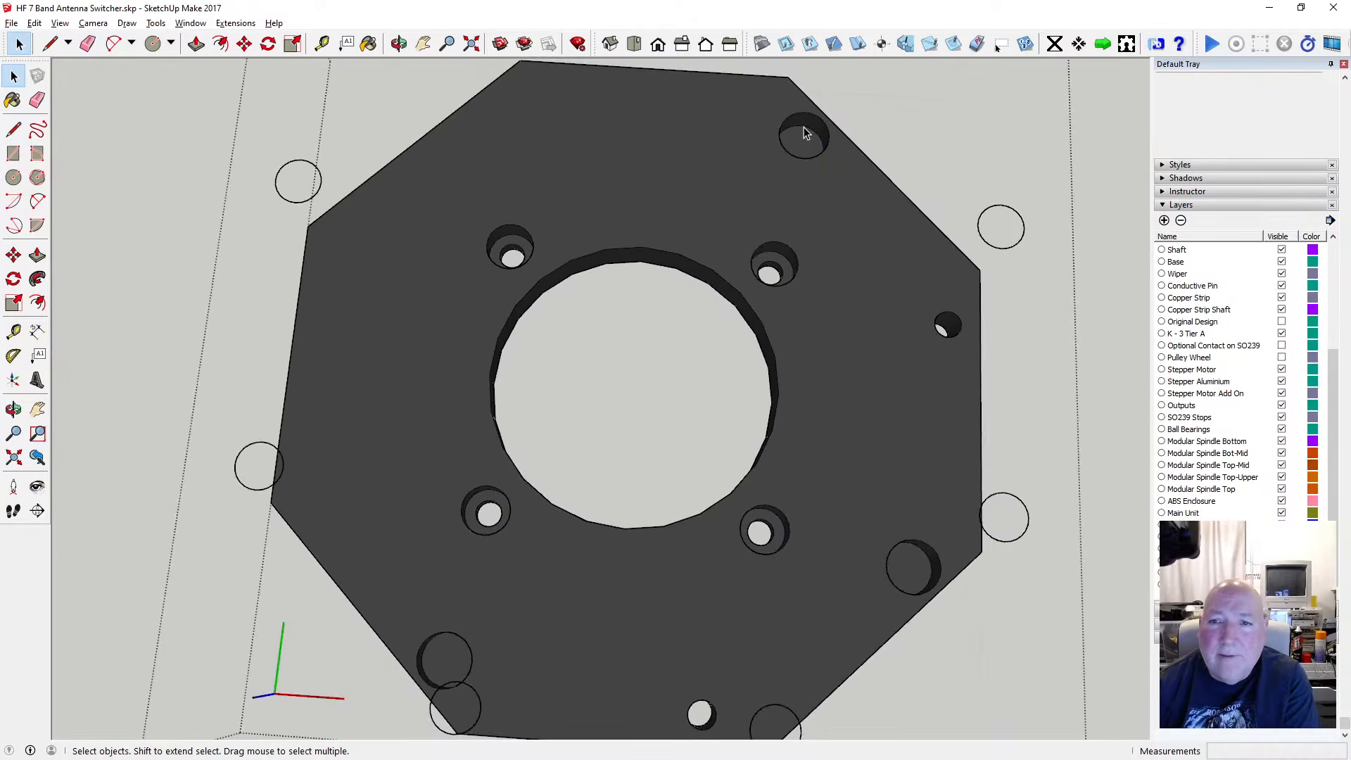
pyautogui.press('Delete')
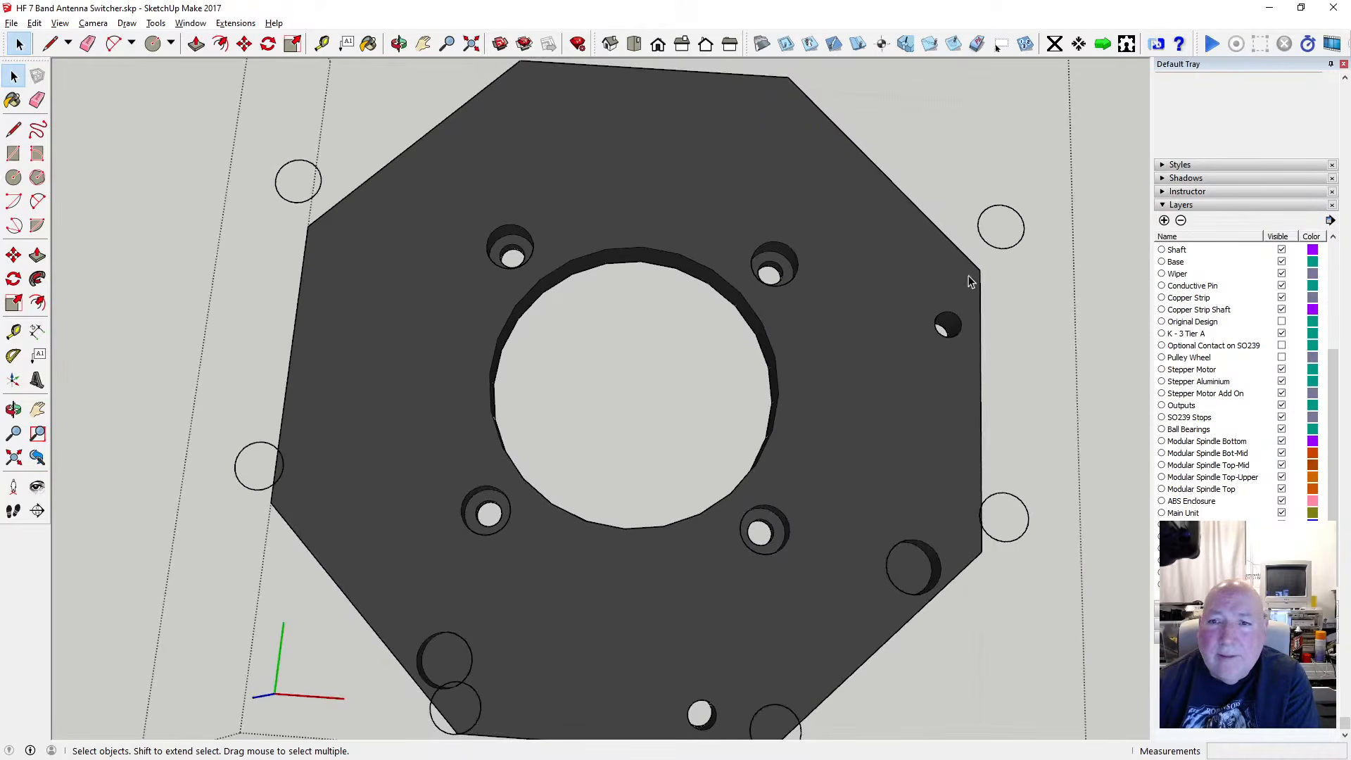
# Undo the last edit and delete the small hole near the plate's right edge
pyautogui.click(951, 324)
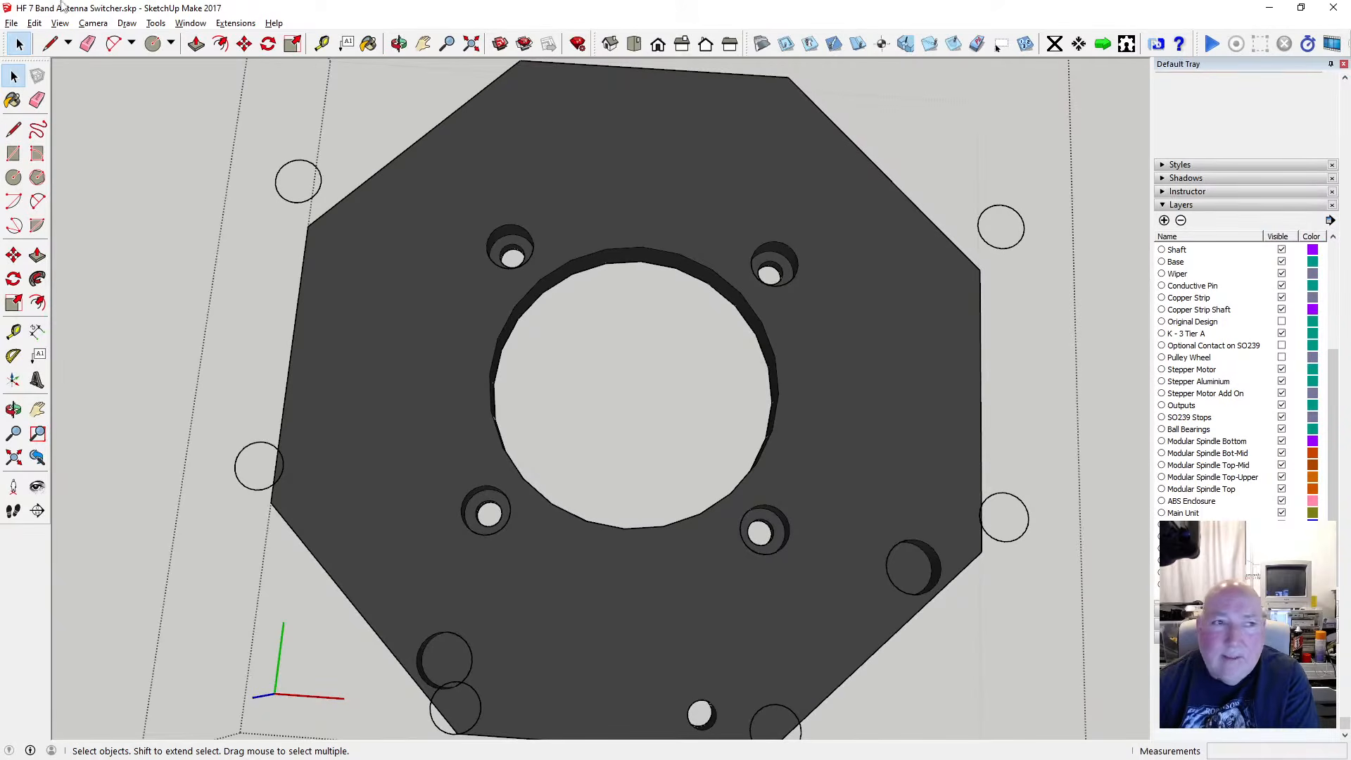
pyautogui.click(34, 23)
pyautogui.click(53, 38)
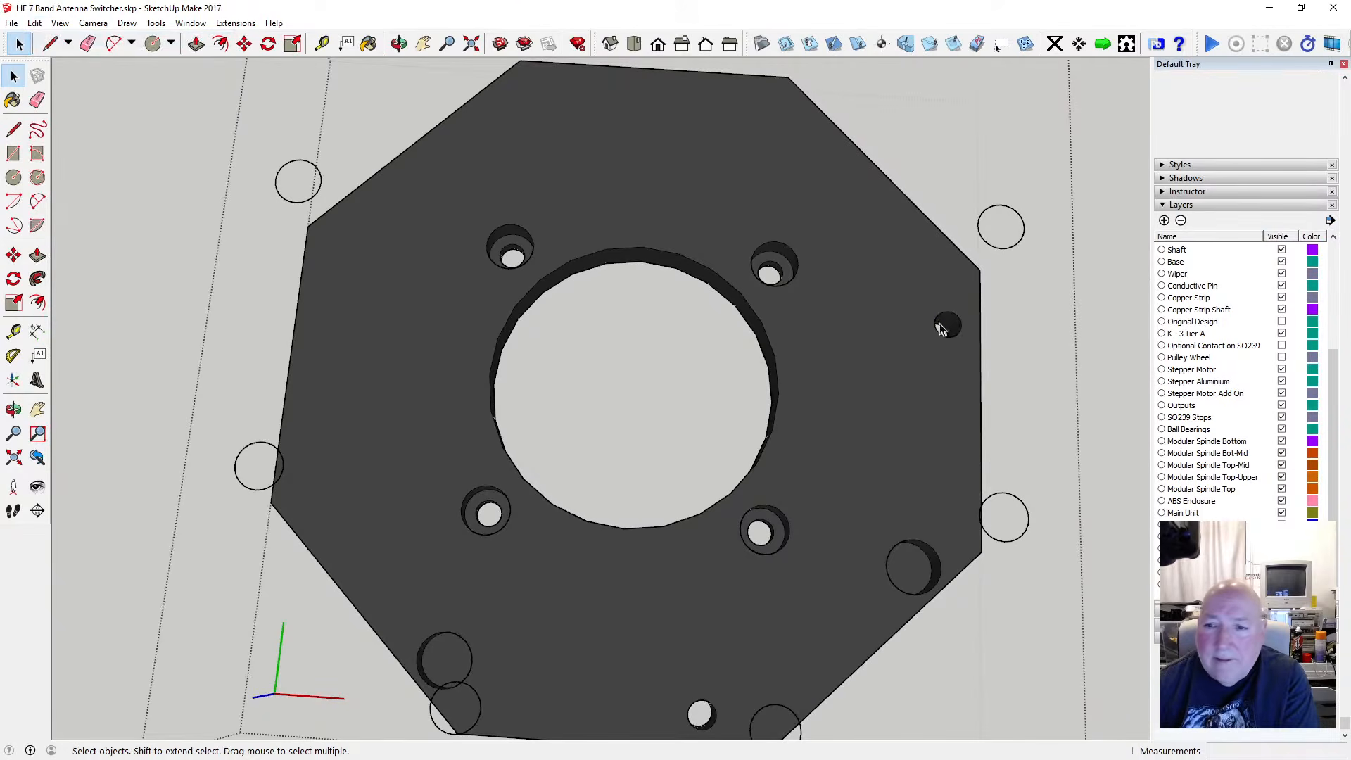
pyautogui.press('Delete')
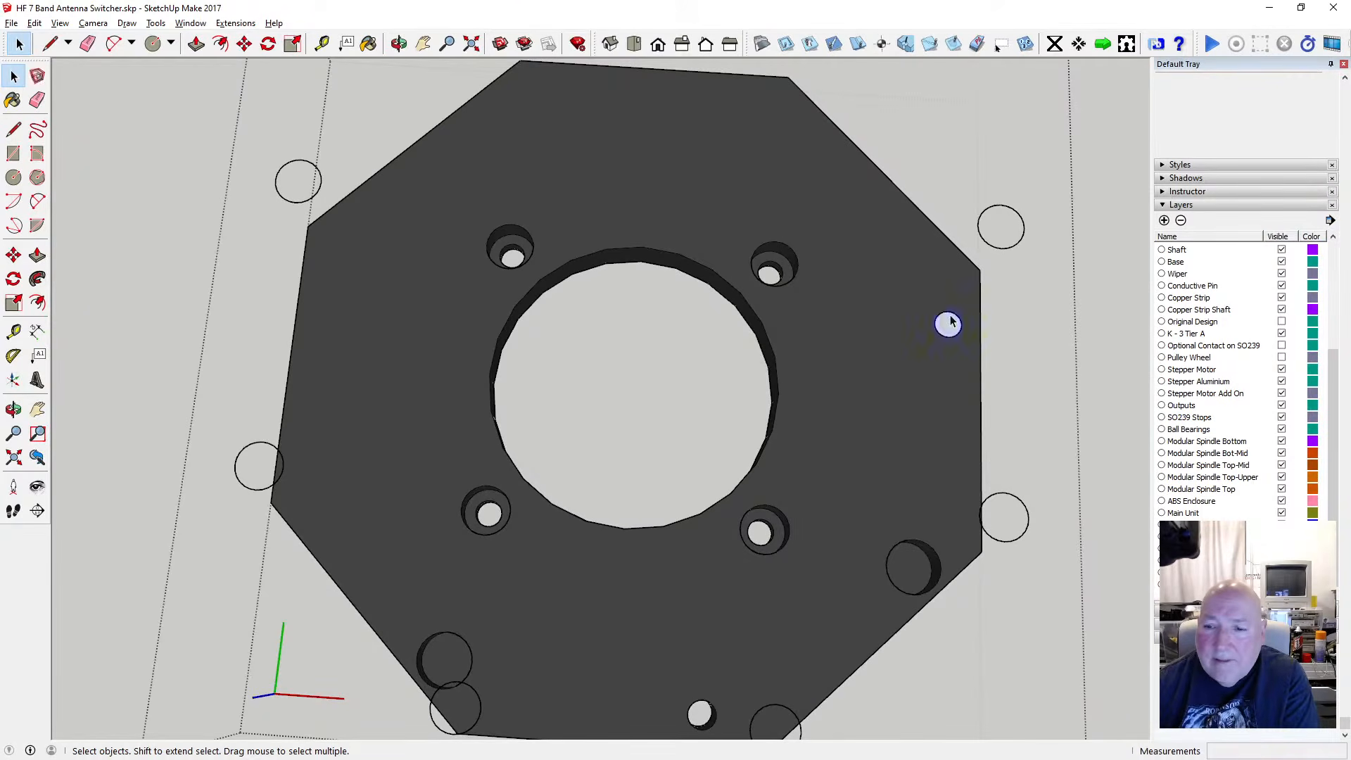
pyautogui.click(949, 322)
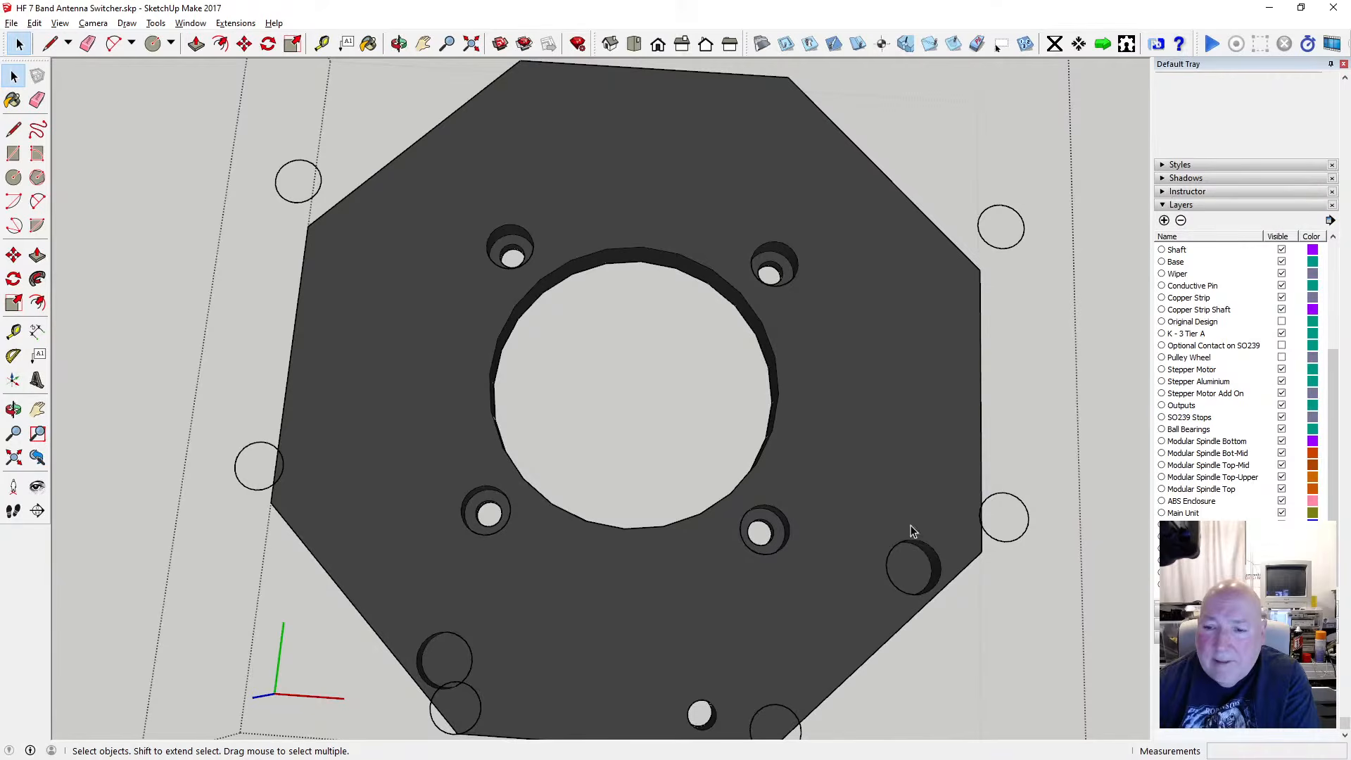
# Measure the depth of the large lower-right hole and delete it with the small and large holes remaining along the lower edge
pyautogui.click(320, 44)
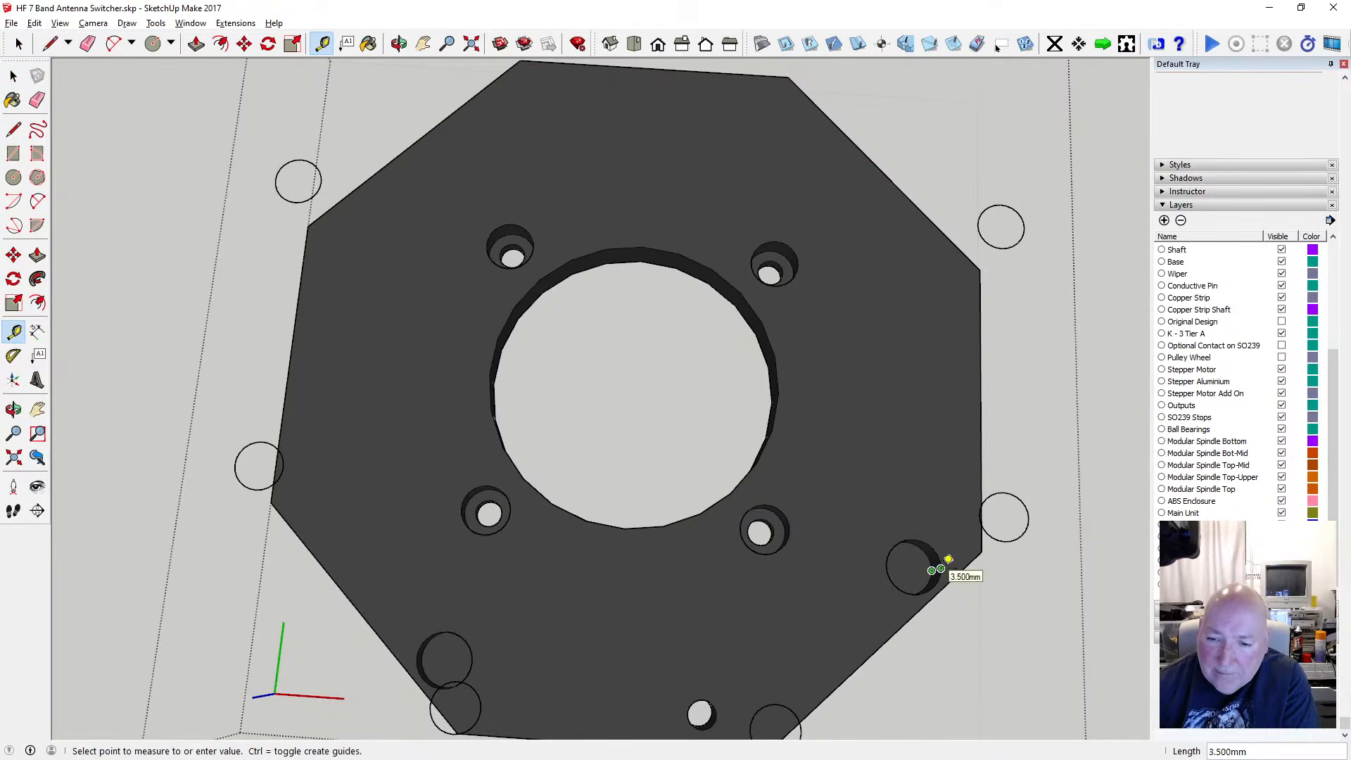
pyautogui.press('space')
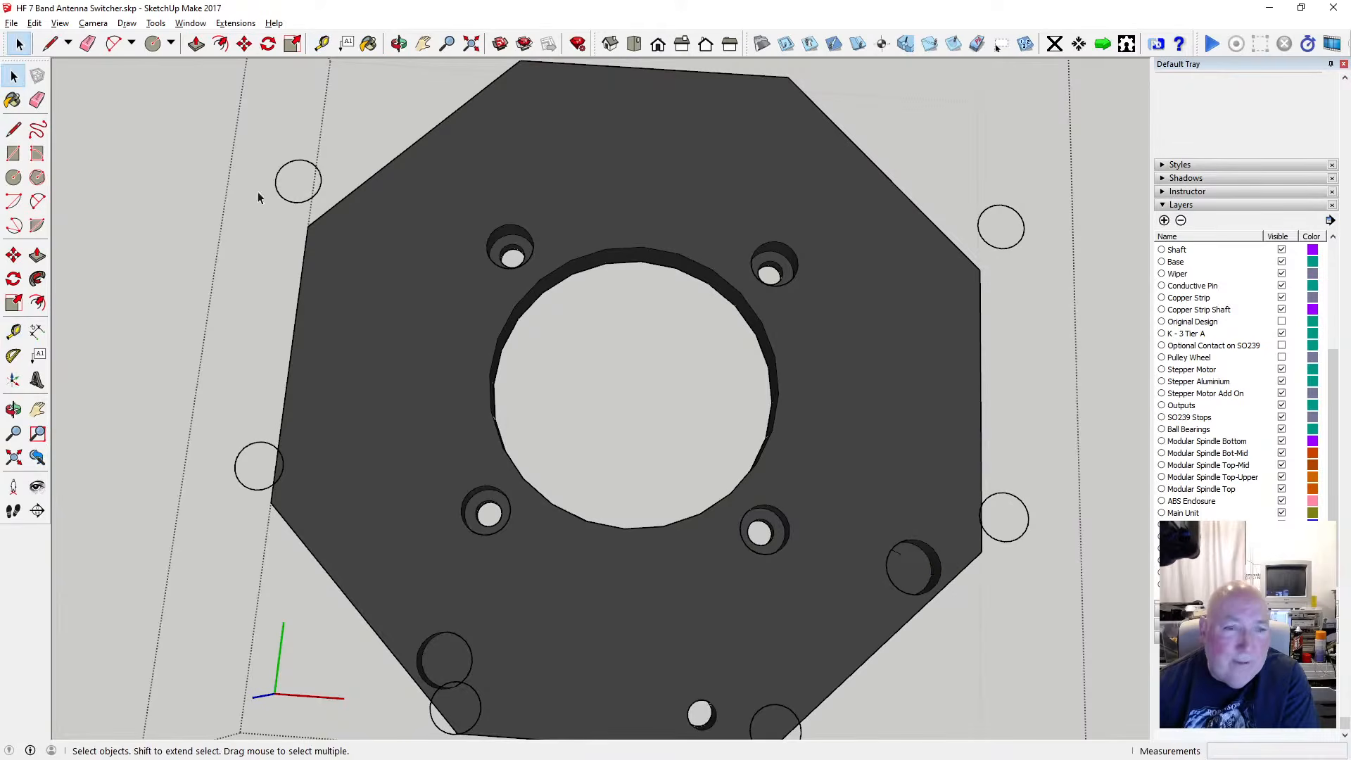
pyautogui.scroll(-5, 745, 440)
pyautogui.scroll(2, 868, 575)
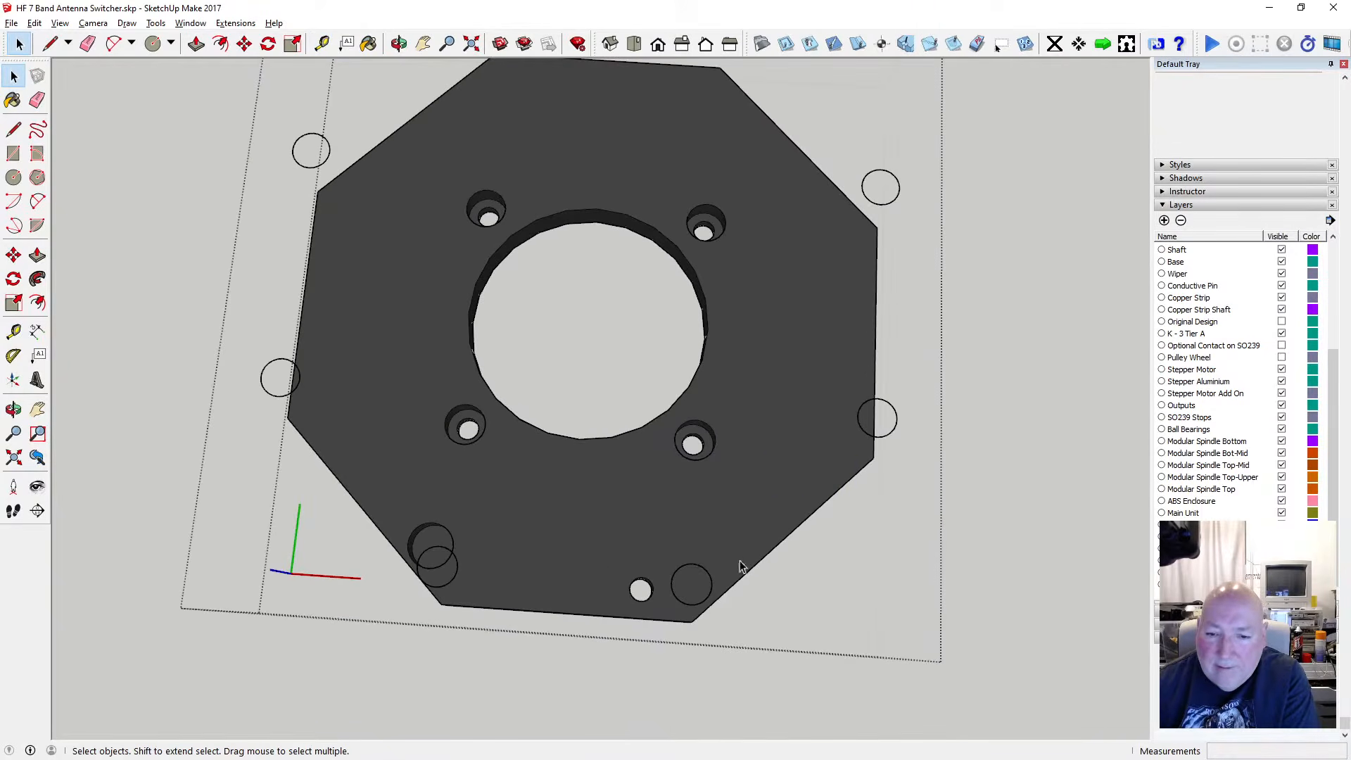
pyautogui.click(640, 589)
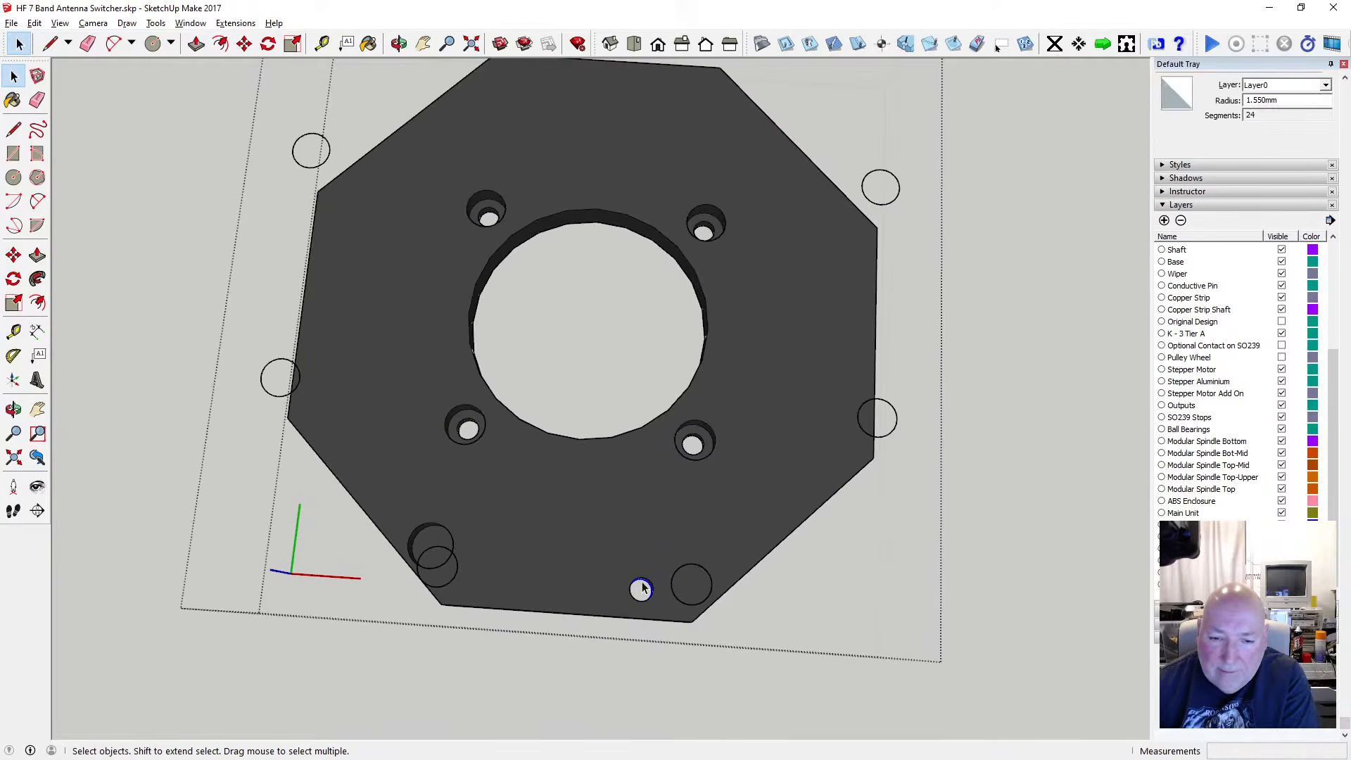
pyautogui.click(641, 589)
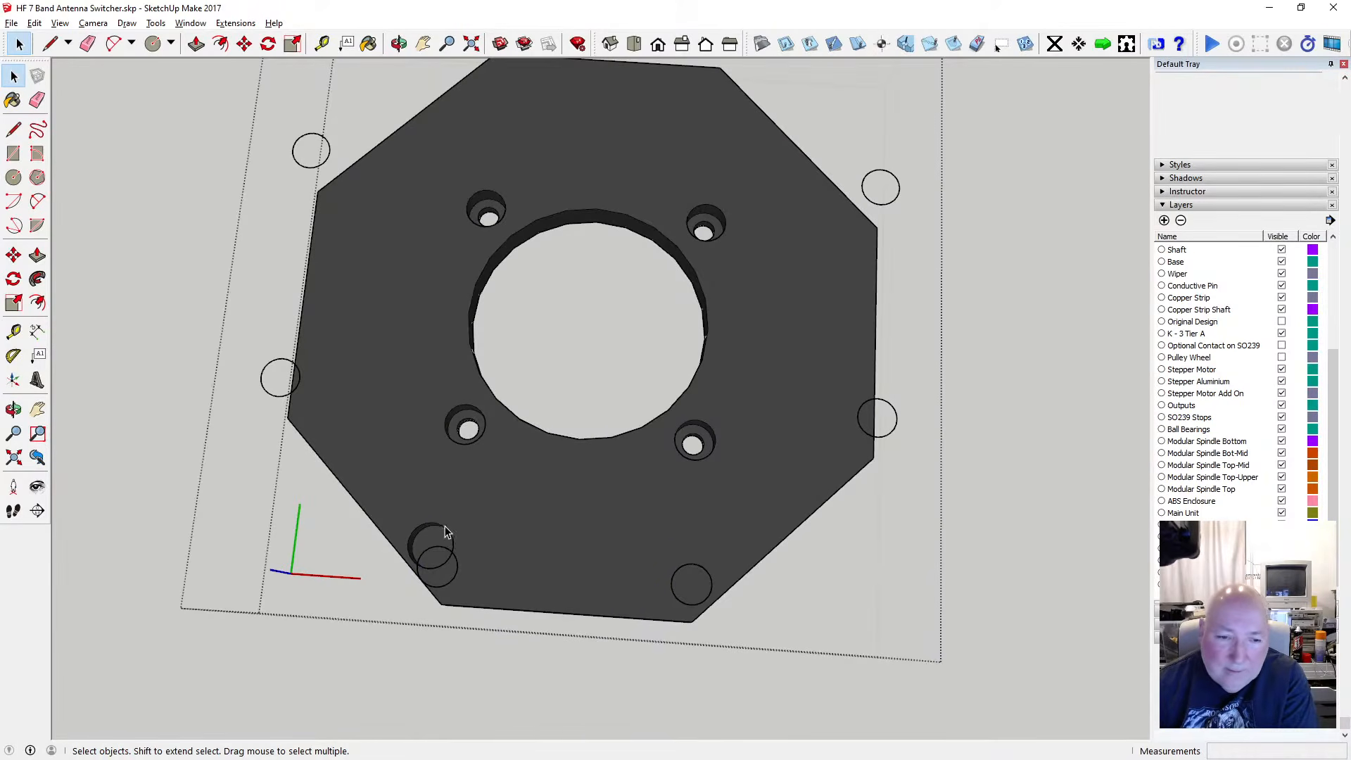
pyautogui.click(428, 536)
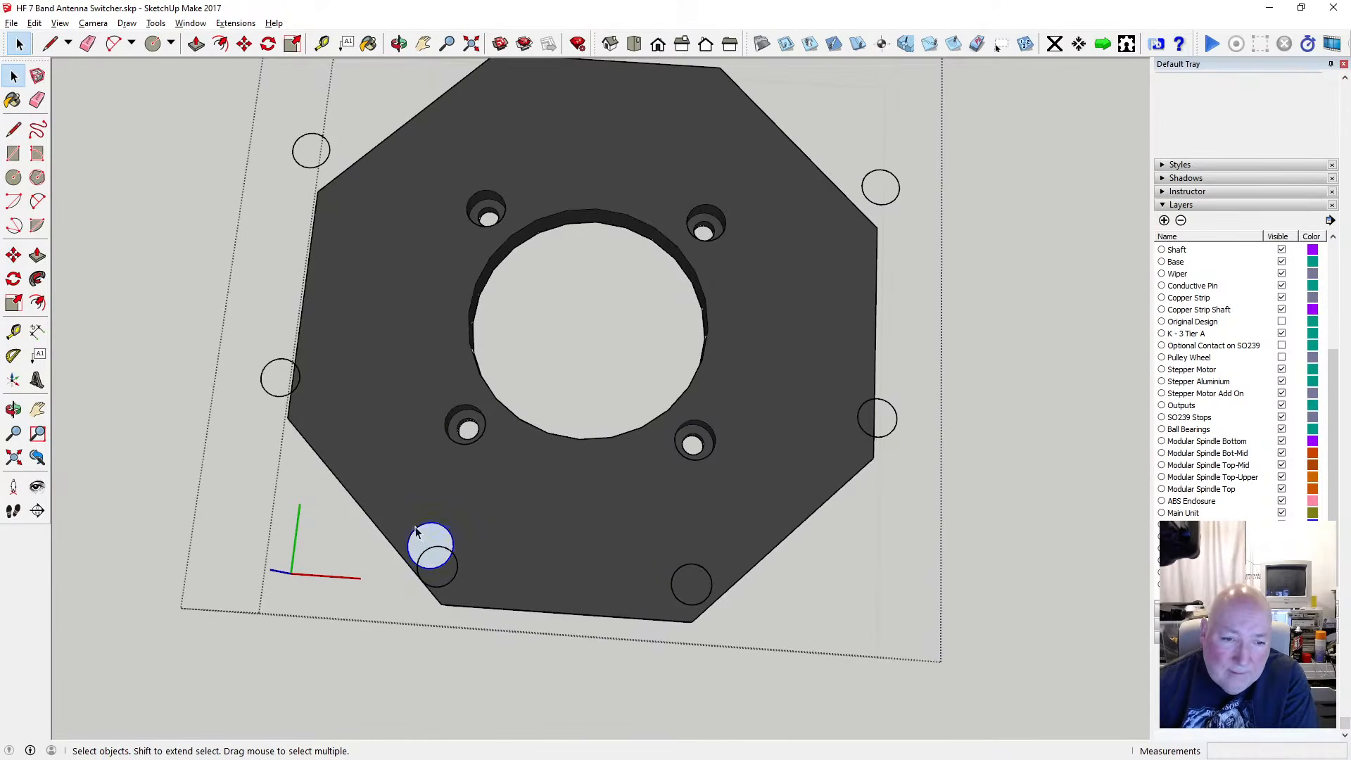
pyautogui.press('Delete')
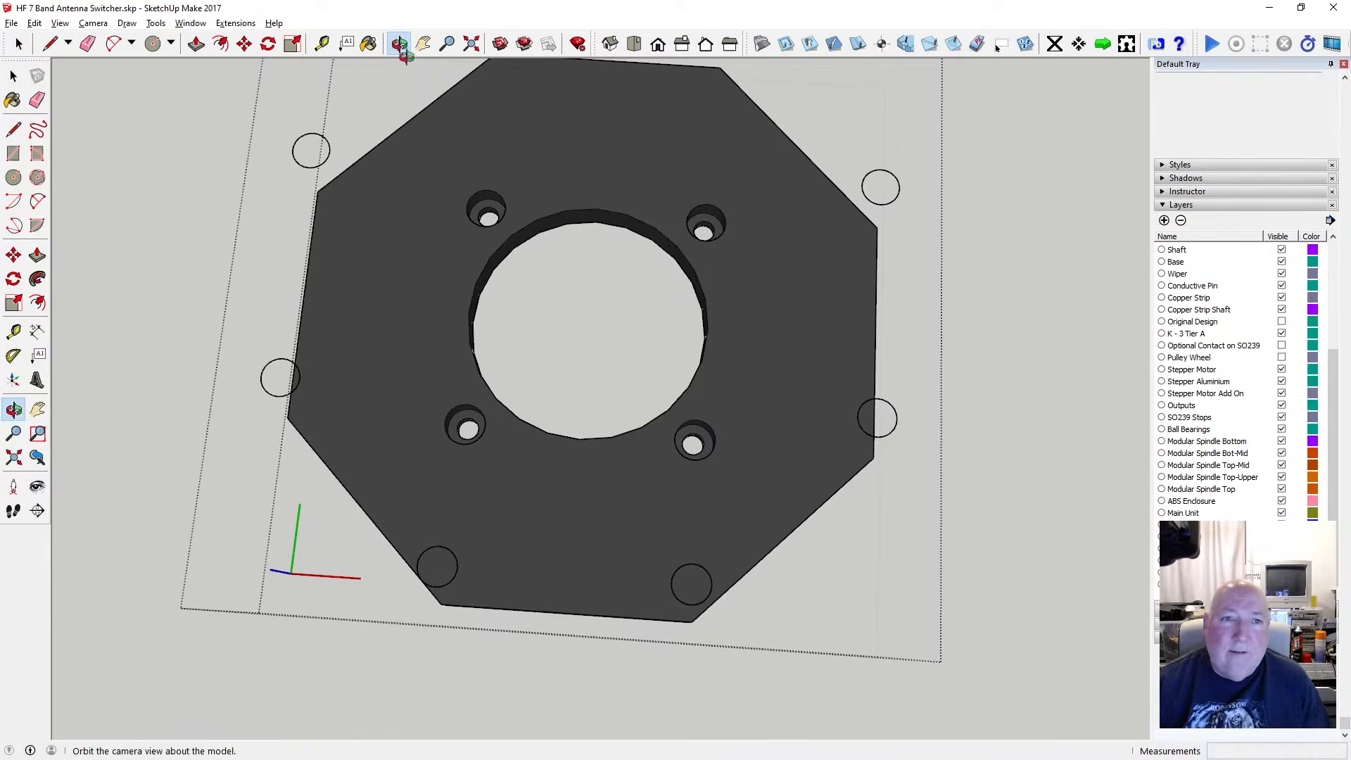
# Move the eight floating circles about 17.5 mm straight down onto the top face of the mounting plate
pyautogui.click(399, 44)
pyautogui.moveTo(450, 281); pyautogui.dragTo(673, 107)
pyautogui.moveTo(679, 509); pyautogui.dragTo(690, 389)
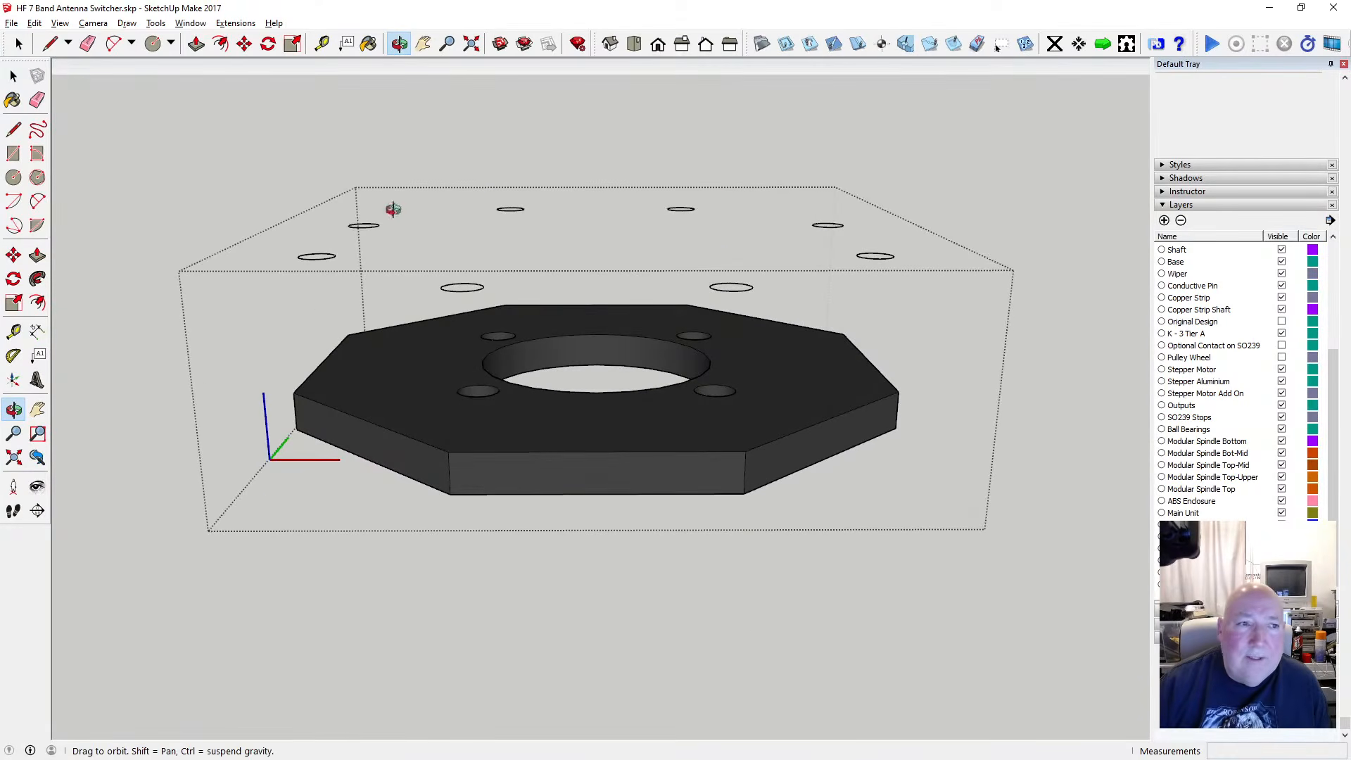
pyautogui.click(13, 76)
pyautogui.moveTo(235, 169); pyautogui.dragTo(918, 304)
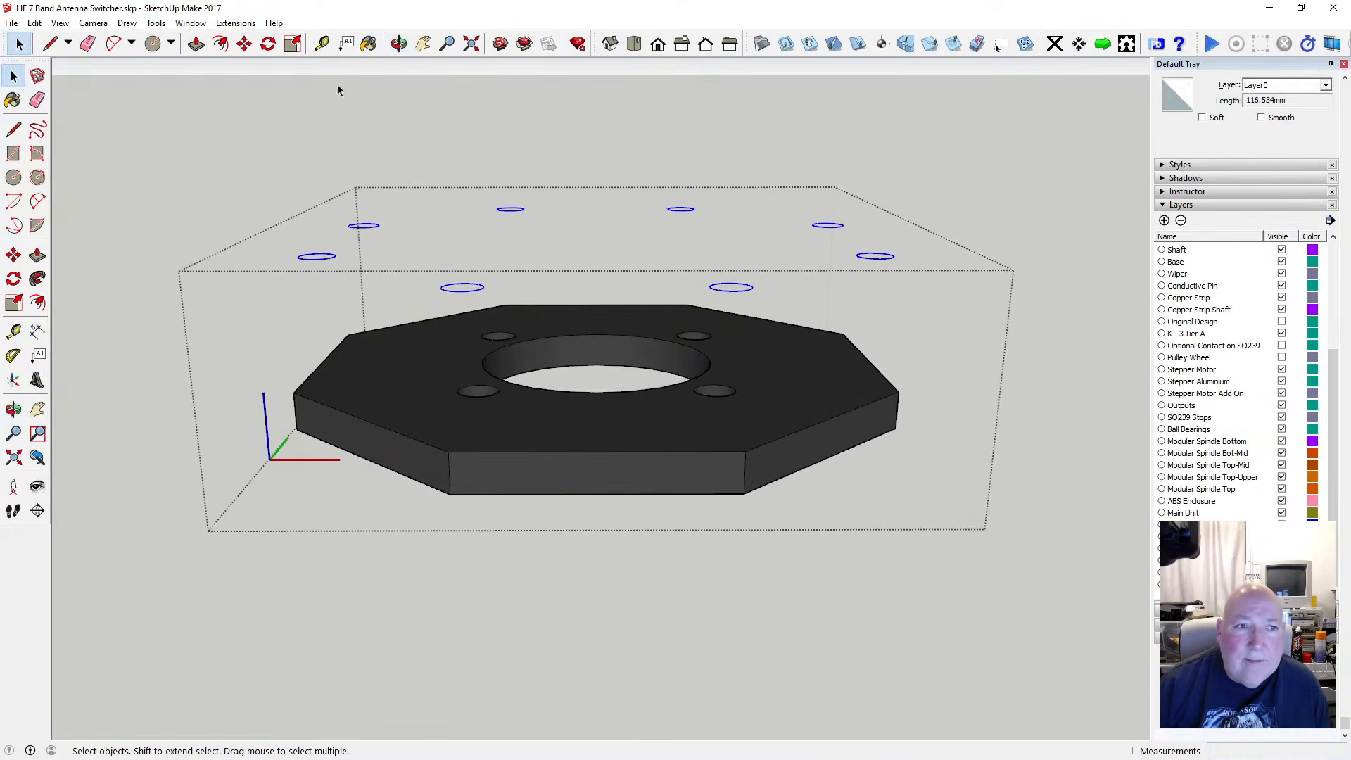
pyautogui.click(244, 43)
pyautogui.click(444, 287)
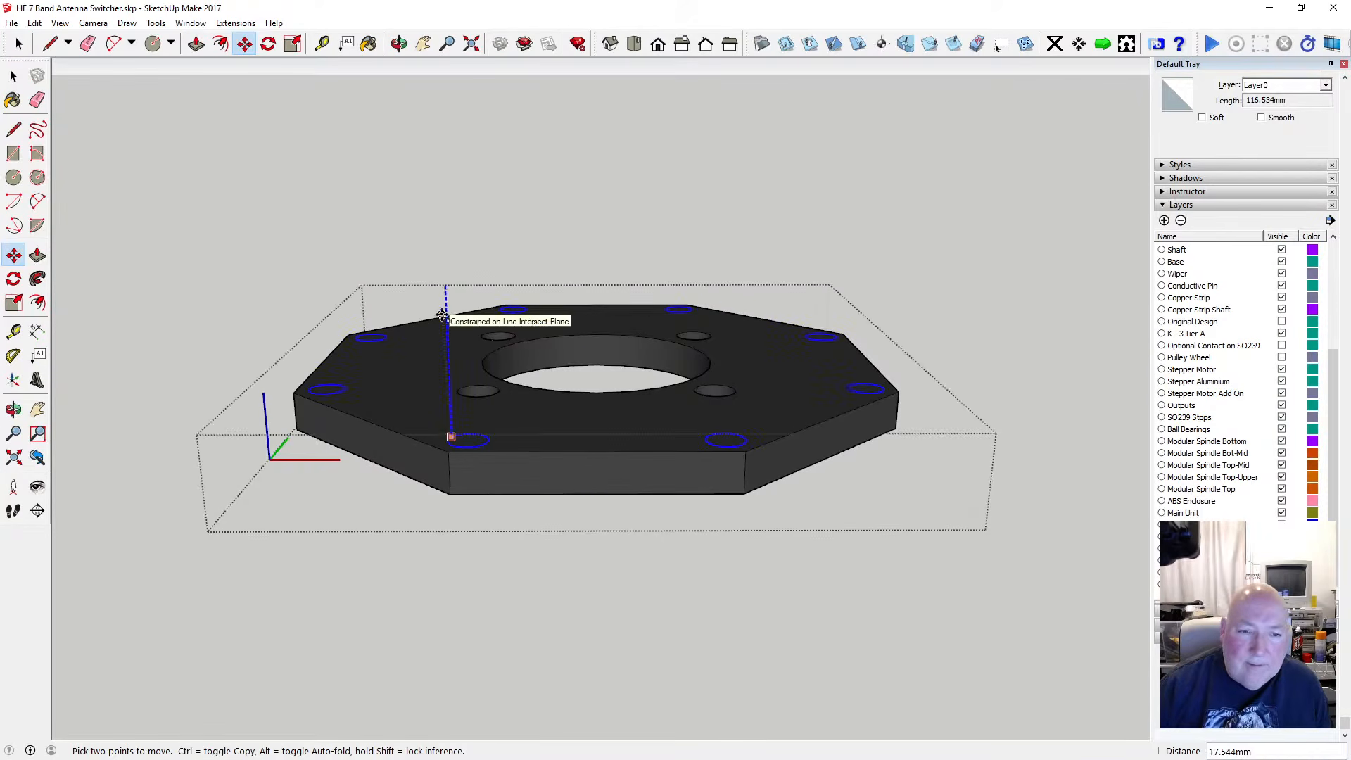
pyautogui.click(442, 315)
# Recess the two circles at the plate's left corners 3.5 mm deep with Push/Pull
pyautogui.click(399, 43)
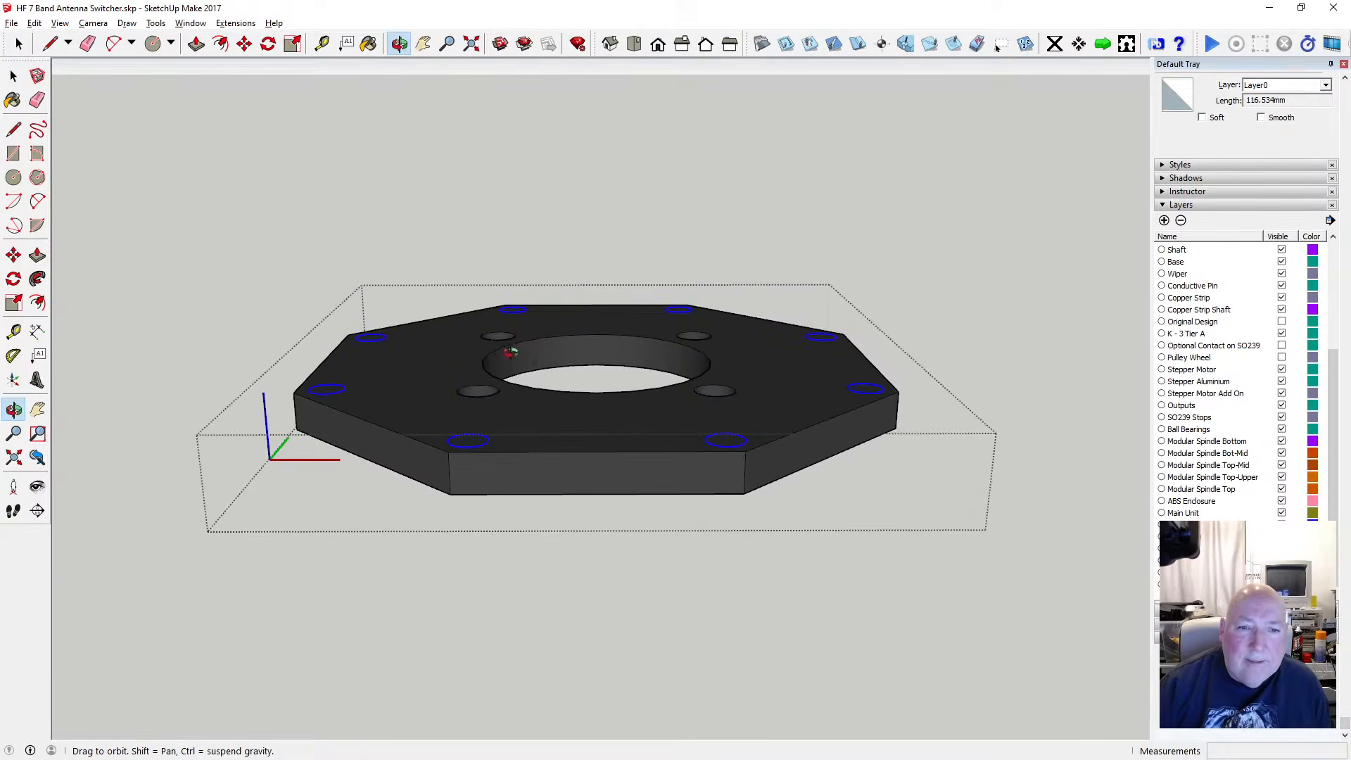
pyautogui.scroll(-2, 502, 334)
pyautogui.moveTo(502, 335); pyautogui.dragTo(471, 508)
pyautogui.moveTo(472, 419); pyautogui.dragTo(471, 476)
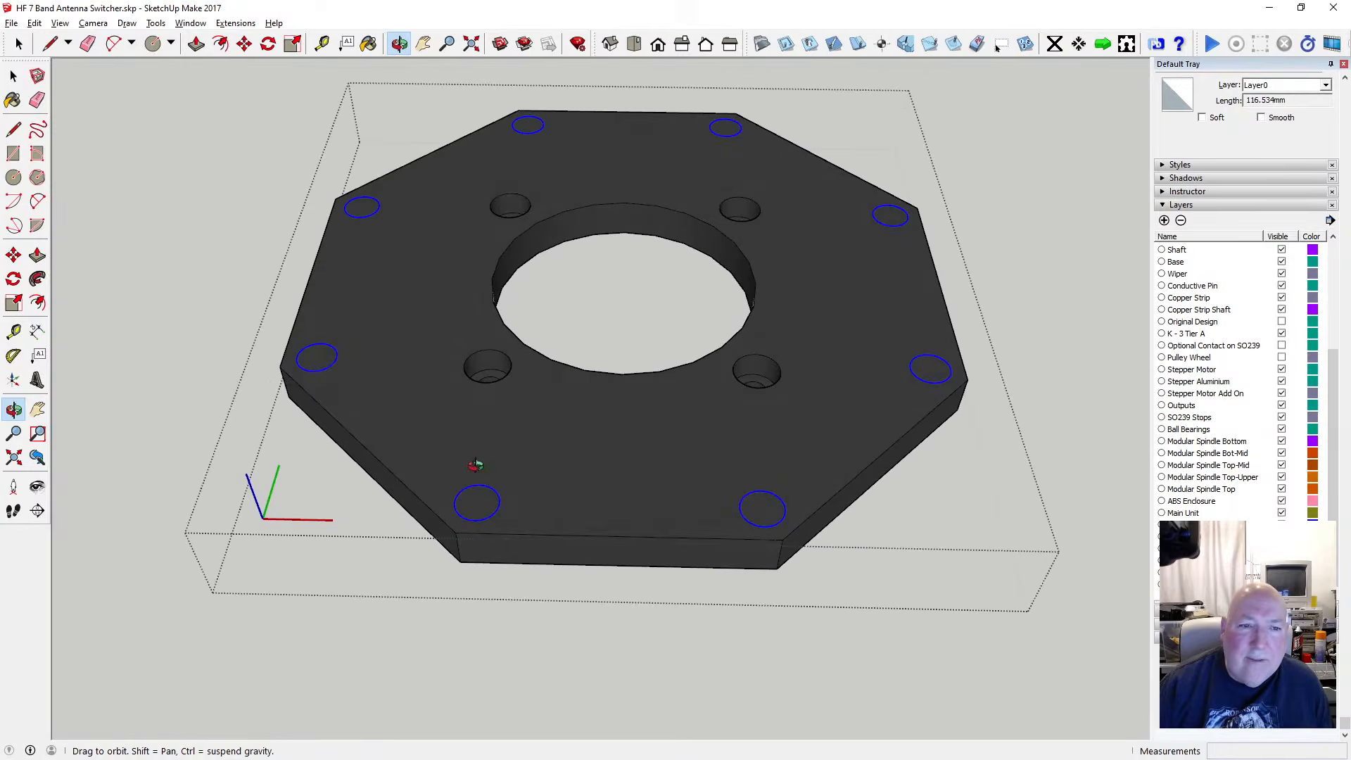
pyautogui.press('space')
pyautogui.click(196, 44)
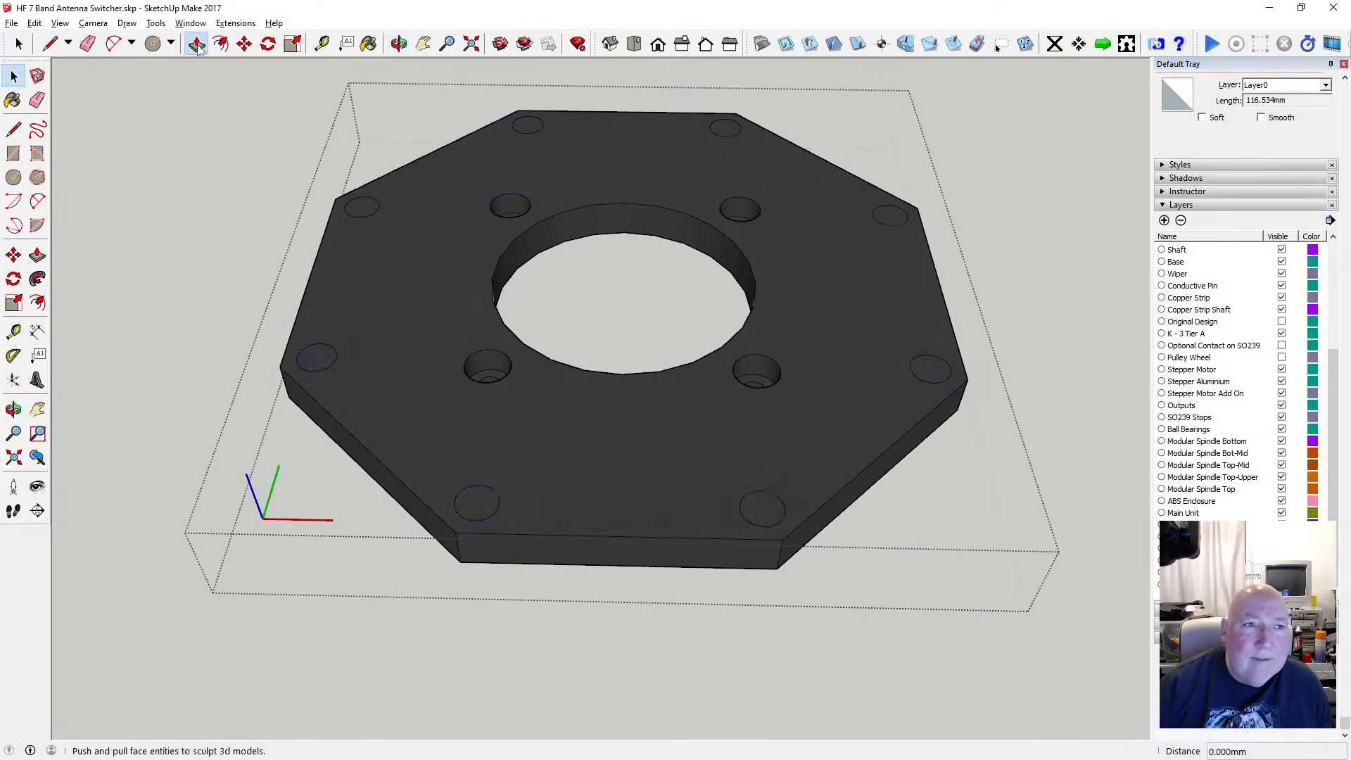
pyautogui.moveTo(321, 366); pyautogui.dragTo(321, 379)
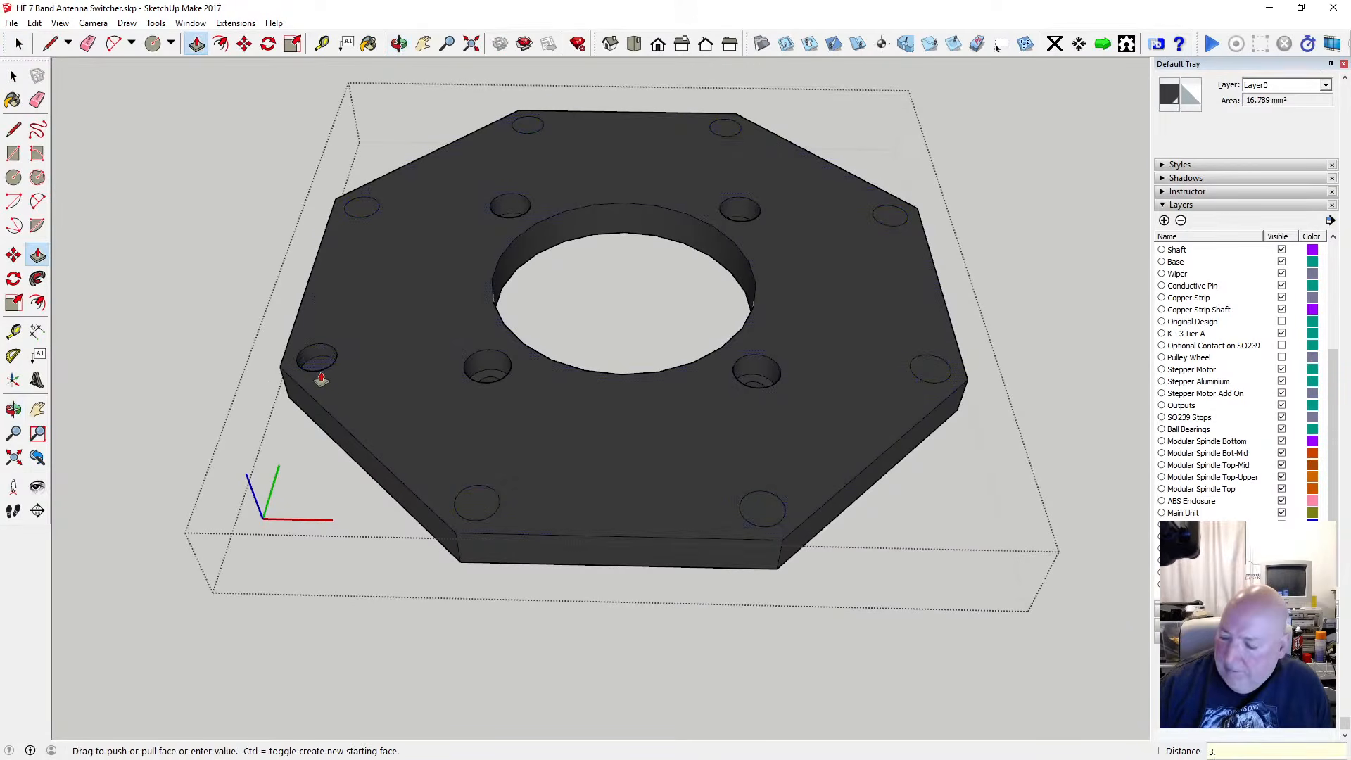
pyautogui.moveTo(364, 212); pyautogui.dragTo(370, 242)
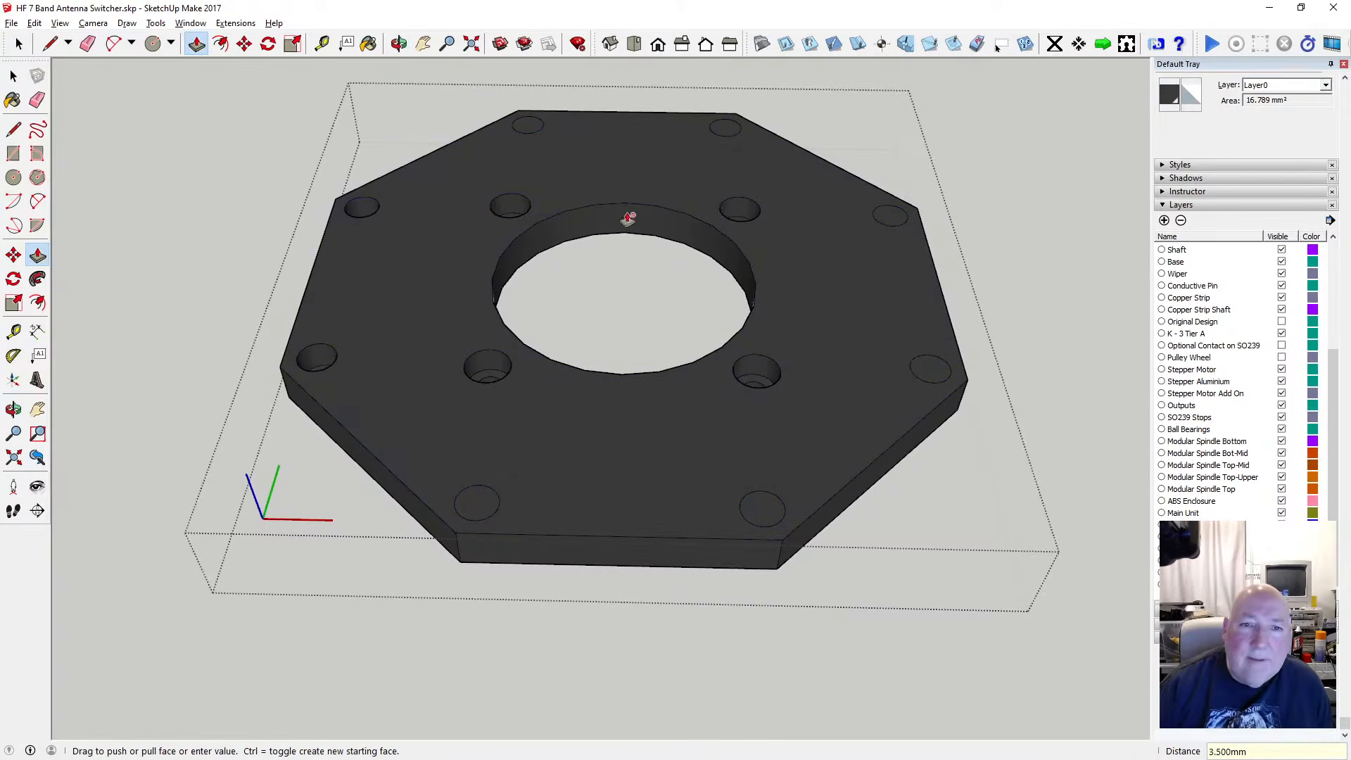
# Push the two rear circles, the two right-hand circles and the front-right circle 3.5 mm into the plate
pyautogui.doubleClick(530, 131)
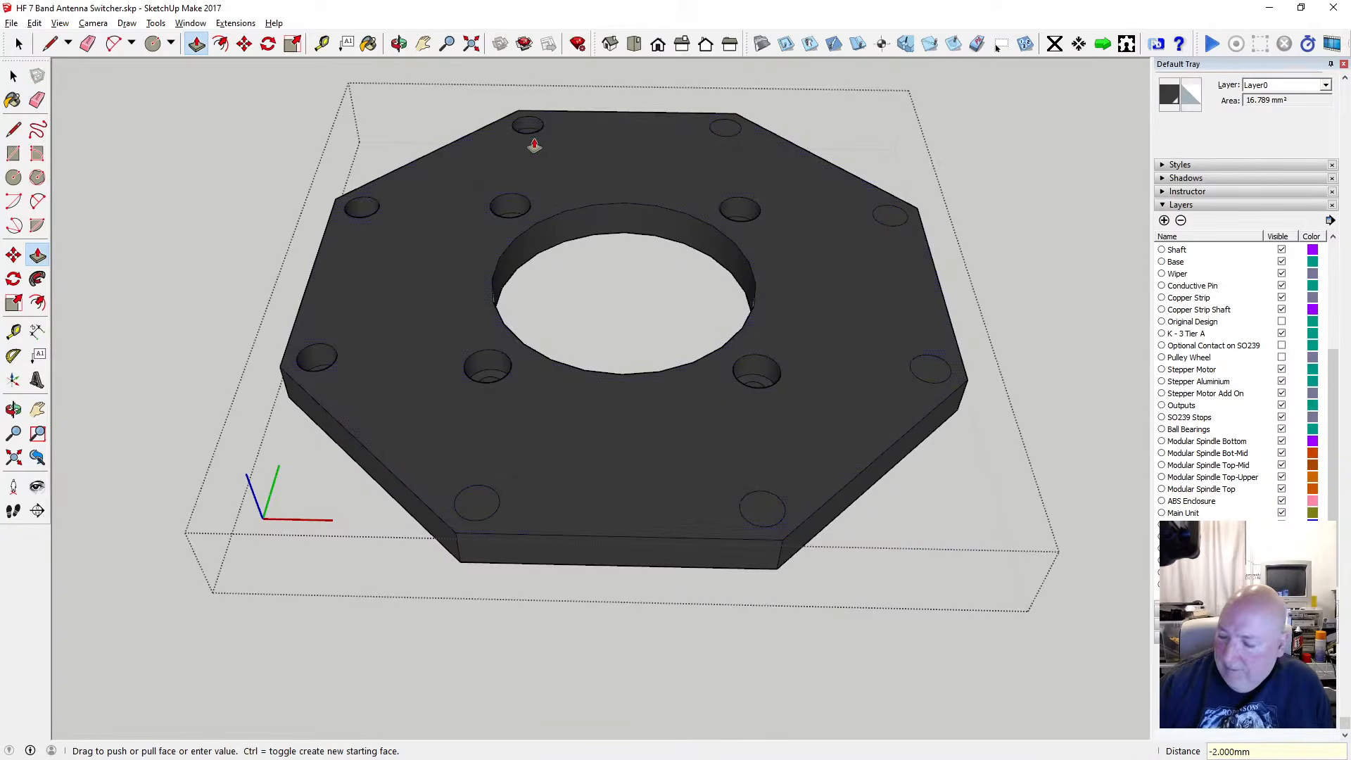
pyautogui.doubleClick(719, 134)
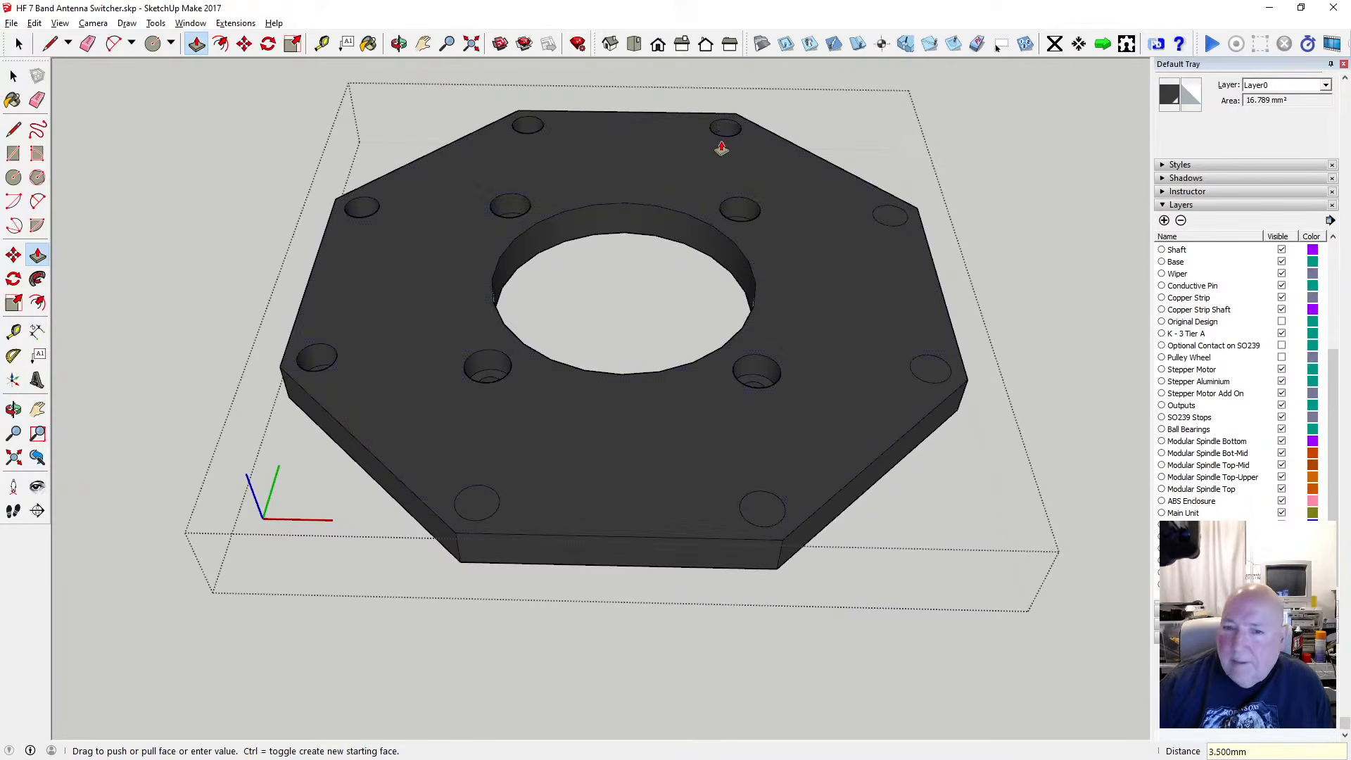
pyautogui.doubleClick(884, 220)
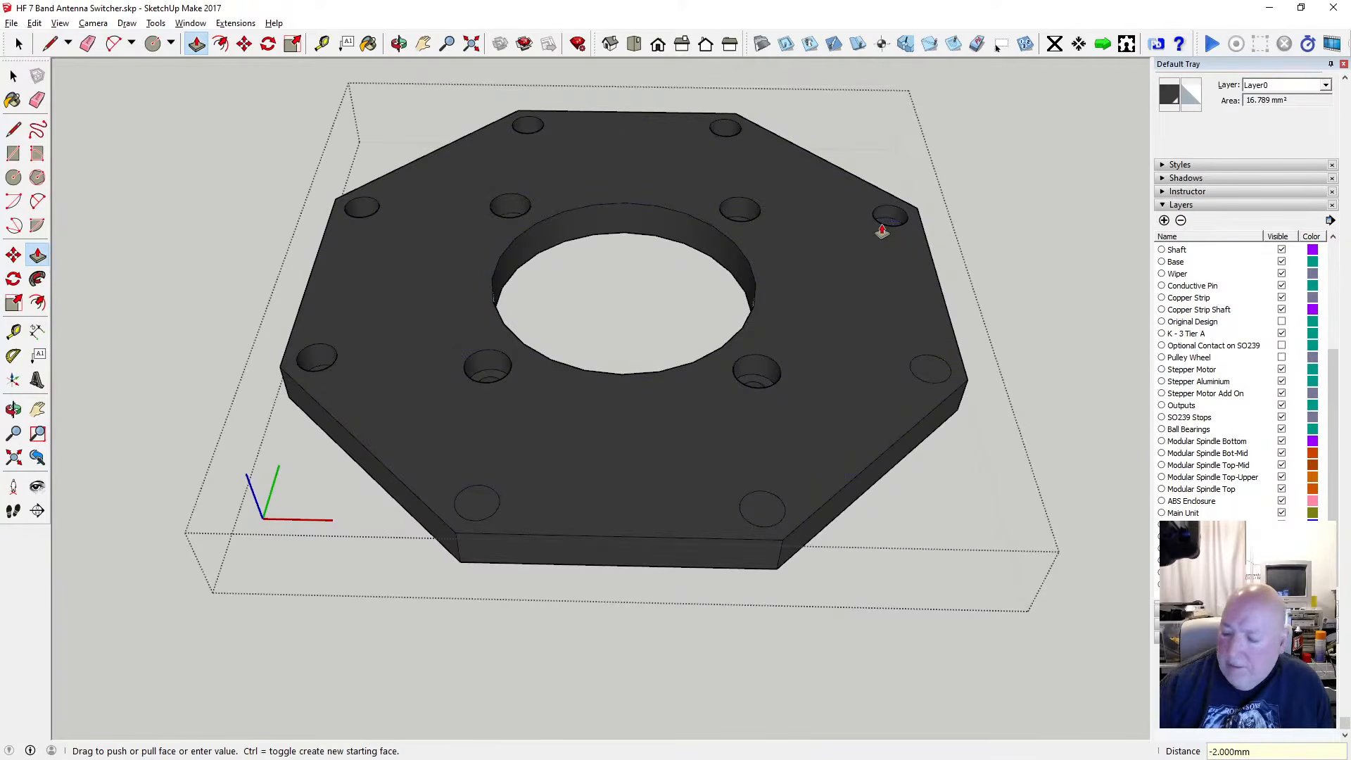
pyautogui.click(938, 377)
pyautogui.write('3.5')
pyautogui.press('Return')
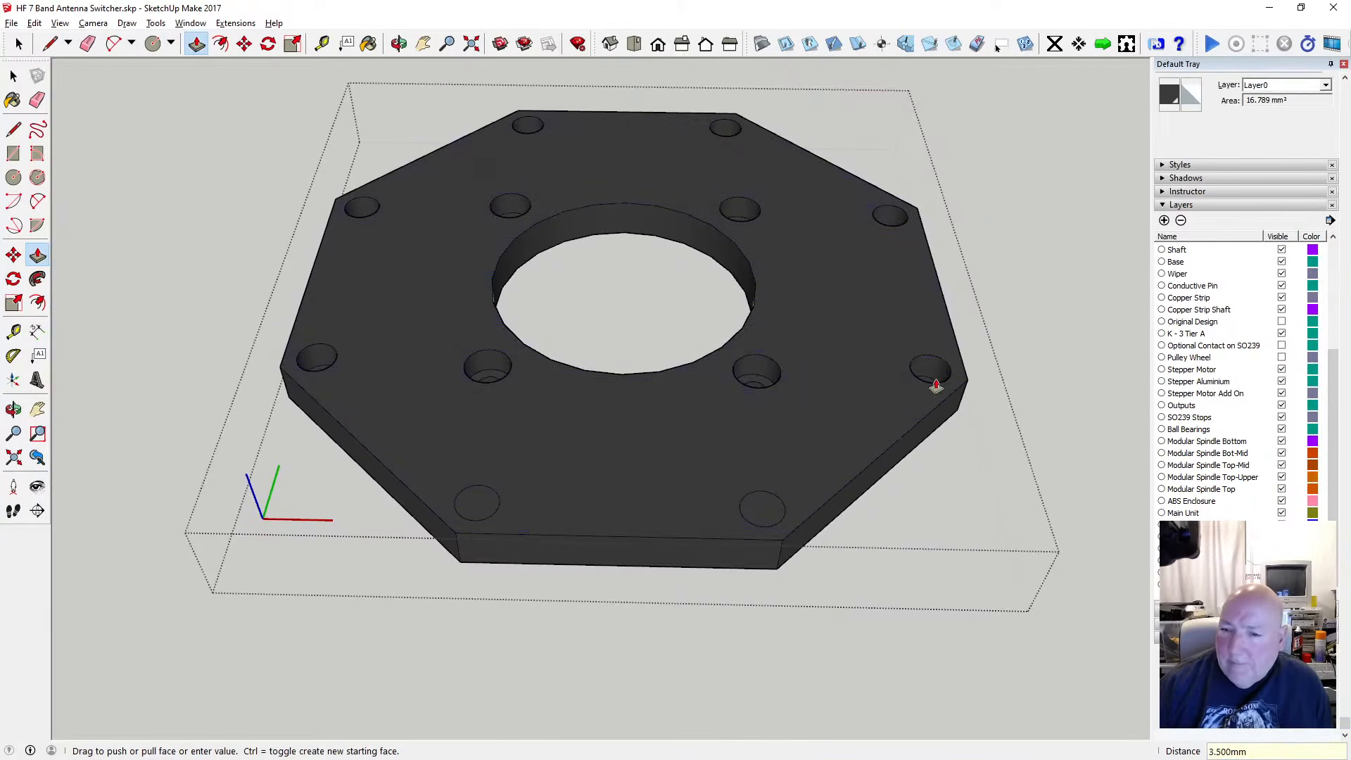
pyautogui.click(776, 519)
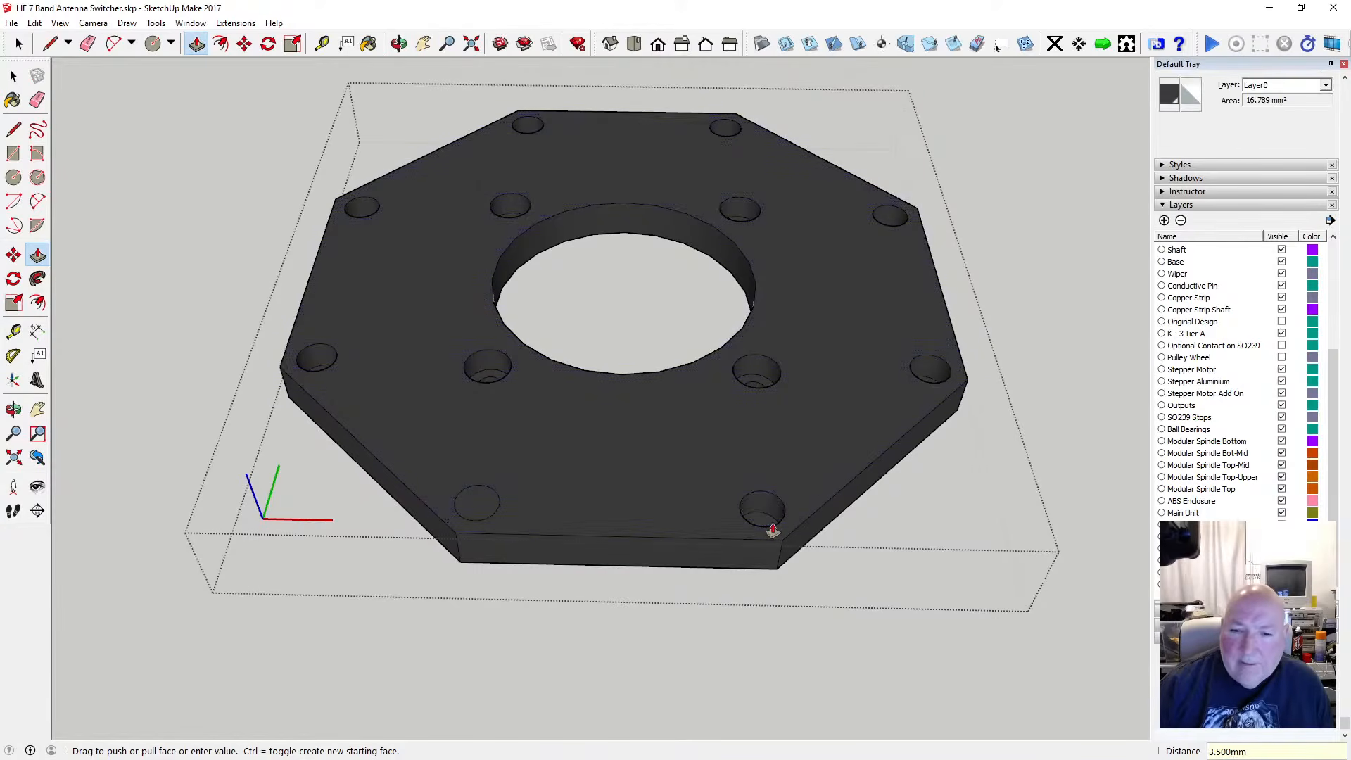
# Recess the circle at the plate's front-left corner 3.5 mm deep and leave group editing to return to the whole assembly
pyautogui.click(470, 514)
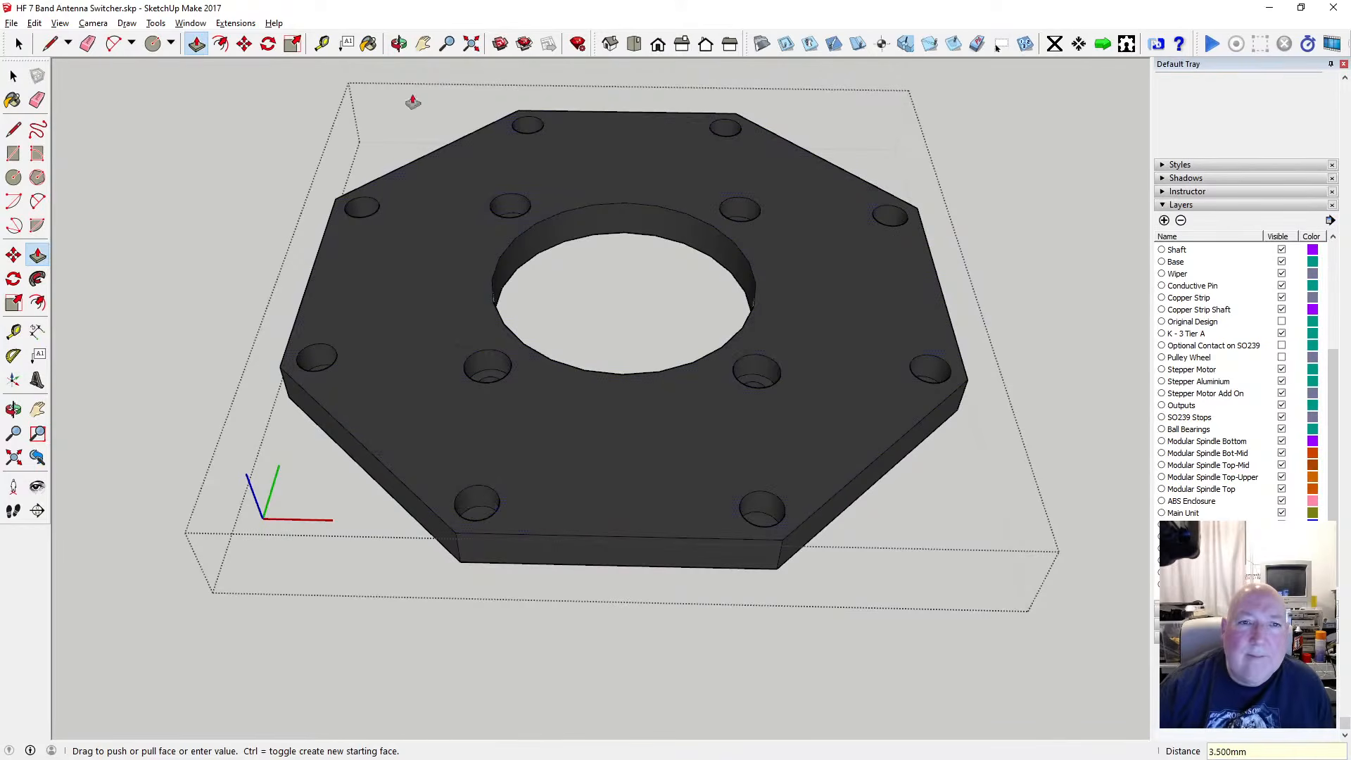
pyautogui.press('o')
pyautogui.moveTo(427, 88); pyautogui.dragTo(560, 157)
pyautogui.scroll(-3, 561, 277)
pyautogui.click(14, 77)
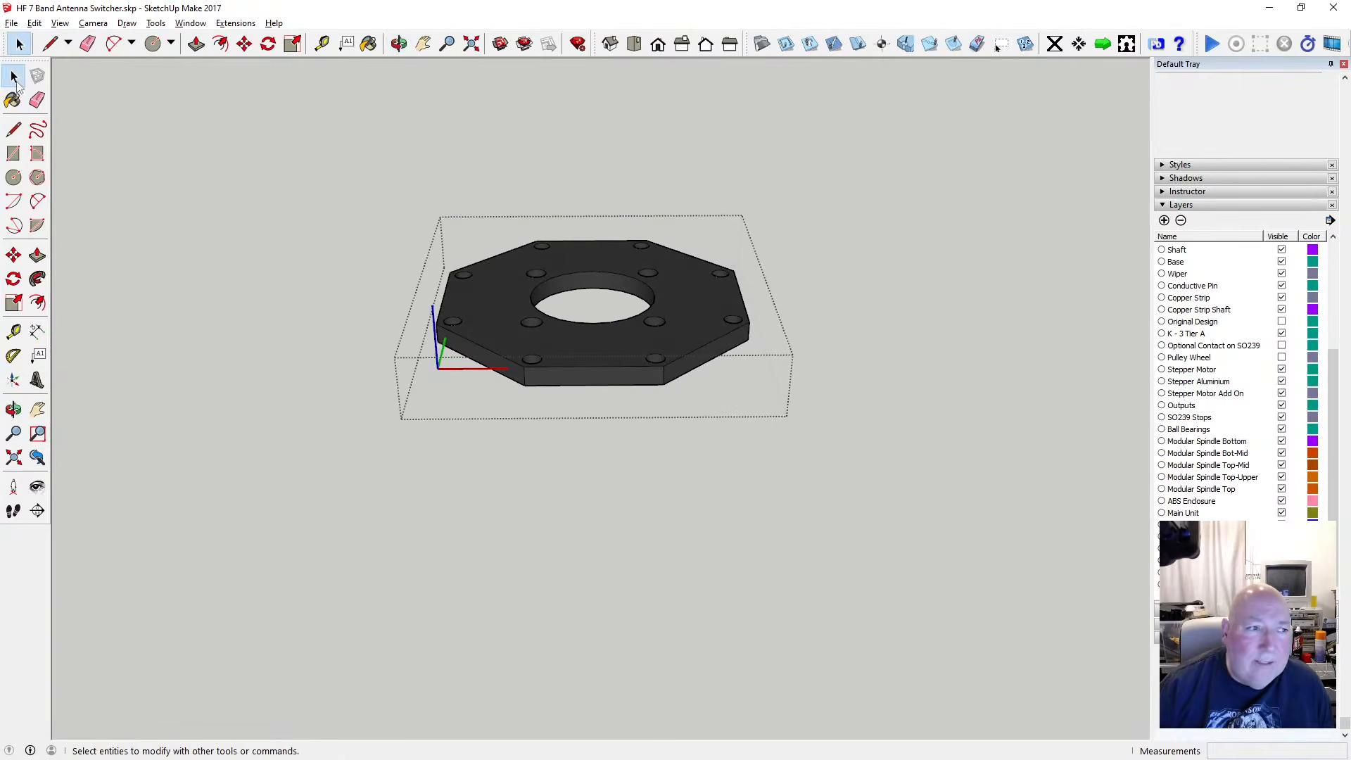
pyautogui.click(273, 241)
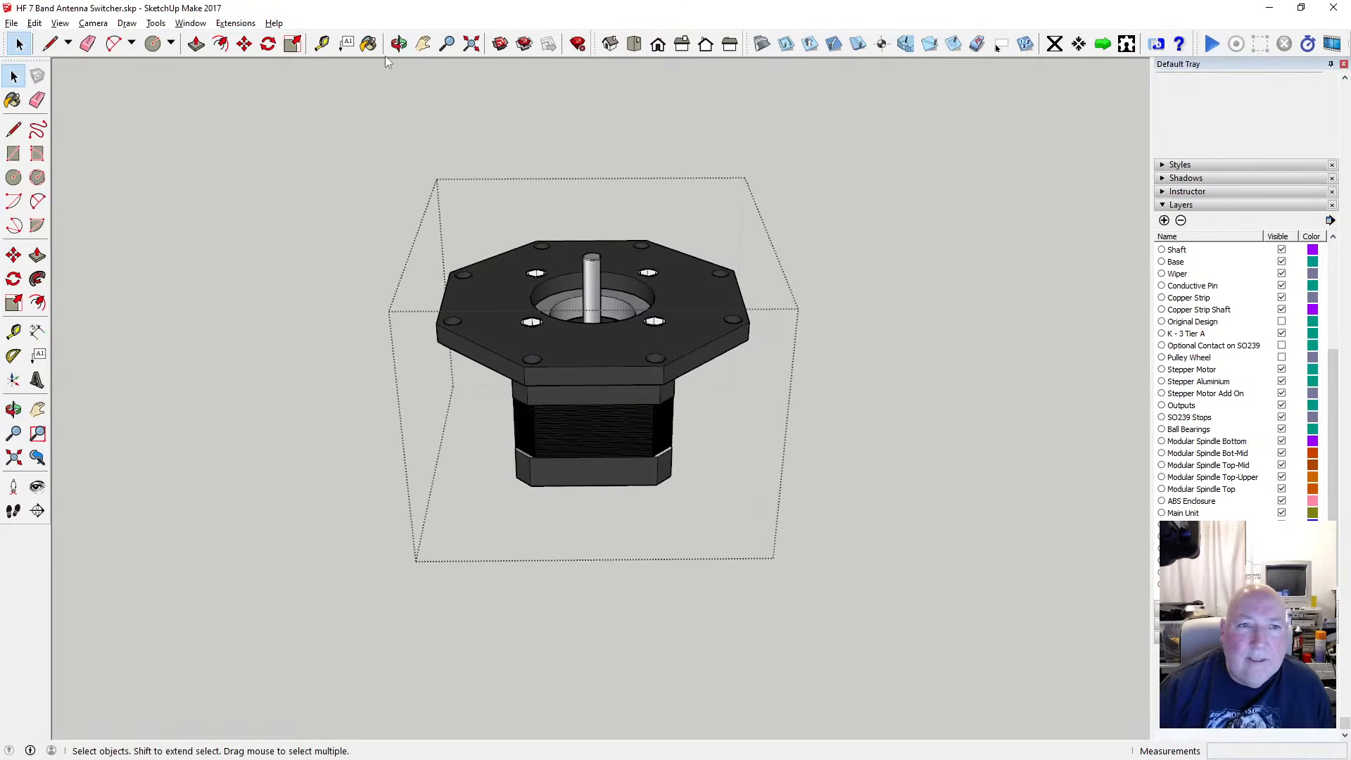
pyautogui.click(398, 43)
pyautogui.moveTo(401, 169); pyautogui.dragTo(549, 288)
pyautogui.scroll(2, 548, 287)
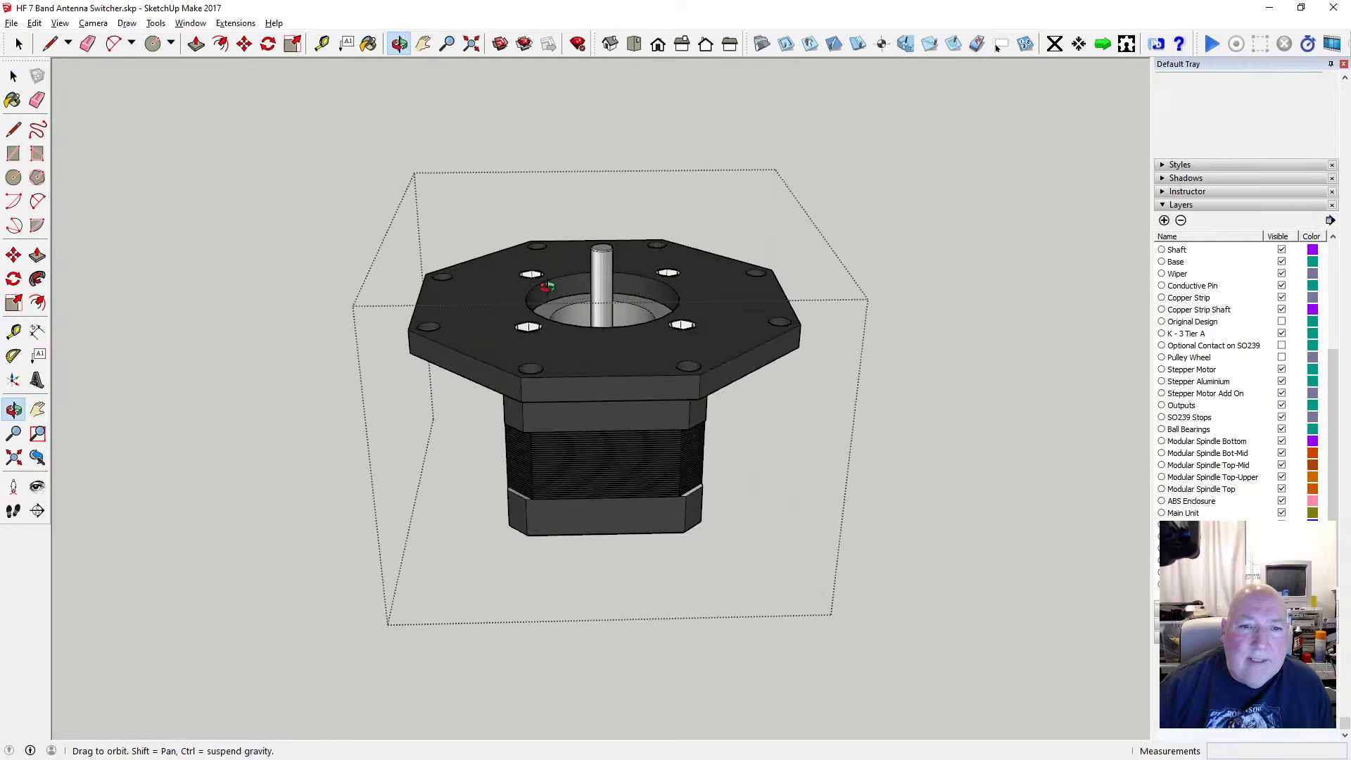
pyautogui.click(14, 75)
pyautogui.click(259, 208)
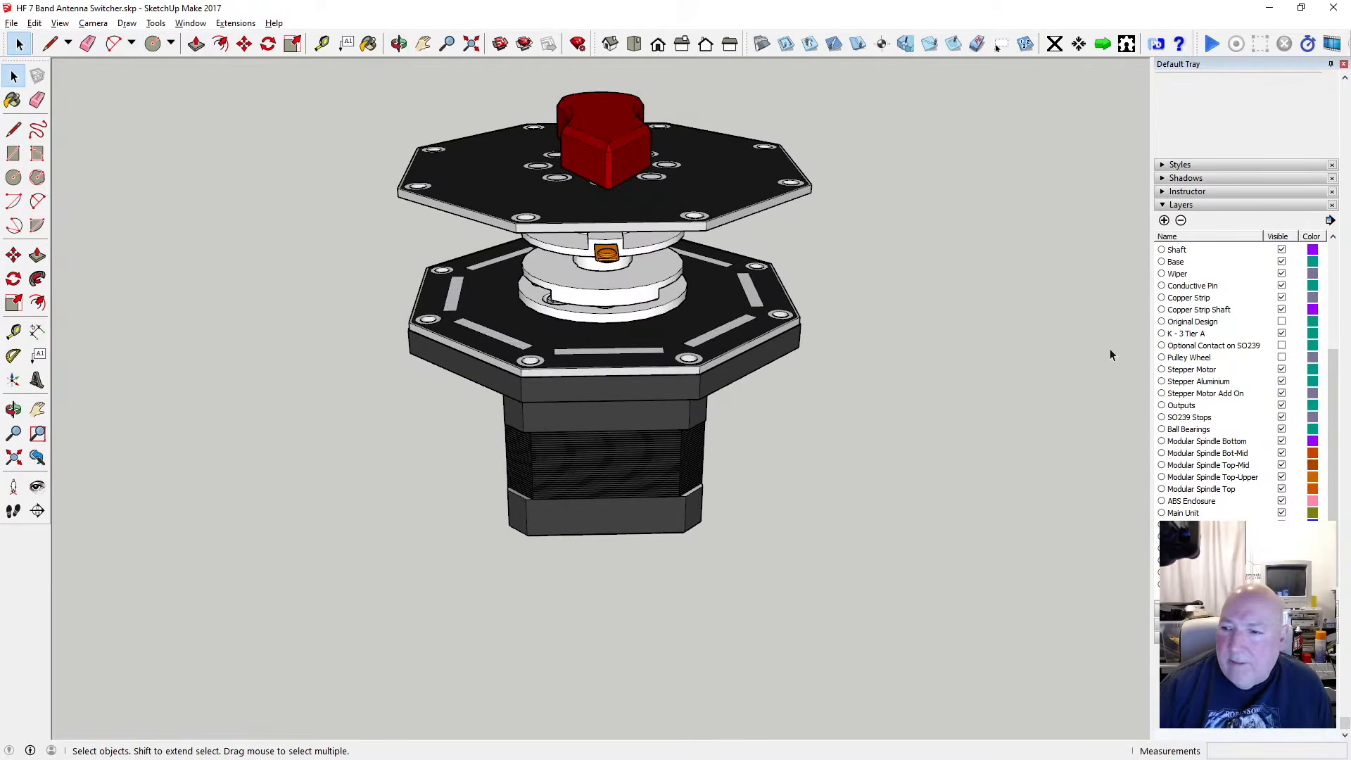
# Show the Fixings layer to check the fasteners and hide it again
pyautogui.scroll(5, 1218, 321)
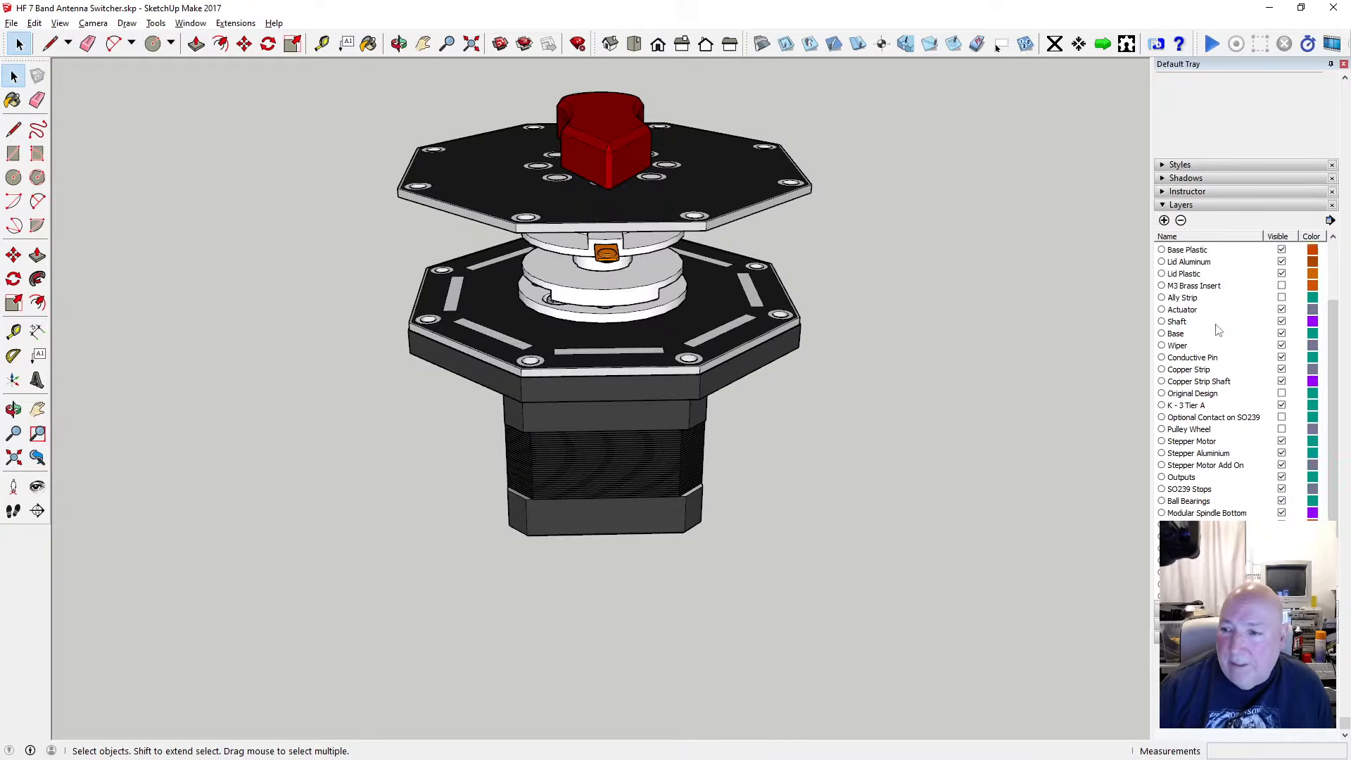
pyautogui.click(1282, 310)
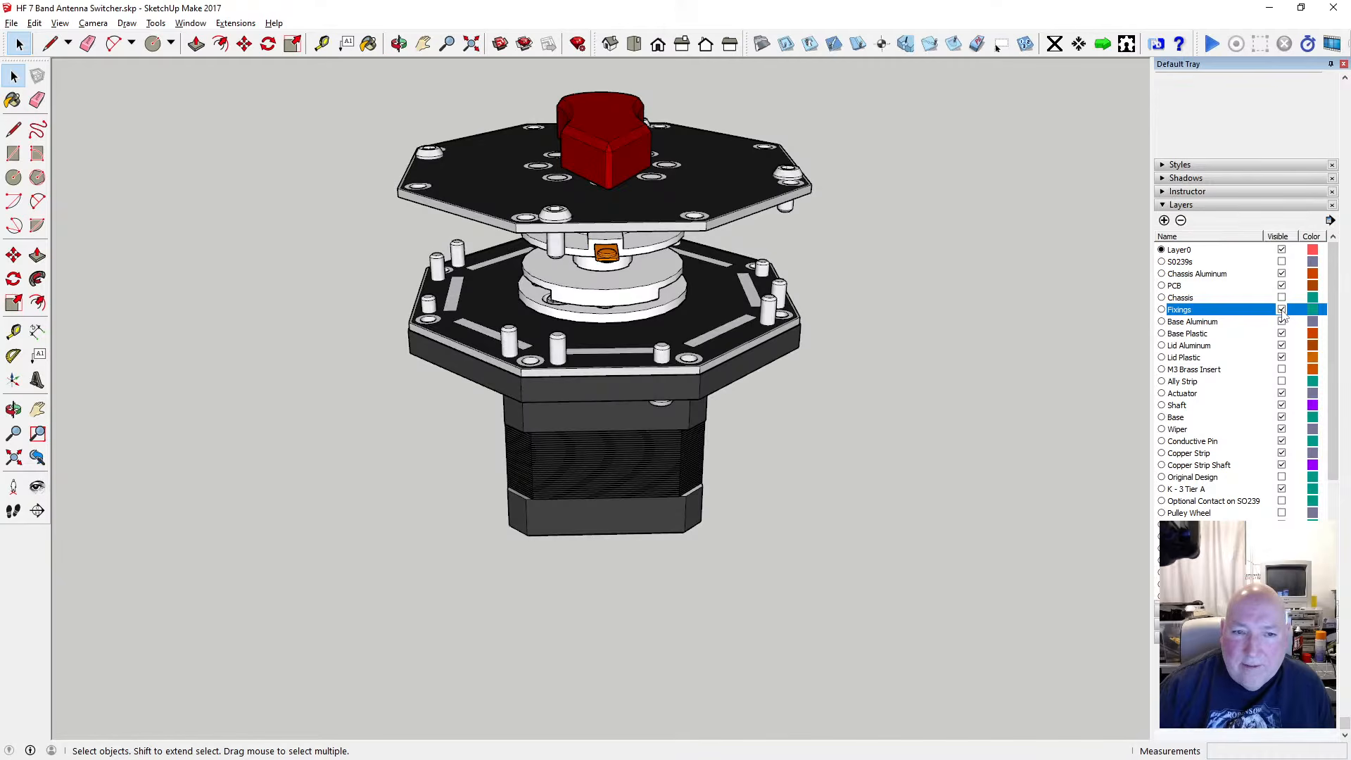
pyautogui.click(1281, 311)
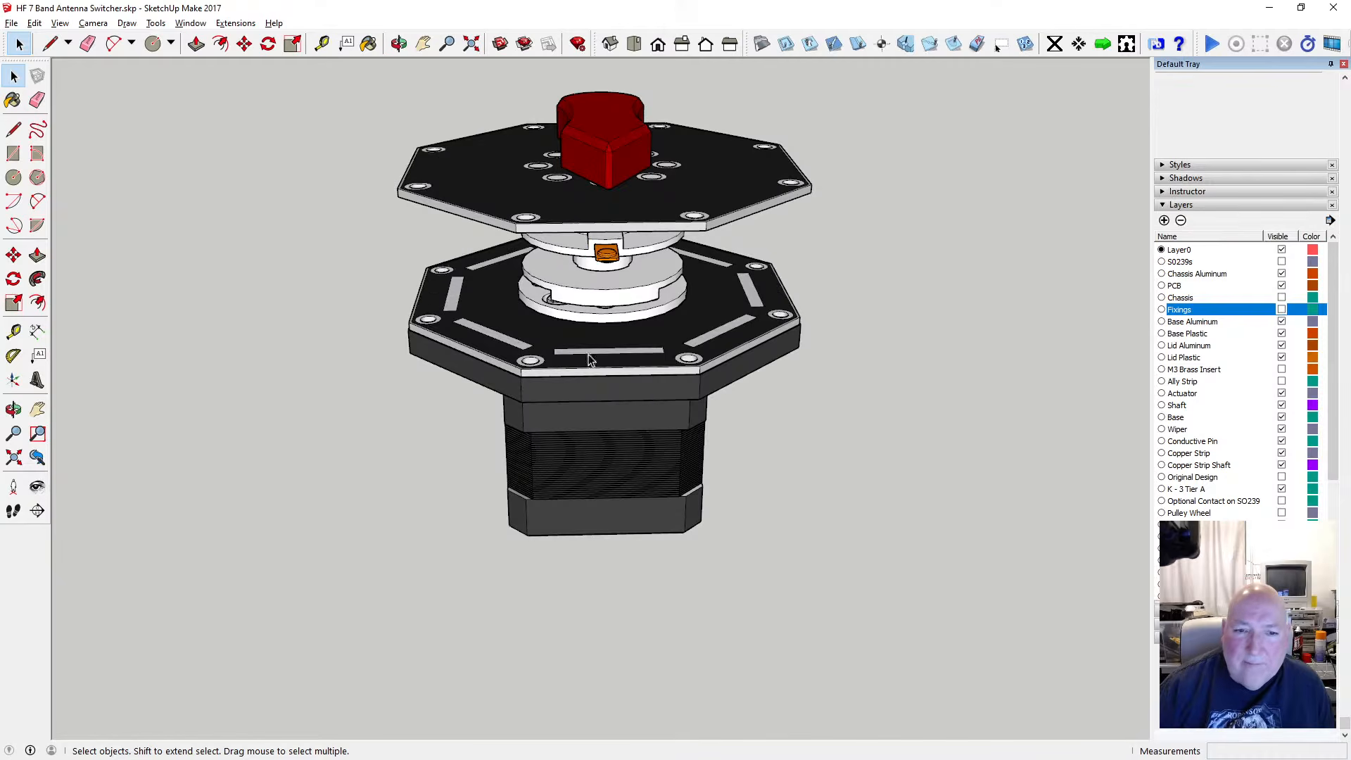
# Inspect the corner recesses under the lower board in X-ray face style and return to the opaque display
pyautogui.scroll(3, 535, 377)
pyautogui.click(60, 23)
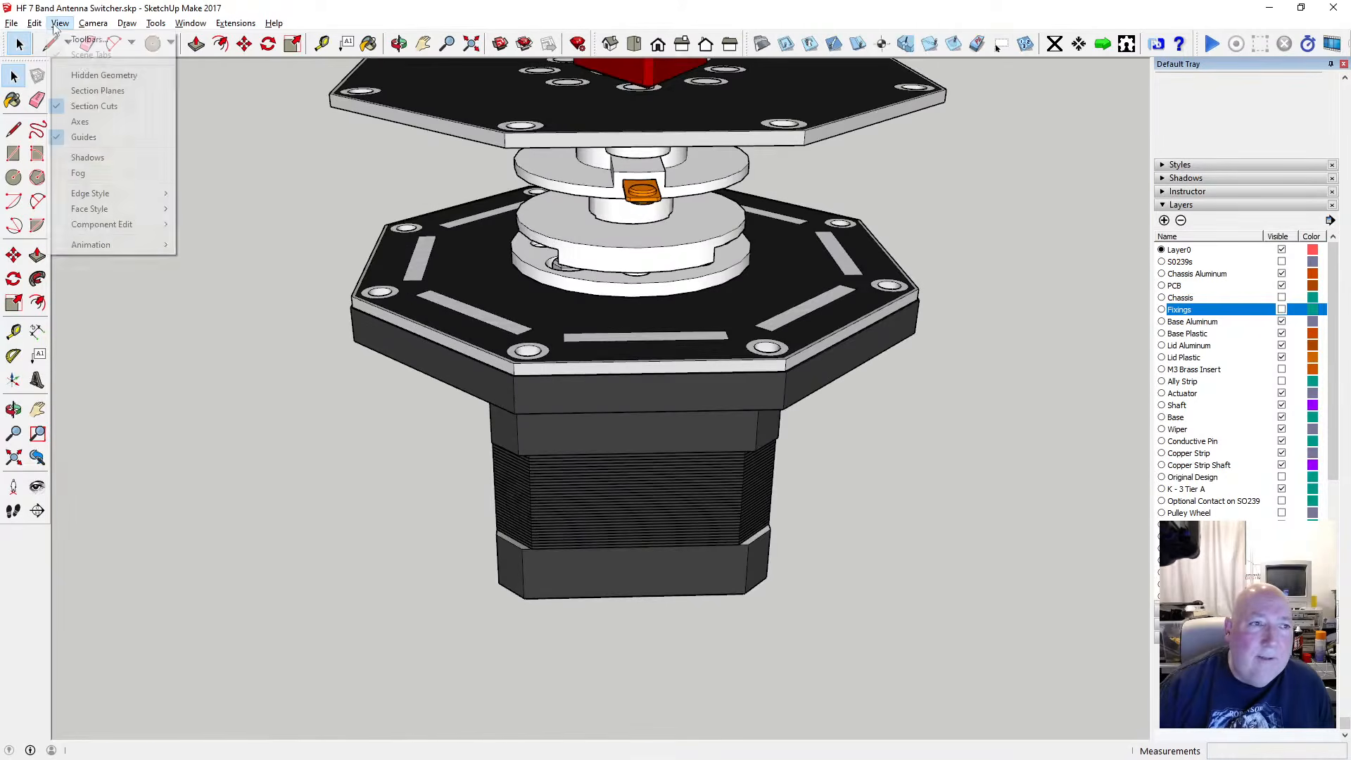
pyautogui.moveTo(118, 209)
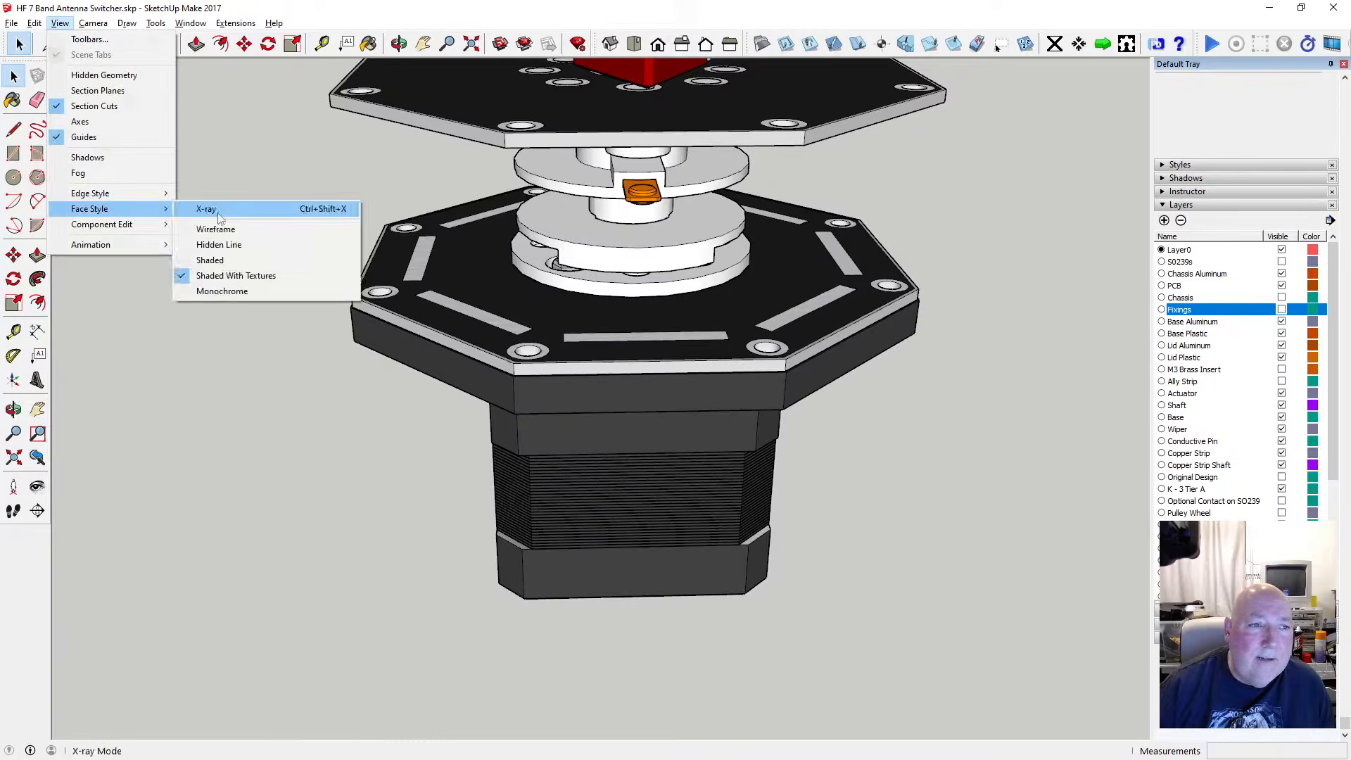
pyautogui.click(211, 209)
pyautogui.scroll(3, 521, 370)
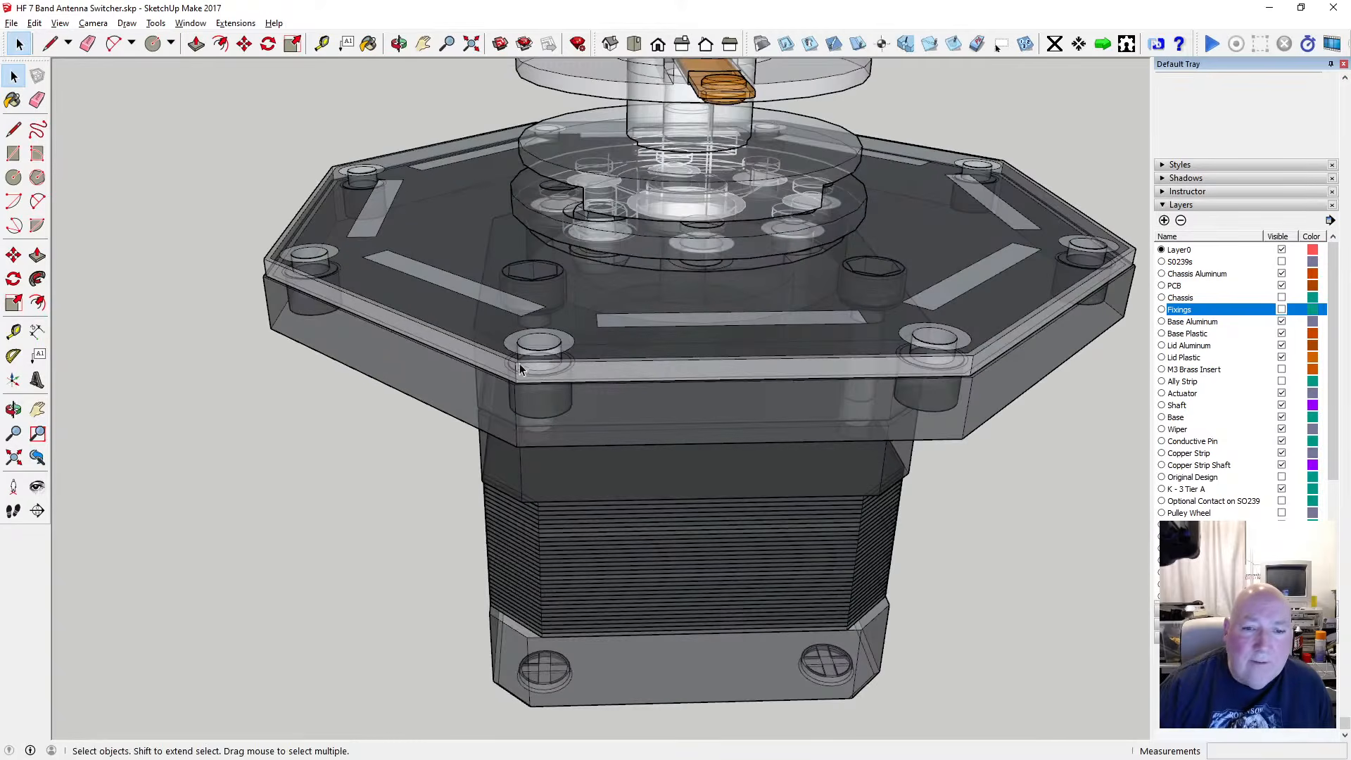
pyautogui.click(399, 44)
pyautogui.moveTo(534, 380); pyautogui.dragTo(781, 368)
pyautogui.click(60, 23)
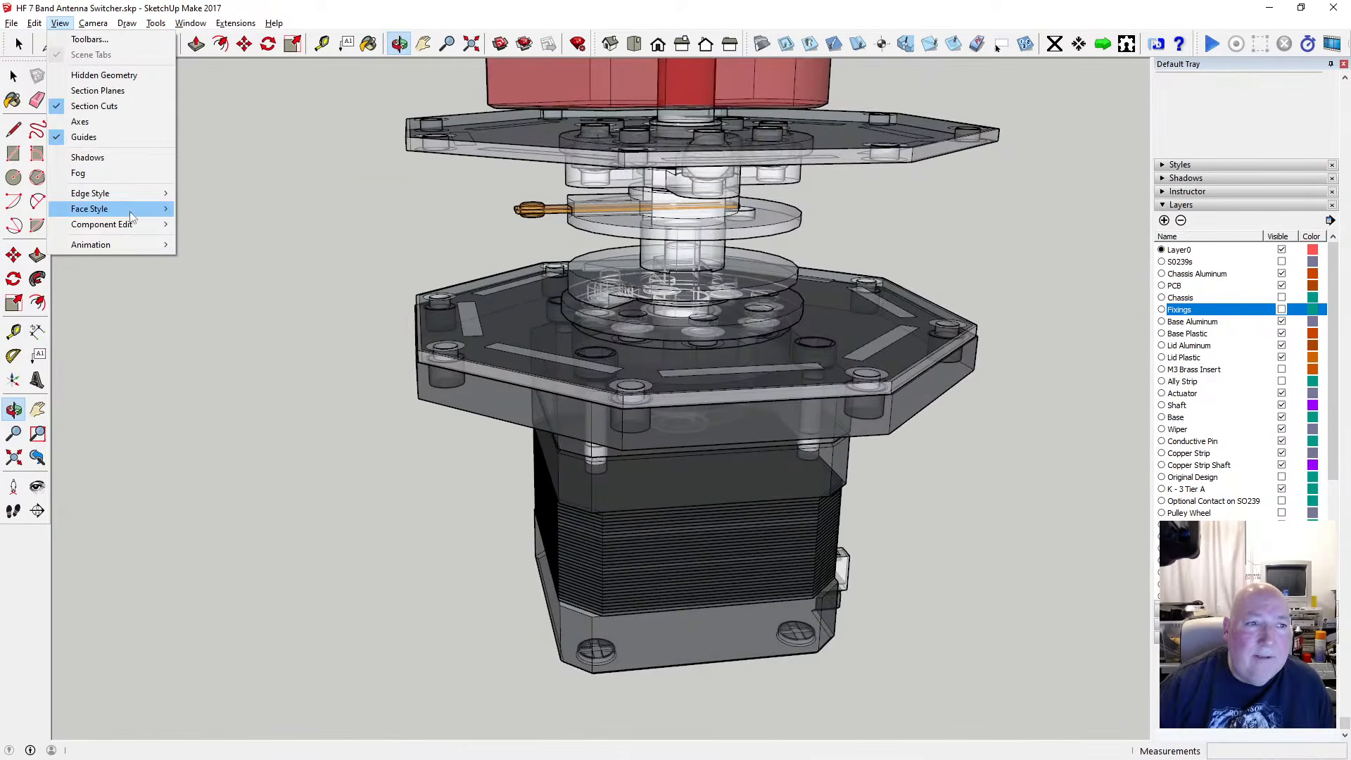
pyautogui.moveTo(131, 216)
pyautogui.click(204, 203)
# Examine the outer edges where the lower board sits on the motor mounting plate from below, the side and above
pyautogui.moveTo(660, 389); pyautogui.dragTo(584, 338)
pyautogui.scroll(-3, 630, 378)
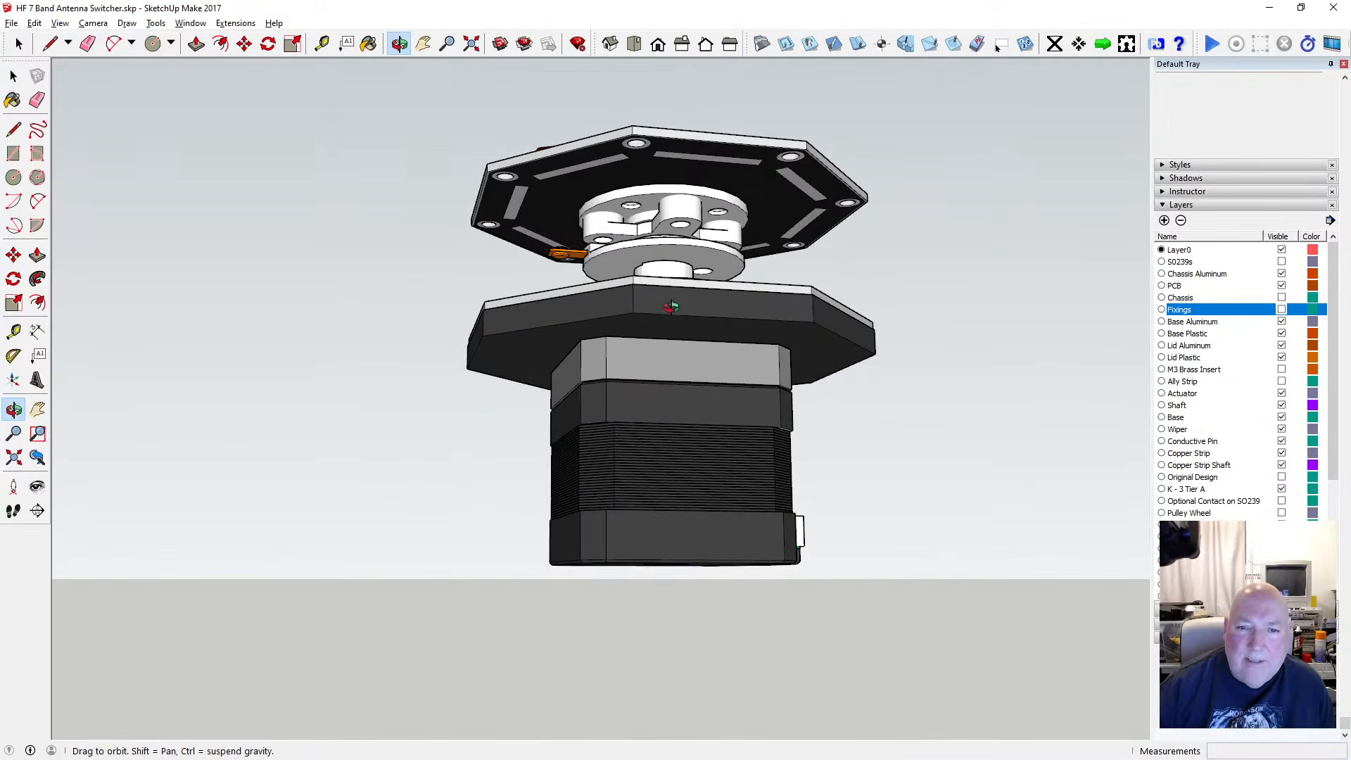
pyautogui.scroll(3, 671, 307)
pyautogui.moveTo(672, 301); pyautogui.dragTo(655, 417)
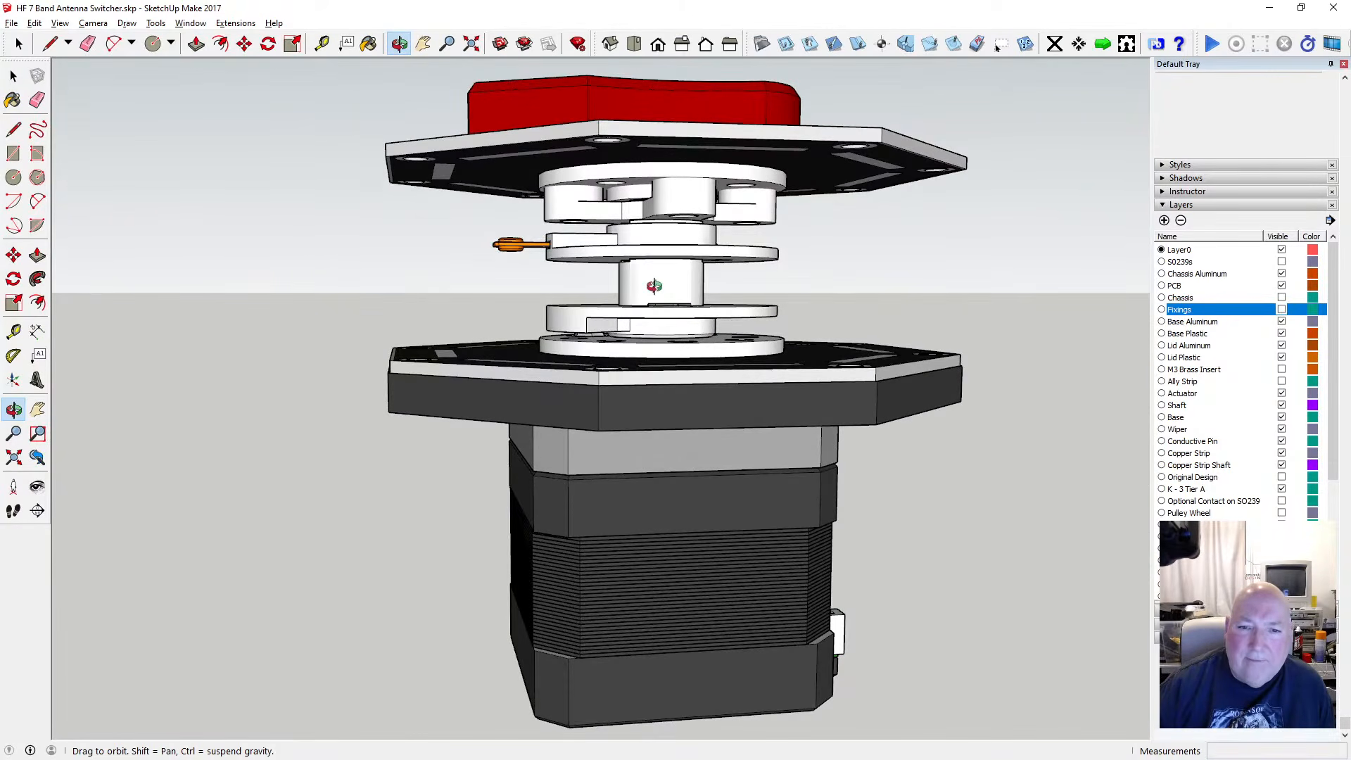
pyautogui.scroll(-3, 568, 389)
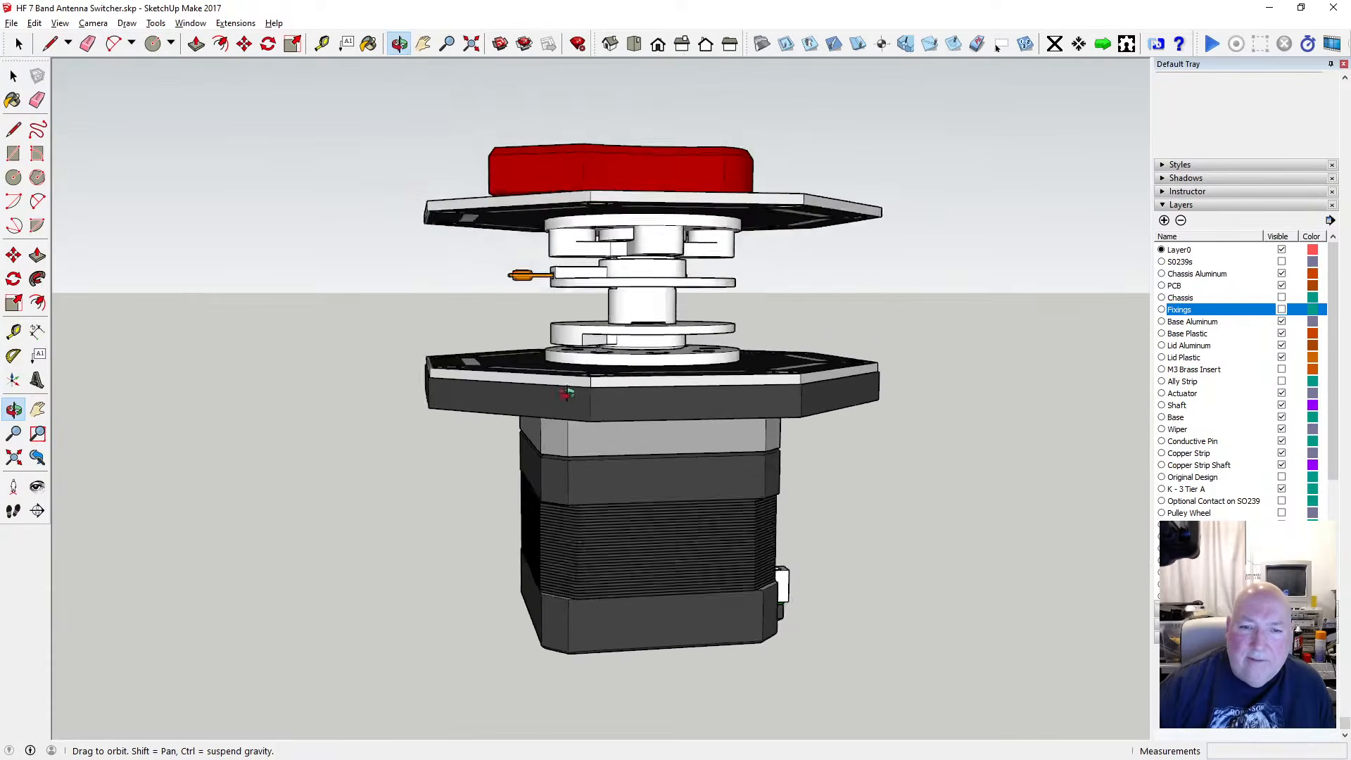
pyautogui.moveTo(571, 391); pyautogui.dragTo(442, 431)
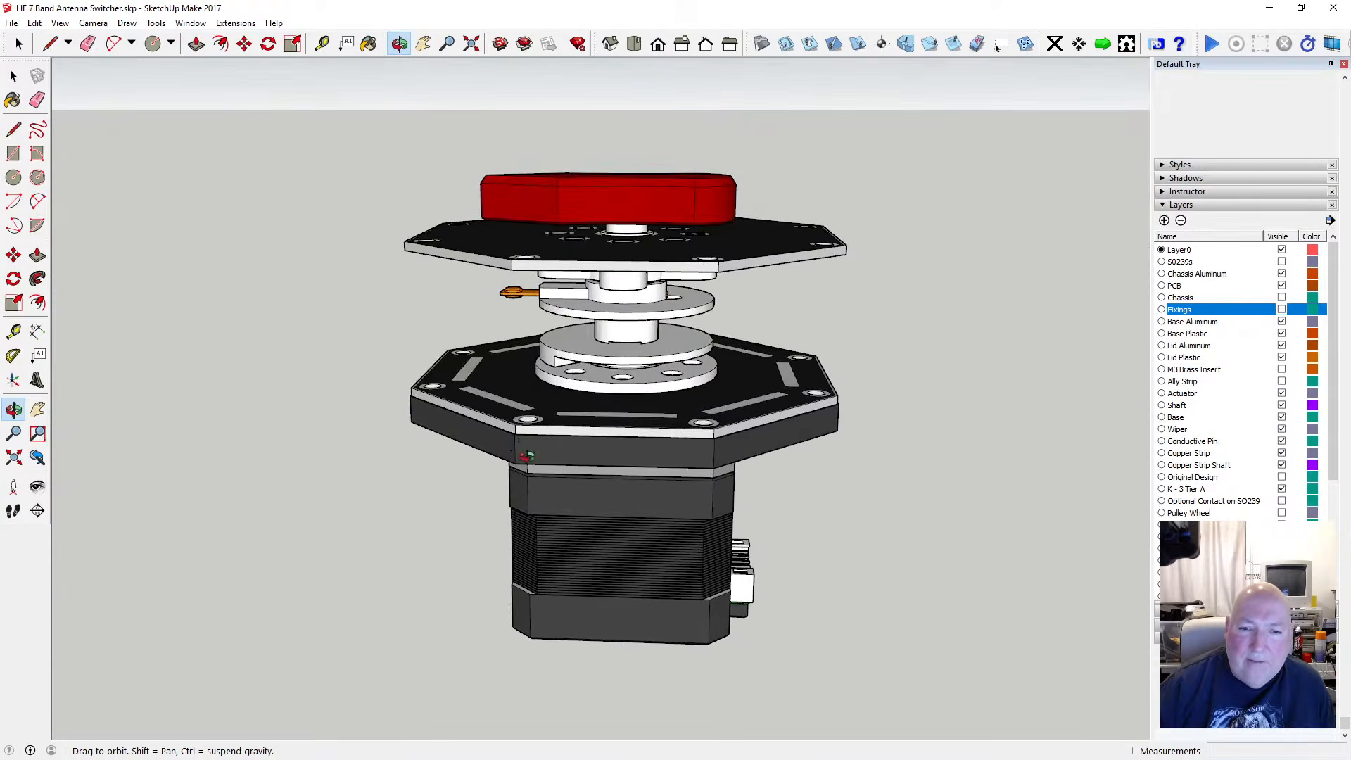
pyautogui.scroll(5, 467, 438)
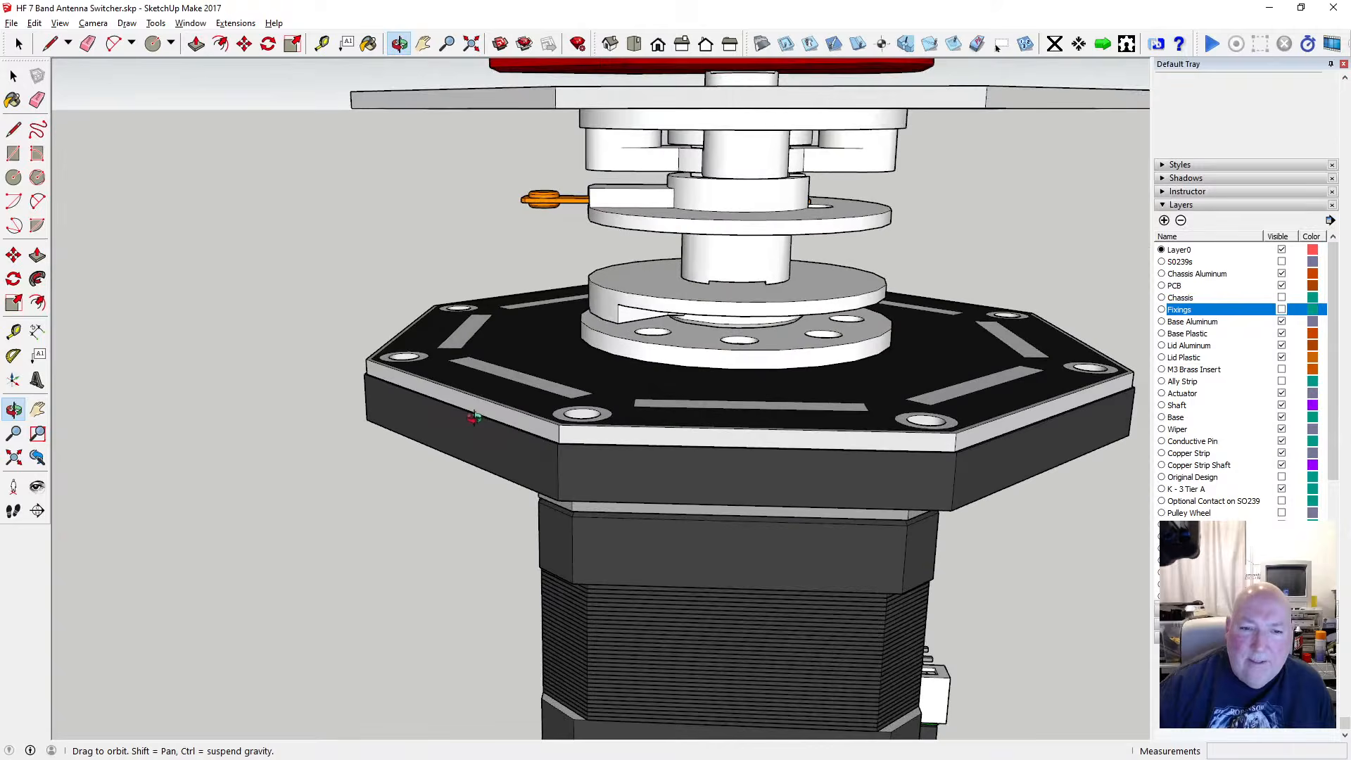
pyautogui.scroll(3, 475, 415)
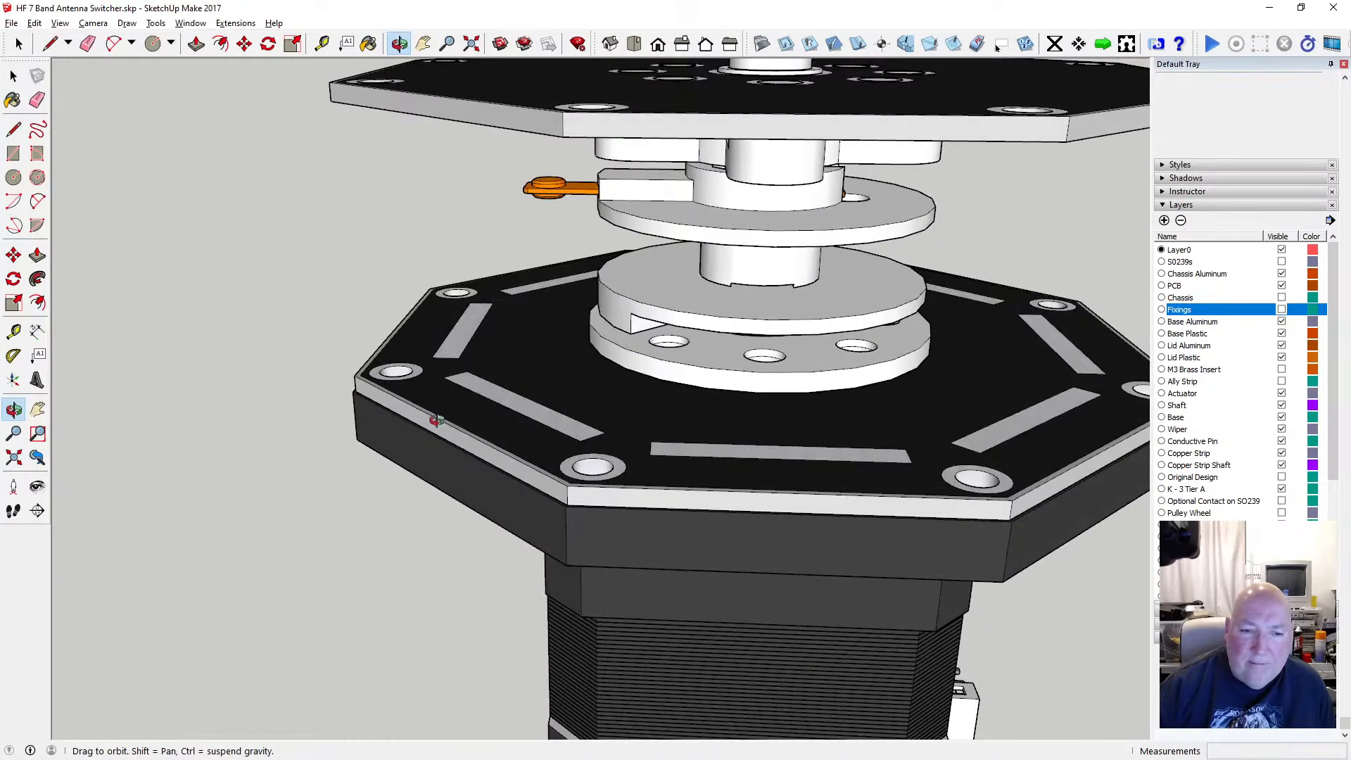
pyautogui.scroll(-6, 454, 419)
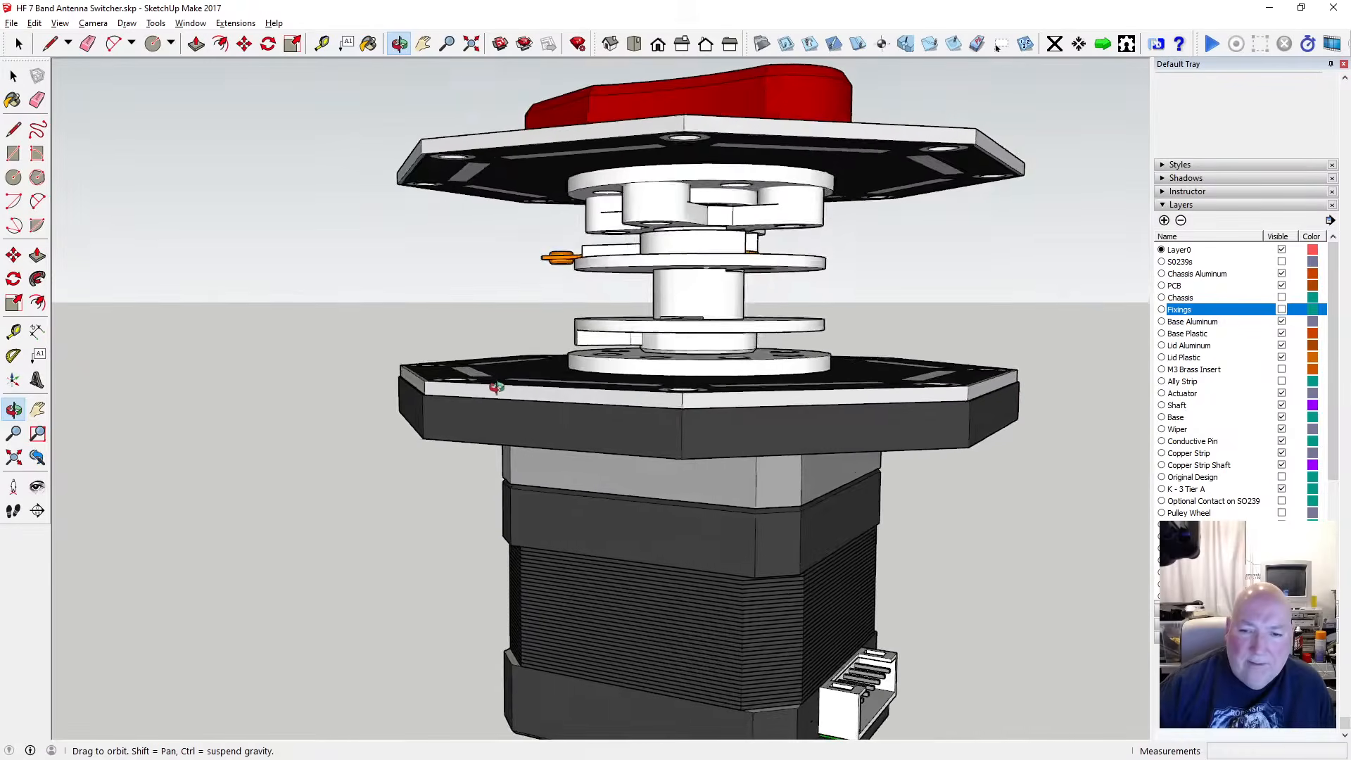
pyautogui.moveTo(497, 388); pyautogui.dragTo(668, 407)
pyautogui.scroll(4, 544, 422)
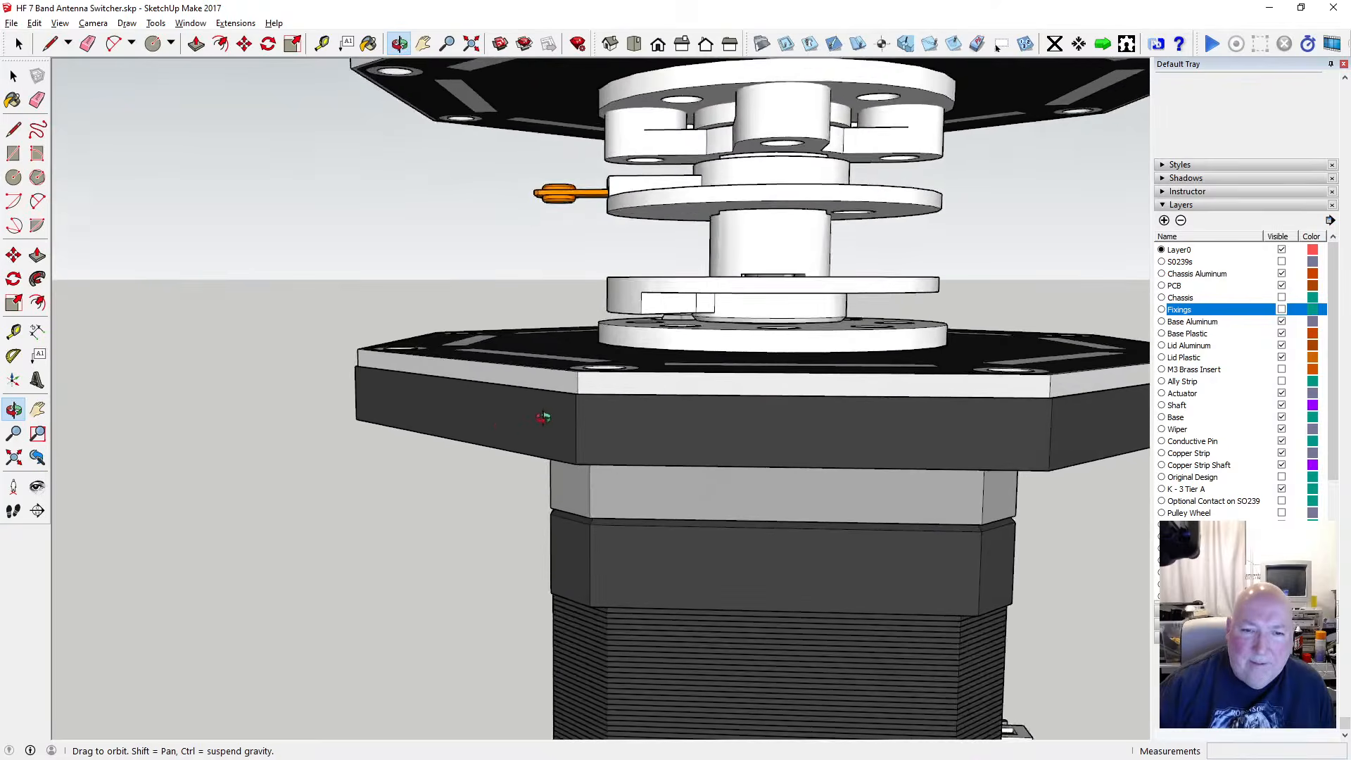
pyautogui.moveTo(525, 445); pyautogui.dragTo(514, 423)
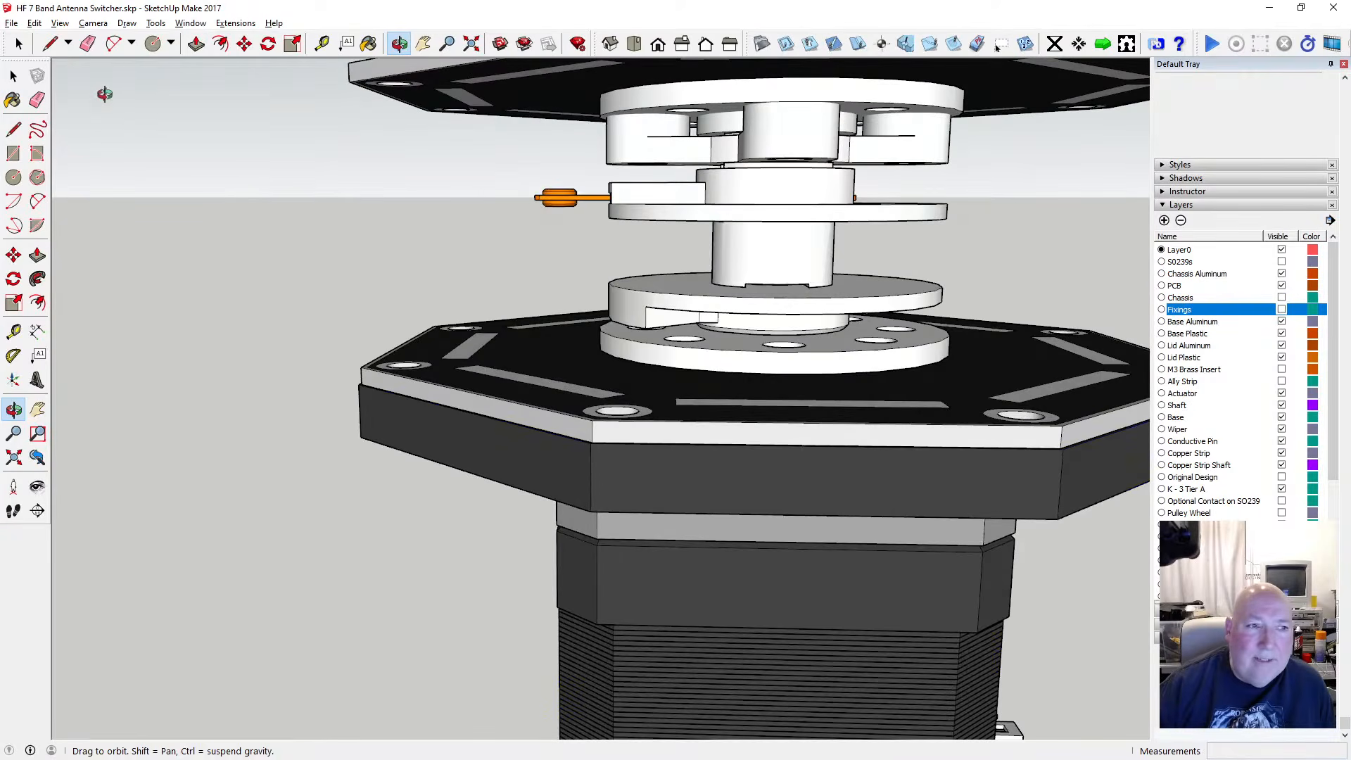
# Open the motor mounting plate for editing and offset its octagonal top outline 1.5 mm outward
pyautogui.click(15, 78)
pyautogui.doubleClick(394, 404)
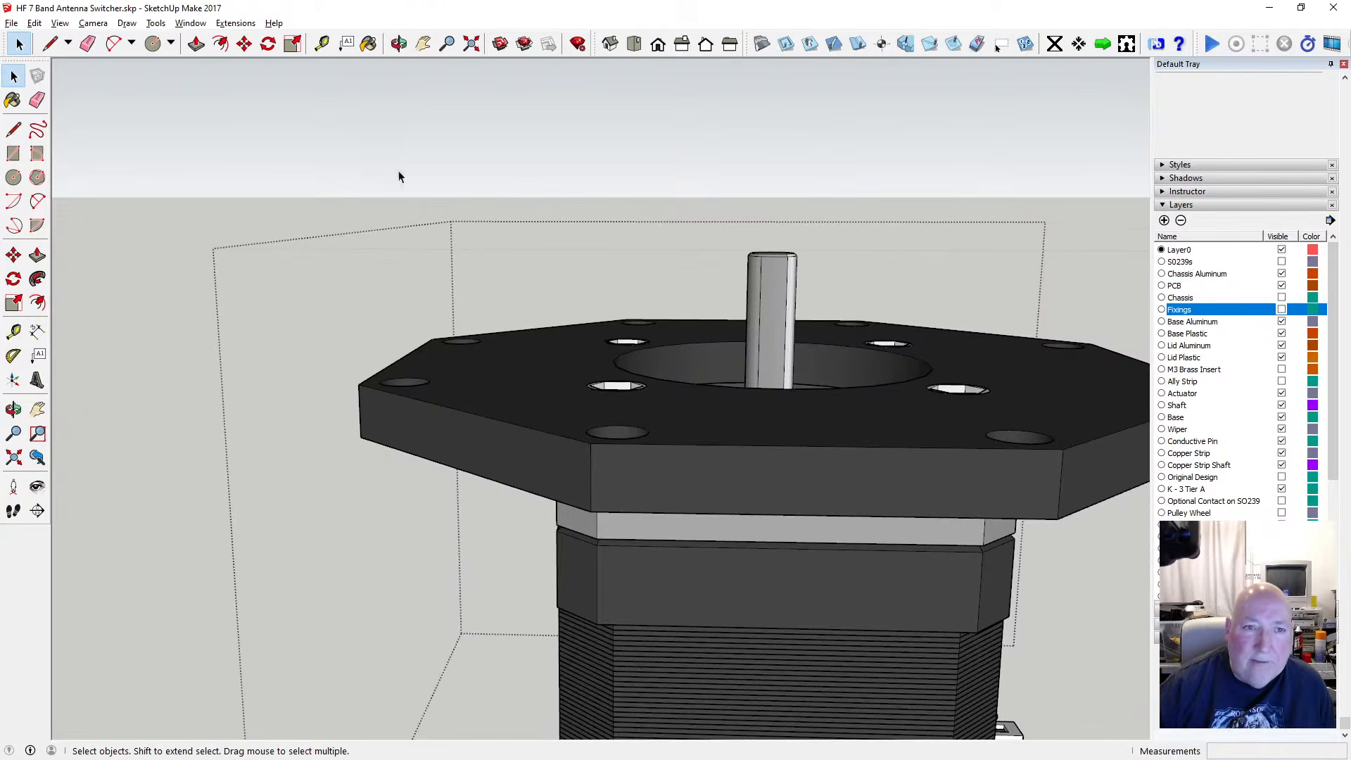
pyautogui.doubleClick(454, 385)
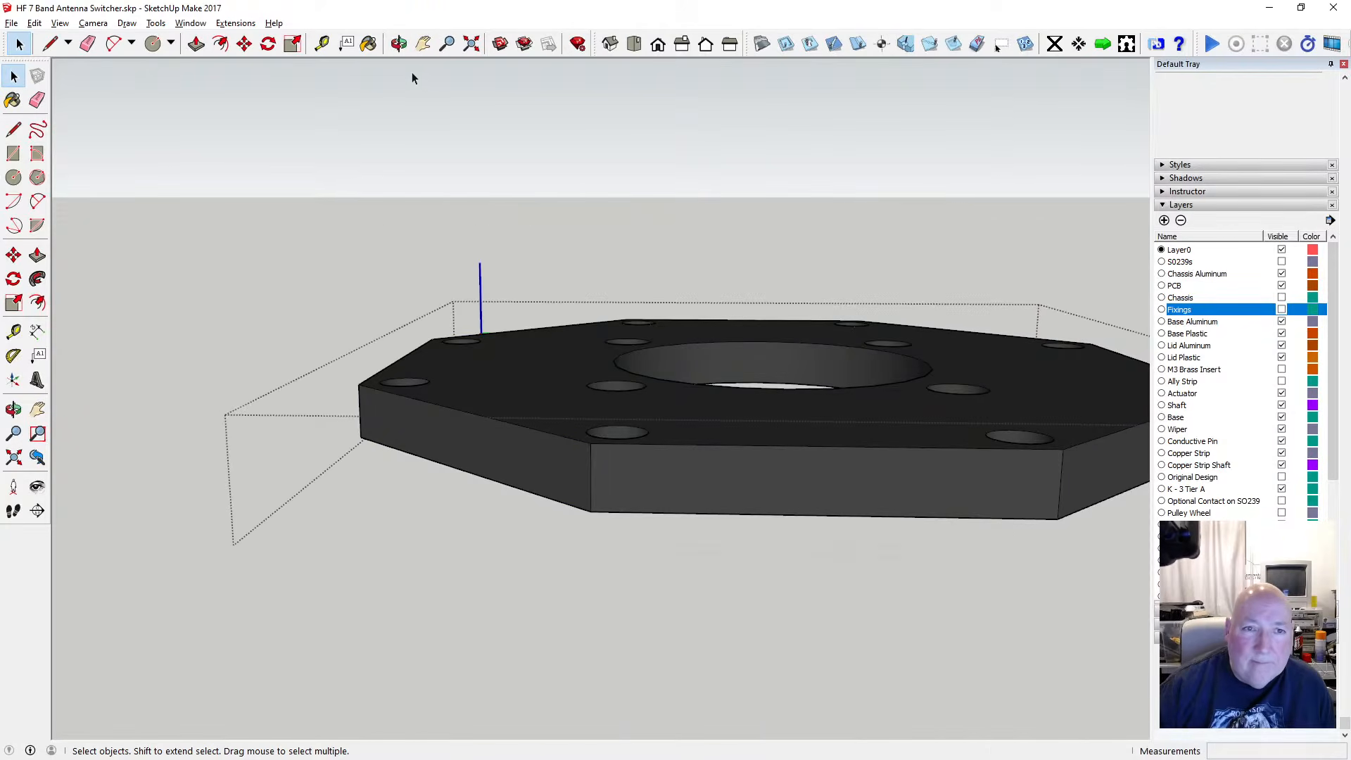
pyautogui.click(634, 44)
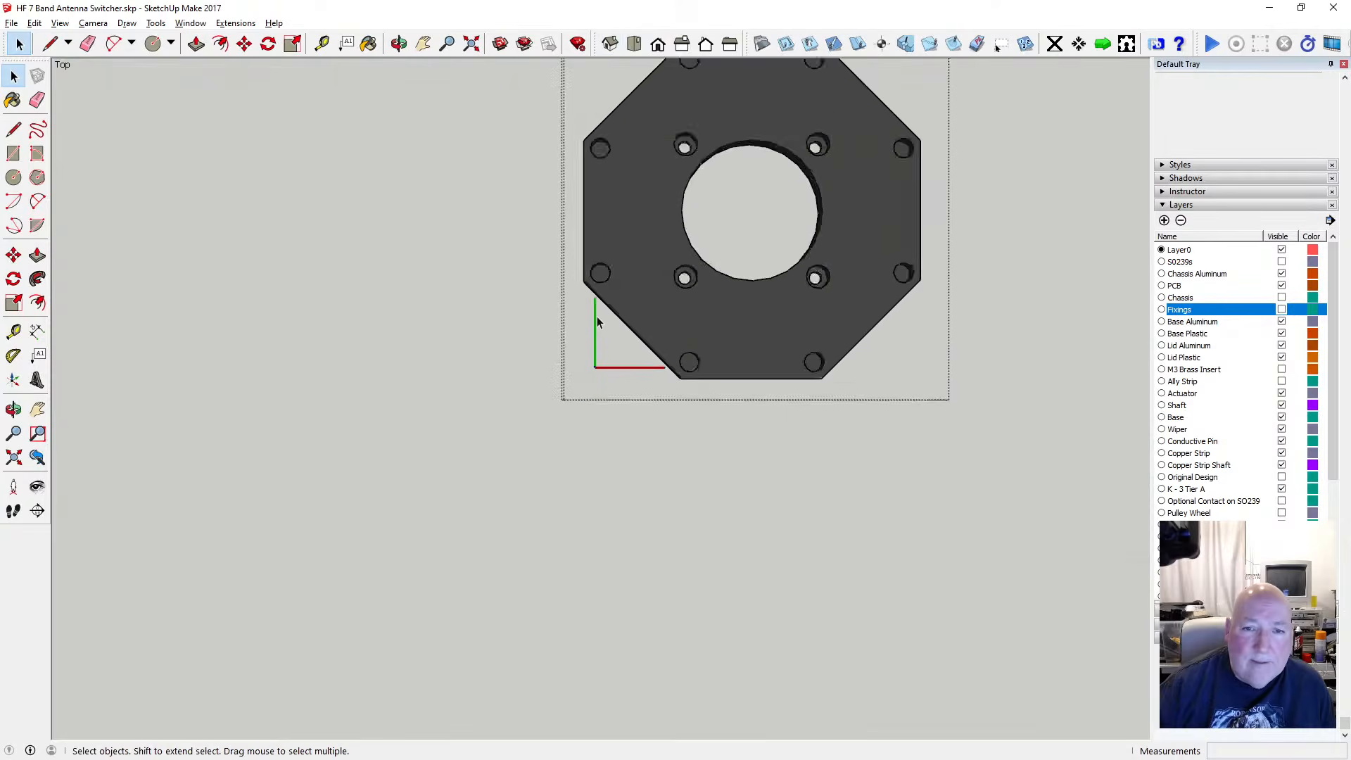
pyautogui.scroll(5, 641, 240)
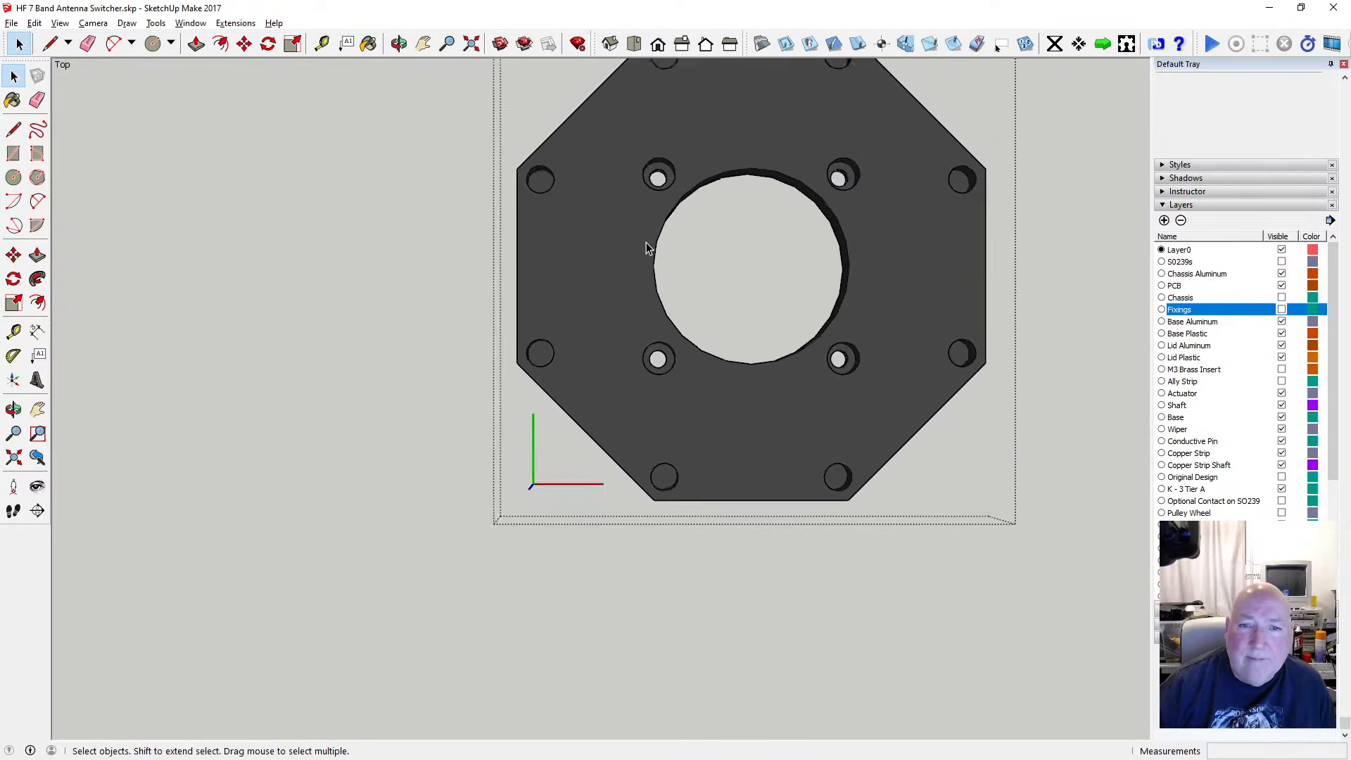
pyautogui.scroll(1, 646, 243)
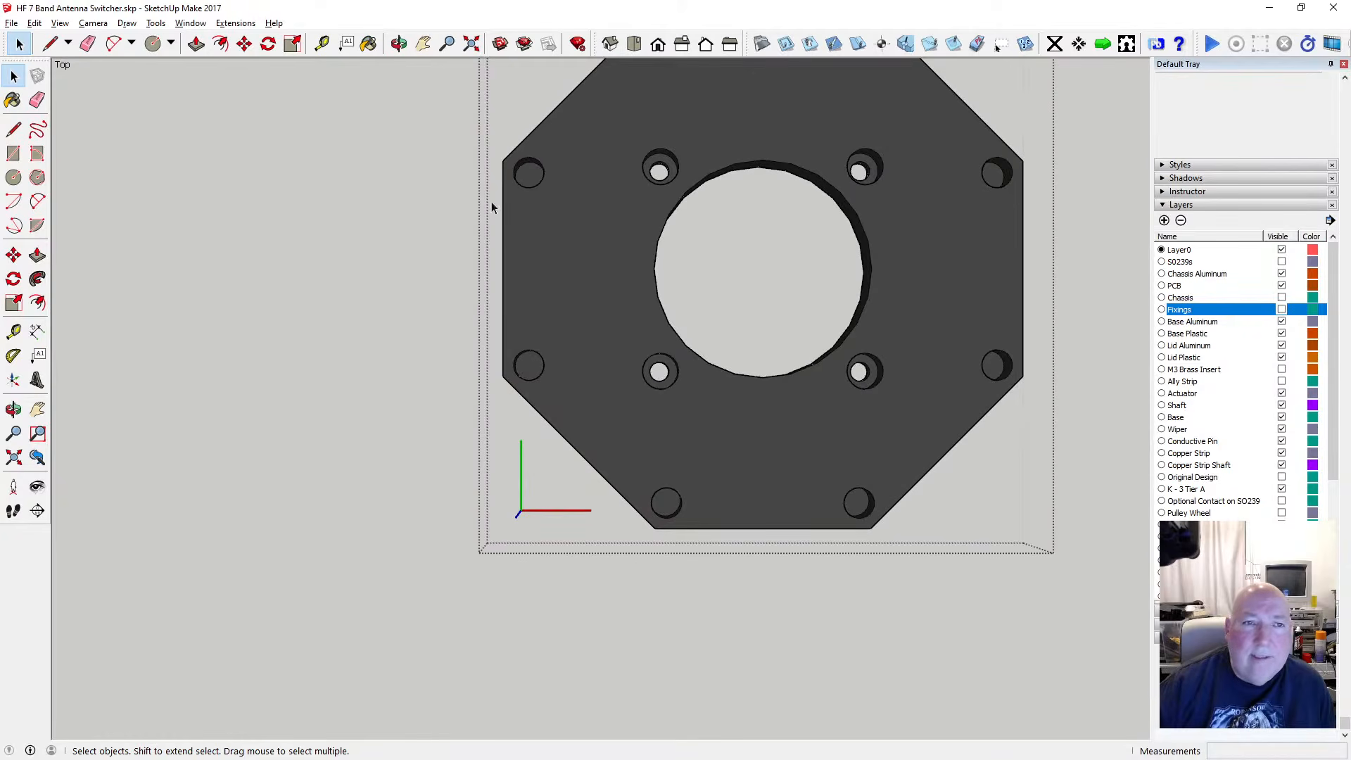
pyautogui.press('o')
pyautogui.moveTo(483, 286); pyautogui.dragTo(541, 199)
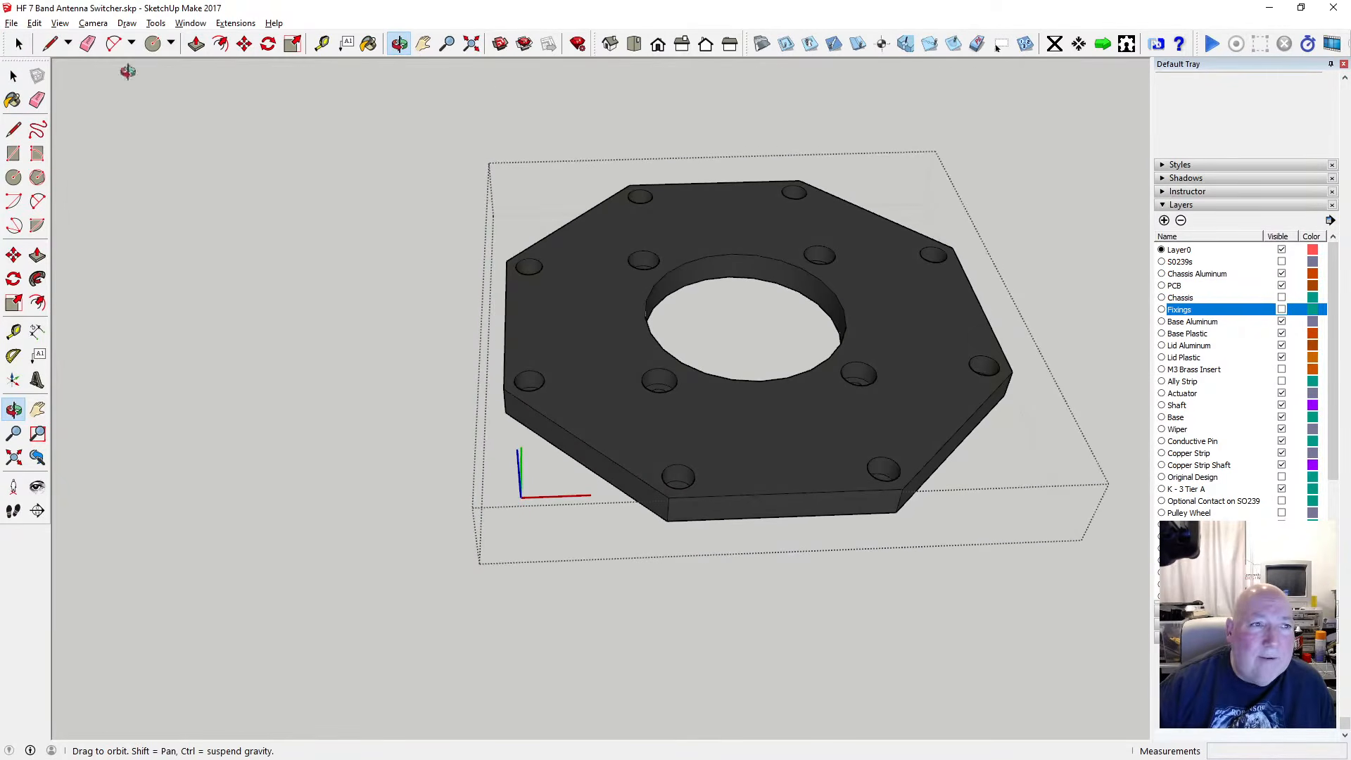
pyautogui.click(220, 44)
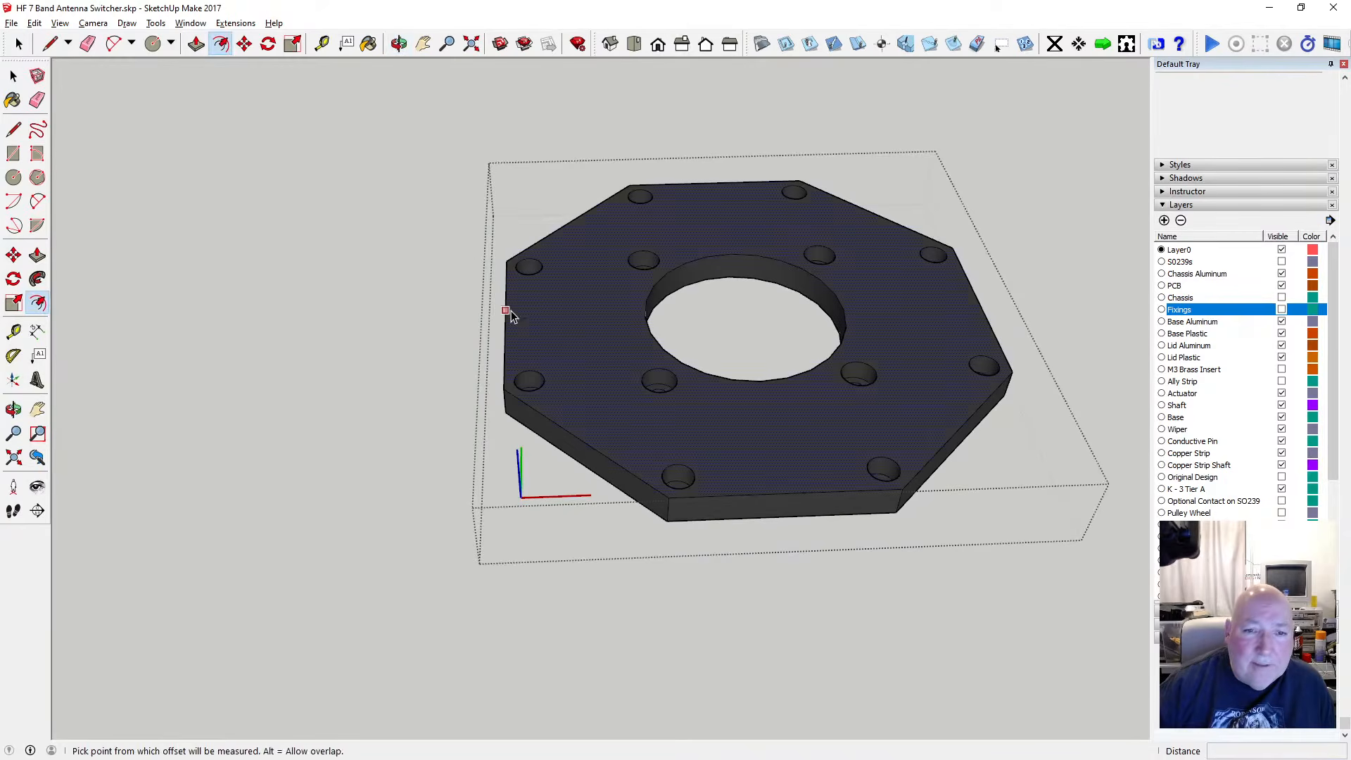
pyautogui.click(510, 310)
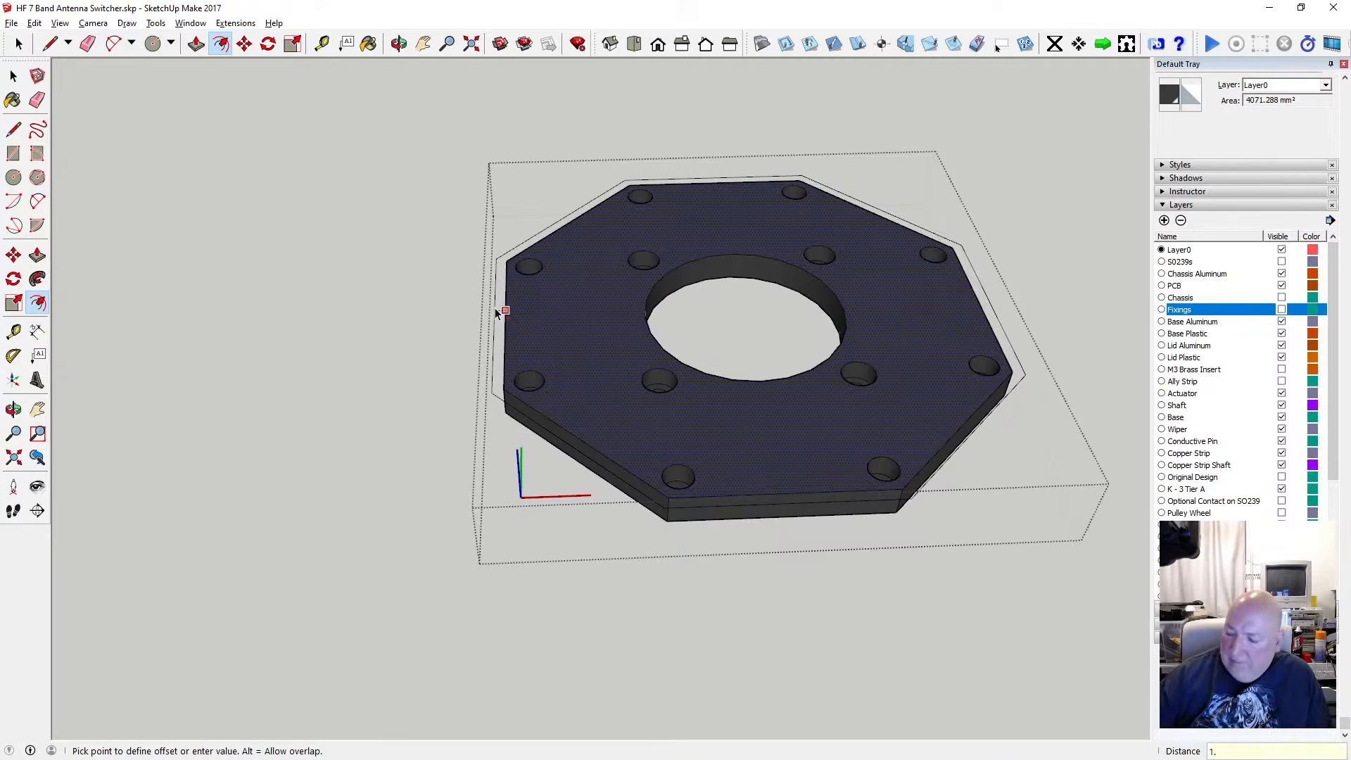
pyautogui.write('5')
pyautogui.press('Return')
# Extrude the new outer ring 5 mm down to the underside of the mounting plate
pyautogui.press('o')
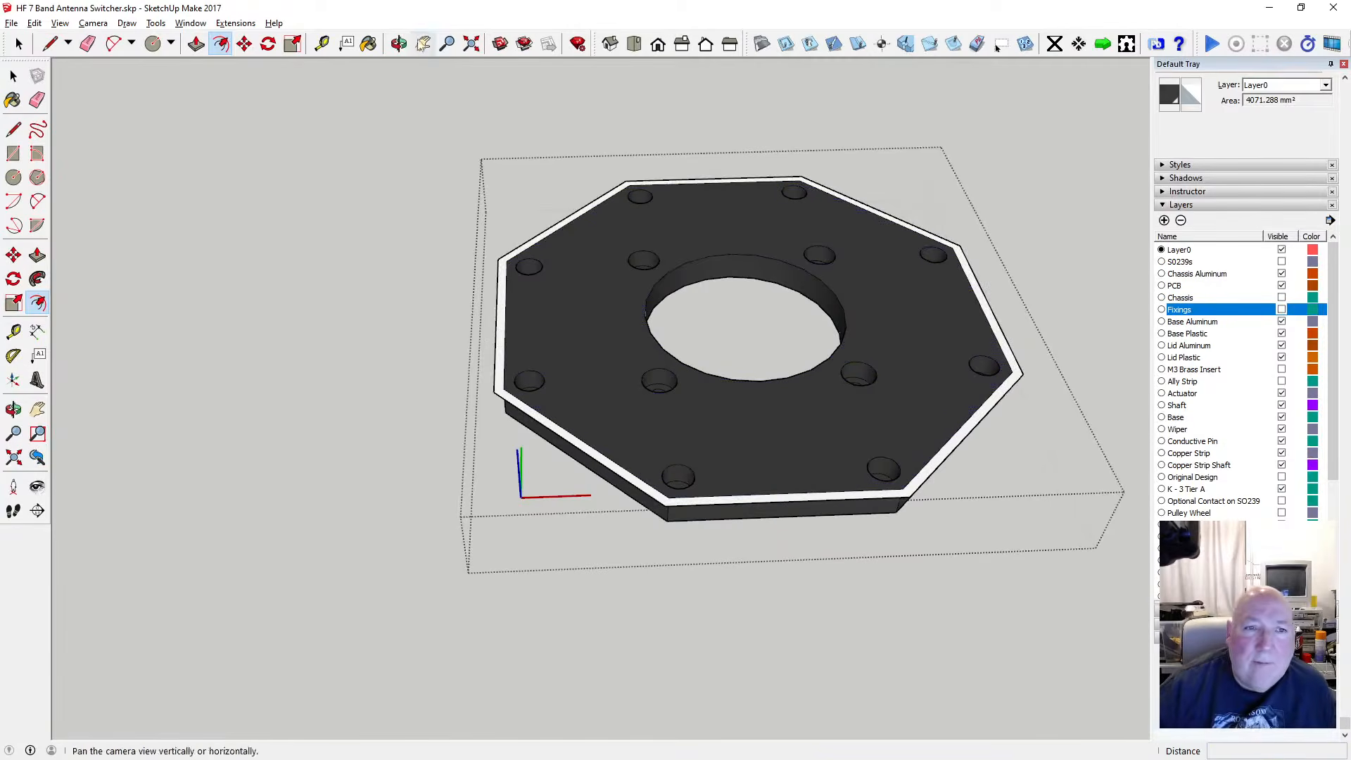
pyautogui.scroll(2, 606, 390)
pyautogui.scroll(1, 606, 391)
pyautogui.moveTo(582, 386); pyautogui.dragTo(486, 145)
pyautogui.click(195, 44)
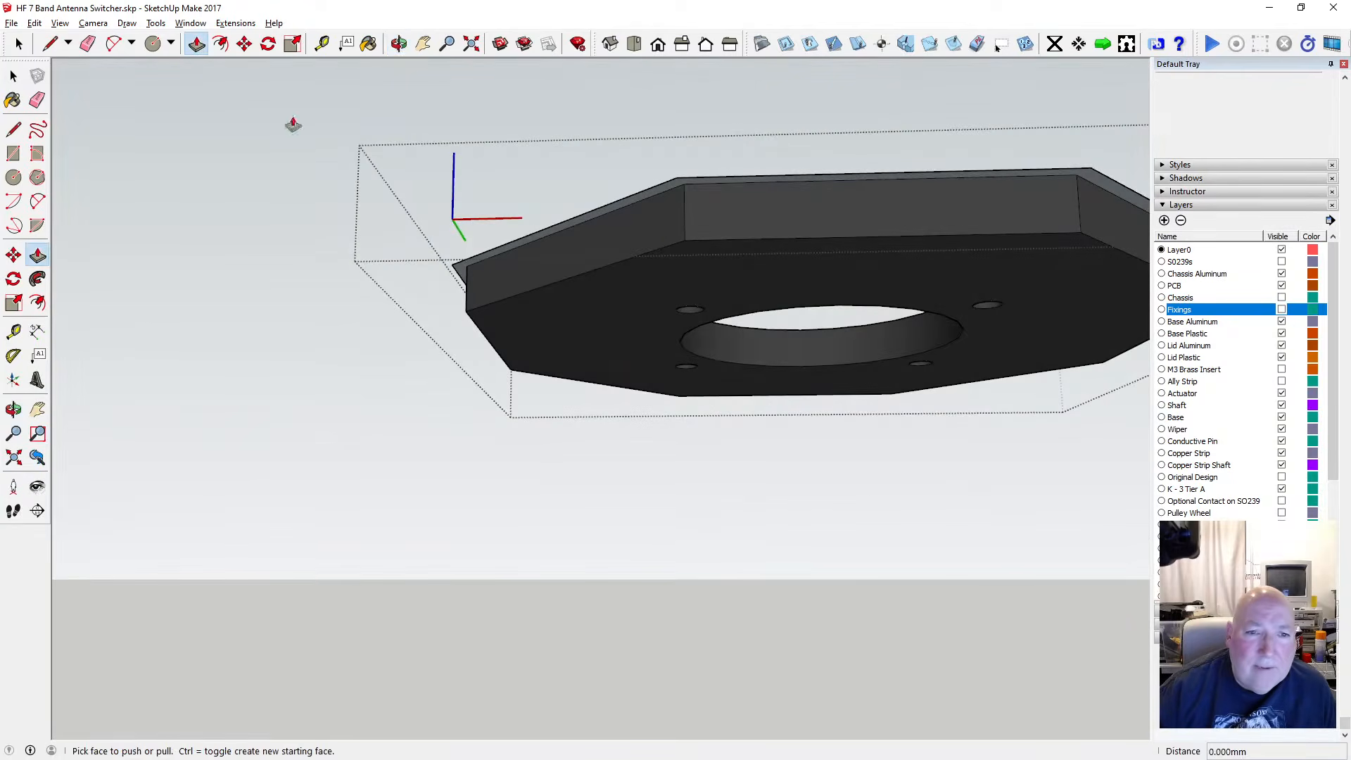
pyautogui.moveTo(492, 262); pyautogui.dragTo(491, 310)
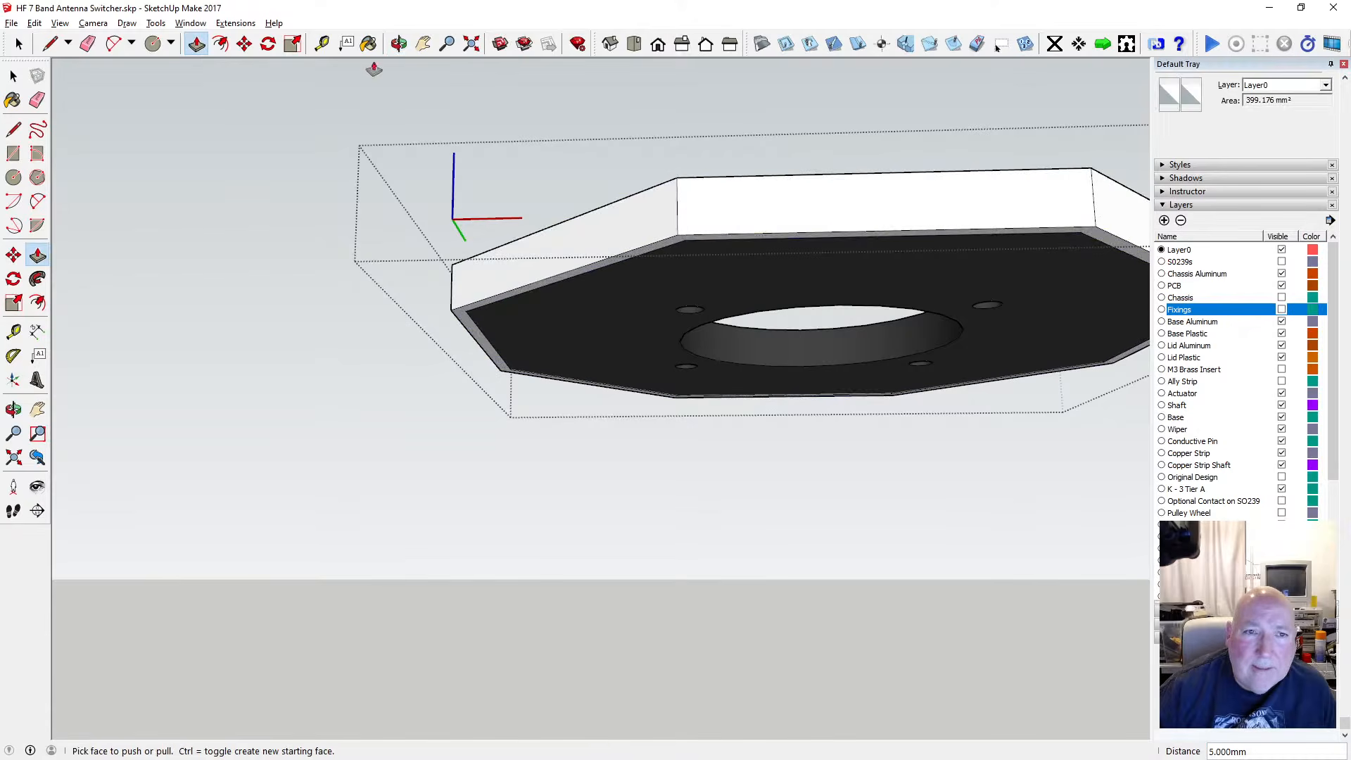
# Raise the 1.5 mm wide outer ring 1.6 mm above the mounting plate's top face and close the plate for editing
pyautogui.click(399, 43)
pyautogui.moveTo(528, 176); pyautogui.dragTo(509, 440)
pyautogui.scroll(4, 456, 407)
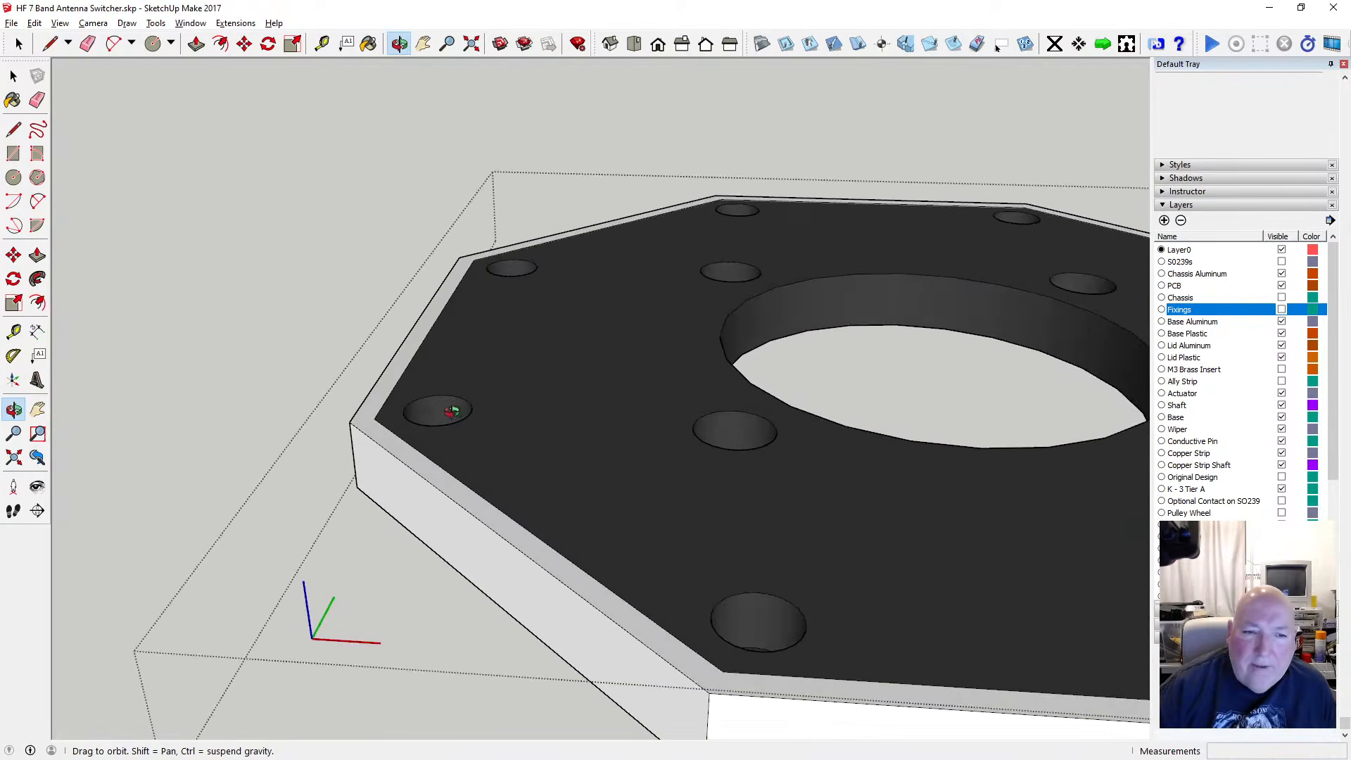
pyautogui.click(195, 43)
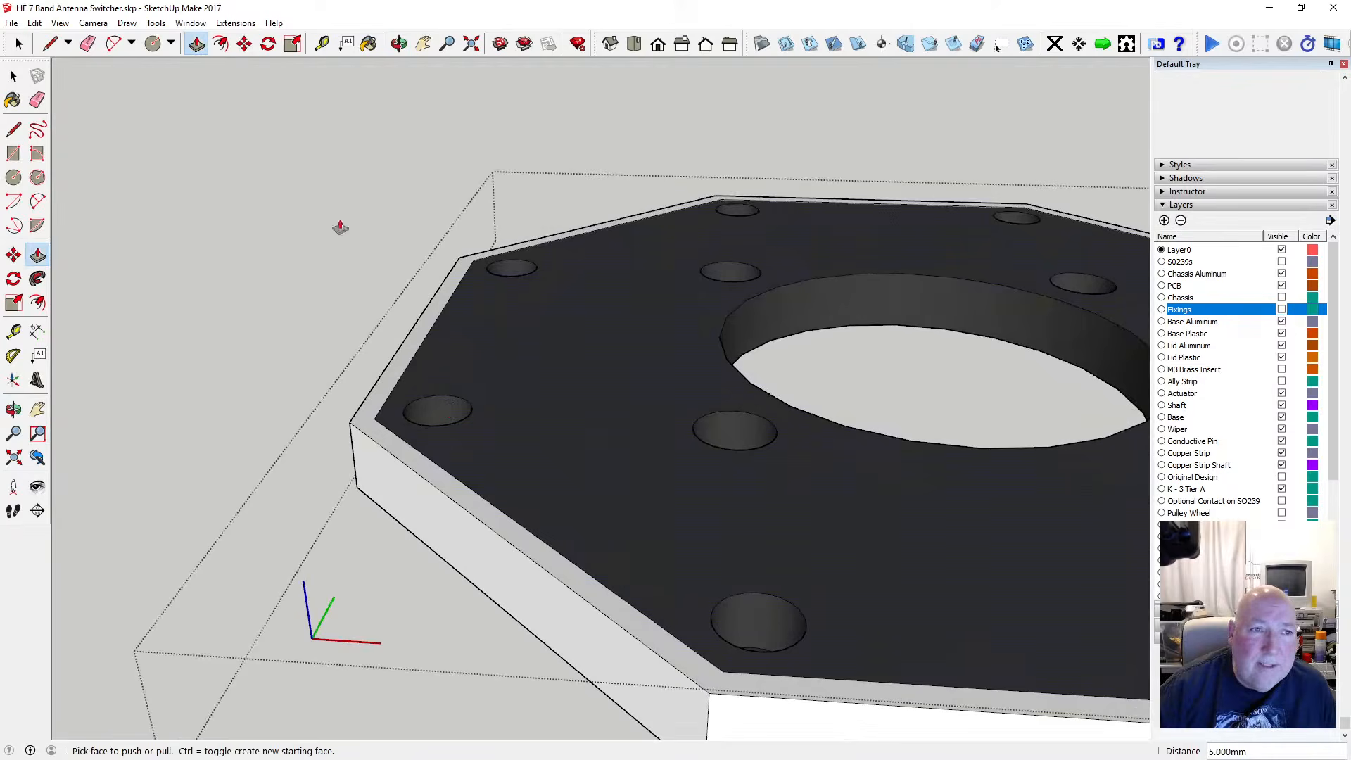
pyautogui.click(401, 363)
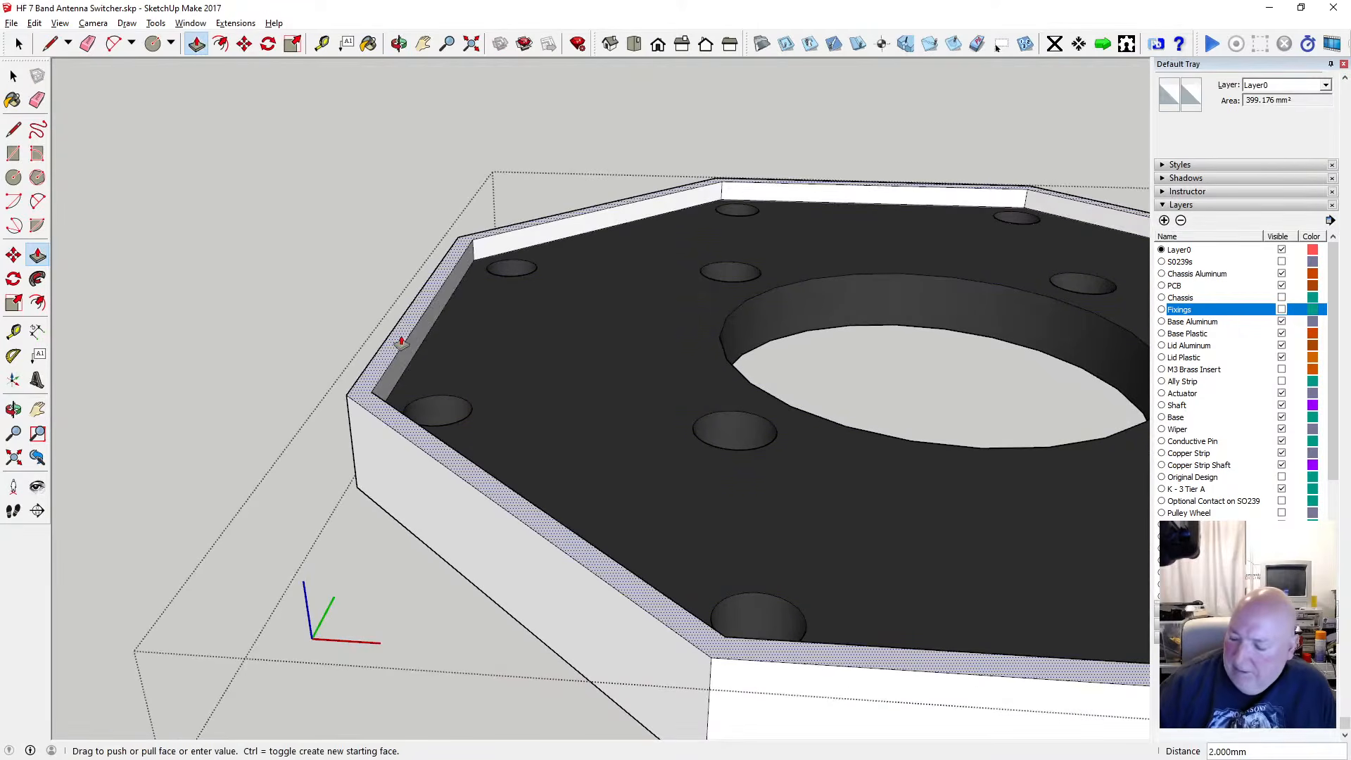
pyautogui.write('1.6')
pyautogui.press('Return')
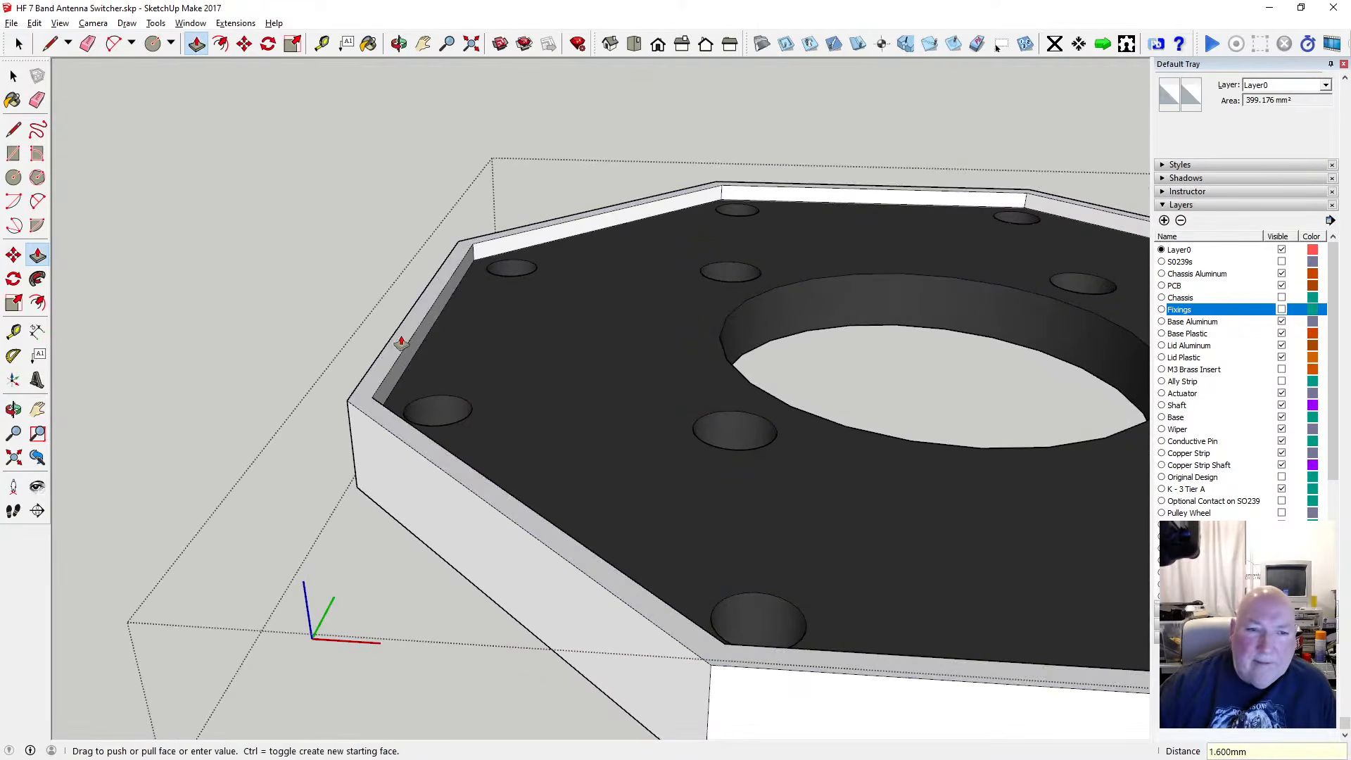
pyautogui.click(14, 75)
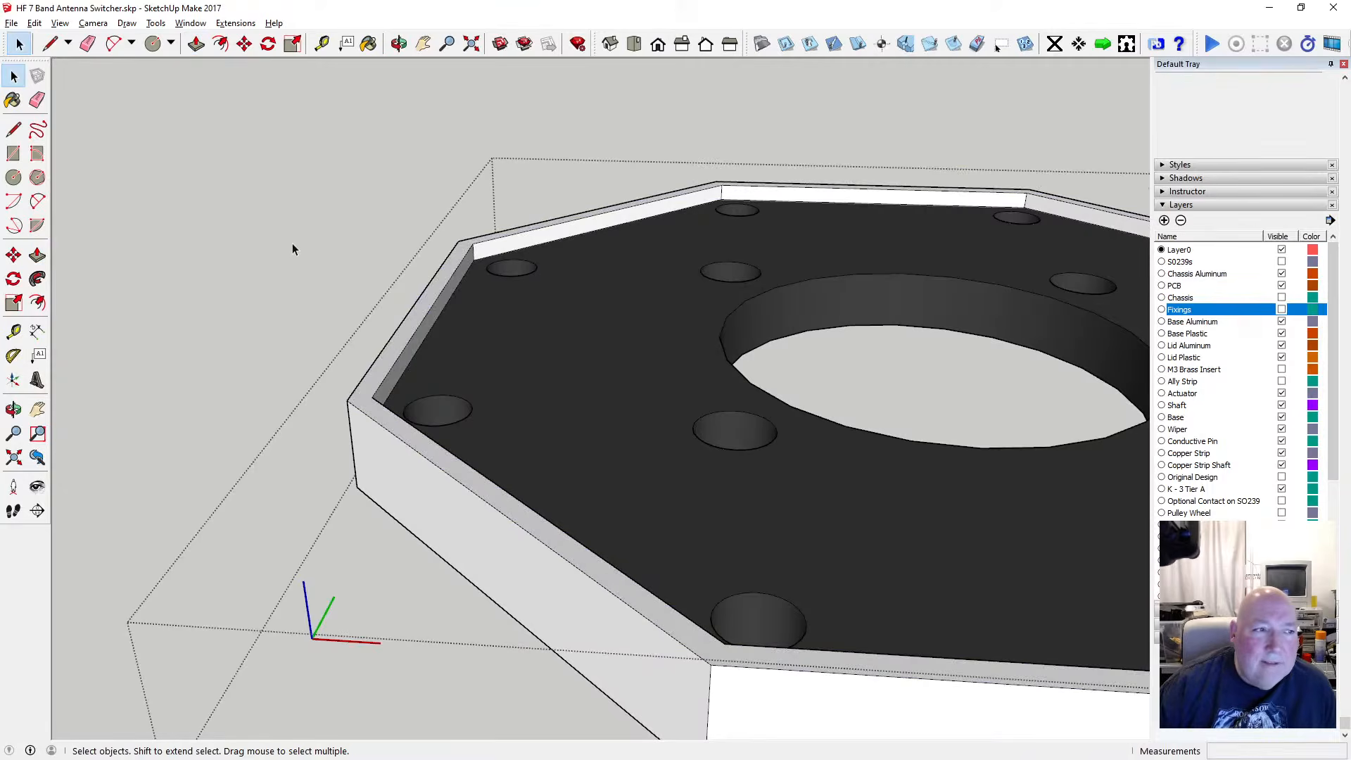
pyautogui.scroll(-3, 292, 242)
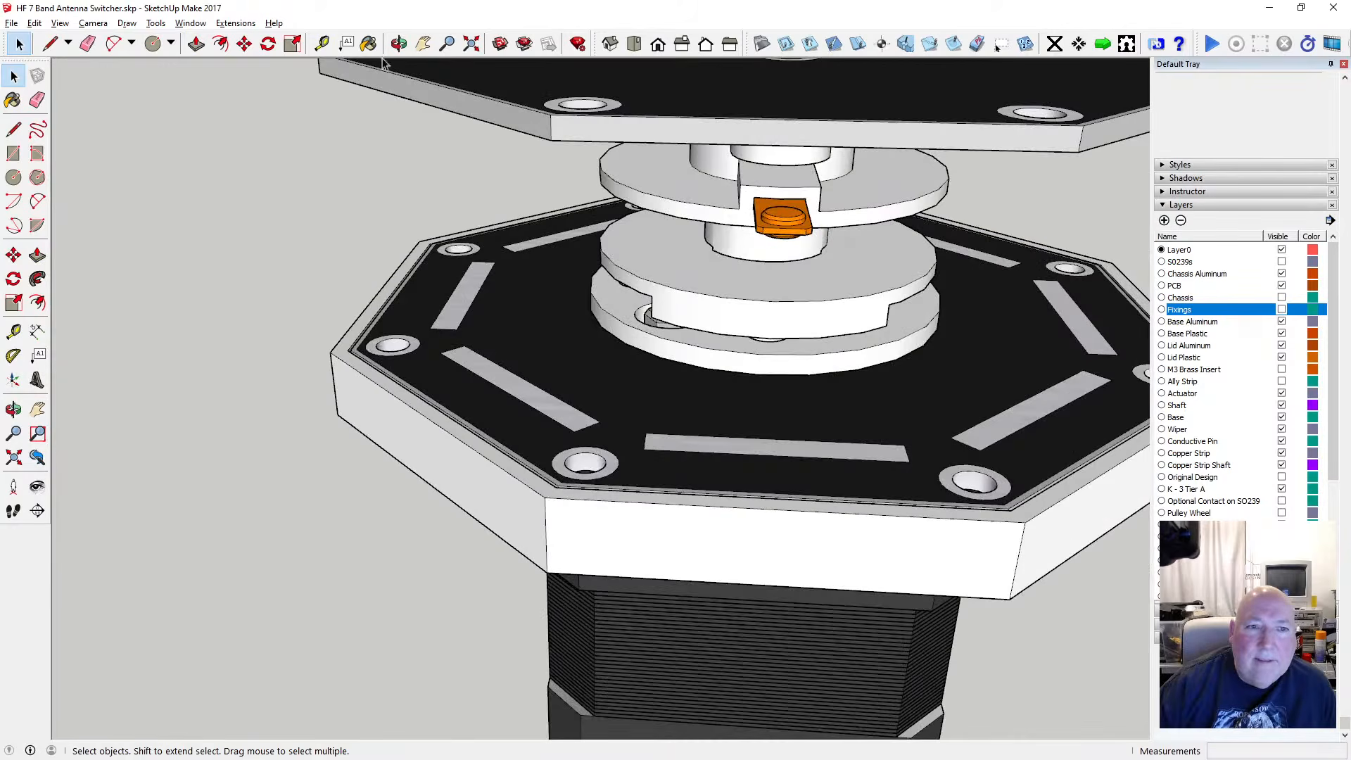
# Examine how the raised rim surrounds the lower board and overhangs the motor from above, the side and below
pyautogui.press('o')
pyautogui.moveTo(490, 194); pyautogui.dragTo(678, 425)
pyautogui.scroll(4, 563, 292)
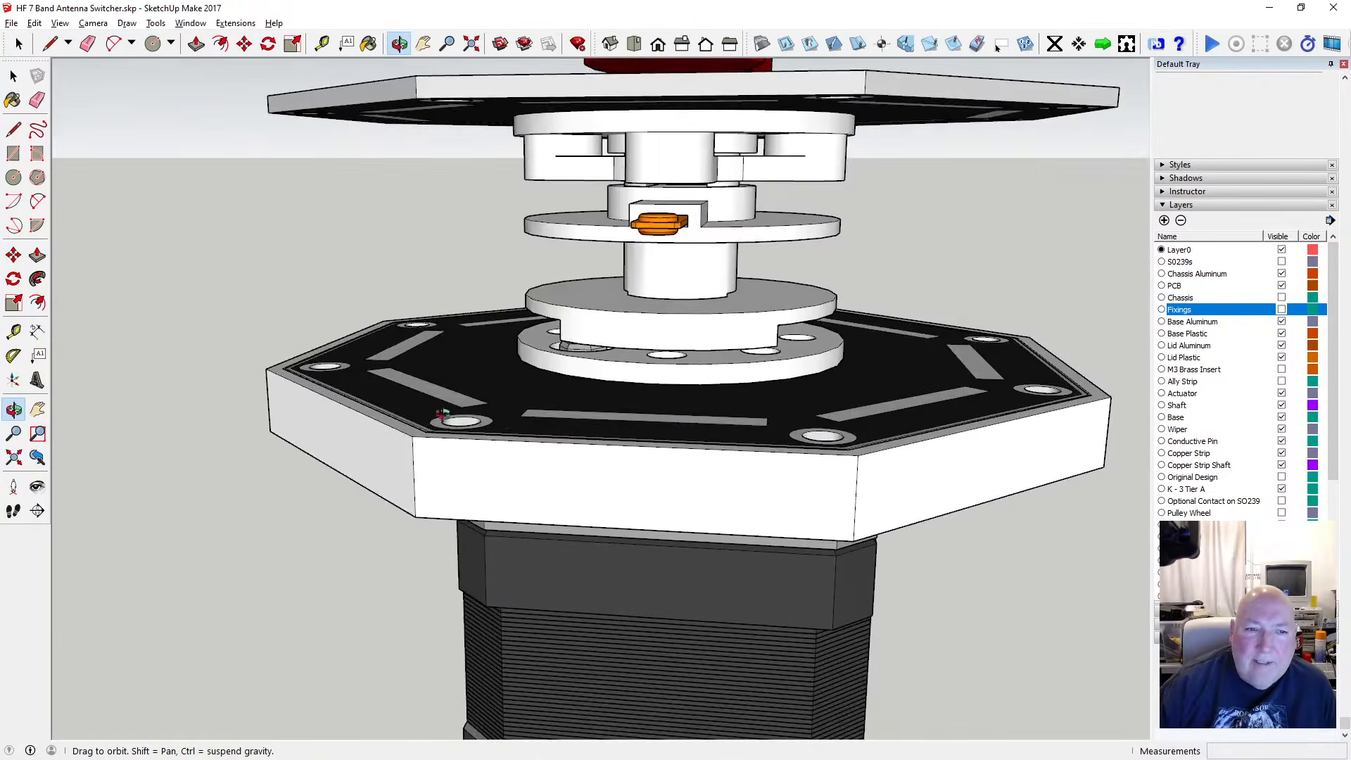
pyautogui.scroll(-4, 608, 411)
pyautogui.moveTo(536, 416); pyautogui.dragTo(549, 380)
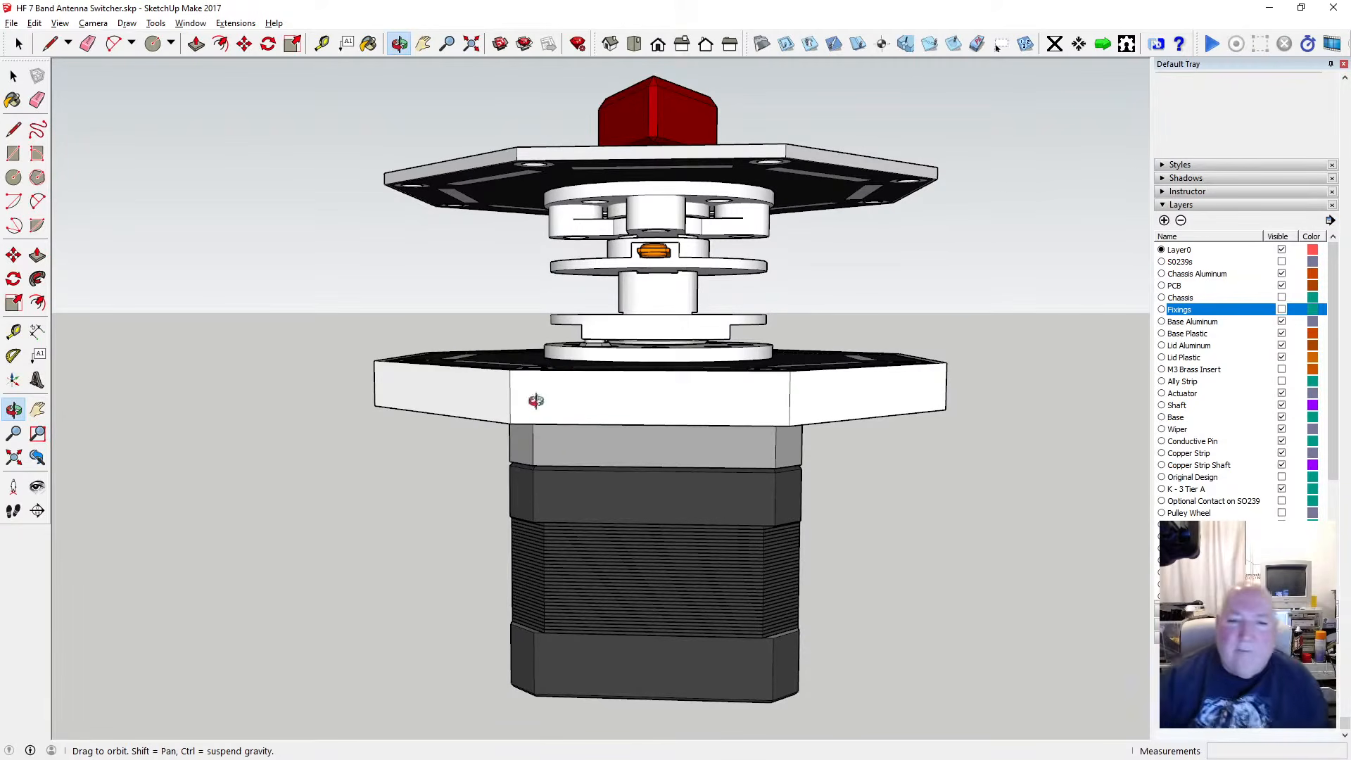
pyautogui.moveTo(568, 400); pyautogui.dragTo(619, 298)
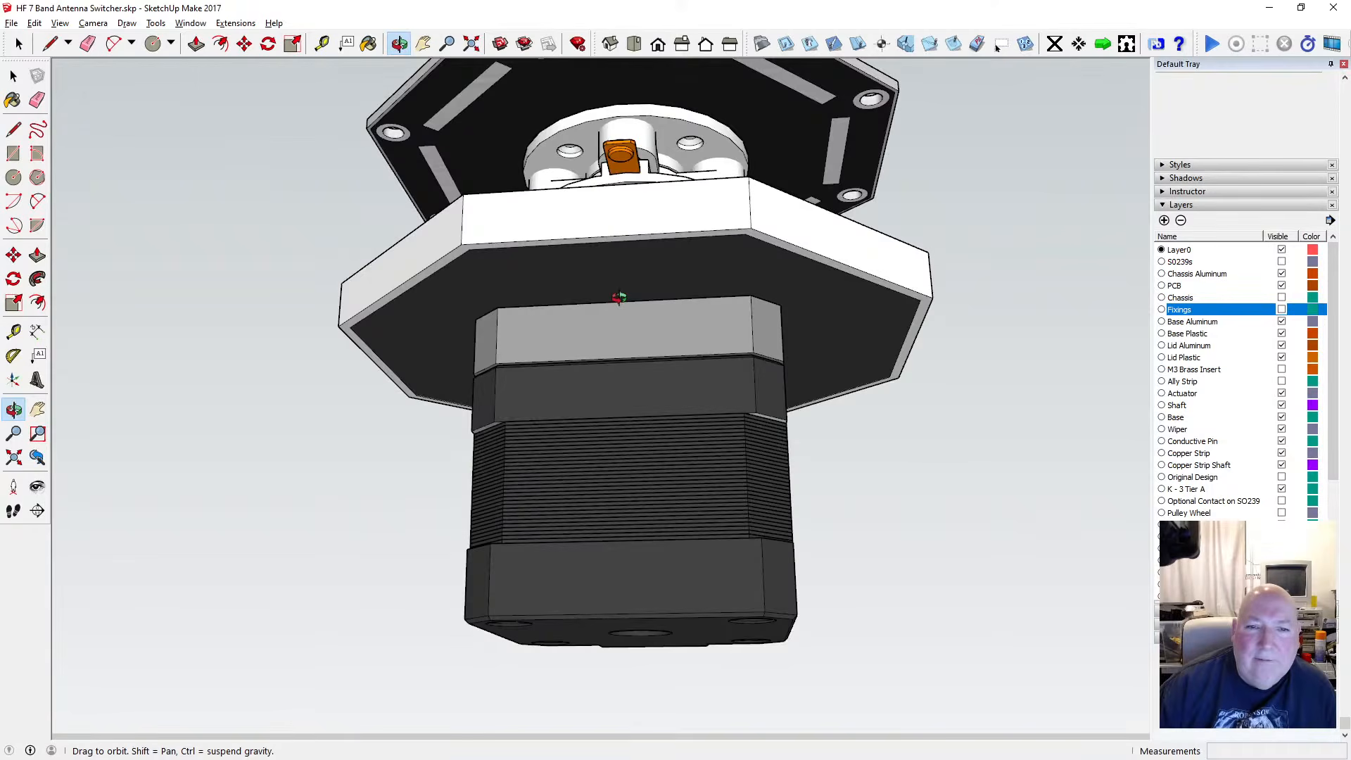
pyautogui.moveTo(619, 298); pyautogui.dragTo(584, 517)
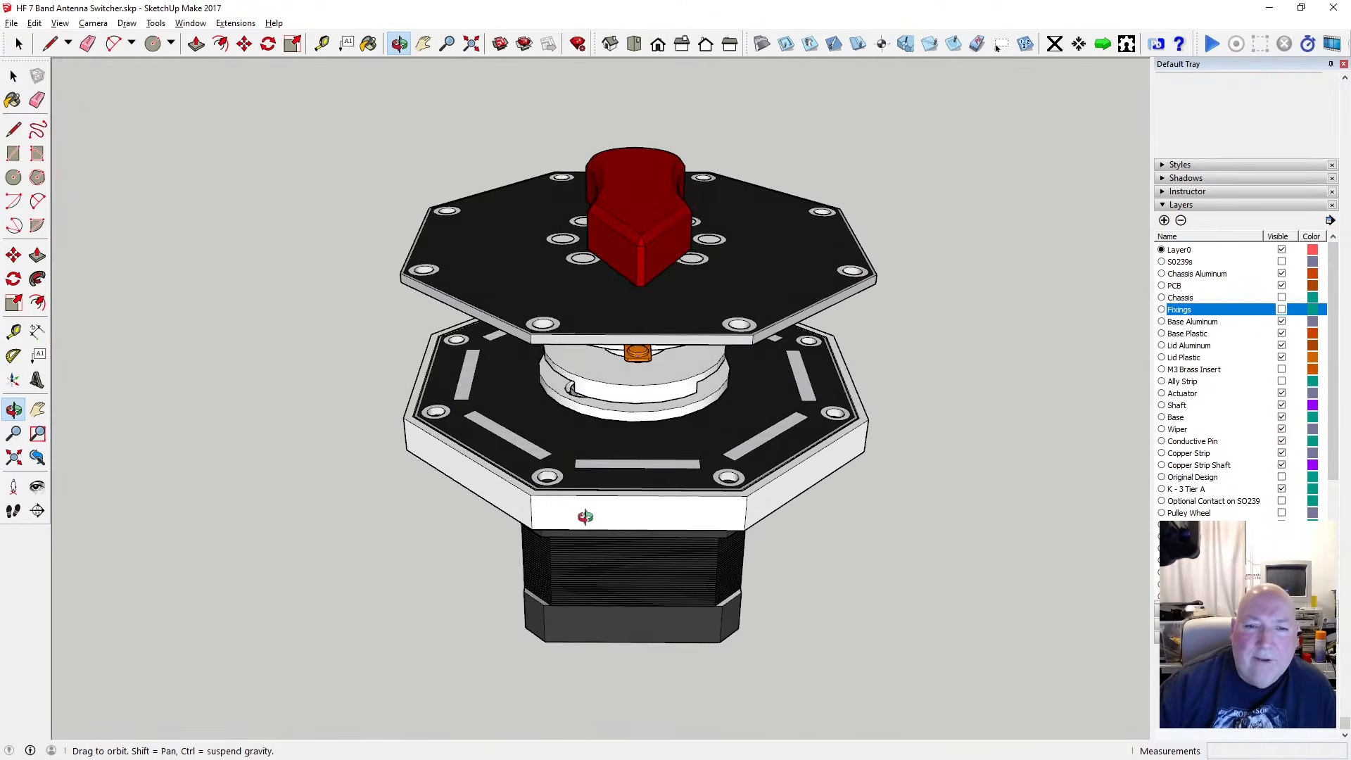
pyautogui.scroll(3, 588, 506)
pyautogui.press('space')
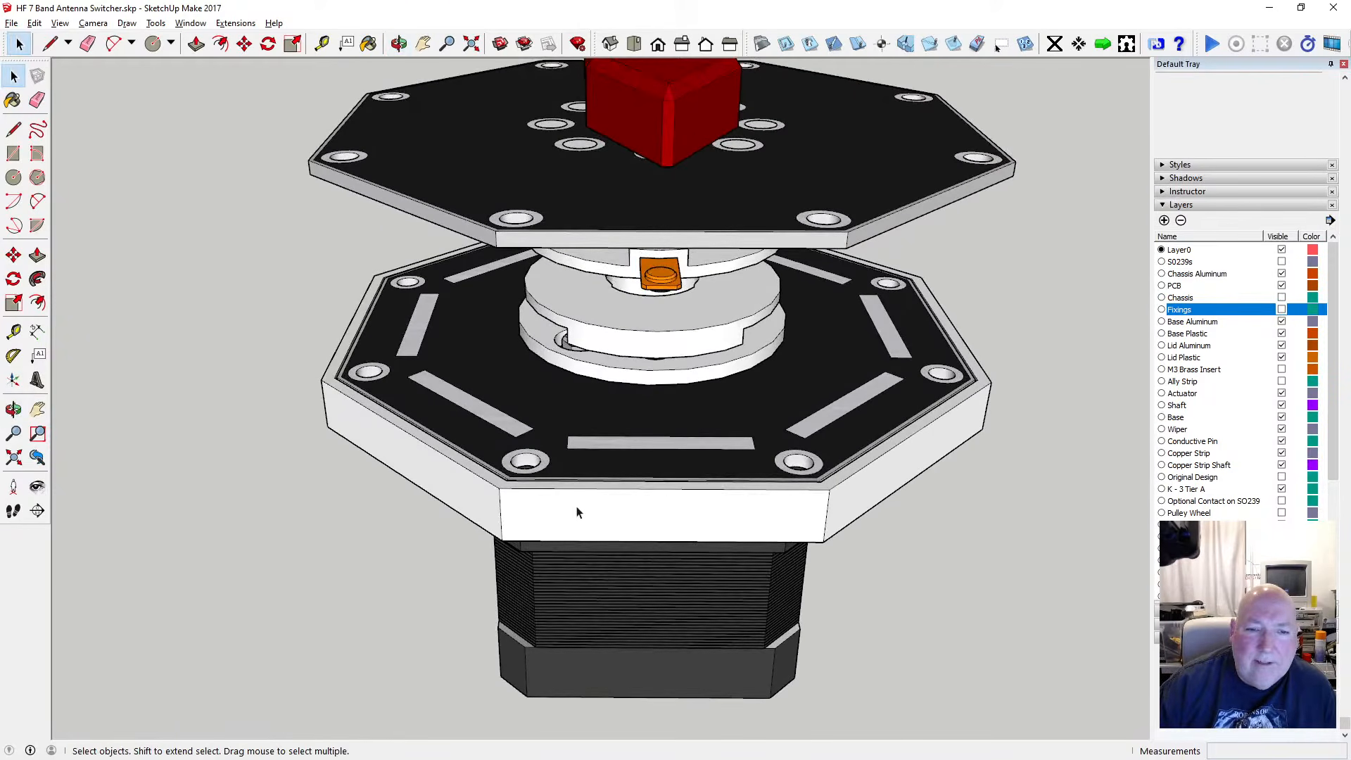
pyautogui.click(399, 43)
pyautogui.moveTo(549, 416); pyautogui.dragTo(566, 197)
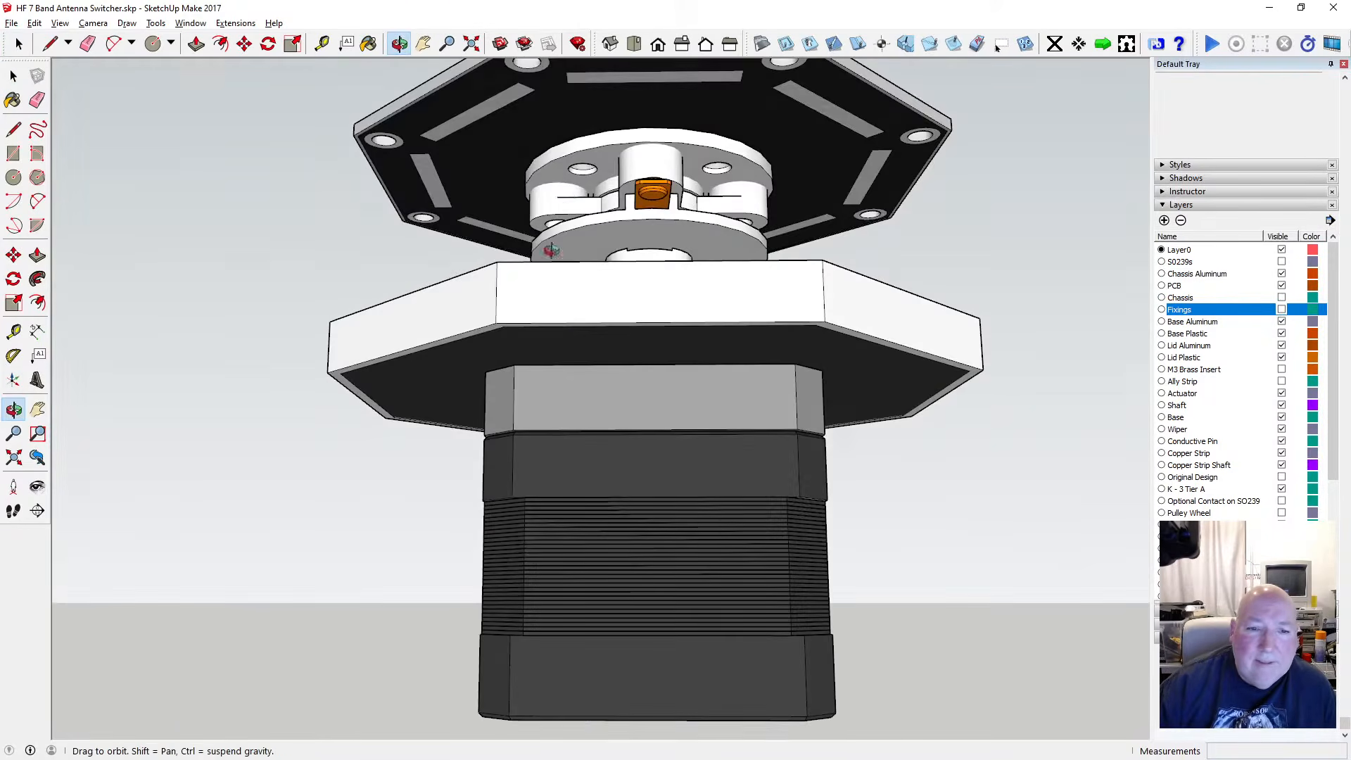
pyautogui.press('space')
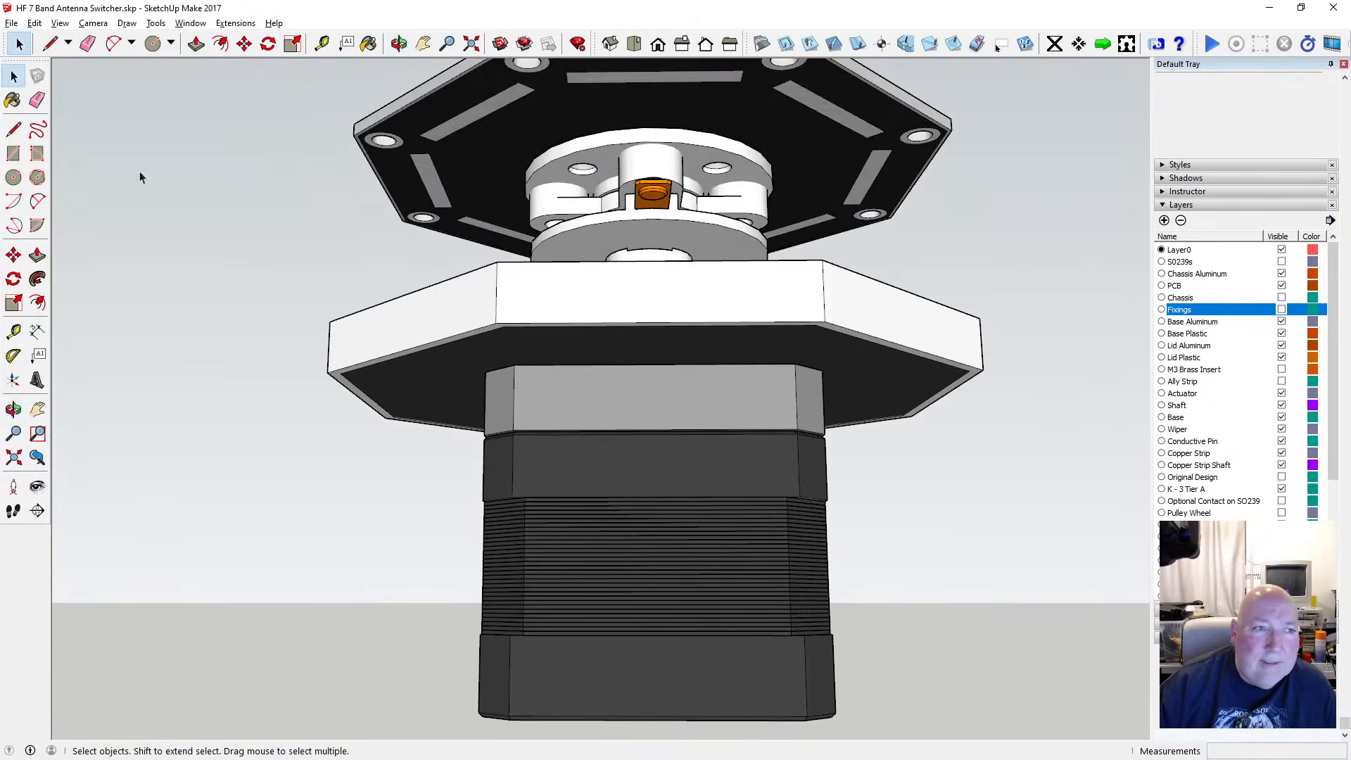
# Open the motor mounting plate for editing and display it in X-ray face style
pyautogui.scroll(2, 507, 352)
pyautogui.doubleClick(507, 338)
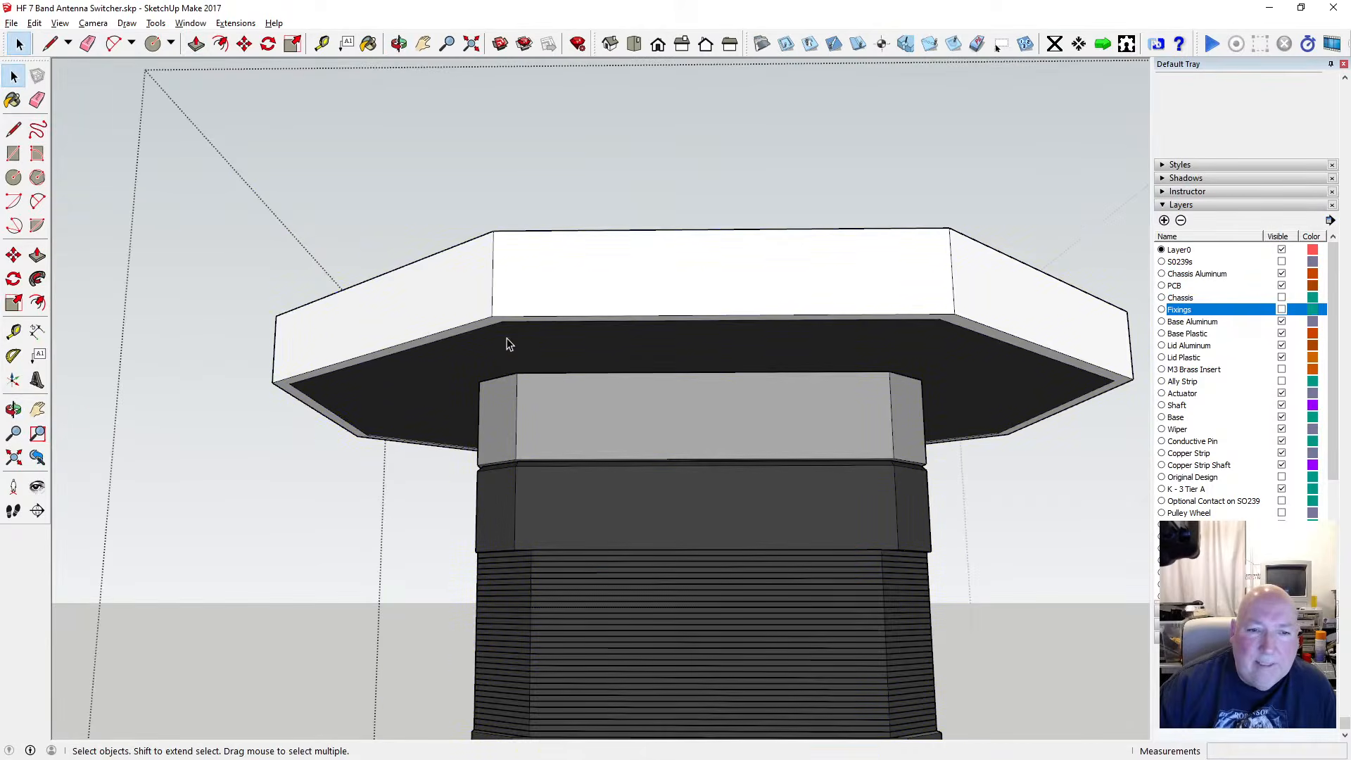
pyautogui.scroll(2, 509, 343)
pyautogui.click(509, 343)
pyautogui.doubleClick(509, 342)
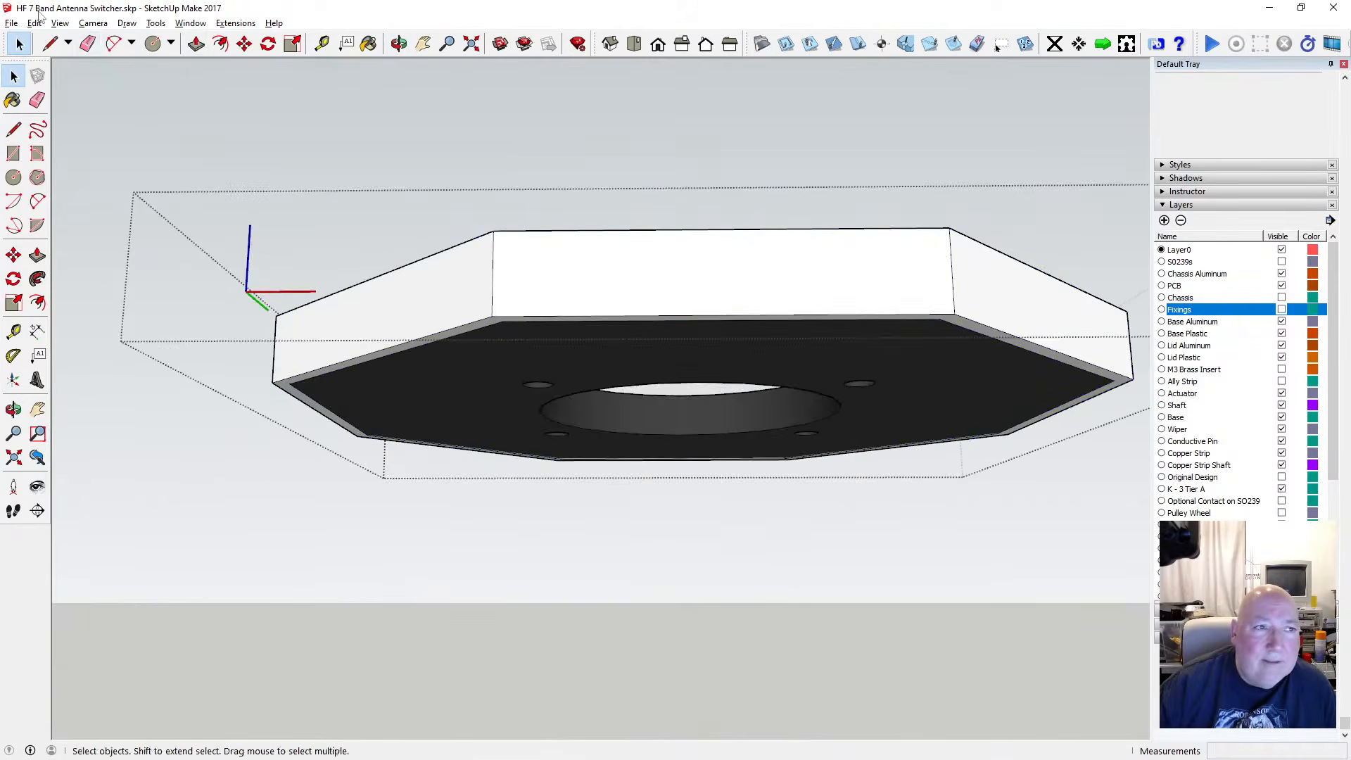
pyautogui.click(58, 24)
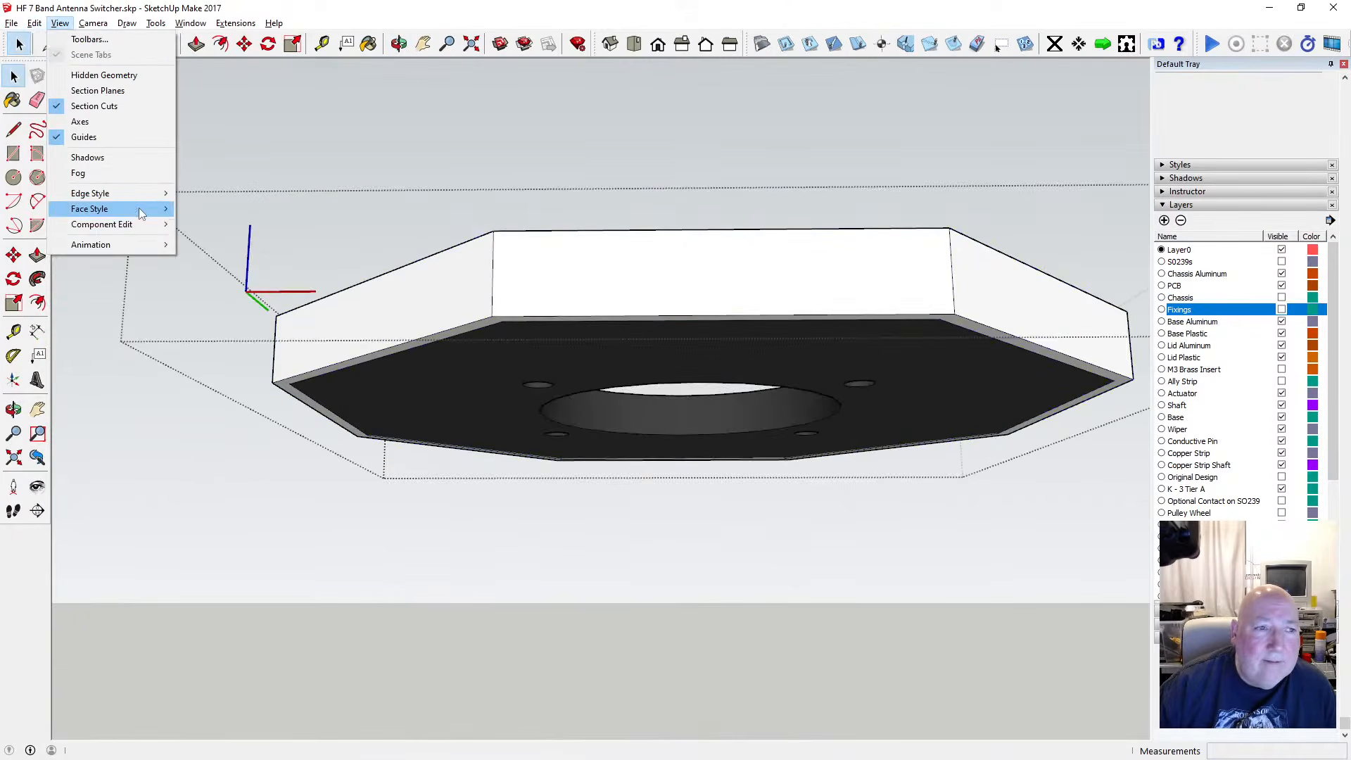
pyautogui.moveTo(138, 208)
pyautogui.click(217, 207)
# Delete the leftover 5 mm vertical edge inside the plate's front corner, between the original body and the added ring
pyautogui.click(399, 43)
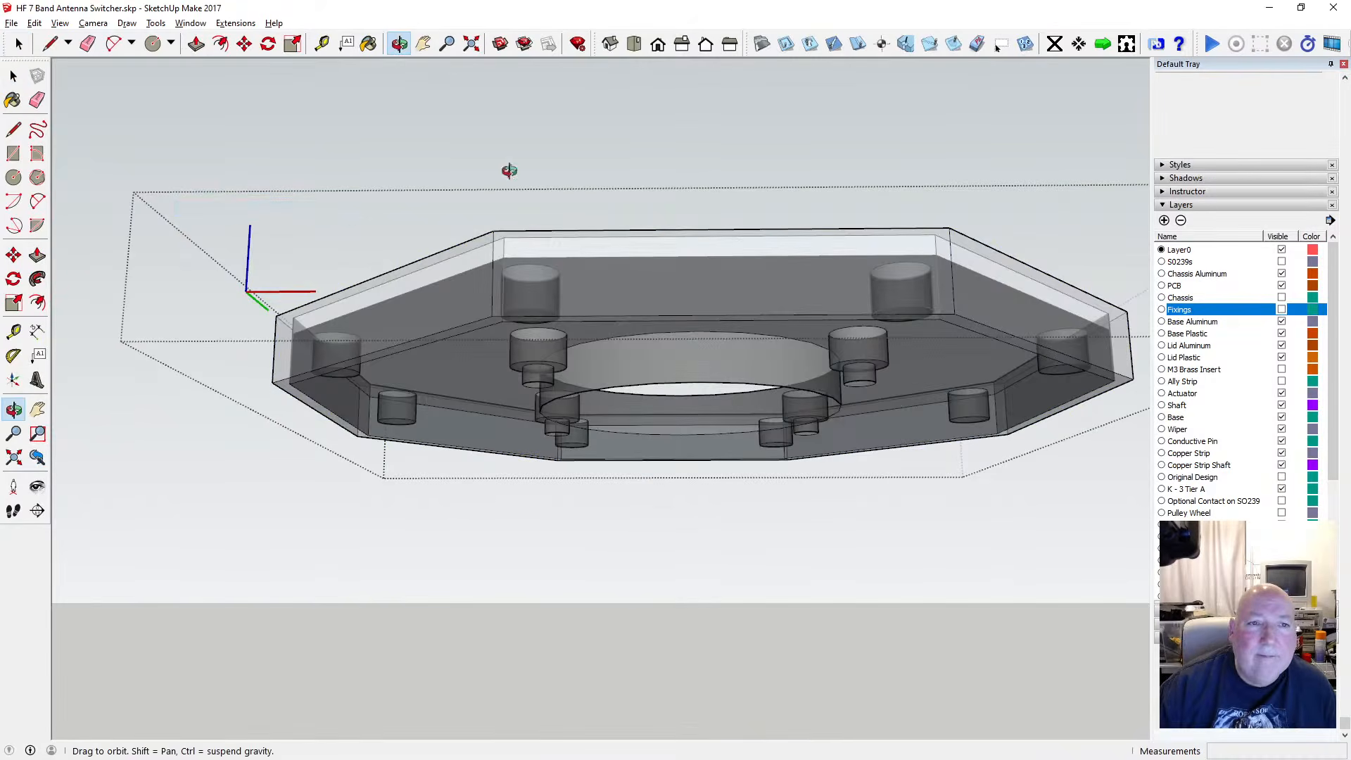
pyautogui.moveTo(556, 140); pyautogui.dragTo(458, 475)
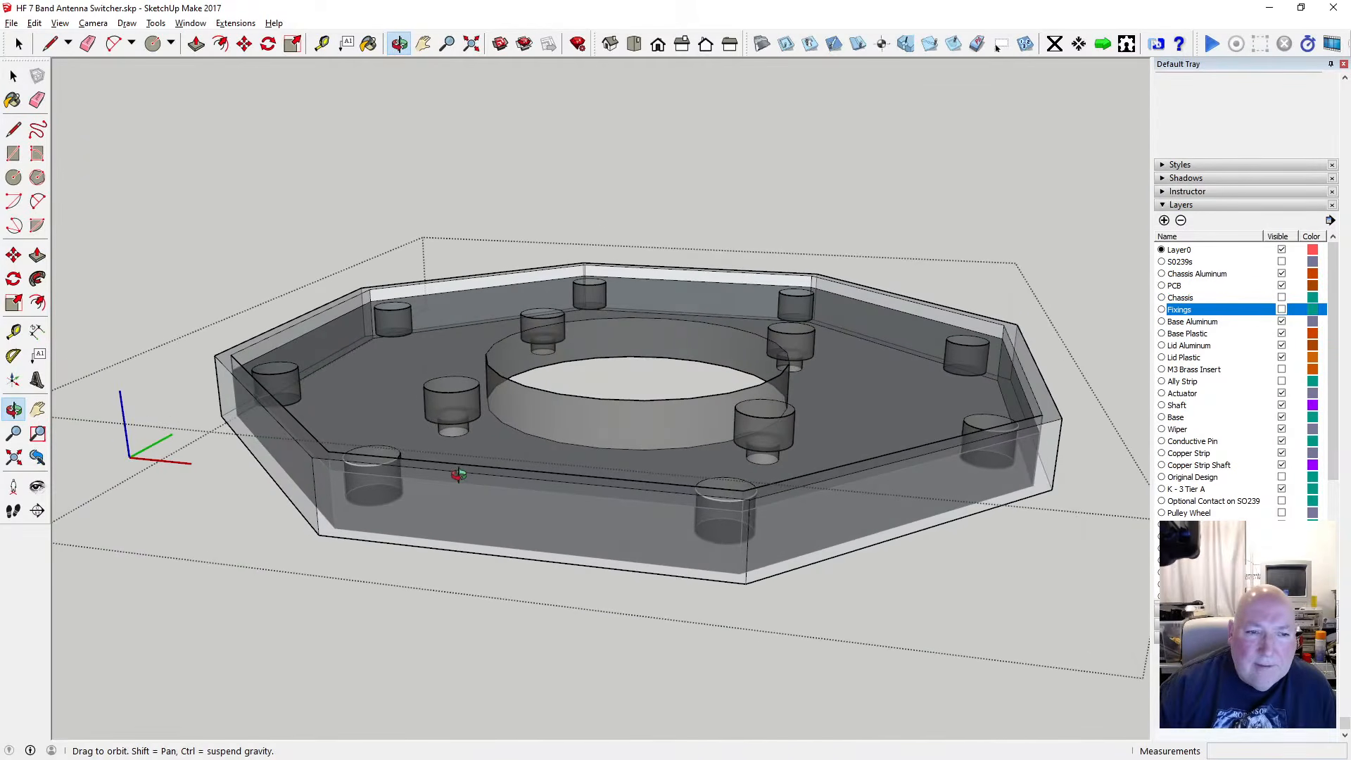
pyautogui.click(14, 76)
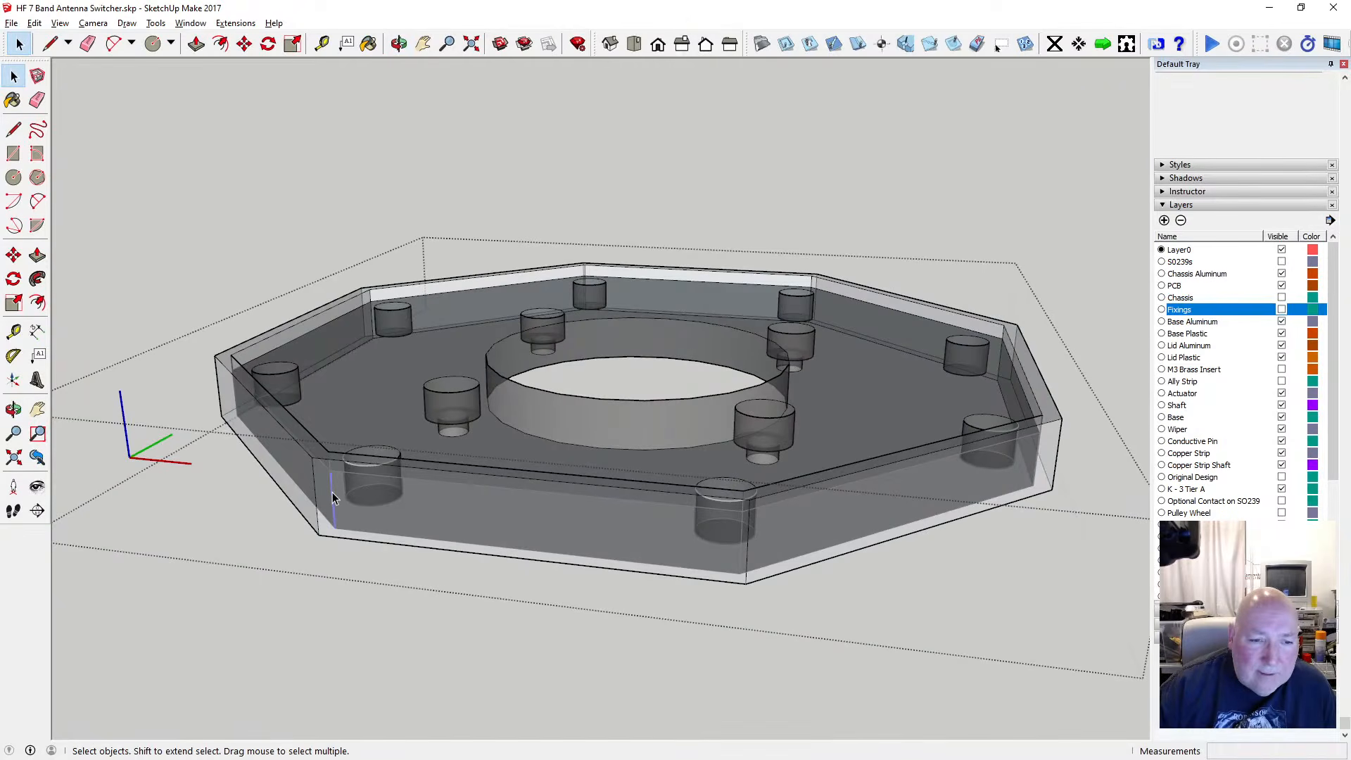
pyautogui.scroll(3, 377, 514)
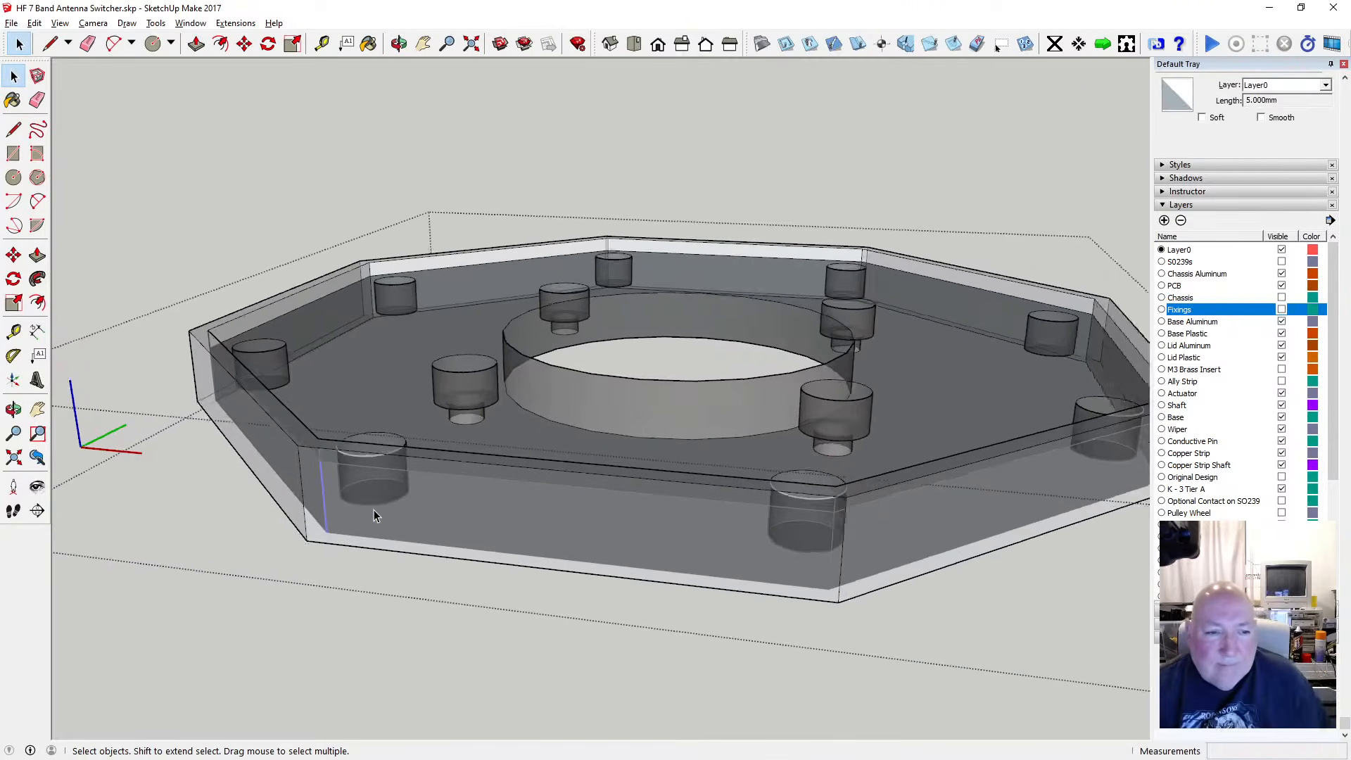
pyautogui.press('Delete')
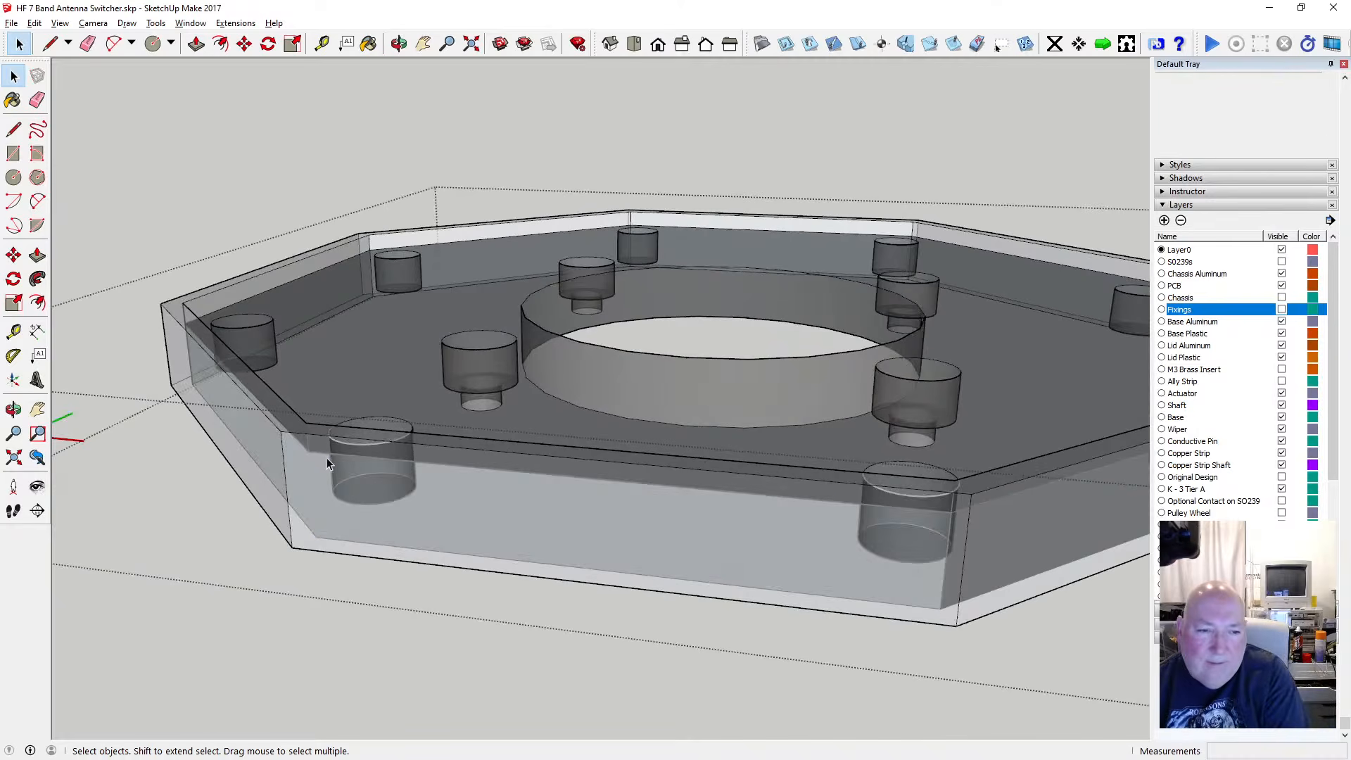
pyautogui.press('Delete')
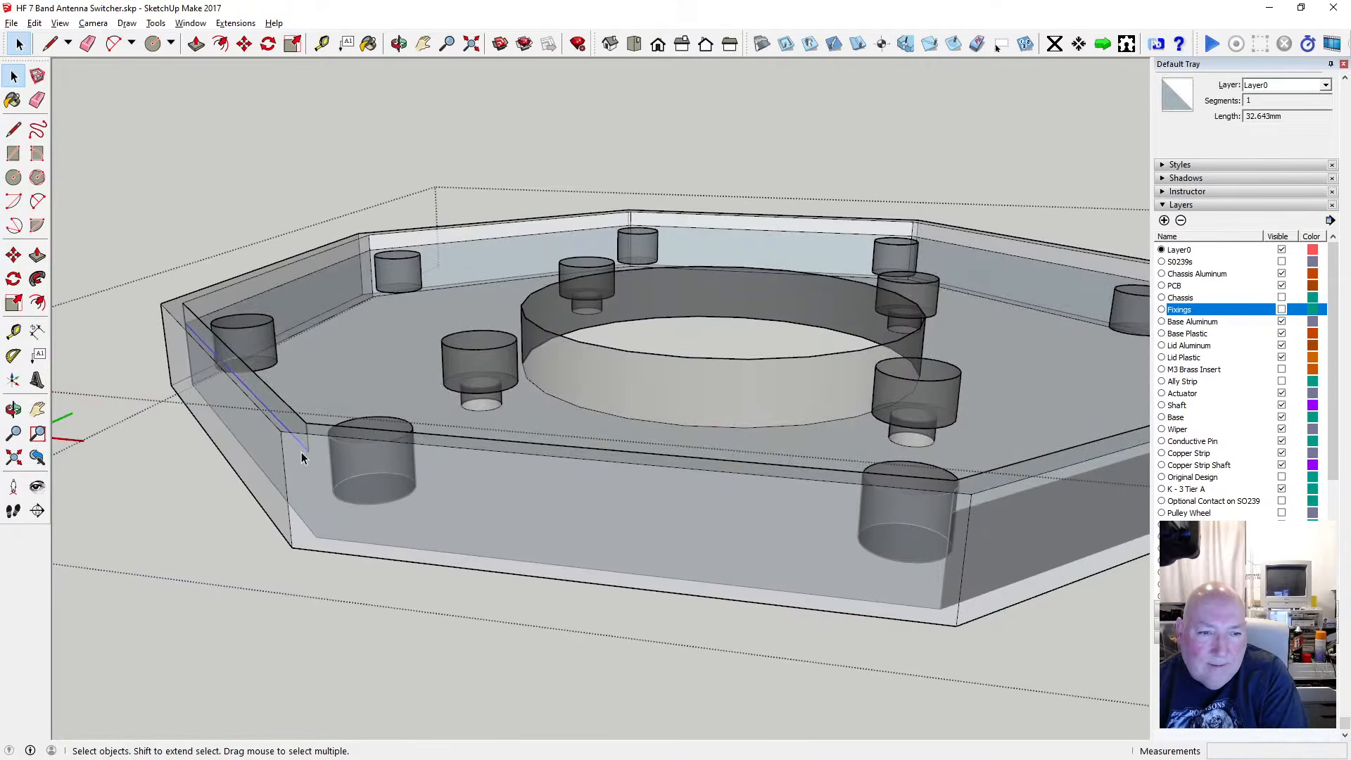
pyautogui.click(34, 23)
pyautogui.click(63, 37)
# Delete the leftover internal edges of the old outer wall behind the plate's front side
pyautogui.click(398, 43)
pyautogui.moveTo(577, 331); pyautogui.dragTo(626, 335)
pyautogui.moveTo(340, 364); pyautogui.dragTo(383, 320)
pyautogui.press('space')
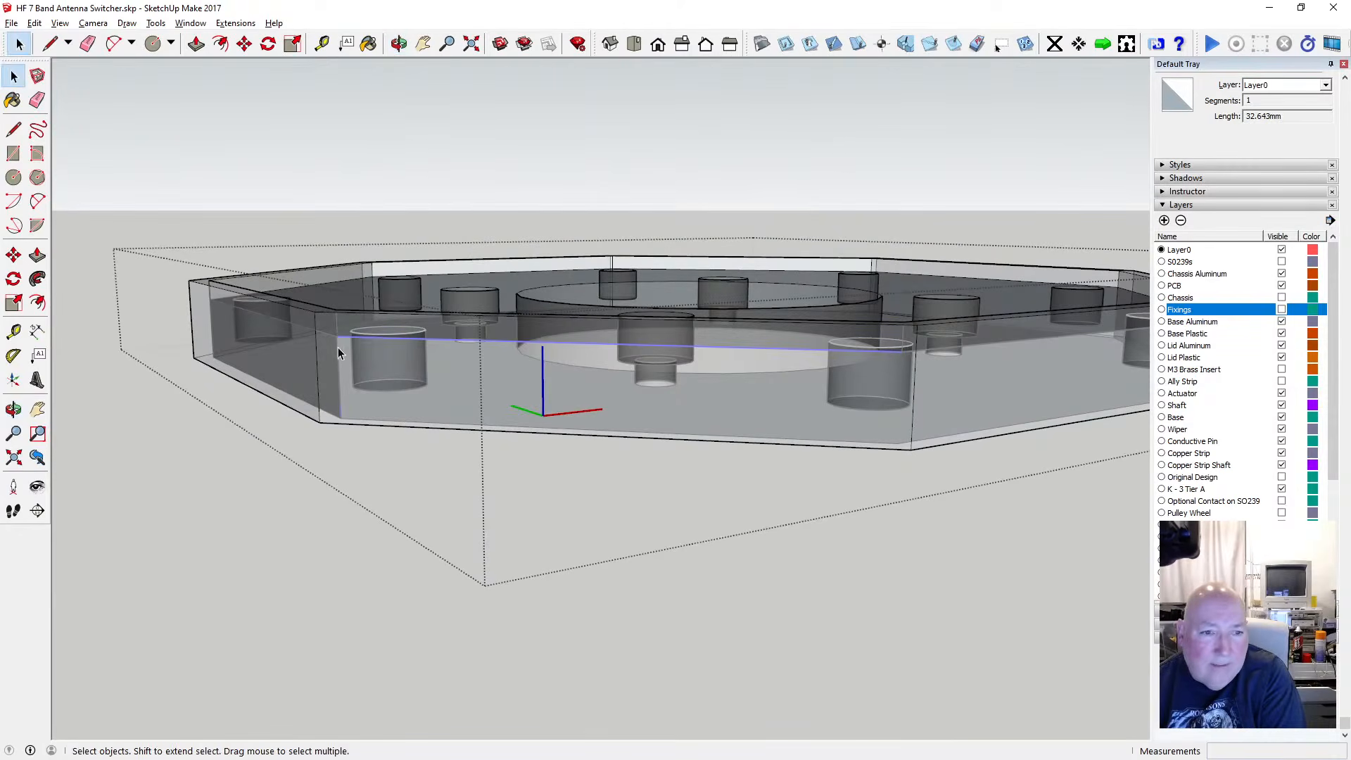
pyautogui.click(339, 349)
pyautogui.press('Delete')
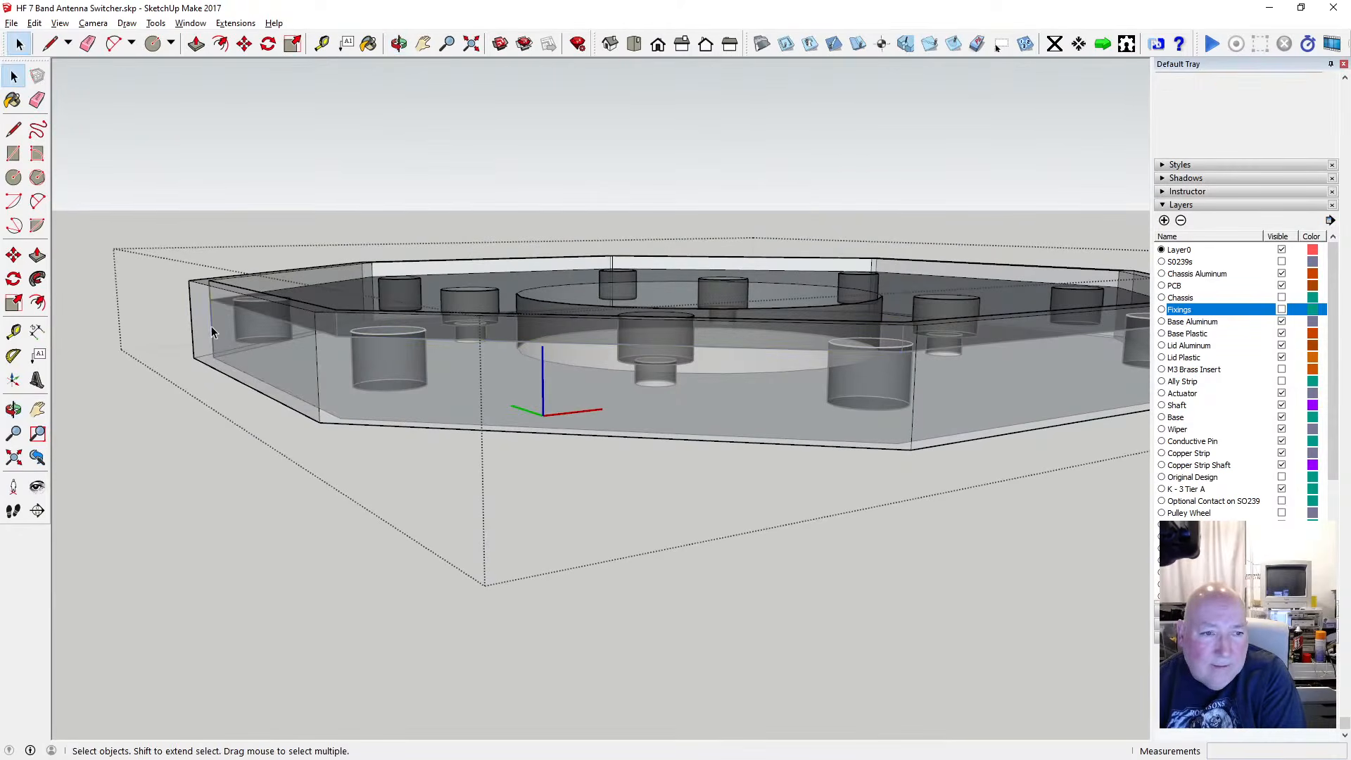
# Remove the remaining hidden vertical edges of the old outer wall at the other corners around the octagon
pyautogui.click(398, 43)
pyautogui.moveTo(429, 295); pyautogui.dragTo(573, 376)
pyautogui.press('space')
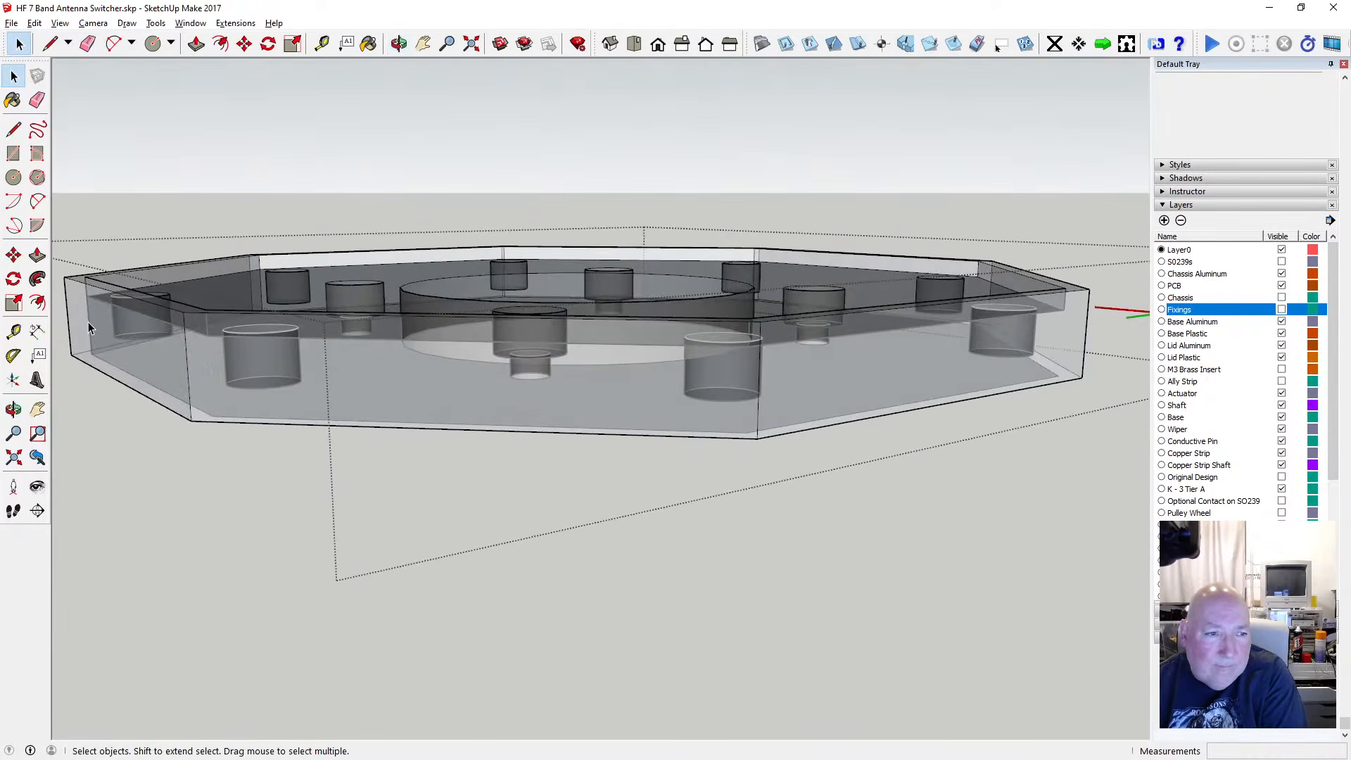
pyautogui.click(399, 44)
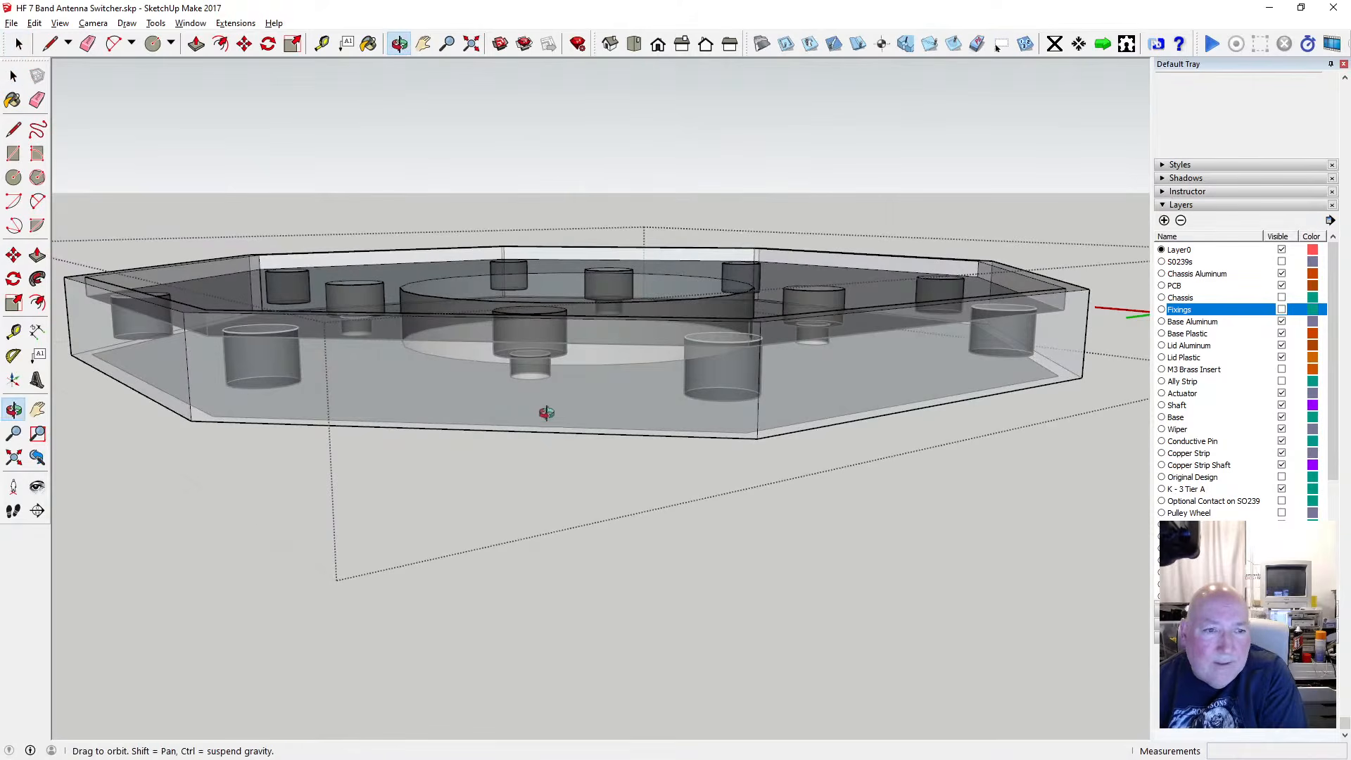
pyautogui.moveTo(547, 413); pyautogui.dragTo(215, 352)
pyautogui.click(13, 75)
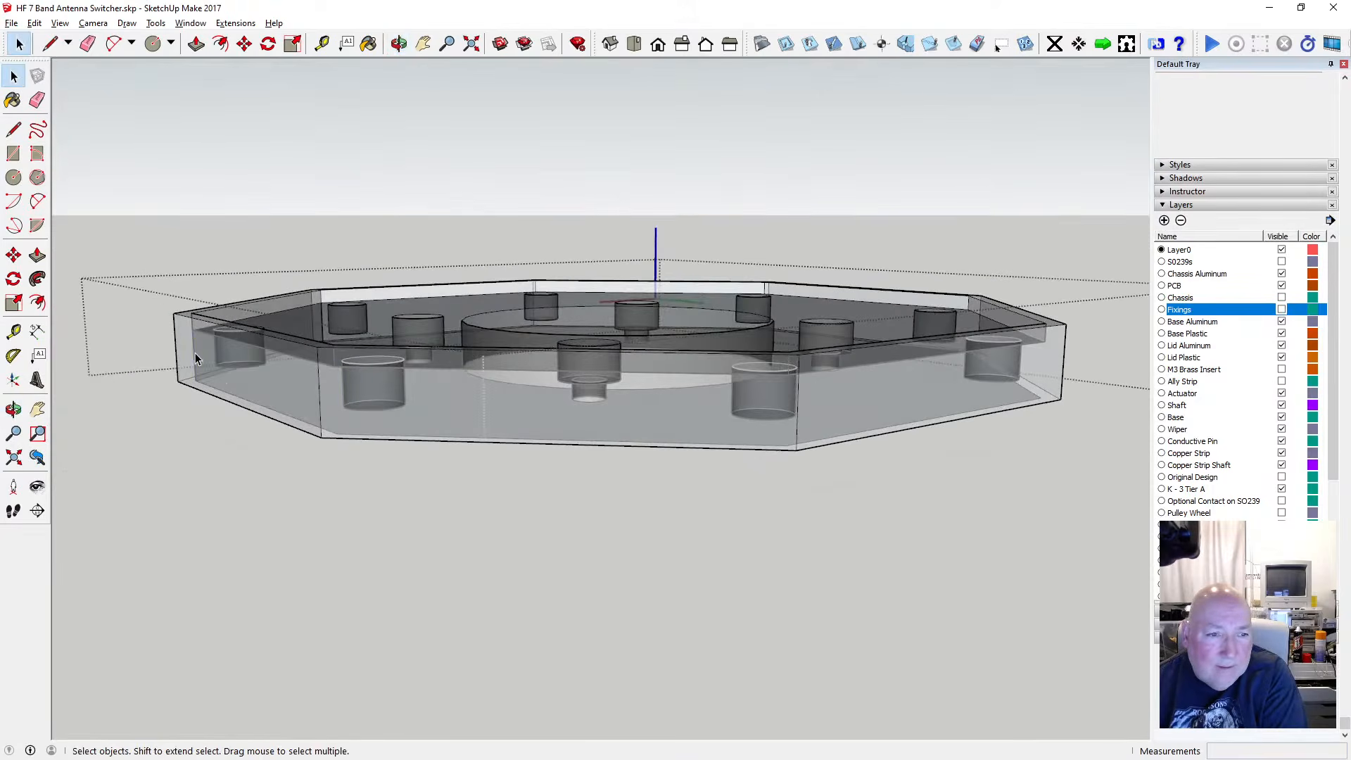
pyautogui.press('o')
pyautogui.moveTo(413, 247); pyautogui.dragTo(406, 374)
pyautogui.click(13, 76)
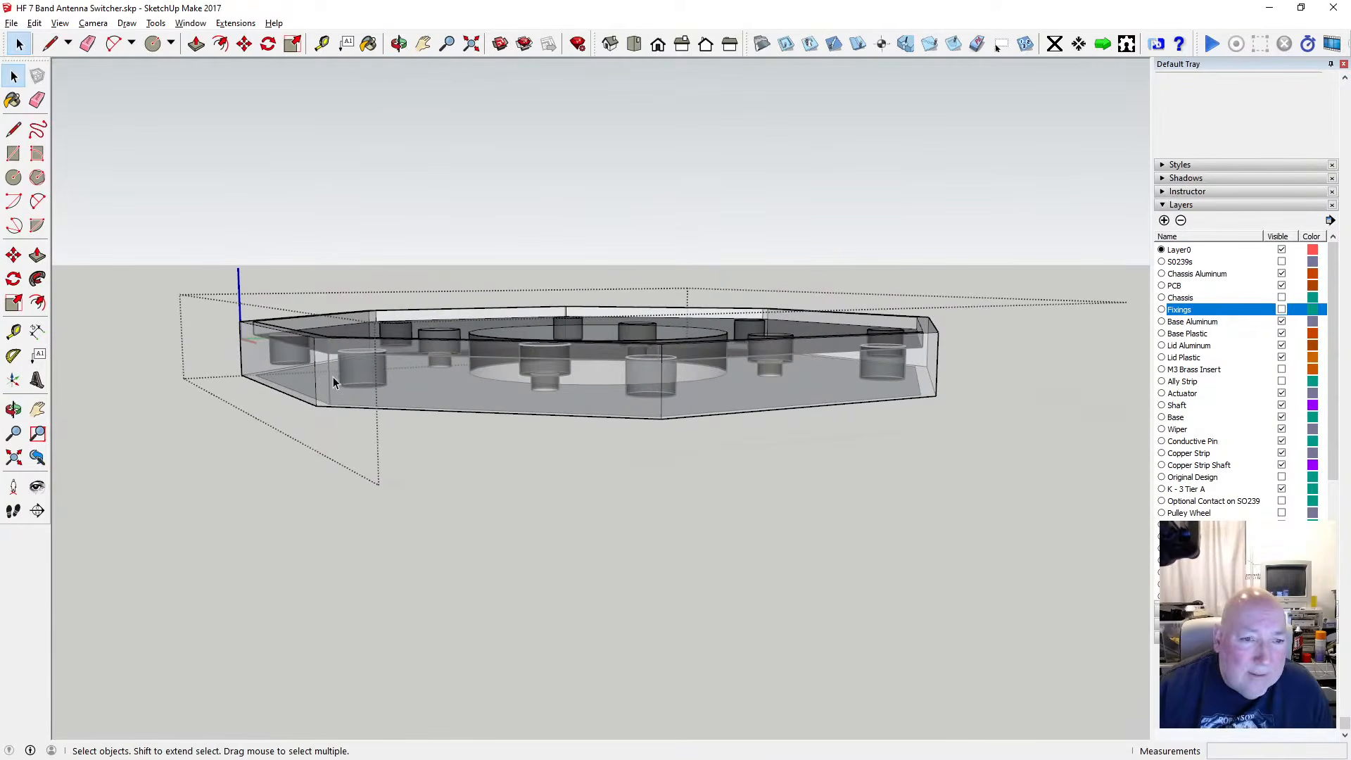
pyautogui.click(386, 138)
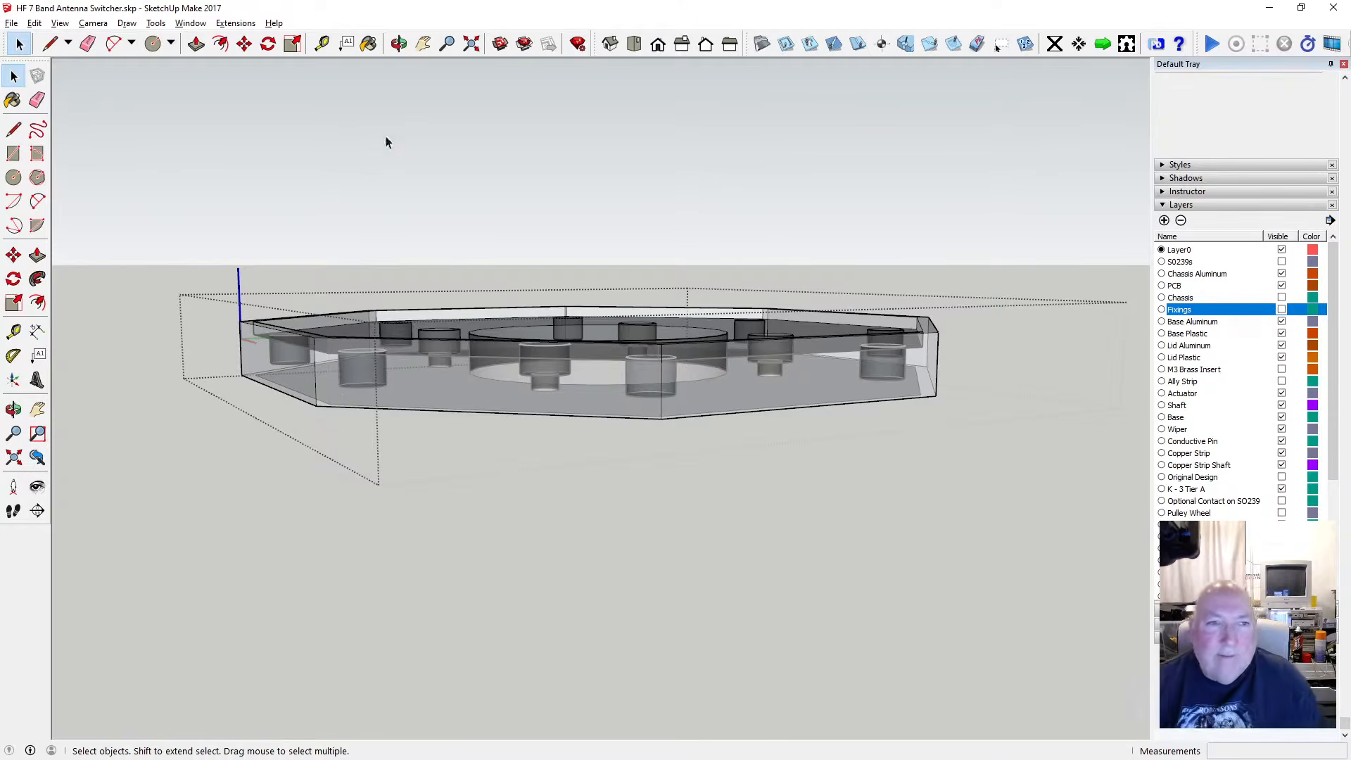
# Delete the leftover edges of the old octagon outline on the plate's underside along three neighbouring sides
pyautogui.click(399, 44)
pyautogui.scroll(4, 463, 340)
pyautogui.moveTo(463, 340); pyautogui.dragTo(340, 276)
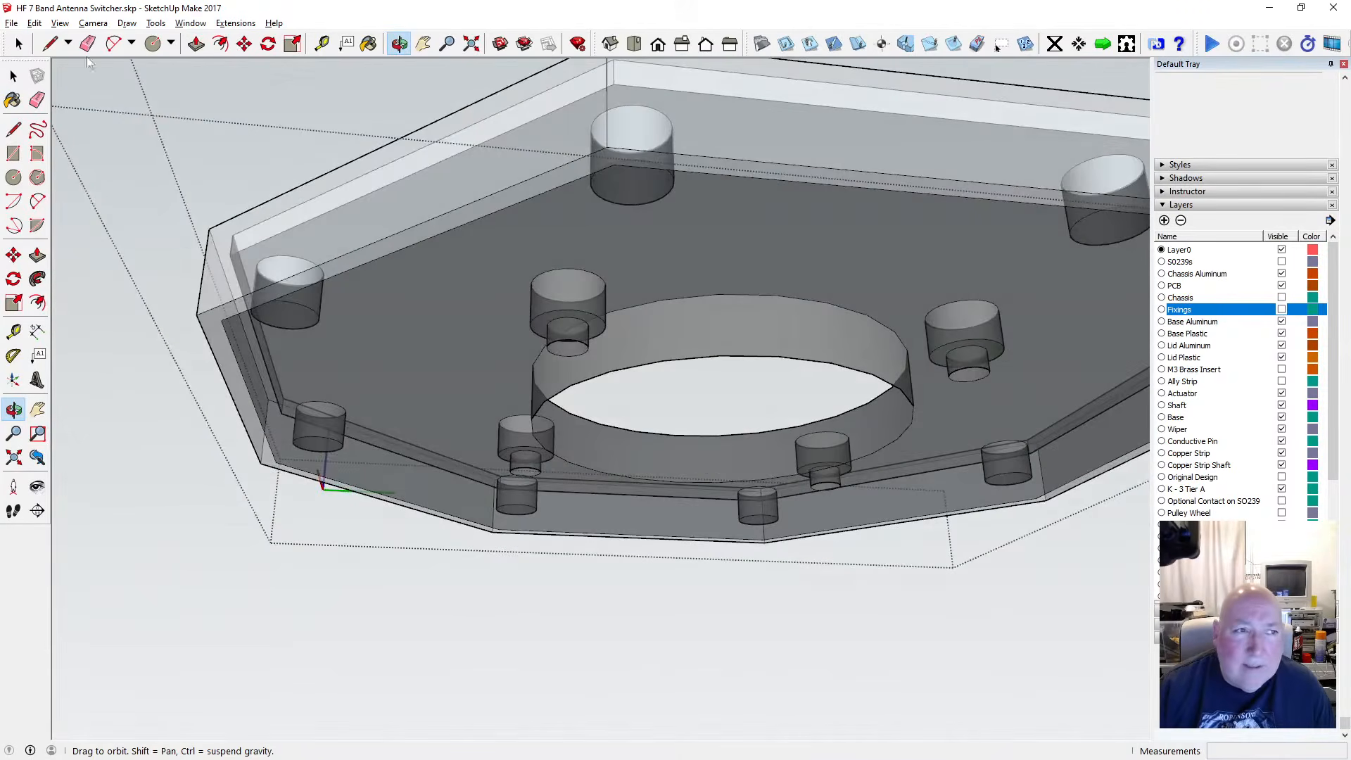
pyautogui.press('space')
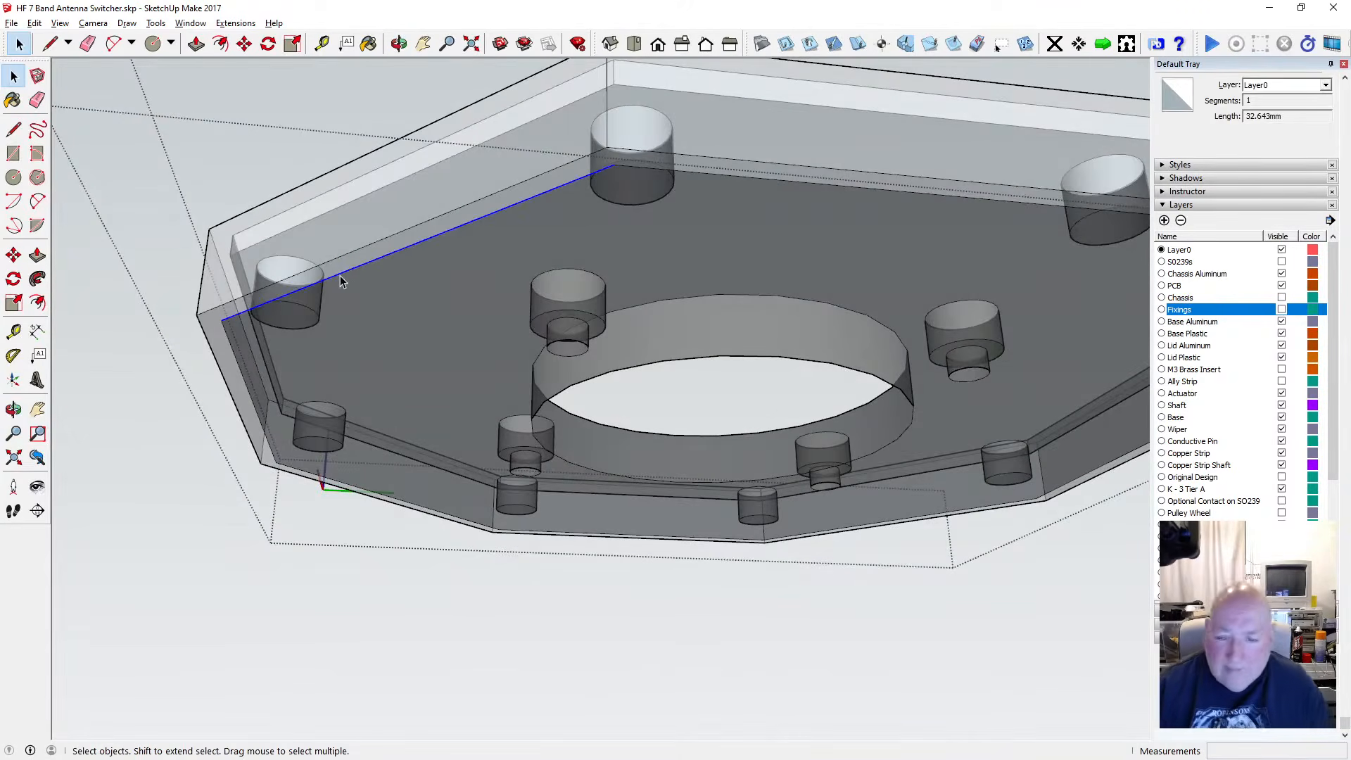
pyautogui.press('Delete')
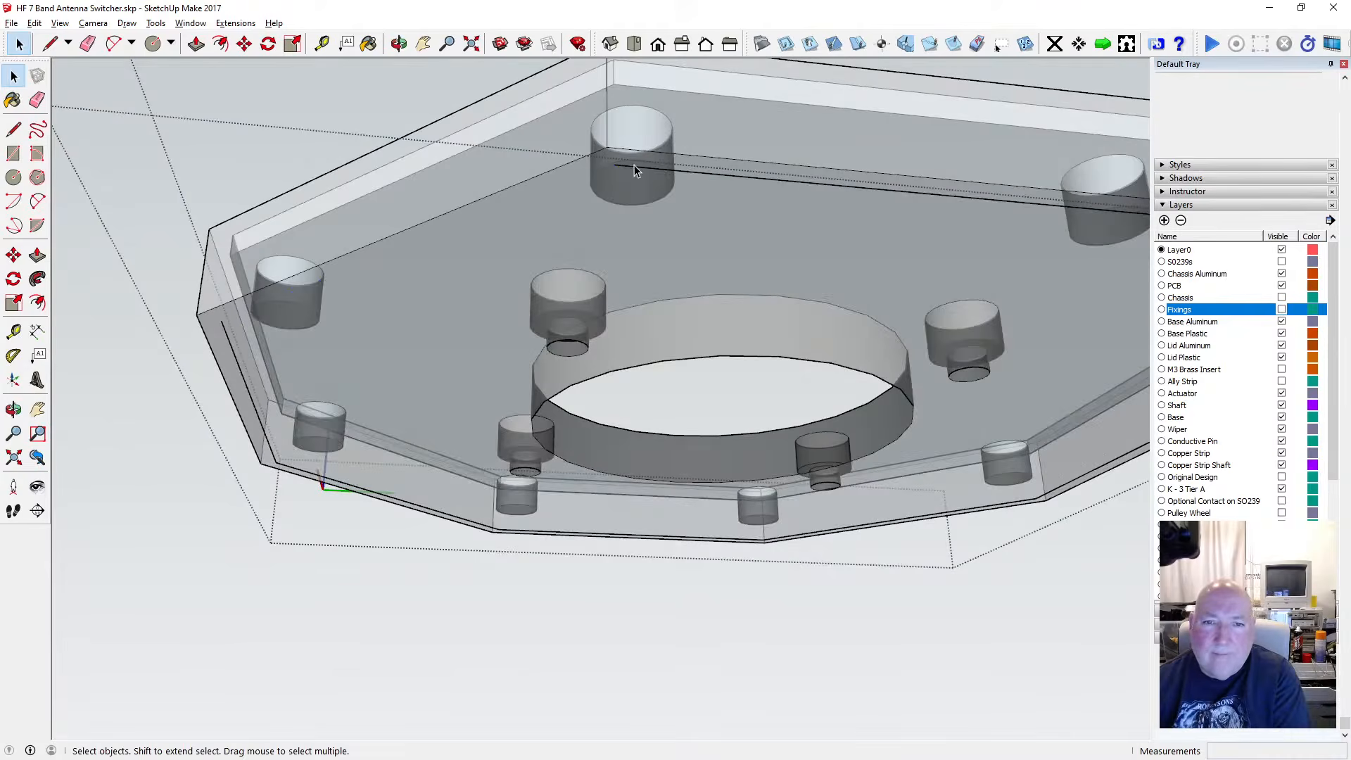
pyautogui.click(633, 169)
pyautogui.press('Delete')
pyautogui.click(243, 367)
pyautogui.press('Delete')
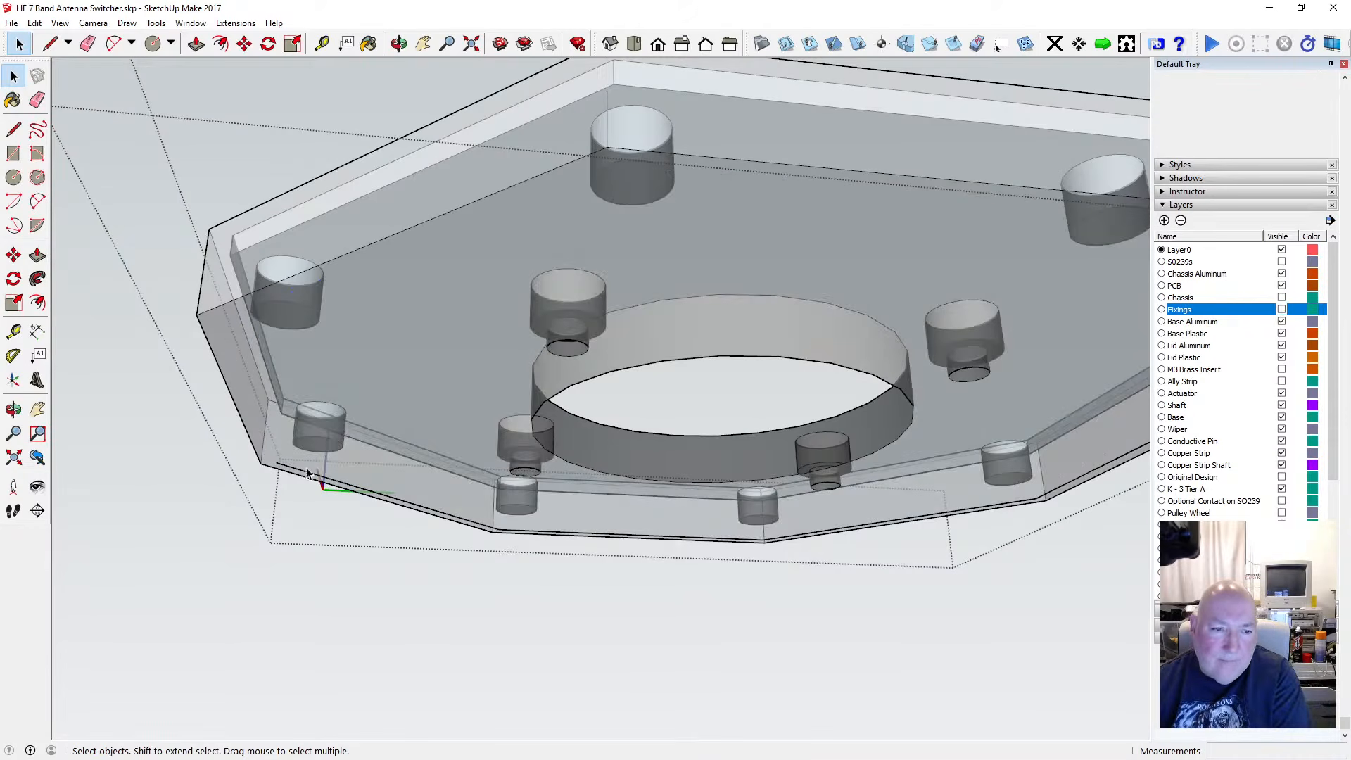
# Delete the remaining old outline edges on the underside along the plate's other sides
pyautogui.click(307, 475)
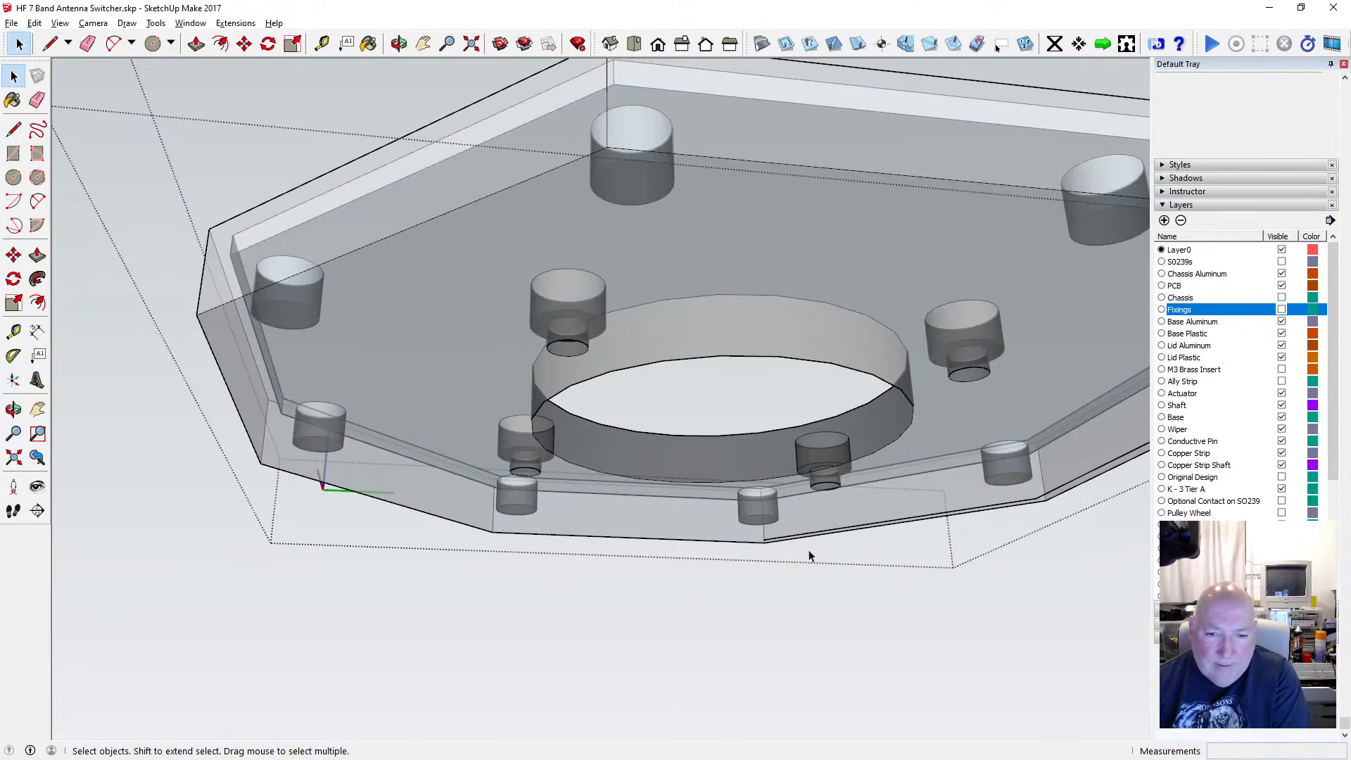
pyautogui.click(785, 534)
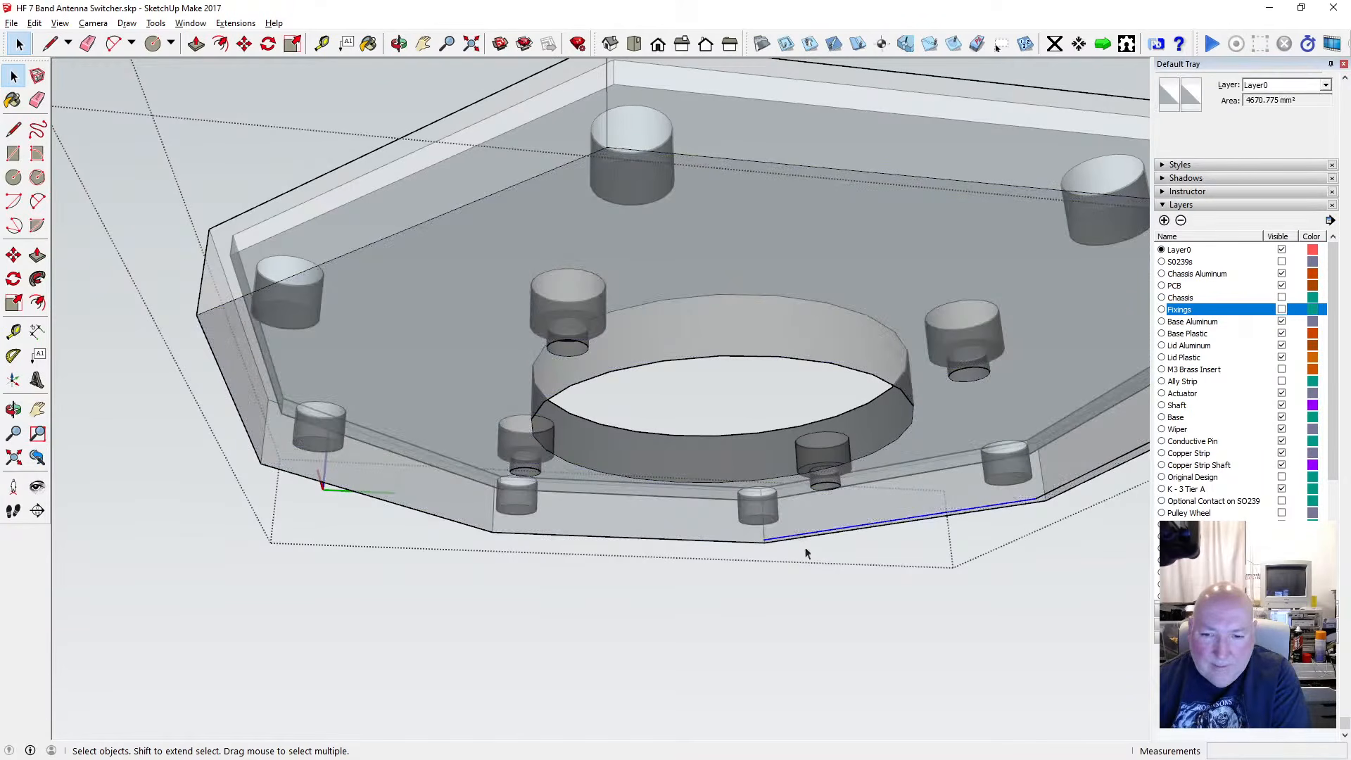
pyautogui.click(1049, 495)
pyautogui.scroll(-2, 507, 458)
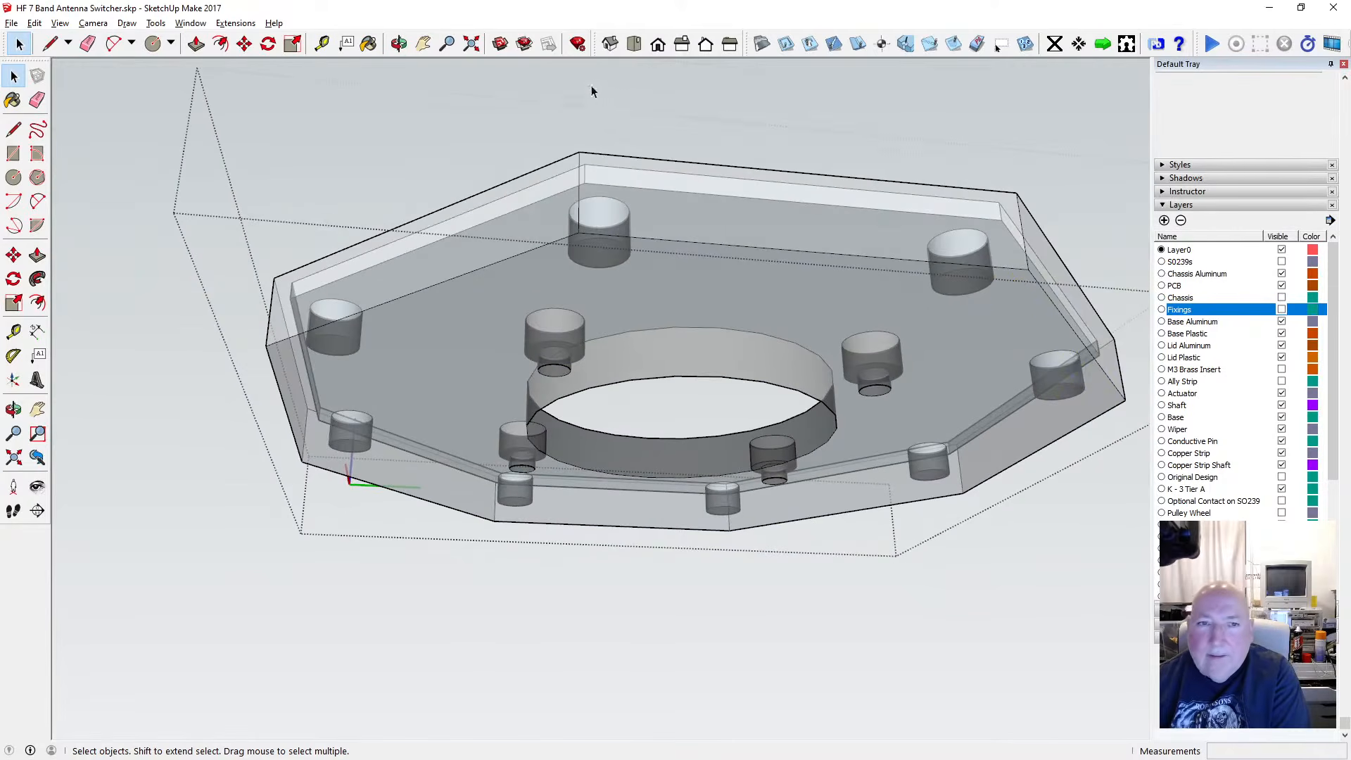
# Turn off X-ray face style so the cleaned plate displays with solid faces
pyautogui.click(398, 44)
pyautogui.moveTo(669, 211); pyautogui.dragTo(584, 462)
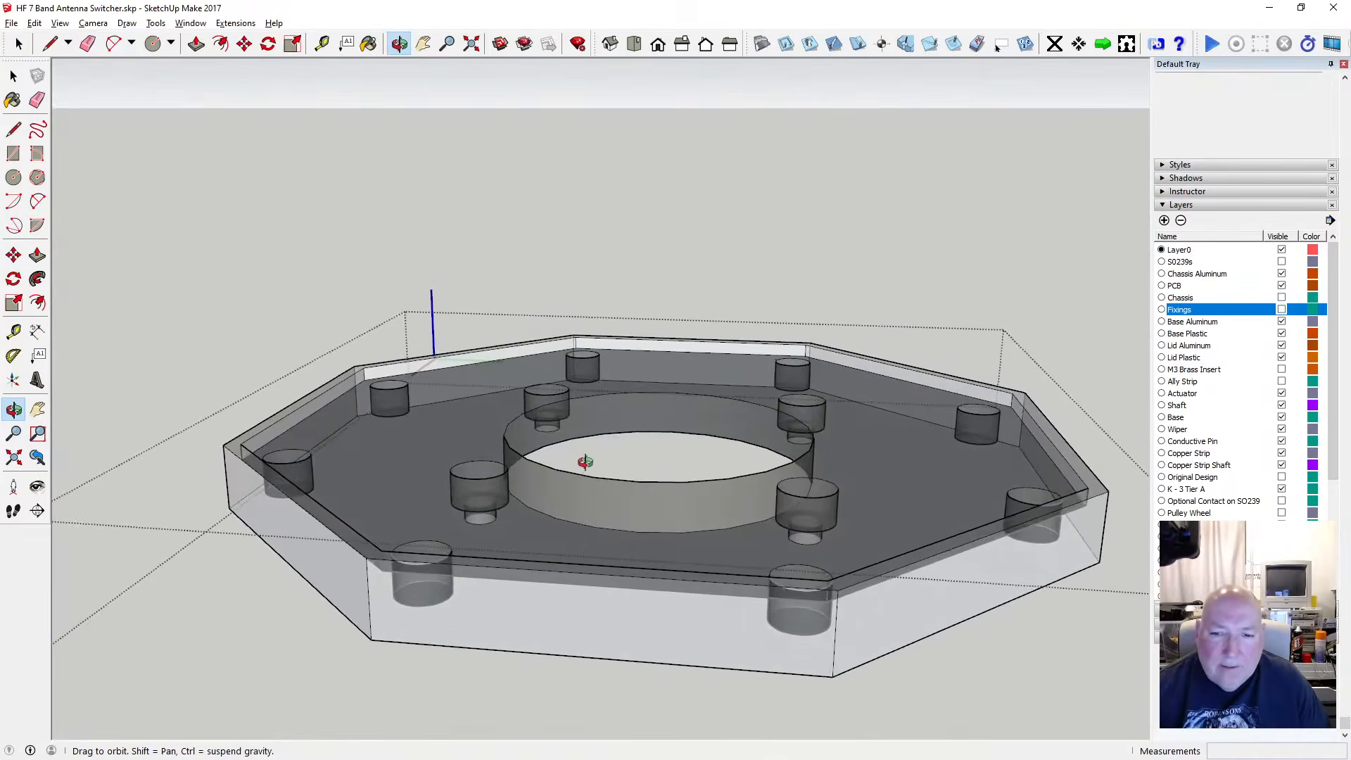
pyautogui.moveTo(597, 545); pyautogui.dragTo(632, 516)
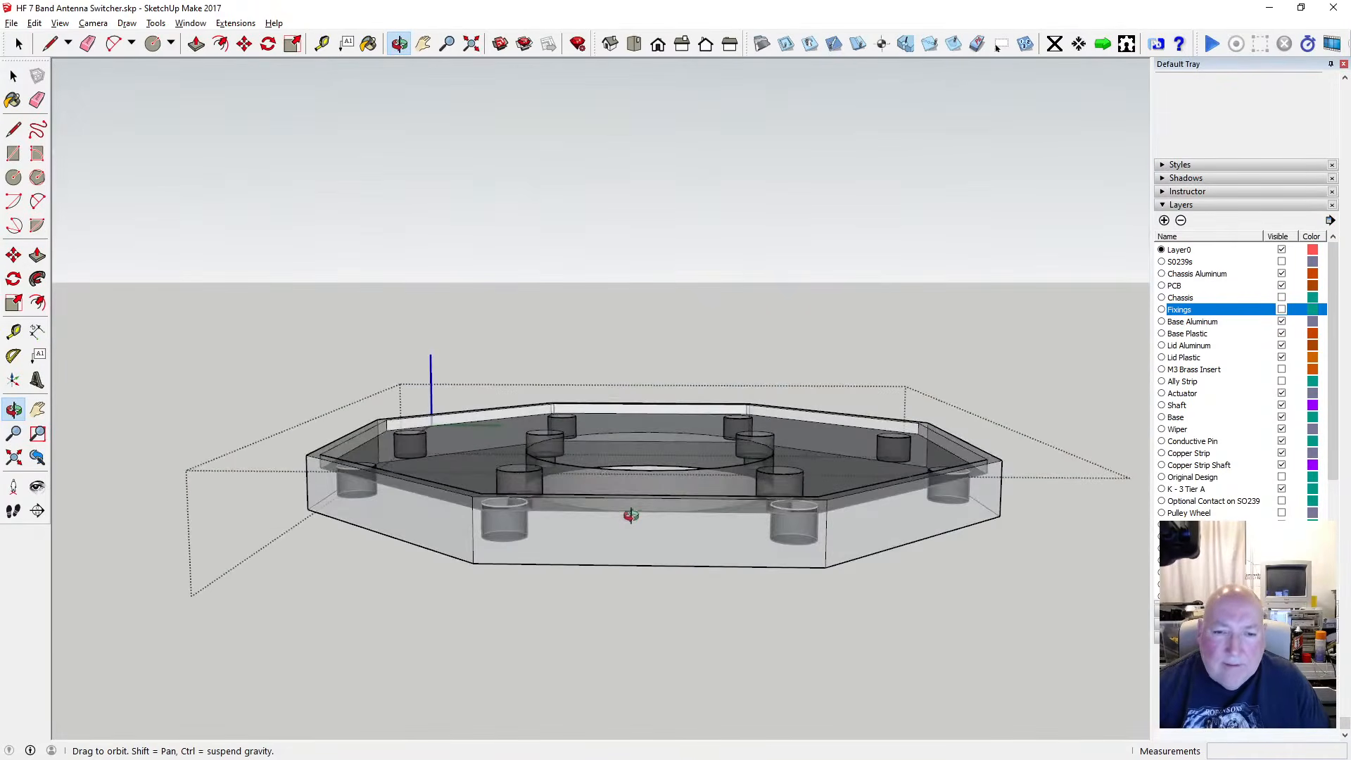
pyautogui.click(60, 23)
pyautogui.moveTo(137, 207)
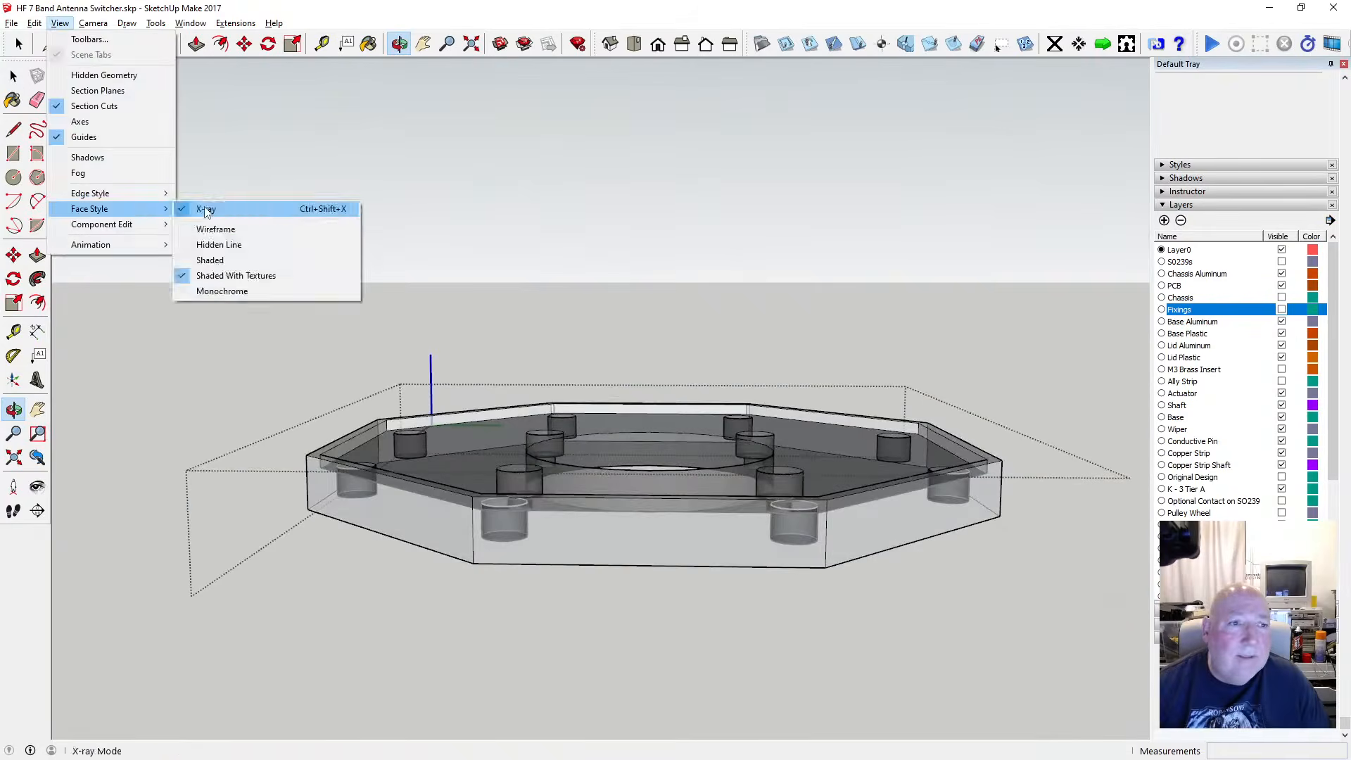
pyautogui.click(282, 209)
pyautogui.moveTo(536, 491); pyautogui.dragTo(467, 511)
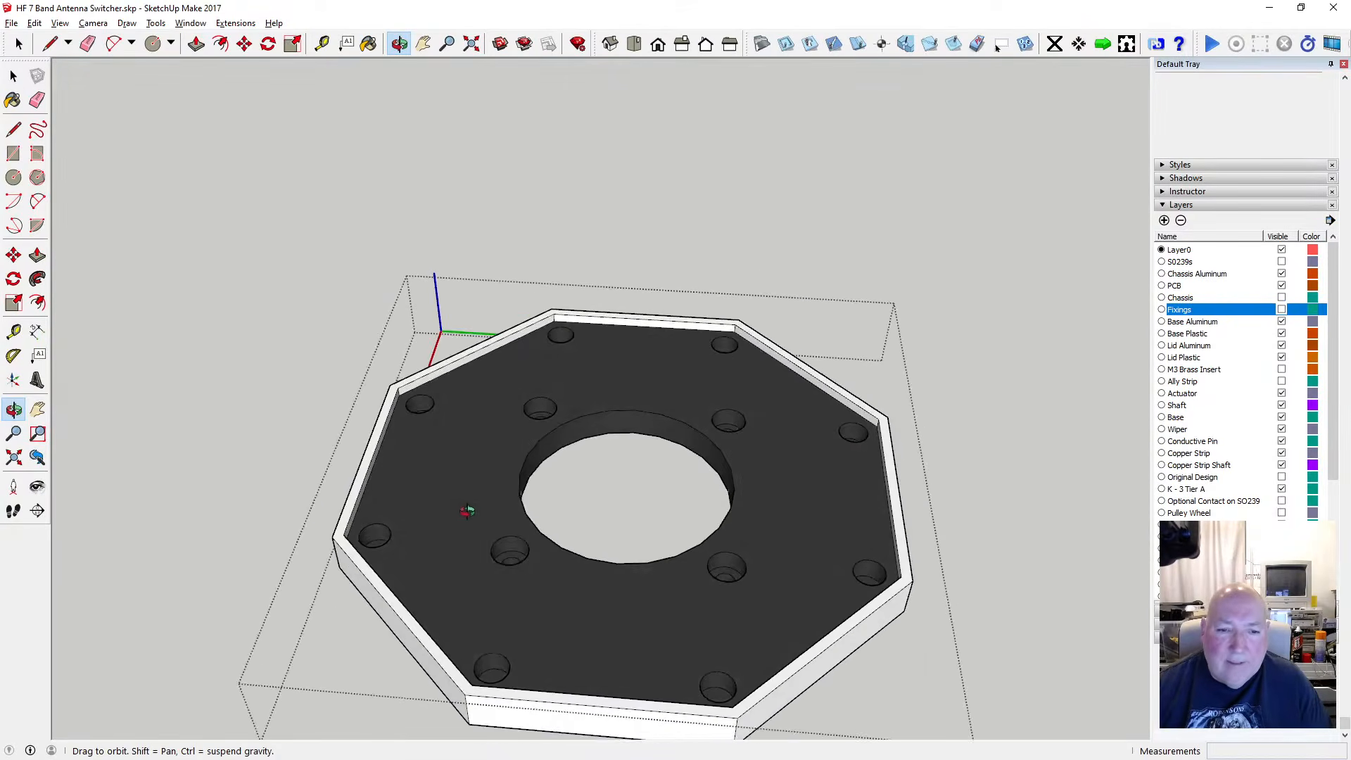
# Paint the raised rim's top face and its rear inner faces with Color M07, and undo the last paint action
pyautogui.press('b')
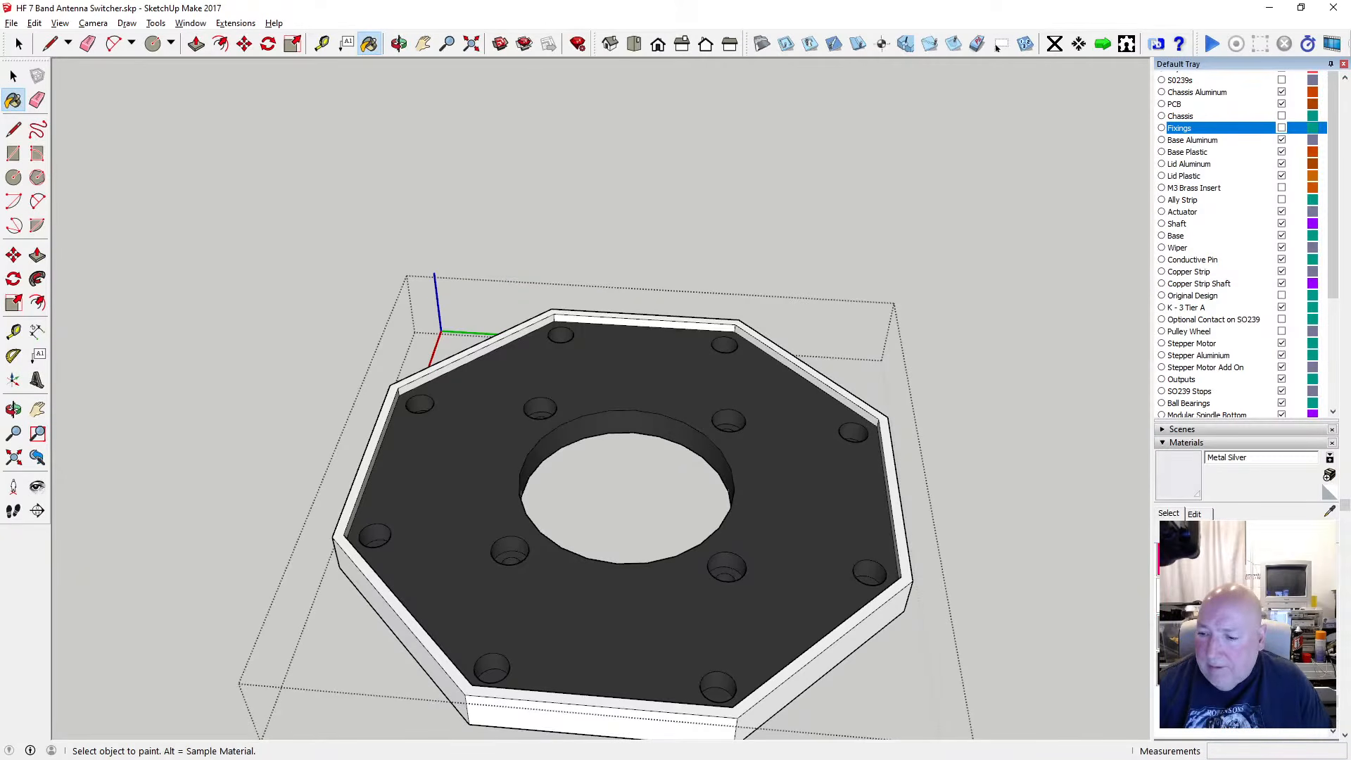
pyautogui.click(1283, 632)
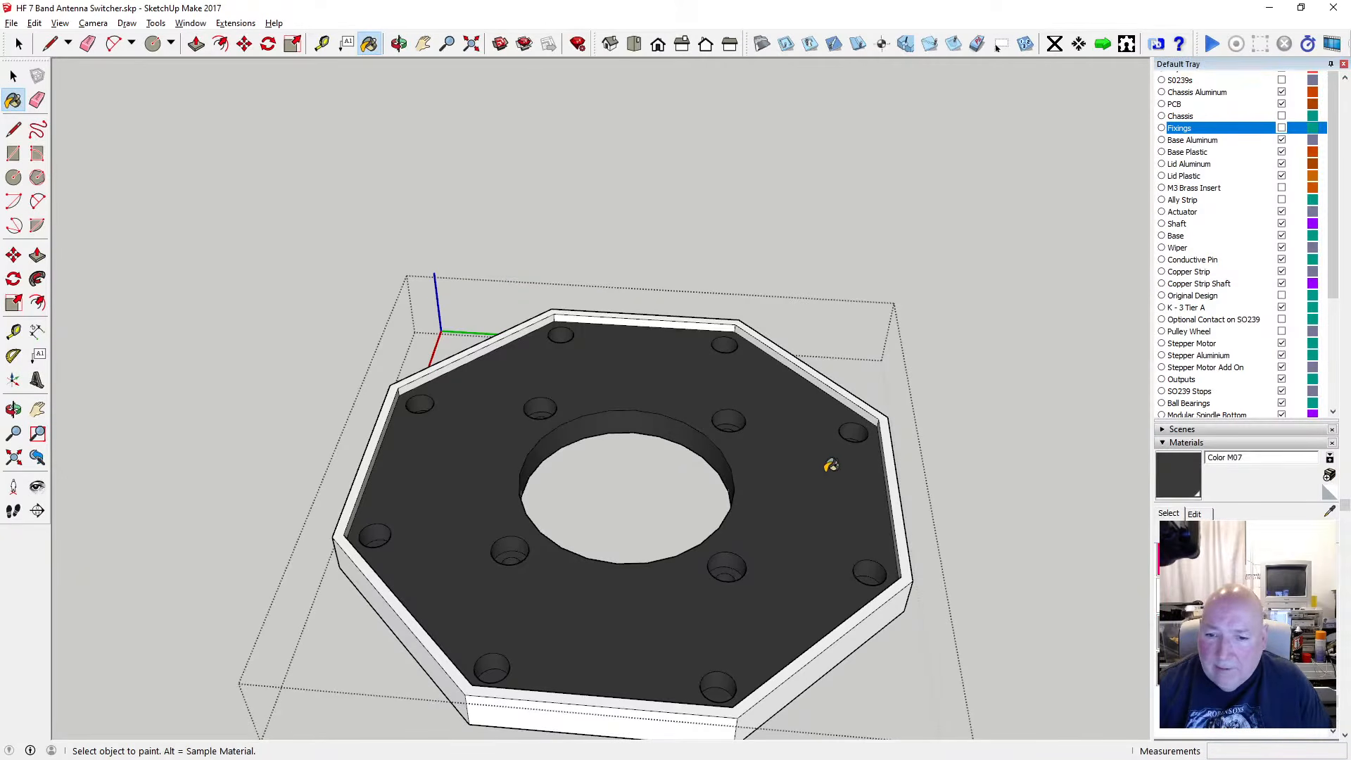
pyautogui.scroll(3, 702, 323)
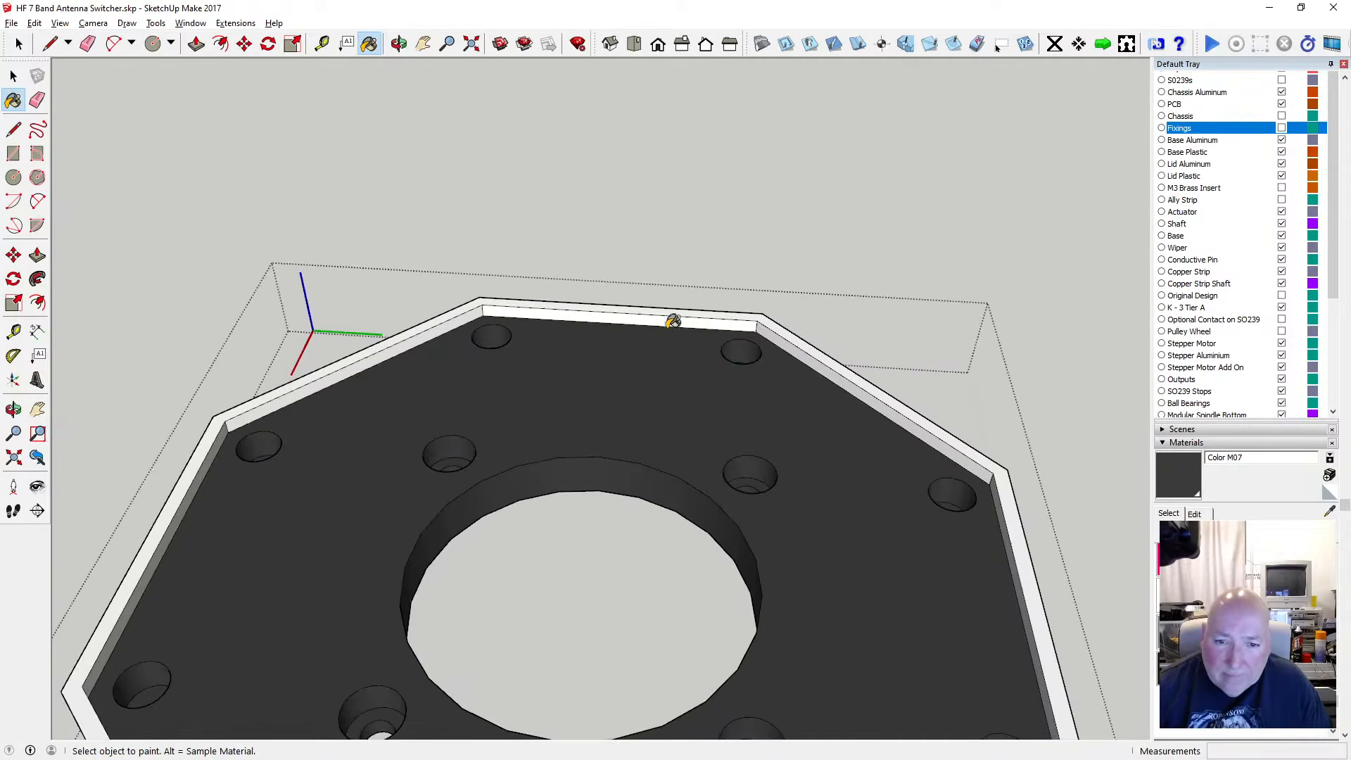
pyautogui.click(655, 302)
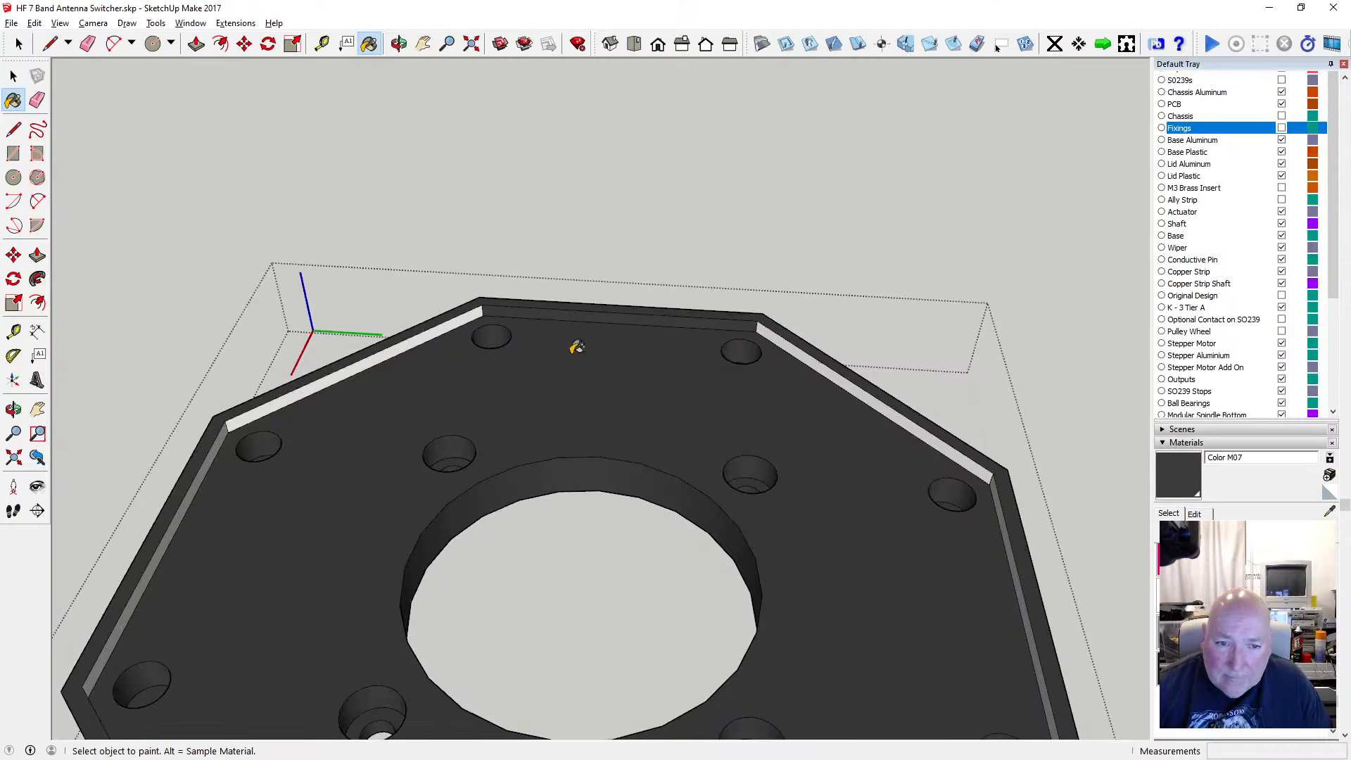
pyautogui.click(473, 312)
pyautogui.click(1002, 485)
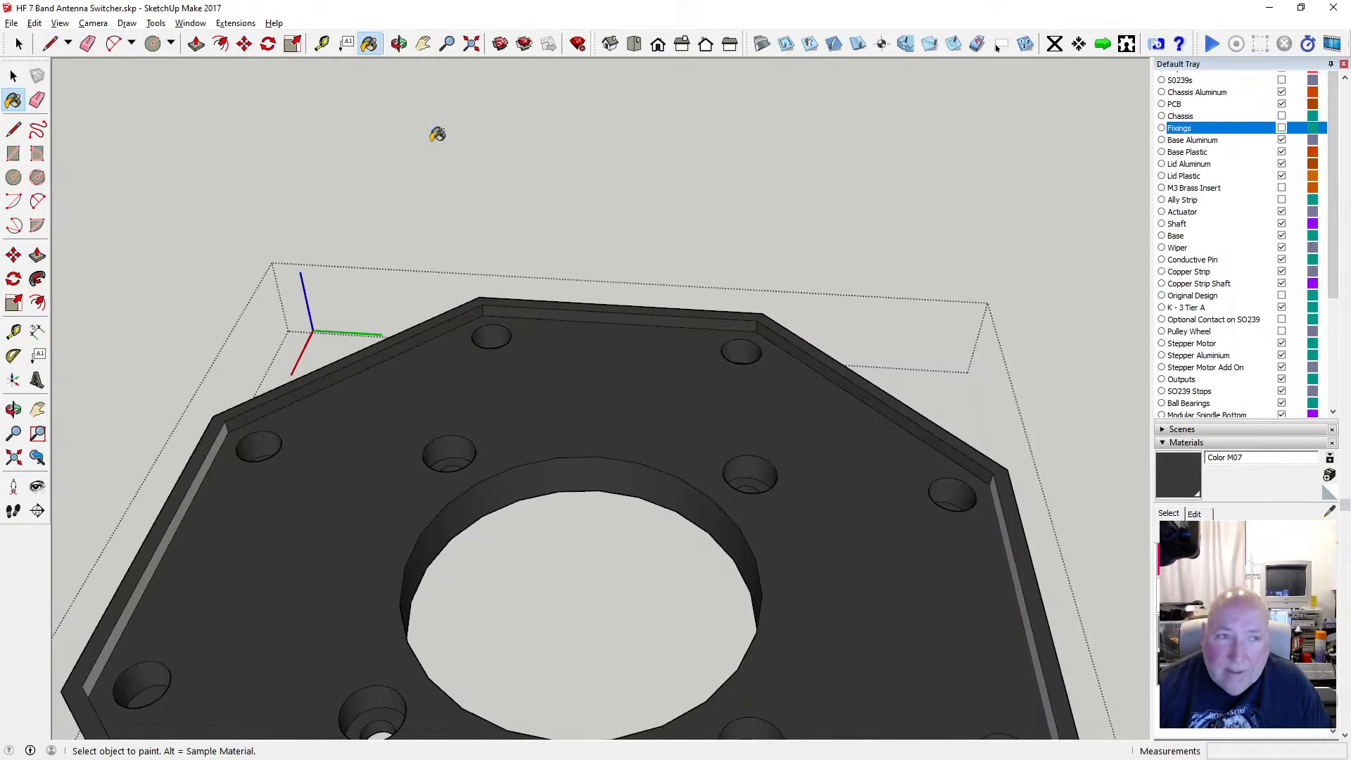
pyautogui.click(34, 23)
pyautogui.click(49, 39)
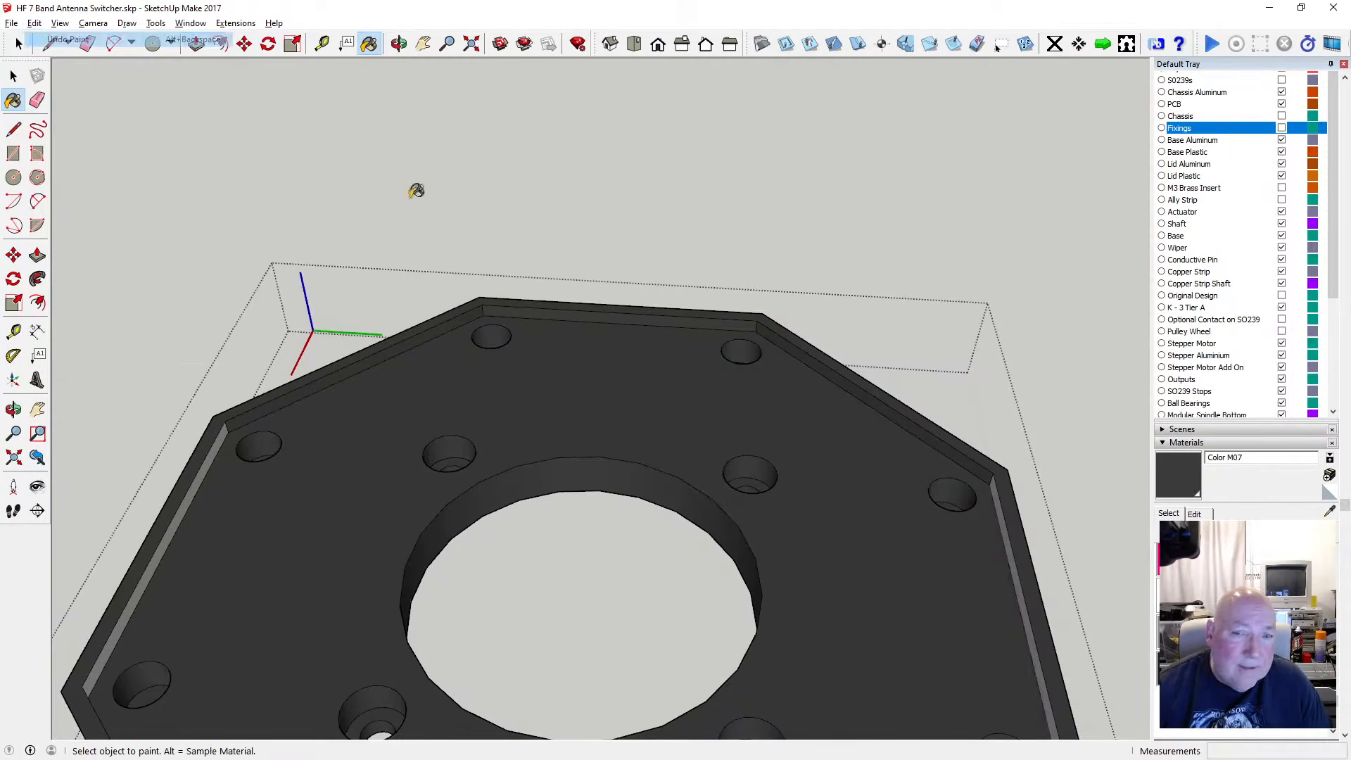
# Paint three more inner rim faces and one outer side face of the plate with Color M07
pyautogui.scroll(-2, 667, 310)
pyautogui.scroll(5, 371, 465)
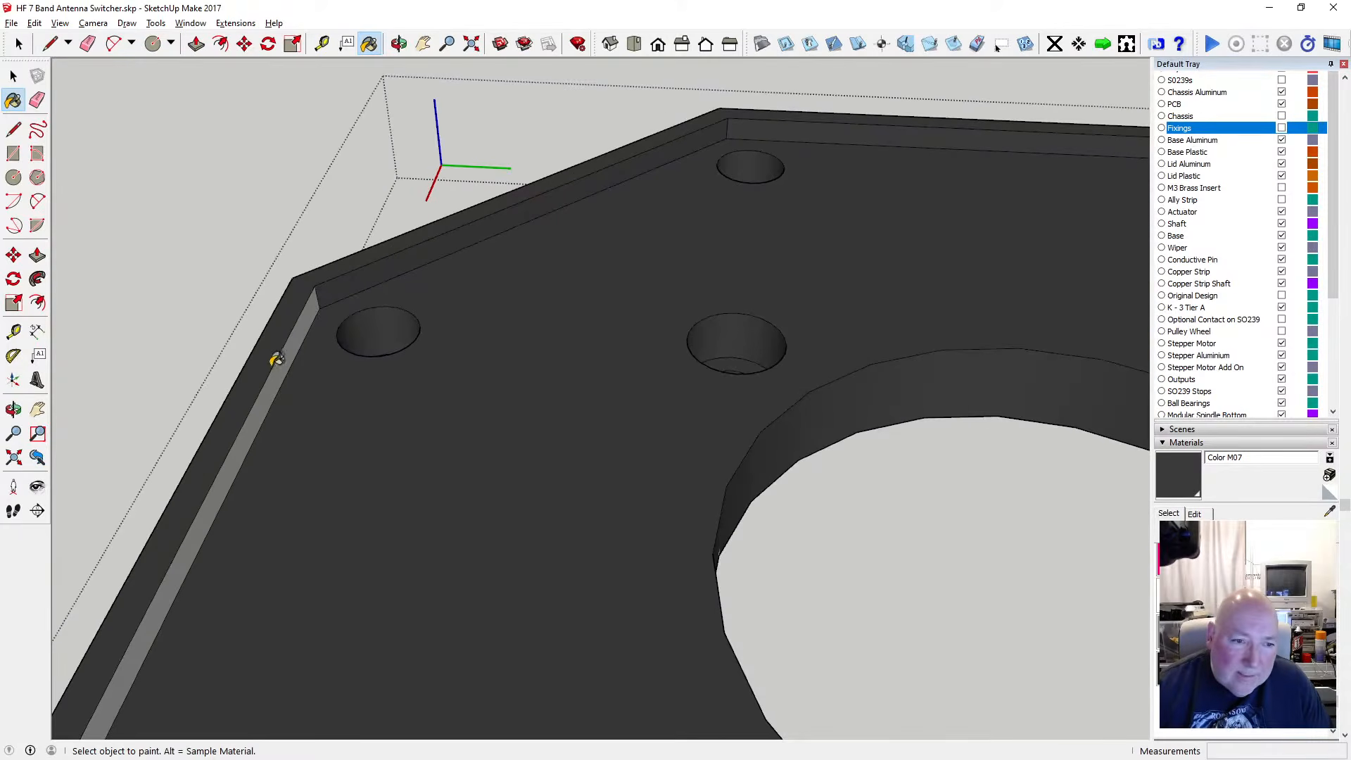
pyautogui.click(284, 371)
pyautogui.click(399, 43)
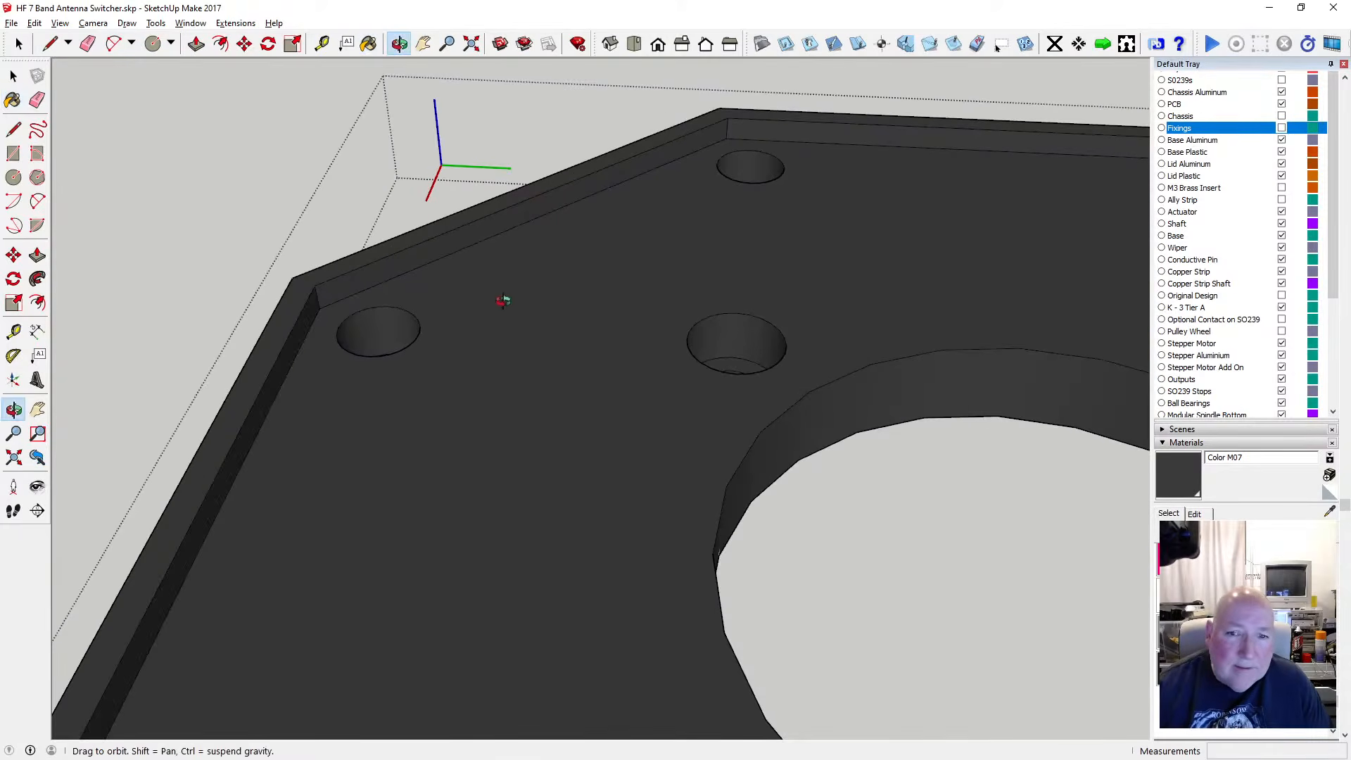
pyautogui.moveTo(504, 298)
pyautogui.mouseDown()
pyautogui.moveTo(512, 285)
pyautogui.moveTo(296, 341)
pyautogui.moveTo(304, 314)
pyautogui.moveTo(268, 236)
pyautogui.mouseUp()
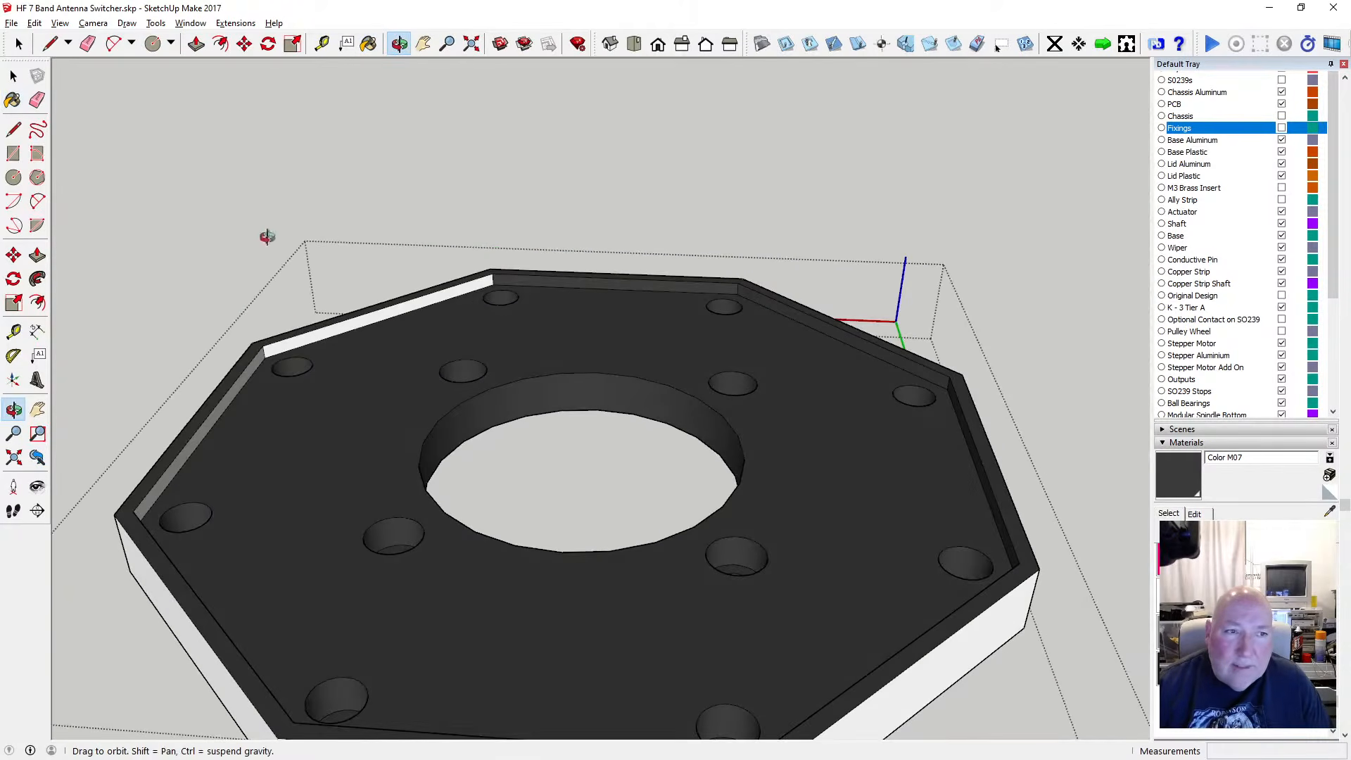
pyautogui.click(368, 43)
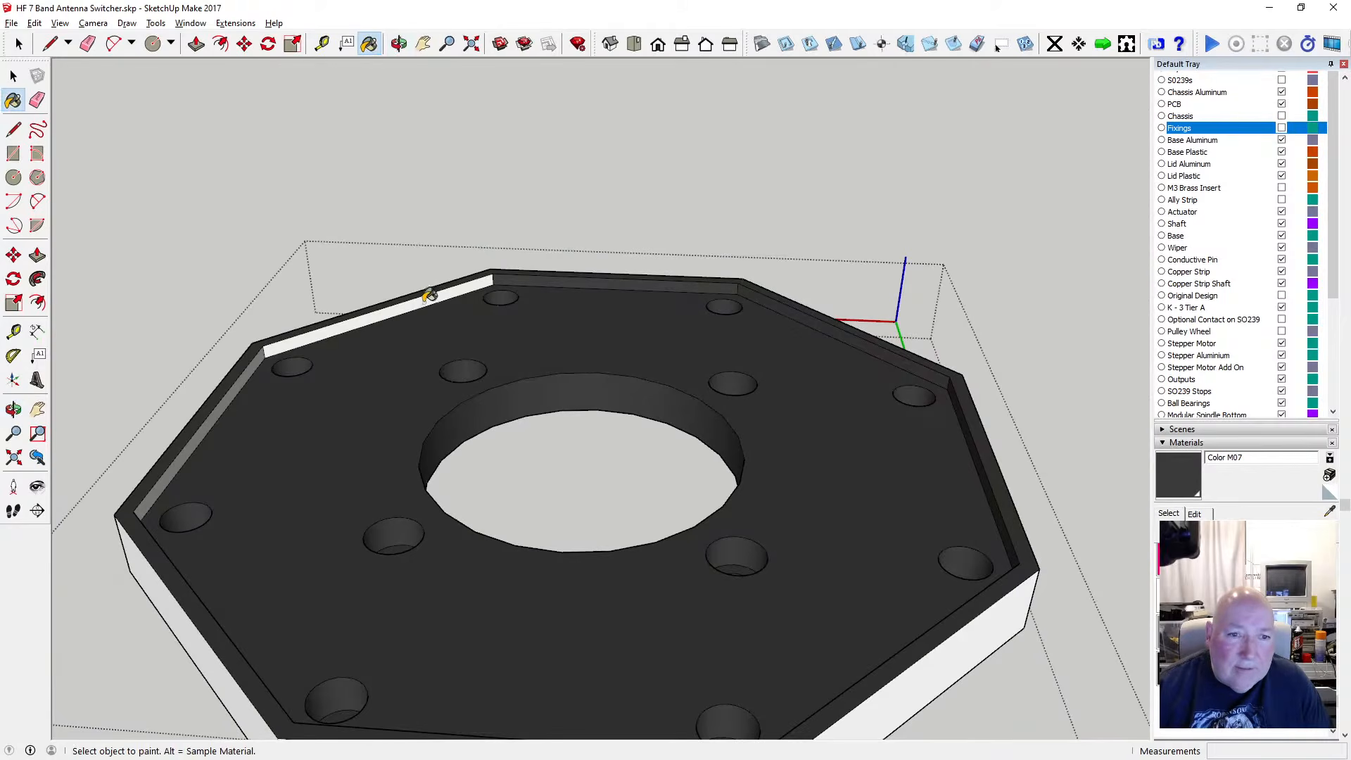
pyautogui.click(428, 294)
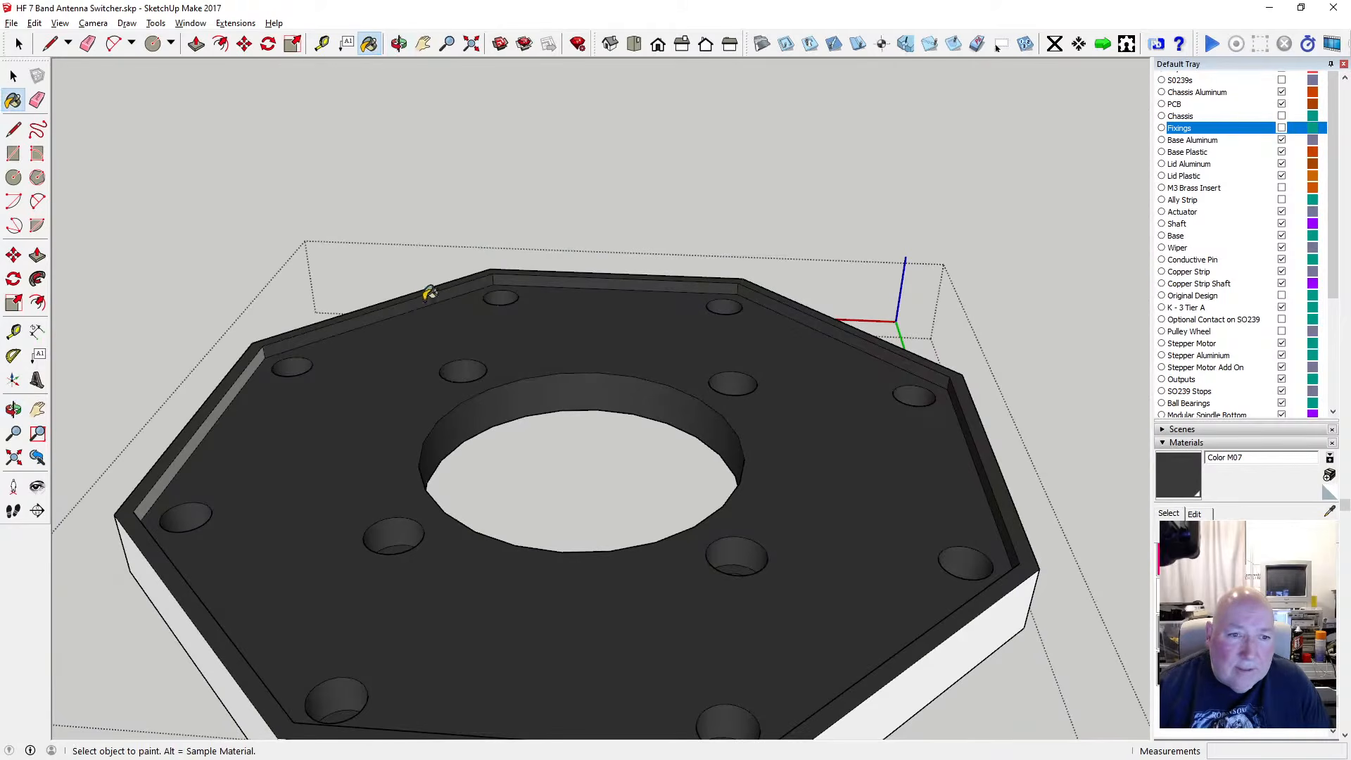
pyautogui.click(259, 359)
pyautogui.click(161, 577)
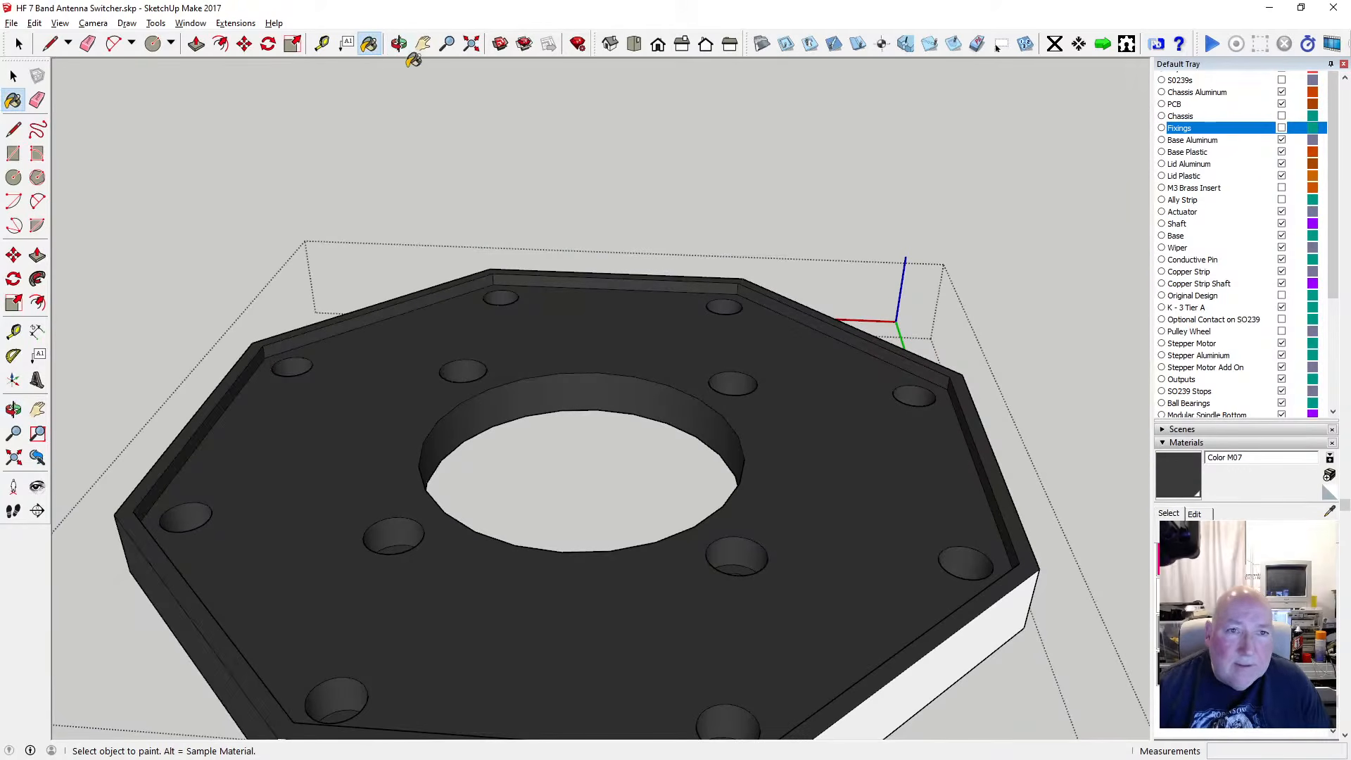
# Paint the last two light inner rim faces and three adjoining outer side faces with Color M07
pyautogui.click(399, 44)
pyautogui.moveTo(733, 383)
pyautogui.mouseDown()
pyautogui.moveTo(642, 242)
pyautogui.moveTo(573, 205)
pyautogui.mouseUp()
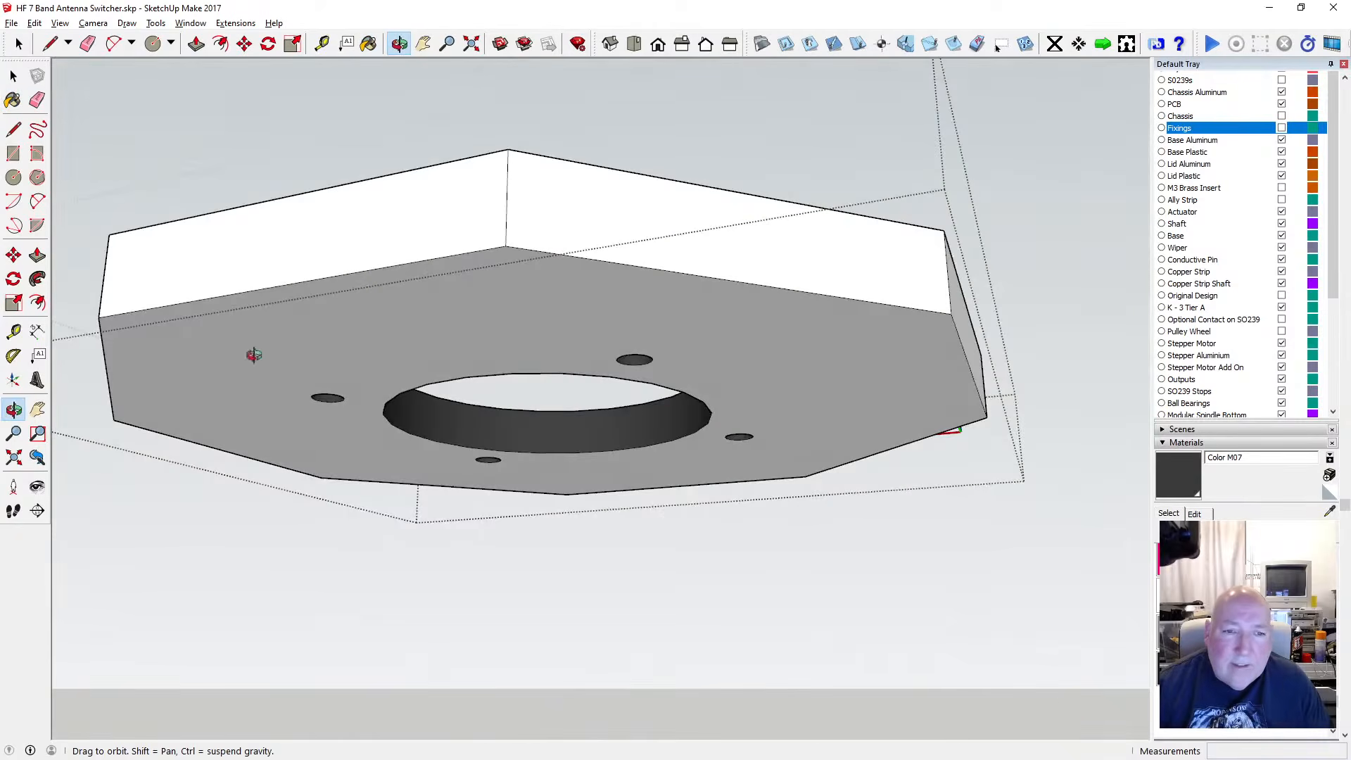
pyautogui.moveTo(577, 344); pyautogui.dragTo(400, 154)
pyautogui.click(368, 44)
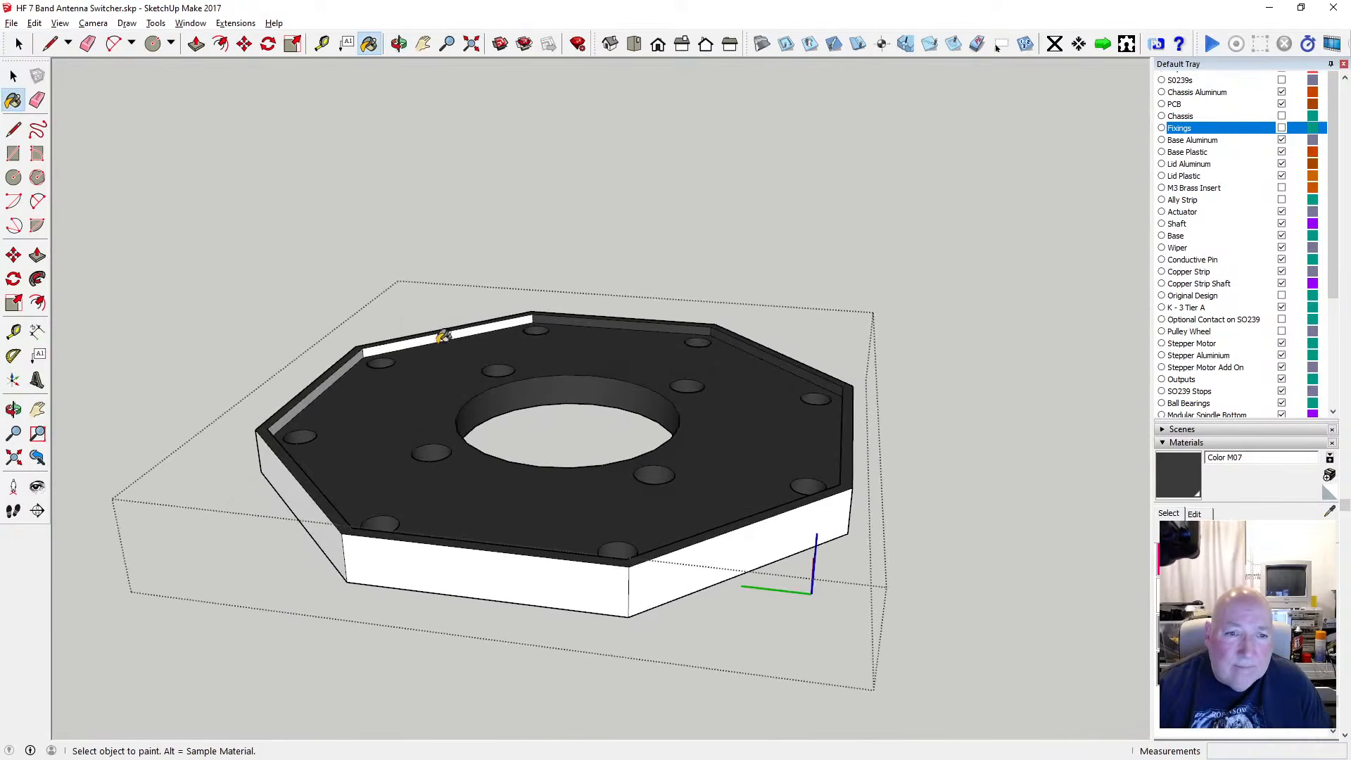
pyautogui.click(442, 333)
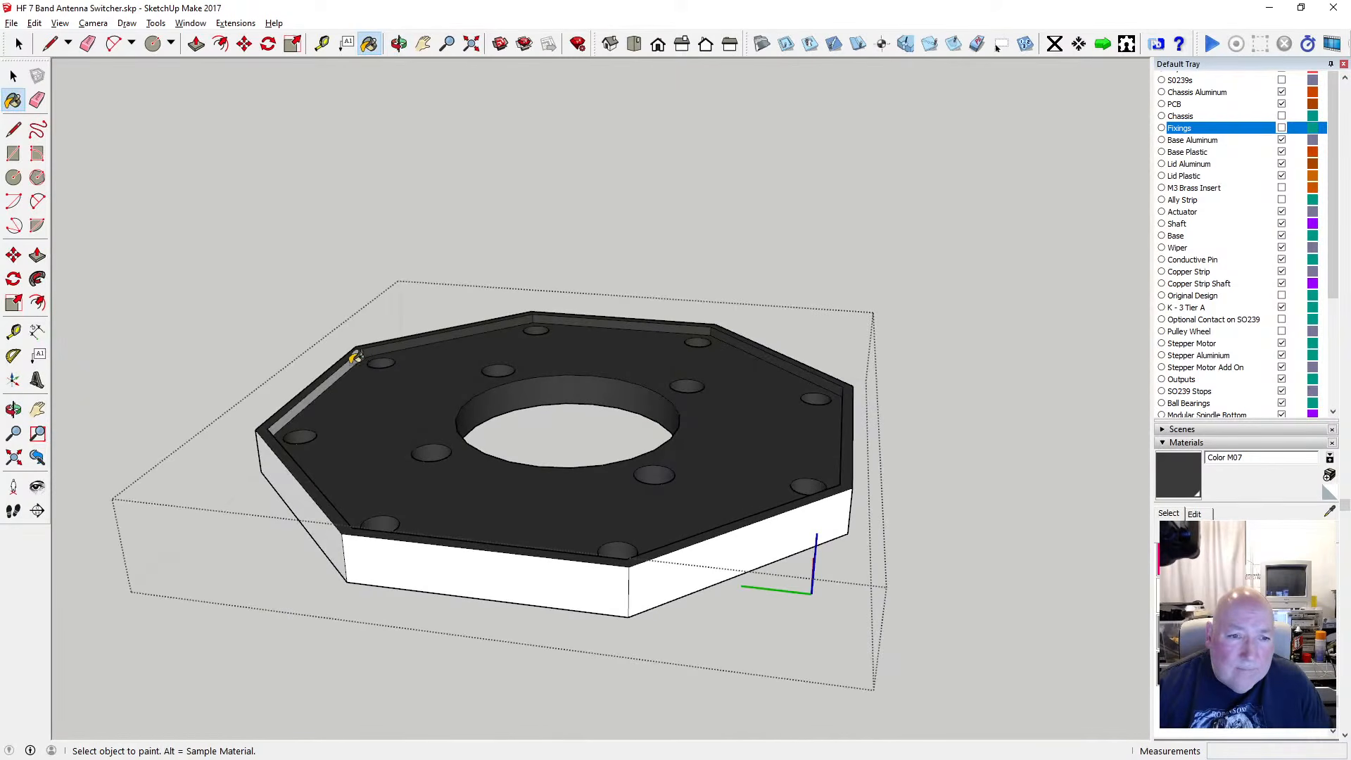
pyautogui.click(289, 481)
pyautogui.click(366, 542)
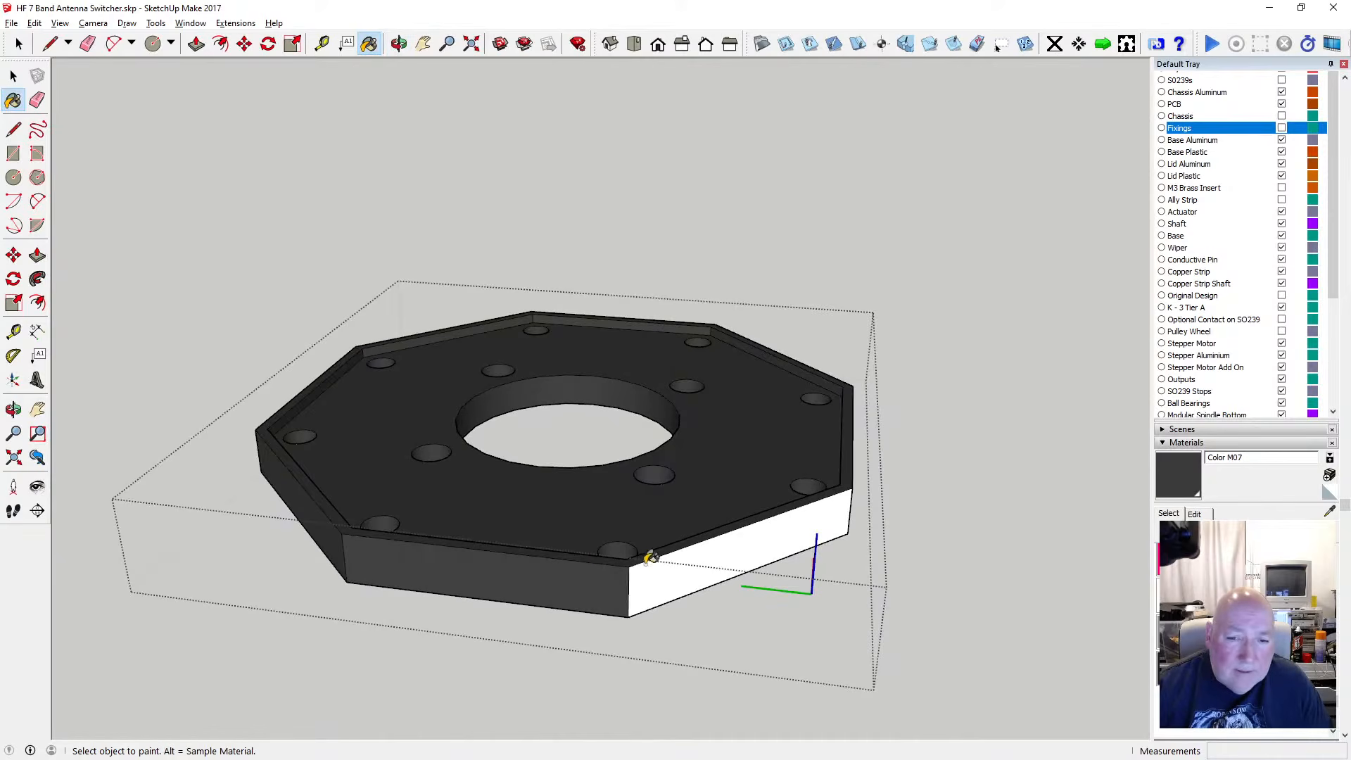
pyautogui.click(656, 561)
# Paint three white outer side faces on the opposite side and the plate's underside with Color M07
pyautogui.click(398, 44)
pyautogui.moveTo(450, 233)
pyautogui.mouseDown()
pyautogui.moveTo(492, 175)
pyautogui.moveTo(281, 211)
pyautogui.moveTo(771, 465)
pyautogui.moveTo(349, 488)
pyautogui.moveTo(326, 148)
pyautogui.mouseUp()
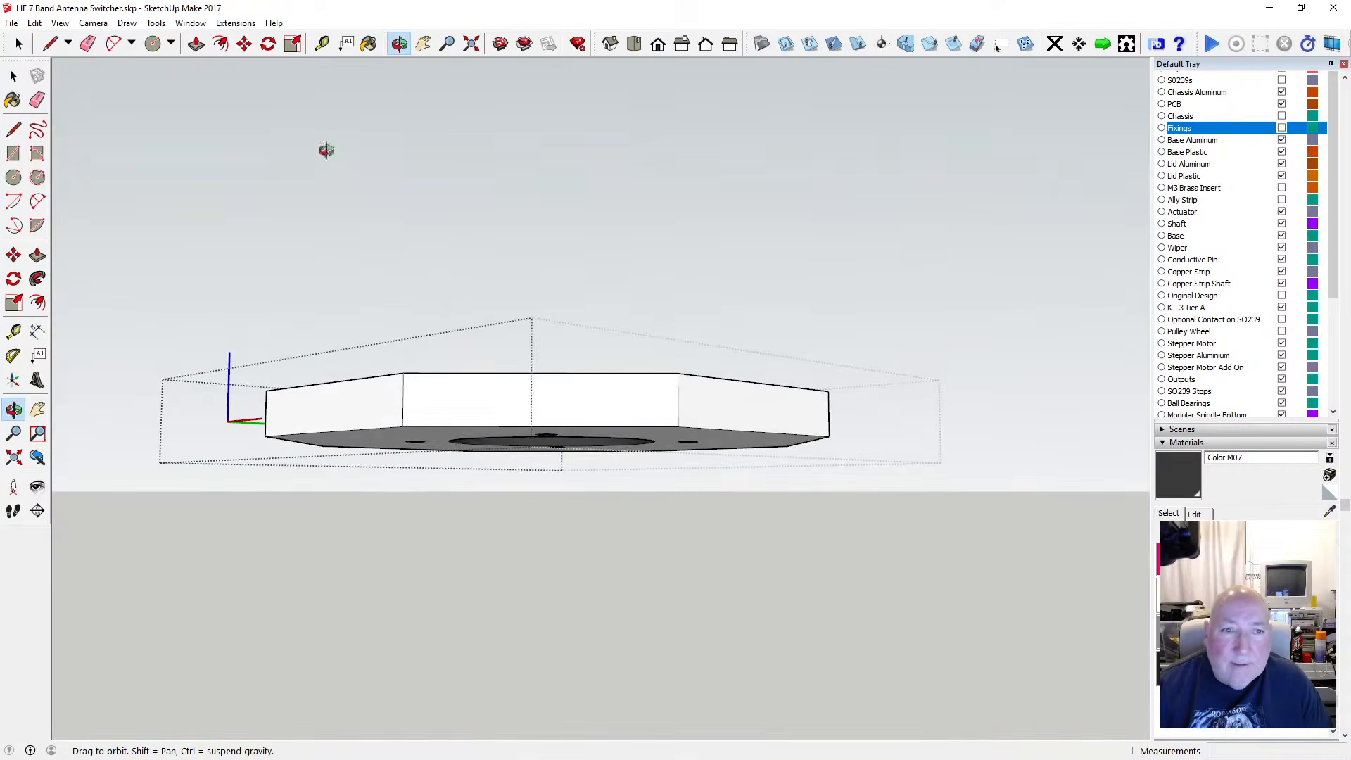
pyautogui.click(369, 43)
pyautogui.click(379, 393)
pyautogui.click(493, 392)
pyautogui.click(697, 384)
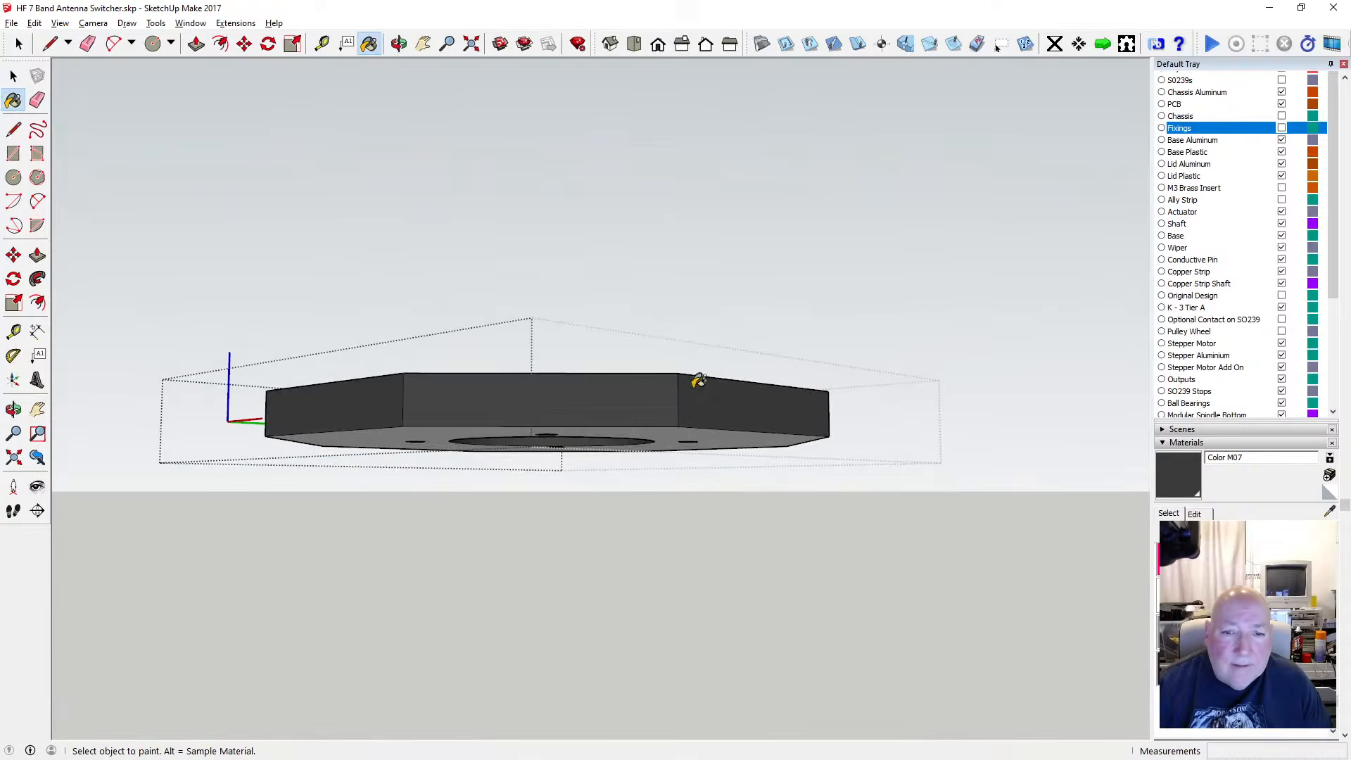
pyautogui.click(702, 427)
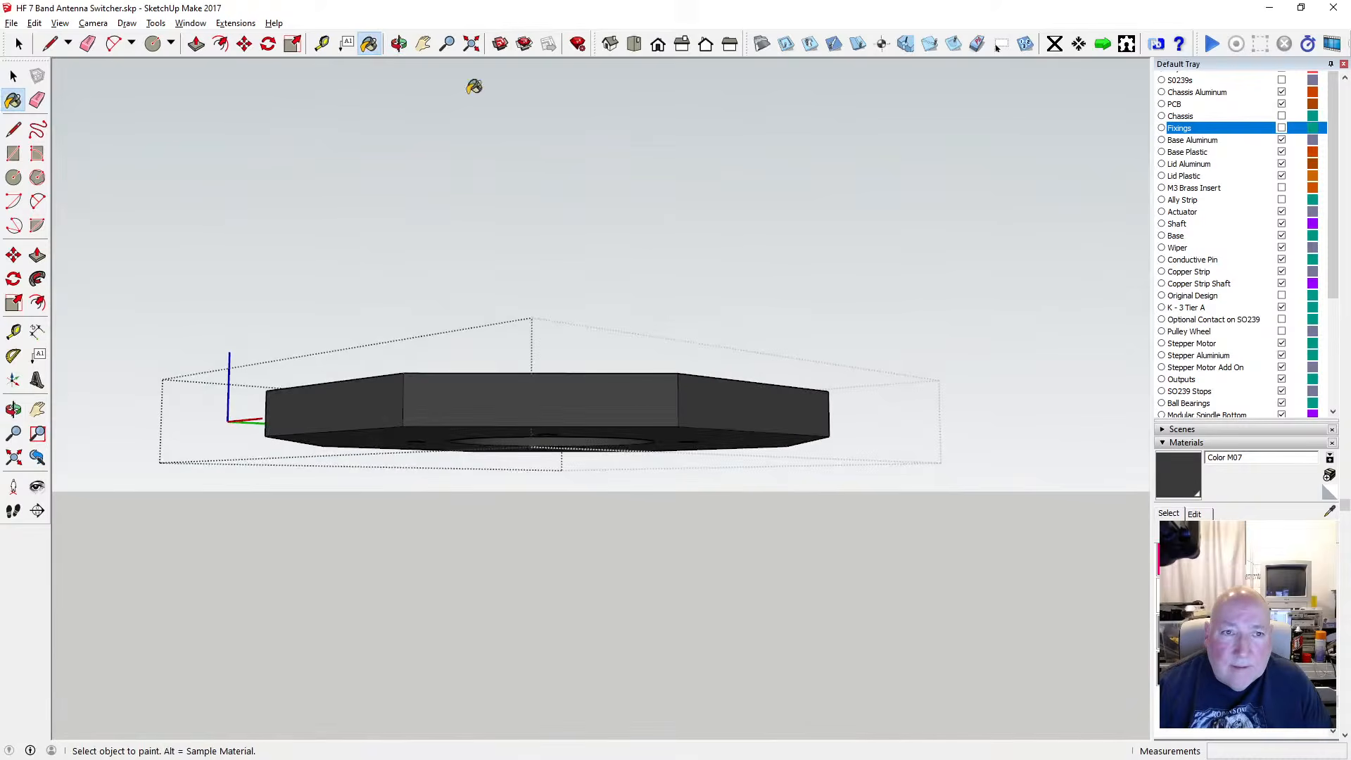
# Paint the last white outer side face of the plate with Color M07
pyautogui.click(398, 44)
pyautogui.moveTo(493, 141)
pyautogui.mouseDown()
pyautogui.moveTo(522, 181)
pyautogui.moveTo(216, 249)
pyautogui.moveTo(305, 393)
pyautogui.mouseUp()
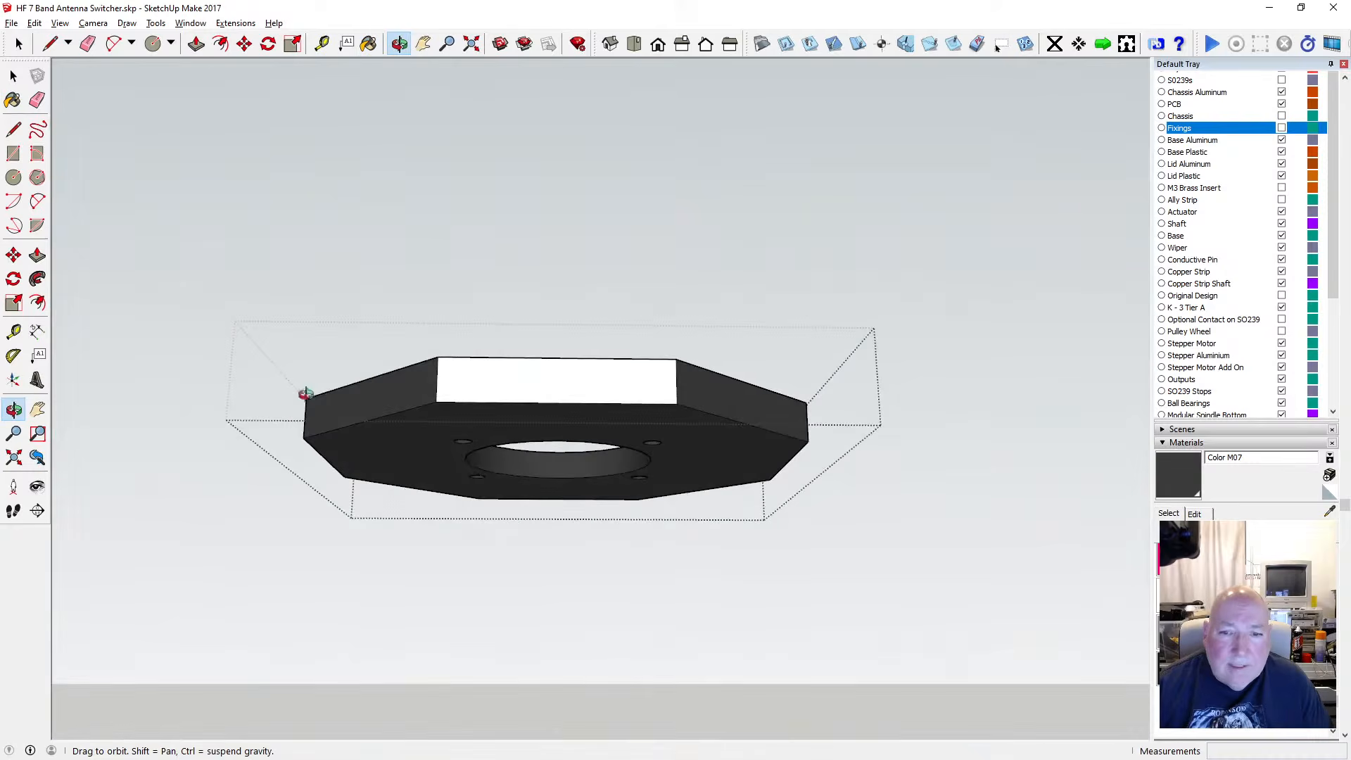
pyautogui.press('b')
pyautogui.click(494, 365)
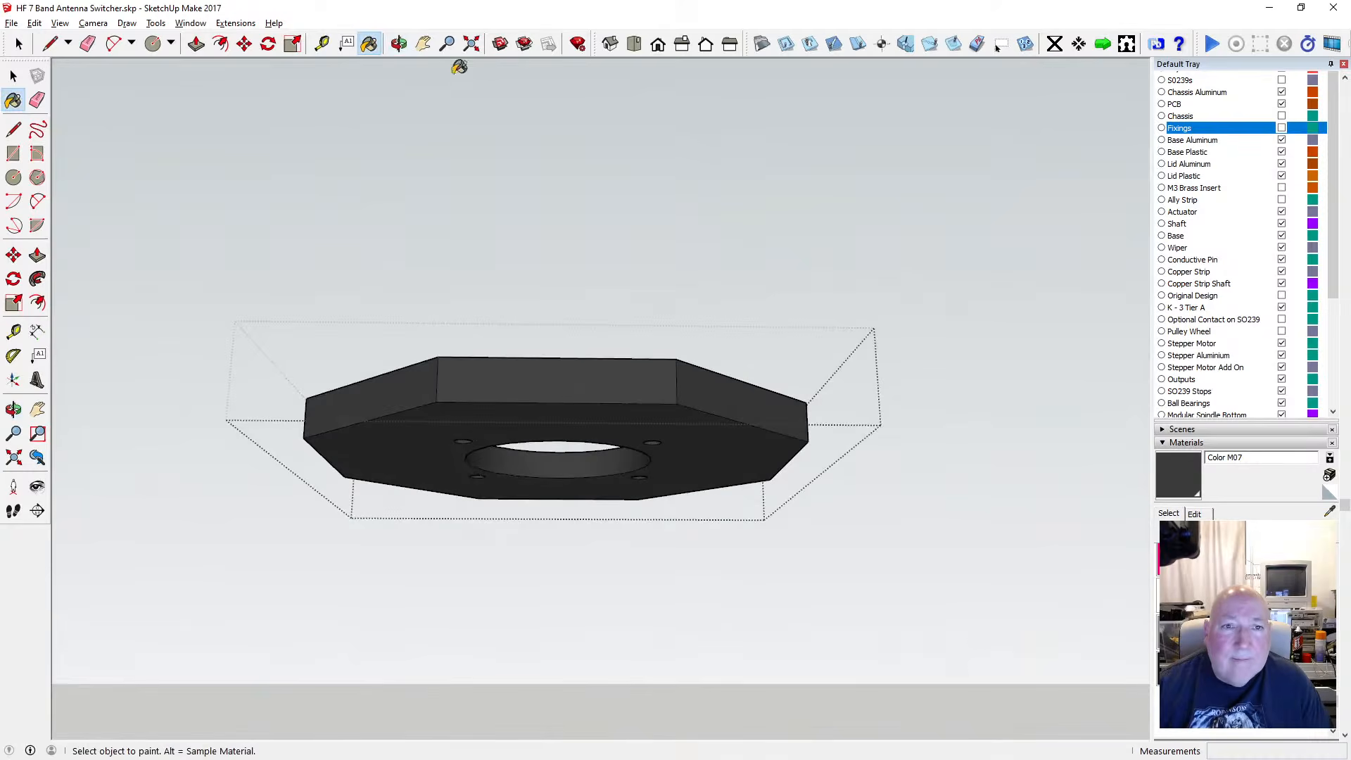
# Examine the plate's rim, recesses and outer sides from above for unpainted faces
pyautogui.click(399, 43)
pyautogui.moveTo(563, 176)
pyautogui.mouseDown()
pyautogui.moveTo(594, 241)
pyautogui.moveTo(470, 488)
pyautogui.moveTo(542, 305)
pyautogui.moveTo(561, 281)
pyautogui.moveTo(399, 613)
pyautogui.mouseUp()
pyautogui.scroll(5, 560, 442)
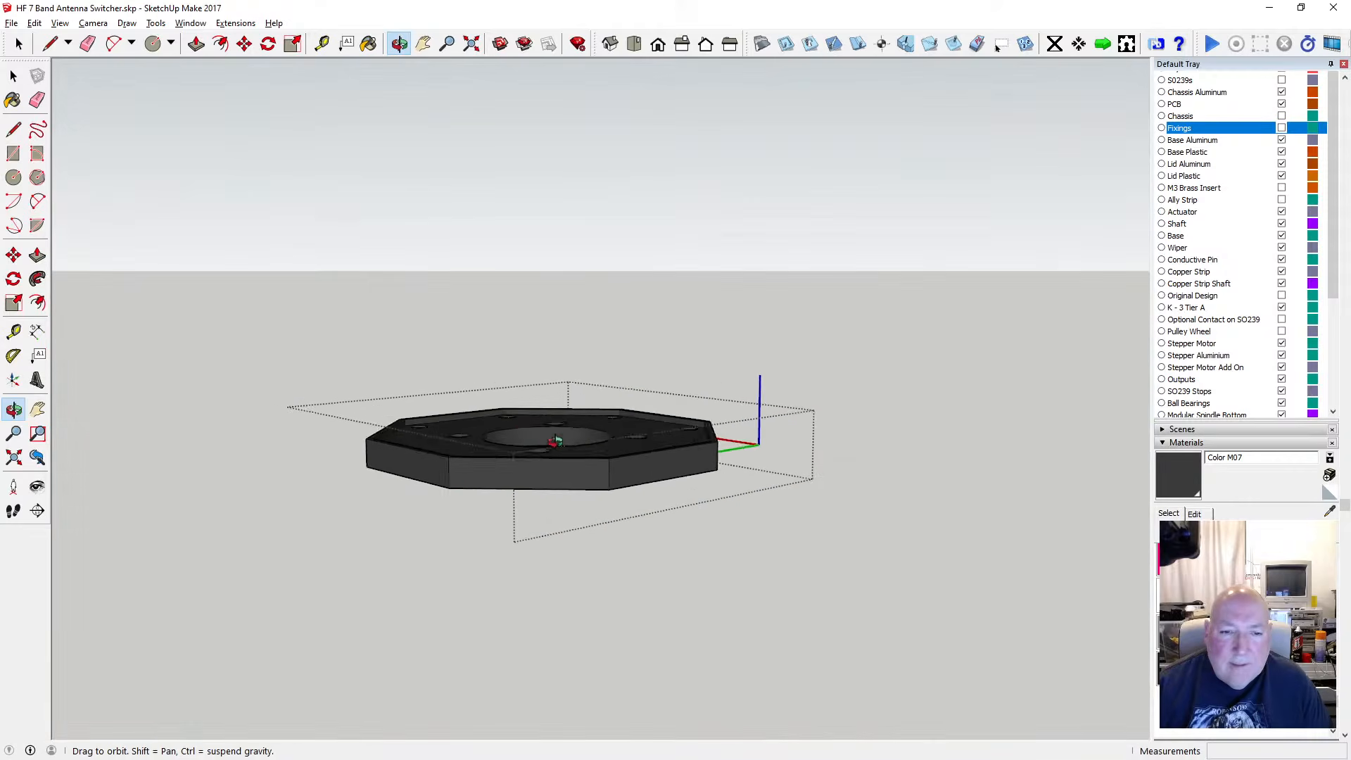
pyautogui.moveTo(293, 420); pyautogui.dragTo(350, 563)
pyautogui.scroll(4, 291, 452)
pyautogui.scroll(-3, 291, 452)
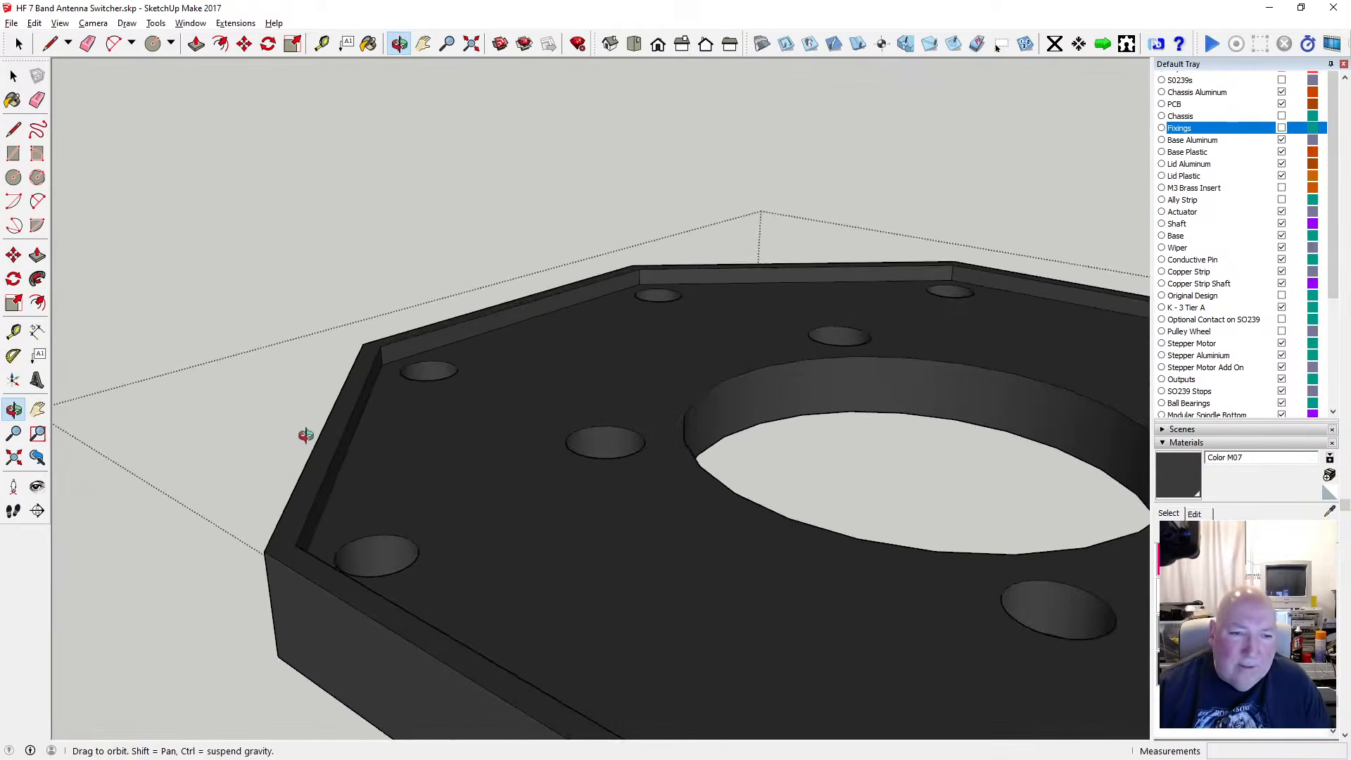
pyautogui.scroll(-2, 347, 401)
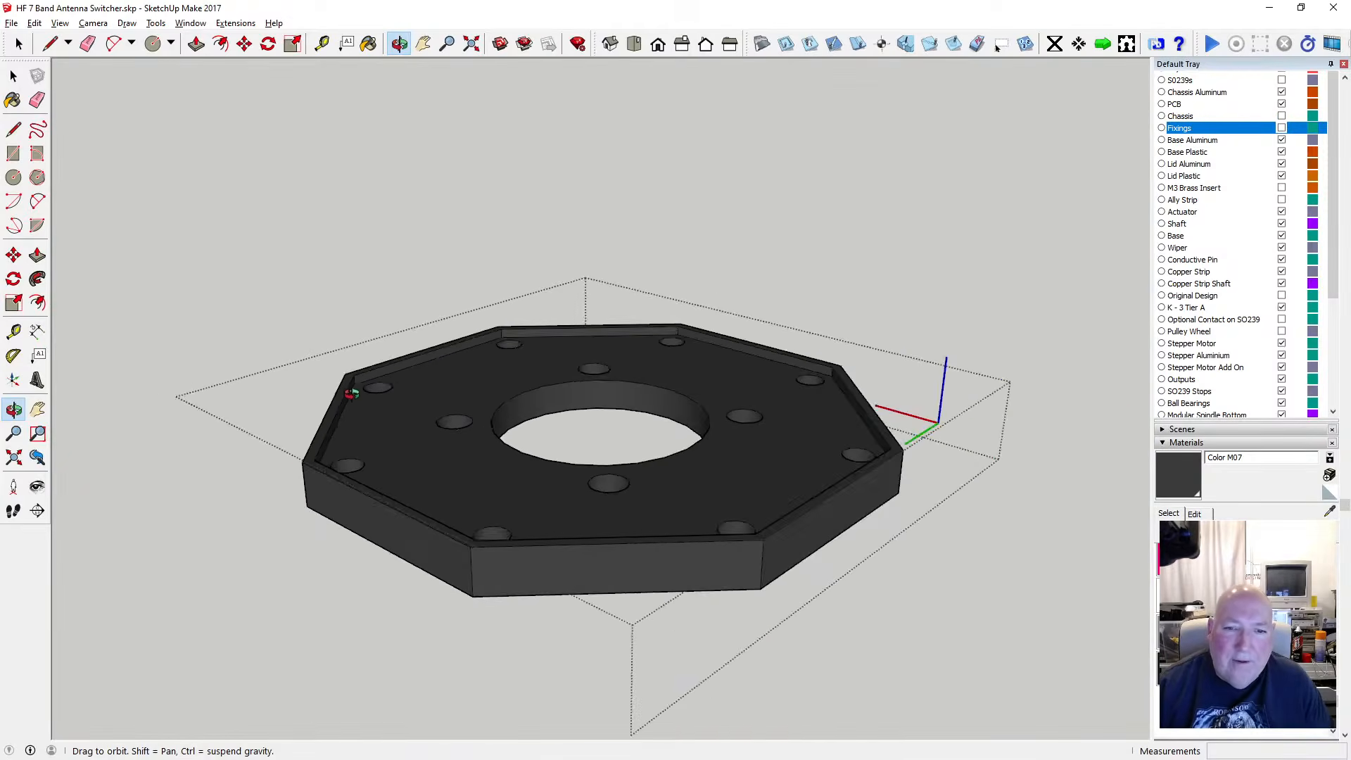
# Finish editing the mounting plate and return to the enclosing stepper motor group
pyautogui.moveTo(356, 402); pyautogui.dragTo(255, 455)
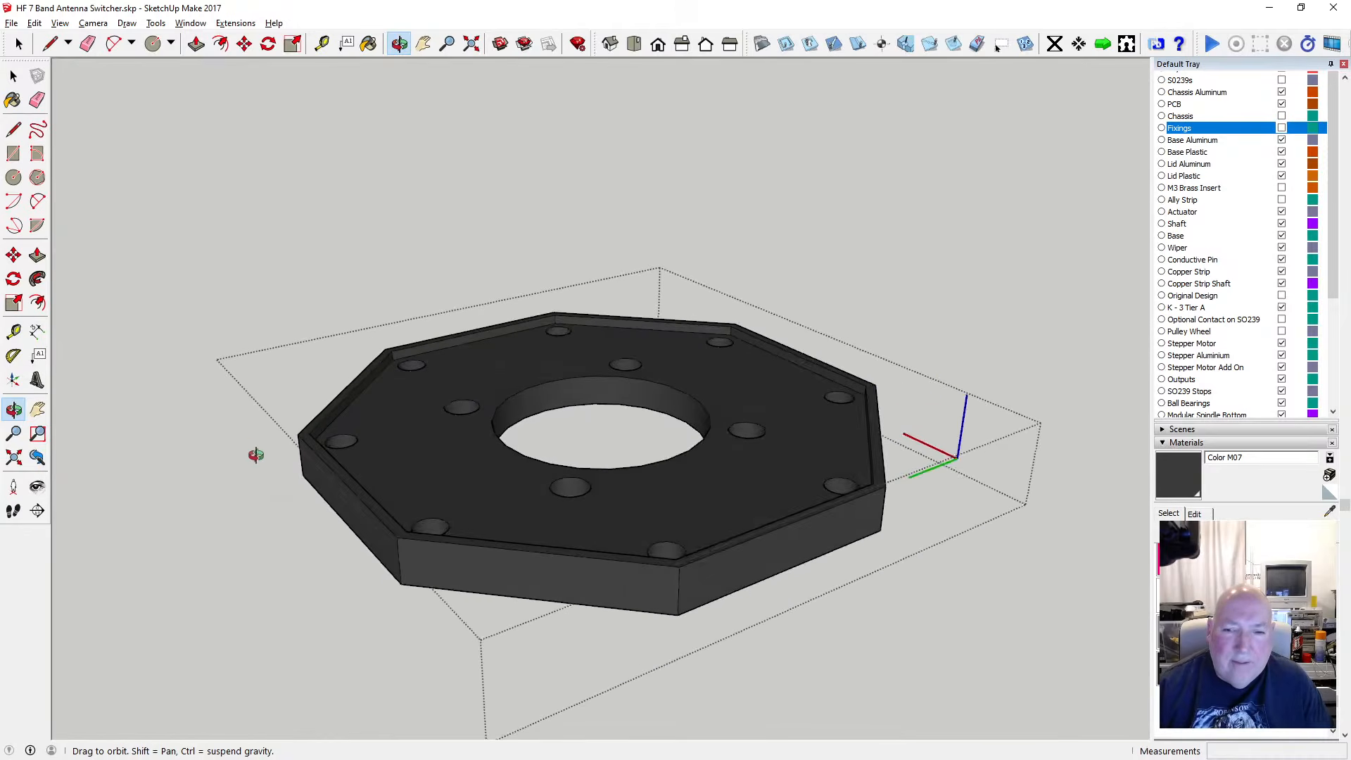
pyautogui.scroll(-2, 318, 395)
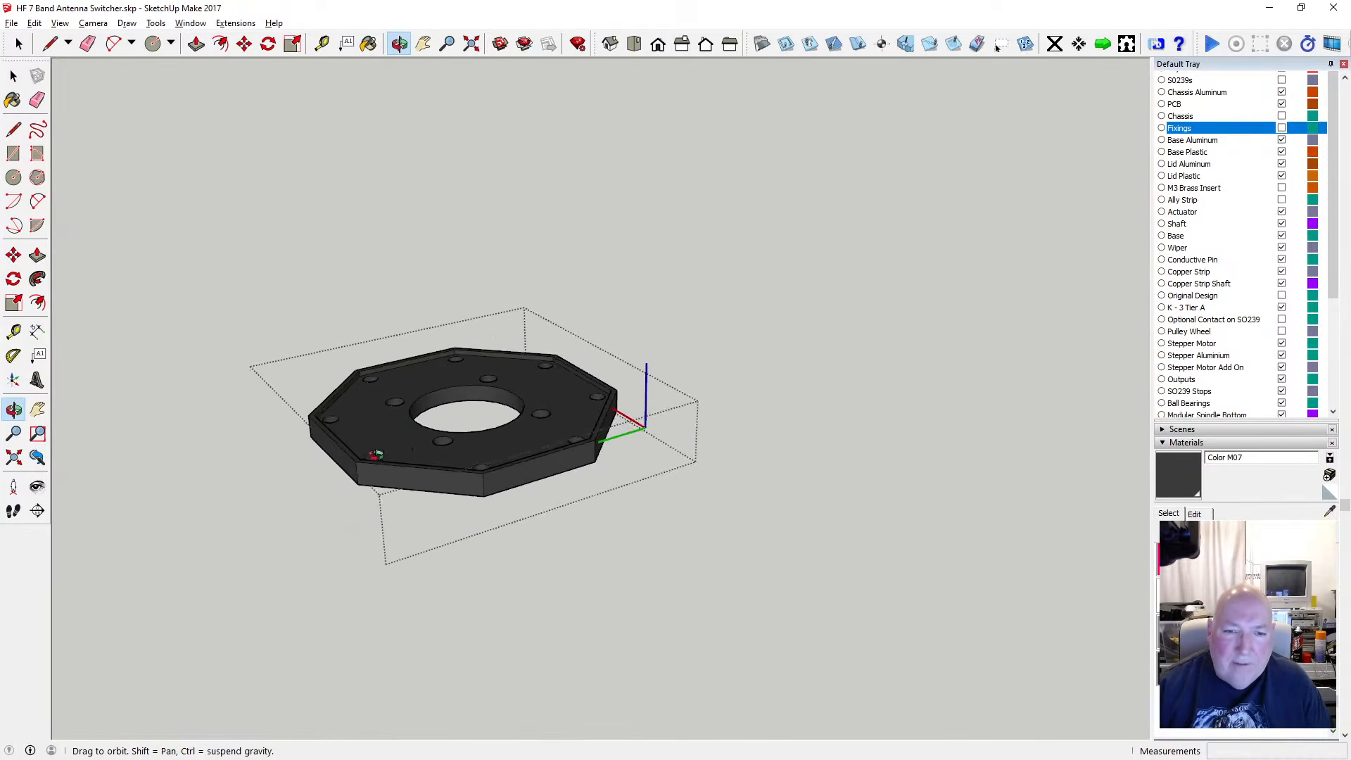
pyautogui.scroll(1, 380, 449)
pyautogui.moveTo(448, 304); pyautogui.dragTo(293, 408)
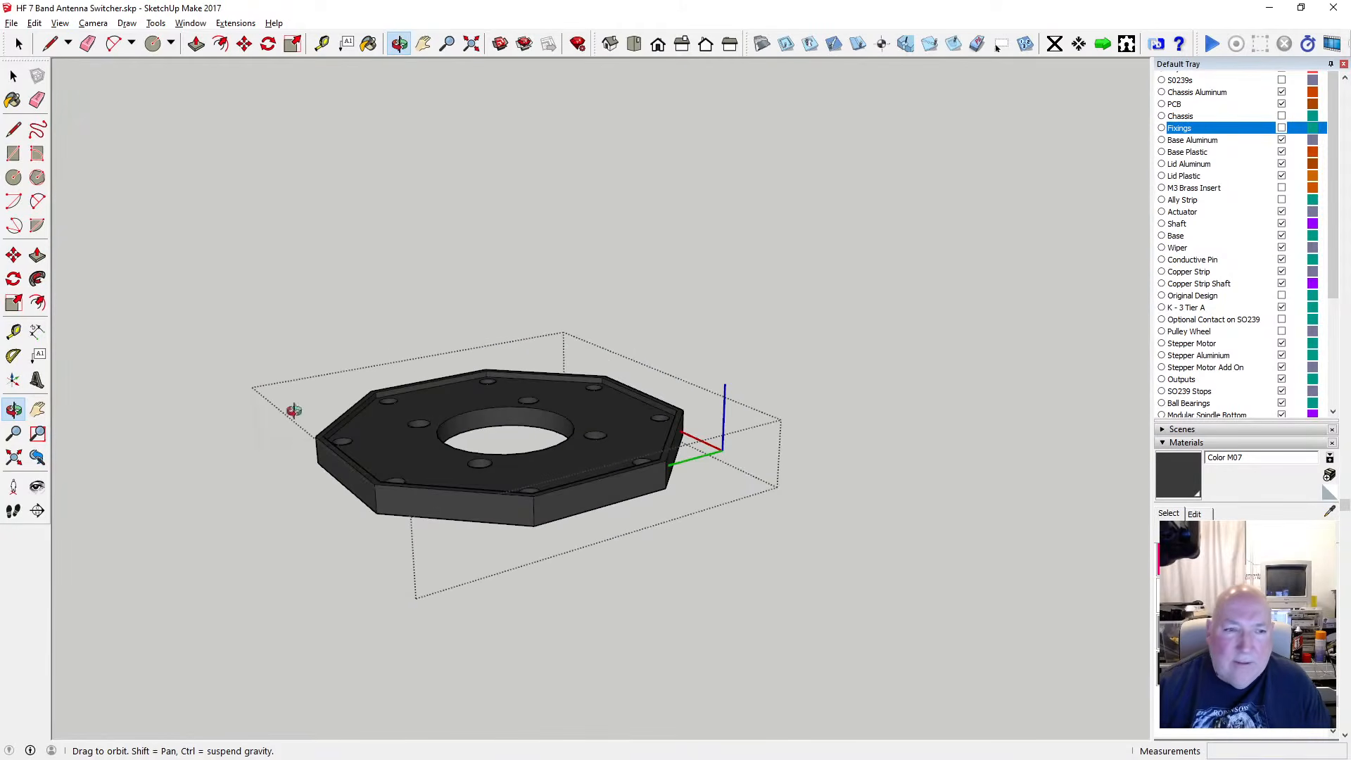
pyautogui.press('space')
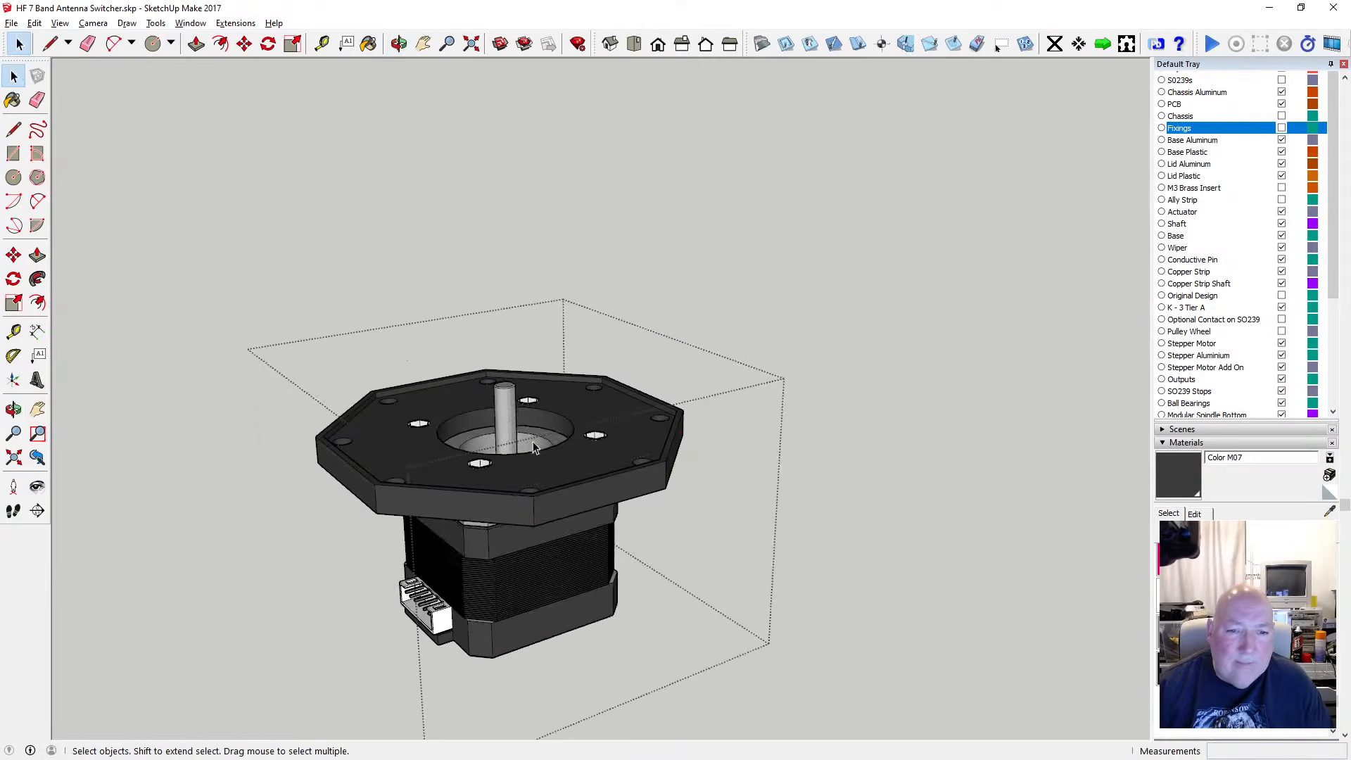
# Inspect how the plate sits on the stepper motor and close the motor group to return to the whole switcher
pyautogui.scroll(2, 517, 466)
pyautogui.click(399, 43)
pyautogui.moveTo(211, 246); pyautogui.dragTo(847, 486)
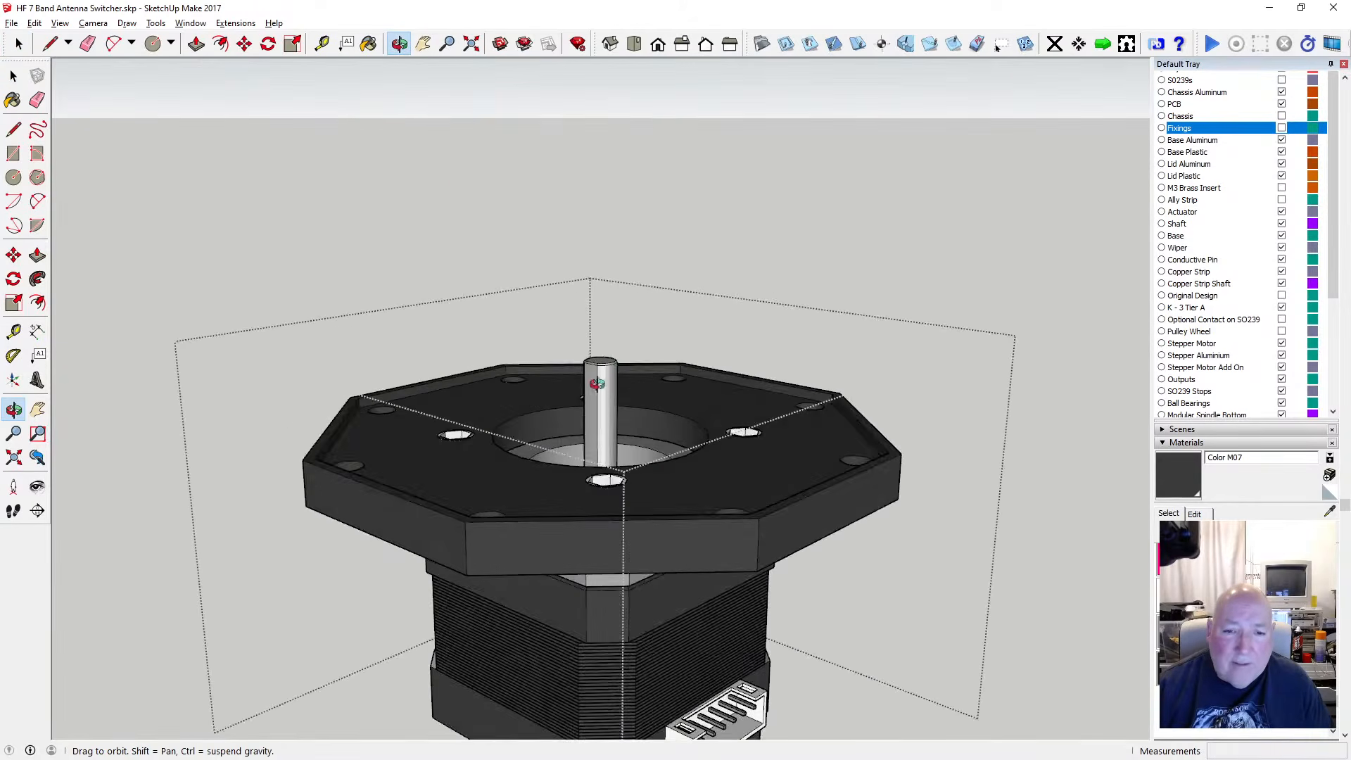
pyautogui.scroll(-3, 599, 384)
pyautogui.moveTo(602, 380); pyautogui.dragTo(573, 658)
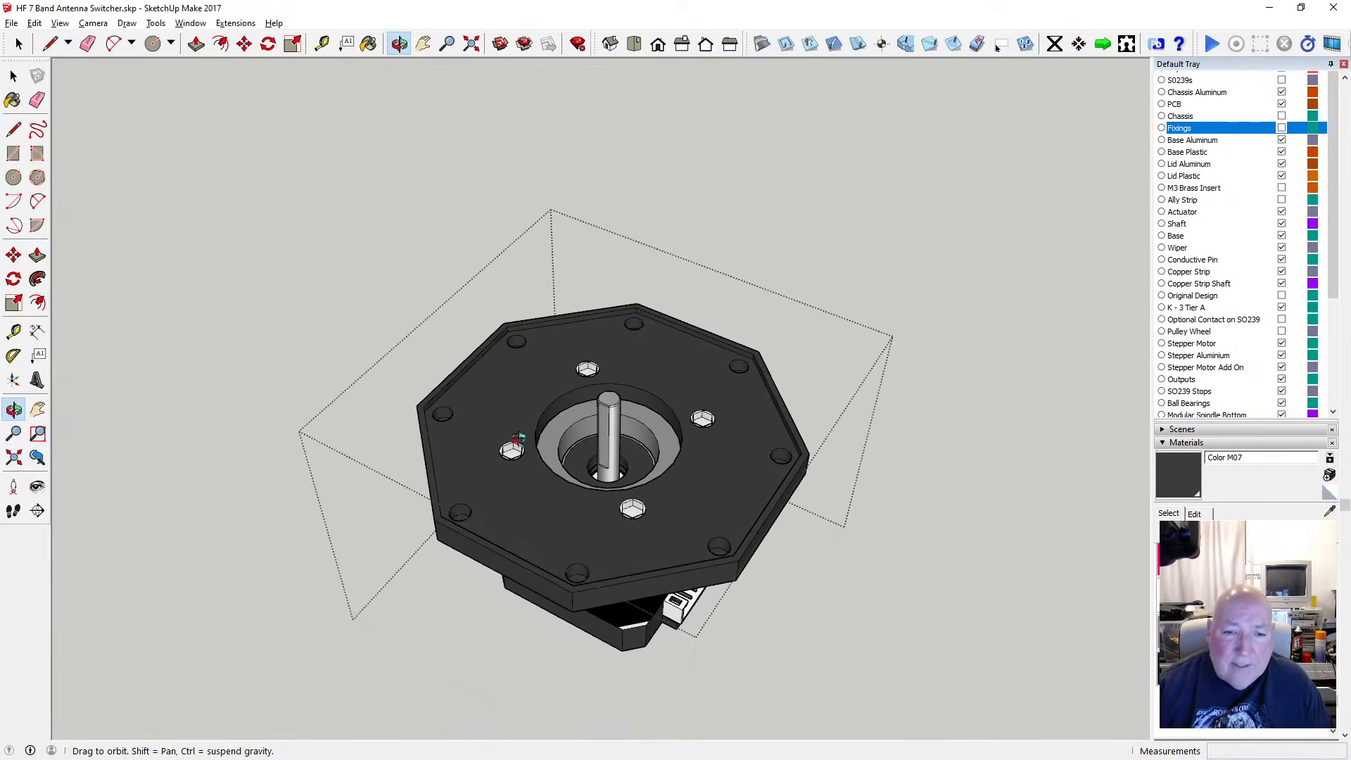
pyautogui.moveTo(616, 518); pyautogui.dragTo(646, 698)
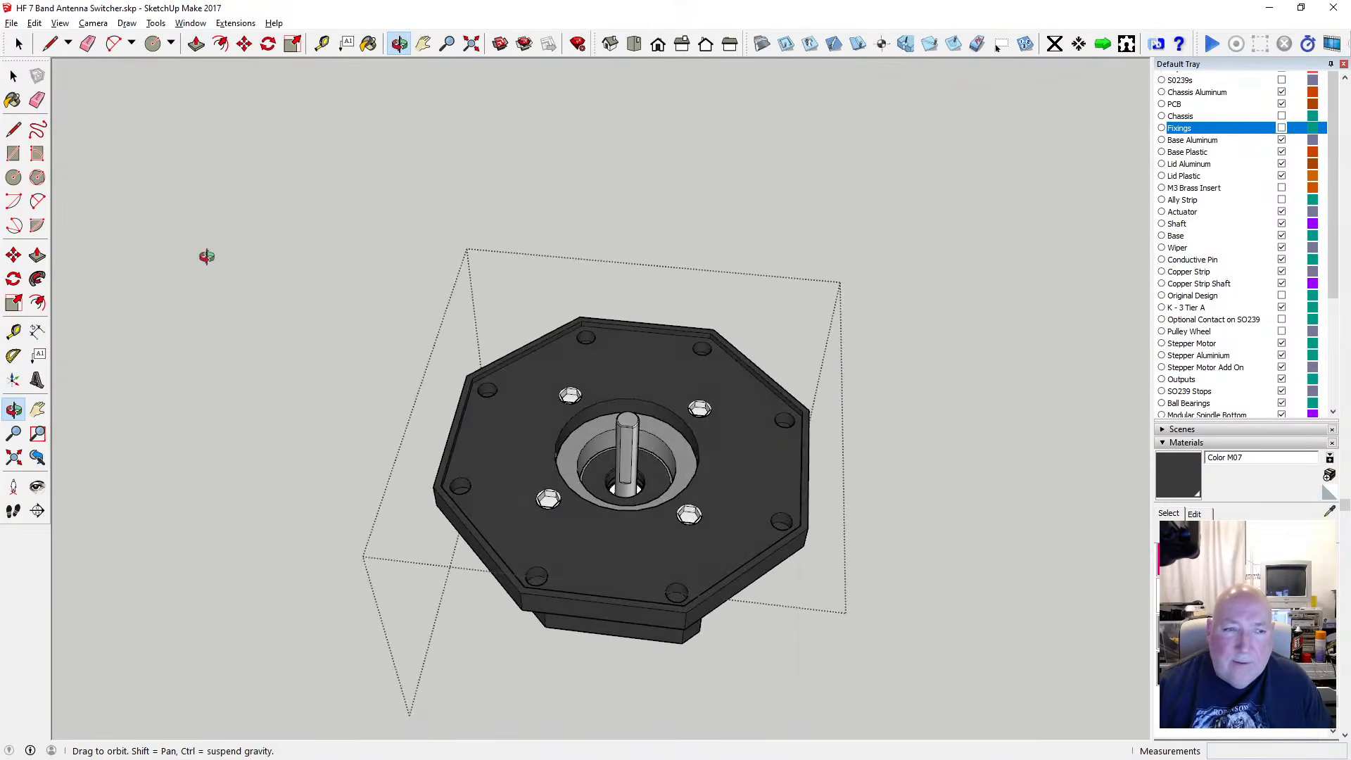
pyautogui.click(14, 76)
pyautogui.click(283, 316)
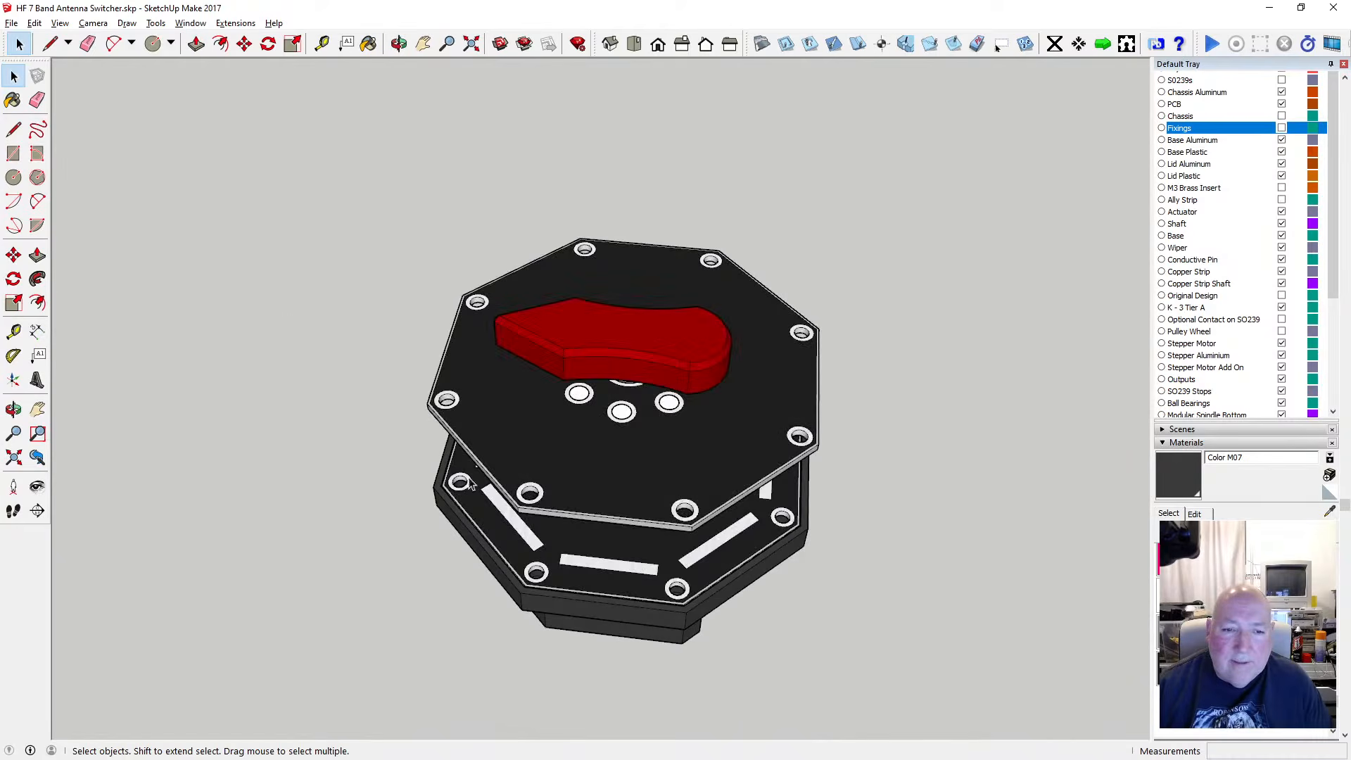
# Collapse the materials list and make the white octagonal housing and the SO239s layer visible
pyautogui.click(399, 51)
pyautogui.scroll(-2, 540, 391)
pyautogui.moveTo(620, 494); pyautogui.dragTo(608, 233)
pyautogui.scroll(2, 643, 487)
pyautogui.scroll(2, 643, 487)
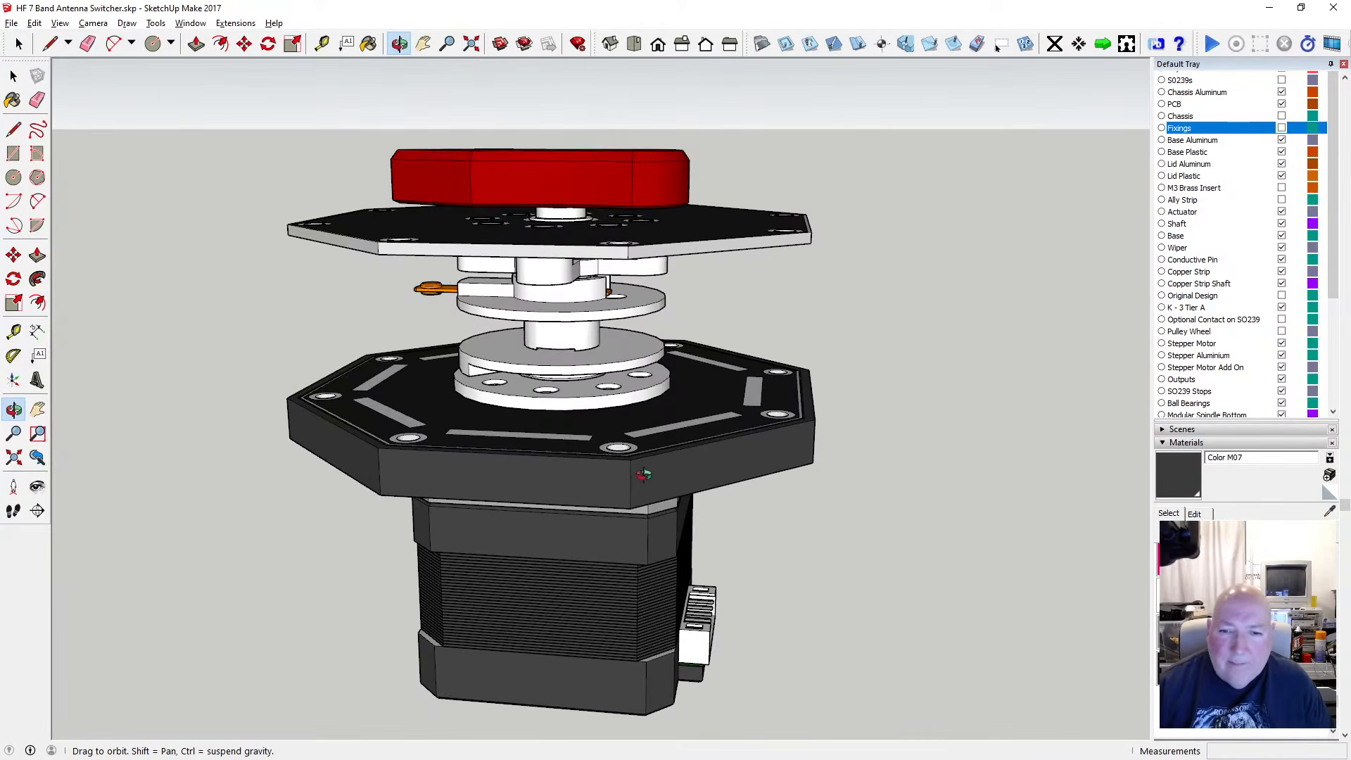
pyautogui.click(1163, 443)
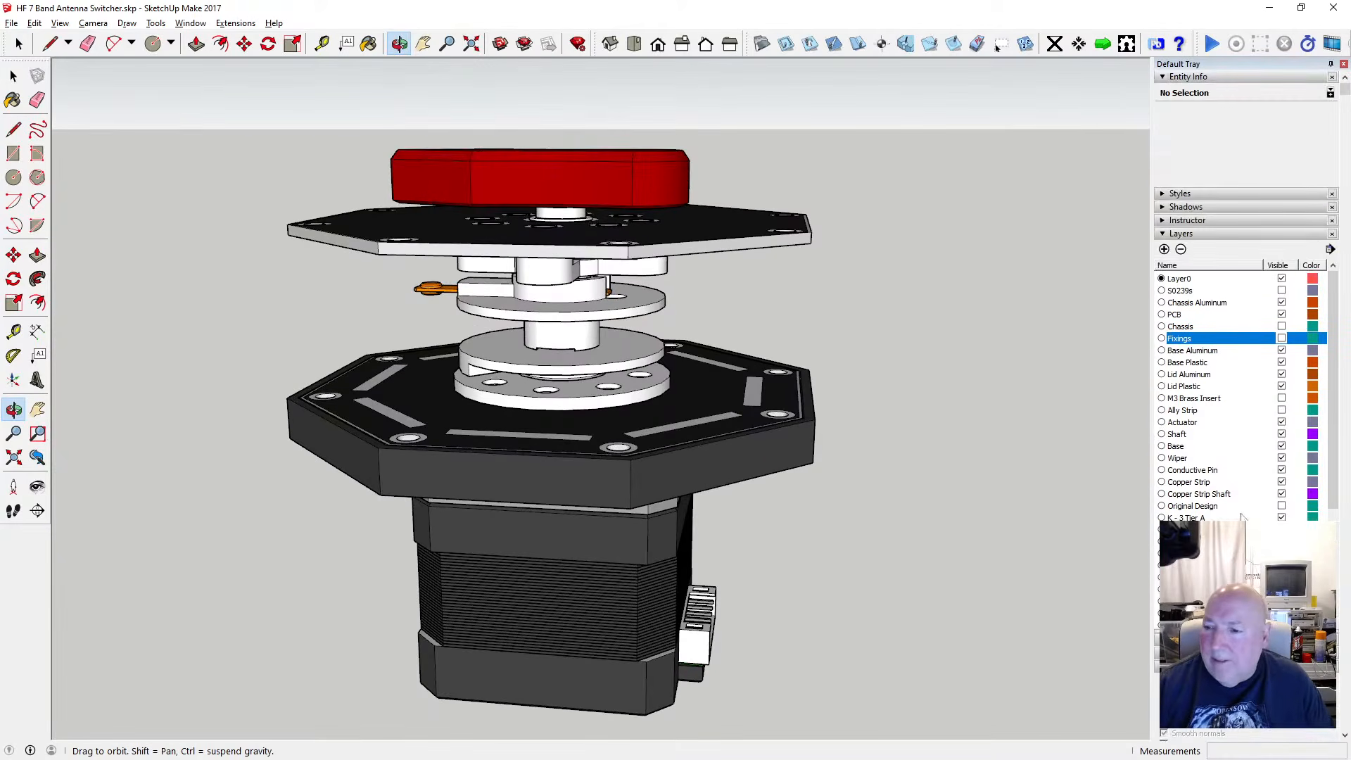
pyautogui.scroll(-4, 1242, 518)
pyautogui.click(1281, 537)
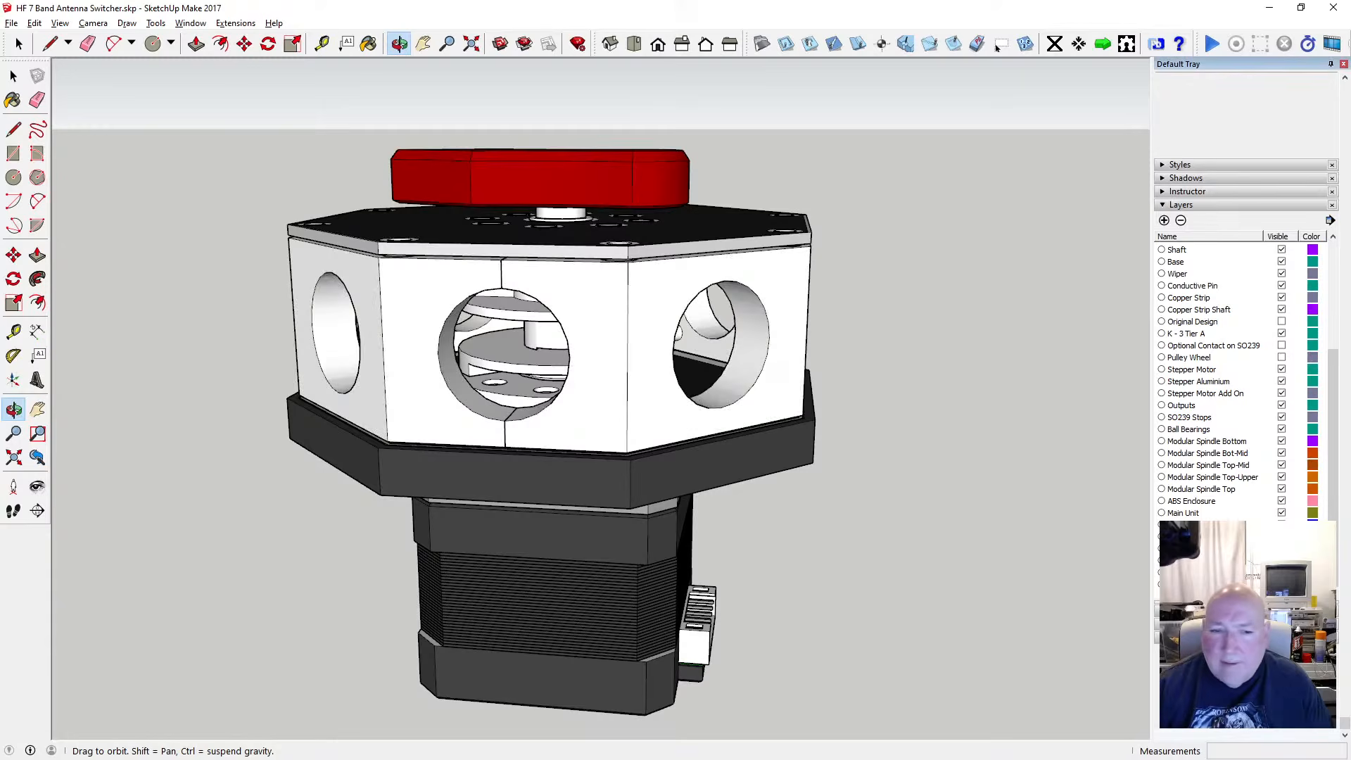
pyautogui.scroll(4, 1240, 380)
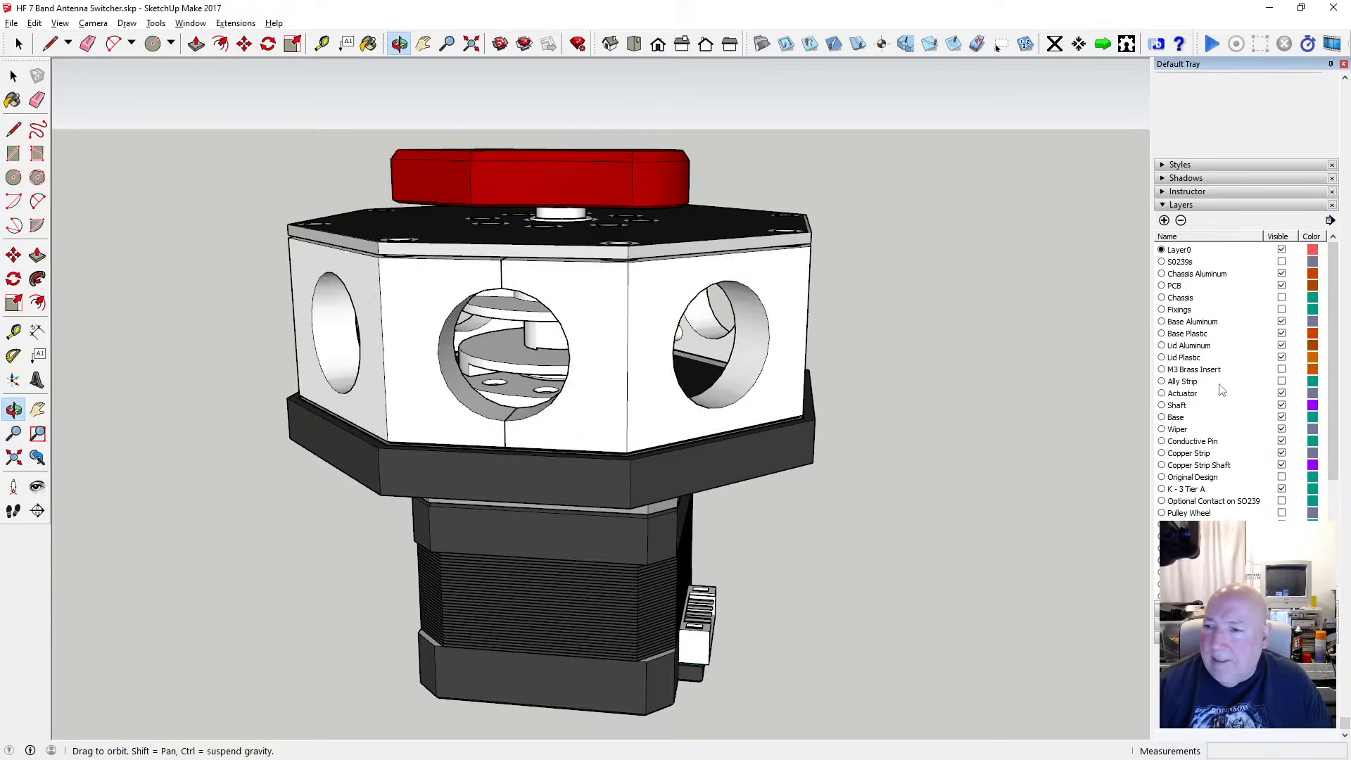
pyautogui.click(1282, 262)
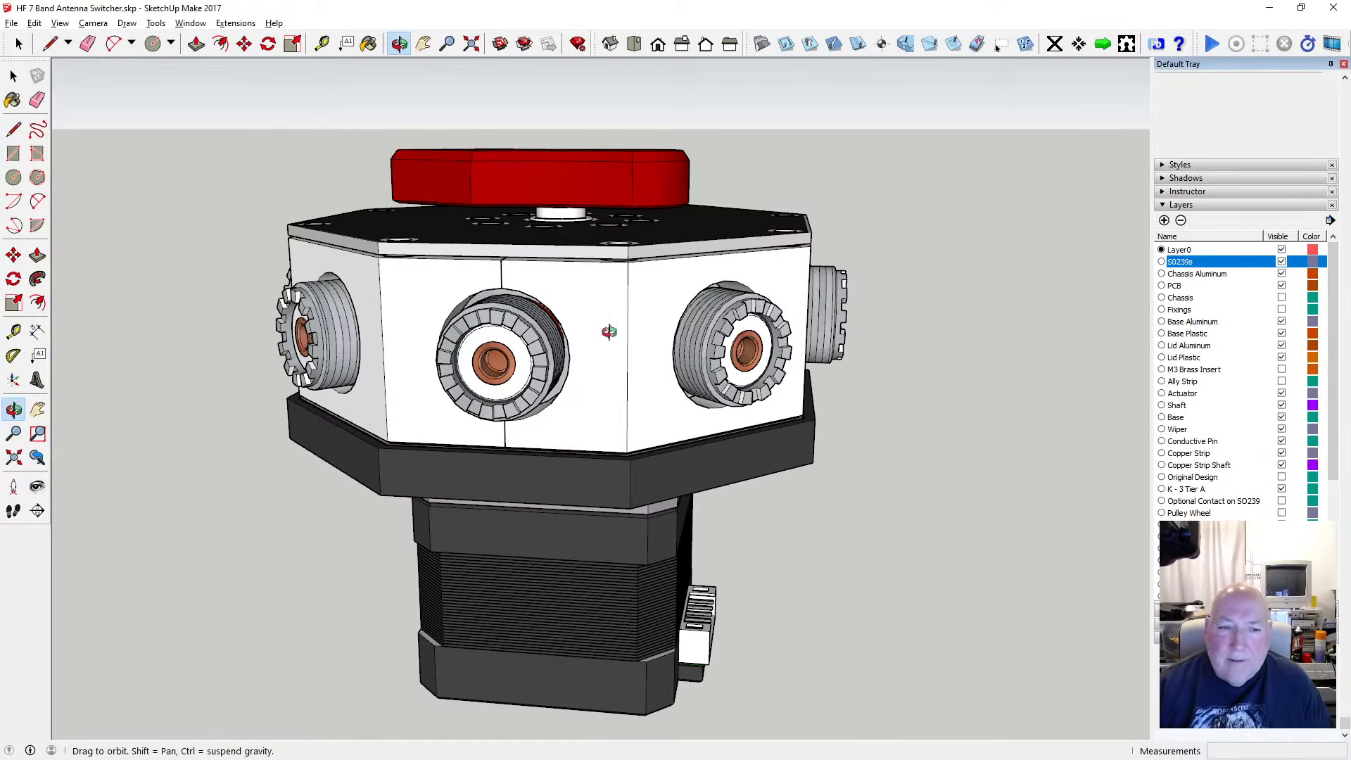
# Examine the assembled switcher with its connectors, mounting plate and stepper motor from the side, above and below
pyautogui.click(402, 48)
pyautogui.moveTo(456, 461); pyautogui.dragTo(348, 541)
pyautogui.moveTo(506, 519); pyautogui.dragTo(456, 304)
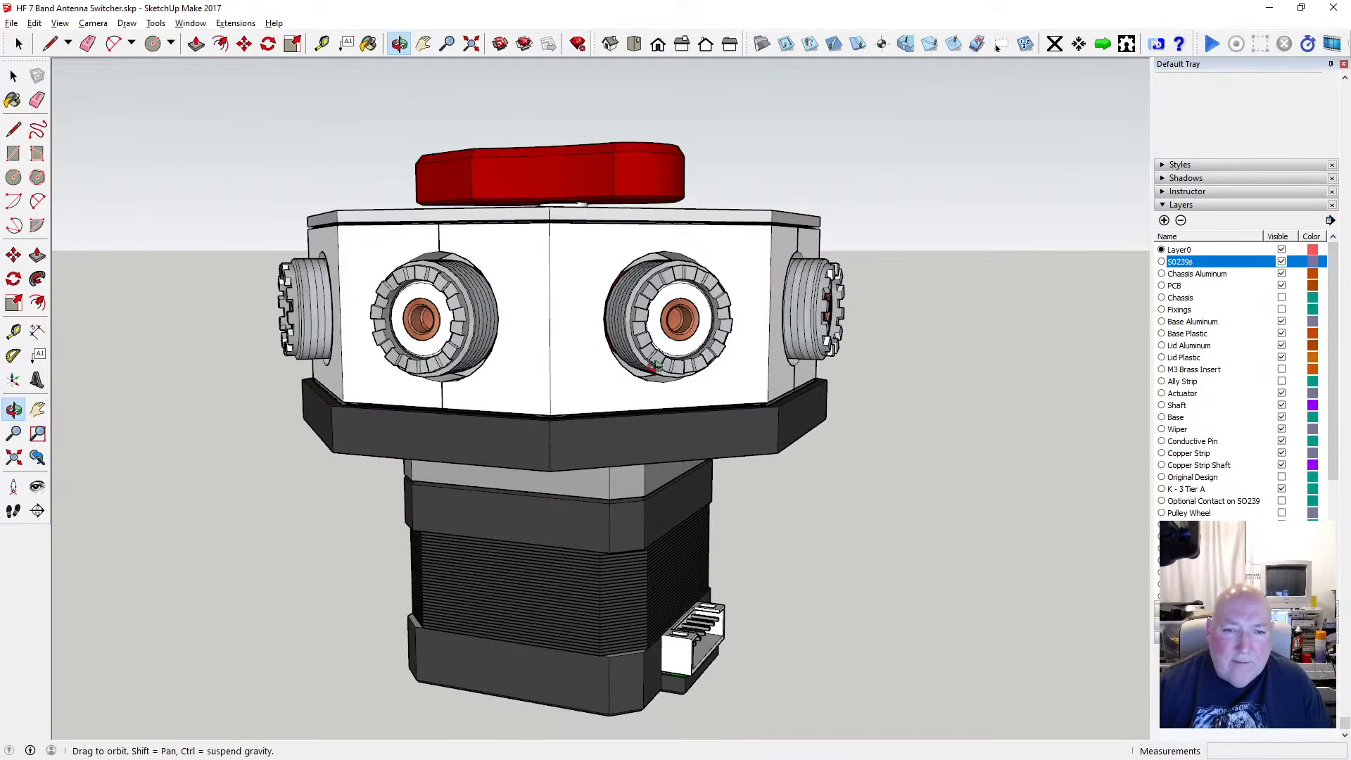
pyautogui.moveTo(654, 368); pyautogui.dragTo(525, 225)
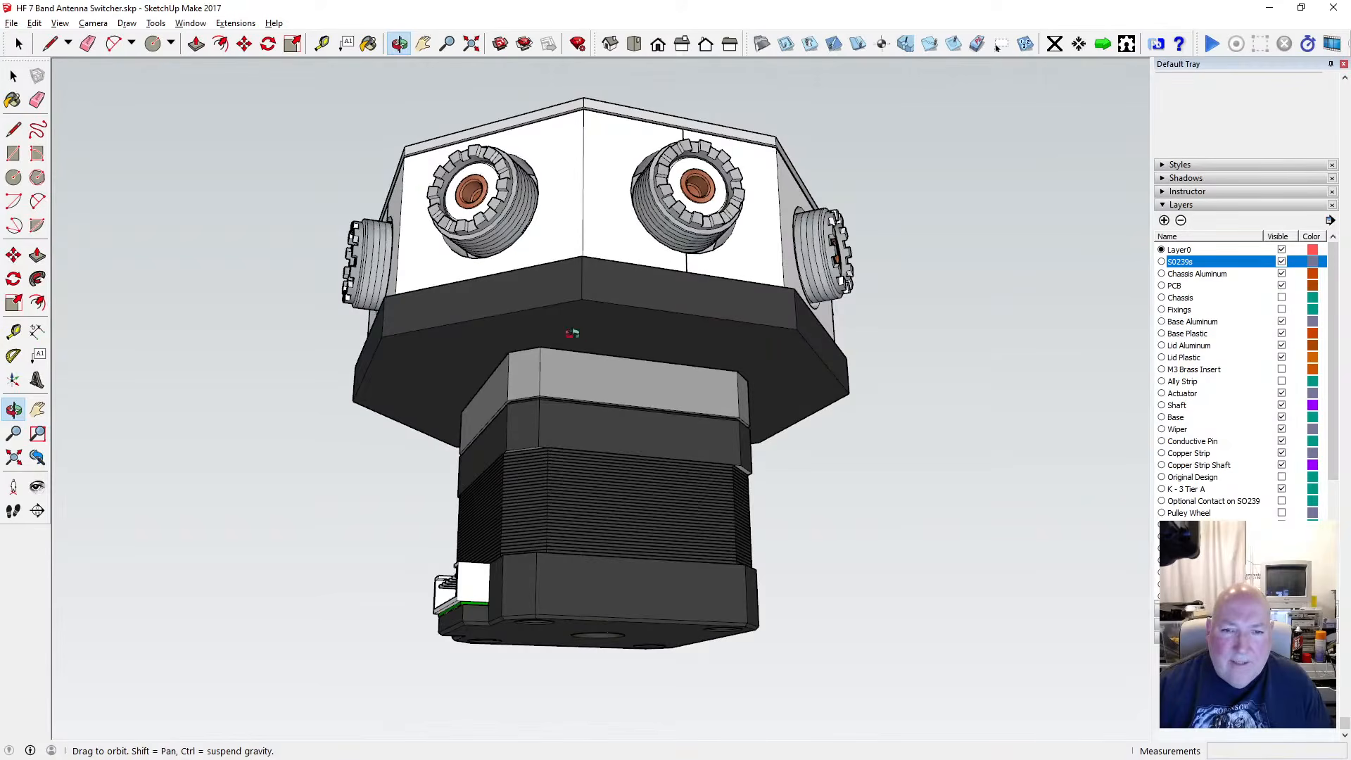
pyautogui.moveTo(573, 333); pyautogui.dragTo(494, 522)
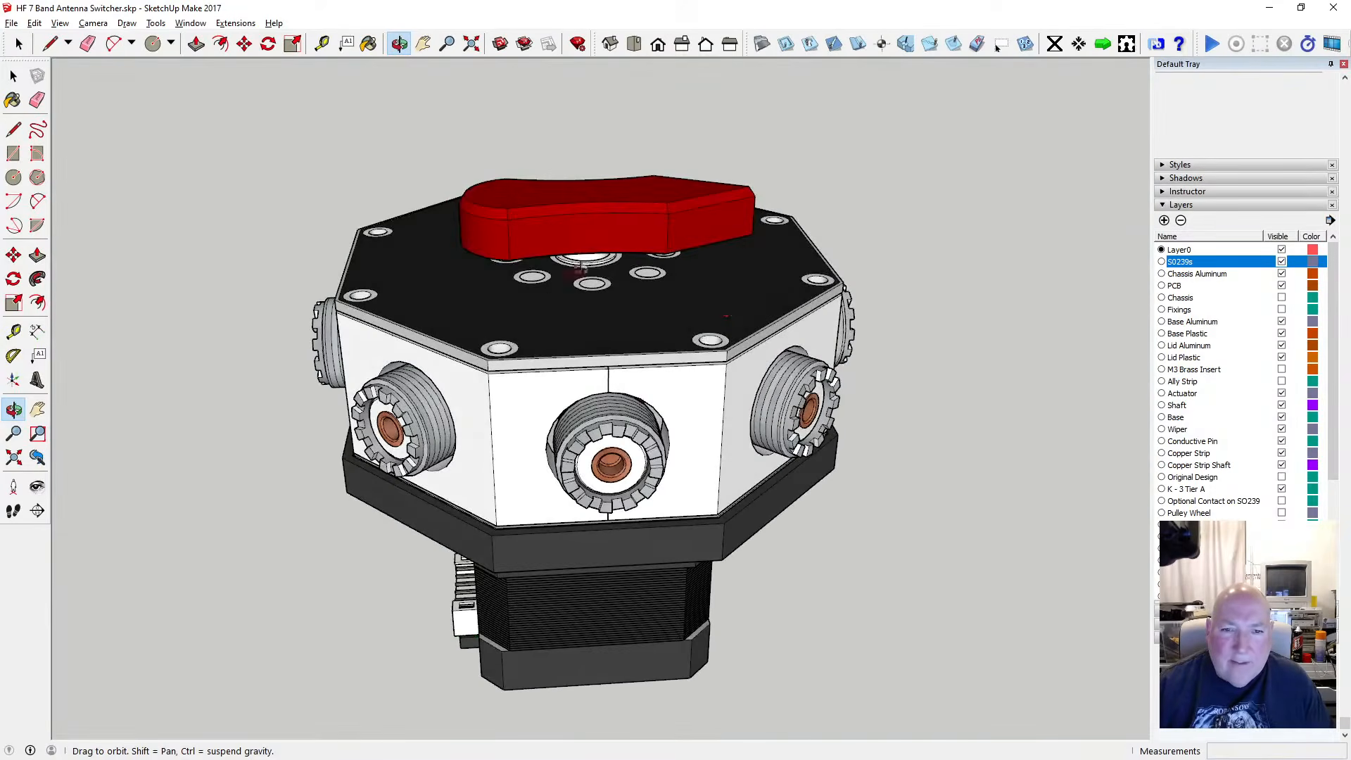
pyautogui.moveTo(582, 266); pyautogui.dragTo(449, 257)
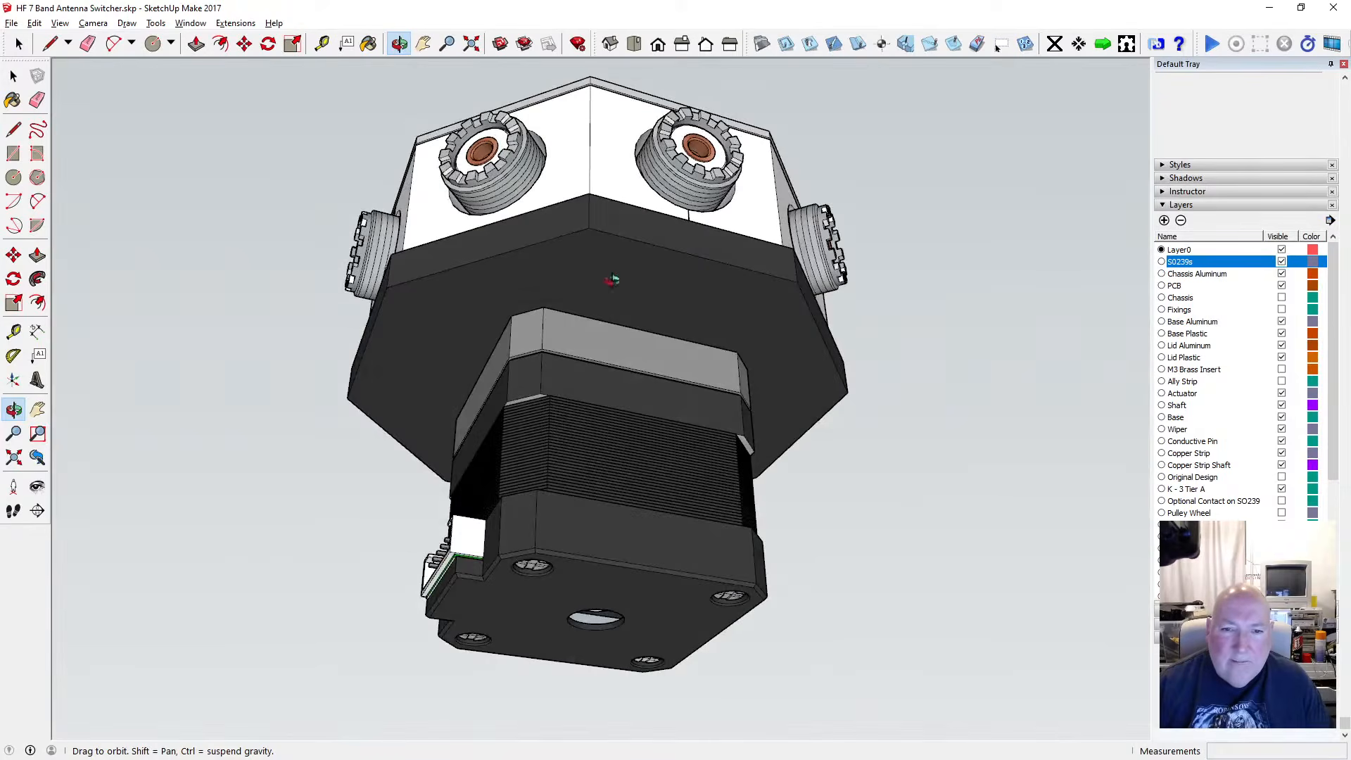
pyautogui.moveTo(614, 281); pyautogui.dragTo(575, 356)
# Hide the Stepper Motor Add On layer
pyautogui.scroll(-4, 1242, 423)
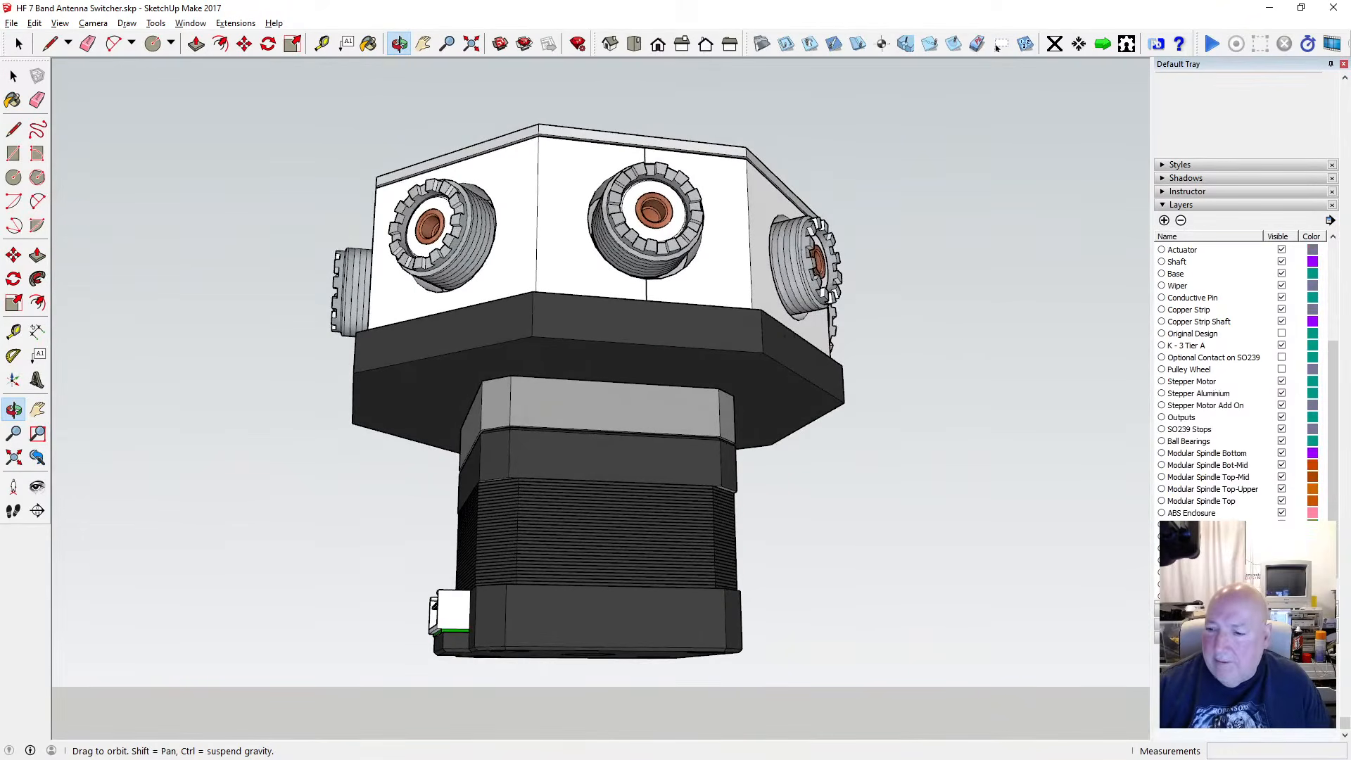
pyautogui.scroll(-1, 1242, 422)
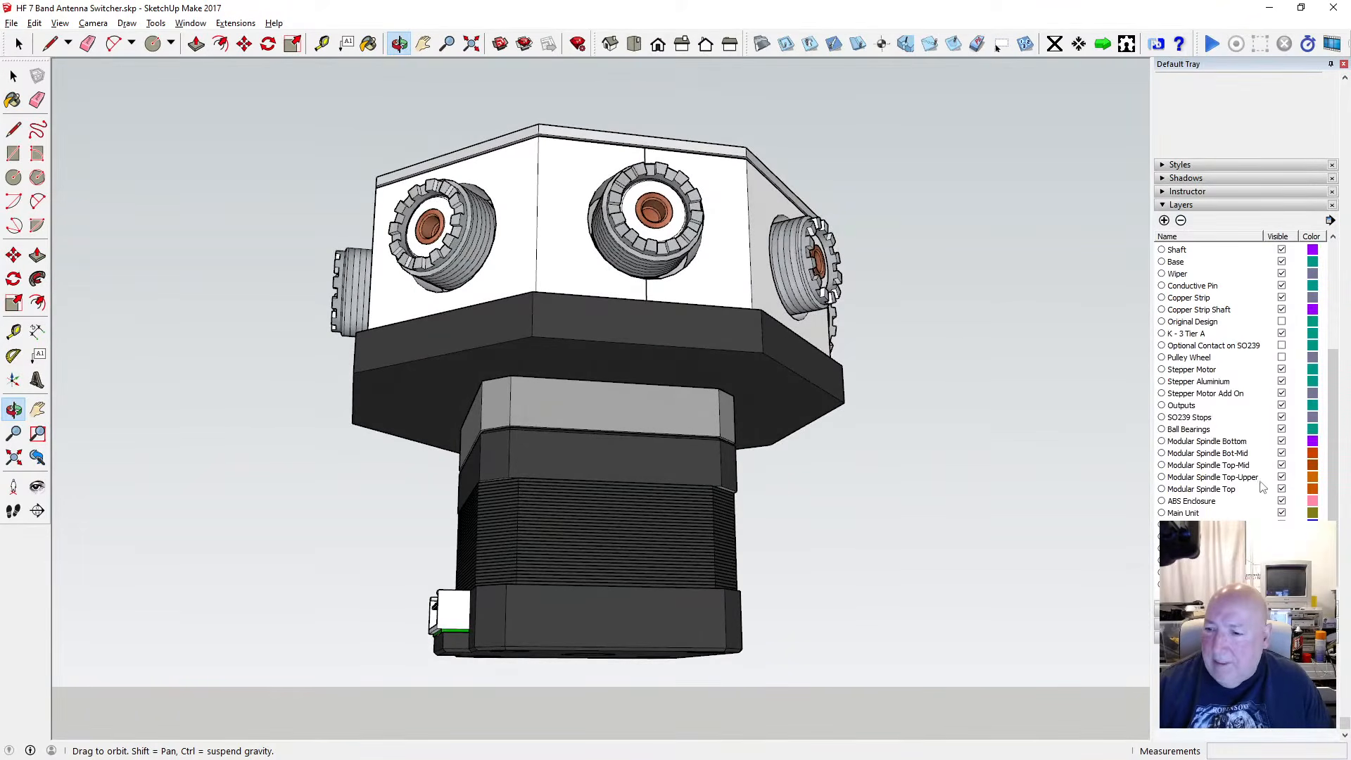
pyautogui.click(1282, 393)
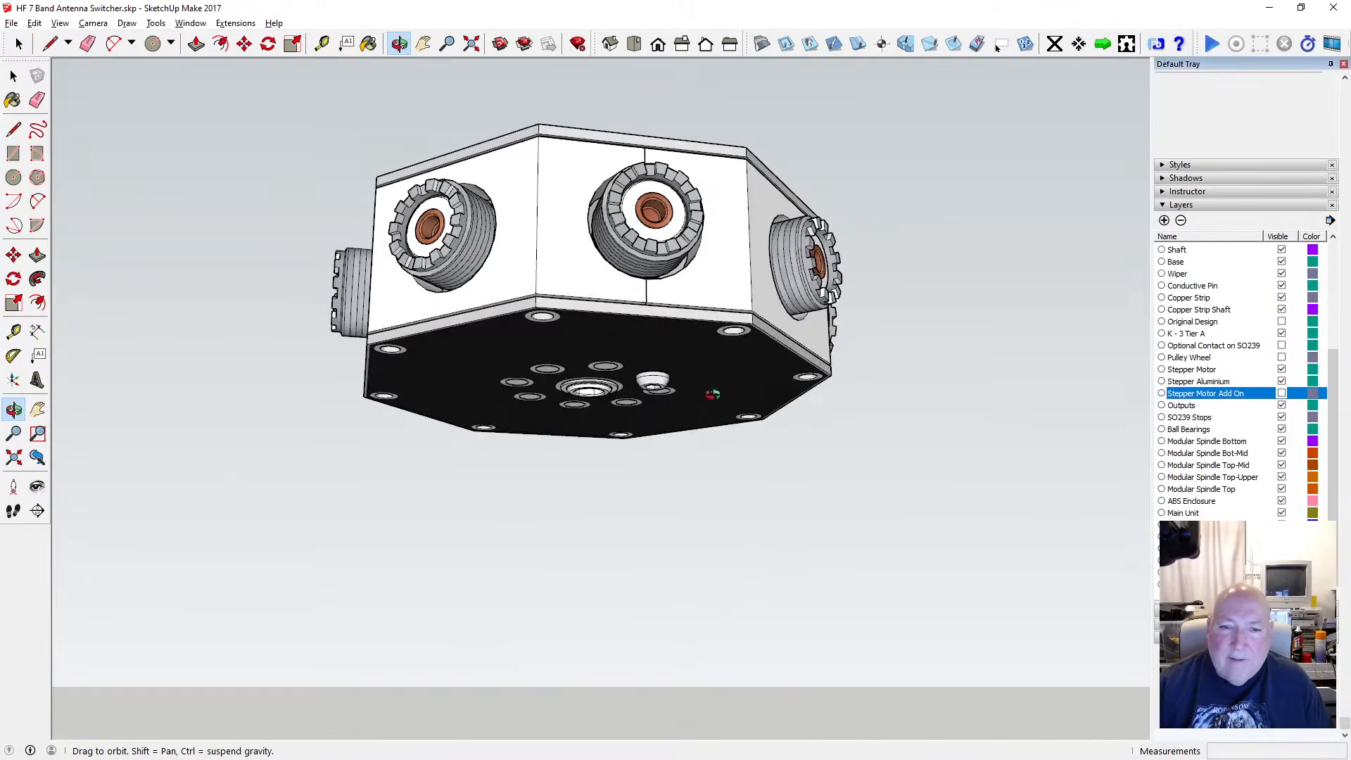
# Examine the manual switcher without the motor from all sides, covering the red pointer knob, lid, SO239 connectors and underside
pyautogui.moveTo(713, 394); pyautogui.dragTo(724, 232)
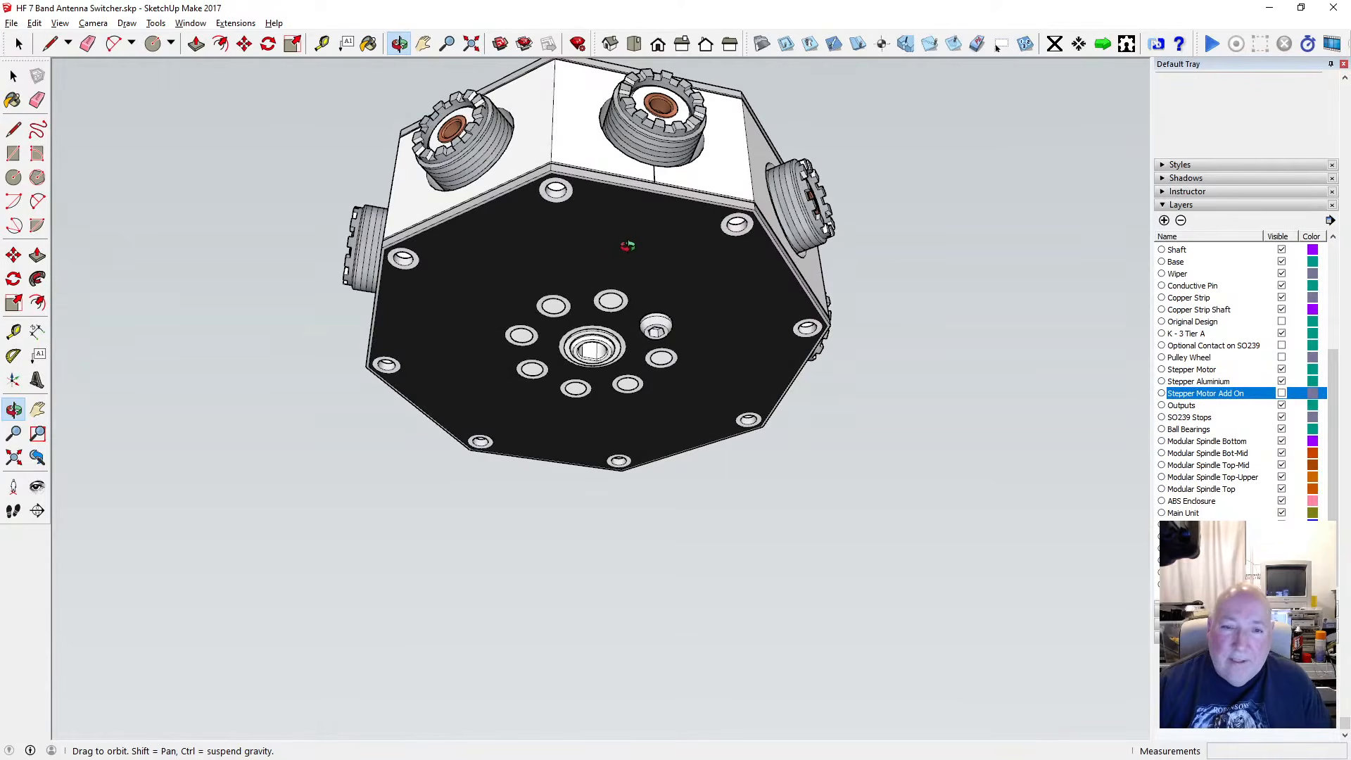
pyautogui.moveTo(636, 247); pyautogui.dragTo(579, 493)
pyautogui.scroll(4, 586, 398)
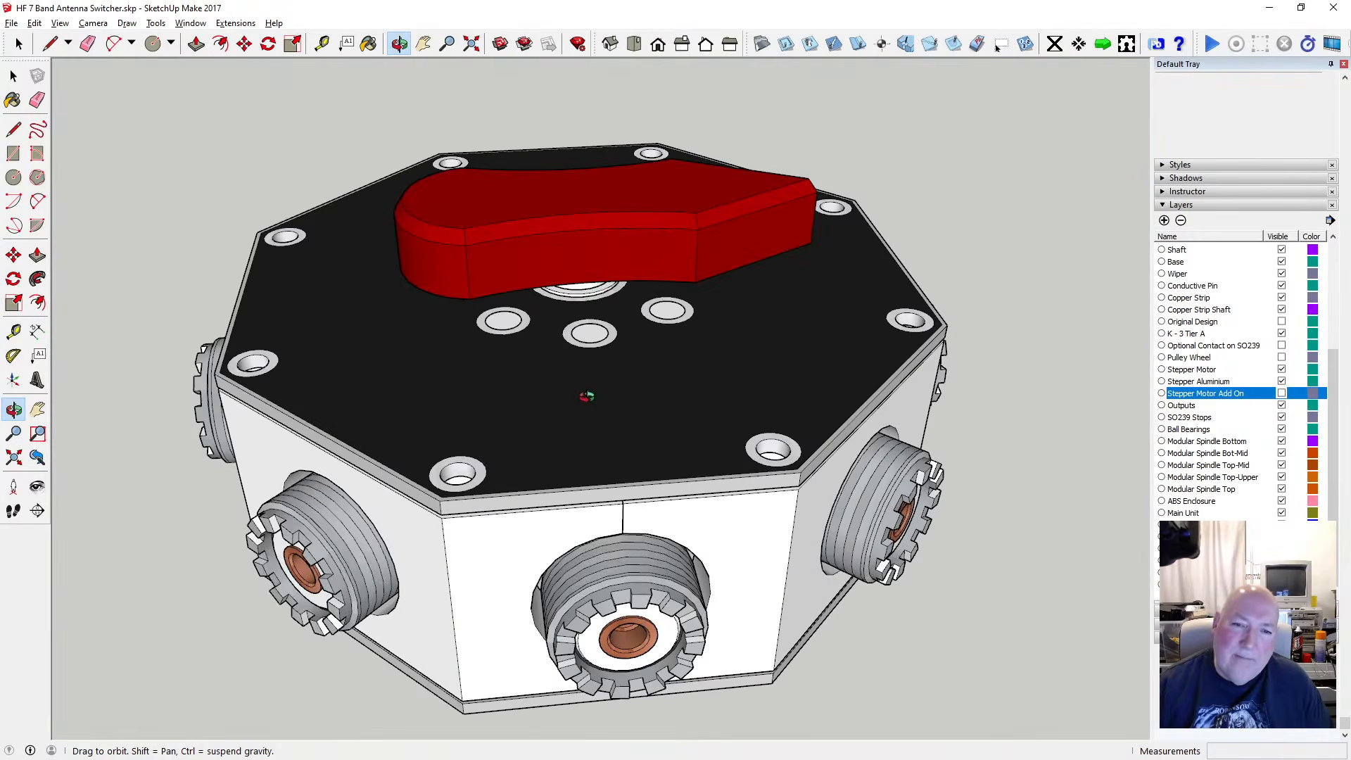
pyautogui.moveTo(578, 405); pyautogui.dragTo(546, 197)
pyautogui.scroll(-3, 508, 301)
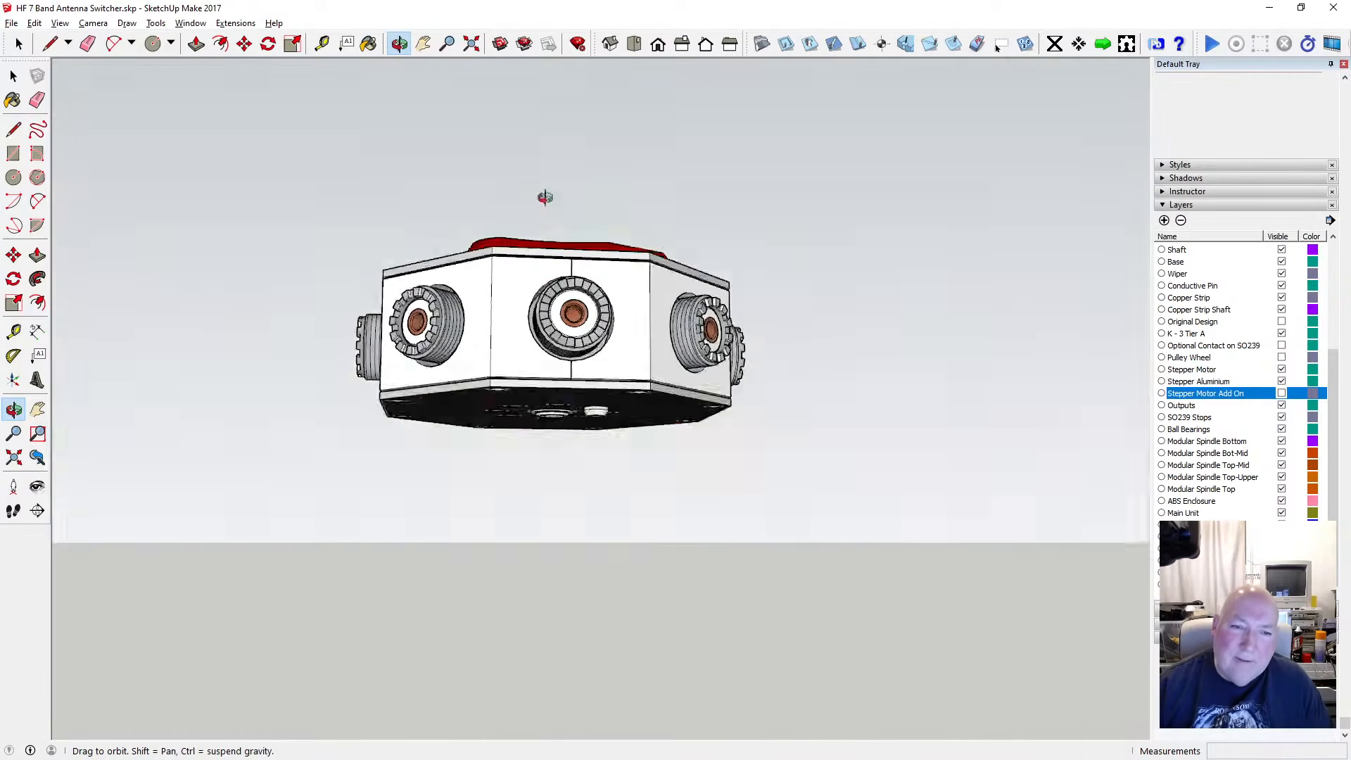
pyautogui.moveTo(563, 380); pyautogui.dragTo(473, 537)
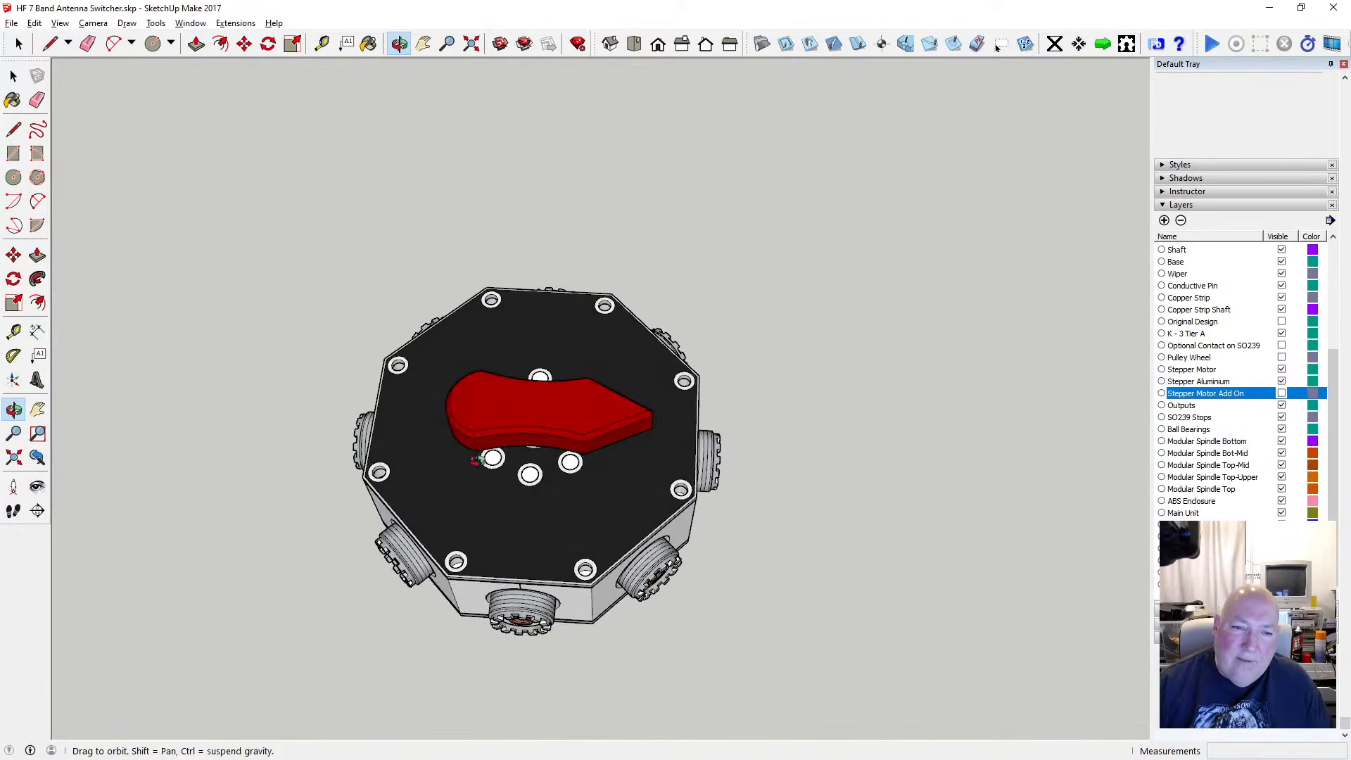
pyautogui.scroll(3, 433, 407)
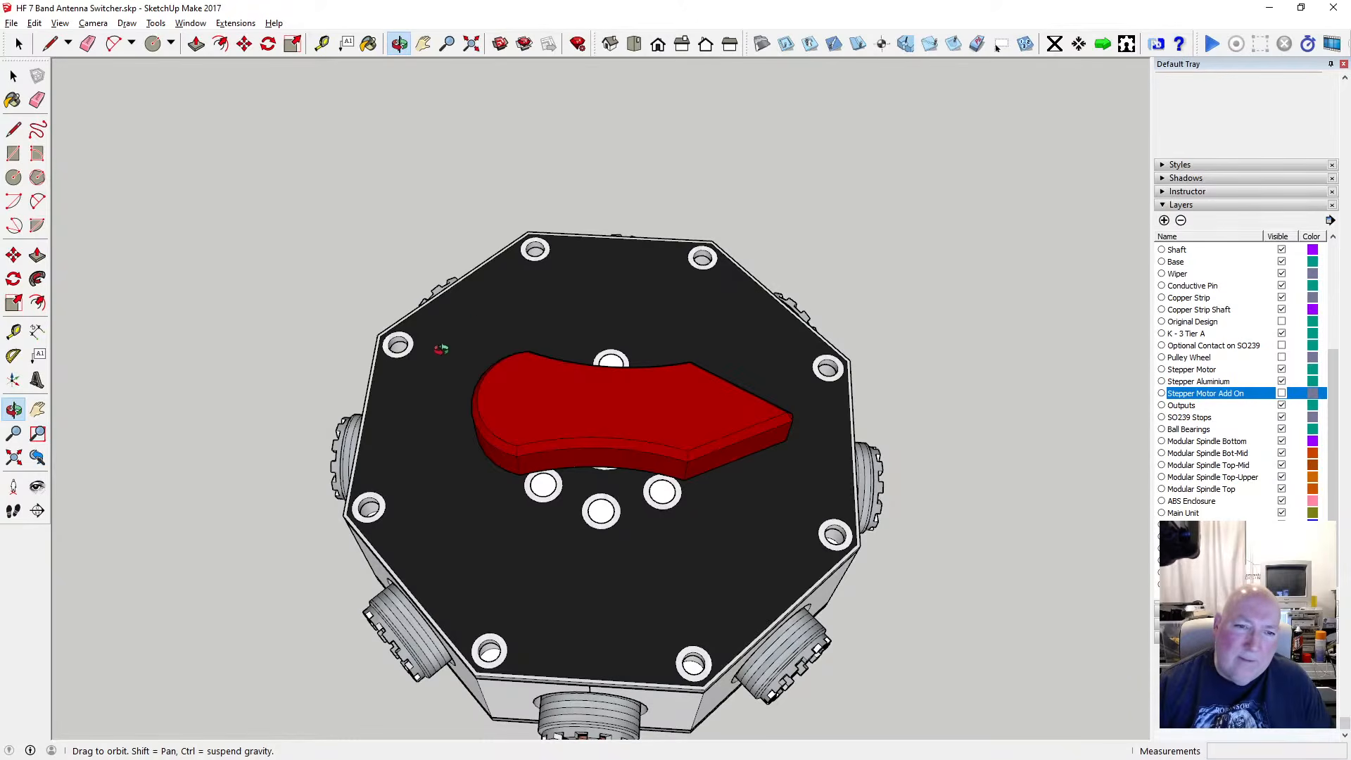
pyautogui.moveTo(409, 366); pyautogui.dragTo(459, 295)
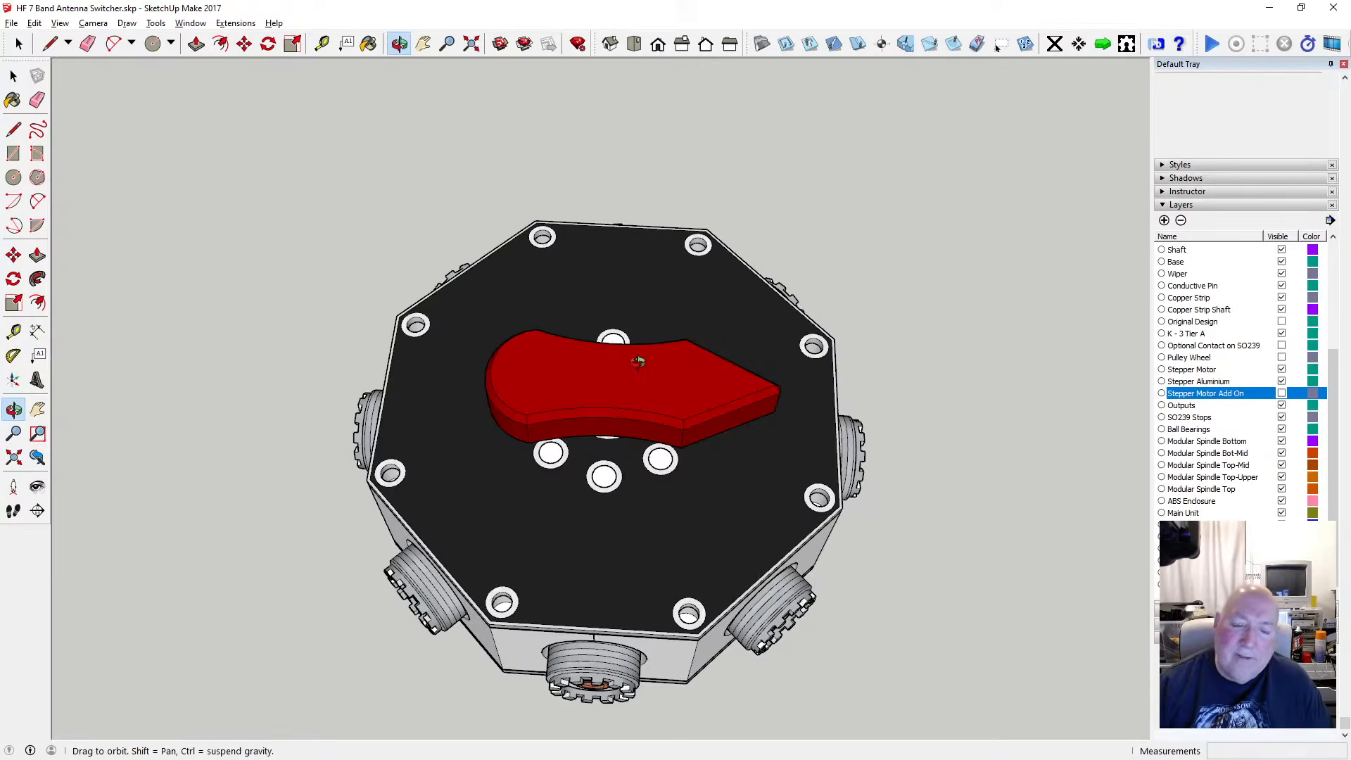
pyautogui.scroll(-2, 638, 362)
pyautogui.moveTo(525, 408)
pyautogui.mouseDown()
pyautogui.moveTo(549, 296)
pyautogui.moveTo(583, 261)
pyautogui.moveTo(589, 386)
pyautogui.moveTo(570, 338)
pyautogui.moveTo(559, 568)
pyautogui.moveTo(537, 417)
pyautogui.mouseUp()
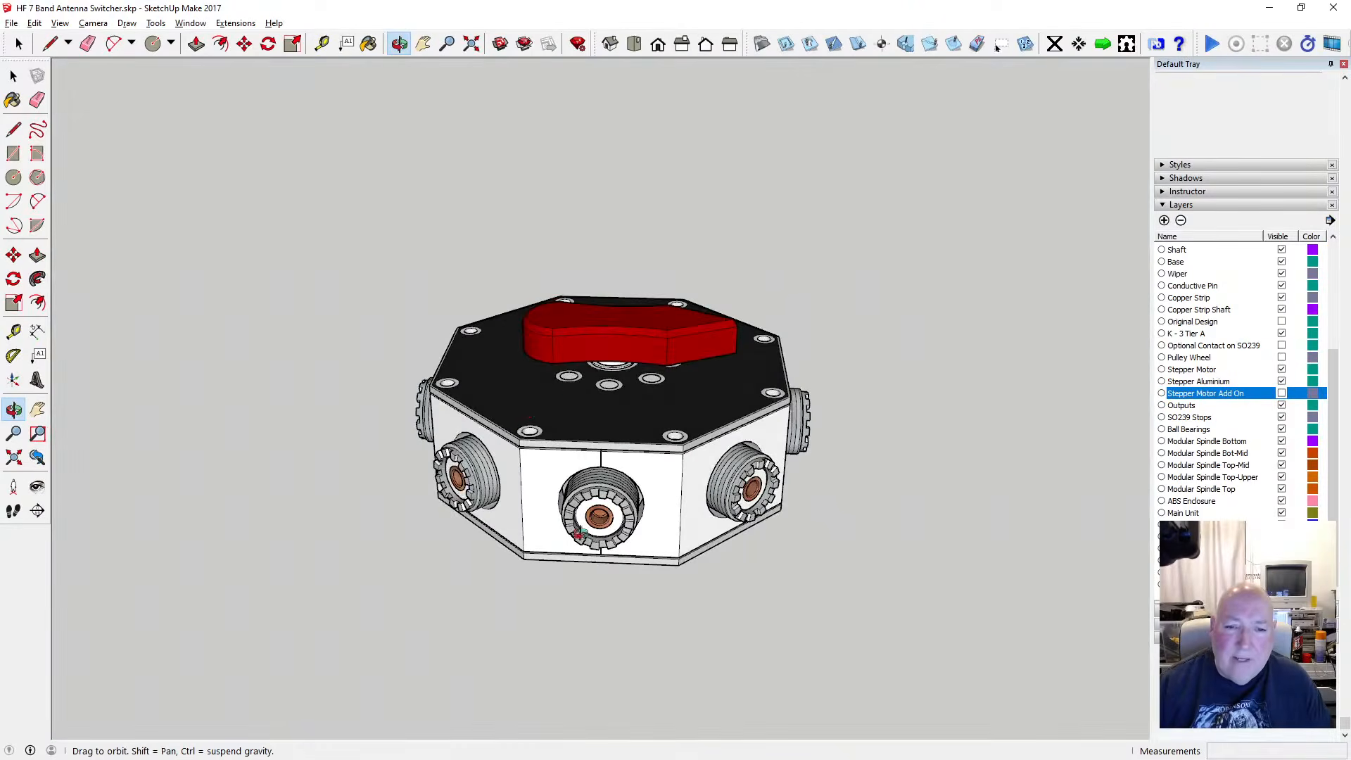
pyautogui.moveTo(580, 532); pyautogui.dragTo(603, 348)
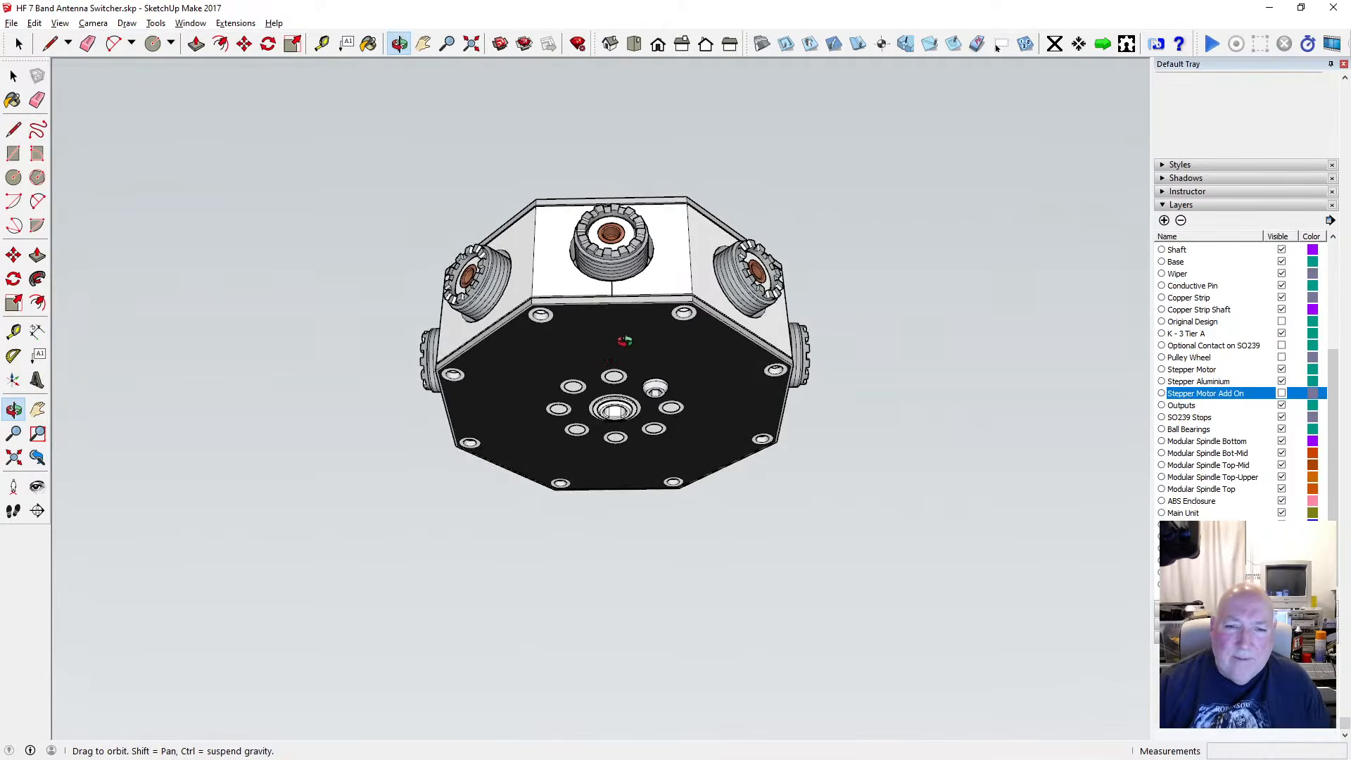
pyautogui.moveTo(624, 340)
pyautogui.mouseDown()
pyautogui.moveTo(584, 465)
pyautogui.moveTo(606, 356)
pyautogui.mouseUp()
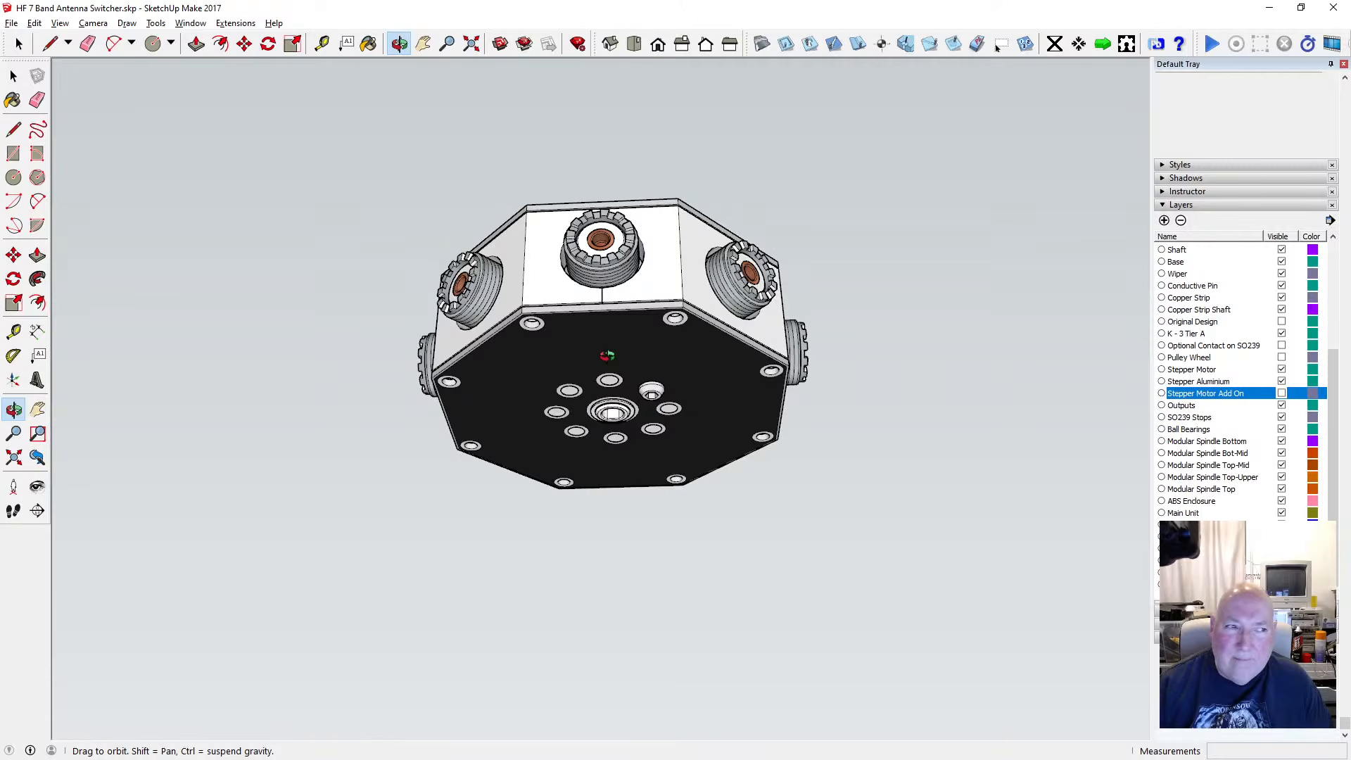
pyautogui.scroll(4, 590, 349)
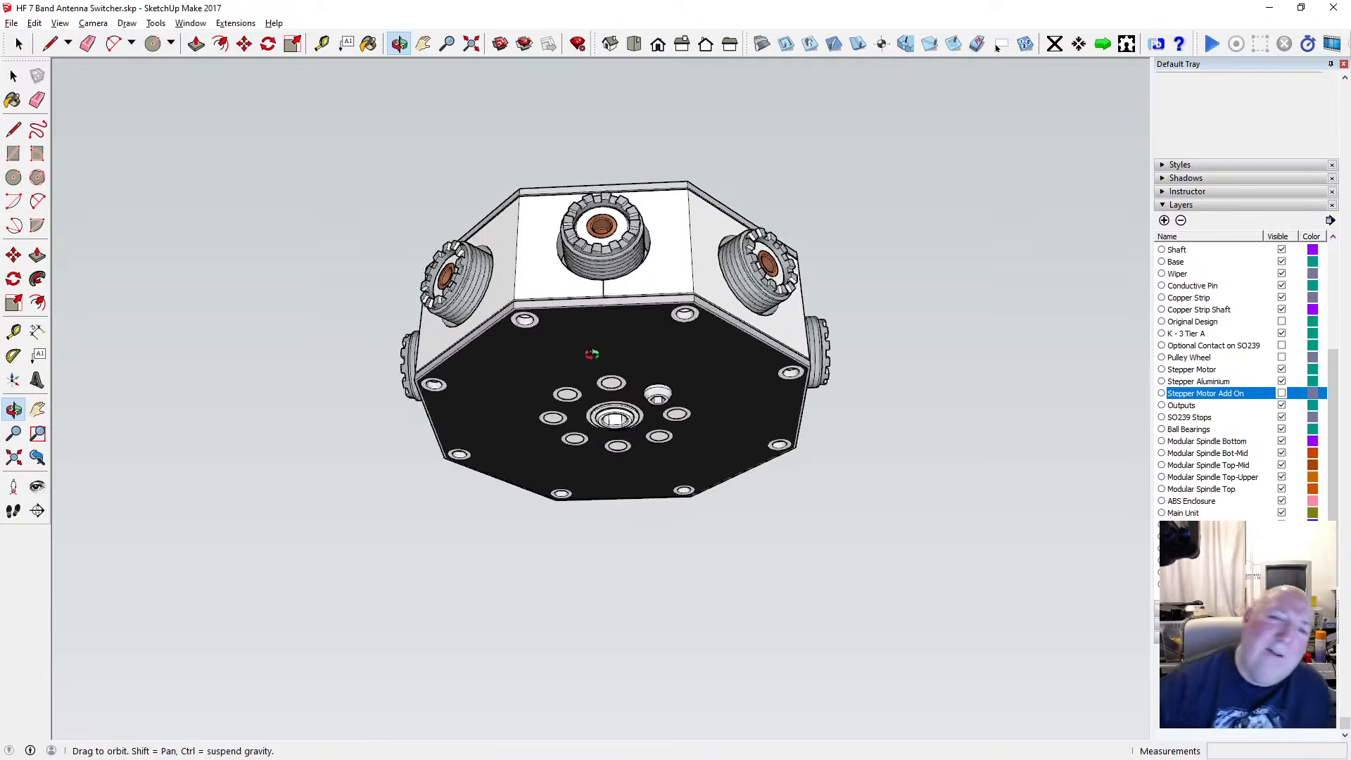
pyautogui.moveTo(605, 308); pyautogui.dragTo(598, 568)
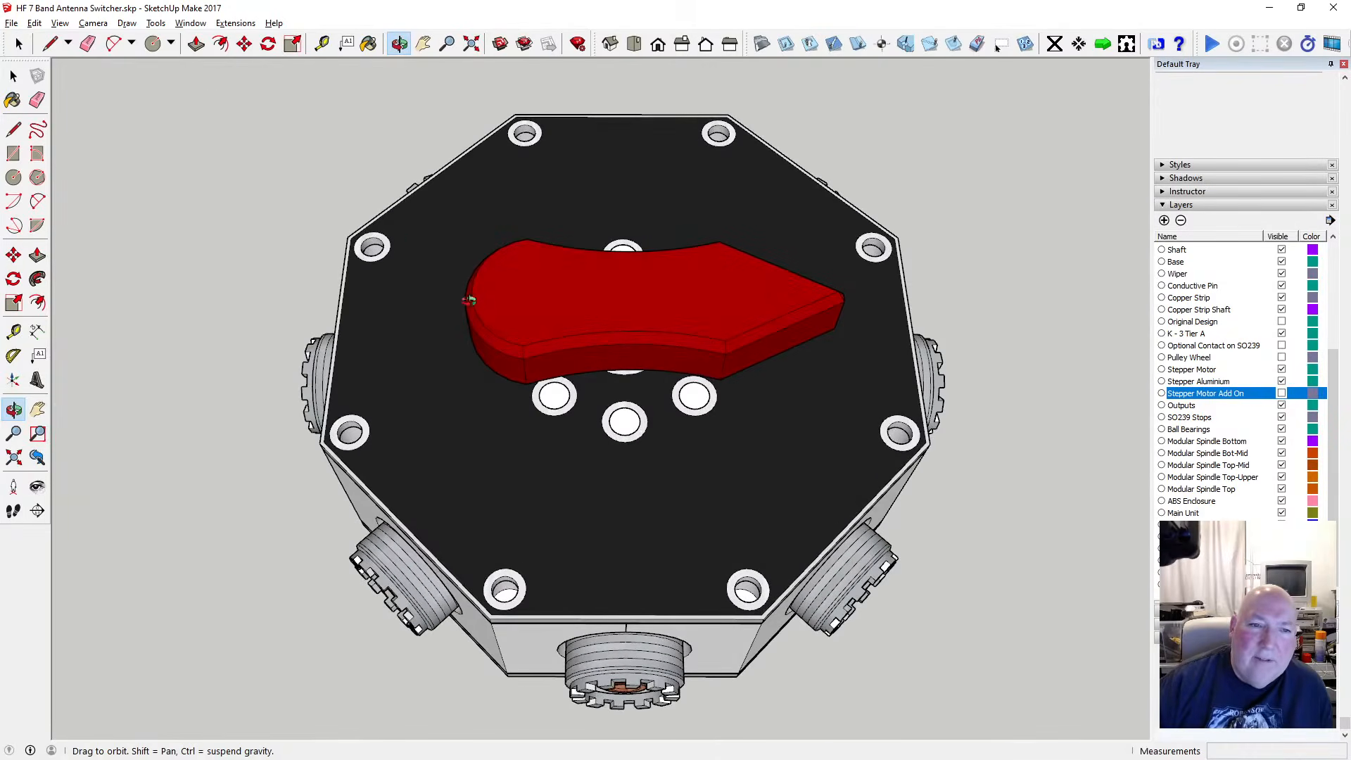
pyautogui.press('space')
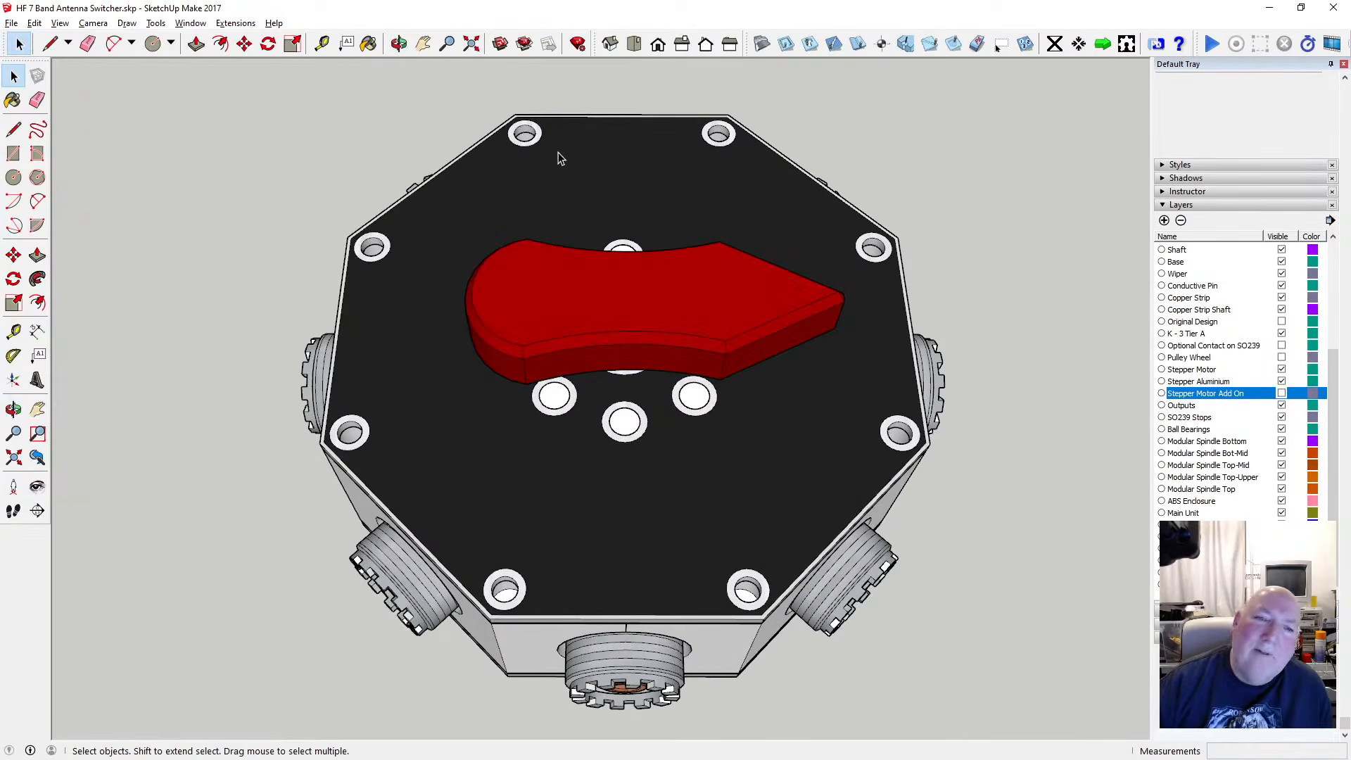
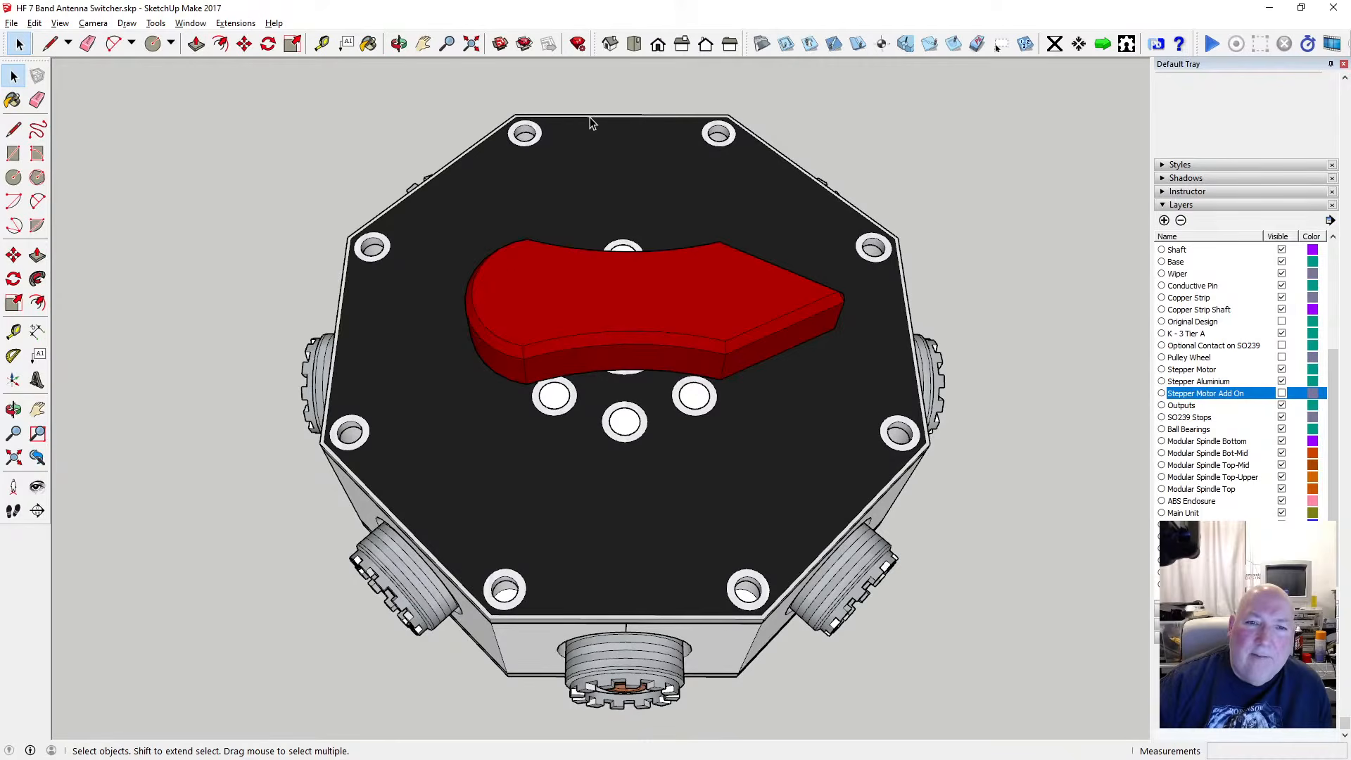
pyautogui.click(399, 44)
pyautogui.moveTo(511, 331); pyautogui.dragTo(516, 102)
pyautogui.moveTo(525, 490); pyautogui.dragTo(514, 301)
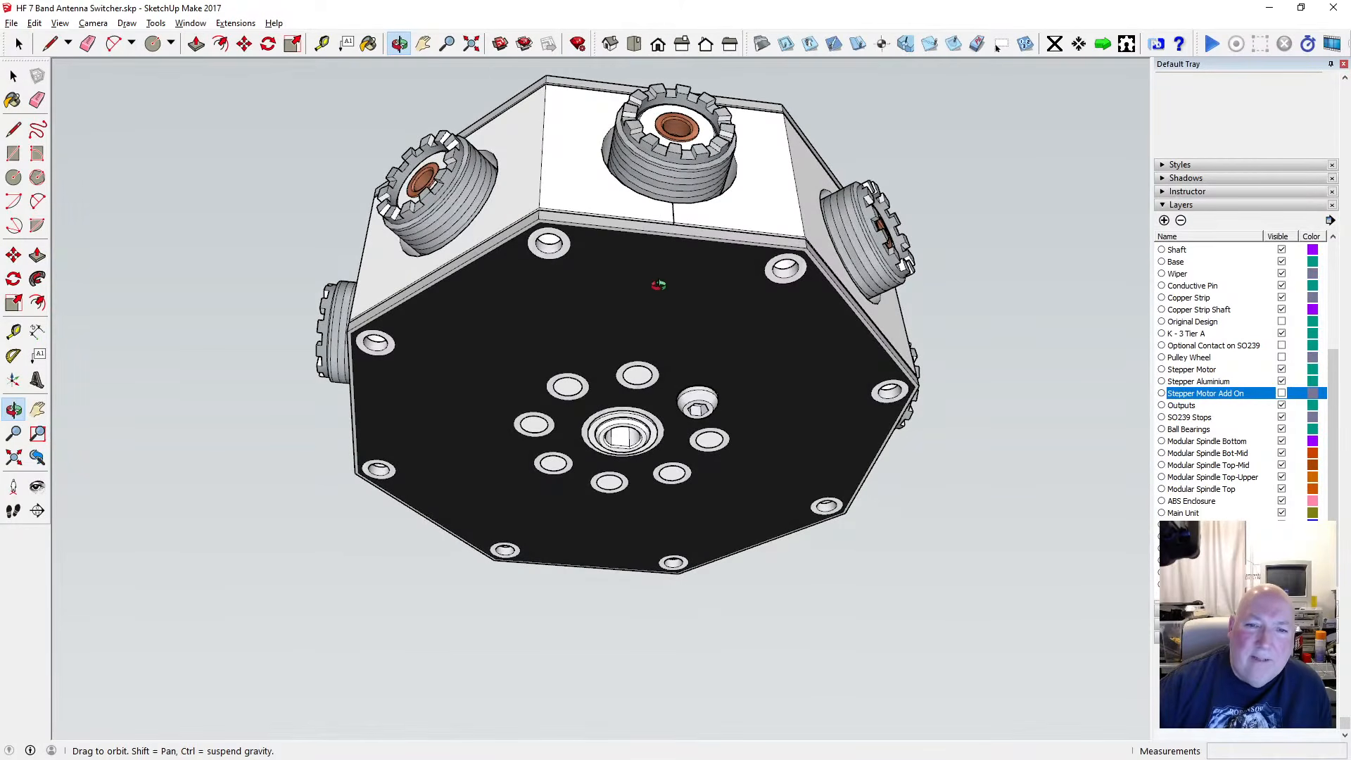
pyautogui.moveTo(673, 265)
pyautogui.mouseDown()
pyautogui.moveTo(673, 235)
pyautogui.moveTo(658, 280)
pyautogui.moveTo(667, 242)
pyautogui.mouseUp()
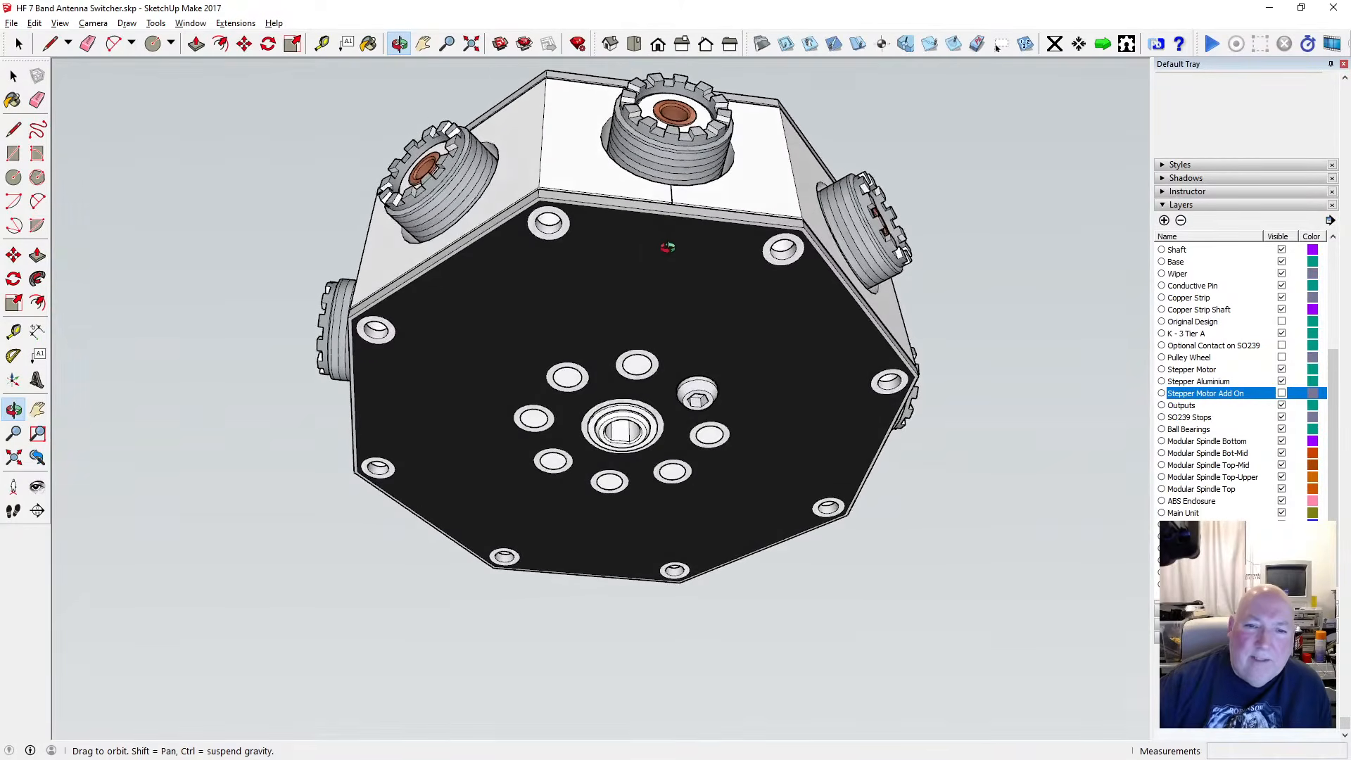
# Examine the manual switcher's black underside plate, covering the central bearing, the ring of holes and the corner screw holes
pyautogui.moveTo(660, 297); pyautogui.dragTo(603, 209)
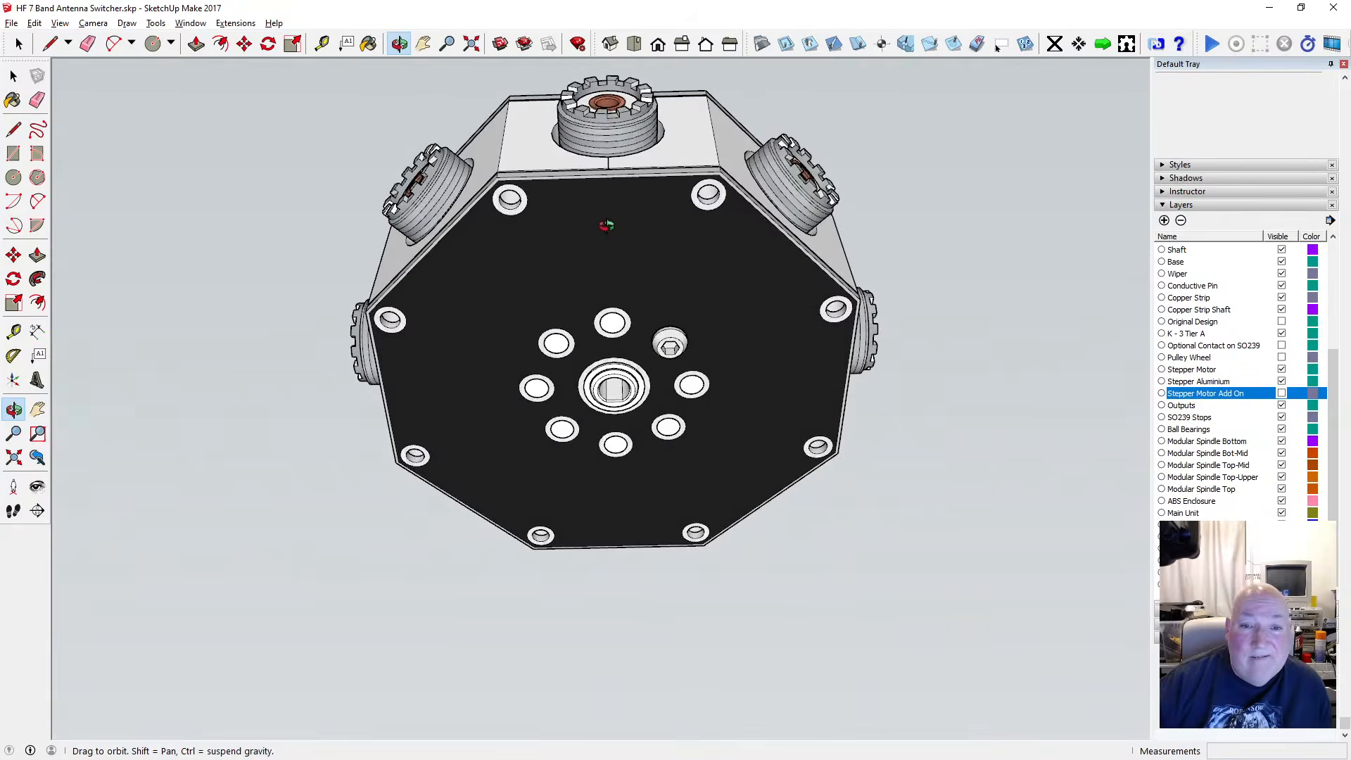
pyautogui.scroll(2, 599, 229)
pyautogui.scroll(-4, 599, 232)
pyautogui.moveTo(600, 226); pyautogui.dragTo(628, 273)
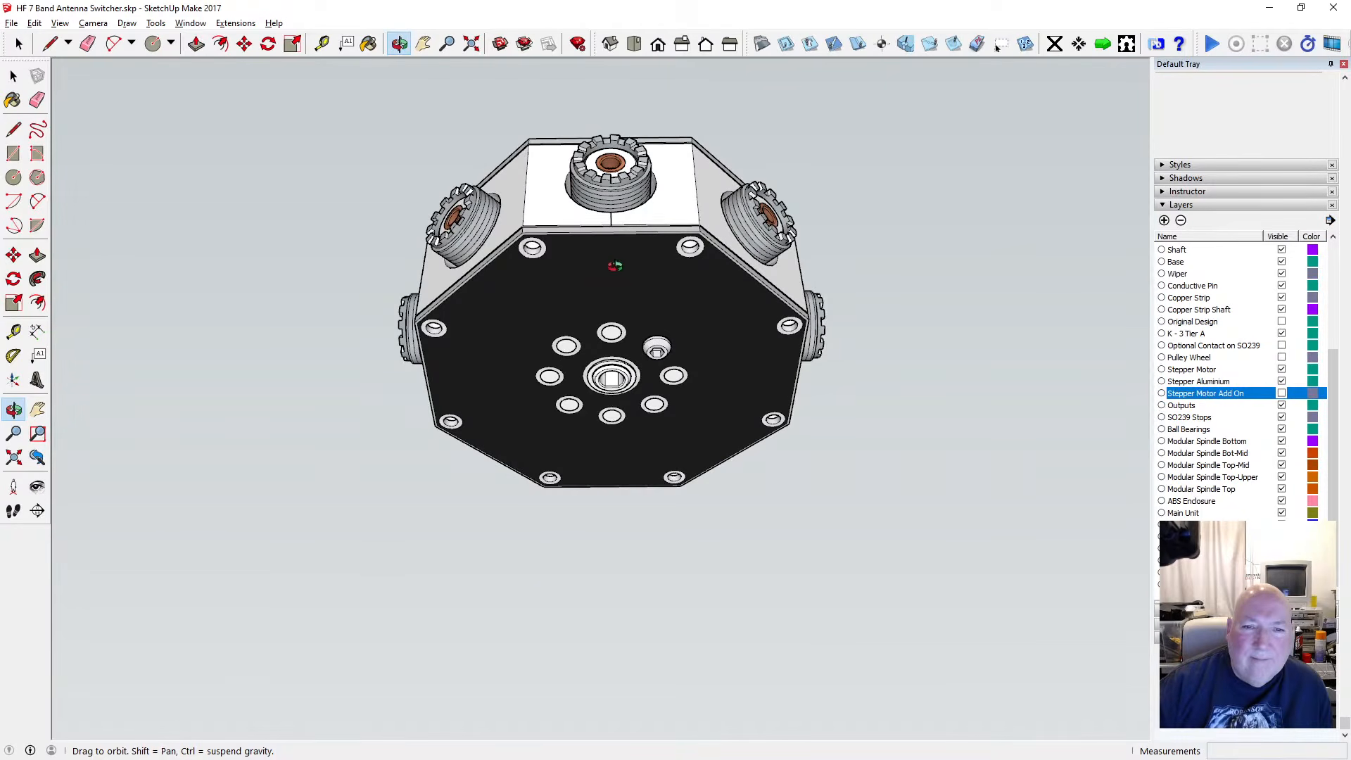
pyautogui.moveTo(615, 266); pyautogui.dragTo(524, 424)
# Open the black octagonal top plate's group in isolation and examine its holes and slots from above and below
pyautogui.press('space')
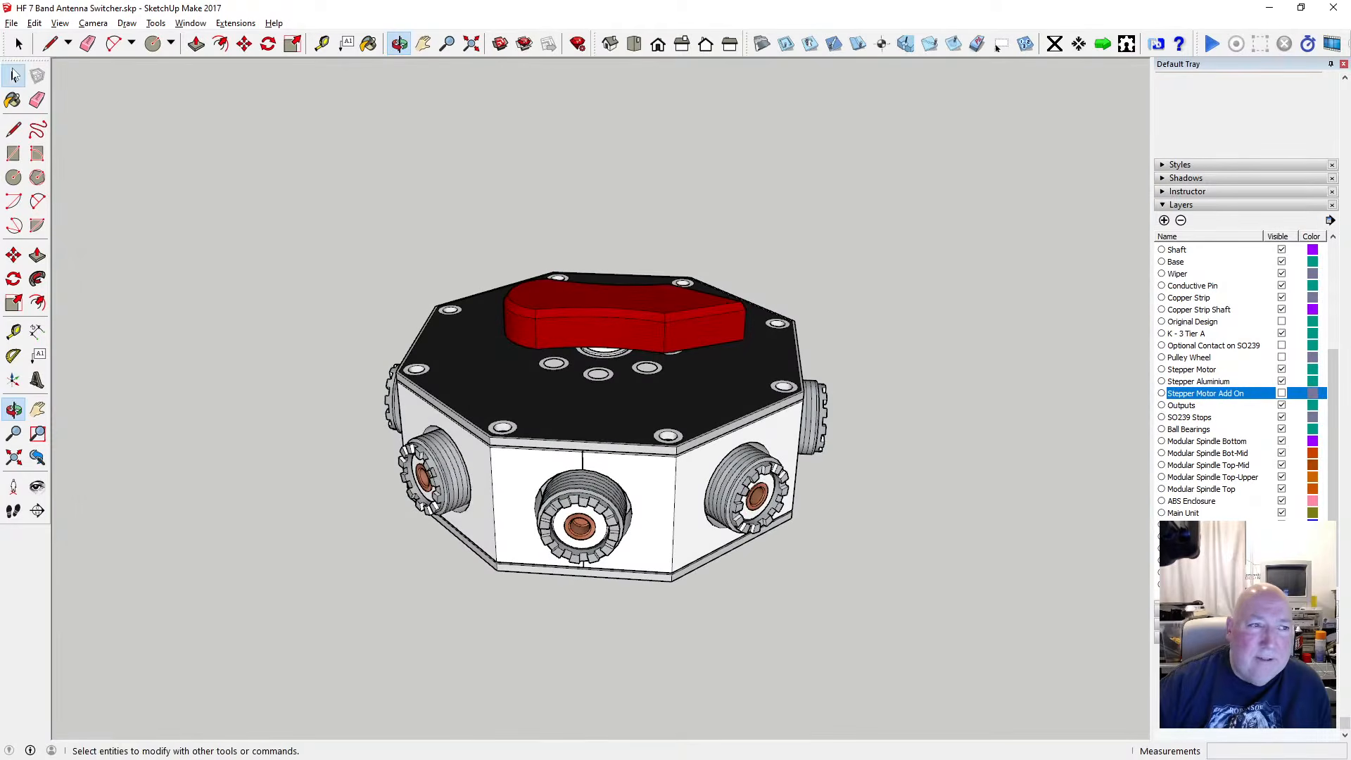
pyautogui.doubleClick(509, 382)
pyautogui.click(485, 355)
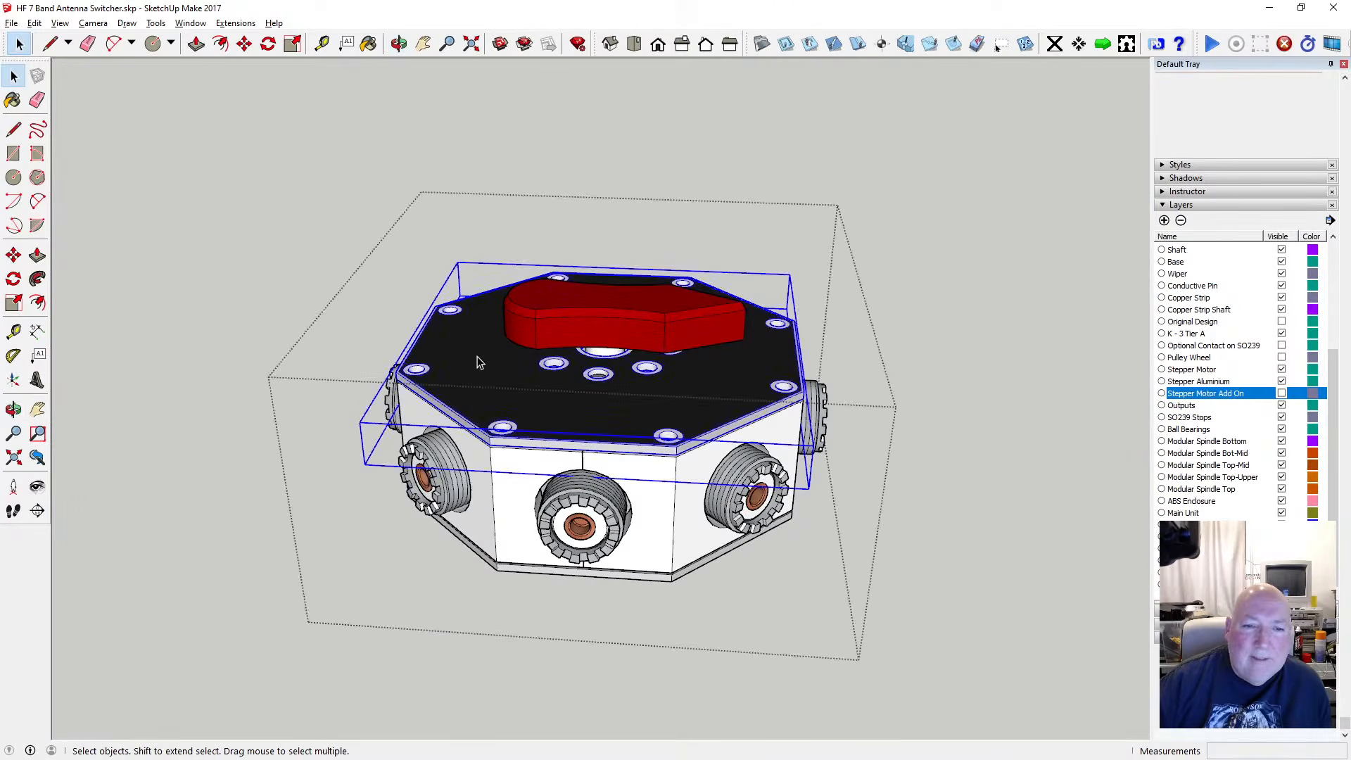
pyautogui.doubleClick(477, 355)
pyautogui.click(399, 44)
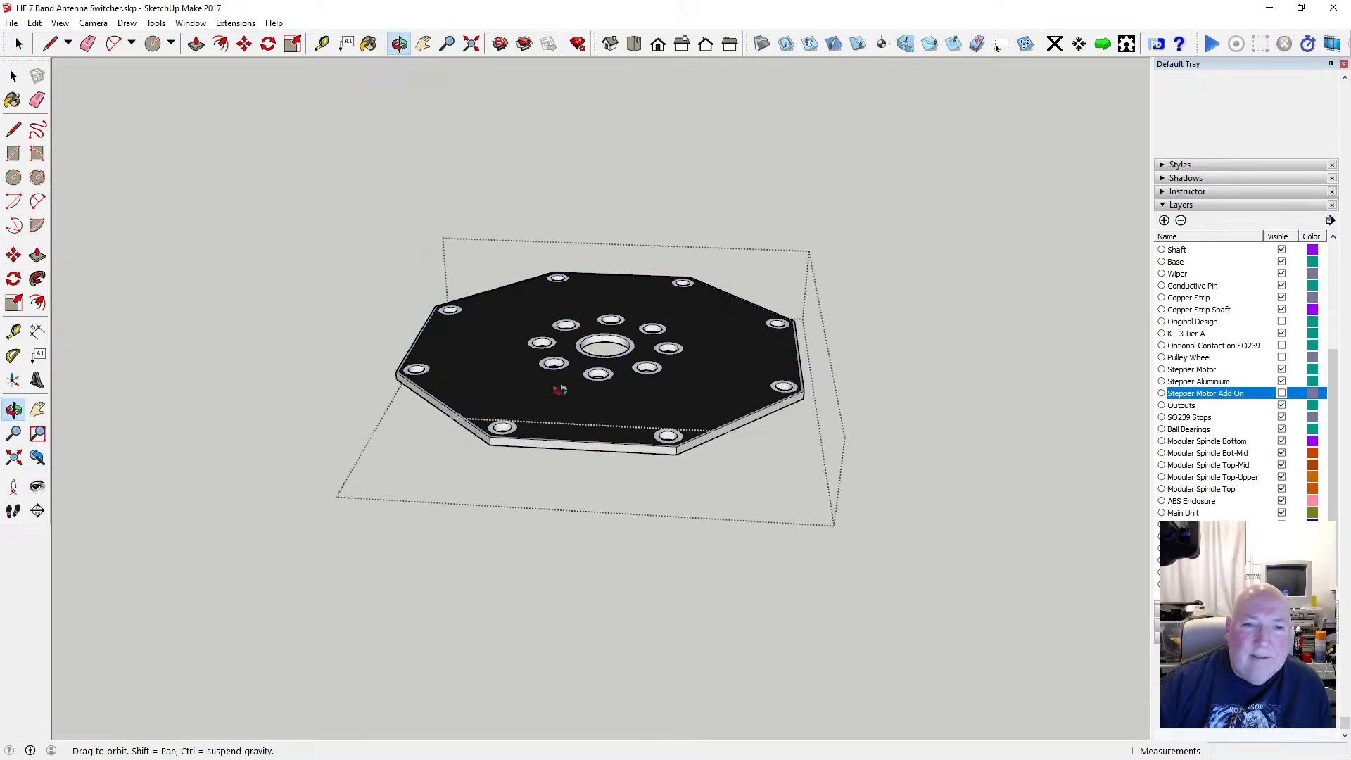
pyautogui.moveTo(555, 392); pyautogui.dragTo(497, 280)
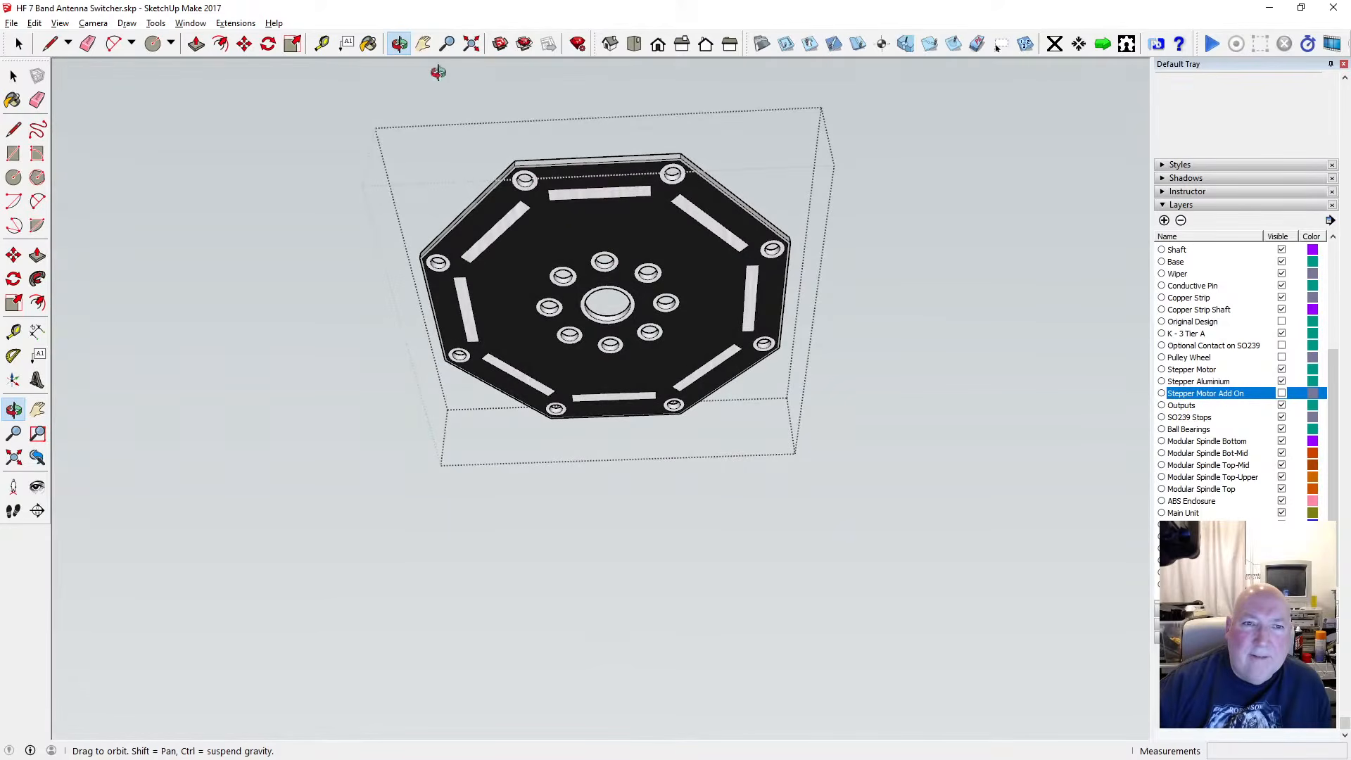
pyautogui.click(399, 44)
pyautogui.moveTo(556, 303); pyautogui.dragTo(540, 473)
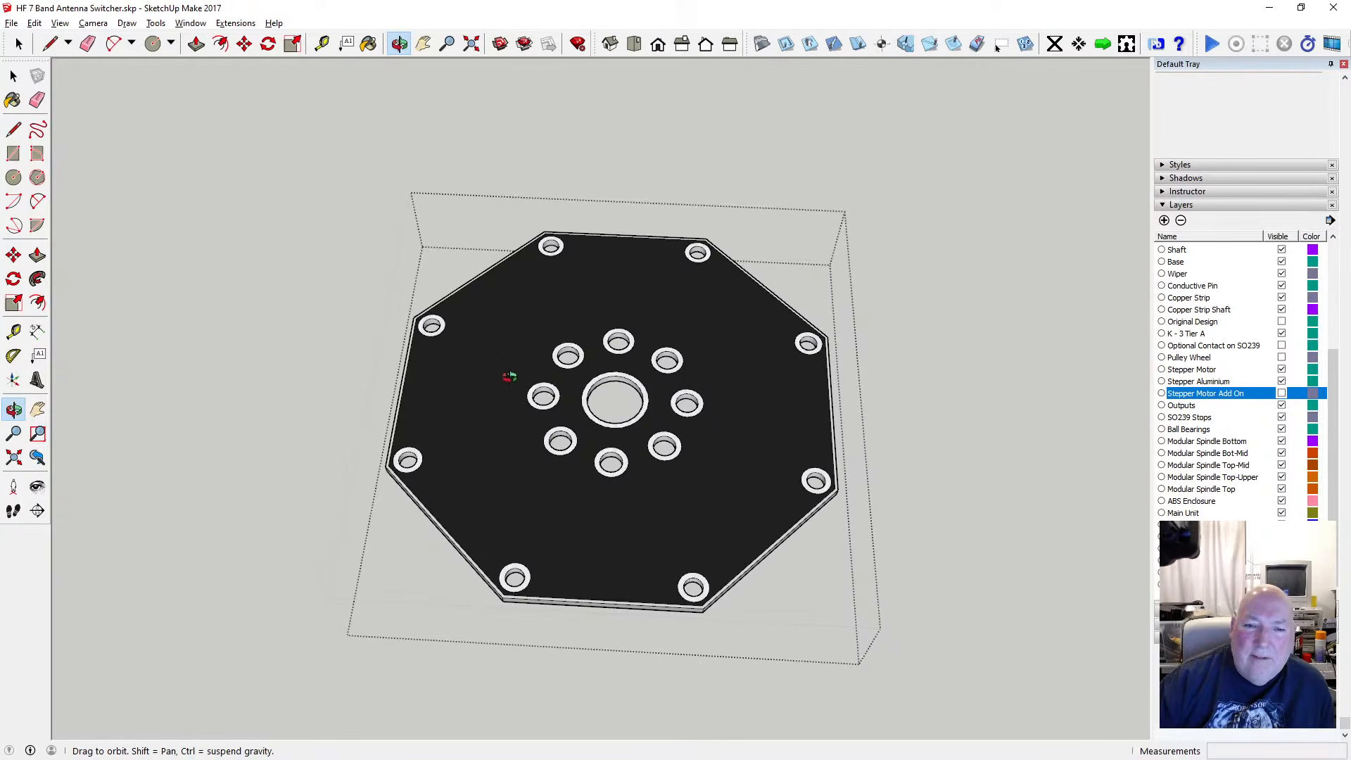
pyautogui.moveTo(638, 487); pyautogui.dragTo(610, 466)
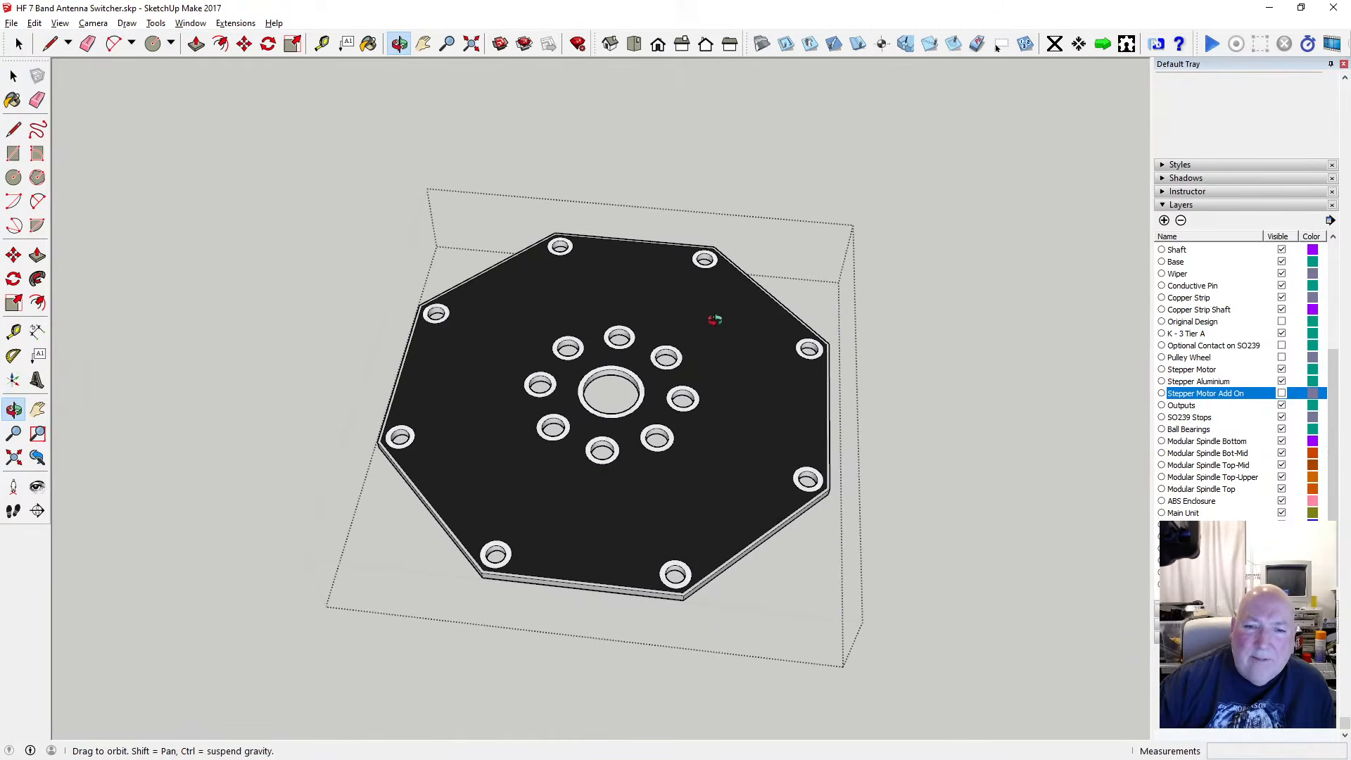
# Finish editing the octagonal plate and return to the complete antenna switcher assembly
pyautogui.scroll(-2, 538, 389)
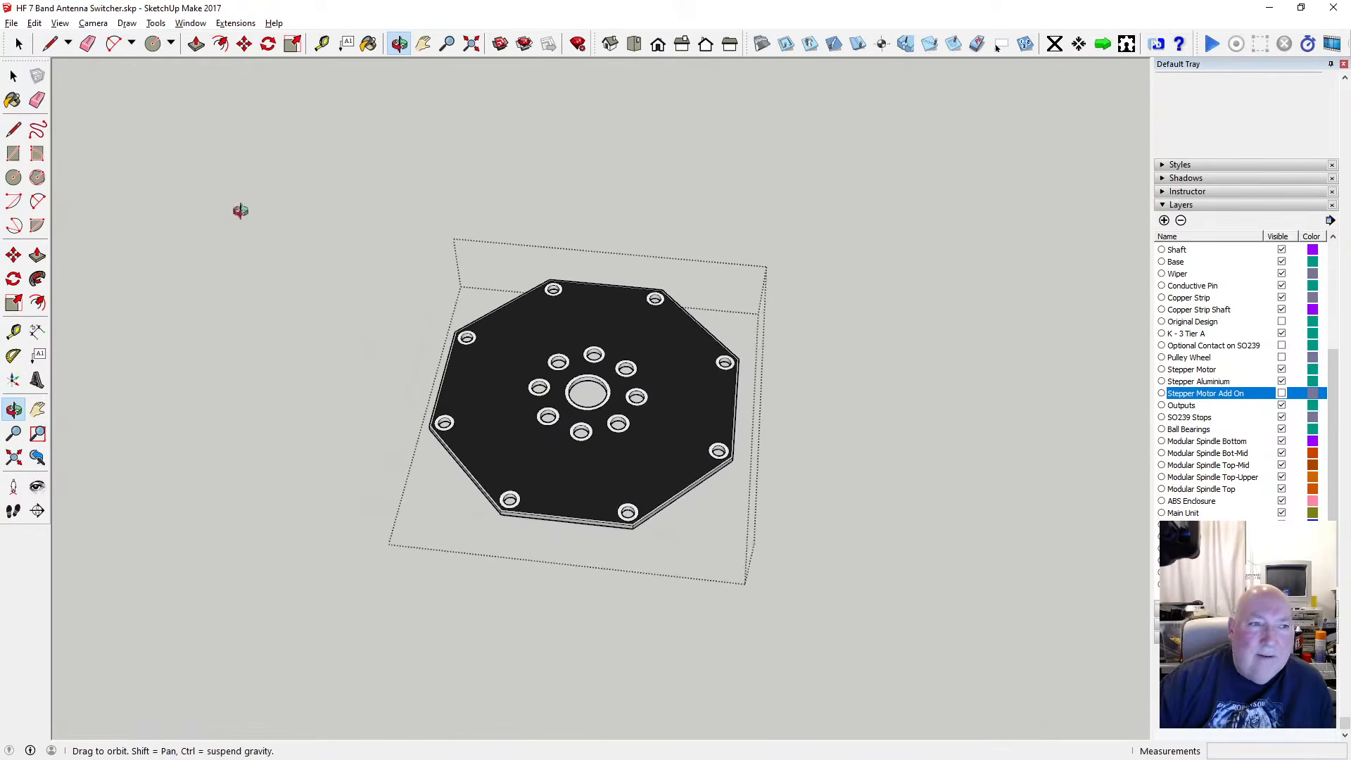
pyautogui.press('space')
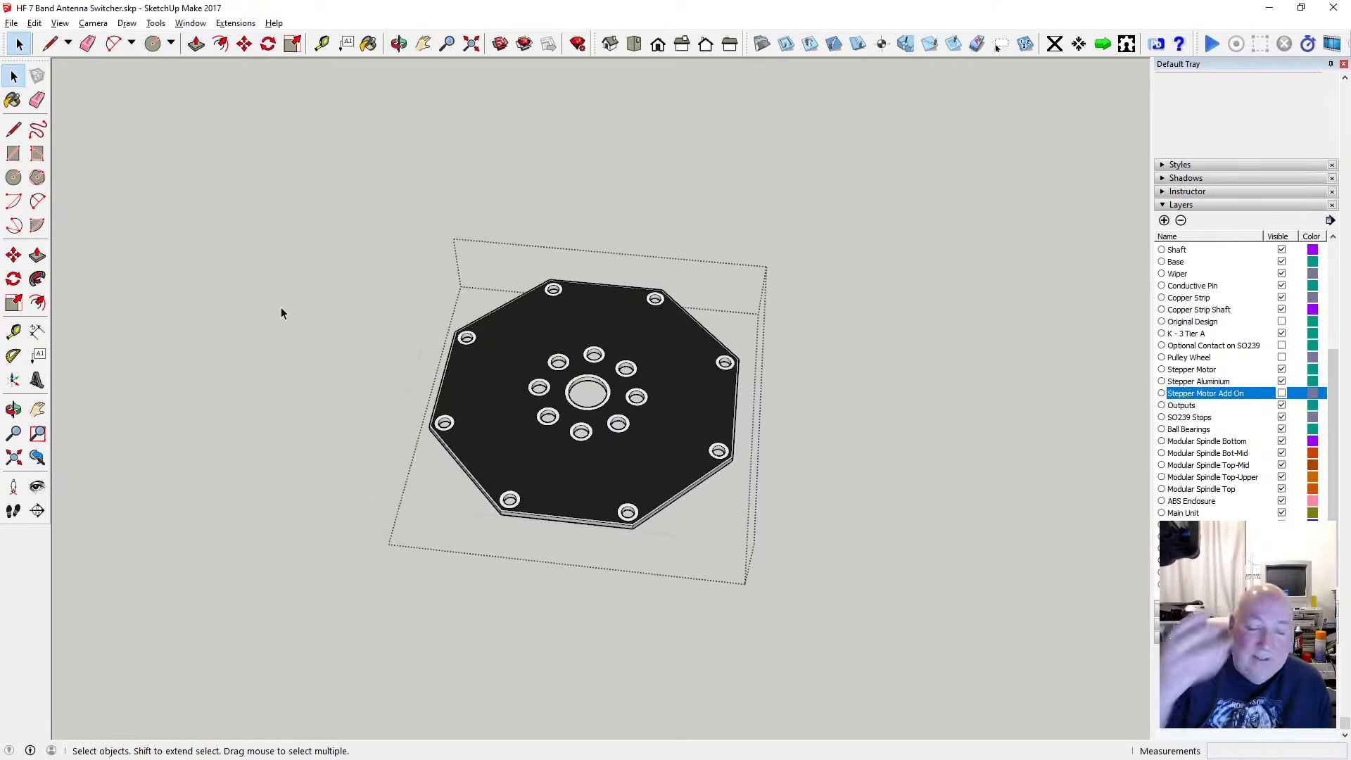
pyautogui.scroll(4, 362, 329)
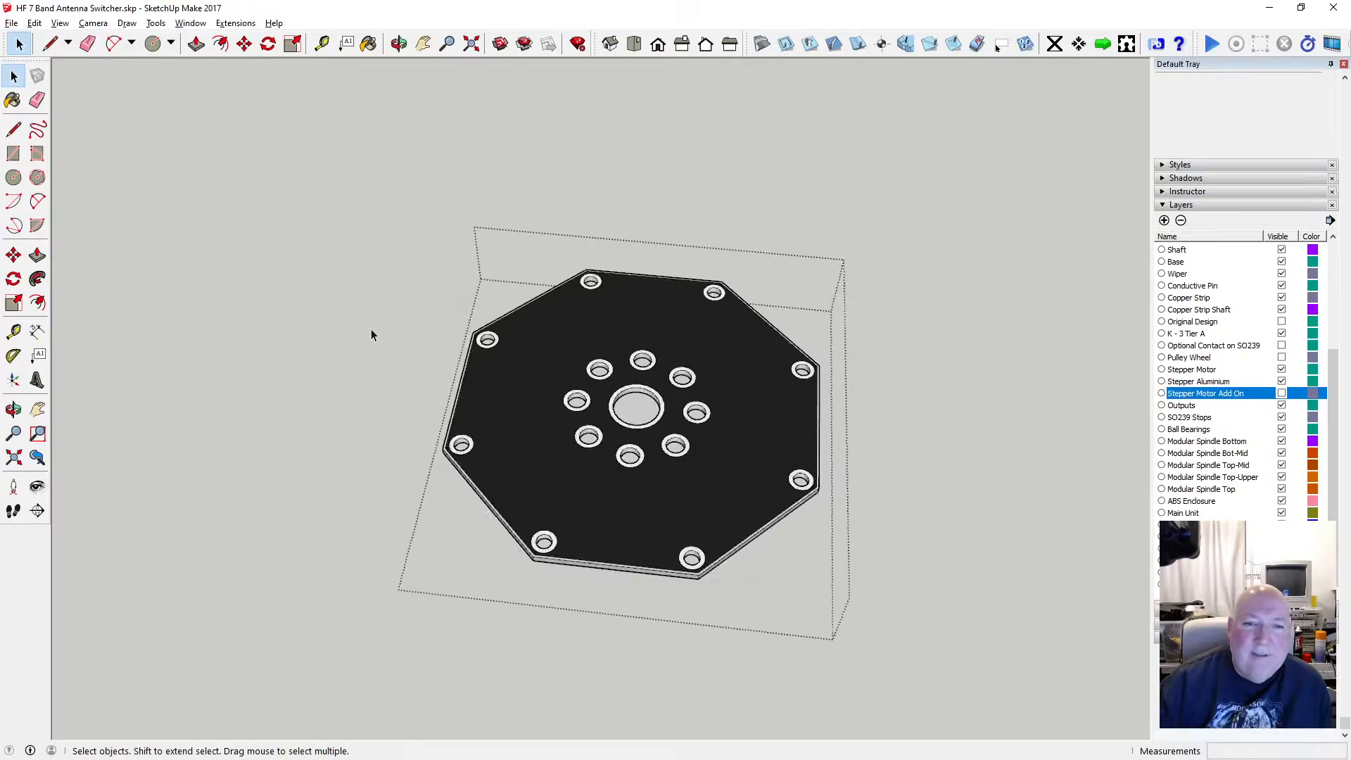
pyautogui.scroll(-6, 370, 328)
pyautogui.scroll(5, 469, 391)
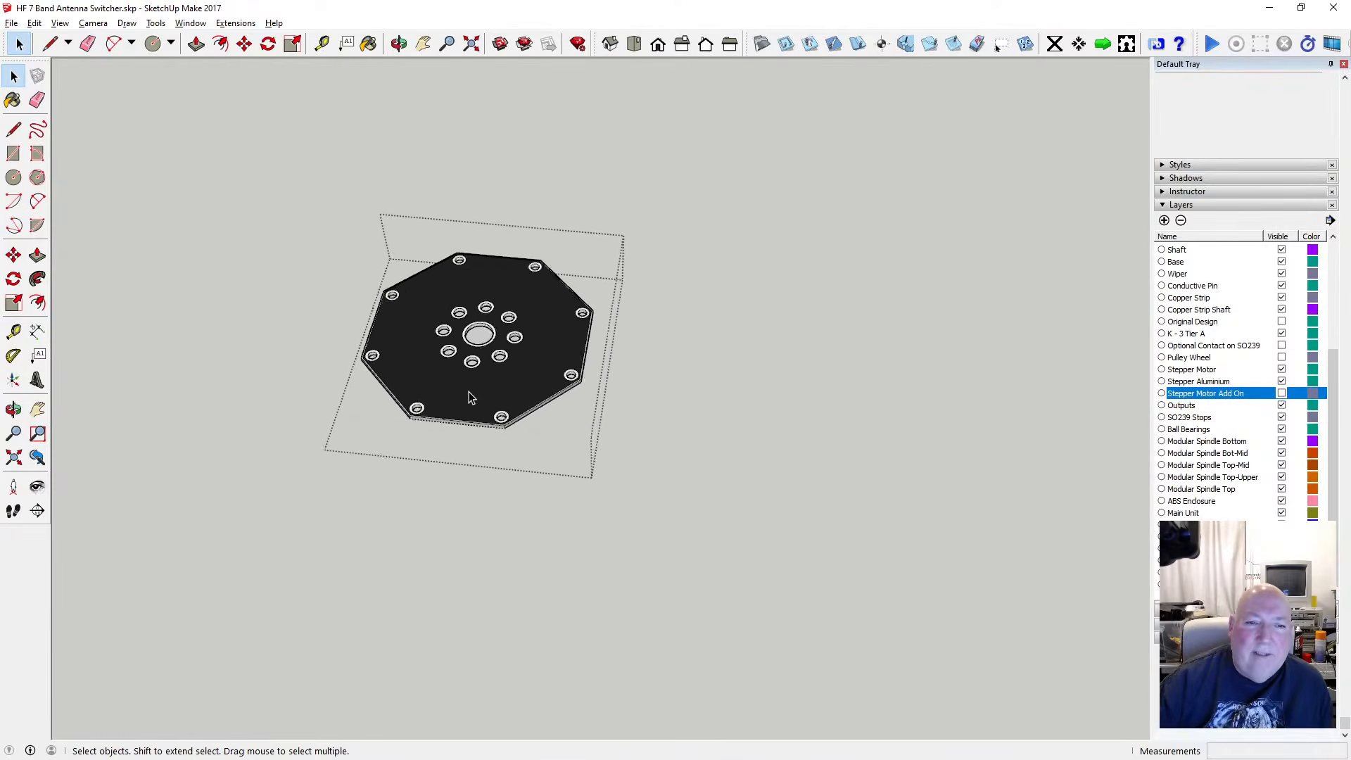
pyautogui.click(398, 44)
pyautogui.moveTo(513, 394); pyautogui.dragTo(479, 352)
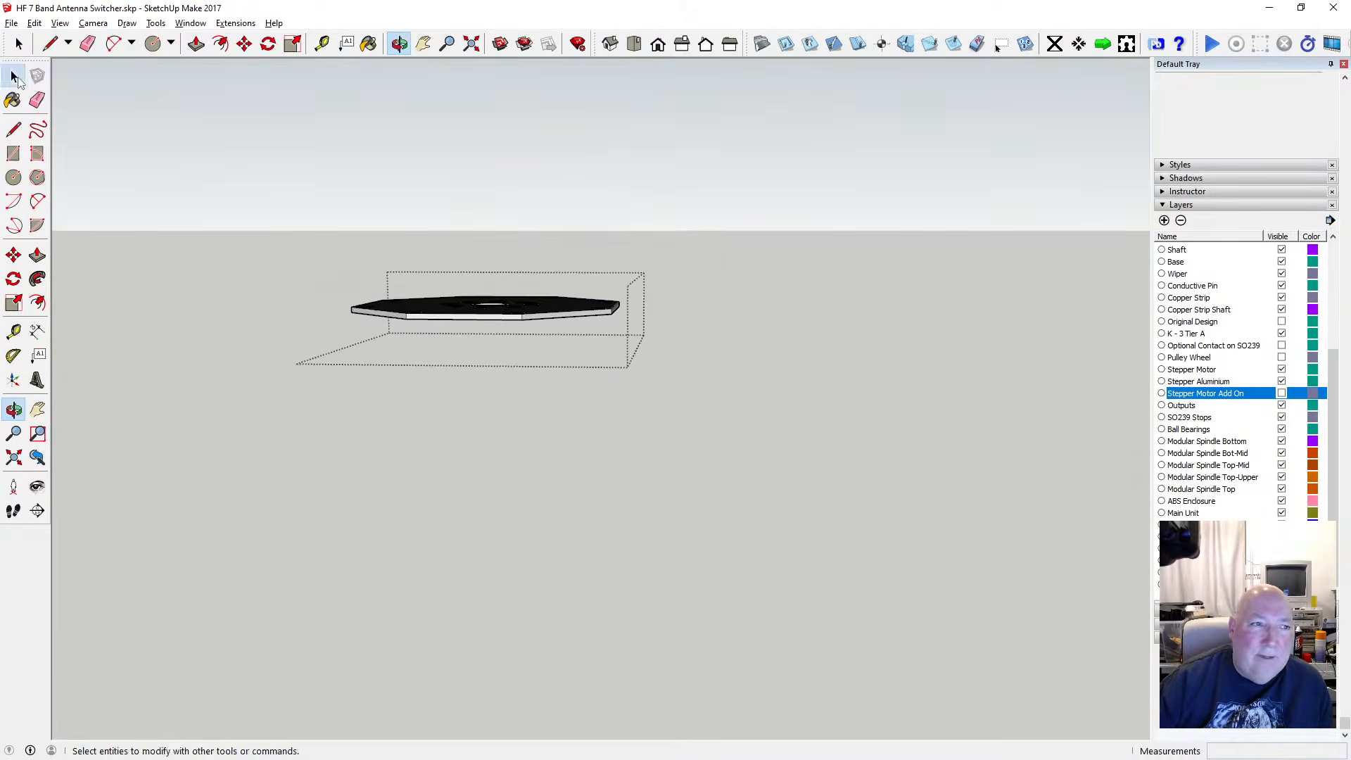
pyautogui.click(15, 76)
pyautogui.click(504, 486)
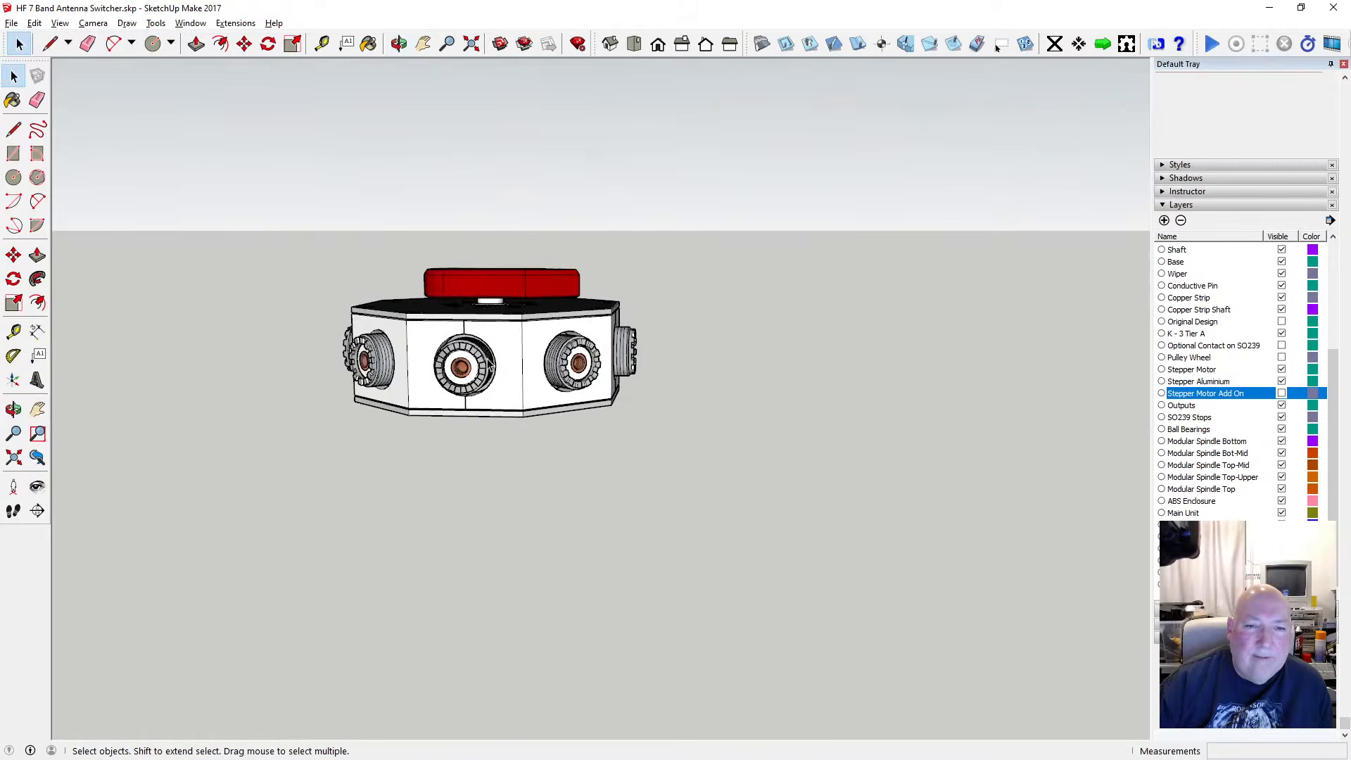
# Examine the assembled switcher's underside, side connectors and knob
pyautogui.click(398, 44)
pyautogui.scroll(3, 466, 328)
pyautogui.moveTo(466, 327); pyautogui.dragTo(473, 232)
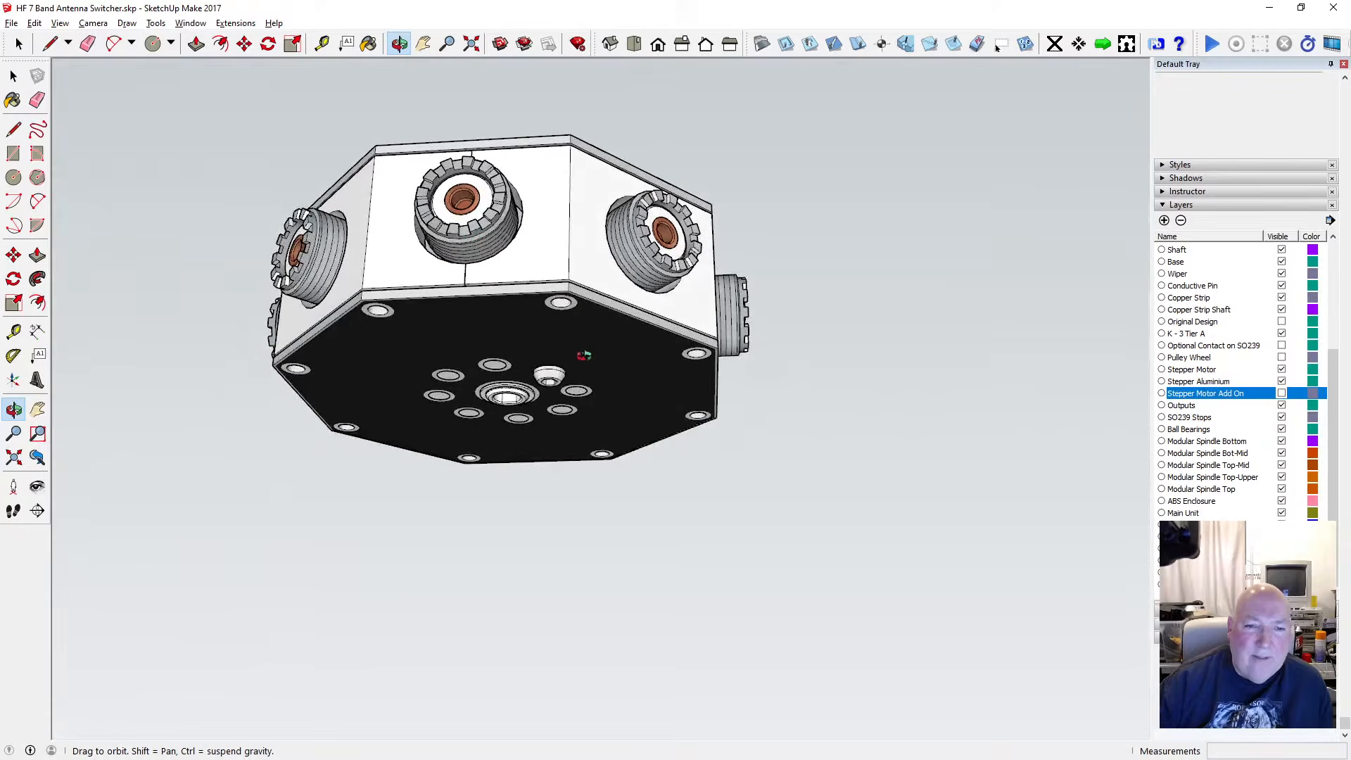
pyautogui.moveTo(487, 365); pyautogui.dragTo(505, 394)
pyautogui.scroll(-2, 521, 430)
pyautogui.scroll(4, 523, 420)
pyautogui.scroll(-3, 524, 420)
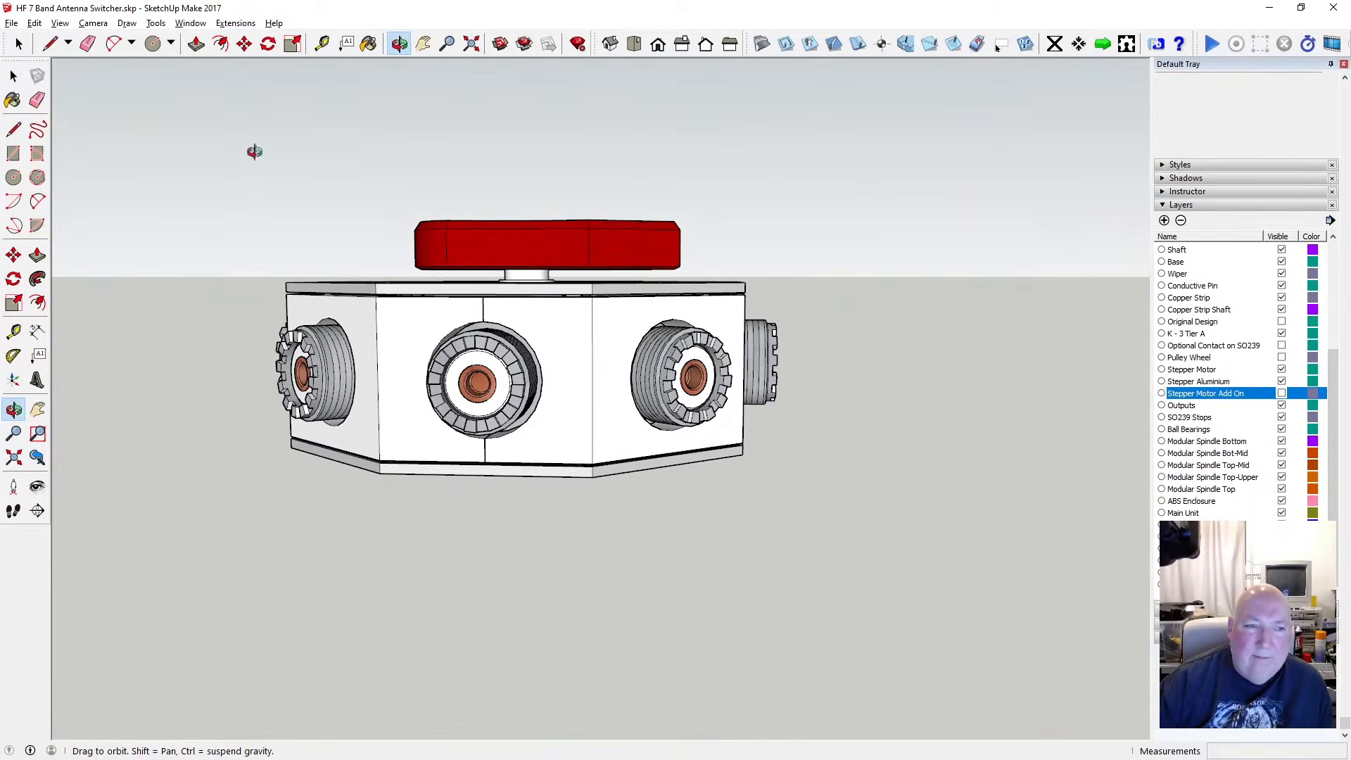
# Show the Stepper Motor Add On layer and examine the motor mounting, connectors and red knob from below, above and side-on
pyautogui.click(1281, 393)
pyautogui.scroll(3, 712, 485)
pyautogui.moveTo(712, 486); pyautogui.dragTo(658, 453)
pyautogui.scroll(3, 659, 453)
pyautogui.moveTo(718, 395); pyautogui.dragTo(871, 378)
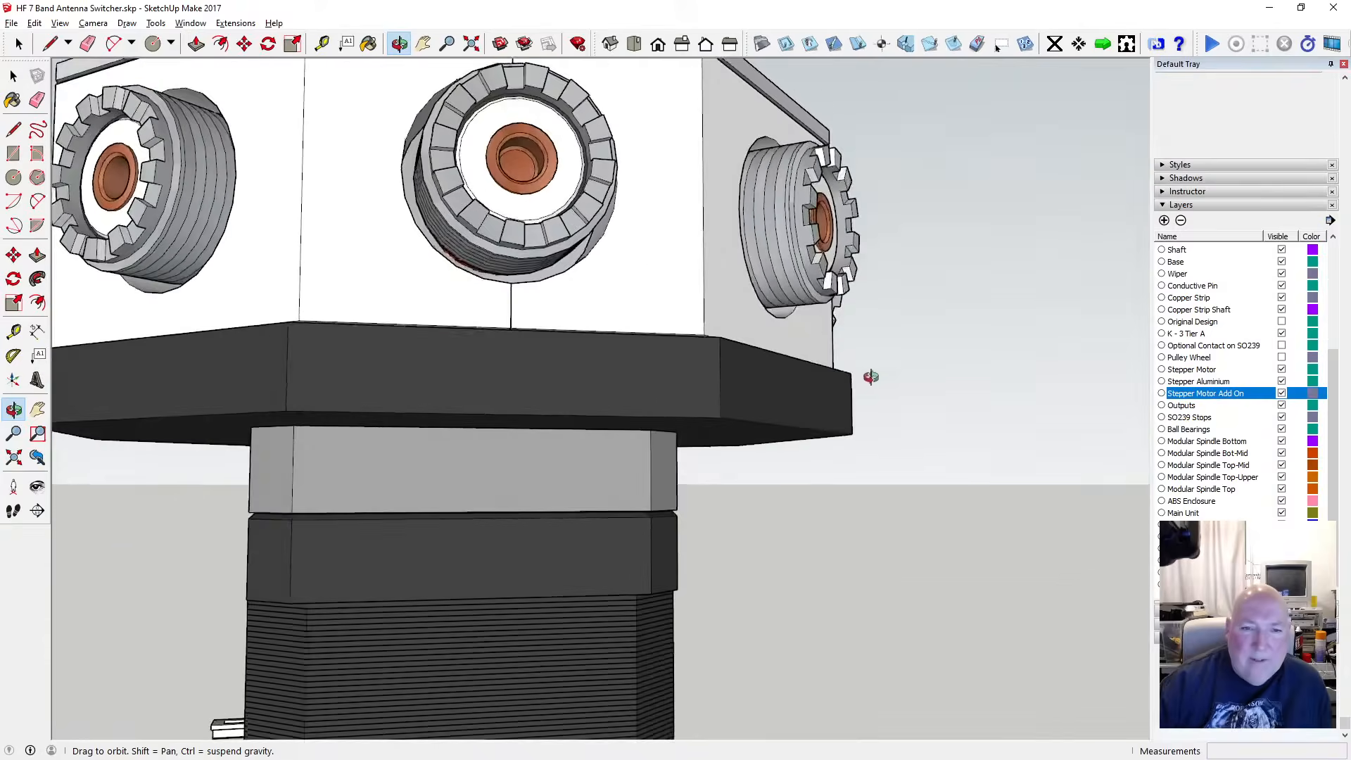
pyautogui.scroll(-5, 871, 377)
pyautogui.moveTo(651, 374); pyautogui.dragTo(582, 642)
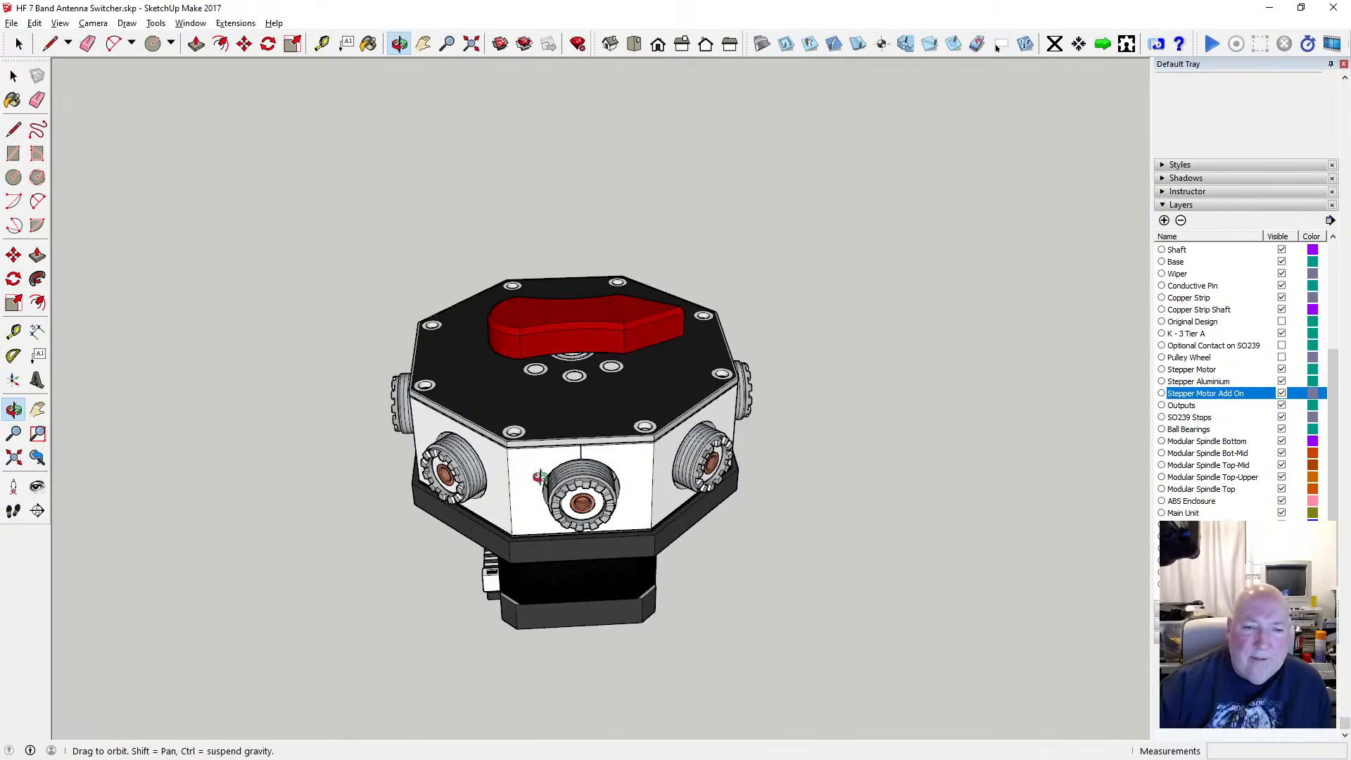
pyautogui.scroll(3, 426, 386)
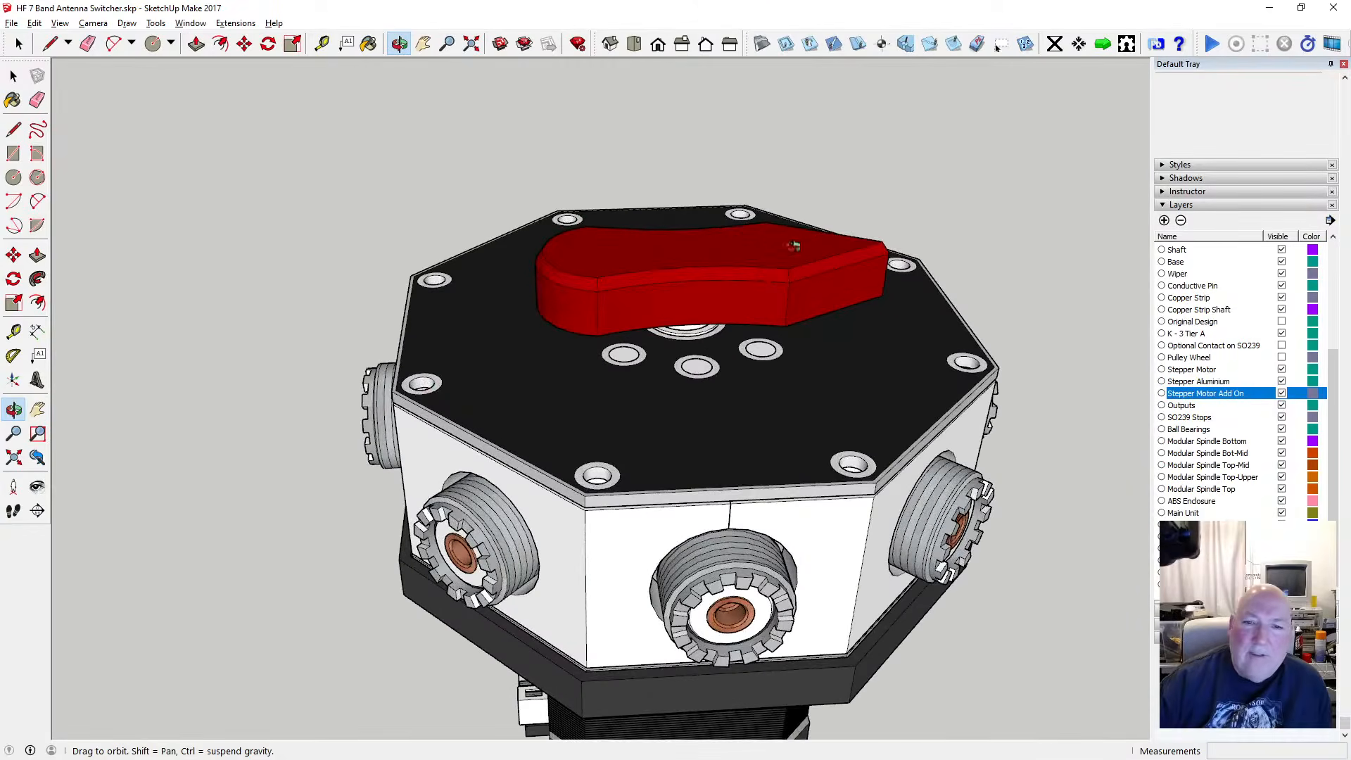
pyautogui.scroll(-3, 667, 463)
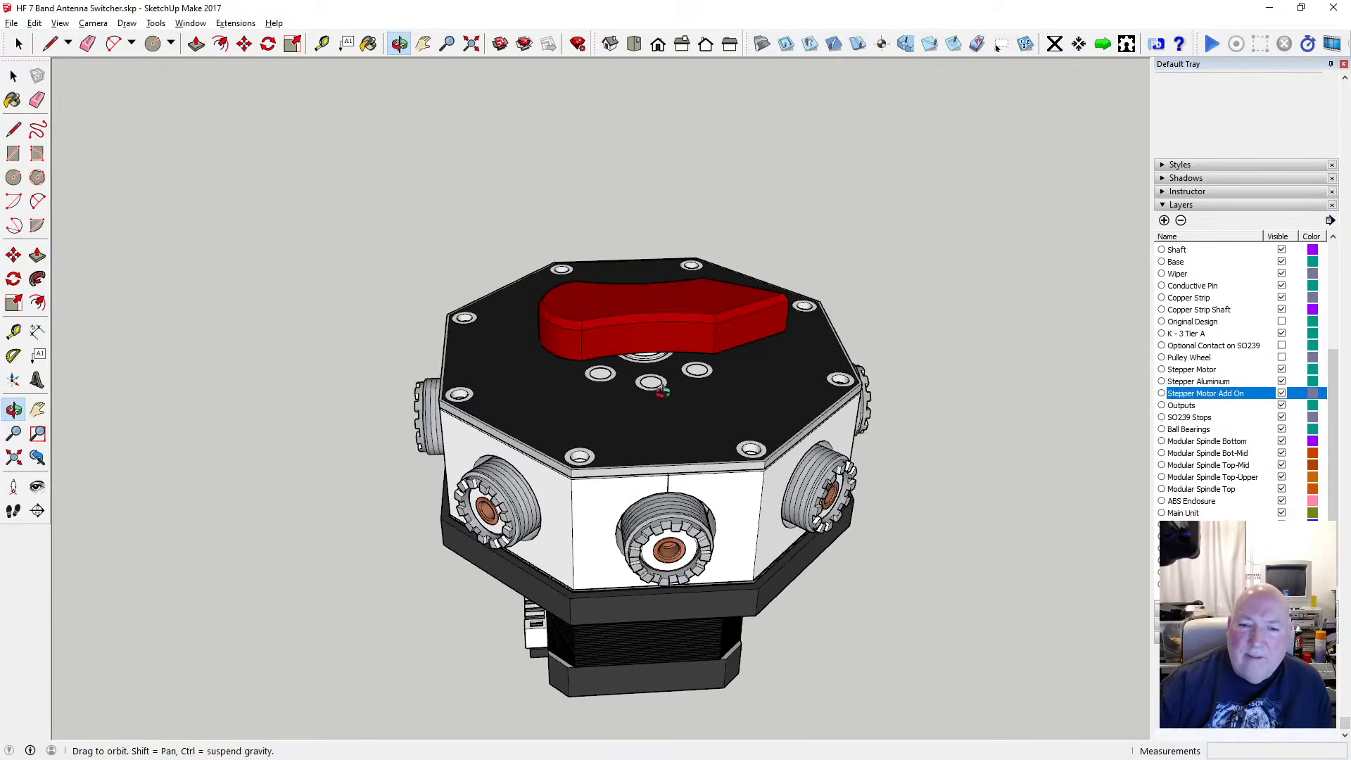
pyautogui.moveTo(708, 380); pyautogui.dragTo(579, 487)
pyautogui.scroll(2, 580, 487)
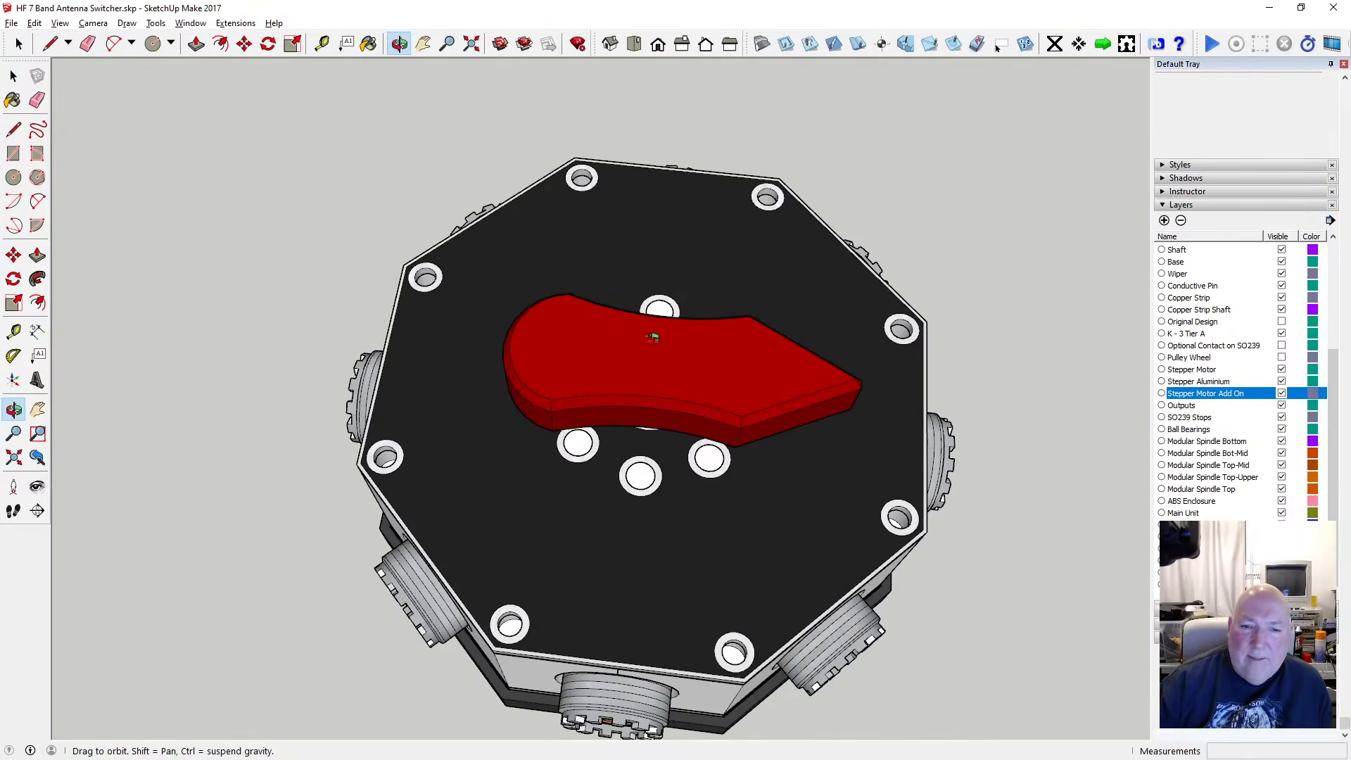
pyautogui.scroll(-2, 597, 446)
pyautogui.moveTo(473, 418); pyautogui.dragTo(631, 393)
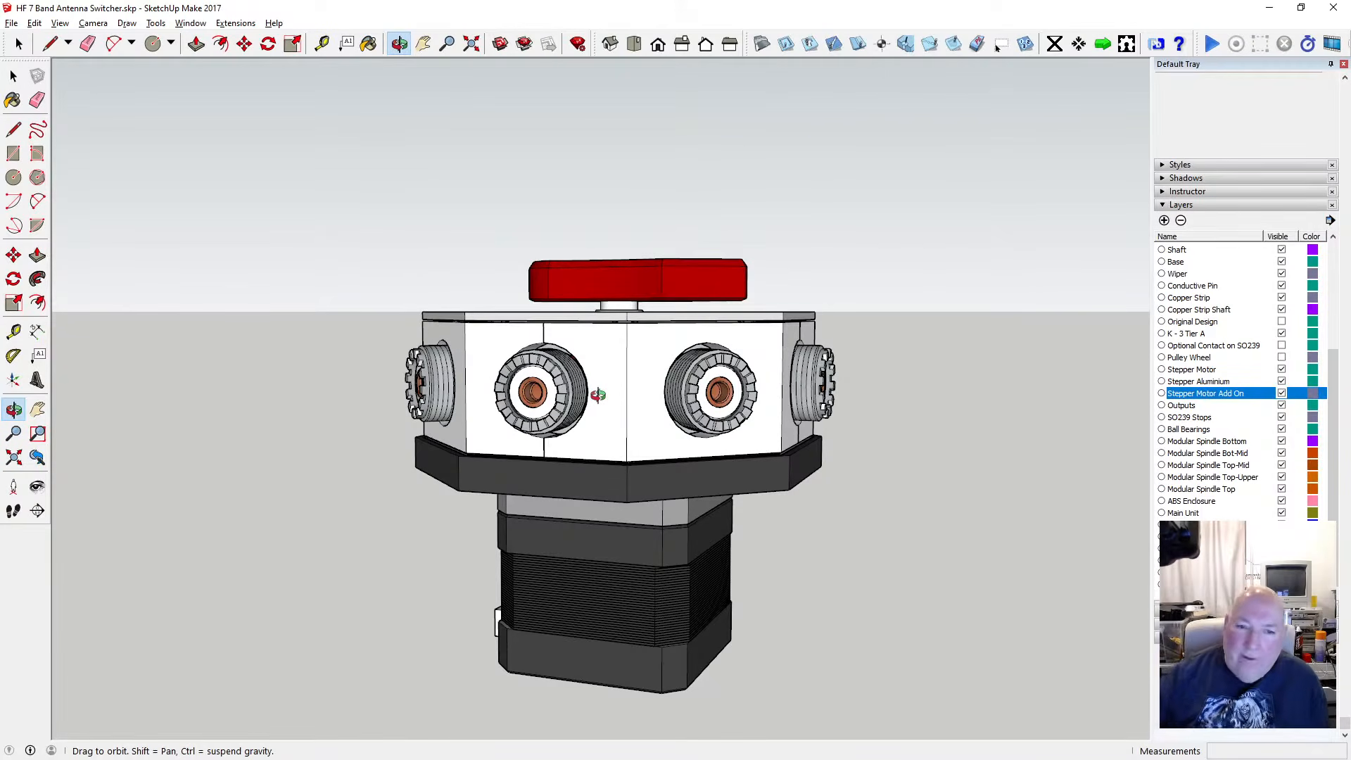
# Hide the Stepper Motor Add On layer and the white outer enclosure around the connectors
pyautogui.press('space')
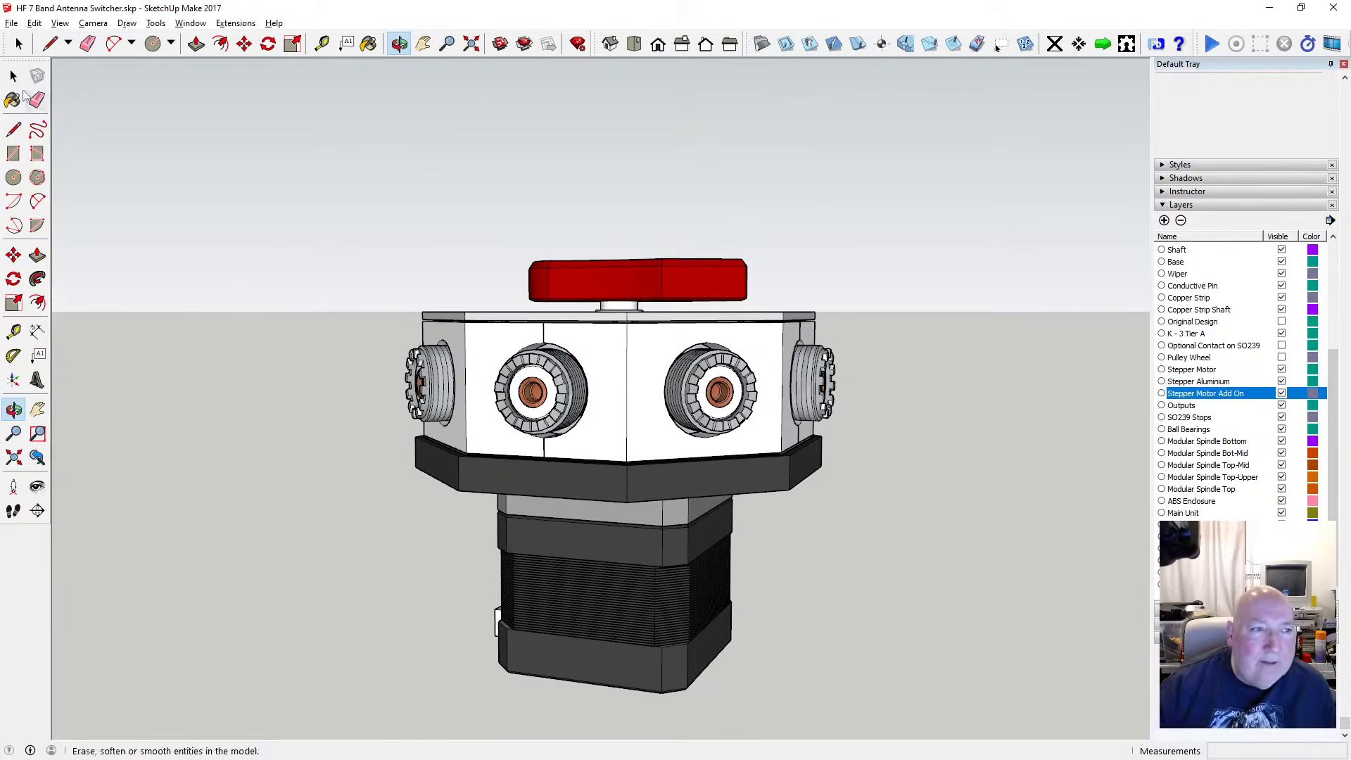
pyautogui.click(1281, 394)
pyautogui.scroll(5, 1277, 383)
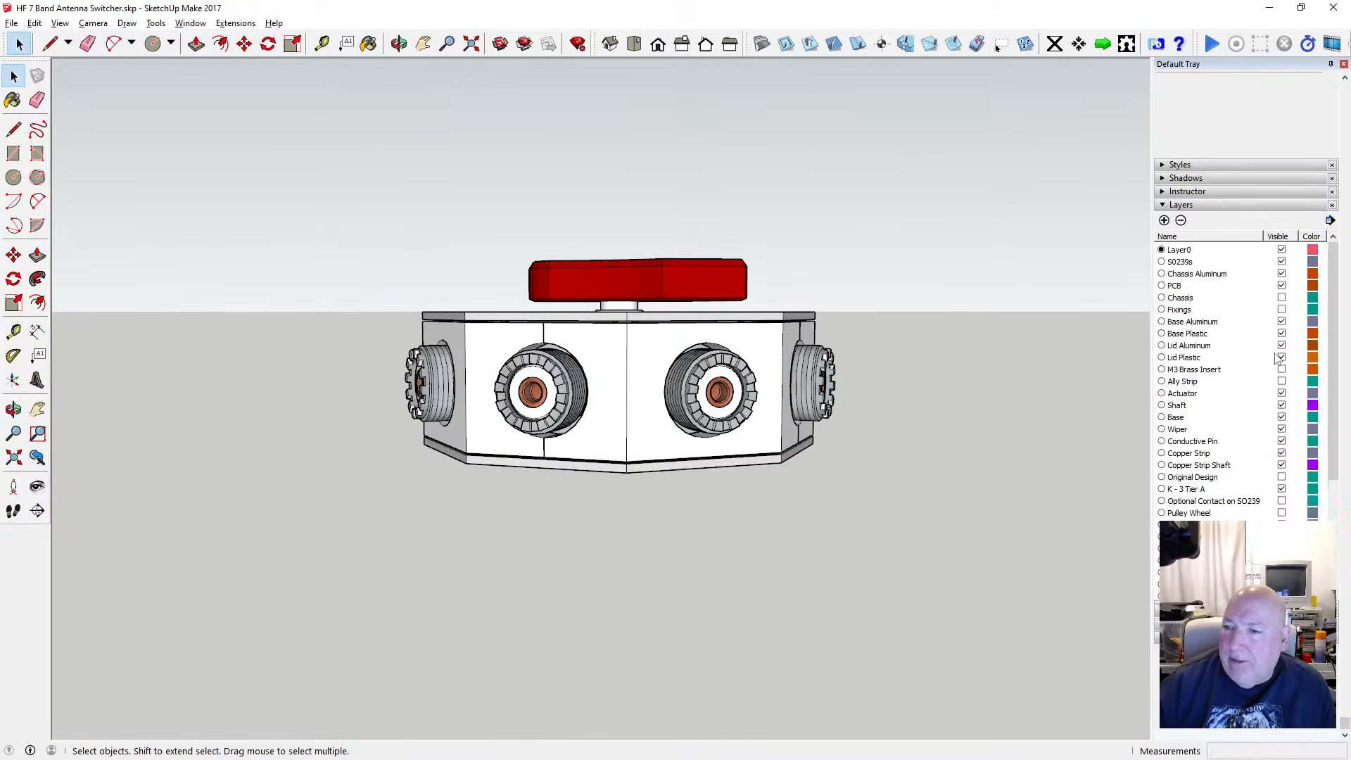
pyautogui.scroll(-3, 1276, 380)
pyautogui.click(1281, 501)
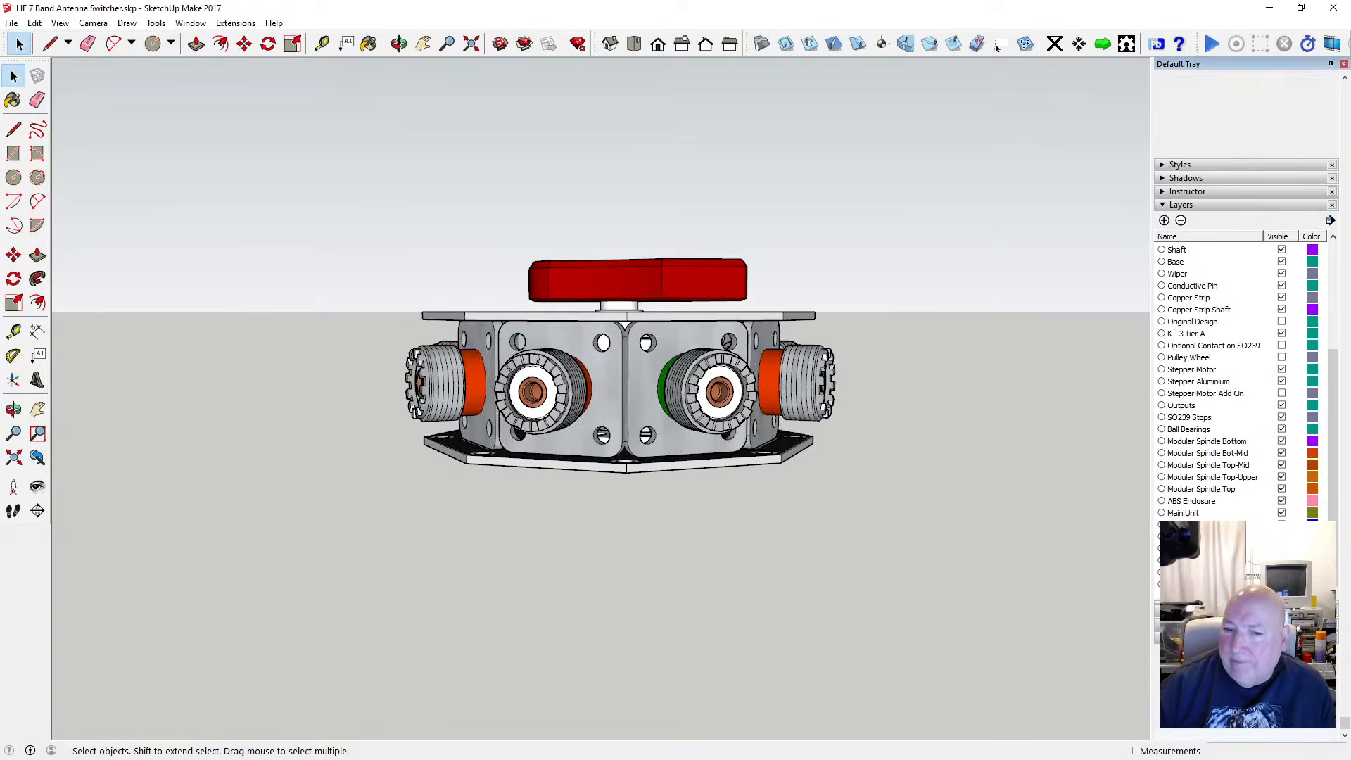
# Hide the S0239s and Actuator layers so only the plates and inner spindle parts show
pyautogui.scroll(6, 1267, 458)
pyautogui.click(1282, 291)
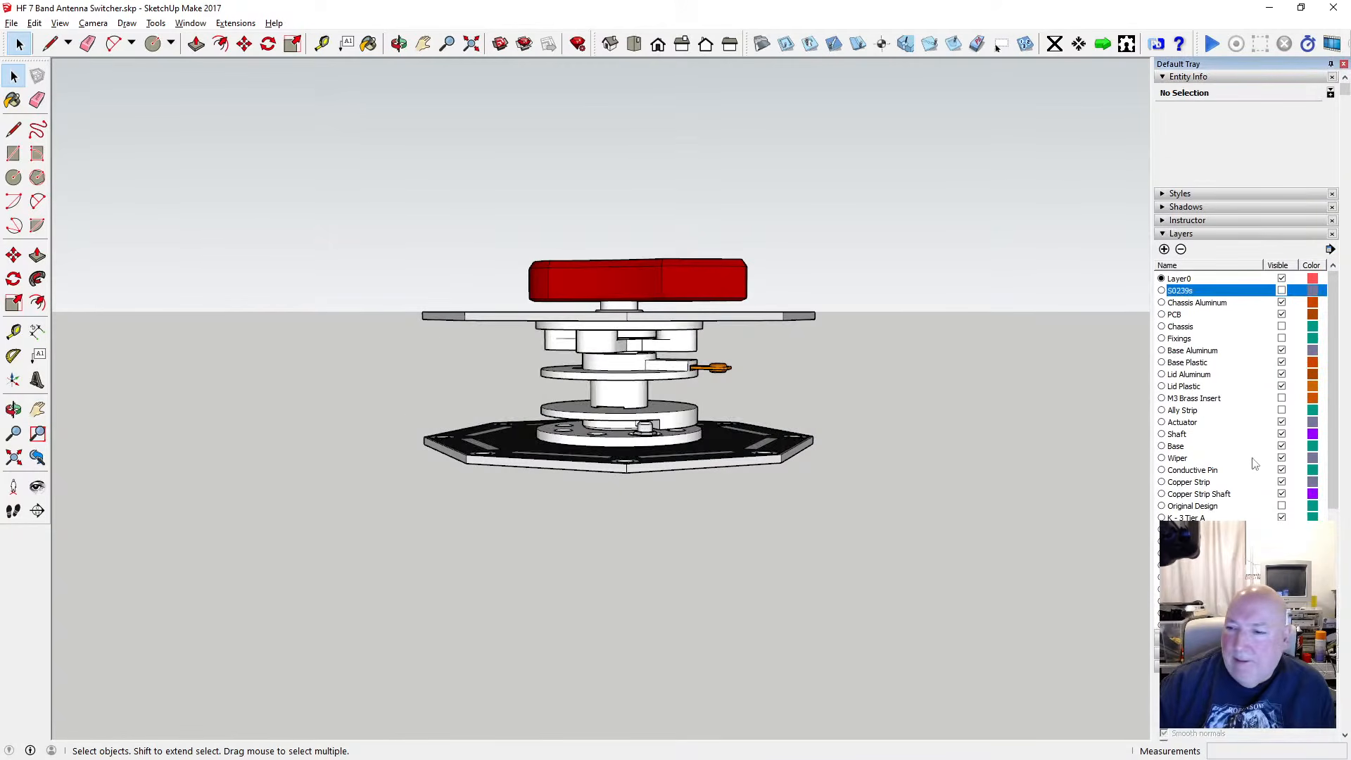
pyautogui.click(1282, 422)
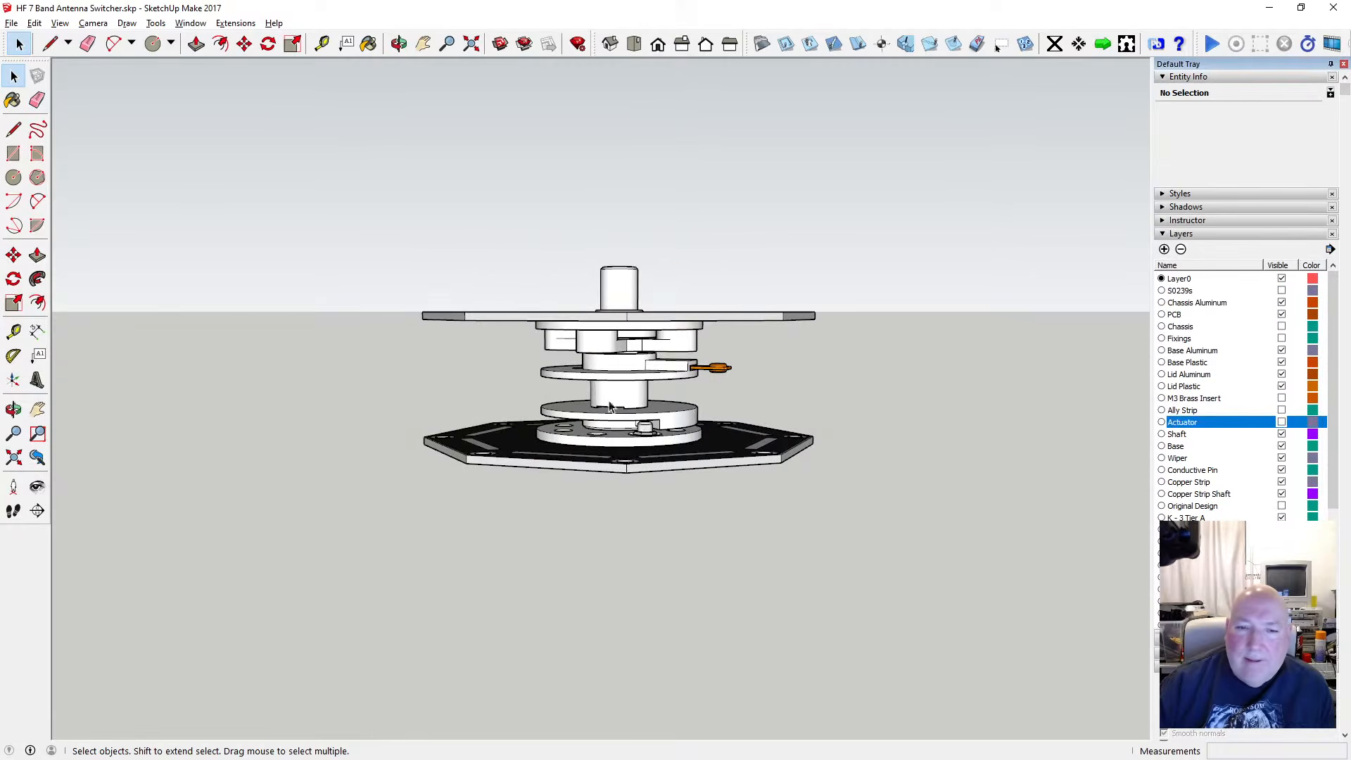
# Examine the spindle discs, bearing holders and orange wiper contact between the two octagonal plates
pyautogui.scroll(-1, 592, 392)
pyautogui.click(399, 43)
pyautogui.moveTo(548, 355); pyautogui.dragTo(573, 549)
pyautogui.scroll(1, 593, 496)
pyautogui.scroll(6, 597, 482)
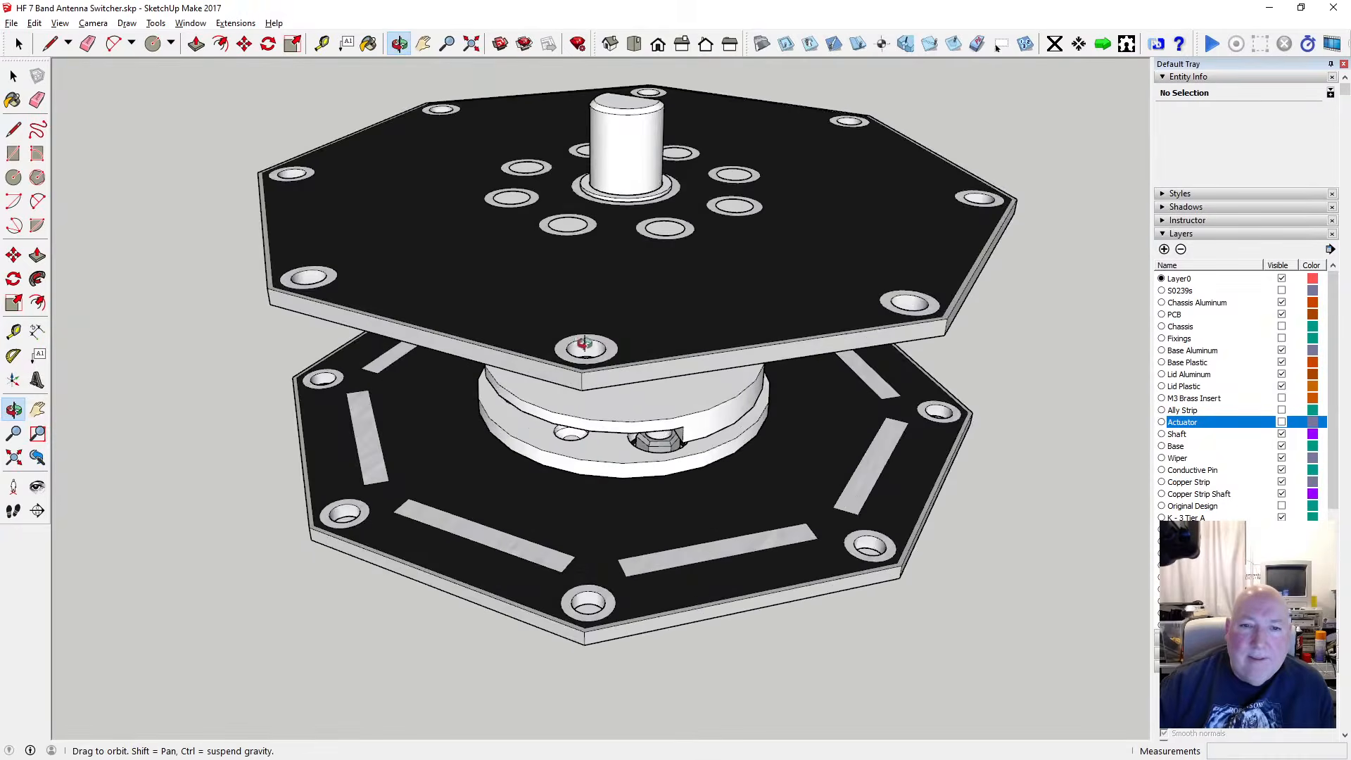
pyautogui.moveTo(585, 345); pyautogui.dragTo(547, 264)
pyautogui.scroll(8, 596, 223)
pyautogui.scroll(-3, 541, 244)
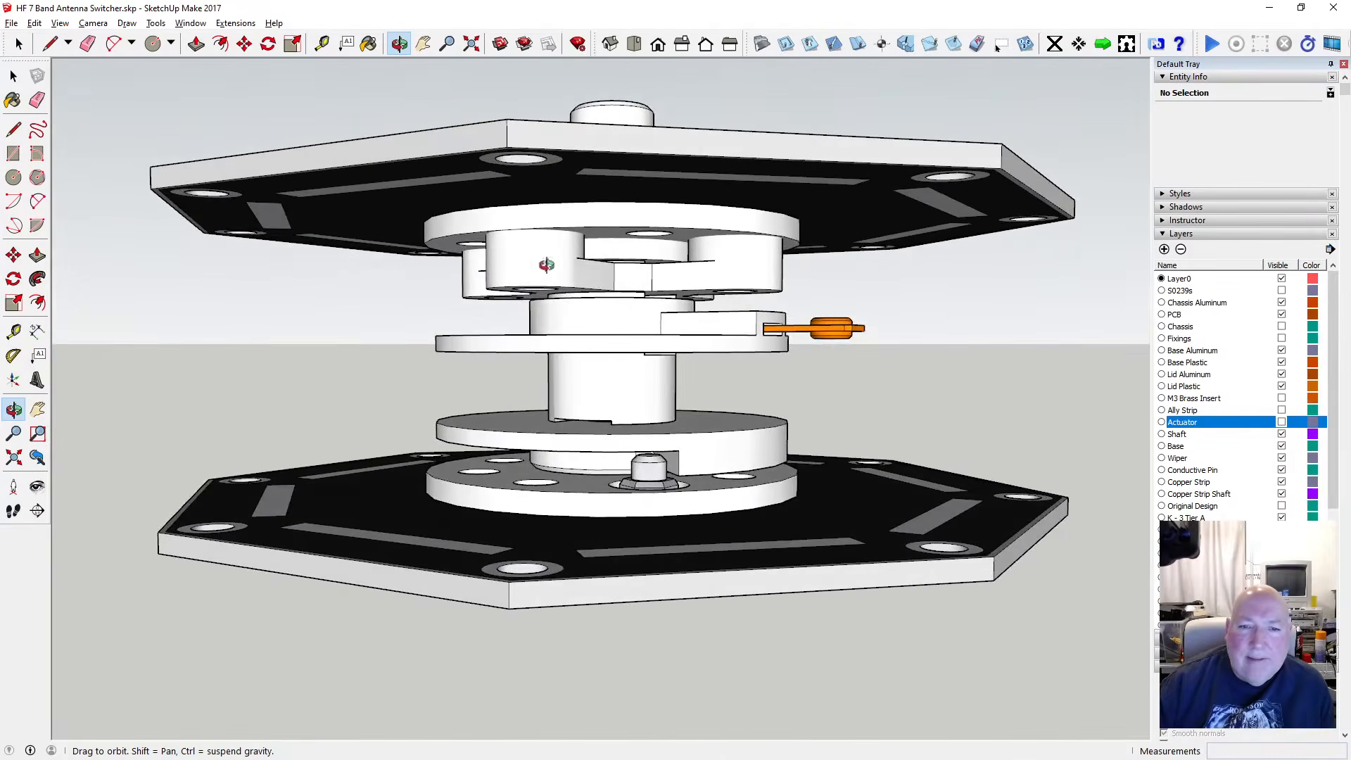
pyautogui.scroll(5, 634, 309)
pyautogui.moveTo(614, 312); pyautogui.dragTo(559, 342)
pyautogui.scroll(-3, 584, 318)
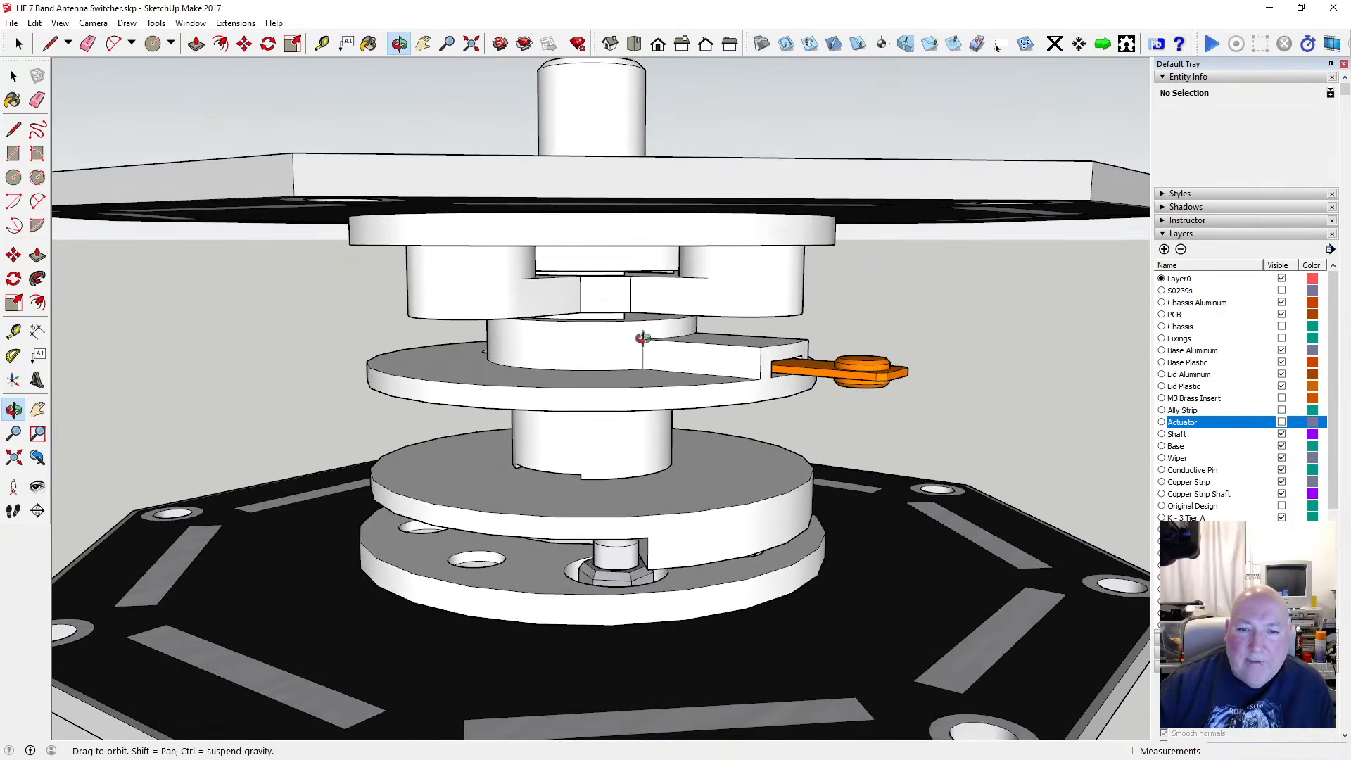
# Open the nested spindle disc group that holds the wiper arm for editing
pyautogui.press('space')
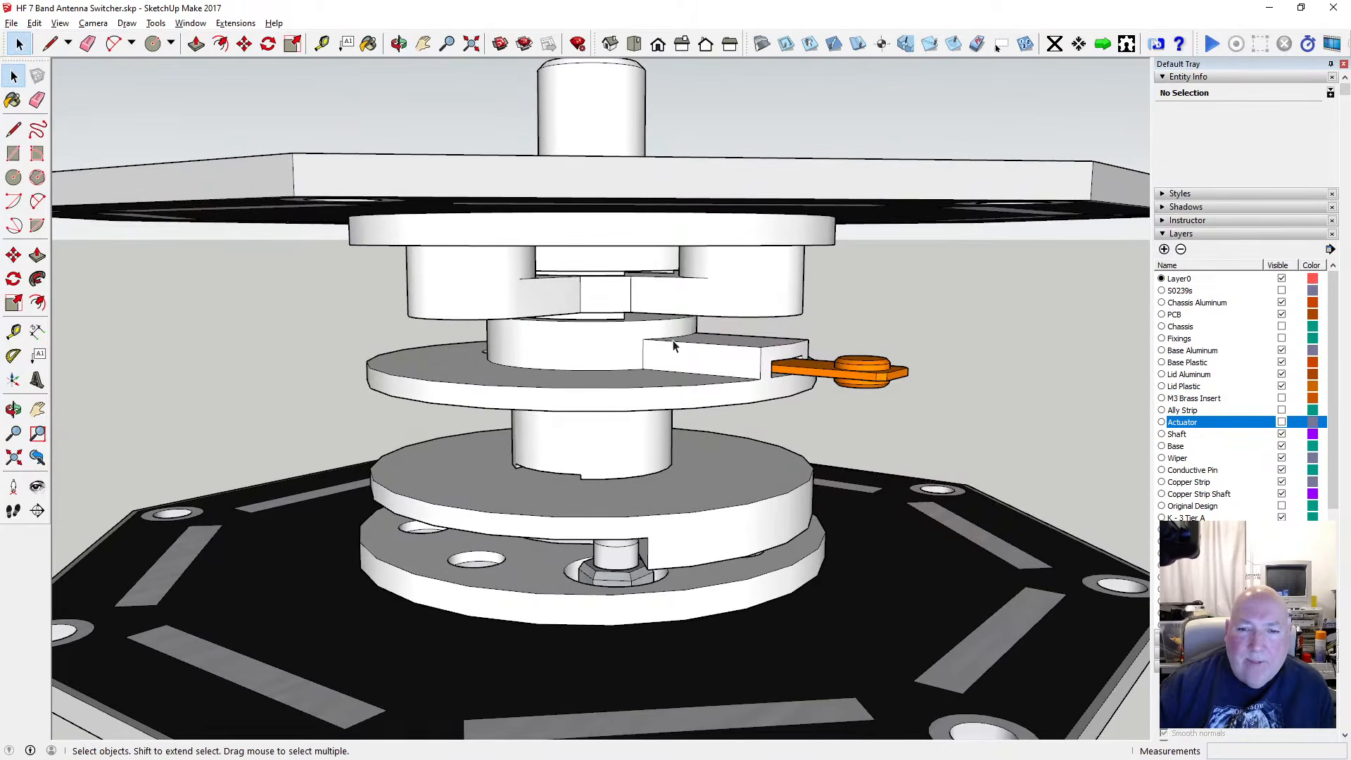
pyautogui.doubleClick(611, 352)
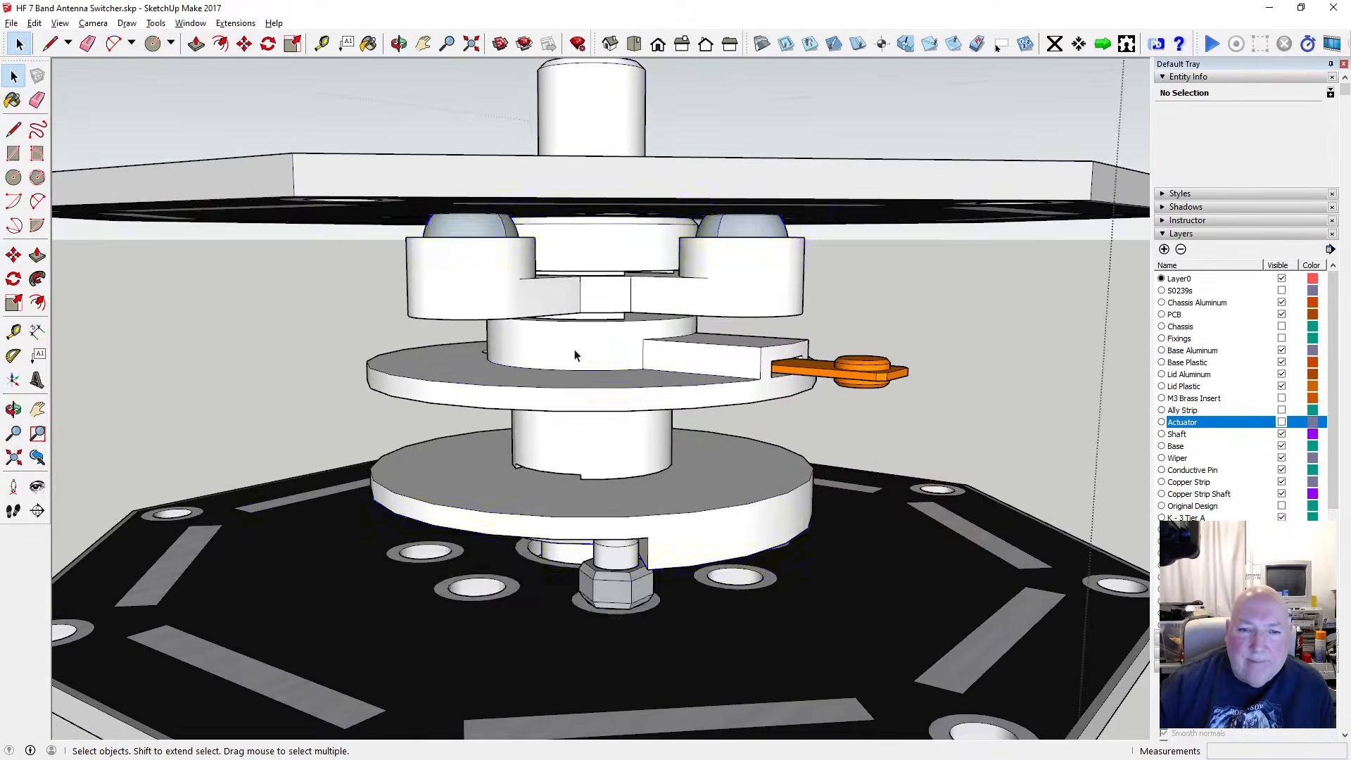
pyautogui.doubleClick(590, 345)
pyautogui.click(579, 345)
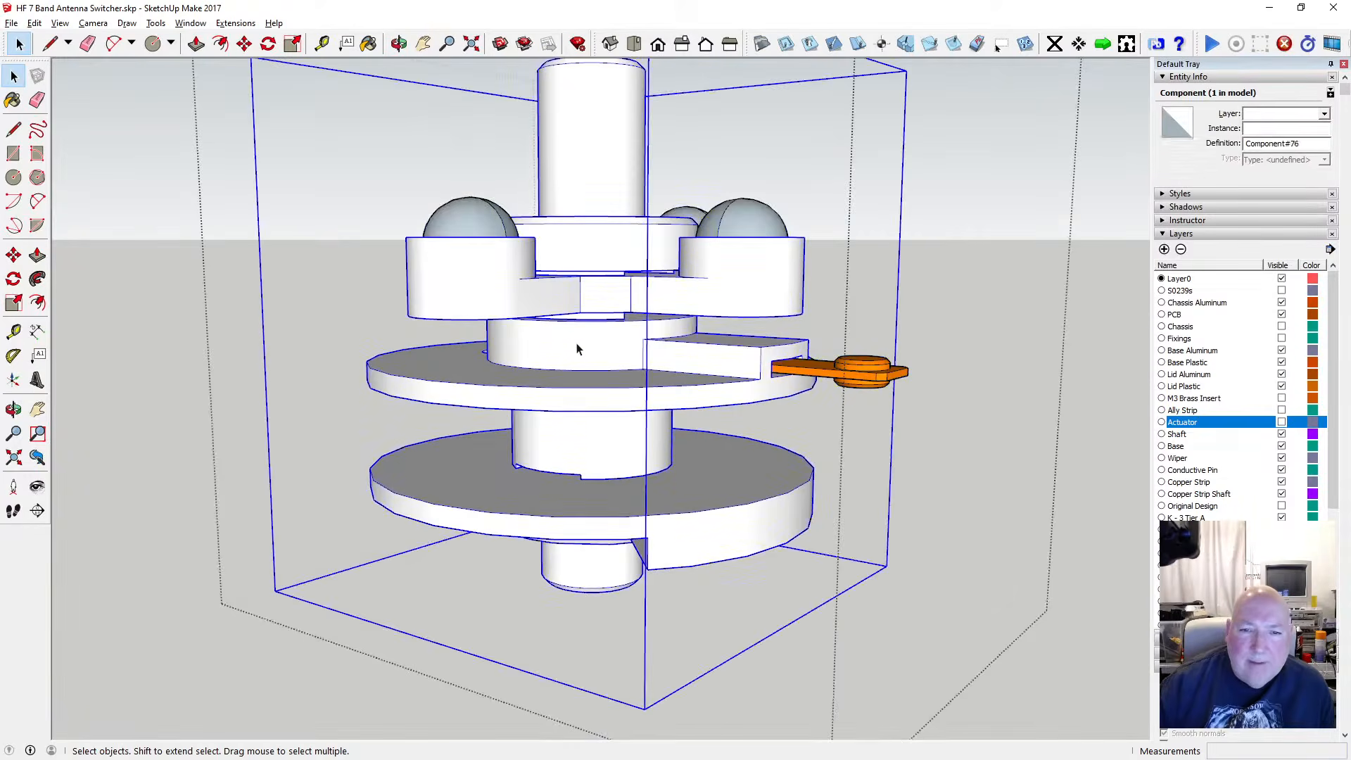
pyautogui.doubleClick(578, 350)
pyautogui.click(570, 344)
pyautogui.doubleClick(568, 342)
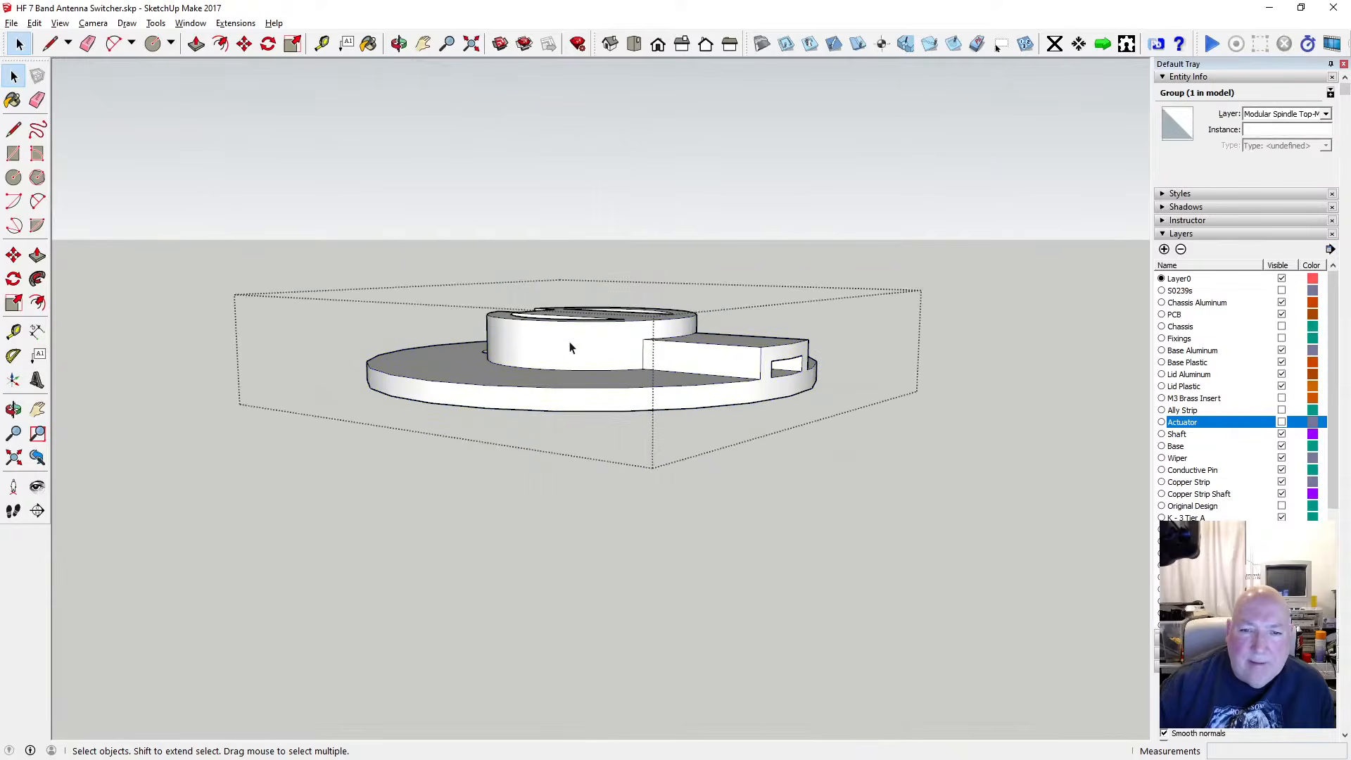
# Push the top face of the disc's raised hub down about 1.3 mm, level with the wiper arm
pyautogui.click(399, 43)
pyautogui.moveTo(493, 286); pyautogui.dragTo(648, 343)
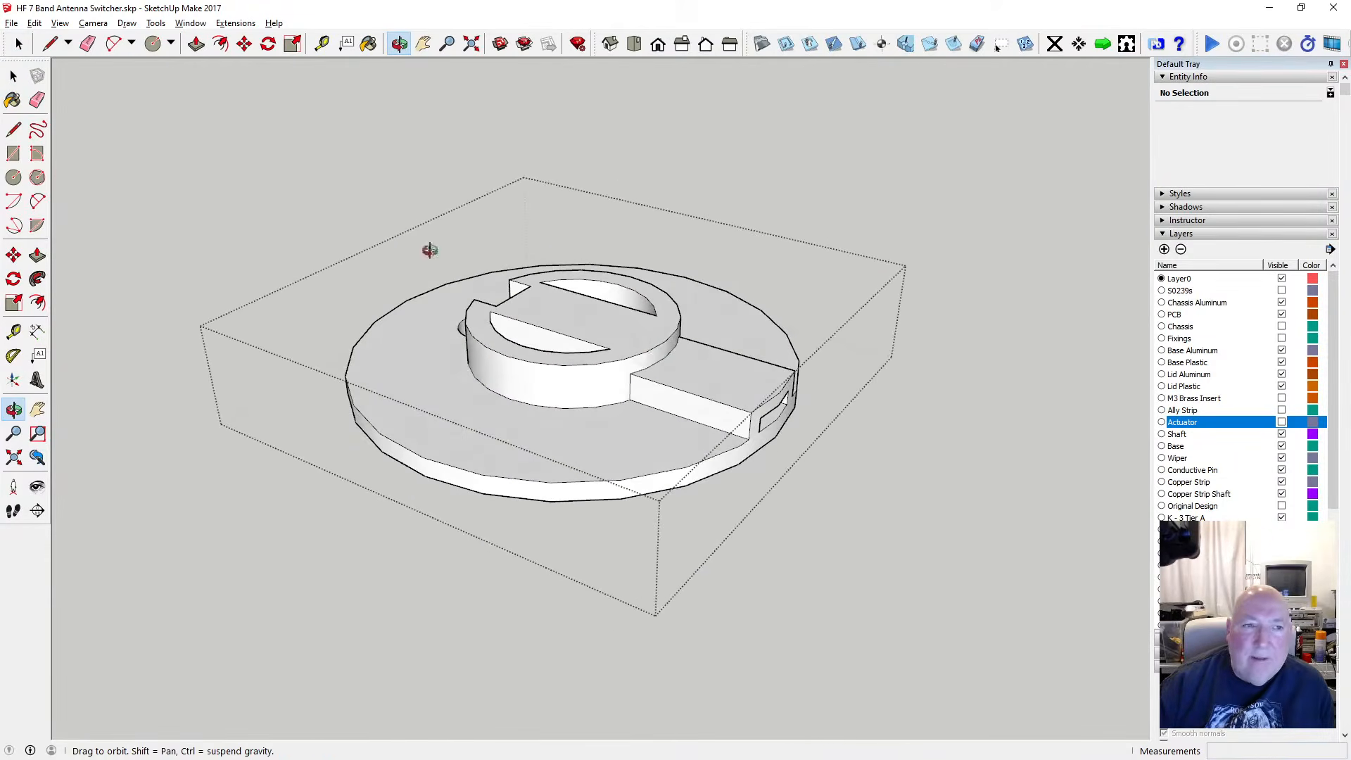
pyautogui.click(196, 44)
pyautogui.click(626, 332)
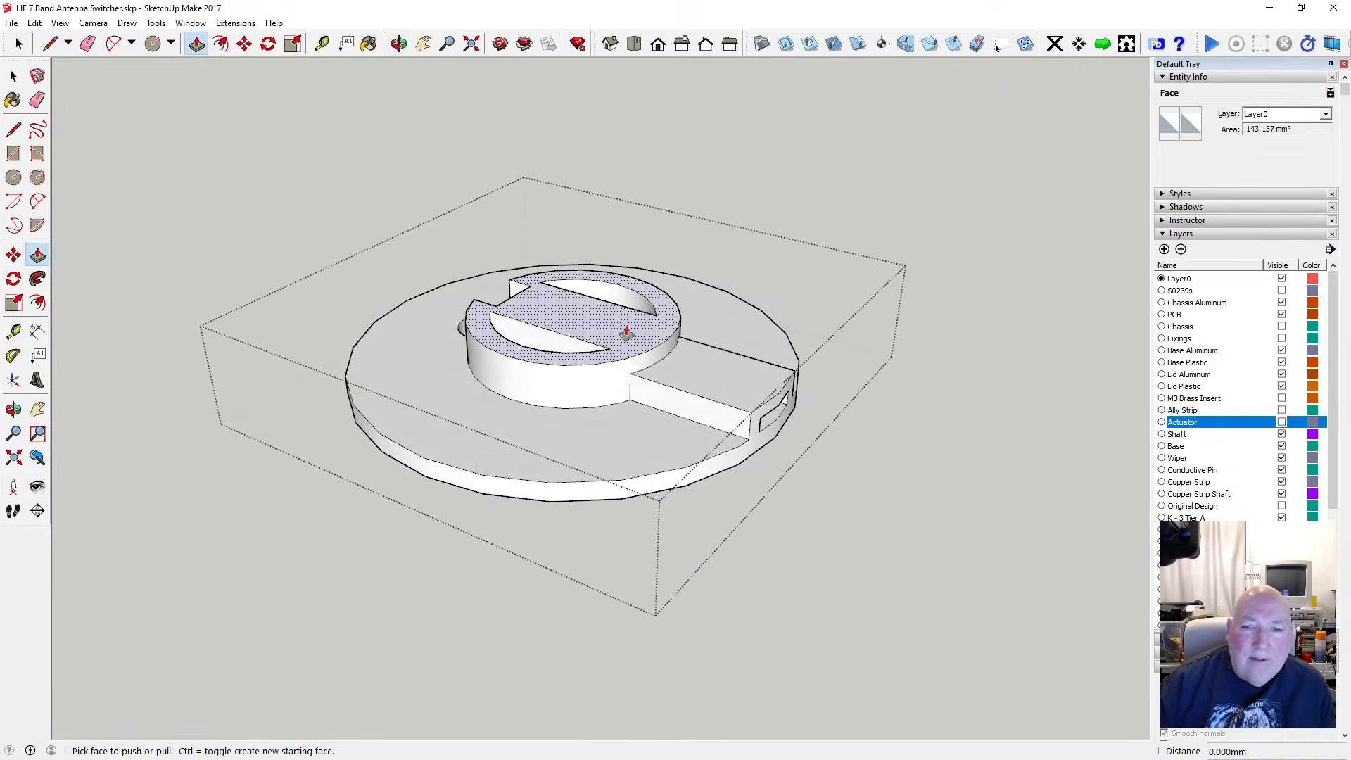
pyautogui.moveTo(627, 332); pyautogui.dragTo(639, 382)
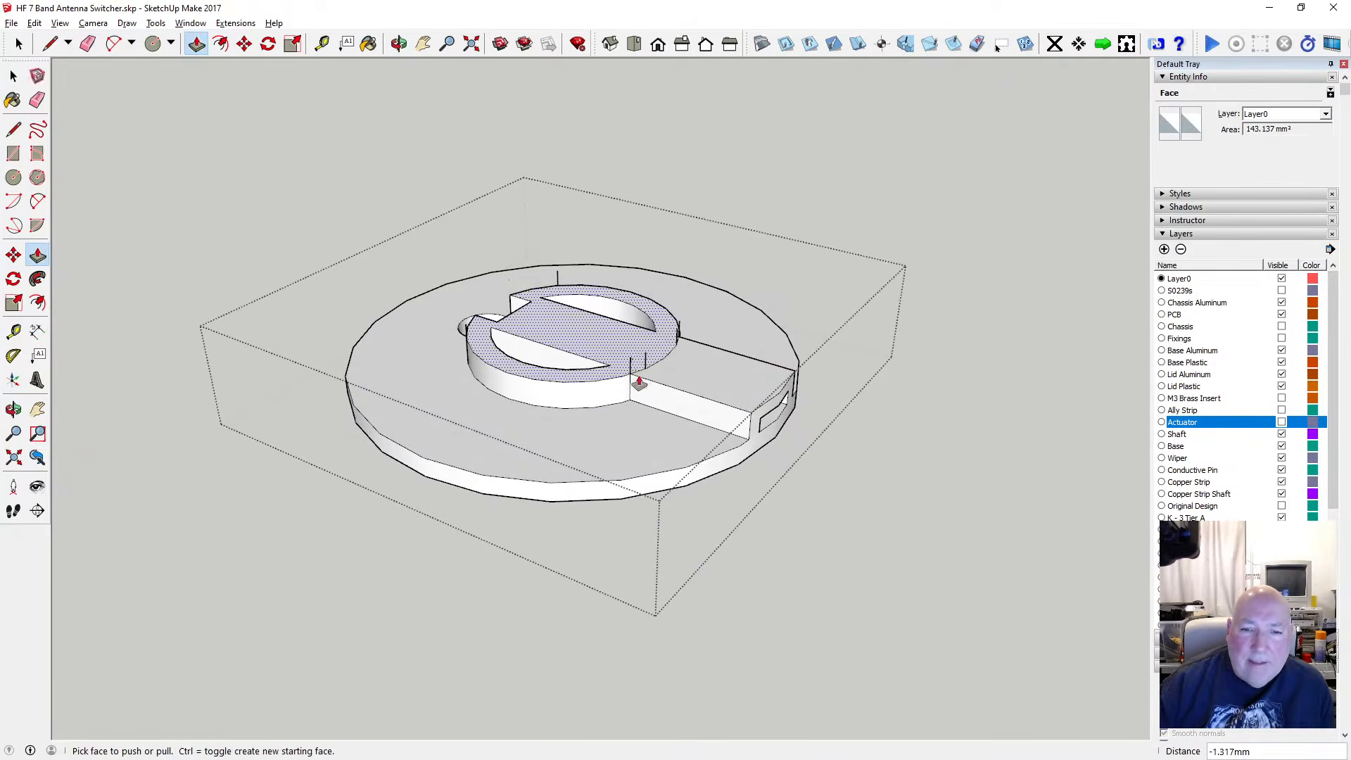
pyautogui.press('space')
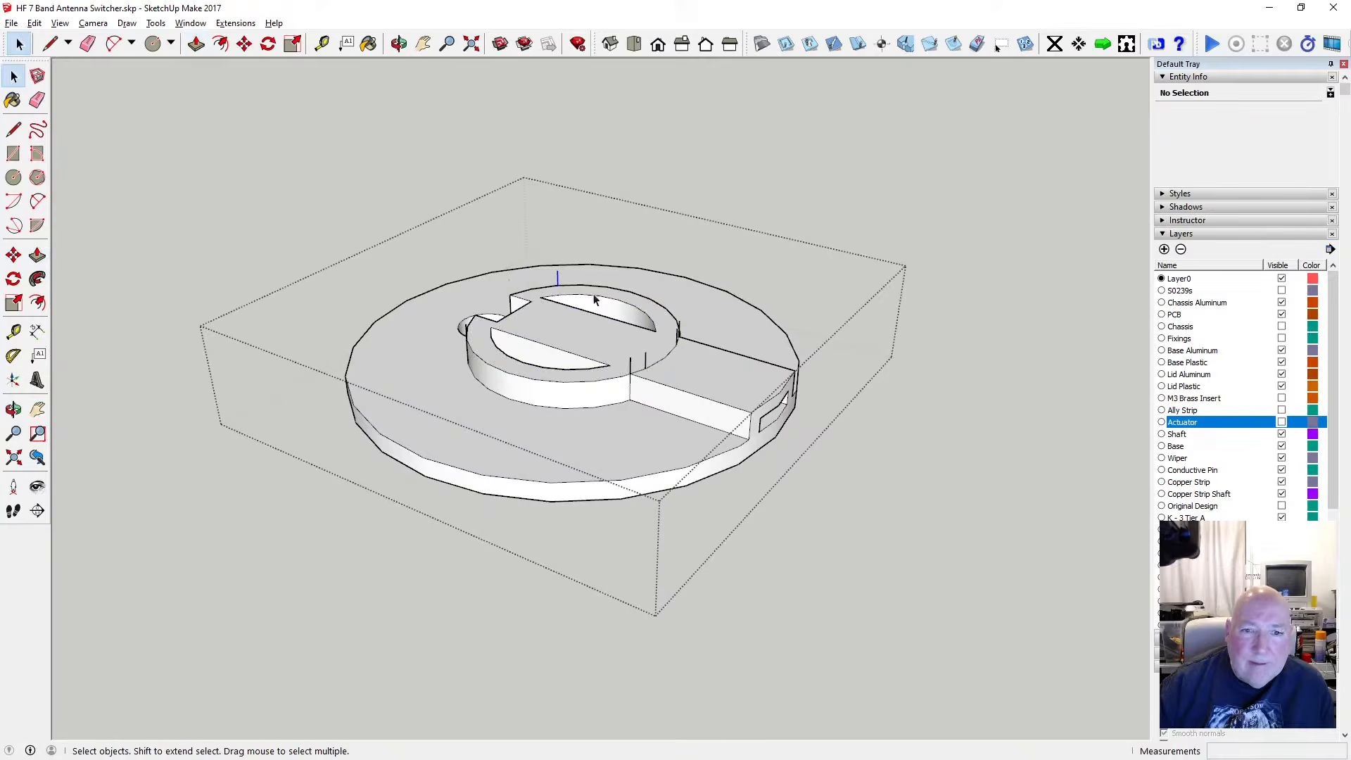
# Delete the leftover vertical edges around the lowered hub and the arc edges dividing its top from the wiper arm
pyautogui.click(662, 320)
pyautogui.click(682, 326)
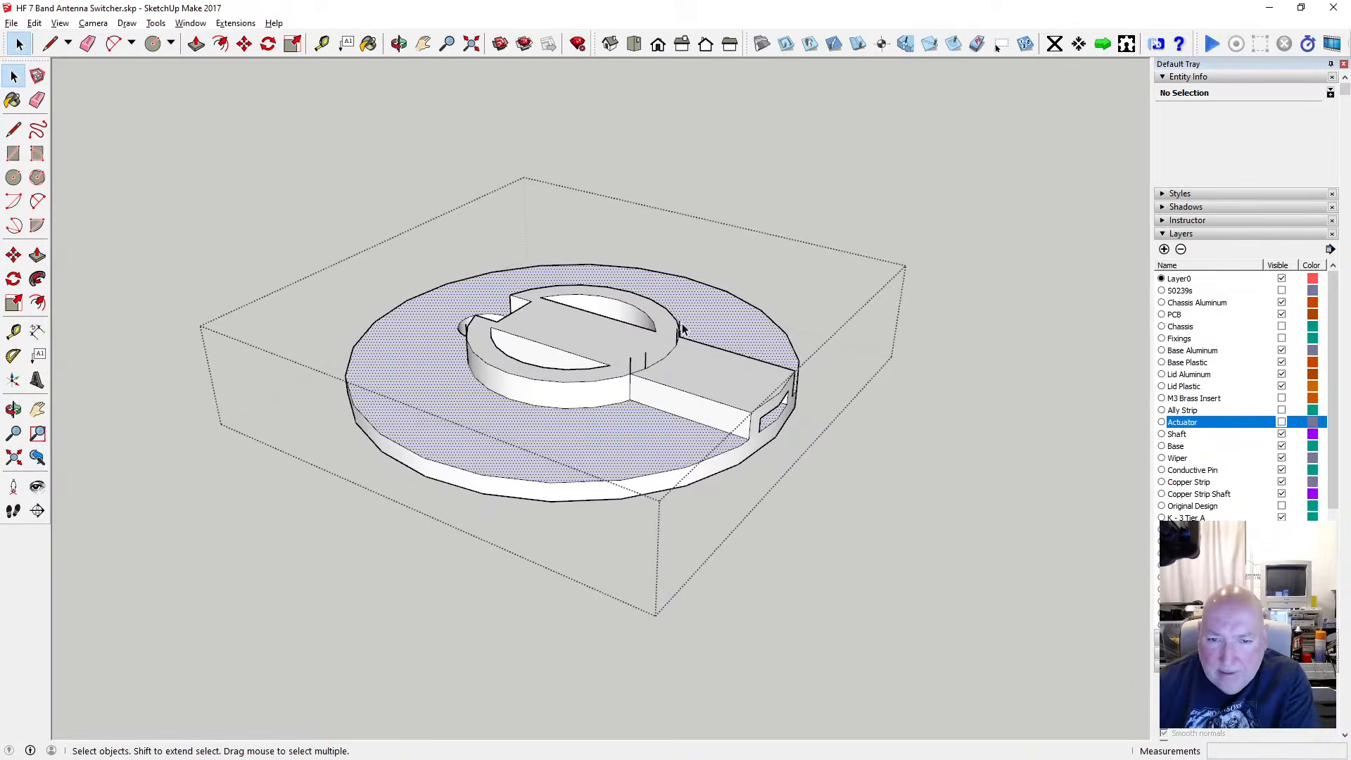
pyautogui.click(647, 363)
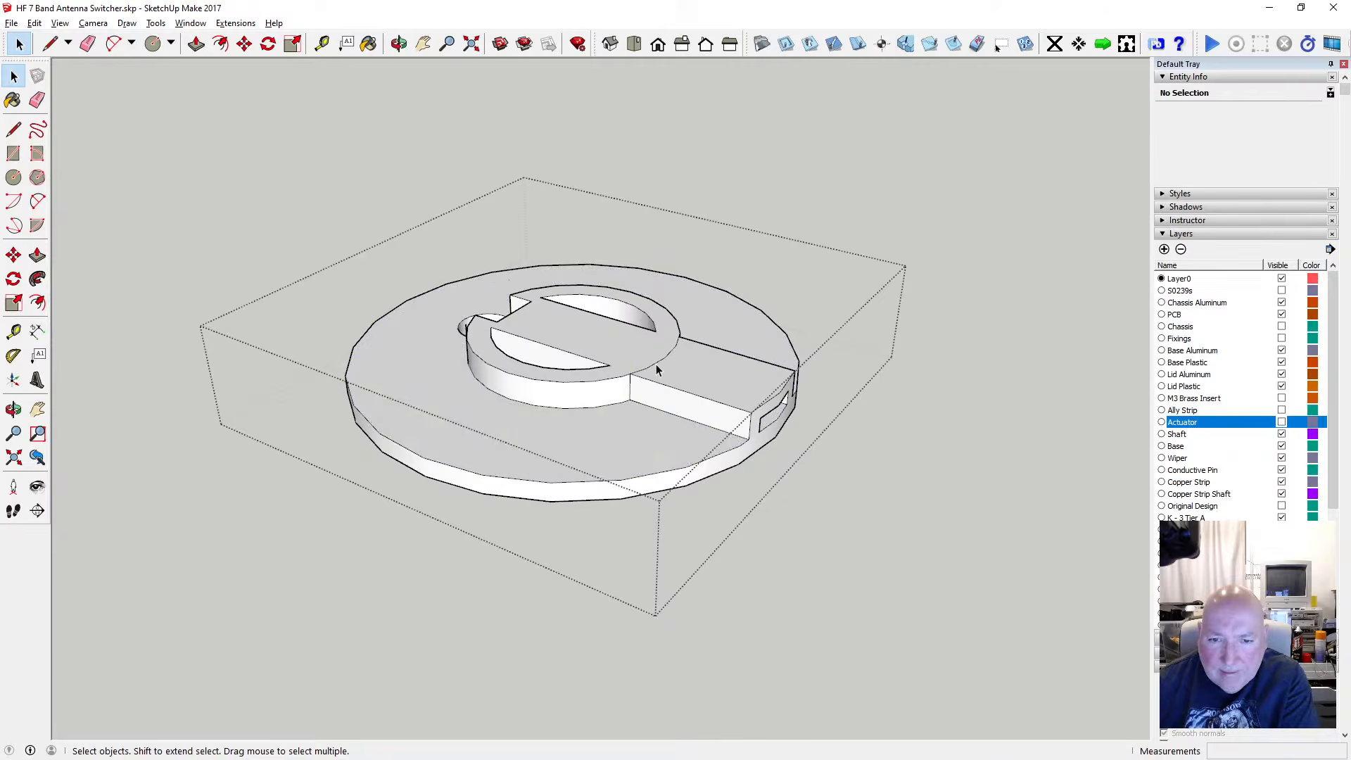
pyautogui.click(661, 369)
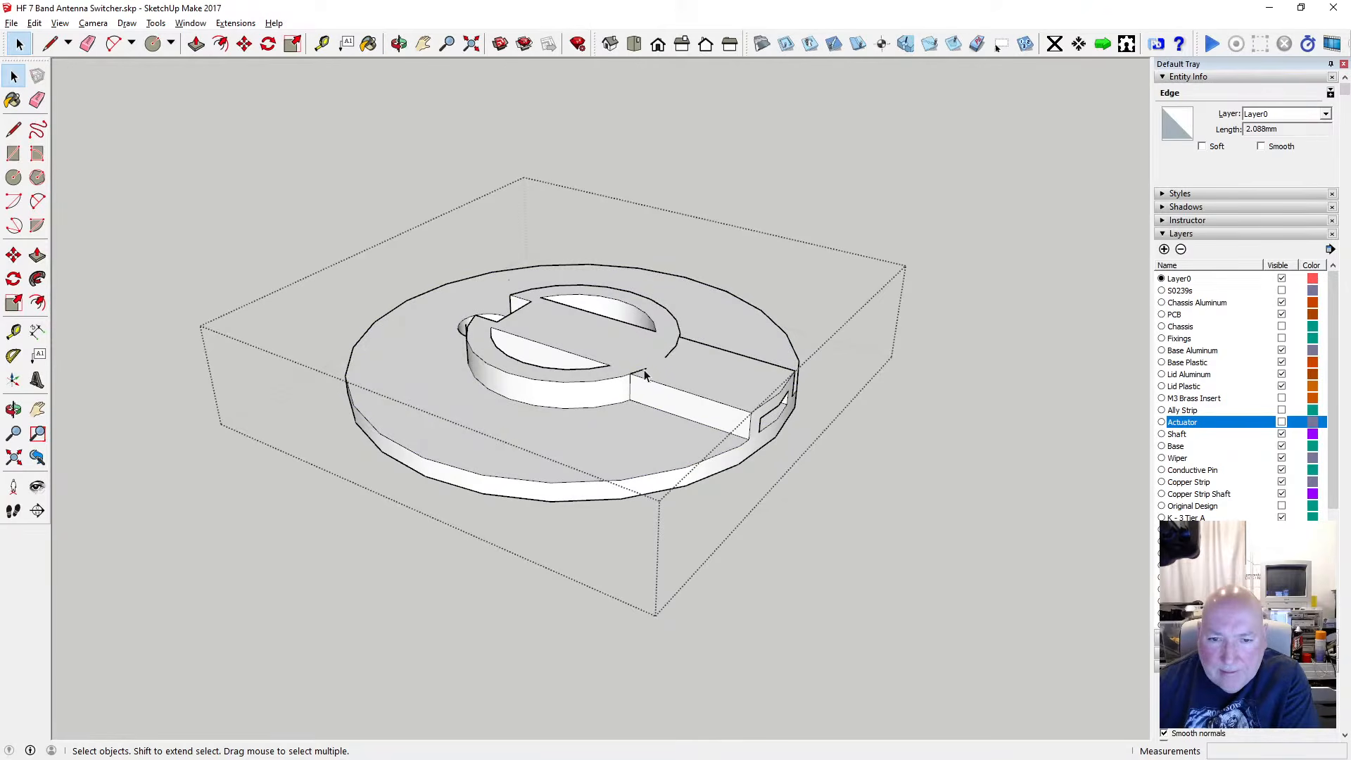
pyautogui.click(676, 346)
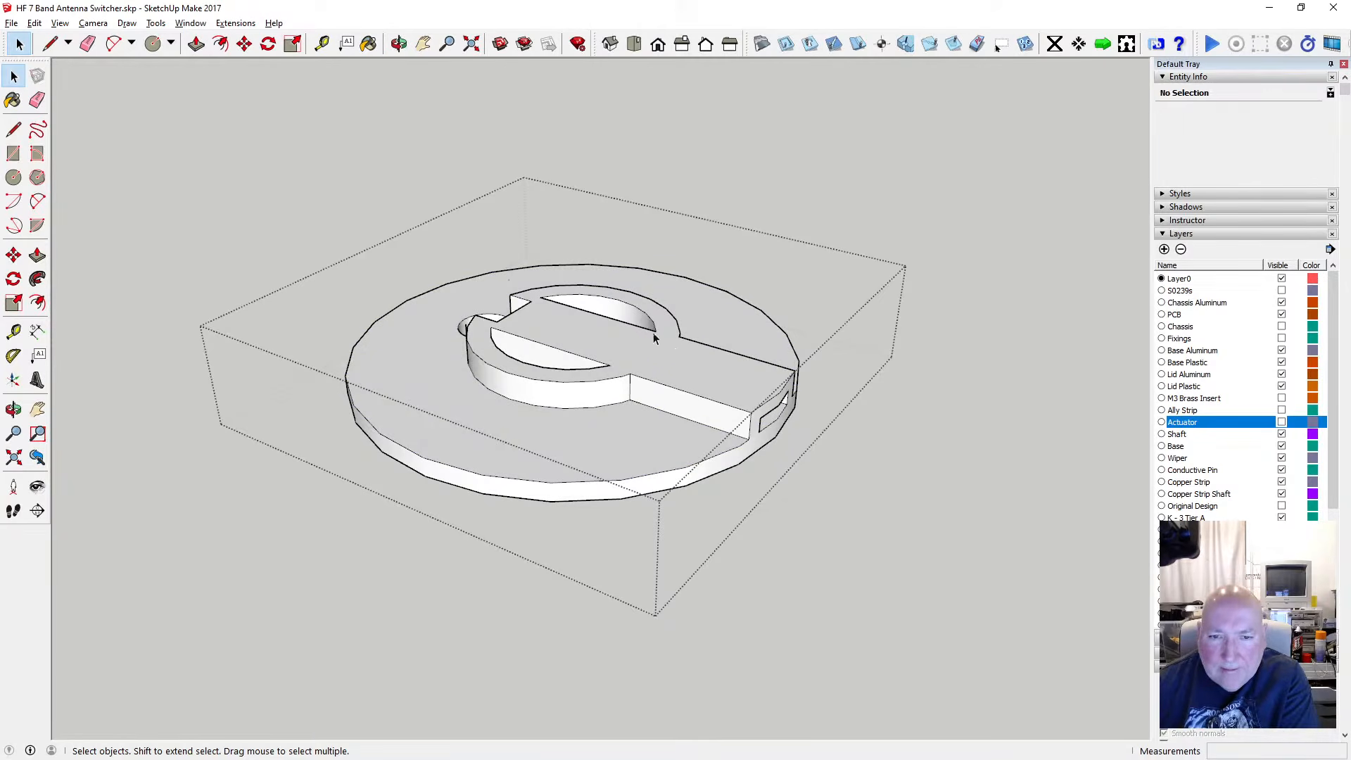
pyautogui.click(399, 44)
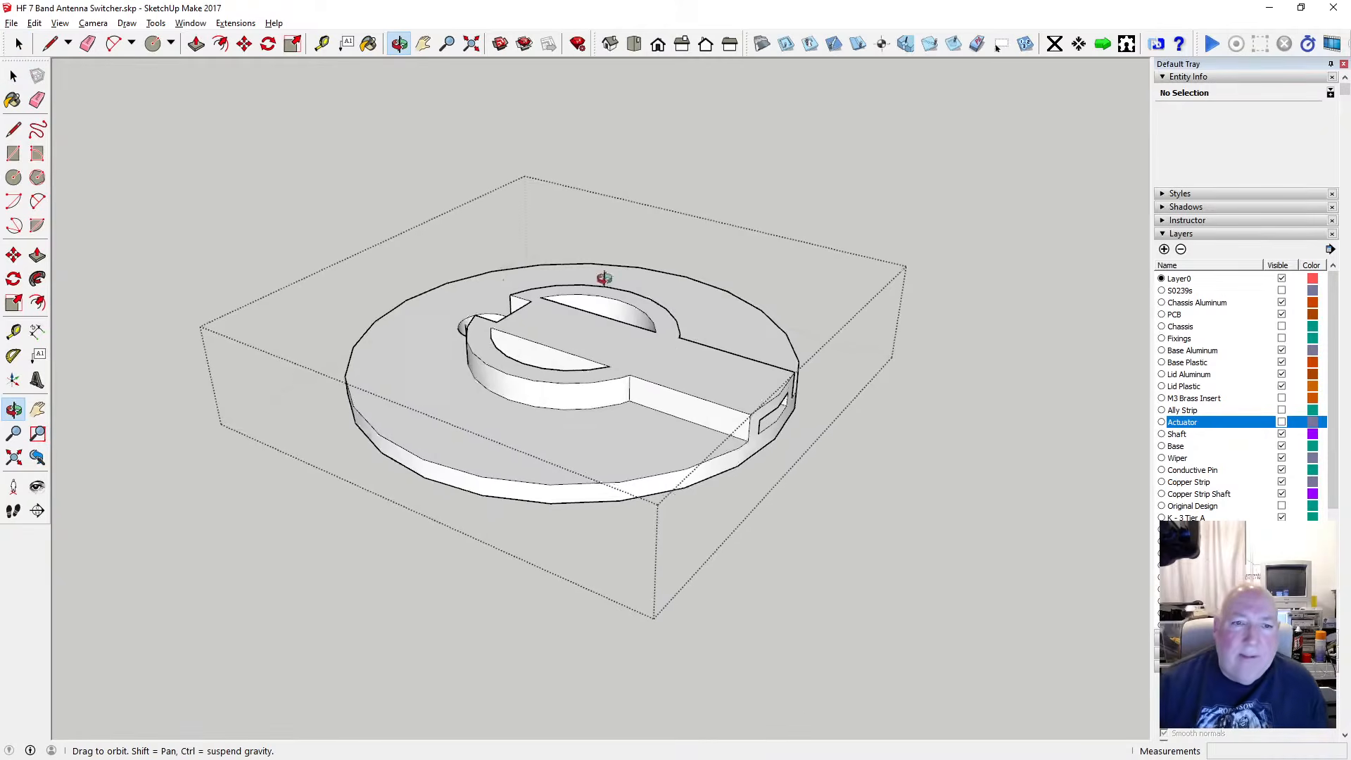
# Delete the leftover vertical edge on the hub wall beside the round hole in the wiper disc
pyautogui.moveTo(604, 281); pyautogui.dragTo(521, 331)
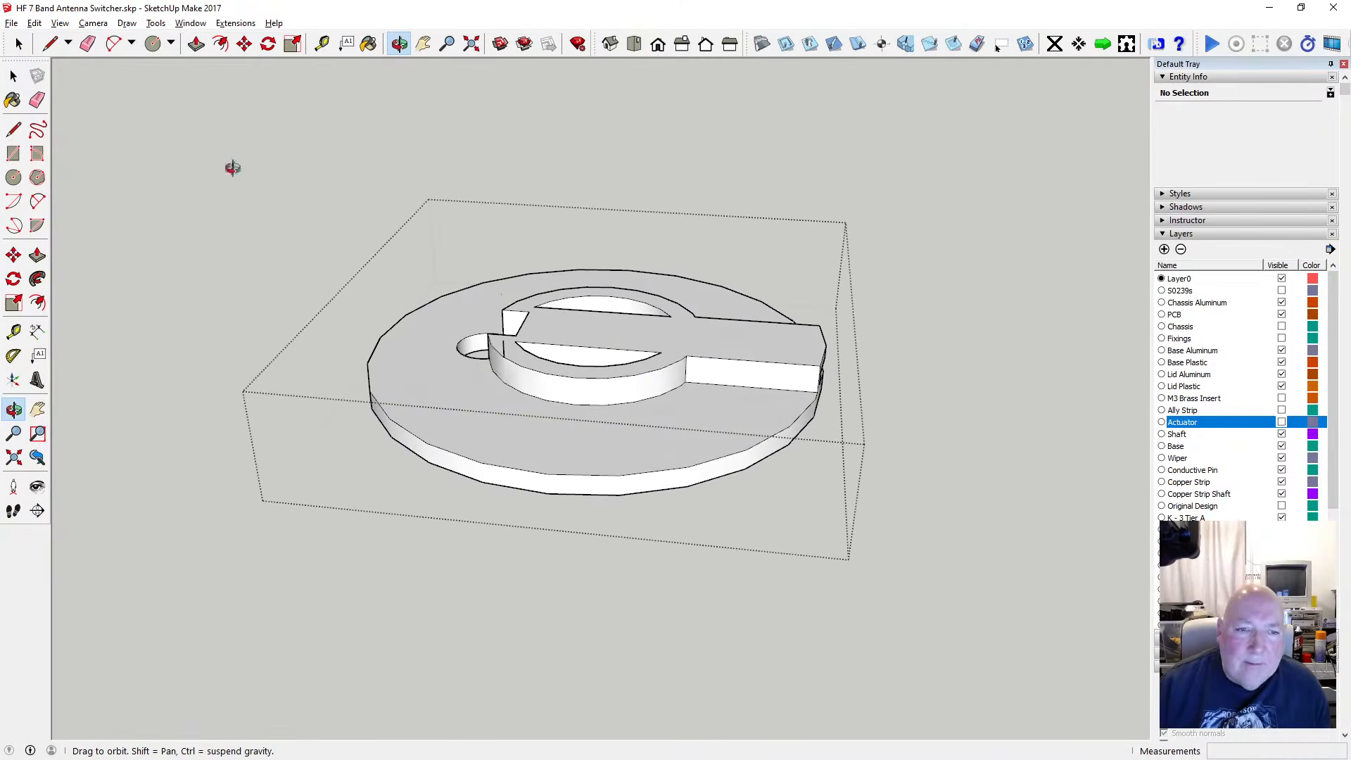
pyautogui.click(14, 75)
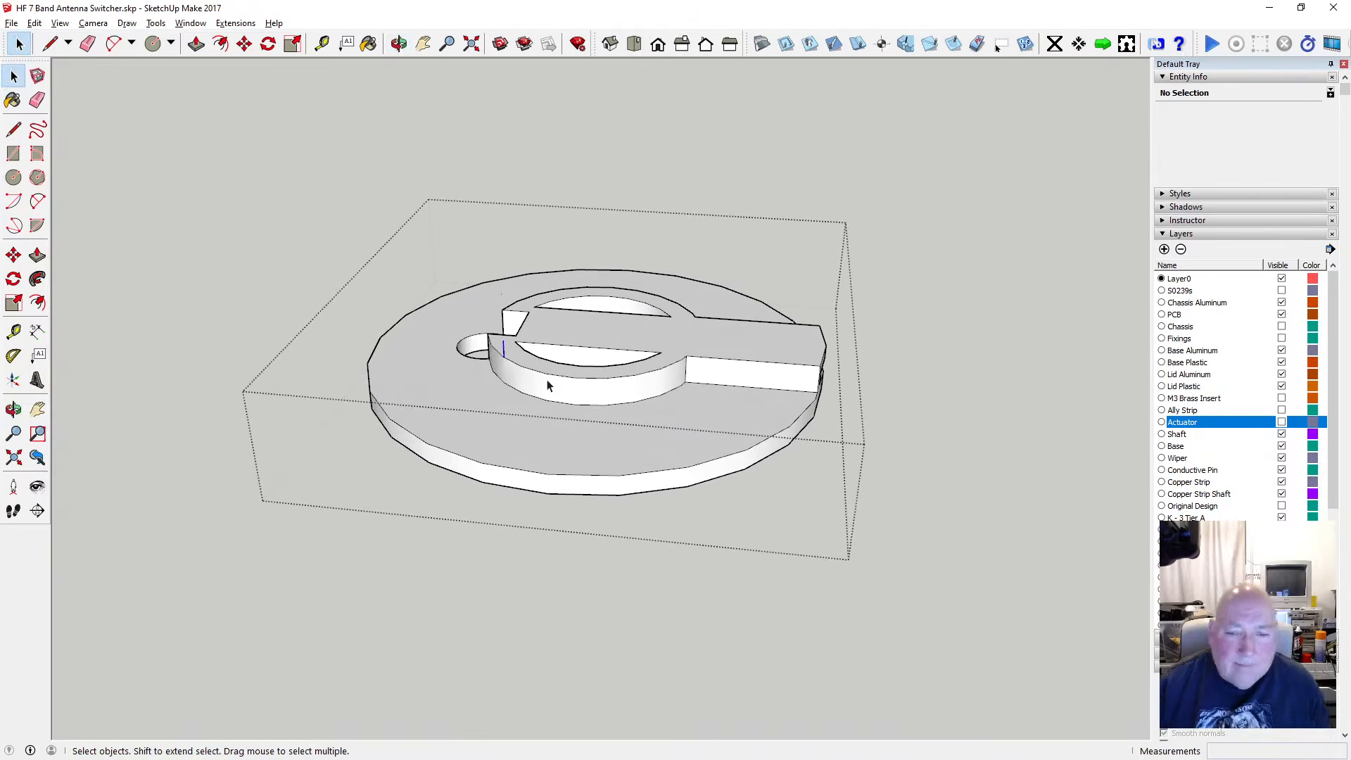
pyautogui.press('Delete')
# Examine the wiper disc's lowered hub, wiper arm slot and round hole from the side and from above
pyautogui.click(399, 43)
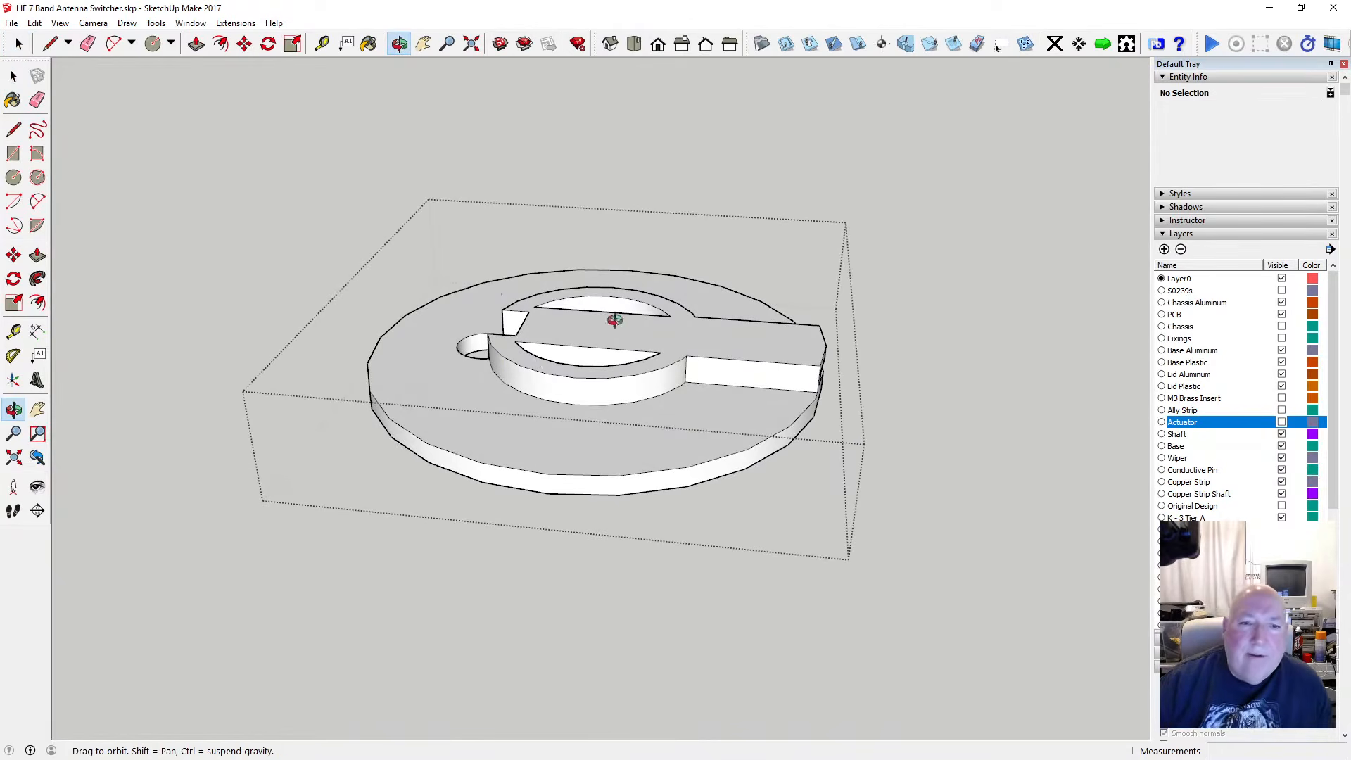
pyautogui.moveTo(614, 320); pyautogui.dragTo(332, 225)
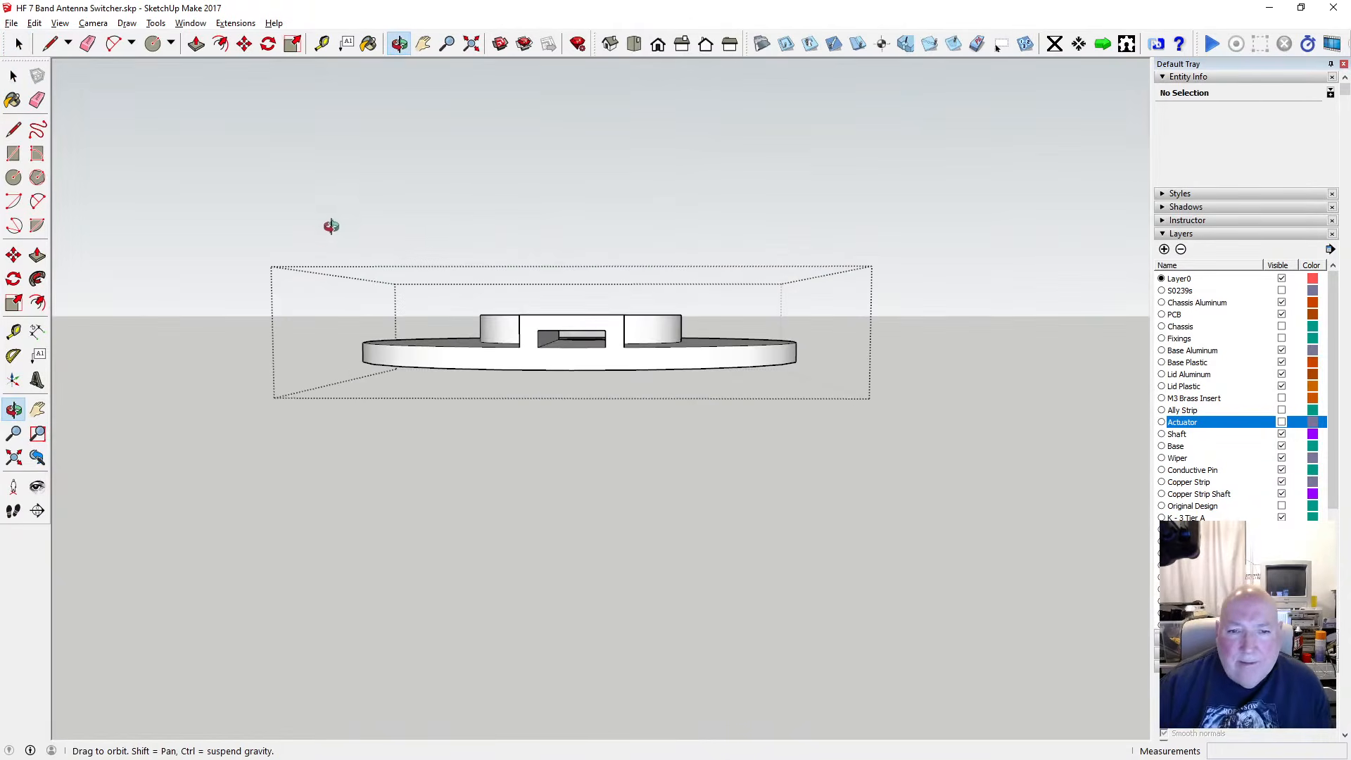
pyautogui.moveTo(585, 331); pyautogui.dragTo(665, 456)
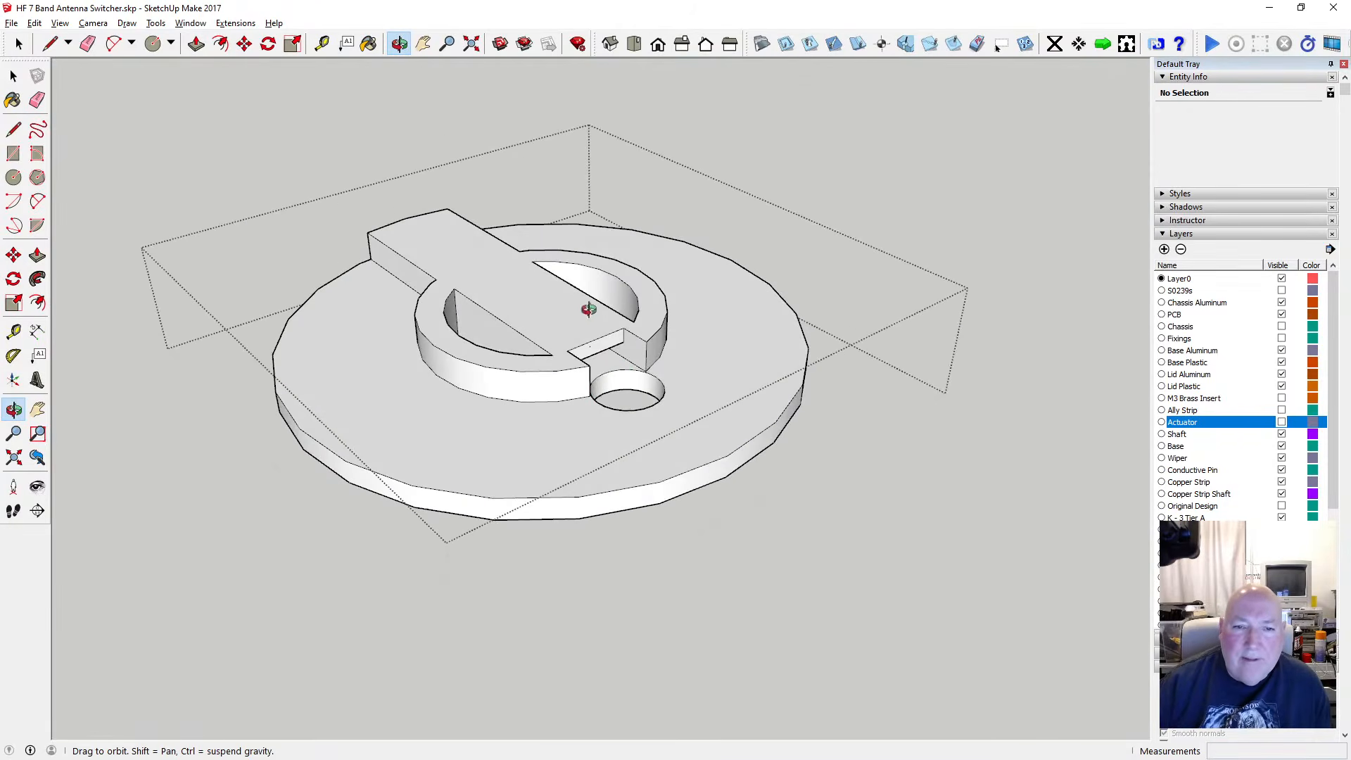
pyautogui.moveTo(588, 310); pyautogui.dragTo(648, 519)
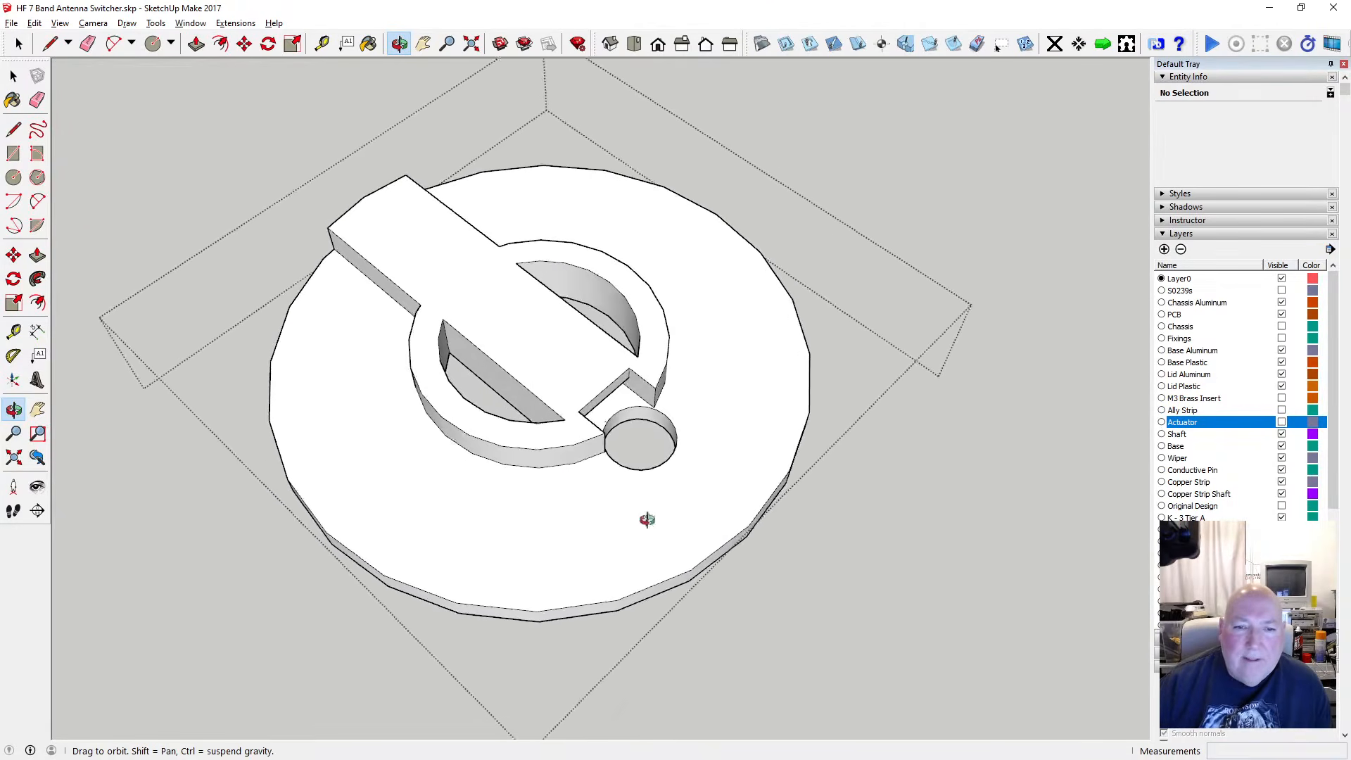
pyautogui.scroll(3, 558, 392)
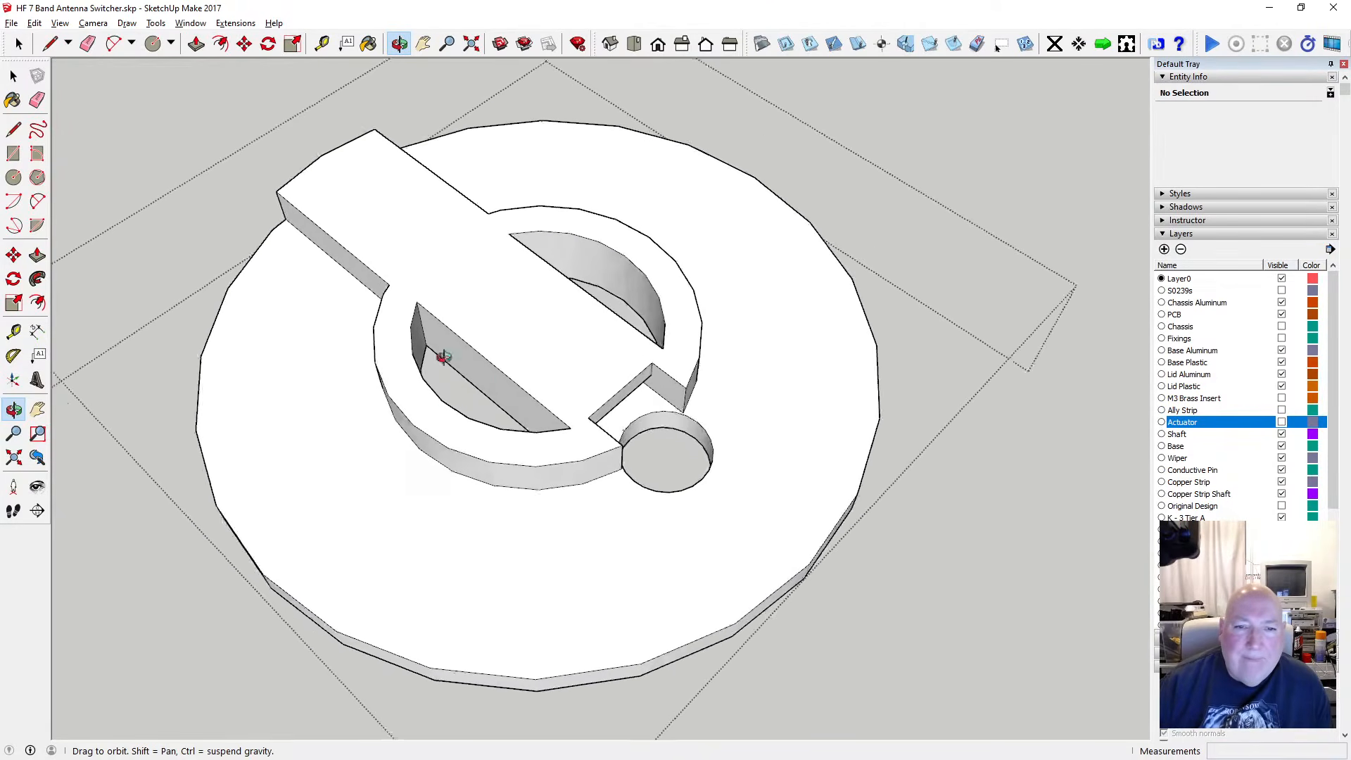
pyautogui.moveTo(444, 357); pyautogui.dragTo(534, 354)
pyautogui.scroll(-3, 577, 349)
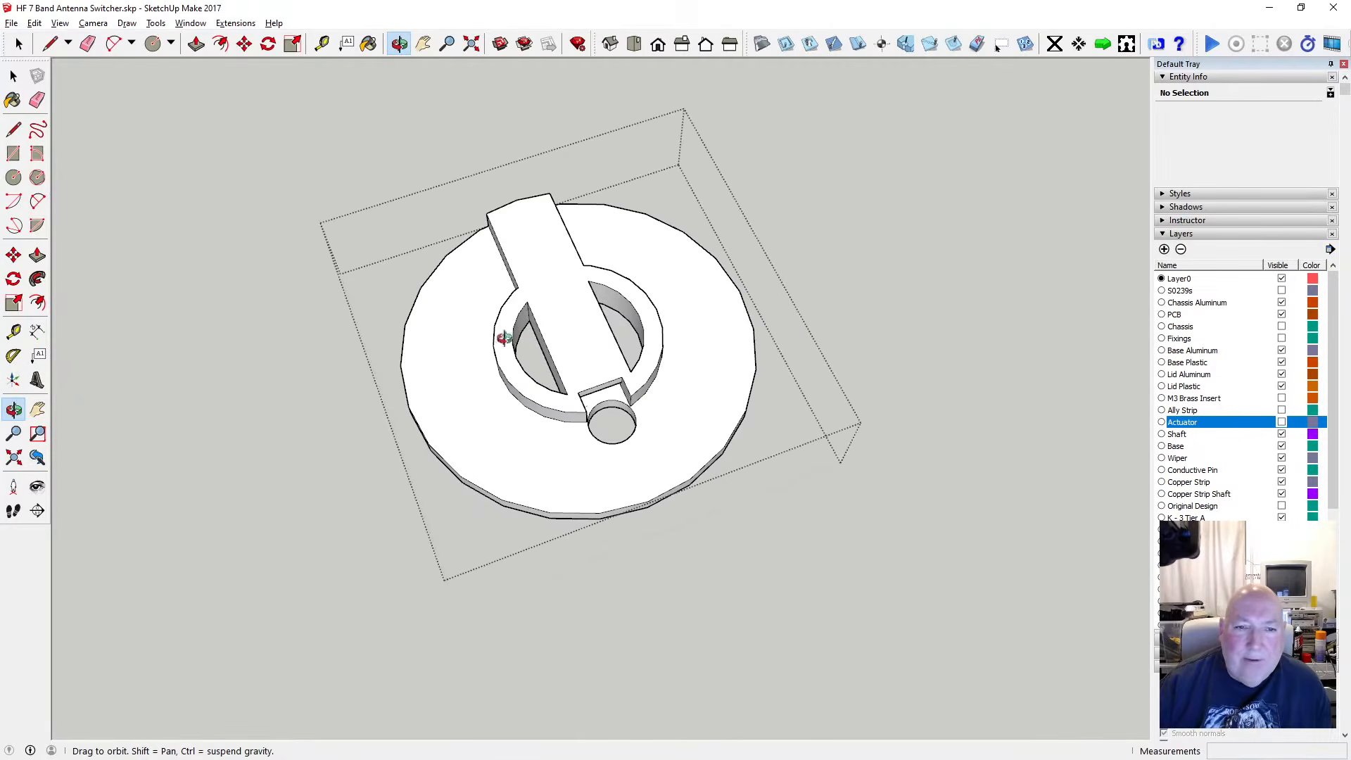
# Close the wiper disc's group and lower the four-cup bearing holder to 0.25 mm above the disc's hub
pyautogui.click(13, 75)
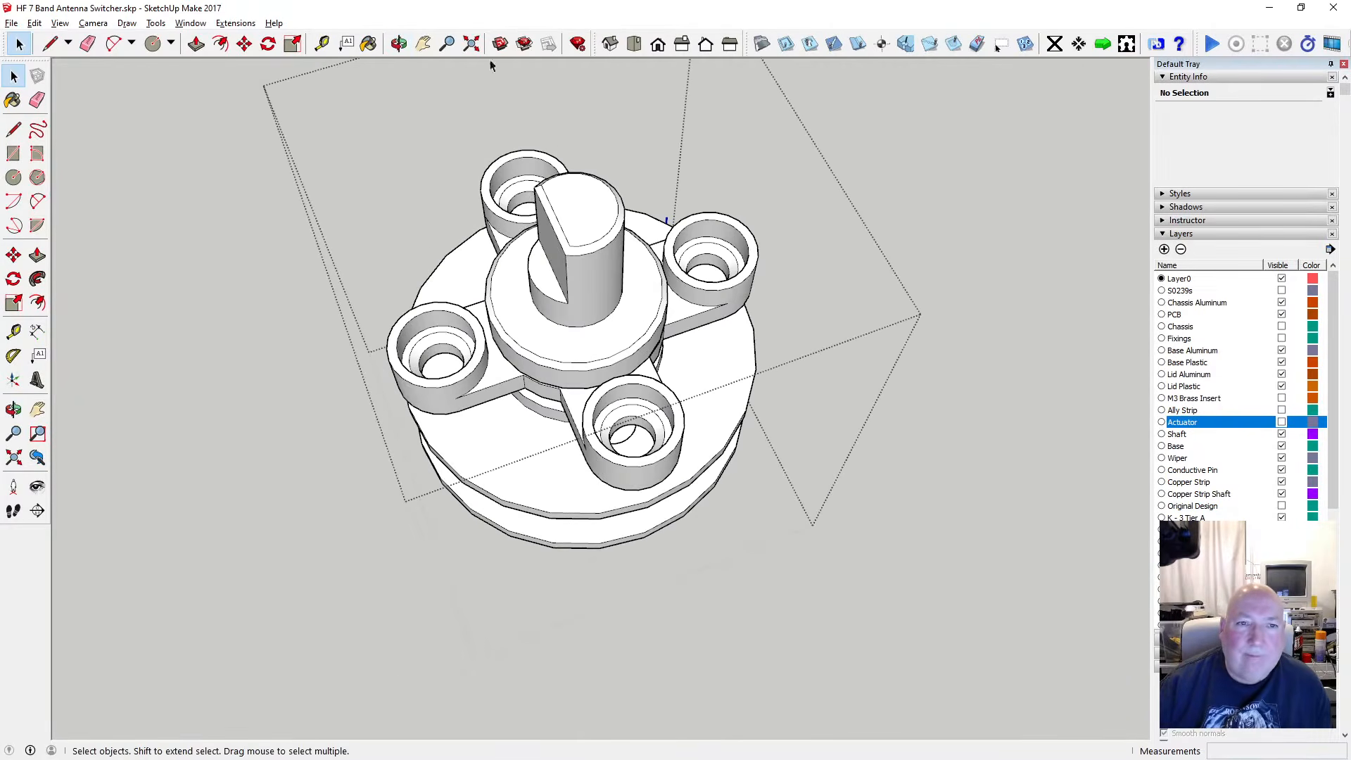
pyautogui.click(398, 43)
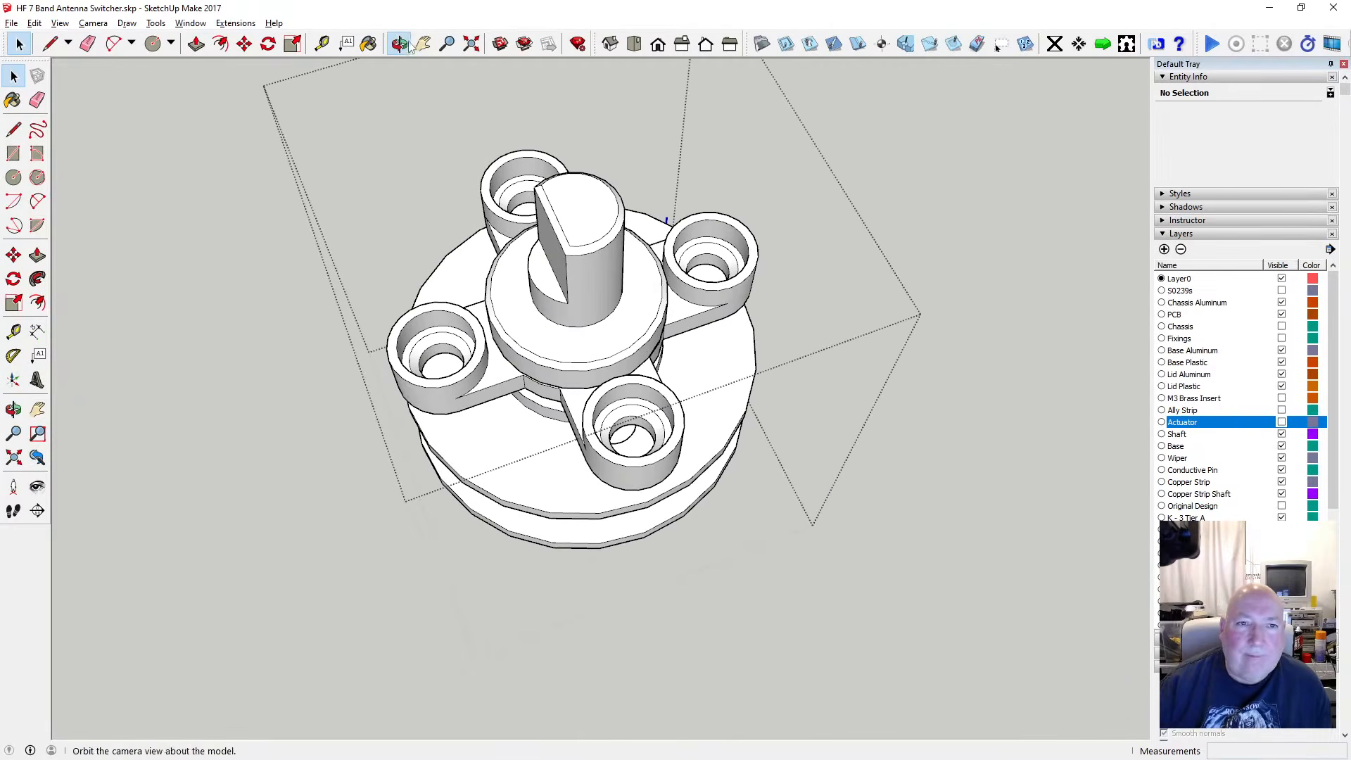
pyautogui.moveTo(535, 77); pyautogui.dragTo(672, 343)
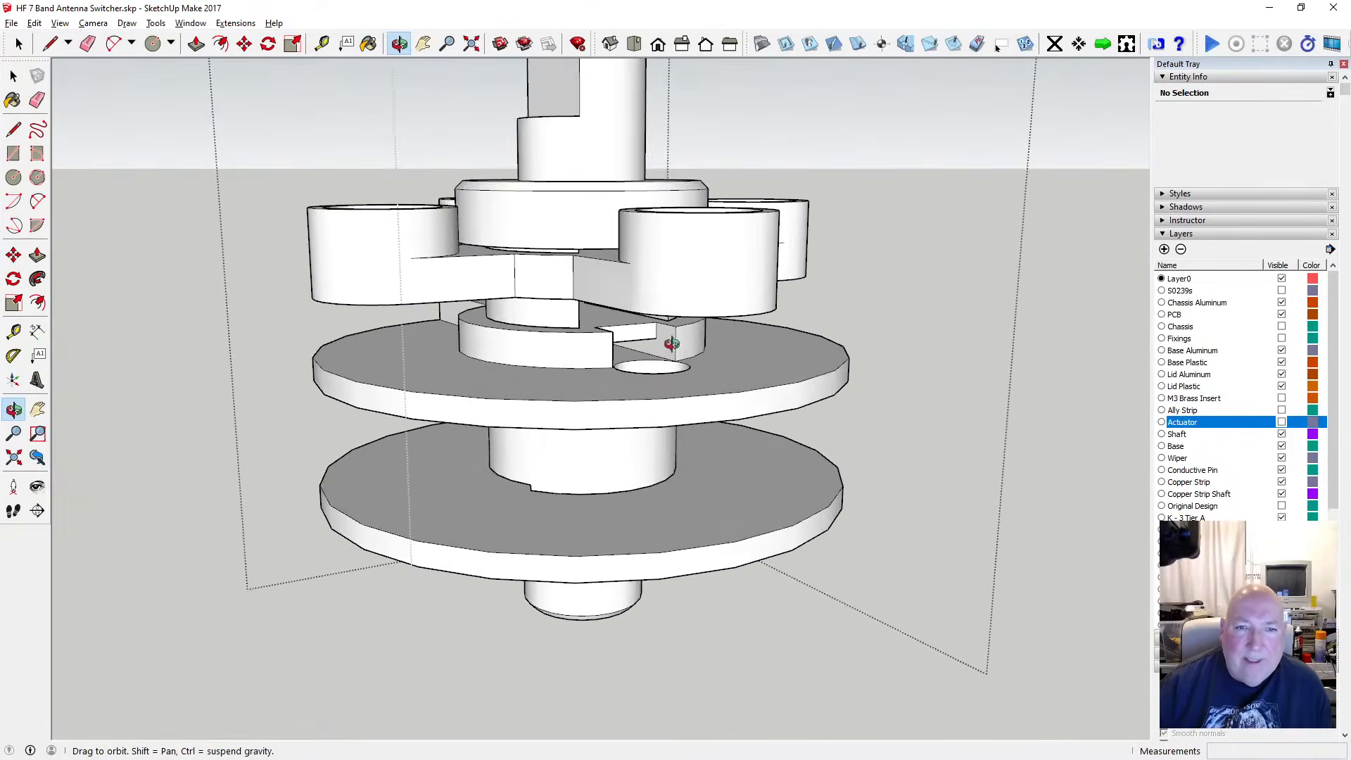
pyautogui.scroll(-3, 654, 268)
pyautogui.click(13, 75)
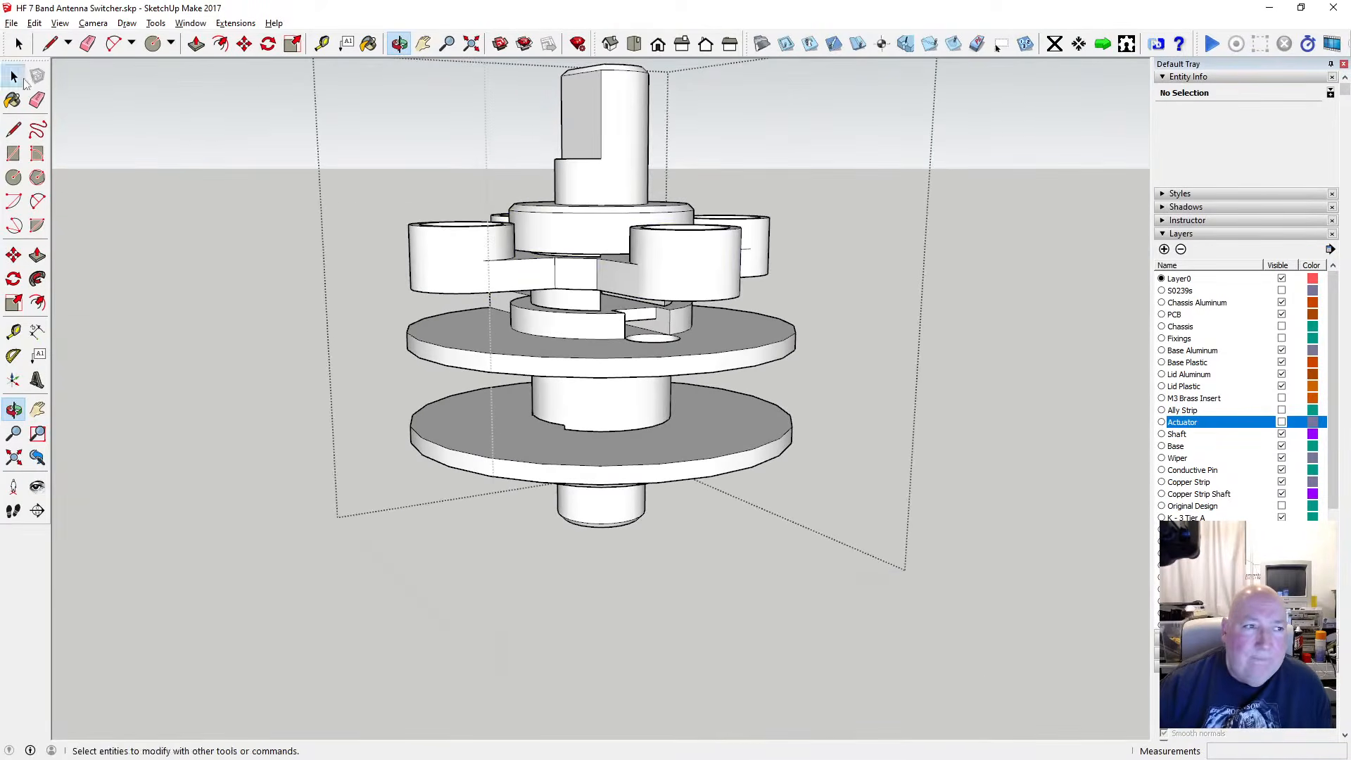
pyautogui.click(477, 274)
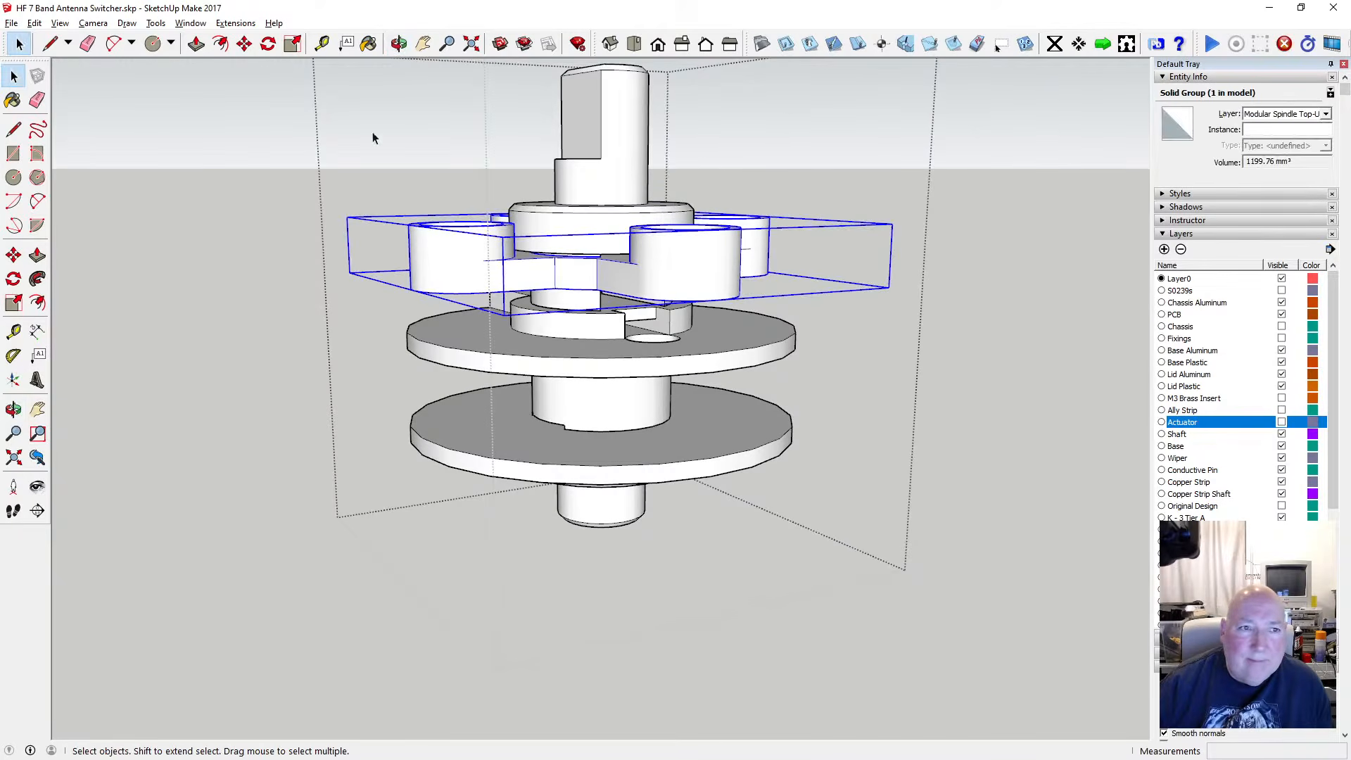
pyautogui.press('m')
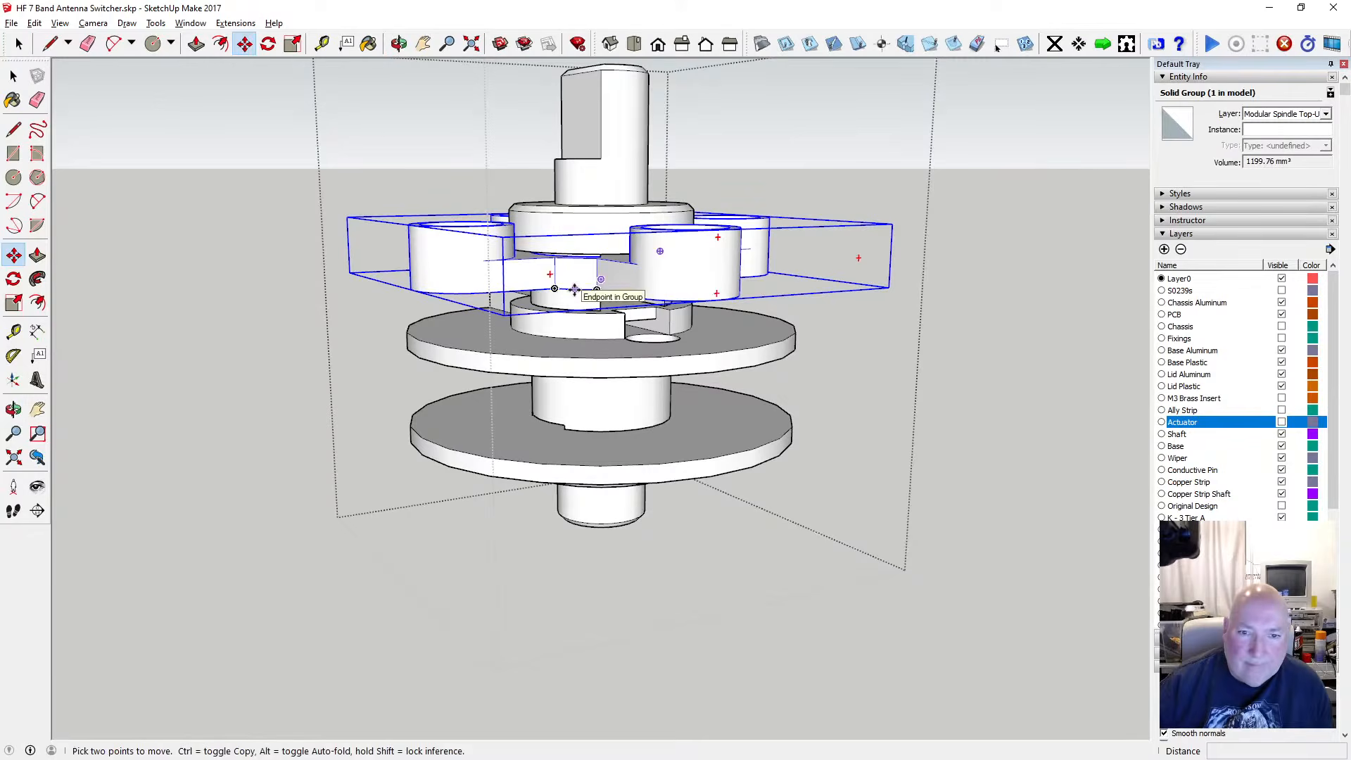
pyautogui.click(575, 298)
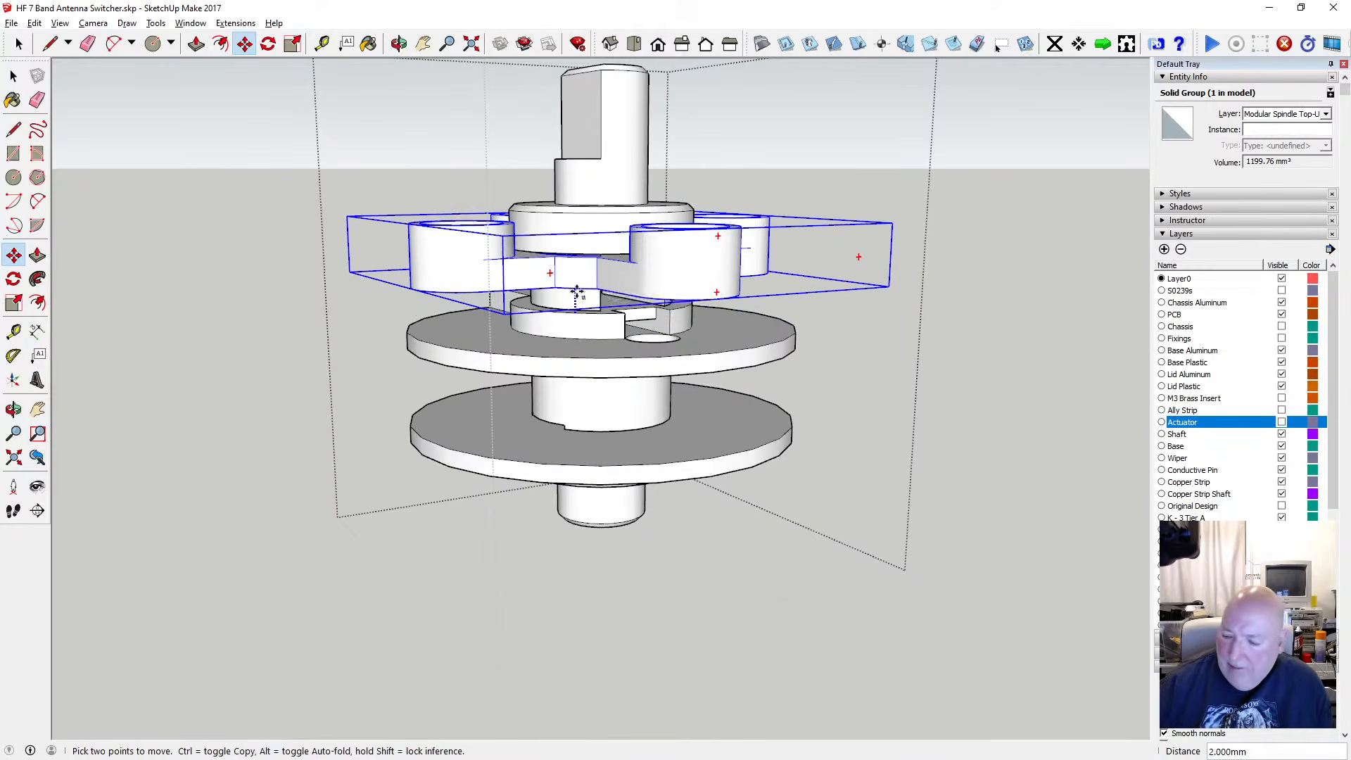
pyautogui.write('.25')
pyautogui.press('Return')
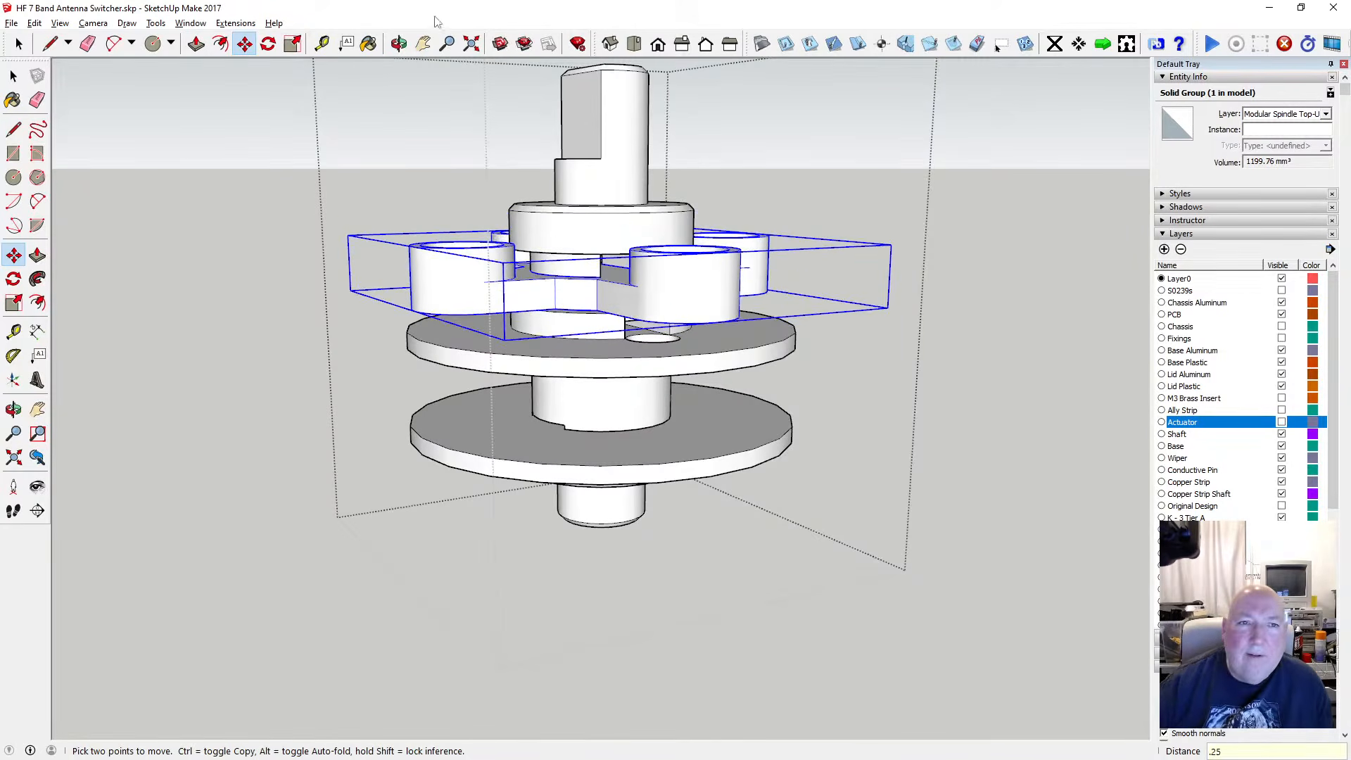
# Leave the nested spindle group to work on the ball bearings above the holder cups
pyautogui.click(399, 44)
pyautogui.moveTo(605, 303); pyautogui.dragTo(611, 332)
pyautogui.scroll(-5, 611, 332)
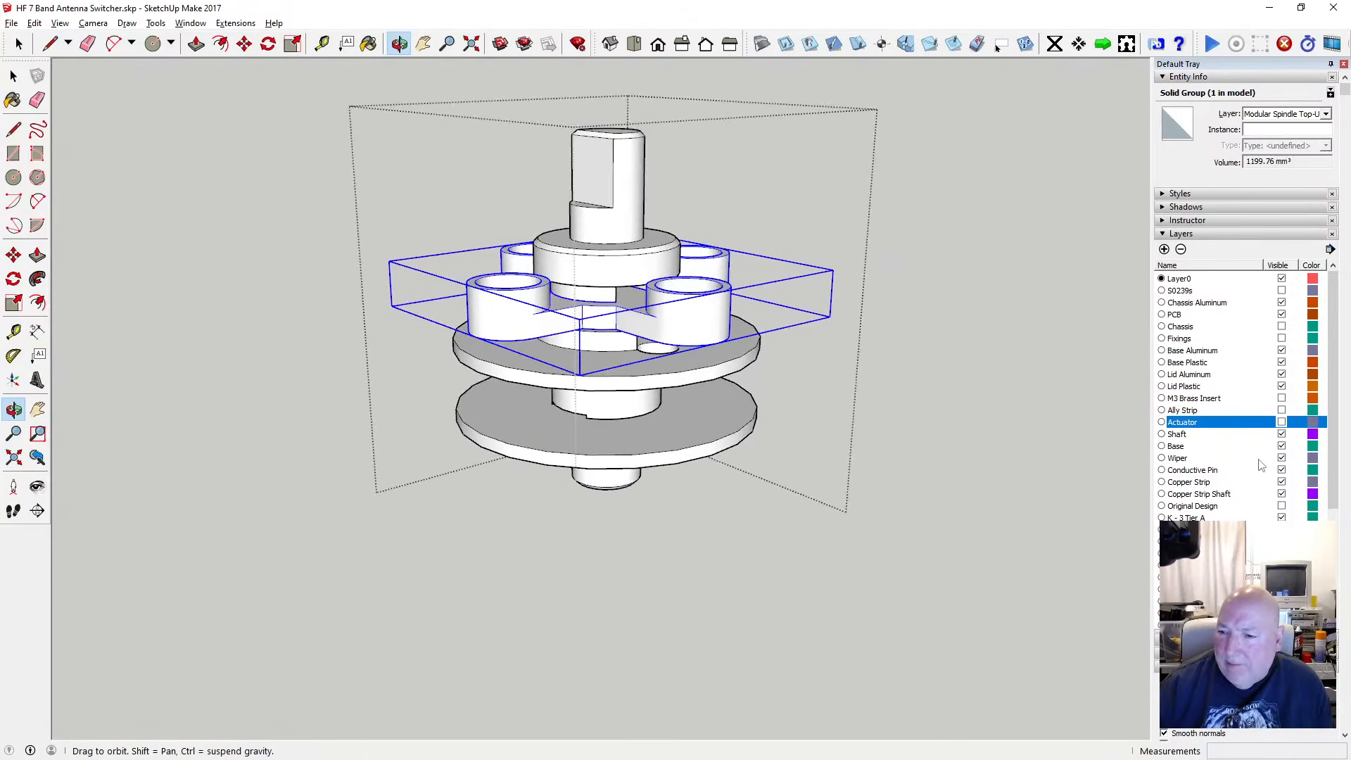
pyautogui.scroll(-3, 1262, 459)
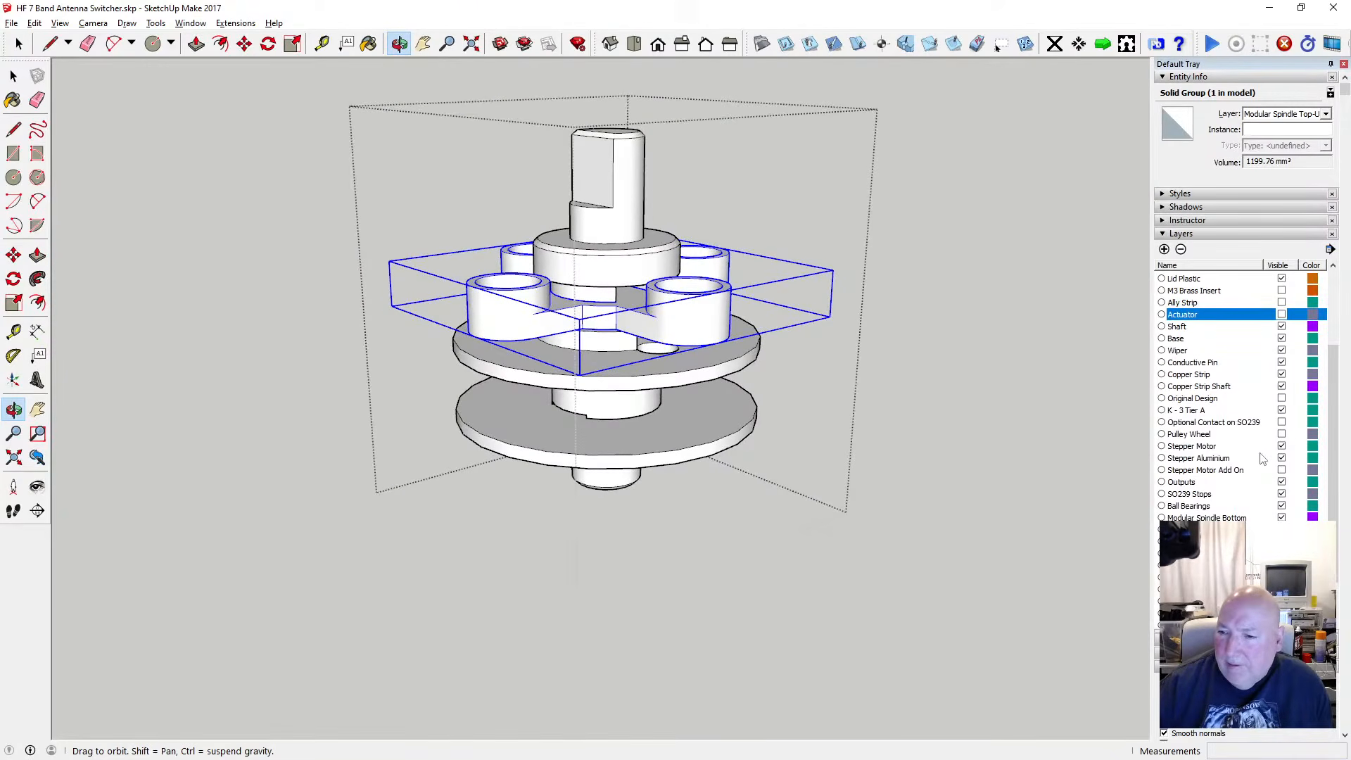
pyautogui.click(13, 76)
pyautogui.click(158, 189)
pyautogui.scroll(5, 521, 284)
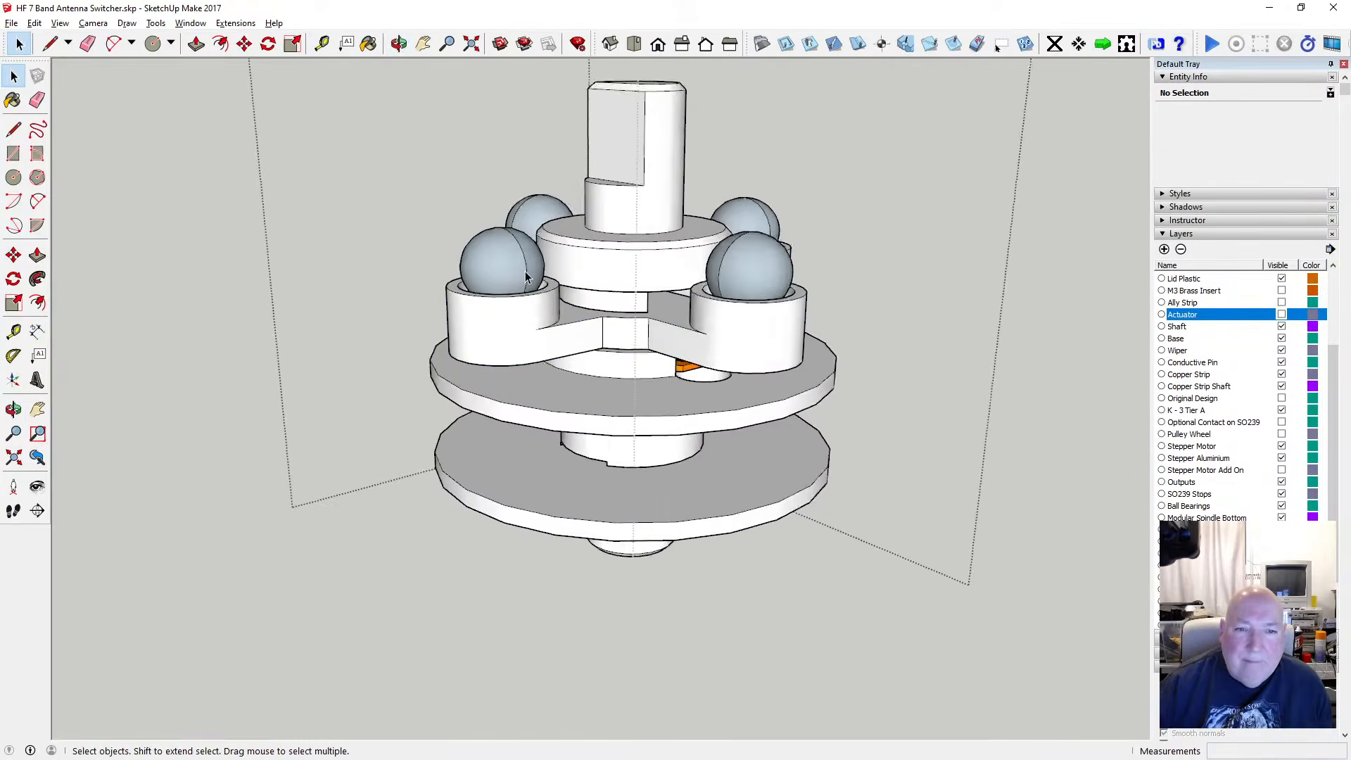
pyautogui.moveTo(519, 258); pyautogui.dragTo(559, 178, button='middle')
pyautogui.press('space')
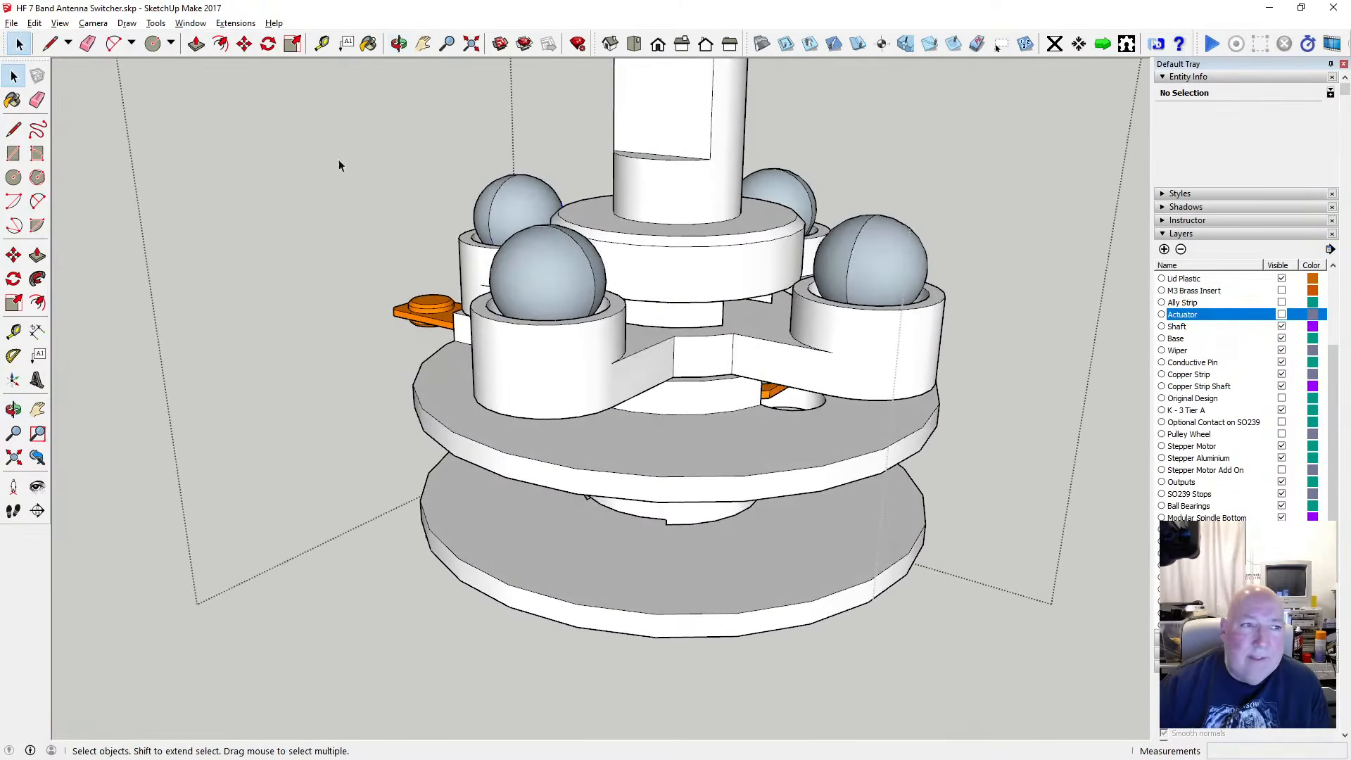
# Select all four ball bearings and move them straight down 2 mm into the holder cups
pyautogui.click(515, 201)
pyautogui.keyDown('shift'); pyautogui.click(774, 211); pyautogui.keyUp('shift')
pyautogui.keyDown('shift'); pyautogui.click(878, 250); pyautogui.keyUp('shift')
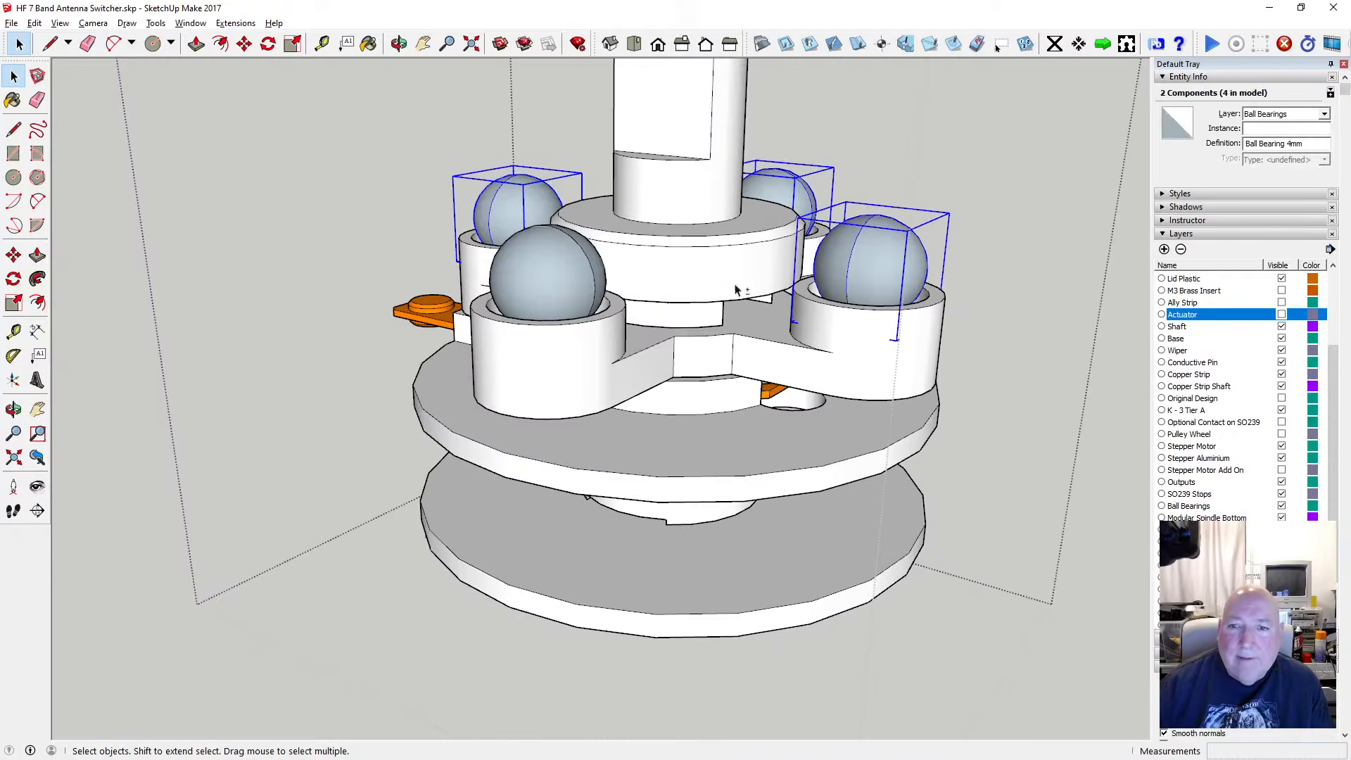
pyautogui.keyDown('shift'); pyautogui.click(574, 270); pyautogui.keyUp('shift')
pyautogui.press('m')
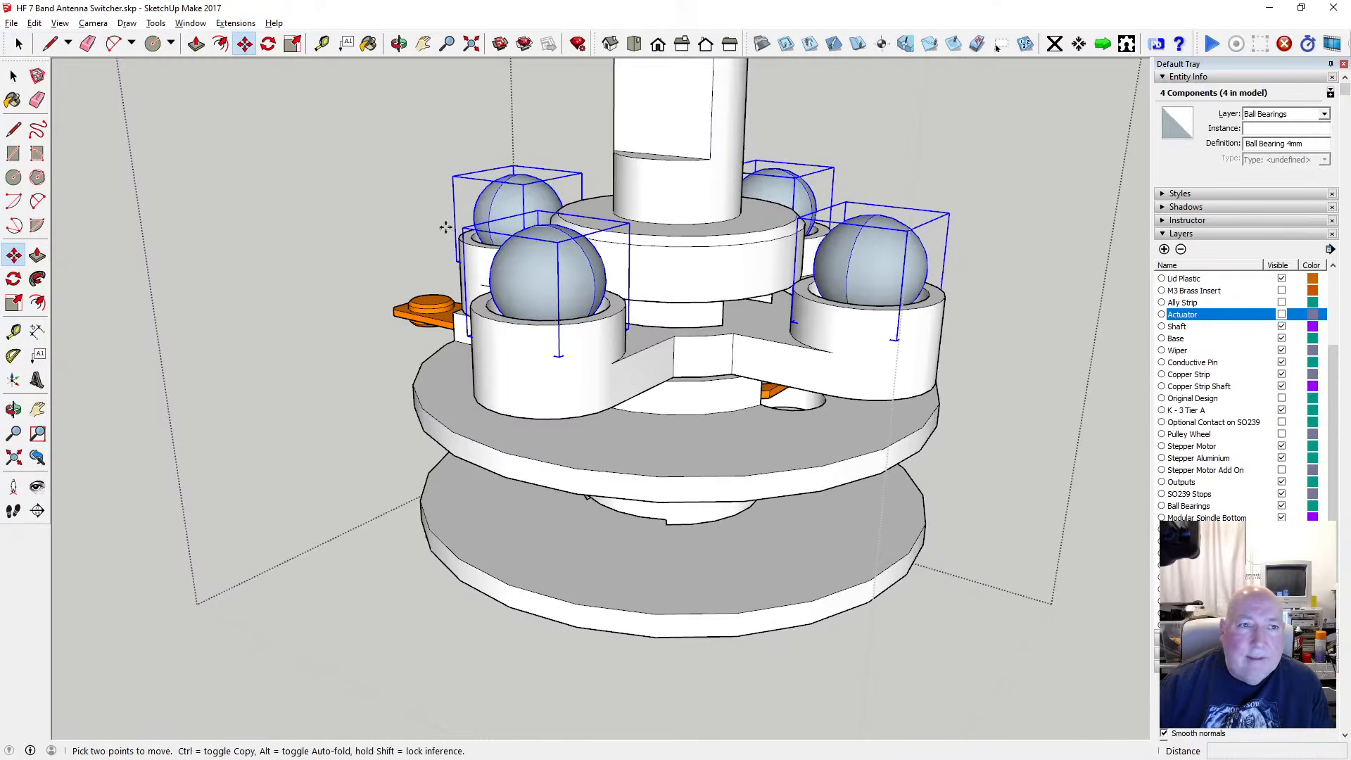
pyautogui.click(544, 238)
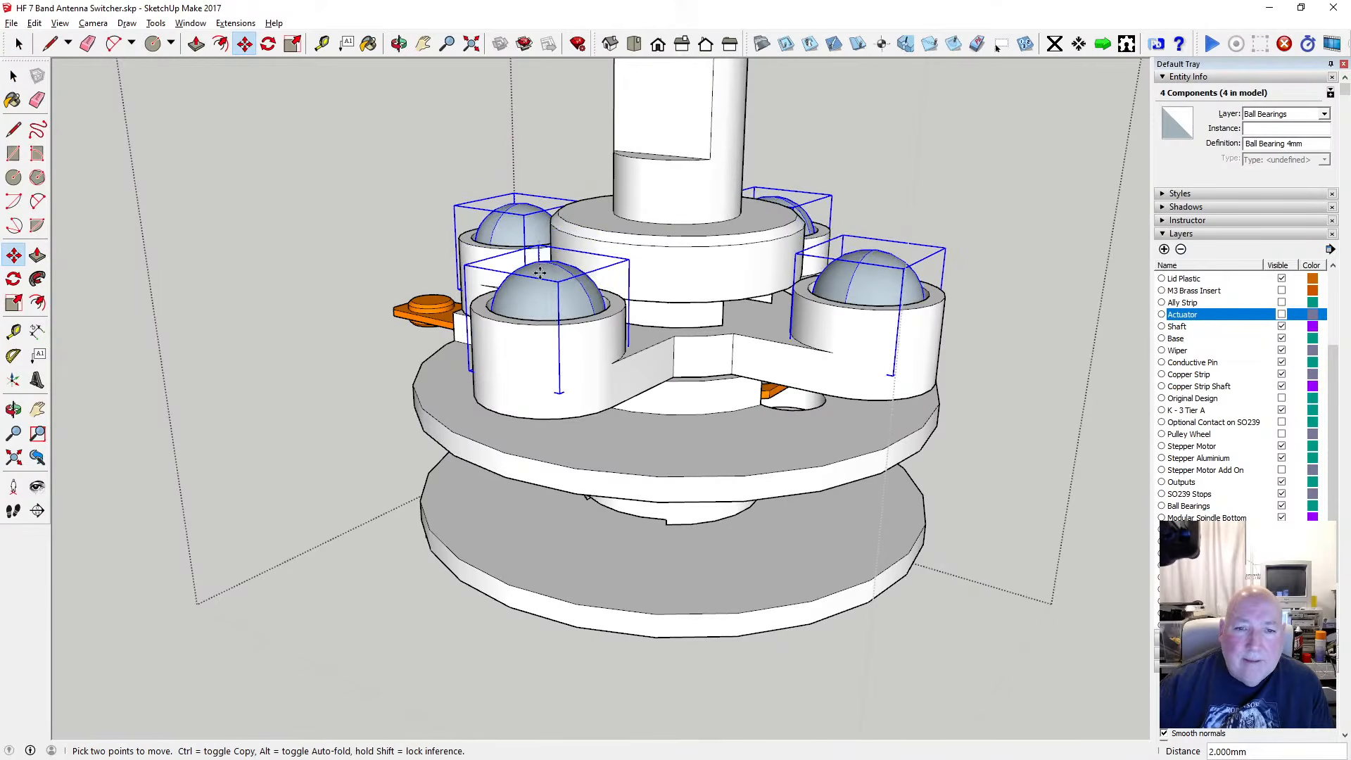
# Turn on the X-ray face style and inspect how the ball bearings sit inside the holder cups
pyautogui.click(61, 25)
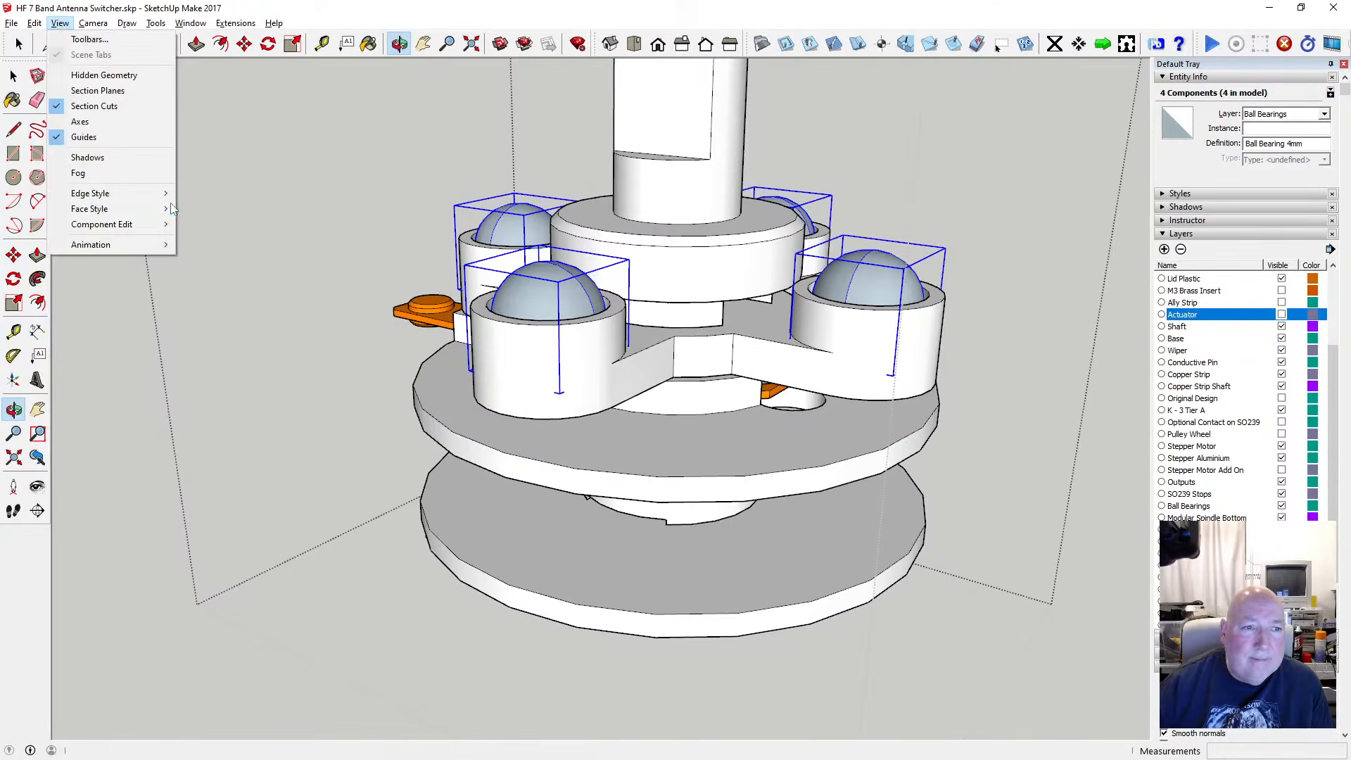
pyautogui.moveTo(160, 210)
pyautogui.click(211, 209)
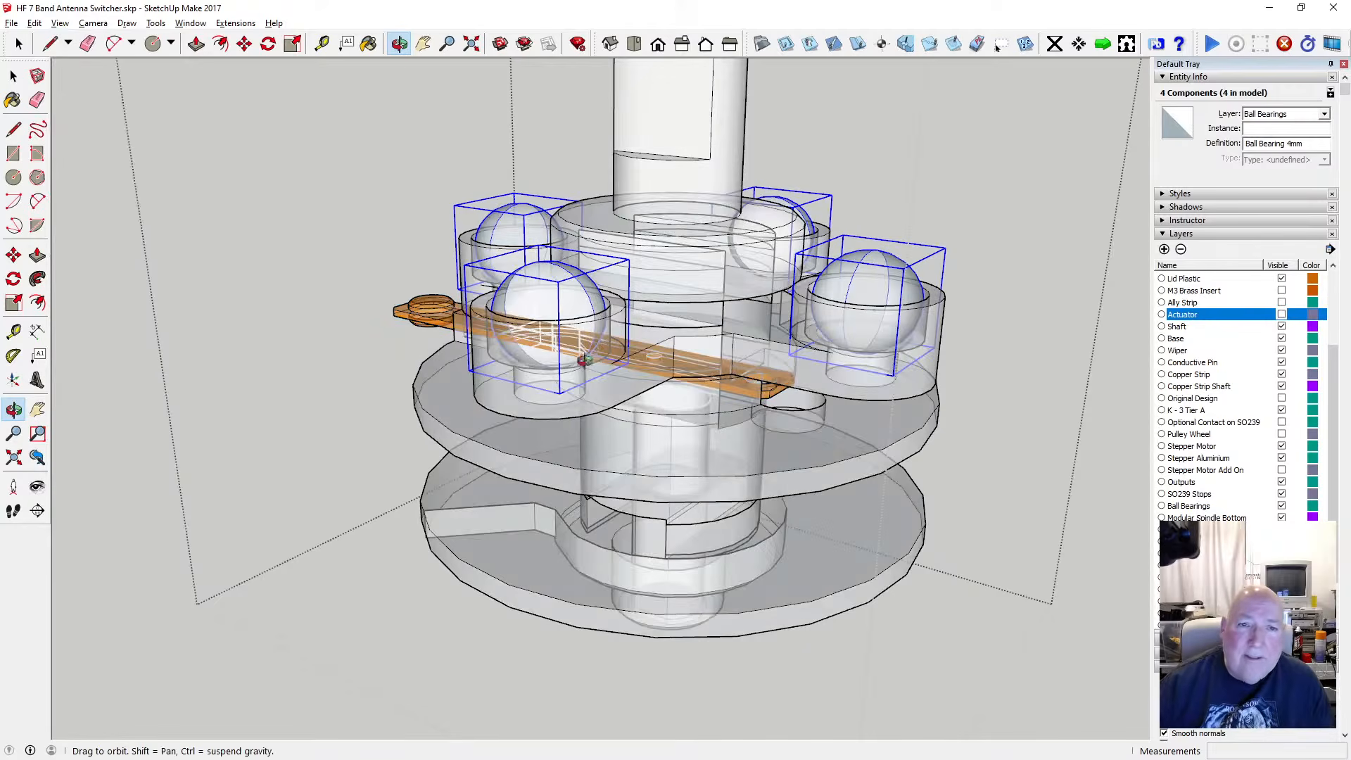
pyautogui.moveTo(583, 359); pyautogui.dragTo(438, 325)
pyautogui.scroll(3, 498, 302)
pyautogui.scroll(-5, 449, 326)
# Move the four ball bearings down another 0.2 mm in their cups and deselect them
pyautogui.press('m')
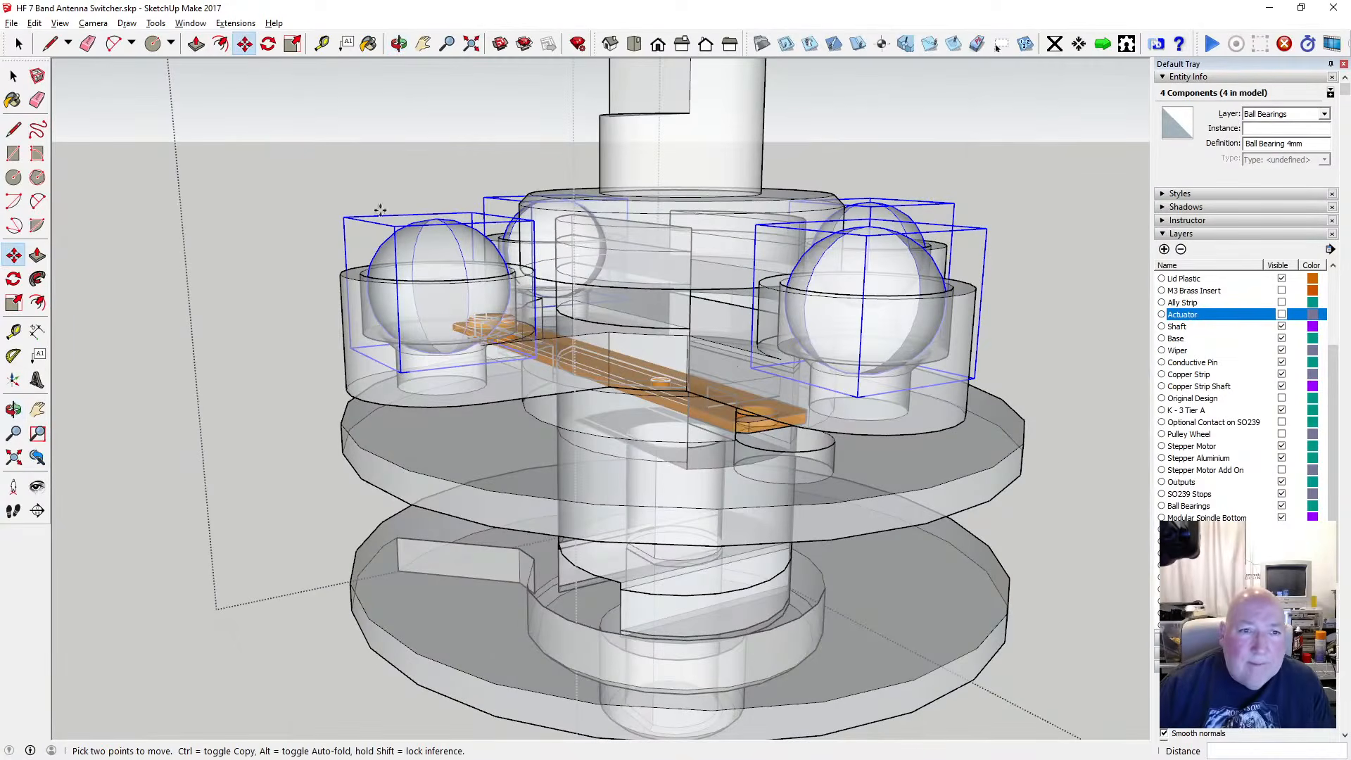
pyautogui.click(436, 219)
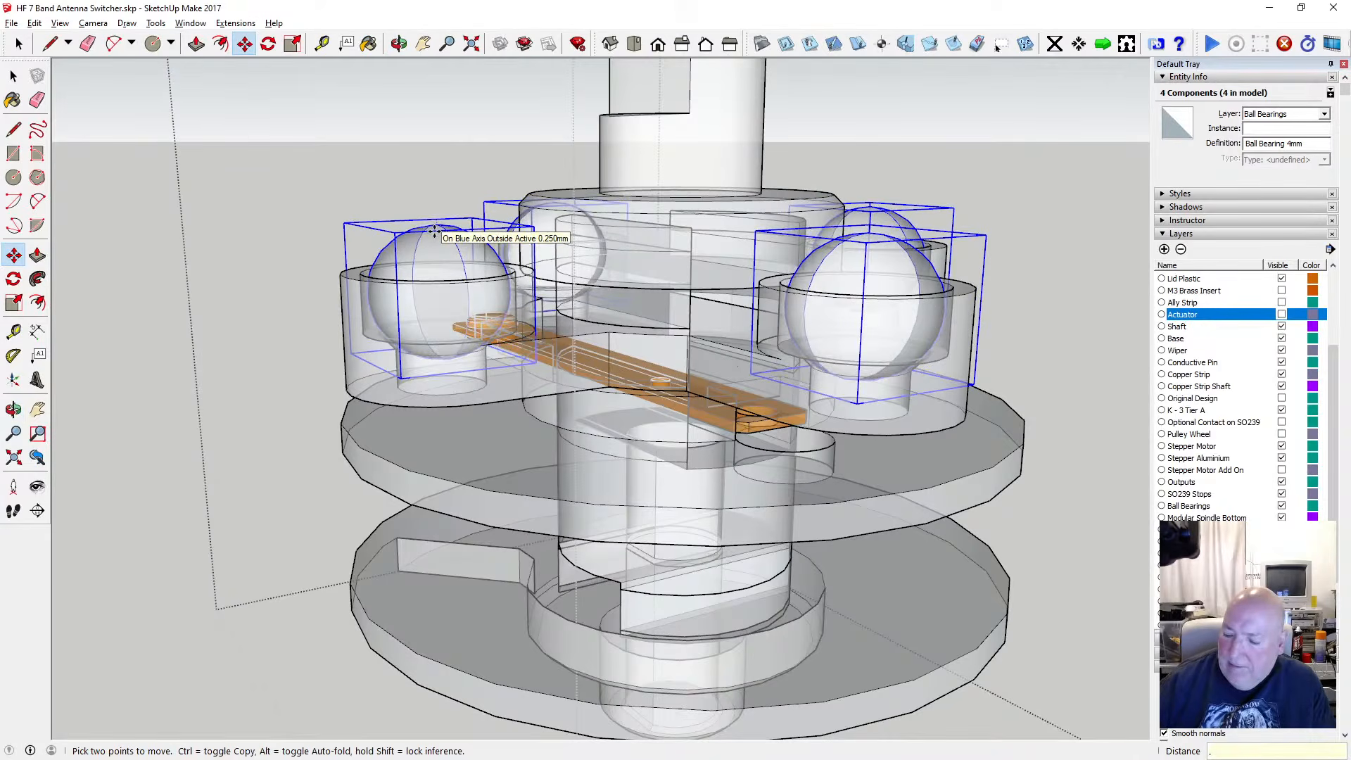
pyautogui.press('Return')
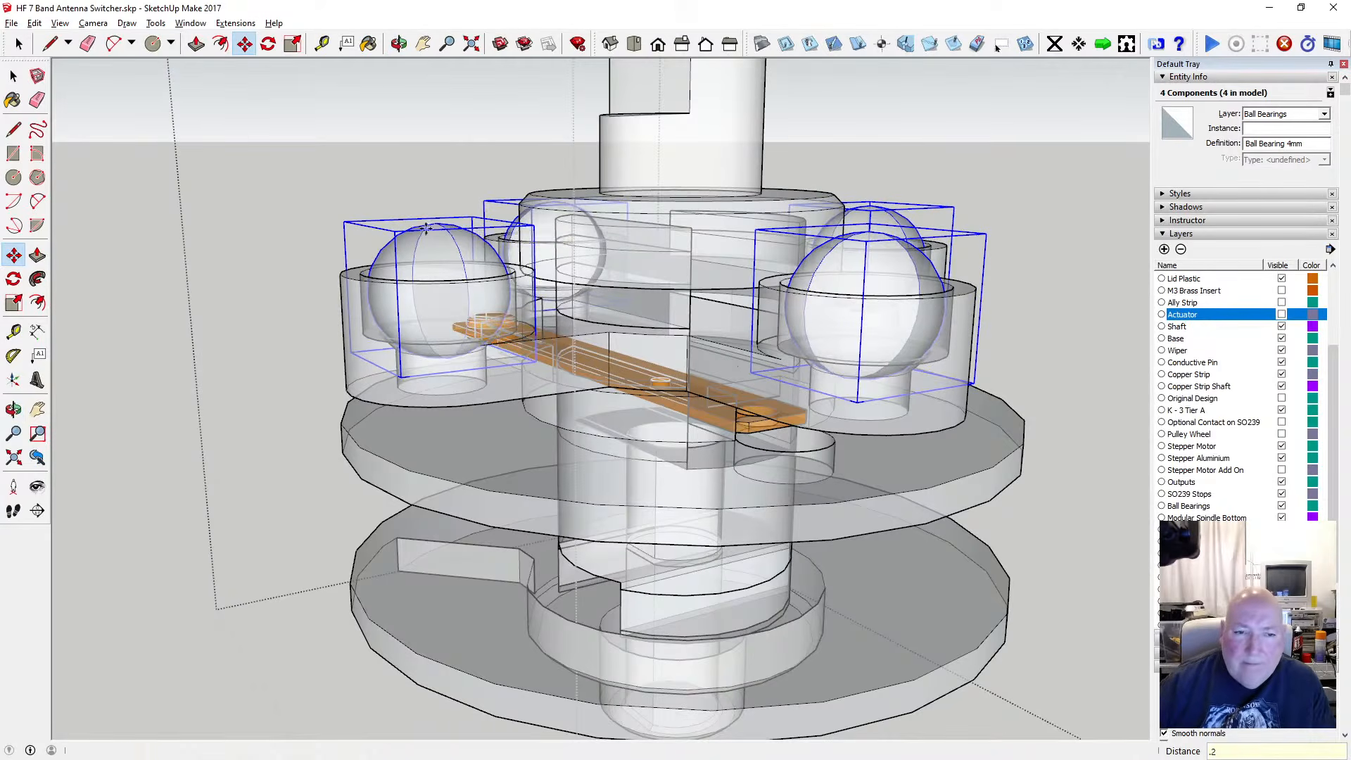
pyautogui.click(399, 44)
pyautogui.moveTo(493, 254); pyautogui.dragTo(516, 303)
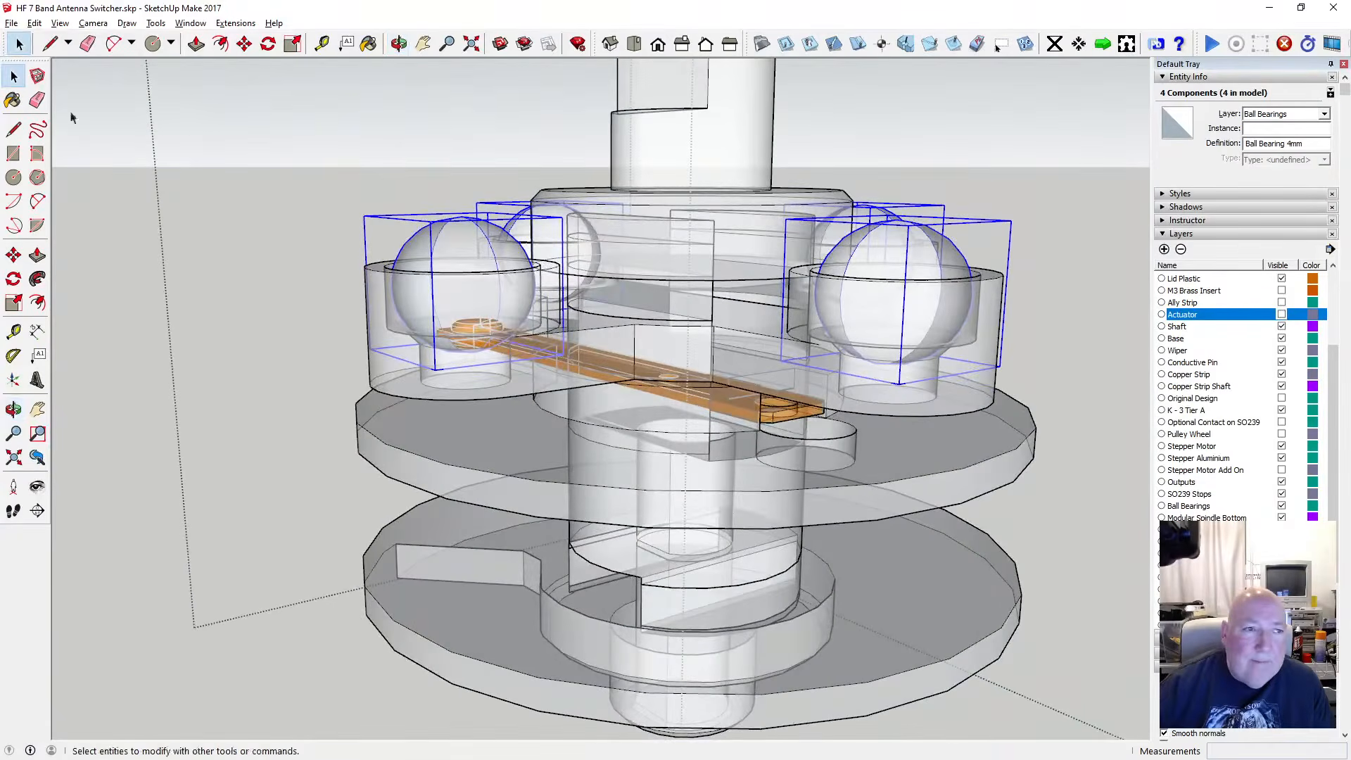
pyautogui.click(261, 230)
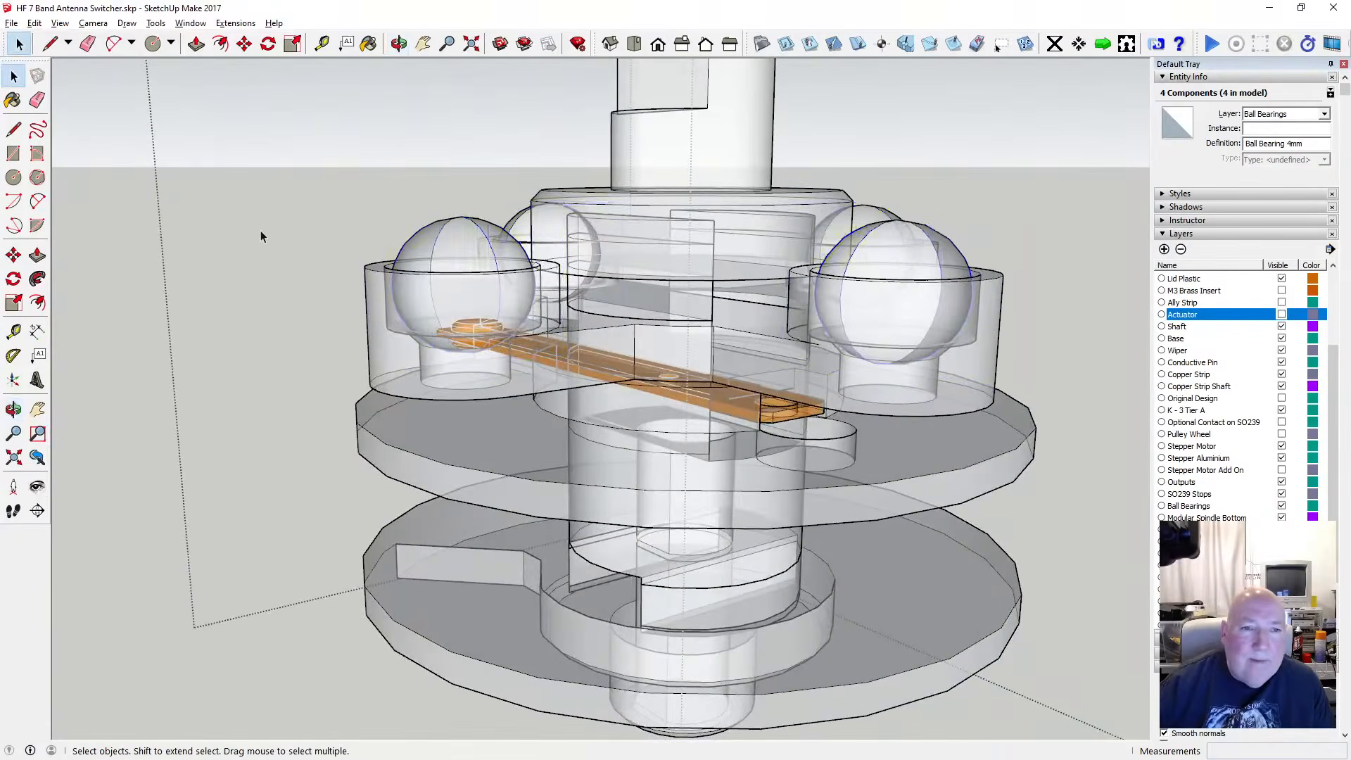
# Turn off the X-ray face style and review the reseated ball bearings on the spindle
pyautogui.click(59, 23)
pyautogui.moveTo(141, 208)
pyautogui.click(208, 209)
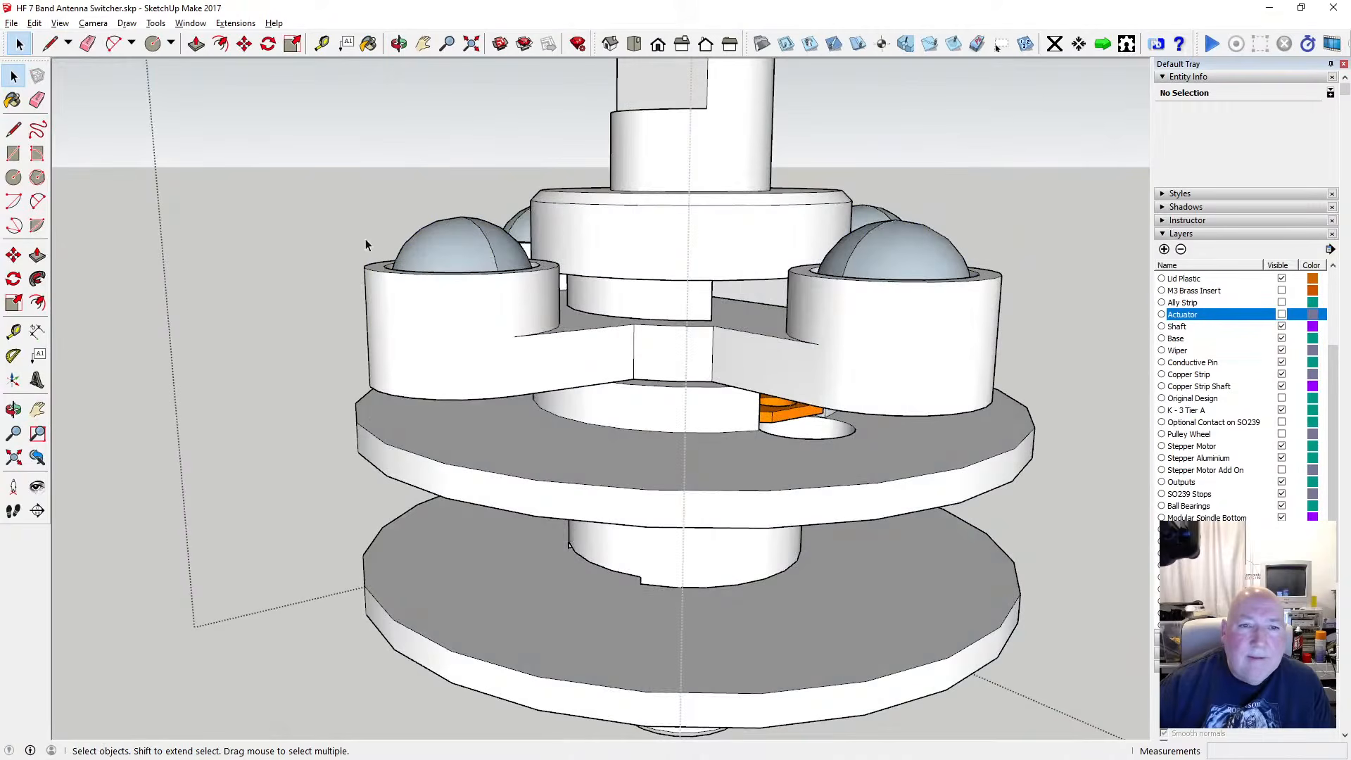
pyautogui.press('o')
pyautogui.moveTo(519, 292)
pyautogui.mouseDown()
pyautogui.moveTo(497, 287)
pyautogui.moveTo(446, 592)
pyautogui.moveTo(437, 453)
pyautogui.moveTo(457, 242)
pyautogui.moveTo(619, 235)
pyautogui.moveTo(561, 241)
pyautogui.moveTo(429, 214)
pyautogui.moveTo(458, 199)
pyautogui.moveTo(426, 211)
pyautogui.moveTo(492, 175)
pyautogui.moveTo(519, 238)
pyautogui.moveTo(577, 272)
pyautogui.moveTo(511, 291)
pyautogui.mouseUp()
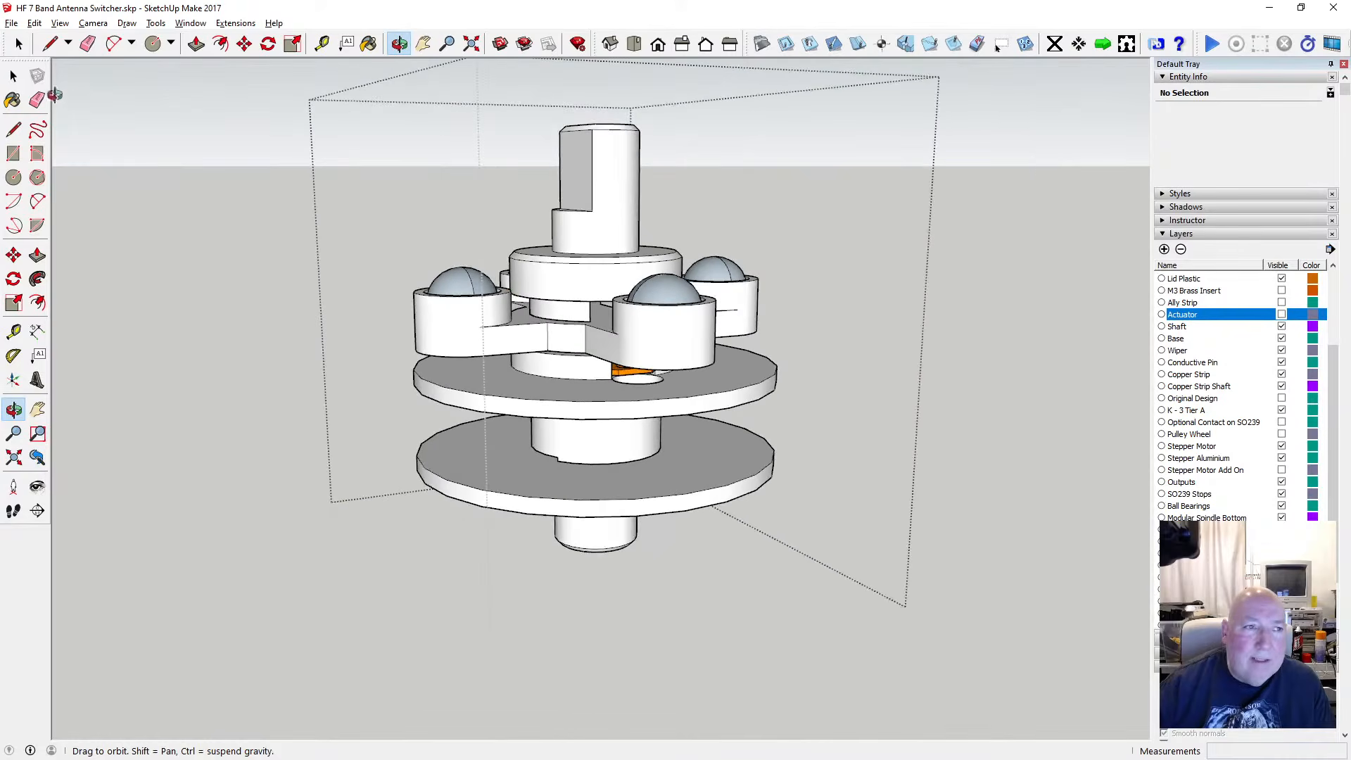
# Leave the spindle group and examine the ball bearings against the underside of the upper octagonal plate
pyautogui.click(14, 76)
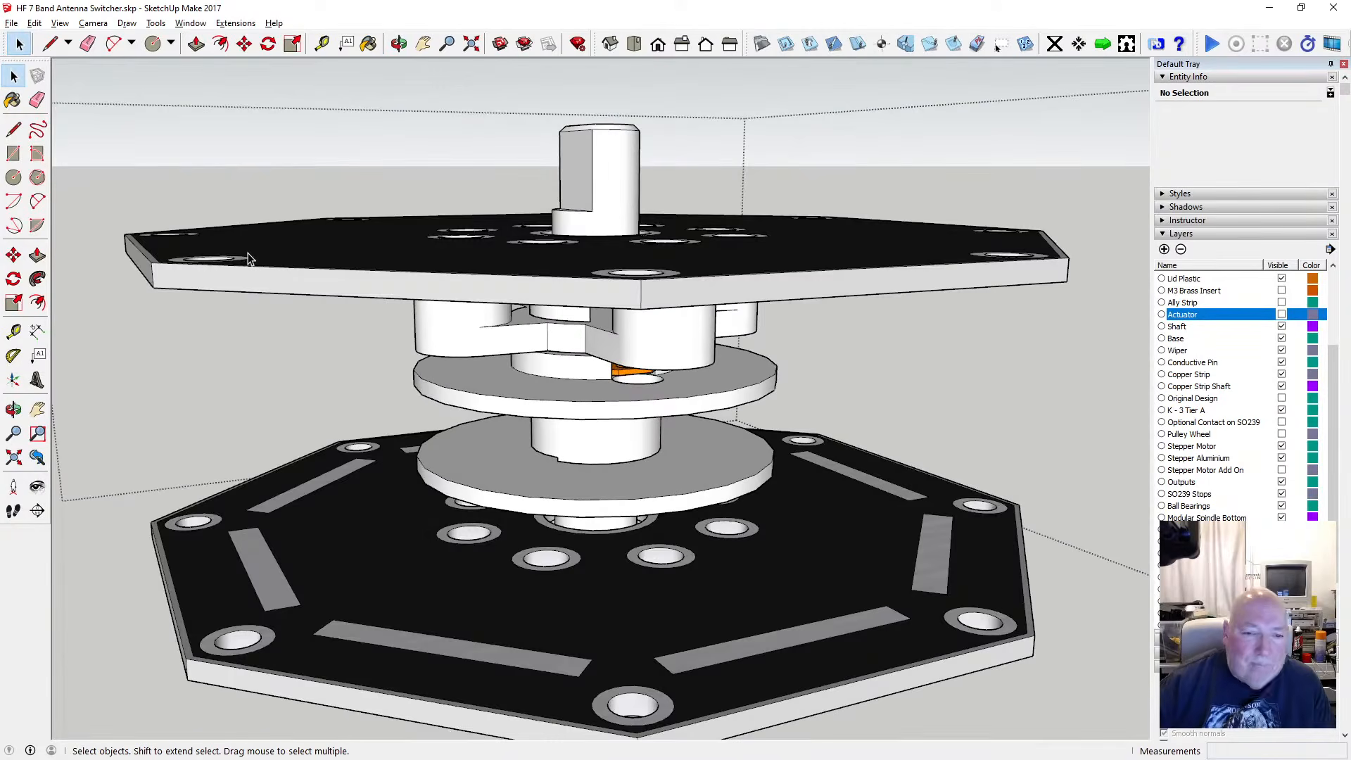
pyautogui.click(398, 43)
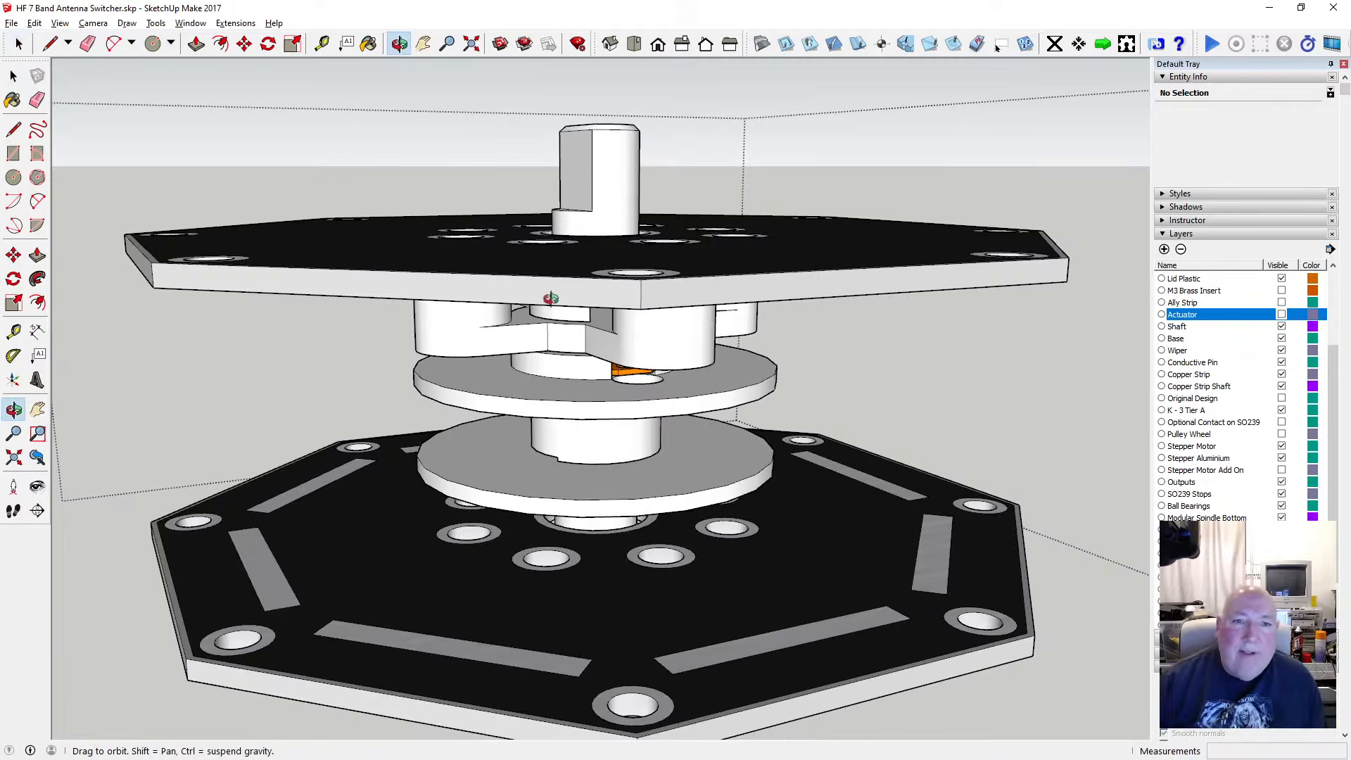
pyautogui.moveTo(552, 292); pyautogui.dragTo(579, 254)
pyautogui.scroll(-3, 584, 245)
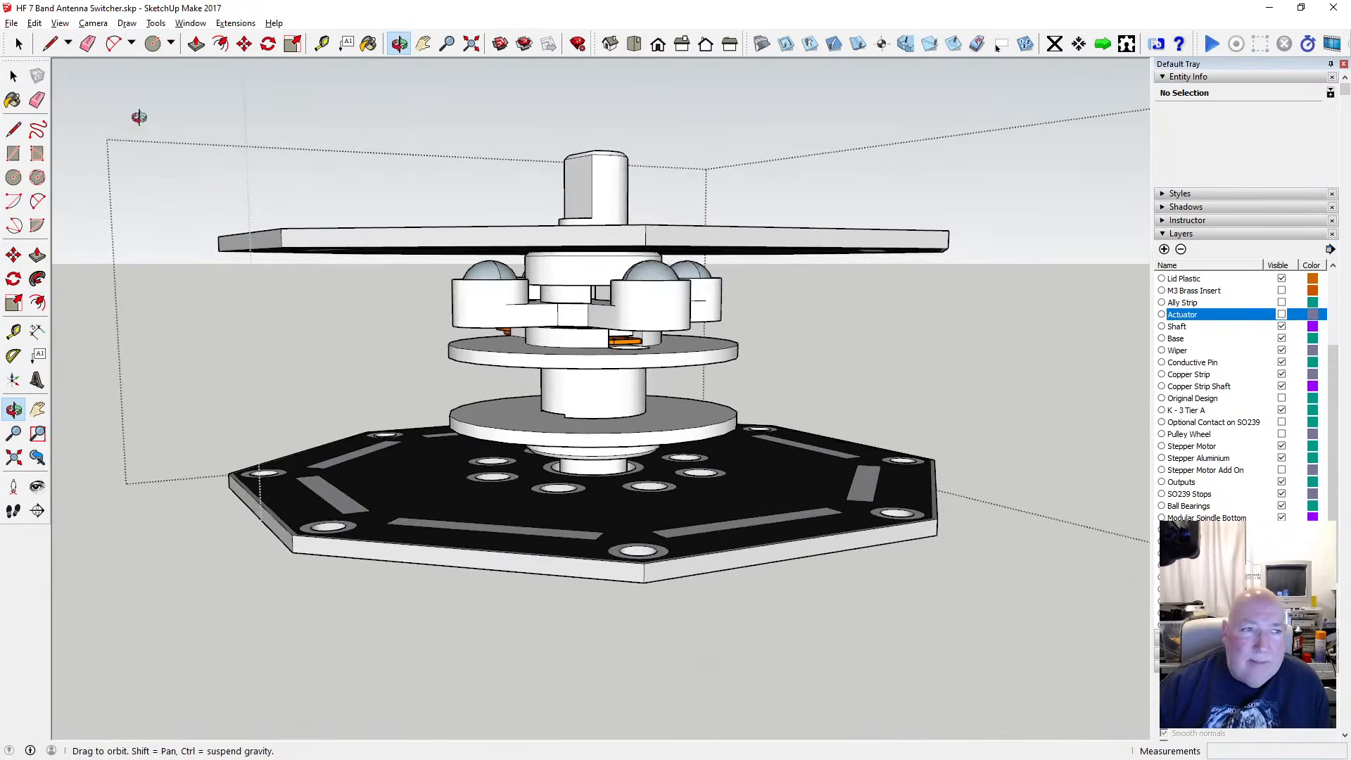
# Unhide the perforated discs and measure from the upper disc's underside down to the lower edge of the shaft collar
pyautogui.click(20, 80)
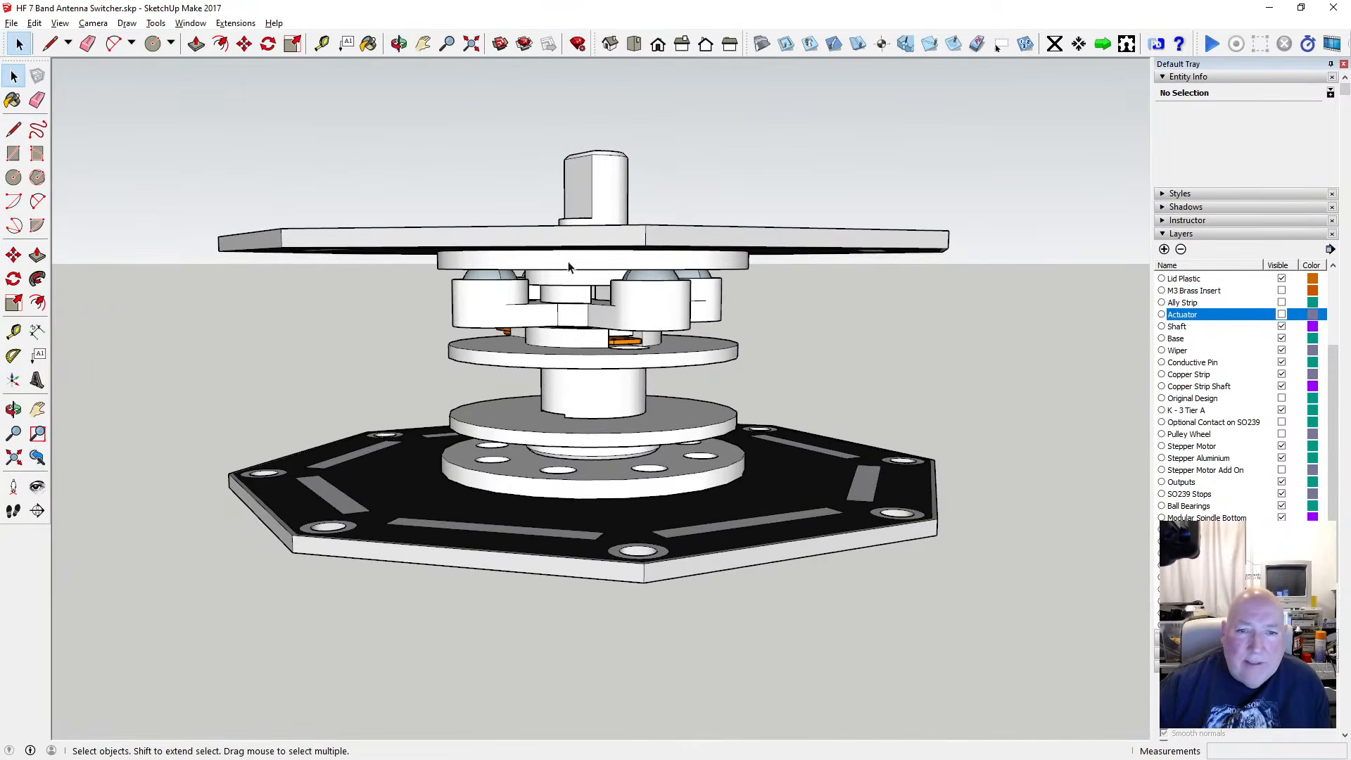
pyautogui.scroll(3, 595, 290)
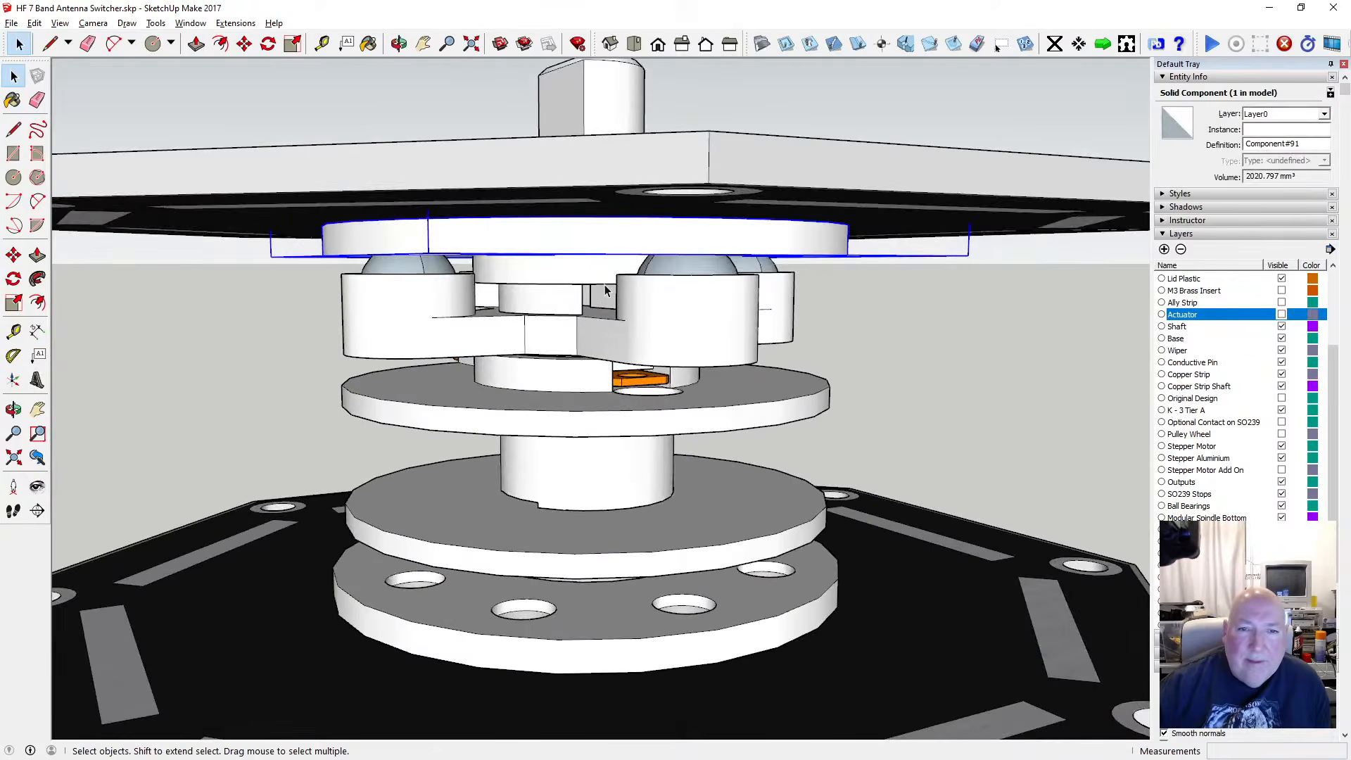
pyautogui.scroll(-2, 606, 290)
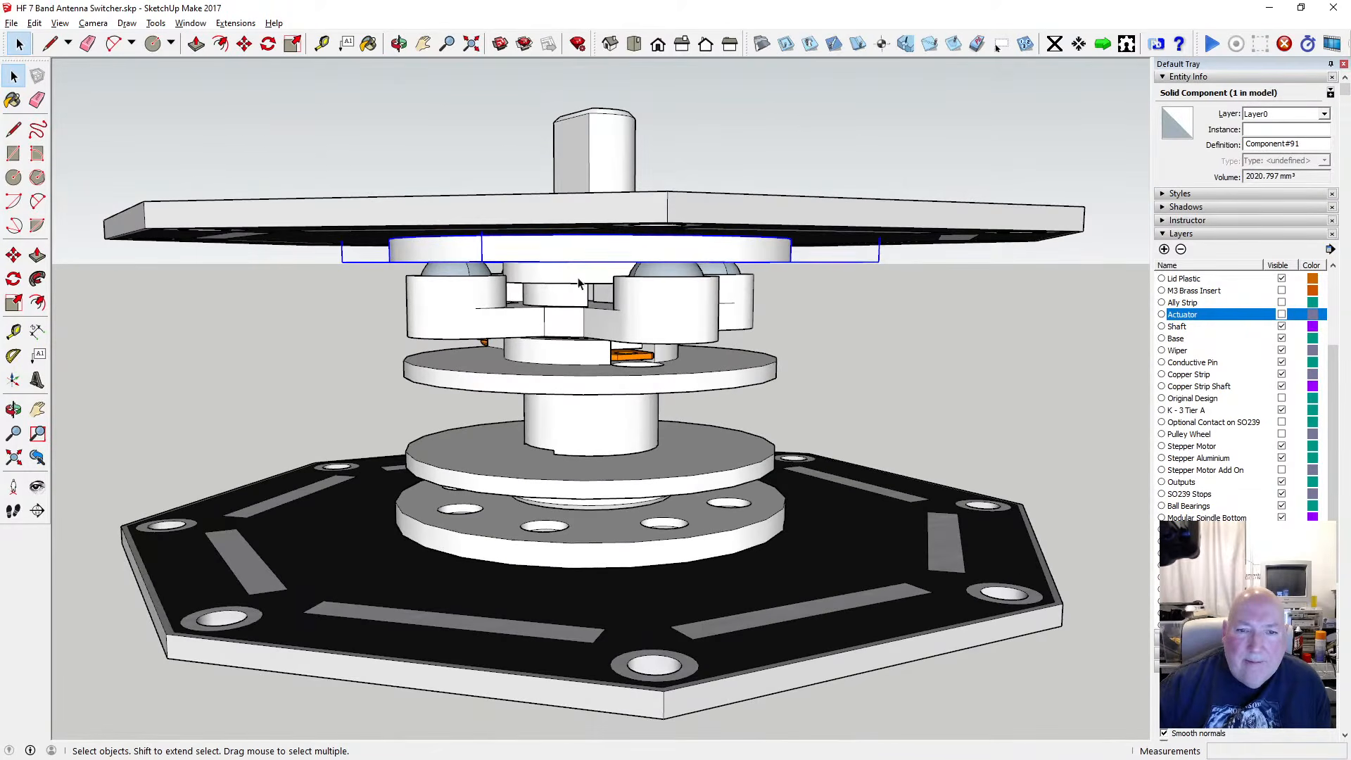
pyautogui.click(321, 44)
pyautogui.scroll(5, 560, 296)
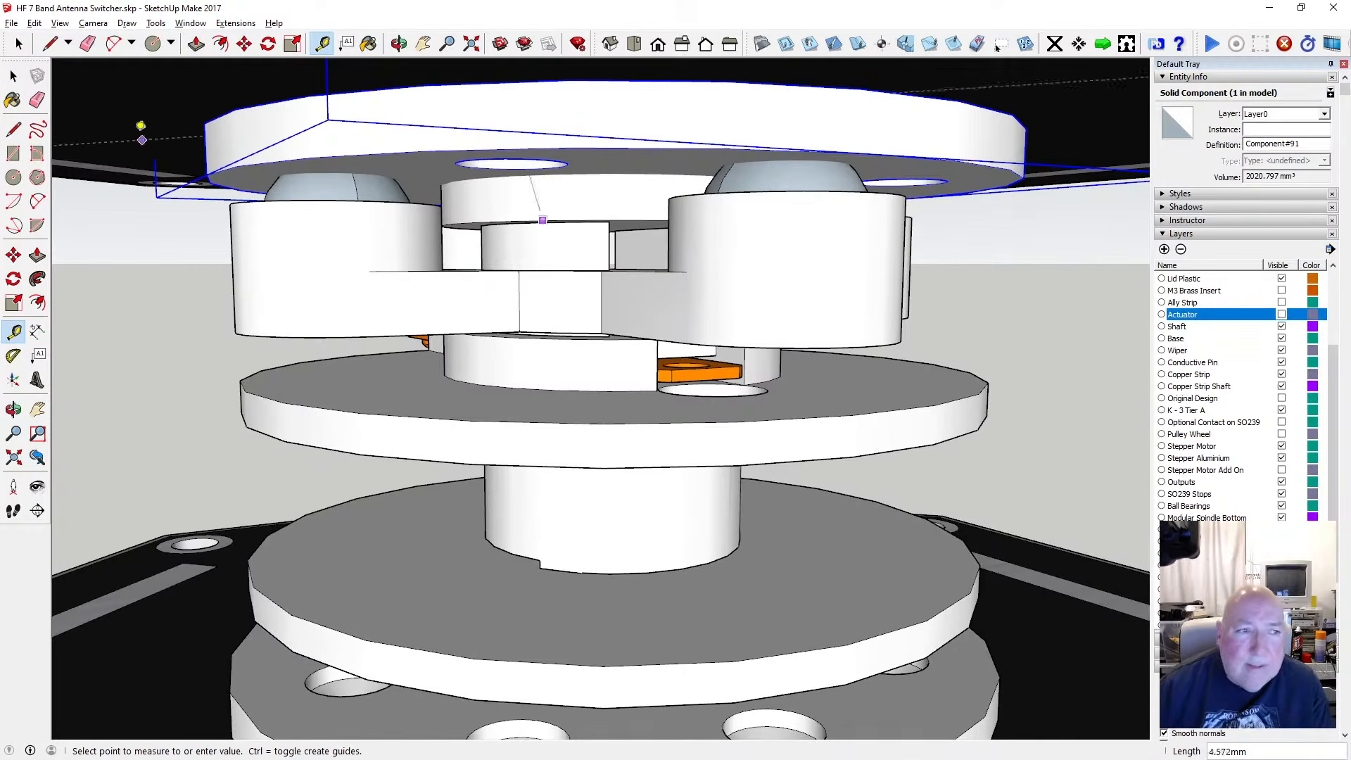
pyautogui.click(12, 77)
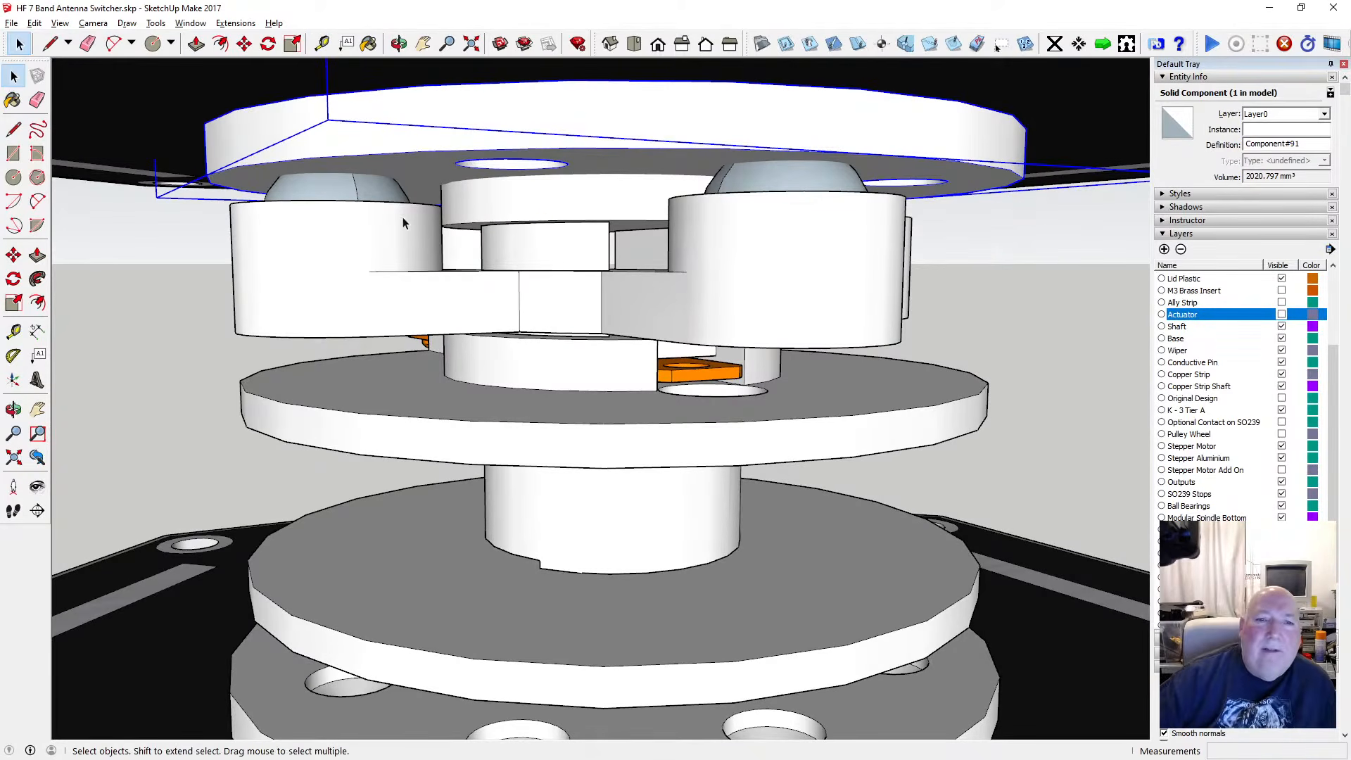
pyautogui.click(399, 44)
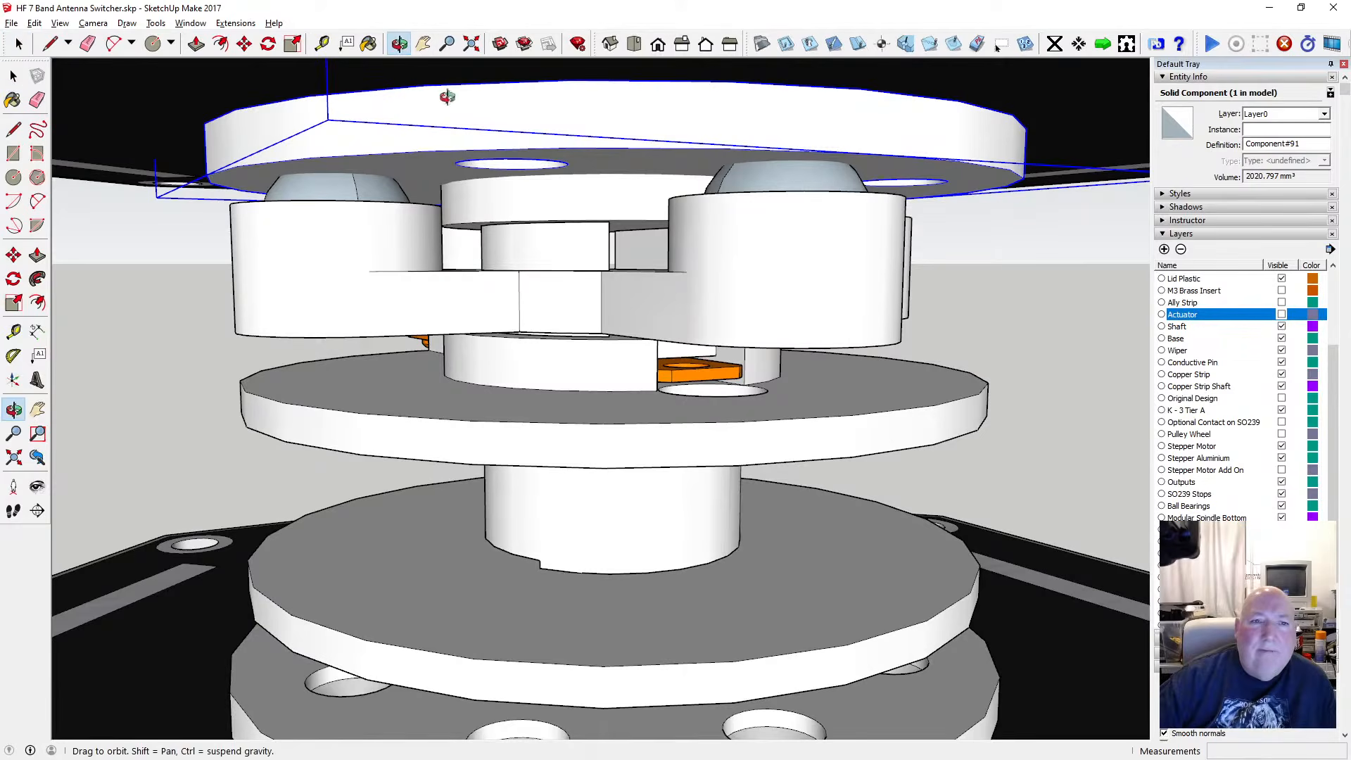
pyautogui.scroll(-2, 533, 279)
pyautogui.click(14, 75)
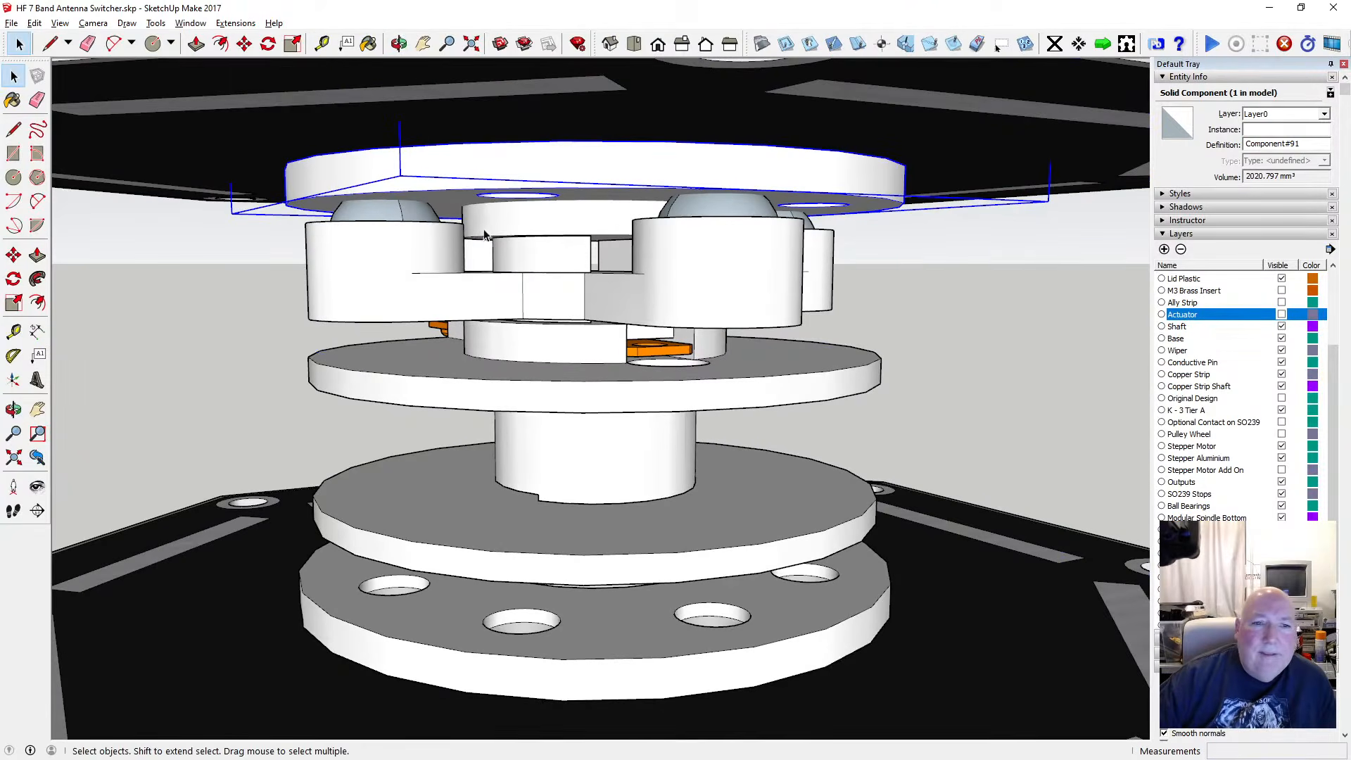
# Hide the perforated discs again and open the upper shaft component inside the spindle group for editing
pyautogui.hotkey('ctrl', 'z')
pyautogui.click(549, 230)
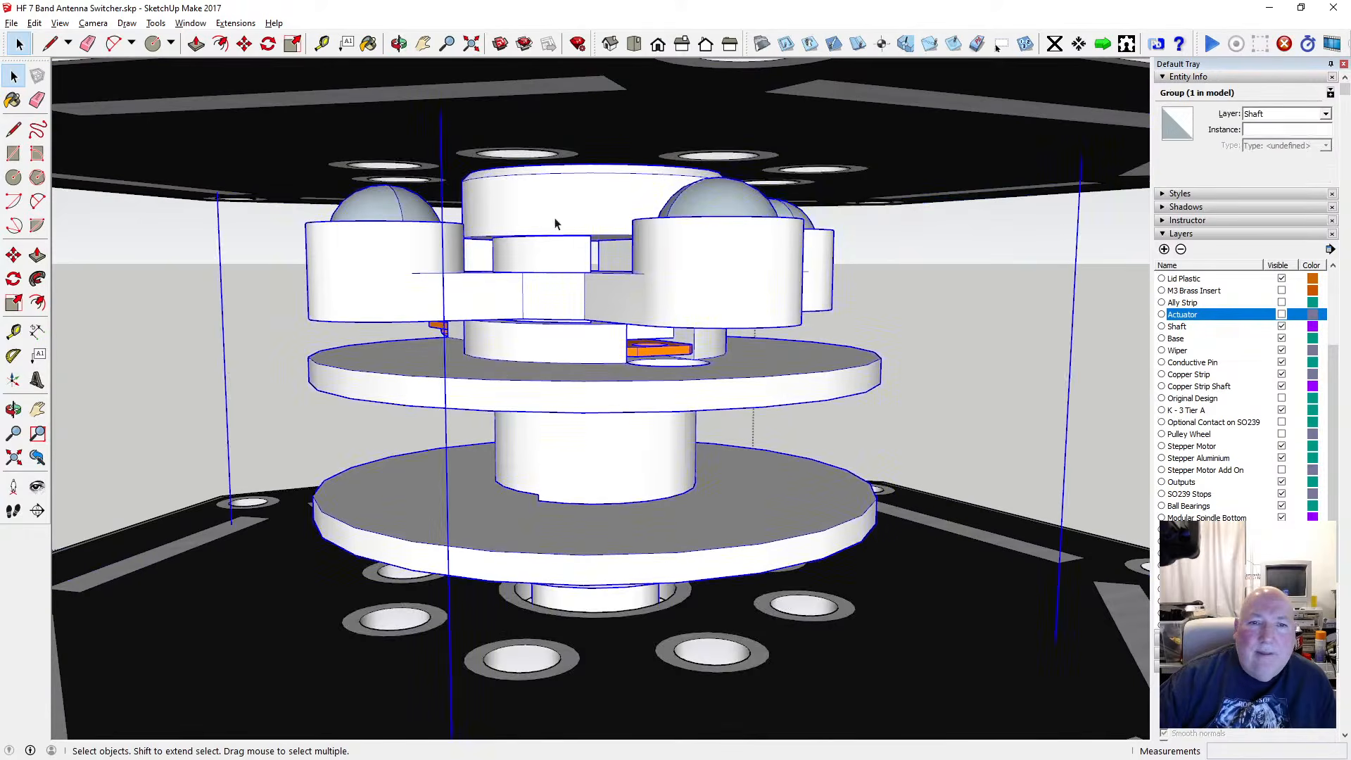
pyautogui.doubleClick(553, 222)
pyautogui.click(547, 200)
pyautogui.click(547, 199)
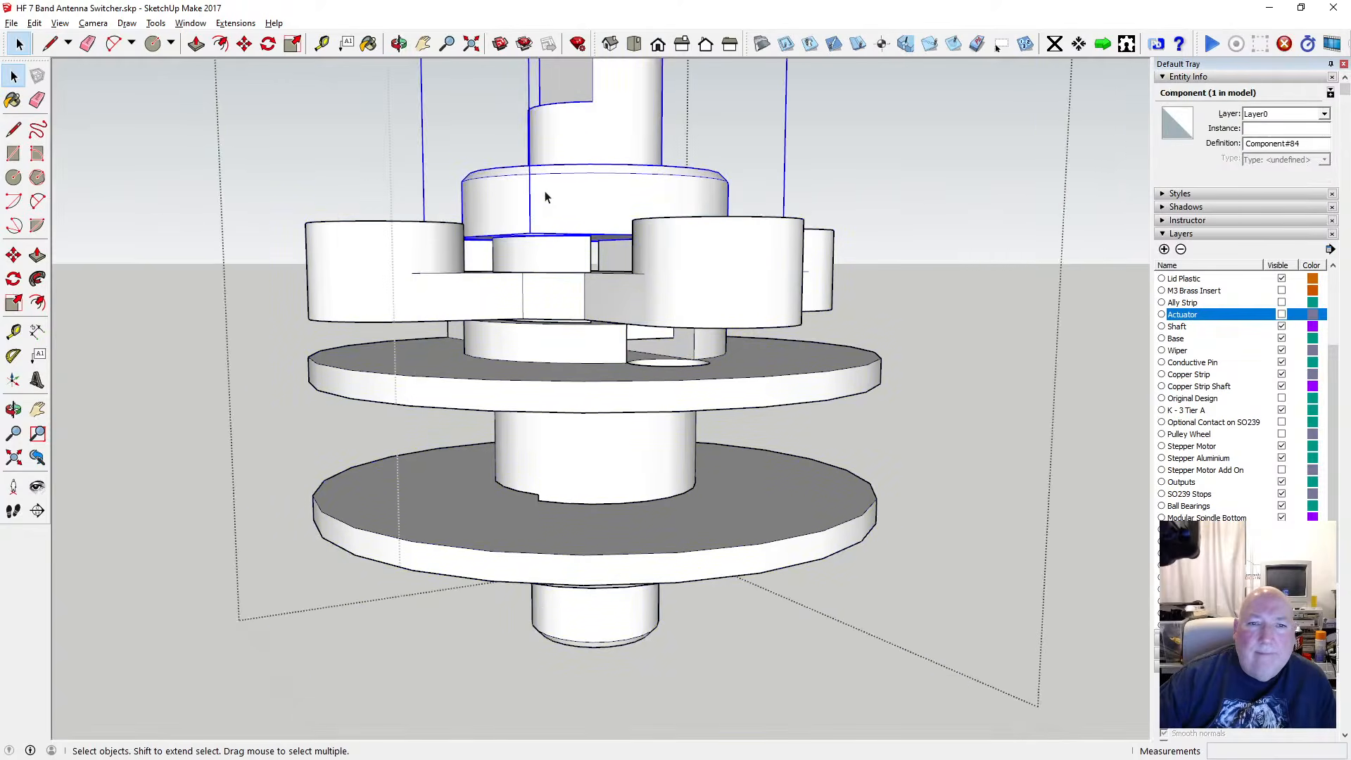
pyautogui.doubleClick(581, 188)
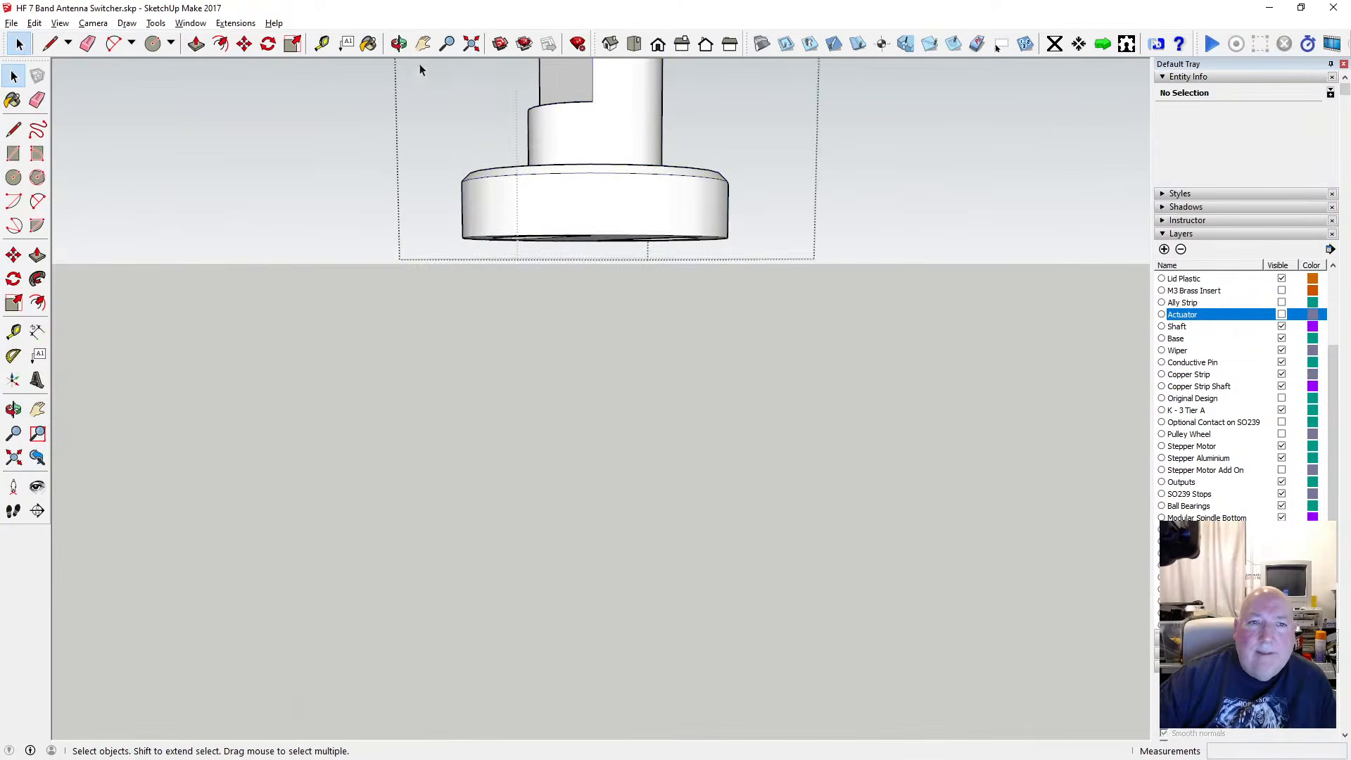
# Move the collar geometry at the base of the upper shaft down 1.75 mm and leave the component
pyautogui.click(399, 44)
pyautogui.moveTo(552, 157); pyautogui.dragTo(677, 241)
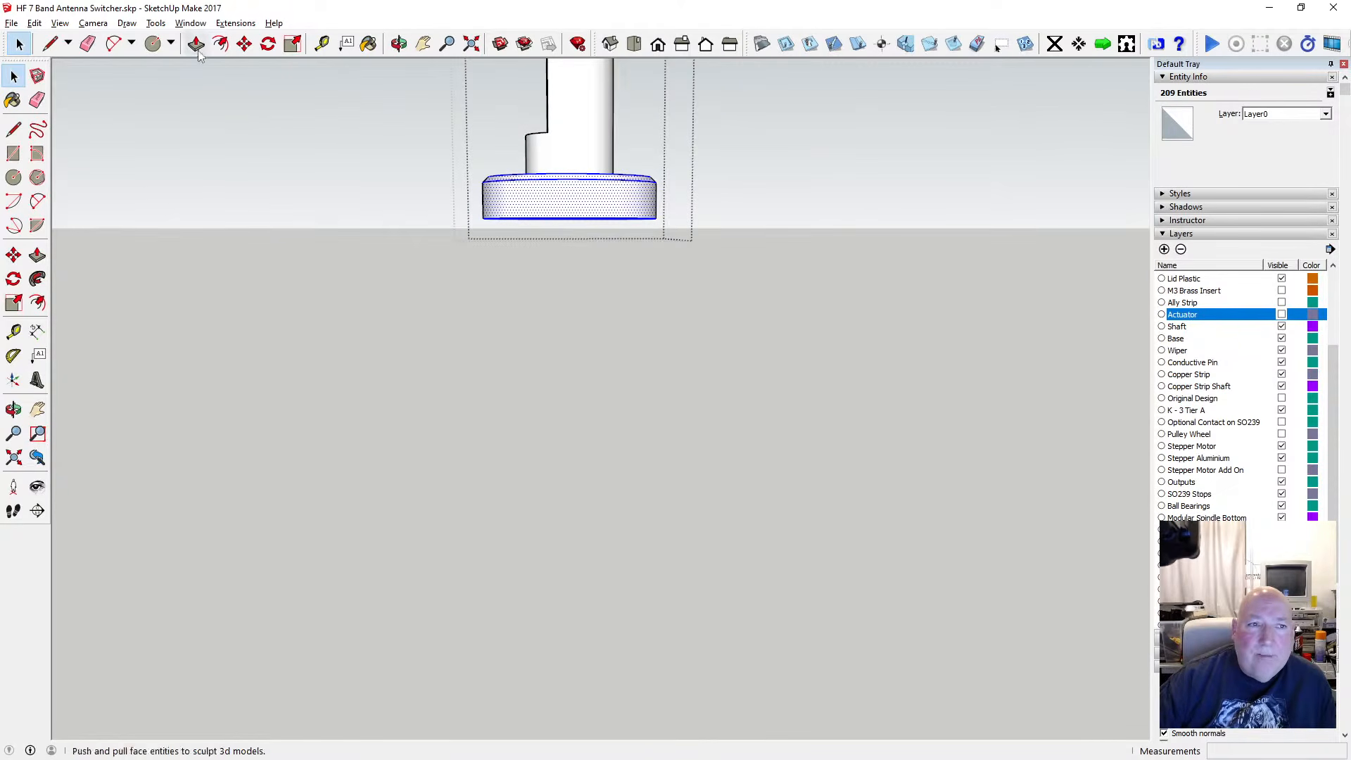
pyautogui.click(542, 223)
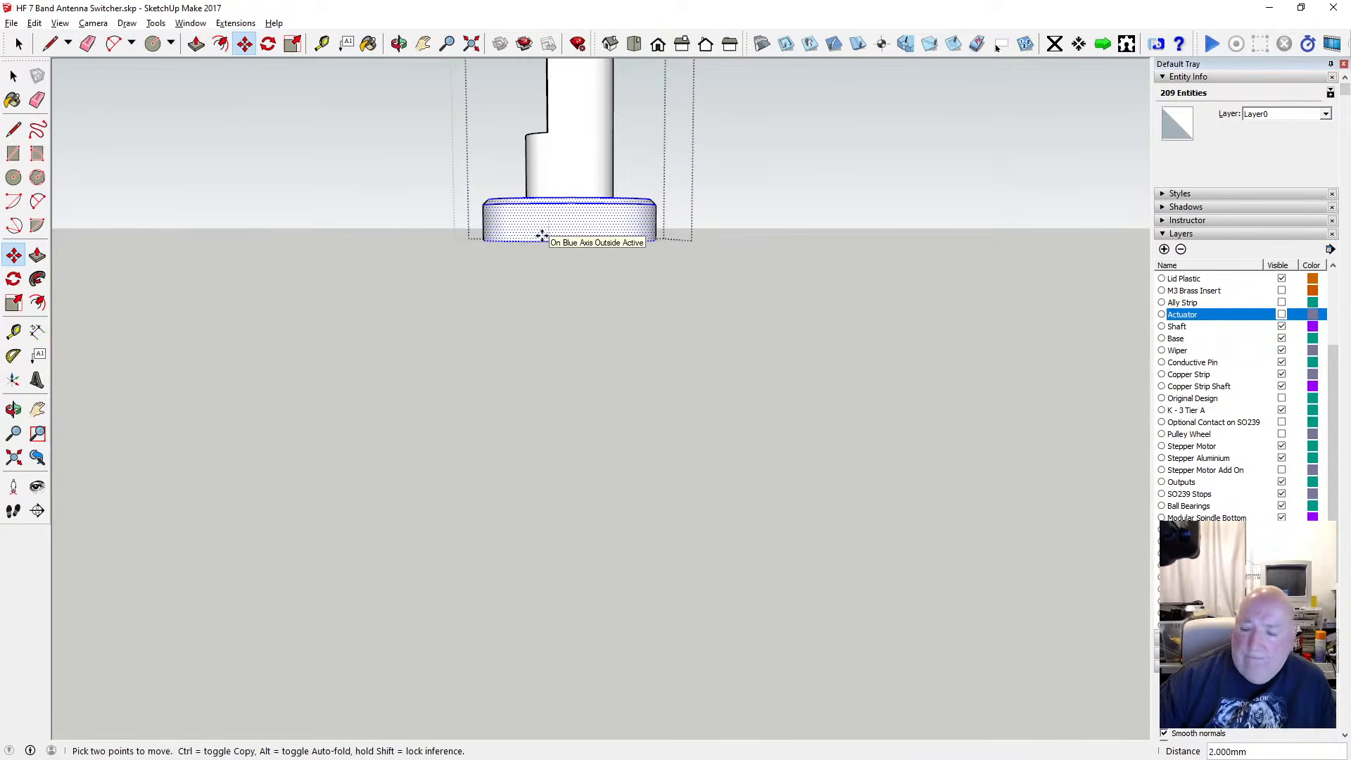
pyautogui.click(542, 235)
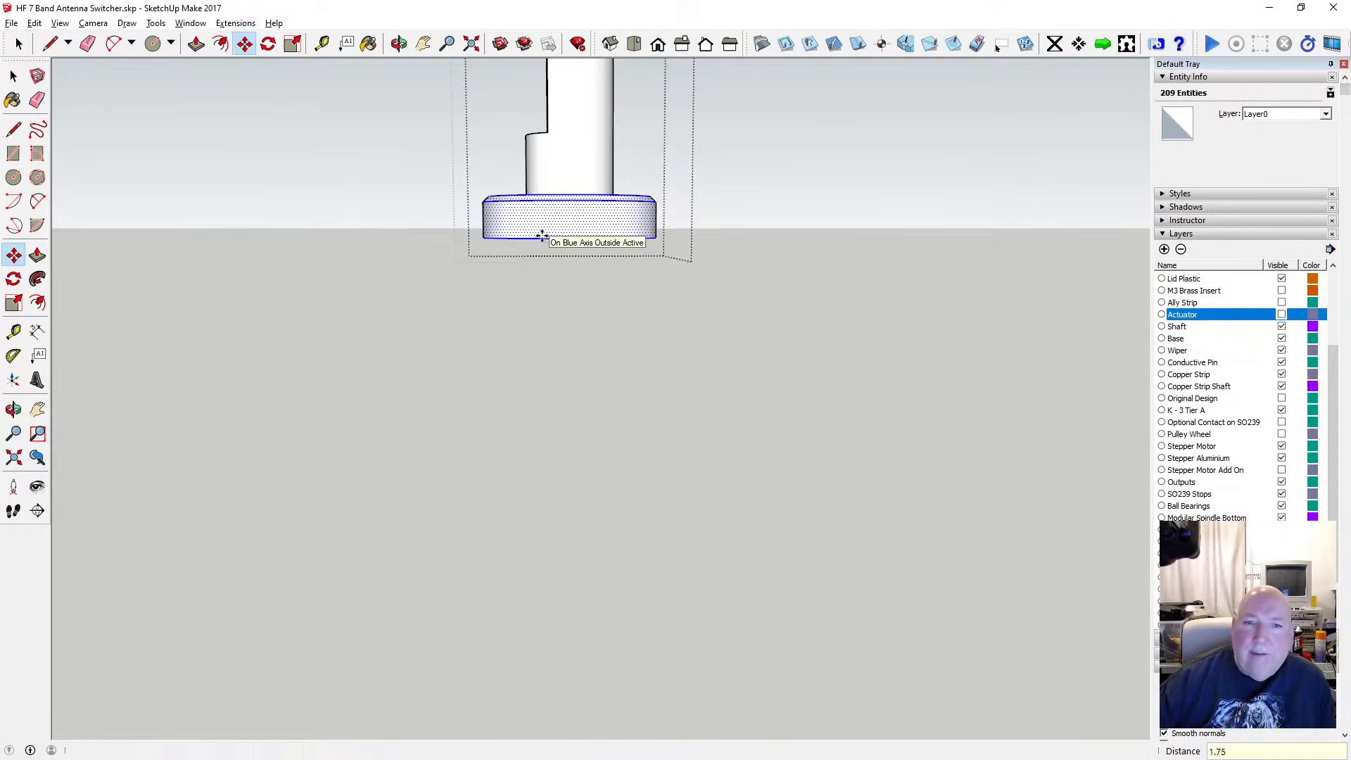
pyautogui.click(21, 78)
pyautogui.click(436, 198)
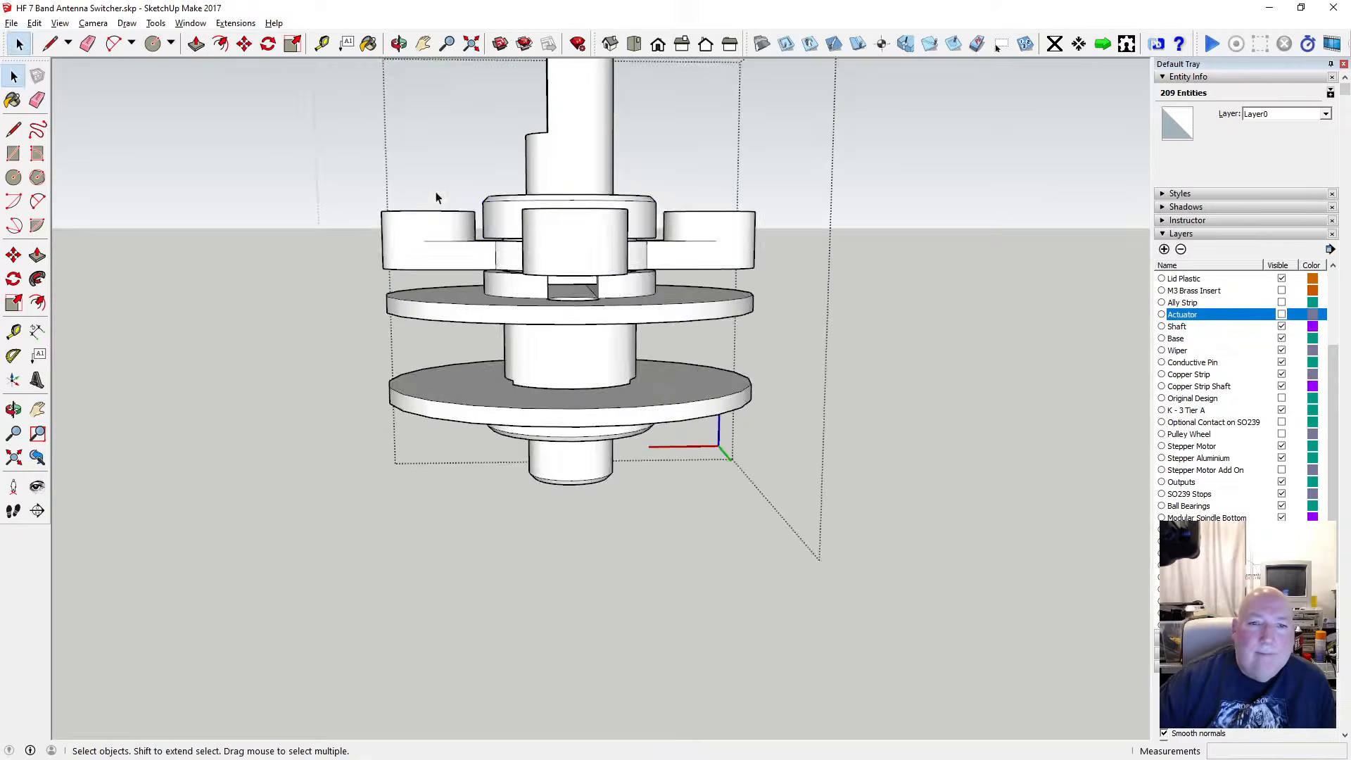
# Examine how the lowered collar sits against the bearing holder arms from above and from the side
pyautogui.click(401, 49)
pyautogui.moveTo(538, 233); pyautogui.dragTo(415, 366)
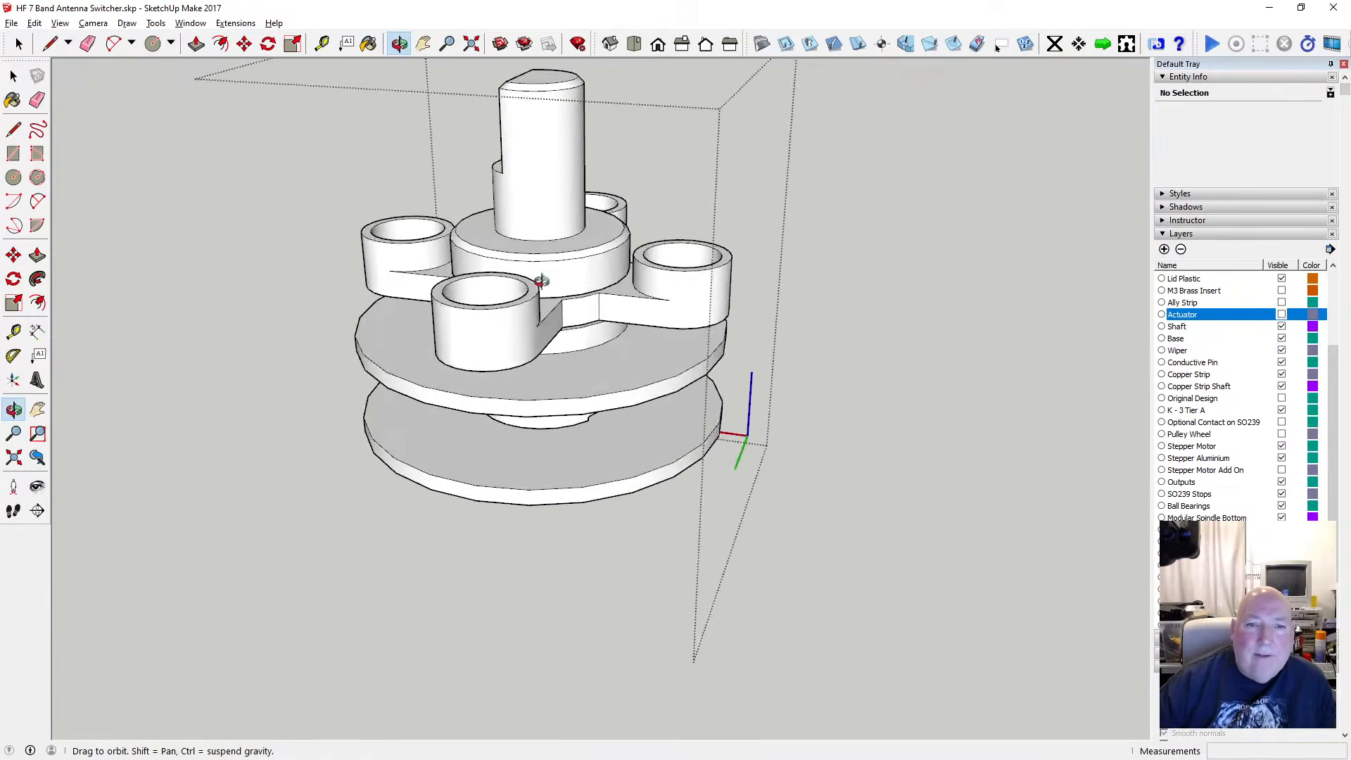
pyautogui.scroll(3, 549, 255)
pyautogui.moveTo(532, 274); pyautogui.dragTo(500, 205)
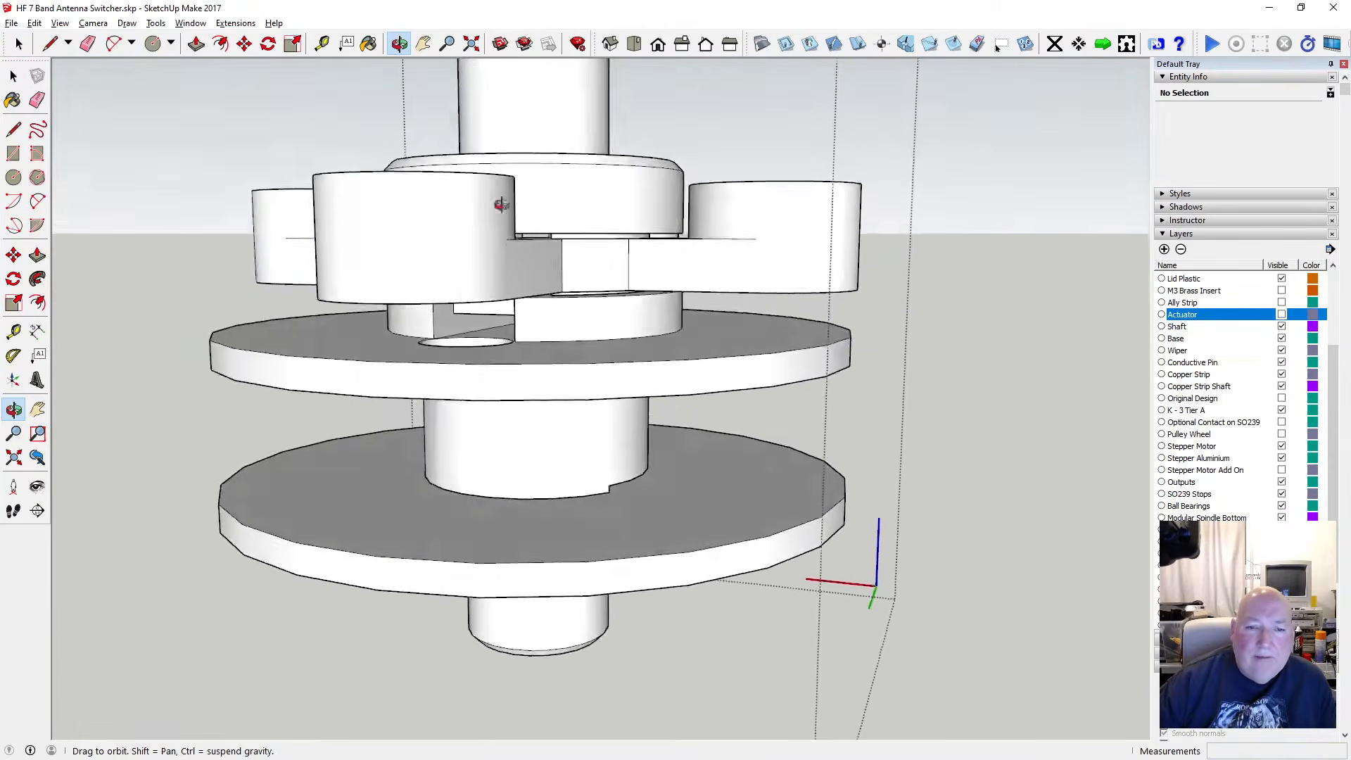
pyautogui.moveTo(509, 374); pyautogui.dragTo(573, 486)
pyautogui.moveTo(540, 350); pyautogui.dragTo(646, 486)
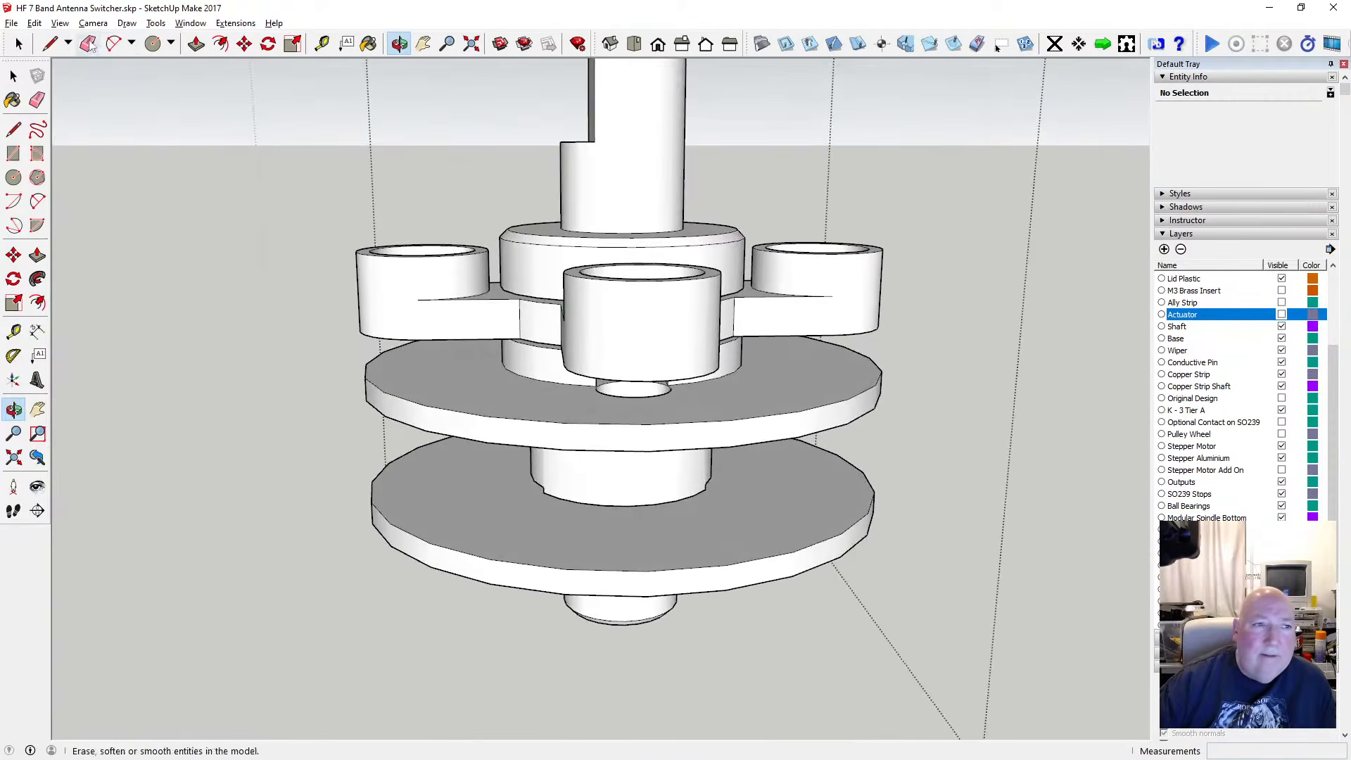
# Turn on the X-ray face style and inspect the spindle's internal joints between the shaft, bearing holder and discs
pyautogui.click(60, 23)
pyautogui.moveTo(152, 206)
pyautogui.click(194, 208)
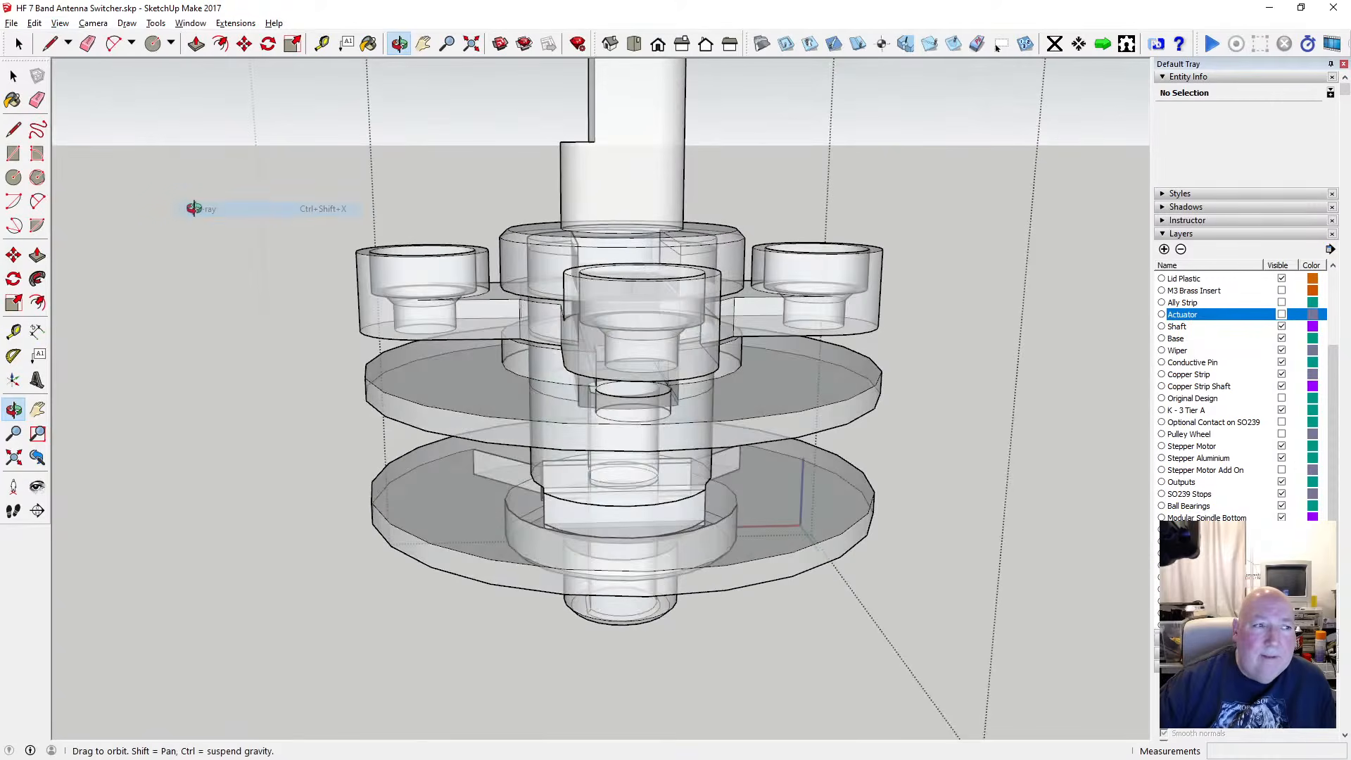
pyautogui.scroll(5, 535, 274)
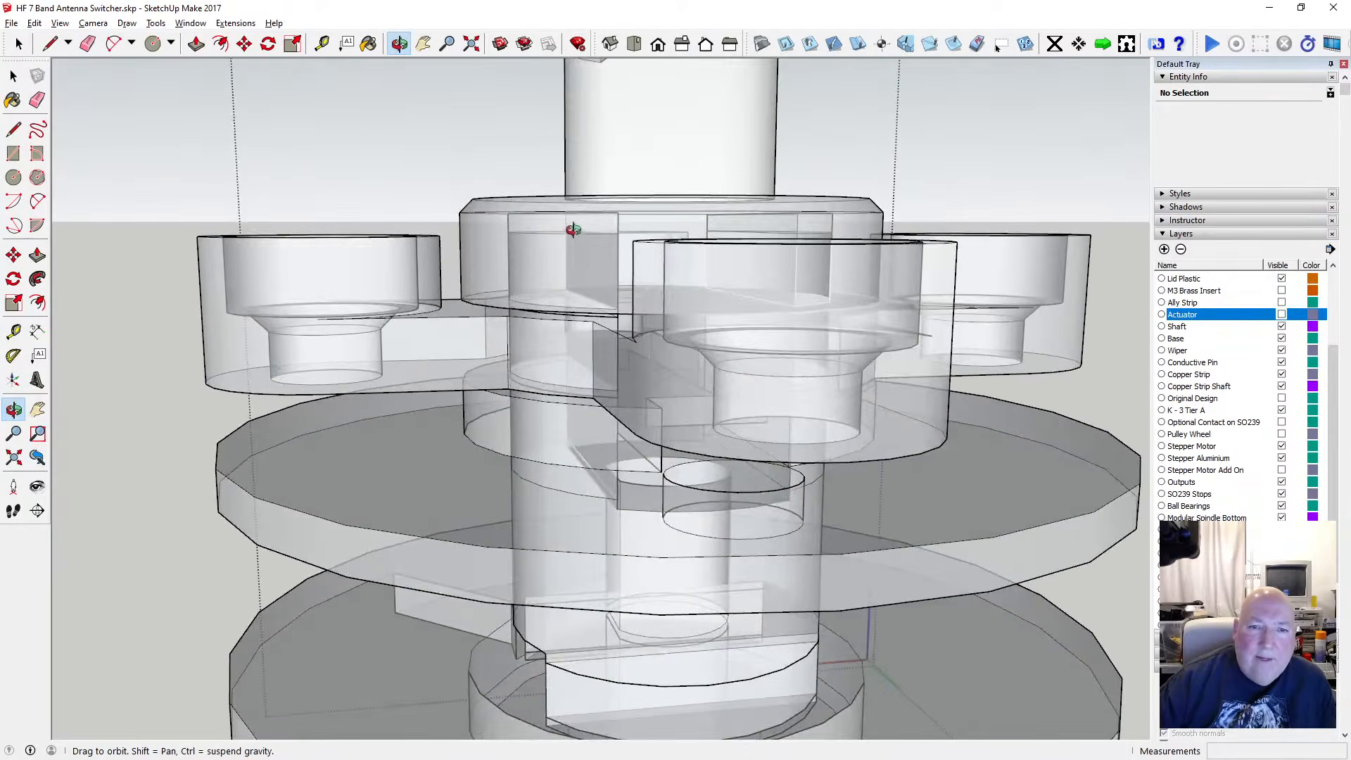
pyautogui.scroll(-2, 574, 223)
pyautogui.moveTo(561, 232); pyautogui.dragTo(558, 199)
pyautogui.scroll(-2, 527, 233)
pyautogui.scroll(4, 528, 231)
pyautogui.scroll(-2, 541, 204)
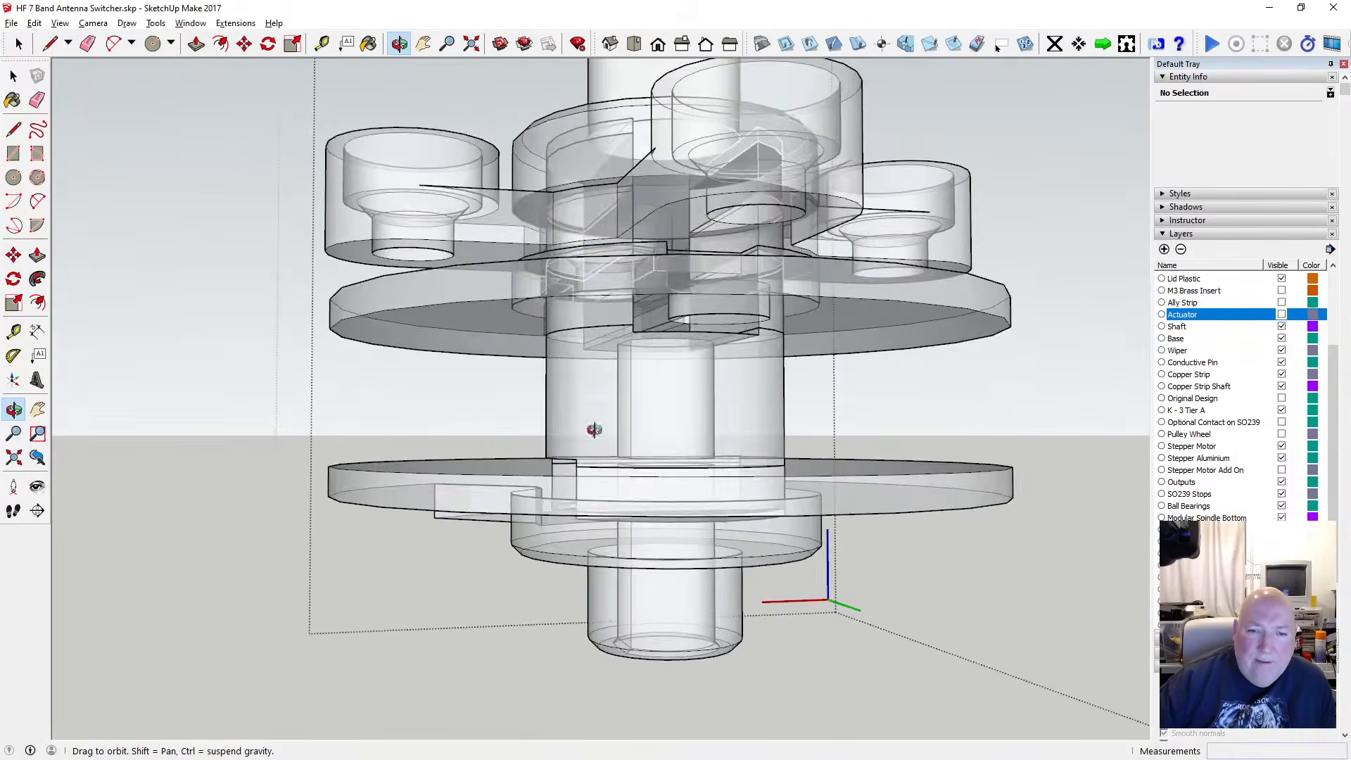
pyautogui.moveTo(619, 437); pyautogui.dragTo(831, 356)
pyautogui.moveTo(568, 442); pyautogui.dragTo(426, 351)
pyautogui.scroll(-3, 501, 353)
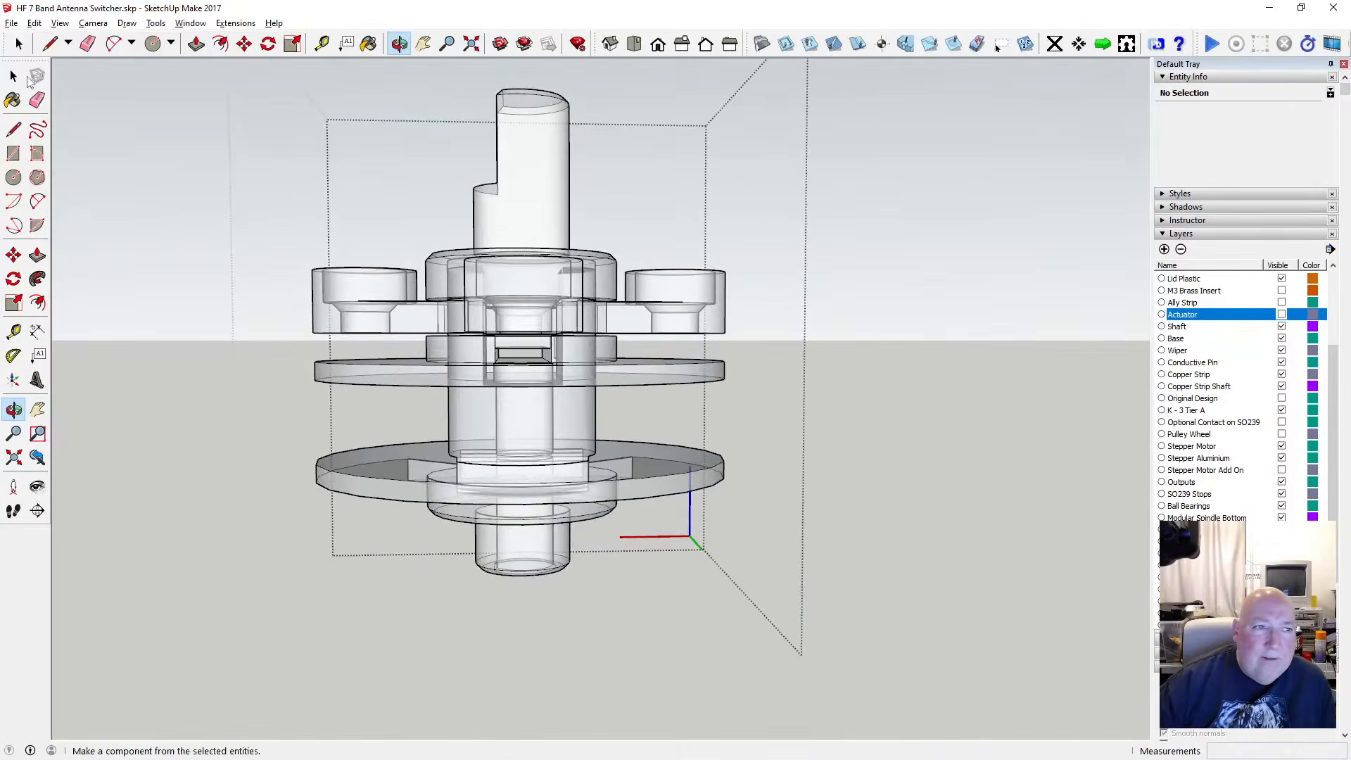
# Leave the spindle group and unhide the perforated discs, the lower housing and the stepper motor
pyautogui.click(14, 76)
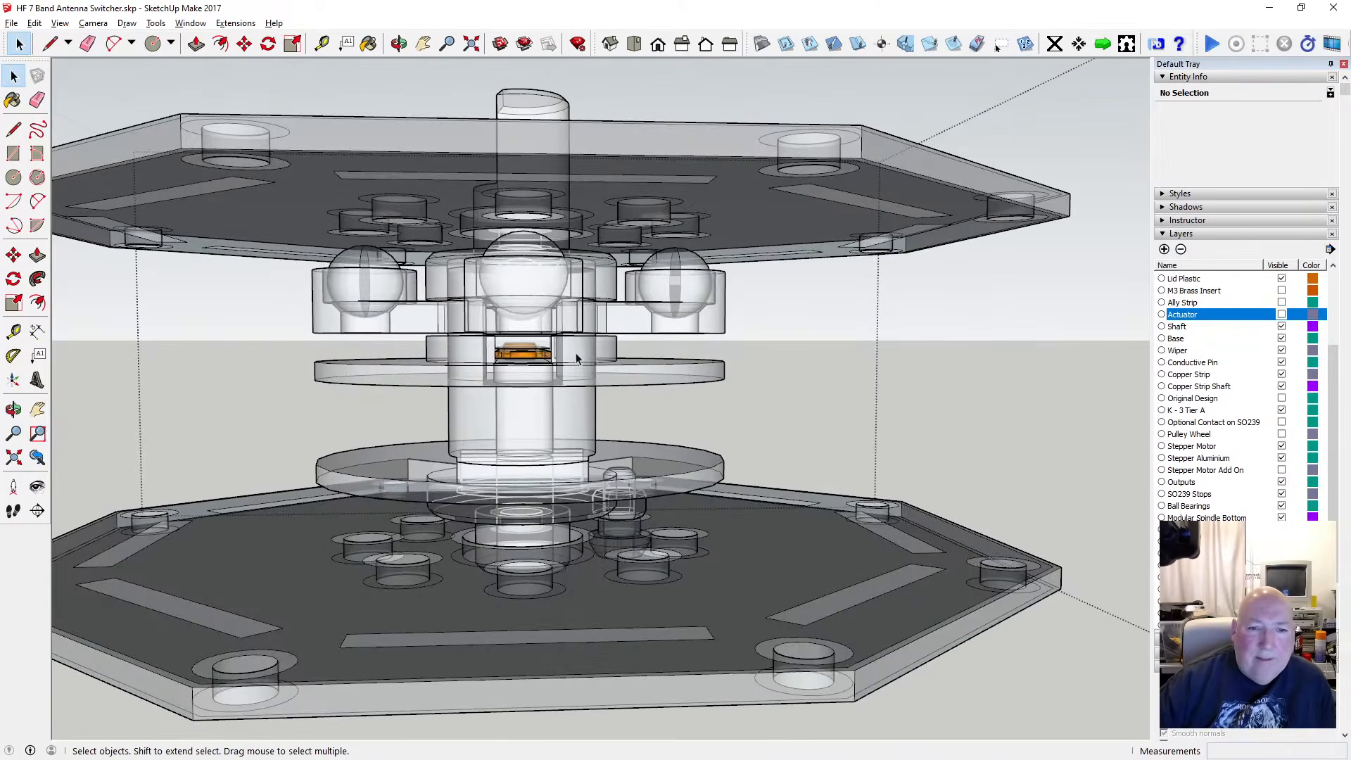
pyautogui.scroll(-3, 450, 335)
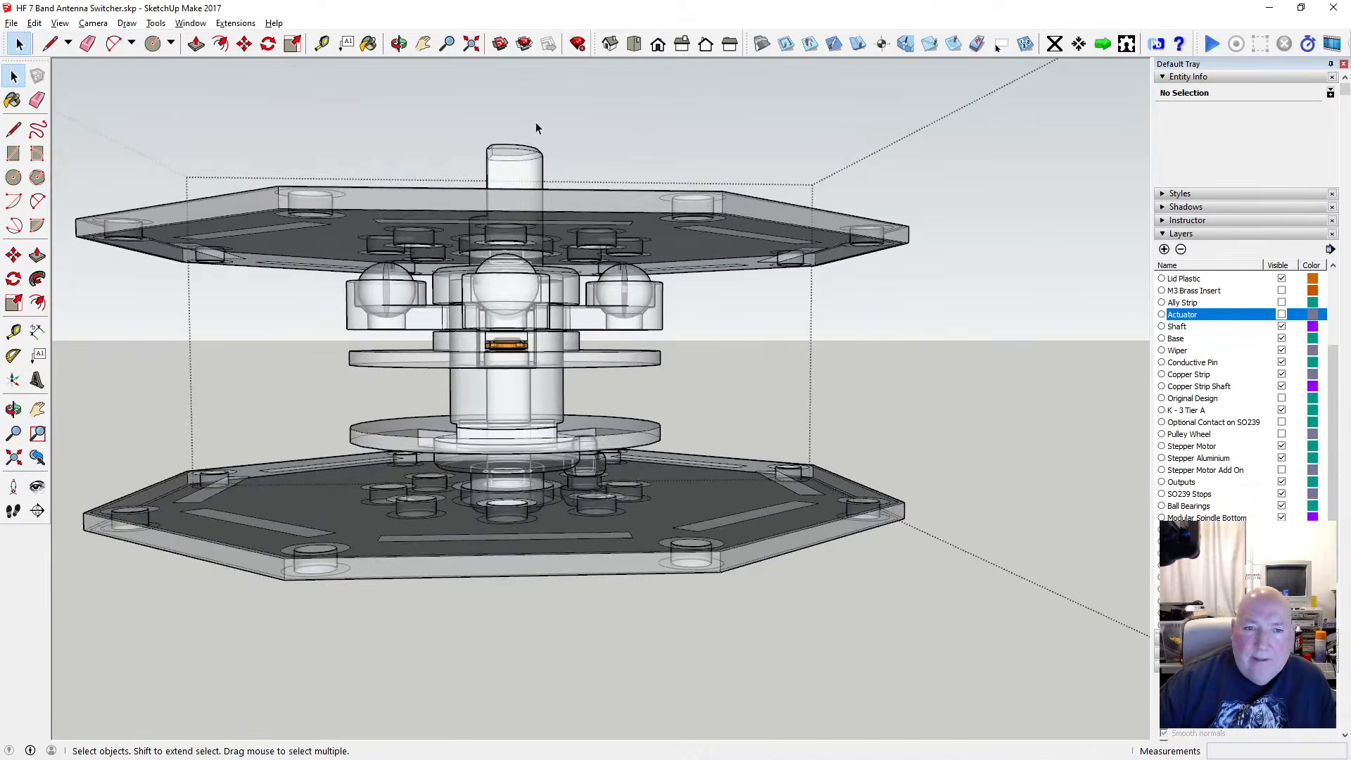
pyautogui.scroll(-5, 416, 343)
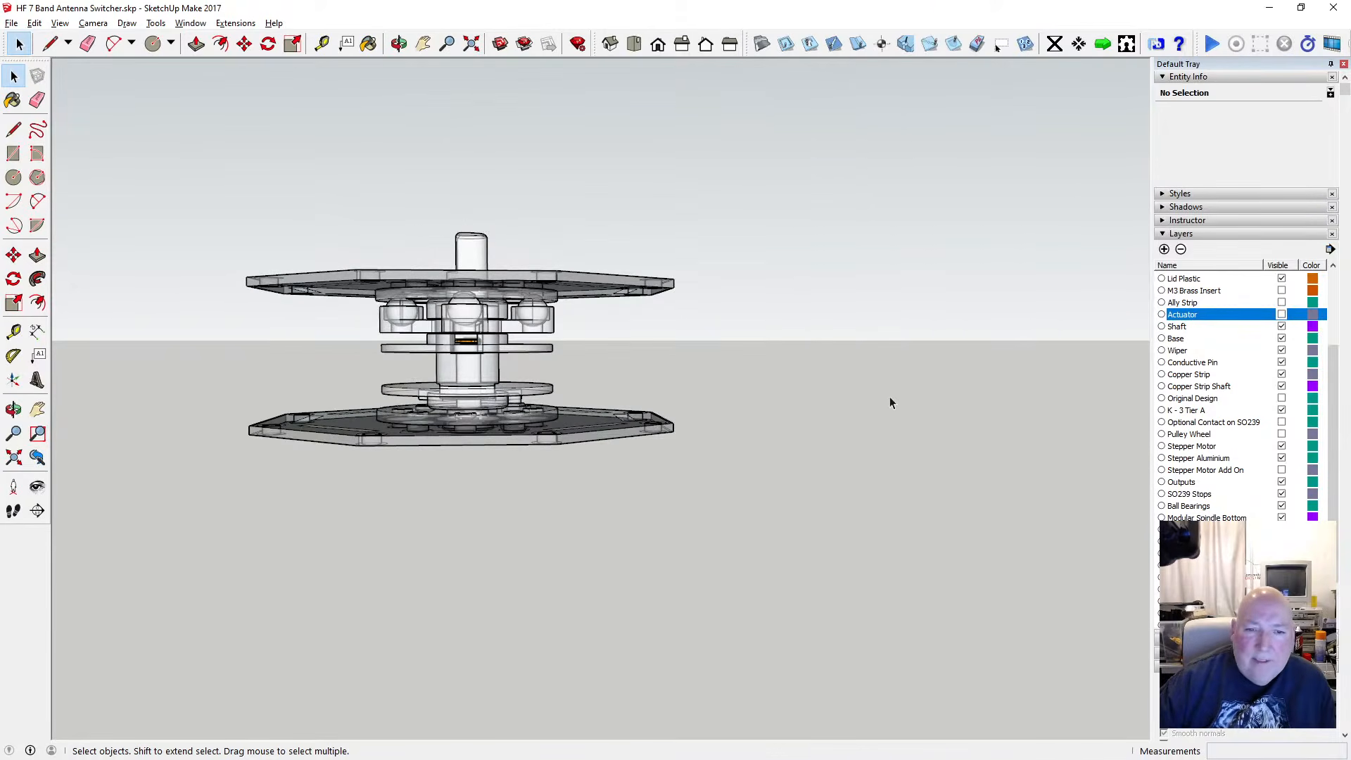
pyautogui.scroll(-3, 1242, 451)
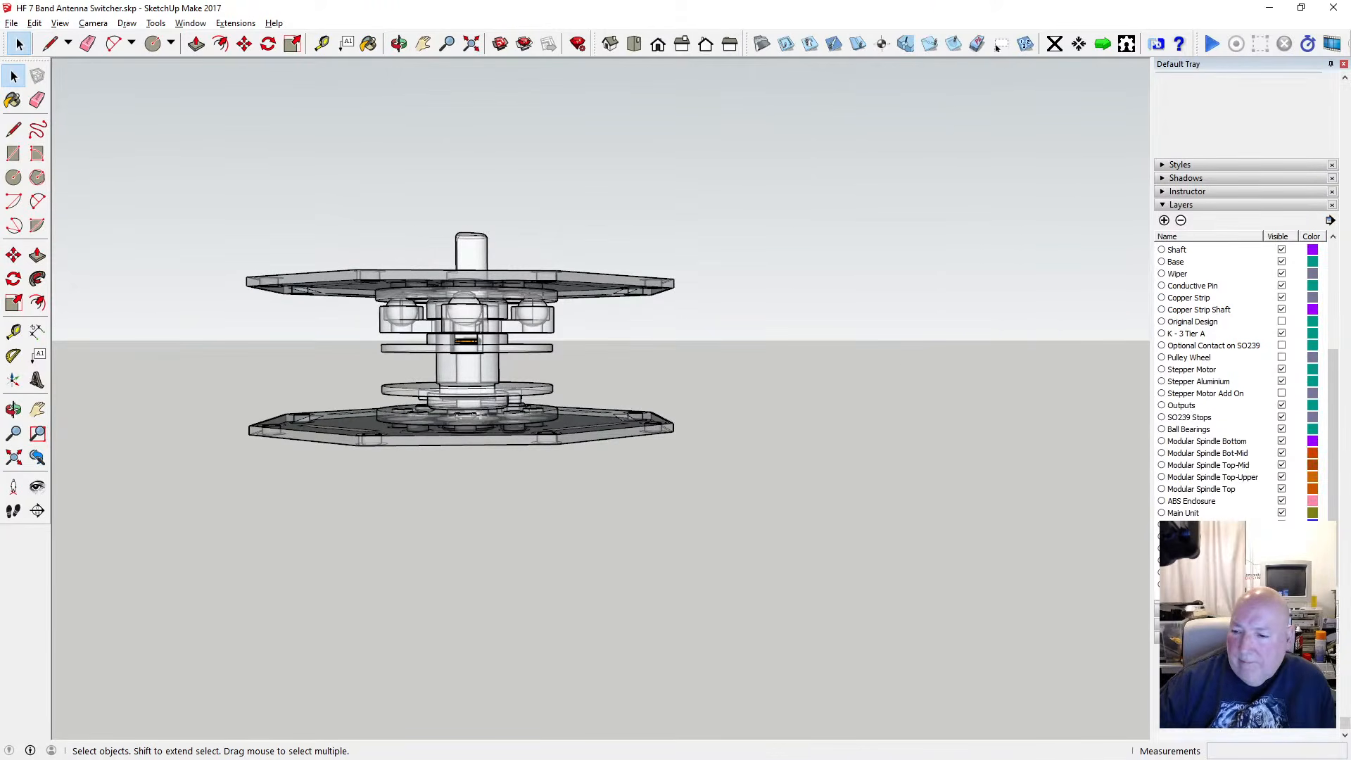
pyautogui.scroll(4, 1242, 380)
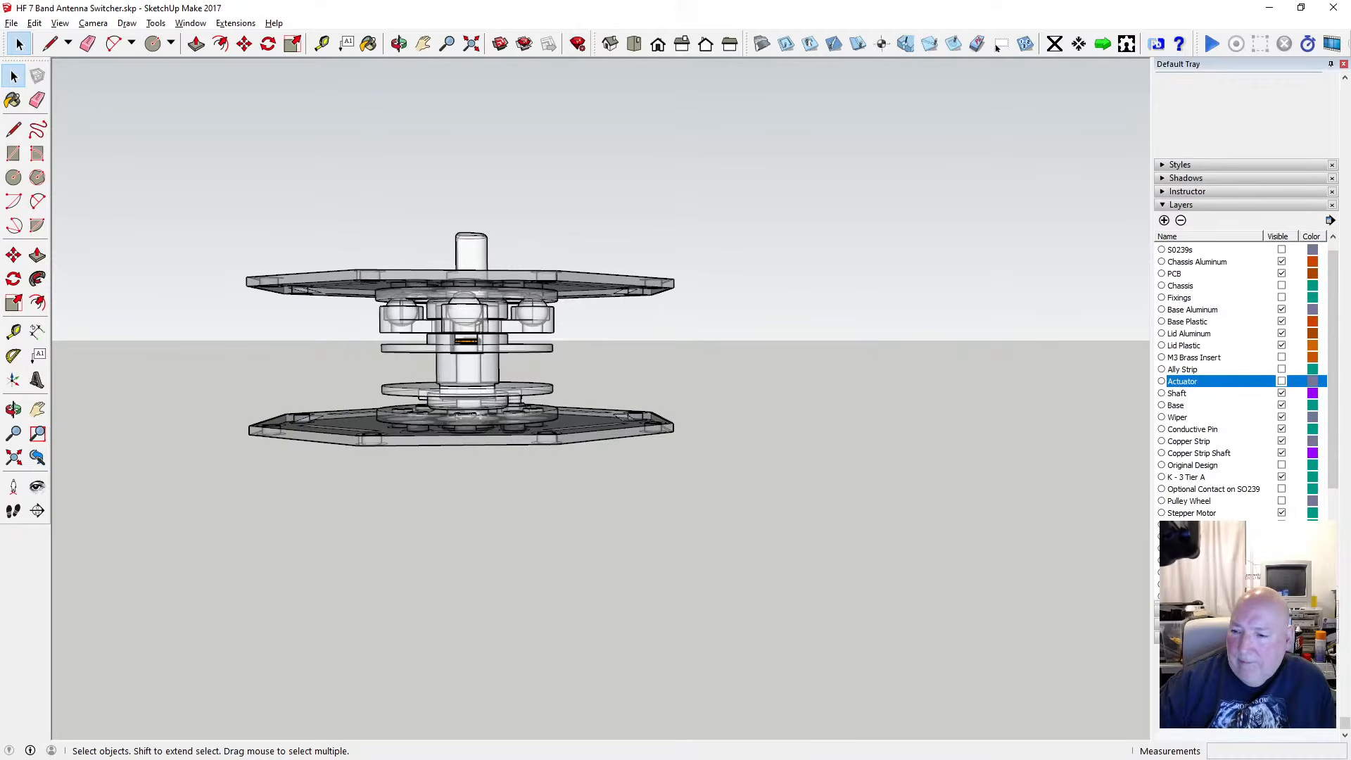
pyautogui.scroll(6, 477, 438)
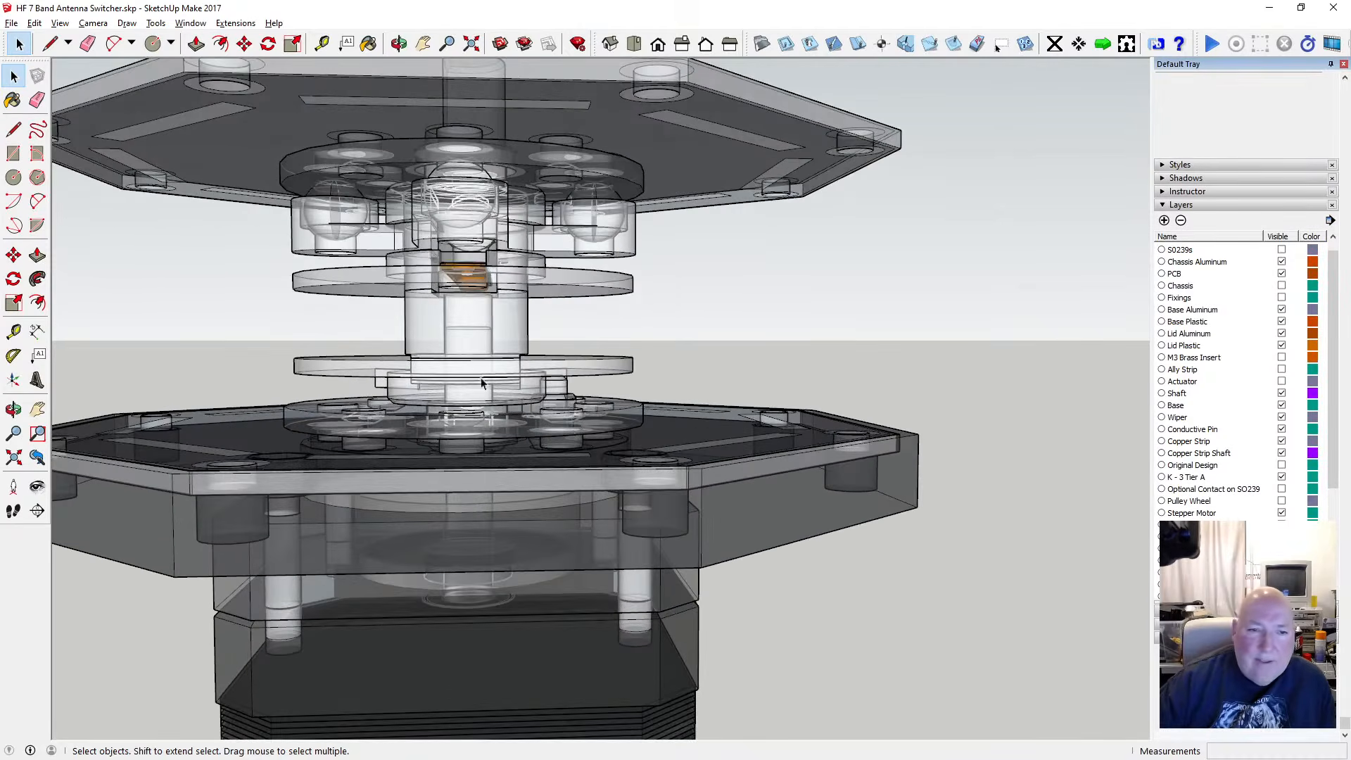
# Inspect the complete switcher assembly in X-ray from several sides, and turn off the X-ray face style
pyautogui.click(400, 45)
pyautogui.moveTo(561, 331); pyautogui.dragTo(454, 298)
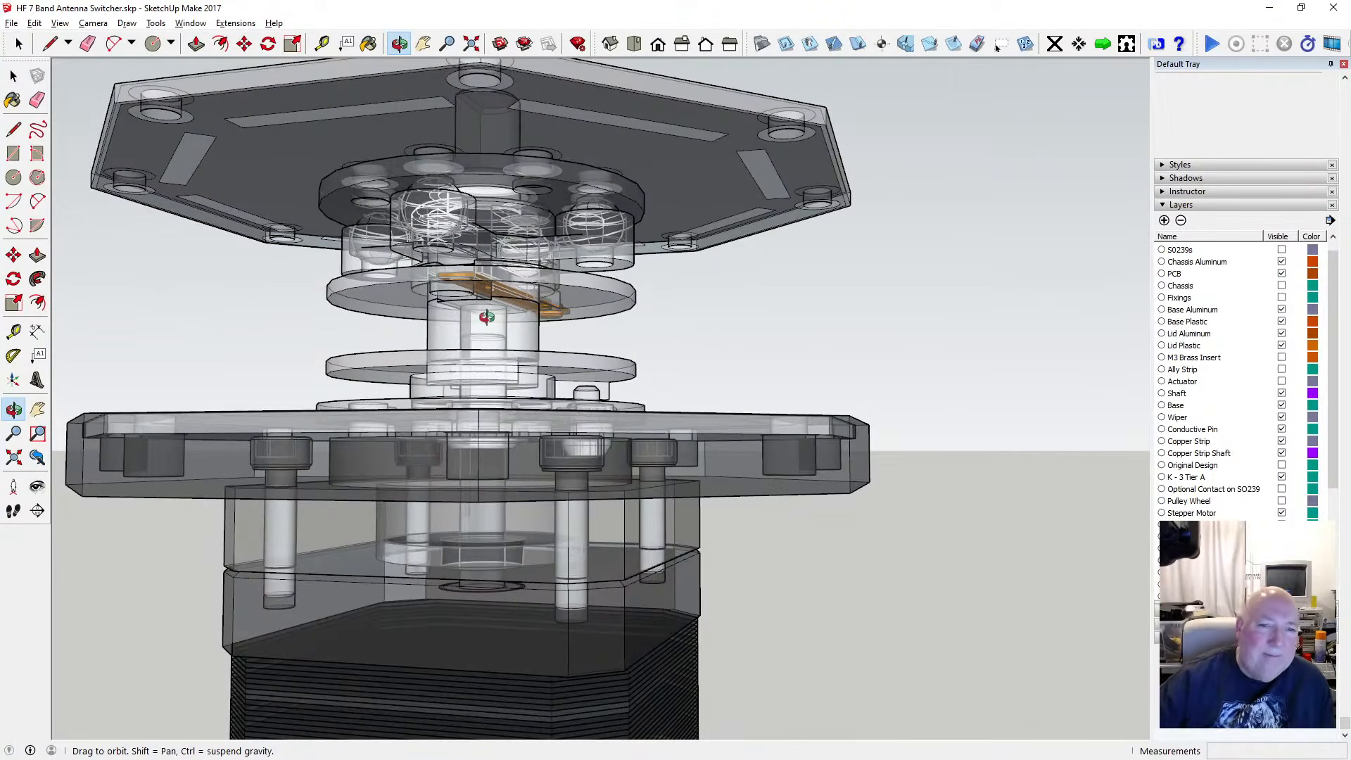
pyautogui.moveTo(483, 335); pyautogui.dragTo(350, 381)
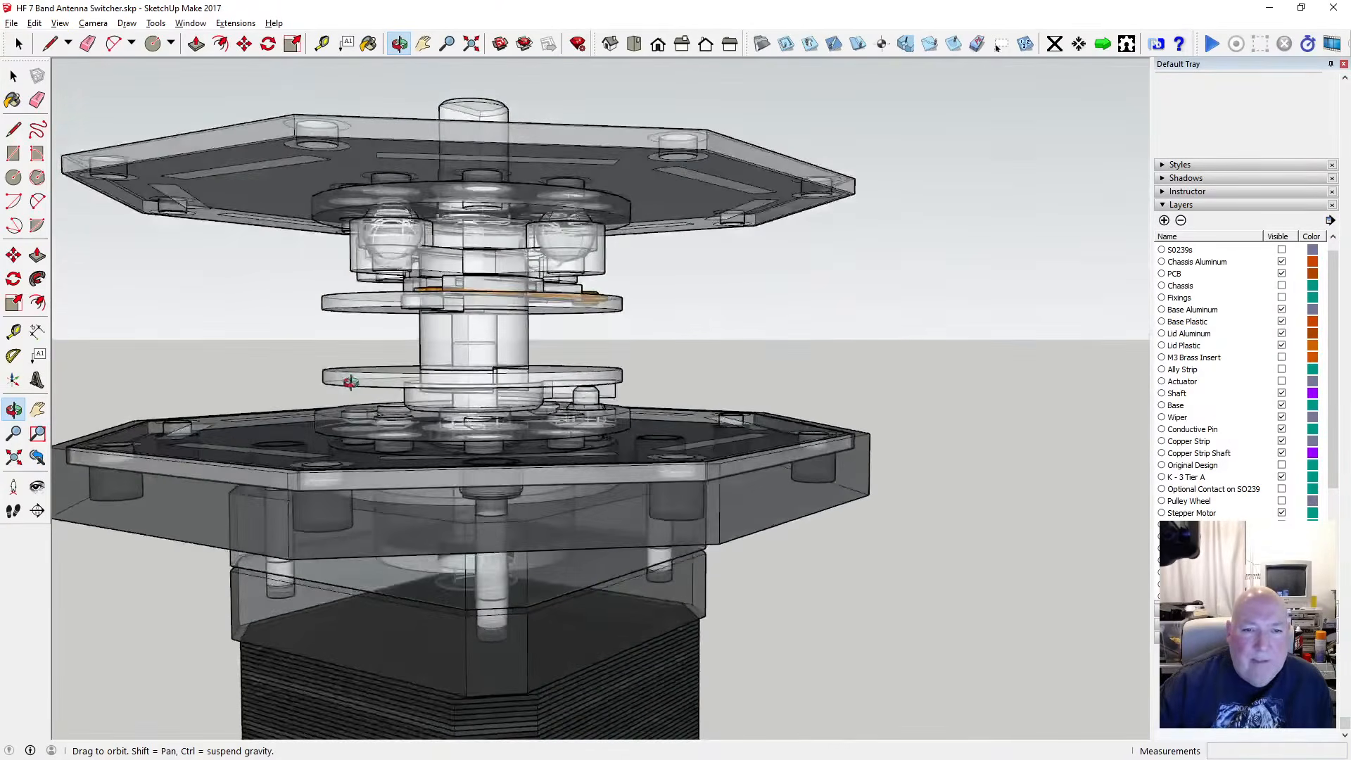
pyautogui.moveTo(445, 290); pyautogui.dragTo(304, 359)
pyautogui.moveTo(336, 169); pyautogui.dragTo(262, 151)
pyautogui.click(60, 23)
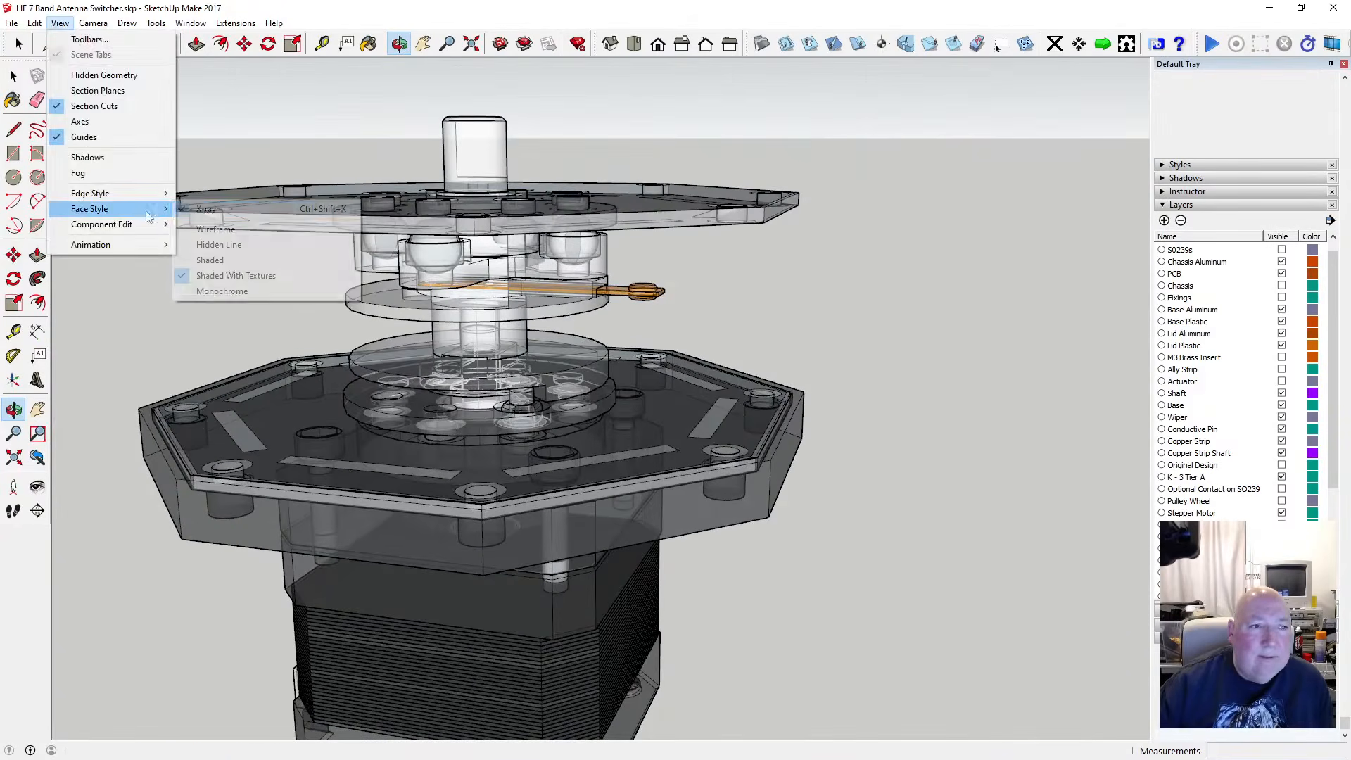
pyautogui.click(208, 209)
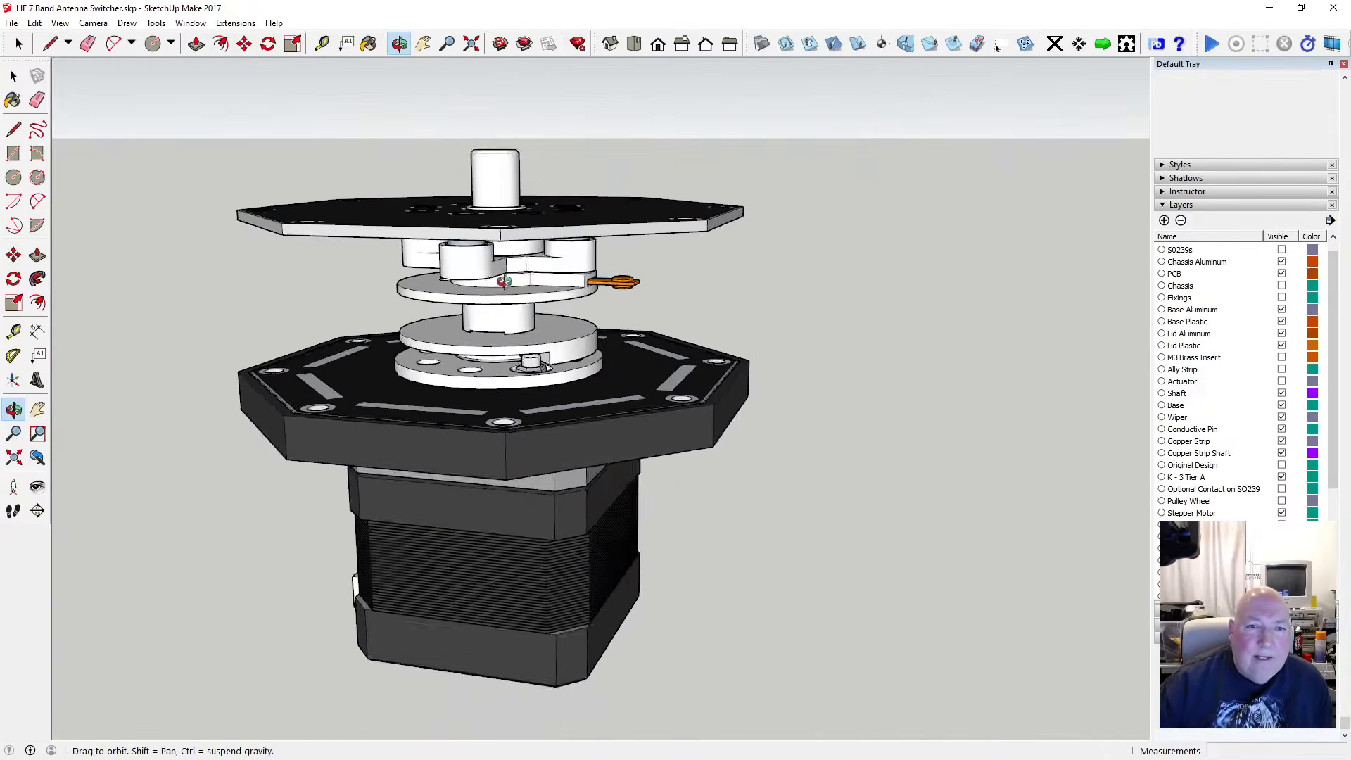
# Examine the ball bearings beneath the upper perforated disc and the ring of holes on top of the upper octagonal plate
pyautogui.scroll(5, 556, 254)
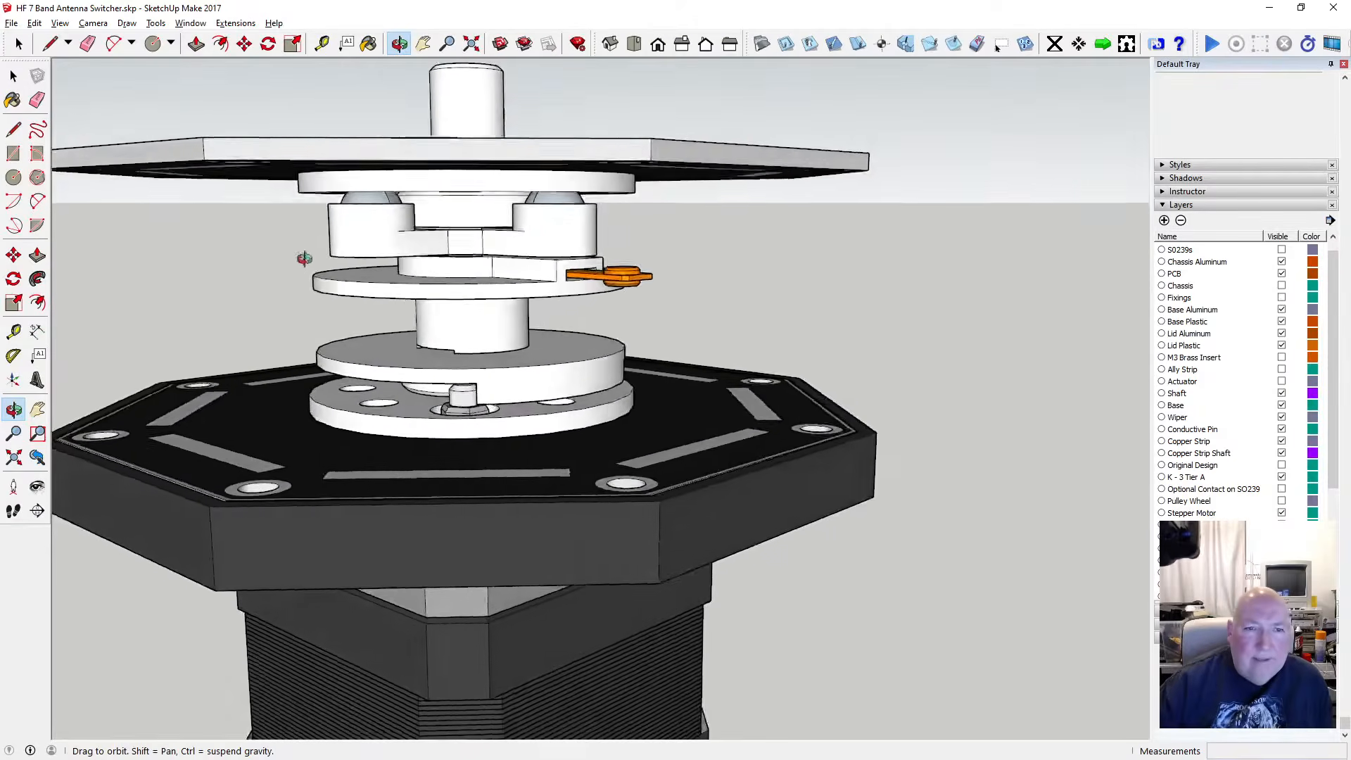
pyautogui.moveTo(304, 258); pyautogui.dragTo(477, 266)
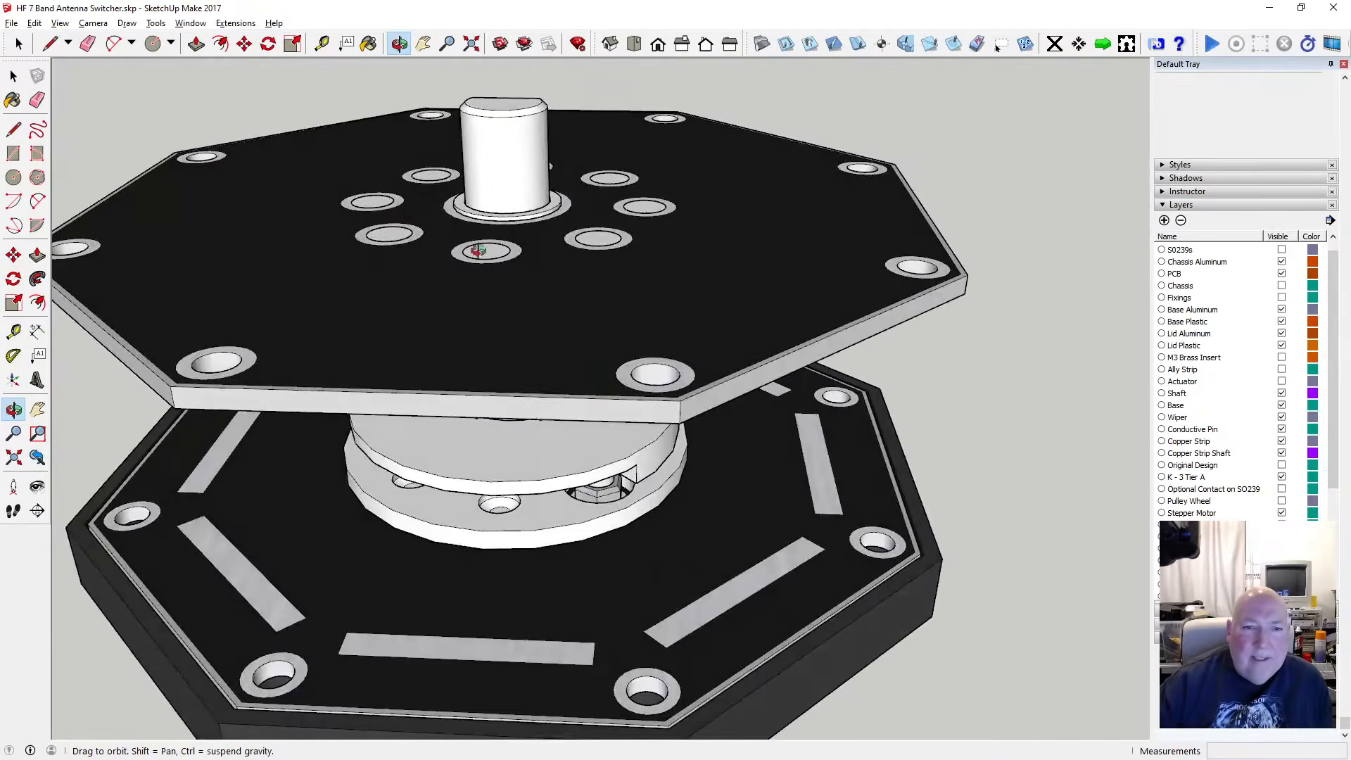
pyautogui.scroll(-4, 482, 251)
pyautogui.scroll(4, 397, 217)
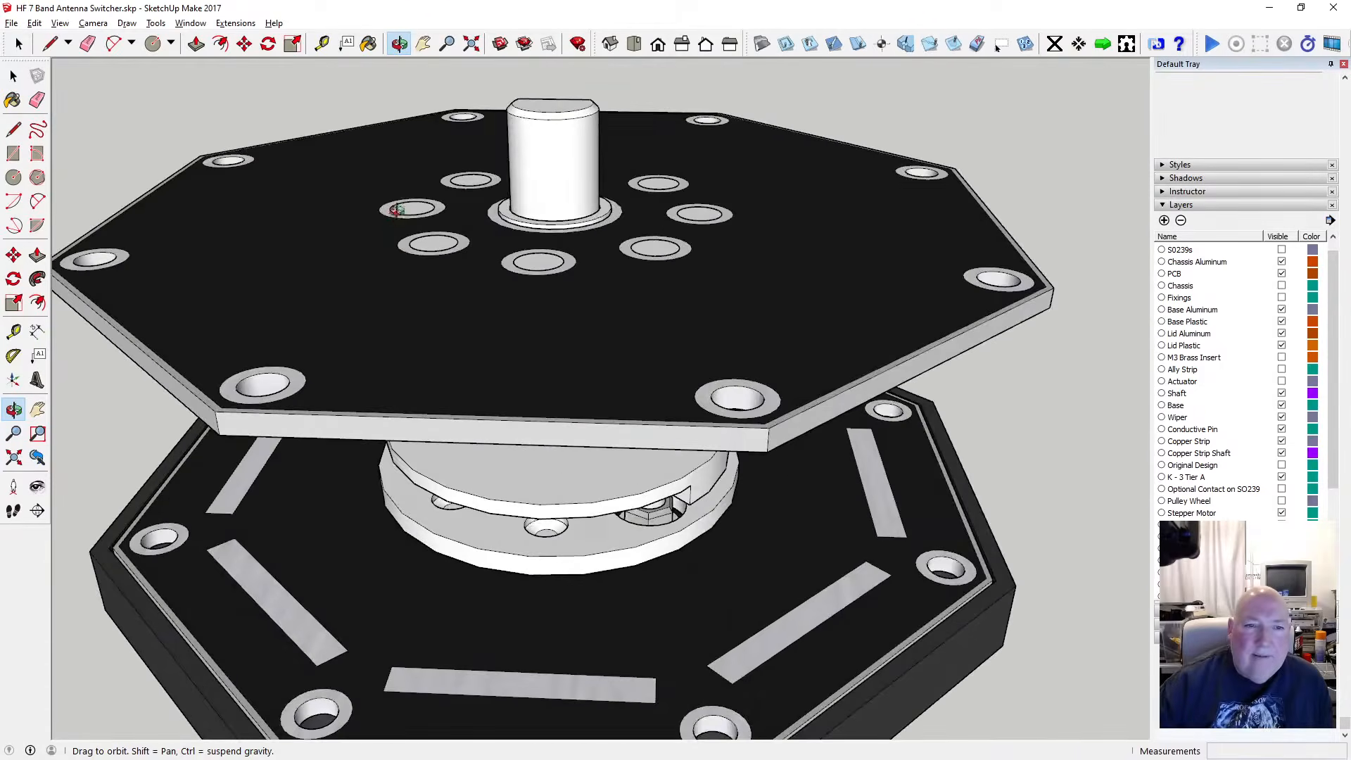
pyautogui.moveTo(397, 216); pyautogui.dragTo(421, 322)
pyautogui.press('space')
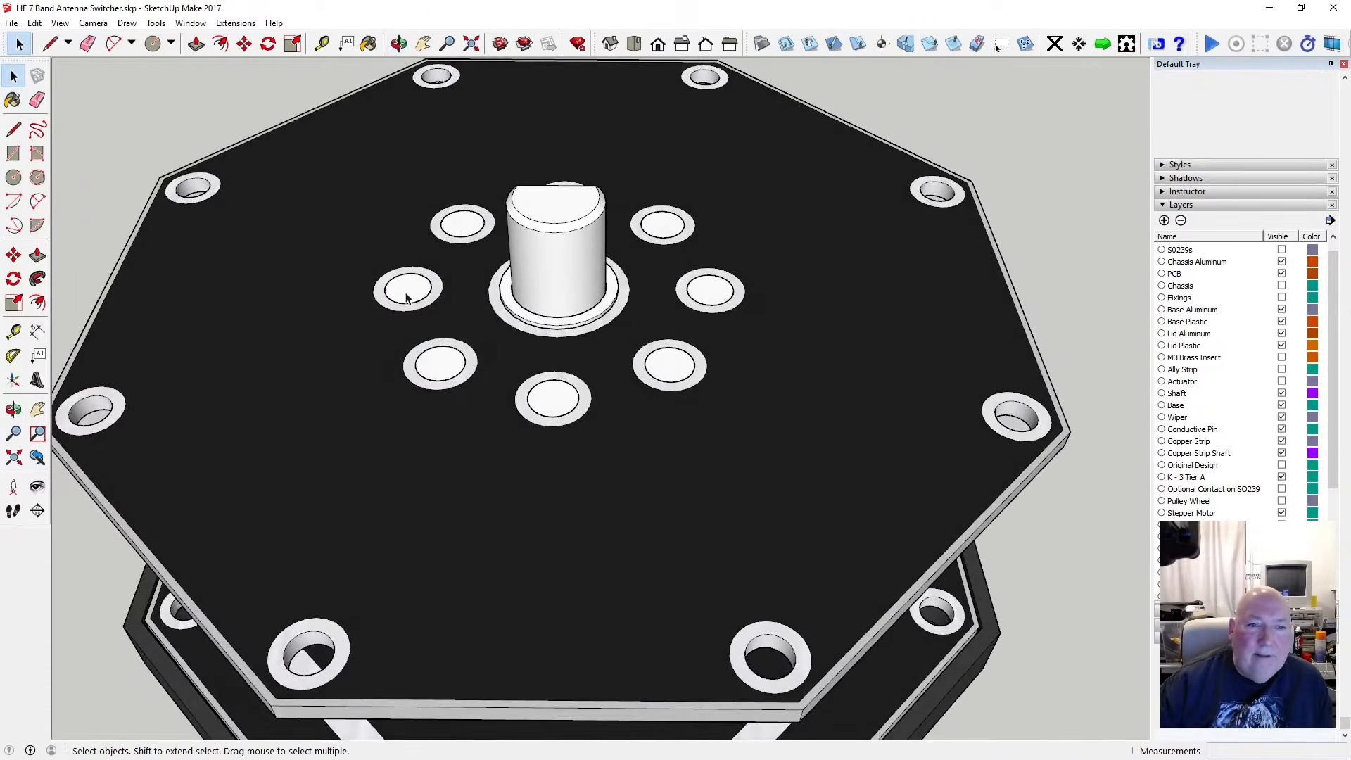
# Open the round peg disc for editing and offset the top edge of the first outer peg 0.5 mm inward
pyautogui.doubleClick(406, 297)
pyautogui.scroll(3, 408, 295)
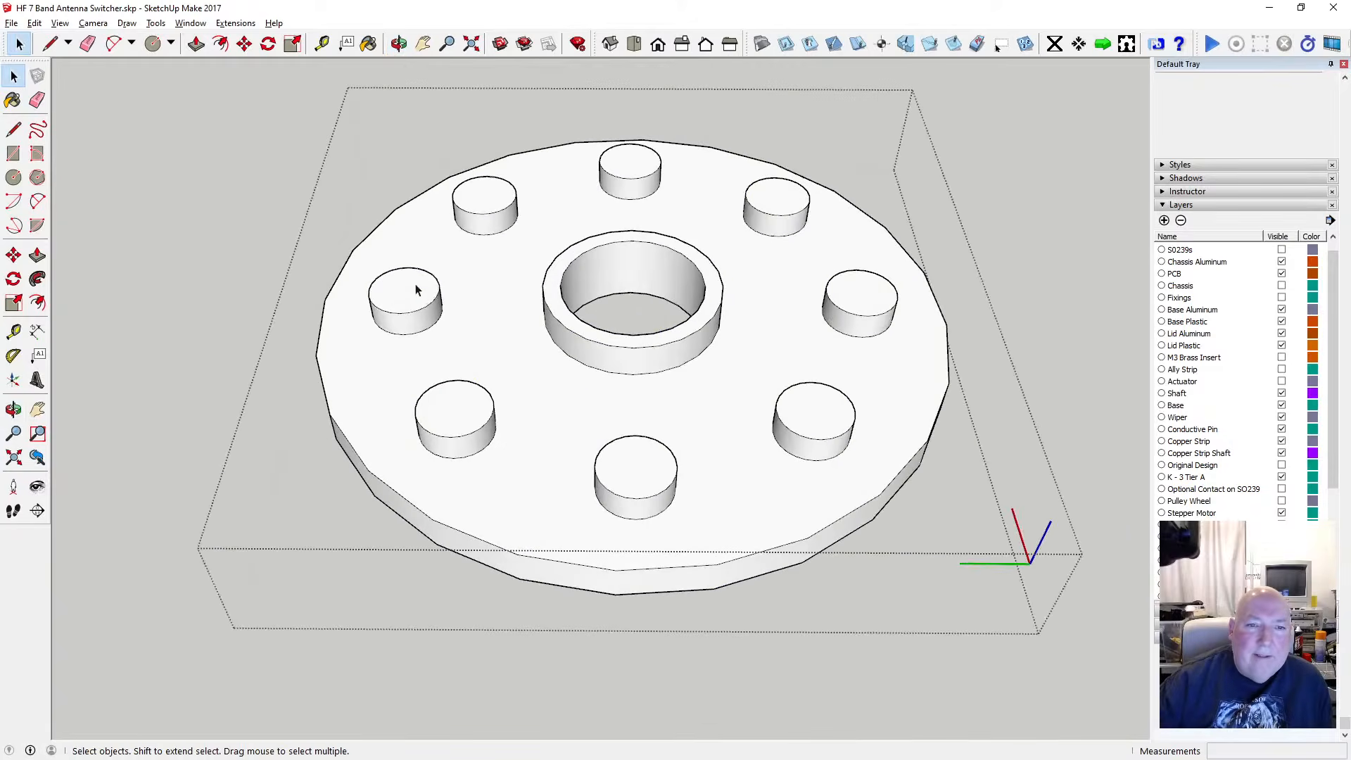
pyautogui.click(220, 44)
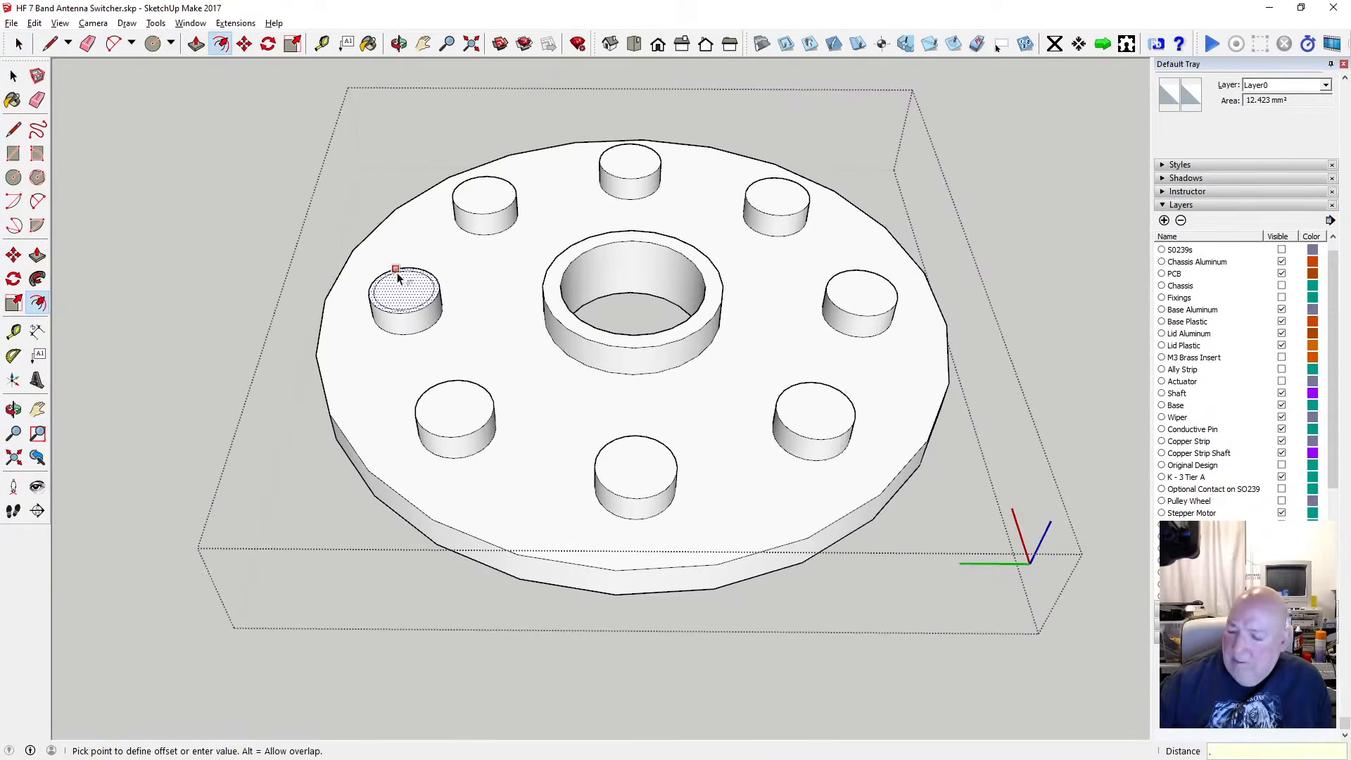
pyautogui.write('5')
pyautogui.press('Return')
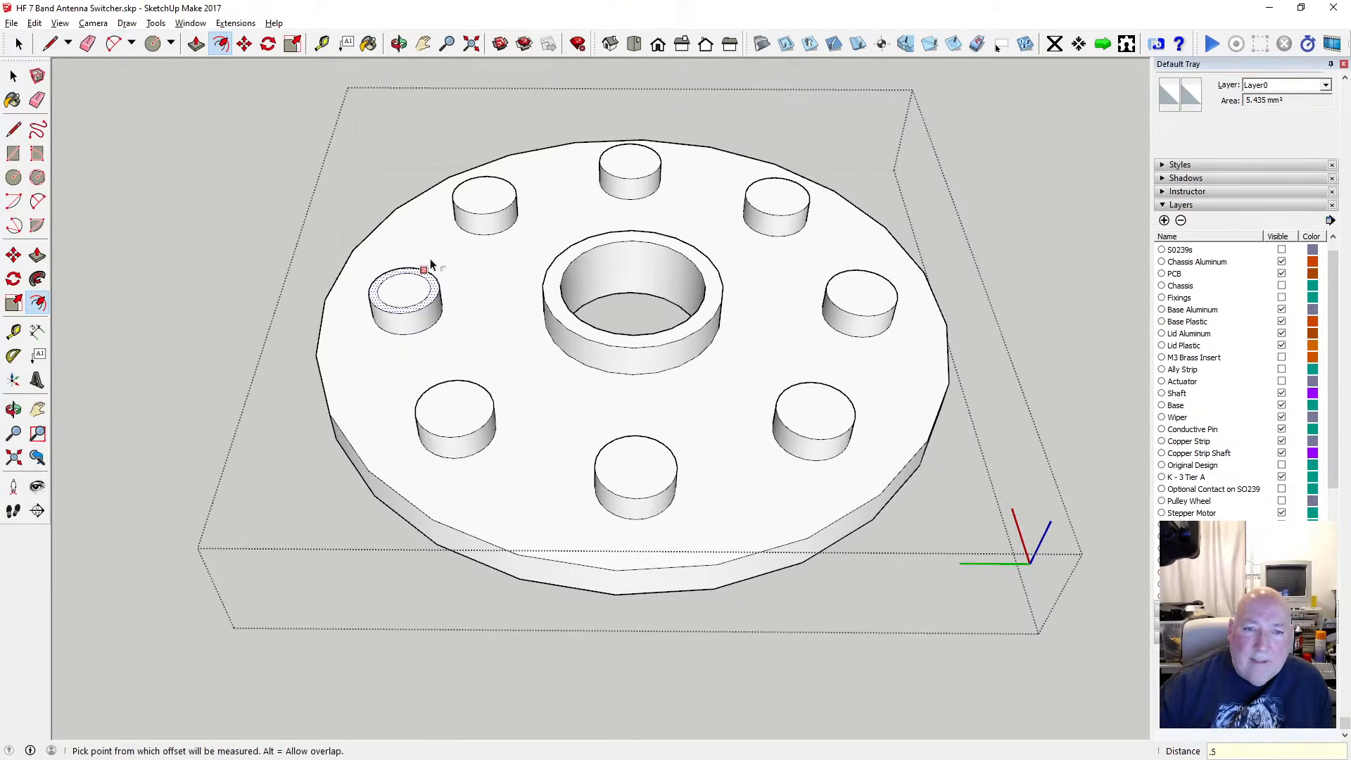
pyautogui.press('space')
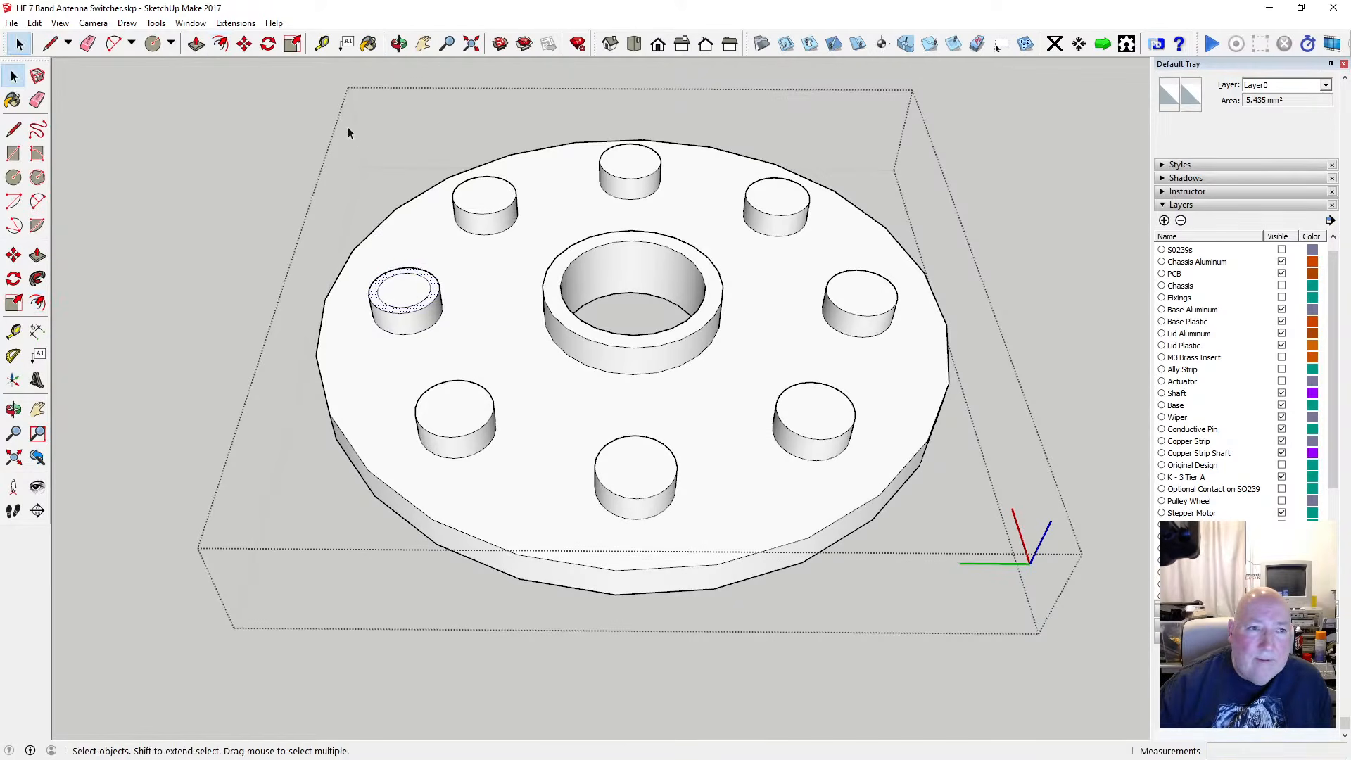
# Offset the top edges of the next two pegs clockwise 0.5 mm inward
pyautogui.click(221, 44)
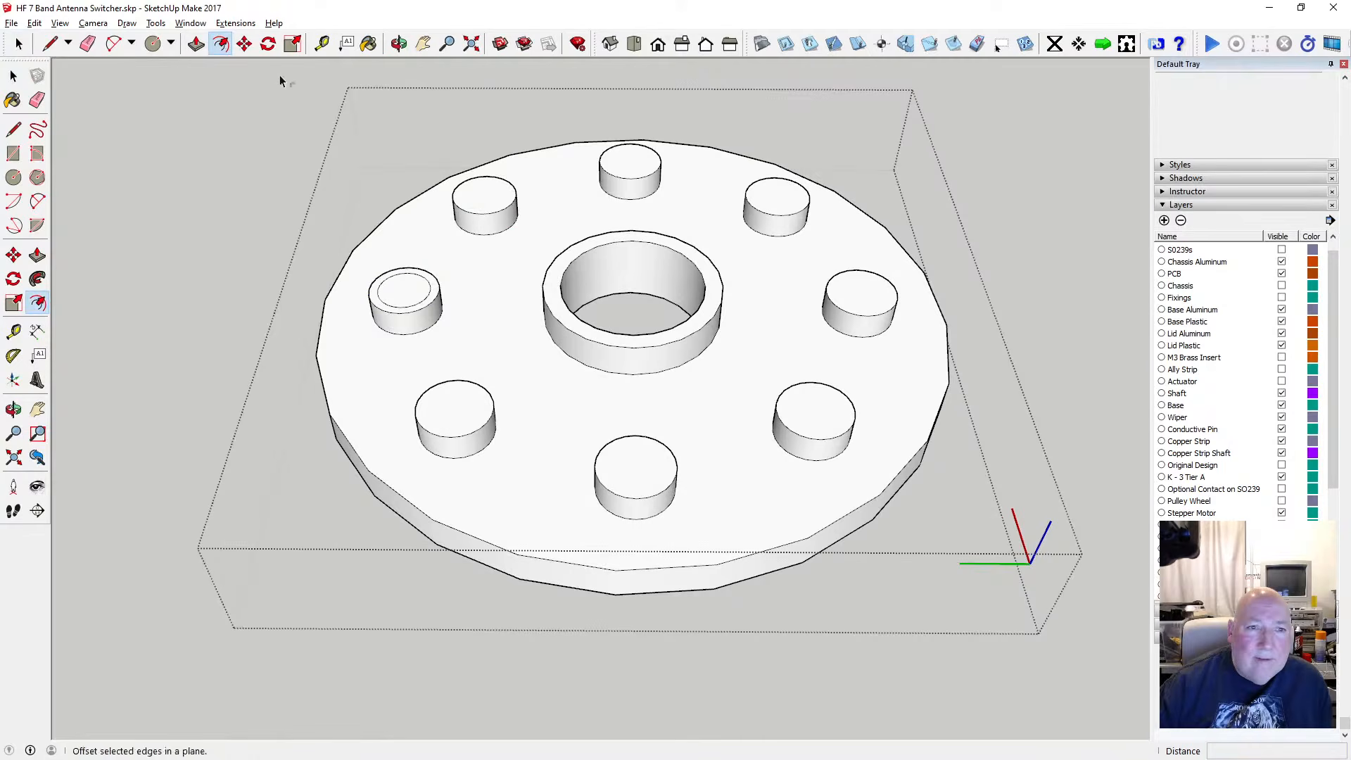
pyautogui.click(501, 188)
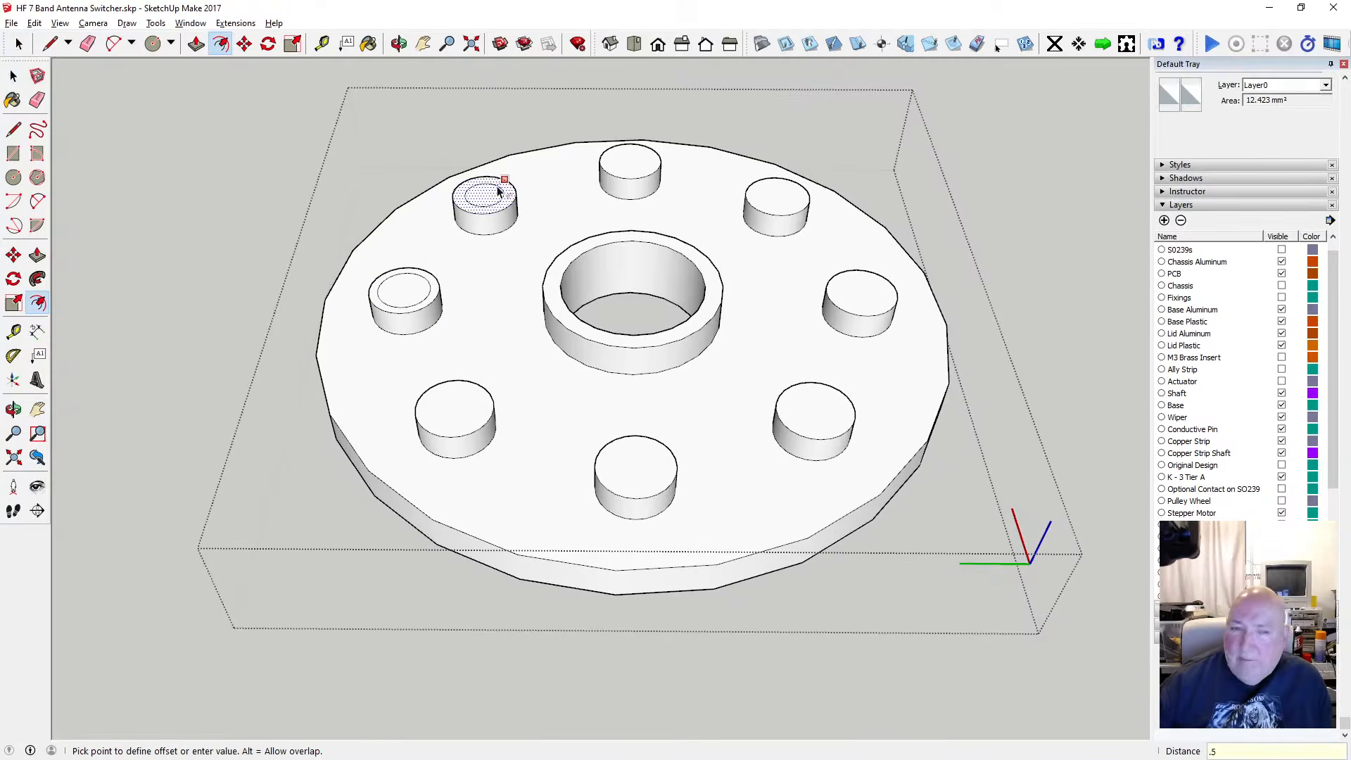
pyautogui.press('Return')
pyautogui.click(627, 150)
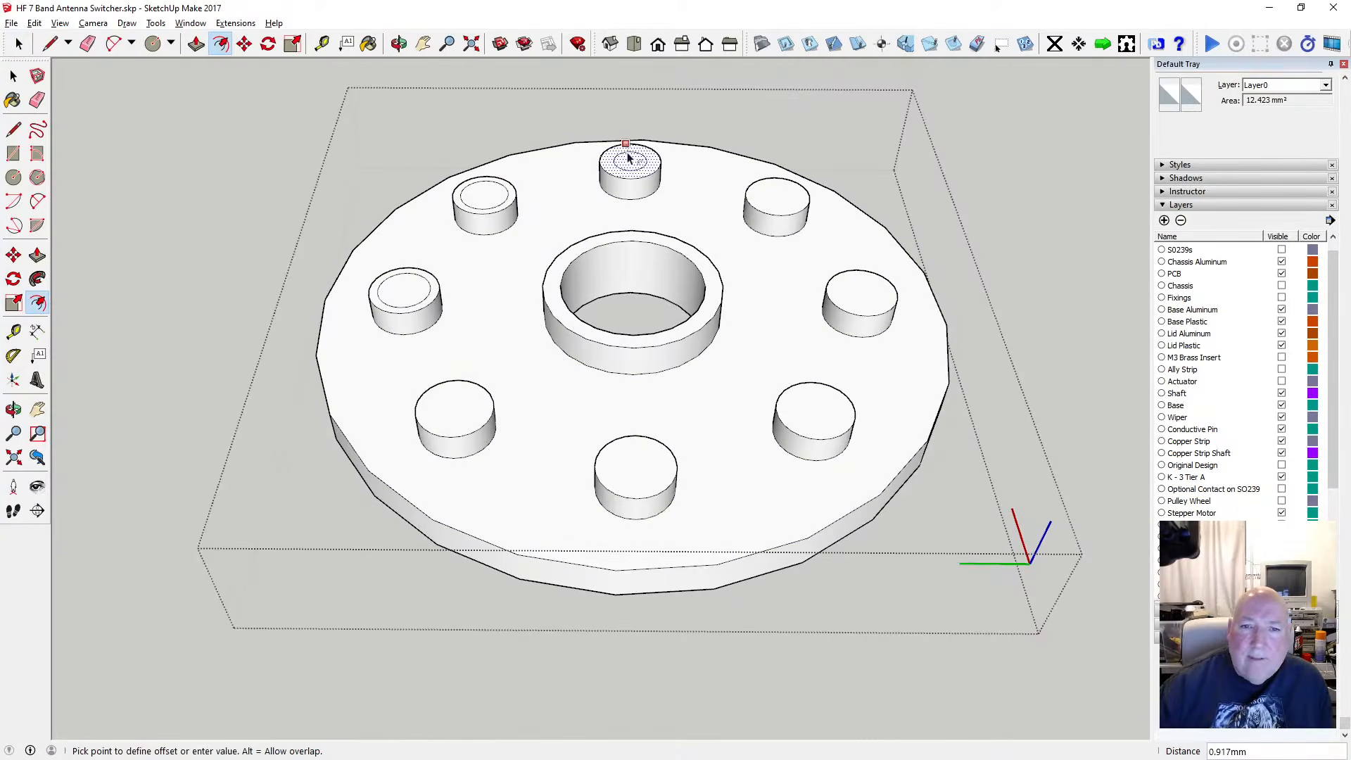
pyautogui.write('.35')
pyautogui.press('Return')
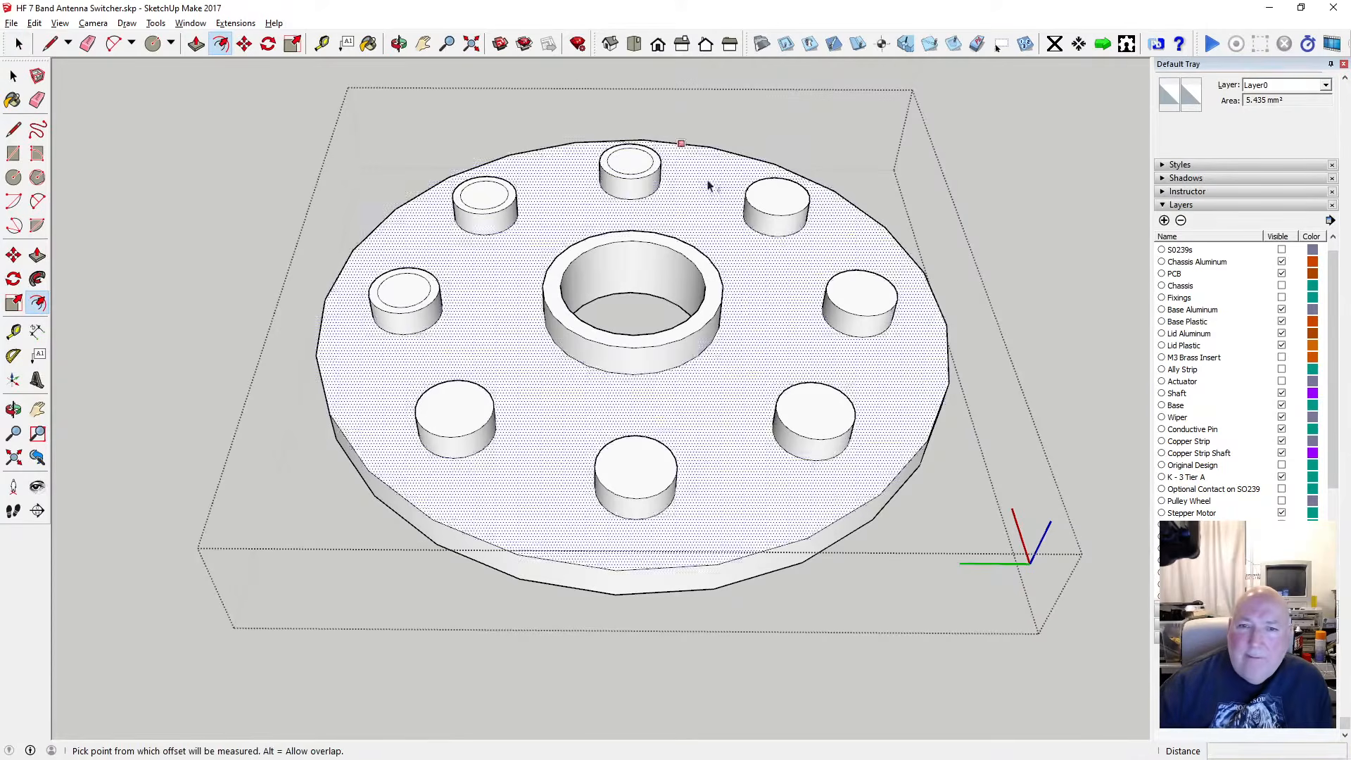
# Continue clockwise past the three pegs with inner circles and offset the next two pegs' top edges 0.5 mm inward
pyautogui.click(752, 186)
pyautogui.write('.')
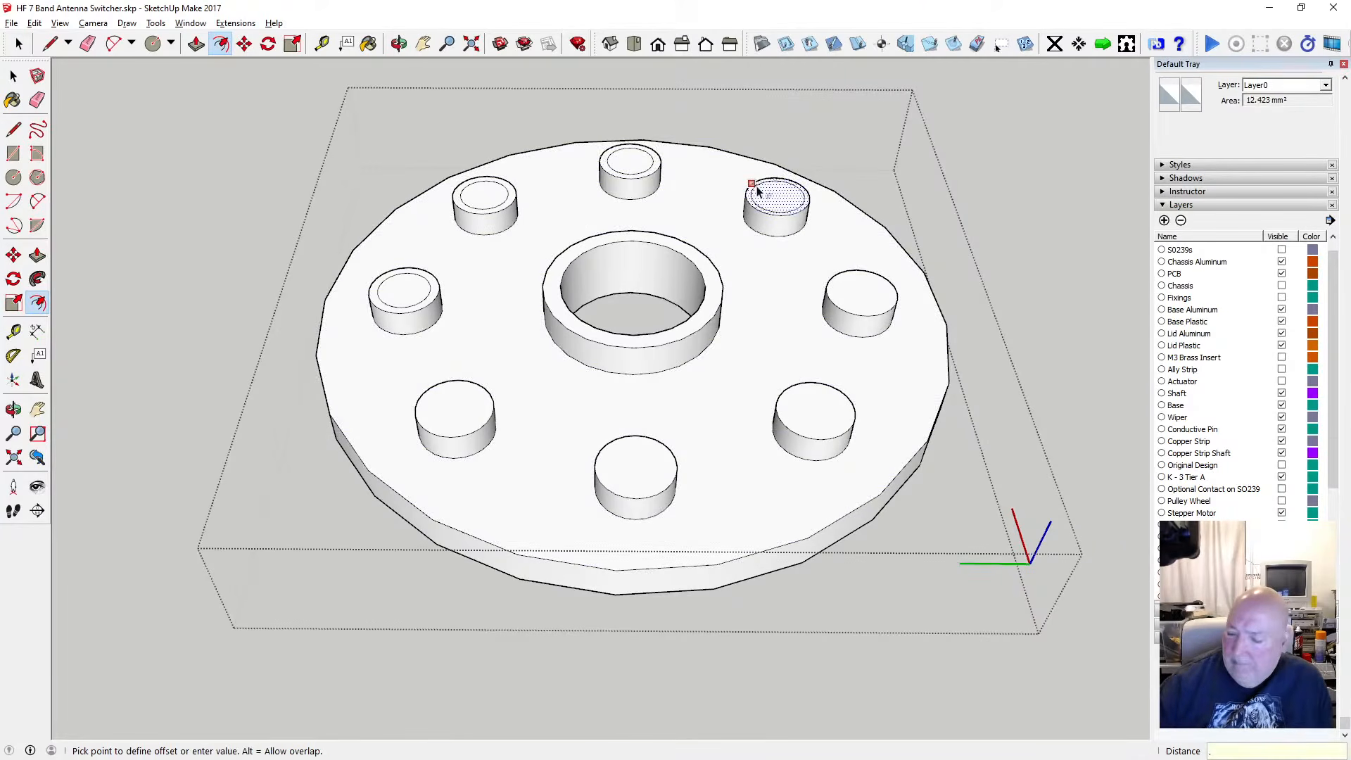
pyautogui.write('5')
pyautogui.press('Return')
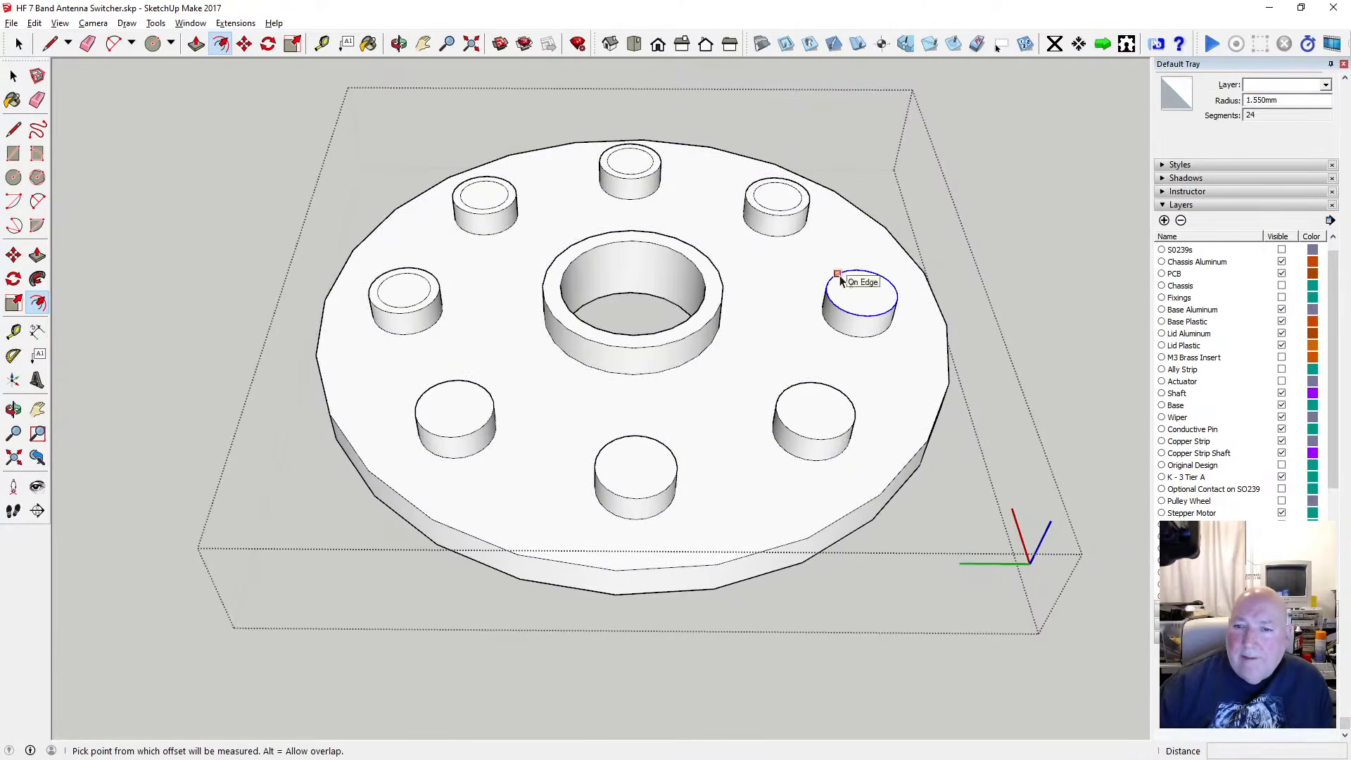
pyautogui.click(839, 280)
pyautogui.write('.5')
pyautogui.press('Return')
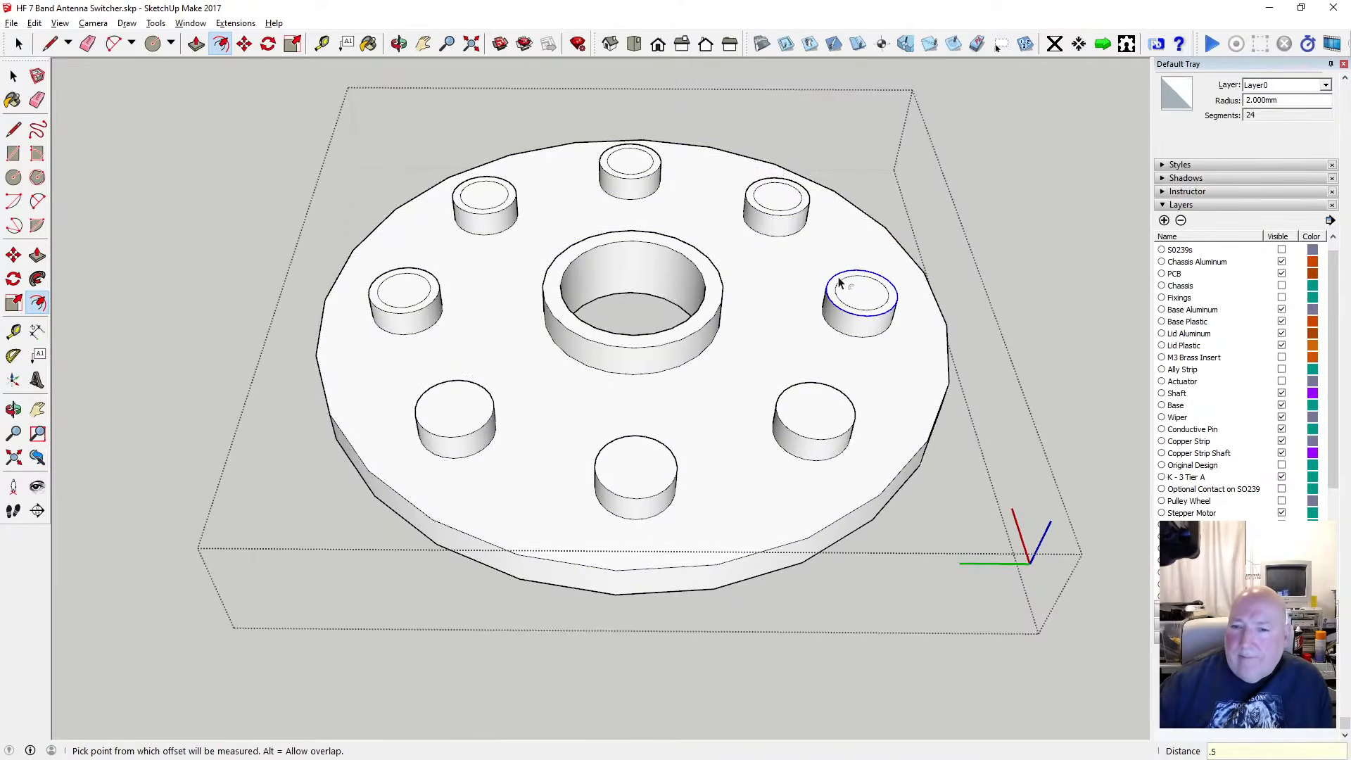
# Offset the top edges of the three remaining pegs nearest the viewer 0.5 mm inward
pyautogui.click(813, 393)
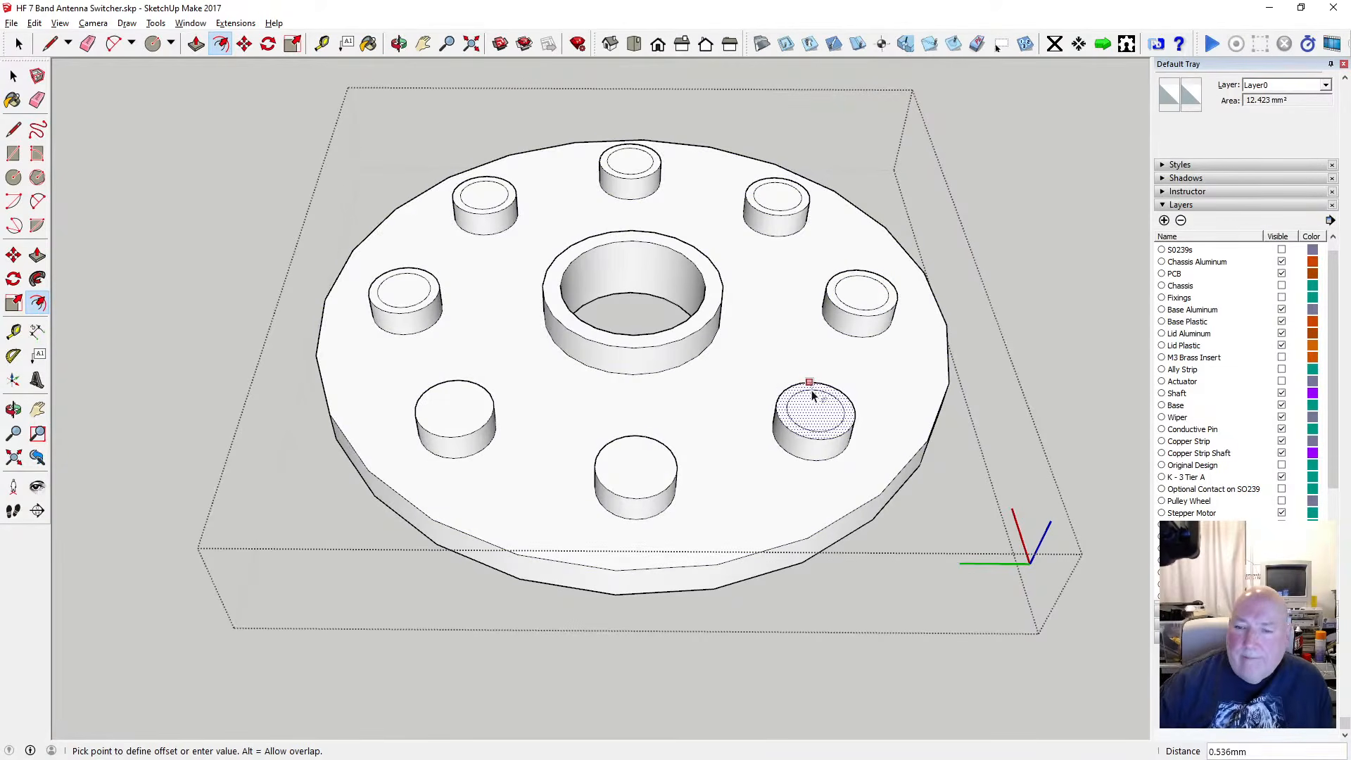
pyautogui.press('Return')
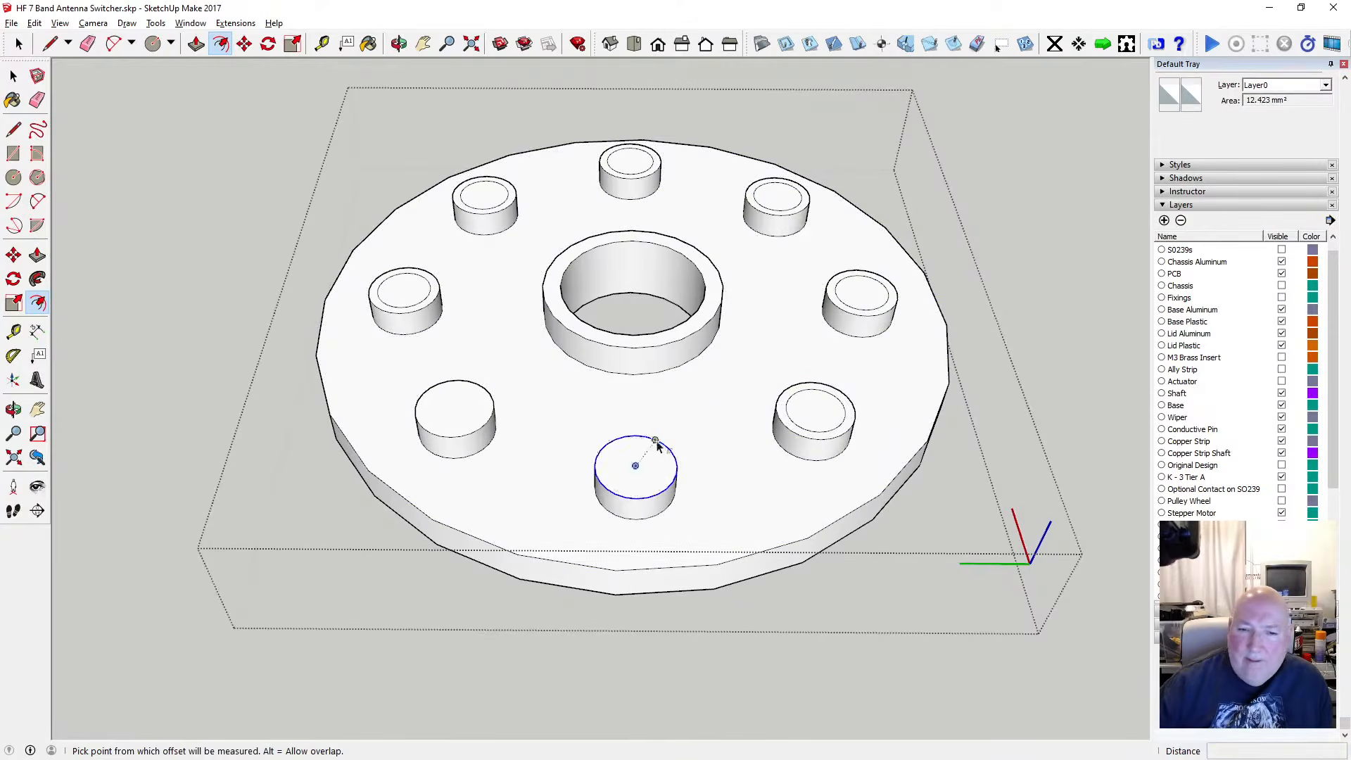
pyautogui.click(657, 448)
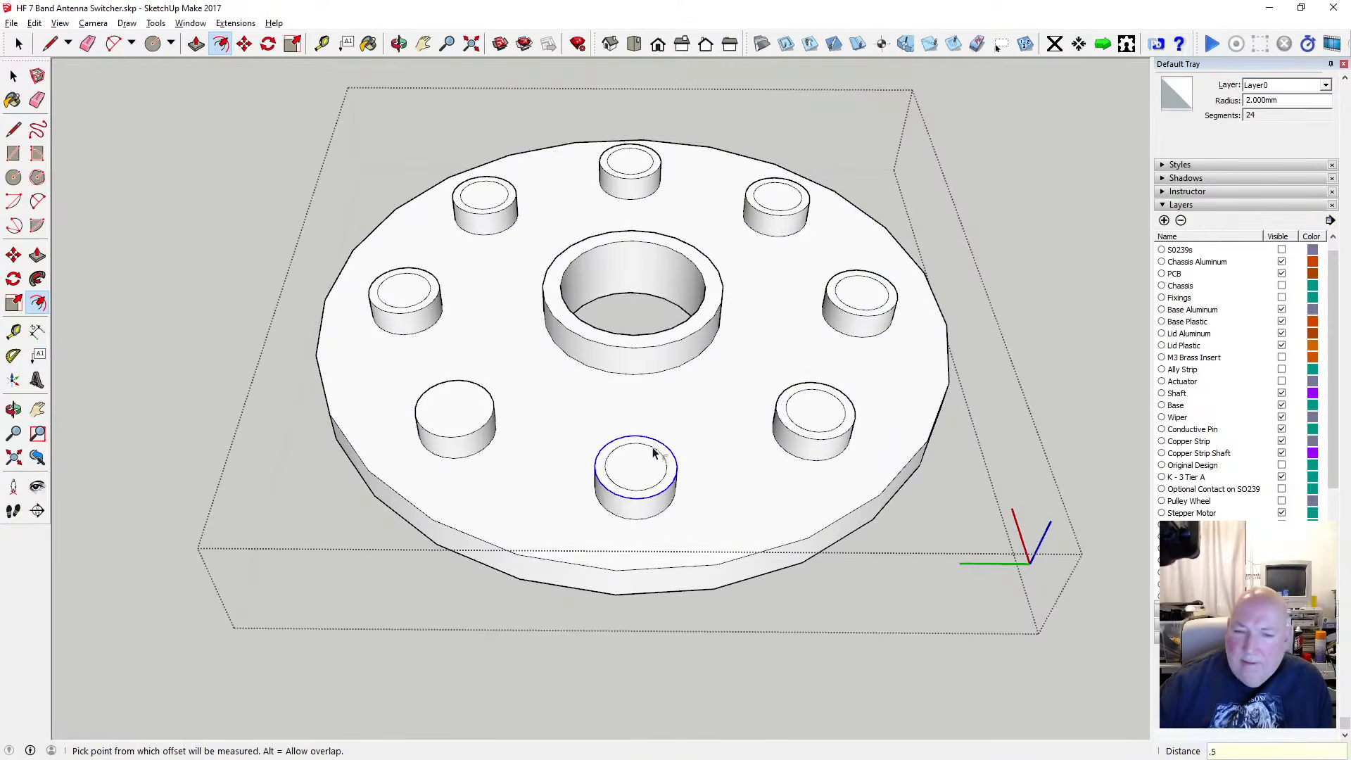
pyautogui.press('Return')
pyautogui.click(464, 383)
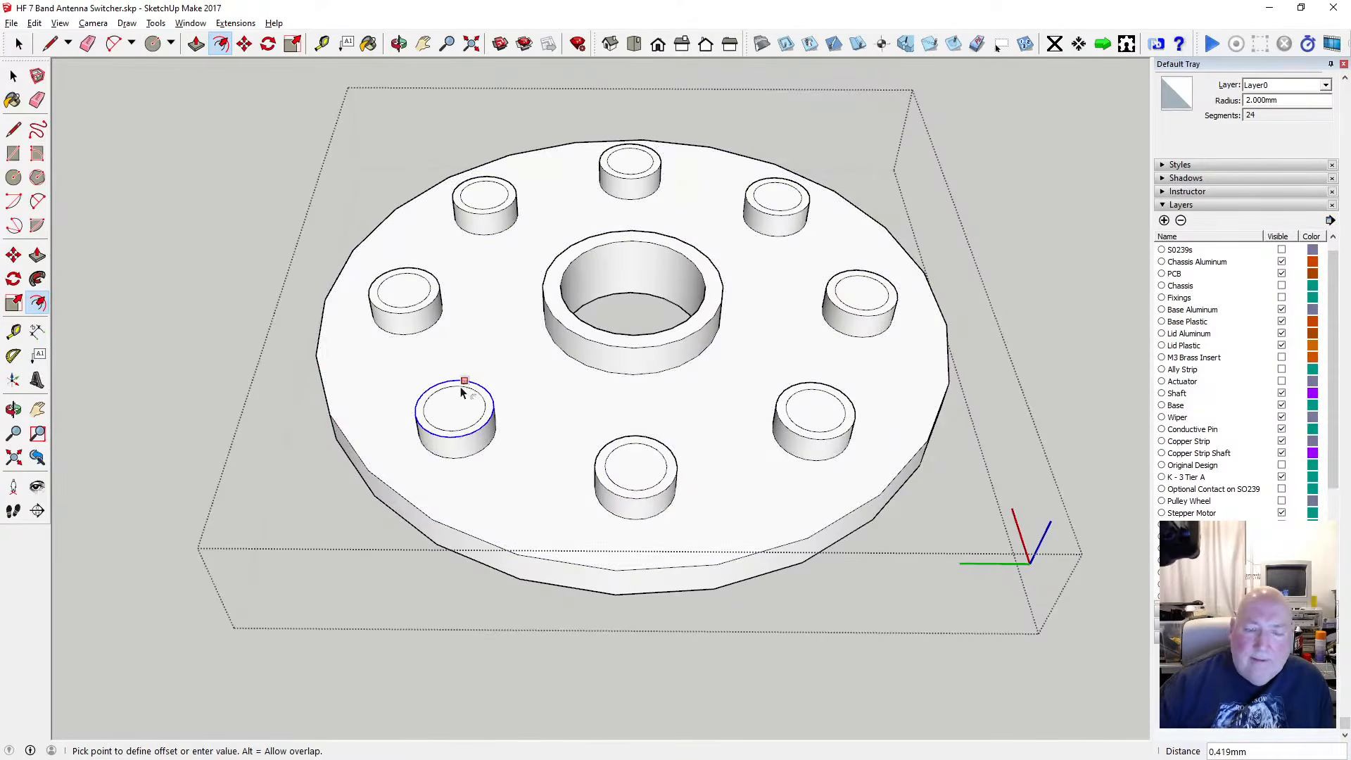
pyautogui.press('Return')
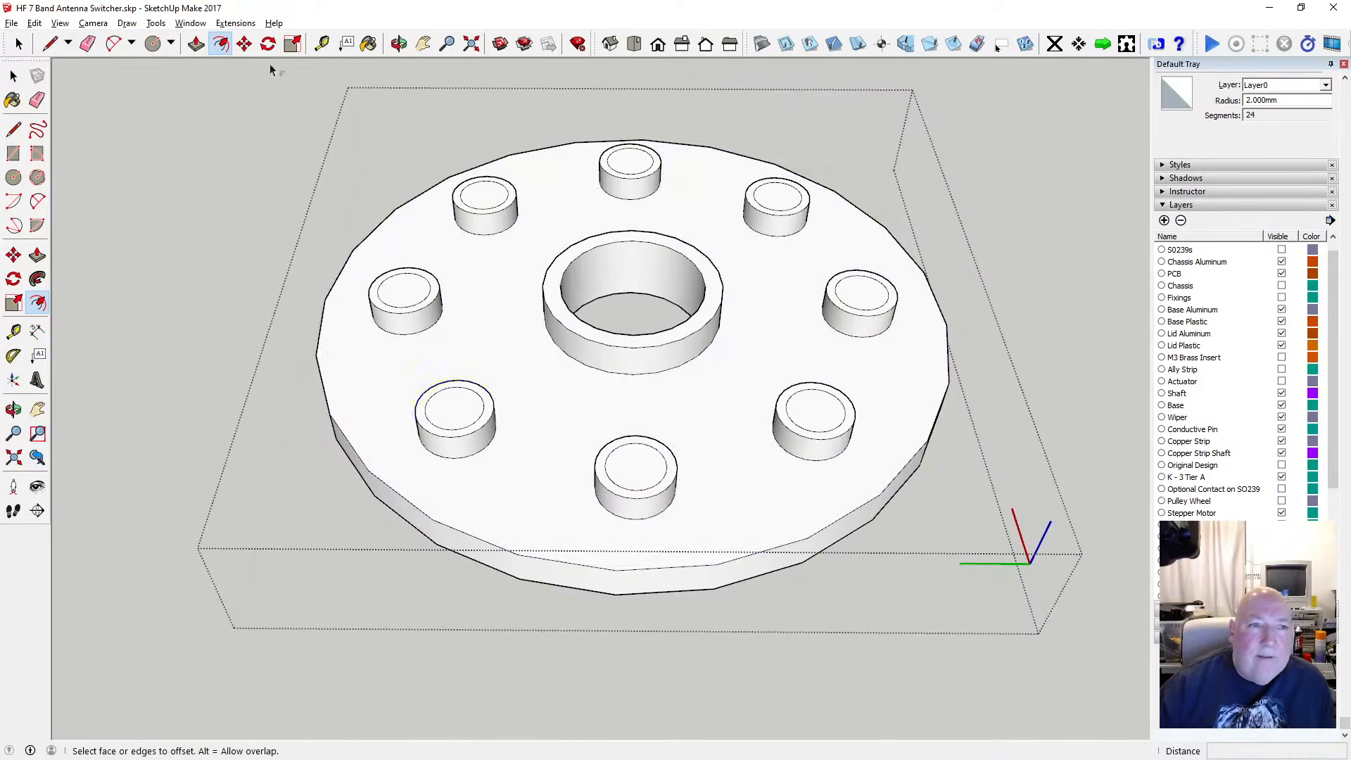
# Chamfer the last-offset peg and its clockwise neighbour by moving their outer top edges down 0.5 mm
pyautogui.press('m')
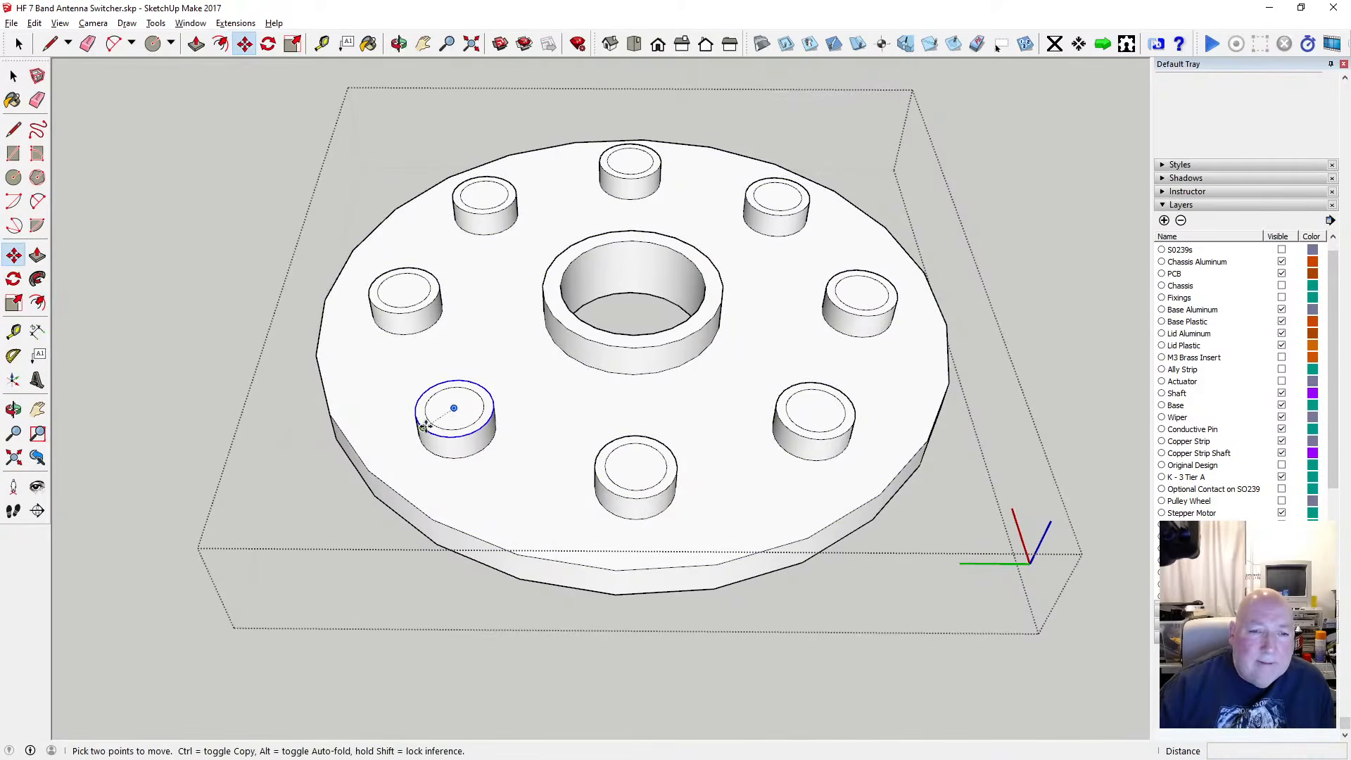
pyautogui.click(424, 427)
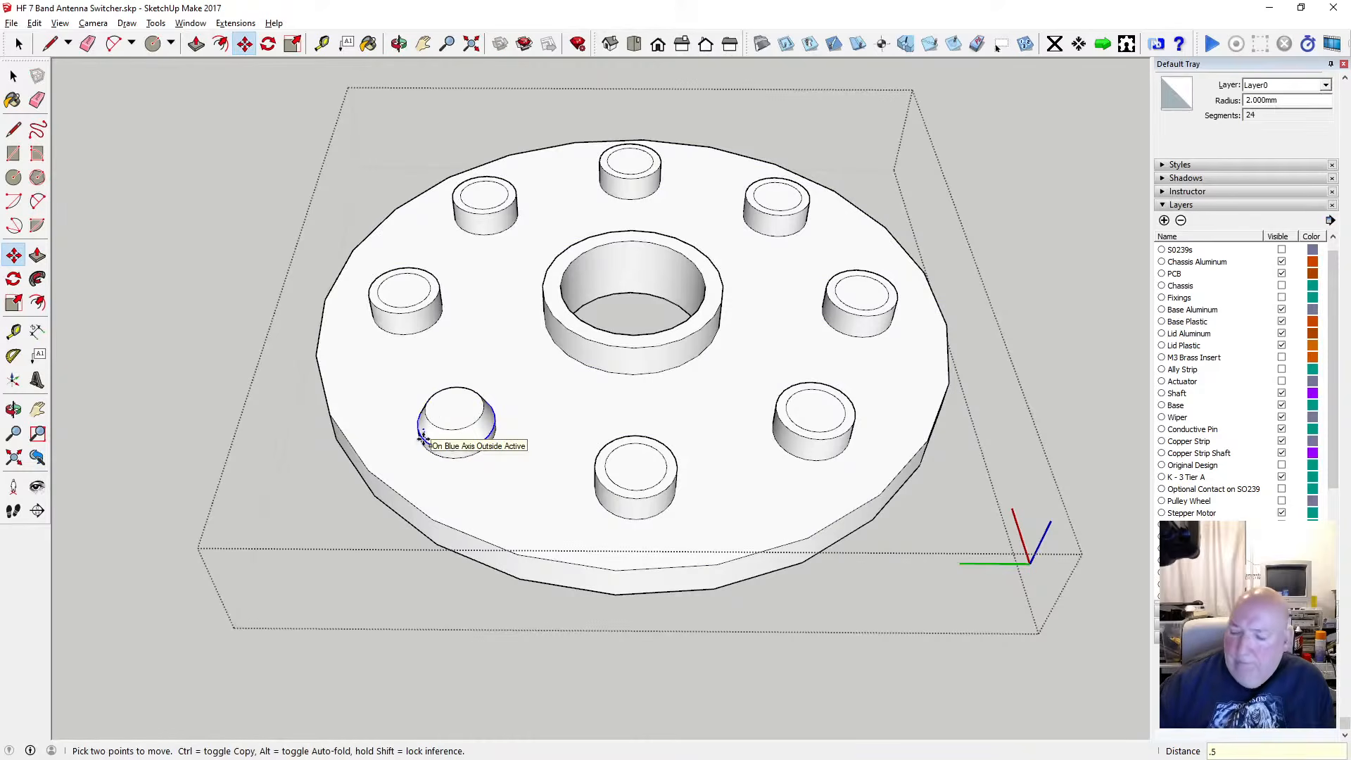
pyautogui.press('Return')
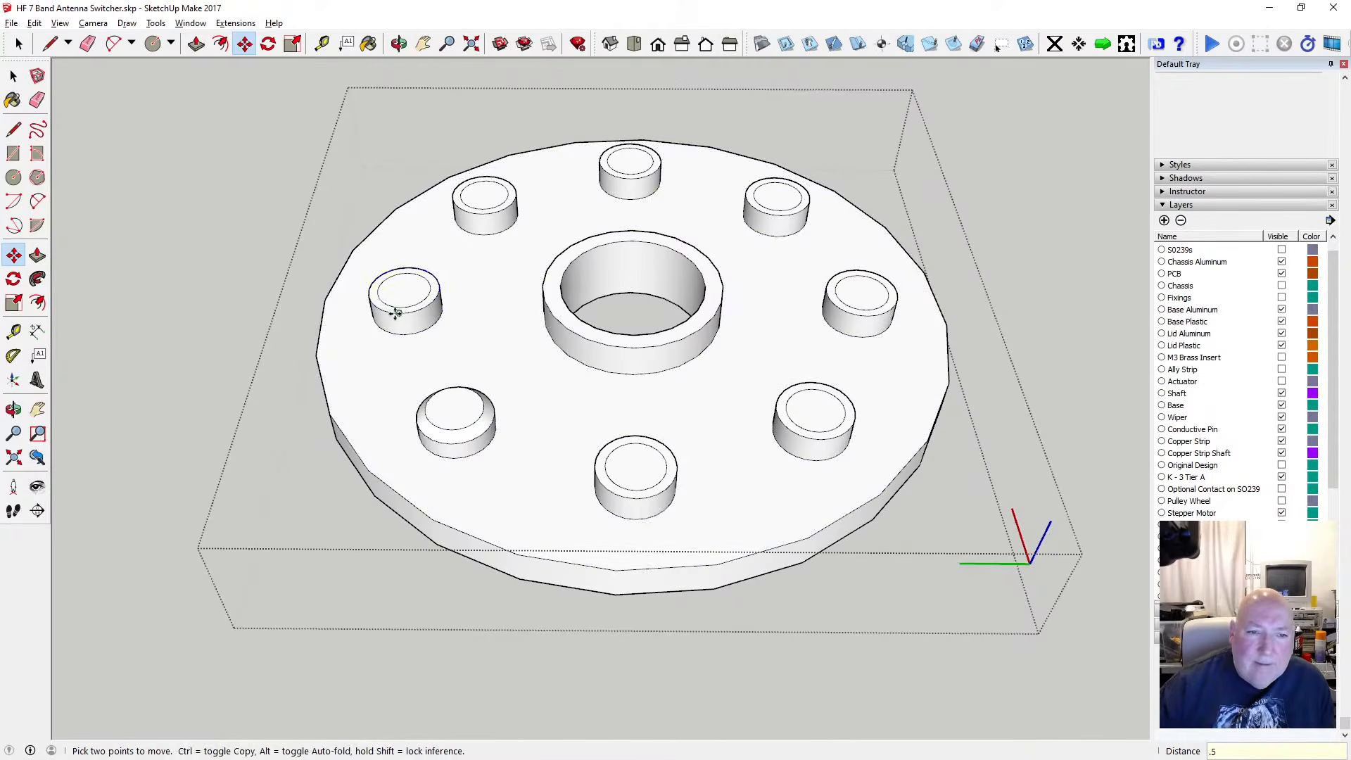
pyautogui.click(392, 314)
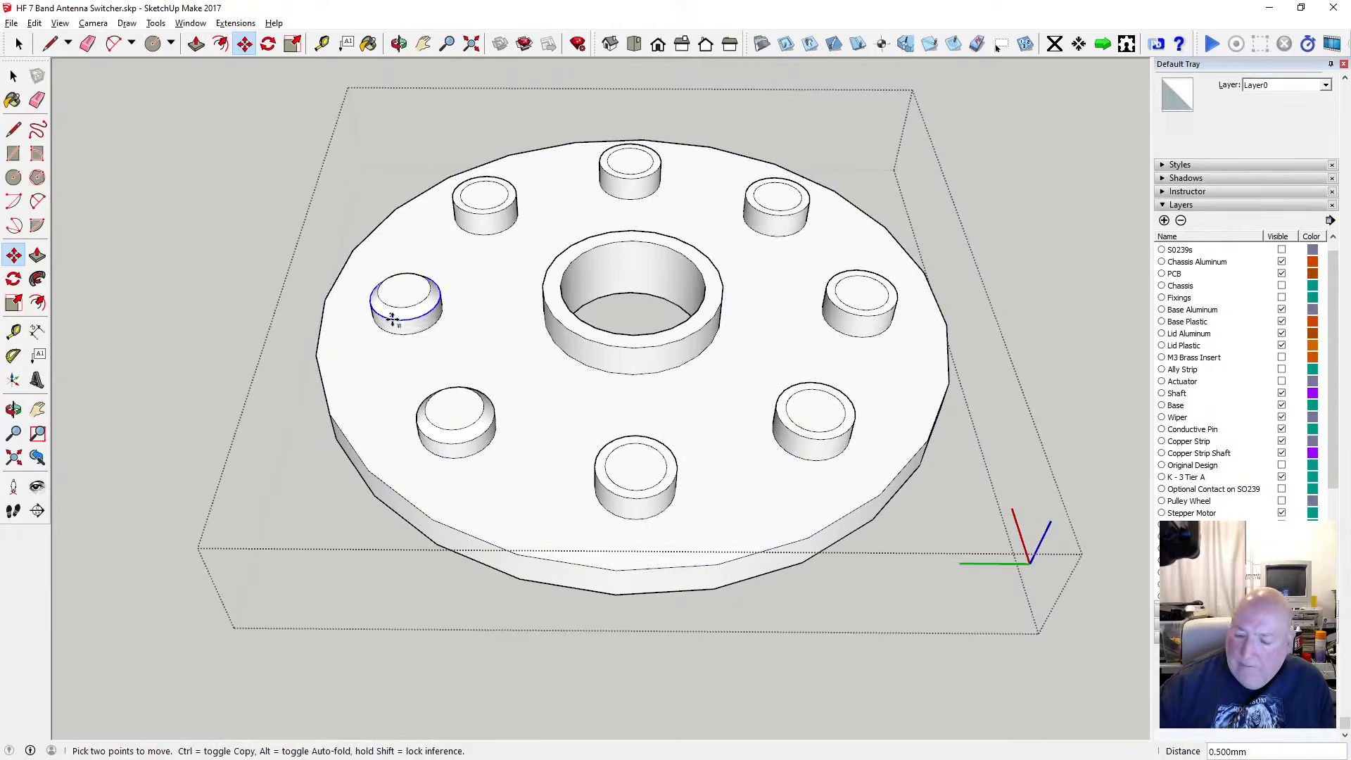
pyautogui.press('Return')
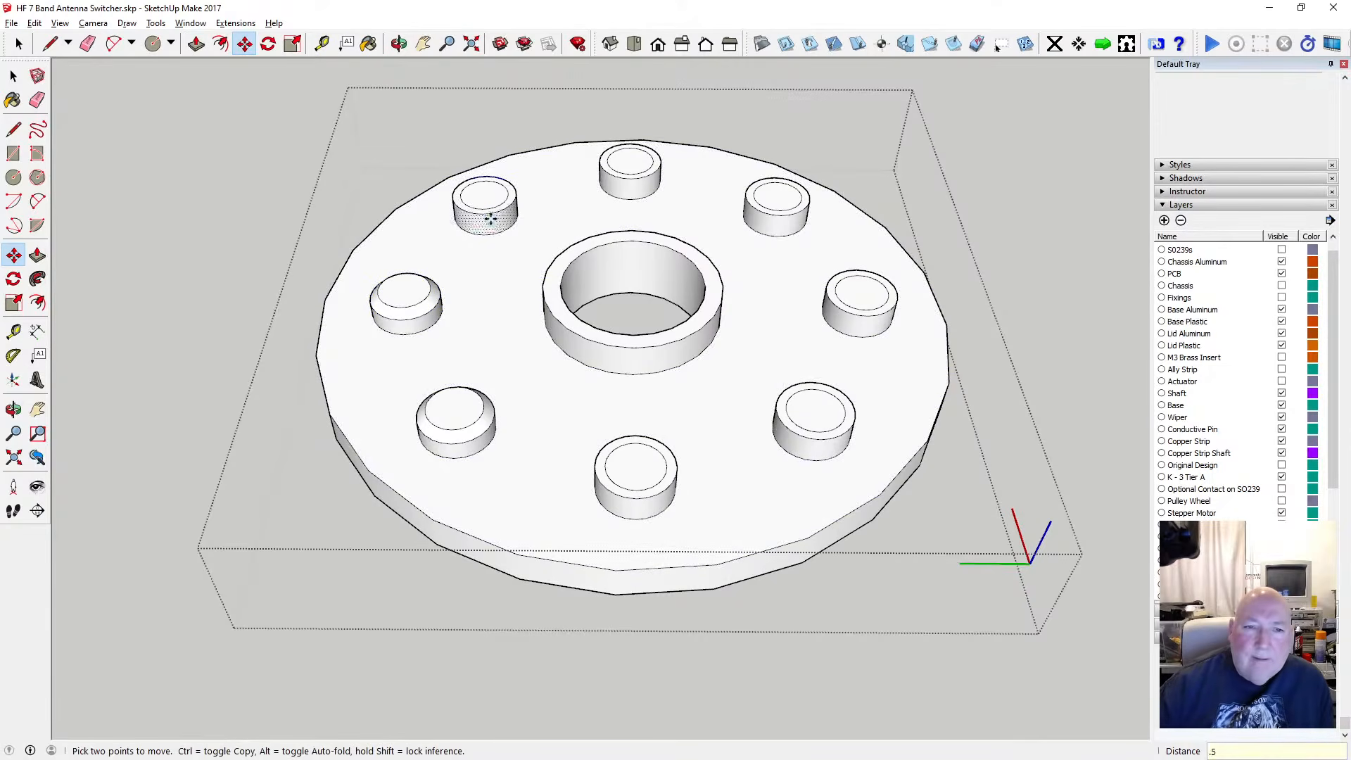
# Move the outer top edges of the next two pegs clockwise down 0.5 mm to chamfer them
pyautogui.click(492, 224)
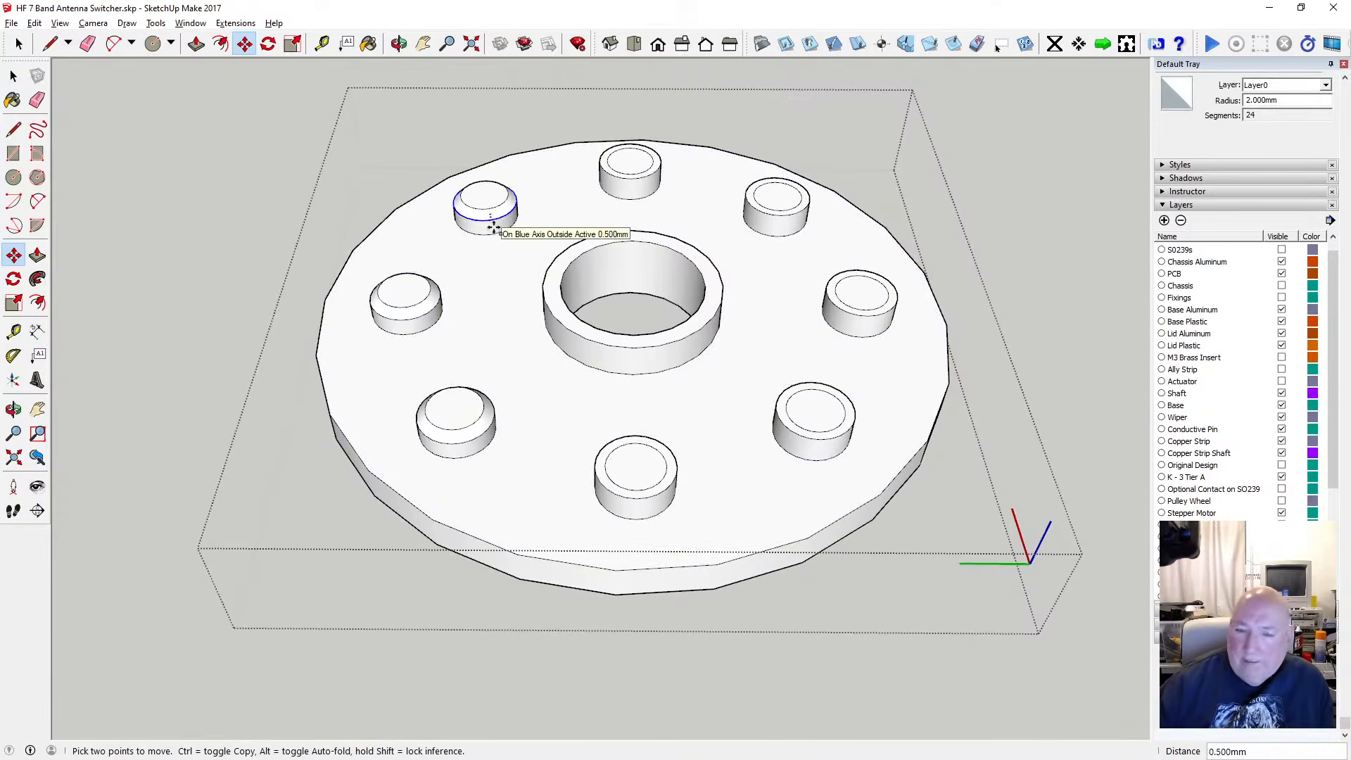
pyautogui.write('.5')
pyautogui.press('Return')
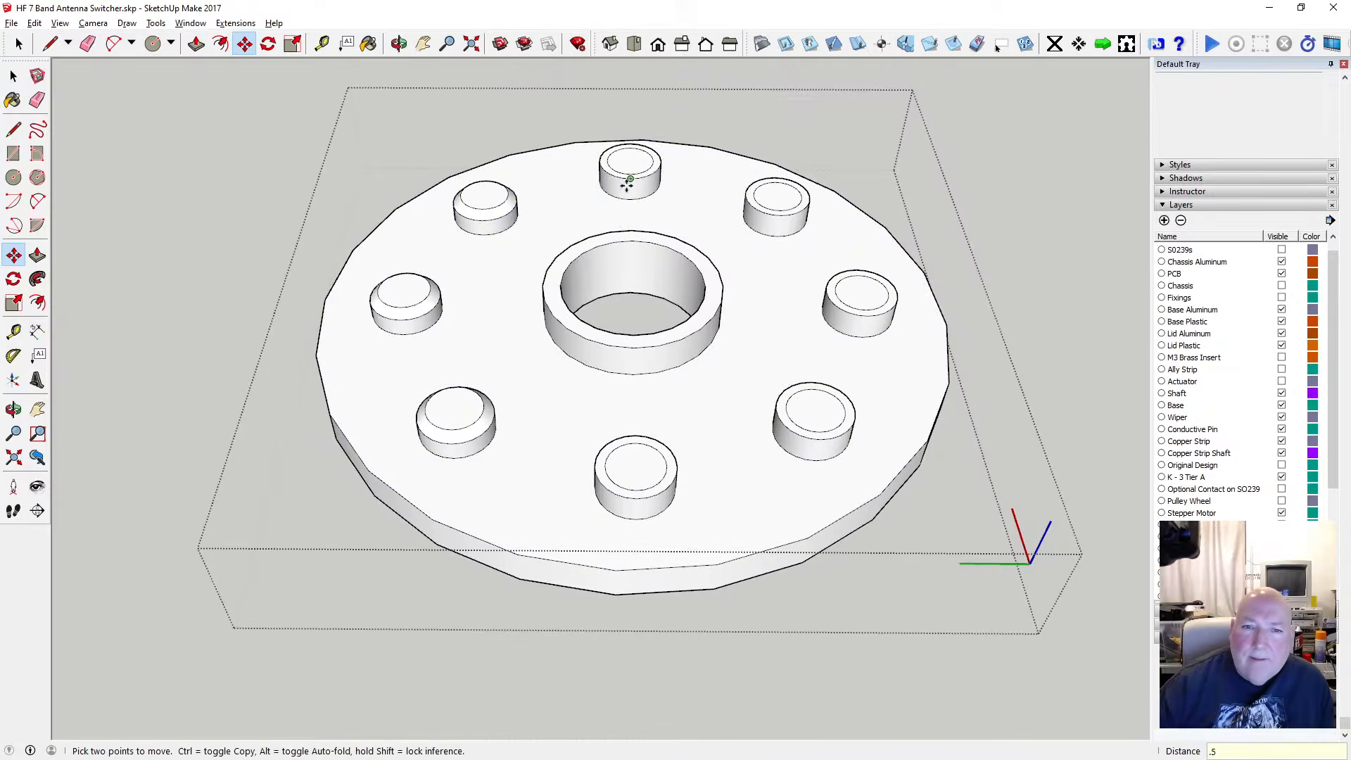
pyautogui.click(623, 181)
pyautogui.write('.')
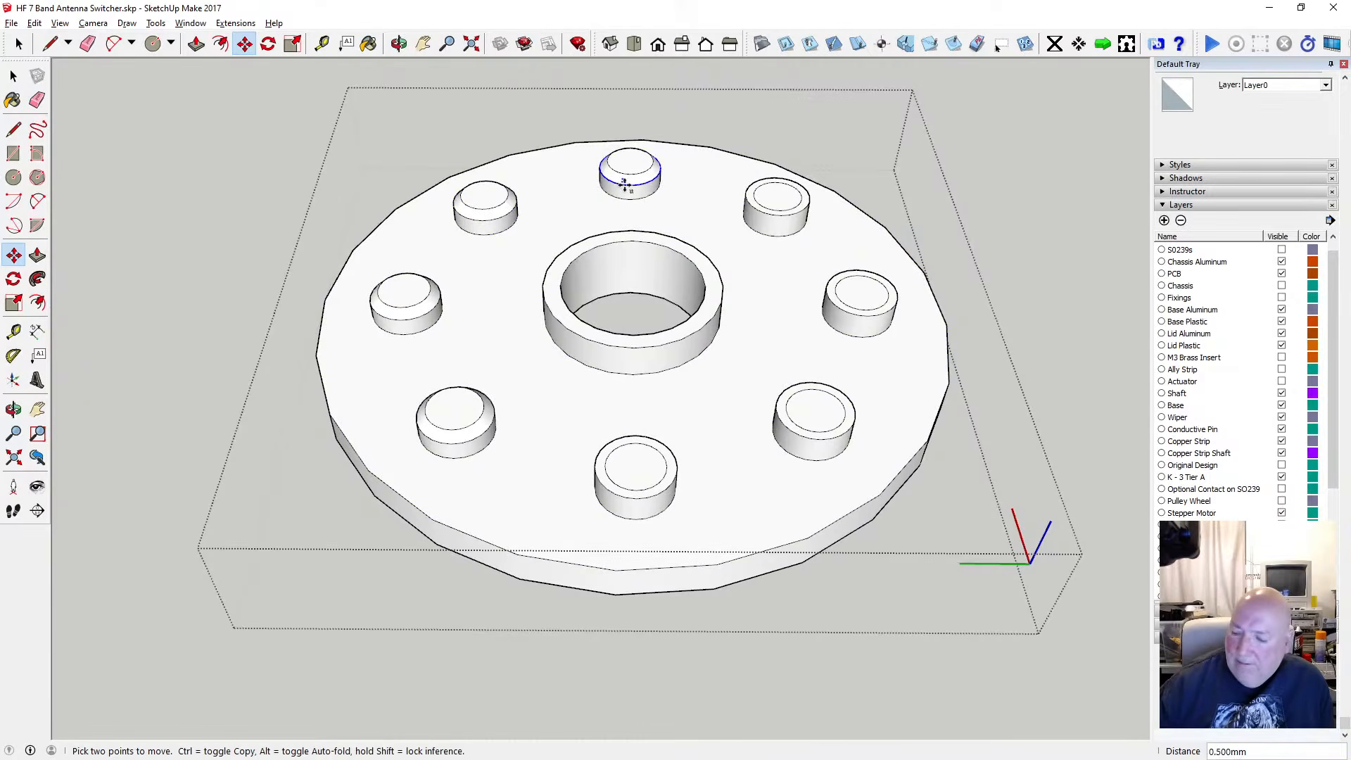
pyautogui.write('5')
pyautogui.press('Return')
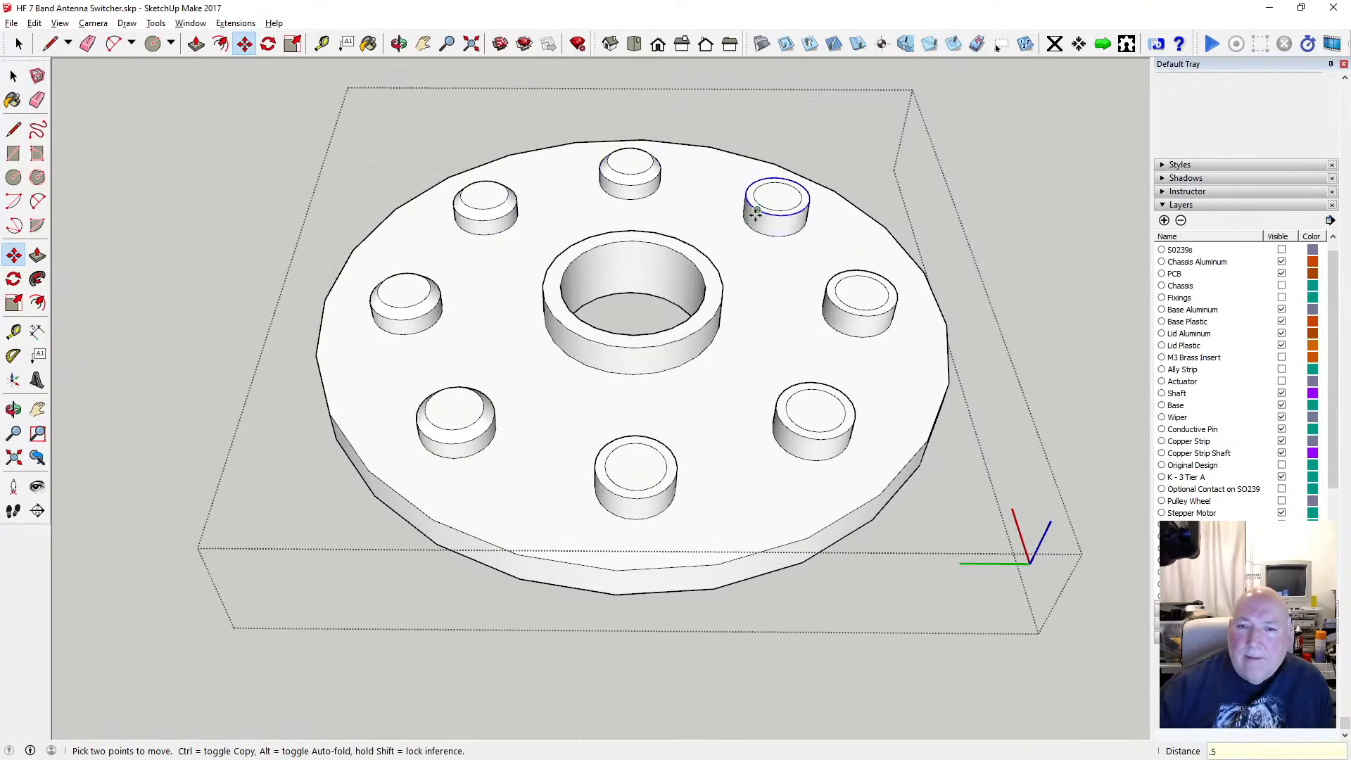
# Chamfer the following two pegs clockwise by lowering their outer top edges 0.5 mm
pyautogui.click(754, 219)
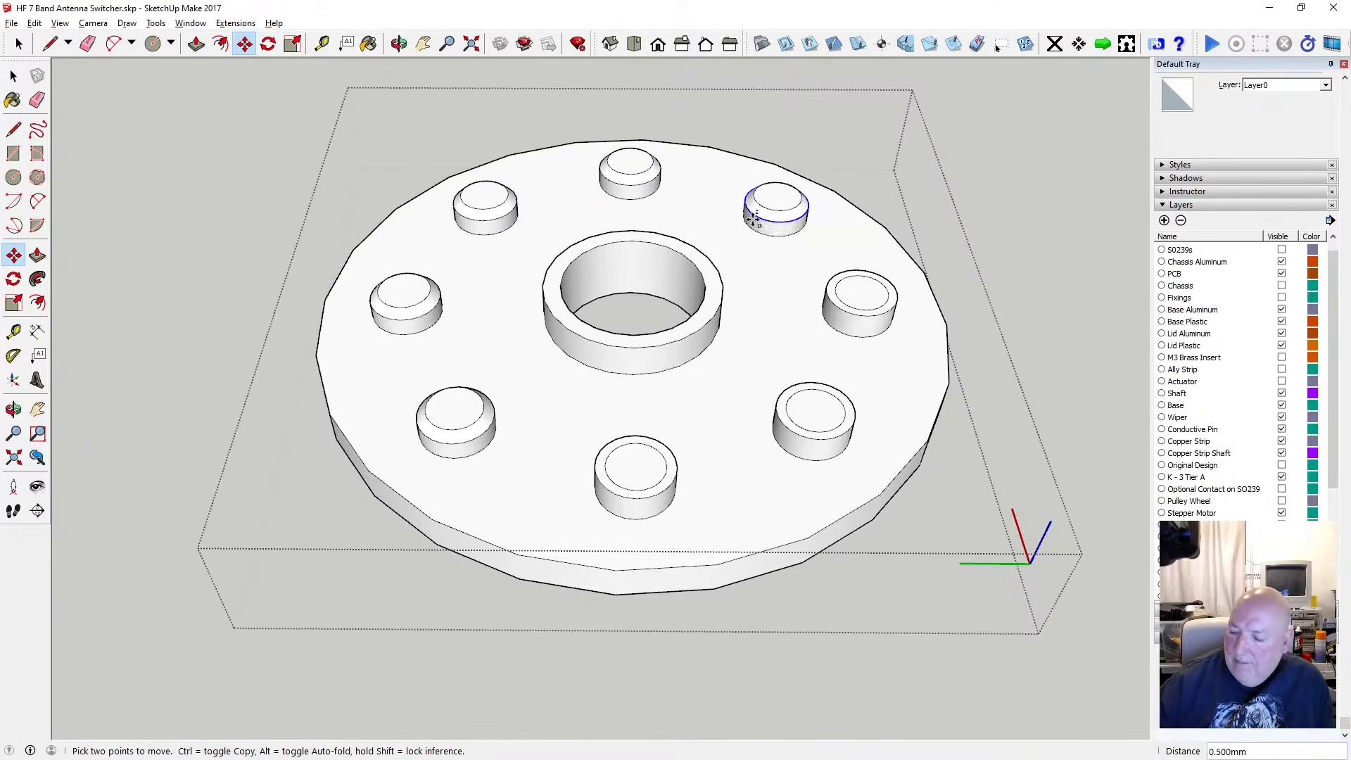
pyautogui.write('.5')
pyautogui.press('Return')
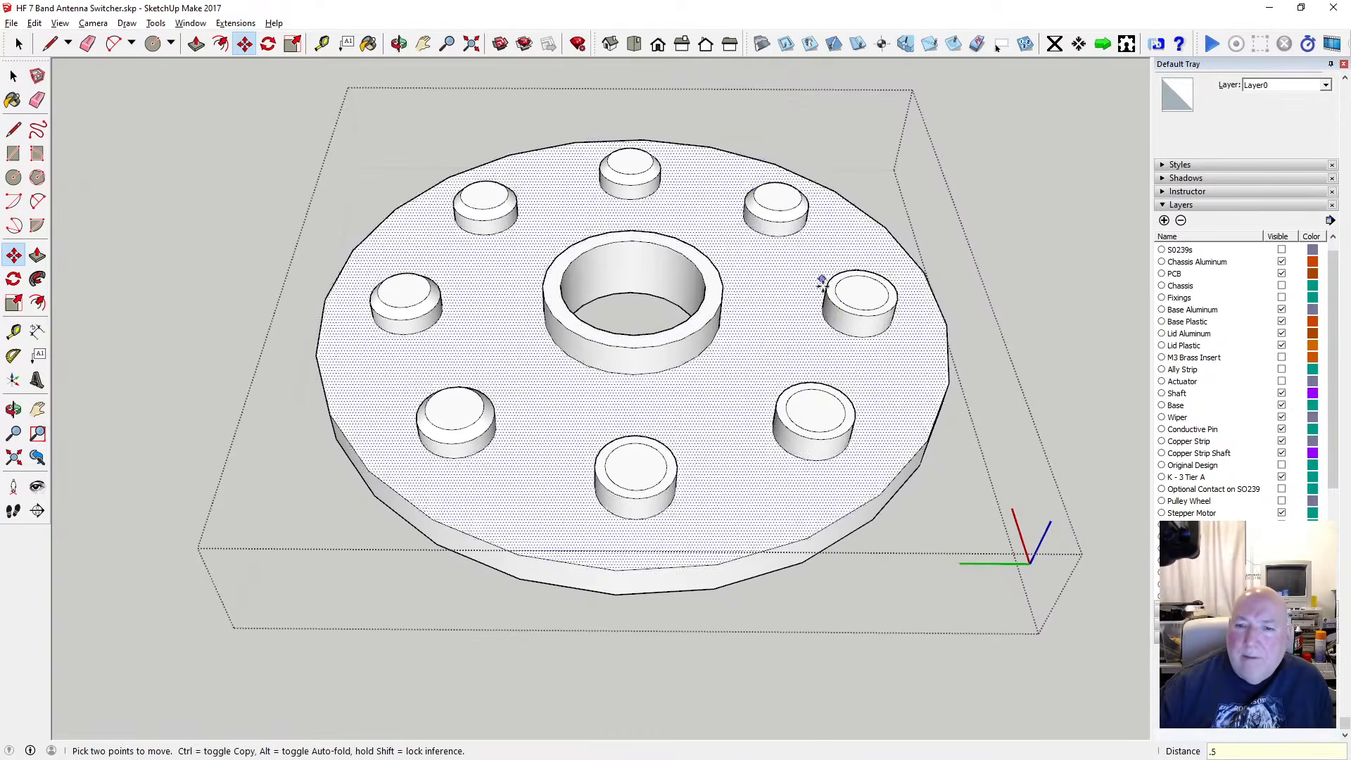
pyautogui.click(846, 317)
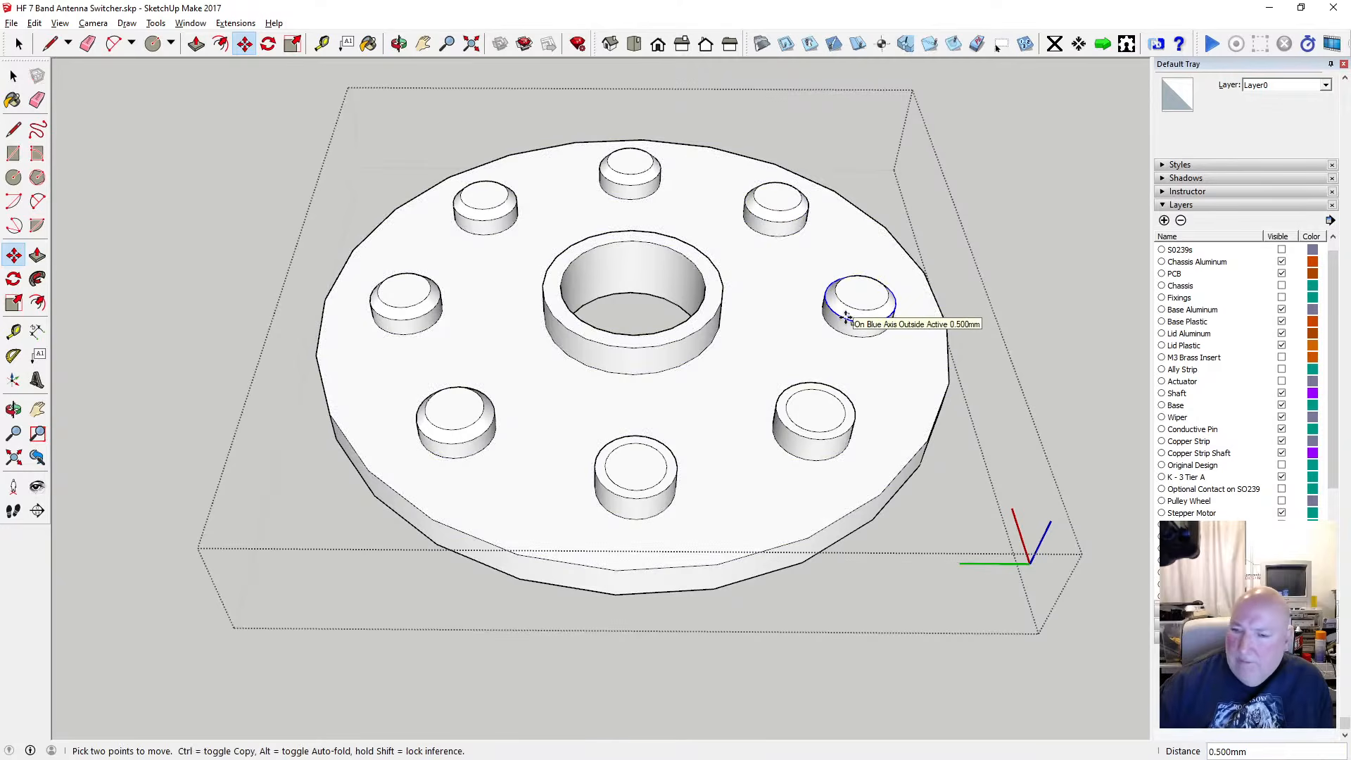
pyautogui.press('Return')
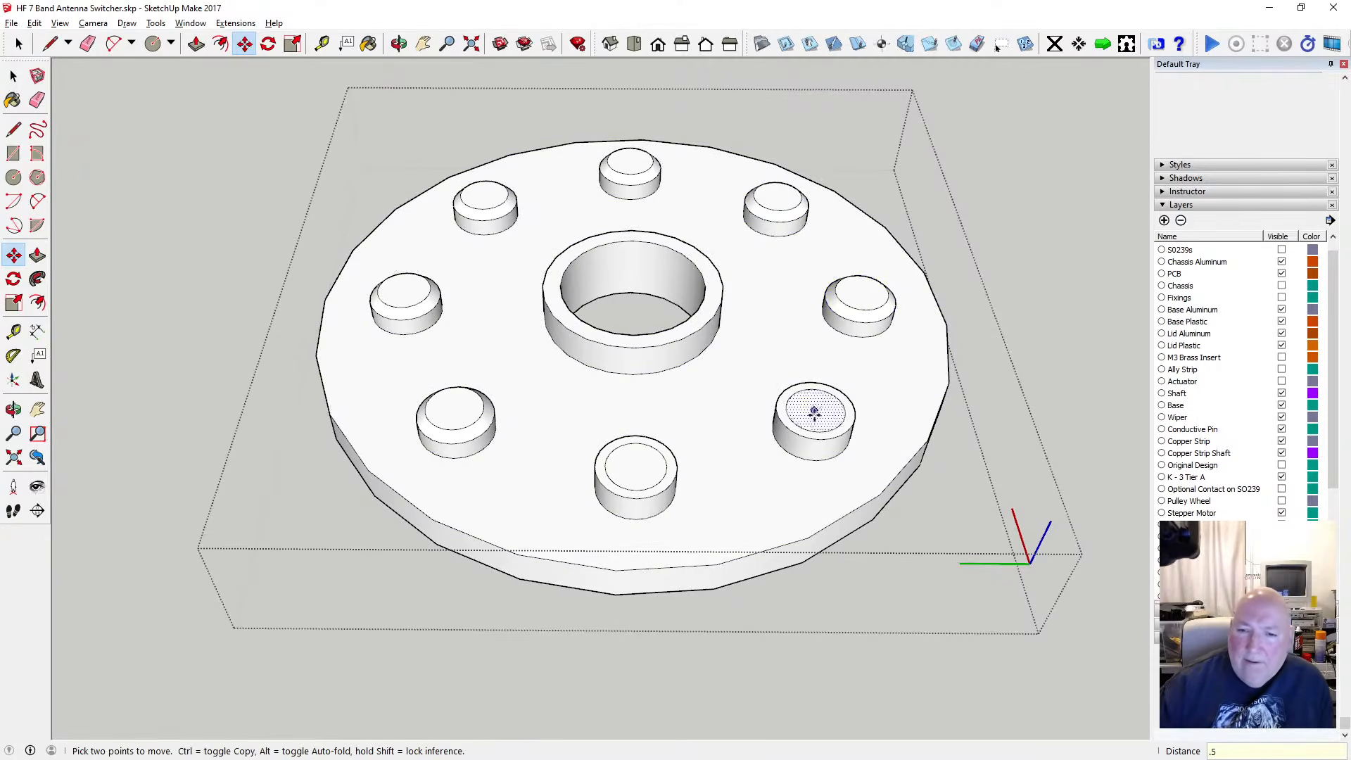
# Lower the outer top edges of the last two flat-topped pegs 0.5 mm to chamfer them
pyautogui.click(804, 439)
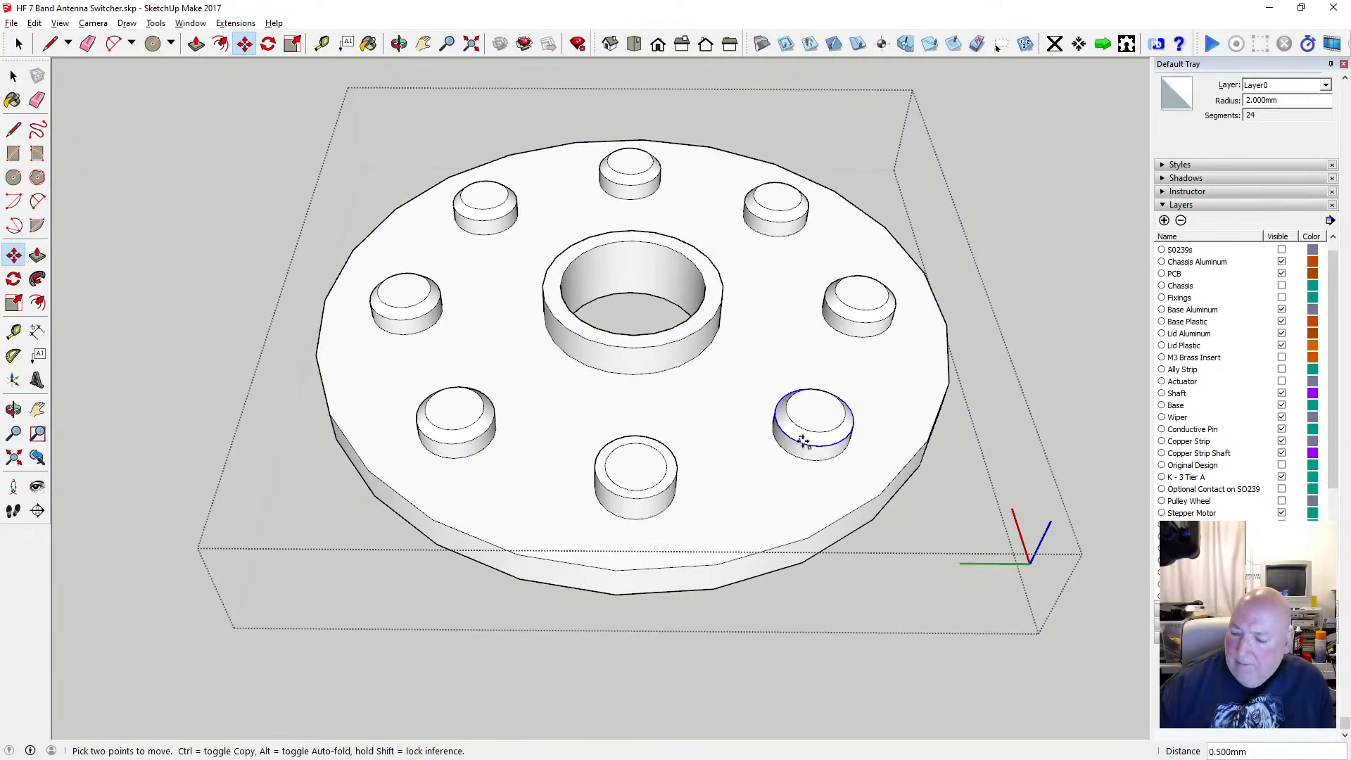
pyautogui.write('.5')
pyautogui.press('Return')
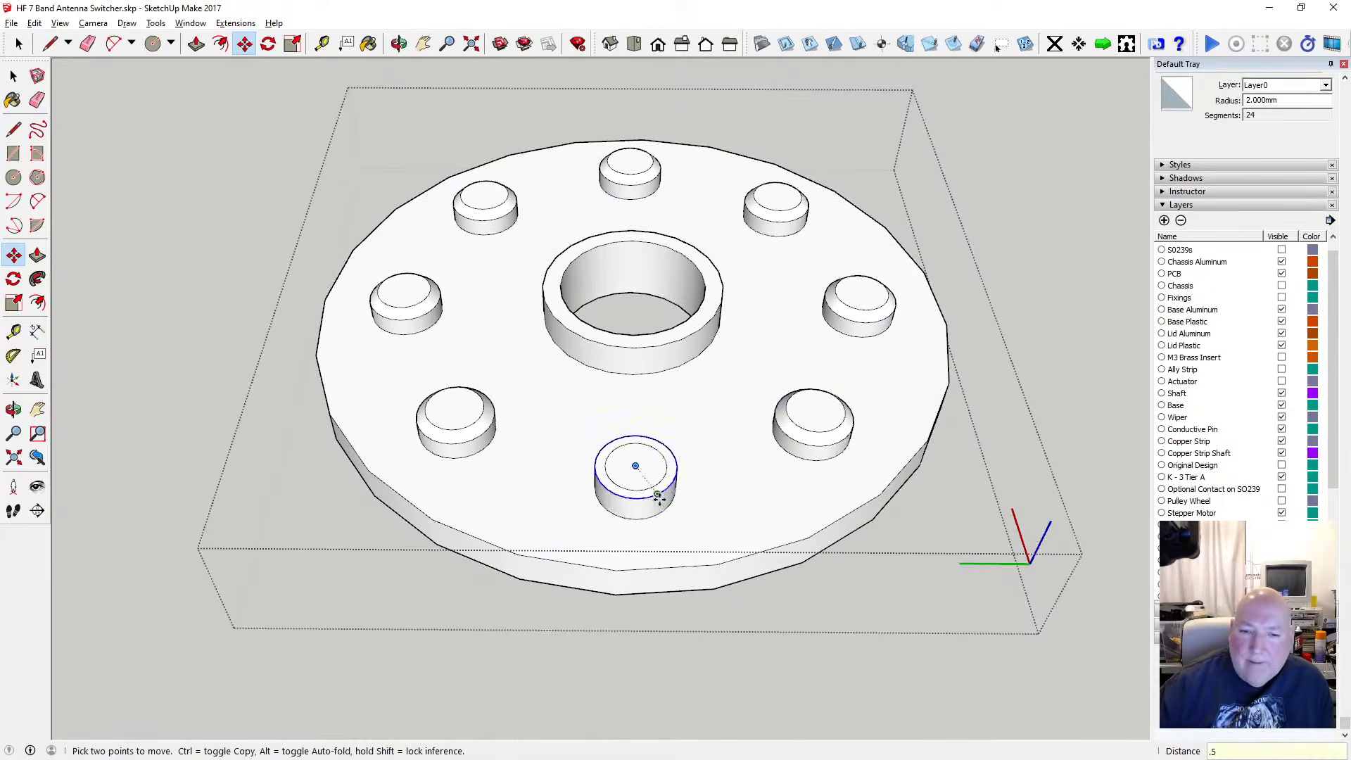
pyautogui.click(659, 501)
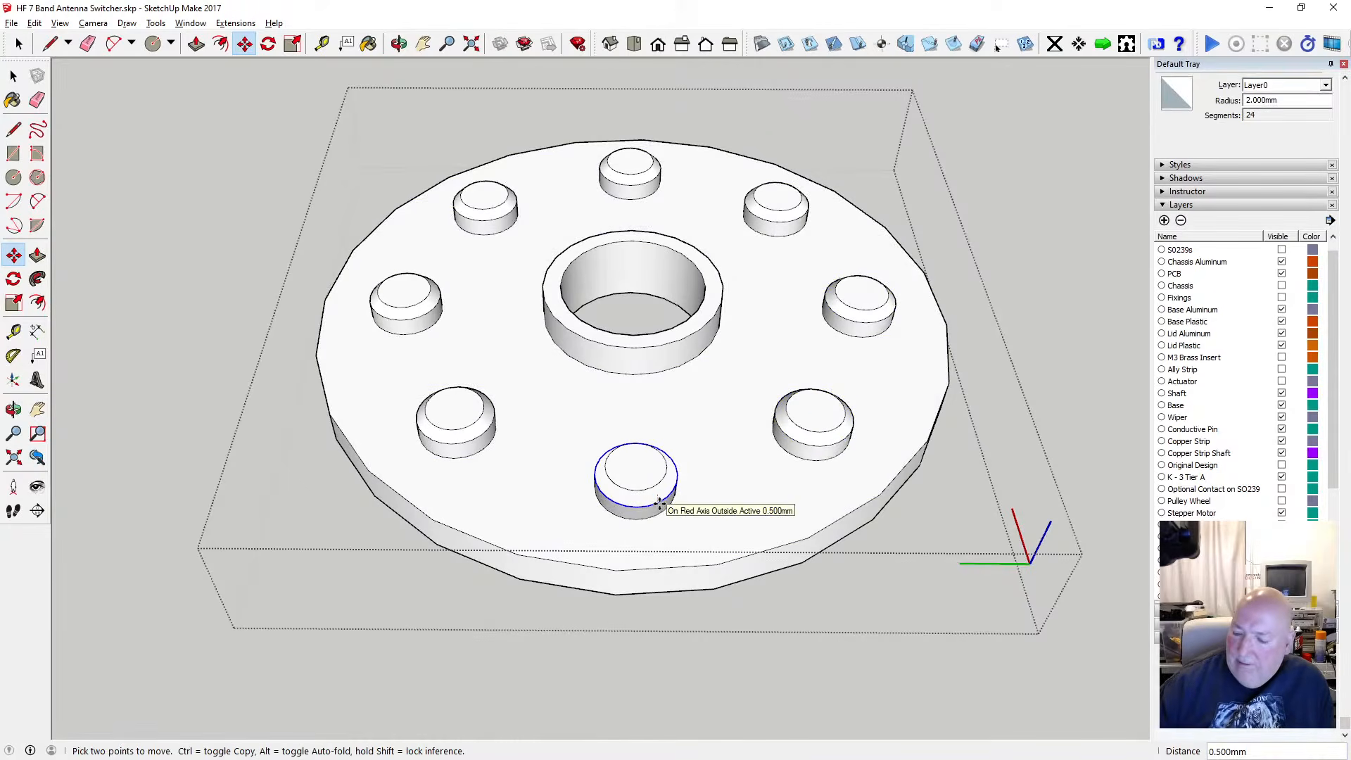
pyautogui.write('.5')
pyautogui.press('Return')
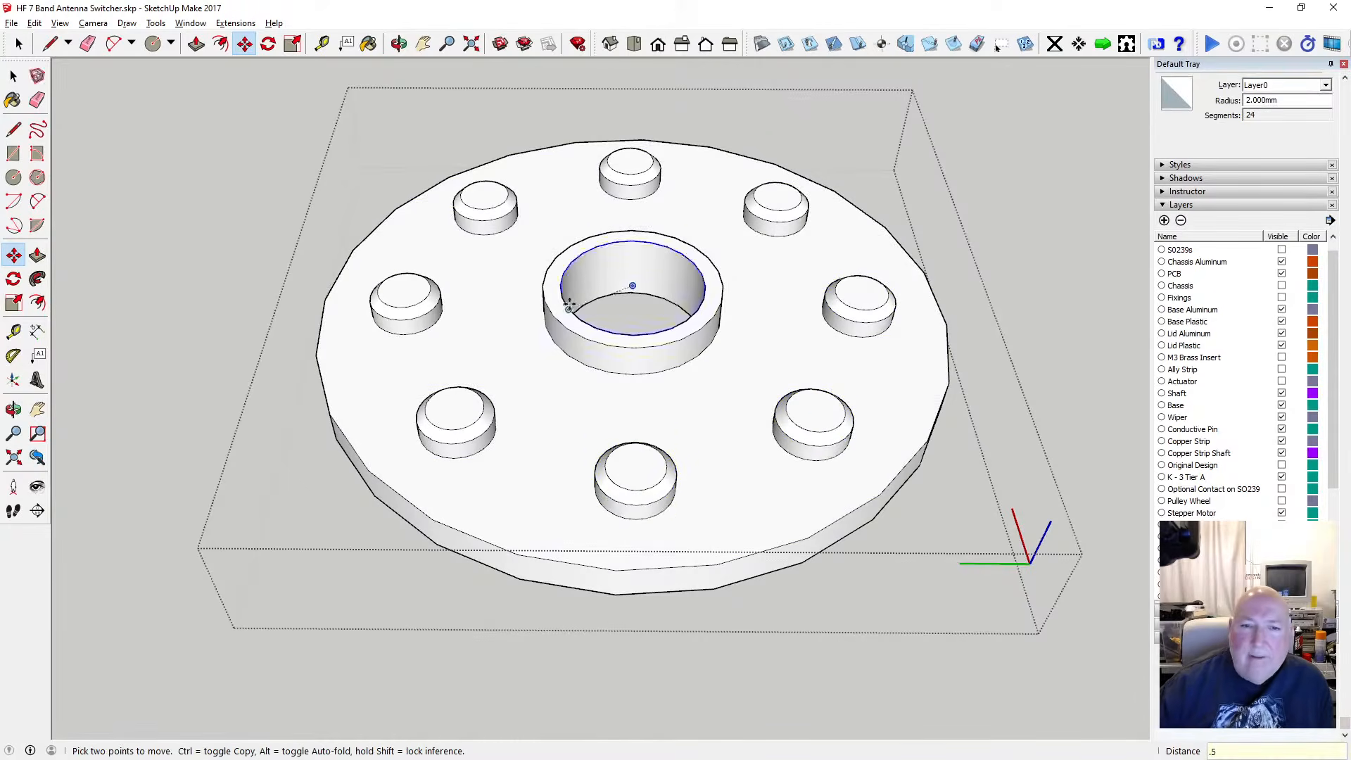
# Chamfer the peg disc's central ring by moving its outer top edge down 0.5 mm
pyautogui.press('space')
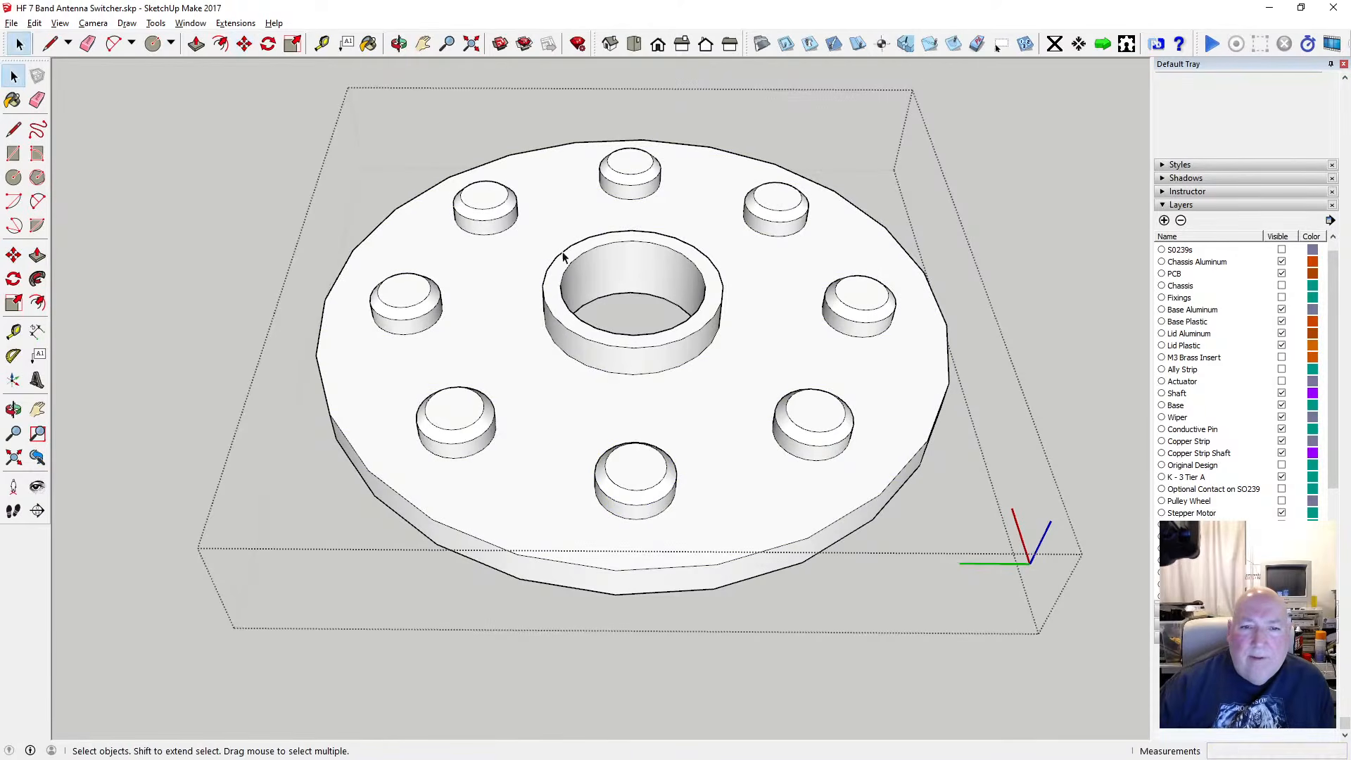
pyautogui.click(547, 303)
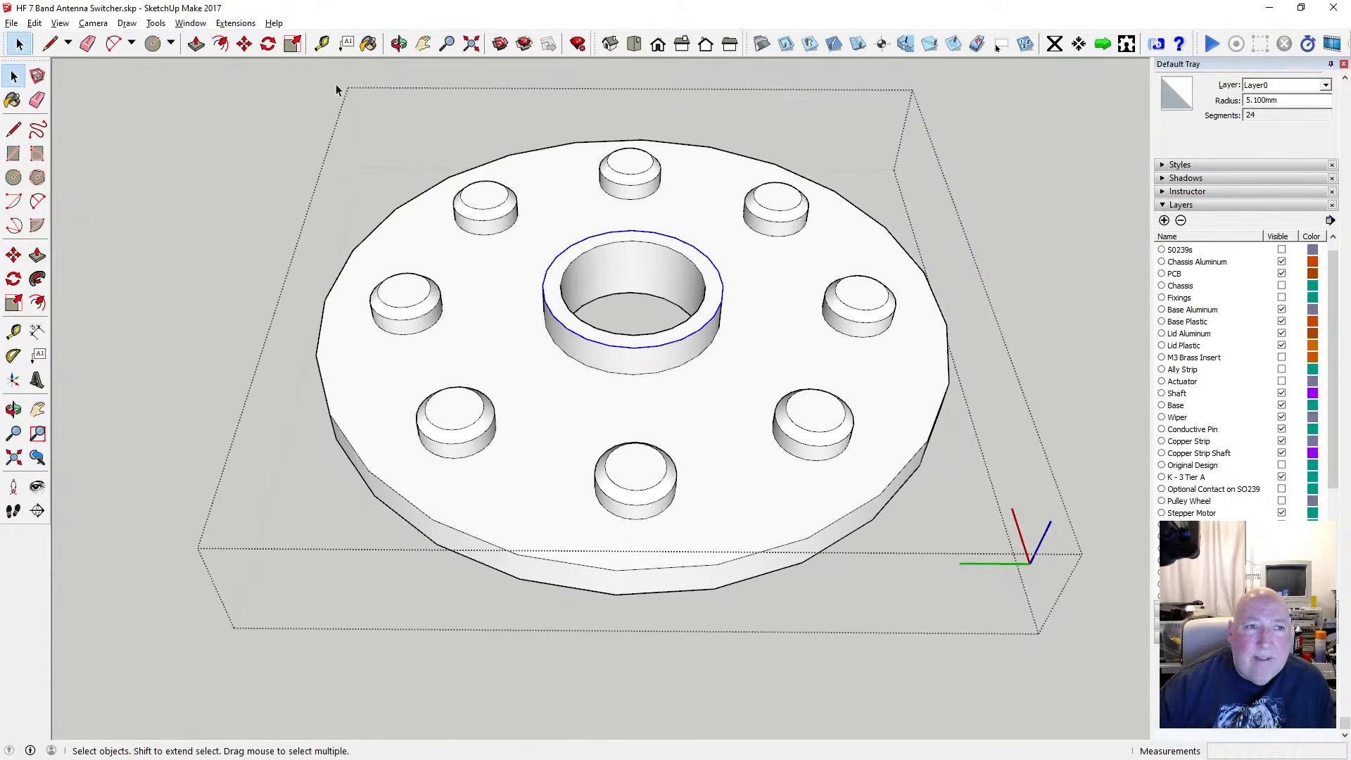
pyautogui.click(245, 43)
pyautogui.click(551, 316)
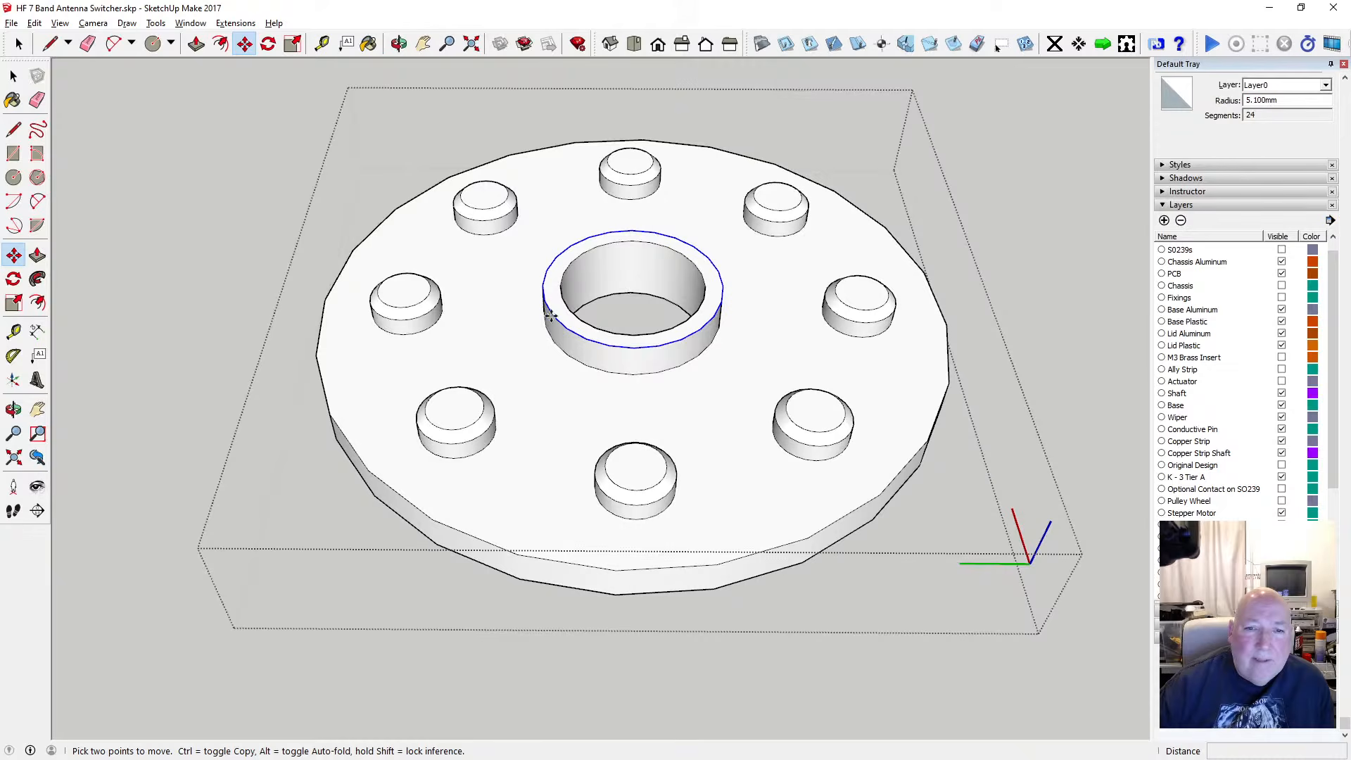
pyautogui.write('.500mm')
pyautogui.press('Return')
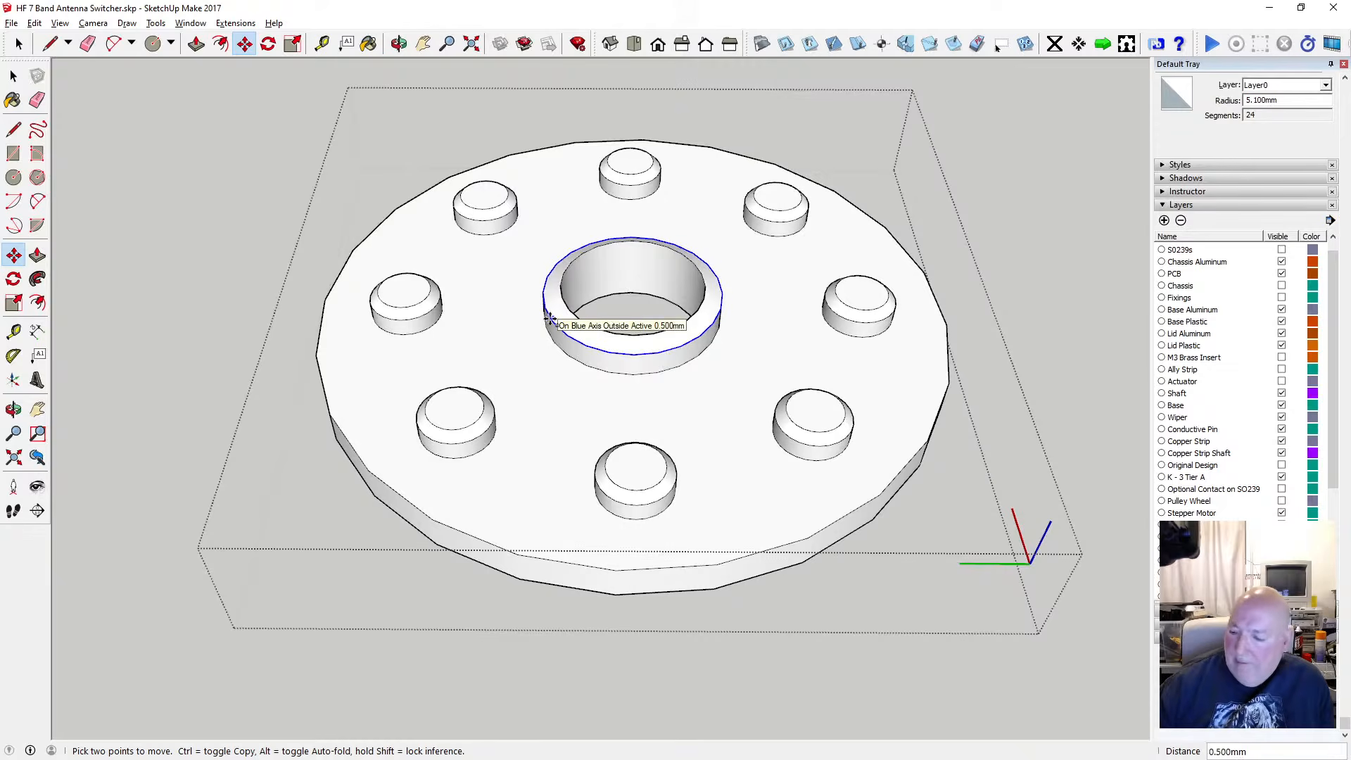
pyautogui.write('.5o')
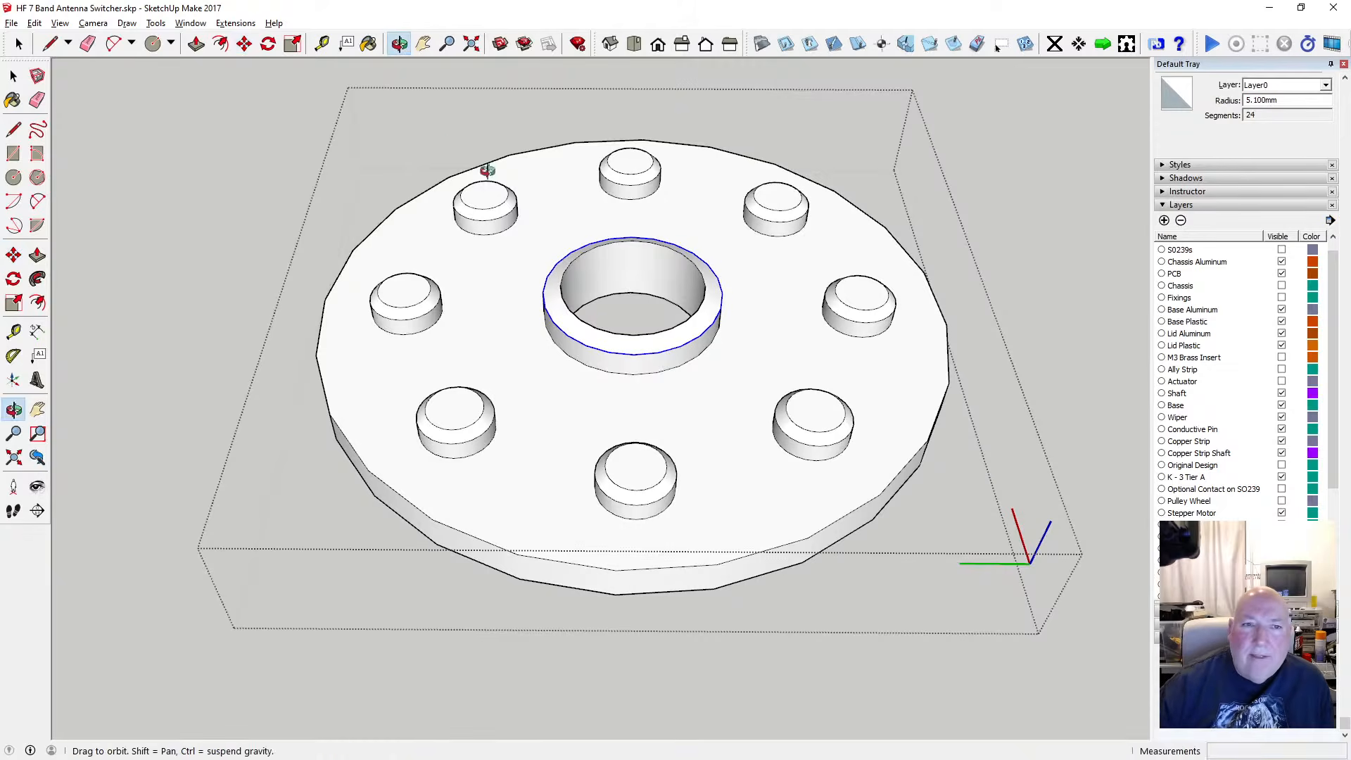
# Examine how the chamfered pegs and central ring sit in the plate and how the spindle parts stack between the plates
pyautogui.moveTo(564, 247); pyautogui.dragTo(545, 181)
pyautogui.press('space')
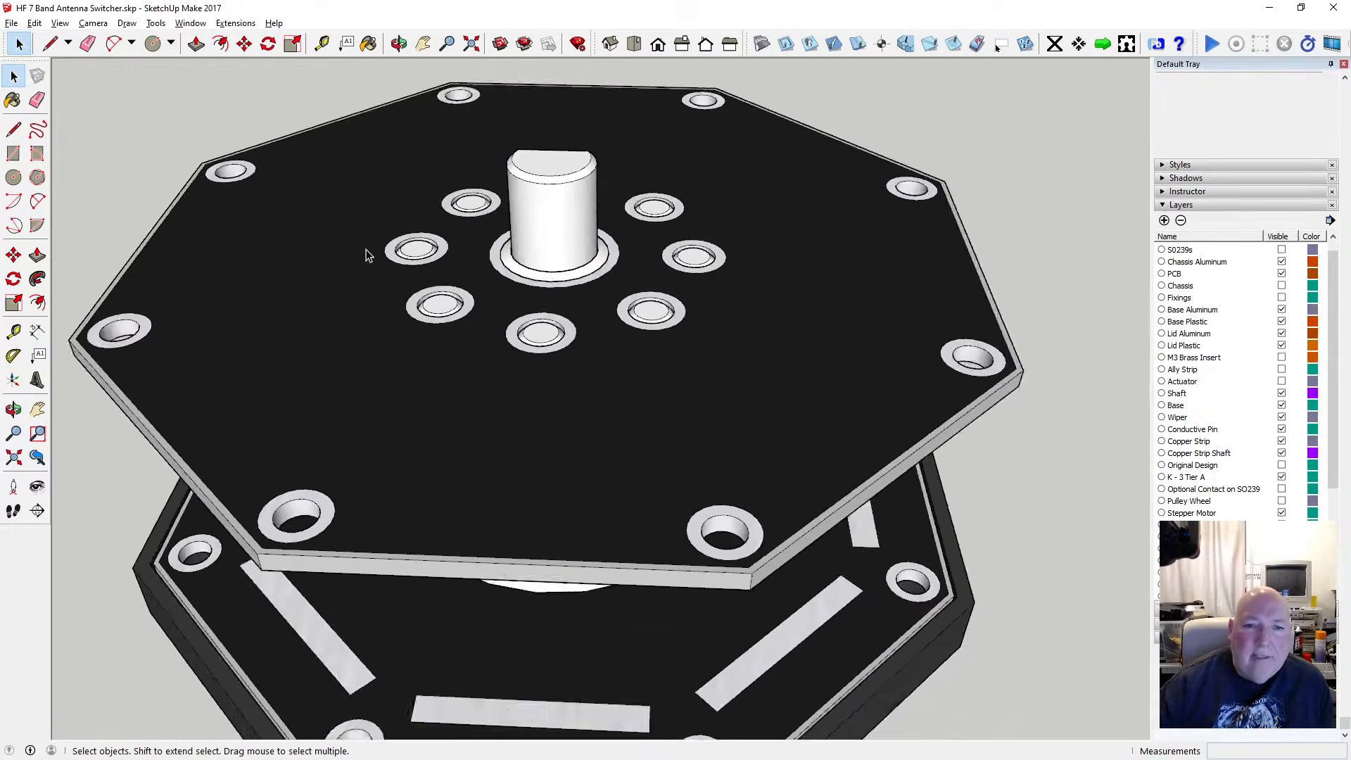
pyautogui.scroll(4, 452, 281)
pyautogui.click(399, 44)
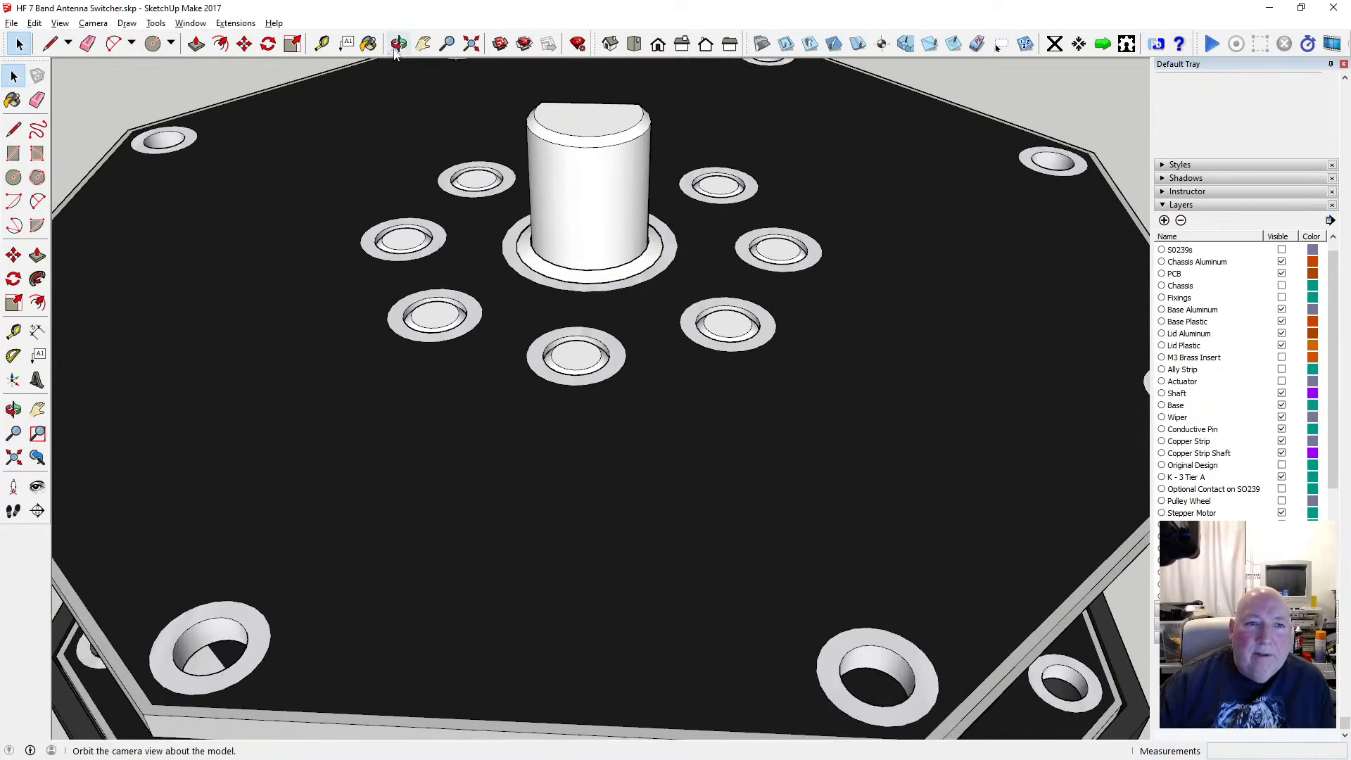
pyautogui.moveTo(408, 211); pyautogui.dragTo(515, 231)
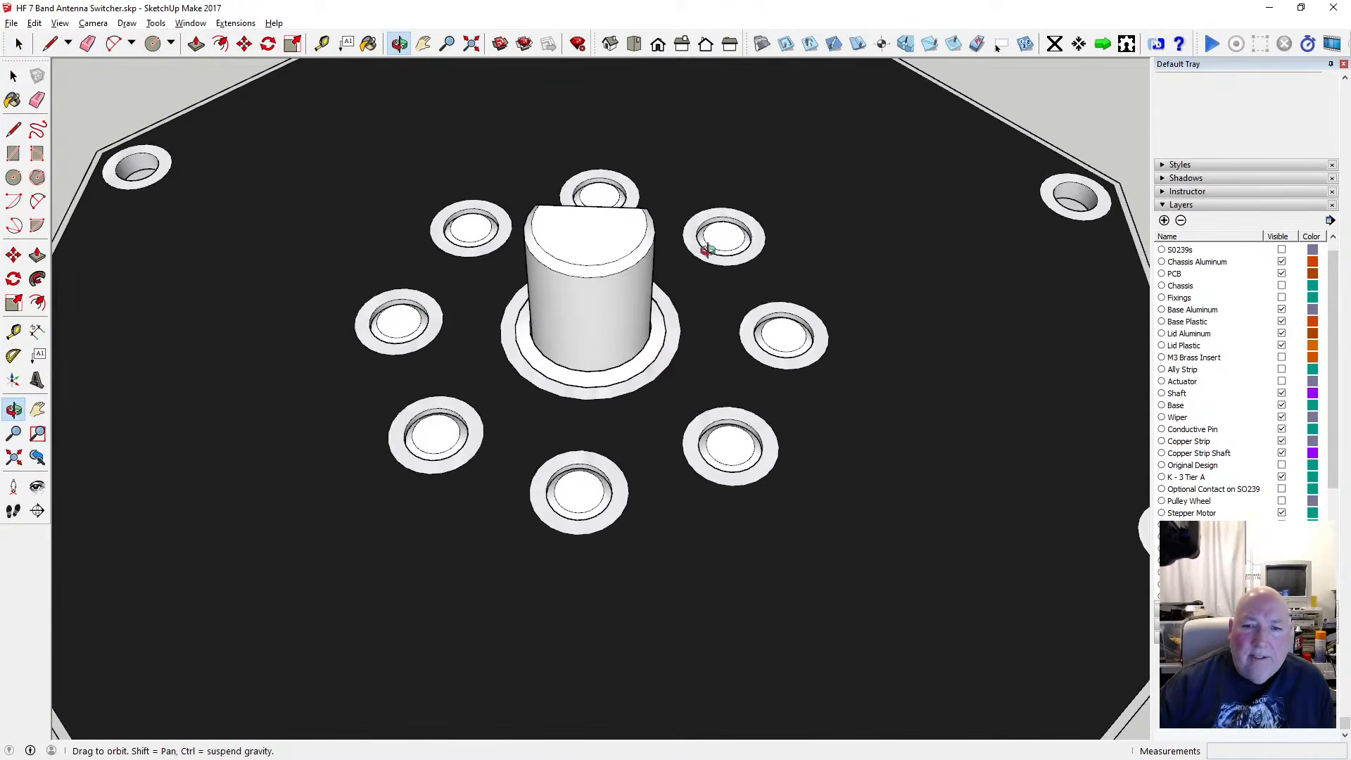
pyautogui.moveTo(540, 466); pyautogui.dragTo(569, 147)
pyautogui.scroll(5, 549, 238)
pyautogui.scroll(-5, 572, 198)
pyautogui.scroll(-2, 572, 141)
pyautogui.moveTo(575, 303); pyautogui.dragTo(567, 251)
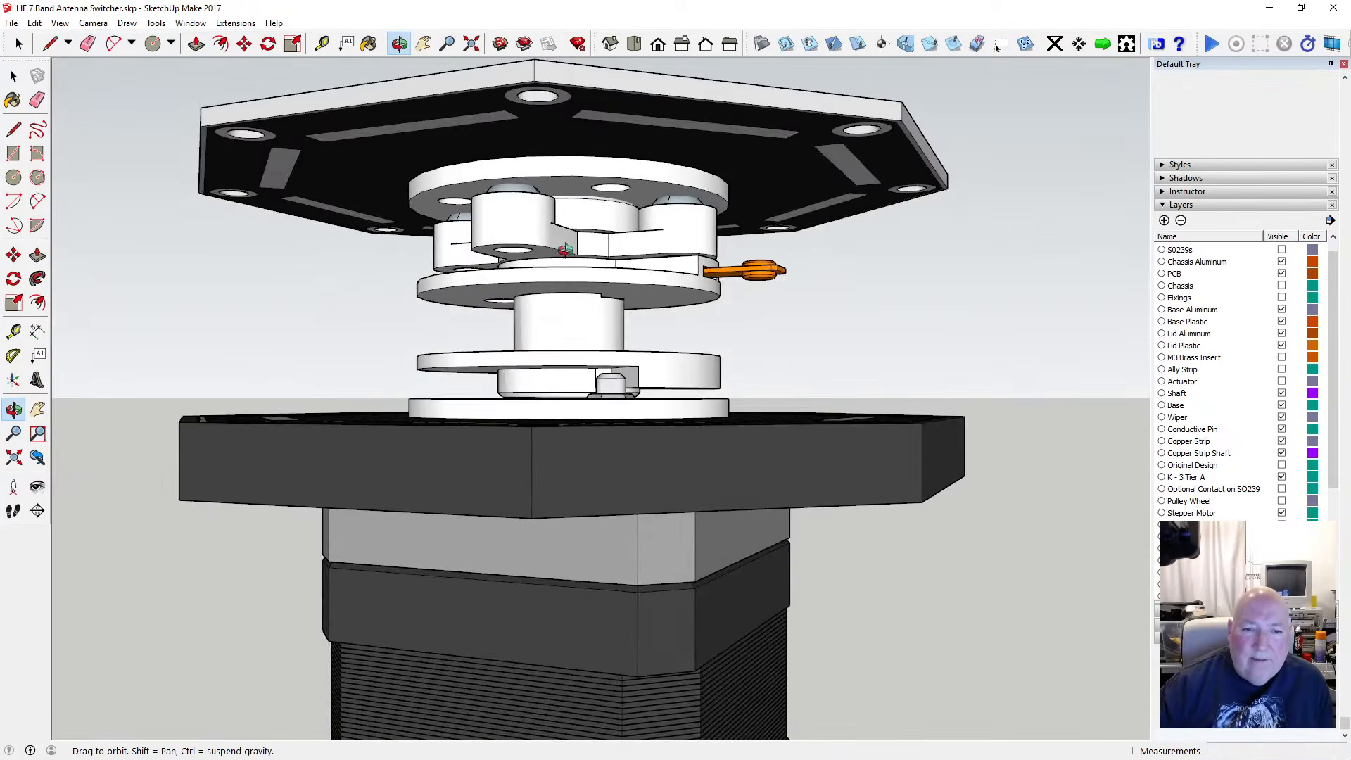
# Save the model file
pyautogui.press('space')
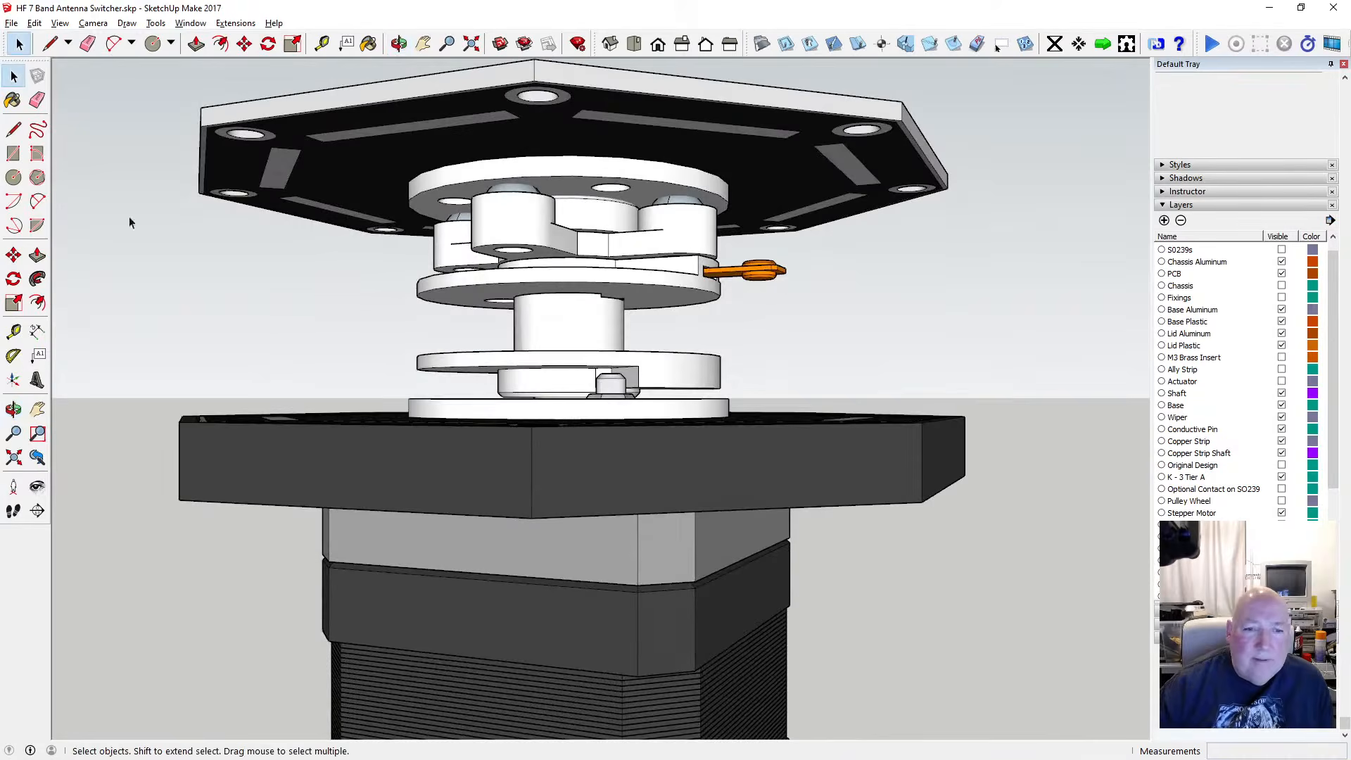
pyautogui.click(11, 23)
pyautogui.click(28, 92)
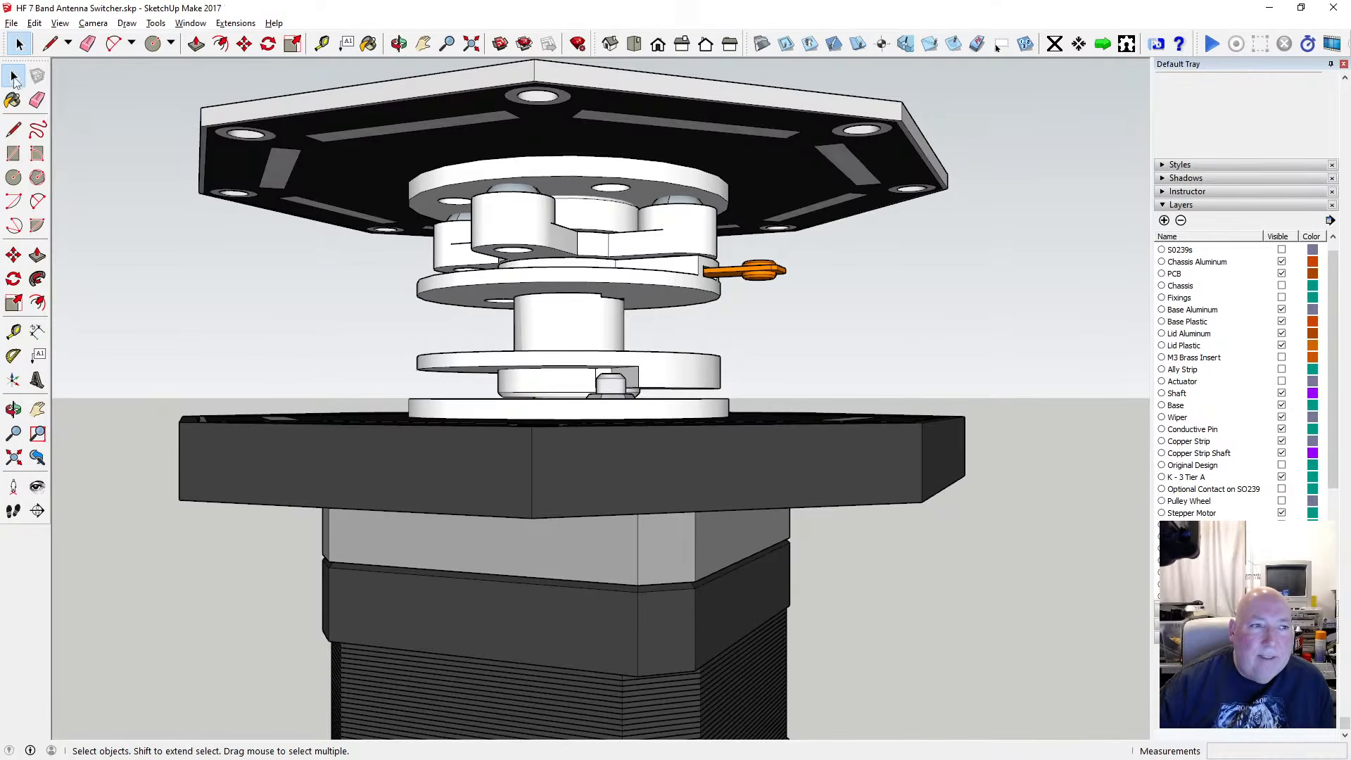
# Open the lower peg disc for editing and chamfer its central ring by moving the outer top edge down 0.5 mm
pyautogui.doubleClick(499, 418)
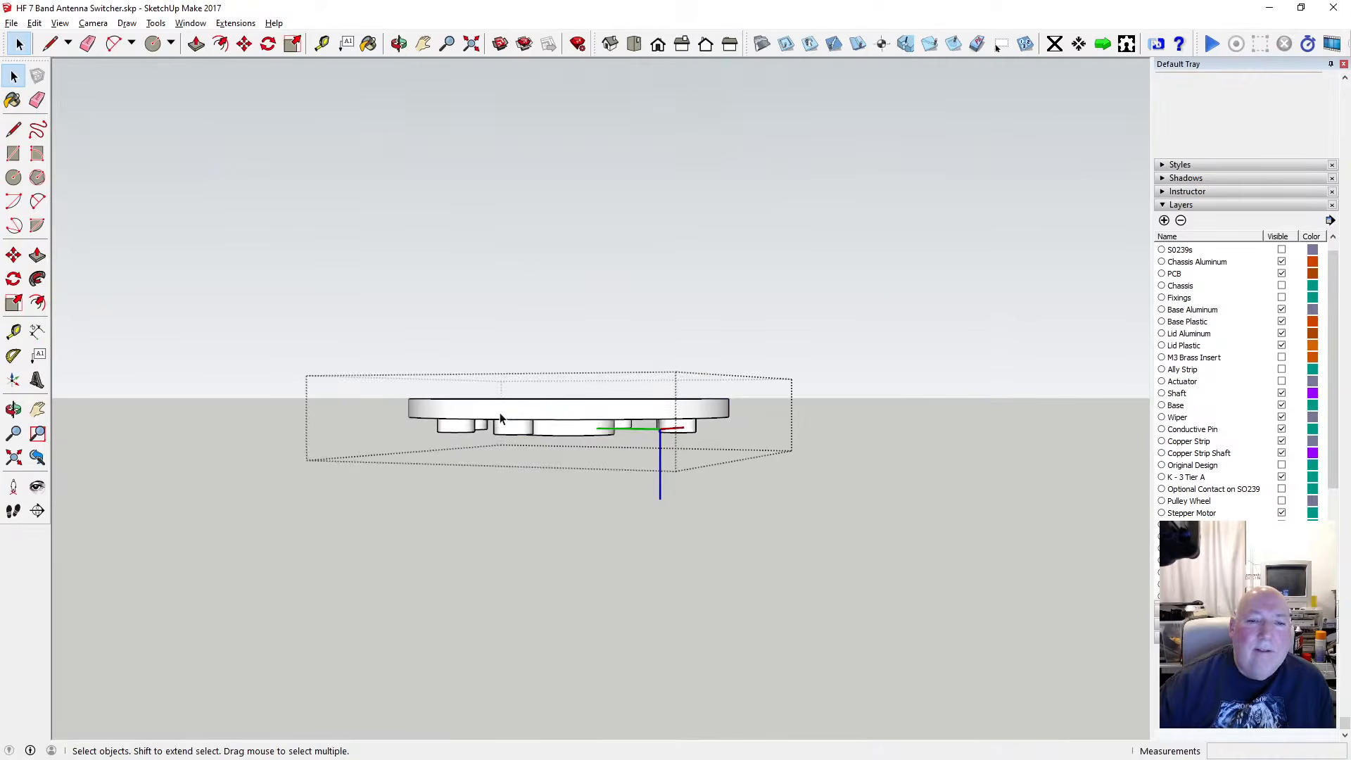
pyautogui.click(399, 44)
pyautogui.moveTo(493, 84); pyautogui.dragTo(567, 216)
pyautogui.scroll(7, 568, 216)
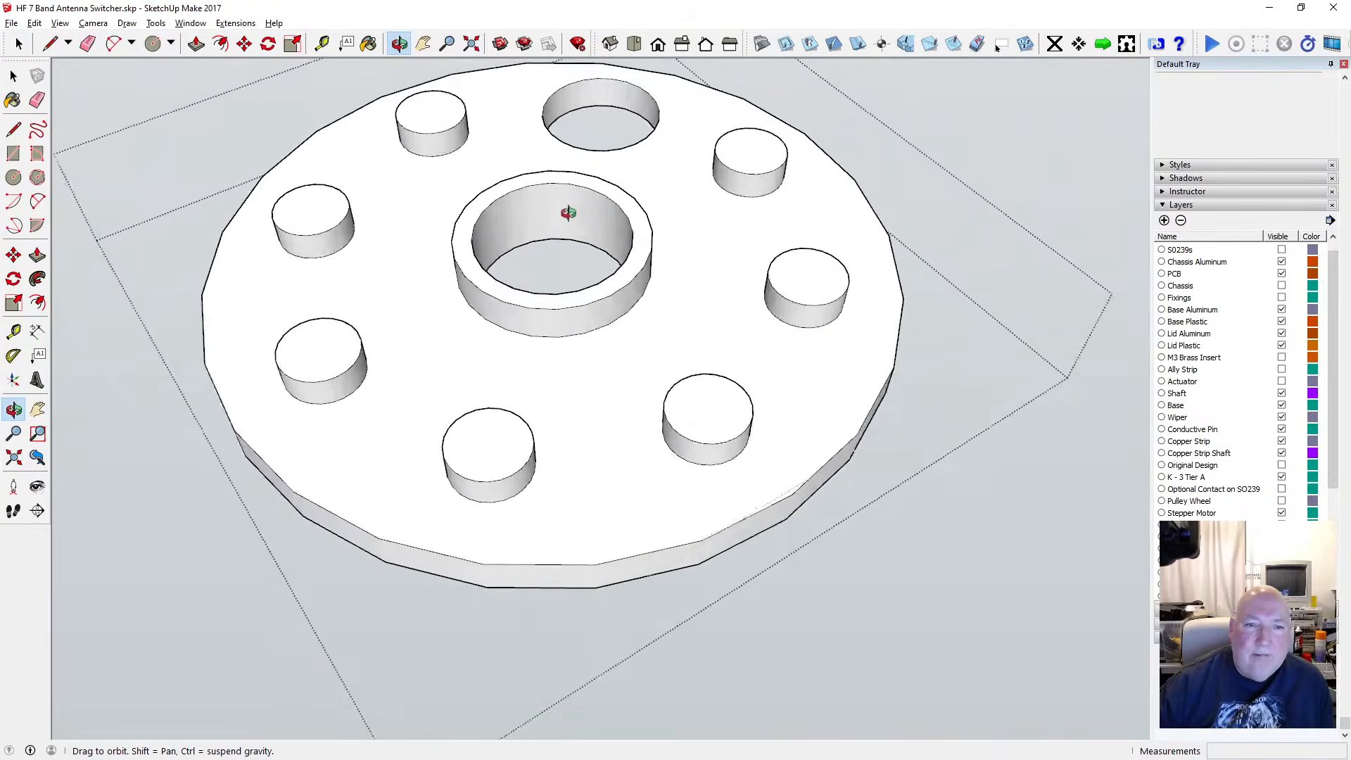
pyautogui.moveTo(476, 293); pyautogui.dragTo(482, 247)
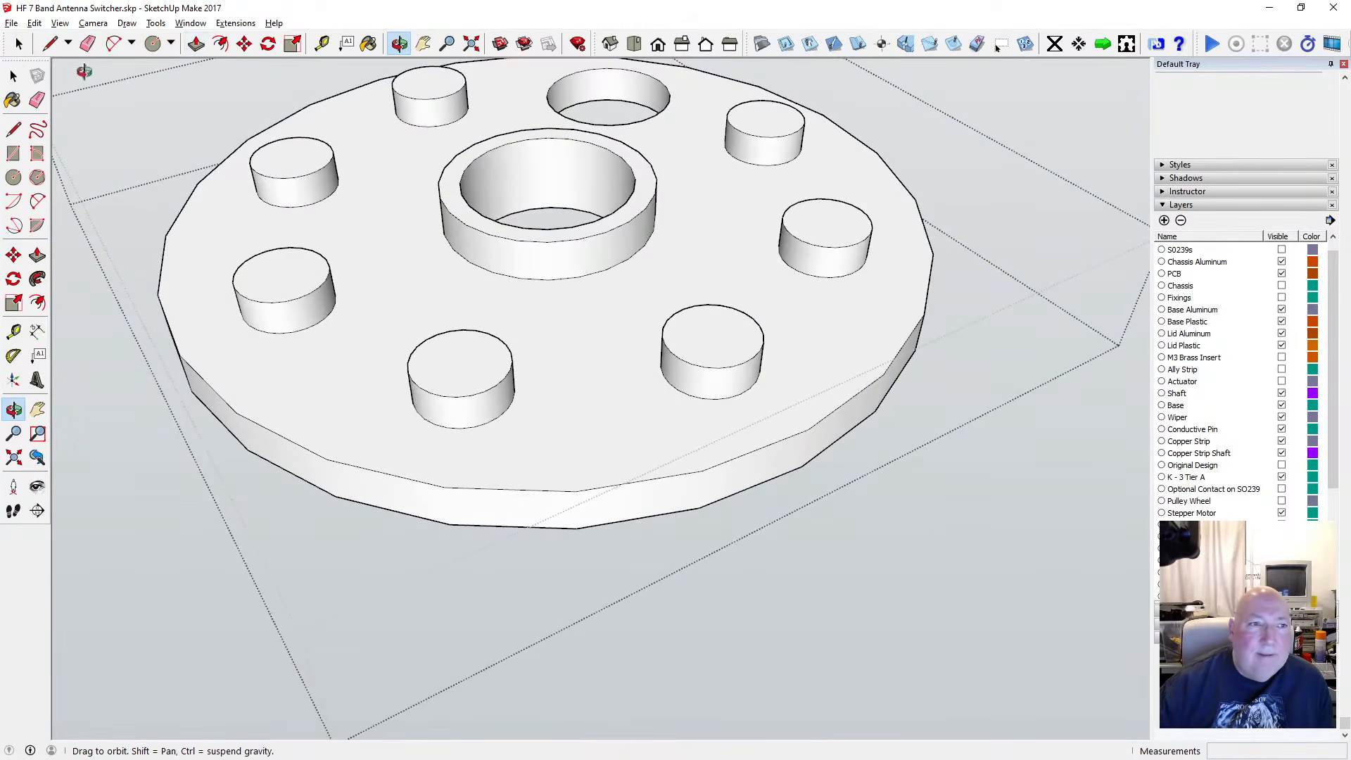
pyautogui.press('space')
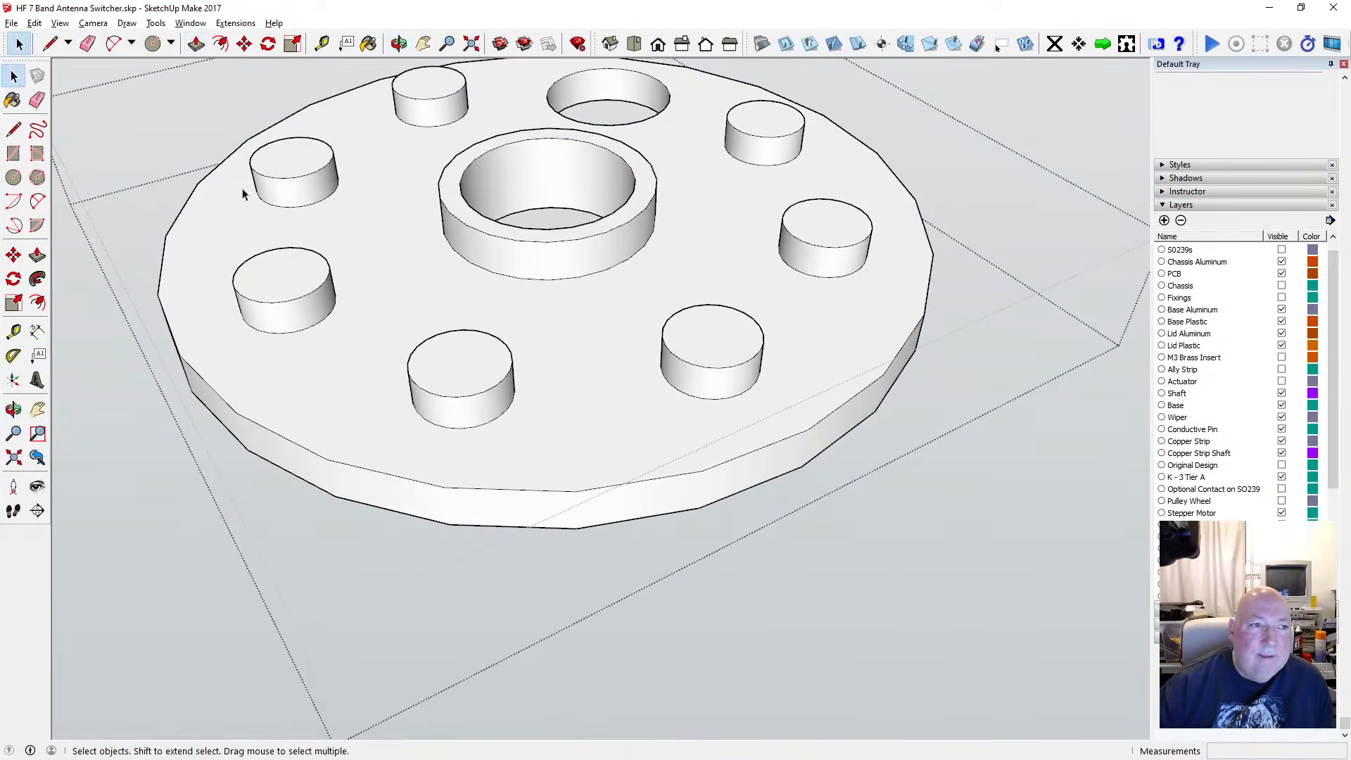
pyautogui.click(451, 217)
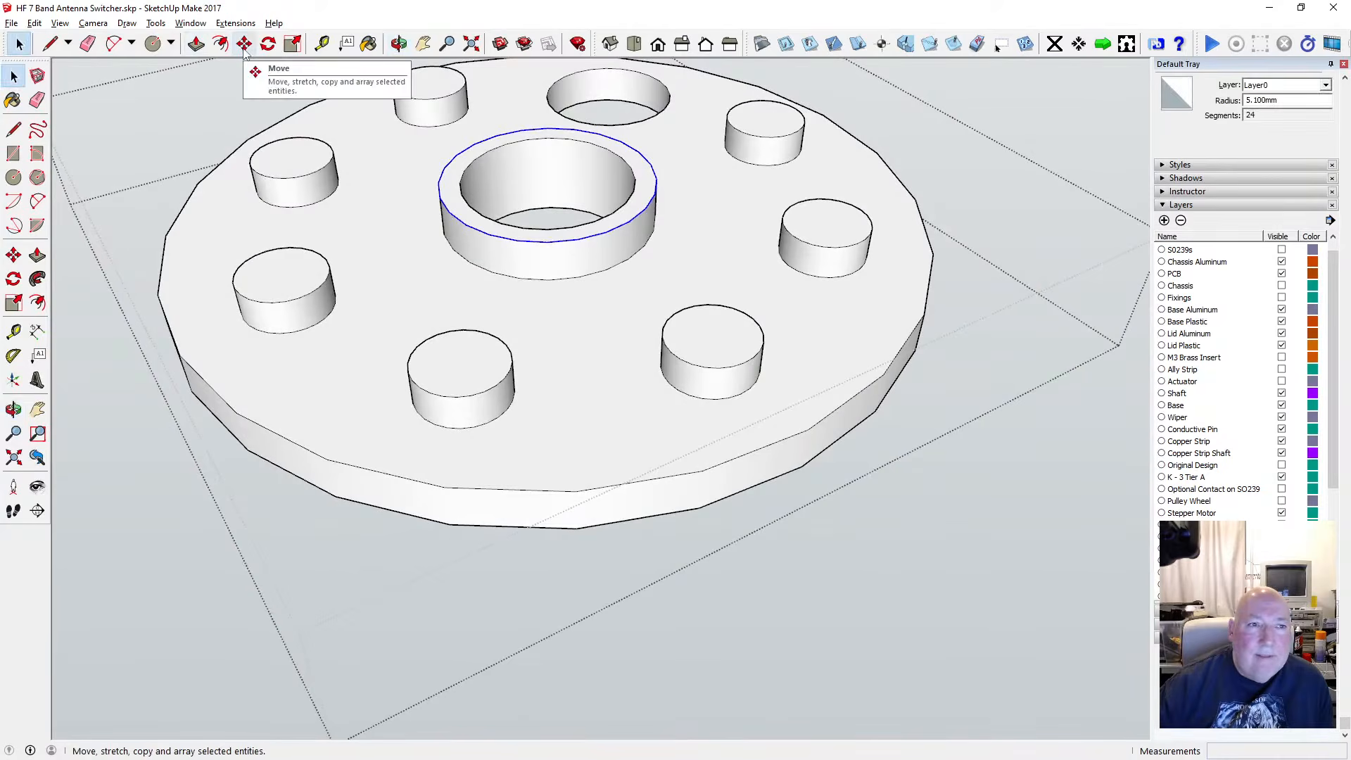
pyautogui.click(244, 49)
pyautogui.click(449, 213)
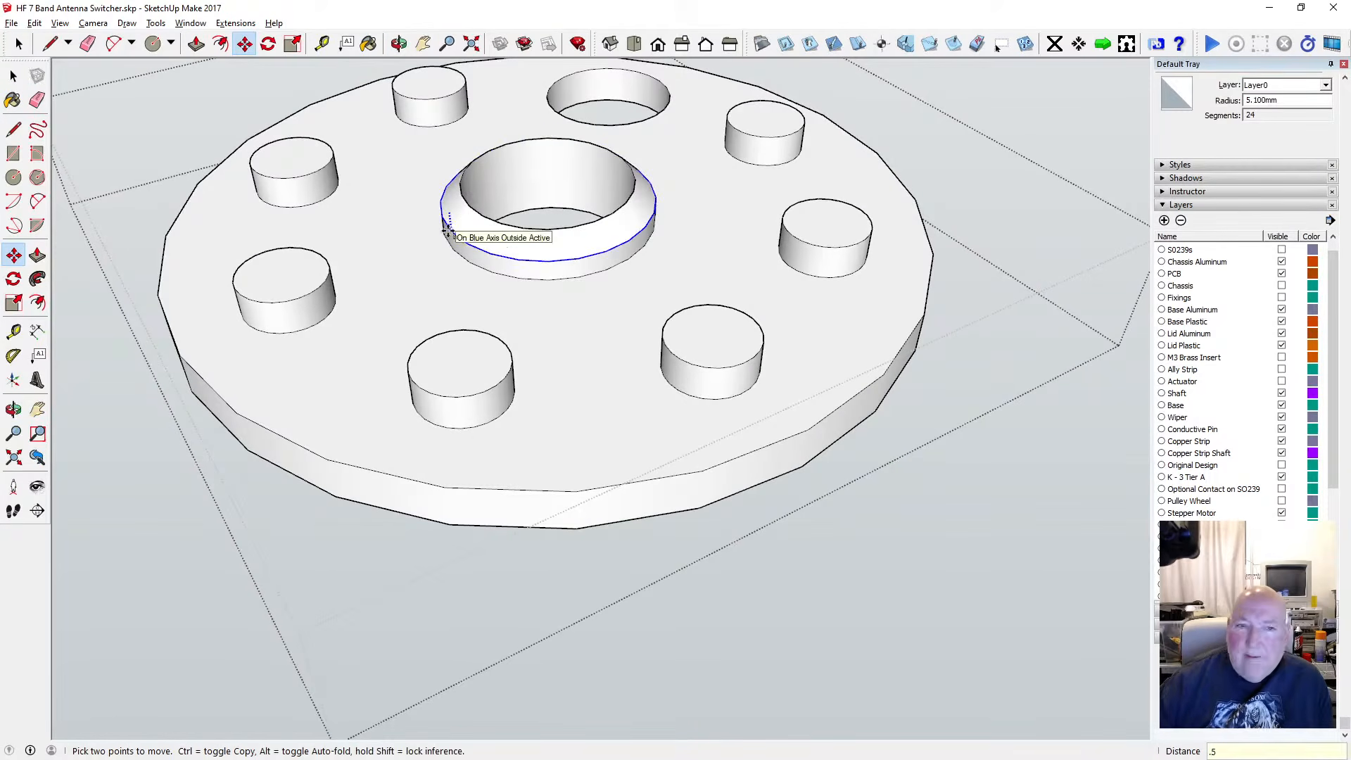
pyautogui.press('Return')
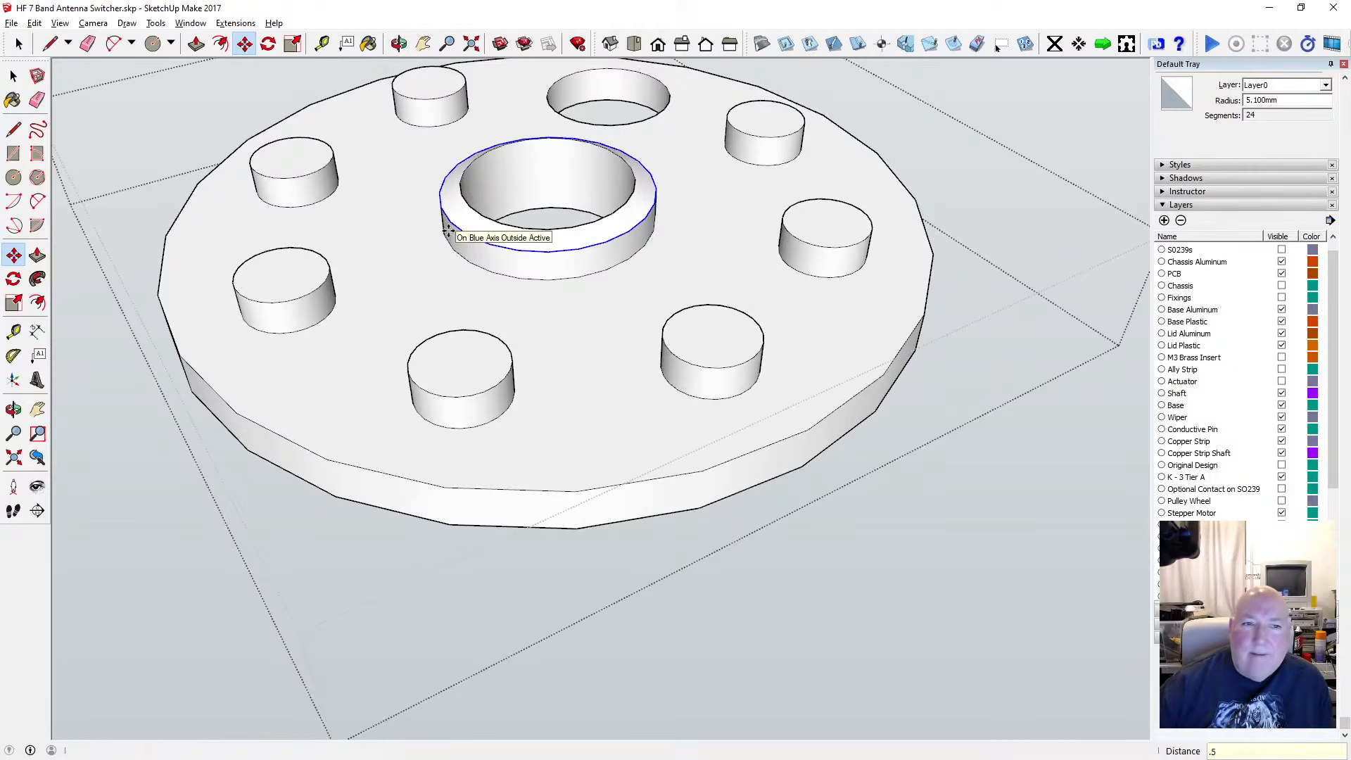
# Offset the top edges of the second, third and fourth pegs counterclockwise from the disc's hole inward by 0.5 mm
pyautogui.click(220, 44)
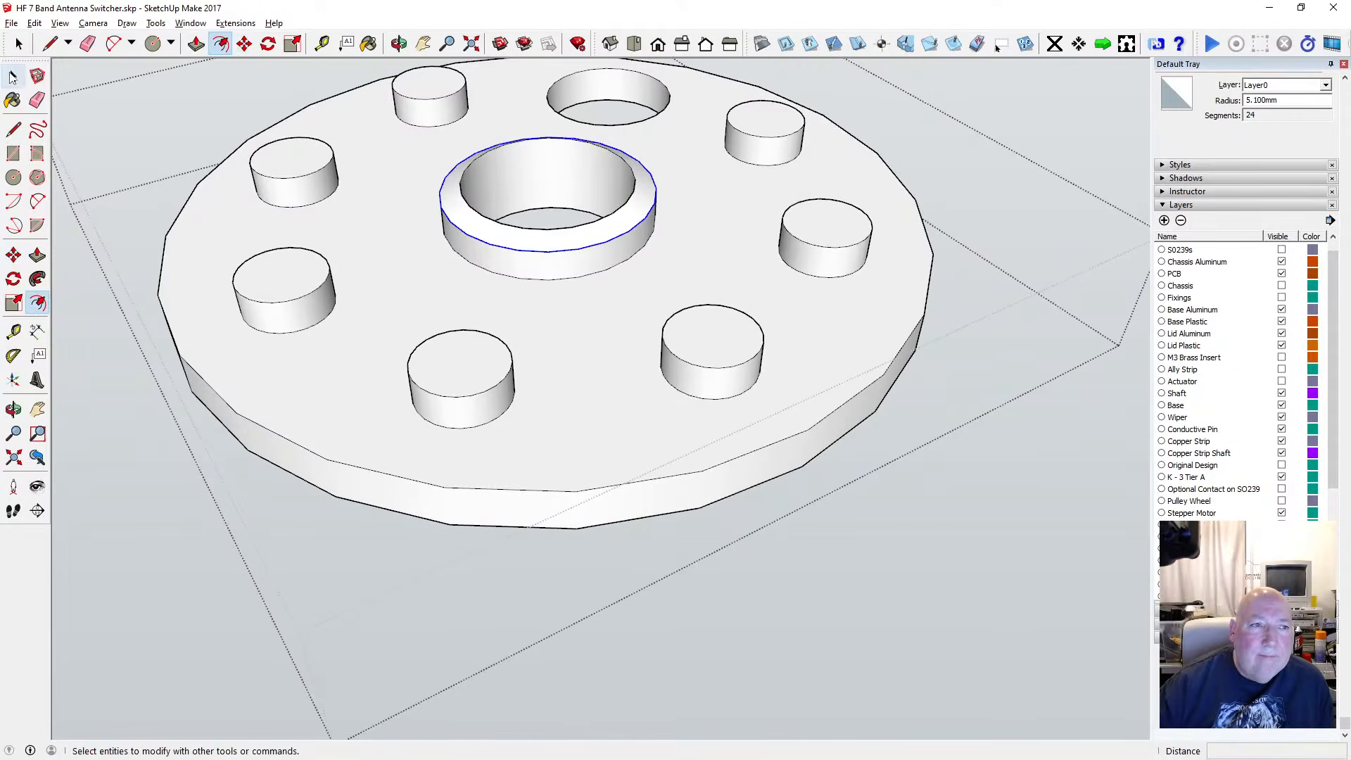
pyautogui.click(13, 76)
pyautogui.click(120, 104)
pyautogui.click(220, 44)
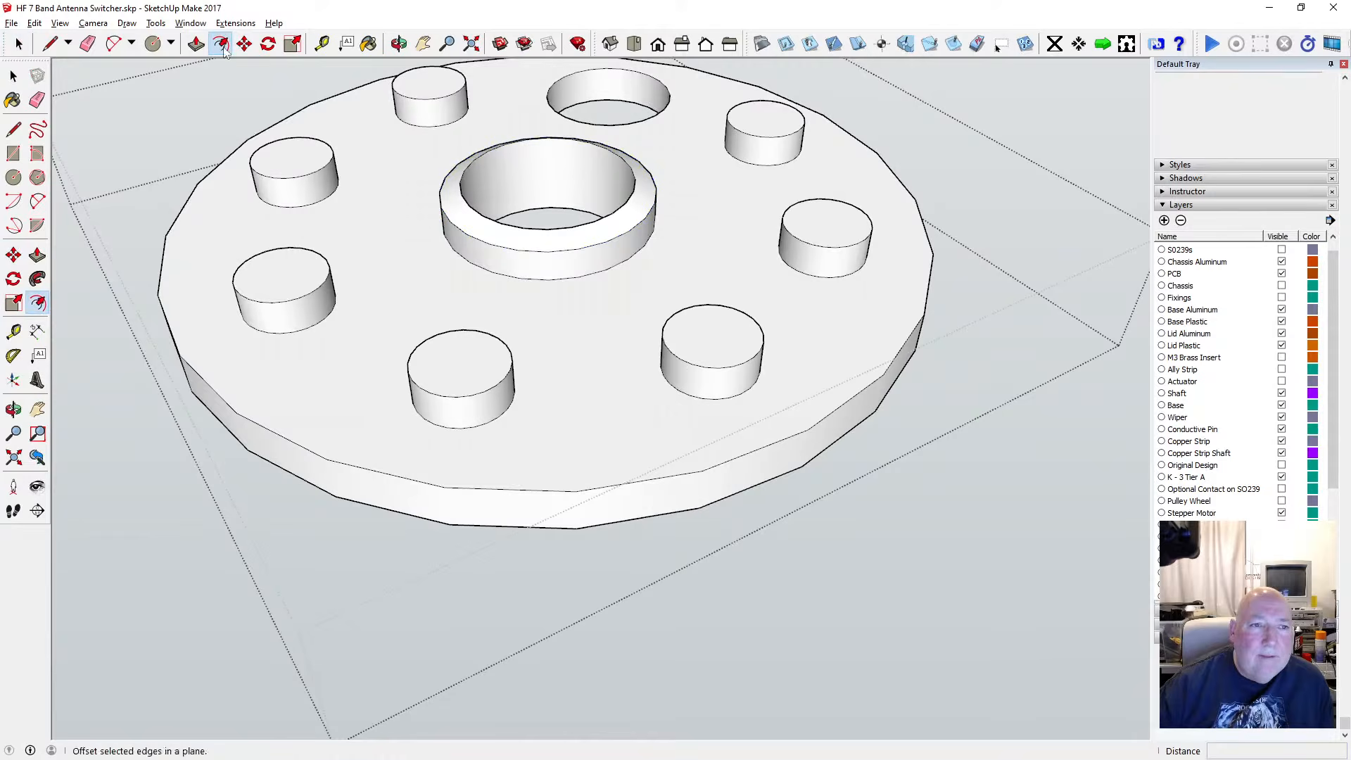
pyautogui.click(295, 144)
pyautogui.click(294, 146)
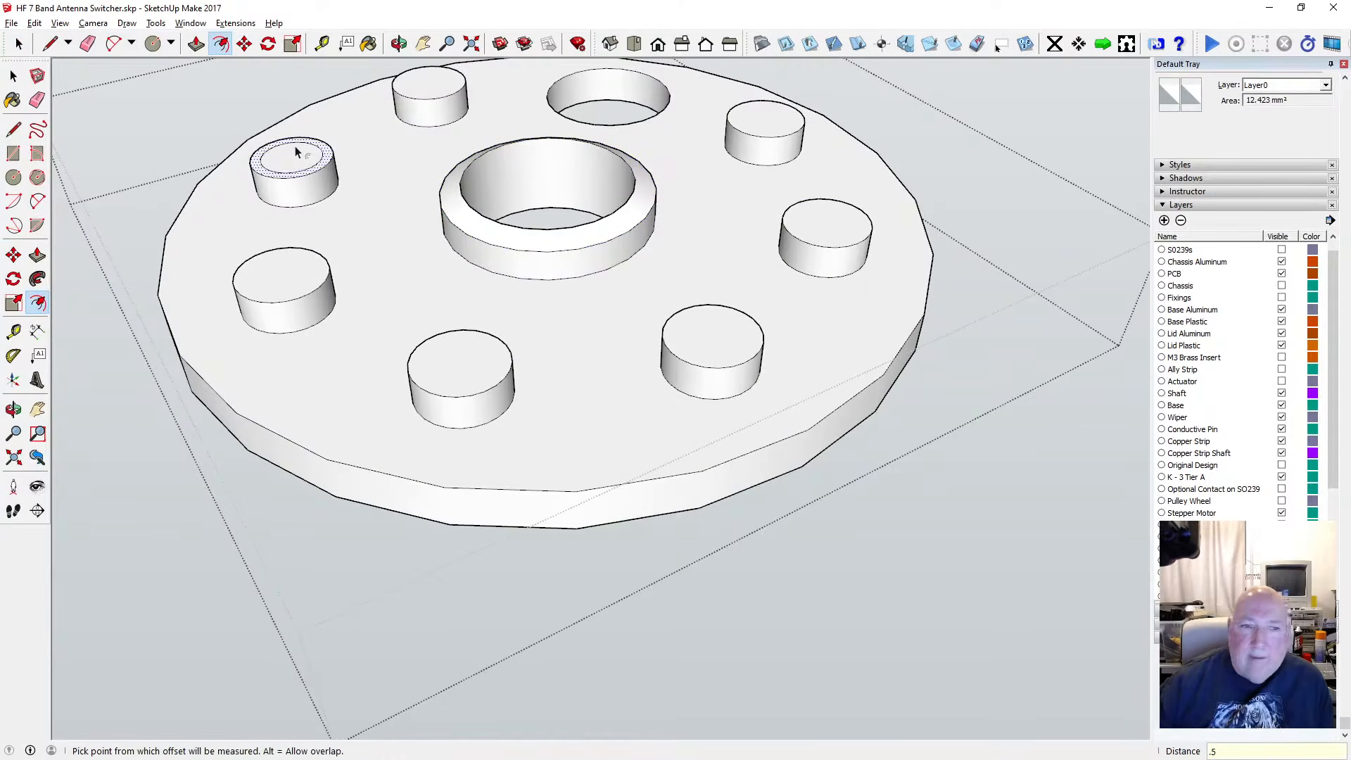
pyautogui.click(306, 258)
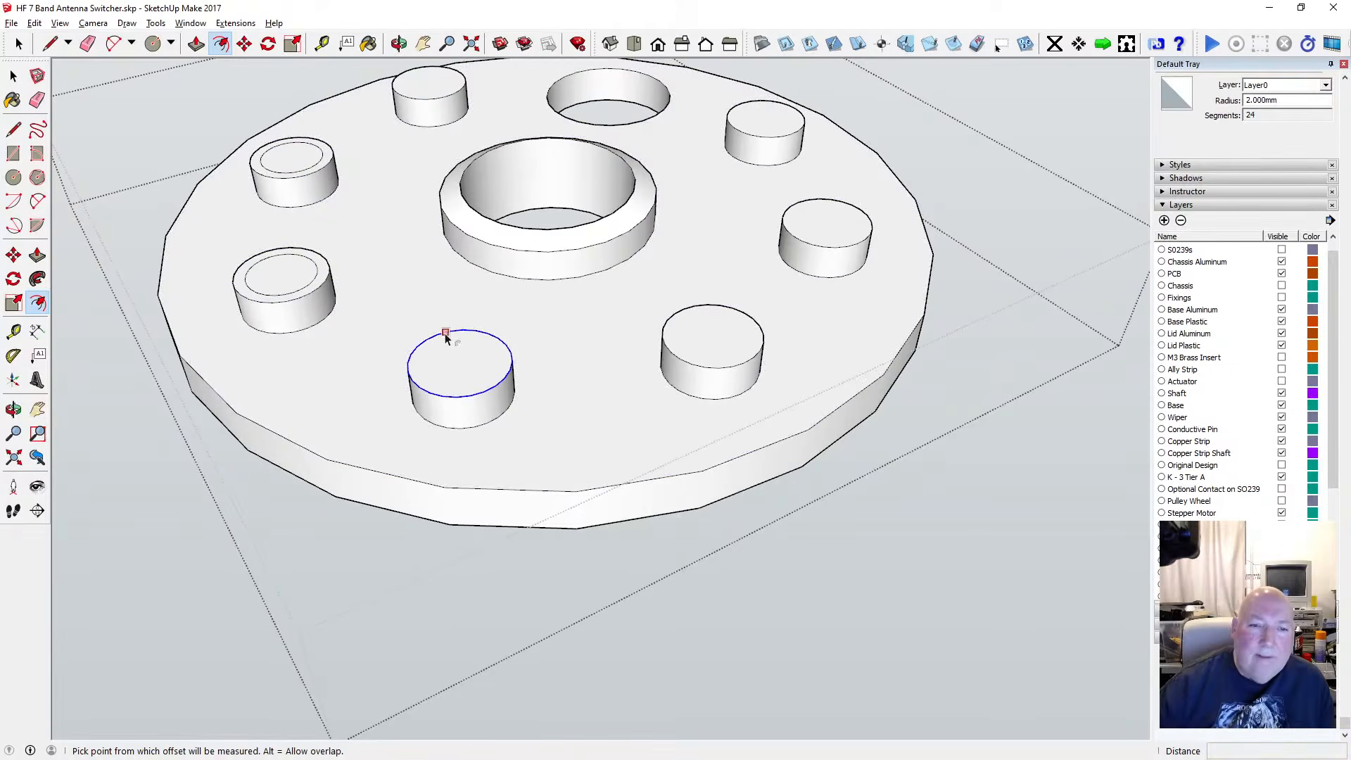
pyautogui.click(445, 339)
pyautogui.write('.5')
pyautogui.press('Return')
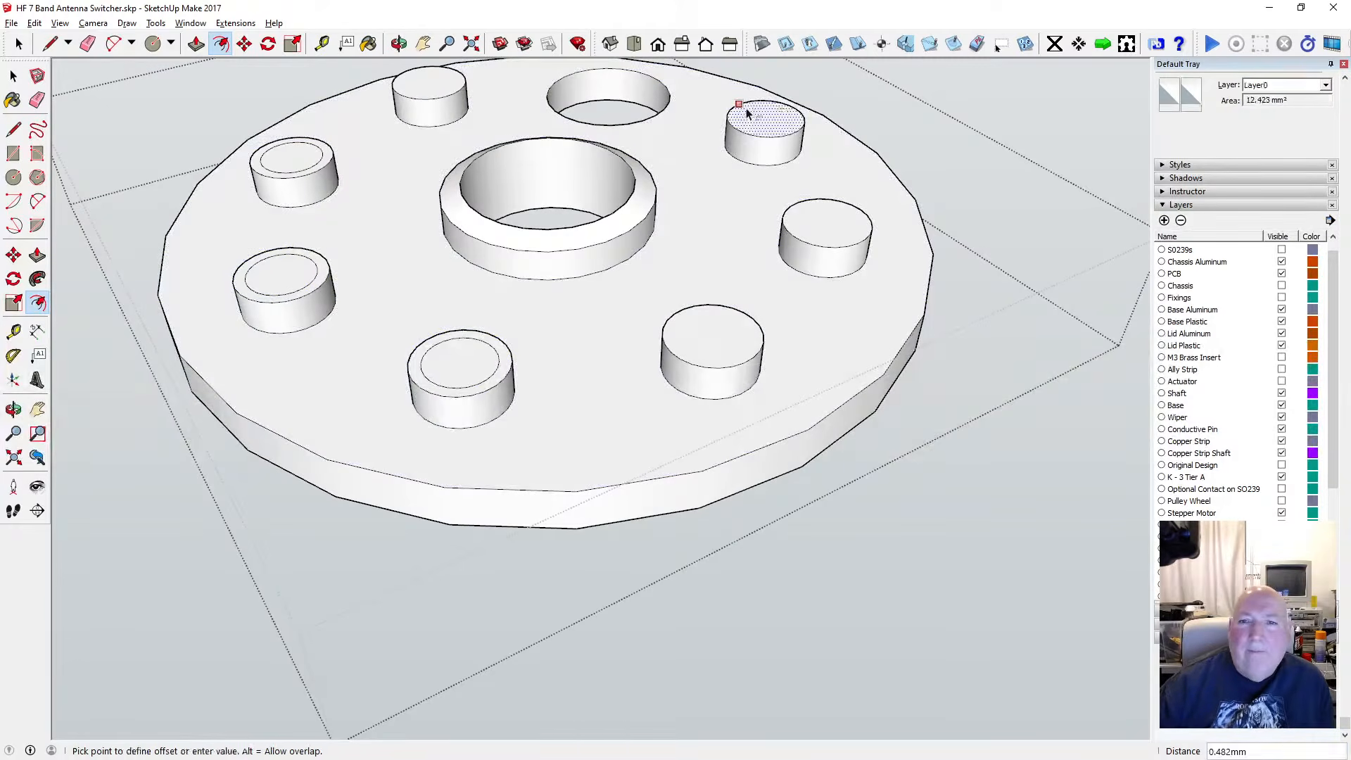
pyautogui.doubleClick(748, 114)
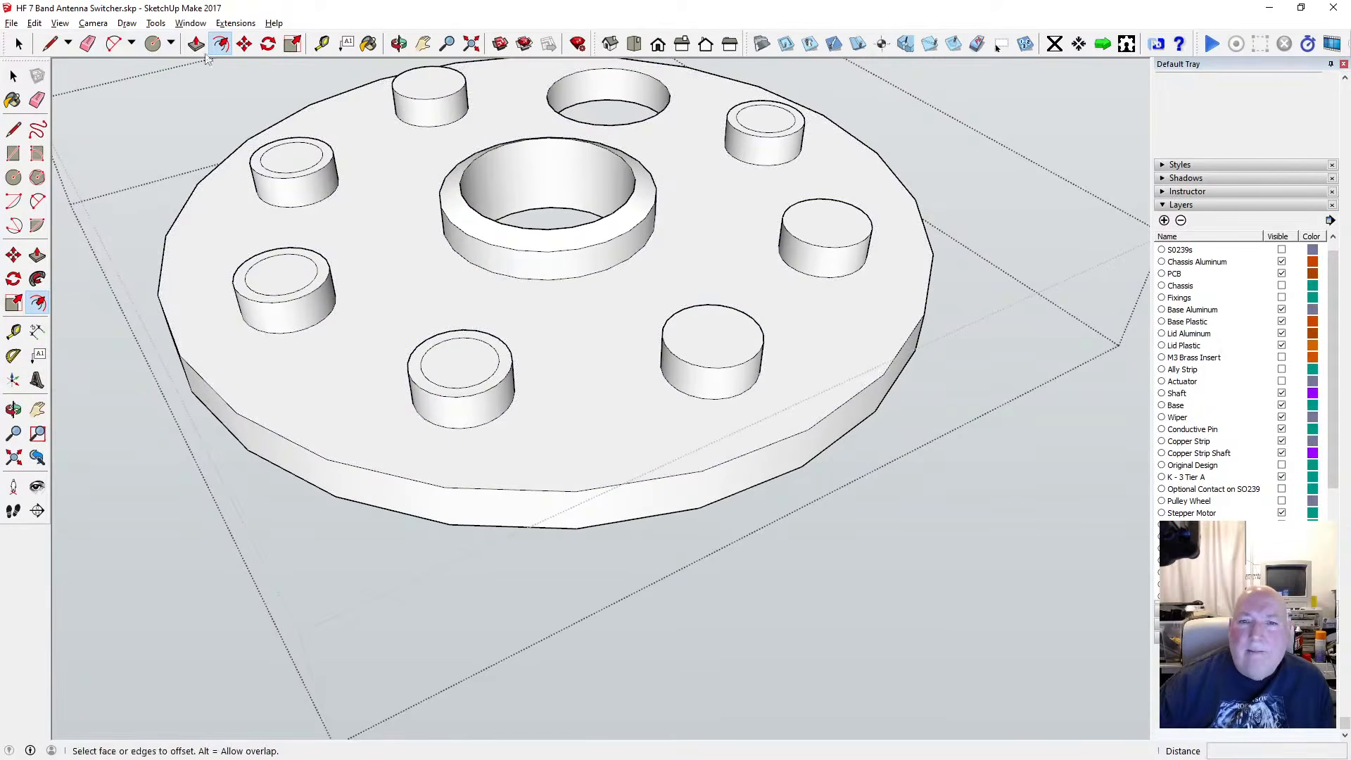
pyautogui.click(34, 23)
pyautogui.click(71, 40)
pyautogui.click(756, 105)
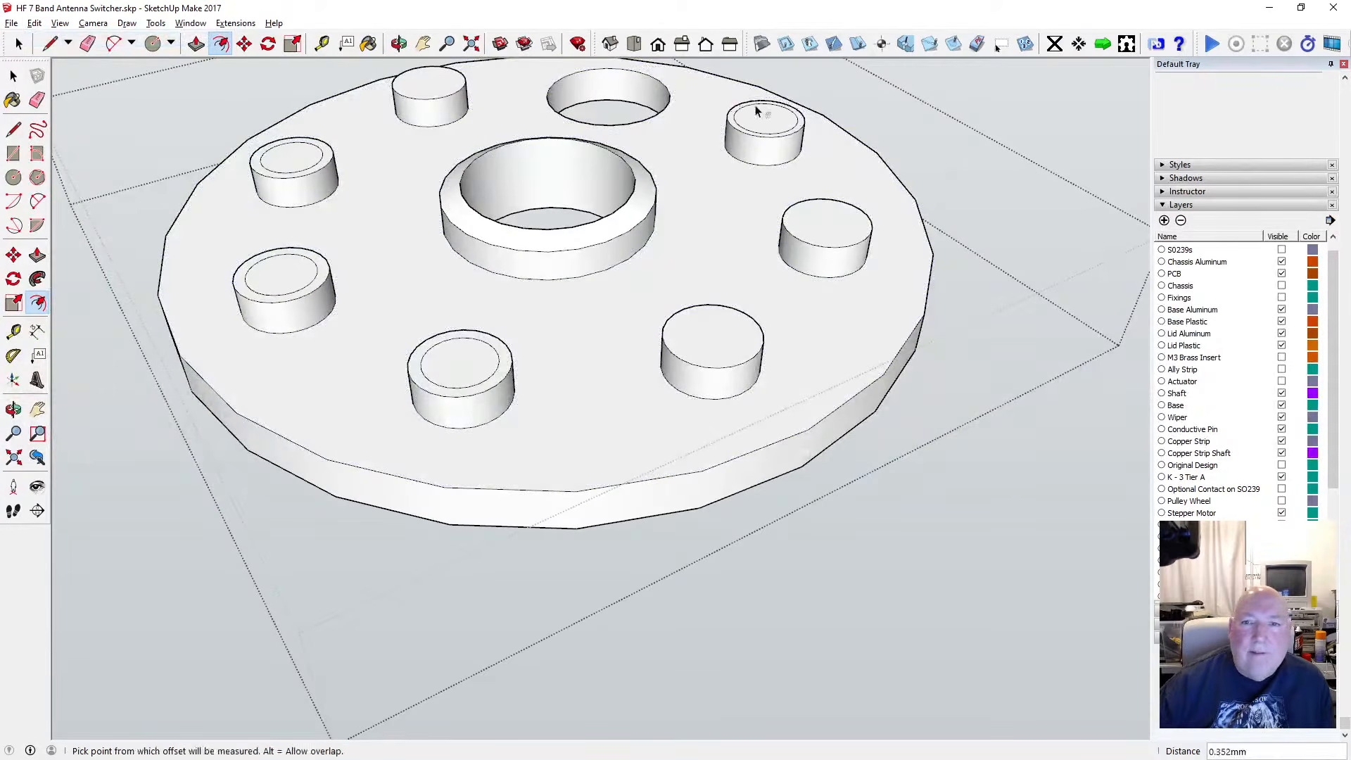
pyautogui.click(60, 23)
pyautogui.moveTo(34, 23)
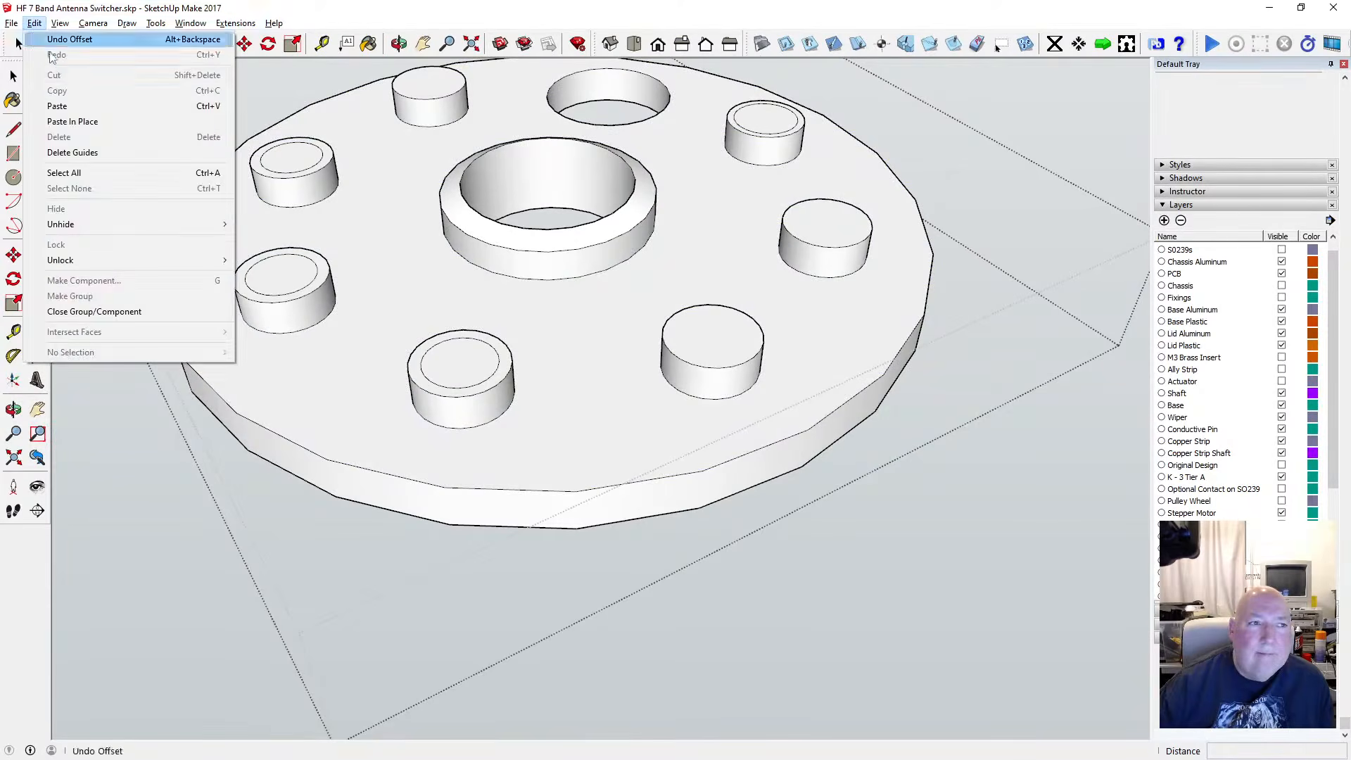
pyautogui.click(69, 40)
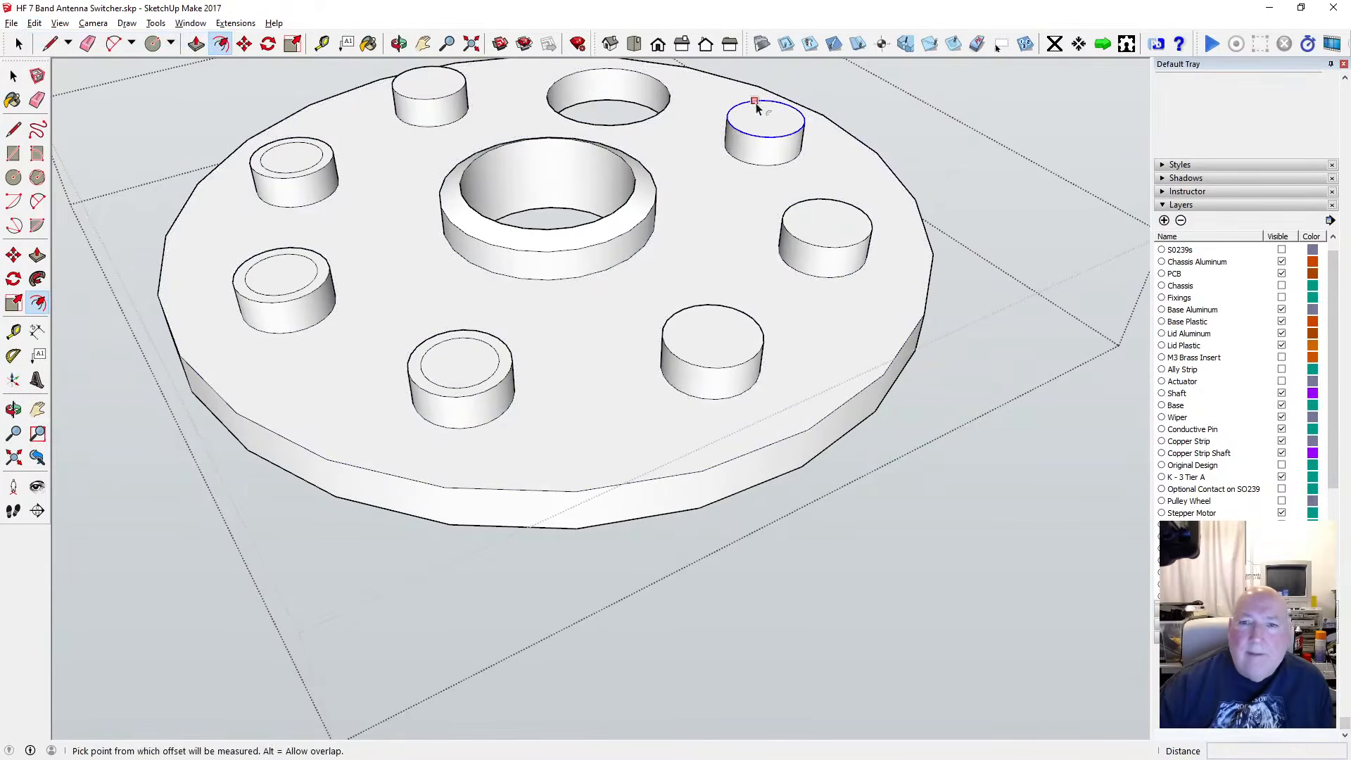
# Offset the top edges of the first three pegs clockwise from the disc's hole inward by 0.5 mm
pyautogui.click(756, 102)
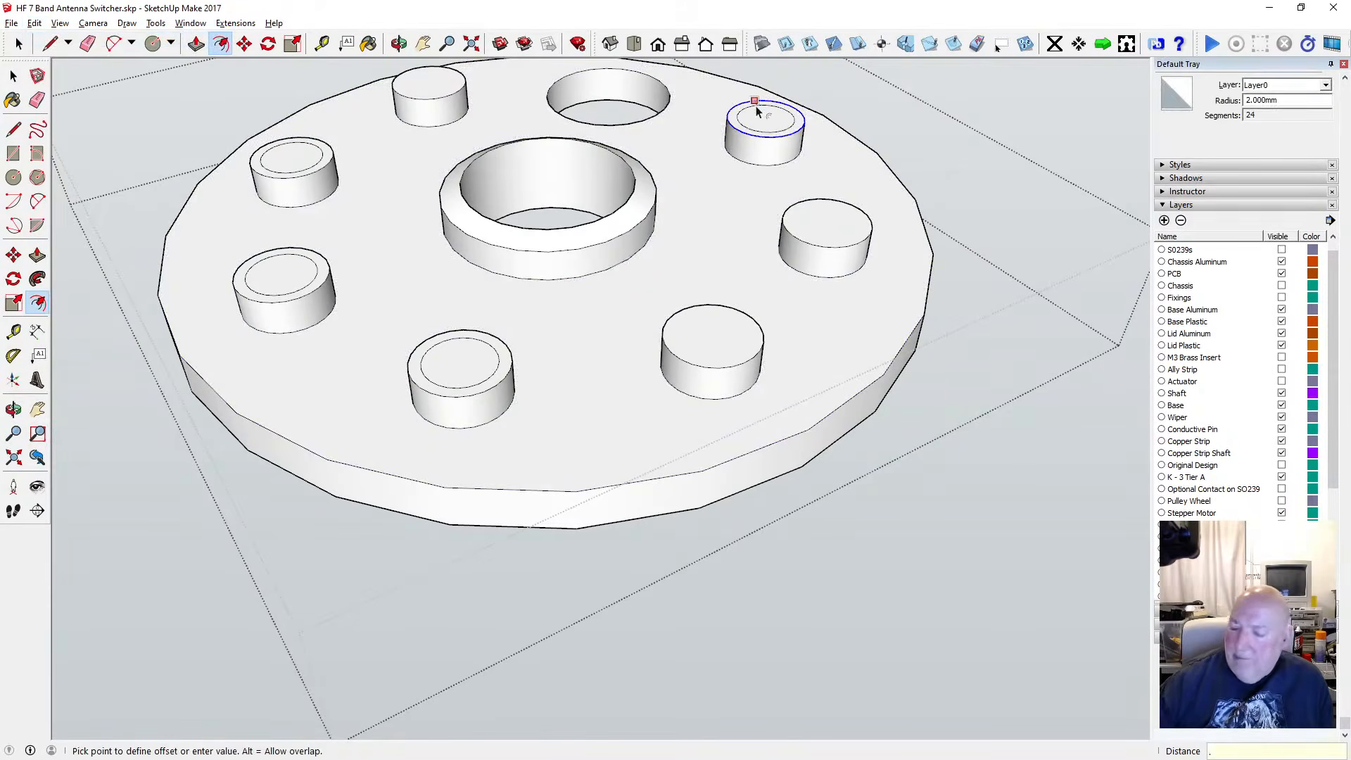
pyautogui.click(755, 106)
pyautogui.click(817, 199)
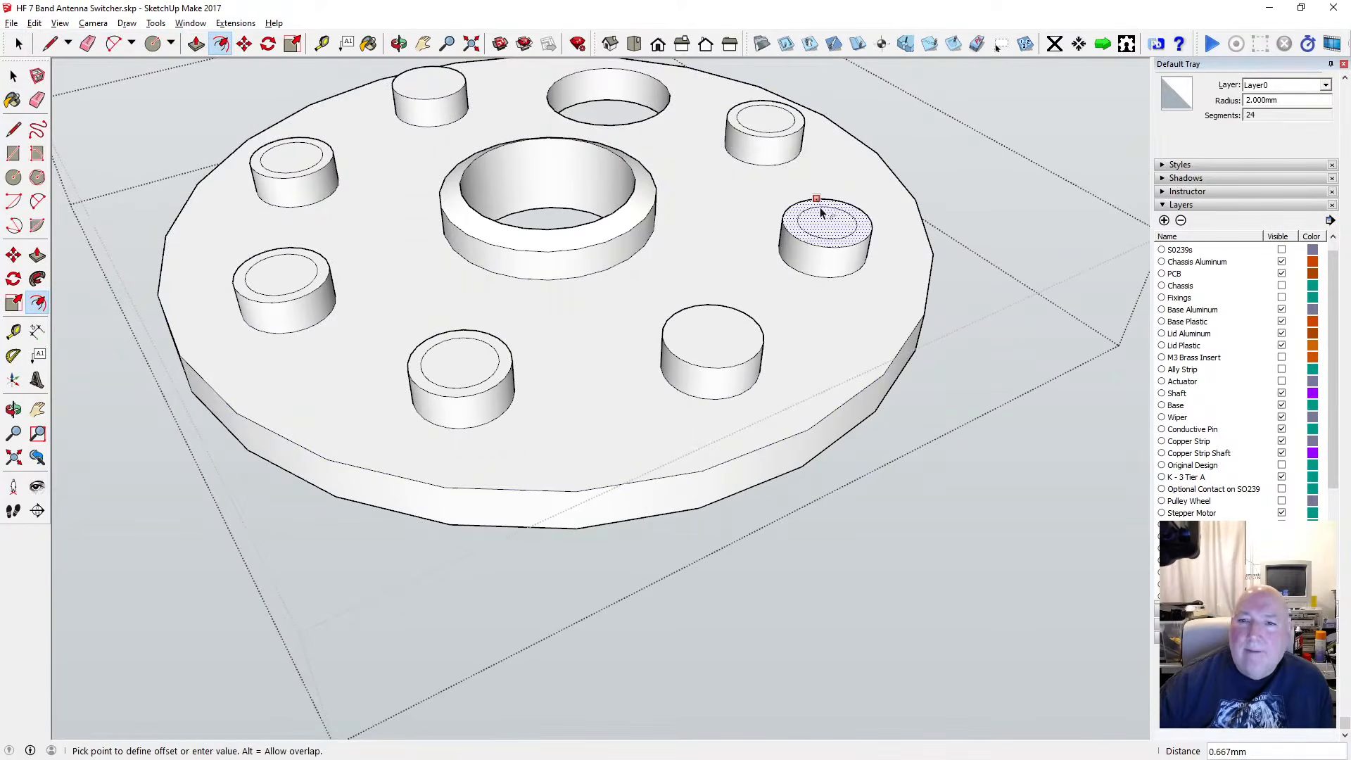
pyautogui.click(821, 213)
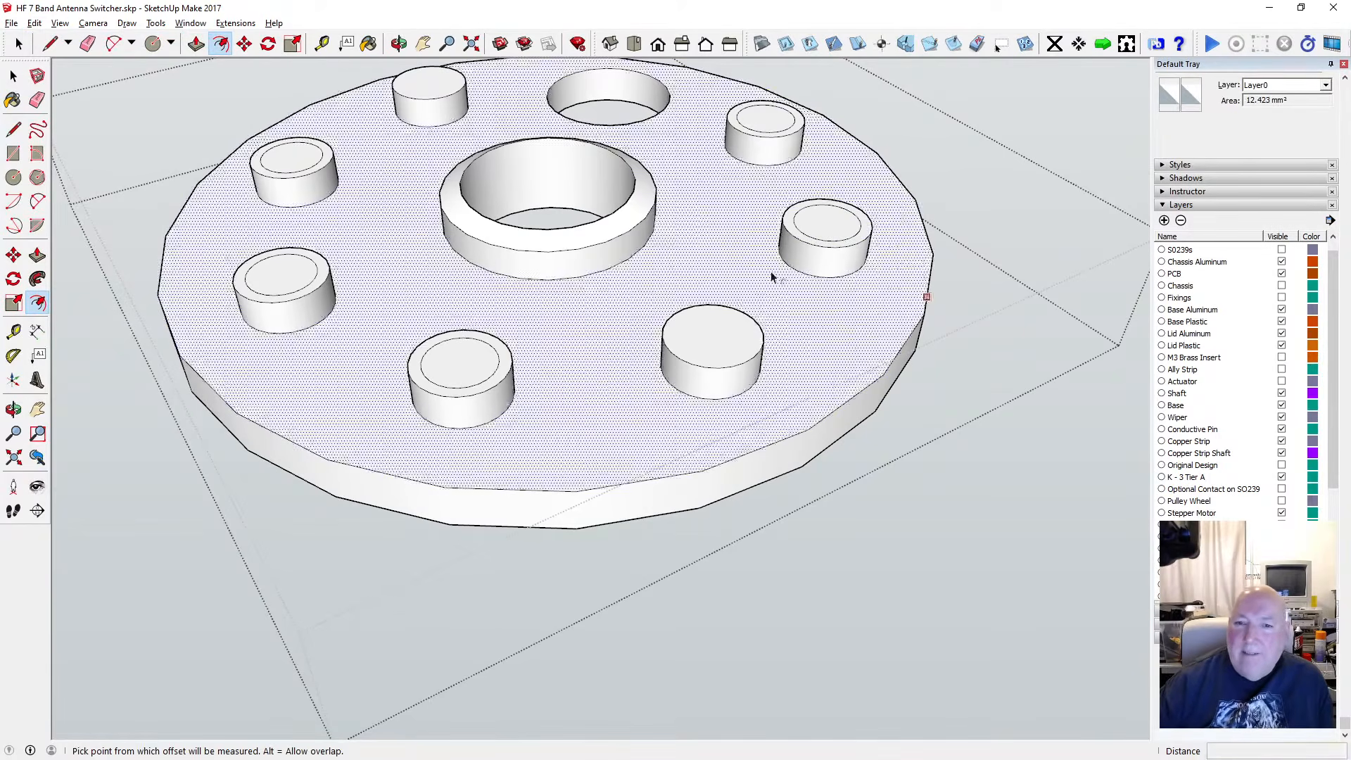
pyautogui.click(736, 311)
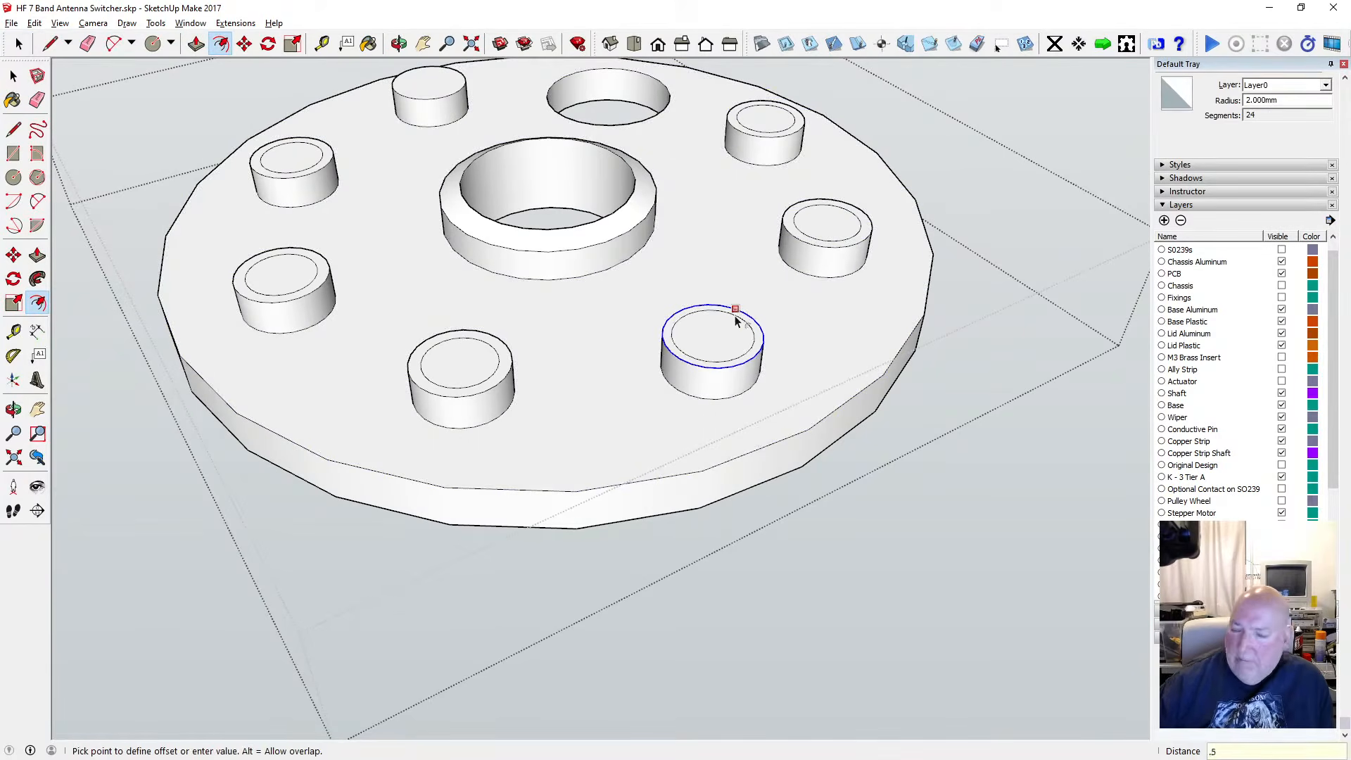
pyautogui.write('.5')
pyautogui.press('Return')
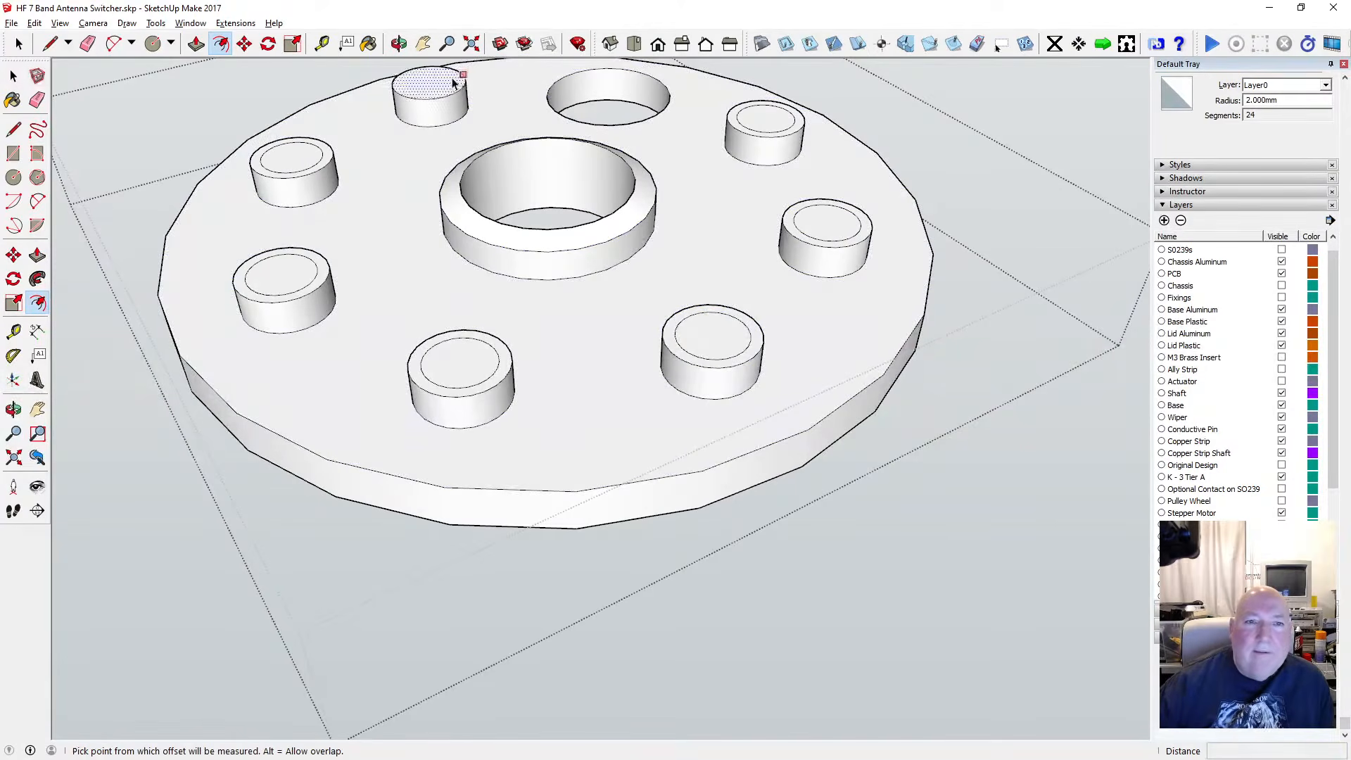
pyautogui.click(459, 74)
pyautogui.click(456, 76)
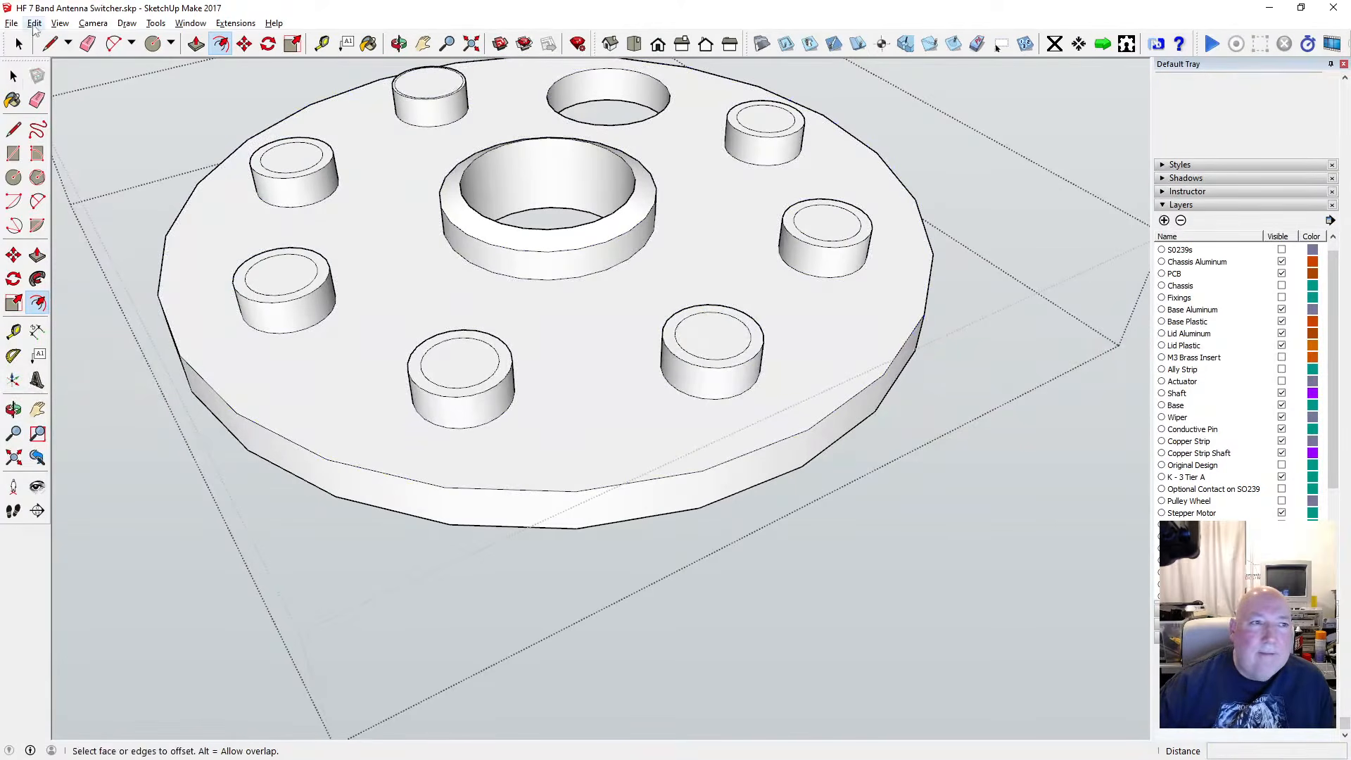
pyautogui.click(34, 22)
pyautogui.click(67, 36)
# Offset the top edge of the last plain peg, next to the disc's hole, inward by 0.5 mm
pyautogui.click(452, 81)
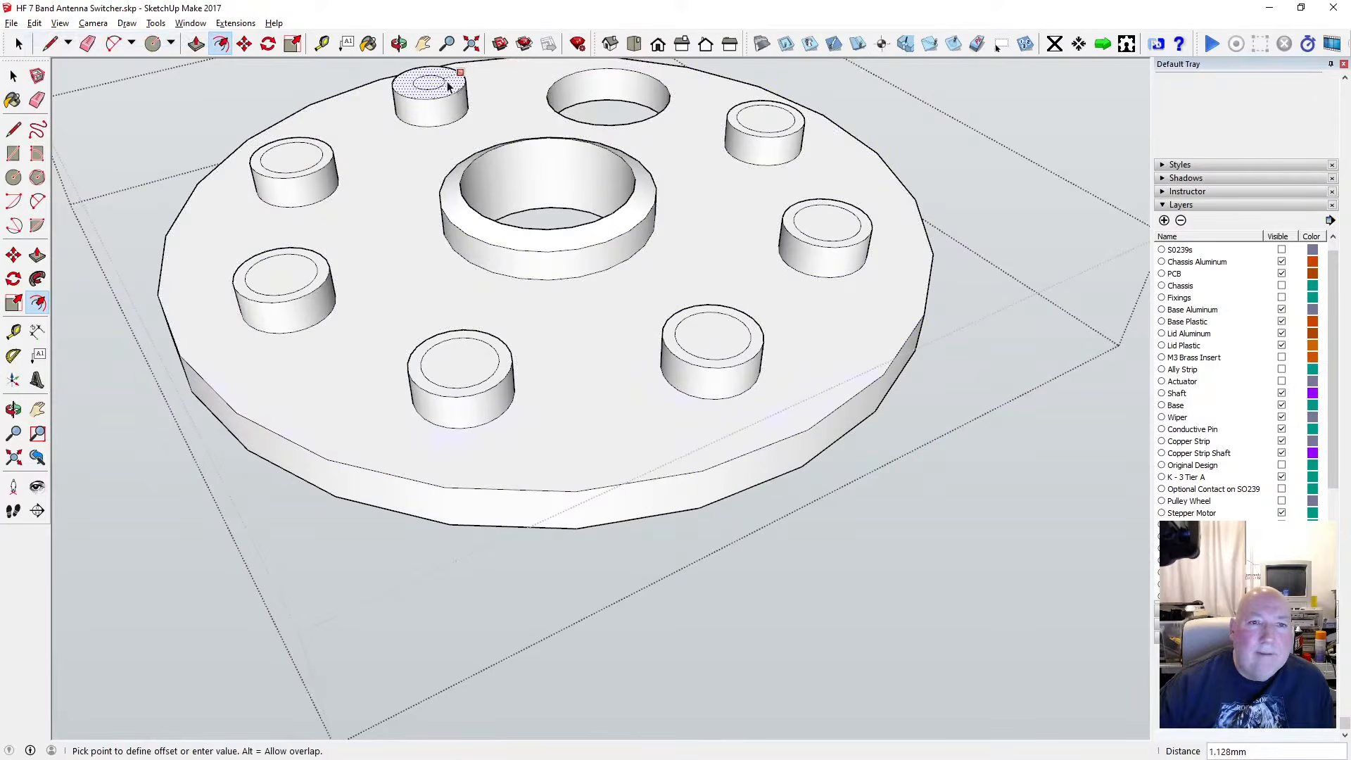
pyautogui.write('.5')
pyautogui.press('Return')
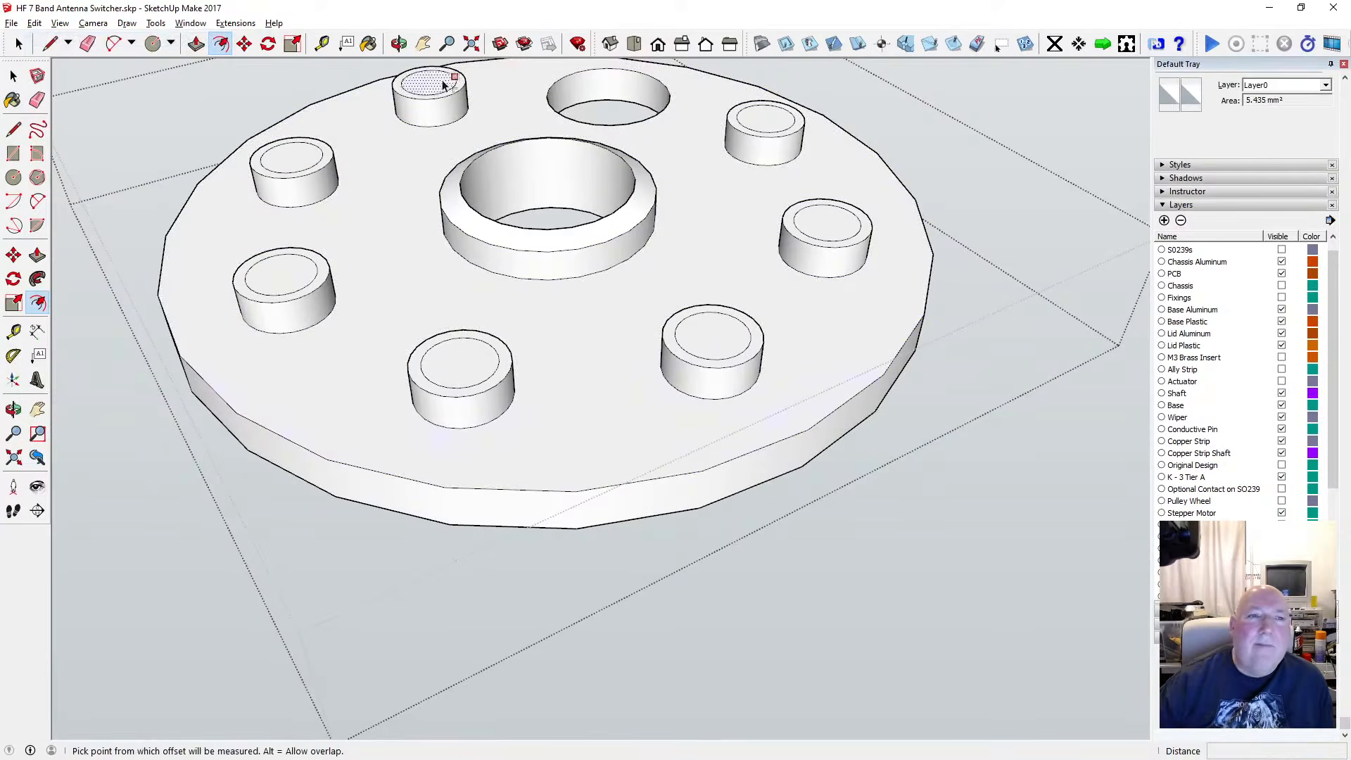
# Chamfer the first three pegs counterclockwise from the disc's hole by moving their outer top edges down 0.5 mm
pyautogui.click(246, 45)
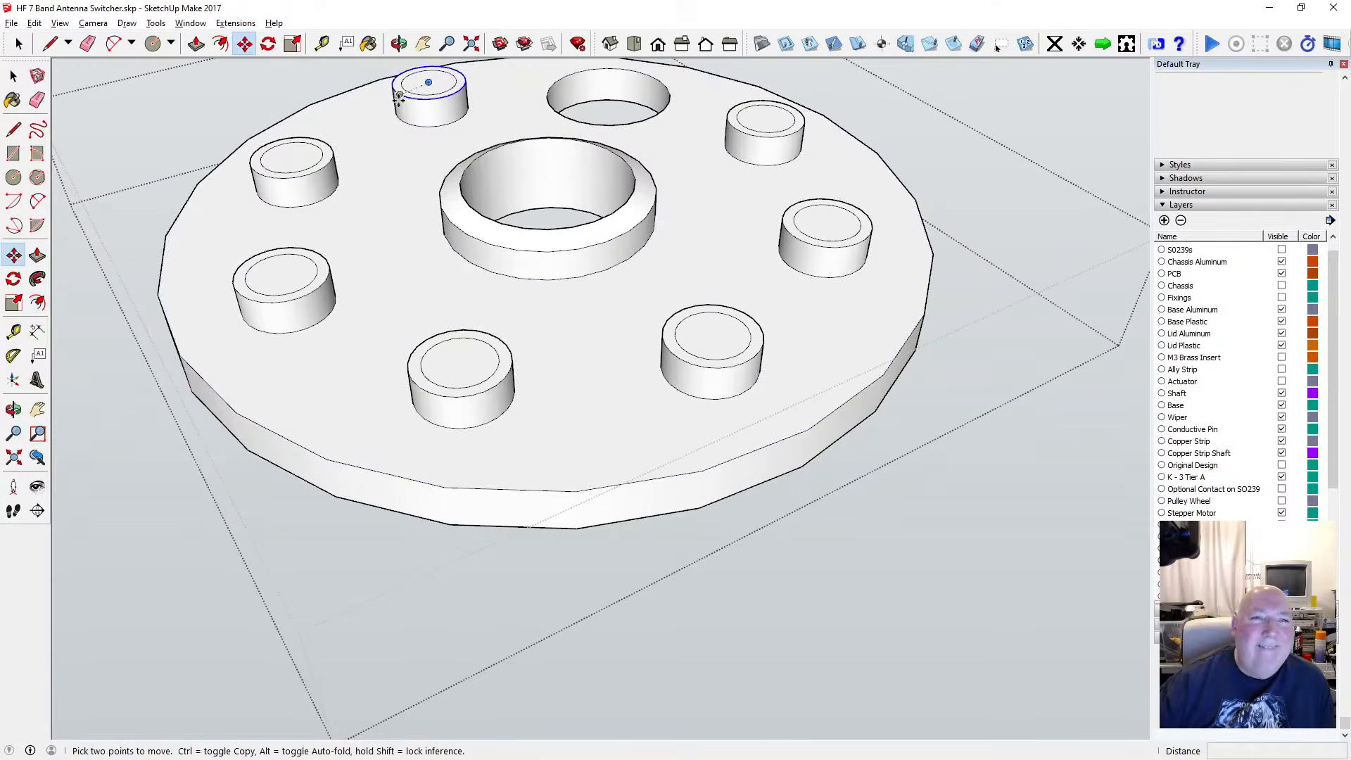
pyautogui.click(398, 105)
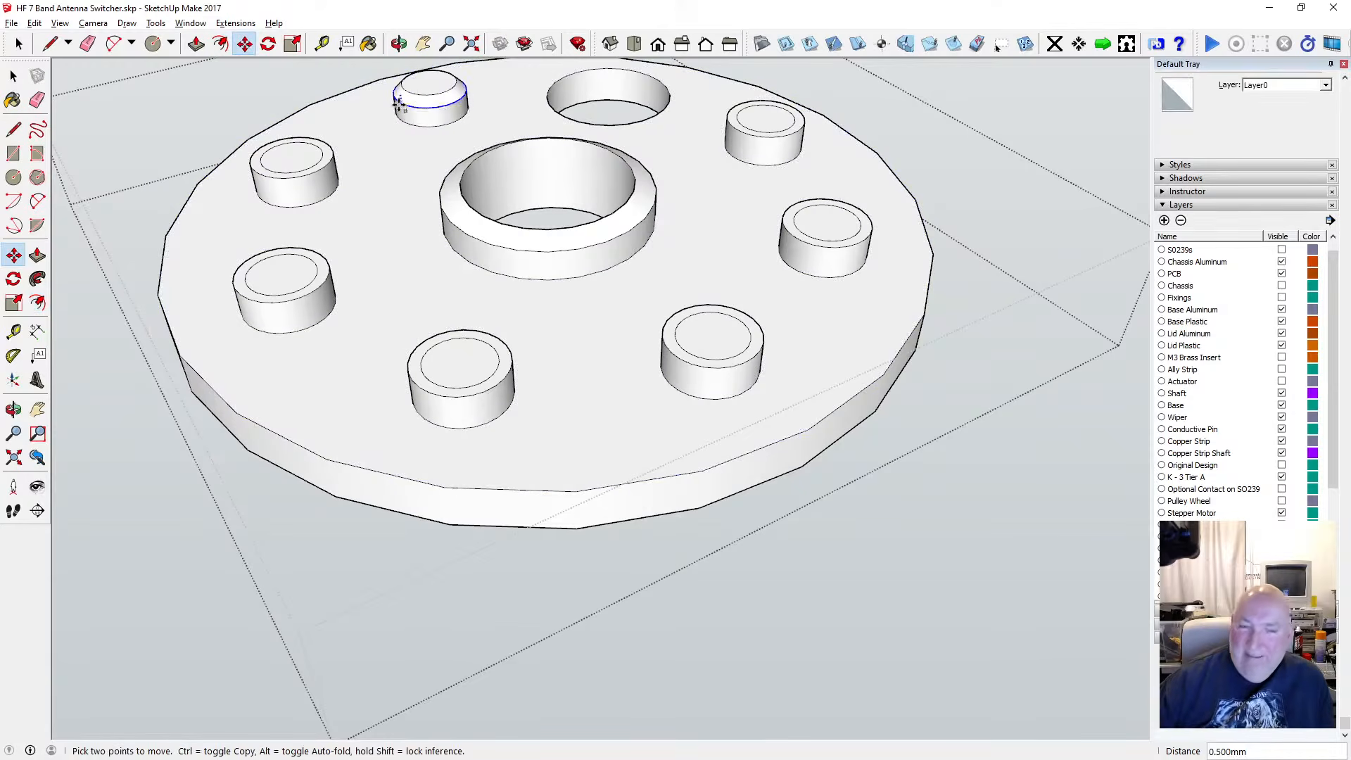
pyautogui.write('.5')
pyautogui.press('Return')
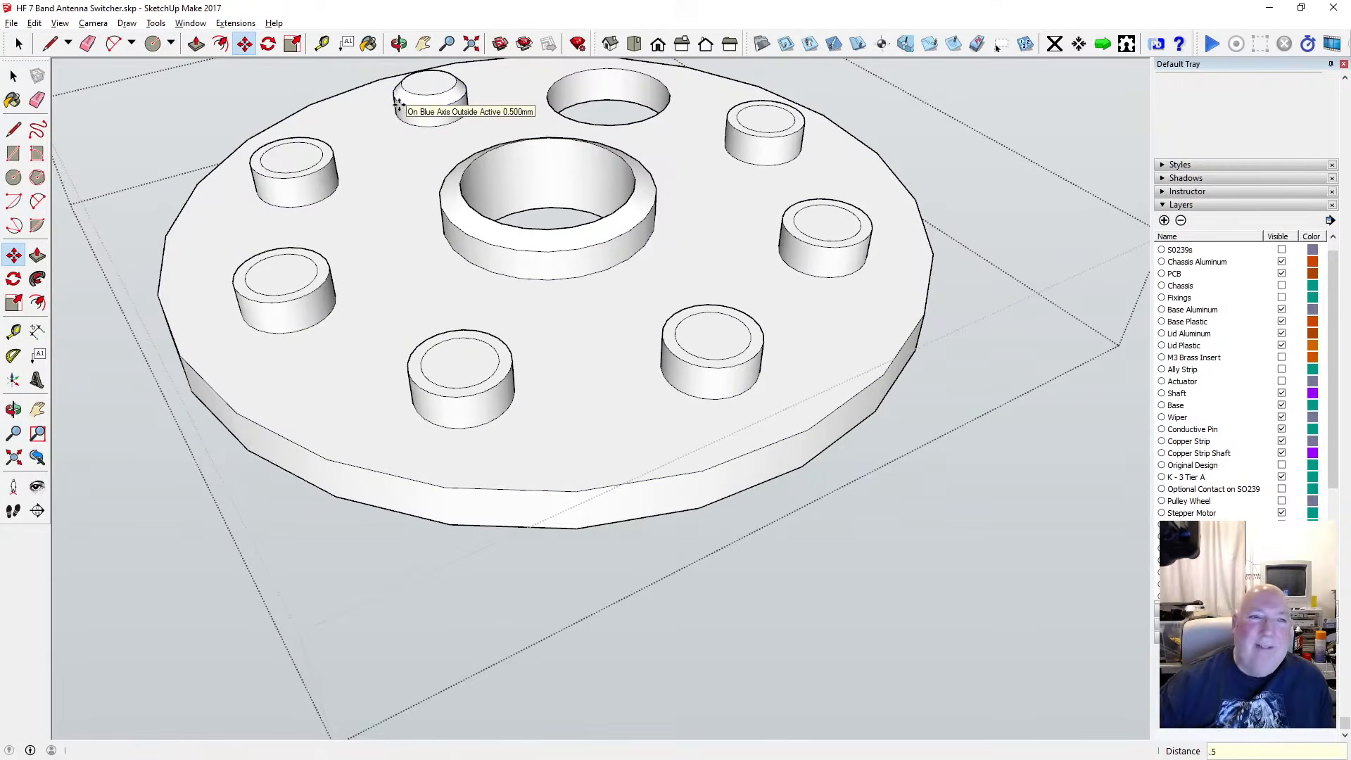
pyautogui.click(282, 178)
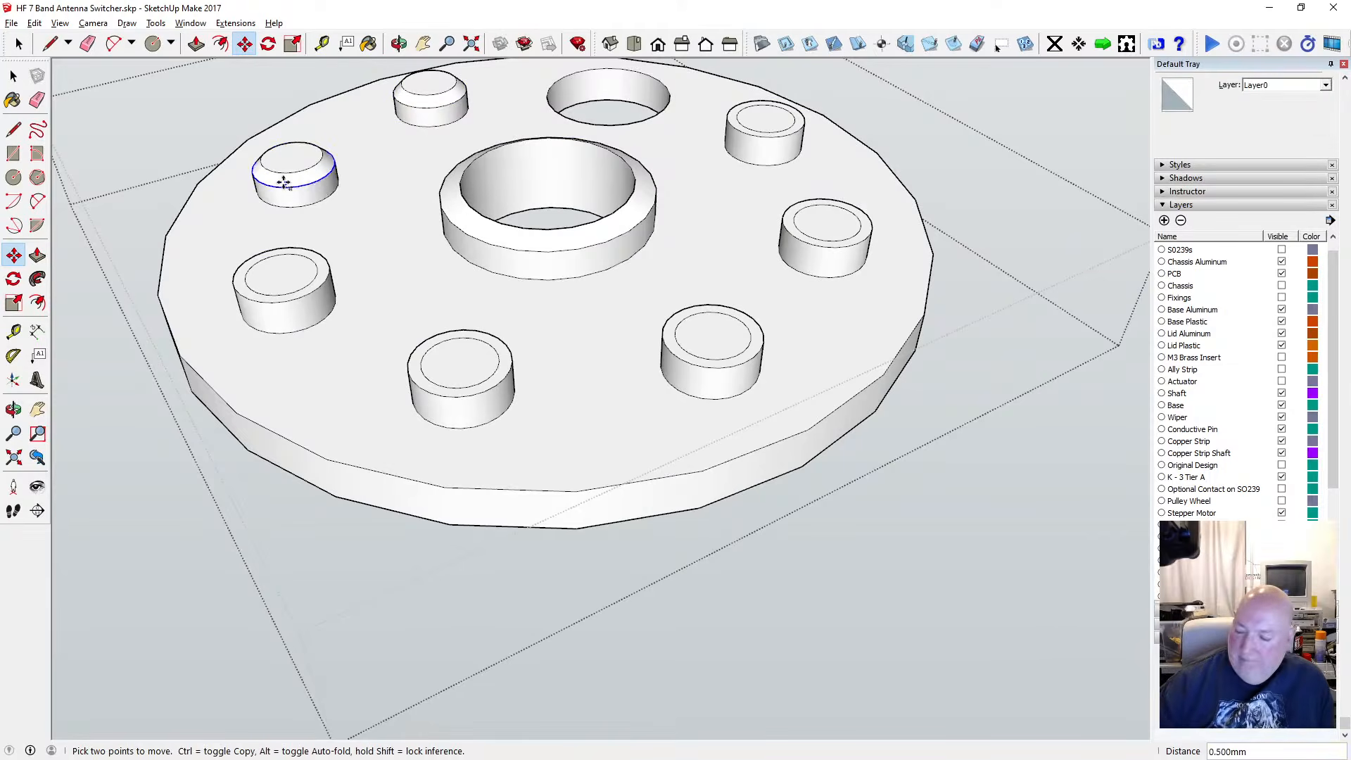
pyautogui.write('.5')
pyautogui.press('Return')
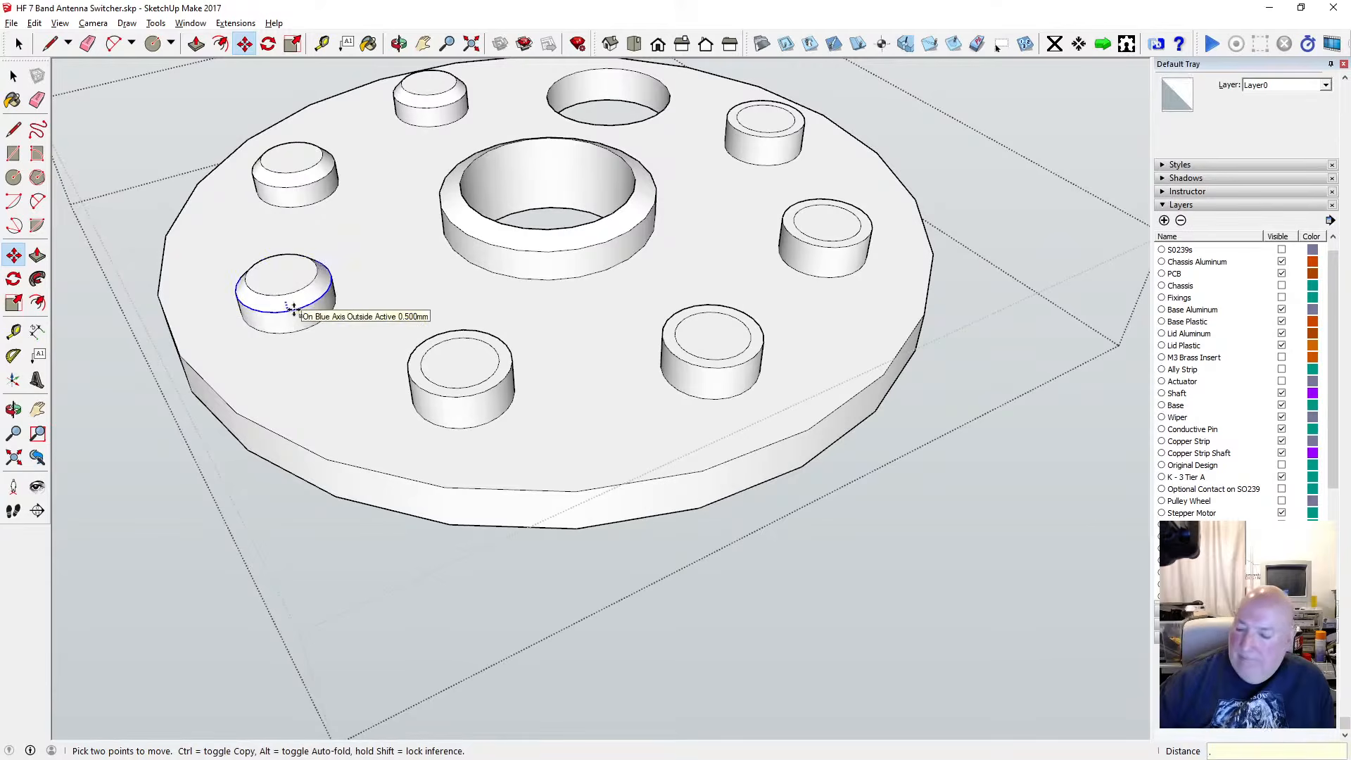
pyautogui.write('.5')
pyautogui.press('Return')
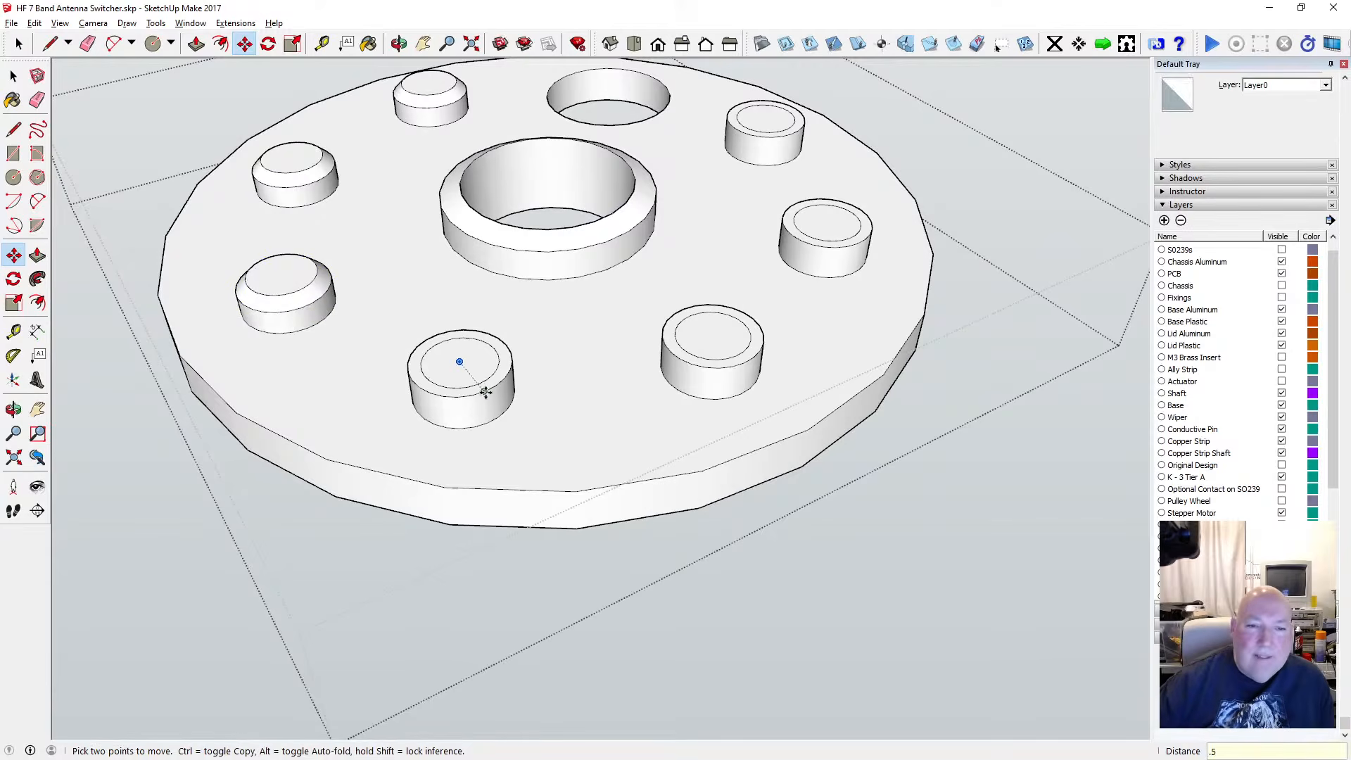
# Chamfer the remaining four pegs of the disc by moving their outer top edges down 0.5 mm
pyautogui.click(468, 403)
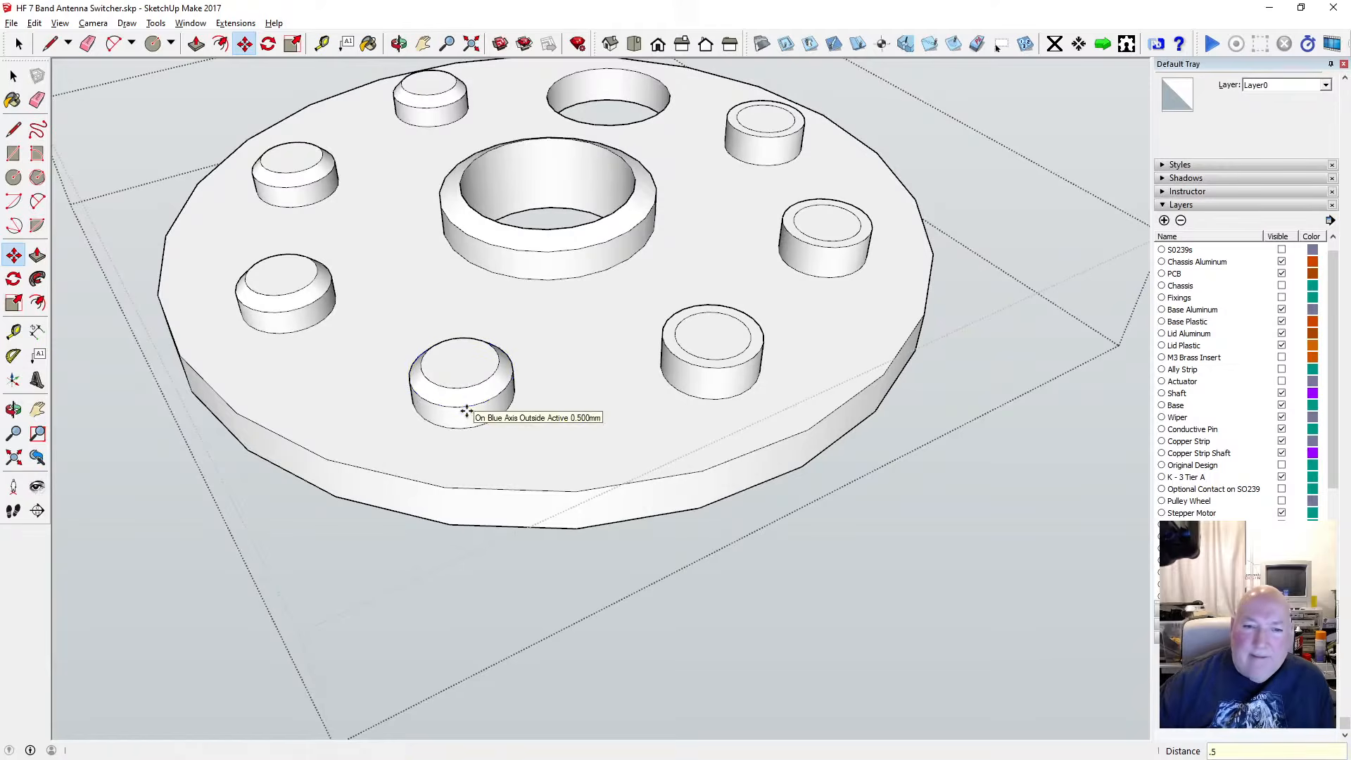
pyautogui.write('.5')
pyautogui.press('Return')
pyautogui.click(690, 357)
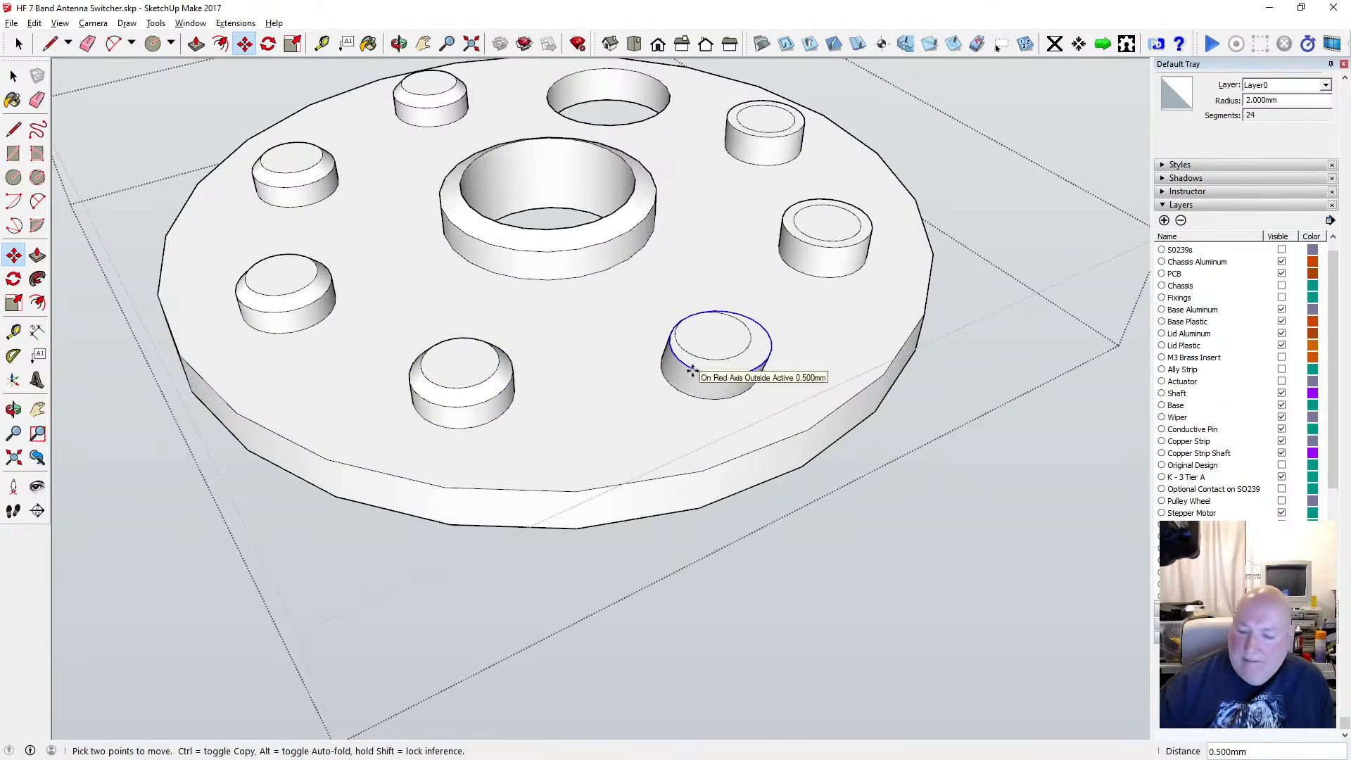
pyautogui.press('Return')
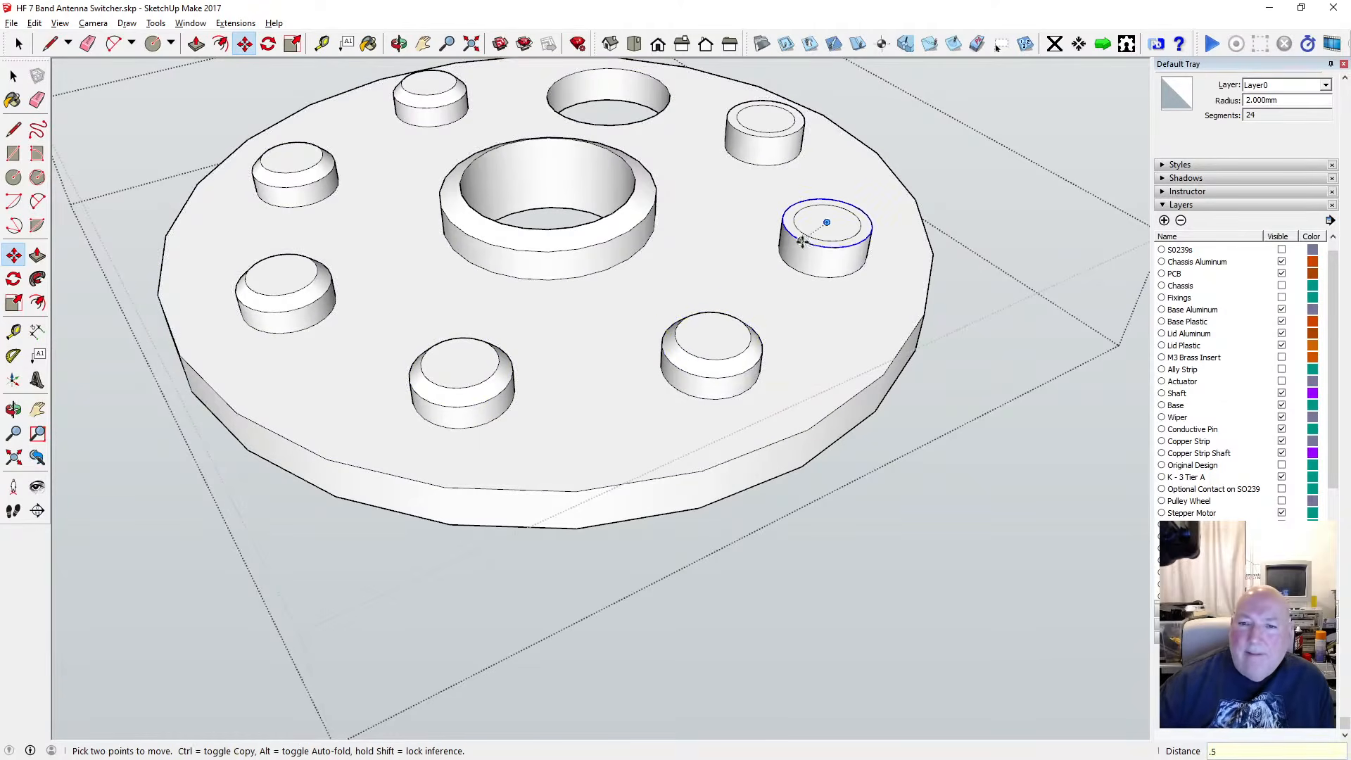
pyautogui.click(800, 248)
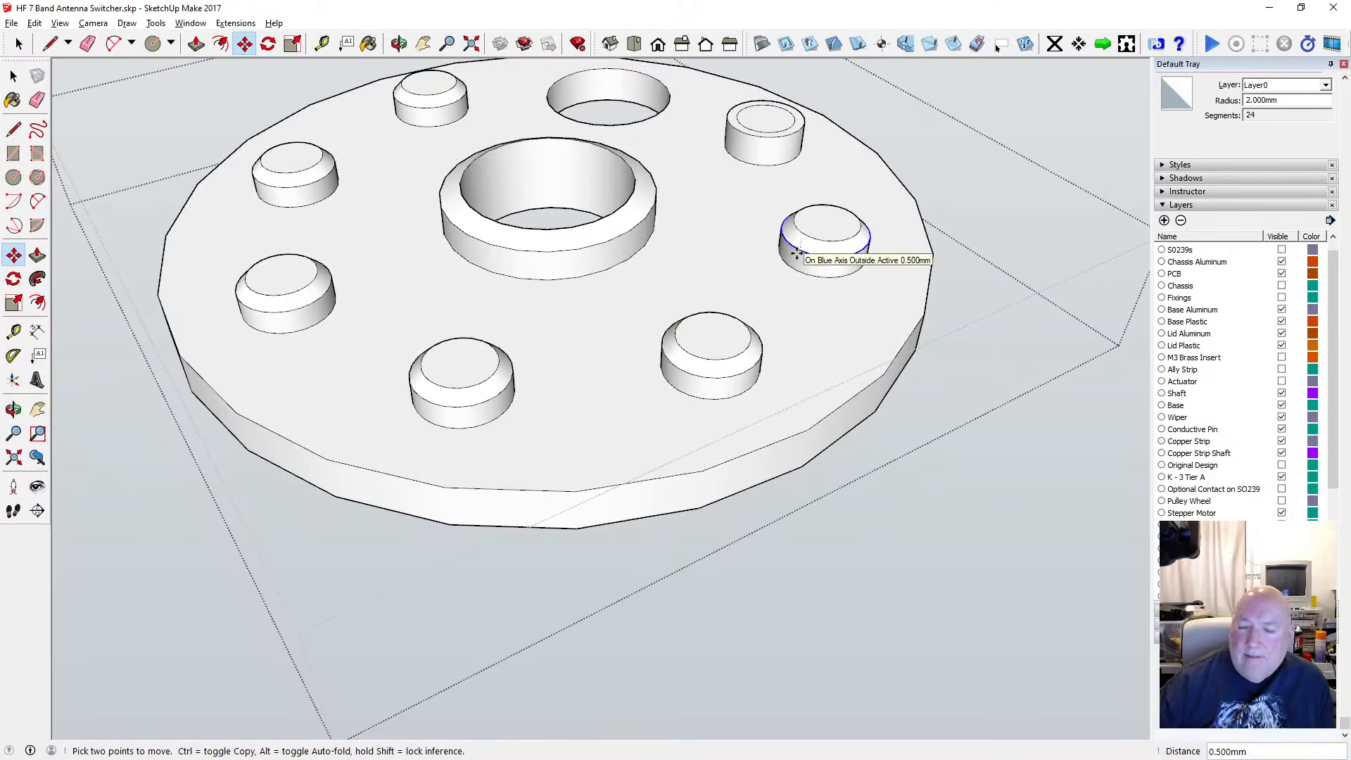
pyautogui.write('.5')
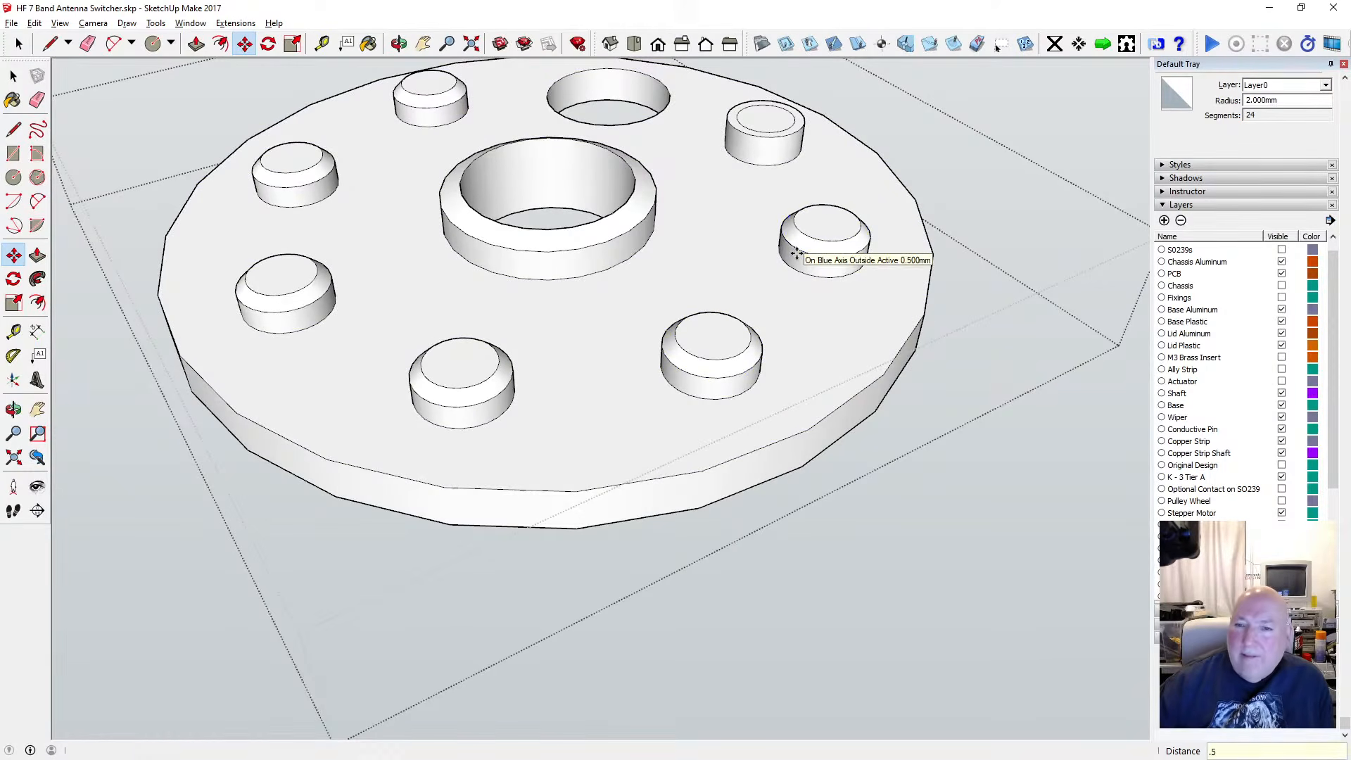
pyautogui.press('Return')
pyautogui.click(761, 138)
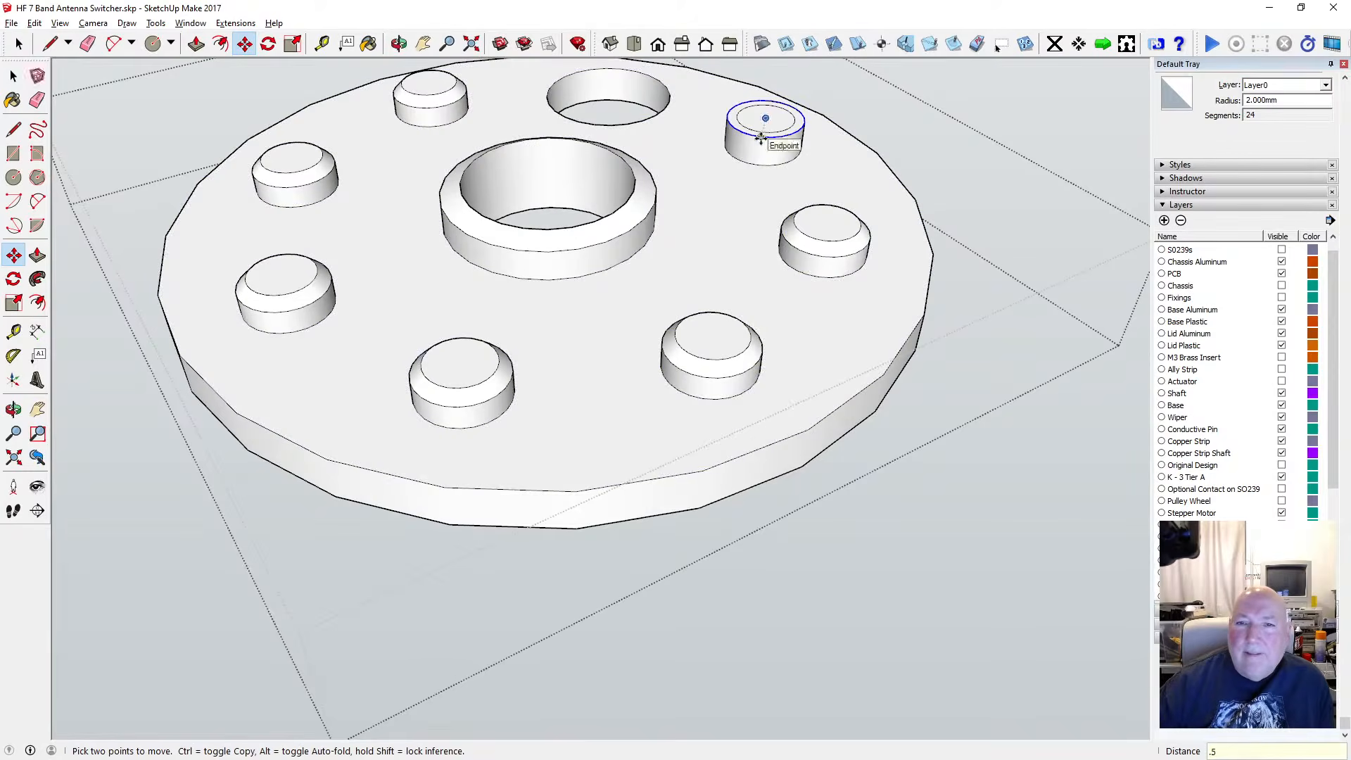
# Close the peg disc and examine how the spindle's ball holder and balls sit against the disc between the plates
pyautogui.click(399, 45)
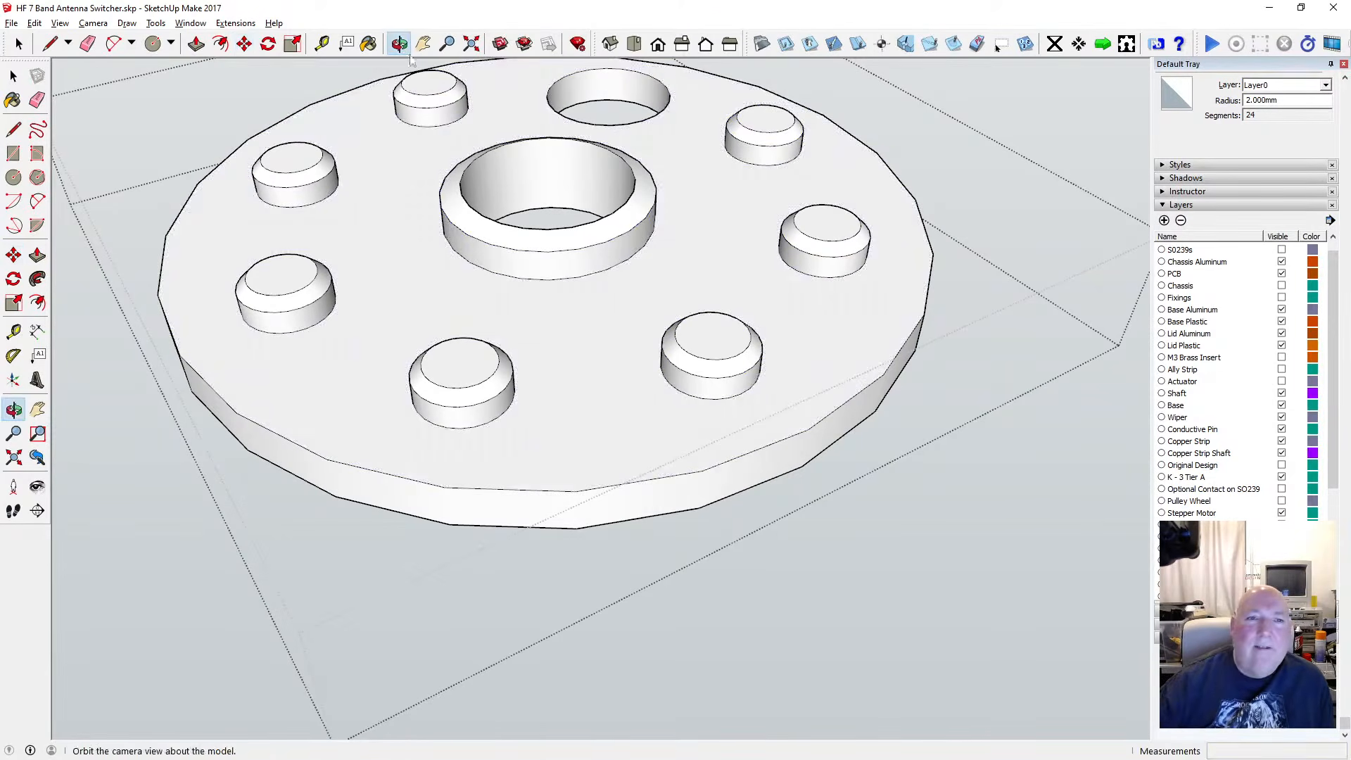
pyautogui.scroll(-4, 486, 211)
pyautogui.scroll(5, 574, 123)
pyautogui.scroll(-4, 556, 189)
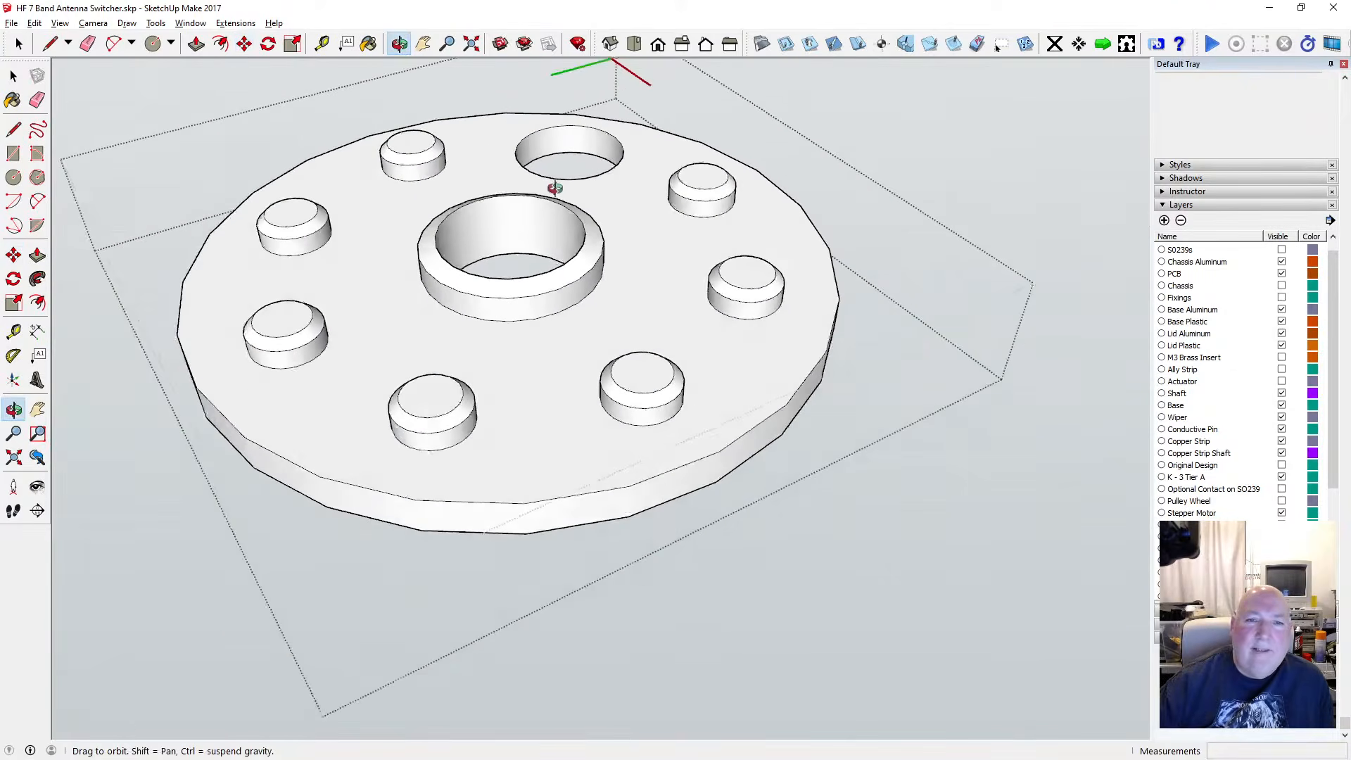
pyautogui.moveTo(608, 265); pyautogui.dragTo(476, 230)
pyautogui.click(14, 75)
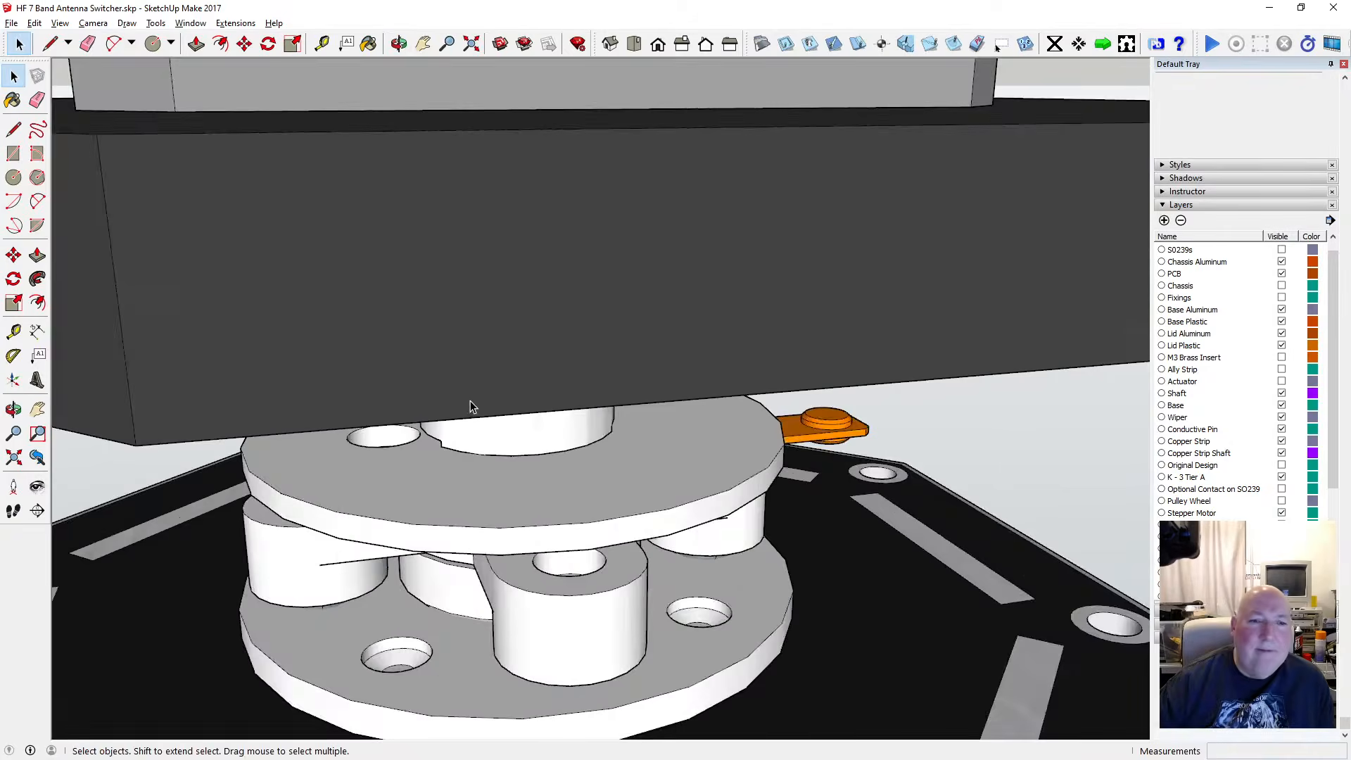
pyautogui.scroll(-2, 532, 377)
pyautogui.scroll(-3, 537, 370)
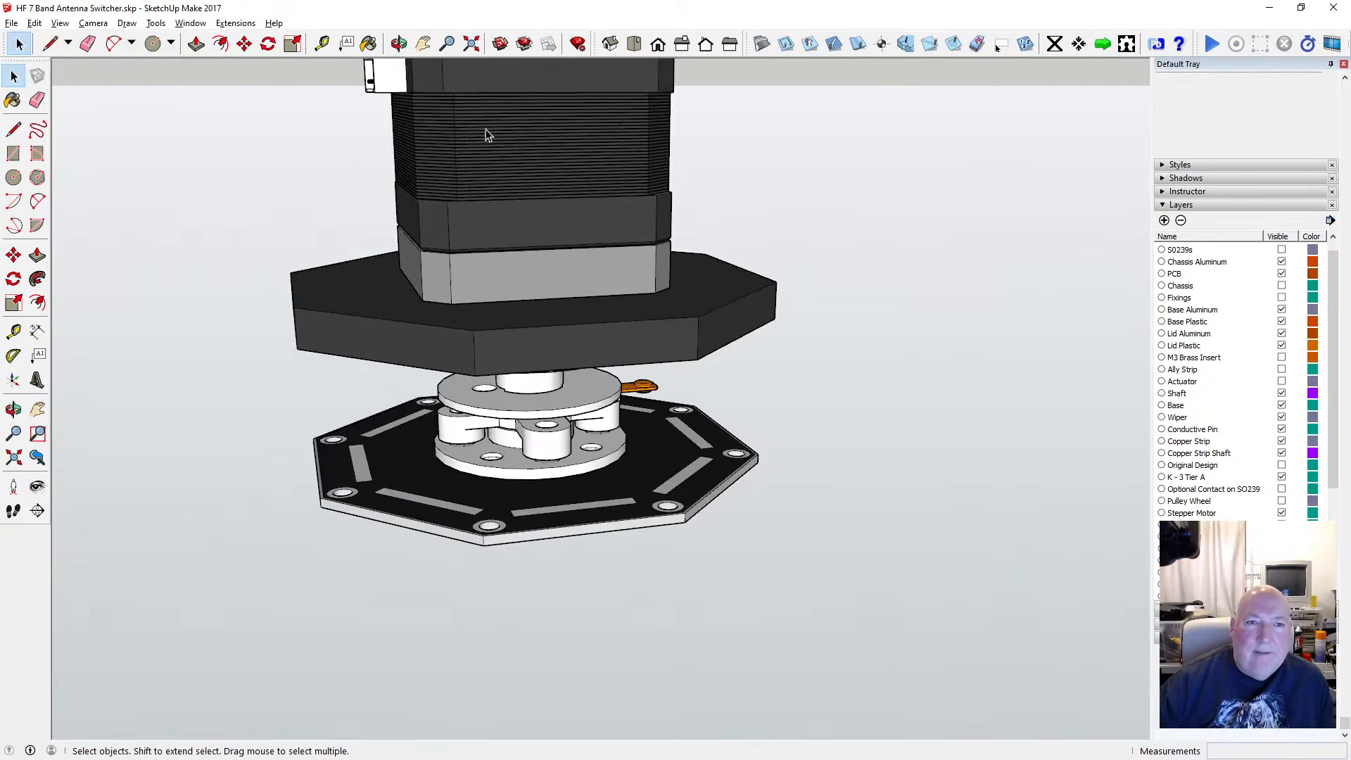
pyautogui.click(399, 45)
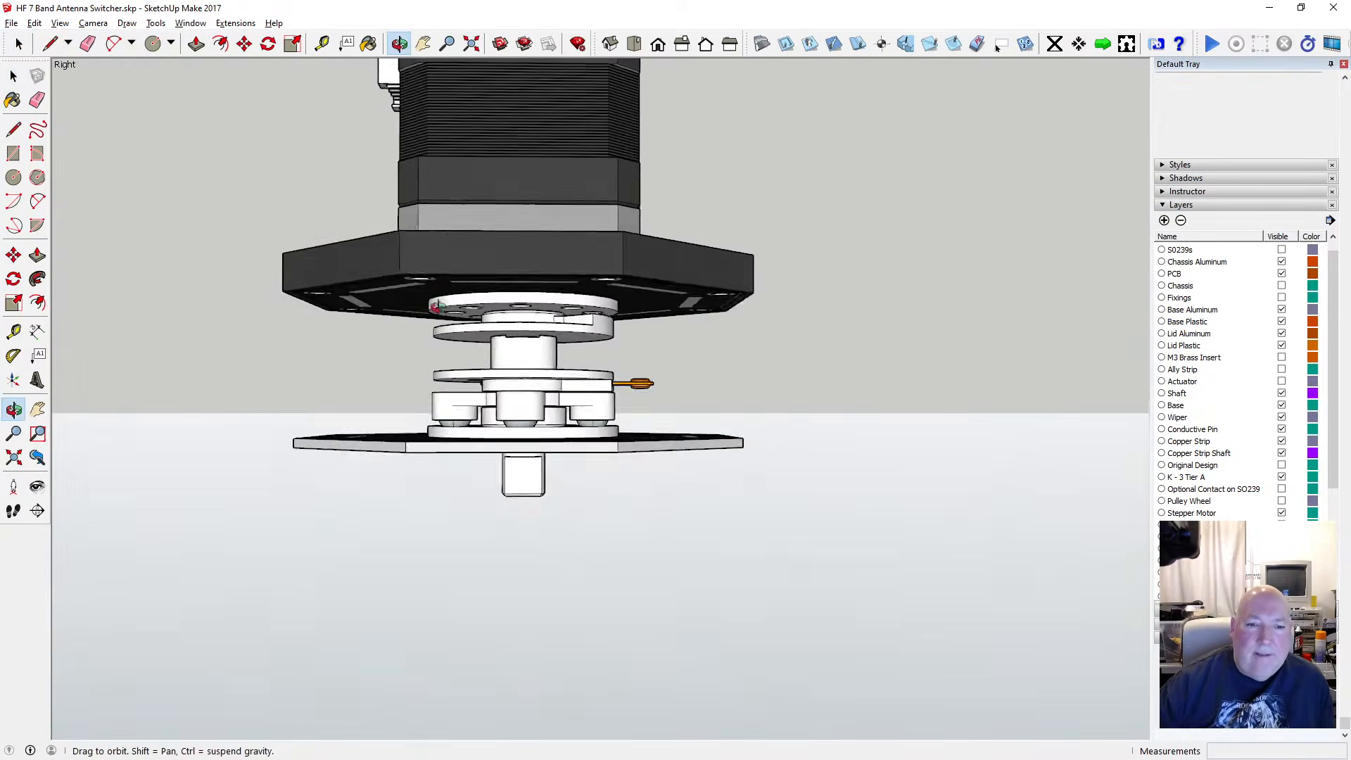
pyautogui.moveTo(543, 352); pyautogui.dragTo(495, 509)
pyautogui.scroll(3, 543, 346)
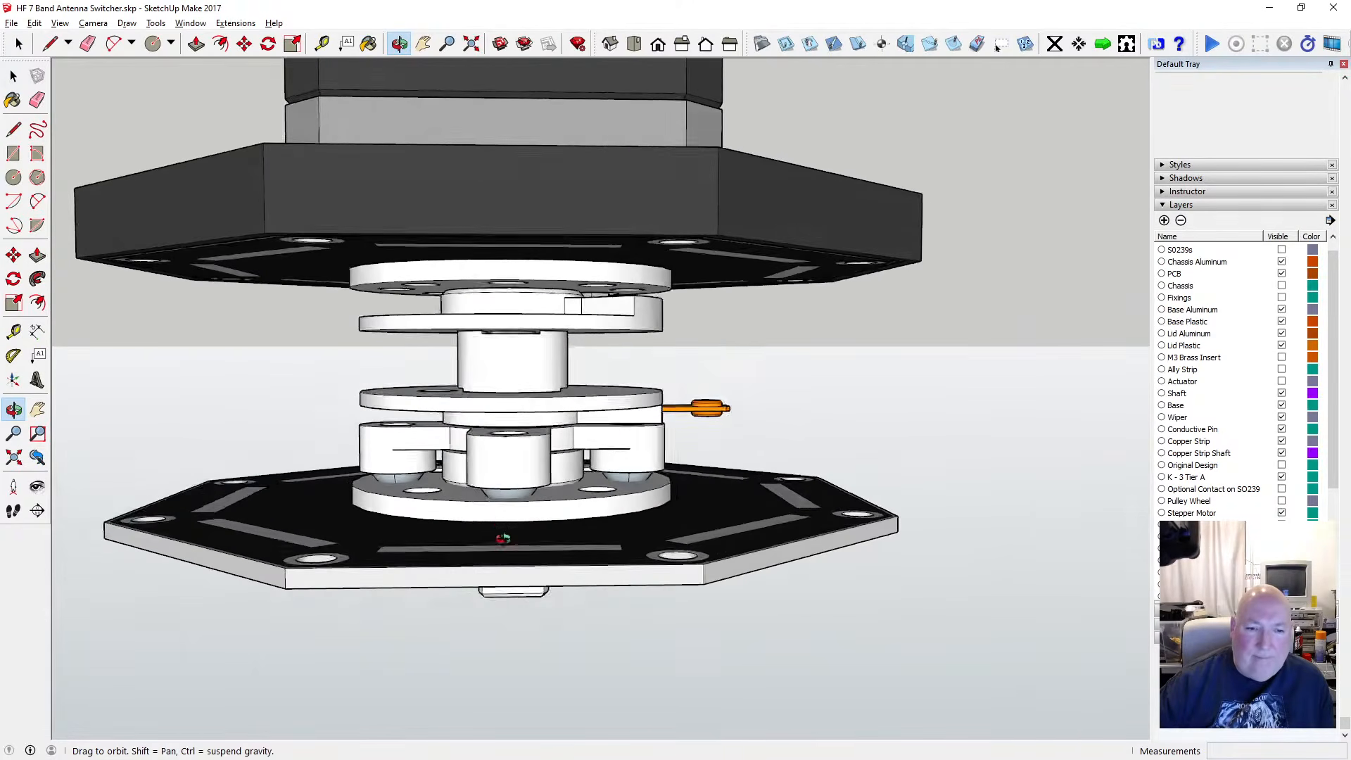
pyautogui.scroll(3, 496, 508)
pyautogui.scroll(-6, 495, 508)
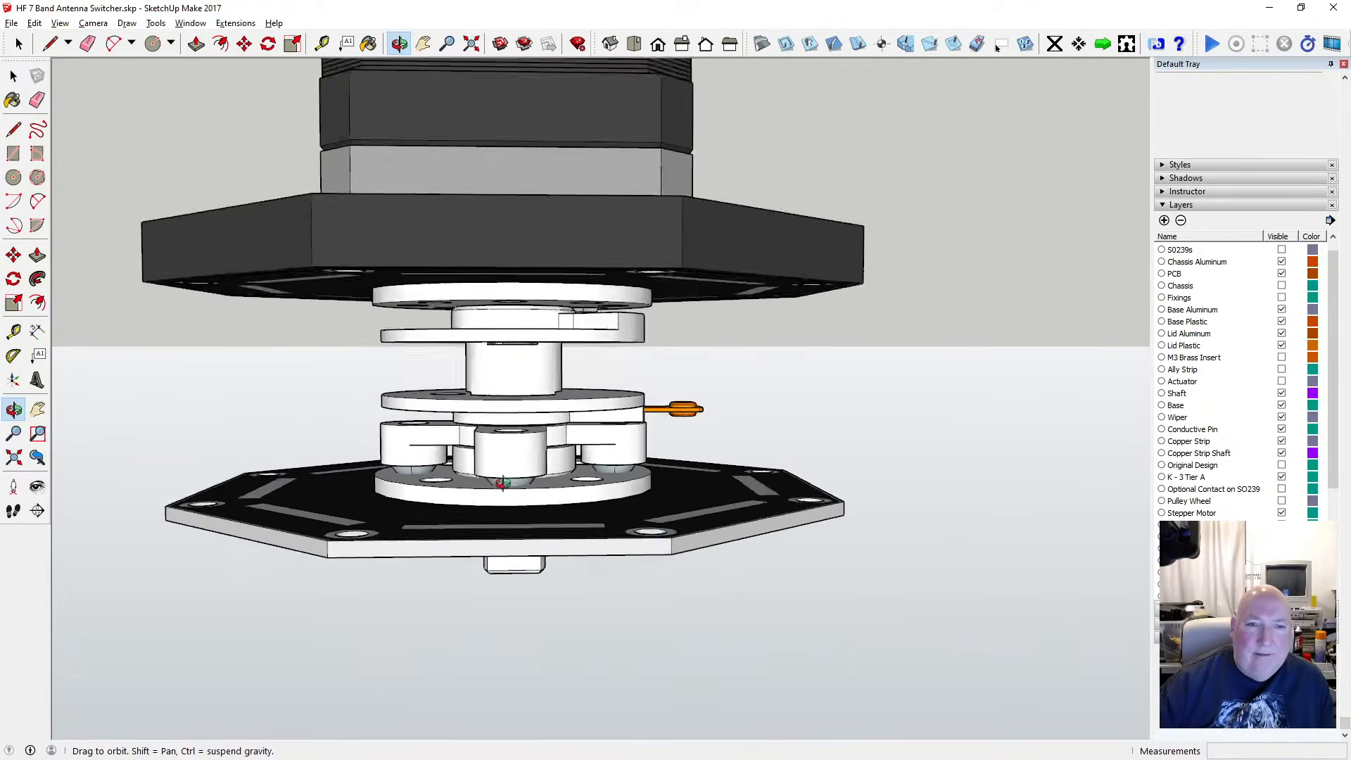
pyautogui.scroll(5, 499, 491)
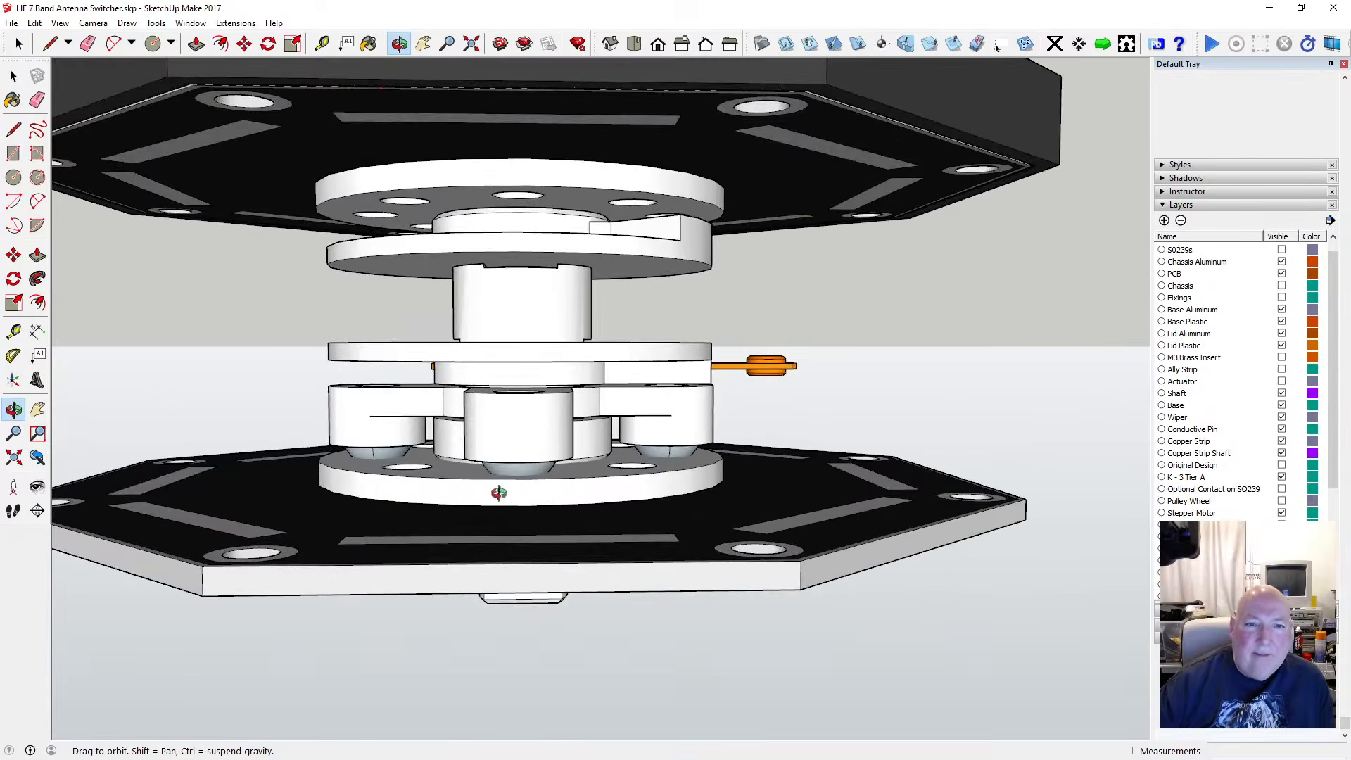
pyautogui.scroll(3, 467, 483)
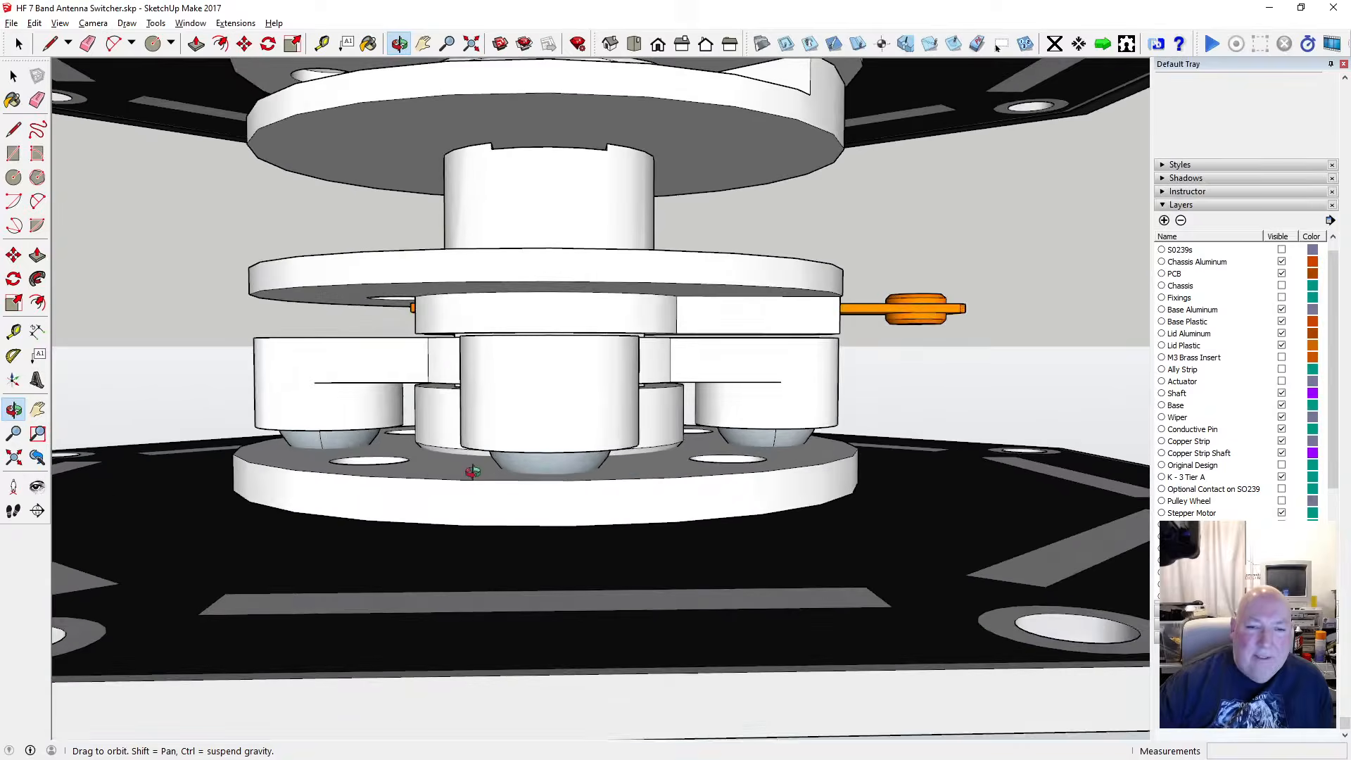
pyautogui.moveTo(467, 471); pyautogui.dragTo(474, 502)
pyautogui.scroll(3, 500, 504)
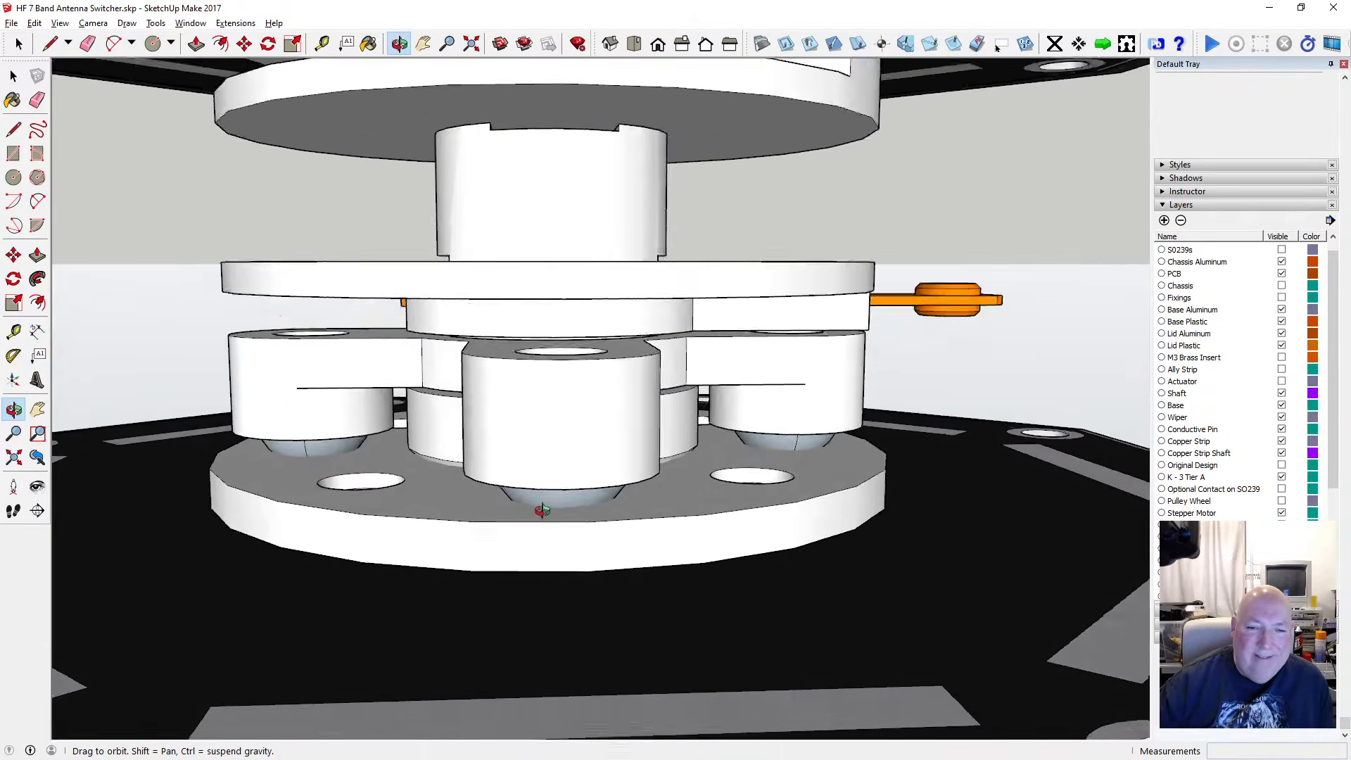
pyautogui.scroll(-3, 541, 501)
pyautogui.moveTo(542, 510)
pyautogui.mouseDown()
pyautogui.moveTo(511, 456)
pyautogui.moveTo(500, 483)
pyautogui.moveTo(531, 471)
pyautogui.moveTo(537, 492)
pyautogui.mouseUp()
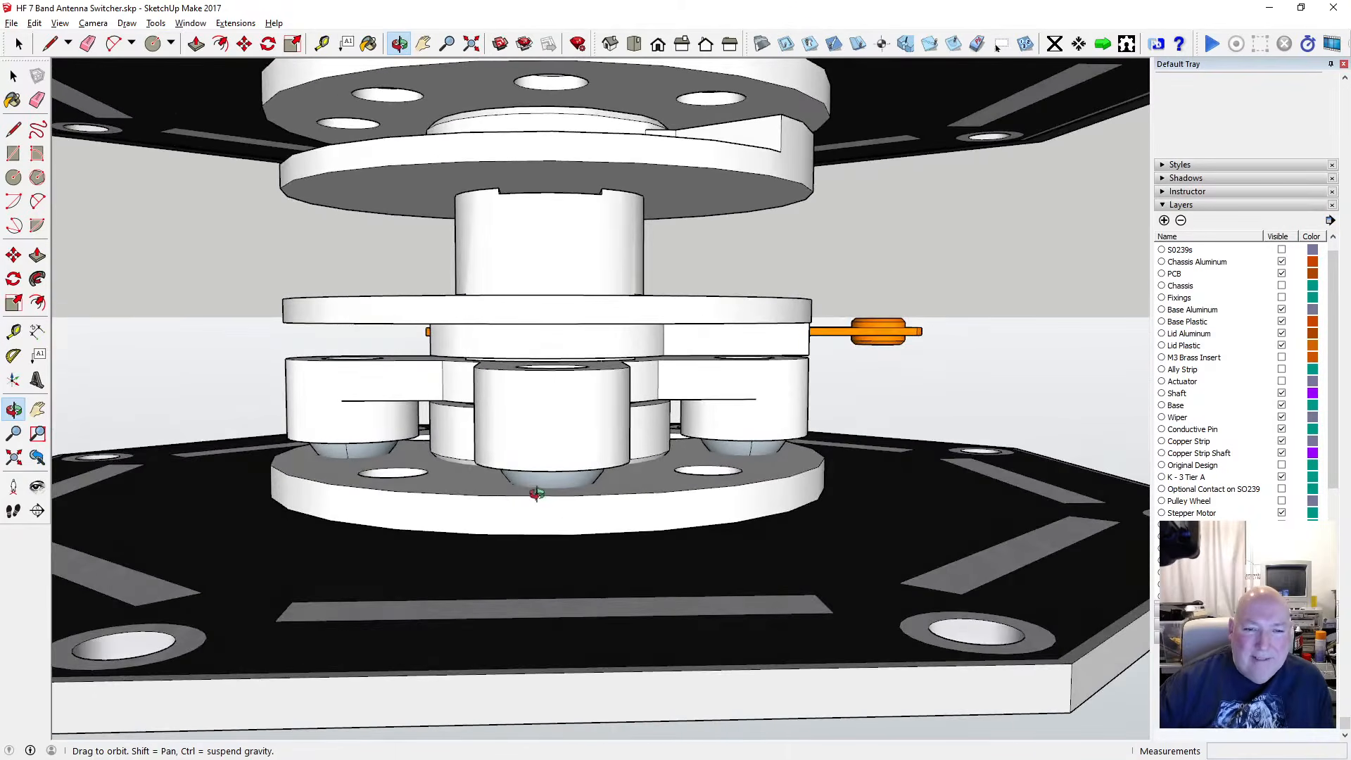
# Turn on the X-ray face style to examine the balls inside the holder, and turn it off in isometric view
pyautogui.click(60, 24)
pyautogui.moveTo(91, 208)
pyautogui.click(247, 214)
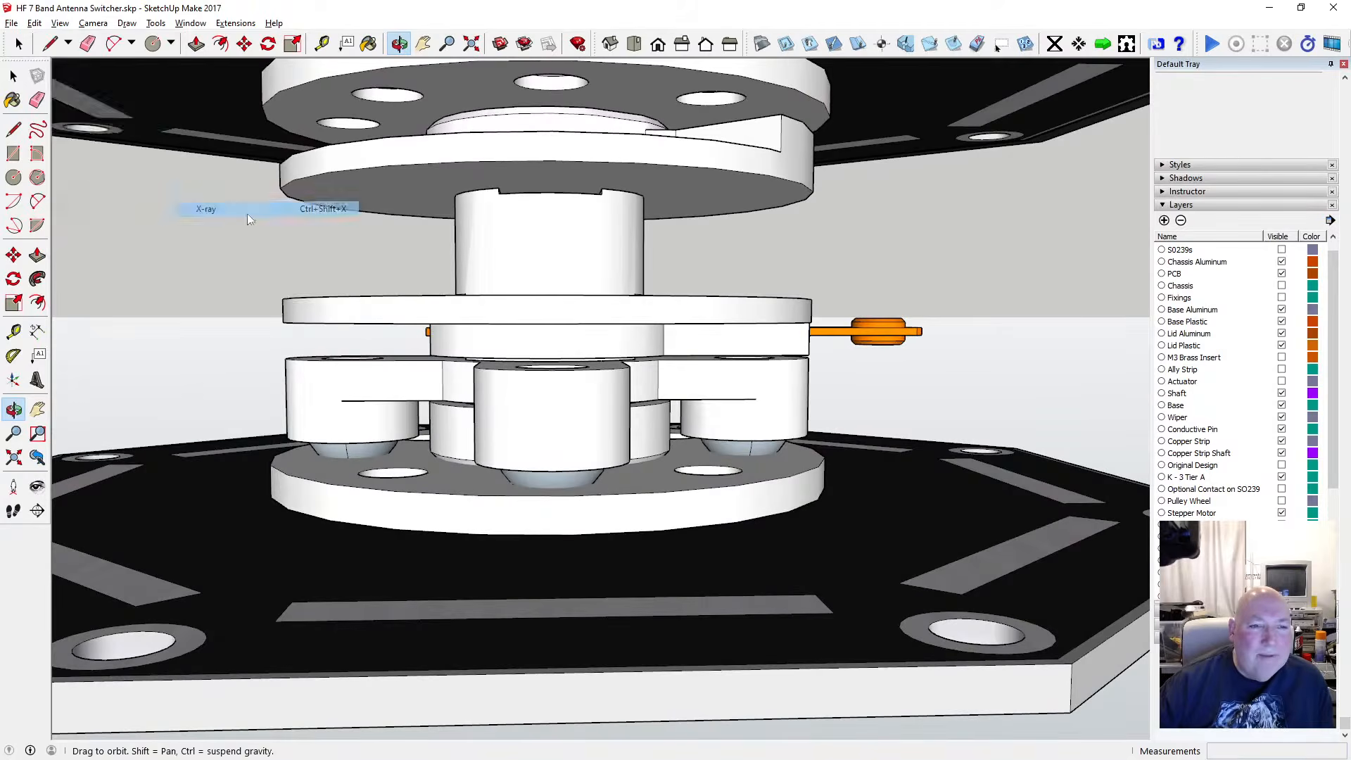
pyautogui.scroll(3, 549, 492)
pyautogui.moveTo(625, 532); pyautogui.dragTo(395, 330)
pyautogui.scroll(3, 458, 452)
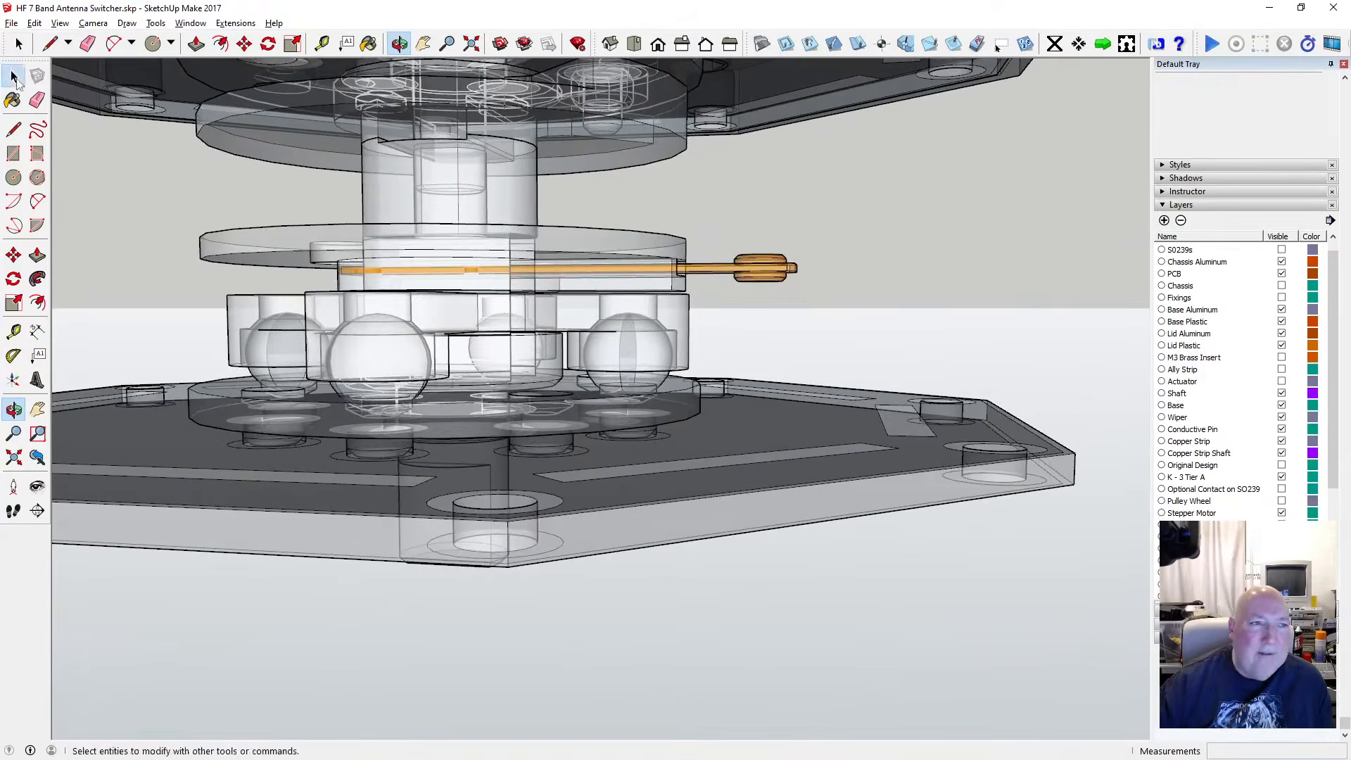
pyautogui.click(14, 77)
pyautogui.click(633, 44)
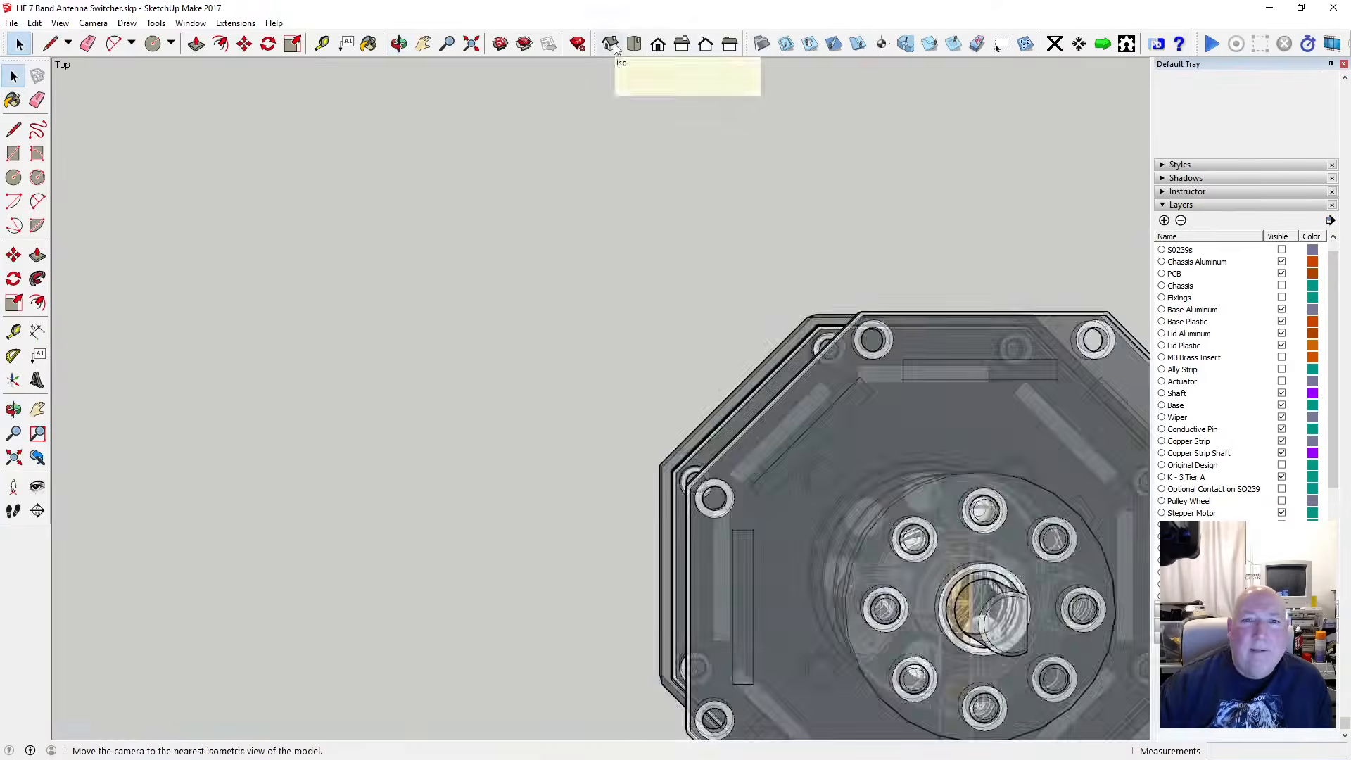
pyautogui.click(609, 44)
pyautogui.click(60, 23)
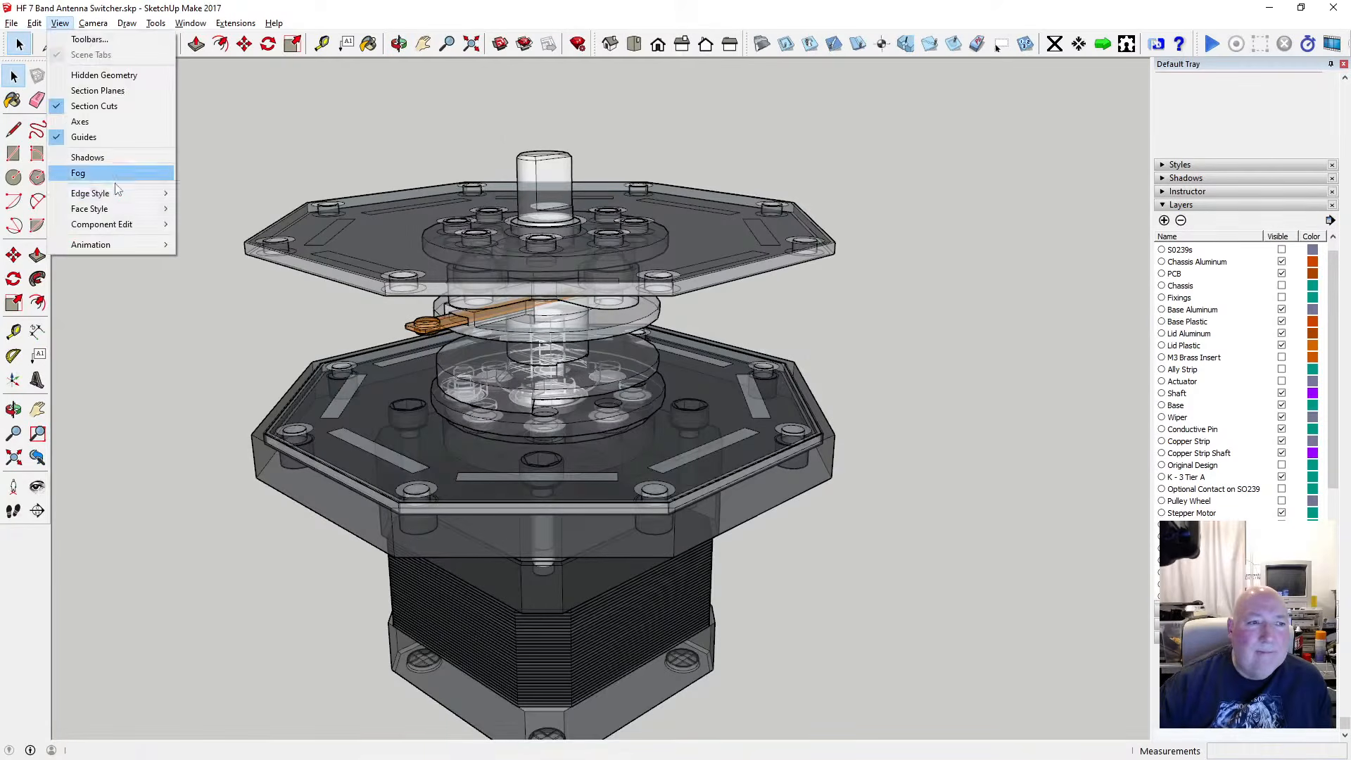
pyautogui.moveTo(92, 205)
pyautogui.click(208, 211)
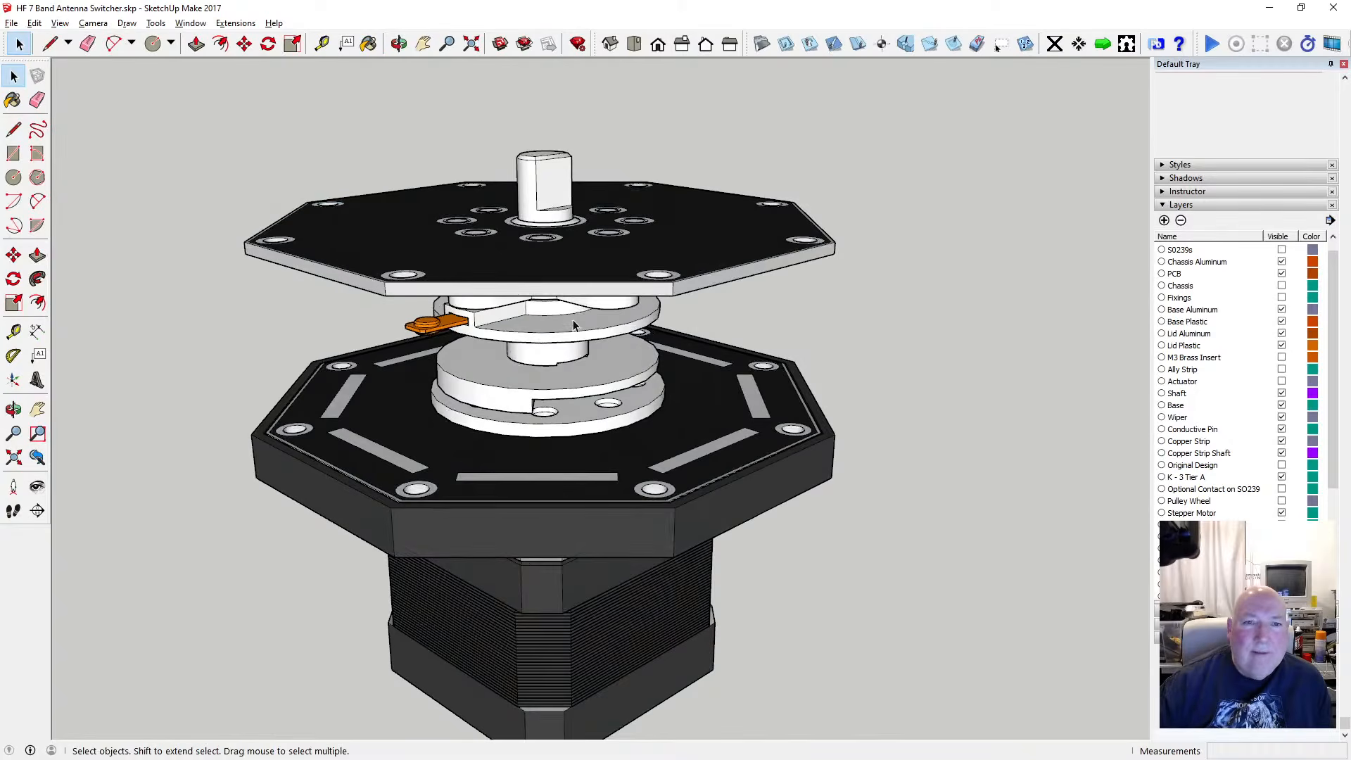
# Open the four-armed ball holder inside the spindle's nested groups for editing
pyautogui.click(399, 43)
pyautogui.moveTo(524, 303); pyautogui.dragTo(472, 231)
pyautogui.scroll(5, 523, 250)
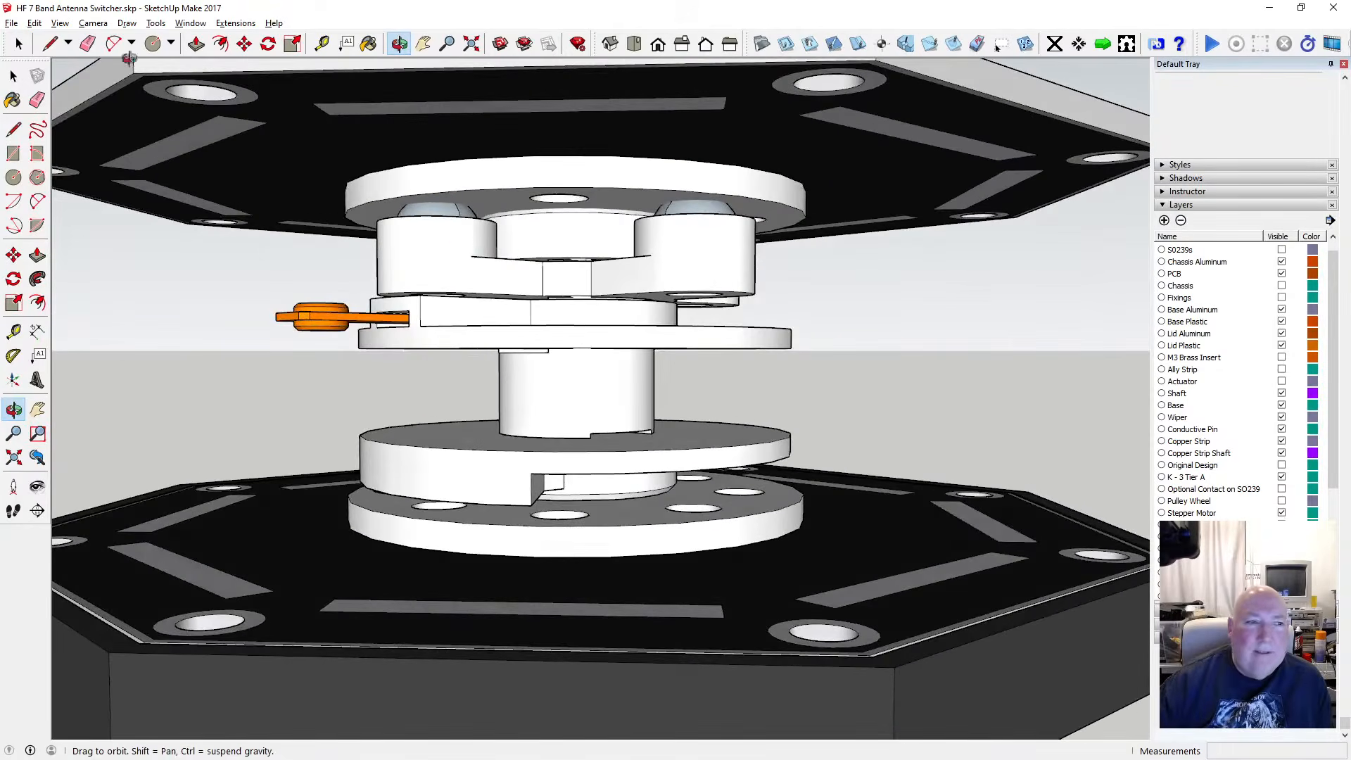
pyautogui.click(17, 76)
pyautogui.doubleClick(443, 249)
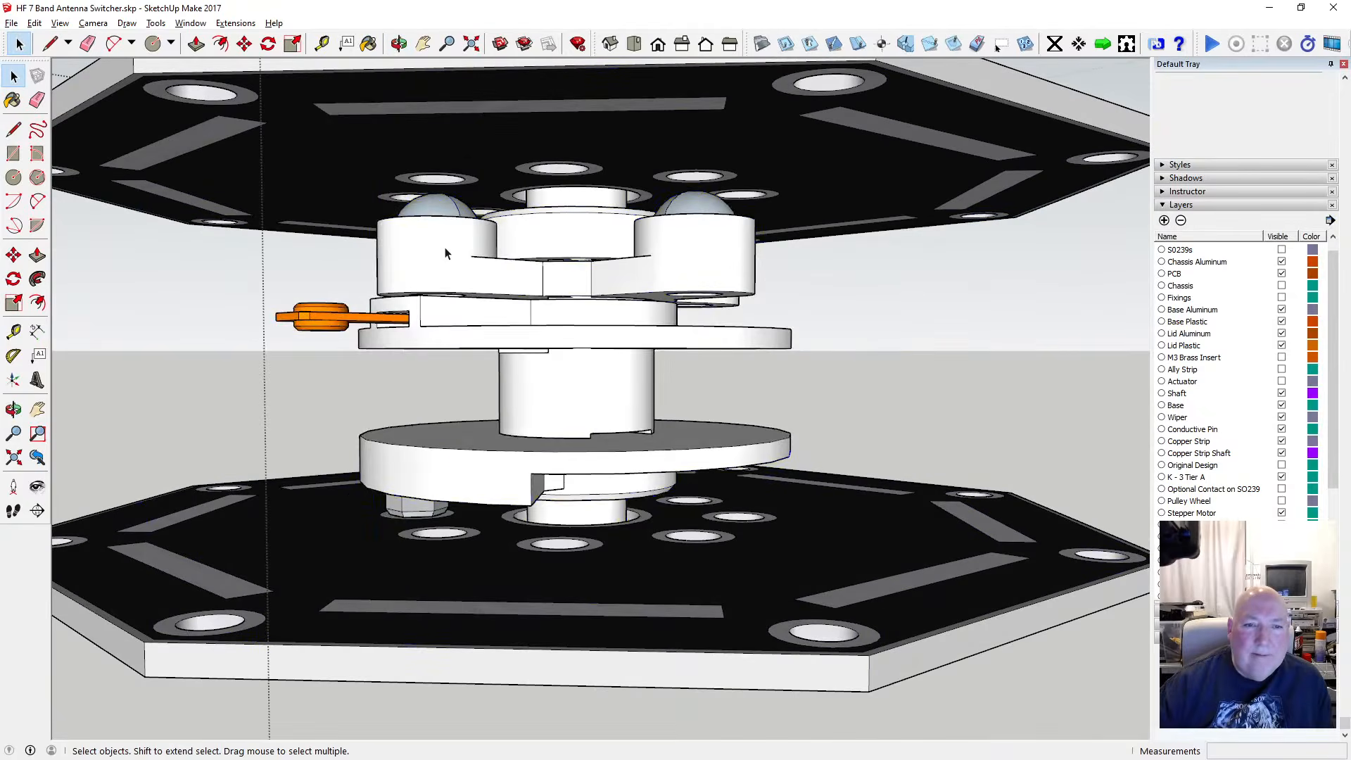
pyautogui.click(443, 250)
pyautogui.doubleClick(444, 256)
pyautogui.click(444, 256)
pyautogui.doubleClick(445, 256)
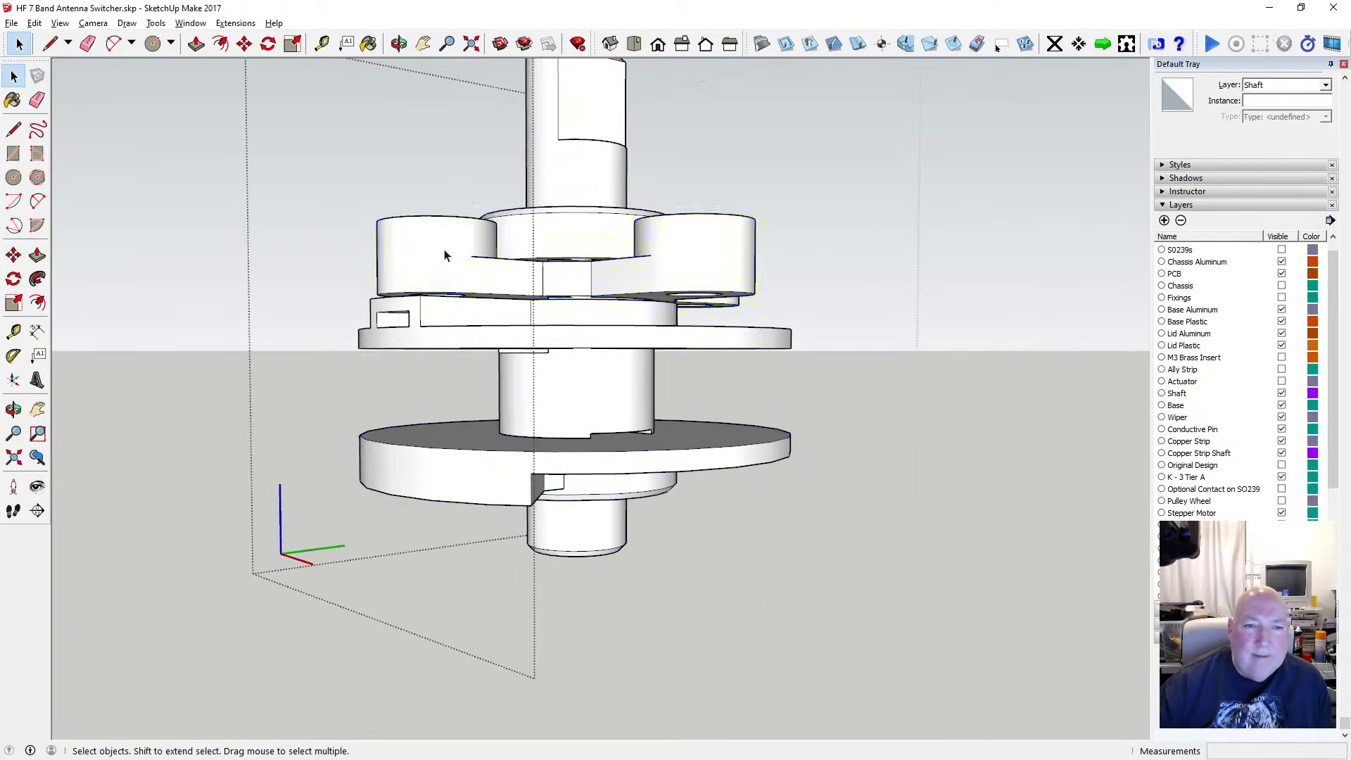
pyautogui.click(445, 256)
pyautogui.tripleClick(445, 256)
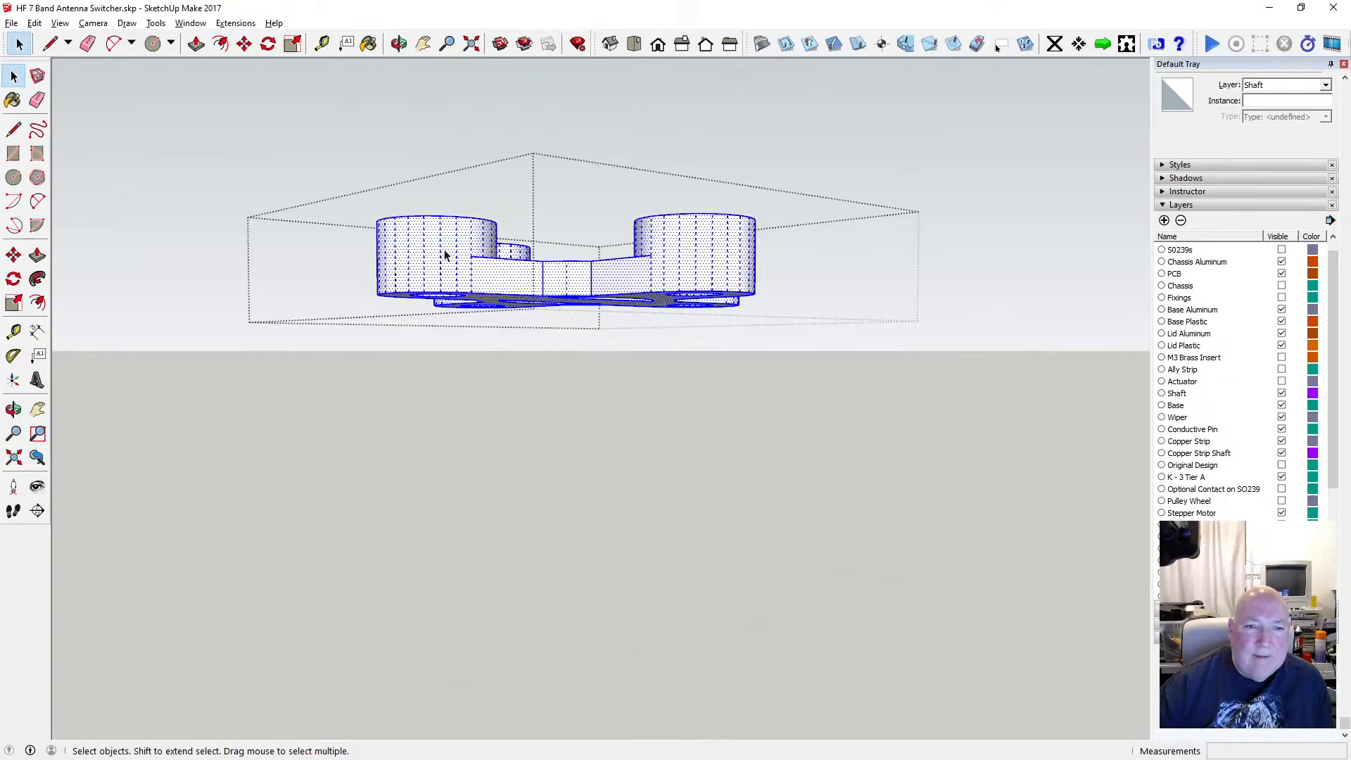
# Push the ball holder's flat cross-shaped face, opposite its raised bosses, inward by 1 mm
pyautogui.click(479, 193)
pyautogui.click(399, 44)
pyautogui.moveTo(504, 176); pyautogui.dragTo(507, 127)
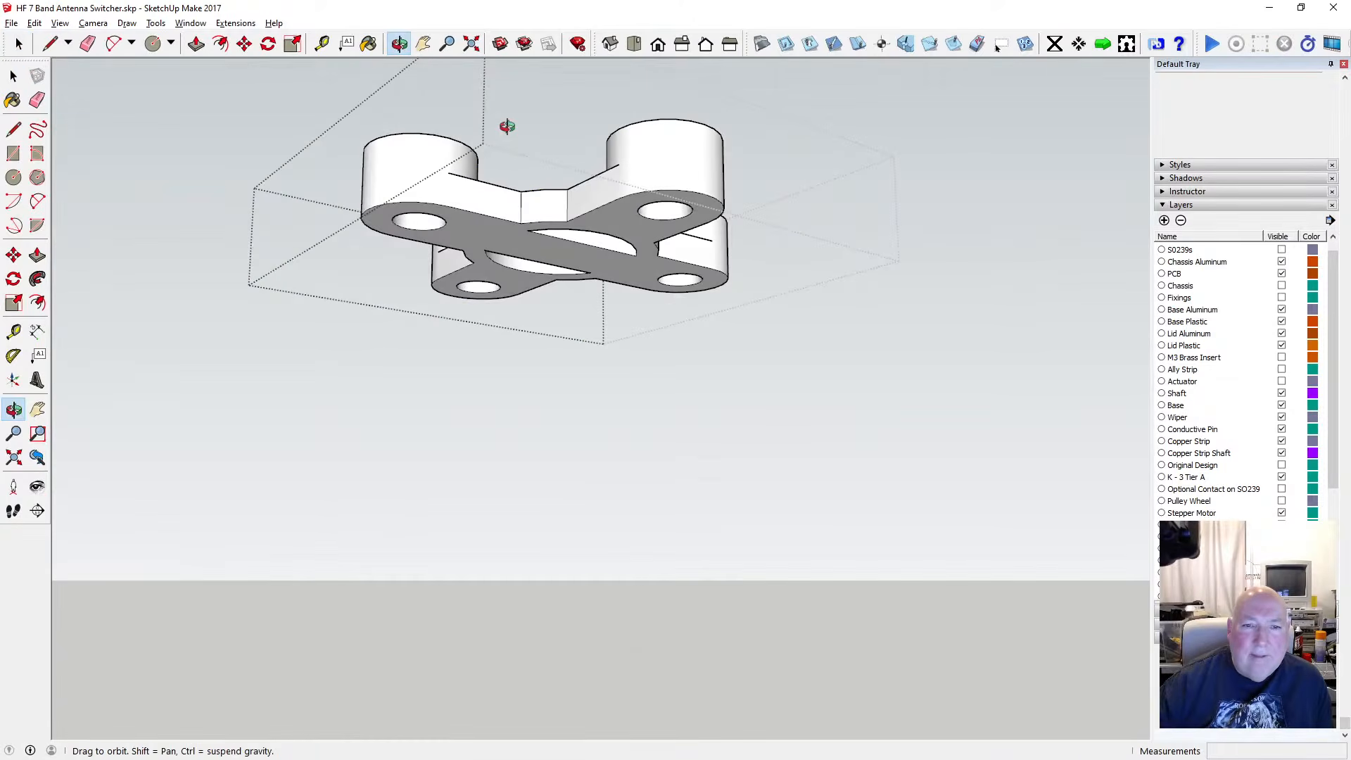
pyautogui.click(197, 44)
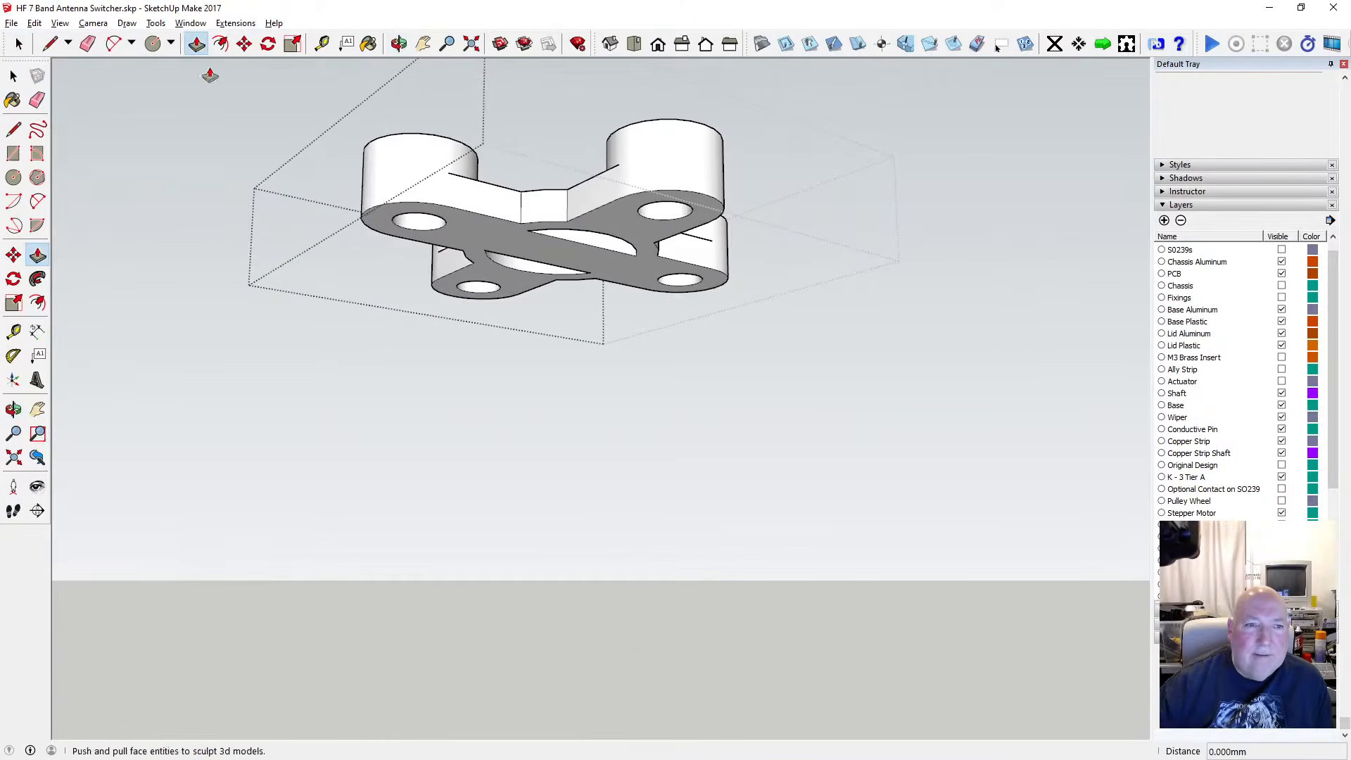
pyautogui.click(476, 237)
pyautogui.write('-1')
pyautogui.press('Return')
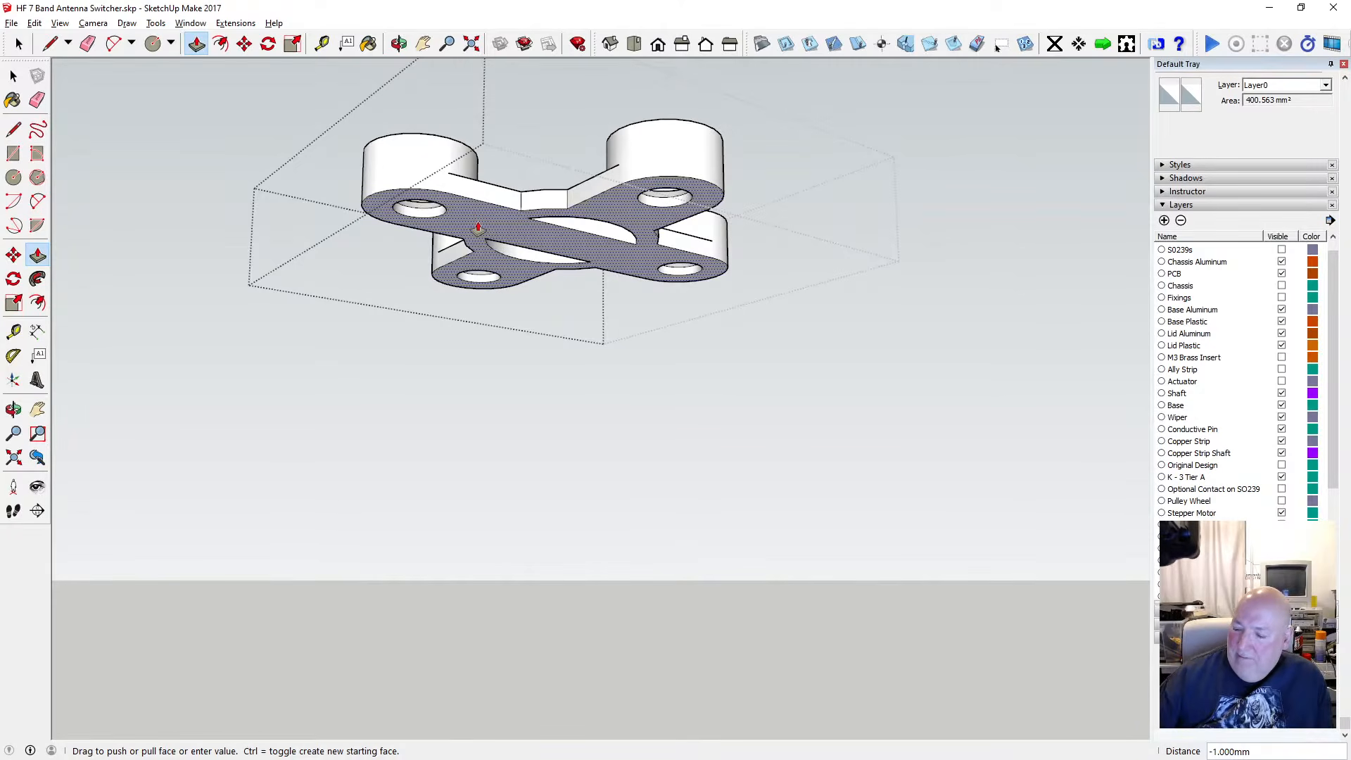
# Push the ball holder's flat cross-shaped face inward by 0.25 mm and close the holder for editing
pyautogui.press('Return')
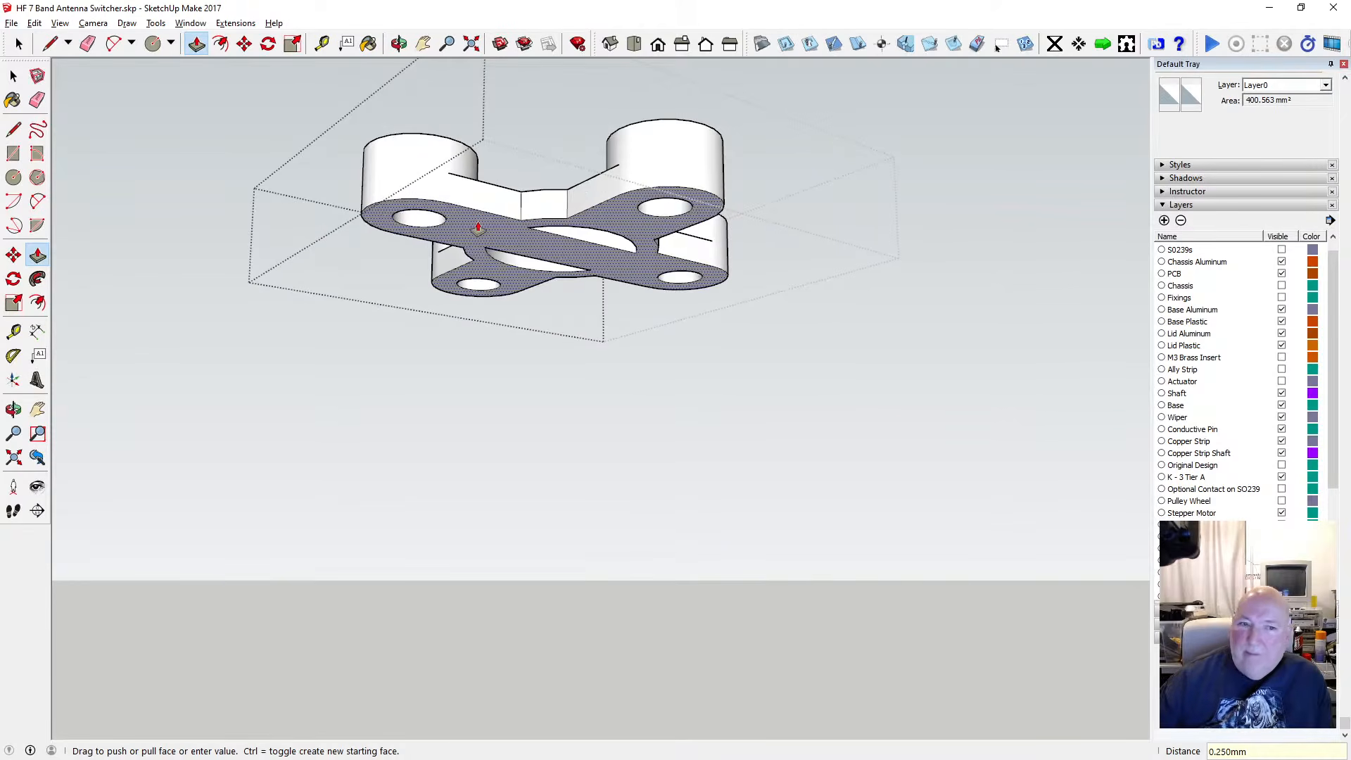
pyautogui.press('o')
pyautogui.moveTo(429, 113); pyautogui.dragTo(461, 371)
pyautogui.click(17, 78)
pyautogui.click(199, 303)
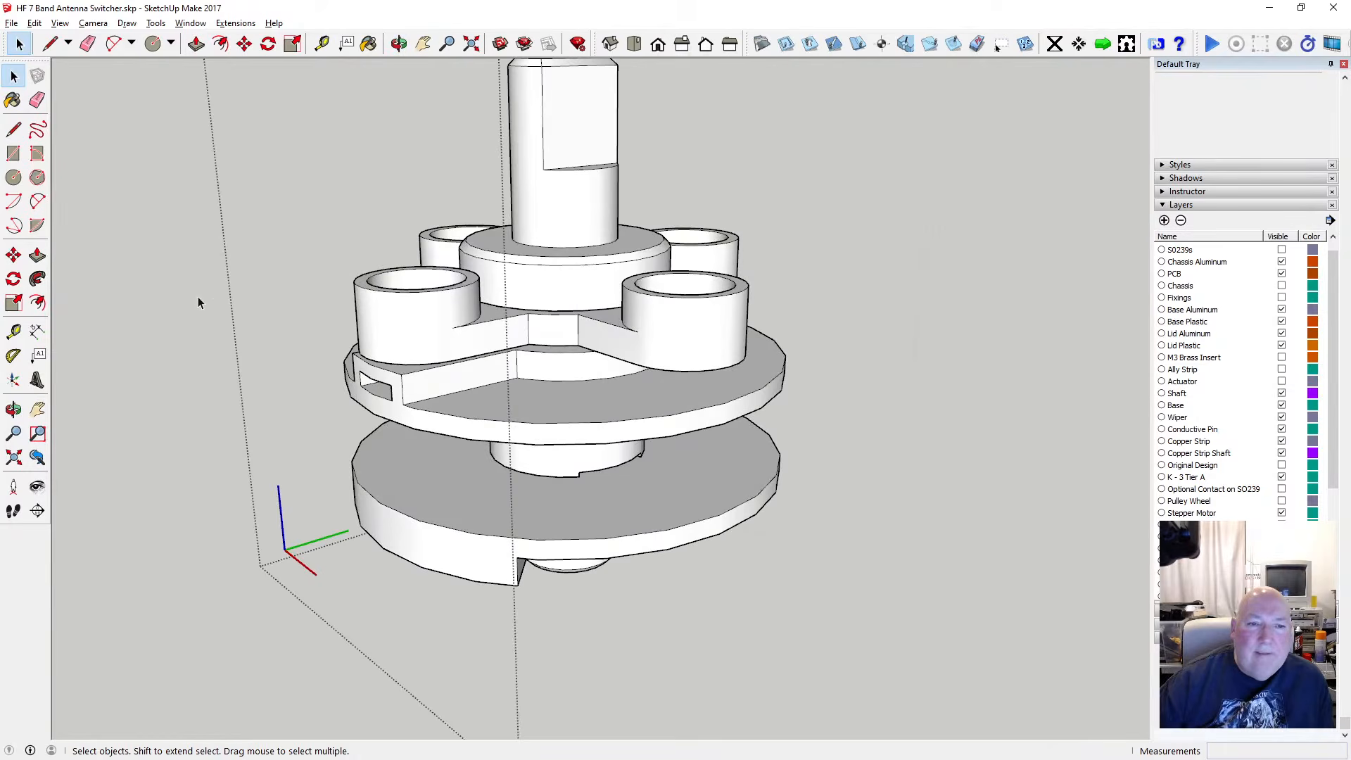
pyautogui.click(399, 44)
pyautogui.scroll(-3, 452, 318)
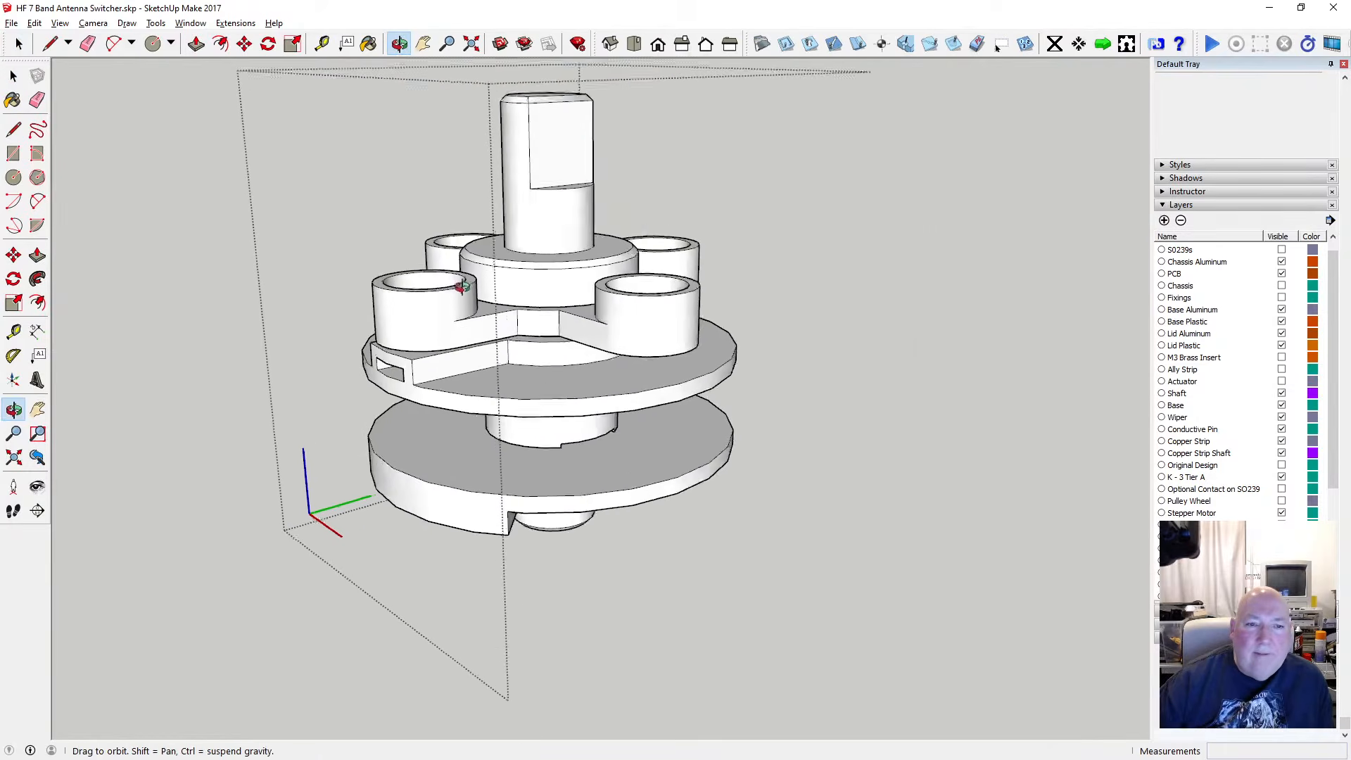
pyautogui.moveTo(452, 318); pyautogui.dragTo(384, 256)
pyautogui.click(156, 223)
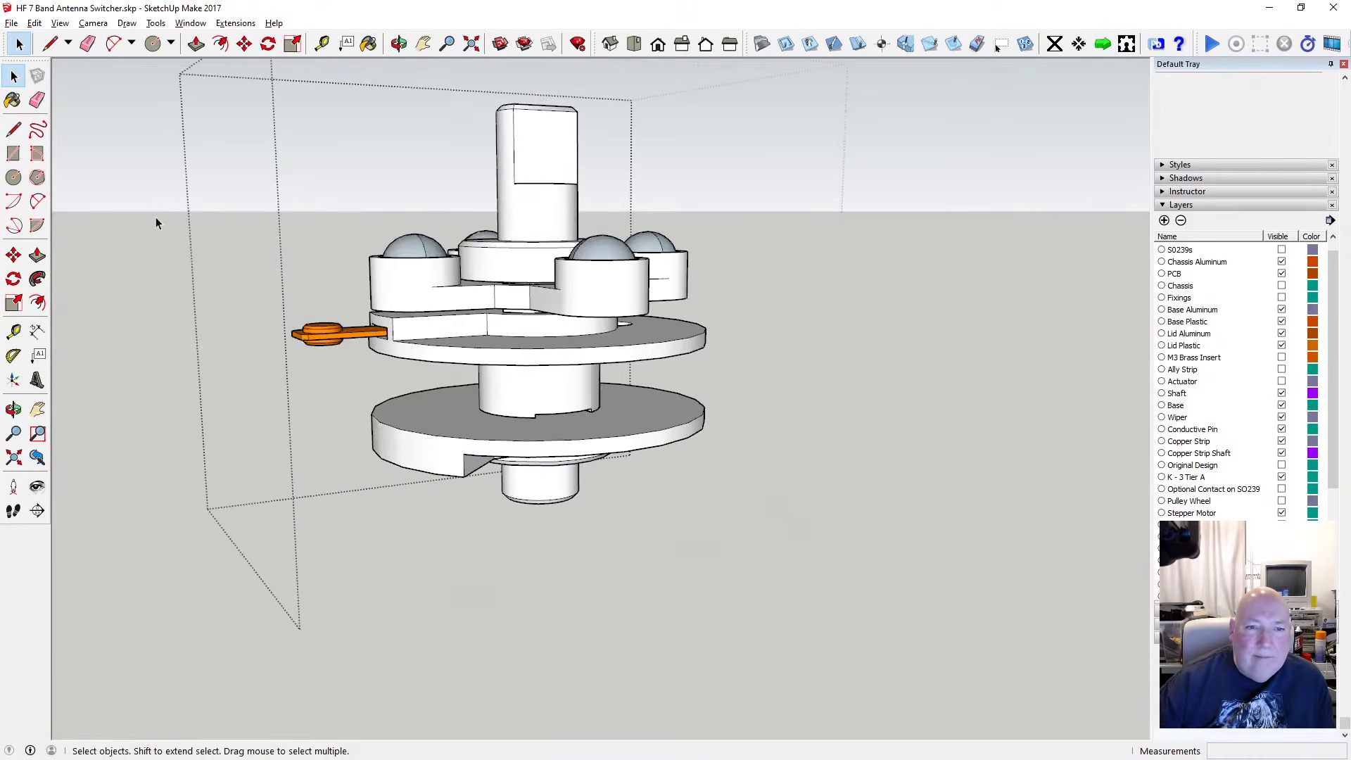
# Move the four-armed ball holder down 0.25 mm along the blue axis toward the disc beneath it
pyautogui.doubleClick(433, 289)
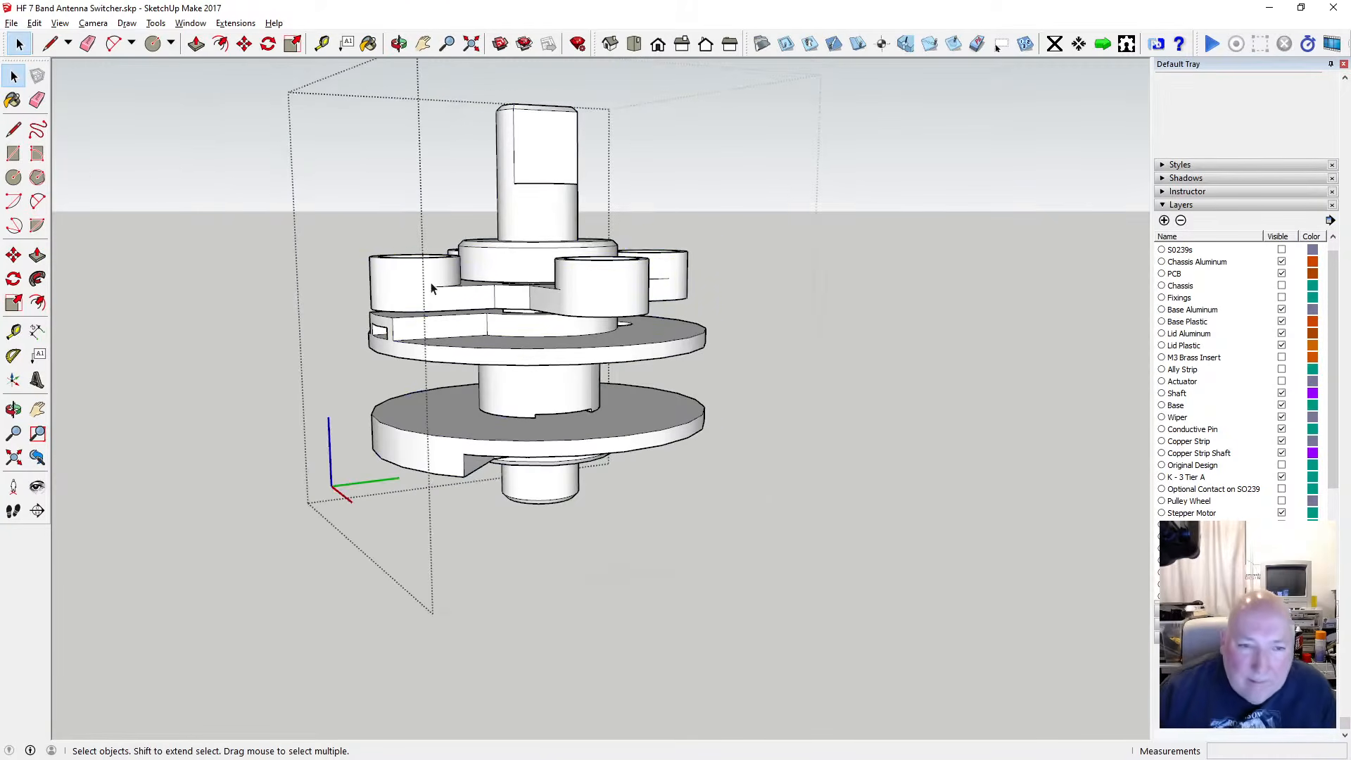
pyautogui.click(430, 281)
pyautogui.press('o')
pyautogui.moveTo(473, 147); pyautogui.dragTo(480, 183)
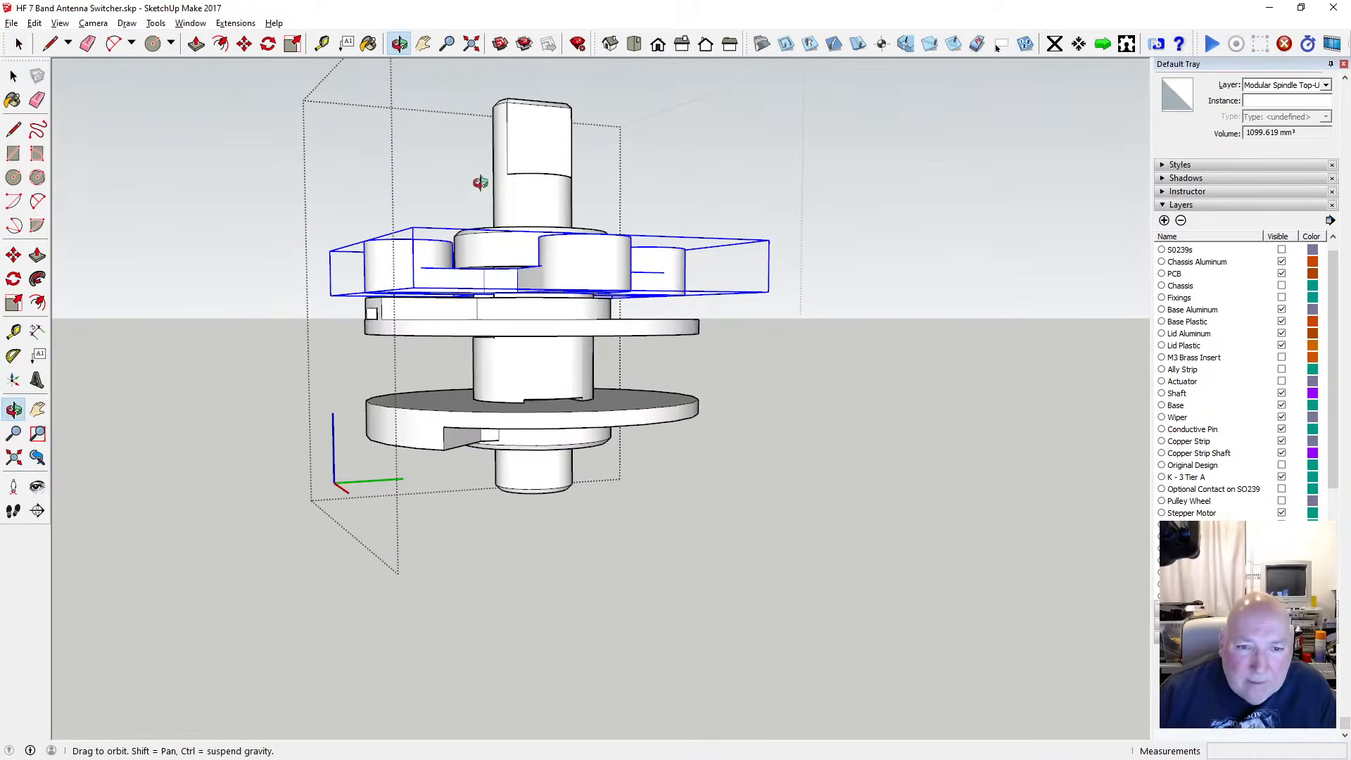
pyautogui.click(246, 47)
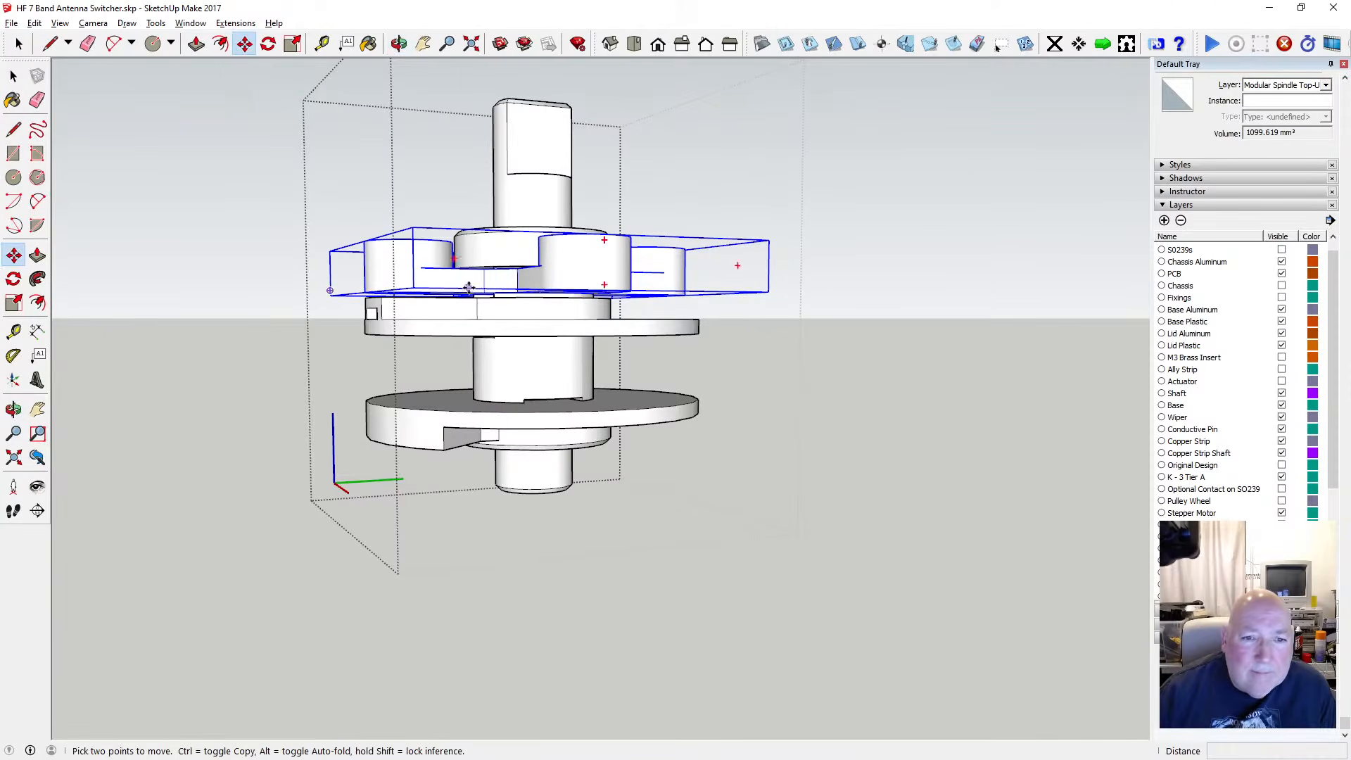
pyautogui.moveTo(468, 291); pyautogui.dragTo(470, 329)
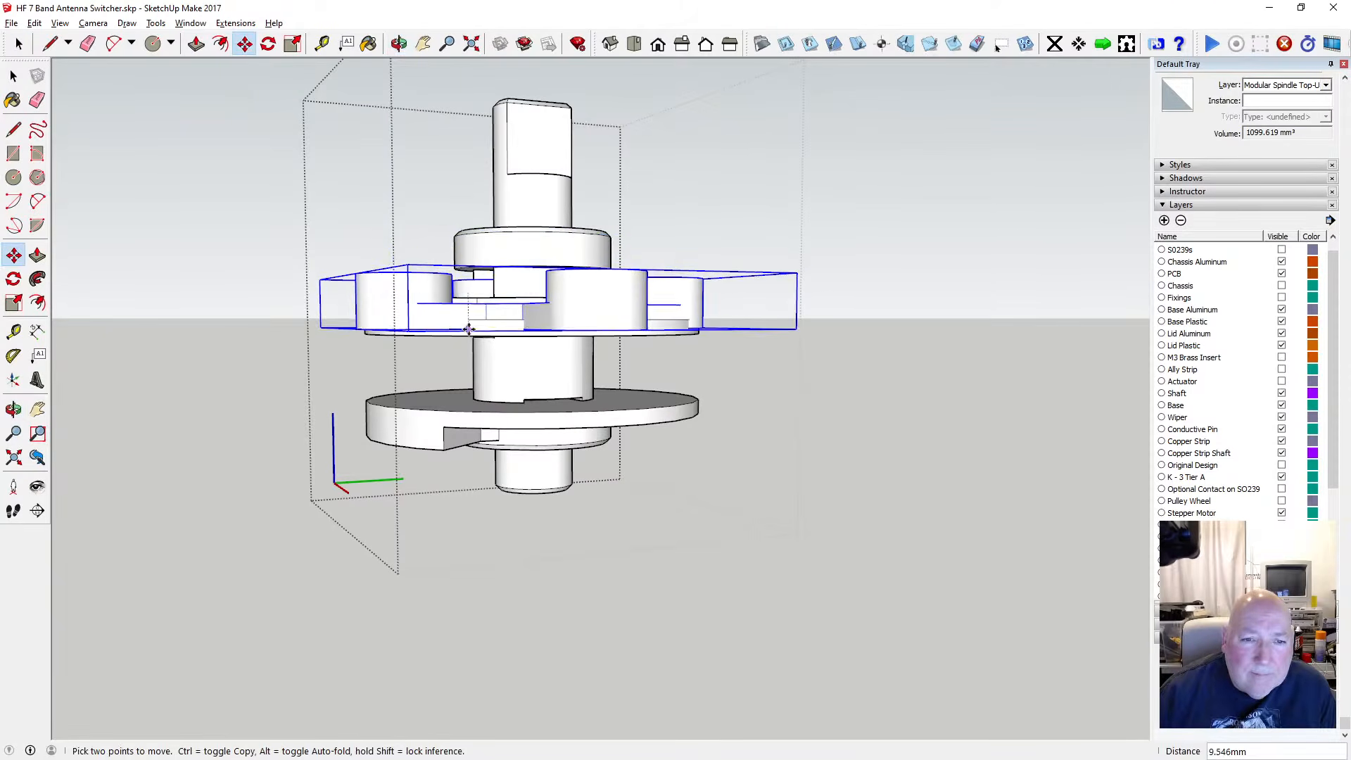
pyautogui.press('Up')
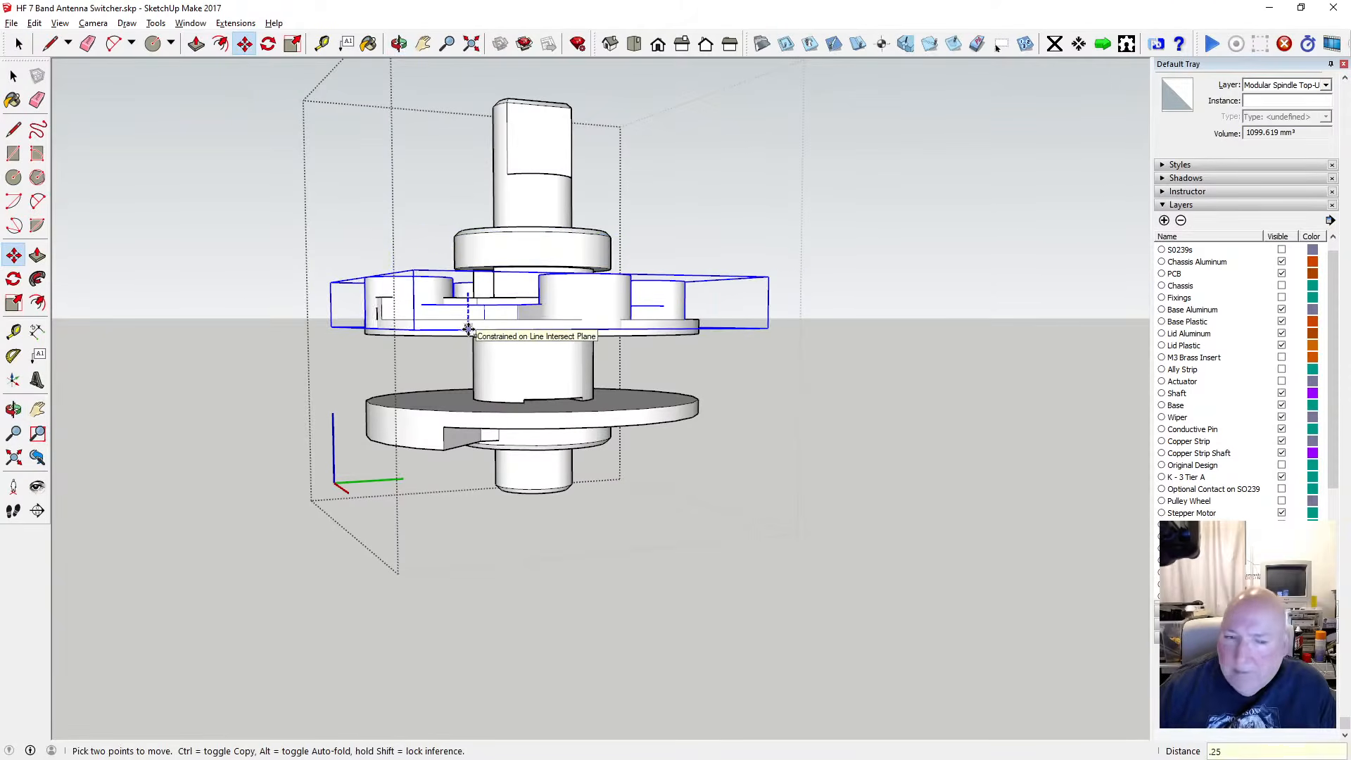
pyautogui.press('Return')
pyautogui.click(14, 75)
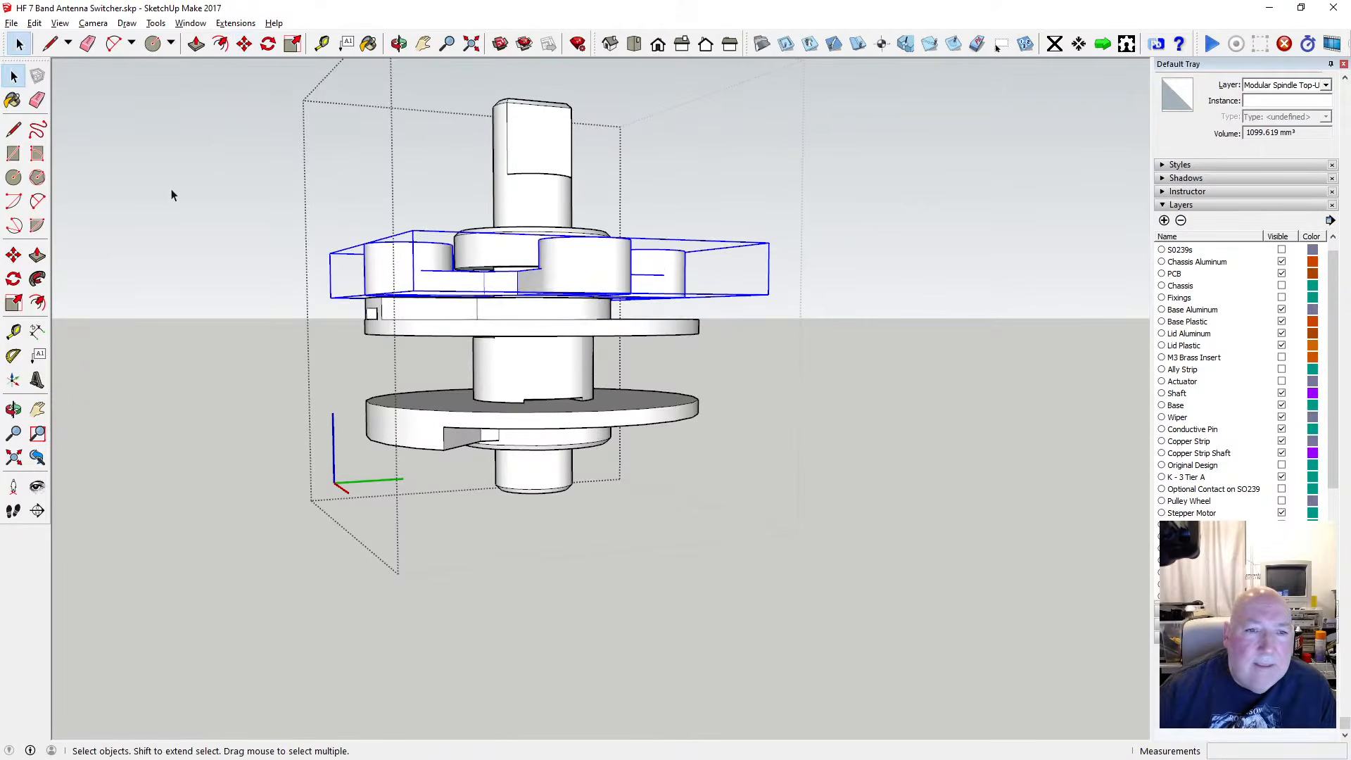
pyautogui.click(171, 195)
# Lower the four ball bearings by 0.25 mm along the blue axis and close the spindle group
pyautogui.click(399, 44)
pyautogui.moveTo(426, 119); pyautogui.dragTo(513, 257)
pyautogui.click(14, 76)
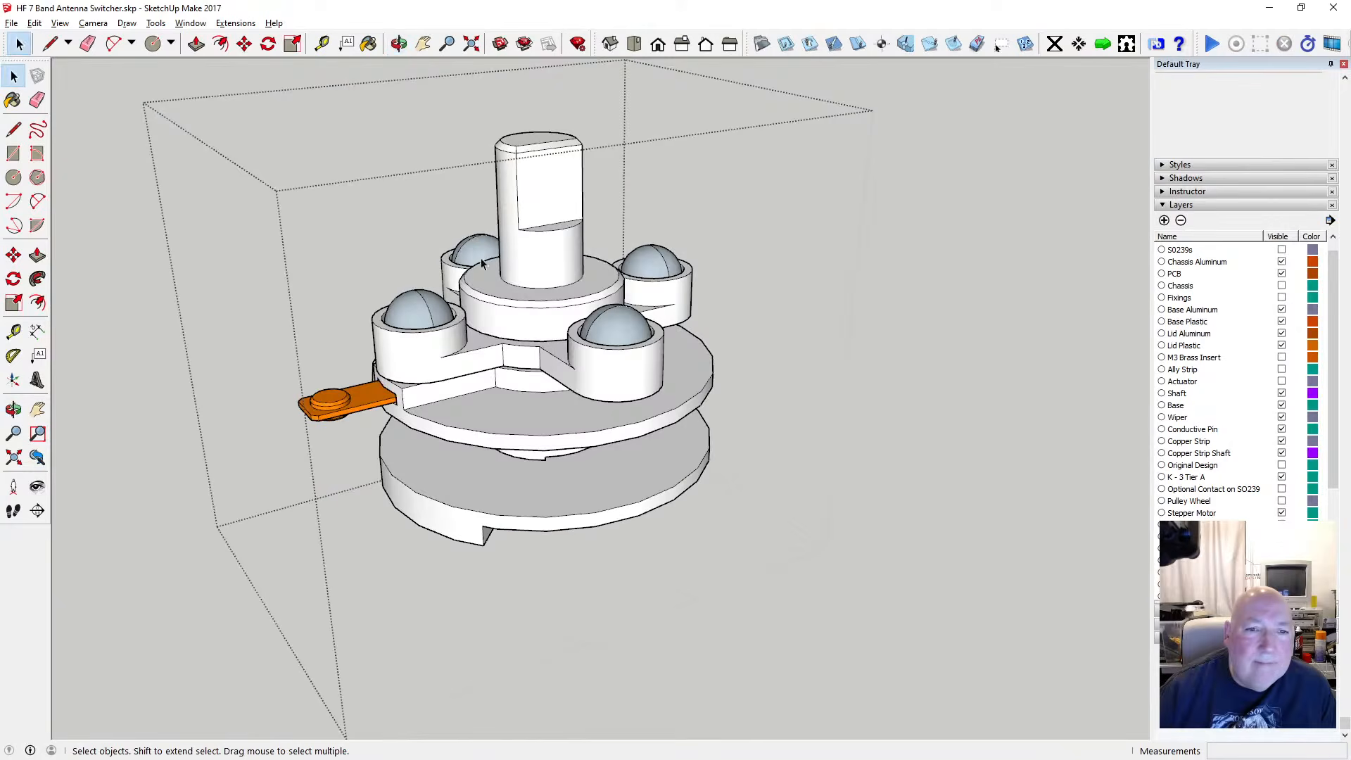
pyautogui.click(425, 314)
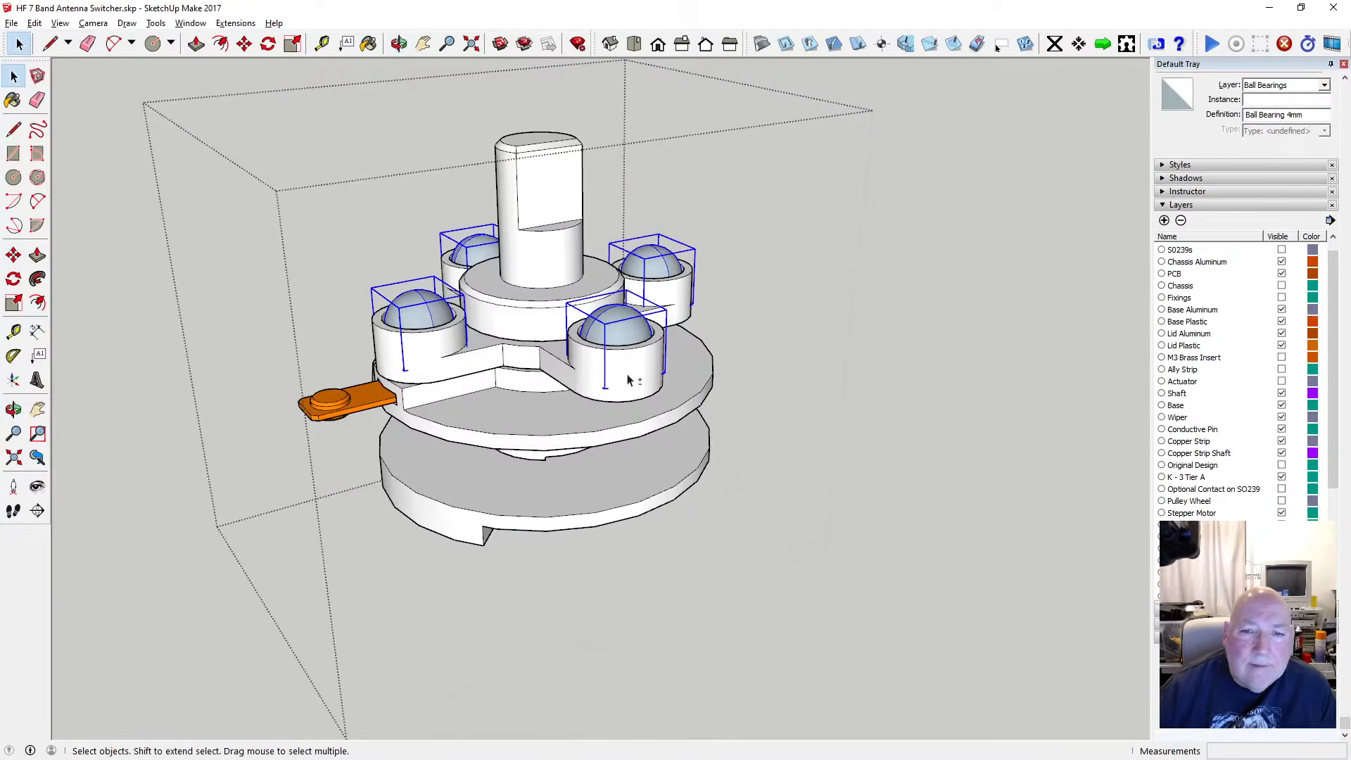
pyautogui.click(244, 44)
pyautogui.click(436, 330)
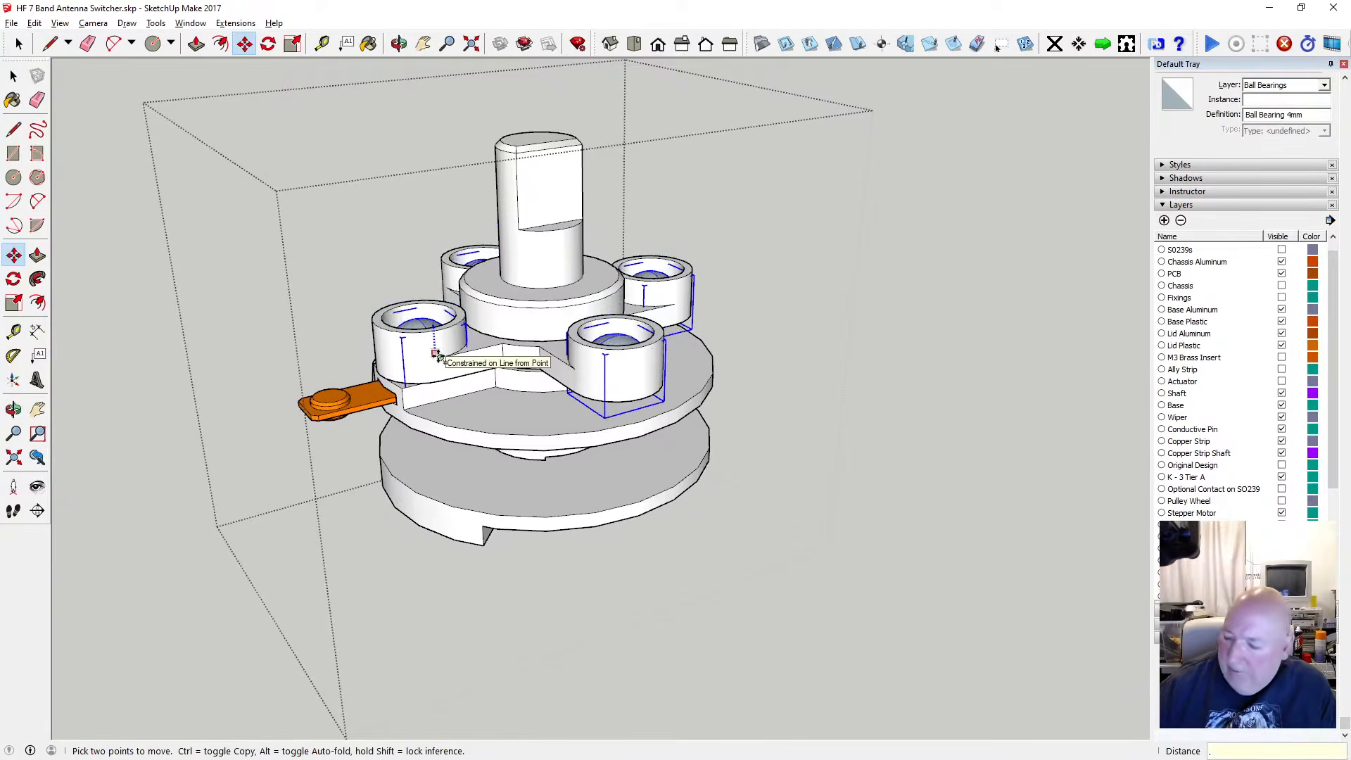
pyautogui.write('.25')
pyautogui.press('Return')
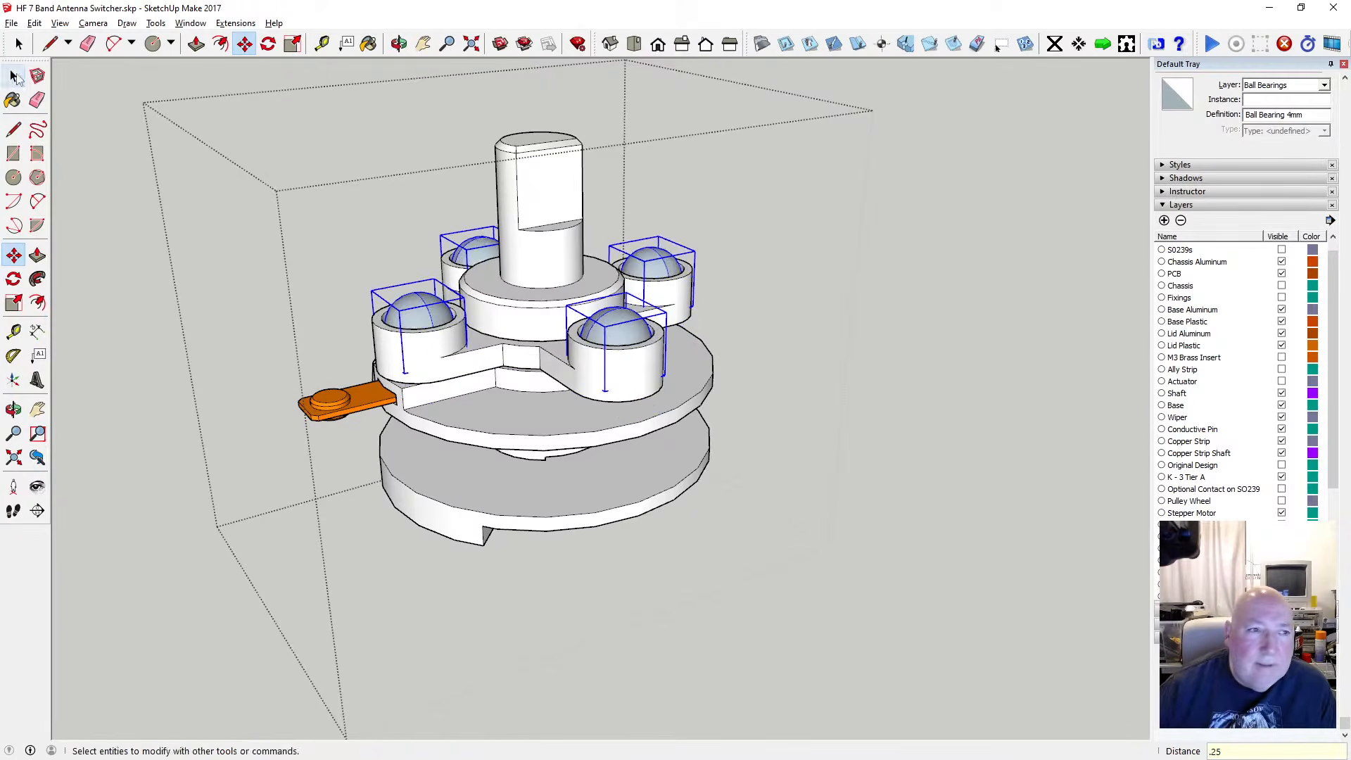
pyautogui.press('space')
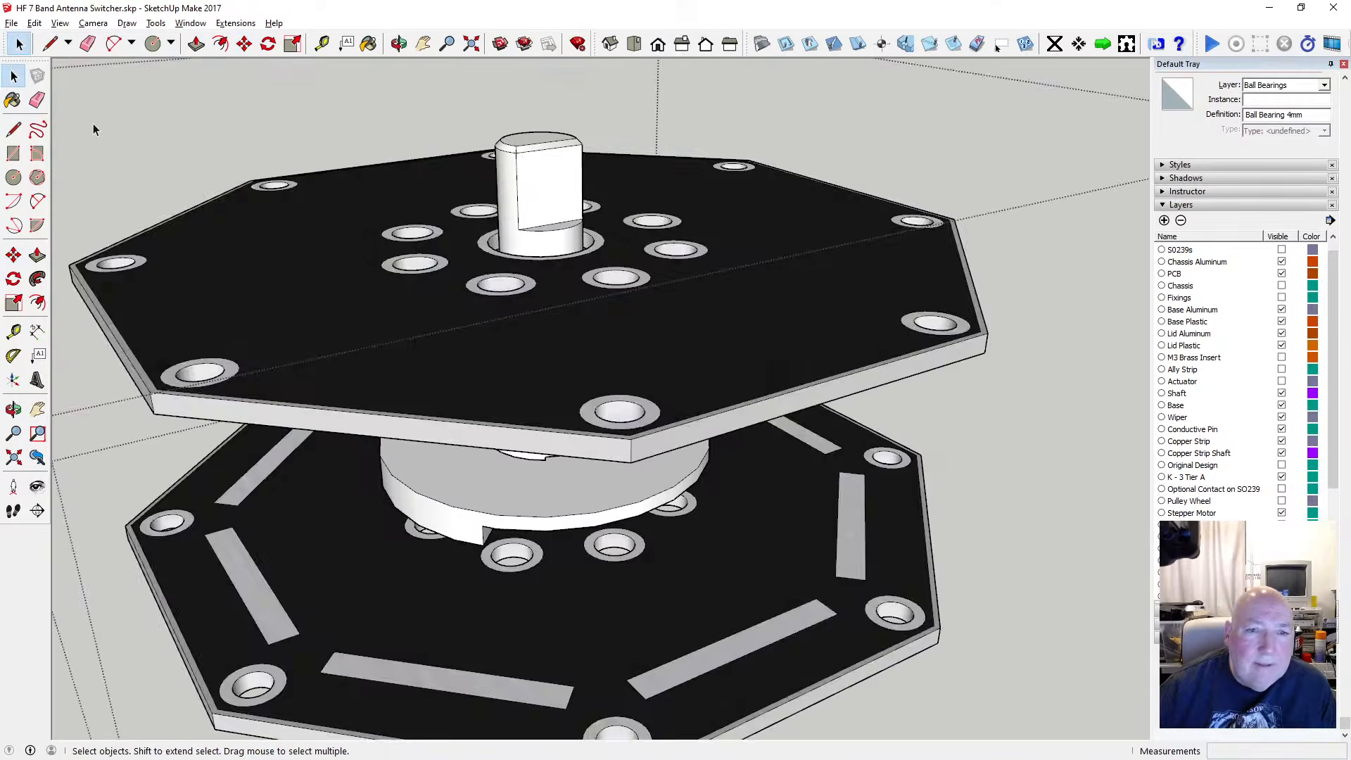
pyautogui.click(94, 124)
# Cut the pair of peg discs next to the upper and lower plates out of the top level of the model
pyautogui.click(399, 44)
pyautogui.moveTo(401, 92); pyautogui.dragTo(263, 128)
pyautogui.click(15, 76)
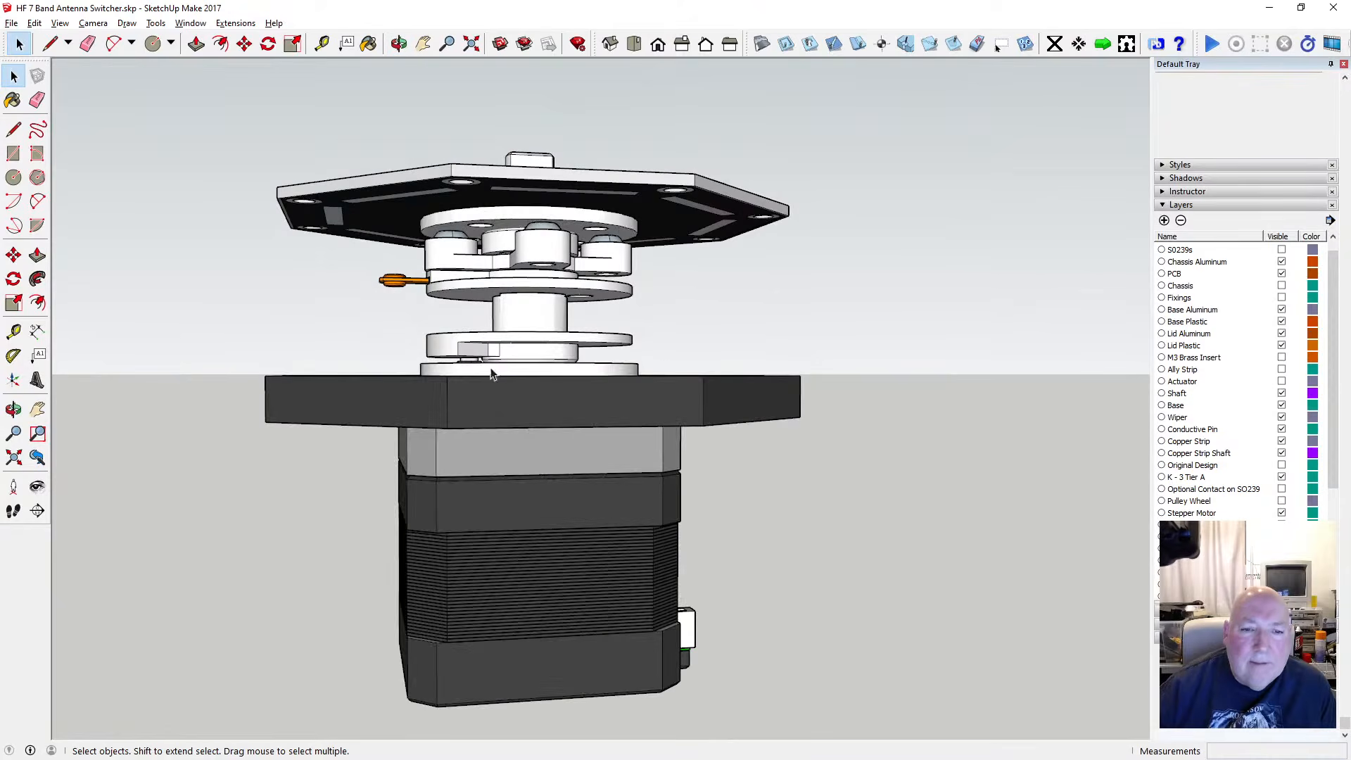
pyautogui.click(464, 220)
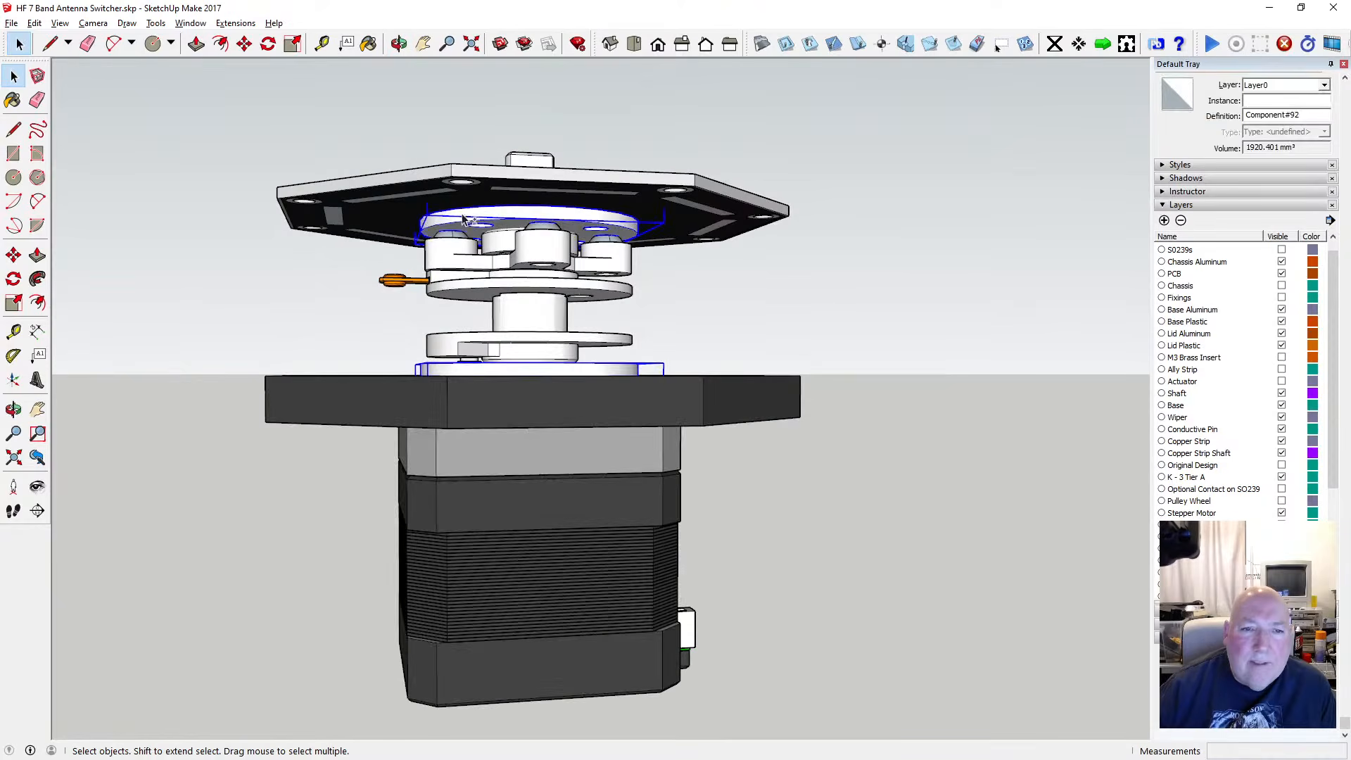
pyautogui.click(34, 23)
pyautogui.click(62, 72)
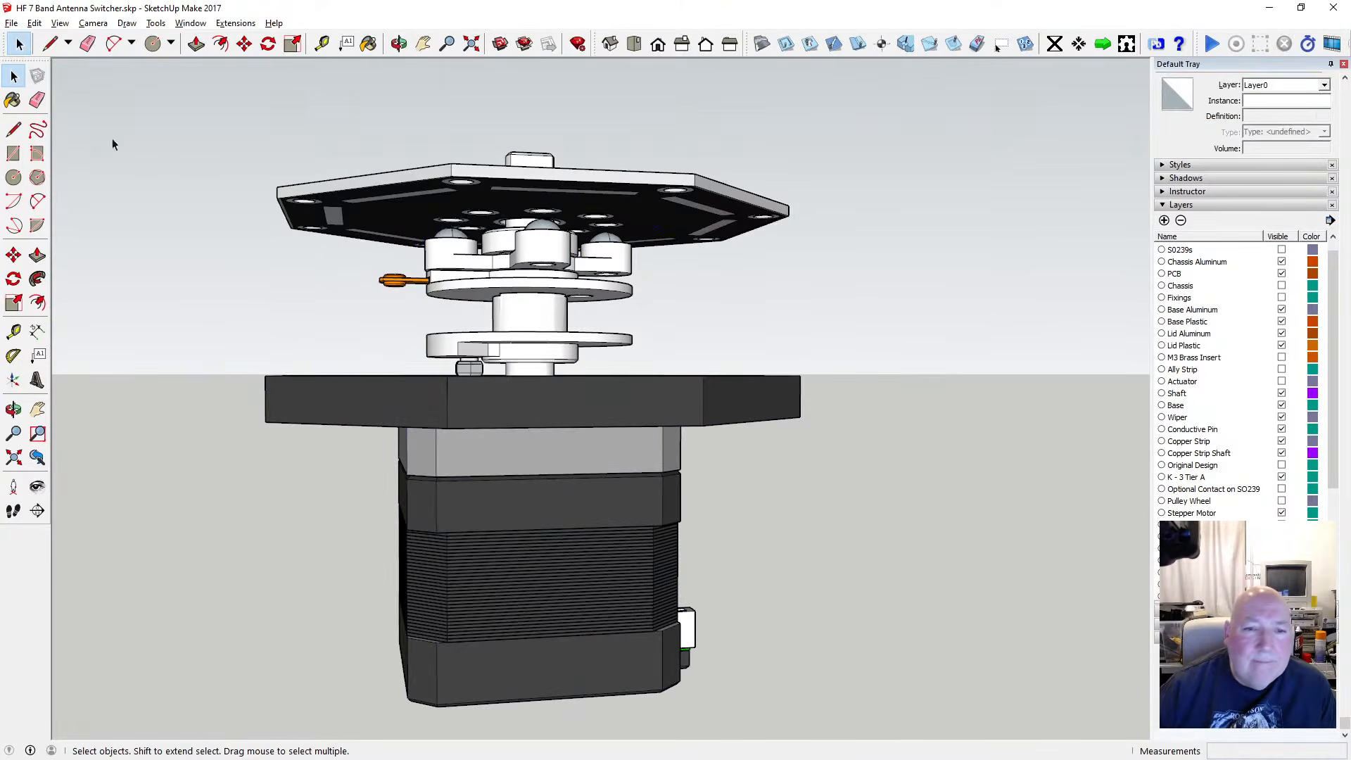
# Paste the peg discs in place inside the group holding the plates and spindle, and close that group
pyautogui.doubleClick(421, 408)
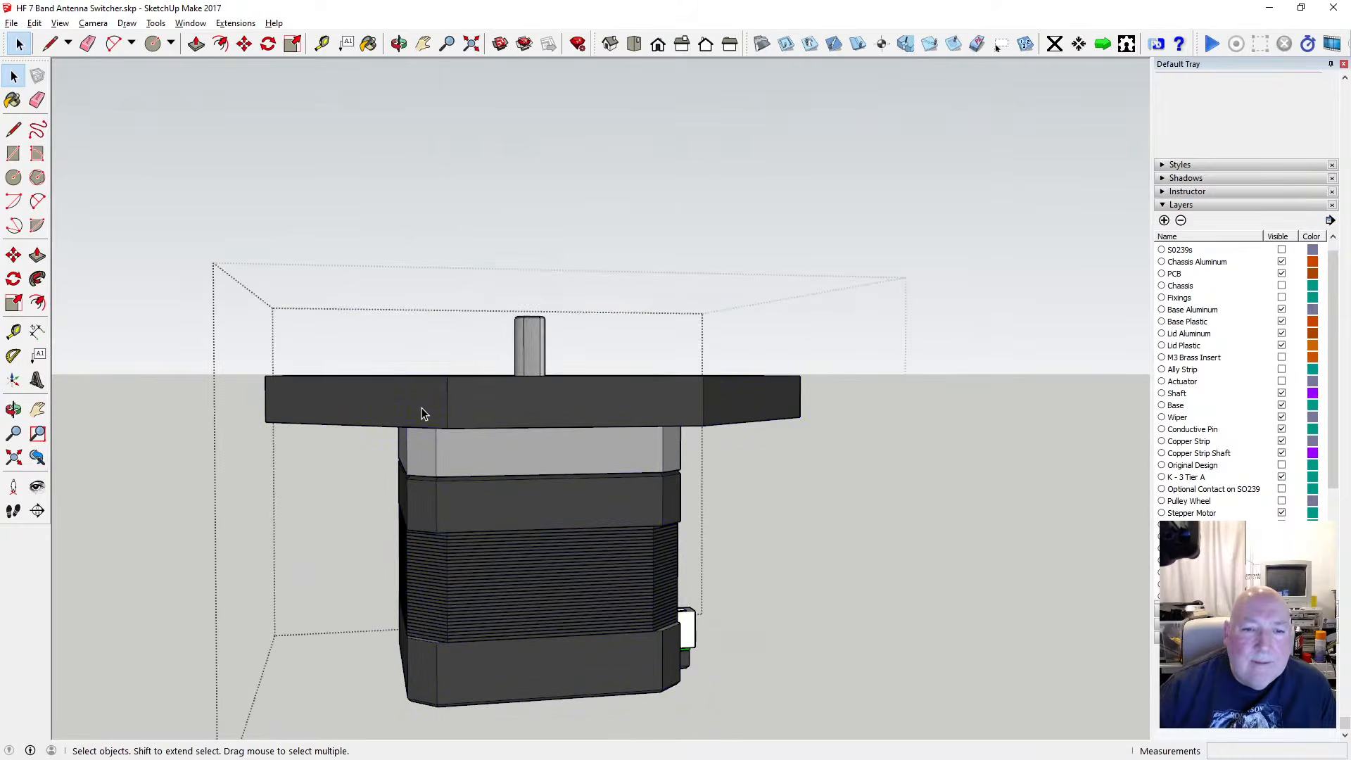
pyautogui.click(107, 375)
pyautogui.doubleClick(342, 206)
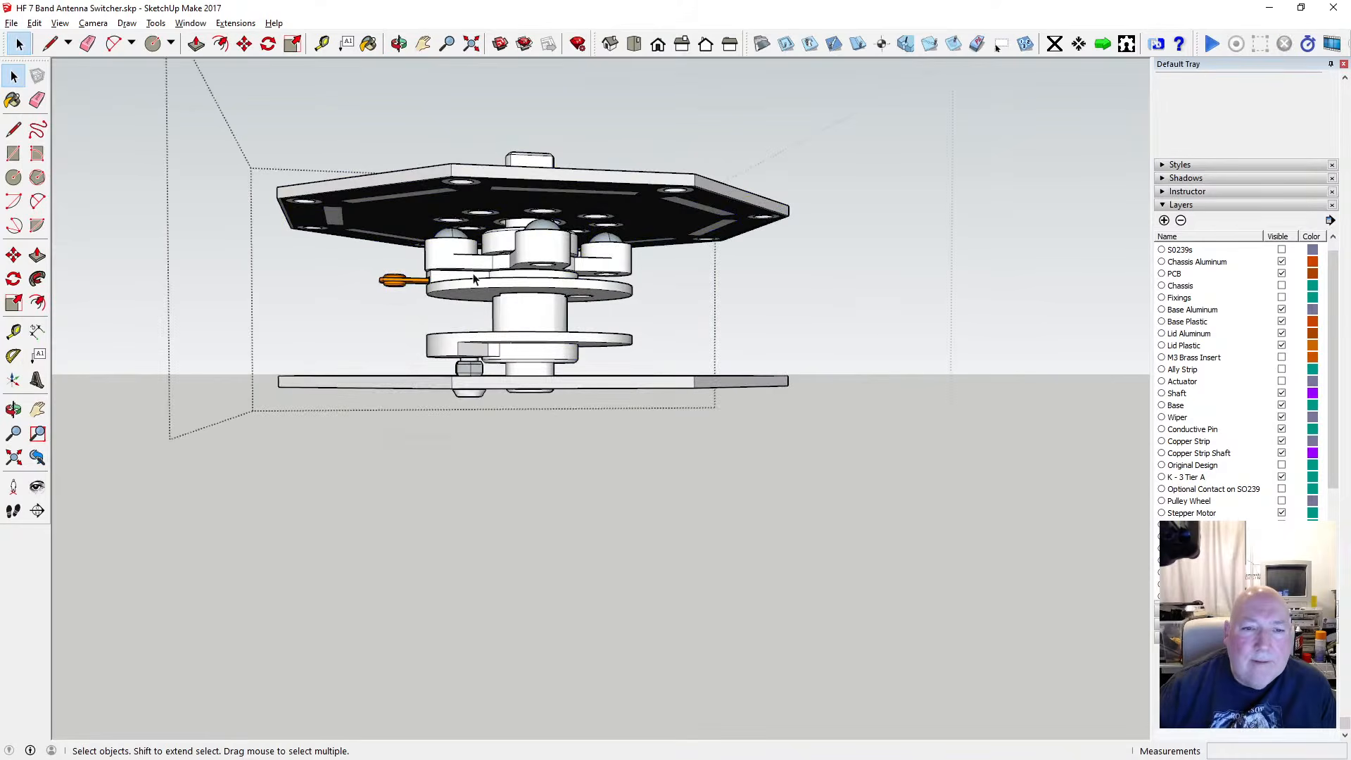
pyautogui.click(521, 357)
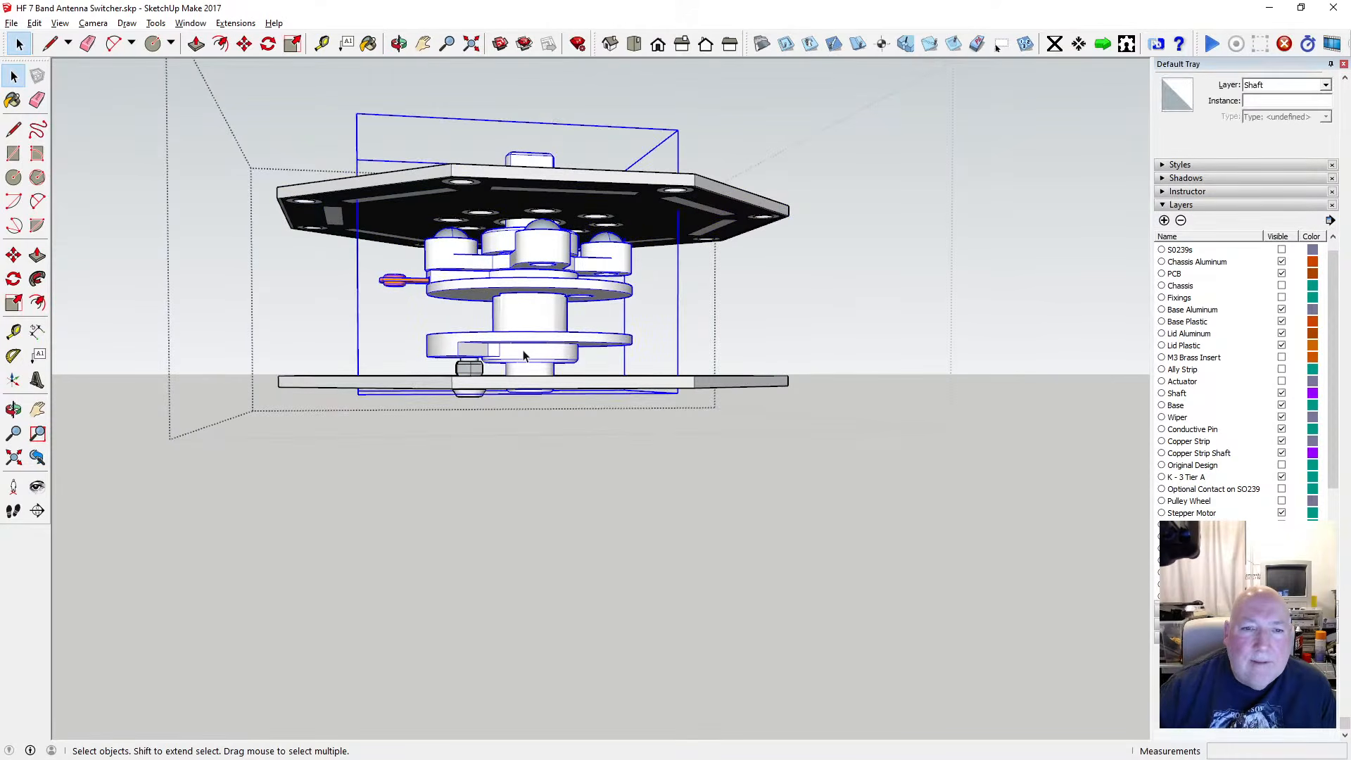
pyautogui.click(33, 23)
pyautogui.click(70, 122)
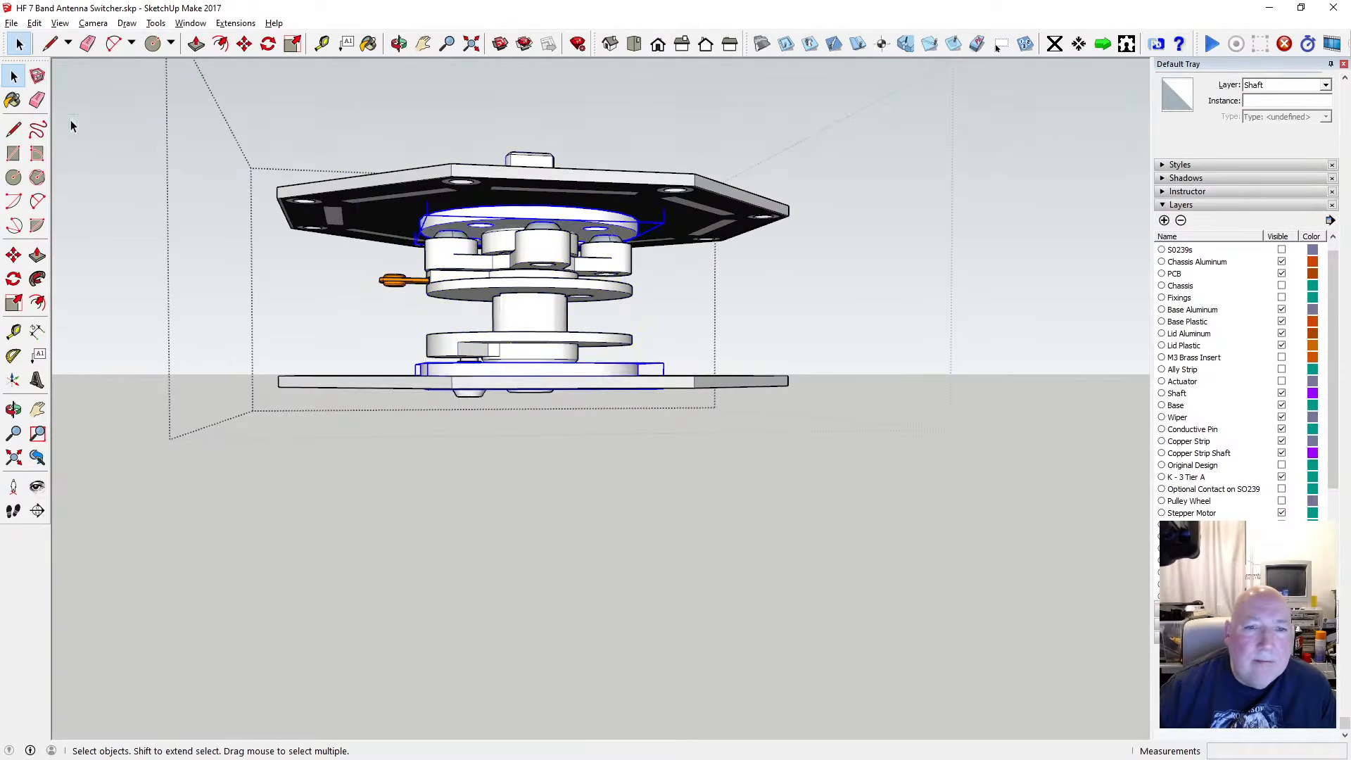
pyautogui.click(476, 492)
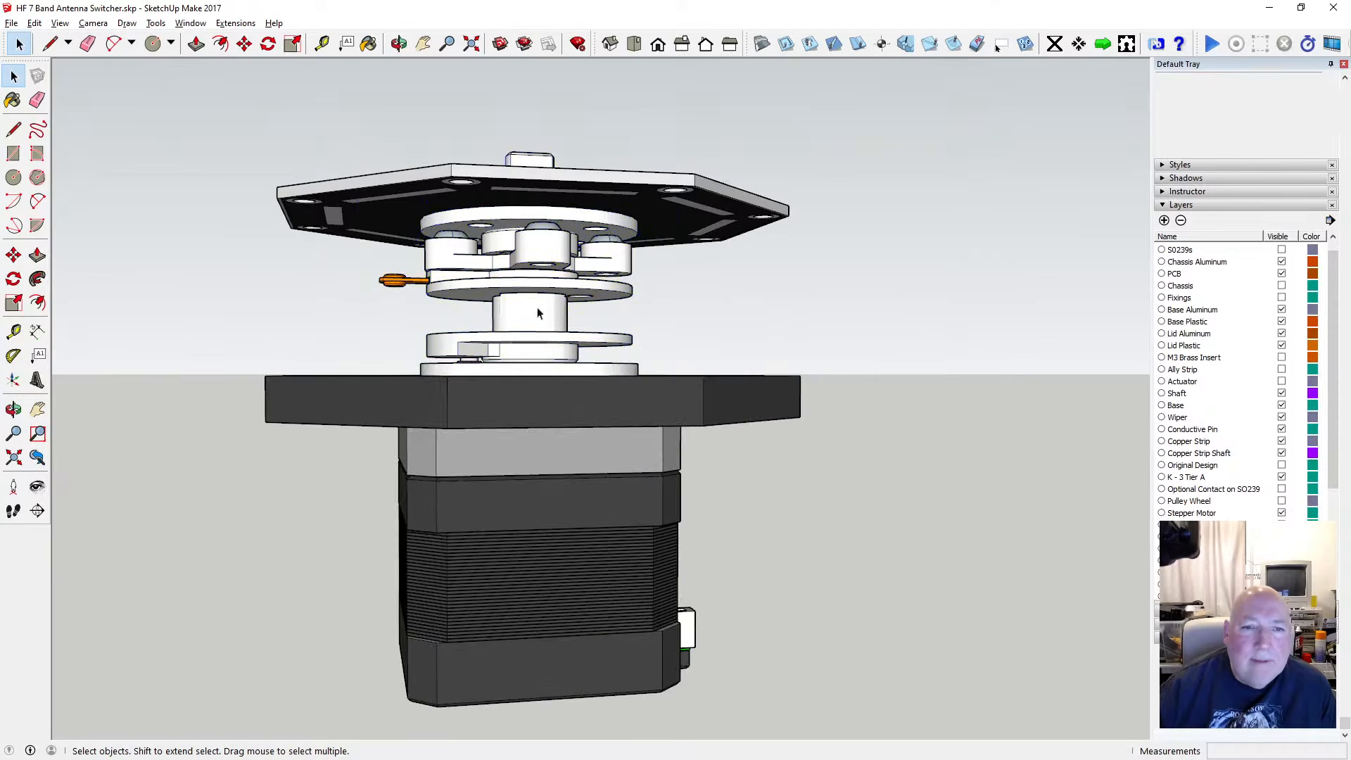
# Examine how the spindle's discs, ball holder and balls sit between the two peg discs
pyautogui.click(401, 50)
pyautogui.moveTo(513, 149); pyautogui.dragTo(450, 133)
pyautogui.scroll(6, 459, 258)
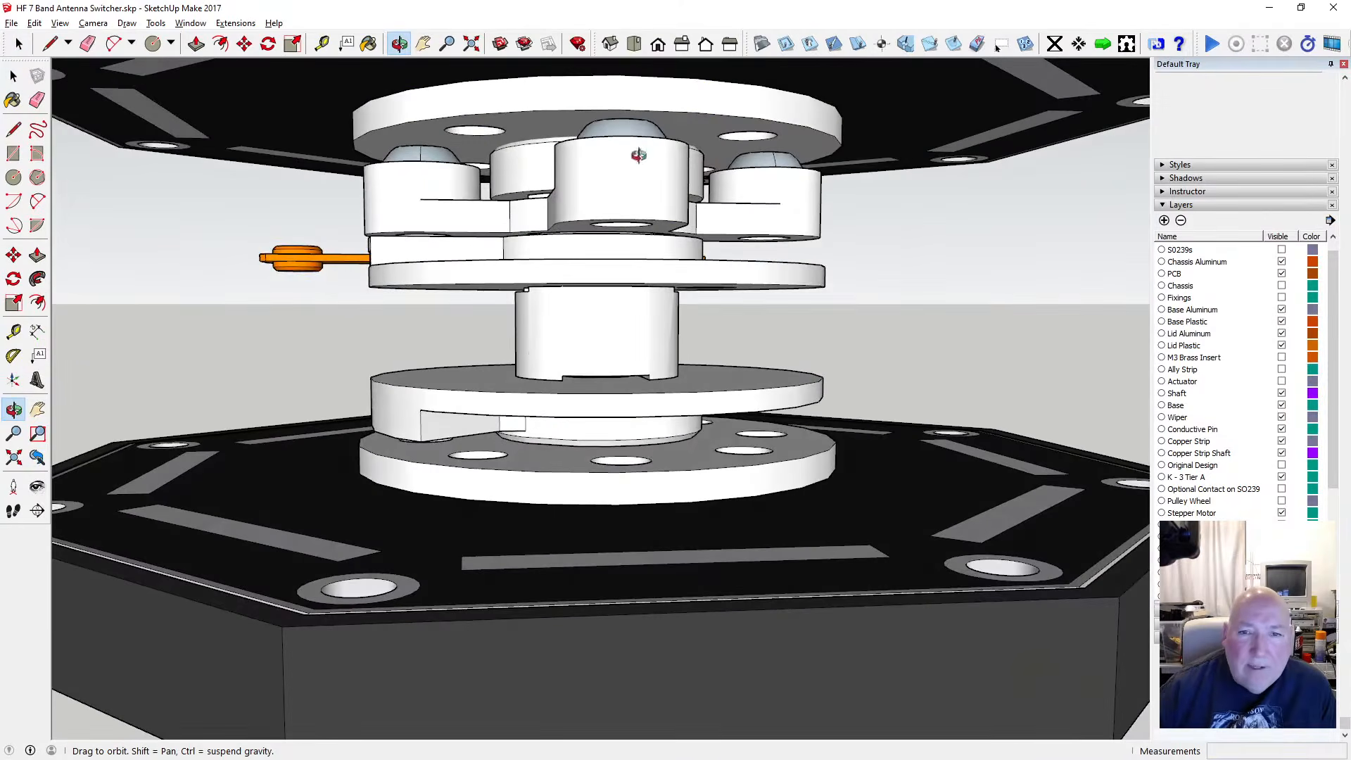
pyautogui.scroll(-2, 658, 152)
pyautogui.moveTo(620, 181); pyautogui.dragTo(596, 197)
pyautogui.scroll(4, 617, 421)
pyautogui.moveTo(600, 384); pyautogui.dragTo(980, 425)
pyautogui.scroll(-2, 592, 378)
pyautogui.scroll(2, 515, 415)
pyautogui.scroll(-4, 519, 399)
# Hide the Stepper Motor Add On layer
pyautogui.scroll(-3, 1278, 508)
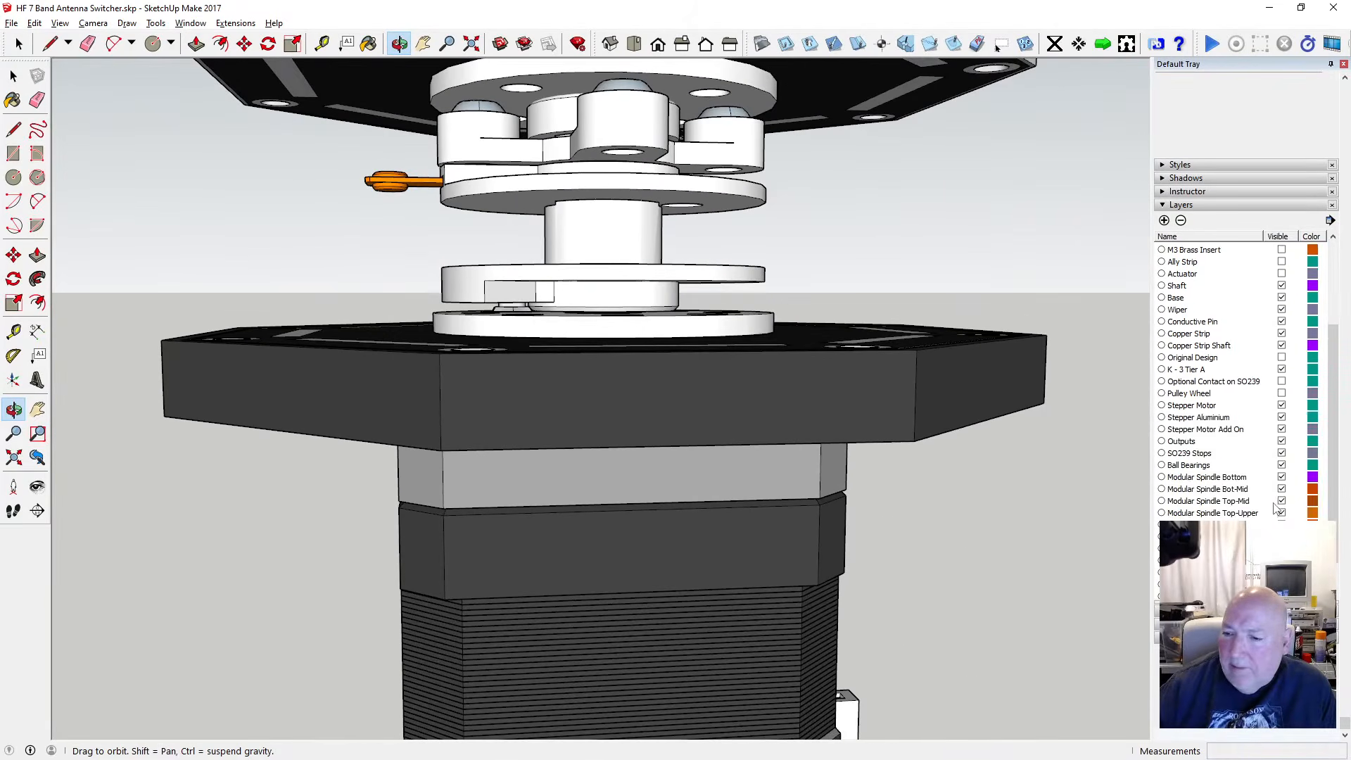
pyautogui.scroll(3, 1278, 508)
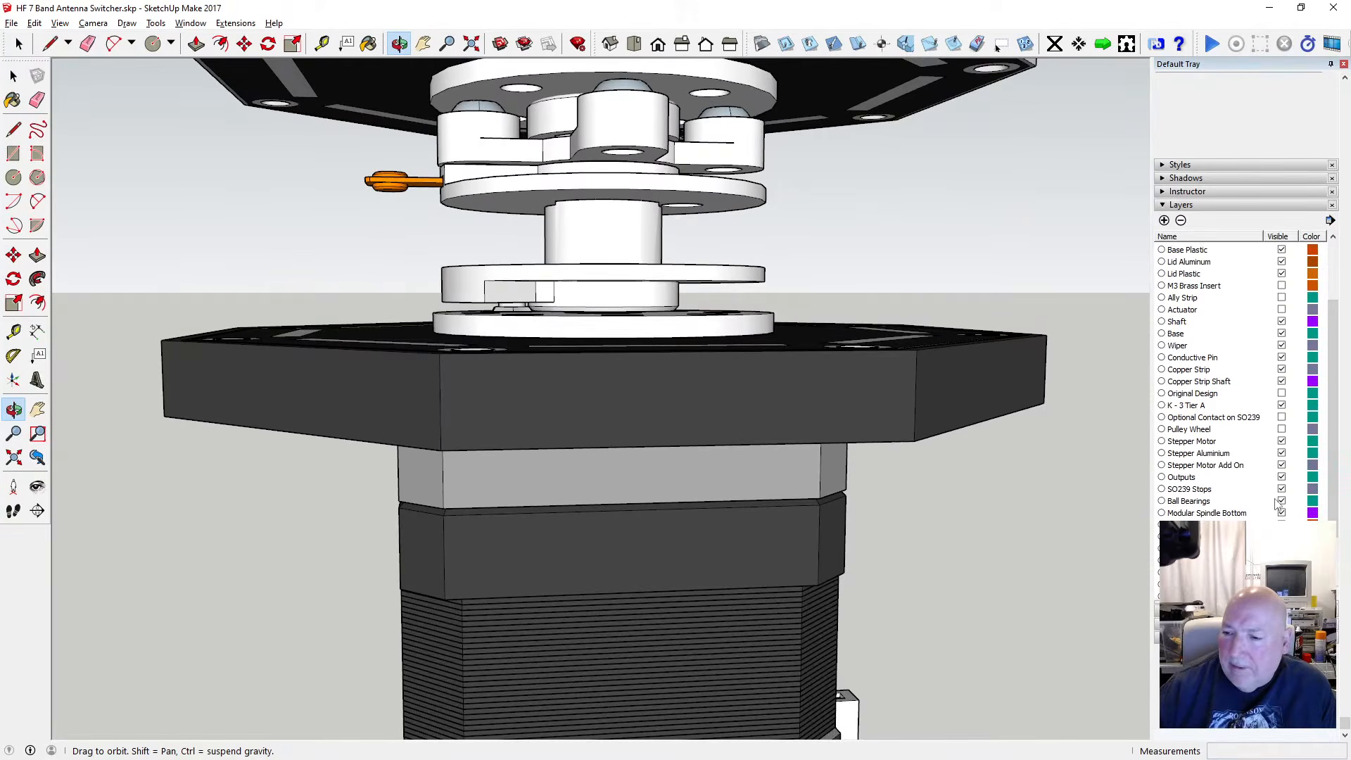
pyautogui.click(1281, 466)
# Examine the underside of the lower plate around the shaft's end, the ring of holes and the stop bolt
pyautogui.moveTo(688, 386); pyautogui.dragTo(569, 104)
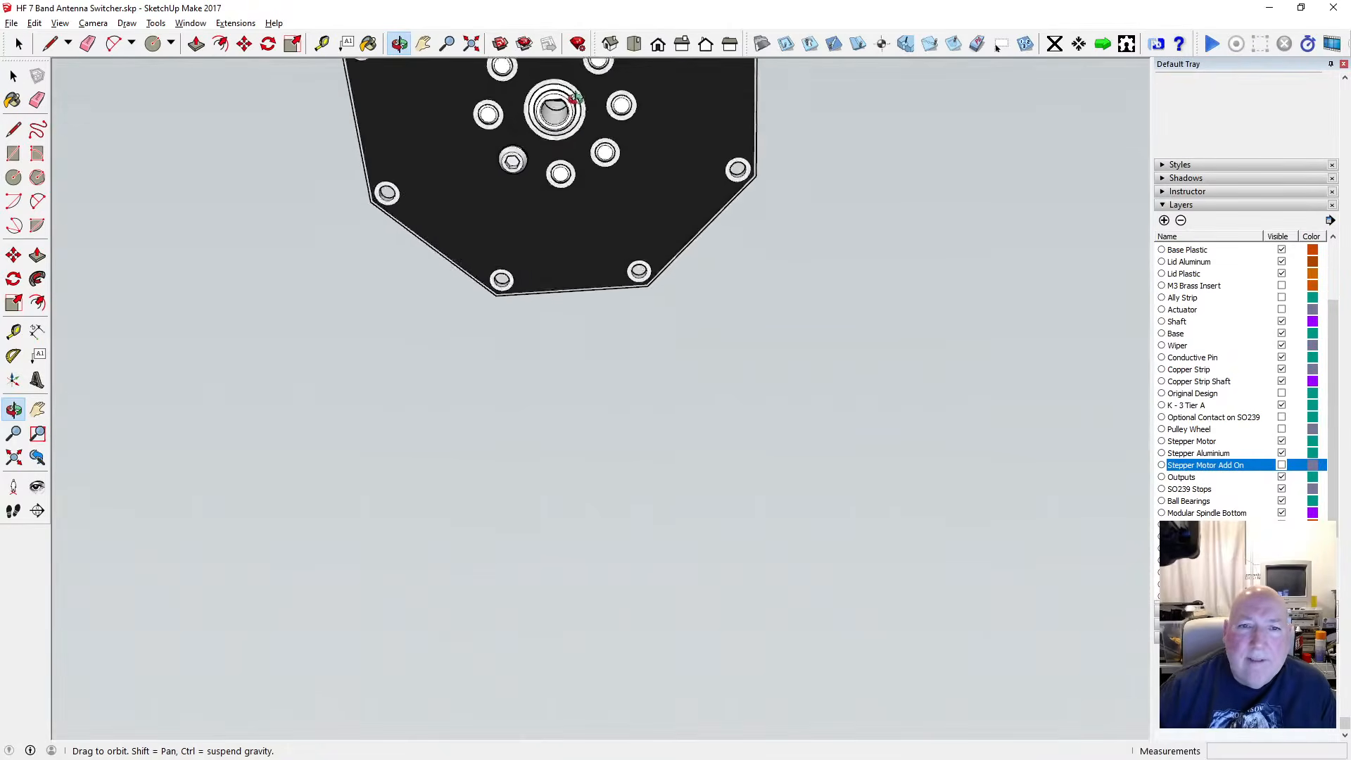
pyautogui.scroll(6, 573, 98)
pyautogui.moveTo(574, 344); pyautogui.dragTo(444, 230)
pyautogui.scroll(-5, 538, 263)
pyautogui.scroll(3, 449, 198)
pyautogui.scroll(6, 449, 197)
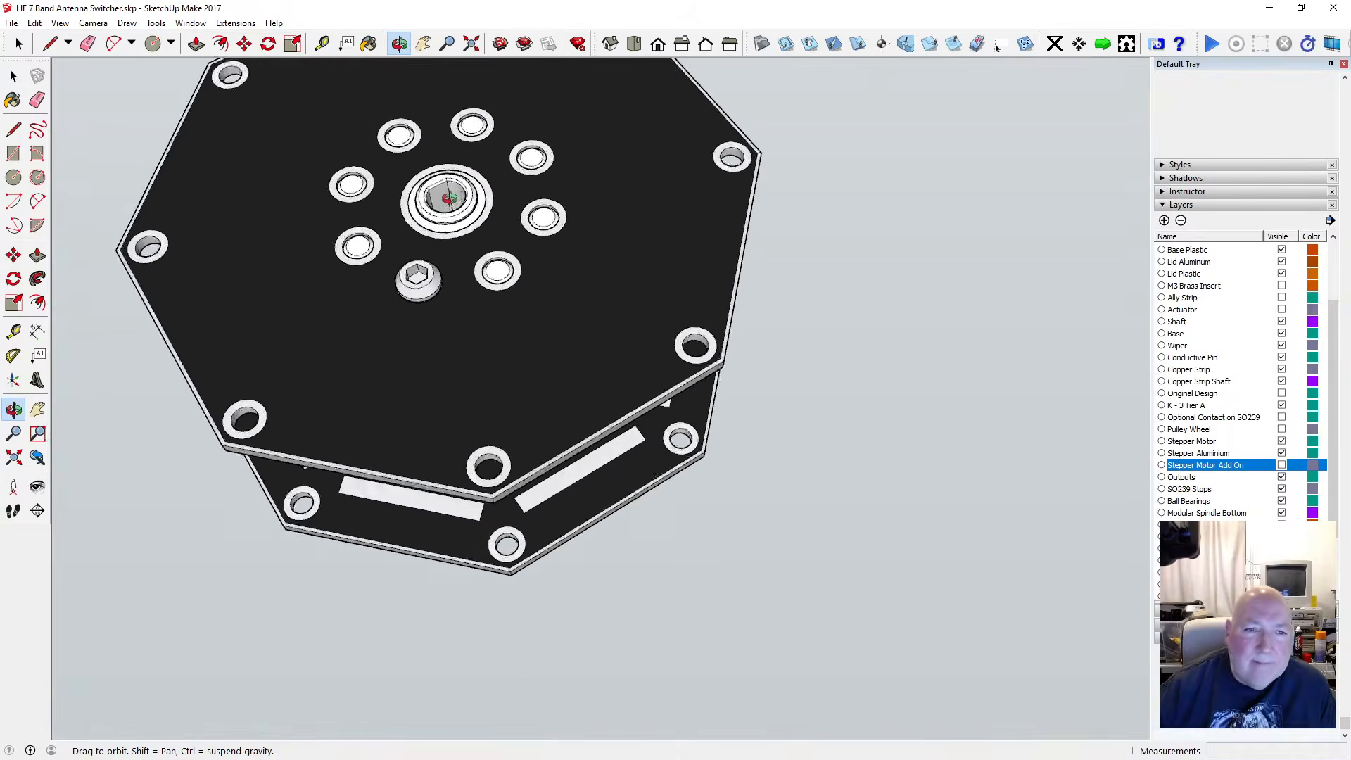
pyautogui.moveTo(517, 150); pyautogui.dragTo(492, 457)
pyautogui.scroll(-3, 507, 401)
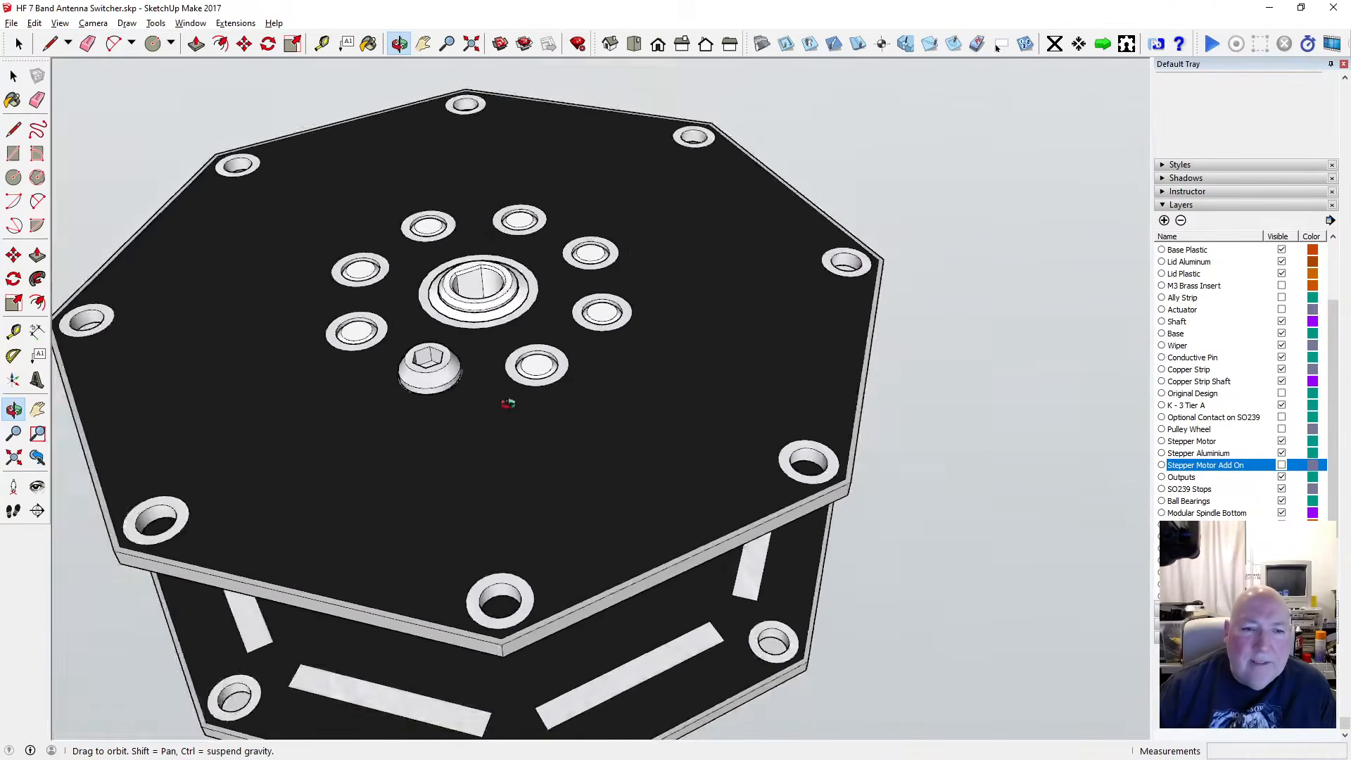
pyautogui.scroll(6, 477, 318)
pyautogui.moveTo(477, 314); pyautogui.dragTo(480, 544)
pyautogui.scroll(-8, 463, 415)
pyautogui.scroll(-4, 478, 544)
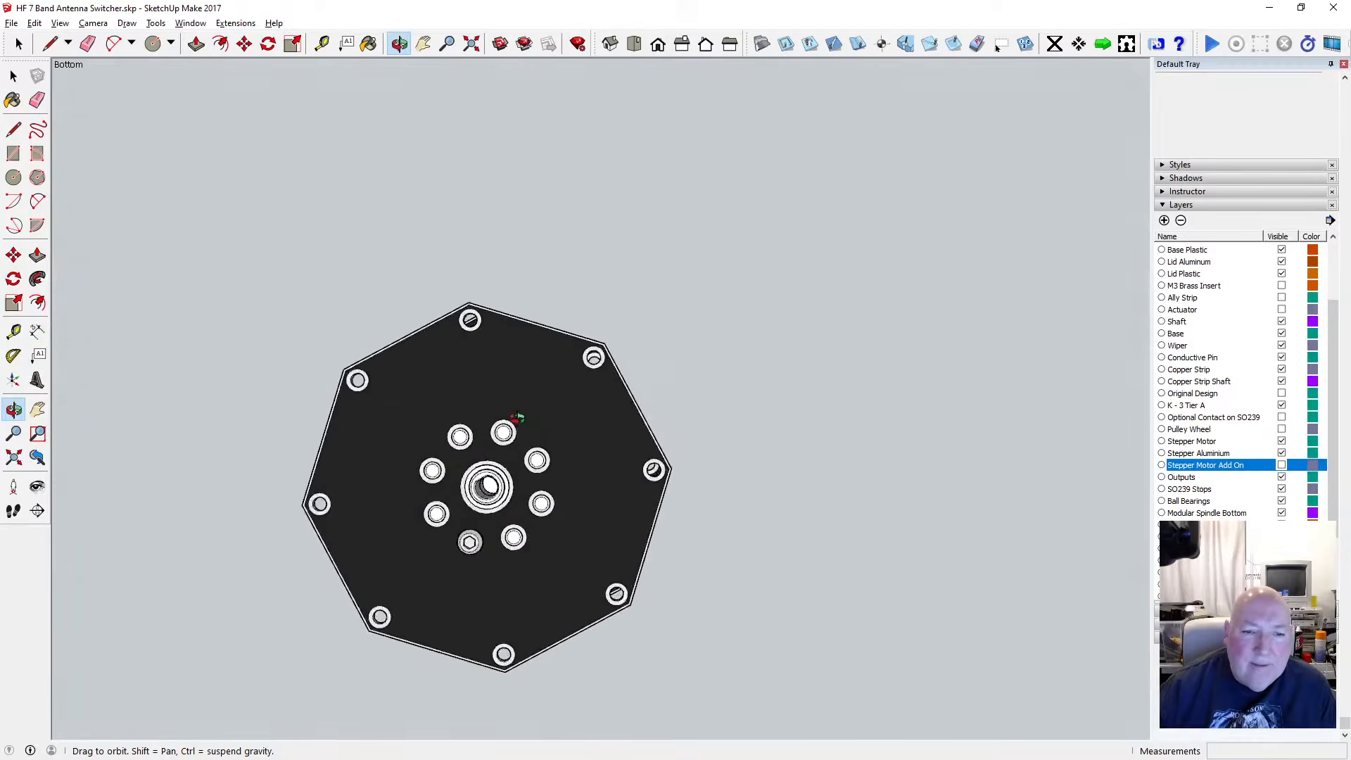
# Inspect the spindle from the side, checking the balls and holder against the upper peg disc between the plates
pyautogui.moveTo(513, 415); pyautogui.dragTo(519, 508)
pyautogui.scroll(4, 518, 508)
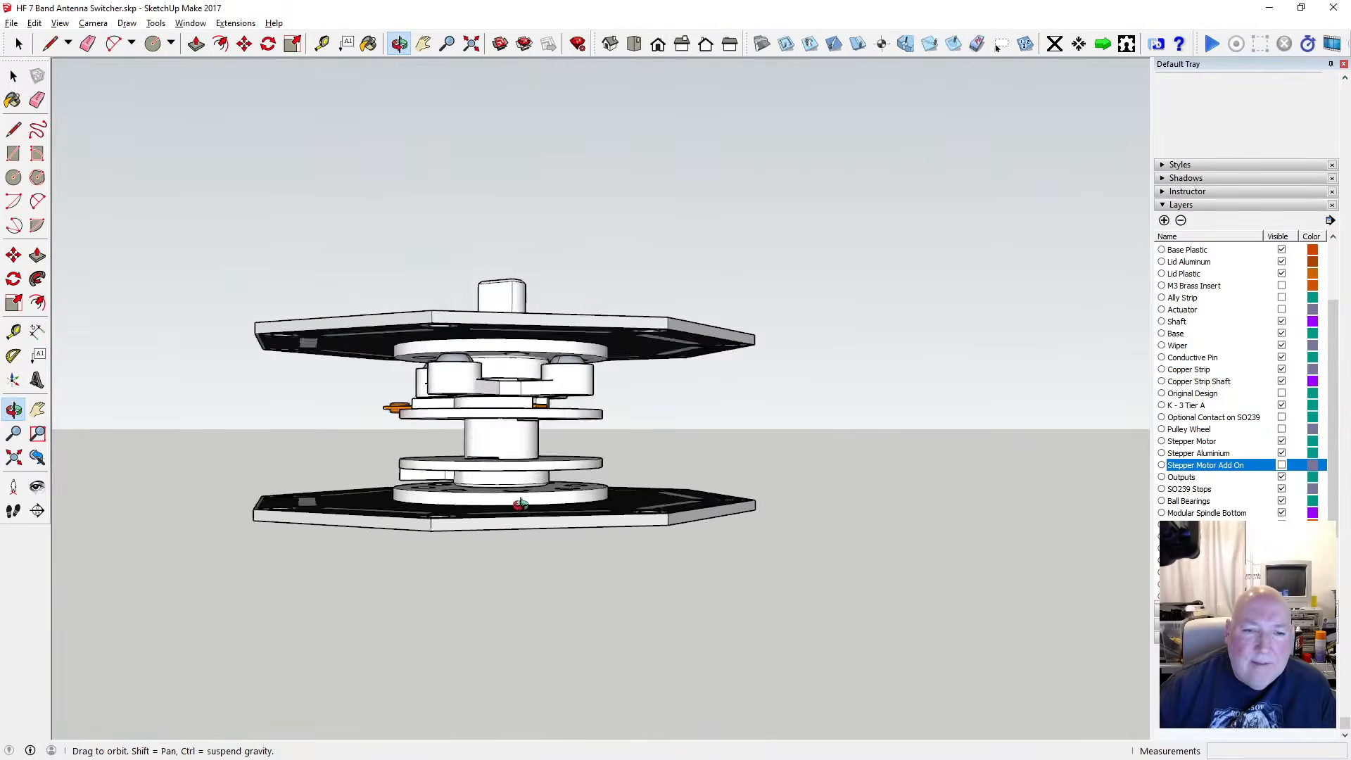
pyautogui.scroll(-3, 553, 439)
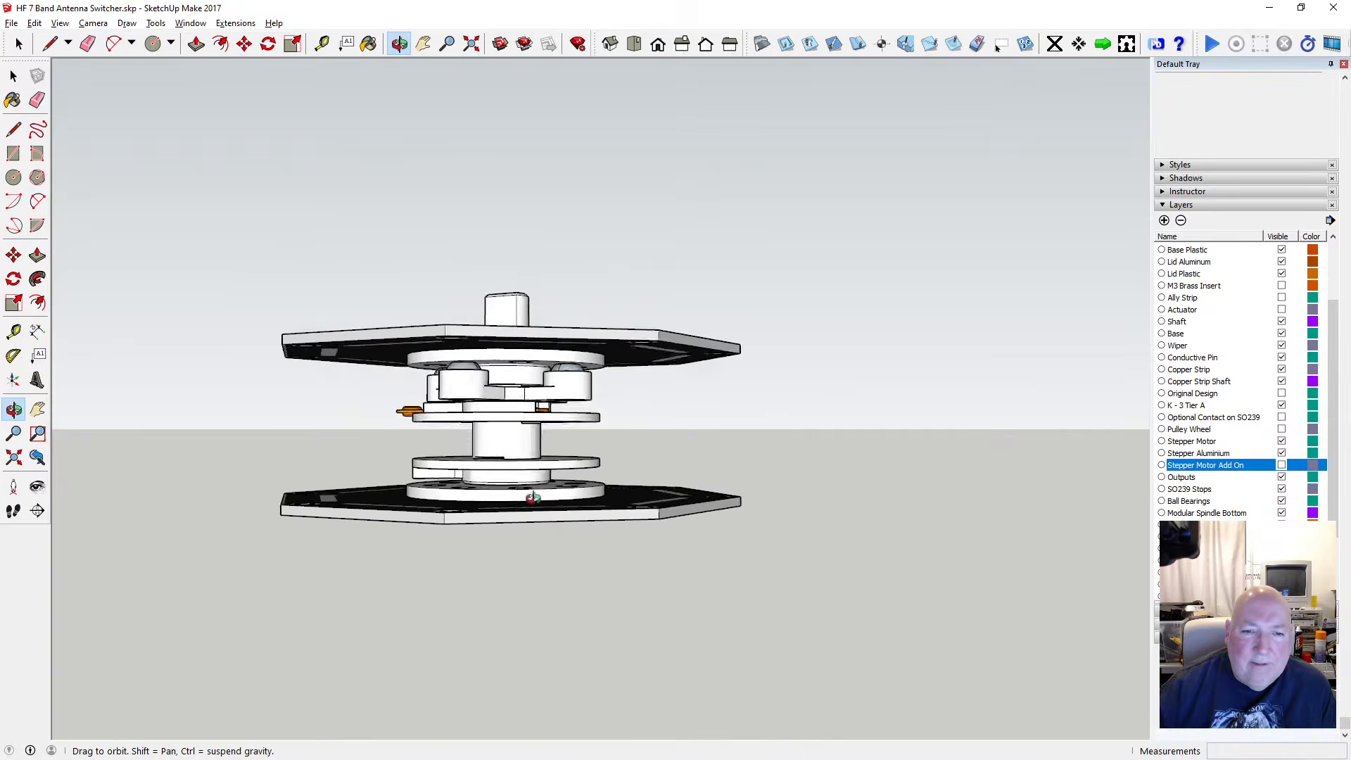
pyautogui.scroll(5, 501, 453)
pyautogui.moveTo(501, 452); pyautogui.dragTo(542, 466)
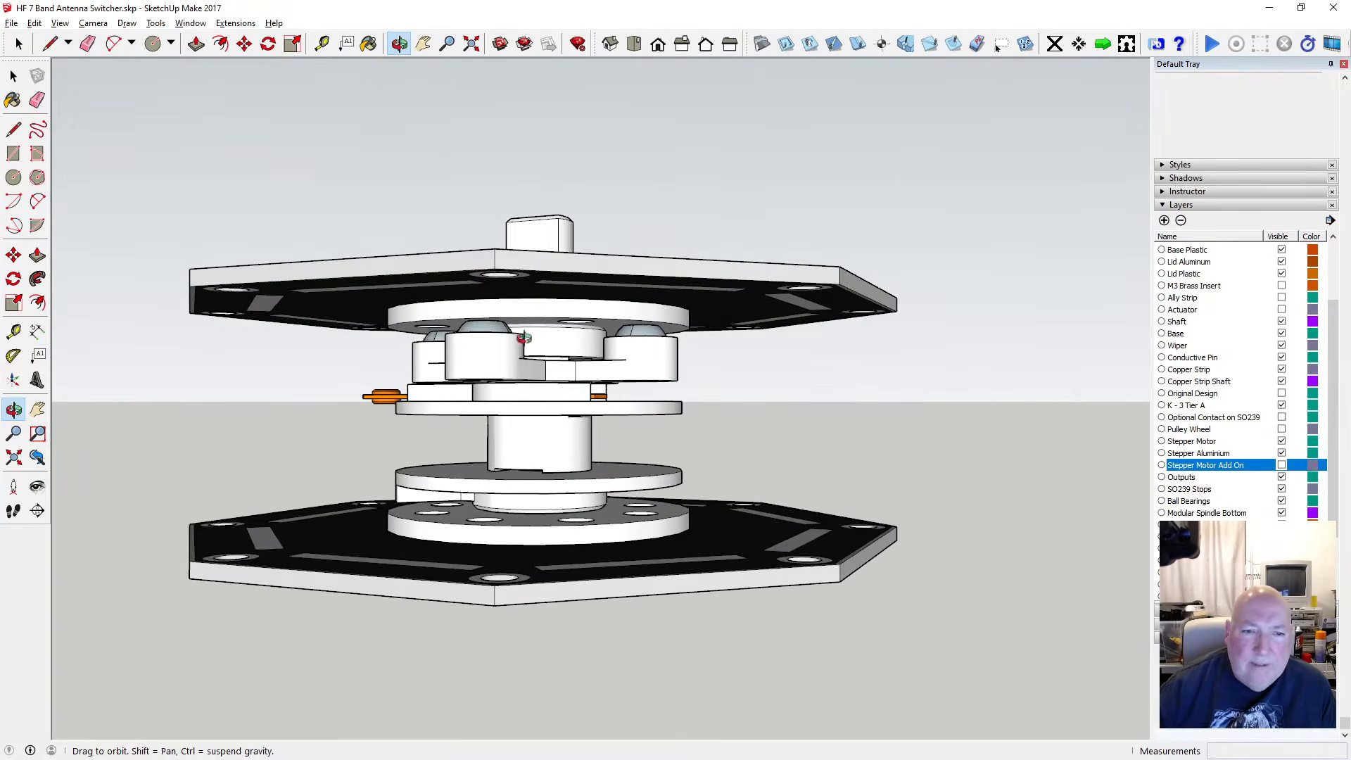
pyautogui.moveTo(498, 343); pyautogui.dragTo(503, 340)
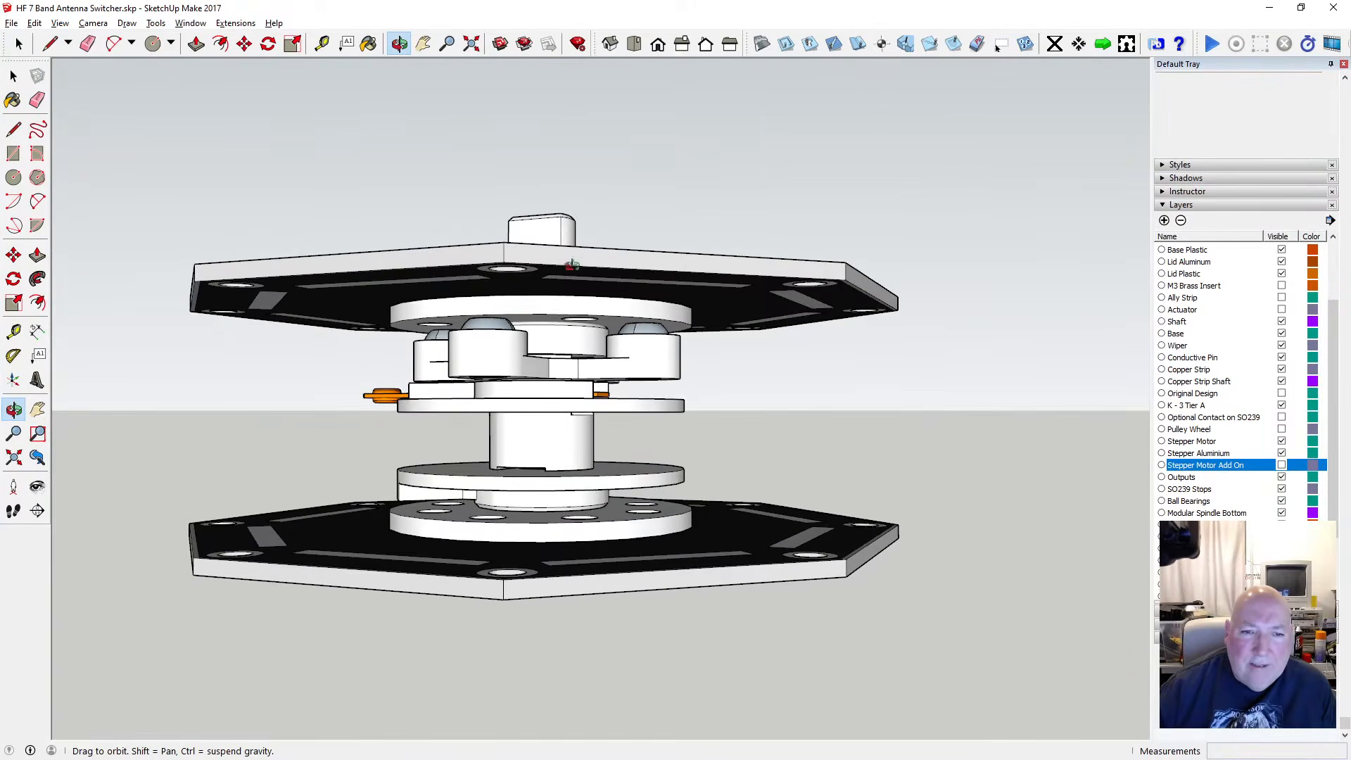
pyautogui.moveTo(521, 344); pyautogui.dragTo(470, 315)
pyautogui.scroll(3, 471, 316)
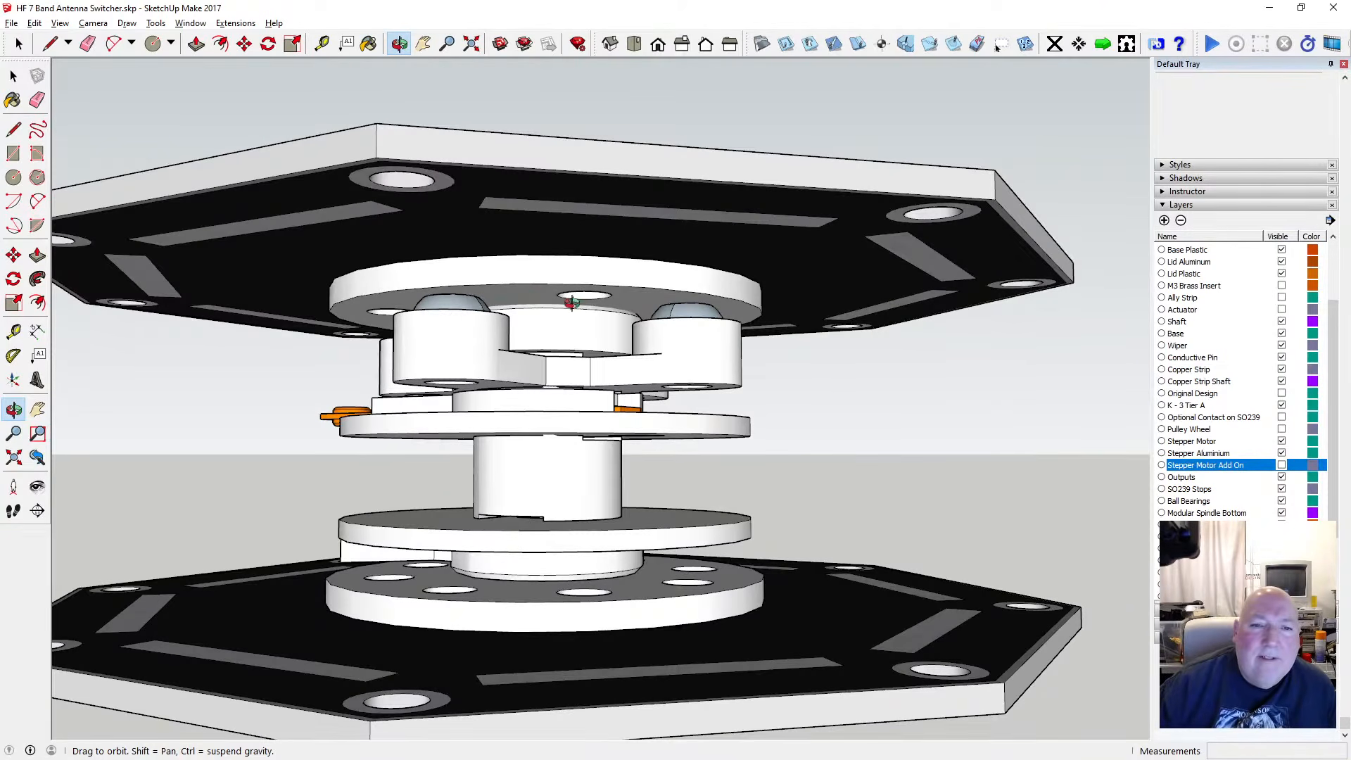
# Examine the spindle assembly between the plates from several angles, from the ball holder and peg discs to the shaft above the upper plate
pyautogui.scroll(-2, 575, 290)
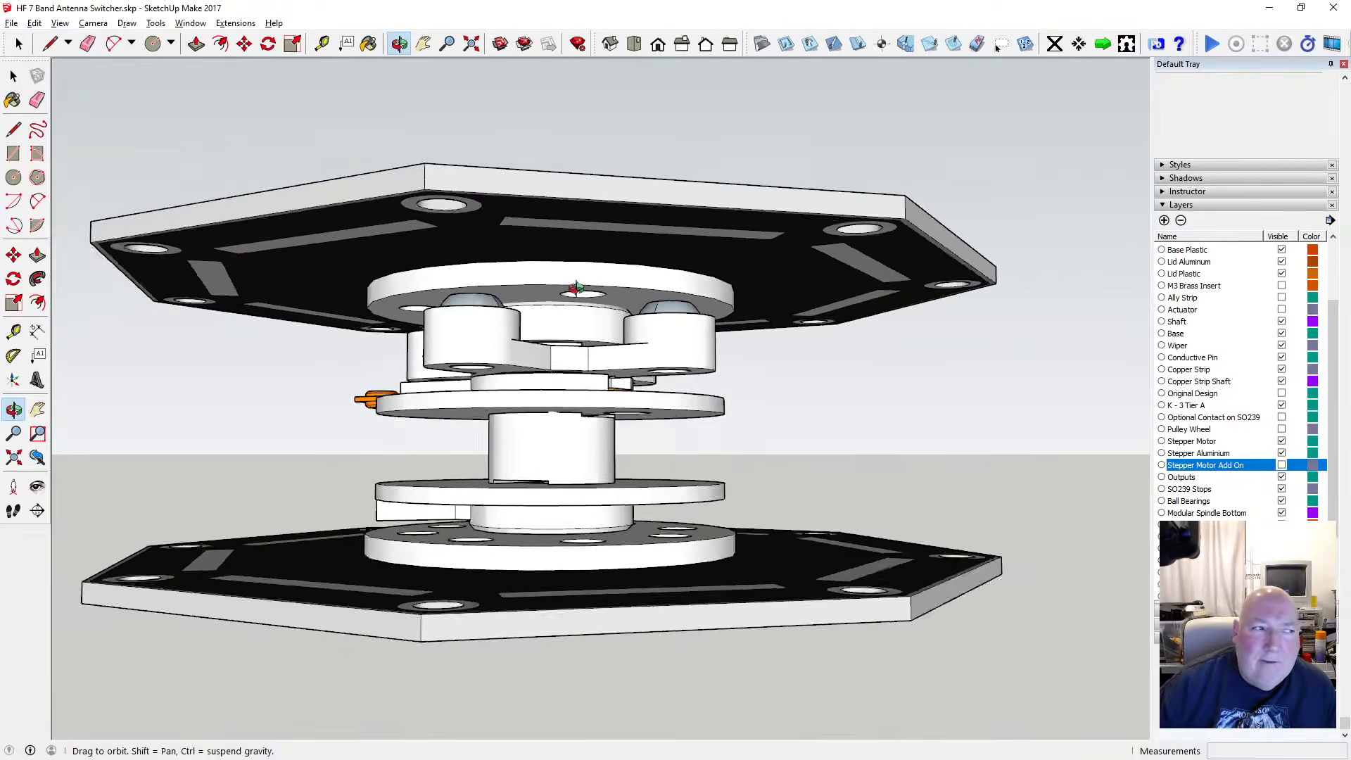
pyautogui.scroll(5, 575, 288)
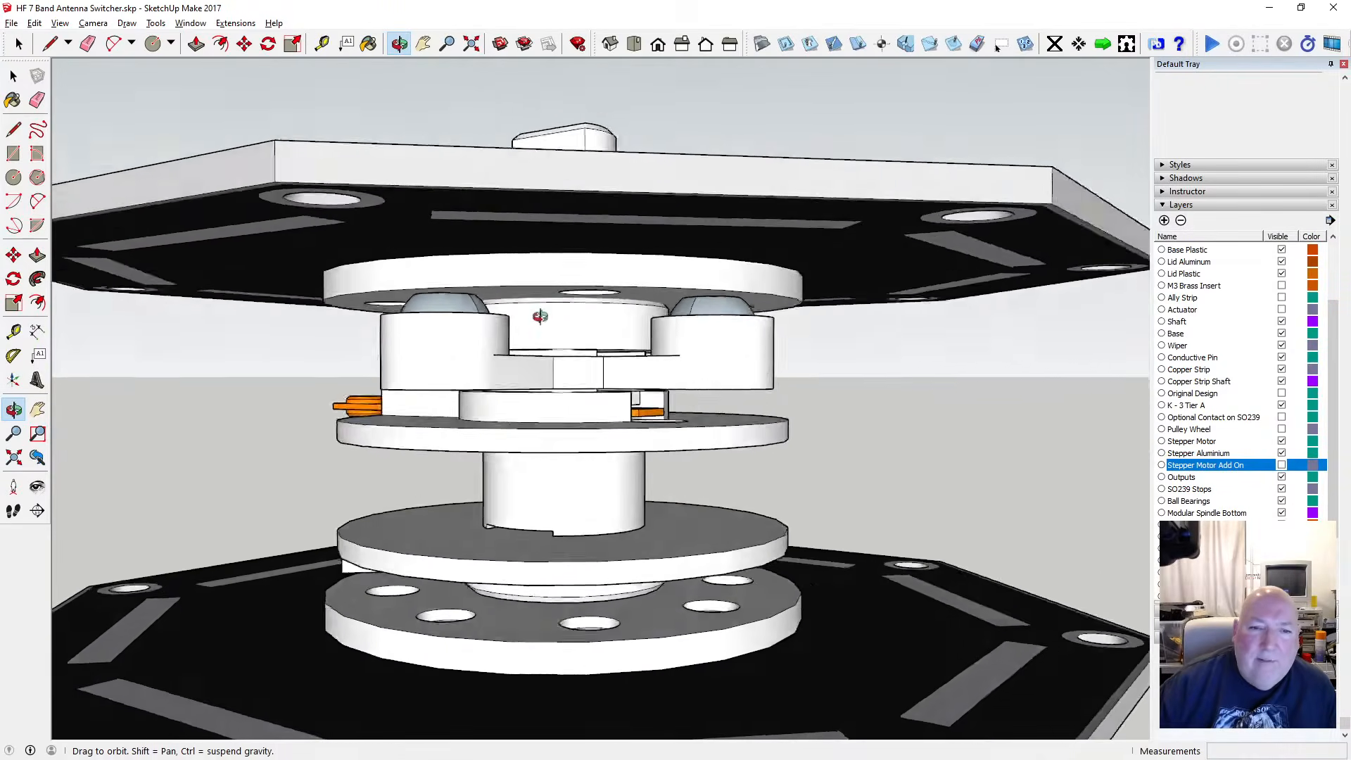
pyautogui.moveTo(540, 317); pyautogui.dragTo(563, 298)
pyautogui.scroll(-4, 575, 274)
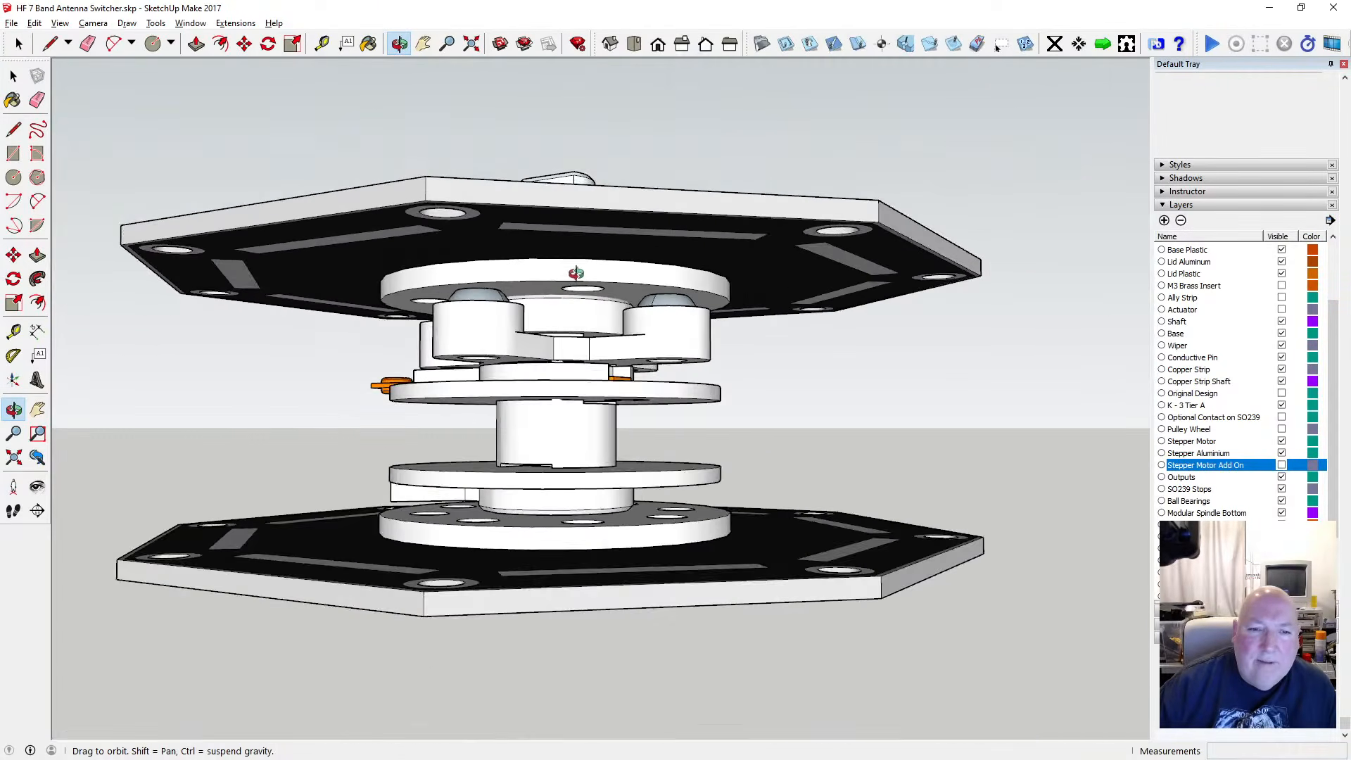
pyautogui.scroll(5, 577, 282)
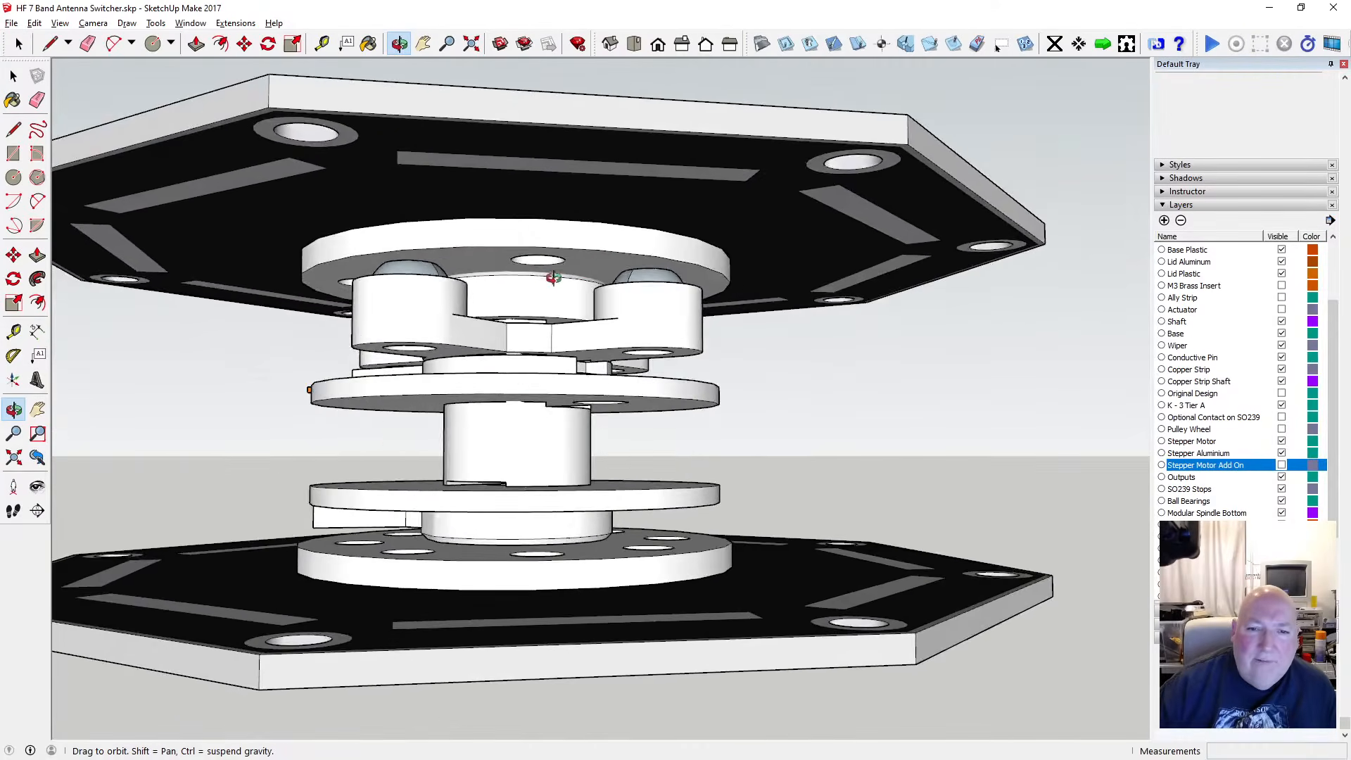
pyautogui.scroll(-3, 554, 278)
pyautogui.moveTo(556, 282); pyautogui.dragTo(589, 391)
pyautogui.scroll(3, 549, 456)
pyautogui.moveTo(524, 436); pyautogui.dragTo(492, 485)
pyautogui.scroll(-1, 521, 435)
pyautogui.moveTo(492, 356); pyautogui.dragTo(574, 444)
pyautogui.scroll(-1, 626, 382)
pyautogui.scroll(-4, 626, 381)
# Save the antenna switcher model under its existing file name
pyautogui.click(12, 75)
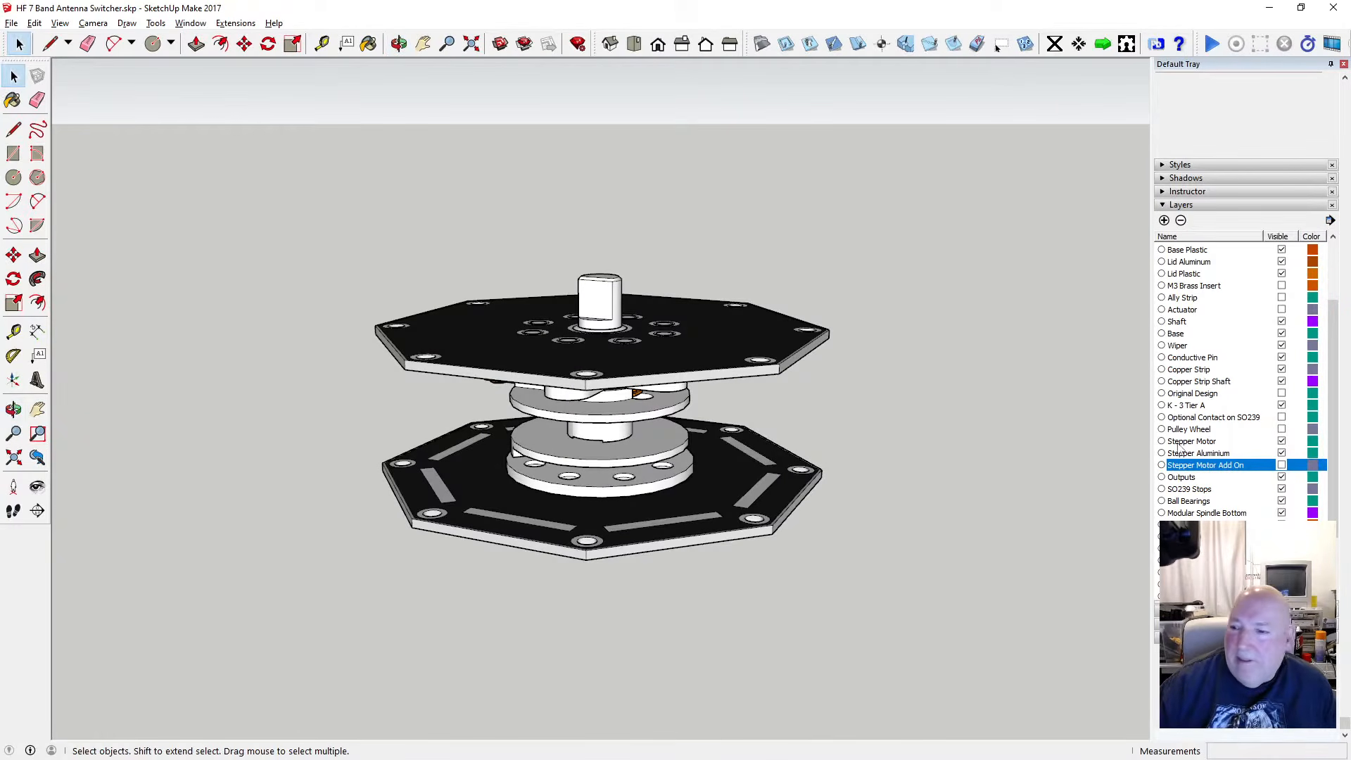
pyautogui.click(11, 23)
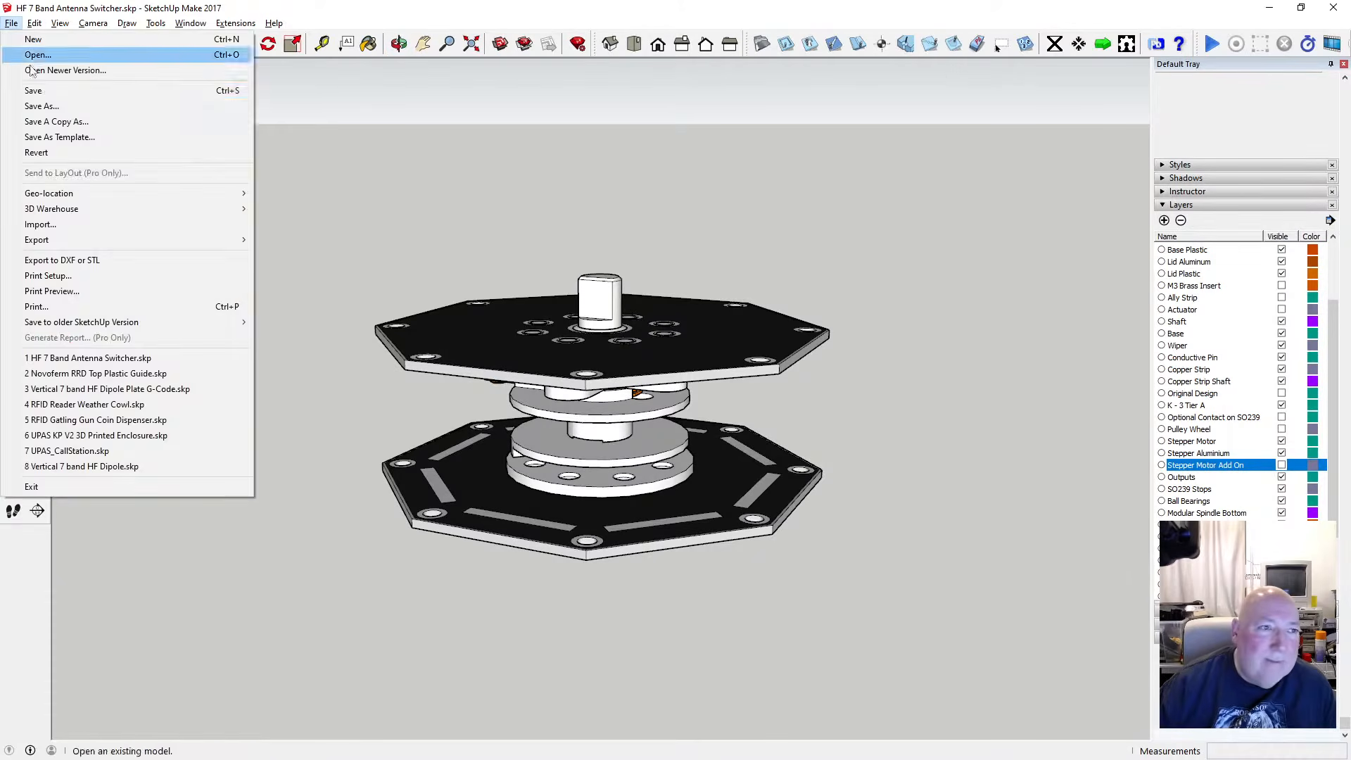
pyautogui.click(35, 89)
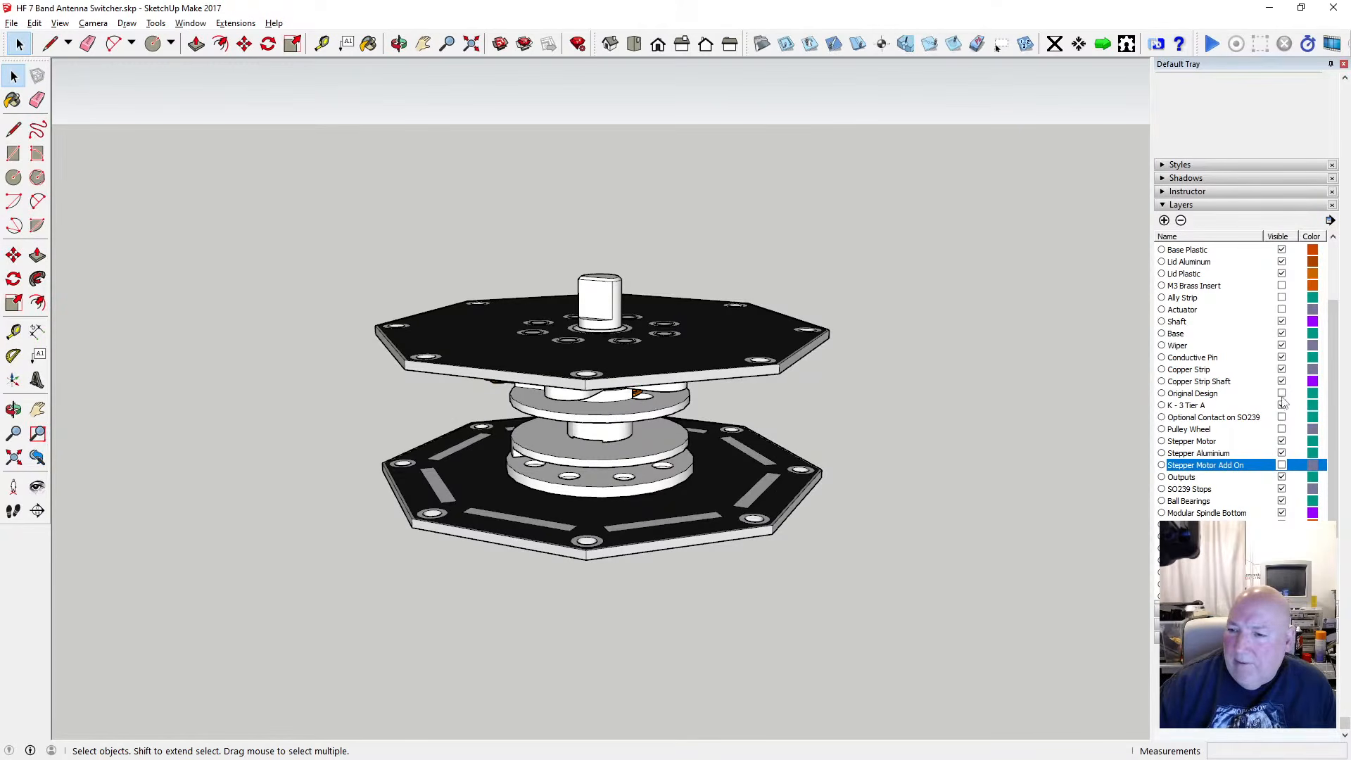
# Show the Actuator layer and inspect the red knob's fit above the upper plate
pyautogui.scroll(4, 1284, 403)
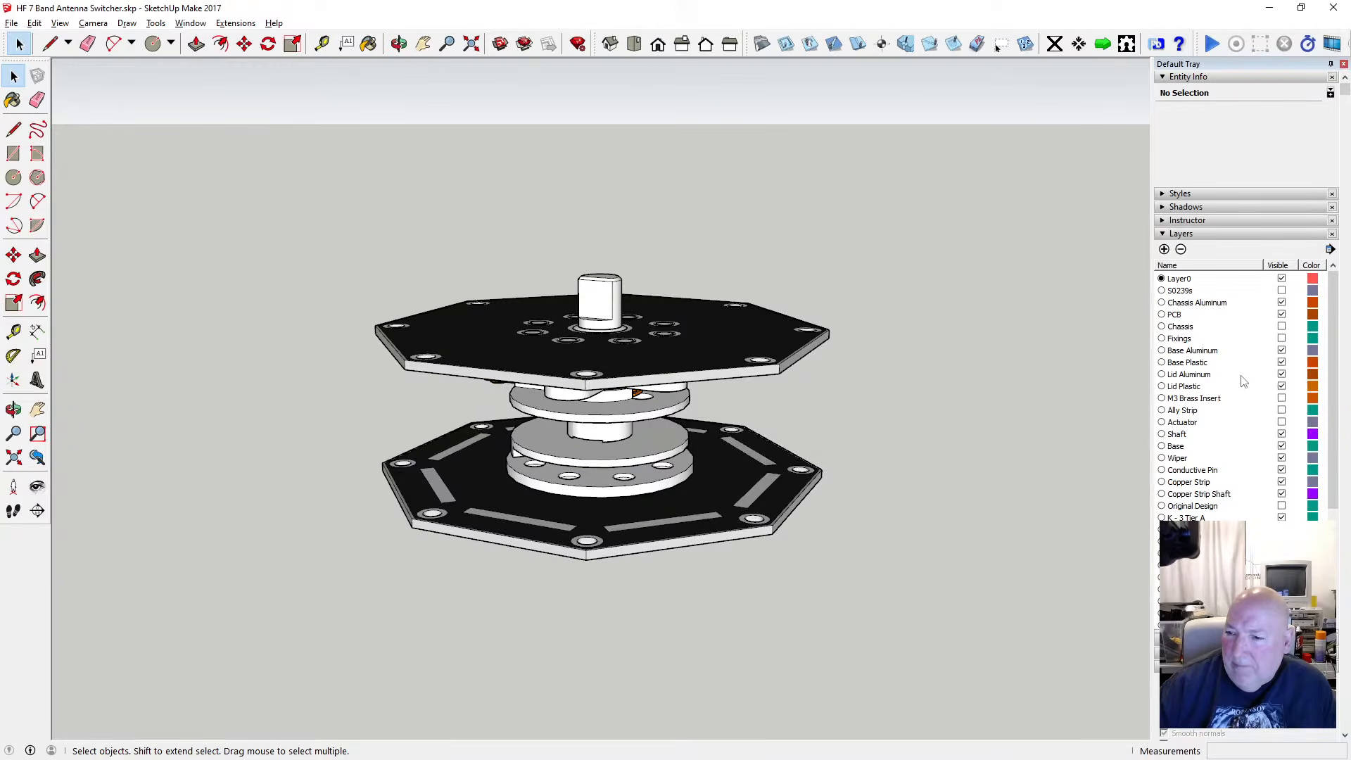
pyautogui.click(1282, 422)
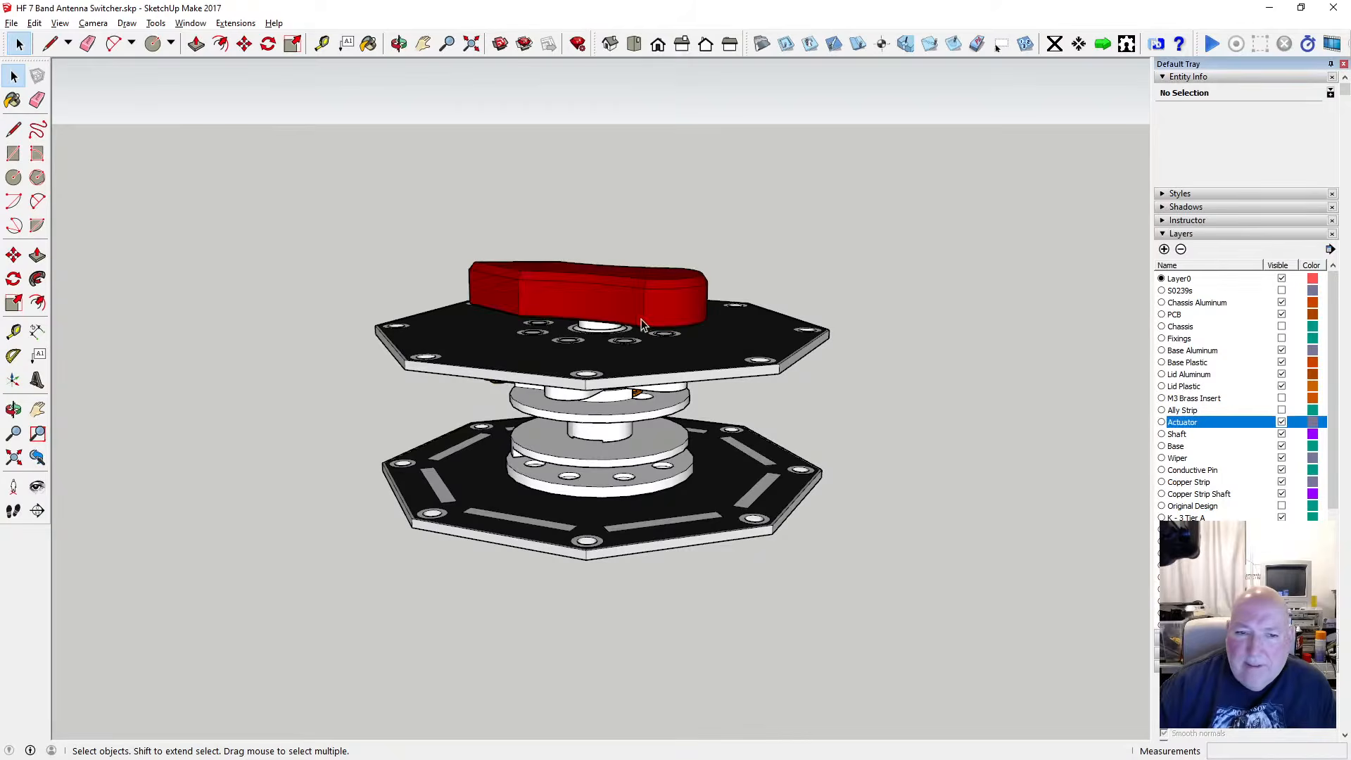
pyautogui.scroll(3, 640, 319)
pyautogui.click(399, 44)
pyautogui.moveTo(492, 282)
pyautogui.mouseDown()
pyautogui.moveTo(525, 331)
pyautogui.moveTo(247, 386)
pyautogui.moveTo(416, 323)
pyautogui.moveTo(133, 244)
pyautogui.moveTo(251, 145)
pyautogui.moveTo(223, 256)
pyautogui.moveTo(243, 276)
pyautogui.moveTo(467, 253)
pyautogui.moveTo(517, 274)
pyautogui.mouseUp()
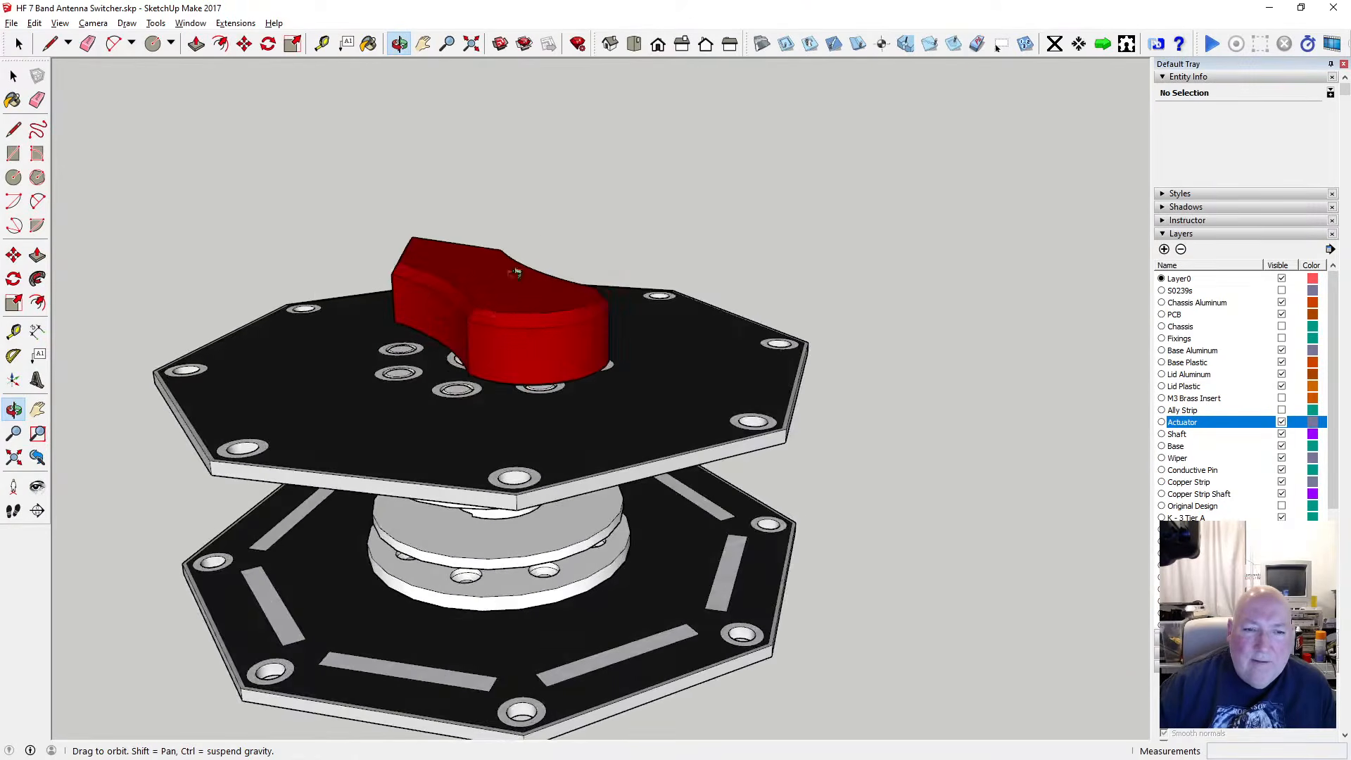
pyautogui.scroll(-3, 507, 295)
pyautogui.scroll(5, 489, 335)
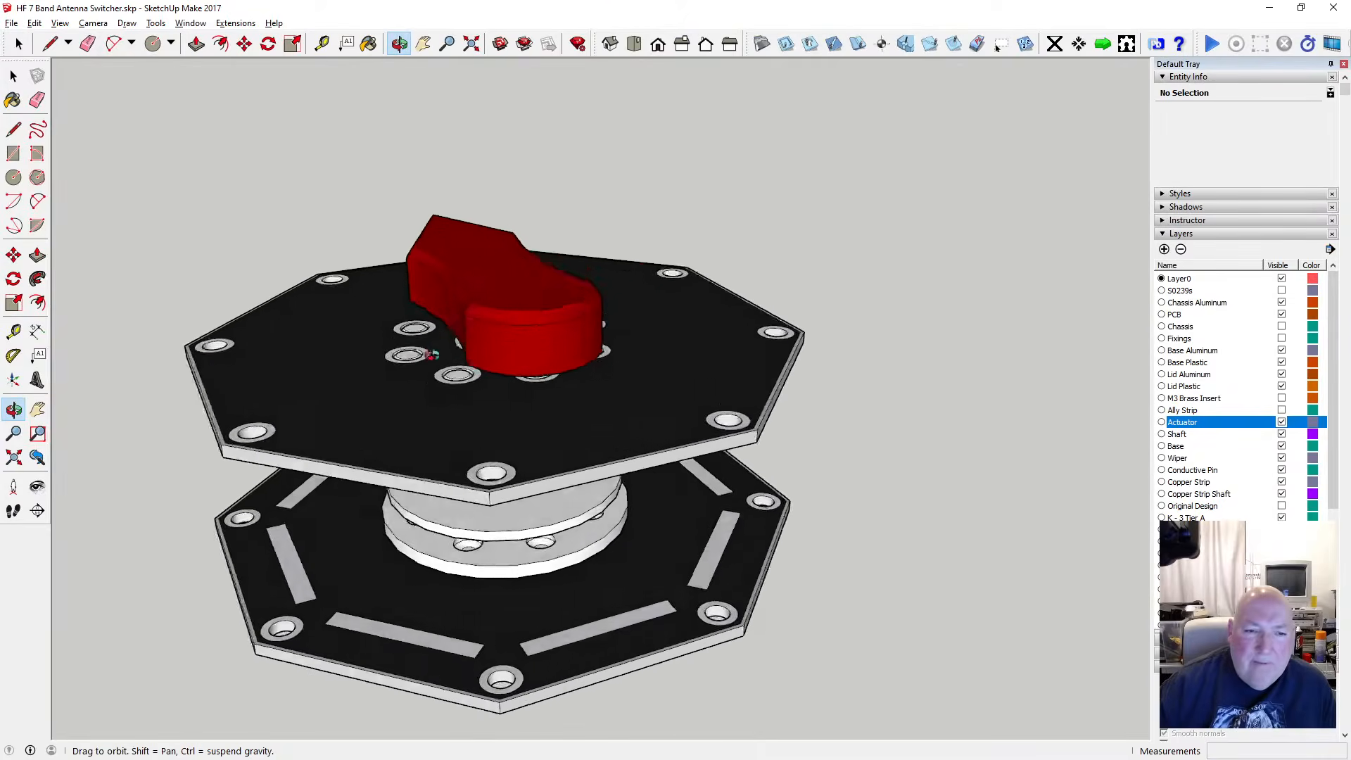
pyautogui.moveTo(479, 311); pyautogui.dragTo(525, 231)
pyautogui.moveTo(447, 351); pyautogui.dragTo(468, 438)
pyautogui.scroll(-3, 479, 296)
pyautogui.scroll(-2, 611, 394)
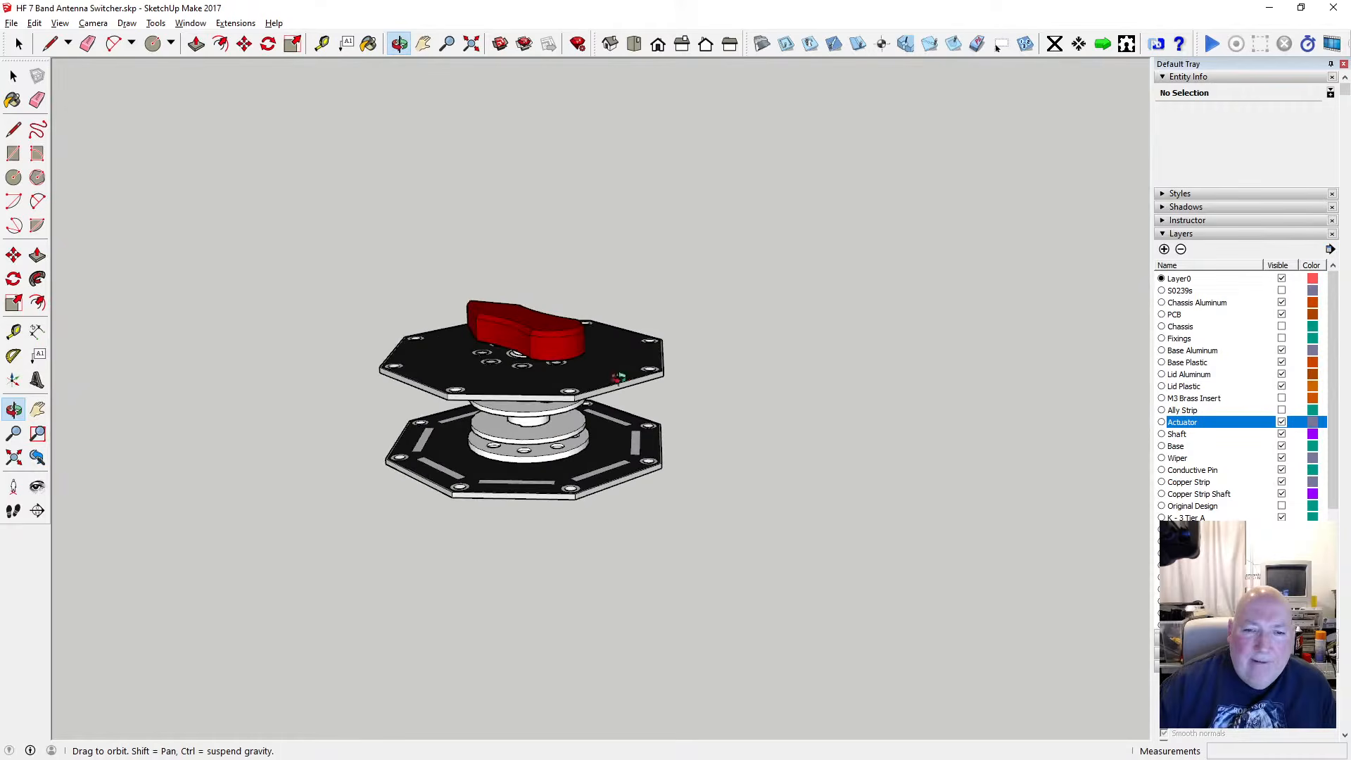
# Show the layer containing the octagonal side body with the round connector openings
pyautogui.scroll(-5, 1237, 458)
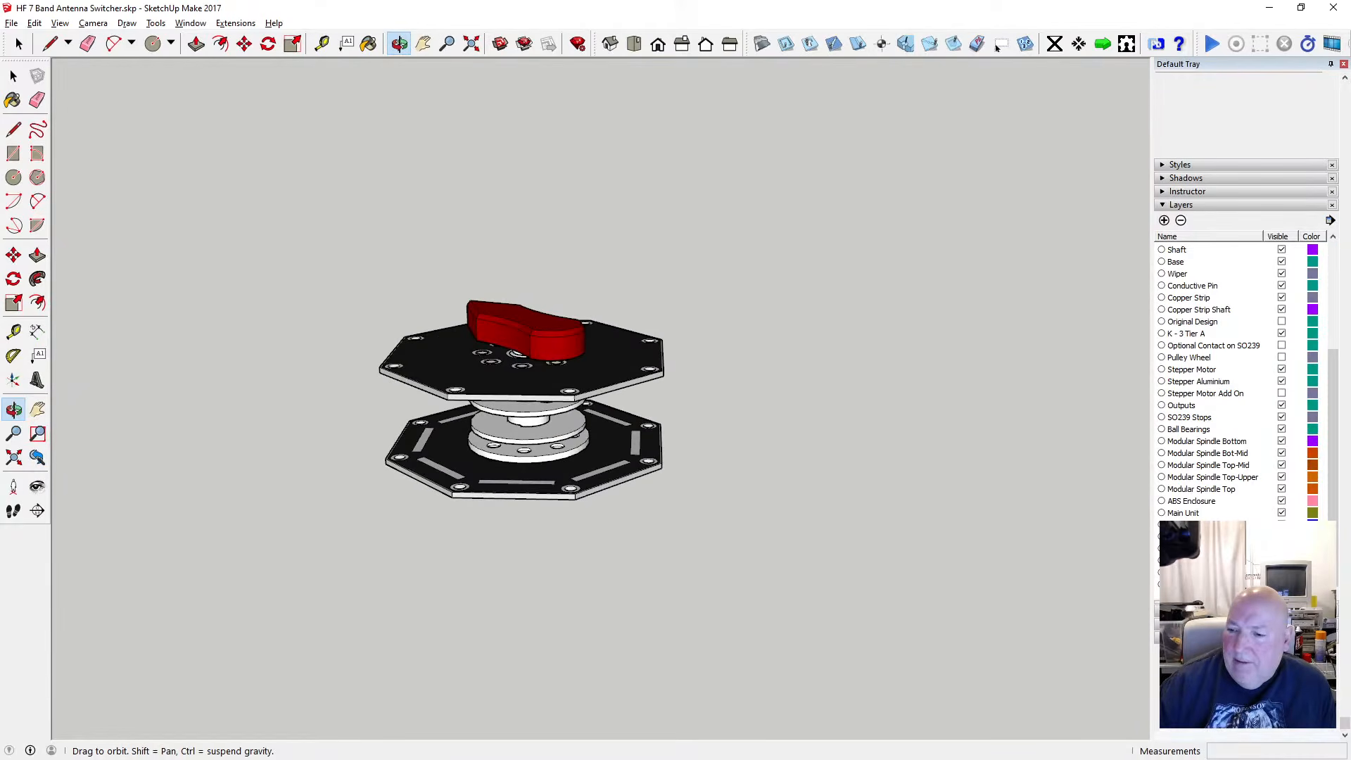
pyautogui.click(1282, 549)
pyautogui.scroll(6, 565, 420)
pyautogui.scroll(-6, 583, 390)
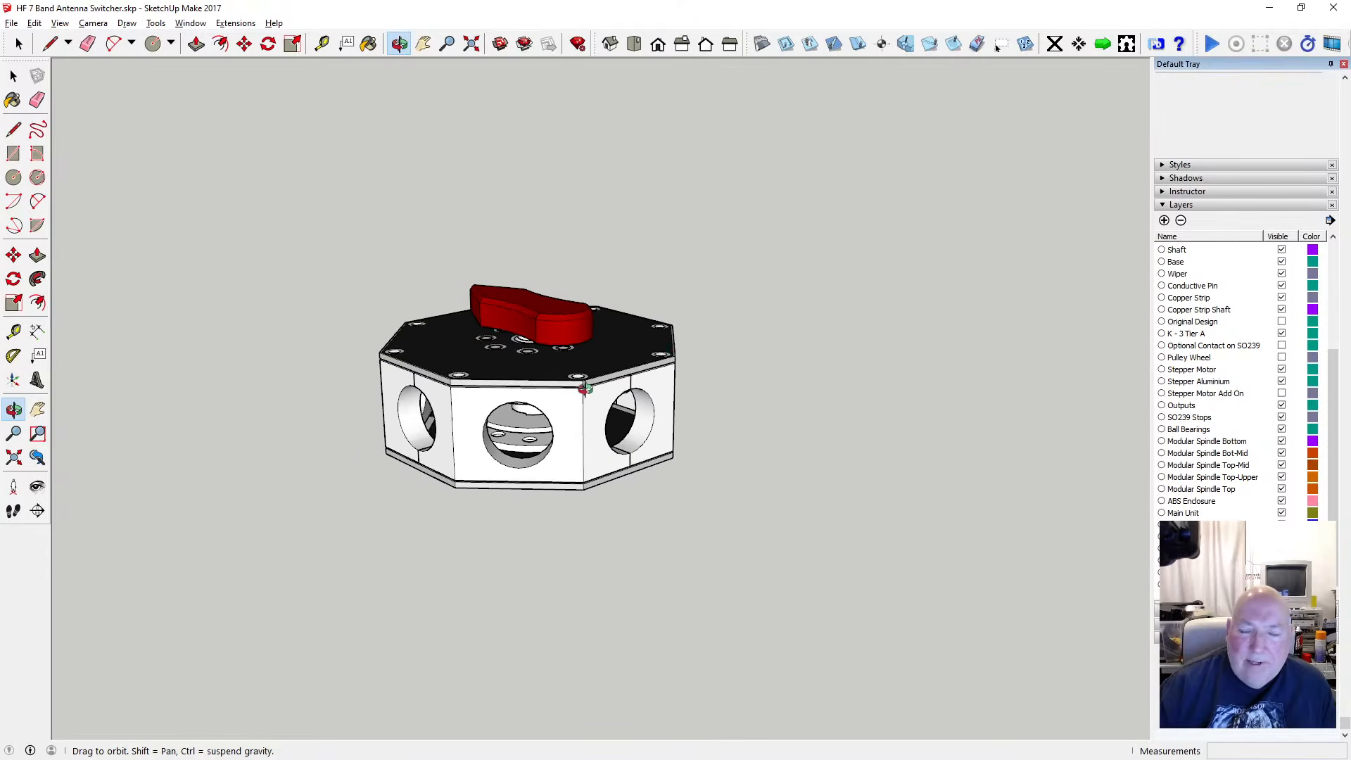
# Show the M3 Brass Insert layer and hide Lid Aluminum to inspect the spindle inside the octagonal body
pyautogui.scroll(4, 1211, 364)
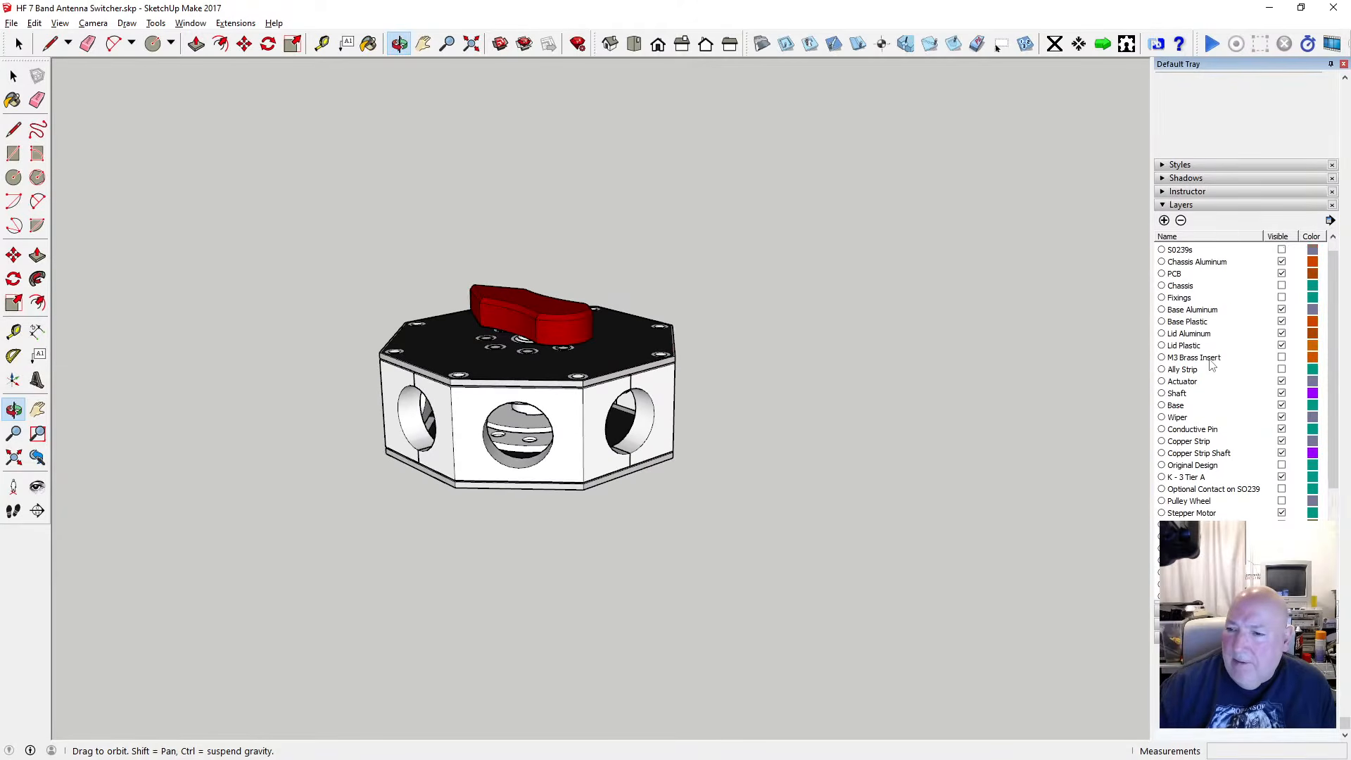
pyautogui.scroll(1, 1211, 365)
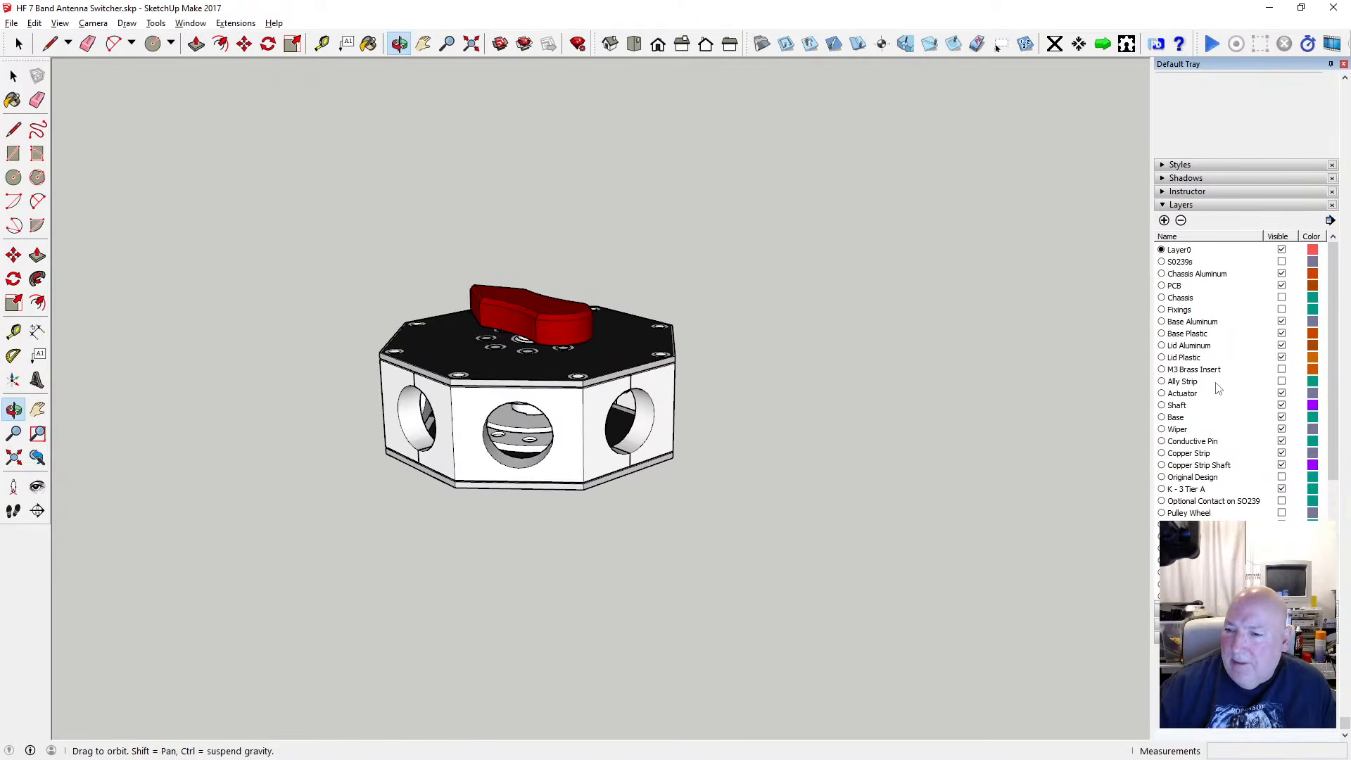
pyautogui.click(1282, 370)
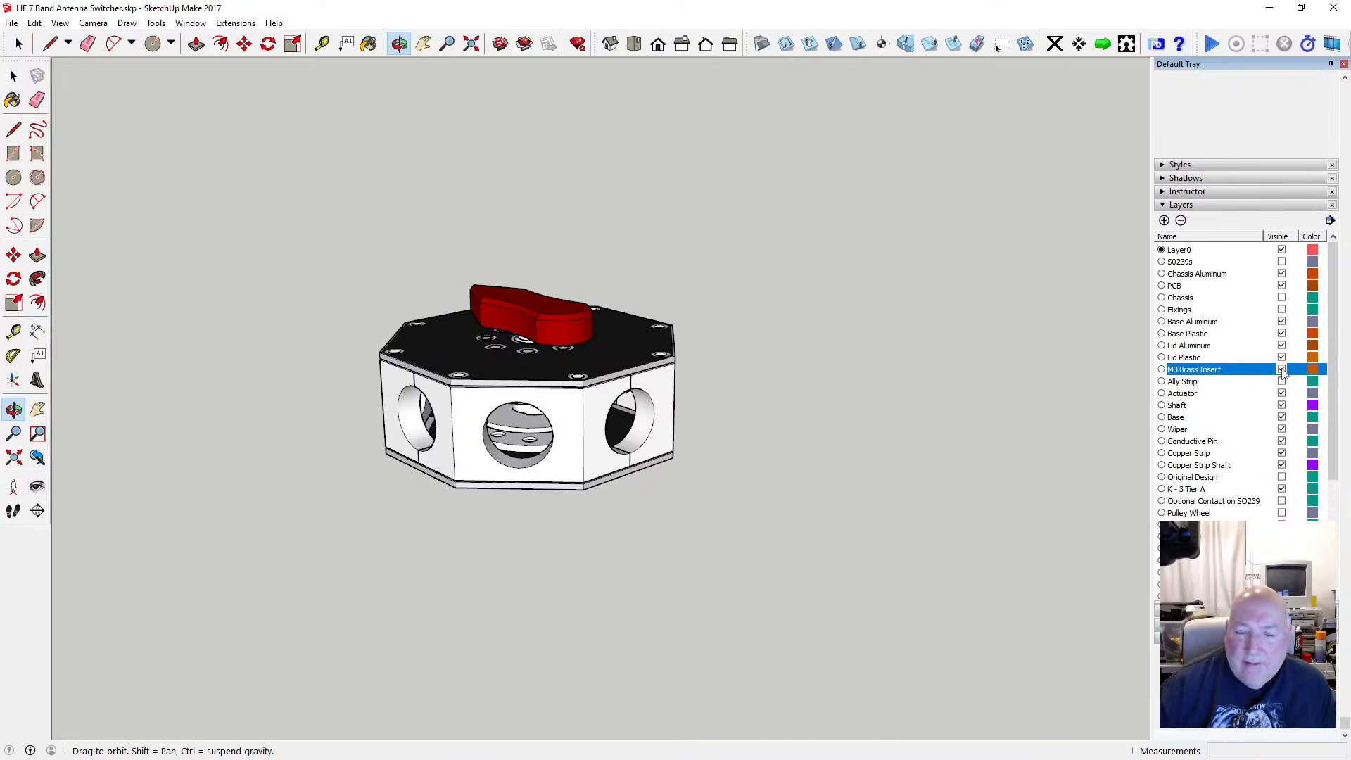
pyautogui.click(1282, 346)
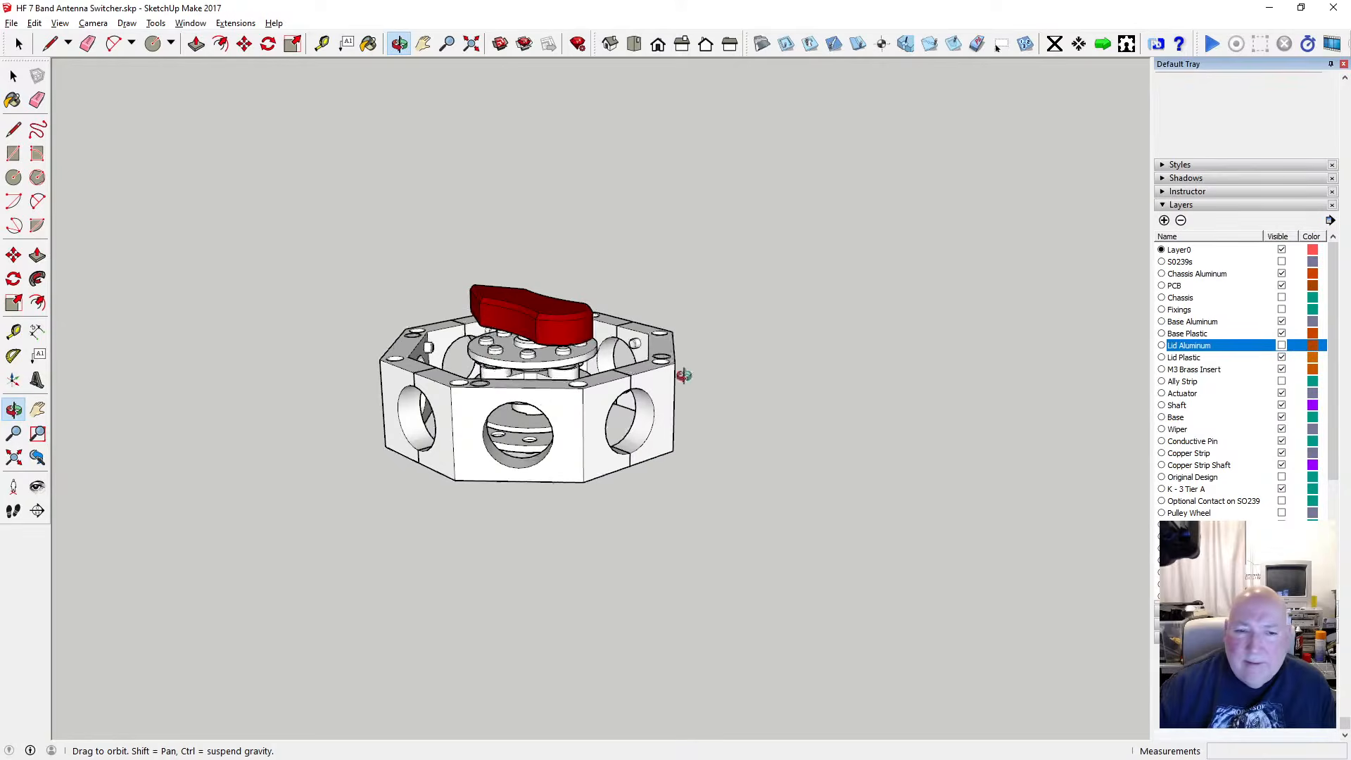
pyautogui.scroll(3, 496, 362)
pyautogui.click(401, 47)
pyautogui.moveTo(502, 391); pyautogui.dragTo(571, 379)
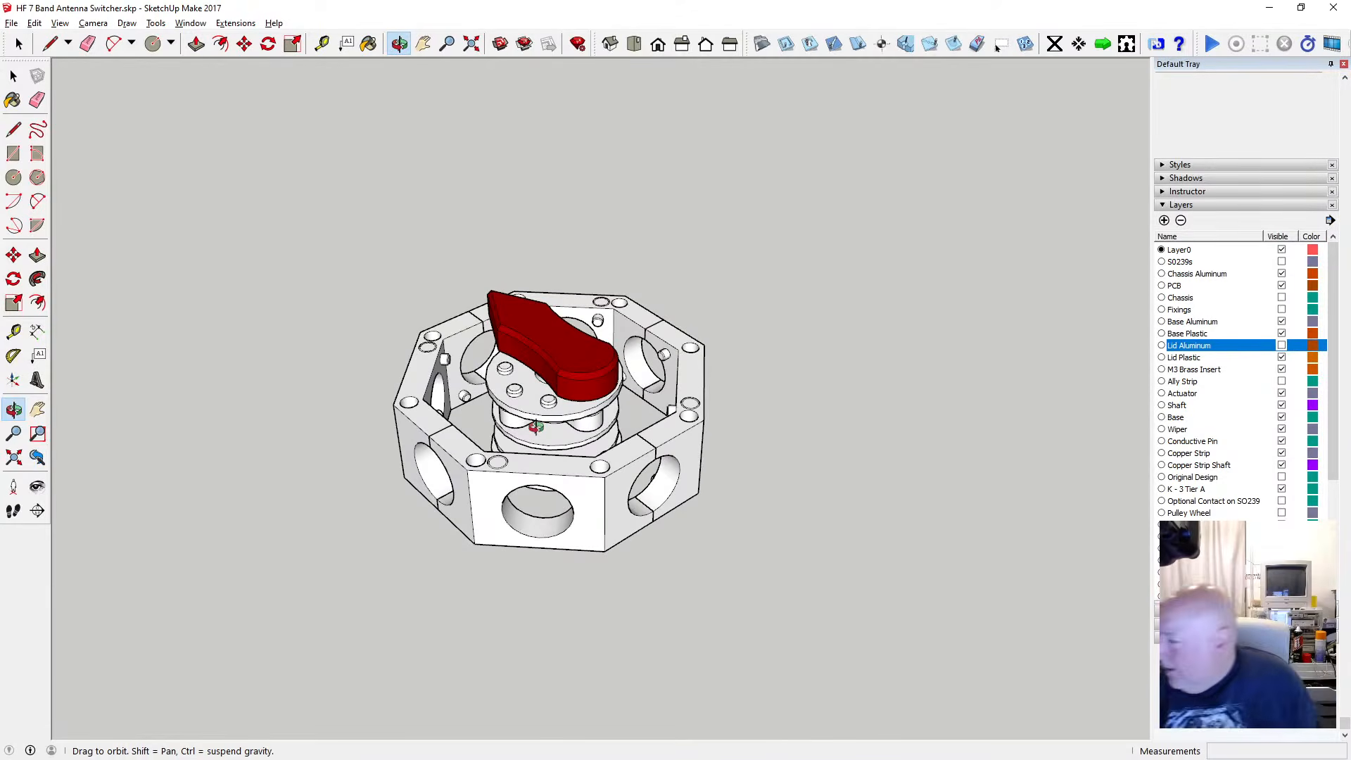
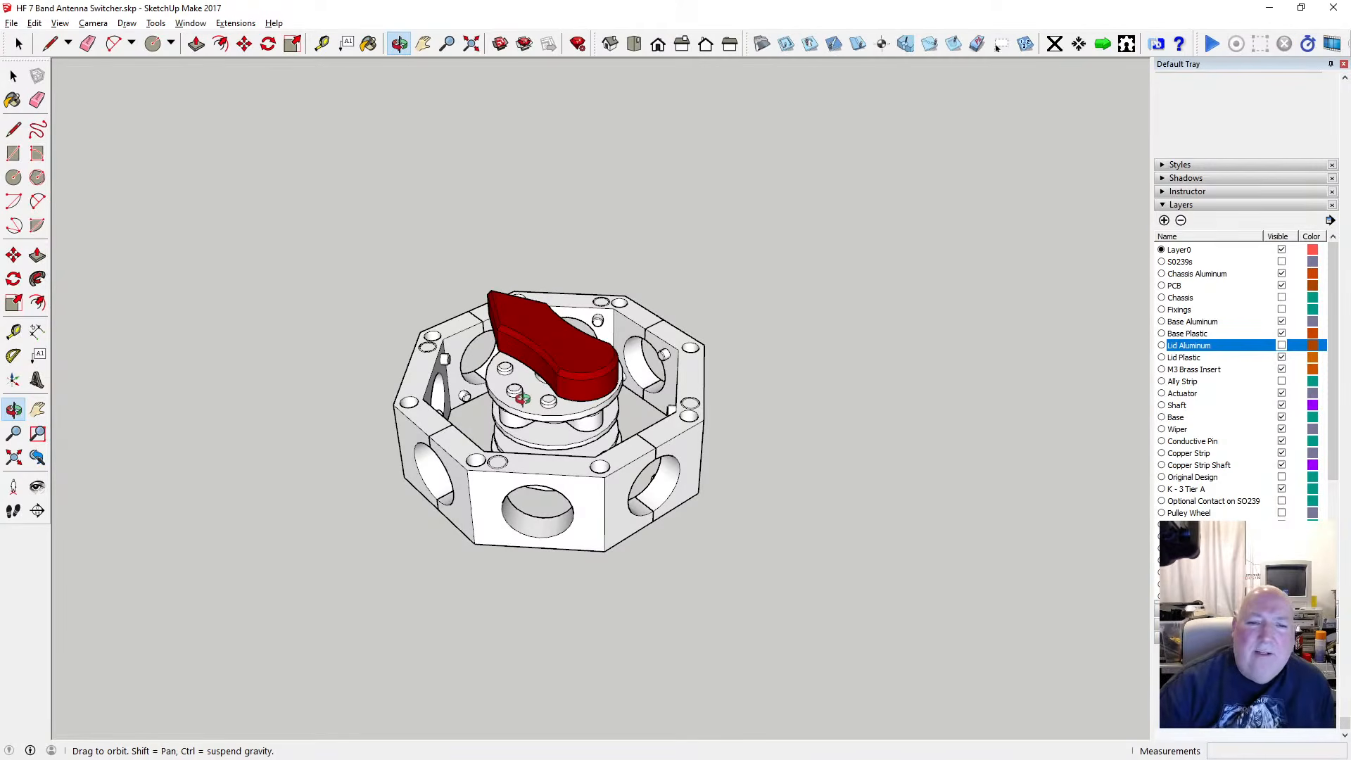
pyautogui.scroll(5, 525, 423)
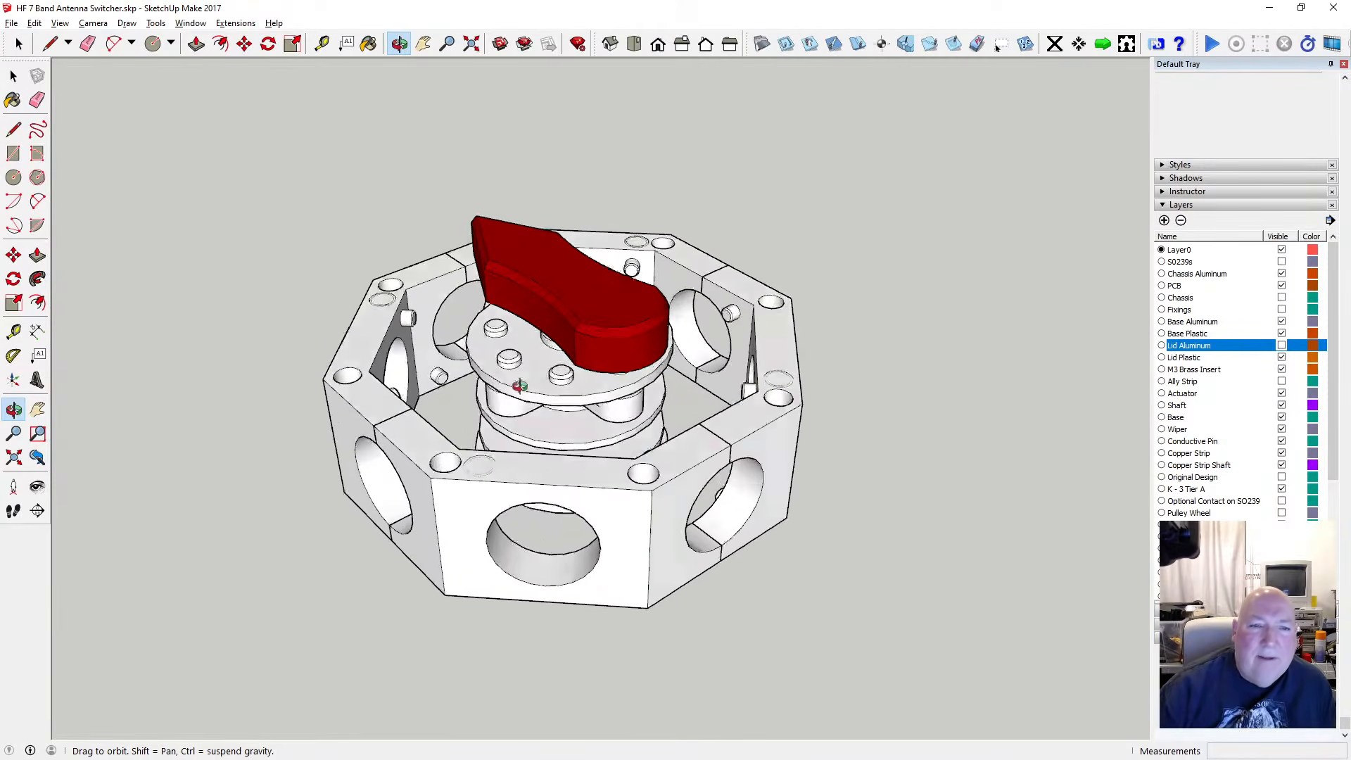
pyautogui.moveTo(519, 386); pyautogui.dragTo(443, 488)
pyautogui.scroll(-3, 607, 242)
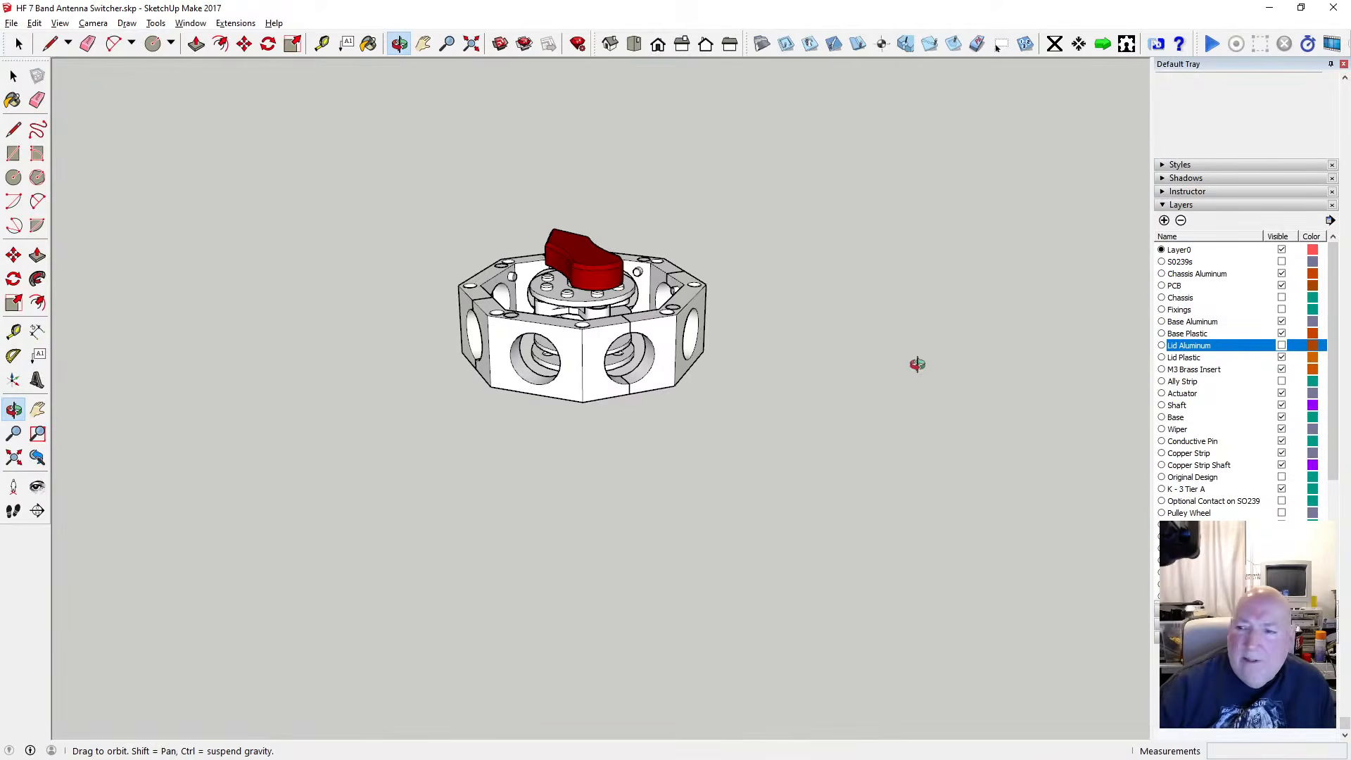
# Show the Lid Aluminum, S0239s and Stepper Motor Add On layers
pyautogui.click(1282, 345)
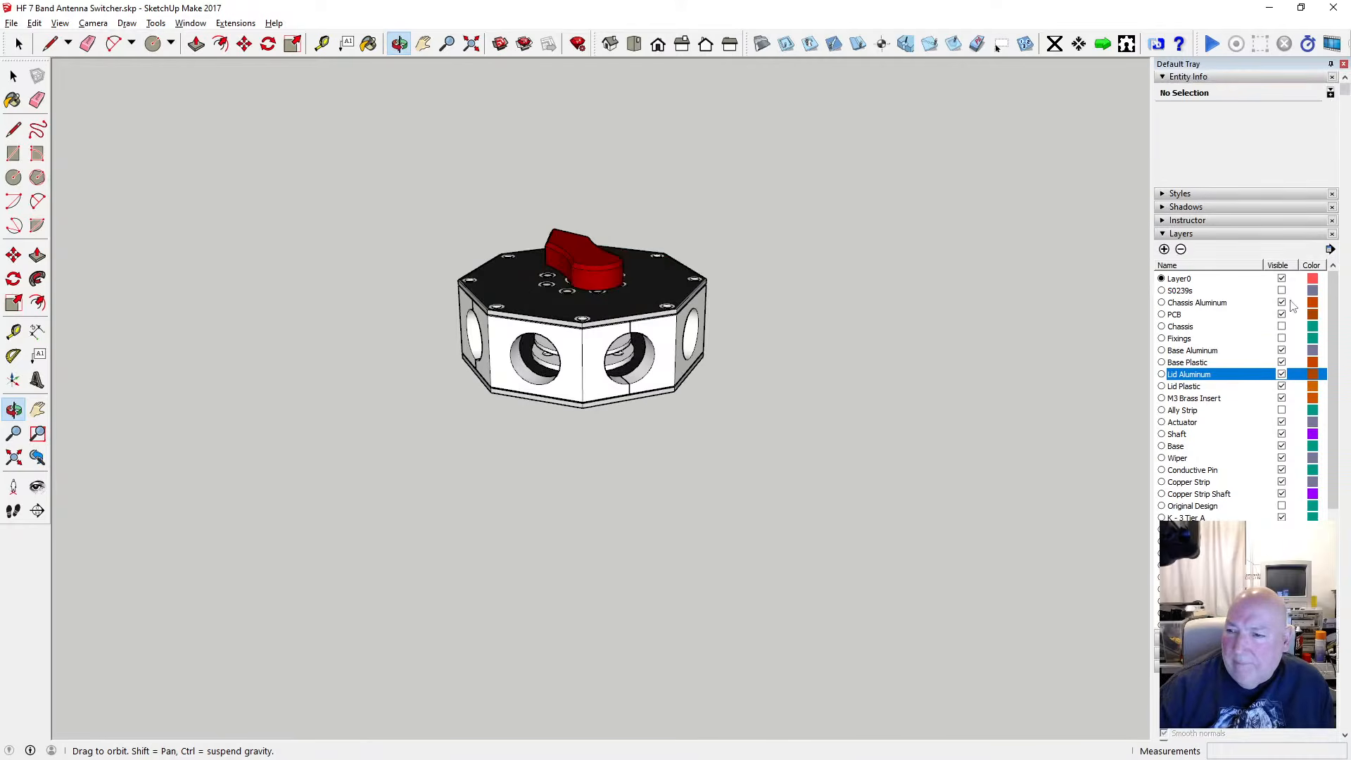
pyautogui.click(1281, 290)
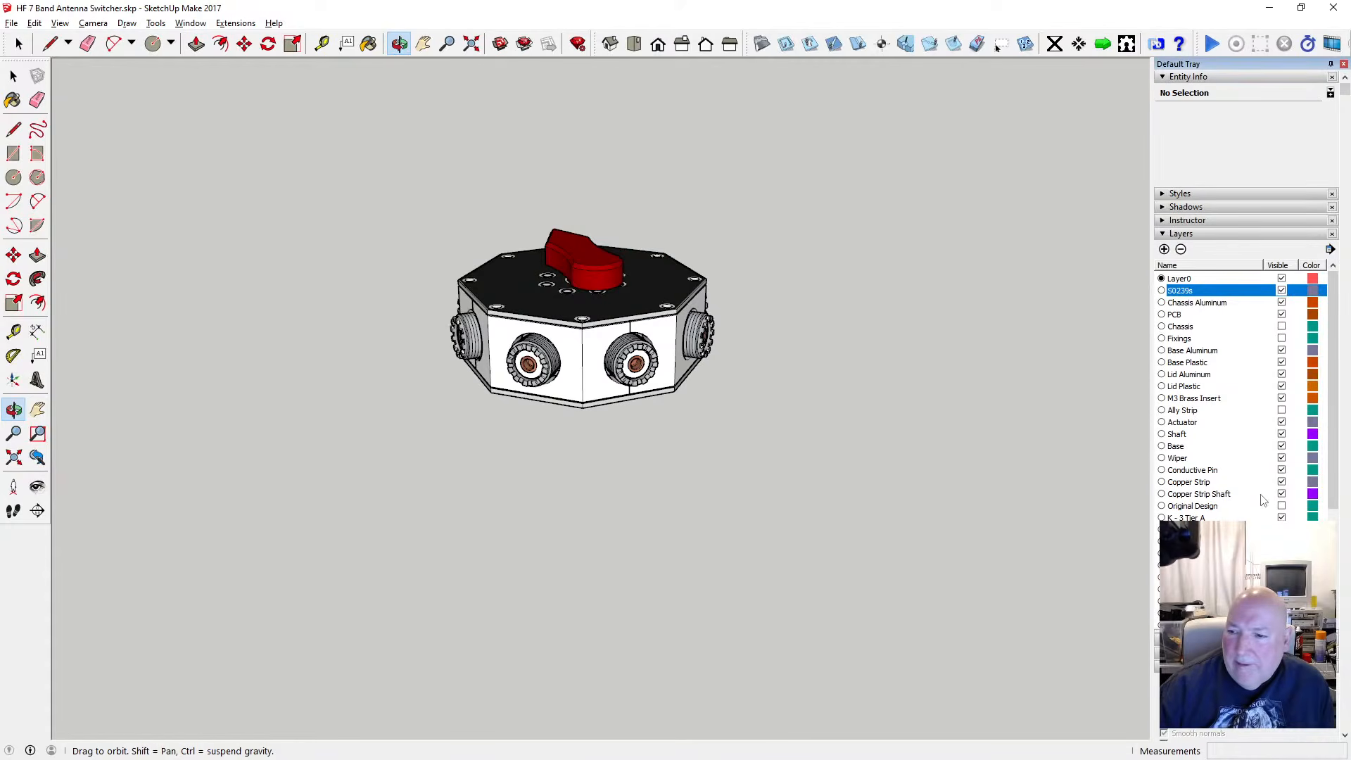
pyautogui.scroll(-4, 1264, 498)
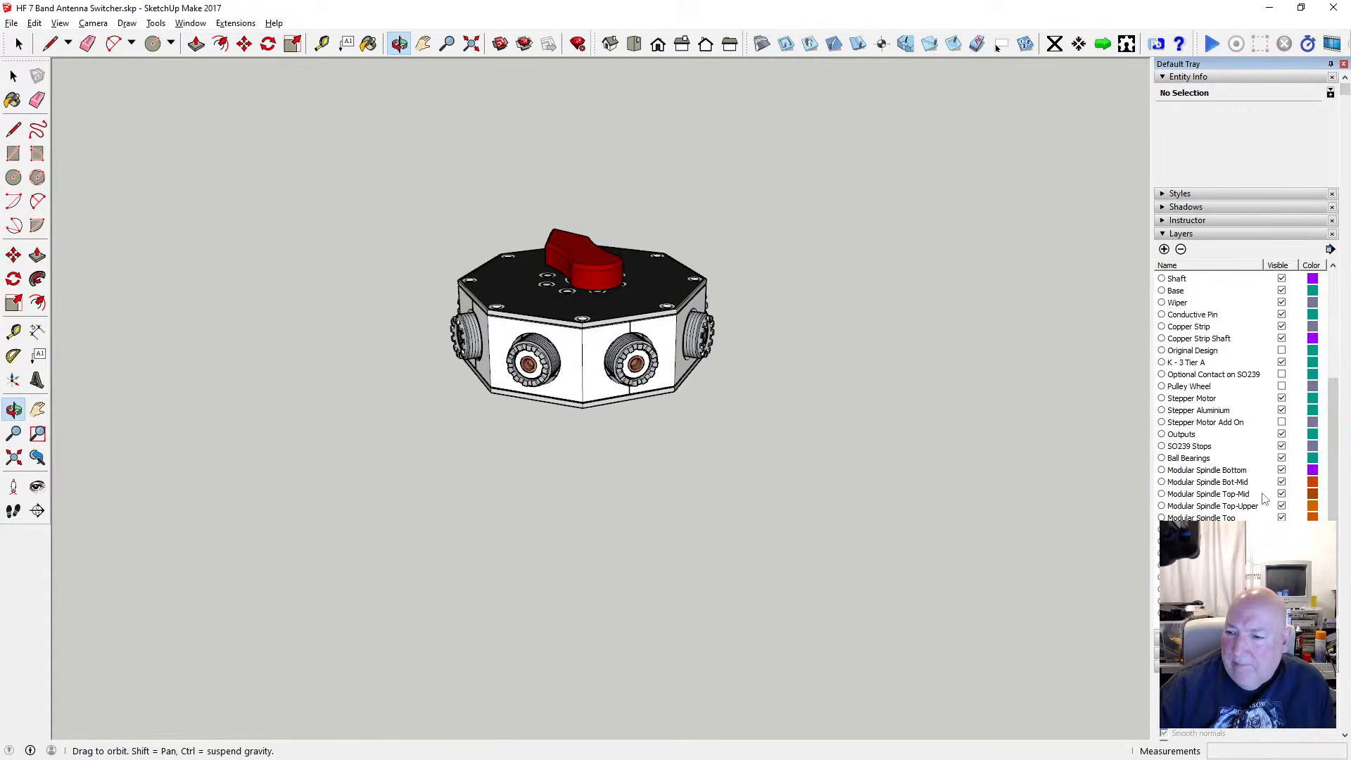
pyautogui.click(1282, 423)
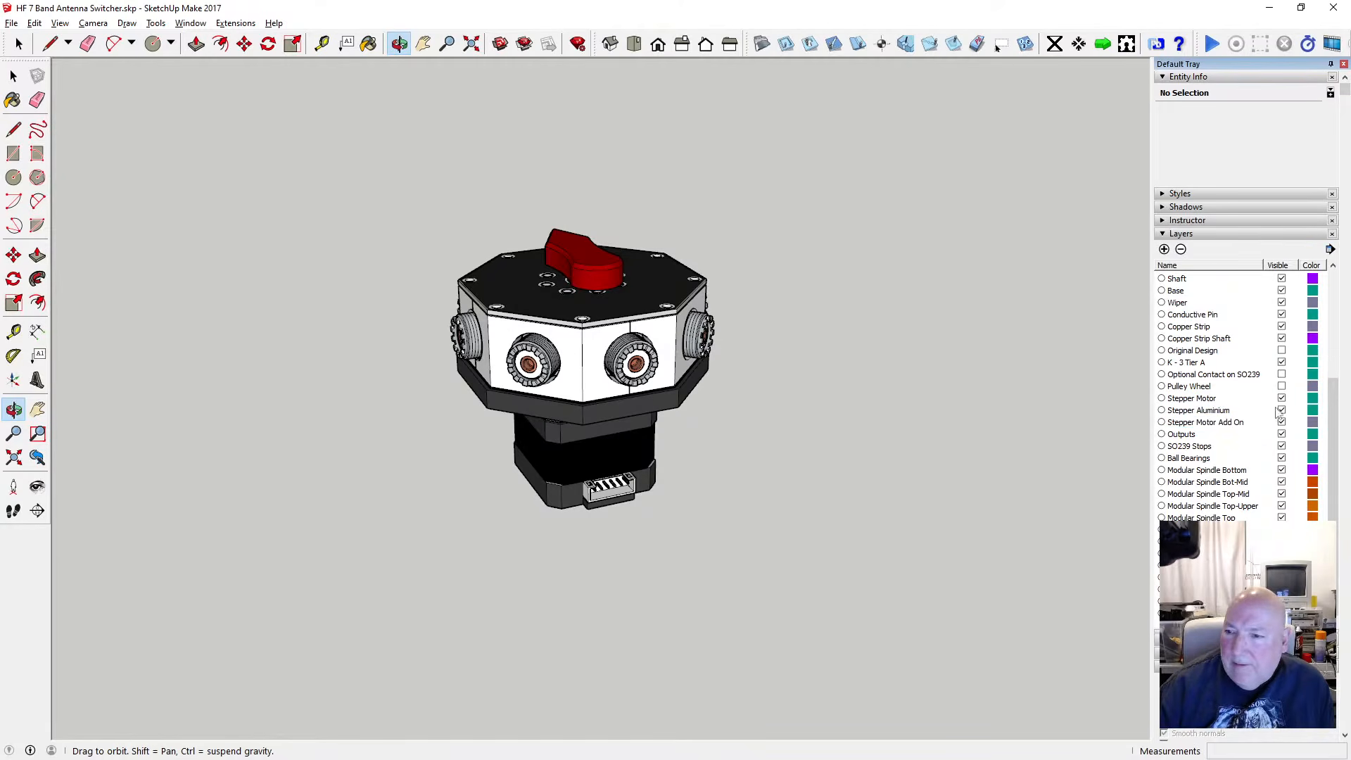
# Hide and show the Stepper Motor Add On layer to compare the assembly without and with the motor
pyautogui.scroll(2, 1278, 415)
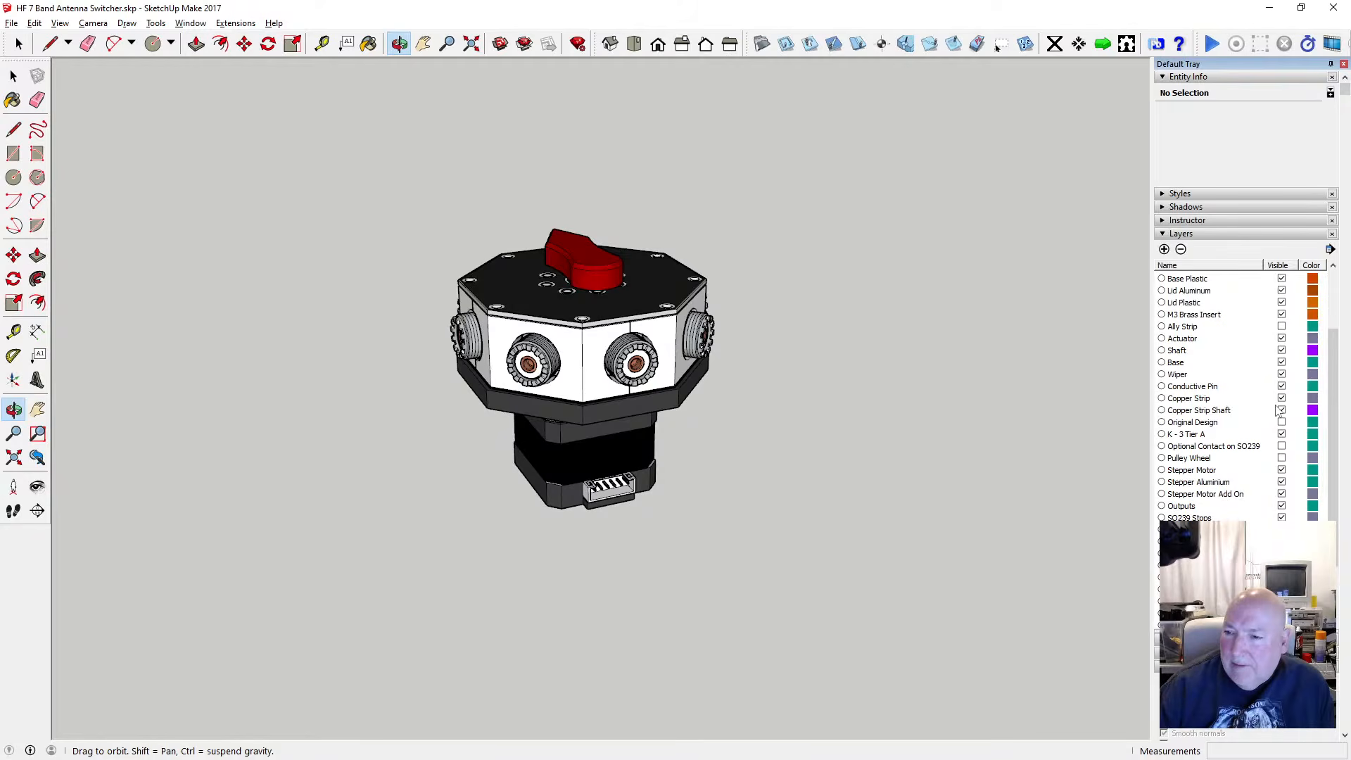
pyautogui.scroll(1, 1279, 412)
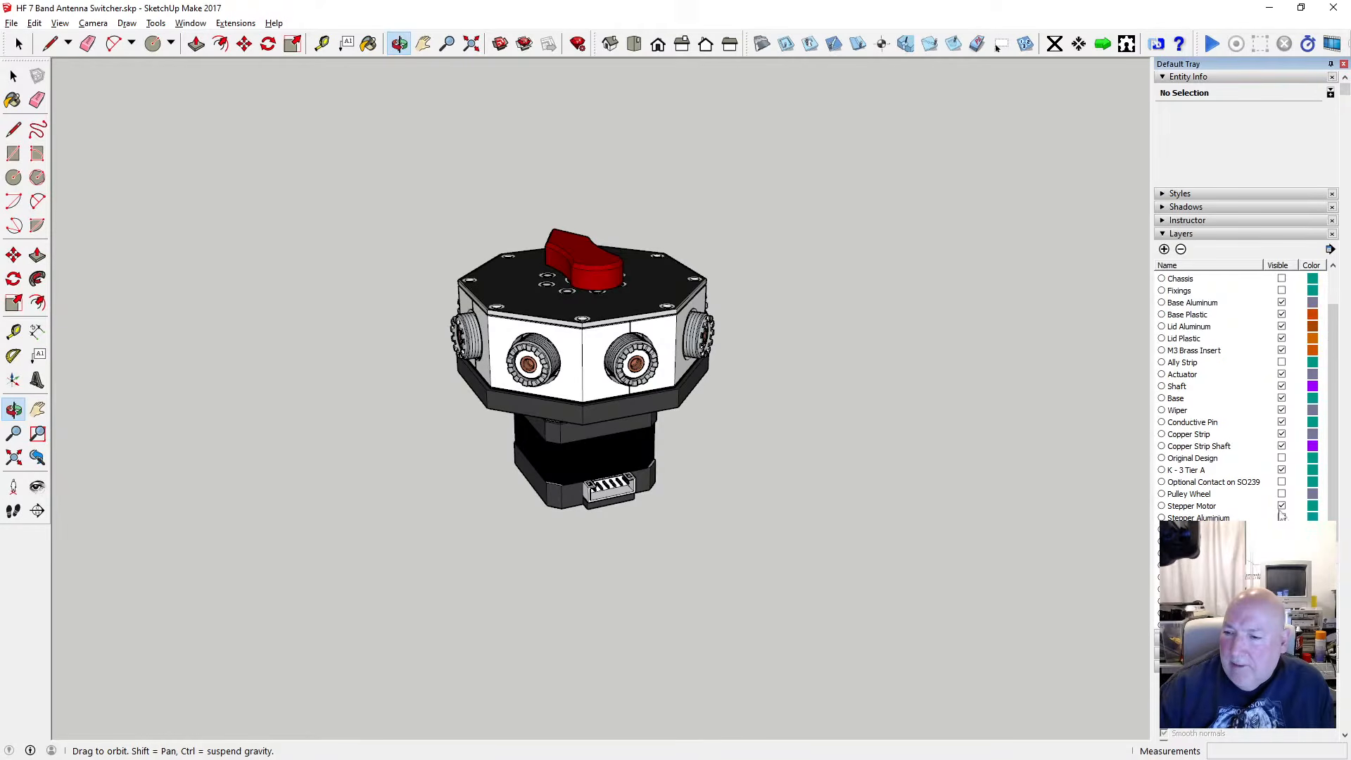
pyautogui.scroll(-2, 1281, 516)
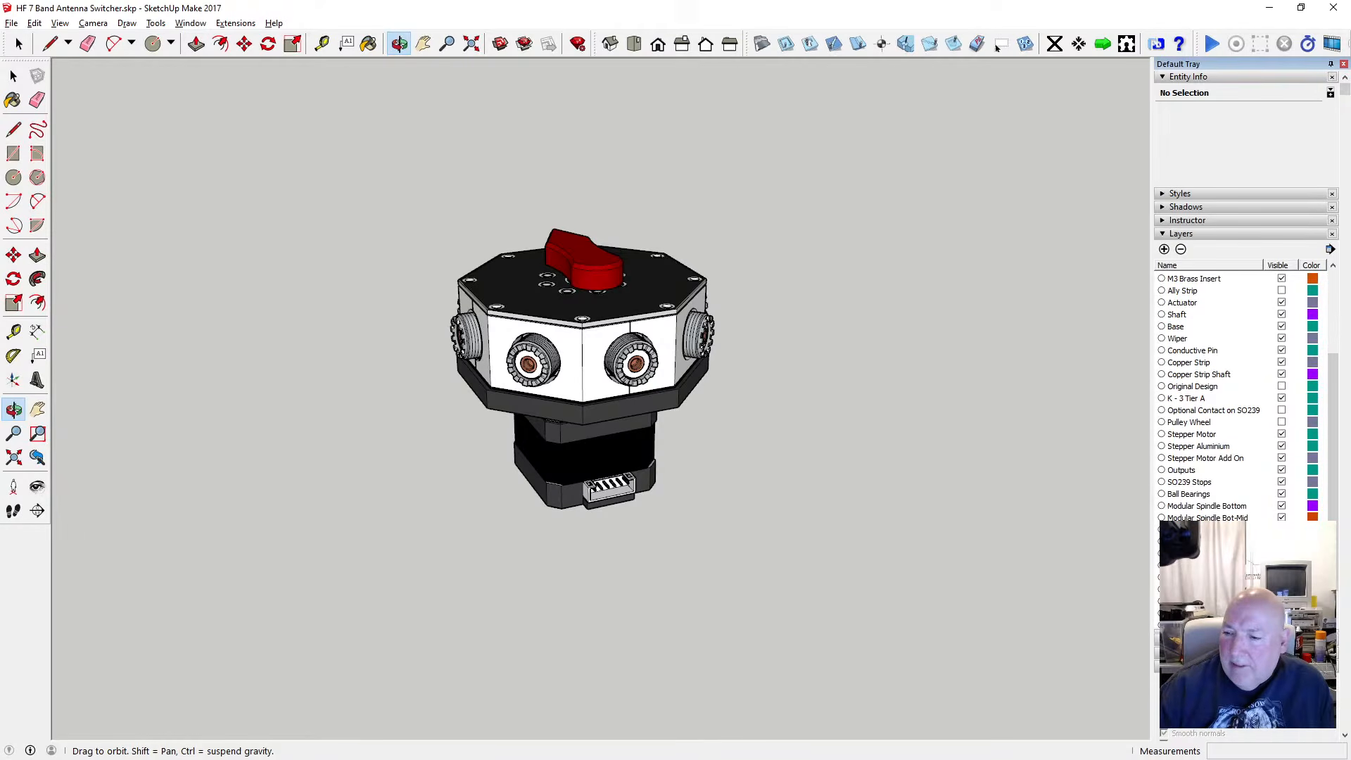
pyautogui.click(1282, 458)
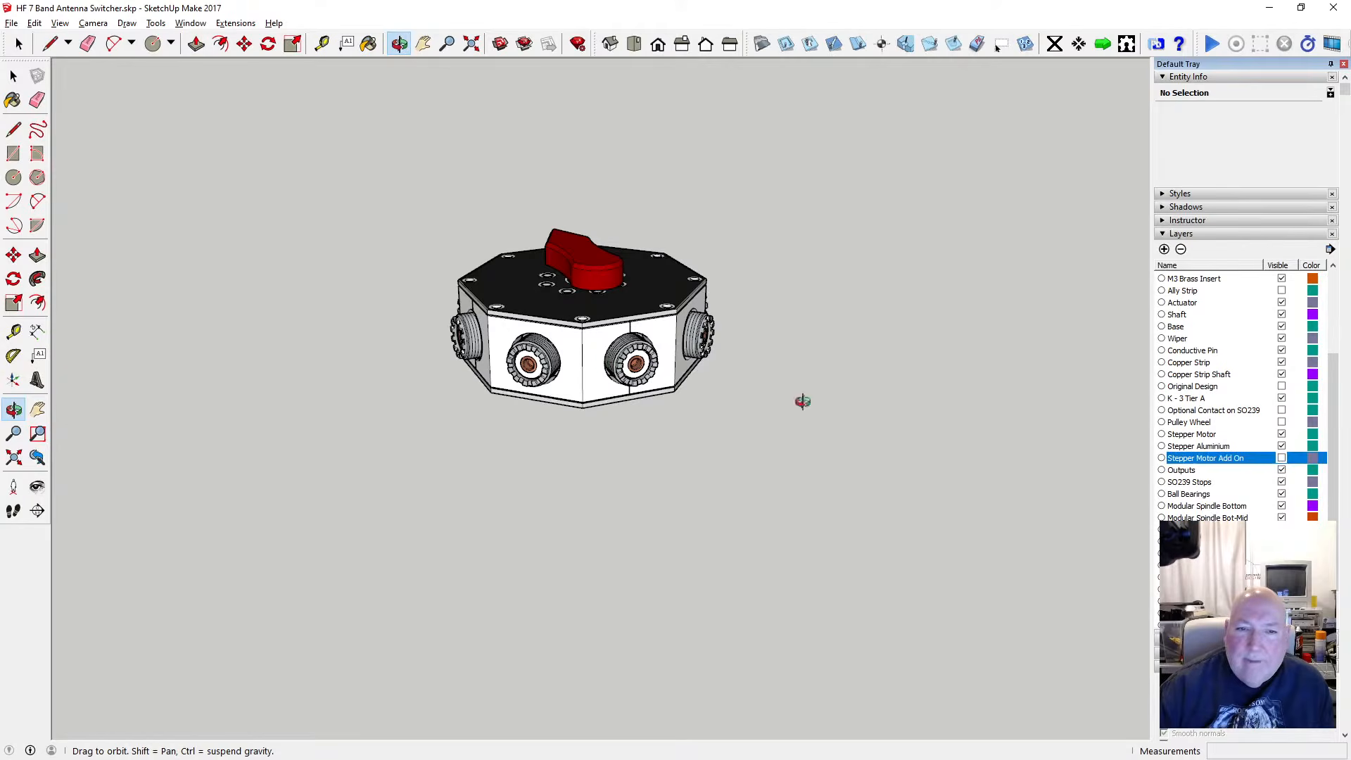
pyautogui.click(1282, 458)
# Hide the Lid Aluminum layer and inspect the spindle, pegs and connector pins inside the housing
pyautogui.scroll(2, 1274, 430)
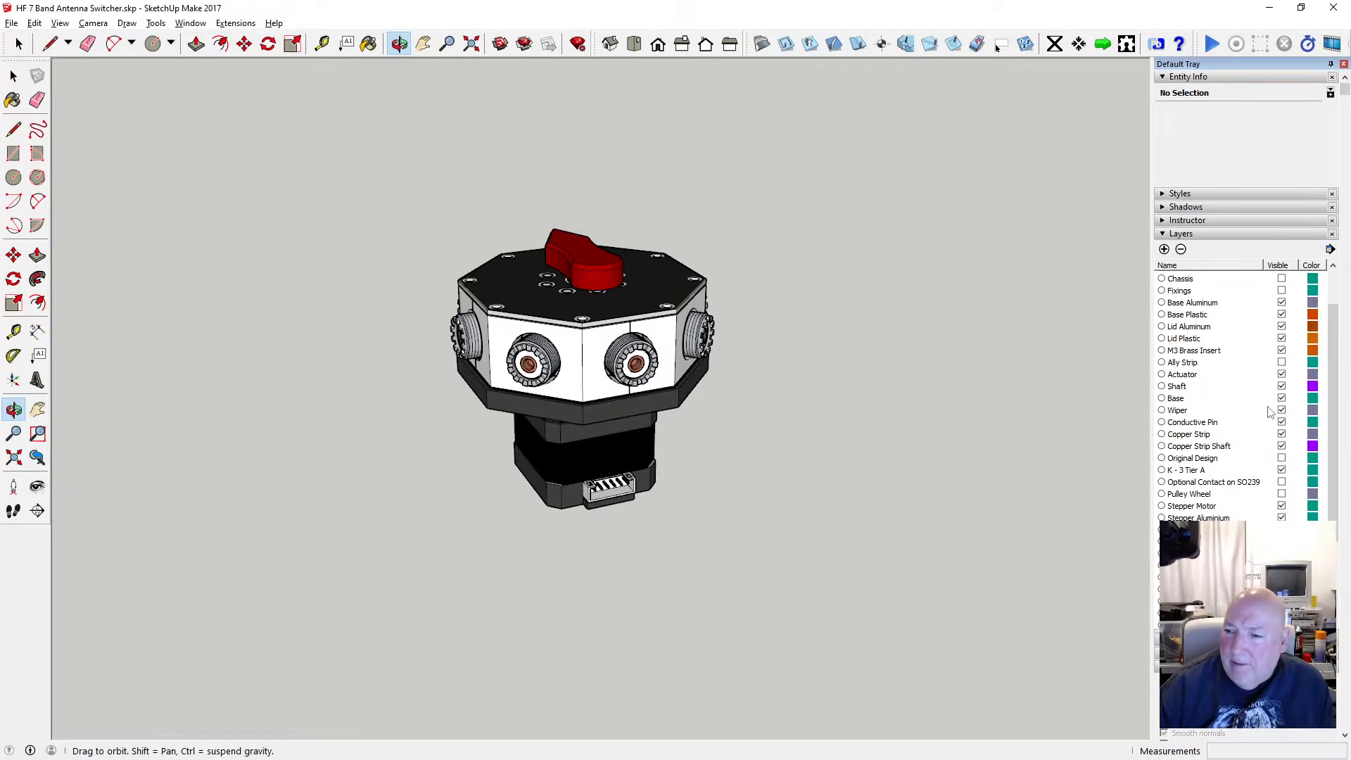
pyautogui.click(1281, 327)
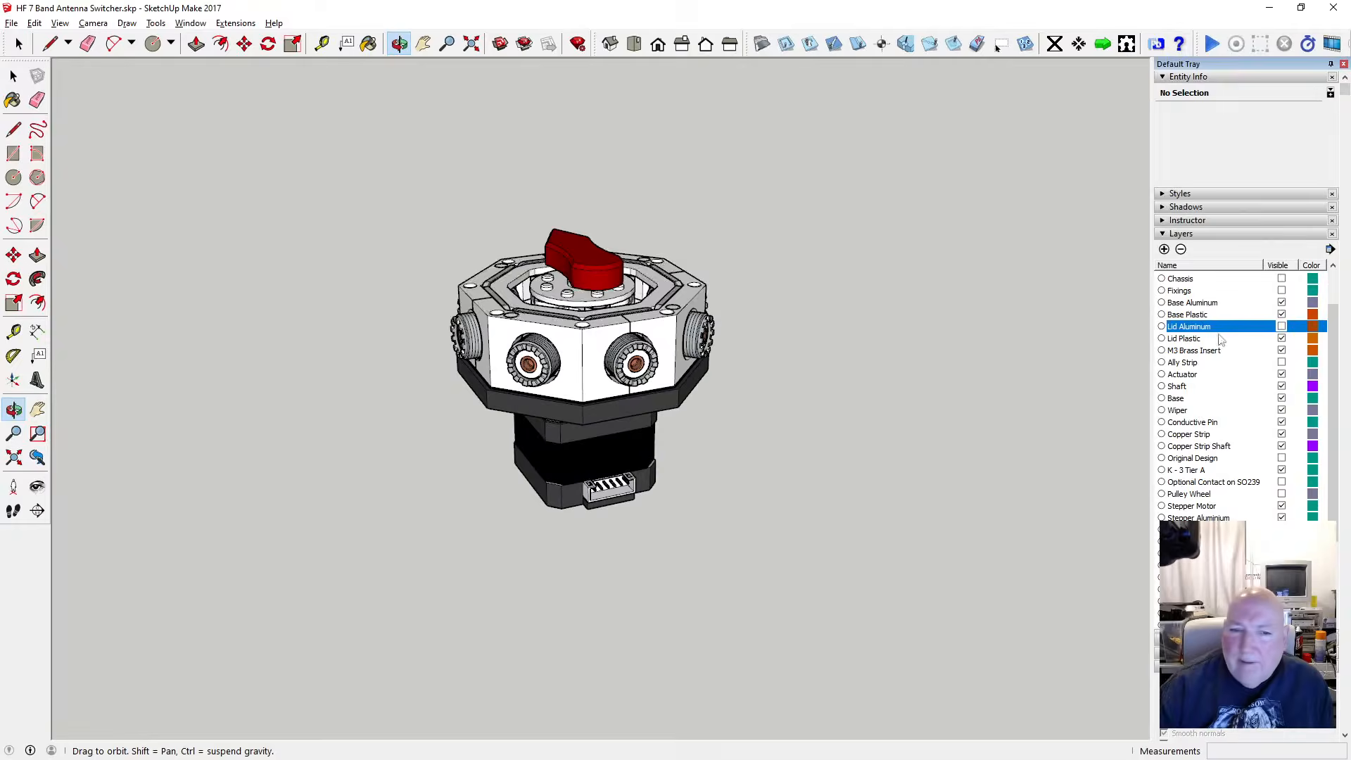
pyautogui.scroll(3, 502, 461)
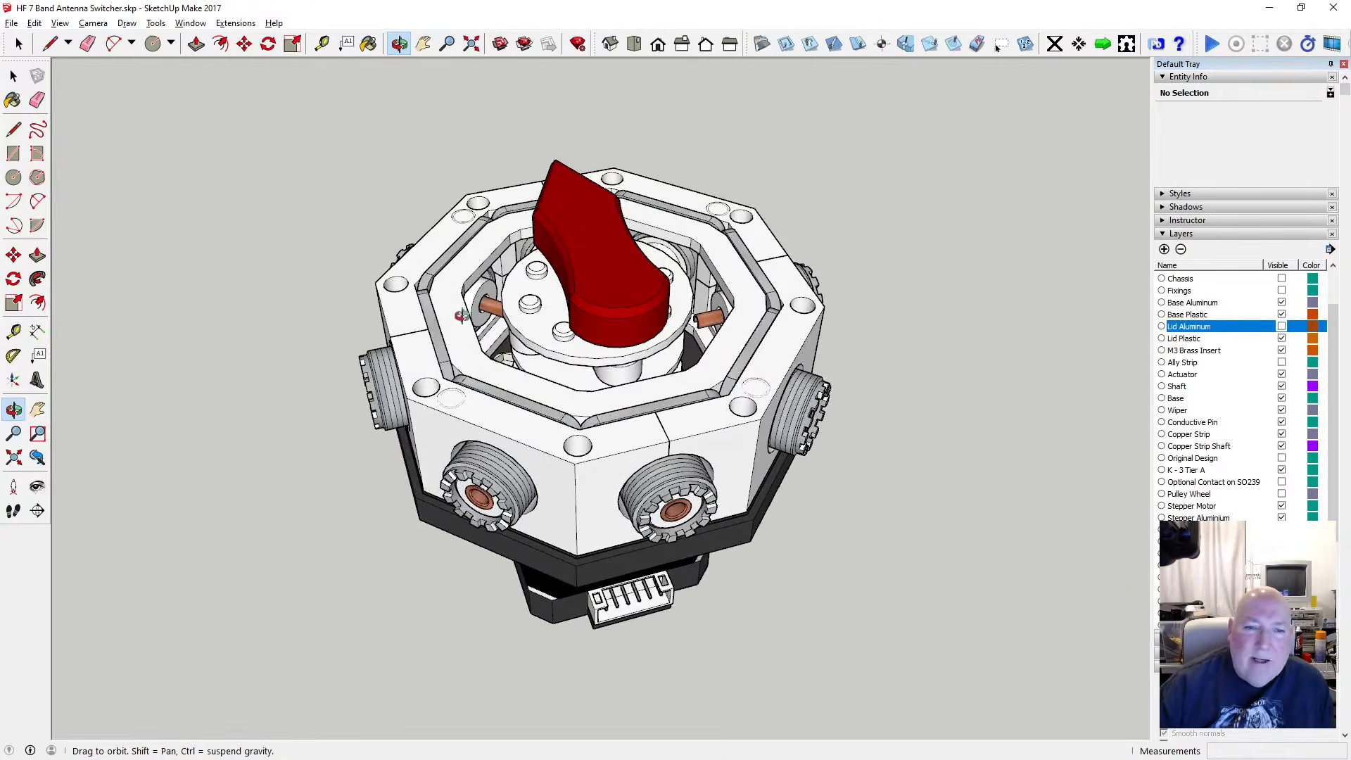
pyautogui.scroll(3, 535, 313)
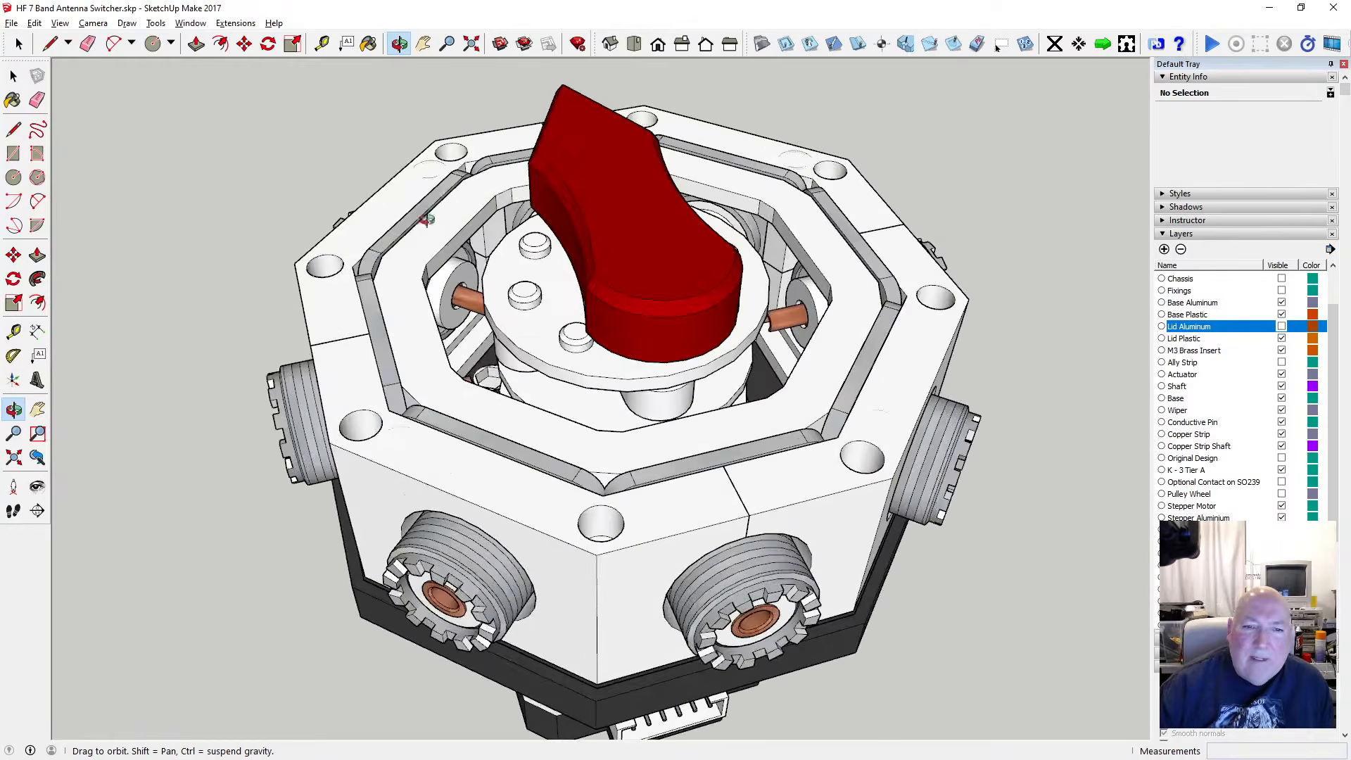
pyautogui.moveTo(426, 215)
pyautogui.mouseDown()
pyautogui.moveTo(558, 447)
pyautogui.moveTo(558, 486)
pyautogui.moveTo(435, 319)
pyautogui.moveTo(619, 250)
pyautogui.moveTo(648, 302)
pyautogui.moveTo(729, 311)
pyautogui.moveTo(633, 282)
pyautogui.moveTo(556, 212)
pyautogui.moveTo(533, 252)
pyautogui.moveTo(262, 359)
pyautogui.moveTo(190, 289)
pyautogui.moveTo(378, 388)
pyautogui.moveTo(457, 544)
pyautogui.moveTo(594, 395)
pyautogui.moveTo(587, 376)
pyautogui.moveTo(494, 384)
pyautogui.mouseUp()
pyautogui.moveTo(568, 247); pyautogui.dragTo(809, 215)
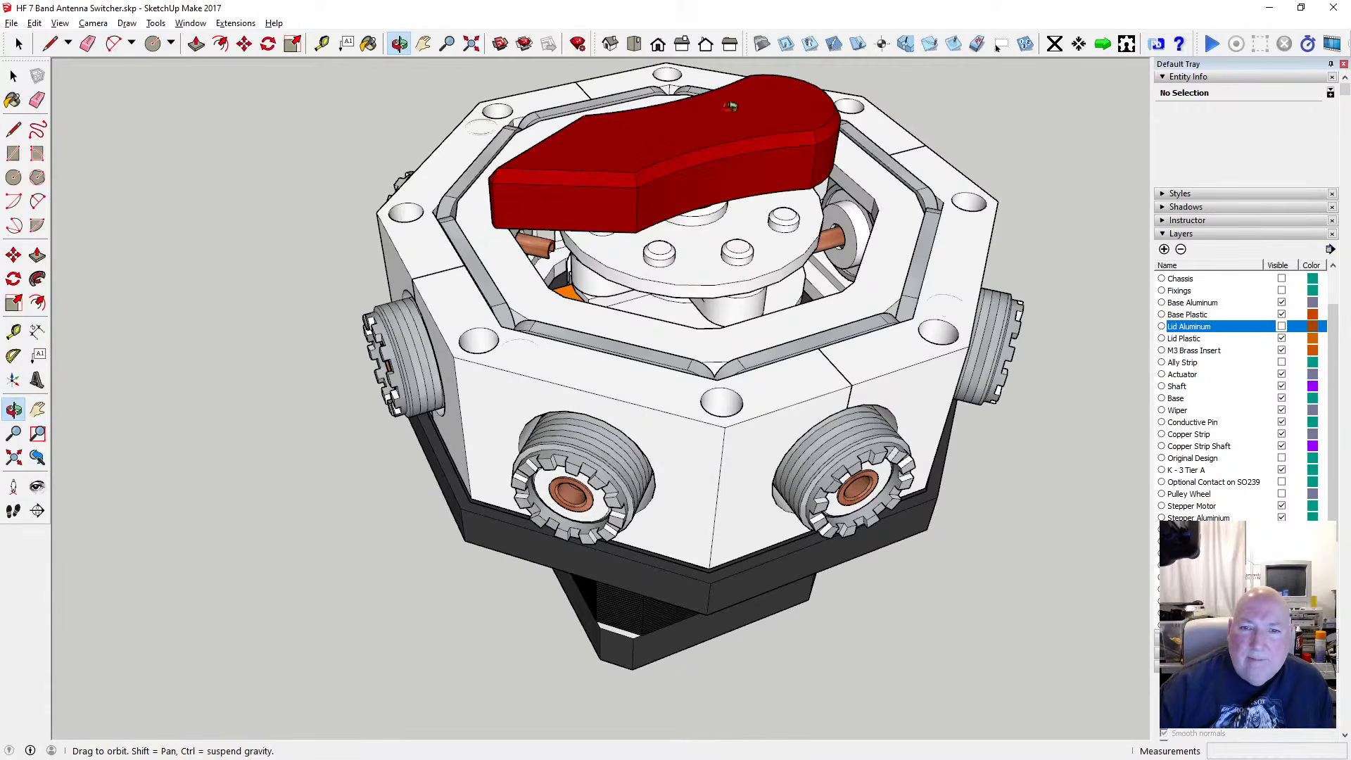
# Examine the red knob, spindle pegs and copper connector pins from several angles with the aluminium lid hidden
pyautogui.moveTo(628, 206); pyautogui.dragTo(454, 173)
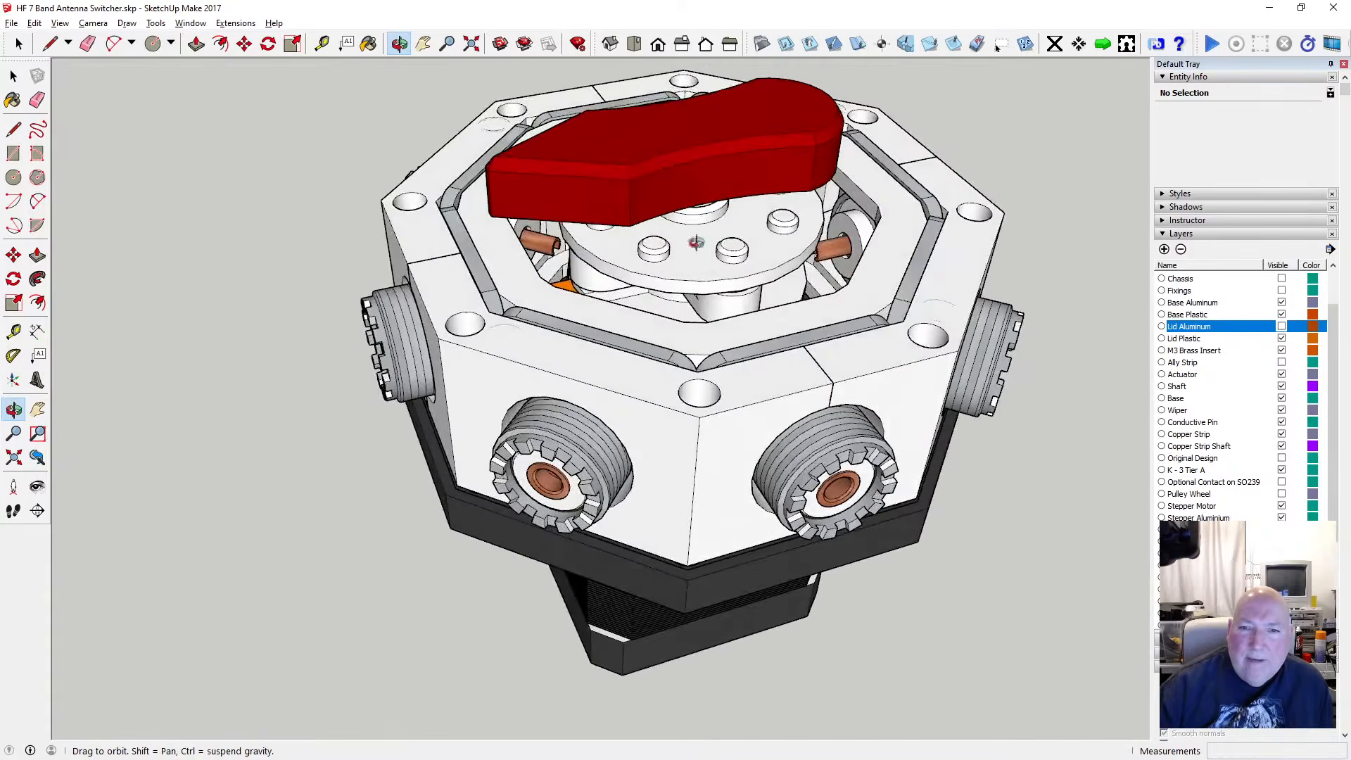
pyautogui.moveTo(745, 216); pyautogui.dragTo(651, 153)
pyautogui.moveTo(586, 185); pyautogui.dragTo(605, 227)
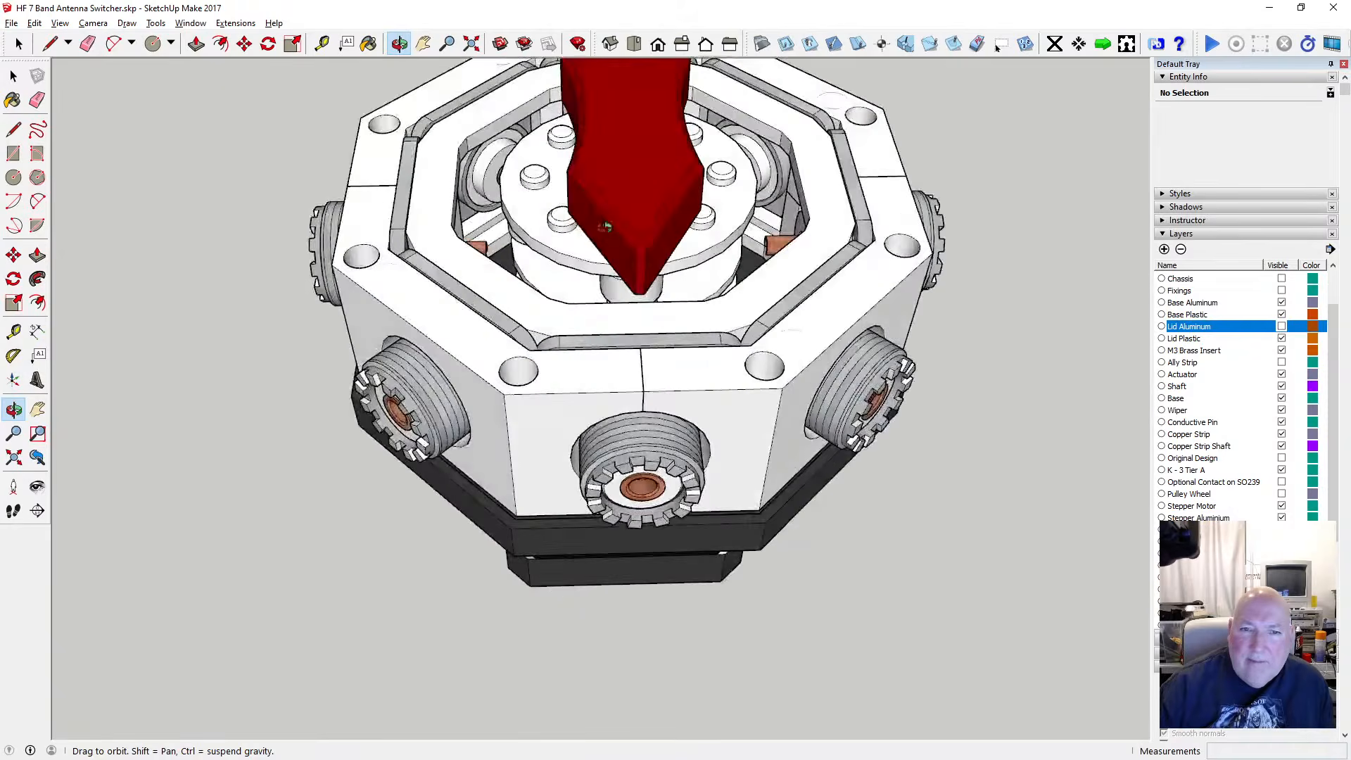
pyautogui.moveTo(566, 309); pyautogui.dragTo(419, 190)
pyautogui.scroll(3, 614, 195)
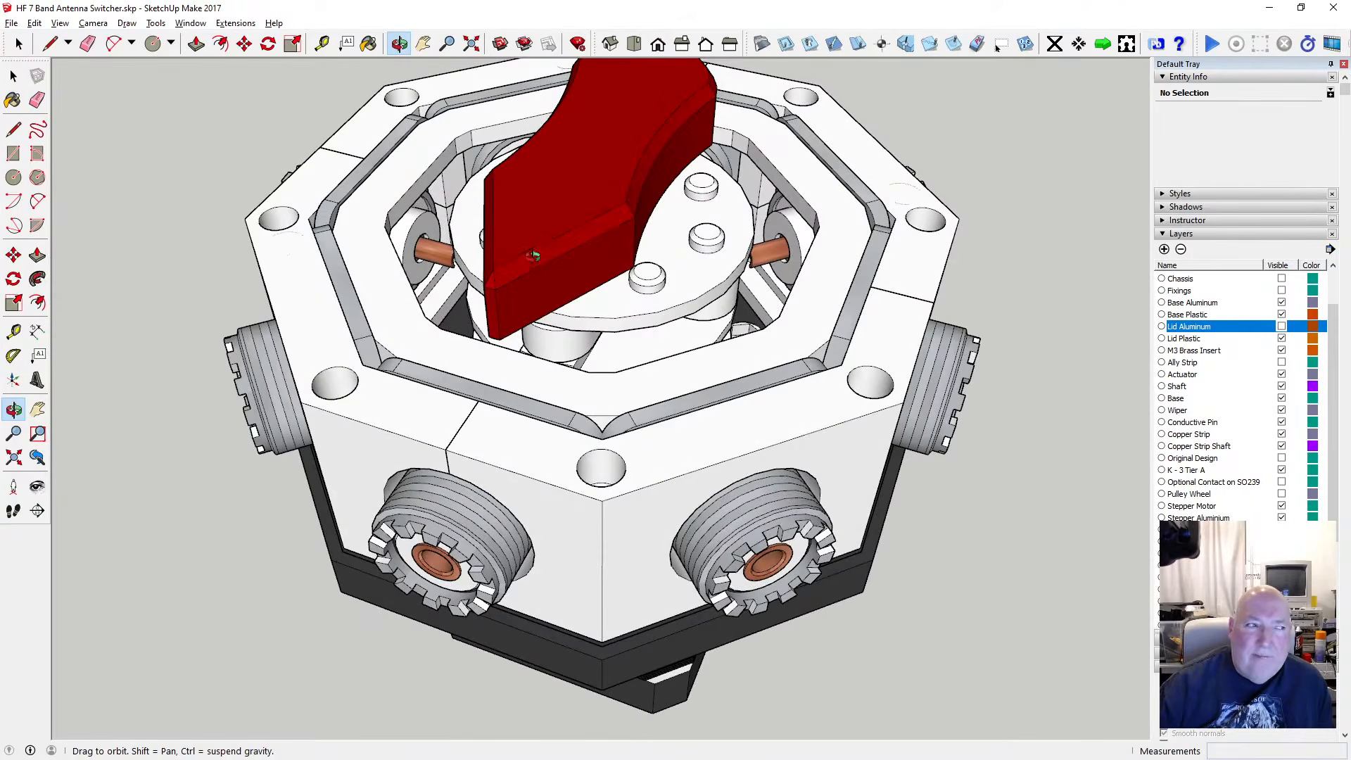
pyautogui.moveTo(541, 254); pyautogui.dragTo(610, 296)
pyautogui.scroll(-2, 610, 296)
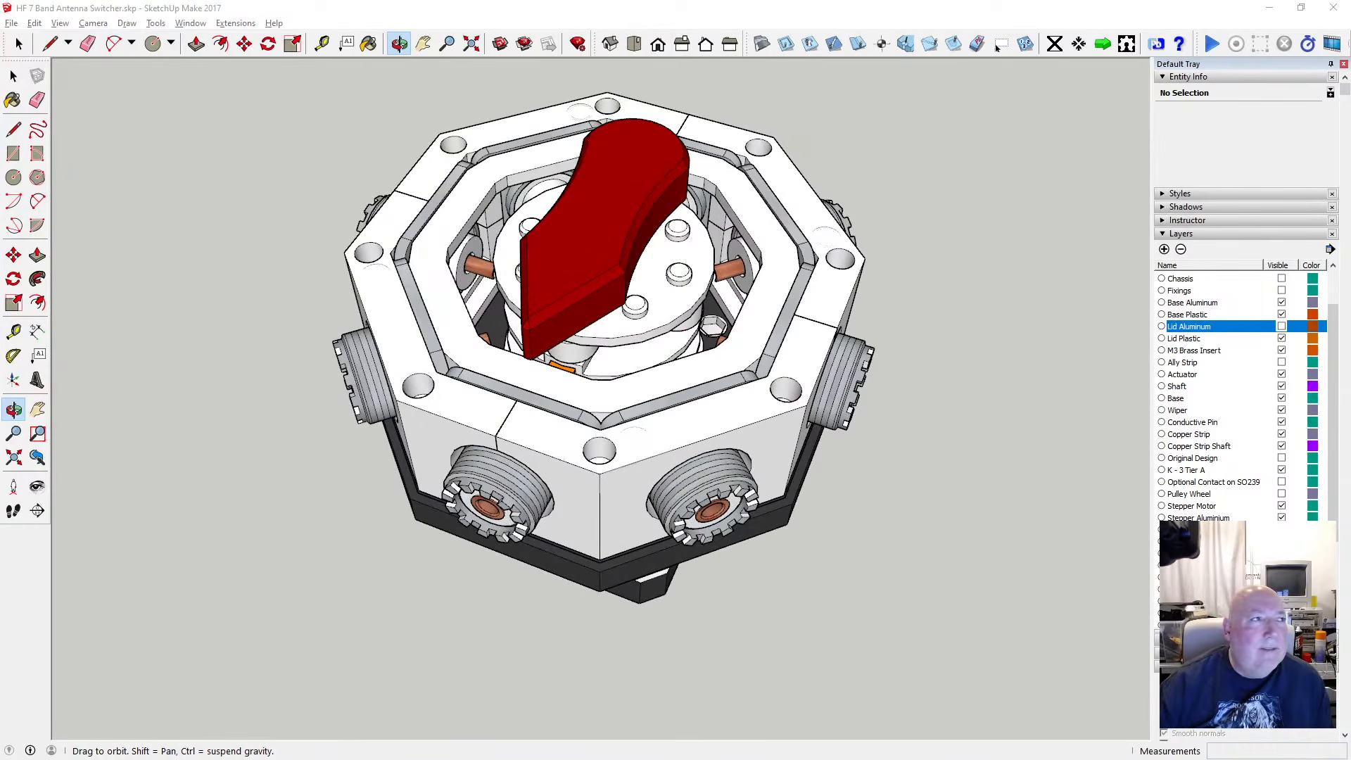
# Switch to Chrome and search Google Images for "antenna switchers"
pyautogui.moveTo(285, 119); pyautogui.dragTo(465, 90)
pyautogui.click(611, 89)
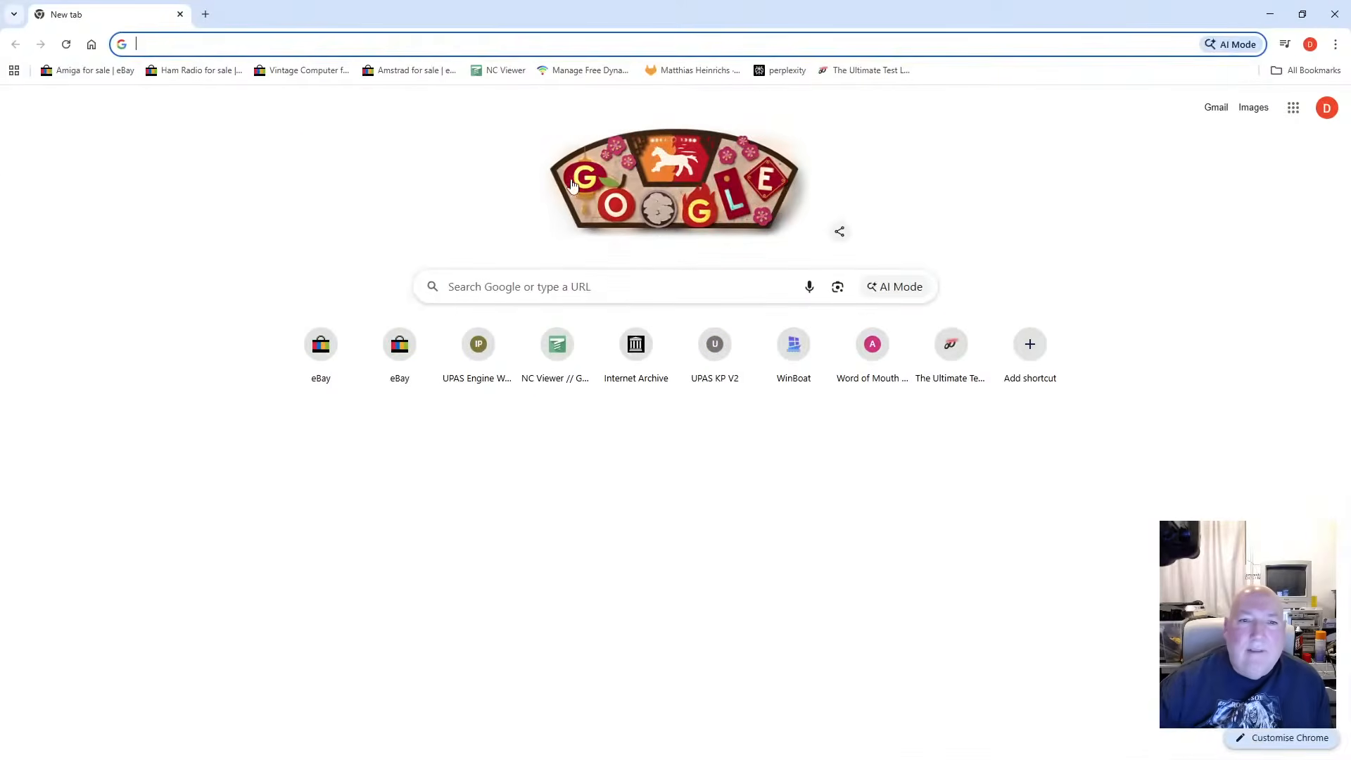
pyautogui.click(587, 281)
pyautogui.click(579, 282)
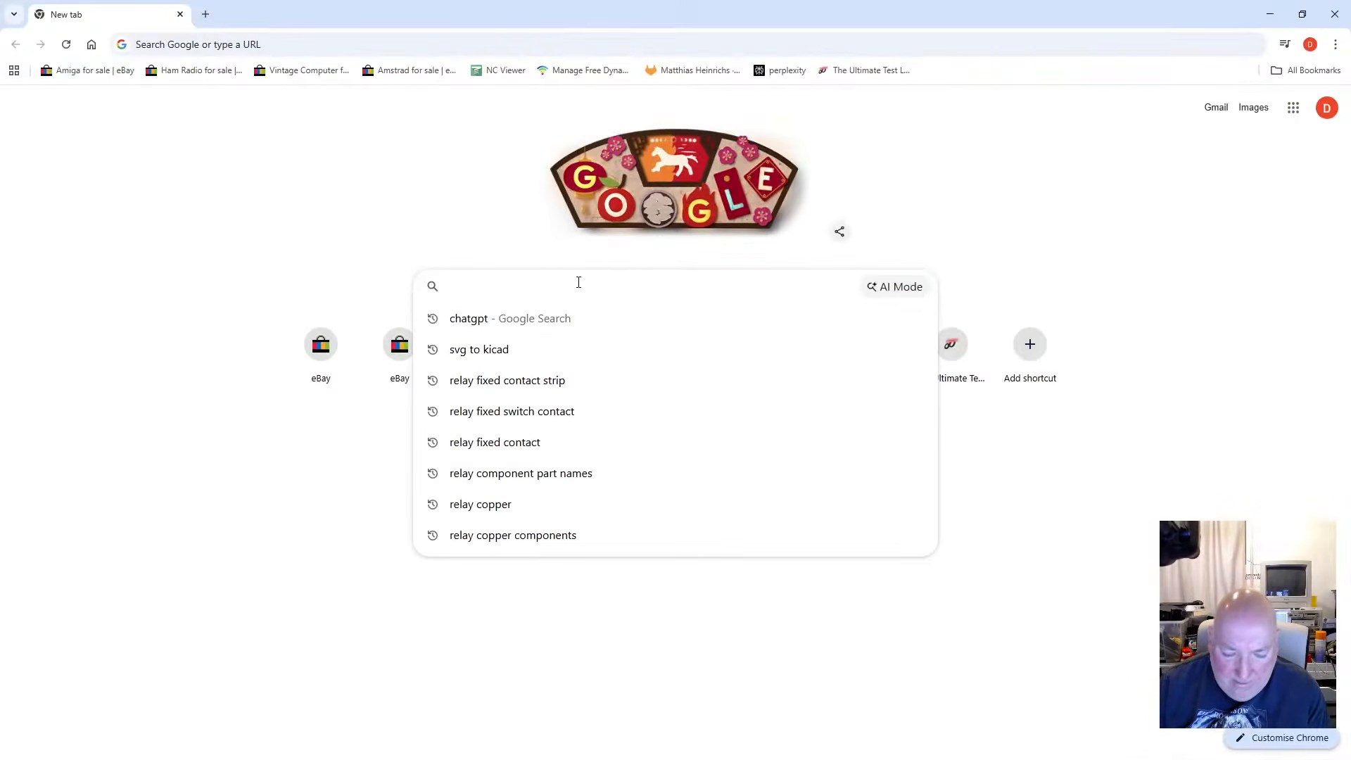
pyautogui.write('antenn')
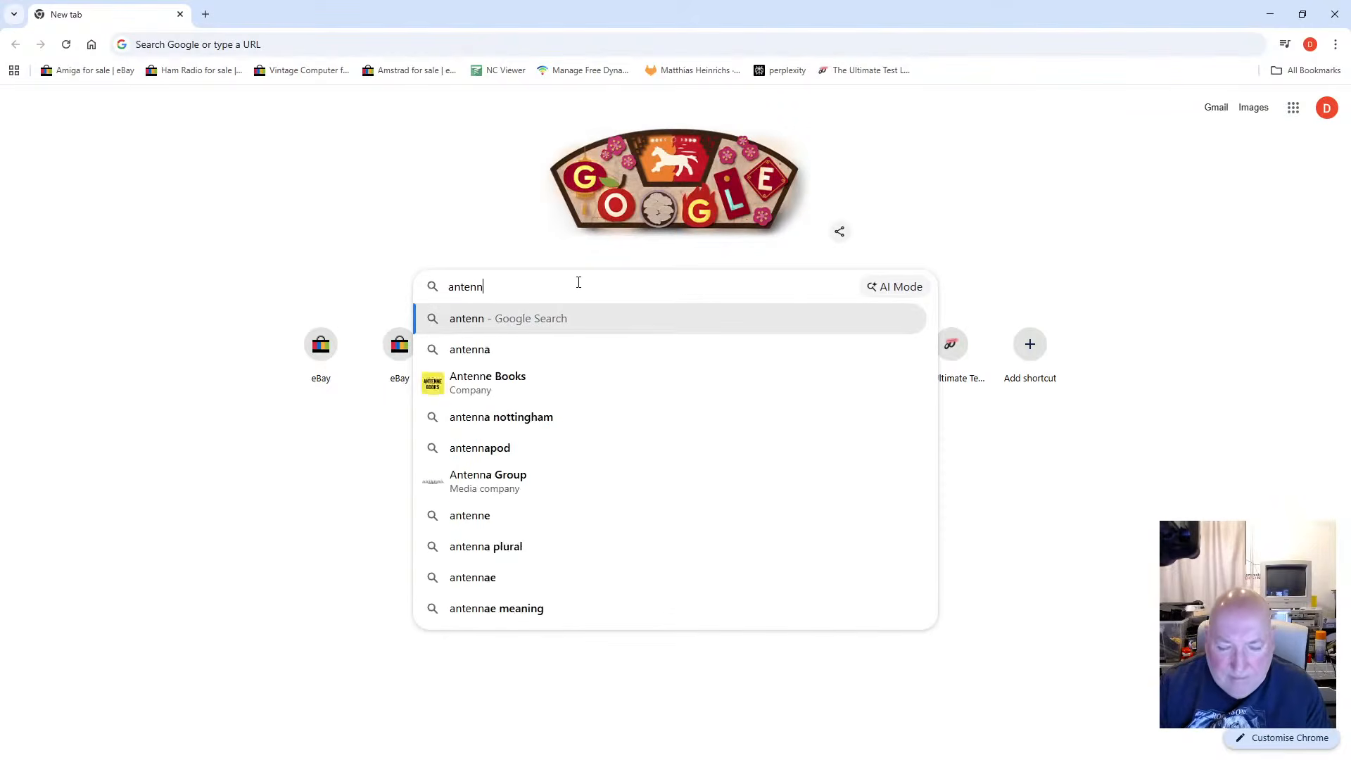
pyautogui.write('a switch')
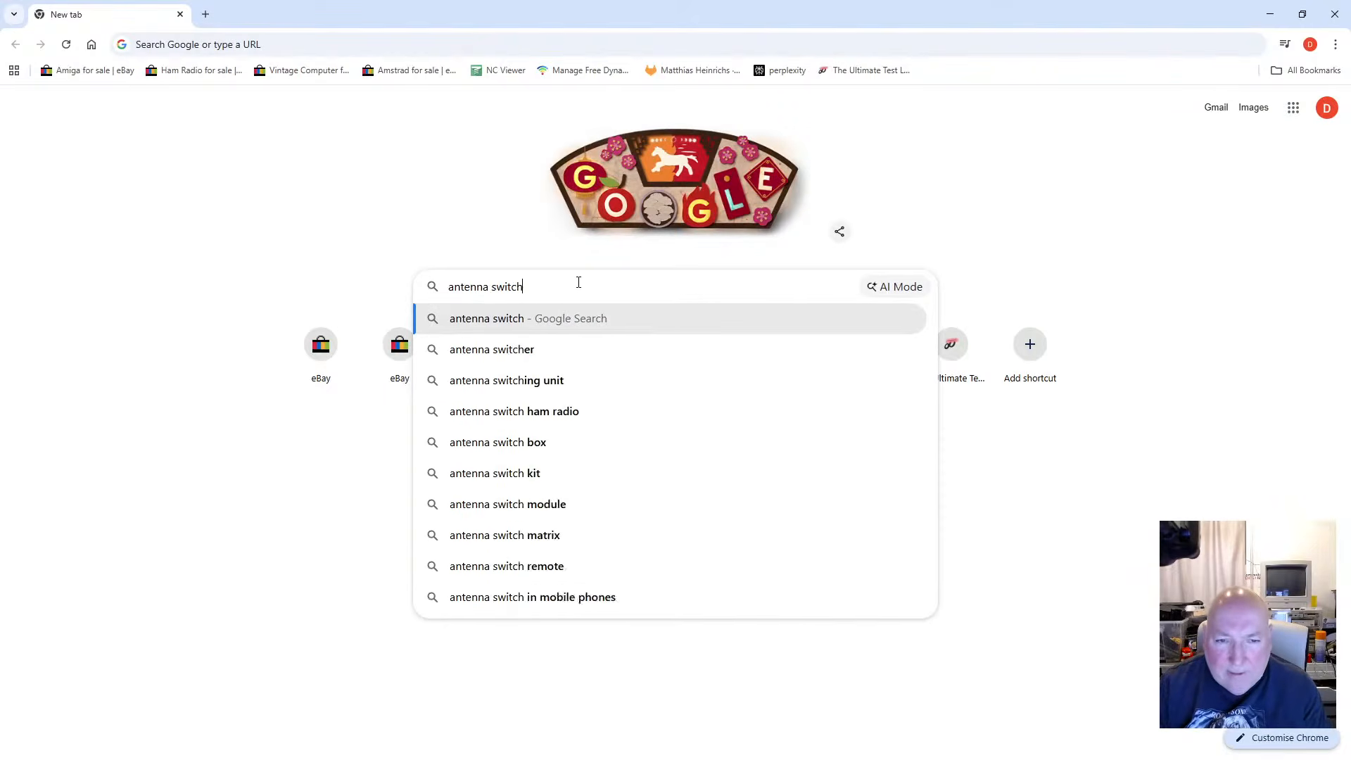
pyautogui.write('ers')
pyautogui.press('Return')
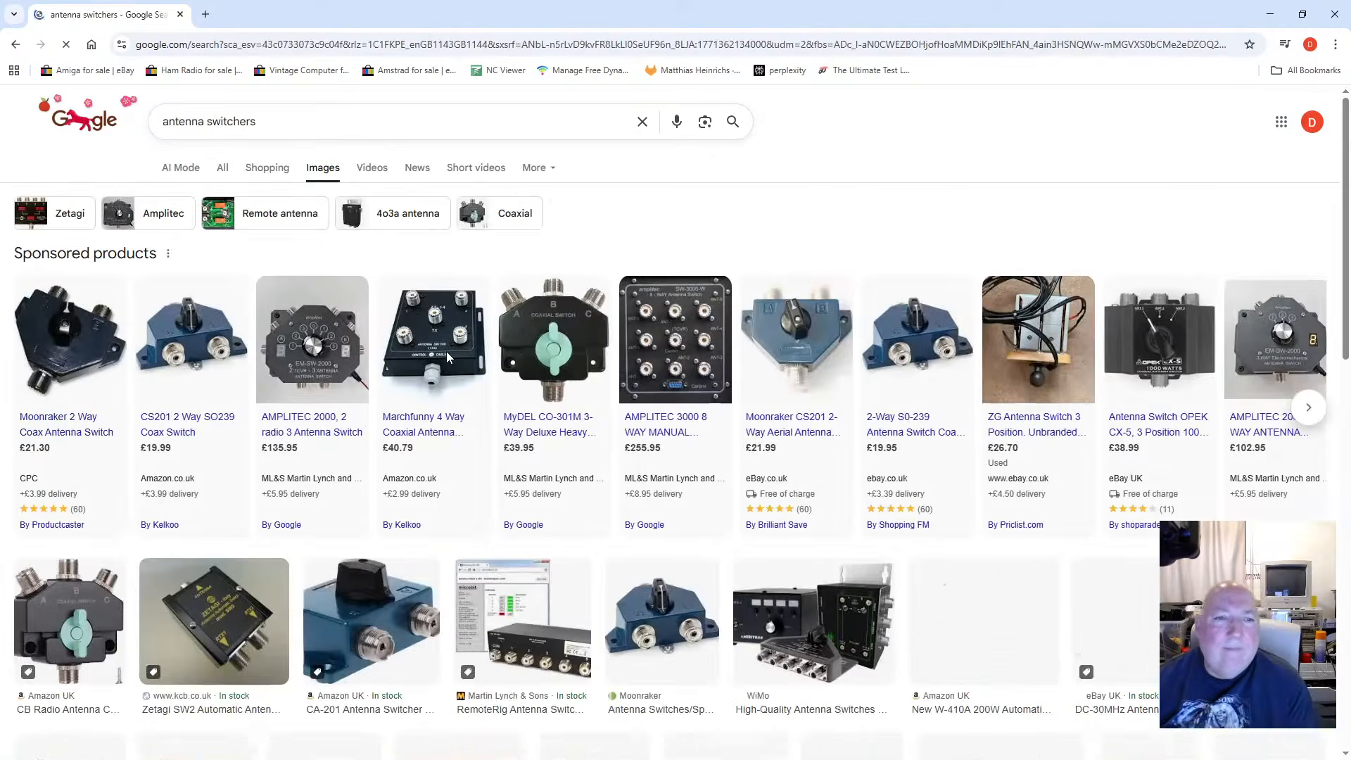
# Browse the antenna switcher image results and compare the commercial coax switch designs and their connector layouts
pyautogui.moveTo(554, 355)
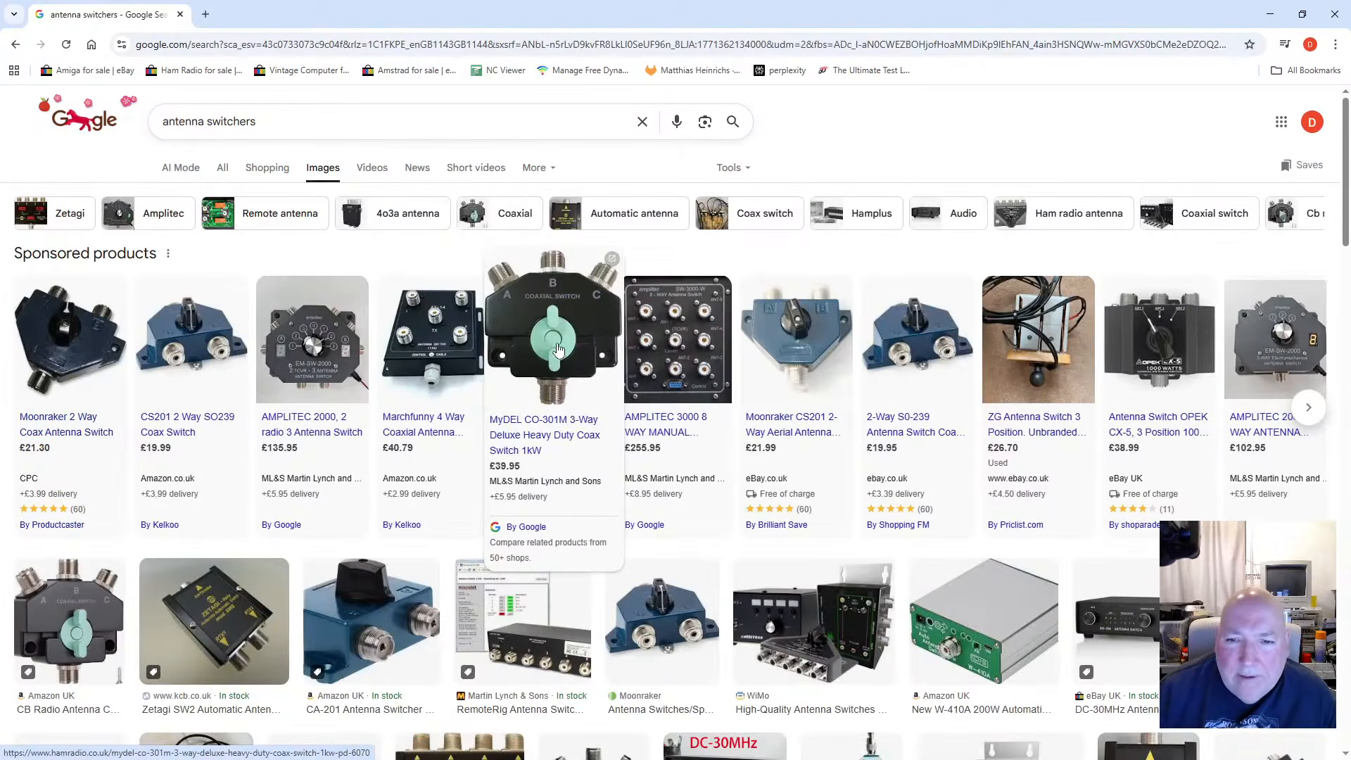
pyautogui.moveTo(799, 329)
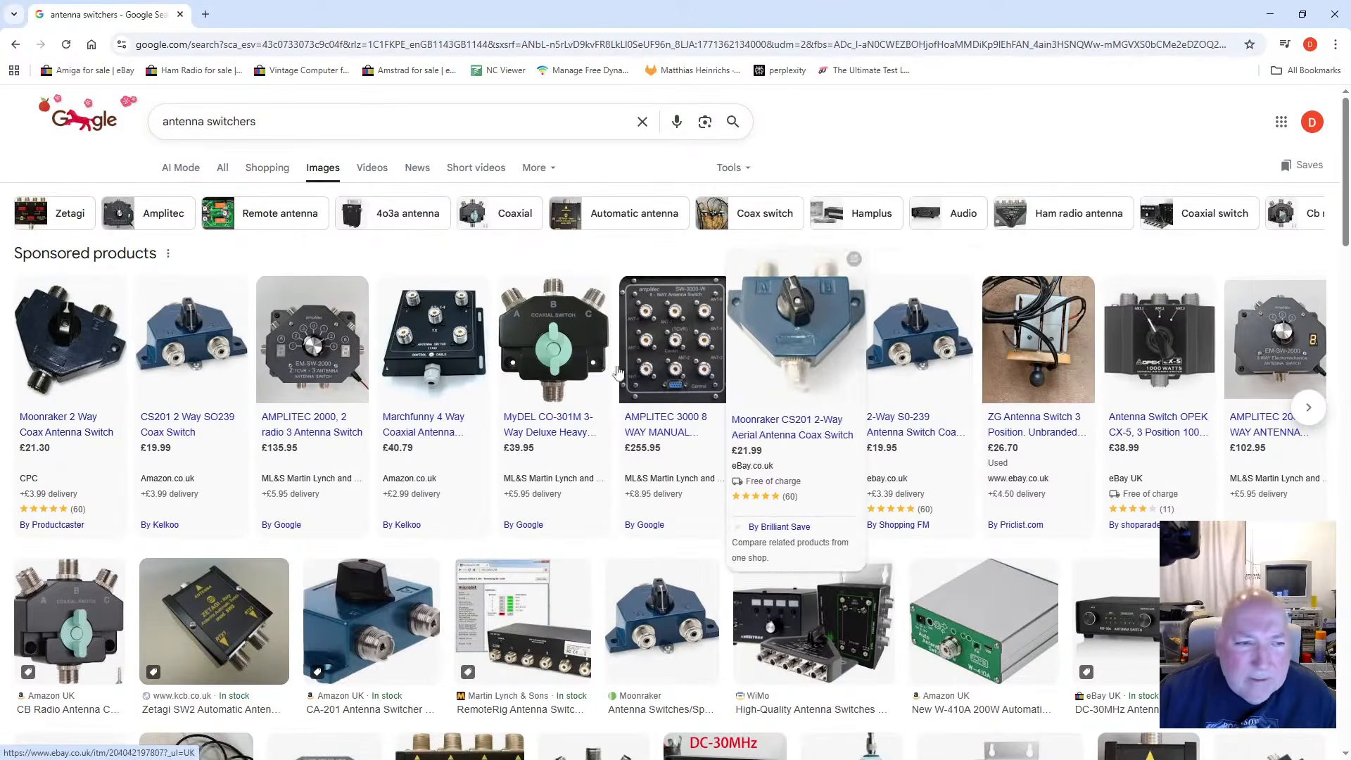
pyautogui.moveTo(85, 338)
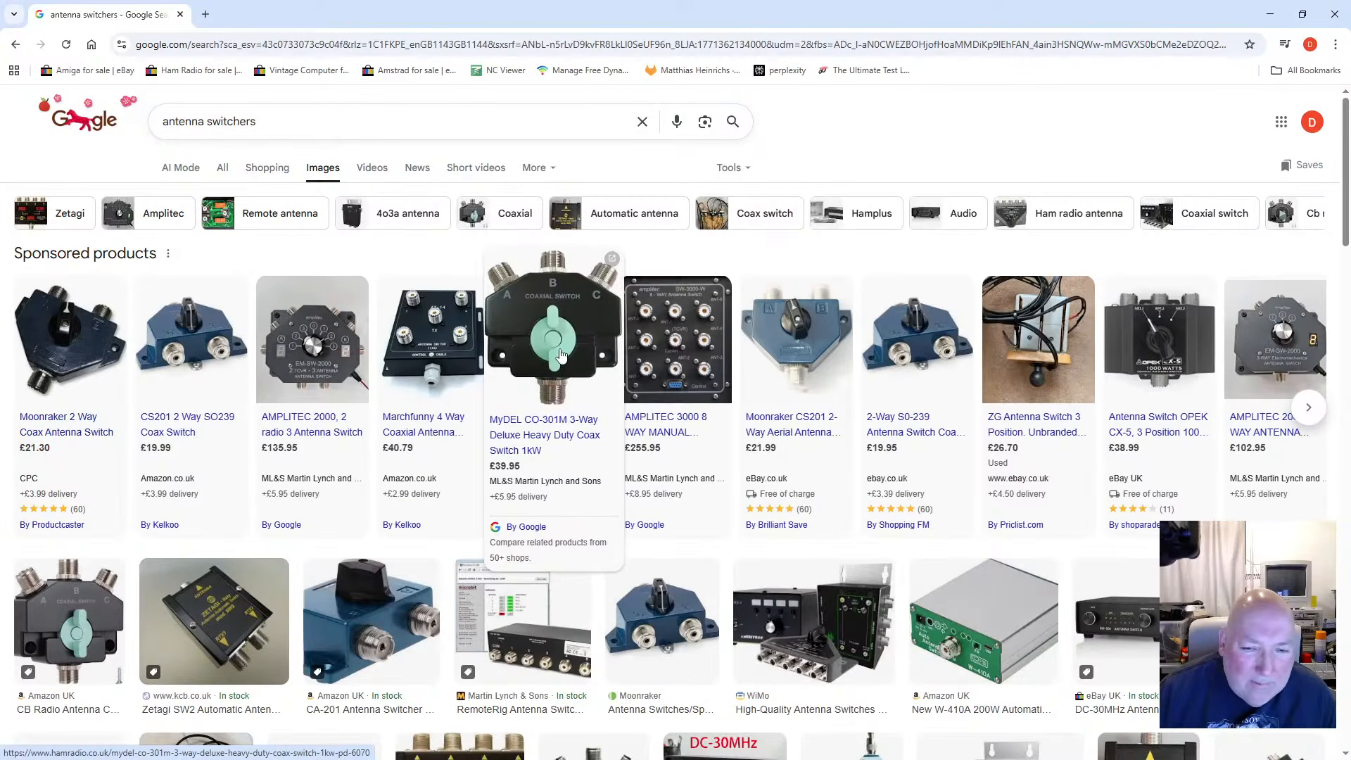
pyautogui.scroll(-5, 556, 352)
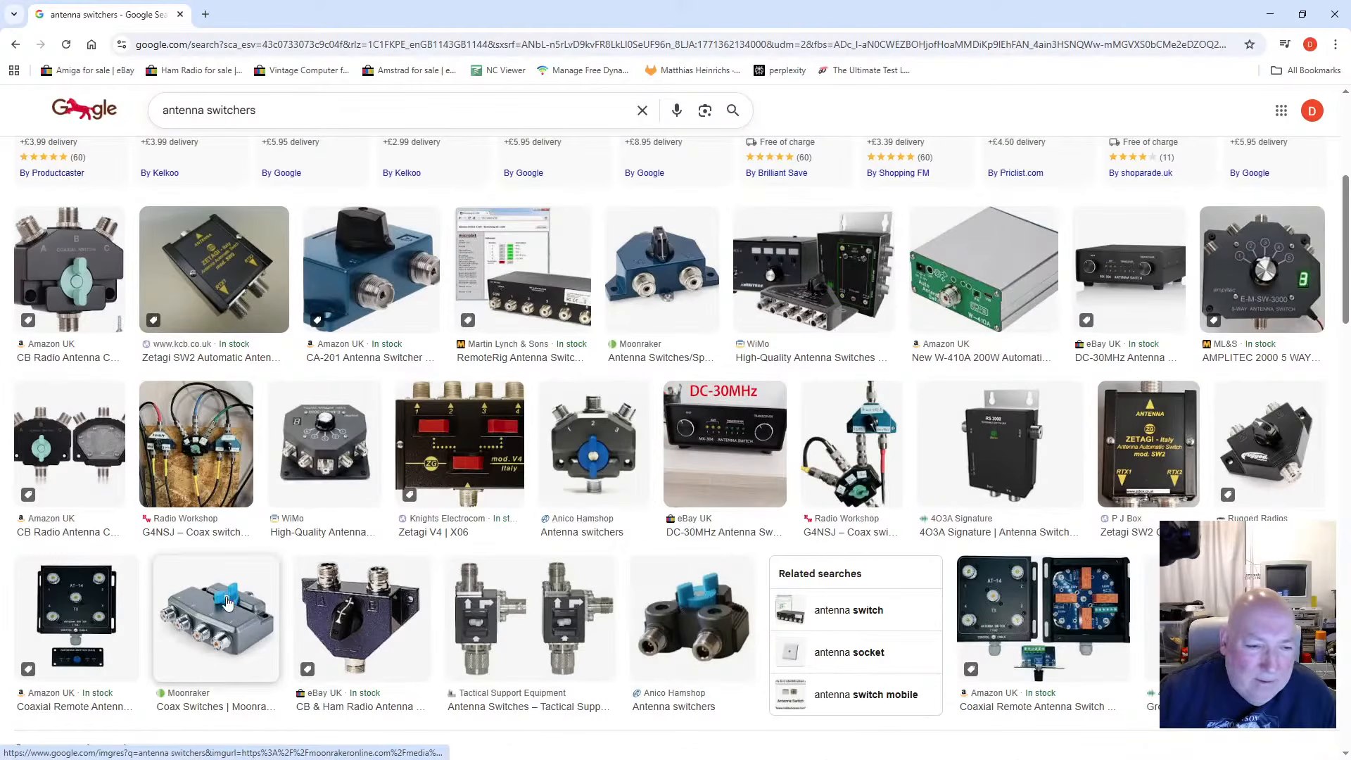
pyautogui.scroll(2, 234, 597)
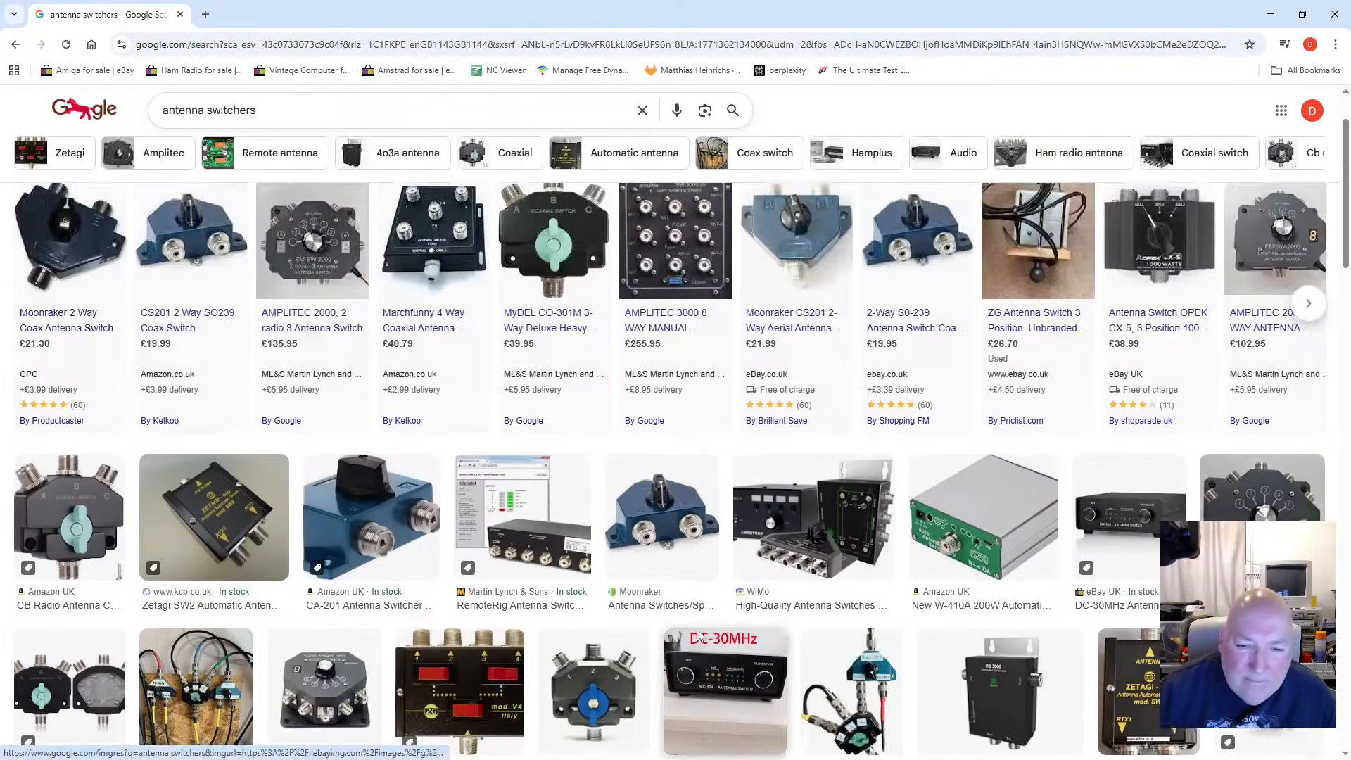
pyautogui.scroll(-4, 701, 632)
pyautogui.scroll(-3, 701, 632)
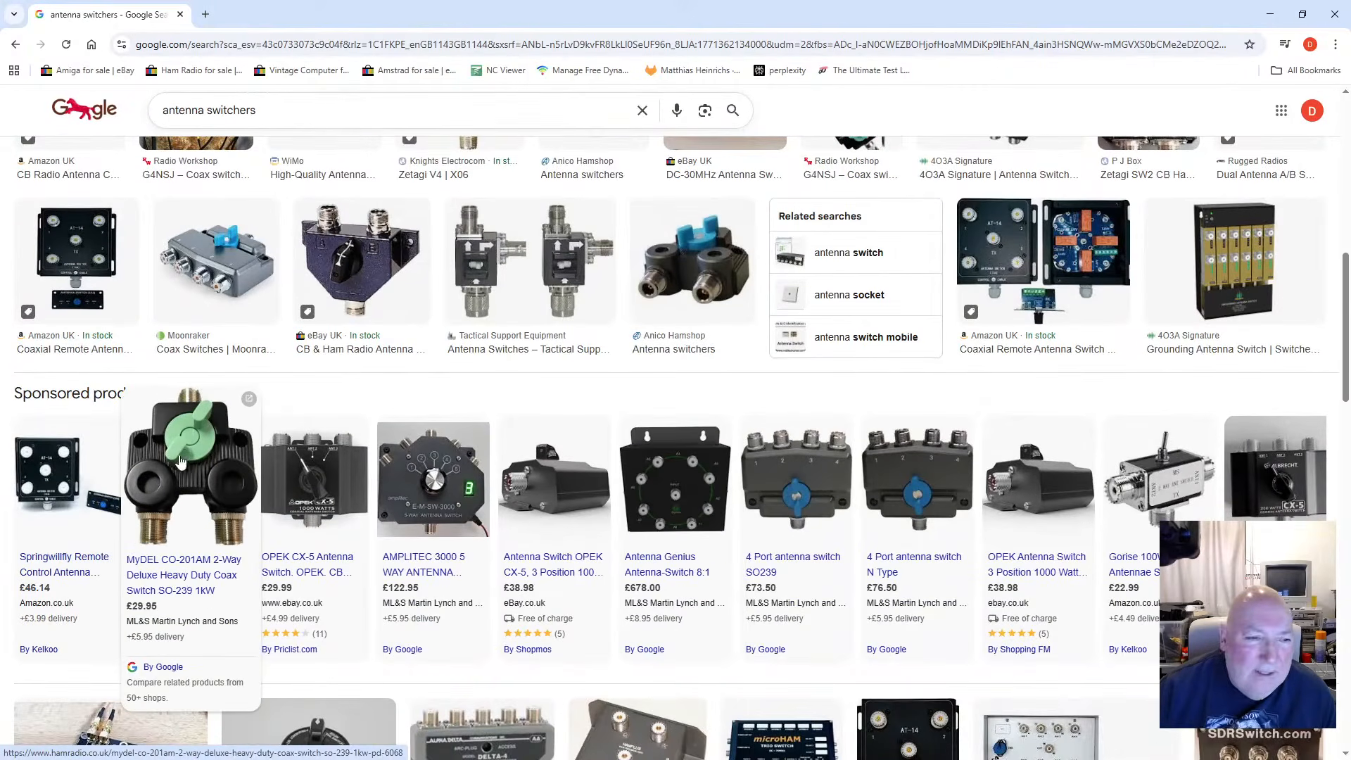
pyautogui.scroll(-3, 718, 492)
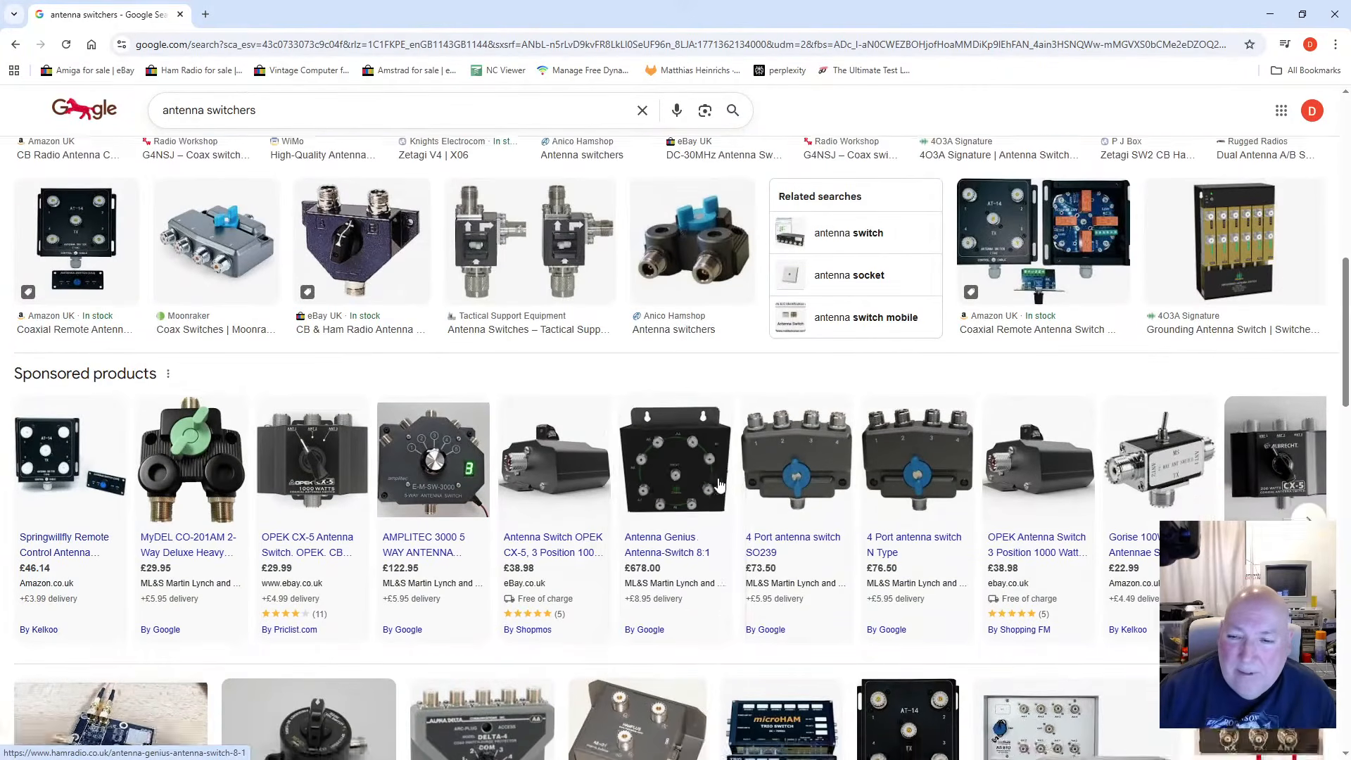
pyautogui.scroll(-2, 721, 483)
pyautogui.scroll(-3, 721, 484)
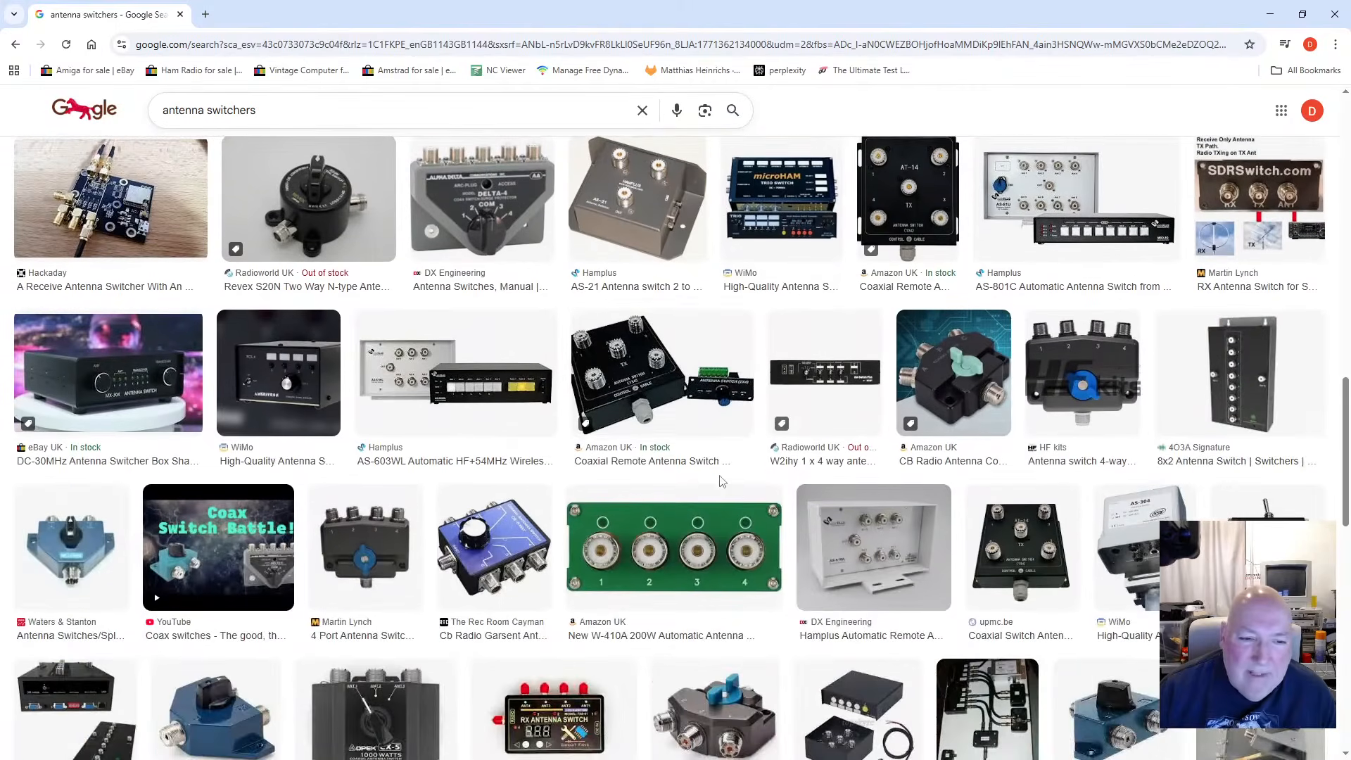
pyautogui.scroll(-3, 722, 482)
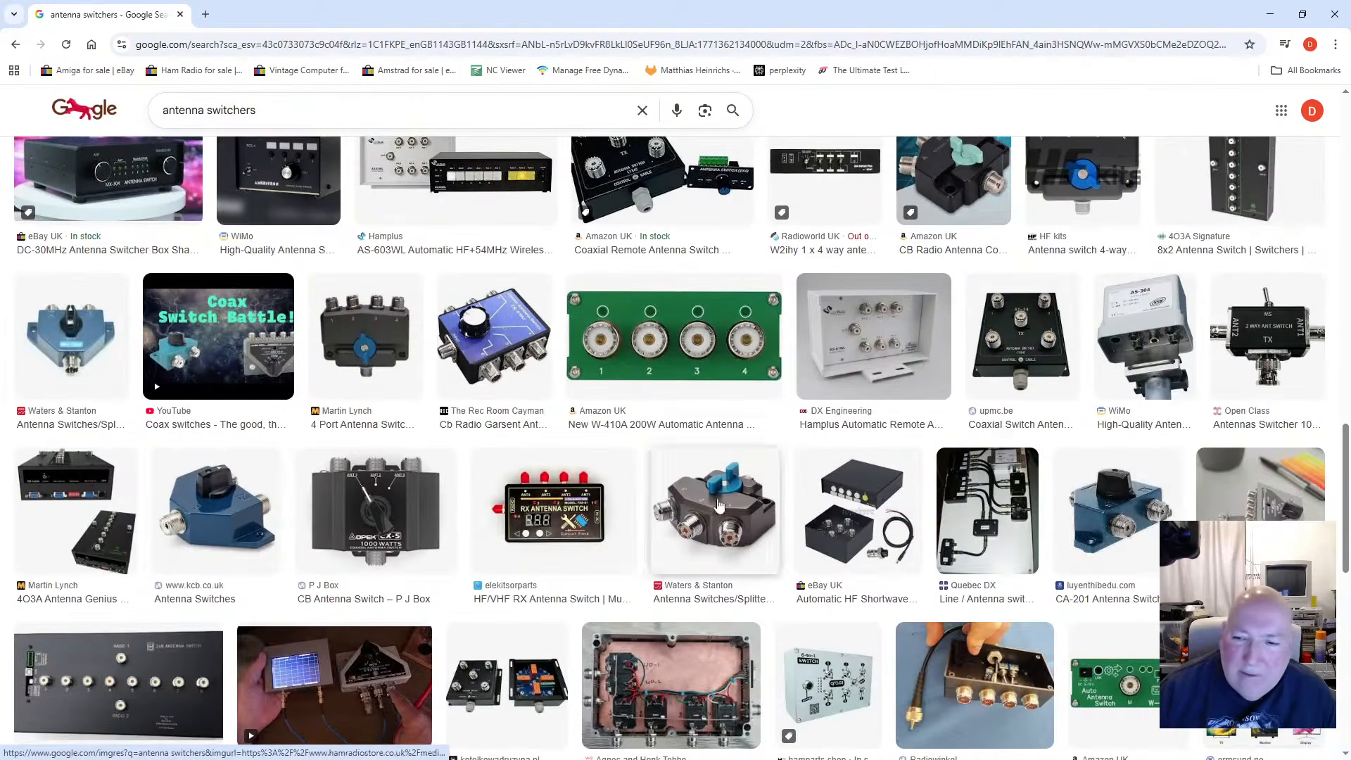
pyautogui.scroll(-1, 1140, 497)
pyautogui.scroll(-5, 1140, 497)
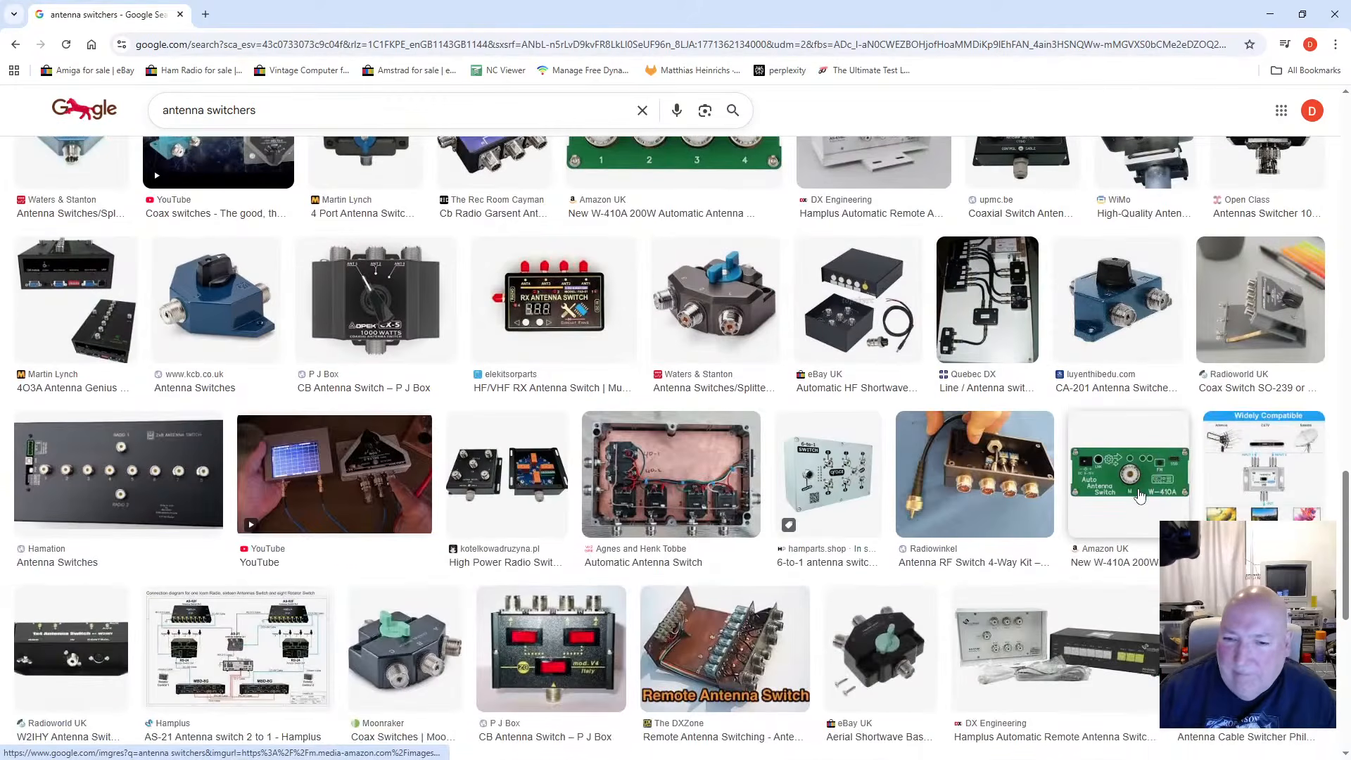
pyautogui.scroll(15, 1141, 497)
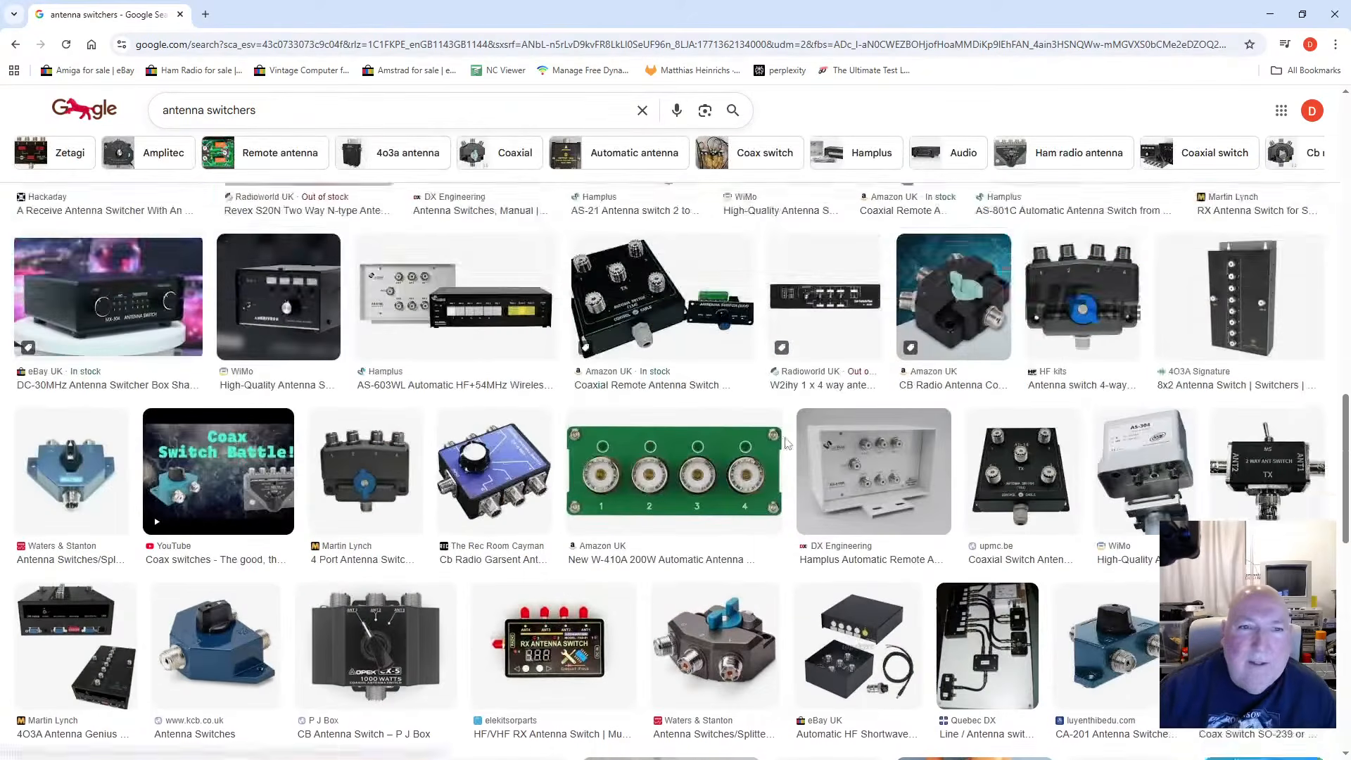
pyautogui.scroll(5, 783, 440)
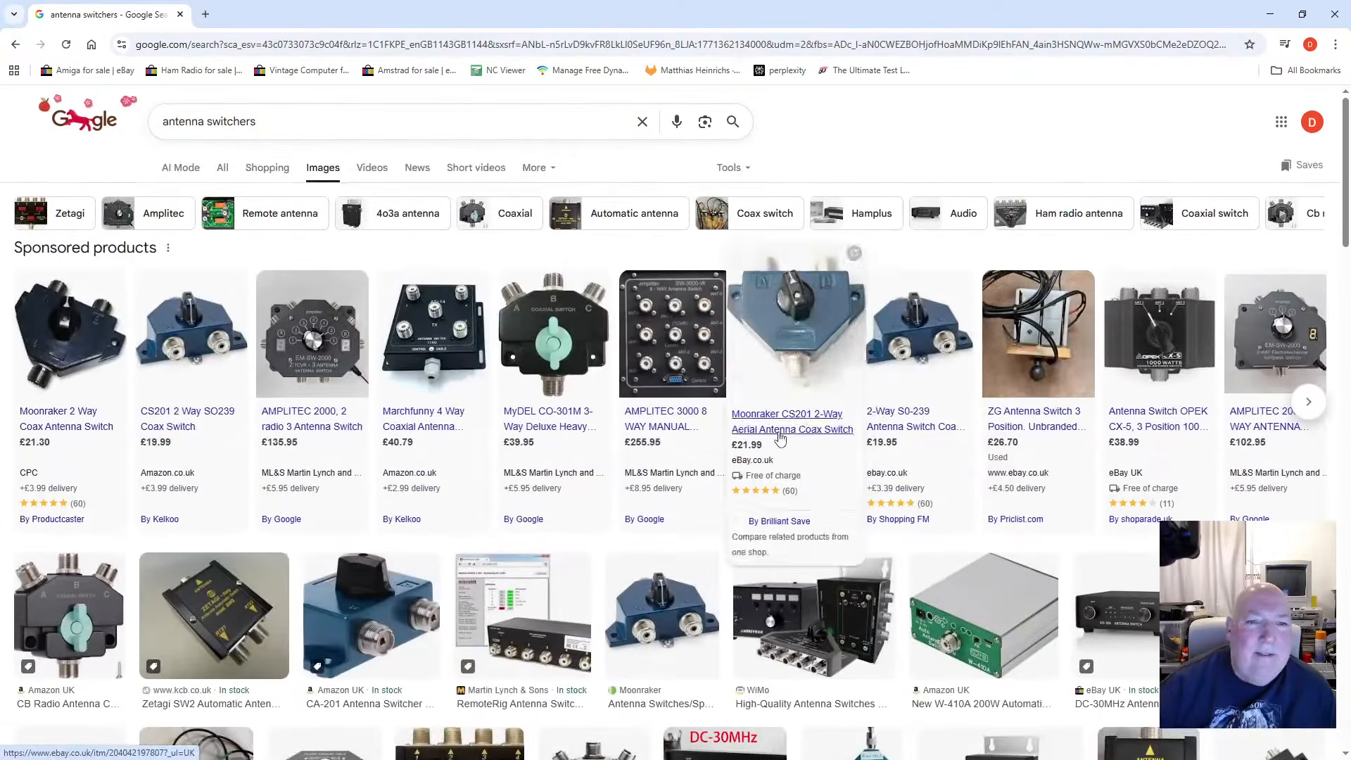
# Refine the image search to "antenna switchers 7 band", look through the results, and close the browser to return to SketchUp
pyautogui.click(350, 129)
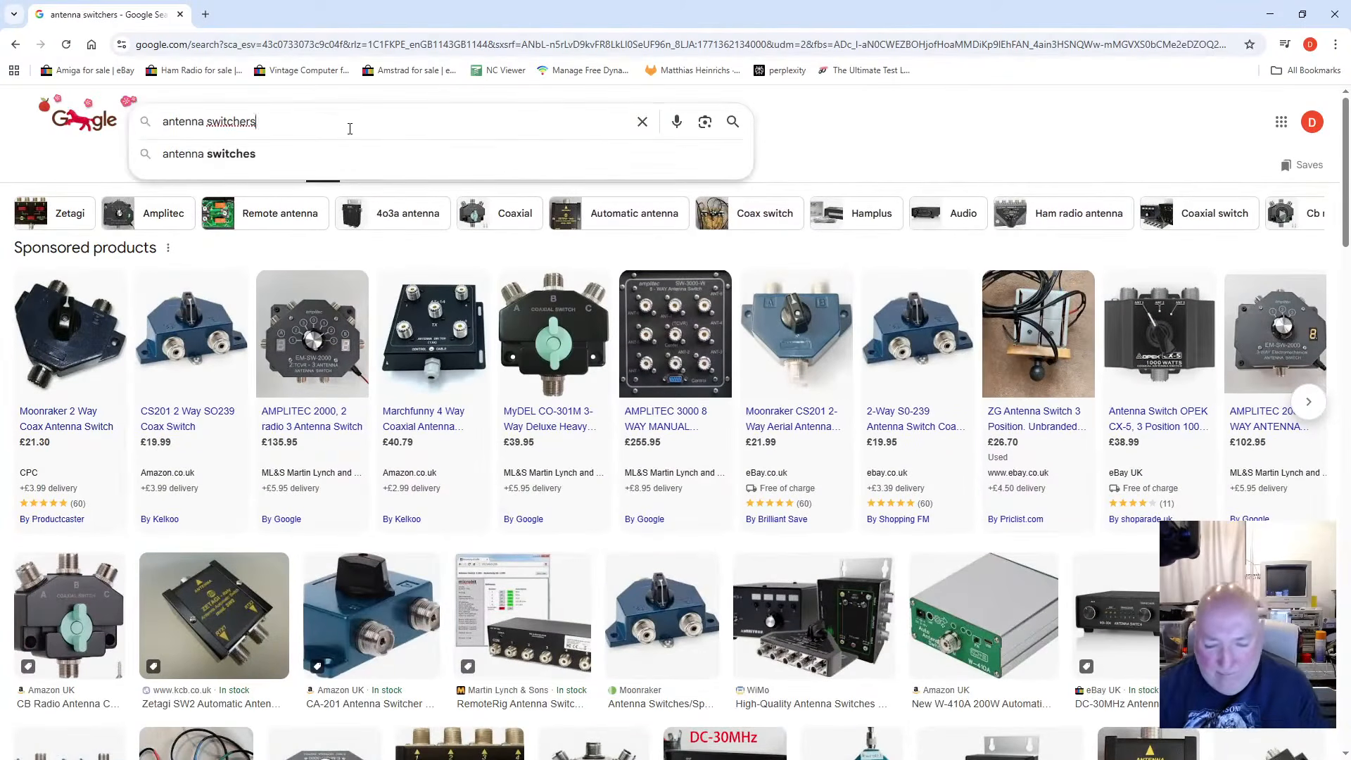
pyautogui.write('7 band')
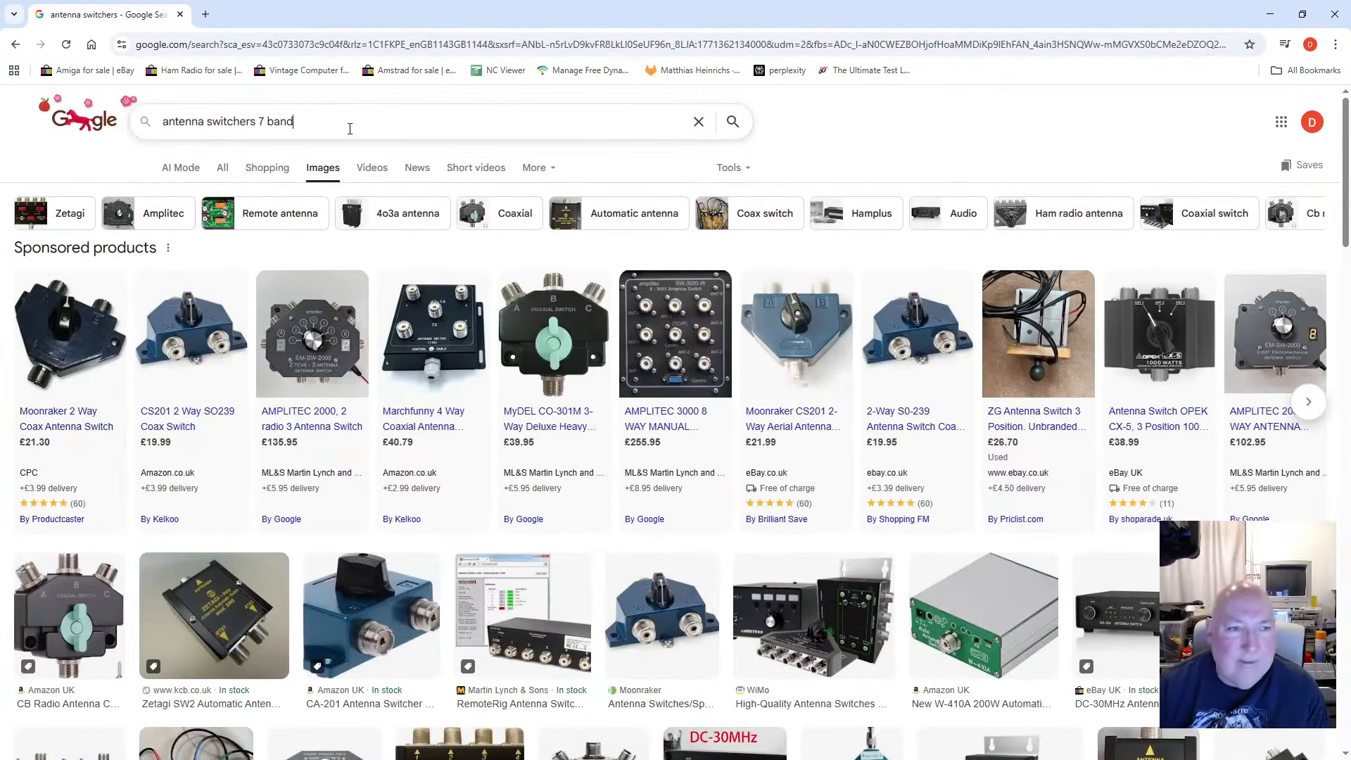
pyautogui.press('Return')
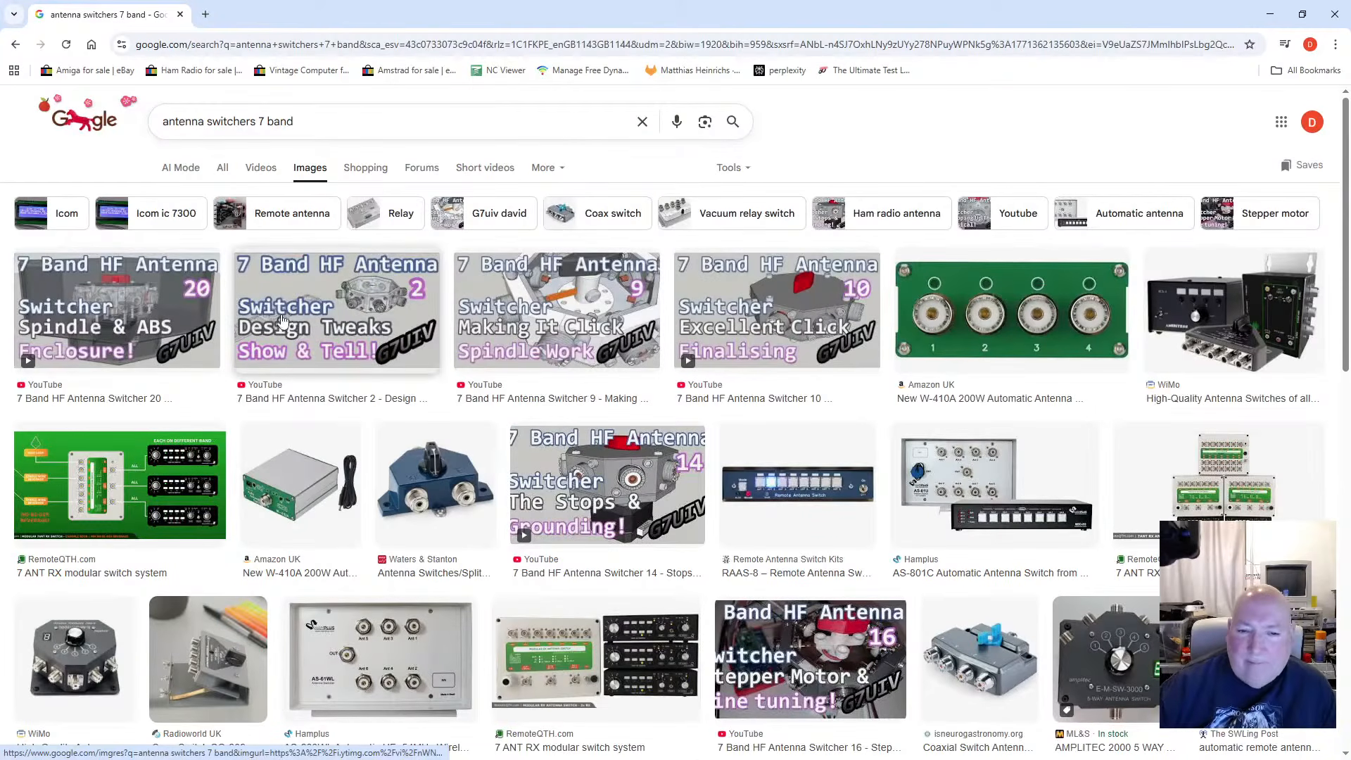
pyautogui.scroll(-2, 285, 317)
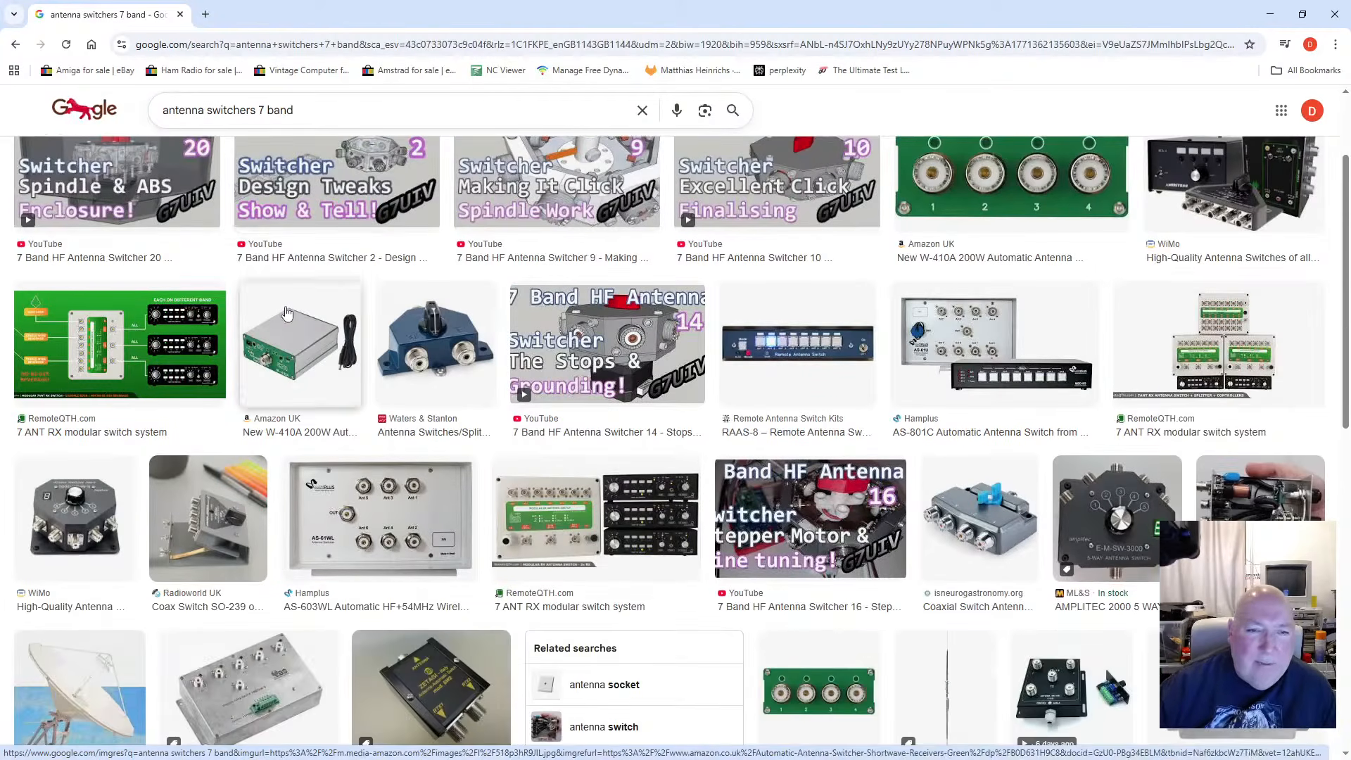
pyautogui.scroll(-2, 628, 330)
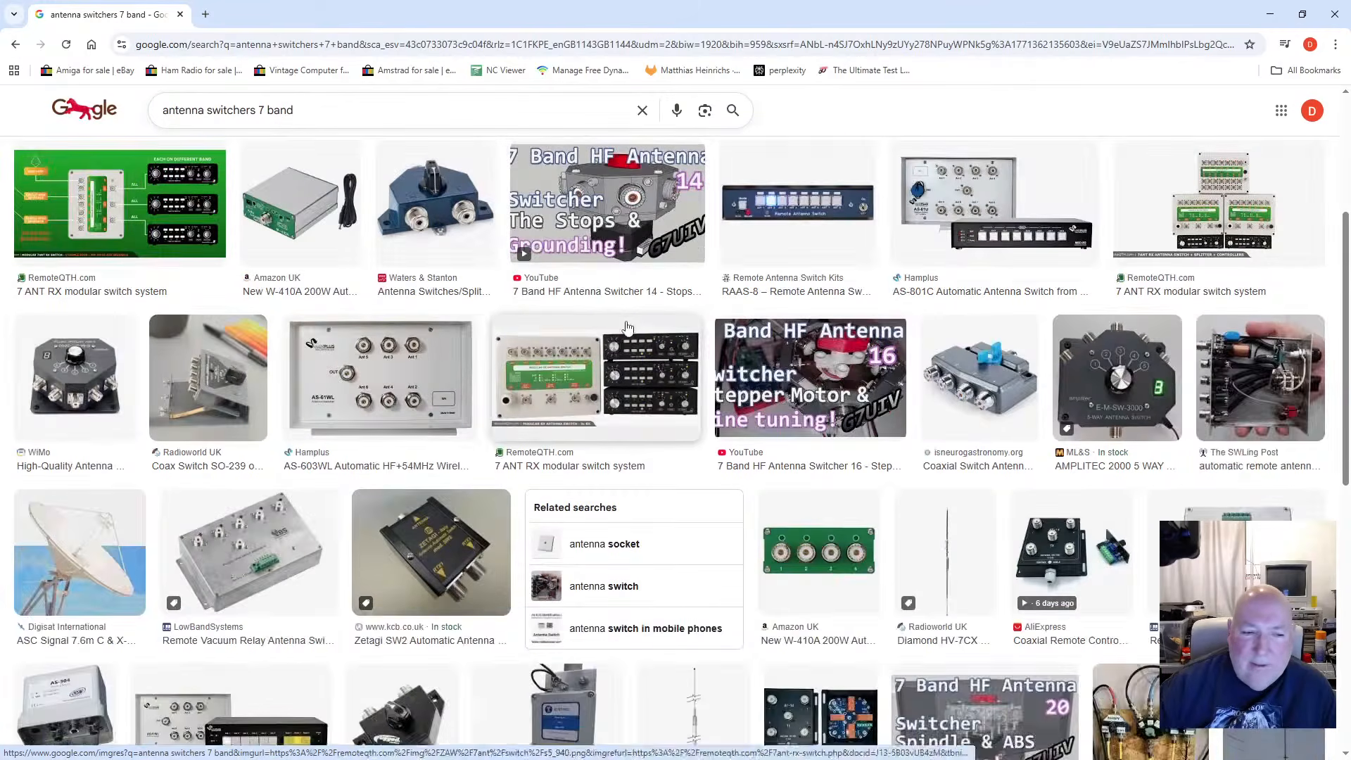
pyautogui.scroll(4, 628, 325)
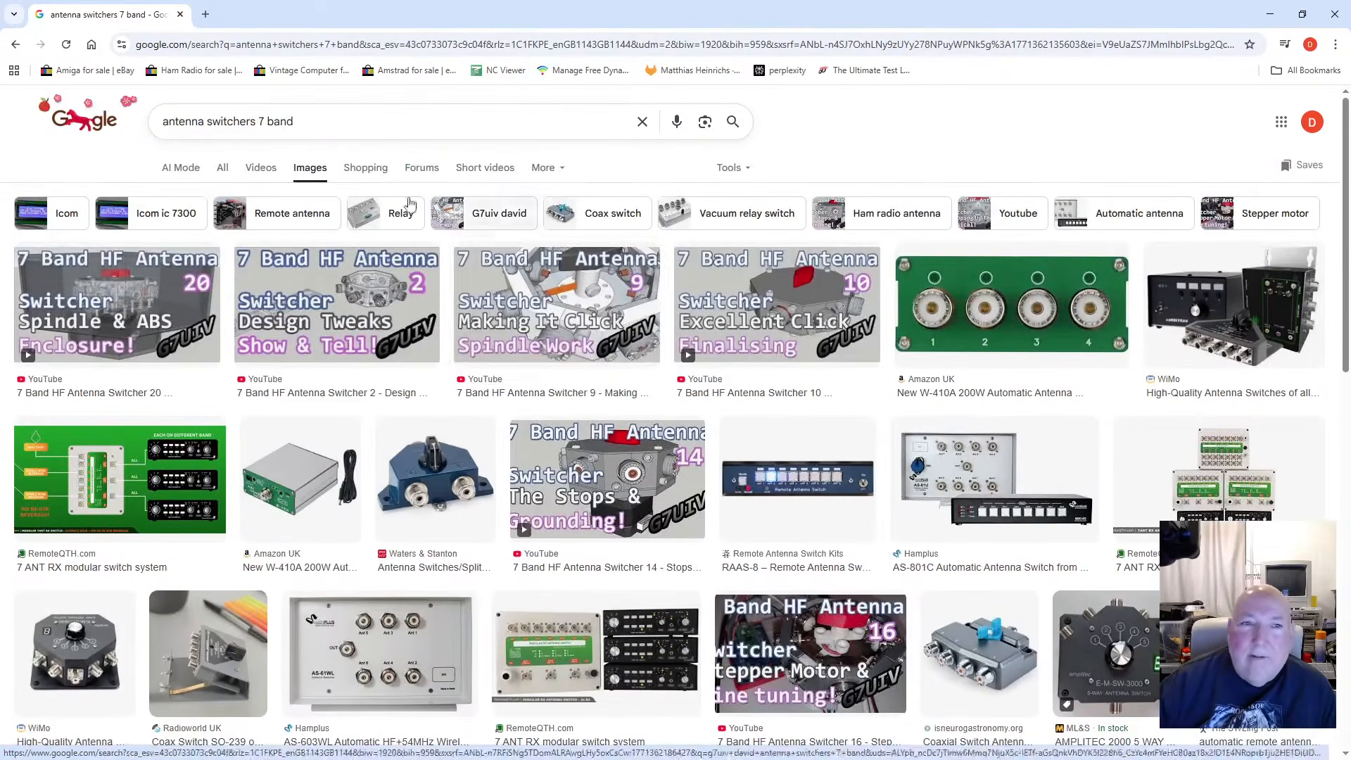
pyautogui.click(1335, 14)
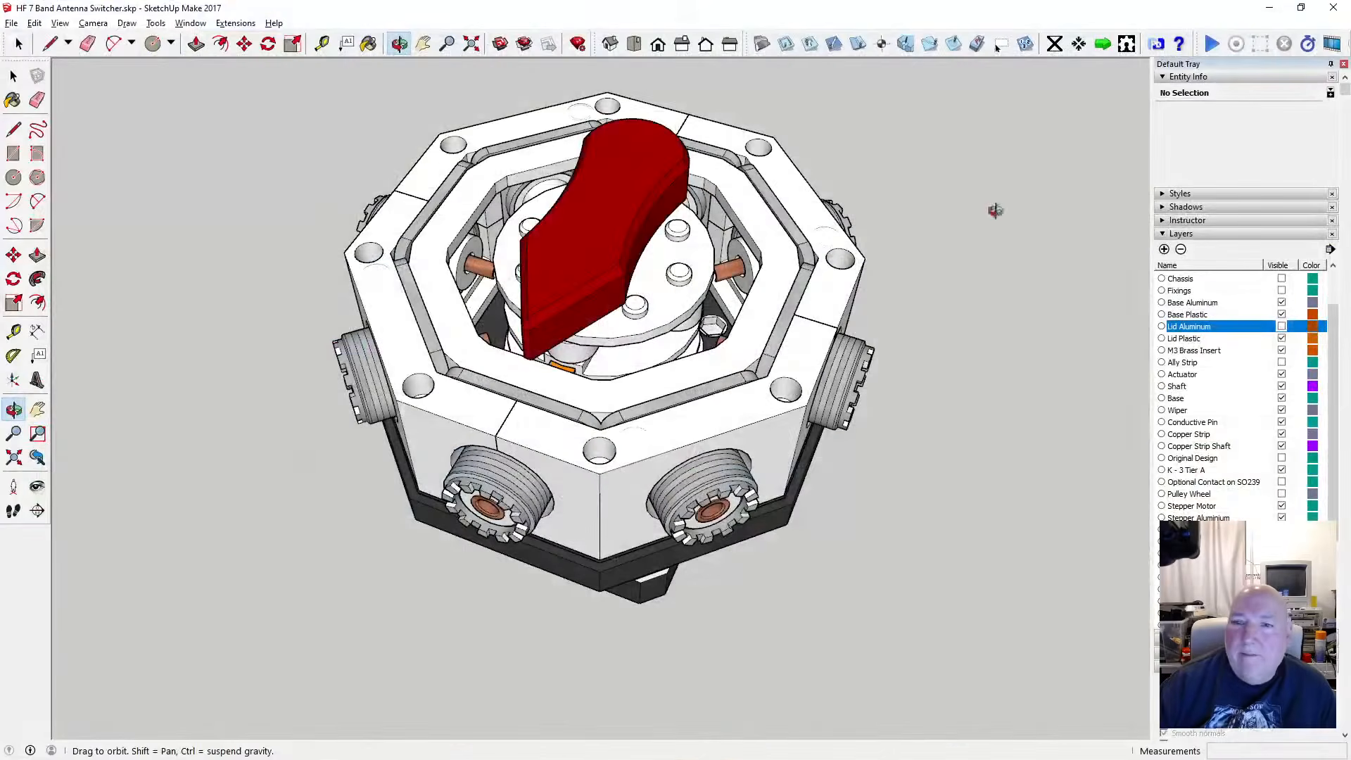
# Inspect the open octagonal housing with its knob and spindle, and check the M3 Brass Insert layer's visibility
pyautogui.scroll(-3, 802, 285)
pyautogui.scroll(3, 744, 301)
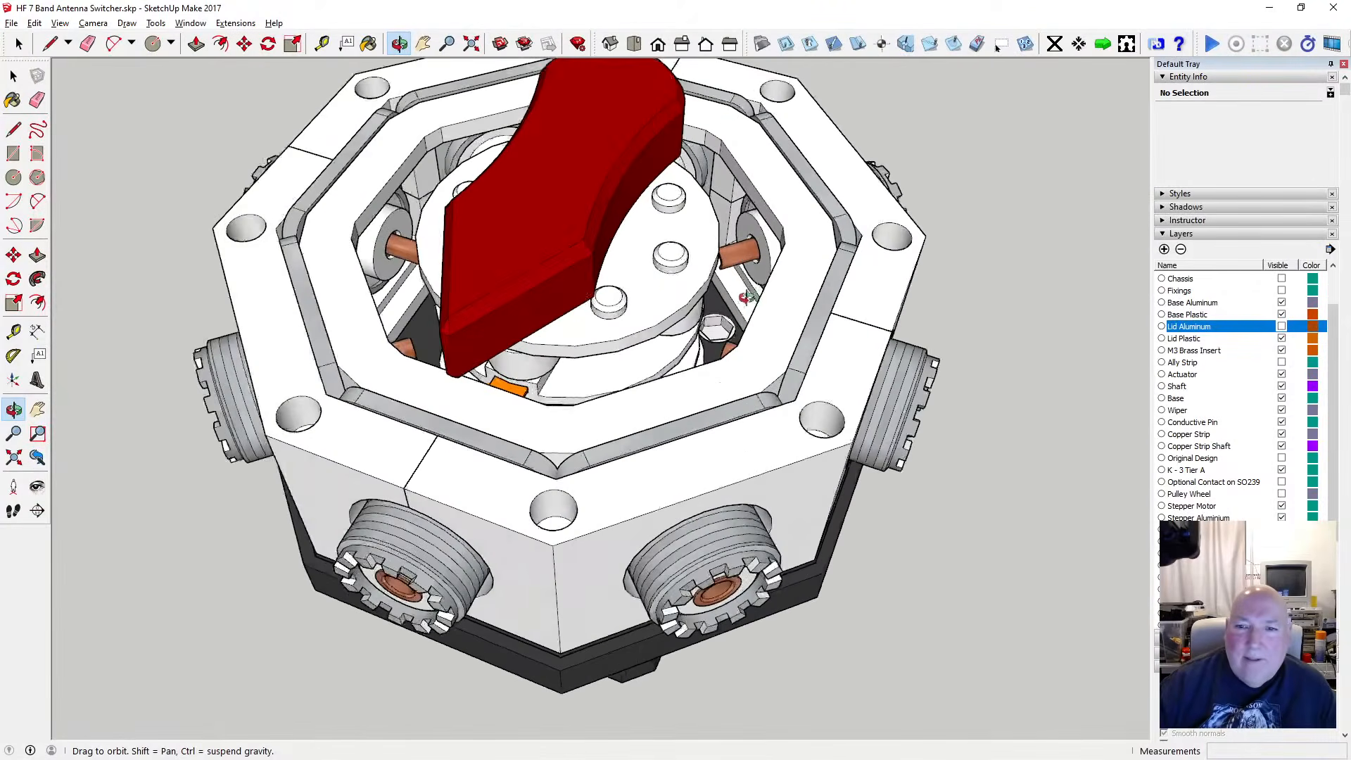
pyautogui.scroll(-2, 739, 295)
pyautogui.scroll(3, 732, 287)
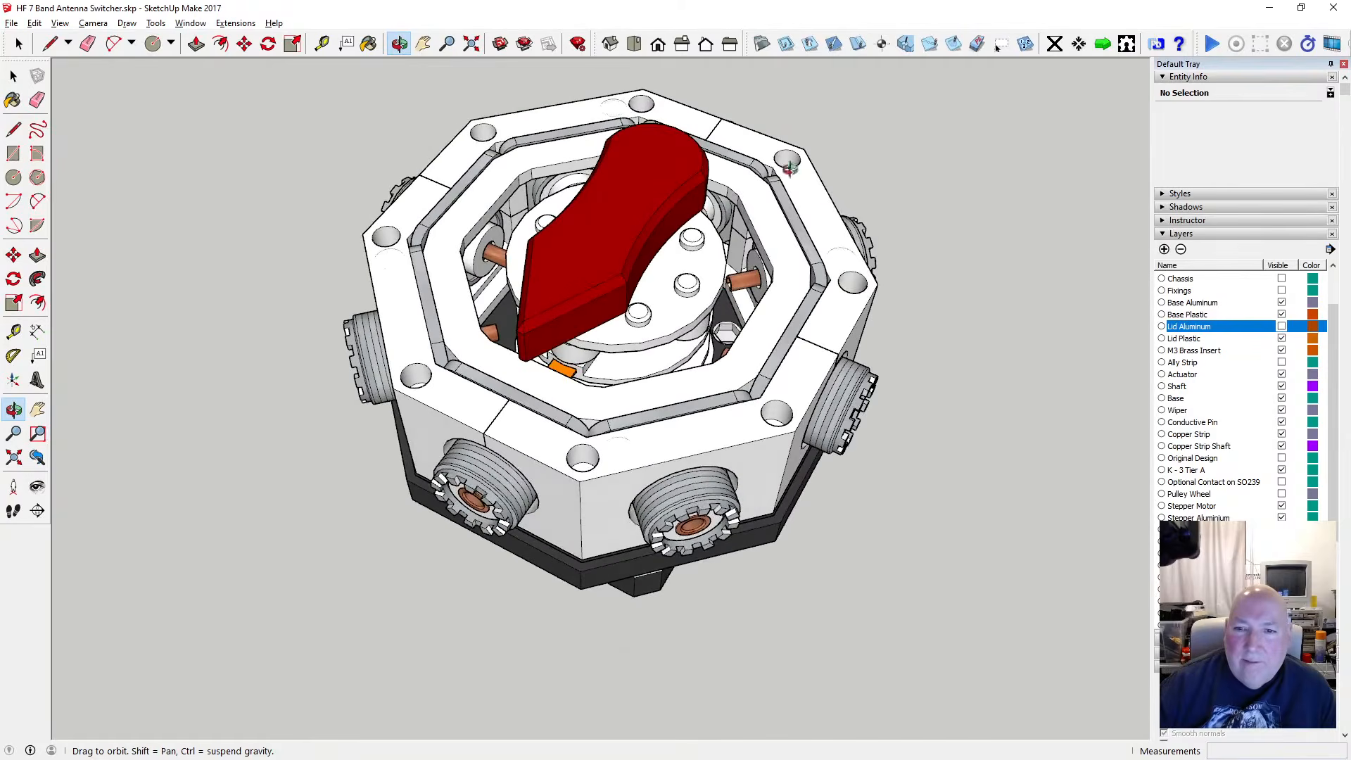
pyautogui.moveTo(570, 301)
pyautogui.mouseDown()
pyautogui.moveTo(476, 336)
pyautogui.moveTo(566, 309)
pyautogui.mouseUp()
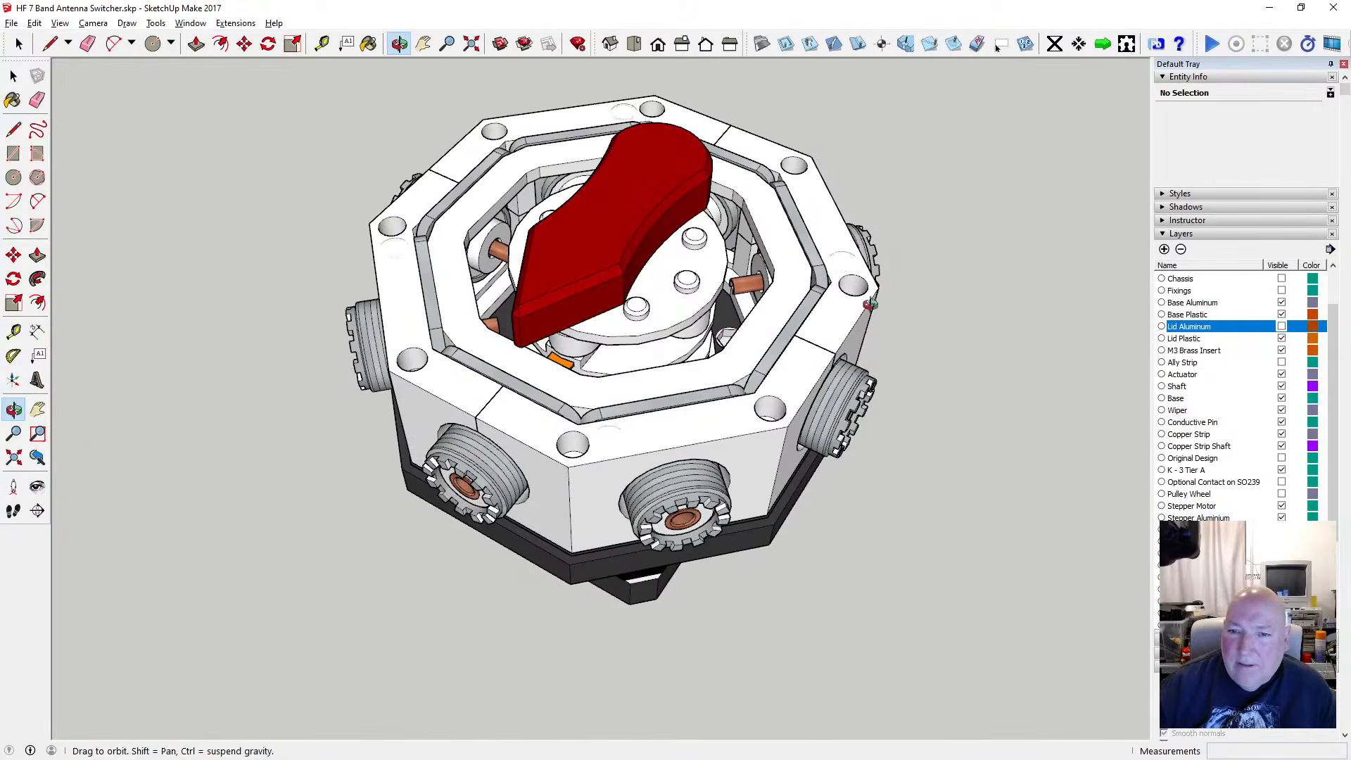
pyautogui.moveTo(870, 305); pyautogui.dragTo(868, 311)
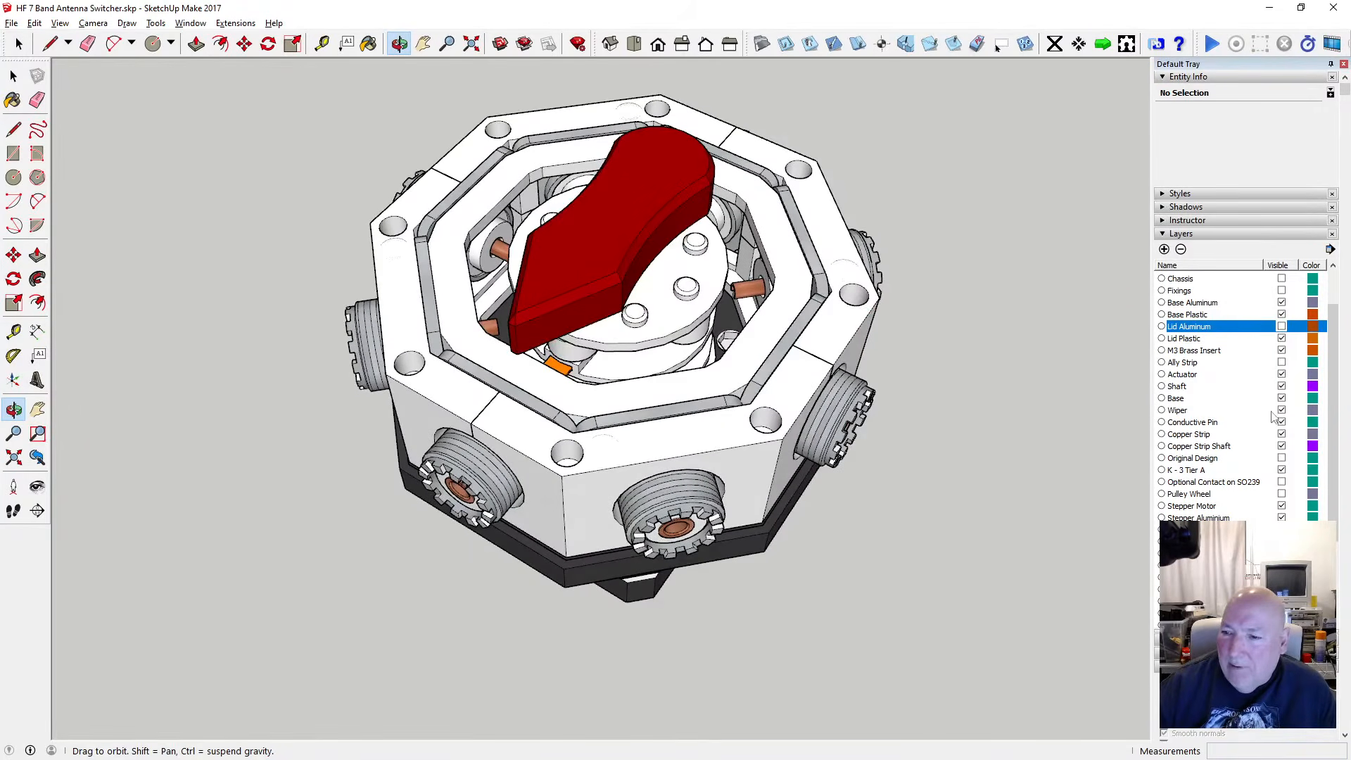
pyautogui.scroll(1, 1281, 404)
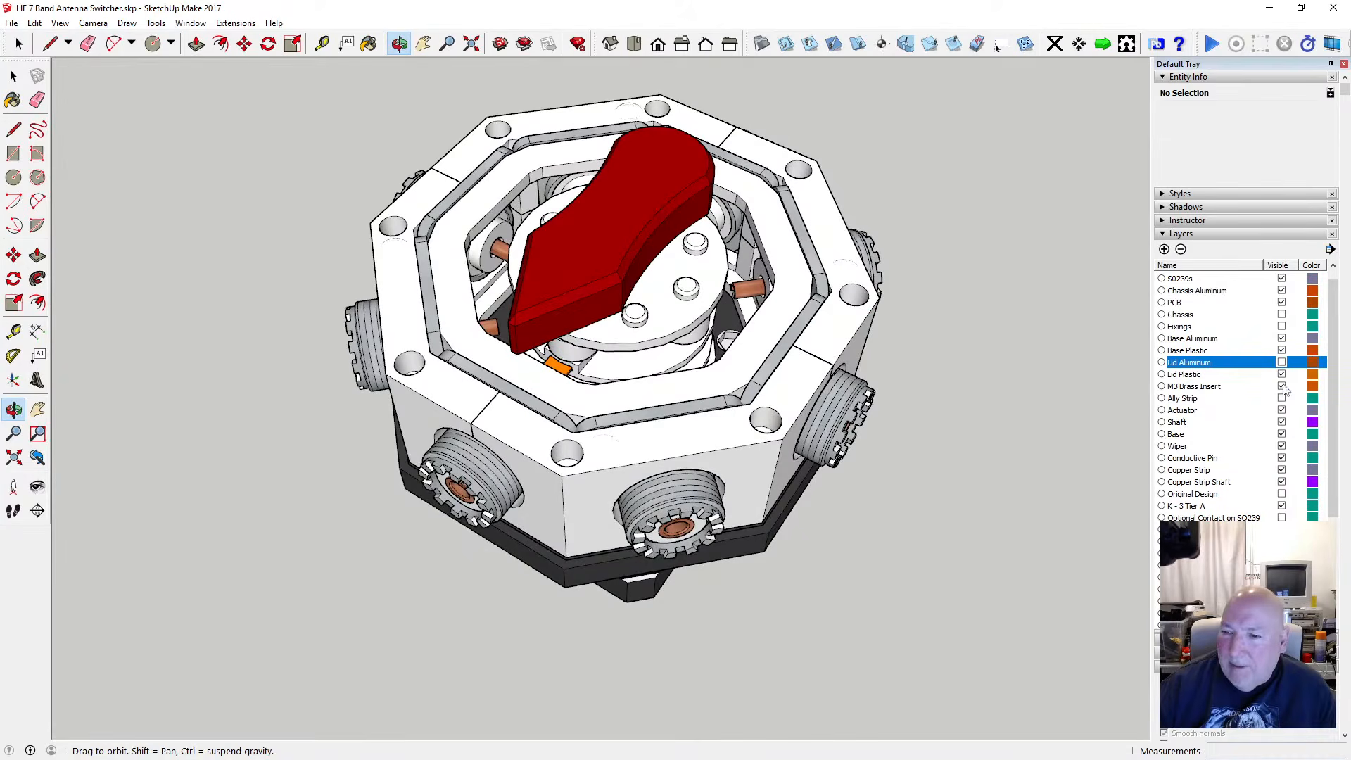
pyautogui.click(1282, 386)
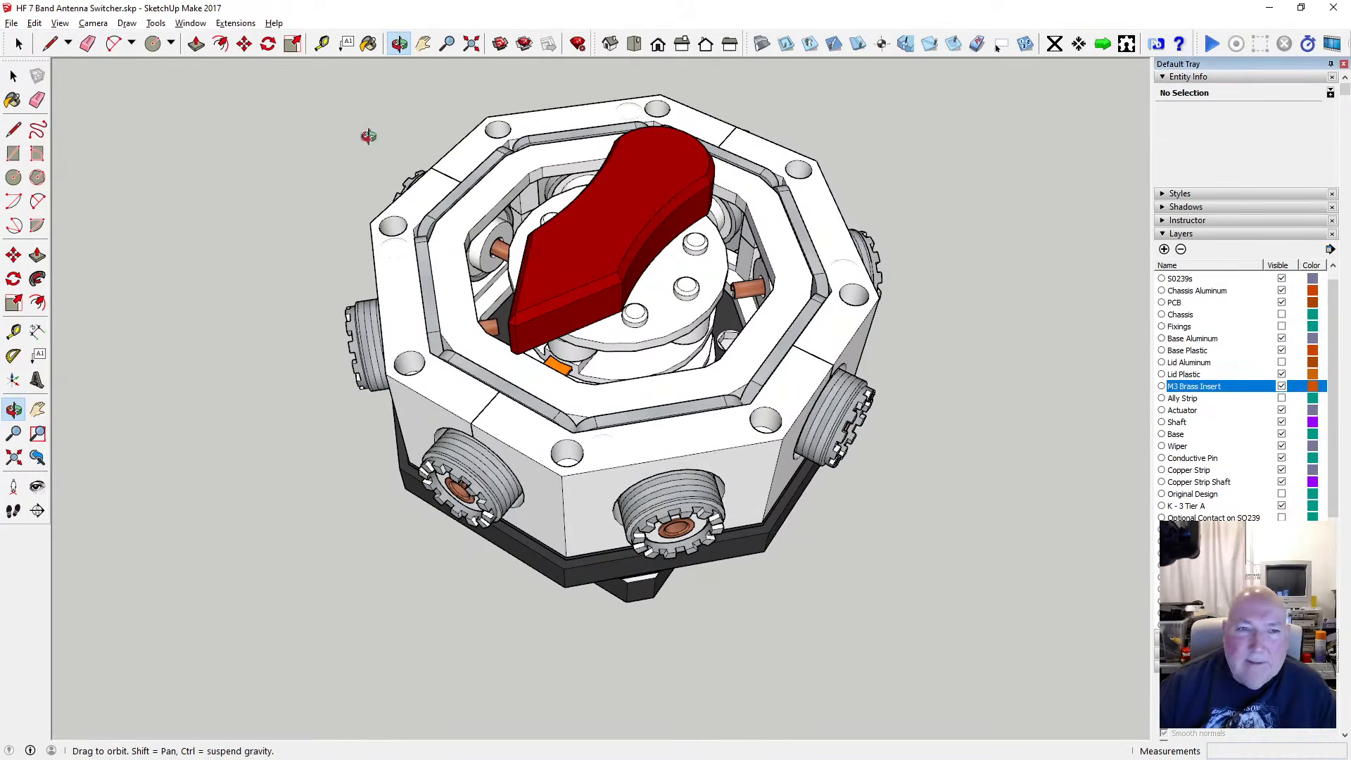
# Turn on the X-ray face style and examine the M3 brass inserts inside the octagonal housing
pyautogui.click(14, 76)
pyautogui.click(59, 22)
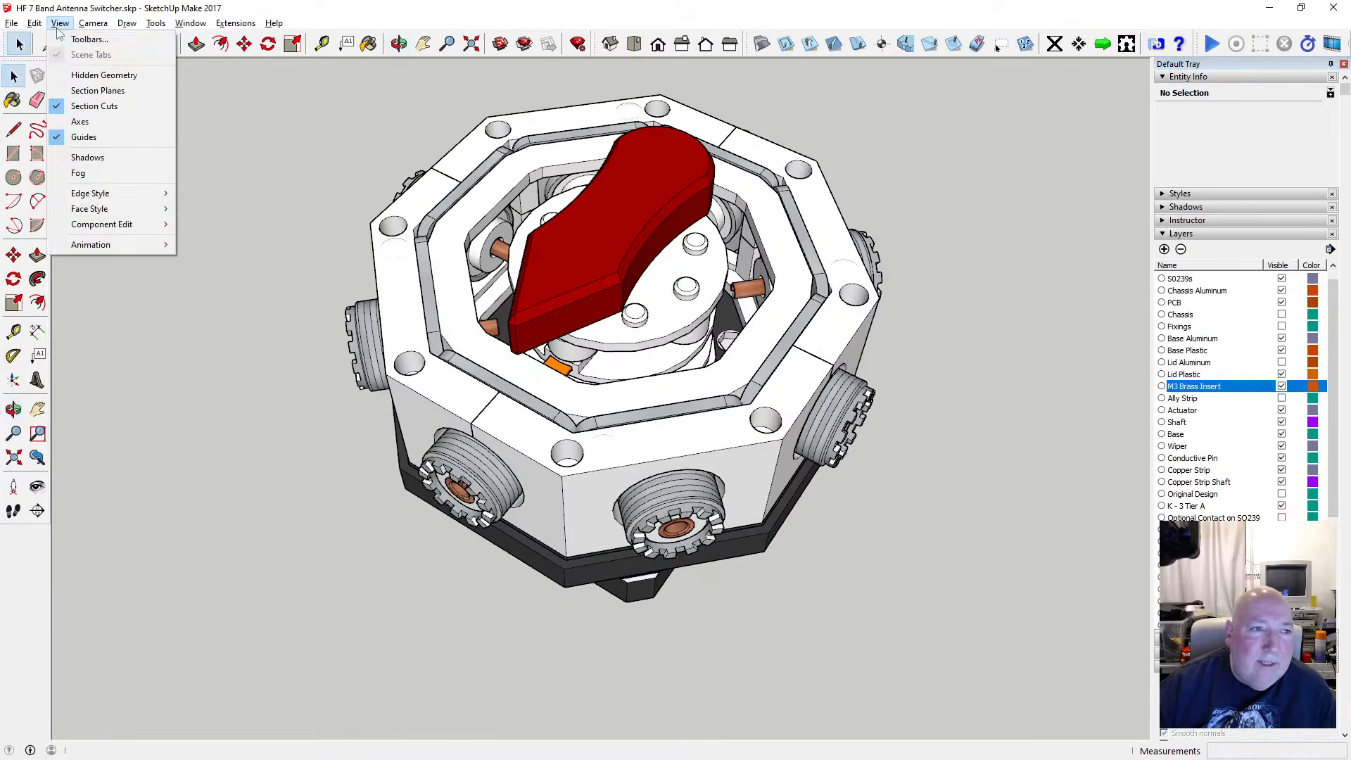
pyautogui.moveTo(141, 209)
pyautogui.click(205, 210)
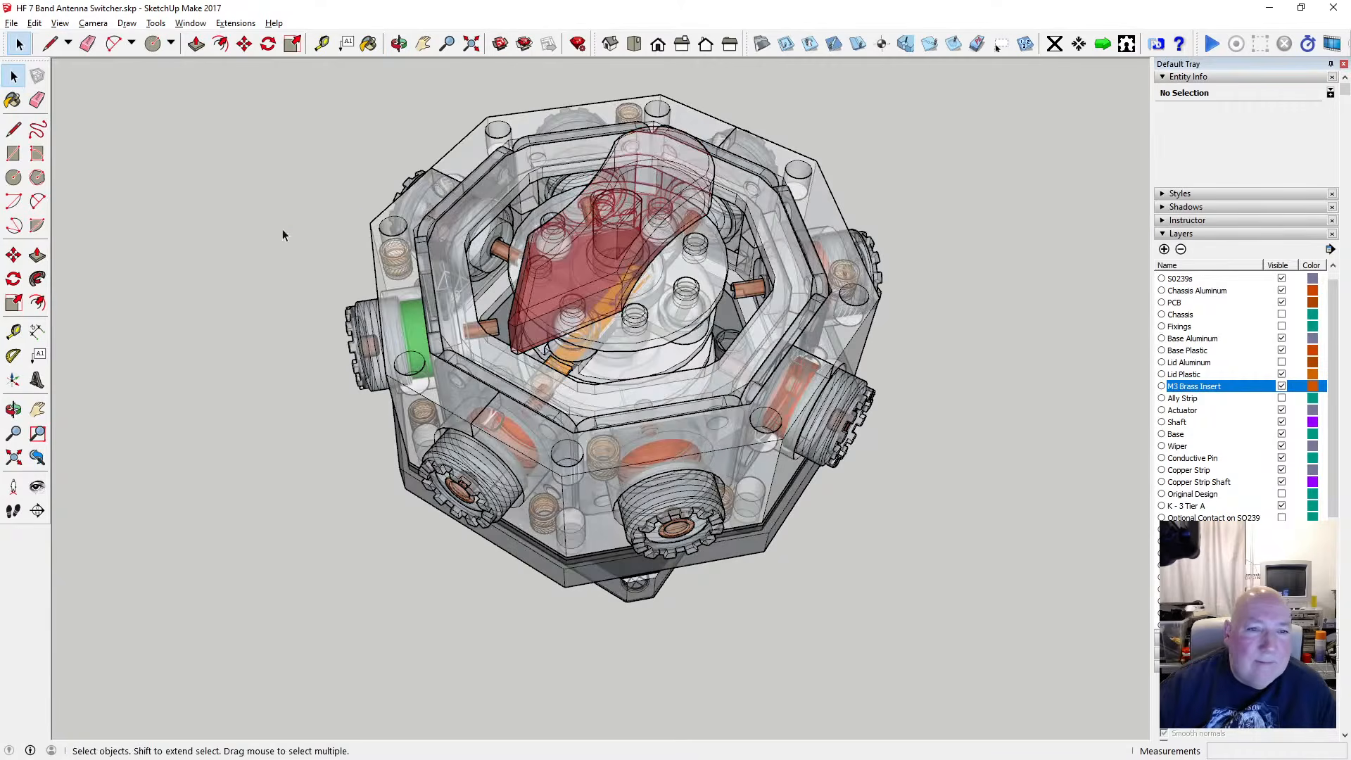
pyautogui.click(402, 265)
pyautogui.moveTo(416, 252); pyautogui.dragTo(252, 132, button='middle')
pyautogui.scroll(5, 377, 260)
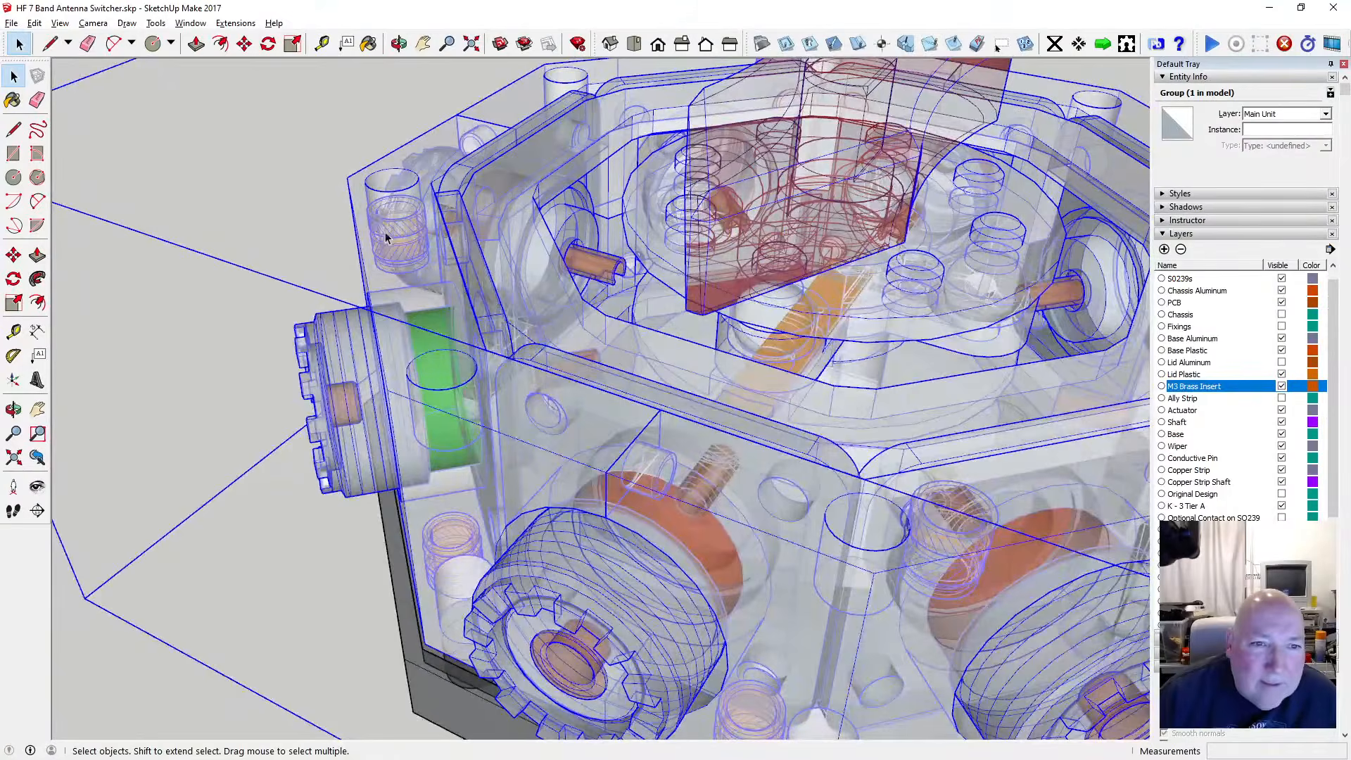
pyautogui.scroll(-6, 386, 231)
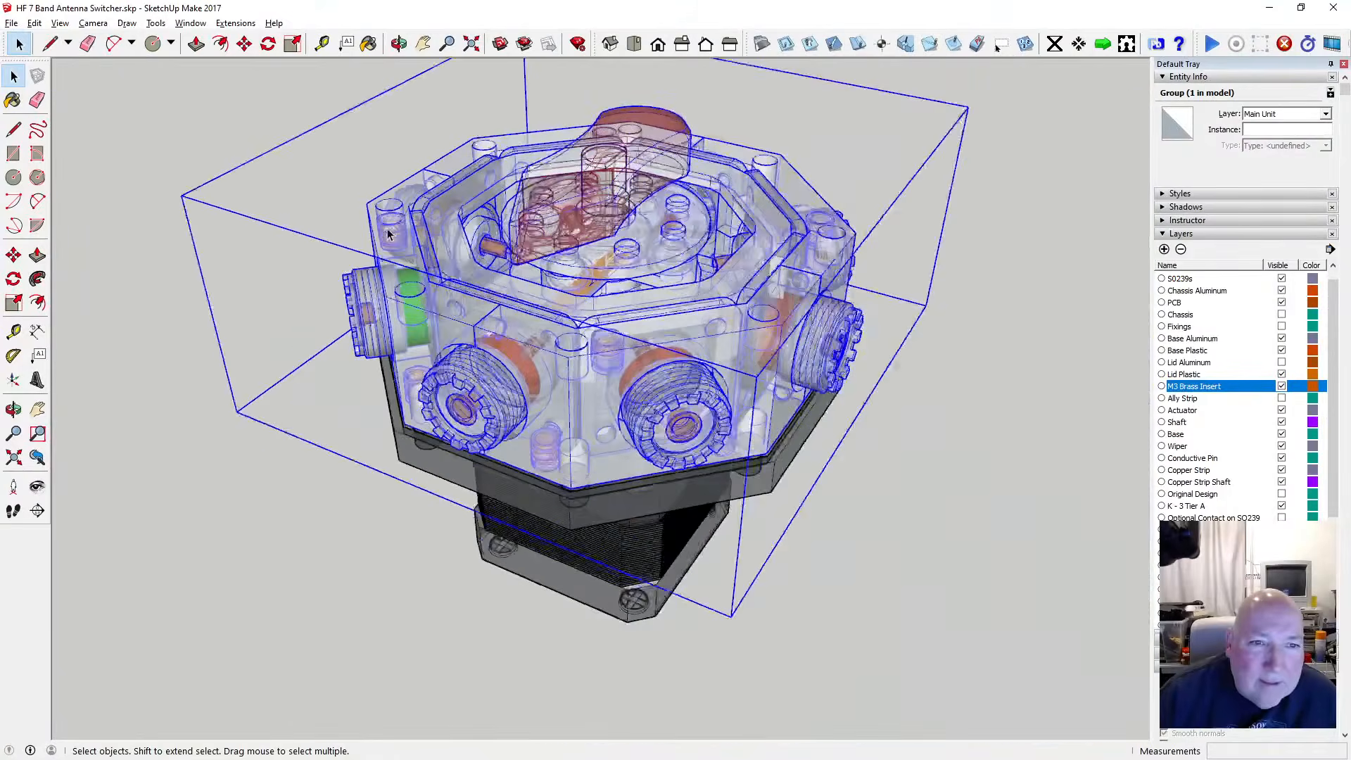
# Hide the octagonal outer housing and turn off the X-ray face style to expose the brass inserts
pyautogui.click(1143, 489)
pyautogui.scroll(-4, 1210, 394)
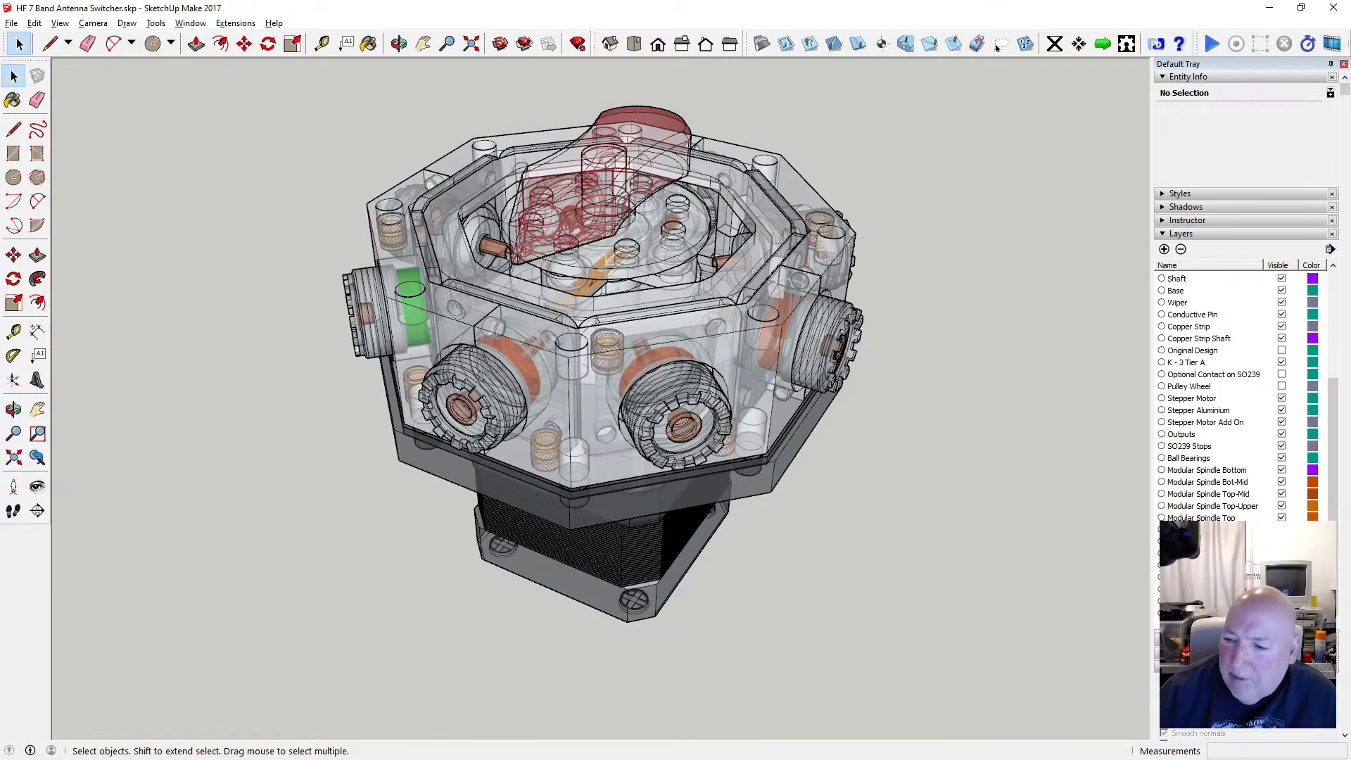
pyautogui.click(999, 45)
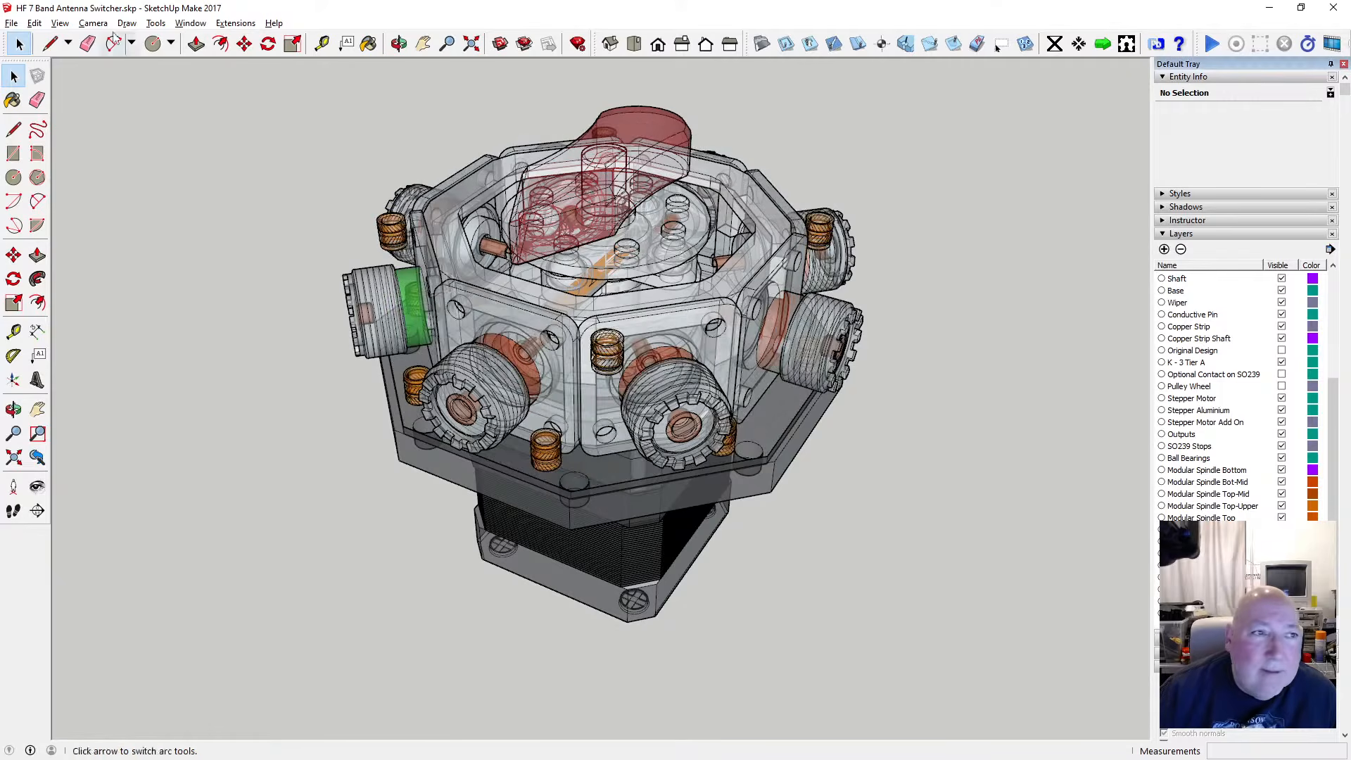
pyautogui.click(60, 24)
pyautogui.moveTo(113, 208)
pyautogui.click(207, 209)
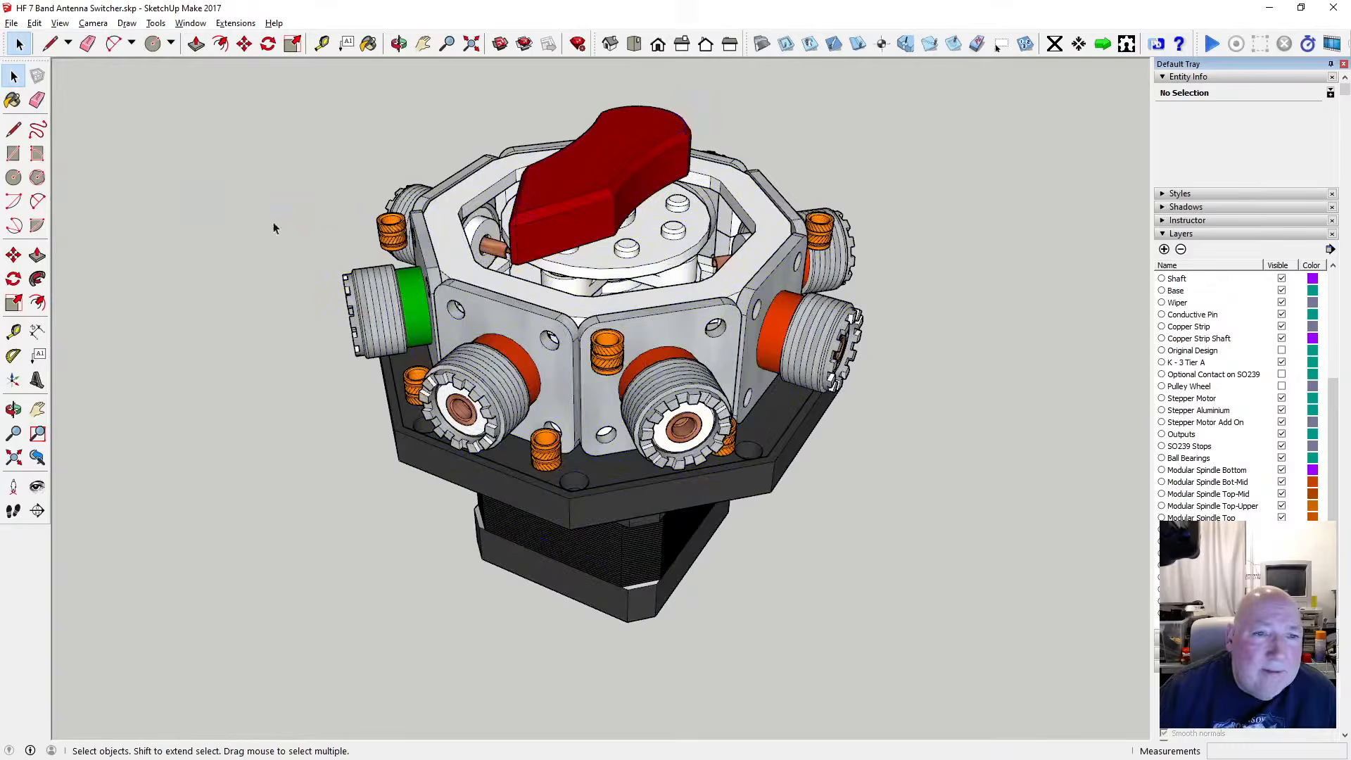
# Inside the Main Unit group, select the four upper M3 brass inserts and move them 21 mm straight up
pyautogui.click(395, 235)
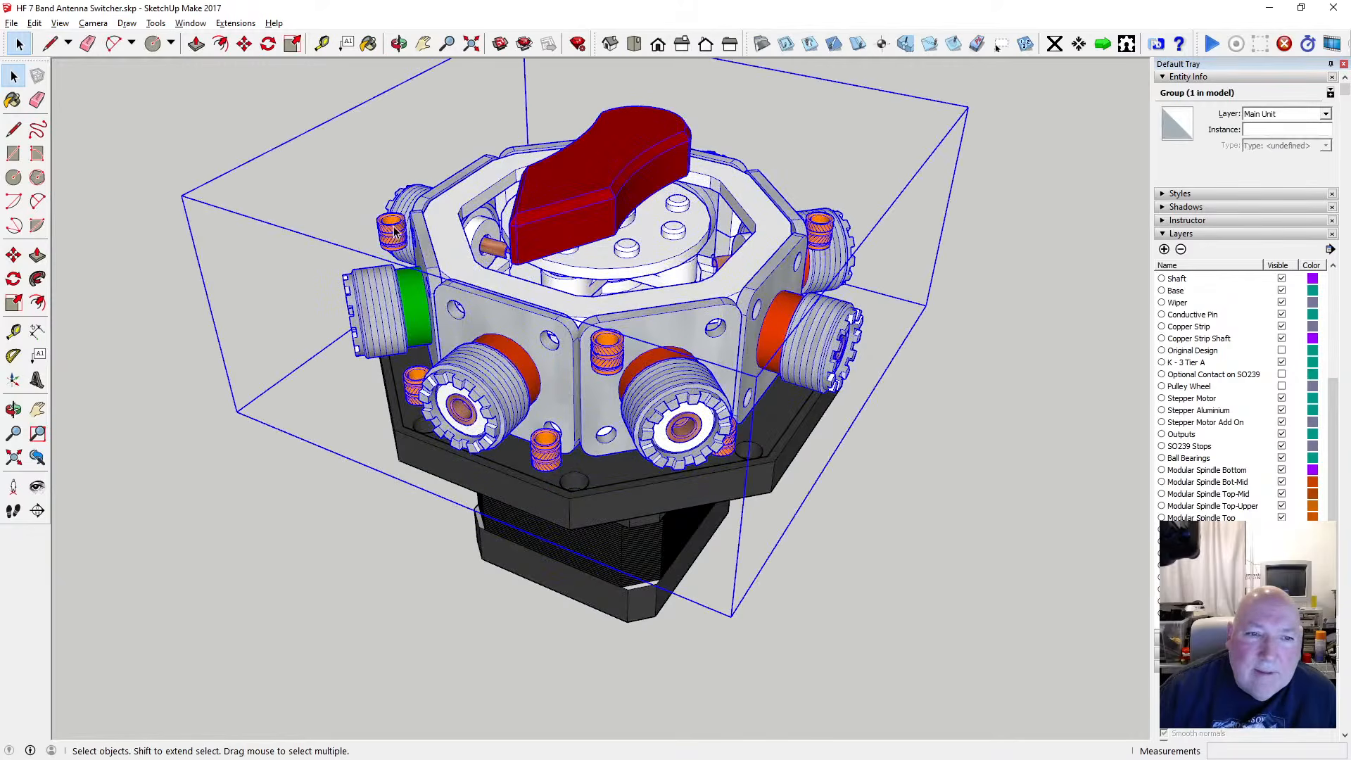
pyautogui.doubleClick(394, 224)
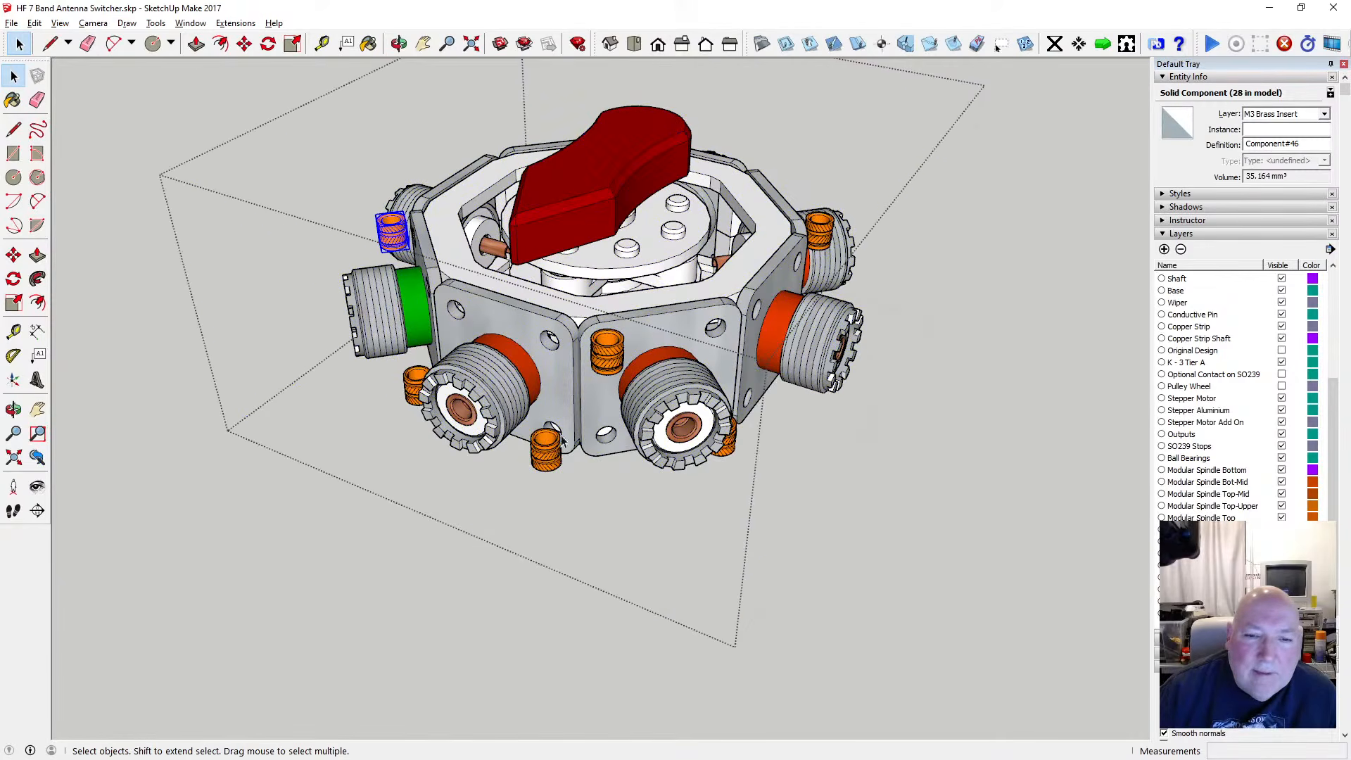
pyautogui.keyDown('shift'); pyautogui.click(609, 350); pyautogui.keyUp('shift')
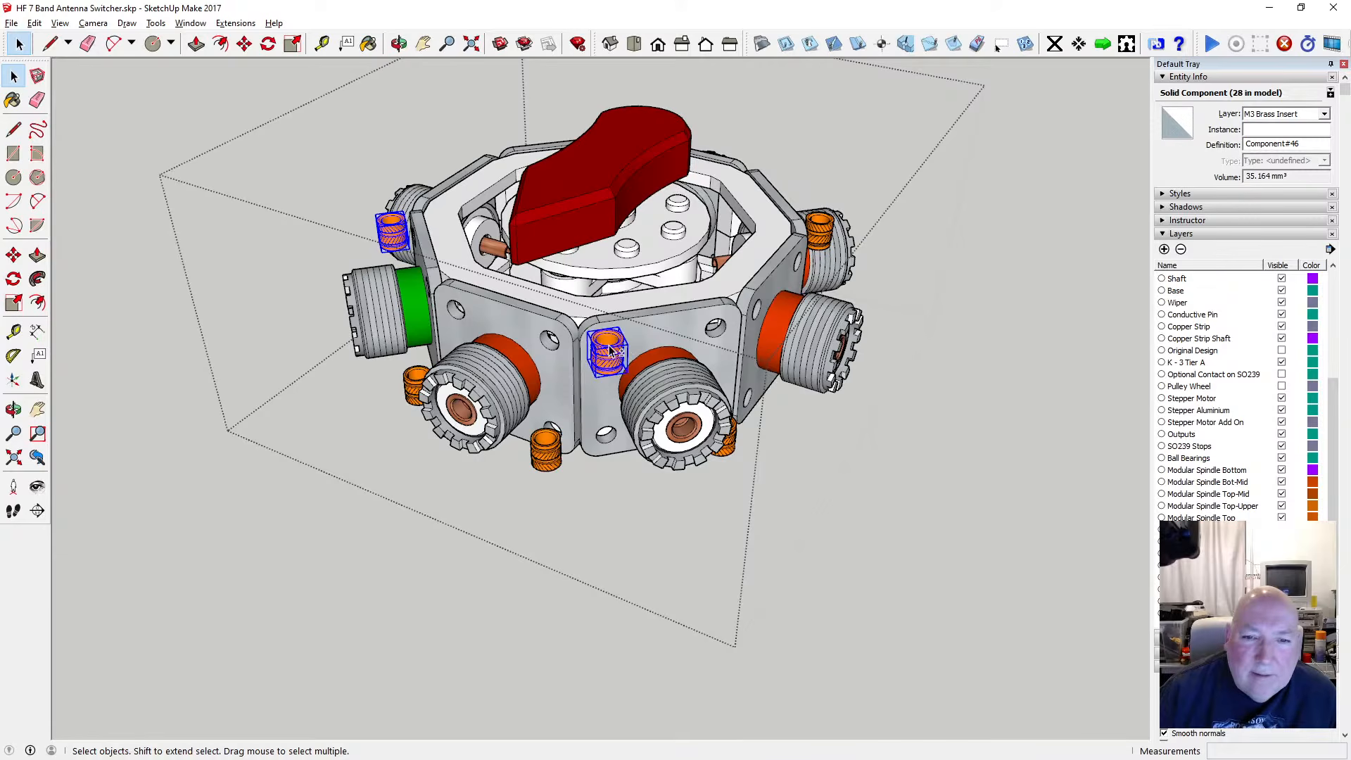
pyautogui.keyDown('shift'); pyautogui.click(817, 224); pyautogui.keyUp('shift')
pyautogui.moveTo(567, 127); pyautogui.dragTo(666, 223, button='middle')
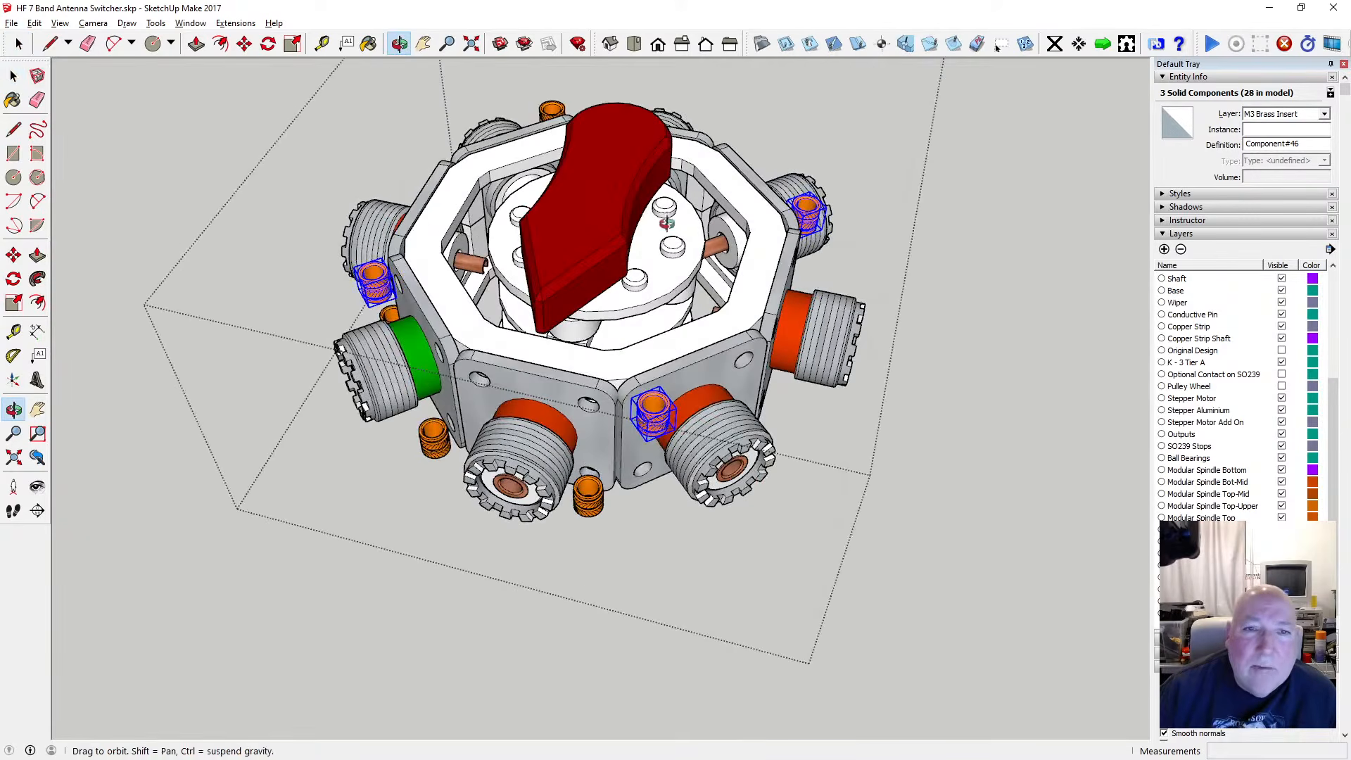
pyautogui.press('space')
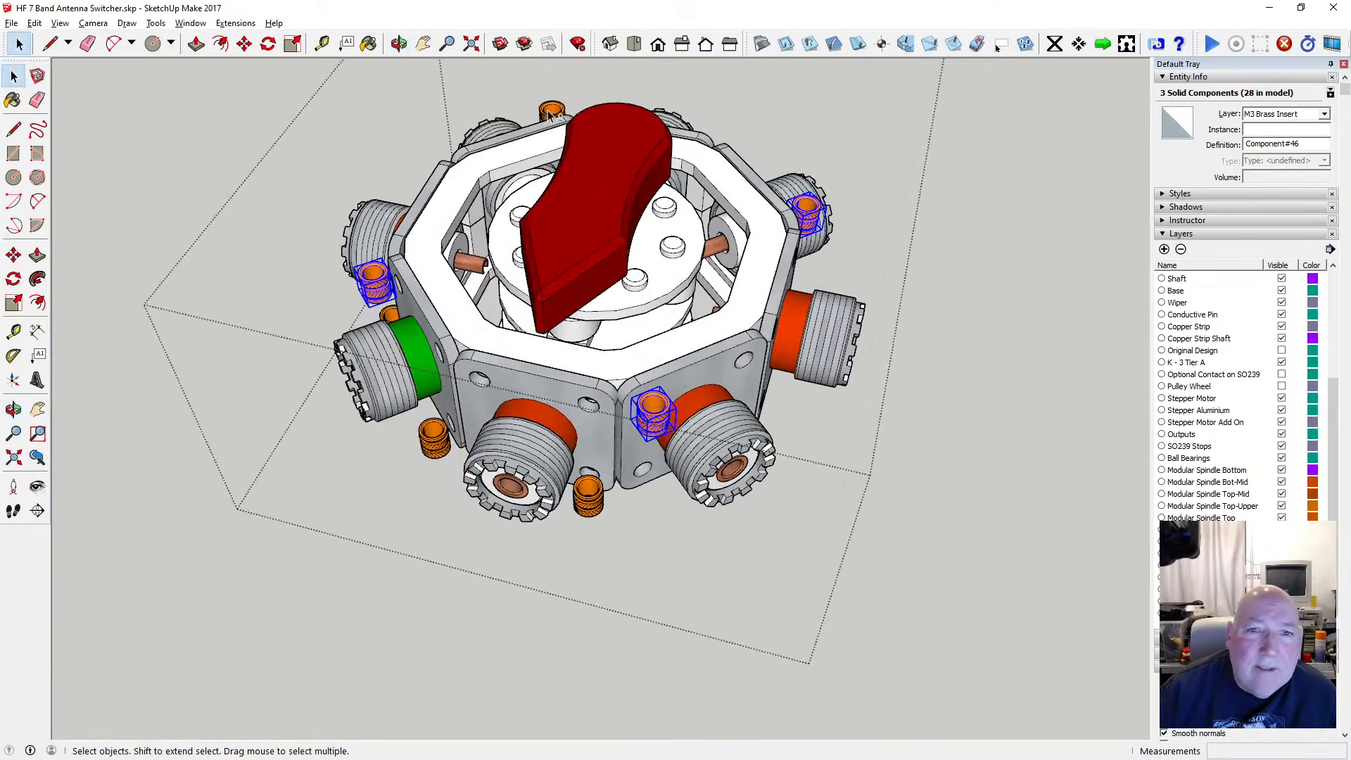
pyautogui.keyDown('shift'); pyautogui.click(551, 112); pyautogui.keyUp('shift')
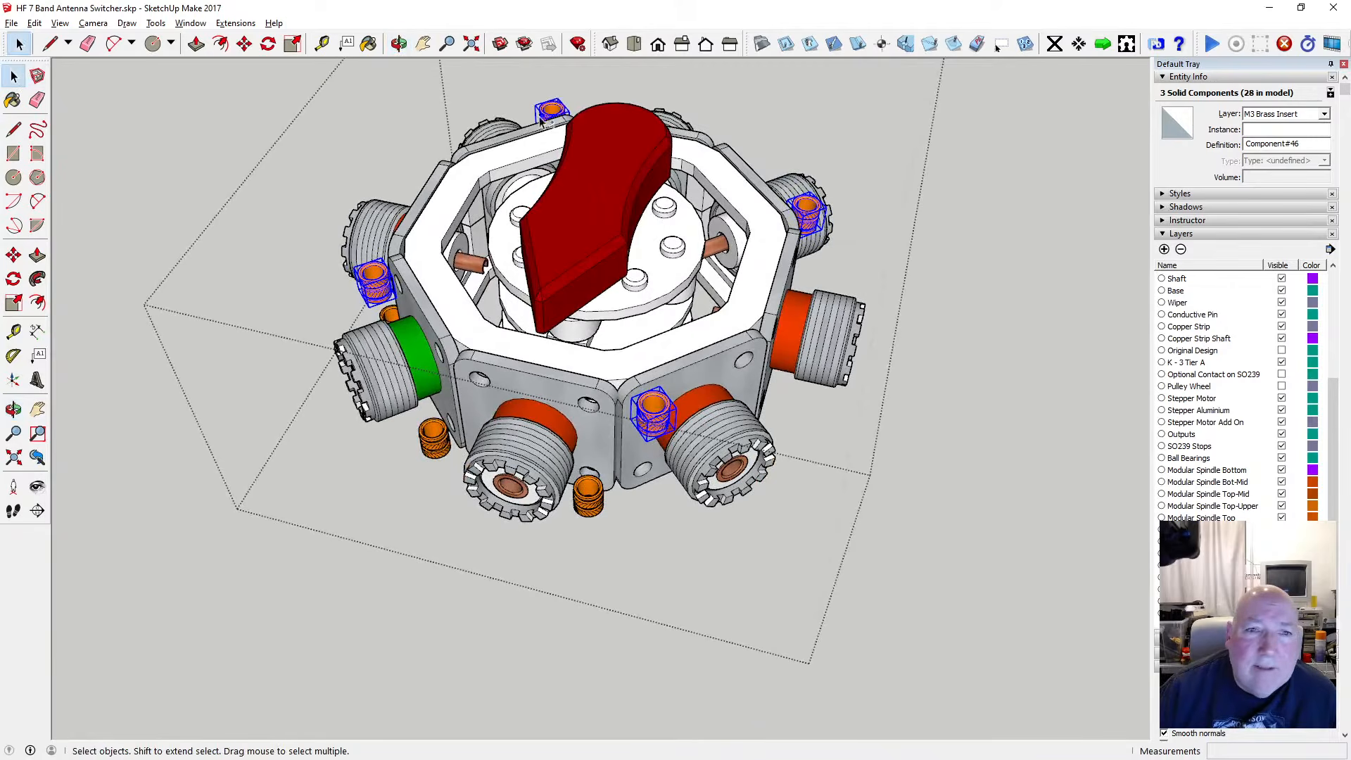
pyautogui.click(246, 48)
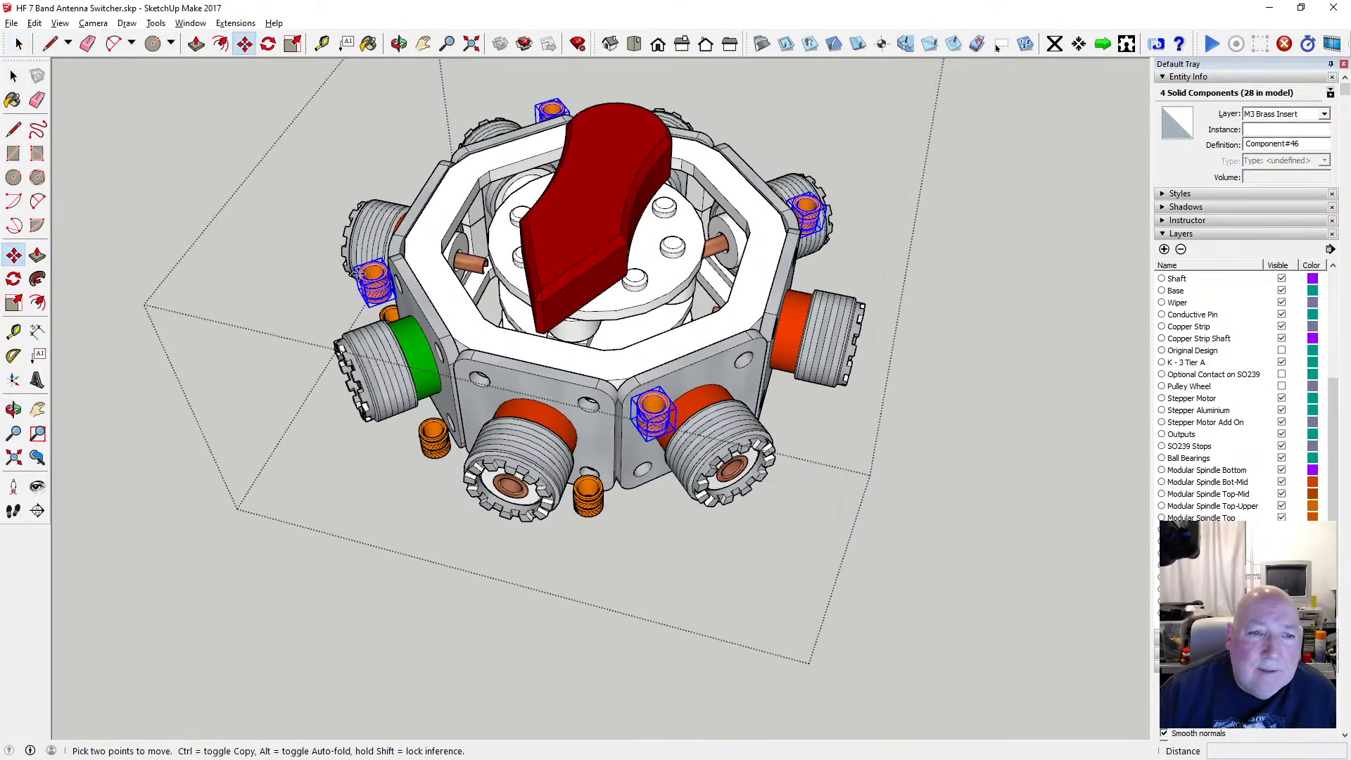
pyautogui.click(360, 275)
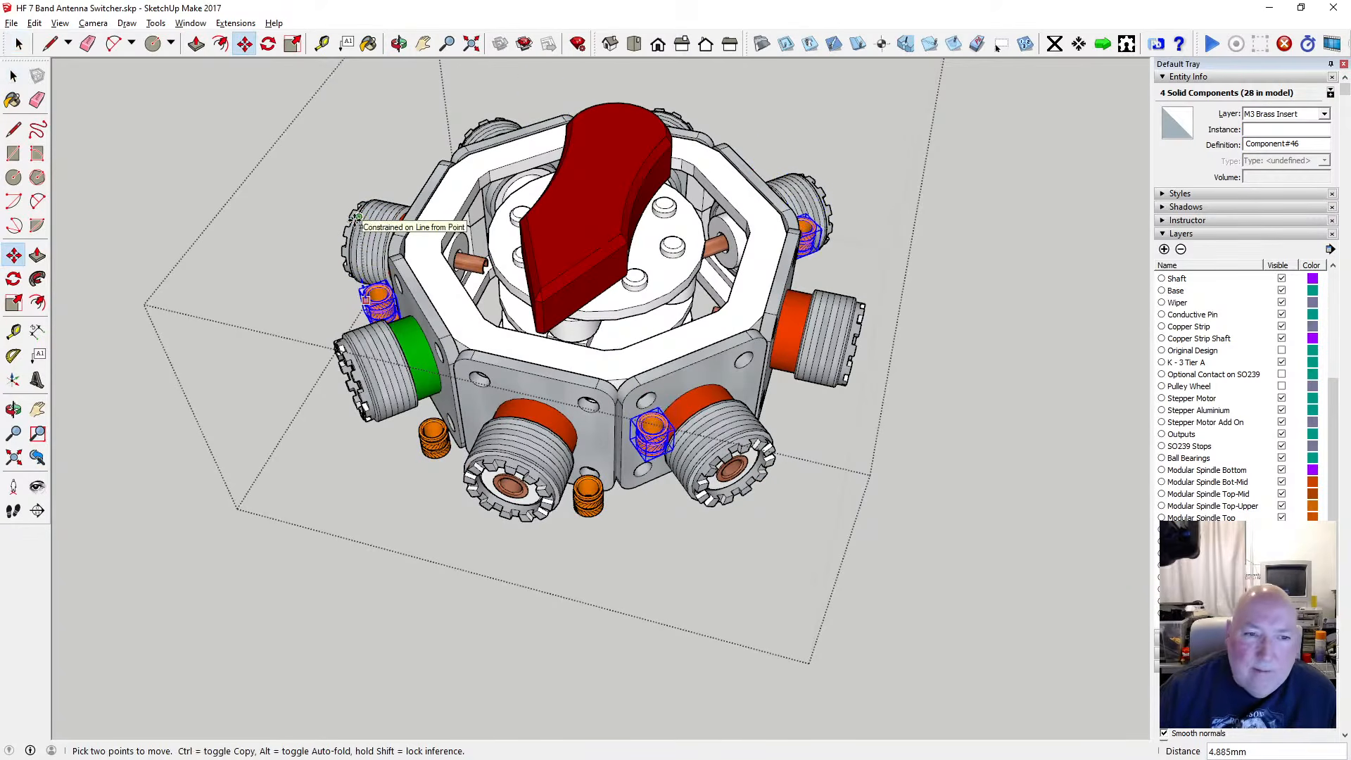
pyautogui.click(340, 174)
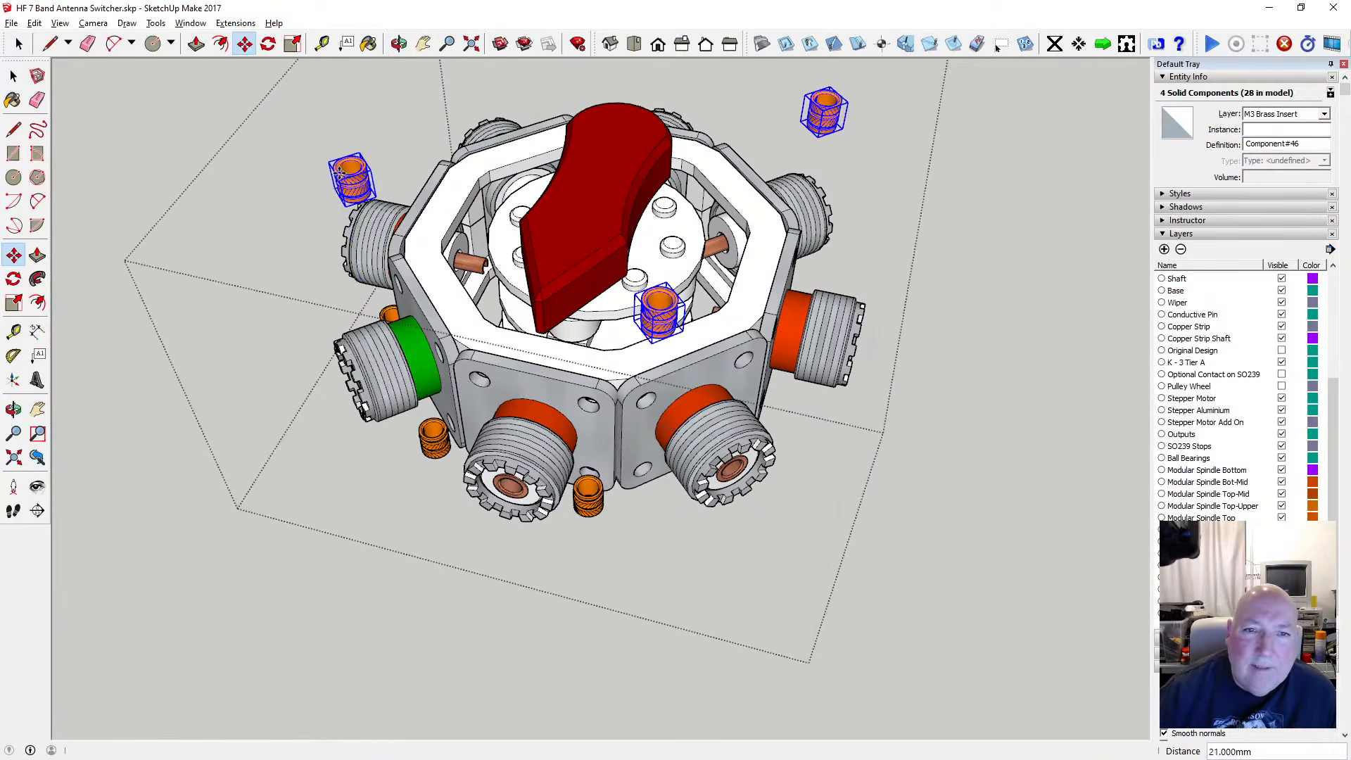
pyautogui.click(399, 44)
pyautogui.moveTo(507, 98); pyautogui.dragTo(549, 190)
pyautogui.click(14, 76)
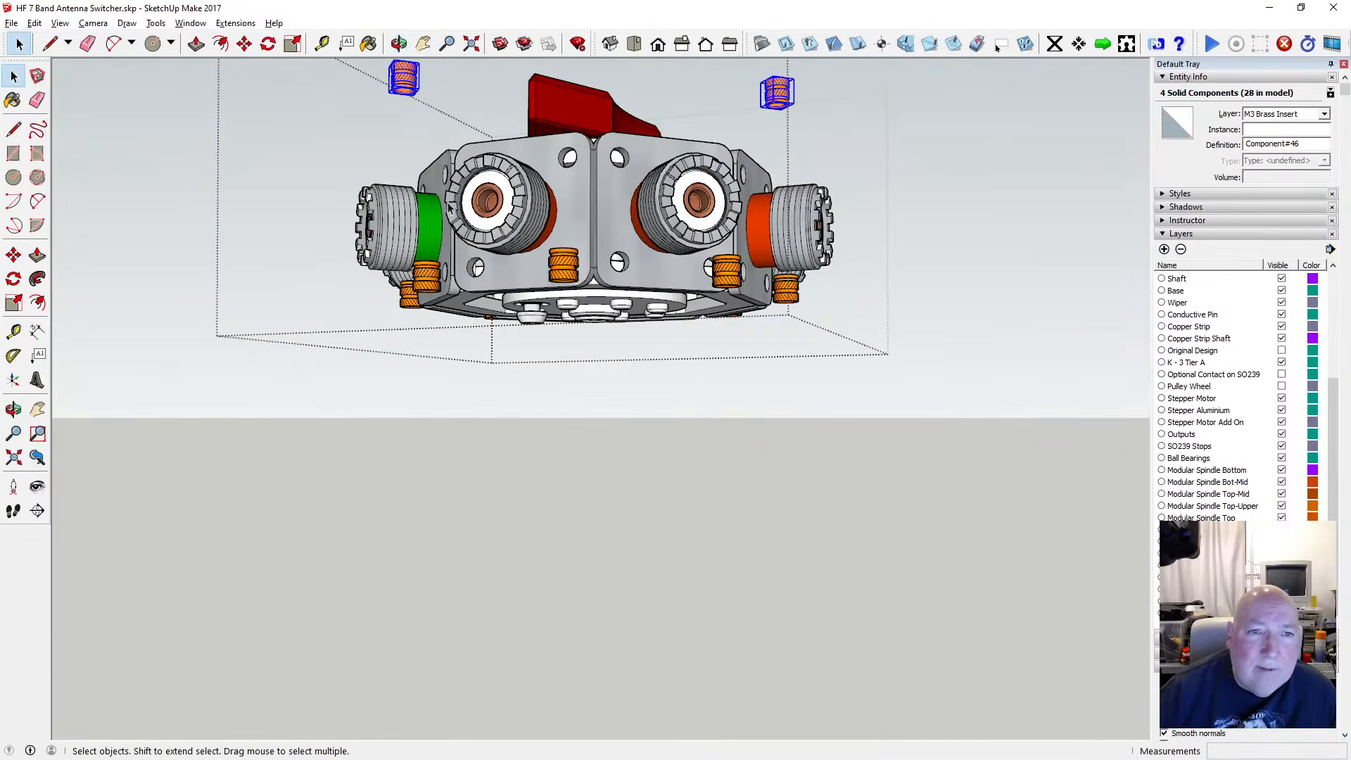
pyautogui.click(399, 43)
pyautogui.moveTo(322, 184); pyautogui.dragTo(307, 145)
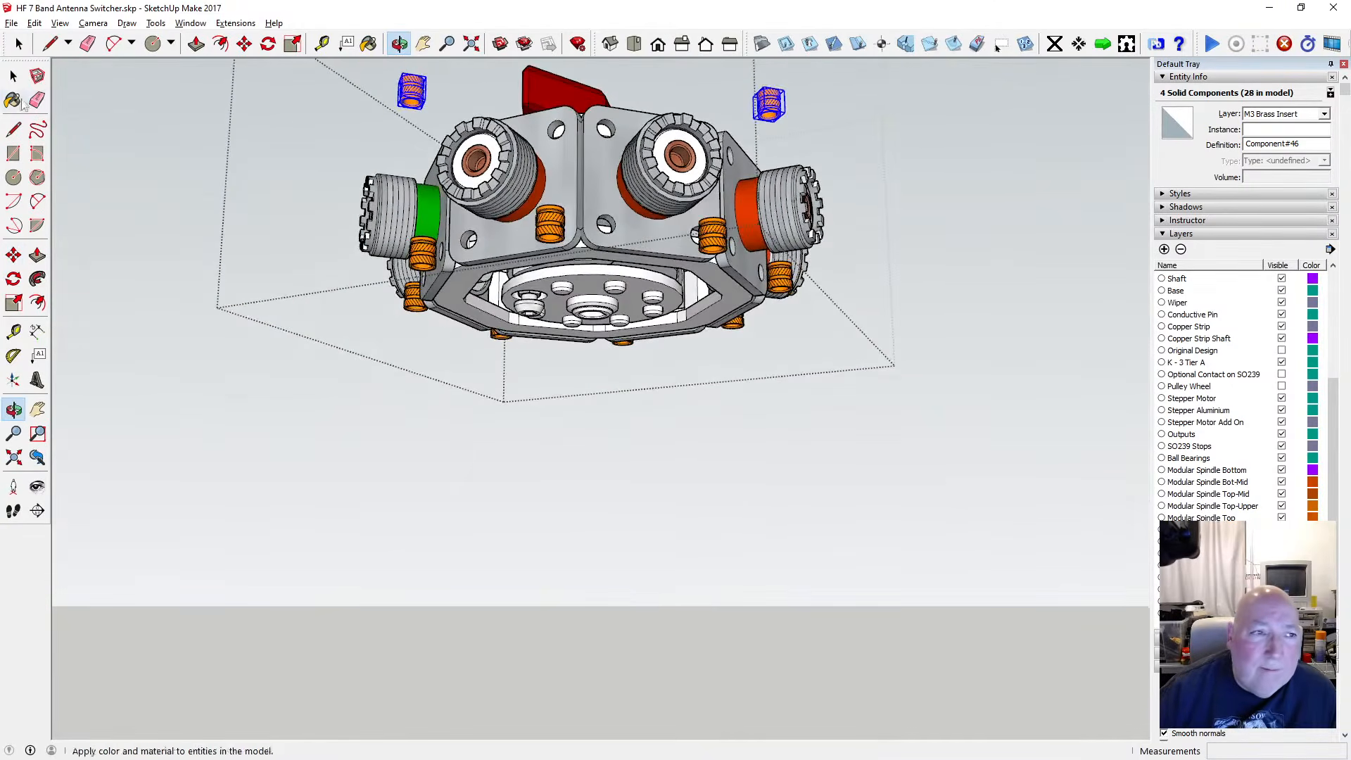
pyautogui.click(14, 75)
pyautogui.click(414, 296)
pyautogui.keyDown('shift'); pyautogui.click(422, 253); pyautogui.keyUp('shift')
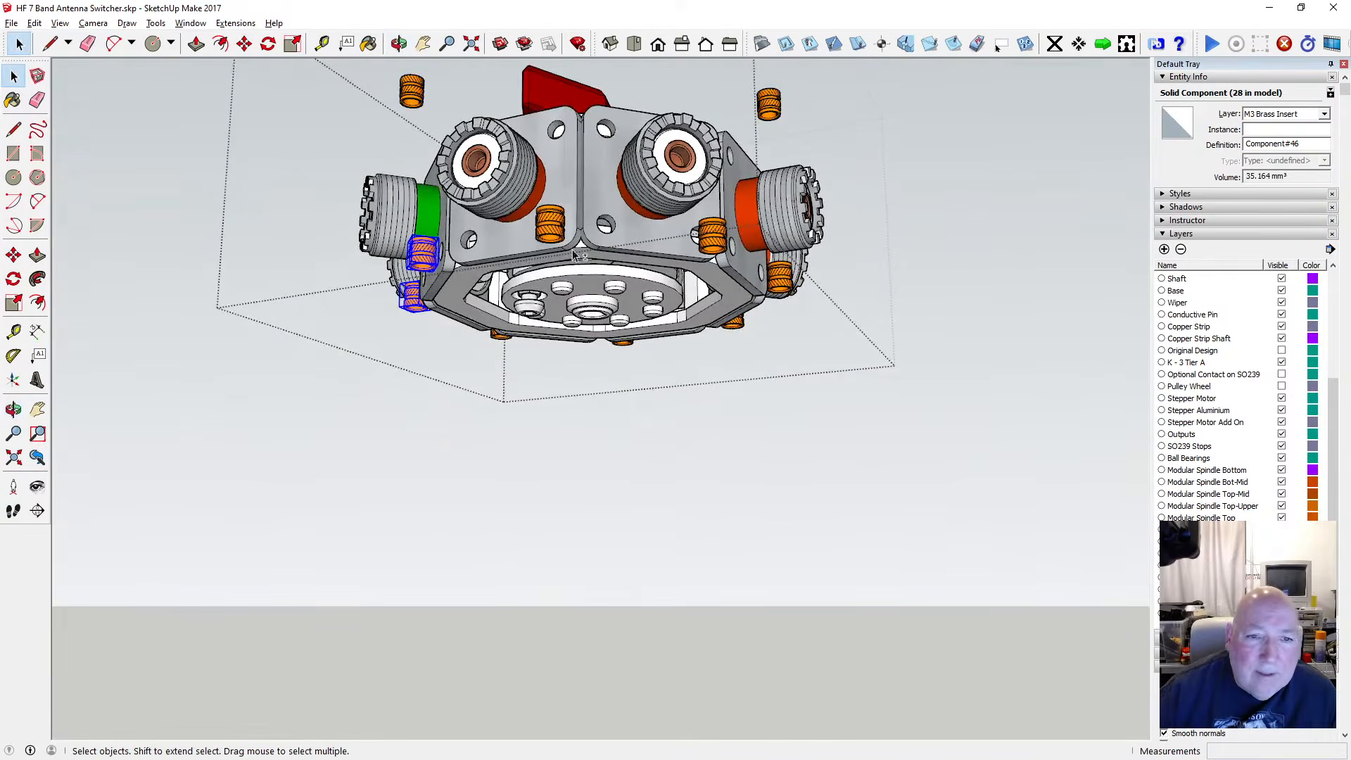
pyautogui.keyDown('shift'); pyautogui.click(555, 243); pyautogui.keyUp('shift')
pyautogui.keyDown('shift'); pyautogui.click(503, 338); pyautogui.keyUp('shift')
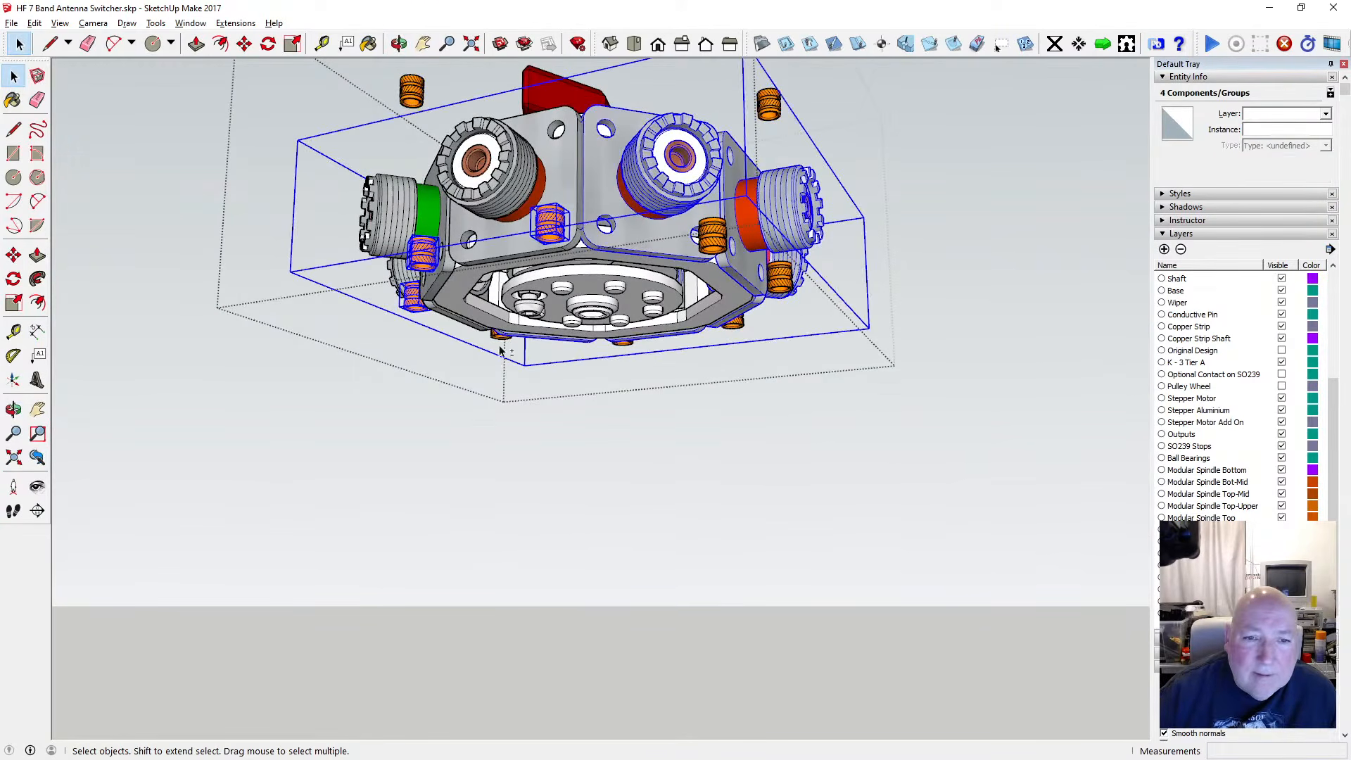
pyautogui.keyDown('shift'); pyautogui.click(507, 344); pyautogui.keyUp('shift')
pyautogui.click(506, 416)
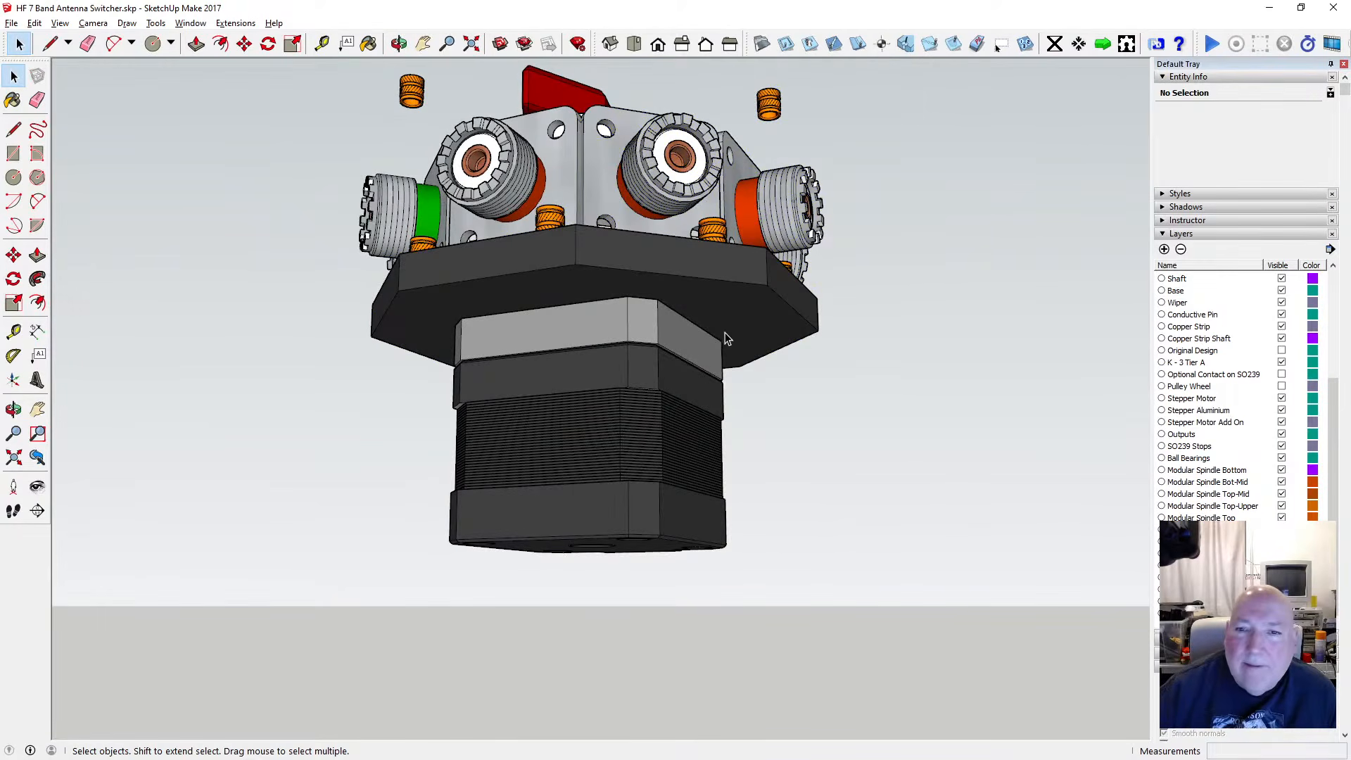
# Inside the Main Unit group, select the eight lower M3 brass inserts and move them 12 mm down along the blue axis
pyautogui.click(550, 219)
pyautogui.doubleClick(550, 219)
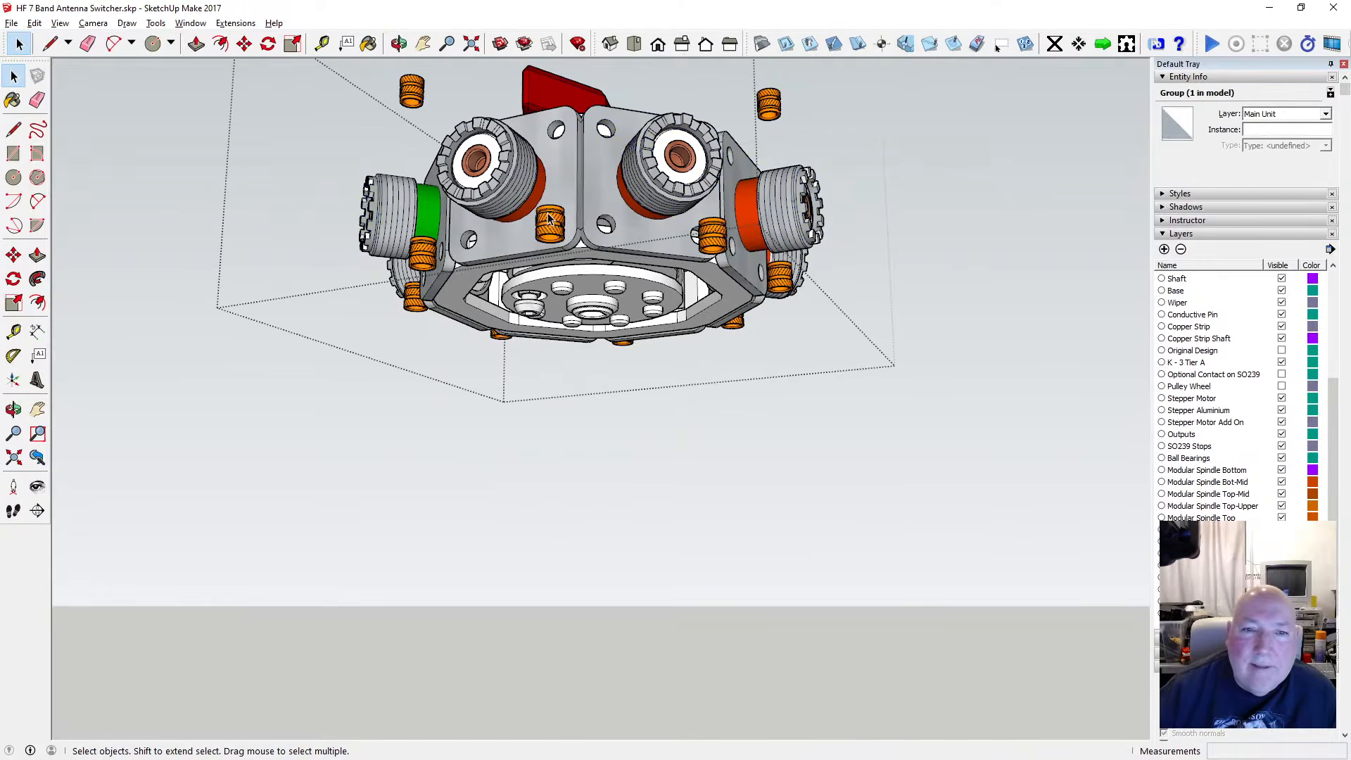
pyautogui.keyDown('shift'); pyautogui.click(422, 253); pyautogui.keyUp('shift')
pyautogui.keyDown('shift'); pyautogui.click(413, 297); pyautogui.keyUp('shift')
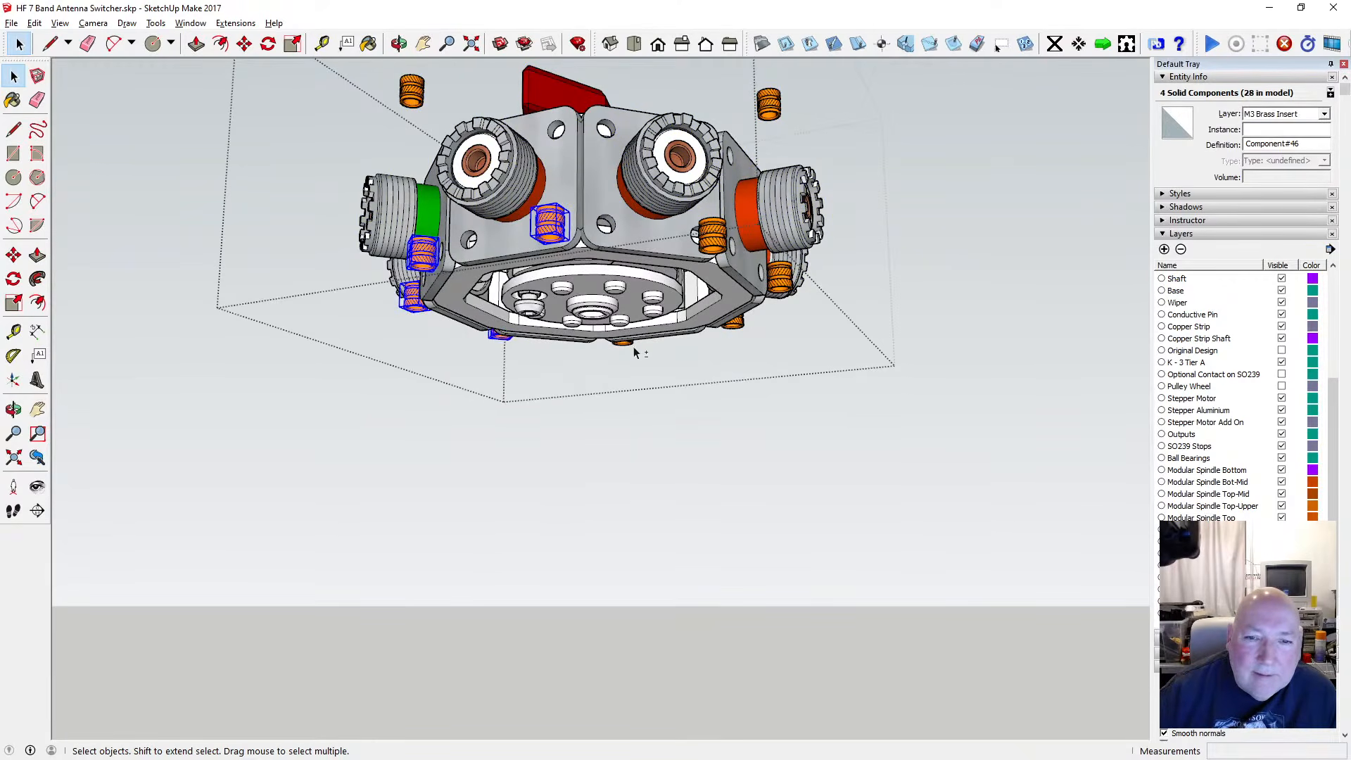
pyautogui.keyDown('shift'); pyautogui.click(782, 277); pyautogui.keyUp('shift')
pyautogui.keyDown('shift'); pyautogui.click(713, 235); pyautogui.keyUp('shift')
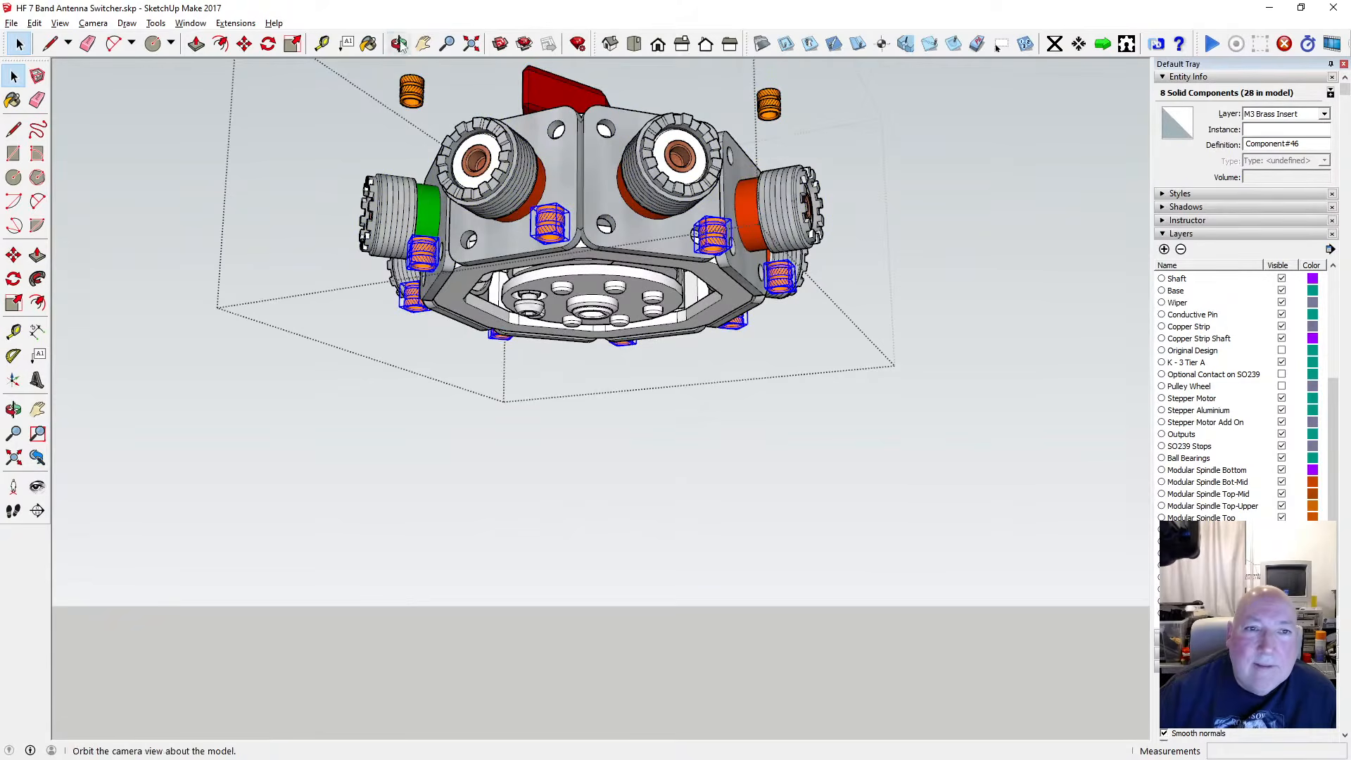
pyautogui.click(399, 44)
pyautogui.moveTo(408, 78); pyautogui.dragTo(403, 176)
pyautogui.click(244, 44)
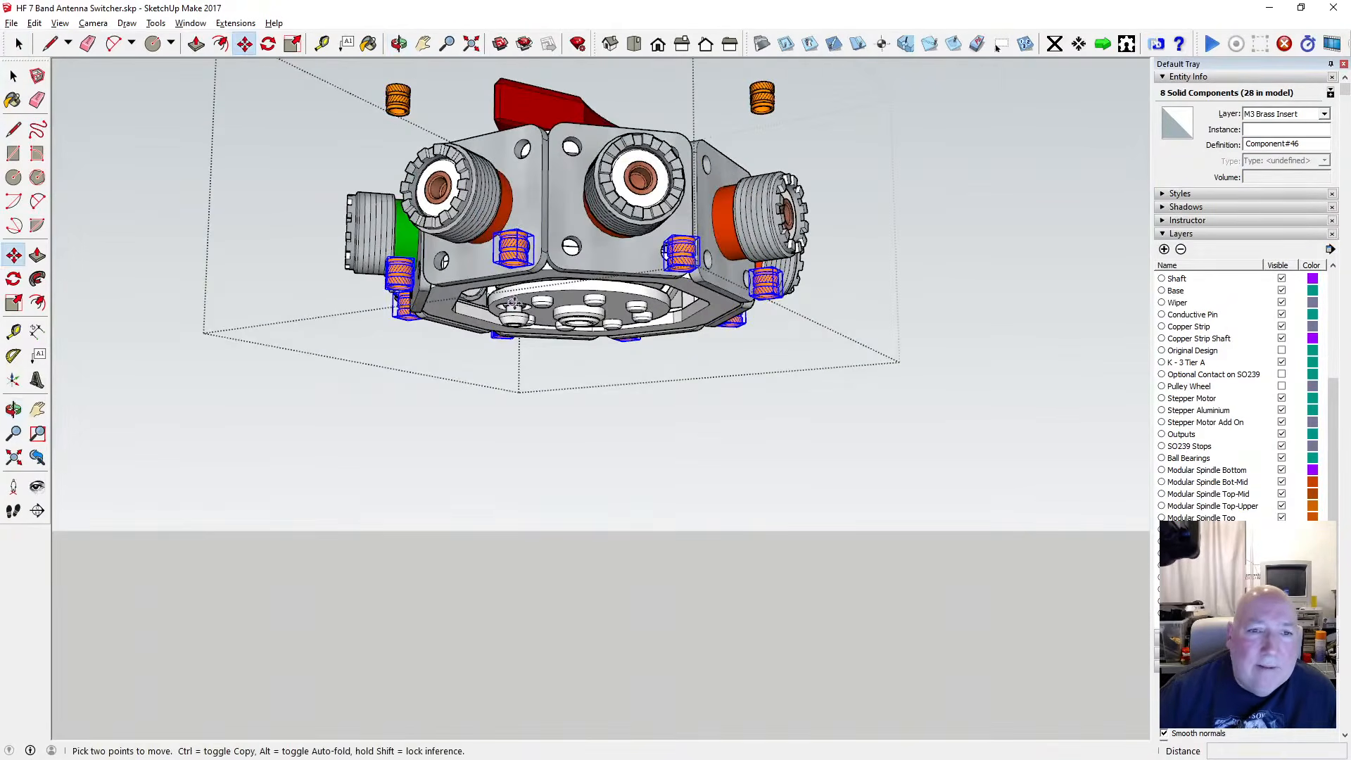
pyautogui.click(515, 261)
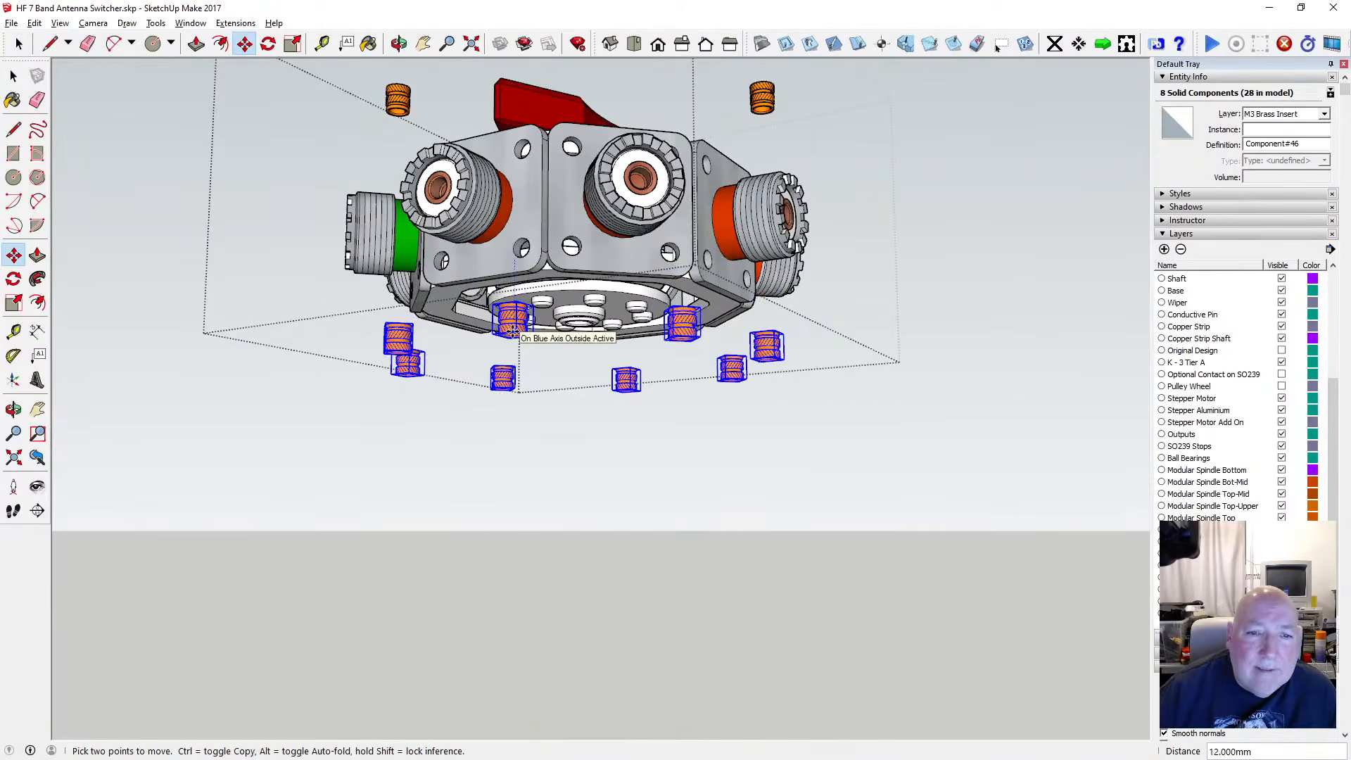
pyautogui.click(515, 331)
pyautogui.press('space')
pyautogui.click(124, 134)
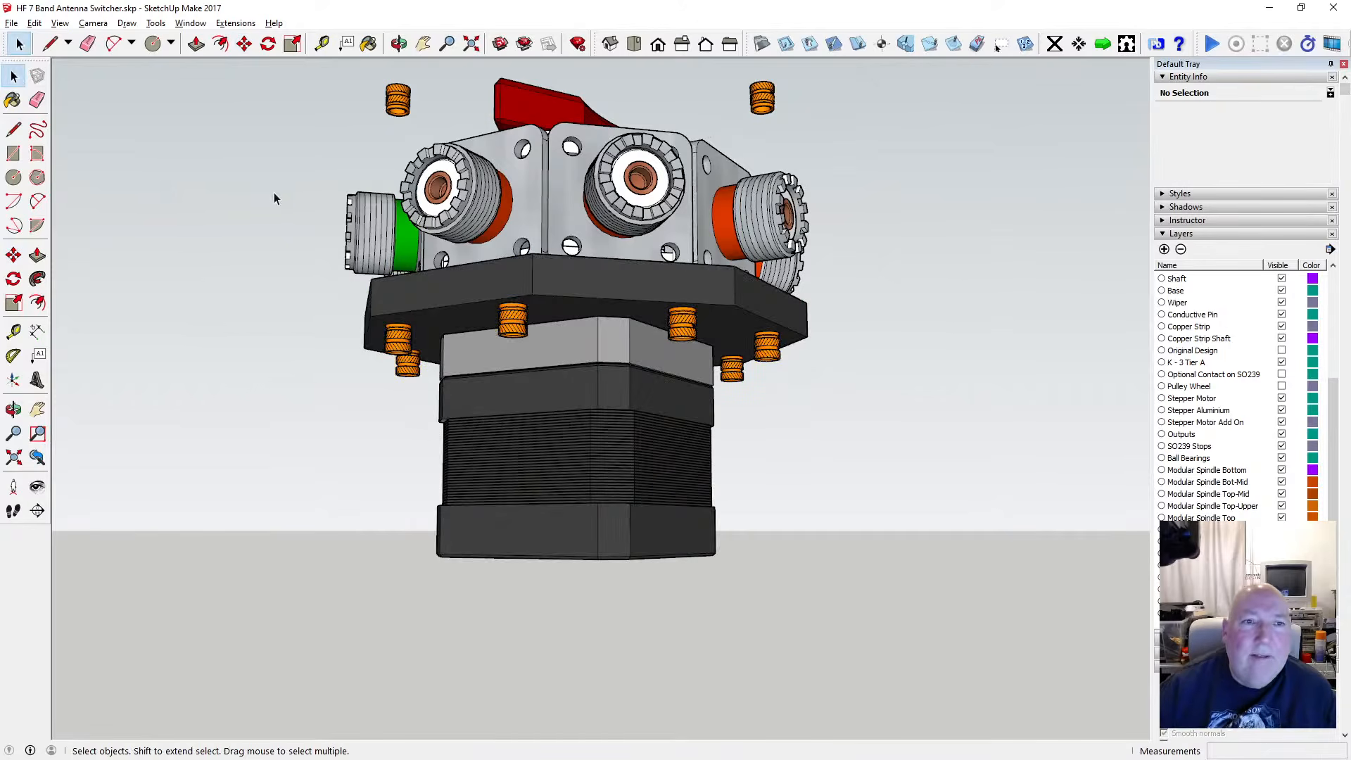
# Show the octagonal housing again, select the Main Unit group, and turn on X-ray faces to check the moved inserts against their holes
pyautogui.click(399, 44)
pyautogui.moveTo(391, 95); pyautogui.dragTo(838, 537)
pyautogui.moveTo(644, 406); pyautogui.dragTo(638, 398)
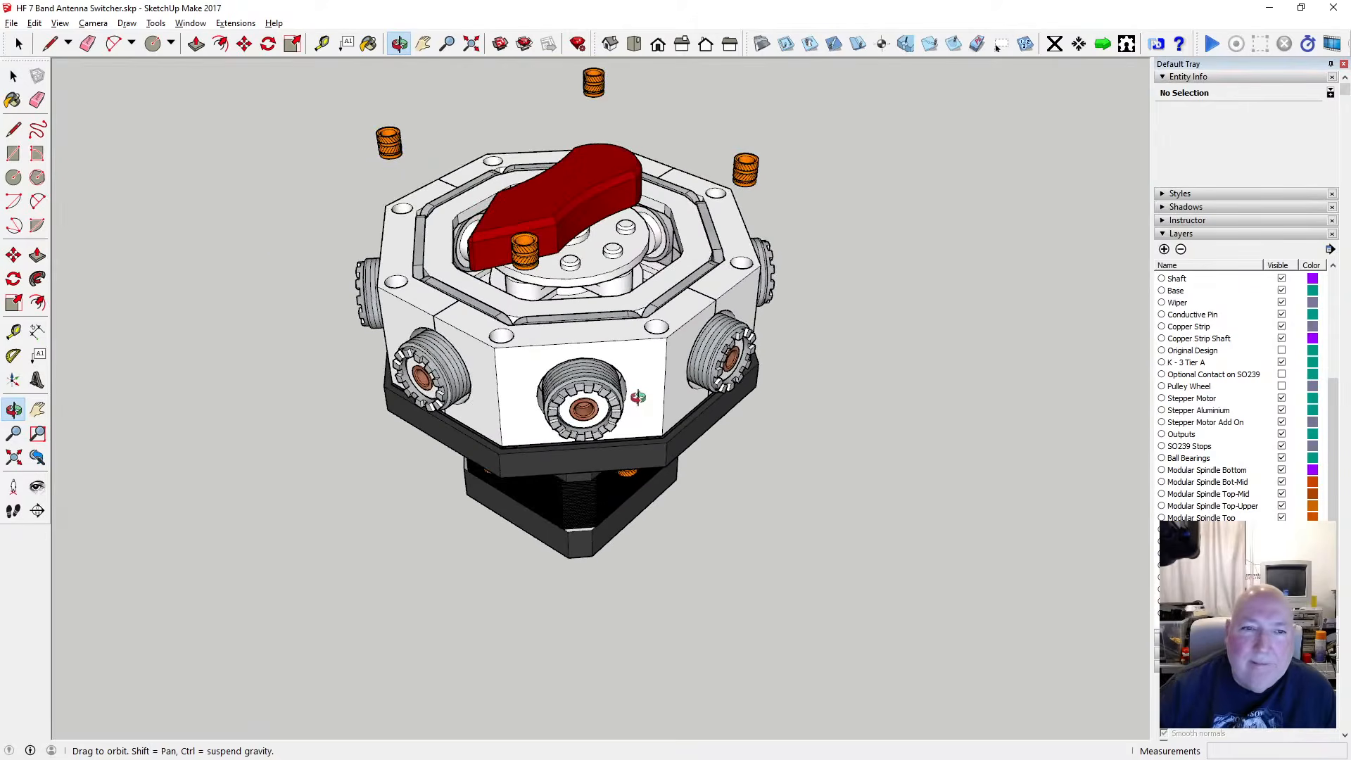
pyautogui.click(14, 75)
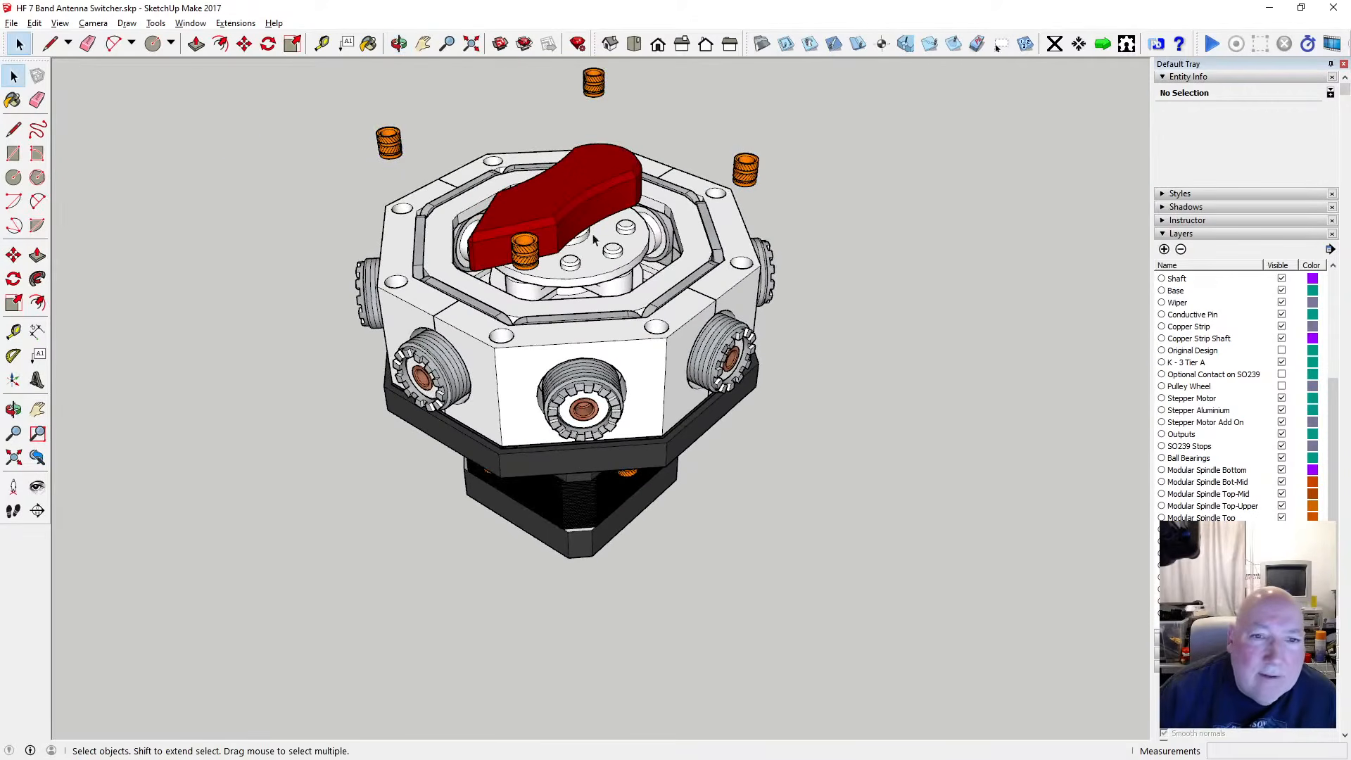
pyautogui.click(536, 247)
pyautogui.scroll(5, 524, 246)
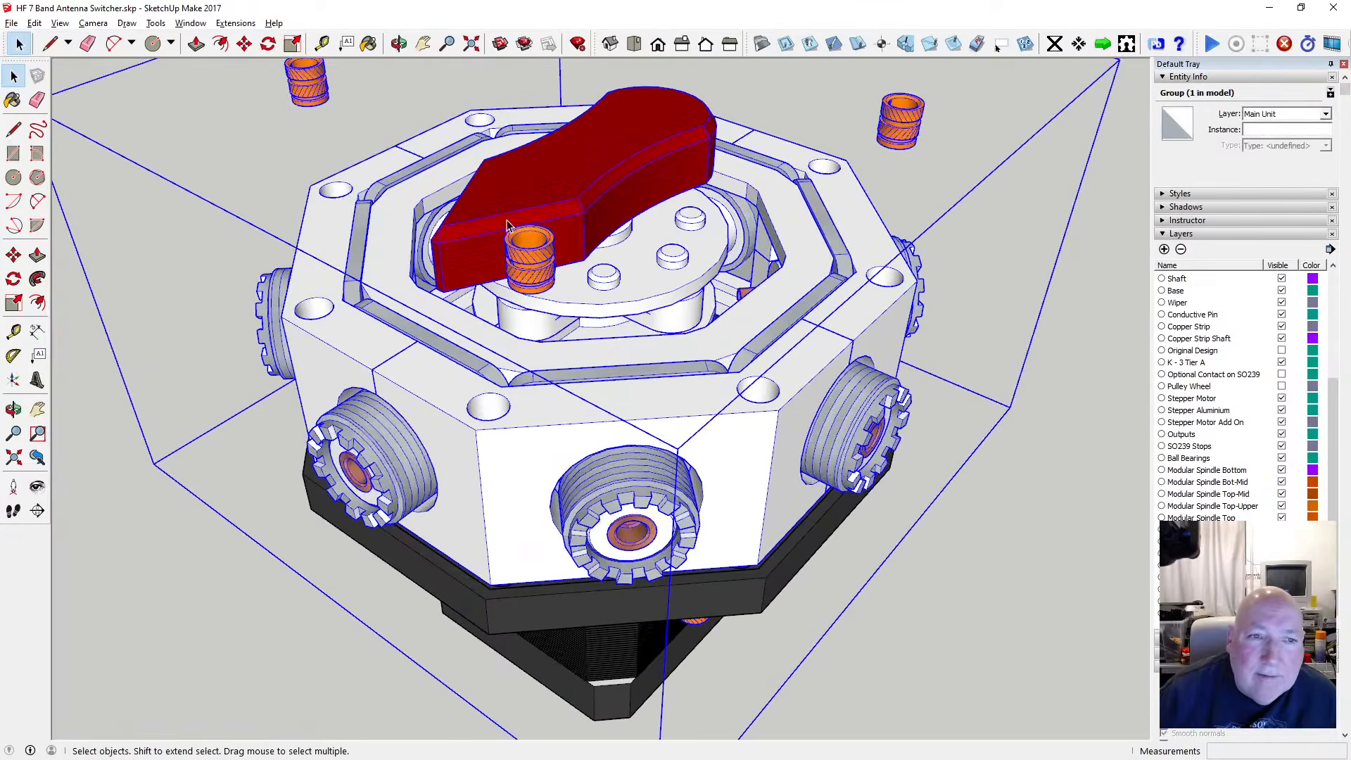
pyautogui.click(62, 23)
pyautogui.moveTo(127, 205)
pyautogui.click(211, 204)
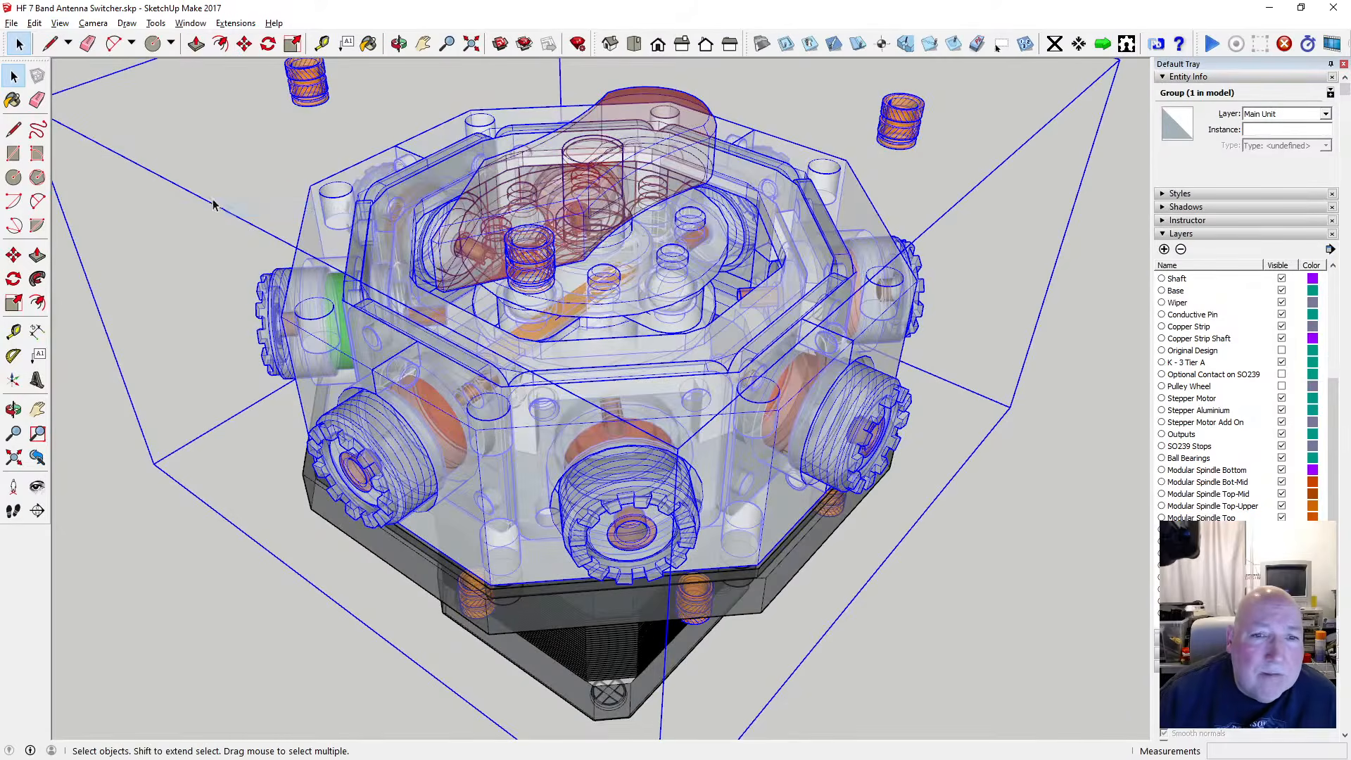
pyautogui.click(59, 23)
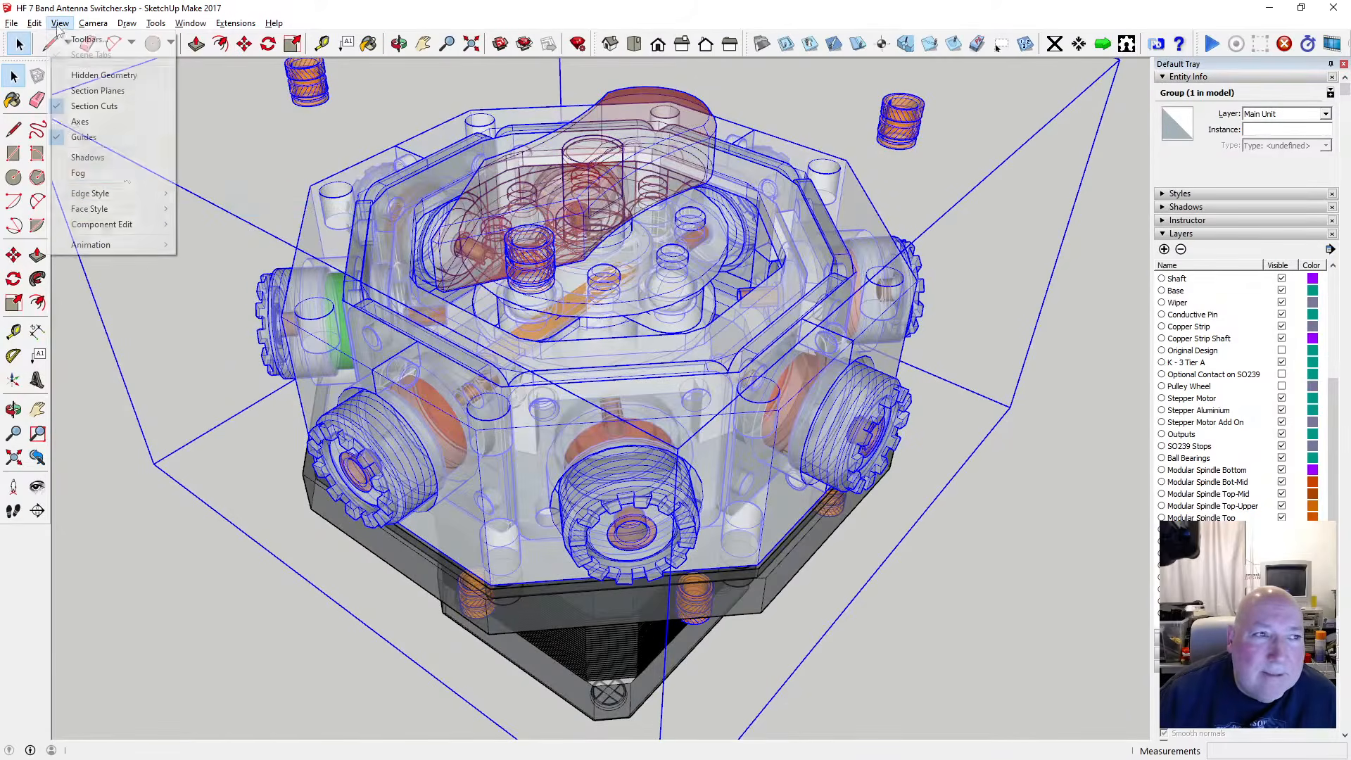
pyautogui.moveTo(125, 209)
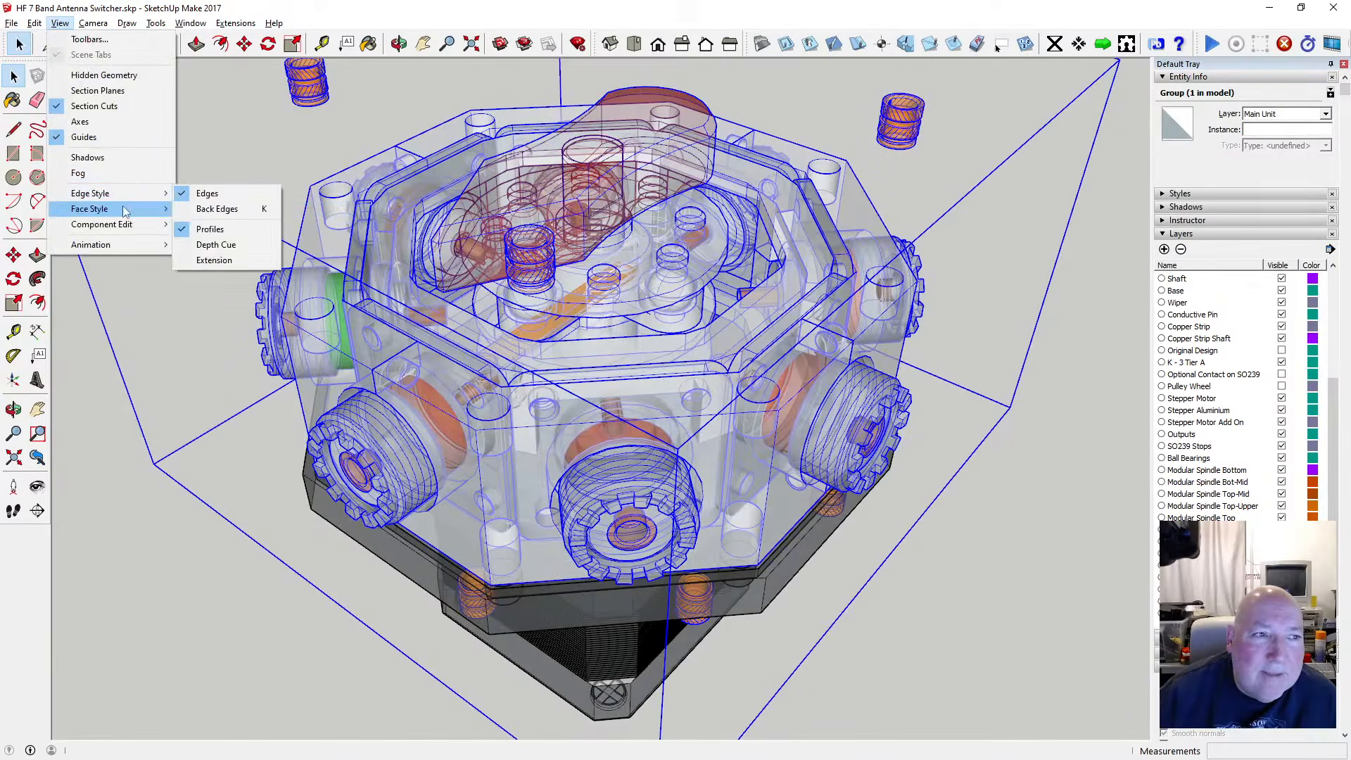
pyautogui.click(417, 26)
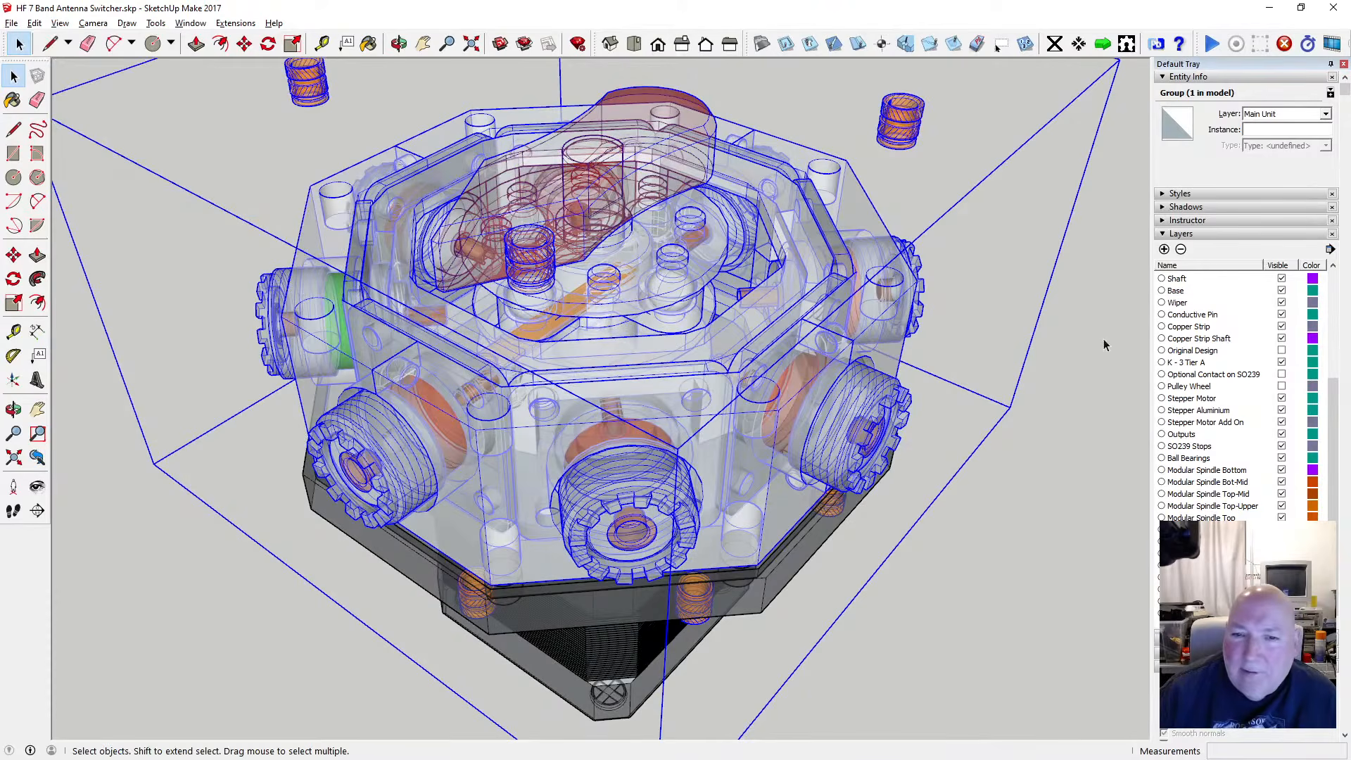
# Hide the Shaft layer to clear the spindle parts from the centre of the octagonal unit
pyautogui.scroll(-1, 1246, 450)
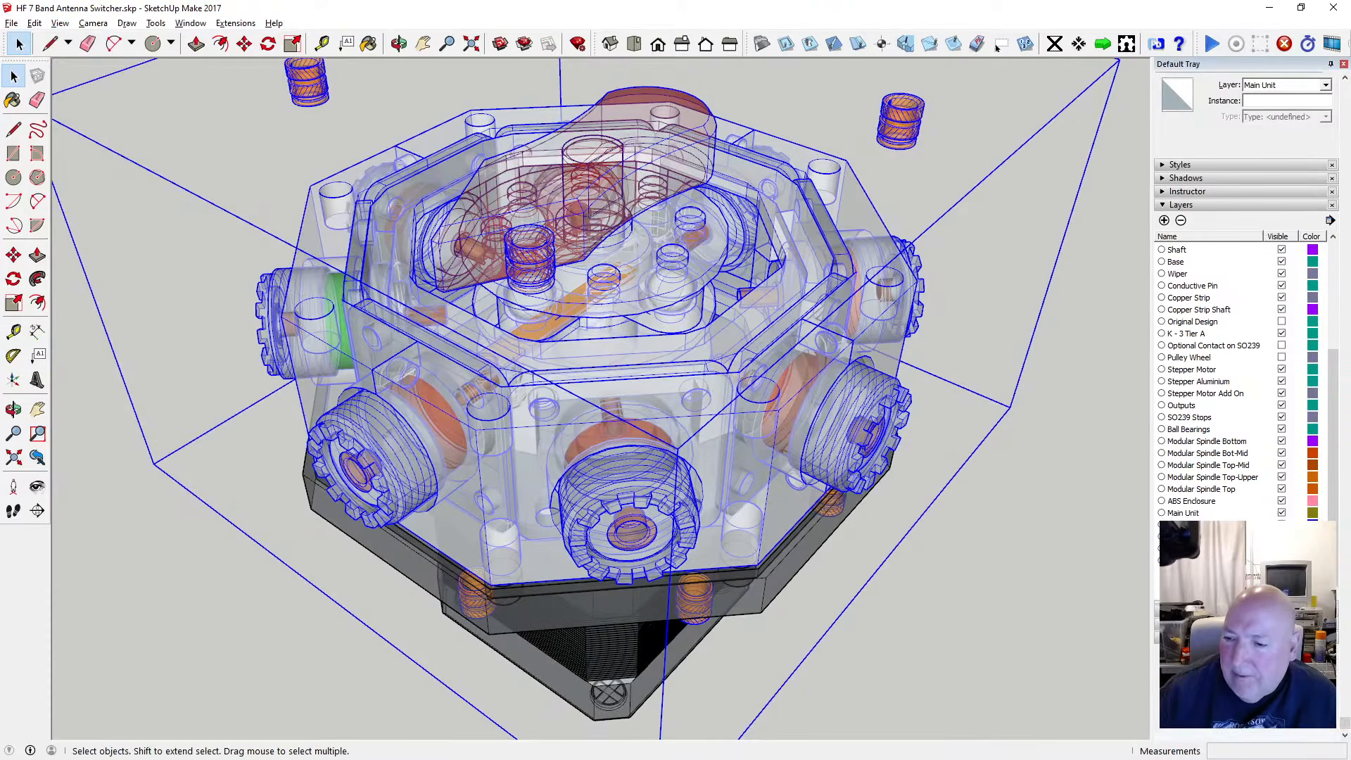
pyautogui.click(998, 45)
pyautogui.scroll(3, 1265, 509)
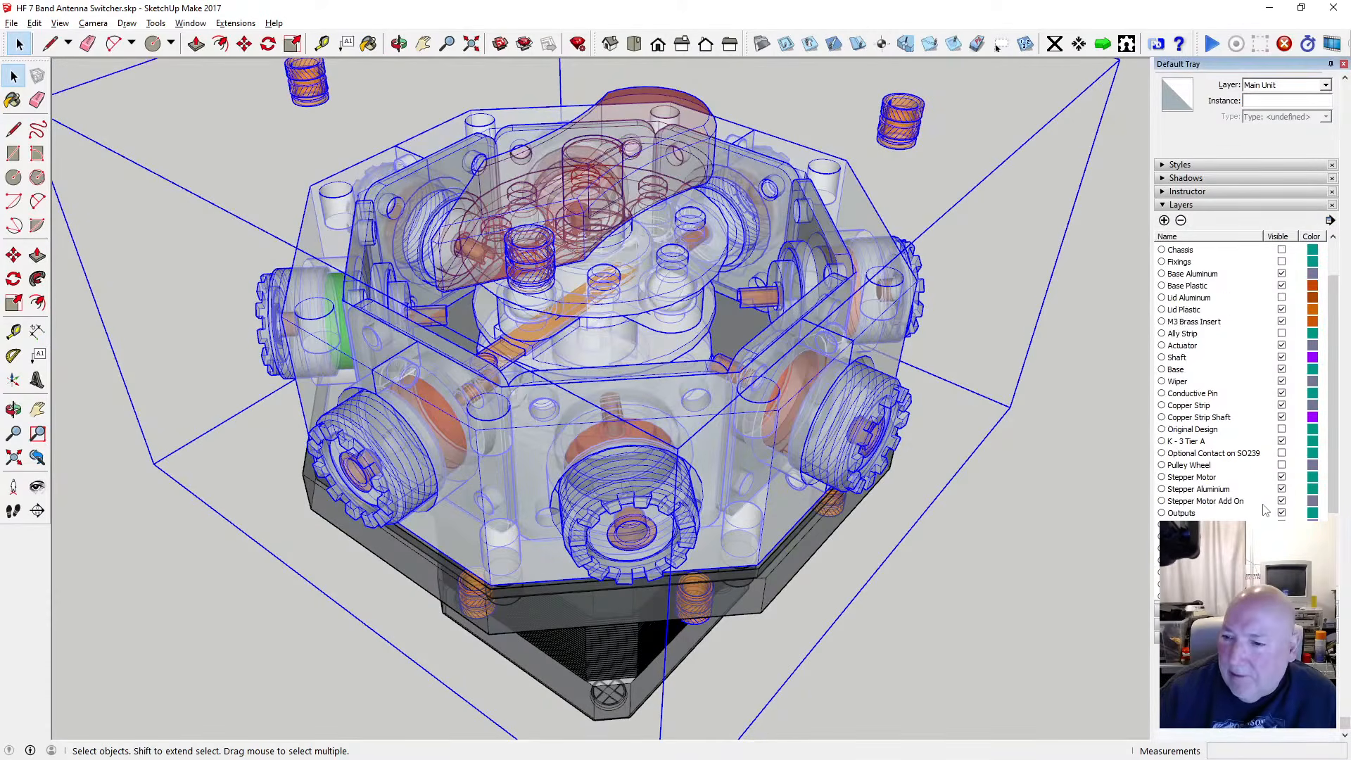
pyautogui.click(1283, 358)
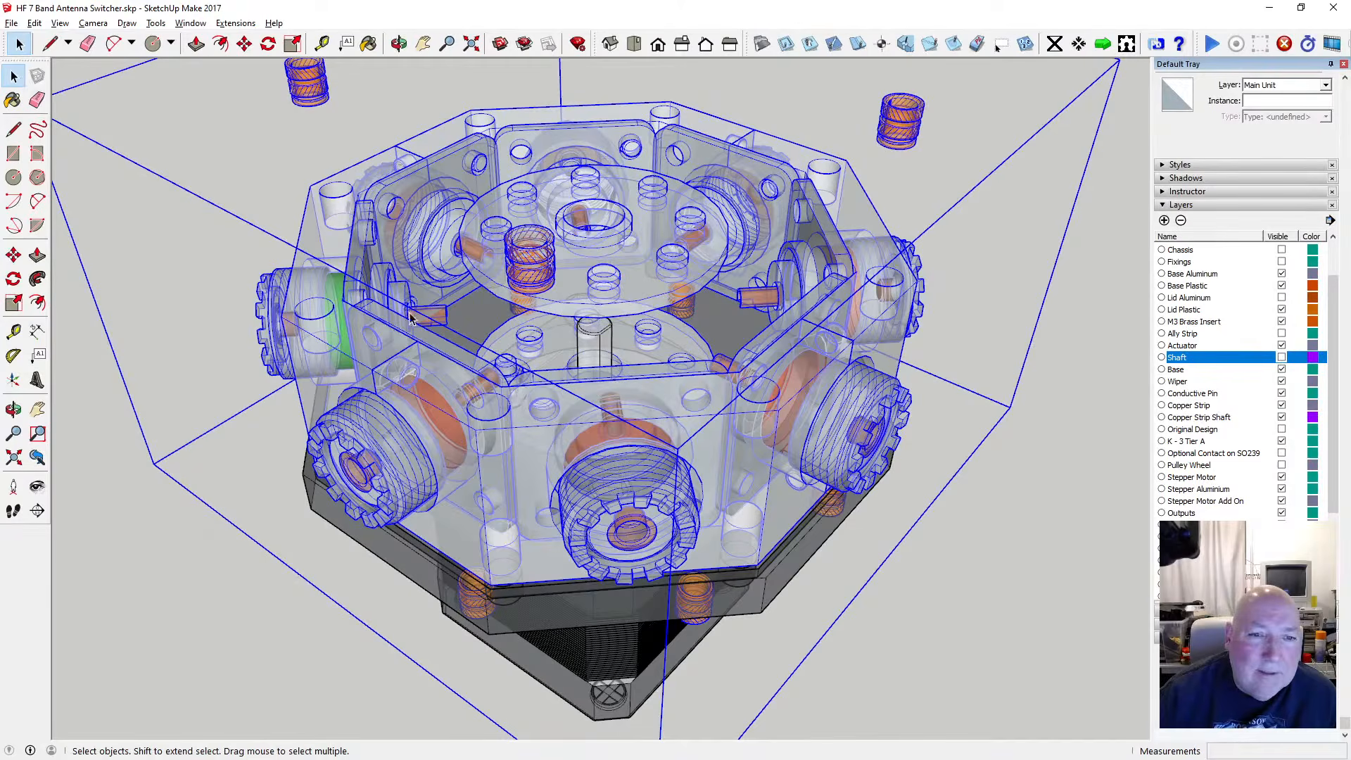
# Open the main unit group and assign its circular spindle plates to the hidden Shaft layer
pyautogui.doubleClick(559, 304)
pyautogui.click(571, 290)
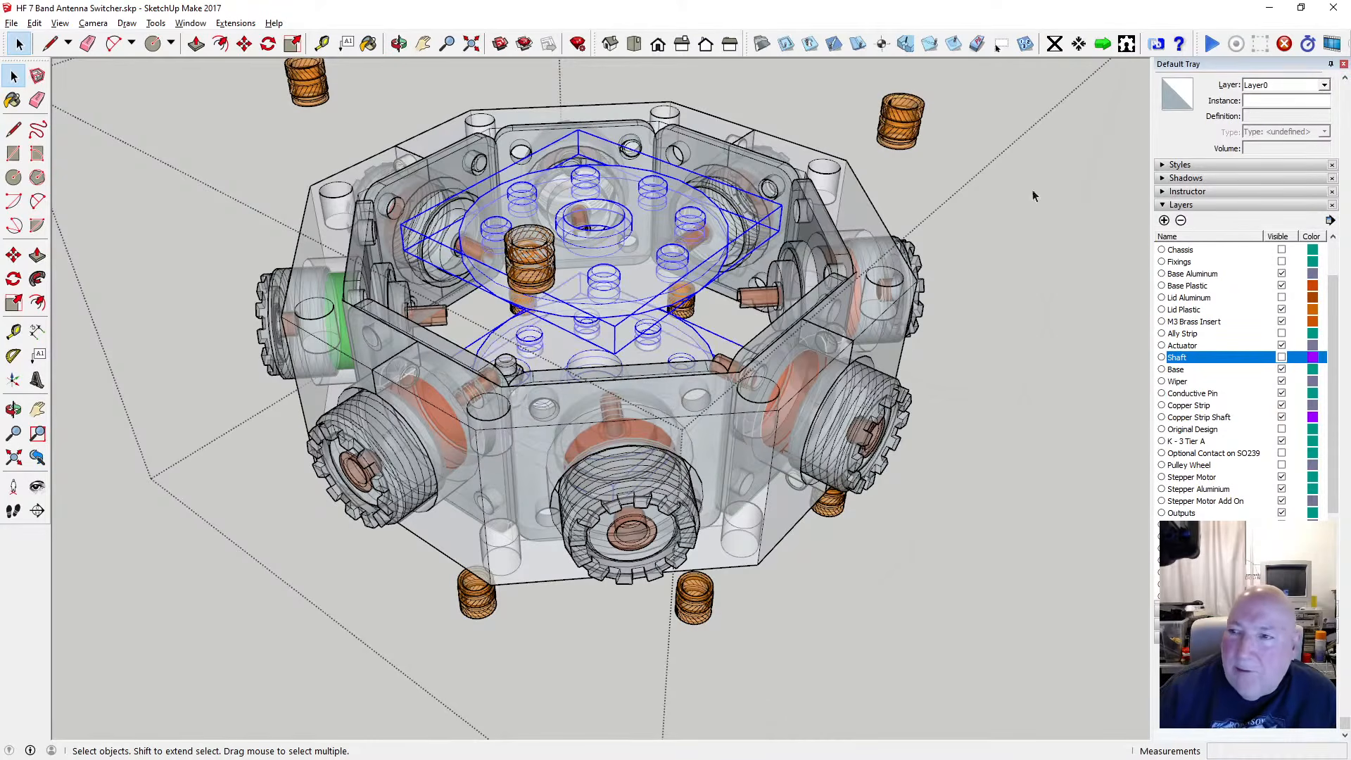
pyautogui.click(1325, 86)
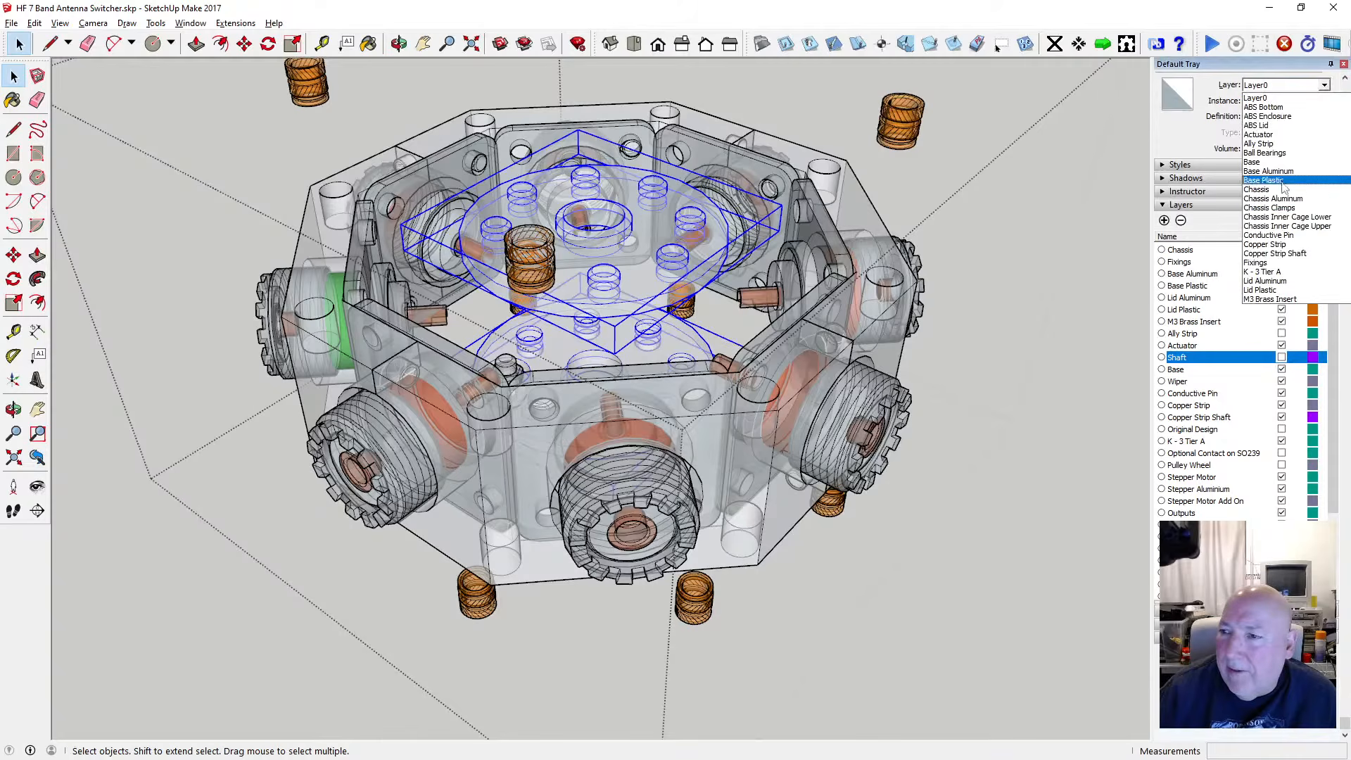
pyautogui.scroll(-2, 1299, 218)
pyautogui.scroll(-4, 1298, 217)
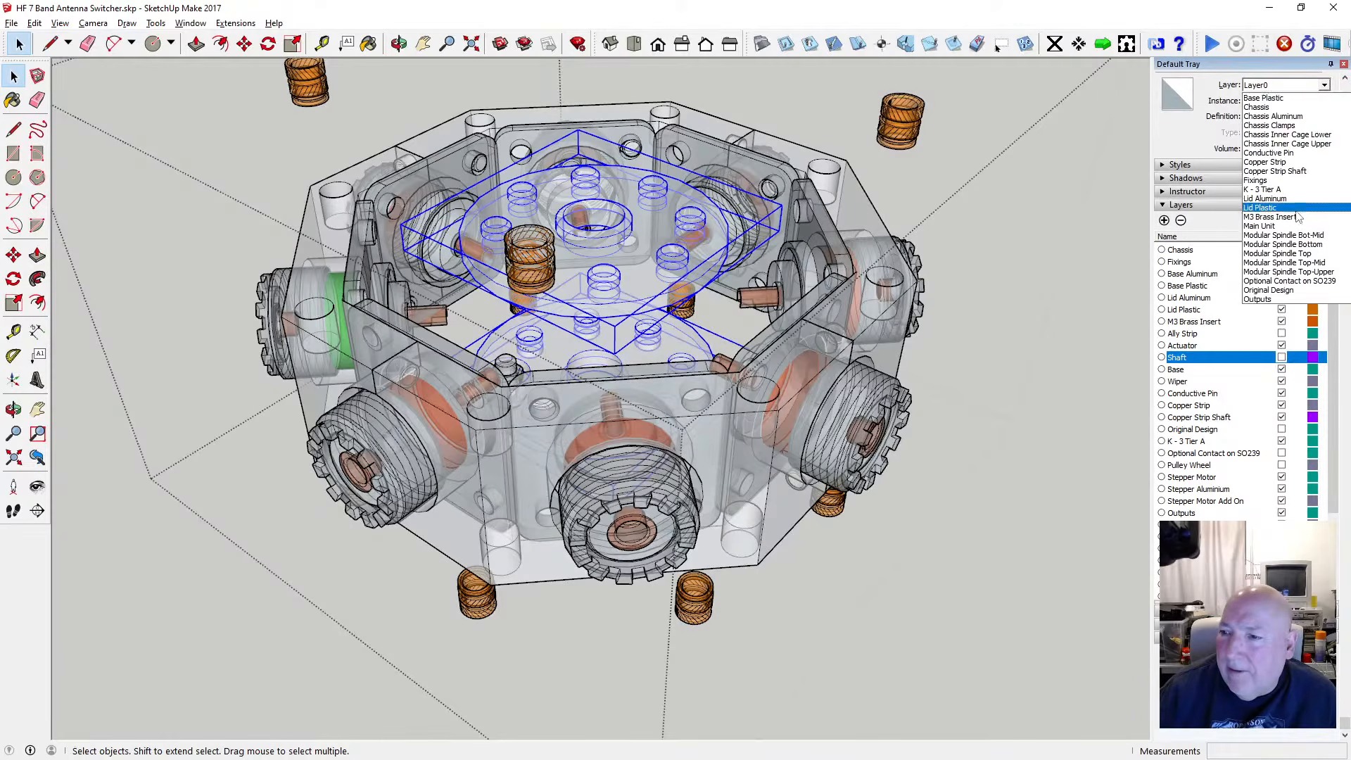
pyautogui.click(1281, 262)
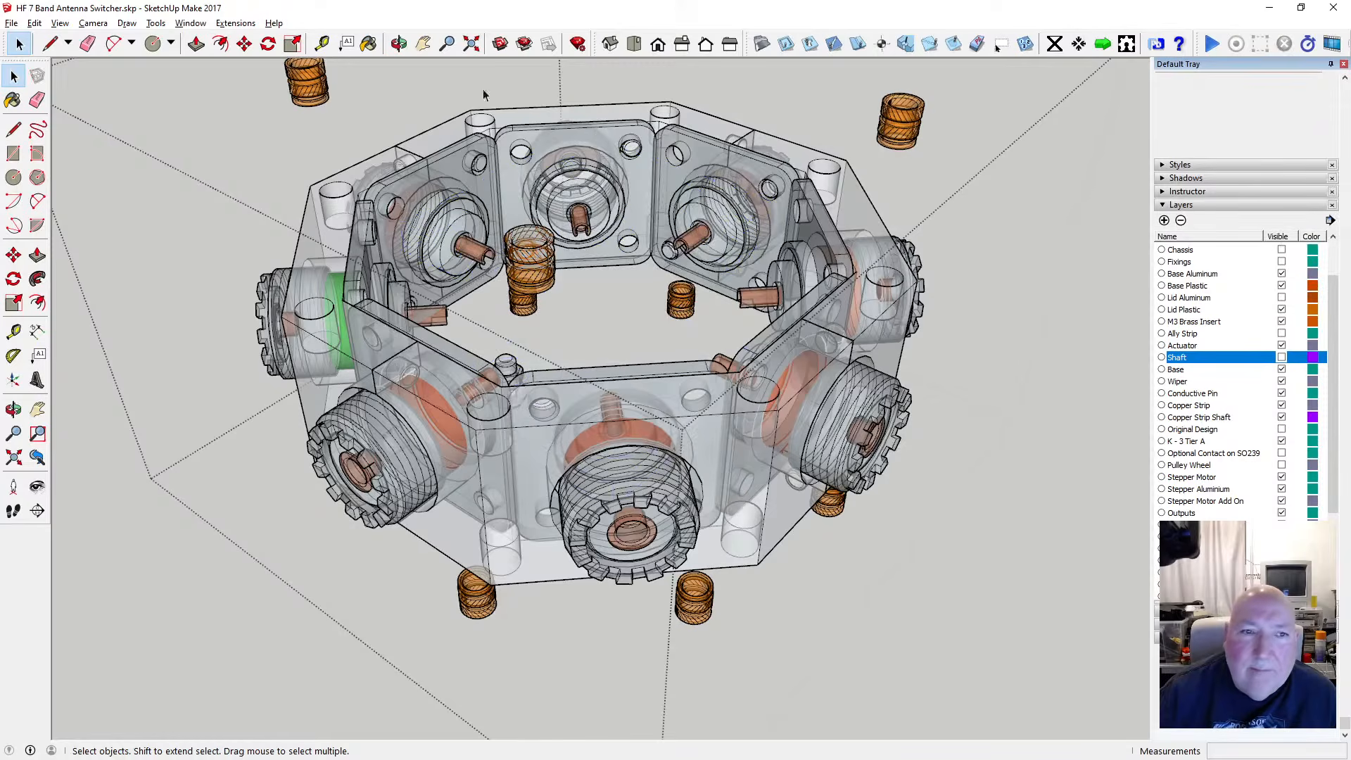
# Hide the S0239s layer to remove the connectors from the octagonal housing
pyautogui.click(399, 45)
pyautogui.moveTo(492, 179); pyautogui.dragTo(528, 208)
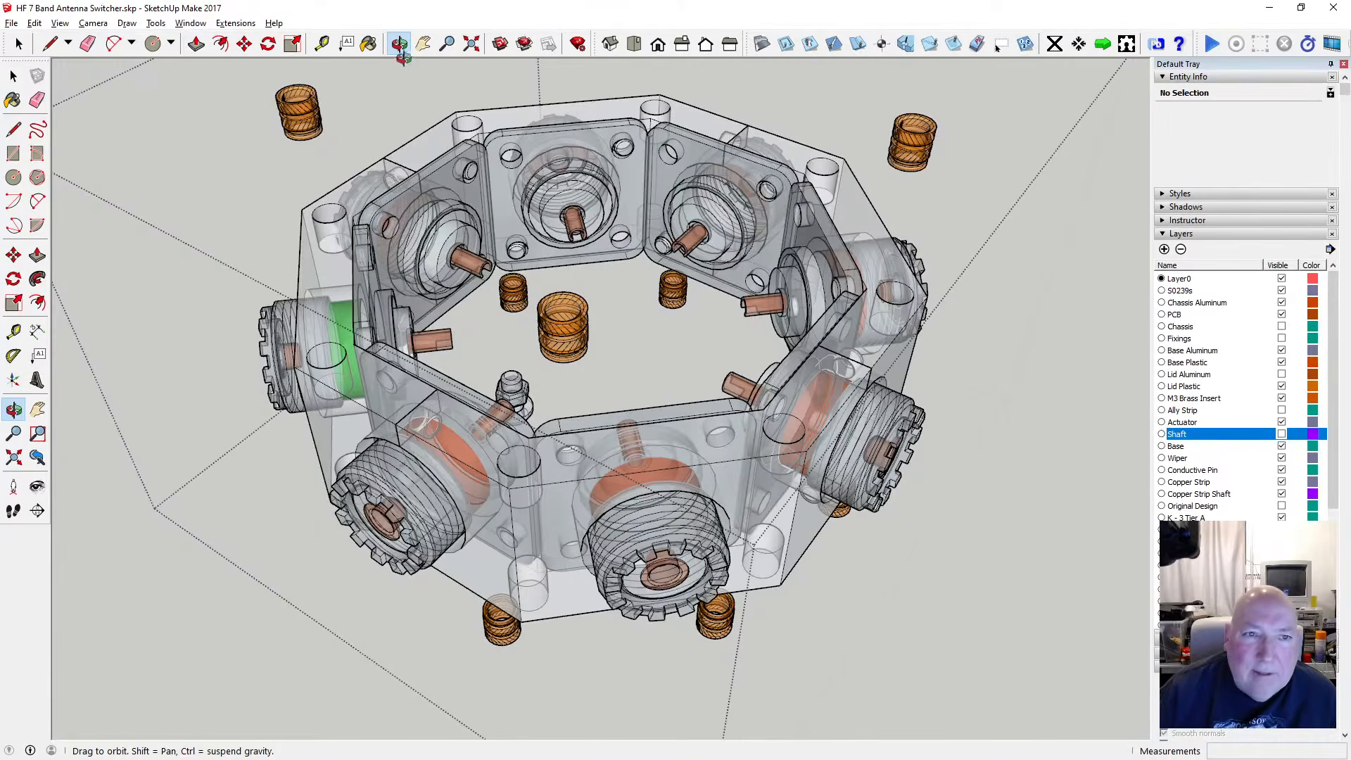
pyautogui.moveTo(450, 172); pyautogui.dragTo(974, 332)
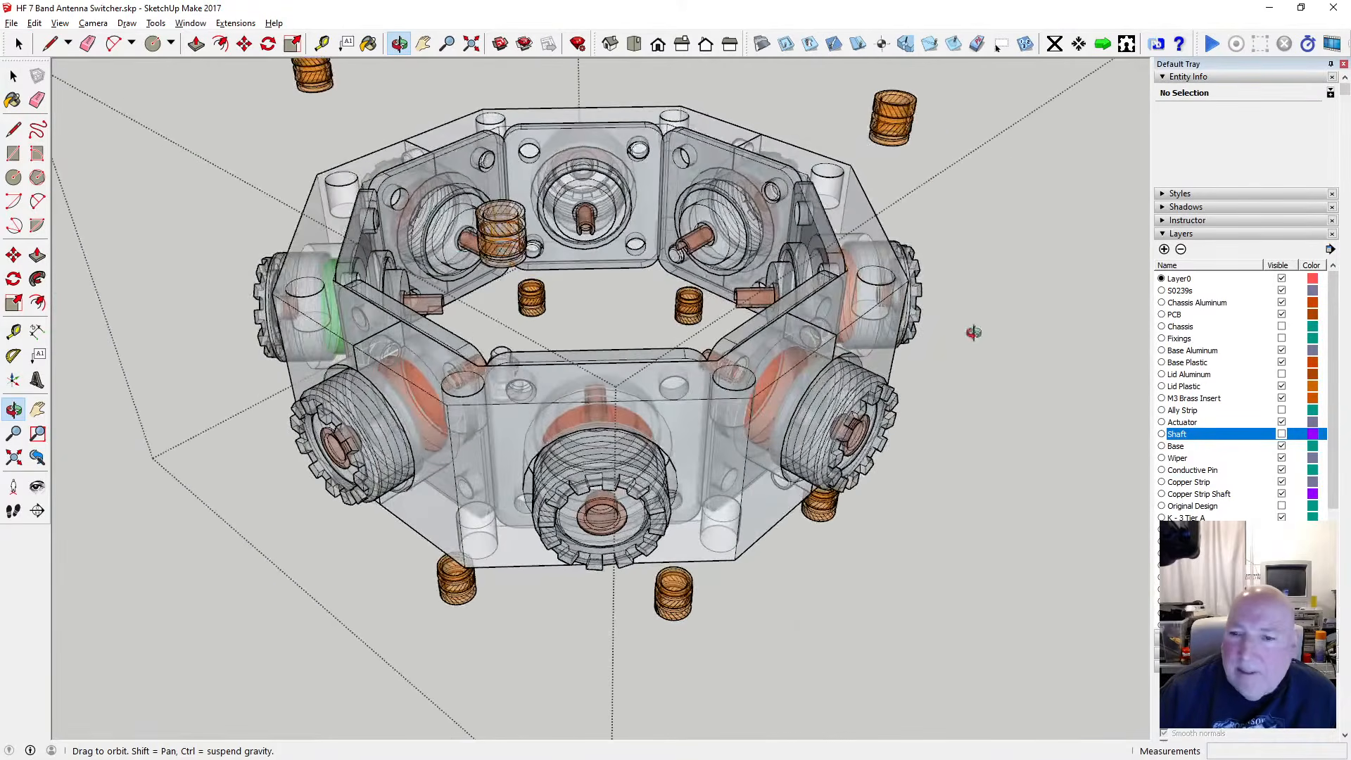
pyautogui.click(1281, 290)
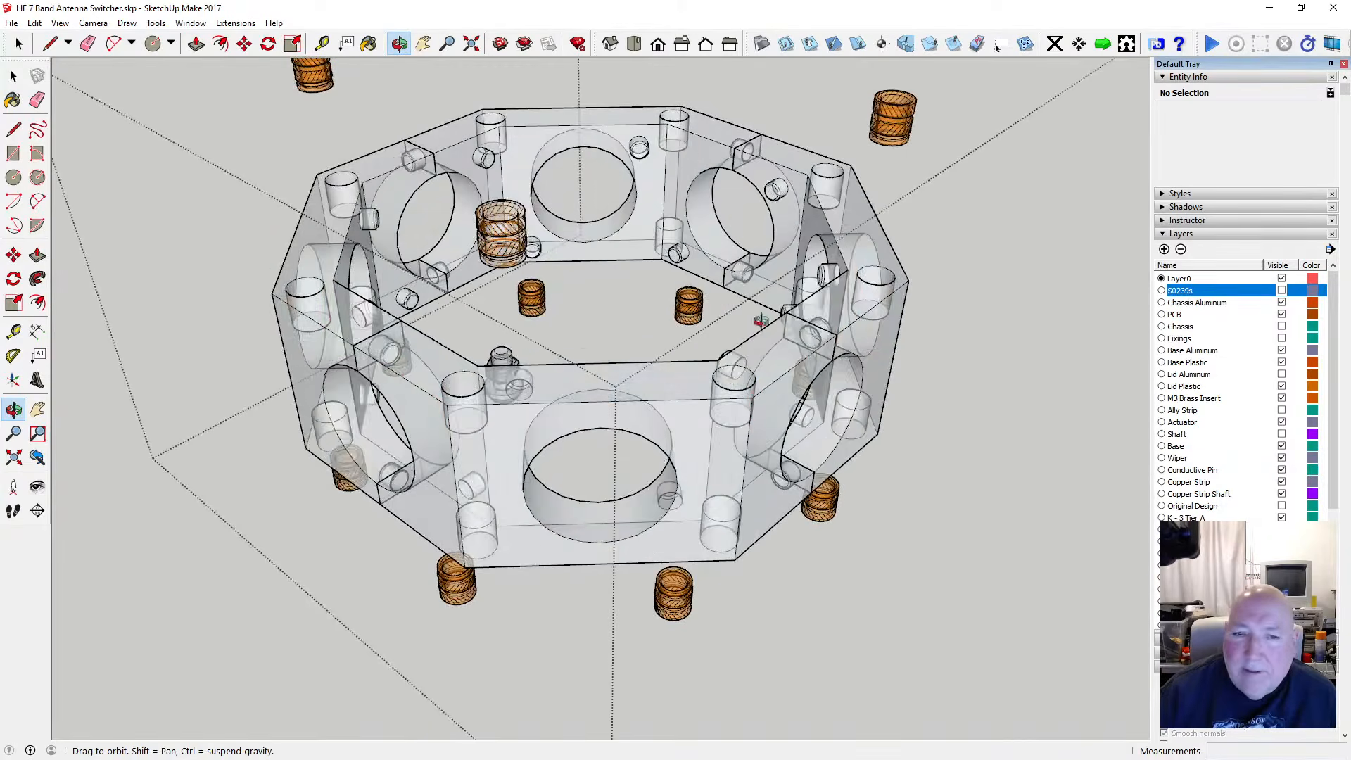
# Move the loose M3 brass insert nearest the viewer by its top centre into the centre of the front corner's upper hole
pyautogui.scroll(-3, 621, 315)
pyautogui.scroll(4, 607, 317)
pyautogui.moveTo(563, 302); pyautogui.dragTo(575, 244)
pyautogui.scroll(-5, 575, 244)
pyautogui.moveTo(619, 289); pyautogui.dragTo(563, 260)
pyautogui.click(244, 44)
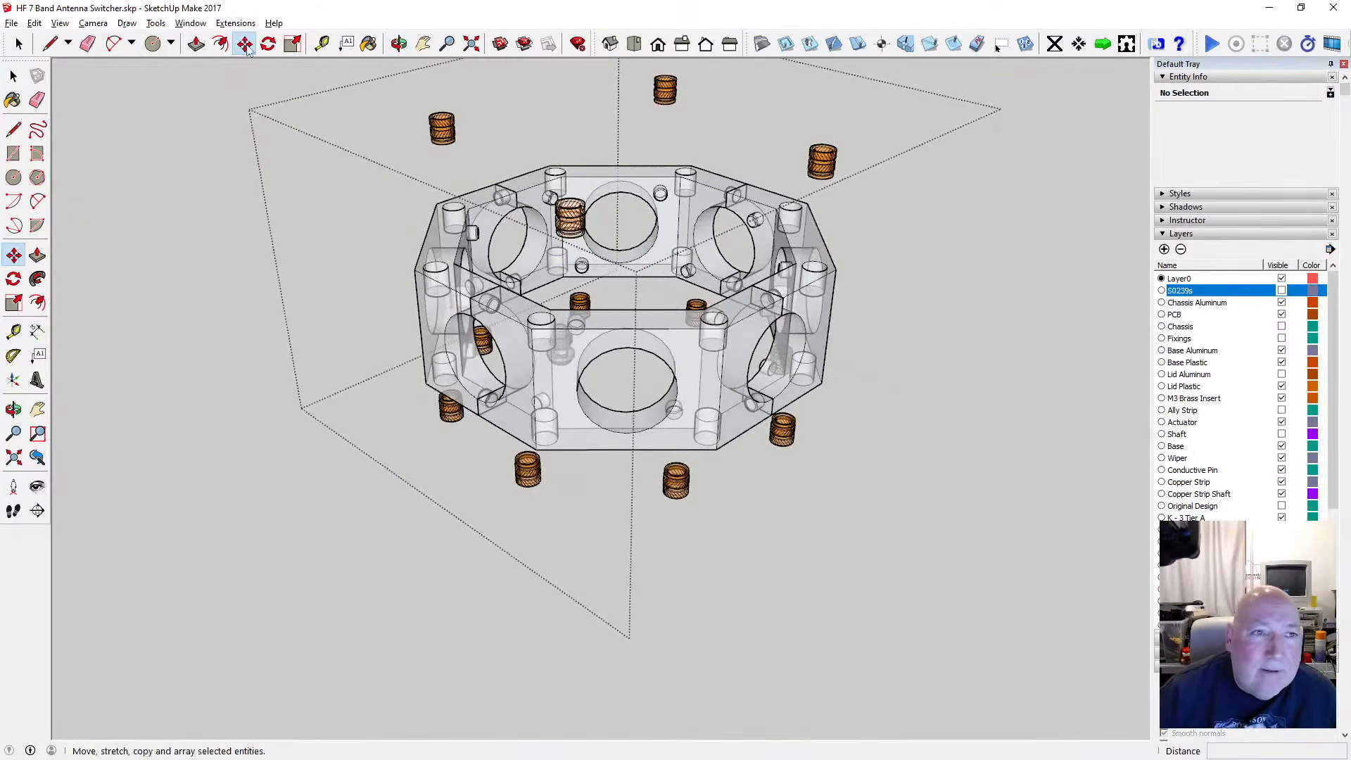
pyautogui.scroll(6, 557, 214)
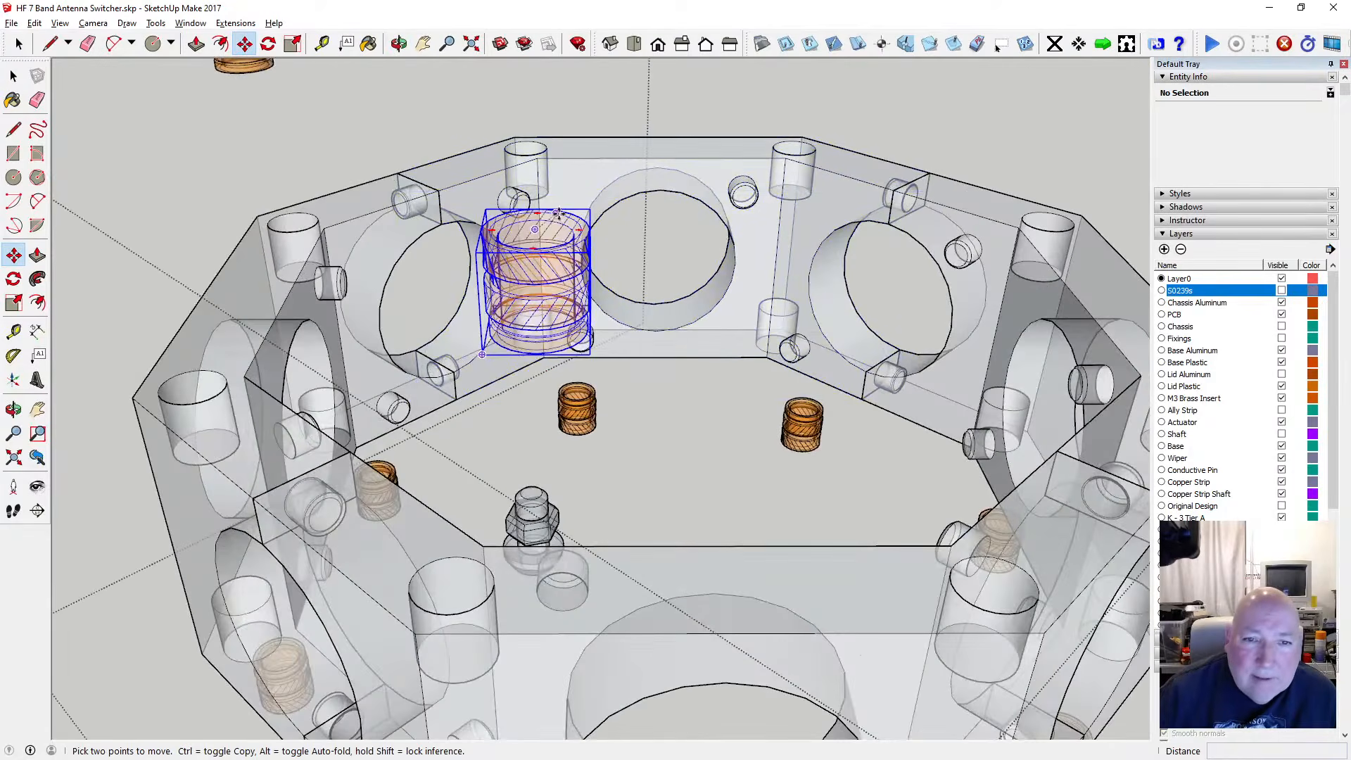
pyautogui.click(537, 238)
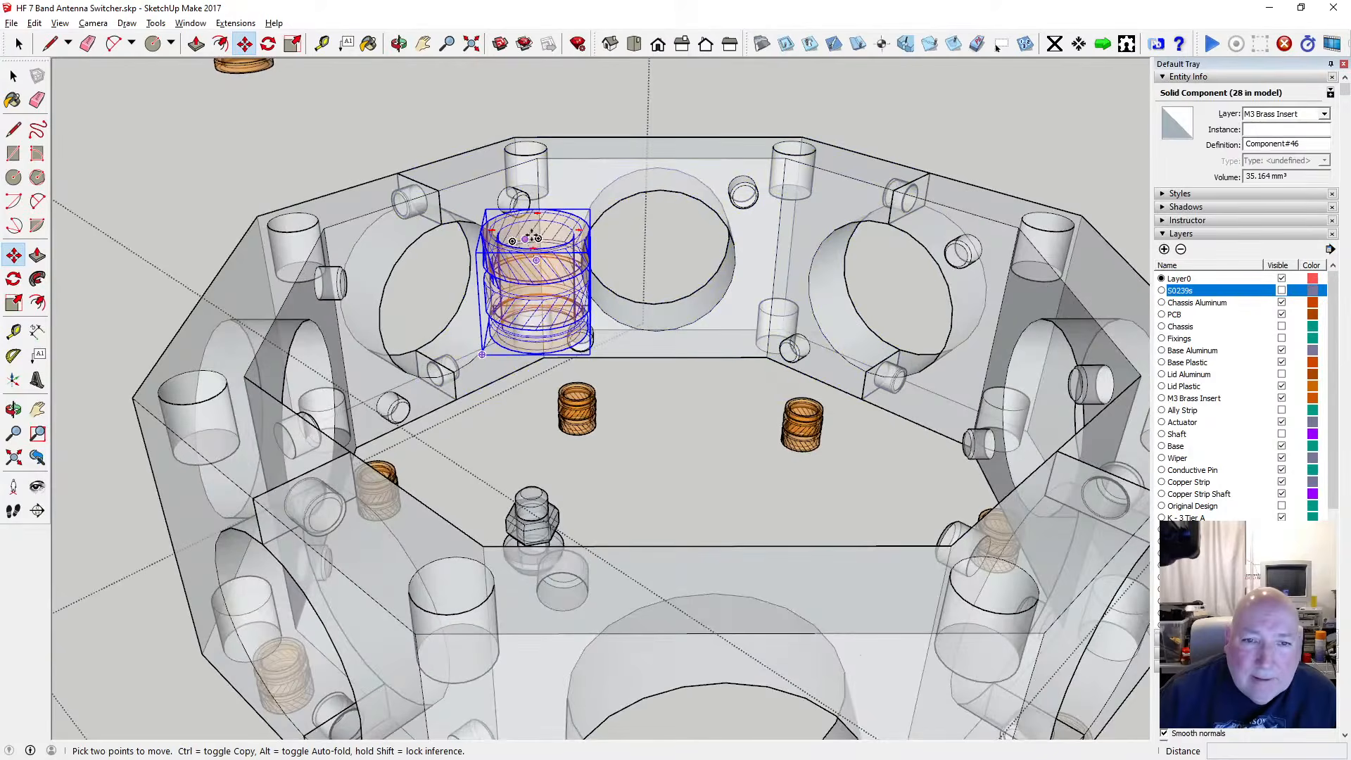
pyautogui.scroll(2, 542, 234)
pyautogui.scroll(1, 549, 228)
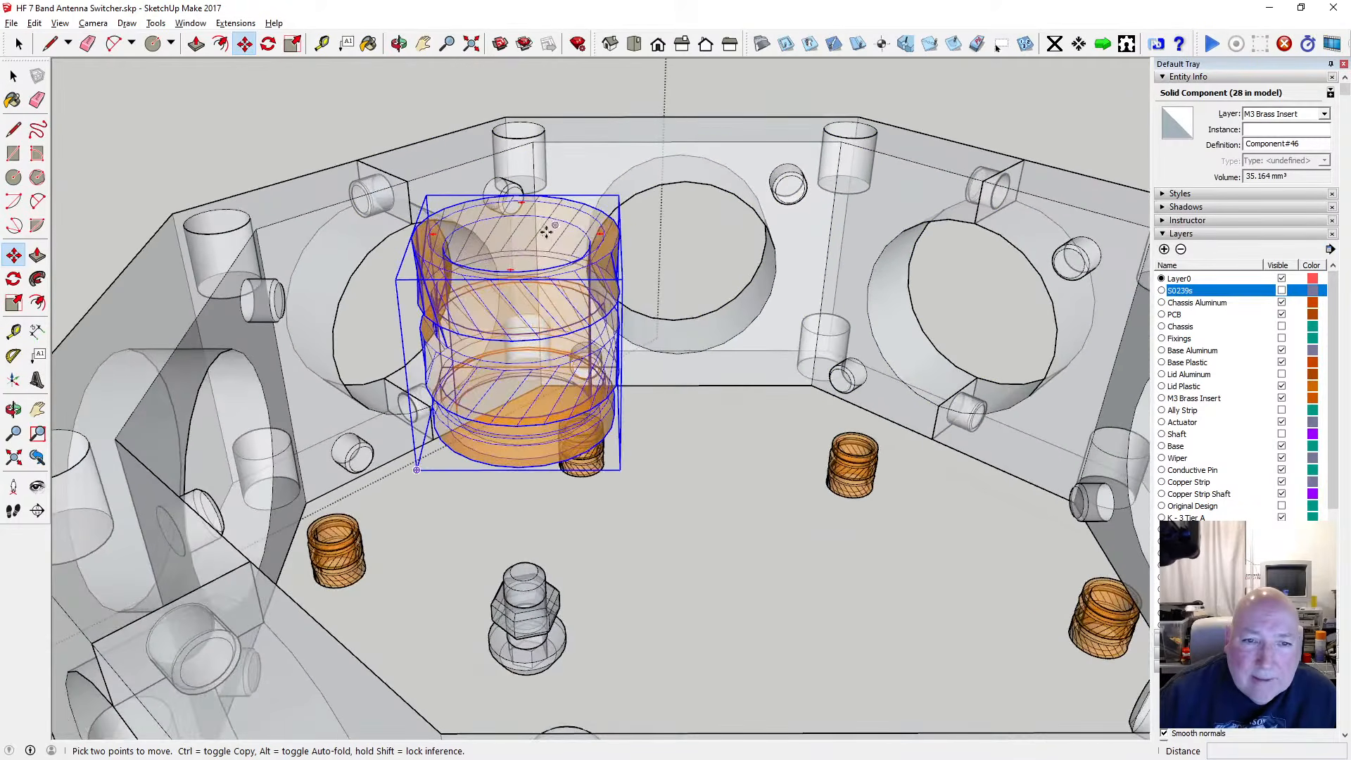
pyautogui.scroll(-4, 528, 227)
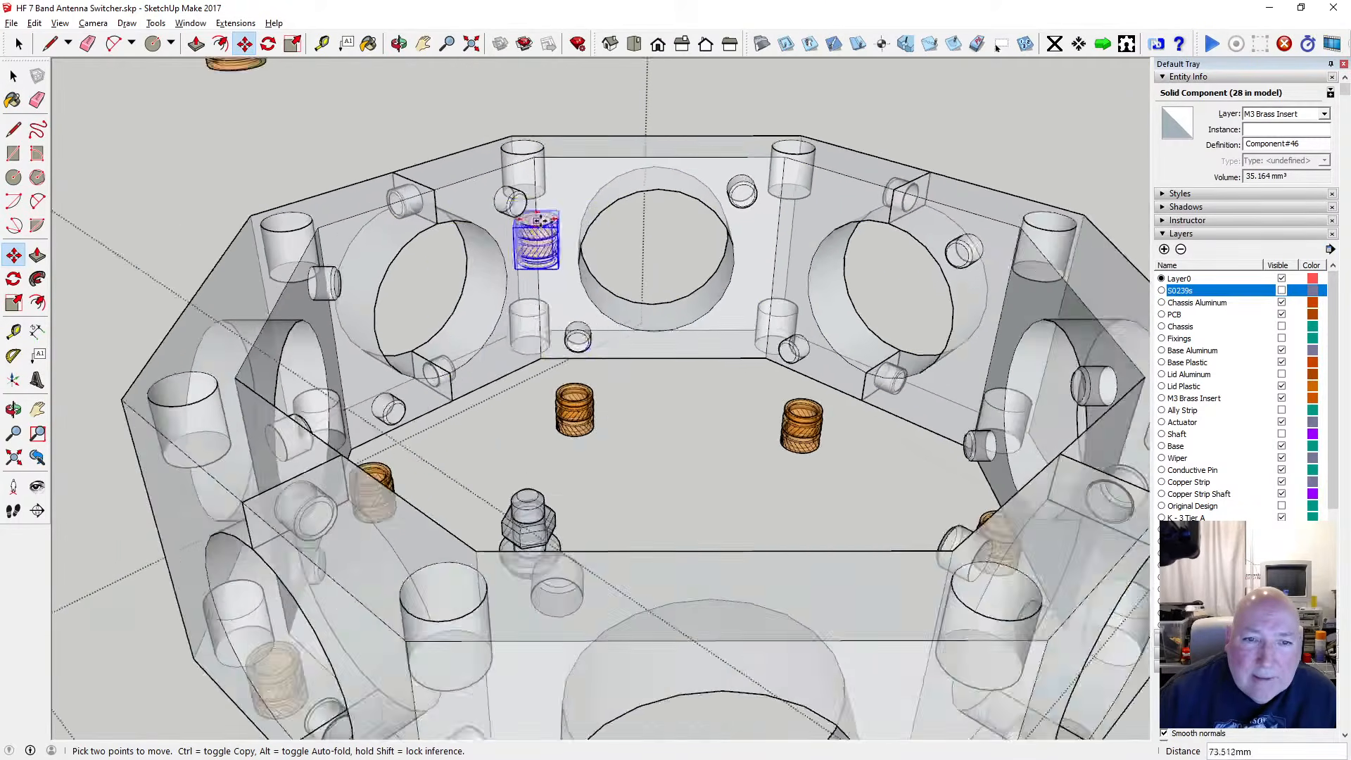
pyautogui.scroll(1, 488, 448)
pyautogui.scroll(4, 487, 448)
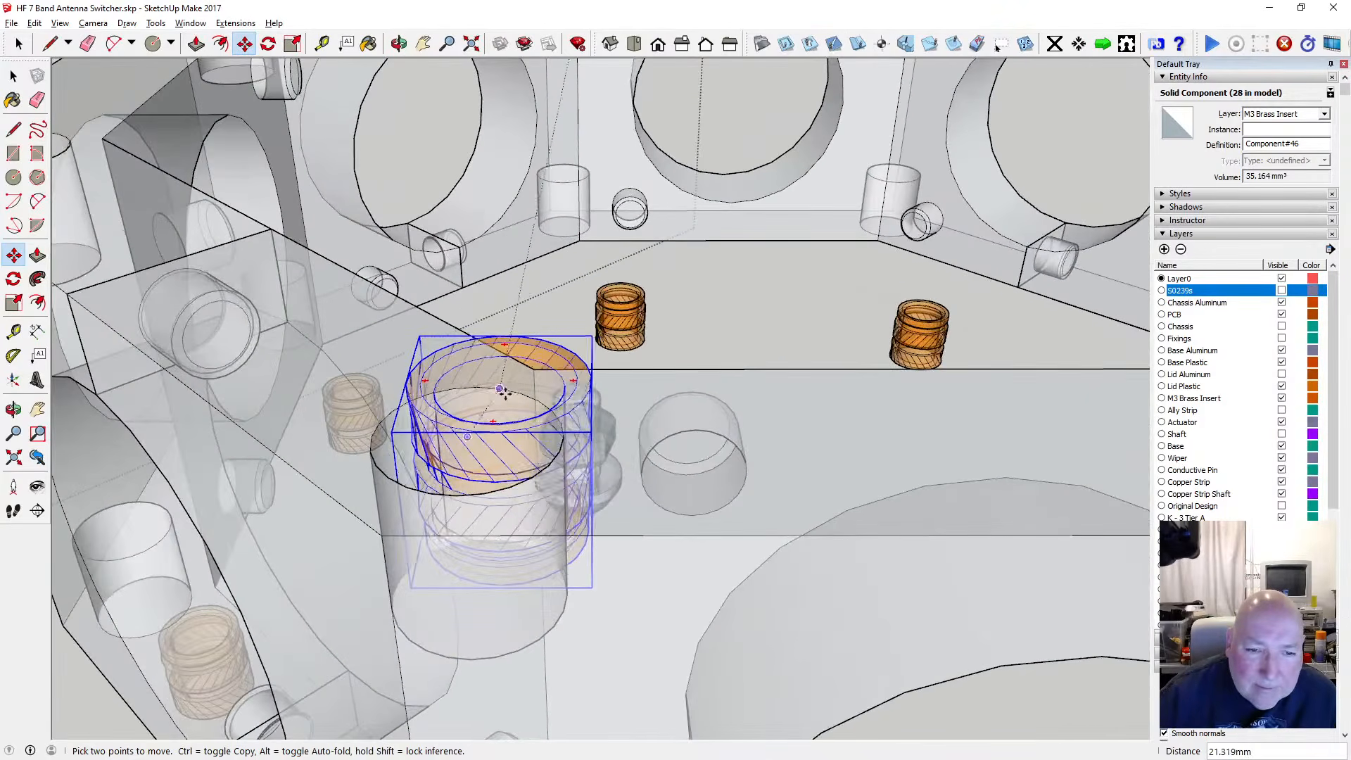
pyautogui.click(464, 439)
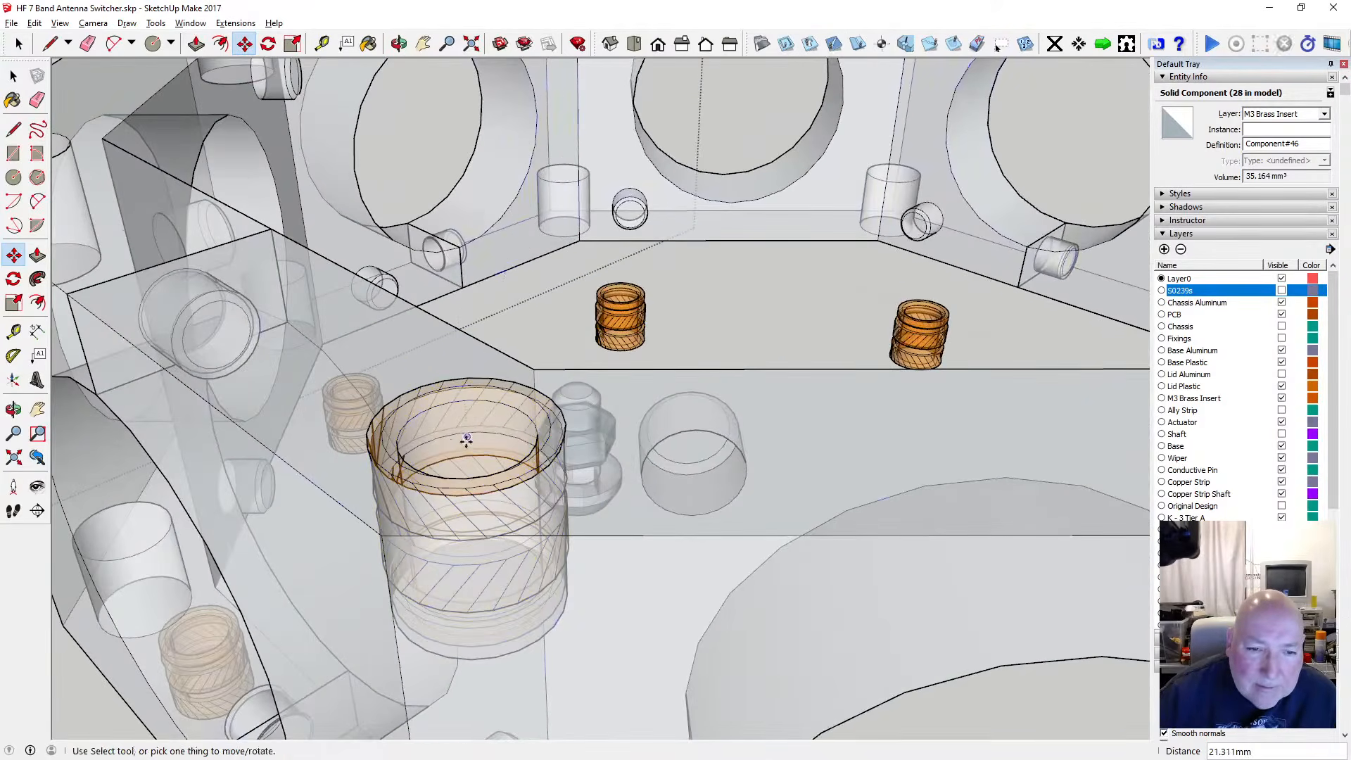
# Try to move the next floating M3 brass insert by its top centre into the adjacent corner's upper hole
pyautogui.moveTo(493, 450); pyautogui.dragTo(538, 481, button='middle')
pyautogui.scroll(-2, 539, 479)
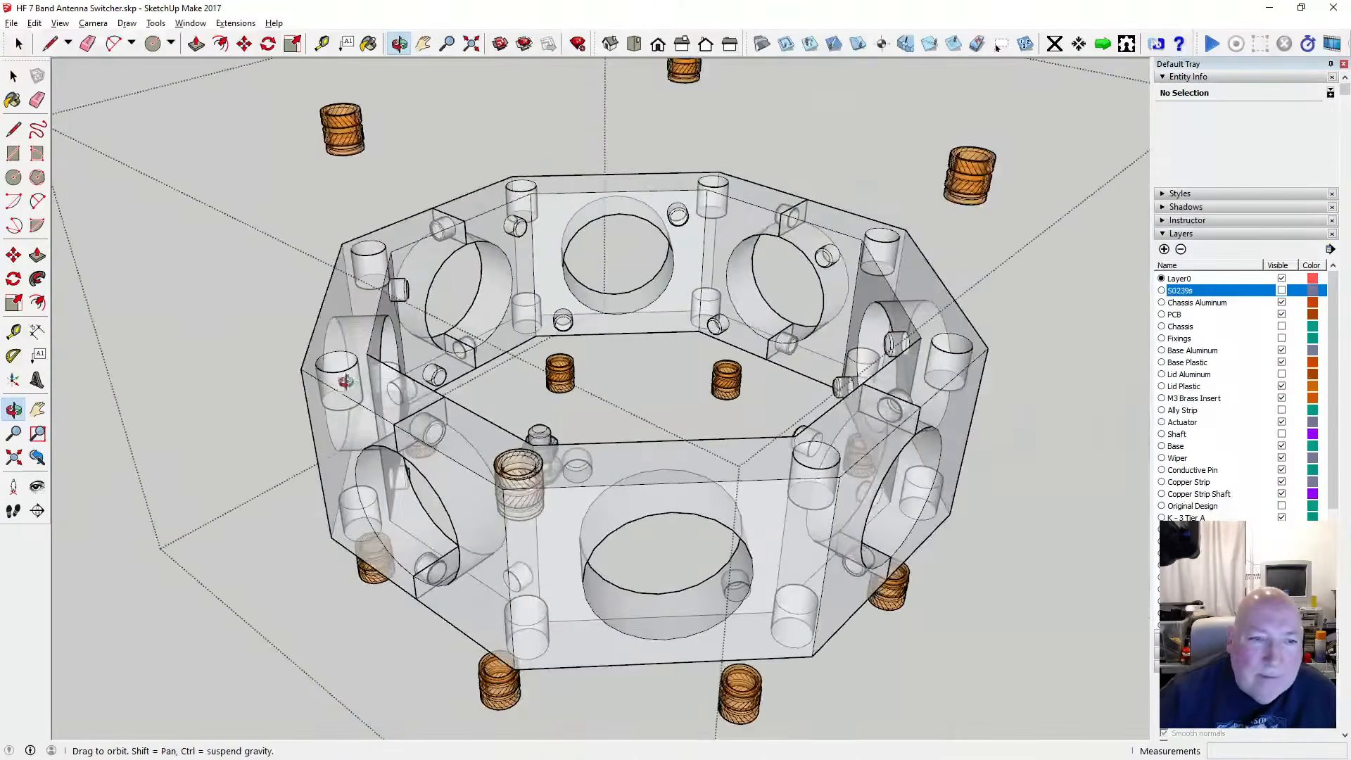
pyautogui.moveTo(347, 383); pyautogui.dragTo(430, 360)
pyautogui.click(14, 76)
pyautogui.click(348, 135)
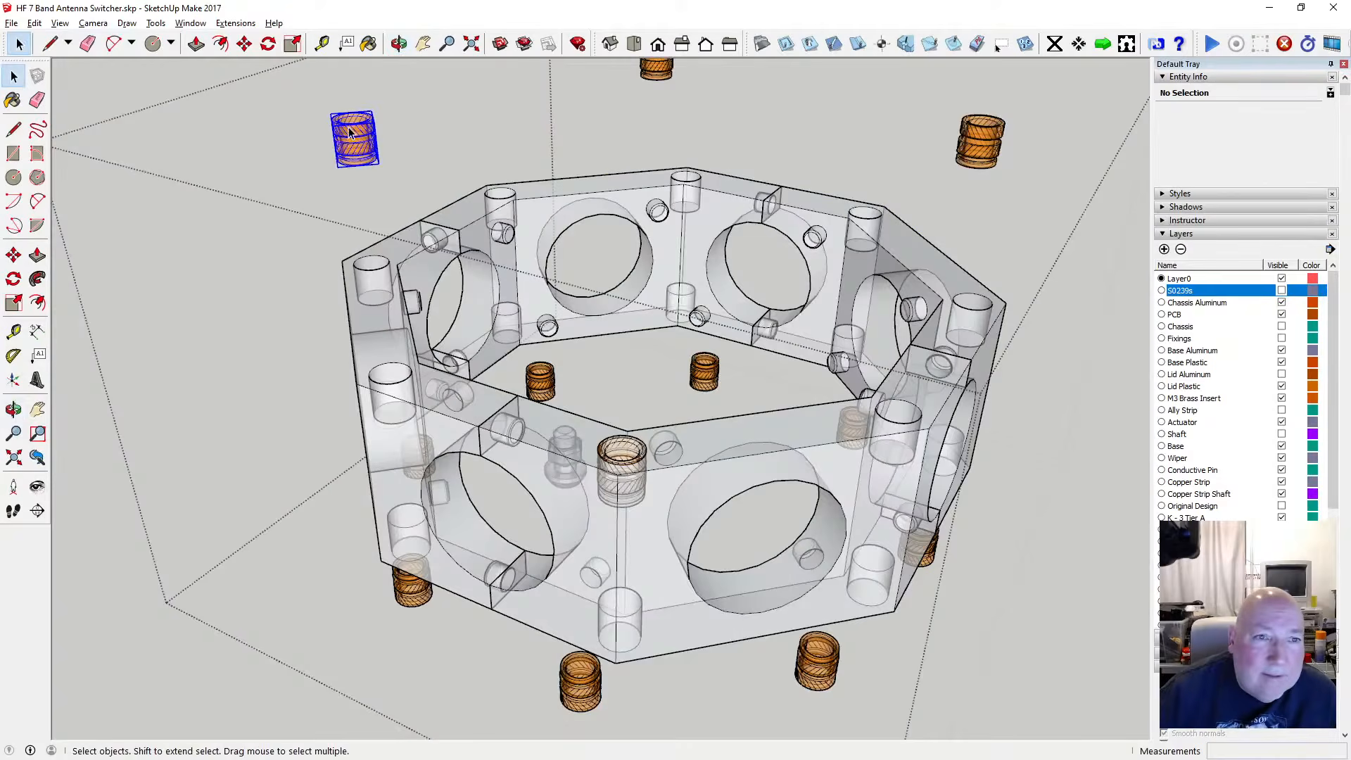
pyautogui.press('m')
pyautogui.scroll(8, 356, 116)
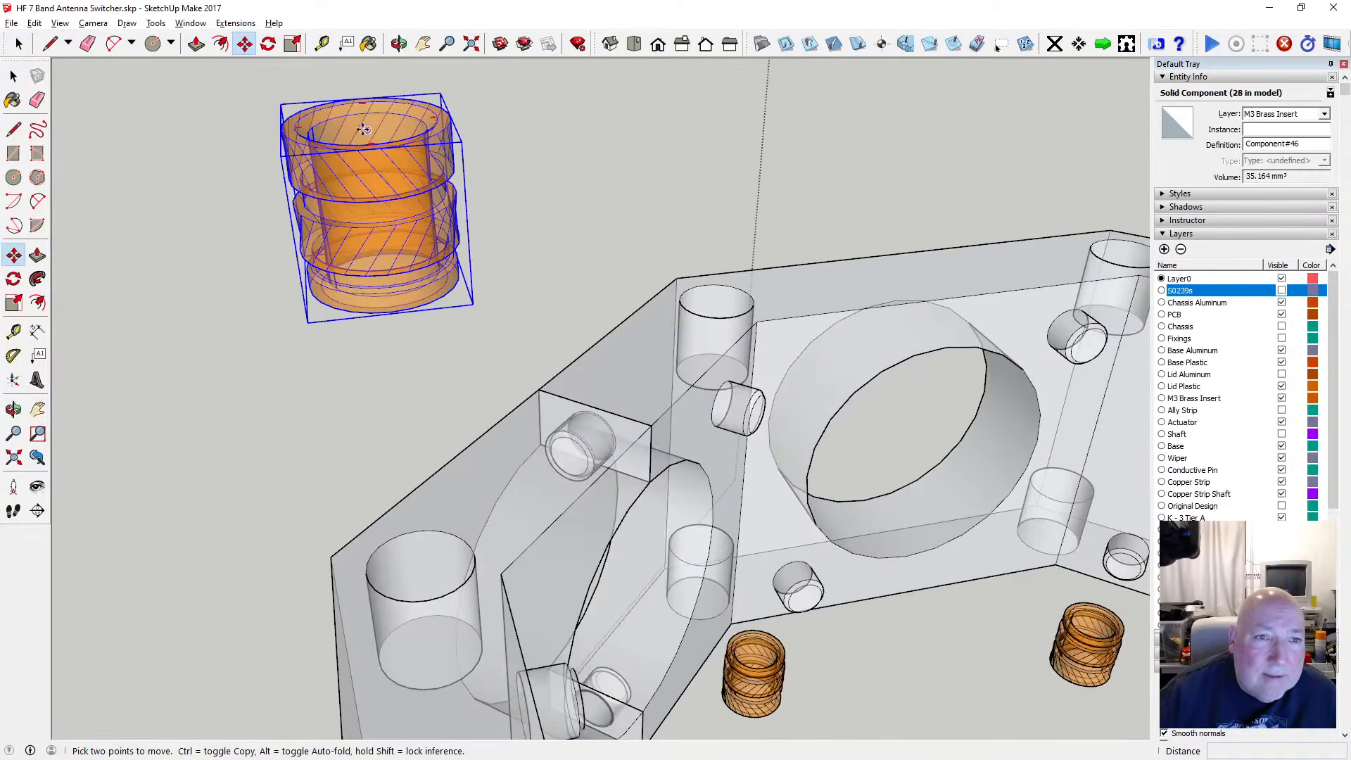
pyautogui.click(366, 129)
pyautogui.scroll(-10, 365, 129)
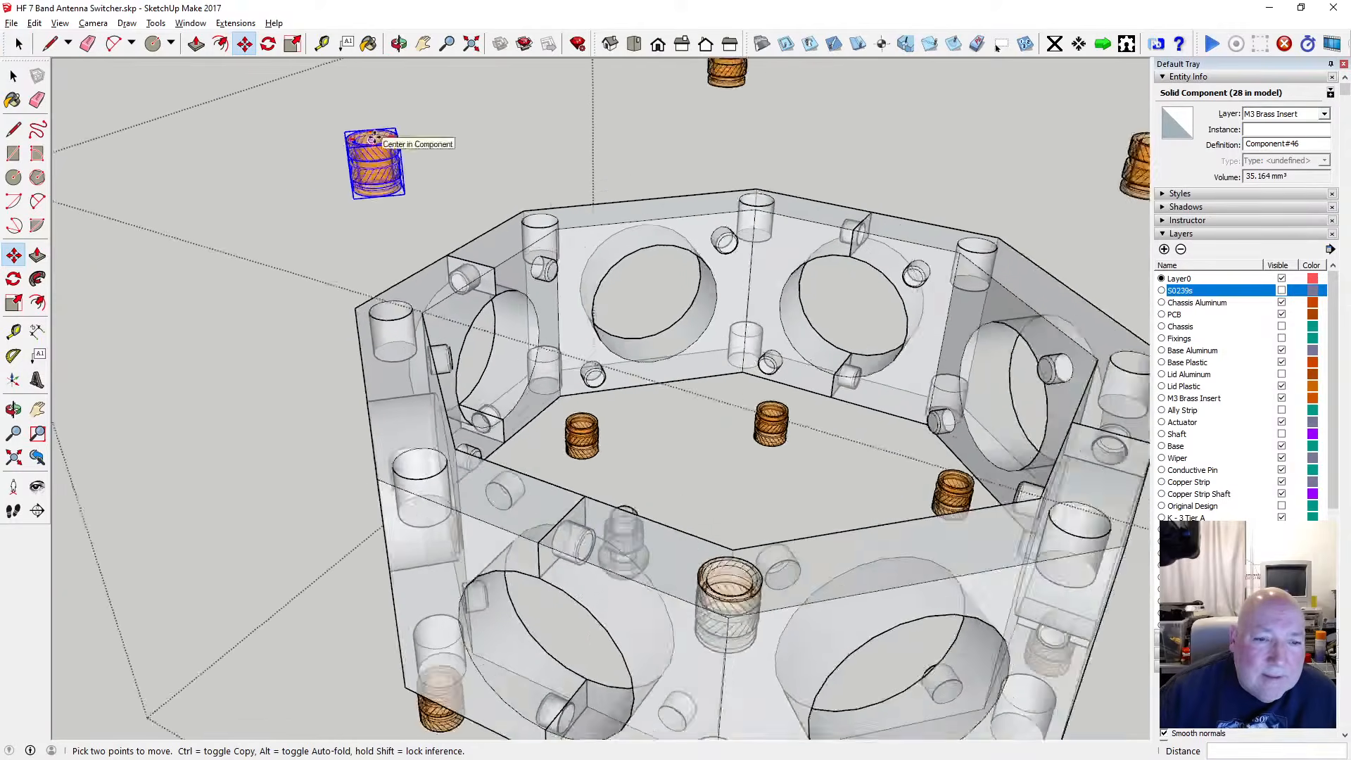
pyautogui.scroll(10, 393, 339)
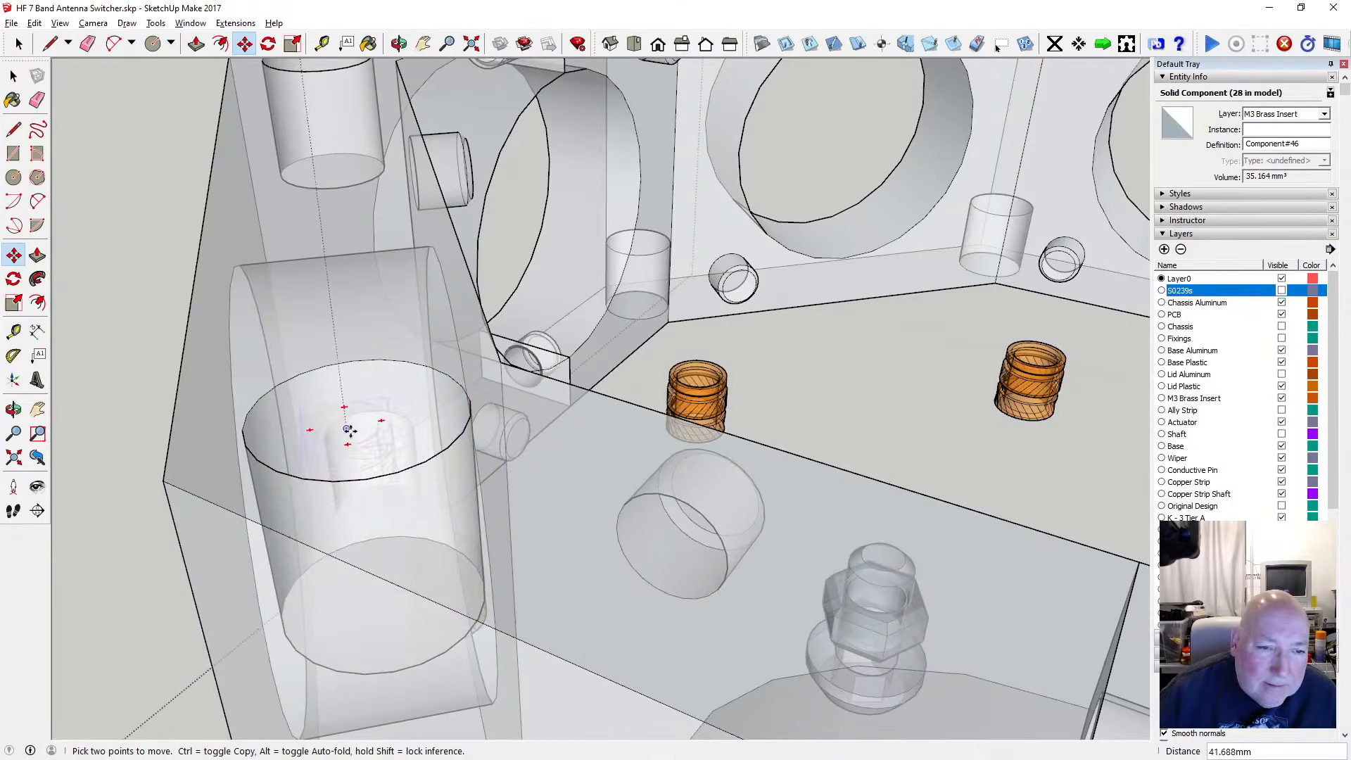
pyautogui.click(348, 430)
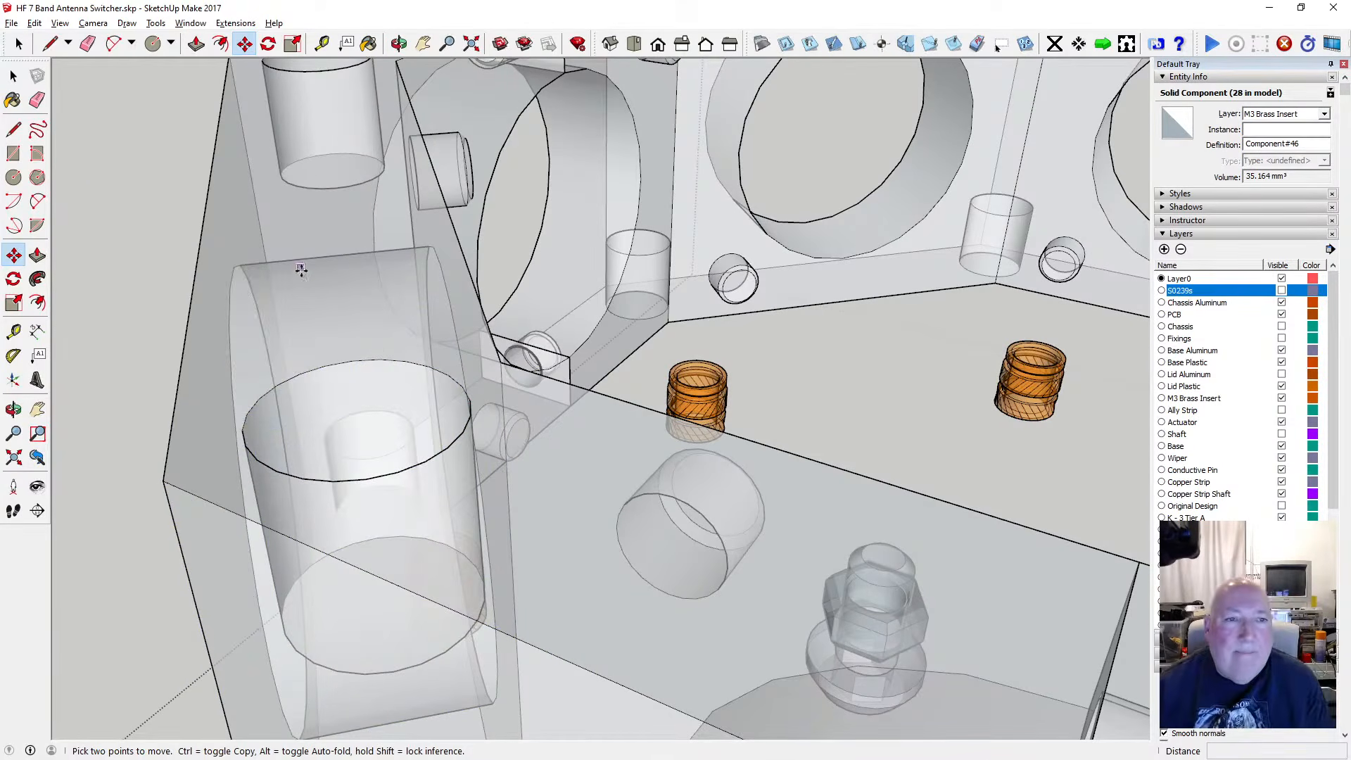
# Move the selected M3 brass insert by its top centre into the upper hole at the corner beside the filled one
pyautogui.moveTo(372, 289); pyautogui.dragTo(367, 321, button='middle')
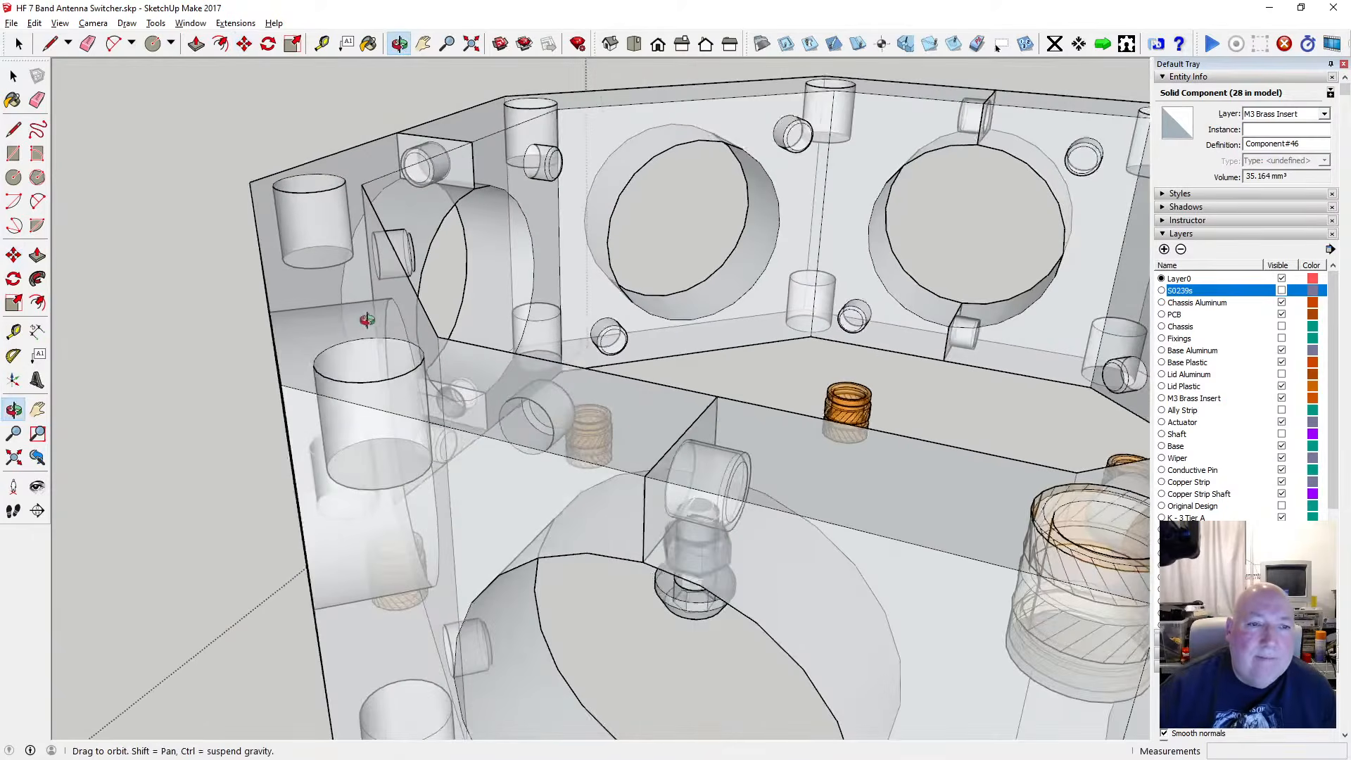
pyautogui.moveTo(293, 296); pyautogui.dragTo(383, 308, button='middle')
pyautogui.scroll(-4, 383, 303)
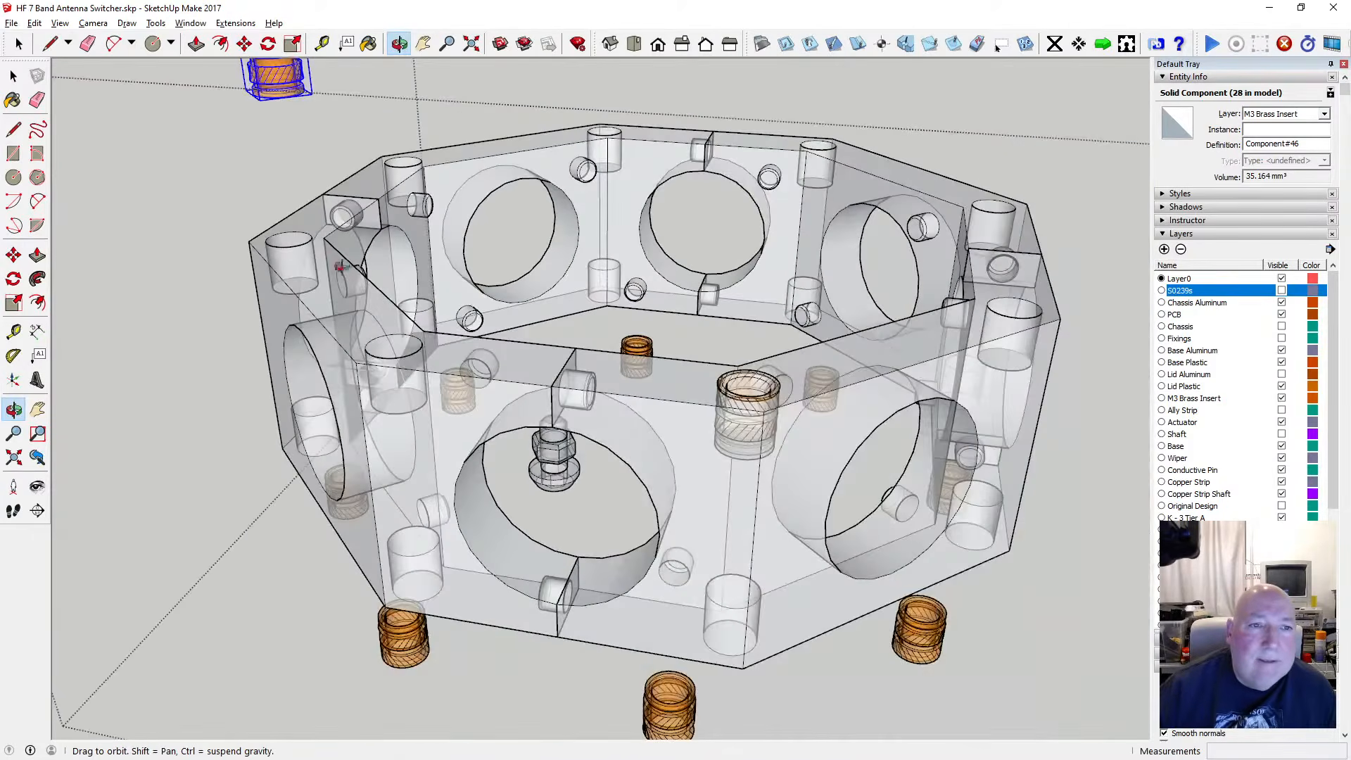
pyautogui.moveTo(306, 288); pyautogui.dragTo(310, 304, button='middle')
pyautogui.press('m')
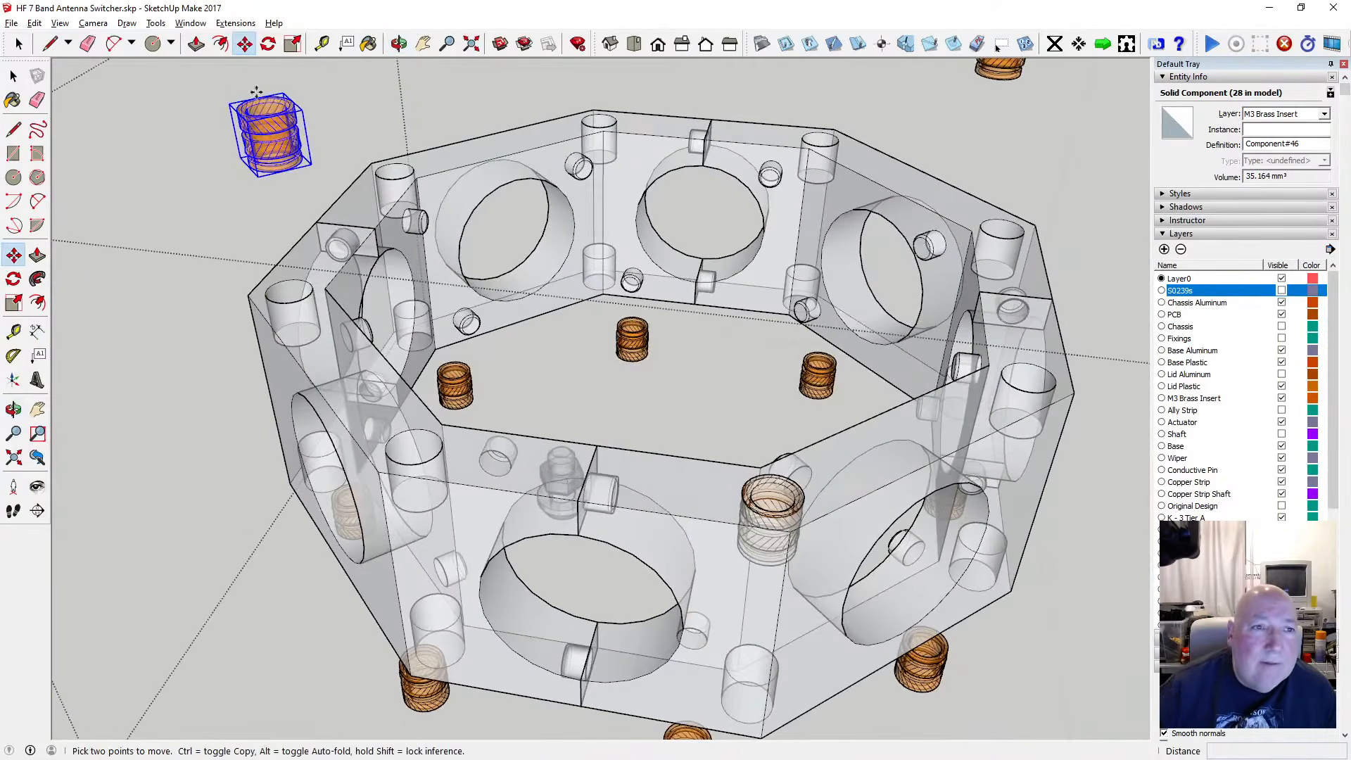
pyautogui.scroll(1, 270, 104)
pyautogui.scroll(2, 266, 106)
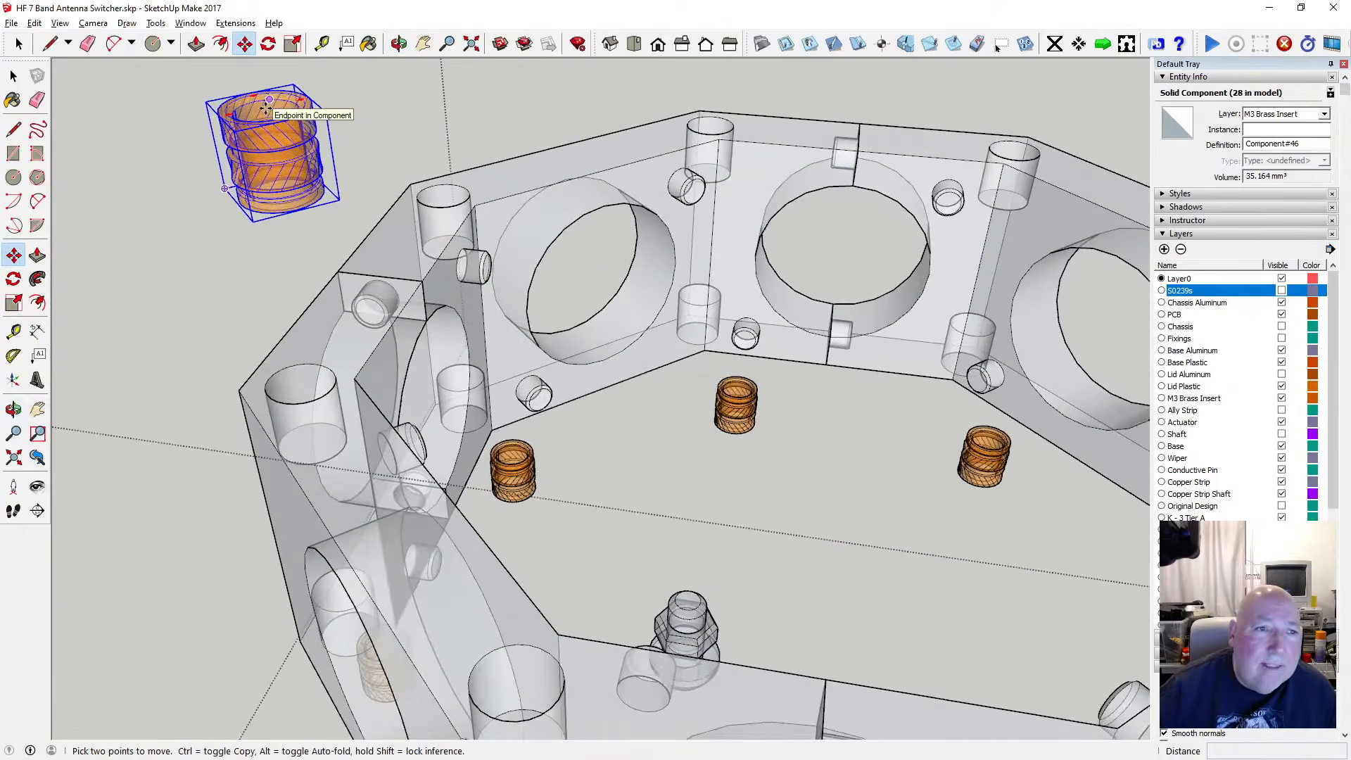
pyautogui.scroll(1, 266, 117)
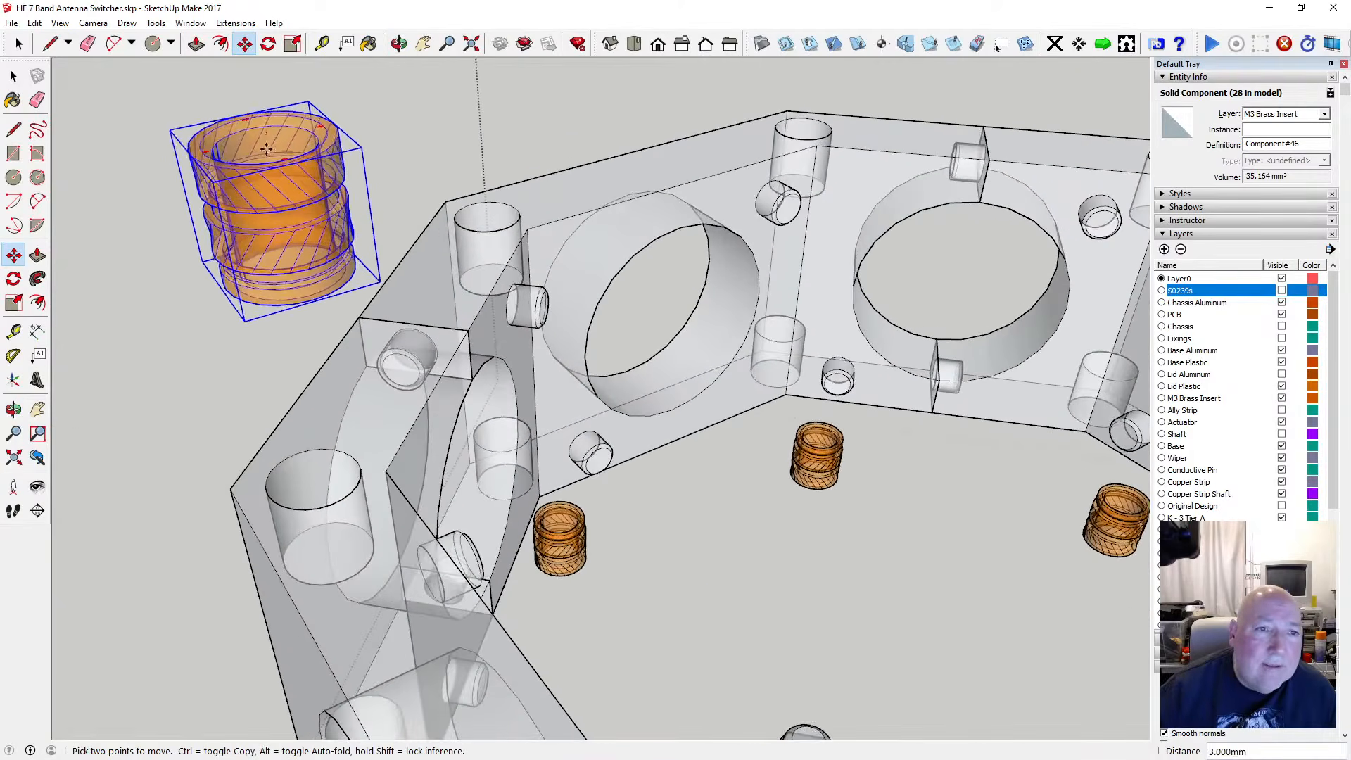
pyautogui.scroll(-2, 274, 134)
pyautogui.scroll(-2, 268, 392)
pyautogui.scroll(5, 385, 422)
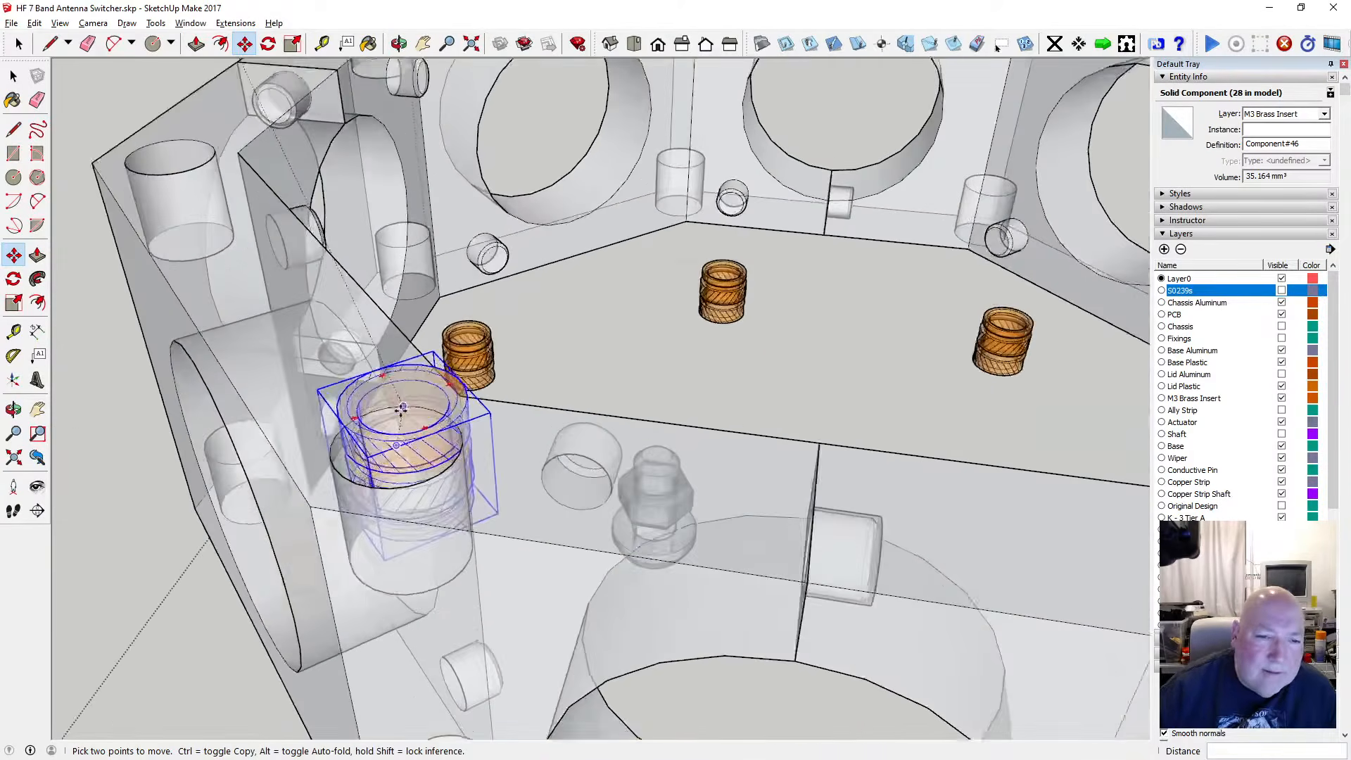
pyautogui.click(396, 451)
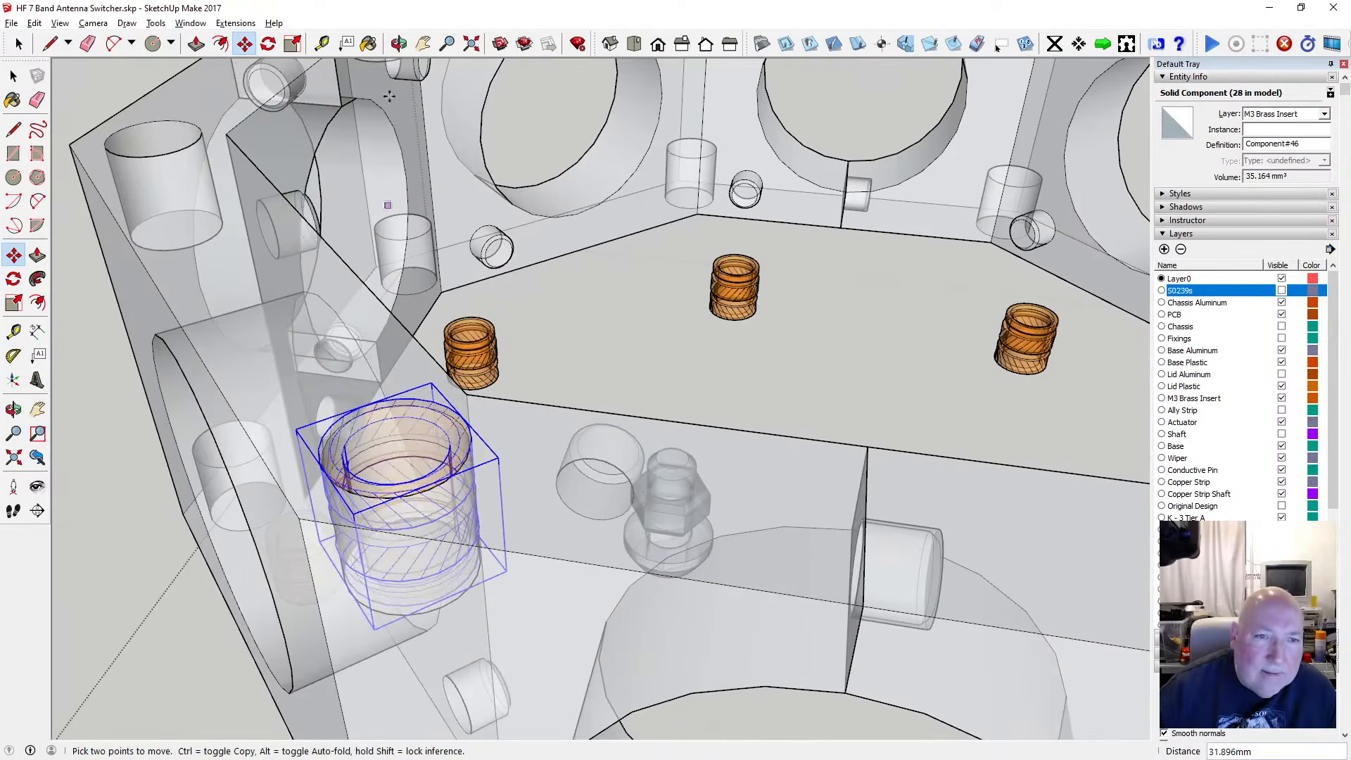
# Move the third loose M3 brass insert by its top centre into the centre of the next empty upper corner hole of the octagonal housing
pyautogui.click(399, 43)
pyautogui.moveTo(380, 253); pyautogui.dragTo(486, 342)
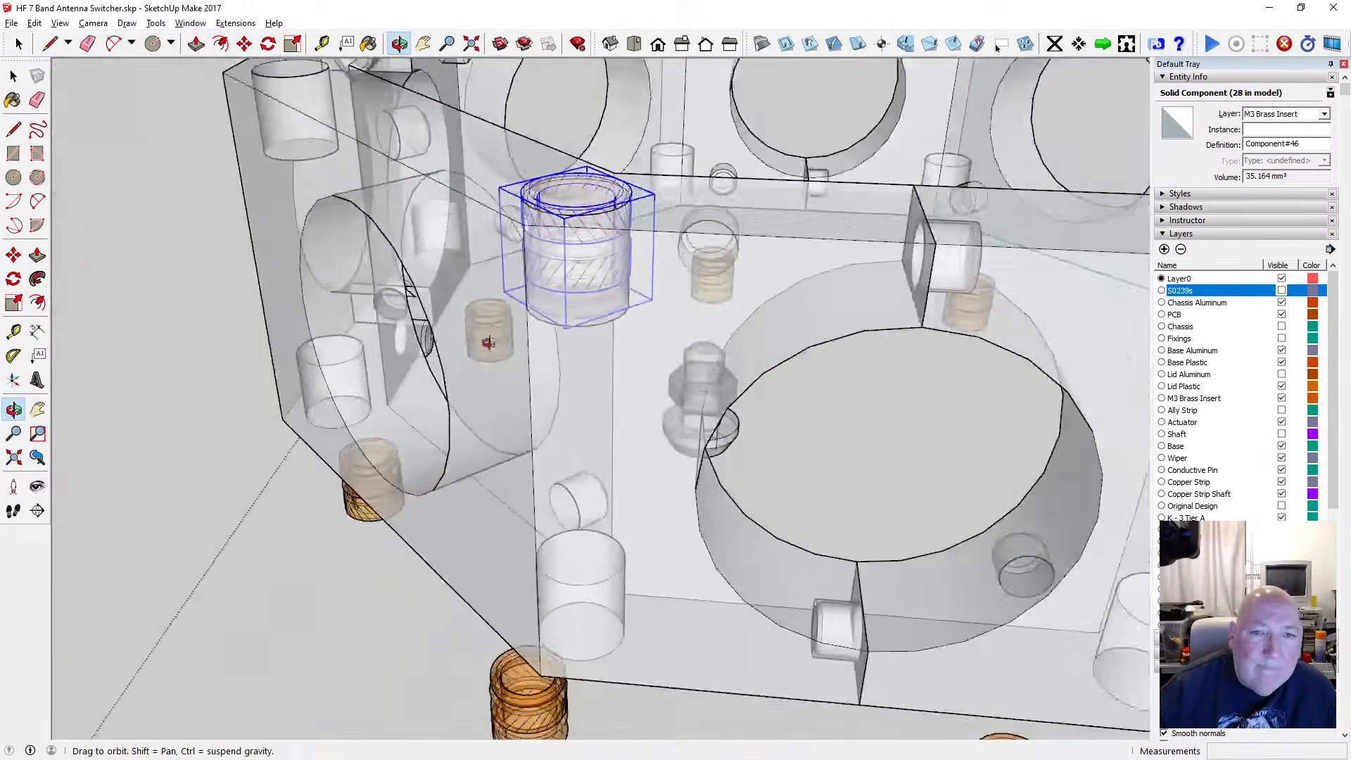
pyautogui.moveTo(579, 330); pyautogui.dragTo(507, 370)
pyautogui.scroll(-10, 519, 346)
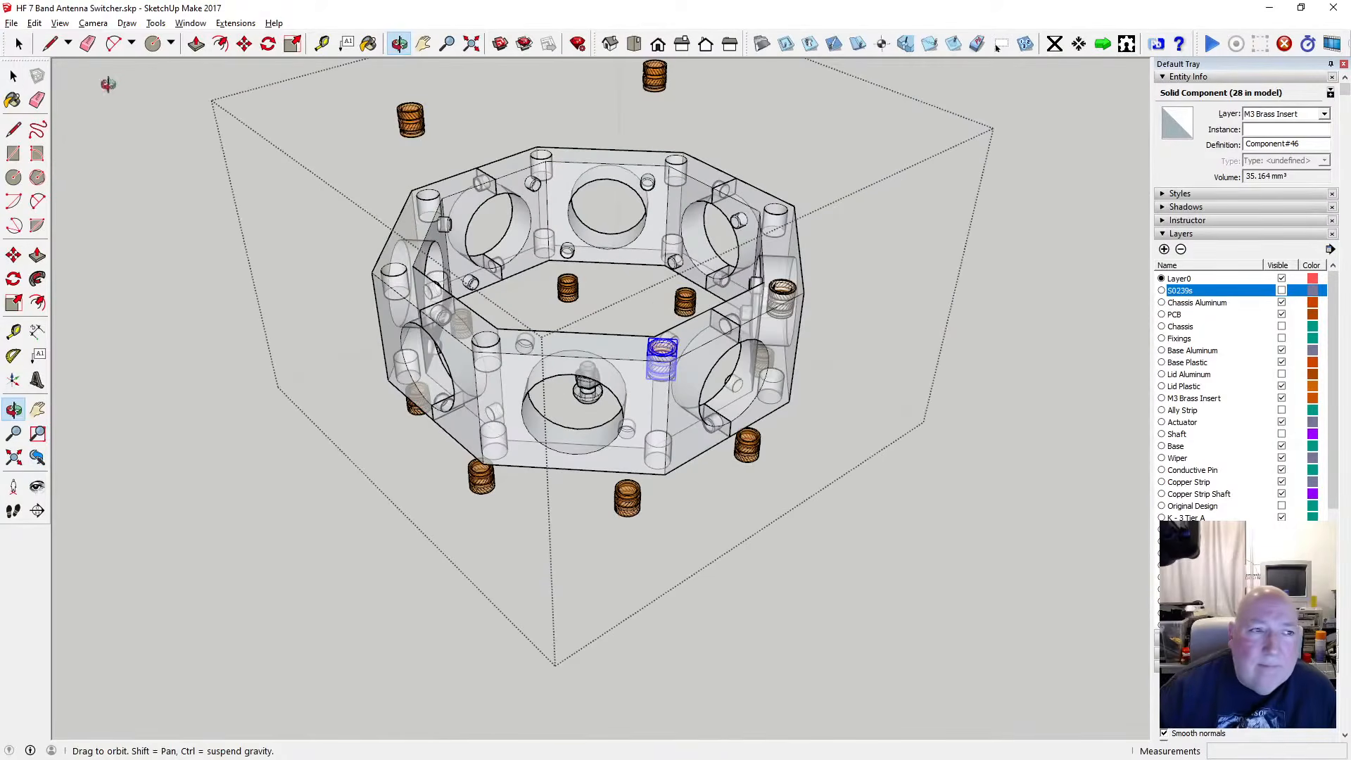
pyautogui.press('space')
pyautogui.click(416, 118)
pyautogui.scroll(5, 419, 112)
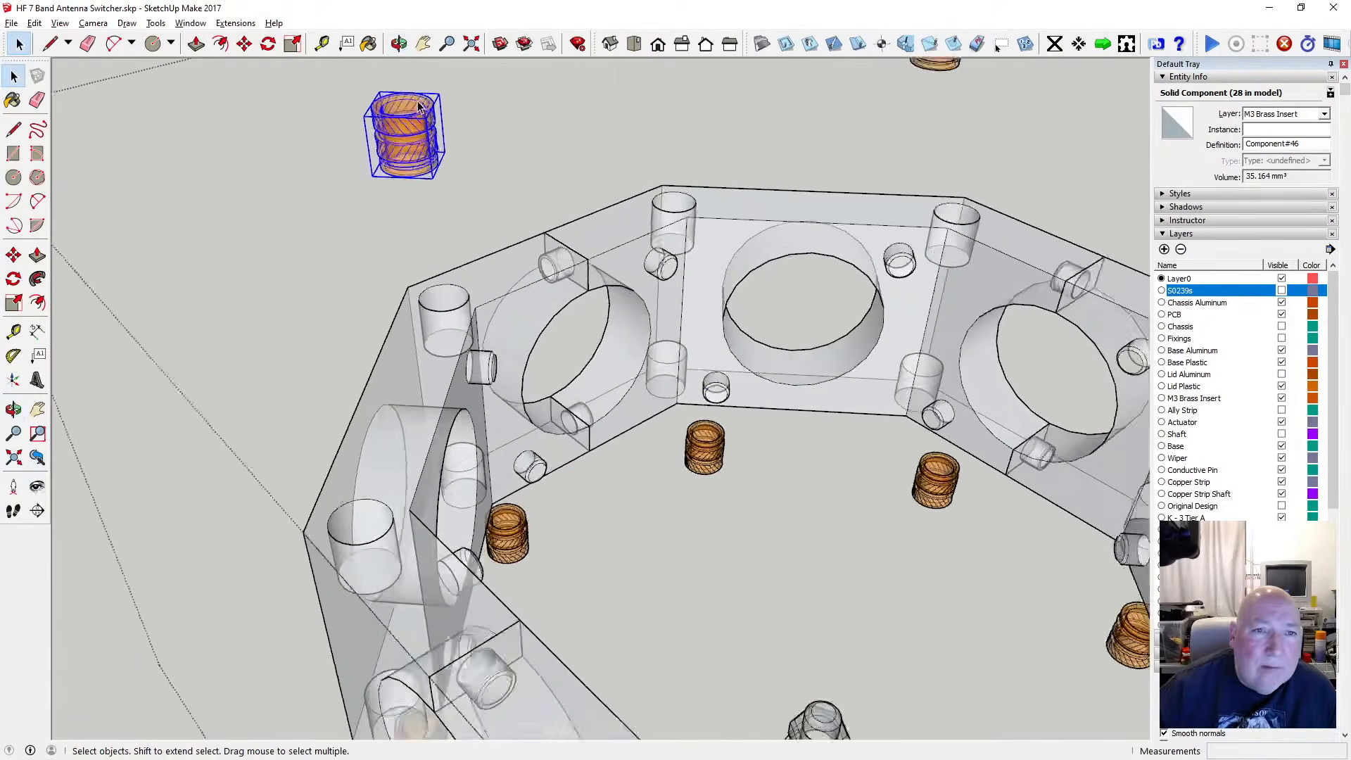
pyautogui.scroll(2, 420, 106)
pyautogui.click(220, 43)
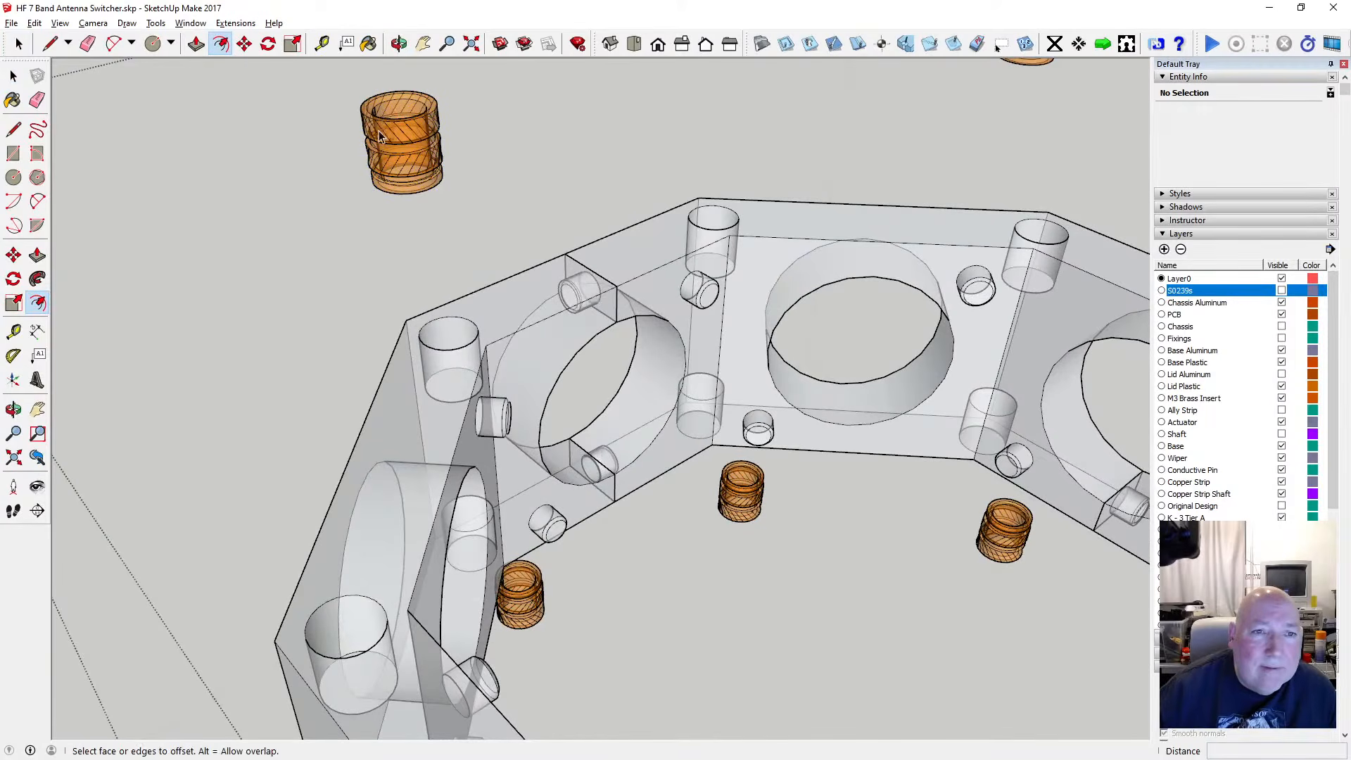
pyautogui.click(13, 75)
pyautogui.click(407, 137)
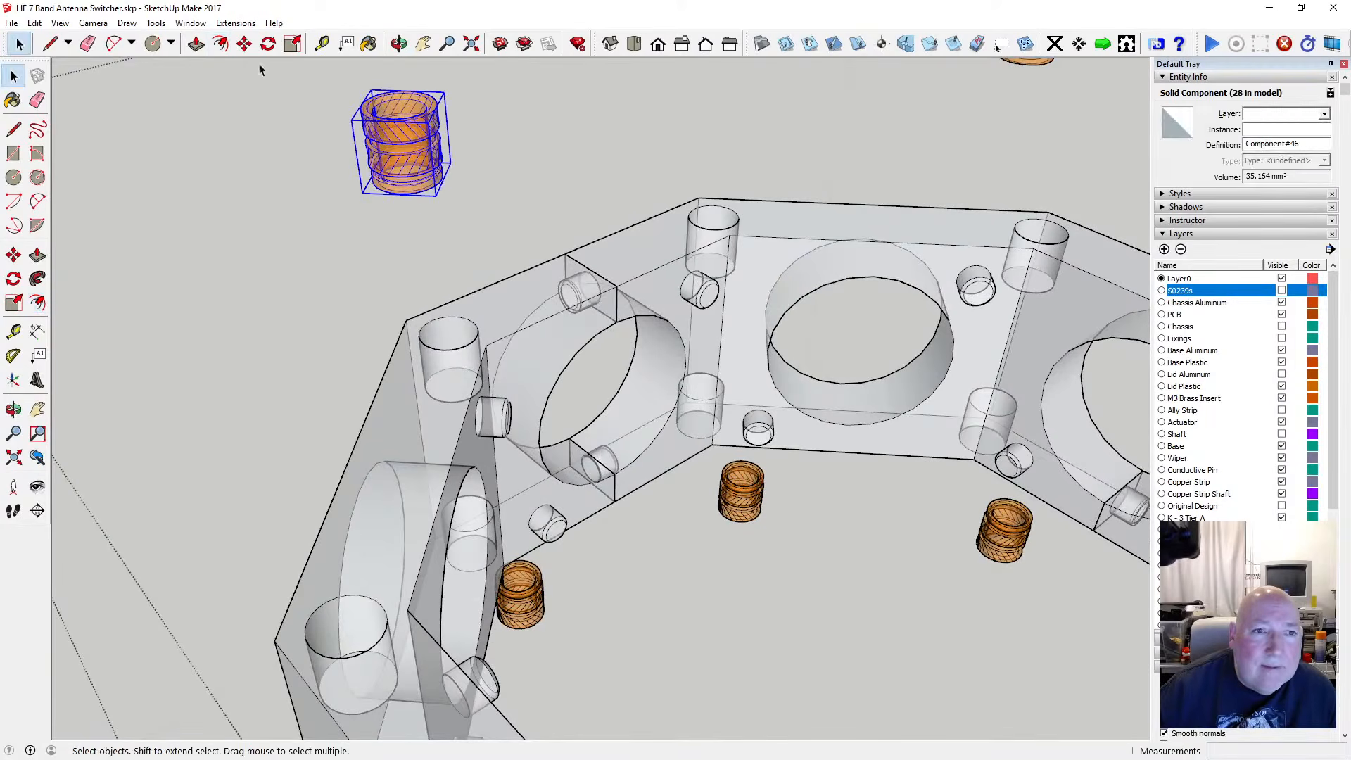
pyautogui.click(245, 44)
pyautogui.scroll(3, 405, 97)
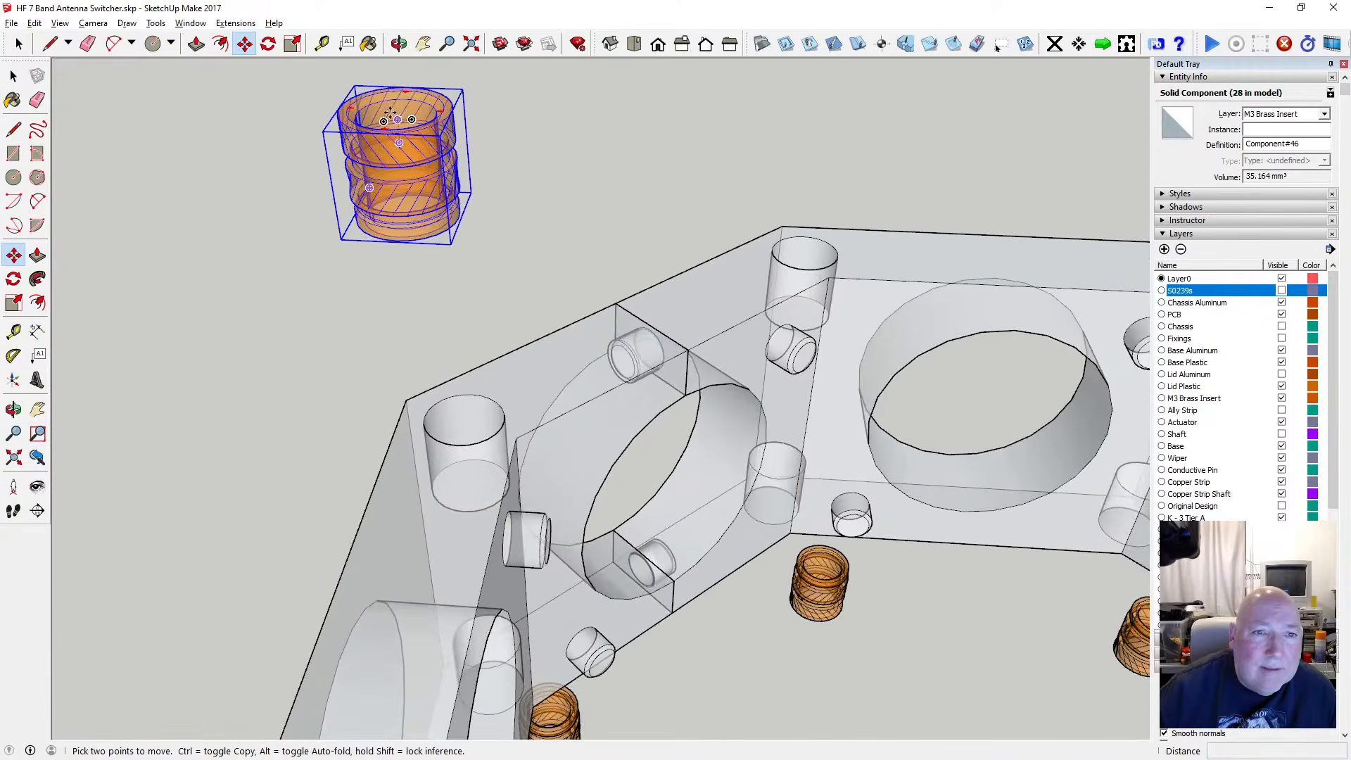
pyautogui.click(394, 112)
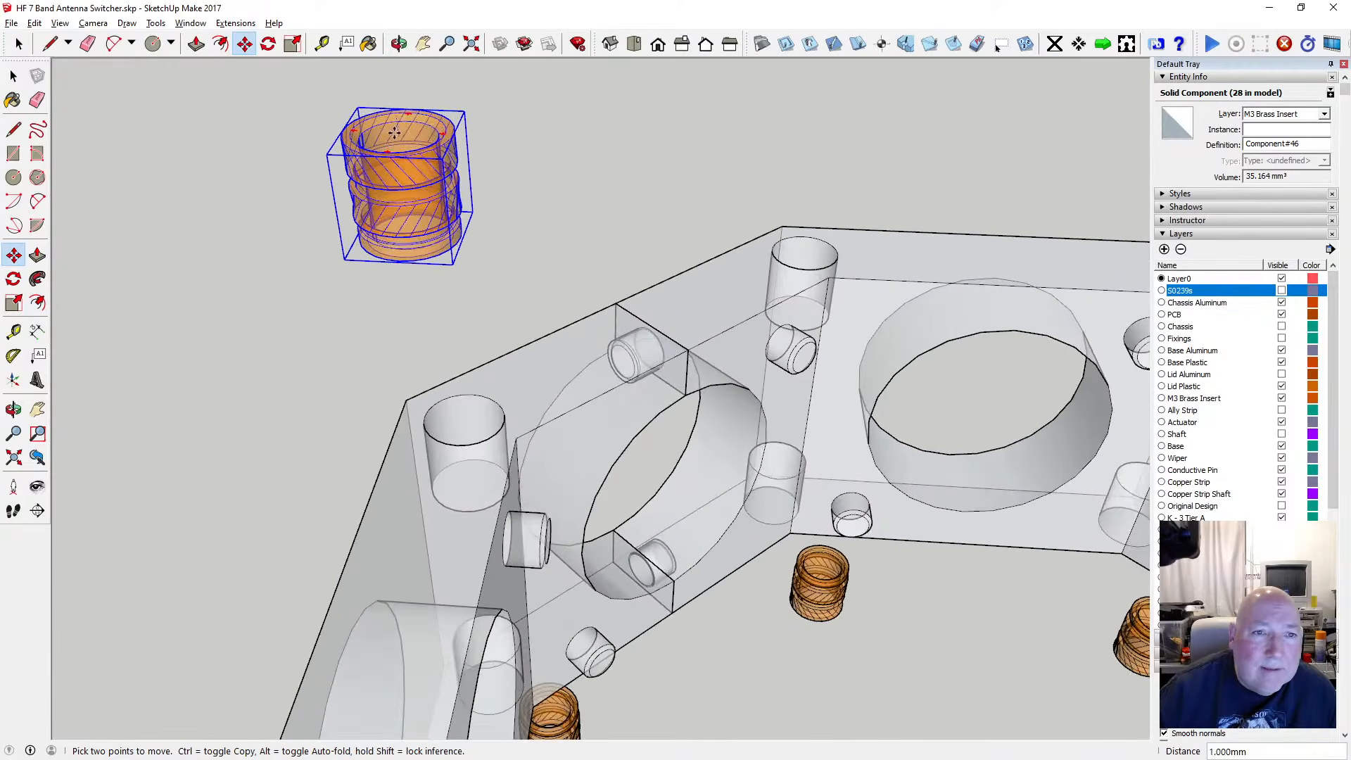
pyautogui.scroll(-10, 394, 112)
pyautogui.scroll(8, 493, 336)
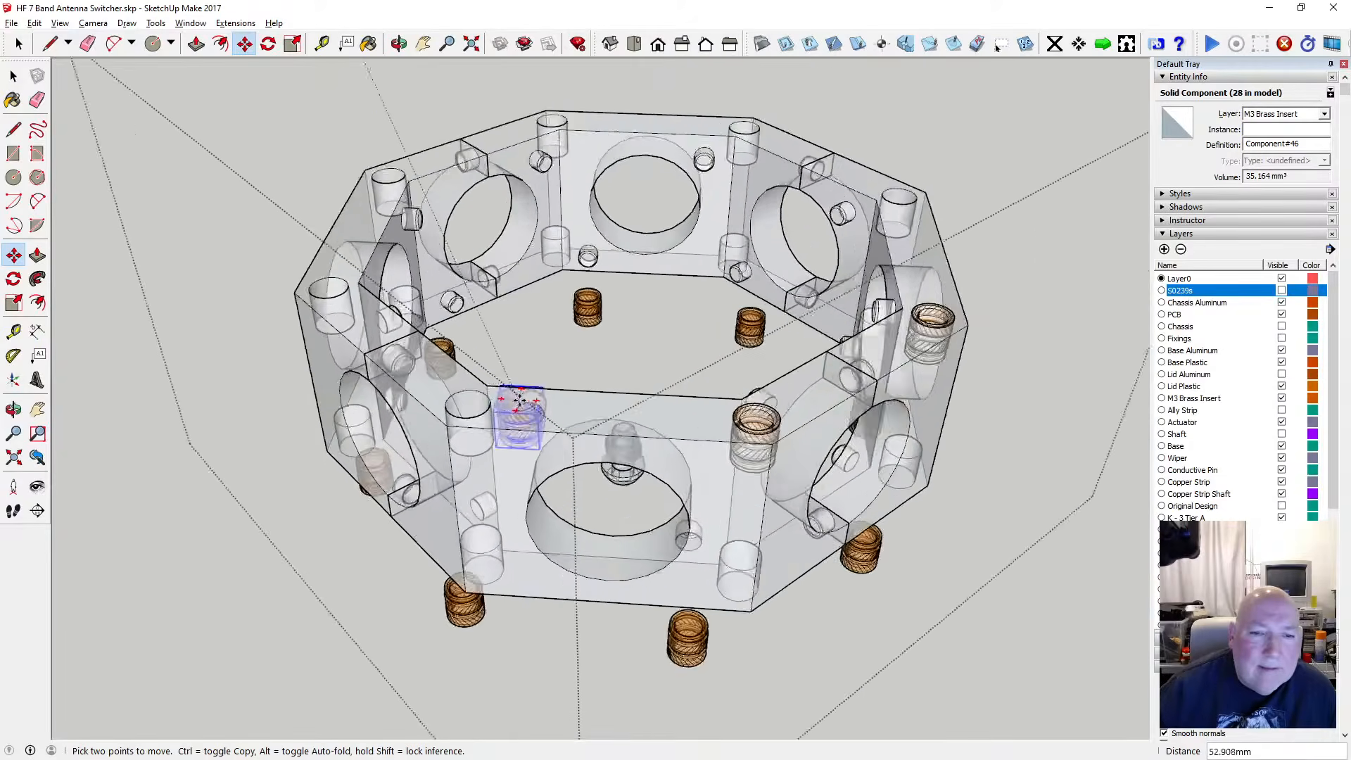
pyautogui.scroll(1, 459, 389)
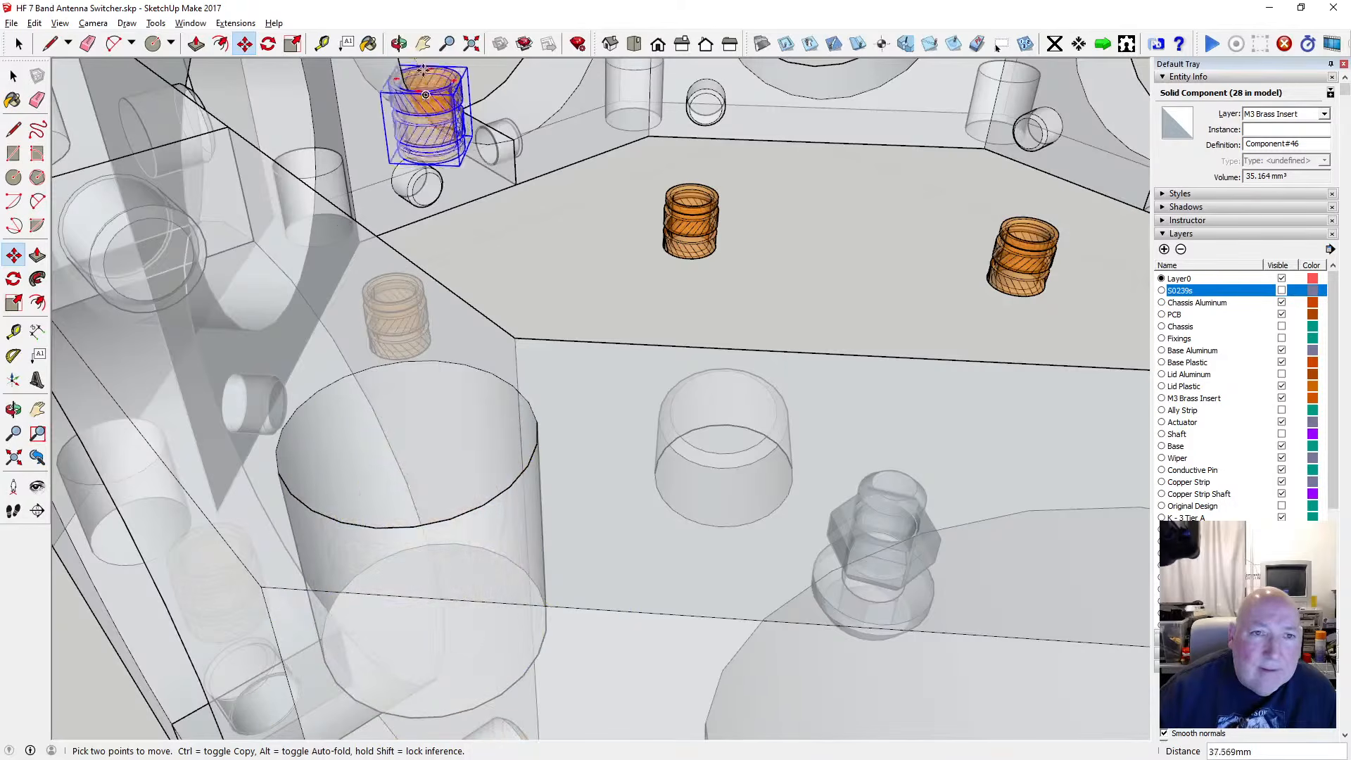
pyautogui.click(399, 43)
pyautogui.moveTo(296, 232); pyautogui.dragTo(524, 378)
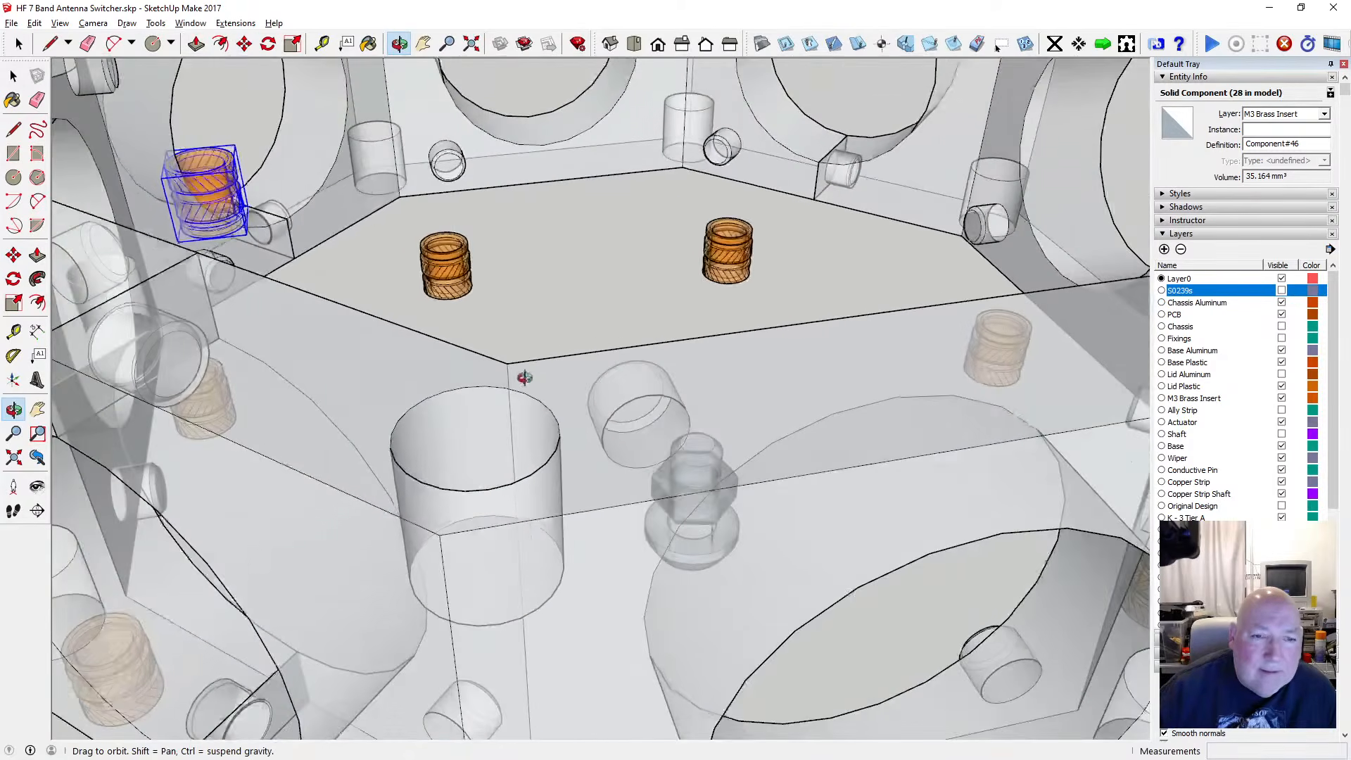
pyautogui.click(244, 44)
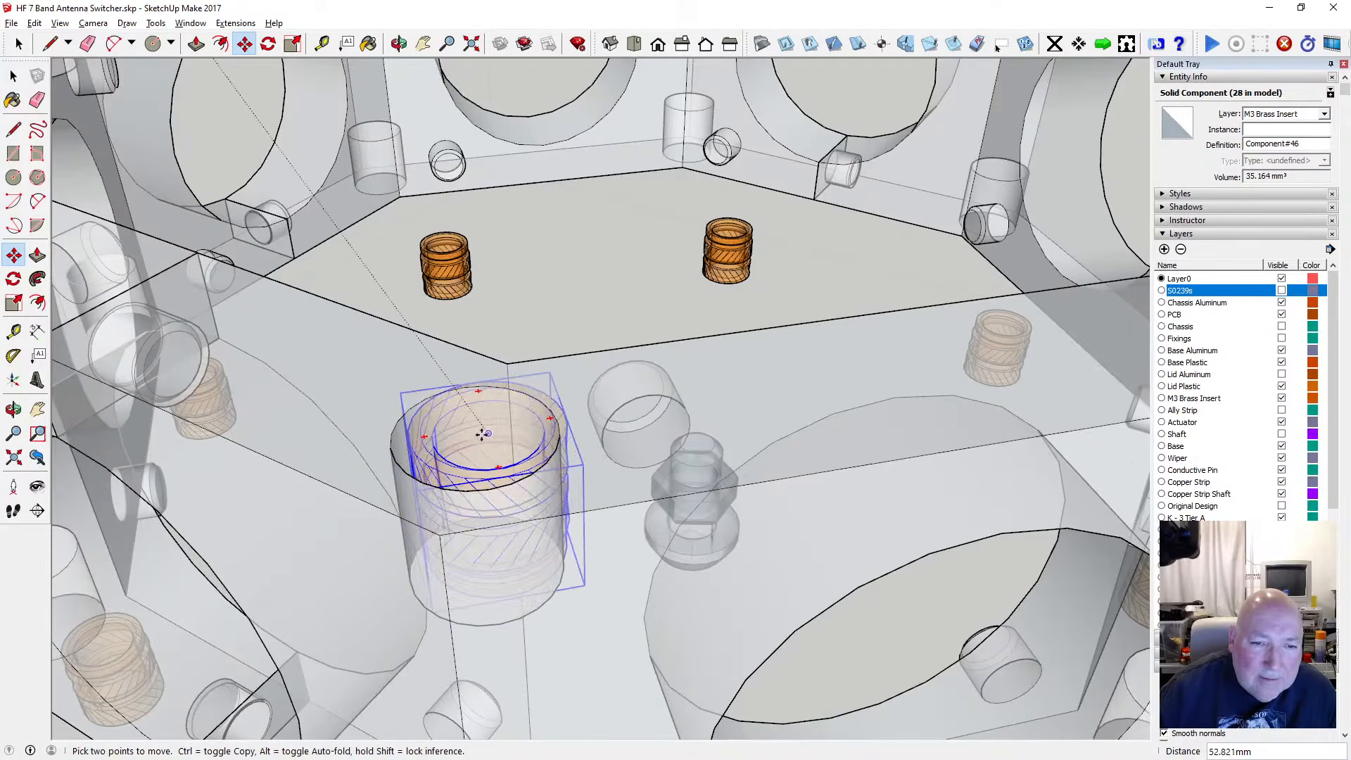
# Move the last floating M3 brass insert by its top centre into the empty upper corner hole beside the third filled one
pyautogui.moveTo(489, 296); pyautogui.dragTo(578, 396, button='middle')
pyautogui.moveTo(521, 392); pyautogui.dragTo(419, 251)
pyautogui.scroll(5, 419, 251)
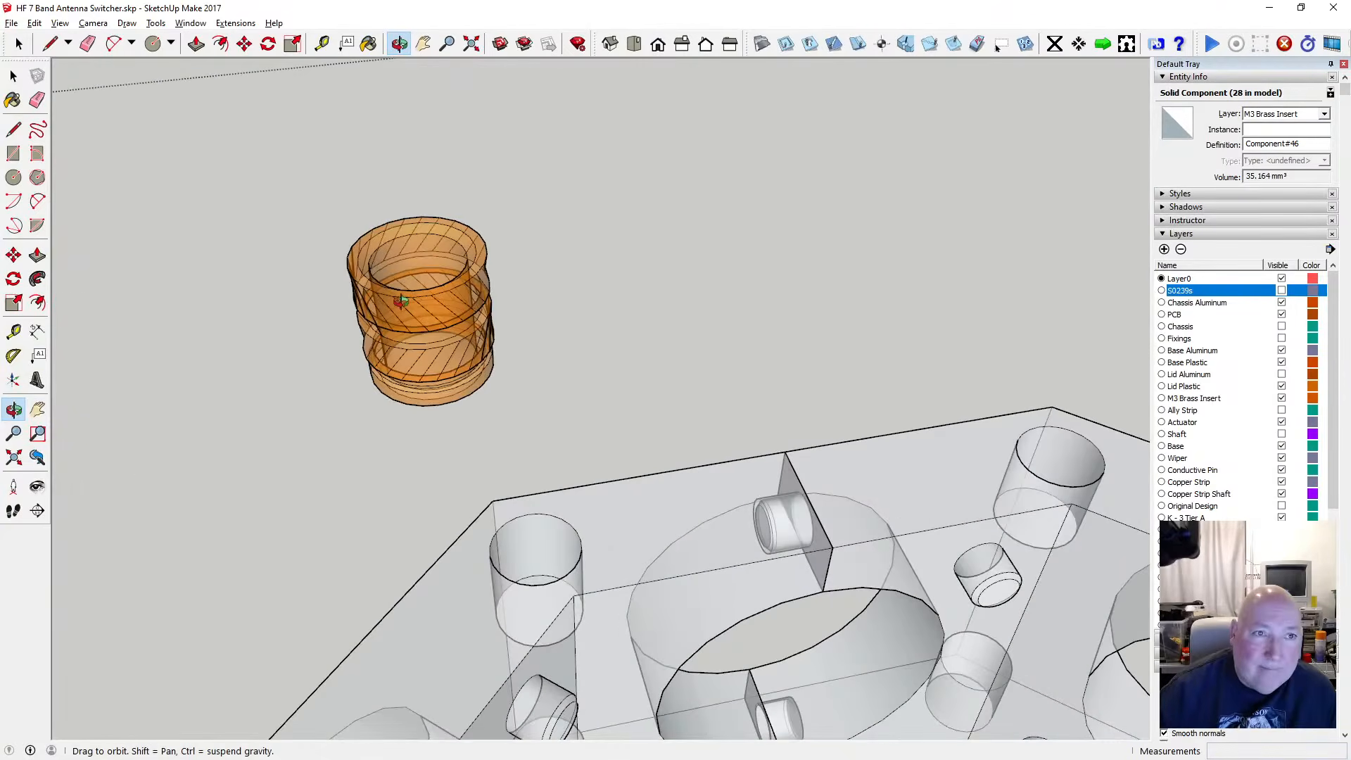
pyautogui.press('m')
pyautogui.click(13, 75)
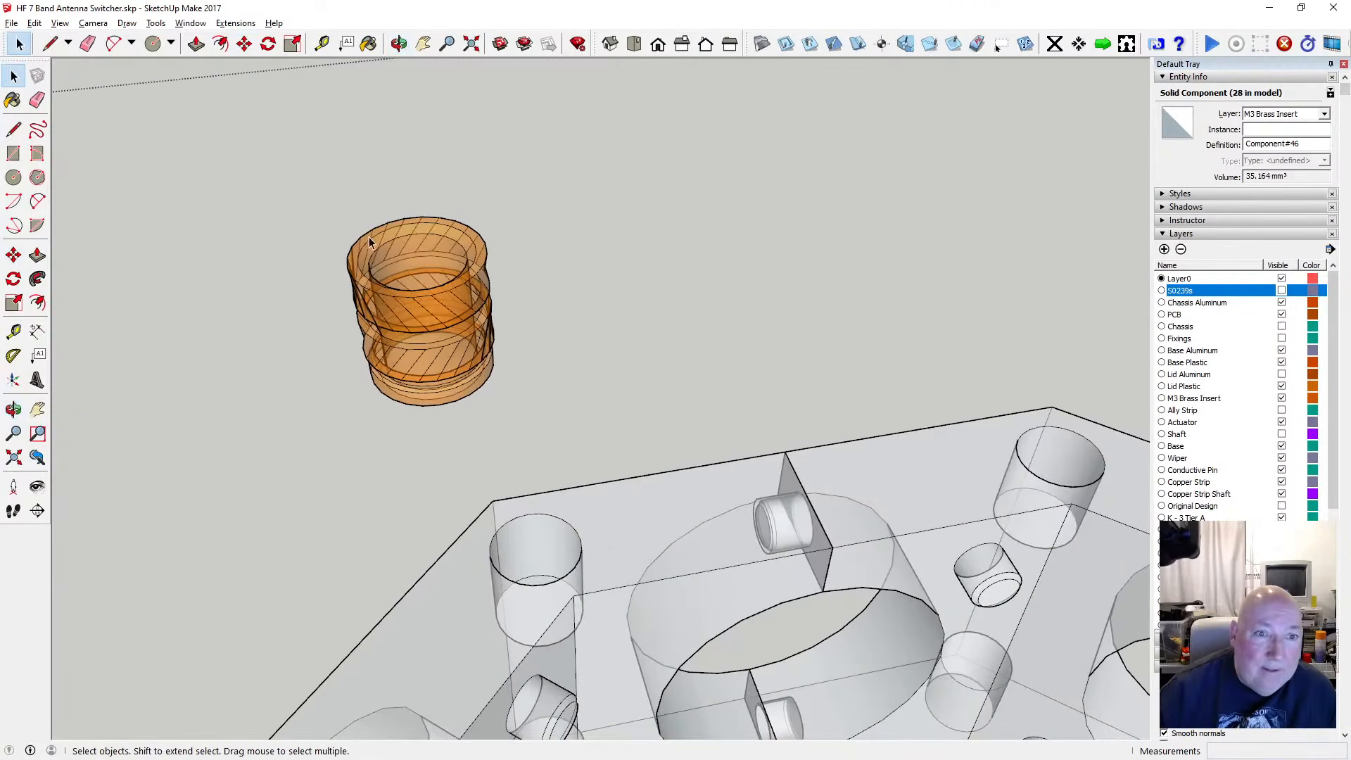
pyautogui.click(381, 236)
pyautogui.click(243, 44)
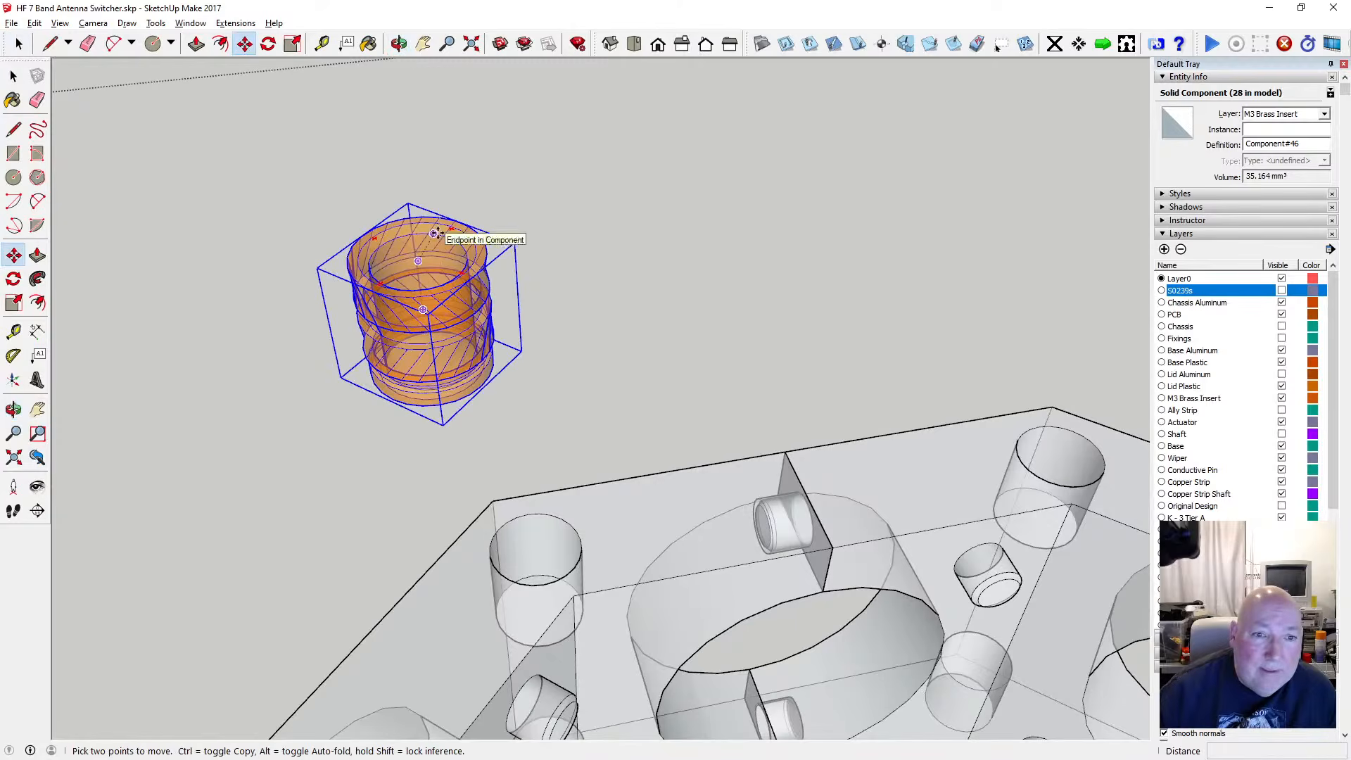
pyautogui.scroll(3, 418, 262)
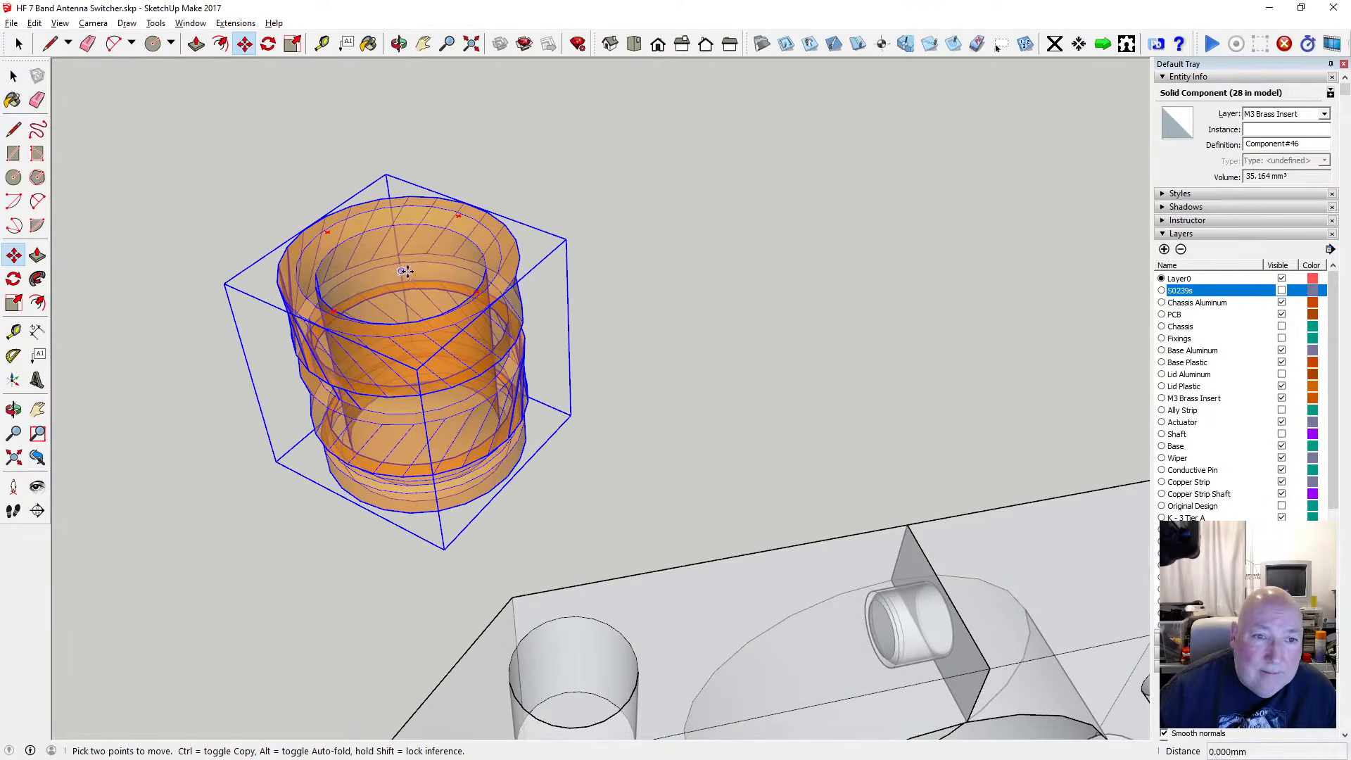
pyautogui.scroll(-6, 406, 271)
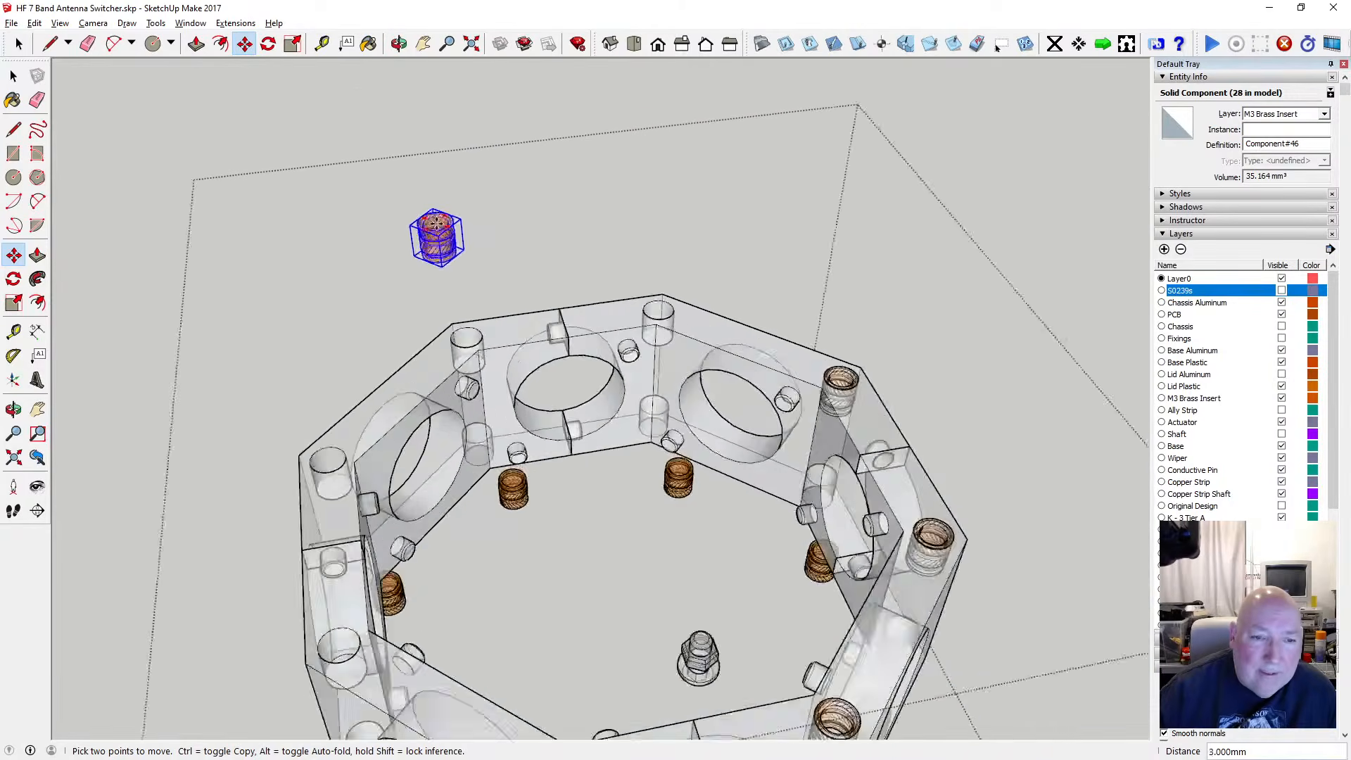
pyautogui.scroll(-3, 437, 224)
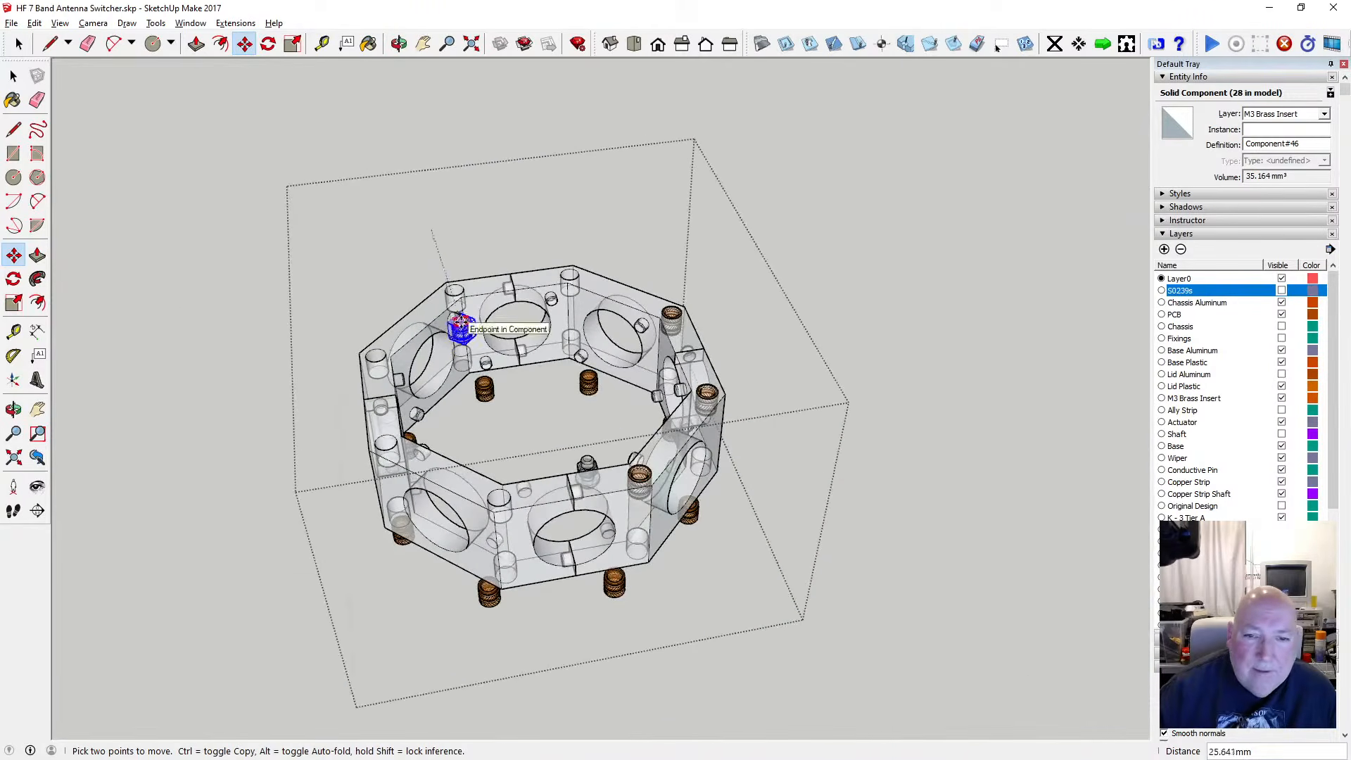
pyautogui.scroll(6, 518, 543)
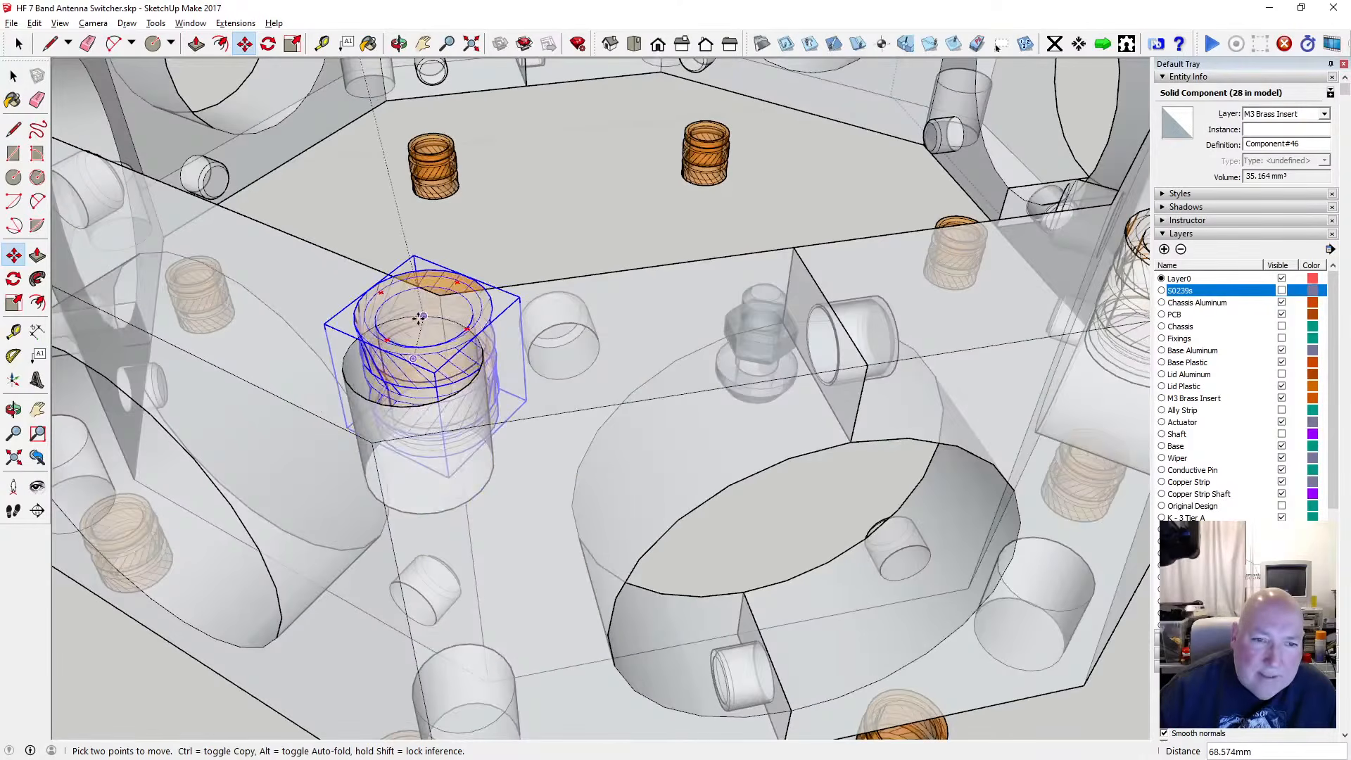
pyautogui.click(415, 368)
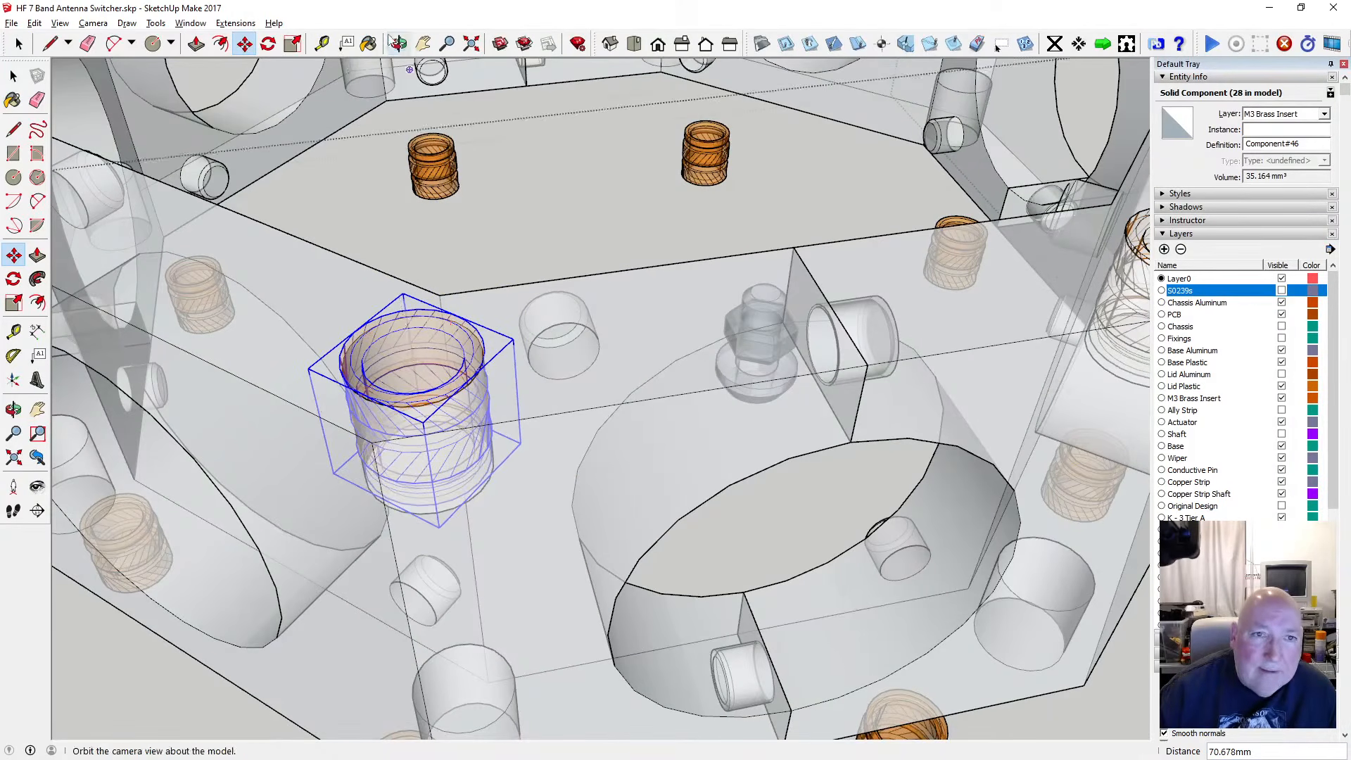
# Measure how far the last seated brass insert protrudes above the housing's top face
pyautogui.click(399, 43)
pyautogui.scroll(-5, 454, 372)
pyautogui.moveTo(454, 370); pyautogui.dragTo(321, 196)
pyautogui.scroll(5, 358, 127)
pyautogui.scroll(-1, 319, 209)
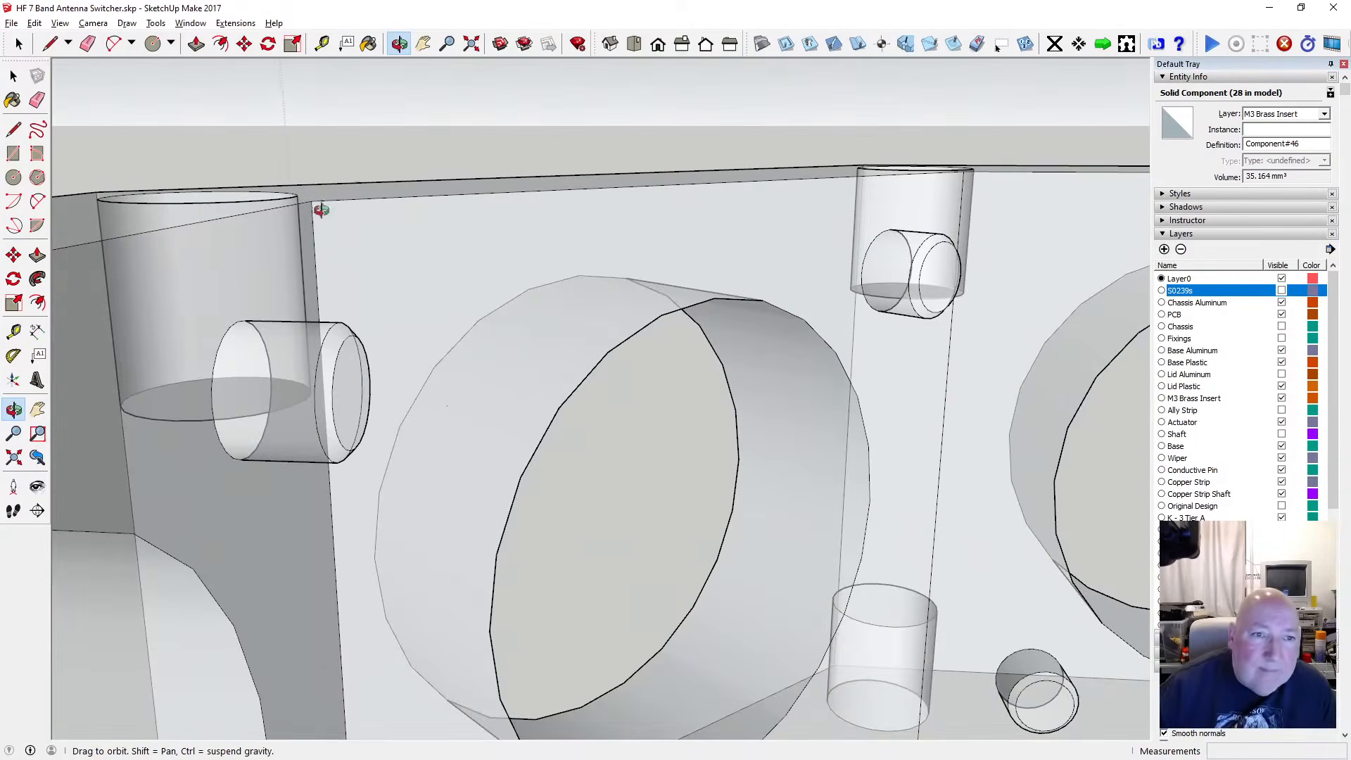
pyautogui.scroll(-2, 407, 243)
pyautogui.scroll(-4, 407, 242)
pyautogui.scroll(5, 380, 403)
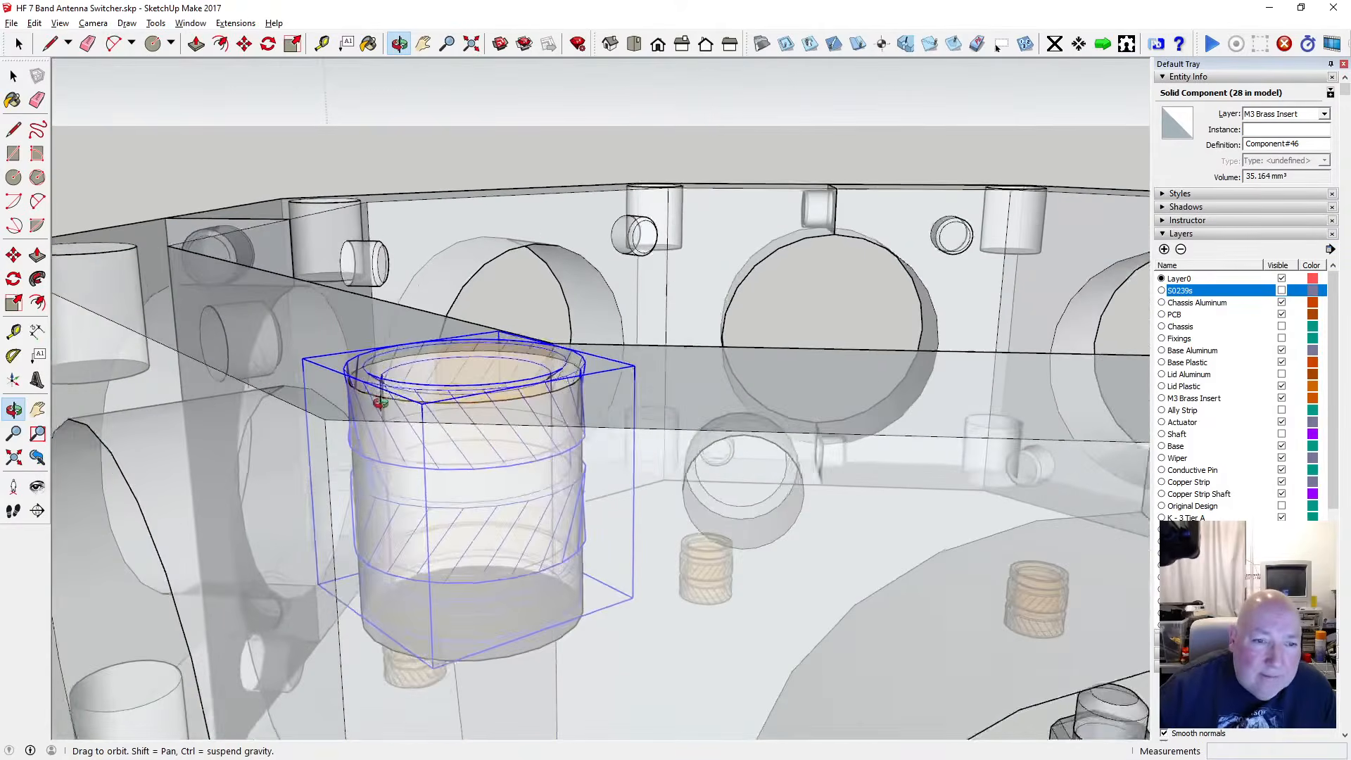
pyautogui.scroll(3, 381, 403)
pyautogui.moveTo(373, 408); pyautogui.dragTo(176, 310)
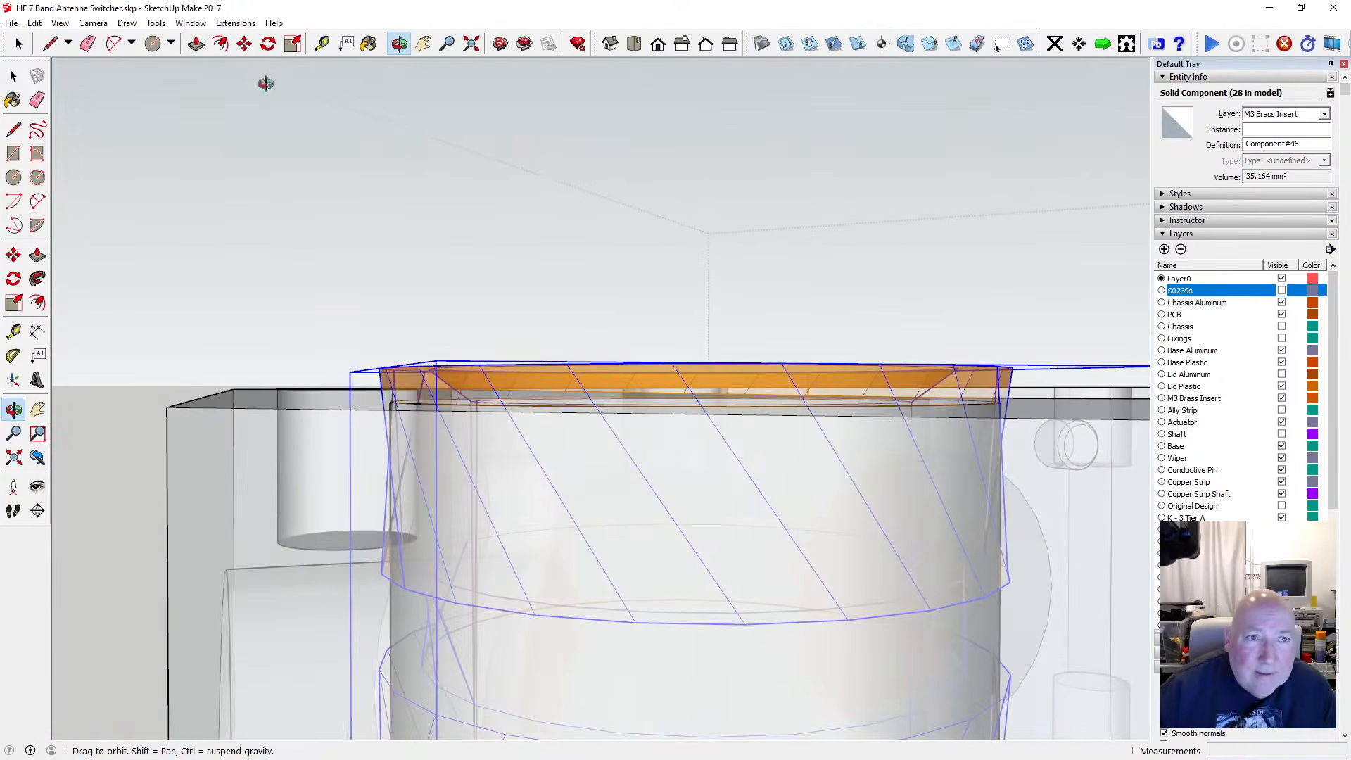
pyautogui.click(322, 44)
pyautogui.click(418, 365)
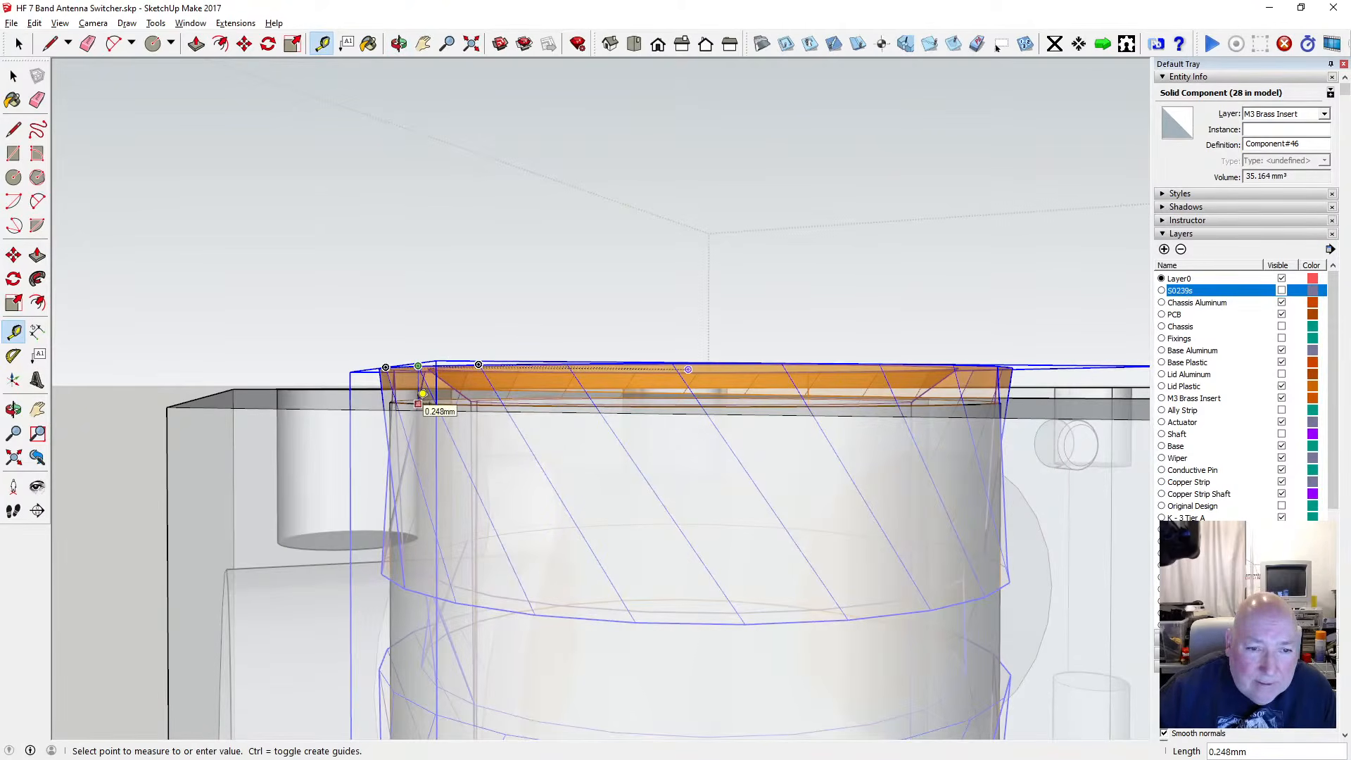
pyautogui.click(13, 75)
# Select all four seated M3 brass inserts and move them straight down 0.248 mm into their holes
pyautogui.scroll(-10, 319, 389)
pyautogui.click(399, 44)
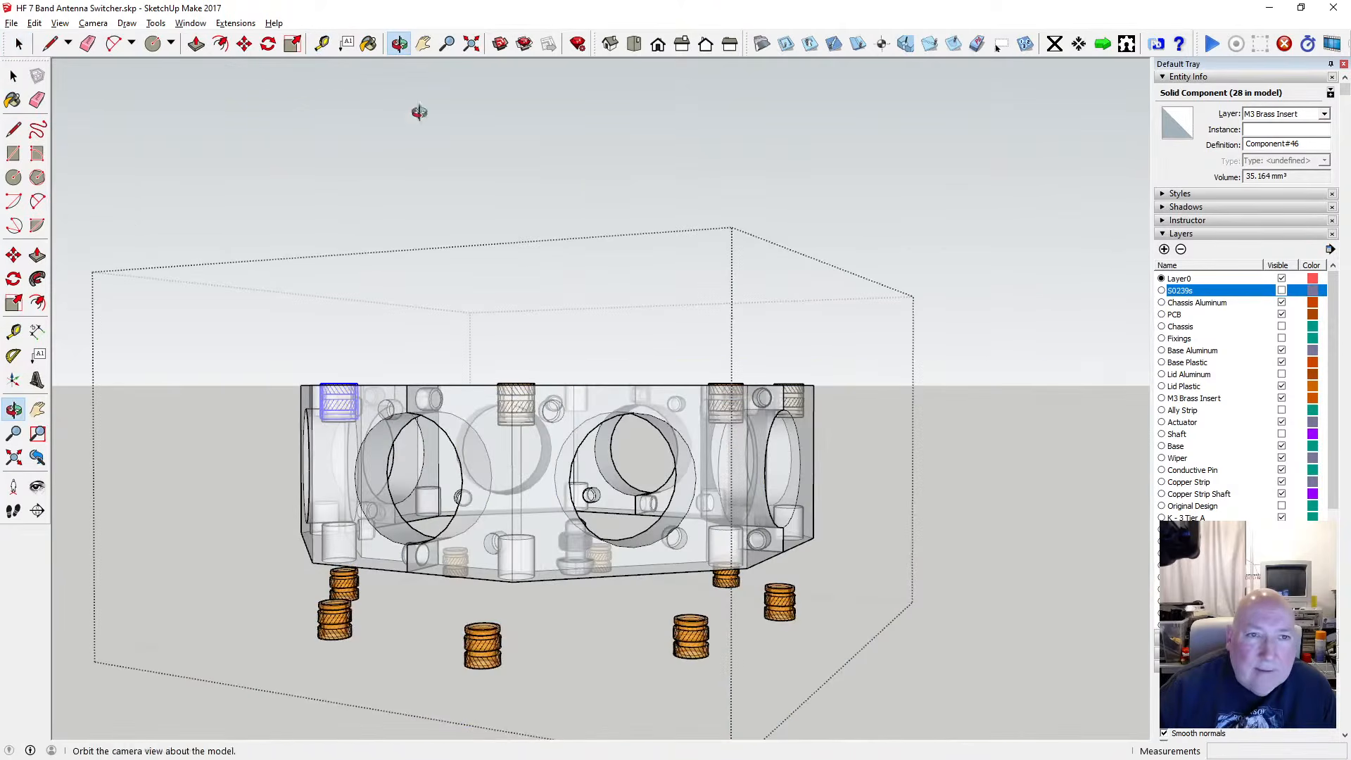
pyautogui.moveTo(415, 113); pyautogui.dragTo(399, 344)
pyautogui.click(13, 76)
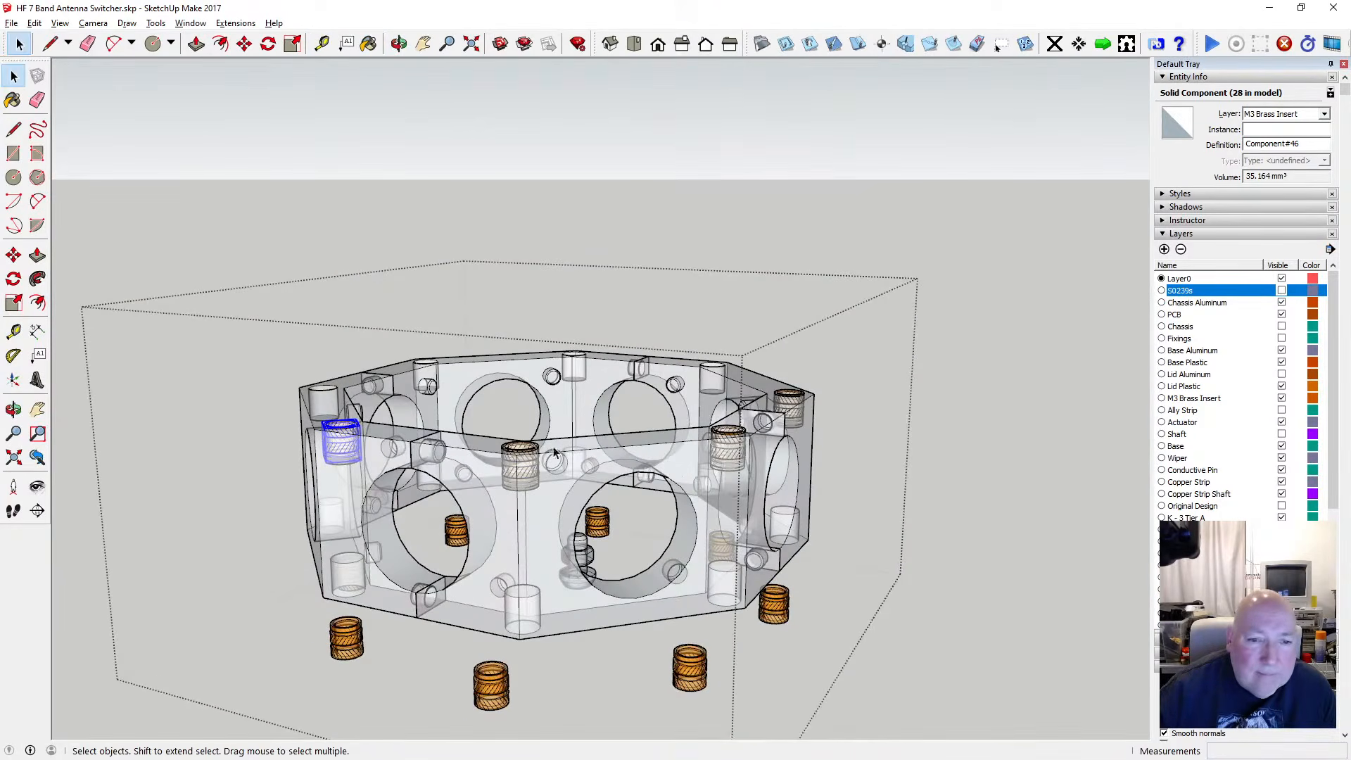
pyautogui.keyDown('ctrl'); pyautogui.click(725, 438); pyautogui.keyUp('ctrl')
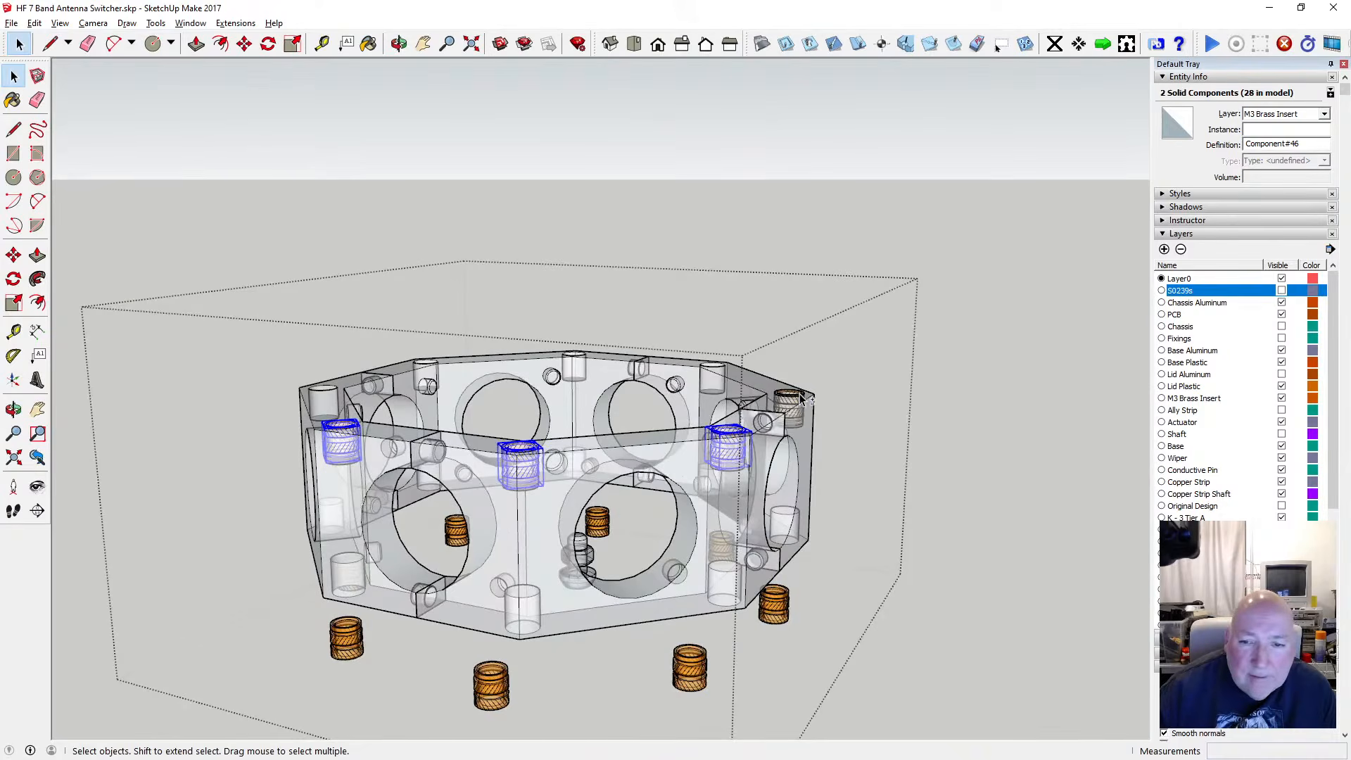
pyautogui.click(245, 44)
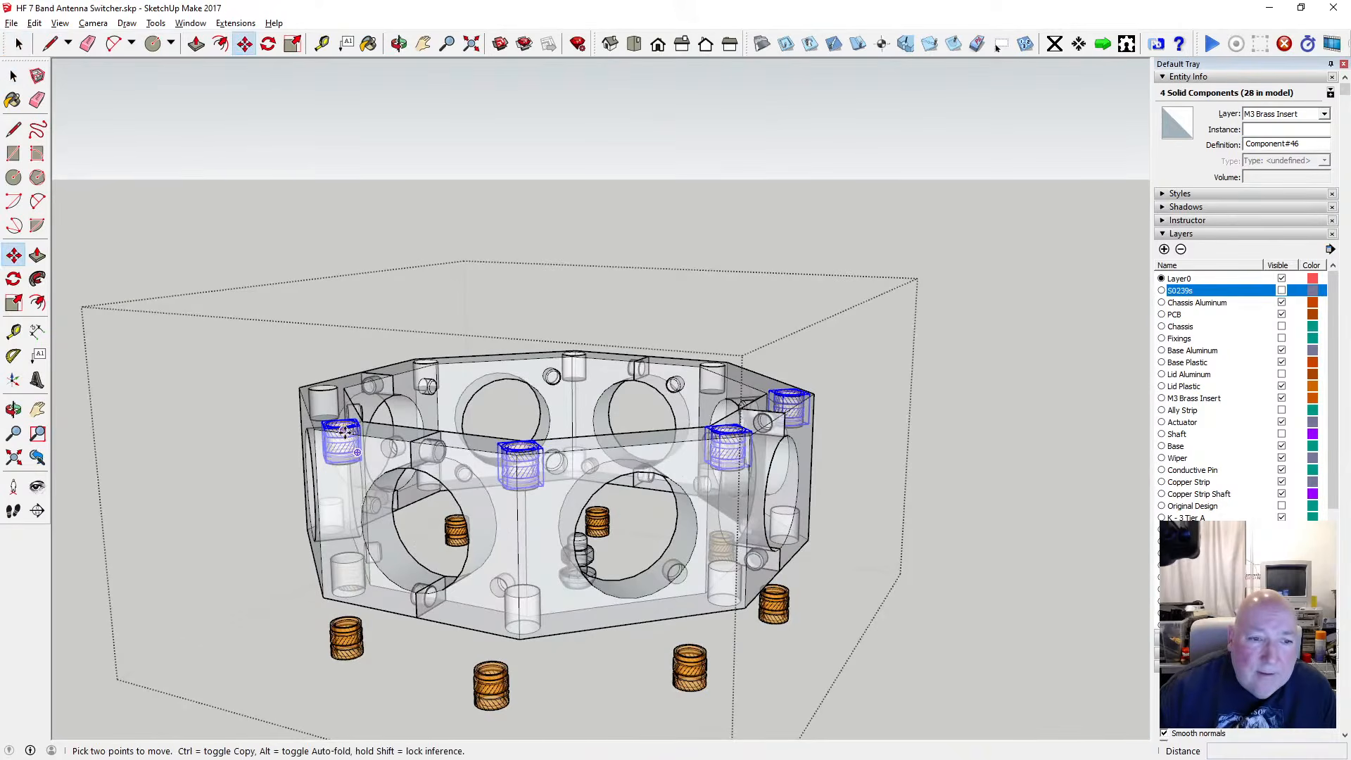
pyautogui.click(344, 431)
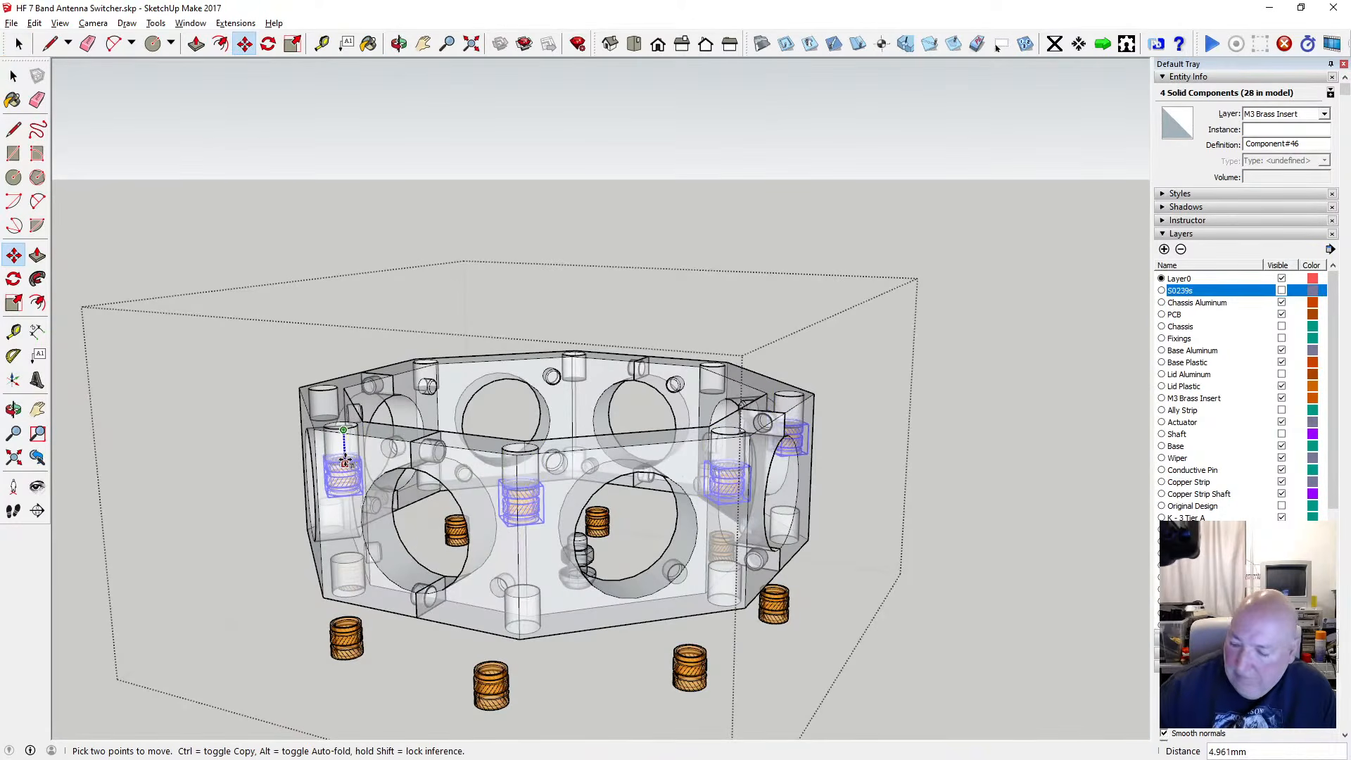
pyautogui.write('.24')
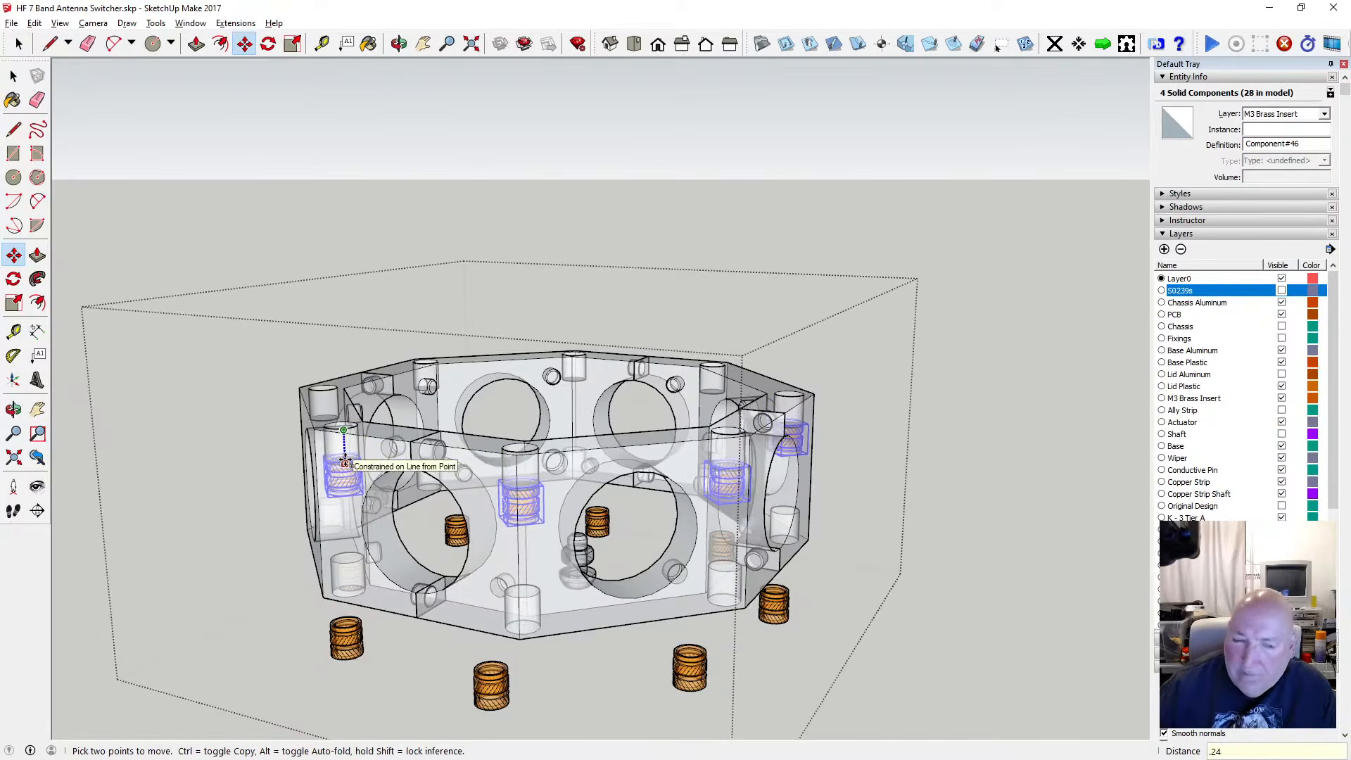
pyautogui.write('8')
pyautogui.press('Return')
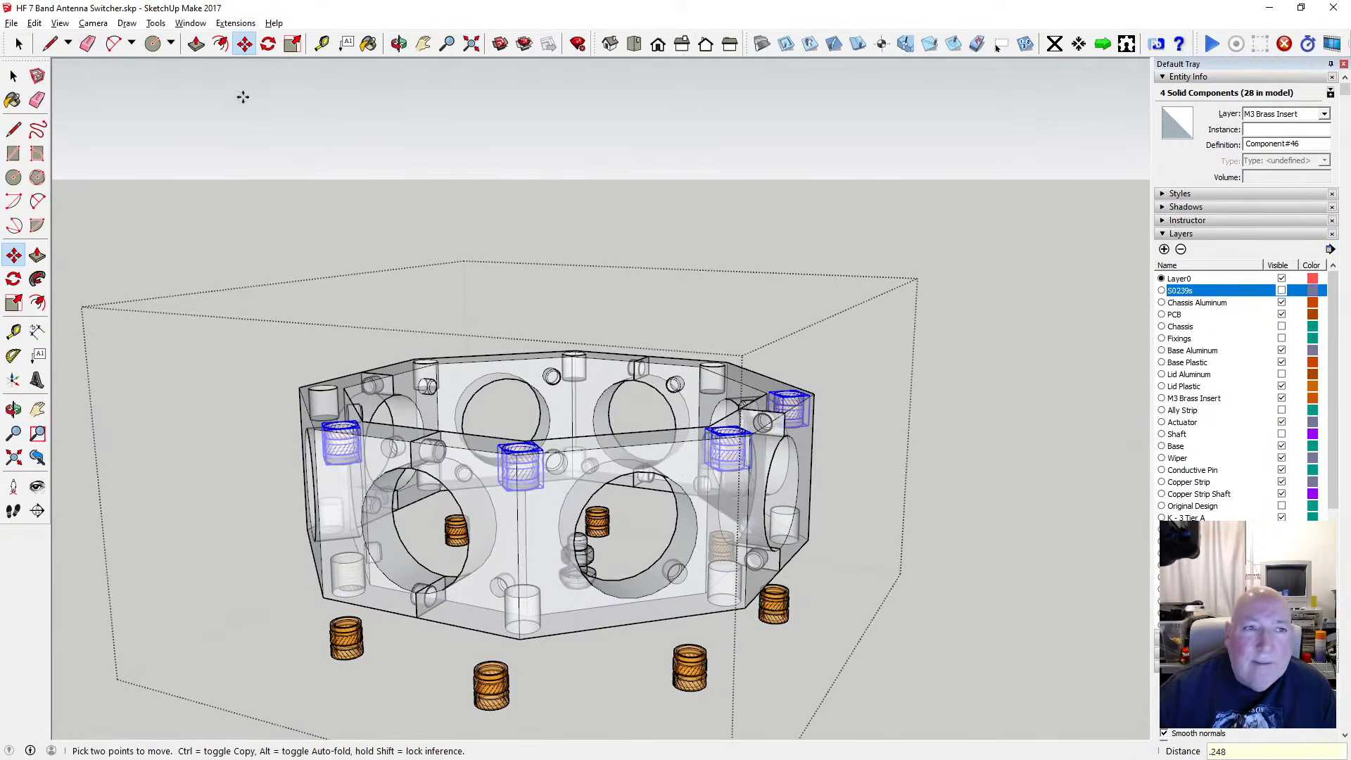
# Copy the four seated M3 brass inserts out of the object open for editing and paste them in place in the full model
pyautogui.click(399, 43)
pyautogui.scroll(-5, 568, 313)
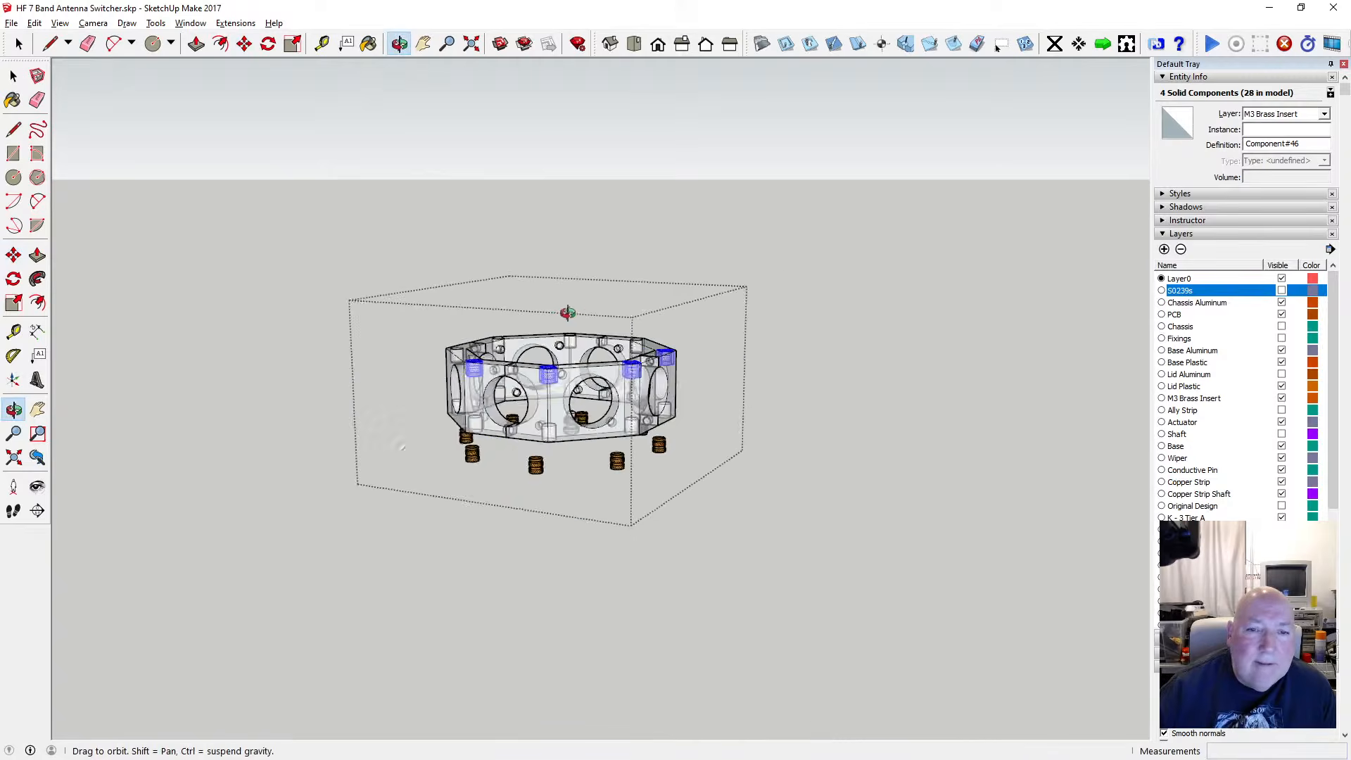
pyautogui.moveTo(568, 312); pyautogui.dragTo(353, 358)
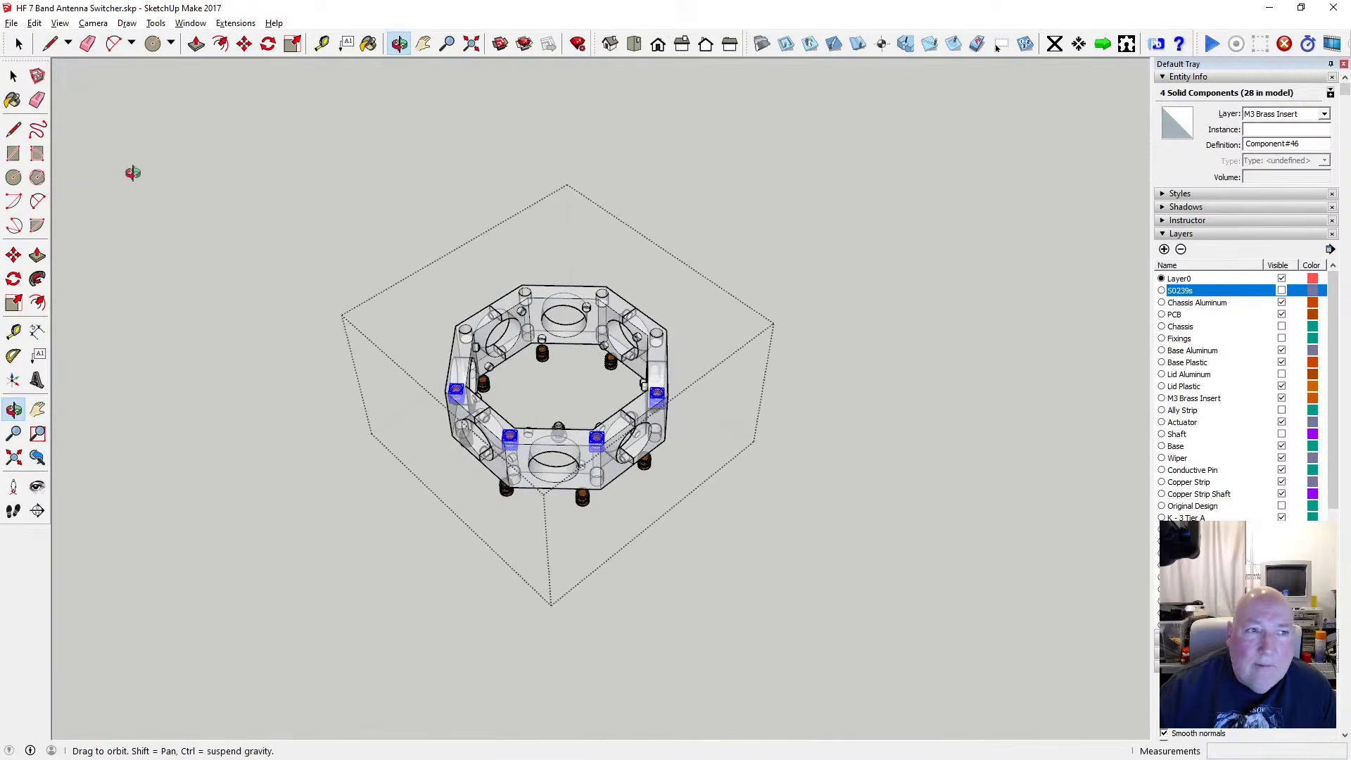
pyautogui.click(35, 23)
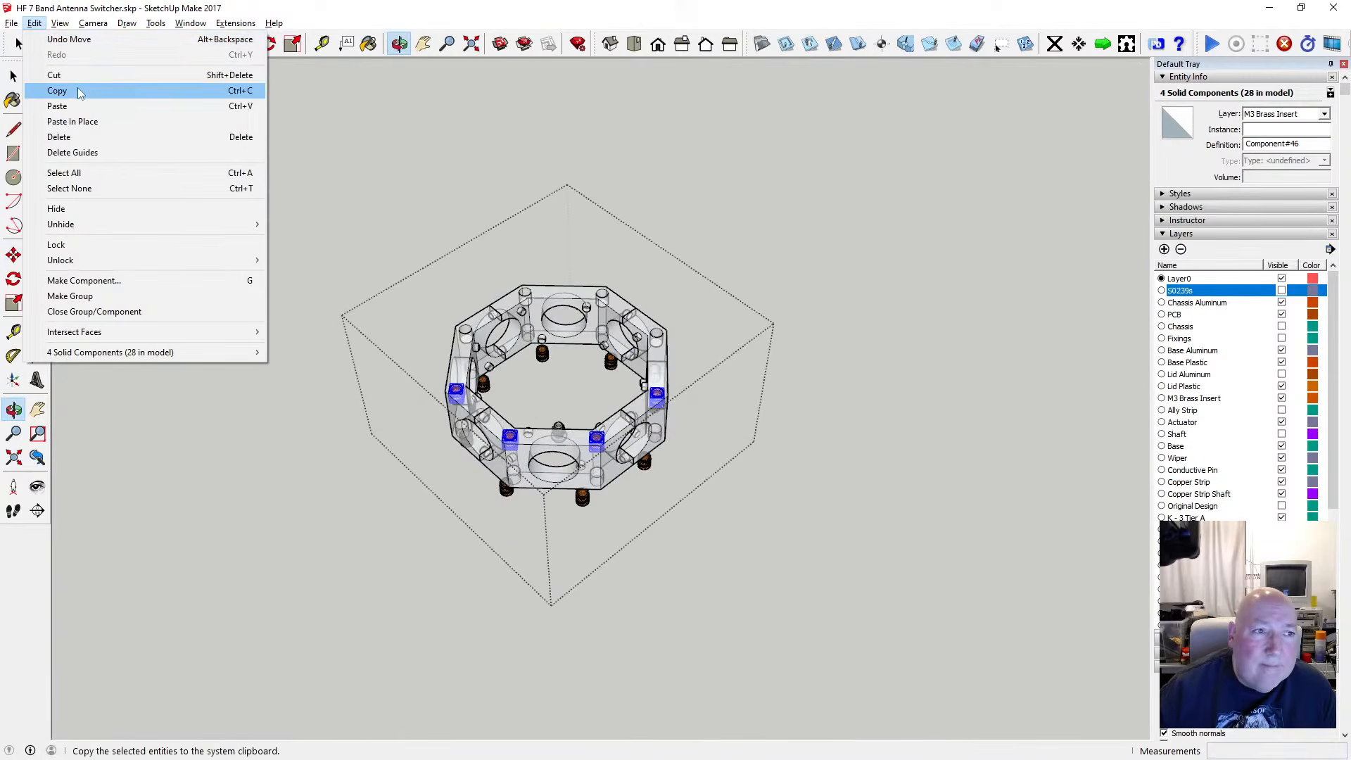
pyautogui.click(60, 89)
pyautogui.click(17, 79)
pyautogui.click(173, 142)
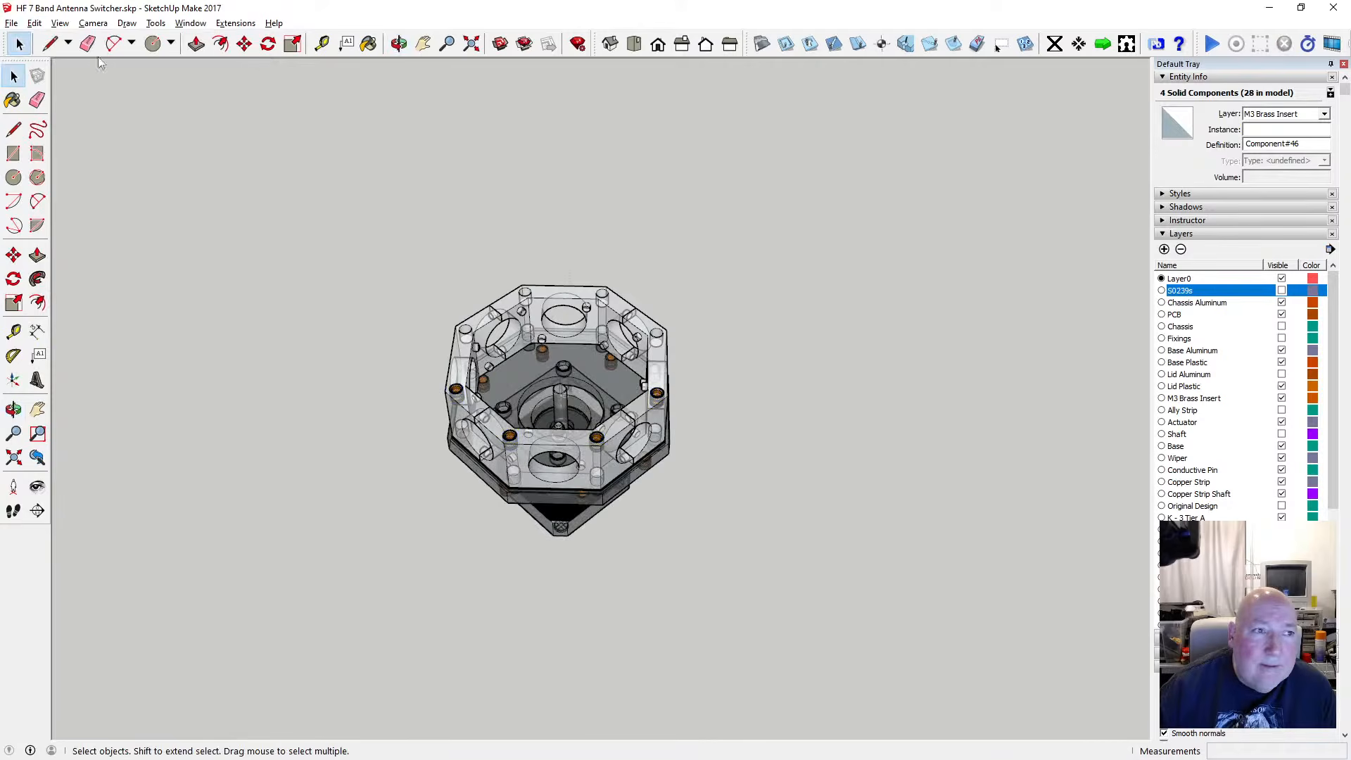
pyautogui.click(37, 24)
pyautogui.click(95, 121)
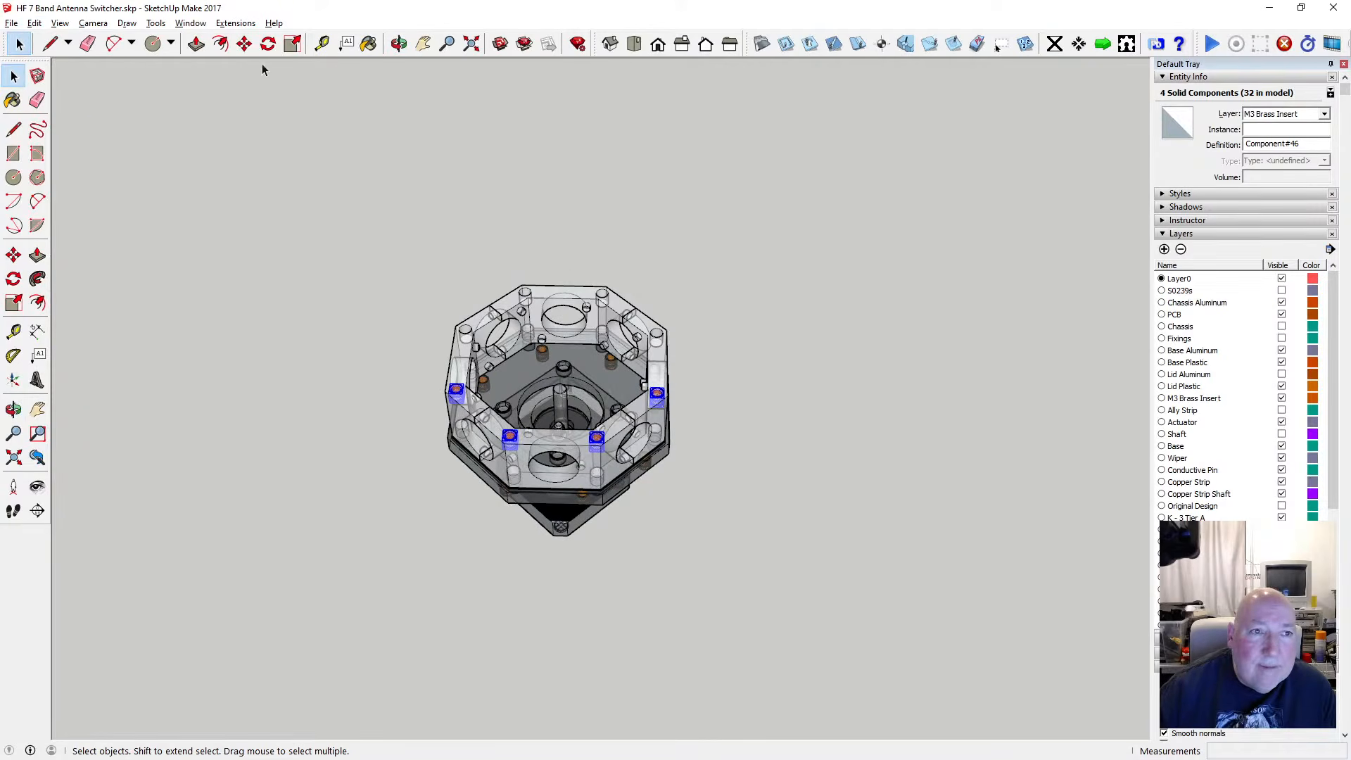
# Rotate the four pasted M3 brass inserts 180° about the top centre of the central shaft into the empty upper corner holes
pyautogui.click(268, 43)
pyautogui.scroll(6, 565, 375)
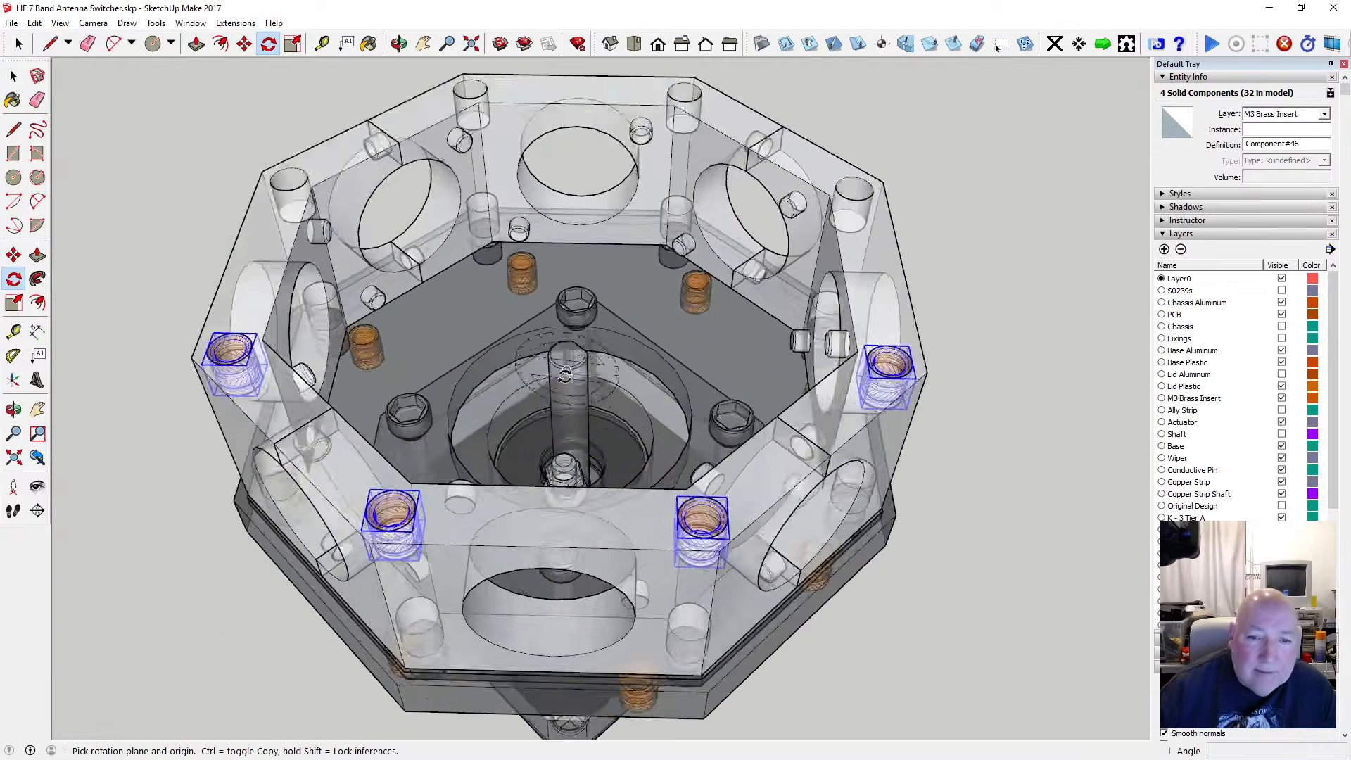
pyautogui.scroll(5, 564, 375)
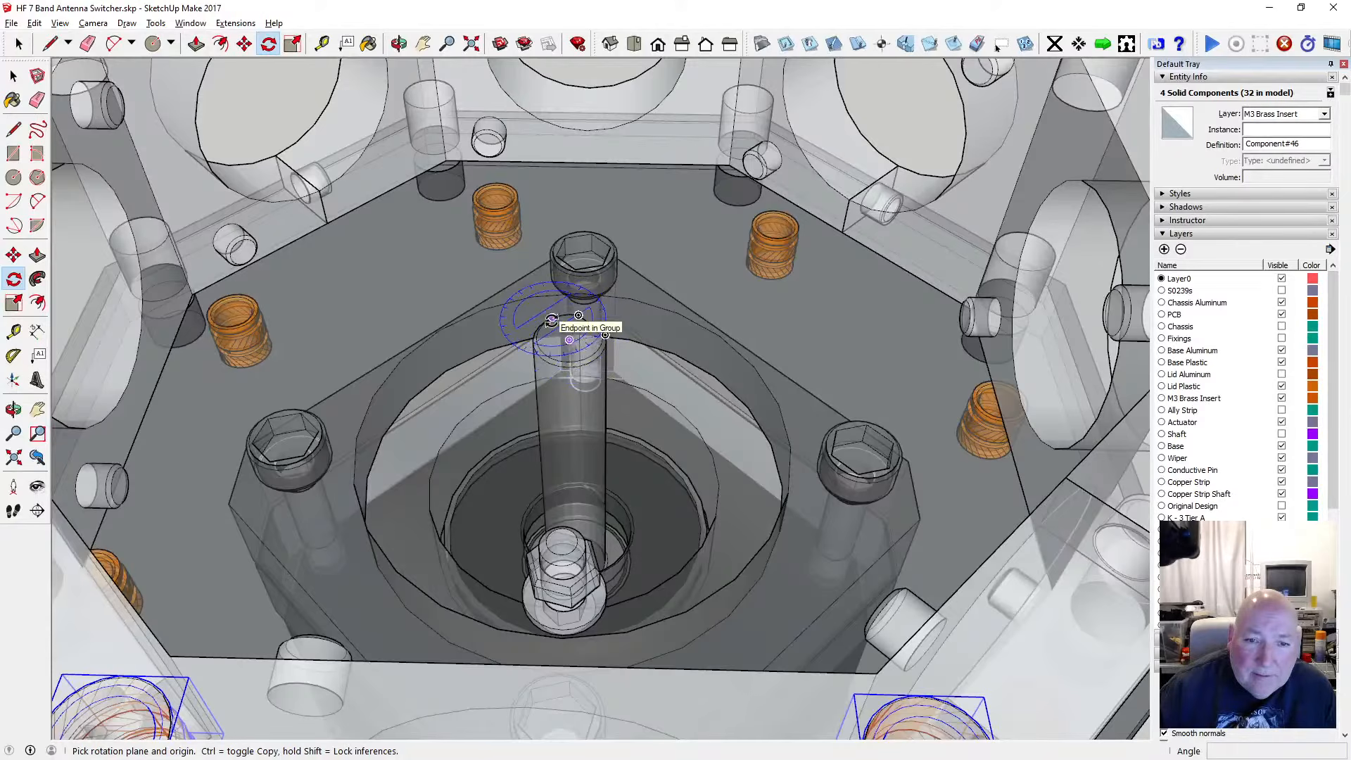
pyautogui.click(566, 340)
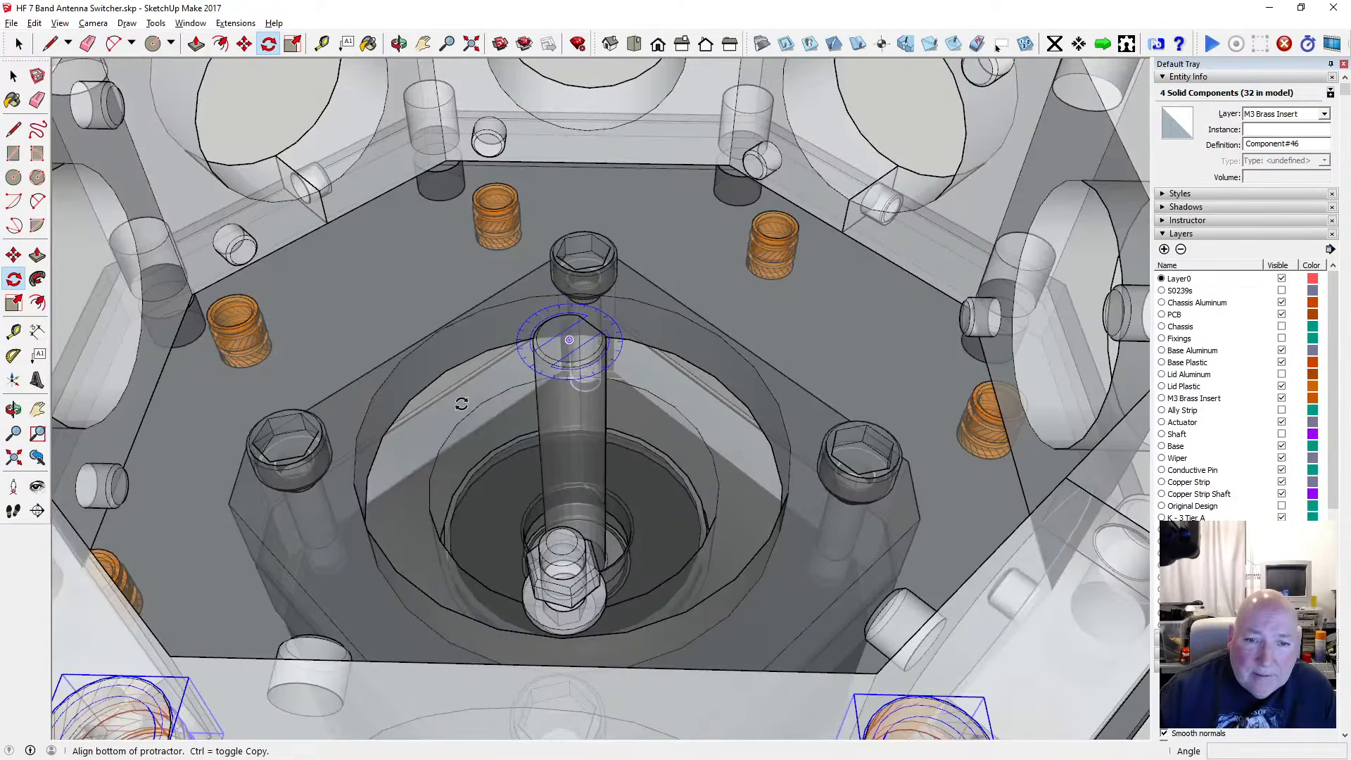
pyautogui.scroll(-6, 483, 401)
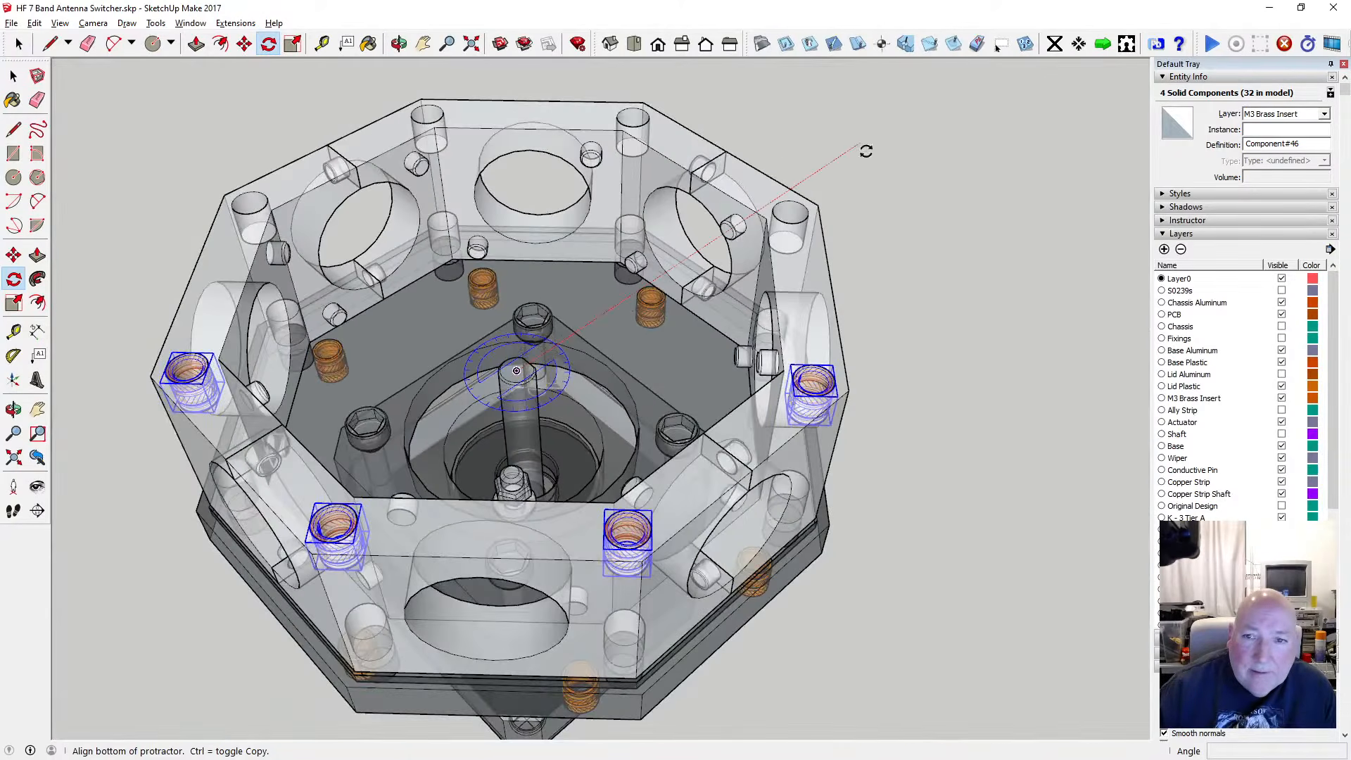
pyautogui.click(866, 151)
pyautogui.scroll(-2, 481, 219)
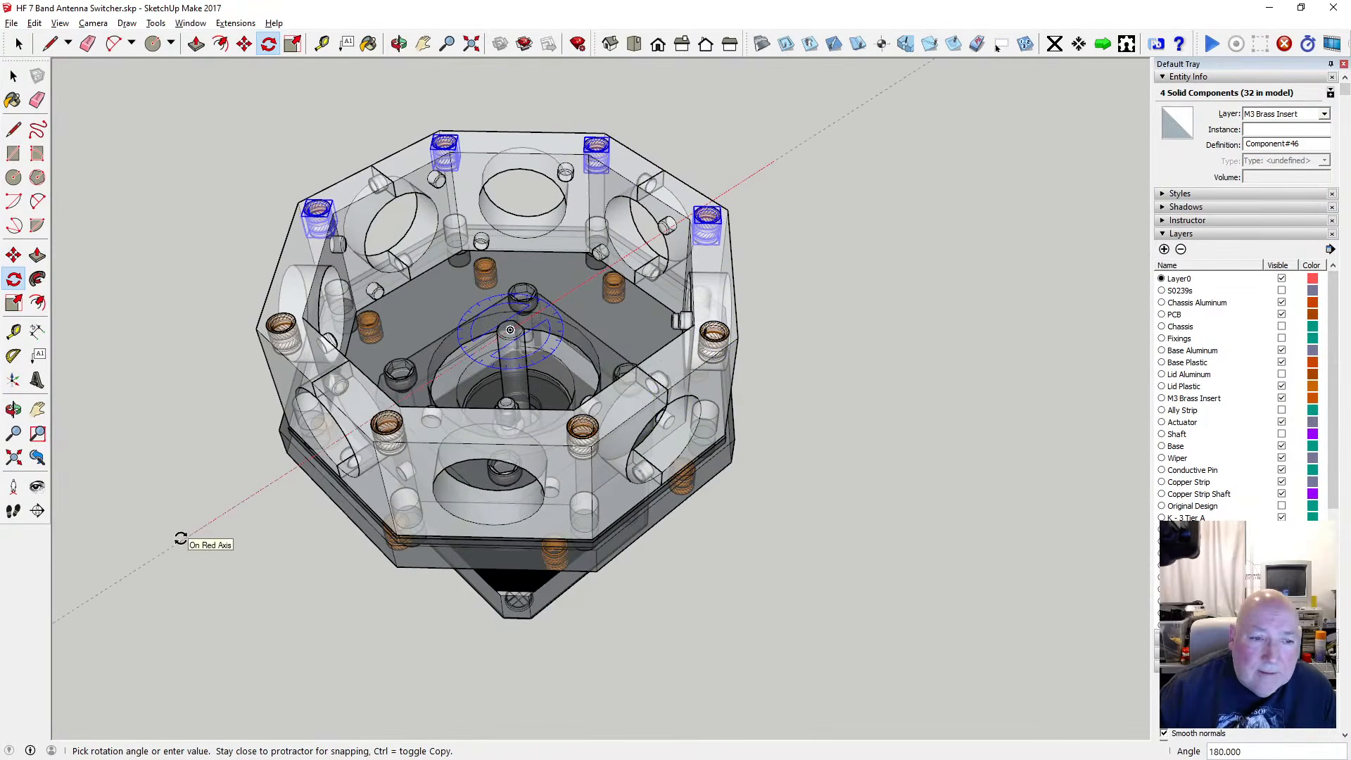
pyautogui.click(180, 538)
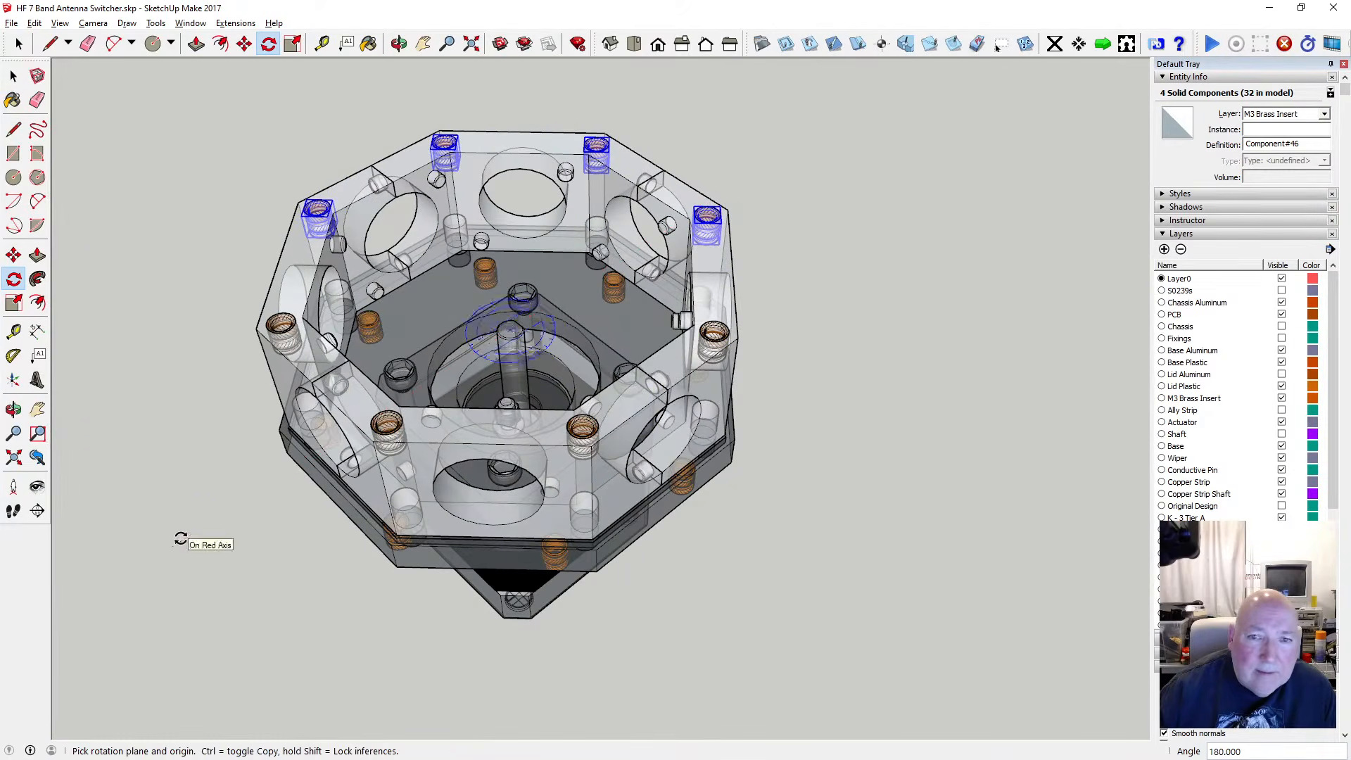
pyautogui.press('space')
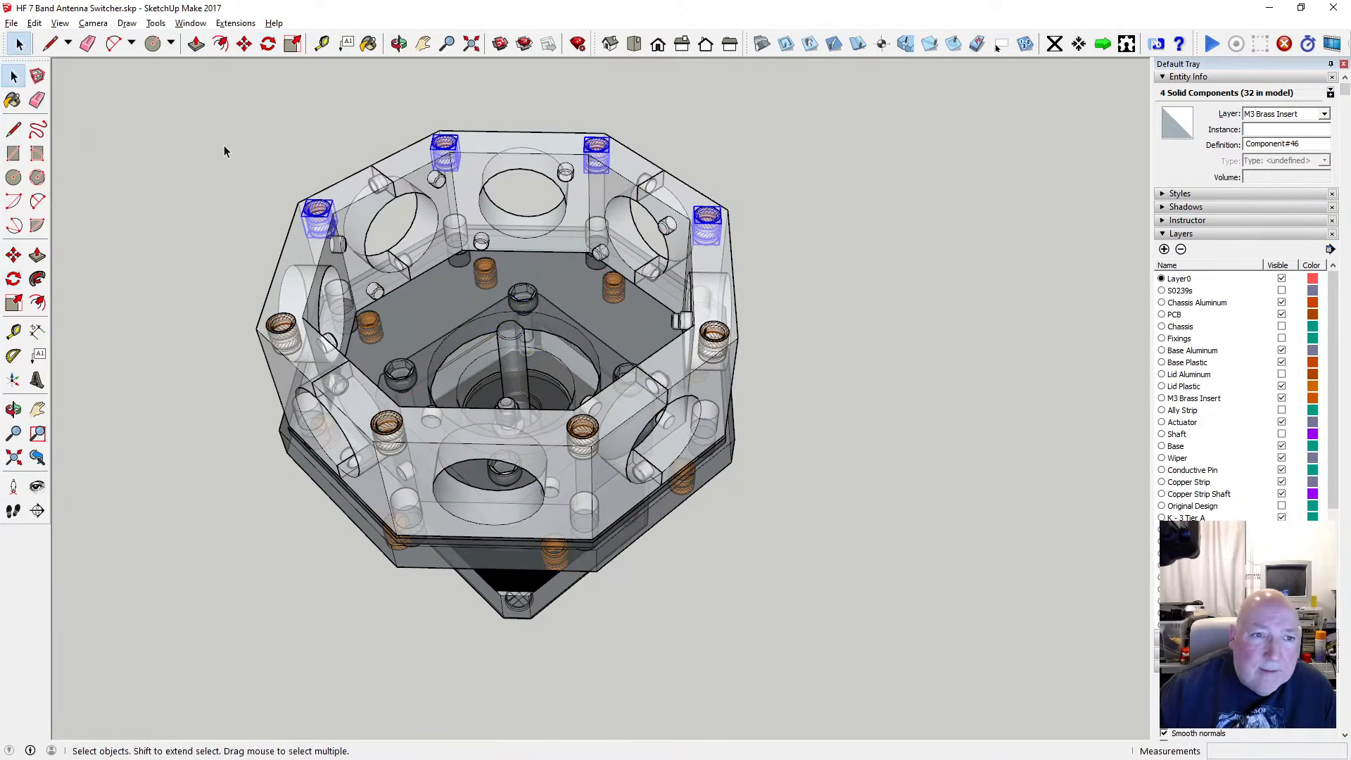
pyautogui.click(294, 128)
# Open the octagonal housing group, delete the eight loose brass inserts beneath the housing, and close the group
pyautogui.click(399, 44)
pyautogui.scroll(2, 503, 262)
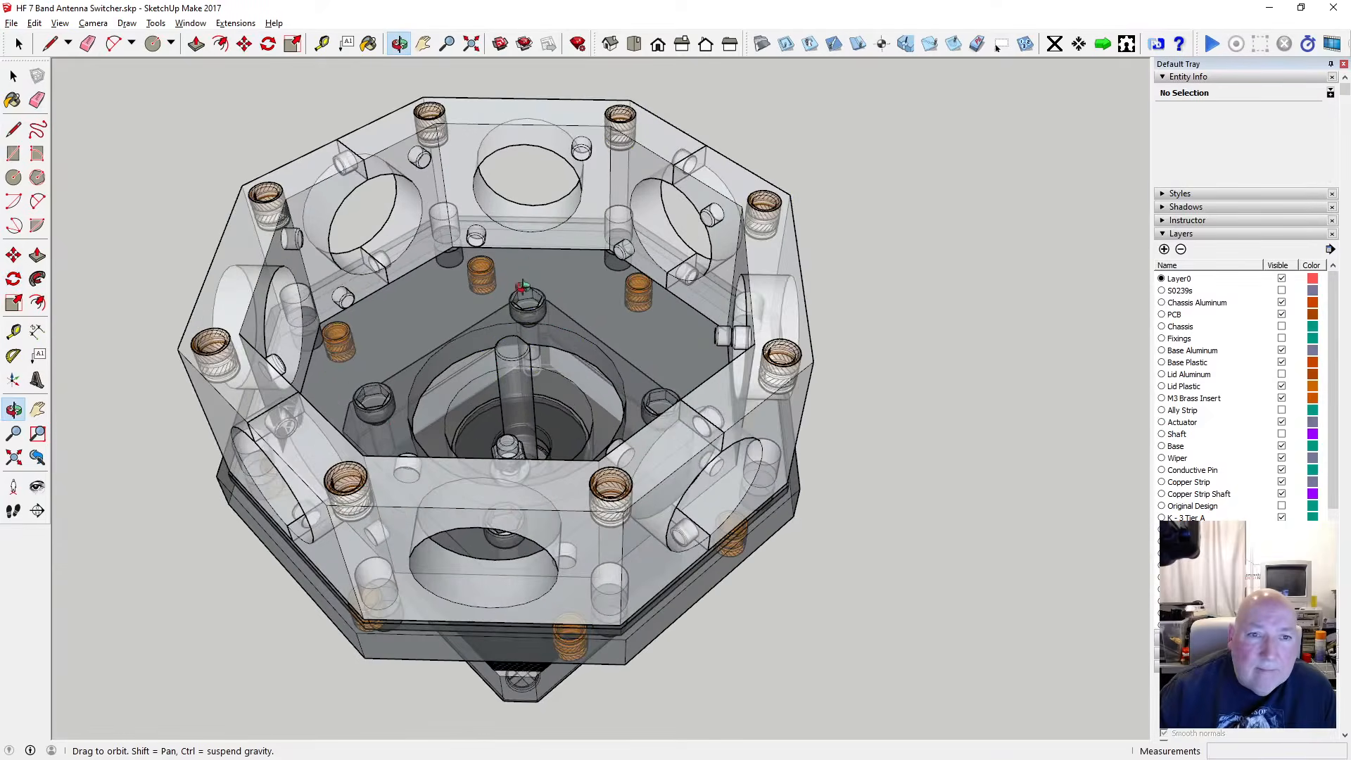
pyautogui.moveTo(523, 285); pyautogui.dragTo(604, 248)
pyautogui.click(13, 76)
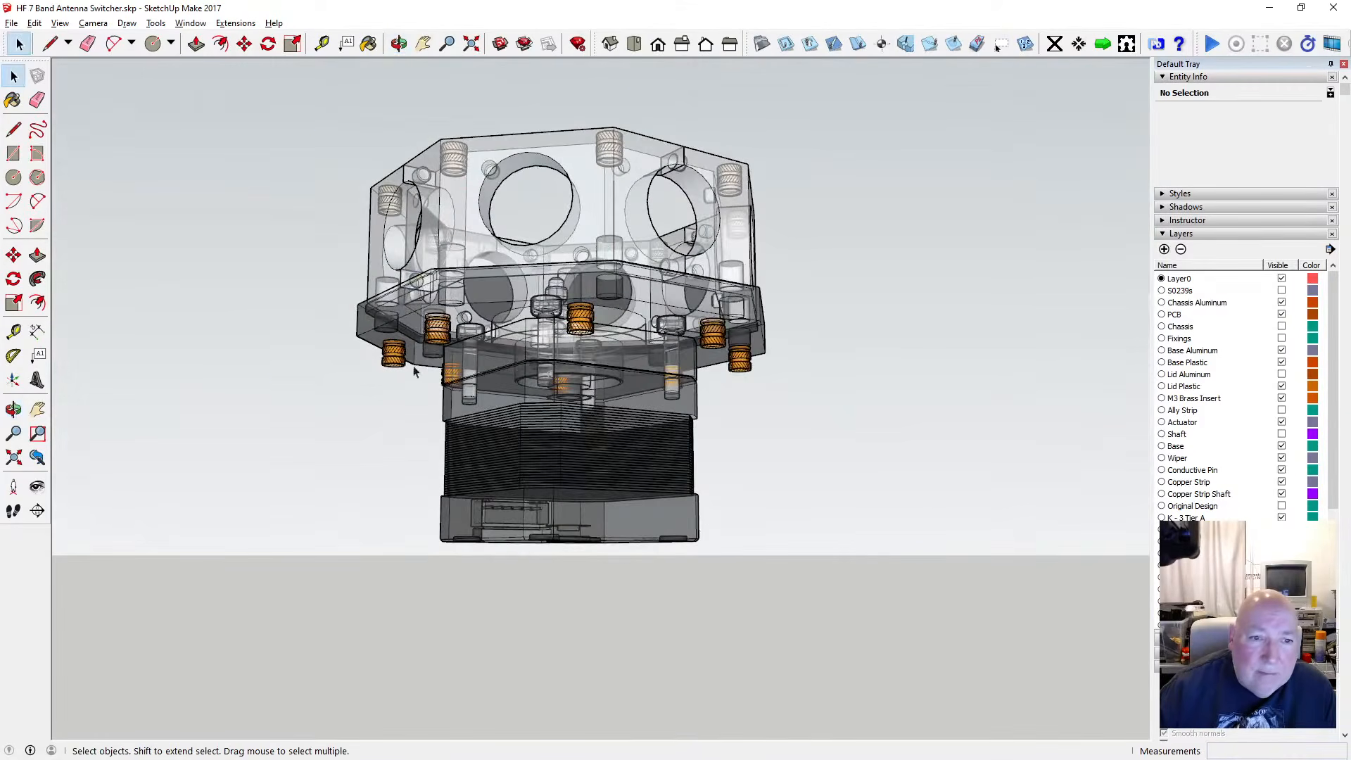
pyautogui.click(397, 356)
pyautogui.doubleClick(397, 356)
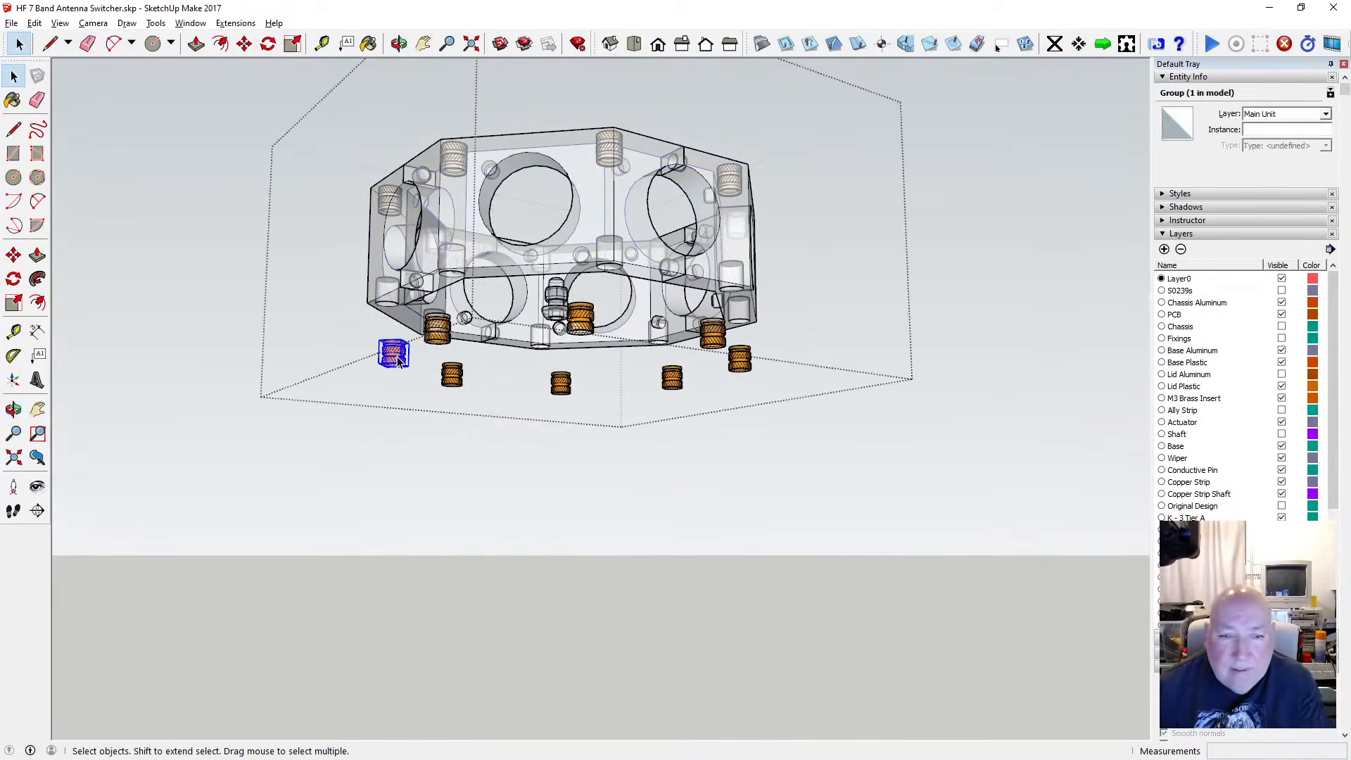
pyautogui.press('Delete')
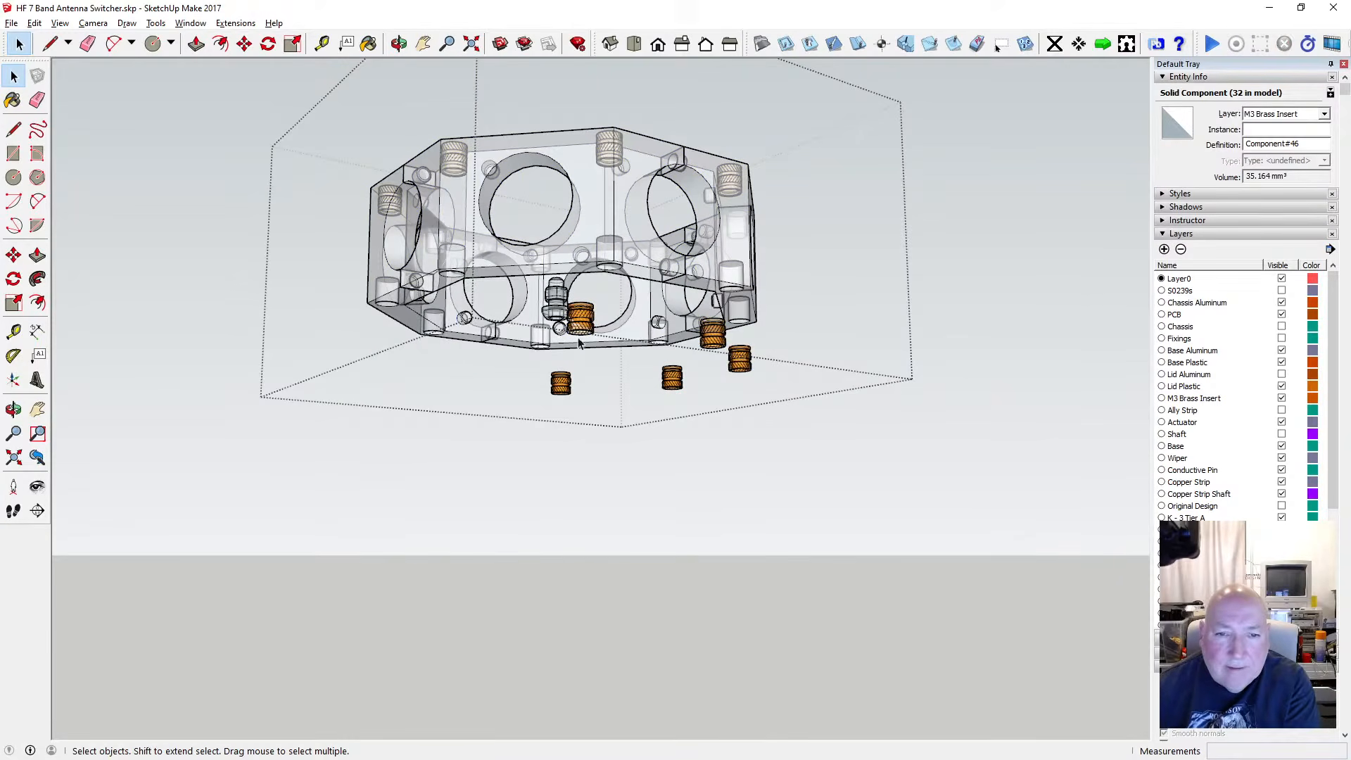
pyautogui.click(563, 383)
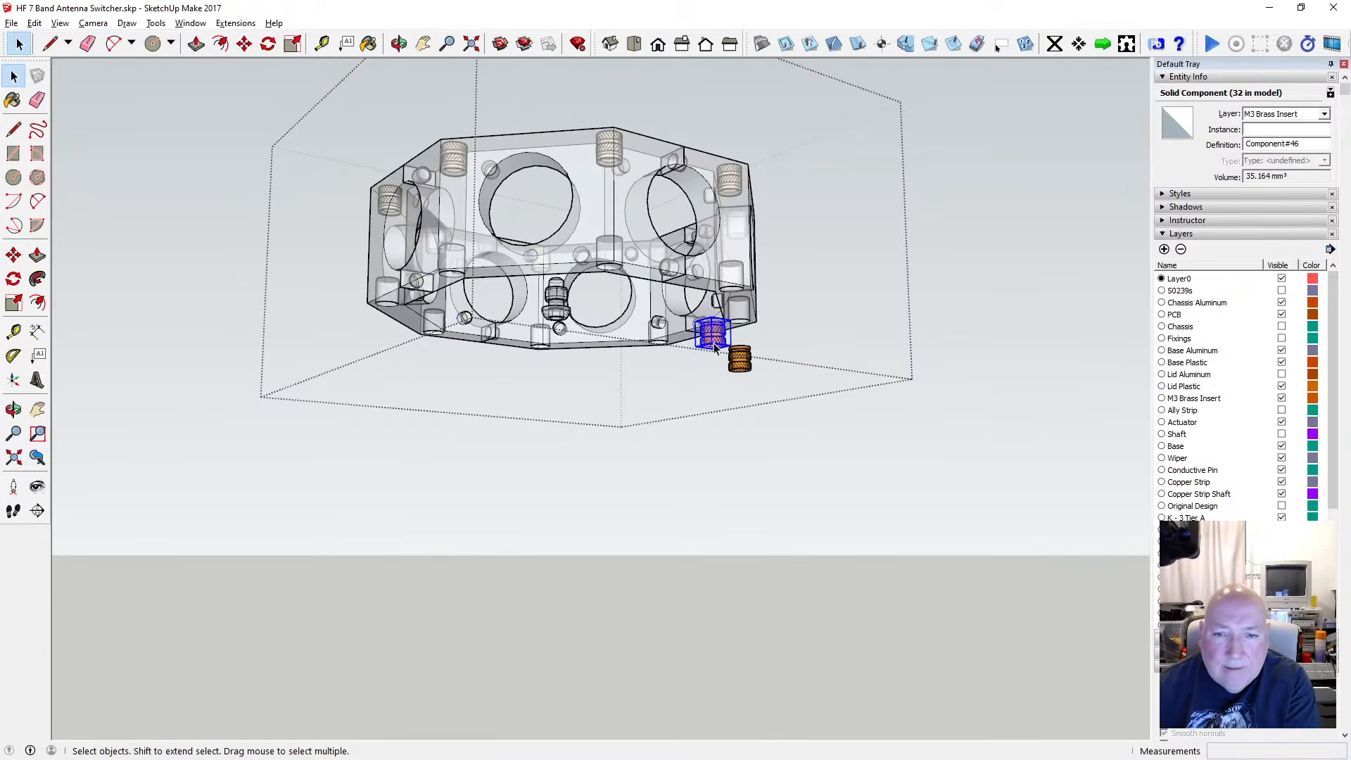
pyautogui.press('Delete')
pyautogui.click(739, 359)
pyautogui.press('Delete')
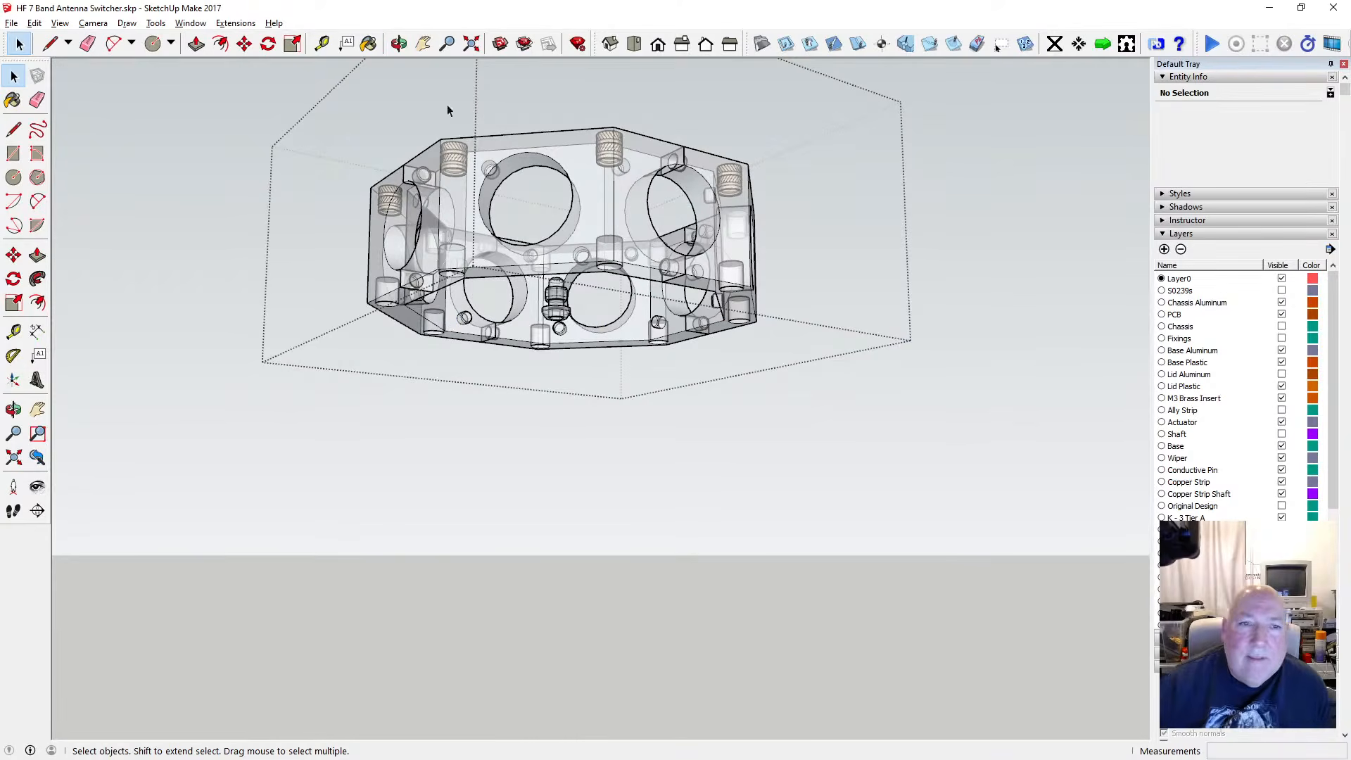
pyautogui.click(399, 43)
pyautogui.moveTo(415, 211); pyautogui.dragTo(414, 383)
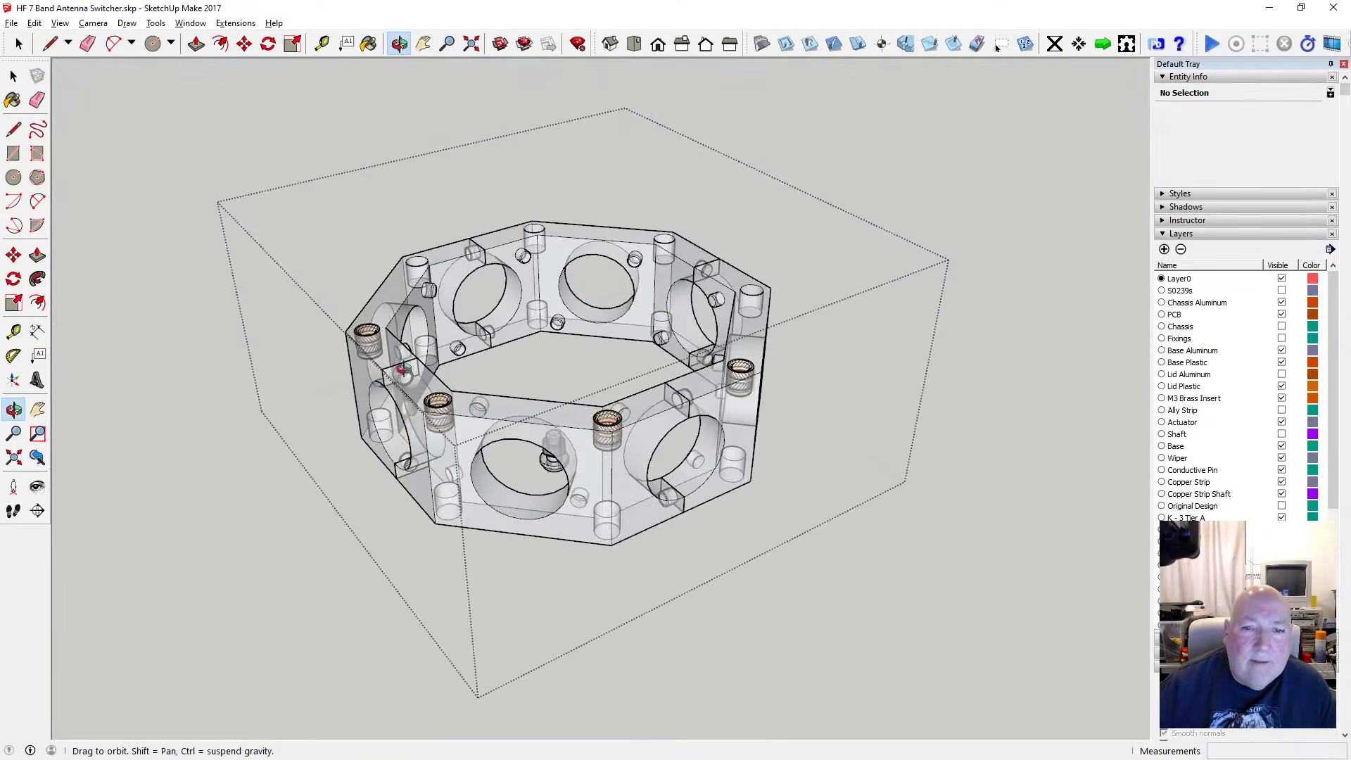
pyautogui.press('space')
pyautogui.click(134, 154)
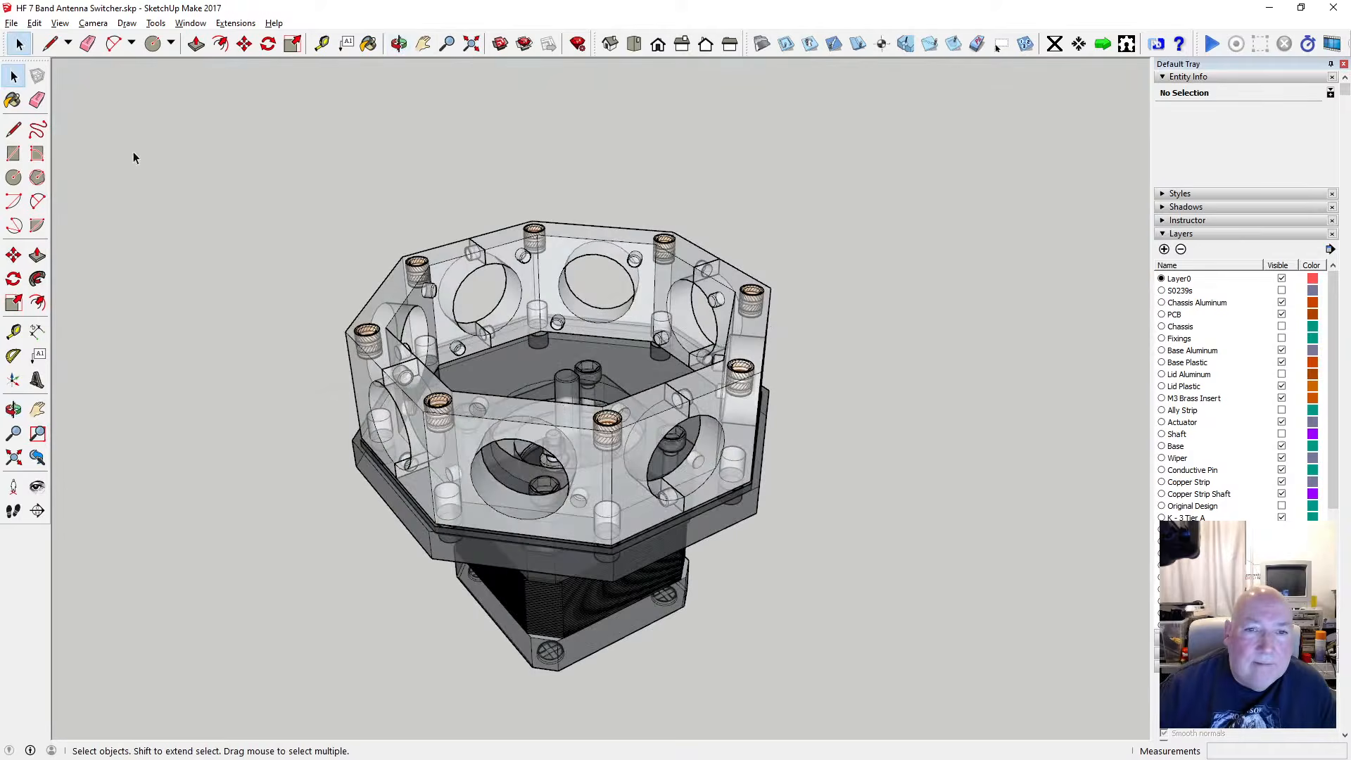
# Cut the four rotated brass inserts from the full model and paste them in place inside the octagonal housing group
pyautogui.keyDown('shift'); pyautogui.click(758, 306); pyautogui.keyUp('shift')
pyautogui.click(34, 22)
pyautogui.click(24, 75)
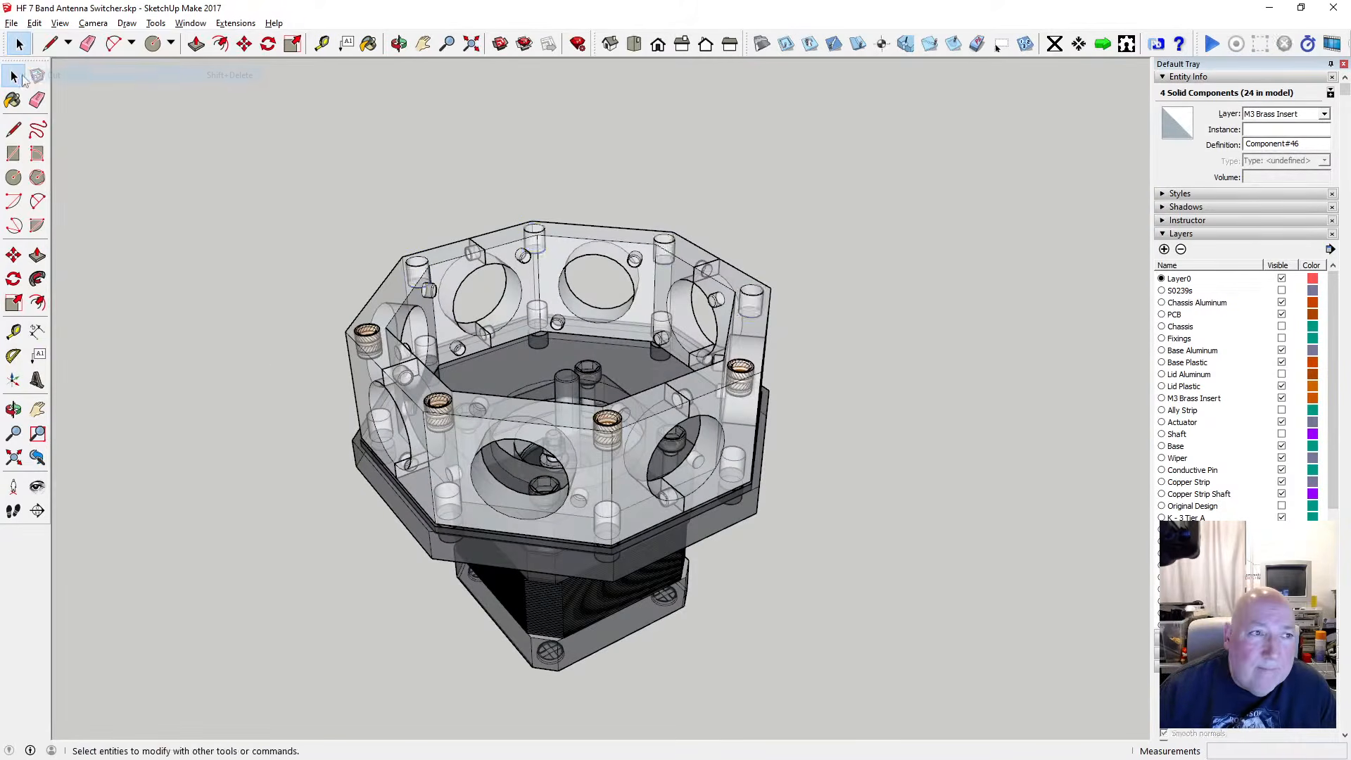
pyautogui.click(361, 336)
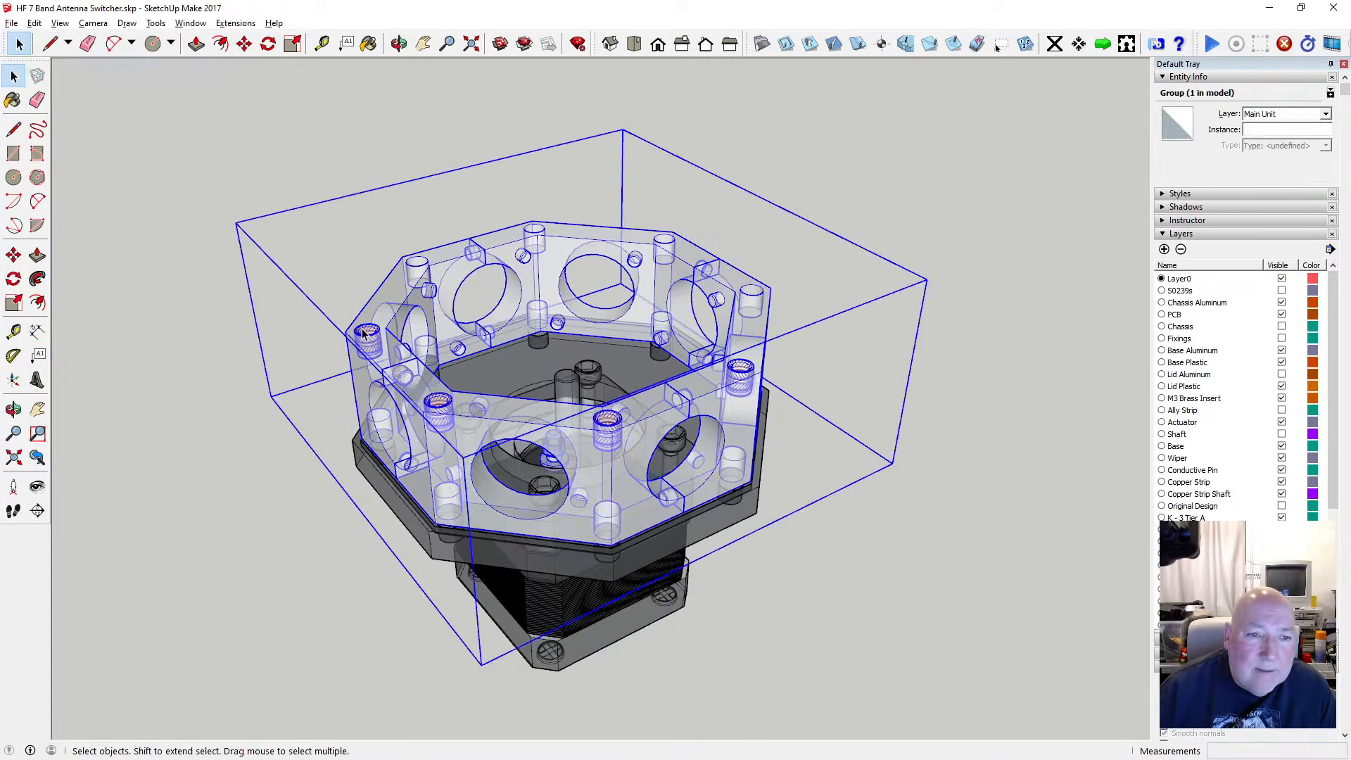
pyautogui.doubleClick(368, 338)
pyautogui.click(33, 23)
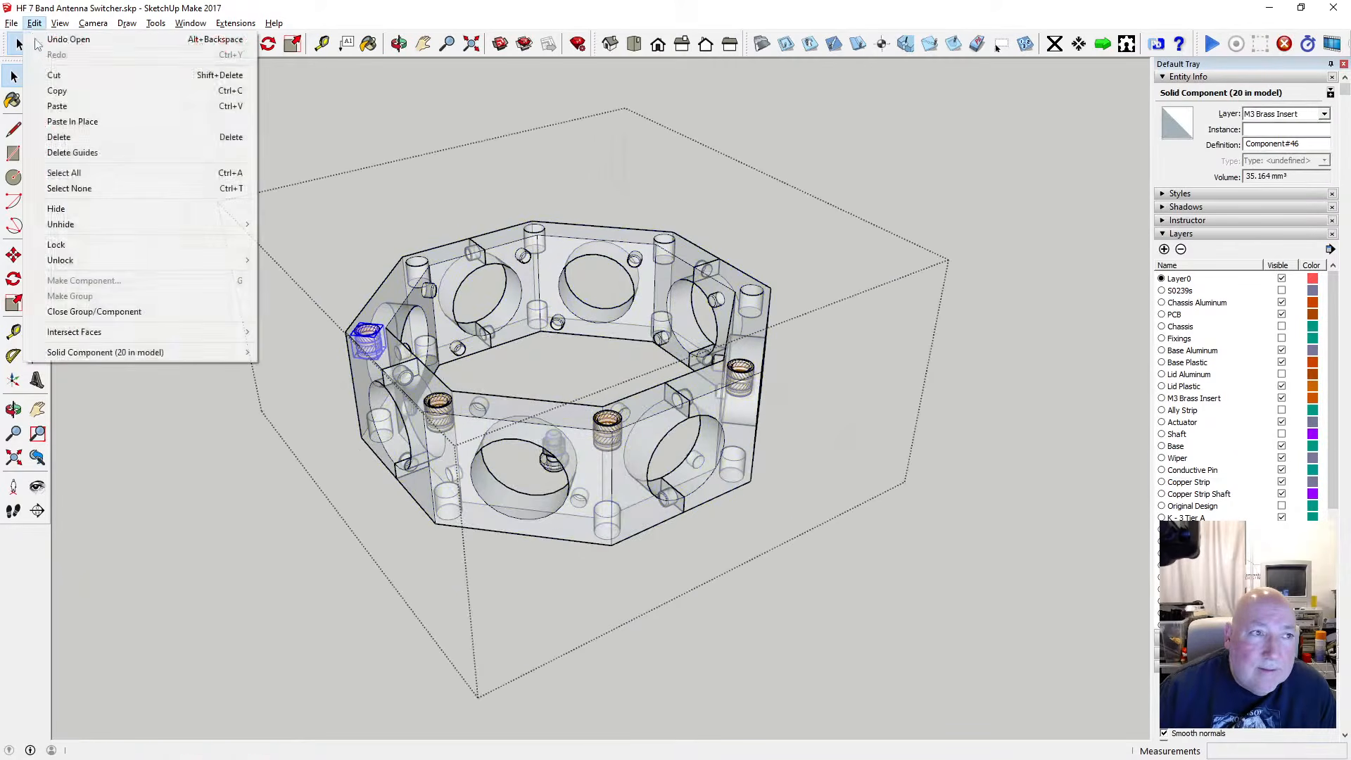
pyautogui.click(76, 127)
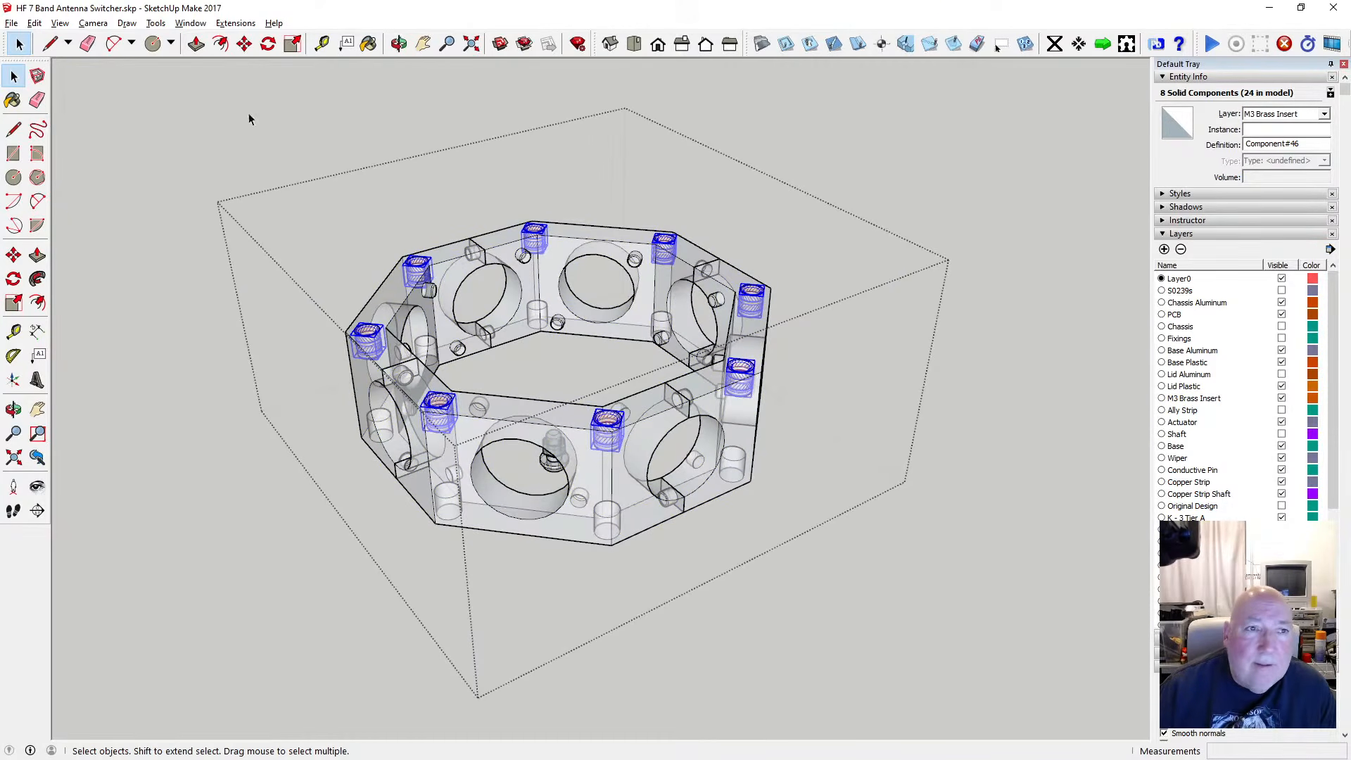
# Copy all eight upper corner brass inserts 48 mm straight down, below the housing
pyautogui.click(241, 47)
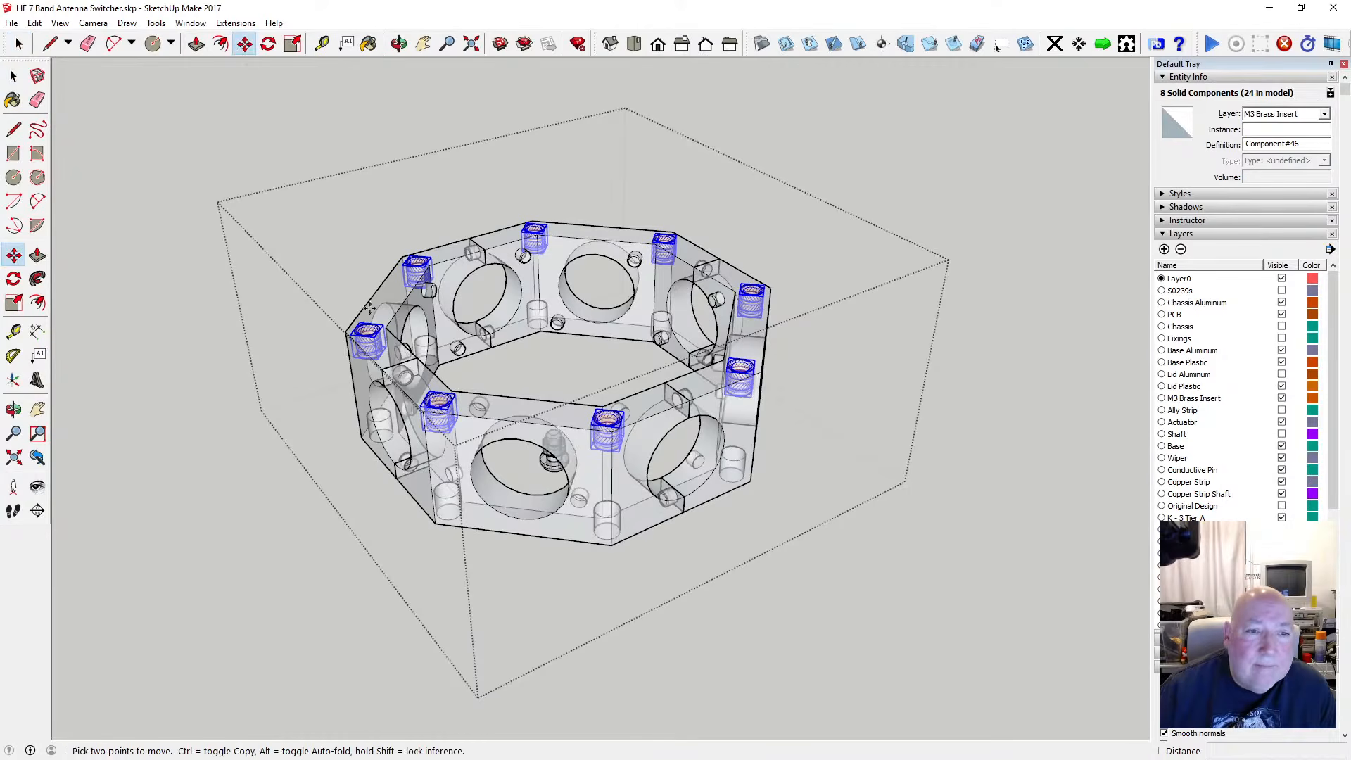
pyautogui.click(361, 338)
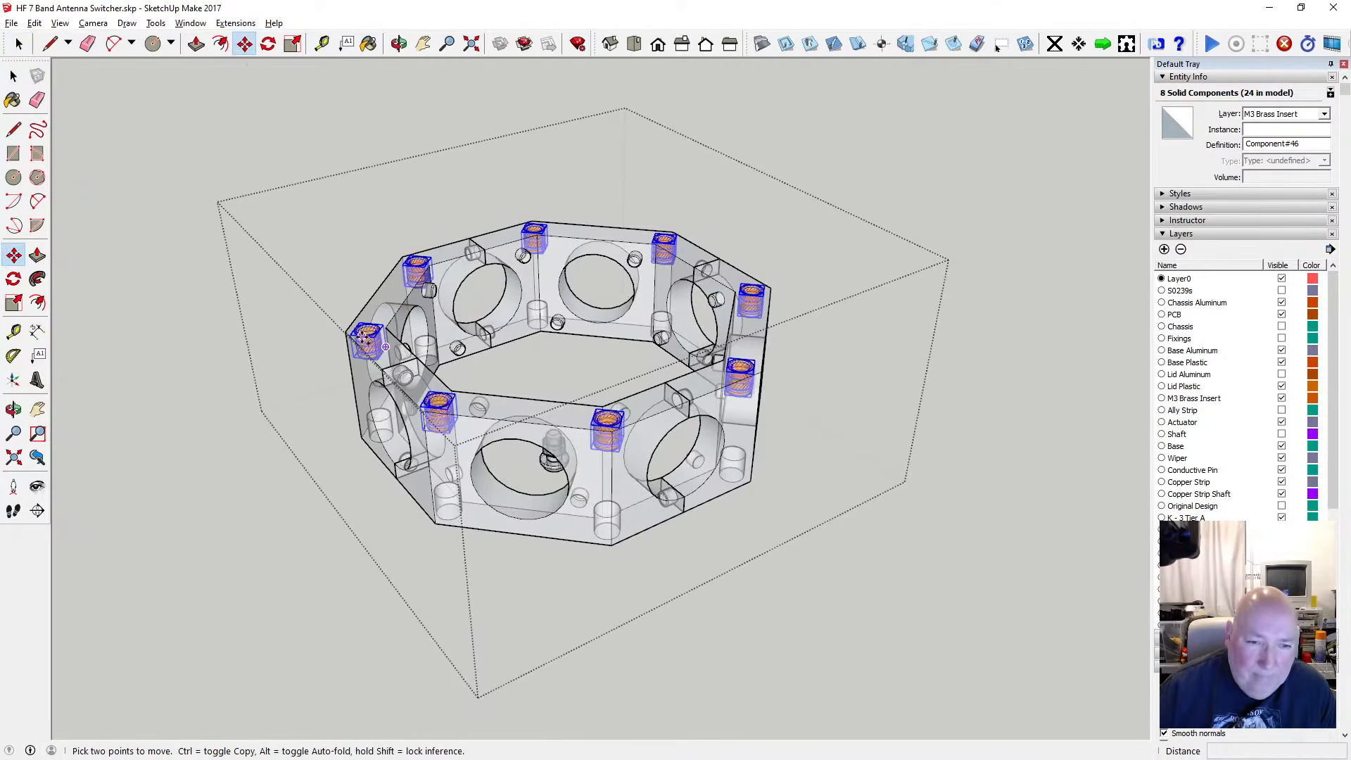
pyautogui.press('ctrl')
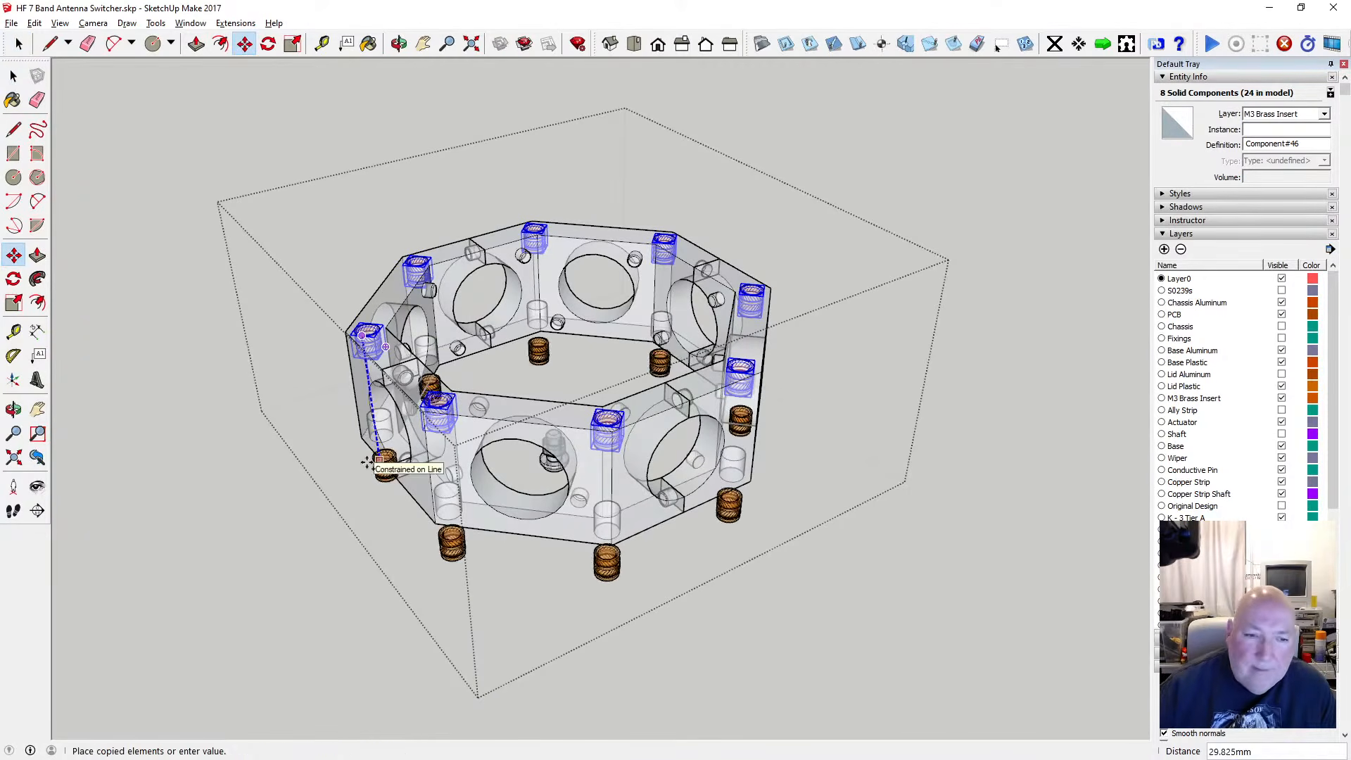
pyautogui.click(387, 492)
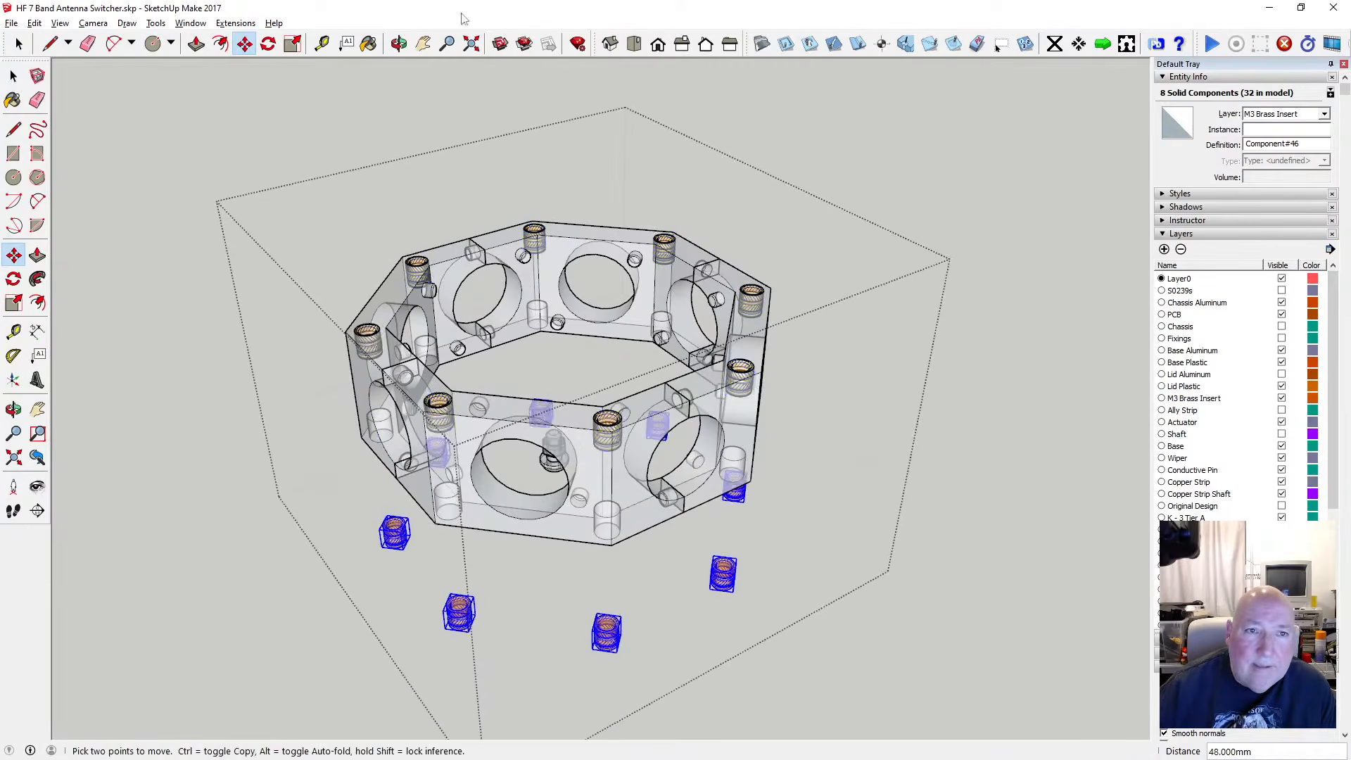
# Flip the eight copied brass inserts below the housing along the blue direction
pyautogui.press('o')
pyautogui.moveTo(598, 470); pyautogui.dragTo(482, 366)
pyautogui.scroll(3, 510, 407)
pyautogui.scroll(-3, 509, 413)
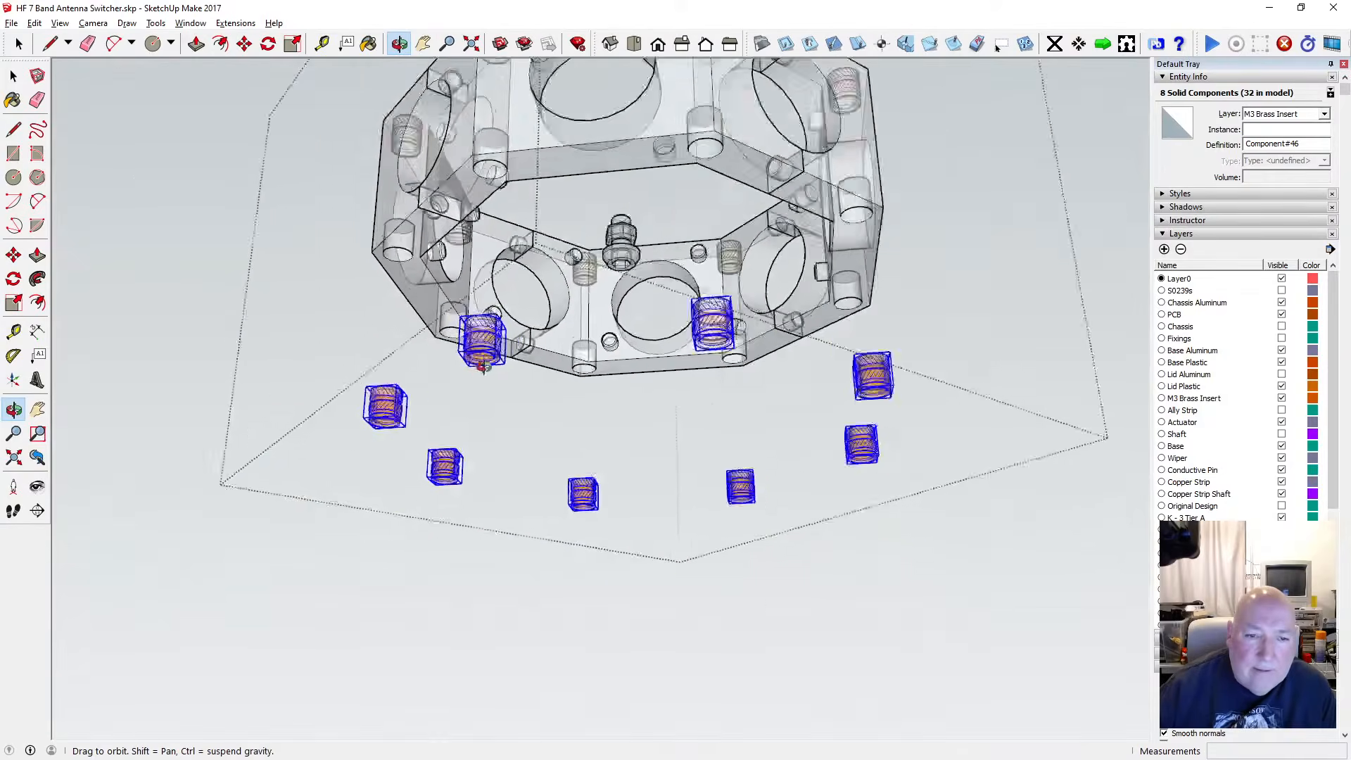
pyautogui.scroll(5, 482, 366)
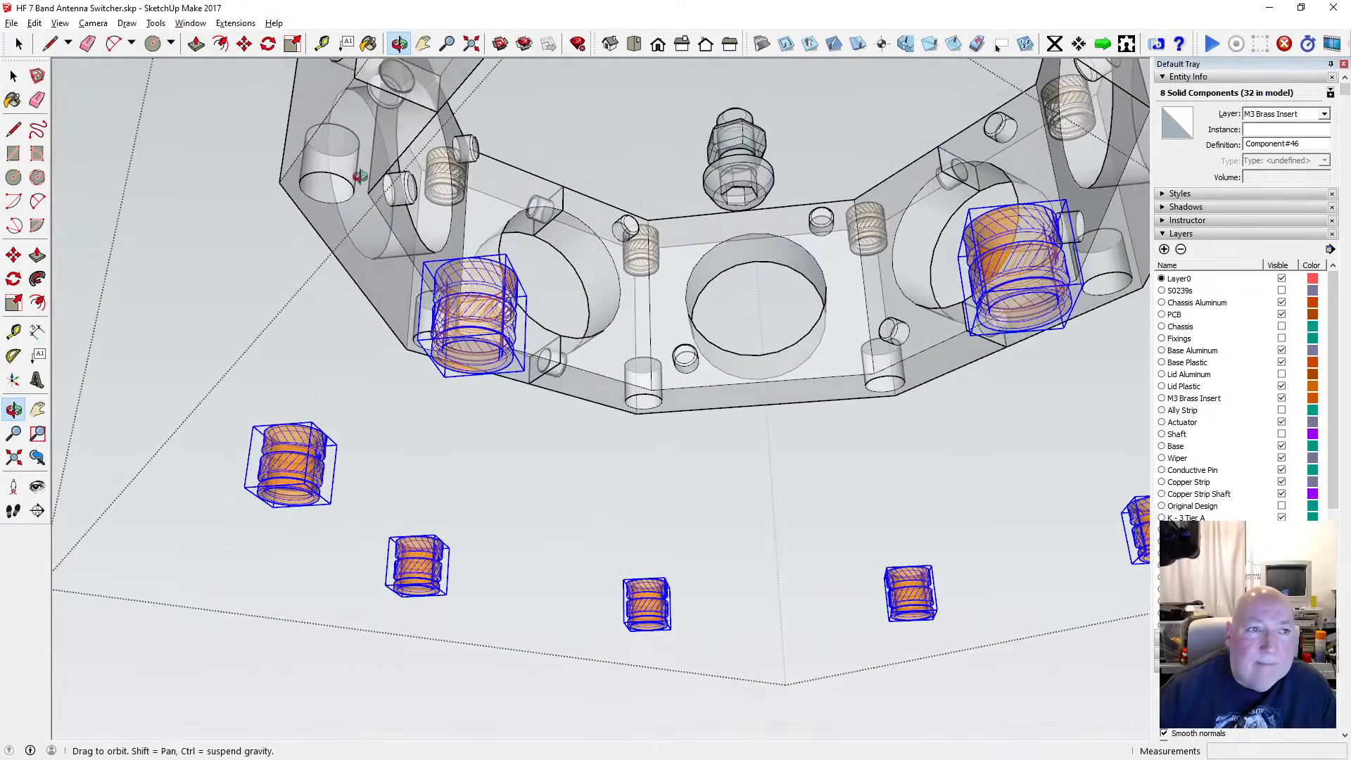
pyautogui.press('space')
pyautogui.rightClick(483, 321)
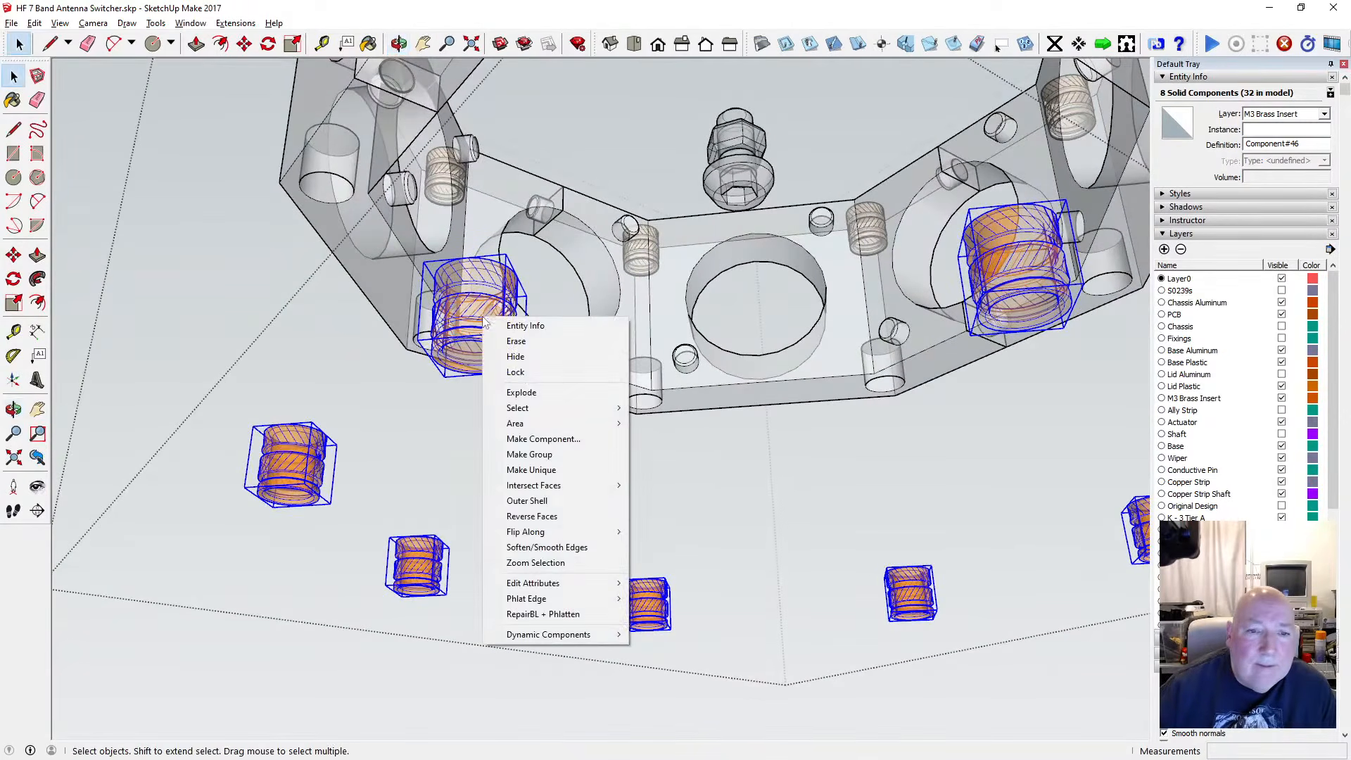
pyautogui.moveTo(556, 533)
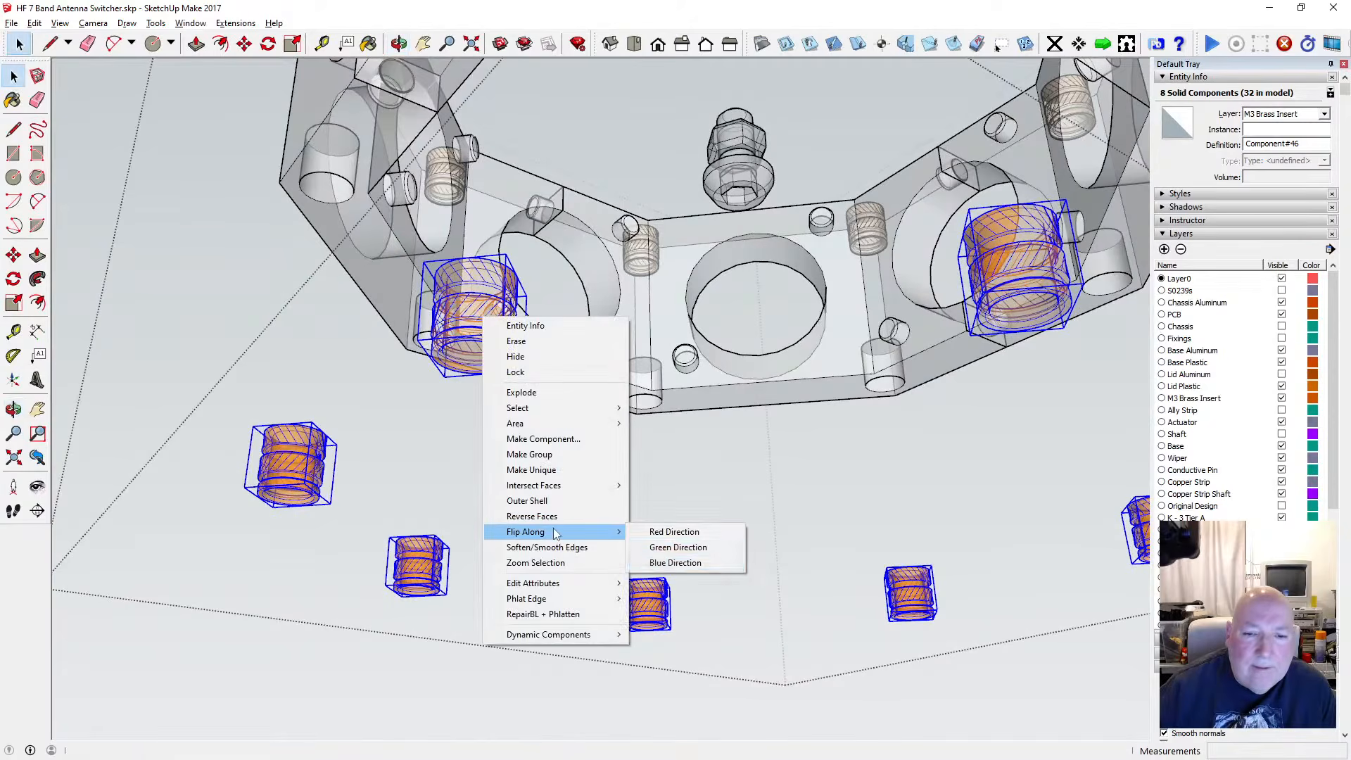
pyautogui.click(670, 563)
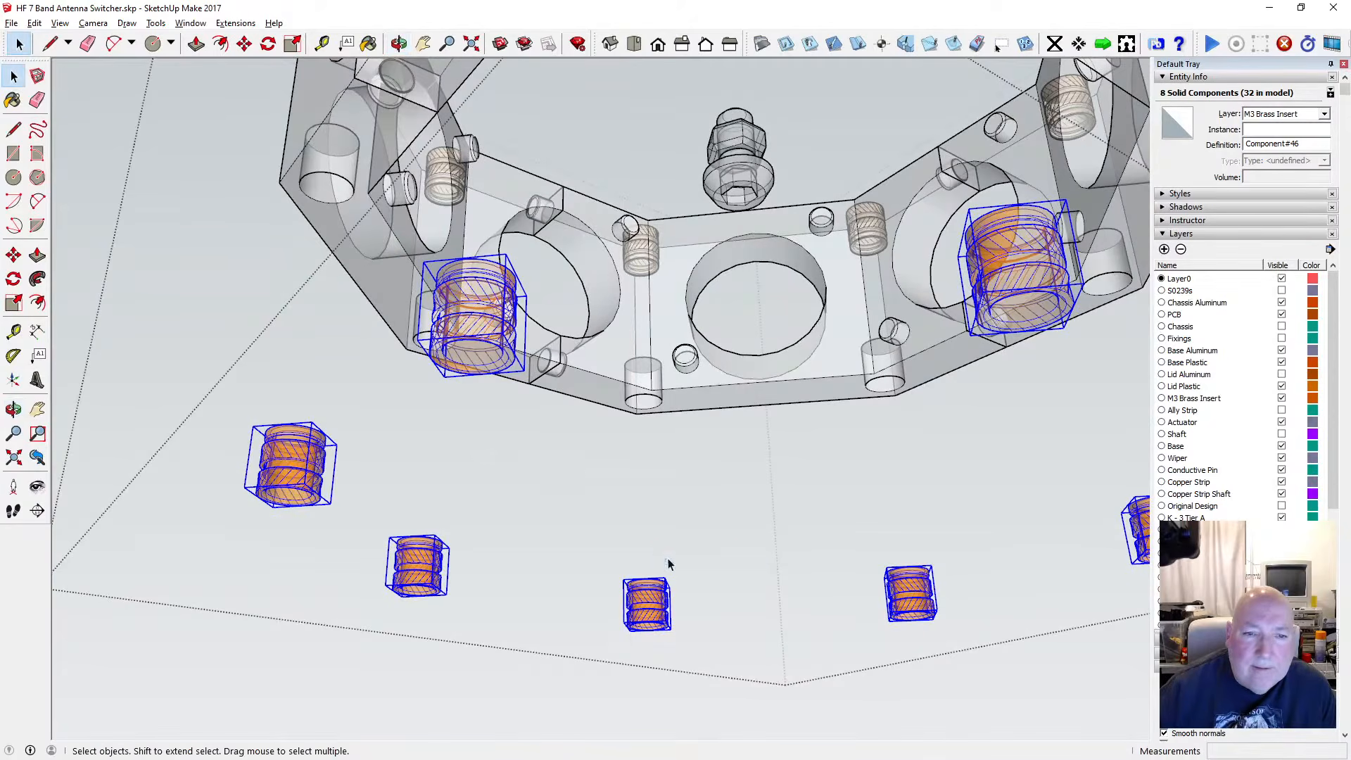
# Move the eight flipped brass inserts 28.25 mm along the blue axis into the housing's lower corner holes
pyautogui.click(399, 45)
pyautogui.moveTo(413, 280); pyautogui.dragTo(472, 205)
pyautogui.click(997, 45)
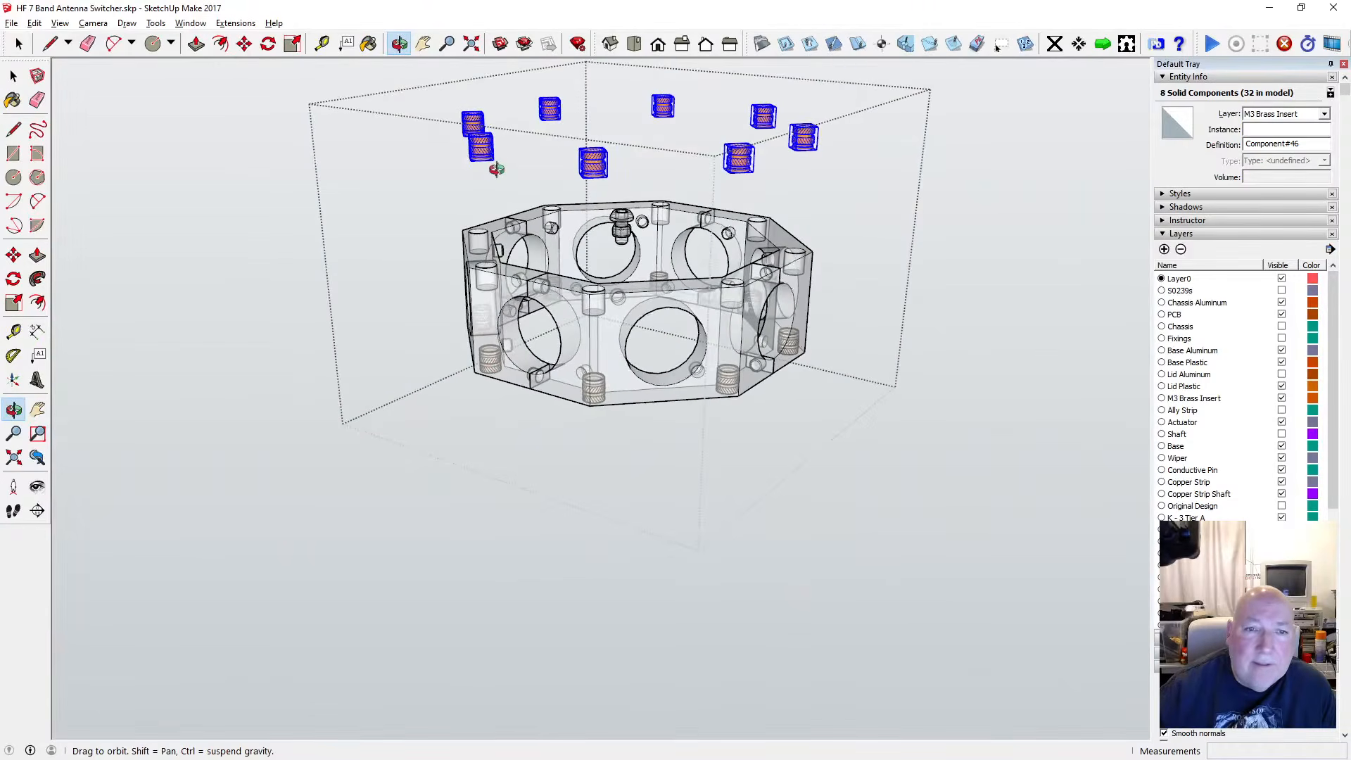
pyautogui.scroll(5, 606, 251)
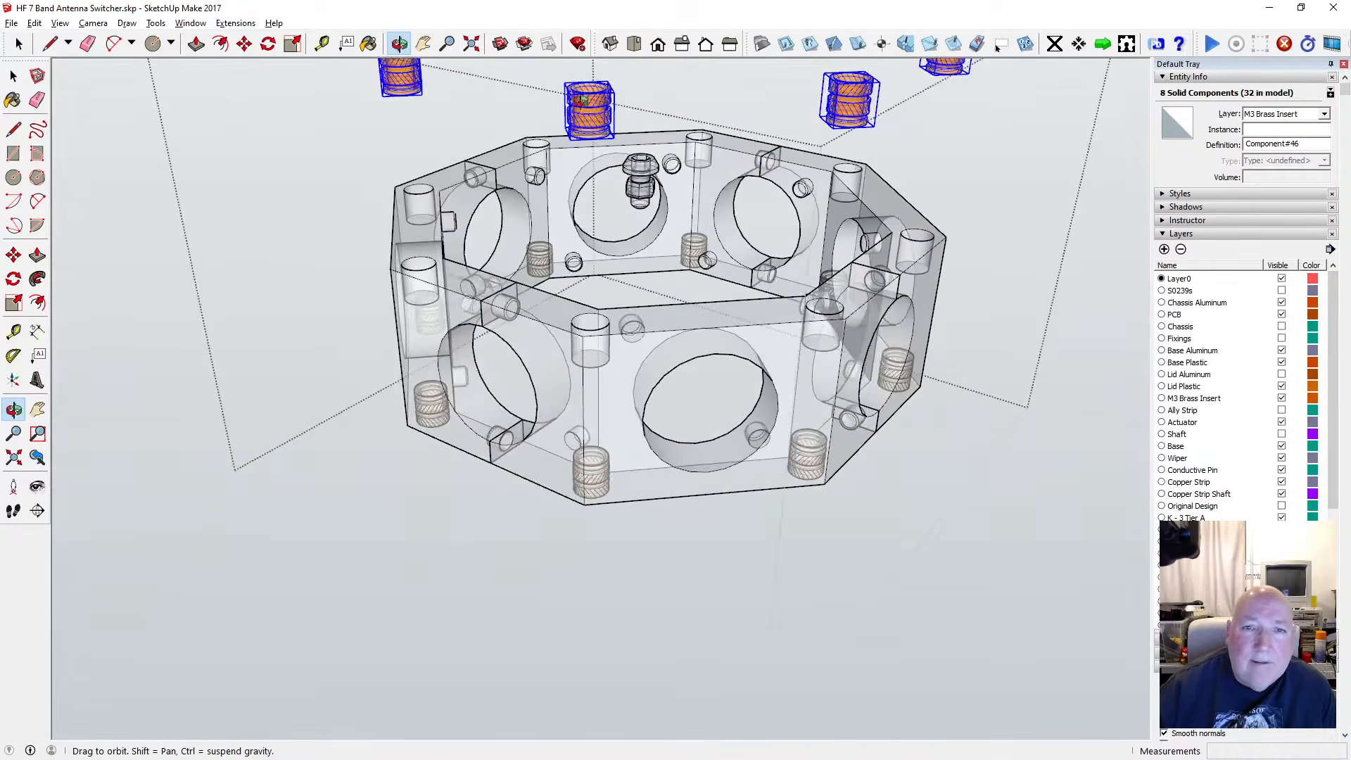
pyautogui.scroll(4, 581, 99)
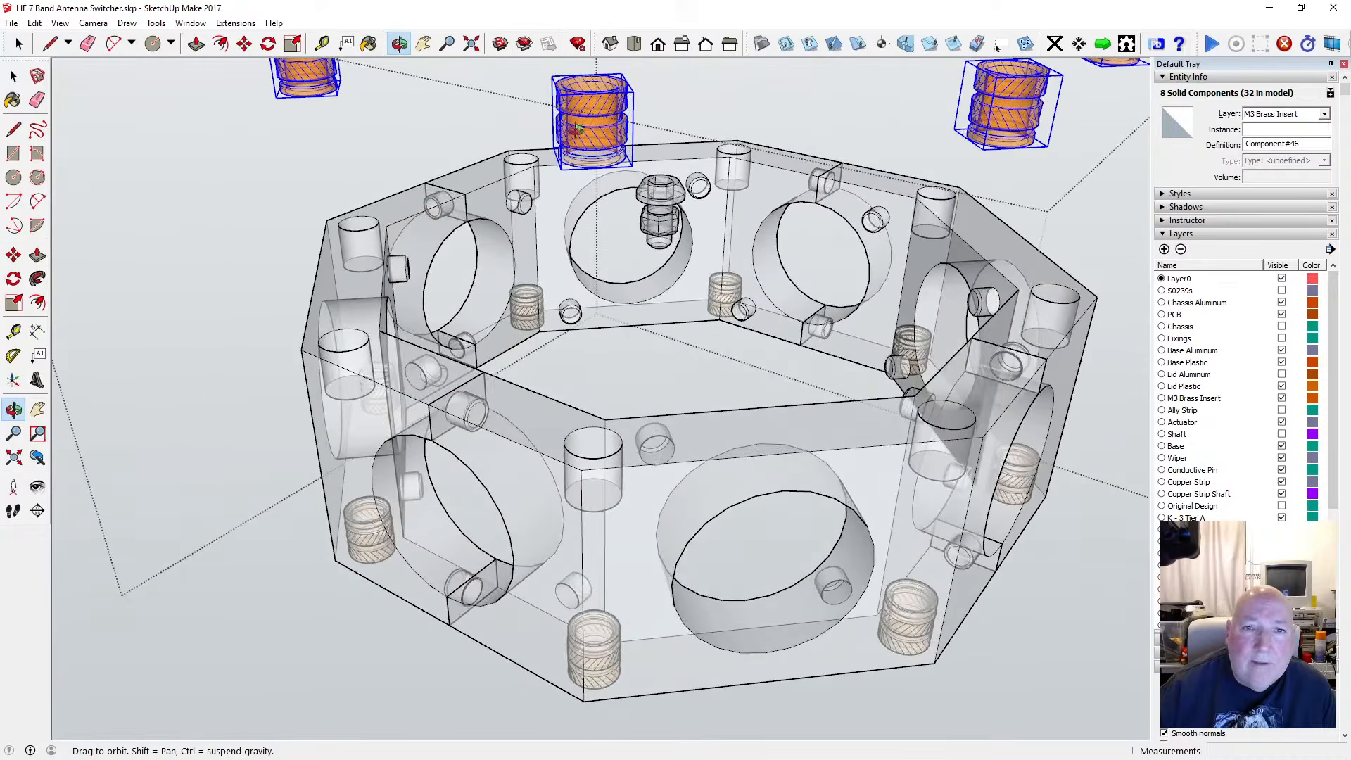
pyautogui.click(244, 43)
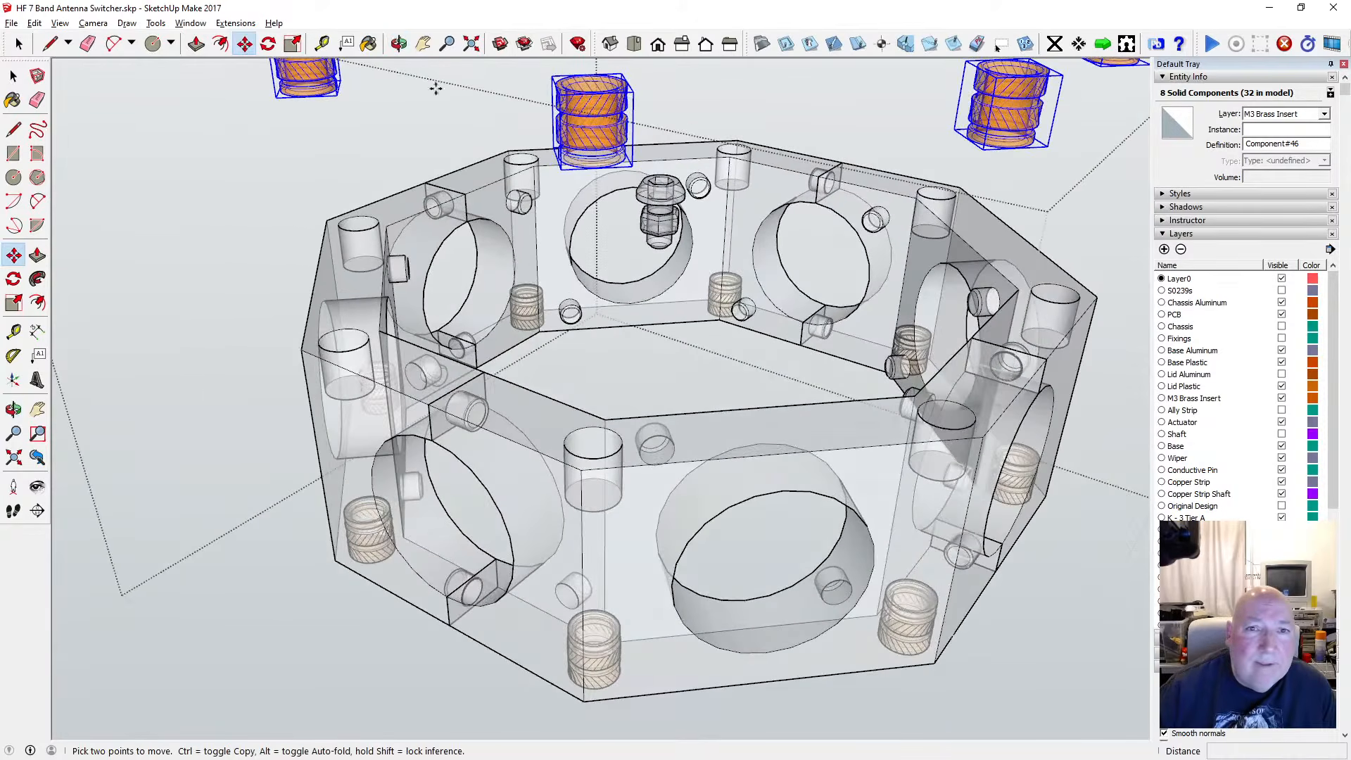
pyautogui.scroll(4, 591, 78)
pyautogui.scroll(2, 597, 75)
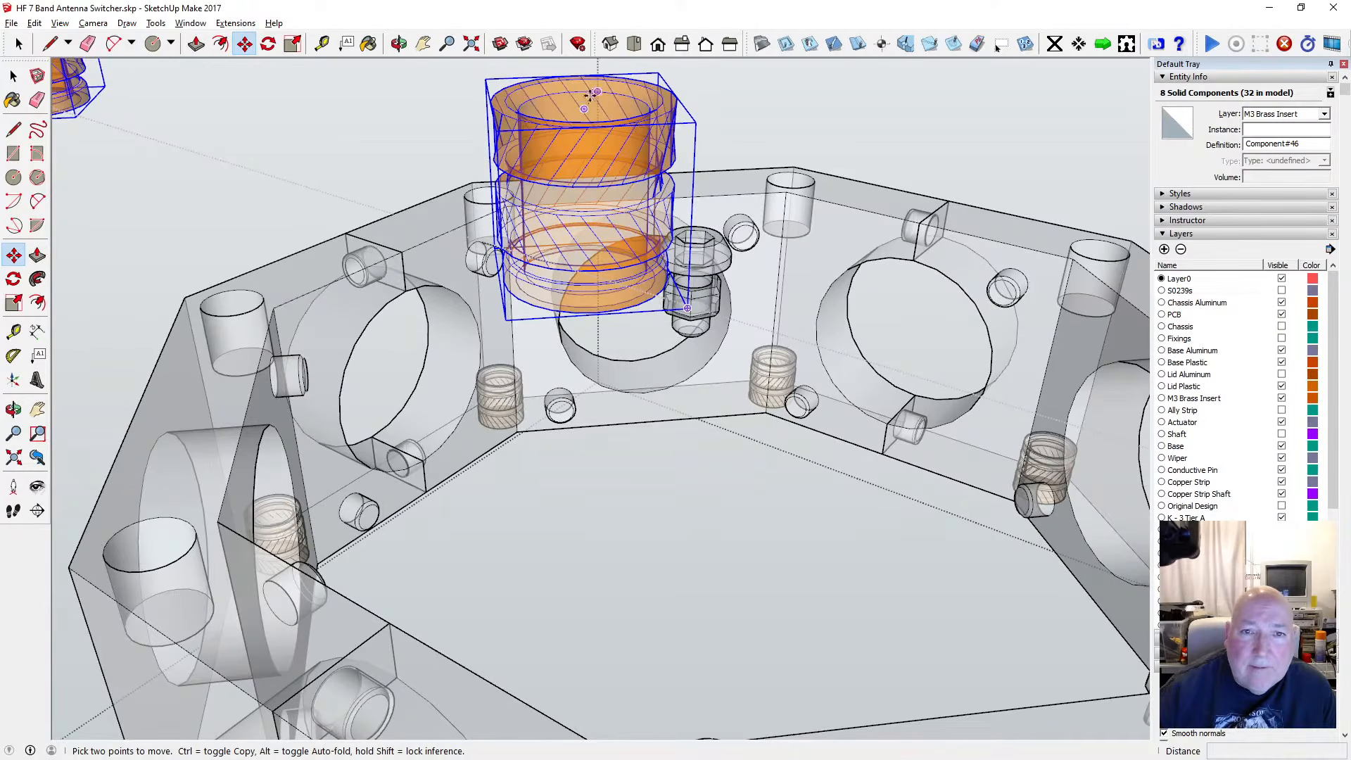
pyautogui.scroll(-6, 584, 102)
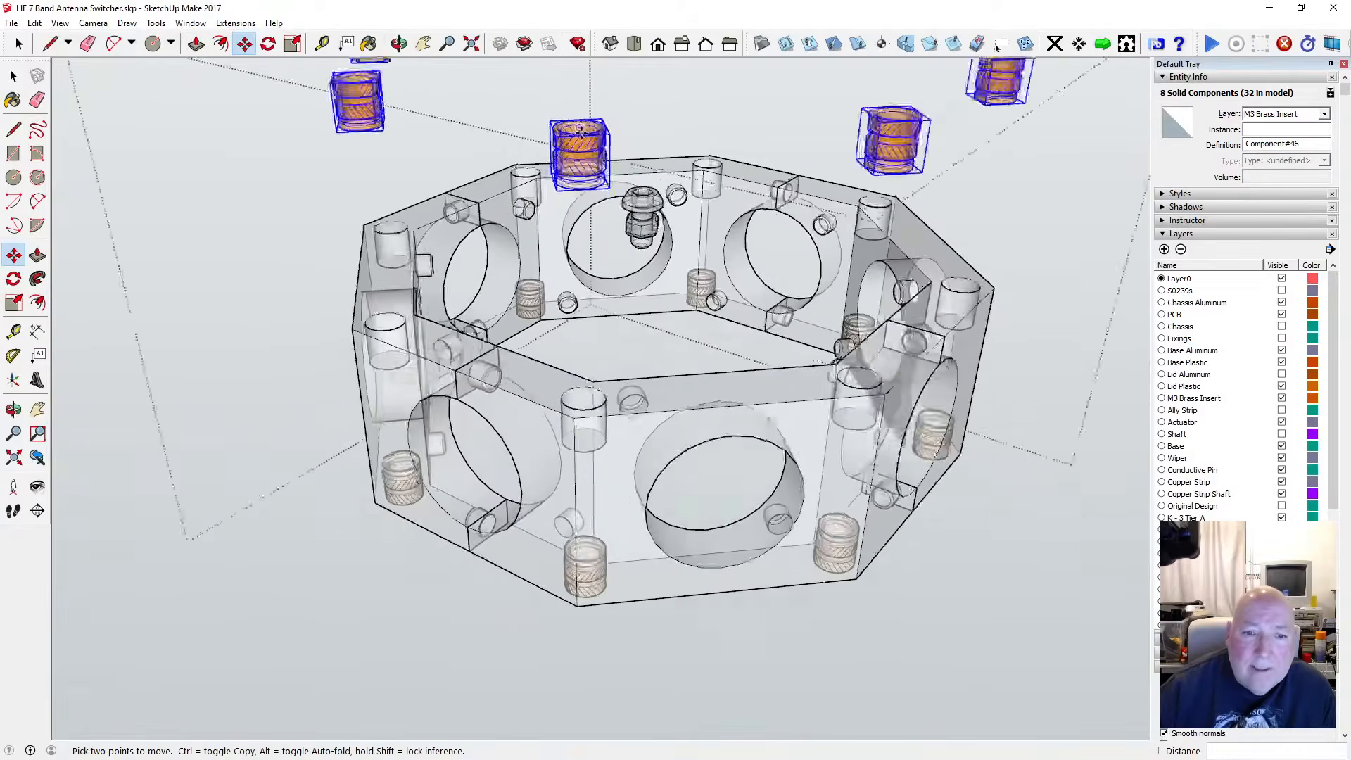
pyautogui.click(581, 130)
pyautogui.scroll(8, 585, 380)
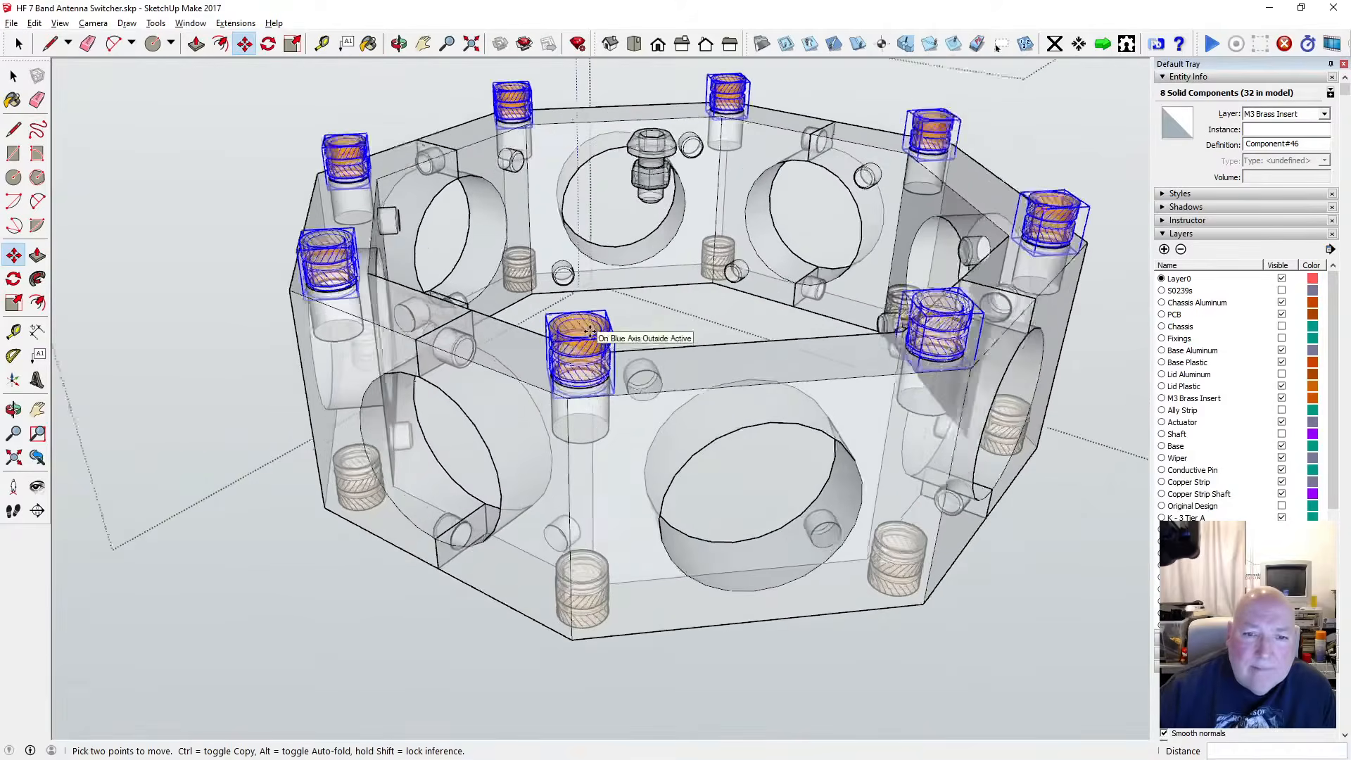
pyautogui.scroll(1, 574, 331)
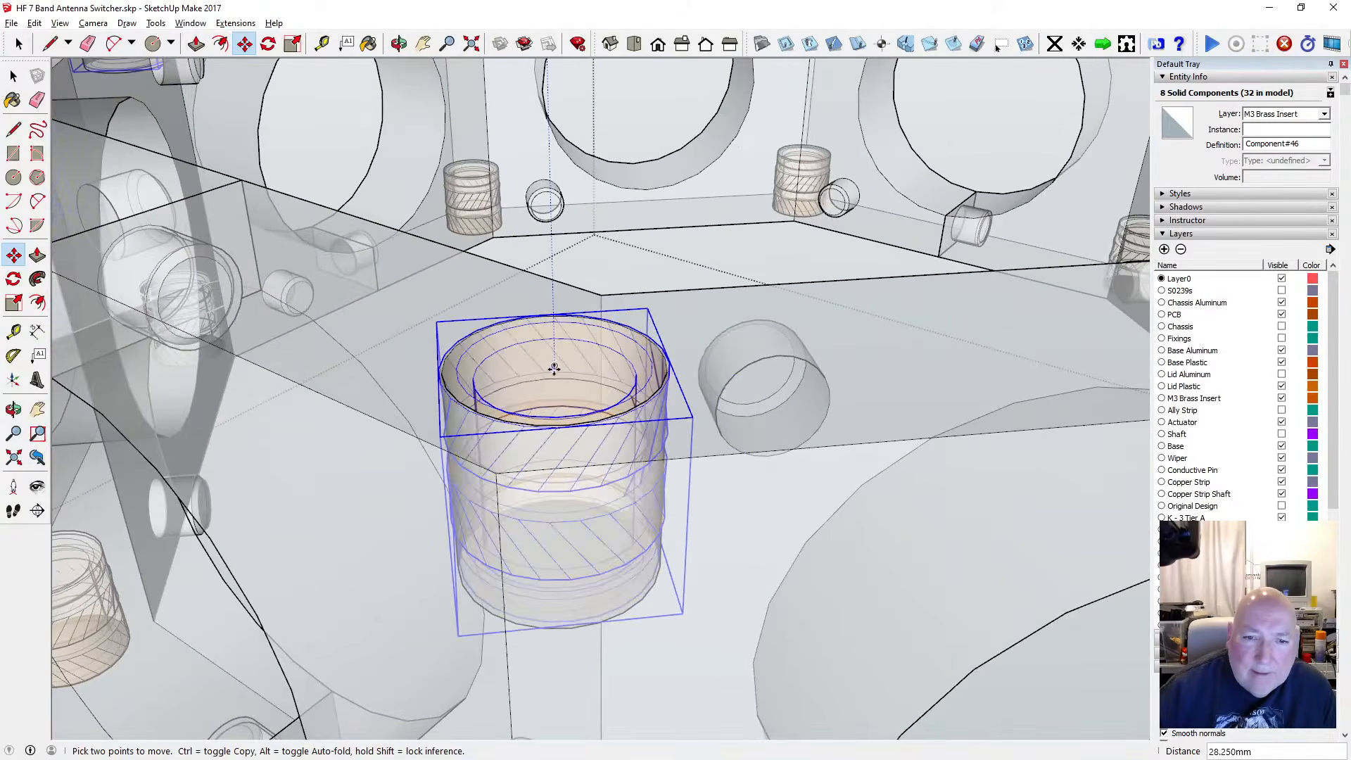
# Turn off the X-ray face style so the housing is shown with opaque faces
pyautogui.click(399, 45)
pyautogui.scroll(-7, 569, 320)
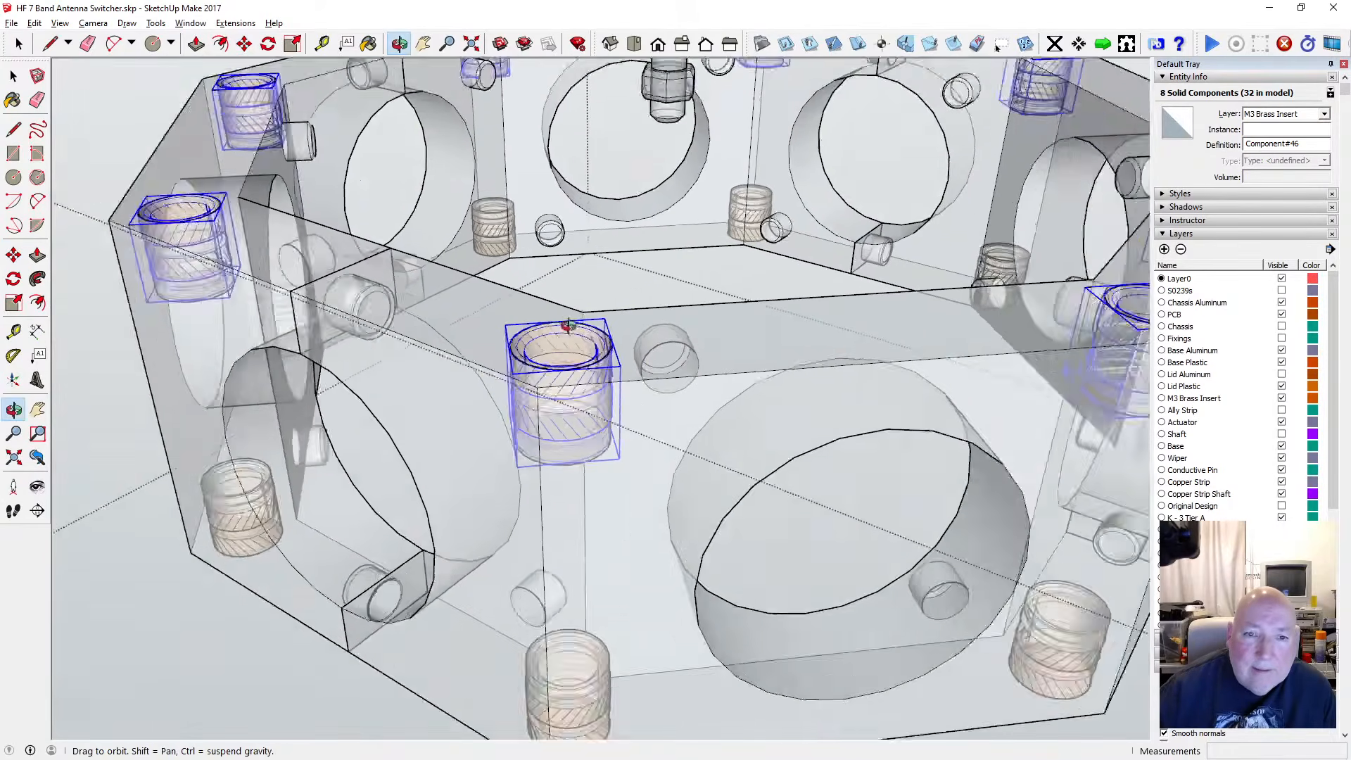
pyautogui.moveTo(569, 328); pyautogui.dragTo(574, 582)
pyautogui.scroll(-2, 569, 478)
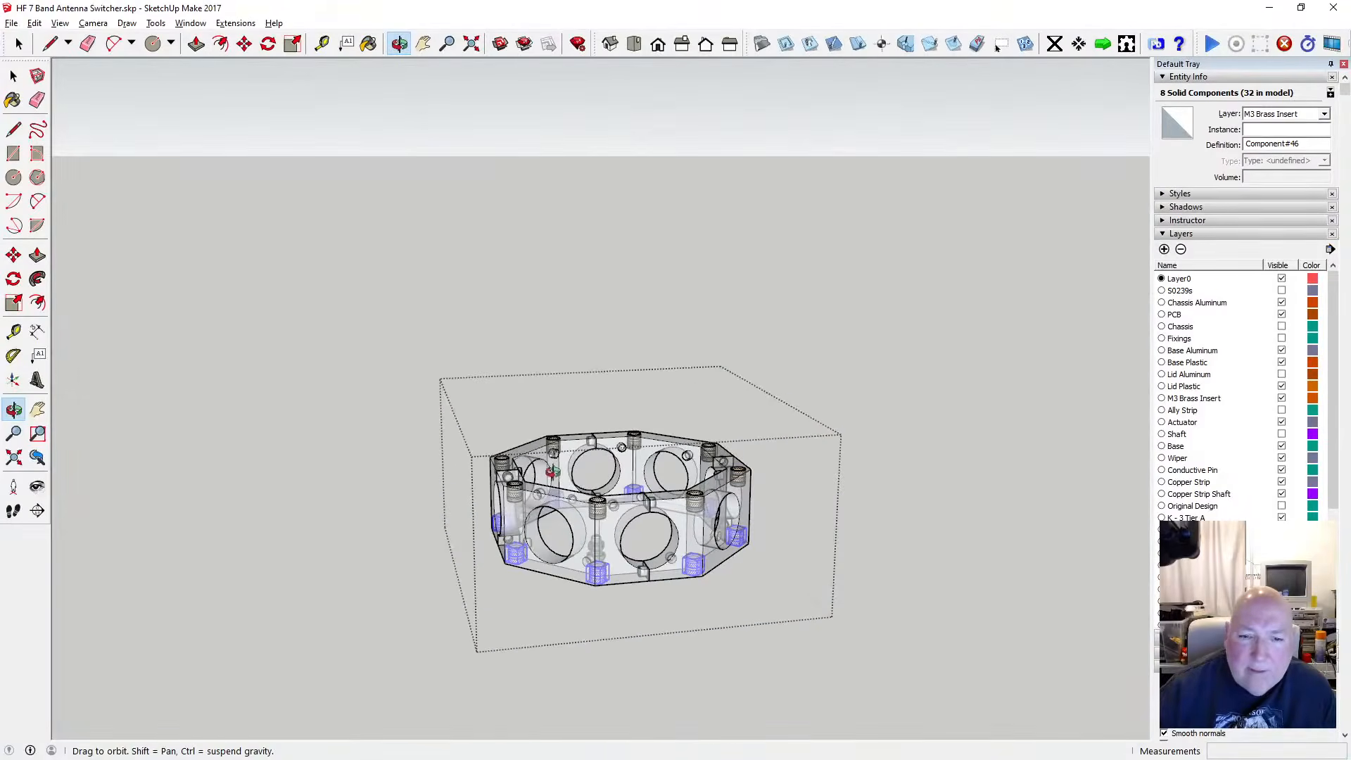
pyautogui.click(60, 23)
pyautogui.moveTo(137, 214)
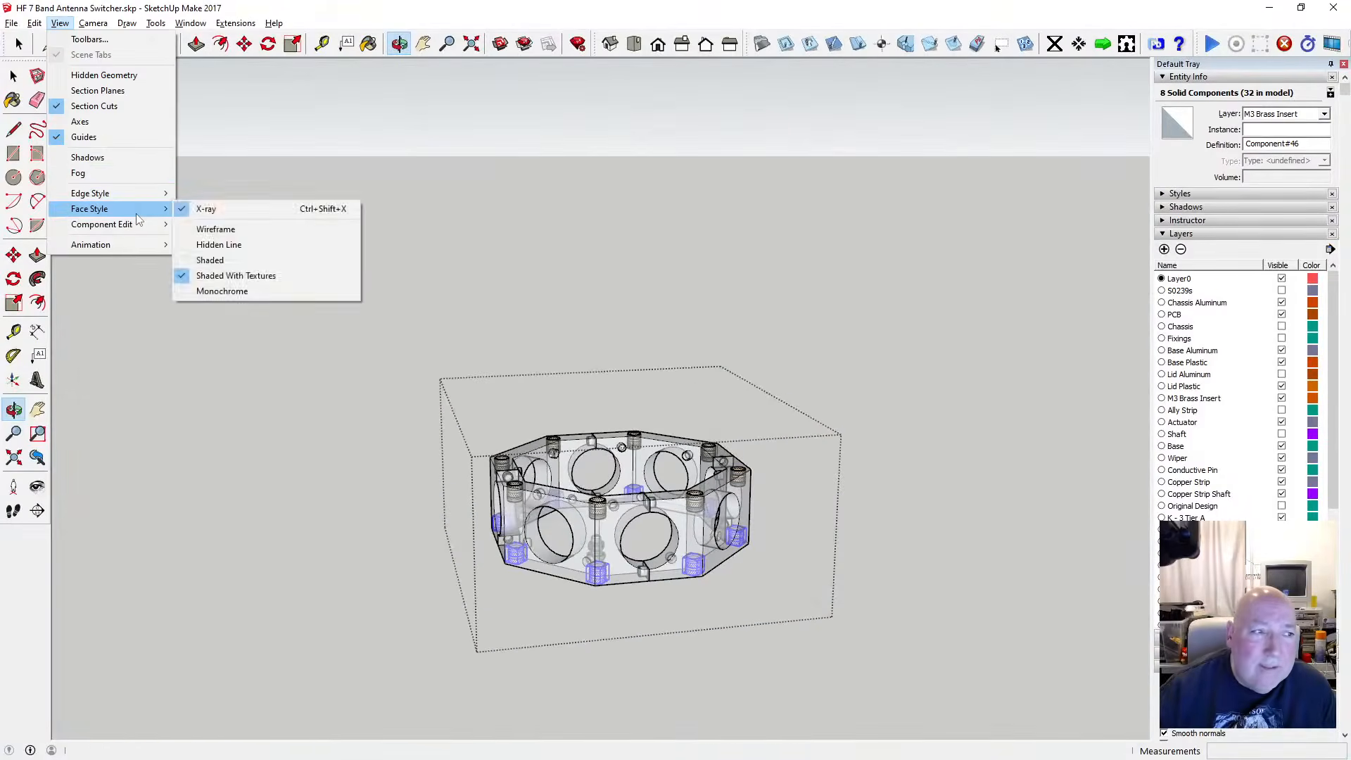
pyautogui.click(271, 208)
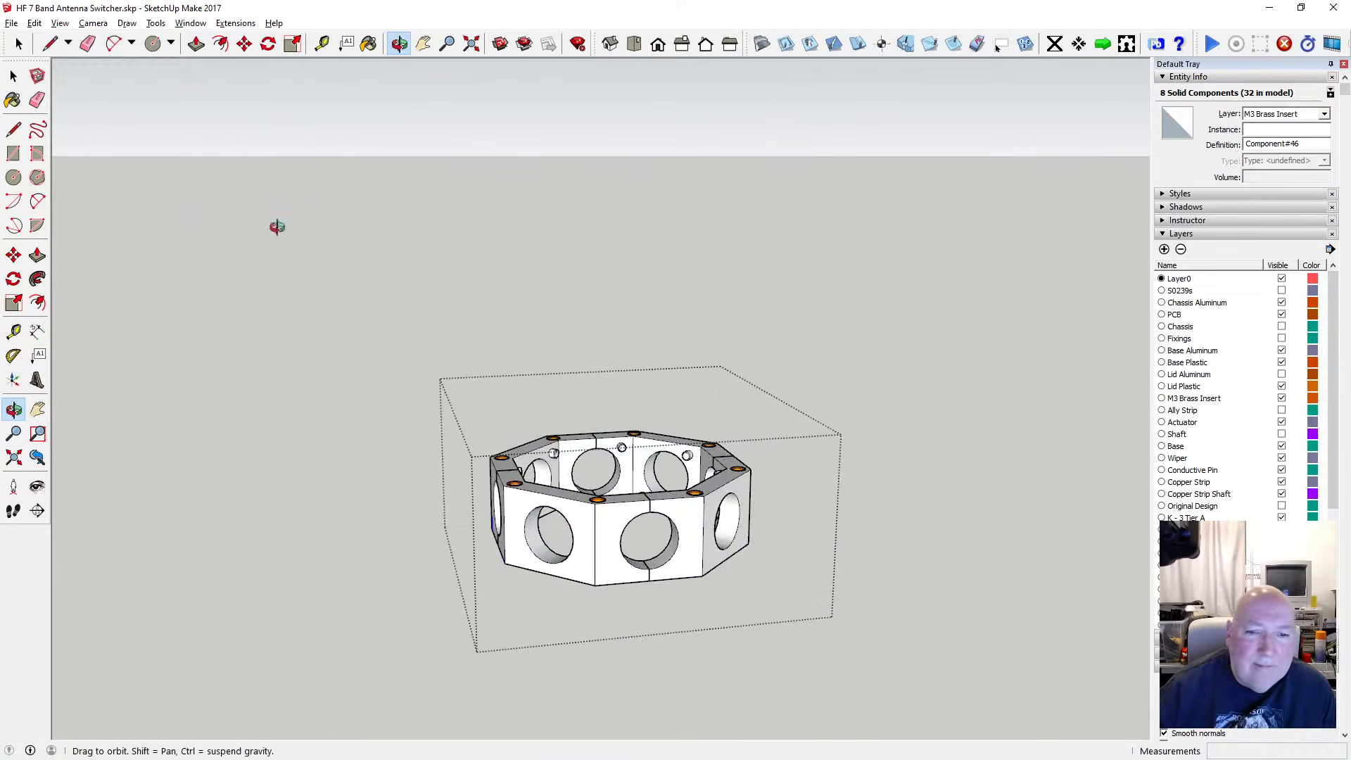
# Clear the selection and examine the seating of the brass inserts on both the upper and lower faces of the housing
pyautogui.moveTo(550, 415); pyautogui.dragTo(523, 250)
pyautogui.press('space')
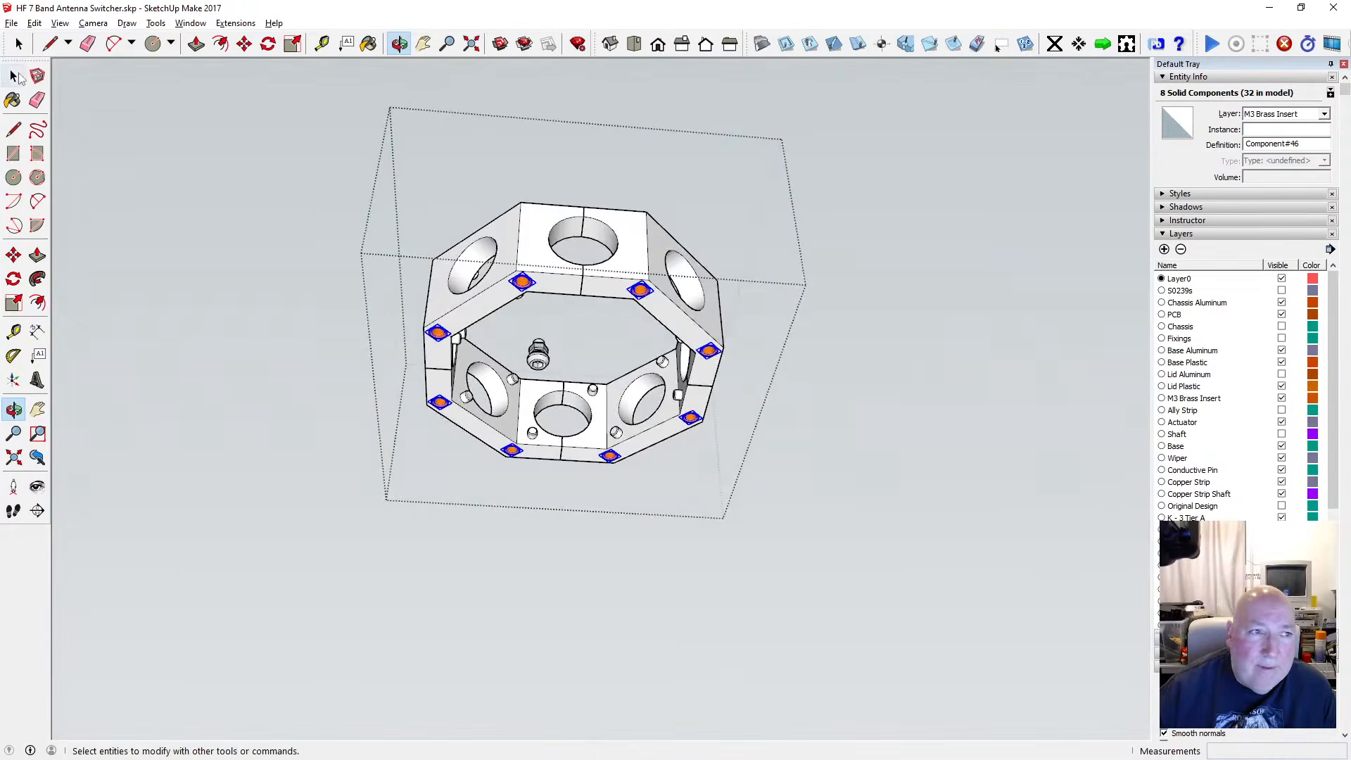
pyautogui.click(453, 151)
pyautogui.press('o')
pyautogui.moveTo(453, 151); pyautogui.dragTo(547, 539)
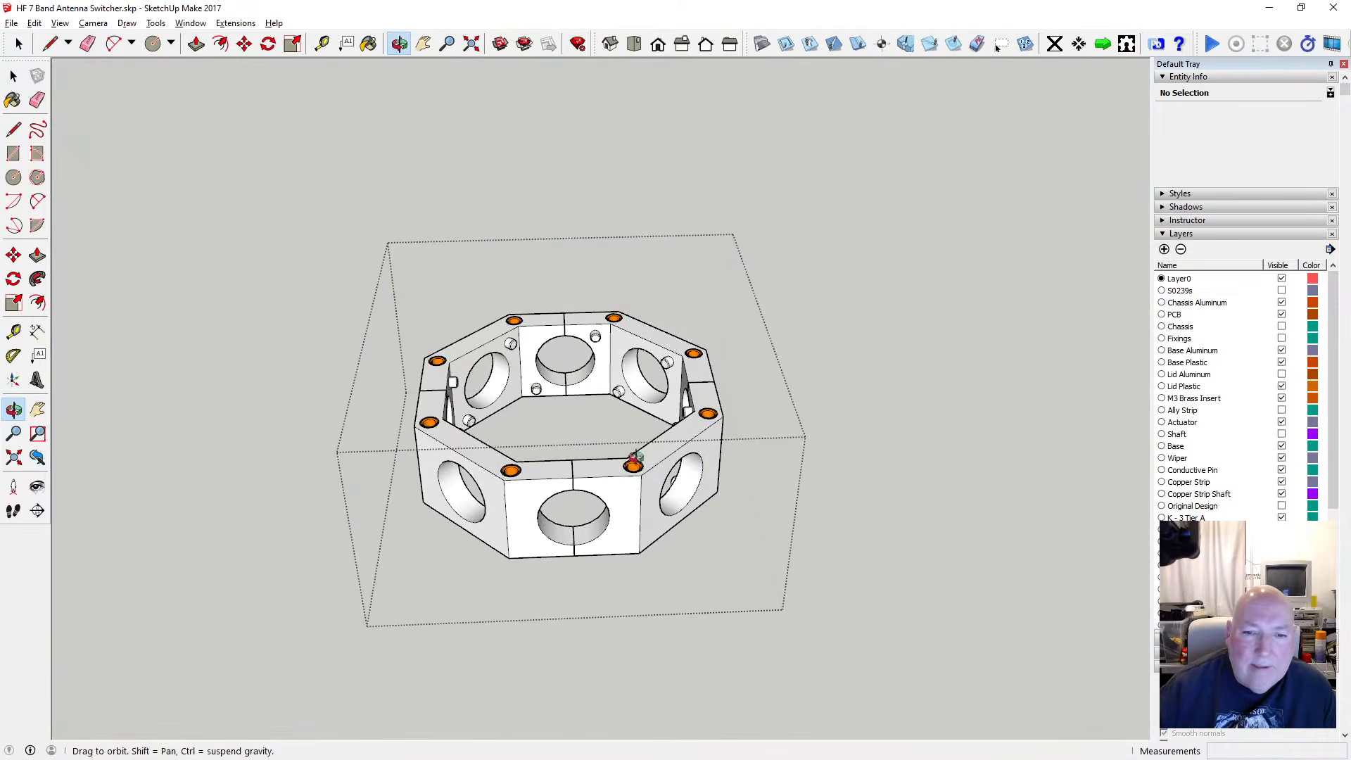
pyautogui.moveTo(622, 473); pyautogui.dragTo(504, 370)
pyautogui.scroll(5, 504, 370)
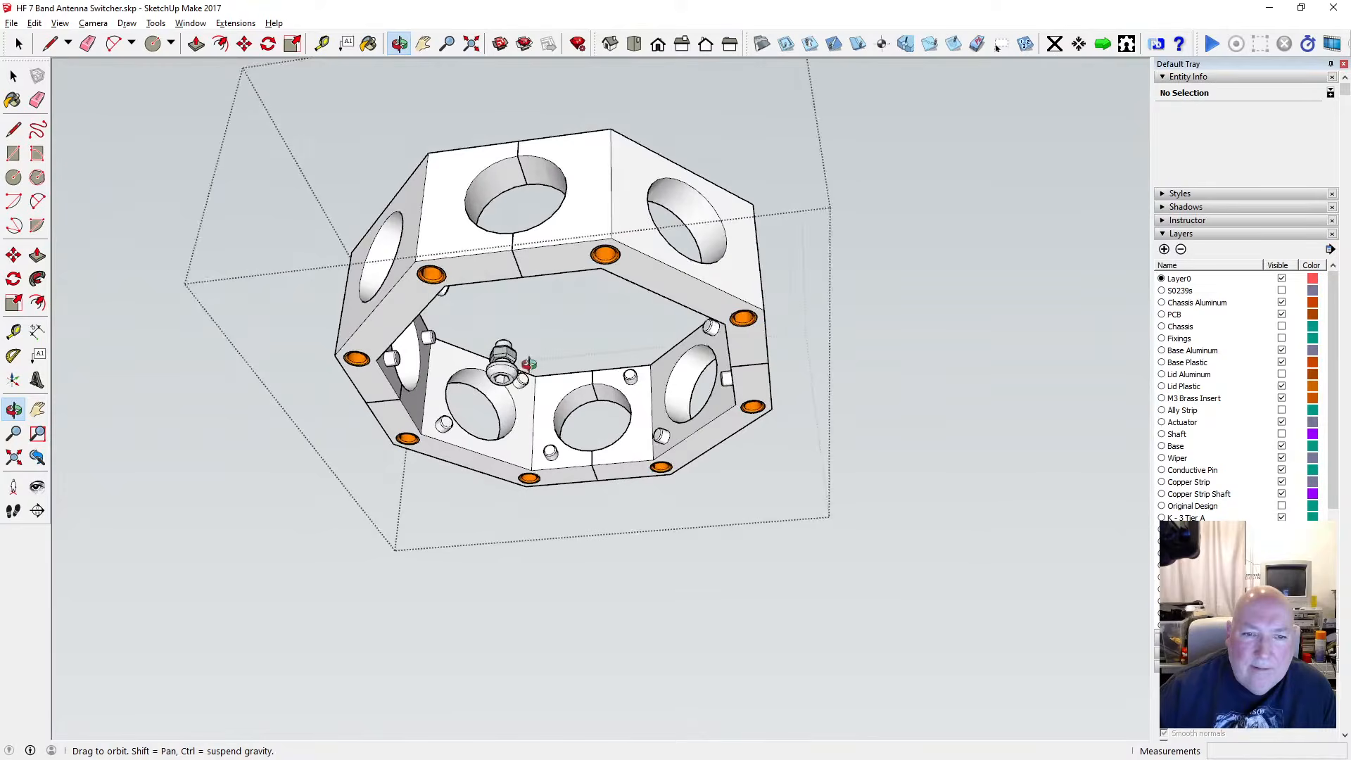
pyautogui.scroll(5, 497, 364)
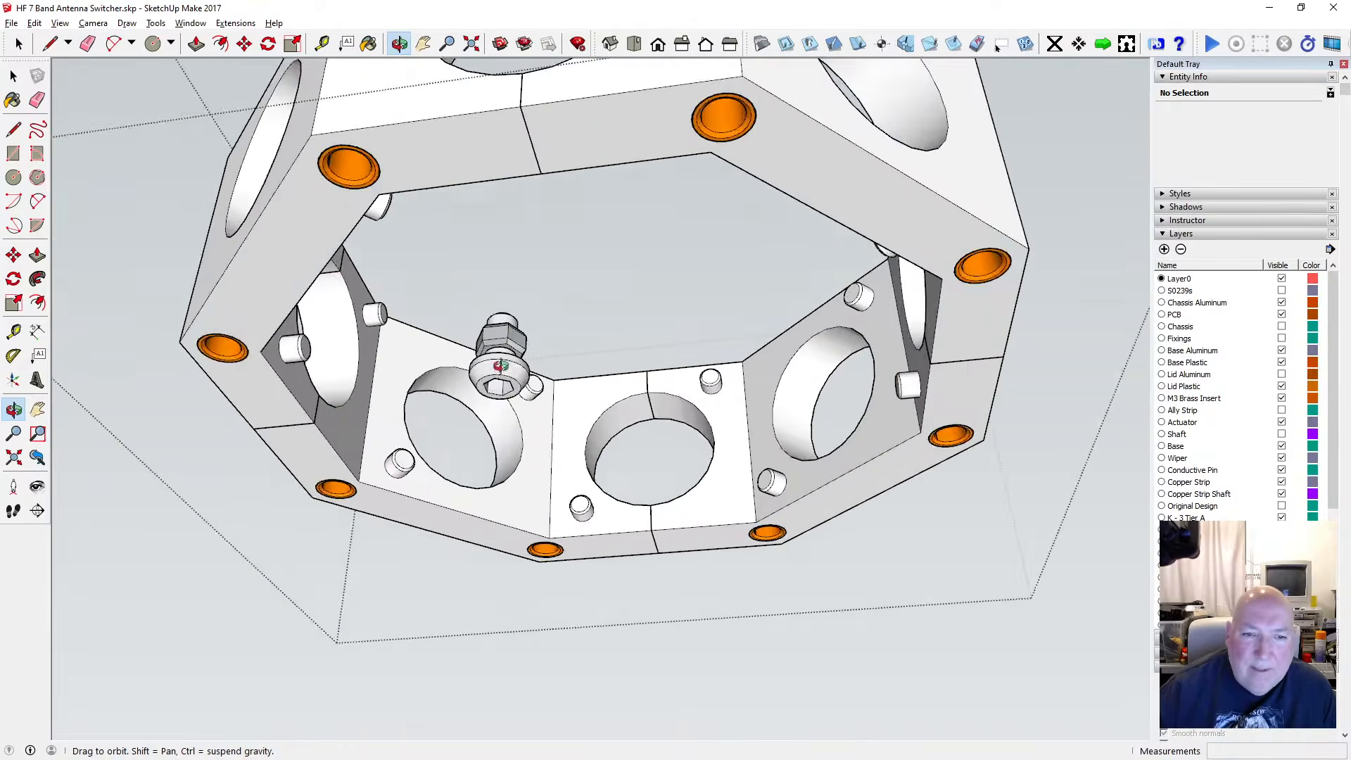
pyautogui.moveTo(497, 364); pyautogui.dragTo(466, 424)
pyautogui.scroll(-3, 457, 422)
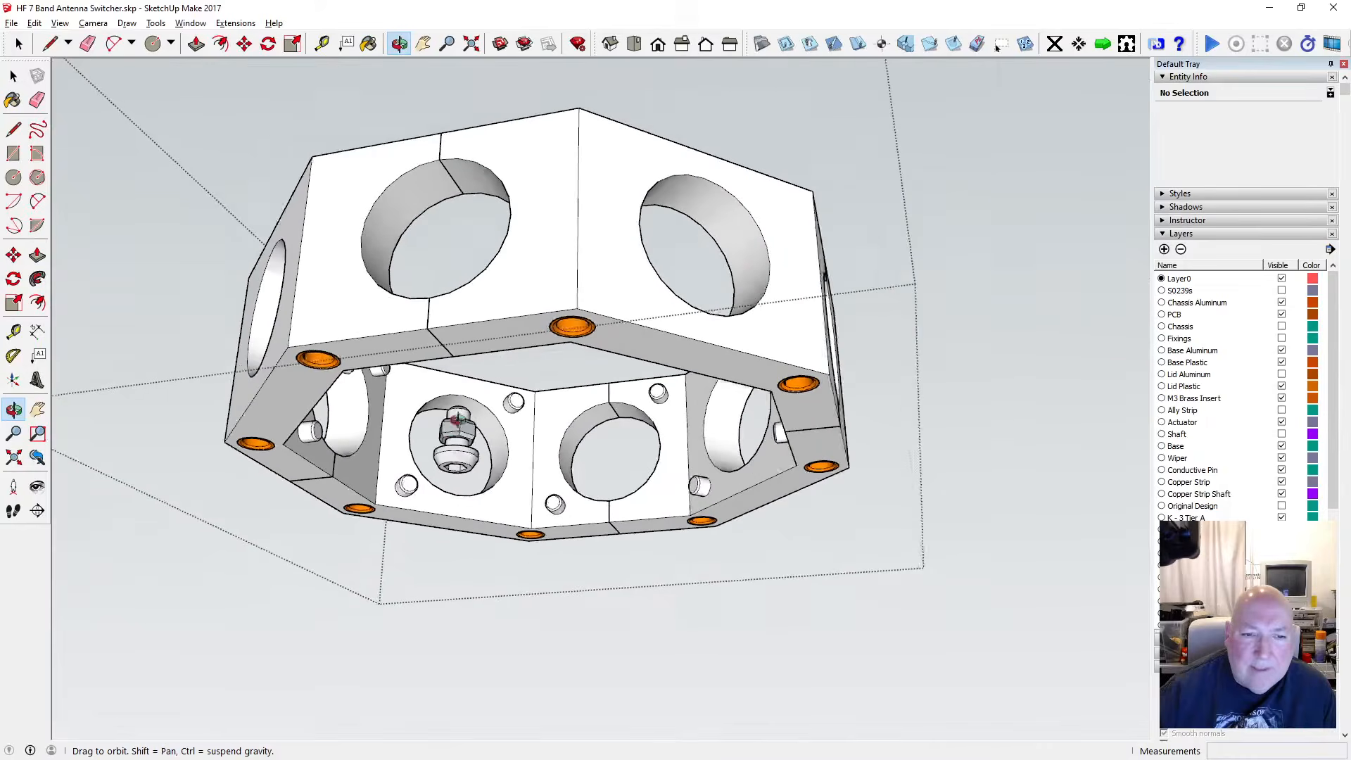
pyautogui.scroll(2, 456, 426)
pyautogui.scroll(-2, 452, 440)
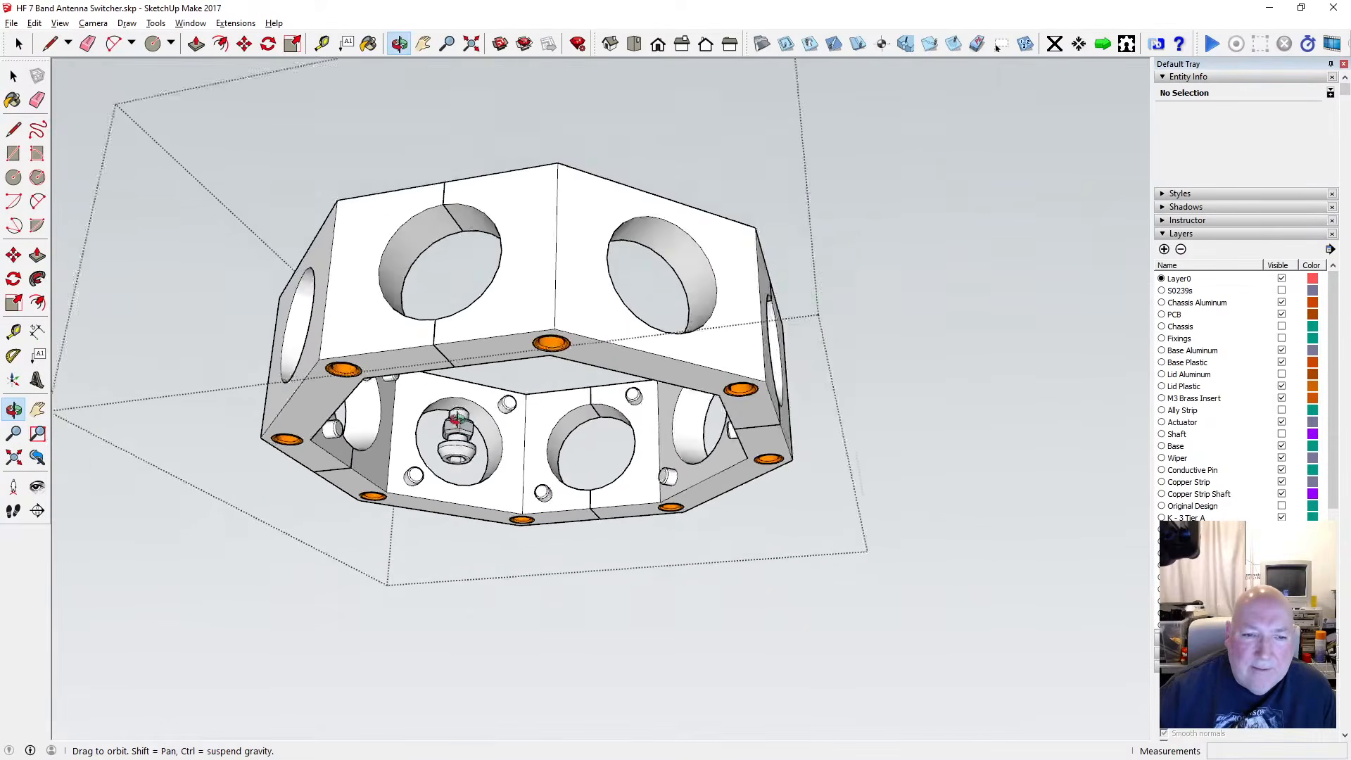
pyautogui.scroll(4, 454, 426)
pyautogui.moveTo(476, 391); pyautogui.dragTo(501, 493)
pyautogui.scroll(-5, 501, 493)
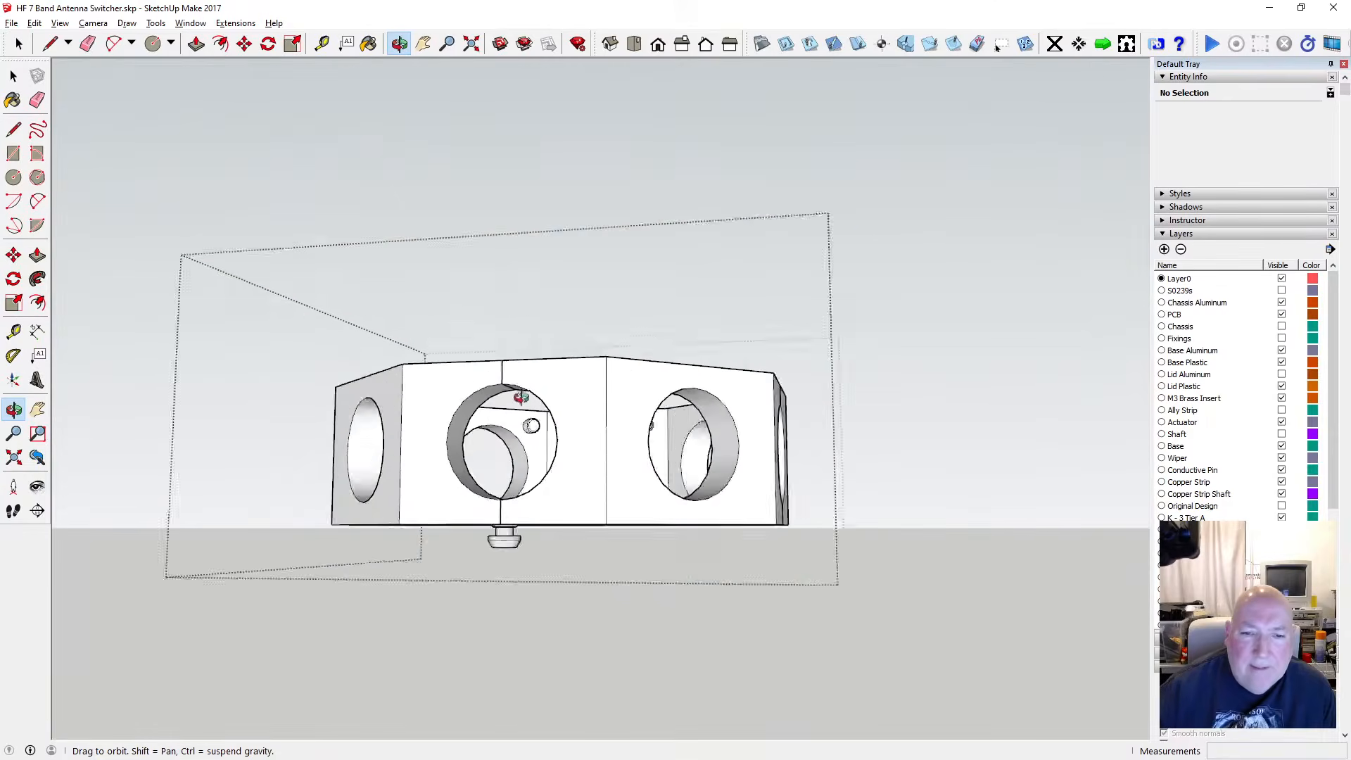
pyautogui.moveTo(518, 387); pyautogui.dragTo(519, 506, button='middle')
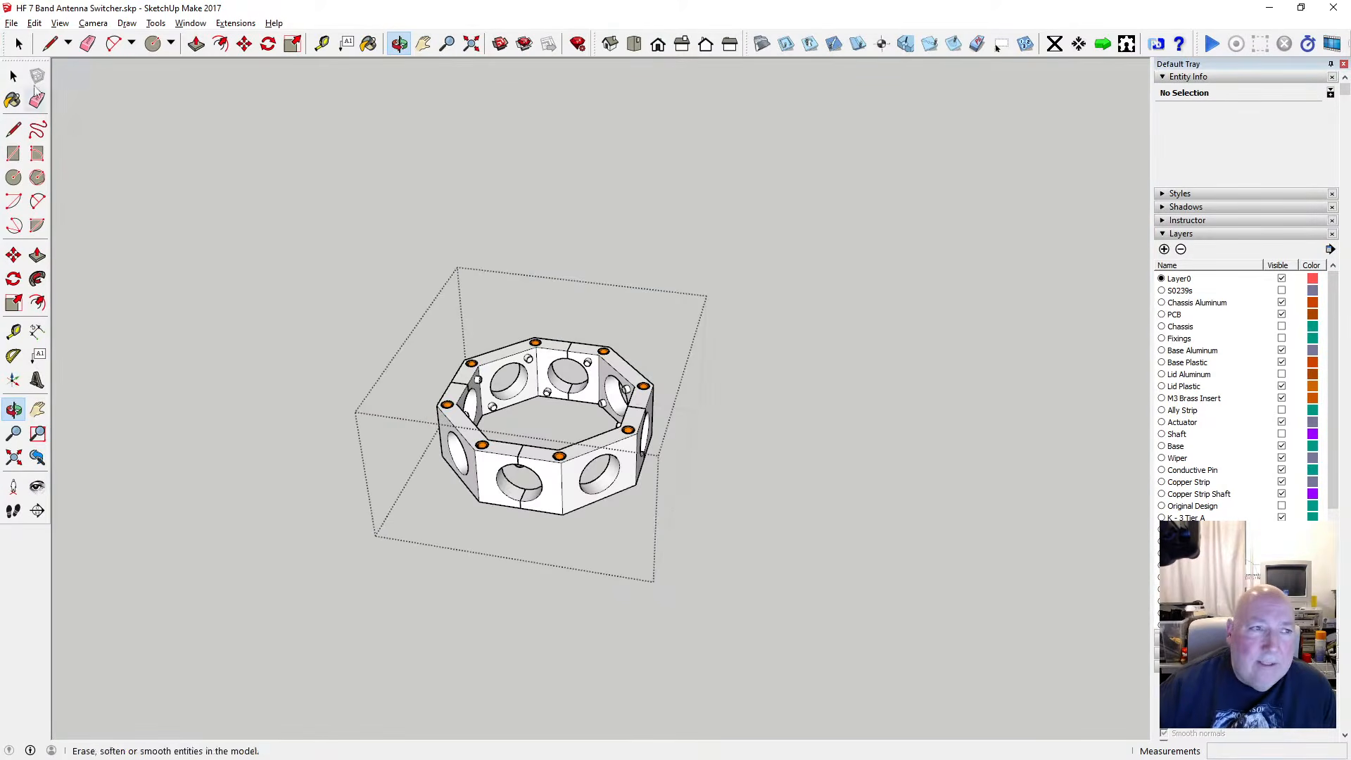
# Close the octagonal housing group and show the SO239s layer with the coaxial sockets
pyautogui.press('space')
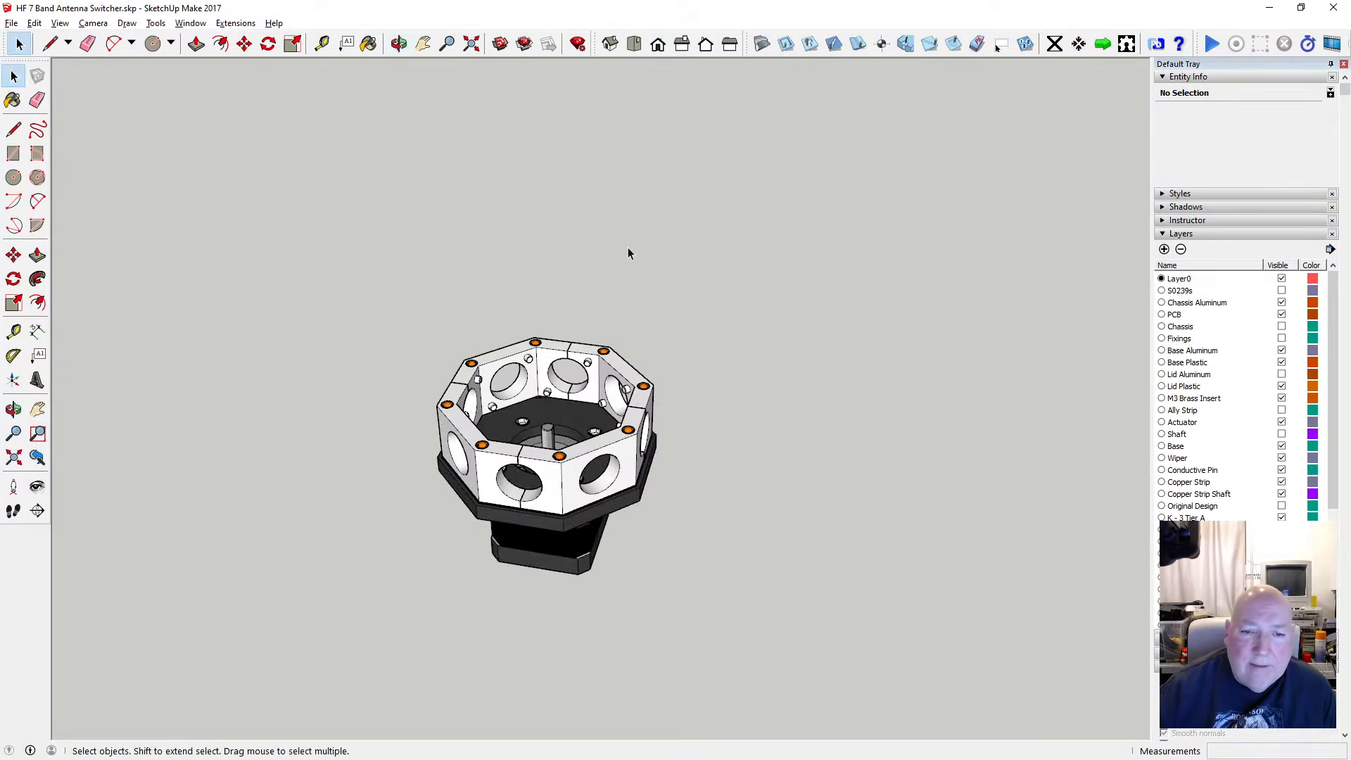
pyautogui.click(1281, 290)
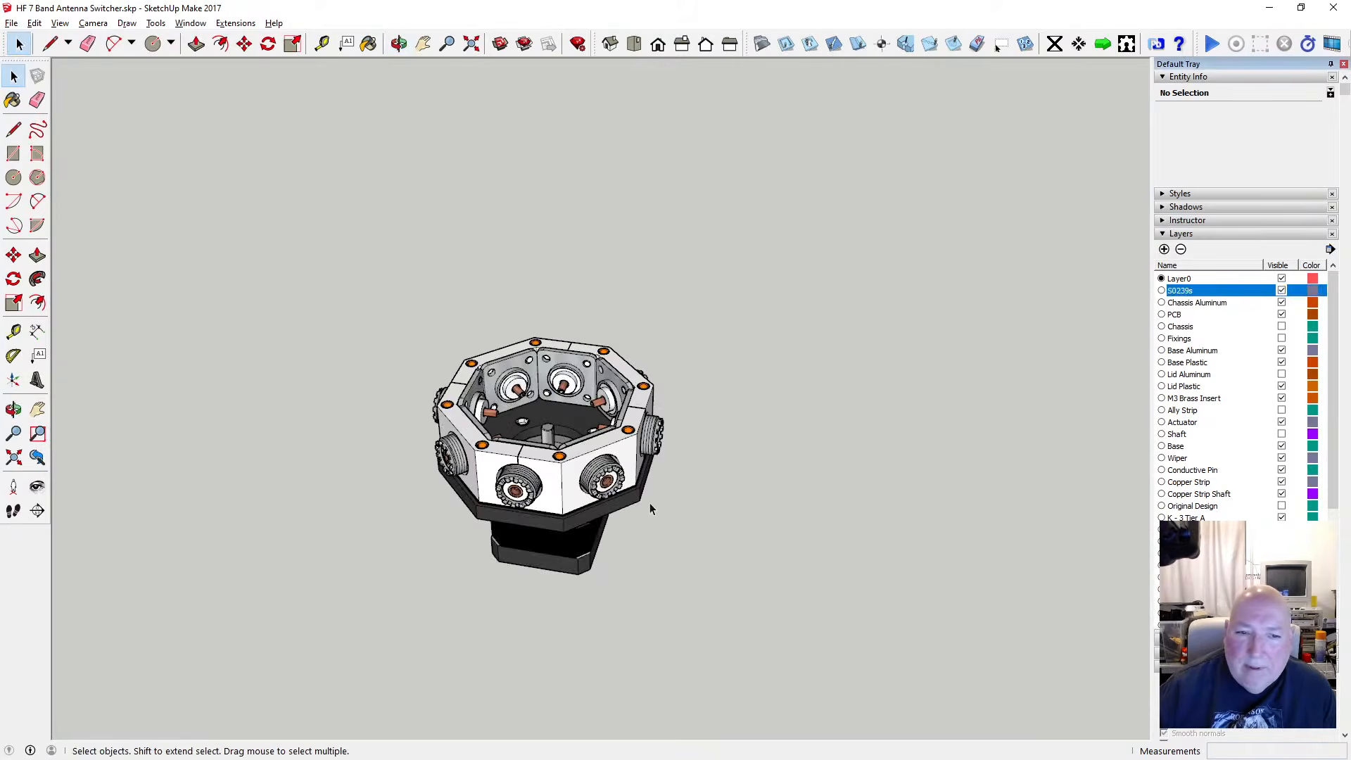
pyautogui.scroll(3, 651, 509)
pyautogui.click(399, 44)
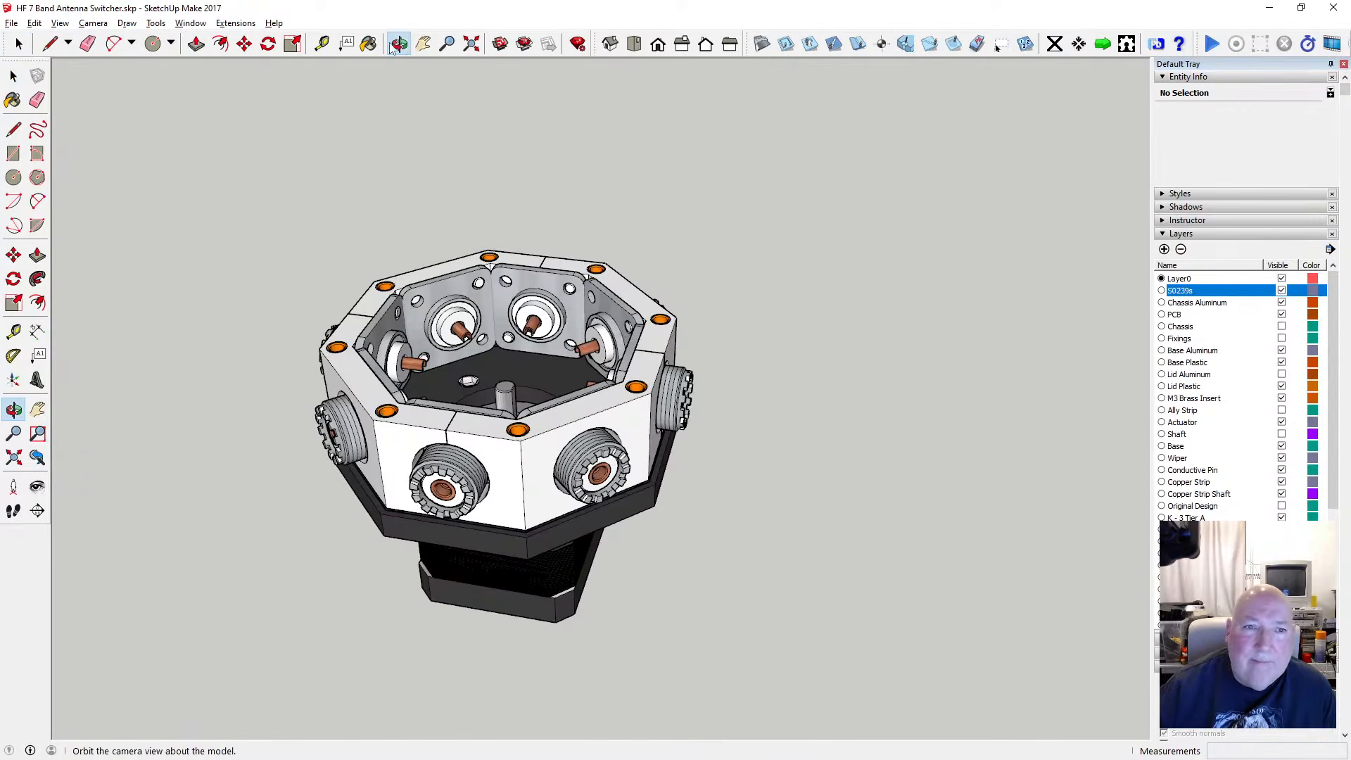
pyautogui.moveTo(415, 253); pyautogui.dragTo(438, 438)
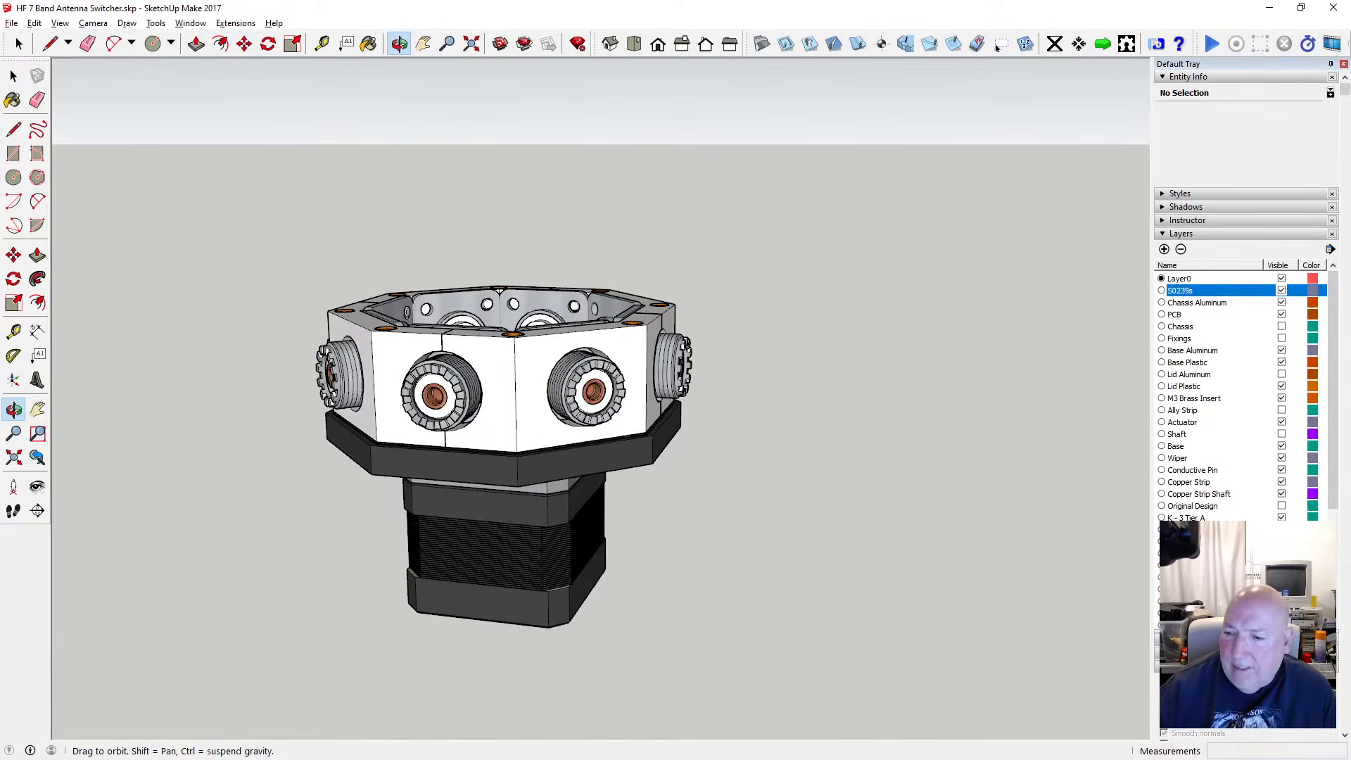
# Hide the stepper motor and the dark base plate beneath the octagonal housing
pyautogui.click(1282, 422)
pyautogui.moveTo(520, 397); pyautogui.dragTo(817, 331)
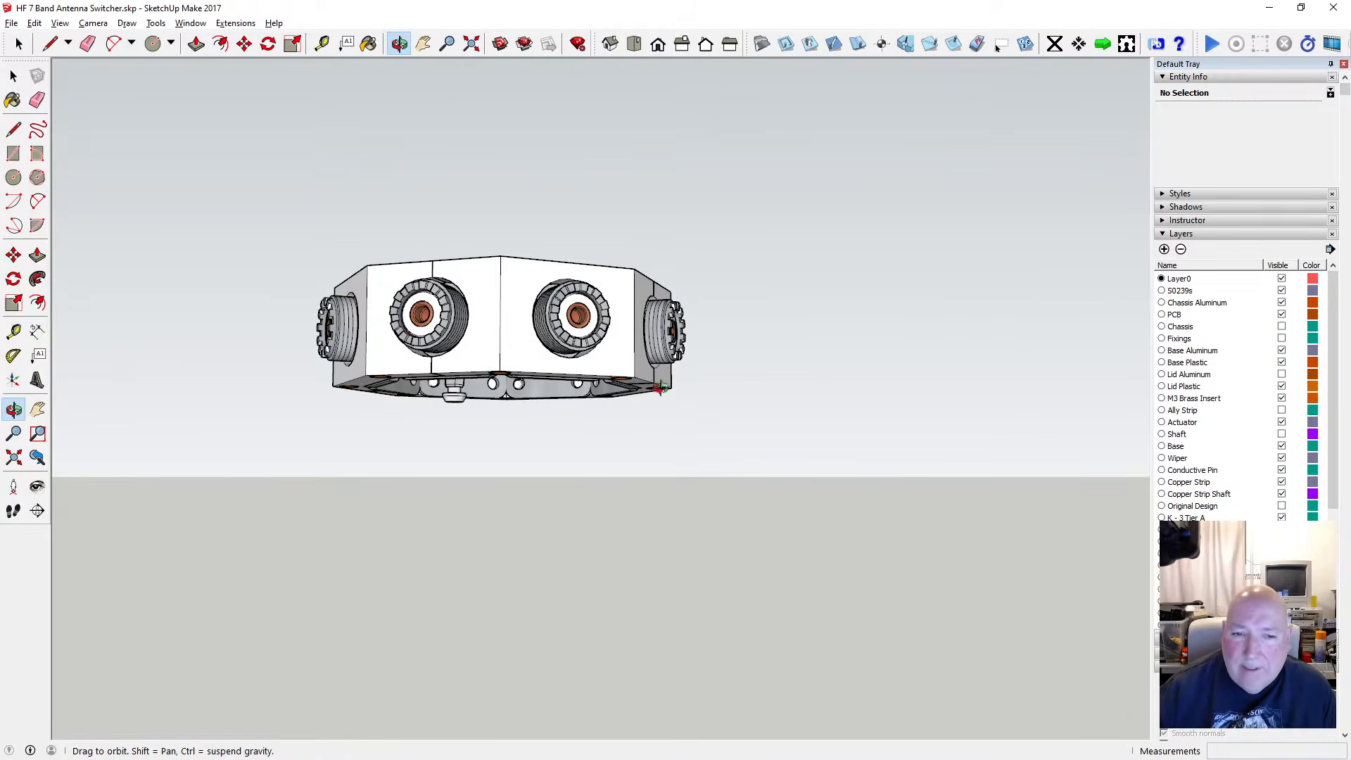
pyautogui.moveTo(661, 387)
pyautogui.mouseDown()
pyautogui.moveTo(653, 309)
pyautogui.moveTo(656, 382)
pyautogui.mouseUp()
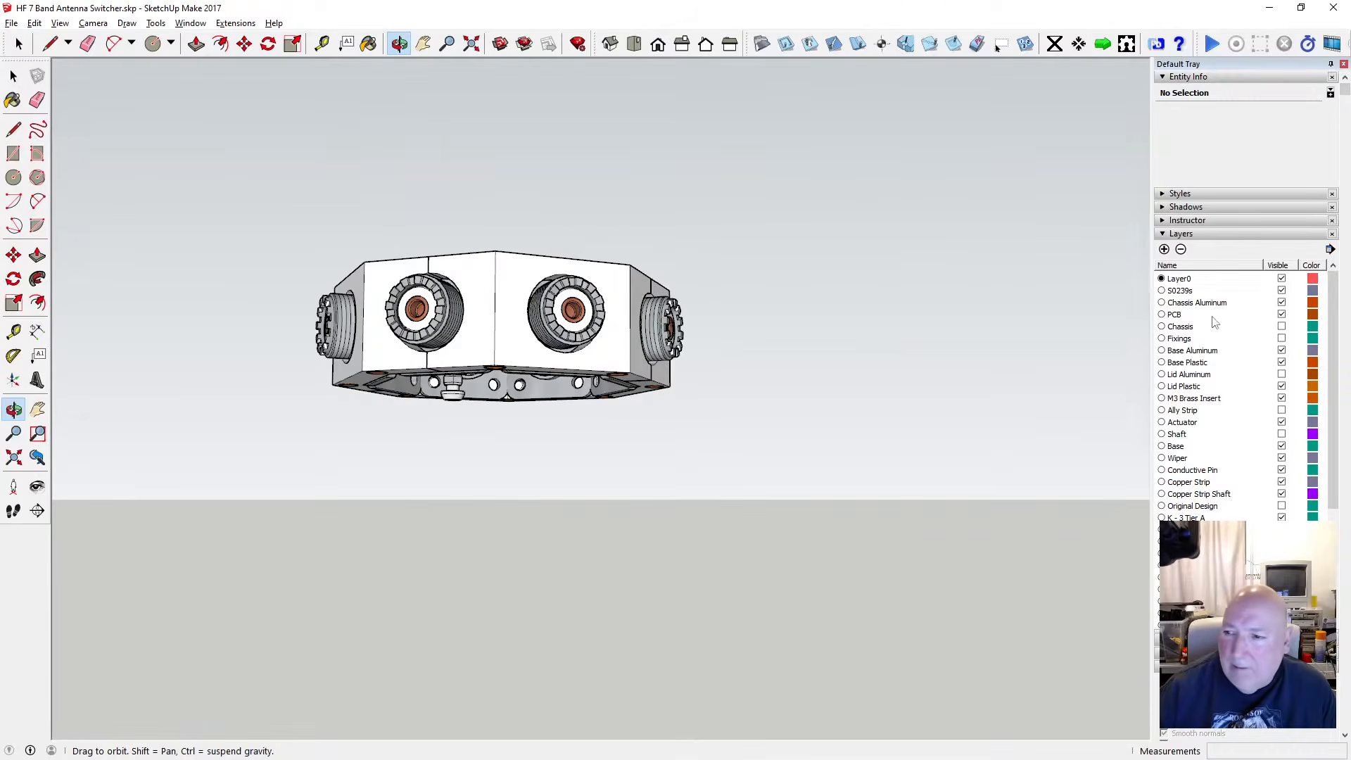
# Toggle the visibility of the Base Aluminum and Shaft layers and back to check which parts they hold
pyautogui.click(1282, 350)
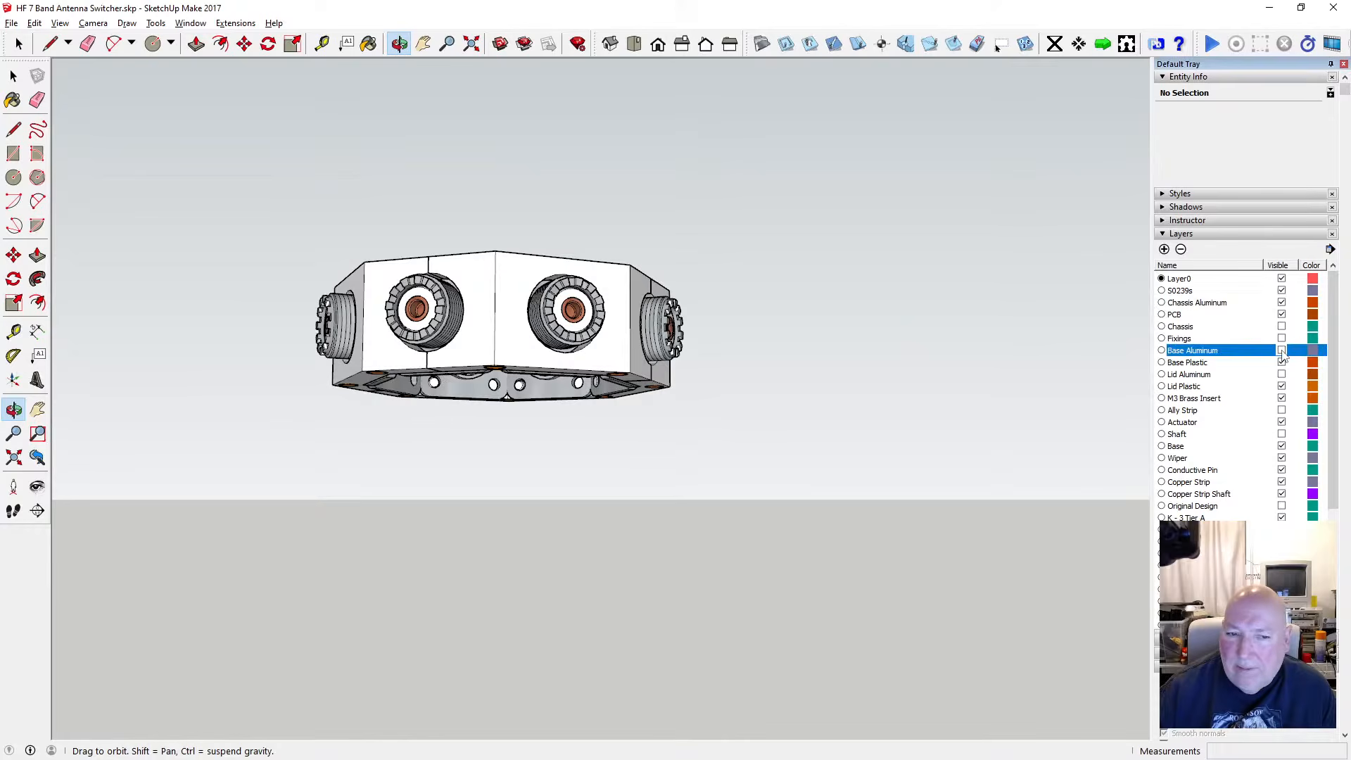
pyautogui.click(1282, 351)
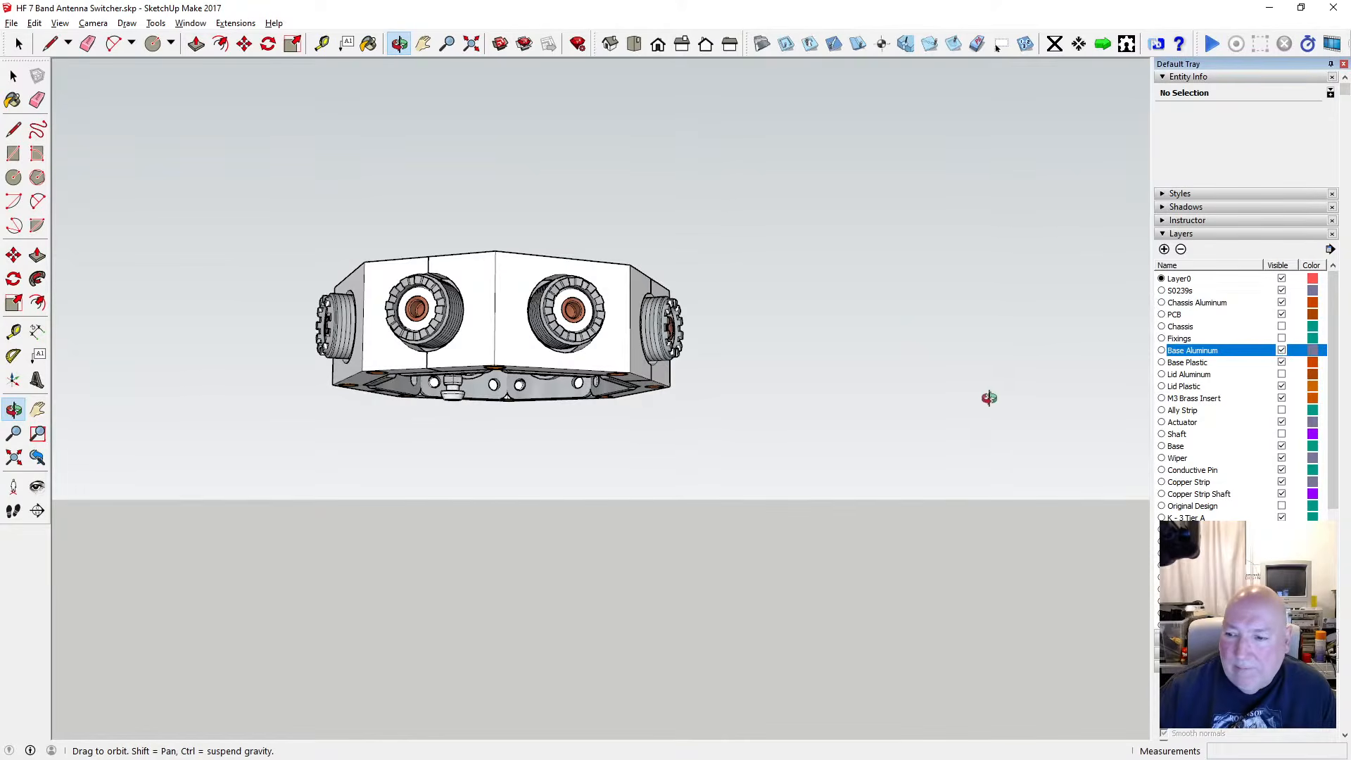
pyautogui.scroll(-3, 990, 398)
pyautogui.scroll(3, 1085, 408)
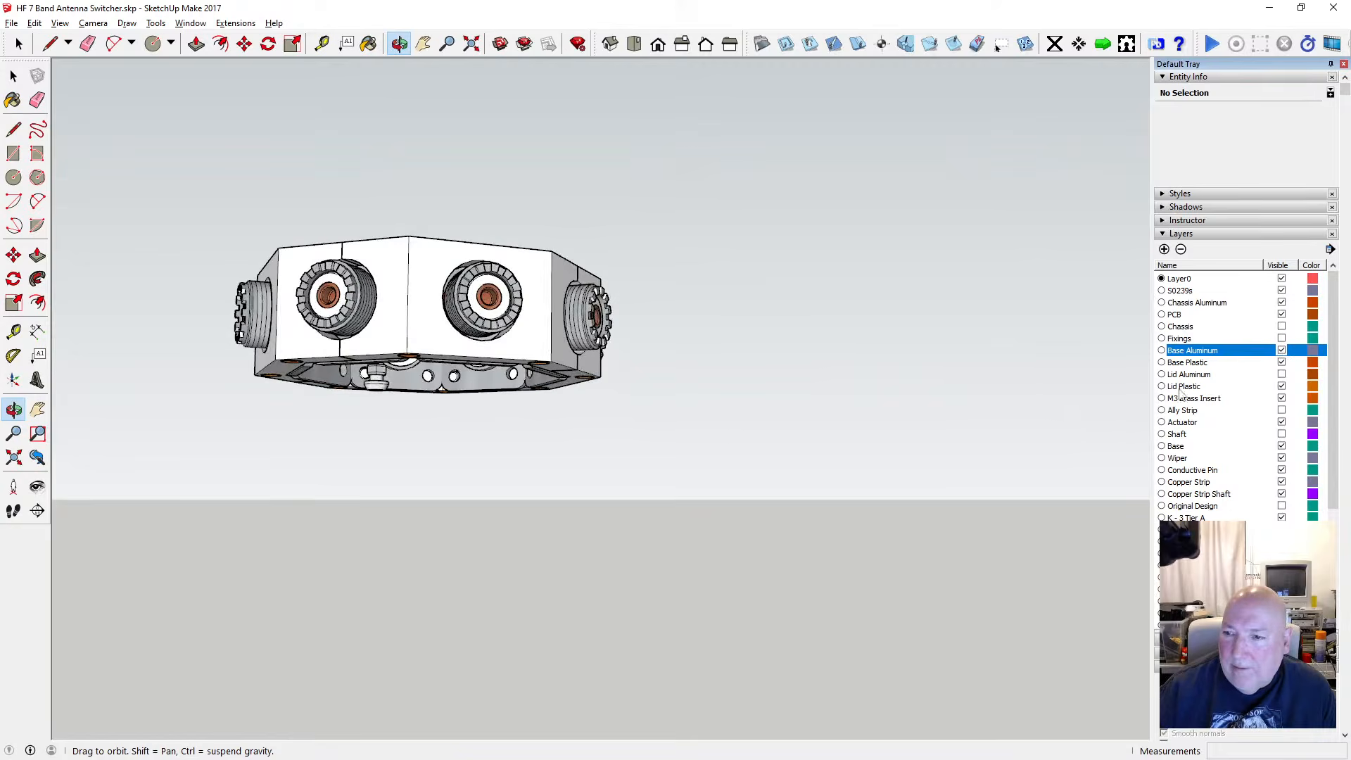
pyautogui.scroll(-1, 1180, 395)
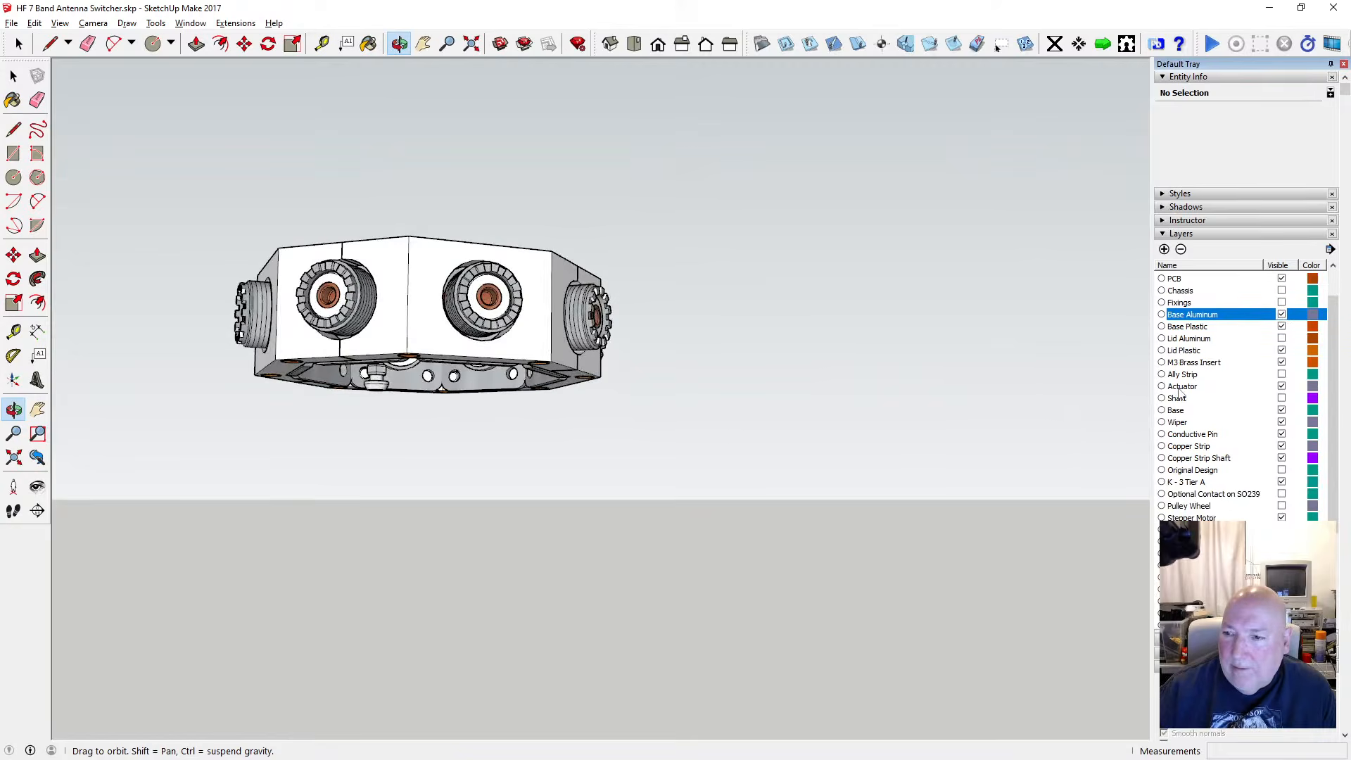
pyautogui.click(1282, 399)
pyautogui.click(1282, 399)
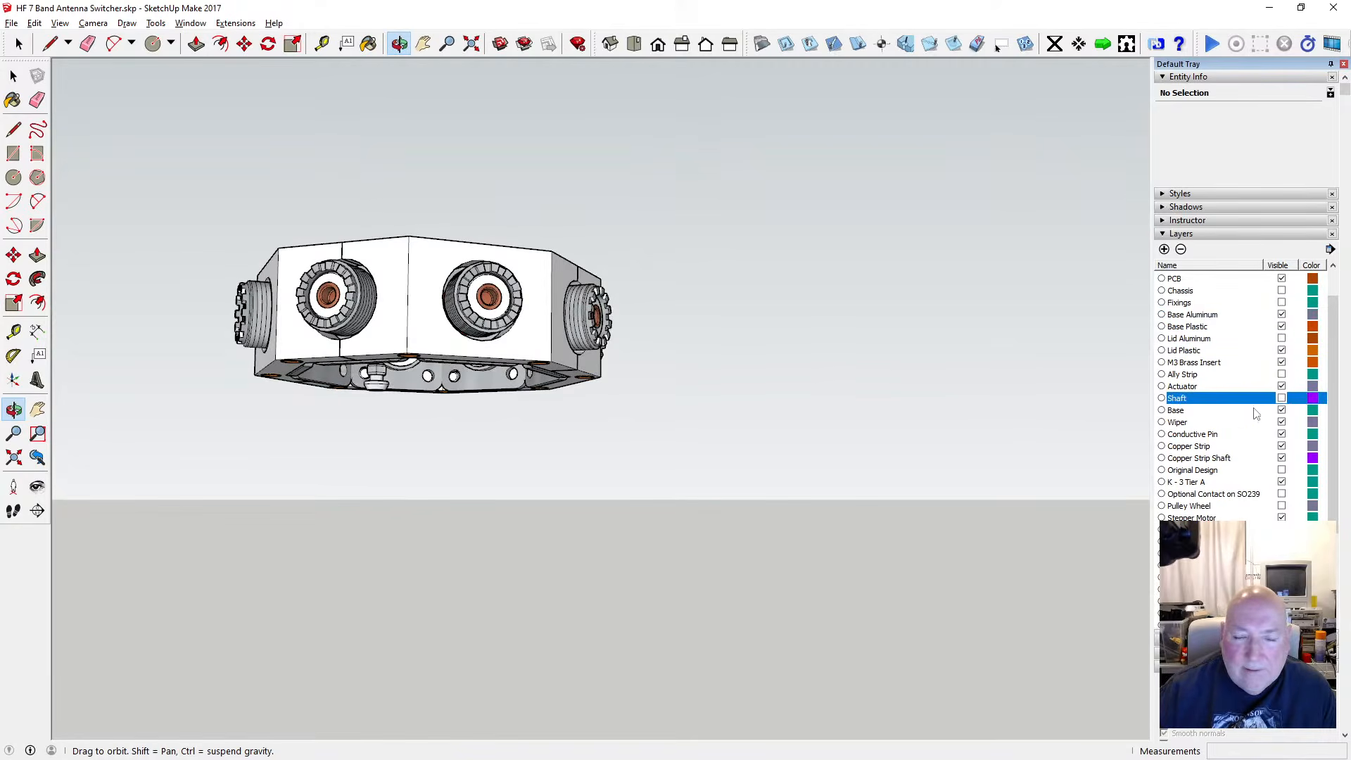
# Show the layer containing the octagonal inner ring behind the sockets inside the housing
pyautogui.scroll(-2, 1025, 399)
pyautogui.scroll(-2, 1202, 440)
pyautogui.scroll(-2, 1202, 439)
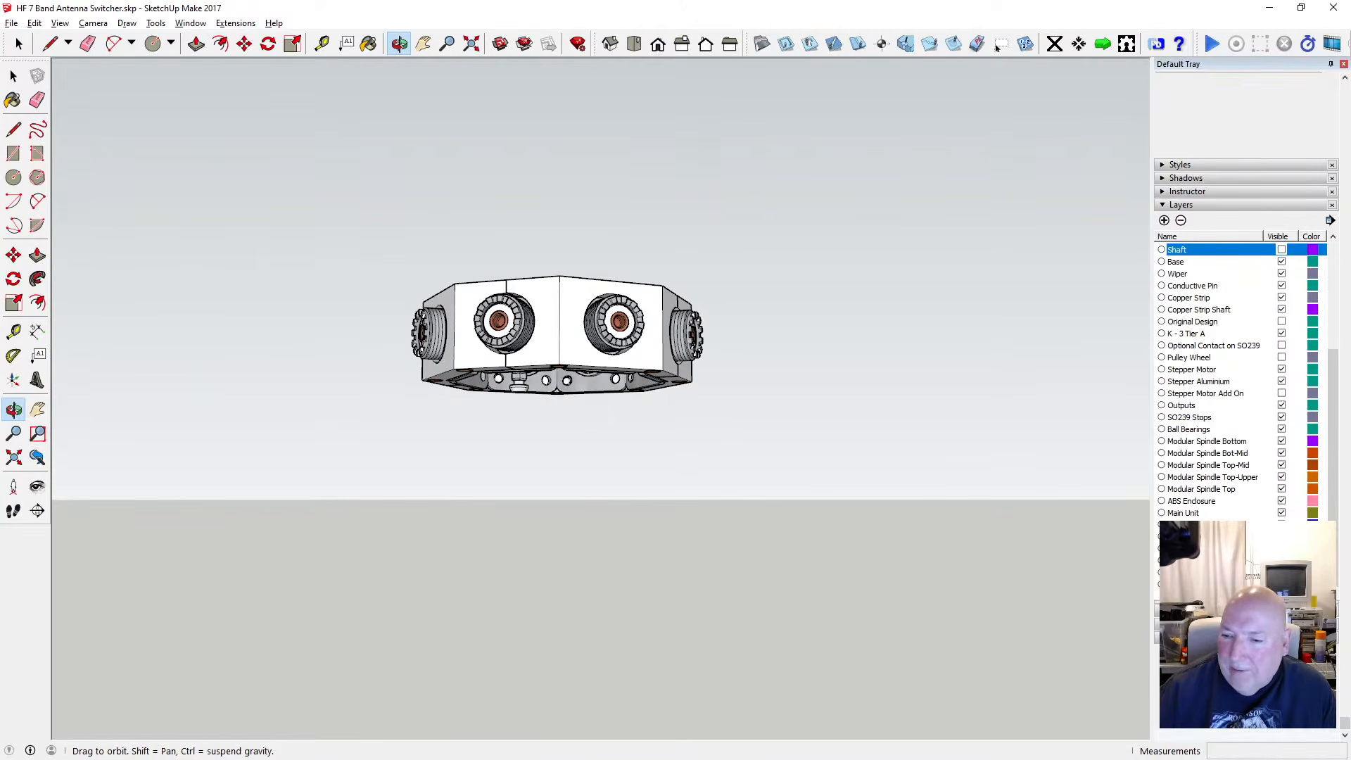
pyautogui.click(1282, 549)
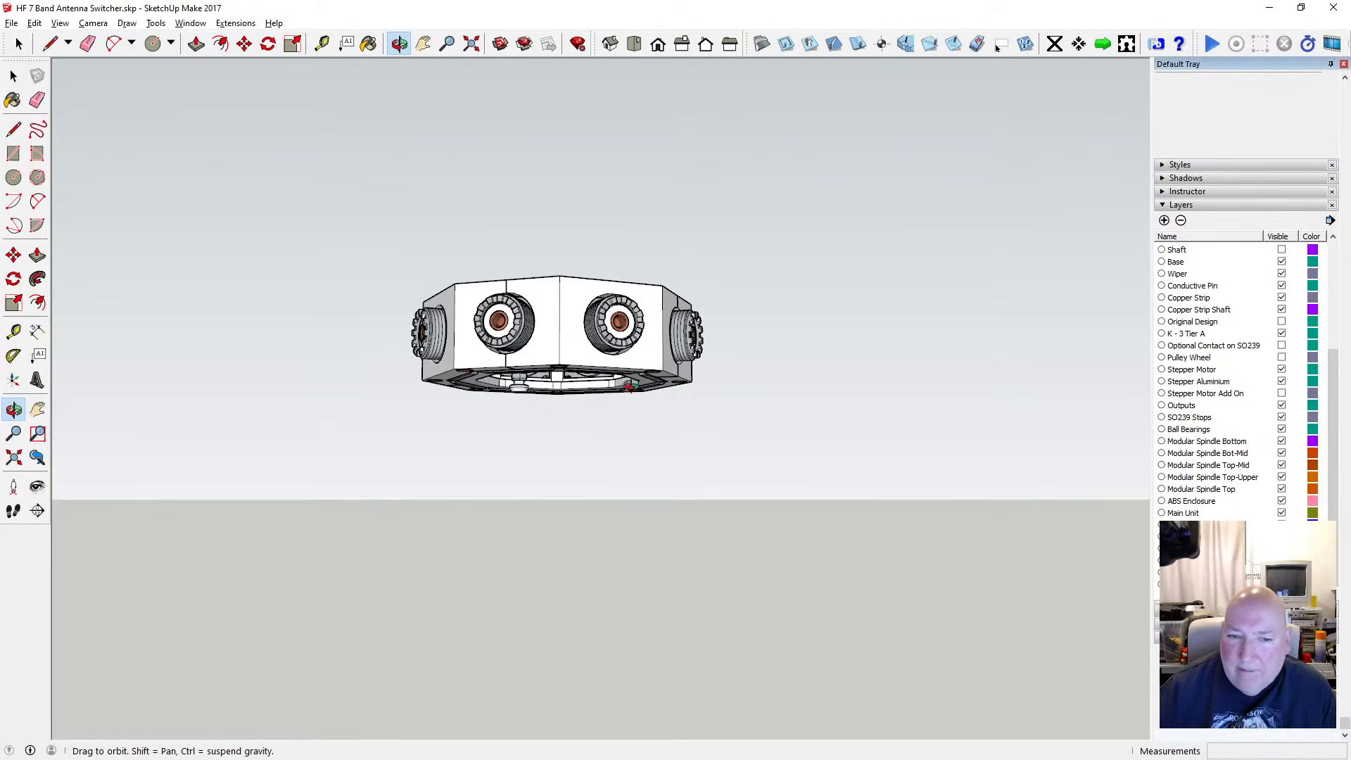
pyautogui.moveTo(630, 386); pyautogui.dragTo(555, 513)
pyautogui.scroll(2, 519, 322)
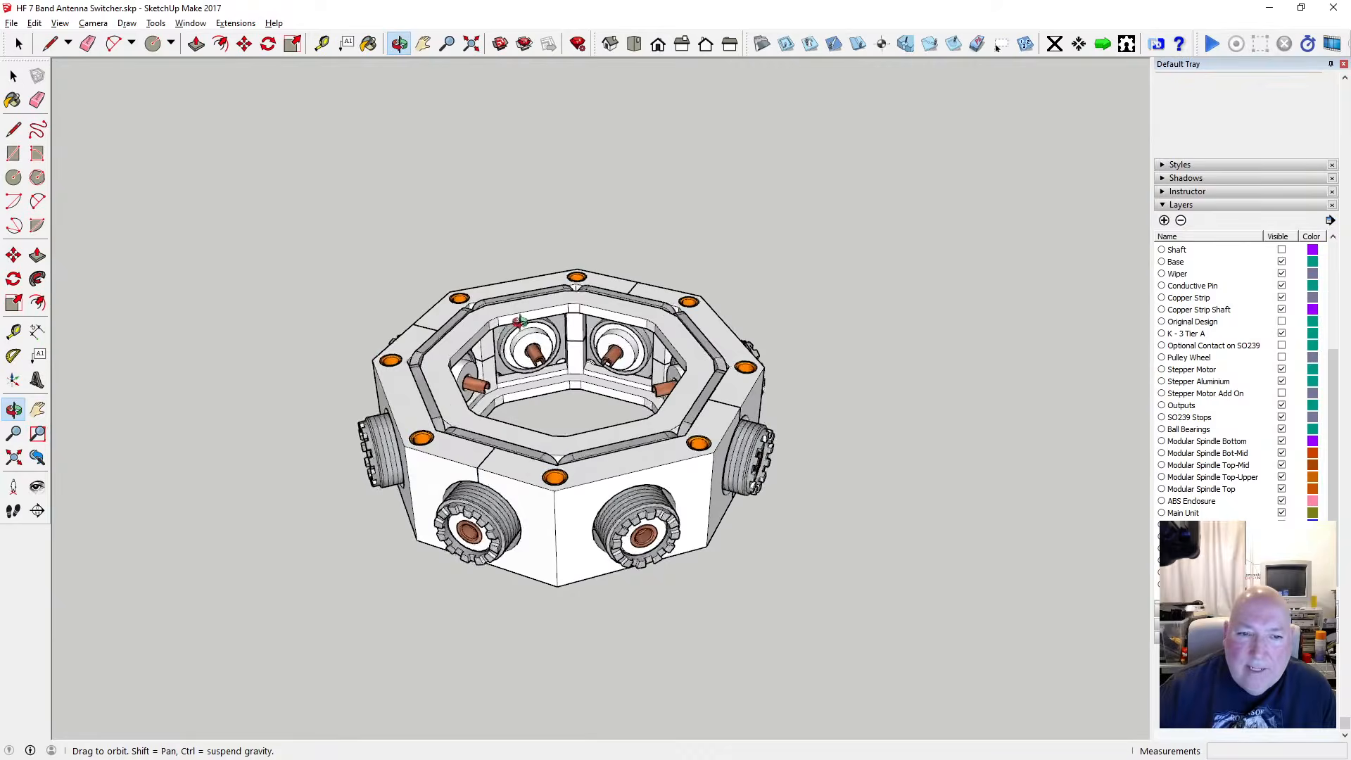
pyautogui.scroll(1, 518, 322)
pyautogui.moveTo(519, 321); pyautogui.dragTo(482, 323)
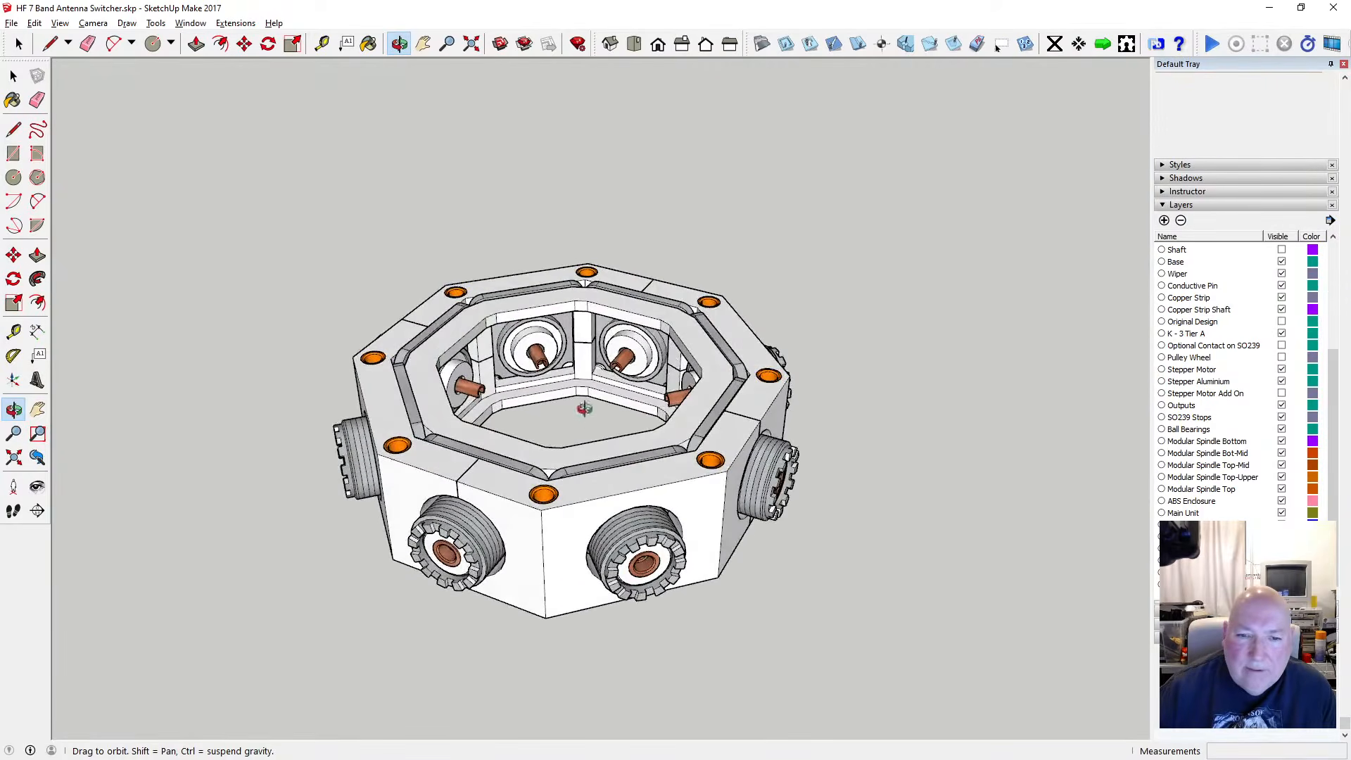
# Show the Lid Aluminum layer on the octagonal housing
pyautogui.moveTo(584, 409); pyautogui.dragTo(976, 462)
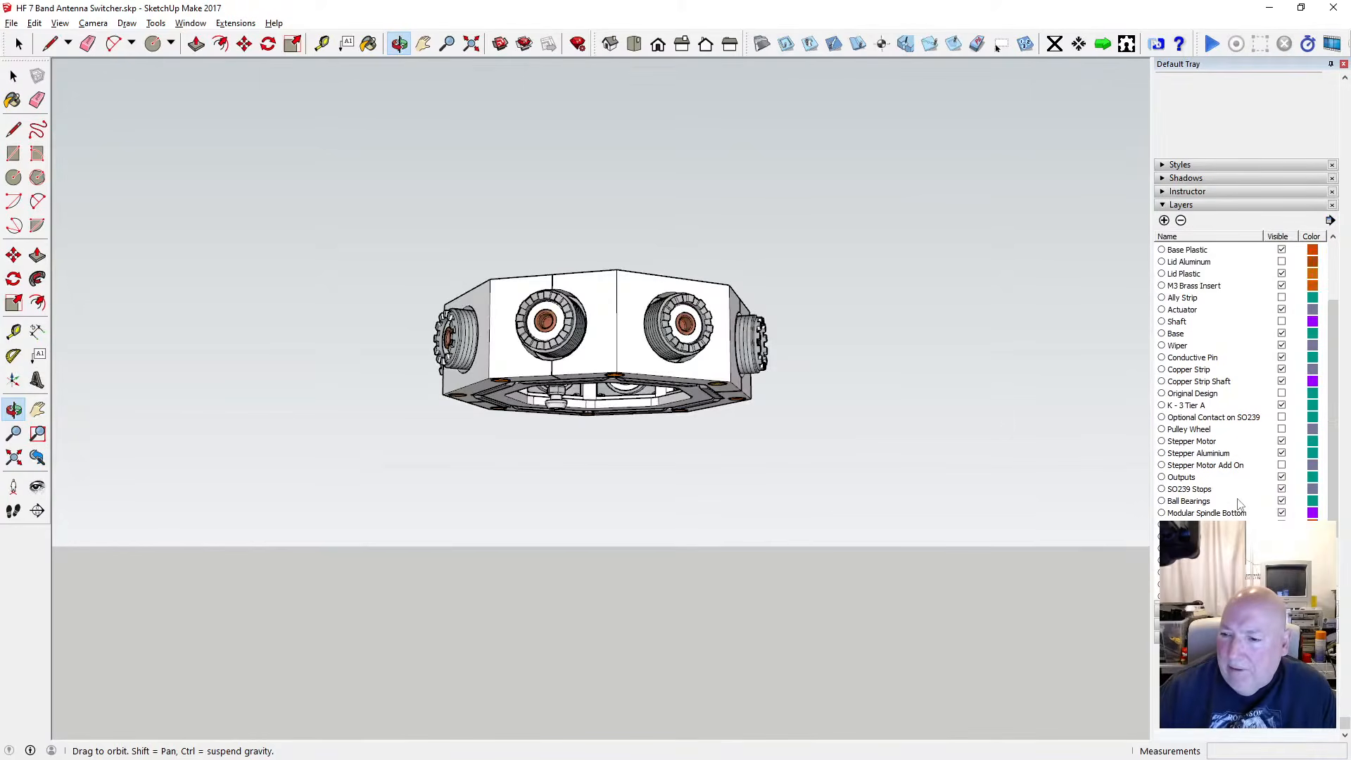
pyautogui.scroll(3, 1263, 465)
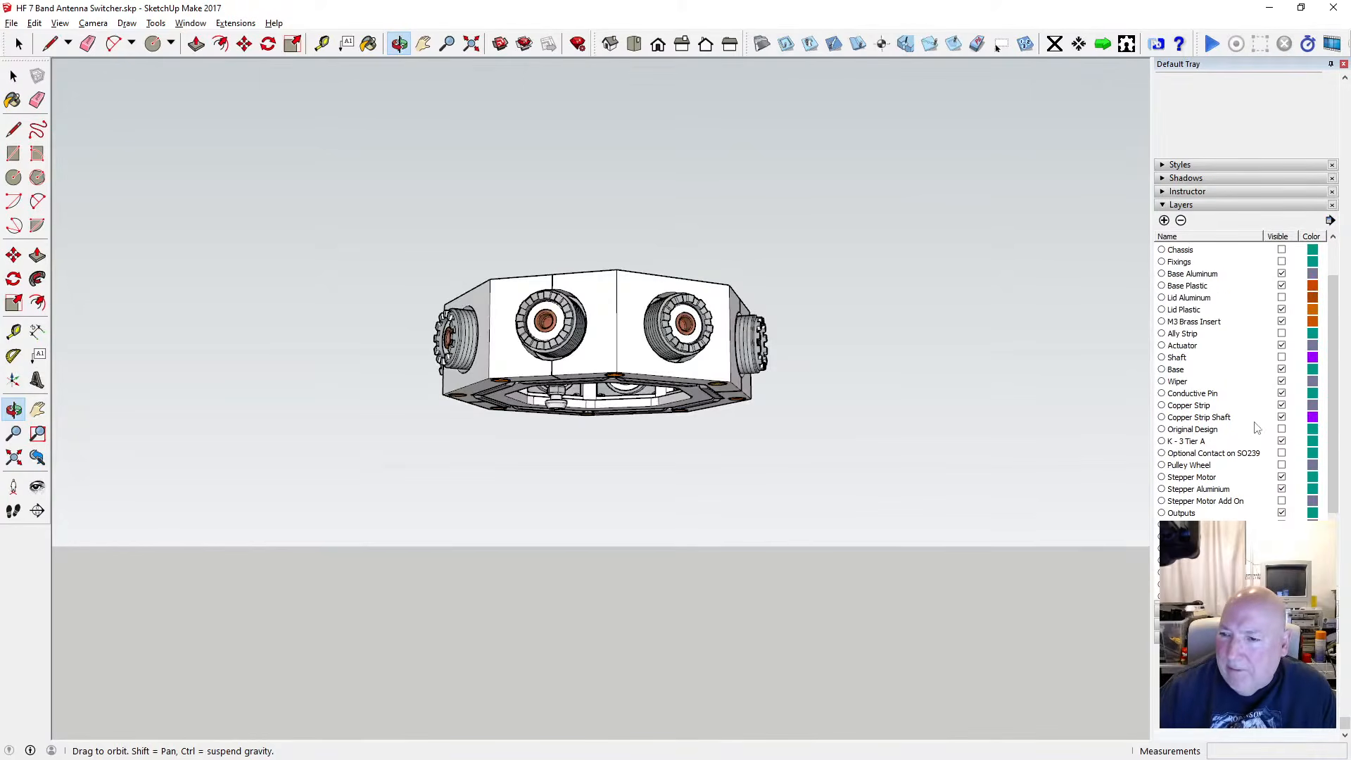
pyautogui.click(1283, 299)
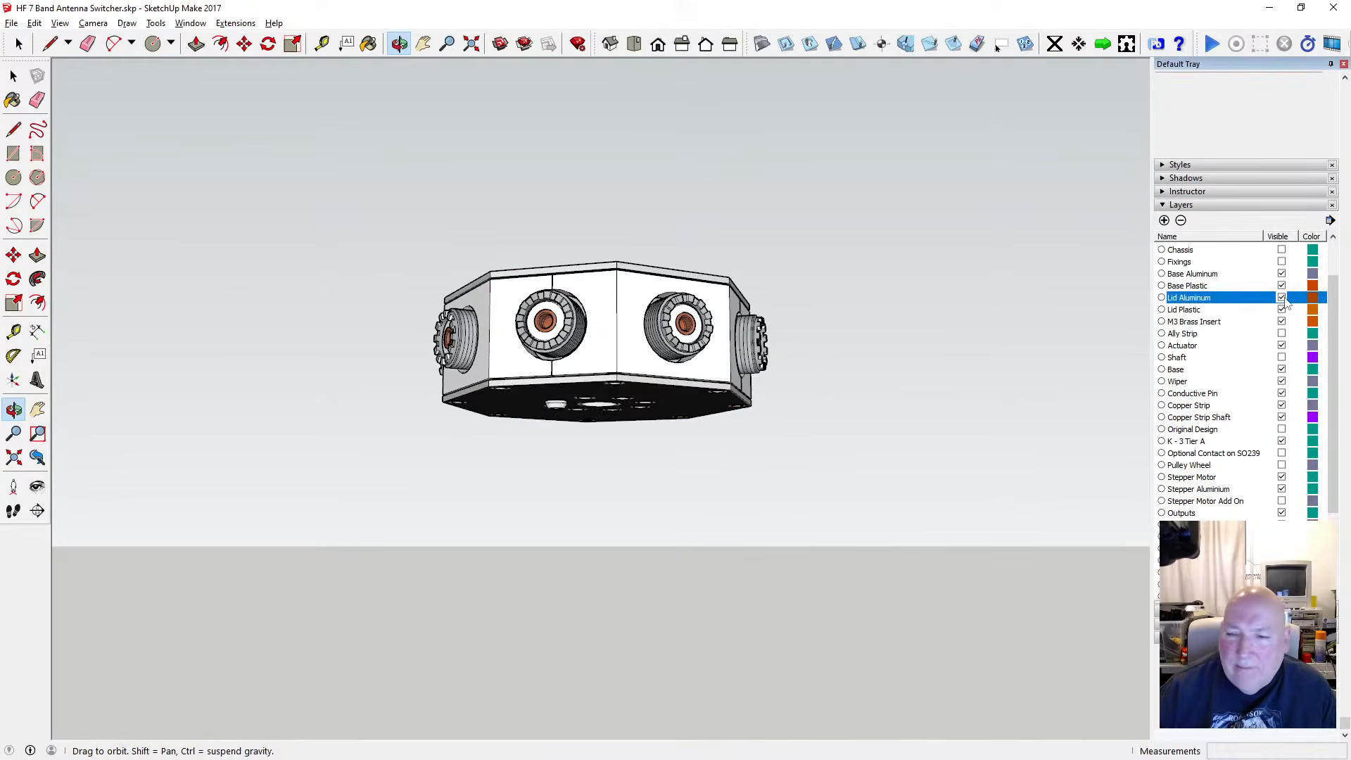
# Open the main unit group and select the dark bottom plate to check its layer assignment
pyautogui.press('space')
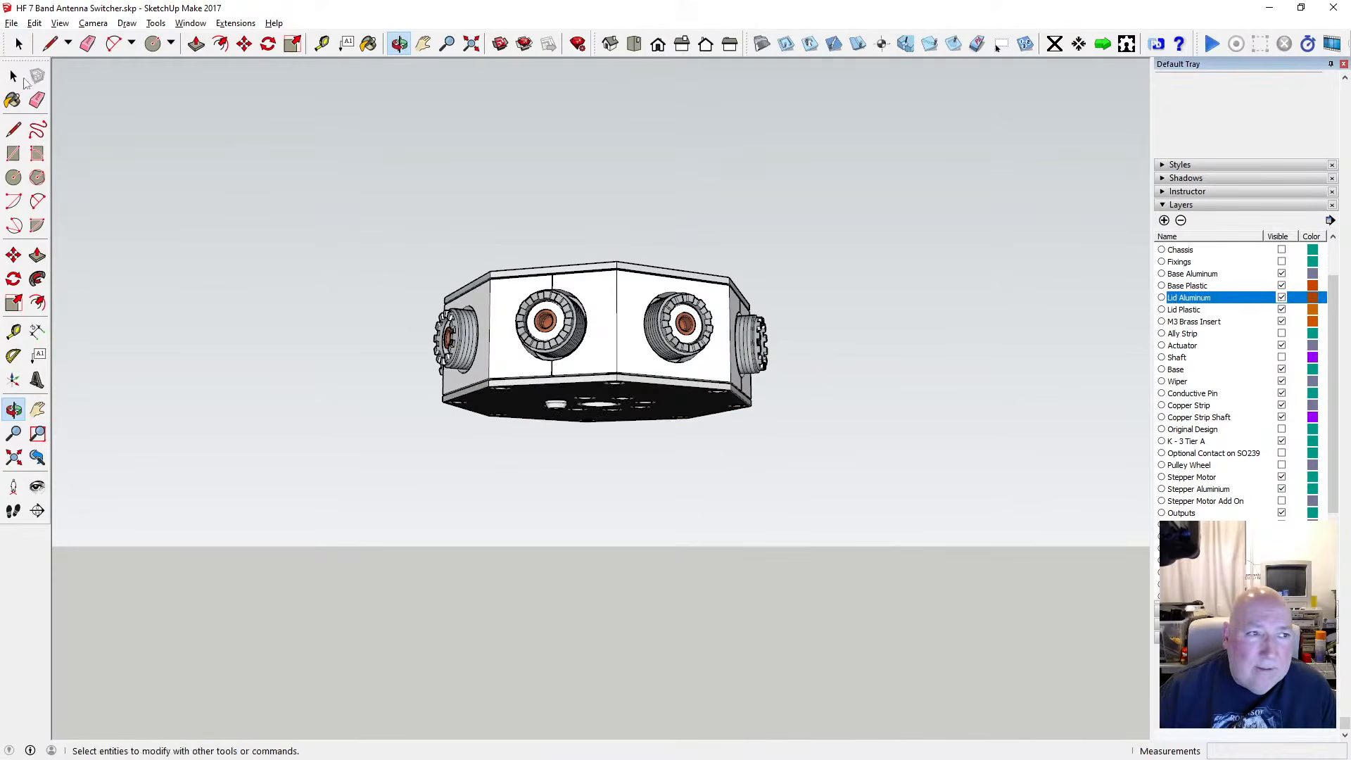
pyautogui.click(531, 395)
pyautogui.doubleClick(526, 398)
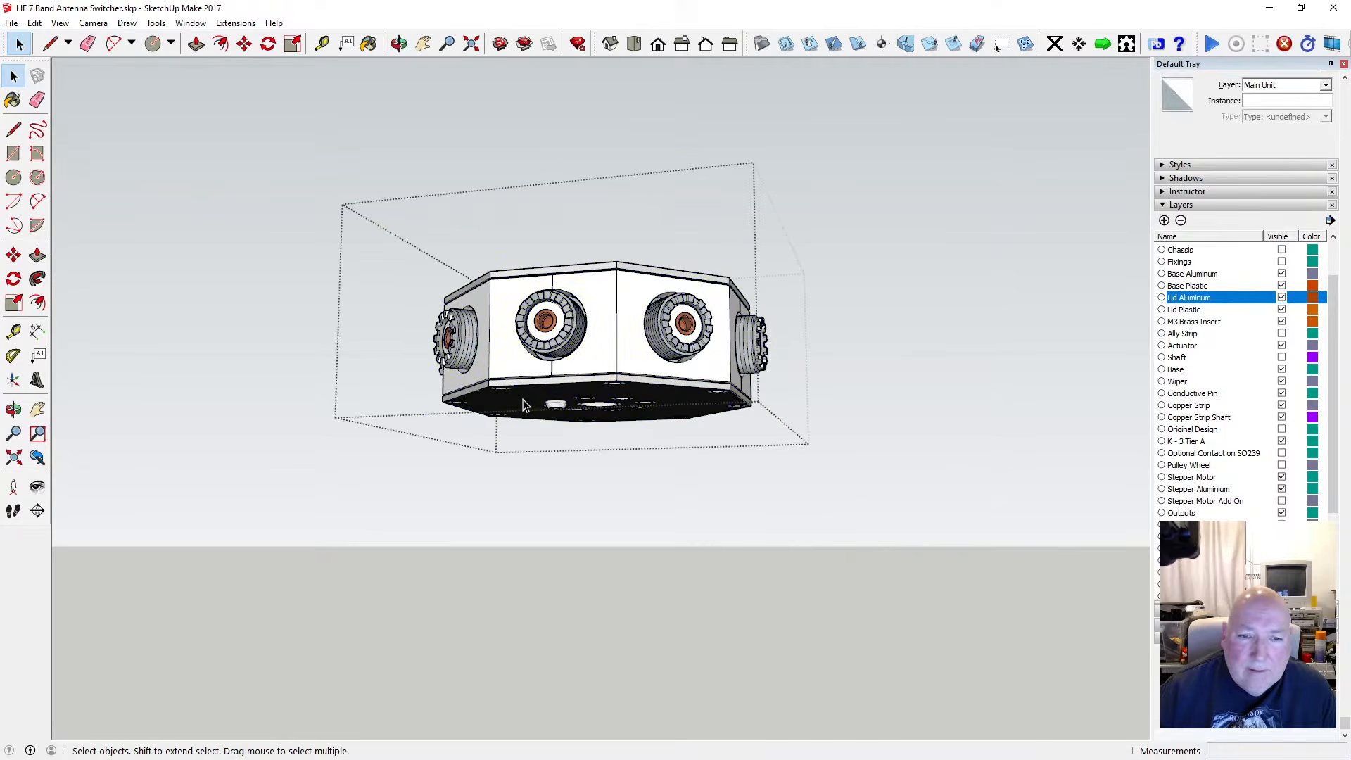
pyautogui.click(516, 399)
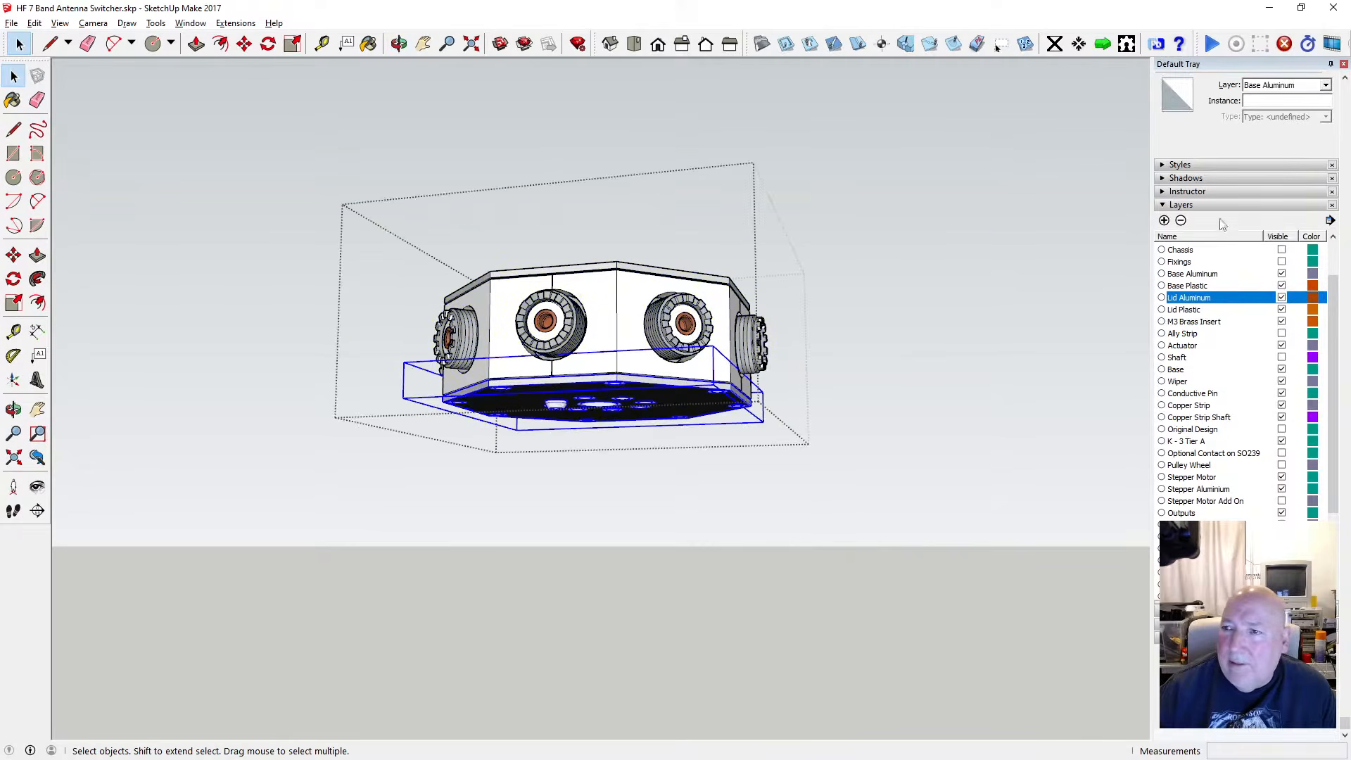
pyautogui.click(938, 385)
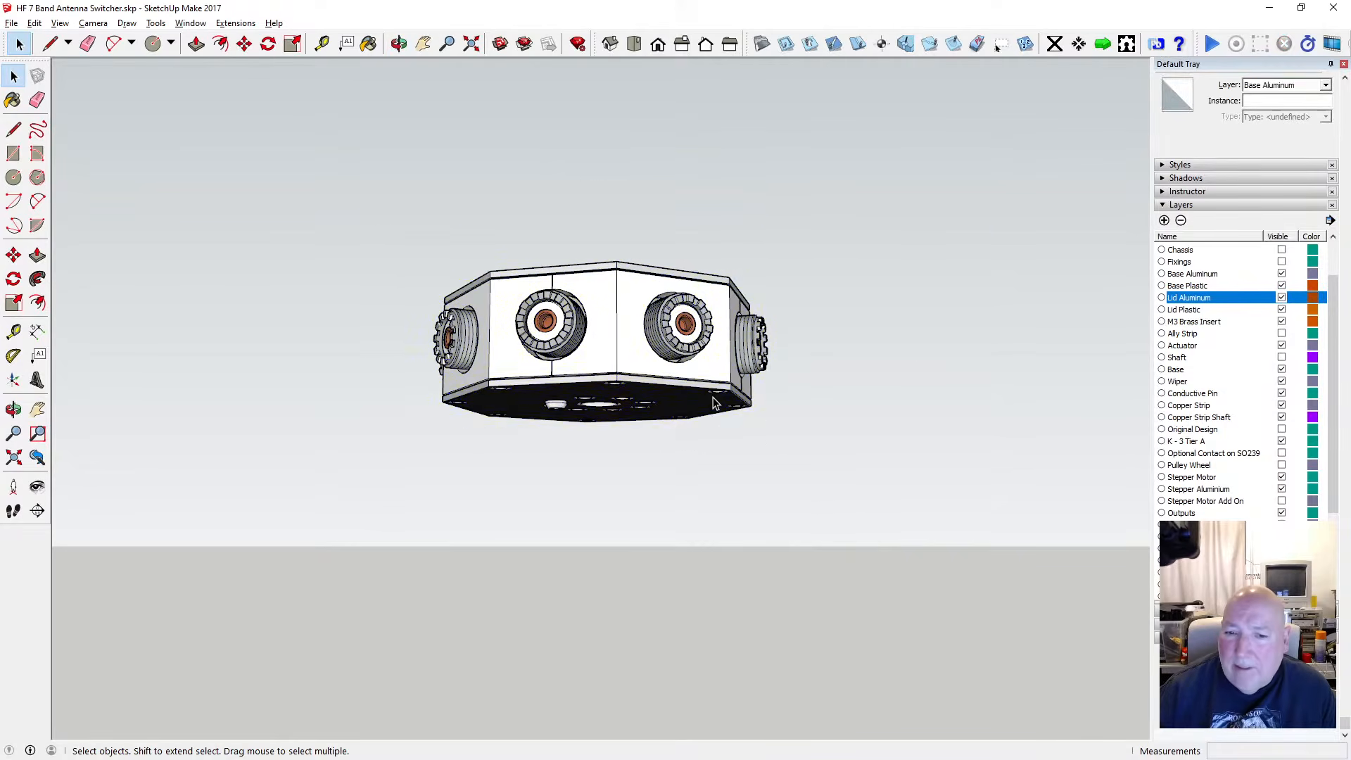
# Open the dark bottom plate inside the main unit and assign its nested group to the Base Aluminum layer
pyautogui.doubleClick(700, 403)
pyautogui.click(693, 401)
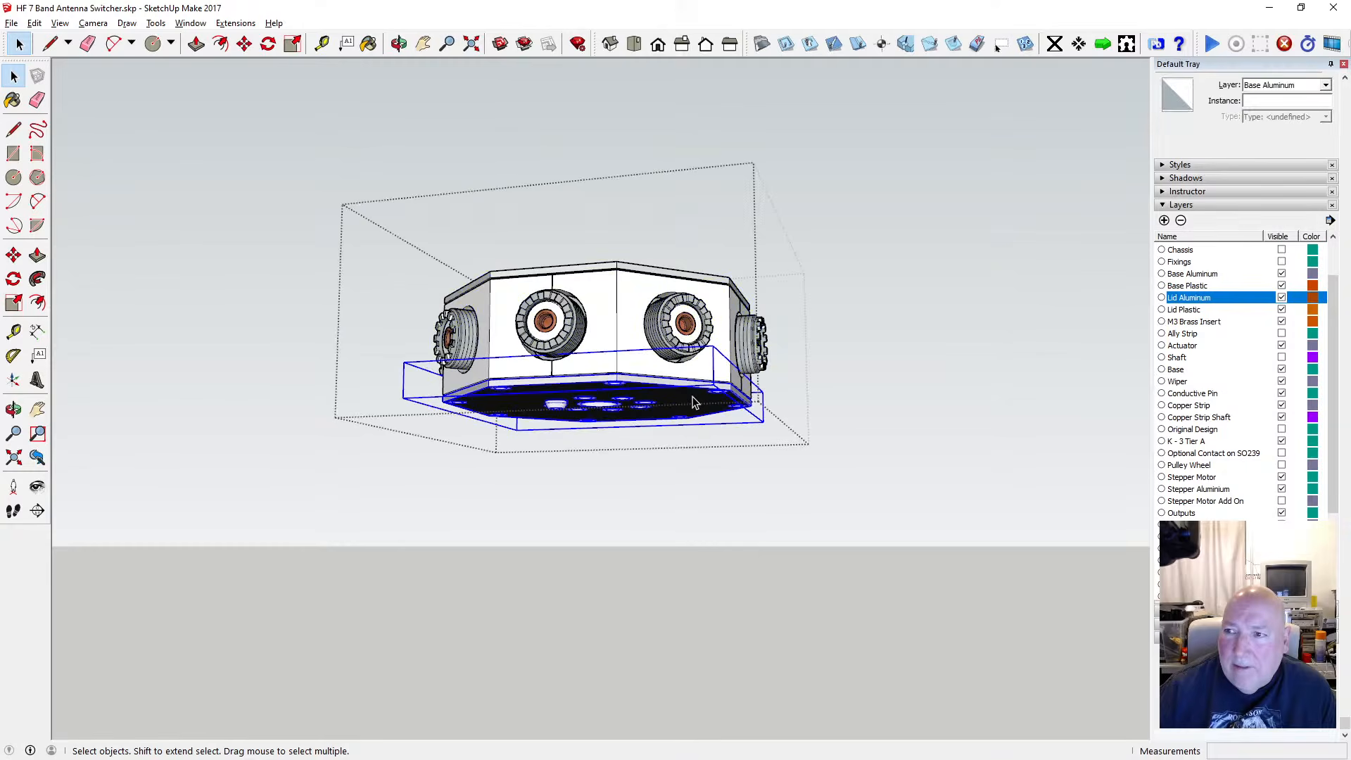
pyautogui.doubleClick(691, 403)
pyautogui.click(689, 402)
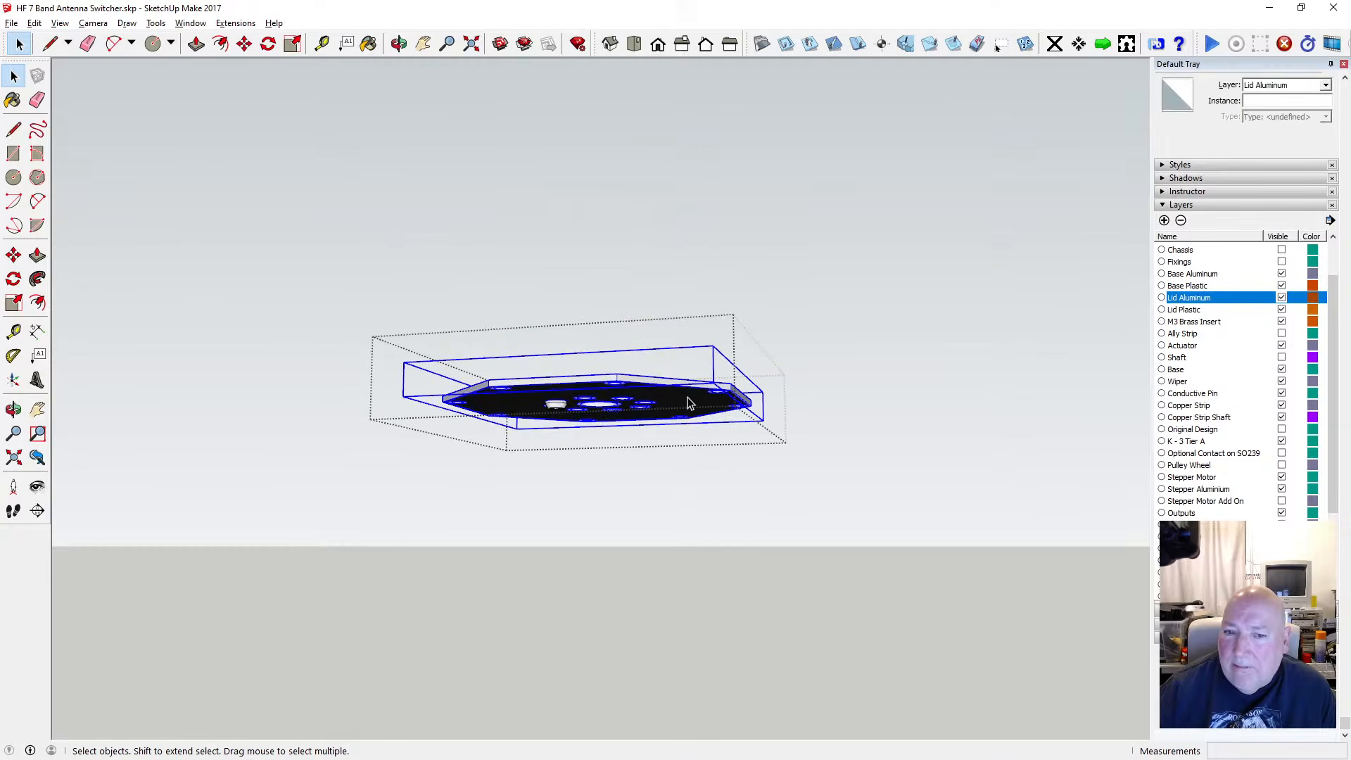
pyautogui.click(1326, 86)
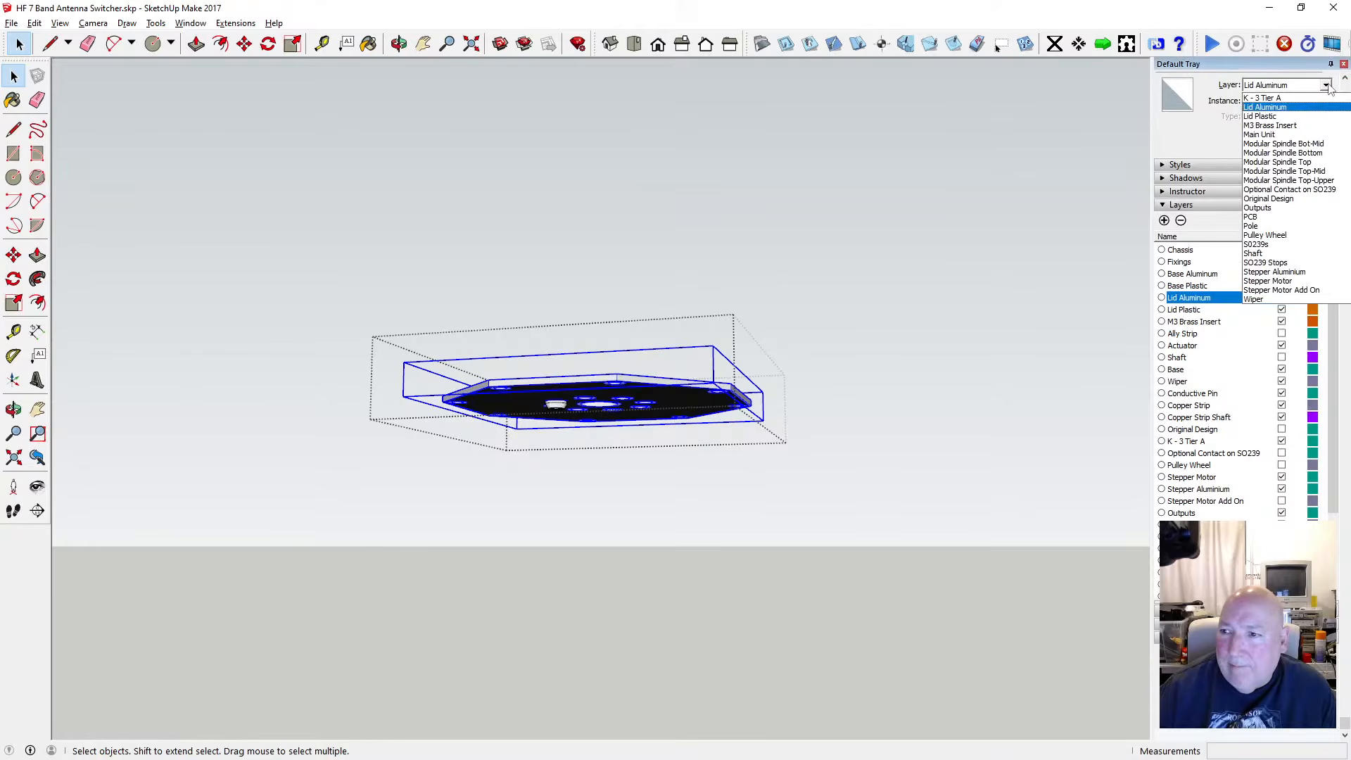
pyautogui.scroll(6, 1318, 192)
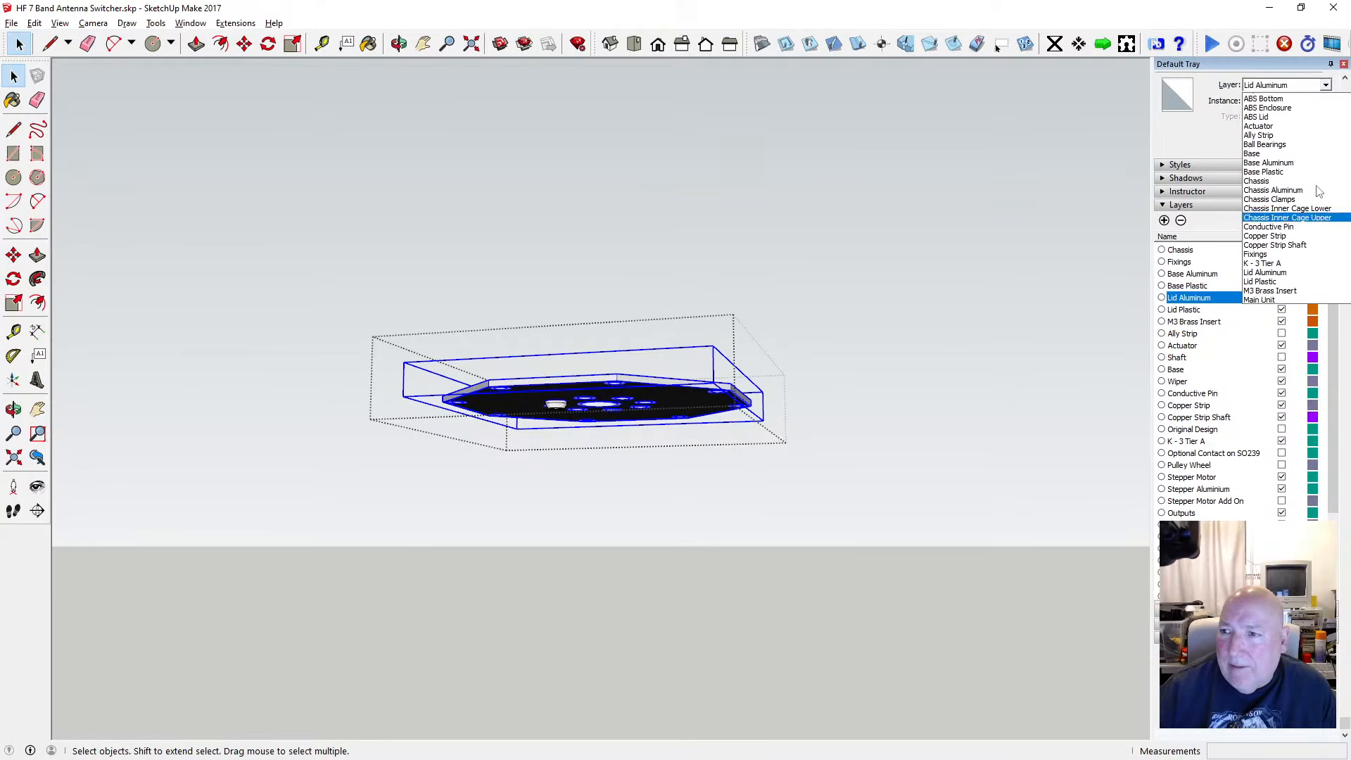
pyautogui.scroll(1, 1318, 192)
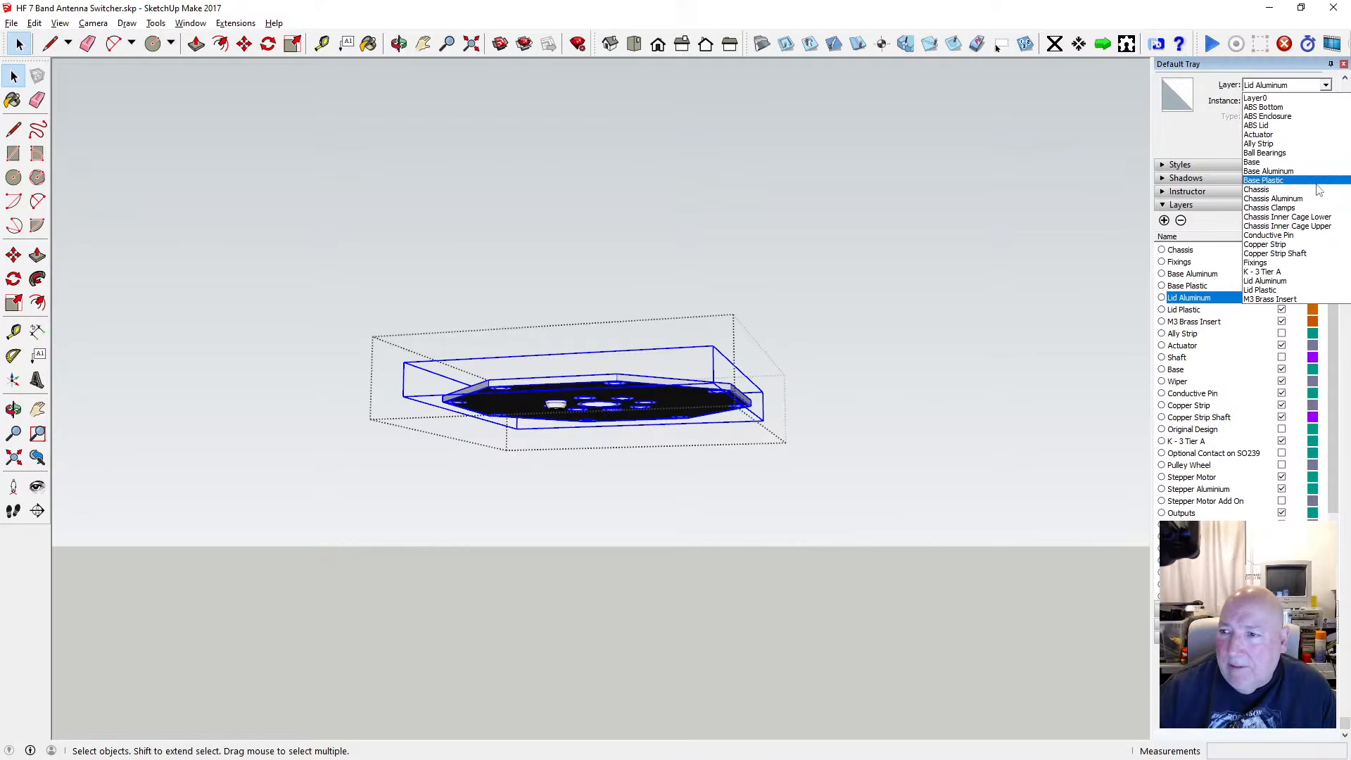
pyautogui.click(1310, 172)
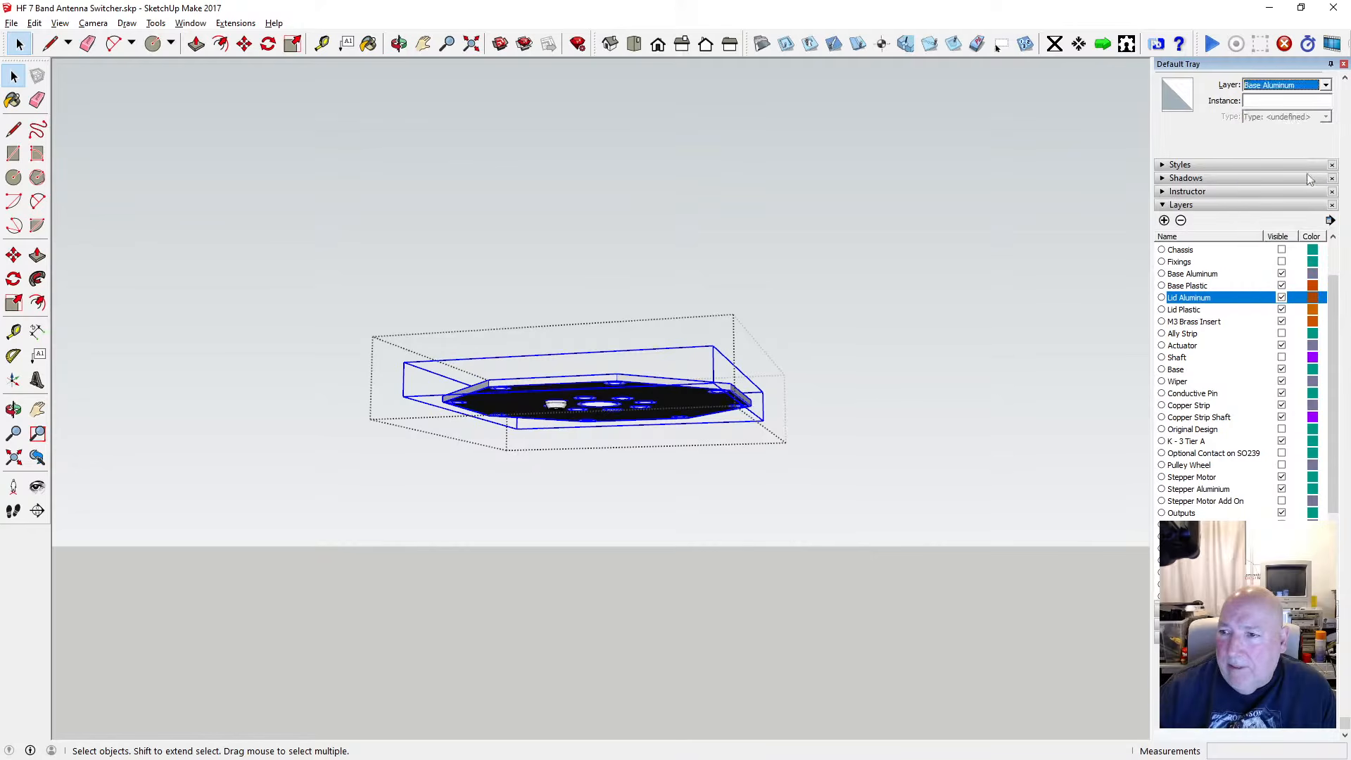
pyautogui.click(990, 421)
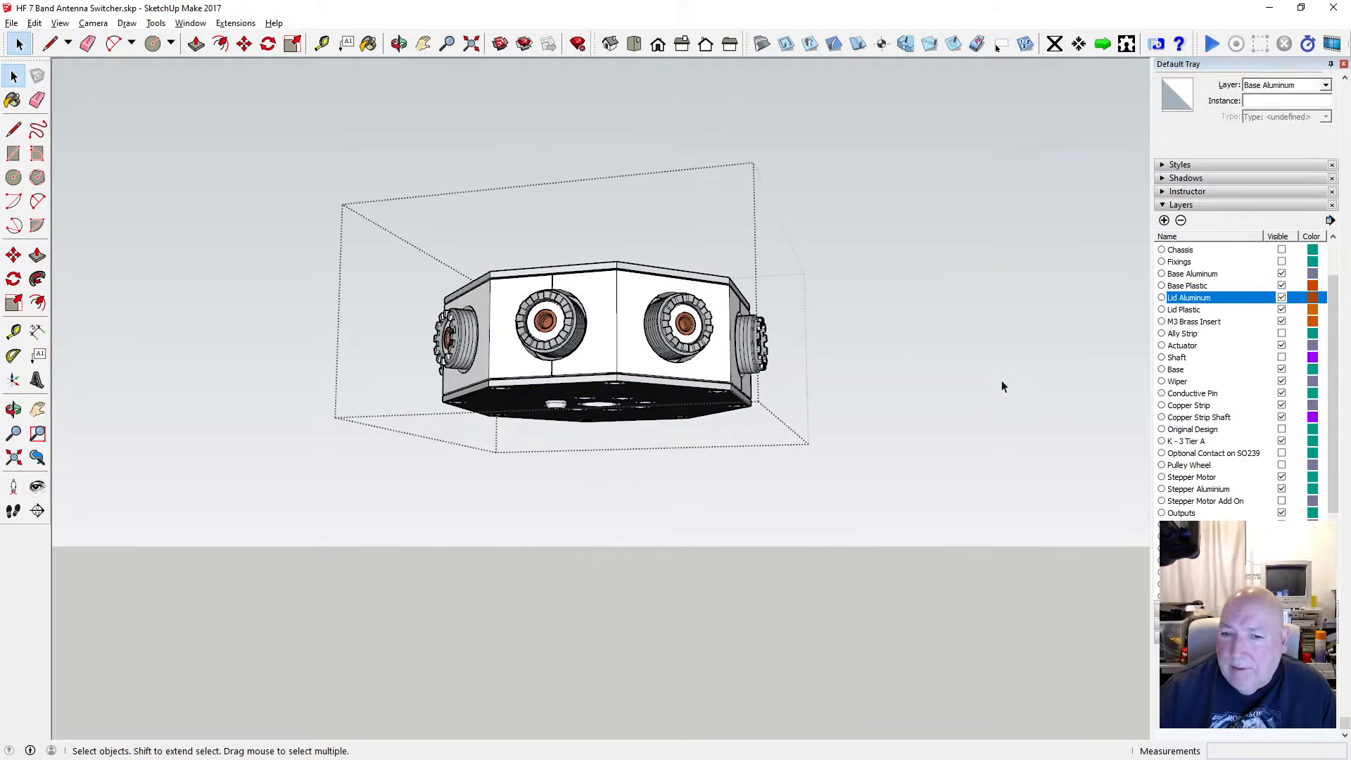
# Assign the innermost octagonal plate component within the bottom plate group to the Base Aluminum layer and close that group
pyautogui.click(1282, 298)
pyautogui.click(1282, 298)
pyautogui.click(708, 393)
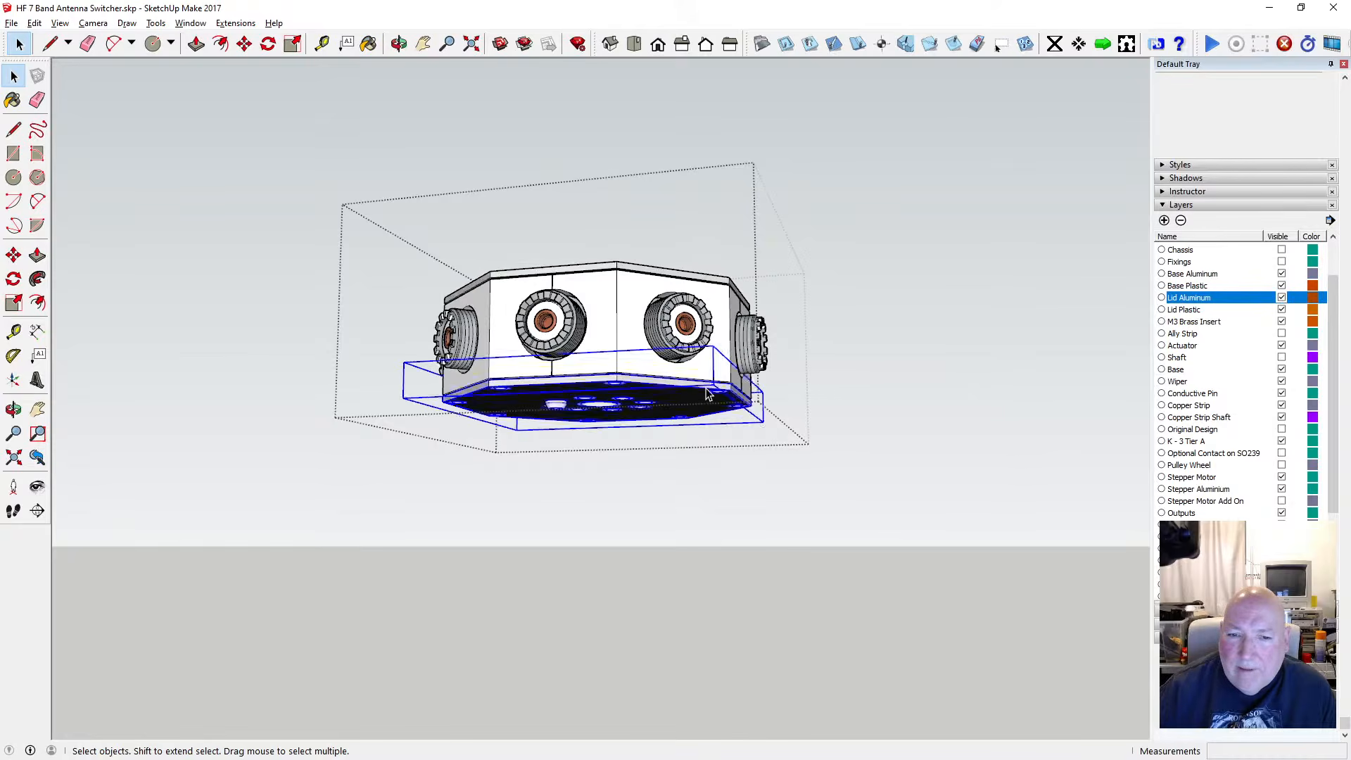
pyautogui.doubleClick(693, 396)
pyautogui.click(679, 398)
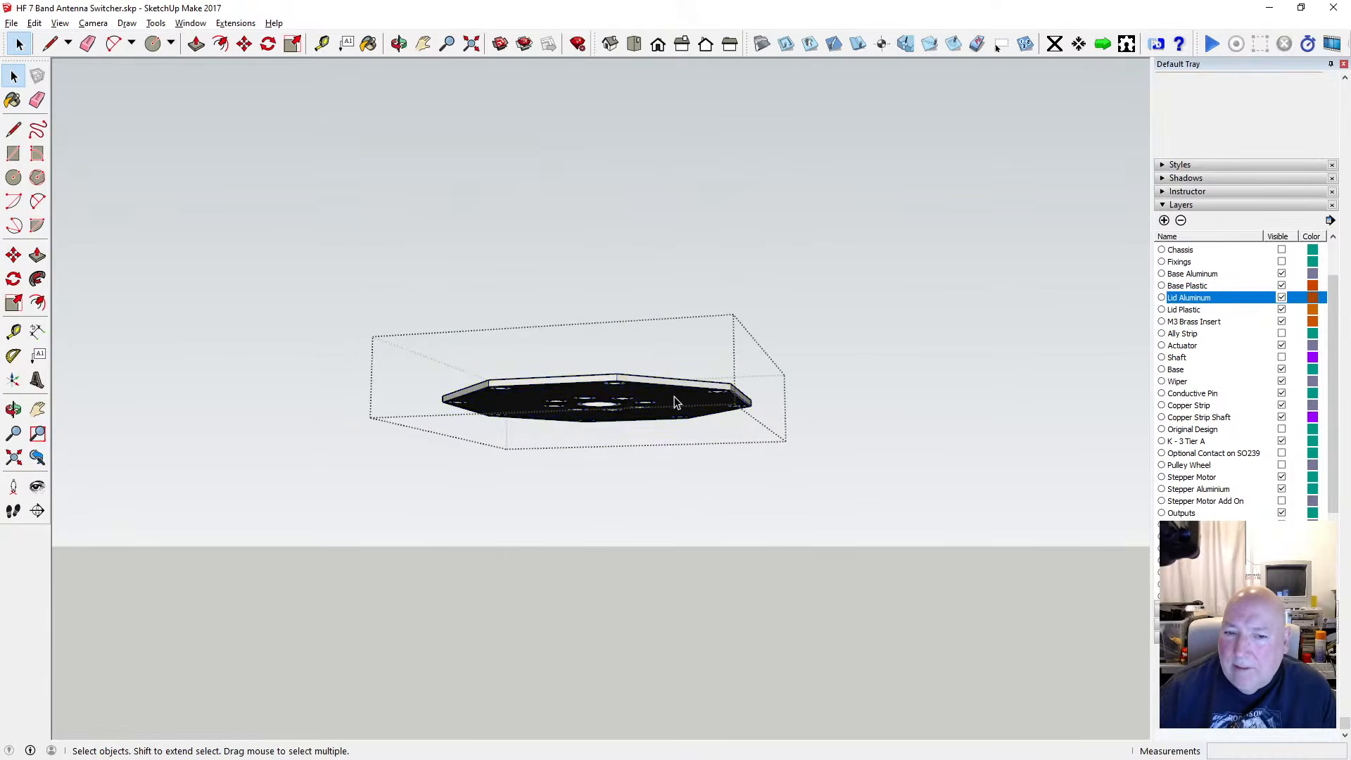
pyautogui.click(674, 403)
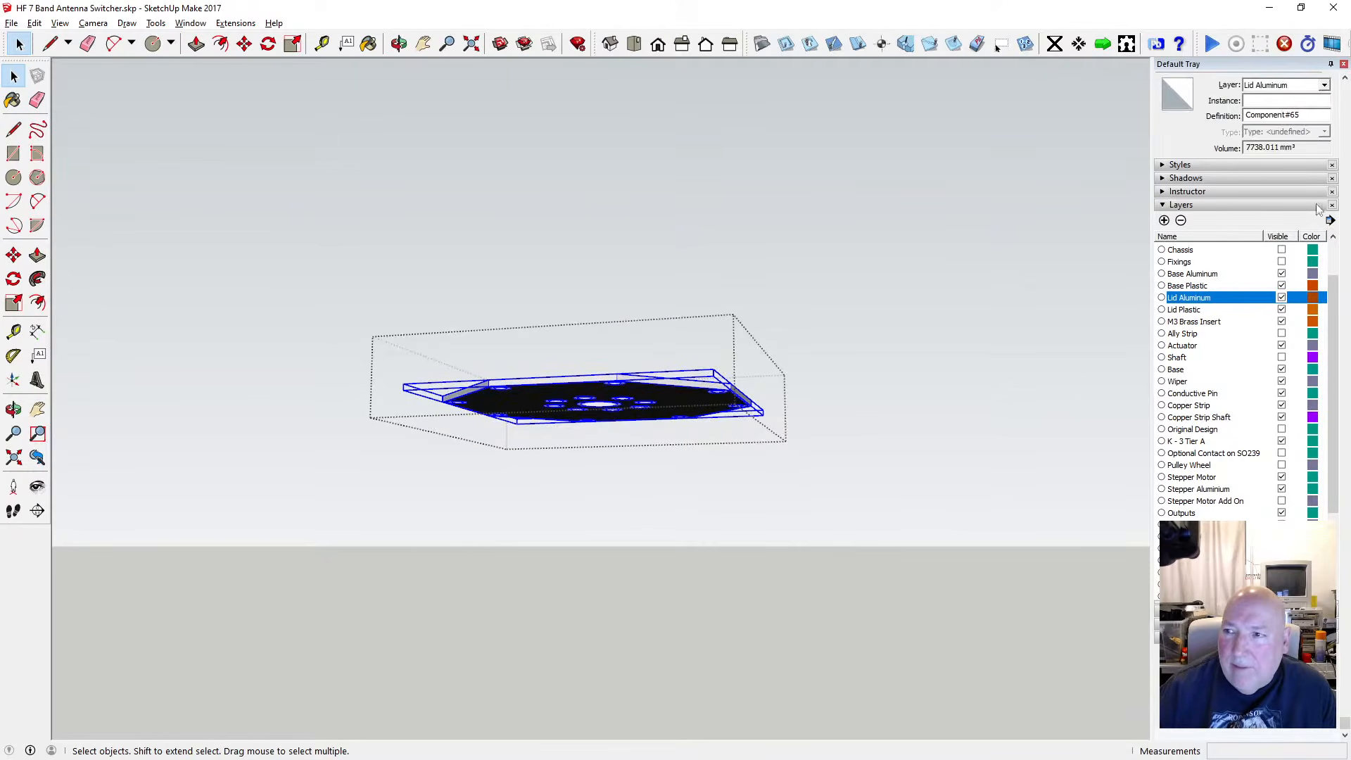
pyautogui.click(1323, 86)
pyautogui.scroll(3, 1314, 143)
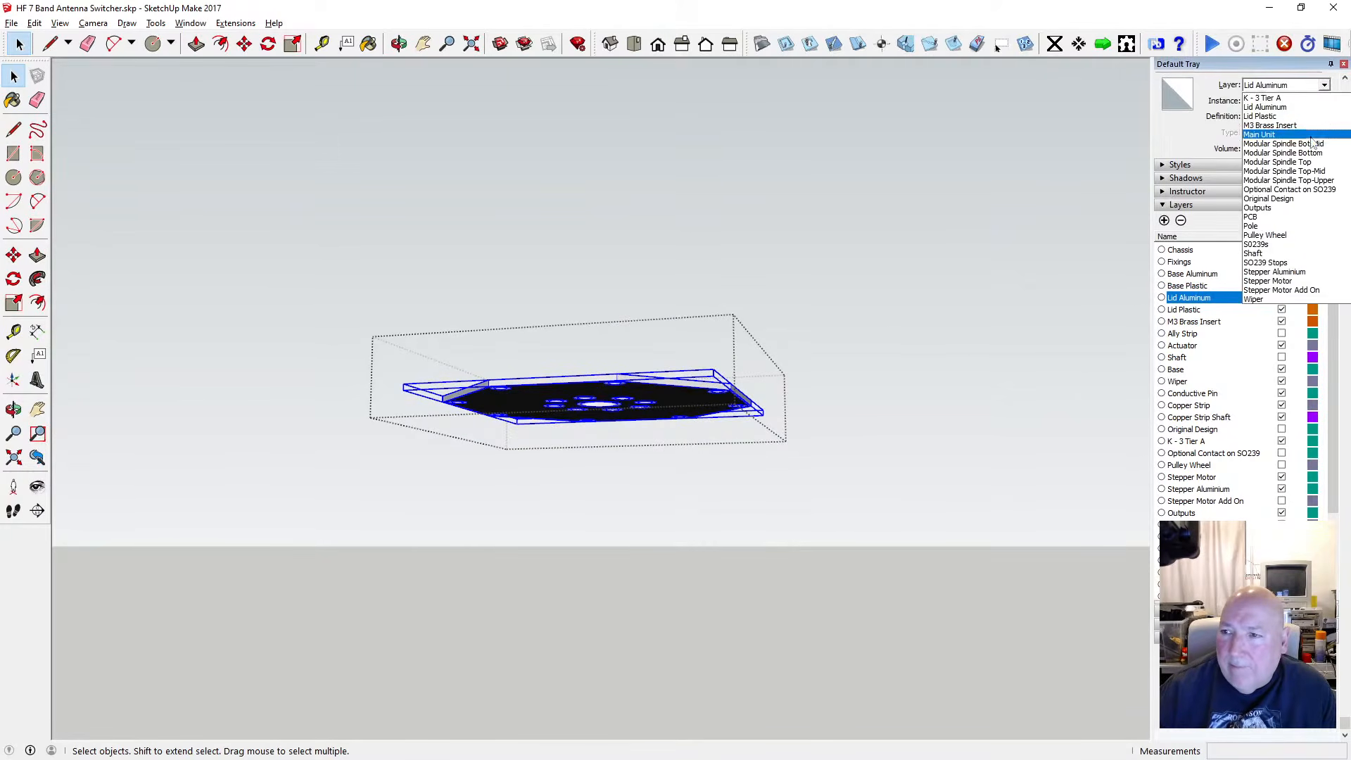
pyautogui.scroll(5, 1314, 143)
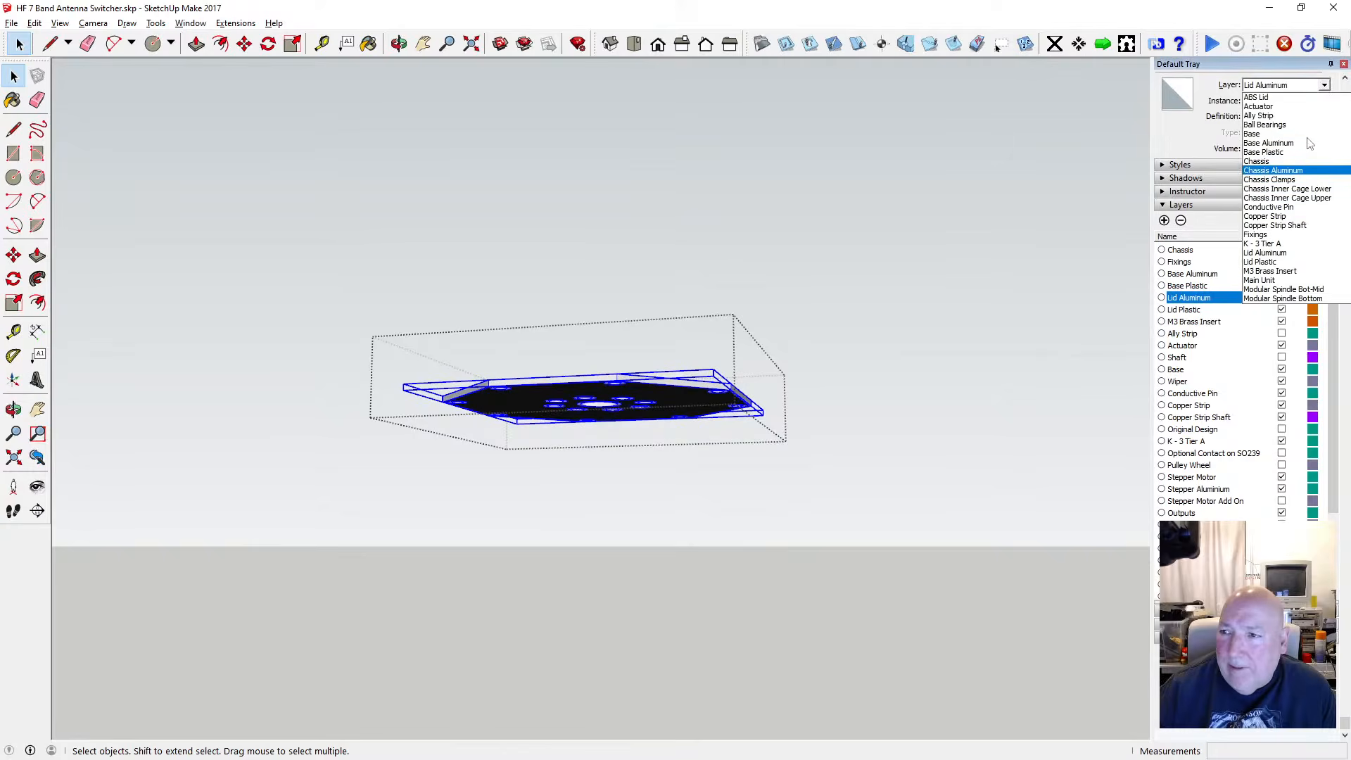
pyautogui.click(1294, 173)
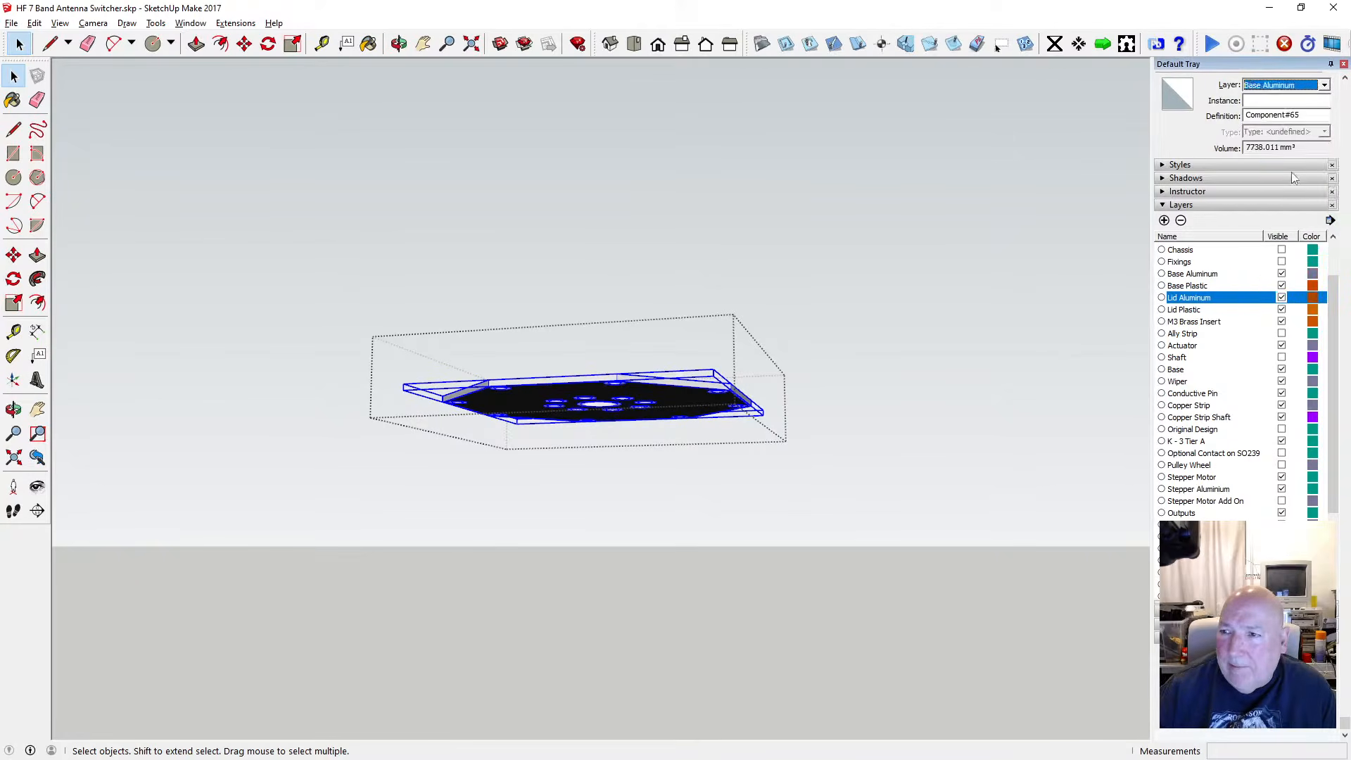
pyautogui.click(970, 427)
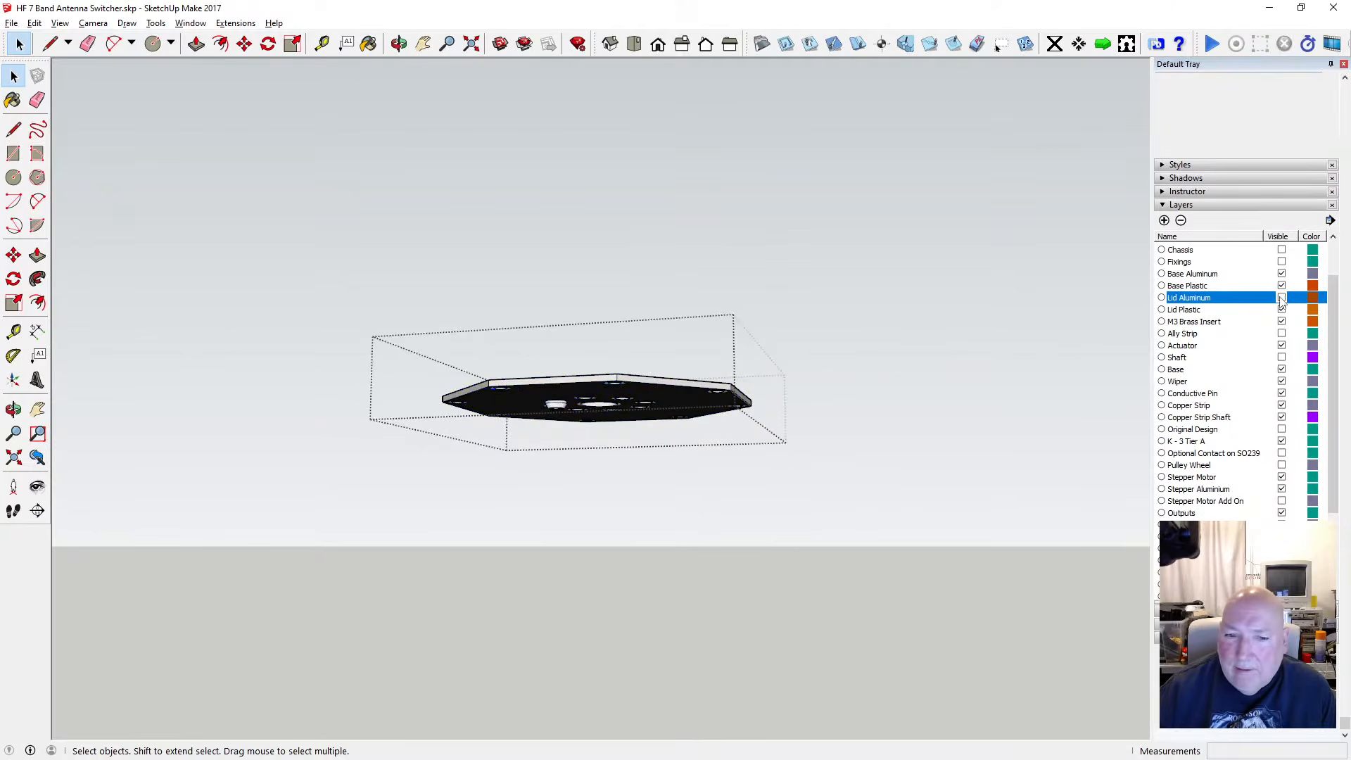
pyautogui.click(969, 361)
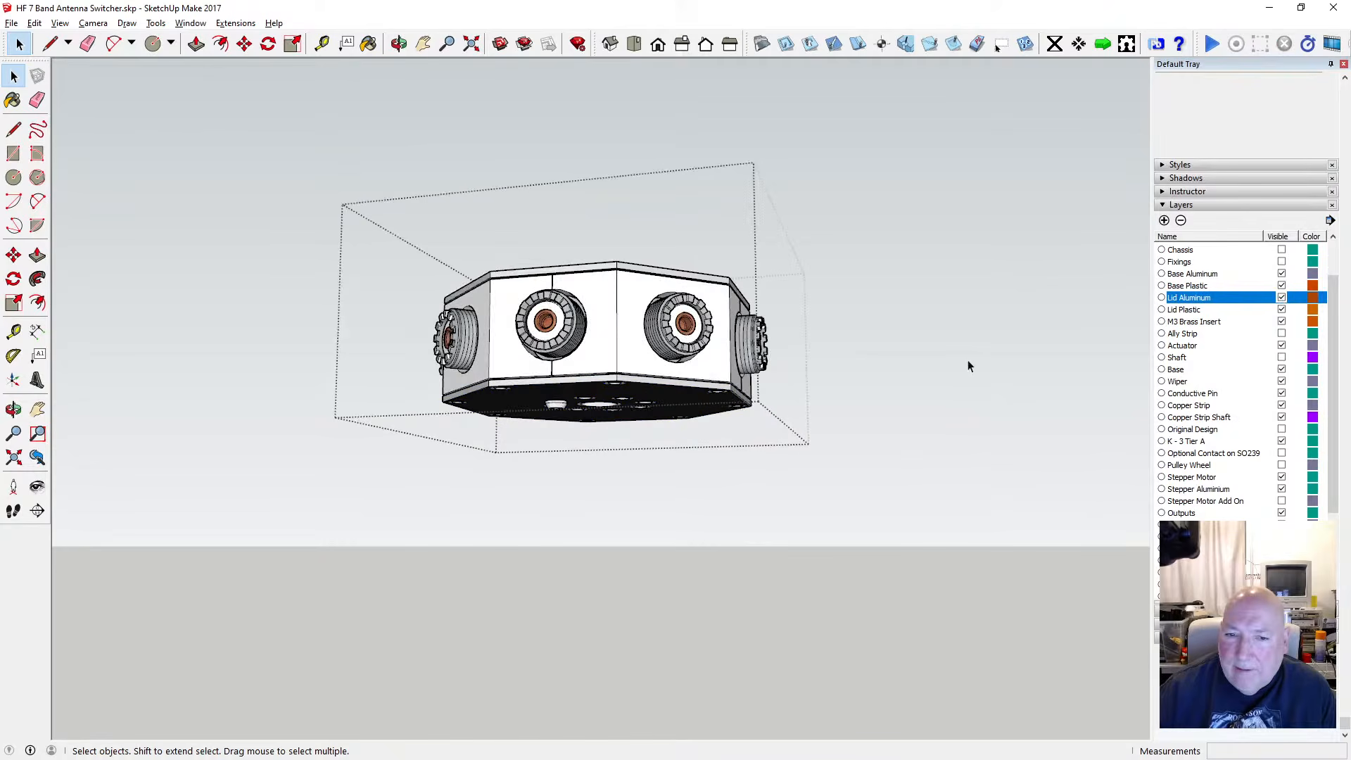
# Hide the Lid Aluminum layer and the Base Aluminum layer to remove the housing's top and bottom plates
pyautogui.click(1283, 298)
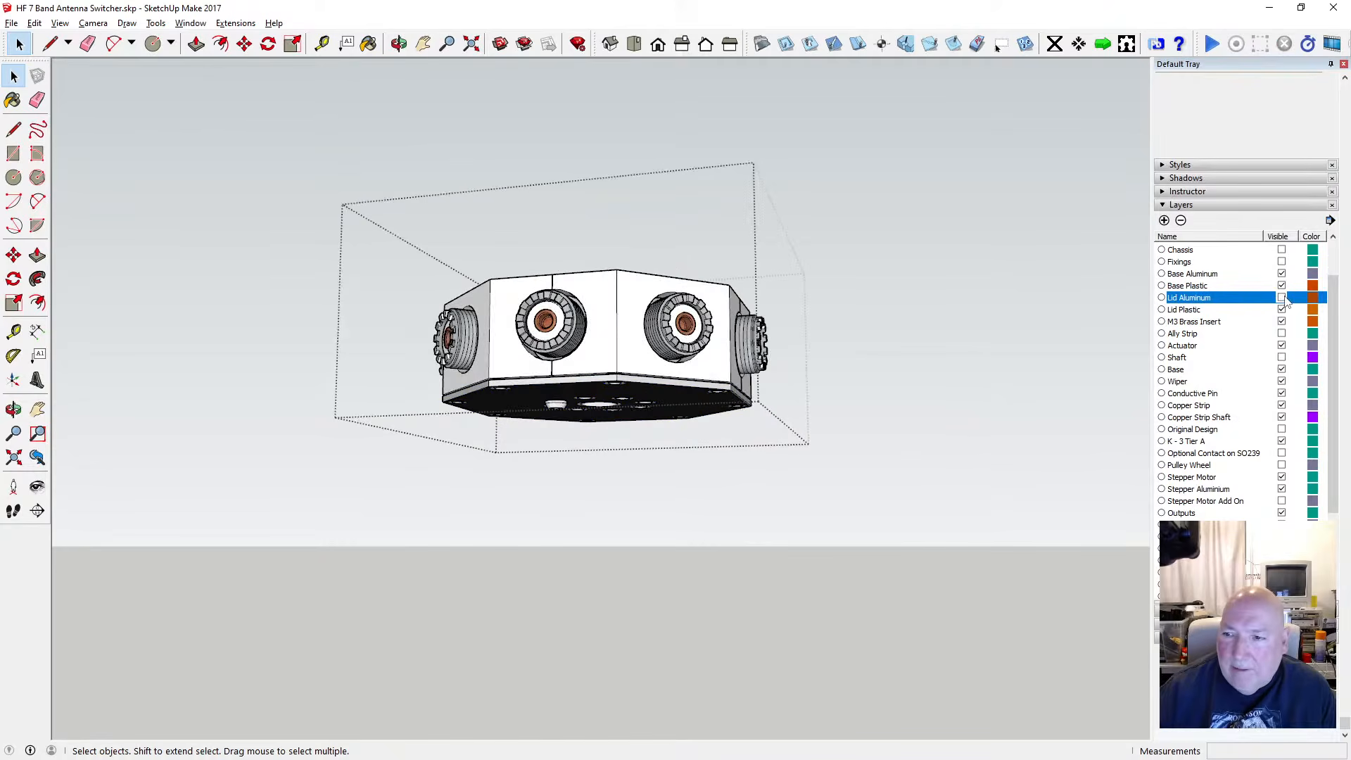
pyautogui.click(1283, 274)
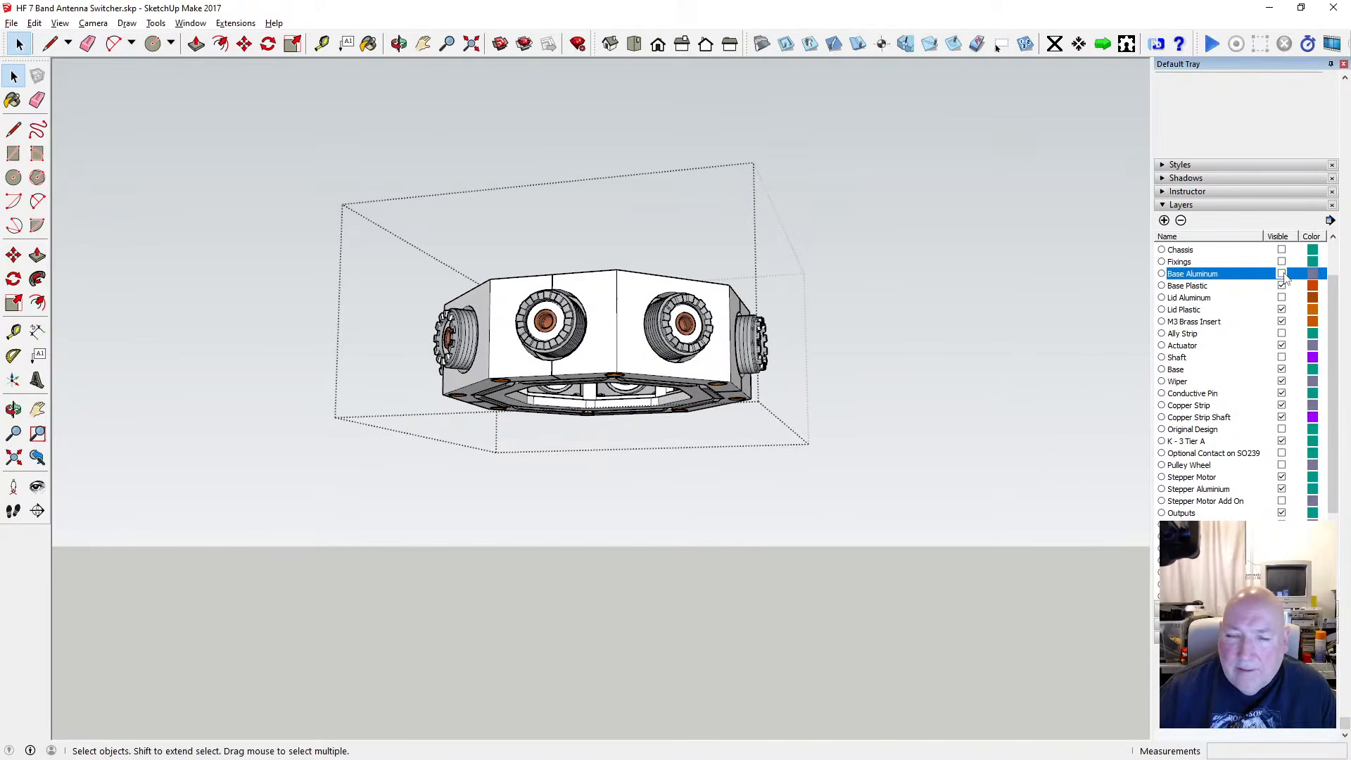
pyautogui.click(398, 43)
pyautogui.moveTo(808, 212); pyautogui.dragTo(869, 338)
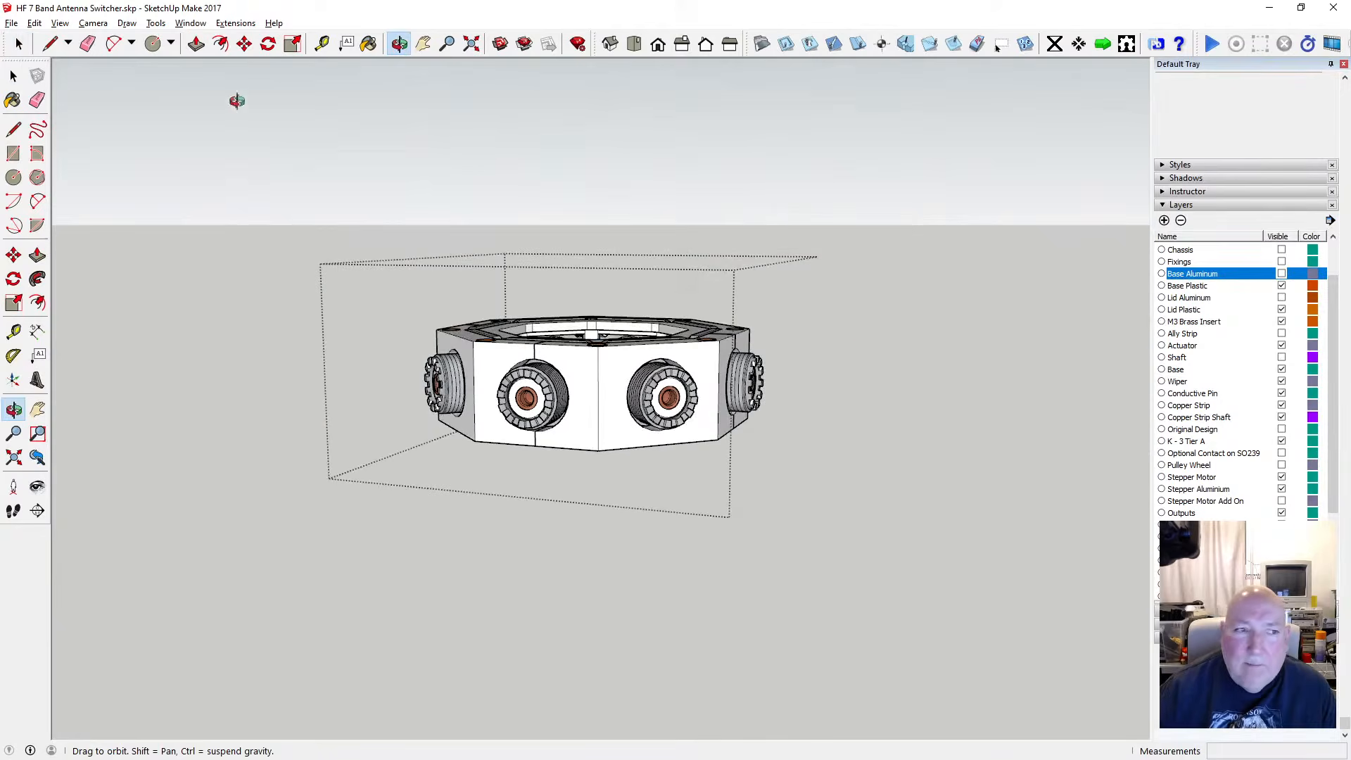
# Show the Lid Aluminum layer and examine the black lid plate on top of the housing
pyautogui.click(13, 76)
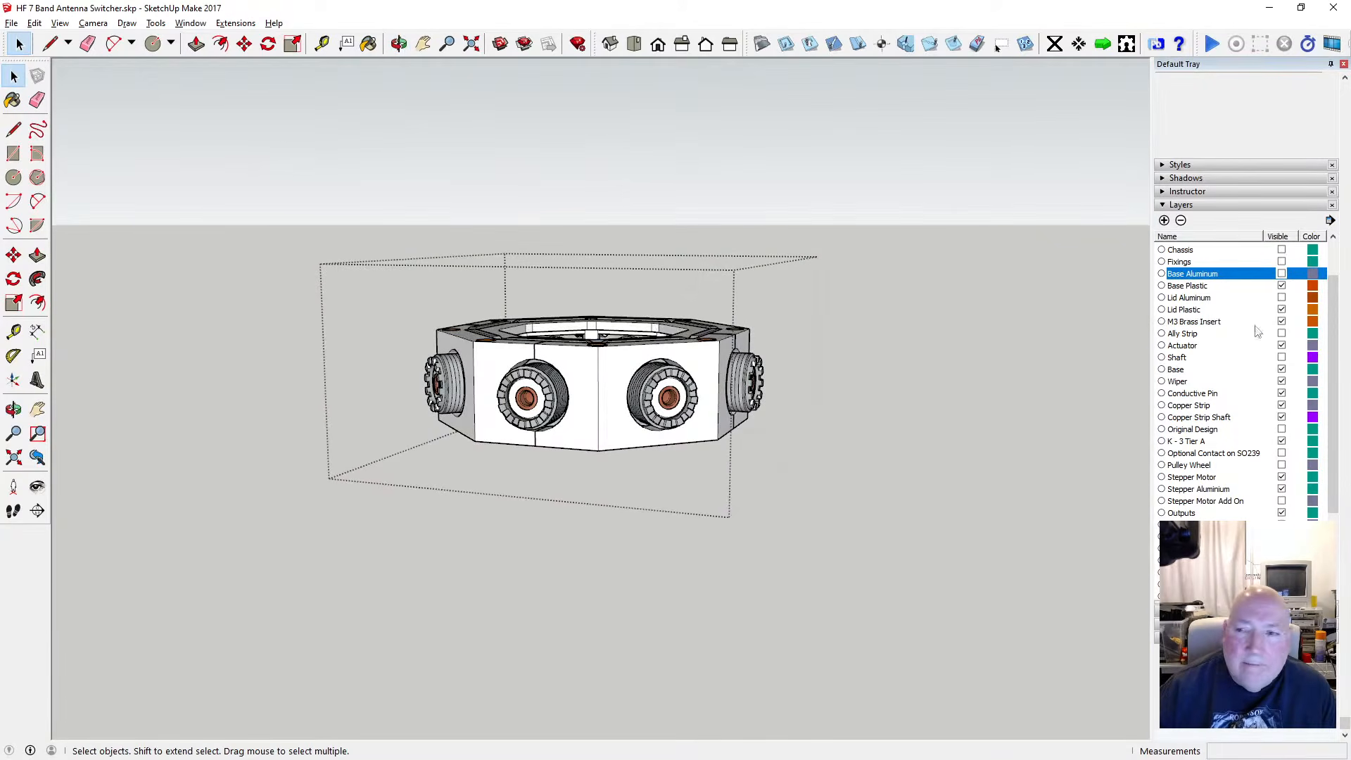
pyautogui.click(1282, 298)
pyautogui.scroll(2, 695, 391)
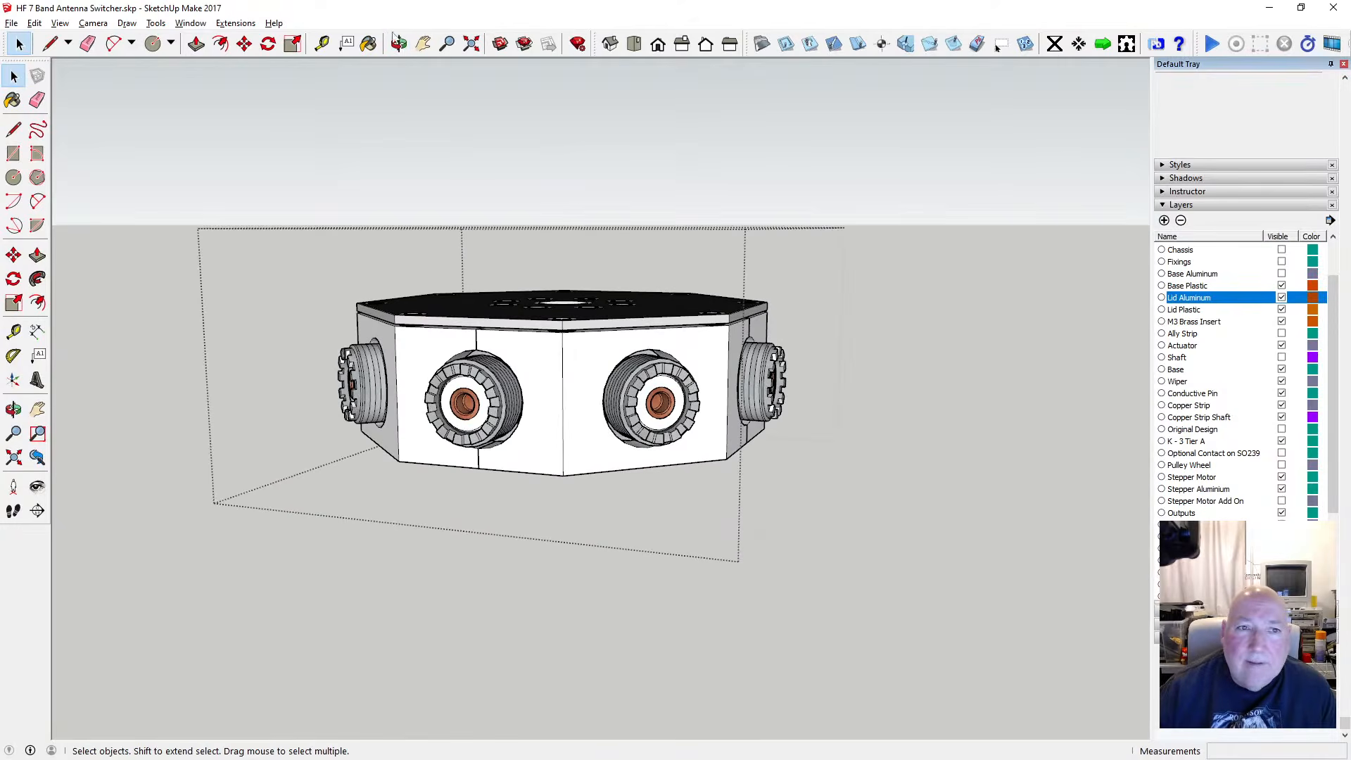
pyautogui.click(399, 44)
pyautogui.moveTo(563, 317); pyautogui.dragTo(577, 434)
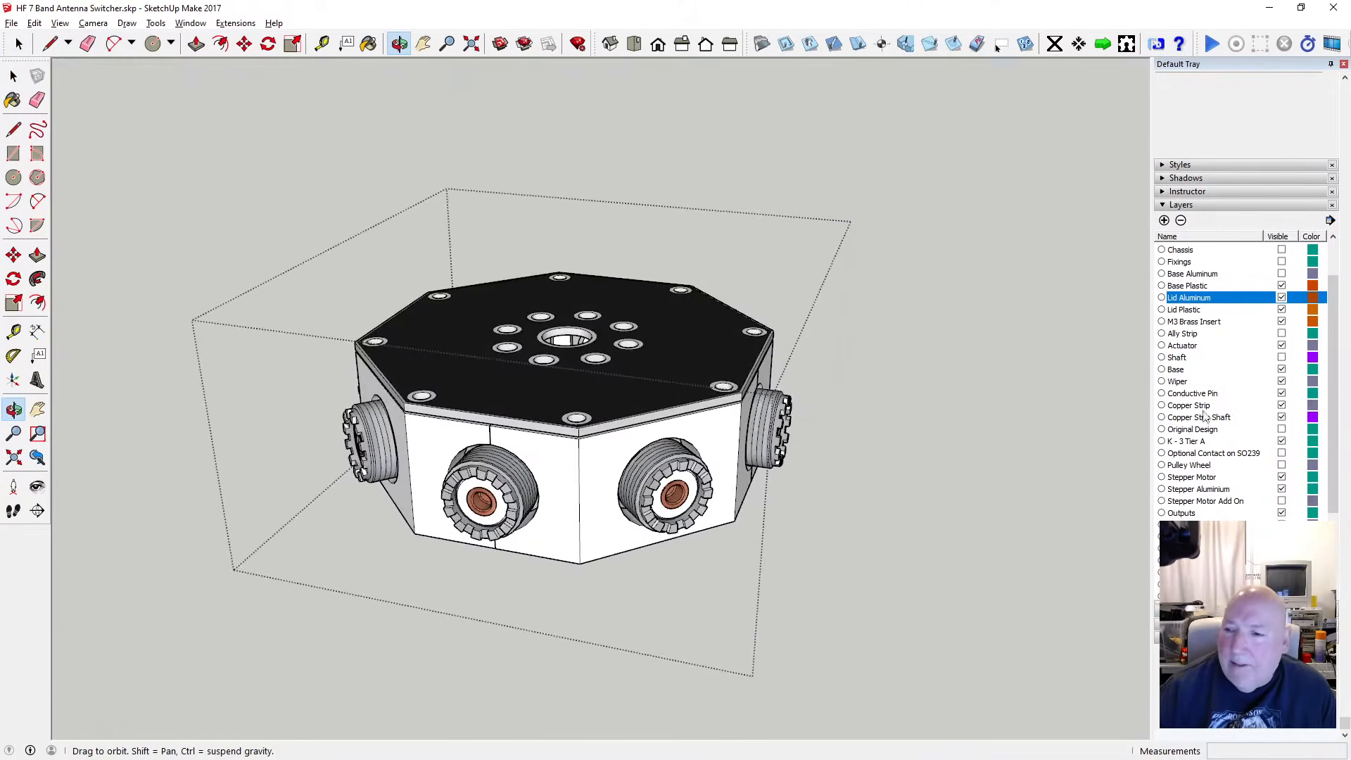
# Show the Shaft layer with the red knob above the lid plate
pyautogui.scroll(1, 1263, 406)
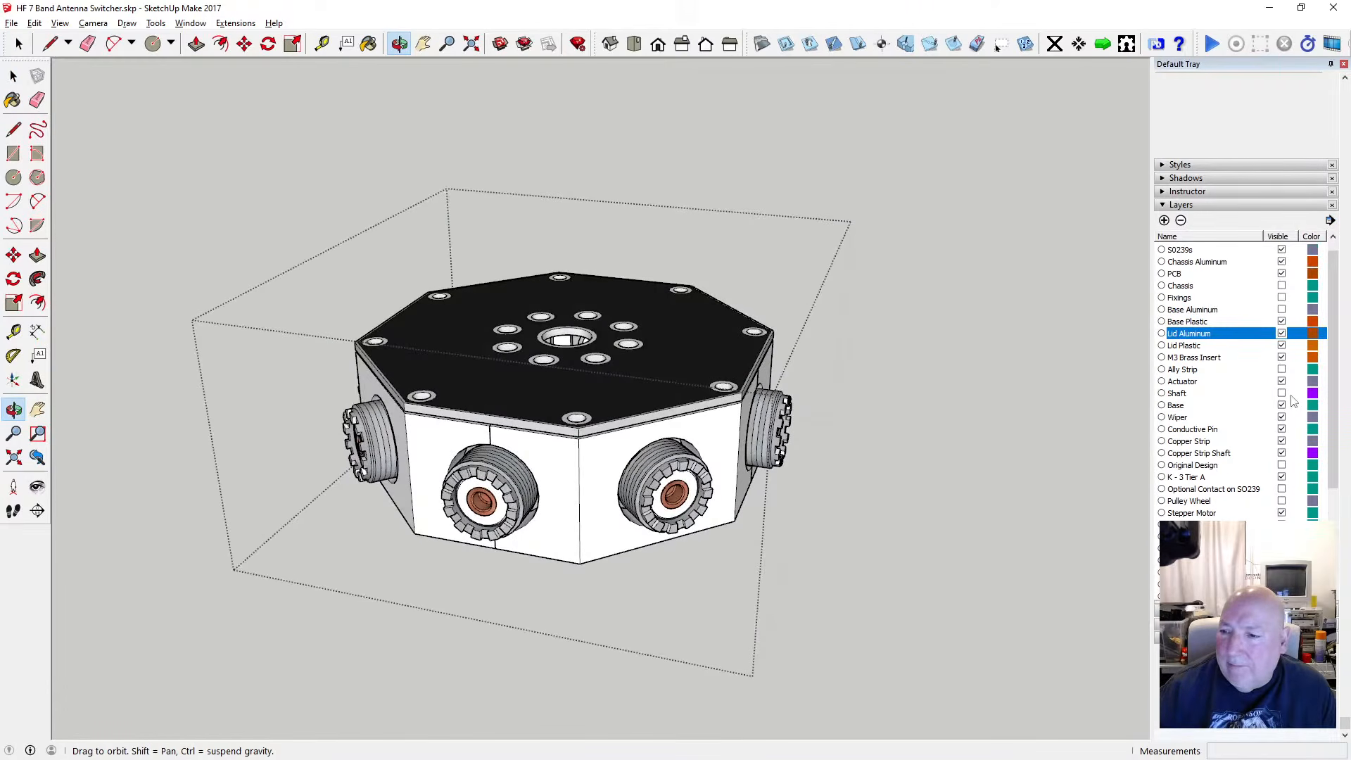
pyautogui.click(1282, 394)
pyautogui.moveTo(603, 439); pyautogui.dragTo(567, 343)
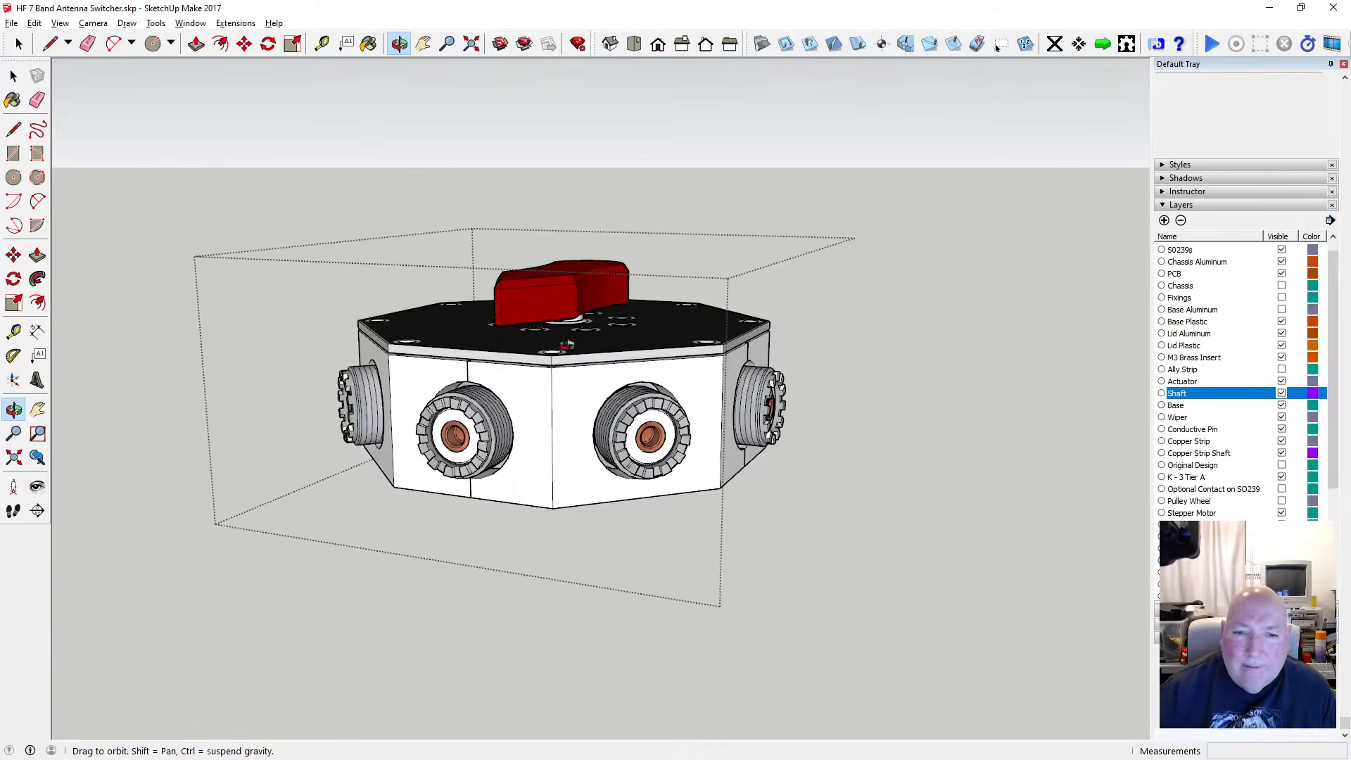
# Hide the Lid Aluminum layer and examine the rotor disc beneath the red knob inside the housing
pyautogui.click(1282, 333)
pyautogui.scroll(3, 589, 392)
pyautogui.moveTo(644, 328); pyautogui.dragTo(541, 621)
pyautogui.moveTo(562, 494); pyautogui.dragTo(518, 247)
pyautogui.scroll(3, 604, 359)
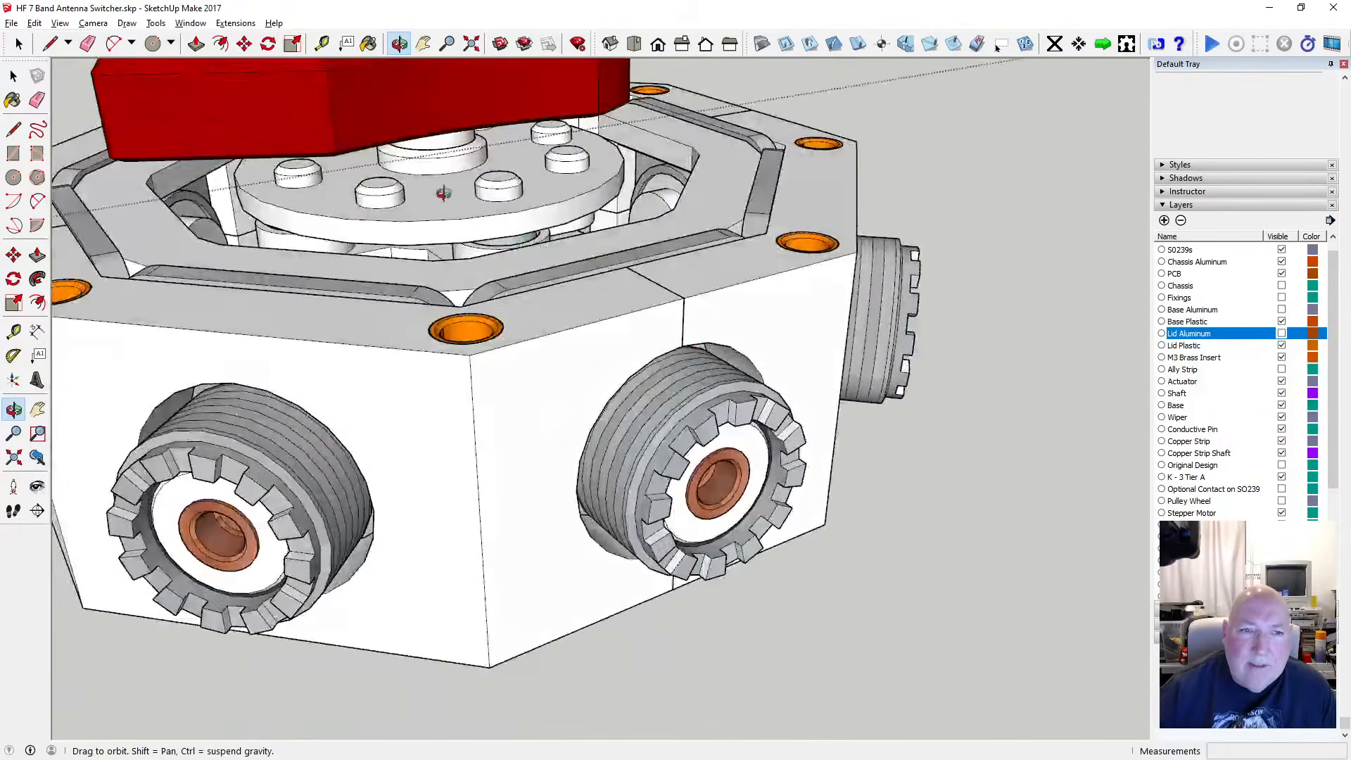
pyautogui.scroll(3, 443, 193)
pyautogui.moveTo(443, 191); pyautogui.dragTo(501, 83)
pyautogui.scroll(-4, 467, 235)
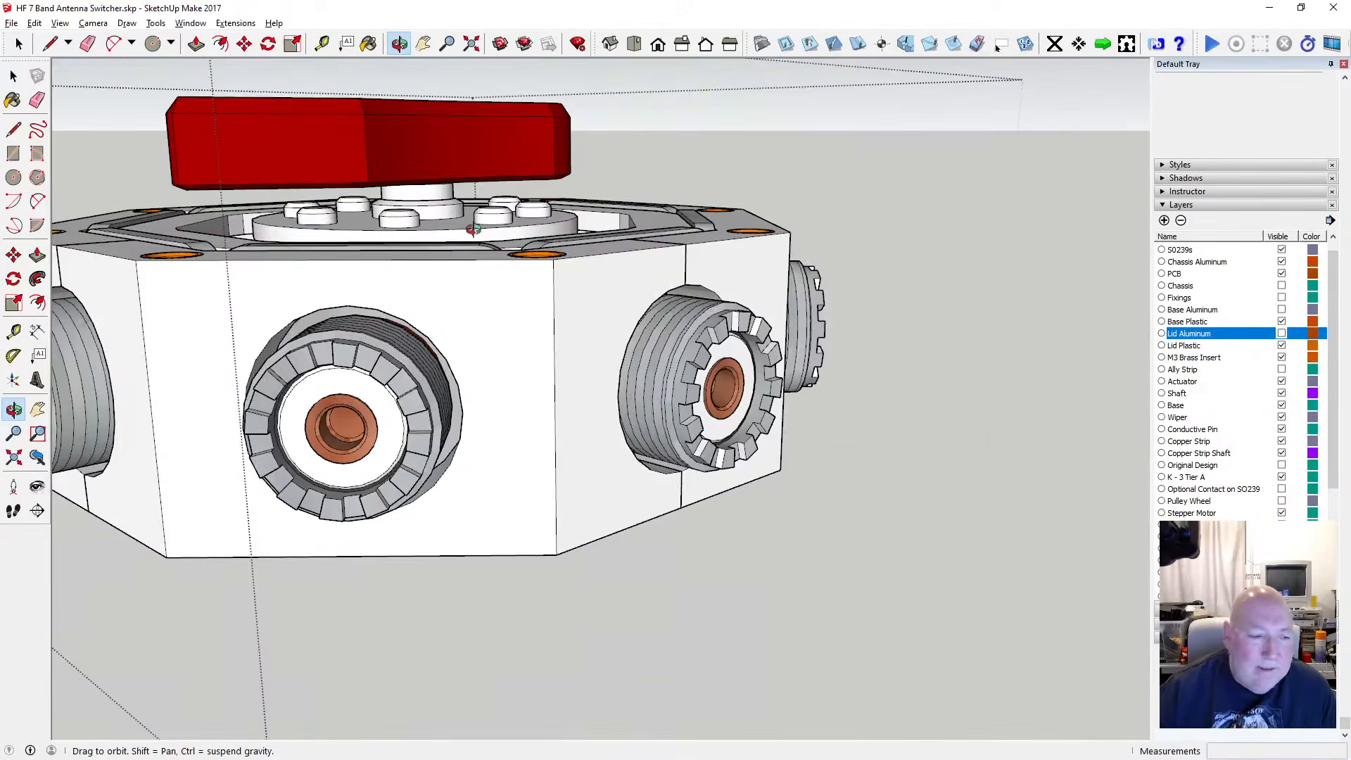
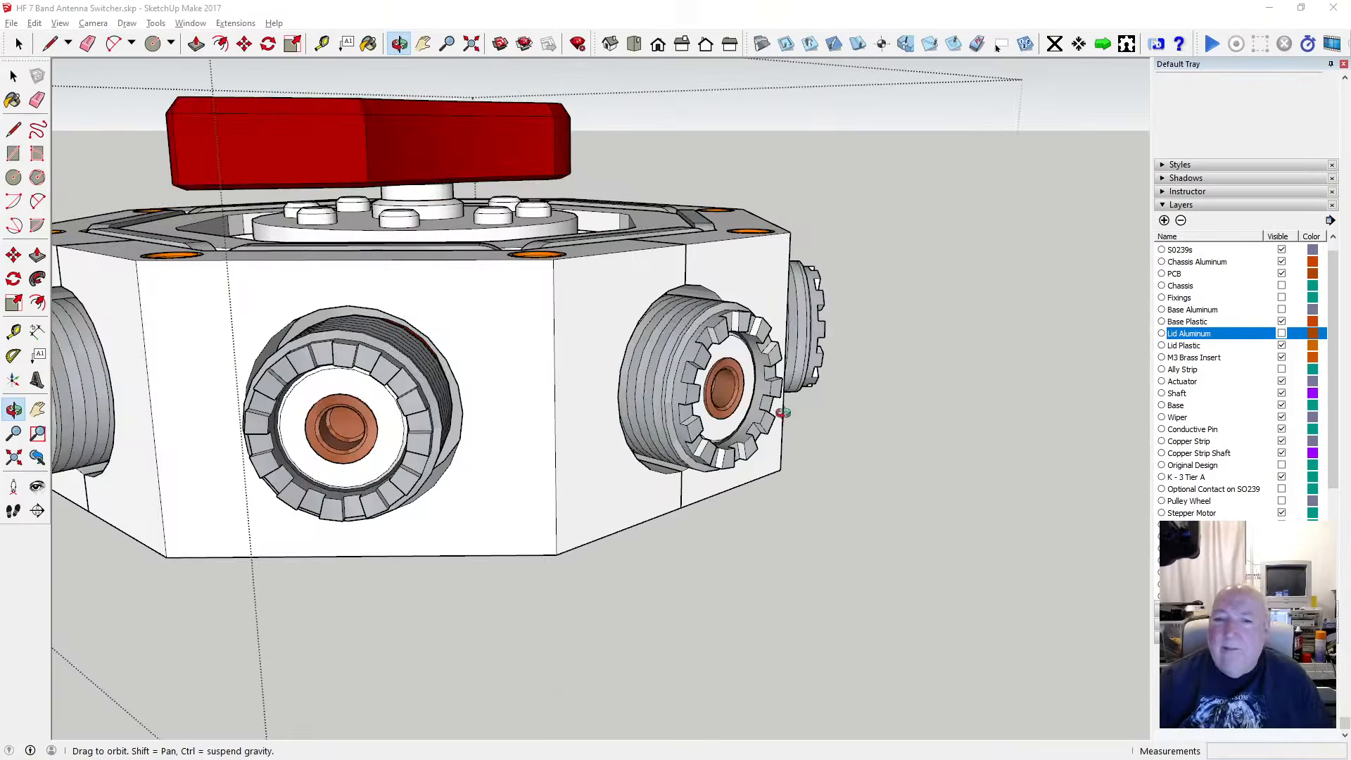
# Examine the housing's sockets, the internal rotor and the brass inserts on the underside
pyautogui.scroll(-5, 783, 413)
pyautogui.moveTo(783, 413); pyautogui.dragTo(689, 295)
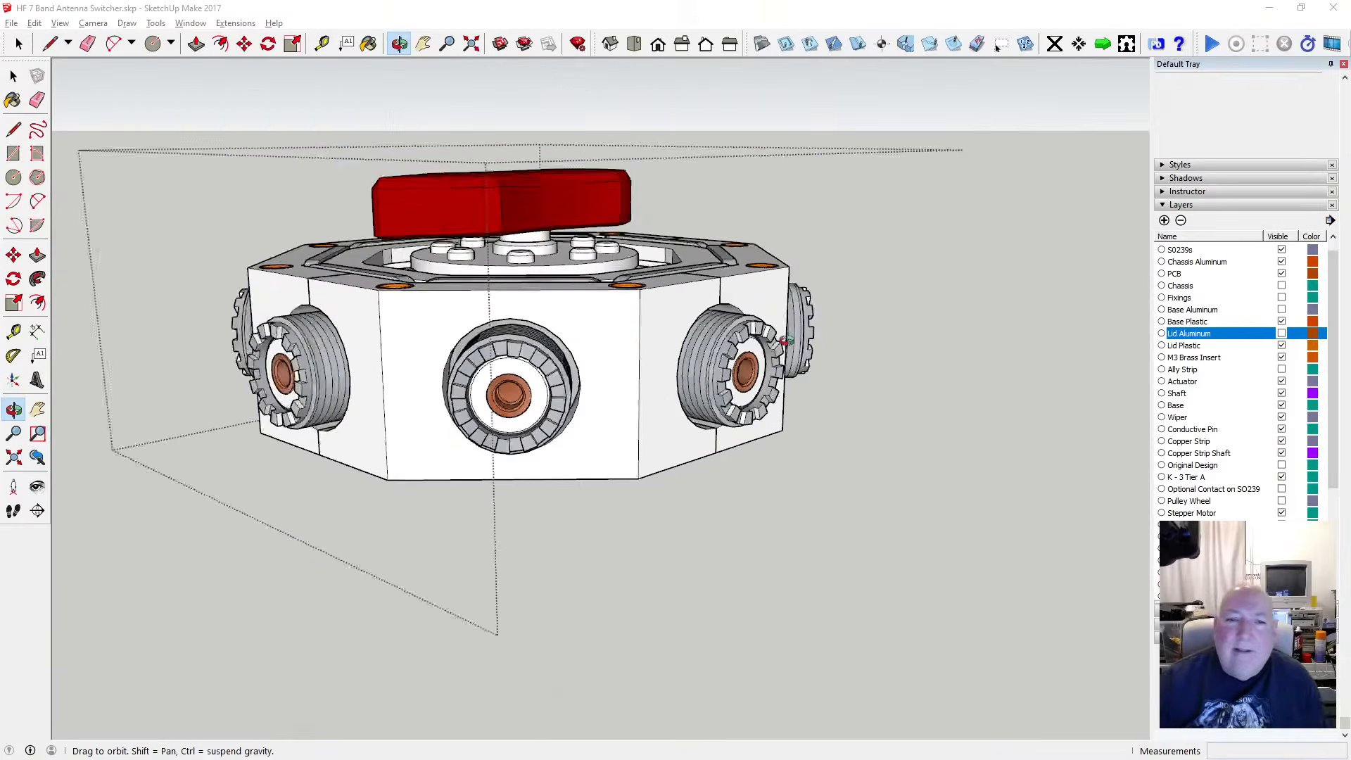
pyautogui.scroll(8, 642, 305)
pyautogui.moveTo(530, 180); pyautogui.dragTo(474, 217)
pyautogui.moveTo(538, 406); pyautogui.dragTo(597, 112)
pyautogui.scroll(-6, 464, 352)
pyautogui.moveTo(602, 285); pyautogui.dragTo(631, 279)
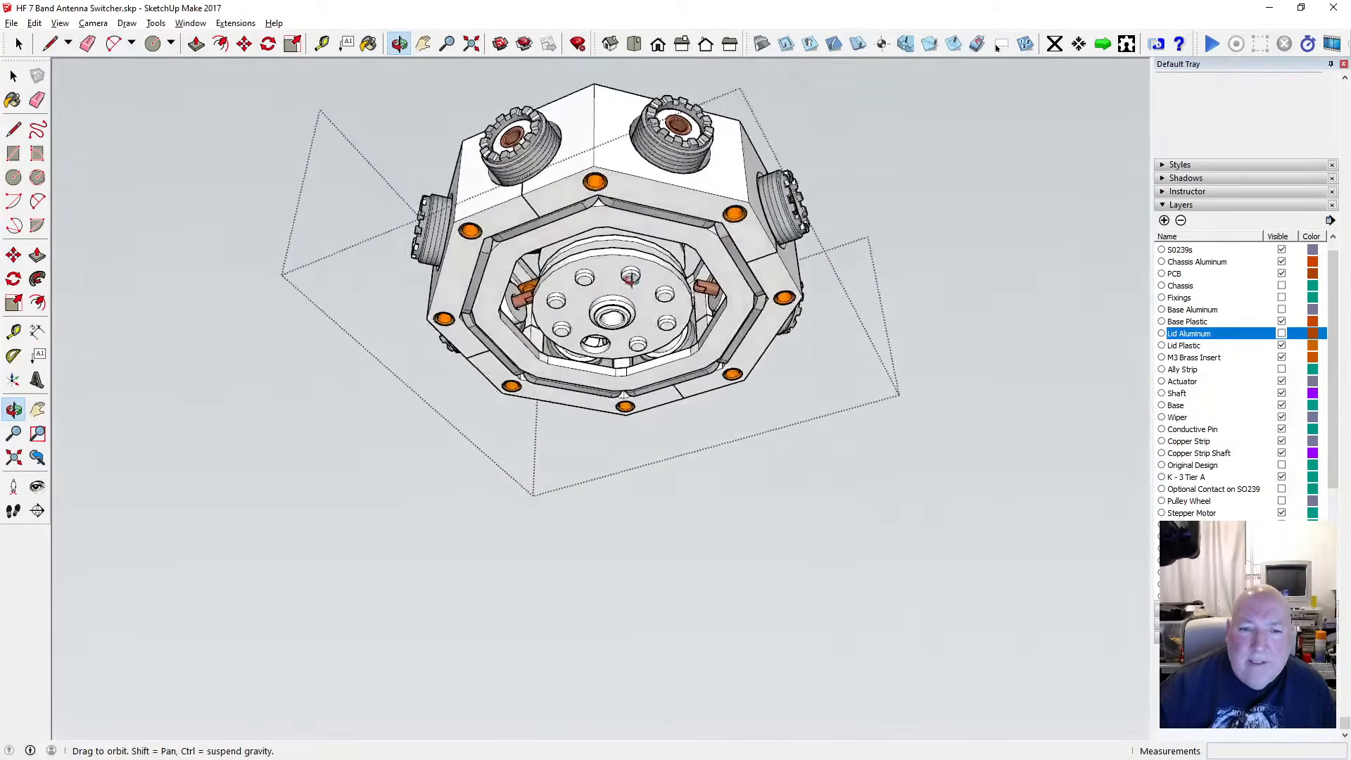
# Examine the rotor disc, copper contacts and rim inserts inside the open underside of the housing
pyautogui.scroll(3, 631, 331)
pyautogui.moveTo(631, 331); pyautogui.dragTo(399, 269)
pyautogui.scroll(3, 776, 516)
pyautogui.scroll(3, 818, 496)
pyautogui.scroll(-3, 818, 494)
pyautogui.scroll(-3, 817, 494)
pyautogui.scroll(4, 461, 274)
pyautogui.scroll(3, 512, 197)
pyautogui.scroll(-5, 335, 265)
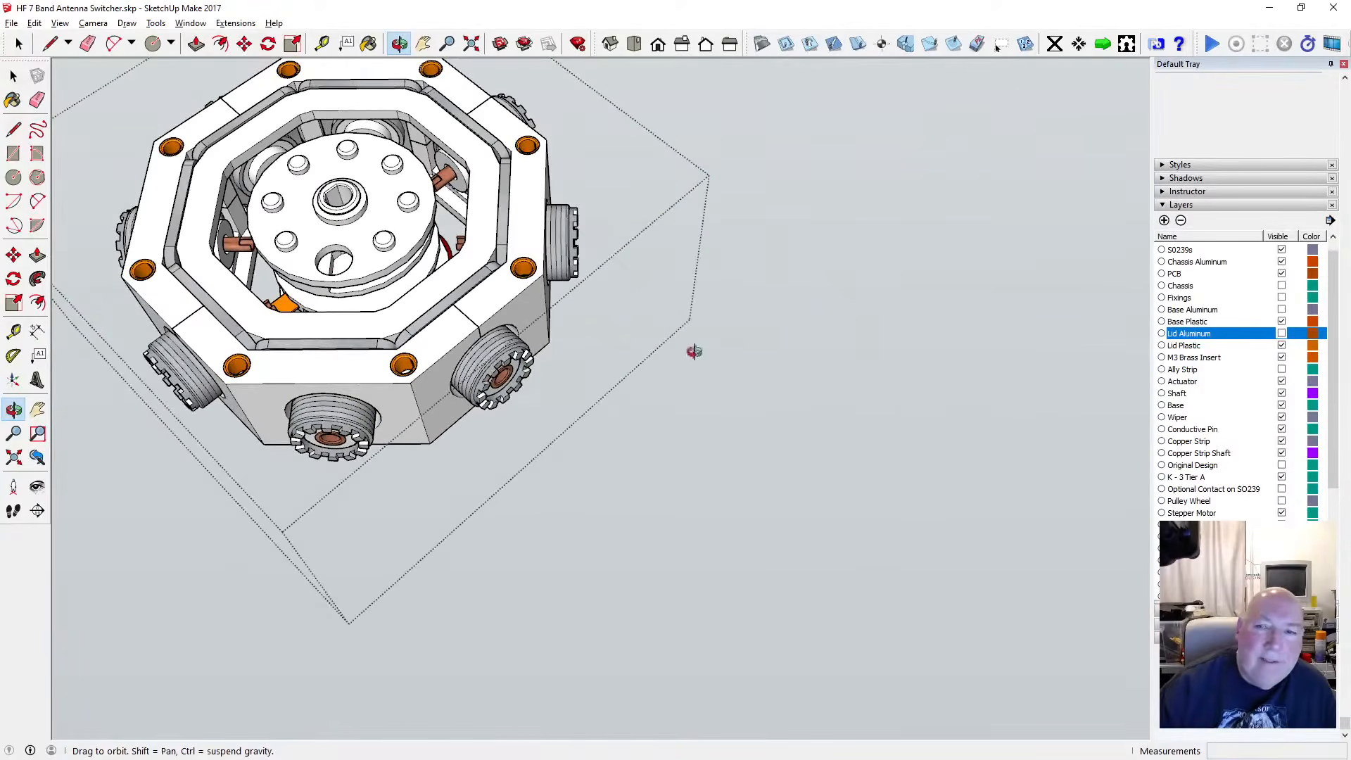
# Show the Base Aluminum layer and examine the black base plate and its screw holes
pyautogui.click(1282, 310)
pyautogui.scroll(5, 317, 250)
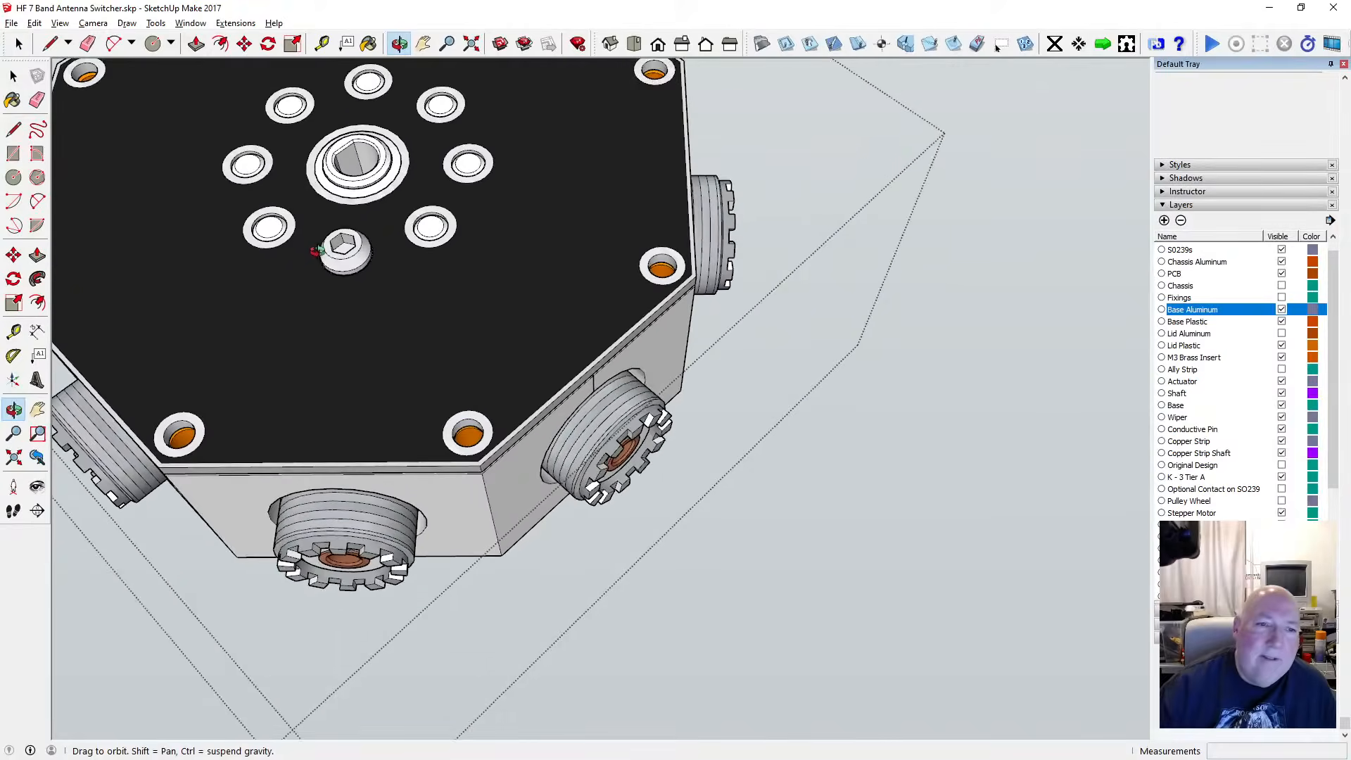
pyautogui.moveTo(317, 250); pyautogui.dragTo(595, 250)
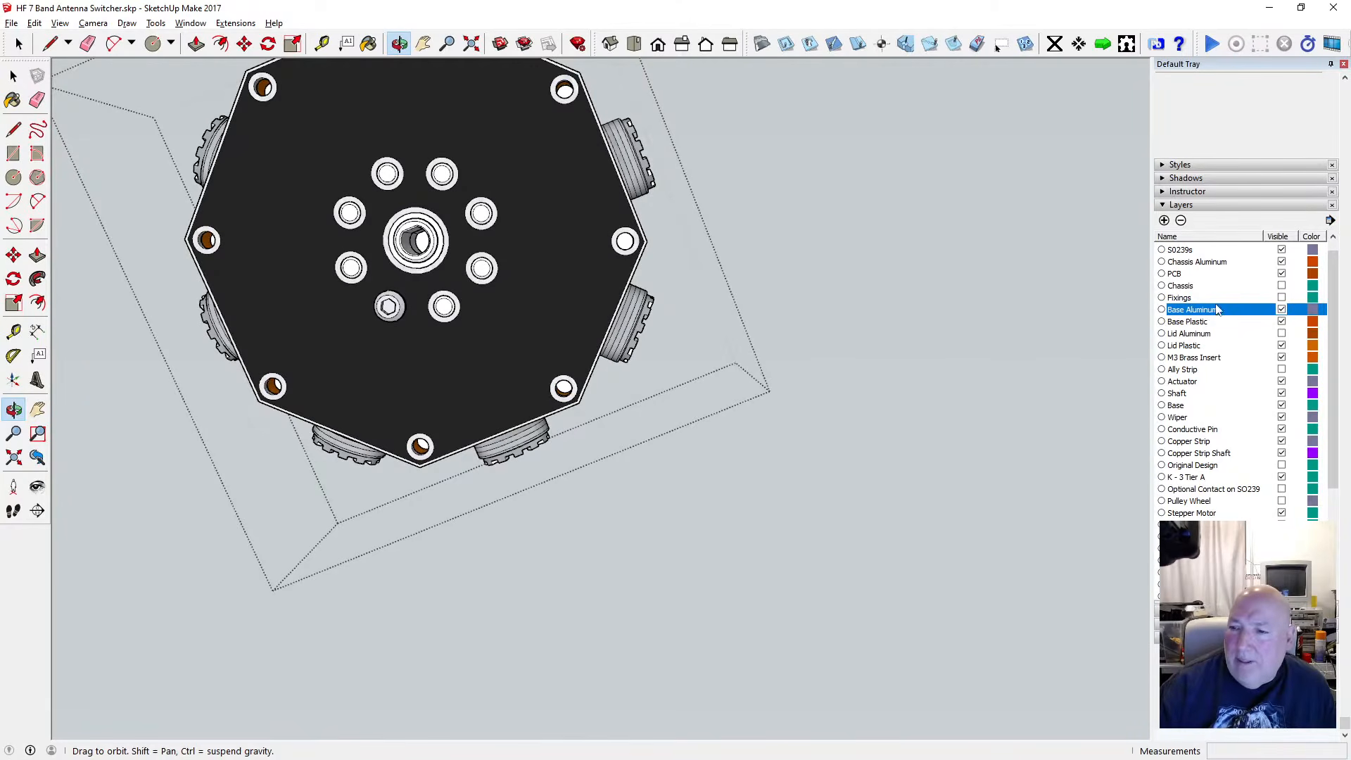
# Show the Fixings layer and compare the screw positions with the holes in the base plate
pyautogui.click(1281, 297)
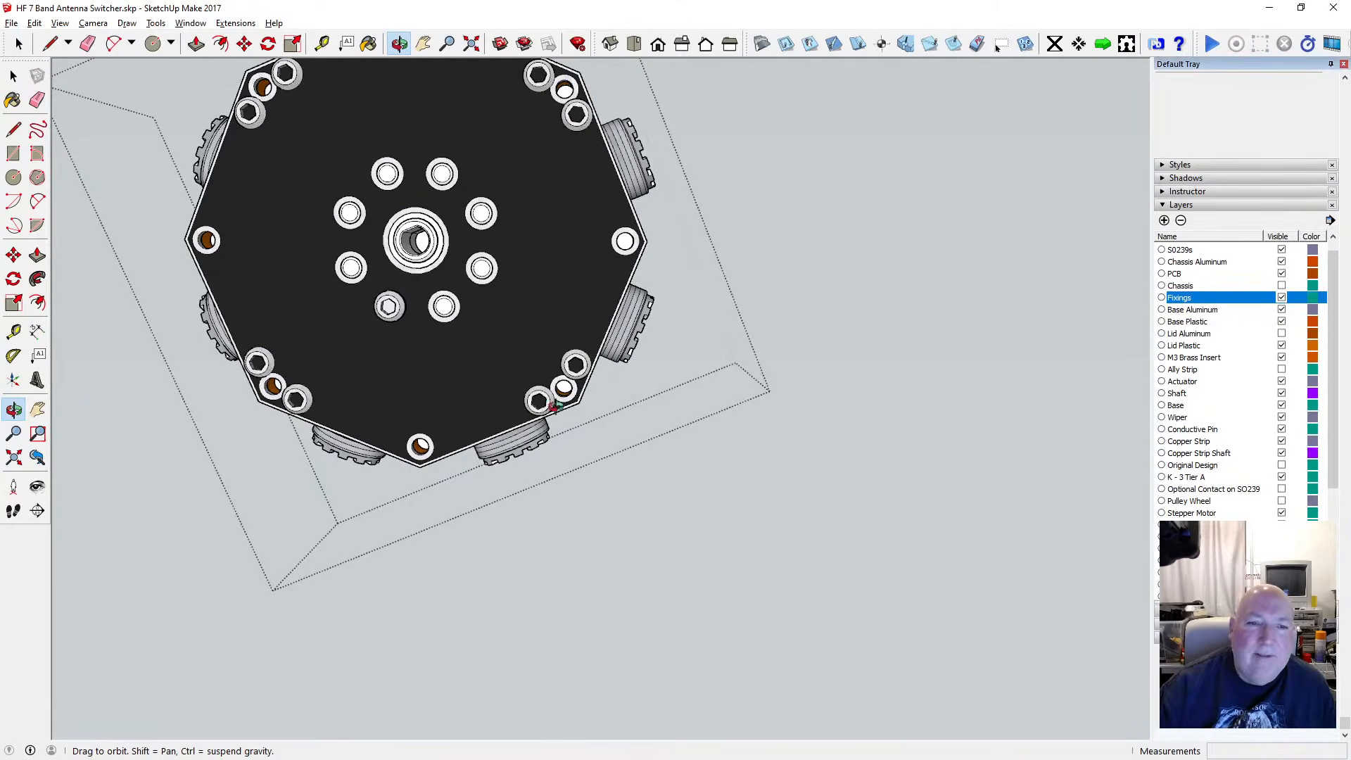
pyautogui.scroll(-3, 554, 406)
pyautogui.scroll(4, 503, 278)
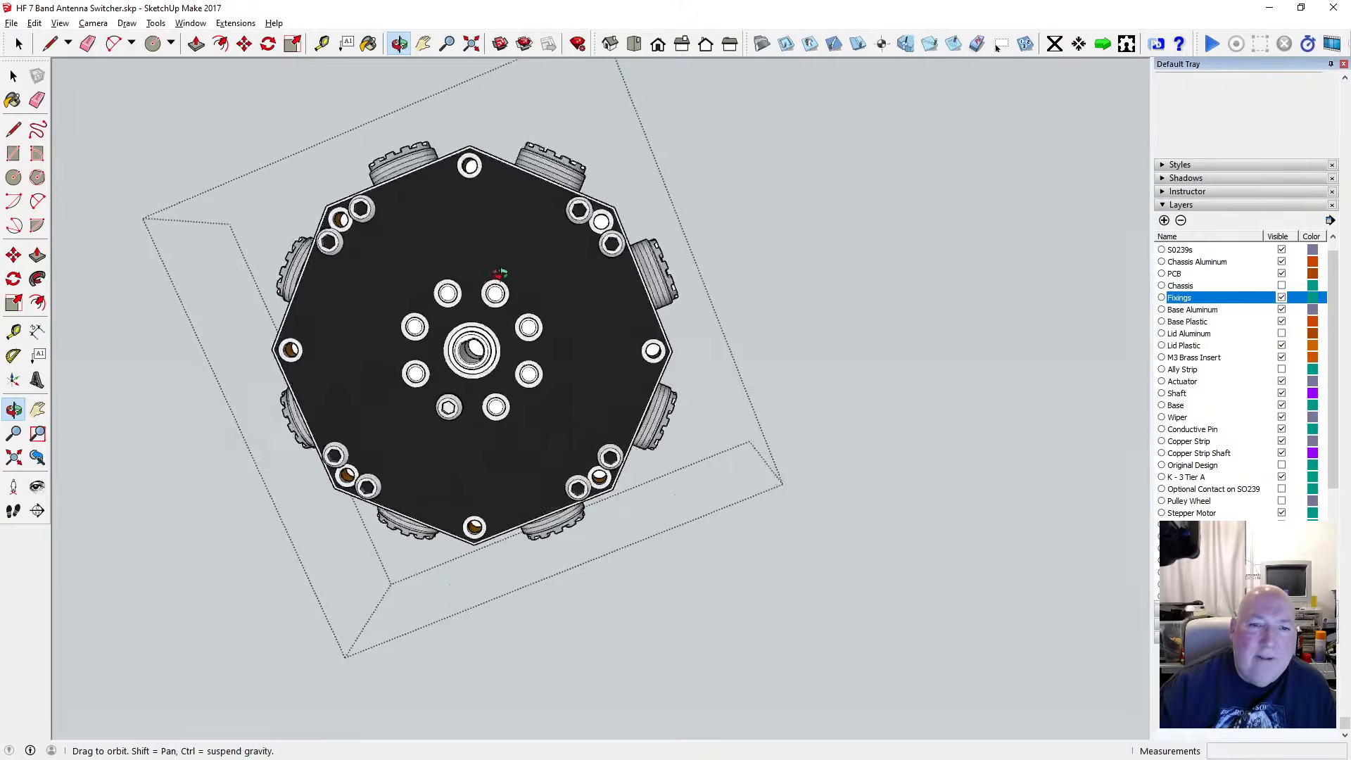
pyautogui.moveTo(502, 265); pyautogui.dragTo(463, 404)
pyautogui.scroll(-3, 483, 352)
pyautogui.moveTo(470, 248); pyautogui.dragTo(493, 605)
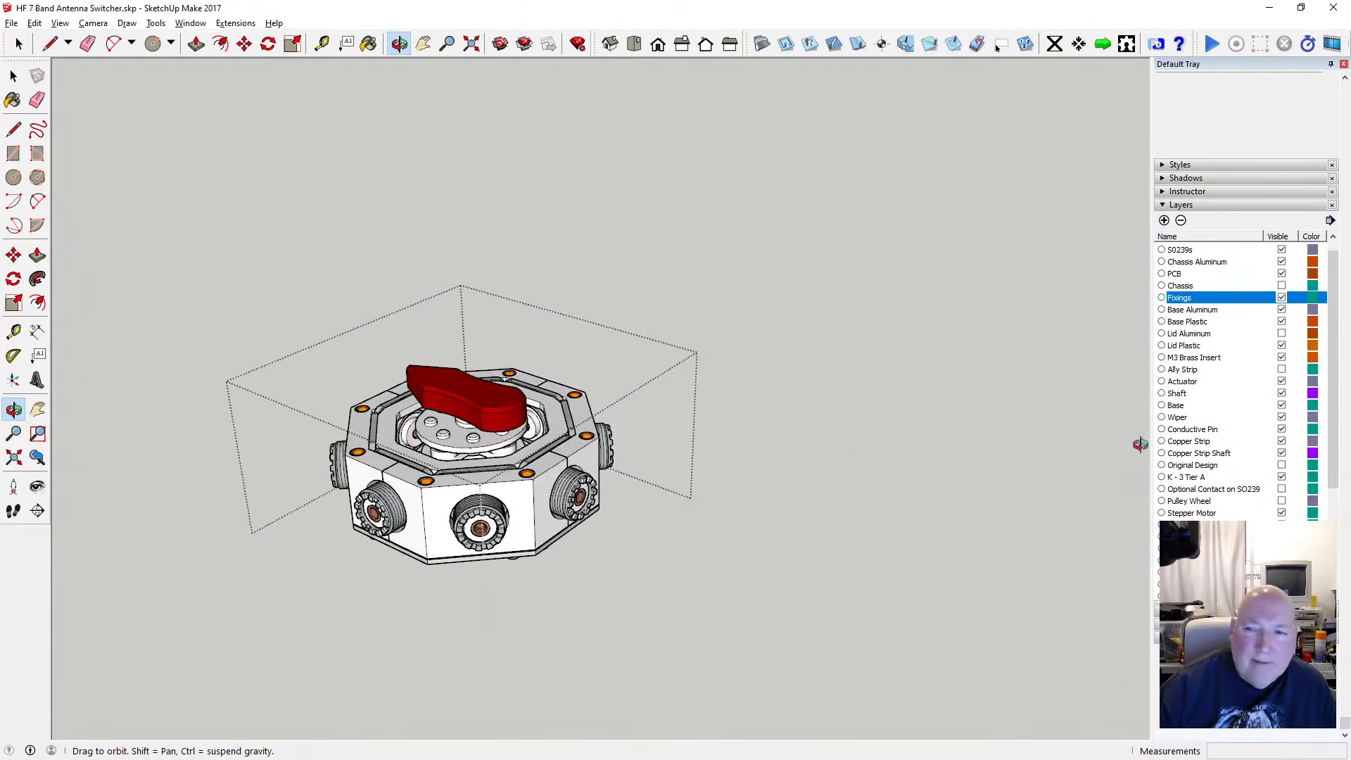
# Show the Lid Aluminum layer and examine the closed assembly beneath the red knob
pyautogui.click(1282, 334)
pyautogui.scroll(5, 459, 482)
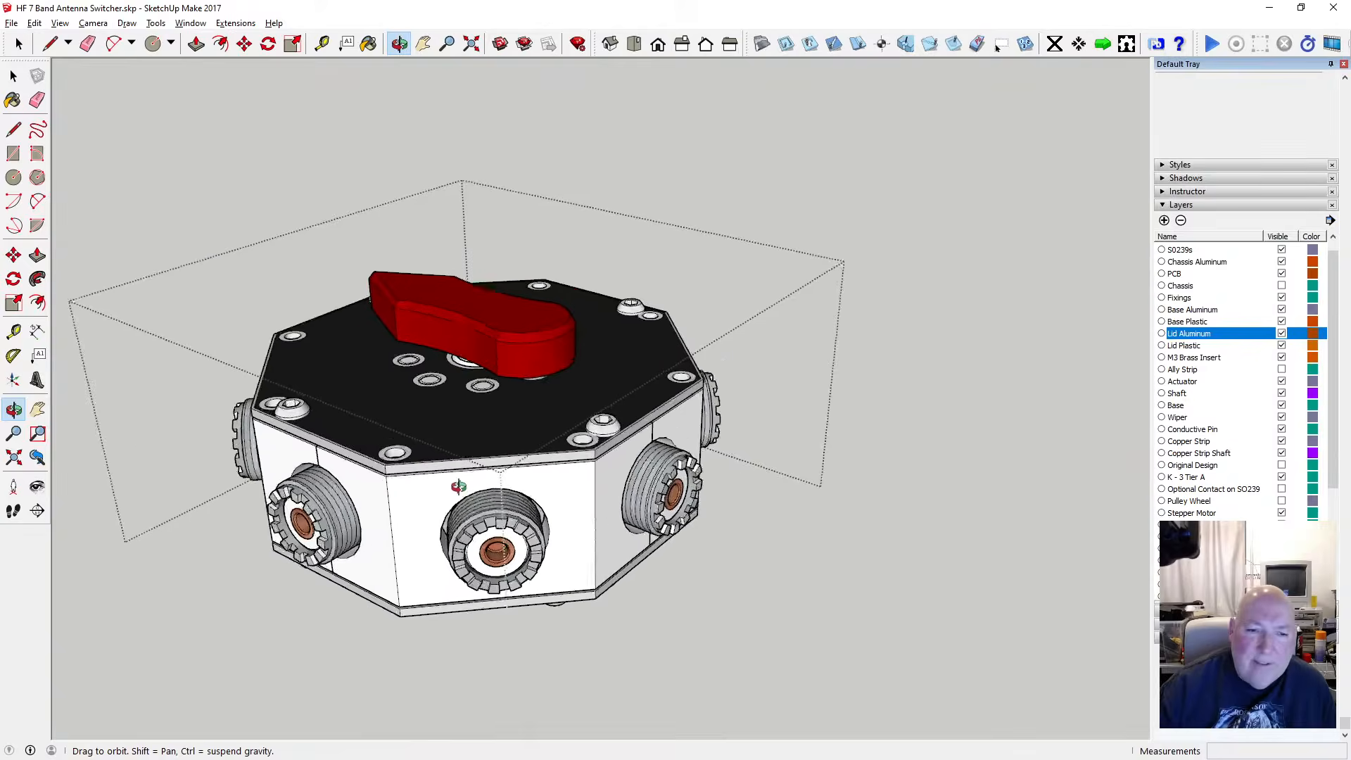
pyautogui.moveTo(458, 483); pyautogui.dragTo(481, 483)
pyautogui.scroll(-5, 591, 361)
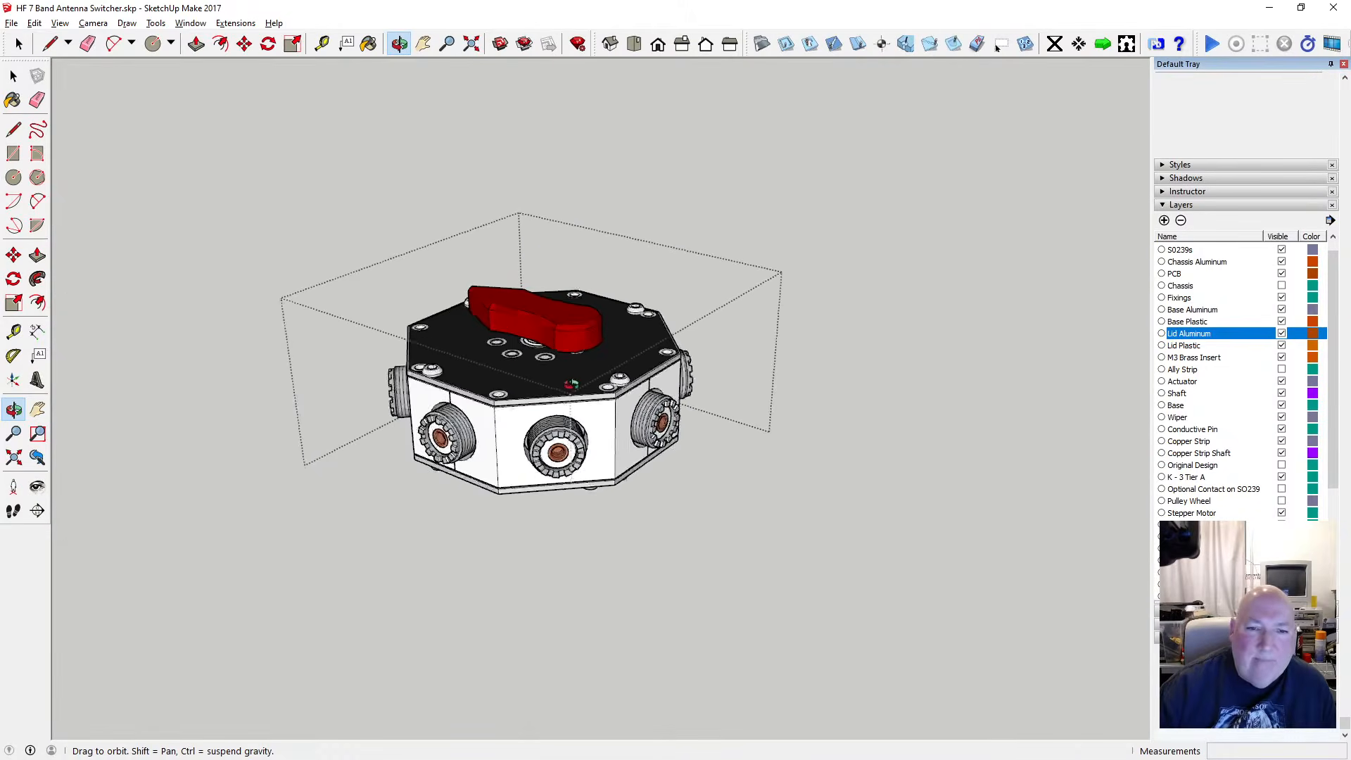
pyautogui.scroll(6, 541, 410)
pyautogui.moveTo(520, 398); pyautogui.dragTo(503, 442)
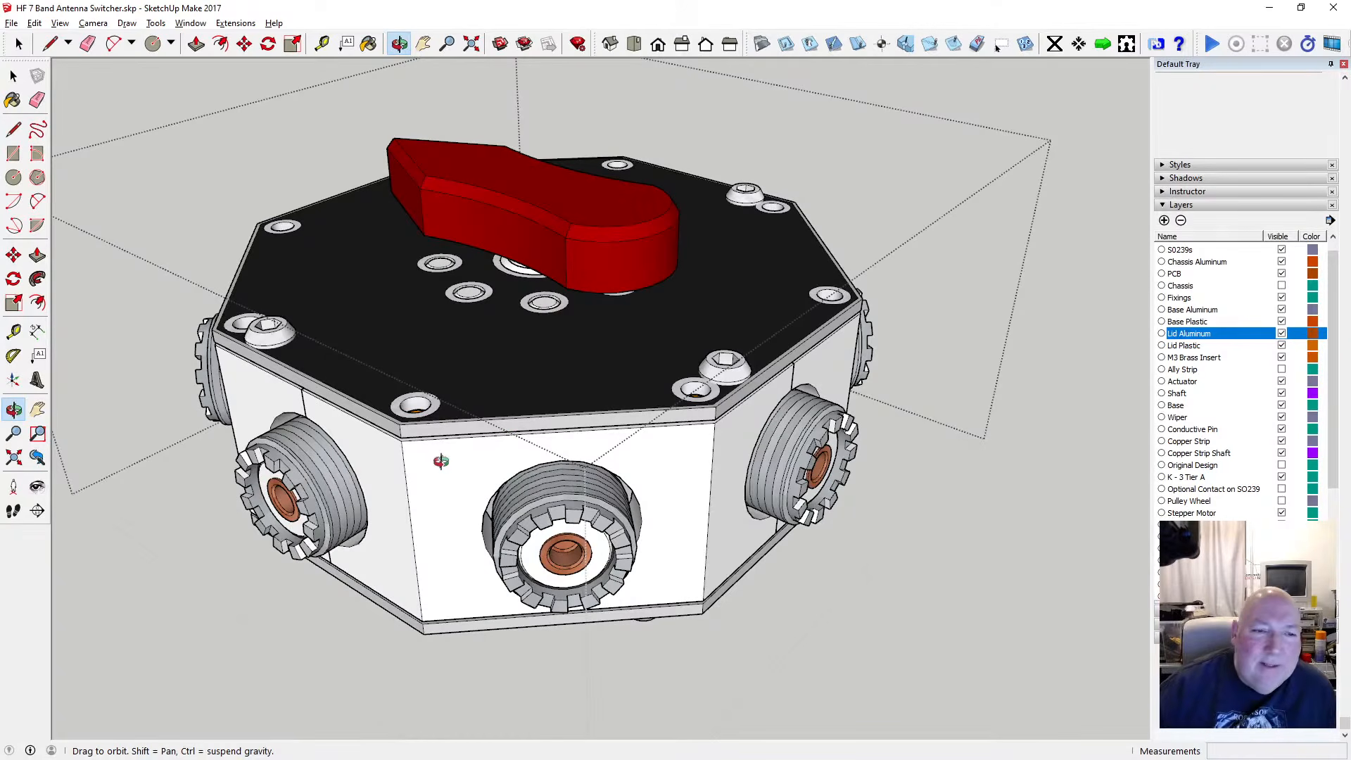
pyautogui.scroll(-2, 560, 395)
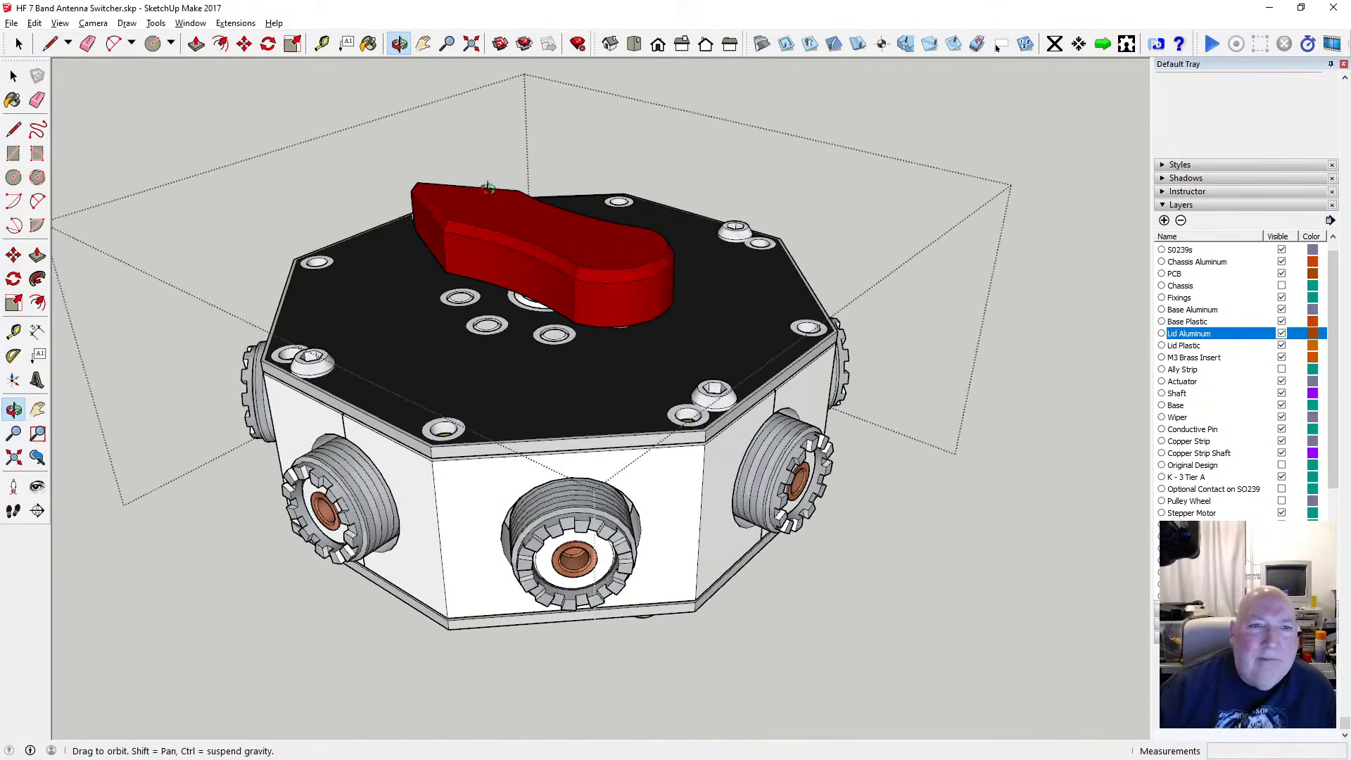
pyautogui.scroll(-3, 521, 311)
# Examine the lid's corner screws beside the insert holes from the side and up close
pyautogui.press('space')
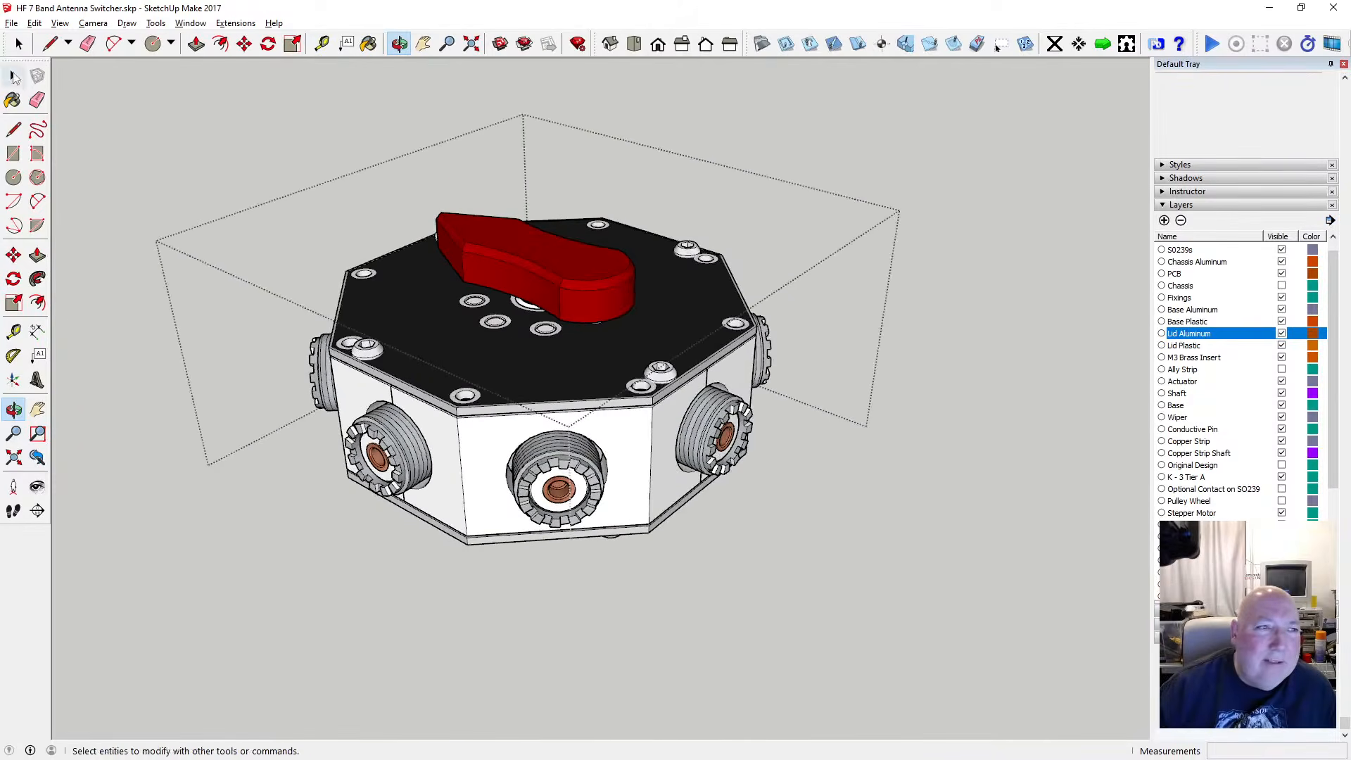
pyautogui.click(207, 116)
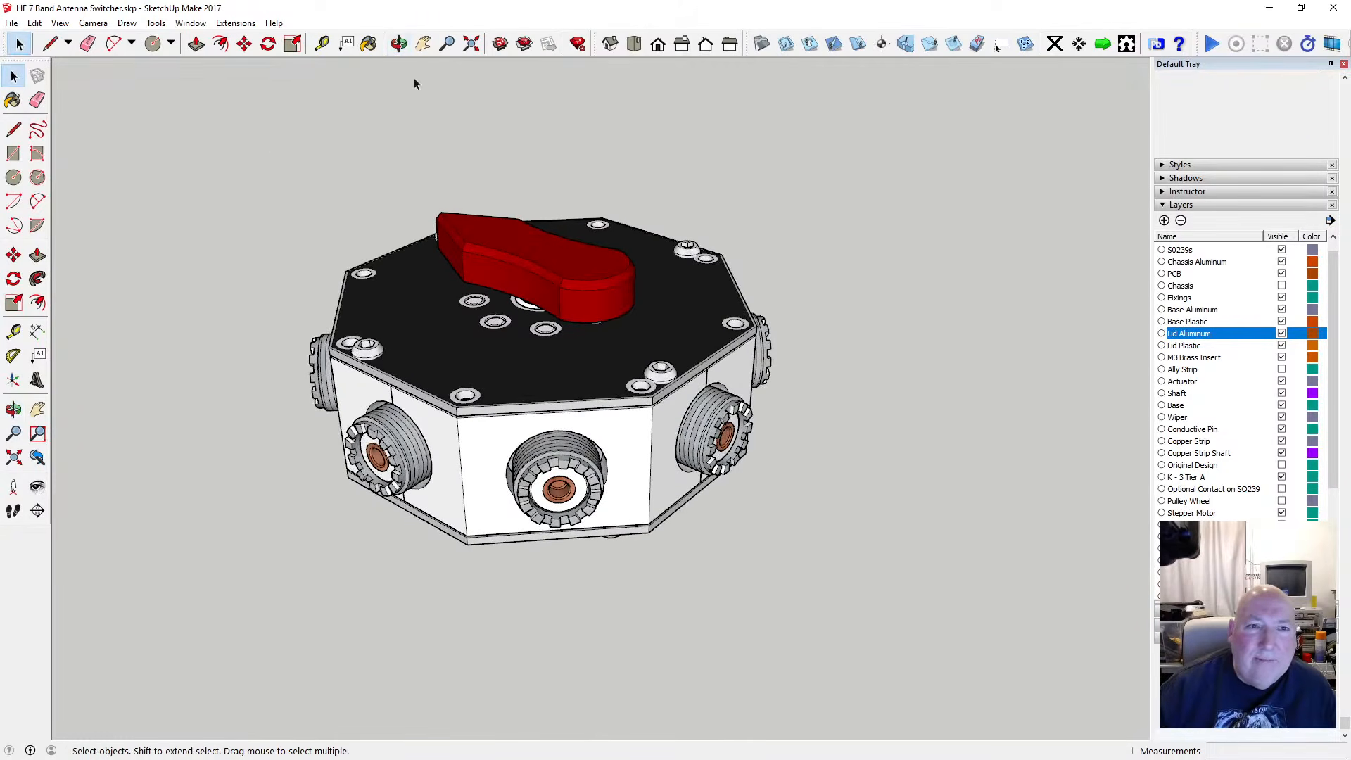
pyautogui.press('o')
pyautogui.moveTo(415, 84); pyautogui.dragTo(511, 455)
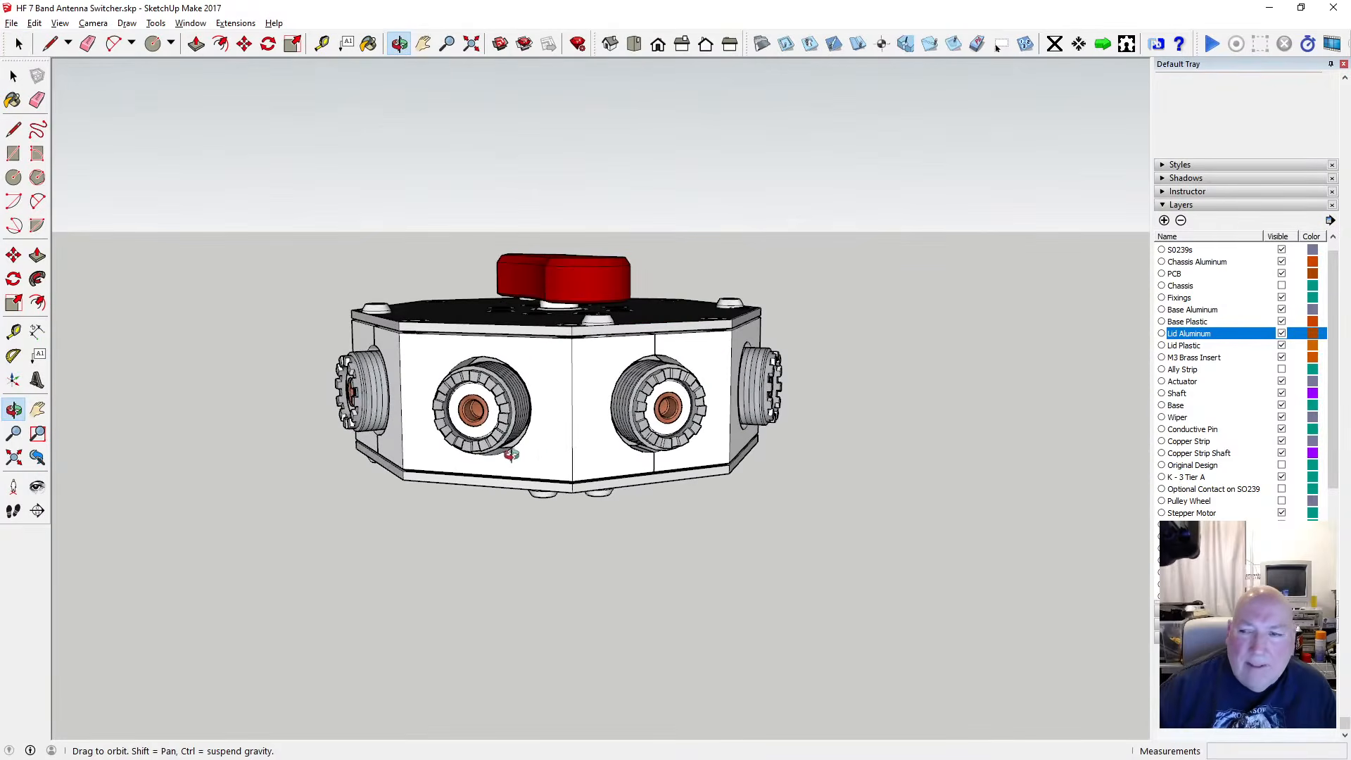
pyautogui.scroll(2, 1231, 348)
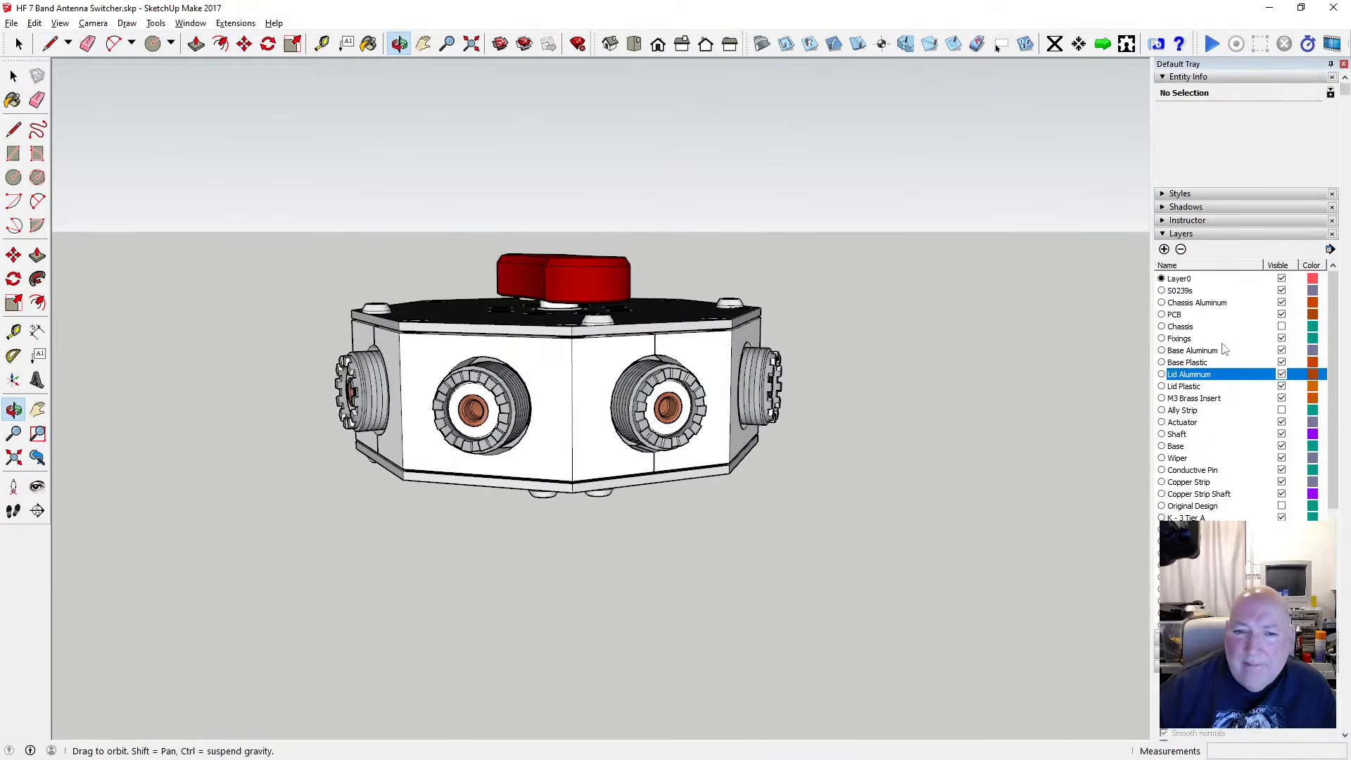
pyautogui.moveTo(578, 360); pyautogui.dragTo(515, 516)
pyautogui.scroll(4, 574, 440)
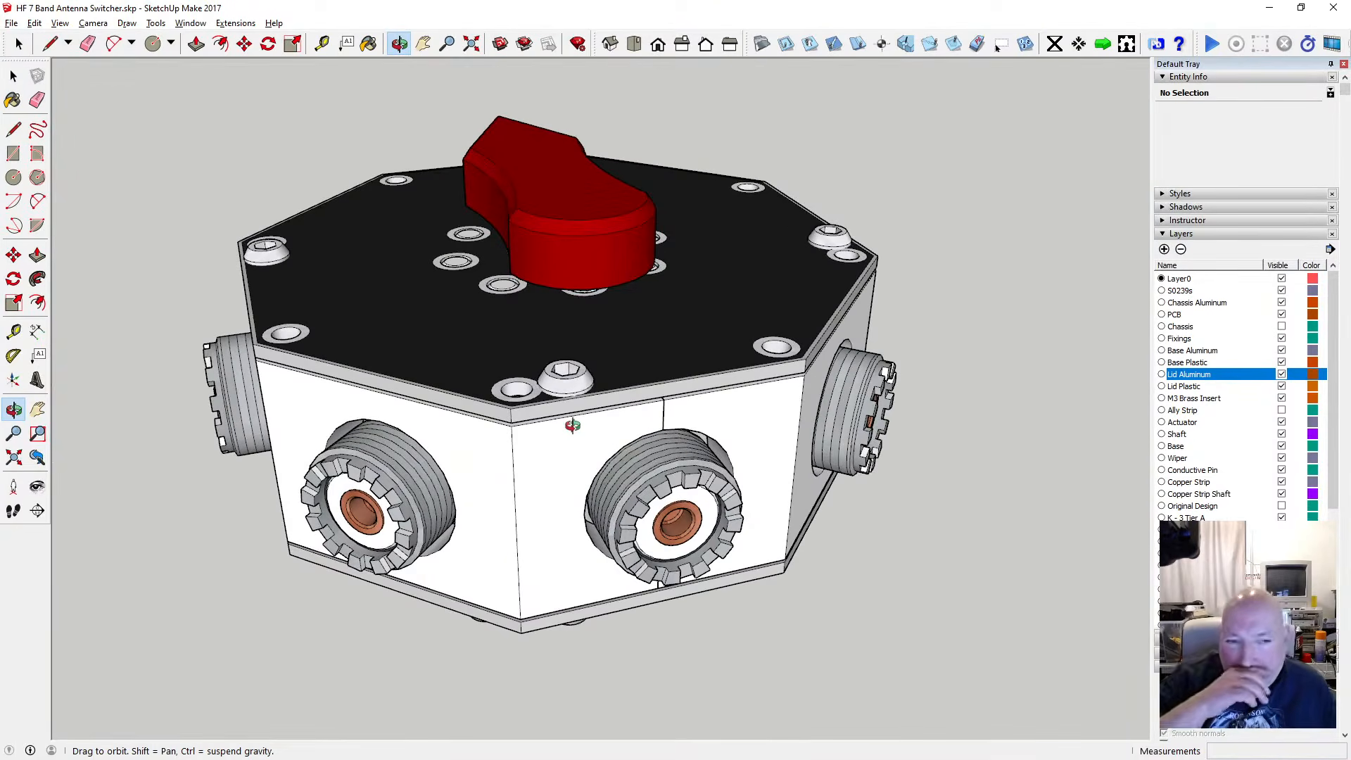
pyautogui.moveTo(540, 375); pyautogui.dragTo(359, 470)
pyautogui.scroll(3, 366, 464)
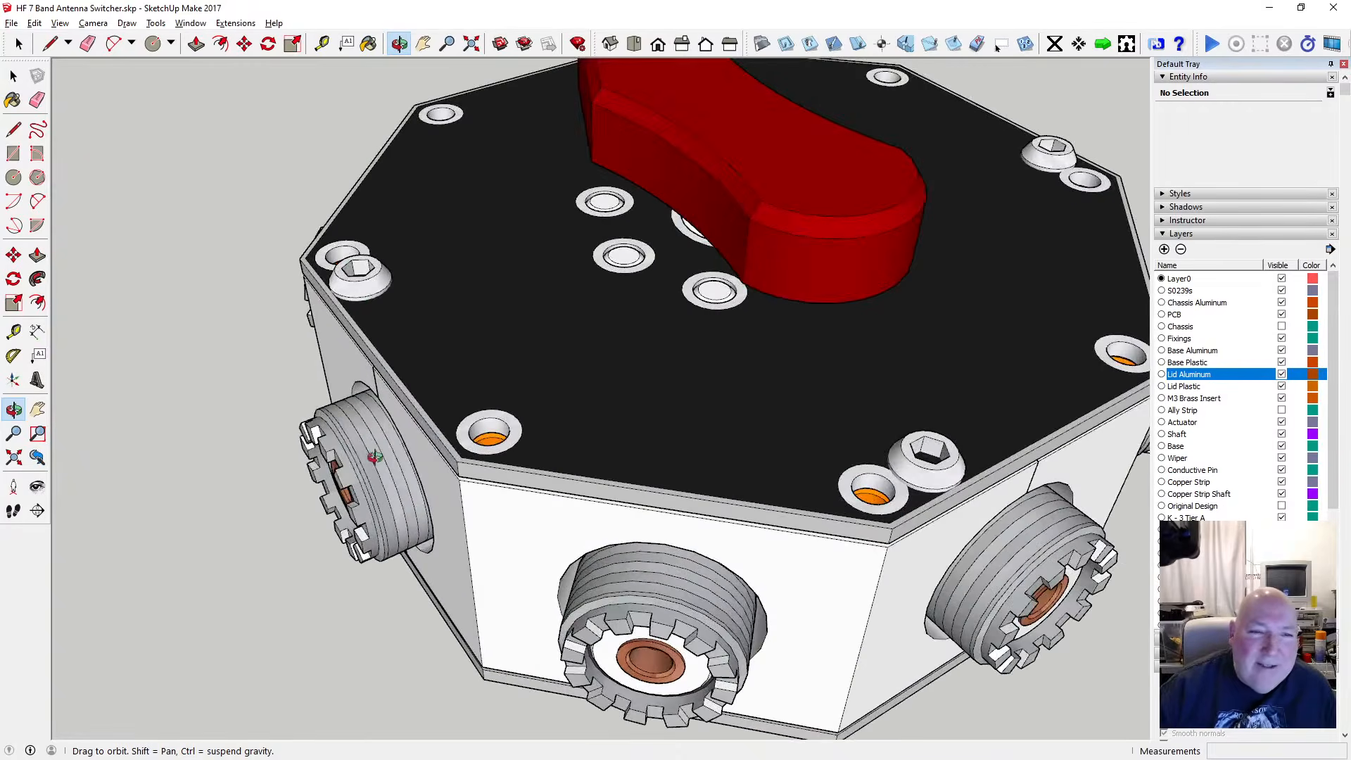
pyautogui.moveTo(357, 300); pyautogui.dragTo(598, 357)
pyautogui.scroll(5, 618, 345)
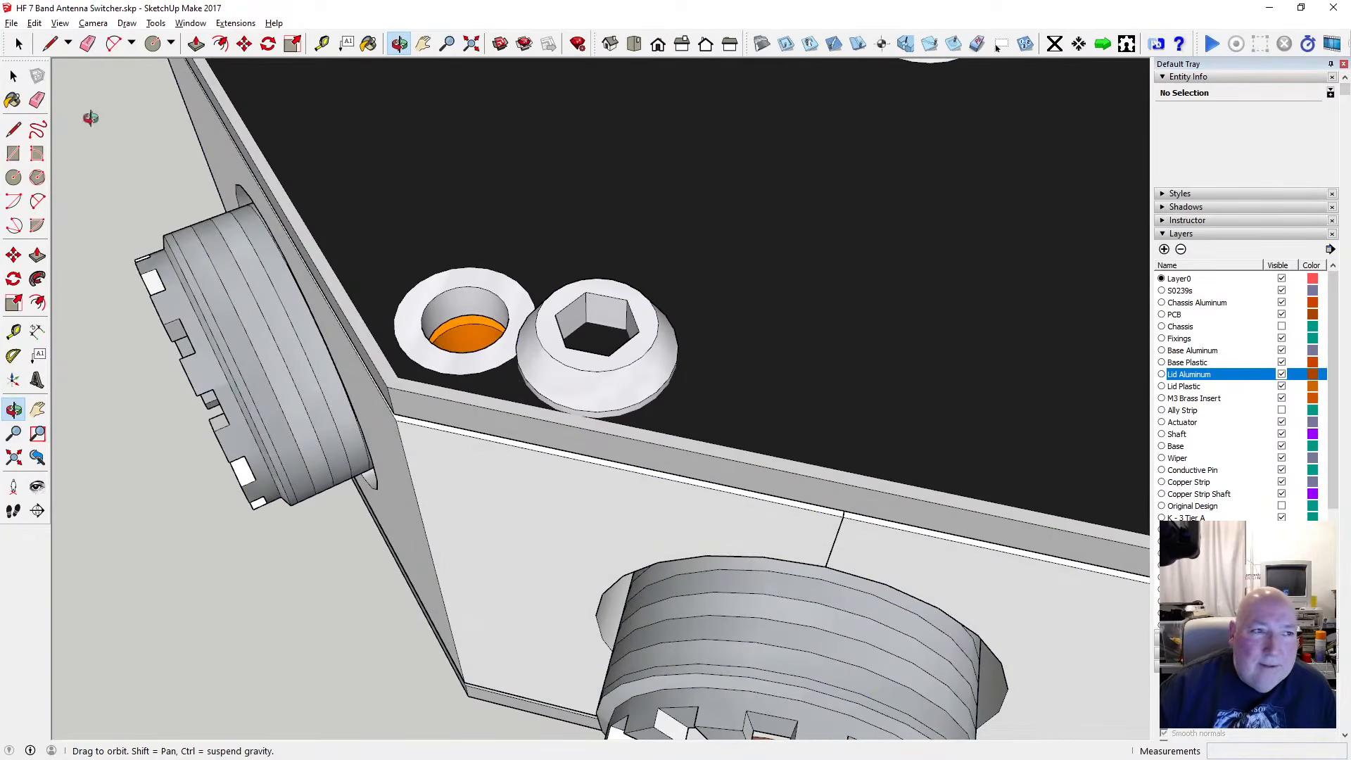
# Open the lid plate group for editing and move one corner screw about 8 mm out past the plate's corner
pyautogui.press('space')
pyautogui.click(553, 361)
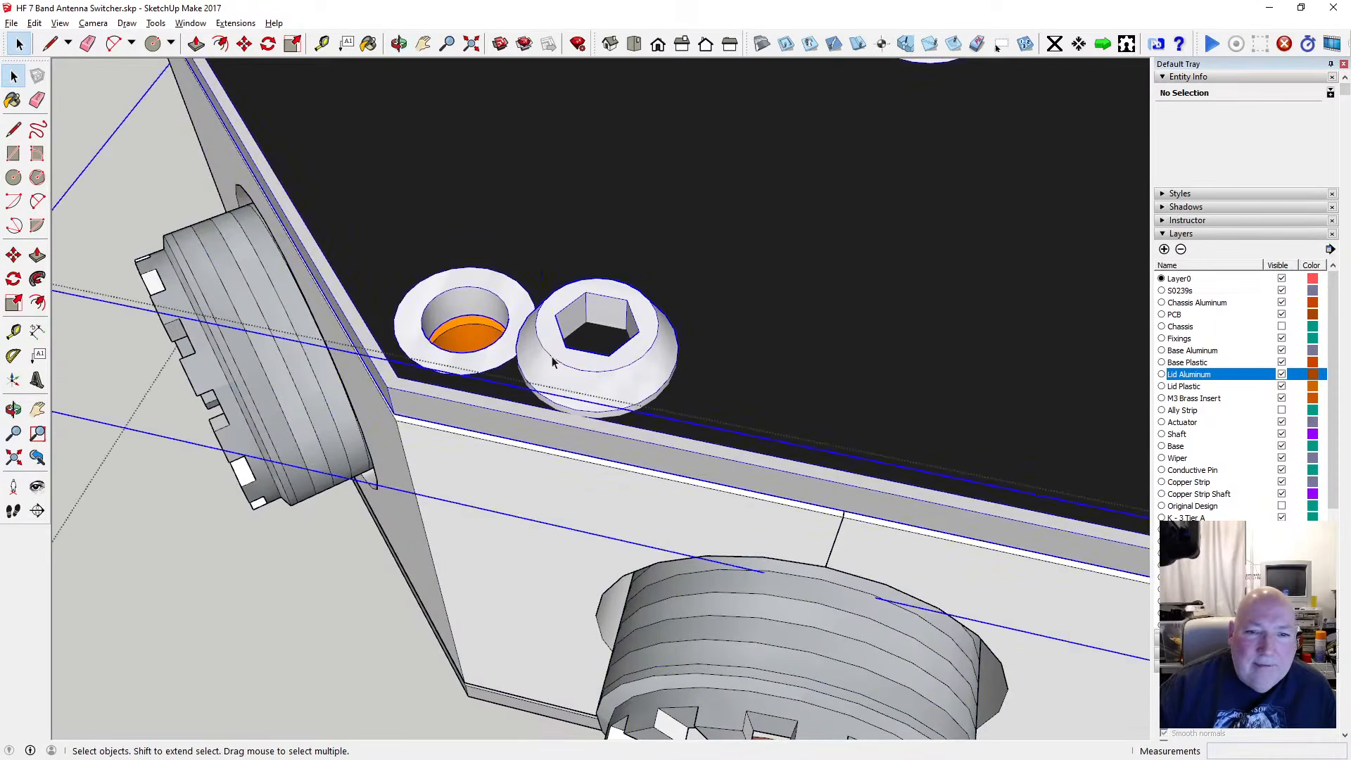
pyautogui.doubleClick(552, 361)
pyautogui.click(552, 361)
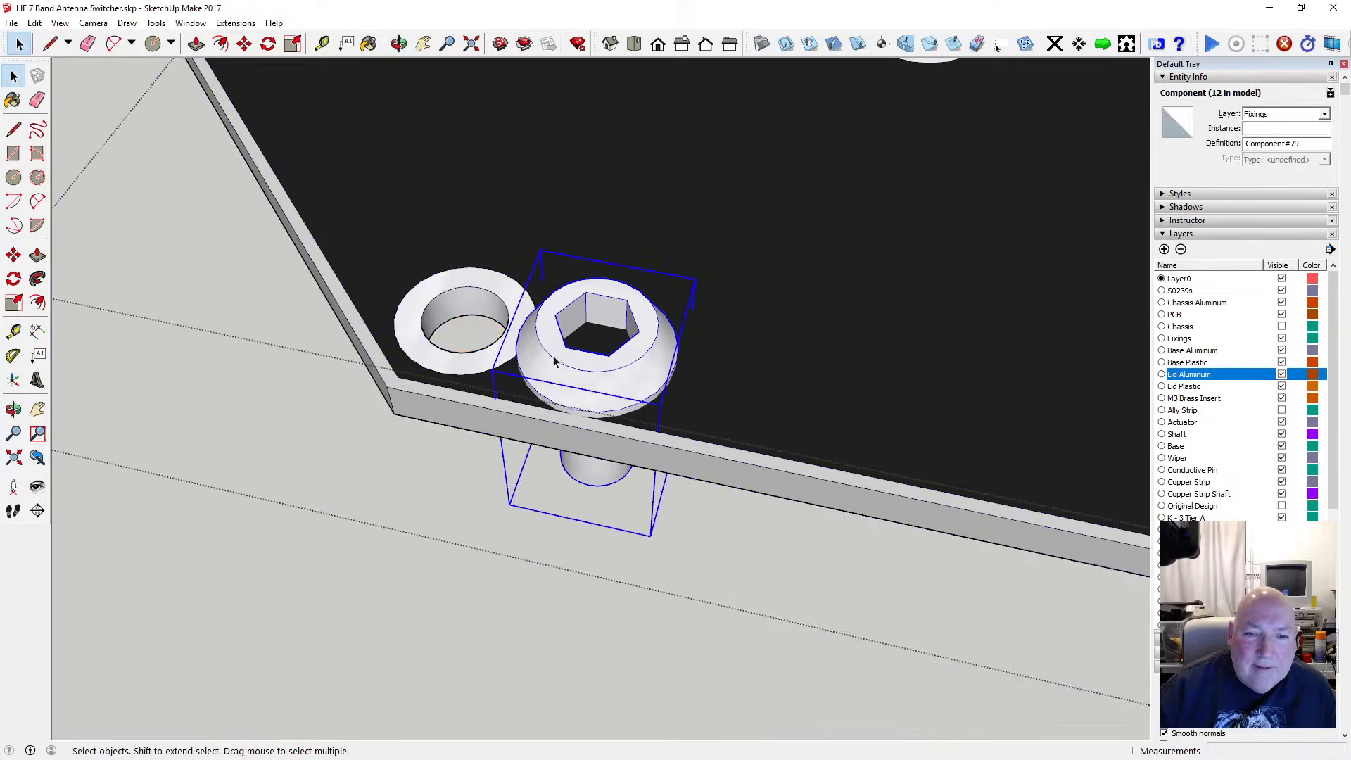
pyautogui.click(400, 47)
pyautogui.moveTo(575, 375); pyautogui.dragTo(557, 196)
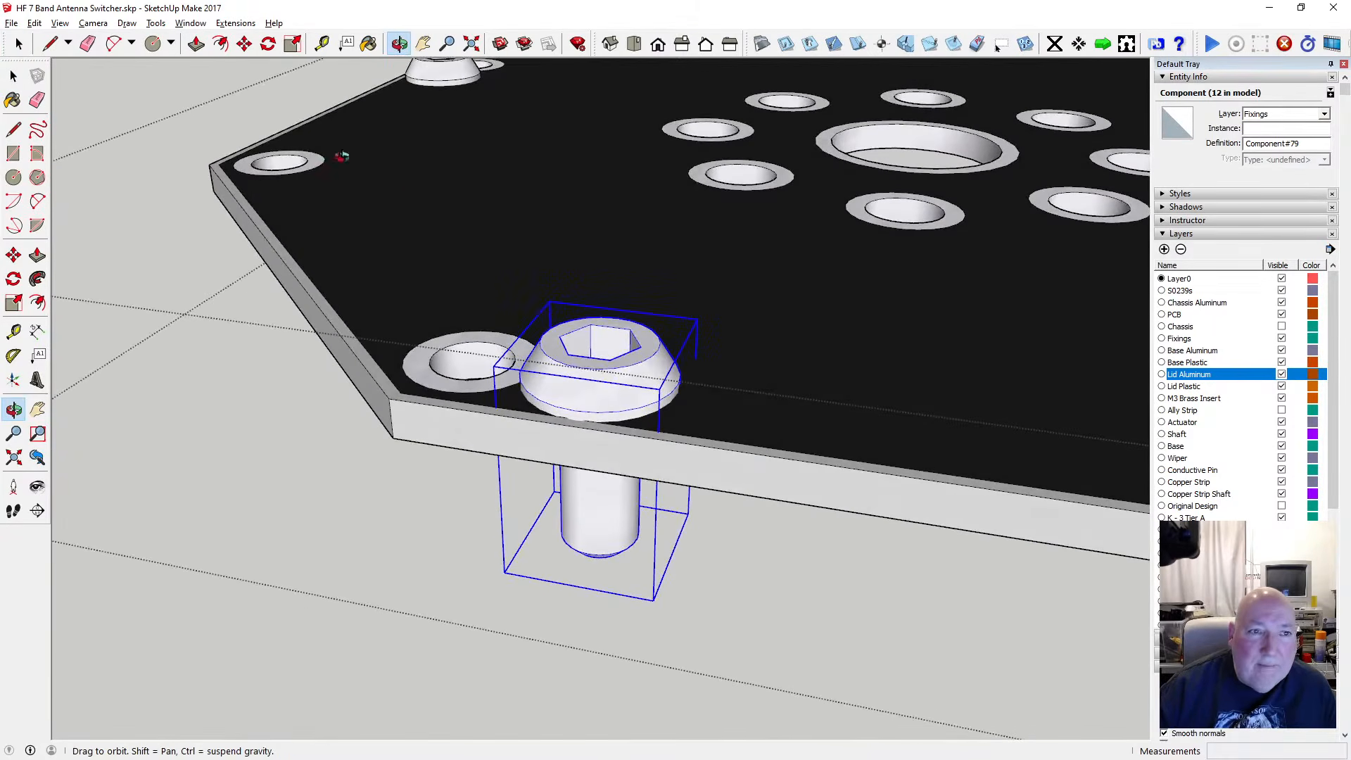
pyautogui.click(248, 47)
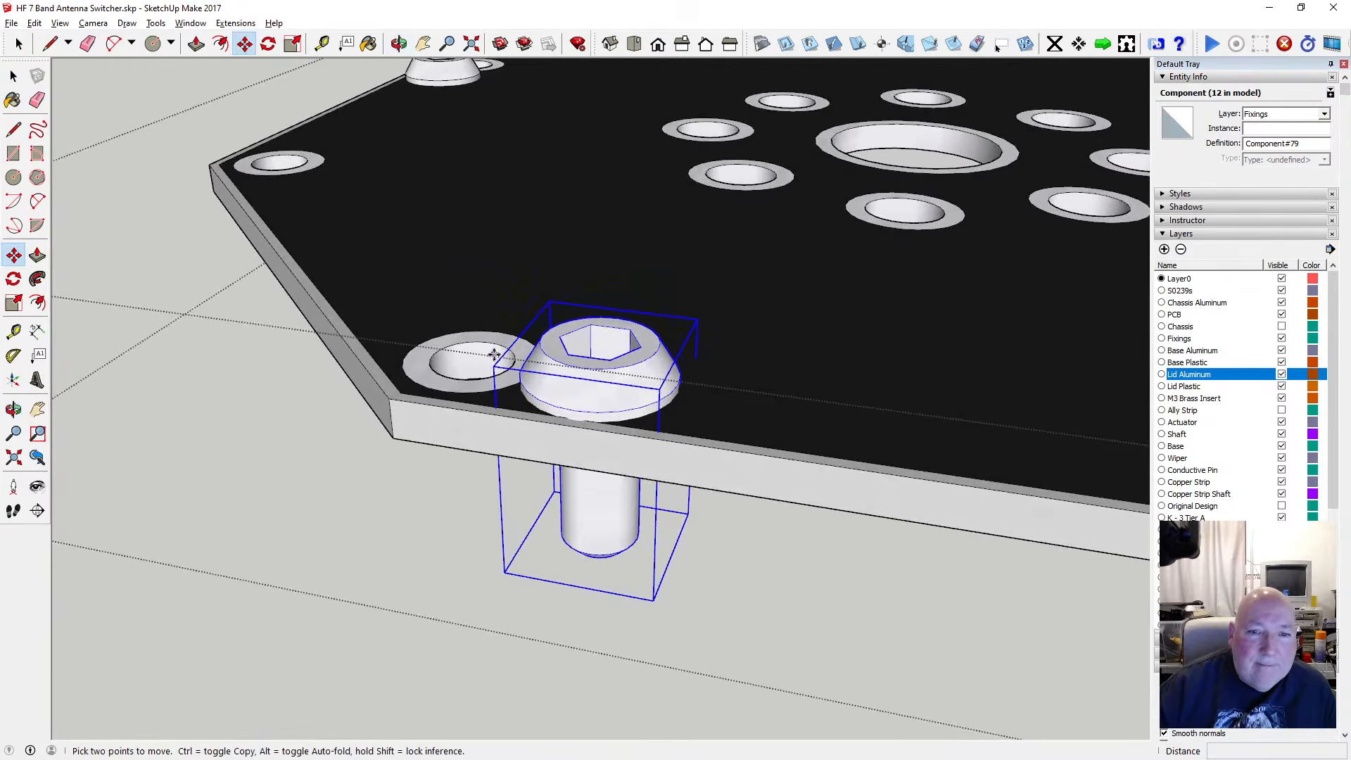
pyautogui.click(593, 411)
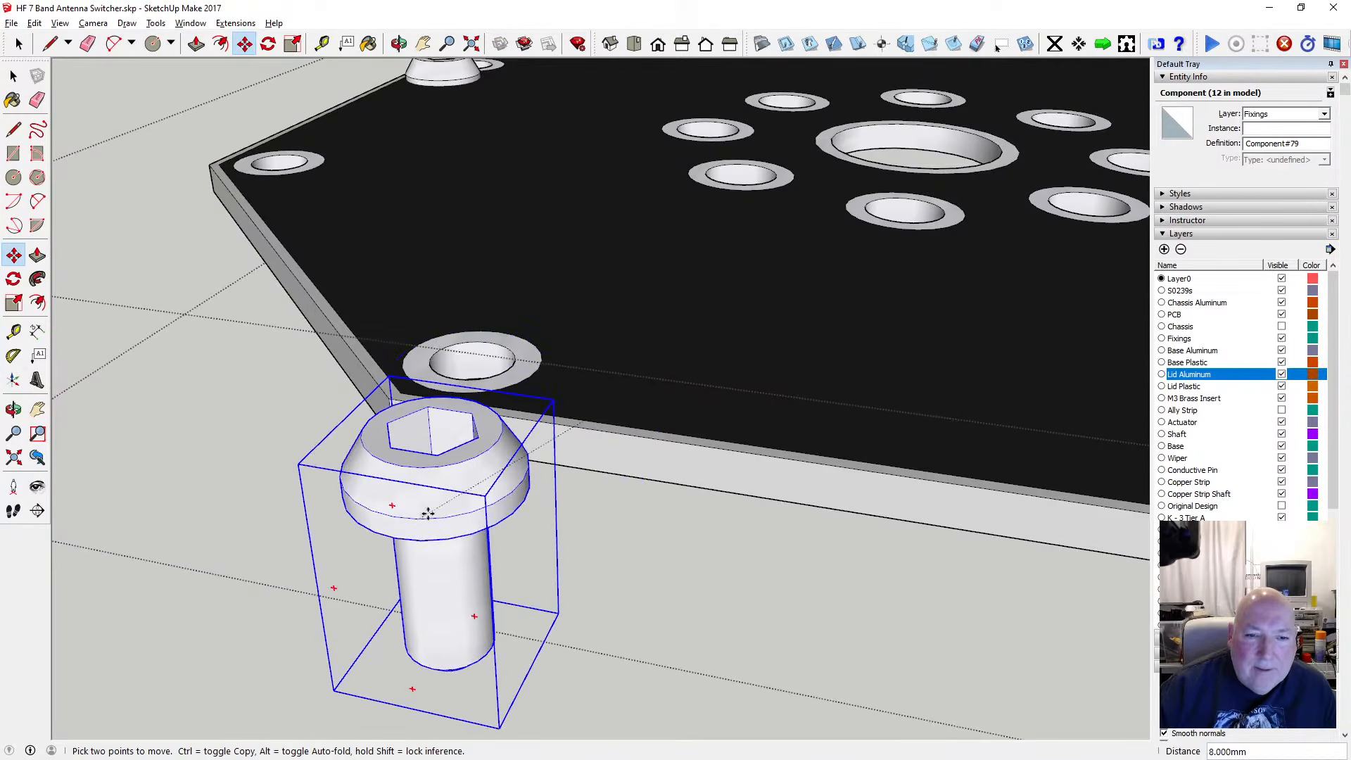
pyautogui.click(428, 514)
# Delete the other misplaced screws around the lid plate, keeping only the one moved off its corner
pyautogui.click(399, 45)
pyautogui.scroll(-2, 454, 315)
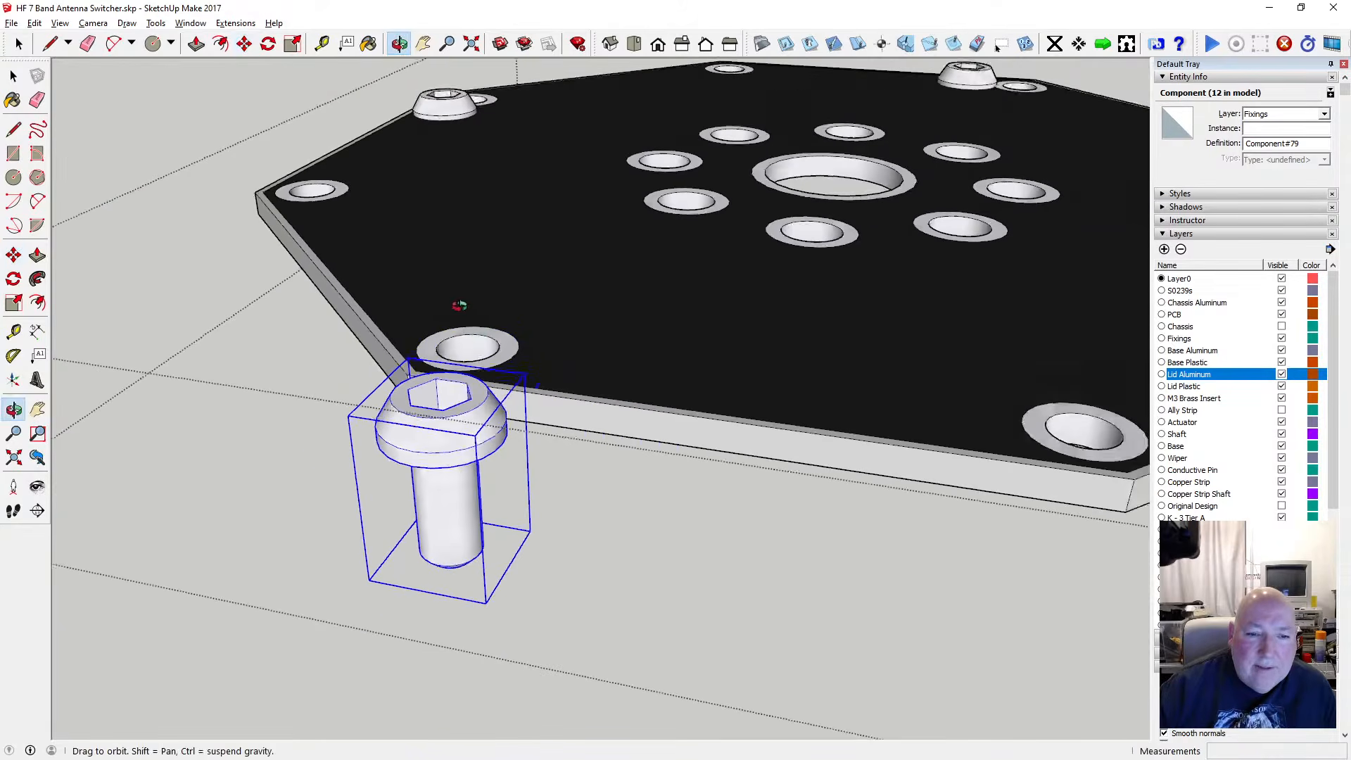
pyautogui.moveTo(459, 305); pyautogui.dragTo(326, 238)
pyautogui.click(14, 76)
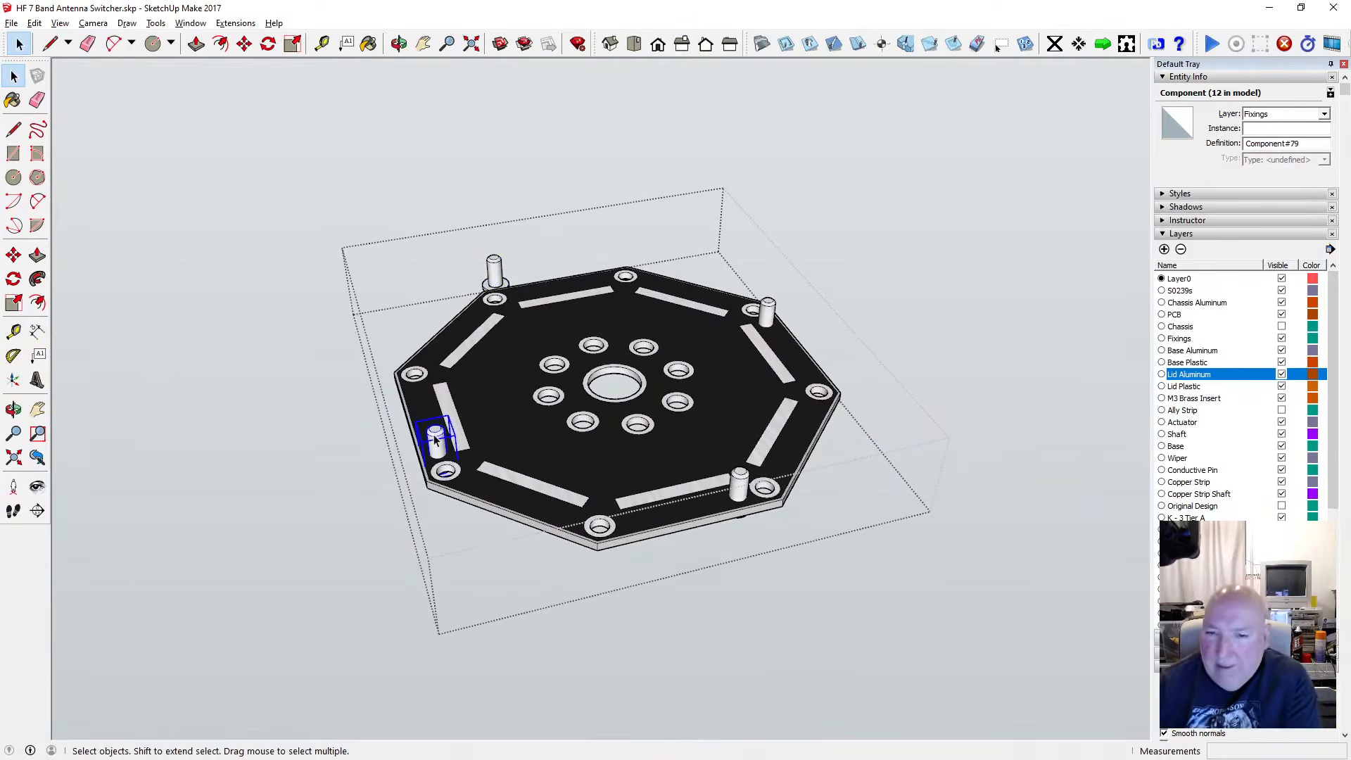
pyautogui.press('Delete')
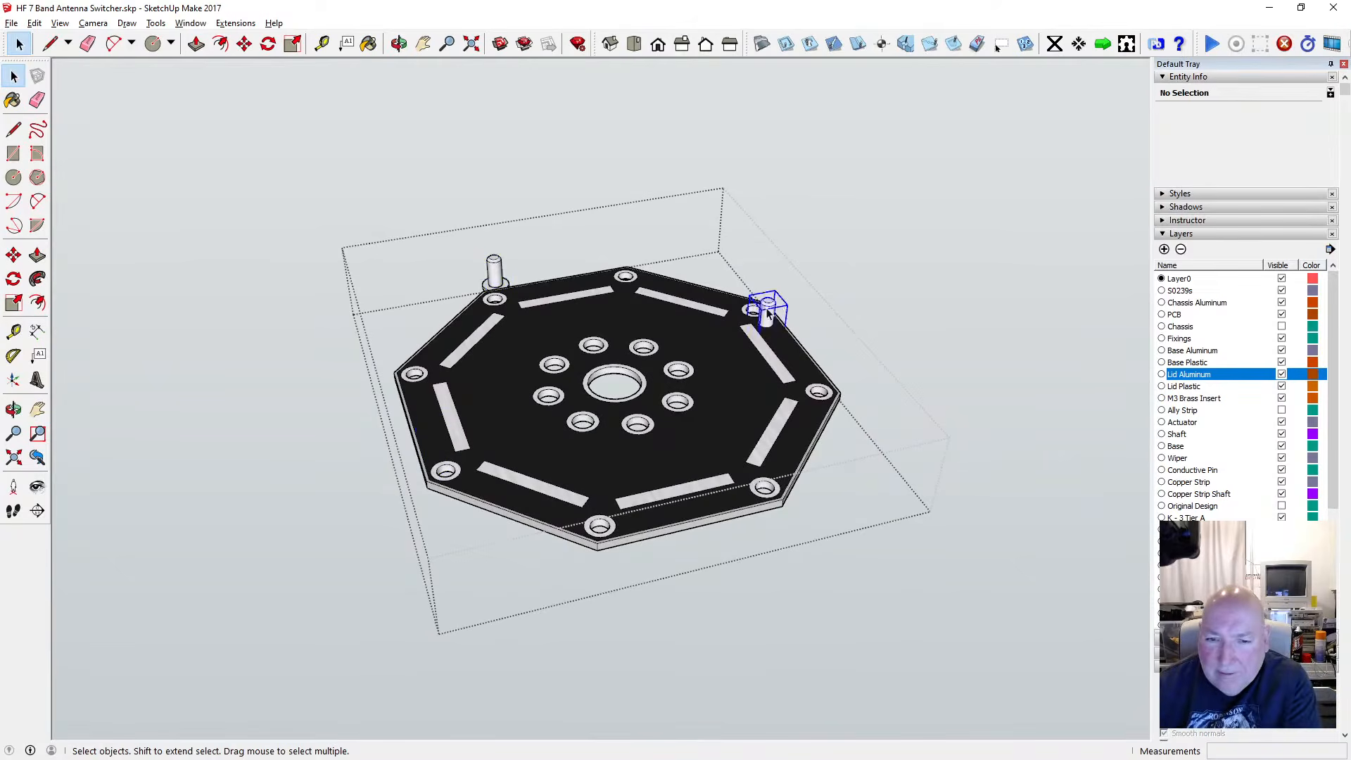
# Move the remaining screw into the adjacent corner hole of the lid plate, centred on the hole
pyautogui.scroll(8, 491, 264)
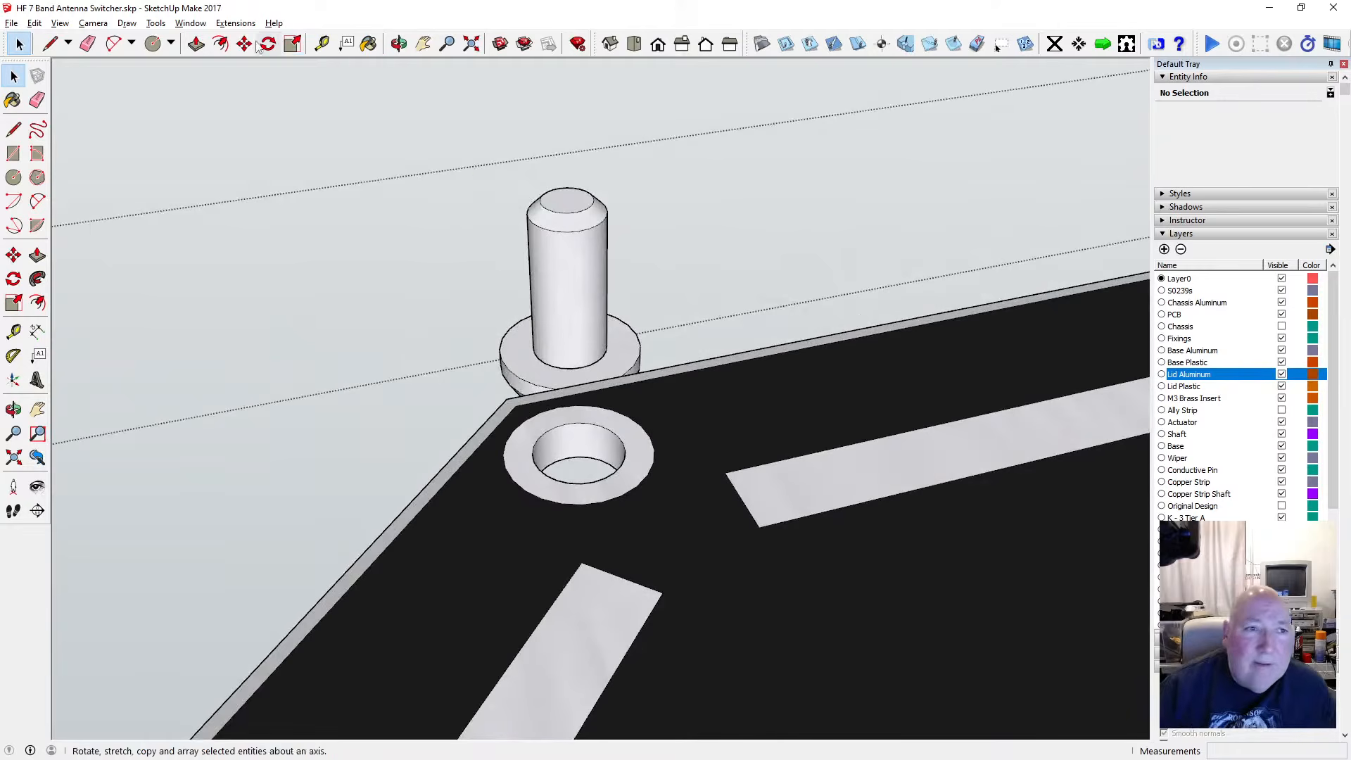
pyautogui.click(244, 44)
pyautogui.click(570, 199)
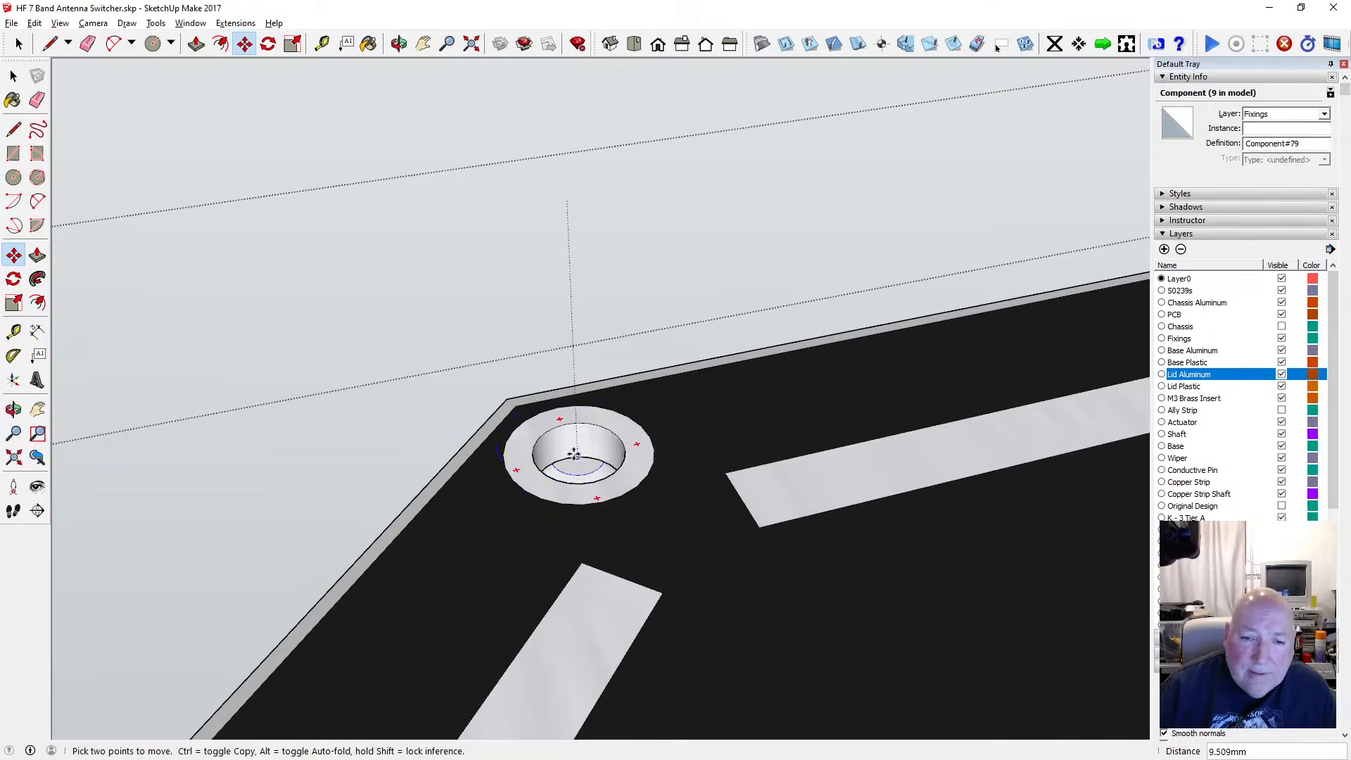
pyautogui.scroll(2, 584, 423)
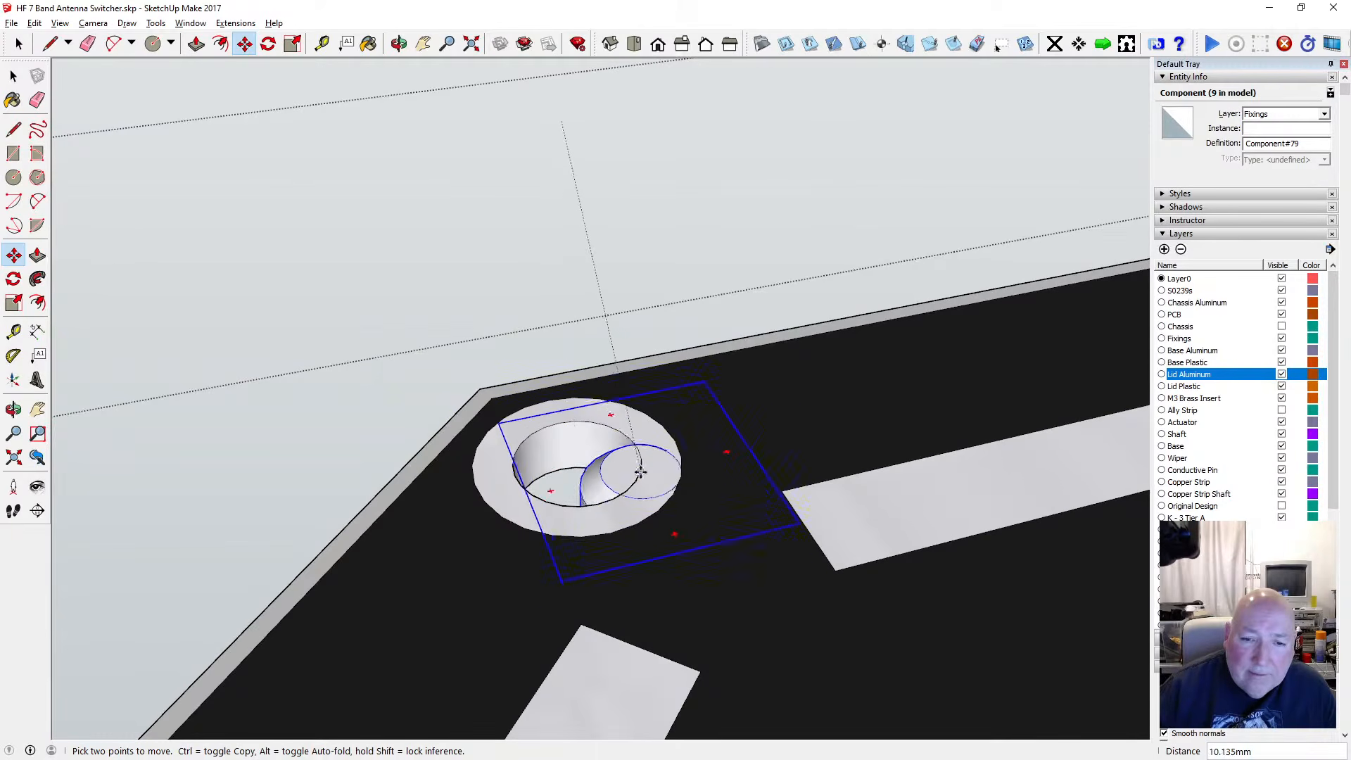
pyautogui.click(575, 463)
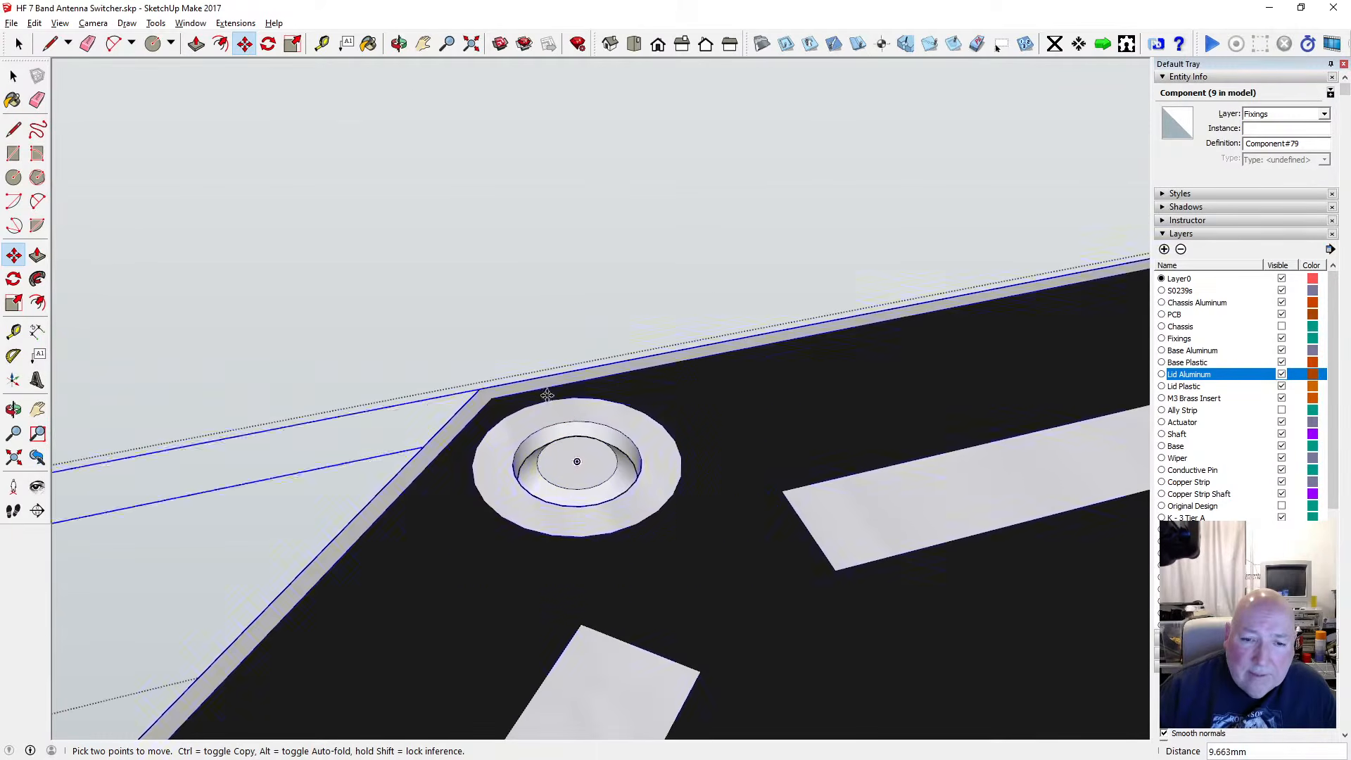
# Copy the fitted screw to the centre of the neighbouring corner hole in the lid plate
pyautogui.click(400, 44)
pyautogui.moveTo(572, 392); pyautogui.dragTo(468, 438)
pyautogui.press('m')
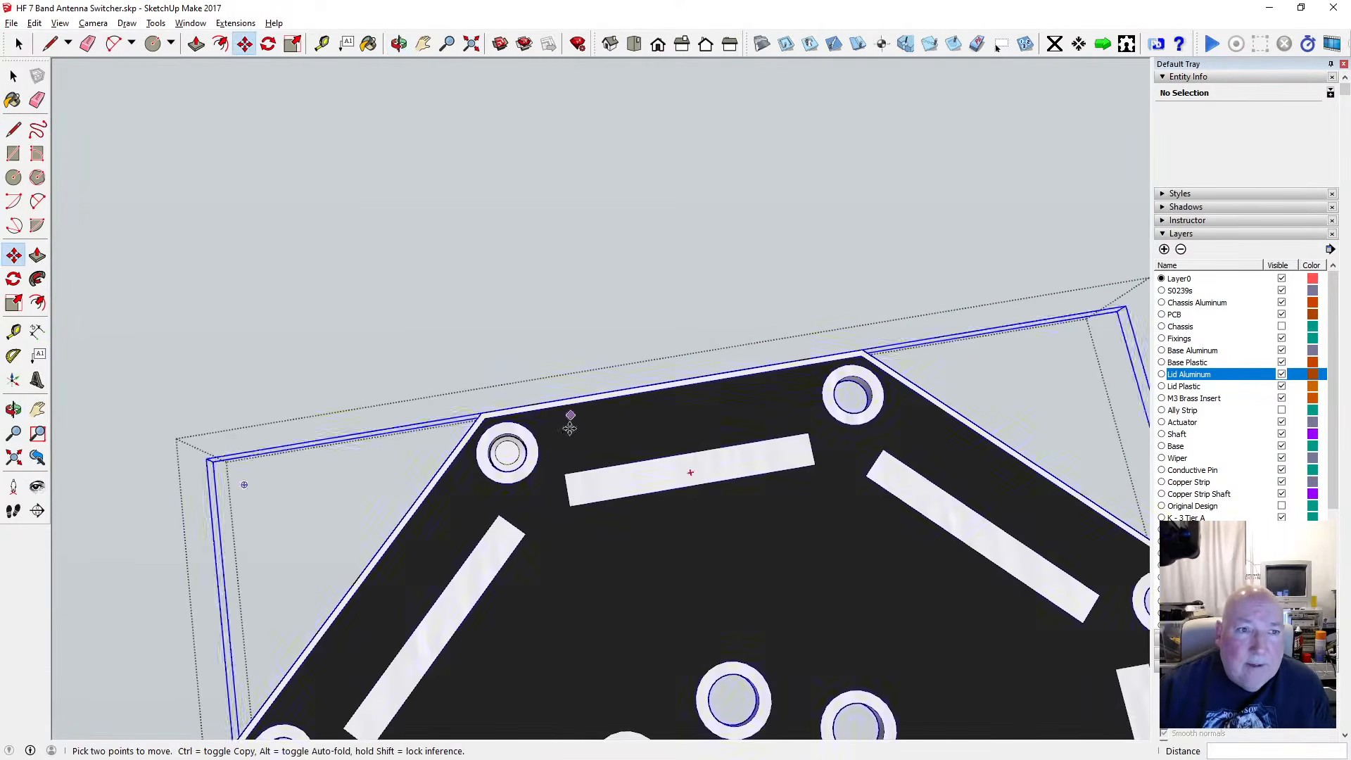
pyautogui.click(508, 450)
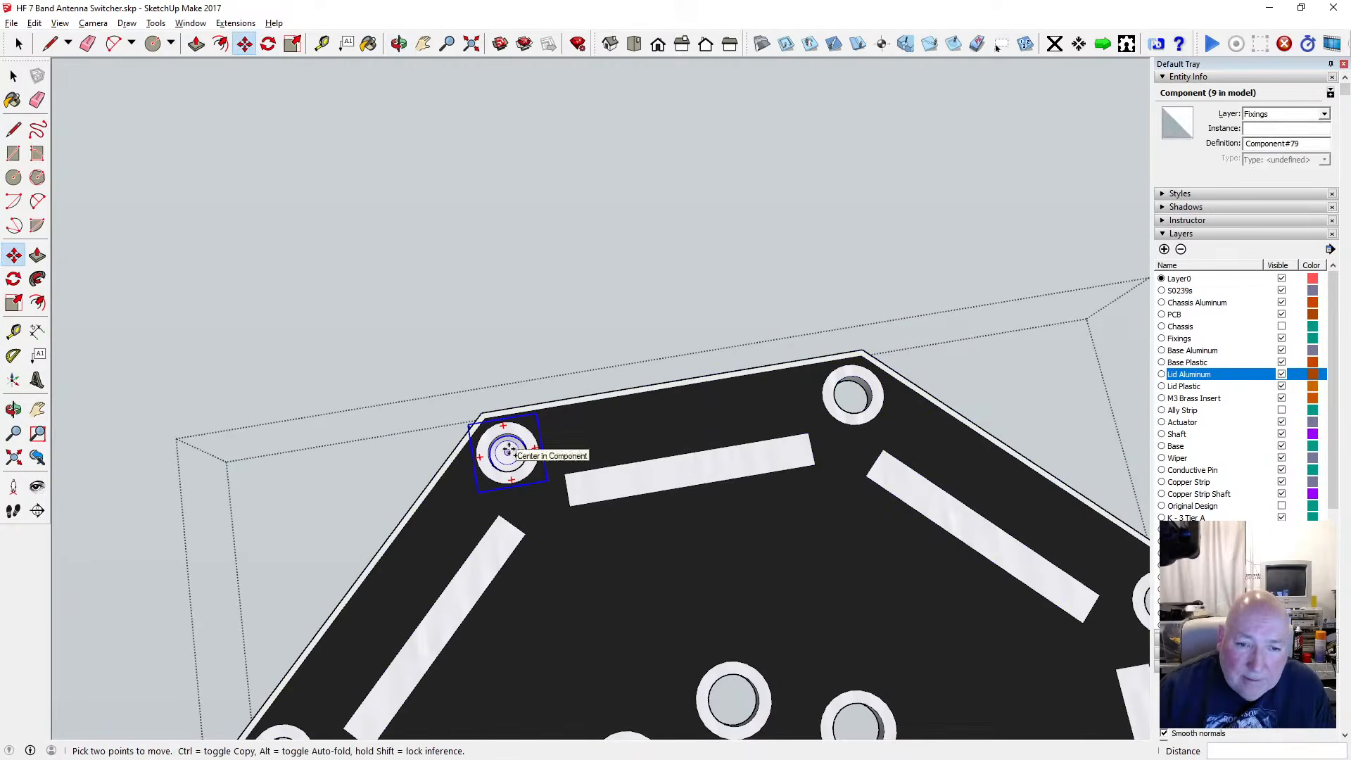
pyautogui.press('ctrl')
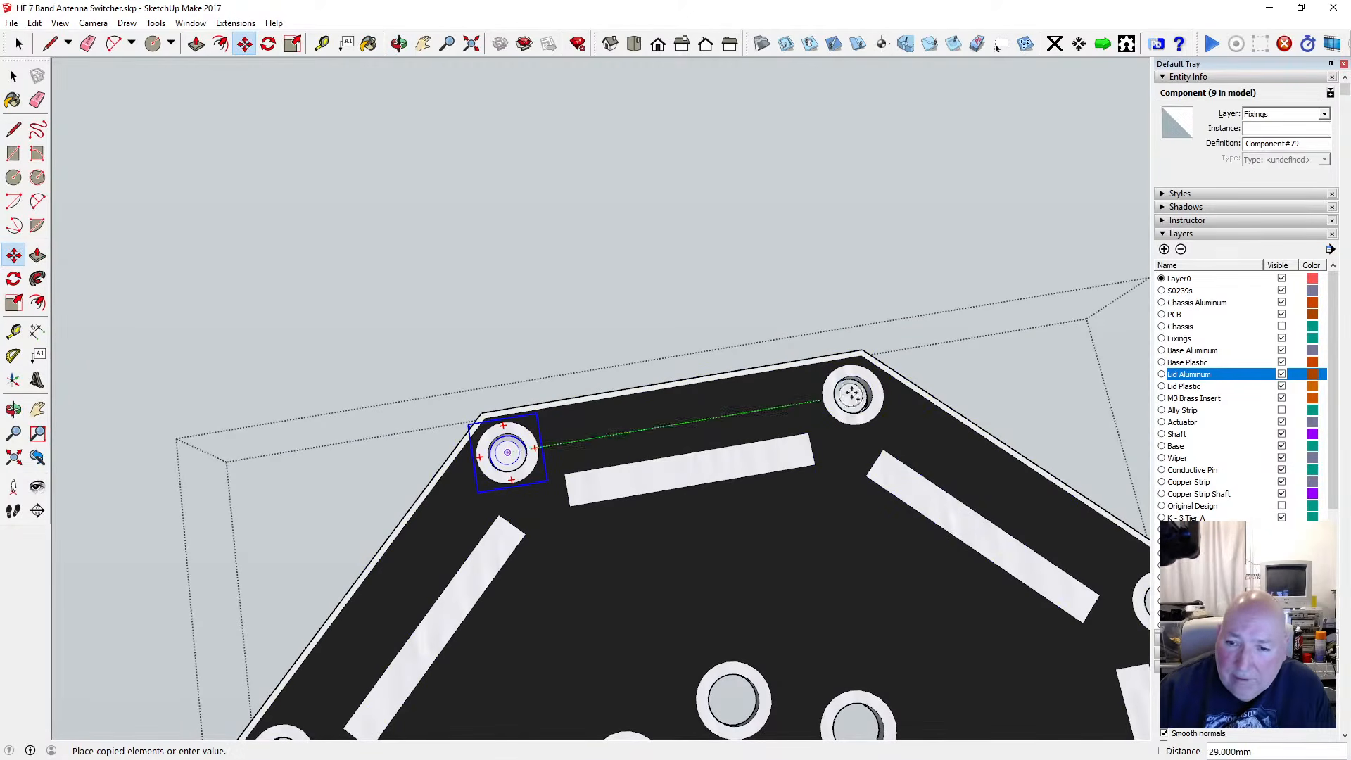
pyautogui.click(853, 393)
# Copy the two fitted screws together to the opposite pair of corner holes in the lid plate, centred on the holes
pyautogui.press('o')
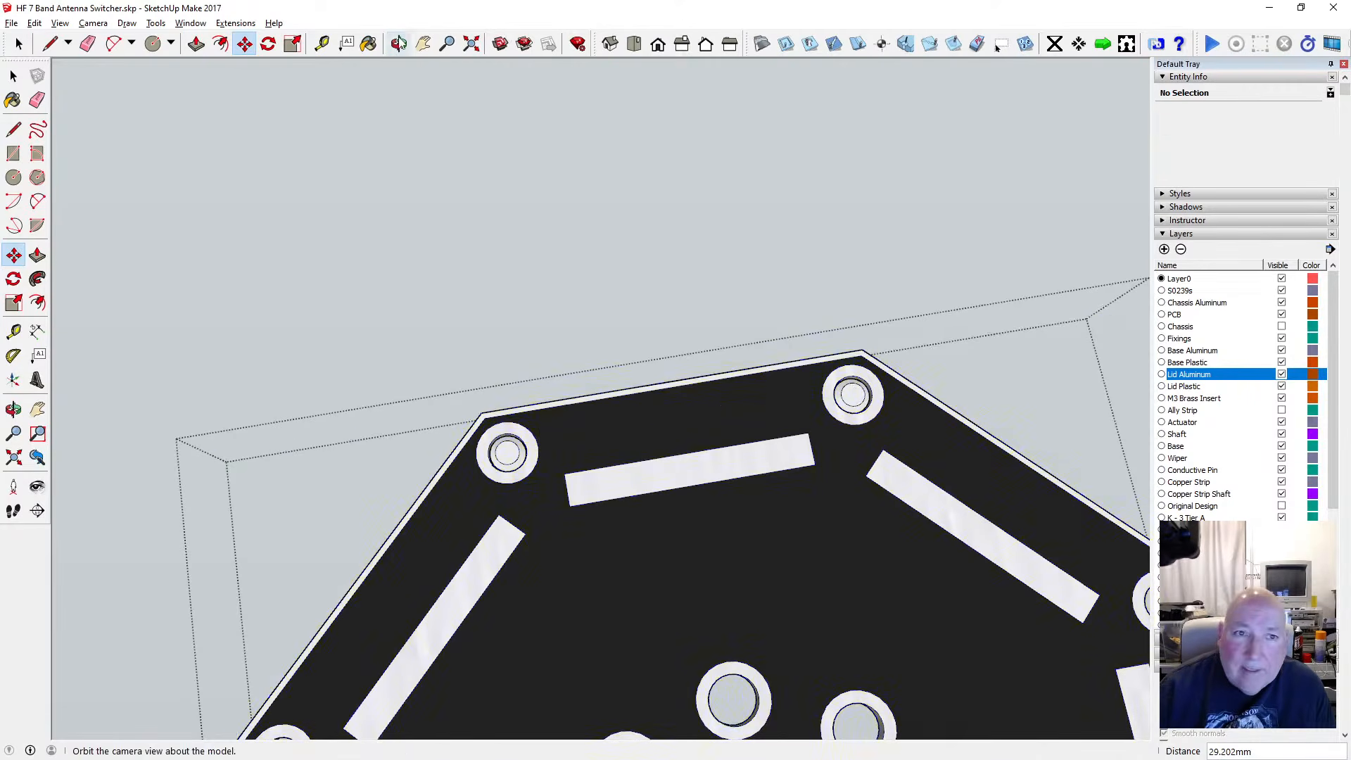
pyautogui.scroll(-5, 461, 247)
pyautogui.moveTo(640, 401); pyautogui.dragTo(669, 246)
pyautogui.scroll(-3, 542, 364)
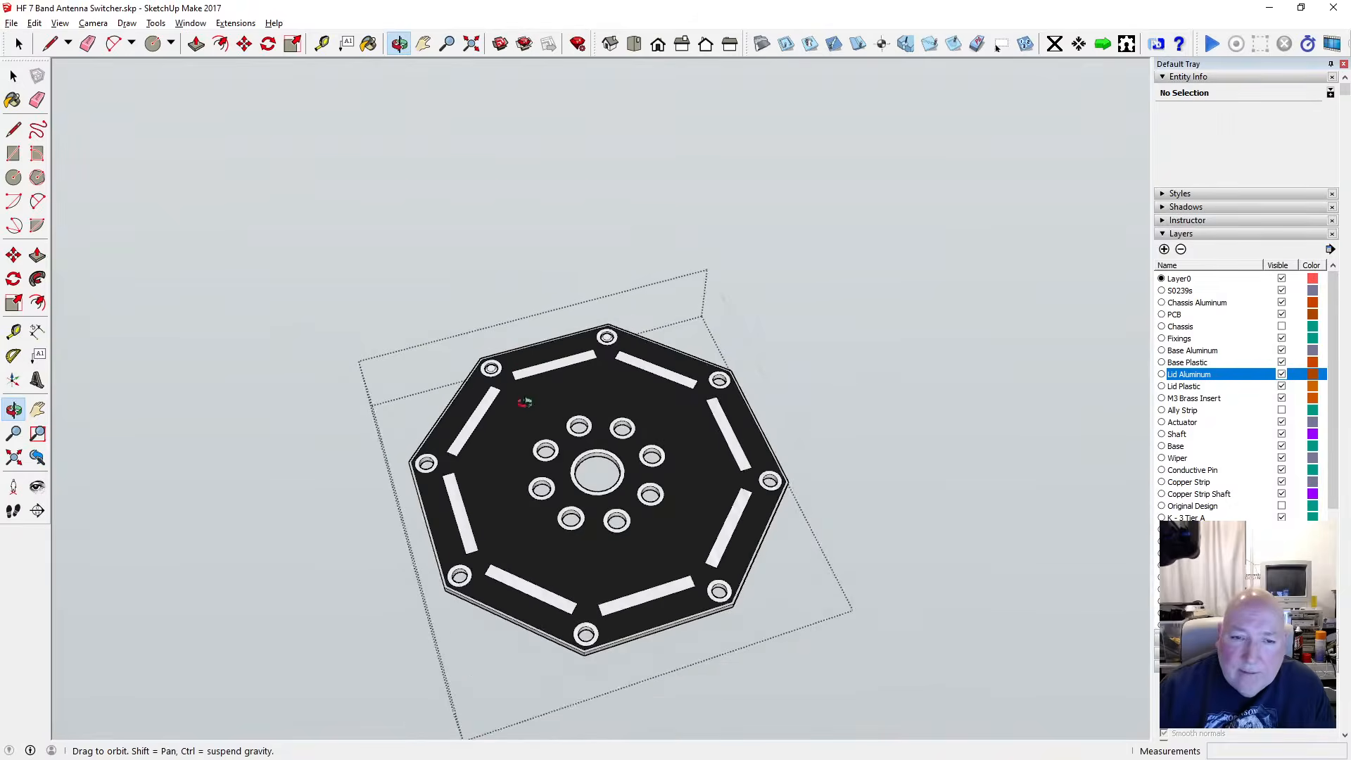
pyautogui.scroll(3, 523, 395)
pyautogui.click(13, 75)
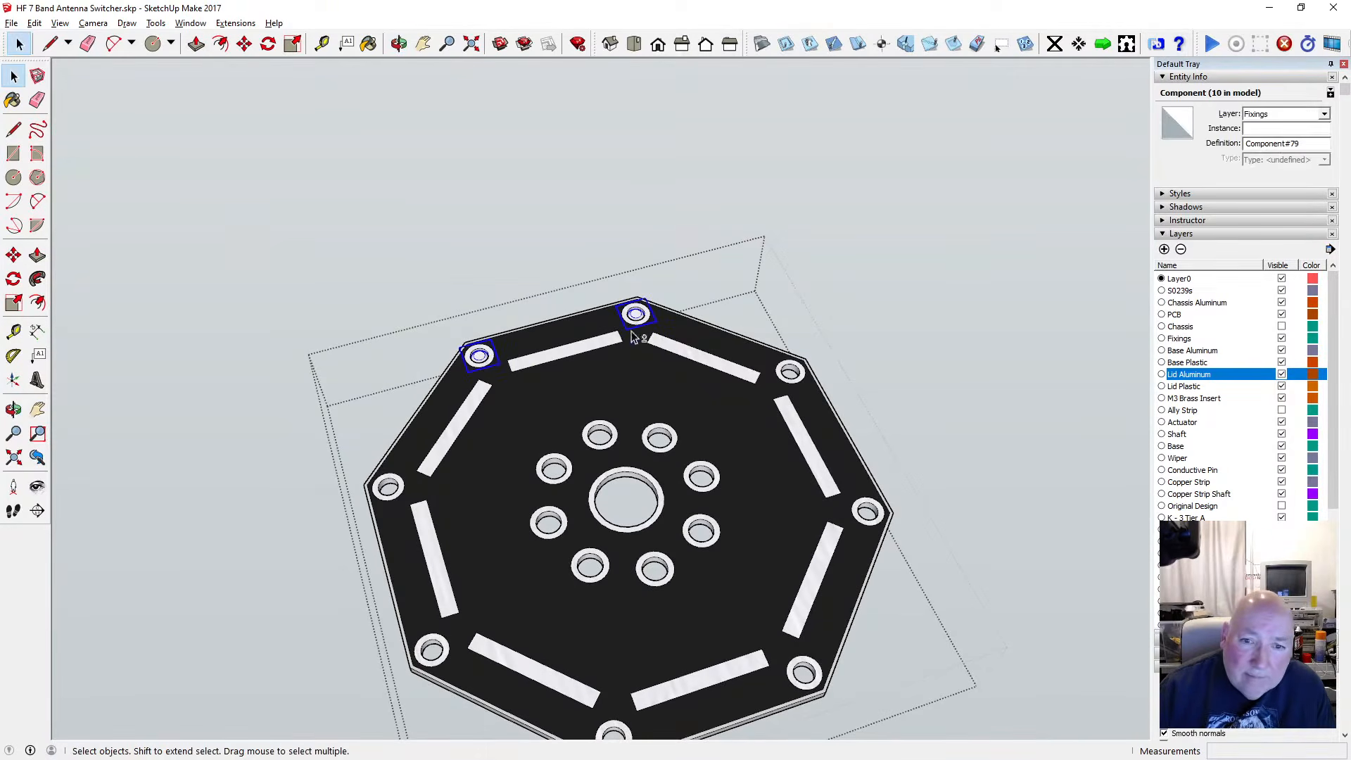
pyautogui.press('m')
pyautogui.scroll(5, 485, 350)
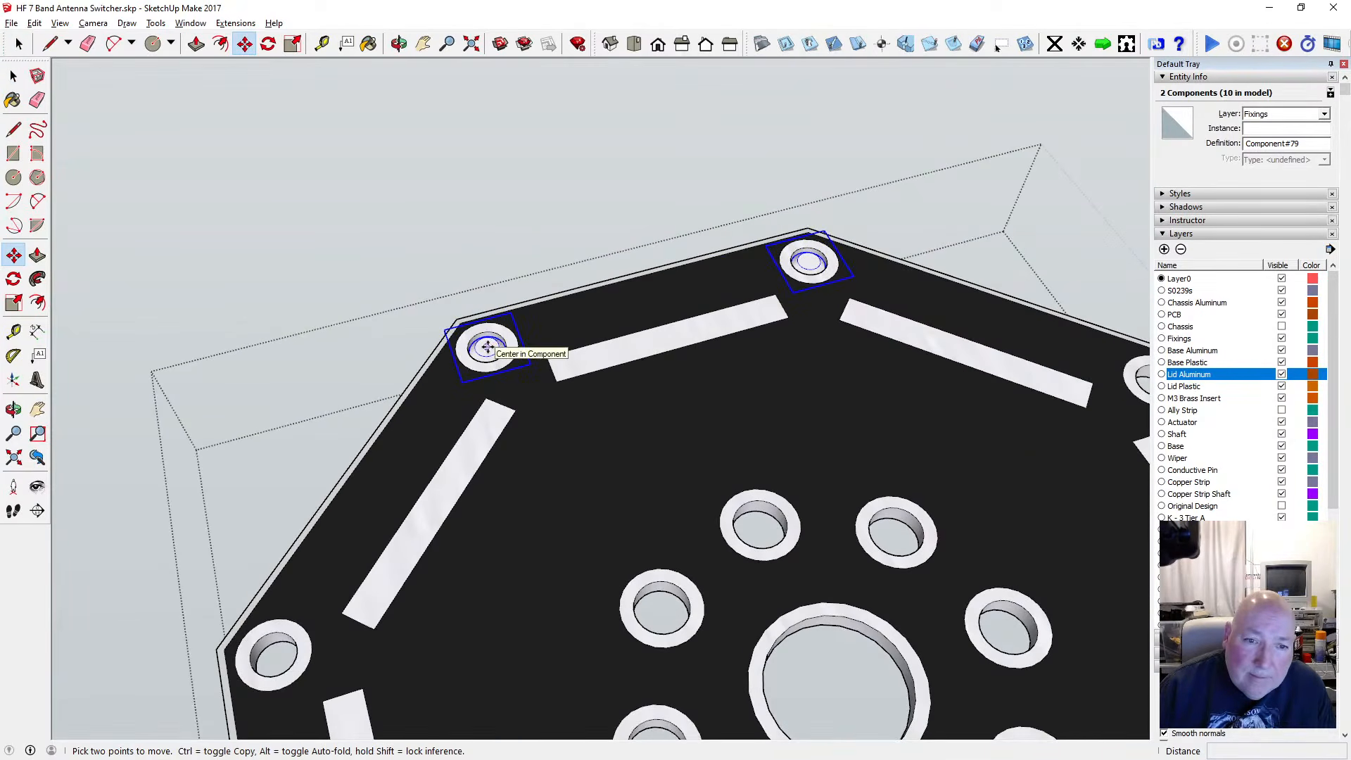
pyautogui.click(488, 347)
pyautogui.press('ctrl')
pyautogui.scroll(-6, 493, 345)
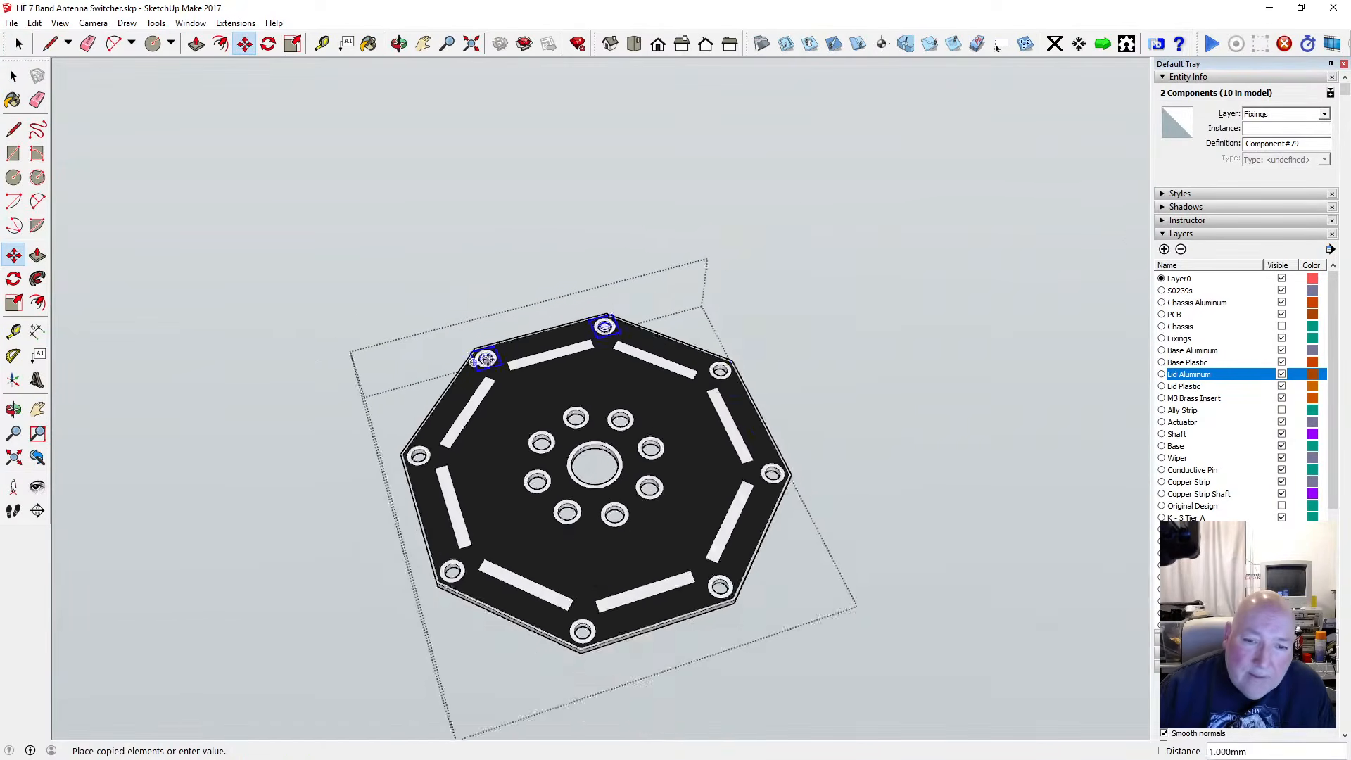
pyautogui.scroll(6, 553, 563)
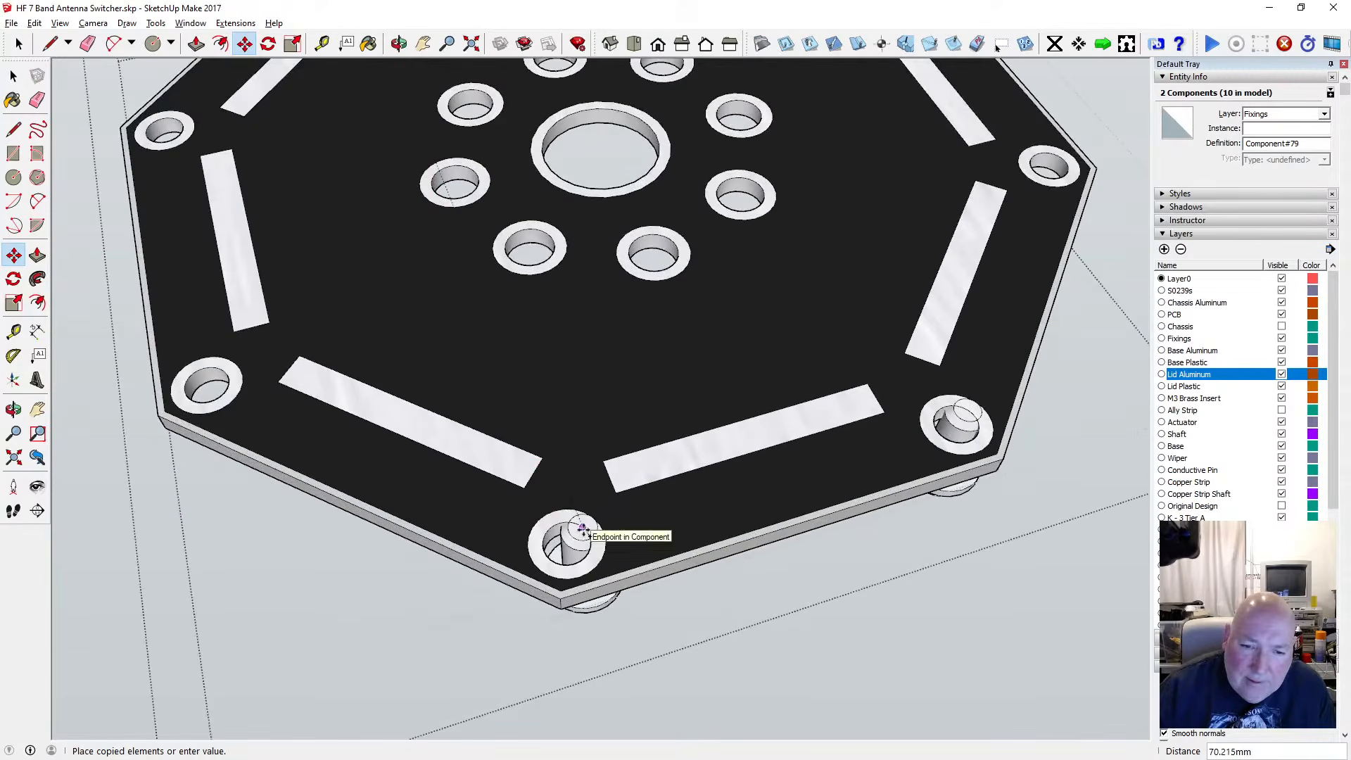
pyautogui.click(567, 543)
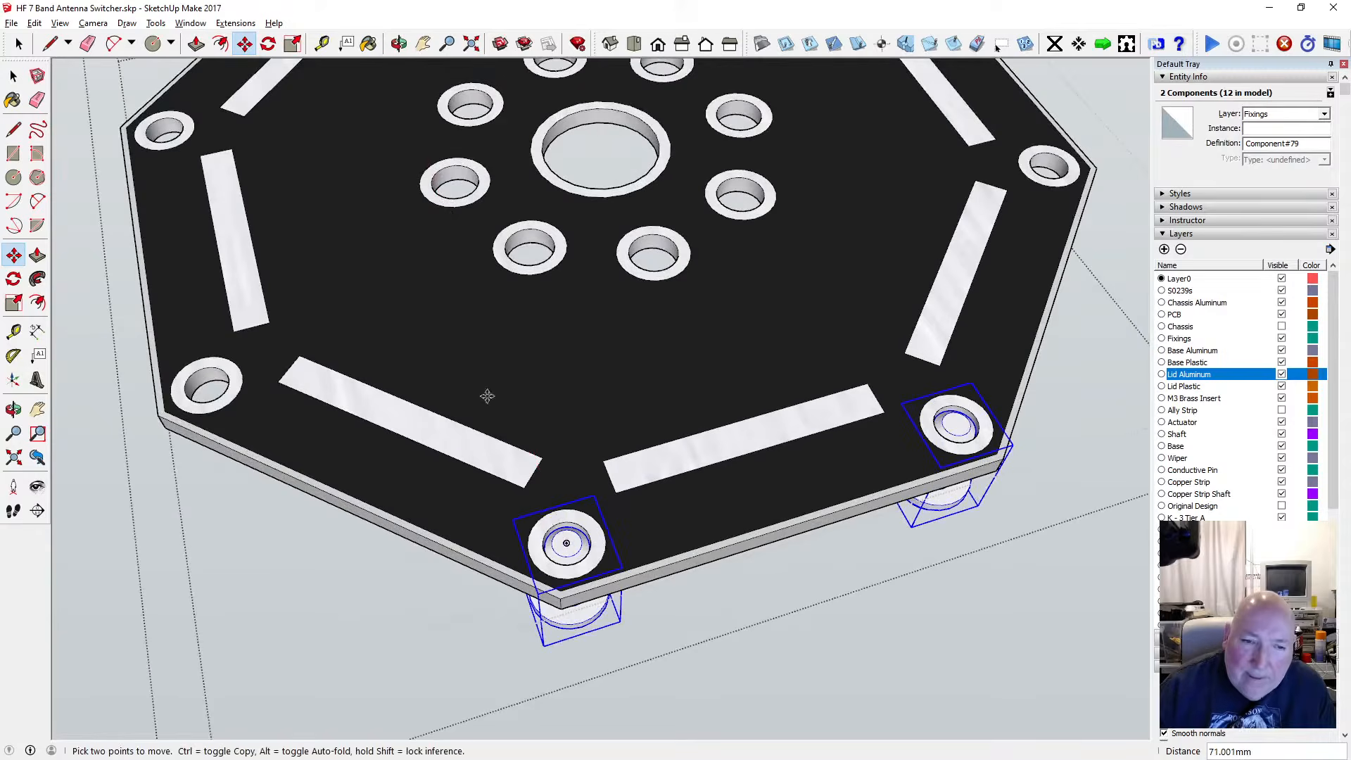
# Copy all four fitted lid screws and paste the duplicates in place
pyautogui.scroll(-4, 454, 454)
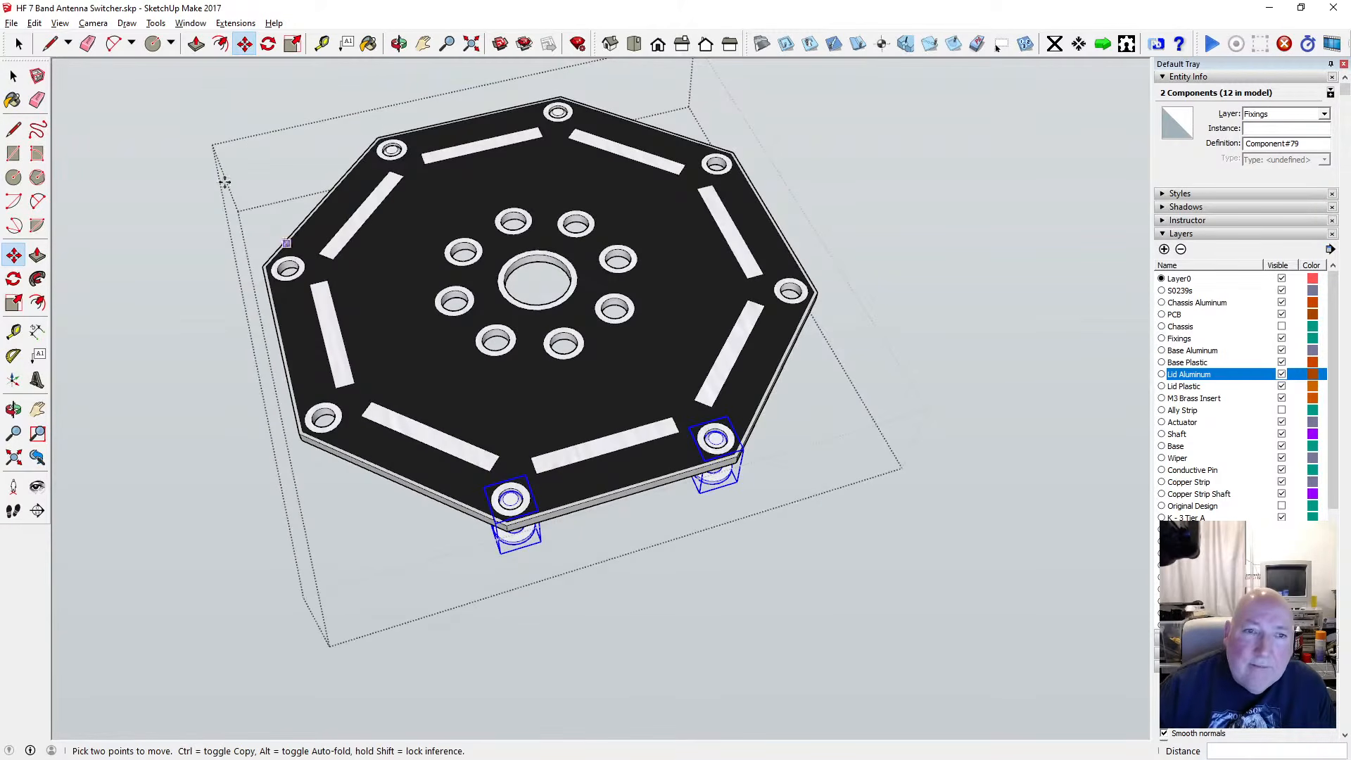
pyautogui.press('space')
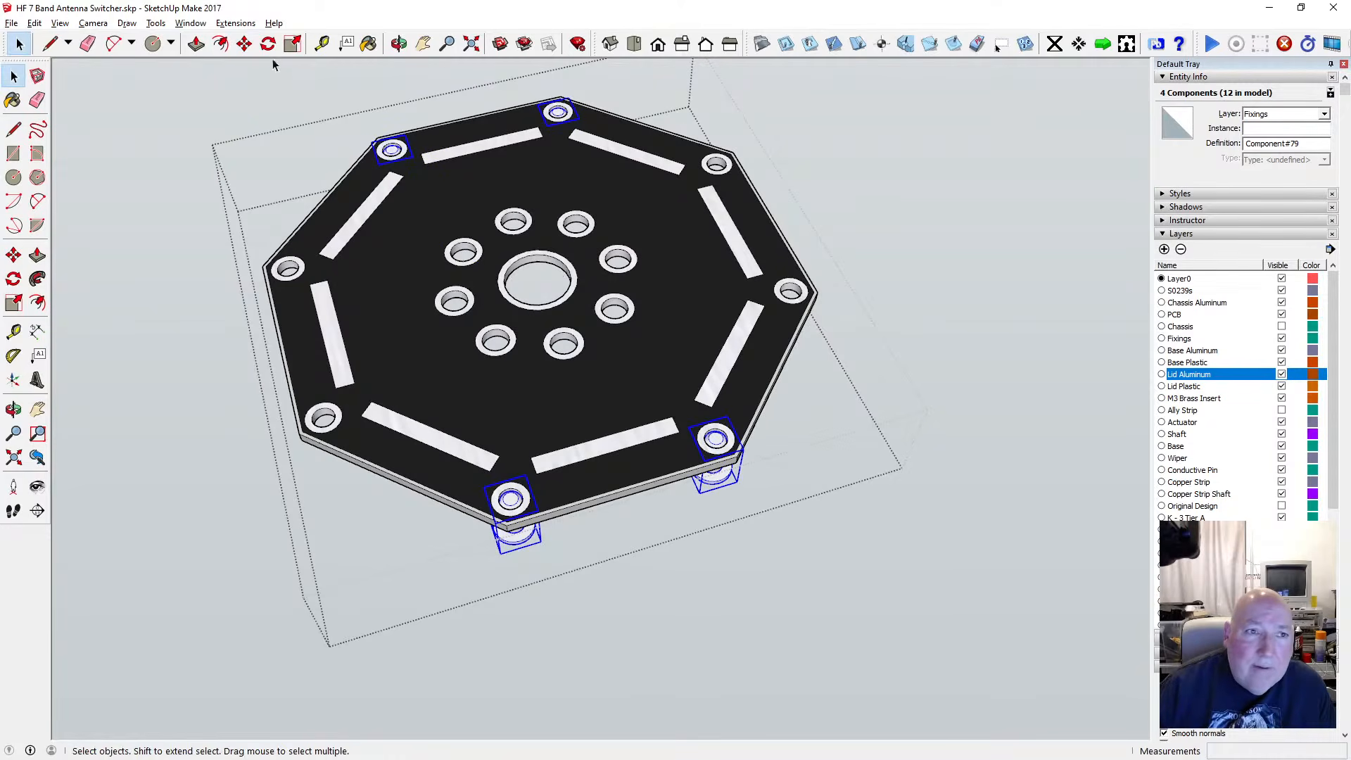
pyautogui.press('q')
pyautogui.click(35, 24)
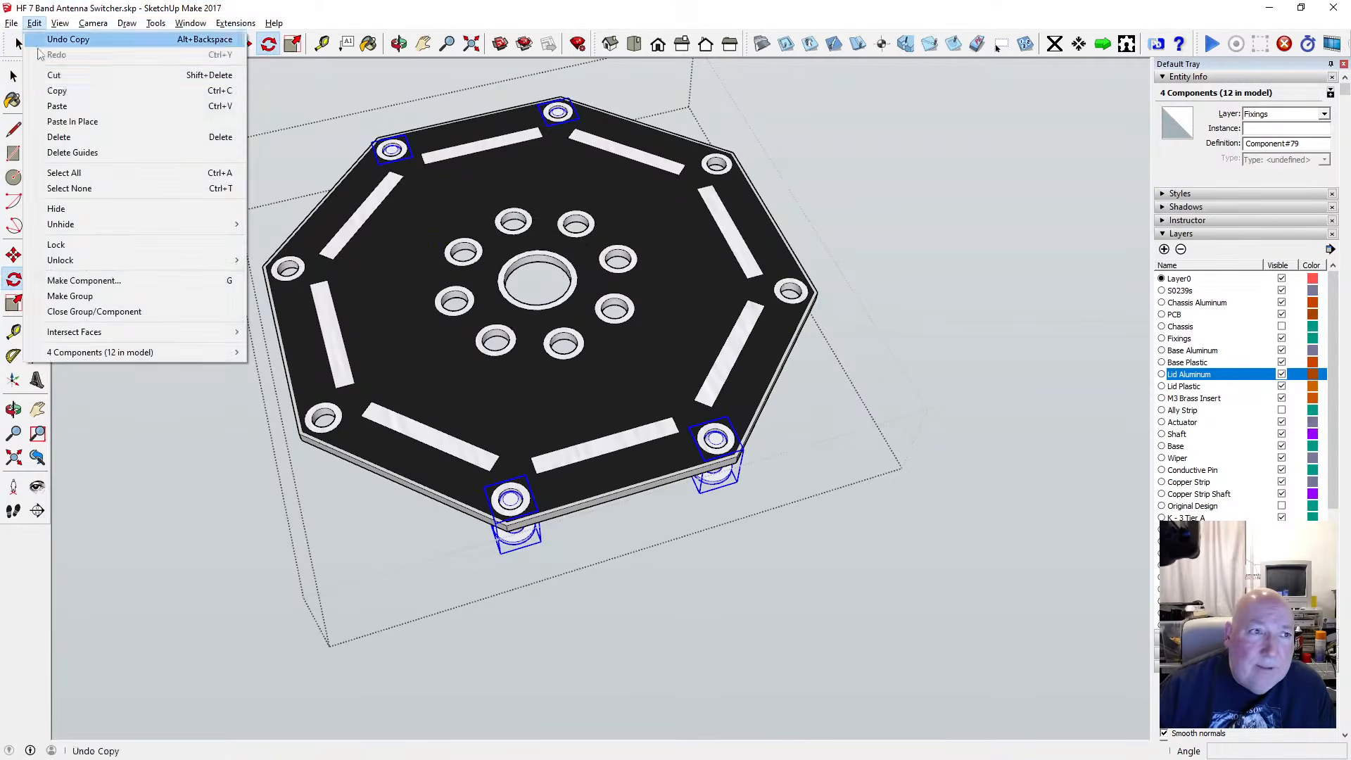
pyautogui.click(67, 92)
pyautogui.click(34, 24)
pyautogui.click(86, 122)
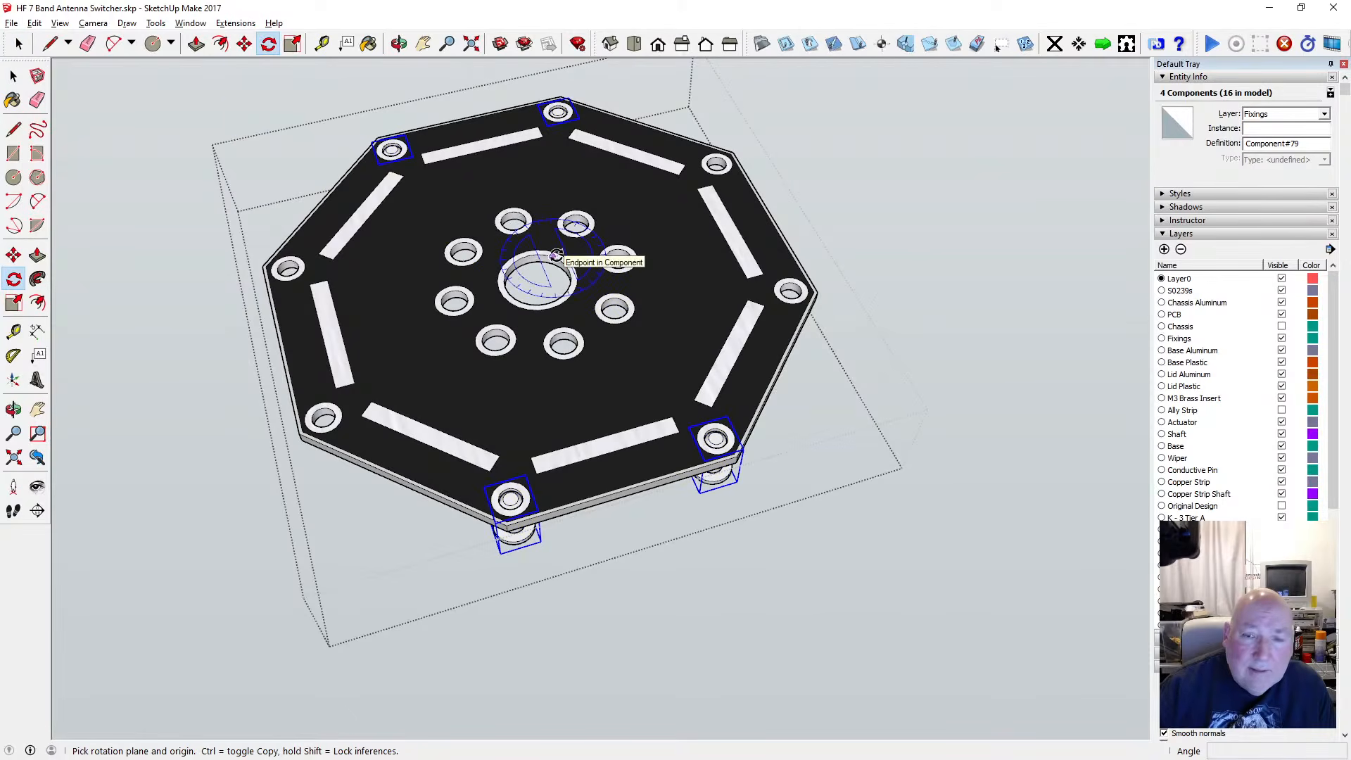
# Rotate the four pasted screws 270° about the centre of the lid plate into the empty corner holes
pyautogui.click(537, 279)
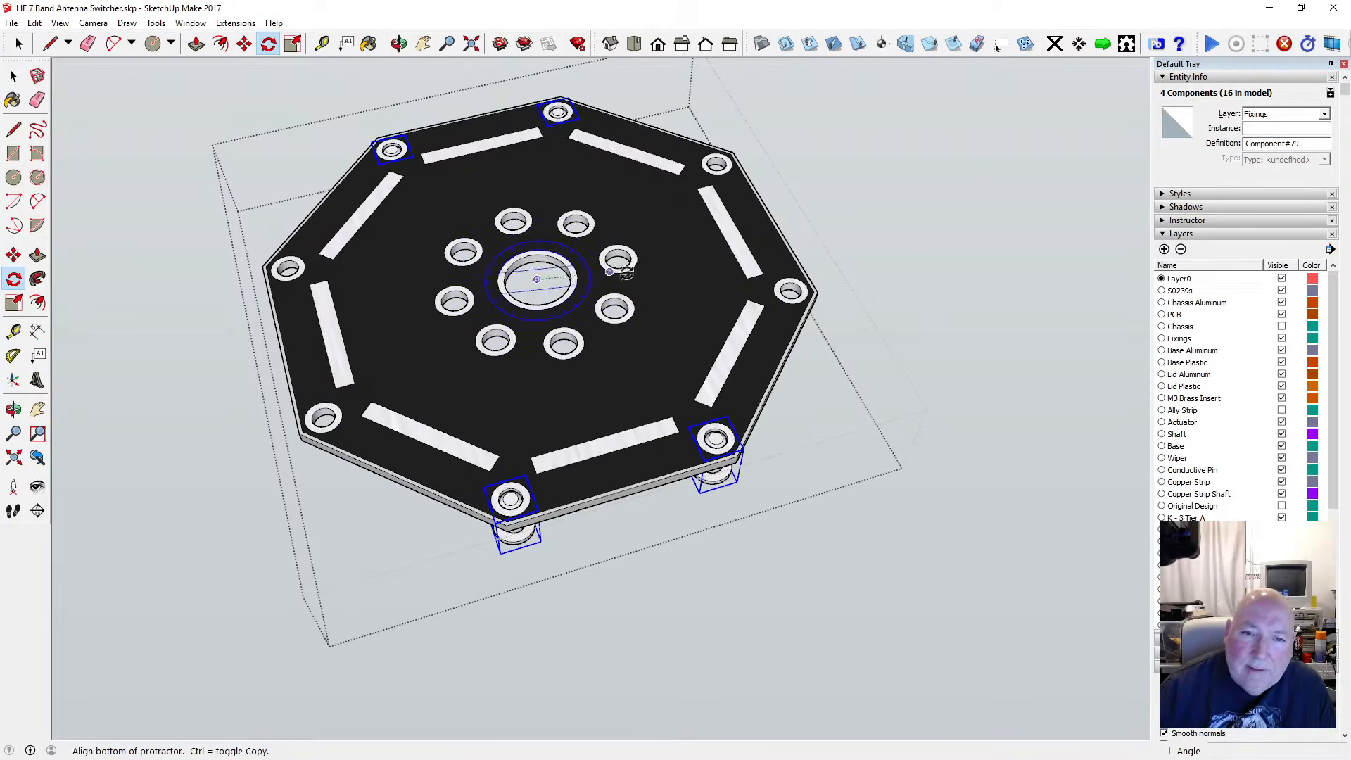
pyautogui.click(939, 178)
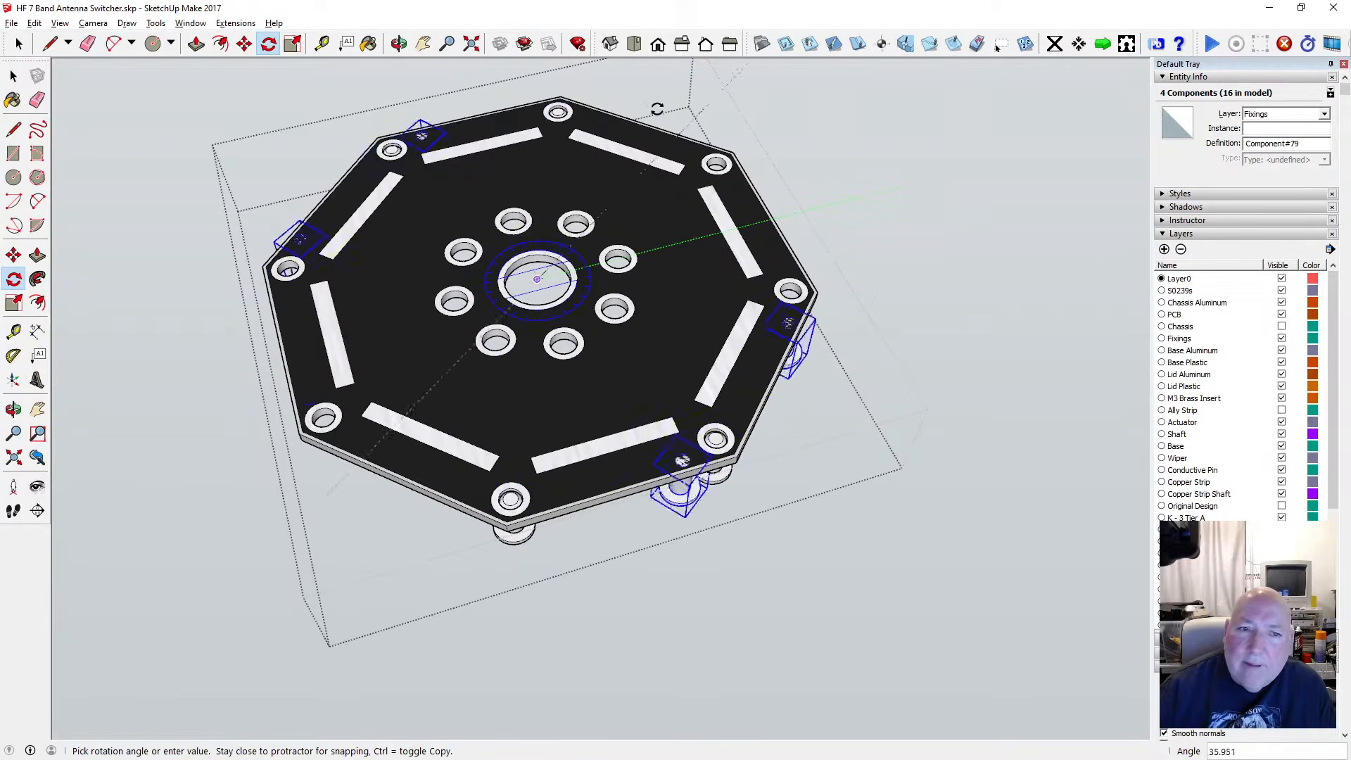
pyautogui.scroll(-3, 480, 403)
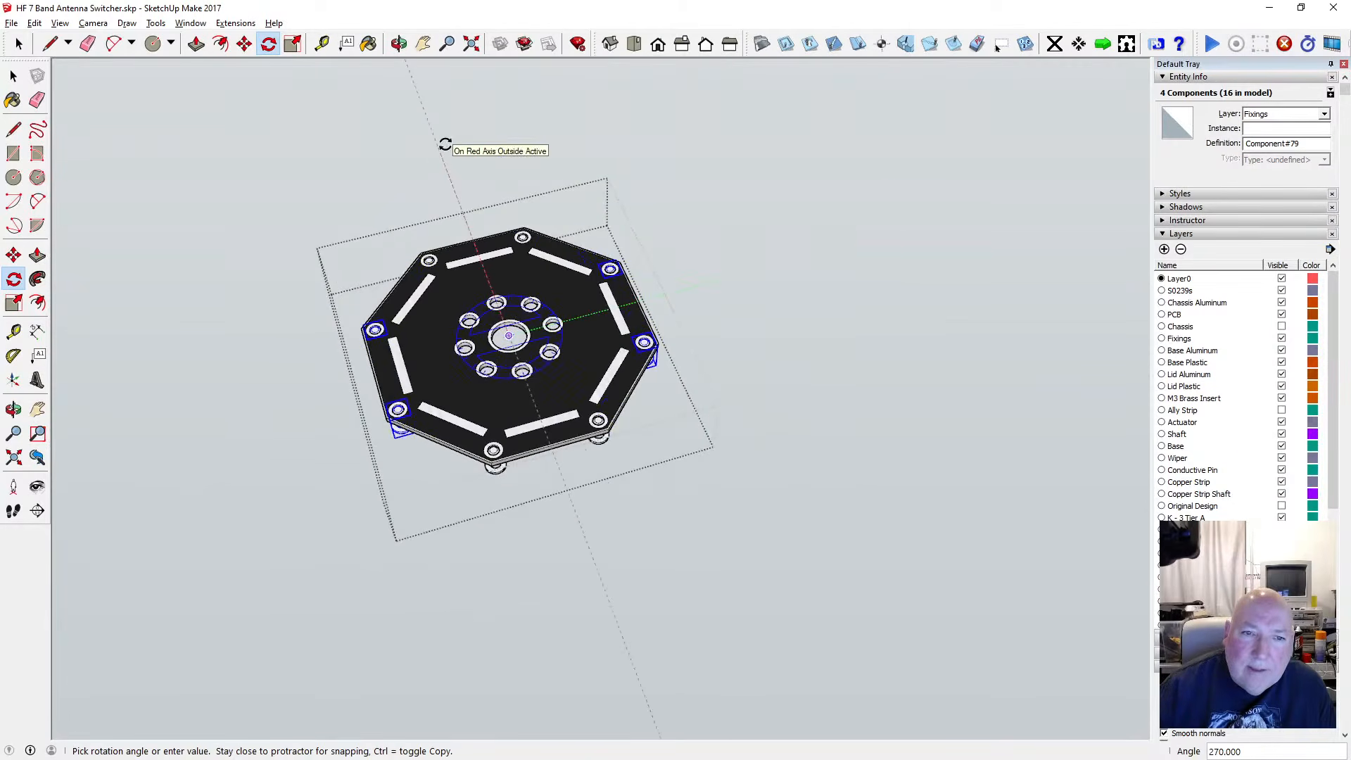
pyautogui.click(445, 144)
pyautogui.press('space')
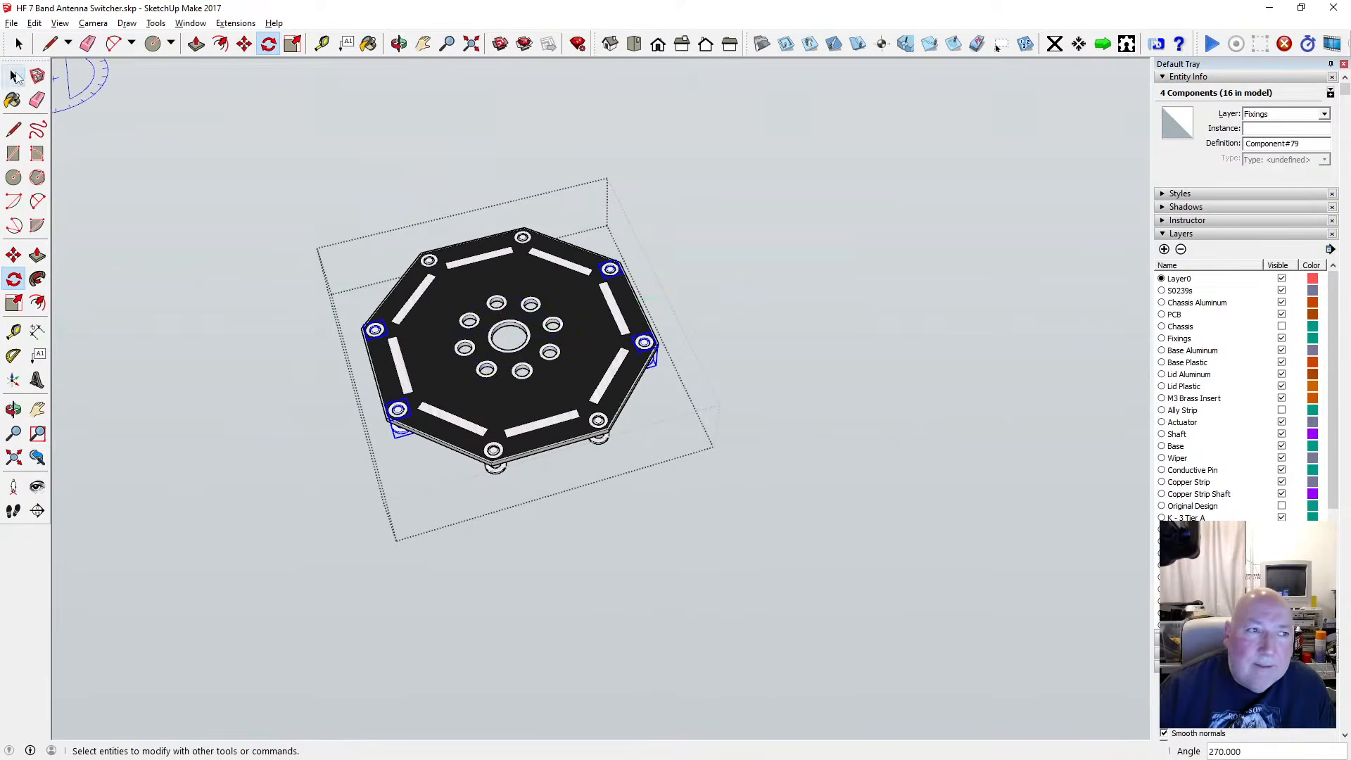
# Select all eight lid screws and lower them together 5 mm into the plate
pyautogui.scroll(3, 470, 291)
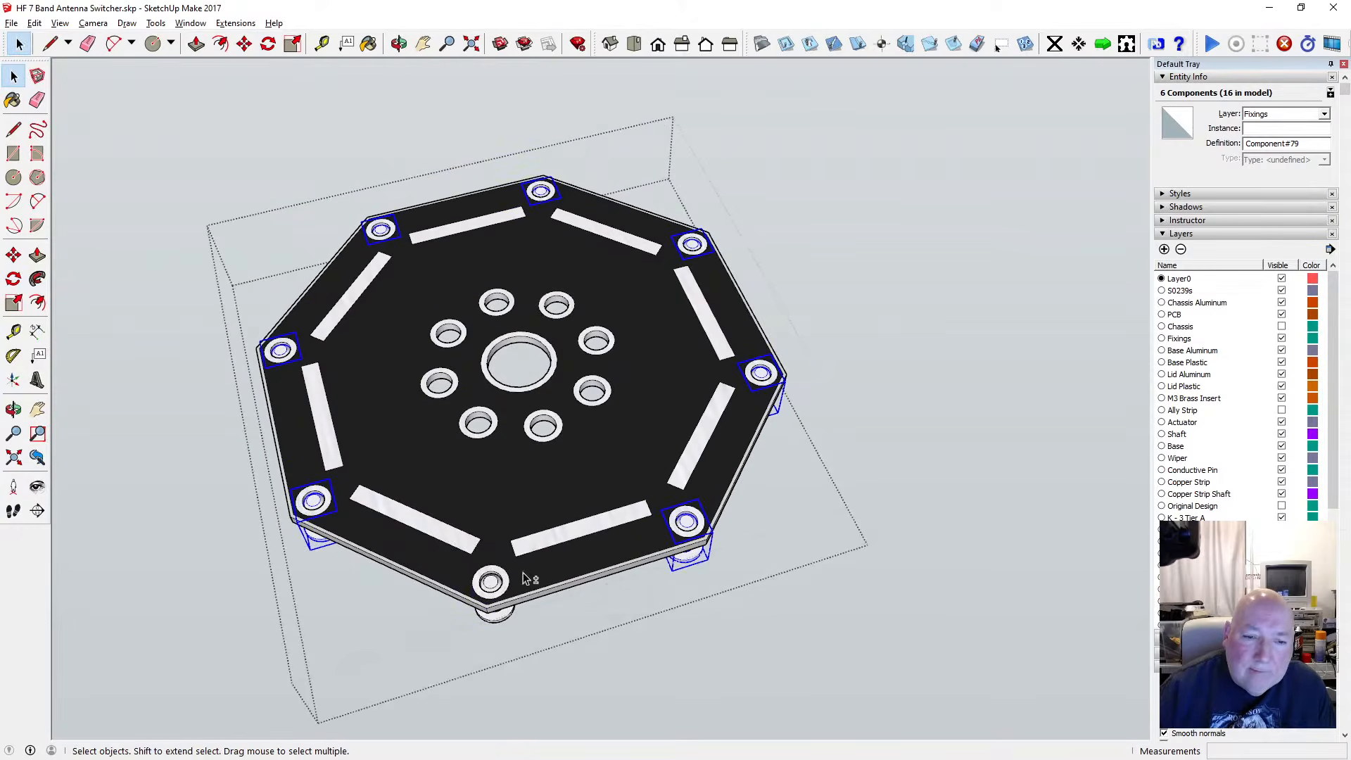
pyautogui.click(634, 44)
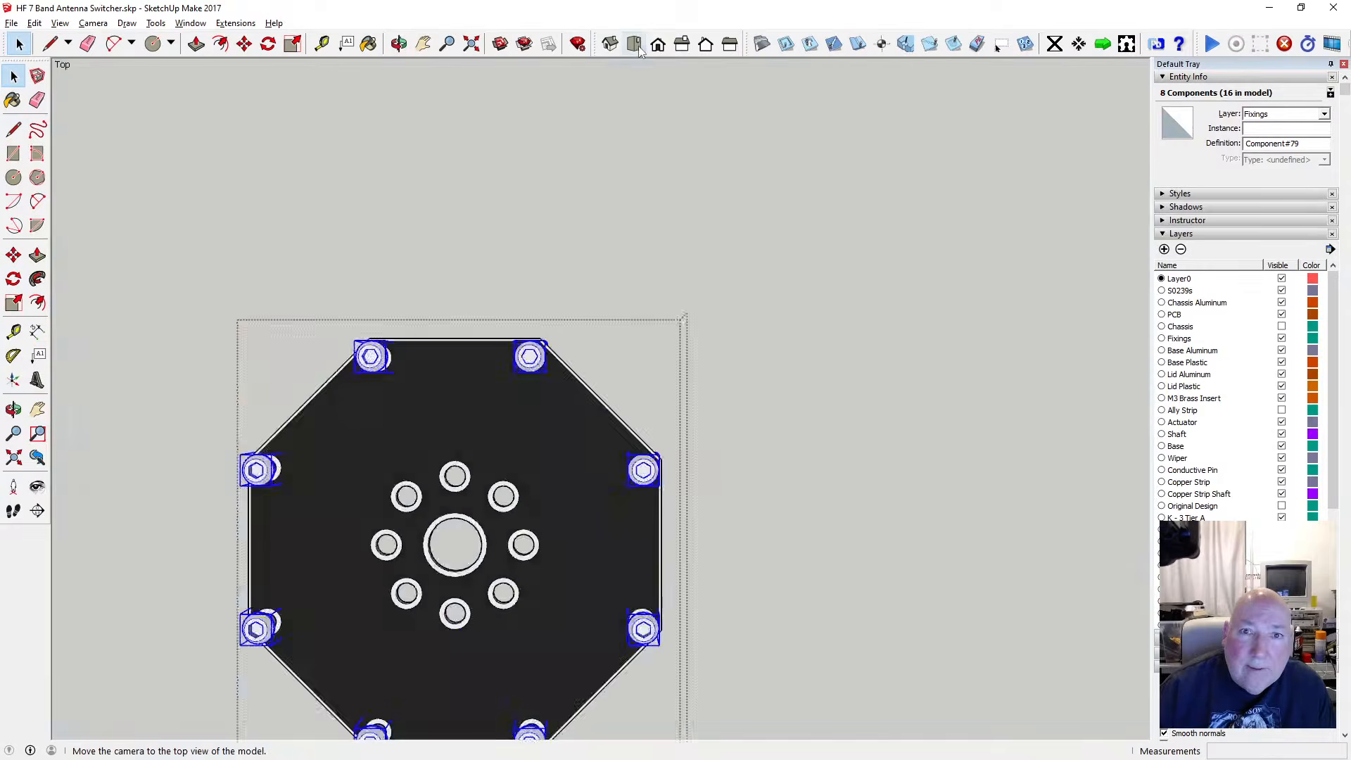
pyautogui.click(611, 43)
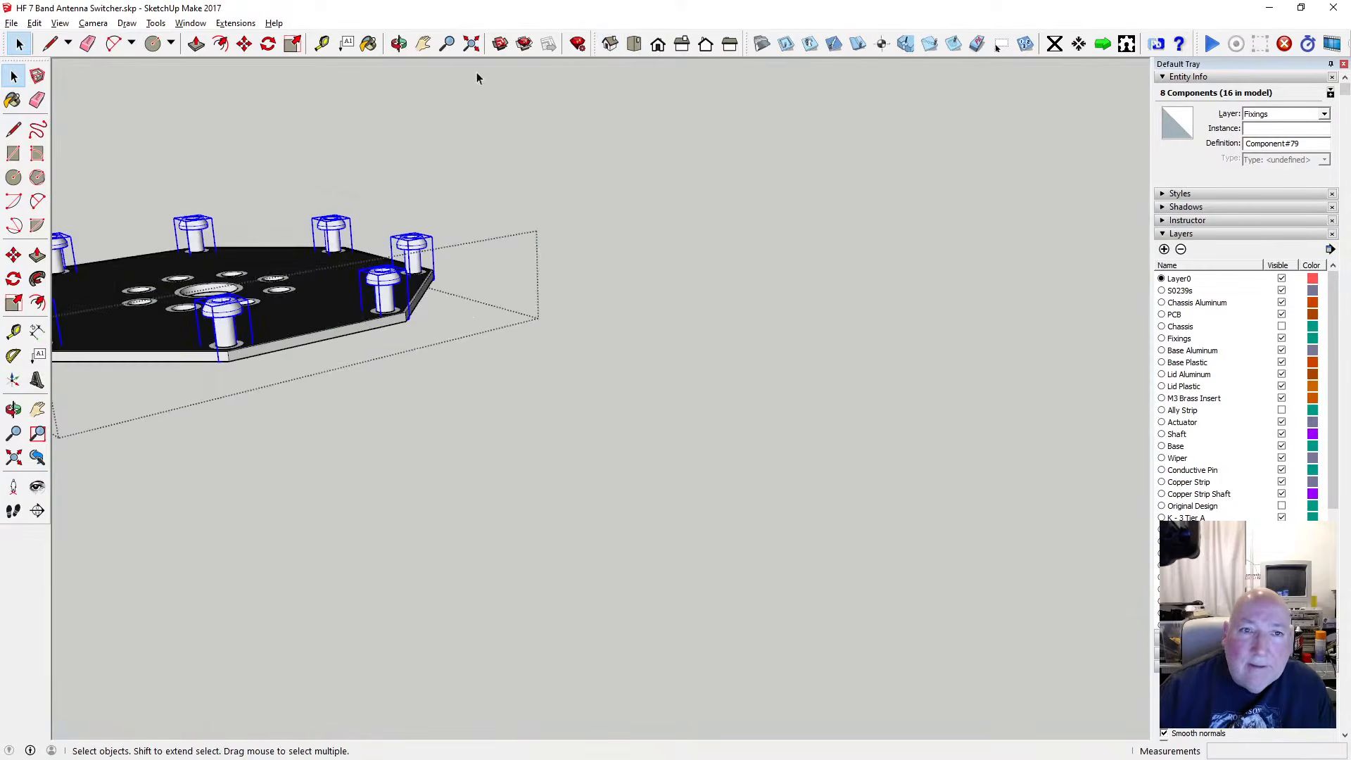
pyautogui.click(471, 44)
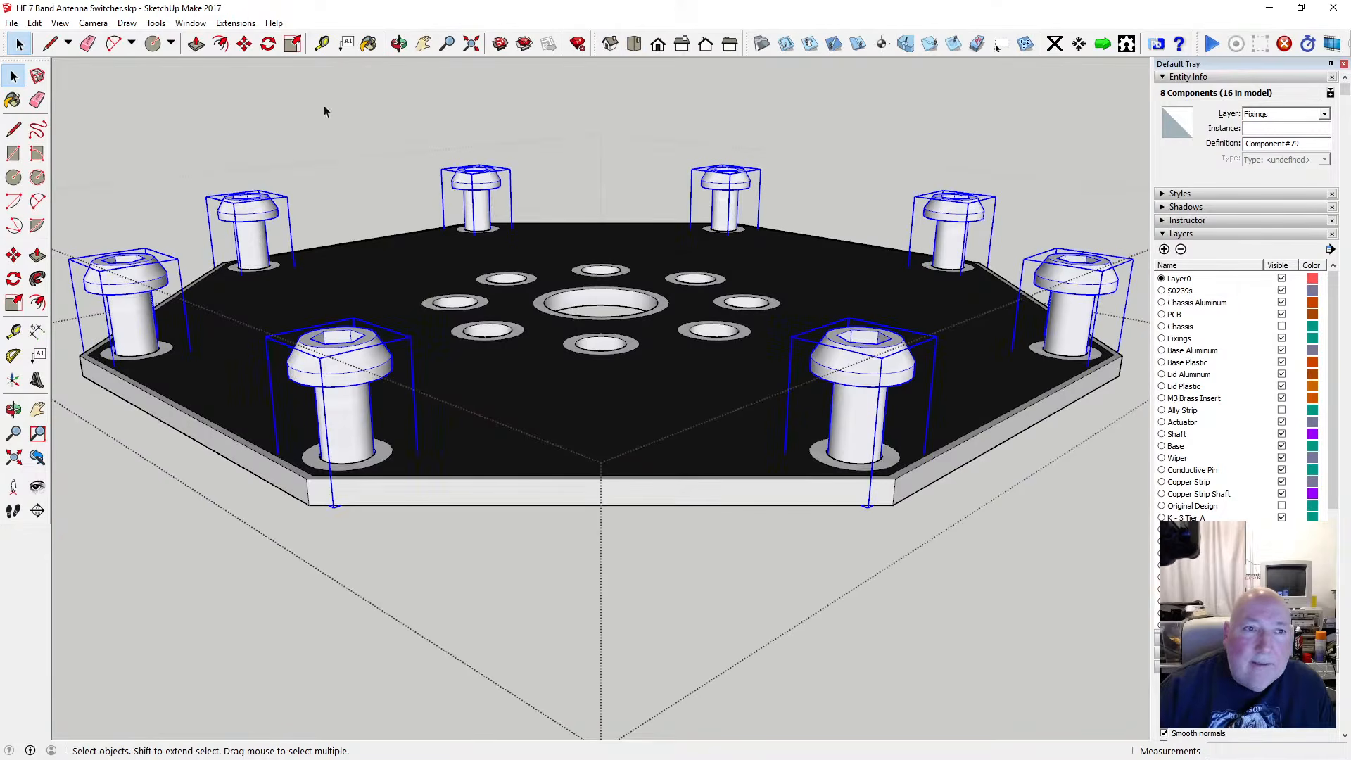
pyautogui.click(244, 44)
pyautogui.click(359, 386)
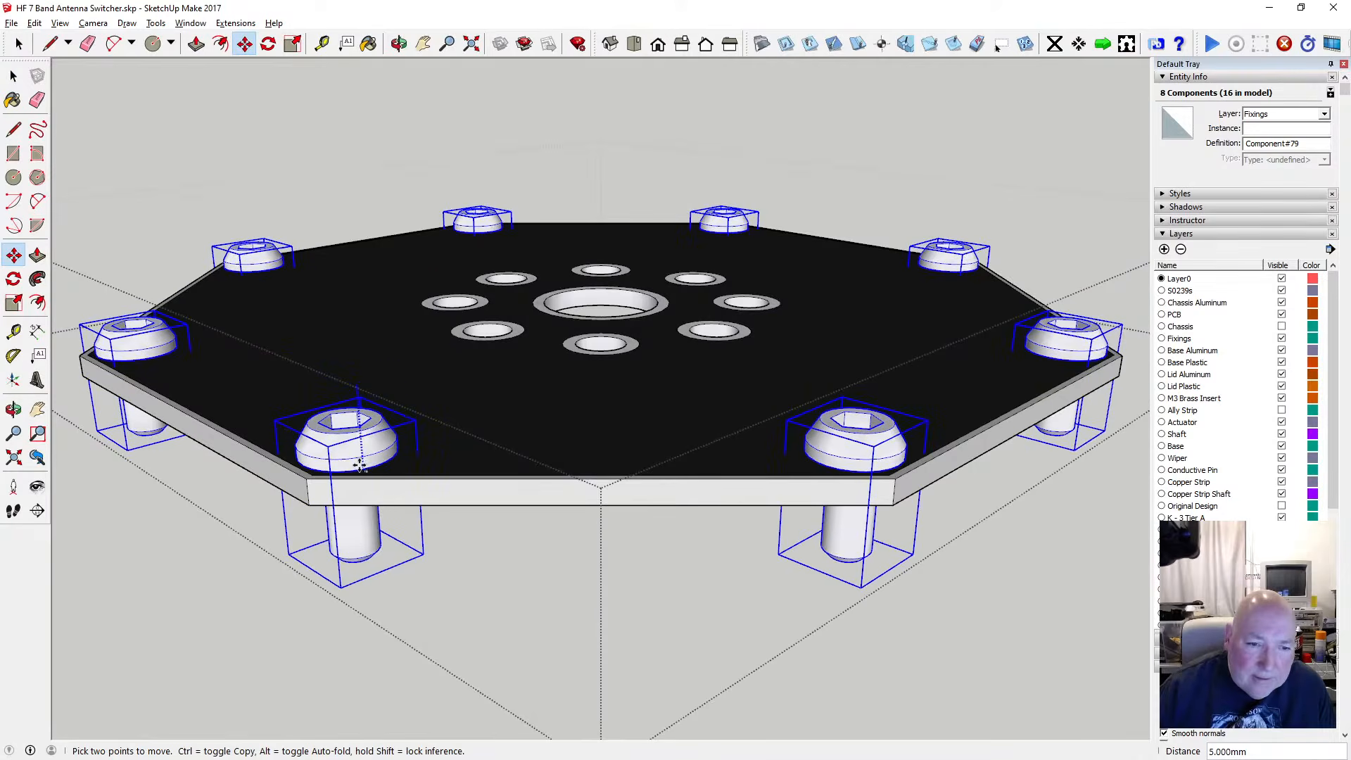
pyautogui.write('5')
pyautogui.press('Return')
# Copy the eight lid screws to the clipboard and leave the lid plate group
pyautogui.press('o')
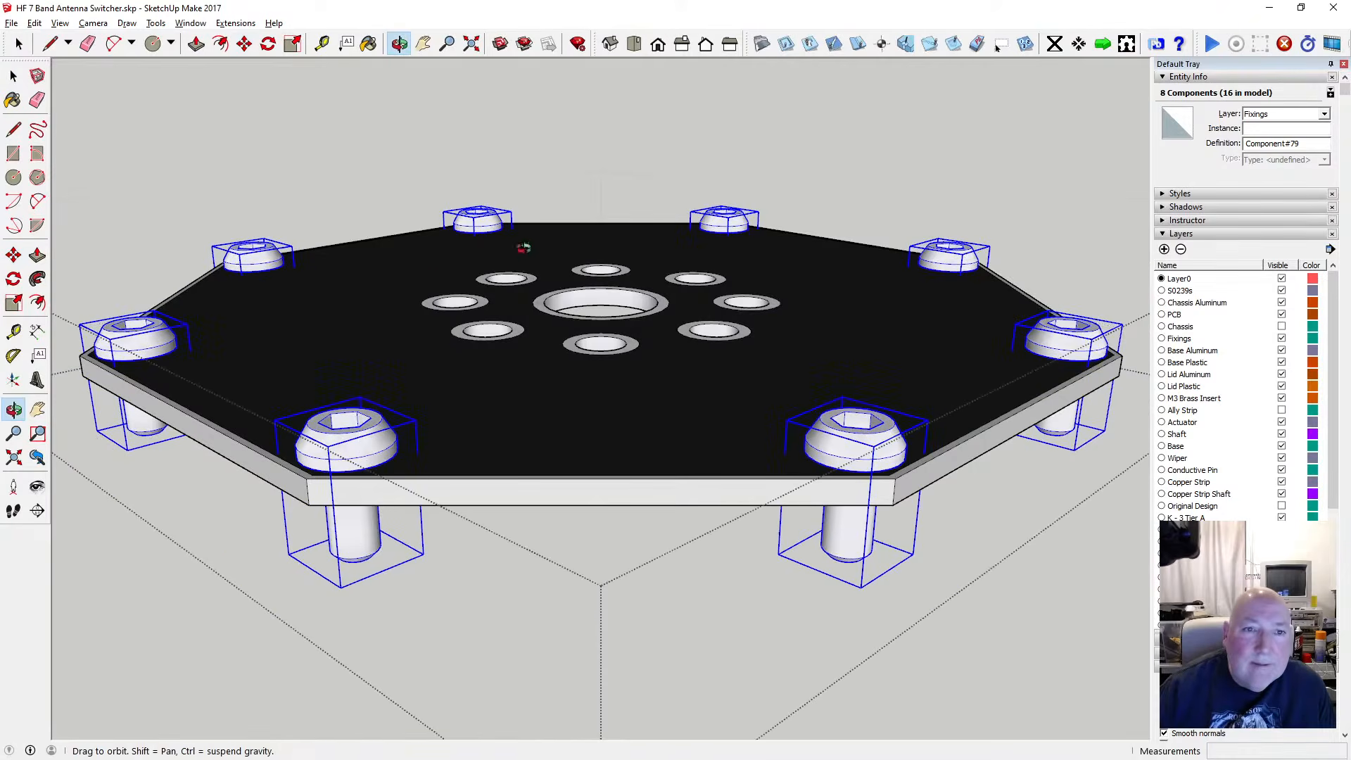
pyautogui.moveTo(518, 238); pyautogui.dragTo(529, 360)
pyautogui.scroll(-3, 529, 361)
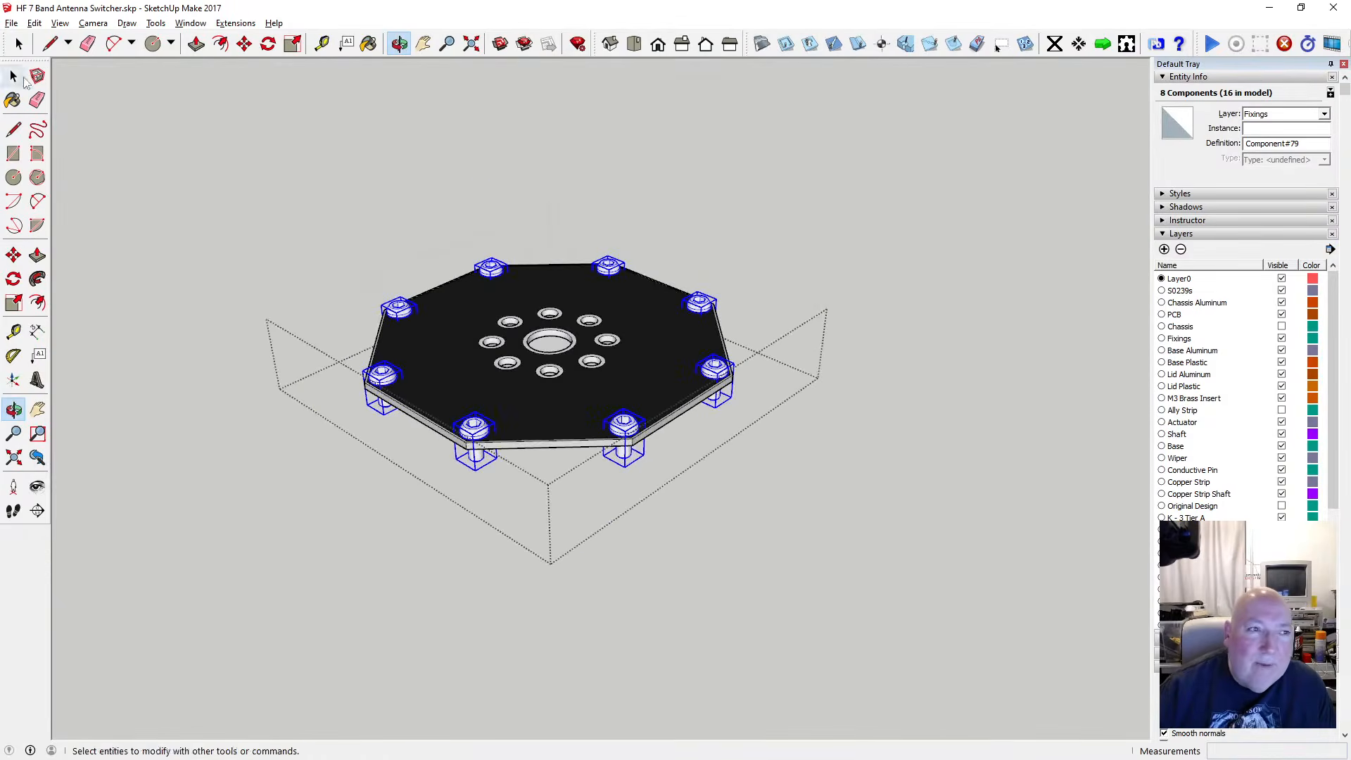
pyautogui.click(13, 75)
pyautogui.scroll(1, 515, 297)
pyautogui.scroll(-1, 512, 290)
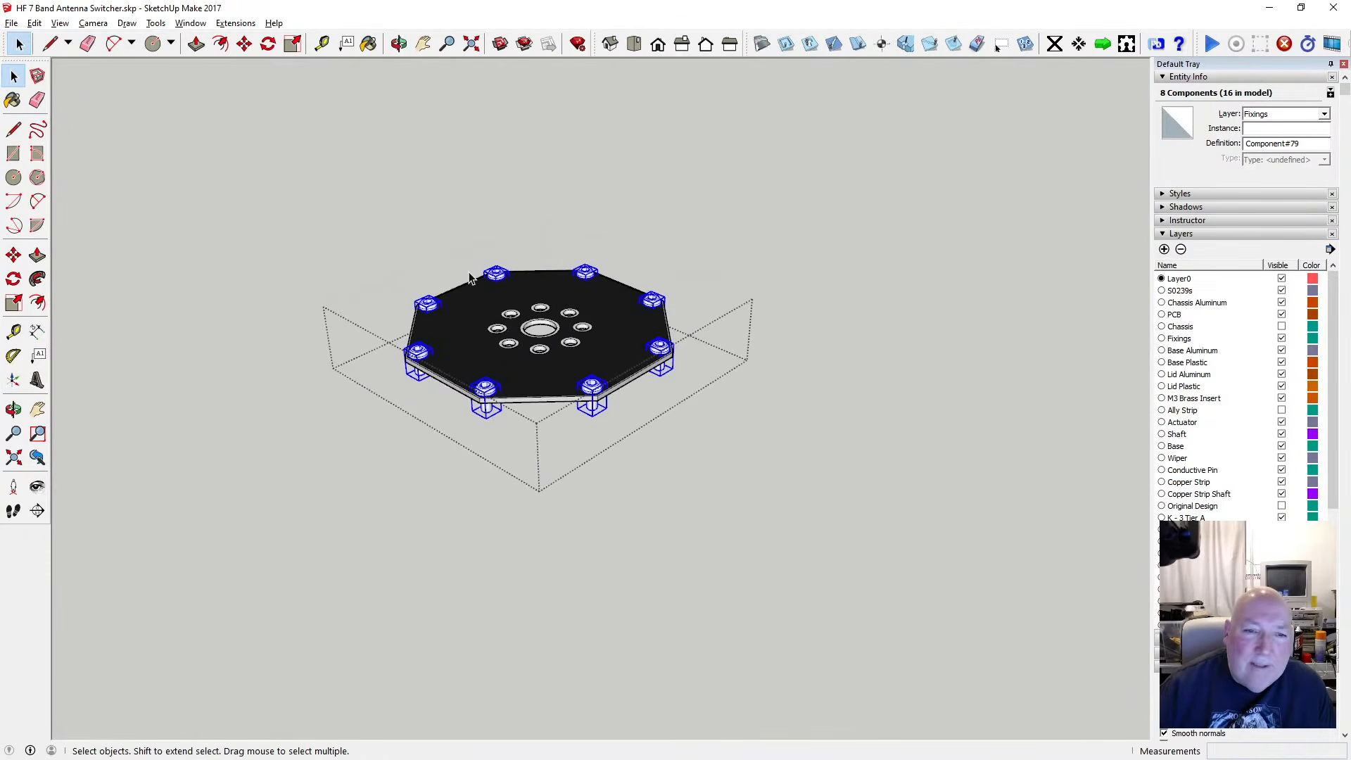
pyautogui.click(244, 44)
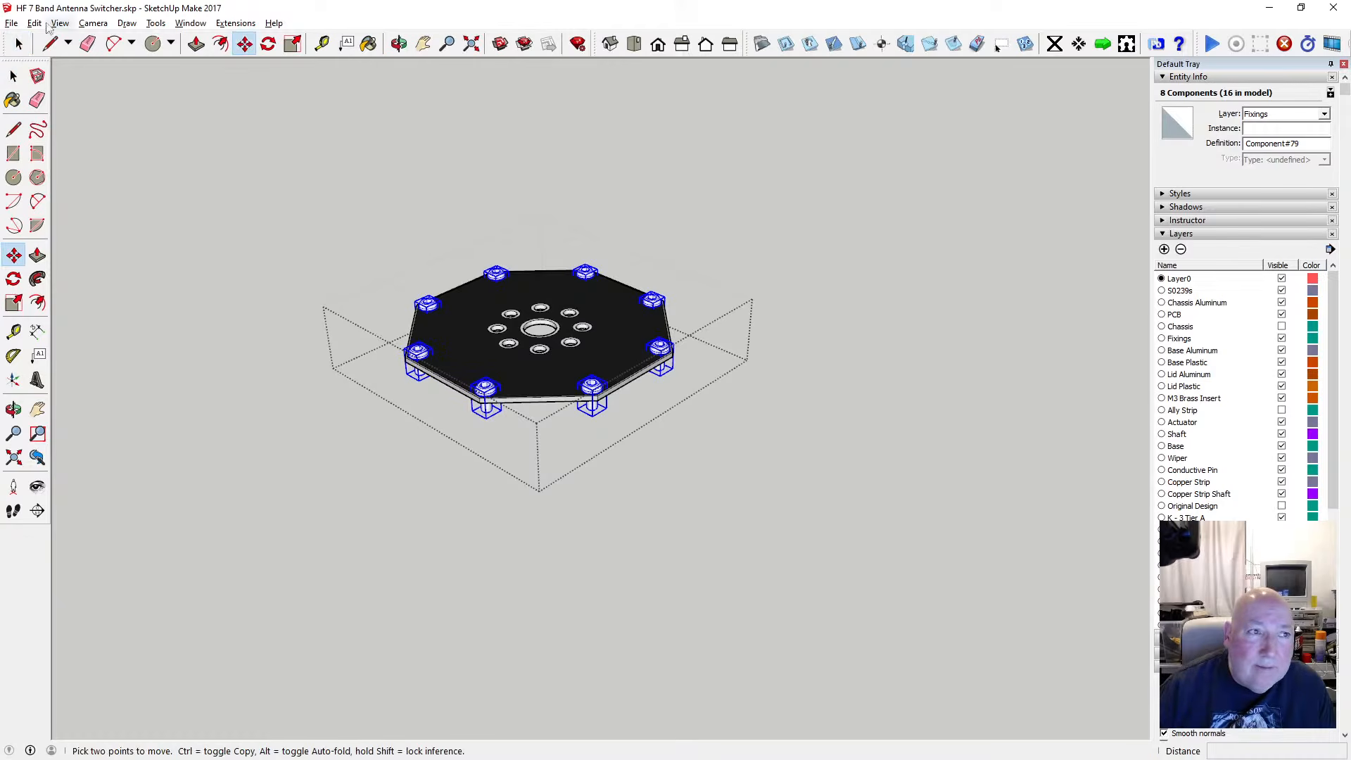
pyautogui.click(37, 25)
pyautogui.click(65, 92)
pyautogui.click(14, 76)
pyautogui.click(172, 167)
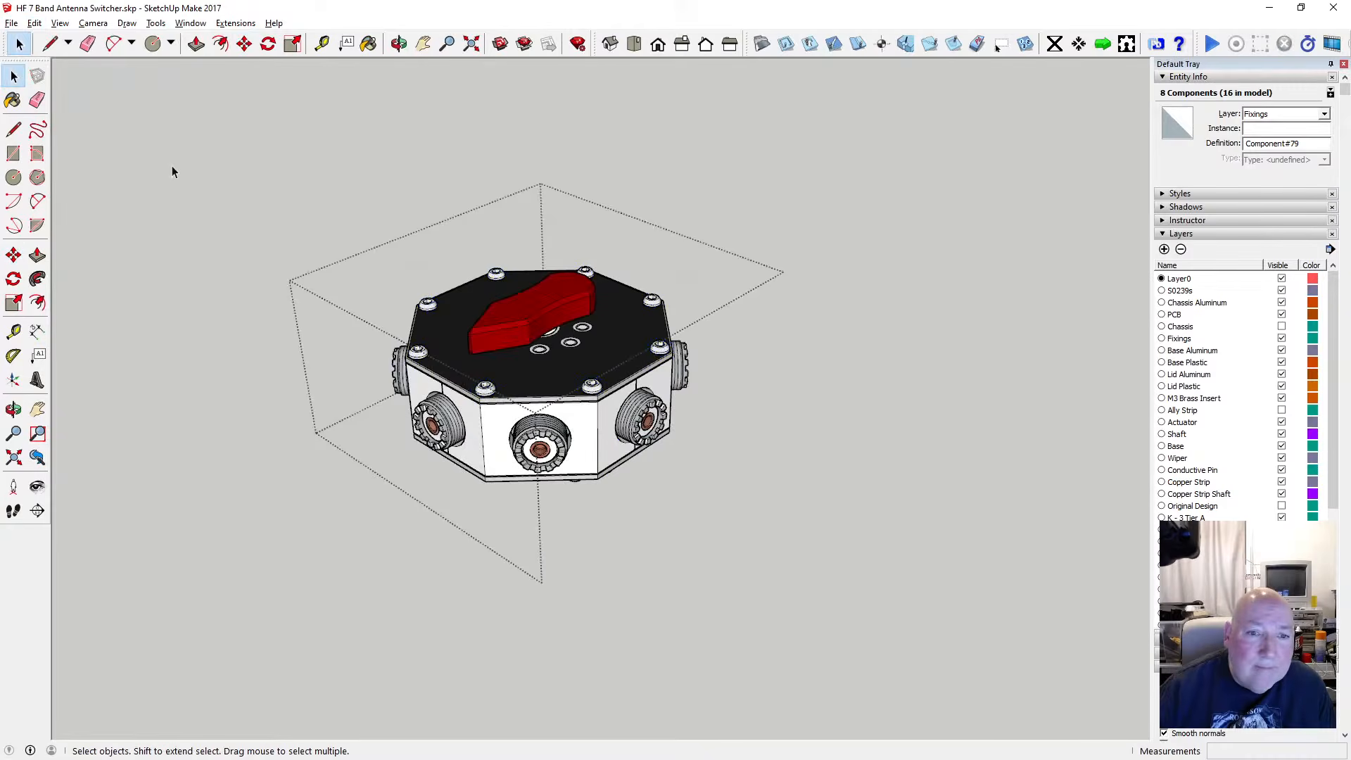
pyautogui.click(175, 179)
# Open the base plate group on the housing's underside for editing and delete one misplaced corner screw
pyautogui.moveTo(539, 329); pyautogui.dragTo(539, 142, button='middle')
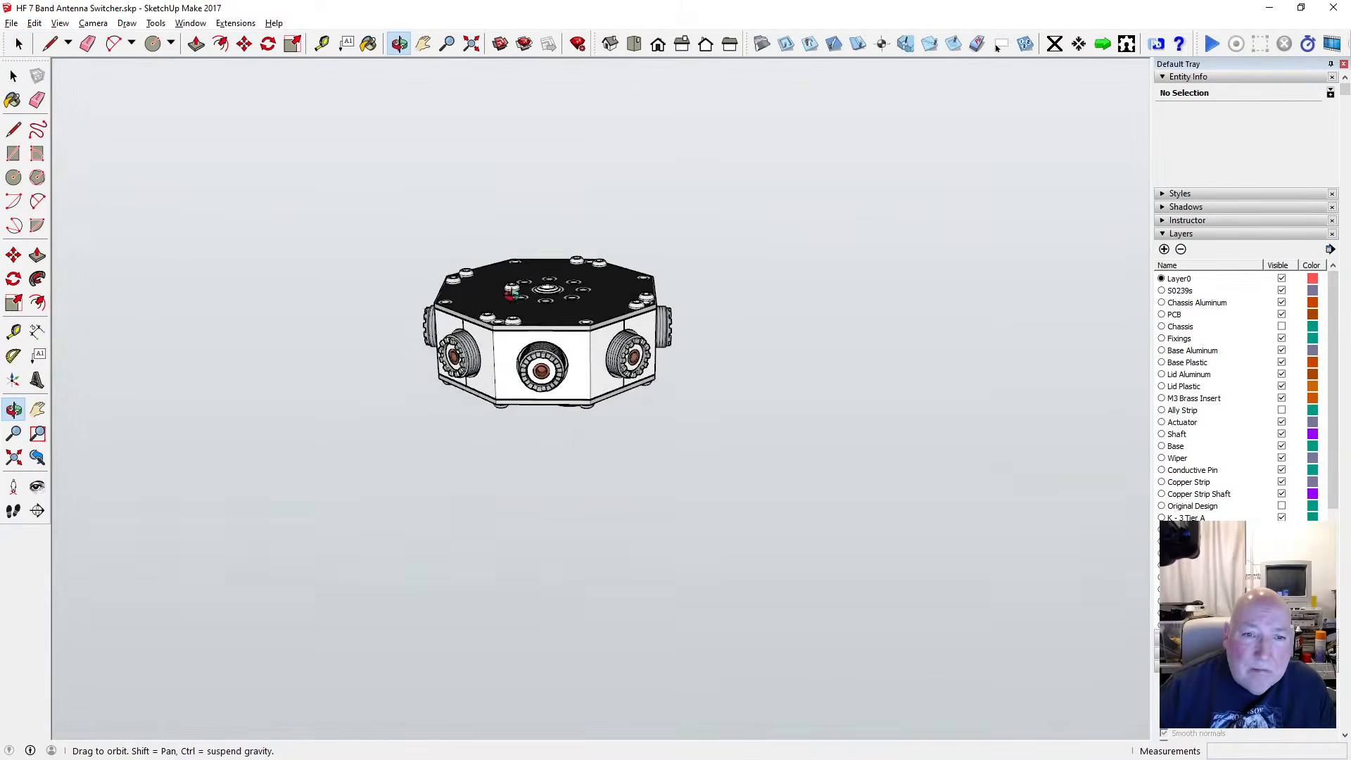
pyautogui.scroll(3, 512, 291)
pyautogui.press('space')
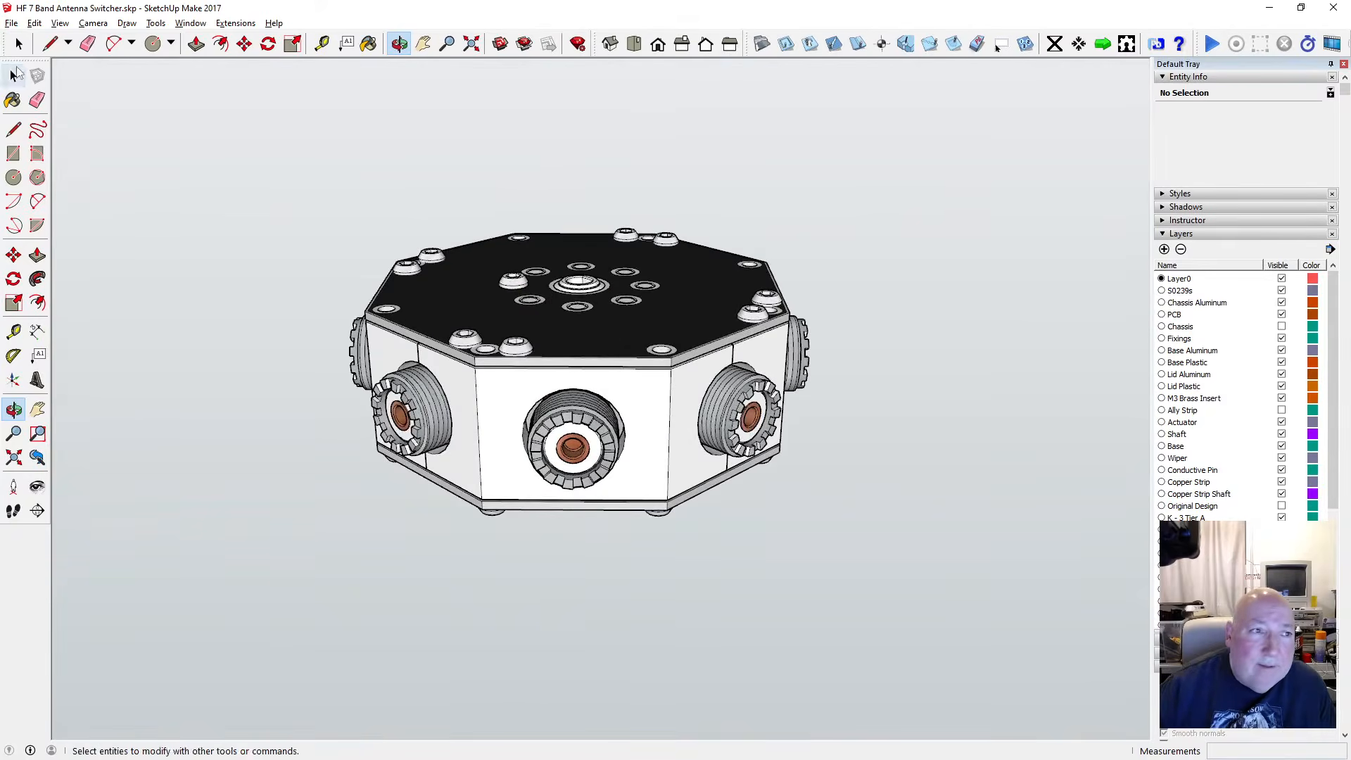
pyautogui.click(409, 276)
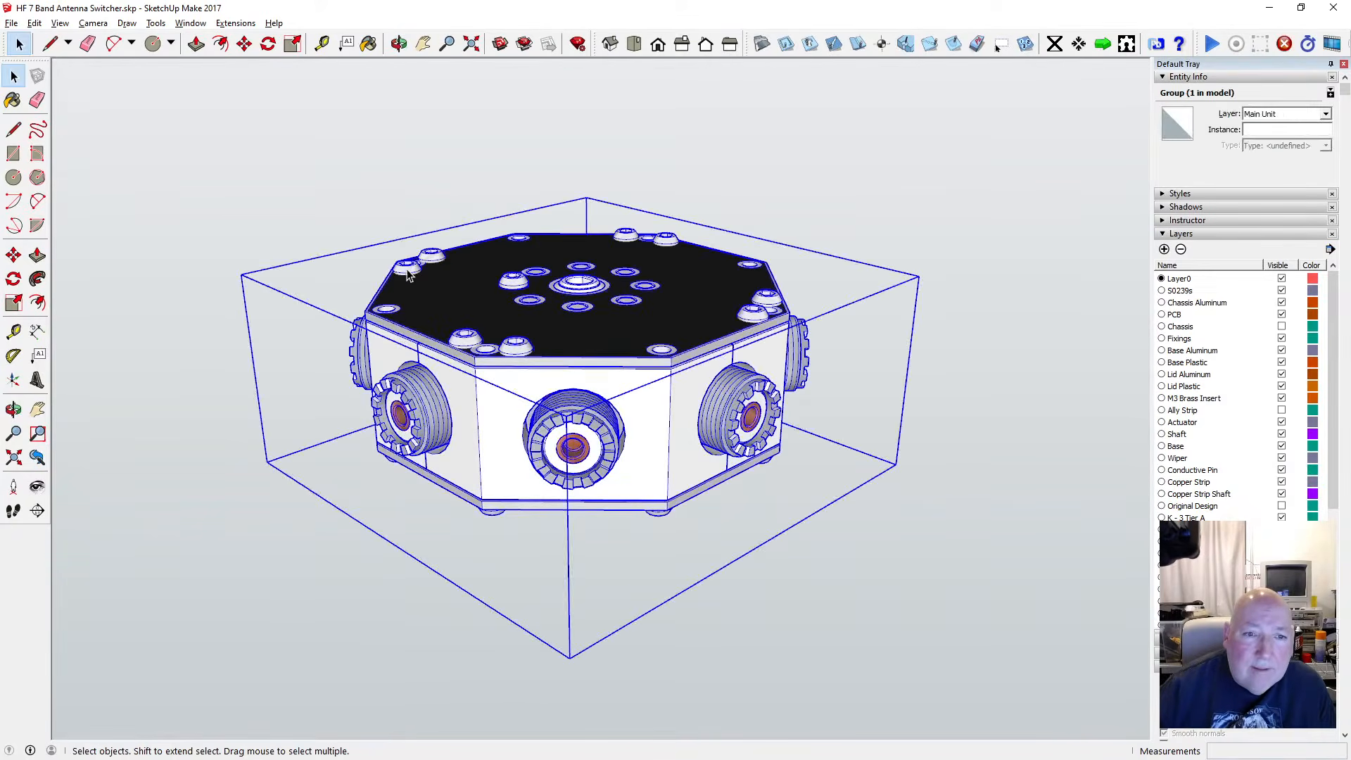
pyautogui.doubleClick(407, 271)
pyautogui.doubleClick(406, 273)
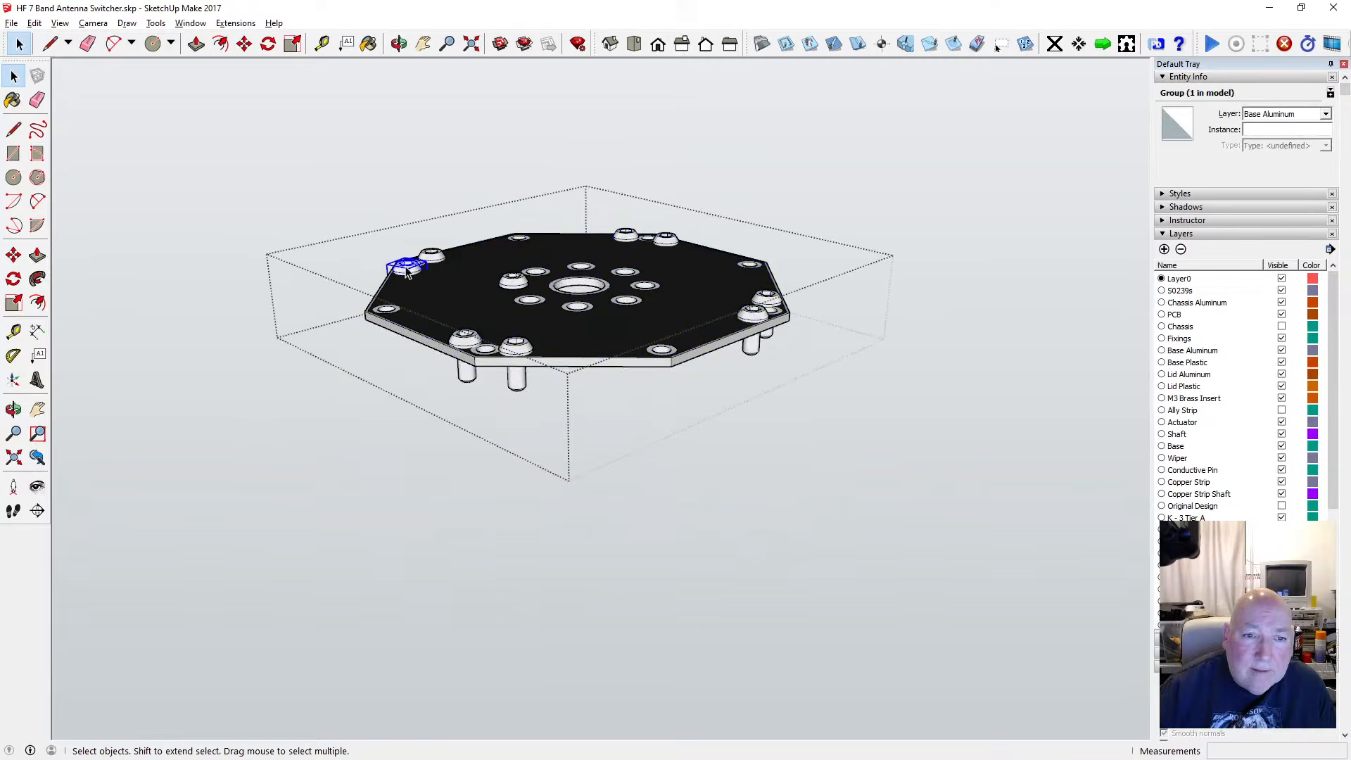
# Open the nested aluminium base plate group and delete its four misplaced screws
pyautogui.click(432, 268)
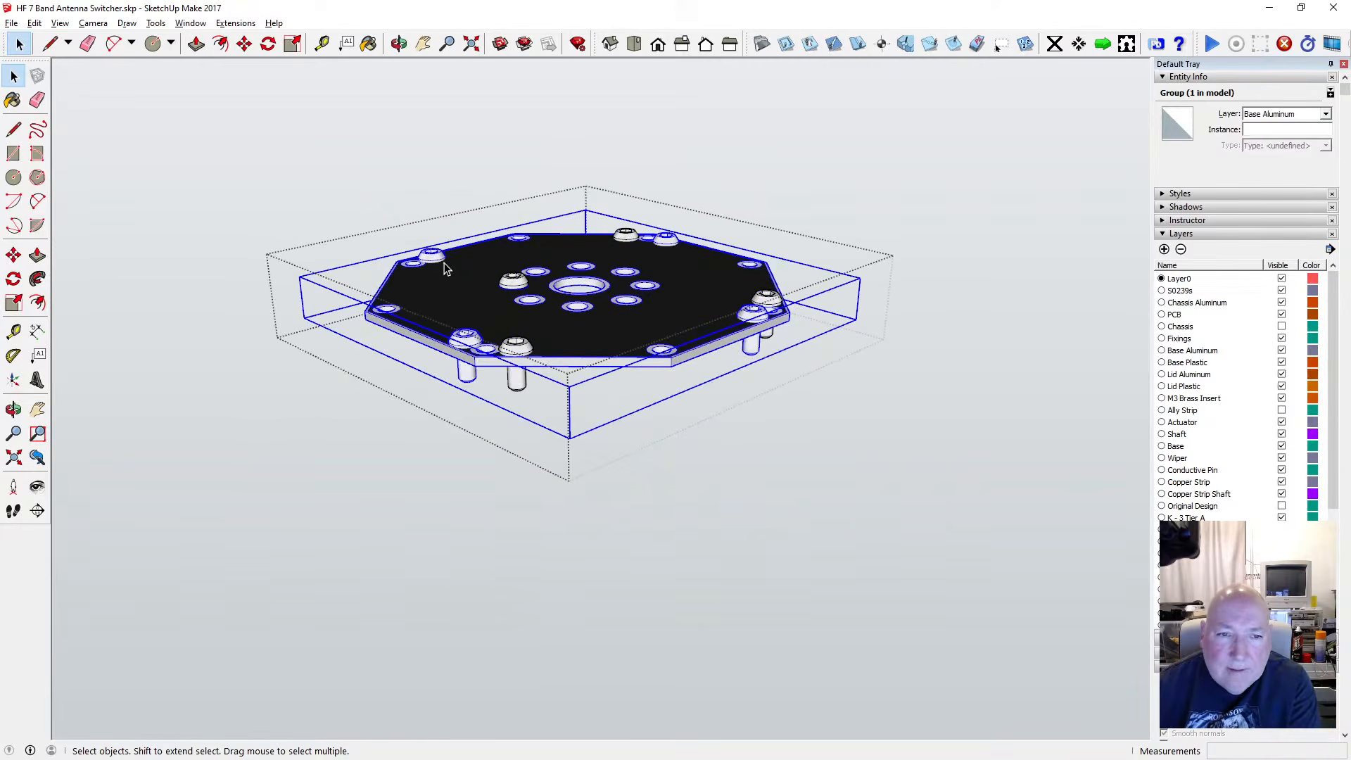
pyautogui.doubleClick(438, 259)
pyautogui.click(436, 258)
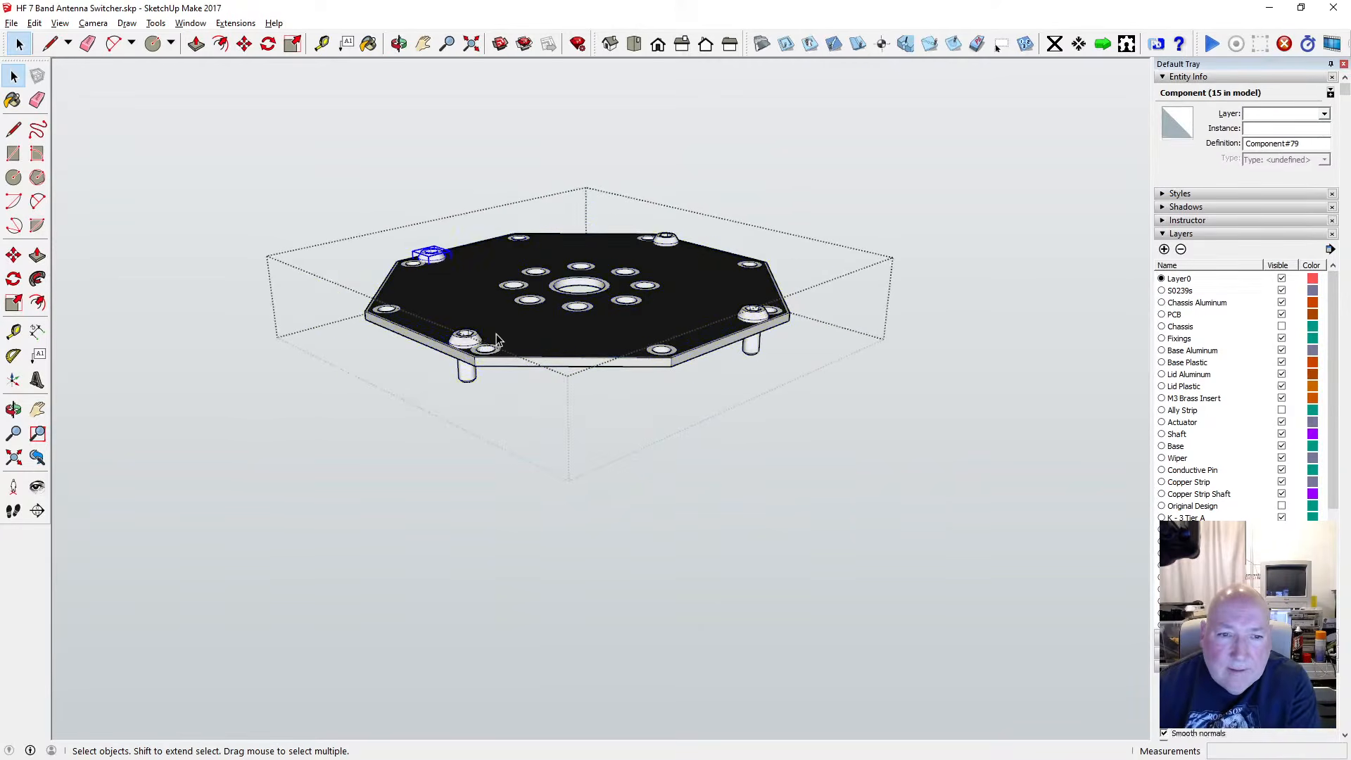
pyautogui.press('Delete')
pyautogui.click(471, 337)
pyautogui.press('Delete')
pyautogui.press('Delete')
pyautogui.click(745, 315)
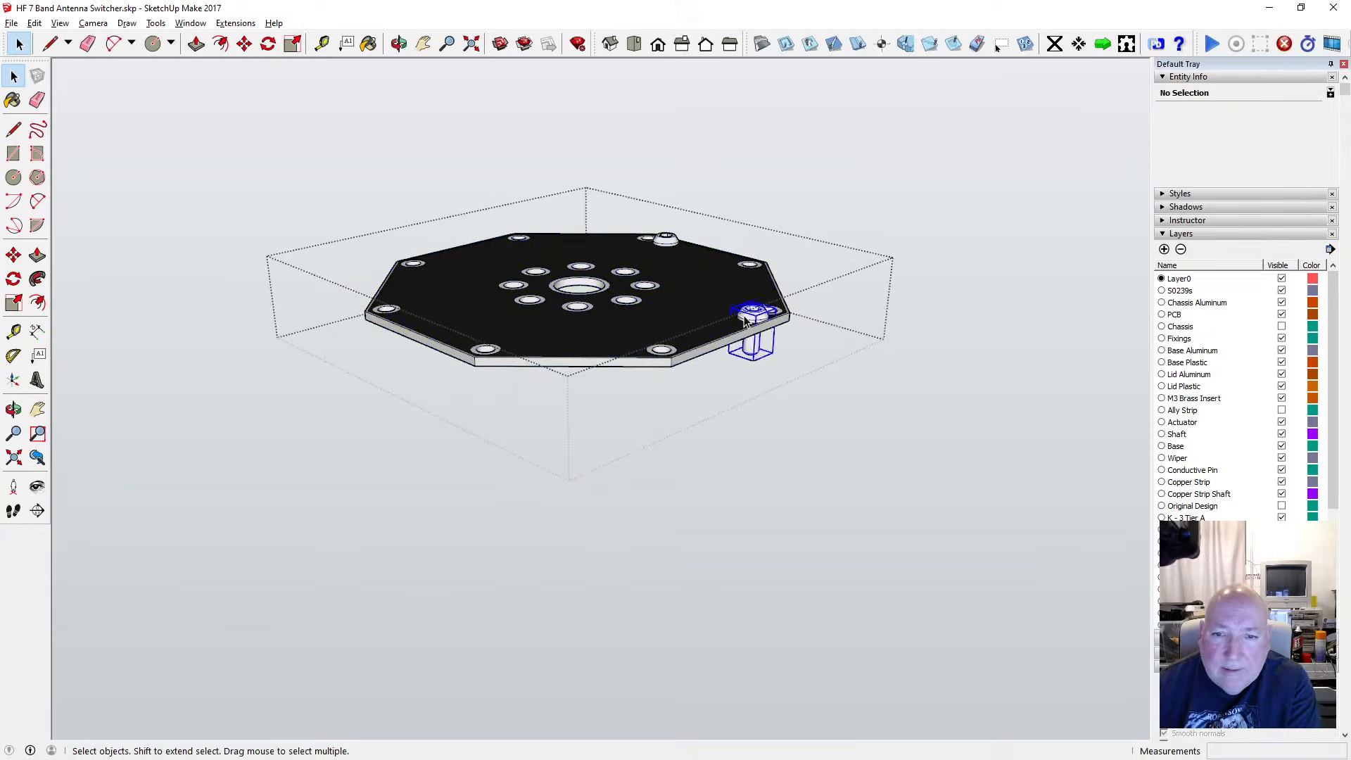
pyautogui.press('Delete')
pyautogui.click(668, 239)
pyautogui.press('Delete')
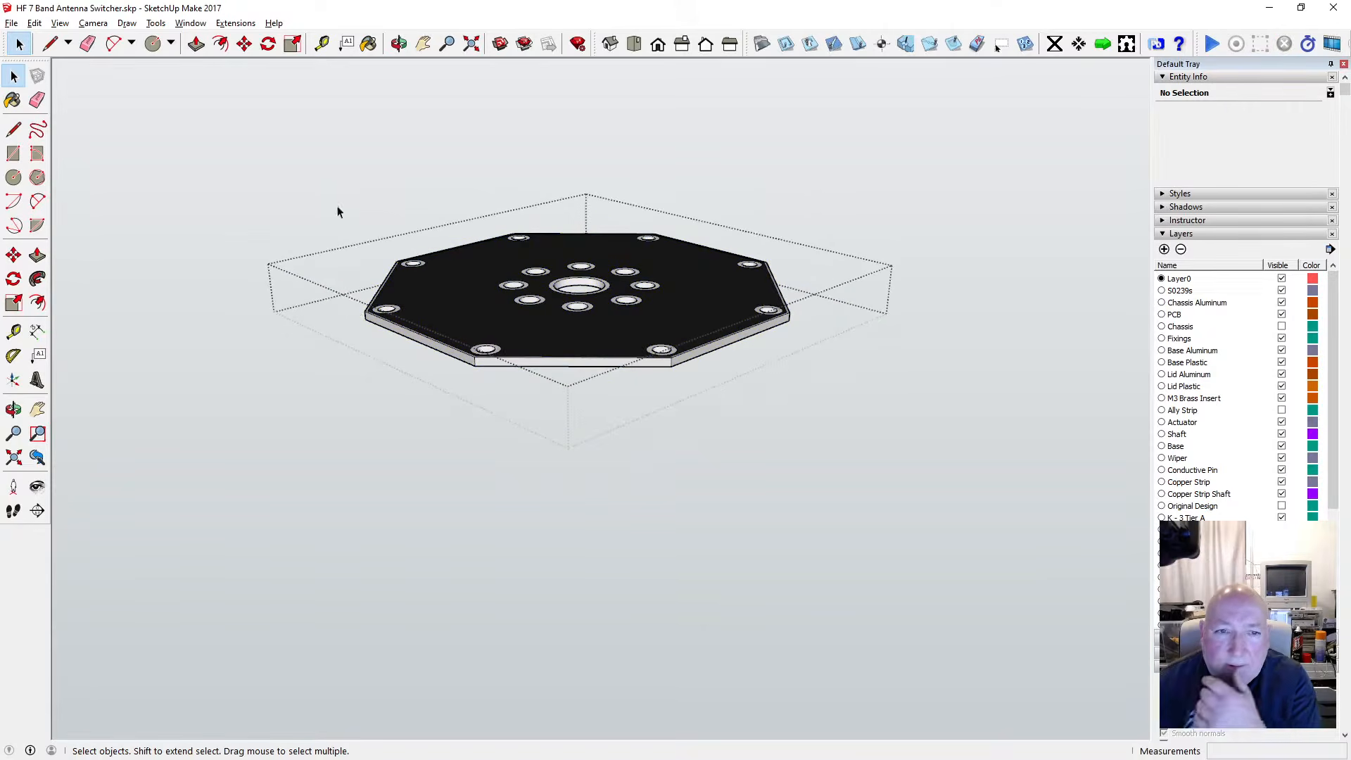
# Paste the eight copied lid screws in place inside the aluminium base plate group and flip them along the blue direction
pyautogui.click(33, 22)
pyautogui.click(82, 123)
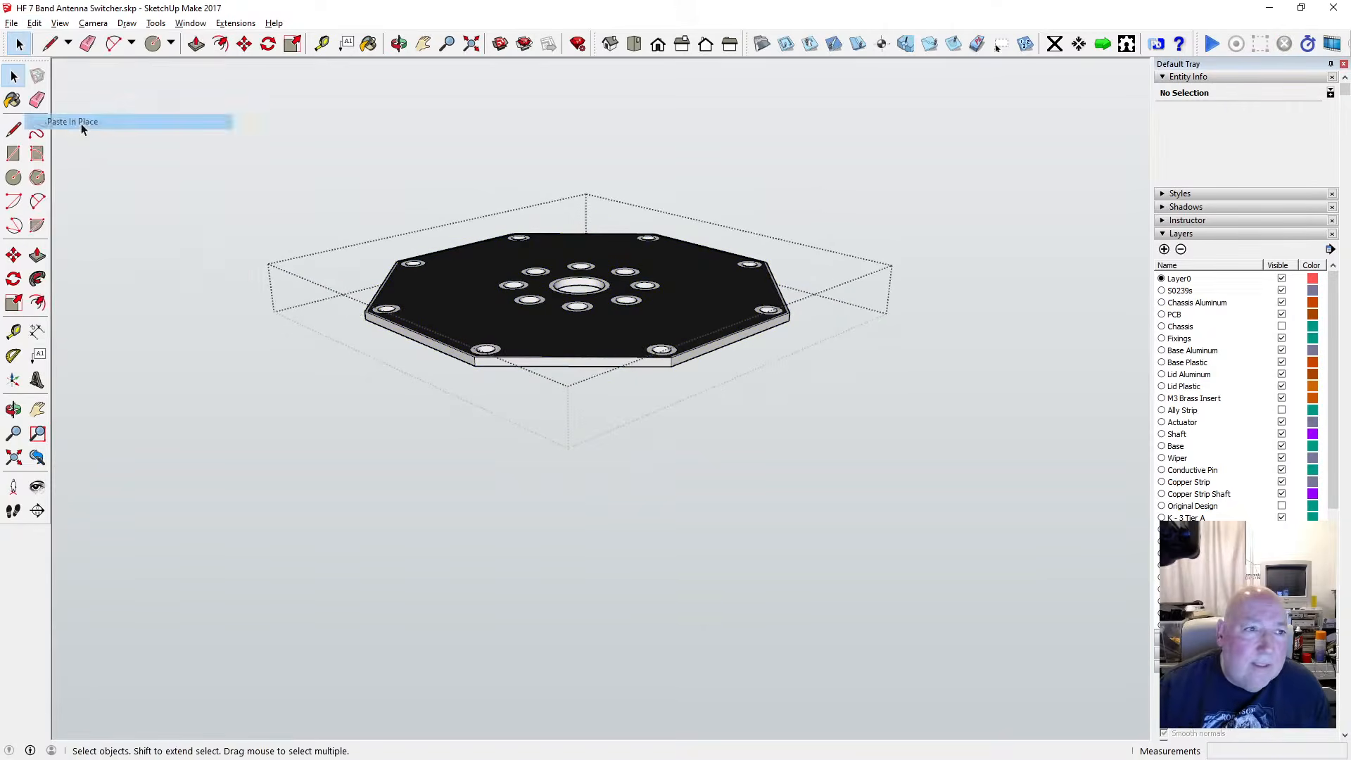
pyautogui.rightClick(394, 428)
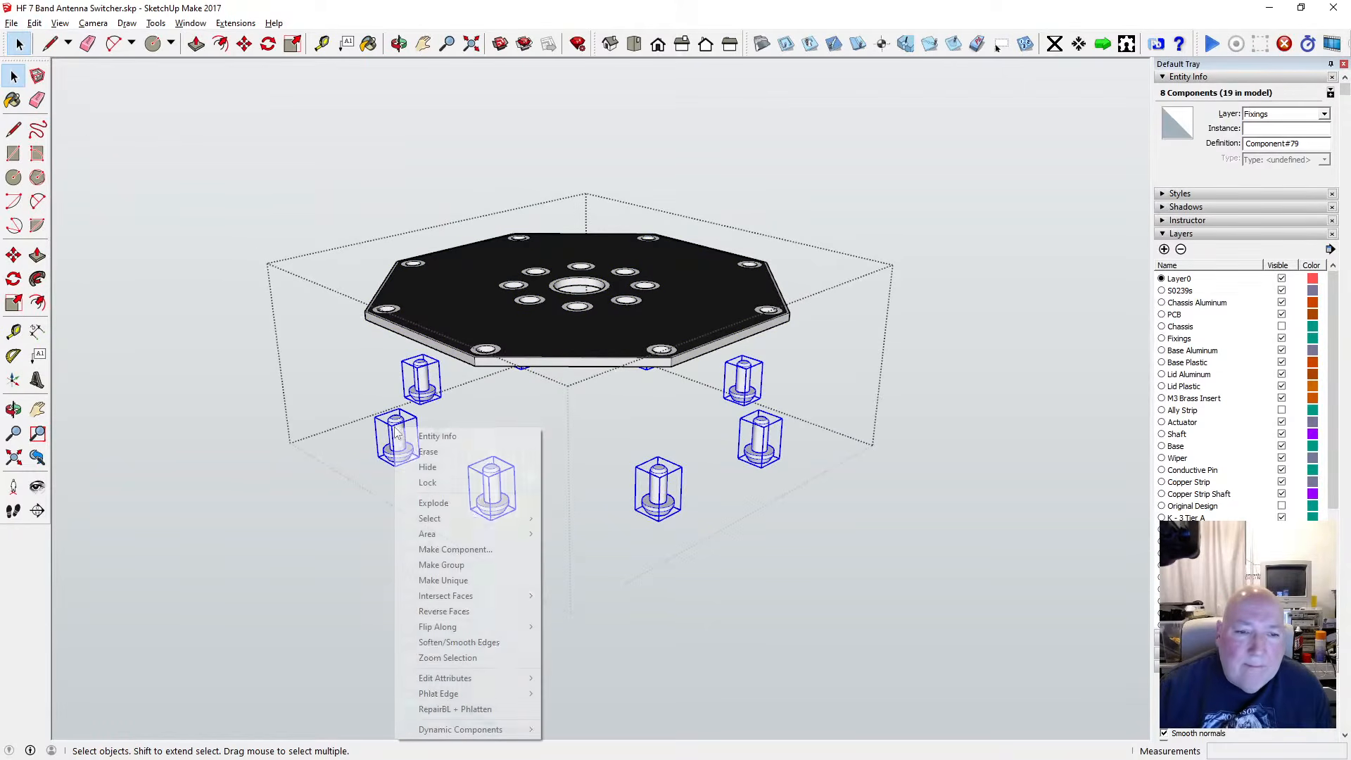
pyautogui.moveTo(517, 628)
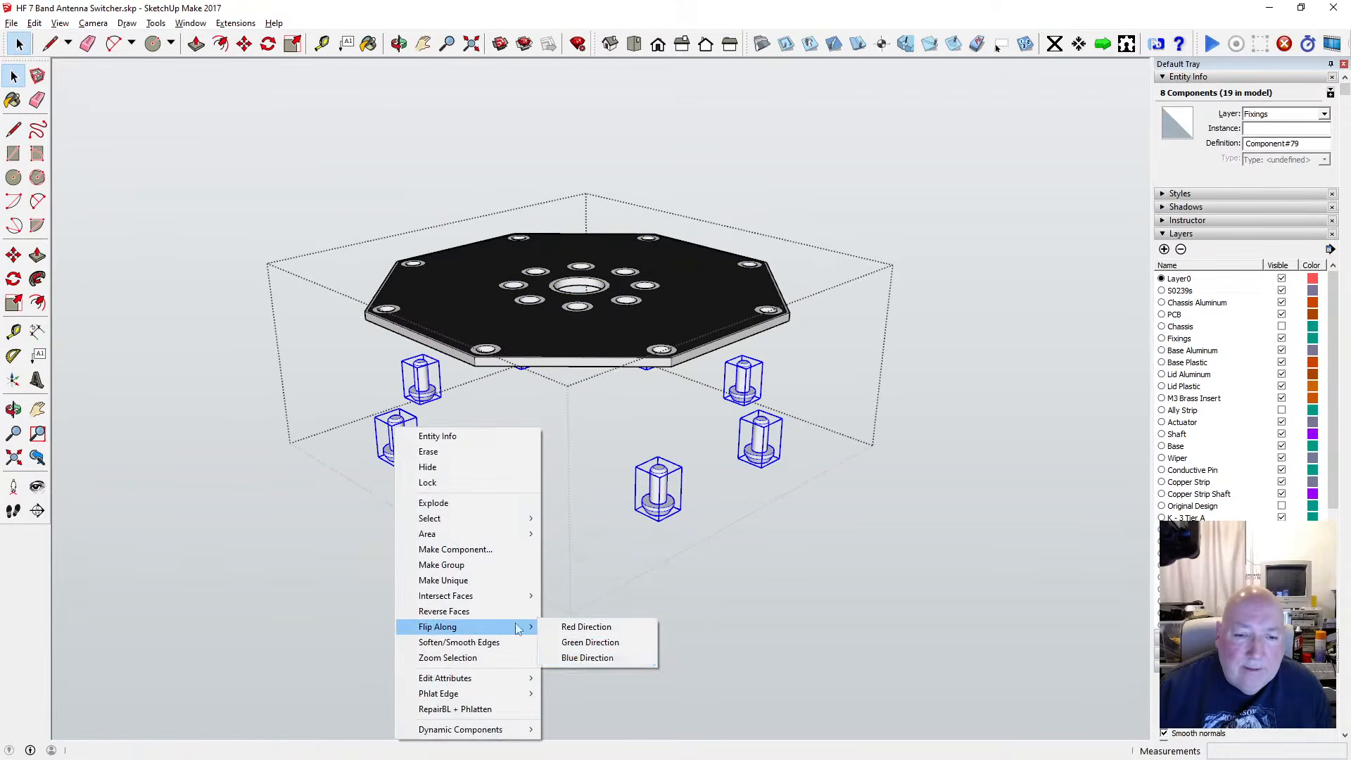
pyautogui.click(608, 658)
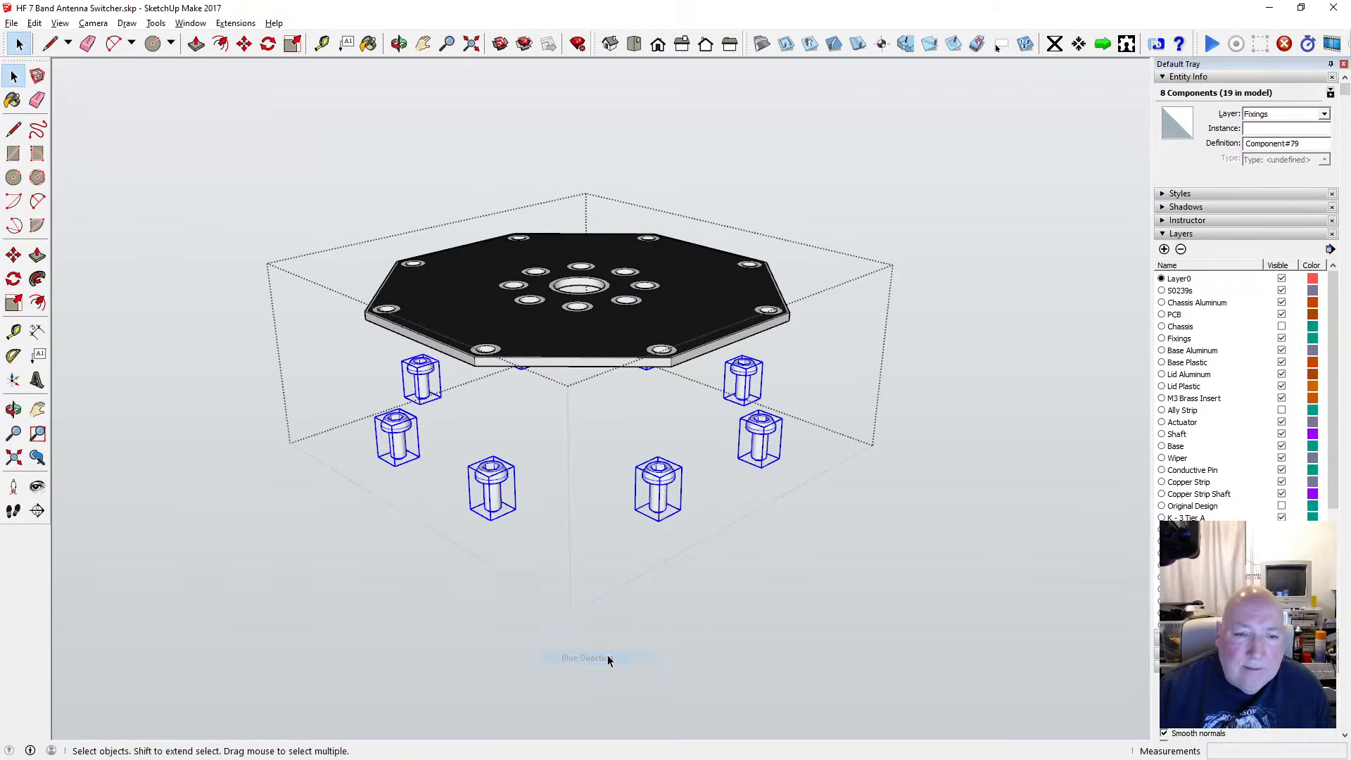
# Move the eight flipped screws about 24.1 mm along the blue axis so their heads seat on the base plate's outer face
pyautogui.click(244, 44)
pyautogui.scroll(4, 409, 437)
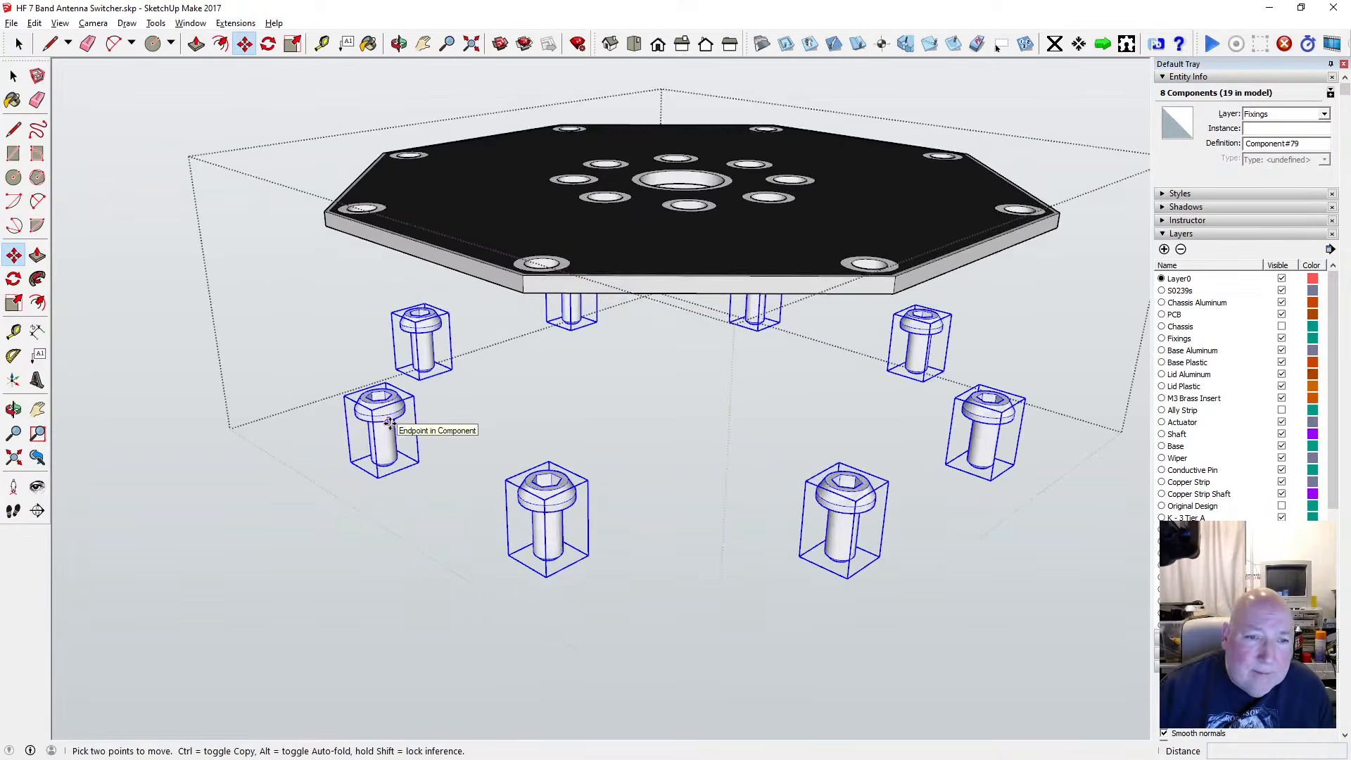
pyautogui.click(389, 422)
pyautogui.click(390, 407)
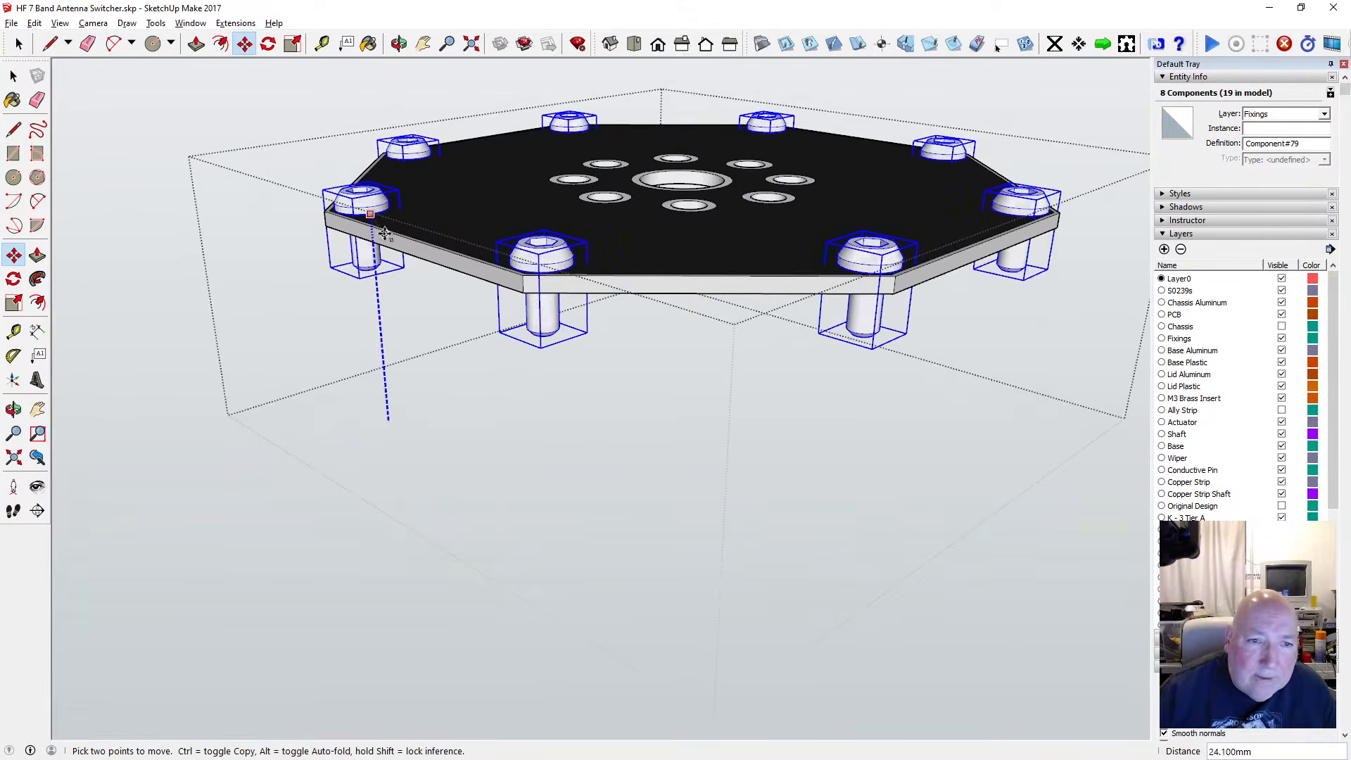
pyautogui.scroll(3, 384, 236)
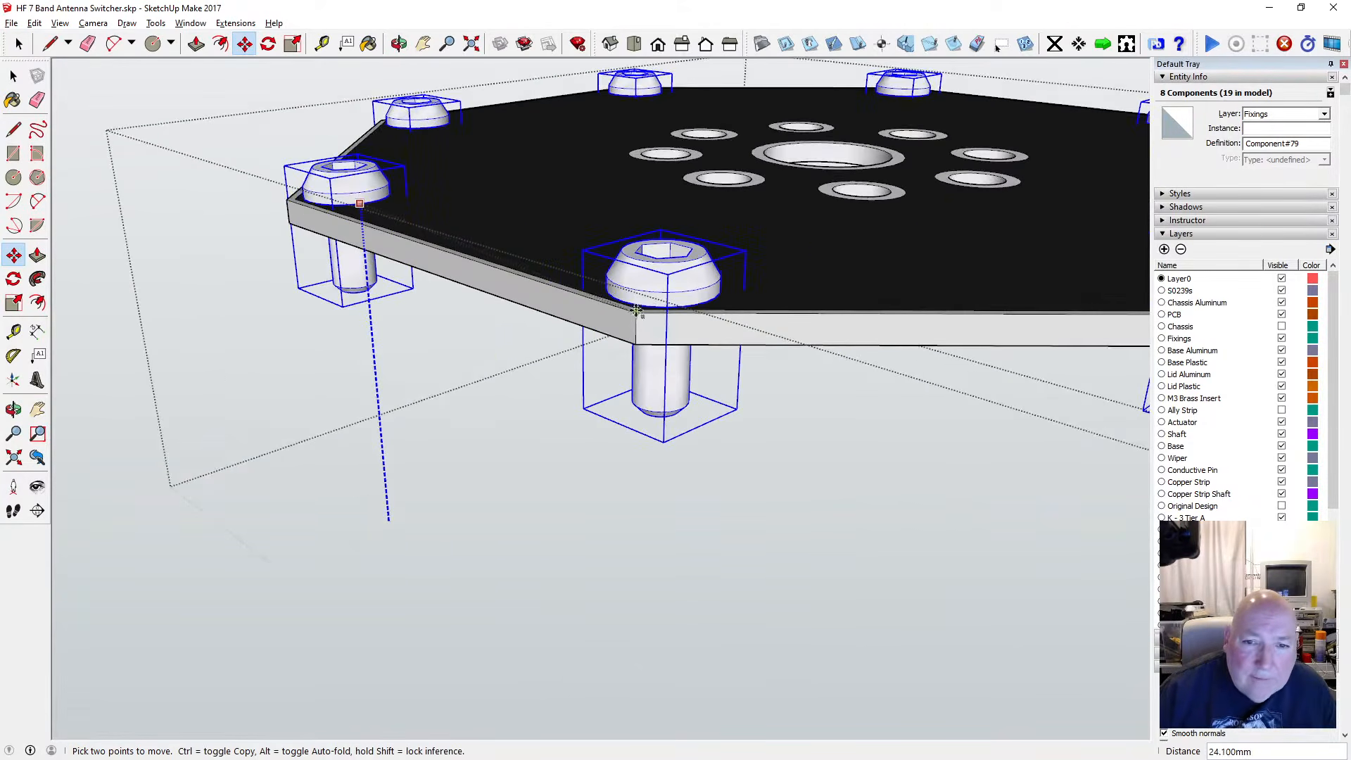
pyautogui.click(636, 313)
pyautogui.press('space')
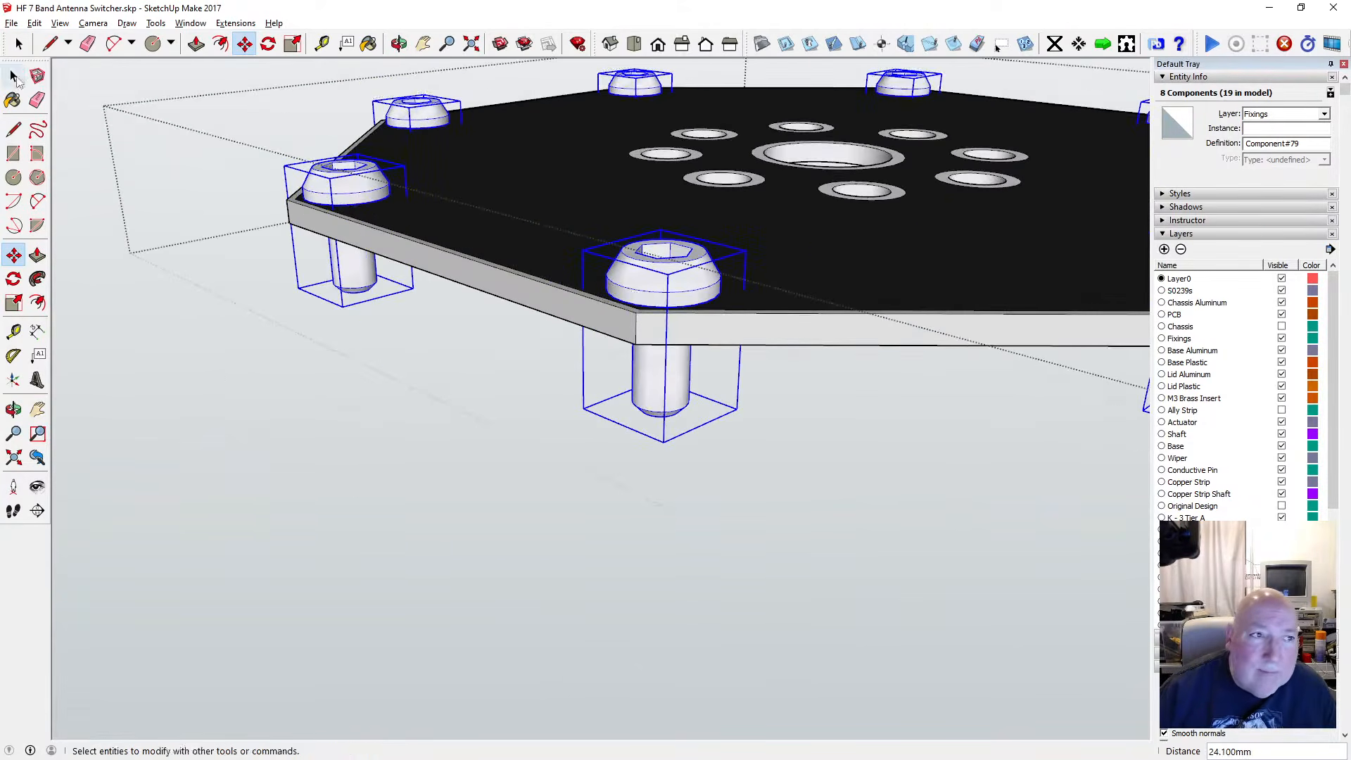
pyautogui.hotkey('shift', 'z')
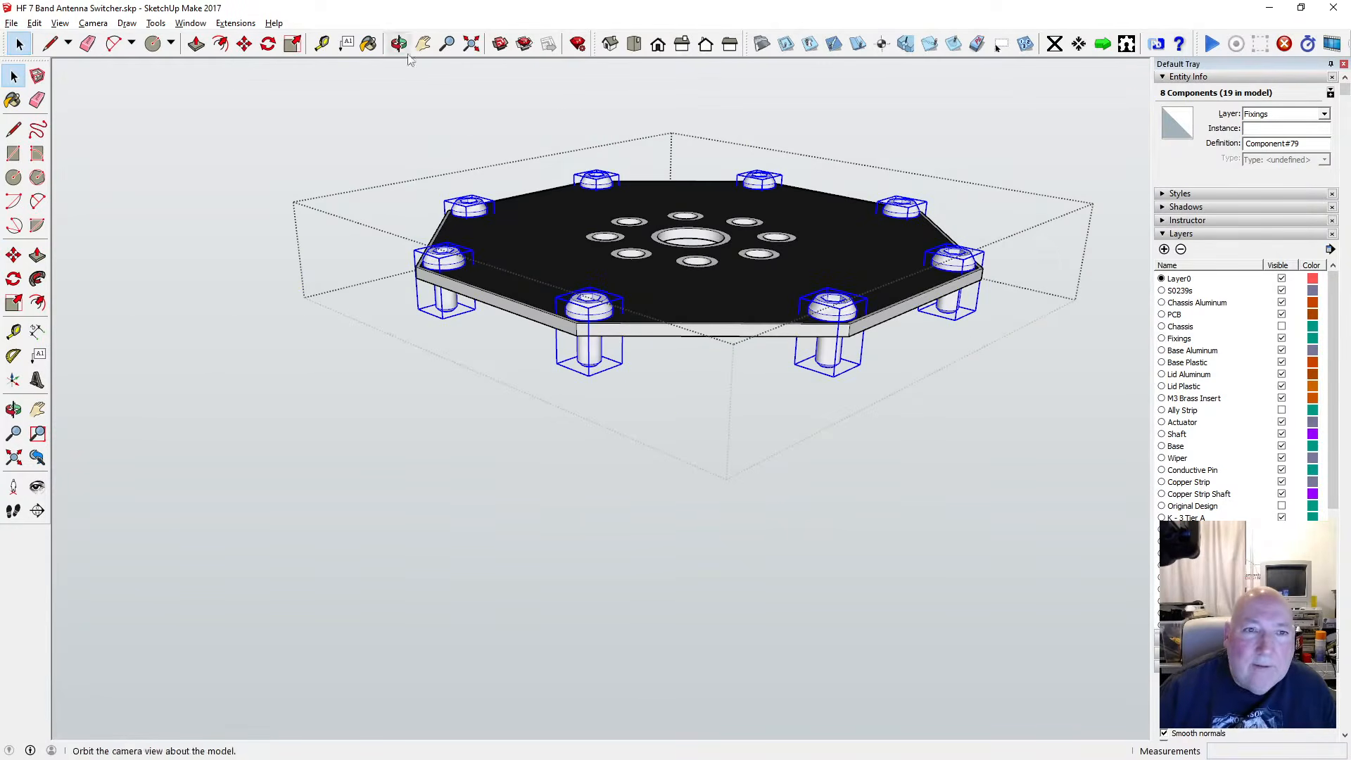
# Leave the nested plate group and delete the three duplicate screws sitting beside the new corner screws
pyautogui.click(442, 97)
pyautogui.press('o')
pyautogui.moveTo(474, 401); pyautogui.dragTo(476, 403)
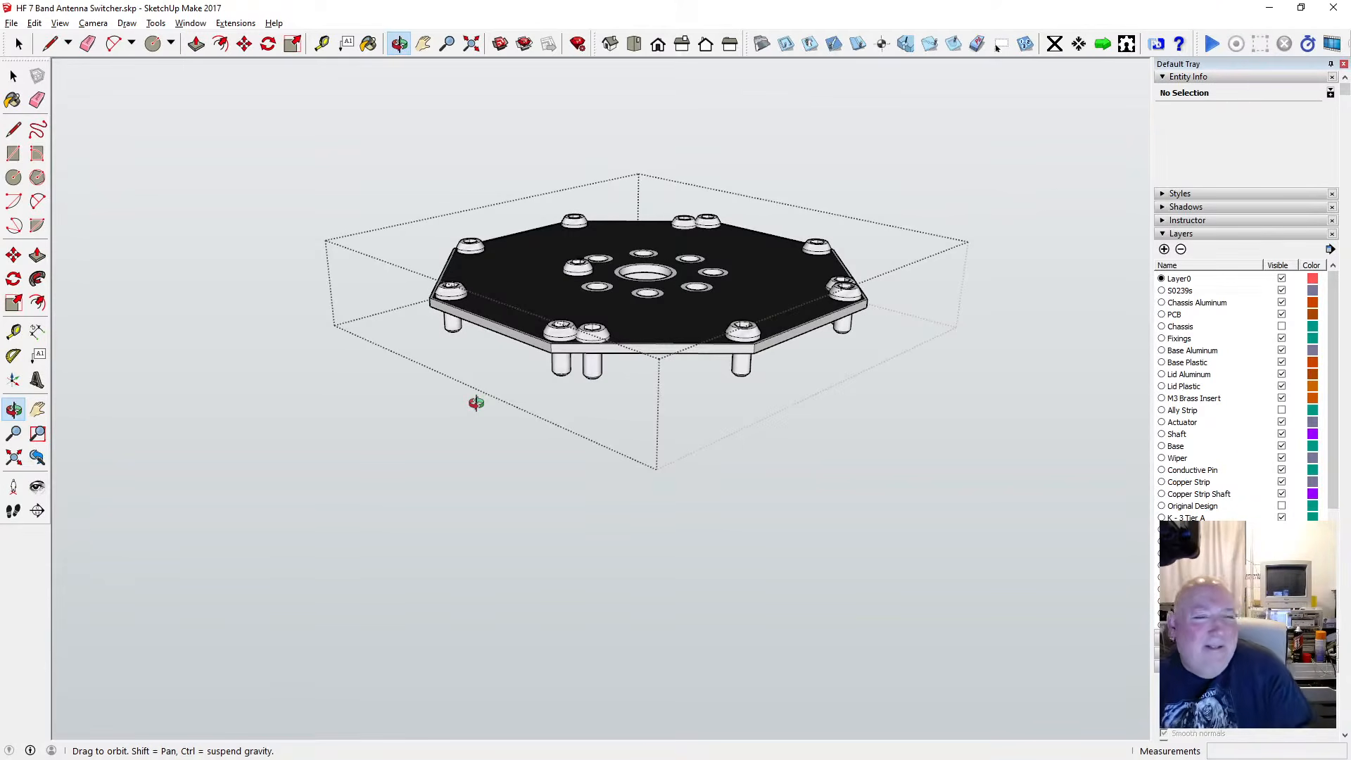
pyautogui.moveTo(715, 239); pyautogui.dragTo(565, 370)
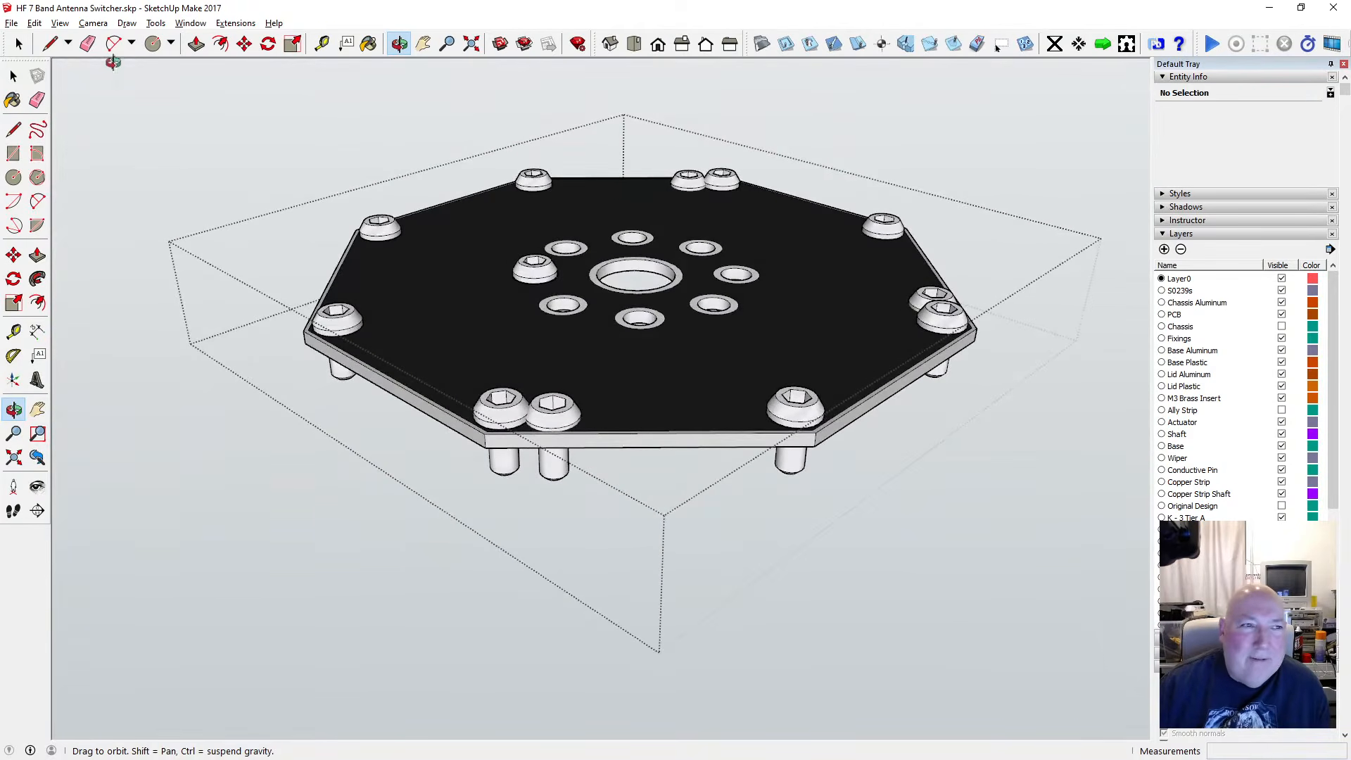
pyautogui.click(14, 76)
pyautogui.scroll(-2, 380, 225)
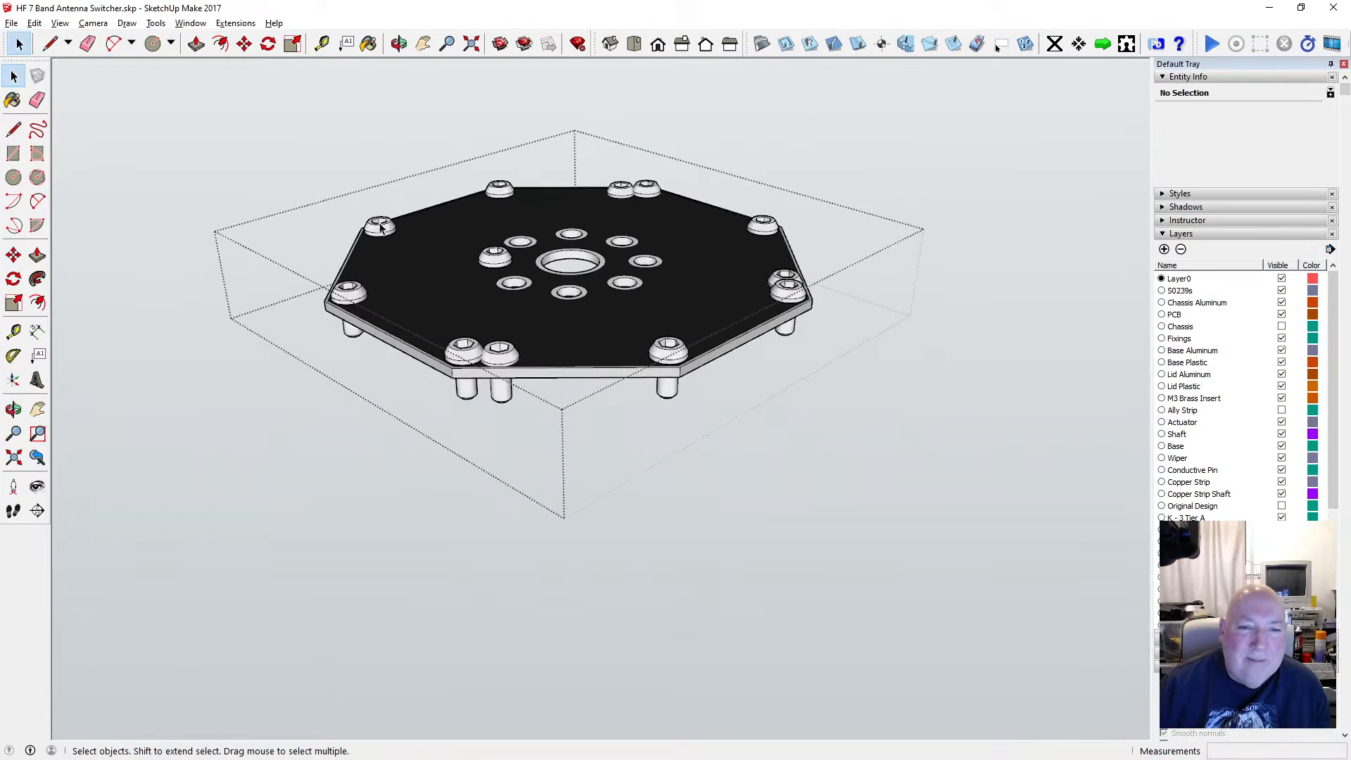
pyautogui.click(503, 355)
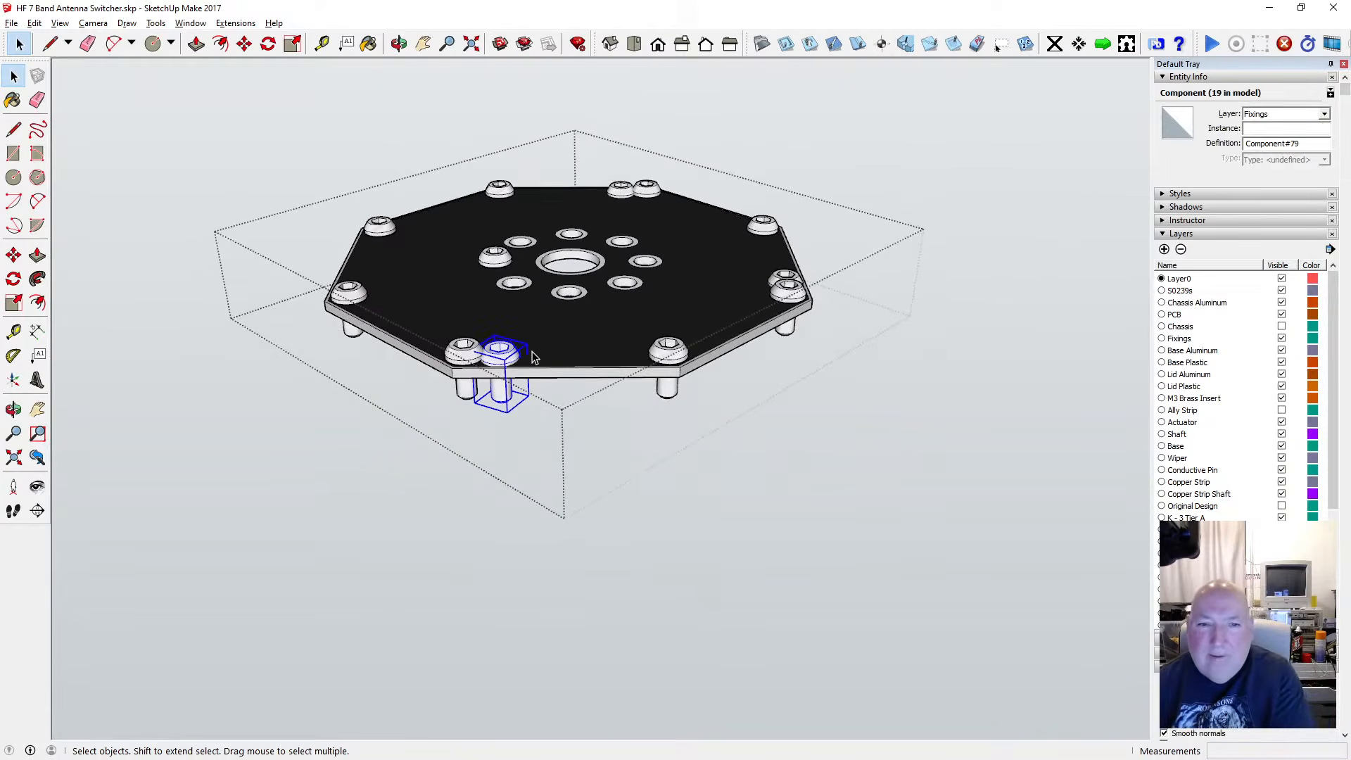
pyautogui.press('Delete')
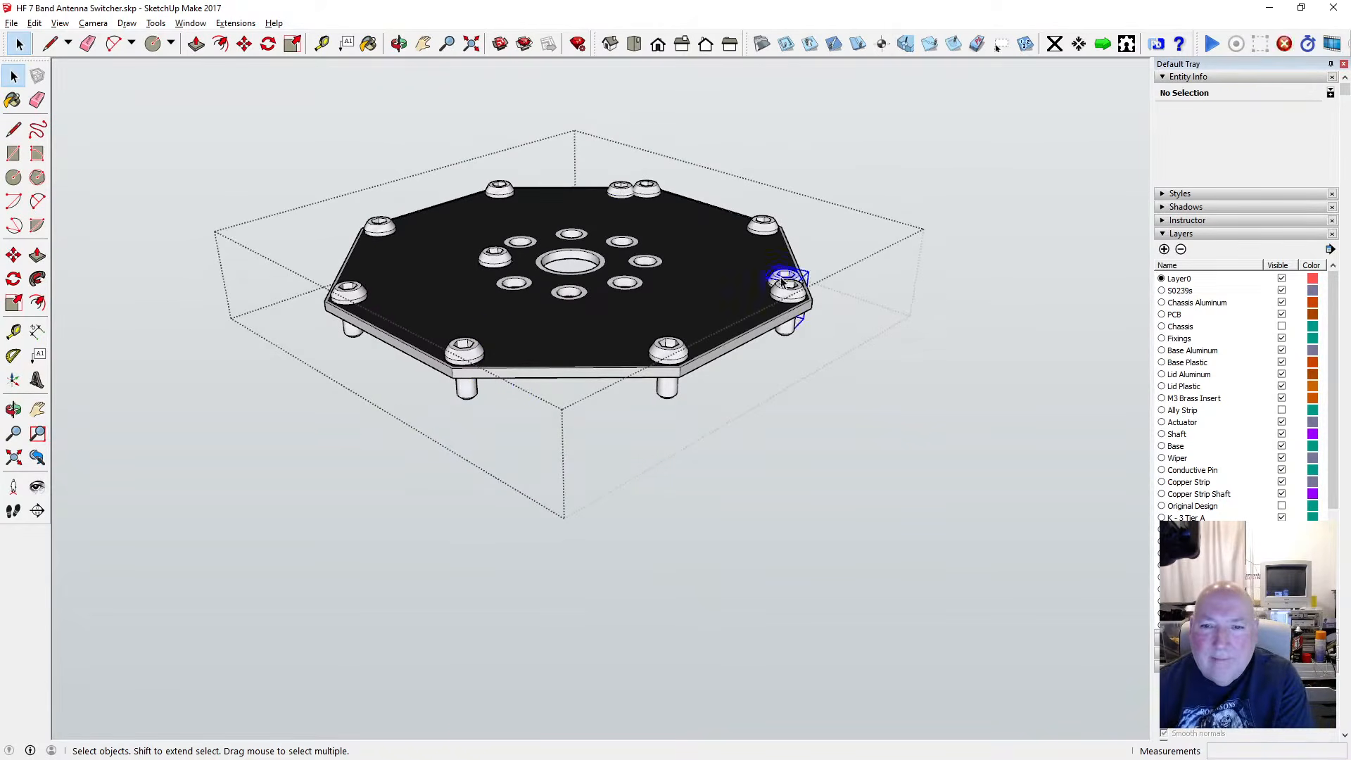
pyautogui.press('Delete')
pyautogui.click(626, 194)
pyautogui.press('Delete')
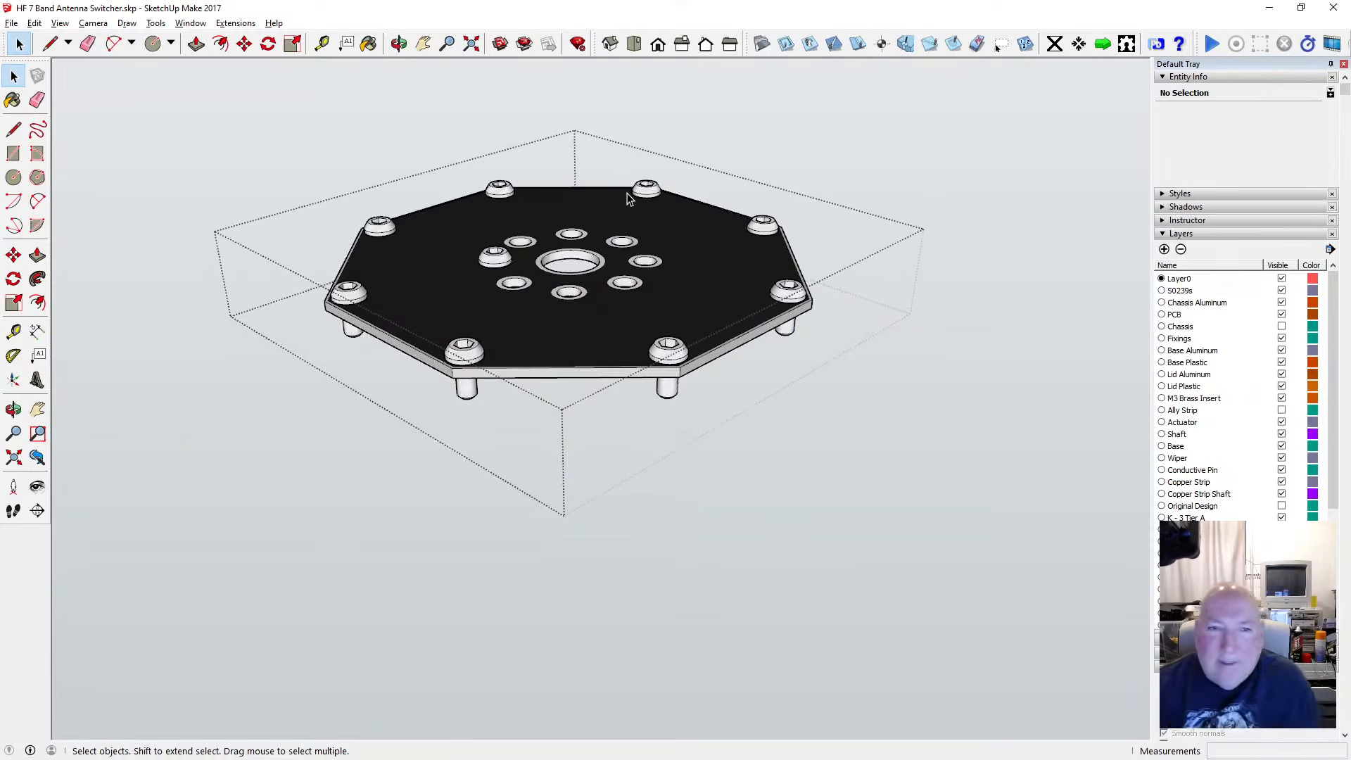
# Leave the base plate and housing groups and examine the screws on the lid and underside
pyautogui.click(916, 505)
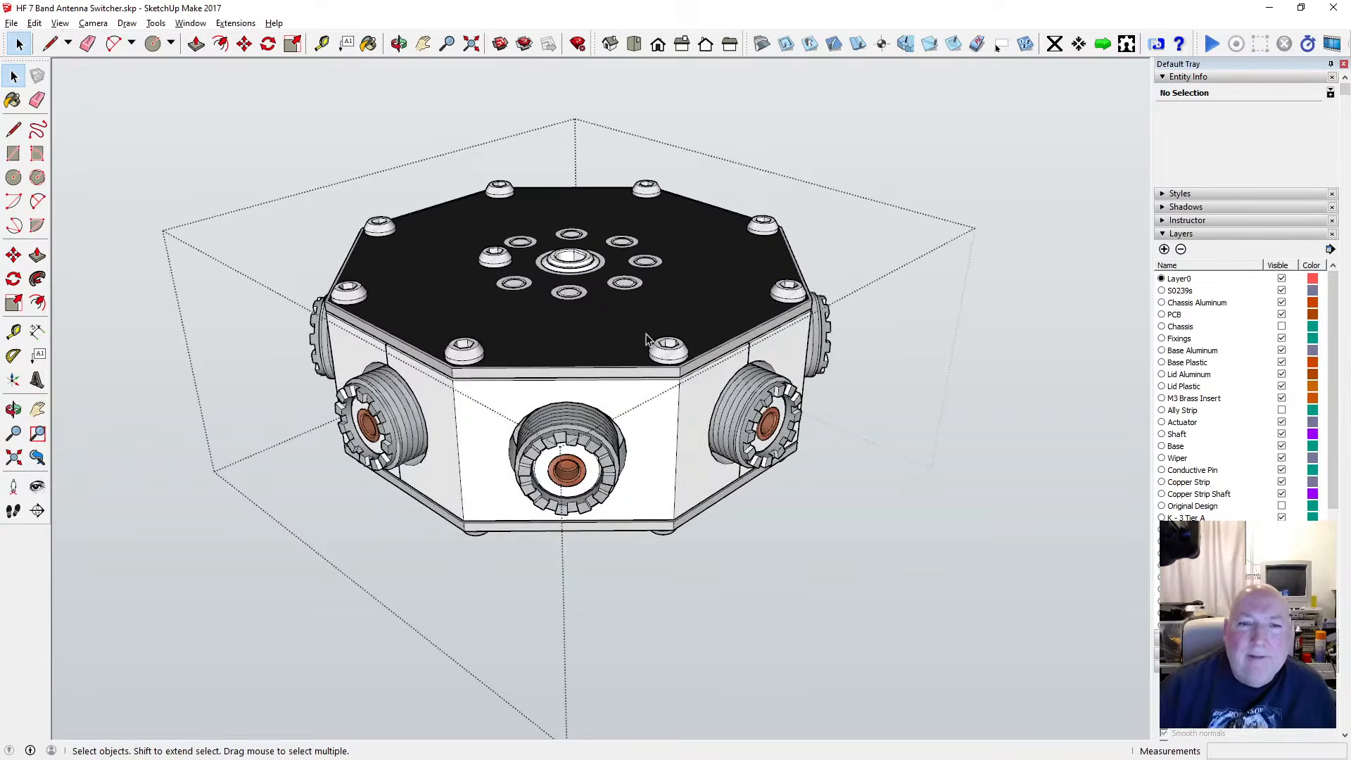
pyautogui.click(400, 45)
pyautogui.scroll(-4, 575, 307)
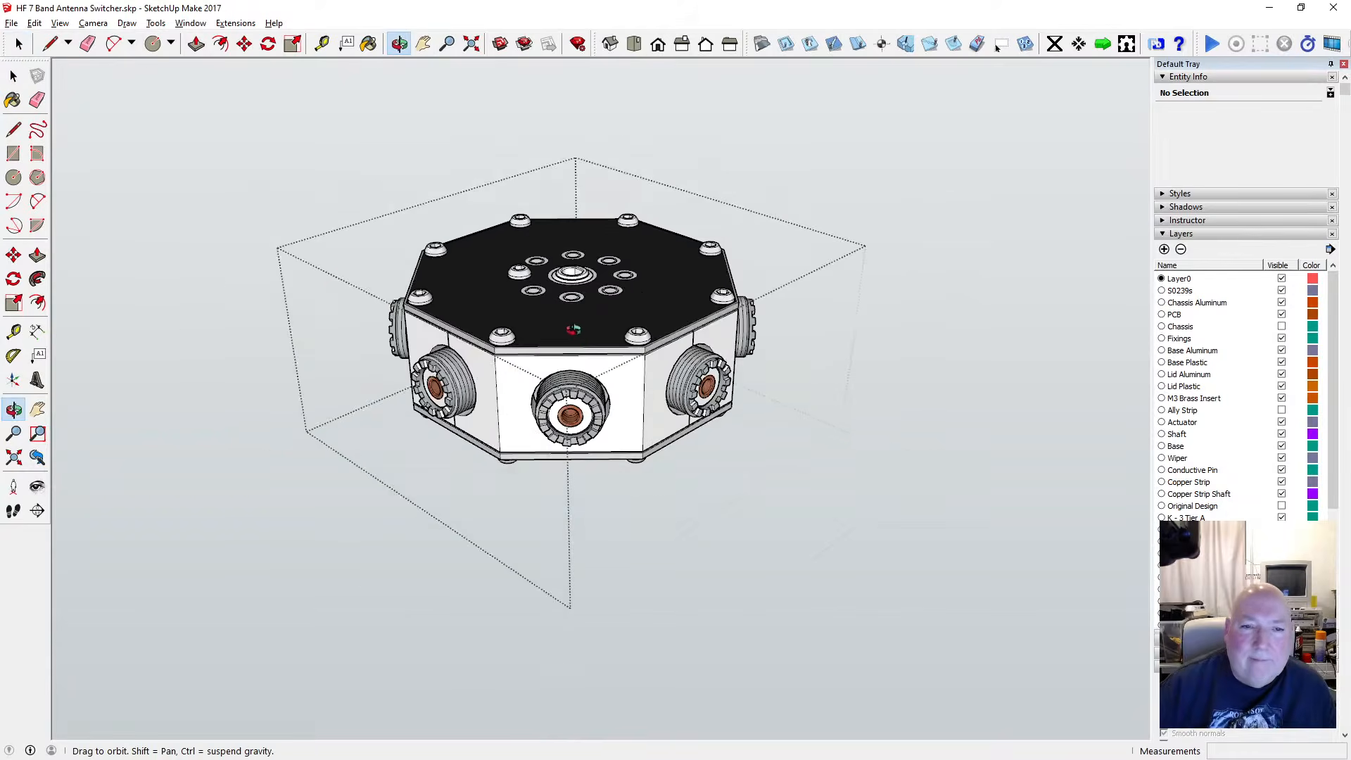
pyautogui.scroll(5, 575, 320)
pyautogui.moveTo(577, 257); pyautogui.dragTo(482, 591)
pyautogui.scroll(2, 558, 536)
pyautogui.scroll(-4, 557, 536)
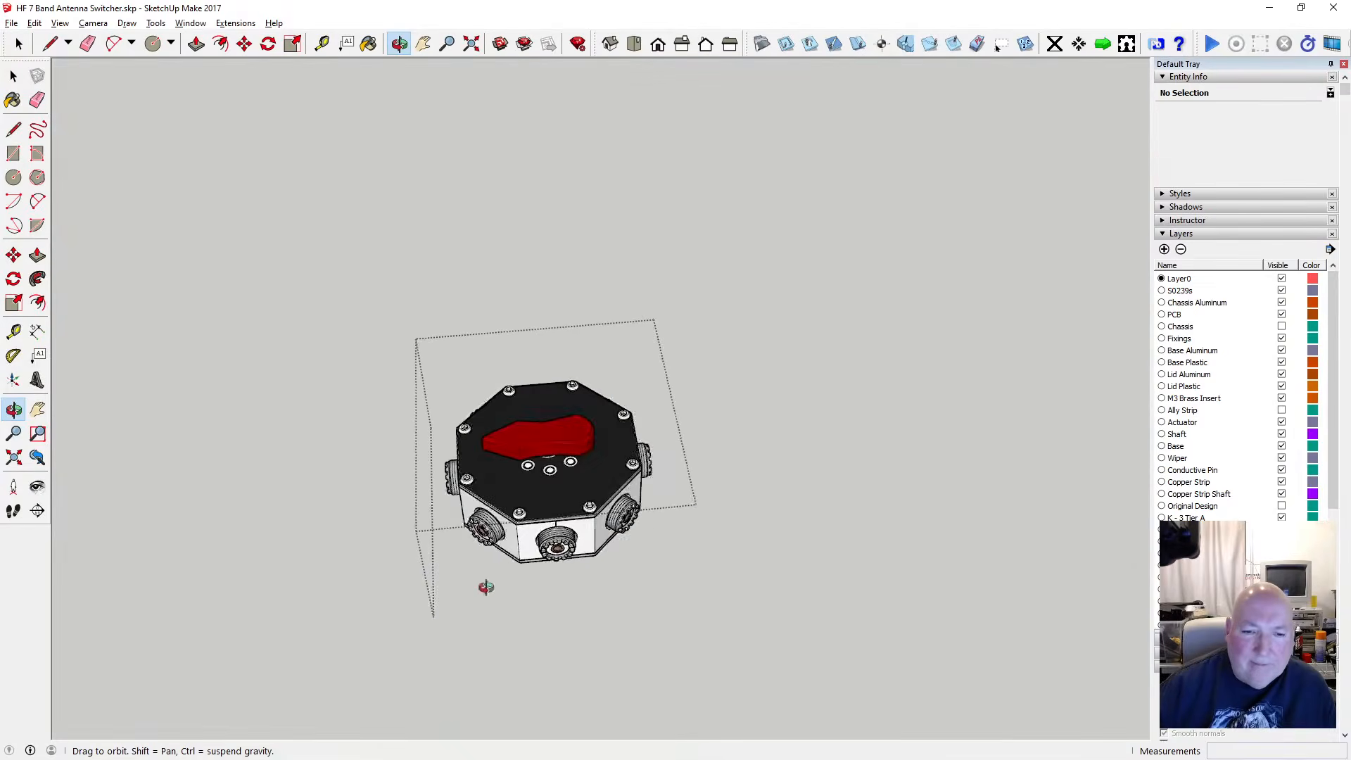
pyautogui.scroll(3, 527, 538)
pyautogui.moveTo(526, 538); pyautogui.dragTo(824, 339)
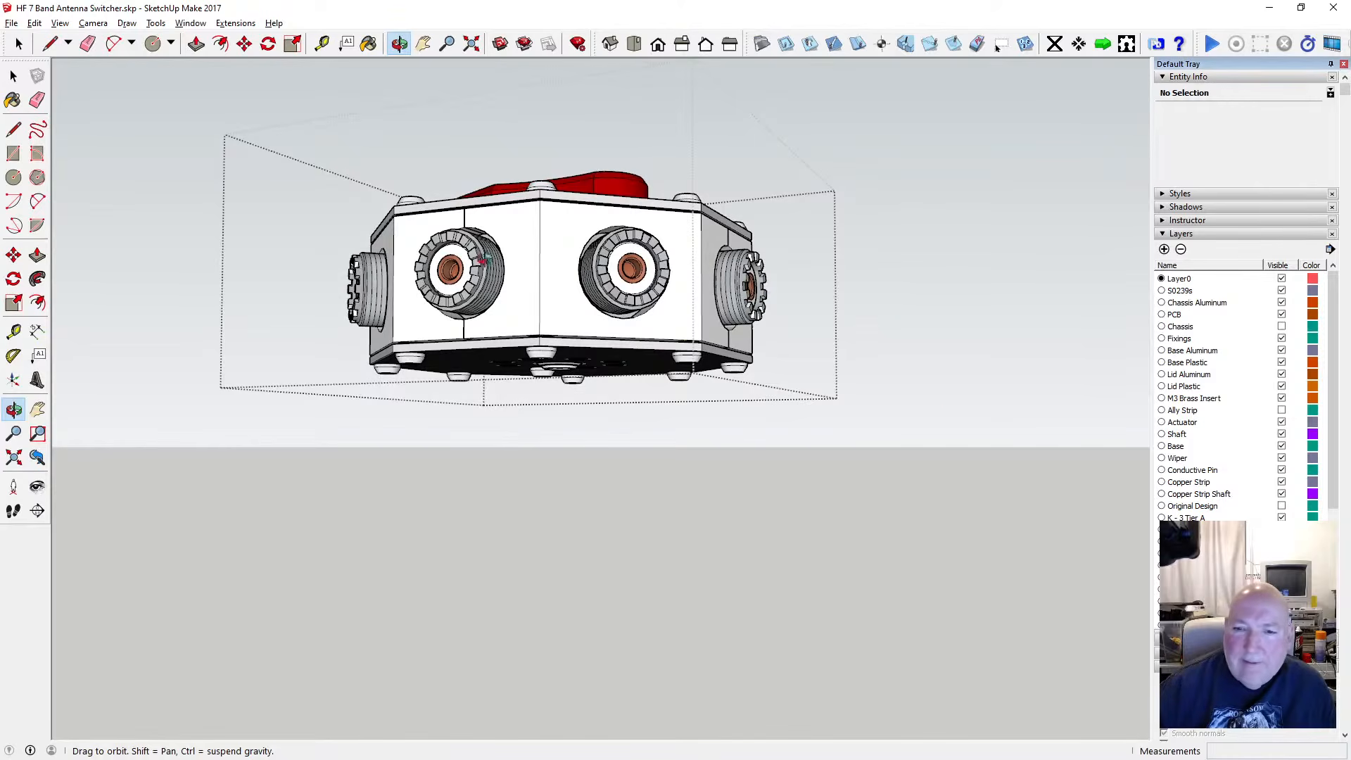
pyautogui.press('space')
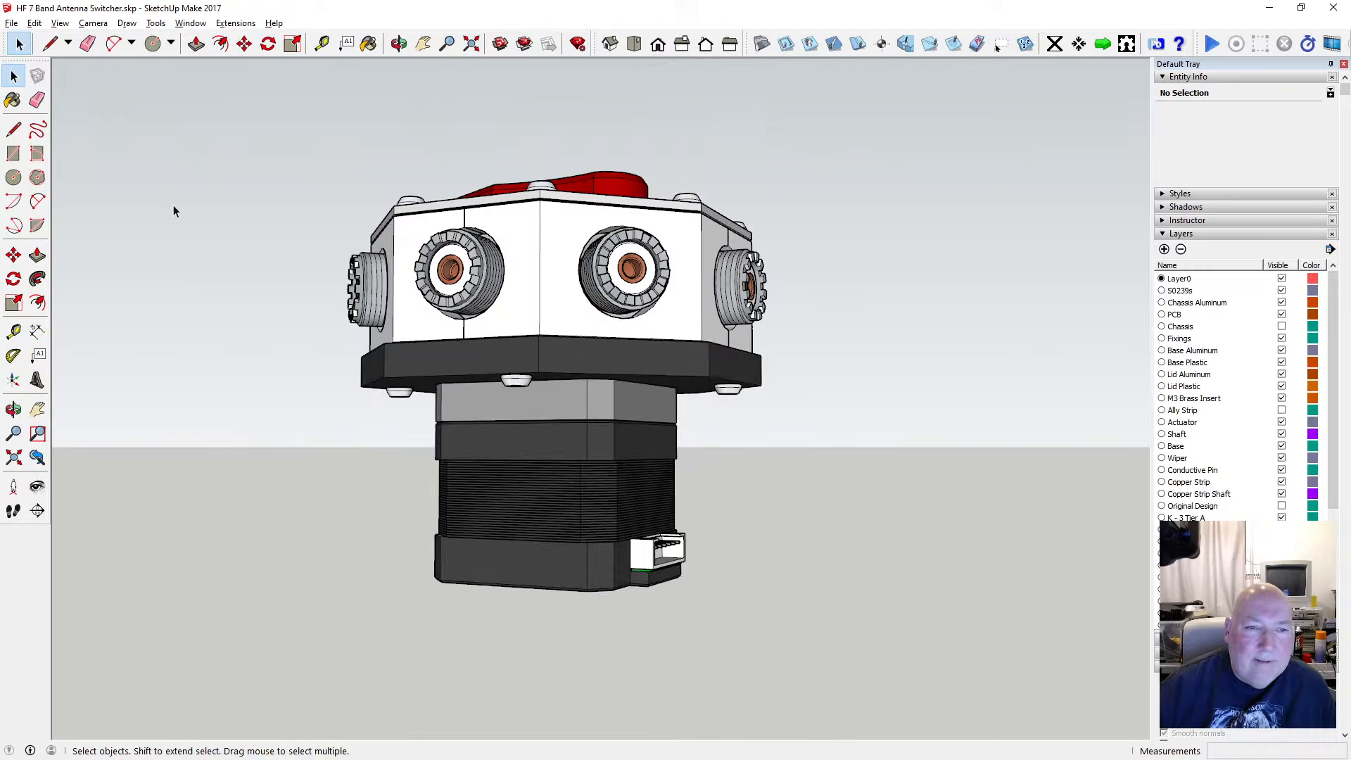
# Open the stepper motor add-on group and delete the misplaced corner screws from its black mounting plate
pyautogui.scroll(2, 467, 375)
pyautogui.press('o')
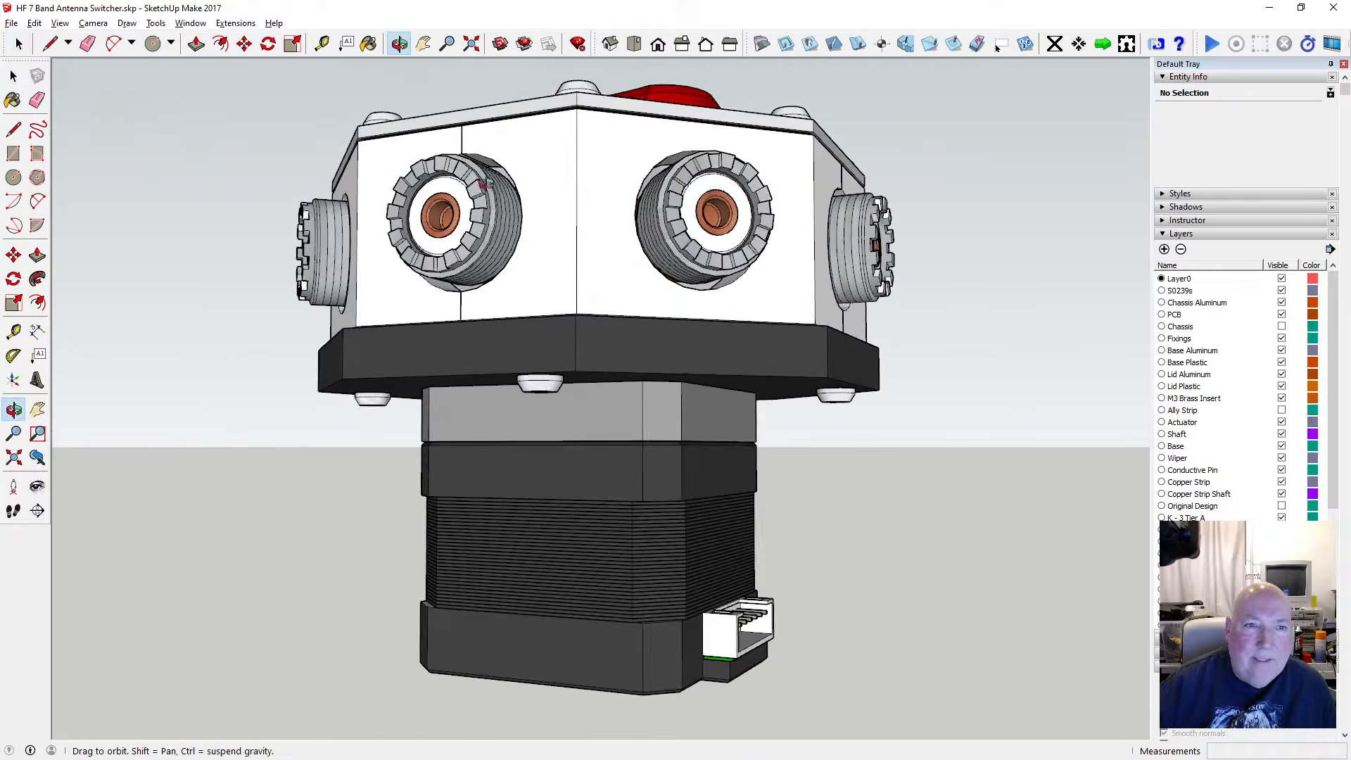
pyautogui.scroll(-2, 476, 225)
pyautogui.moveTo(487, 281); pyautogui.dragTo(617, 243)
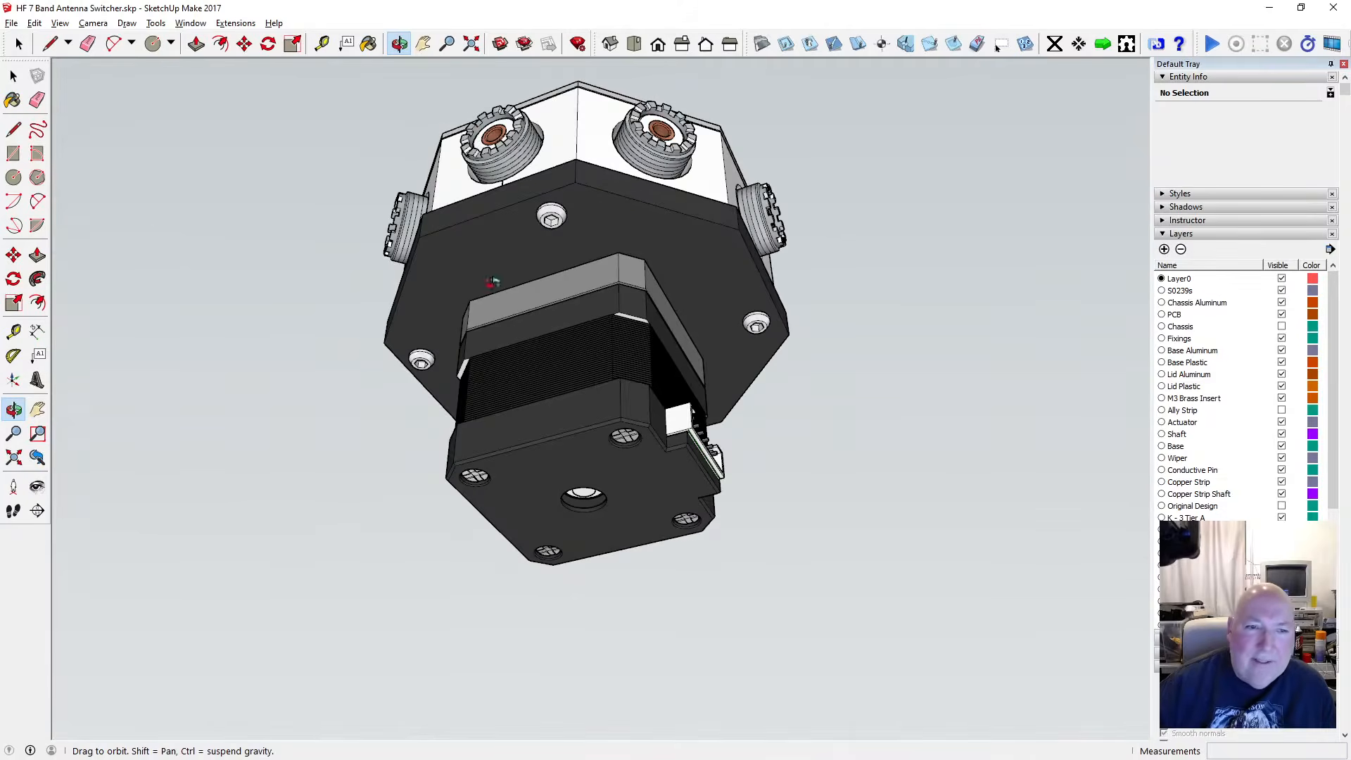
pyautogui.press('space')
pyautogui.click(556, 255)
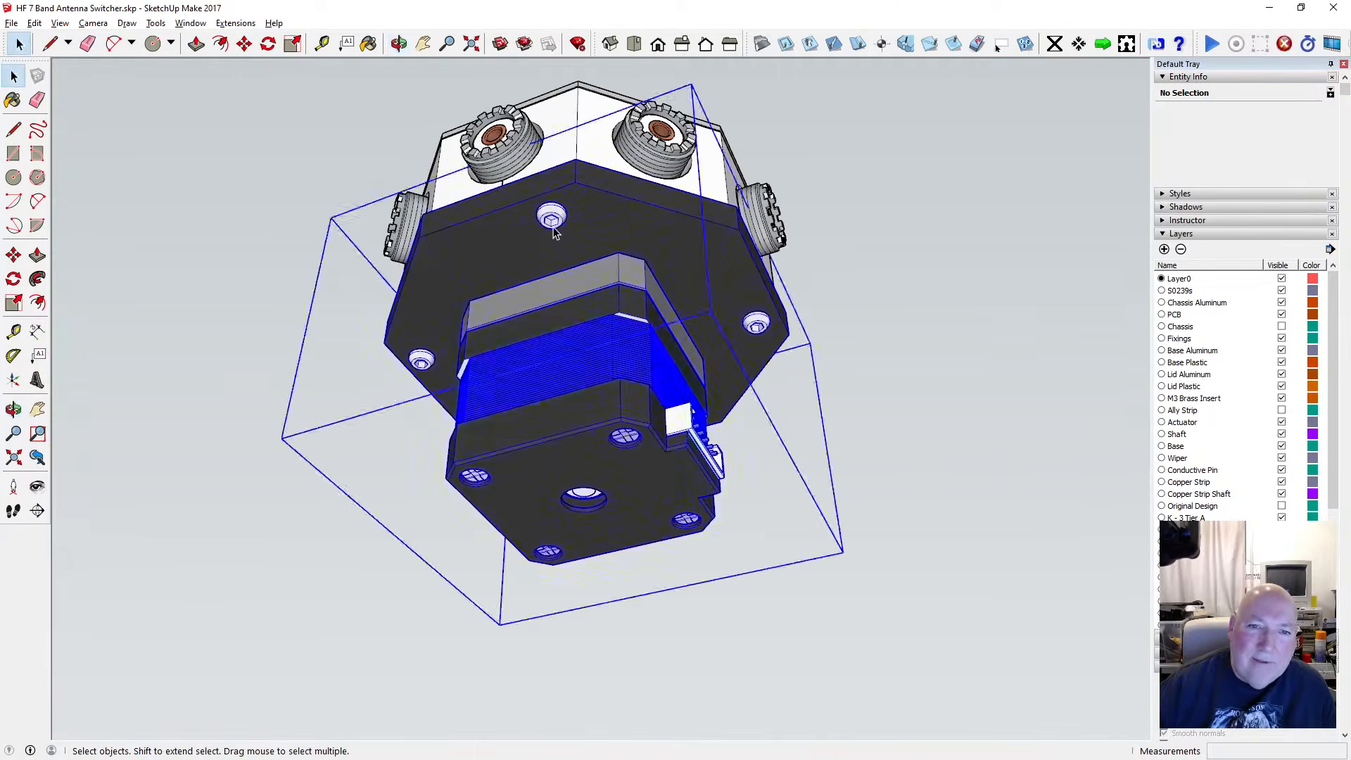
pyautogui.doubleClick(554, 224)
pyautogui.click(553, 219)
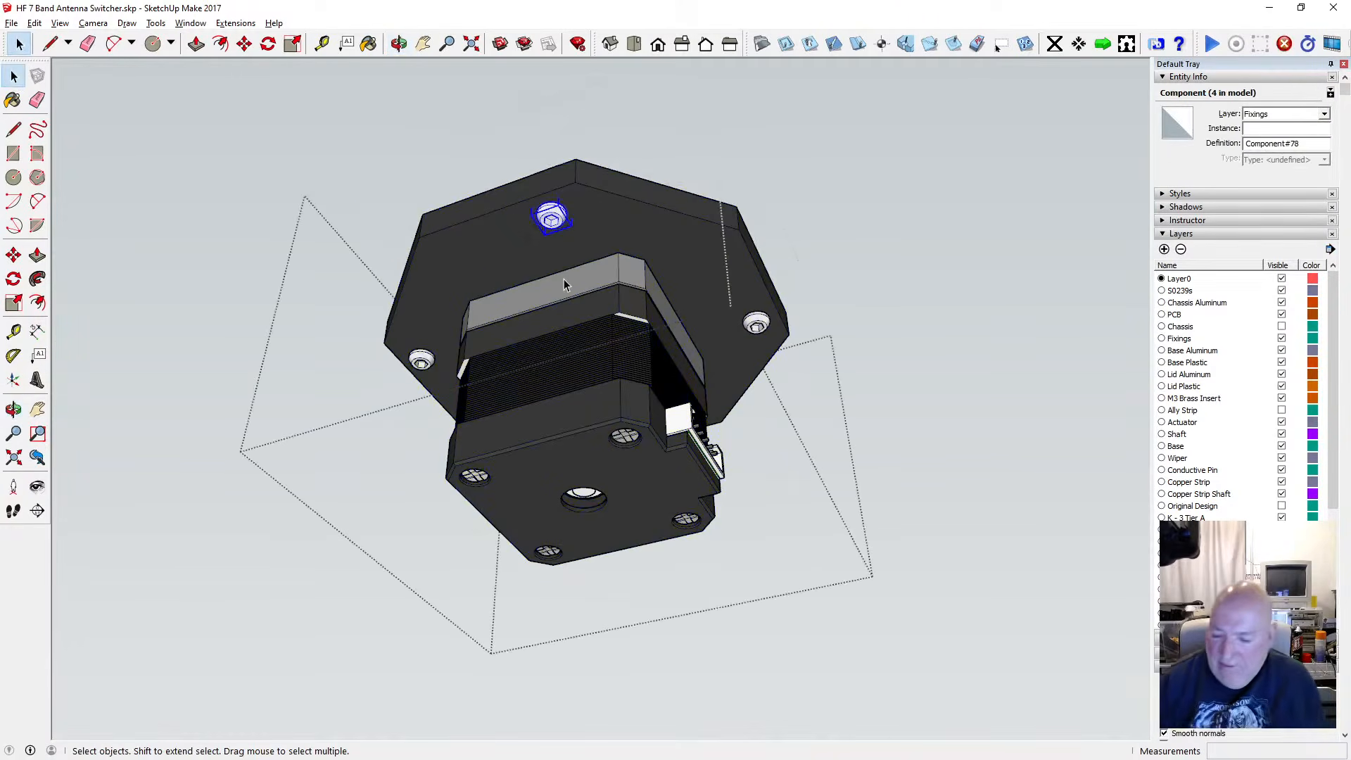
pyautogui.press('Delete')
pyautogui.click(756, 323)
pyautogui.press('Delete')
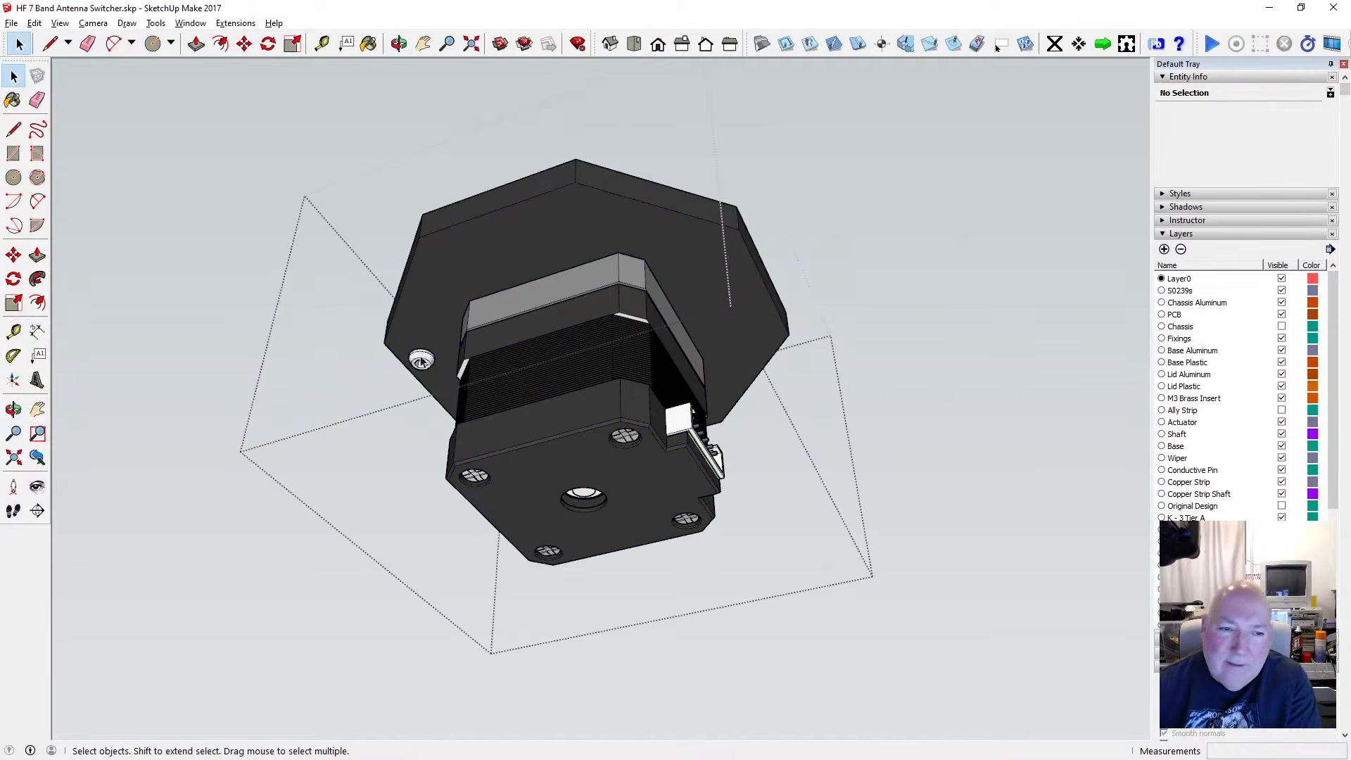
pyautogui.click(424, 360)
pyautogui.press('Delete')
pyautogui.press('o')
pyautogui.moveTo(425, 363); pyautogui.dragTo(495, 405)
pyautogui.press('space')
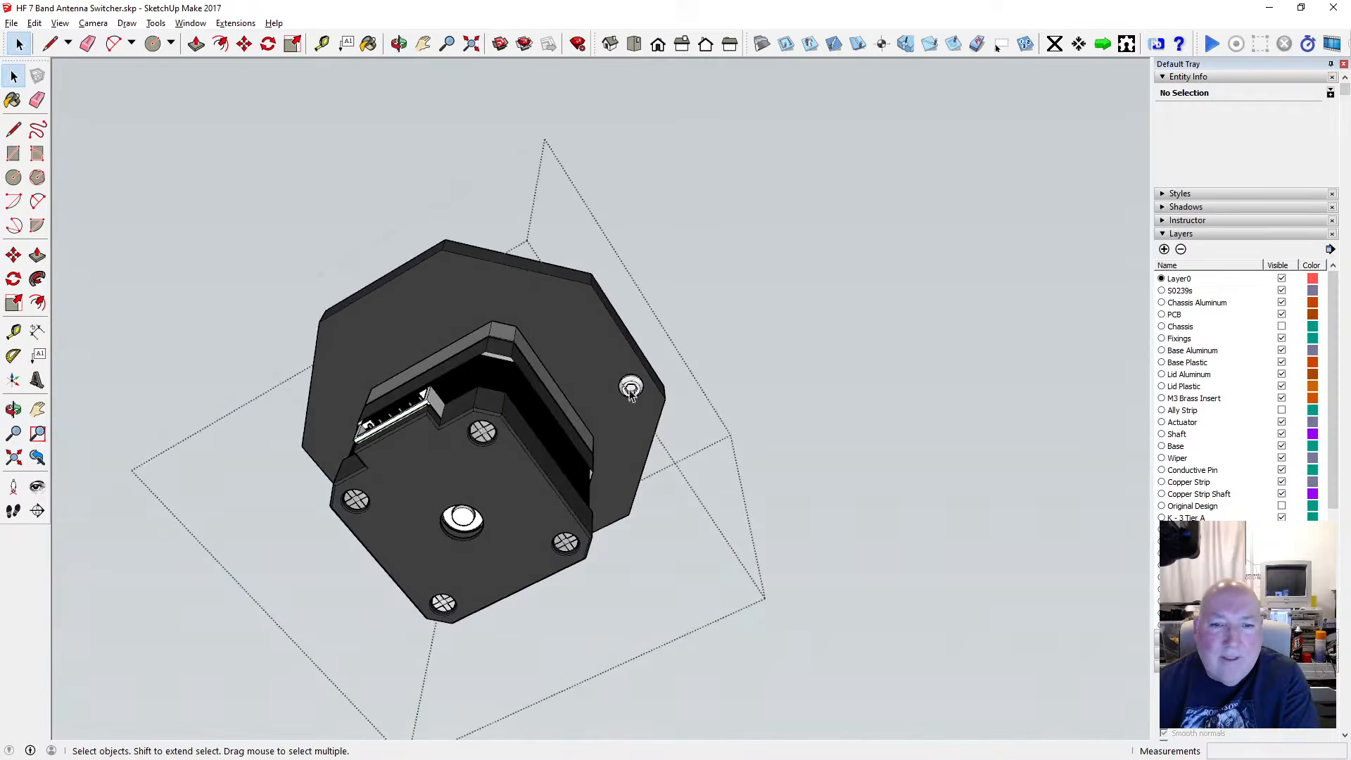
# Examine the corner holes on the mounting plate's inner face and leave the stepper motor group
pyautogui.click(347, 44)
pyautogui.click(398, 43)
pyautogui.moveTo(580, 338); pyautogui.dragTo(618, 594)
pyautogui.moveTo(480, 409); pyautogui.dragTo(521, 708)
pyautogui.scroll(5, 506, 529)
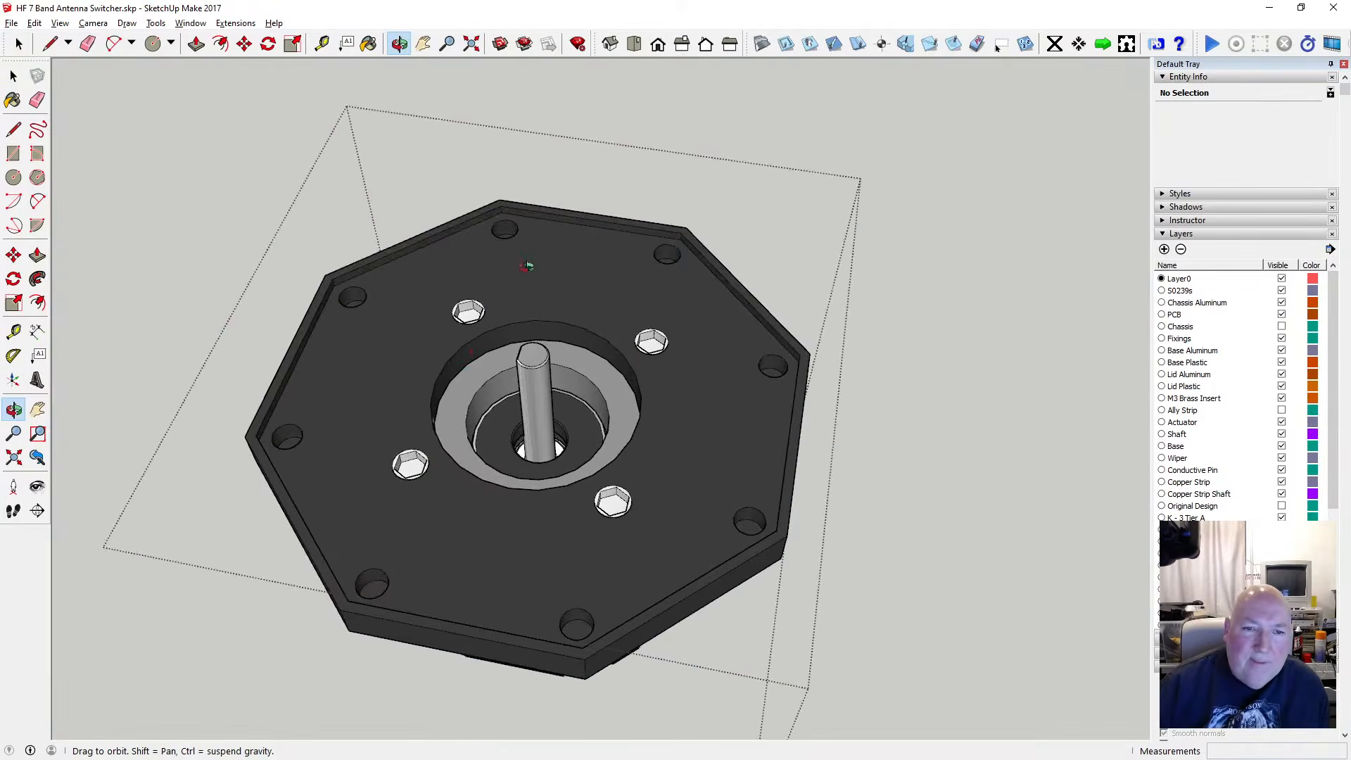
pyautogui.scroll(-3, 527, 266)
pyautogui.moveTo(527, 266); pyautogui.dragTo(496, 268)
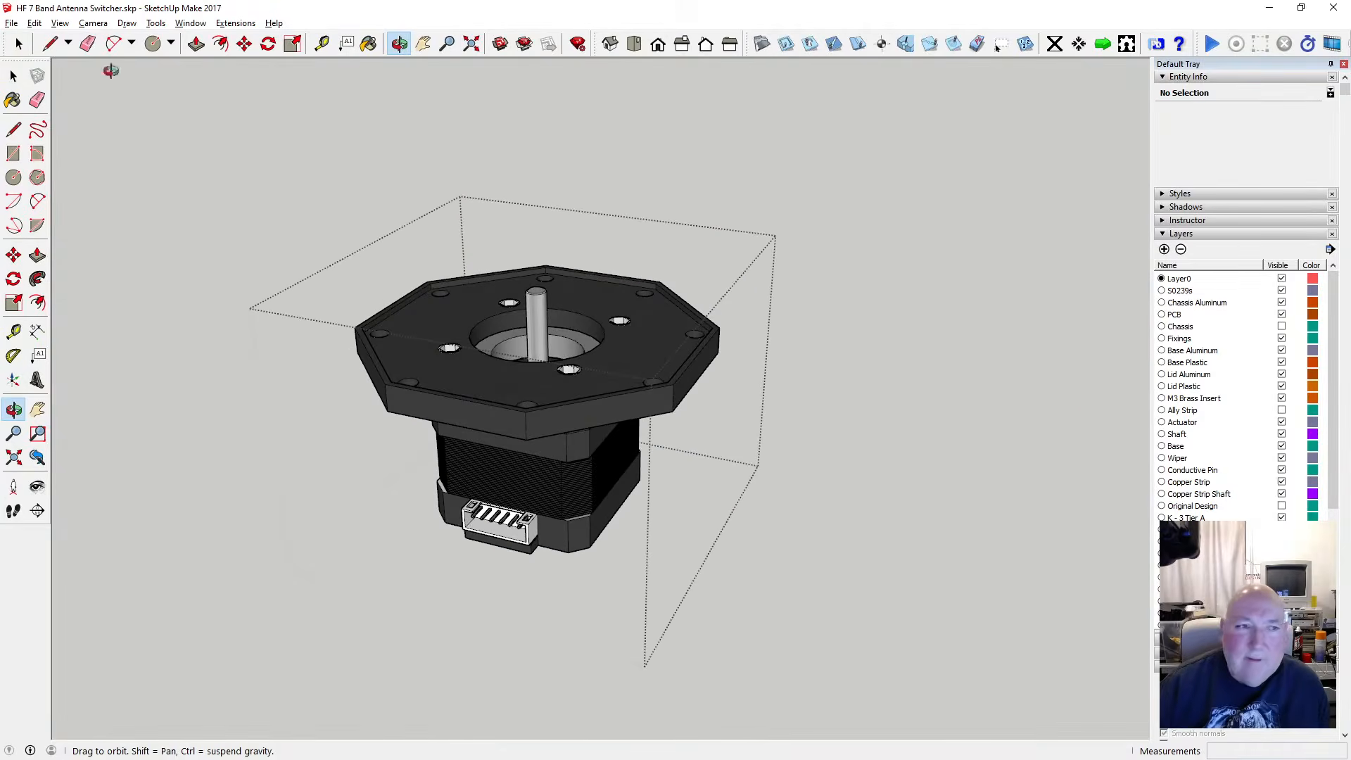
pyautogui.click(13, 75)
pyautogui.click(223, 159)
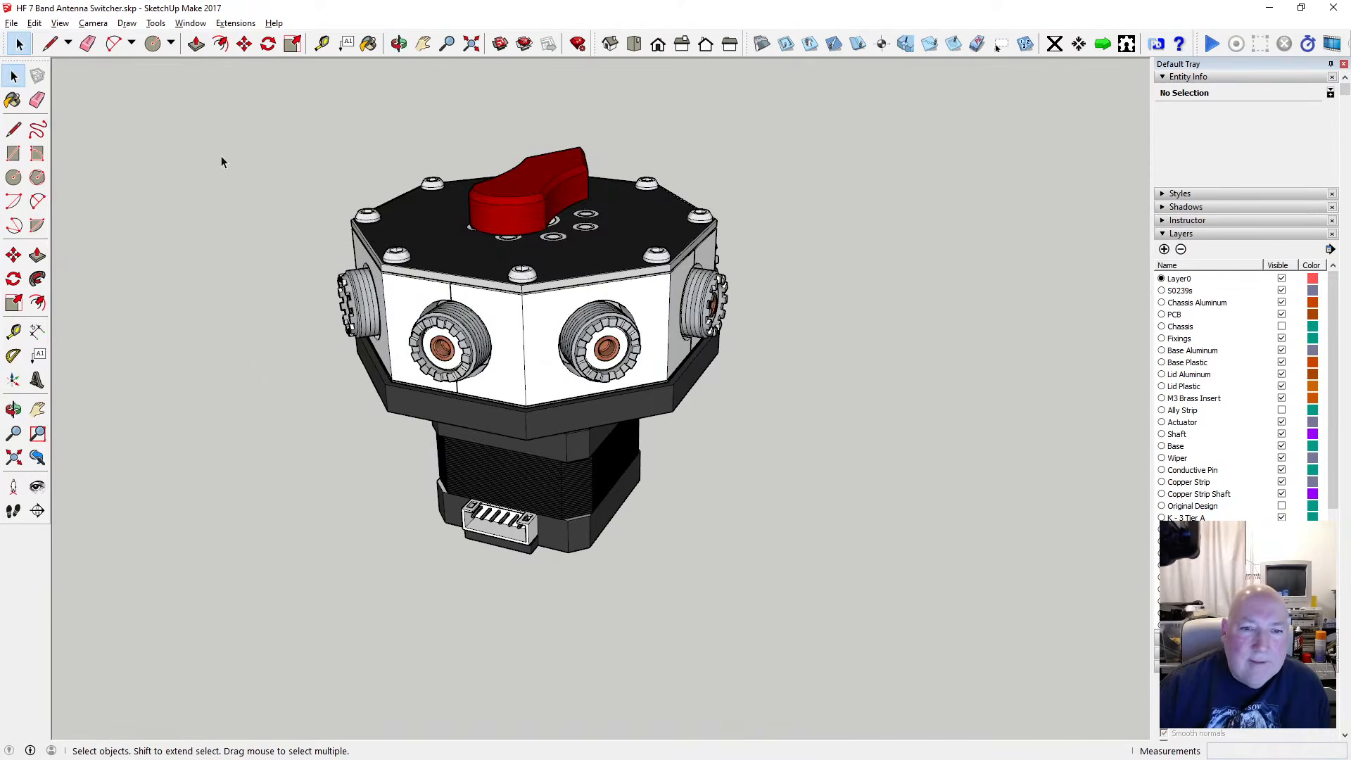
# Move the stepper motor add-on group 50 mm down along the blue axis, away from the housing
pyautogui.click(441, 415)
pyautogui.click(244, 43)
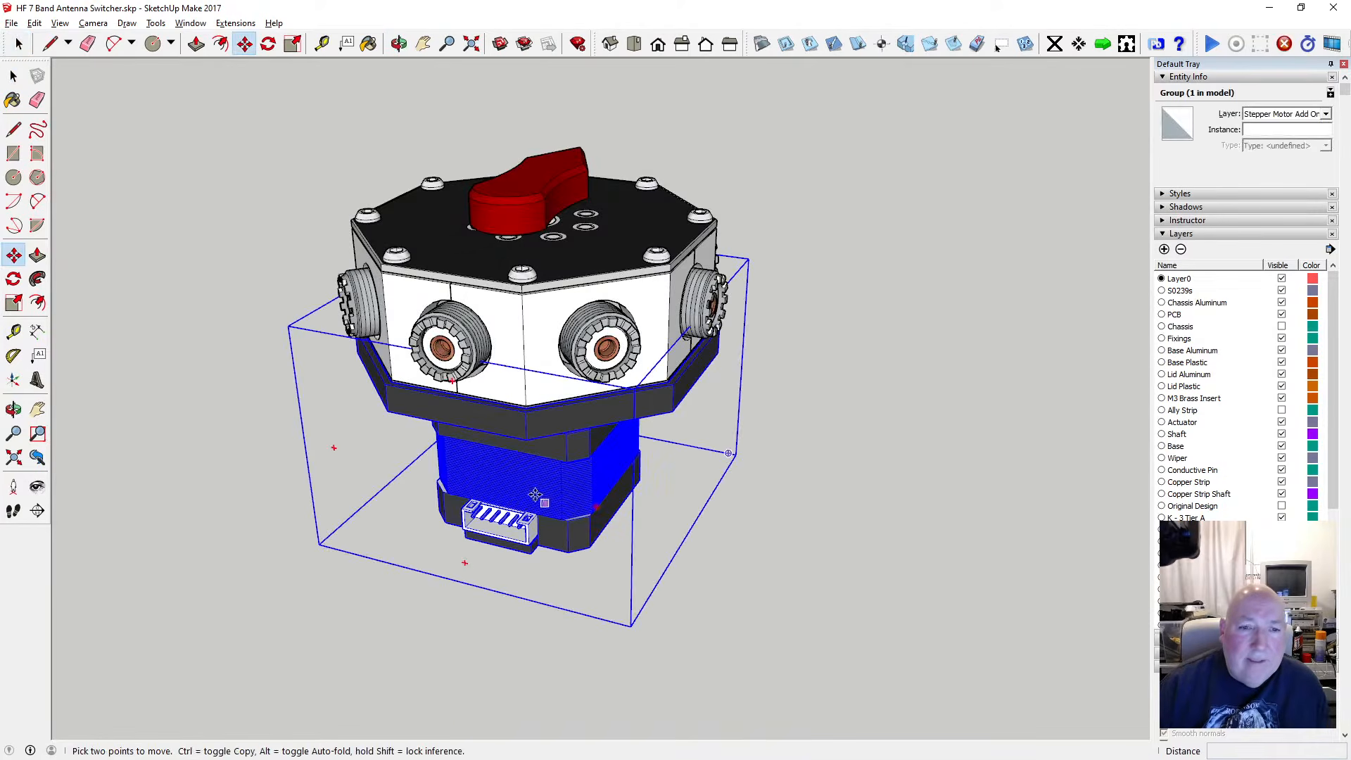
pyautogui.click(528, 437)
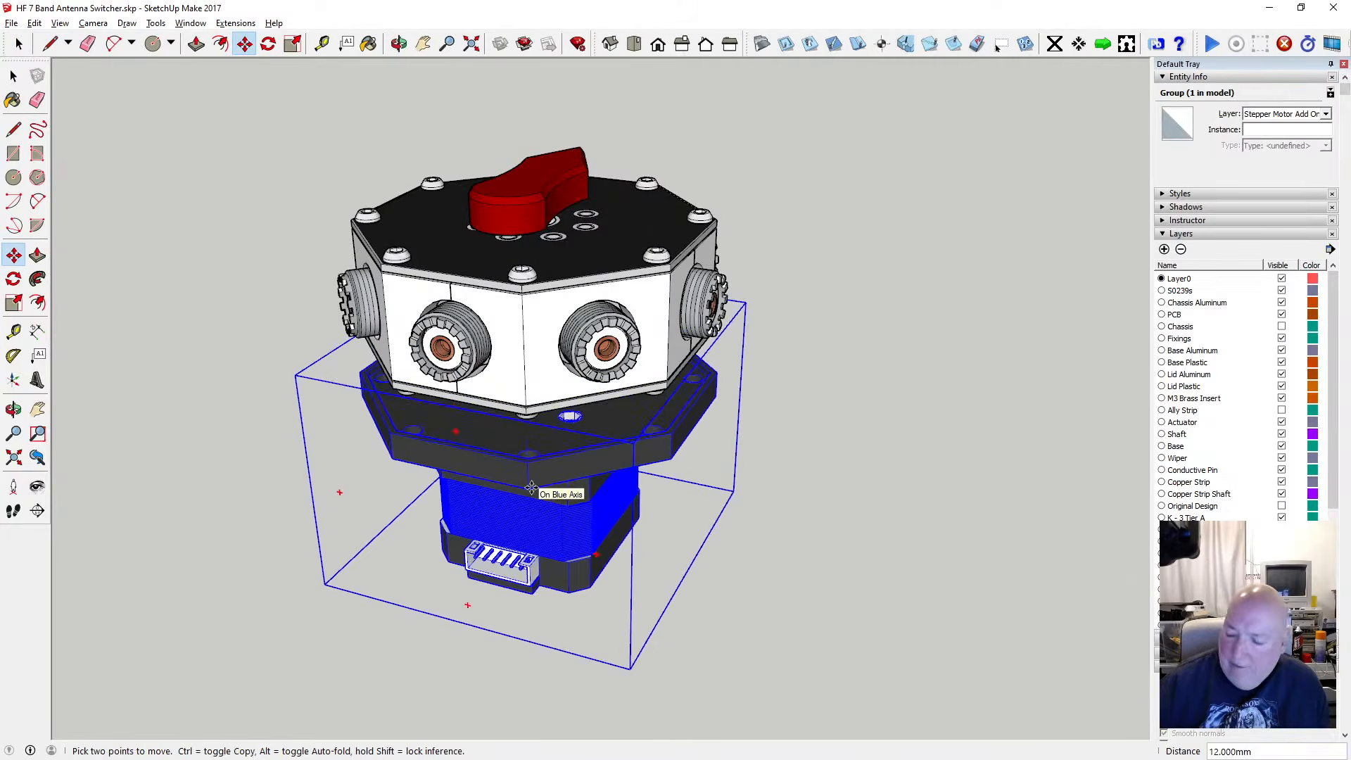
pyautogui.write('50')
pyautogui.press('Return')
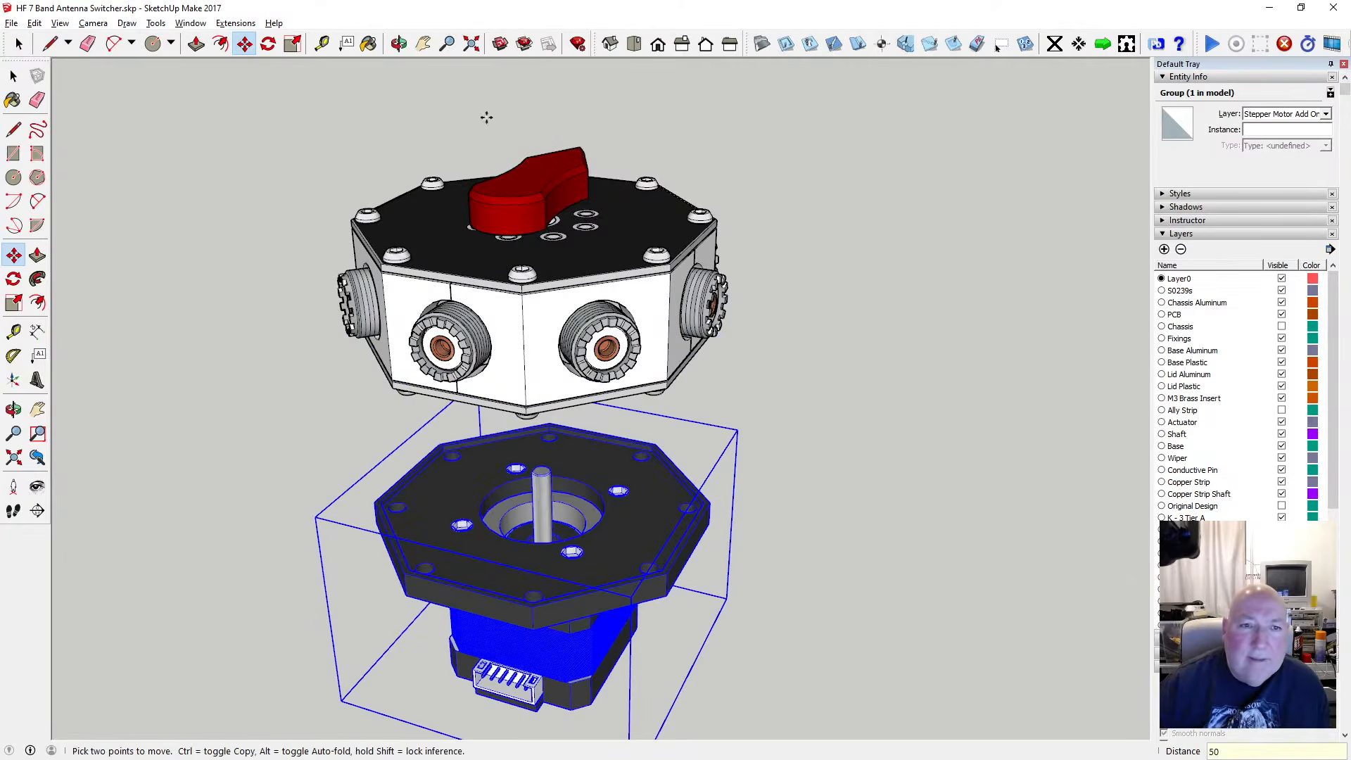
# Examine the mounting plate's top face and the corner screws on the underside of the switcher housing
pyautogui.click(400, 45)
pyautogui.scroll(4, 561, 481)
pyautogui.scroll(-4, 556, 467)
pyautogui.moveTo(554, 470); pyautogui.dragTo(500, 546)
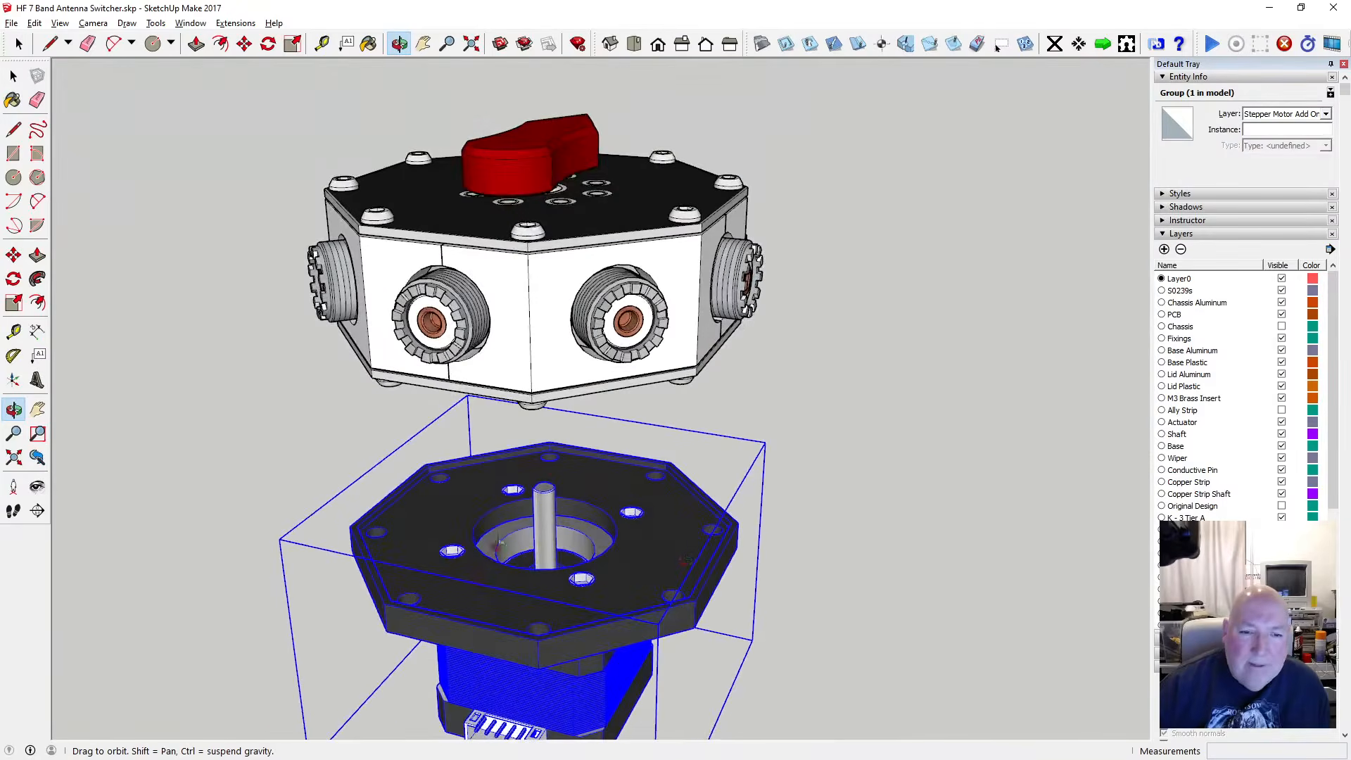
pyautogui.moveTo(615, 595); pyautogui.dragTo(559, 171)
pyautogui.scroll(4, 588, 262)
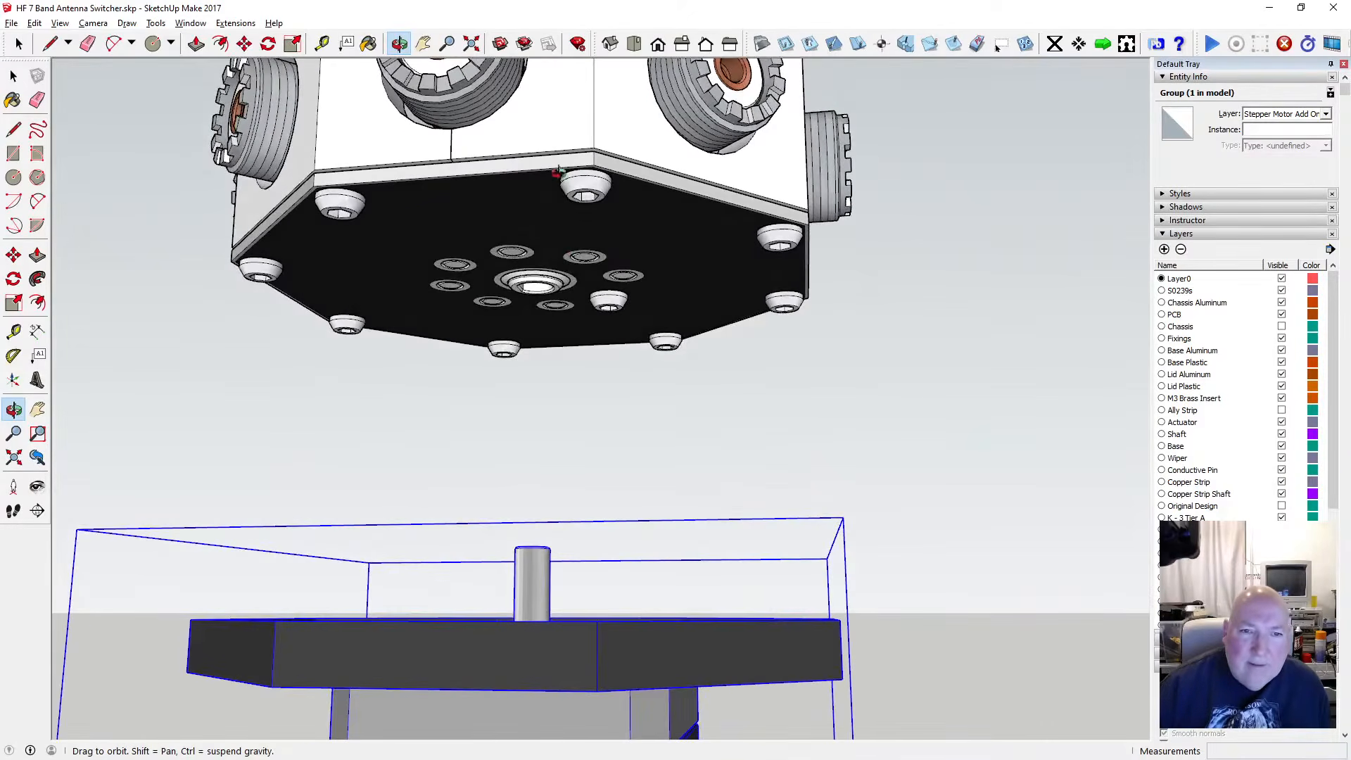
pyautogui.scroll(3, 583, 185)
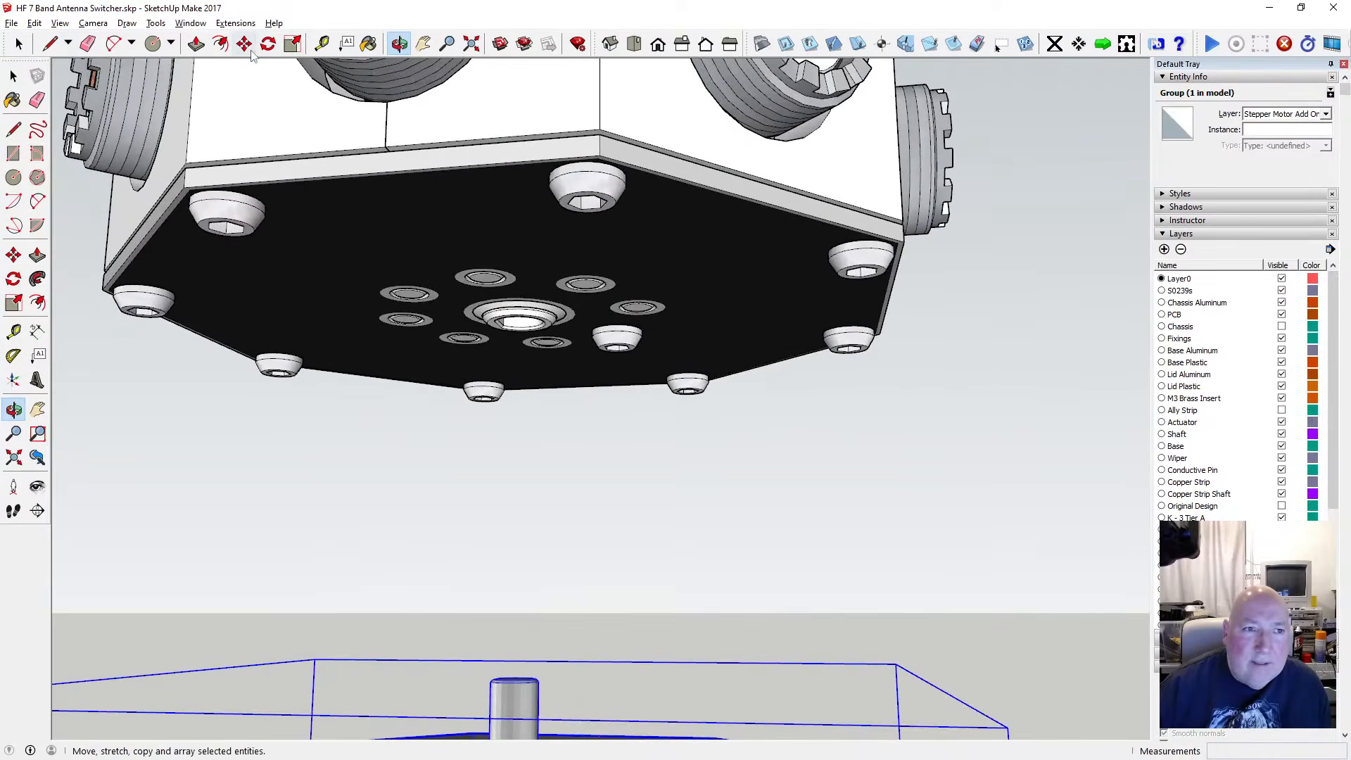
pyautogui.click(323, 44)
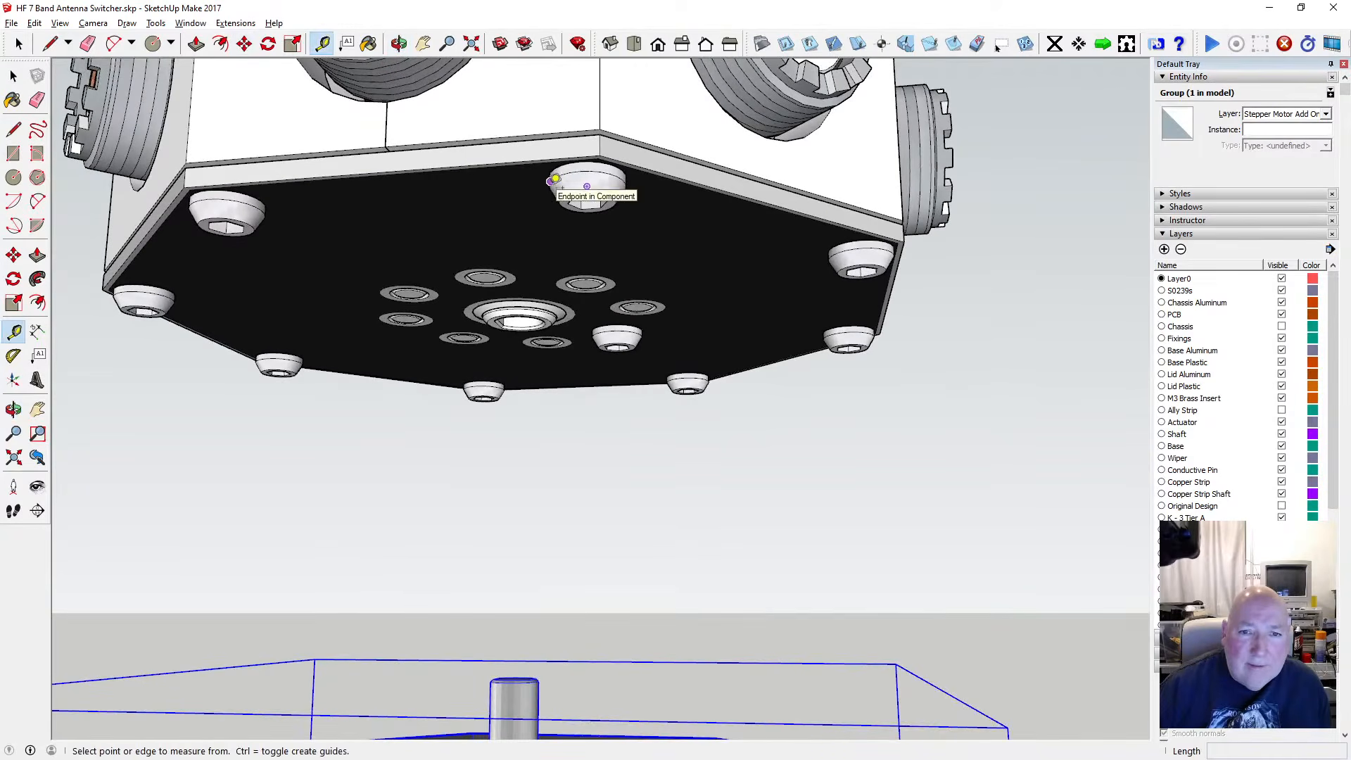
pyautogui.click(399, 43)
pyautogui.moveTo(592, 392); pyautogui.dragTo(590, 524)
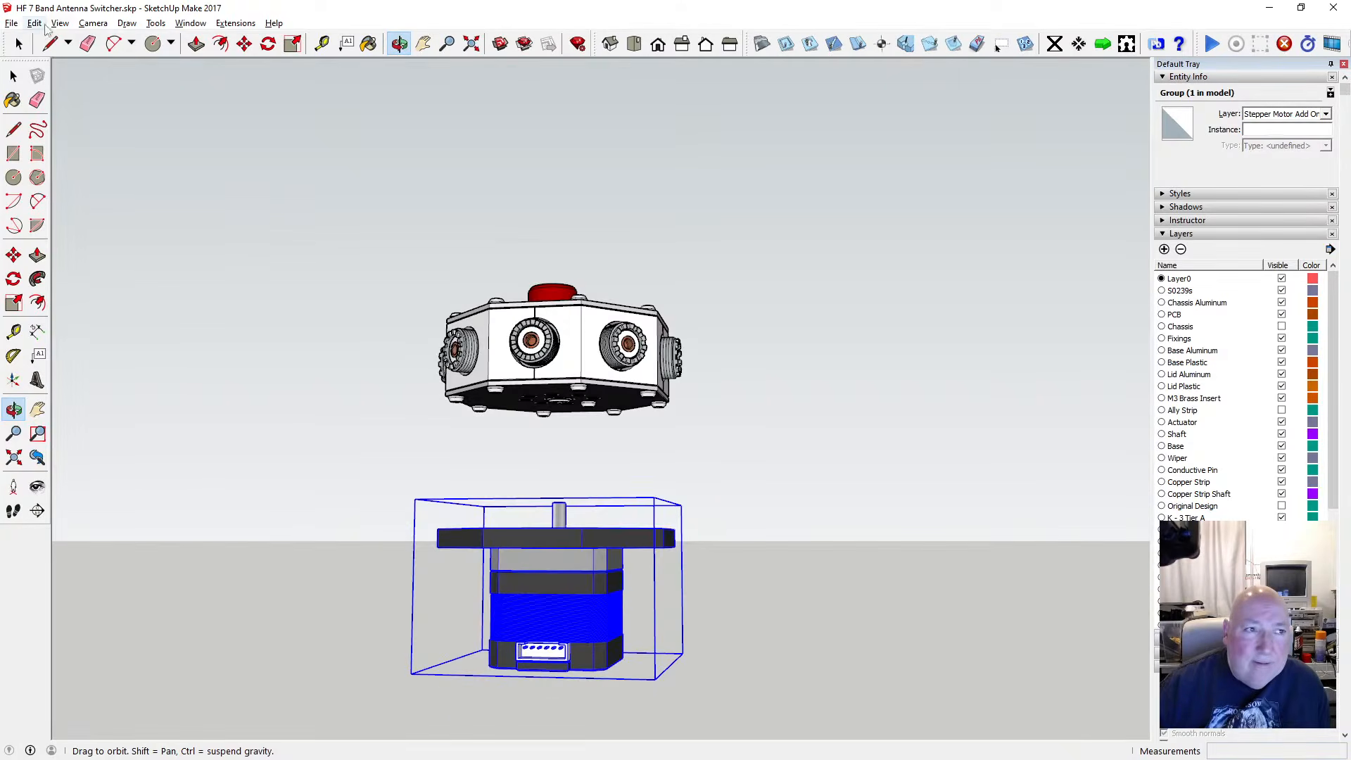
# Undo the last downward move of the stepper motor add-on group and clear the selection
pyautogui.click(37, 23)
pyautogui.click(54, 40)
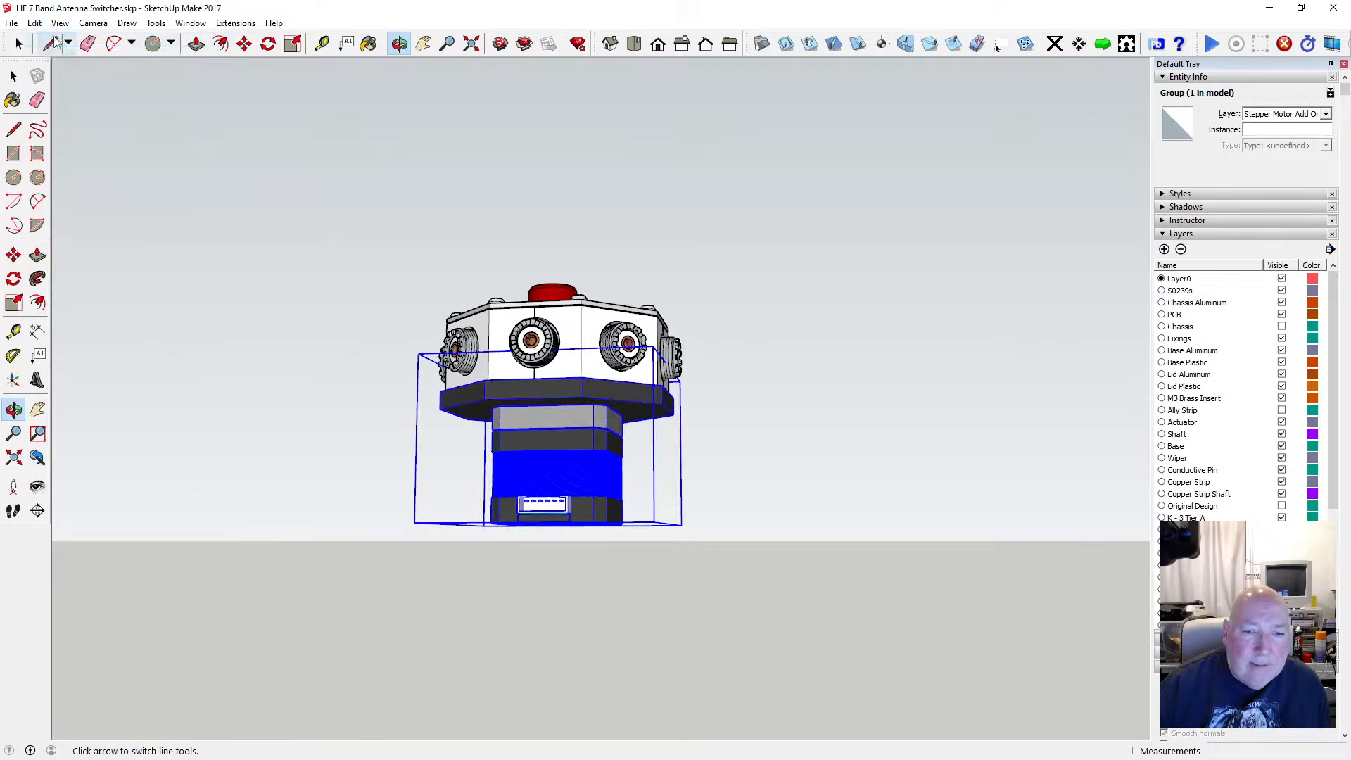
pyautogui.press('space')
pyautogui.click(407, 406)
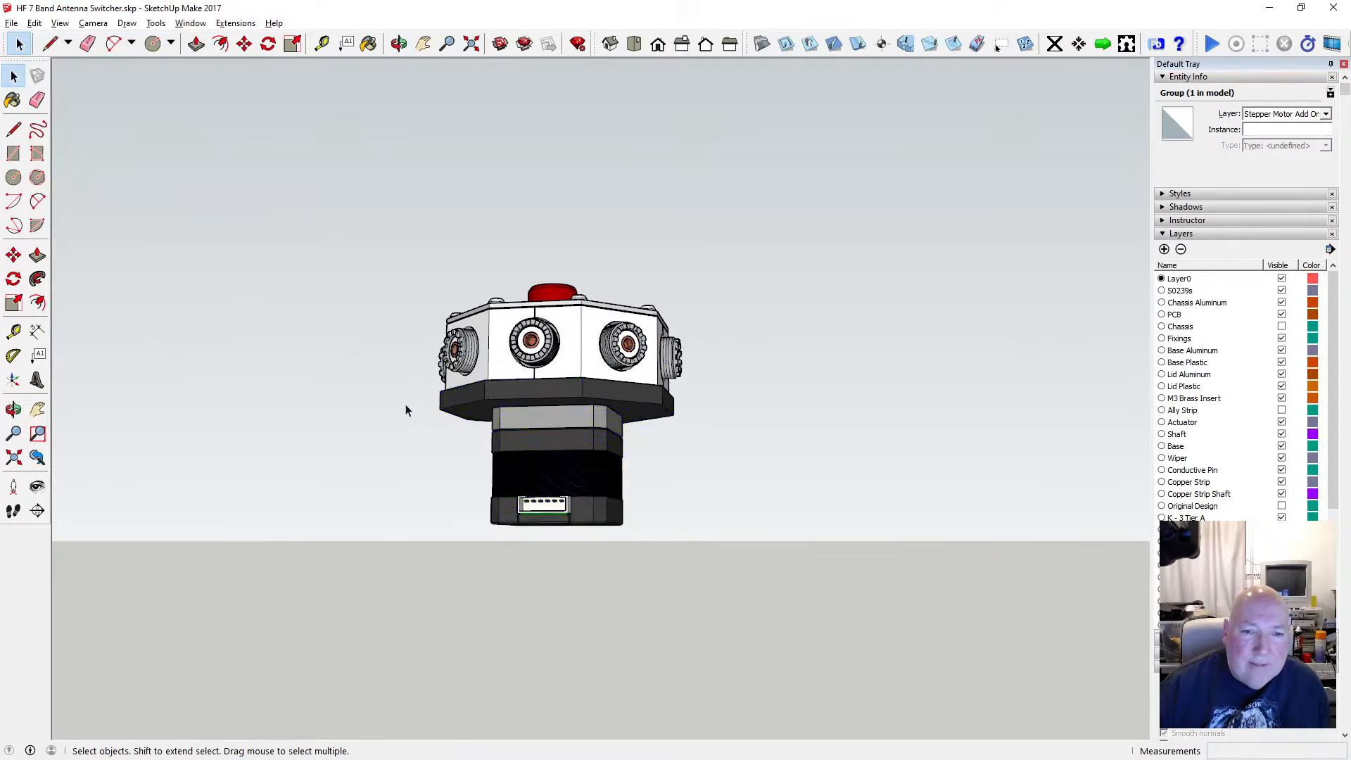
# Inspect the switcher with the Stepper Motor Add On layer hidden, restoring that layer's visibility when finished
pyautogui.scroll(5, 537, 400)
pyautogui.click(399, 43)
pyautogui.moveTo(514, 352); pyautogui.dragTo(512, 486)
pyautogui.moveTo(548, 373); pyautogui.dragTo(483, 456)
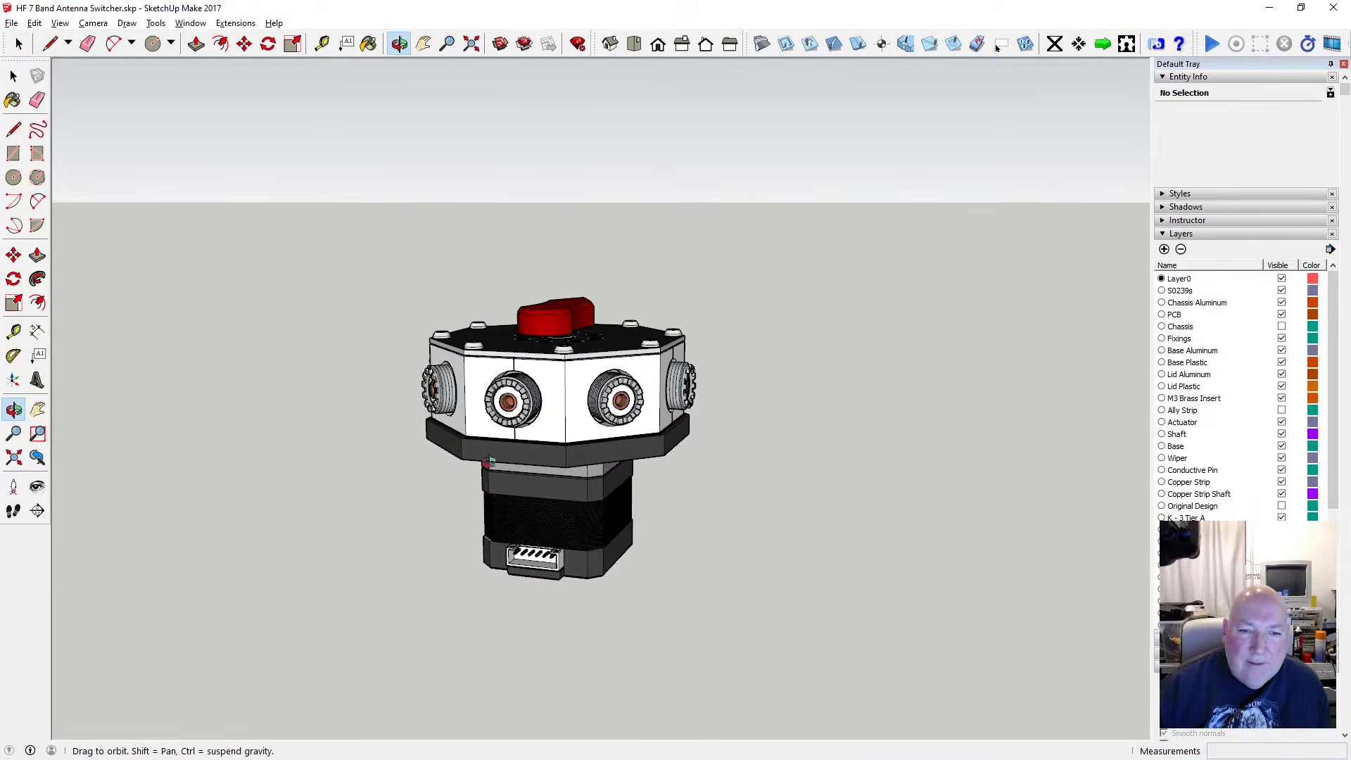
pyautogui.moveTo(489, 462); pyautogui.dragTo(479, 438)
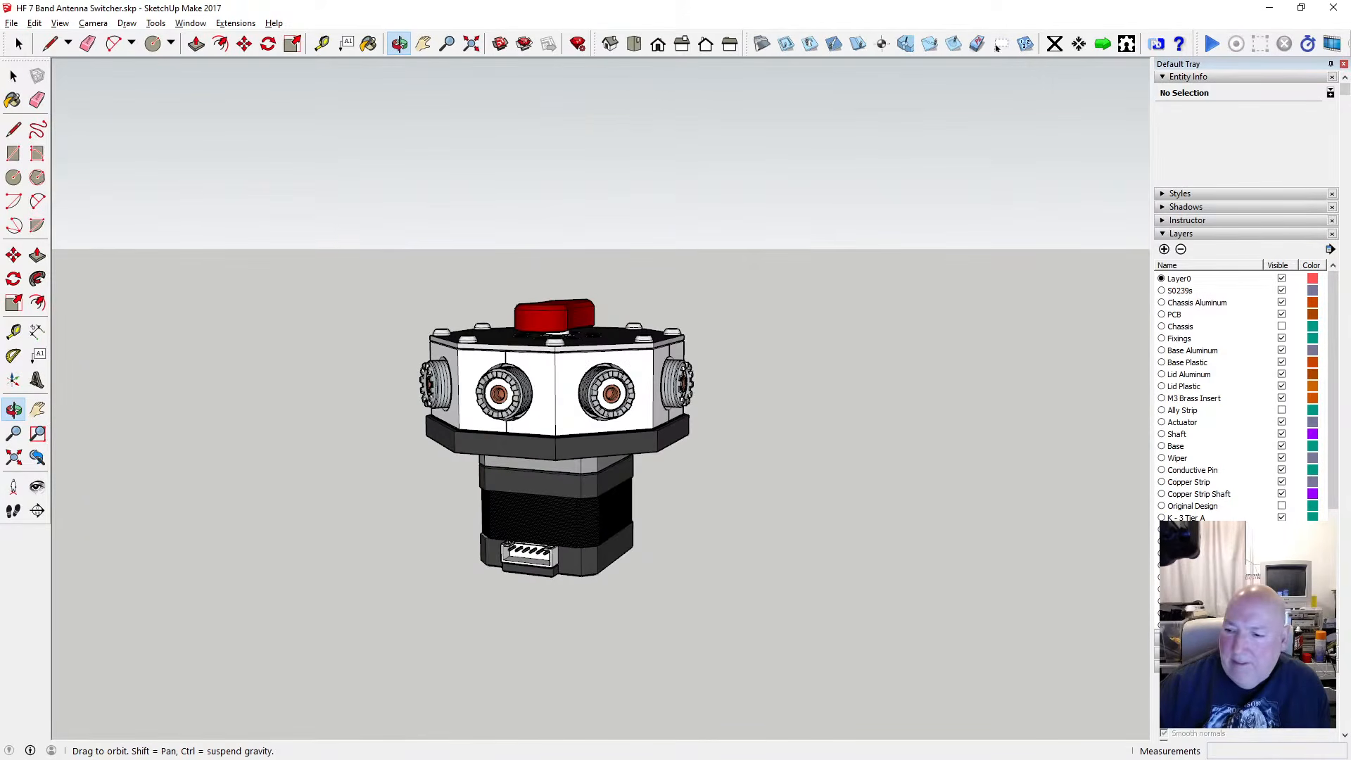
pyautogui.click(998, 45)
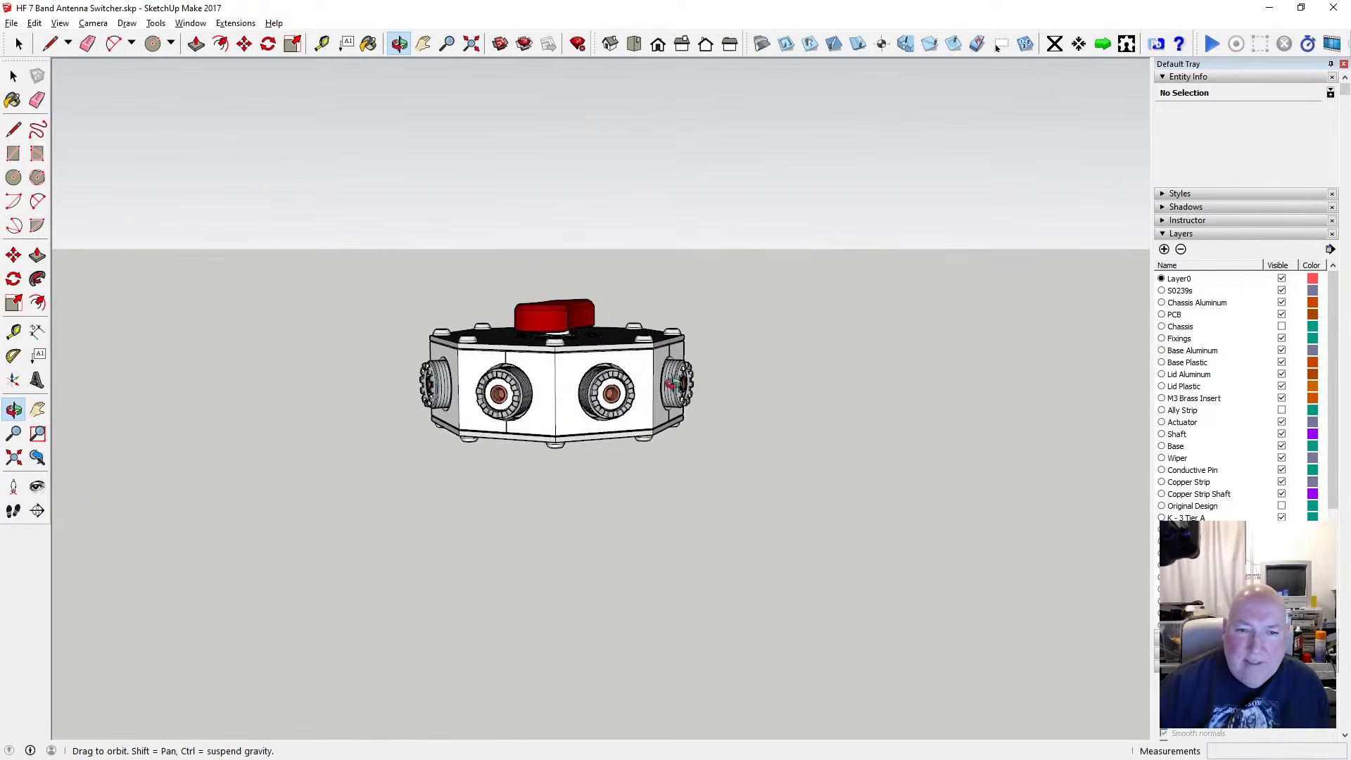
pyautogui.scroll(5, 567, 404)
pyautogui.moveTo(669, 485); pyautogui.dragTo(709, 484)
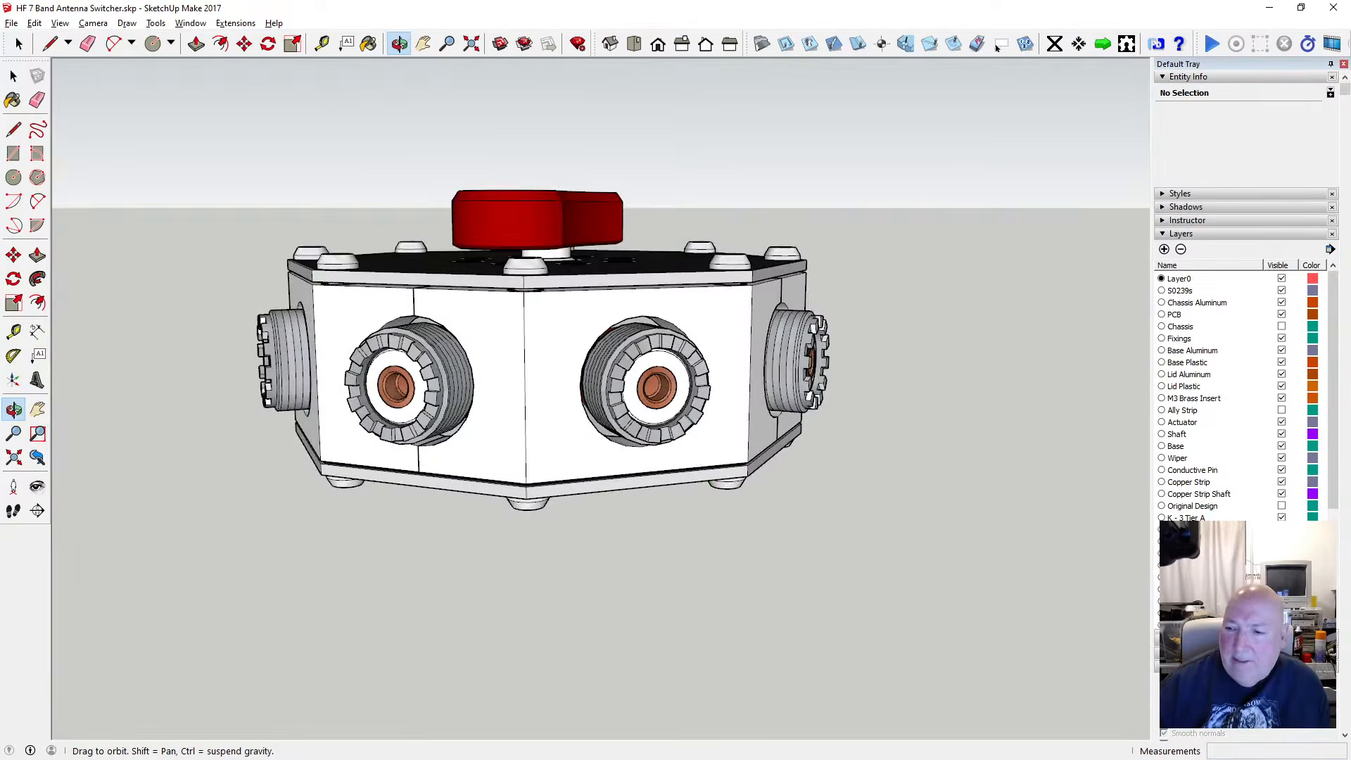
pyautogui.scroll(-4, 661, 419)
pyautogui.scroll(-3, 1242, 422)
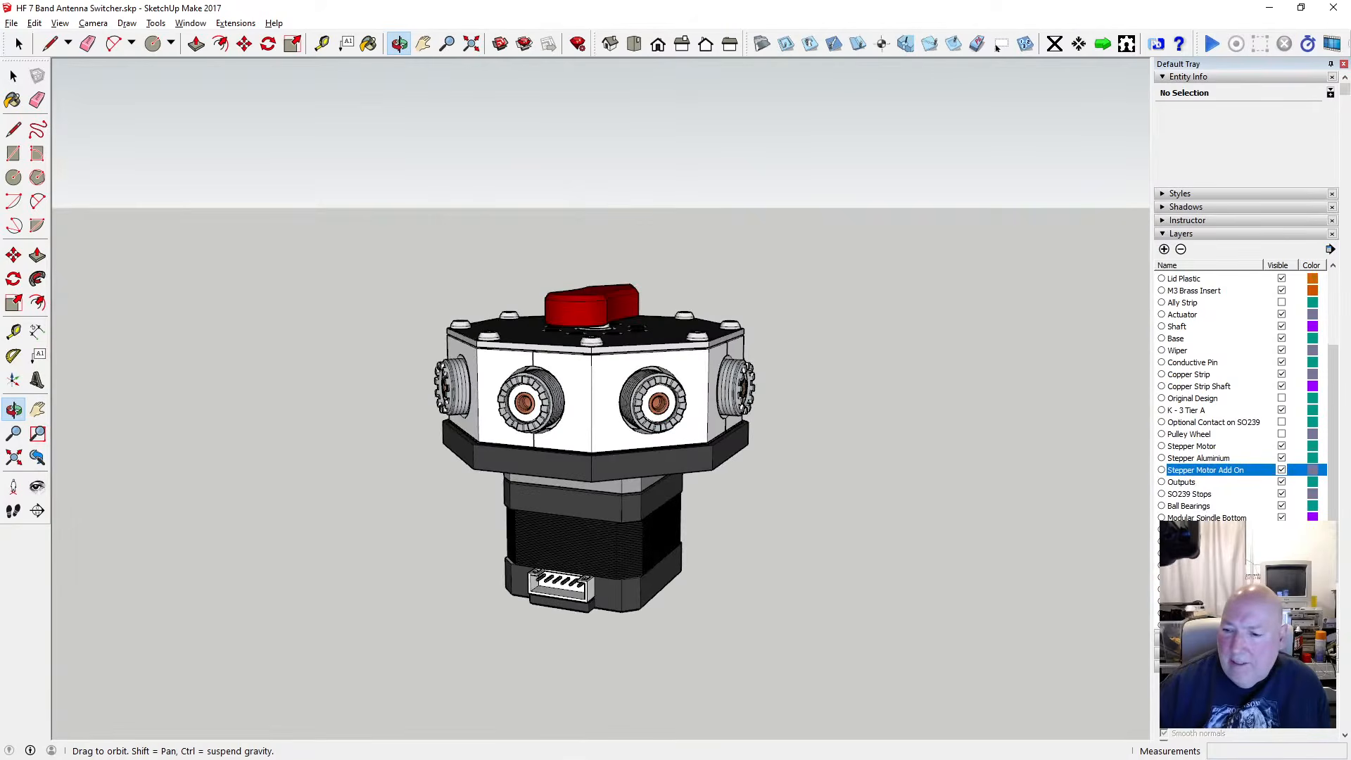
# Turn on the layer of the octagonal lower enclosure with its mast bracket and inspect the switcher's fit inside it
pyautogui.scroll(-2, 1241, 380)
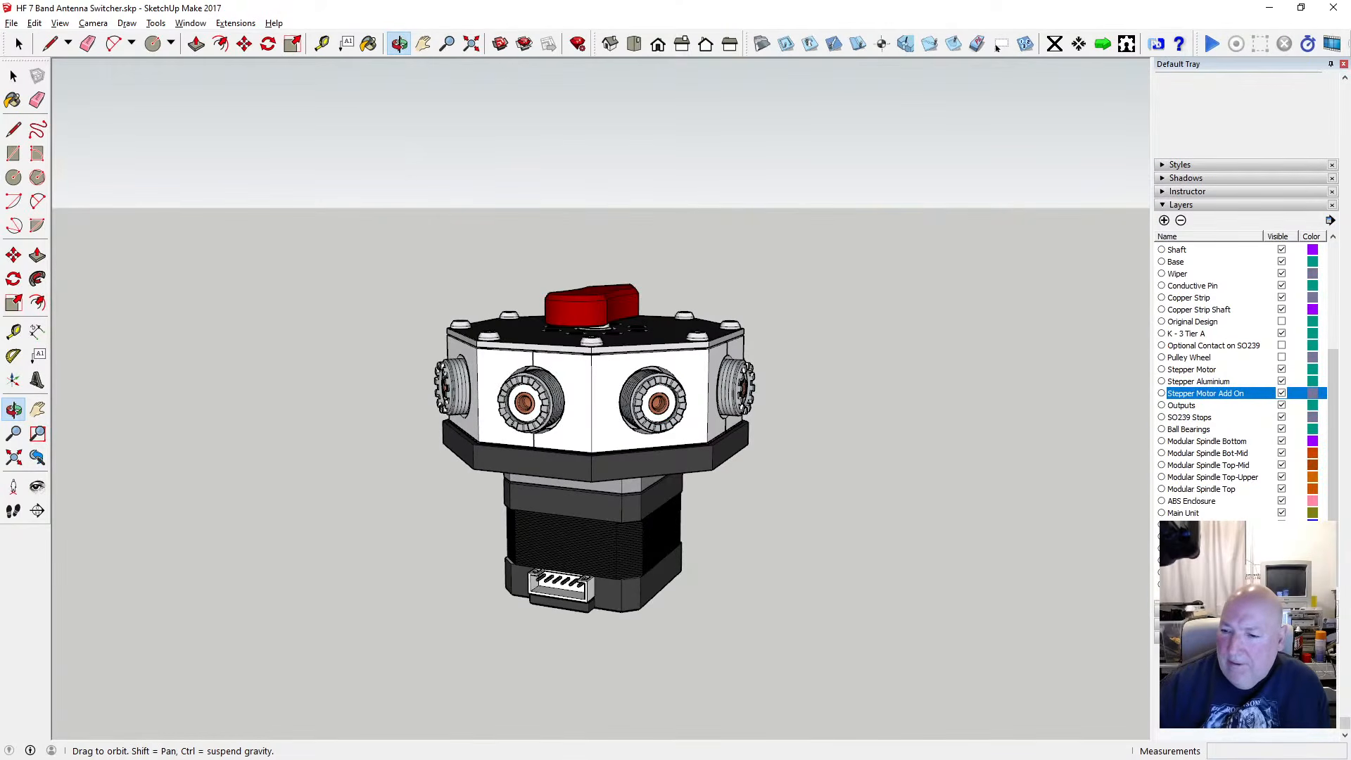
pyautogui.click(1282, 525)
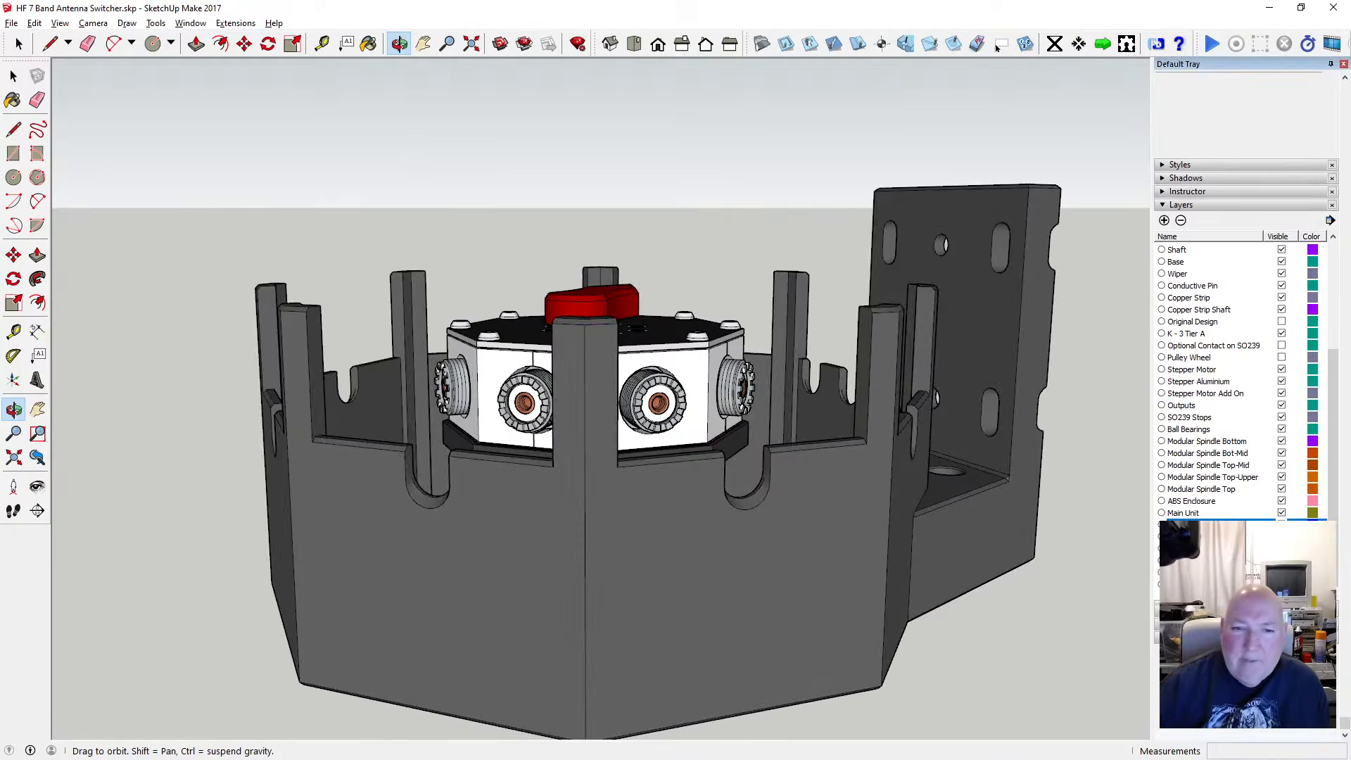
pyautogui.moveTo(850, 427); pyautogui.dragTo(606, 429)
pyautogui.moveTo(817, 445); pyautogui.dragTo(561, 437)
pyautogui.scroll(6, 560, 436)
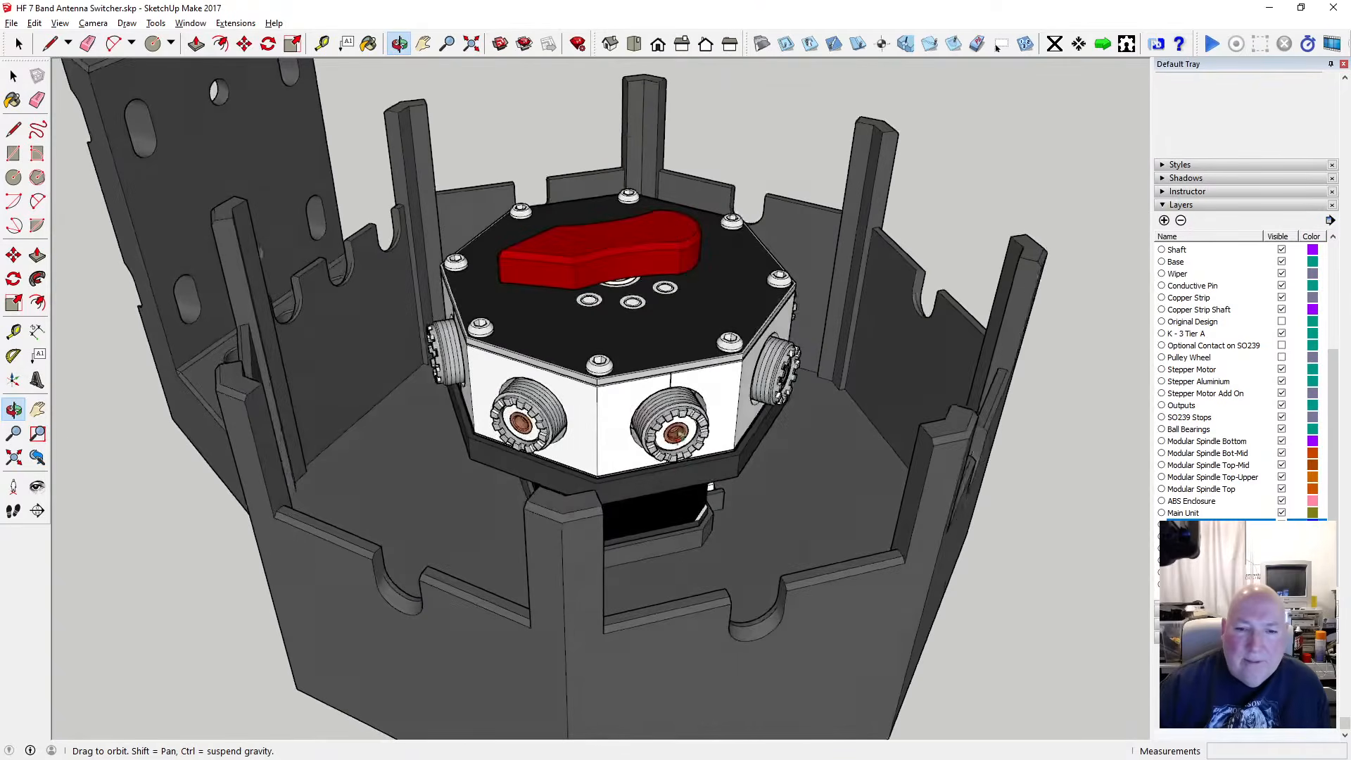
pyautogui.moveTo(683, 476); pyautogui.dragTo(532, 377)
pyautogui.moveTo(473, 317); pyautogui.dragTo(528, 367)
# Move the stepper motor add-on and switcher groups together 200 mm up along the blue axis, out of the enclosure
pyautogui.click(15, 77)
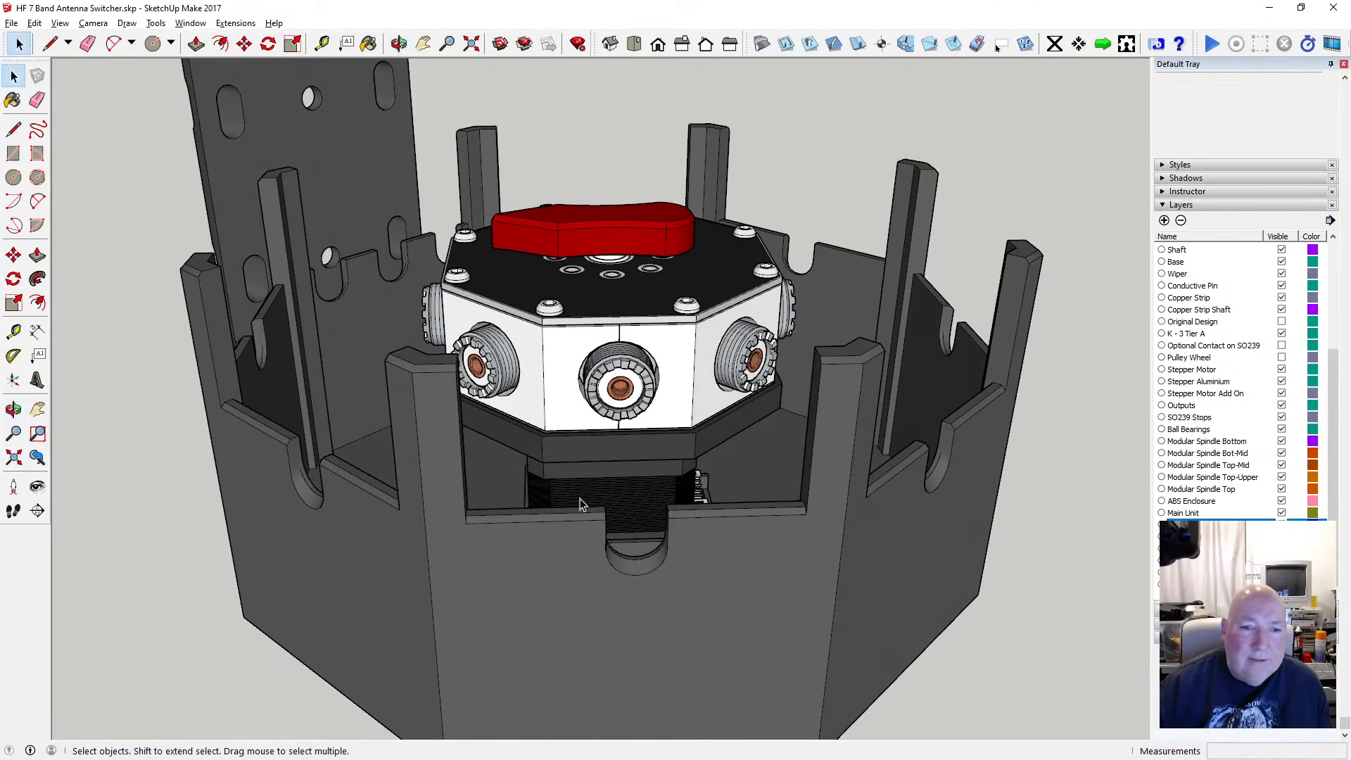
pyautogui.click(596, 465)
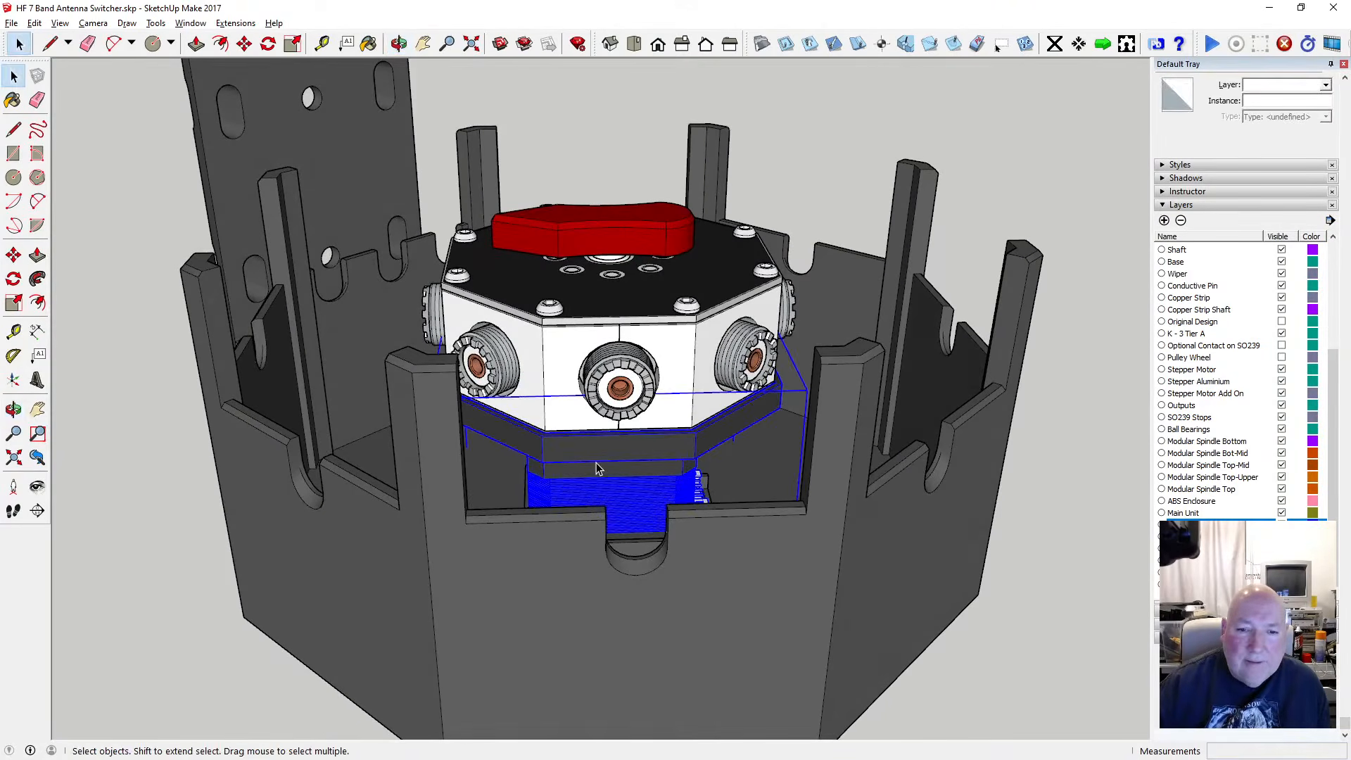
pyautogui.keyDown('shift'); pyautogui.click(551, 372); pyautogui.keyUp('shift')
pyautogui.scroll(-4, 492, 289)
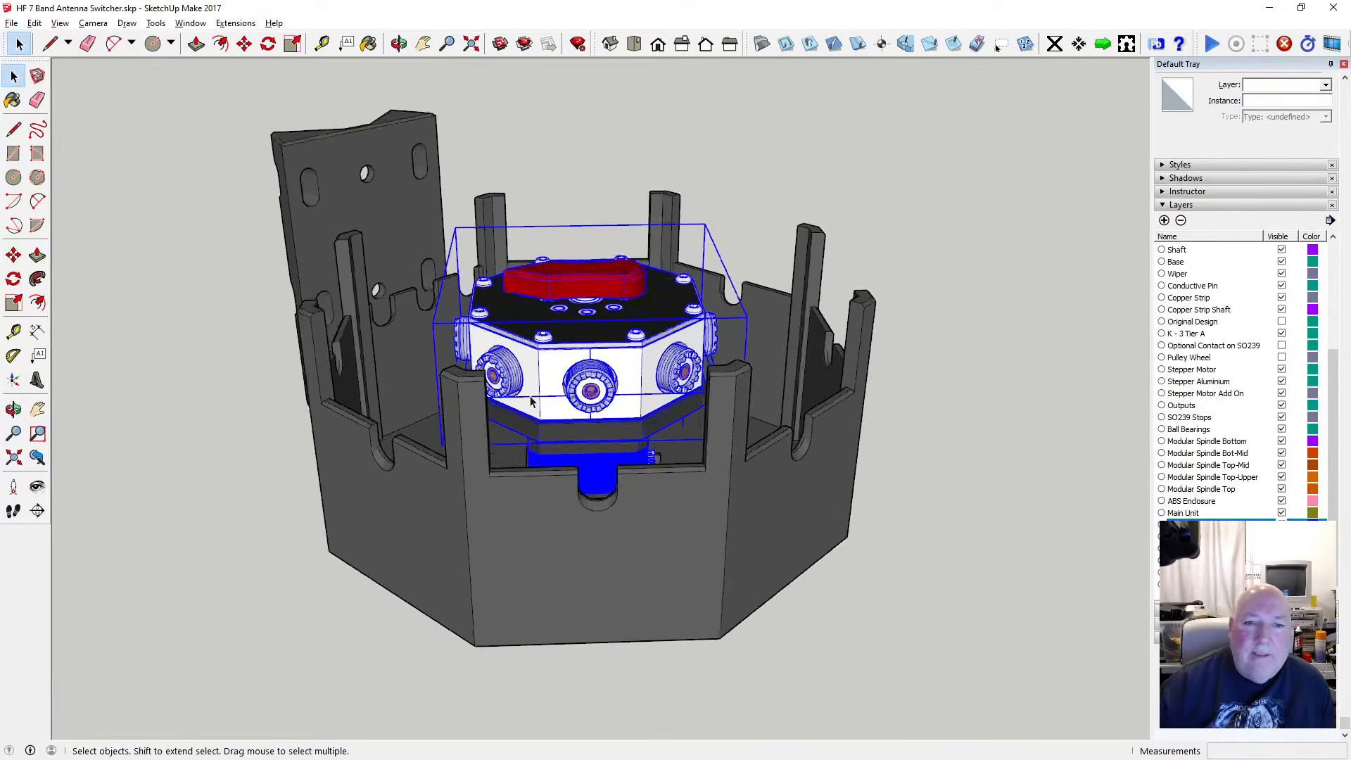
pyautogui.click(244, 44)
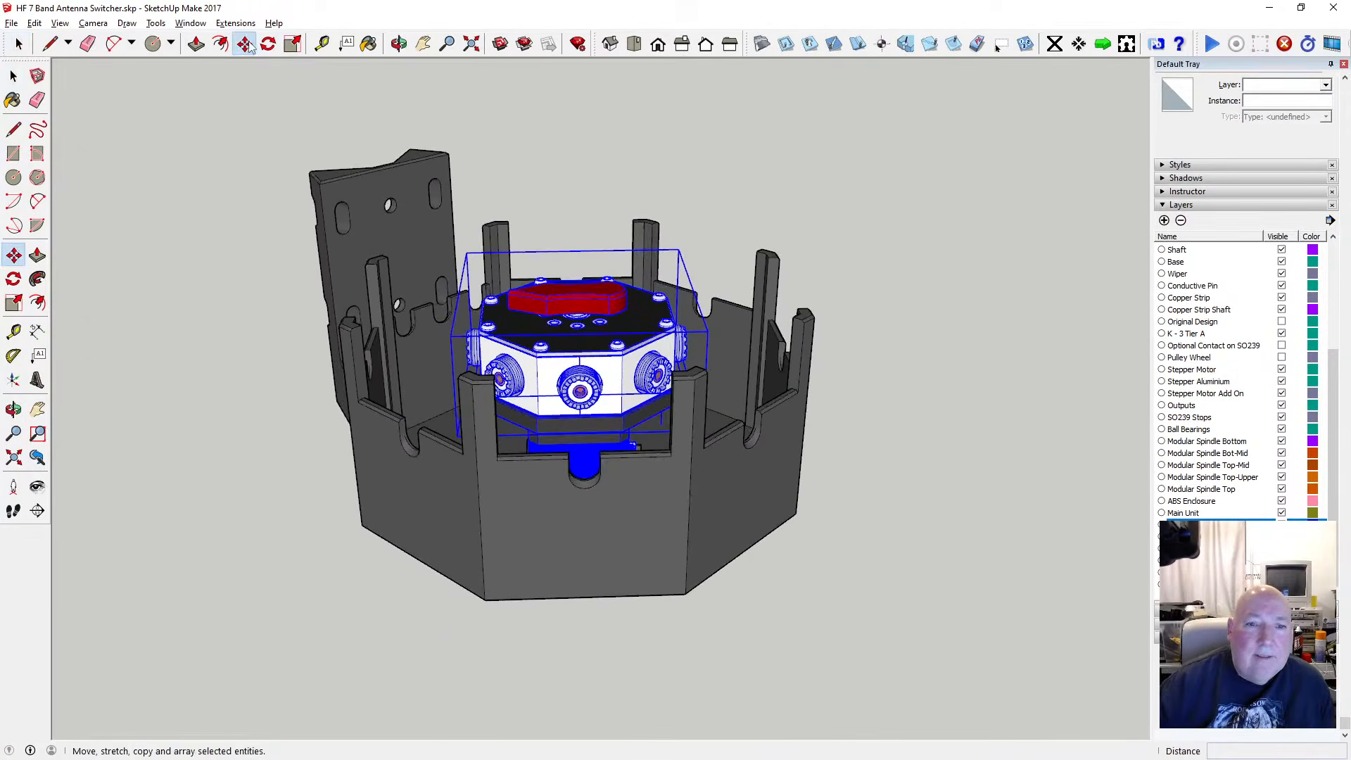
pyautogui.click(540, 346)
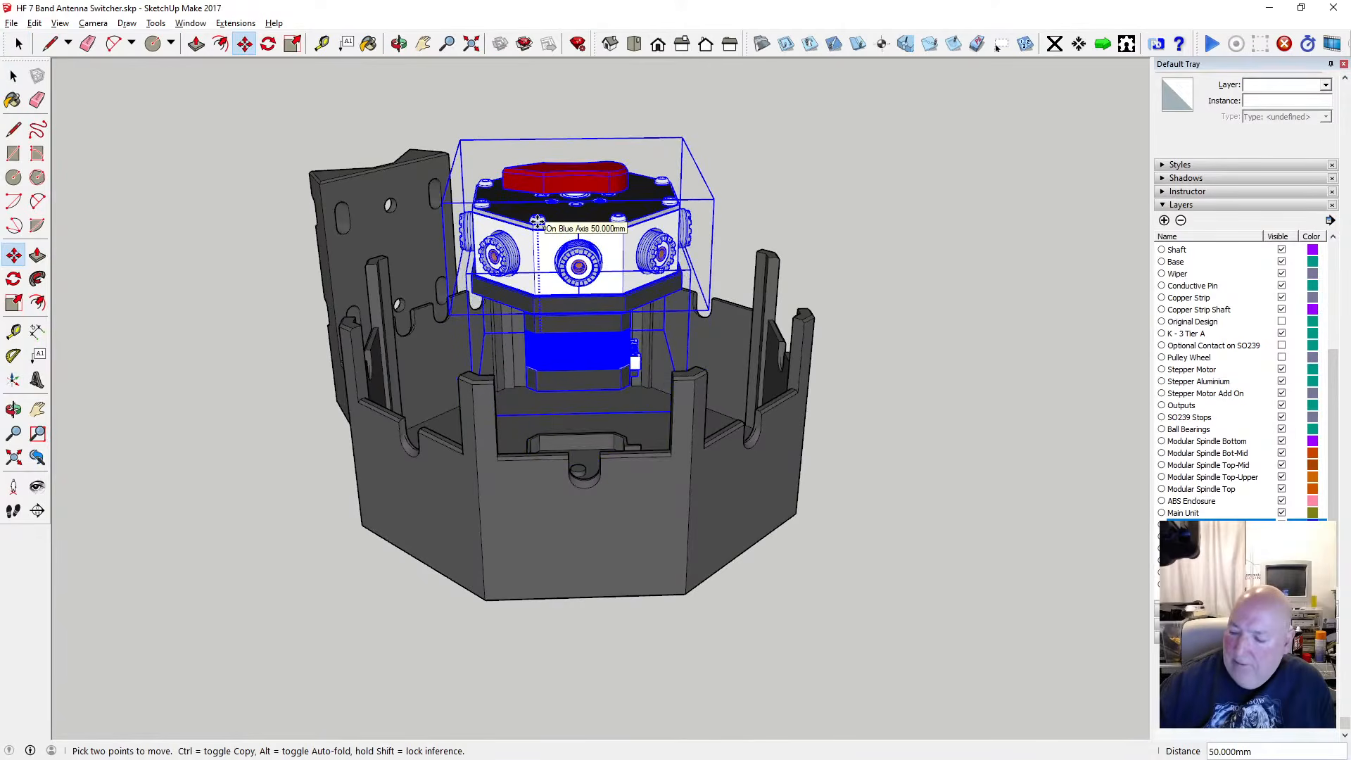
pyautogui.press('Return')
pyautogui.press('o')
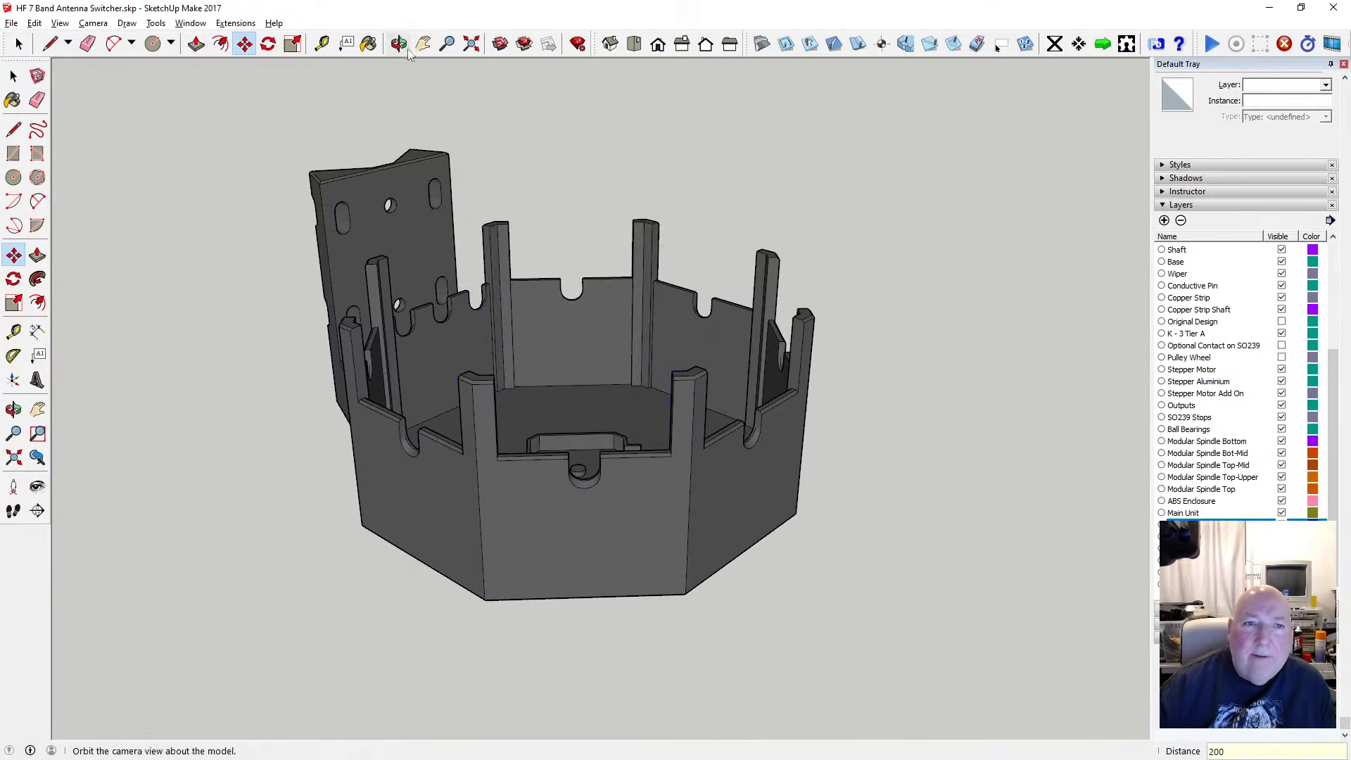
pyautogui.moveTo(590, 372); pyautogui.dragTo(565, 299)
pyautogui.scroll(-4, 563, 458)
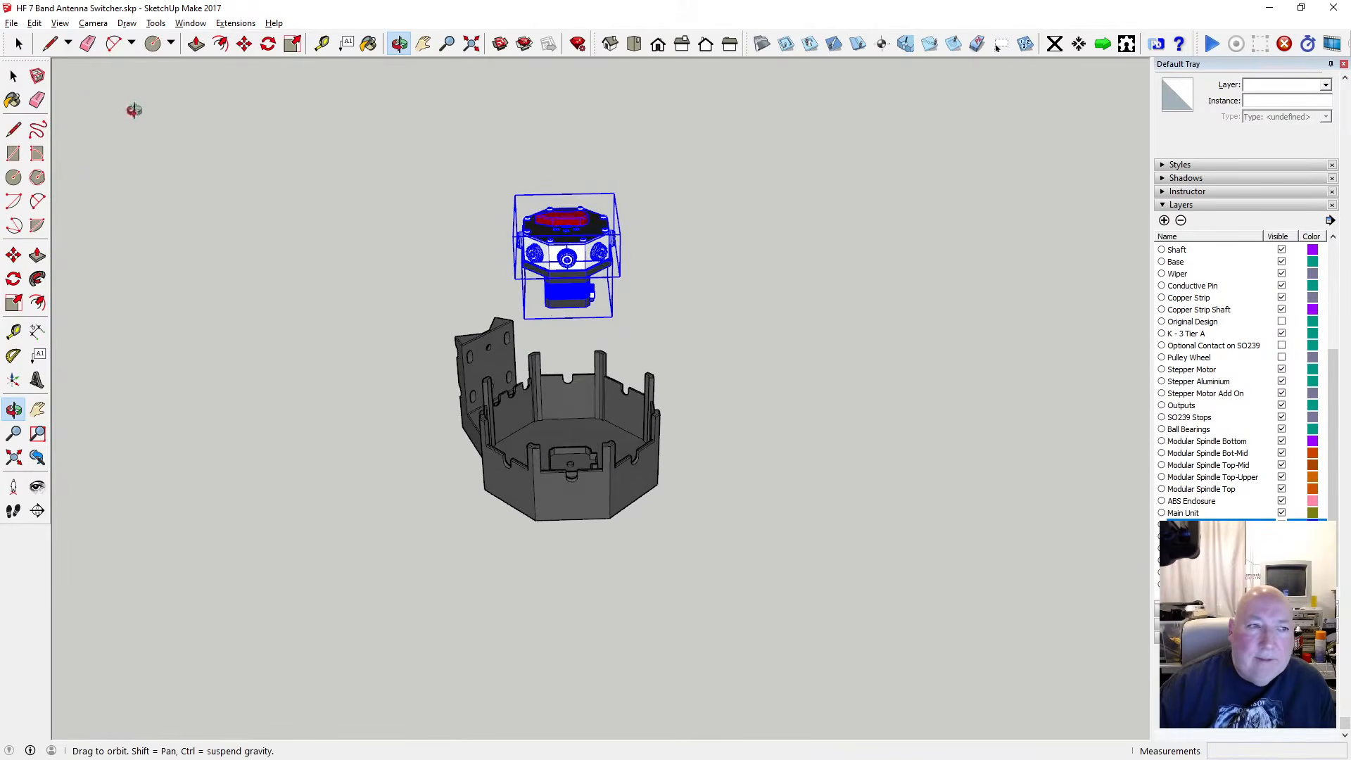
pyautogui.click(15, 77)
pyautogui.click(439, 264)
pyautogui.scroll(3, 609, 371)
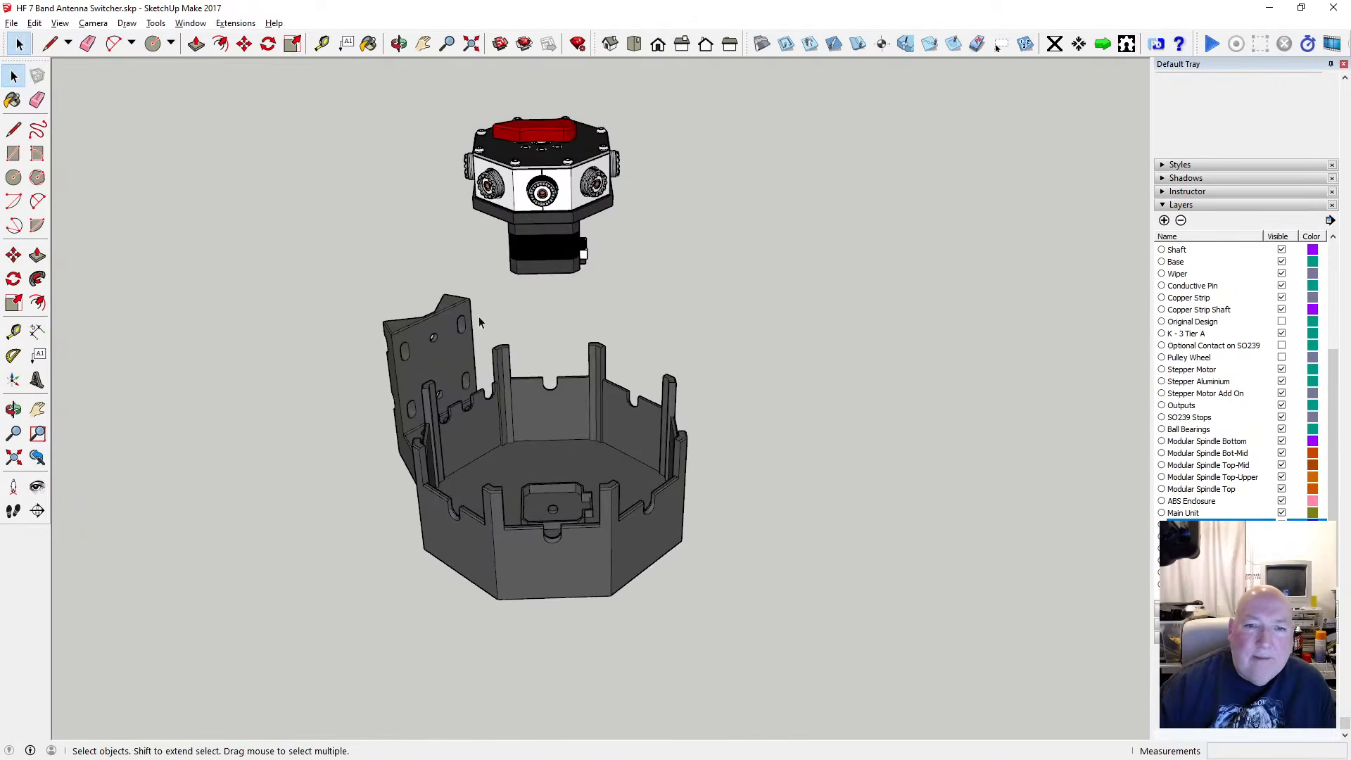
# Move the switcher and stepper motor groups 200 mm down along the blue axis into the enclosure, then clear the selection
pyautogui.click(35, 24)
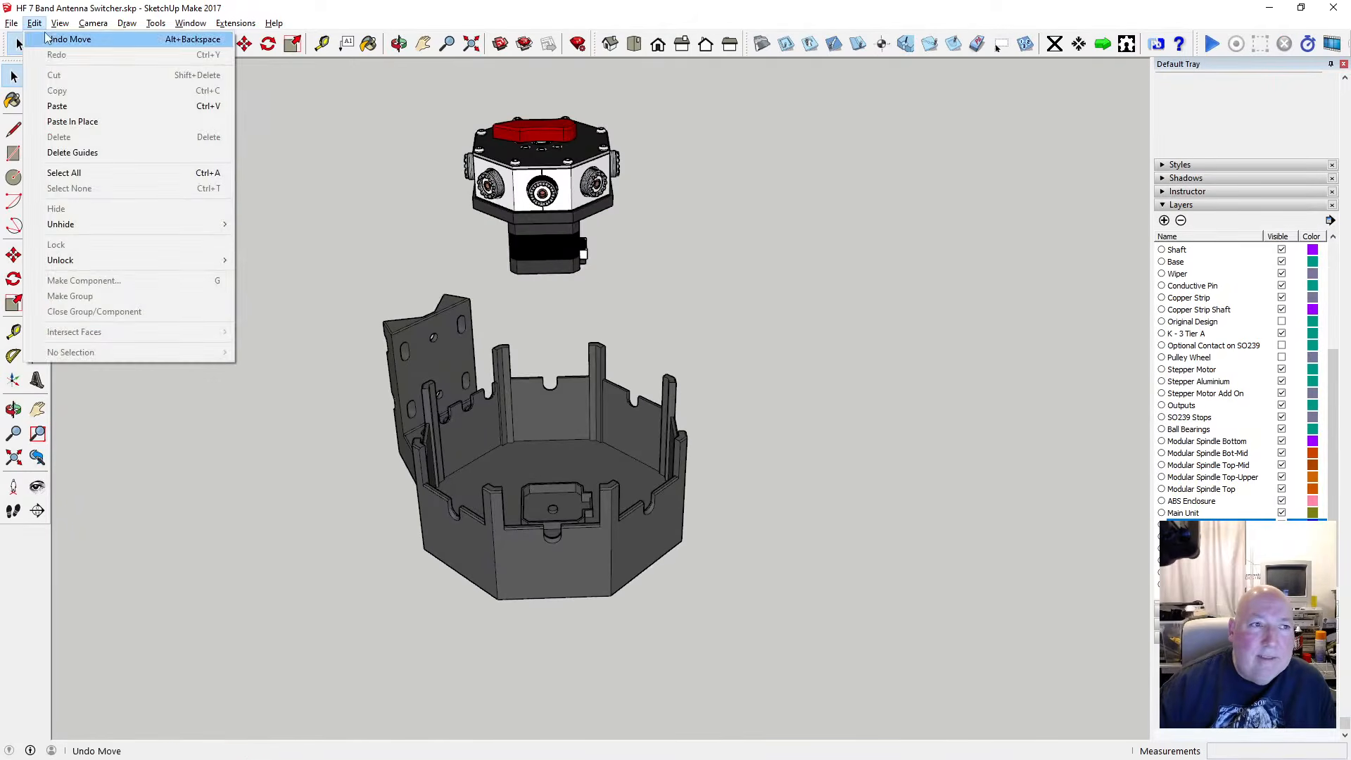
pyautogui.click(542, 204)
pyautogui.click(547, 177)
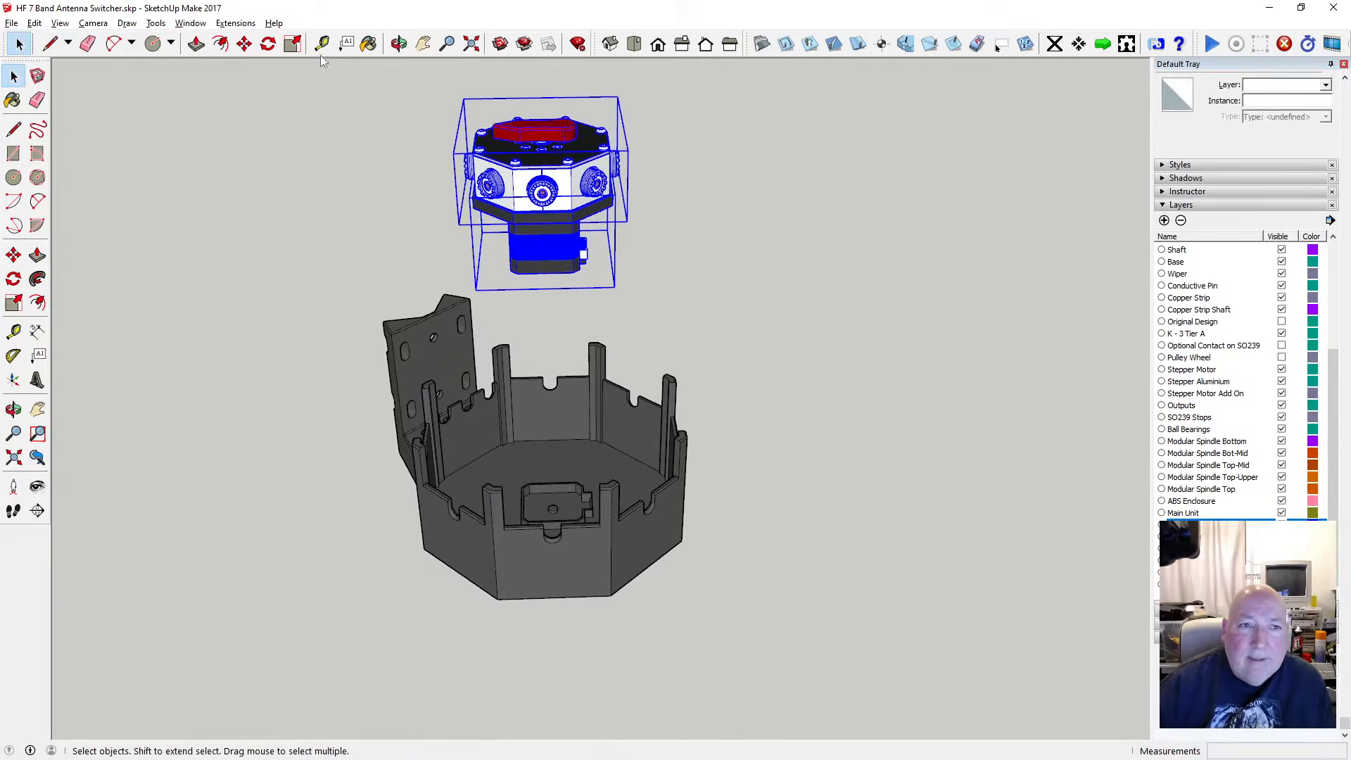
pyautogui.click(244, 43)
pyautogui.click(545, 278)
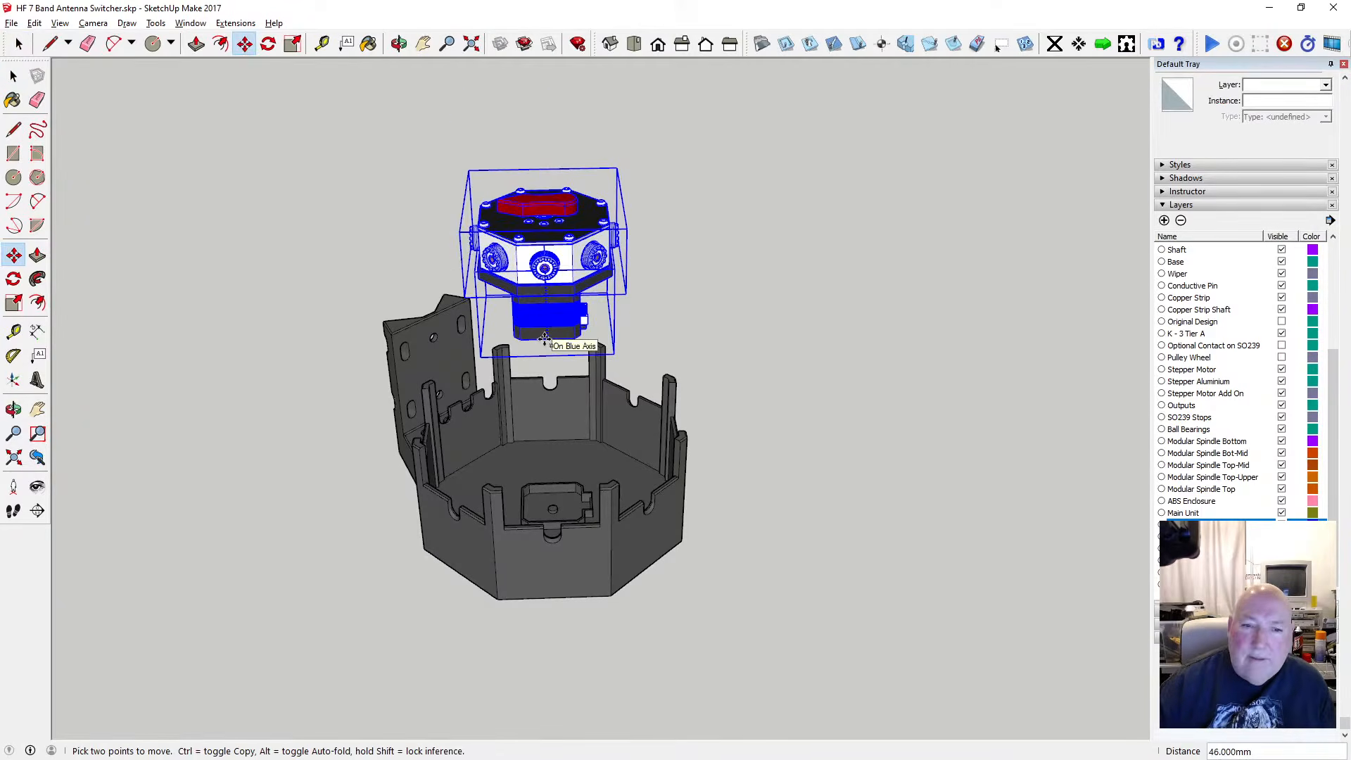
pyautogui.press('Return')
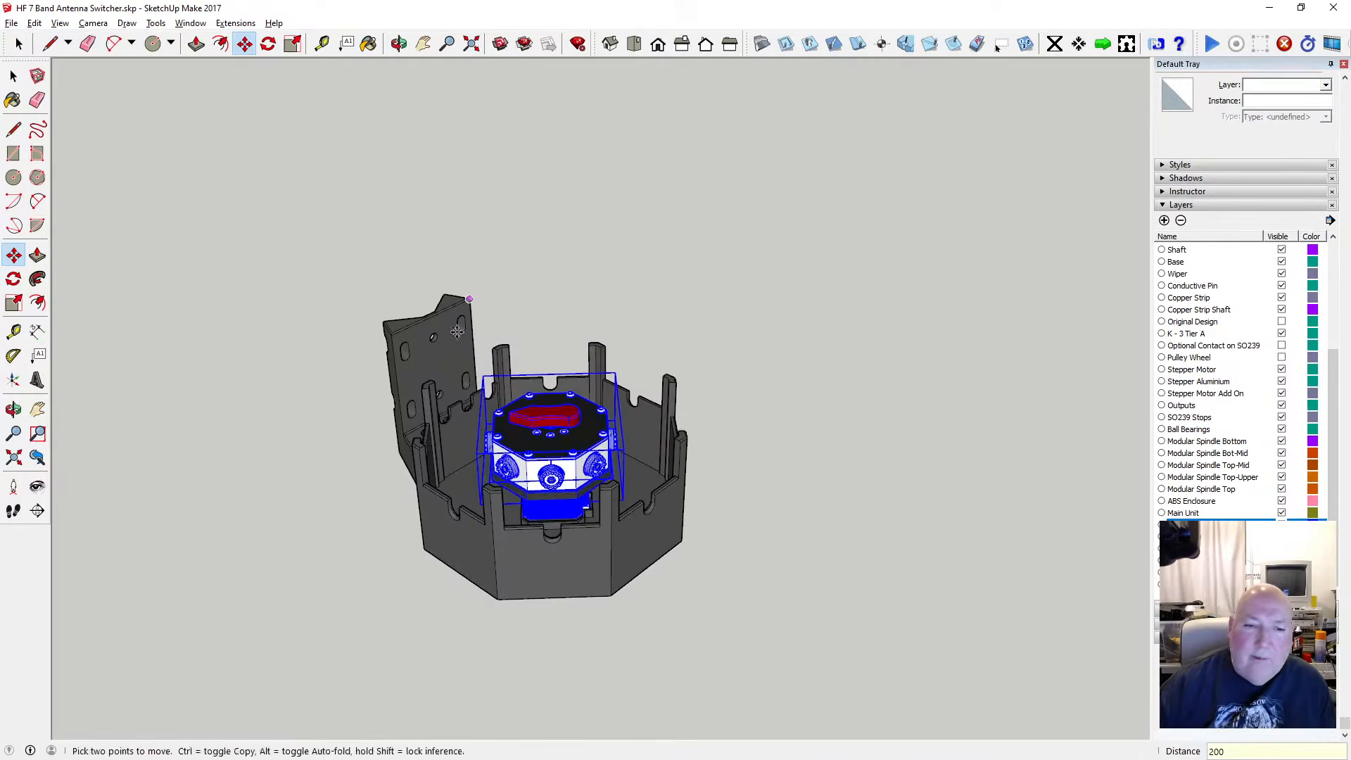
pyautogui.press('space')
pyautogui.click(332, 285)
pyautogui.scroll(3, 685, 506)
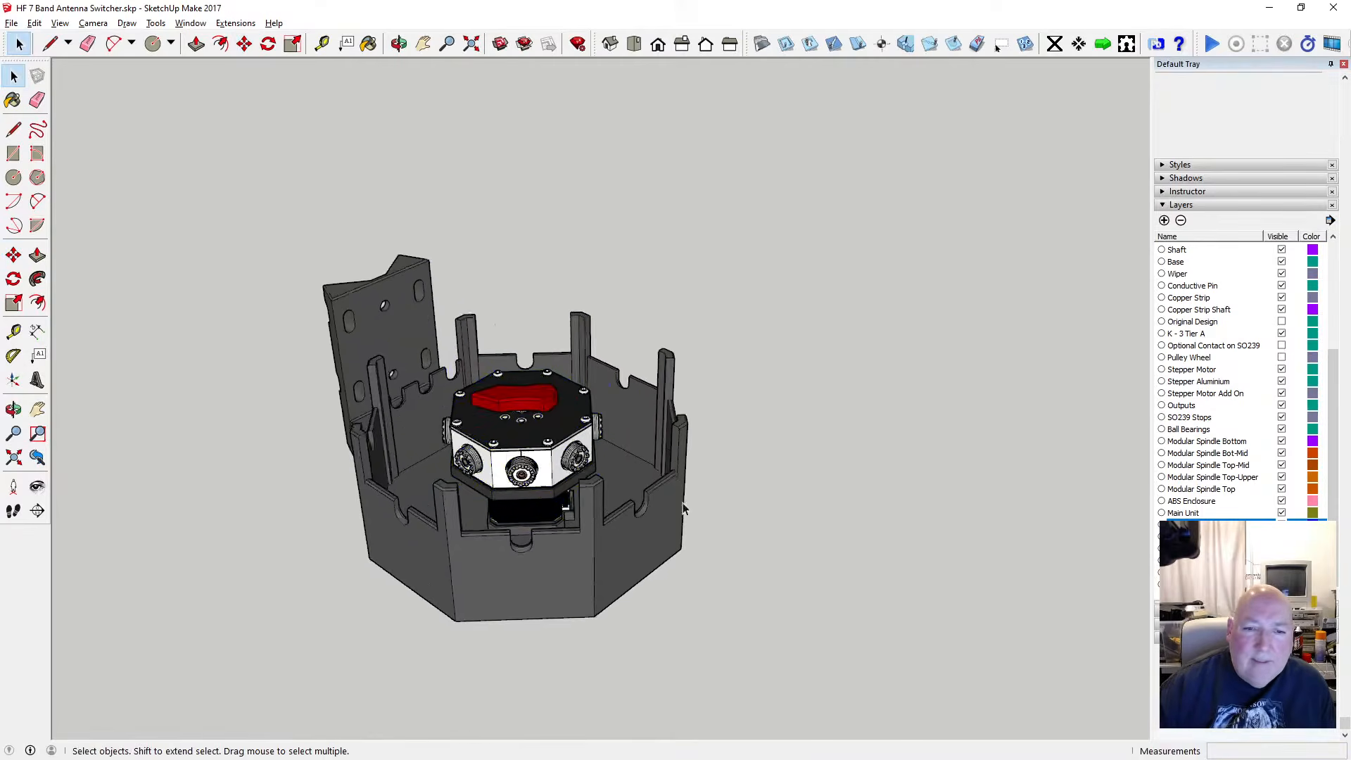
# Turn on the layer of the enclosure's octagonal cover and inspect the closed enclosure from the outside
pyautogui.scroll(-2, 685, 490)
pyautogui.click(399, 44)
pyautogui.moveTo(359, 276); pyautogui.dragTo(431, 204)
pyautogui.scroll(3, 398, 440)
pyautogui.moveTo(388, 430); pyautogui.dragTo(620, 410)
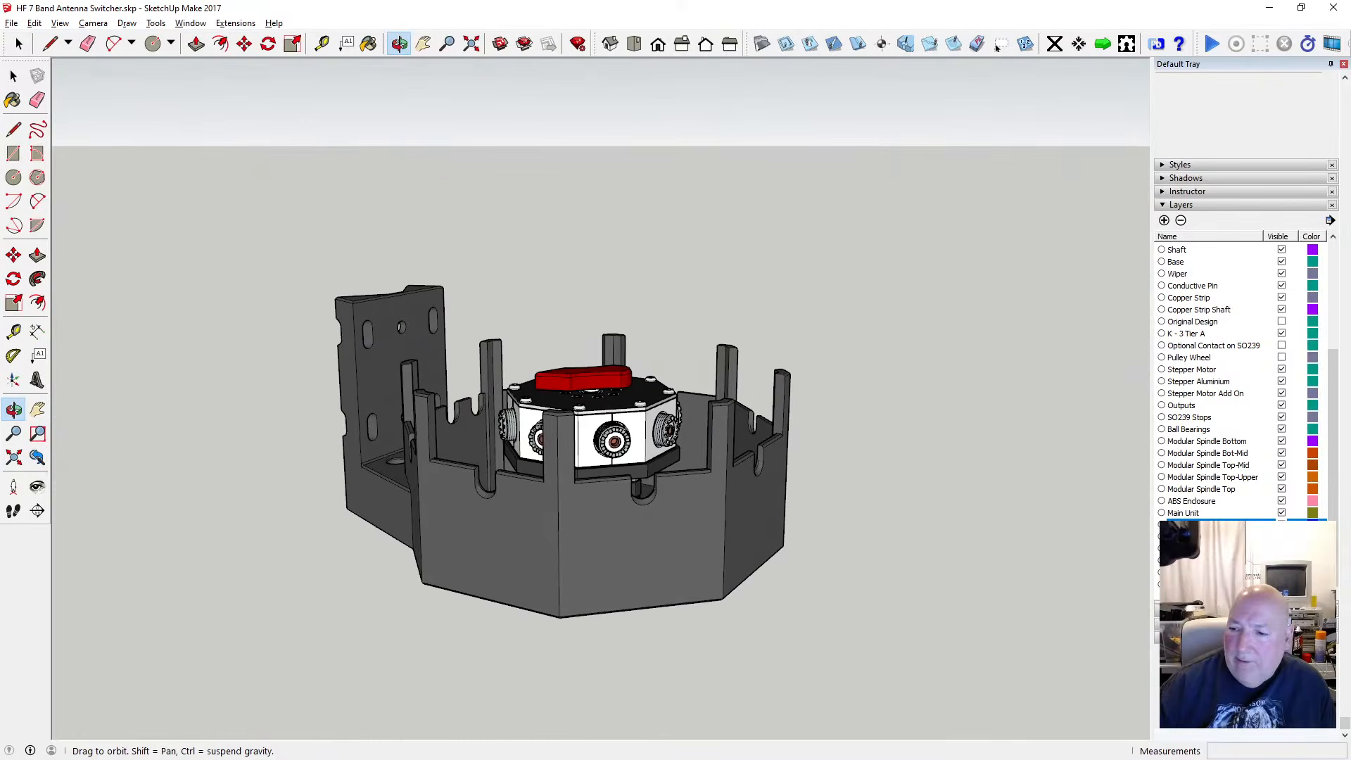
pyautogui.click(1282, 537)
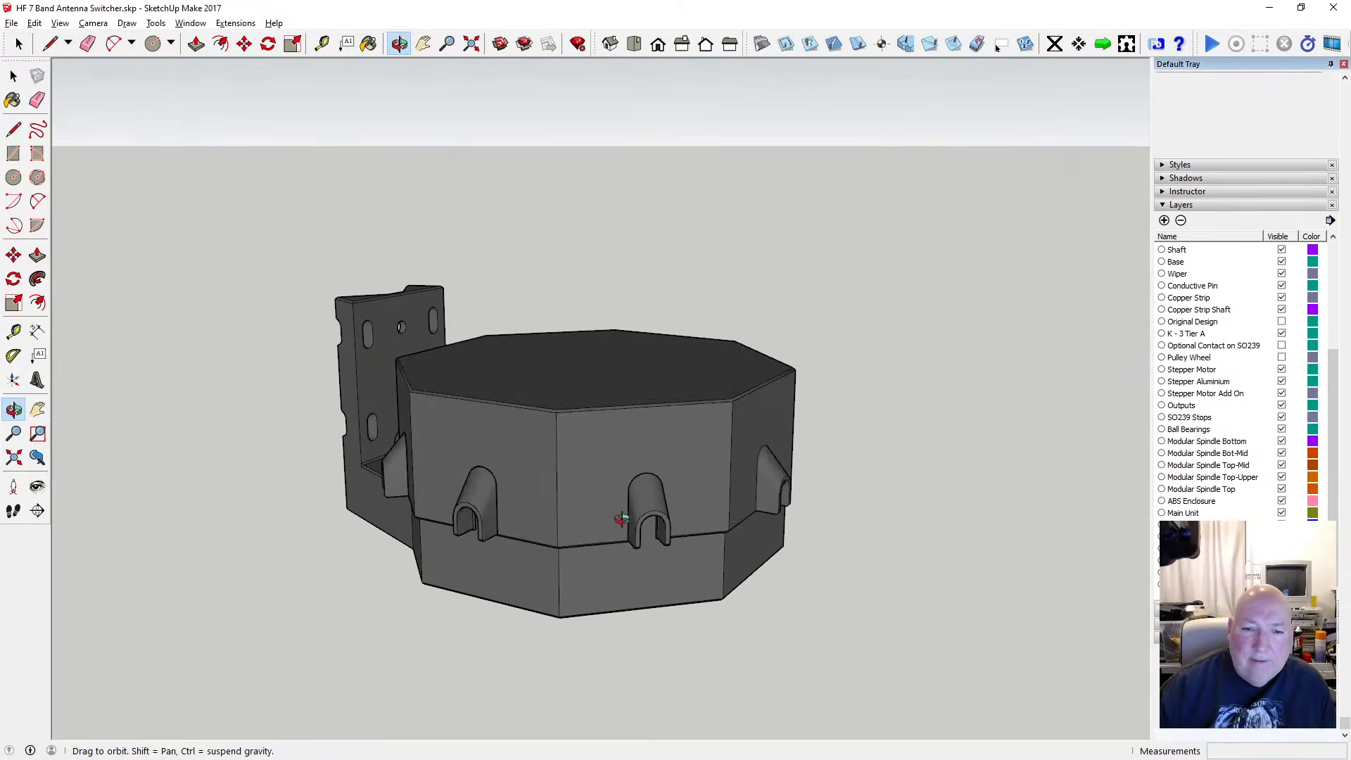
pyautogui.moveTo(622, 519); pyautogui.dragTo(545, 512)
pyautogui.scroll(-3, 599, 380)
pyautogui.moveTo(672, 470); pyautogui.dragTo(922, 424)
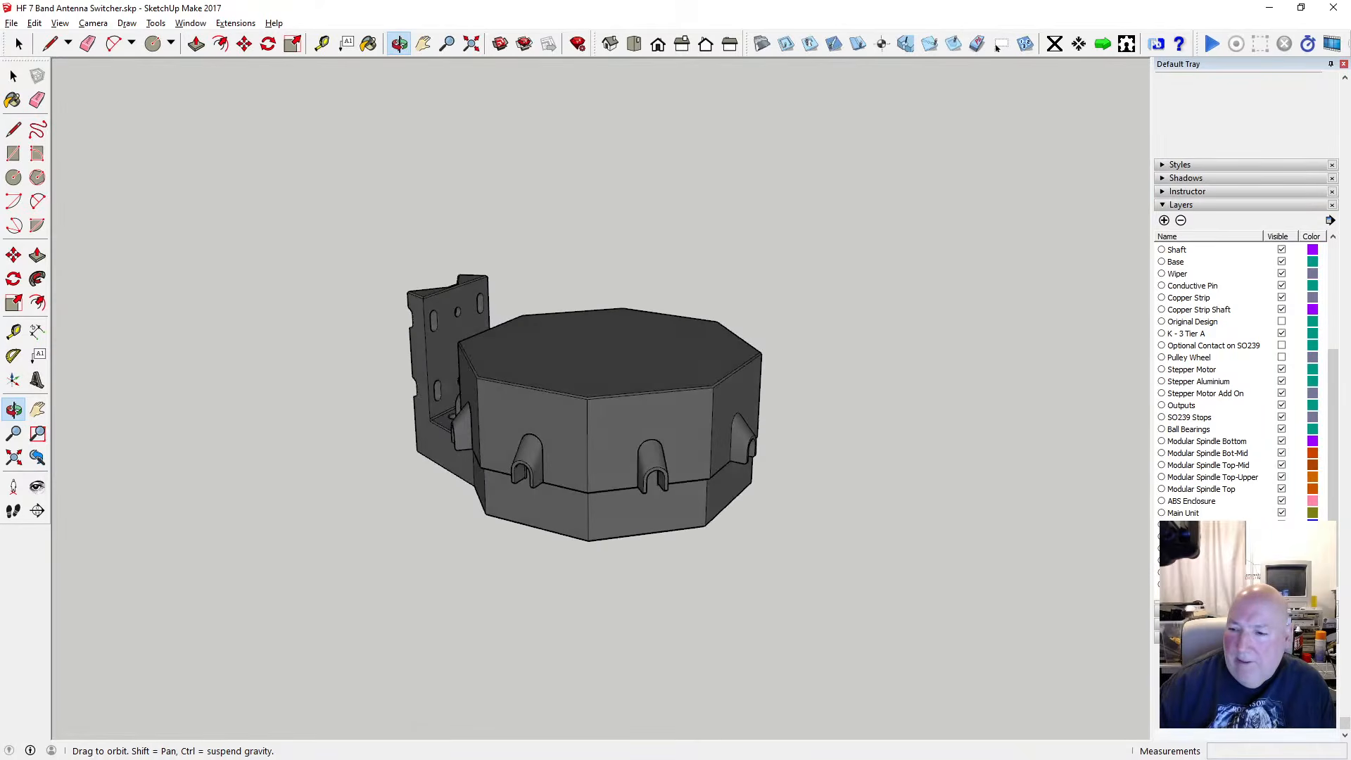
# Turn on the layer of the white mast tube and examine how the enclosure's slotted bracket fits against it
pyautogui.click(997, 45)
pyautogui.click(997, 45)
pyautogui.scroll(4, 513, 428)
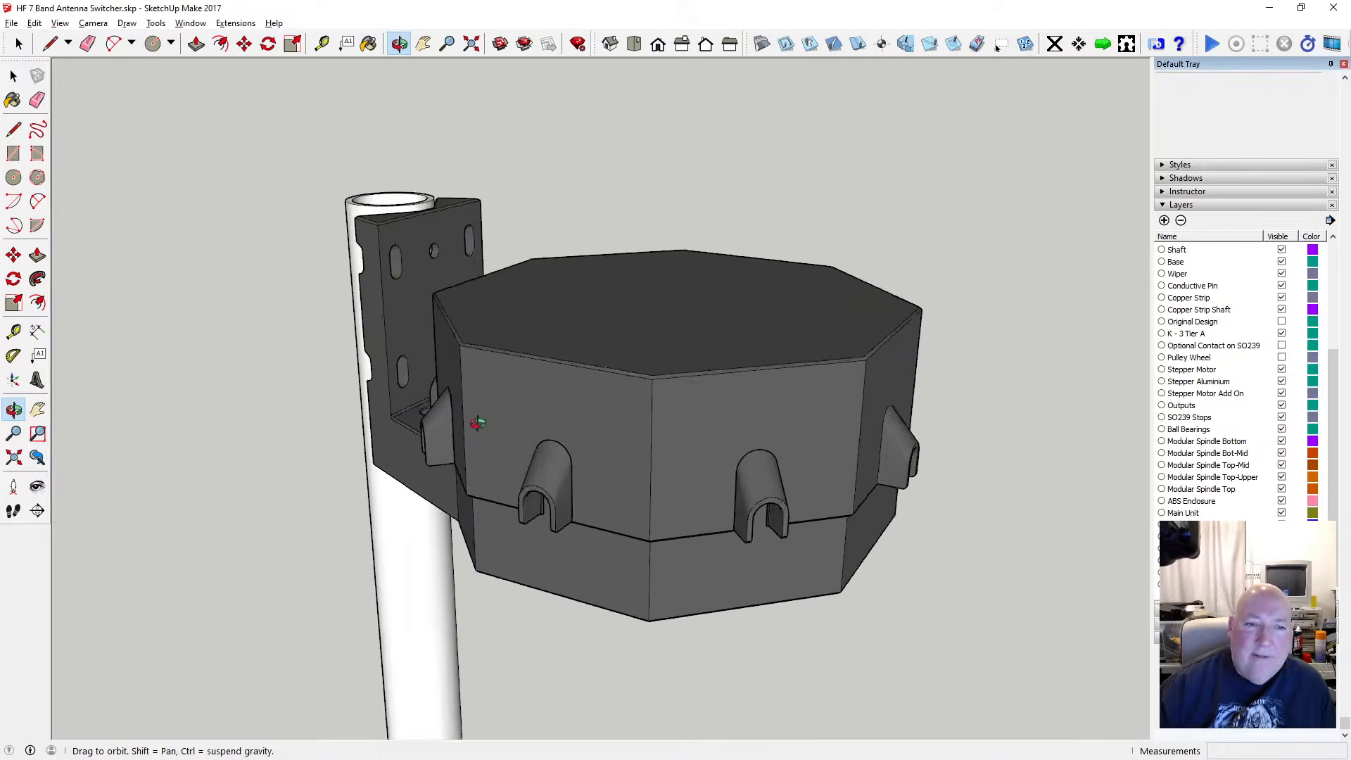
pyautogui.moveTo(467, 319); pyautogui.dragTo(894, 387)
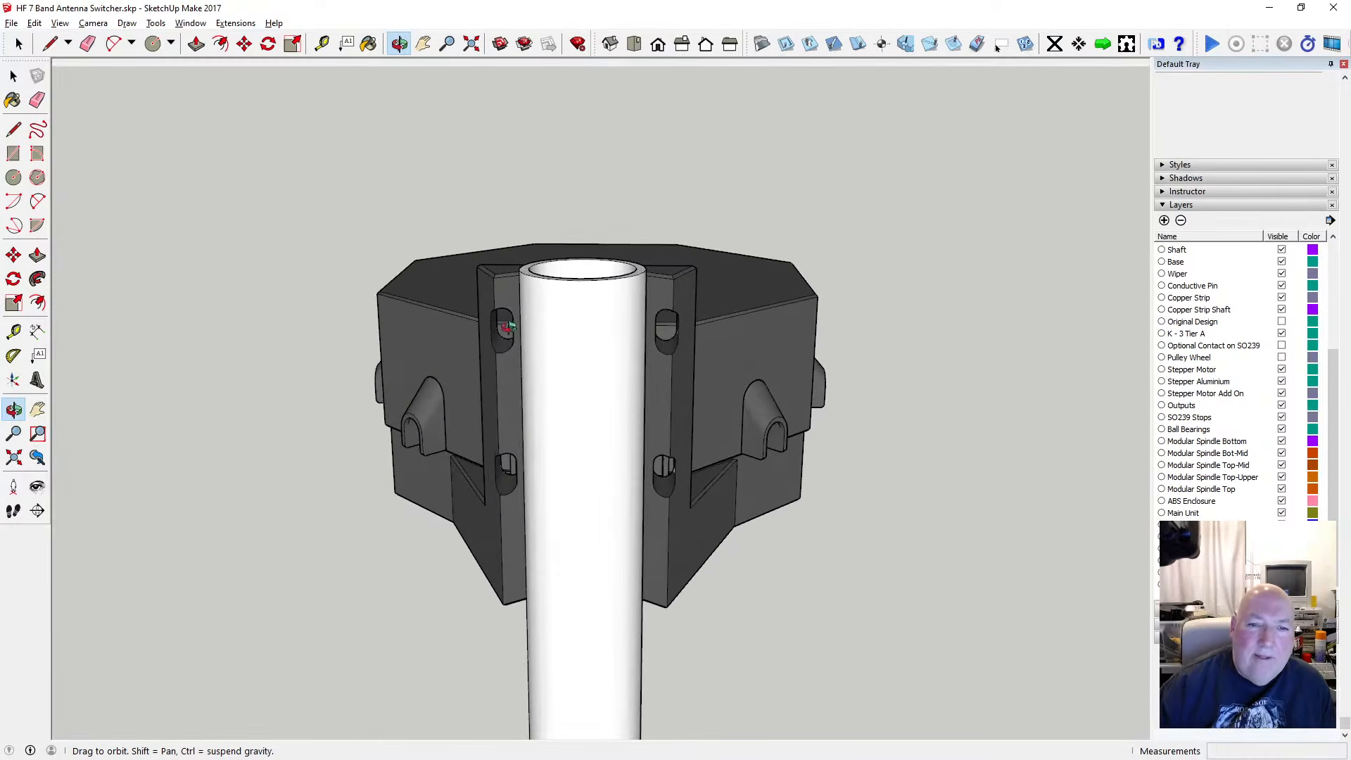
pyautogui.moveTo(570, 348); pyautogui.dragTo(548, 232)
pyautogui.scroll(5, 548, 231)
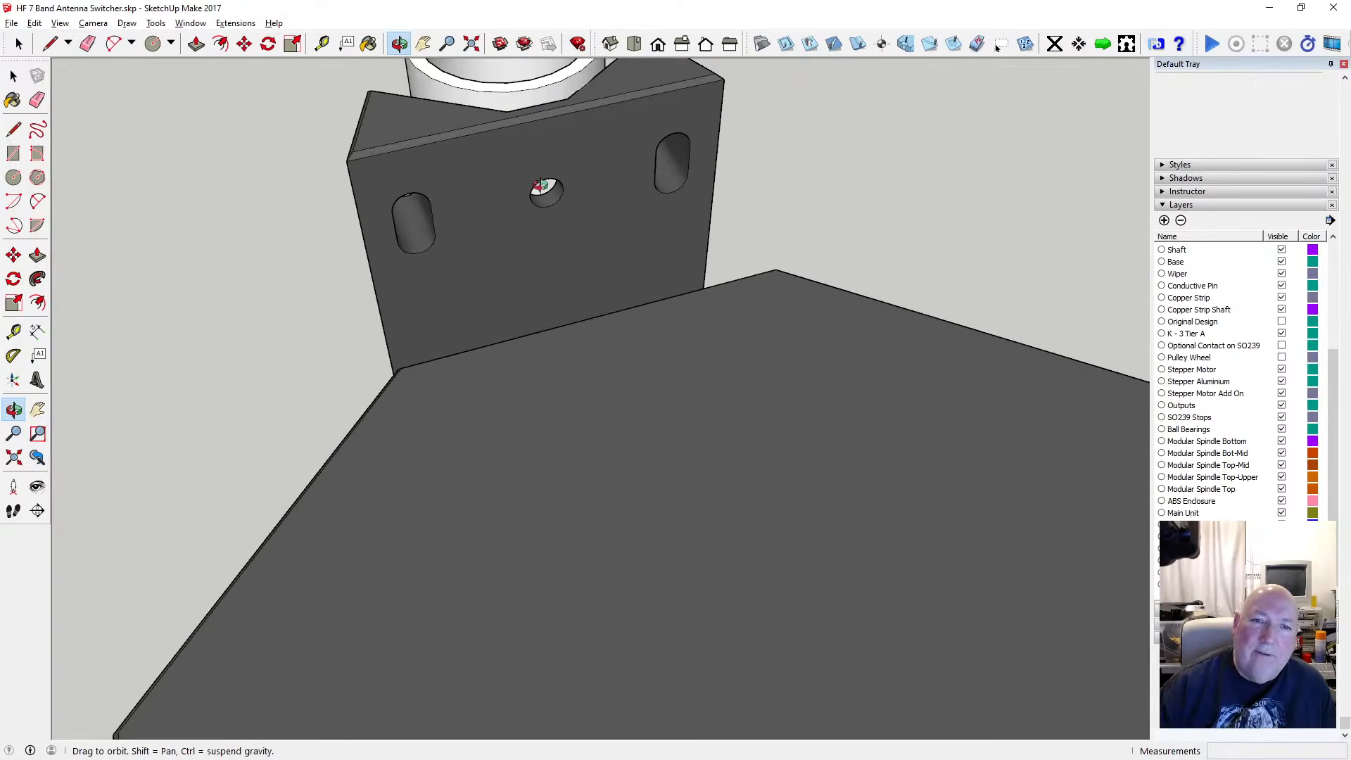
pyautogui.scroll(-6, 618, 360)
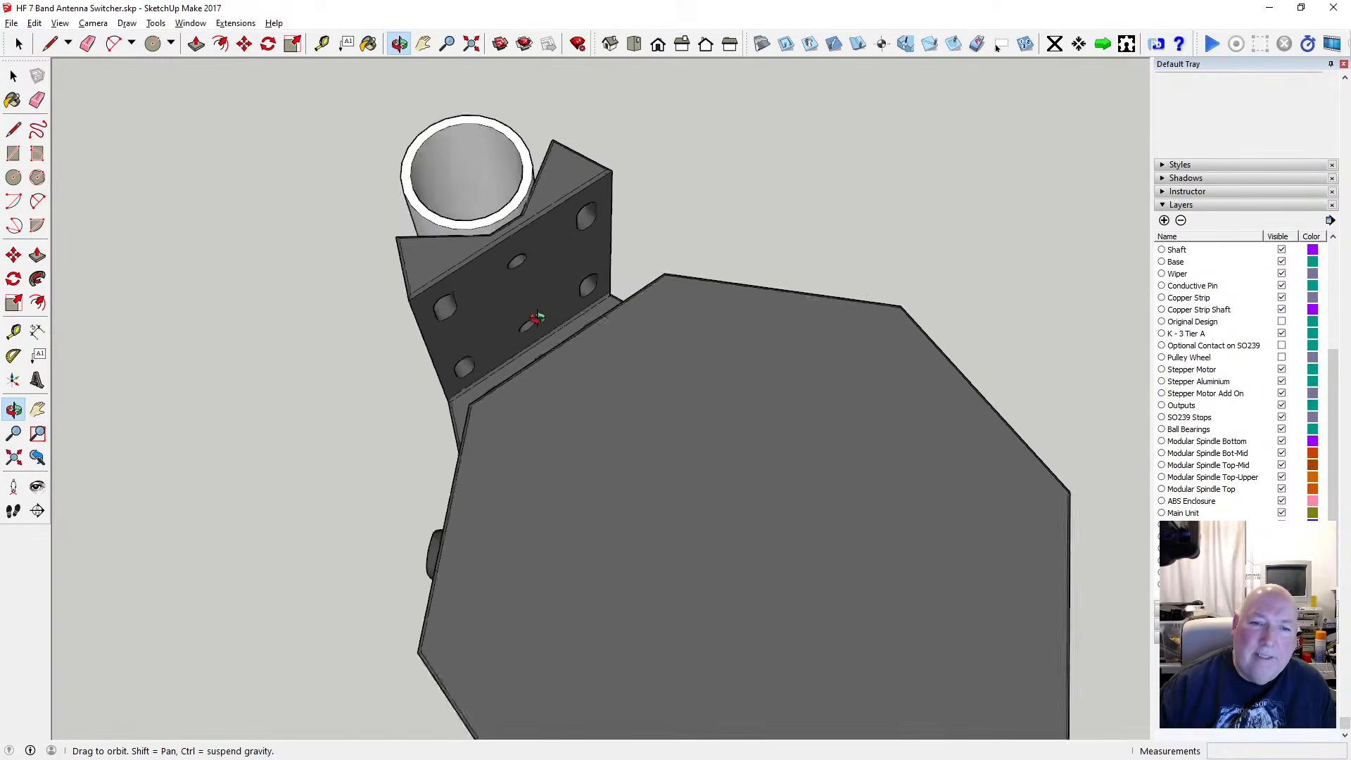
# Hide the layer of the enclosure's octagonal cover and inspect how the switcher sits in the open enclosure beside the bracket
pyautogui.scroll(-5, 556, 292)
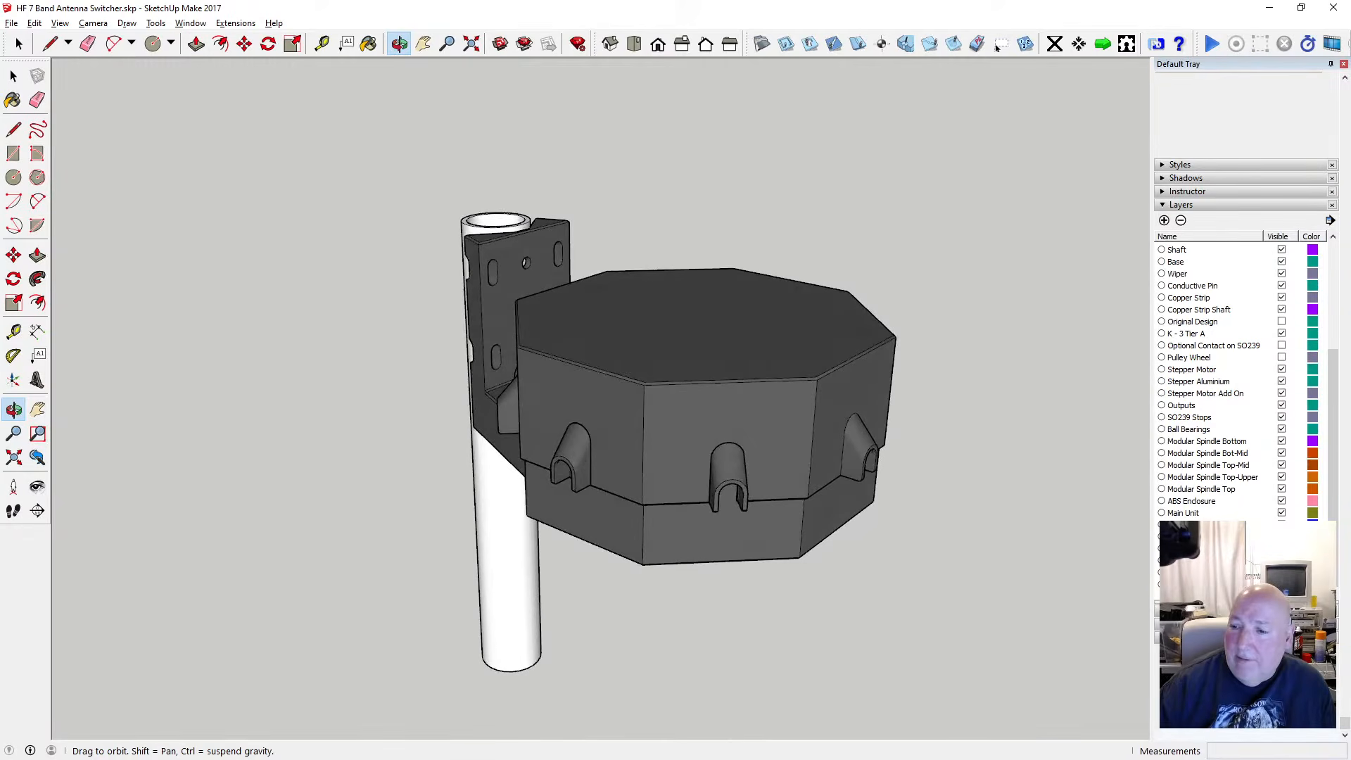
pyautogui.click(1282, 549)
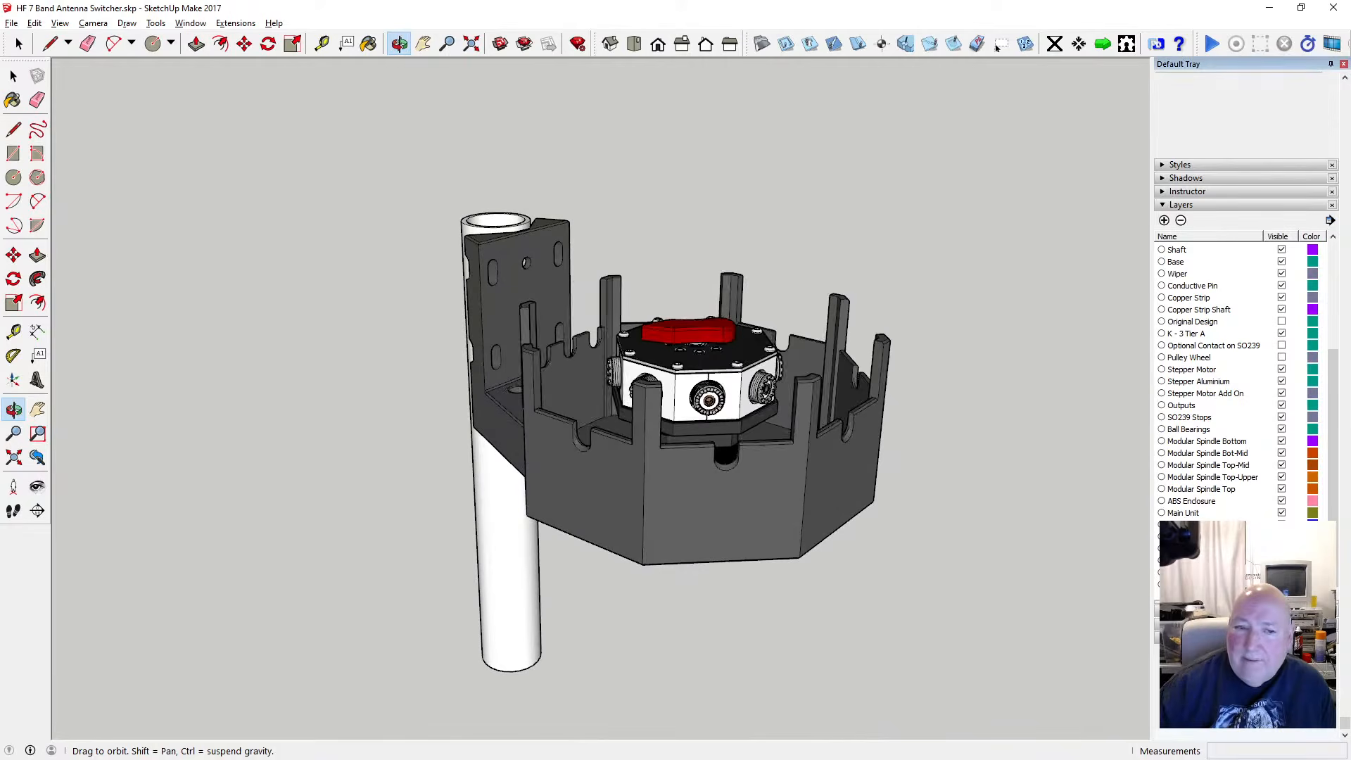
pyautogui.scroll(5, 721, 385)
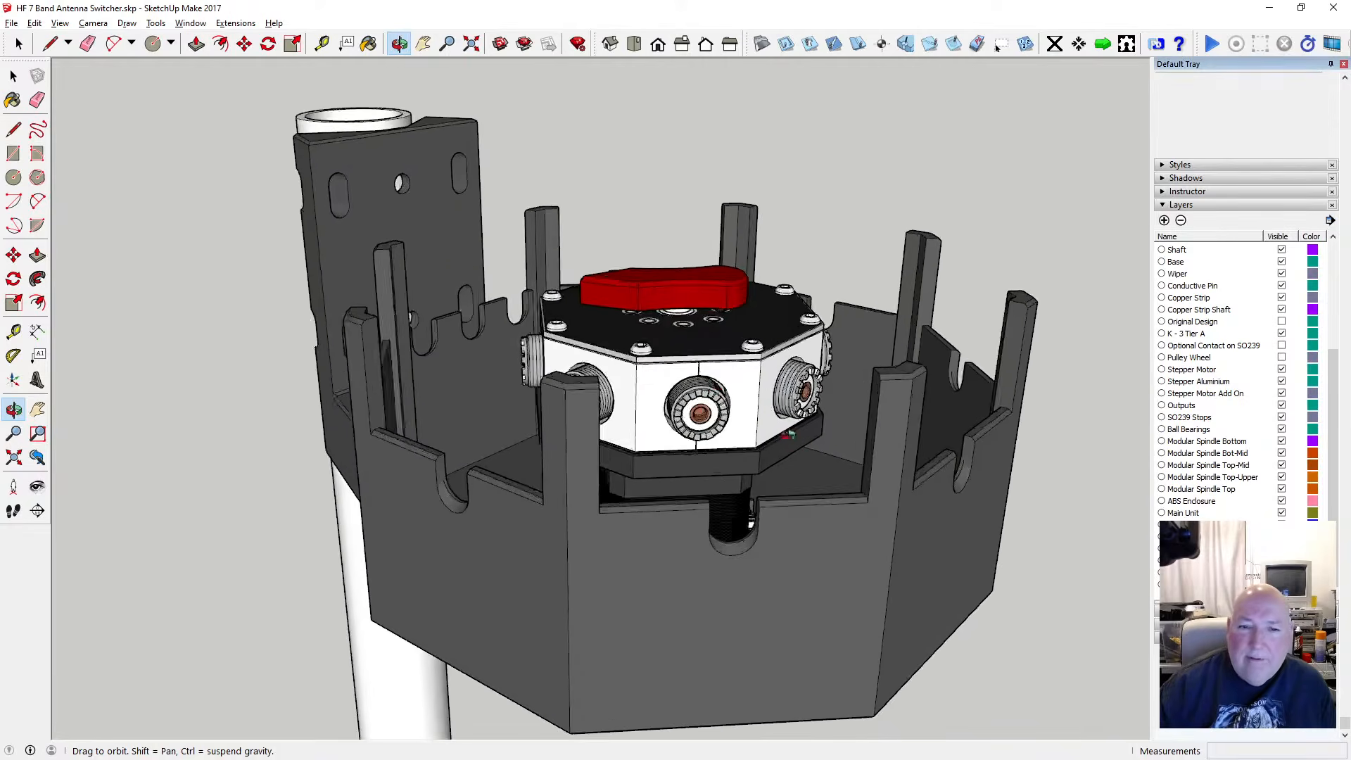
pyautogui.moveTo(789, 434); pyautogui.dragTo(464, 396)
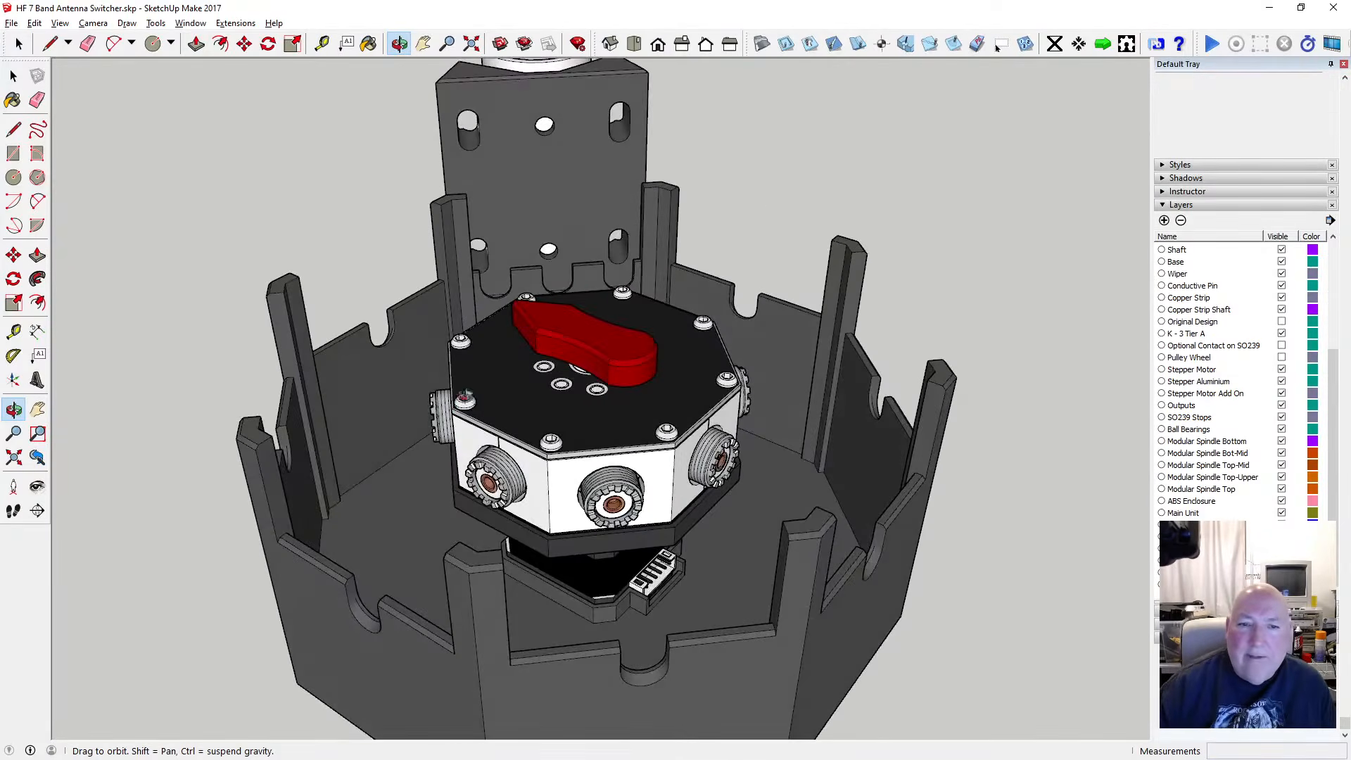
pyautogui.moveTo(556, 271); pyautogui.dragTo(498, 327)
pyautogui.scroll(6, 549, 274)
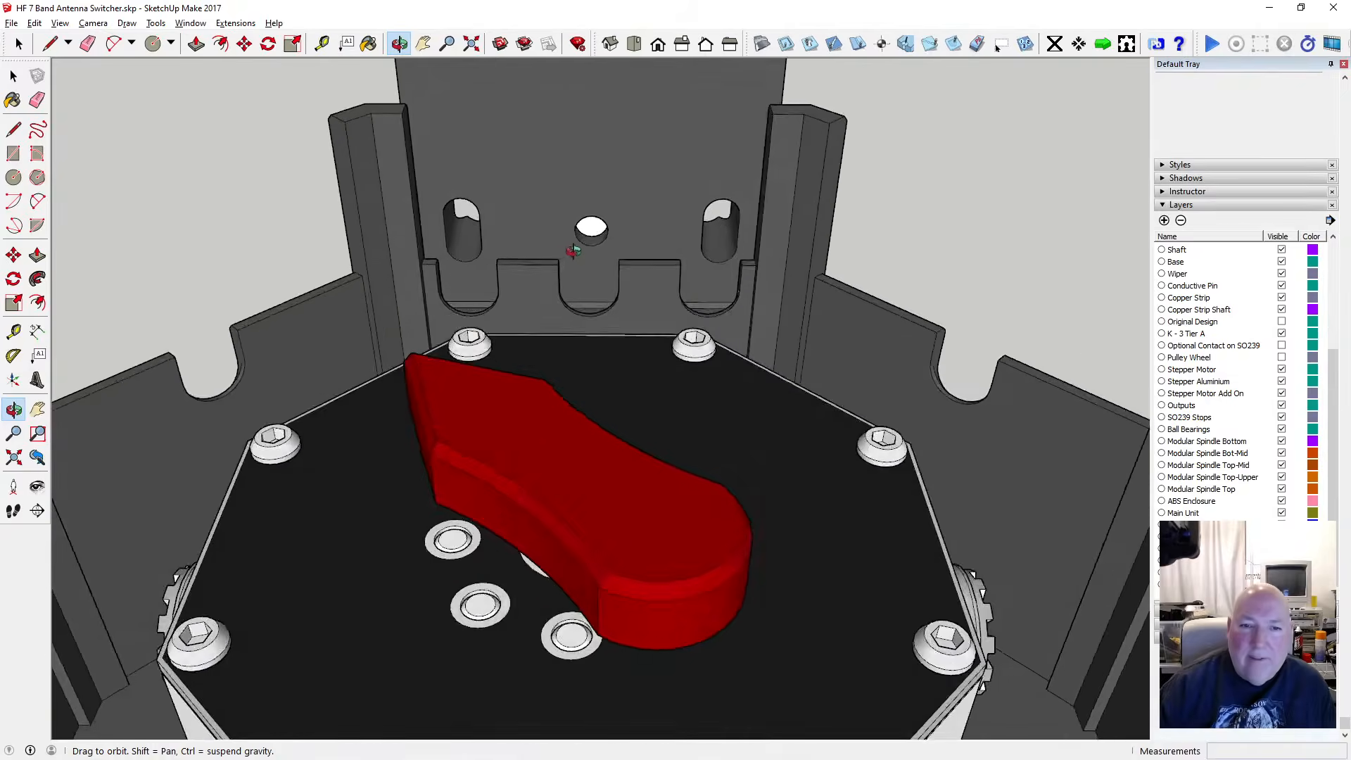
pyautogui.scroll(-10, 579, 255)
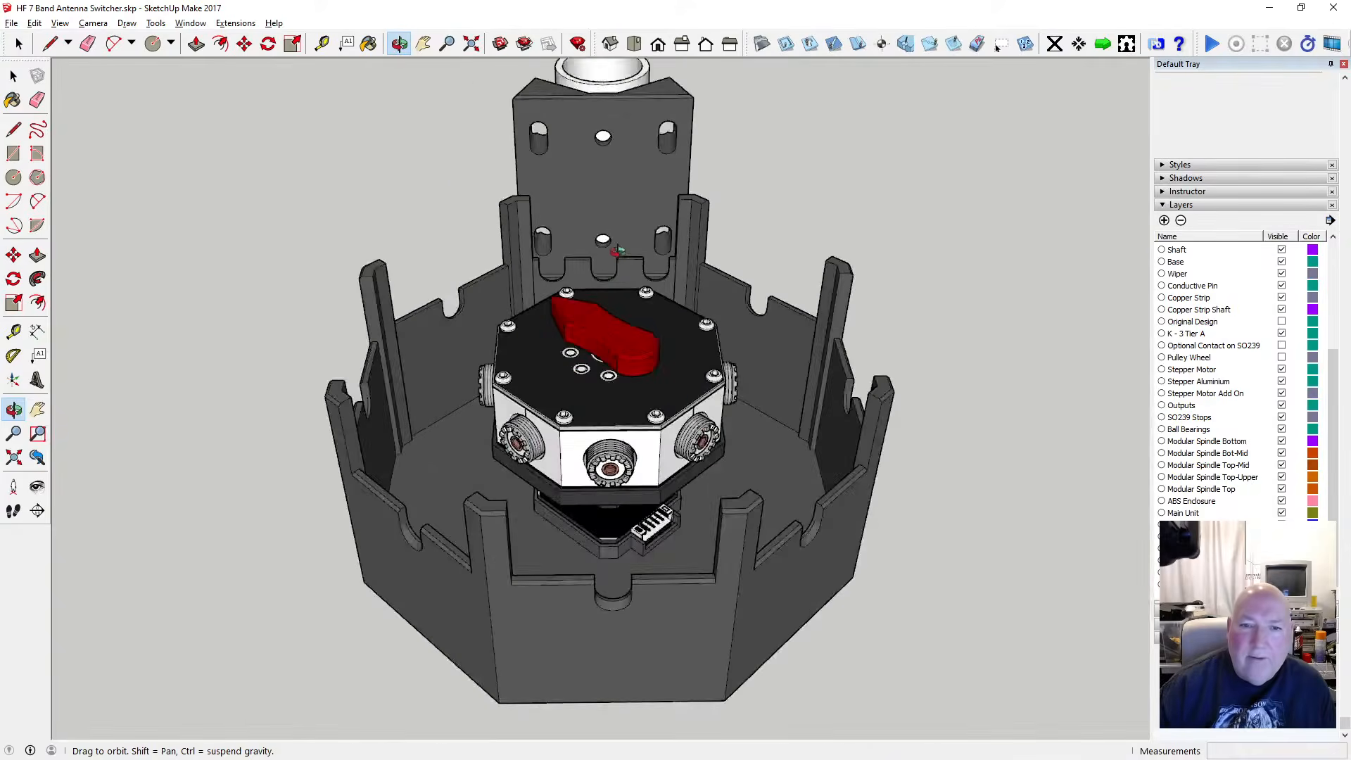
pyautogui.moveTo(288, 260); pyautogui.dragTo(572, 326)
pyautogui.scroll(6, 572, 328)
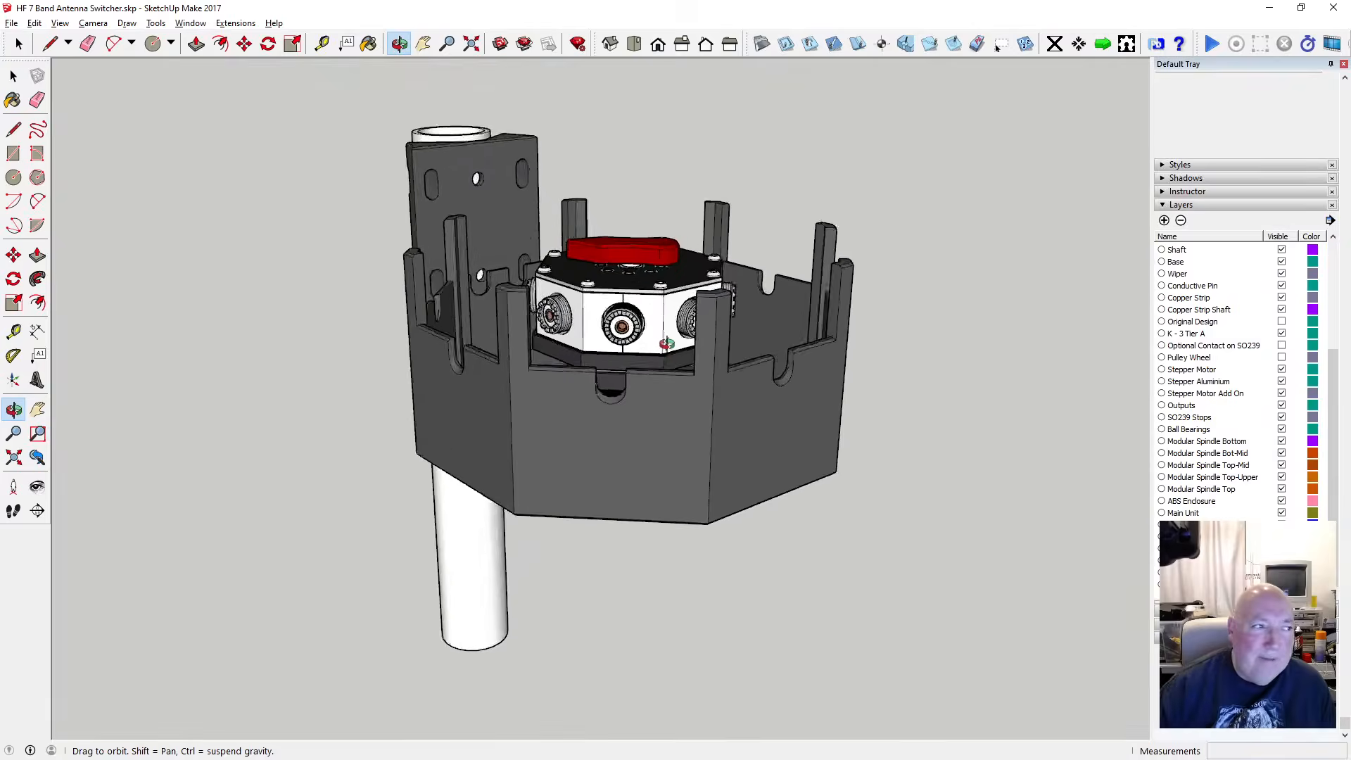
pyautogui.scroll(2, 625, 338)
pyautogui.scroll(-4, 625, 337)
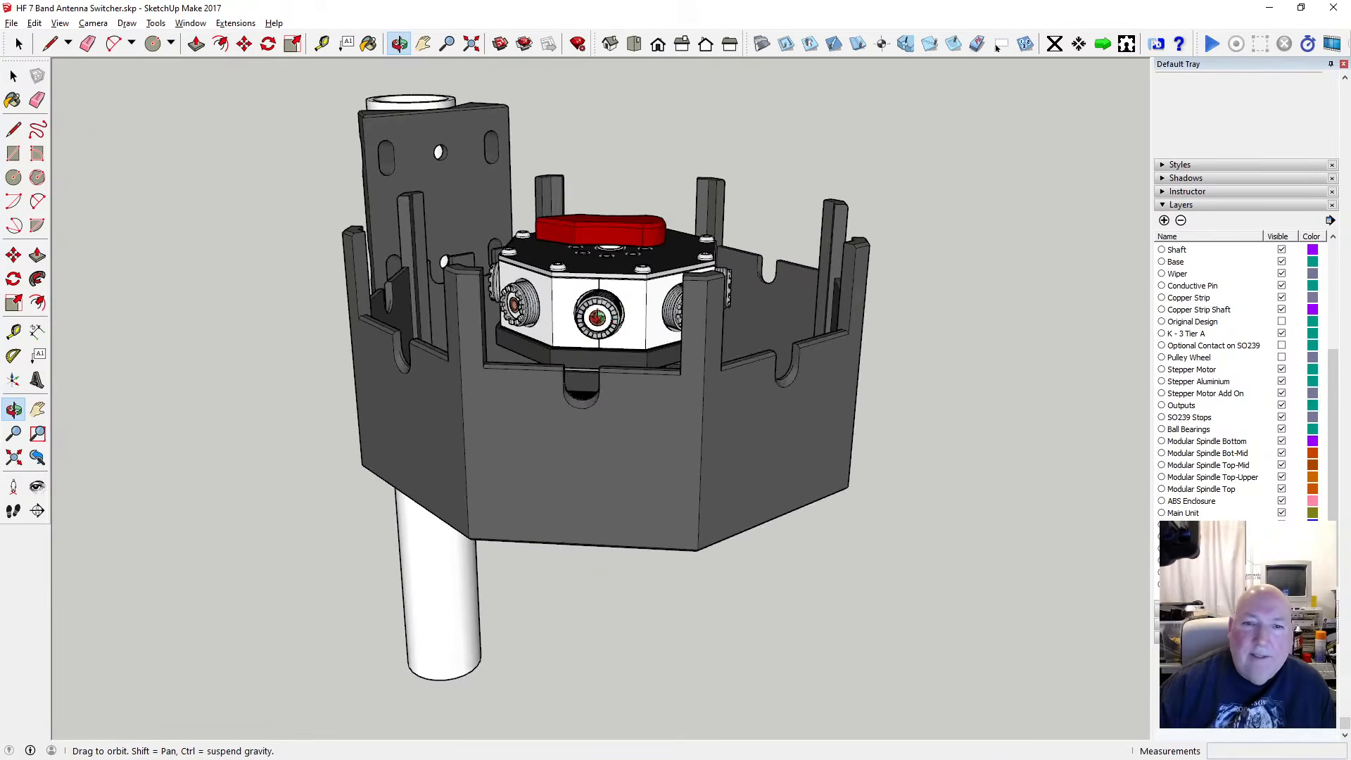
# Examine the switcher's red pointer, lid screws and connectors inside the open enclosure from above and from the sides
pyautogui.moveTo(625, 338); pyautogui.dragTo(517, 409)
pyautogui.scroll(-3, 454, 456)
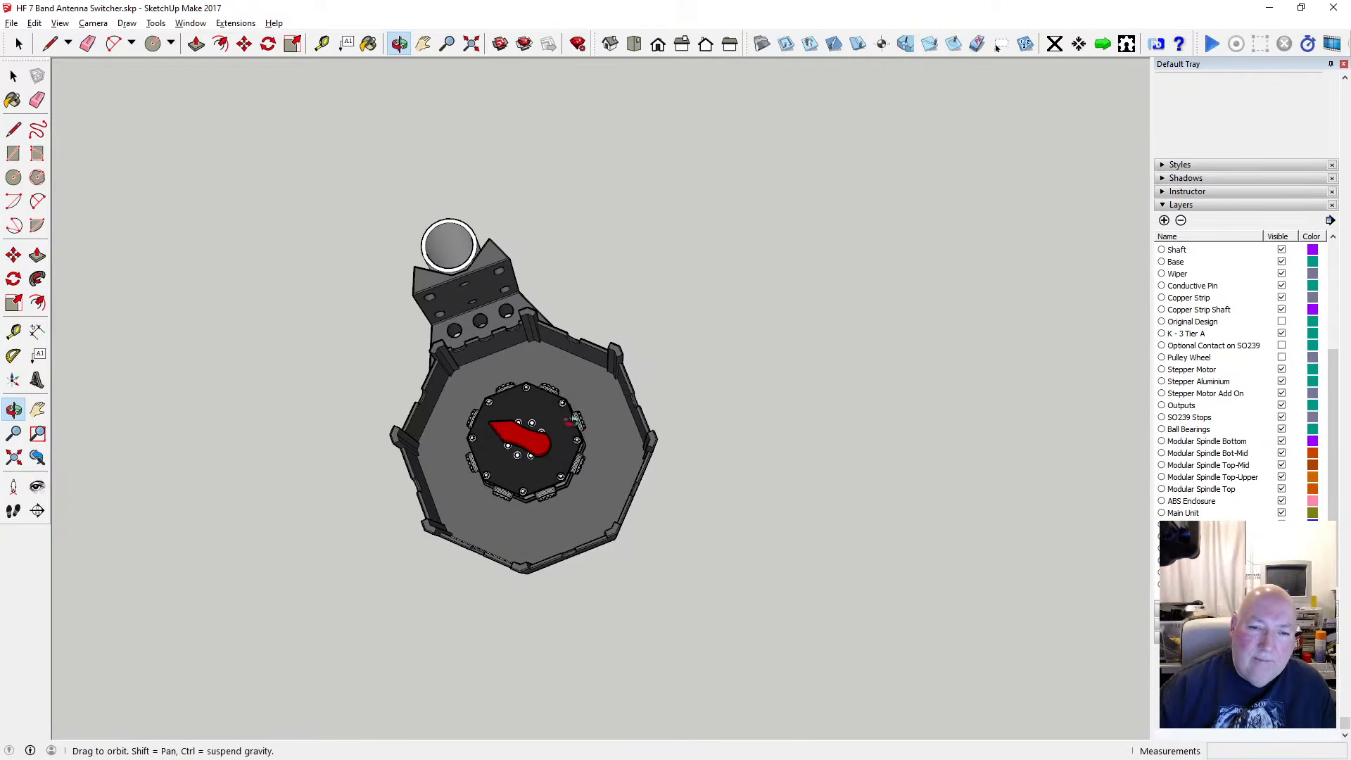
pyautogui.moveTo(548, 445); pyautogui.dragTo(517, 246)
pyautogui.scroll(2, 535, 451)
pyautogui.scroll(3, 525, 339)
pyautogui.scroll(3, 524, 340)
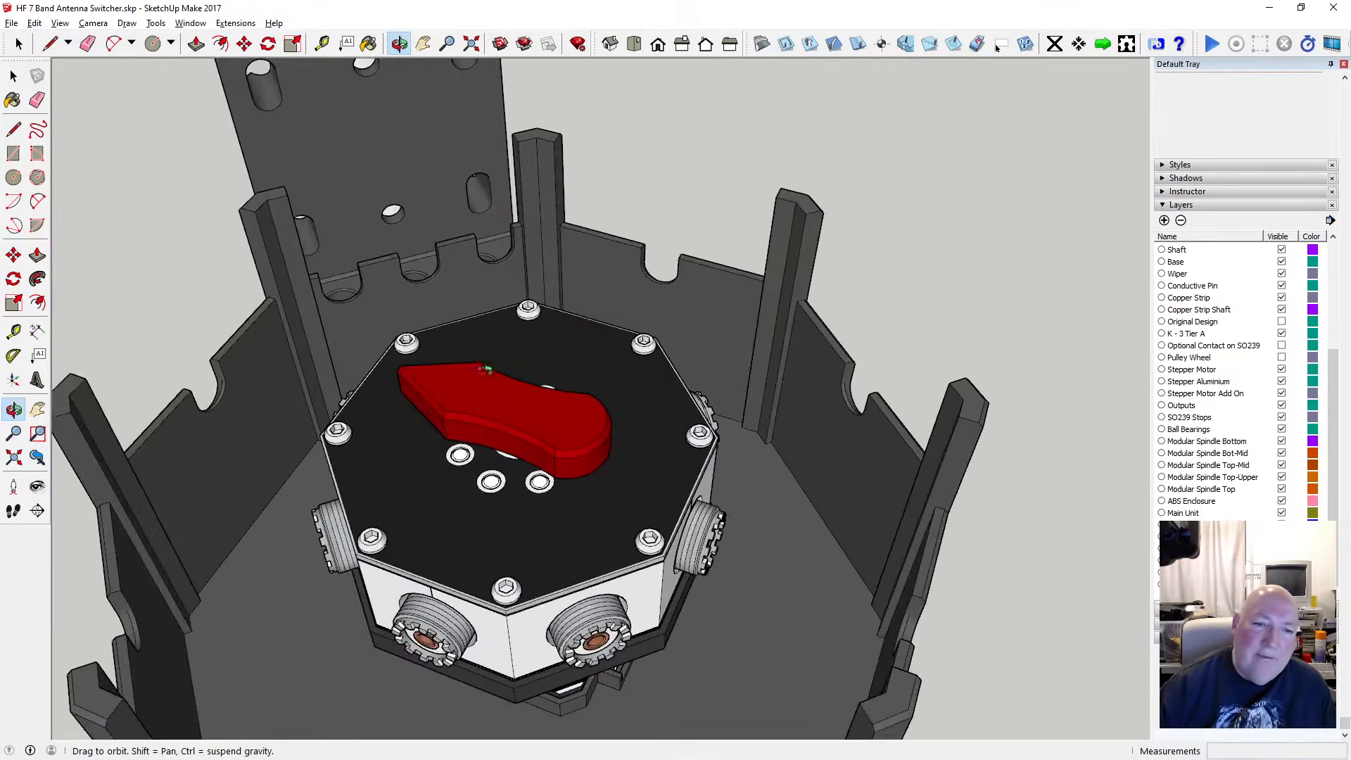
pyautogui.scroll(-3, 486, 370)
pyautogui.scroll(4, 449, 459)
pyautogui.moveTo(449, 458); pyautogui.dragTo(517, 288)
pyautogui.scroll(1, 475, 378)
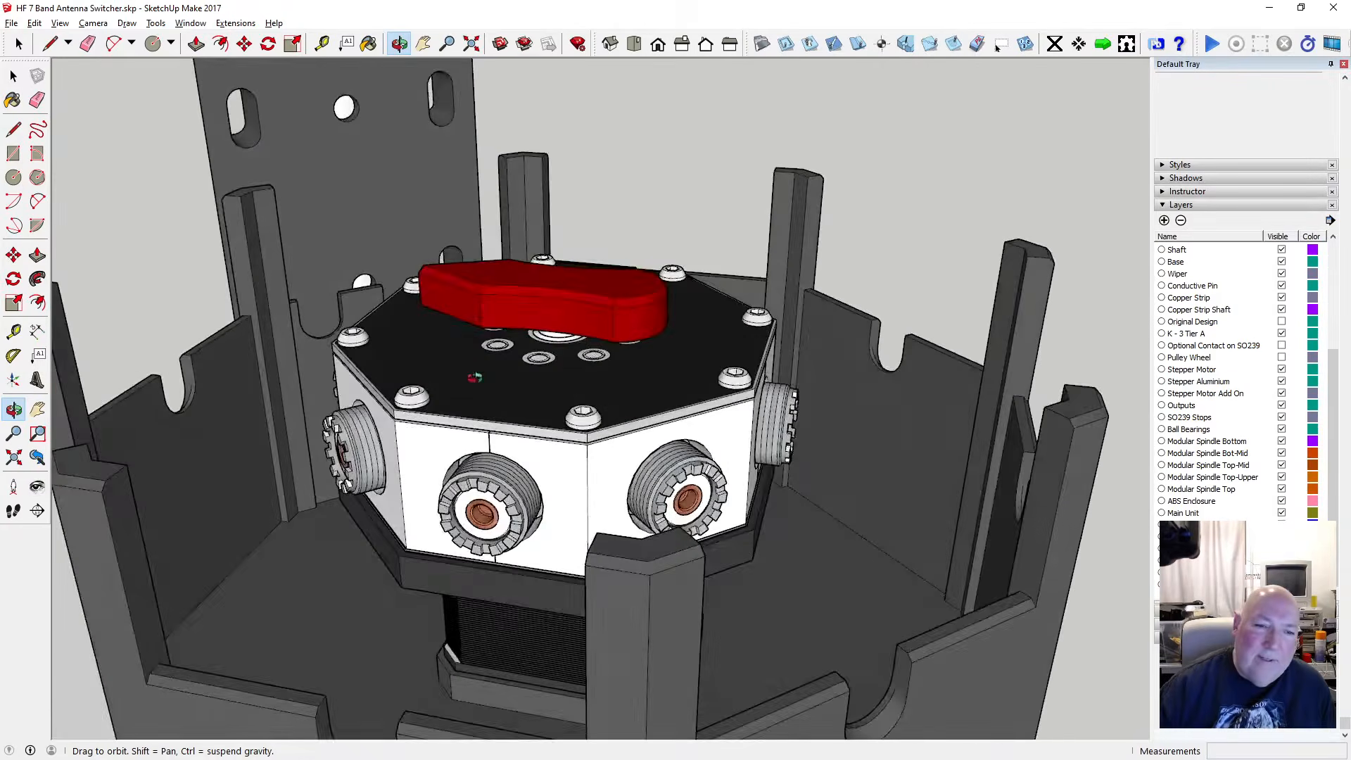
pyautogui.scroll(3, 475, 378)
pyautogui.moveTo(480, 371); pyautogui.dragTo(467, 576)
pyautogui.moveTo(450, 437); pyautogui.dragTo(528, 240)
pyautogui.scroll(-3, 609, 380)
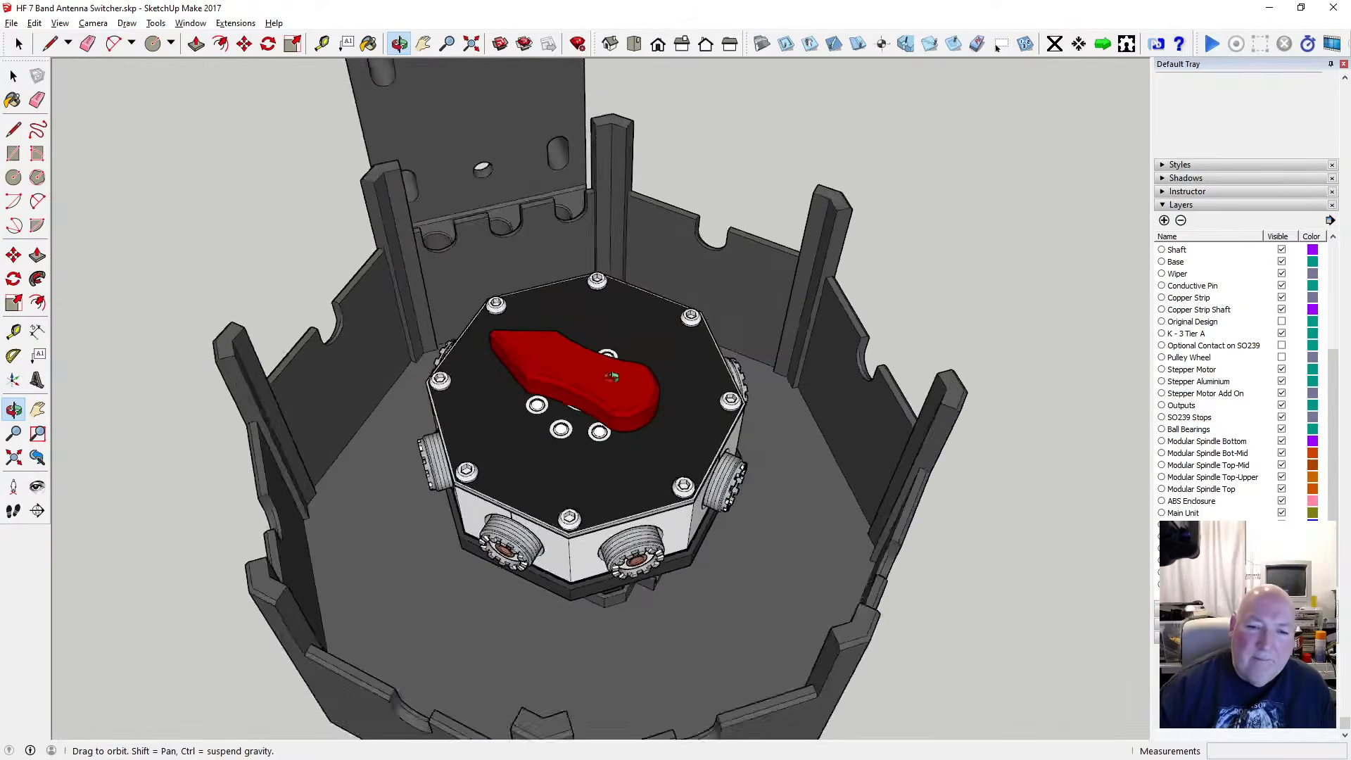
pyautogui.moveTo(583, 451); pyautogui.dragTo(577, 381)
pyautogui.scroll(2, 520, 497)
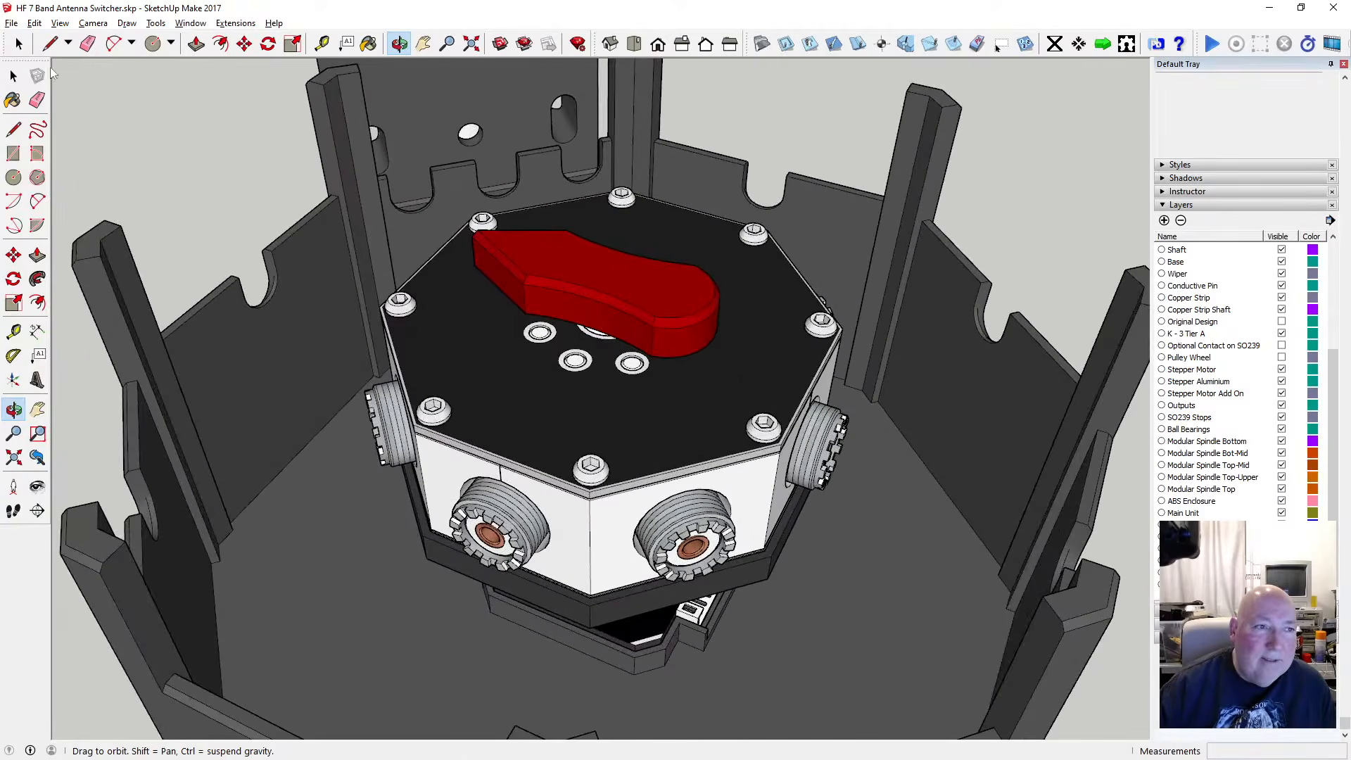
# Hide the enclosure and mast tube layers and view the switcher with its stepper motor on its own
pyautogui.click(14, 76)
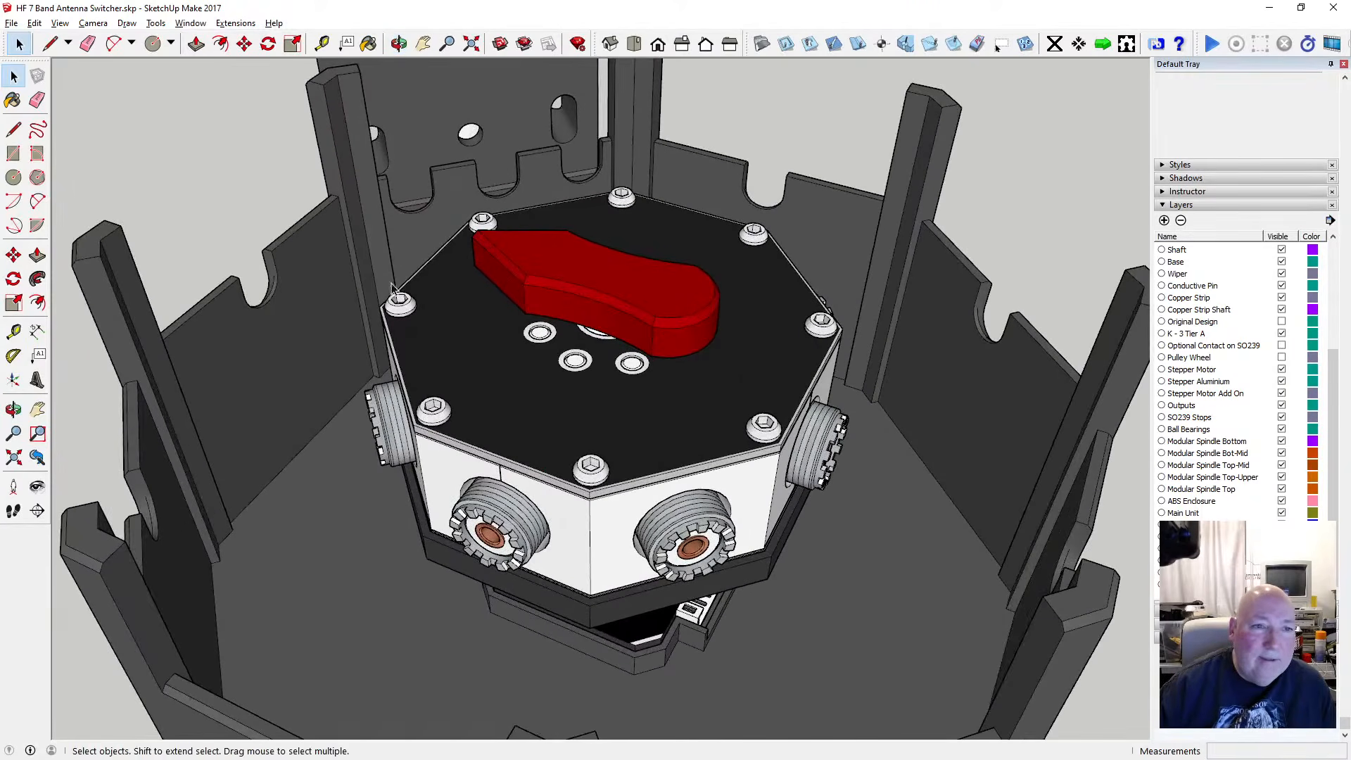
pyautogui.scroll(-4, 392, 287)
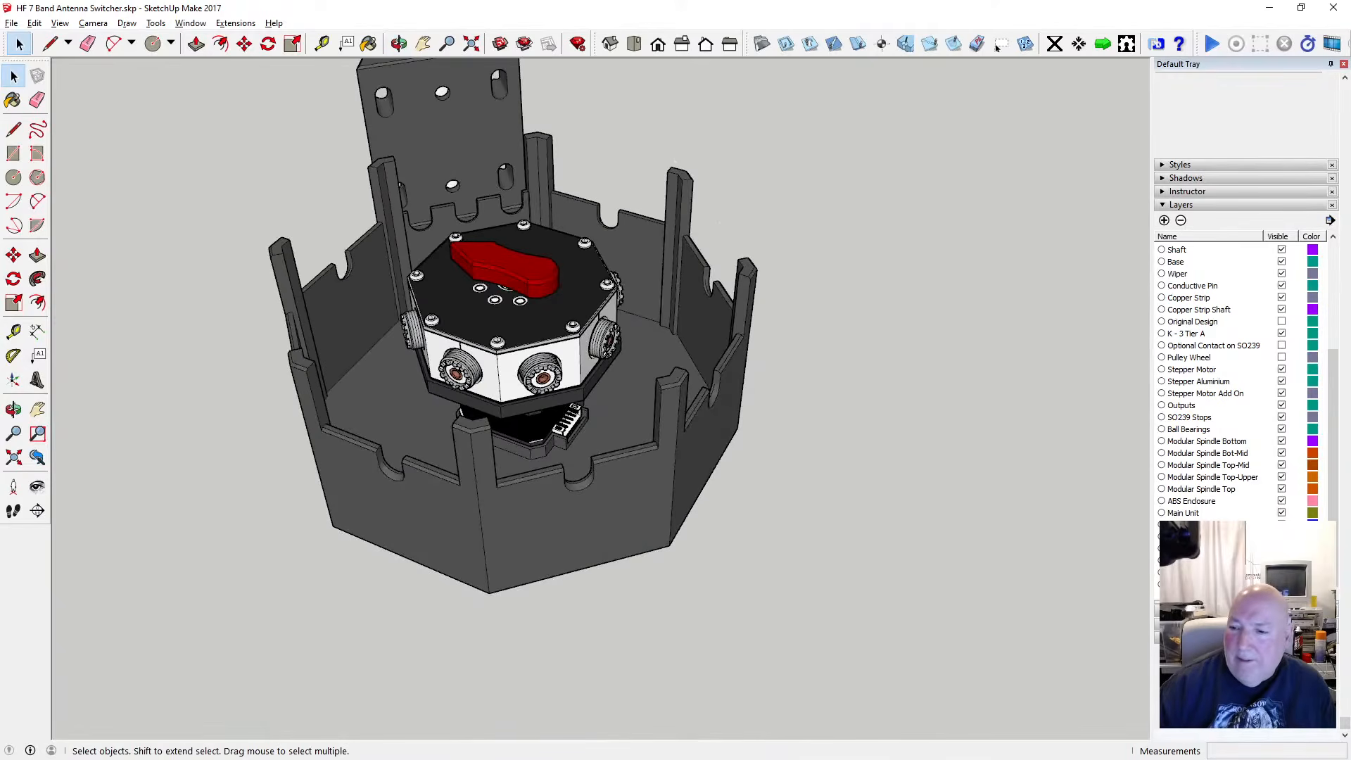
pyautogui.click(1282, 525)
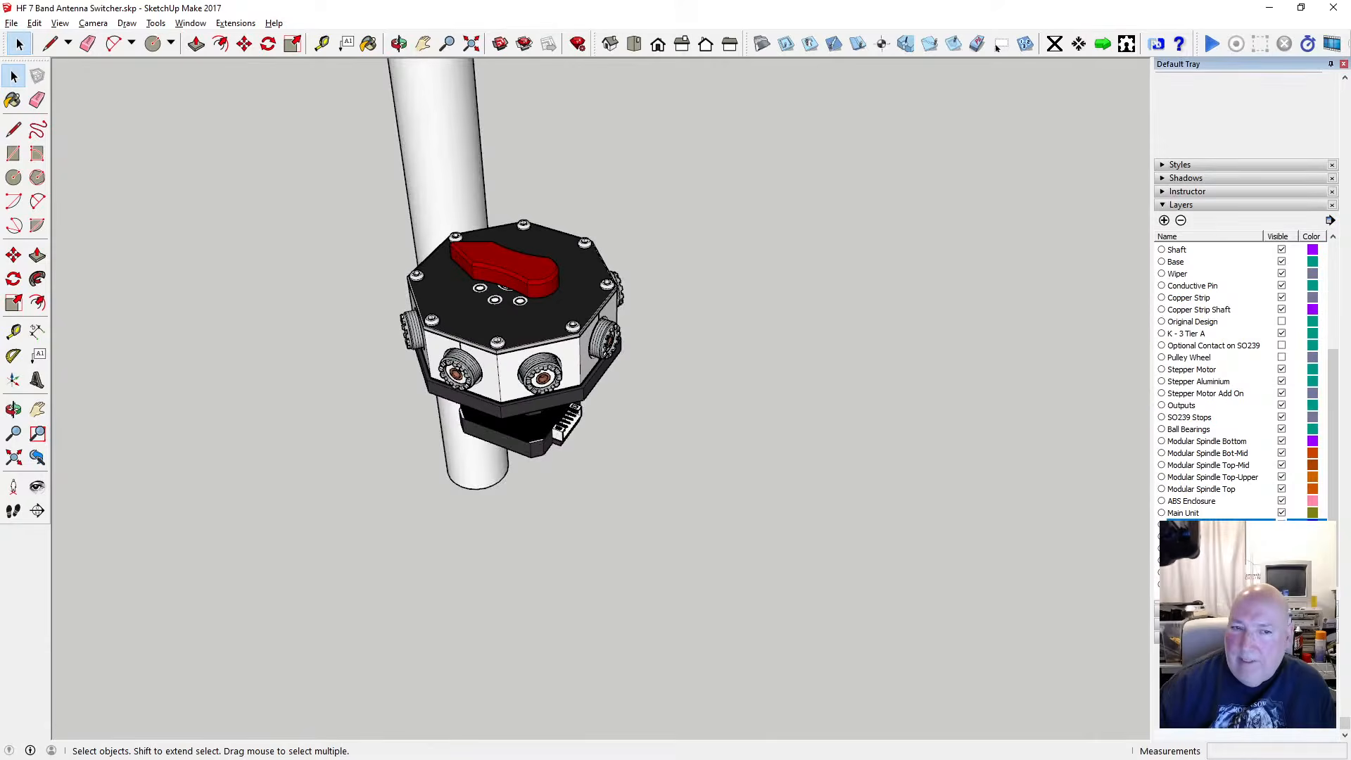
pyautogui.click(1282, 537)
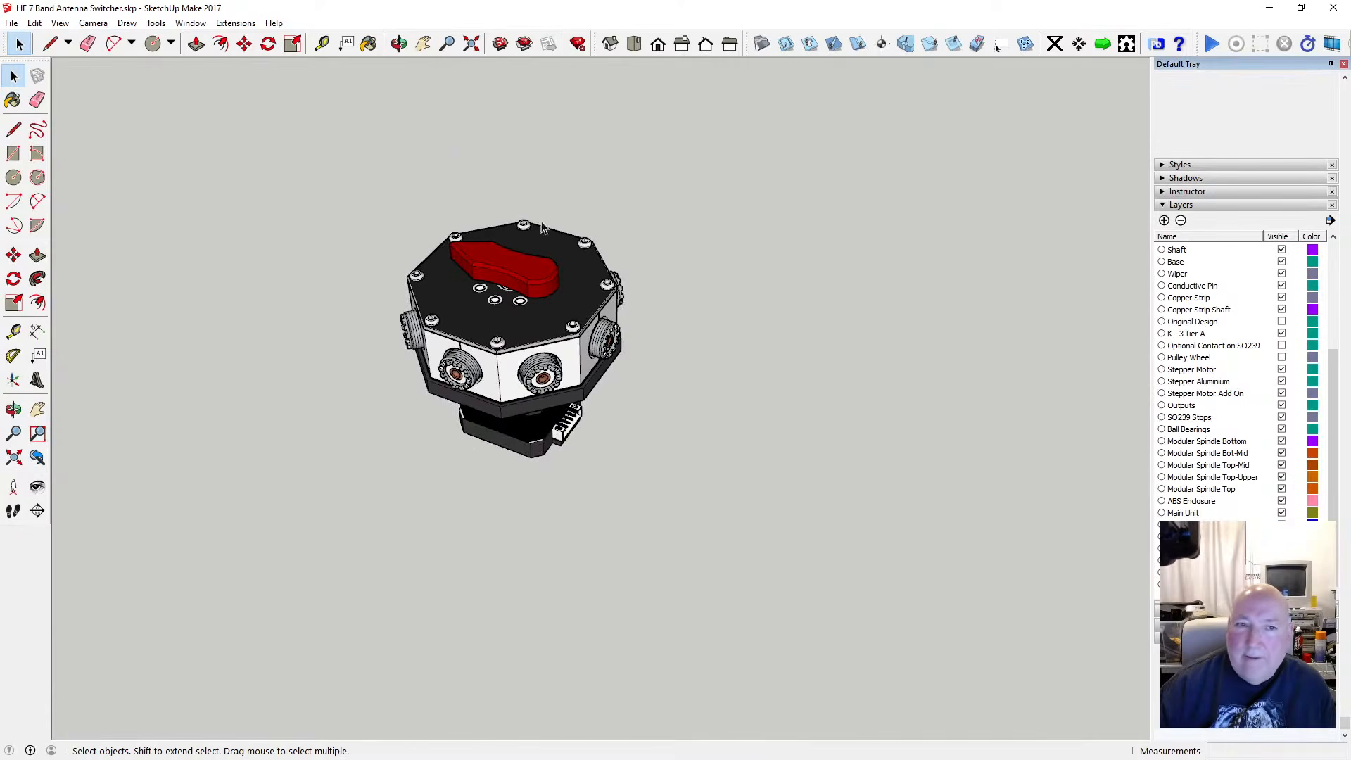
pyautogui.hotkey('shift', 'z')
pyautogui.press('o')
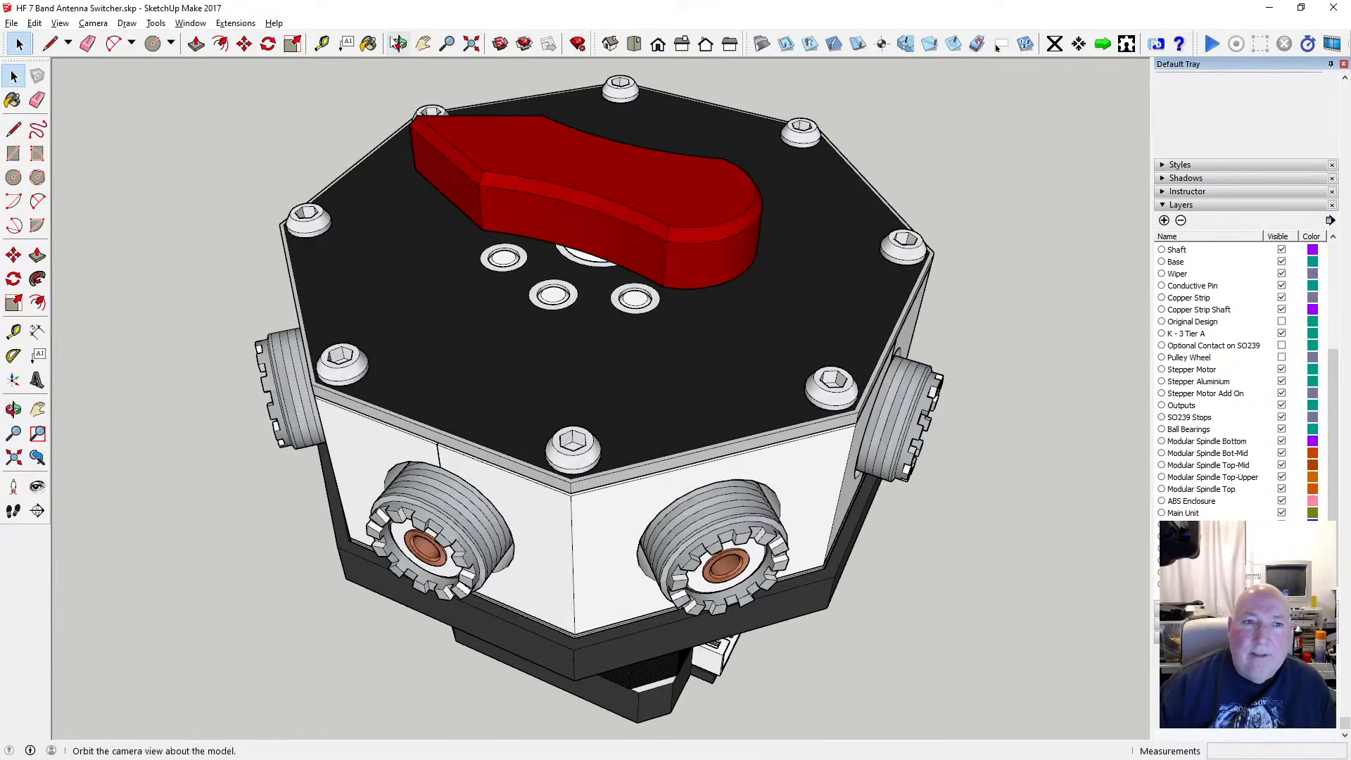
pyautogui.moveTo(556, 315); pyautogui.dragTo(523, 316)
pyautogui.scroll(-1, 523, 316)
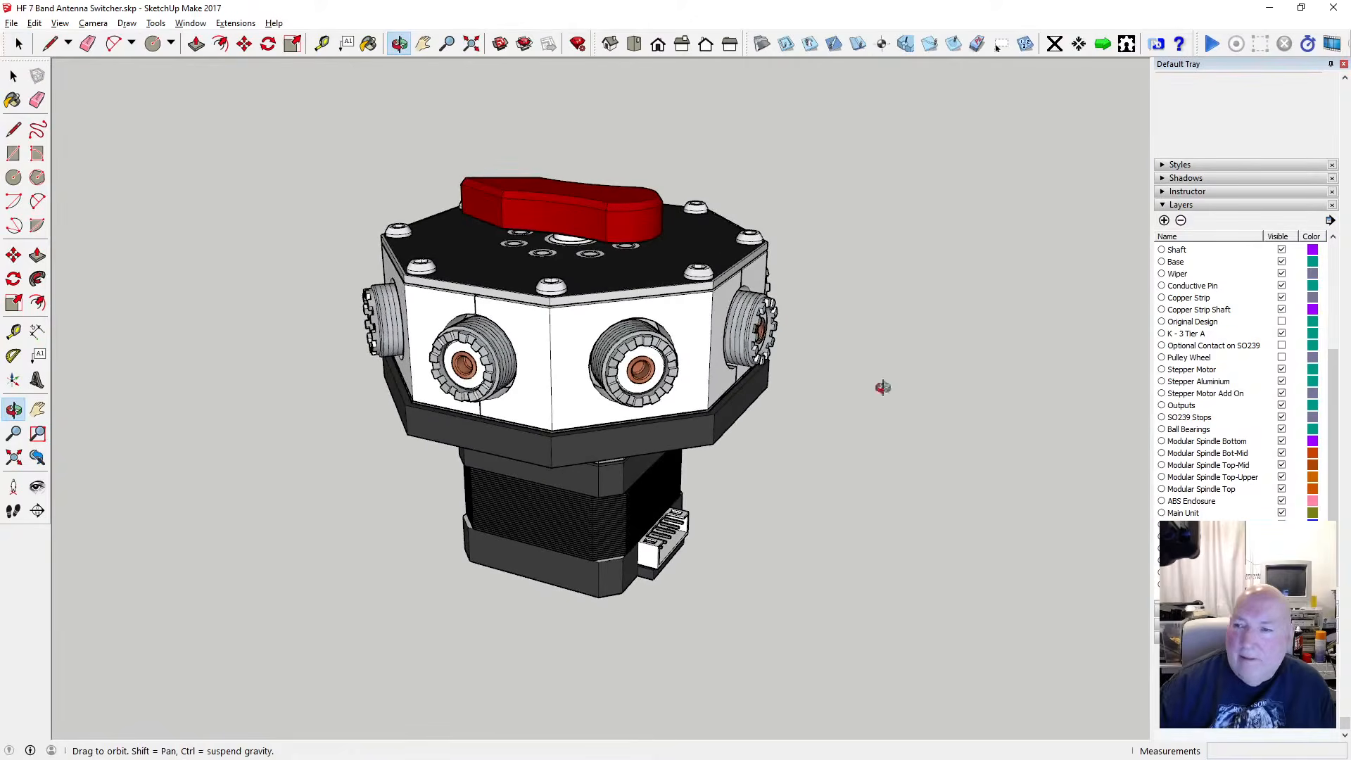
# Turn on the Ally Strip layer and fit the whole model in view
pyautogui.scroll(5, 1258, 396)
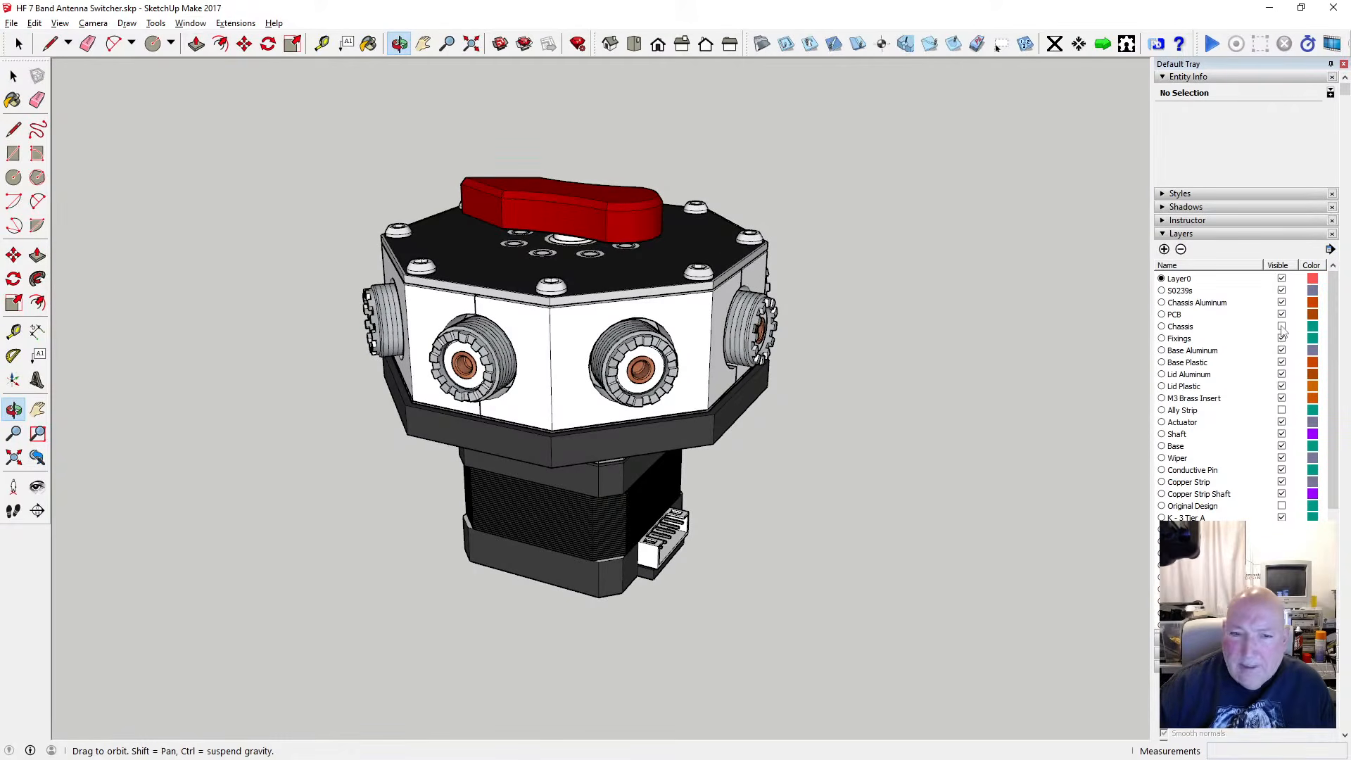
pyautogui.click(1281, 327)
pyautogui.click(1281, 327)
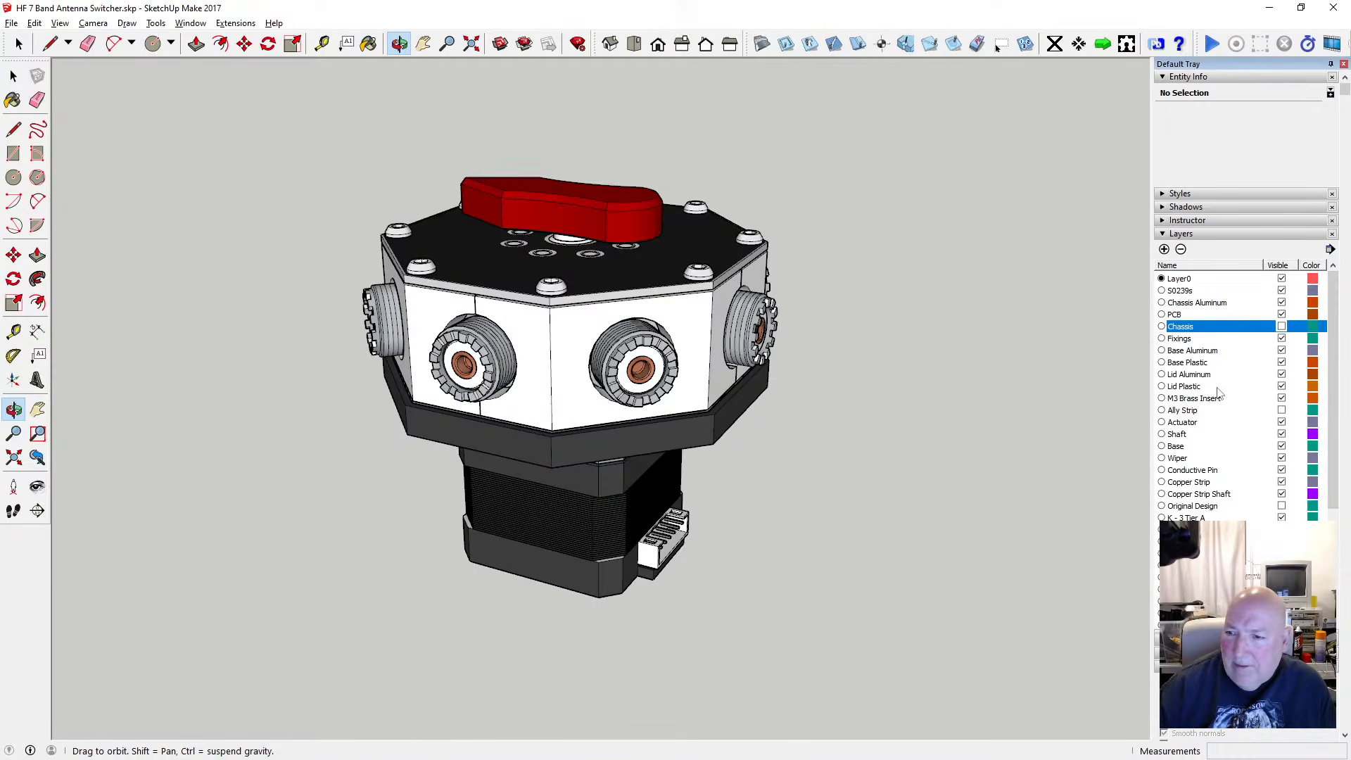
pyautogui.scroll(-1, 1215, 392)
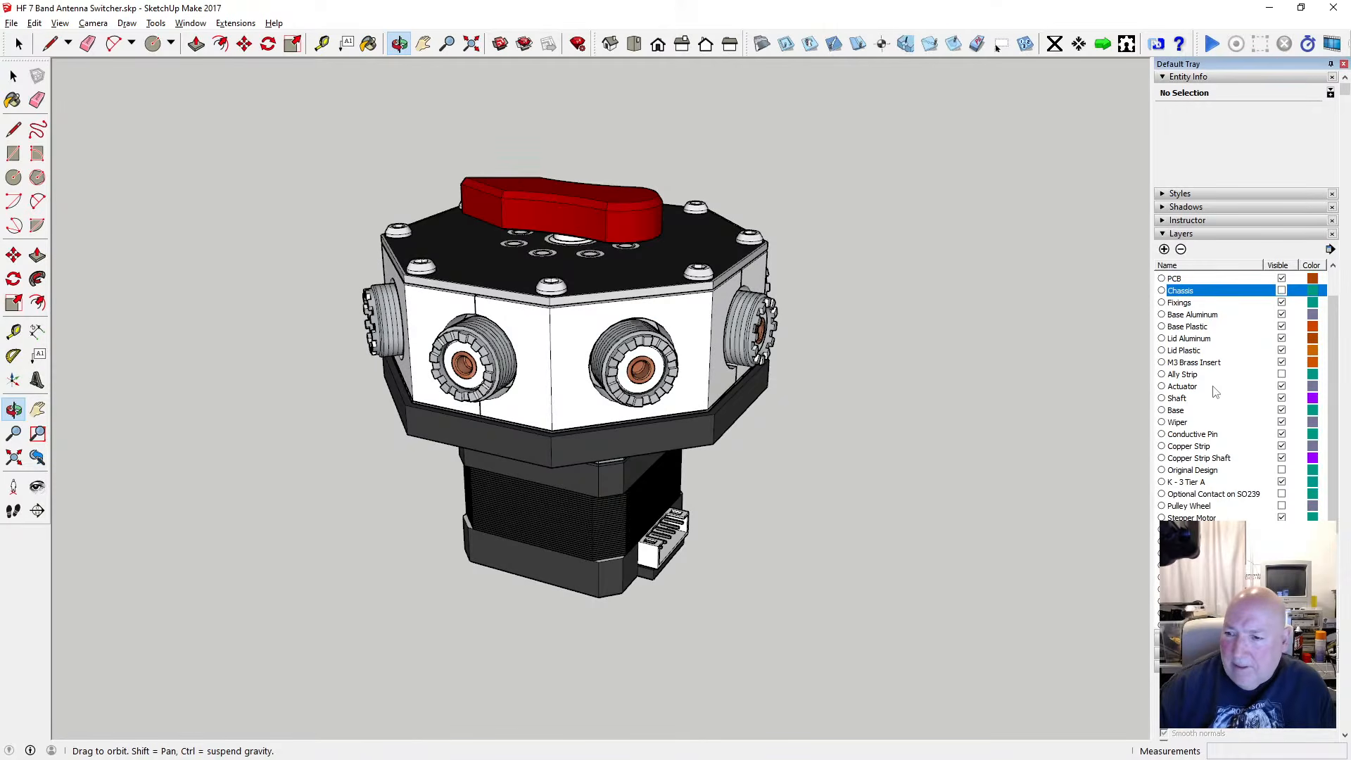
pyautogui.click(1282, 374)
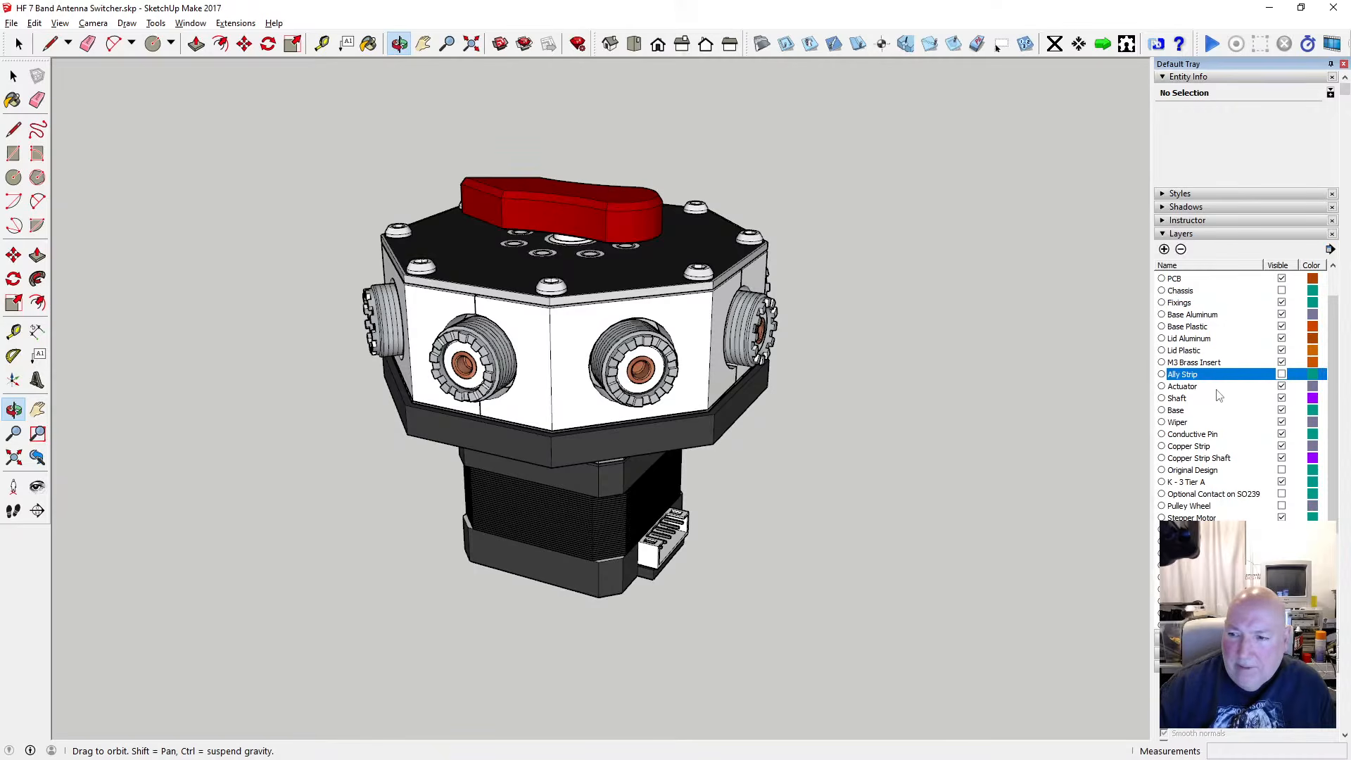
pyautogui.scroll(-2, 1220, 396)
pyautogui.scroll(2, 1228, 388)
pyautogui.scroll(-5, 1025, 386)
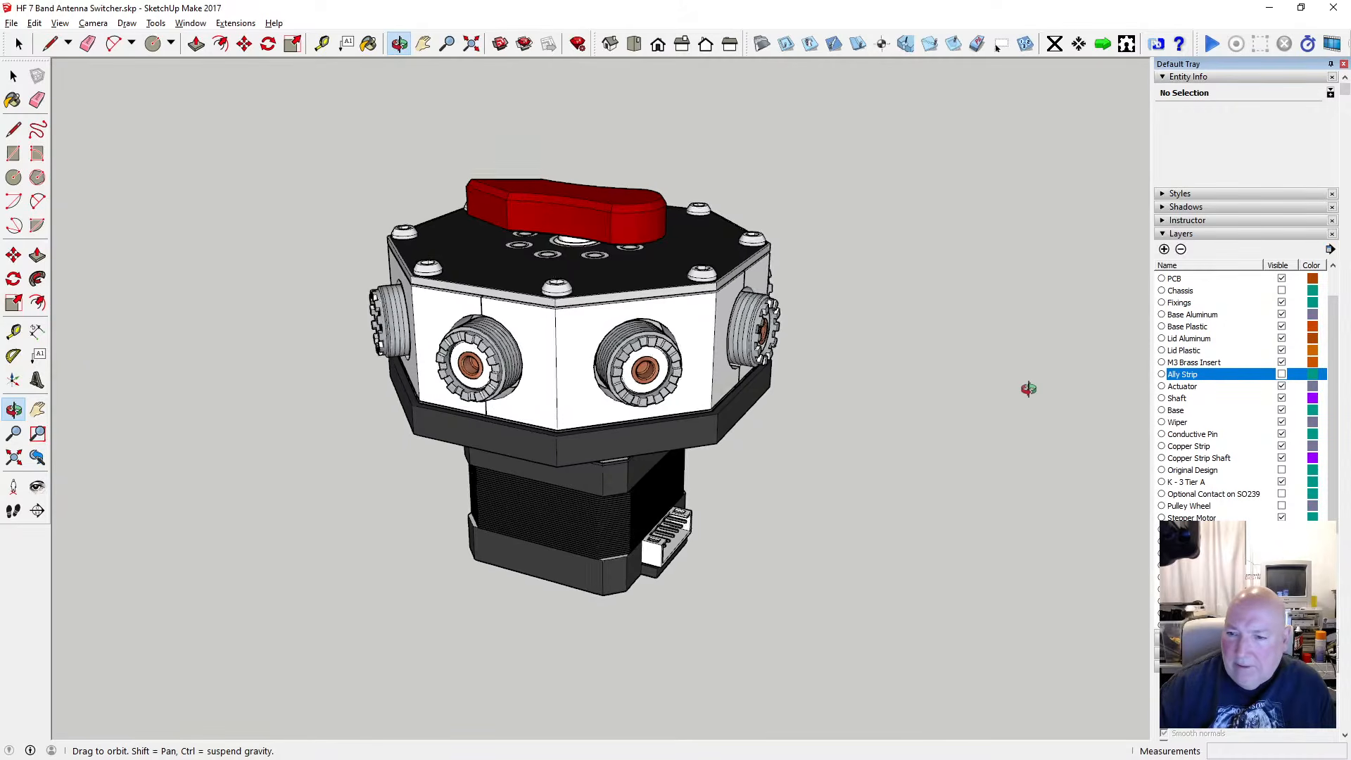
pyautogui.scroll(-1, 857, 394)
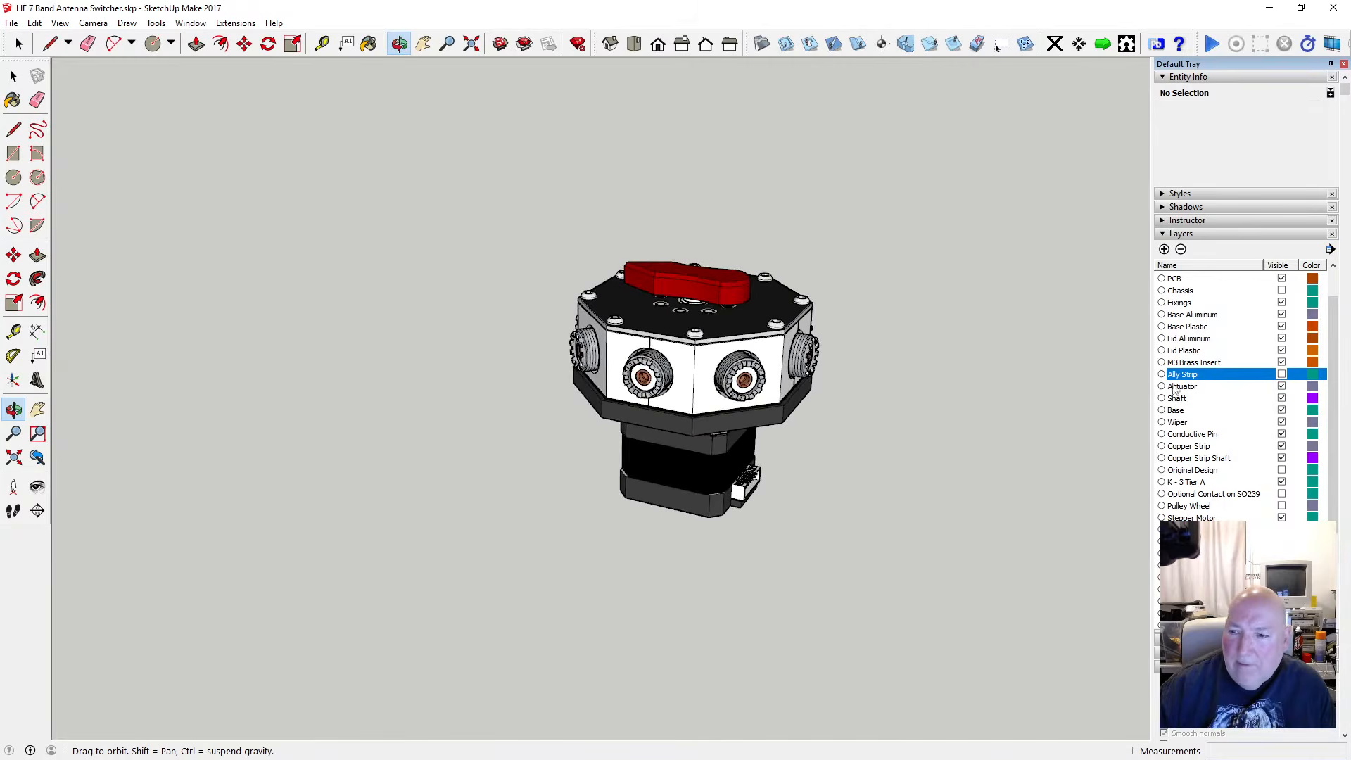
pyautogui.scroll(1, 354, 71)
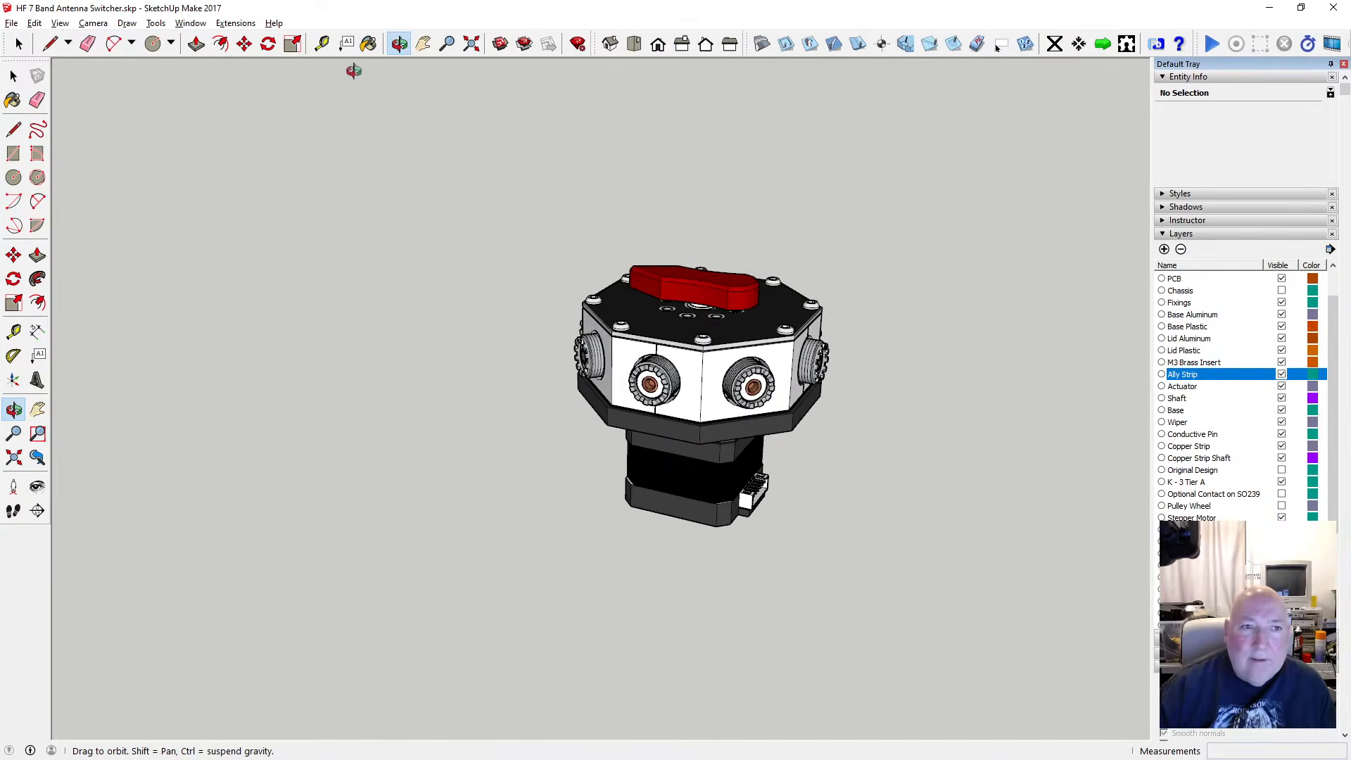
pyautogui.click(471, 44)
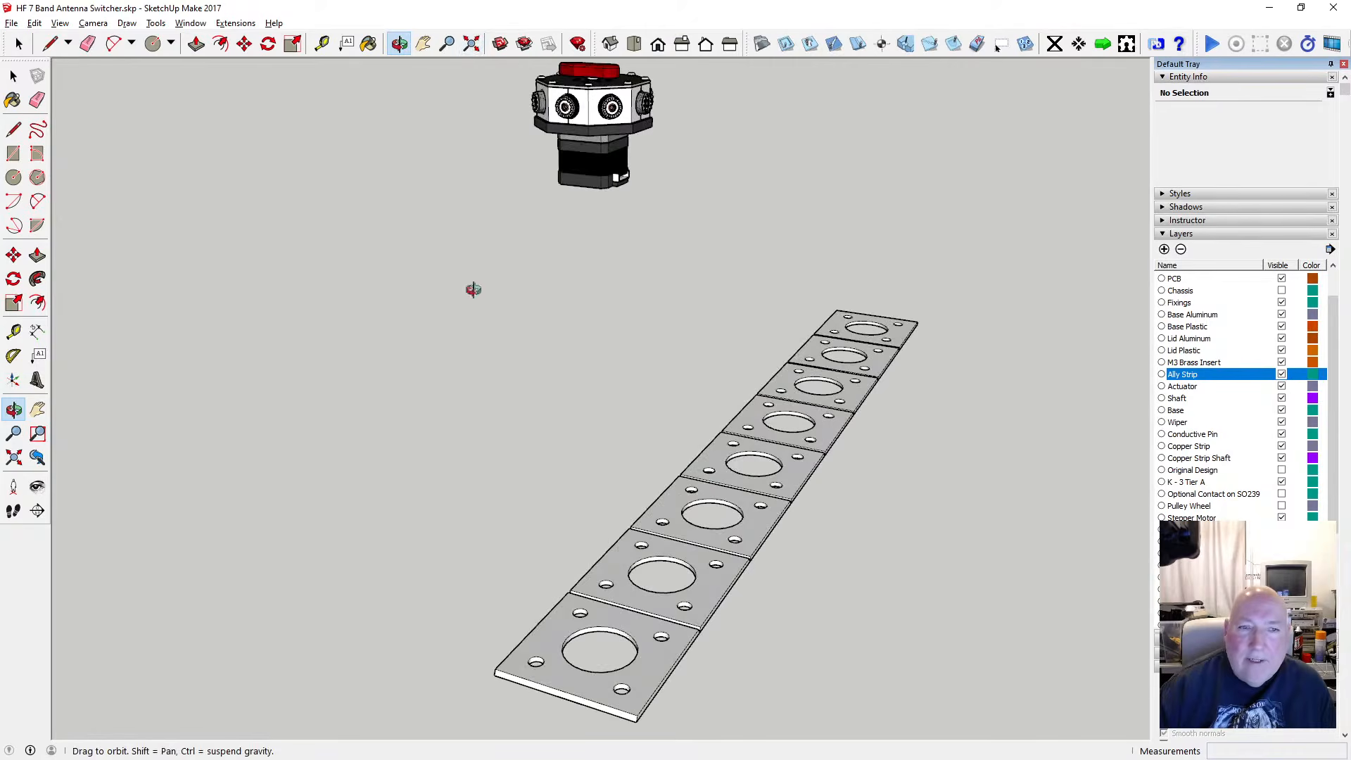
# Examine the drilled and grooved aluminium strip from several angles and compare it with the switcher's octagonal connector body
pyautogui.click(13, 75)
pyautogui.scroll(-1, 597, 446)
pyautogui.scroll(2, 665, 398)
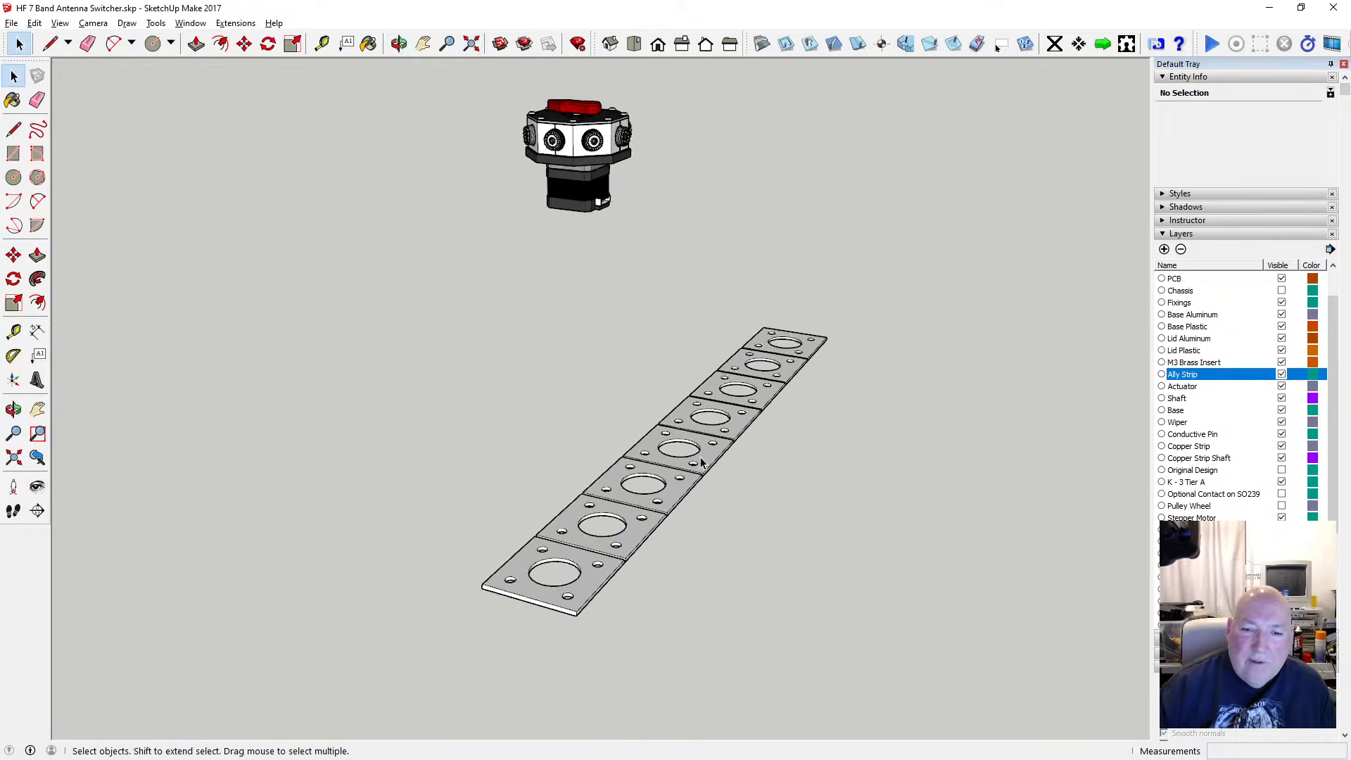
pyautogui.moveTo(665, 398); pyautogui.dragTo(230, 489, button='middle')
pyautogui.scroll(4, 278, 491)
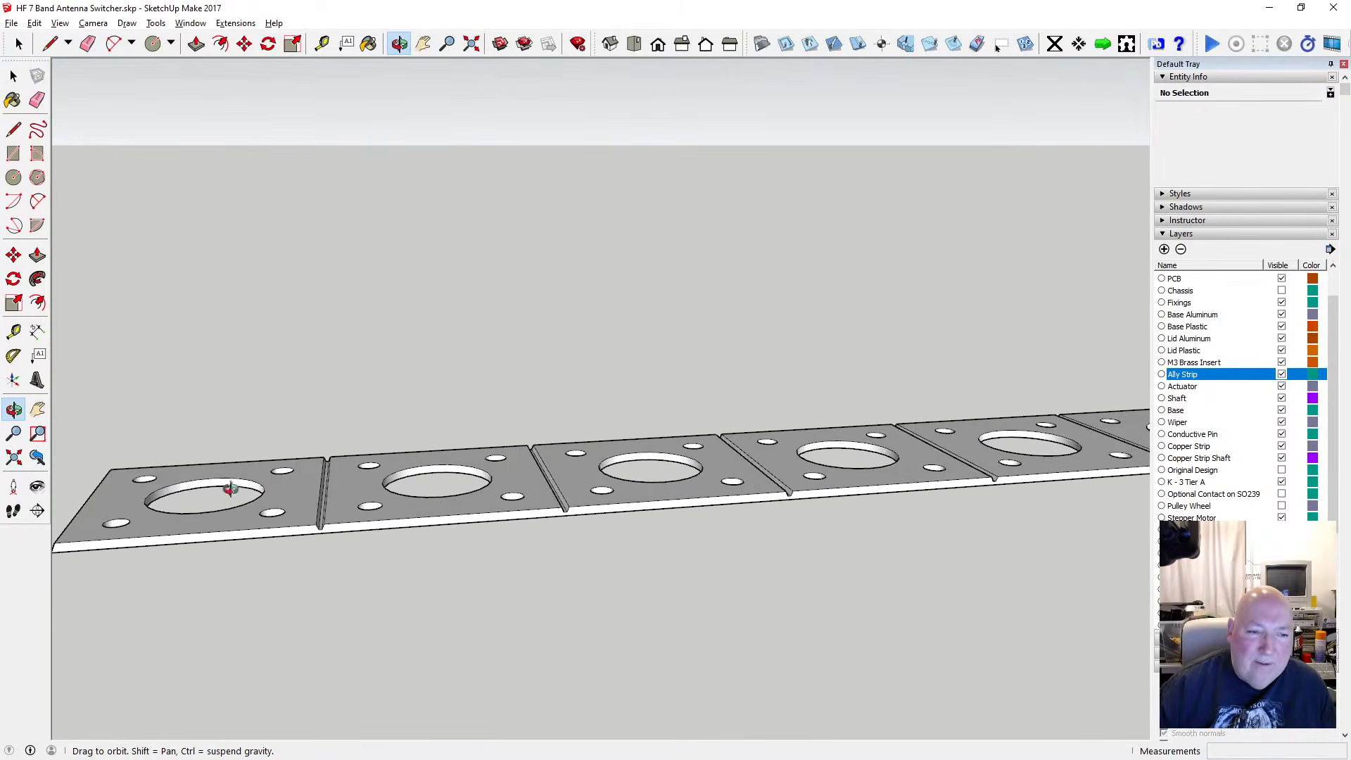
pyautogui.scroll(-6, 310, 508)
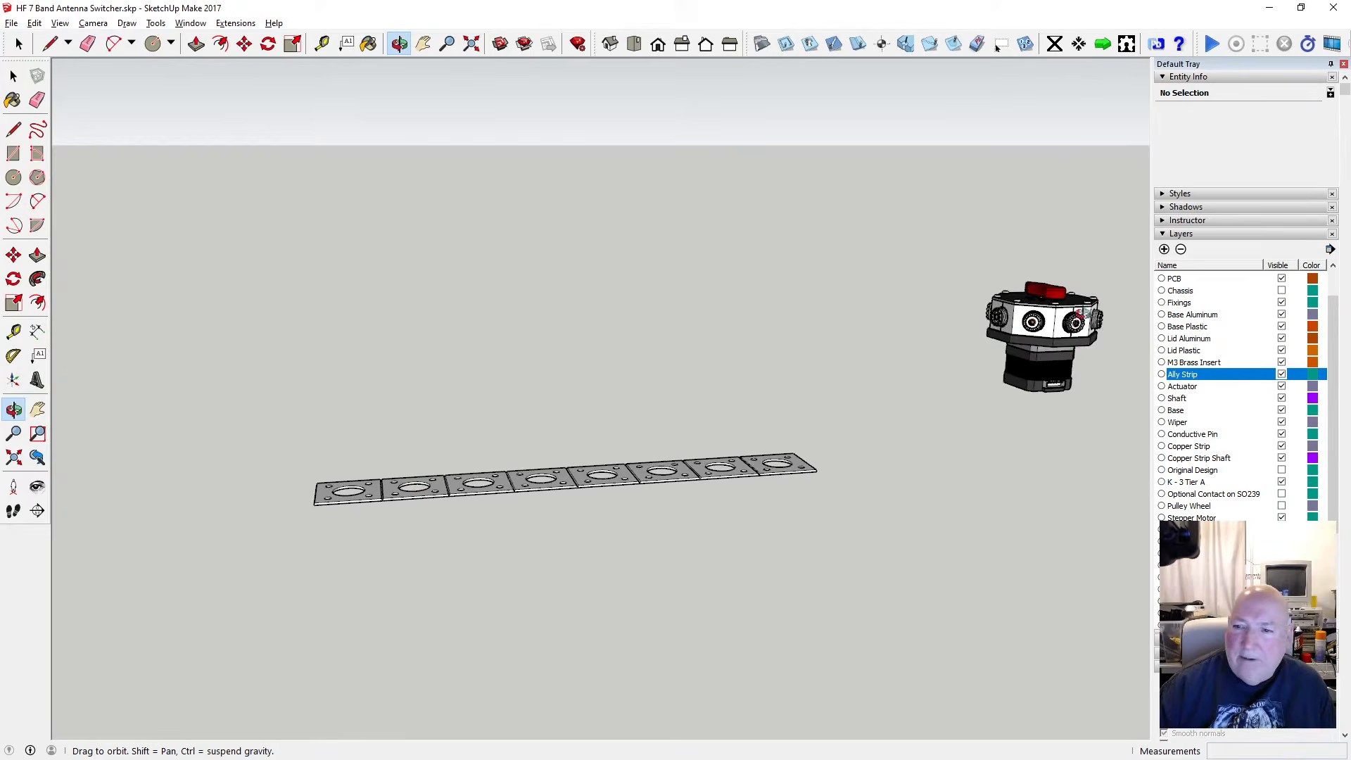
pyautogui.scroll(-2, 608, 490)
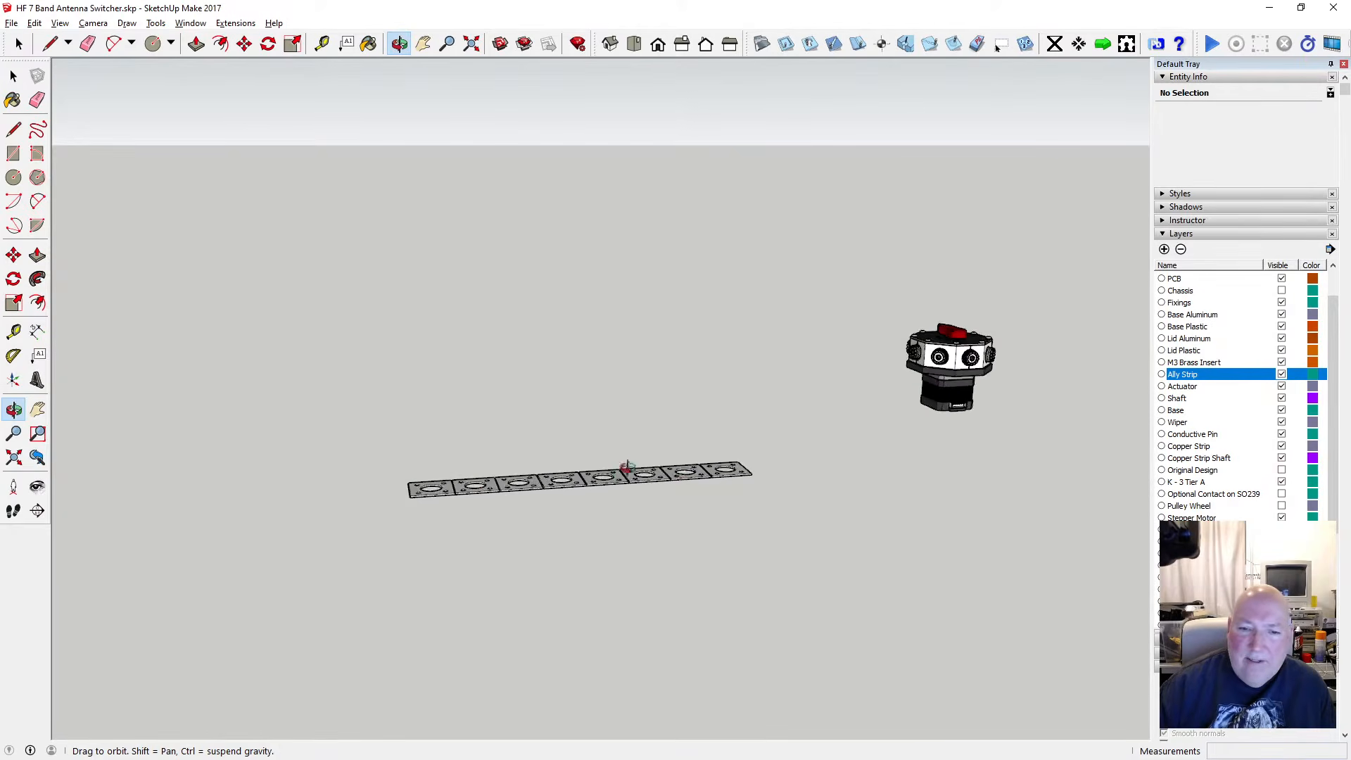
pyautogui.scroll(5, 695, 473)
pyautogui.moveTo(675, 472); pyautogui.dragTo(489, 498)
pyautogui.scroll(-3, 487, 493)
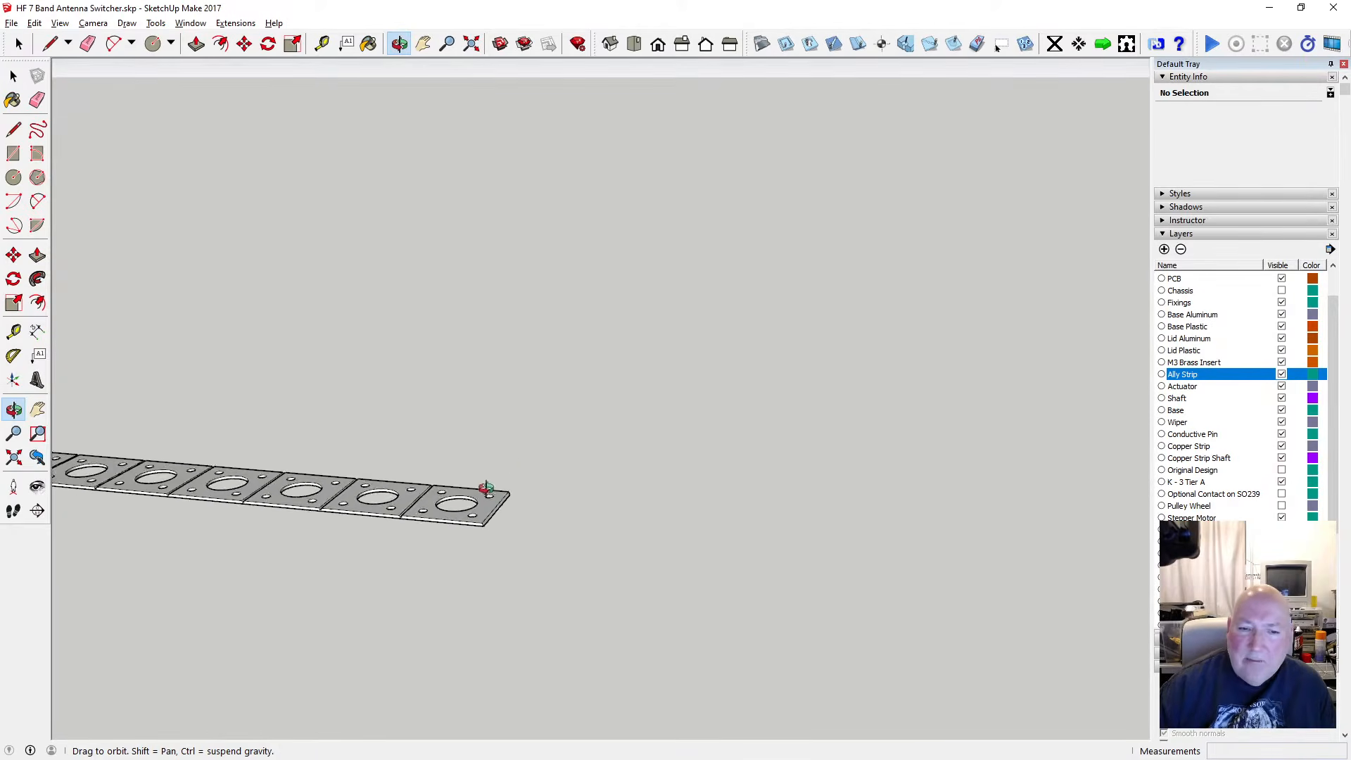
pyautogui.scroll(5, 450, 483)
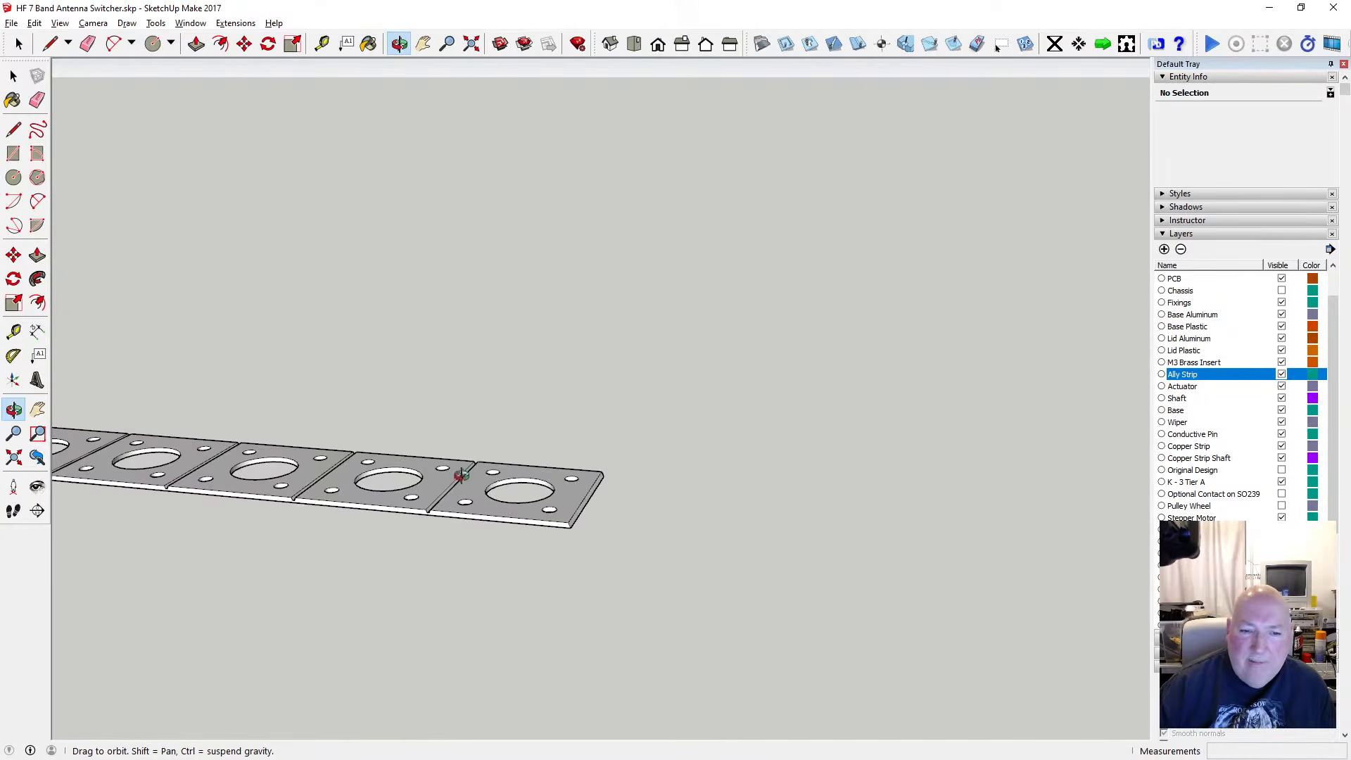
pyautogui.scroll(-8, 489, 484)
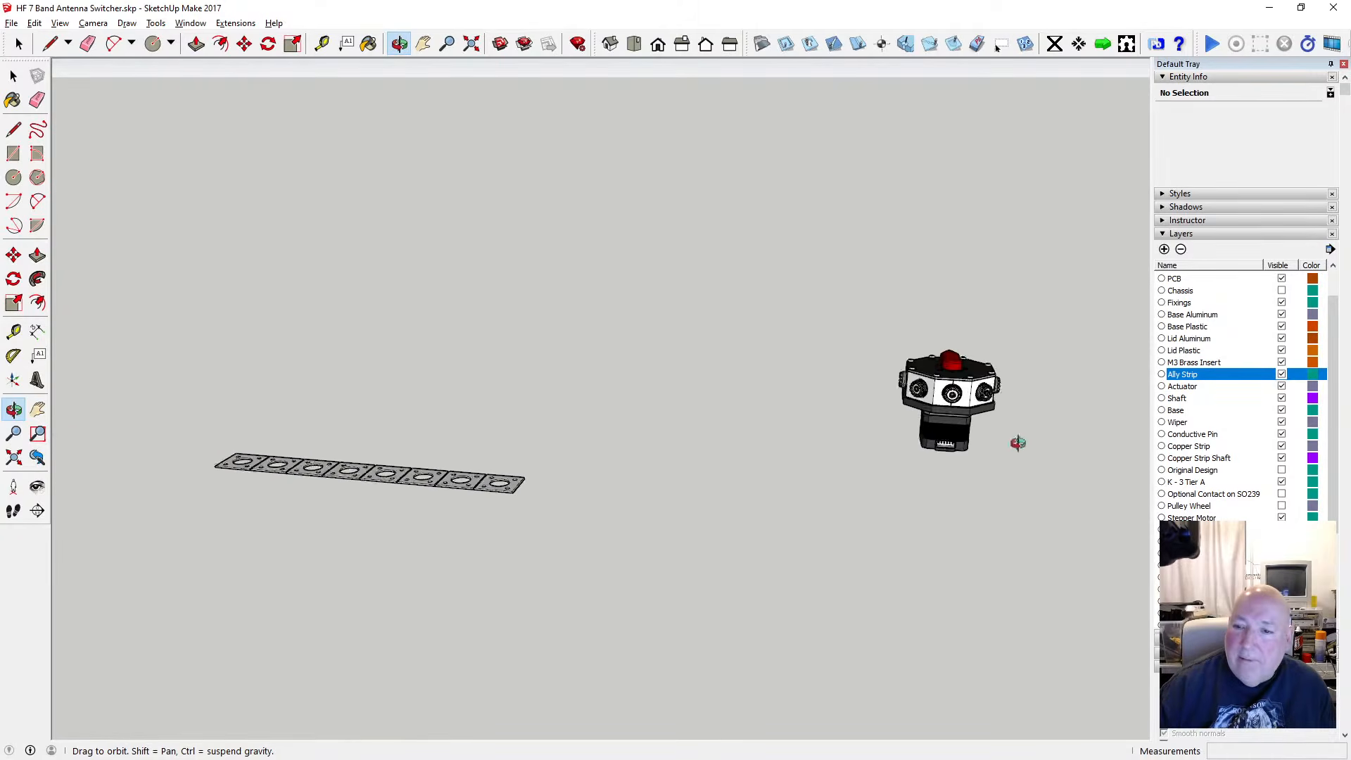
pyautogui.scroll(1, 1013, 442)
pyautogui.scroll(8, 985, 386)
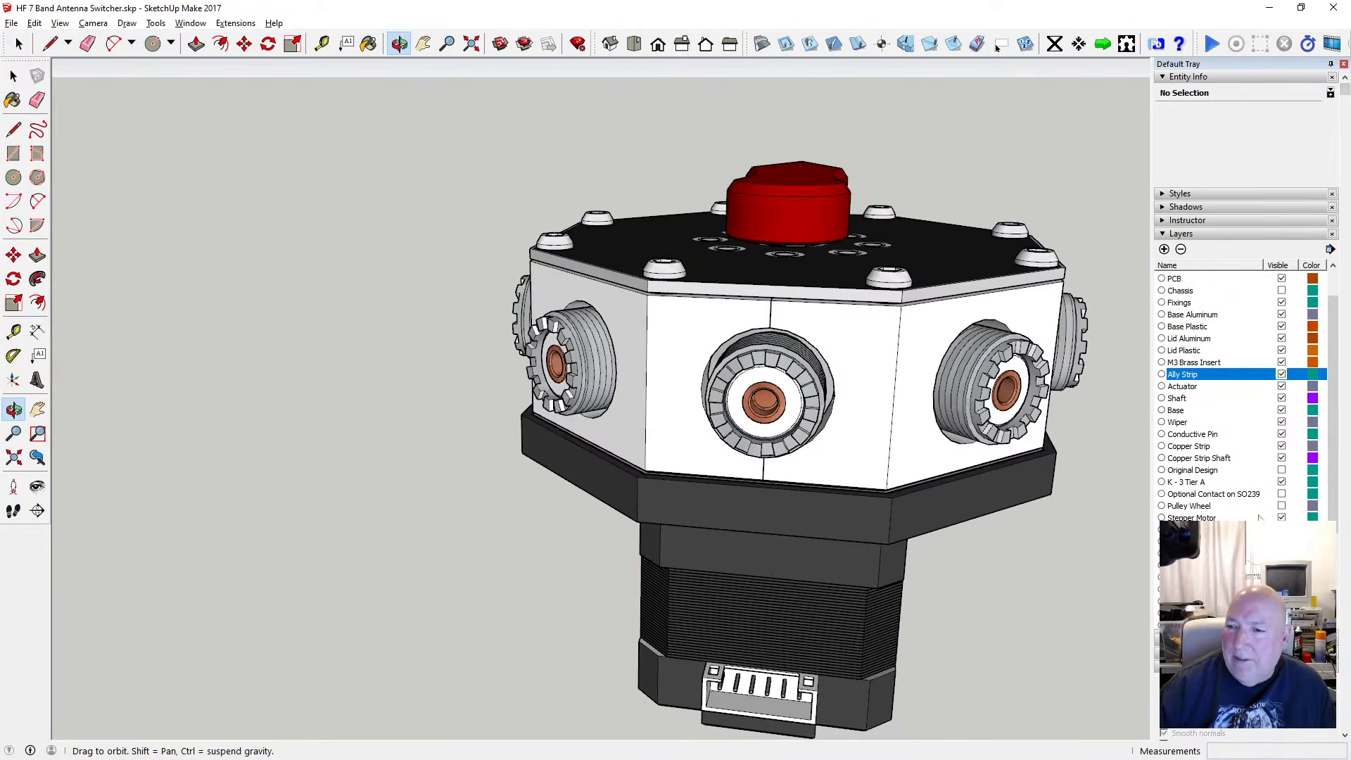
# Hide the switcher's white octagonal housing and examine the exposed connectors, their square flanges and the brass inserts from several angles
pyautogui.scroll(-3, 1265, 507)
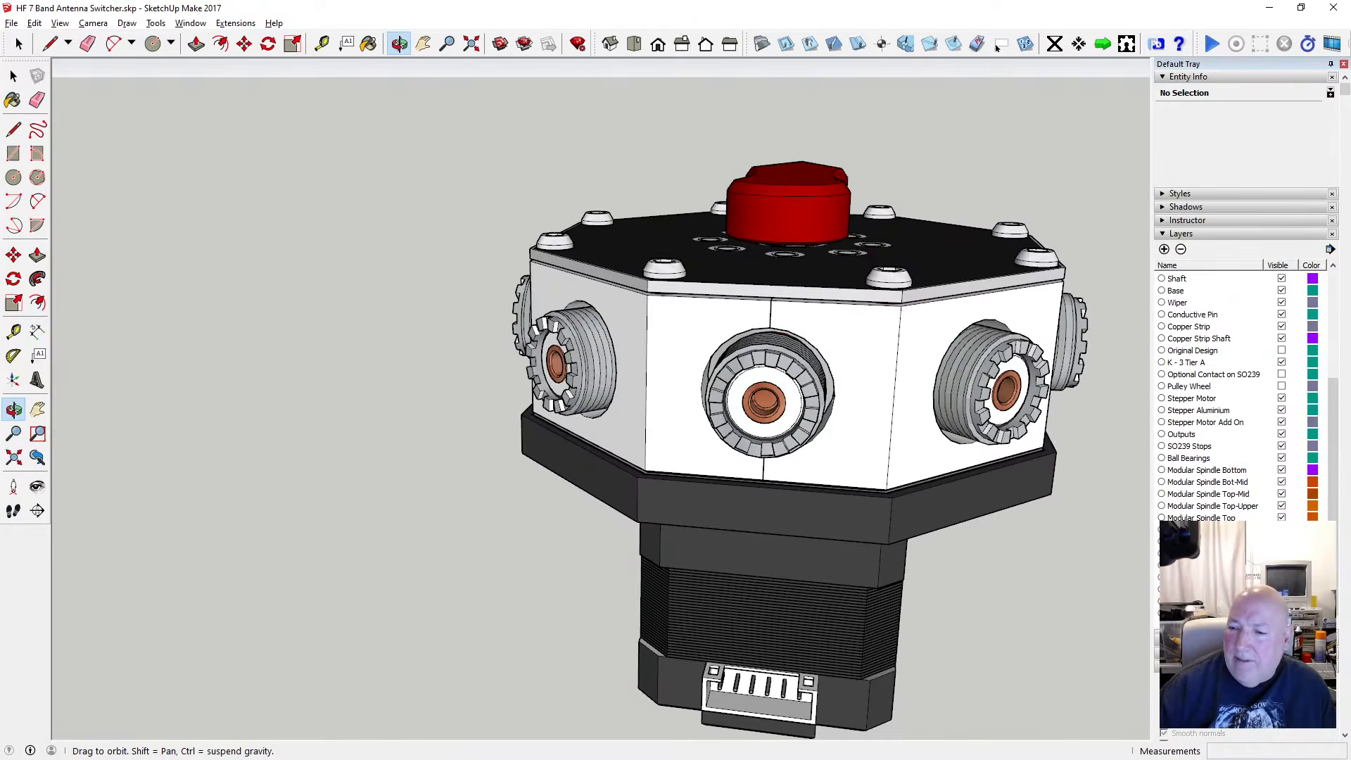
pyautogui.scroll(6, 891, 371)
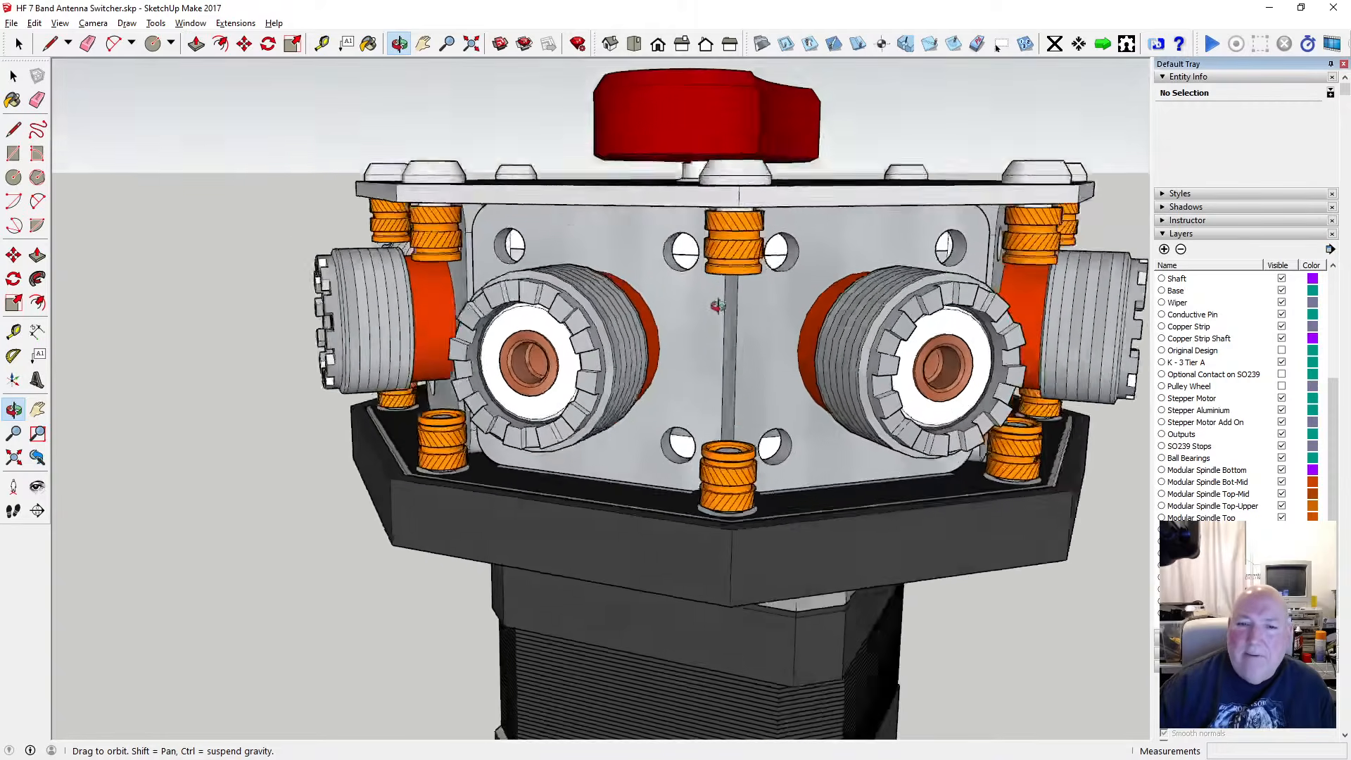
pyautogui.moveTo(718, 305); pyautogui.dragTo(721, 294)
pyautogui.moveTo(809, 228); pyautogui.dragTo(785, 189)
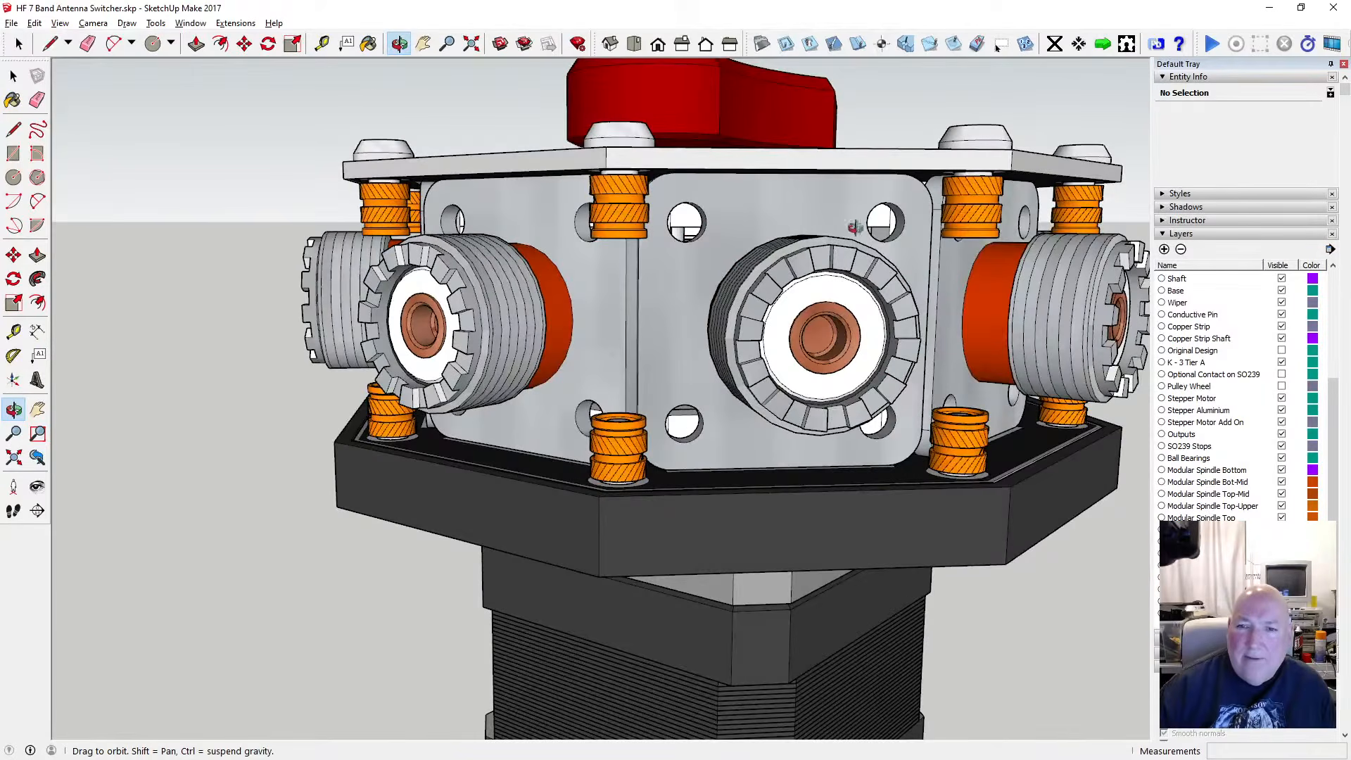
pyautogui.moveTo(854, 226); pyautogui.dragTo(564, 236)
pyautogui.moveTo(556, 233); pyautogui.dragTo(636, 195)
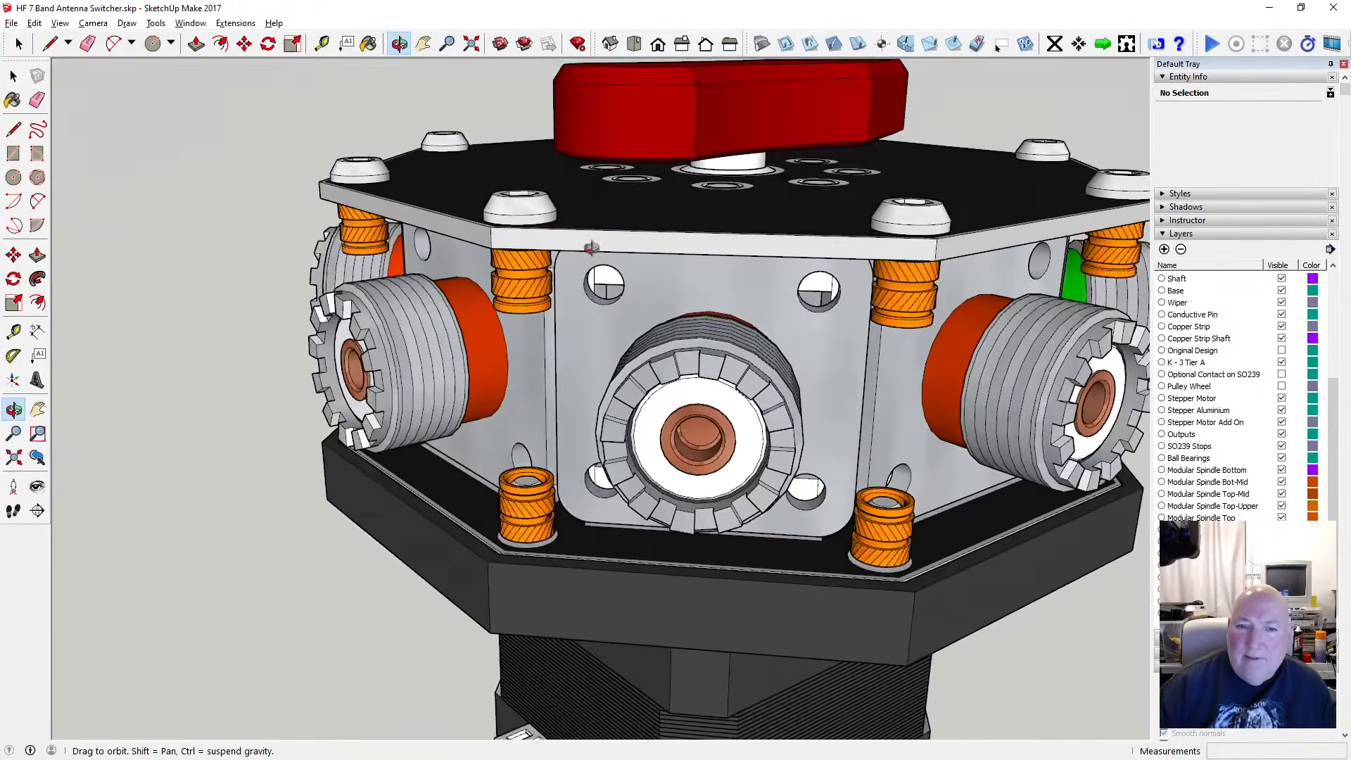
pyautogui.moveTo(670, 240); pyautogui.dragTo(645, 318)
pyautogui.scroll(-5, 644, 319)
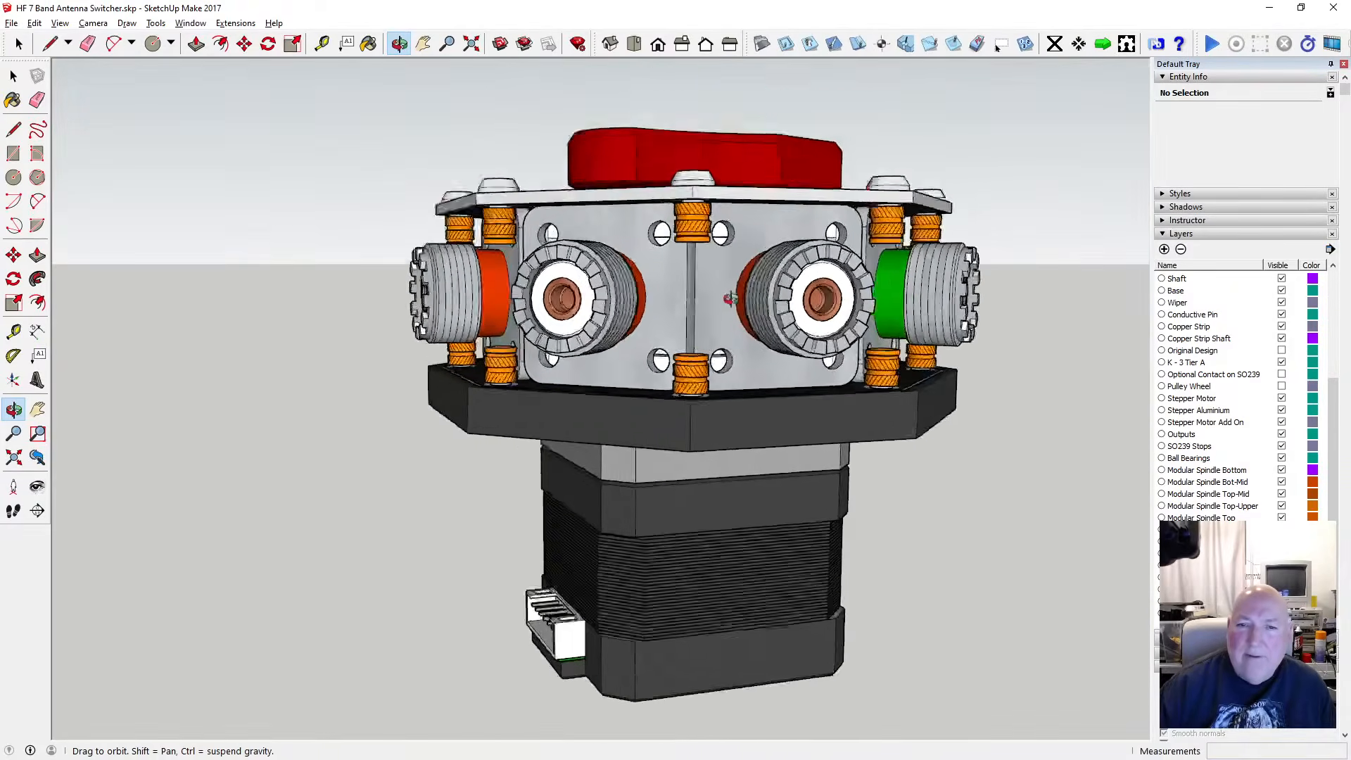
pyautogui.moveTo(907, 292); pyautogui.dragTo(638, 344, button='middle')
pyautogui.moveTo(638, 344); pyautogui.dragTo(838, 342)
# Turn off the Ally Strip layer and show the switcher's white octagonal housing again
pyautogui.scroll(5, 1258, 361)
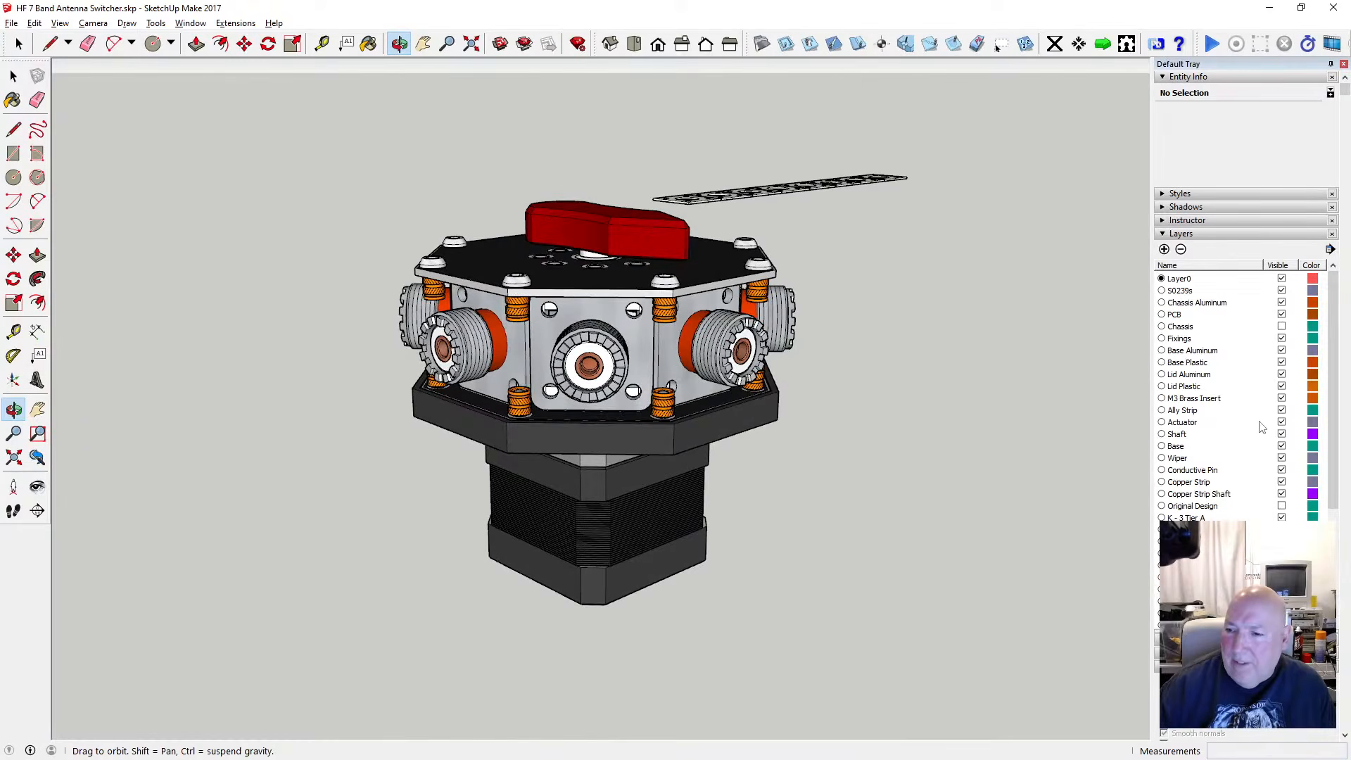
pyautogui.click(1282, 483)
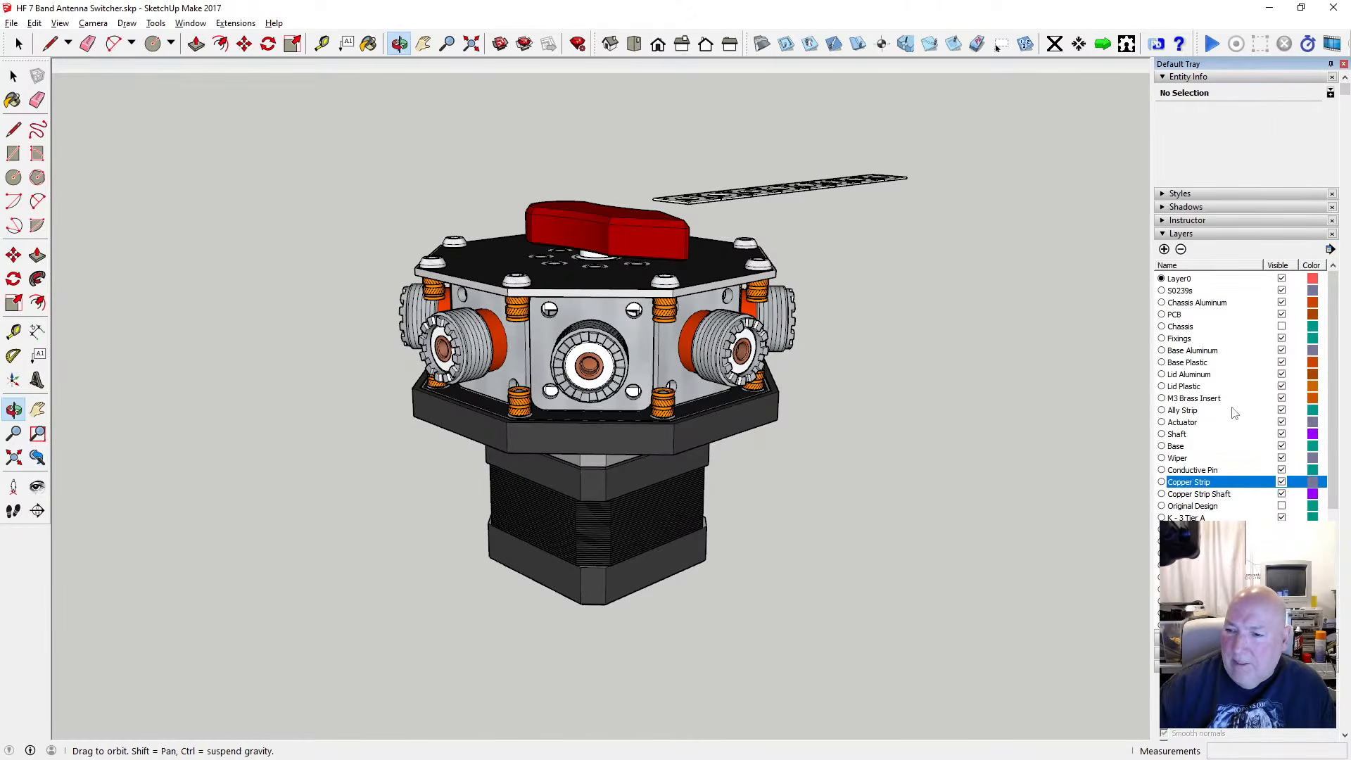
pyautogui.click(1282, 410)
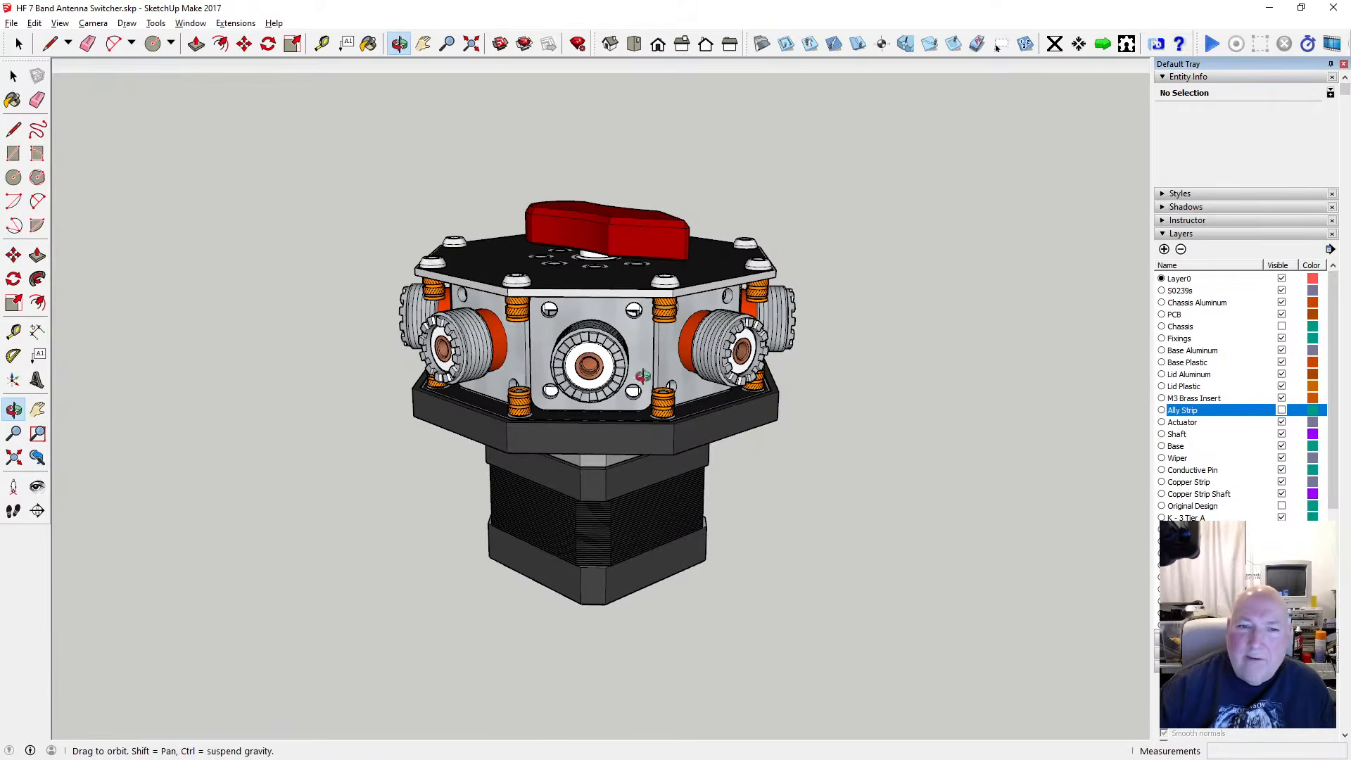
pyautogui.scroll(-1, 636, 364)
pyautogui.scroll(2, 635, 363)
pyautogui.scroll(-5, 1218, 394)
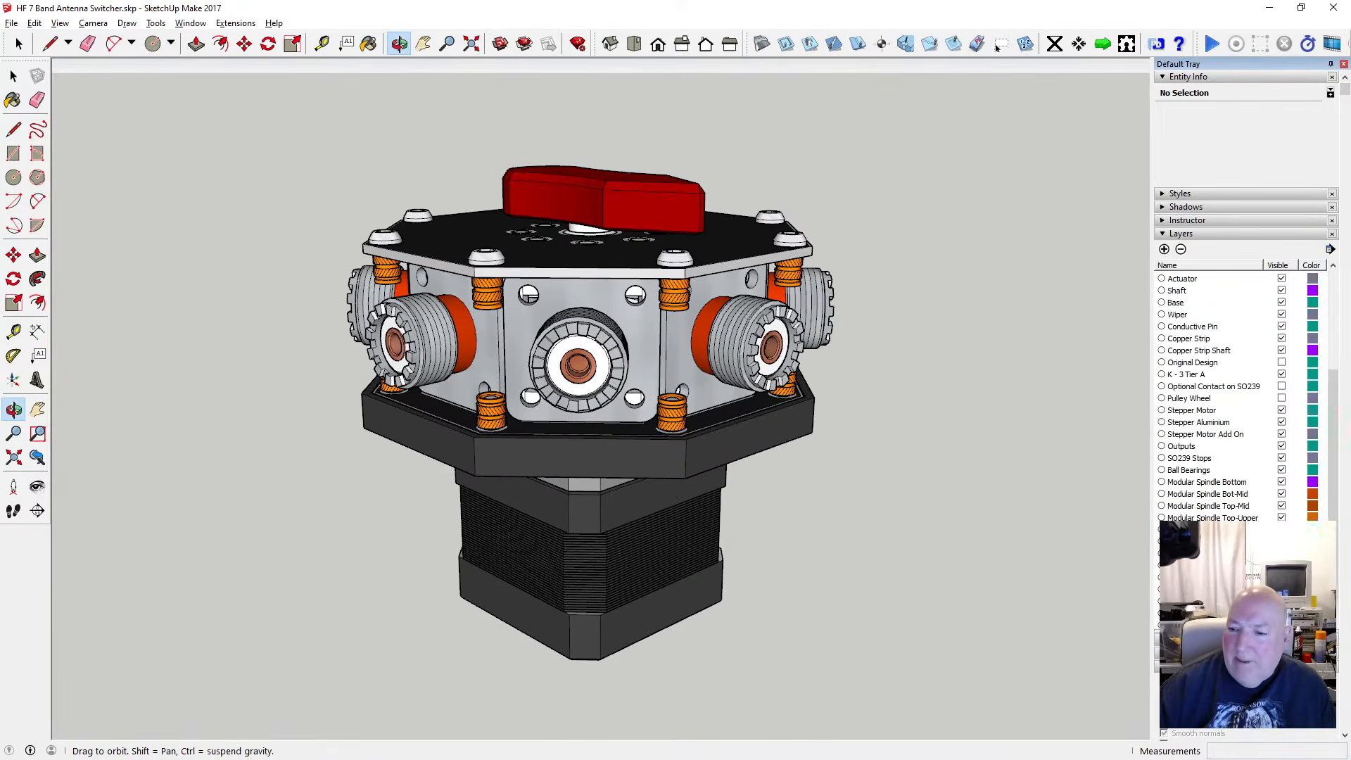
pyautogui.click(1282, 573)
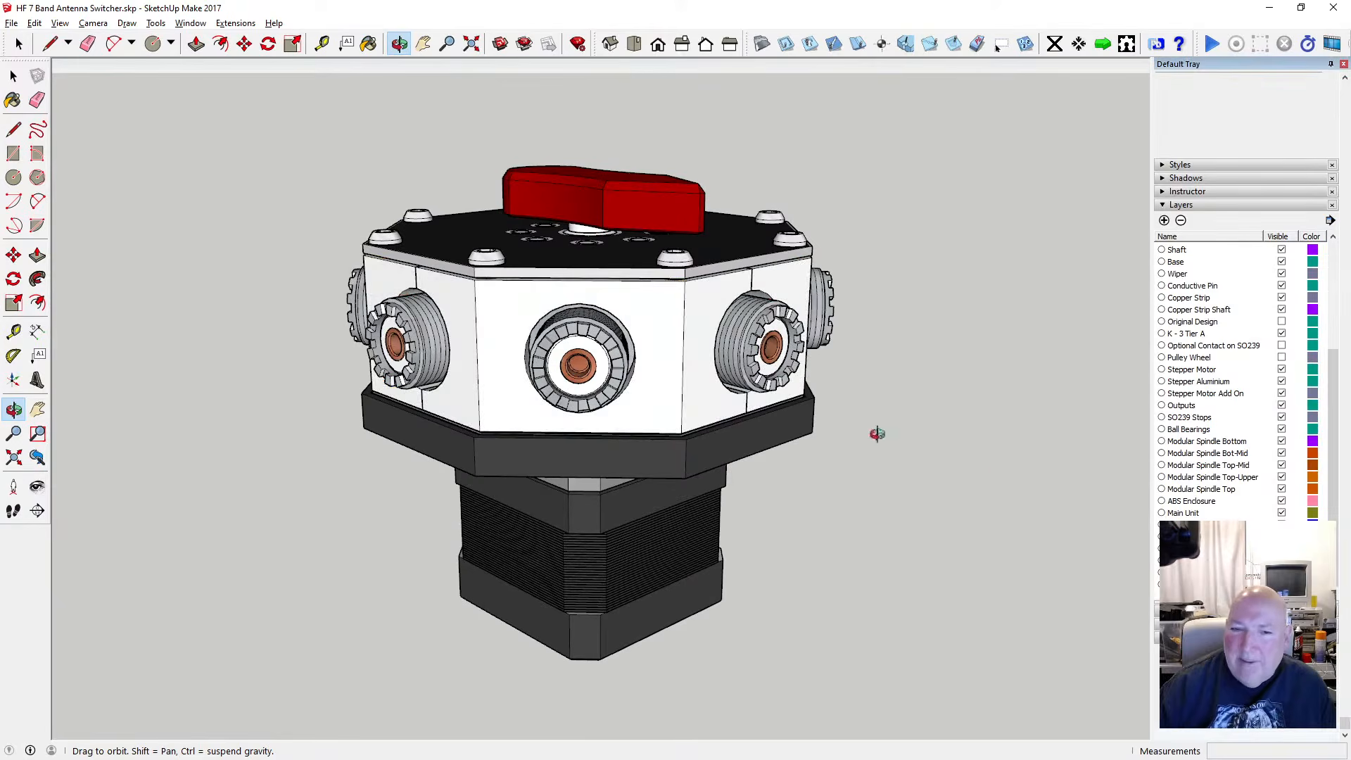
# Hide the Lid Aluminum layer to open up the switcher beneath the red pointer
pyautogui.moveTo(549, 313); pyautogui.dragTo(556, 377)
pyautogui.scroll(6, 556, 378)
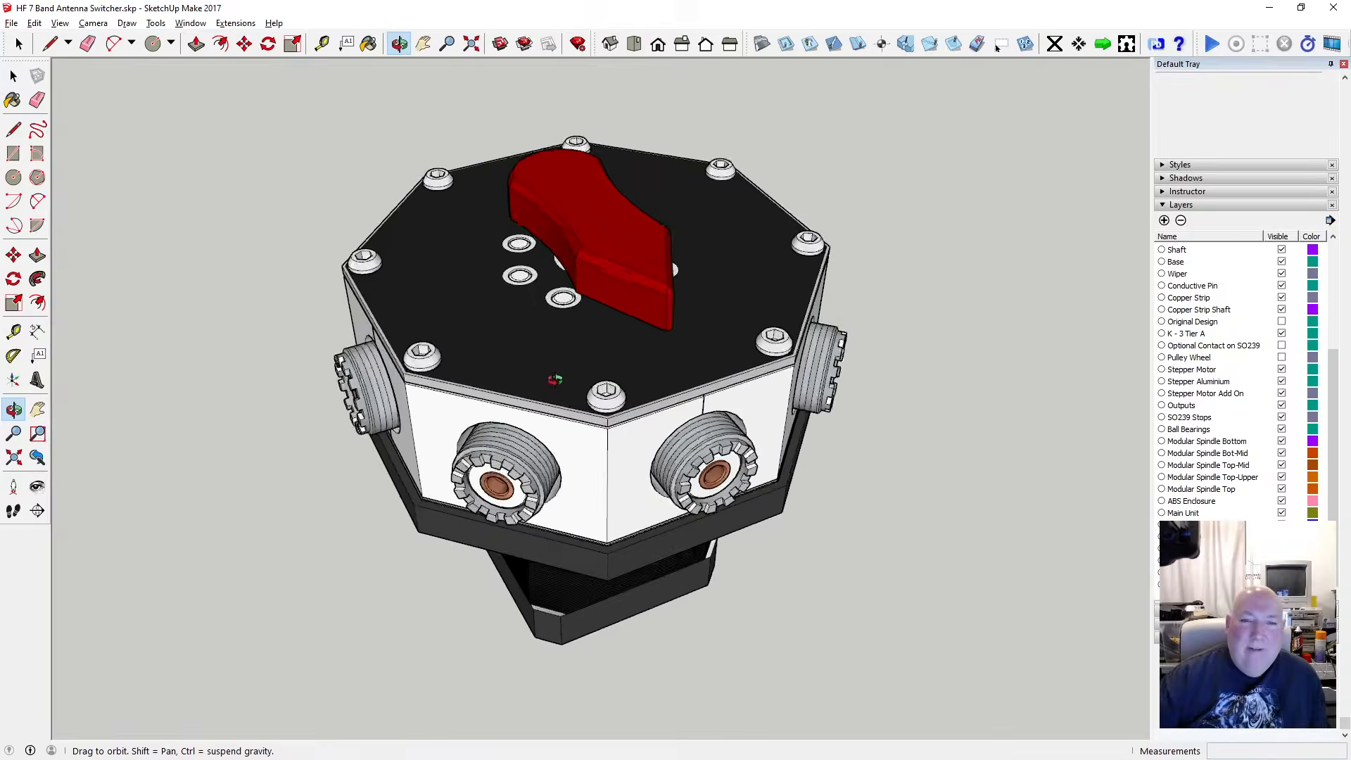
pyautogui.moveTo(481, 315); pyautogui.dragTo(437, 247)
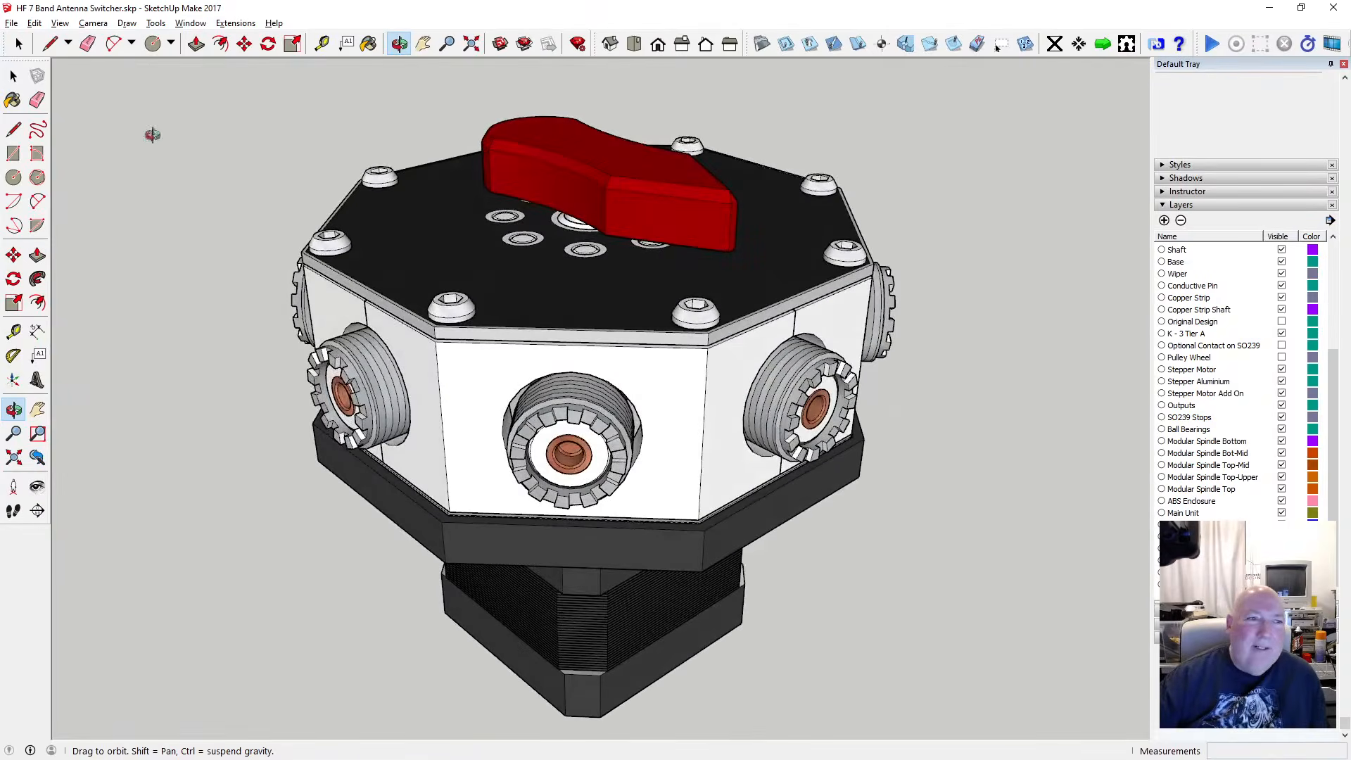
pyautogui.click(13, 76)
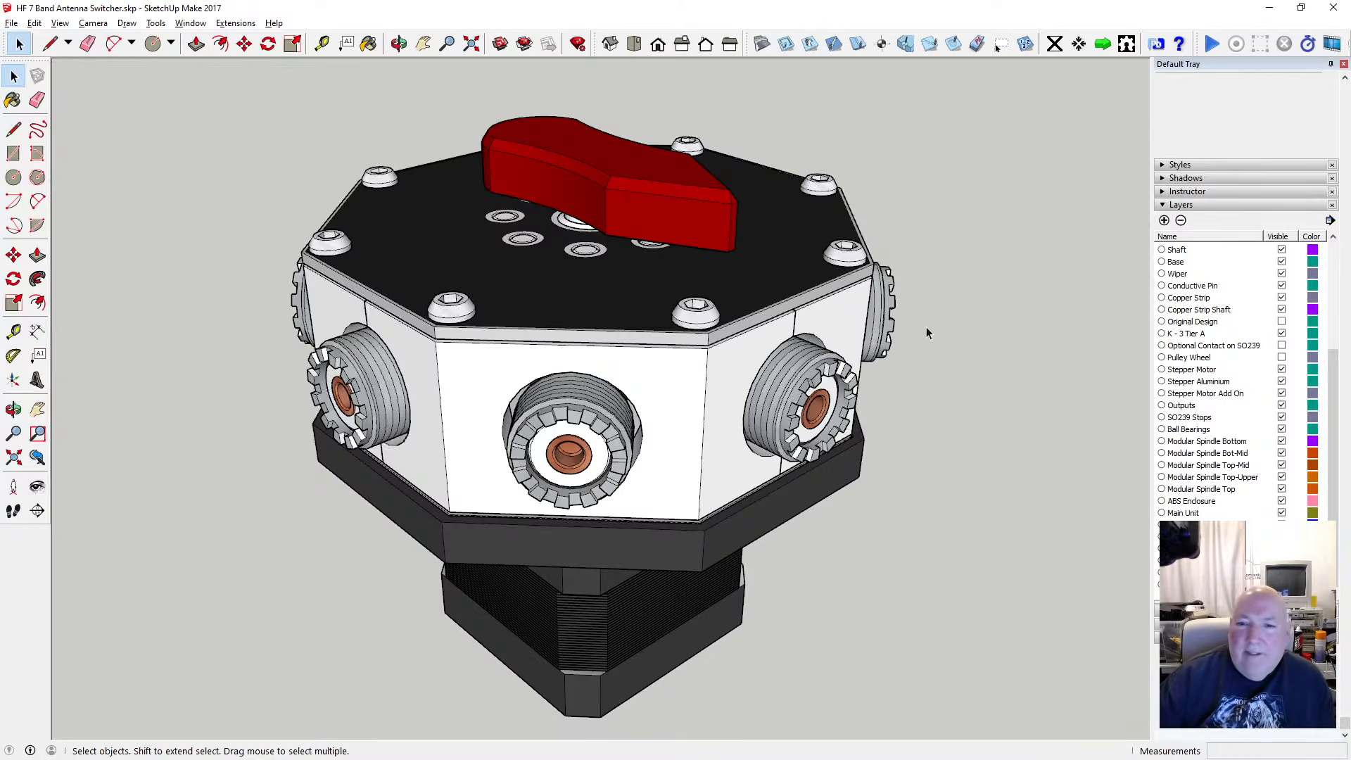
pyautogui.scroll(6, 1269, 341)
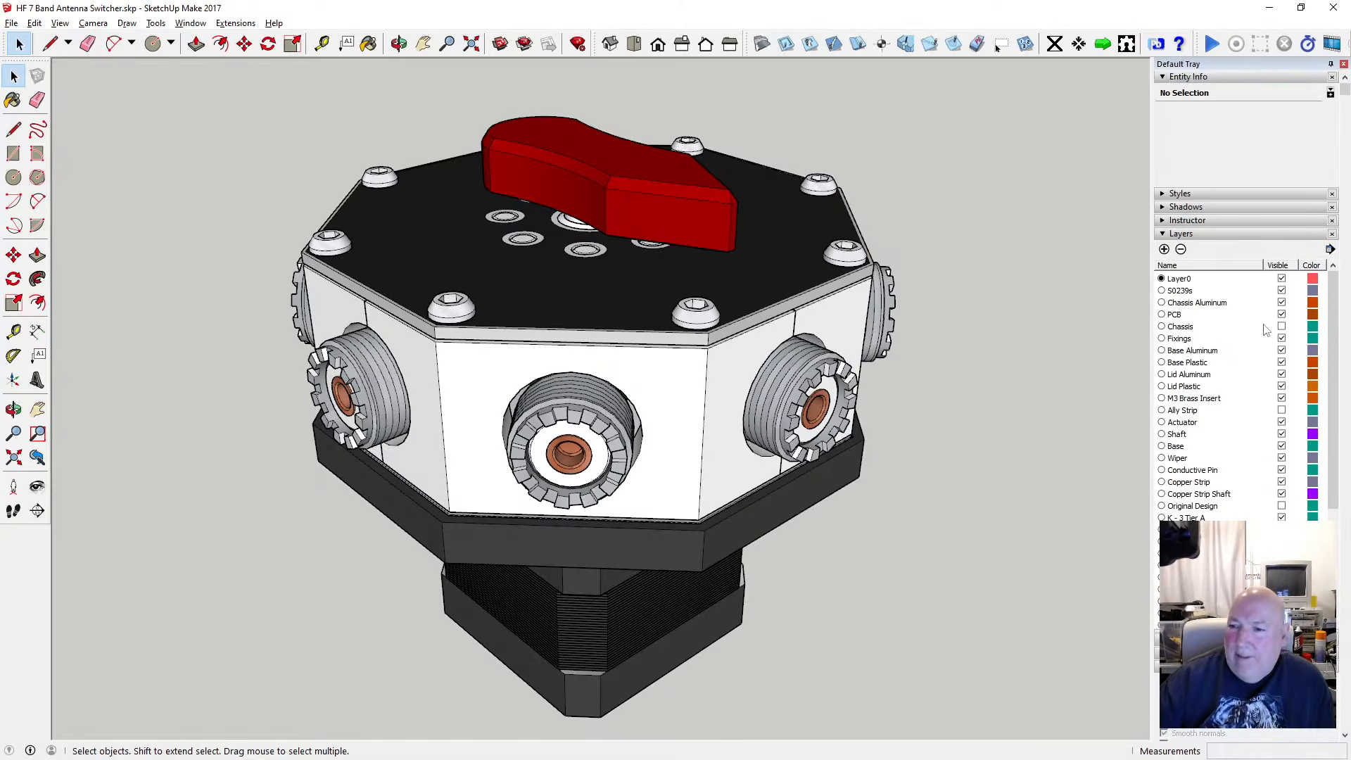
pyautogui.click(1282, 374)
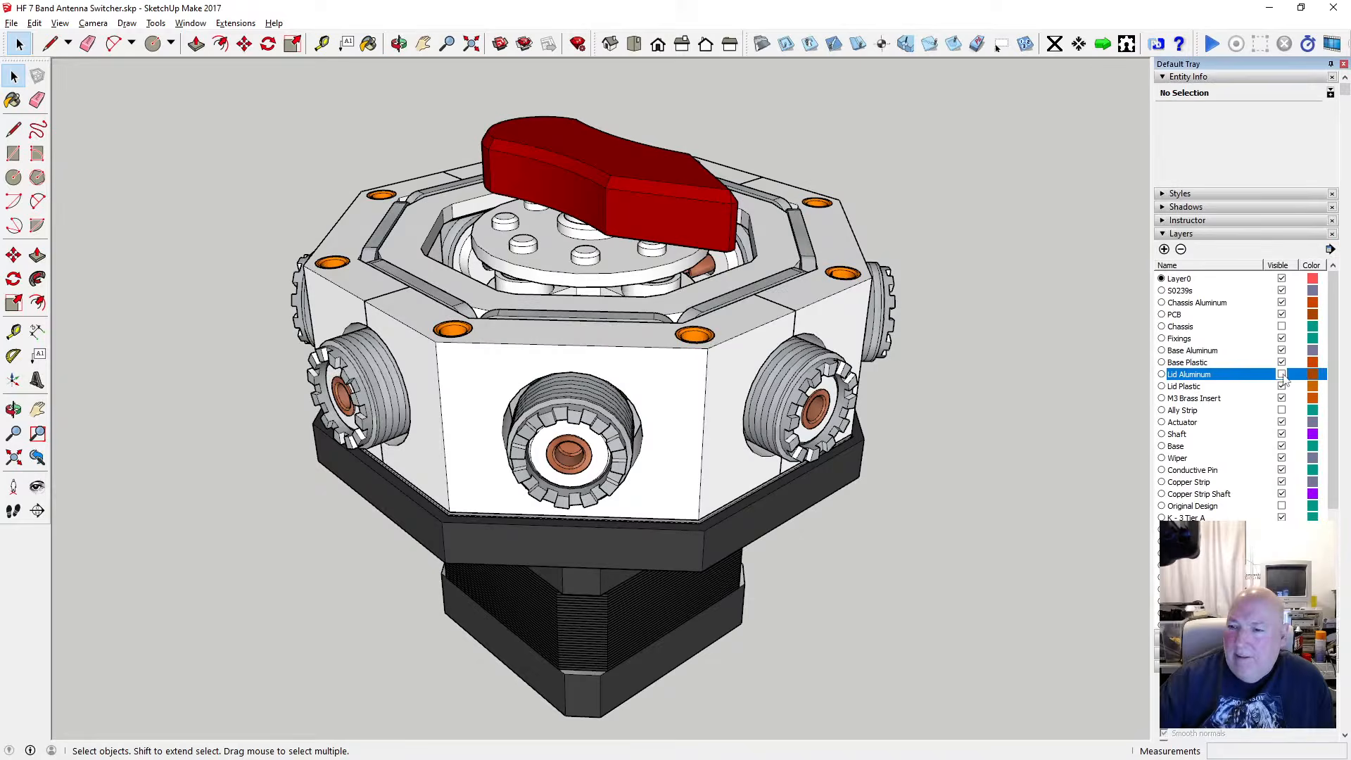
# Open the pegged disc beneath the red knob for editing and select all of its geometry
pyautogui.doubleClick(615, 275)
pyautogui.click(616, 271)
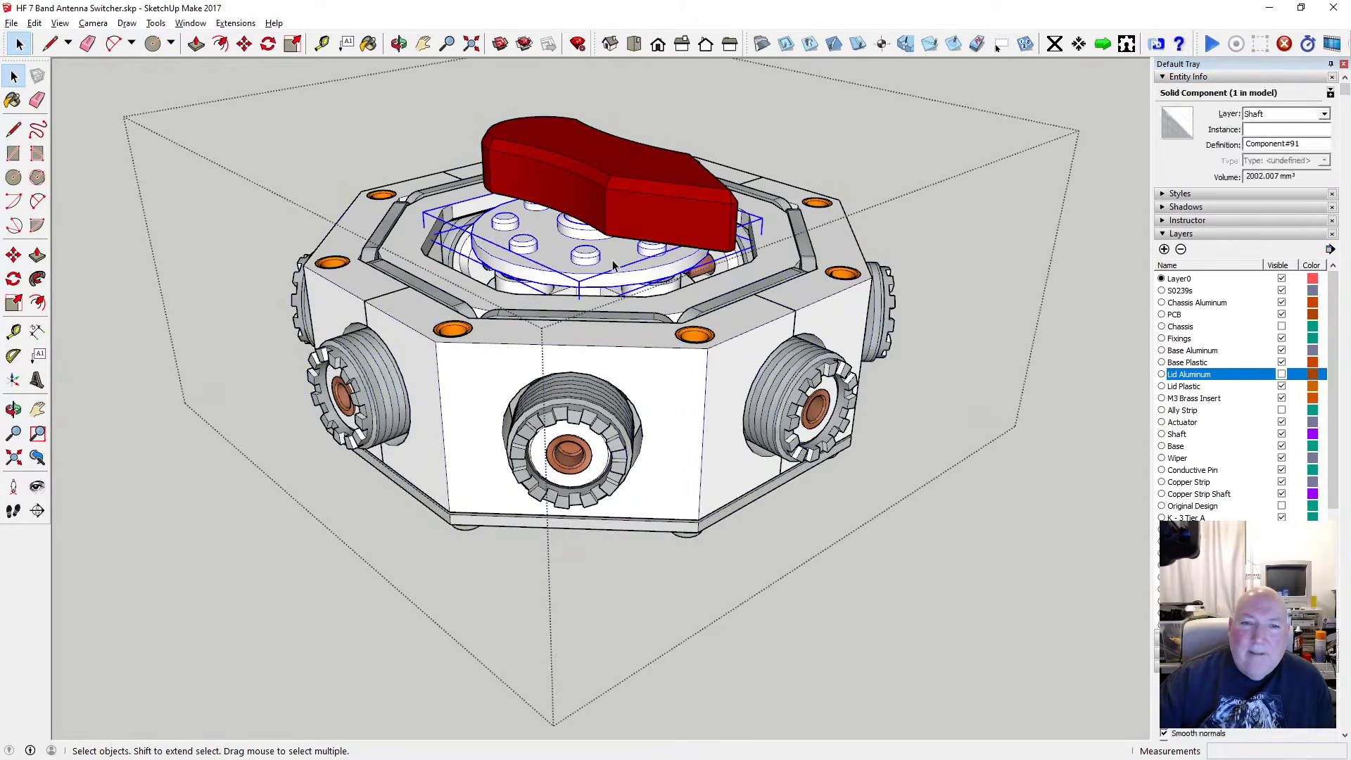
pyautogui.doubleClick(614, 267)
pyautogui.scroll(3, 614, 266)
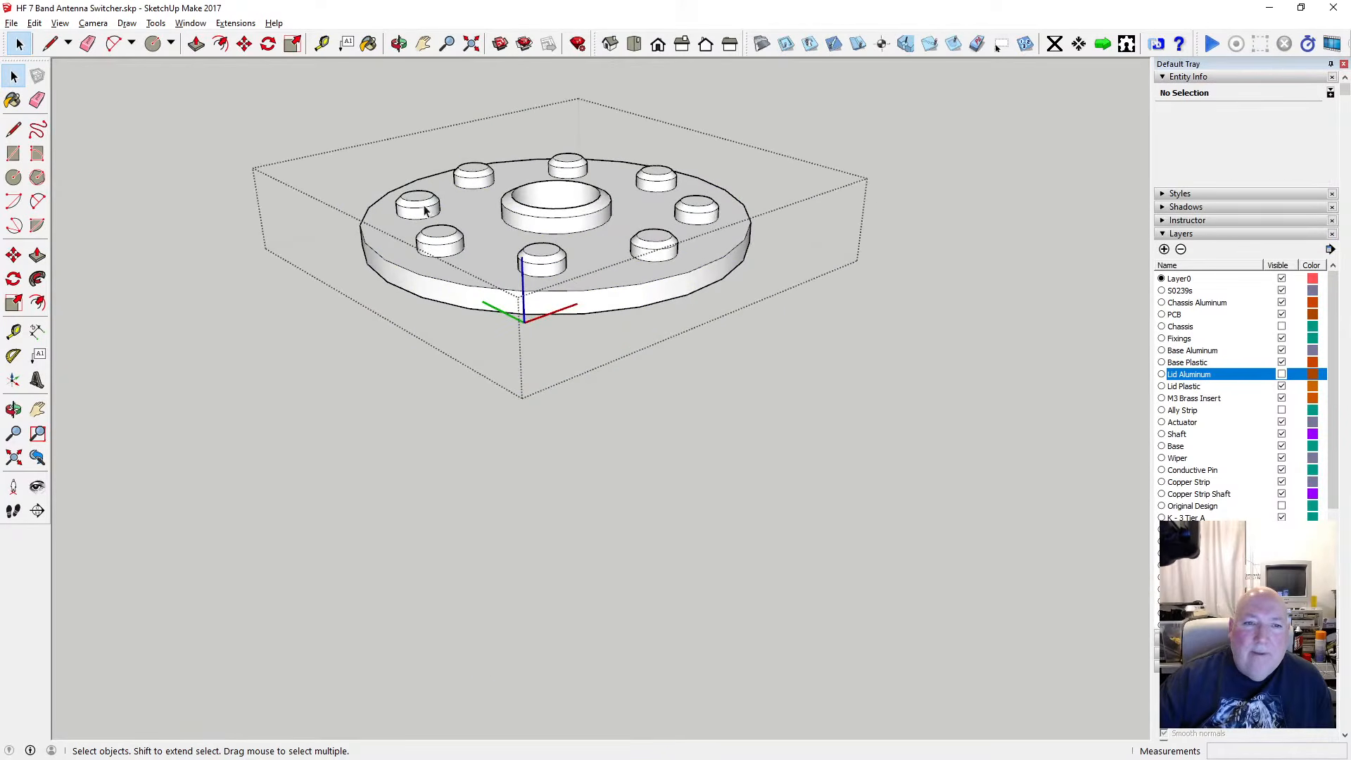
pyautogui.moveTo(296, 120); pyautogui.dragTo(781, 353)
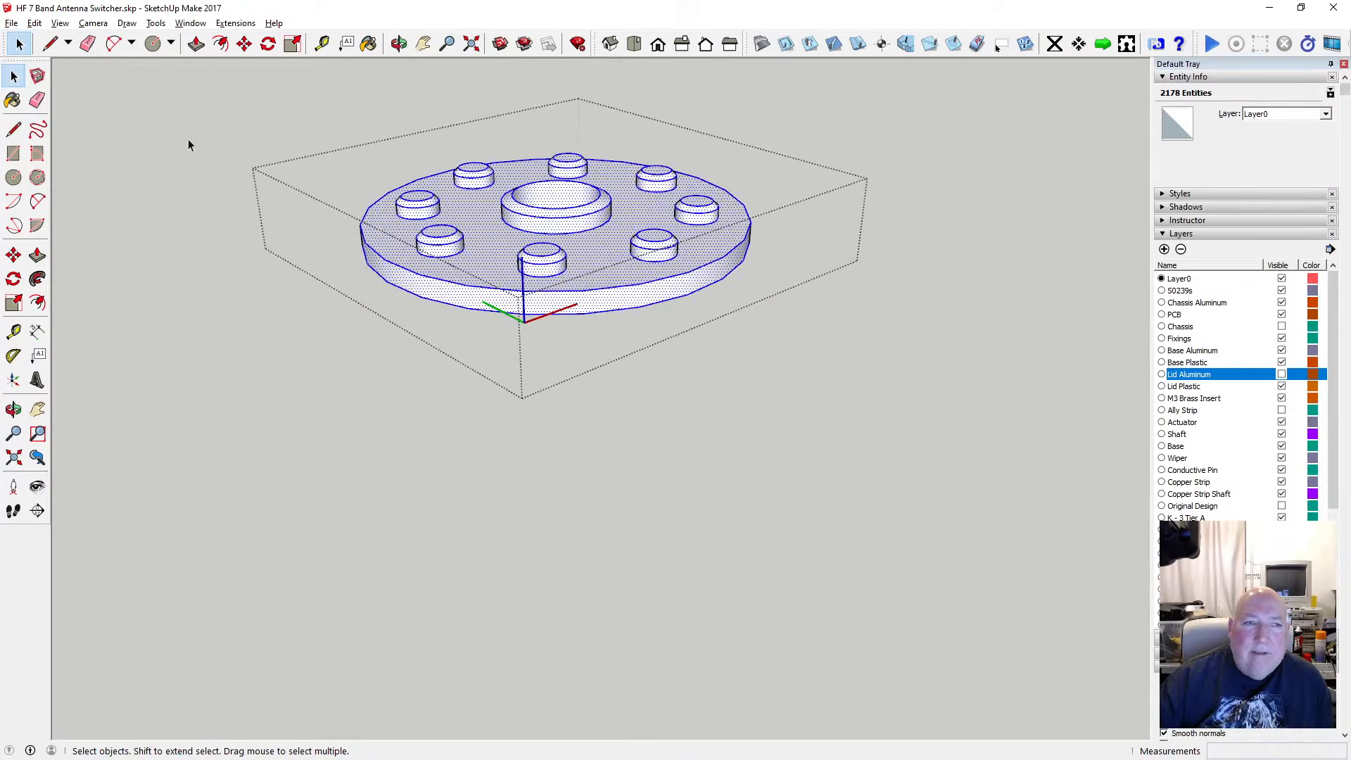
# Bring up the Soften/Smooth Edges settings for the selected upper disc geometry
pyautogui.click(11, 24)
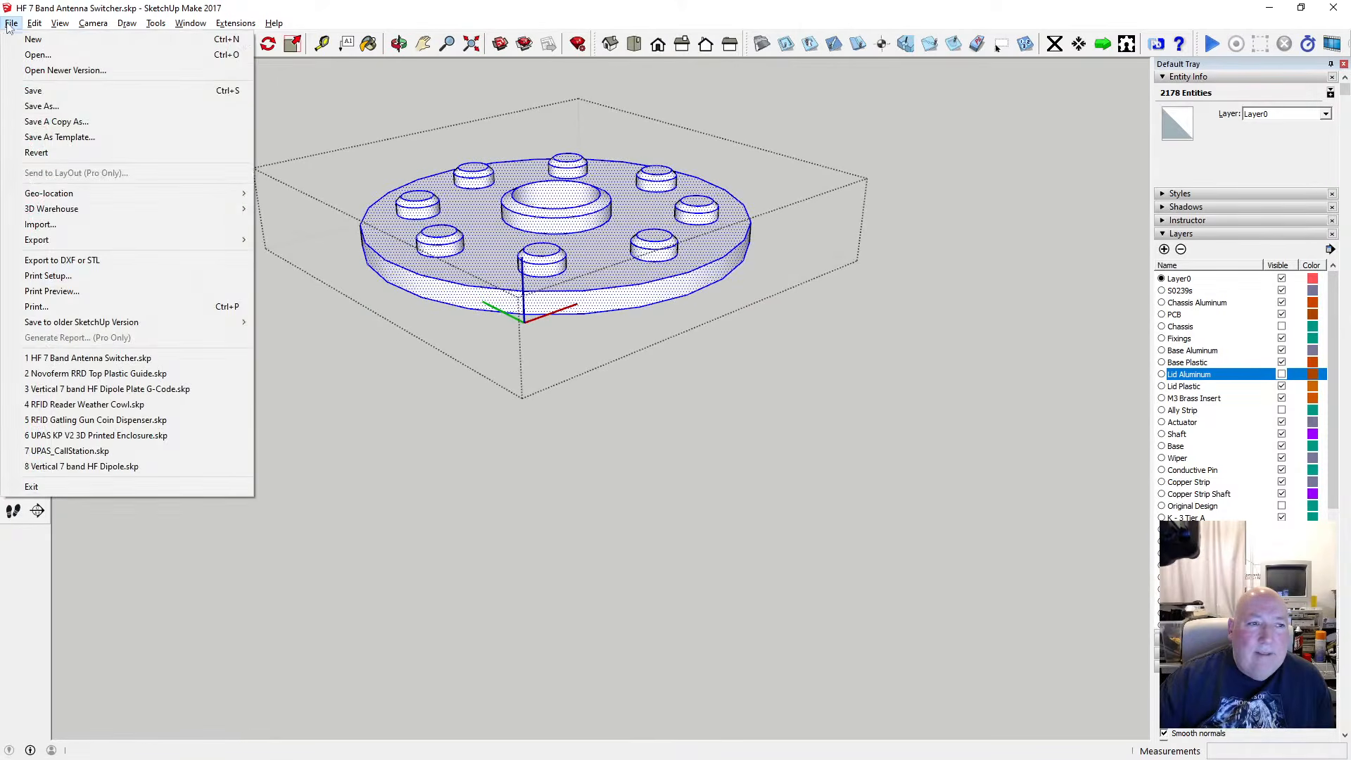
pyautogui.click(352, 15)
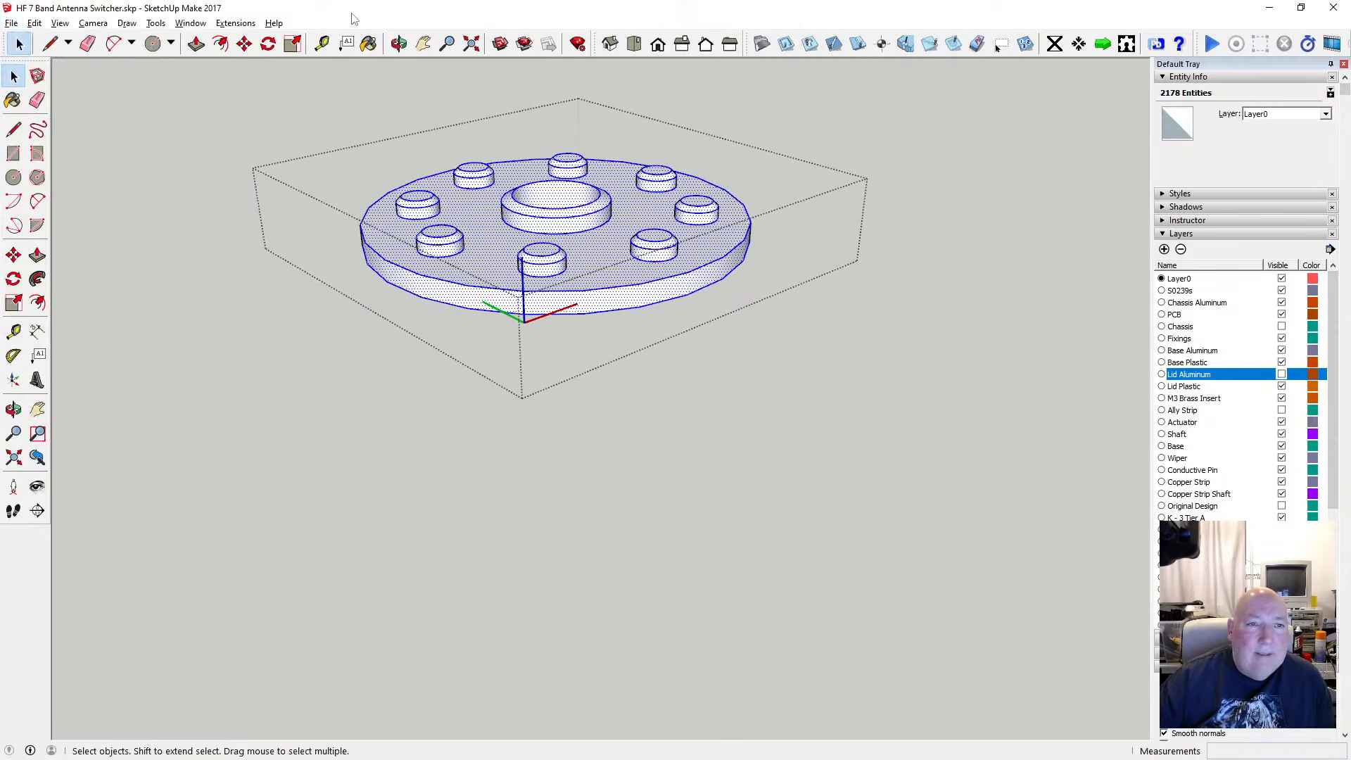
pyautogui.rightClick(514, 236)
pyautogui.click(595, 458)
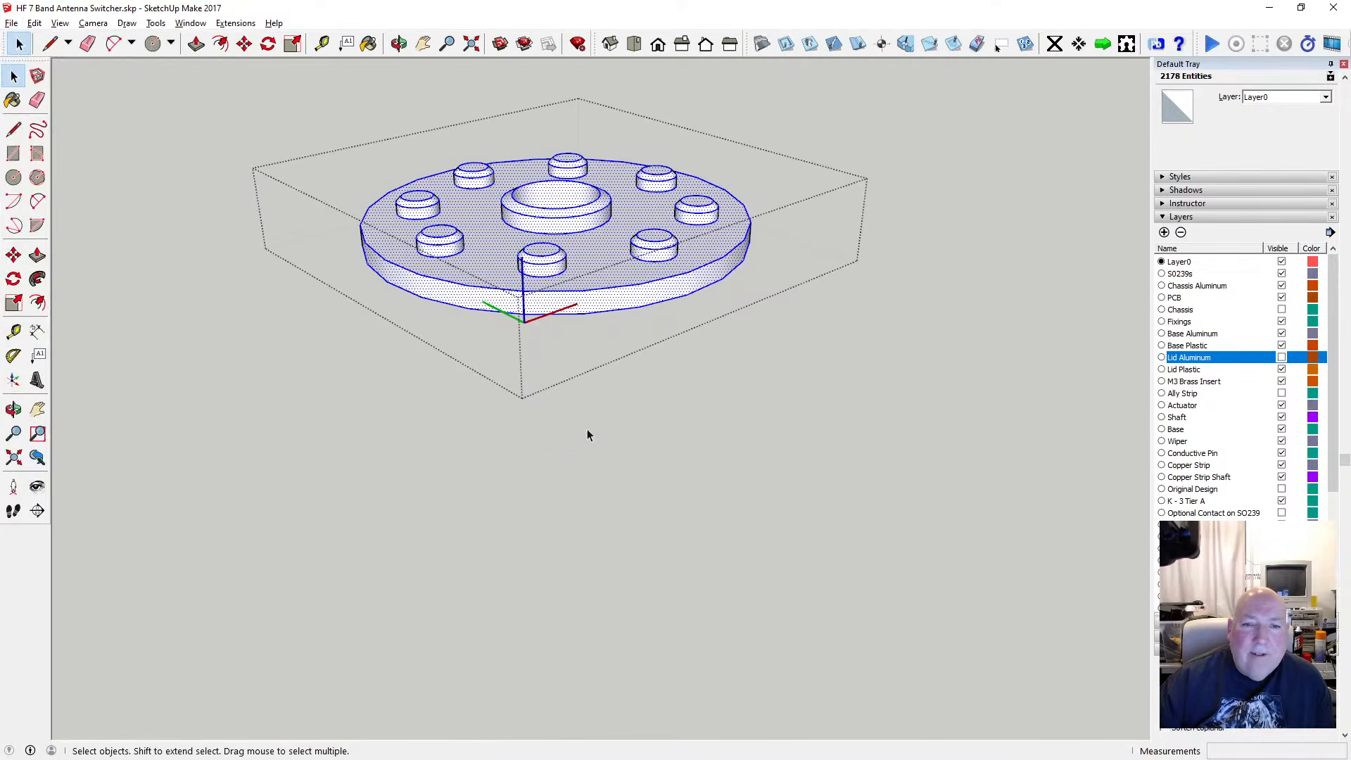
# Start a DXF/STL export of the selected upper disc, choosing stl as the export option
pyautogui.click(11, 23)
pyautogui.click(108, 261)
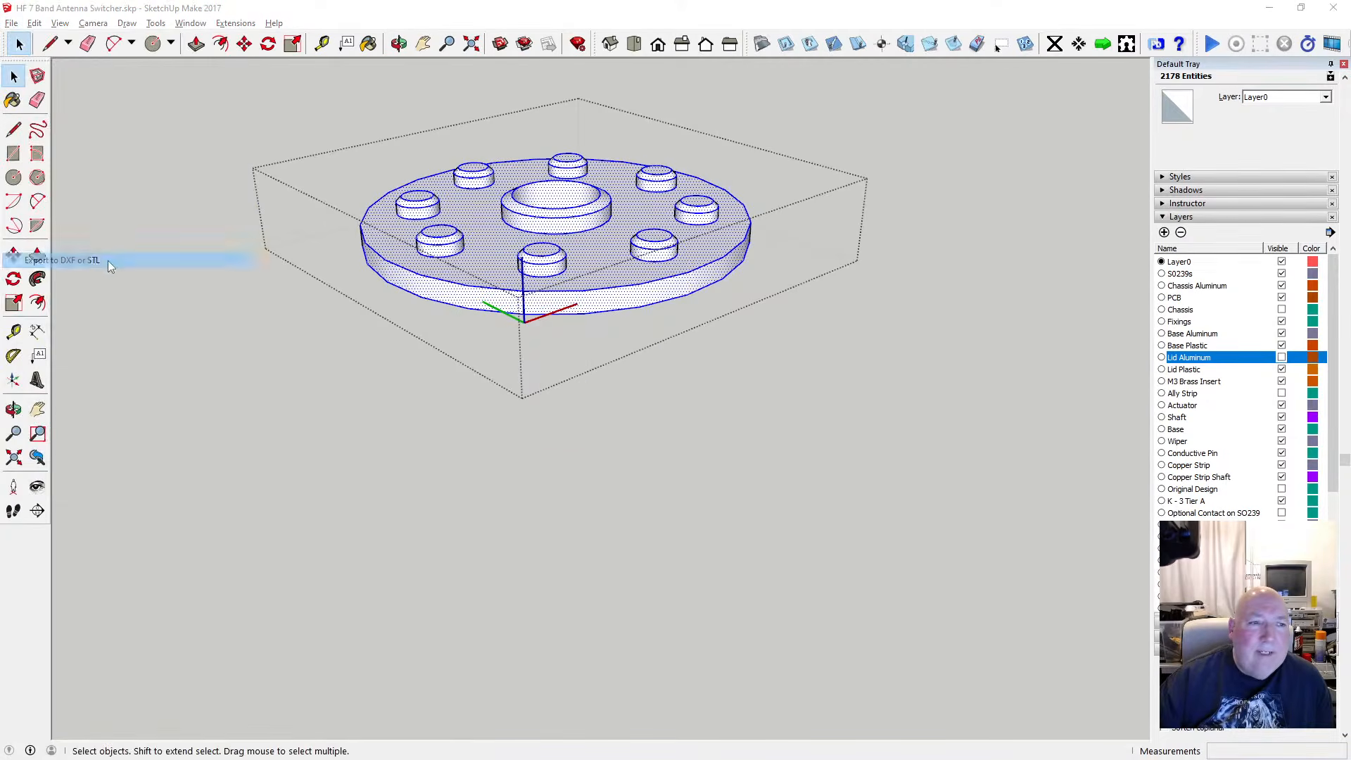
pyautogui.click(656, 399)
pyautogui.click(766, 378)
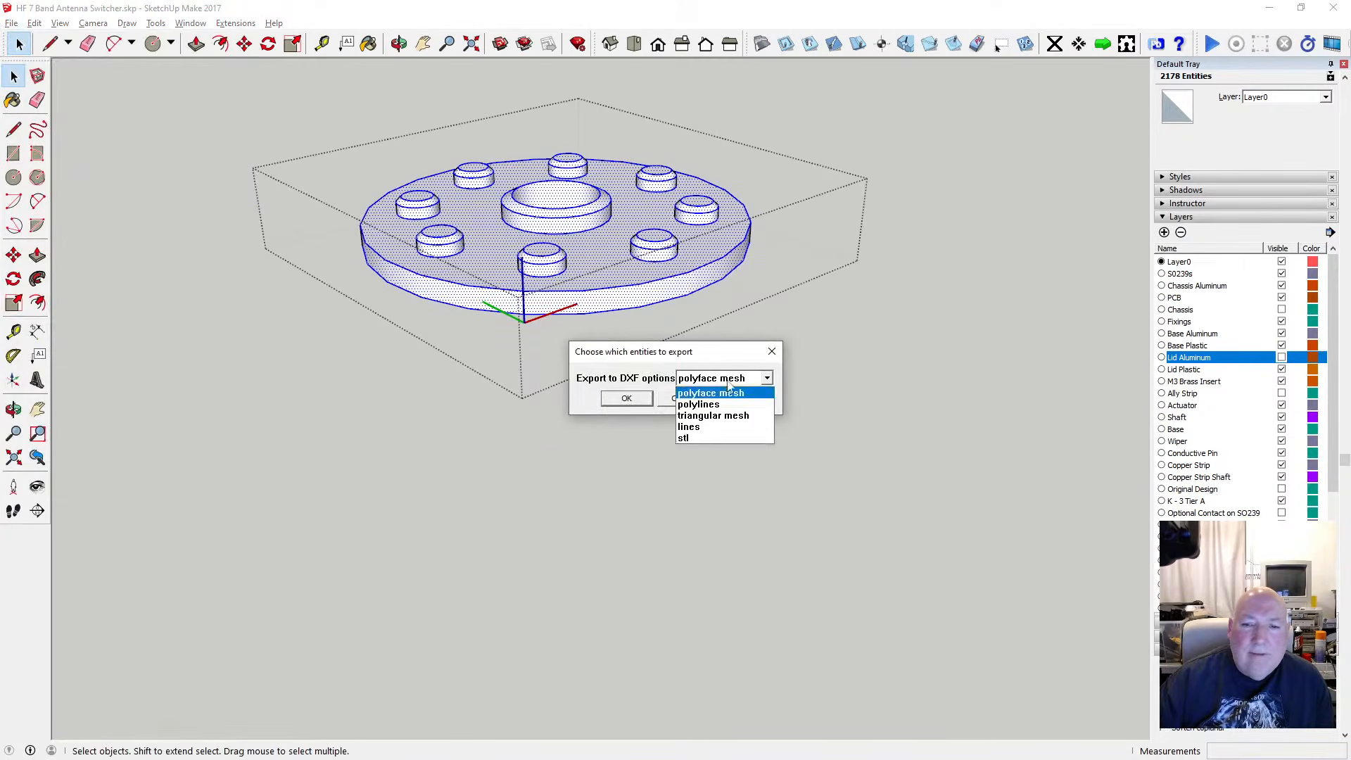
pyautogui.click(716, 436)
pyautogui.click(644, 399)
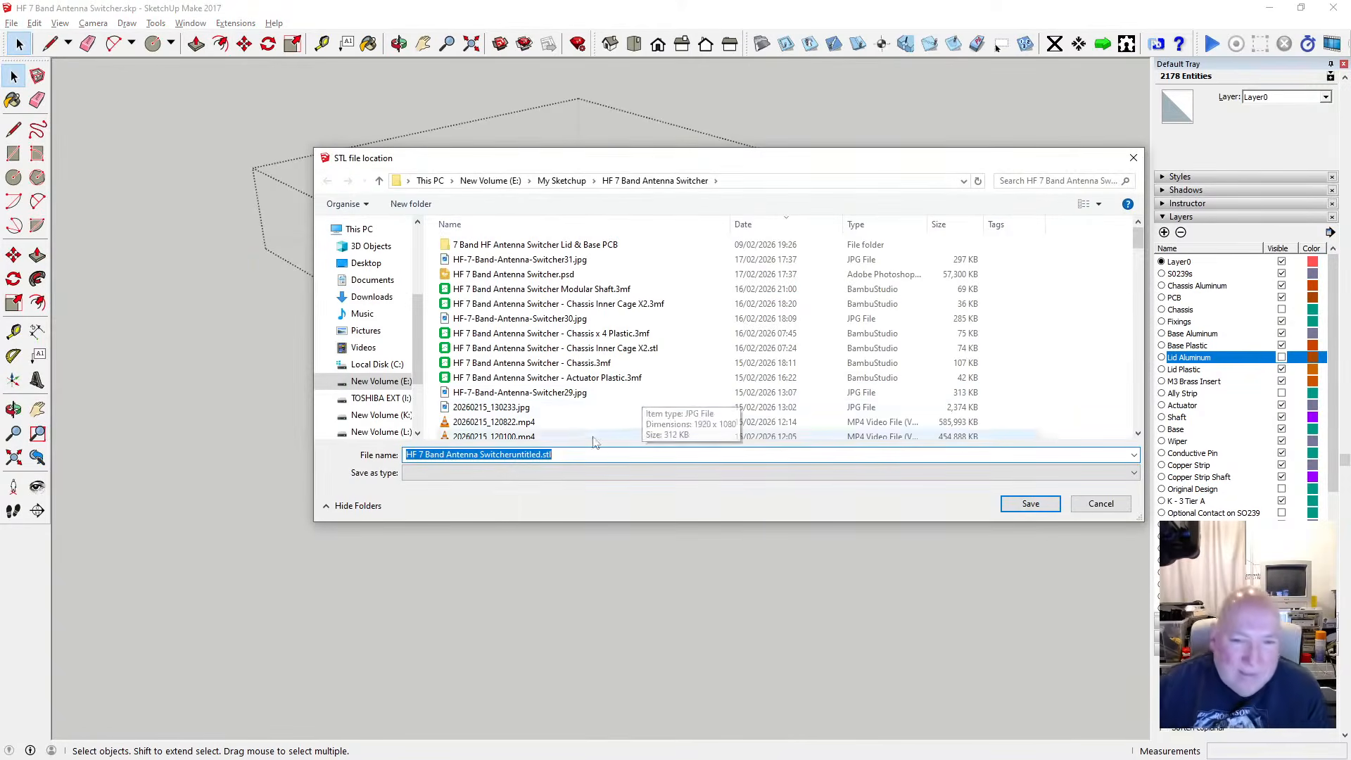
pyautogui.click(543, 456)
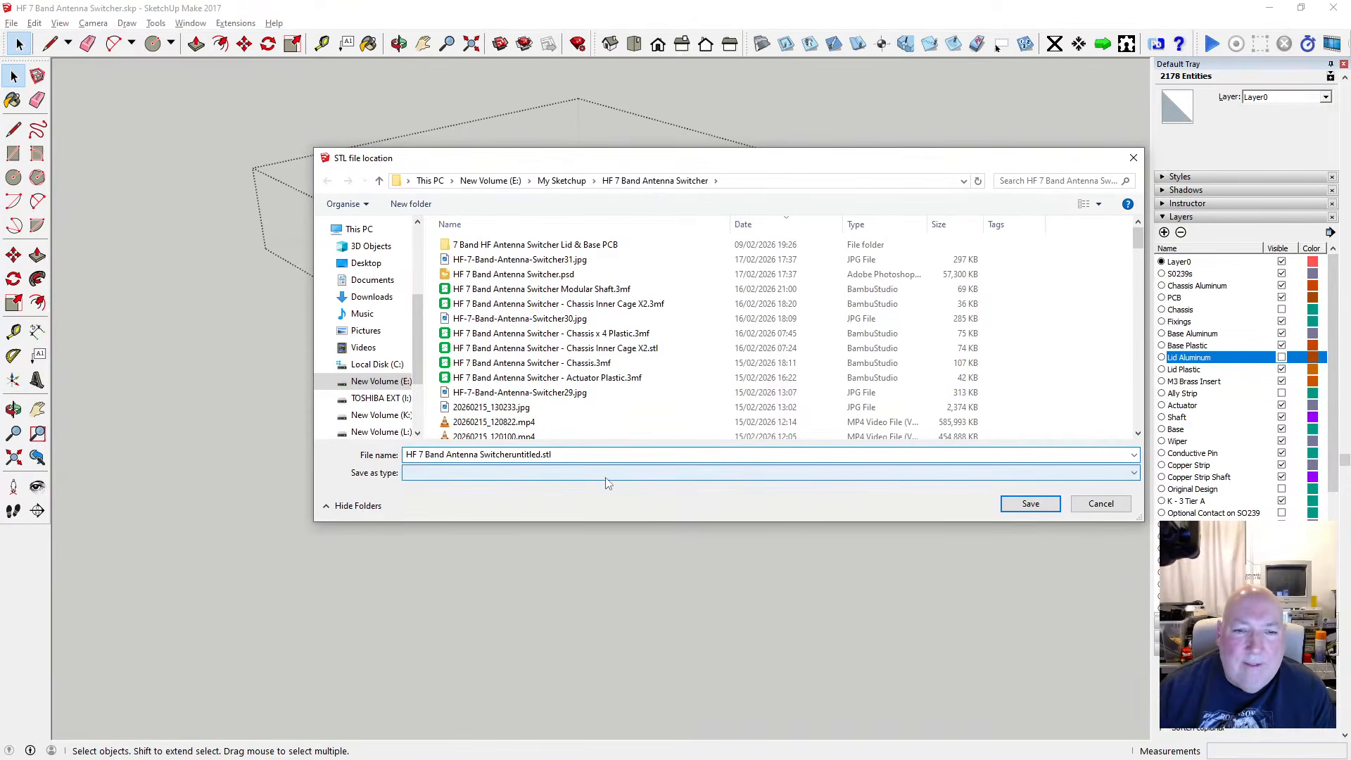
pyautogui.scroll(-3, 678, 322)
pyautogui.scroll(3, 680, 323)
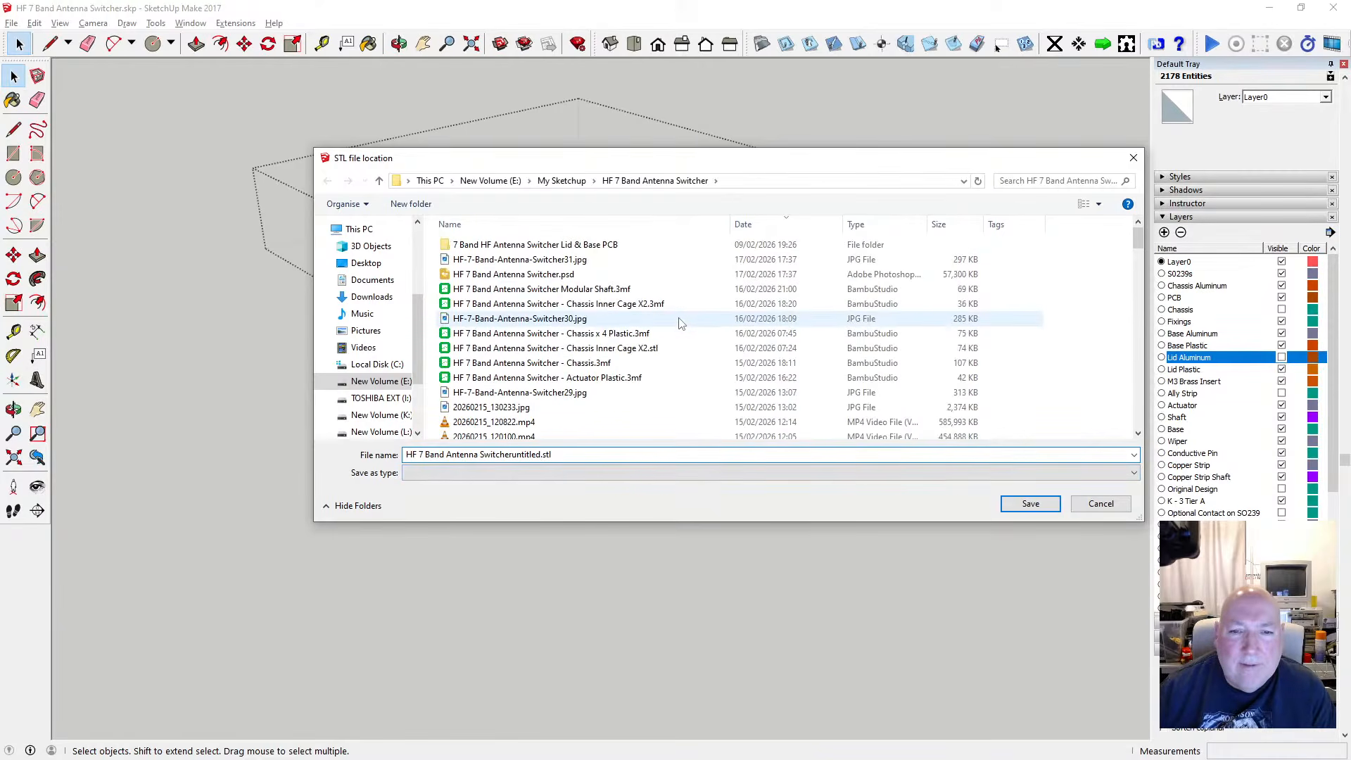
pyautogui.click(646, 304)
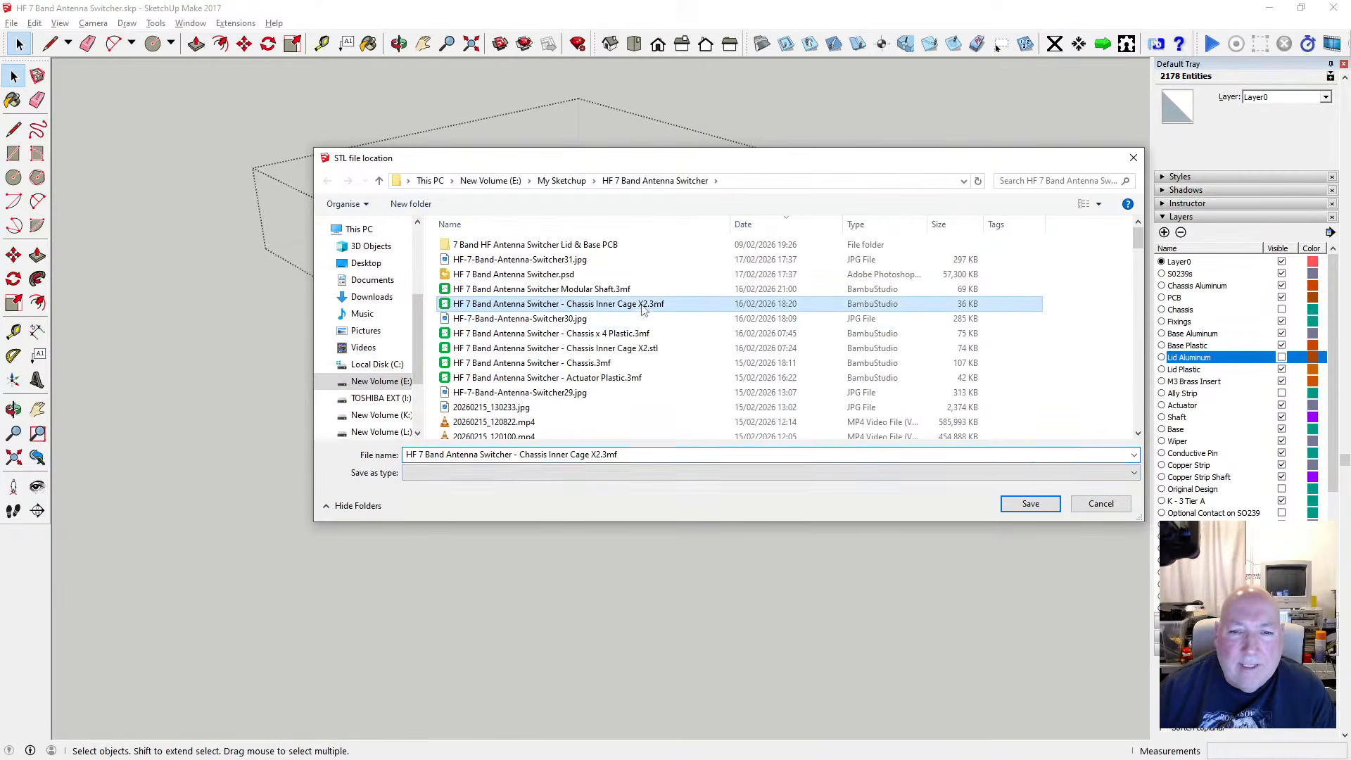
pyautogui.doubleClick(603, 454)
pyautogui.press('Left')
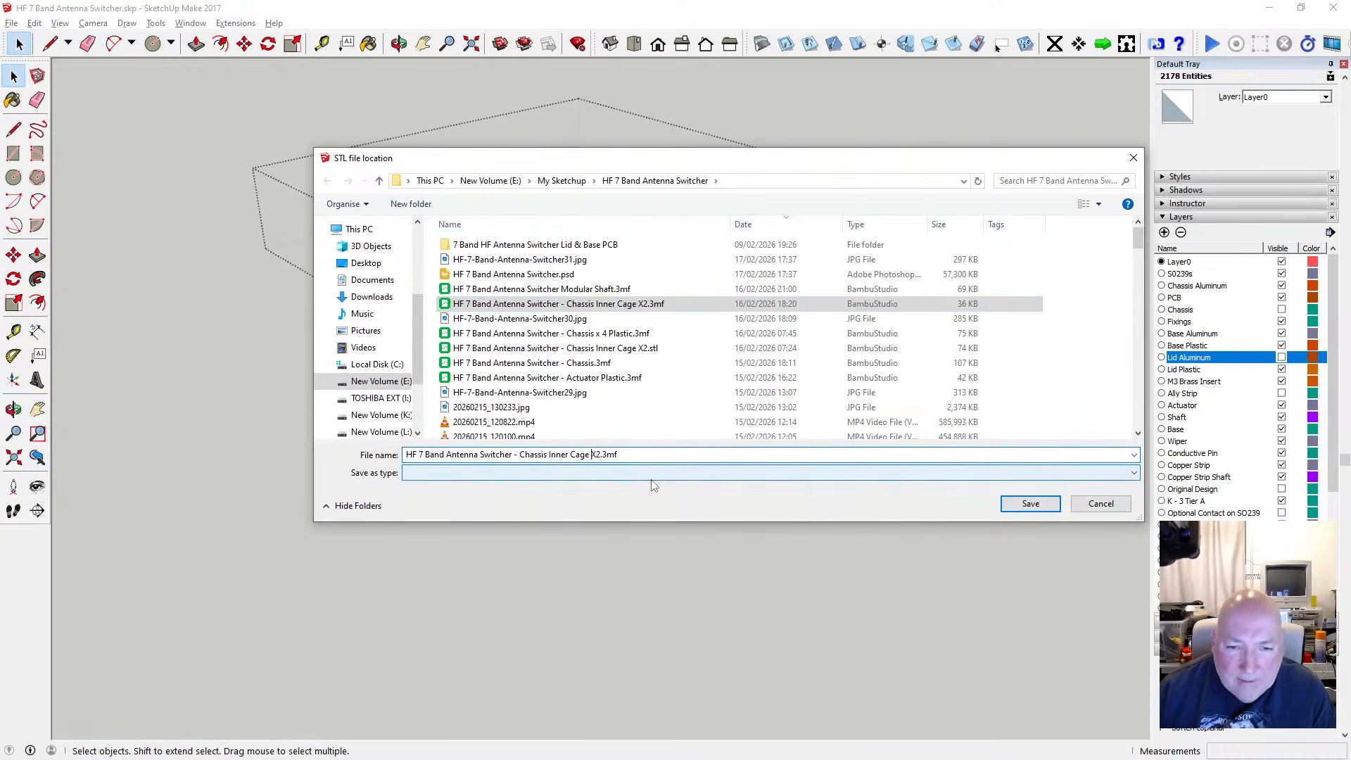
pyautogui.press('BackSpace')
pyautogui.press('BackSpace')
pyautogui.press('BackSpace')
pyautogui.press('BackSpace')
pyautogui.press('BackSpace')
pyautogui.press('BackSpace')
pyautogui.press('BackSpace')
pyautogui.press('BackSpace')
pyautogui.press('BackSpace')
pyautogui.press('BackSpace')
pyautogui.press('BackSpace')
pyautogui.press('BackSpace')
pyautogui.press('BackSpace')
pyautogui.press('BackSpace')
pyautogui.press('BackSpace')
pyautogui.press('BackSpace')
pyautogui.press('BackSpace')
pyautogui.press('BackSpace')
pyautogui.press('BackSpace')
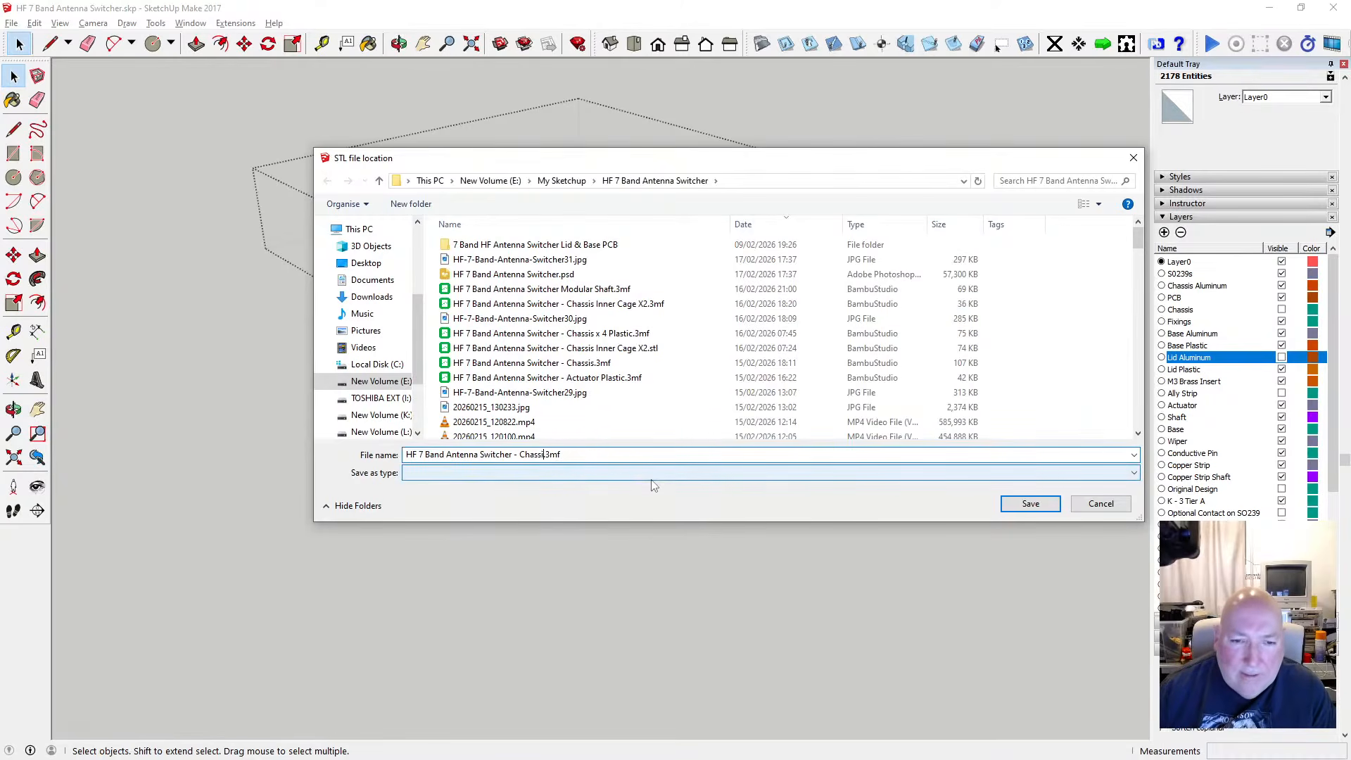
pyautogui.press('BackSpace')
pyautogui.press('BackSpace')
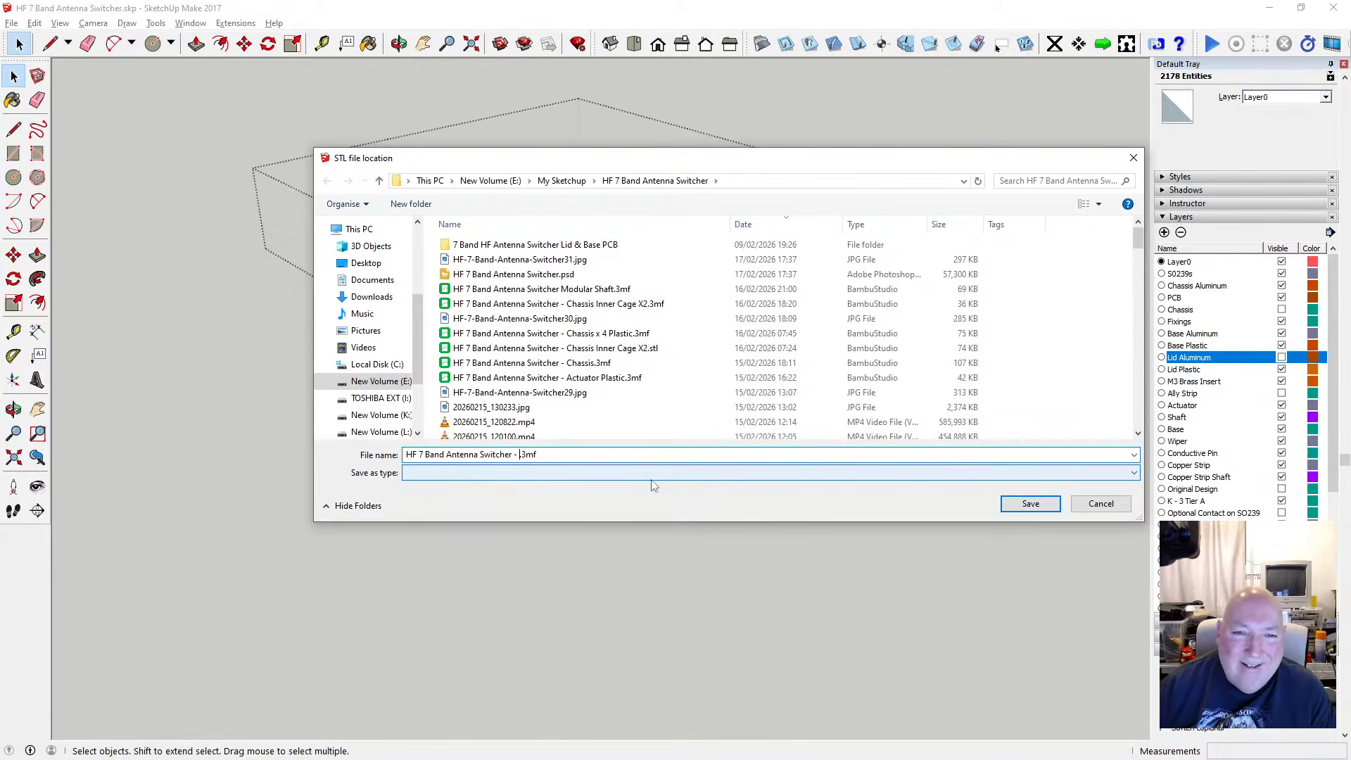
pyautogui.write('Shaft')
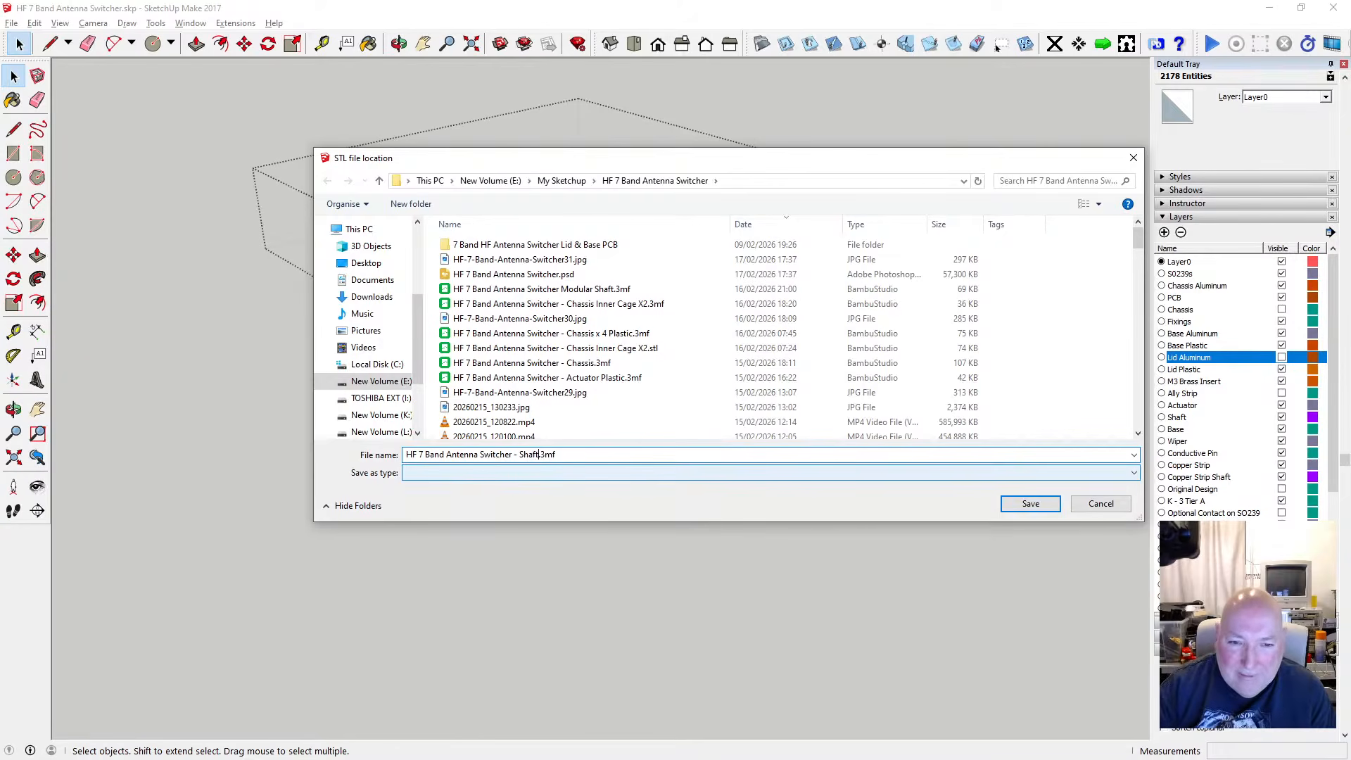
pyautogui.write(' Lining')
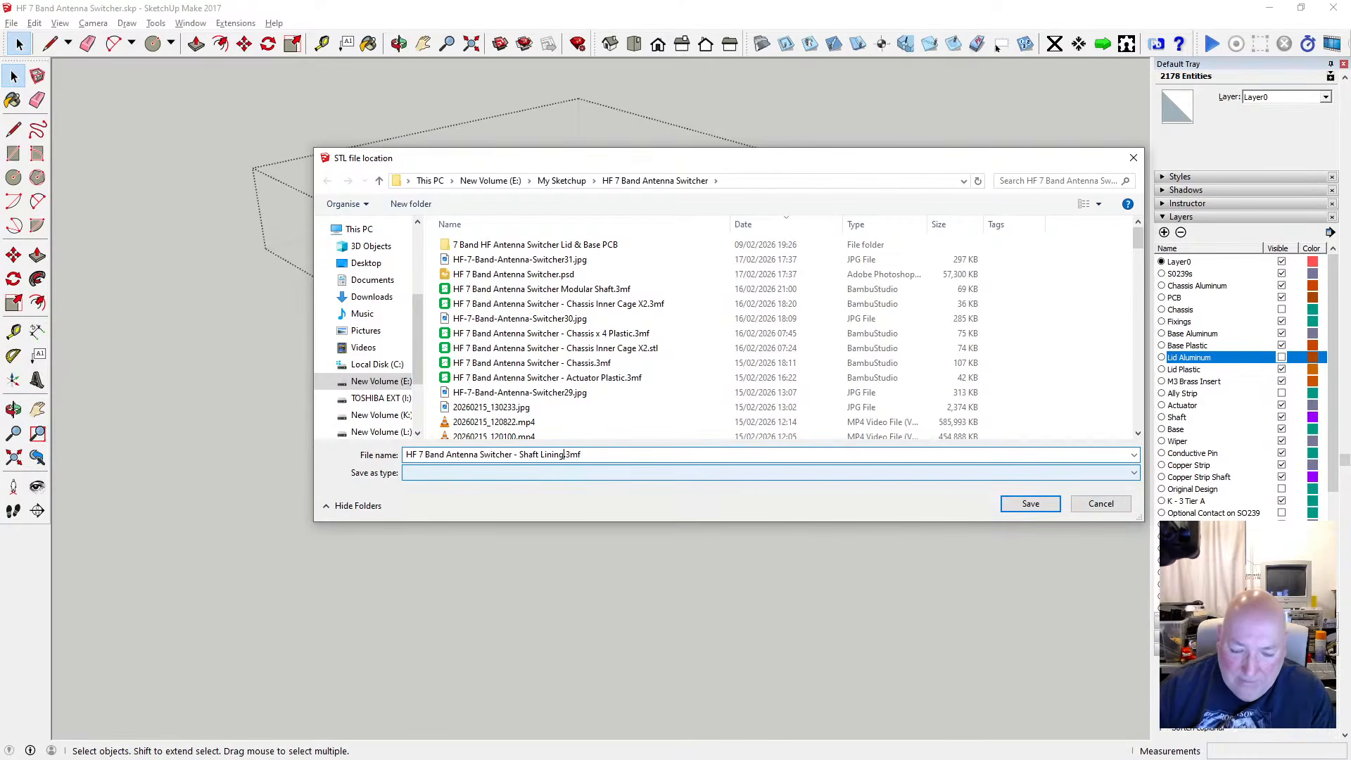
pyautogui.write('Lid')
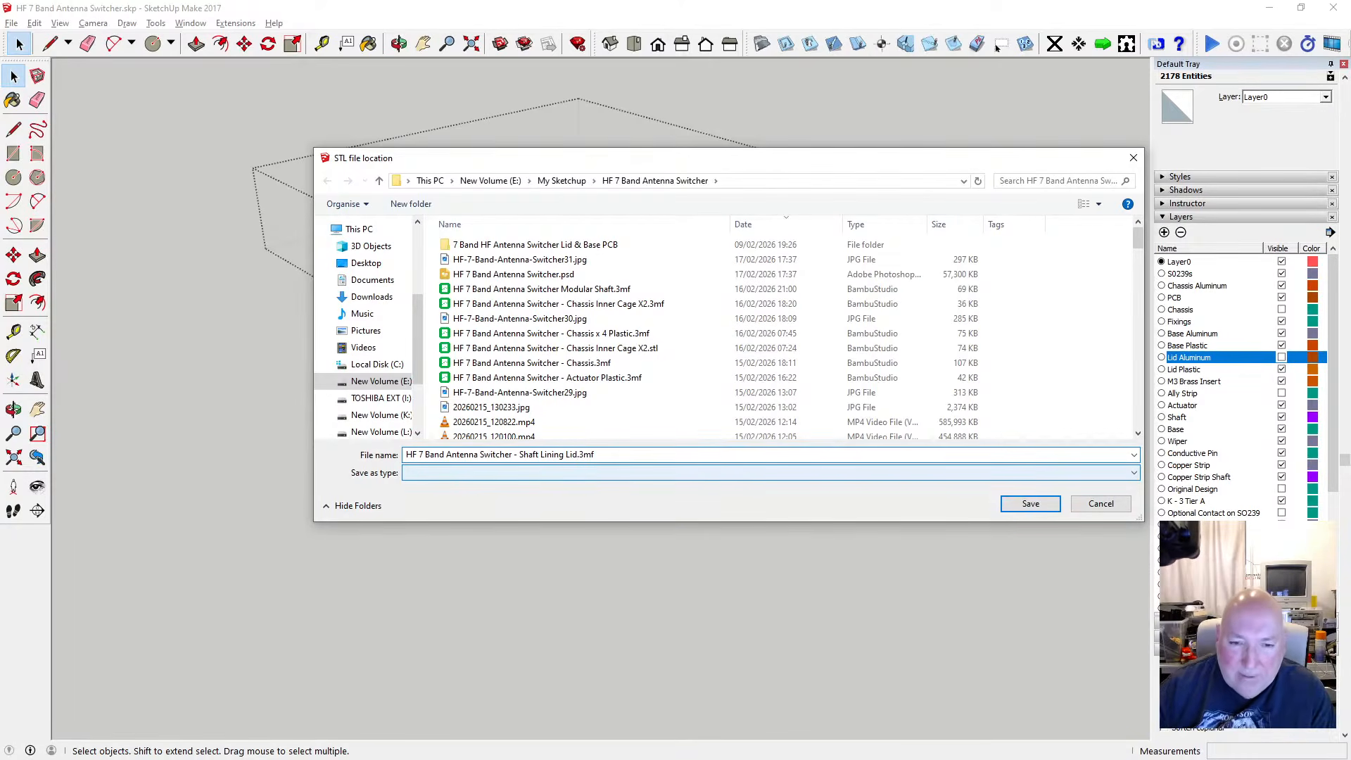
pyautogui.click(1043, 505)
pyautogui.click(624, 457)
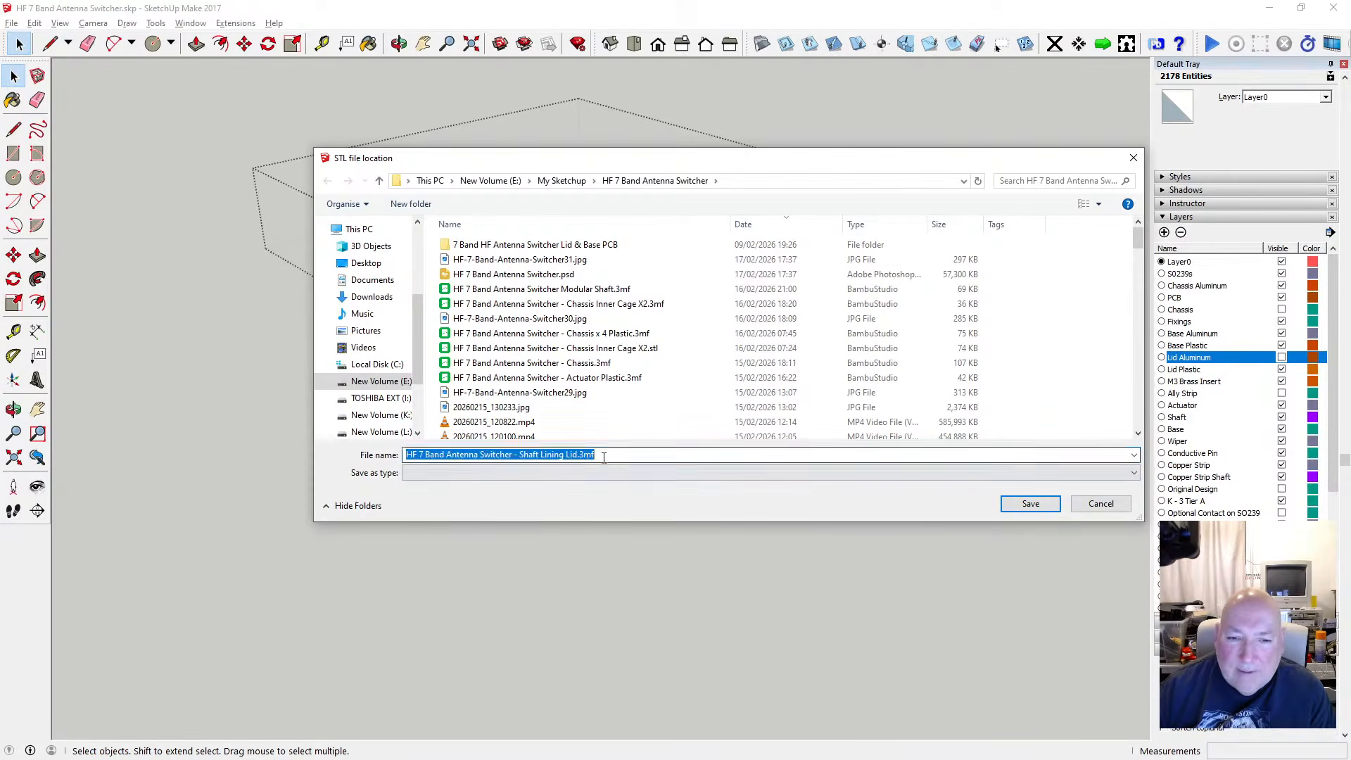
pyautogui.press('BackSpace')
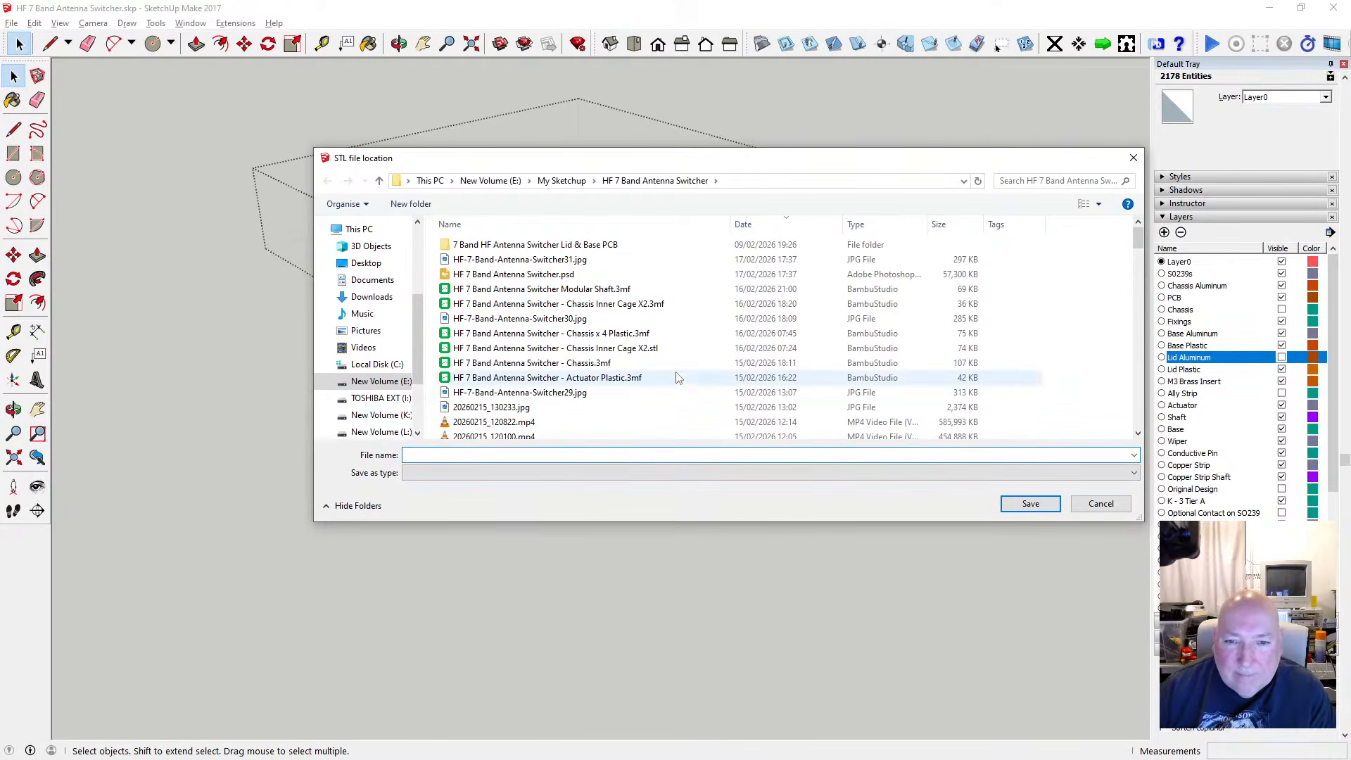
# Base the file name on the existing inner cage STL and save the export as "HF 7 Band Antenna Switcher - Shaft Lininig Lid.stl"
pyautogui.click(632, 348)
pyautogui.click(607, 455)
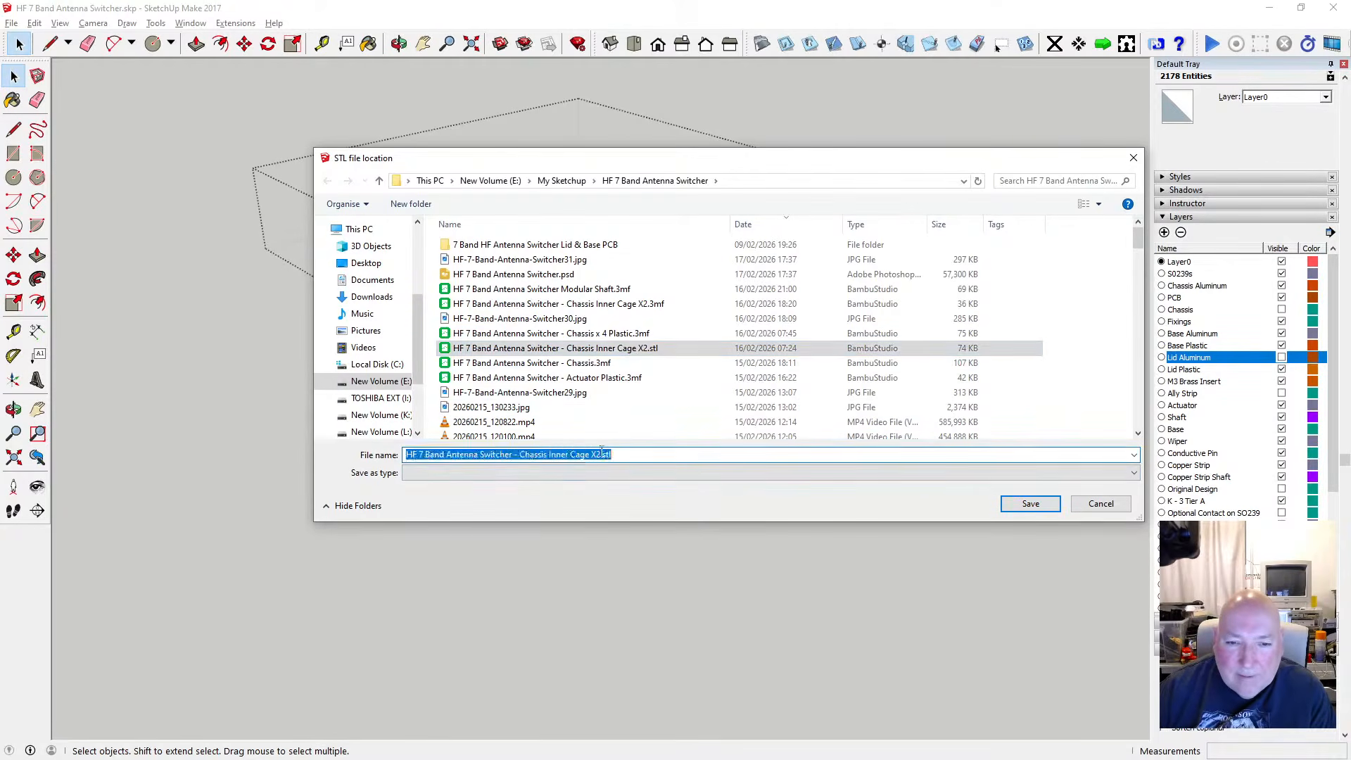
pyautogui.moveTo(607, 455); pyautogui.dragTo(523, 456)
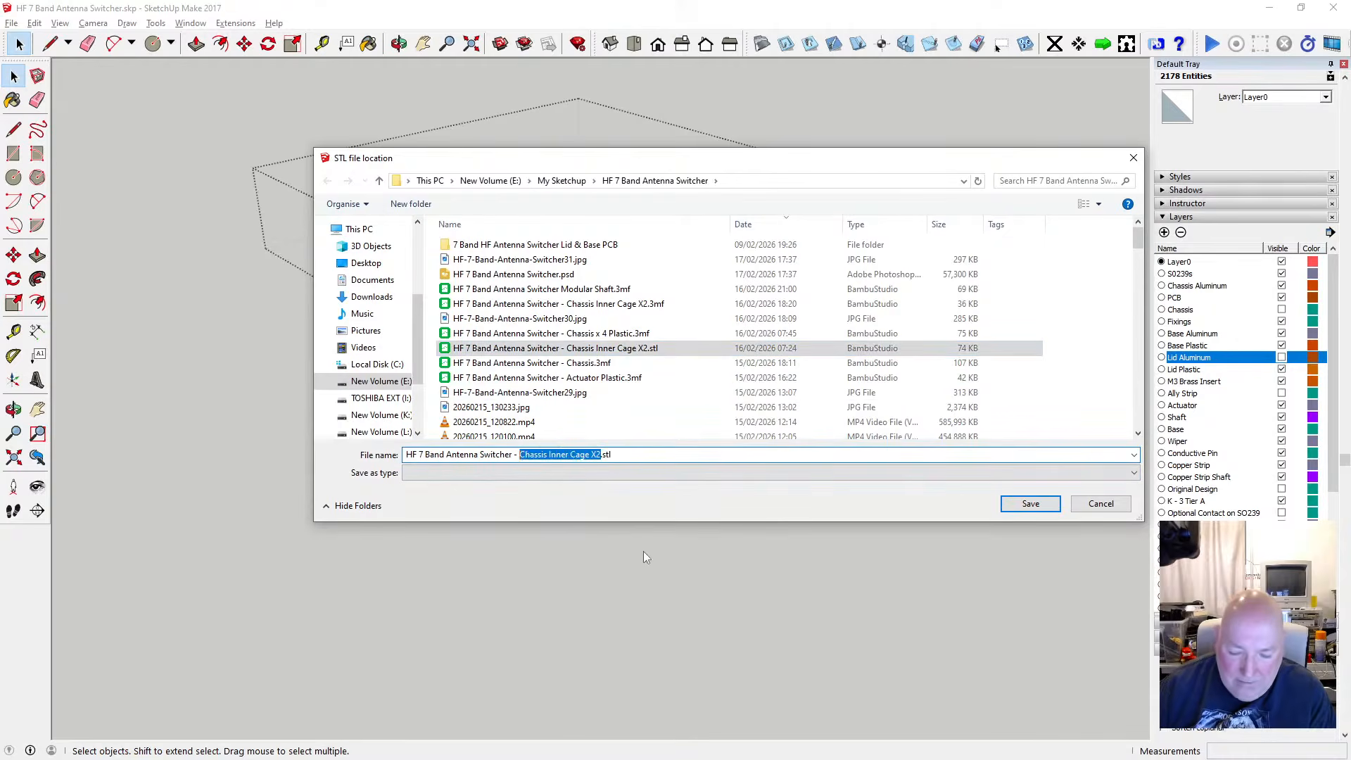
pyautogui.write('Shaft Li')
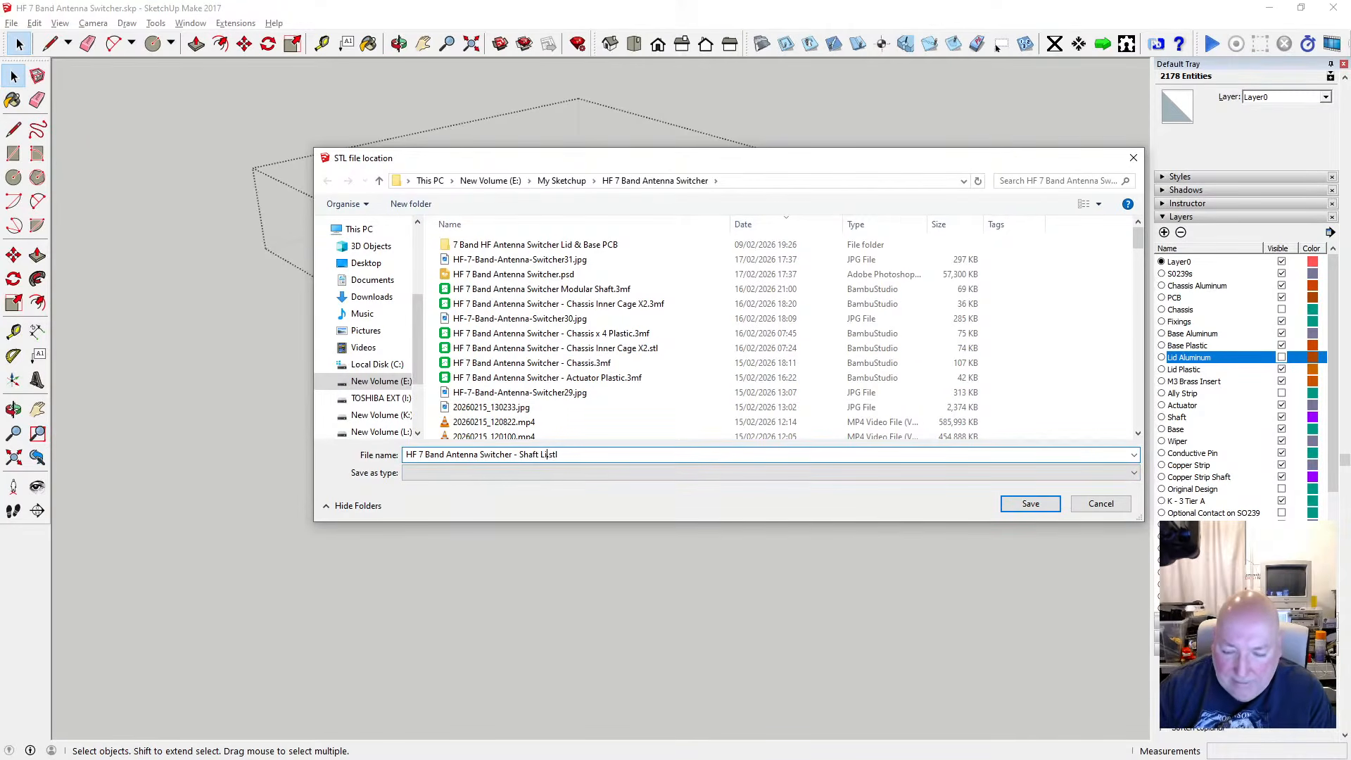
pyautogui.write('ninig Lid')
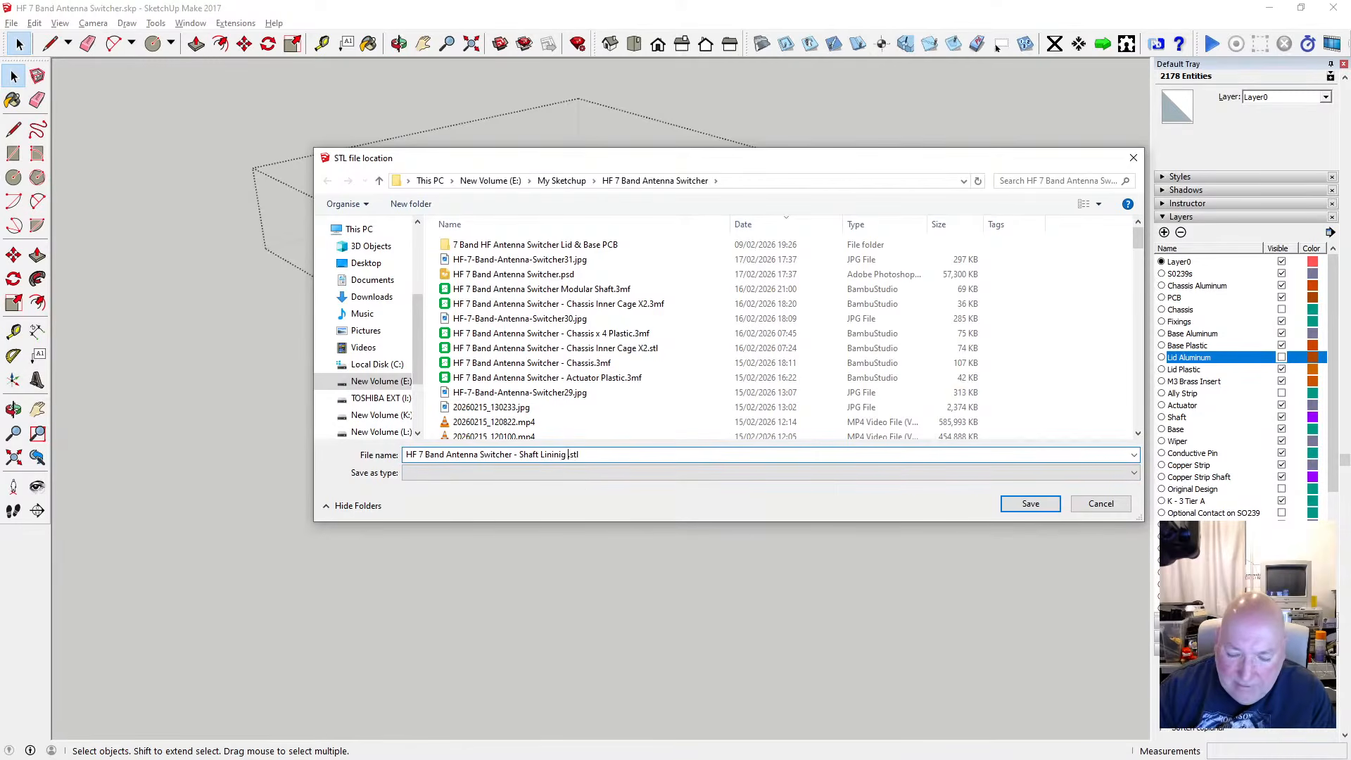
pyautogui.click(1053, 505)
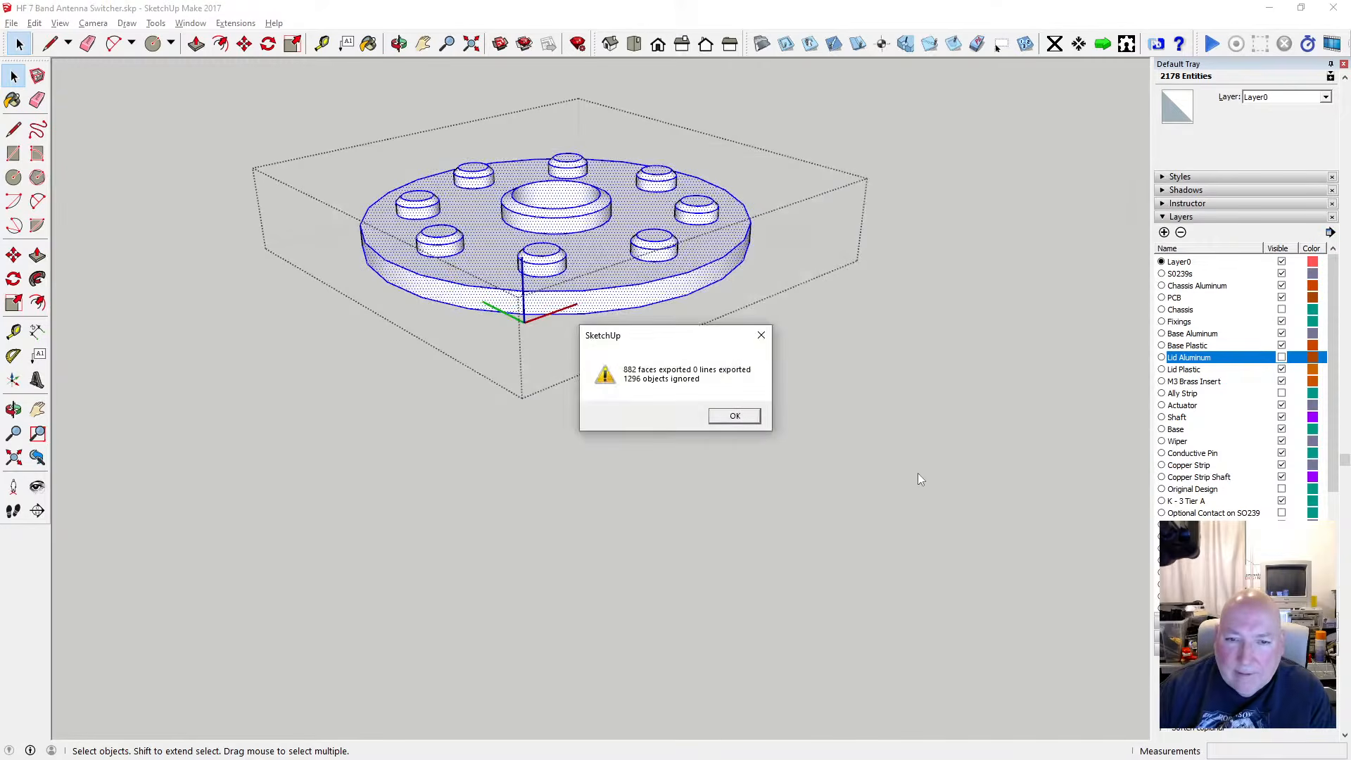
pyautogui.click(737, 418)
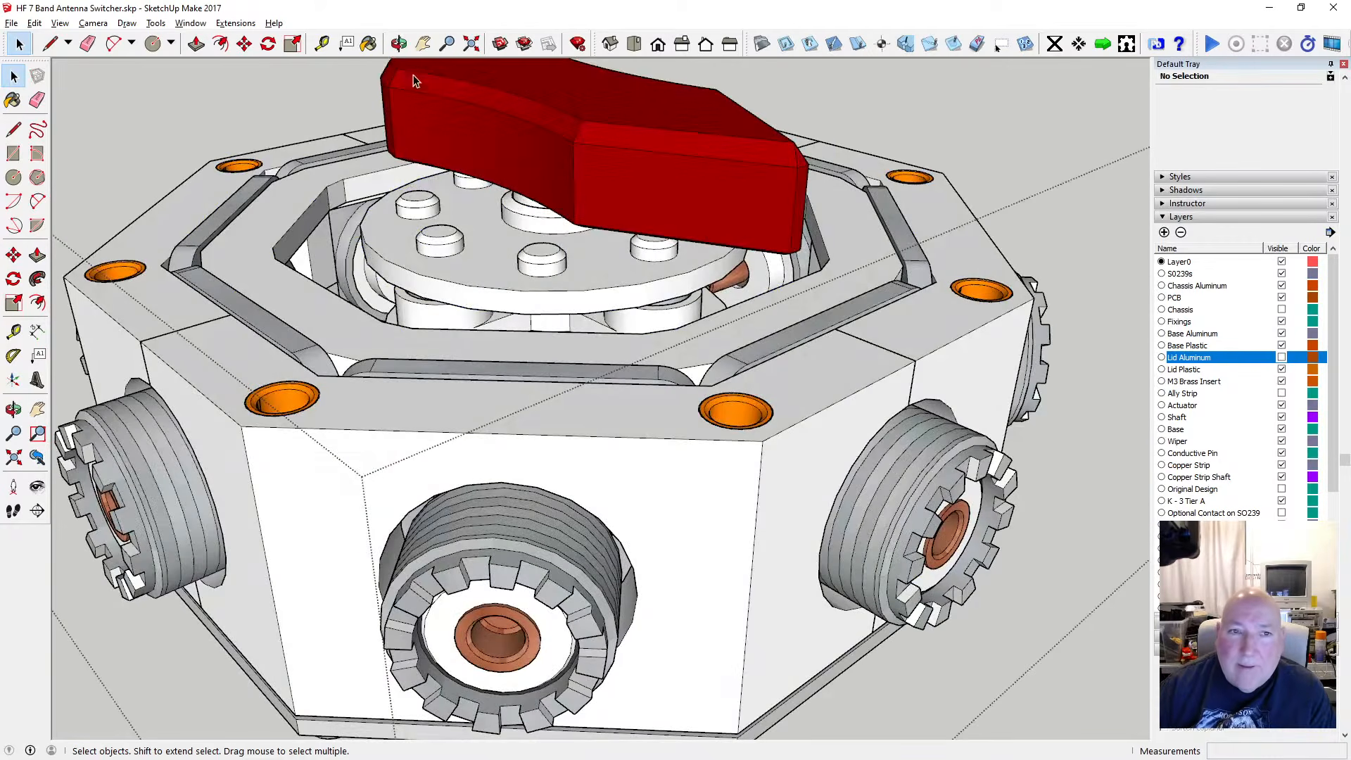
# Hide the Base Aluminum layer to expose the pegged disc on the underside of the switcher
pyautogui.click(399, 44)
pyautogui.moveTo(603, 386); pyautogui.dragTo(590, 341)
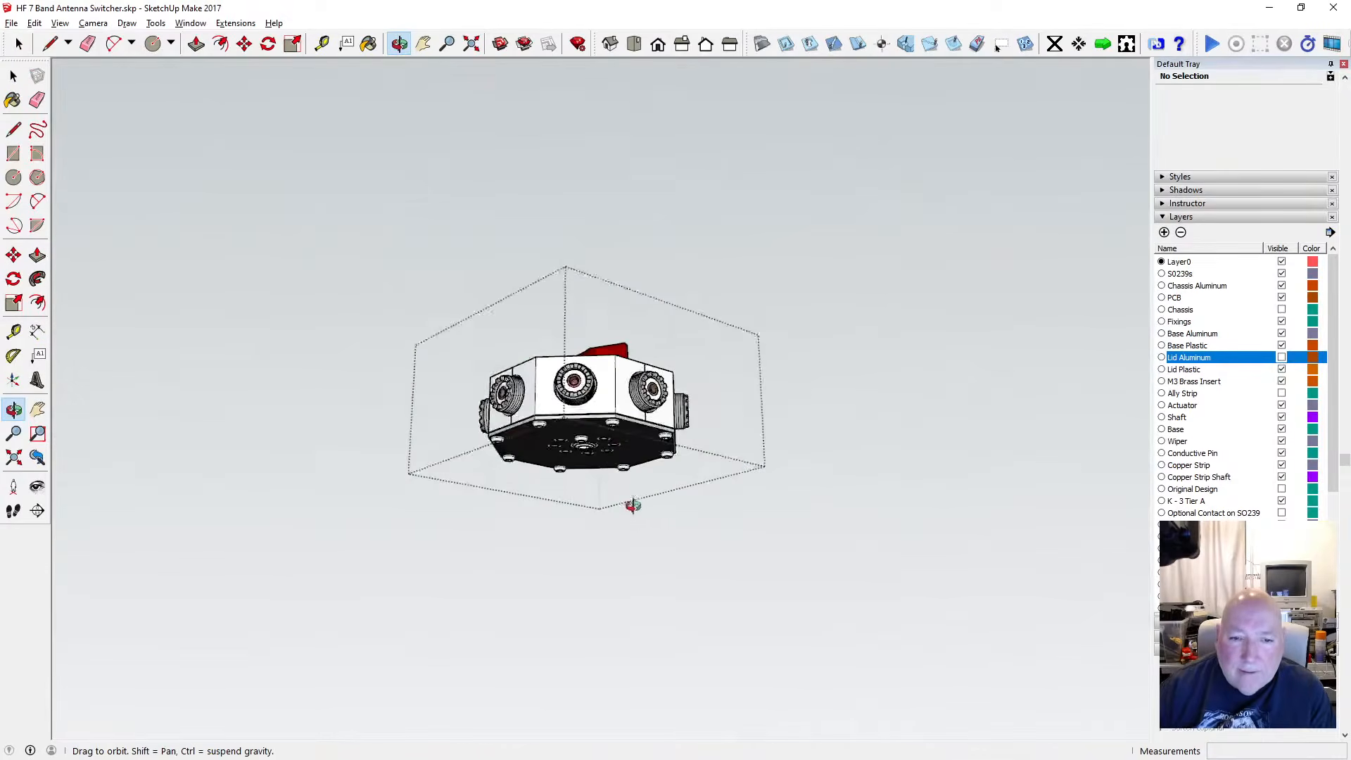
pyautogui.scroll(3, 627, 471)
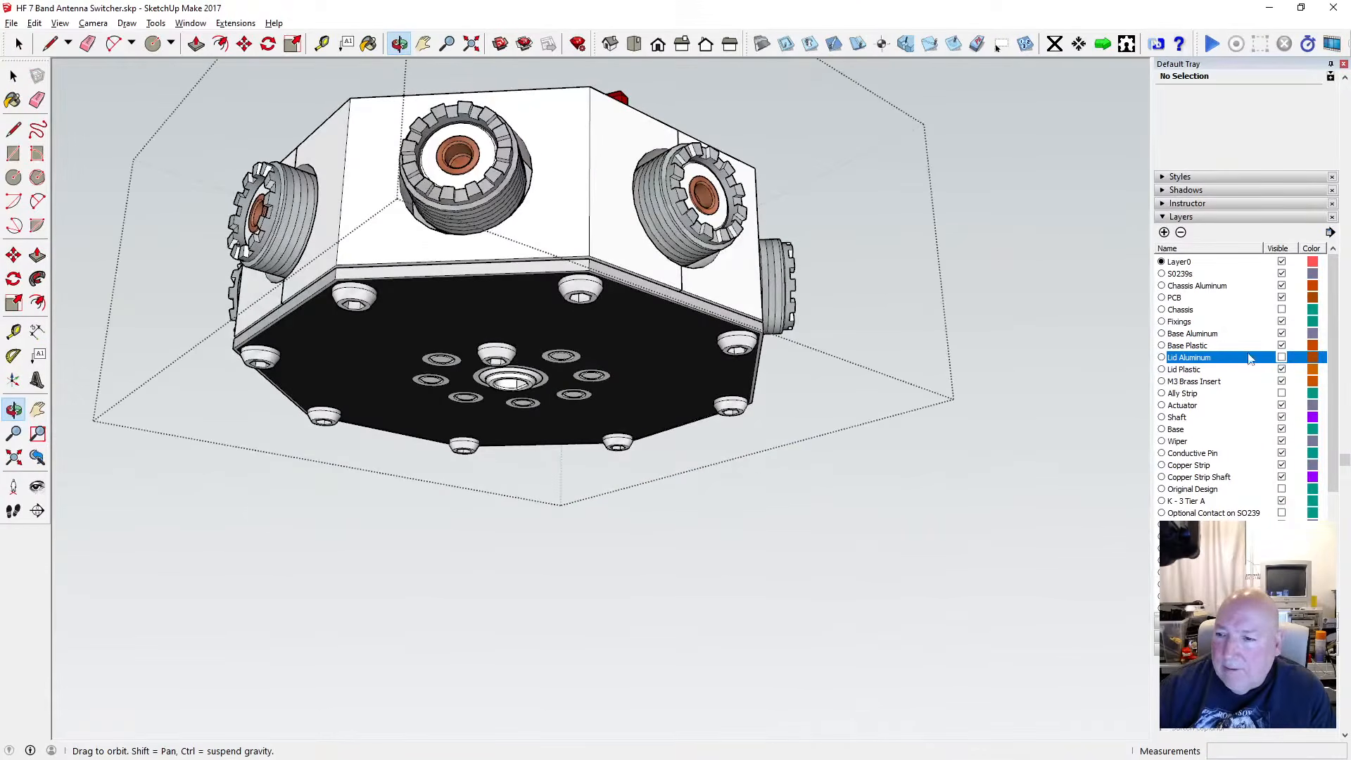
pyautogui.click(1281, 334)
# Open the pegged disc on the switcher's underside for editing and select all of its geometry
pyautogui.click(13, 76)
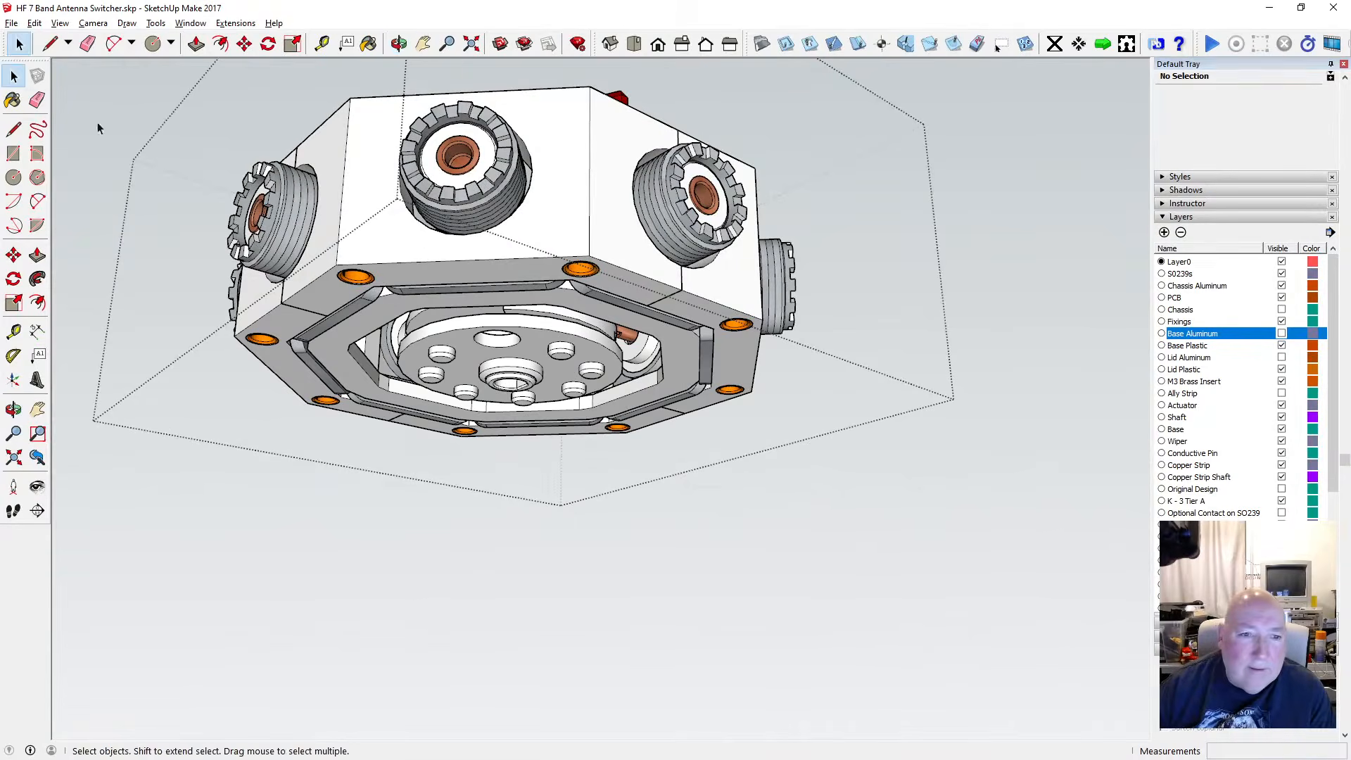
pyautogui.doubleClick(455, 348)
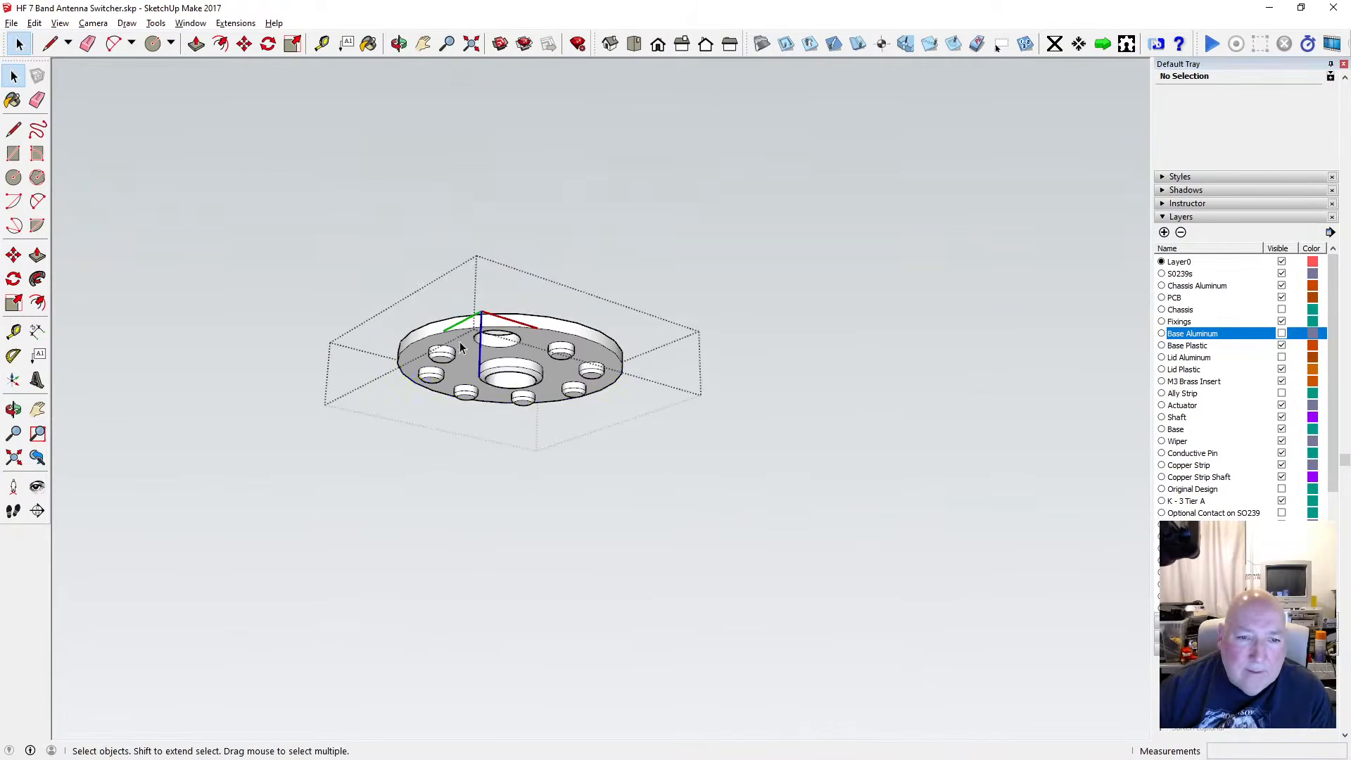
pyautogui.click(455, 331)
pyautogui.moveTo(364, 275); pyautogui.dragTo(647, 449)
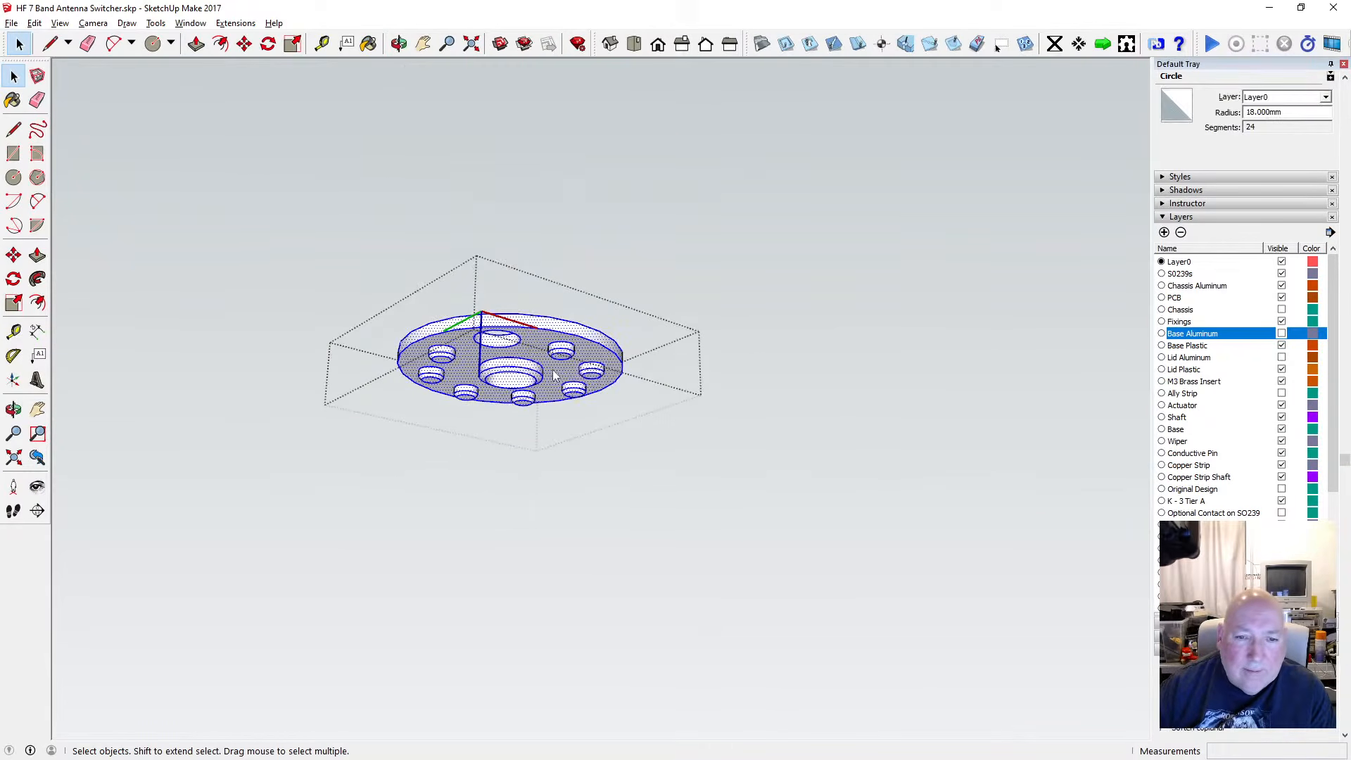
# Bring up the Soften/Smooth Edges settings for the selected underside disc geometry
pyautogui.rightClick(552, 370)
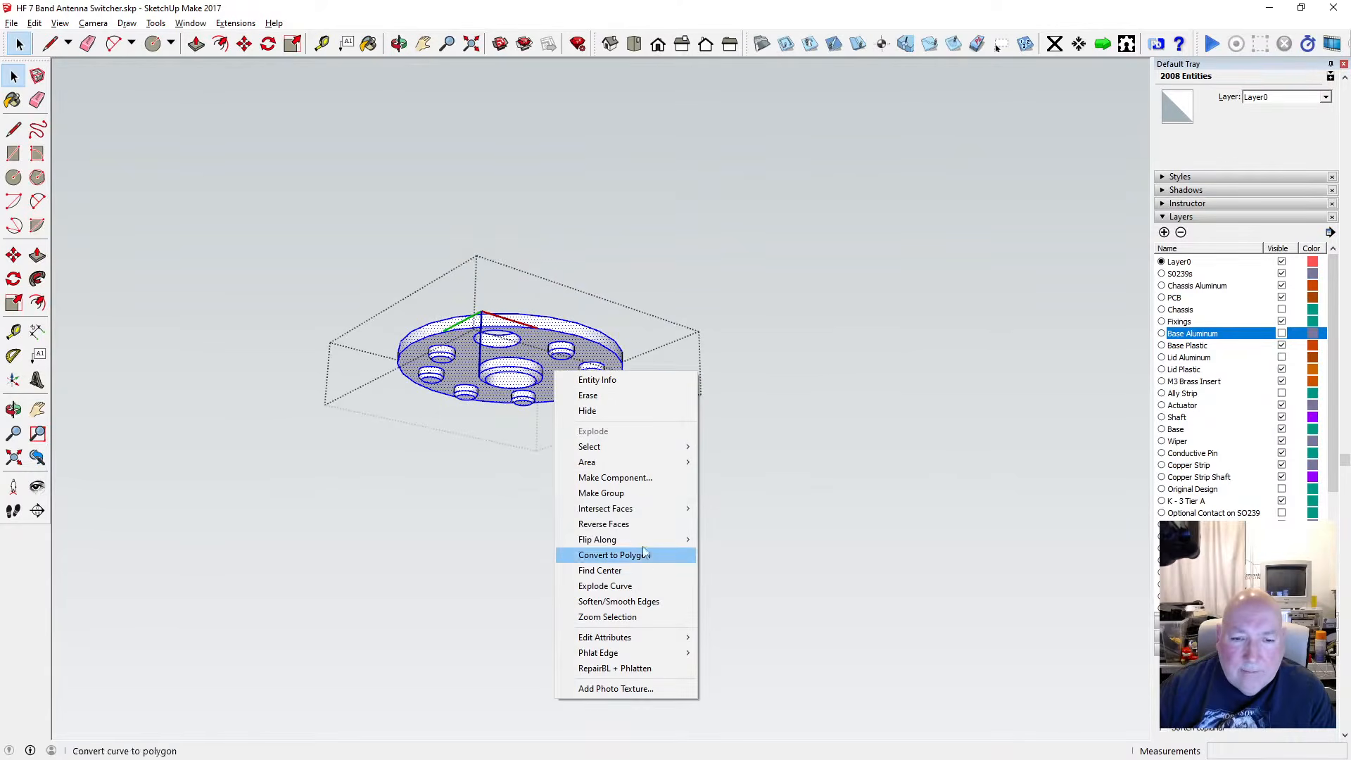
pyautogui.moveTo(639, 516)
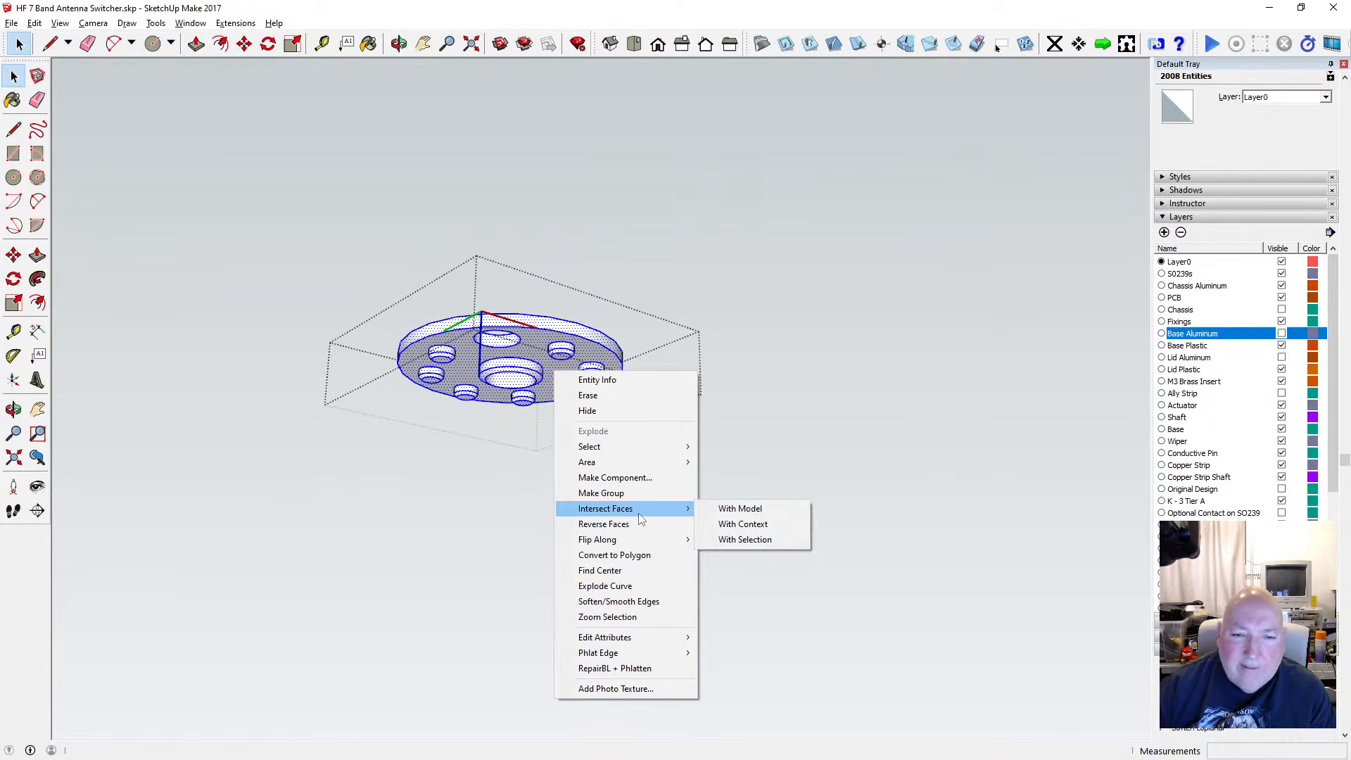
pyautogui.click(654, 600)
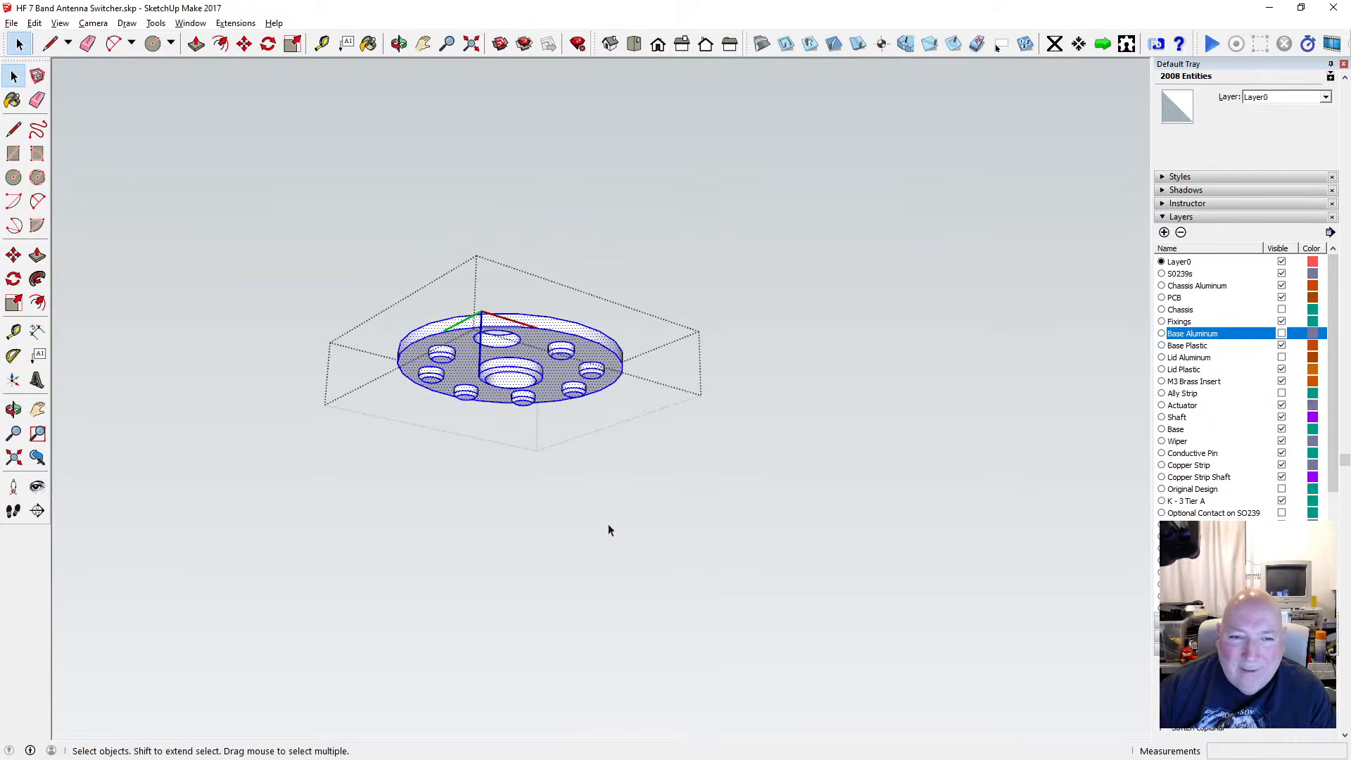
# Start a DXF/STL export of the selected underside disc geometry, with millimeters as the unit and stl as the format
pyautogui.click(11, 23)
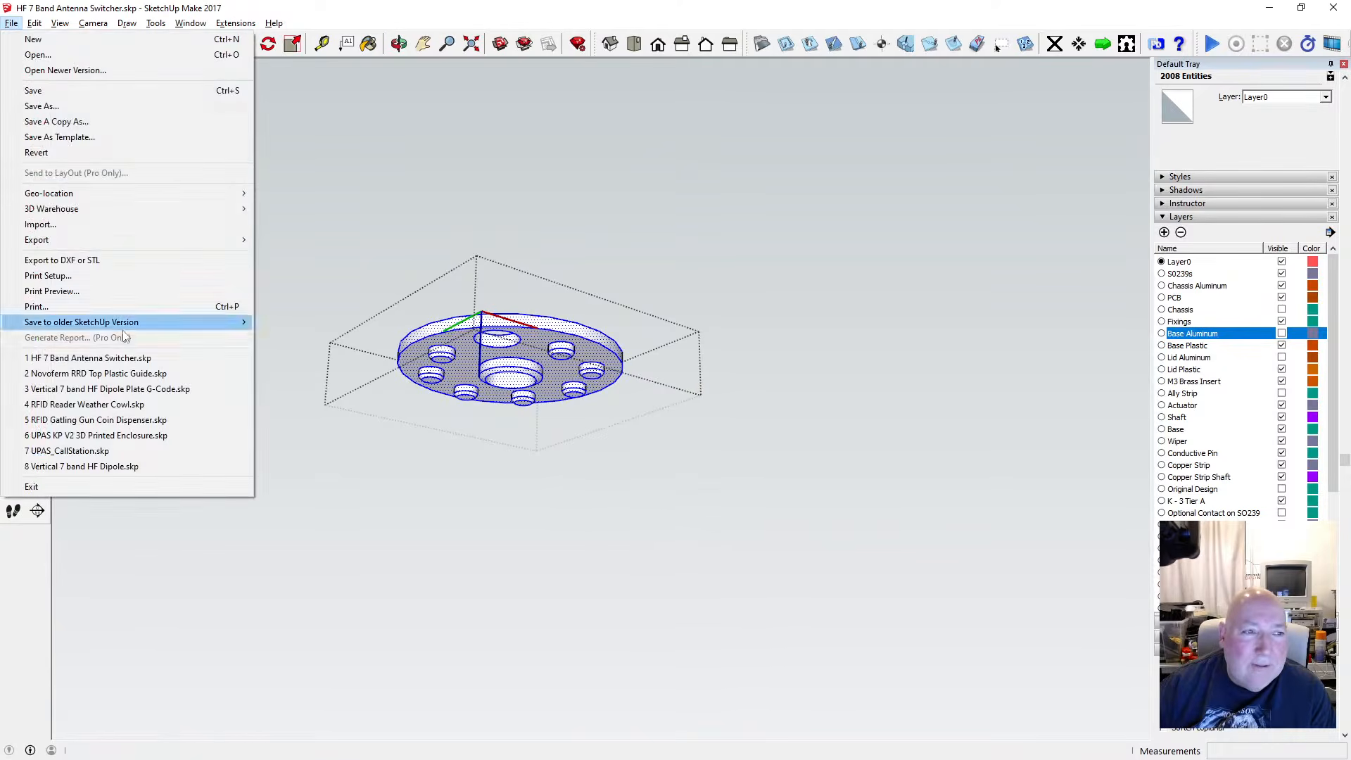
pyautogui.click(78, 260)
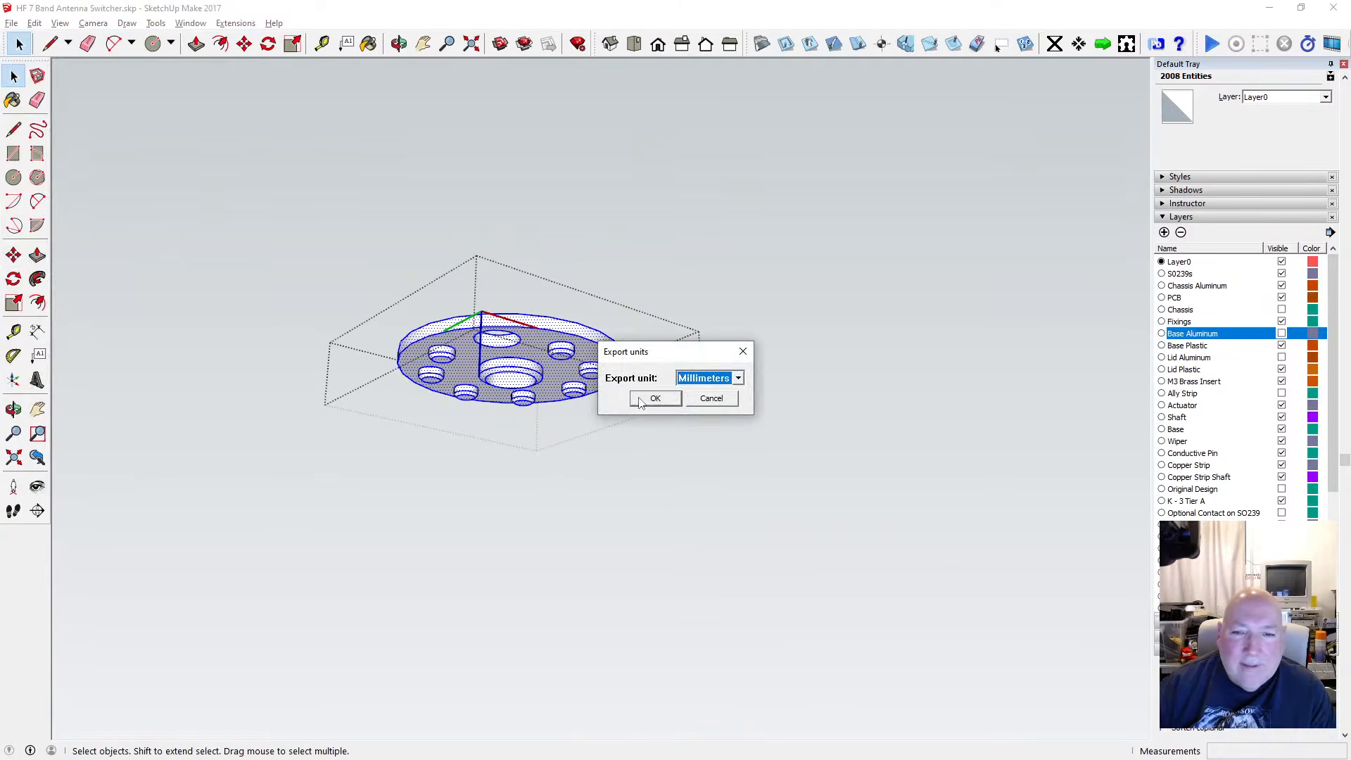
pyautogui.click(693, 383)
pyautogui.click(712, 438)
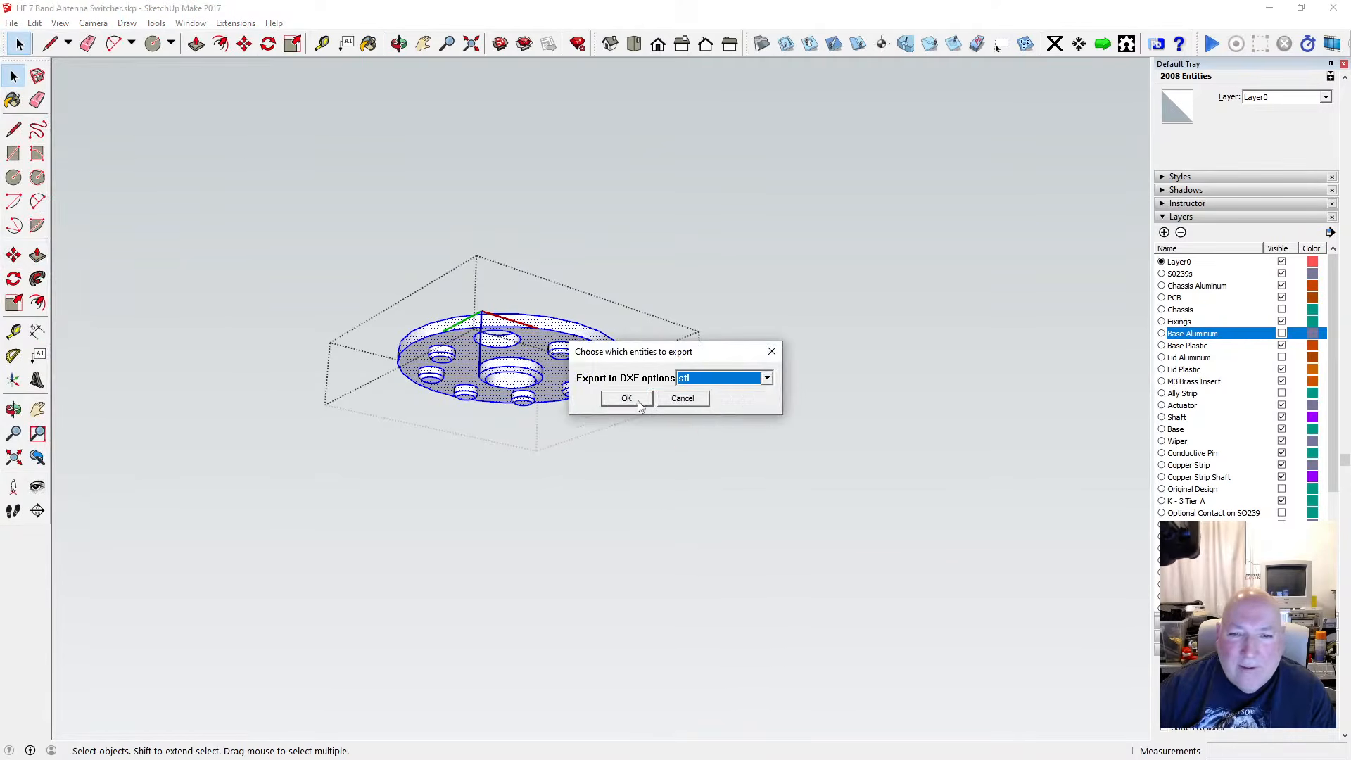
pyautogui.click(630, 398)
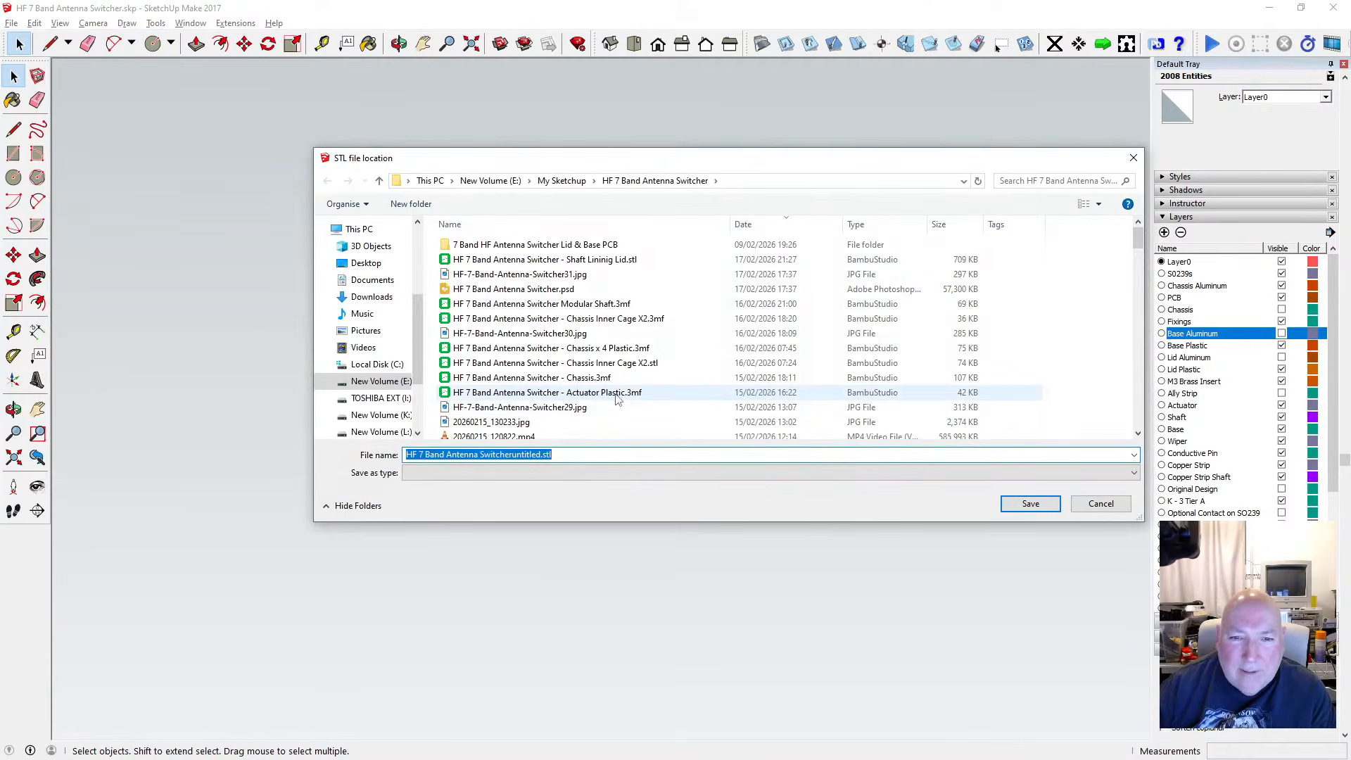
# Look through the existing files in the HF 7 Band Antenna Switcher folder for a name to base the export on
pyautogui.scroll(-1, 616, 399)
pyautogui.scroll(-4, 616, 399)
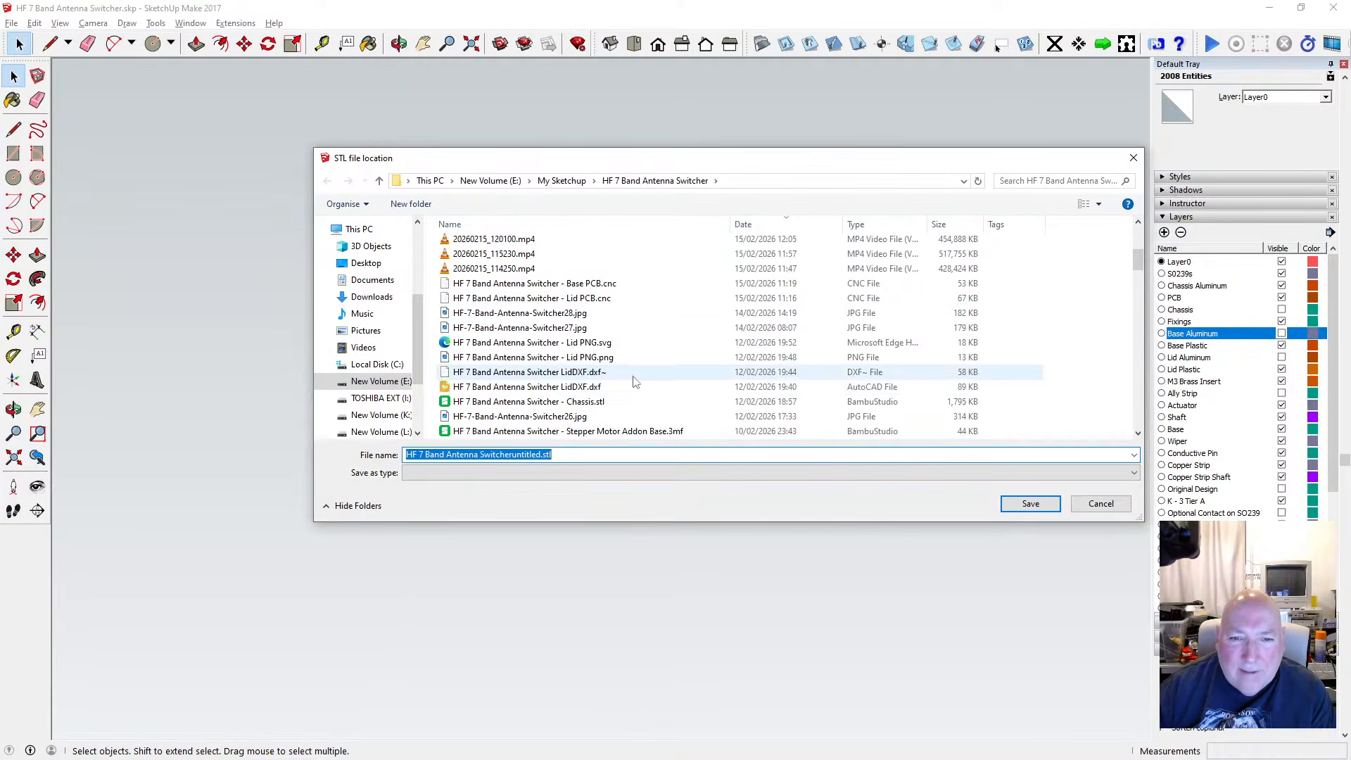
pyautogui.scroll(-2, 637, 374)
pyautogui.scroll(-2, 637, 375)
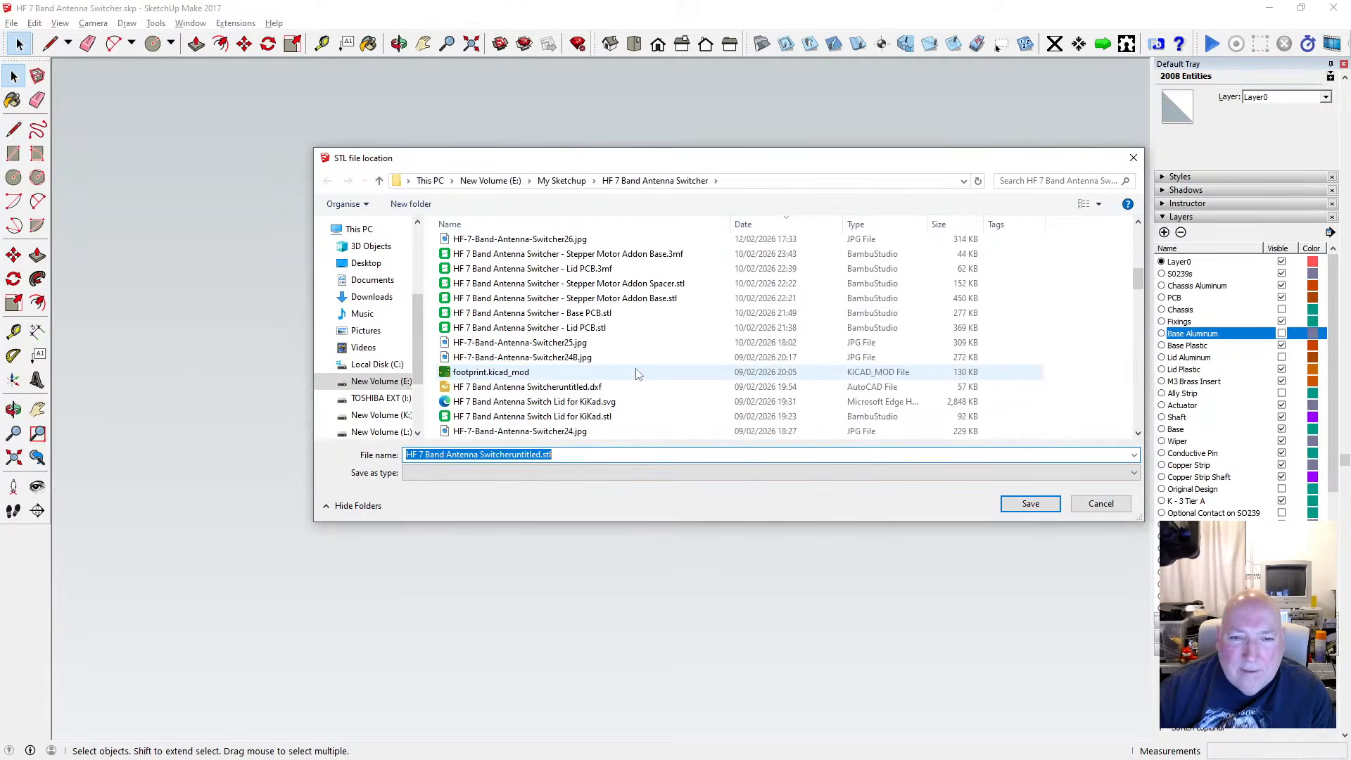
pyautogui.scroll(-2, 637, 374)
pyautogui.scroll(-2, 637, 374)
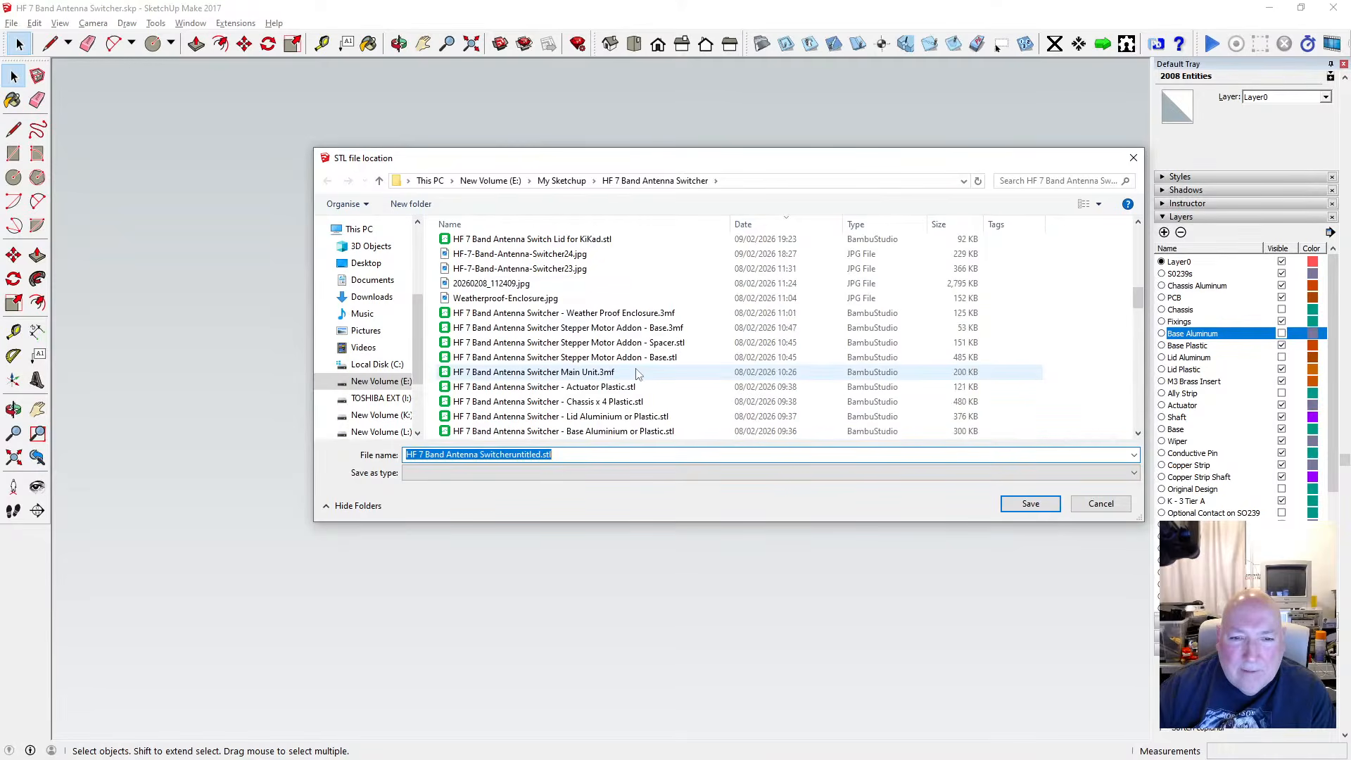
pyautogui.scroll(-3, 637, 374)
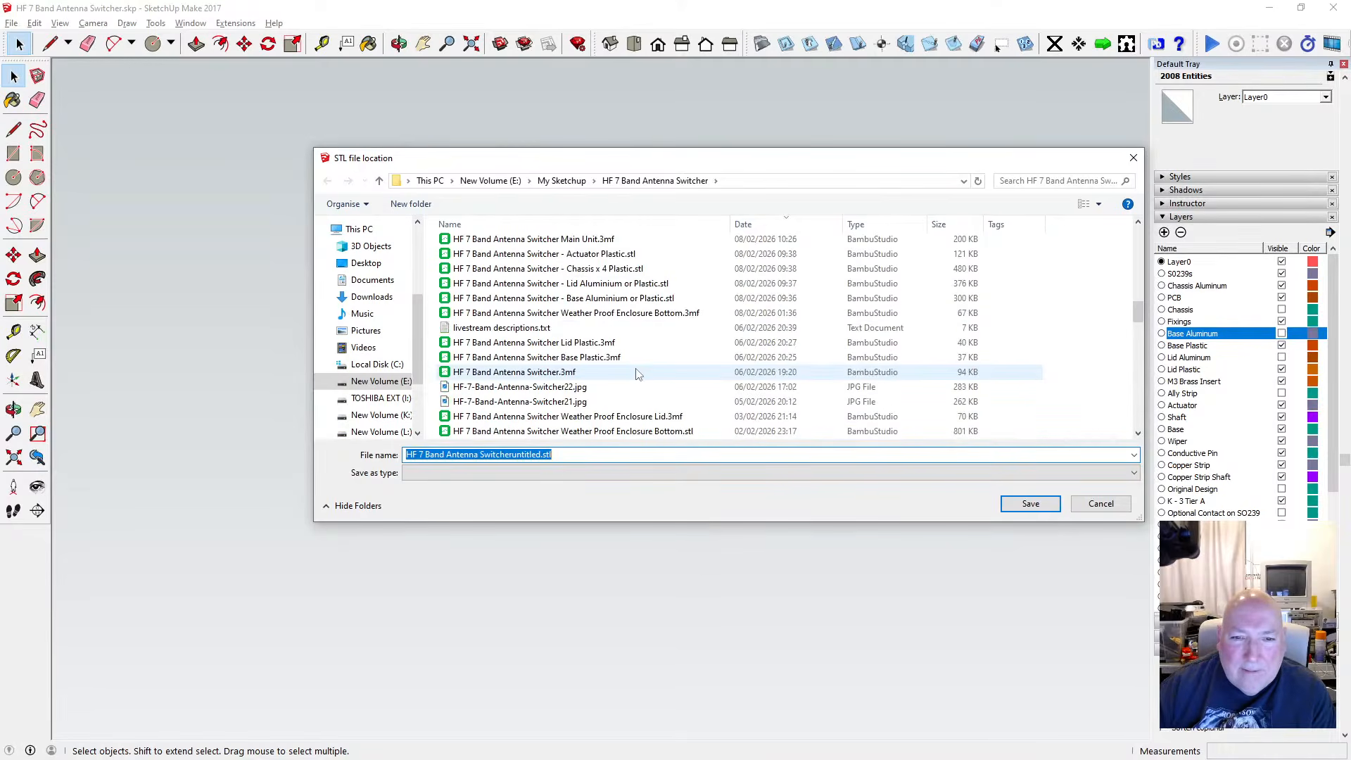
pyautogui.scroll(-2, 637, 375)
pyautogui.scroll(-2, 637, 374)
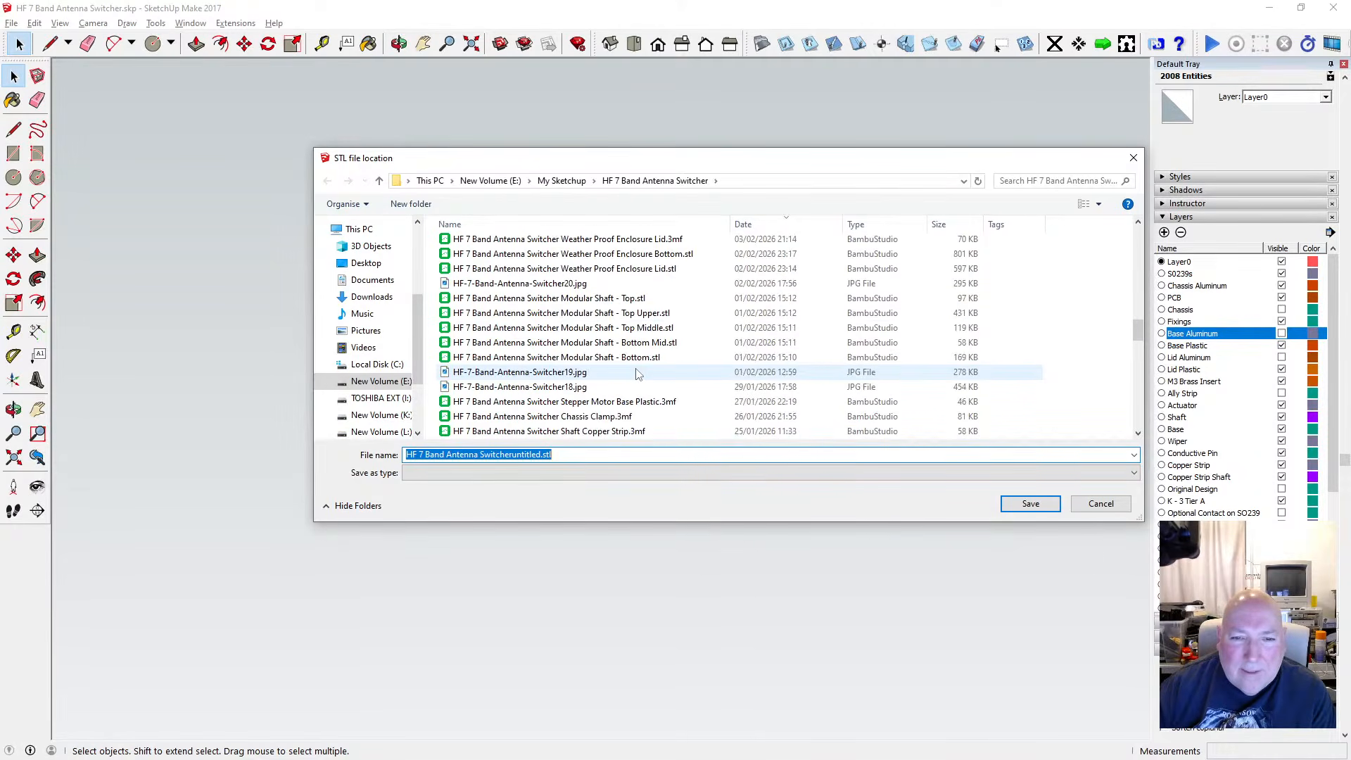
pyautogui.scroll(-2, 637, 374)
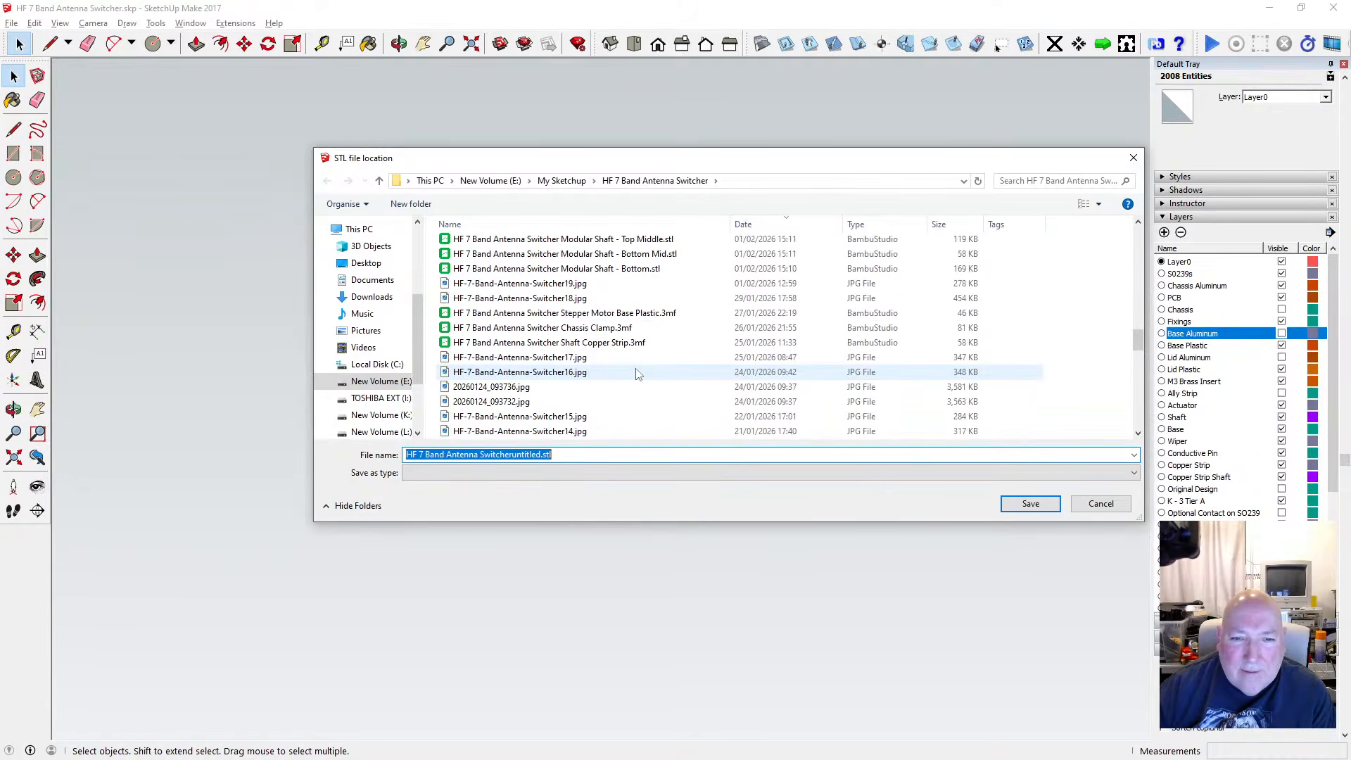
pyautogui.scroll(-3, 637, 374)
pyautogui.scroll(-2, 637, 375)
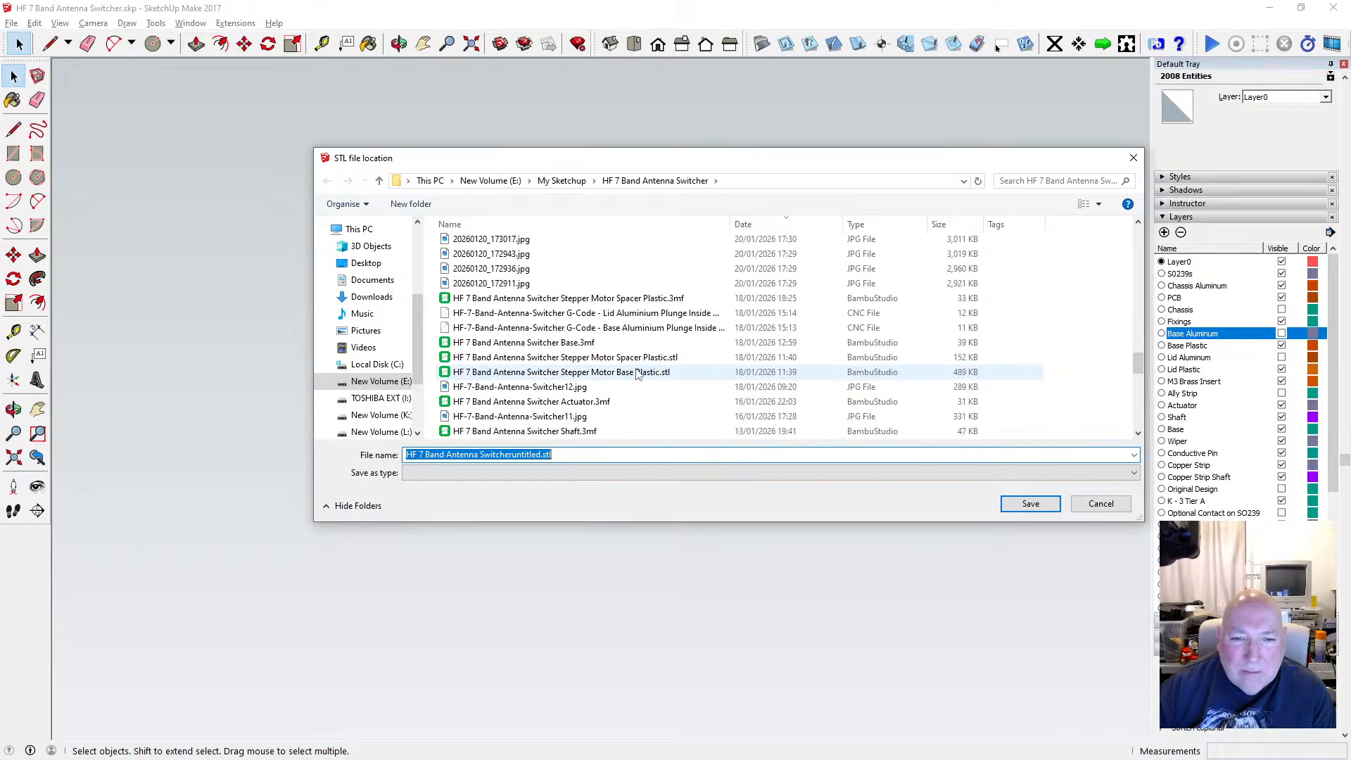
pyautogui.scroll(-2, 637, 375)
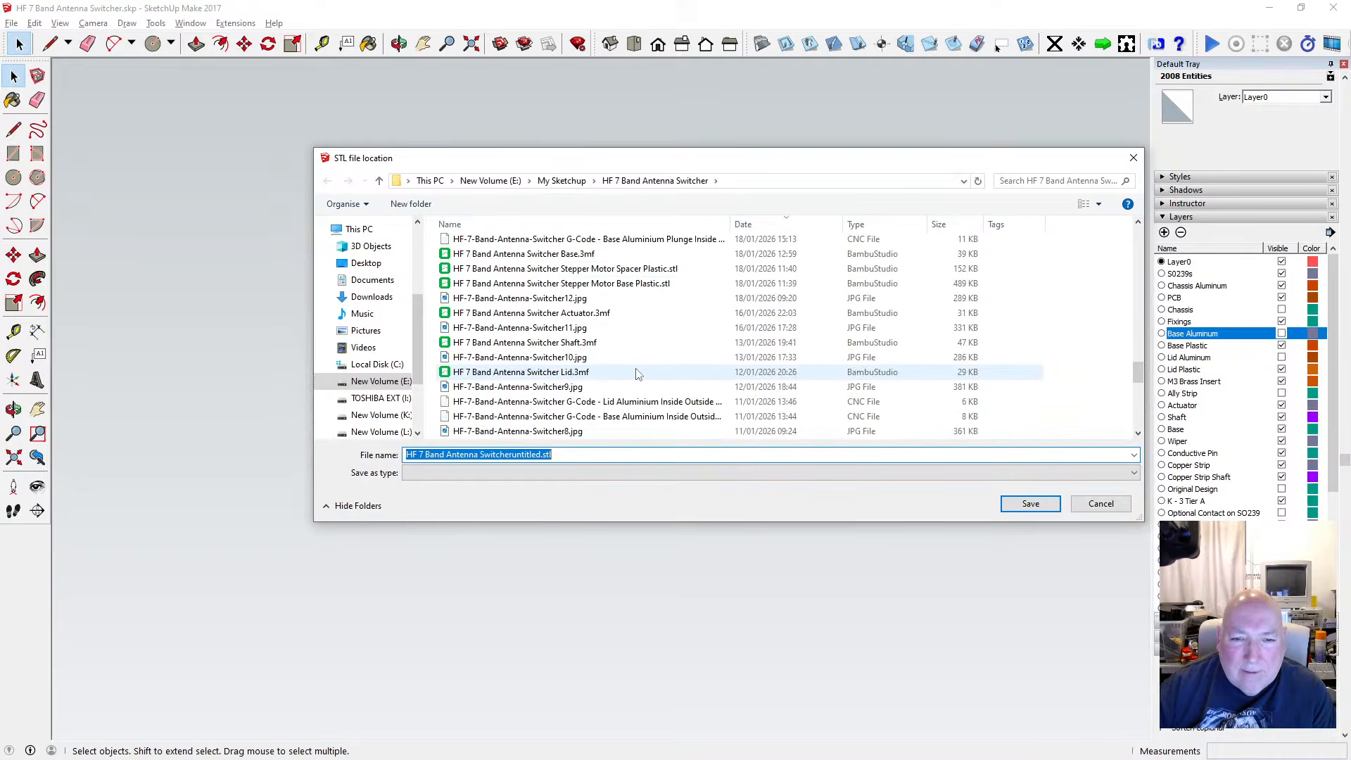
pyautogui.scroll(-2, 637, 375)
pyautogui.scroll(-3, 637, 375)
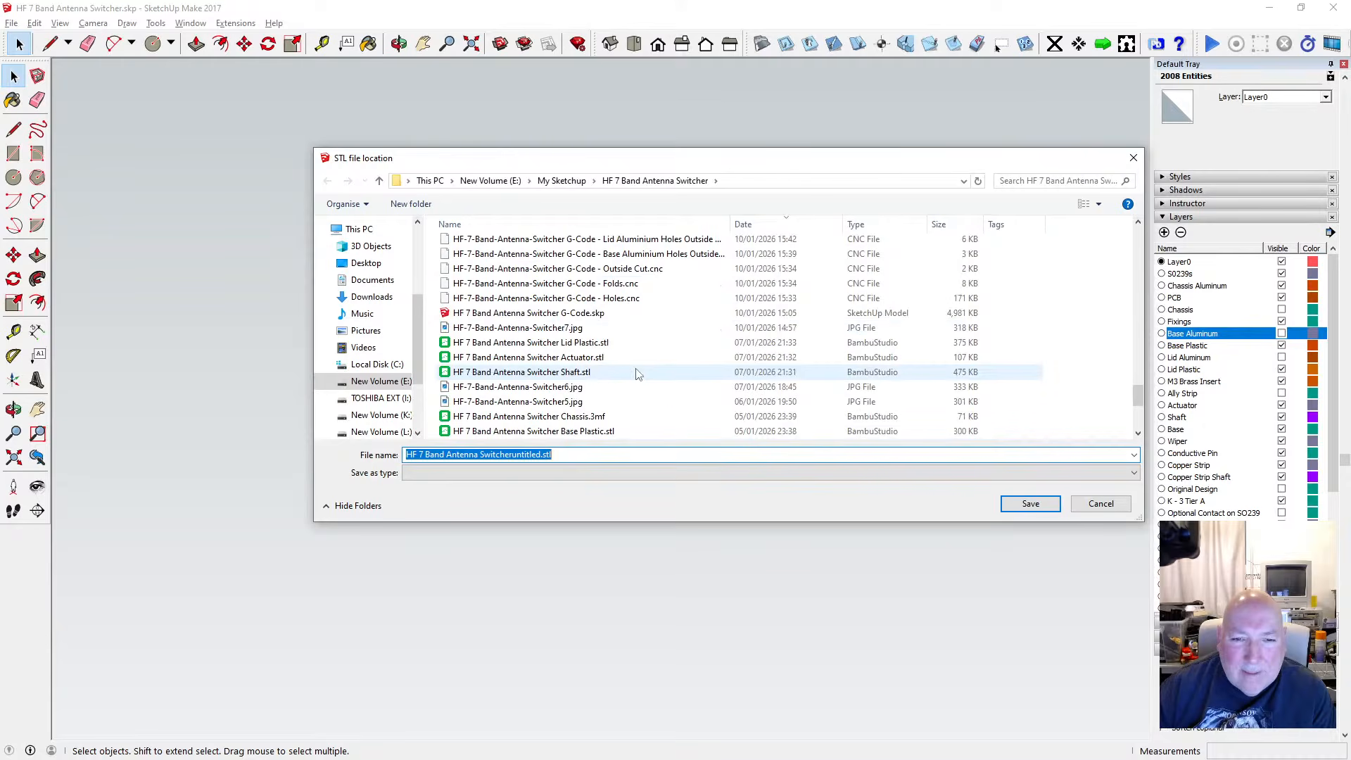
pyautogui.scroll(-3, 637, 375)
pyautogui.scroll(-2, 637, 374)
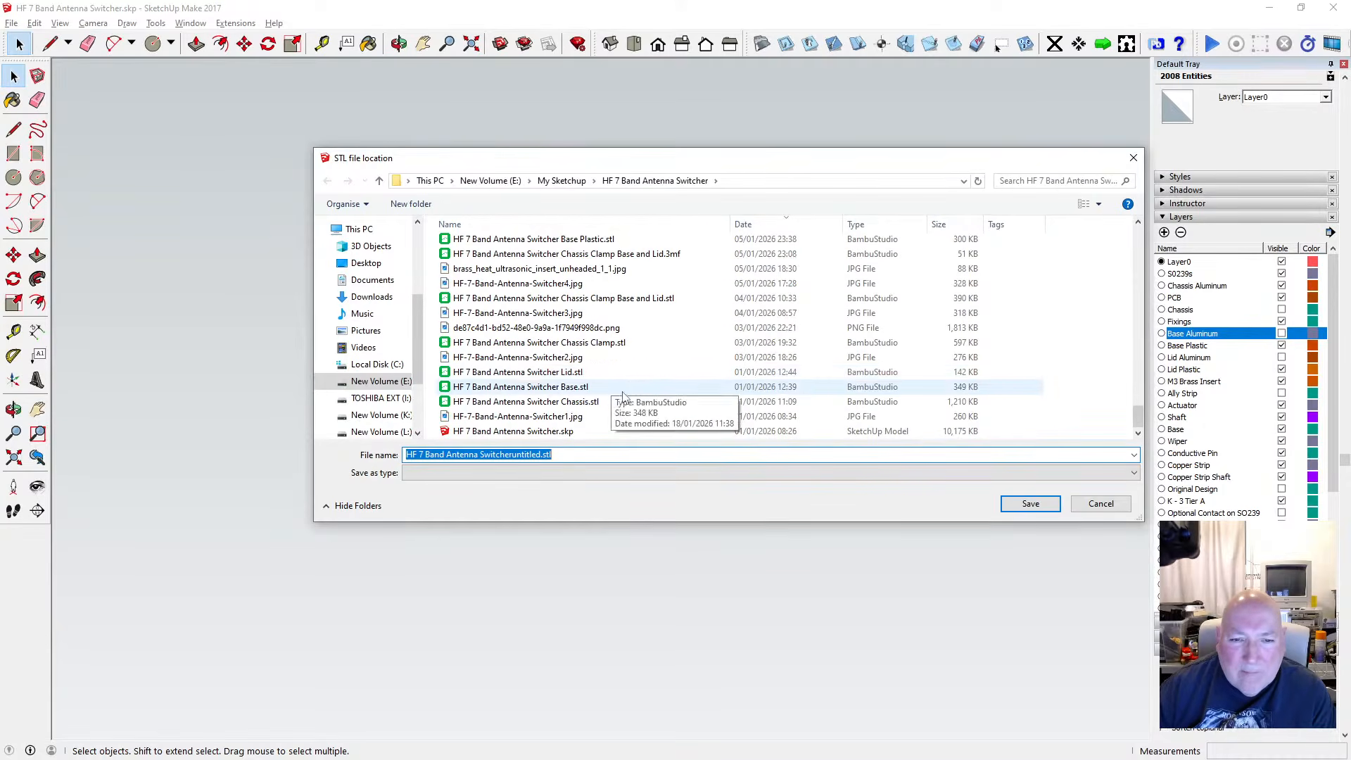
pyautogui.scroll(3, 626, 381)
pyautogui.scroll(10, 627, 381)
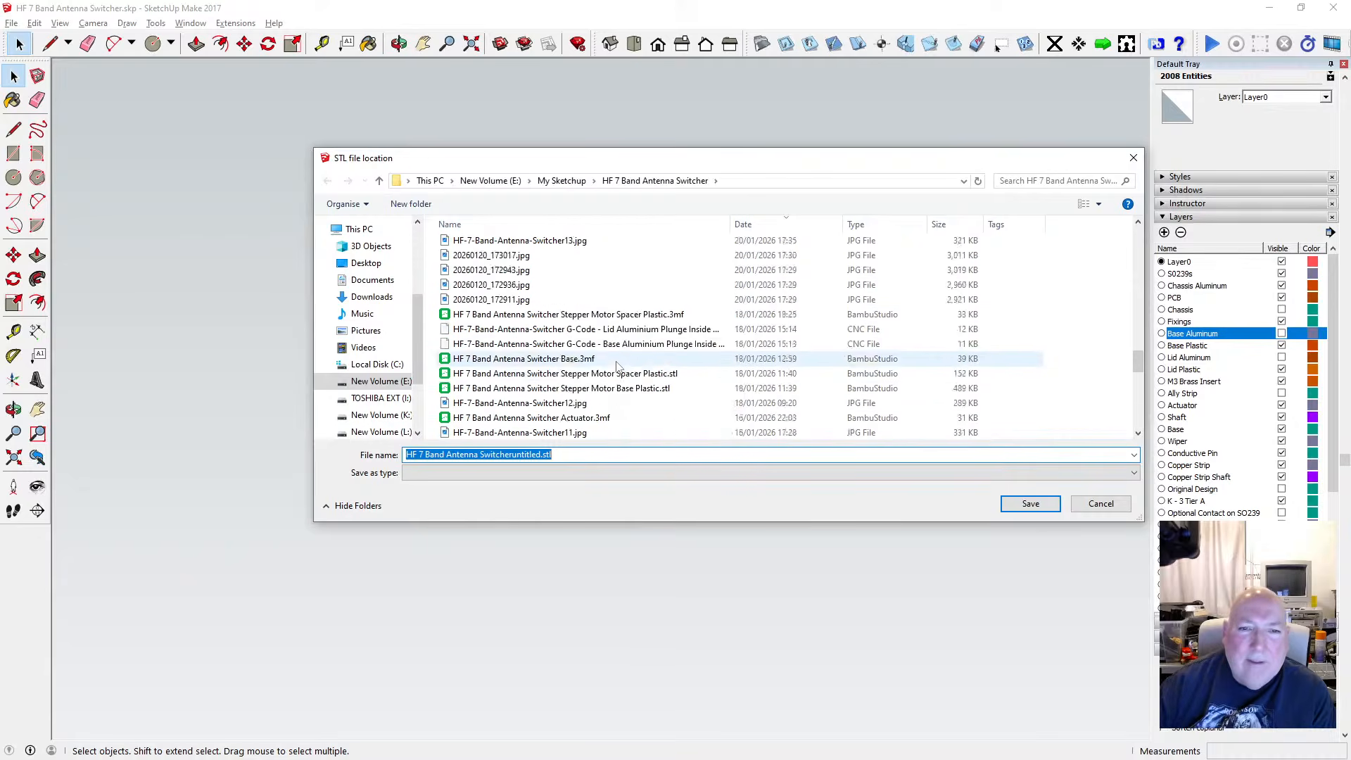
pyautogui.scroll(8, 619, 354)
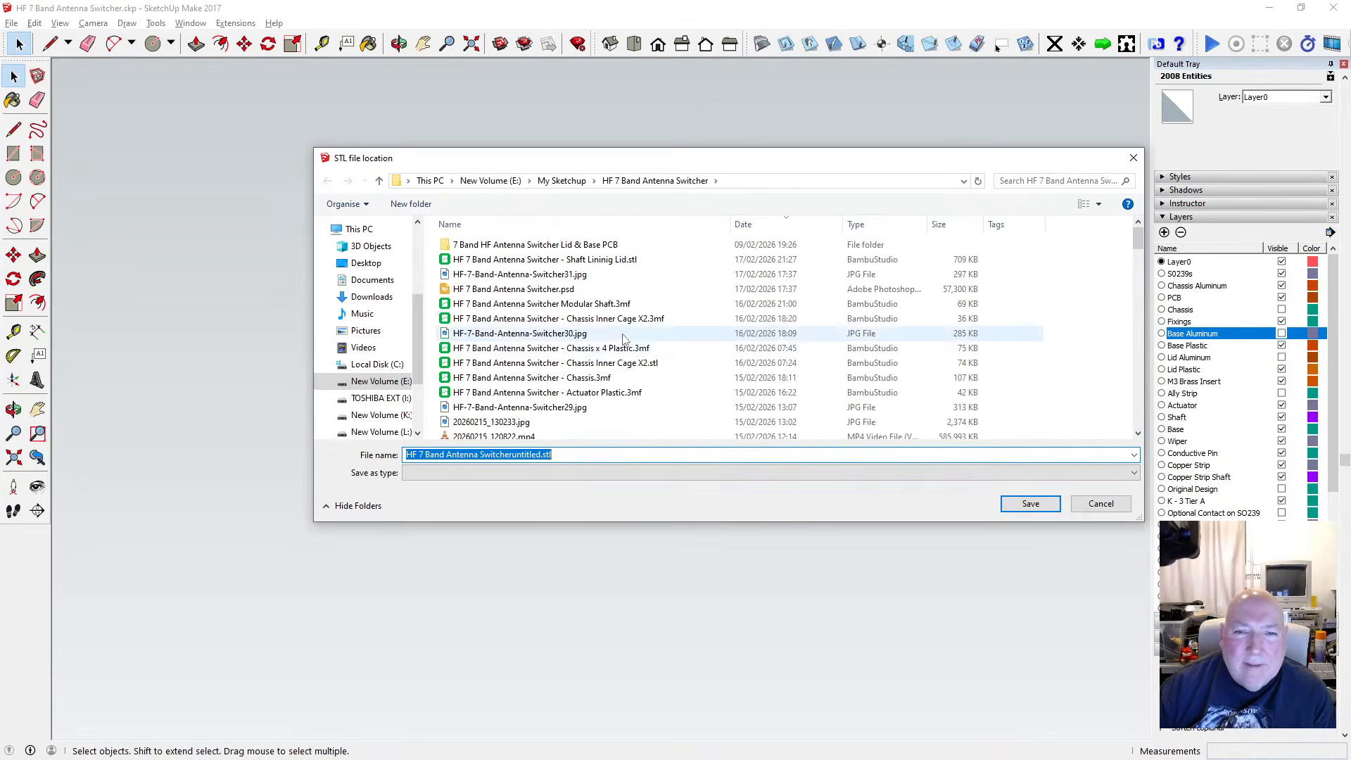
# Base the file name on the existing shaft lining lid STL and save the export as "HF 7 Band Antenna Switcher - Shaft Lininig Base.stl"
pyautogui.click(599, 262)
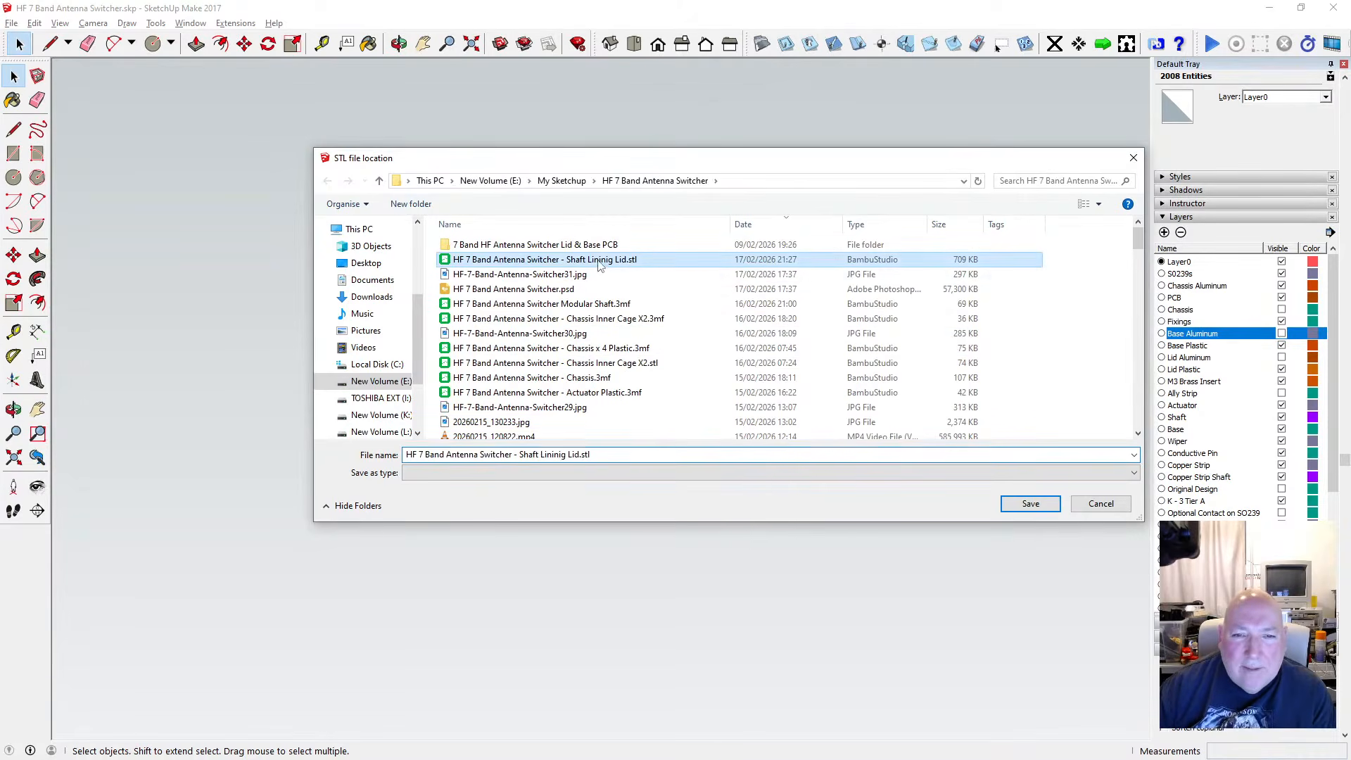
pyautogui.click(583, 457)
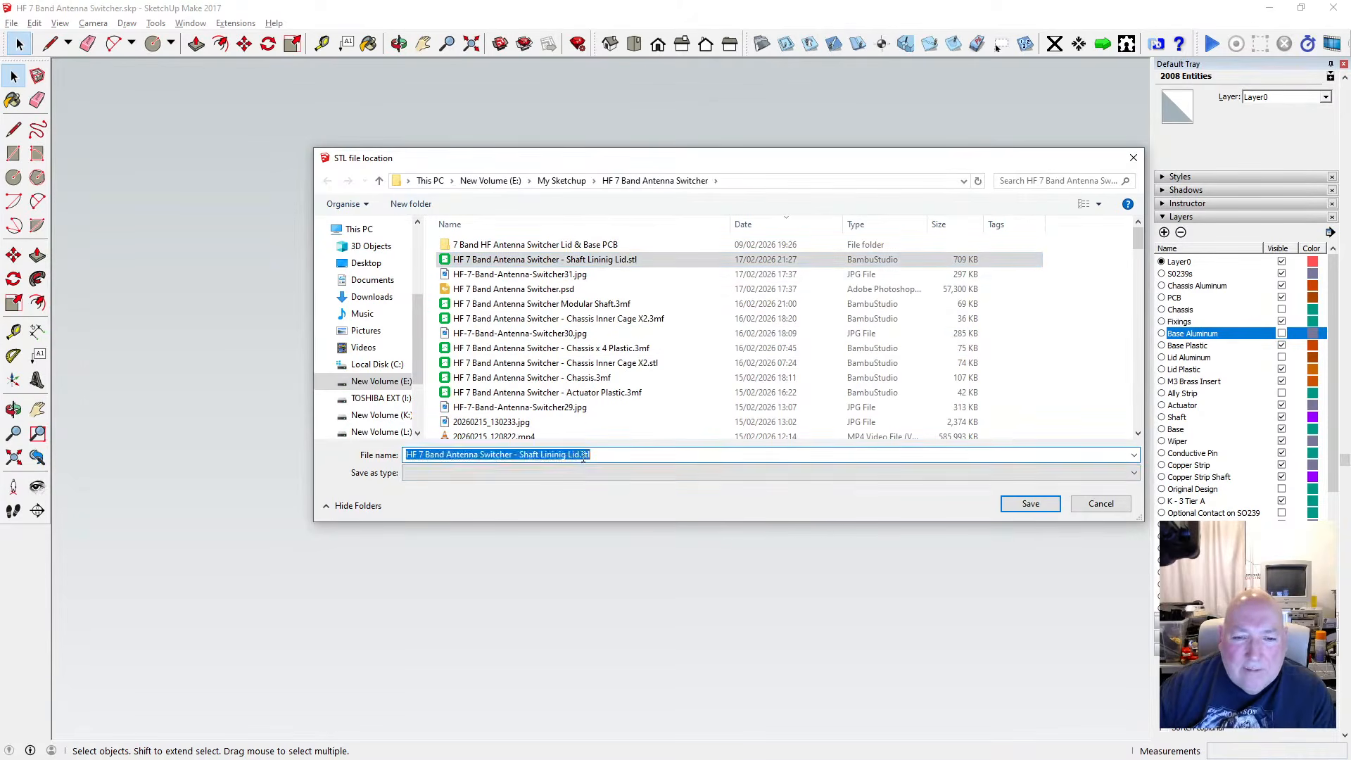
pyautogui.click(586, 456)
pyautogui.press('BackSpace')
pyautogui.press('BackSpace')
pyautogui.press('BackSpace')
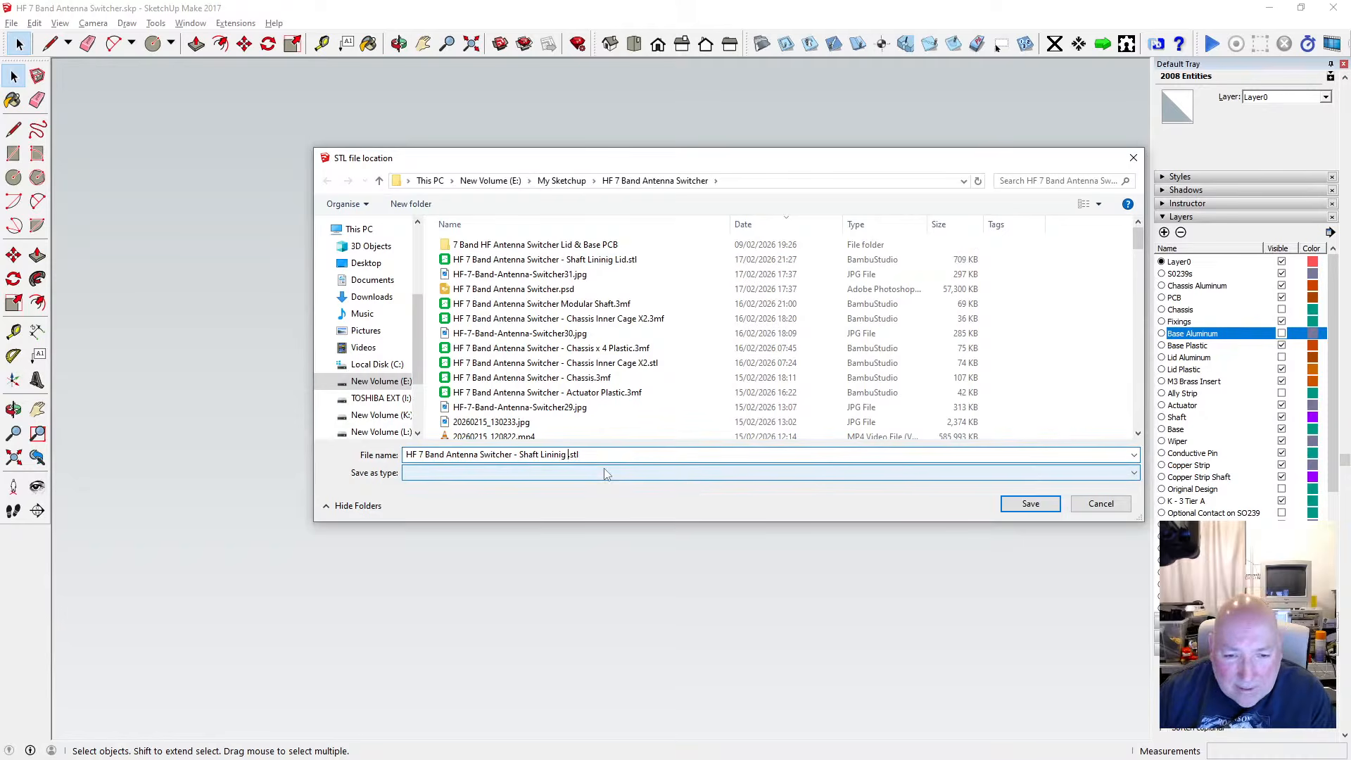
pyautogui.write('Base')
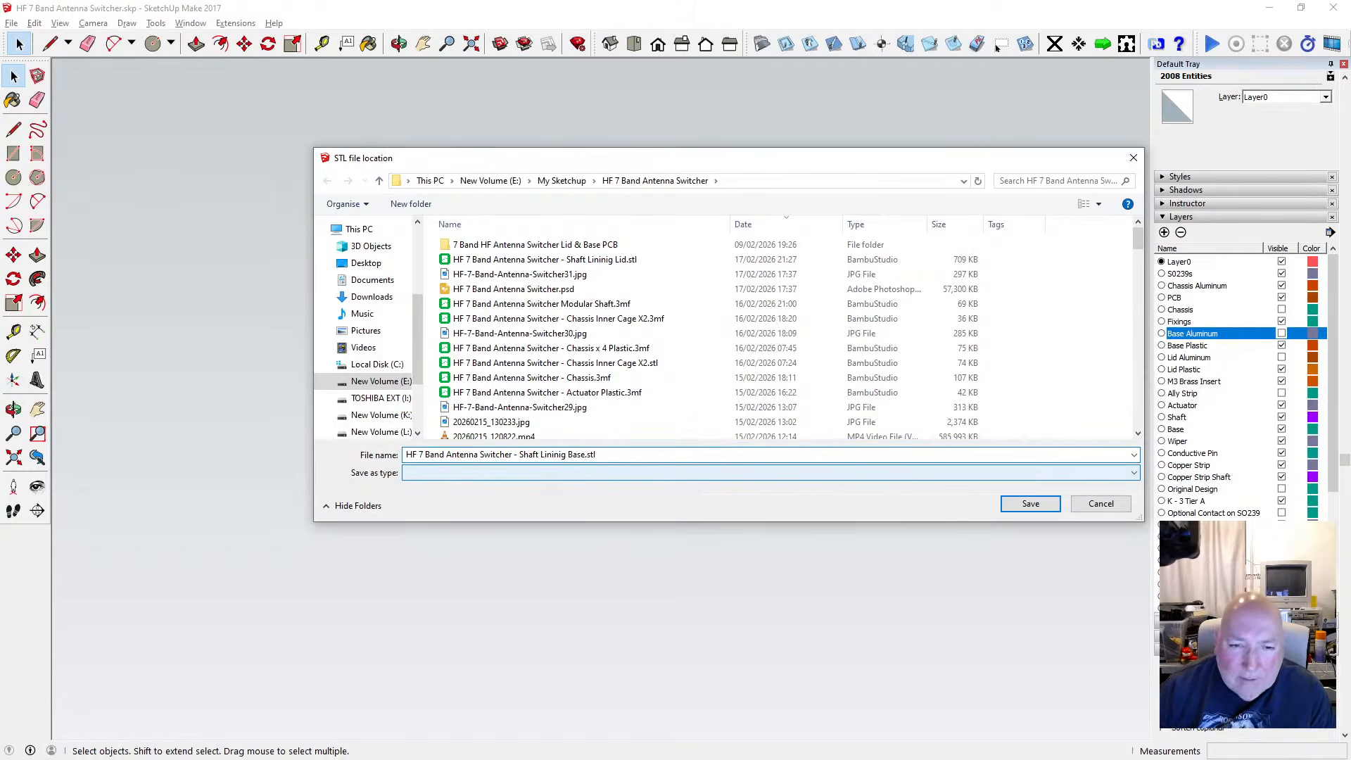
pyautogui.click(1031, 503)
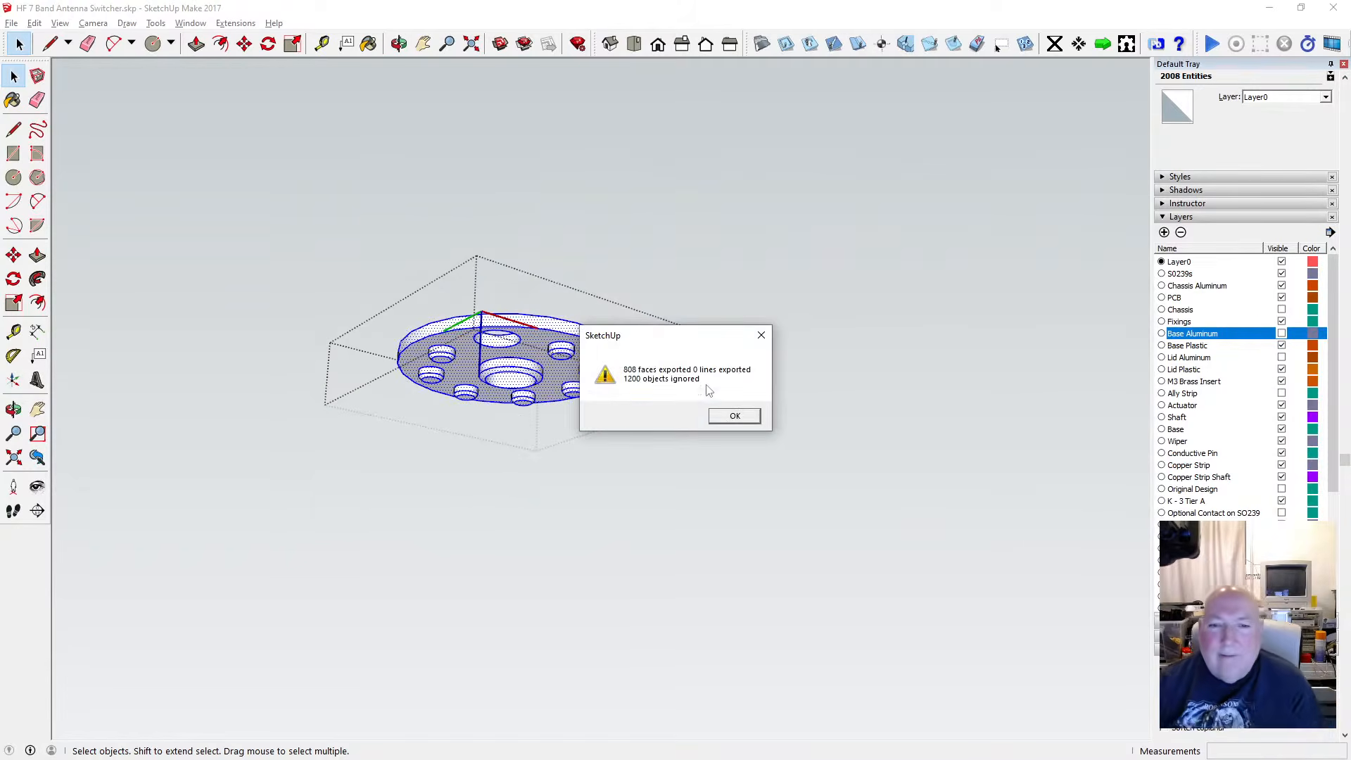
pyautogui.click(734, 415)
# Leave editing of the underside disc and its parent group, then switch to a maximized Bambu Studio
pyautogui.click(682, 265)
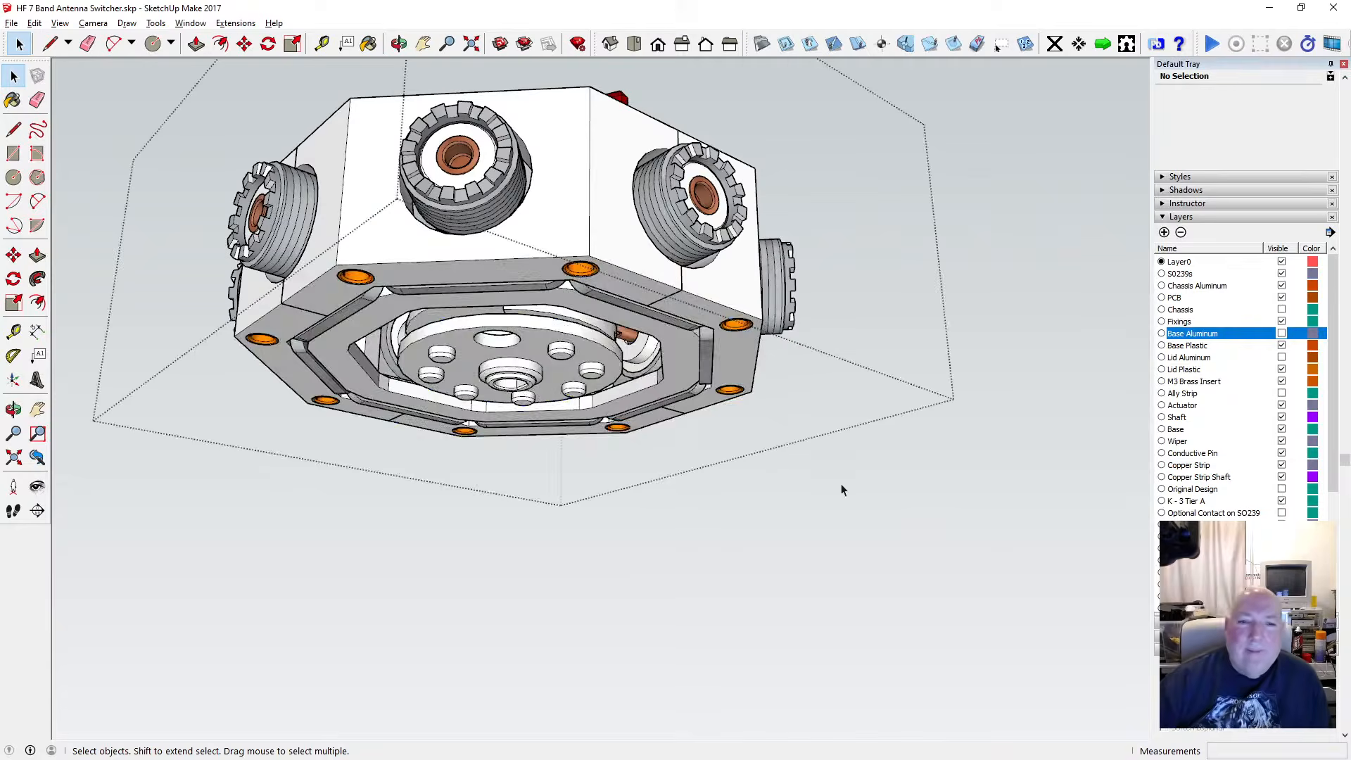
pyautogui.click(842, 491)
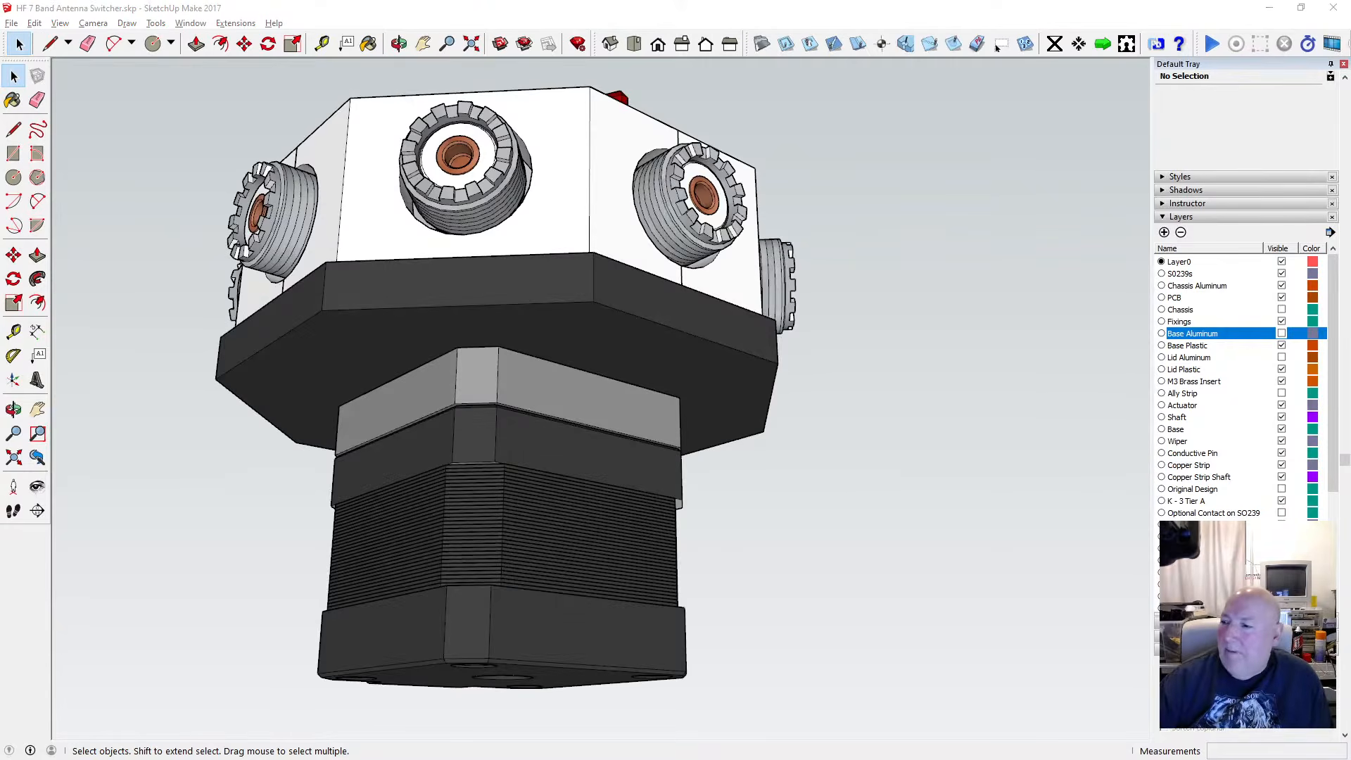
pyautogui.moveTo(1350, 137)
pyautogui.mouseDown()
pyautogui.moveTo(450, 99)
pyautogui.moveTo(272, 77)
pyautogui.mouseUp()
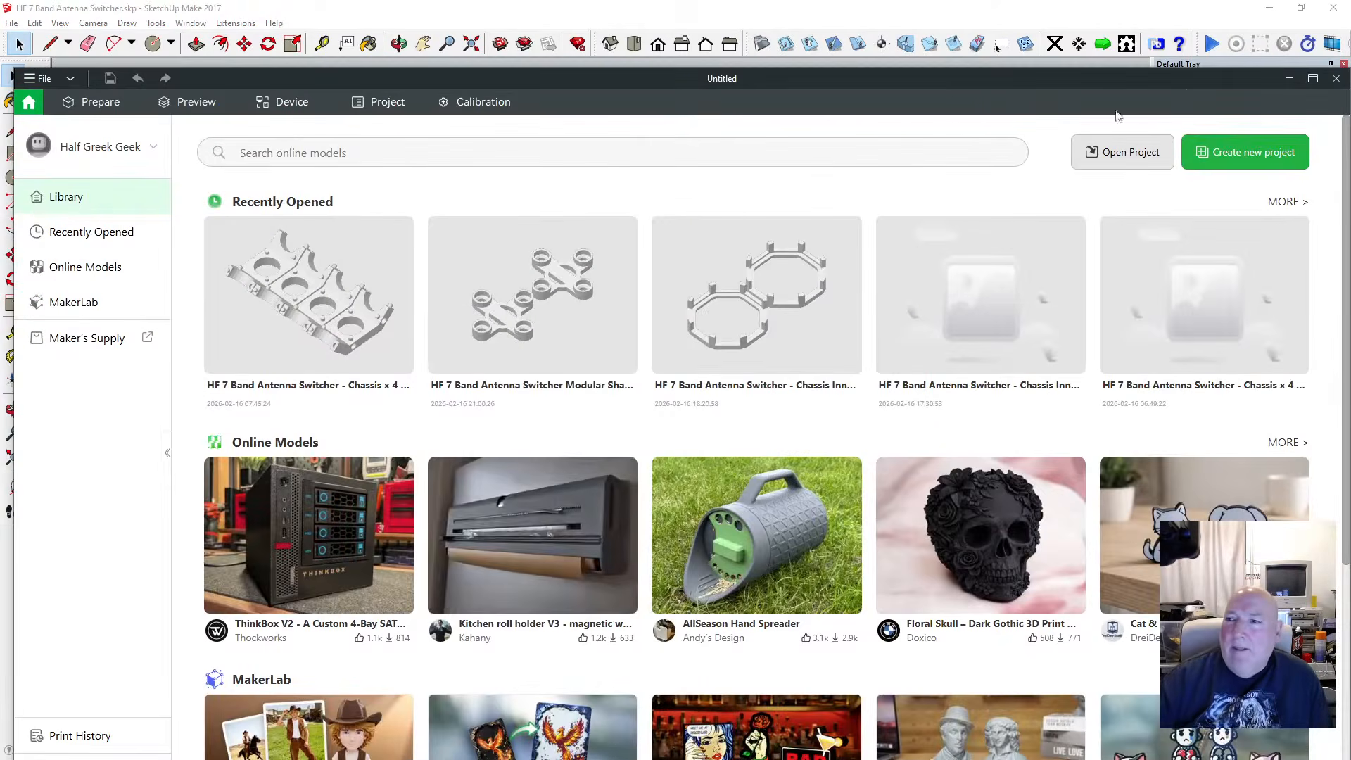
pyautogui.click(1313, 79)
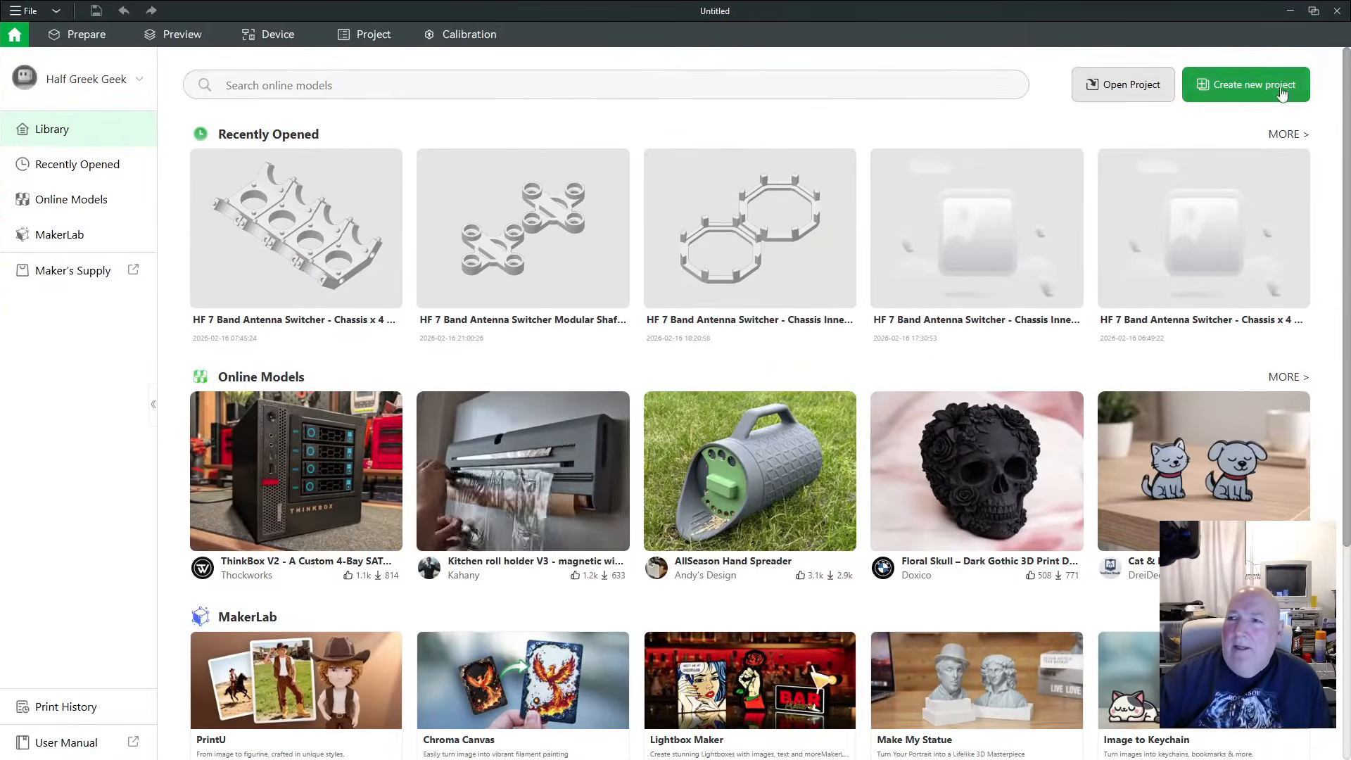
pyautogui.click(24, 10)
pyautogui.click(49, 26)
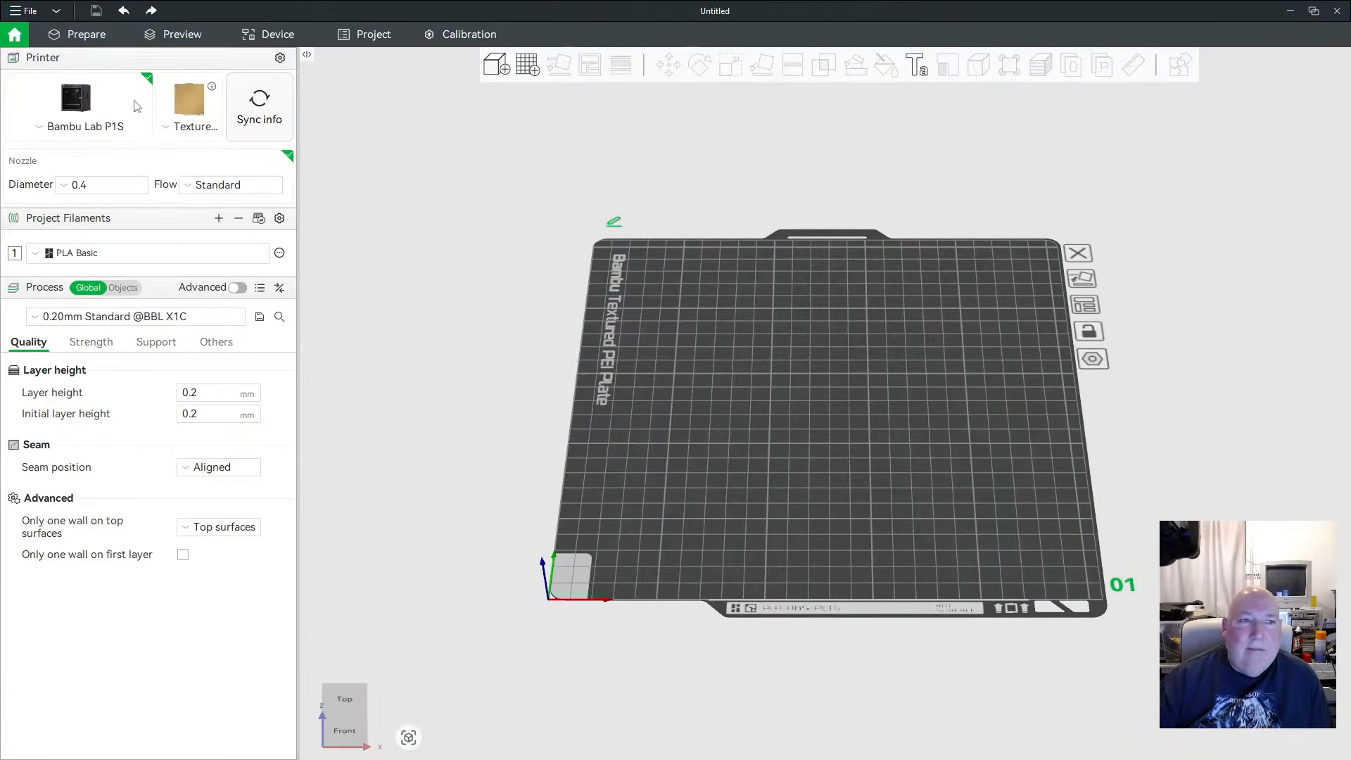
pyautogui.click(24, 9)
pyautogui.moveTo(82, 121)
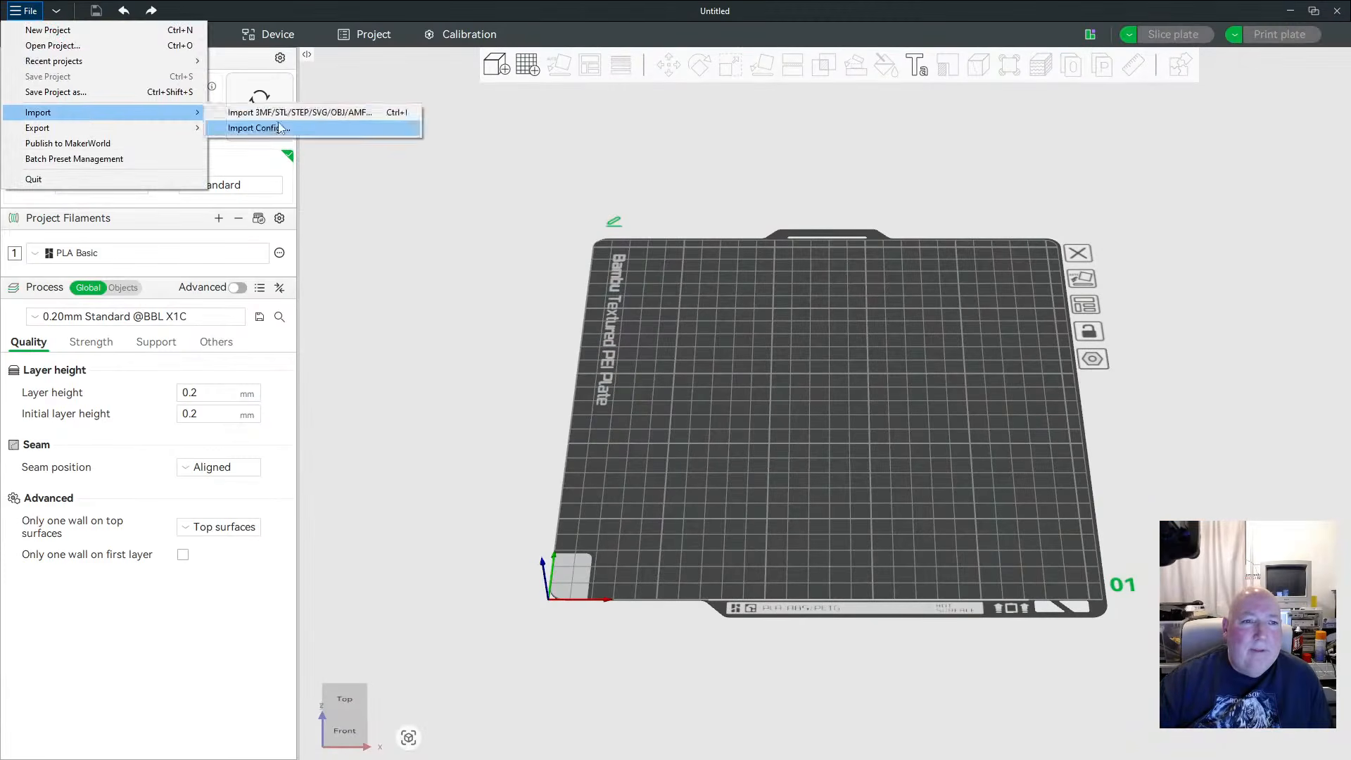
pyautogui.click(267, 113)
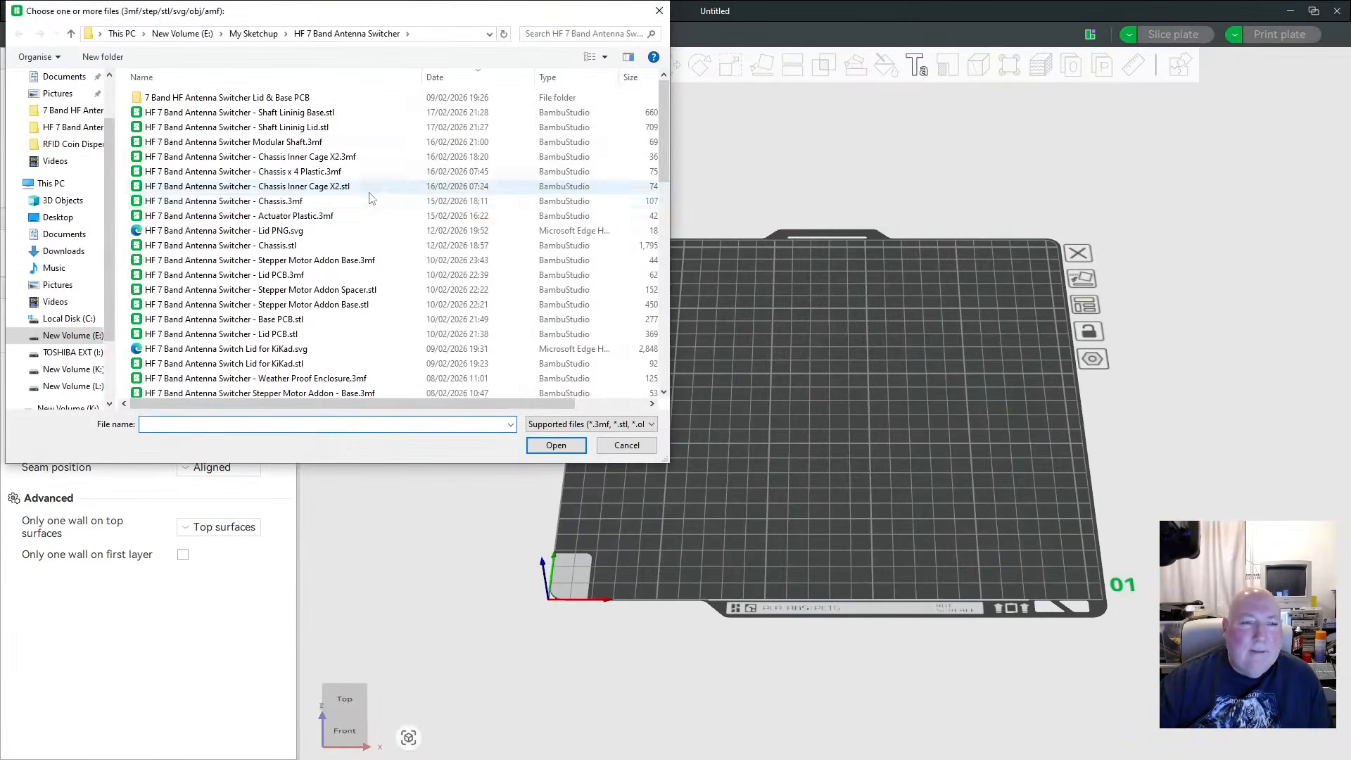
pyautogui.click(642, 447)
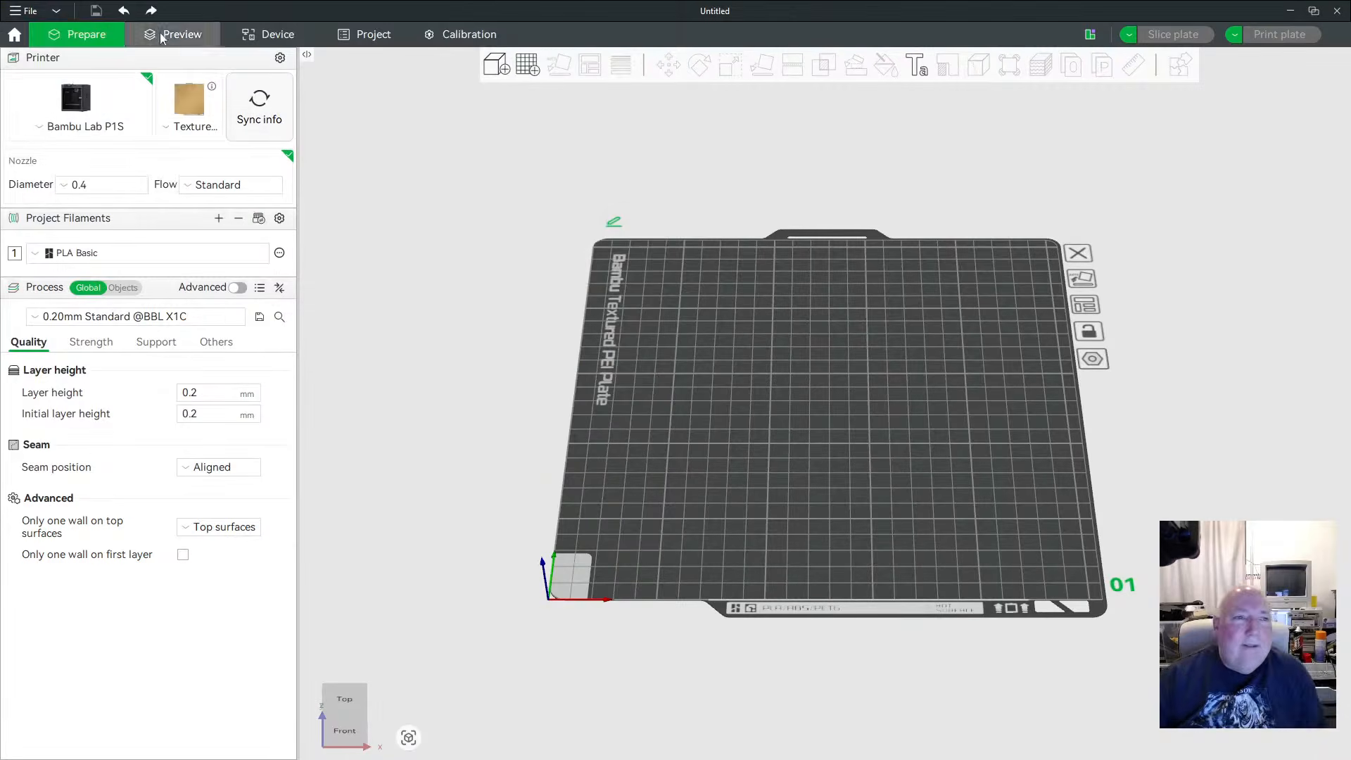
pyautogui.click(21, 12)
pyautogui.click(19, 12)
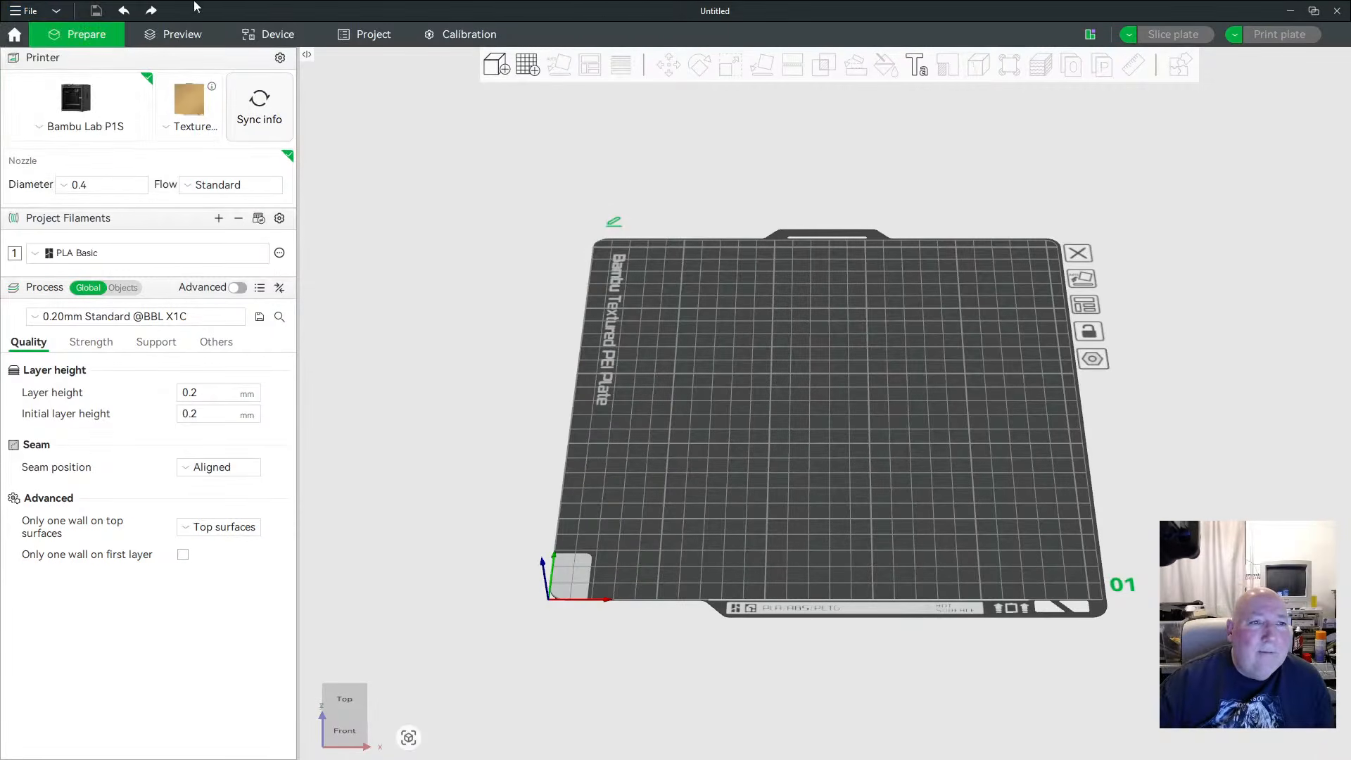
# Open the recent project "HF 7 Band Antenna Switcher Modular Shaft"
pyautogui.click(14, 35)
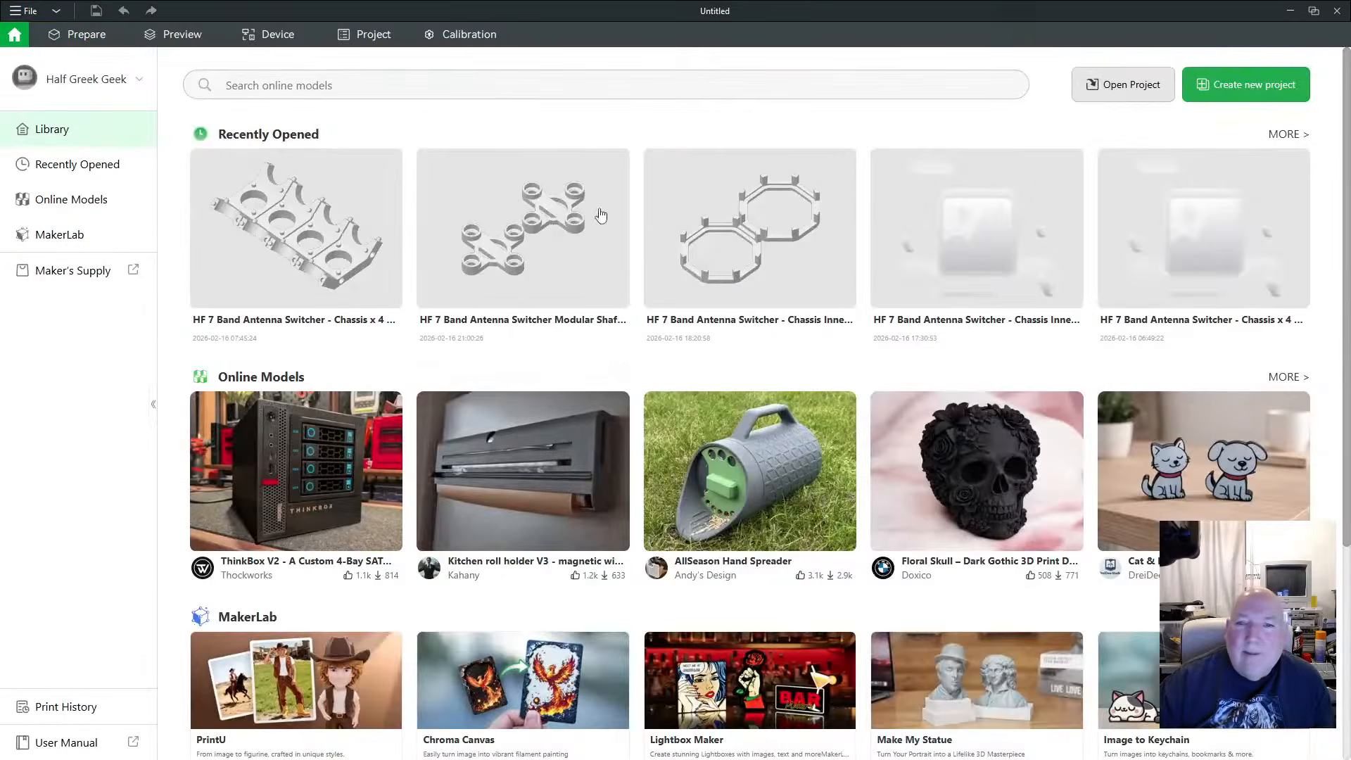
pyautogui.click(523, 243)
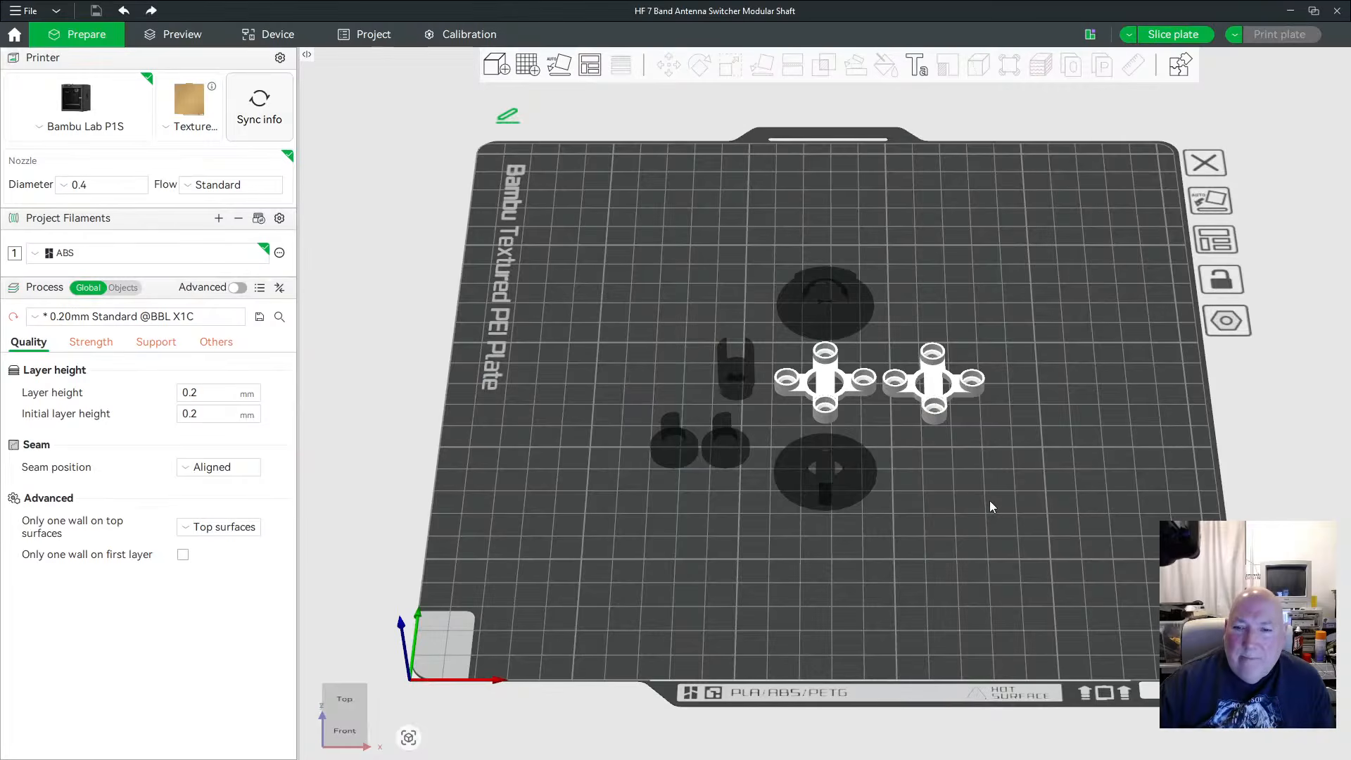
pyautogui.click(859, 392)
pyautogui.click(966, 459)
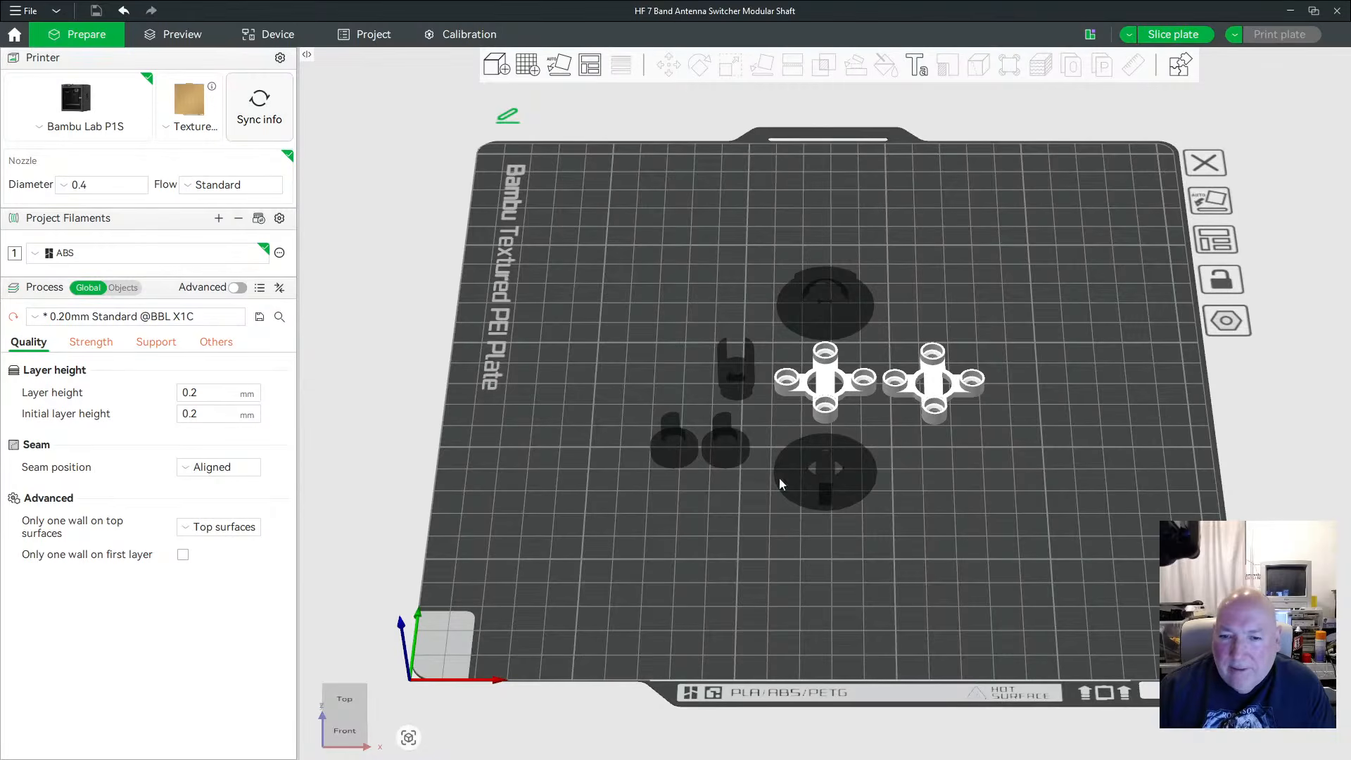
# Make the five greyed-out shaft parts printable: the two small flanged posts, the slotted cylinder and the two large discs
pyautogui.click(678, 447)
pyautogui.click(721, 436)
pyautogui.click(745, 376)
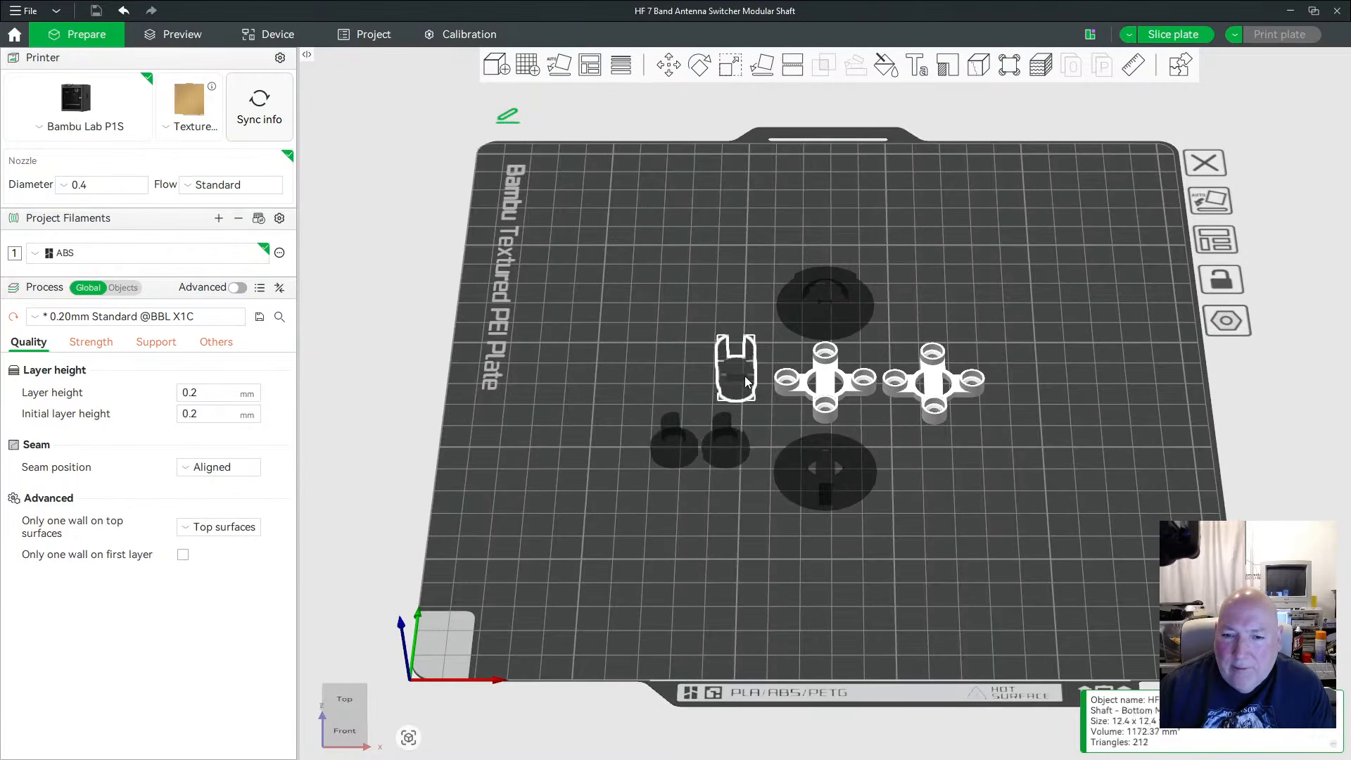
pyautogui.keyDown('ctrl'); pyautogui.click(679, 441); pyautogui.keyUp('ctrl')
pyautogui.keyDown('ctrl'); pyautogui.click(823, 470); pyautogui.keyUp('ctrl')
pyautogui.keyDown('ctrl'); pyautogui.click(834, 327); pyautogui.keyUp('ctrl')
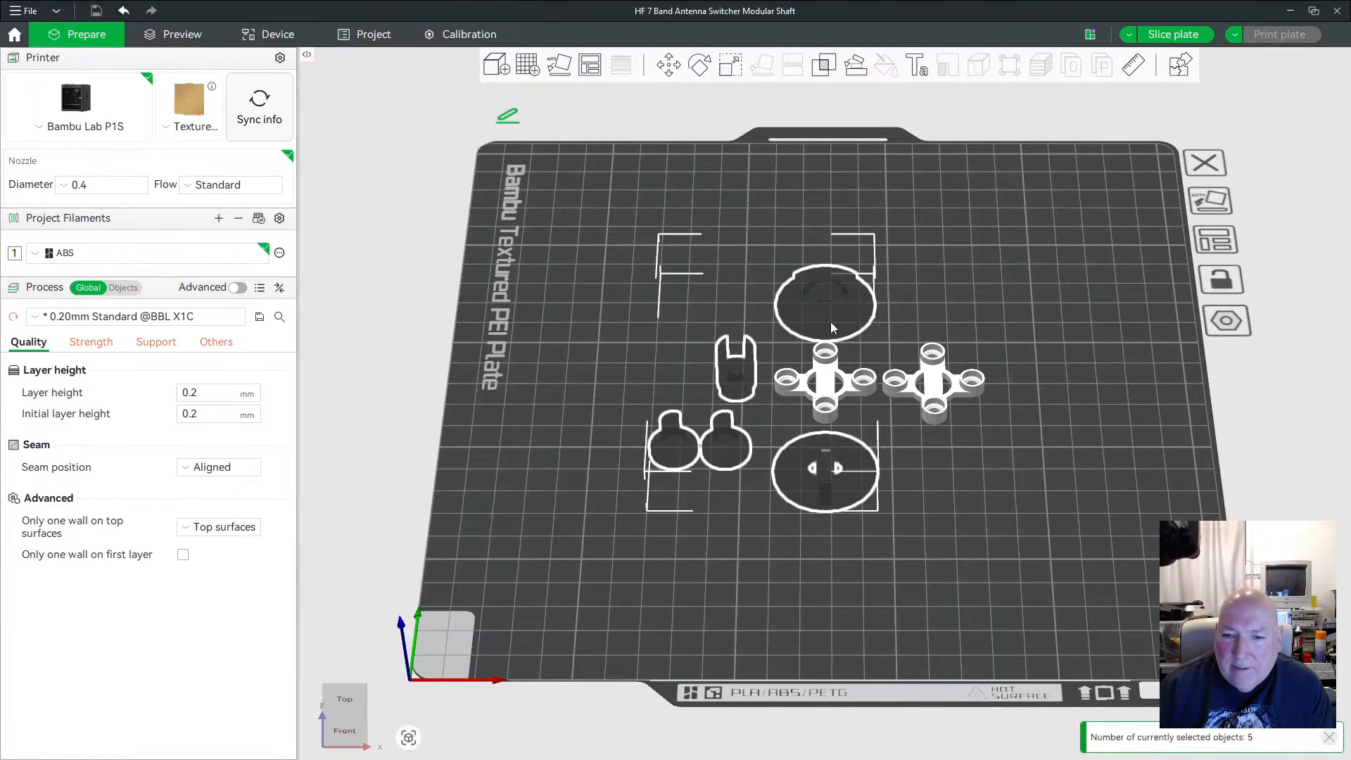
pyautogui.rightClick(834, 327)
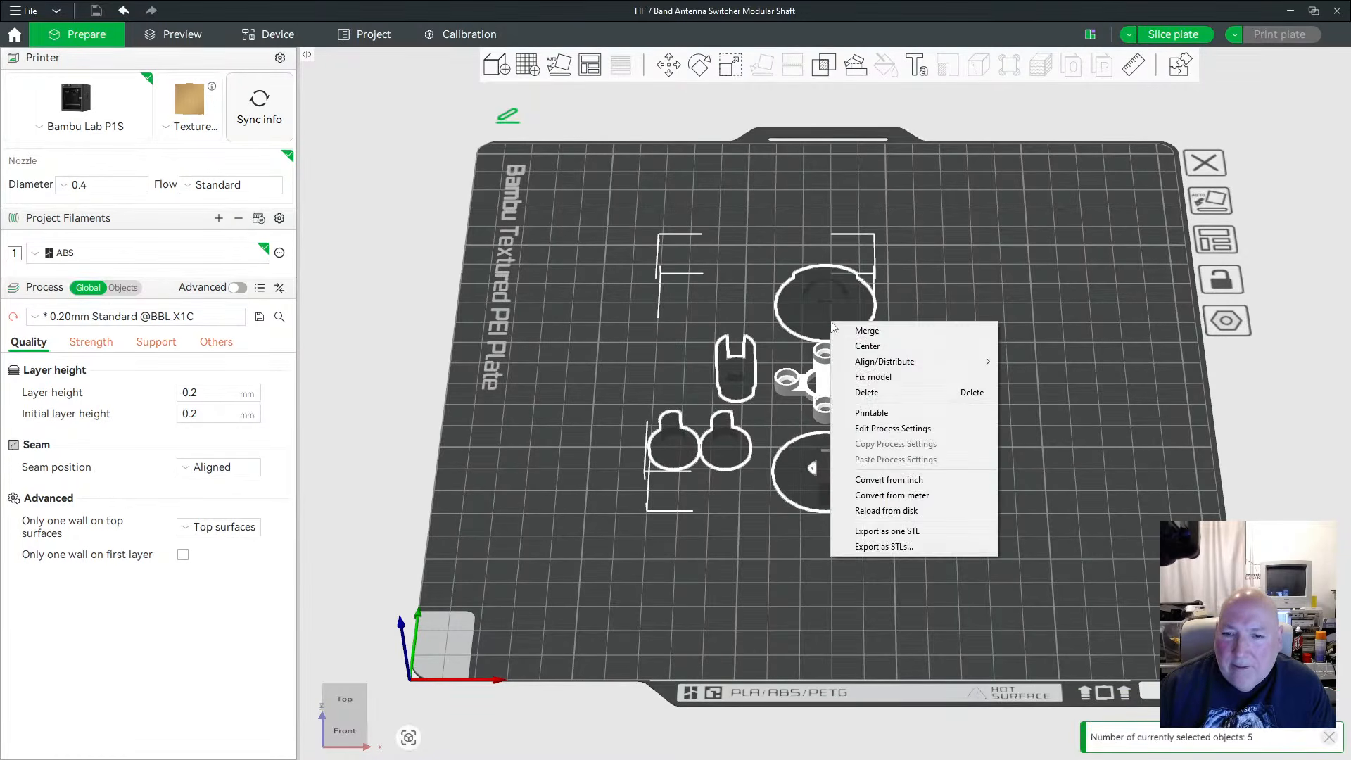
pyautogui.click(901, 413)
pyautogui.click(943, 457)
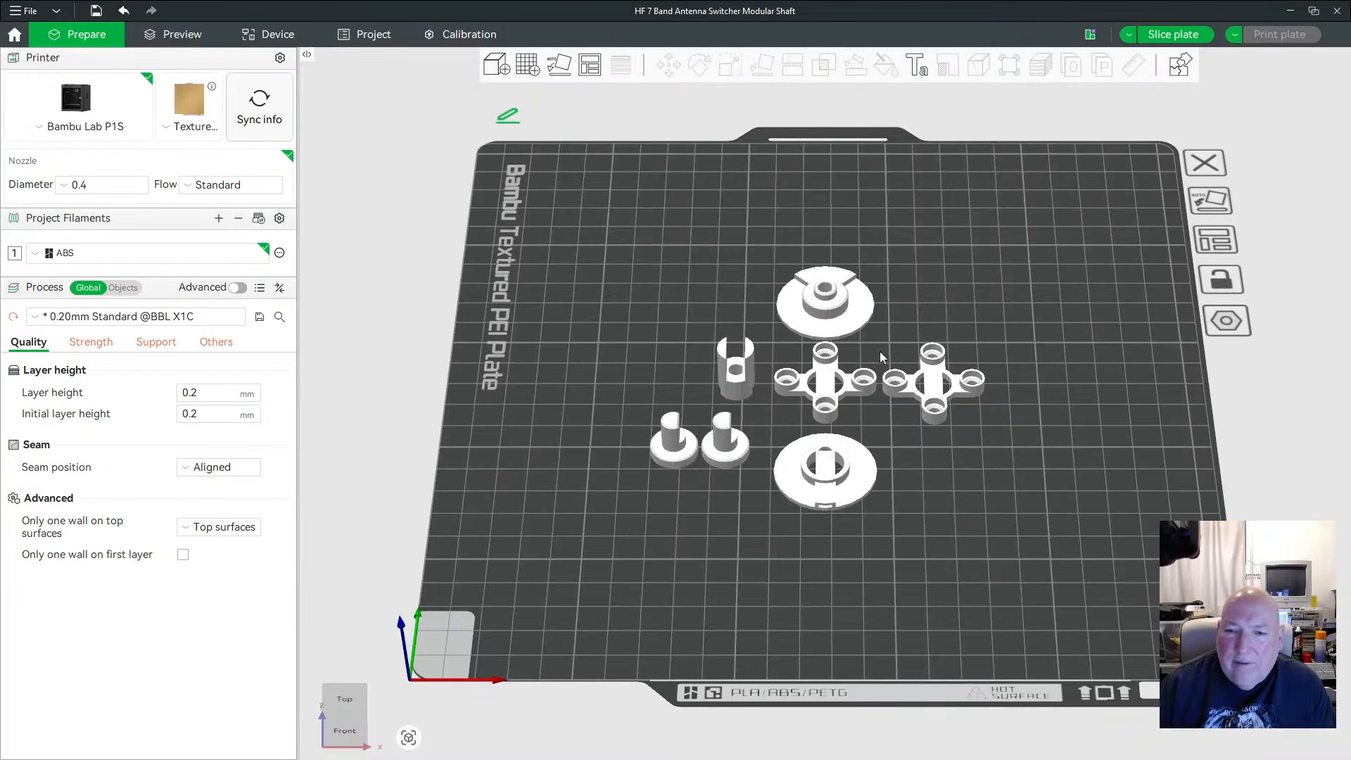
# Import "HF 7 Band Antenna Switcher - Shaft Lininig Base.stl" and "HF 7 Band Antenna Switcher - Shaft Lininig Lid.stl" as separate objects
pyautogui.click(25, 10)
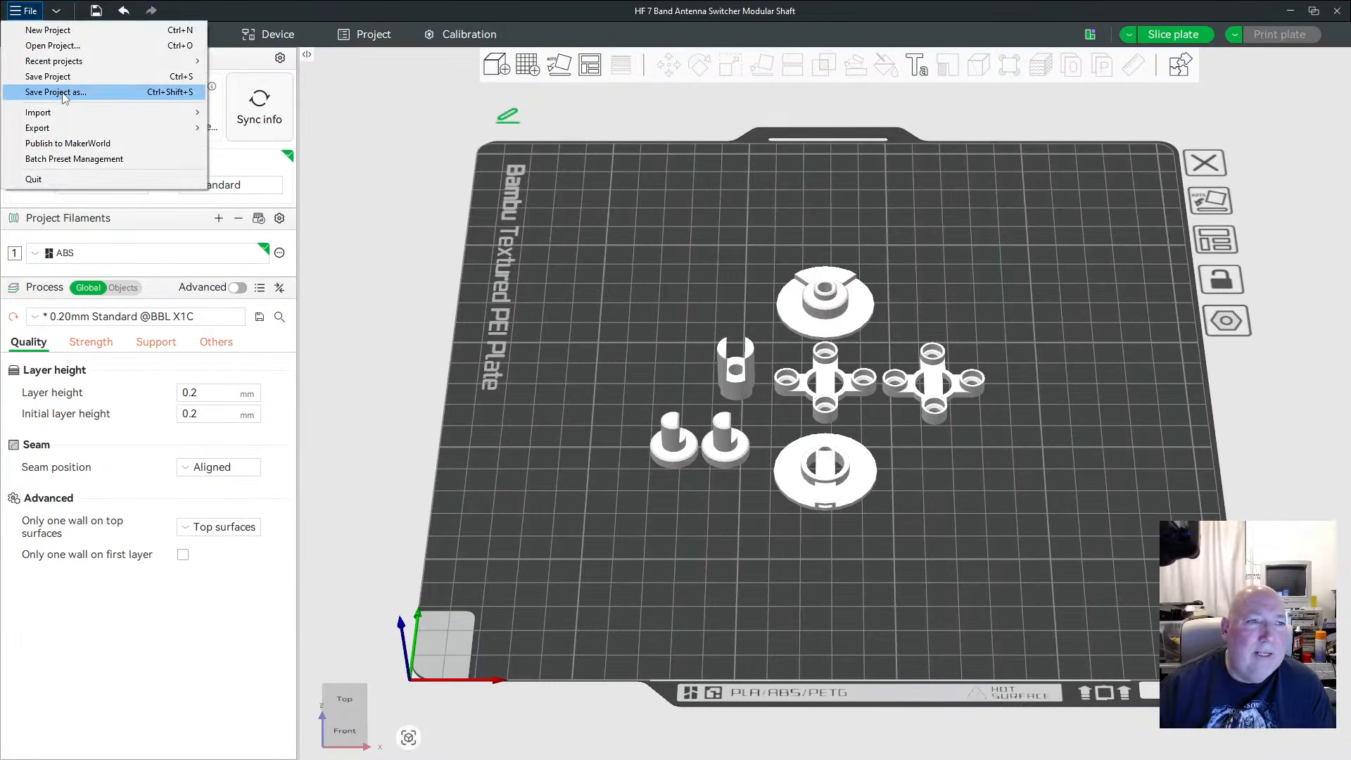
pyautogui.moveTo(74, 114)
pyautogui.click(302, 112)
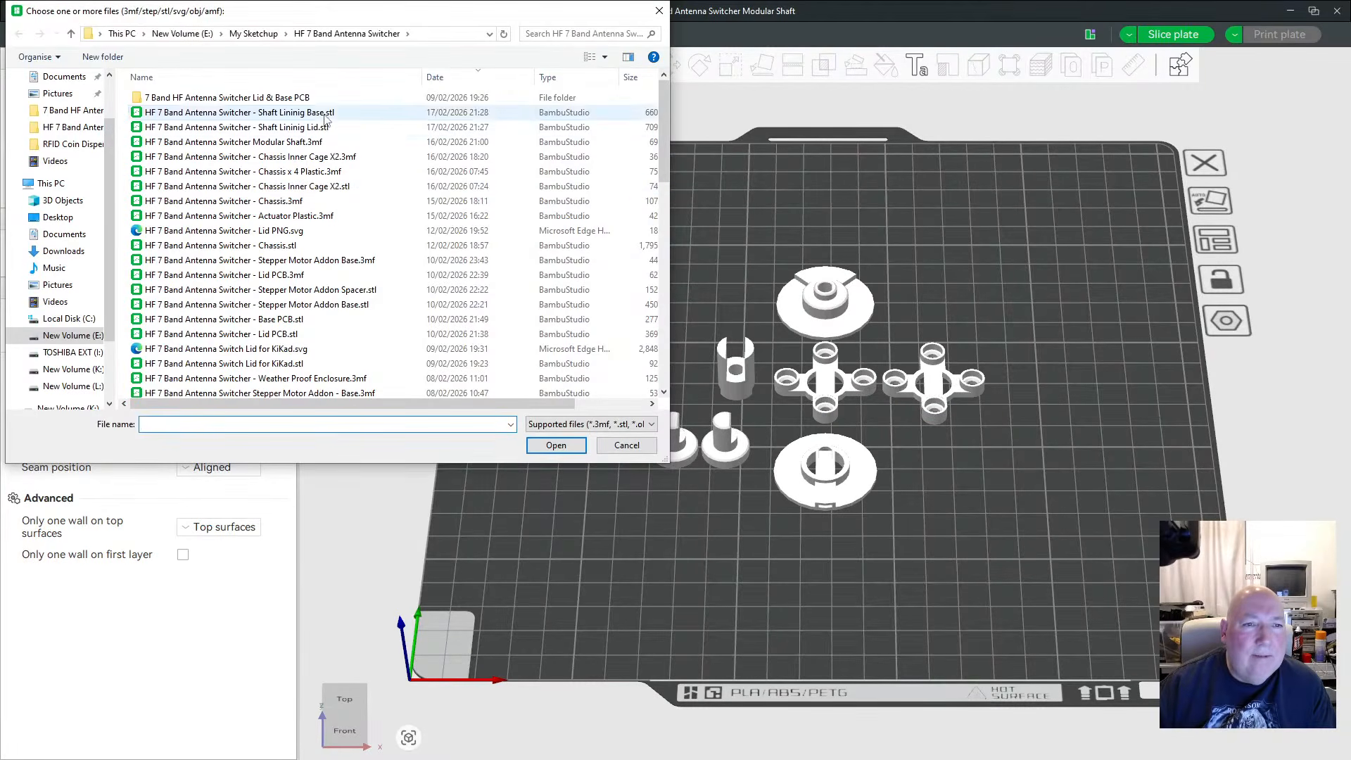
pyautogui.click(324, 117)
pyautogui.keyDown('ctrl'); pyautogui.click(325, 128); pyautogui.keyUp('ctrl')
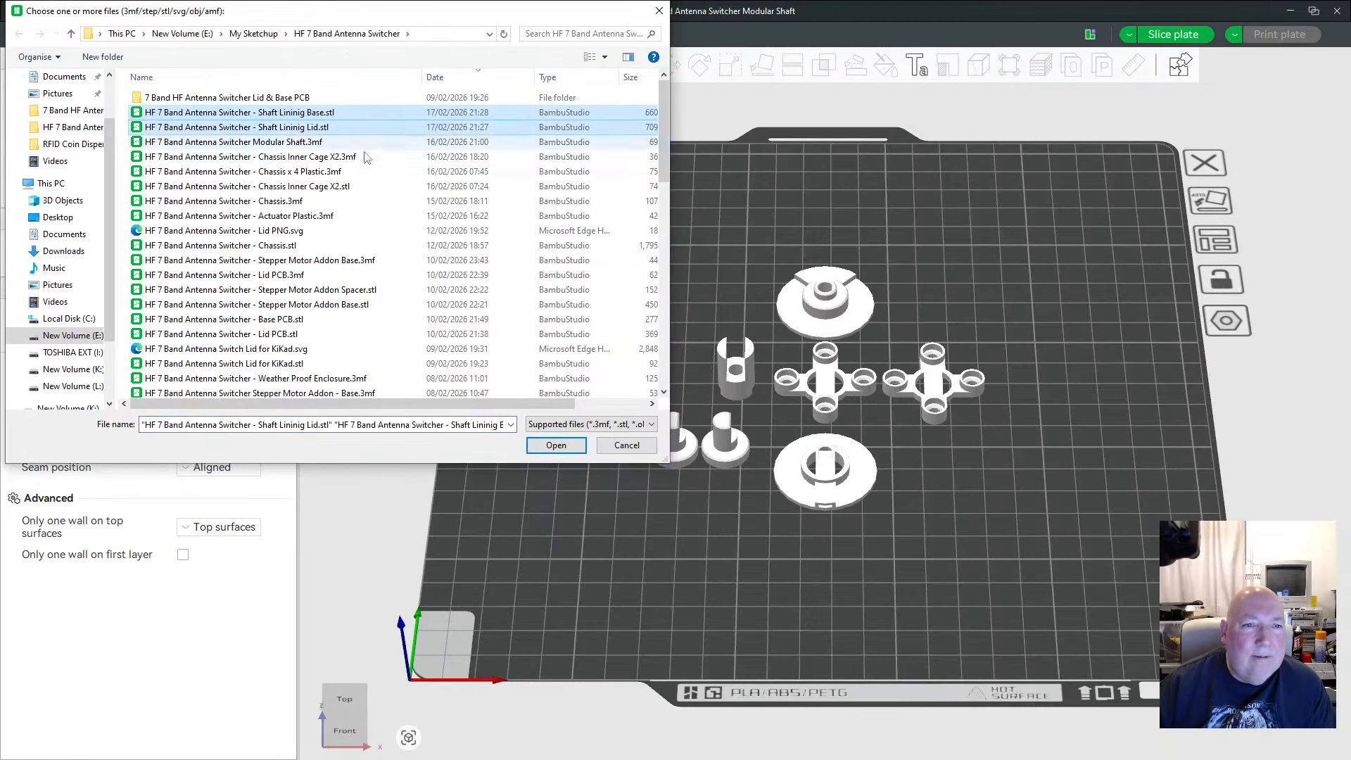
pyautogui.click(556, 444)
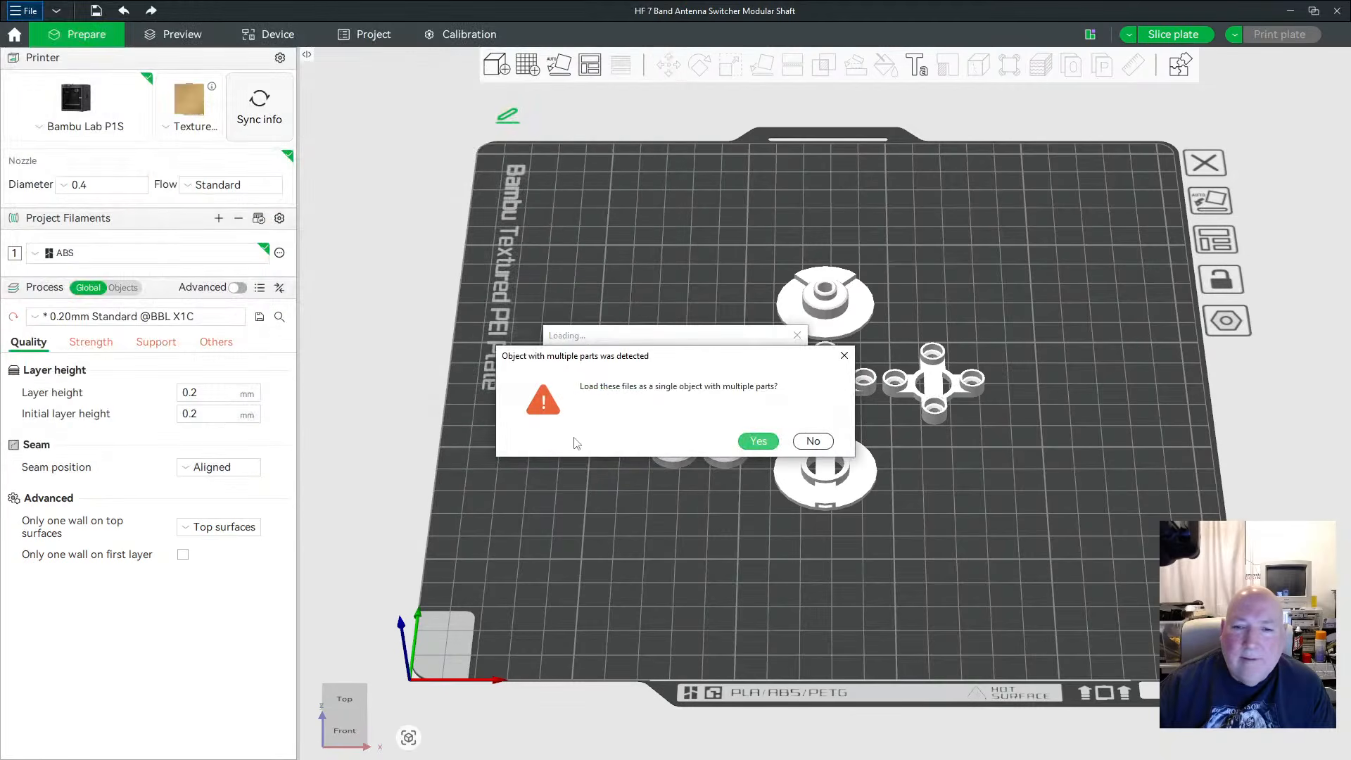
pyautogui.click(813, 443)
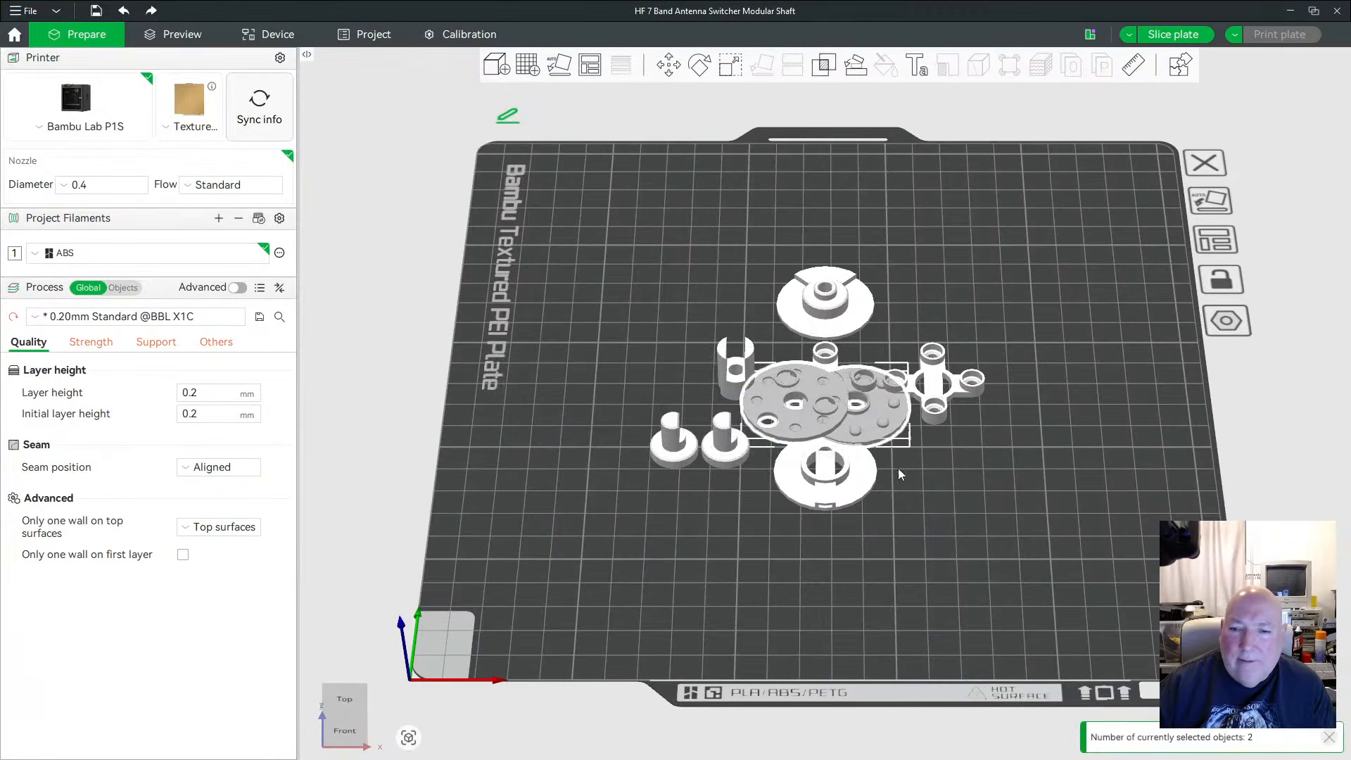
# Move the two imported discs together off the four-armed parts until the lid disc sits beside the front slotted disc
pyautogui.moveTo(964, 473)
pyautogui.mouseDown()
pyautogui.moveTo(953, 446)
pyautogui.moveTo(969, 444)
pyautogui.moveTo(957, 458)
pyautogui.mouseUp()
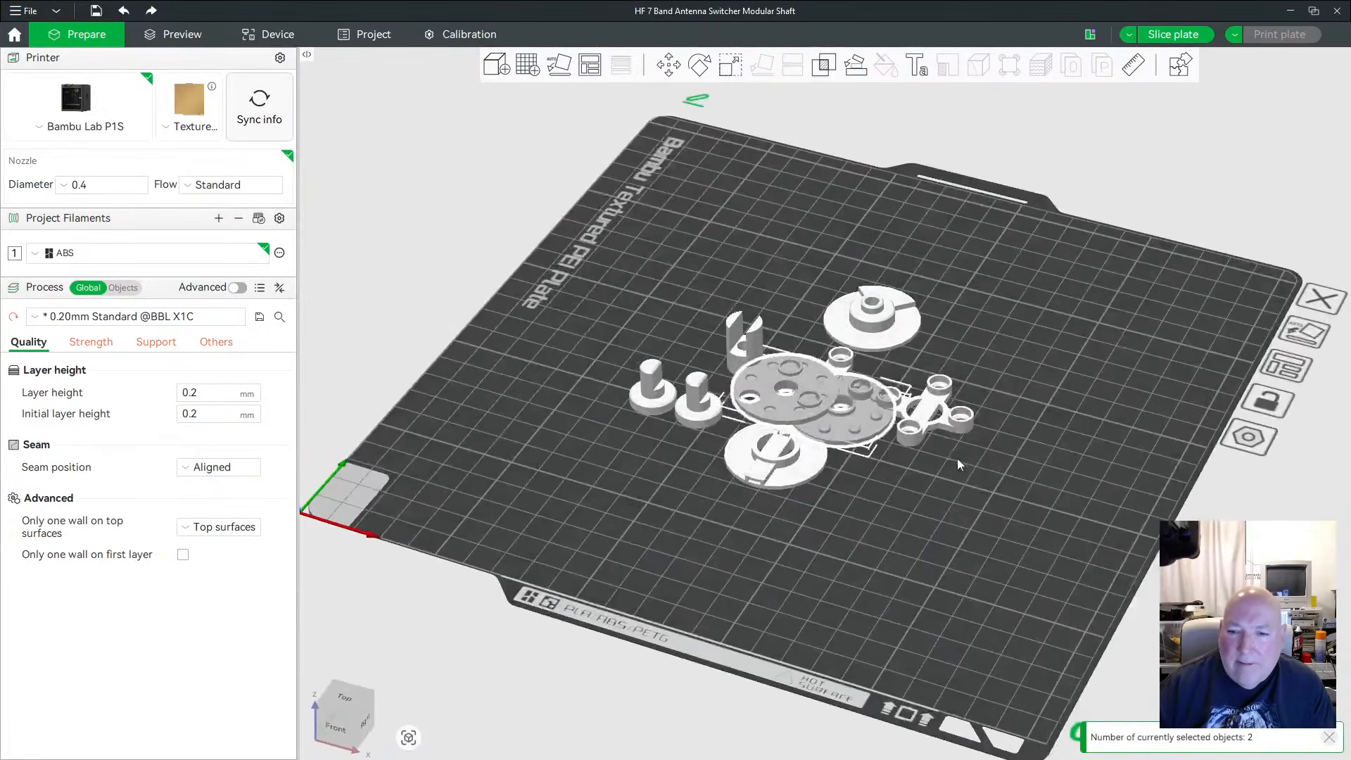
pyautogui.press('Down')
pyautogui.press('Down')
pyautogui.press('Down')
pyautogui.press('Down')
pyautogui.press('Down')
pyautogui.press('Down')
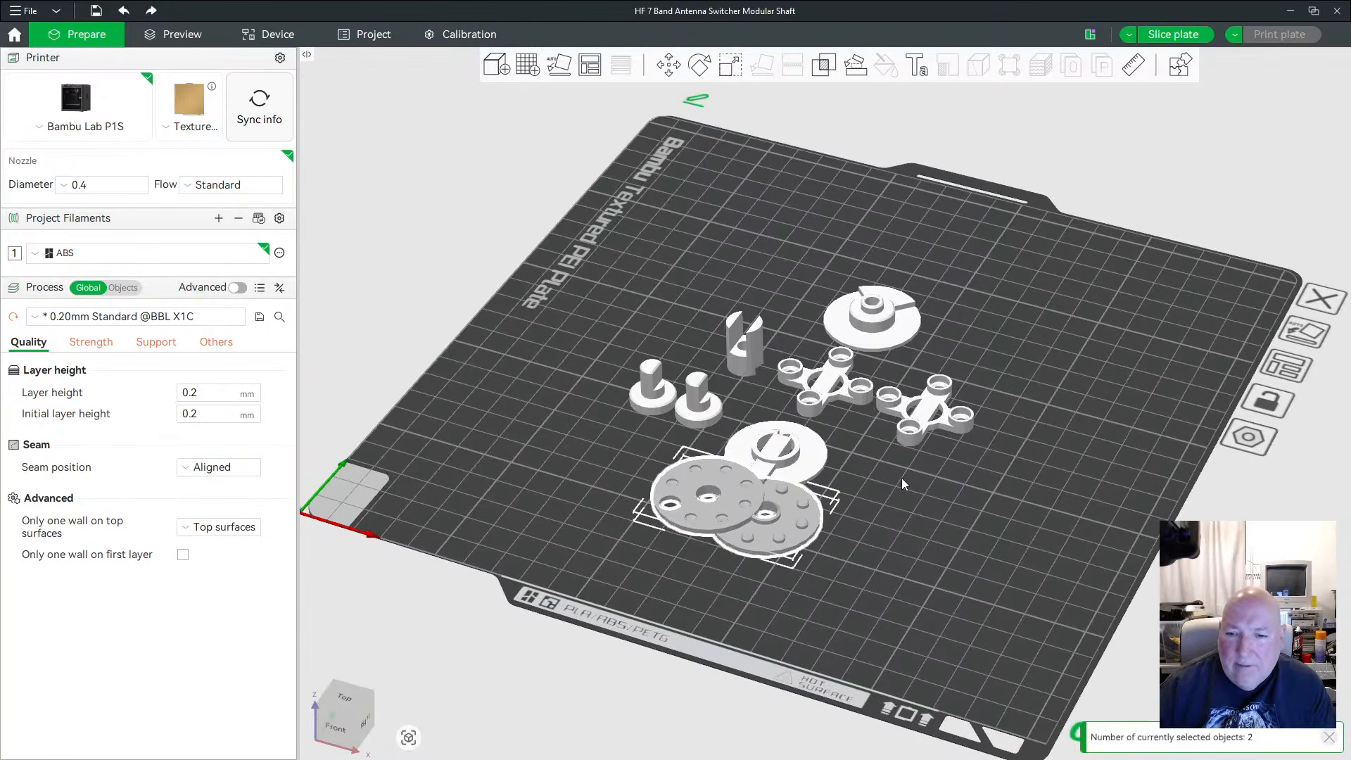
pyautogui.press('Right')
pyautogui.press('Right')
pyautogui.press('Right')
pyautogui.press('Right')
pyautogui.press('Up')
pyautogui.press('Up')
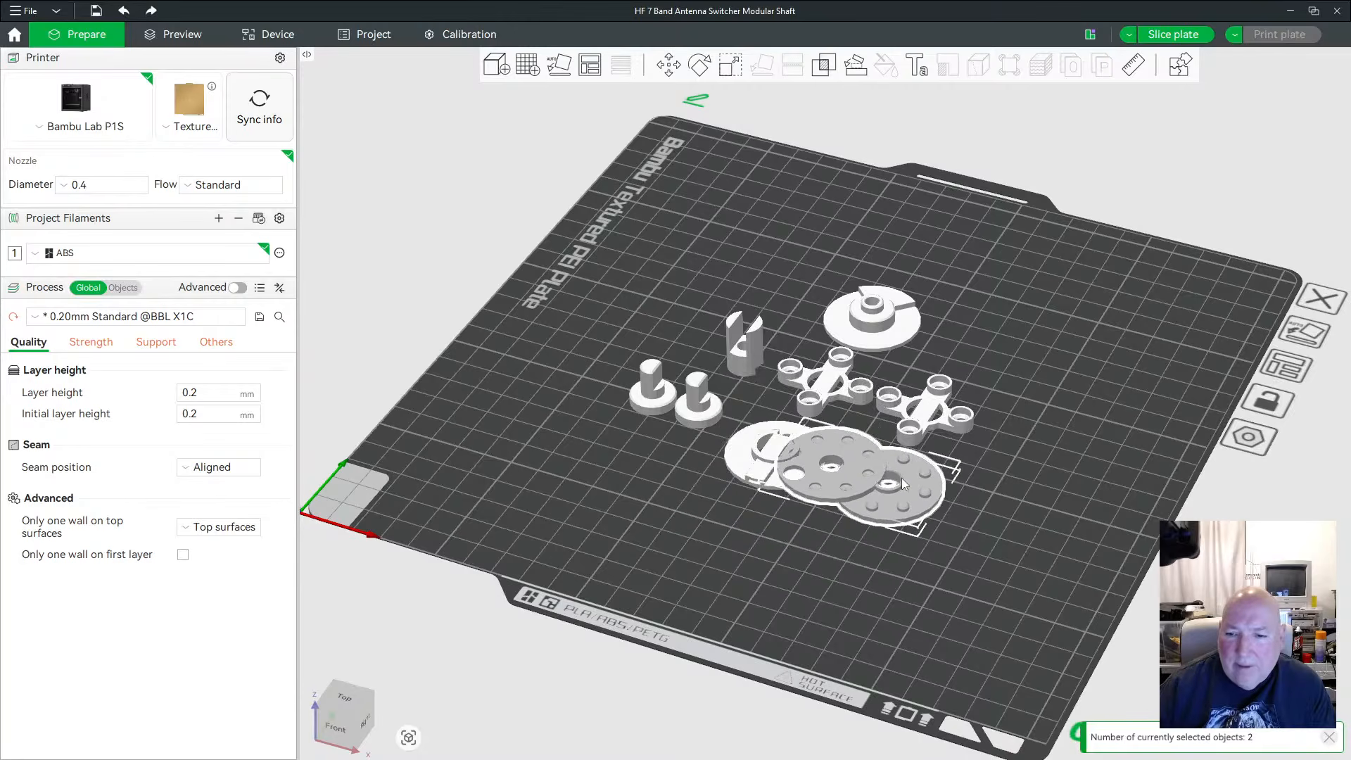
# Move only the Shaft Lininig Base disc toward the plate's rear, into the free space beside the rear slotted disc
pyautogui.click(973, 528)
pyautogui.click(849, 501)
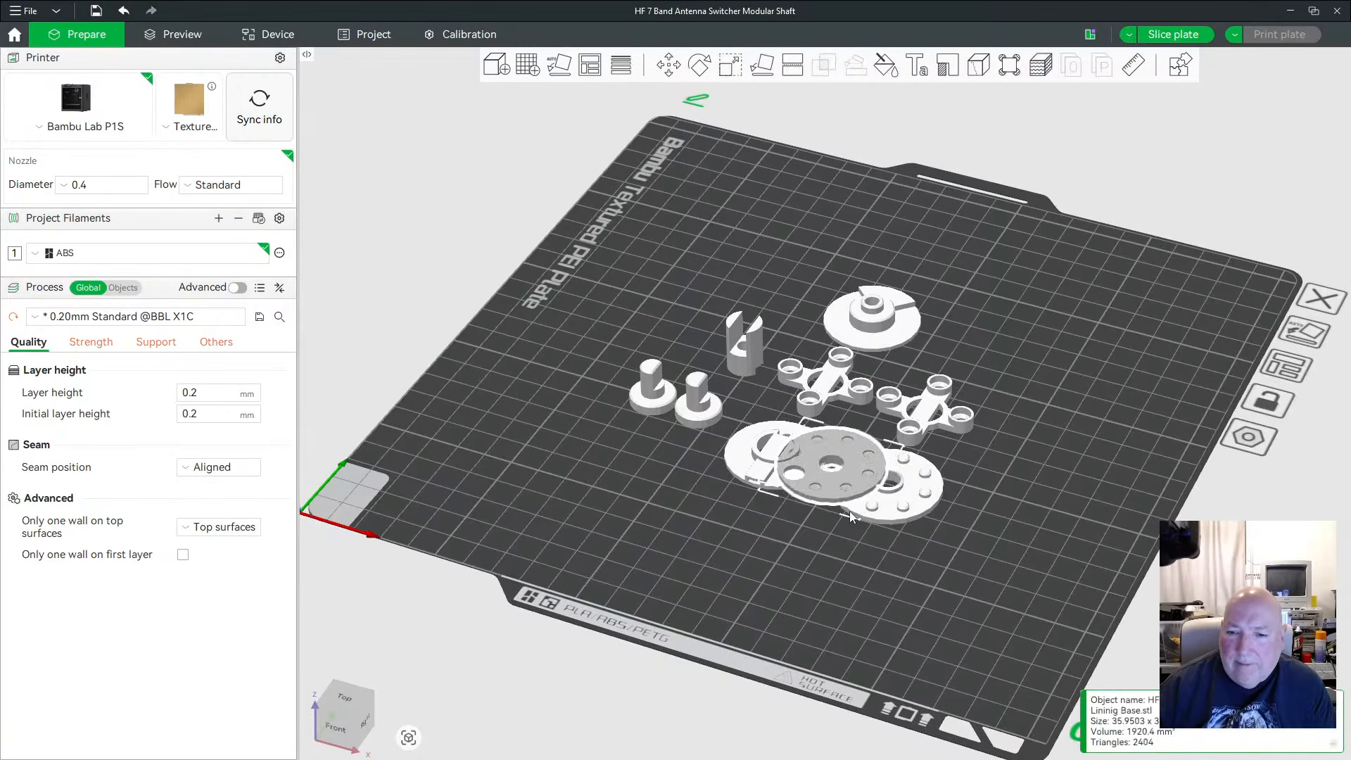
pyautogui.press('Up')
pyautogui.press('Up')
pyautogui.press('Up')
pyautogui.press('Up')
pyautogui.press('Up')
pyautogui.press('Up')
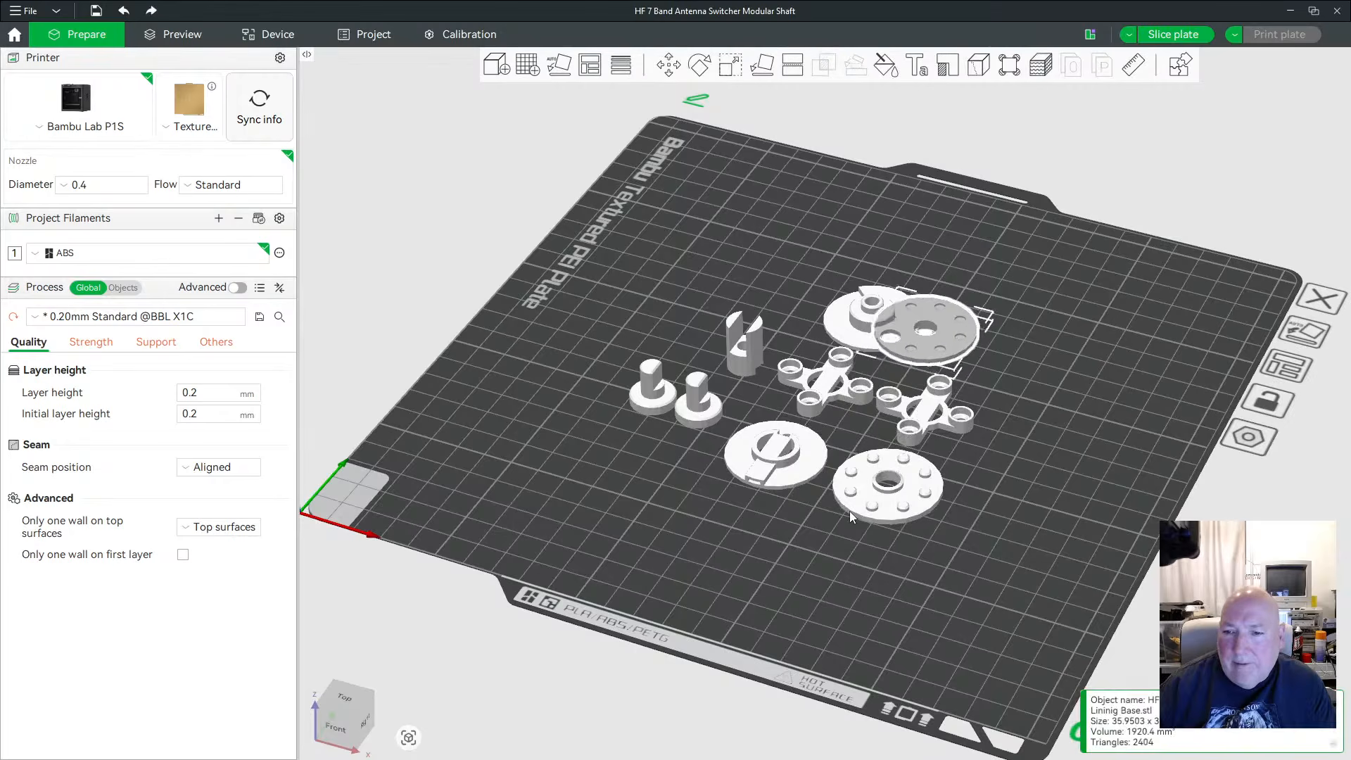
pyautogui.press('Right')
pyautogui.press('Right')
pyautogui.press('Right')
pyautogui.press('Right')
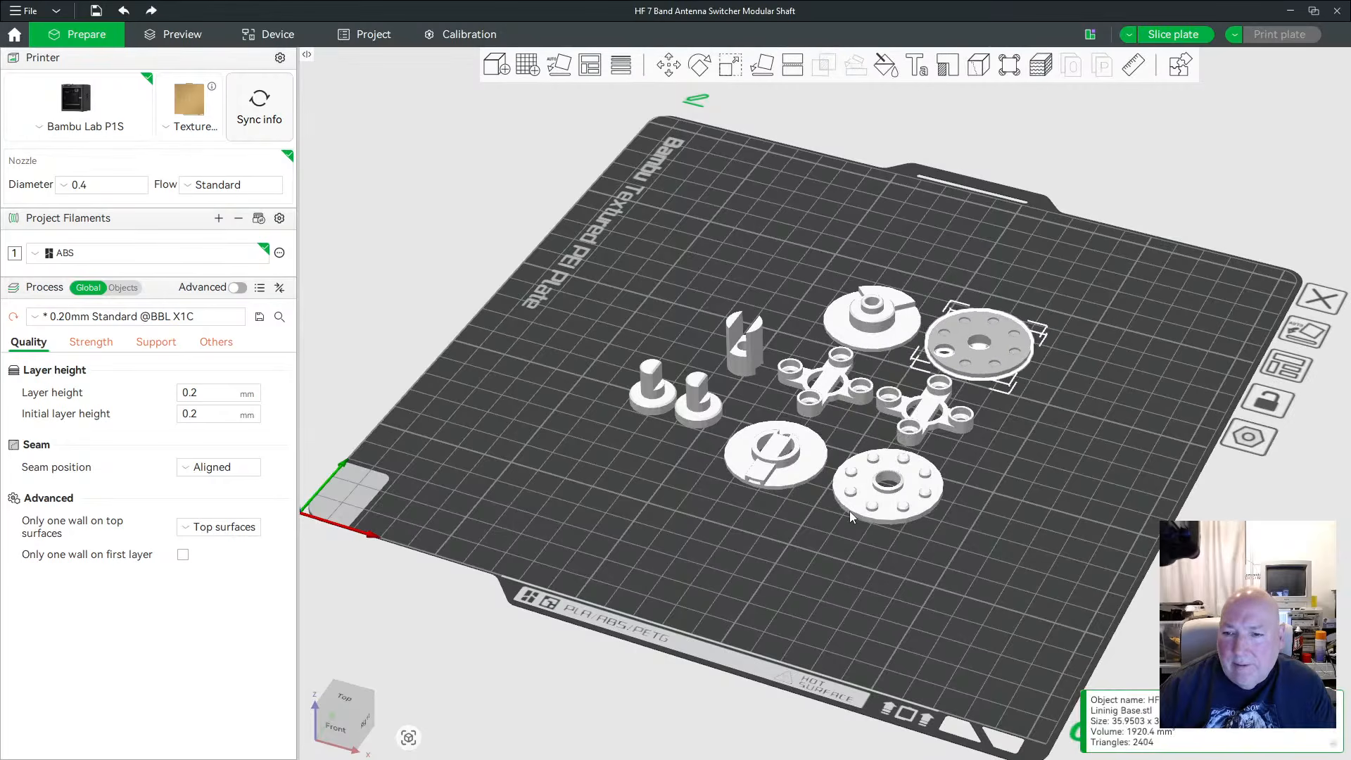
# Auto-orient the Shaft Lininig Base disc so that its pins face upward on the plate
pyautogui.moveTo(1080, 501); pyautogui.dragTo(1017, 484)
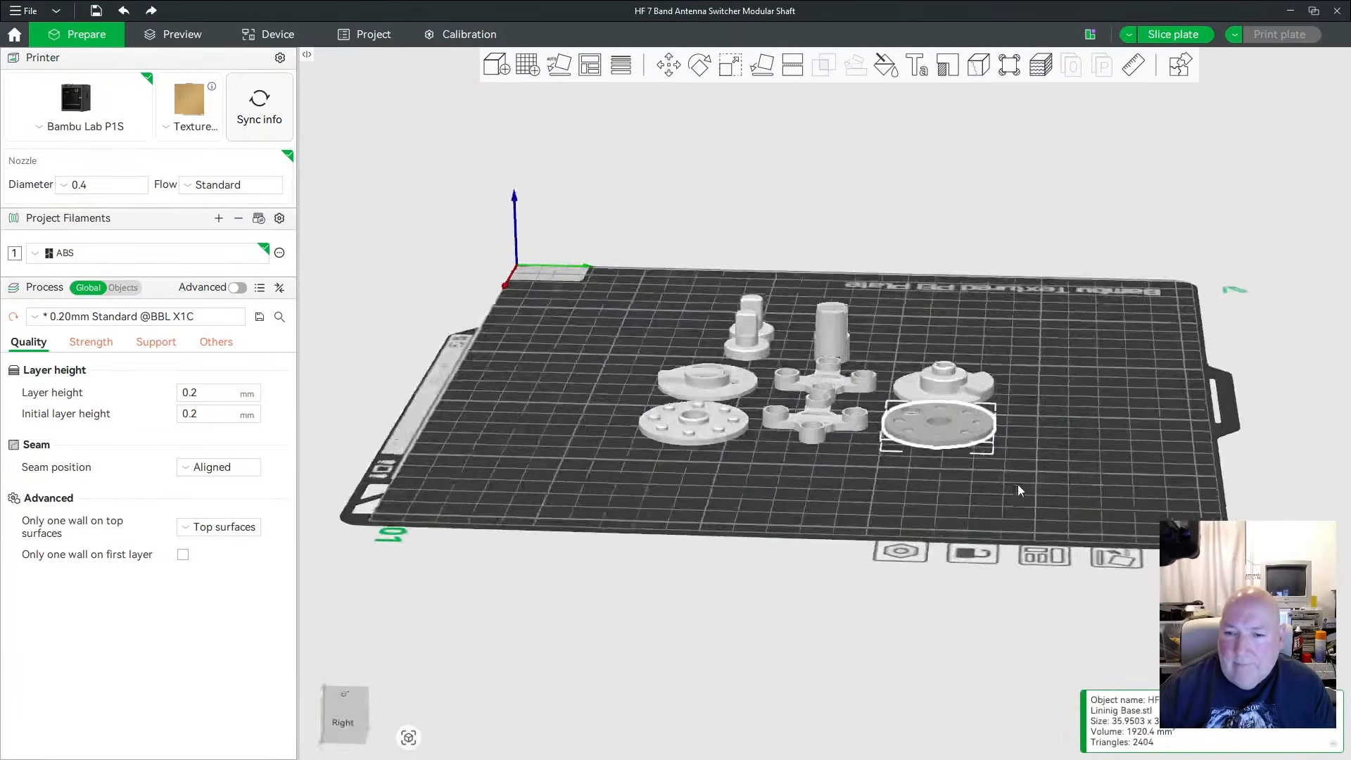
pyautogui.moveTo(754, 497)
pyautogui.mouseDown()
pyautogui.moveTo(742, 456)
pyautogui.moveTo(750, 483)
pyautogui.mouseUp()
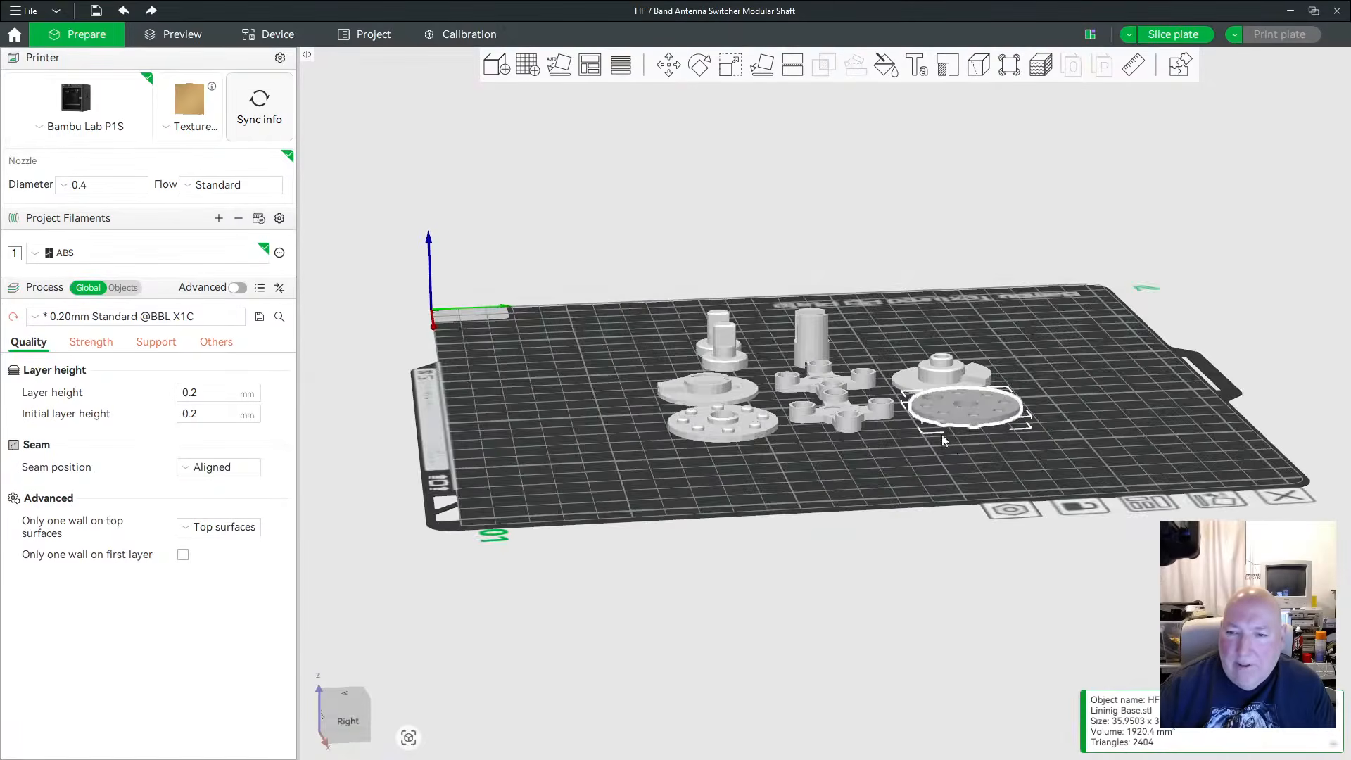
pyautogui.press('1')
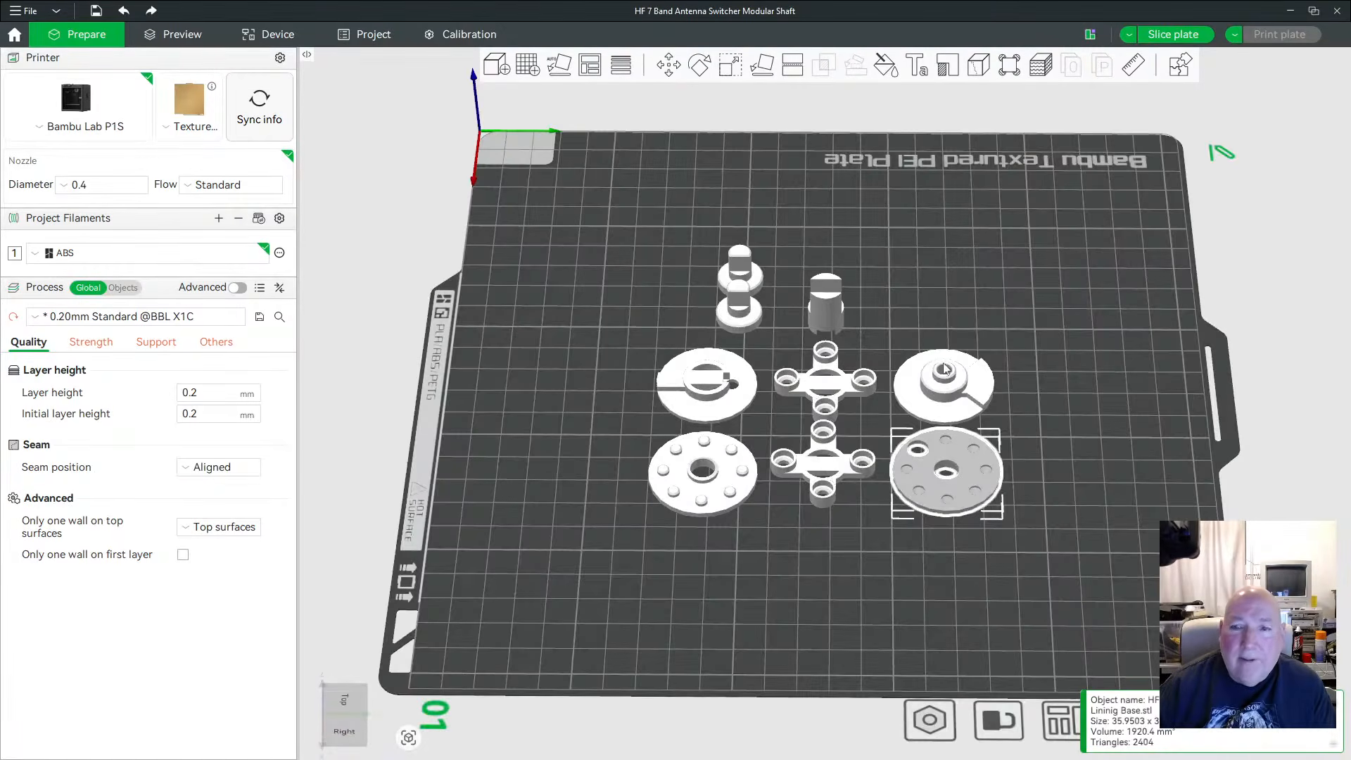
pyautogui.click(562, 72)
pyautogui.moveTo(831, 511)
pyautogui.mouseDown()
pyautogui.moveTo(827, 485)
pyautogui.moveTo(835, 524)
pyautogui.mouseUp()
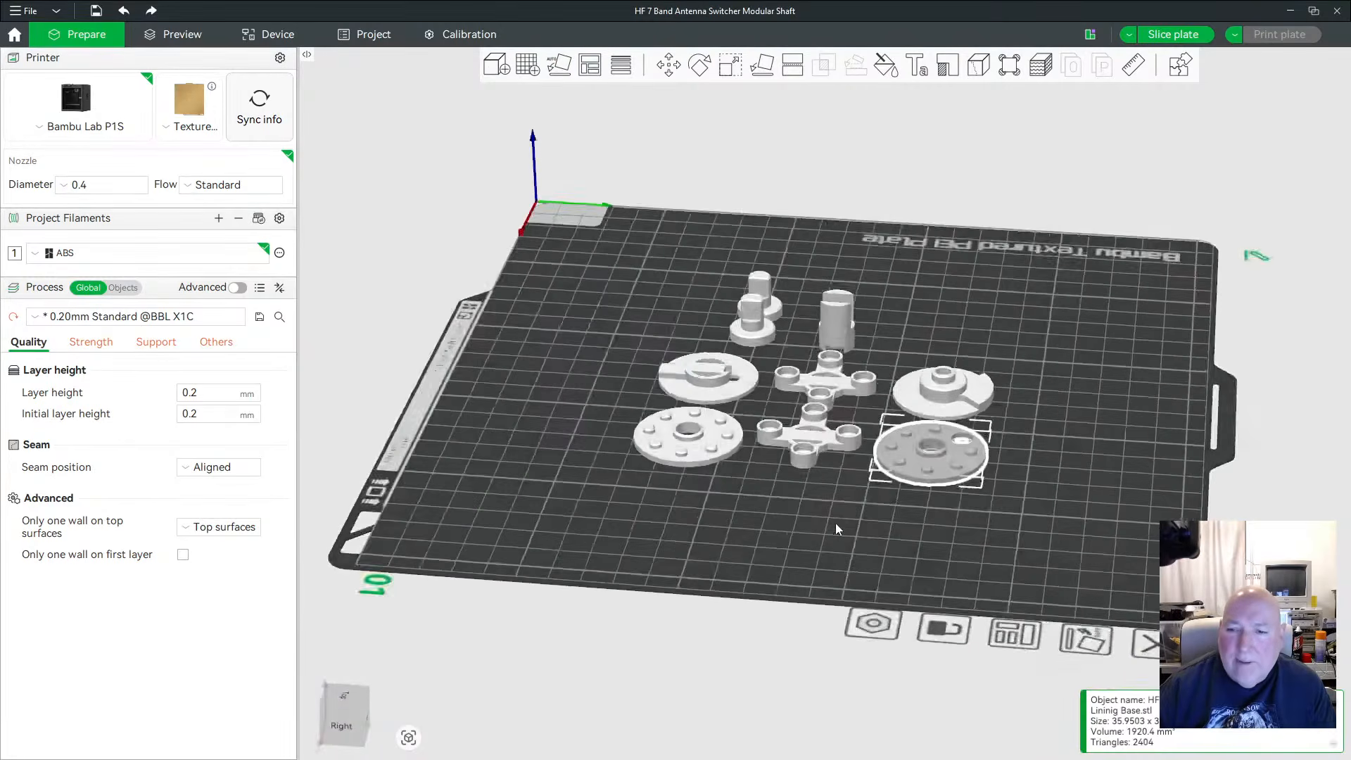
# Examine the orientation and spacing of all the parts on the plate, close up and from several angles
pyautogui.scroll(5, 851, 505)
pyautogui.moveTo(734, 567); pyautogui.dragTo(795, 482)
pyautogui.scroll(2, 795, 483)
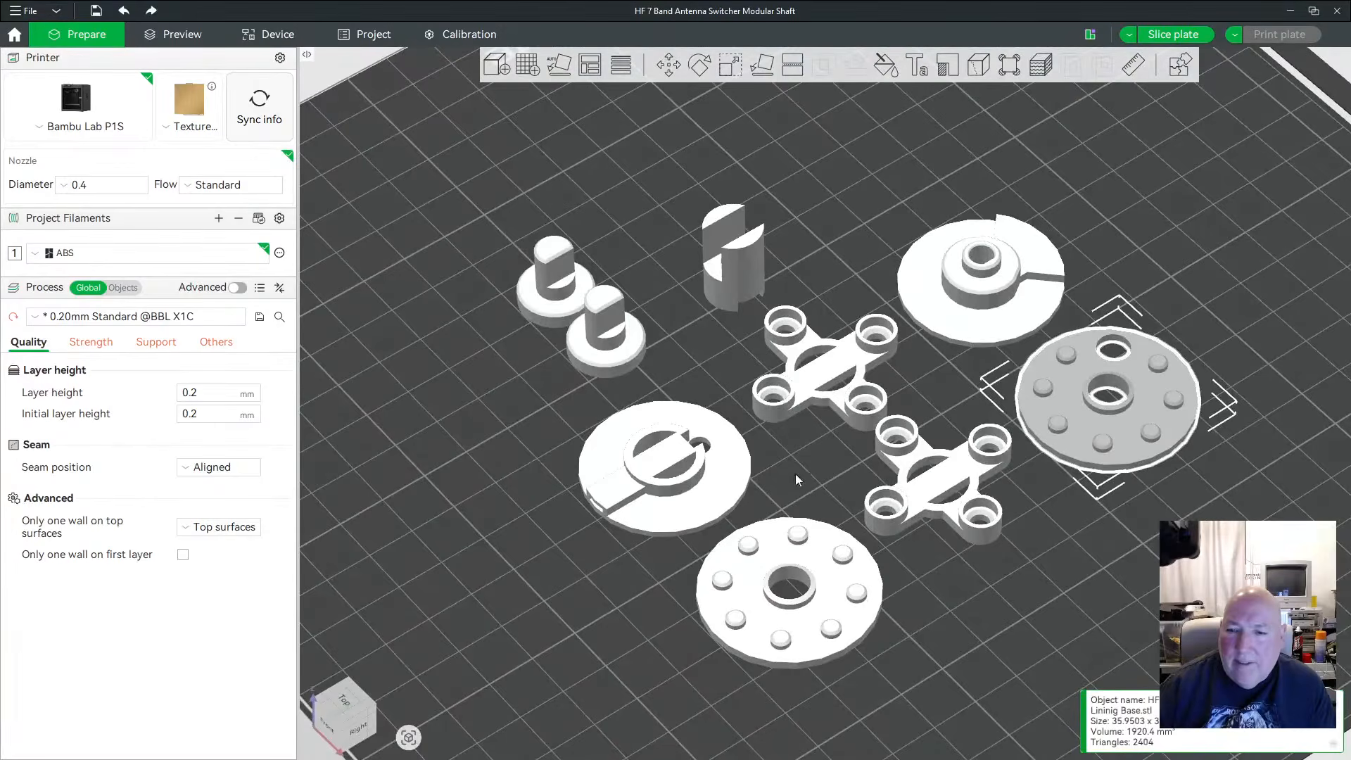
pyautogui.click(588, 554)
pyautogui.scroll(-4, 593, 530)
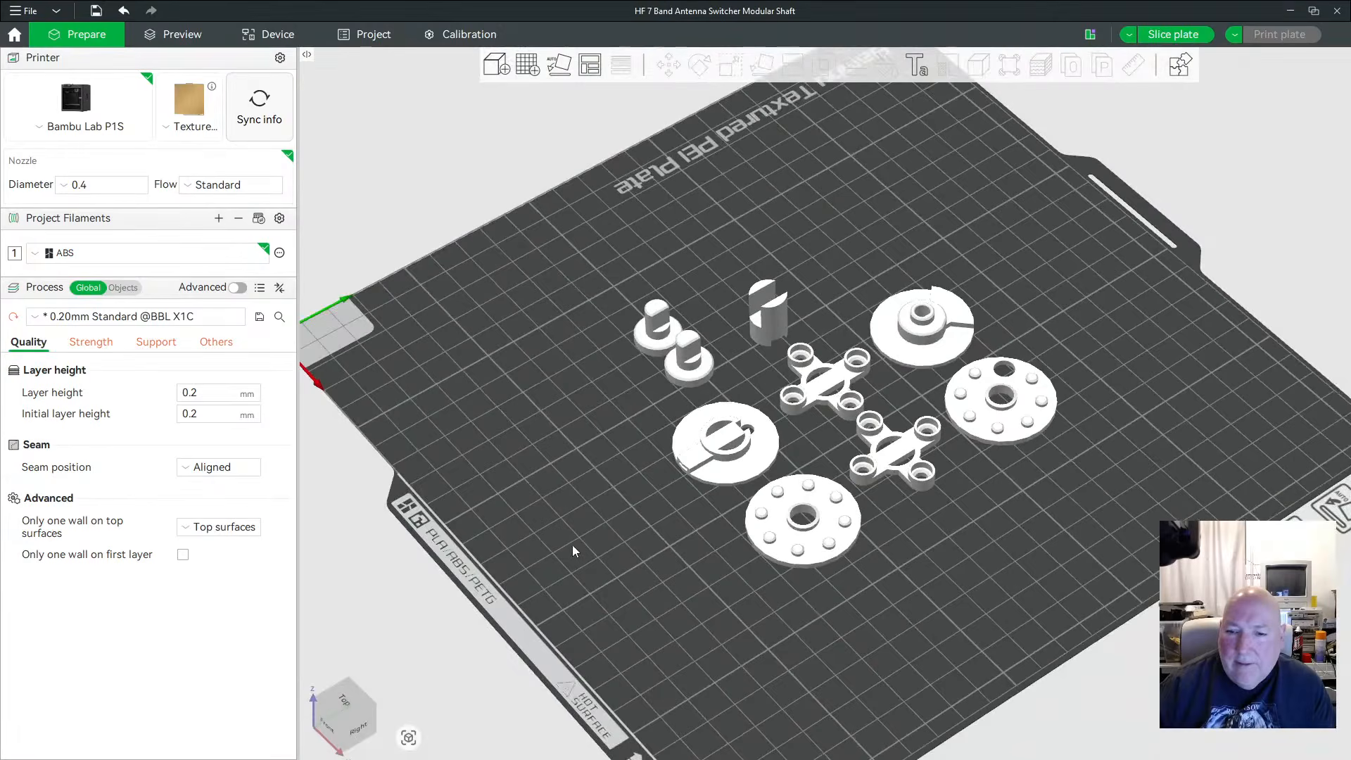
pyautogui.moveTo(911, 581); pyautogui.dragTo(949, 532)
pyautogui.press('3')
pyautogui.press('0')
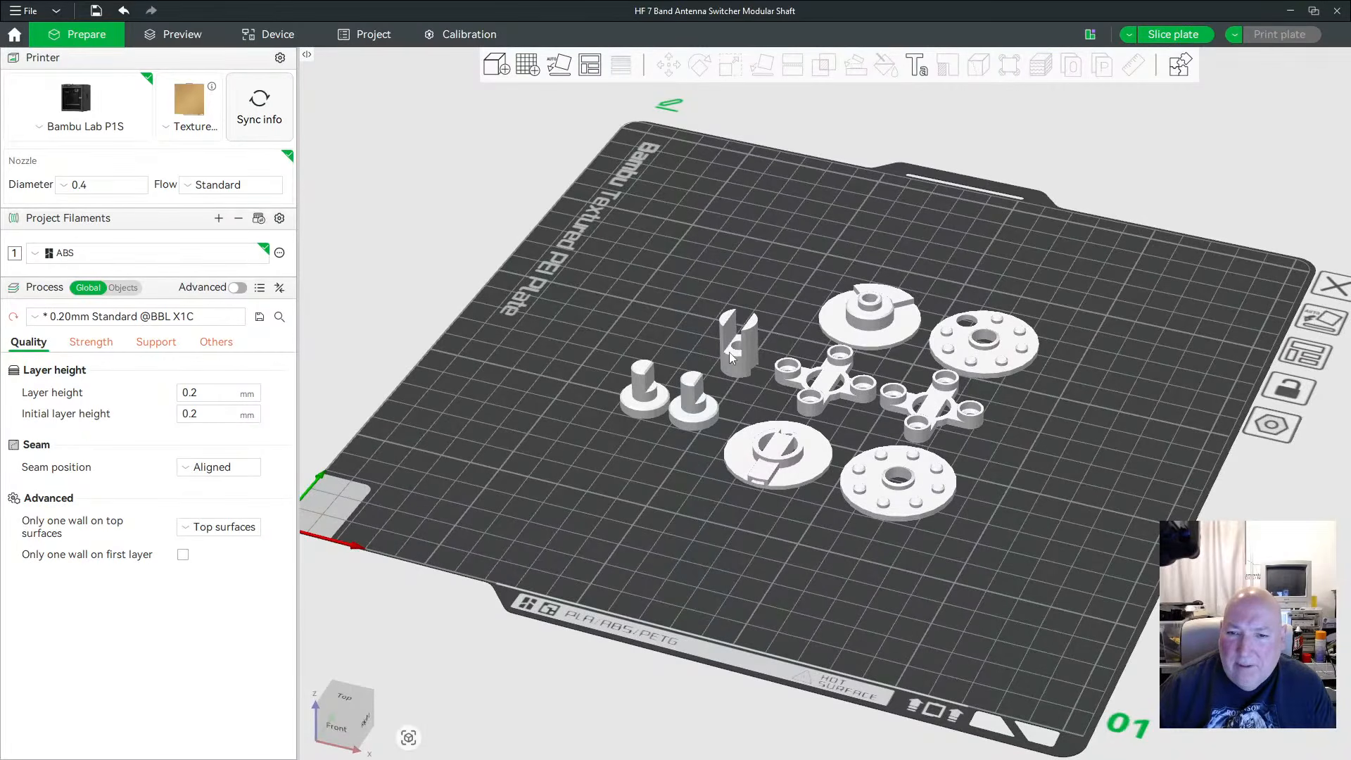
# Delete the two older slotted discs and the two four-armed parts from the plate
pyautogui.click(871, 304)
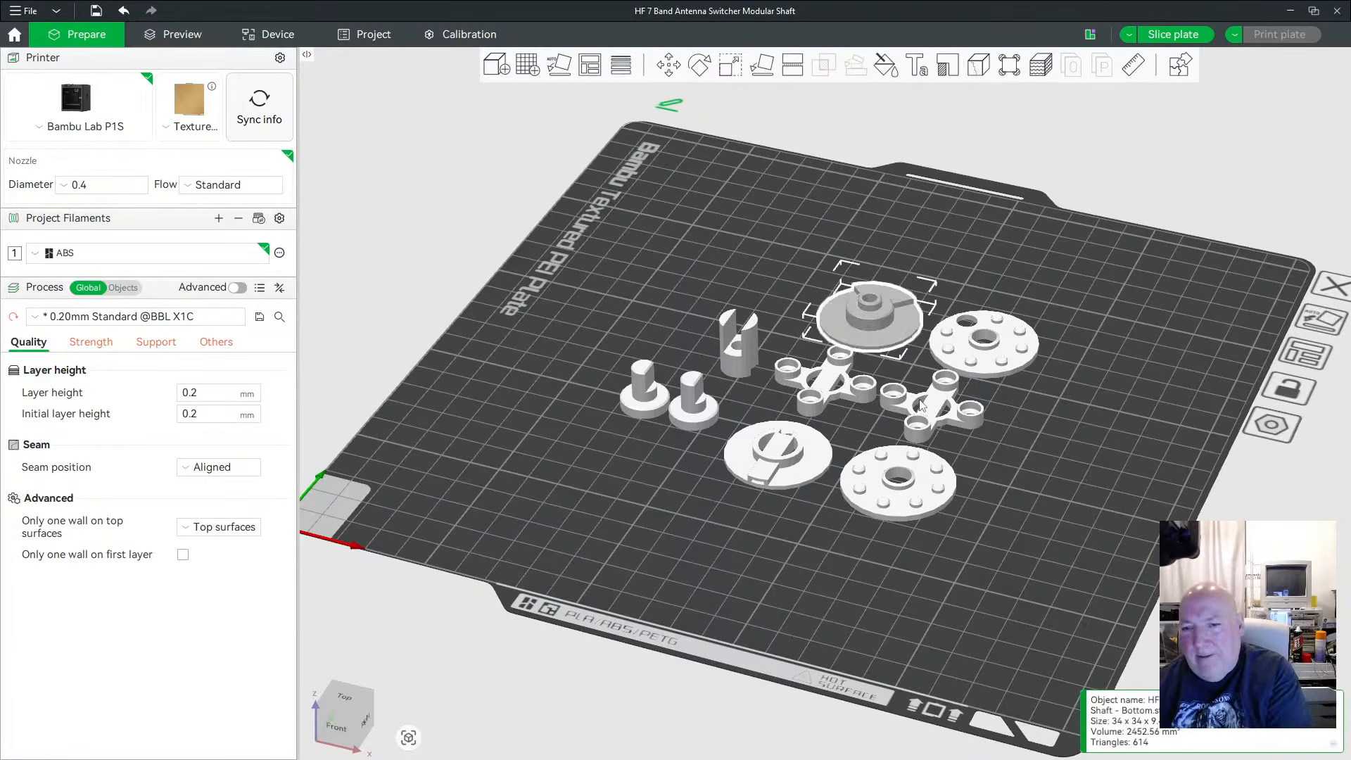
pyautogui.click(789, 466)
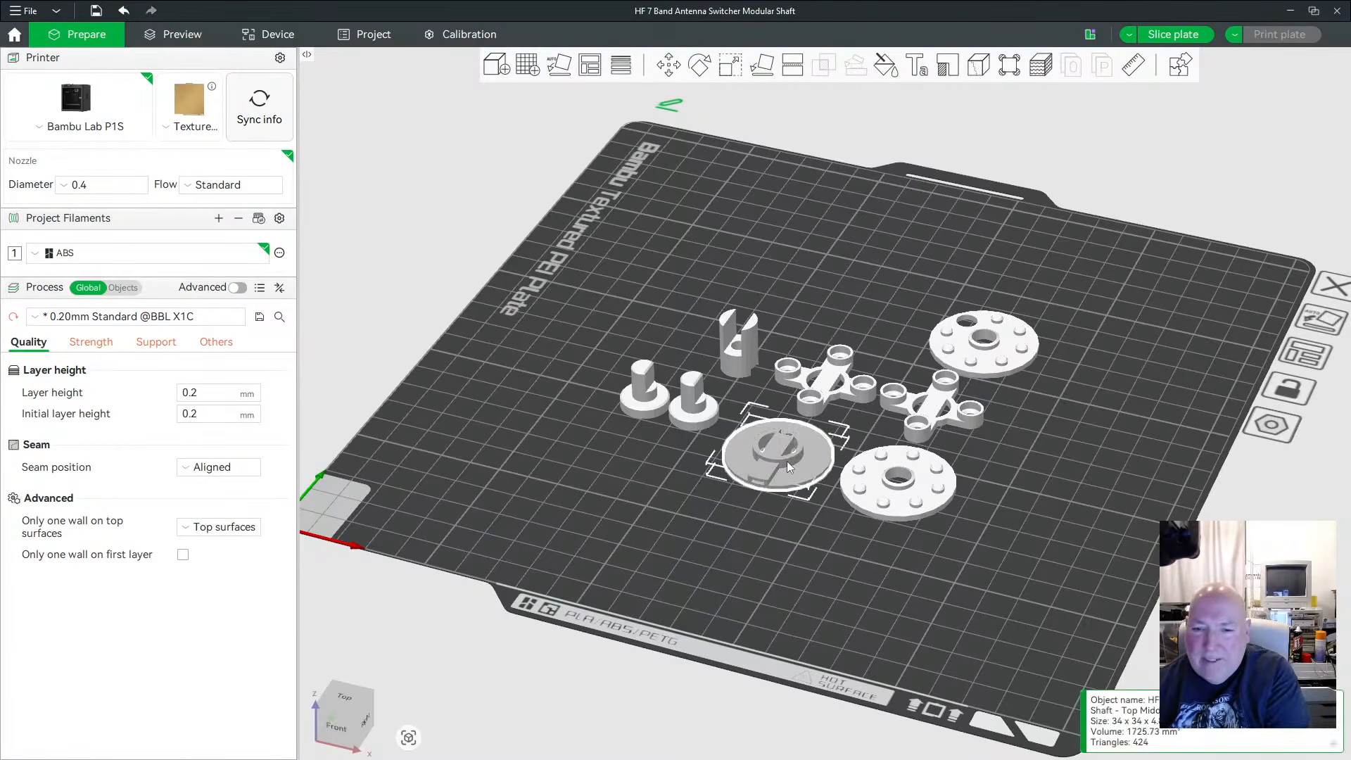
pyautogui.press('Delete')
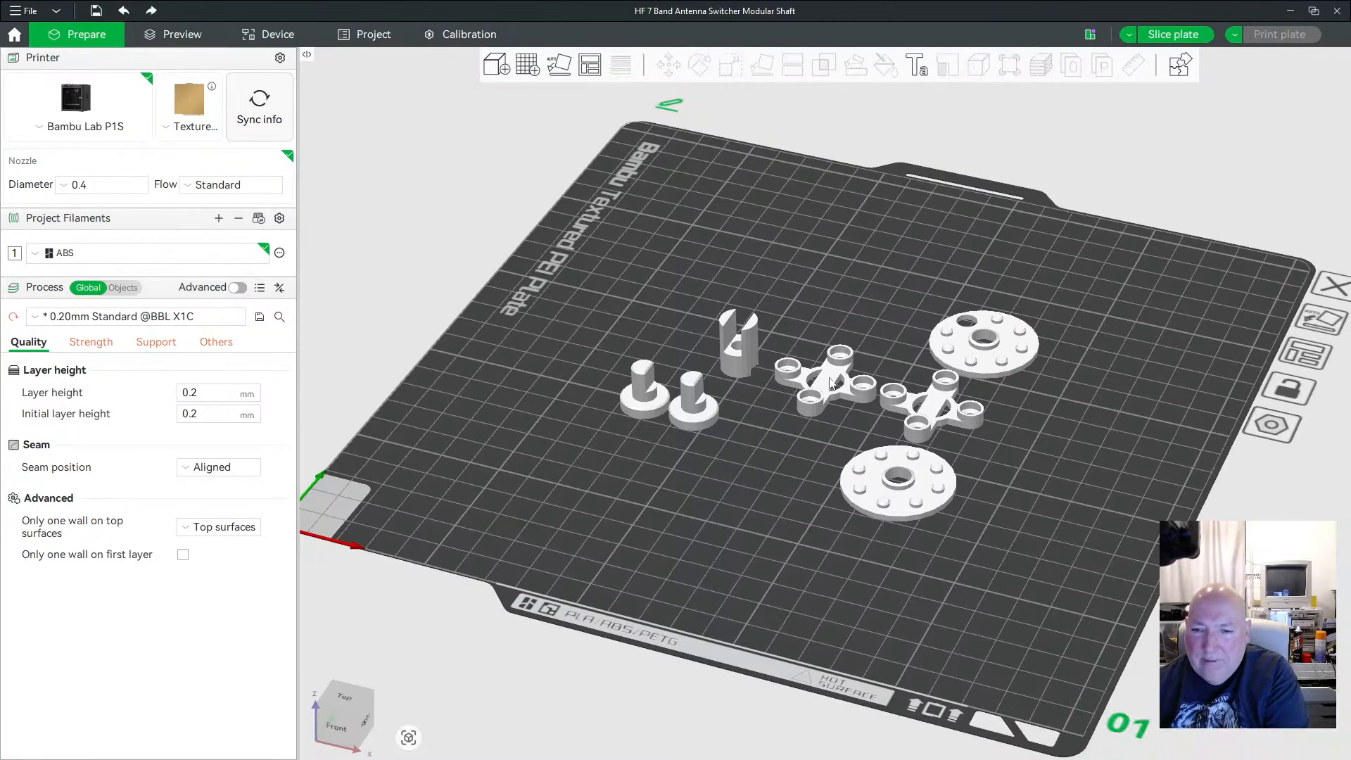
pyautogui.click(832, 384)
pyautogui.press('Delete')
pyautogui.click(943, 413)
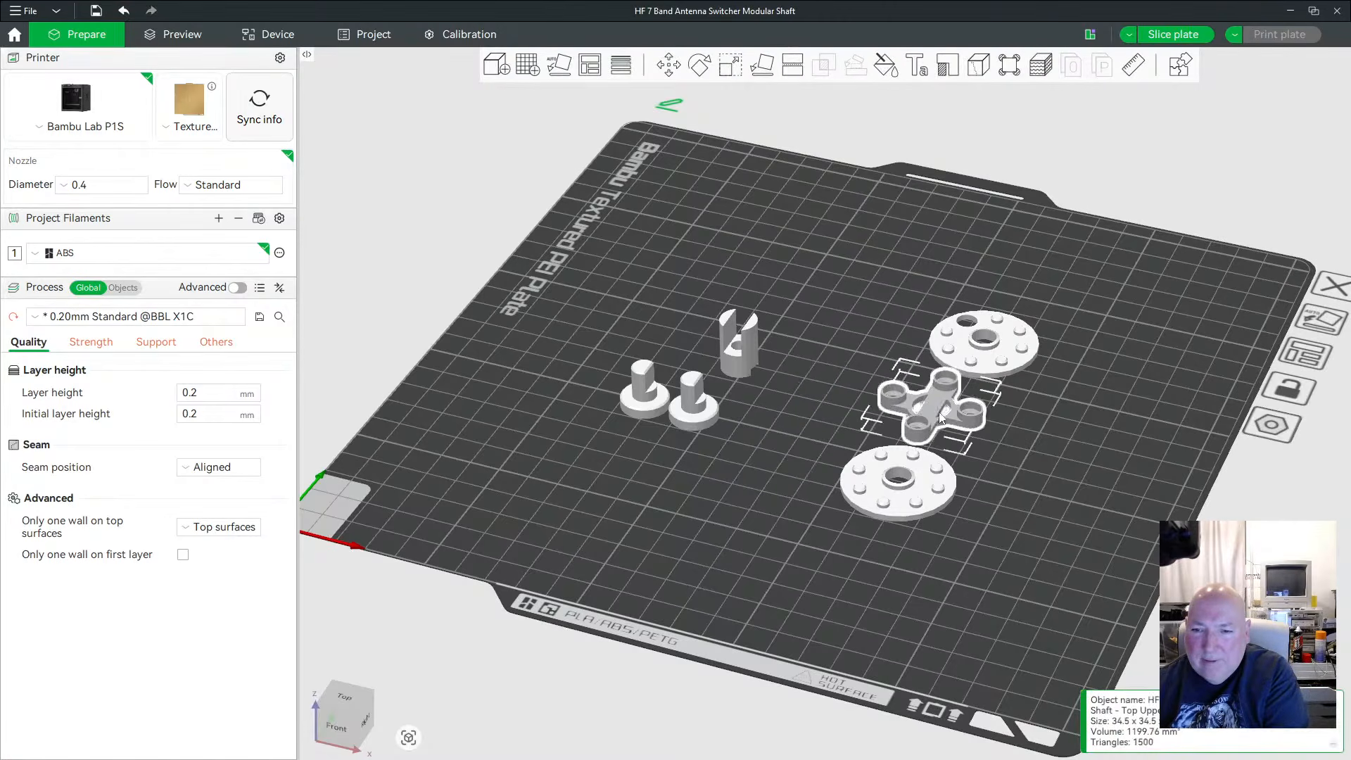
pyautogui.press('Delete')
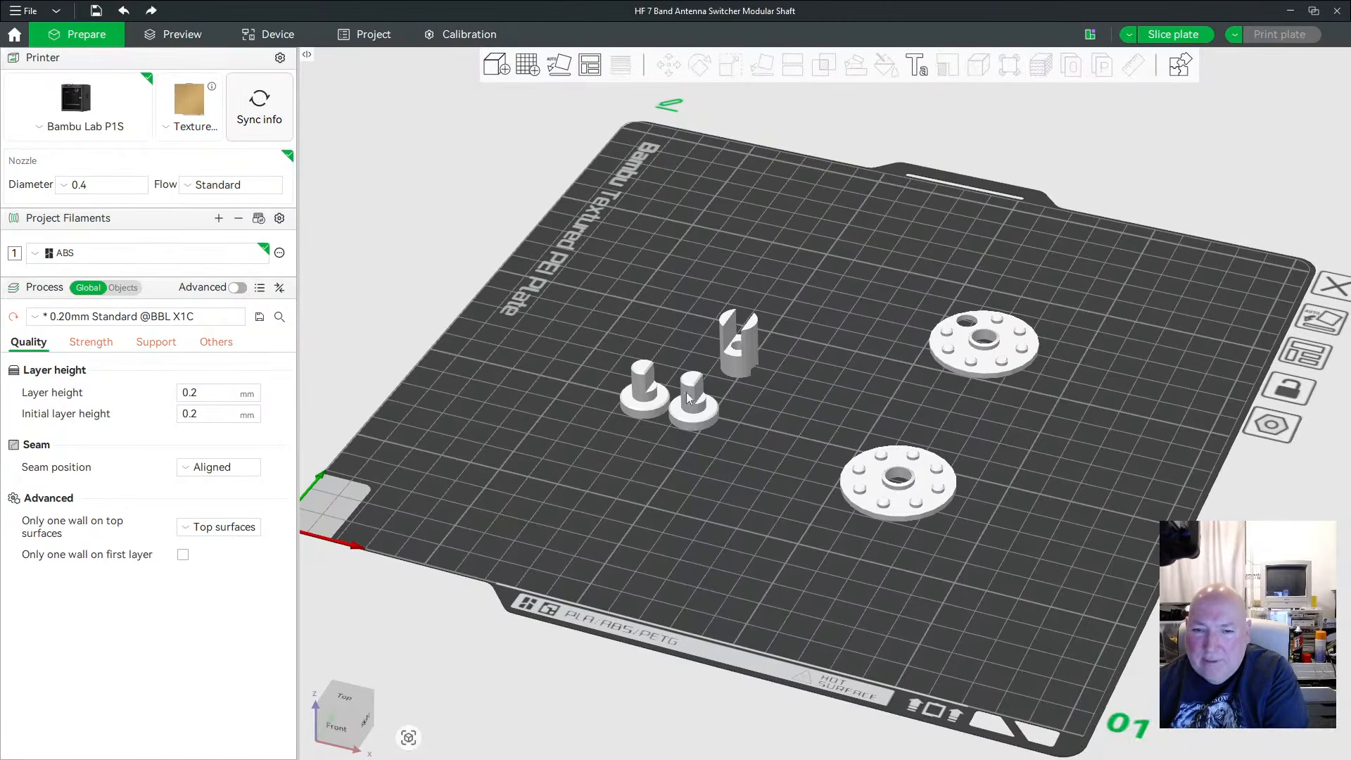
# Delete the two small flanged posts, keeping only the slotted cylinder and the two new lining discs
pyautogui.click(640, 386)
pyautogui.press('Delete')
pyautogui.click(687, 405)
pyautogui.press('Delete')
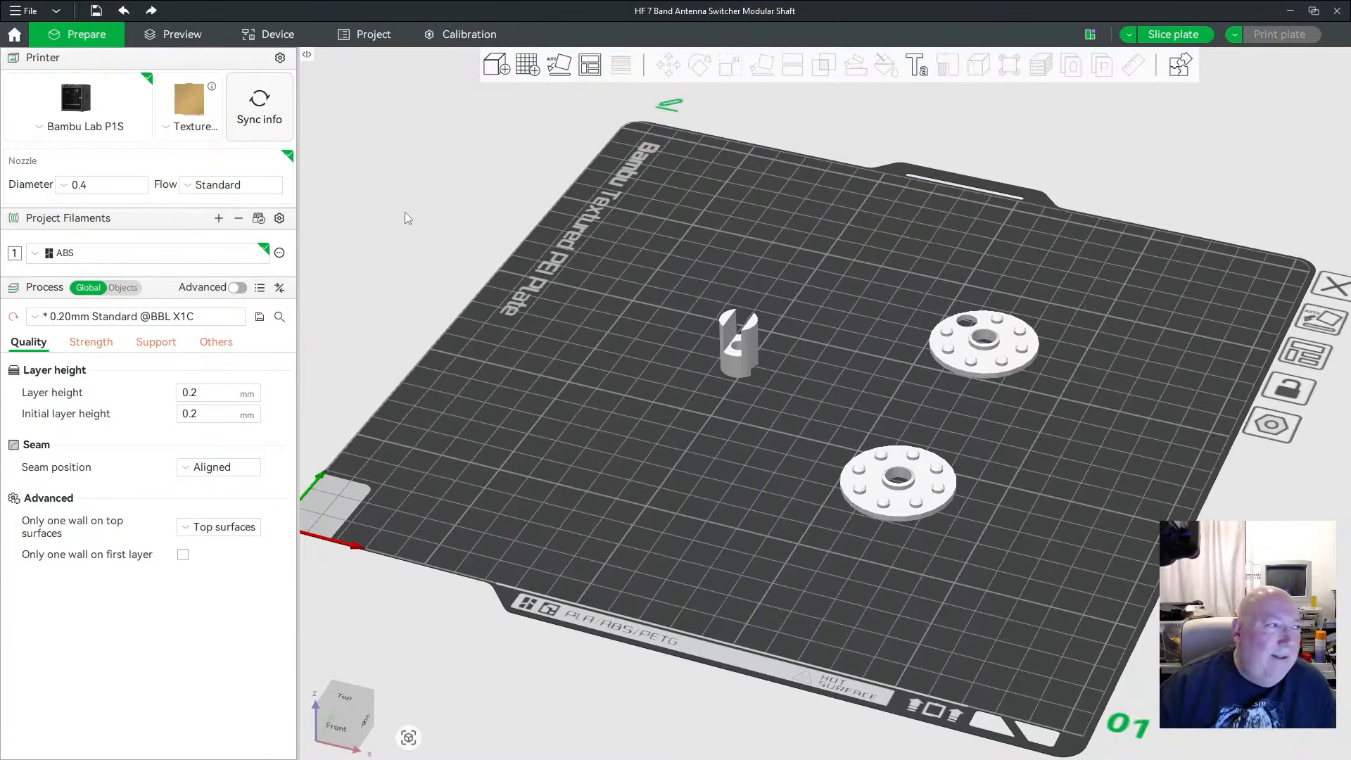
# Save the project under its existing name
pyautogui.click(27, 10)
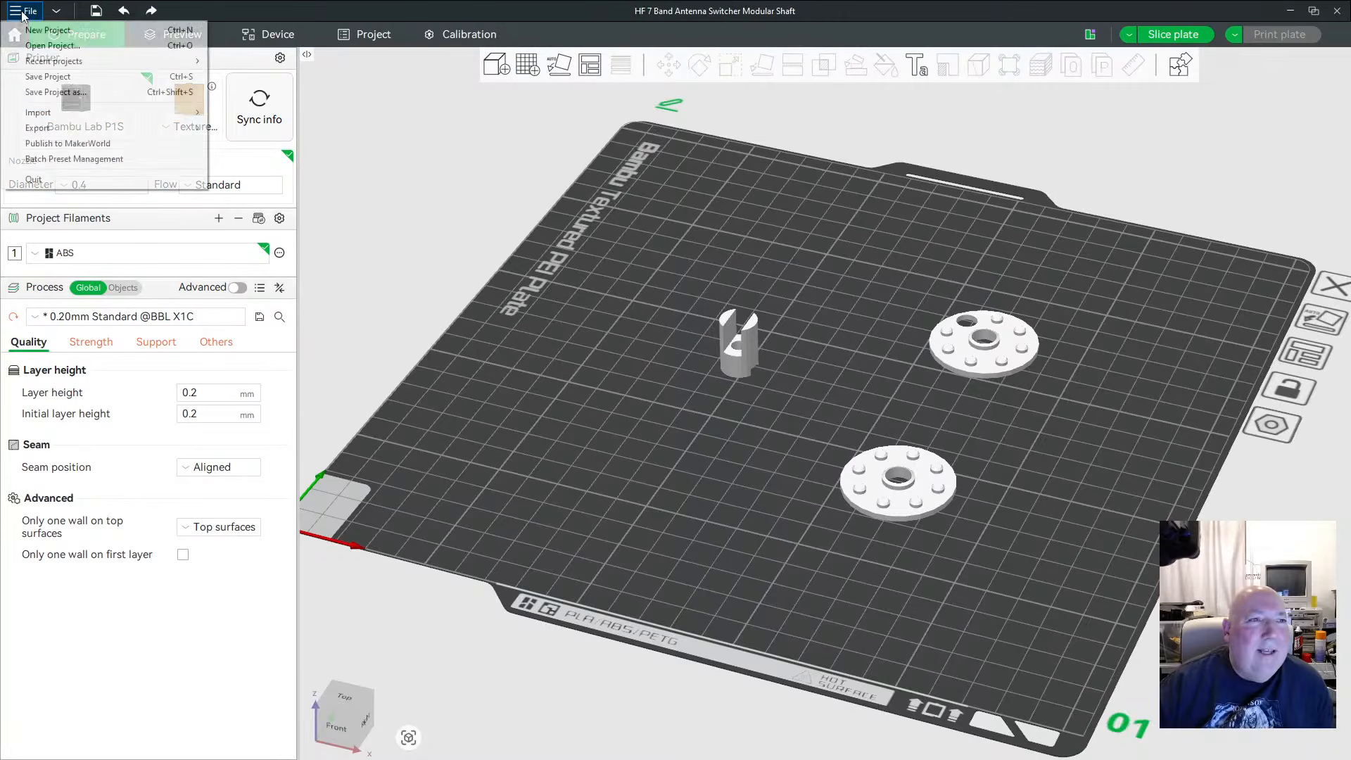
pyautogui.moveTo(61, 117)
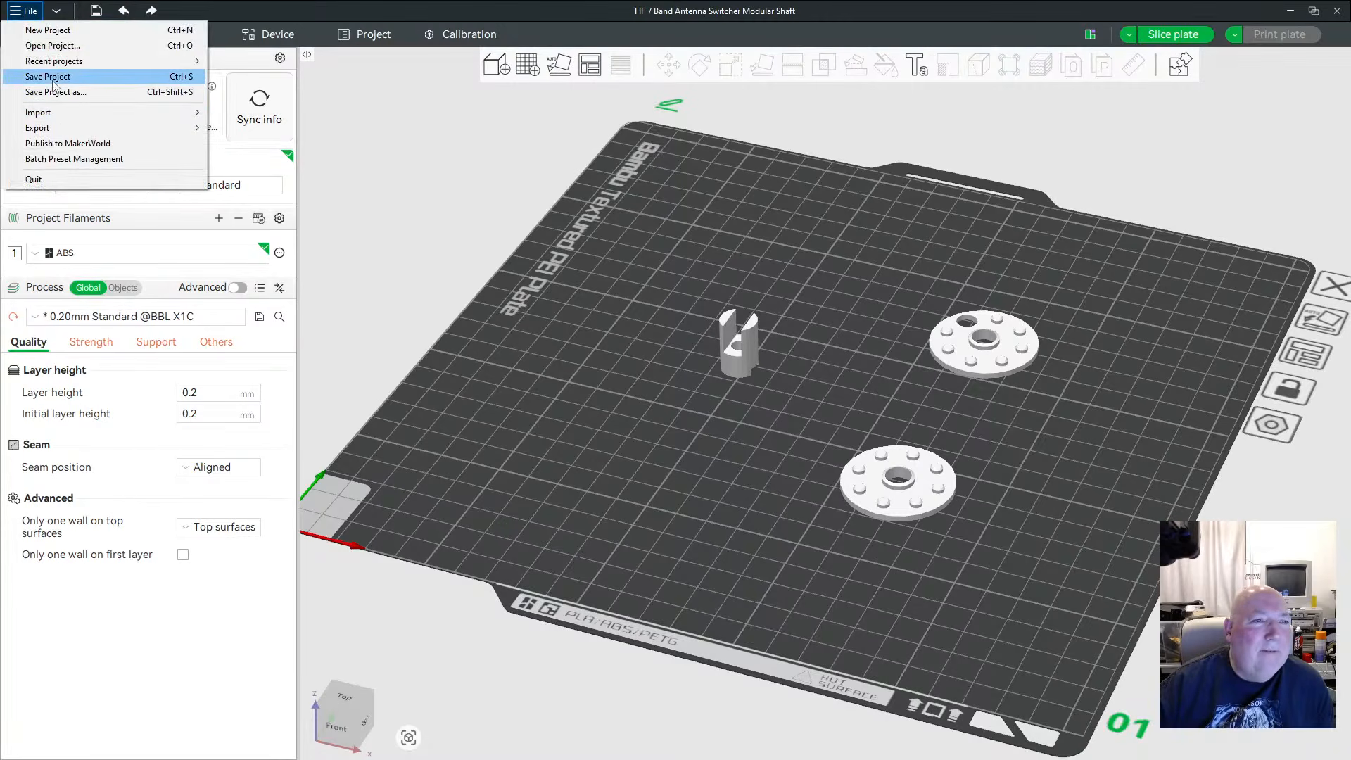
pyautogui.click(55, 78)
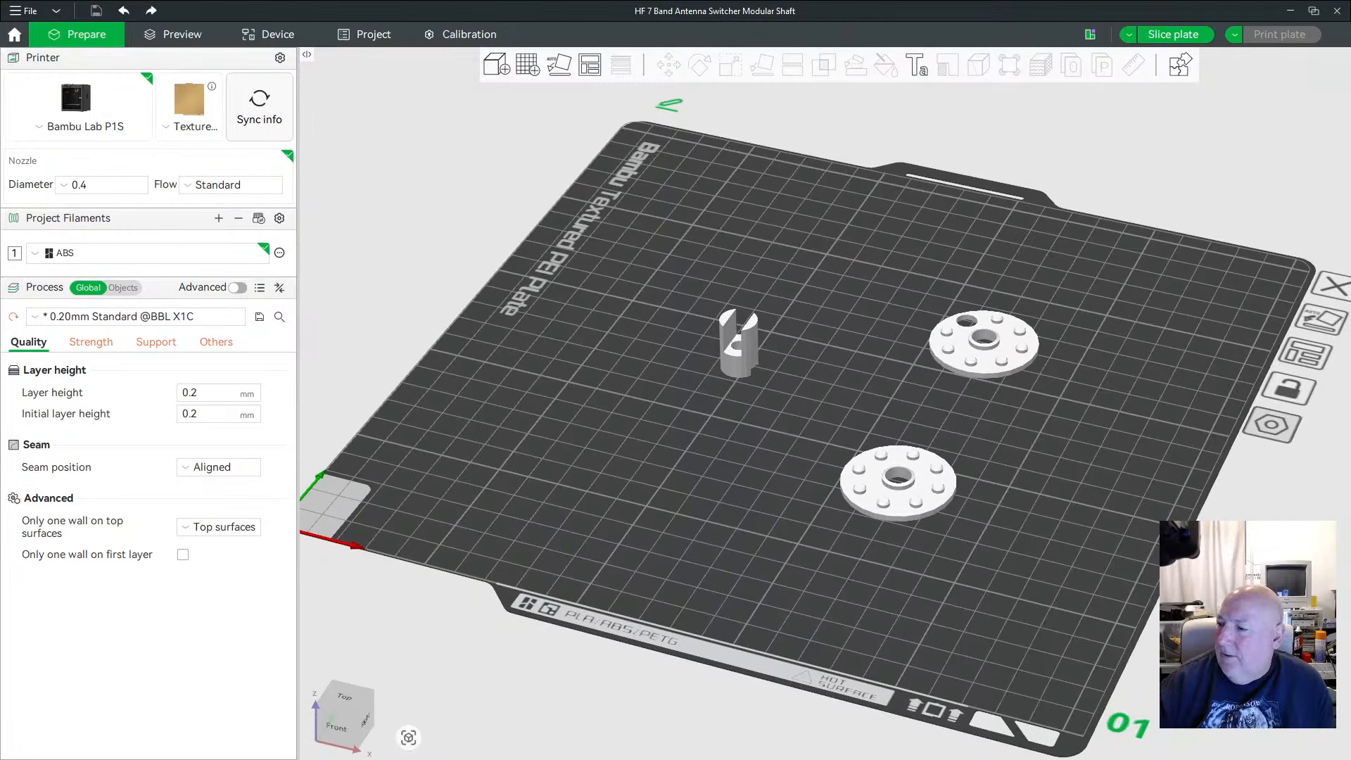
# Switch to SketchUp and hide the layer containing the white octagonal chassis
pyautogui.hotkey('alt', 'Tab')
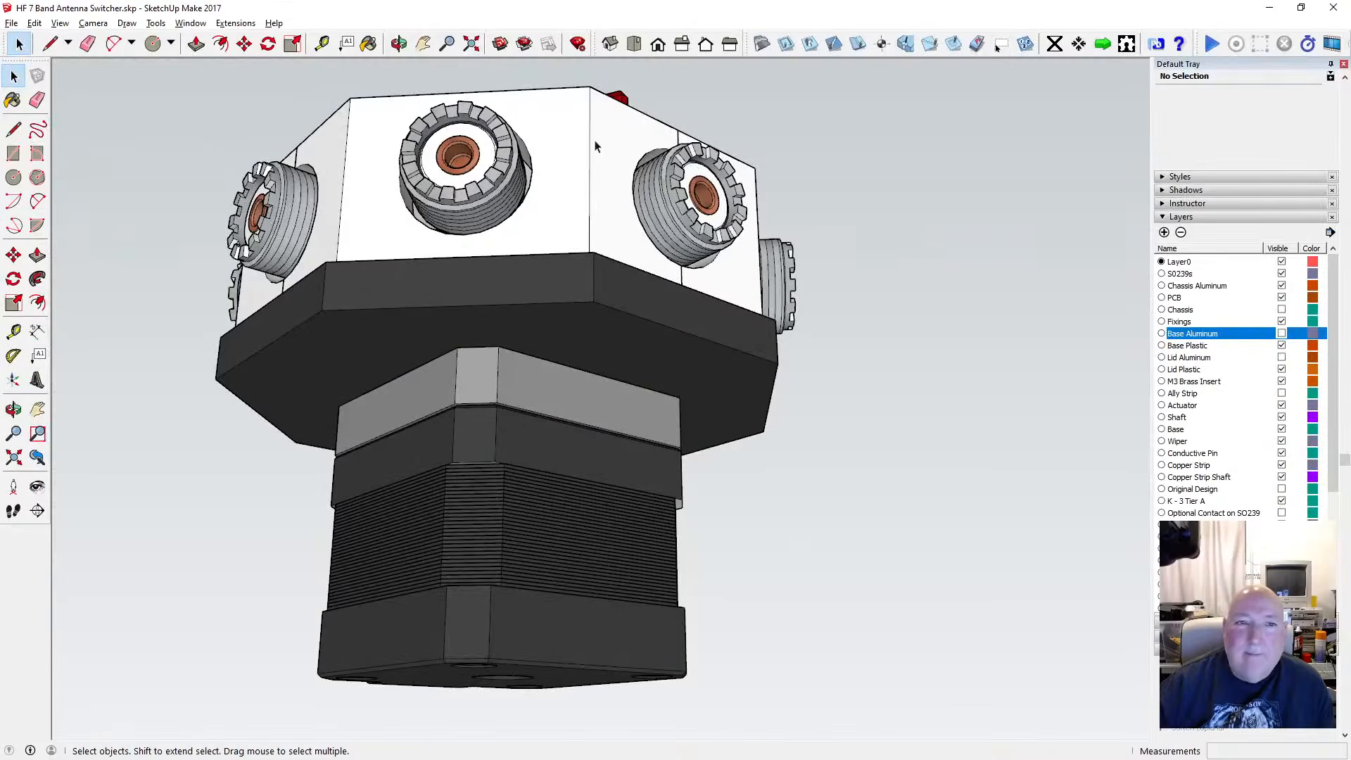
pyautogui.scroll(-4, 1252, 484)
pyautogui.scroll(-2, 1252, 484)
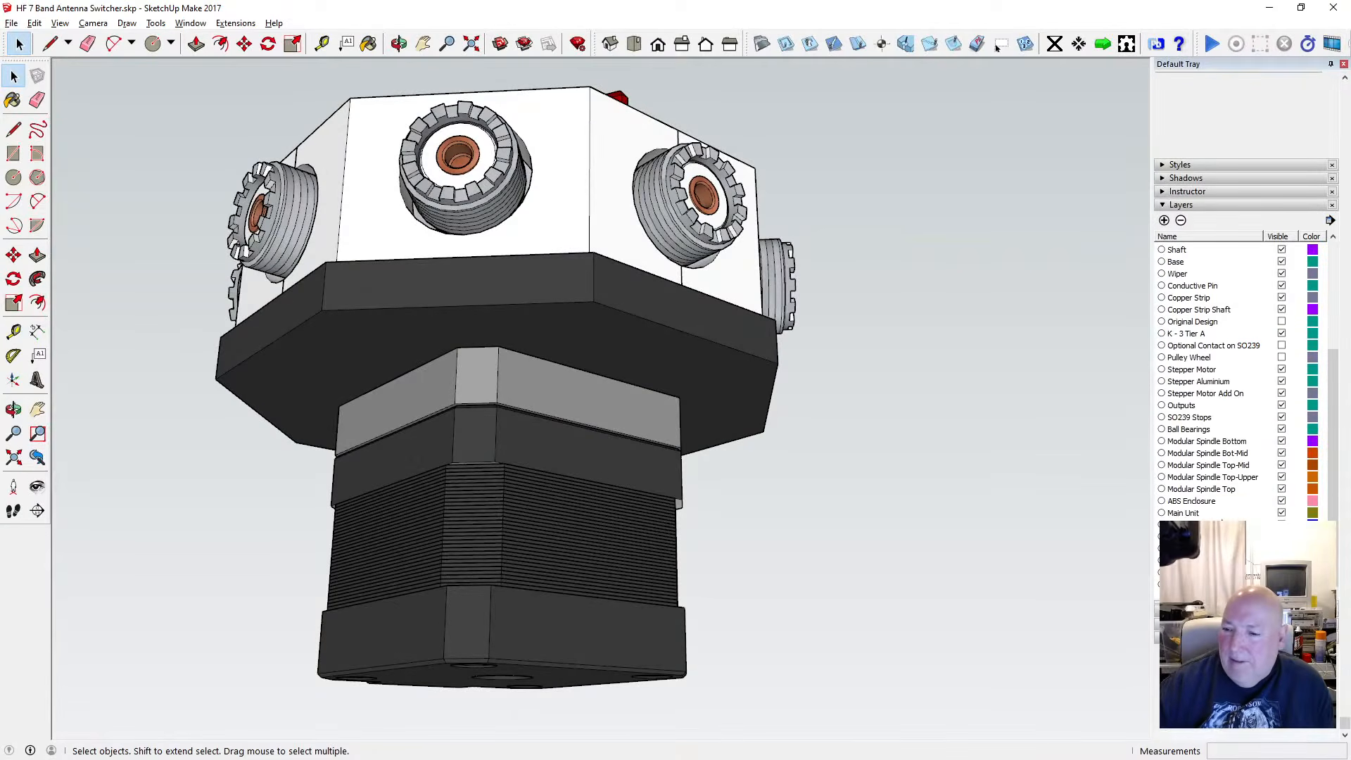
pyautogui.click(998, 45)
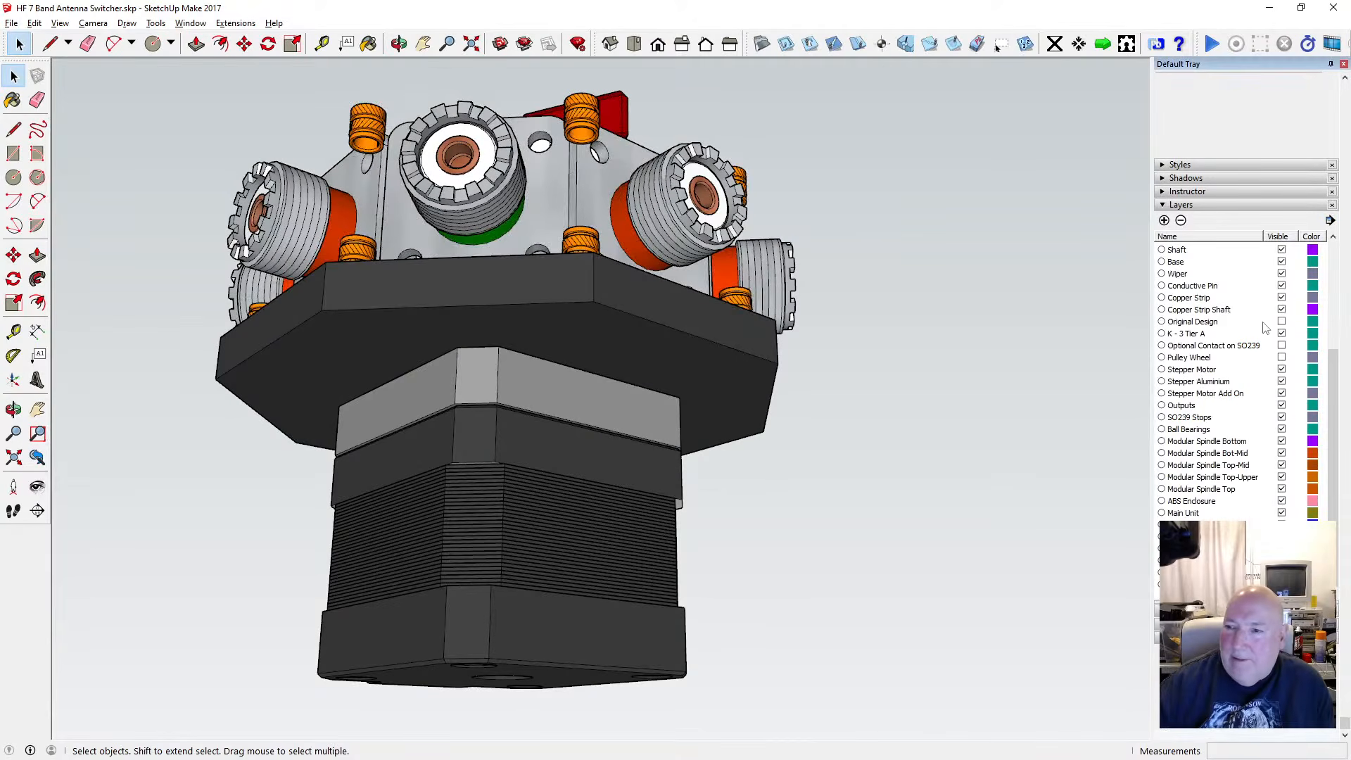
# Hide the S0239s layer with the antenna sockets and the M3 Brass Insert layer
pyautogui.scroll(5, 1265, 327)
pyautogui.click(1282, 279)
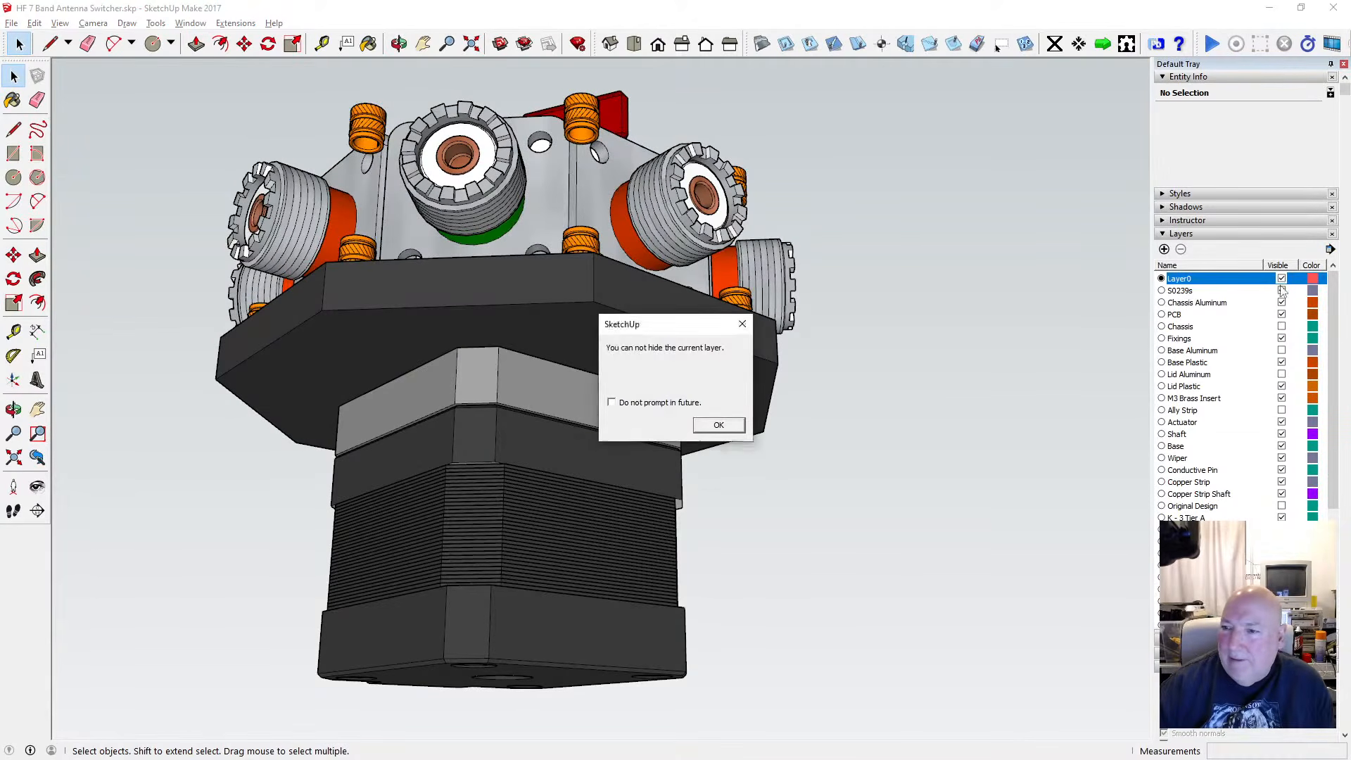
pyautogui.click(718, 424)
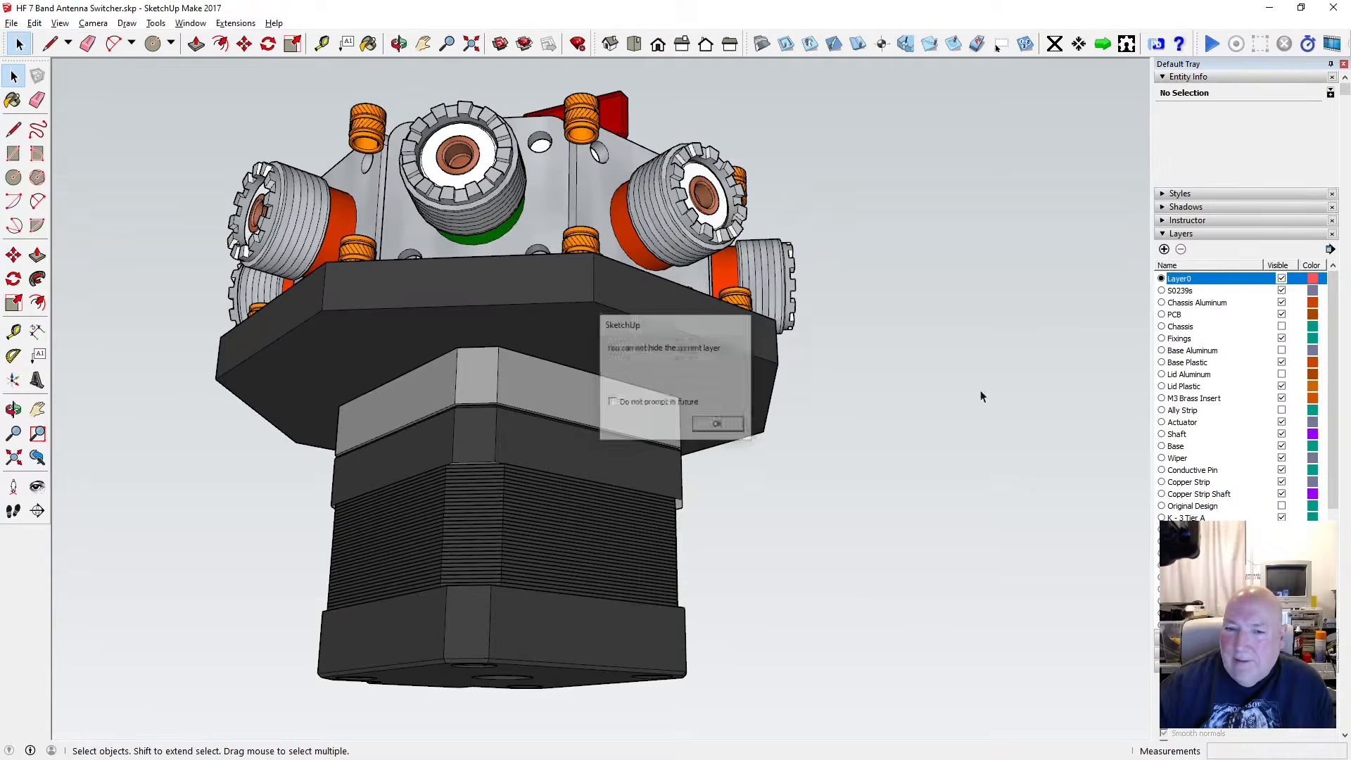
pyautogui.click(1281, 291)
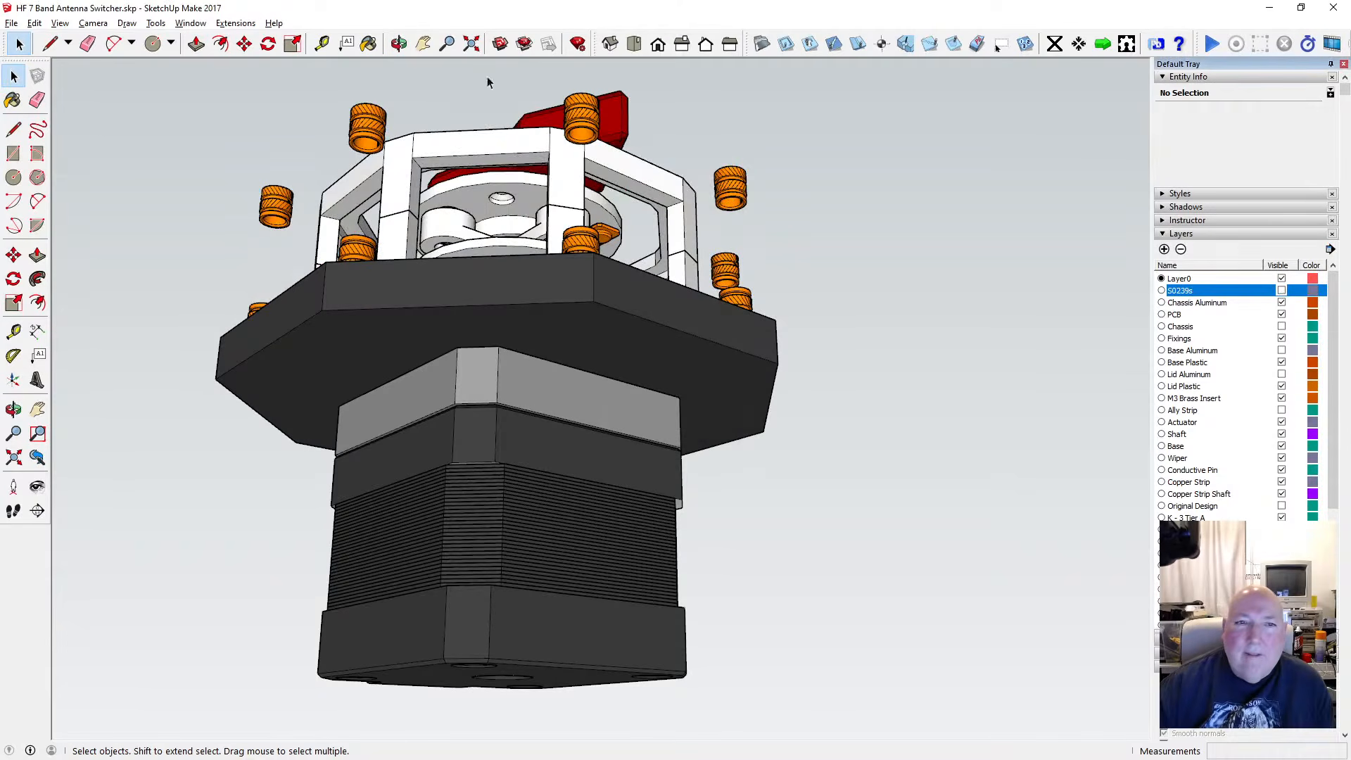
pyautogui.click(399, 44)
pyautogui.moveTo(457, 225); pyautogui.dragTo(480, 377)
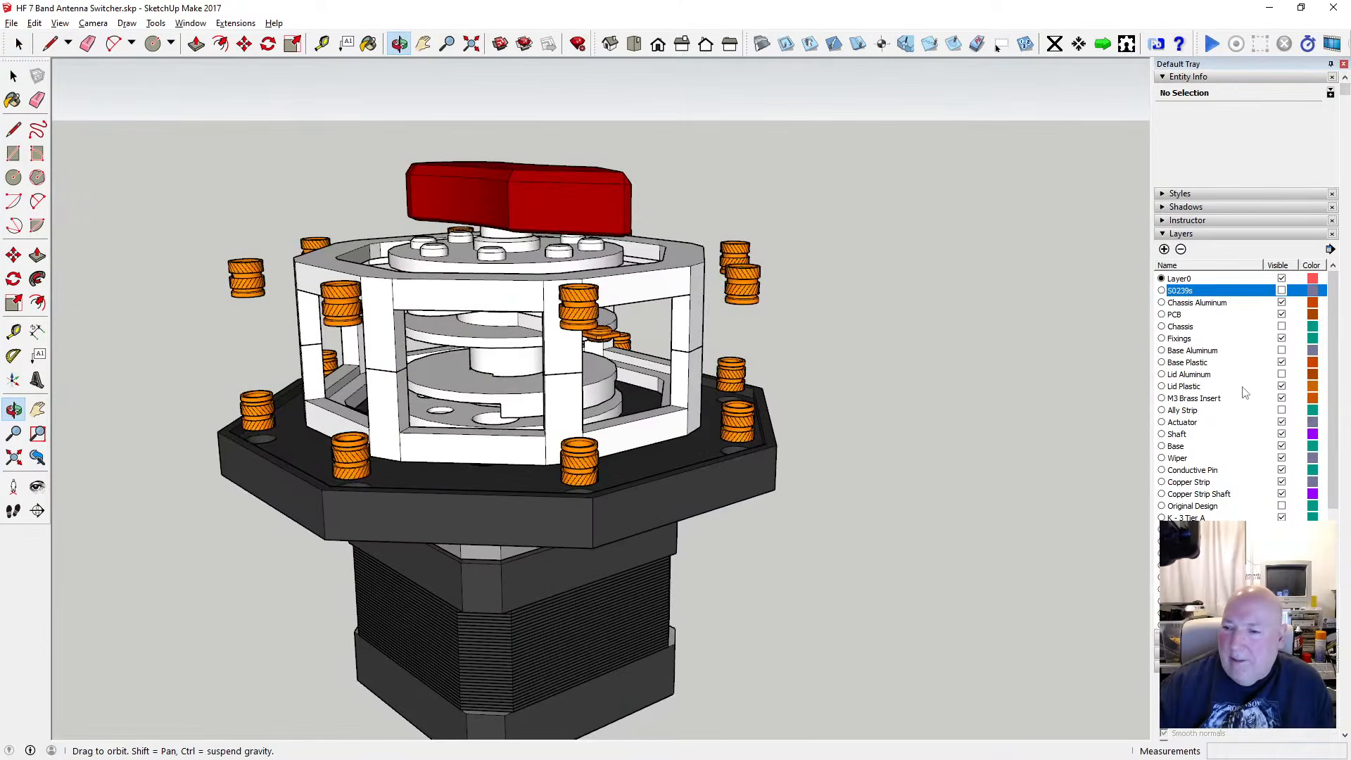
pyautogui.click(1281, 398)
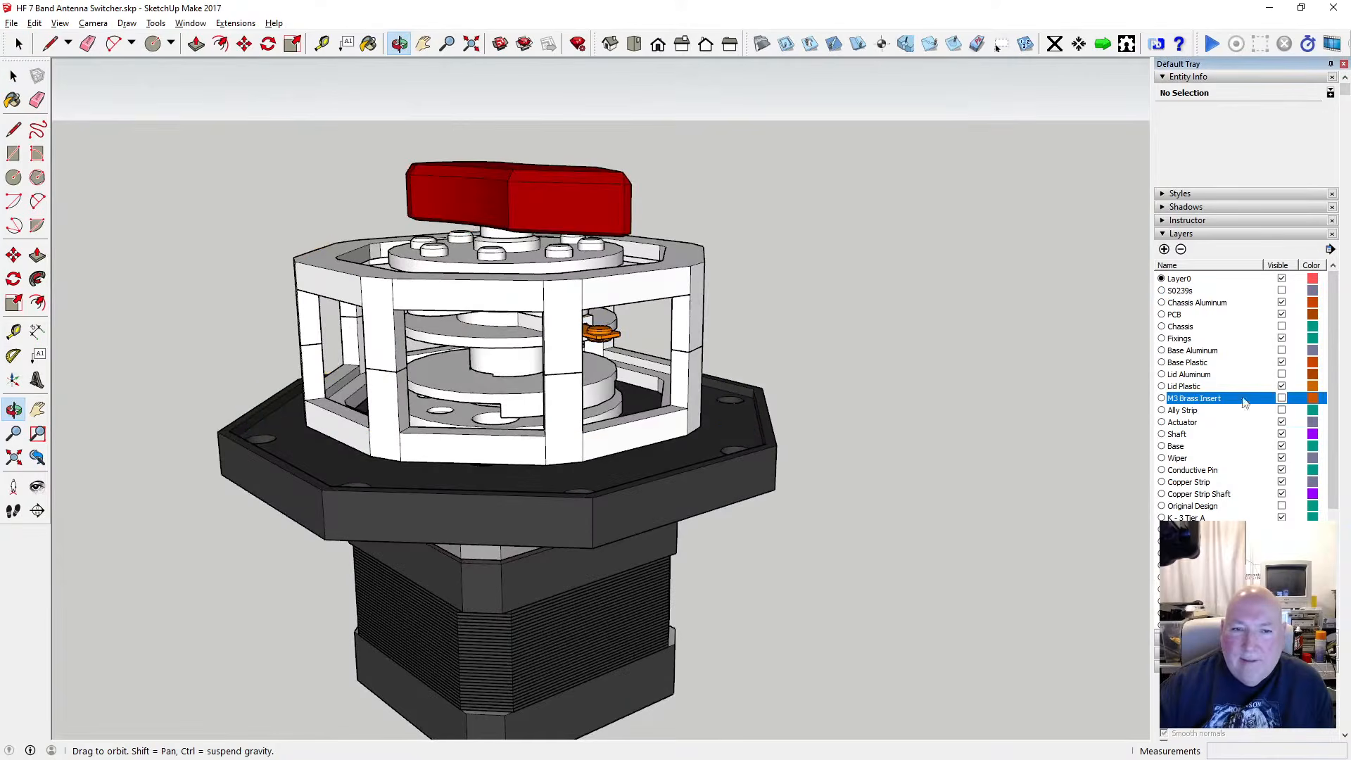
# Hide the layers holding the white octagonal inner cage, plus the Actuator layer with the red knob
pyautogui.scroll(1, 634, 367)
pyautogui.scroll(-1, 634, 367)
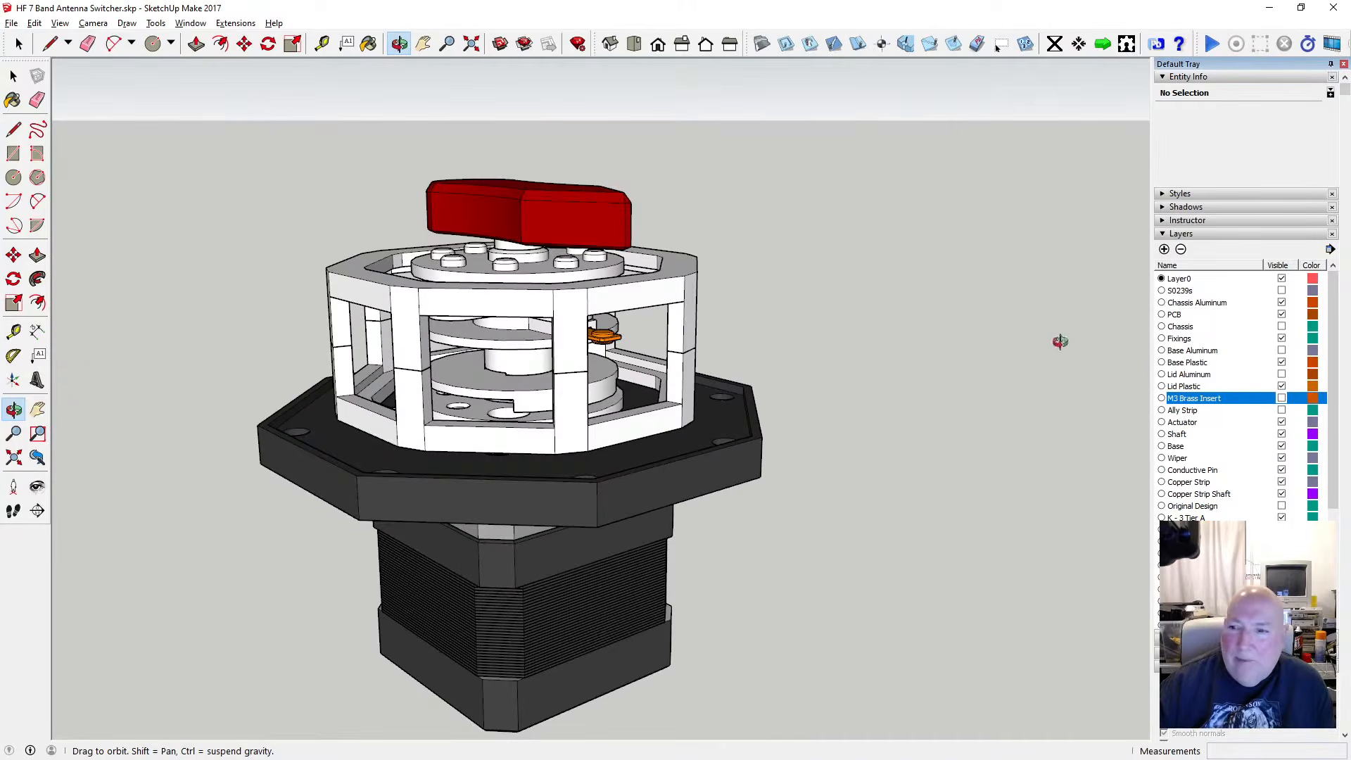
pyautogui.scroll(-4, 1225, 394)
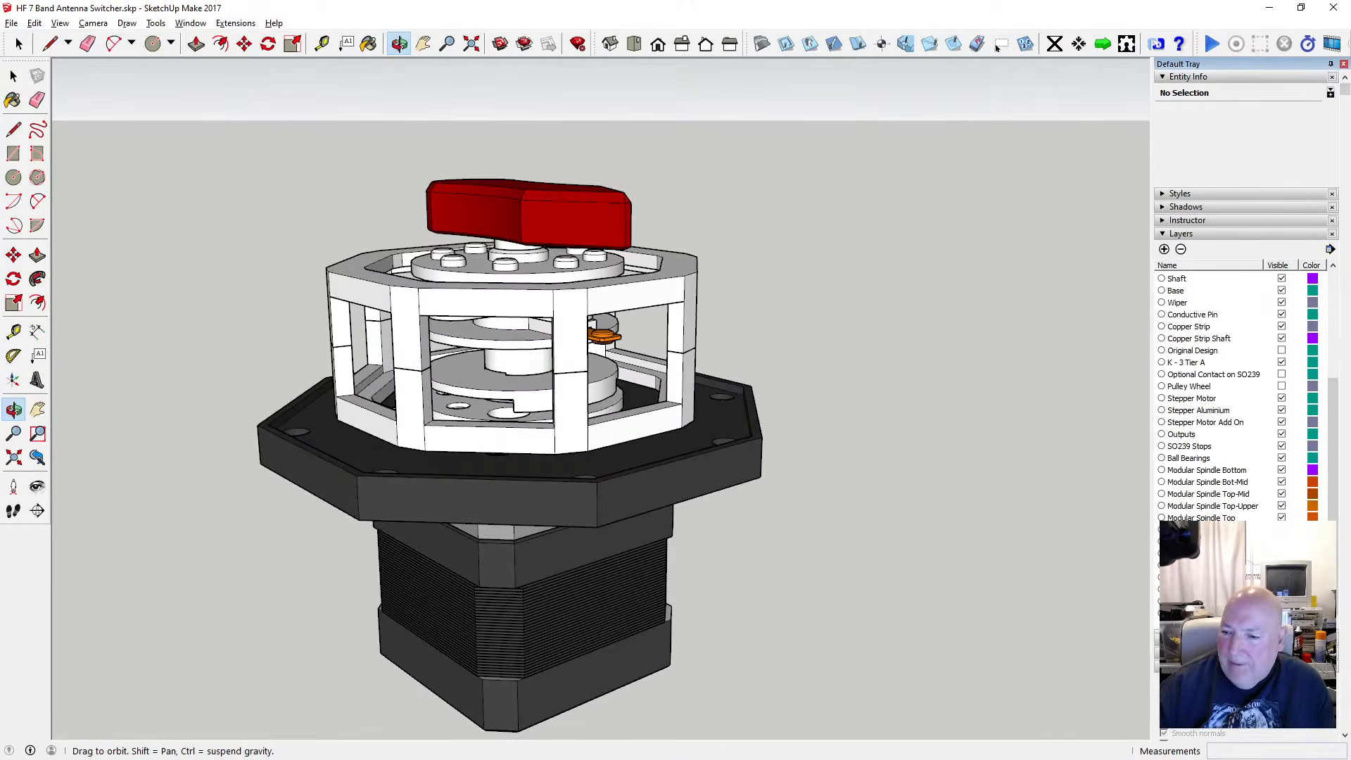
pyautogui.click(1281, 565)
pyautogui.click(1281, 577)
pyautogui.scroll(4, 1306, 516)
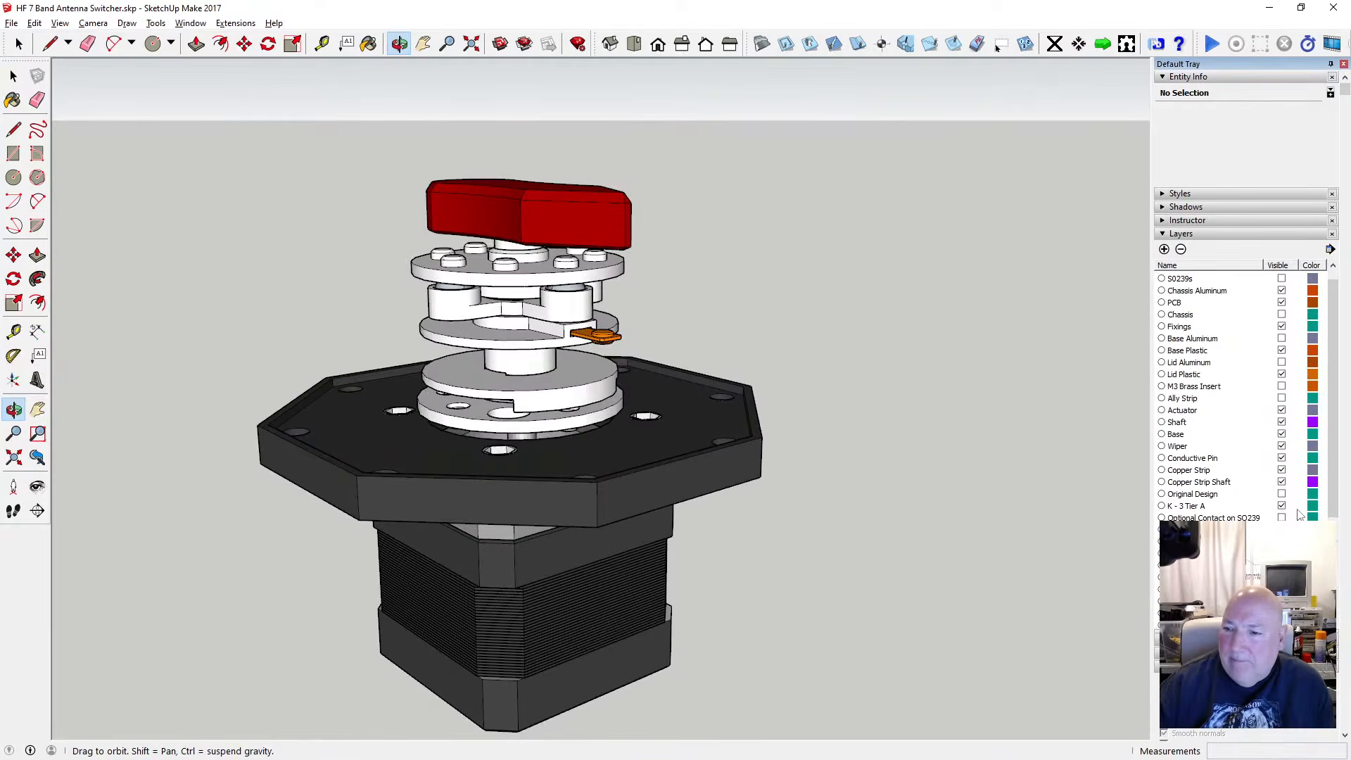
pyautogui.click(1282, 411)
pyautogui.scroll(3, 633, 387)
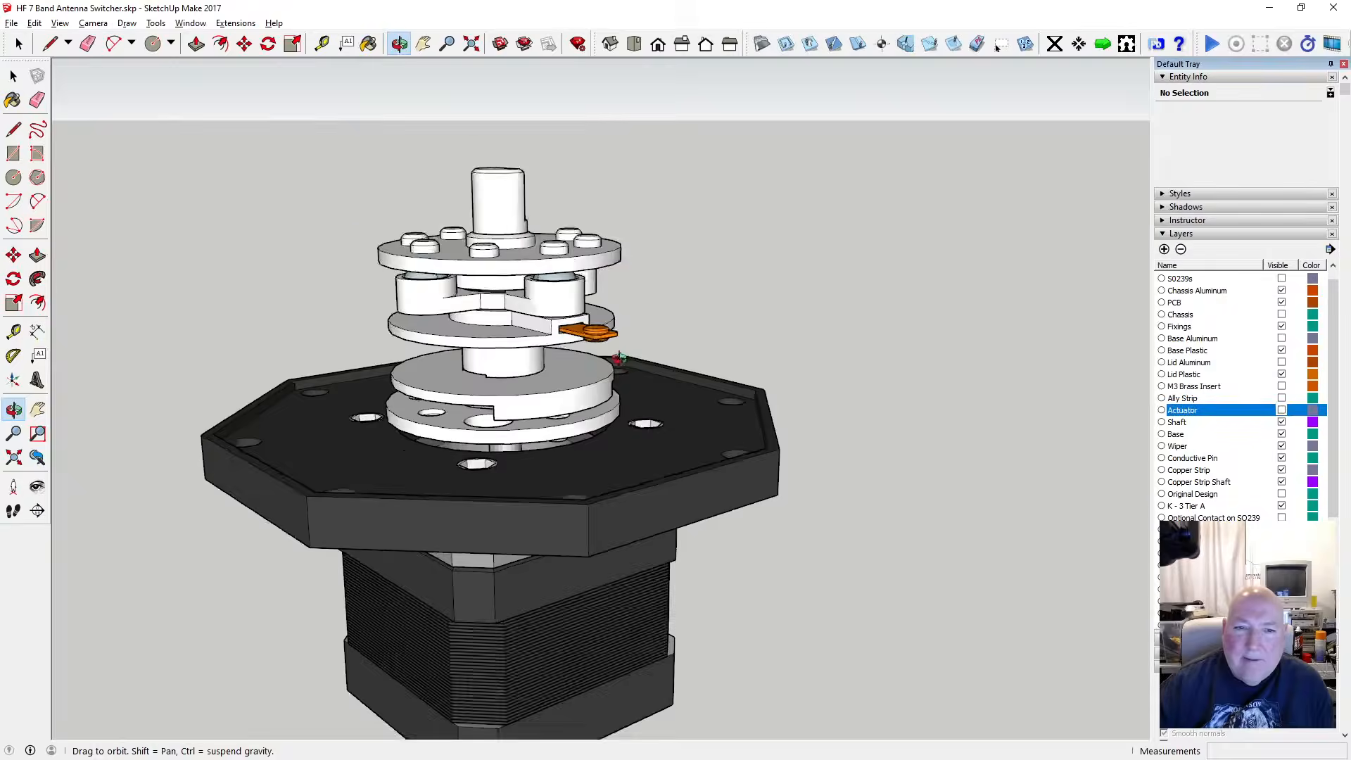
# Open the shaft assembly for editing and assign its top lining disc to the Shaft Top Lining layer
pyautogui.moveTo(542, 334); pyautogui.dragTo(443, 324)
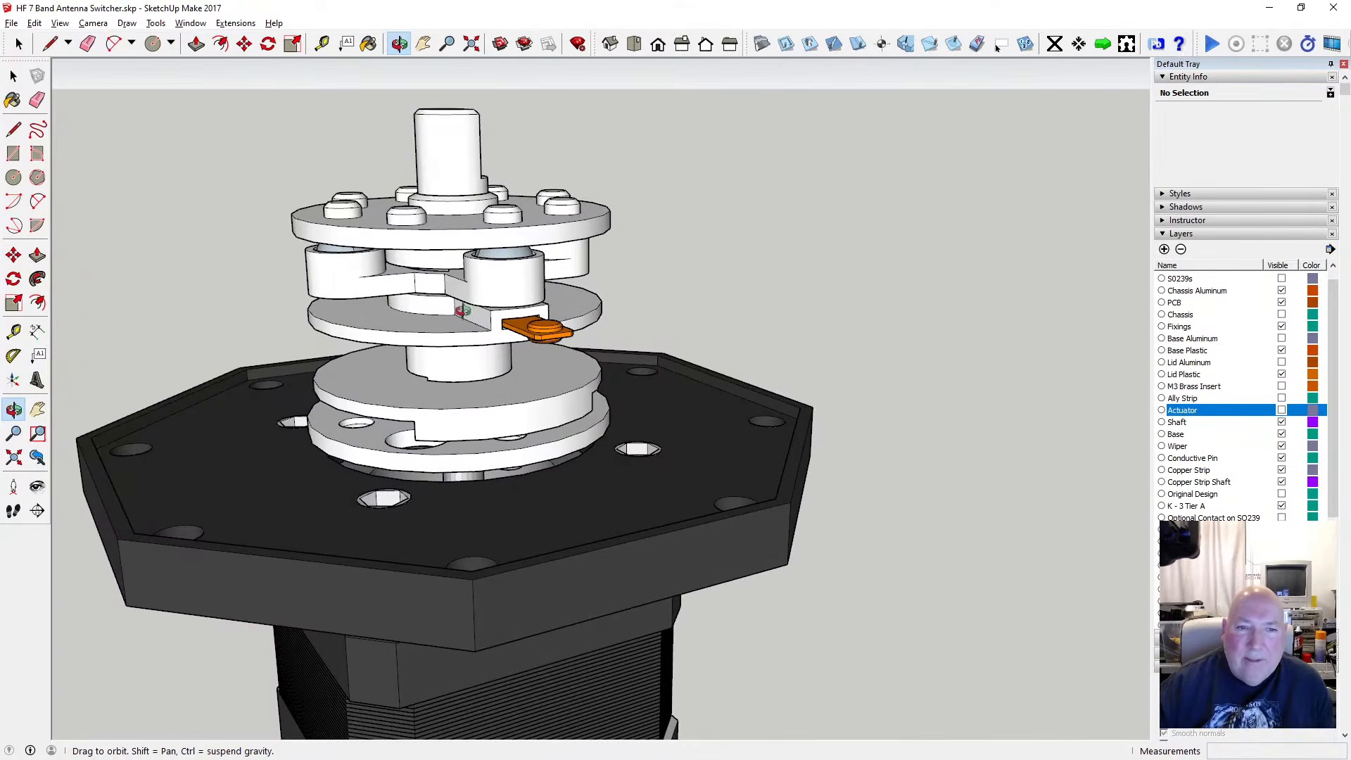
pyautogui.click(14, 73)
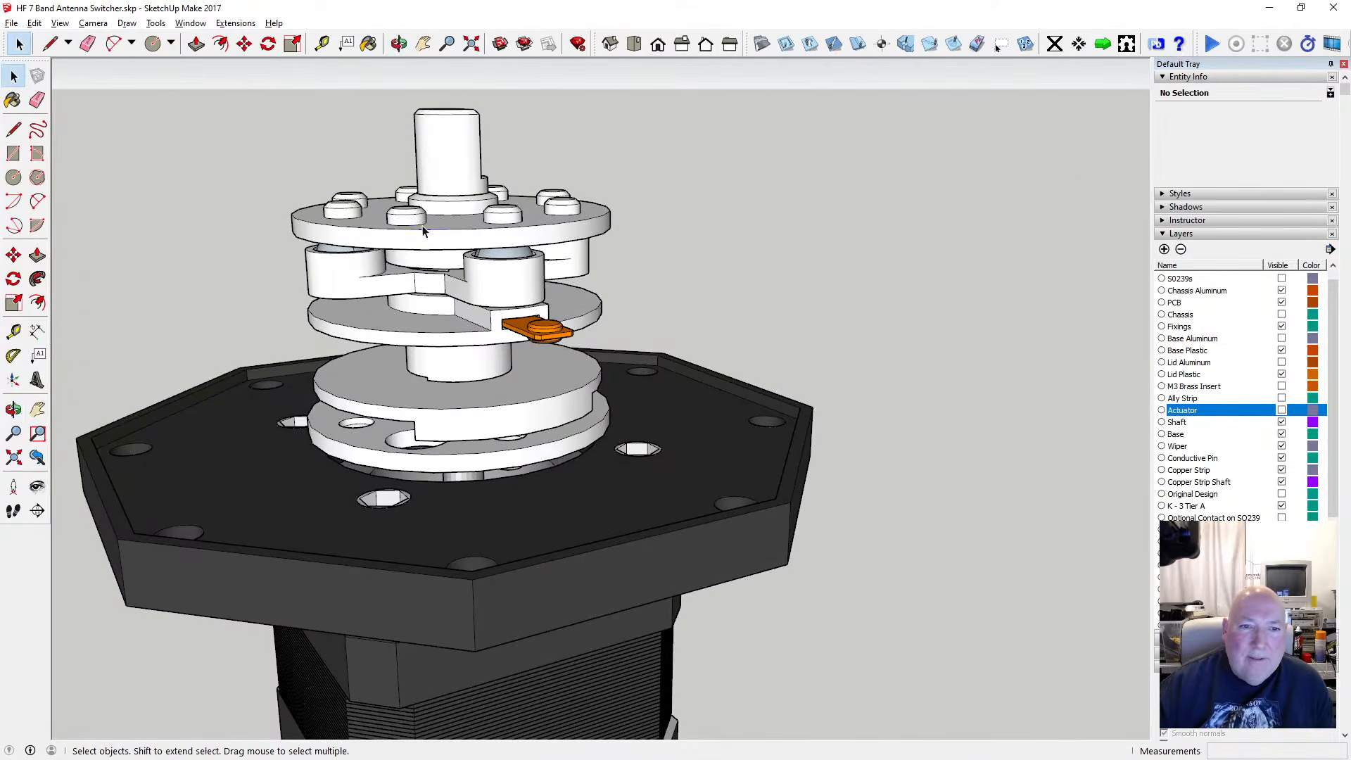
pyautogui.click(423, 226)
pyautogui.doubleClick(442, 238)
pyautogui.click(443, 233)
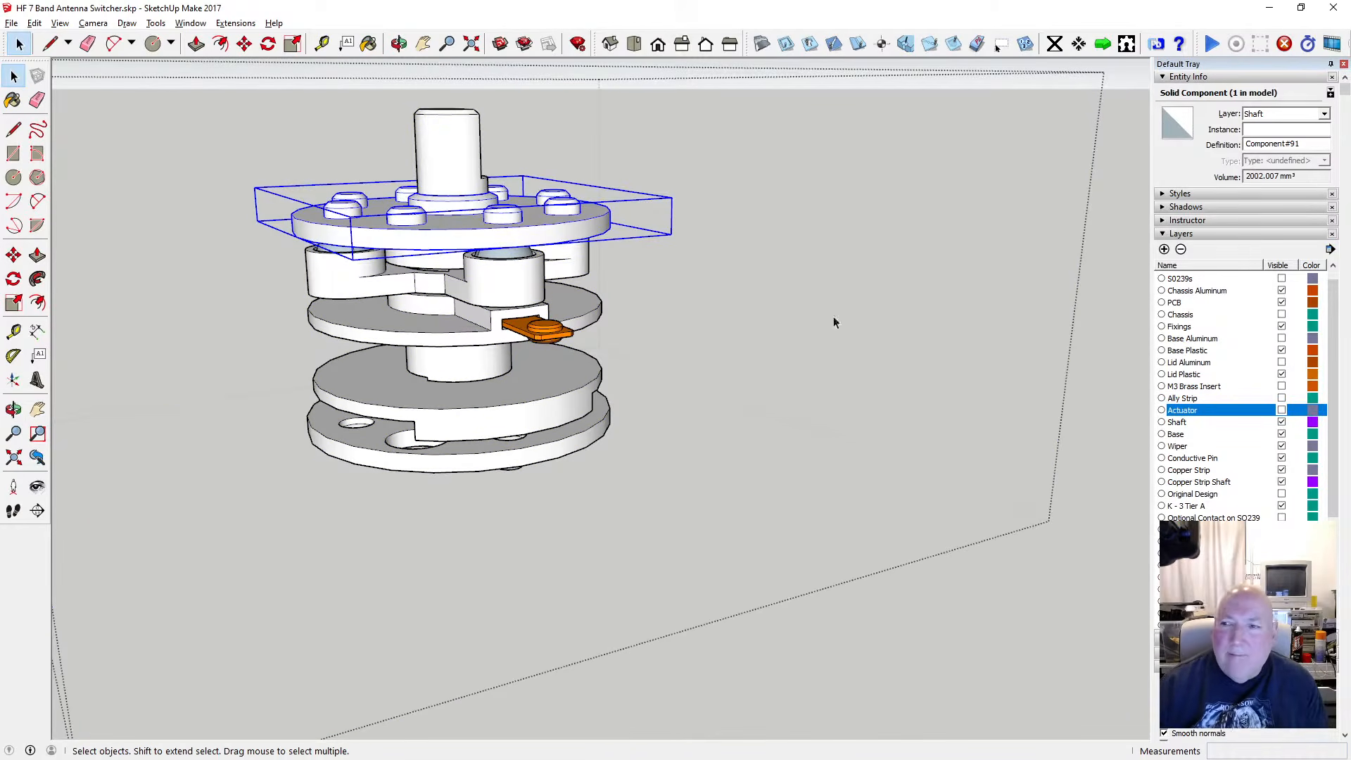
pyautogui.scroll(-4, 1197, 338)
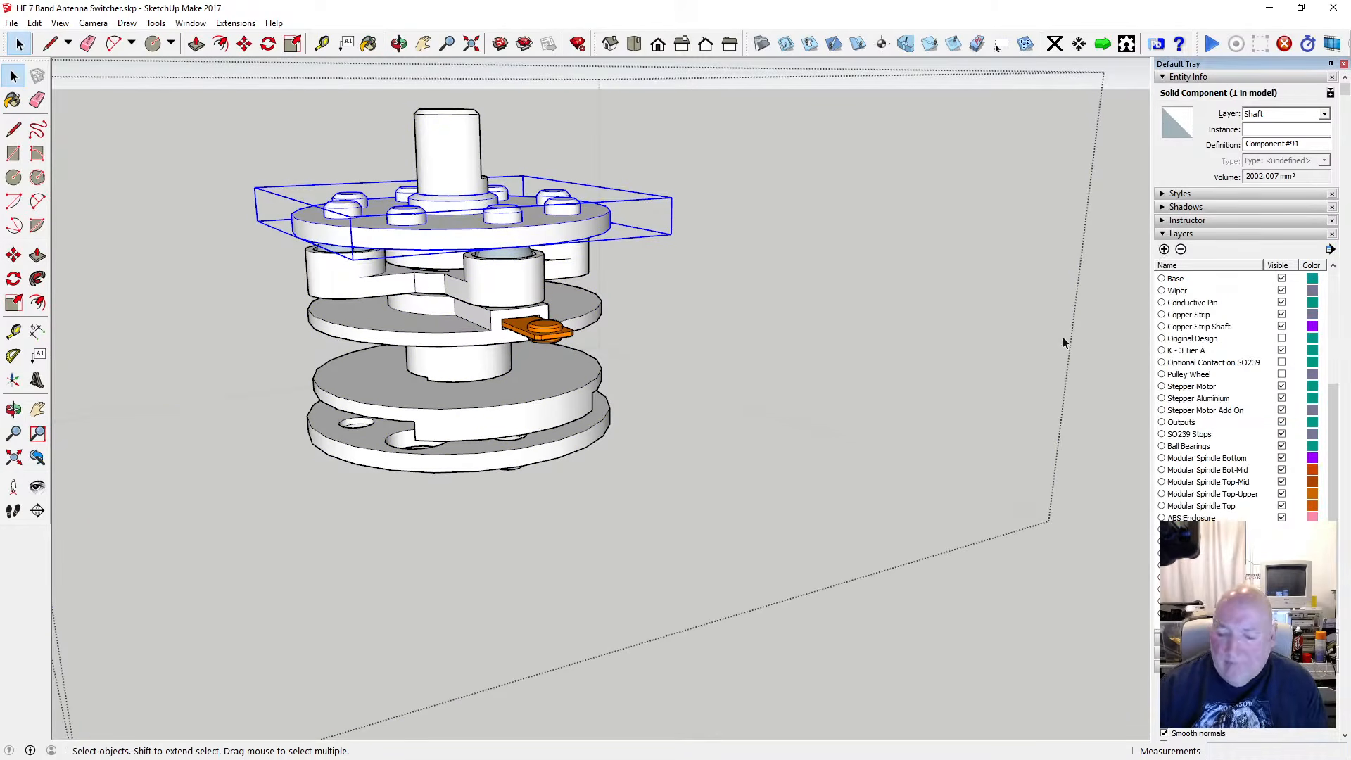
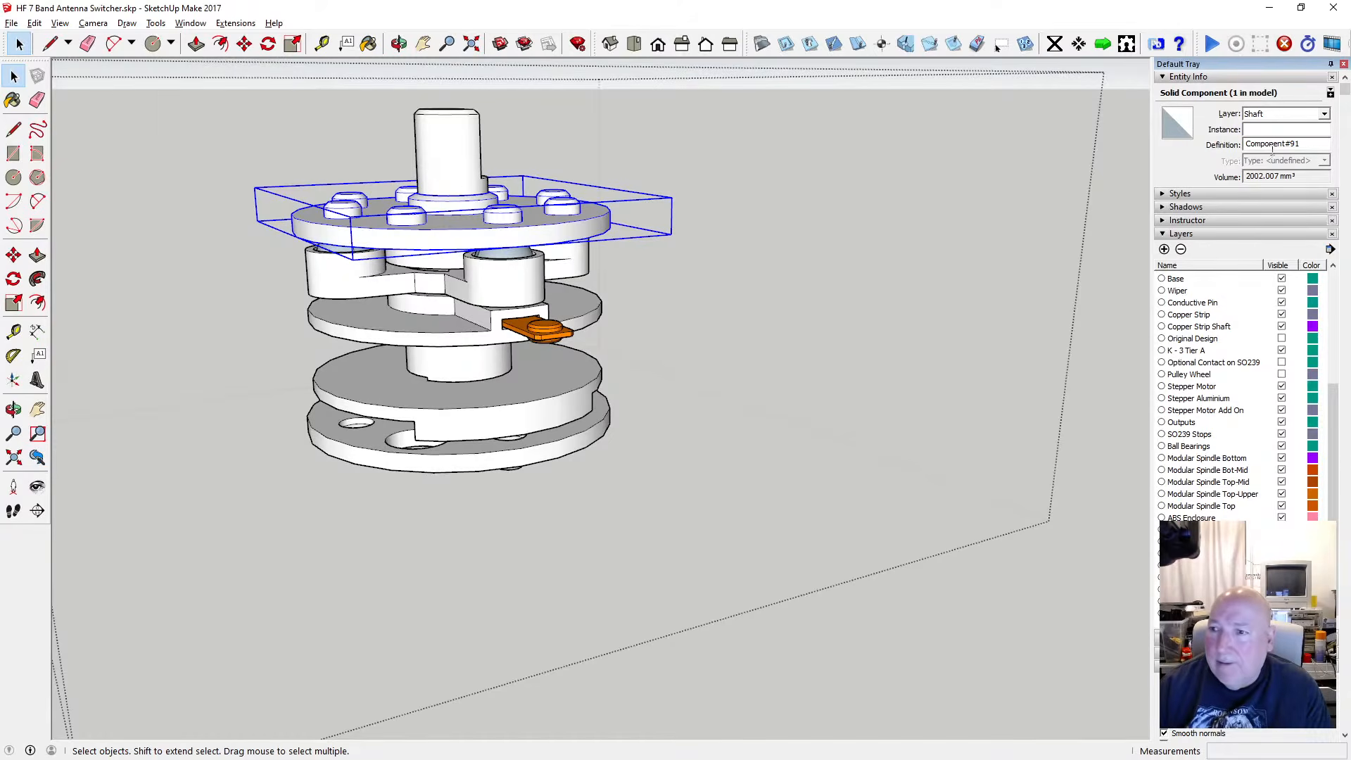
pyautogui.click(1324, 114)
pyautogui.click(1306, 285)
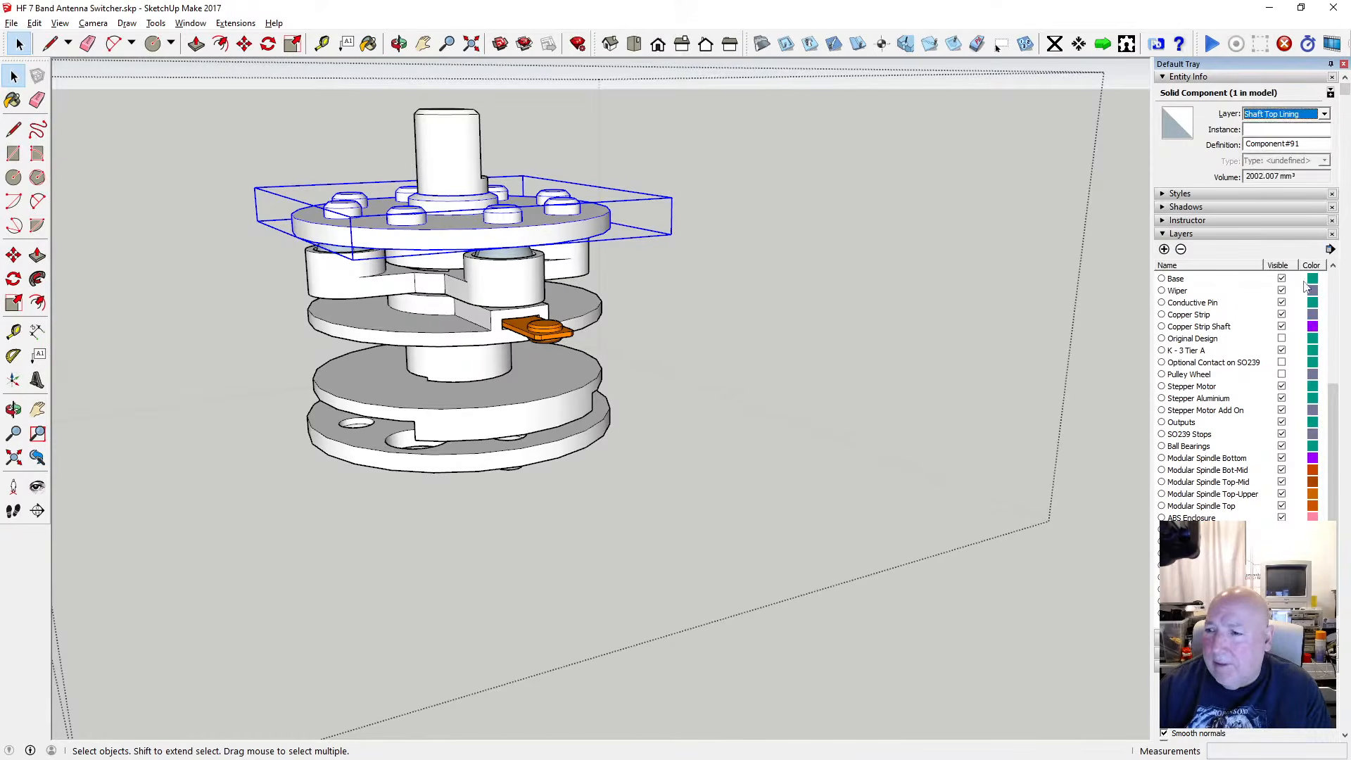
# Add a Shaft Bottom Lining layer and assign the shaft's bottom lining disc to it
pyautogui.click(574, 443)
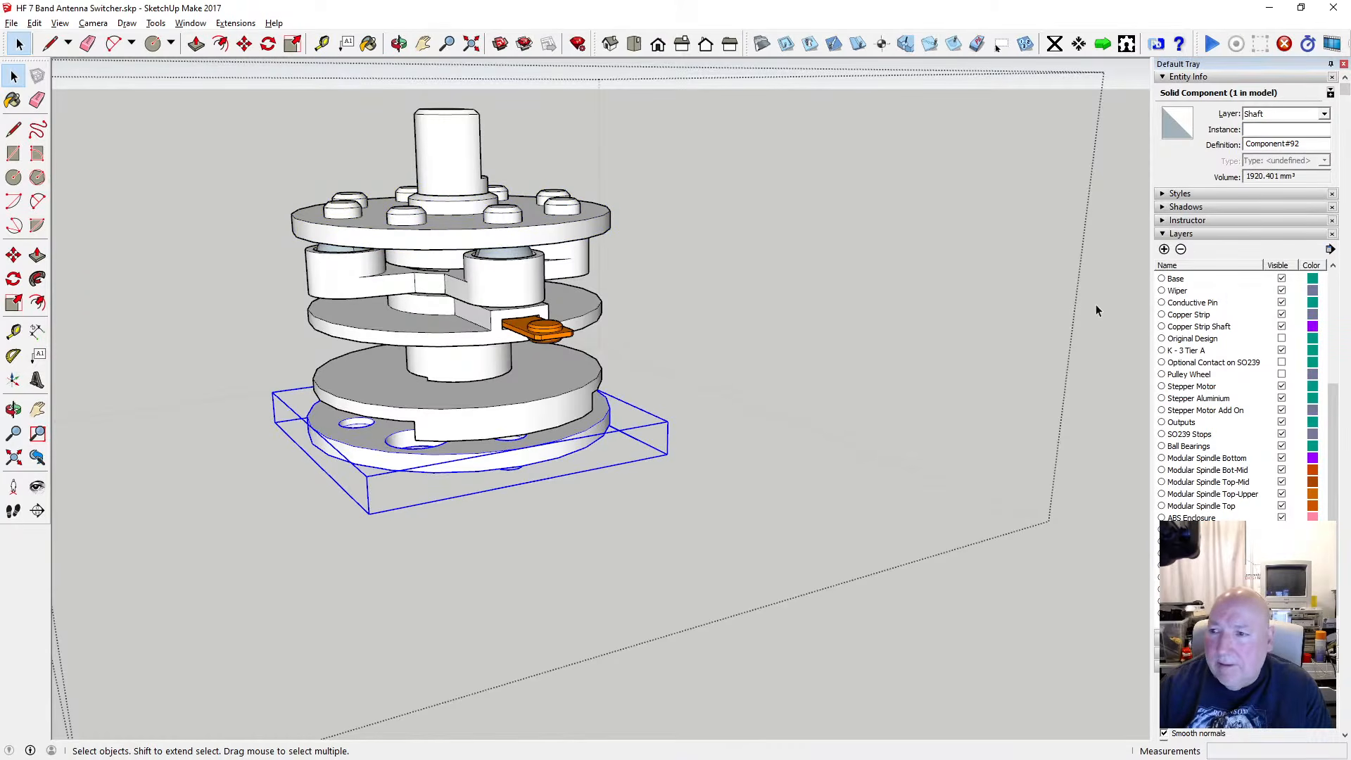
pyautogui.click(1164, 249)
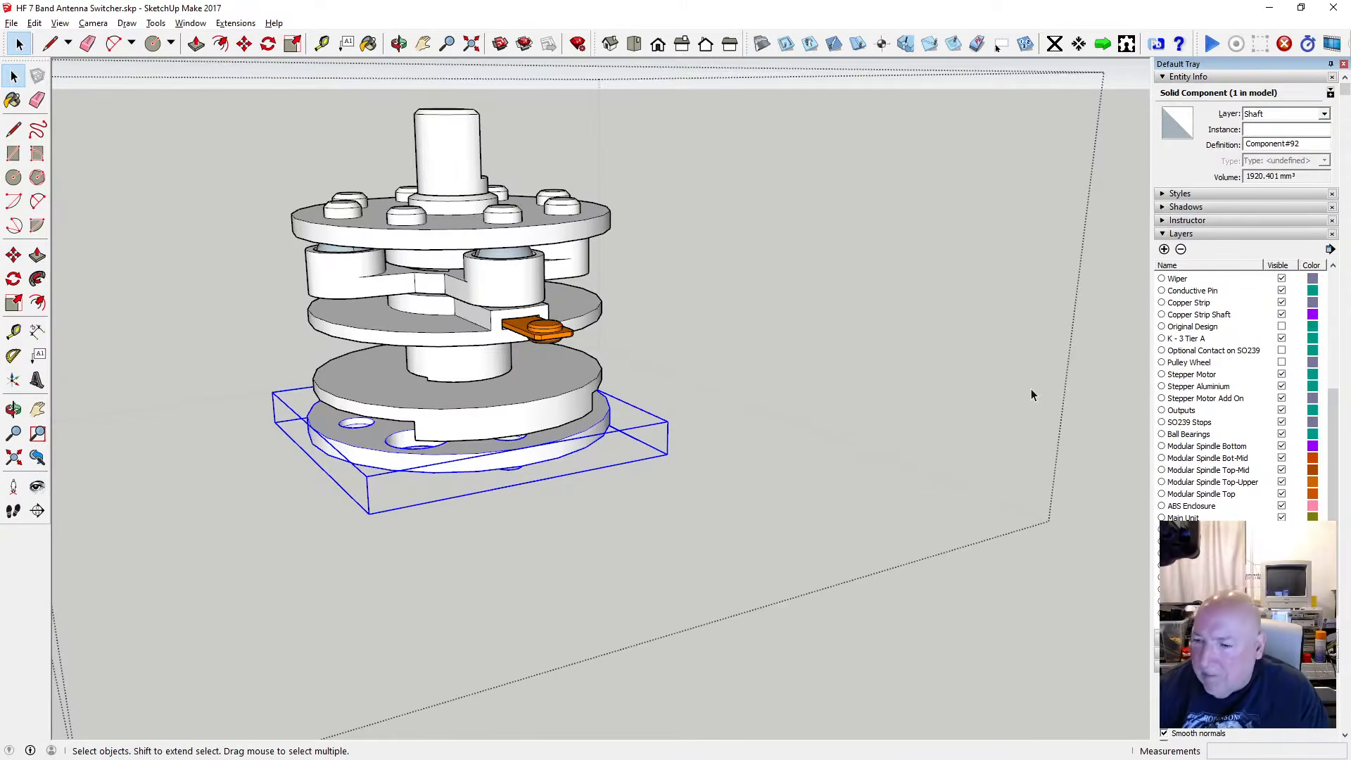
pyautogui.click(1325, 114)
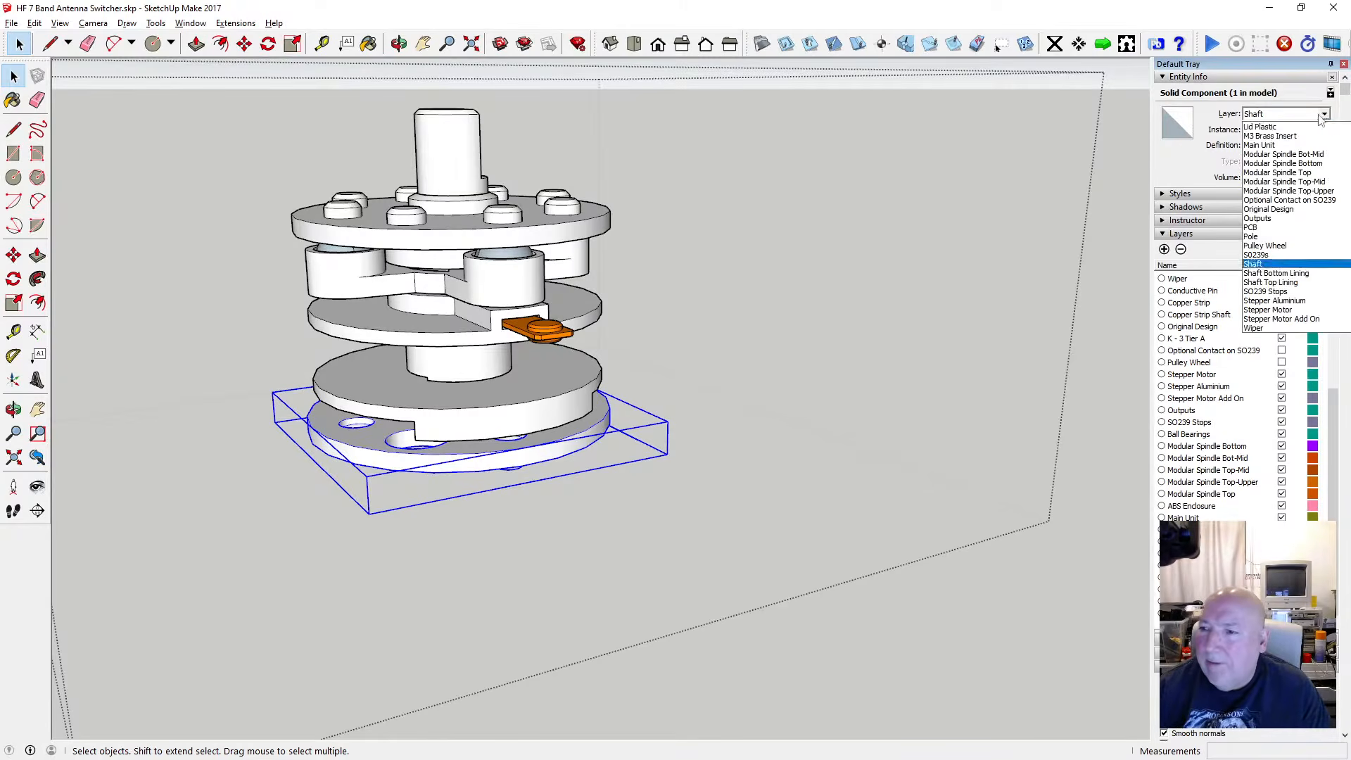
pyautogui.click(1300, 284)
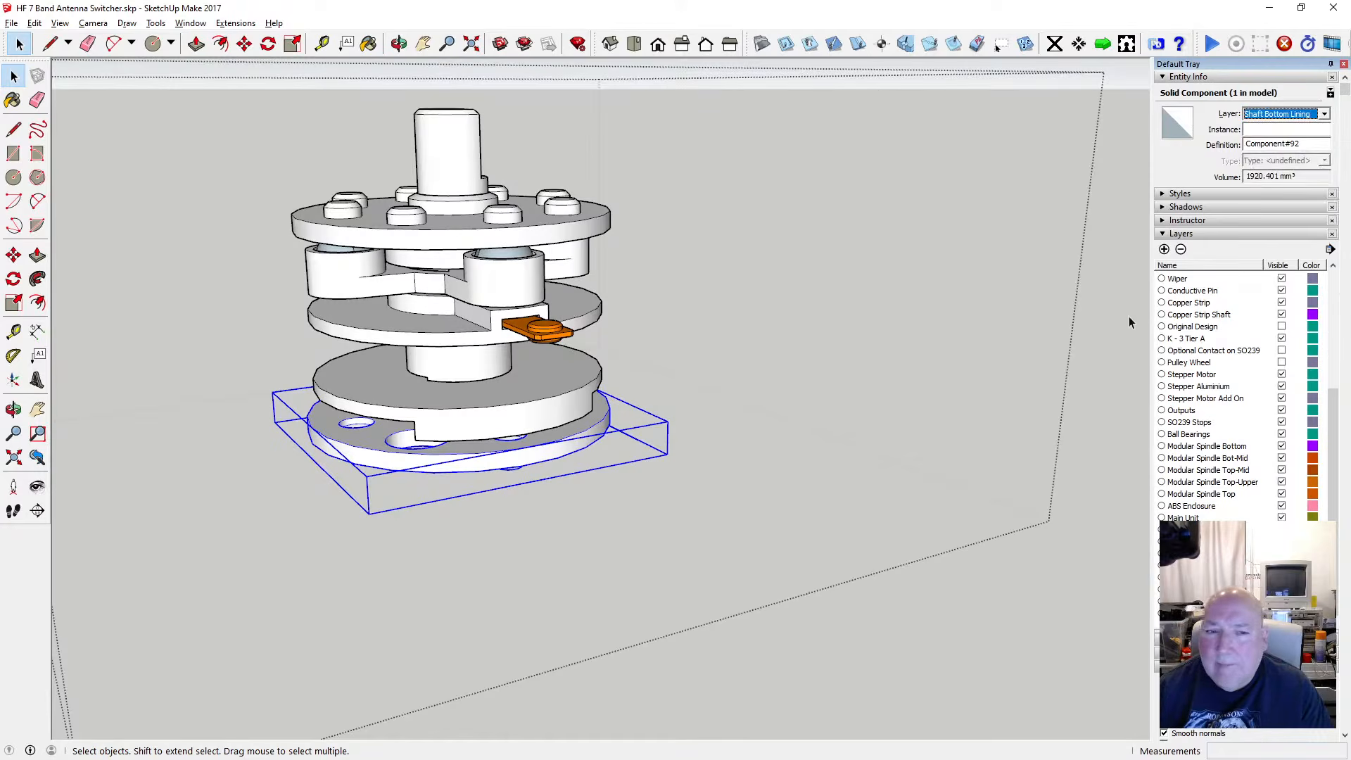
# Hide the Shaft Bottom Lining and Shaft Top Lining layers
pyautogui.click(1282, 614)
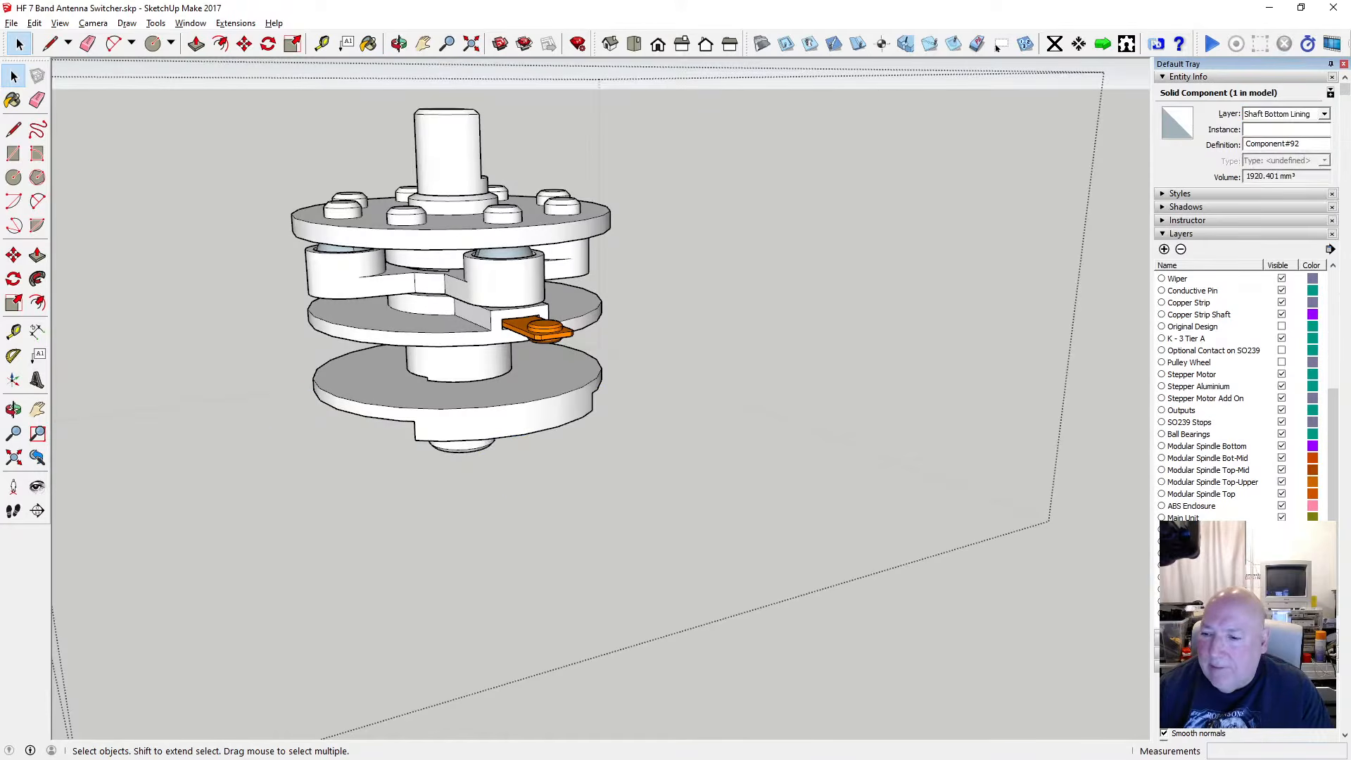
pyautogui.click(1281, 602)
pyautogui.scroll(-2, 593, 388)
pyautogui.scroll(4, 451, 327)
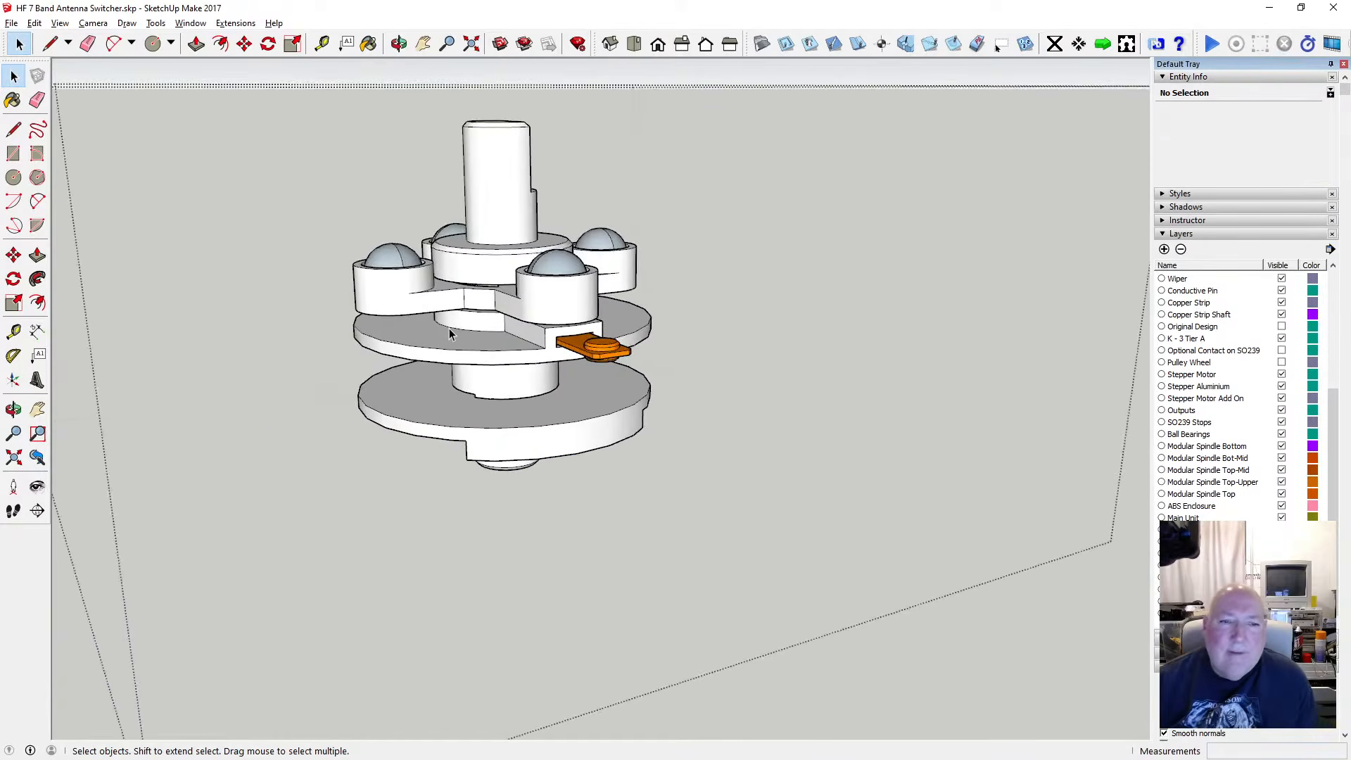
# Open the nested shaft components for editing down to the flanged spindle piece at the top
pyautogui.click(399, 44)
pyautogui.moveTo(530, 307); pyautogui.dragTo(405, 271)
pyautogui.click(13, 76)
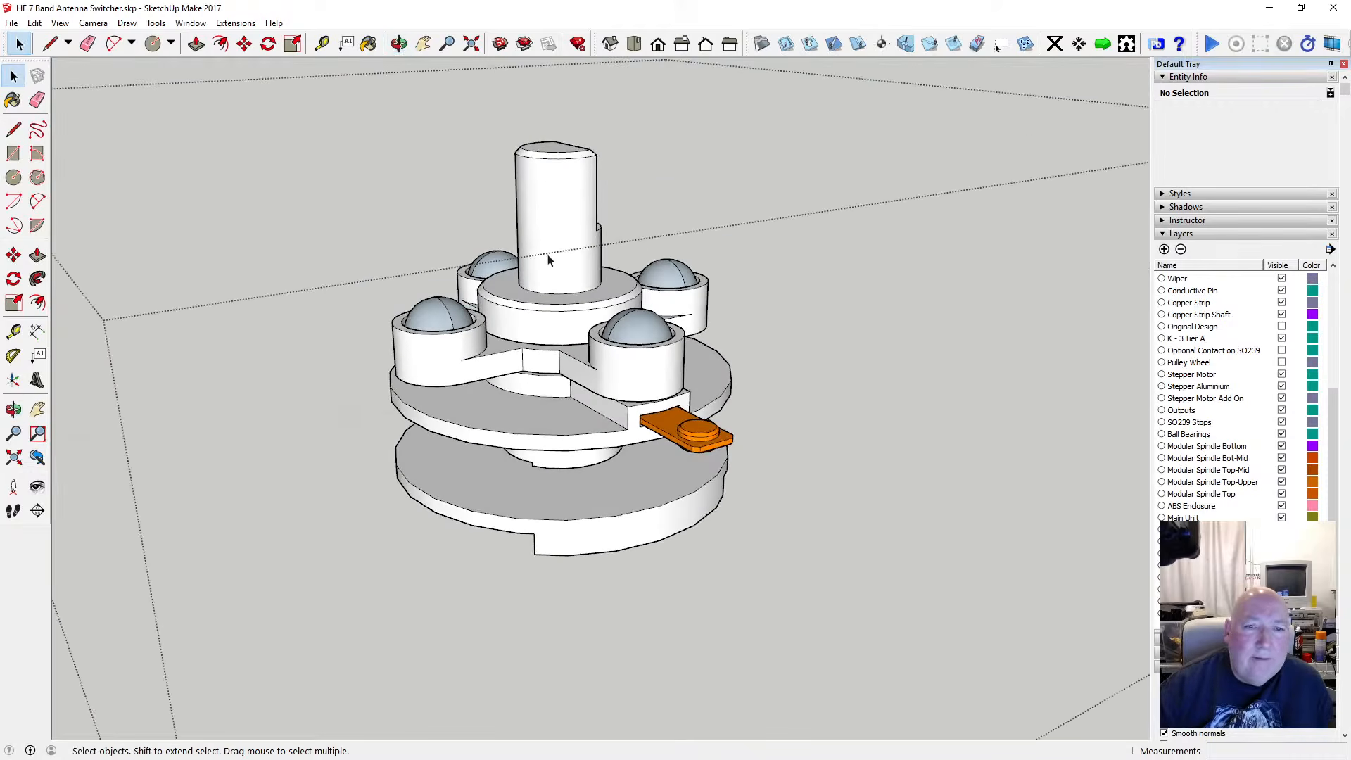
pyautogui.click(559, 242)
pyautogui.doubleClick(563, 232)
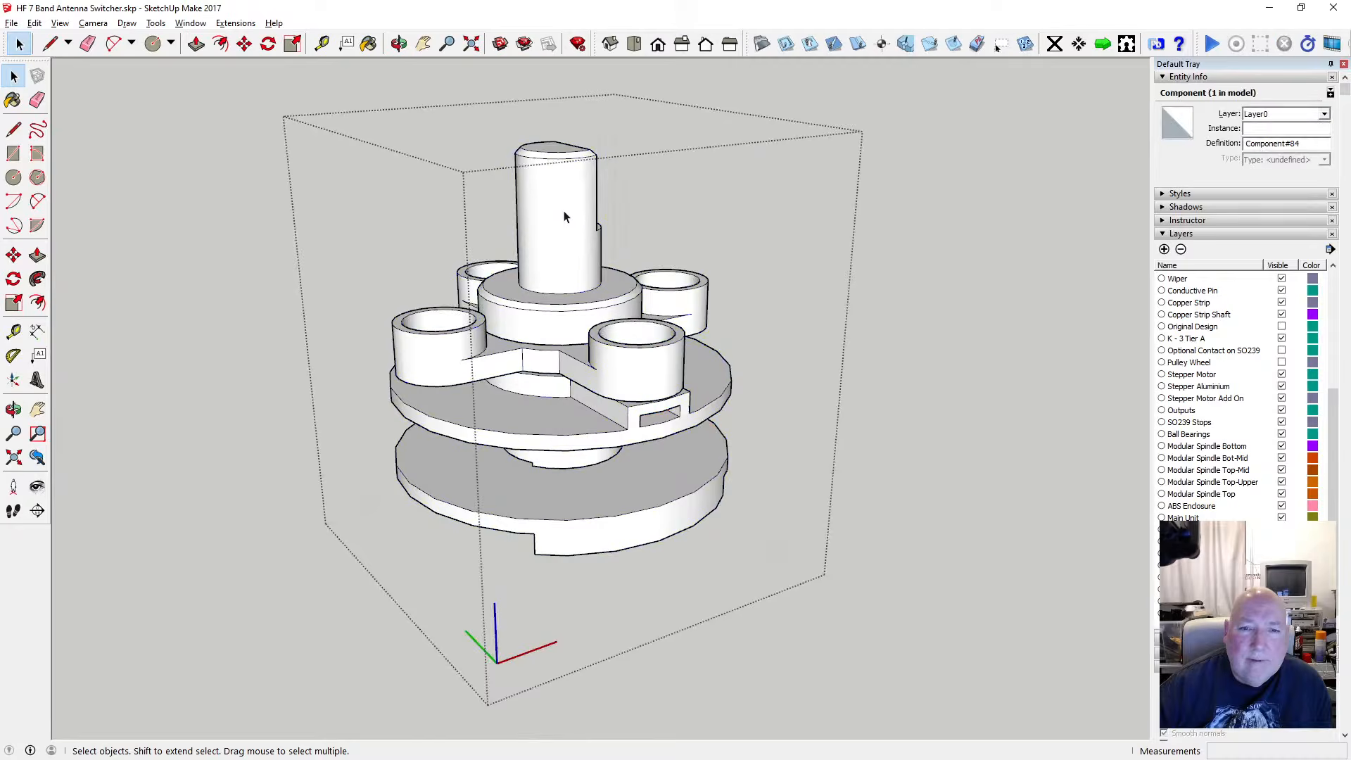
pyautogui.click(565, 227)
pyautogui.doubleClick(563, 225)
pyautogui.click(556, 236)
pyautogui.doubleClick(556, 236)
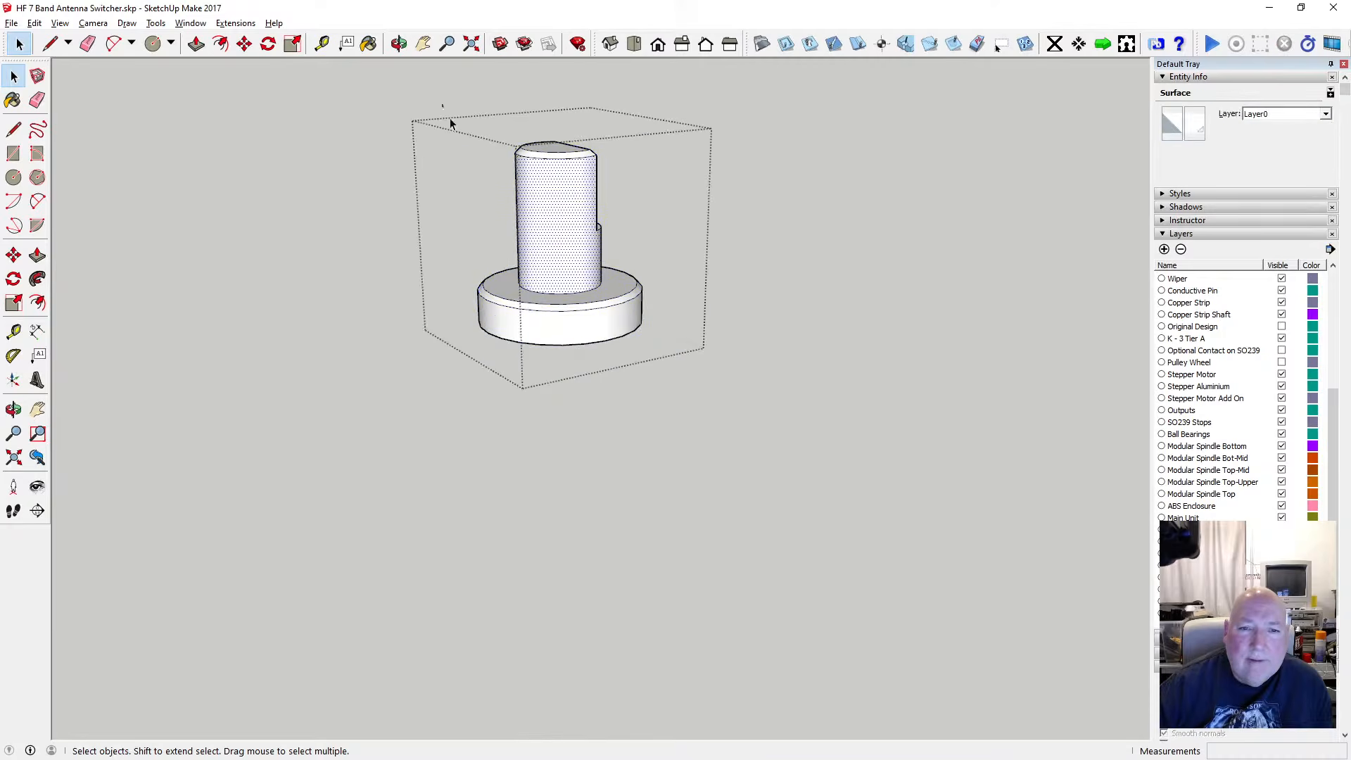
# Select all of the top spindle piece's geometry and open its soften/smooth edges settings
pyautogui.moveTo(442, 104); pyautogui.dragTo(672, 366)
pyautogui.rightClick(604, 324)
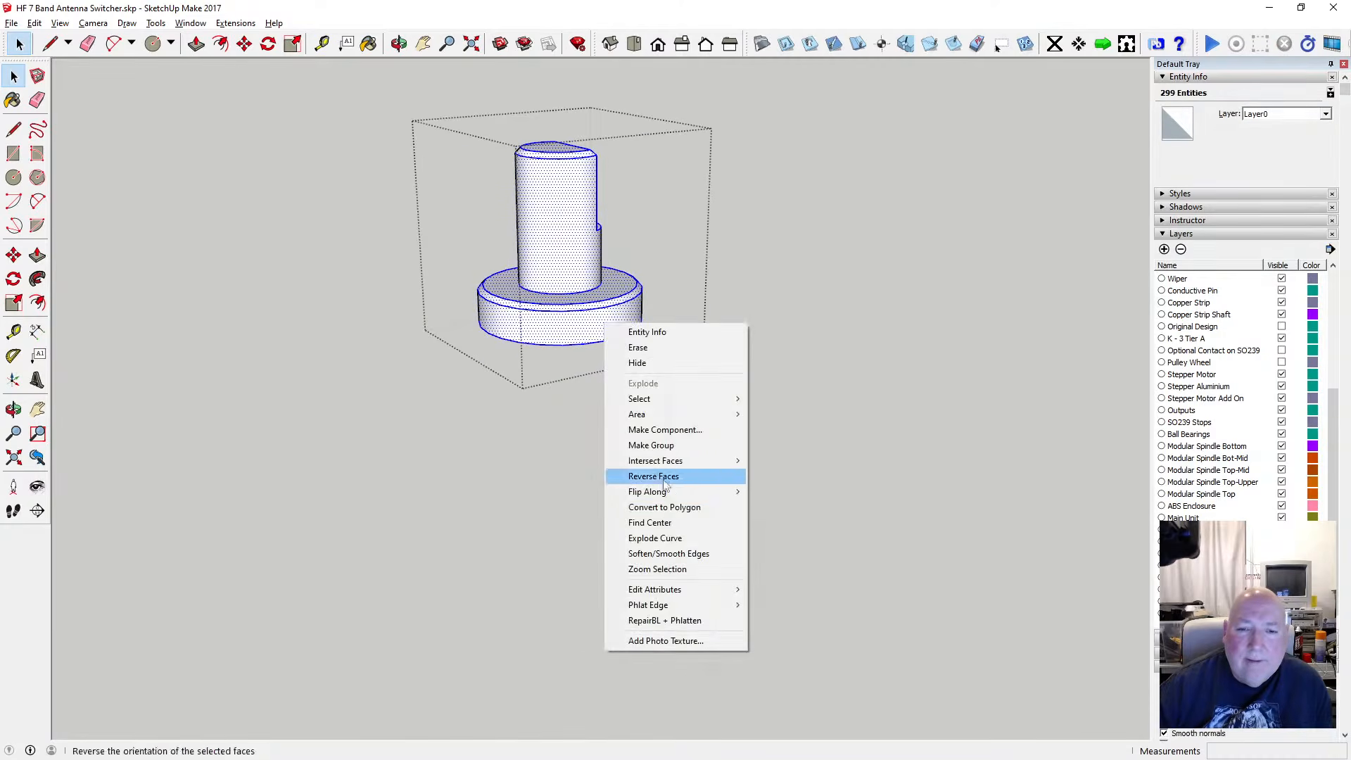
pyautogui.click(679, 554)
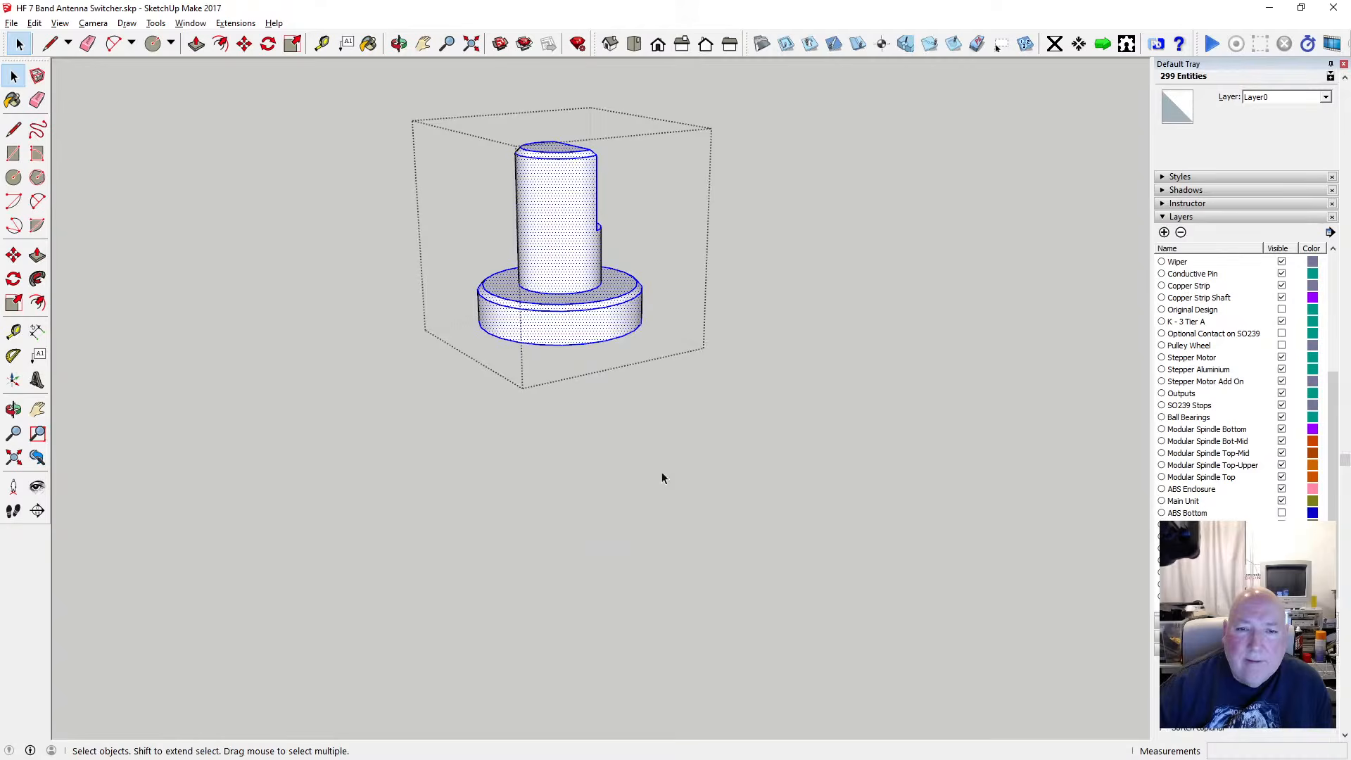
# Measure the depth of the recess in the underside of the spindle piece's flange
pyautogui.click(398, 43)
pyautogui.moveTo(619, 316); pyautogui.dragTo(453, 151)
pyautogui.scroll(6, 454, 137)
pyautogui.press('t')
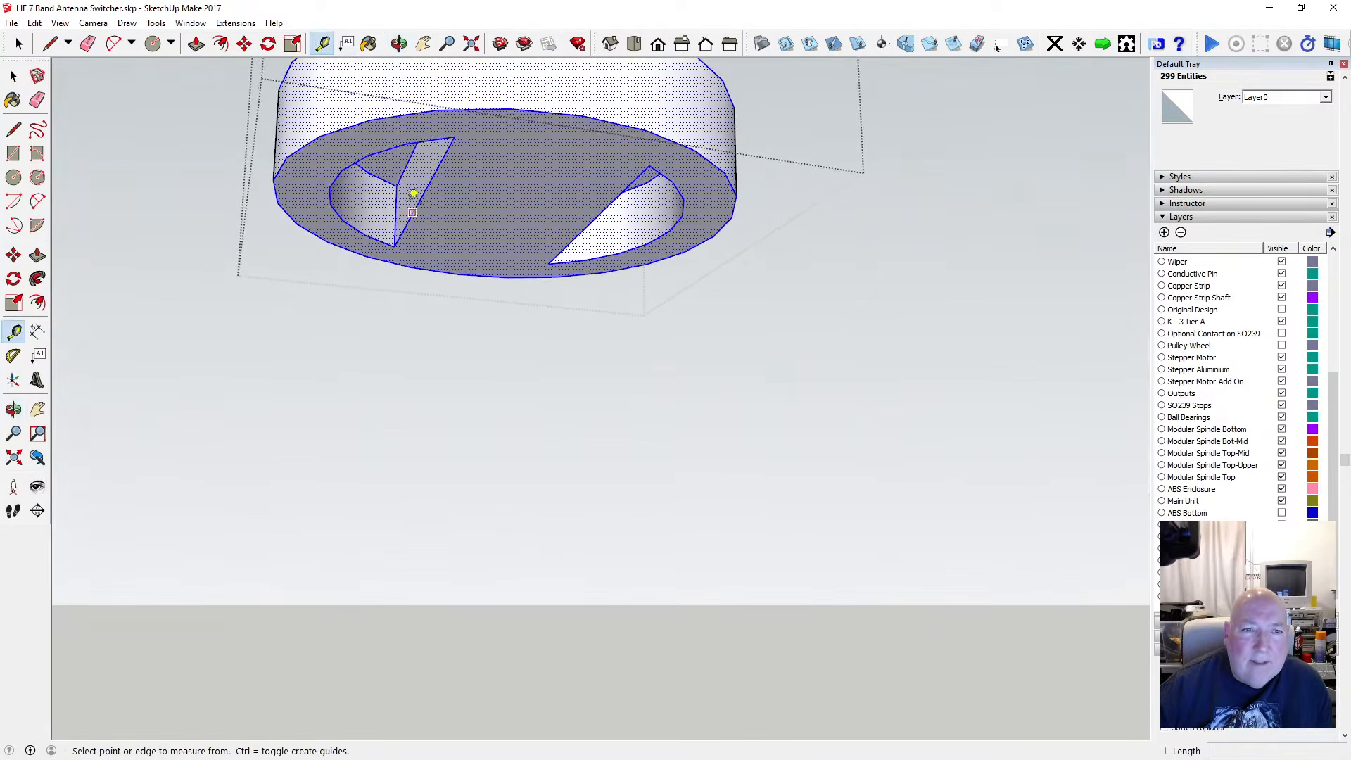
pyautogui.click(396, 185)
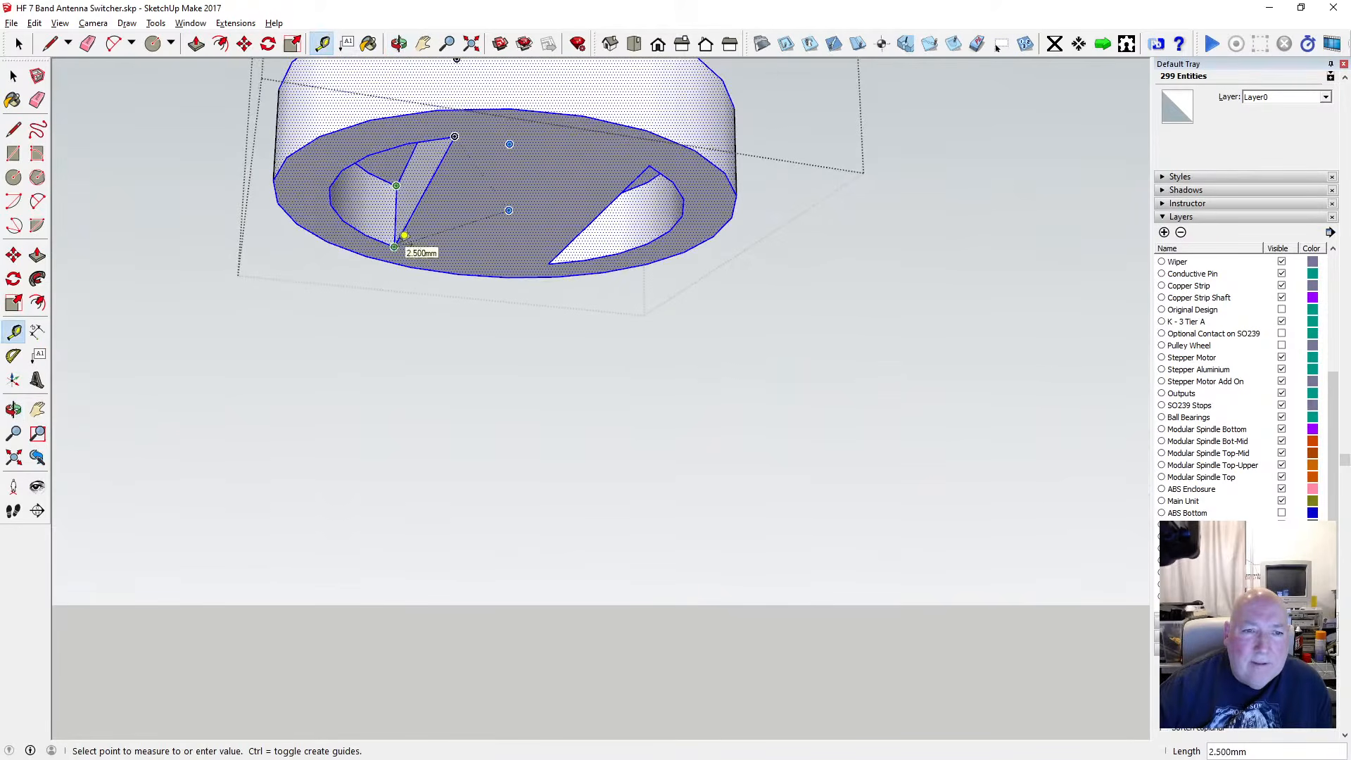
# Measure the height of the spindle piece's flange along its side
pyautogui.click(399, 44)
pyautogui.moveTo(472, 194); pyautogui.dragTo(474, 221)
pyautogui.scroll(-5, 474, 222)
pyautogui.click(322, 43)
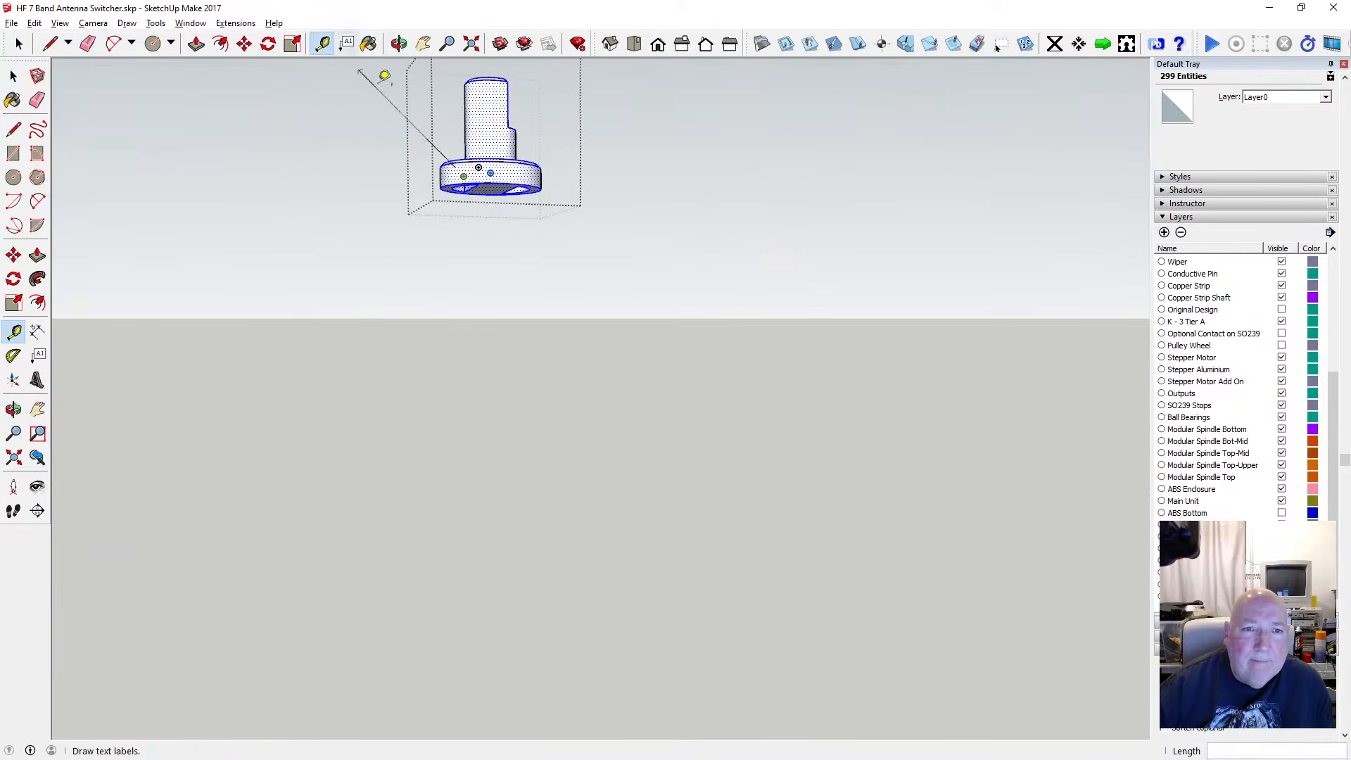
pyautogui.scroll(5, 454, 144)
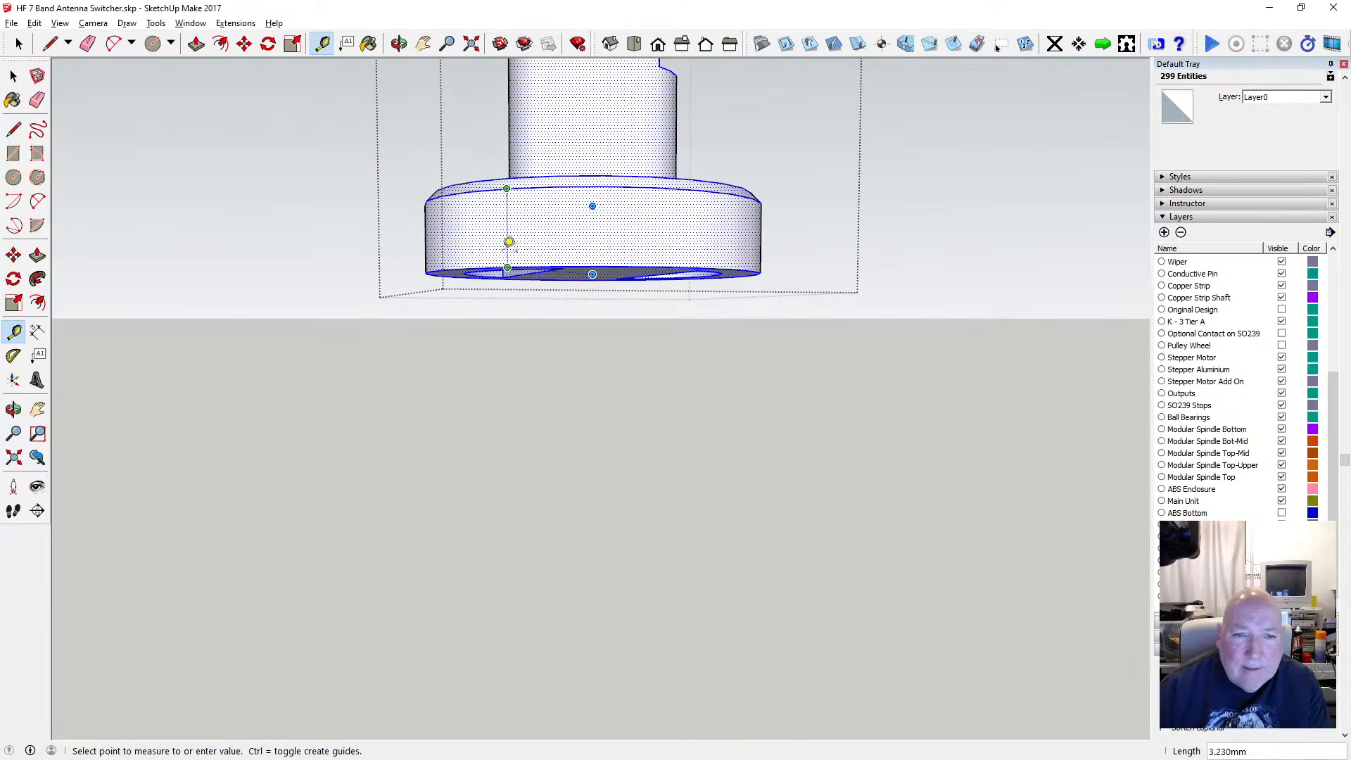
pyautogui.press('Escape')
pyautogui.press('space')
pyautogui.scroll(-5, 450, 173)
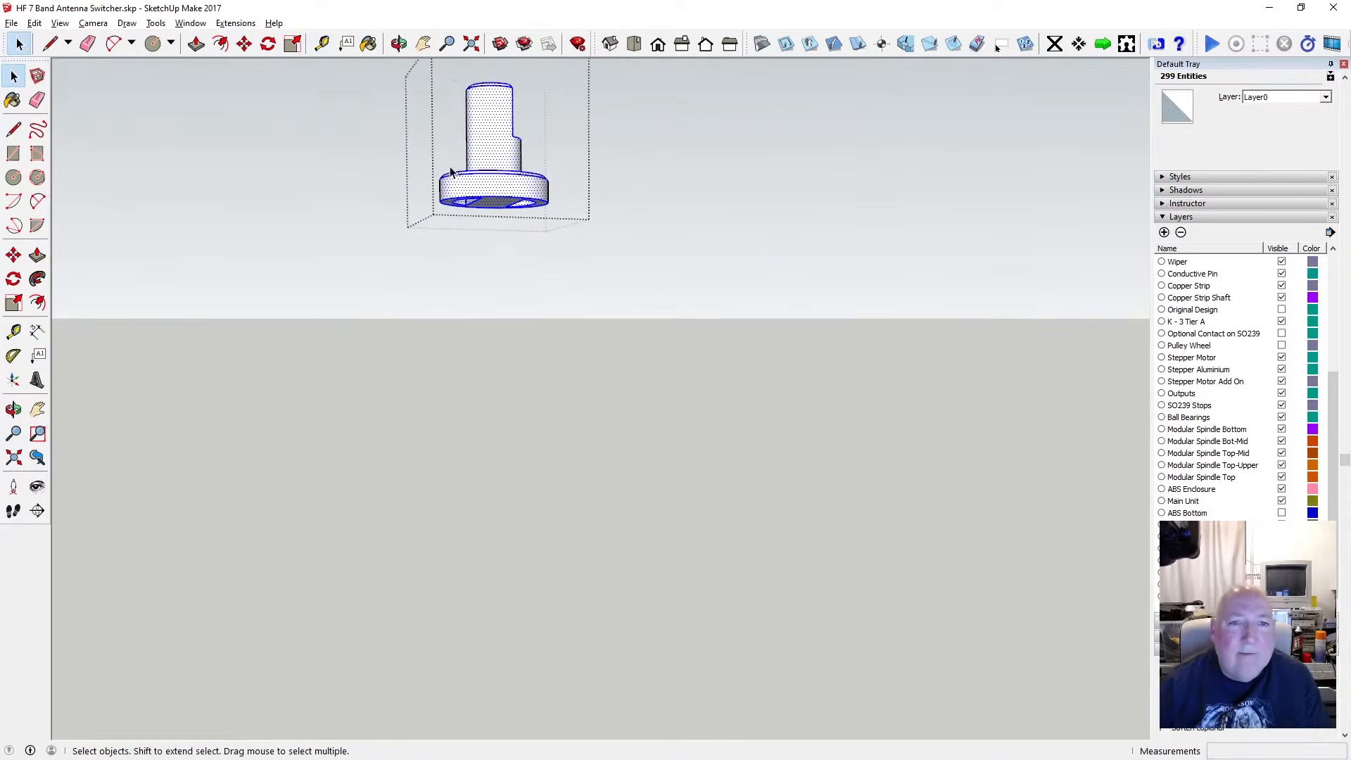
# Start exporting the selected top spindle piece in millimetres, with stl as the export option
pyautogui.click(399, 43)
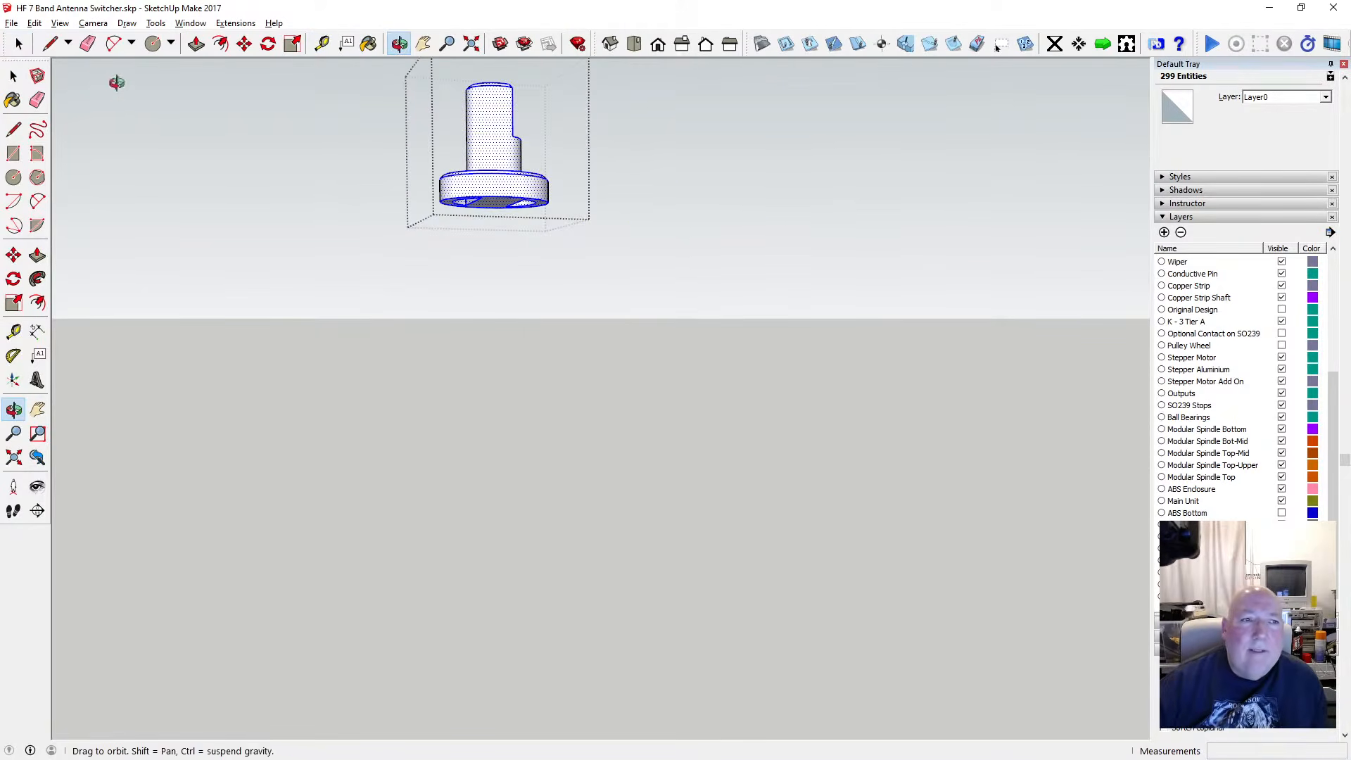
pyautogui.click(11, 23)
pyautogui.click(121, 260)
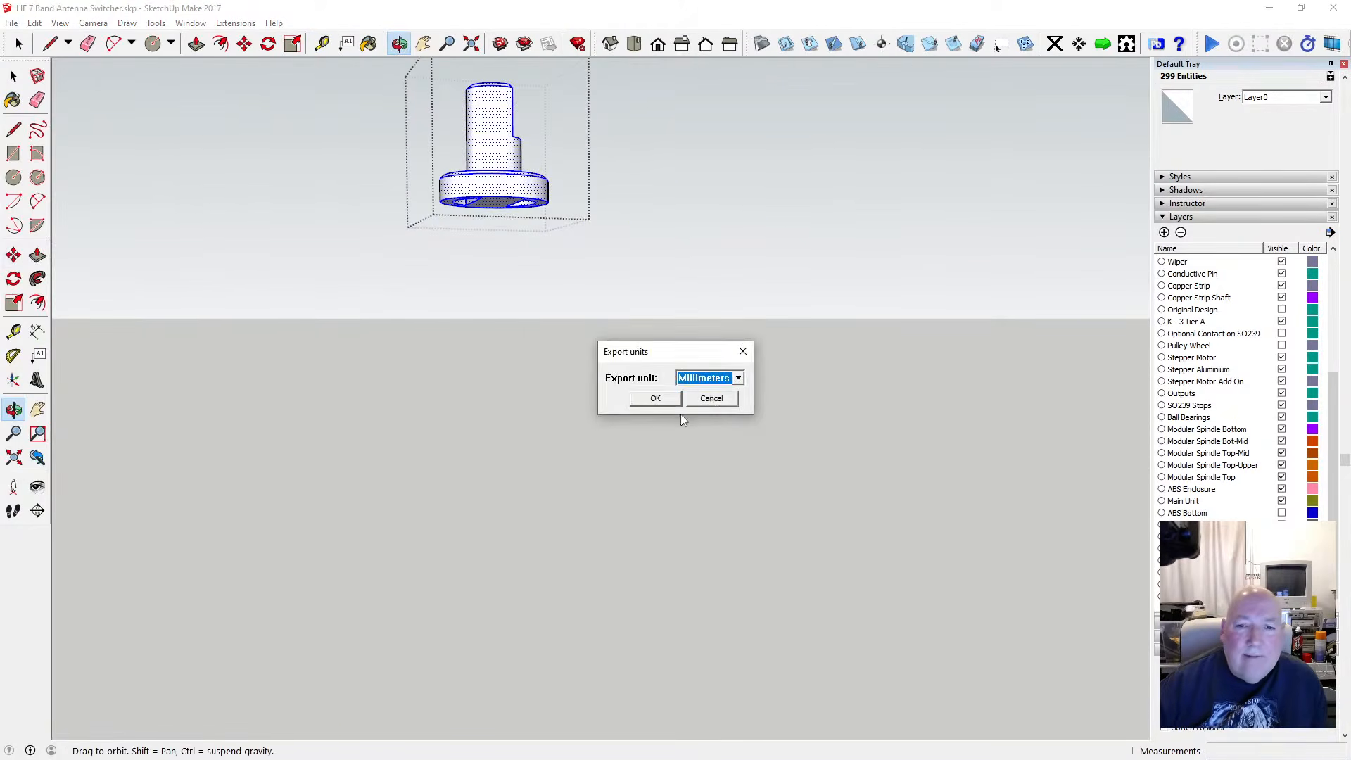
pyautogui.click(655, 399)
pyautogui.click(721, 380)
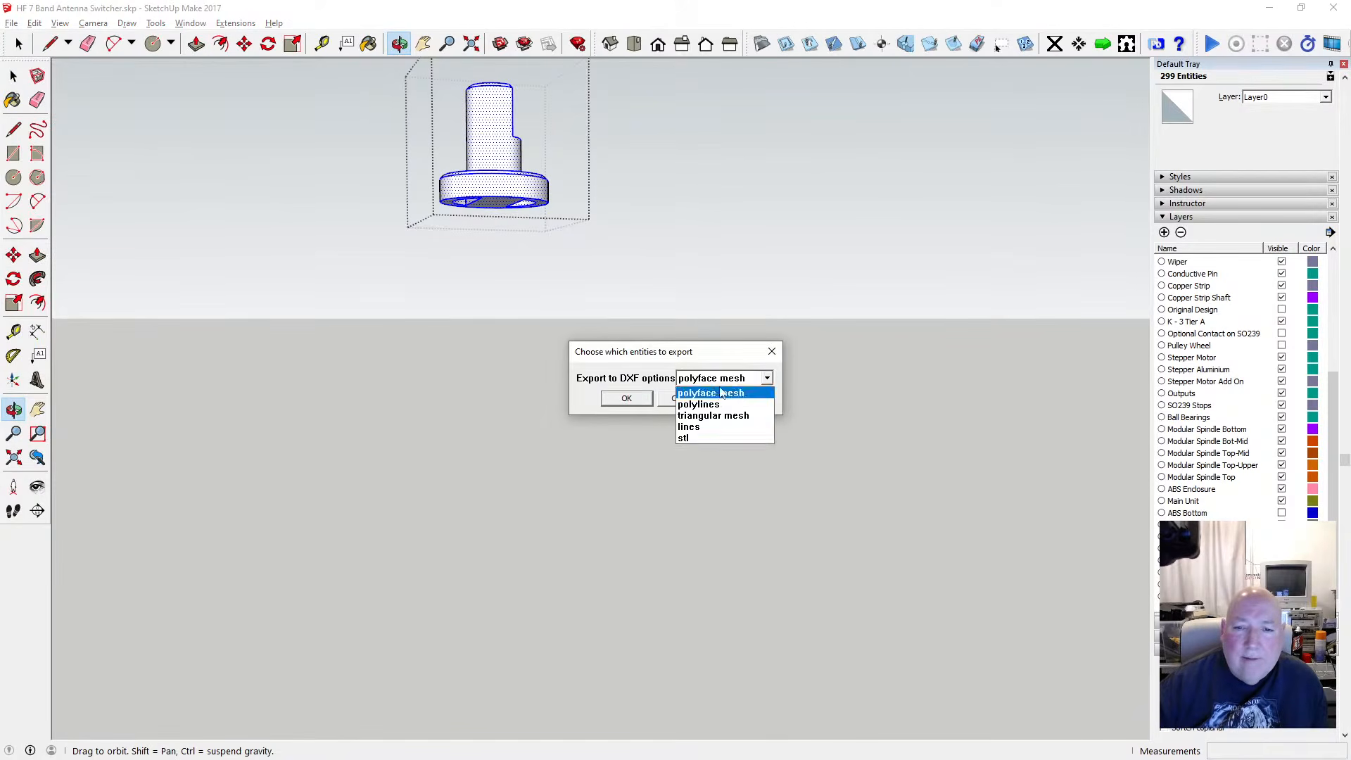
pyautogui.click(725, 439)
pyautogui.click(627, 398)
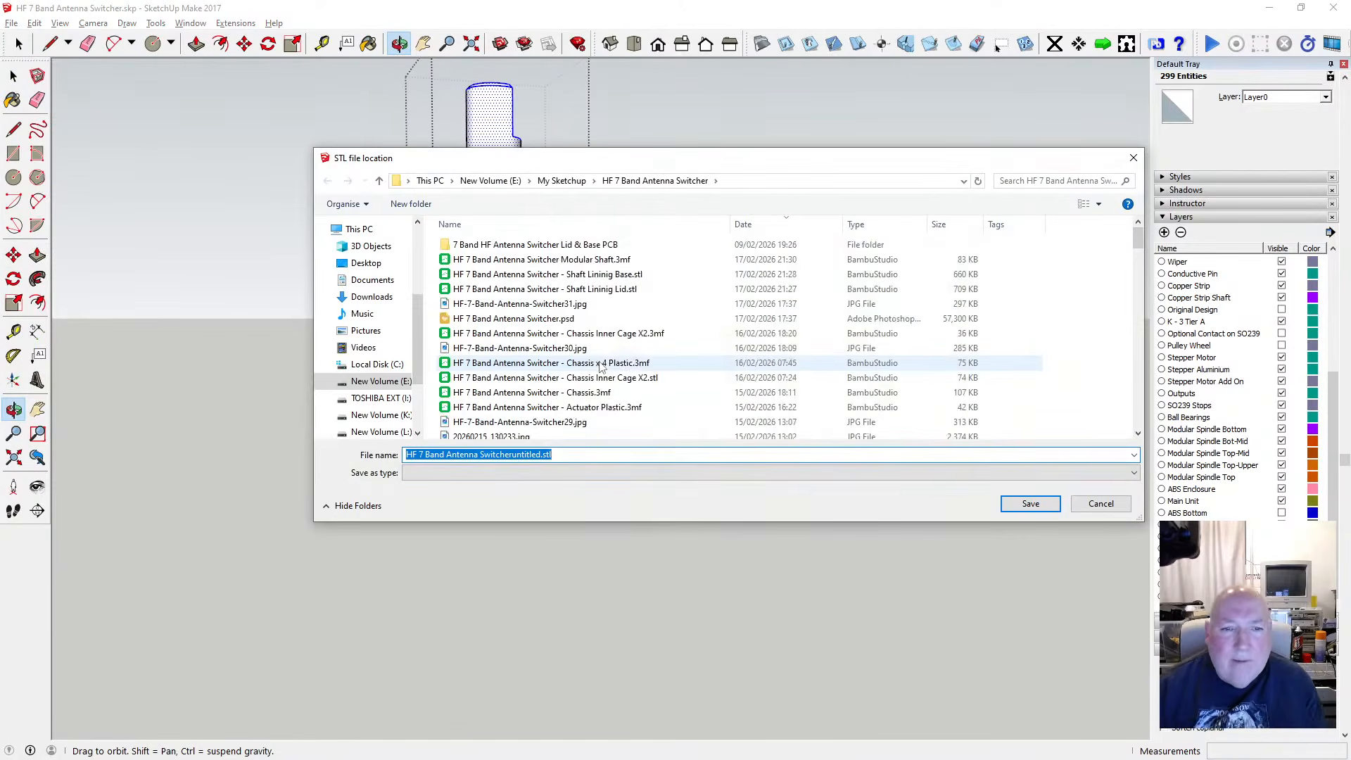
# Save the export over the existing HF 7 Band Antenna Switcher Modular Shaft - Top.stl and leave the top spindle piece's editing context
pyautogui.scroll(-10, 600, 366)
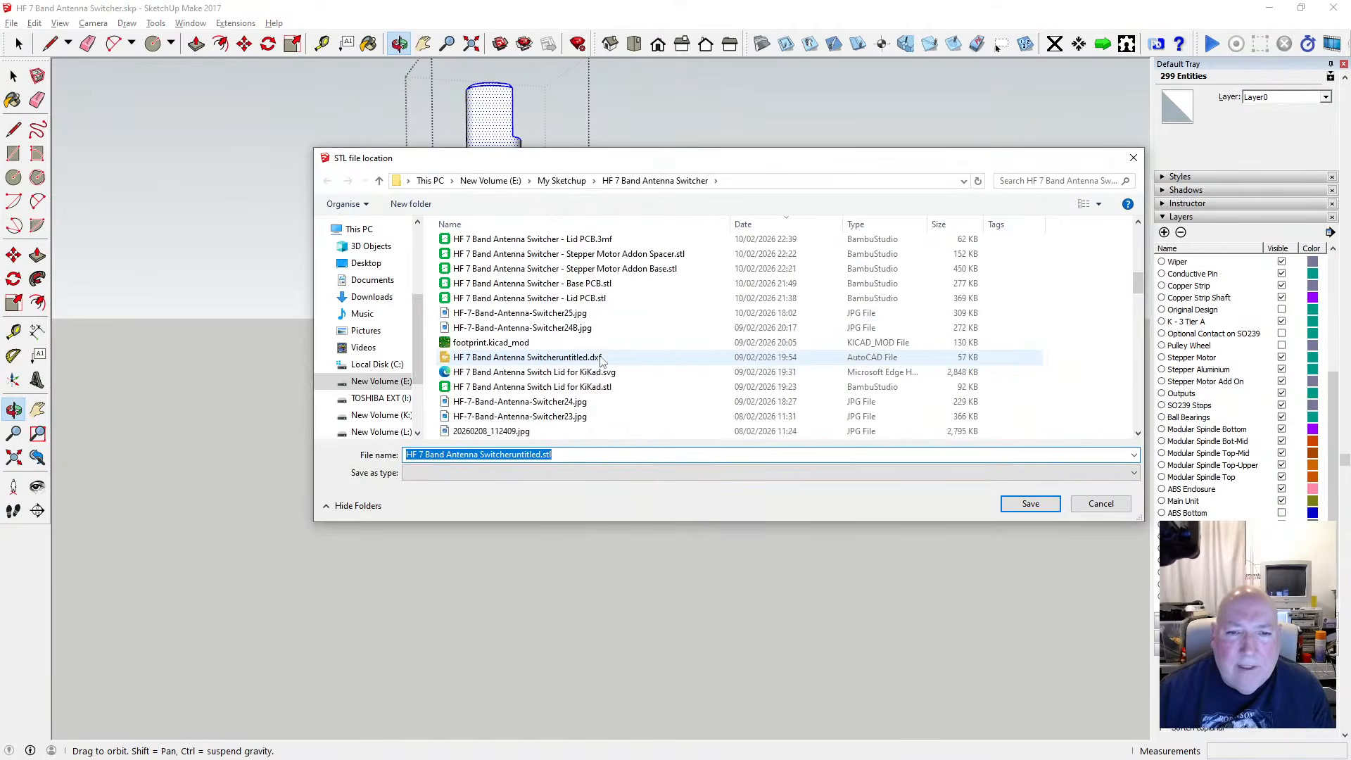
pyautogui.scroll(-5, 603, 358)
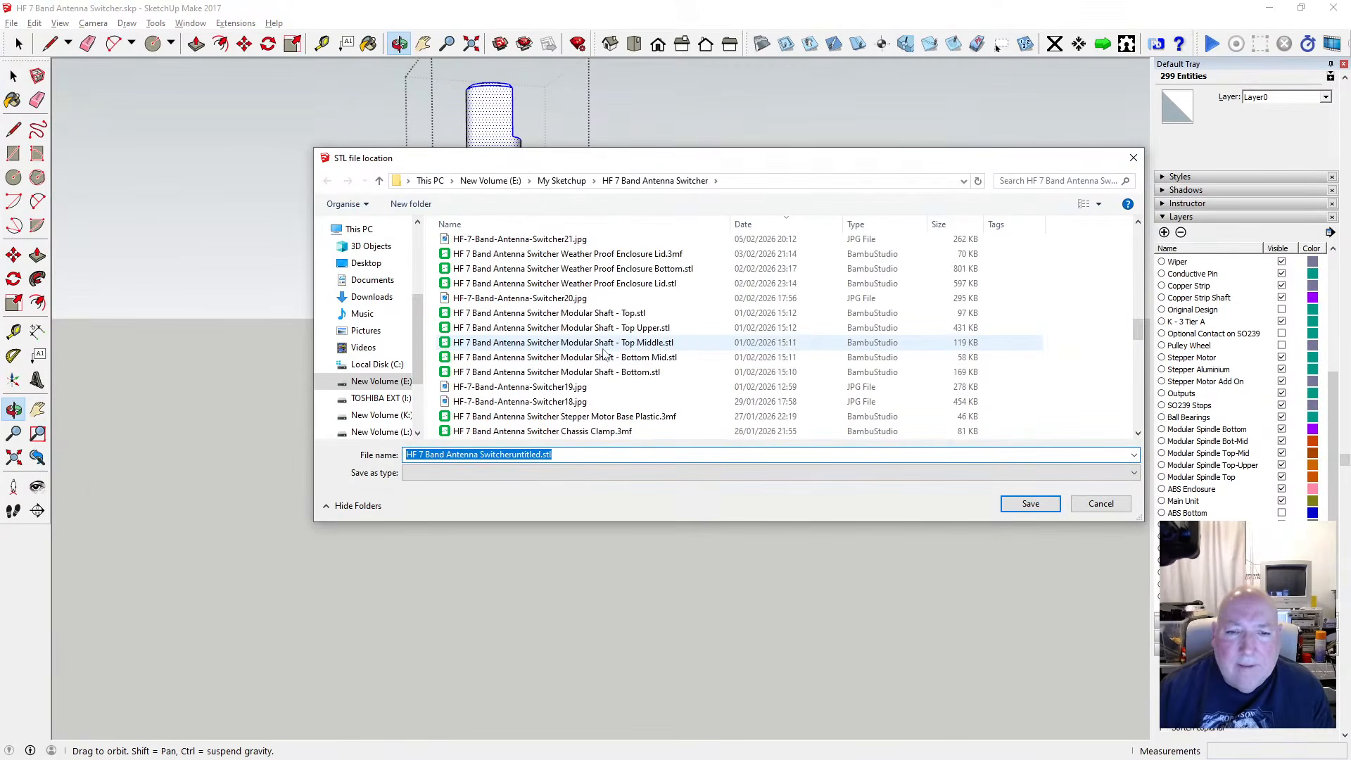
pyautogui.click(620, 313)
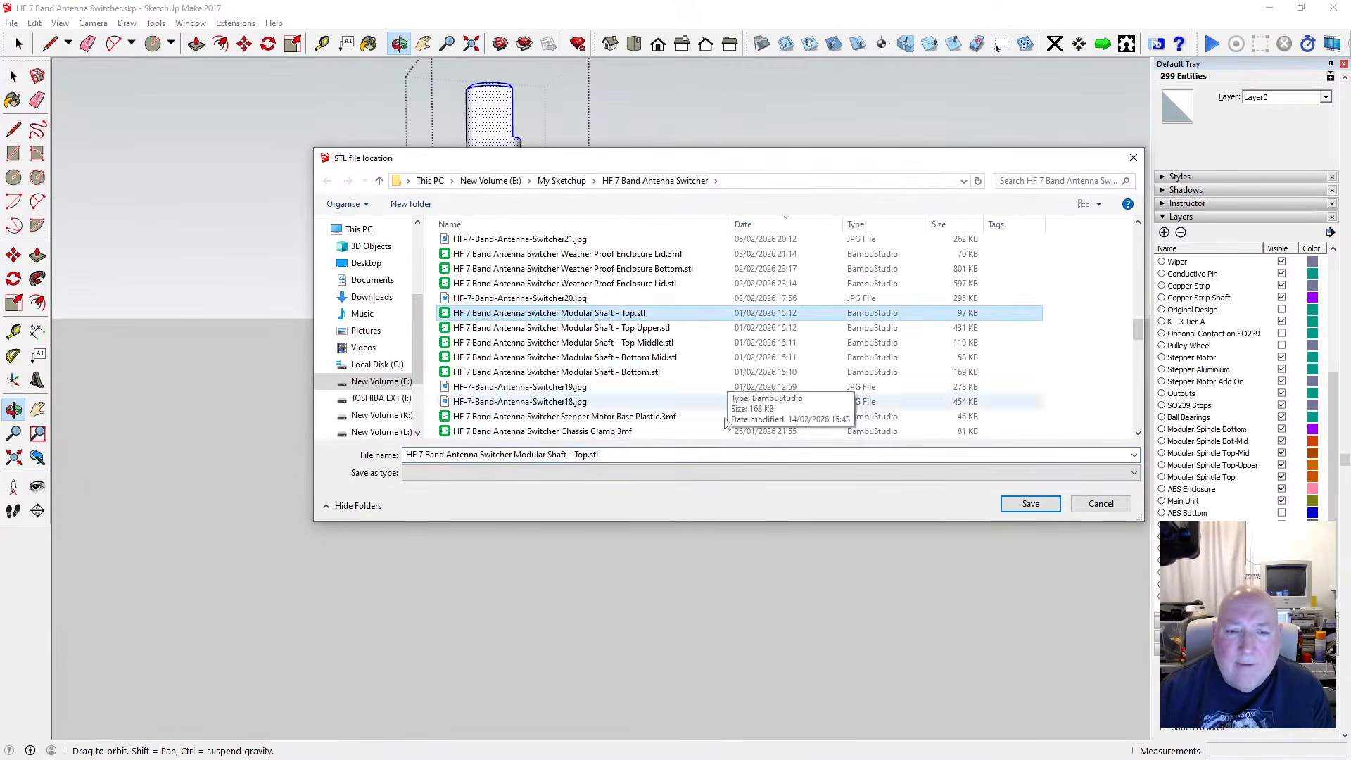
pyautogui.click(1029, 504)
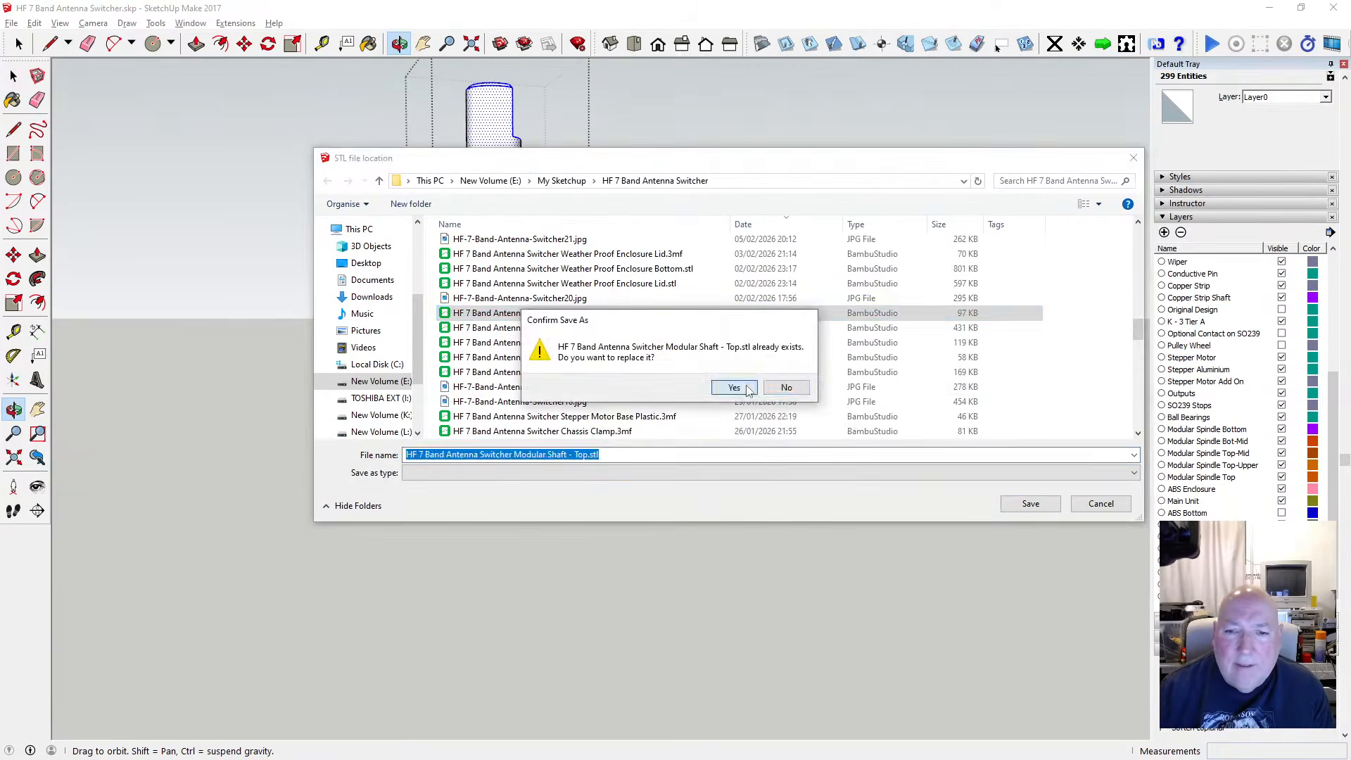
pyautogui.click(734, 388)
pyautogui.click(732, 416)
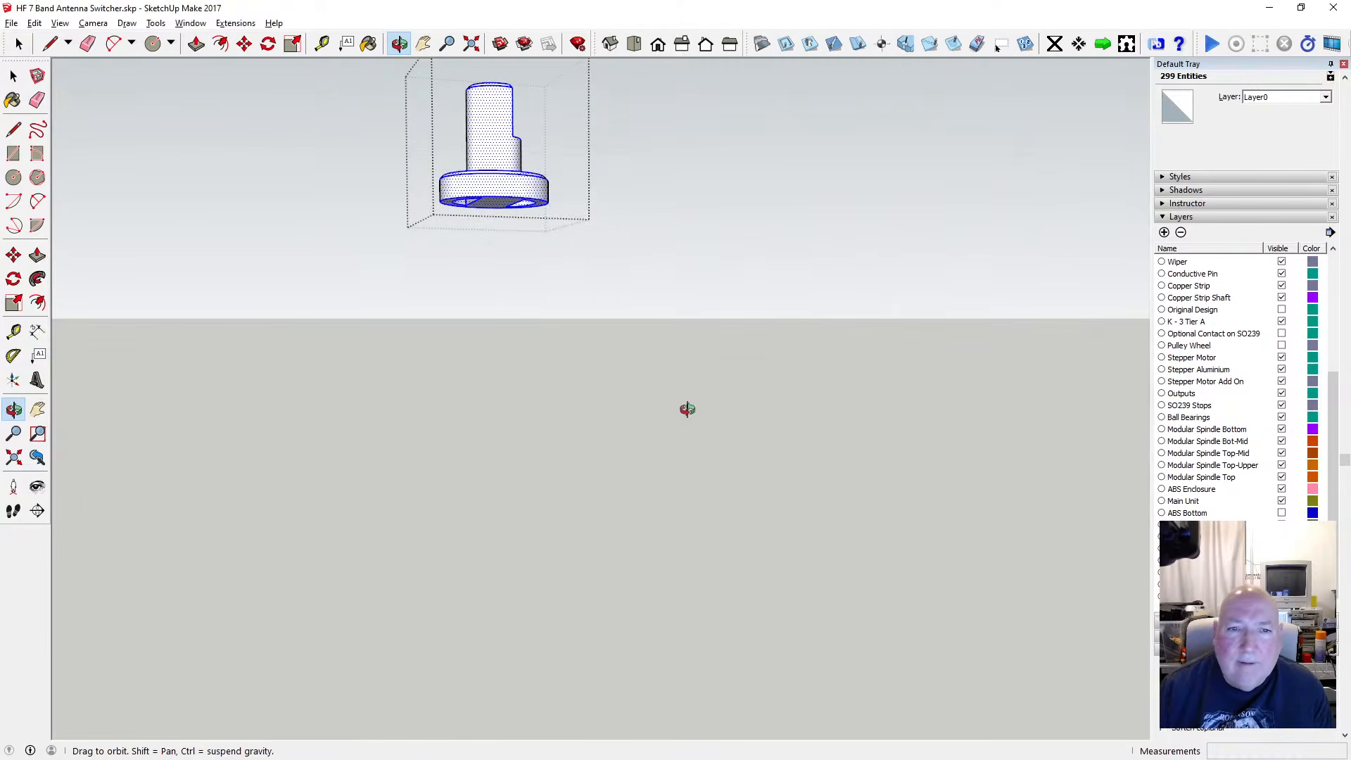
pyautogui.press('space')
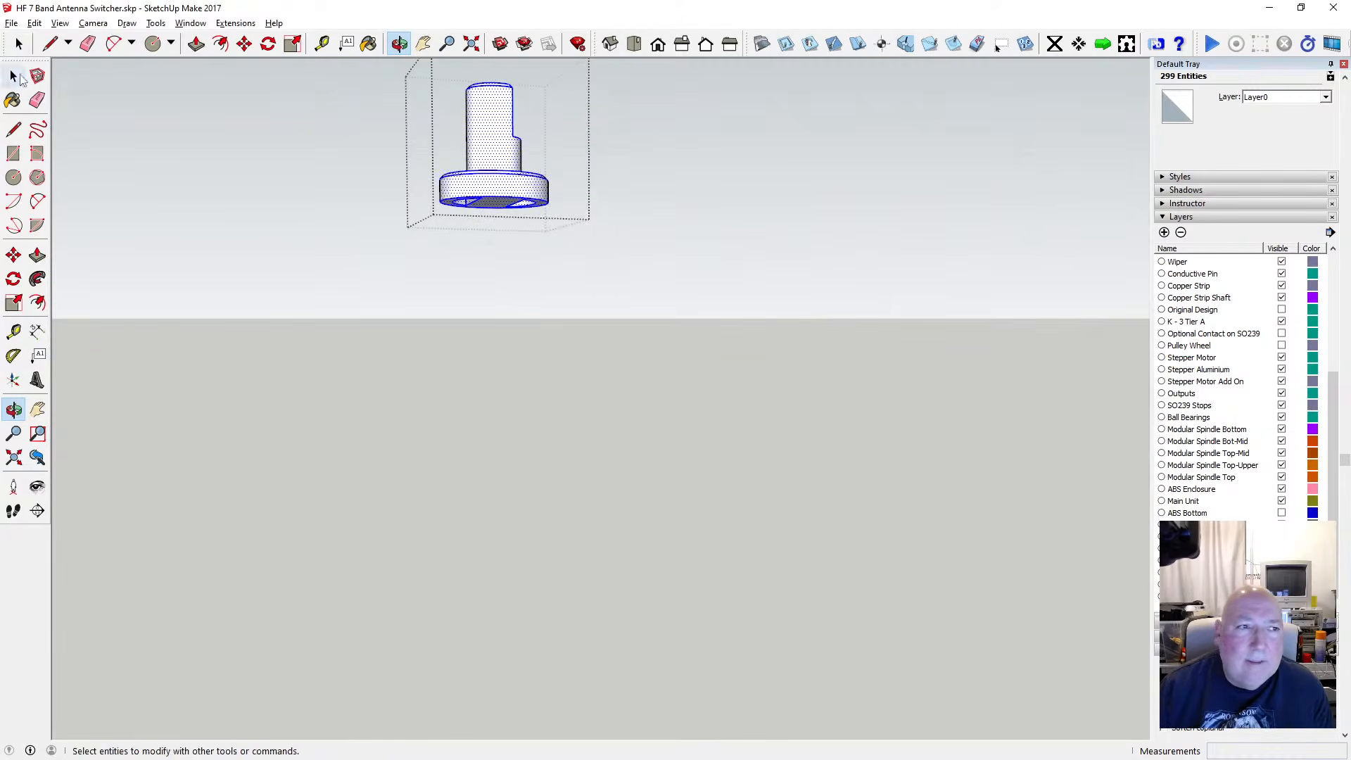
pyautogui.click(179, 188)
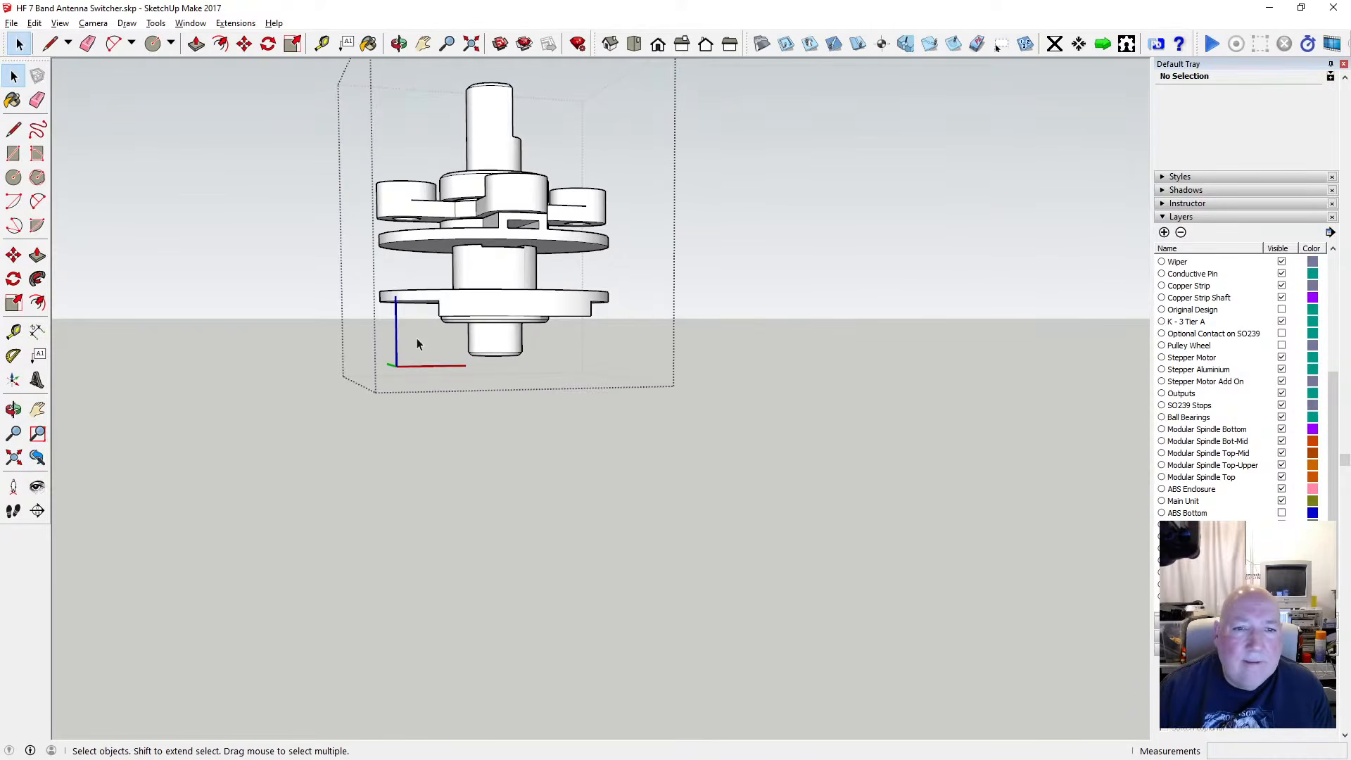
# Open the spindle piece with the round bosses for editing, select all its geometry and open its soften/smooth edges settings
pyautogui.scroll(2, 545, 264)
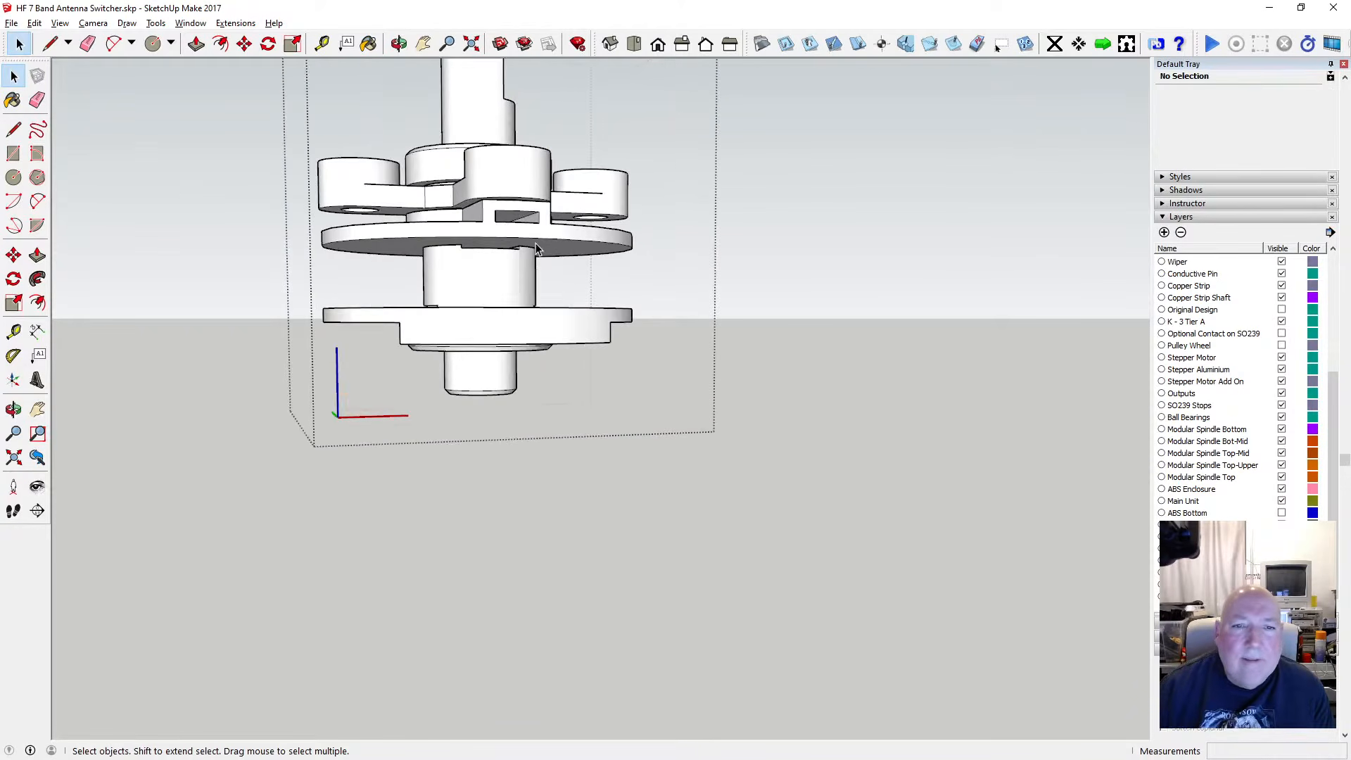
pyautogui.doubleClick(498, 188)
pyautogui.click(506, 181)
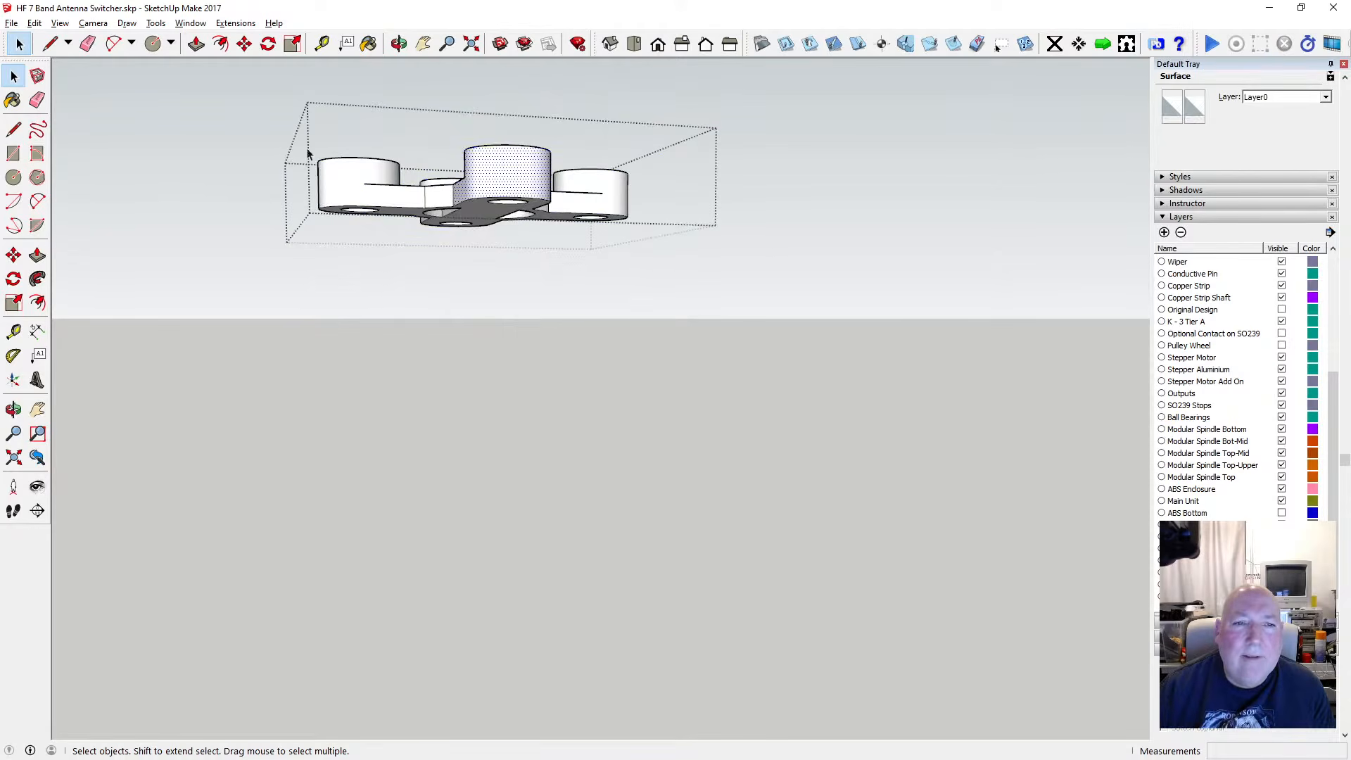
pyautogui.moveTo(288, 120); pyautogui.dragTo(702, 275)
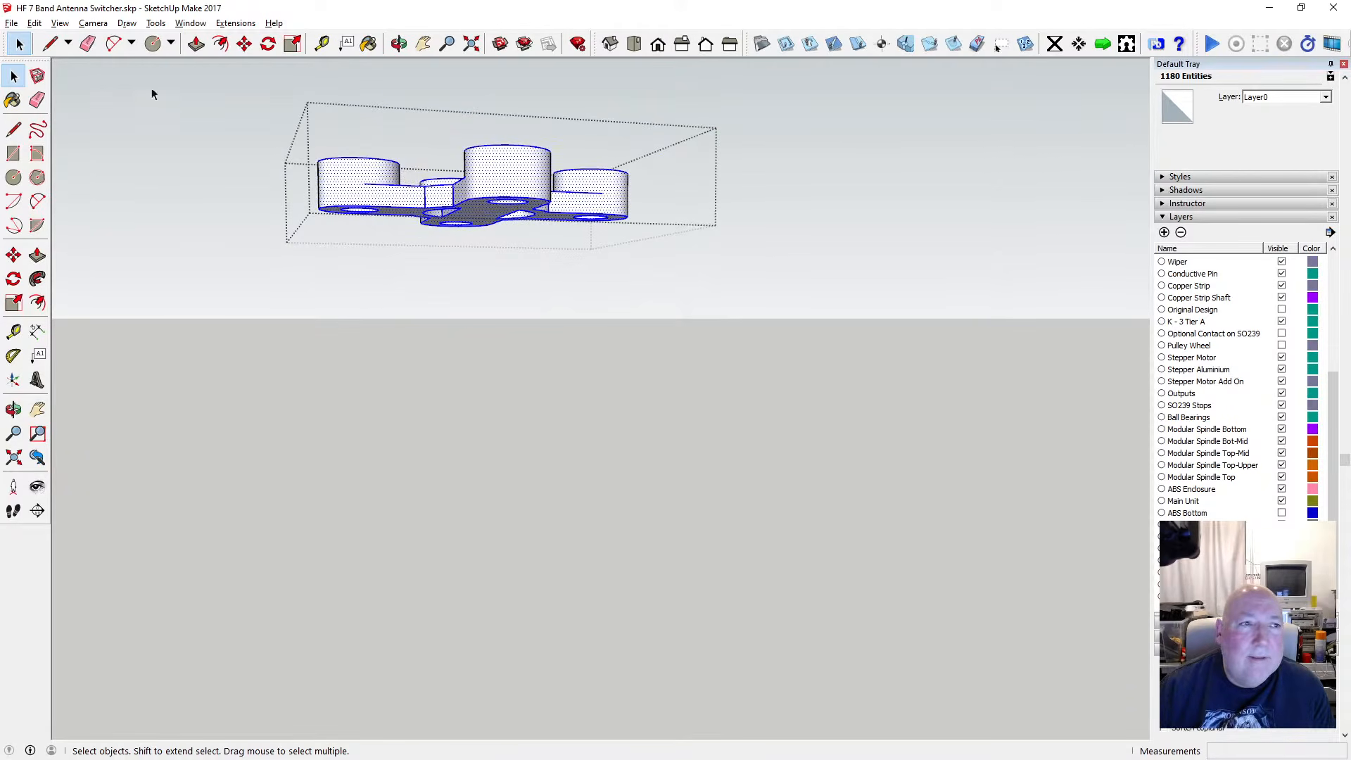
pyautogui.rightClick(518, 192)
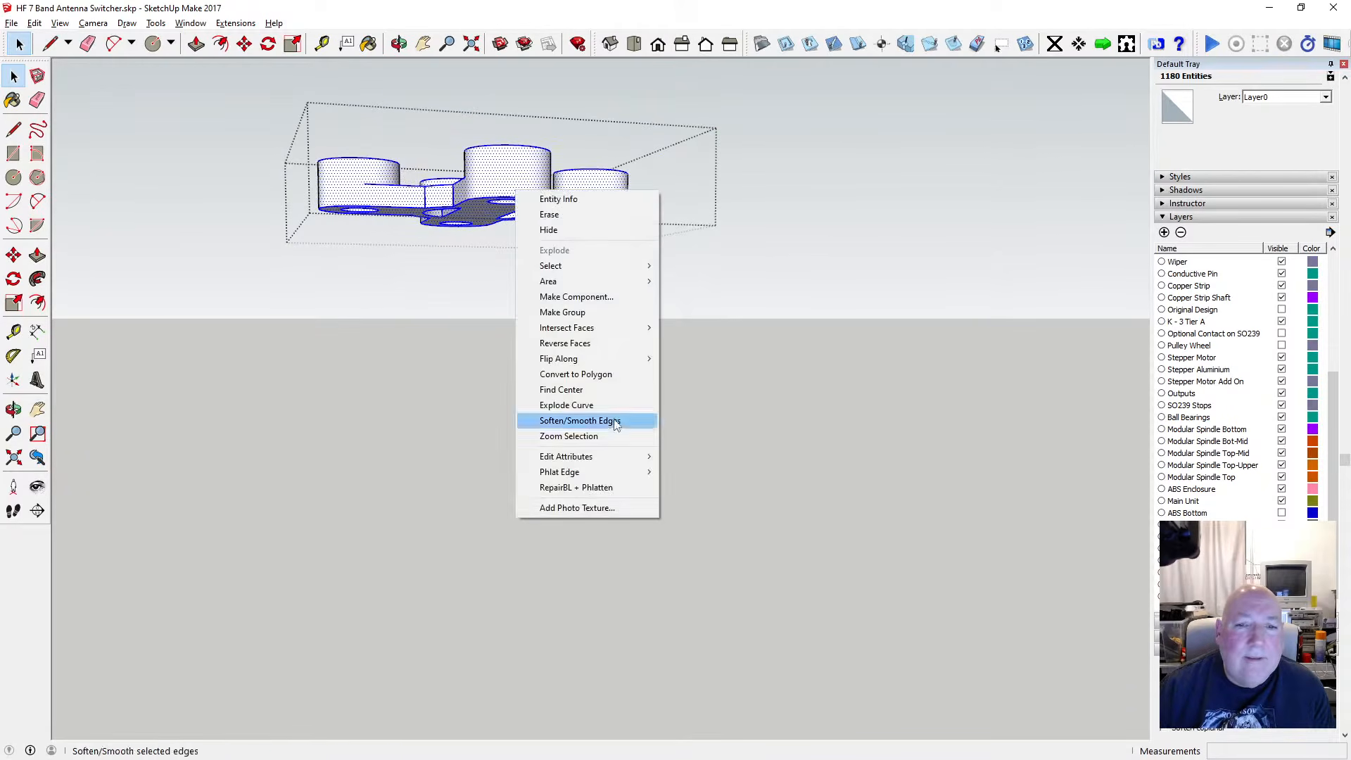
pyautogui.click(615, 421)
# Start exporting the selected round-boss piece in millimetres, with stl as the export option
pyautogui.click(12, 22)
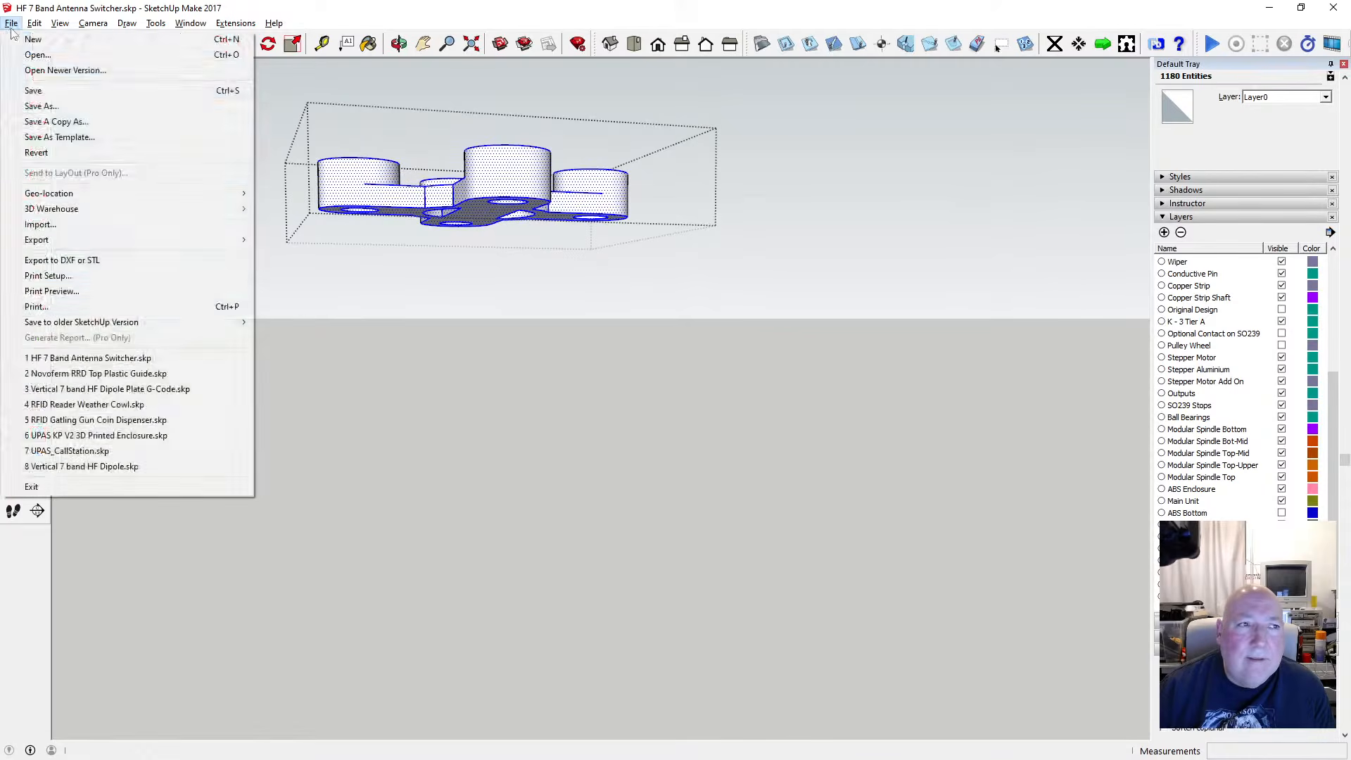
pyautogui.click(106, 262)
pyautogui.click(675, 400)
pyautogui.click(766, 378)
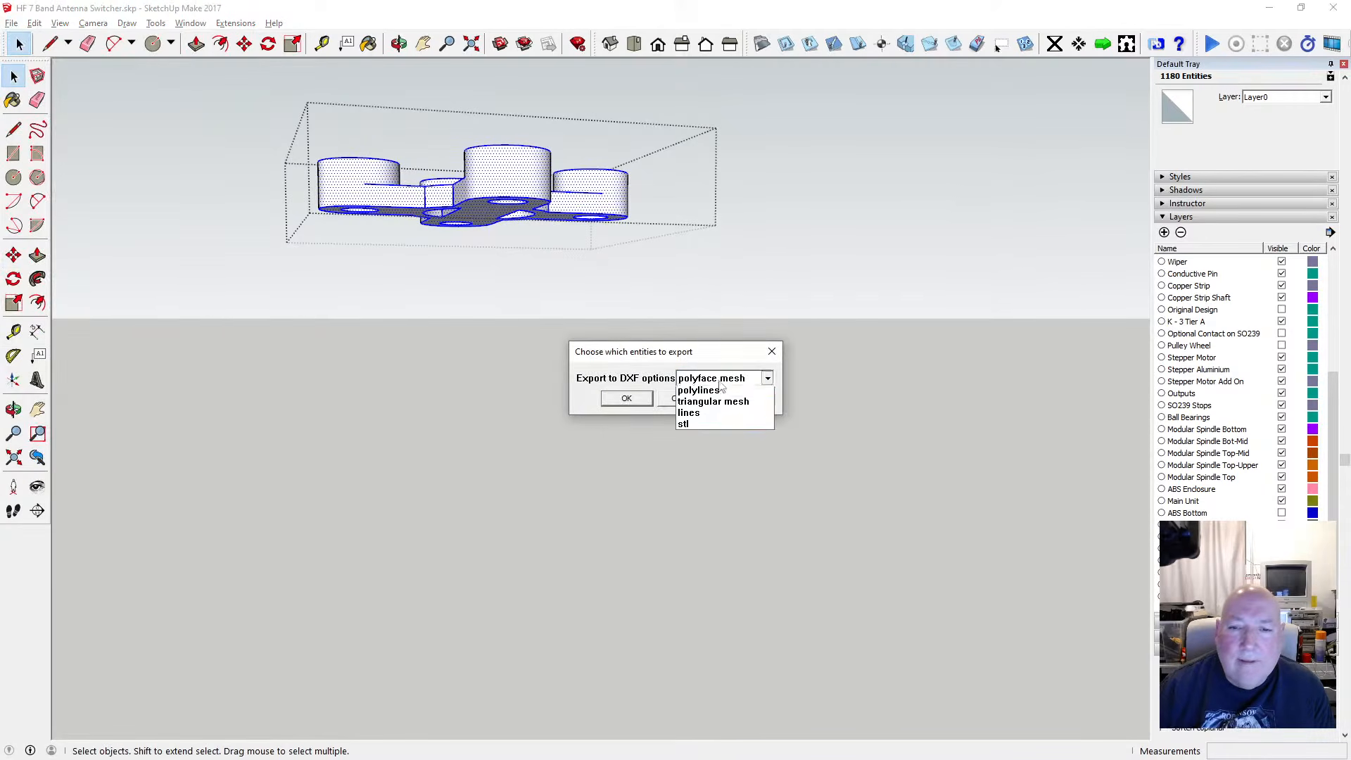
pyautogui.click(725, 438)
pyautogui.click(641, 400)
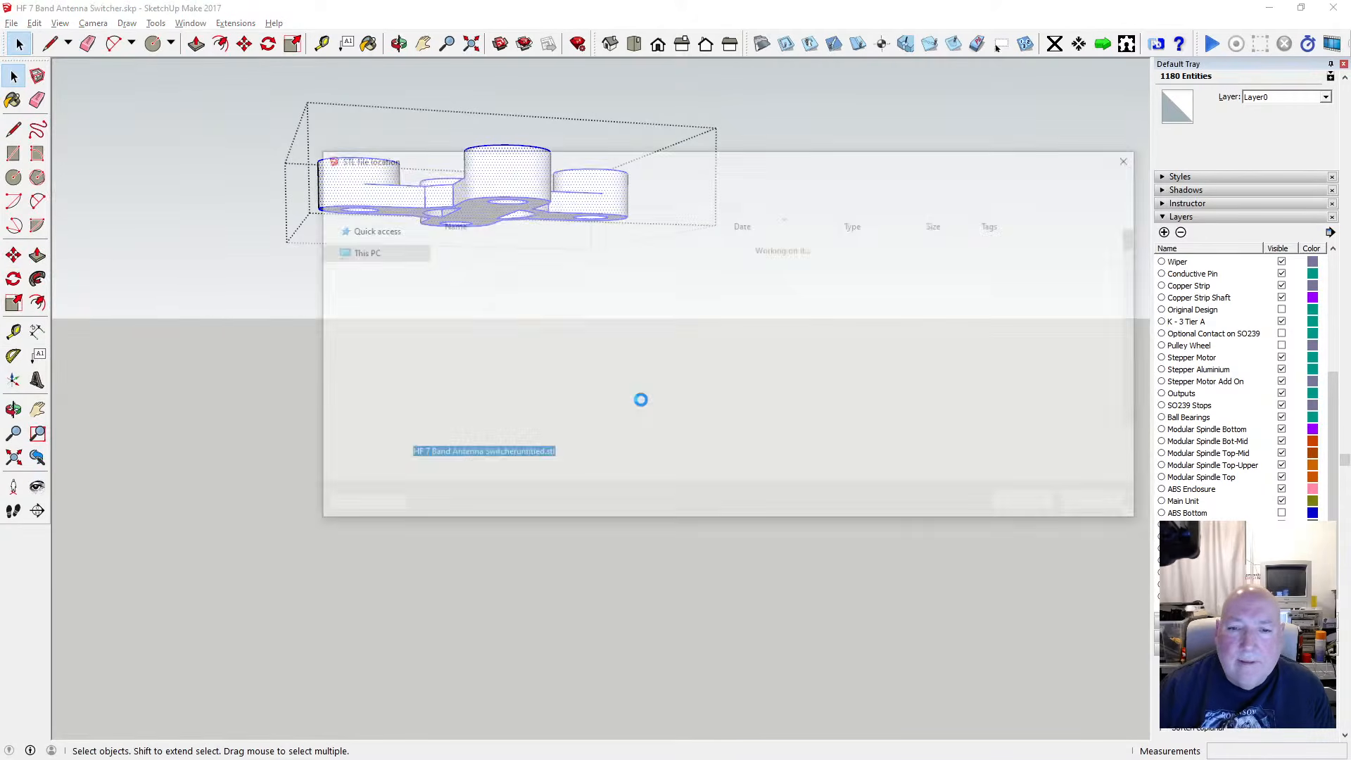
# Save the export over the existing HF 7 Band Antenna Switcher Modular Shaft - Top Upper.stl and leave the round-boss piece's editing context
pyautogui.scroll(-8, 658, 377)
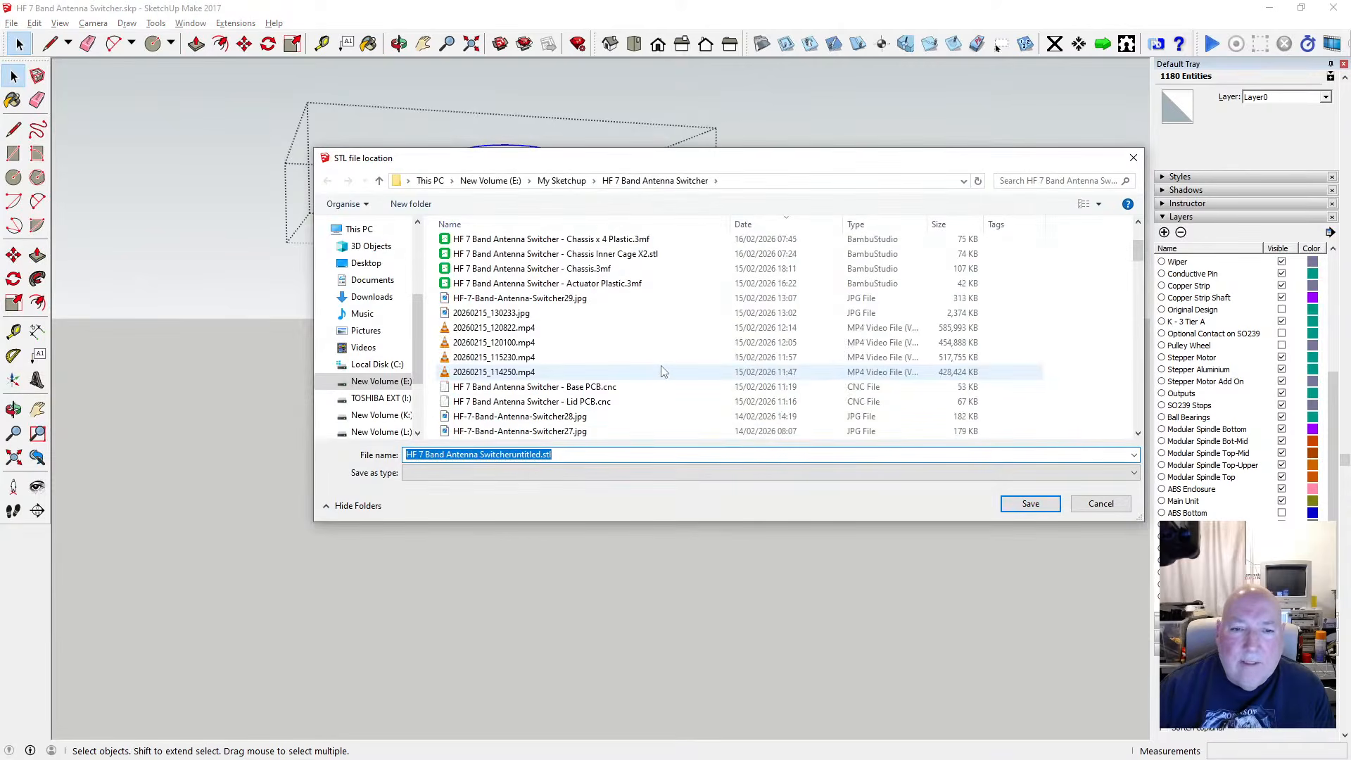
pyautogui.scroll(-6, 661, 372)
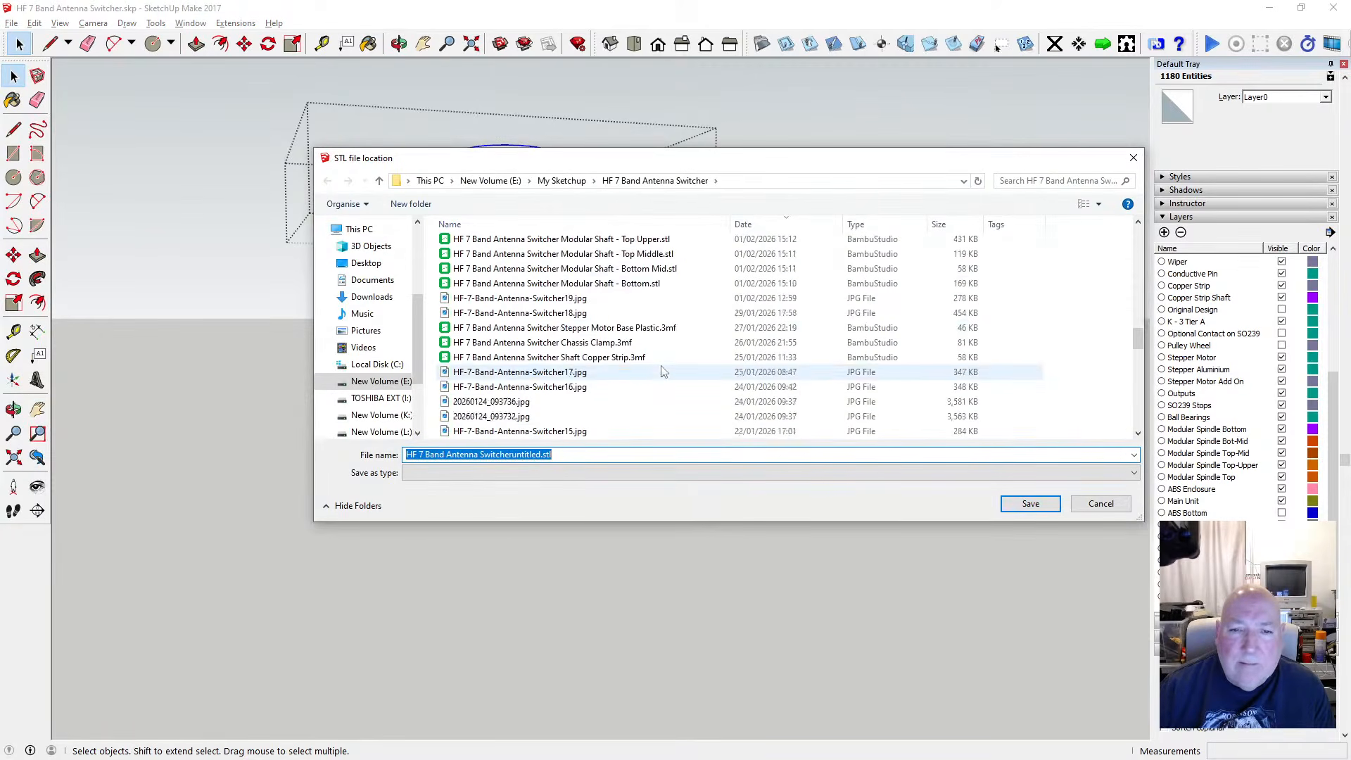
pyautogui.click(642, 314)
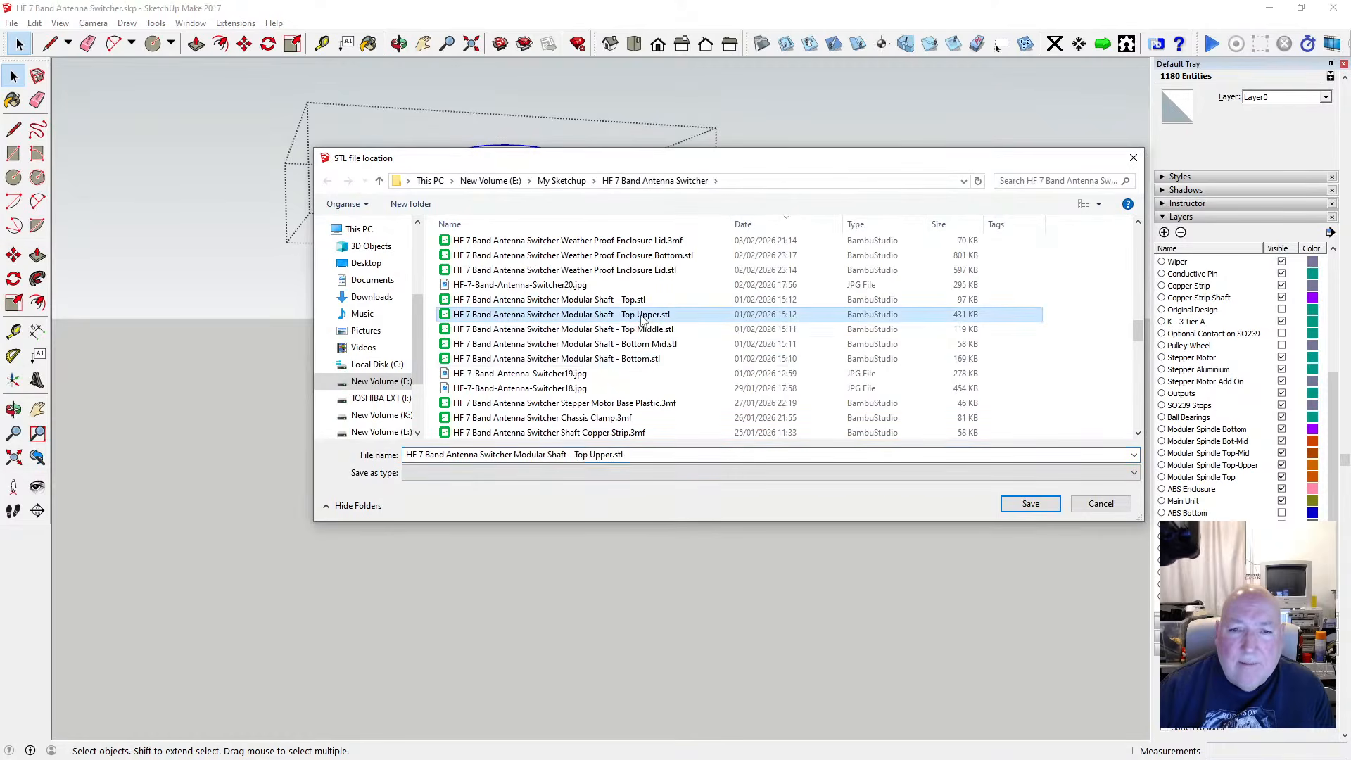
pyautogui.click(1029, 504)
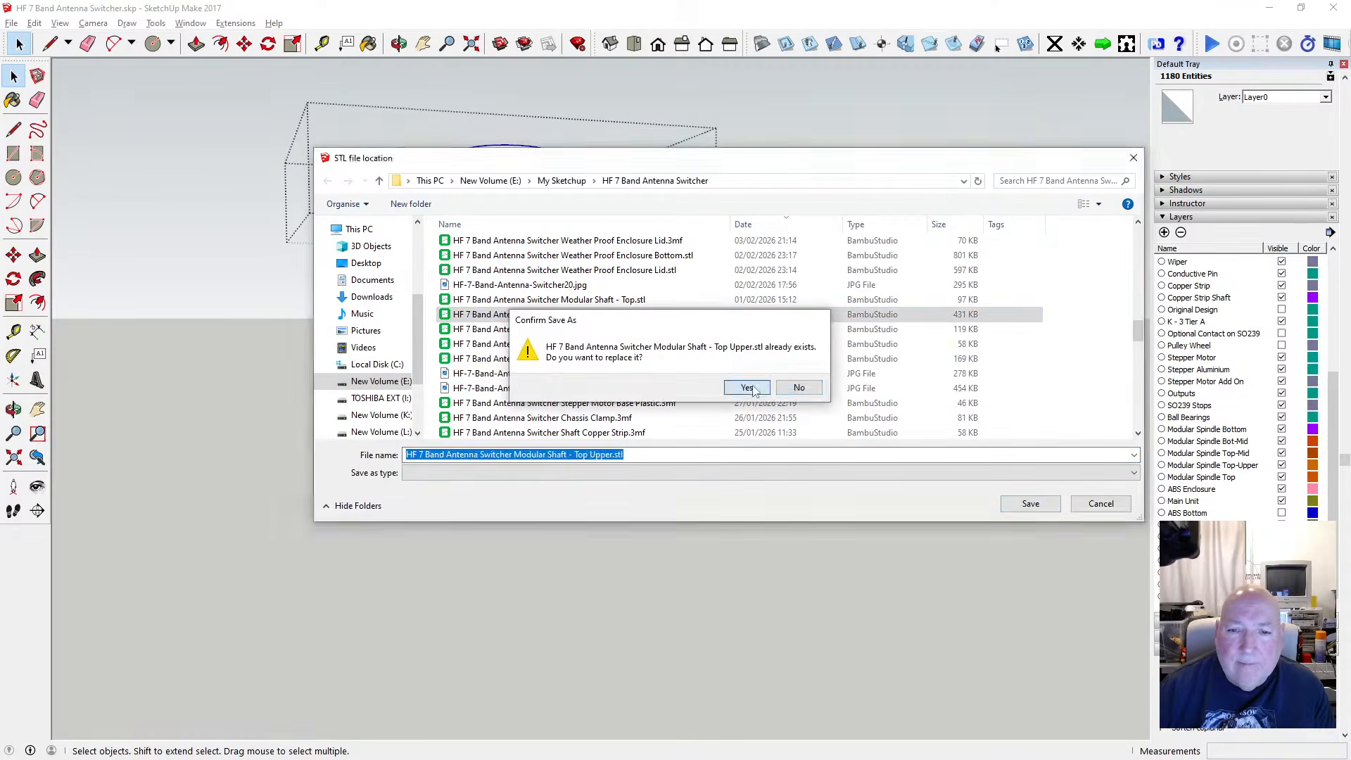
pyautogui.click(753, 387)
pyautogui.click(734, 417)
pyautogui.click(584, 353)
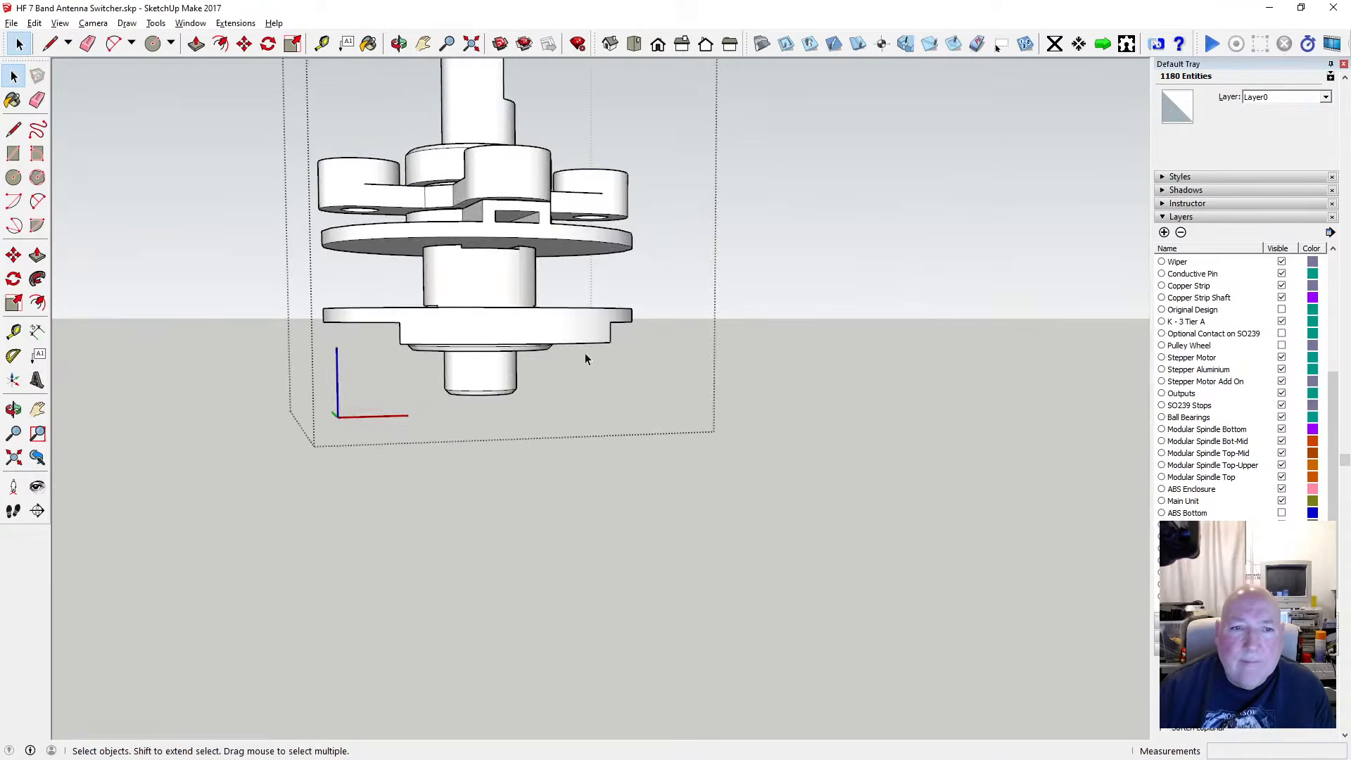
# Open the upper disc piece below the round bosses for editing, select all its geometry and open its soften/smooth edges settings
pyautogui.doubleClick(539, 240)
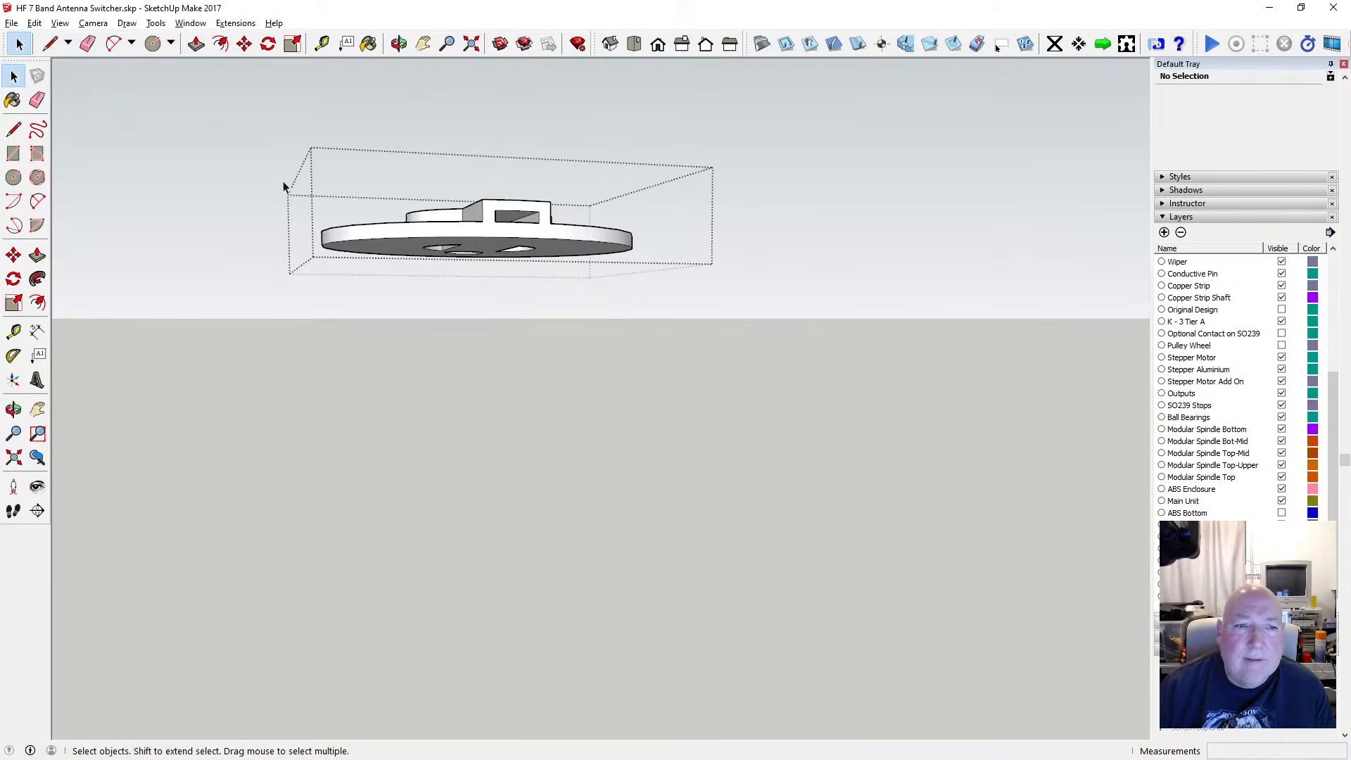
pyautogui.moveTo(285, 185); pyautogui.dragTo(669, 293)
pyautogui.rightClick(515, 241)
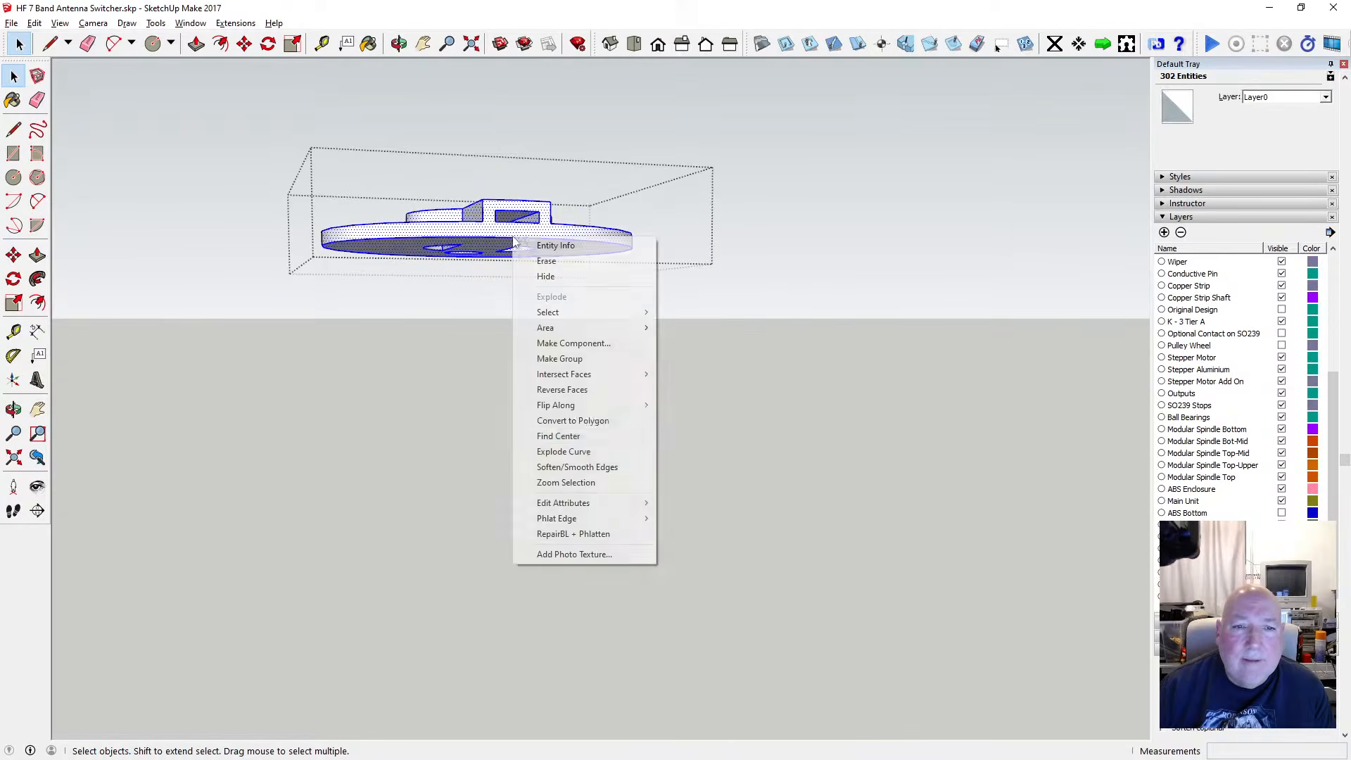
pyautogui.click(577, 467)
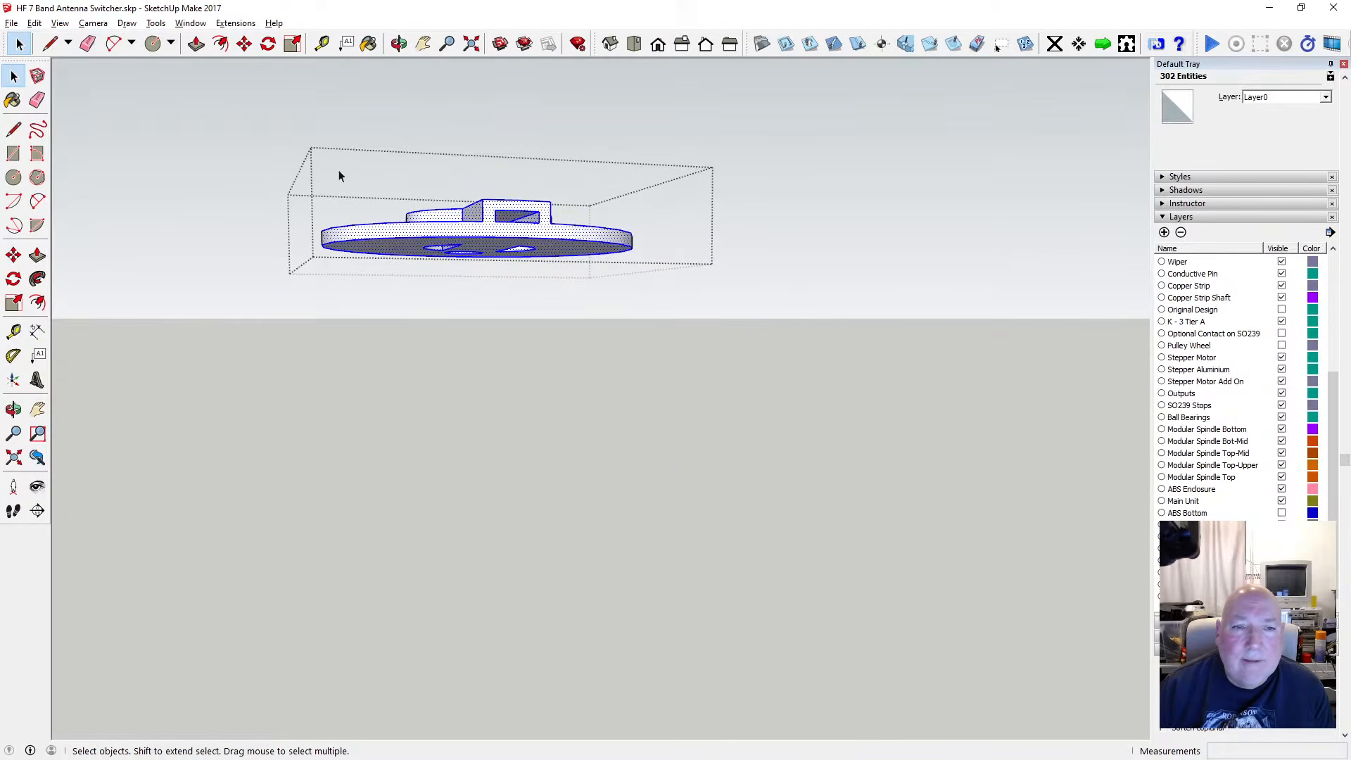
# Start exporting the selected disc piece in millimetres, with stl as the export option
pyautogui.click(12, 23)
pyautogui.click(154, 255)
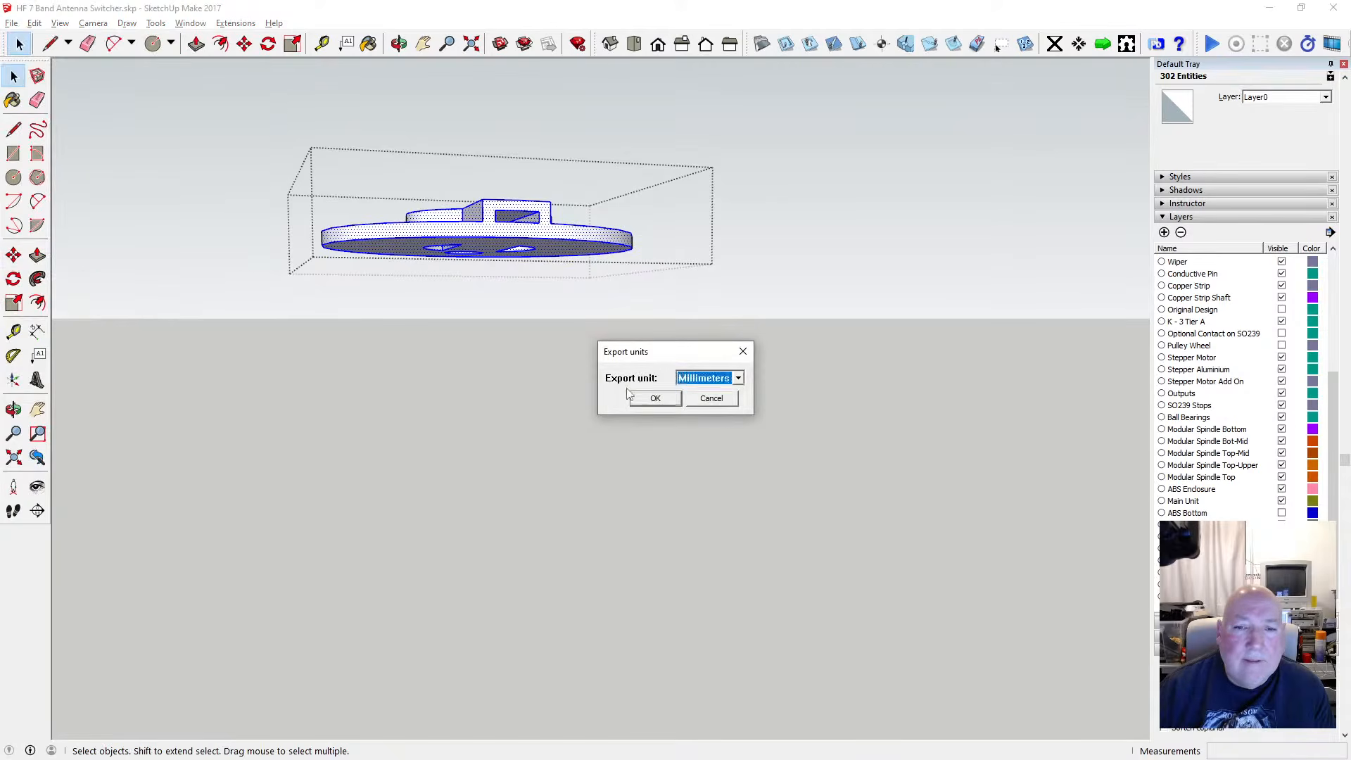
pyautogui.click(654, 398)
pyautogui.click(687, 377)
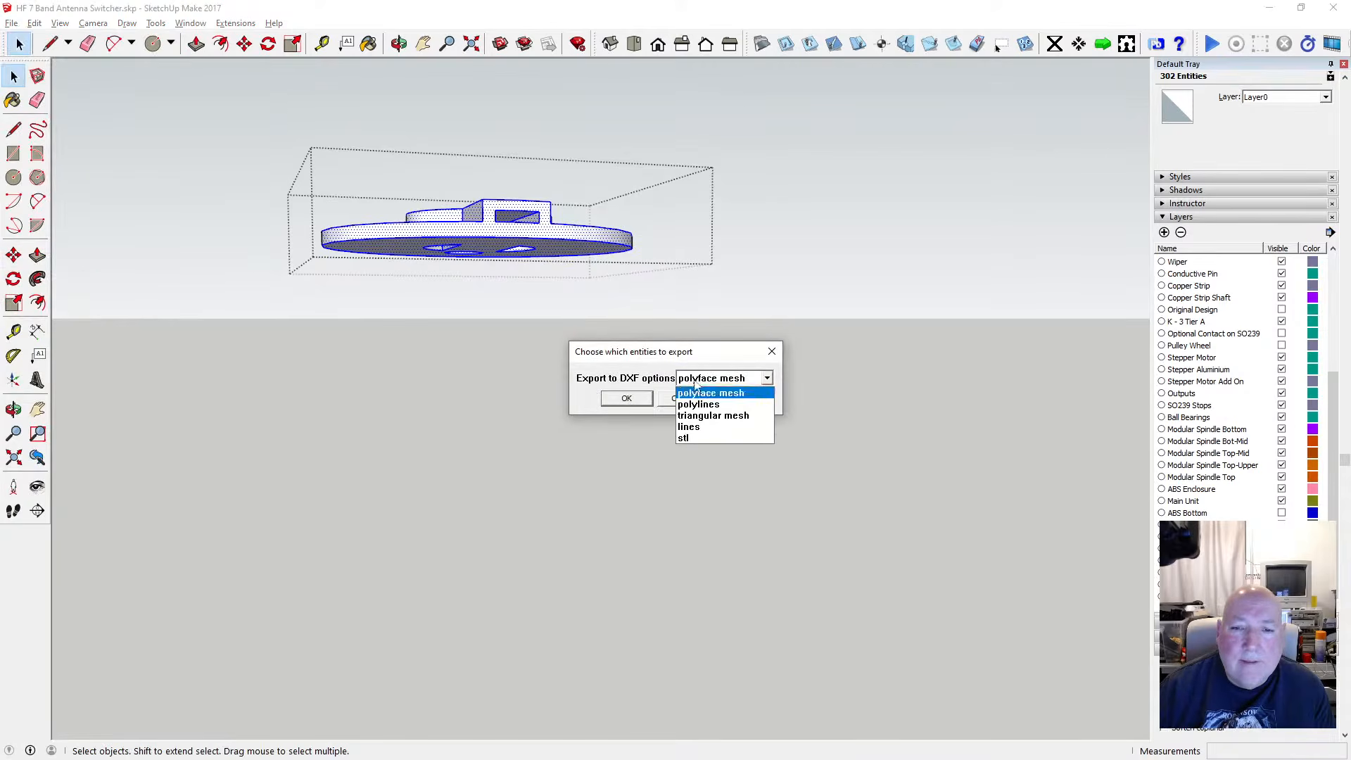
pyautogui.click(696, 437)
pyautogui.click(633, 399)
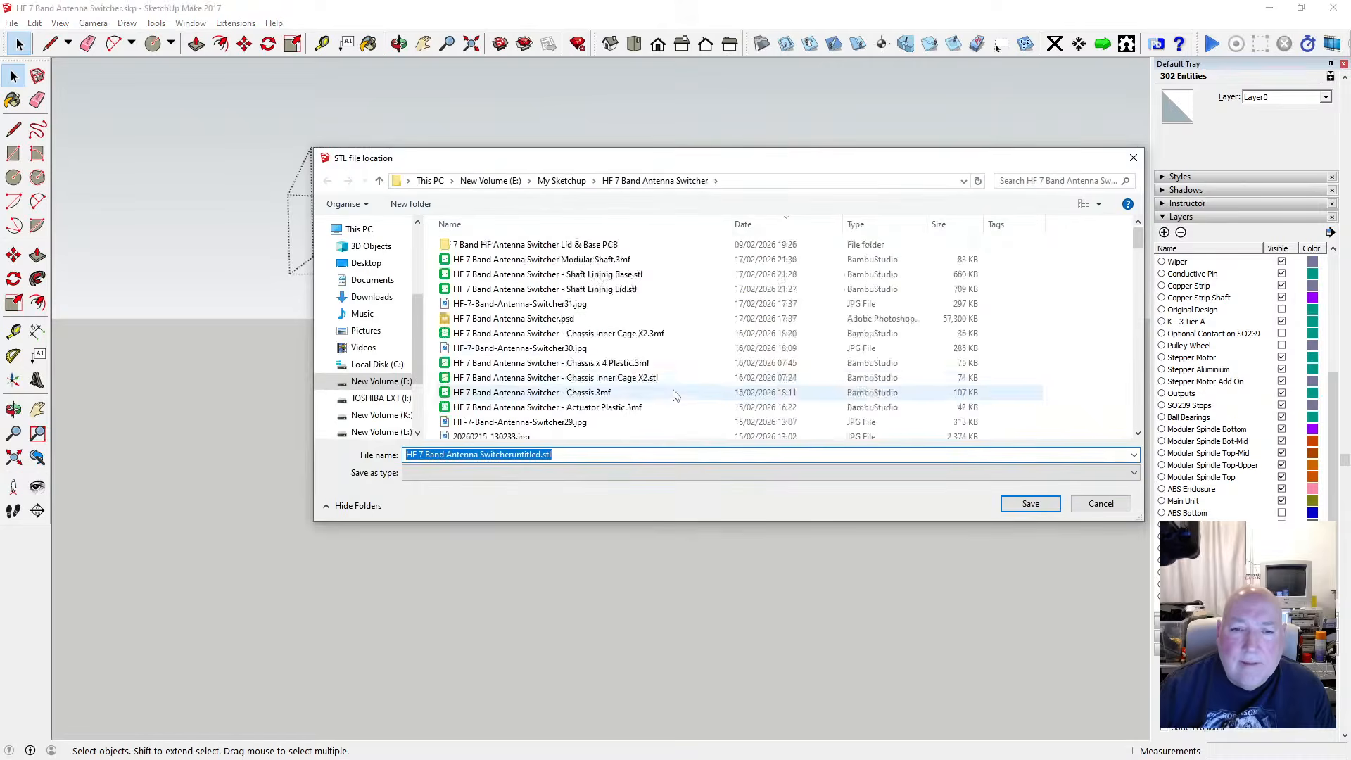
# Save the disc piece's export over the existing HF 7 Band Antenna Switcher Modular Shaft - Top Middle.stl
pyautogui.scroll(-8, 675, 387)
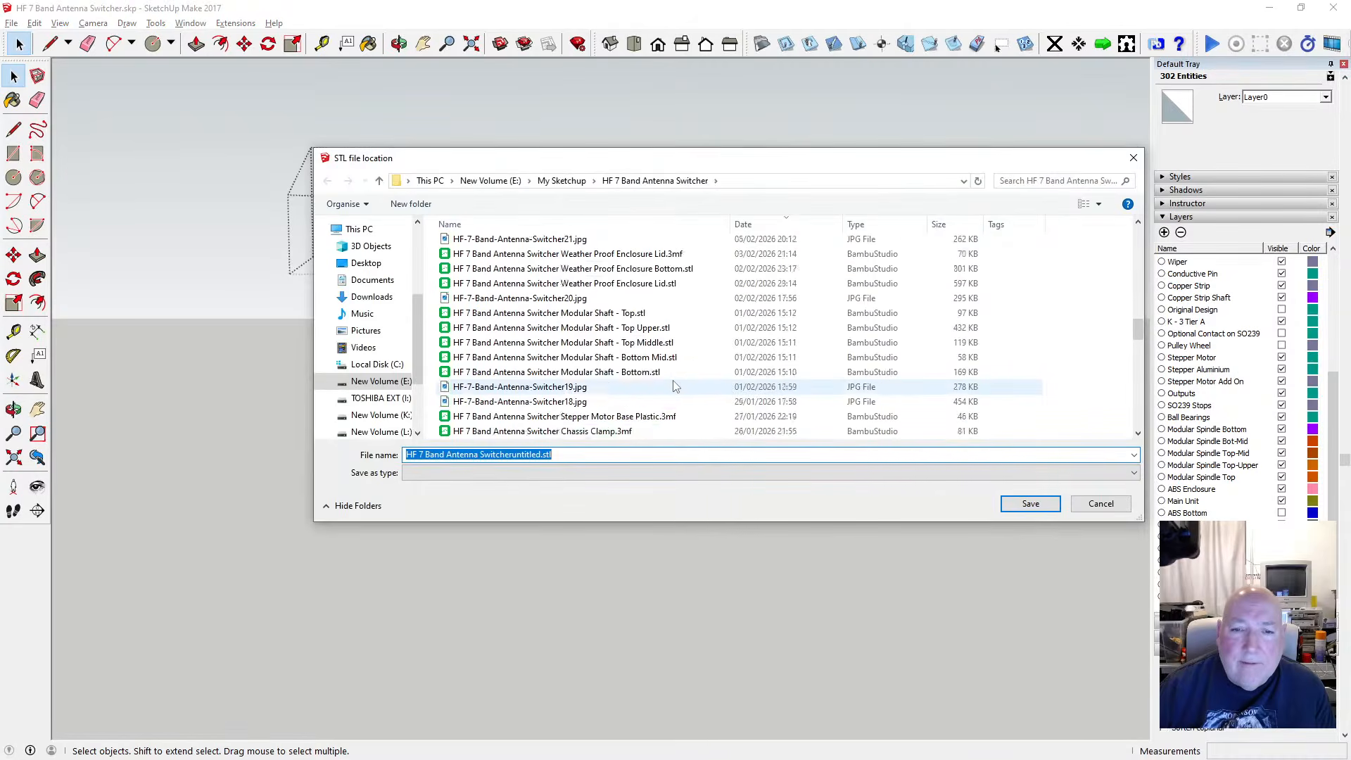
pyautogui.click(686, 299)
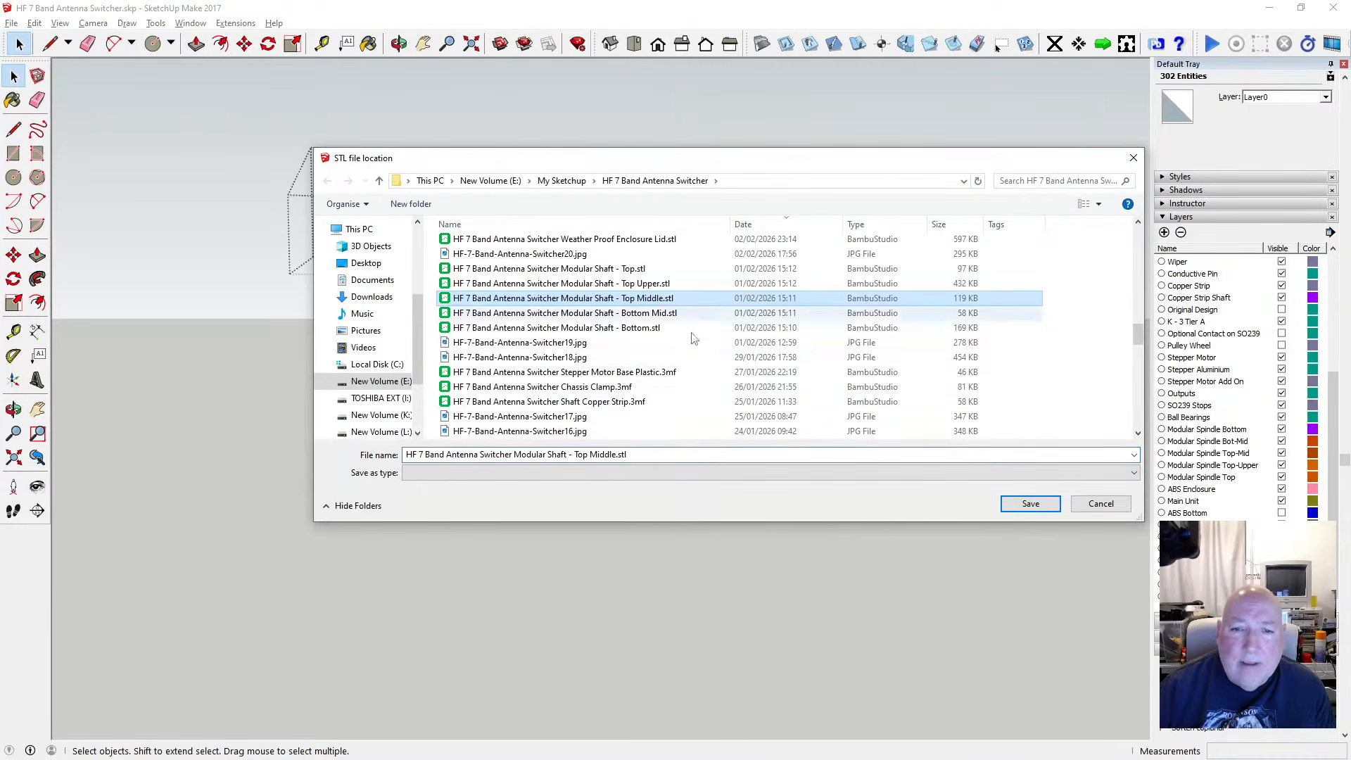
pyautogui.click(1031, 503)
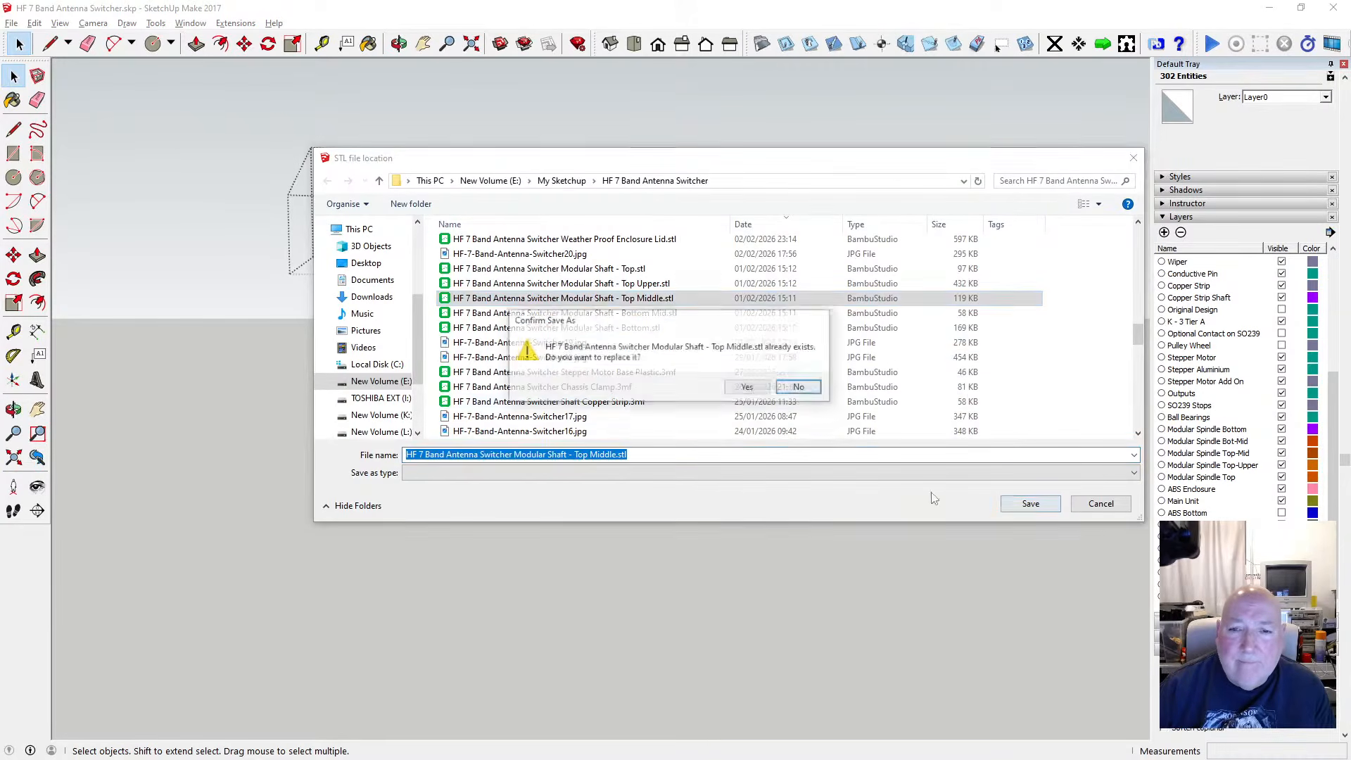
pyautogui.click(753, 390)
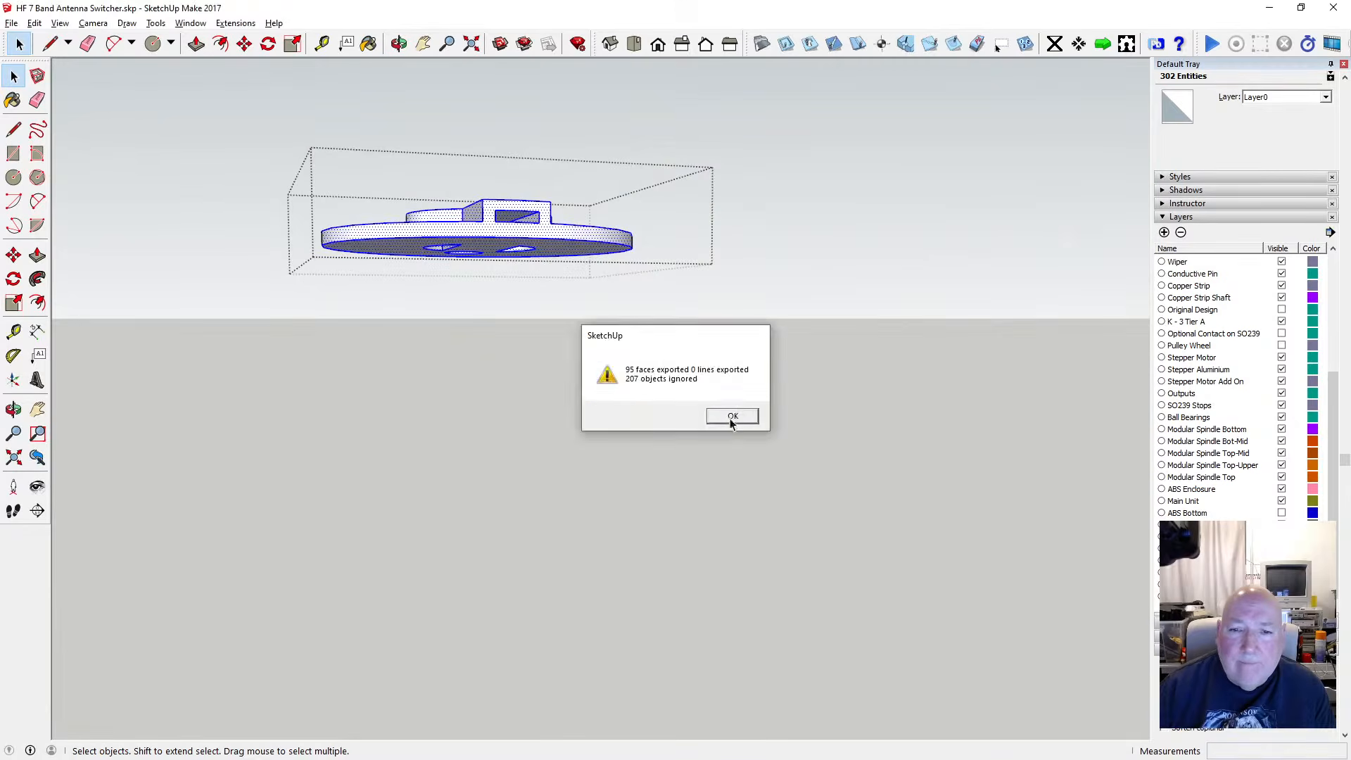
pyautogui.click(733, 417)
# Leave the disc piece, open the slotted cylindrical piece below it for editing, select all its geometry and open its soften/smooth edges settings
pyautogui.click(511, 281)
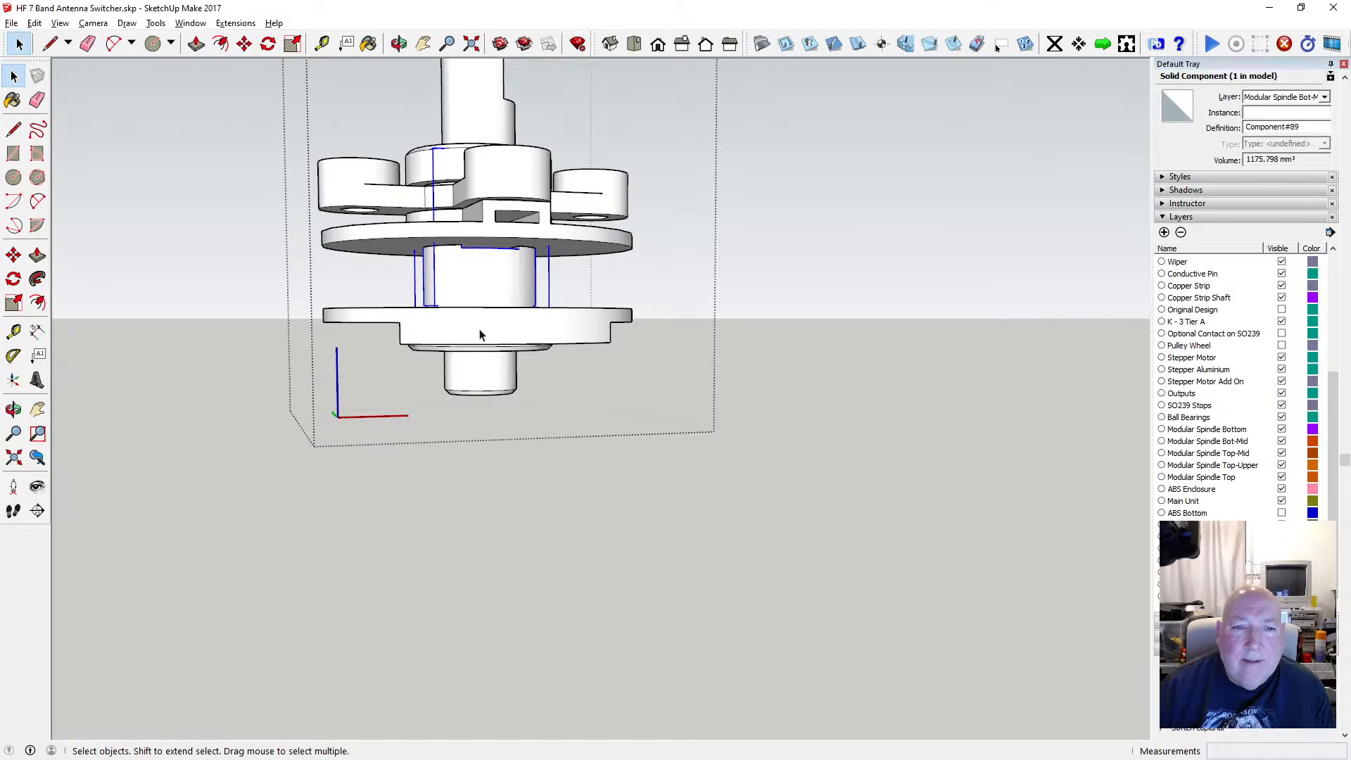
pyautogui.doubleClick(486, 299)
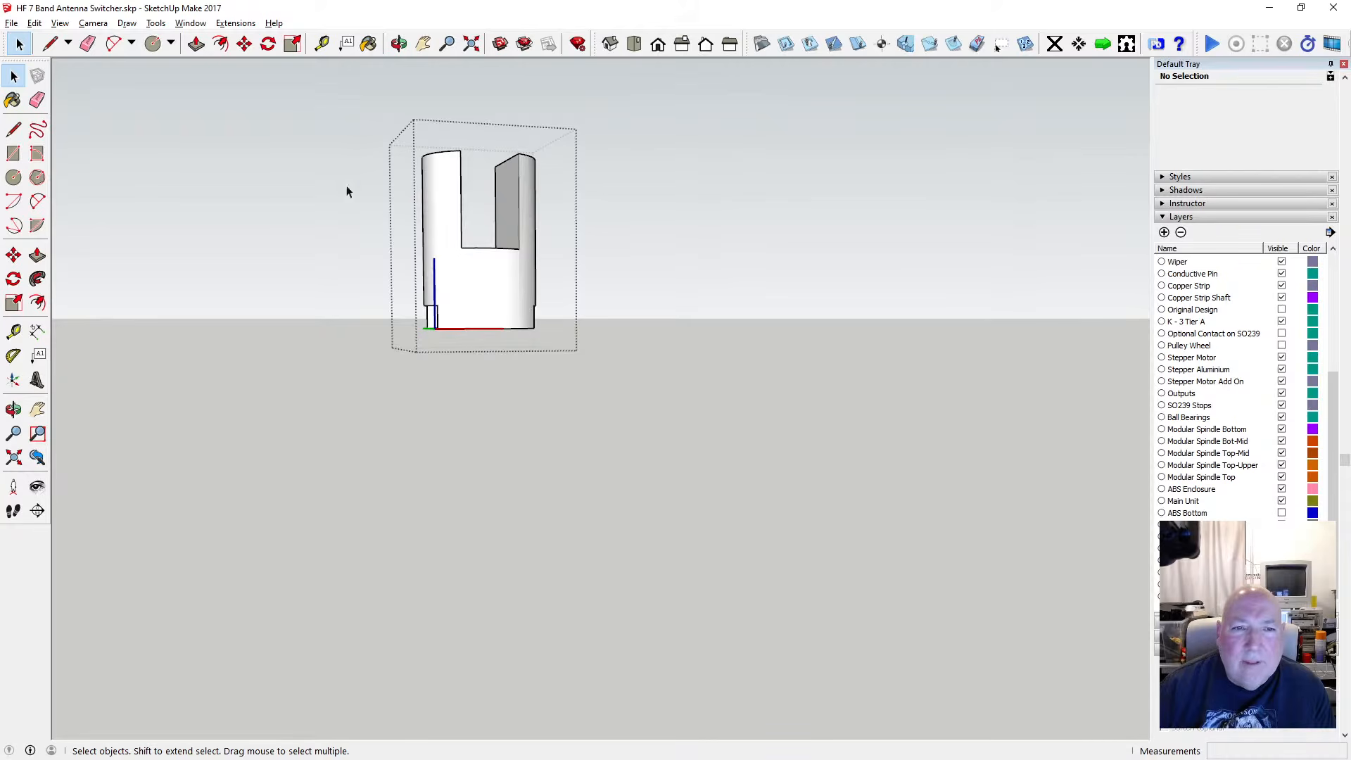
pyautogui.moveTo(319, 87); pyautogui.dragTo(644, 402)
pyautogui.rightClick(507, 304)
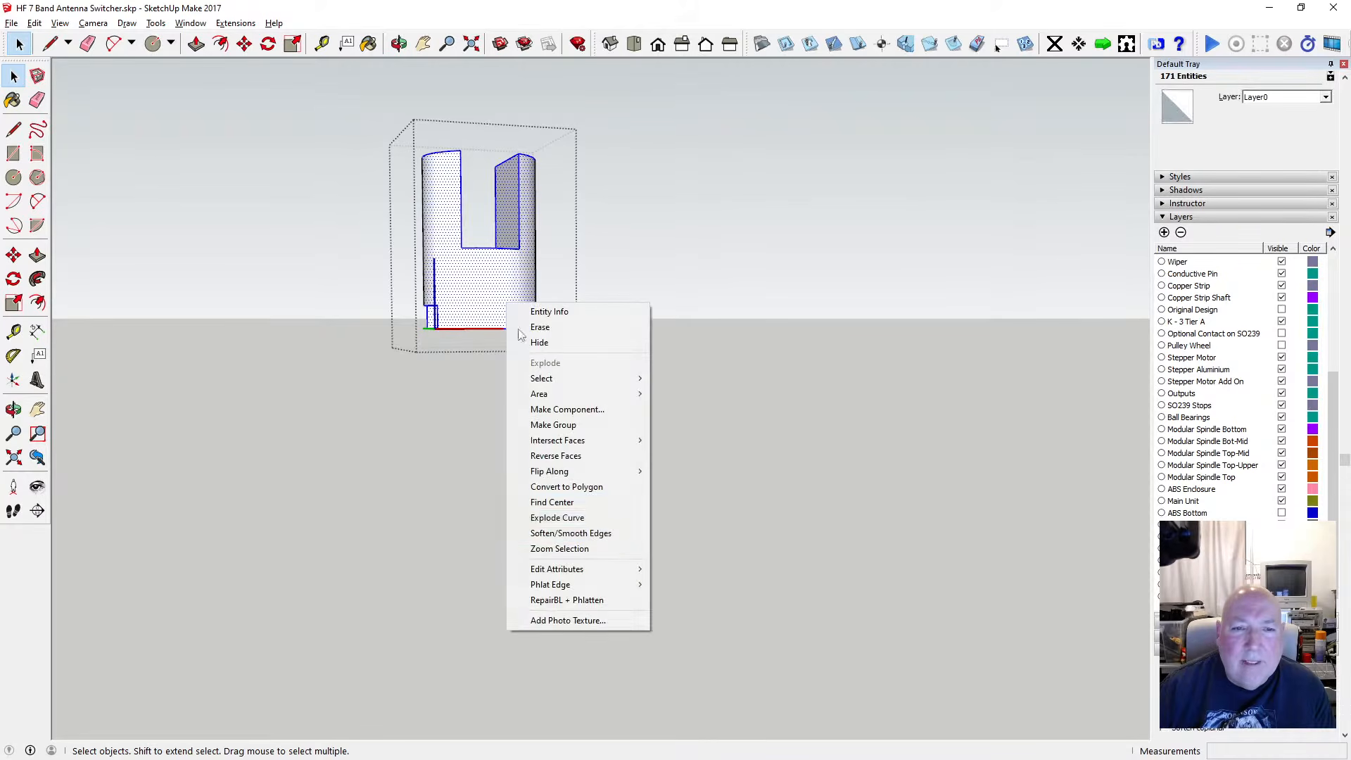
pyautogui.click(616, 534)
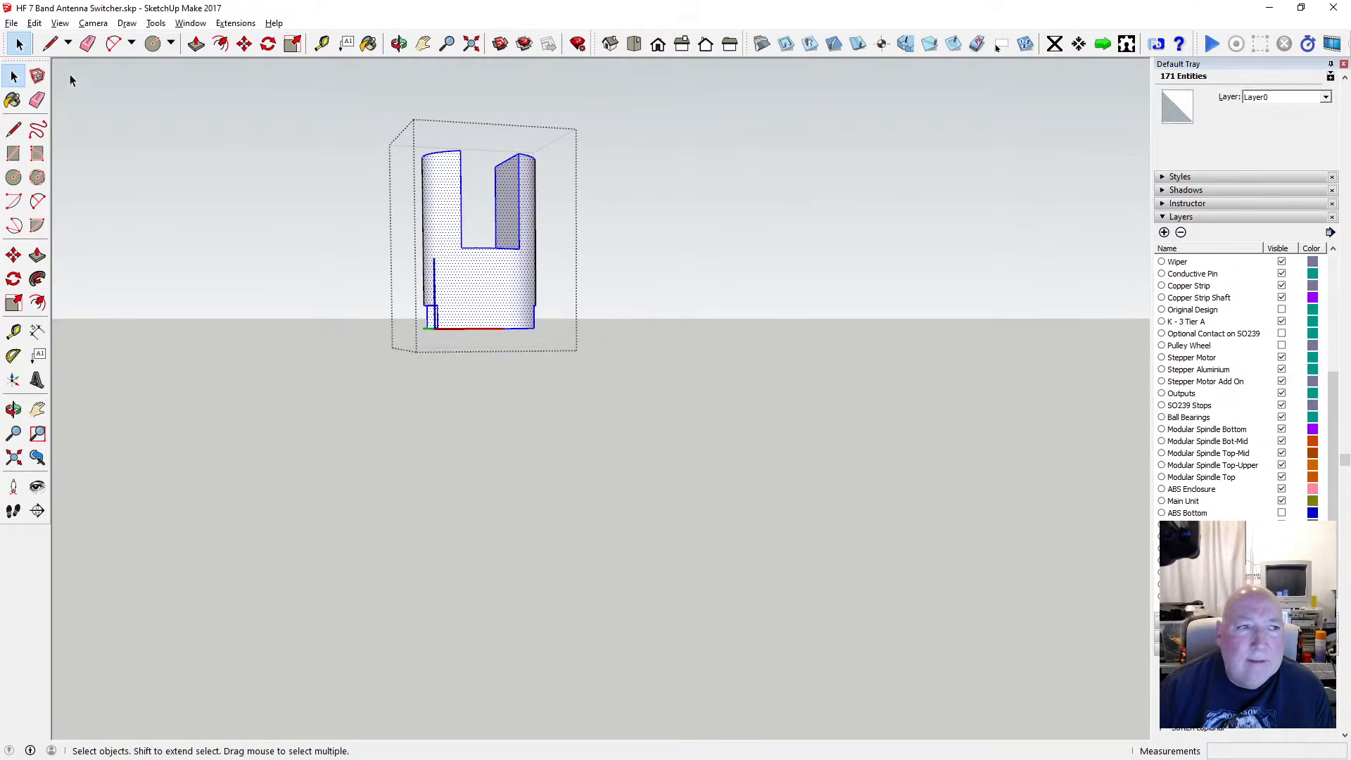
# Start exporting the selected slotted cylindrical piece in millimetres, with stl as the export option
pyautogui.click(10, 23)
pyautogui.click(103, 259)
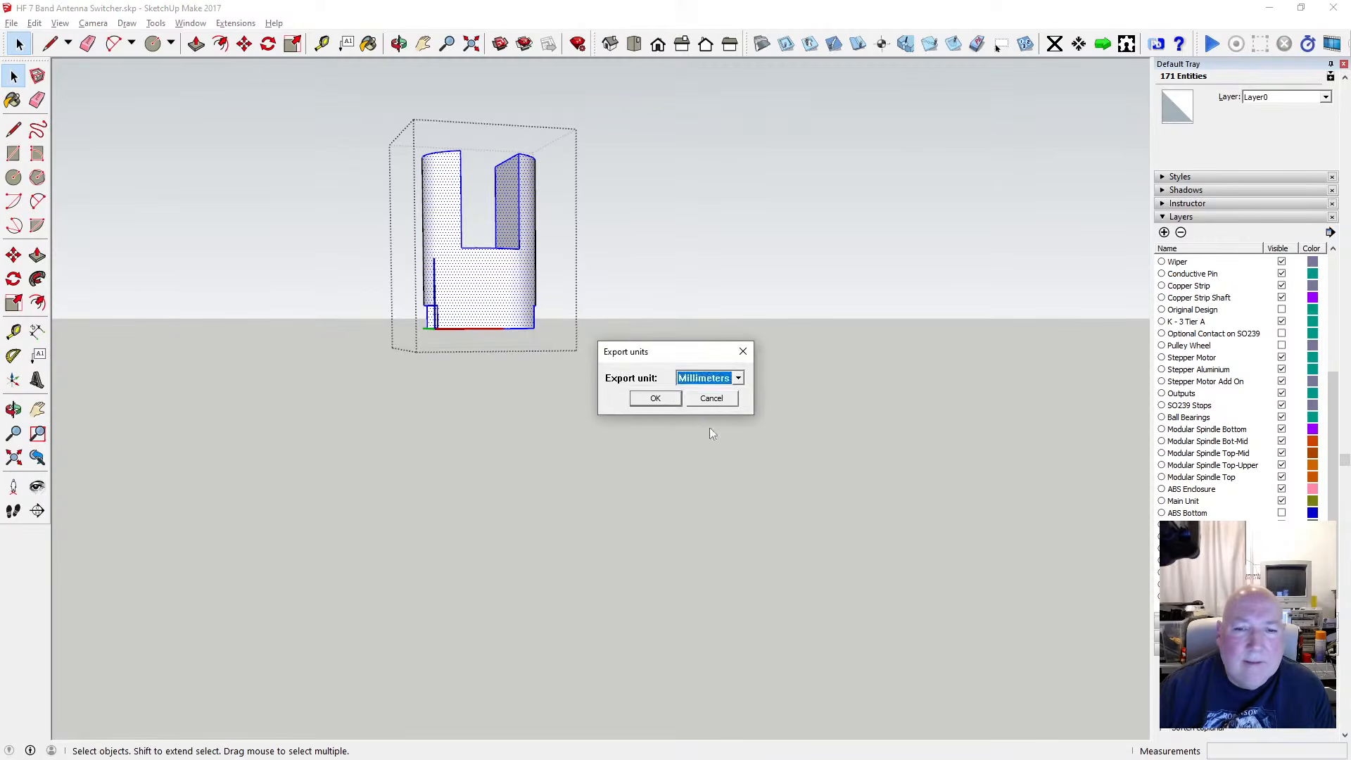
pyautogui.click(655, 398)
pyautogui.click(726, 379)
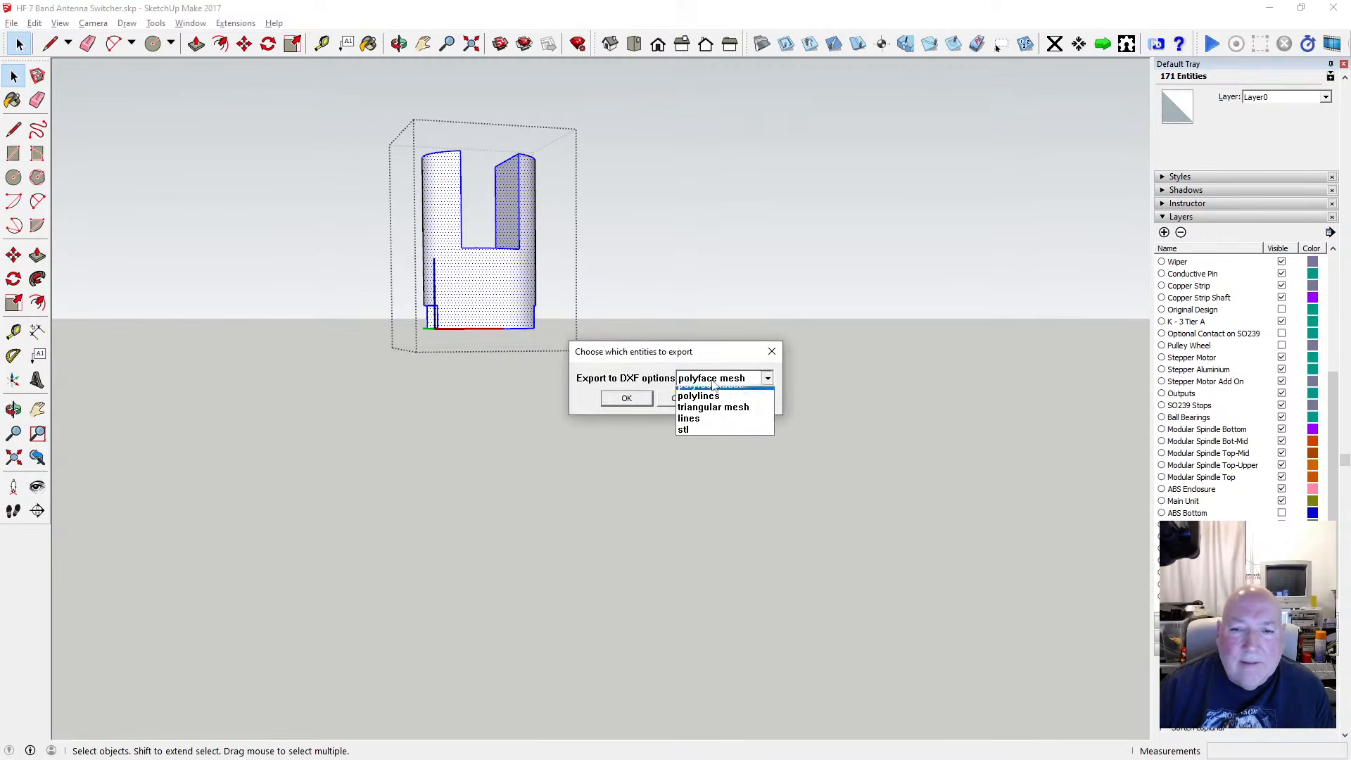
pyautogui.click(712, 437)
pyautogui.click(649, 398)
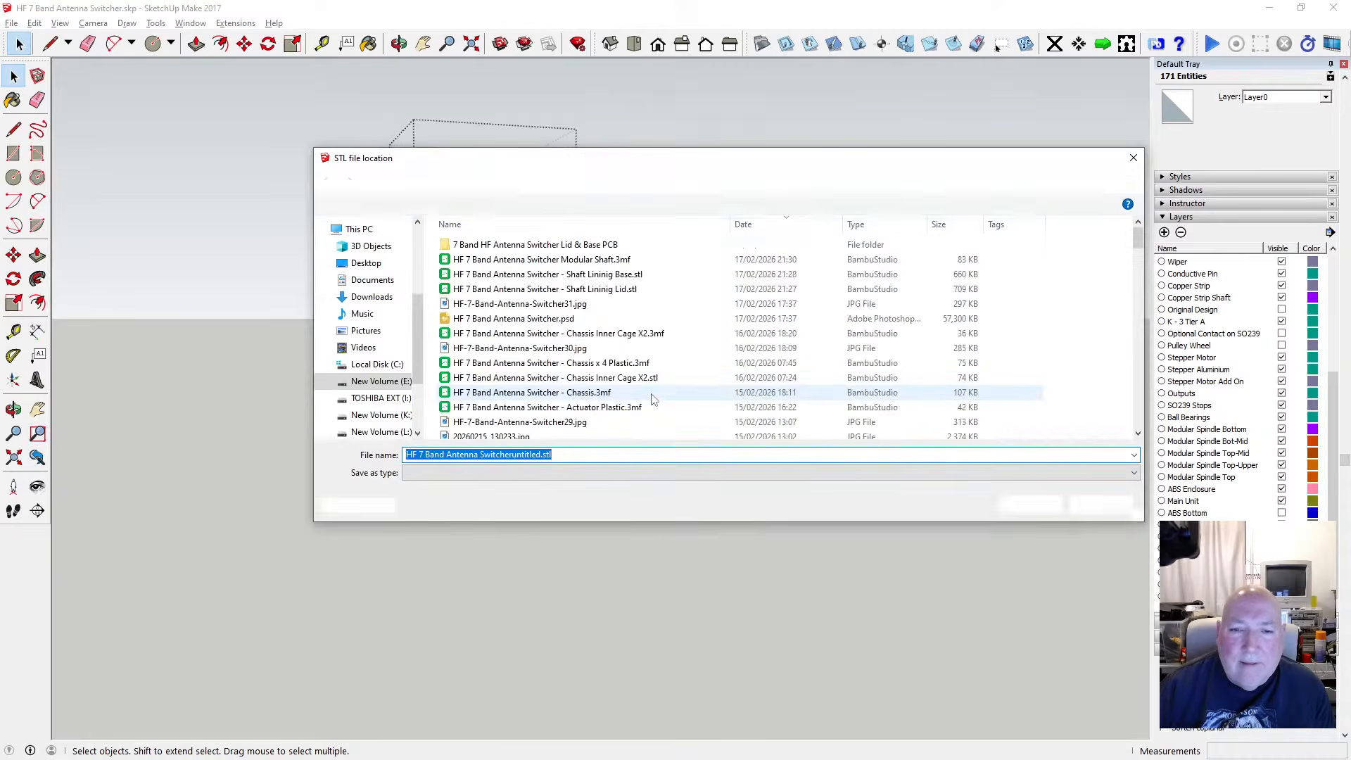
# Save the slotted piece's export over the existing HF 7 Band Antenna Switcher Modular Shaft - Bottom Mid.stl
pyautogui.scroll(-10, 654, 394)
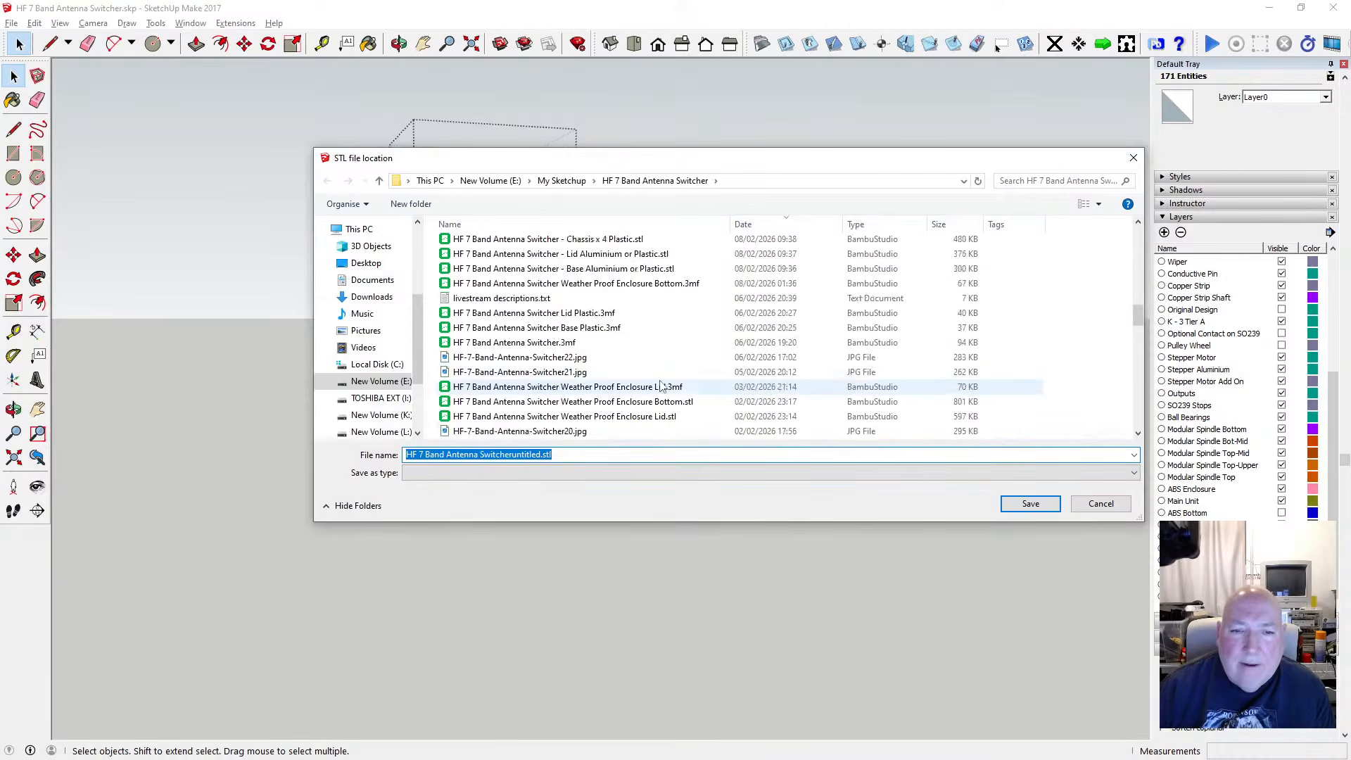
pyautogui.scroll(-3, 661, 386)
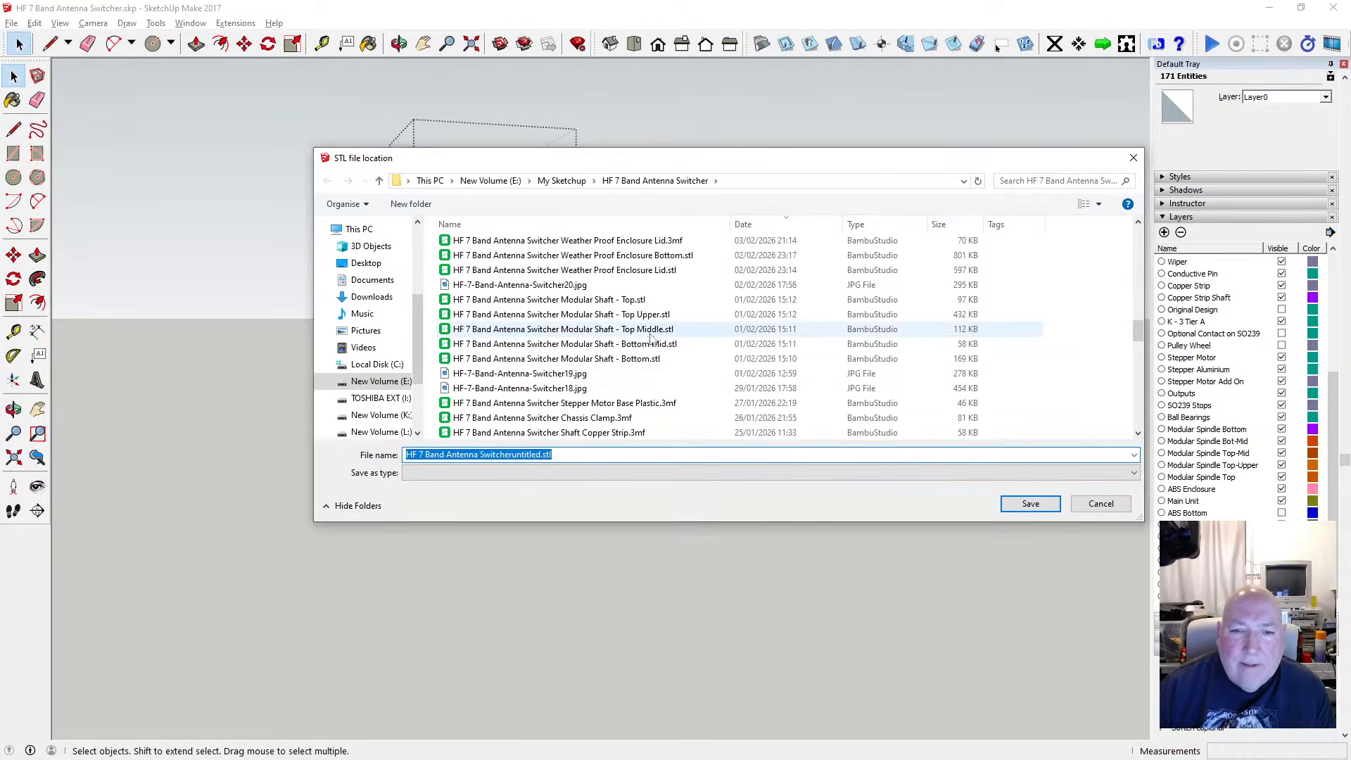
pyautogui.moveTo(605, 161); pyautogui.dragTo(593, 267)
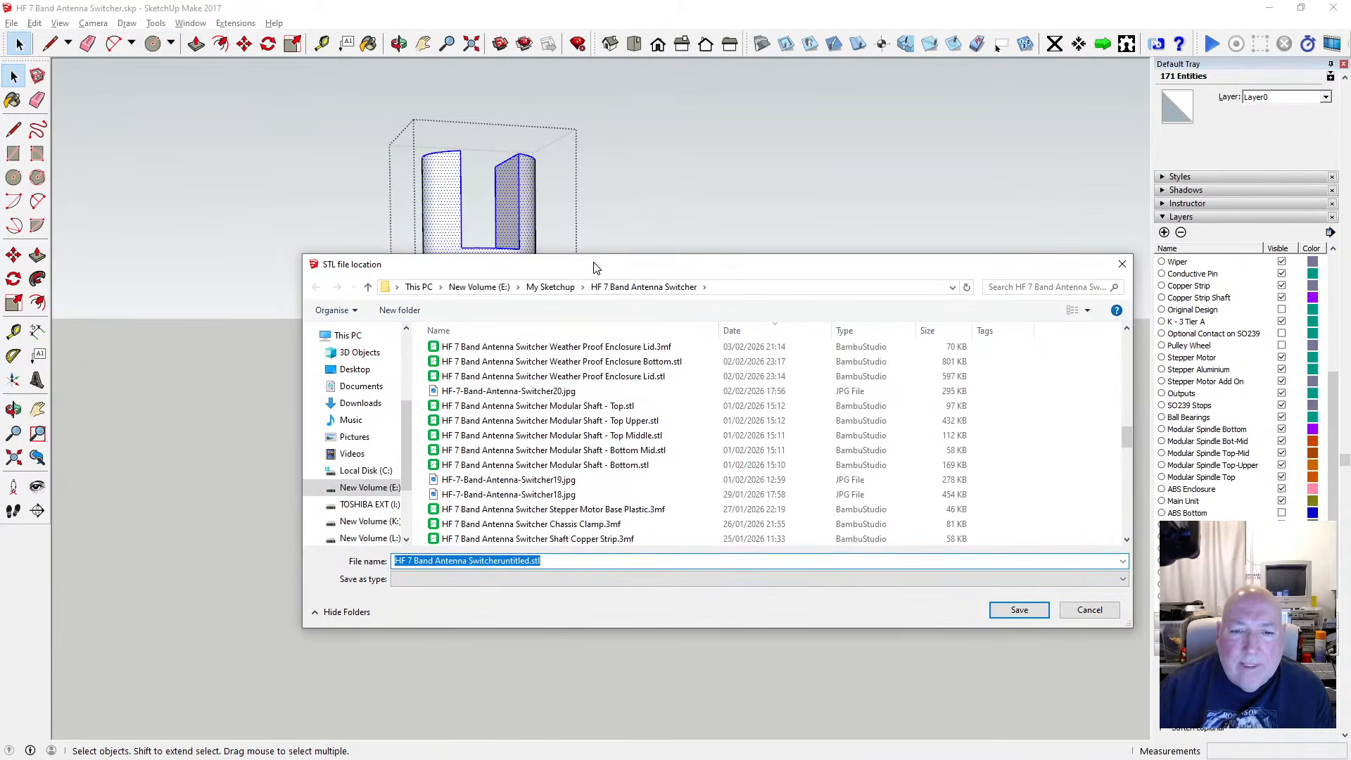
pyautogui.click(640, 455)
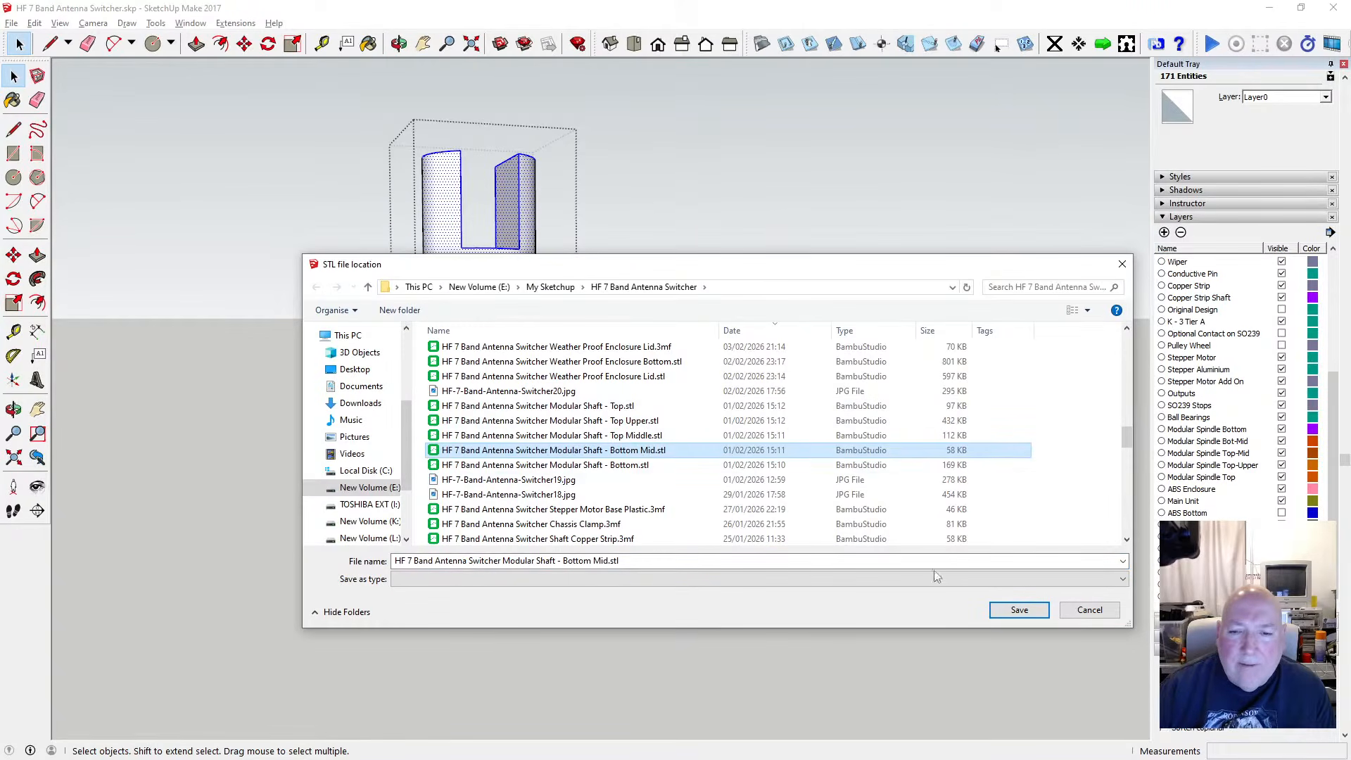
pyautogui.click(1017, 609)
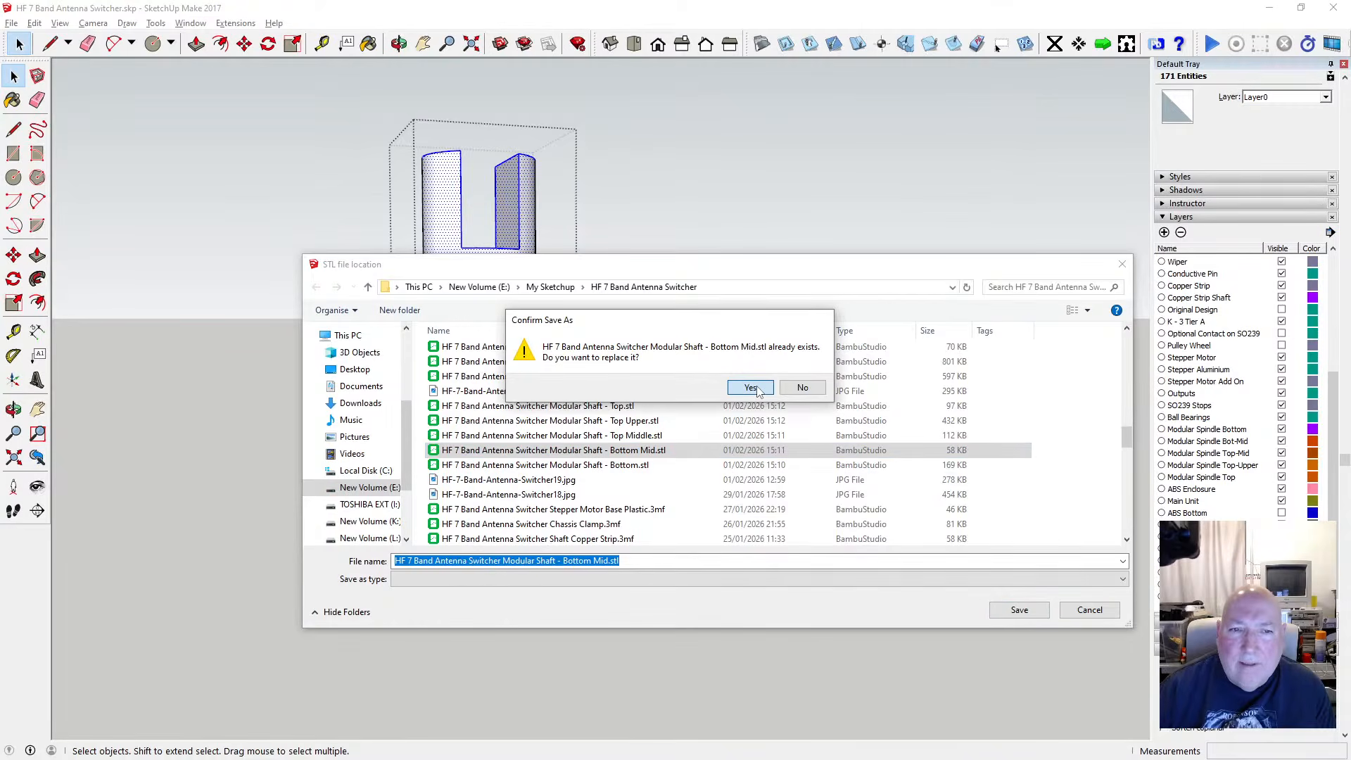
pyautogui.click(751, 388)
pyautogui.click(736, 421)
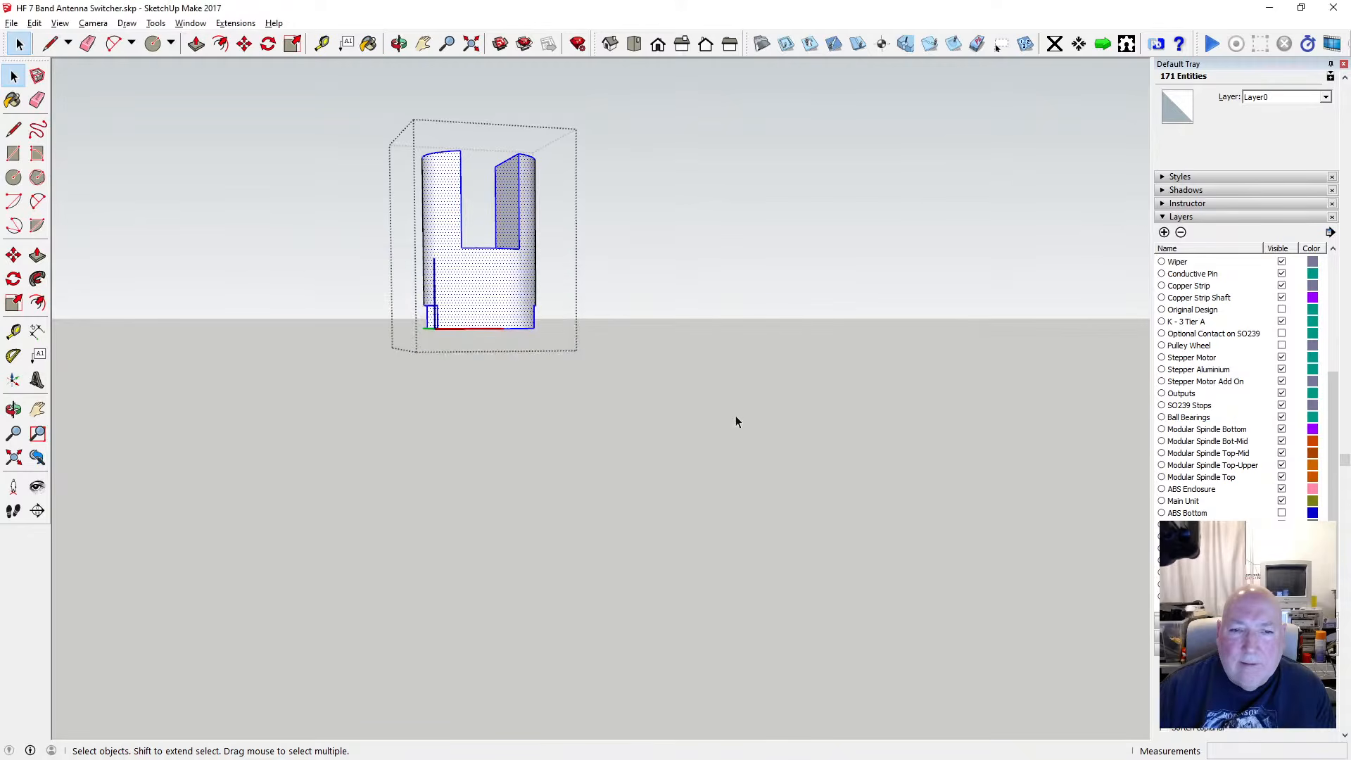
# Open the lowest spindle piece for editing, select all its geometry and open its soften/smooth edges settings
pyautogui.click(503, 330)
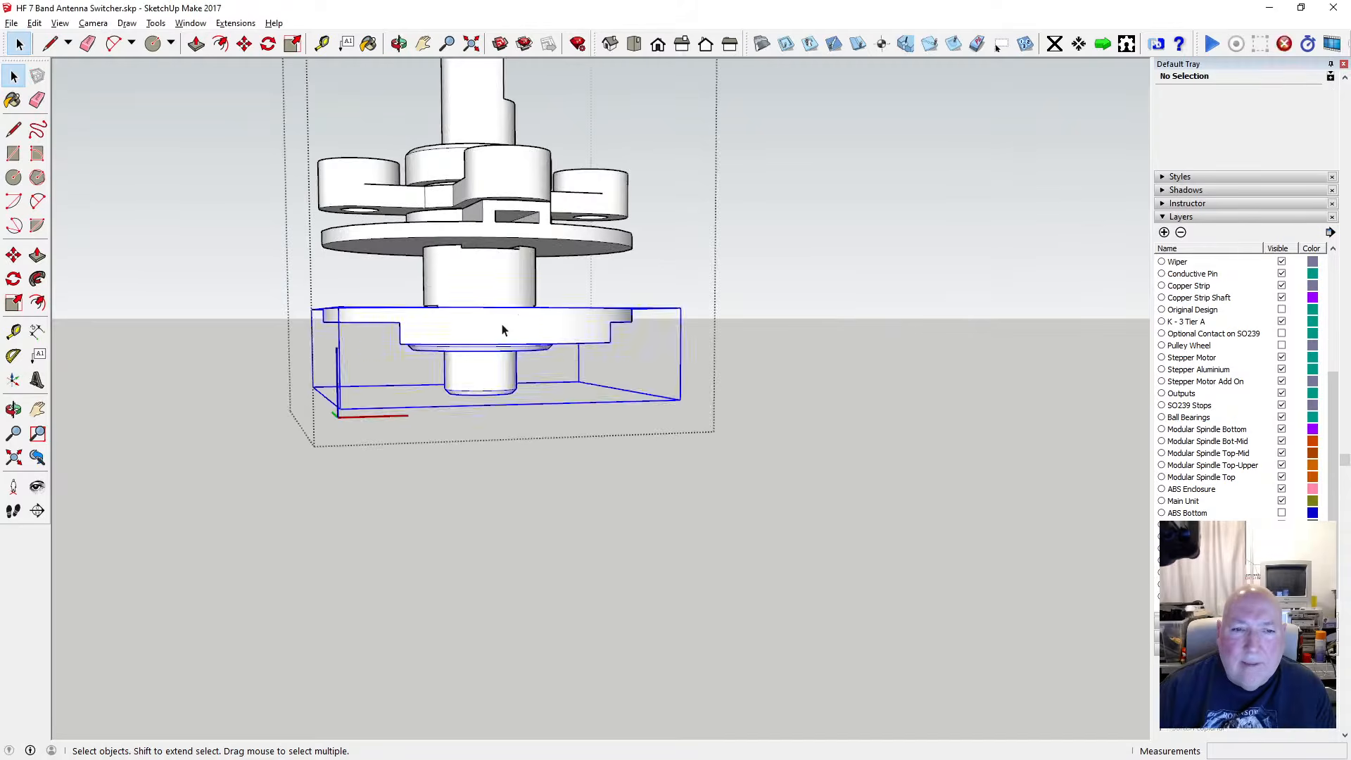
pyautogui.doubleClick(499, 335)
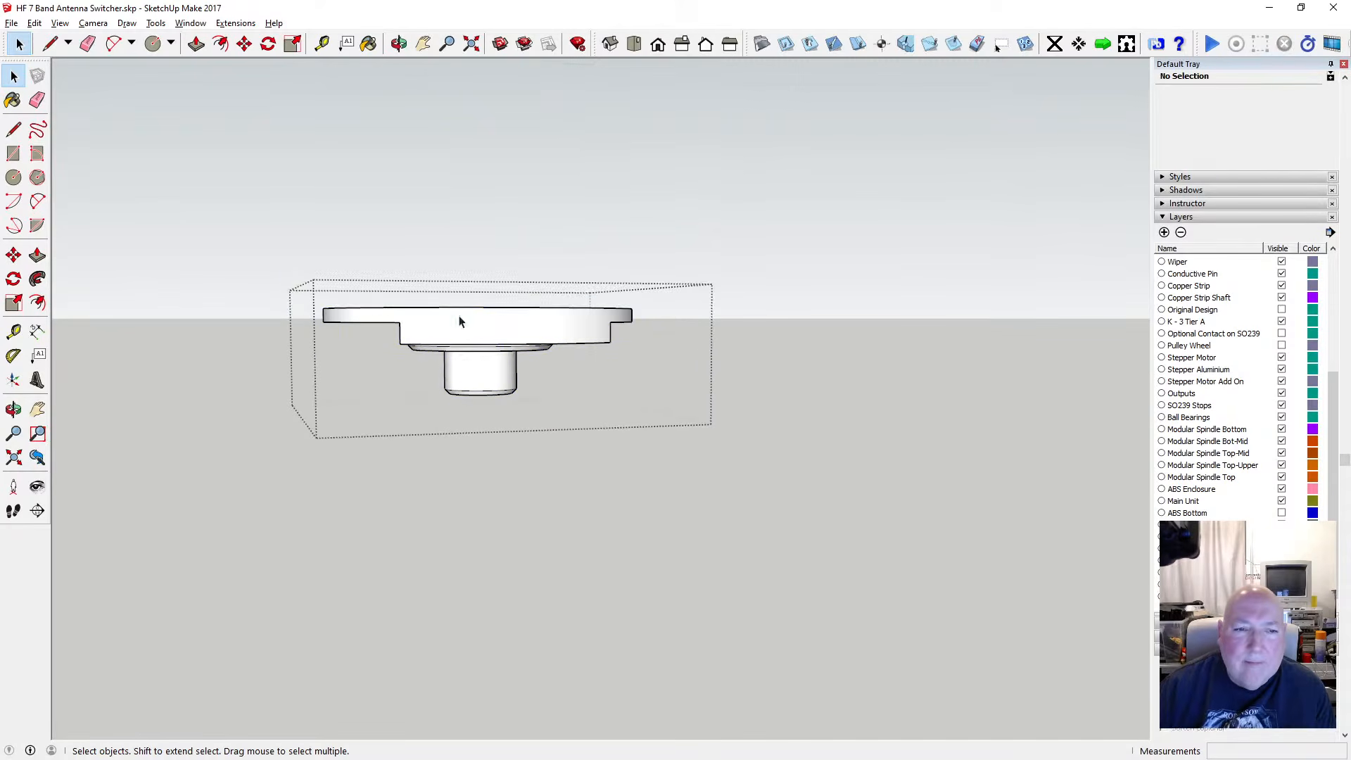
pyautogui.click(399, 44)
pyautogui.moveTo(404, 84); pyautogui.dragTo(434, 335)
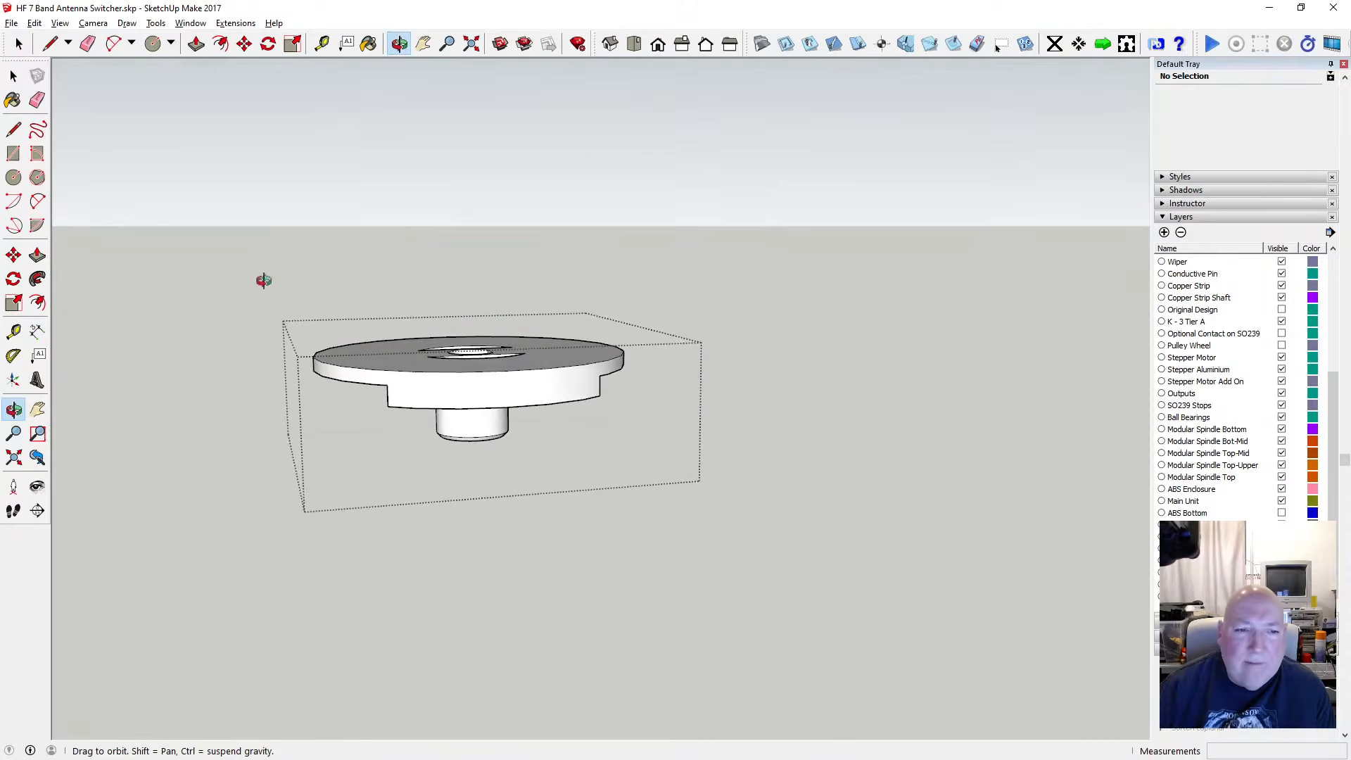
pyautogui.press('space')
pyautogui.moveTo(226, 241); pyautogui.dragTo(669, 479)
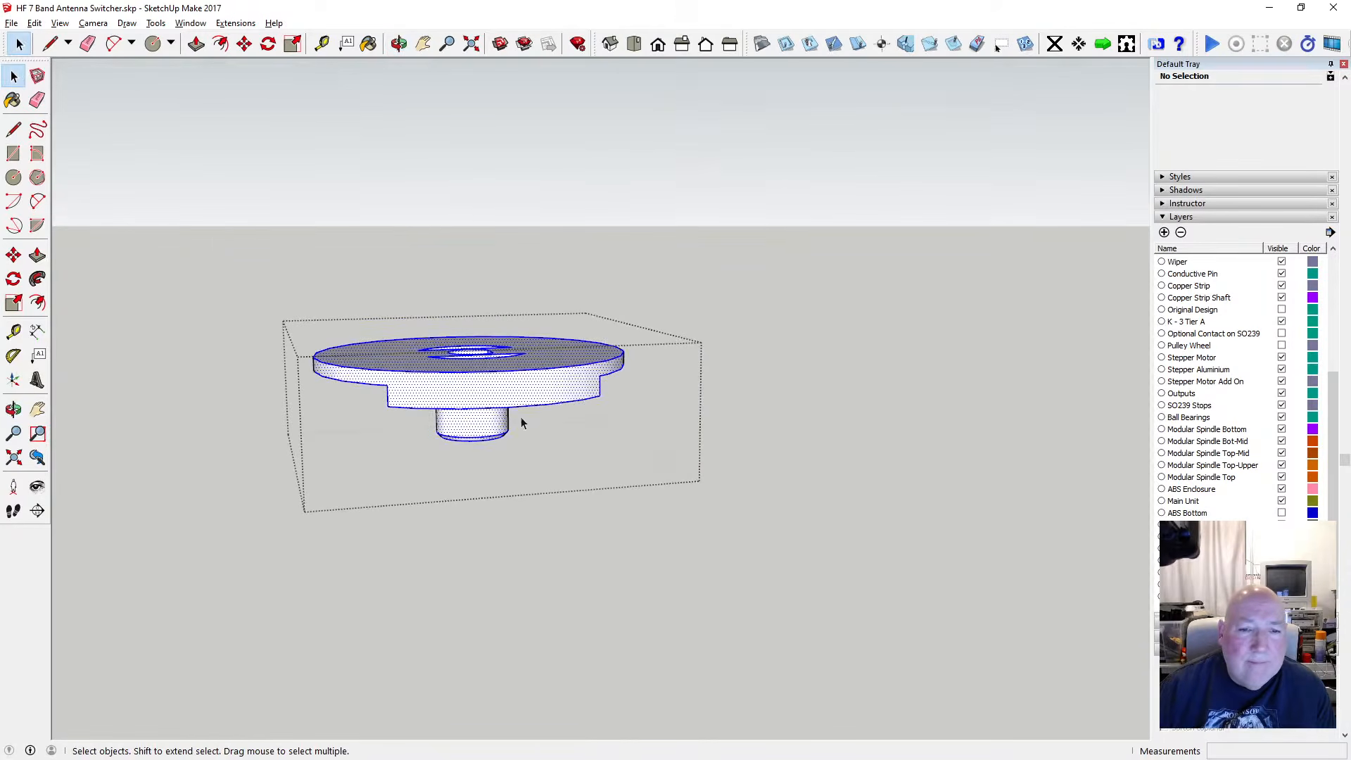
pyautogui.rightClick(508, 395)
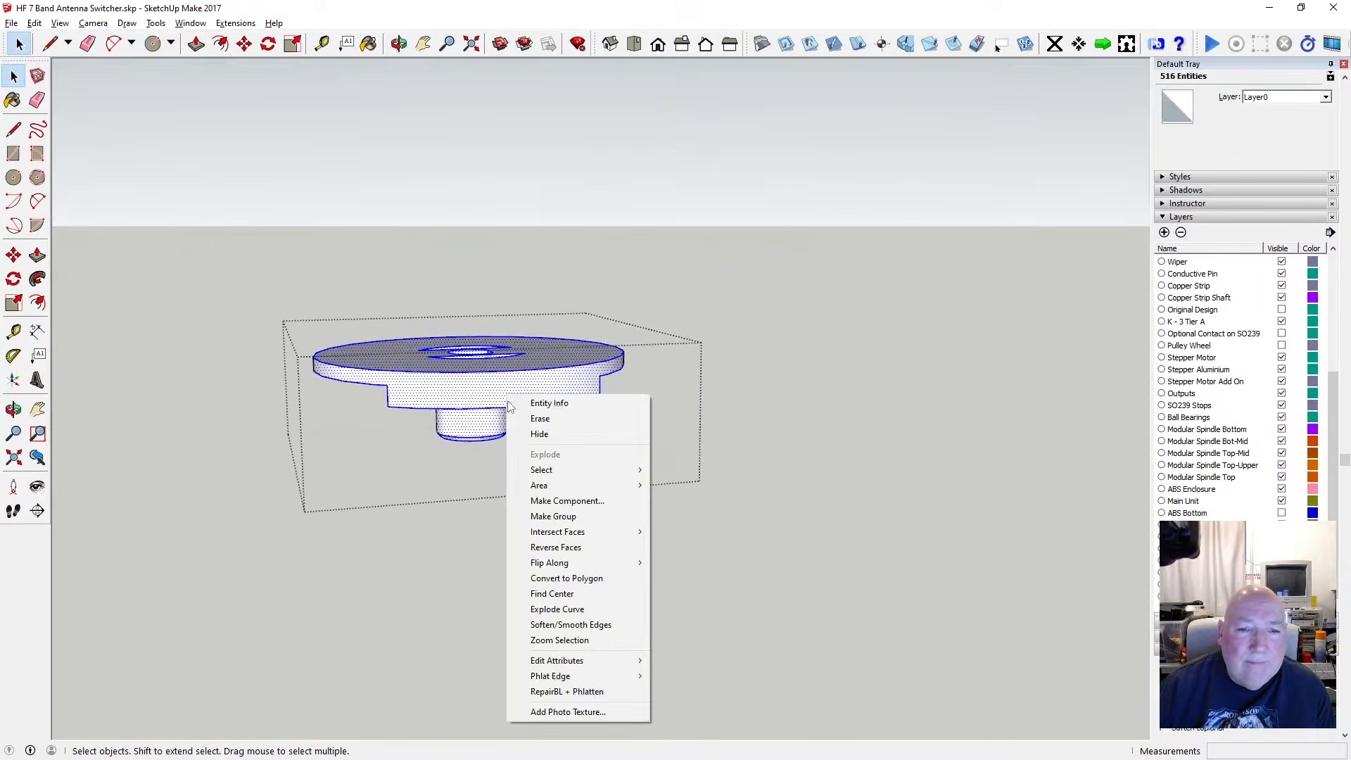
pyautogui.click(602, 624)
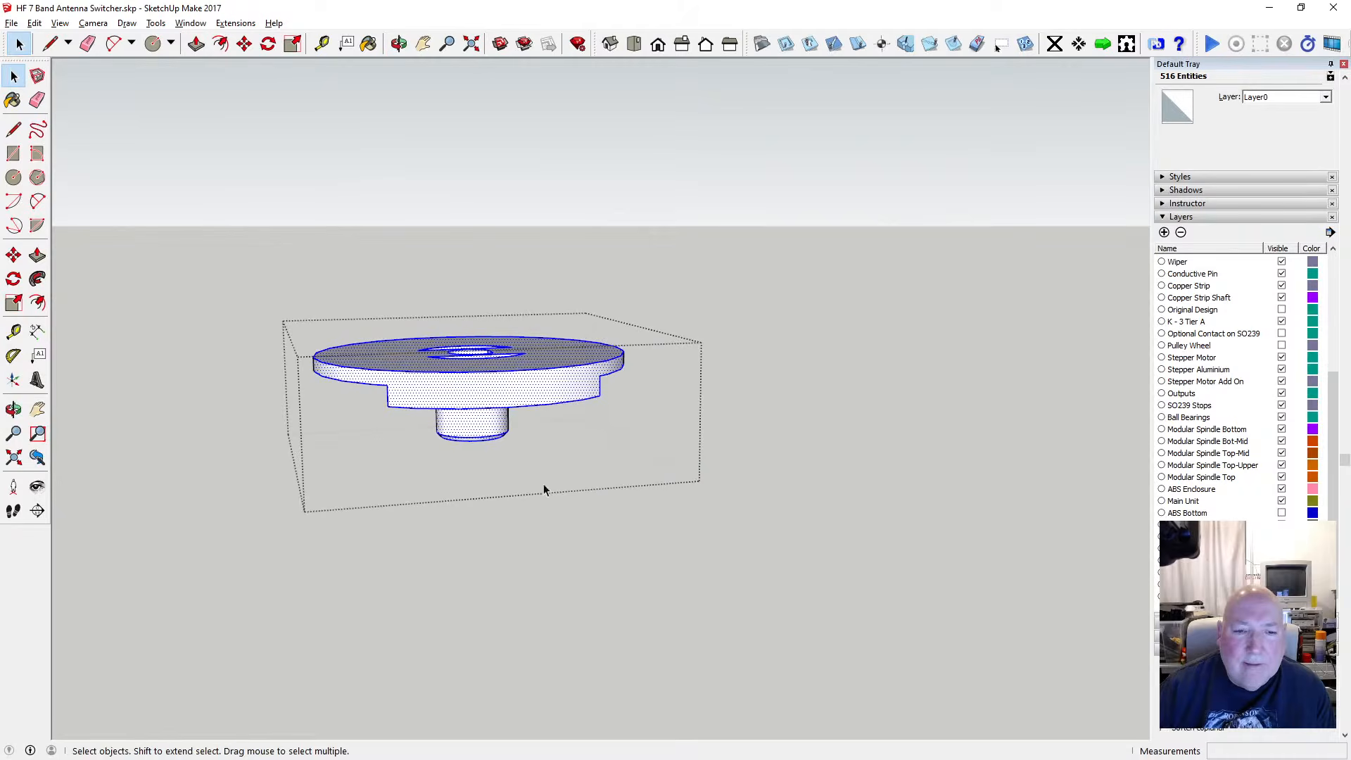
# Start exporting the selected lowest spindle piece in millimetres, with stl as the export option
pyautogui.click(12, 22)
pyautogui.click(42, 259)
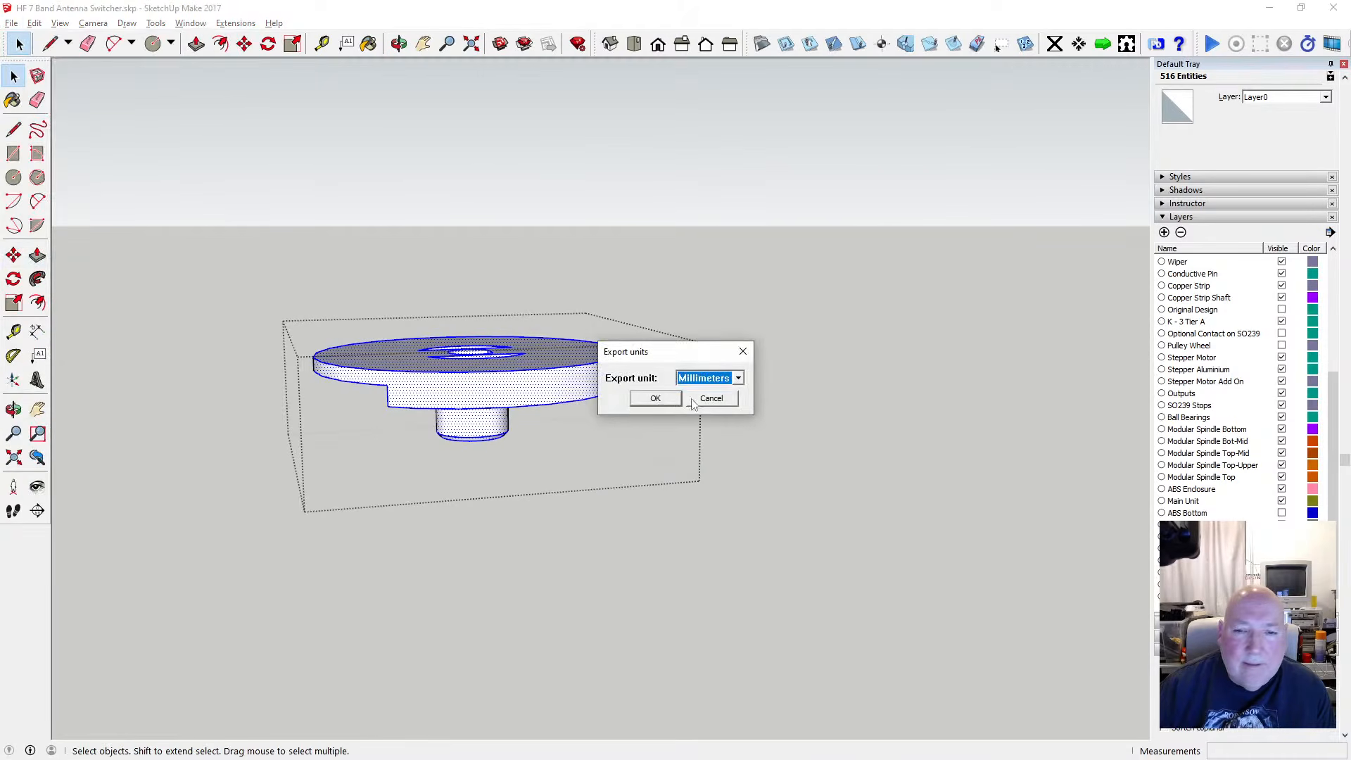
pyautogui.click(660, 398)
pyautogui.click(714, 381)
pyautogui.click(718, 437)
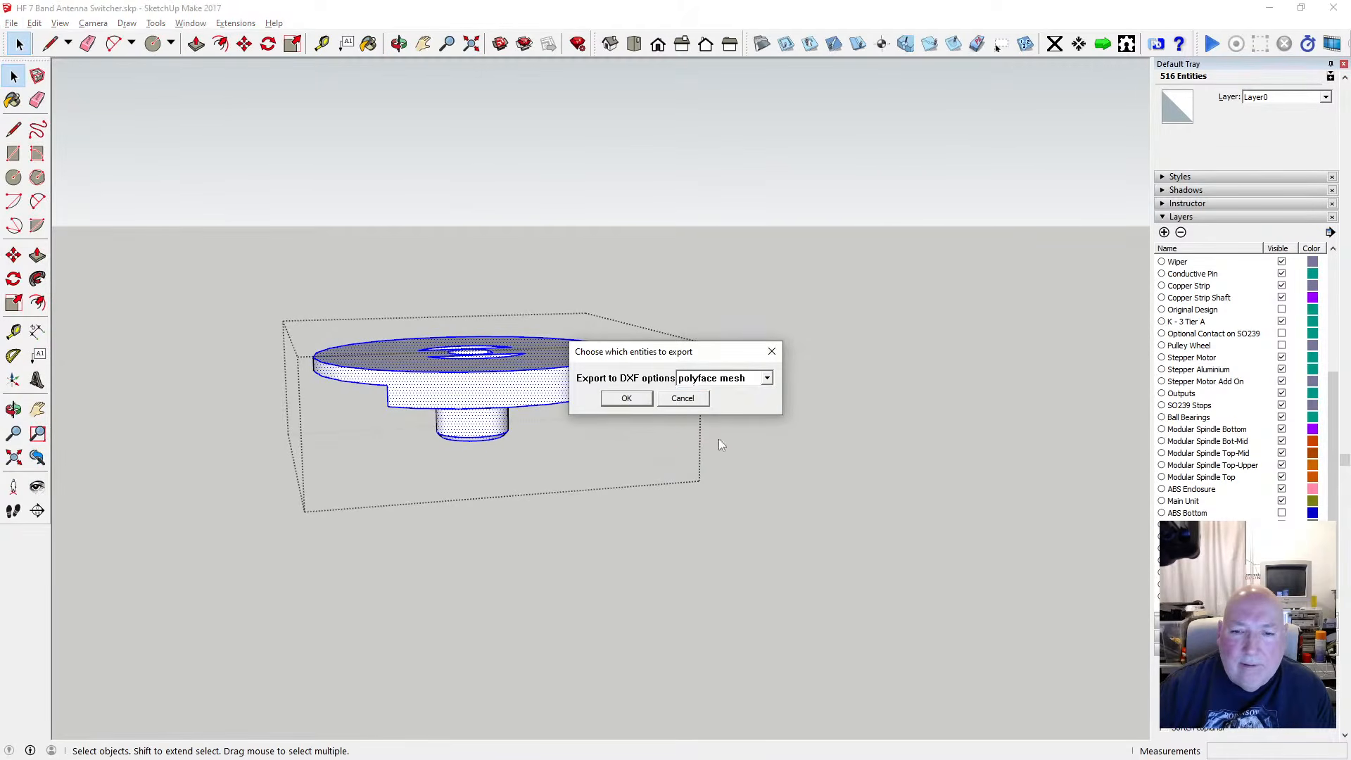
pyautogui.click(636, 404)
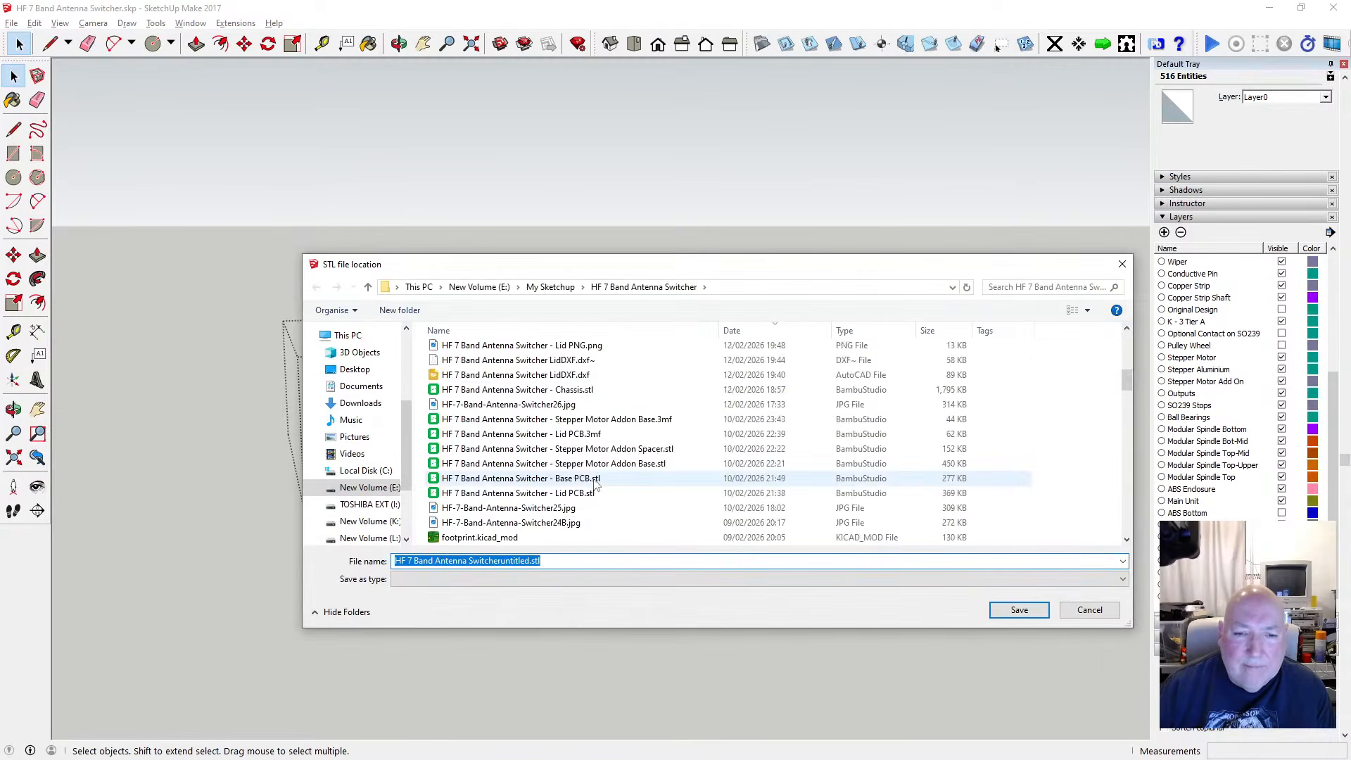
# Save the export over the existing HF 7 Band Antenna Switcher Modular Shaft - Bottom.stl and leave the piece's editing context
pyautogui.scroll(-10, 595, 486)
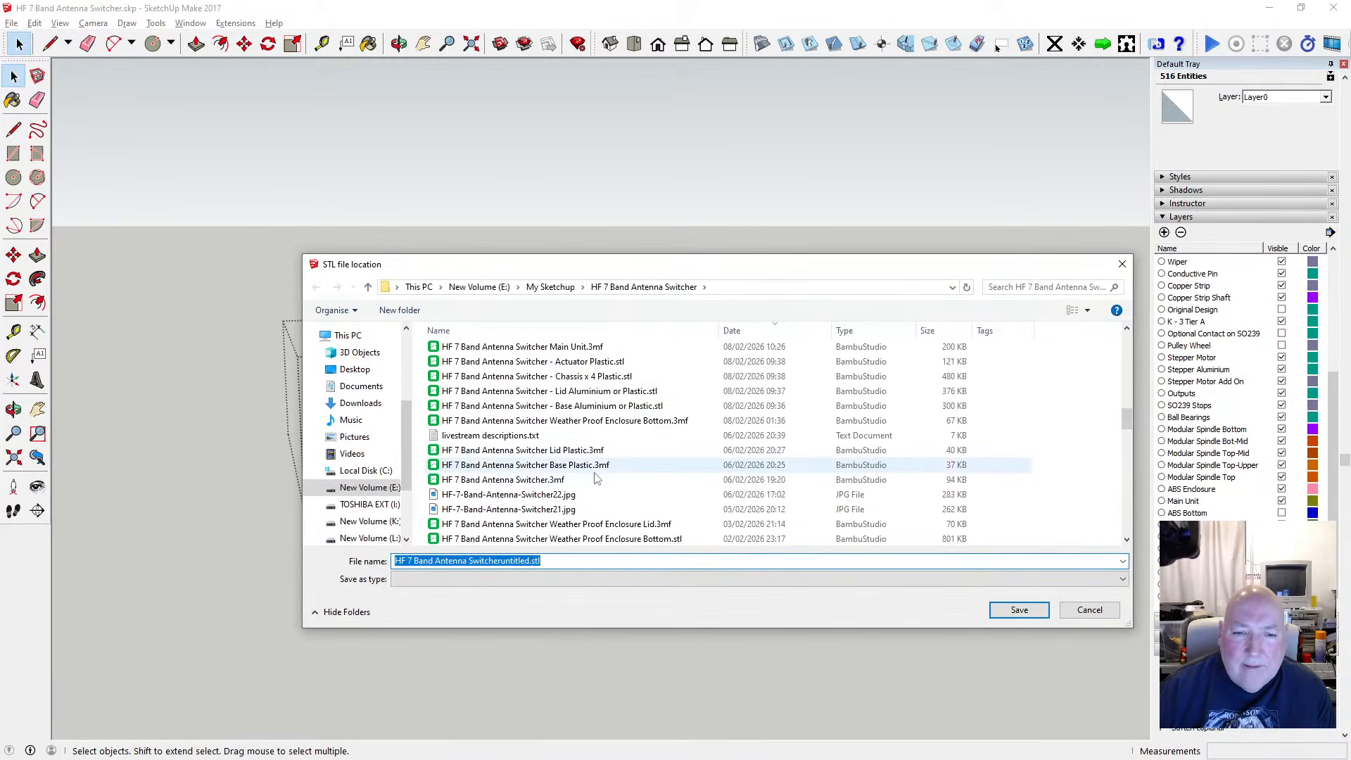
pyautogui.scroll(-4, 596, 479)
pyautogui.click(598, 479)
pyautogui.click(1018, 611)
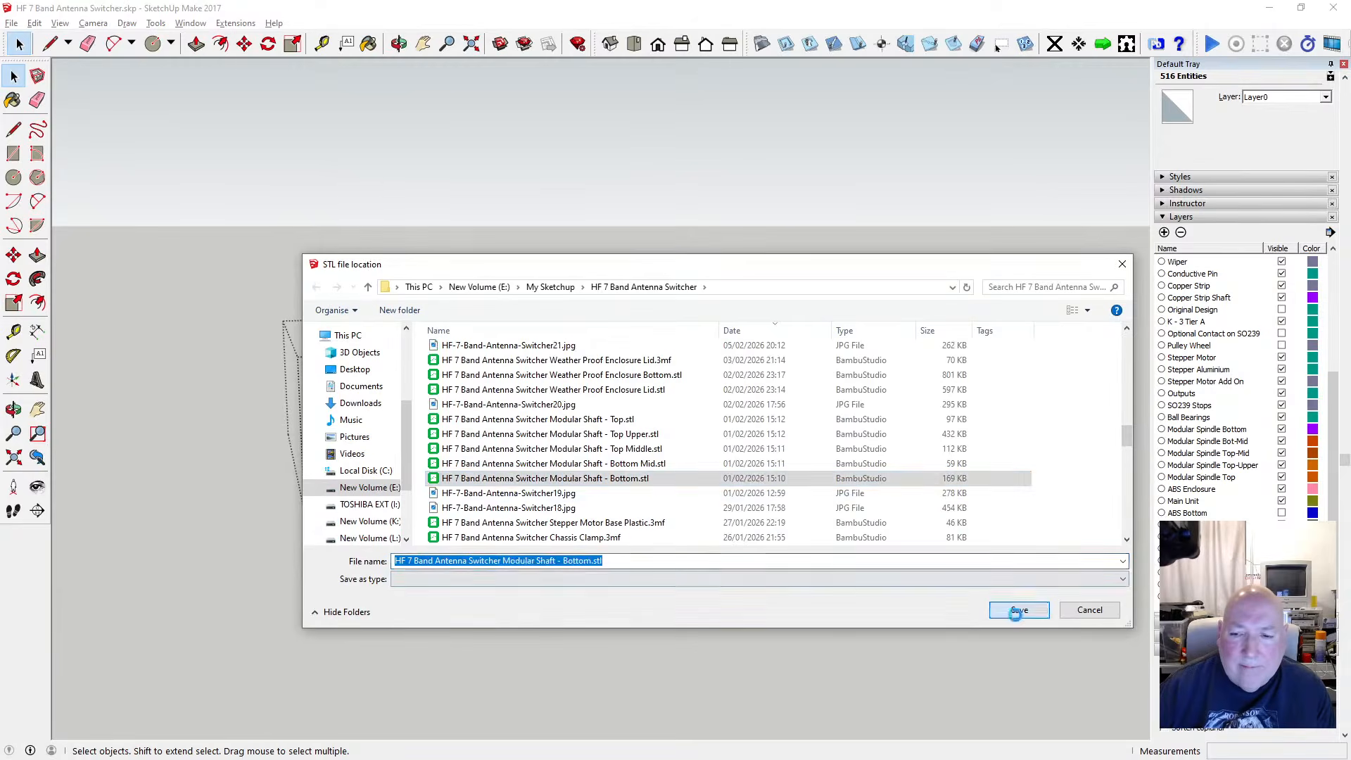
pyautogui.click(735, 387)
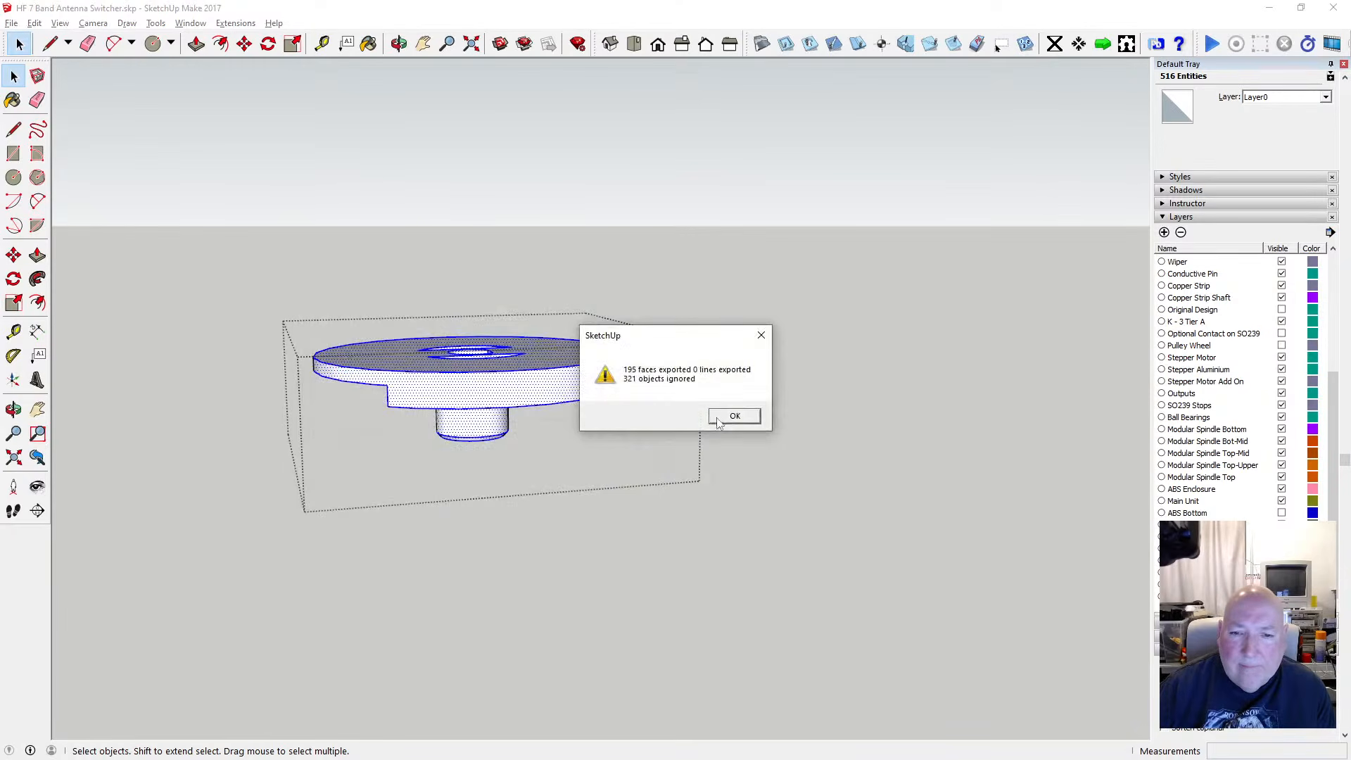
pyautogui.click(719, 417)
pyautogui.click(723, 409)
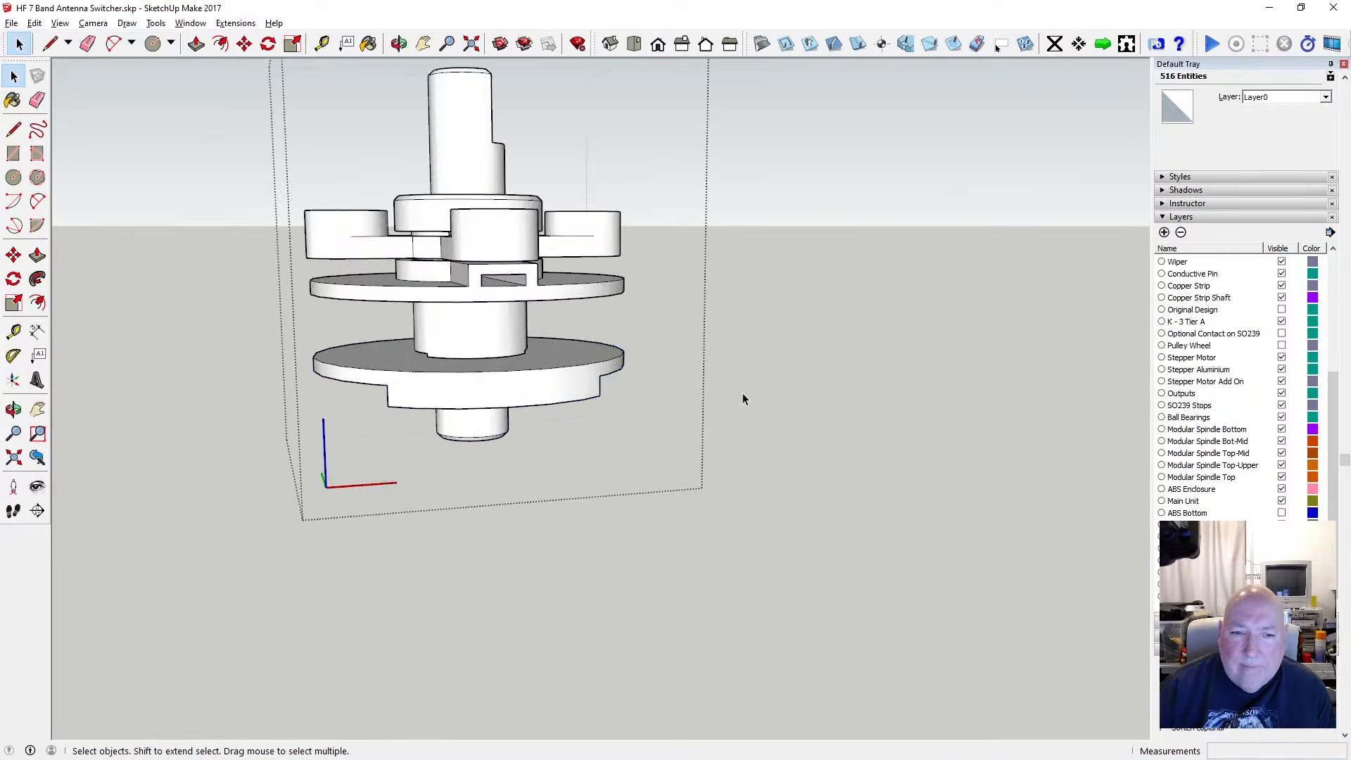
pyautogui.click(835, 427)
# Switch to the HF 7 Band Antenna Switcher Modular Shaft project in Bambu Studio and start importing model files
pyautogui.scroll(-3, 665, 595)
pyautogui.click(712, 631)
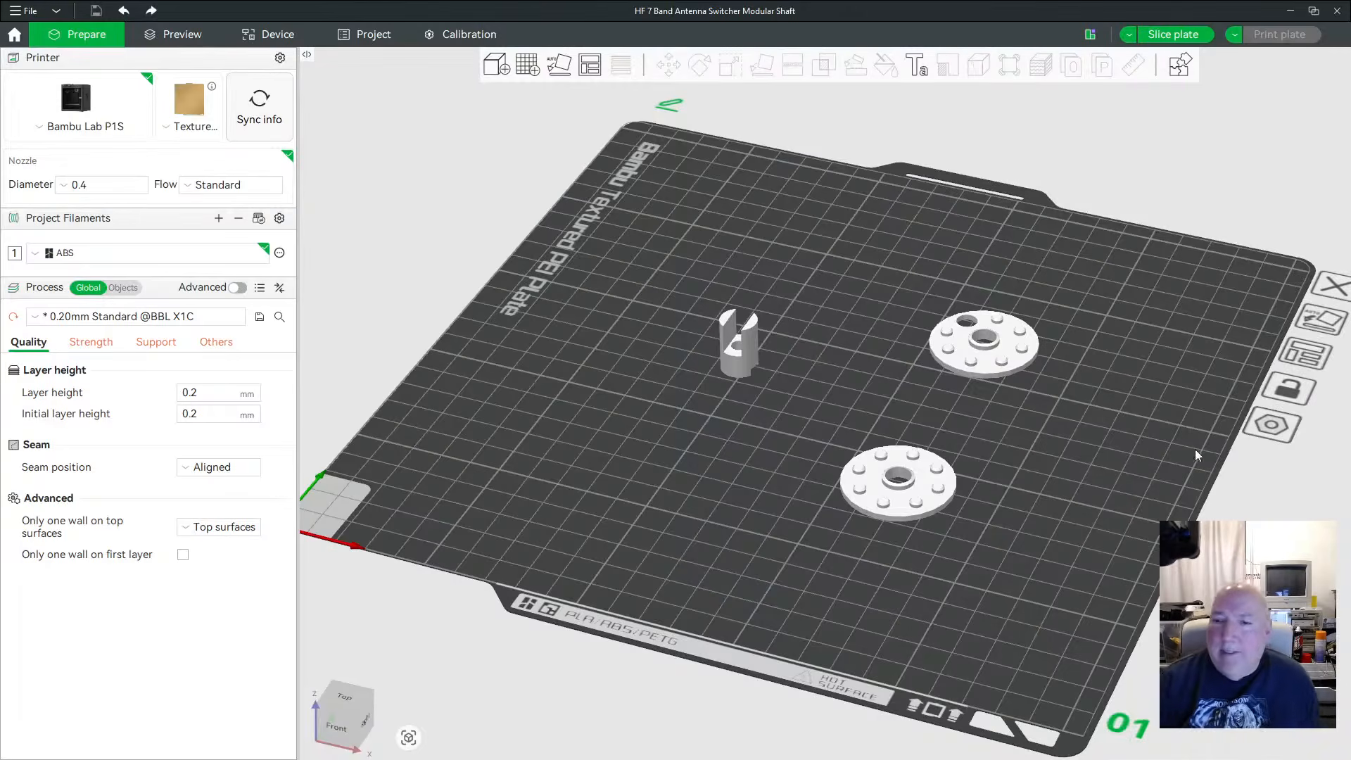
pyautogui.click(29, 10)
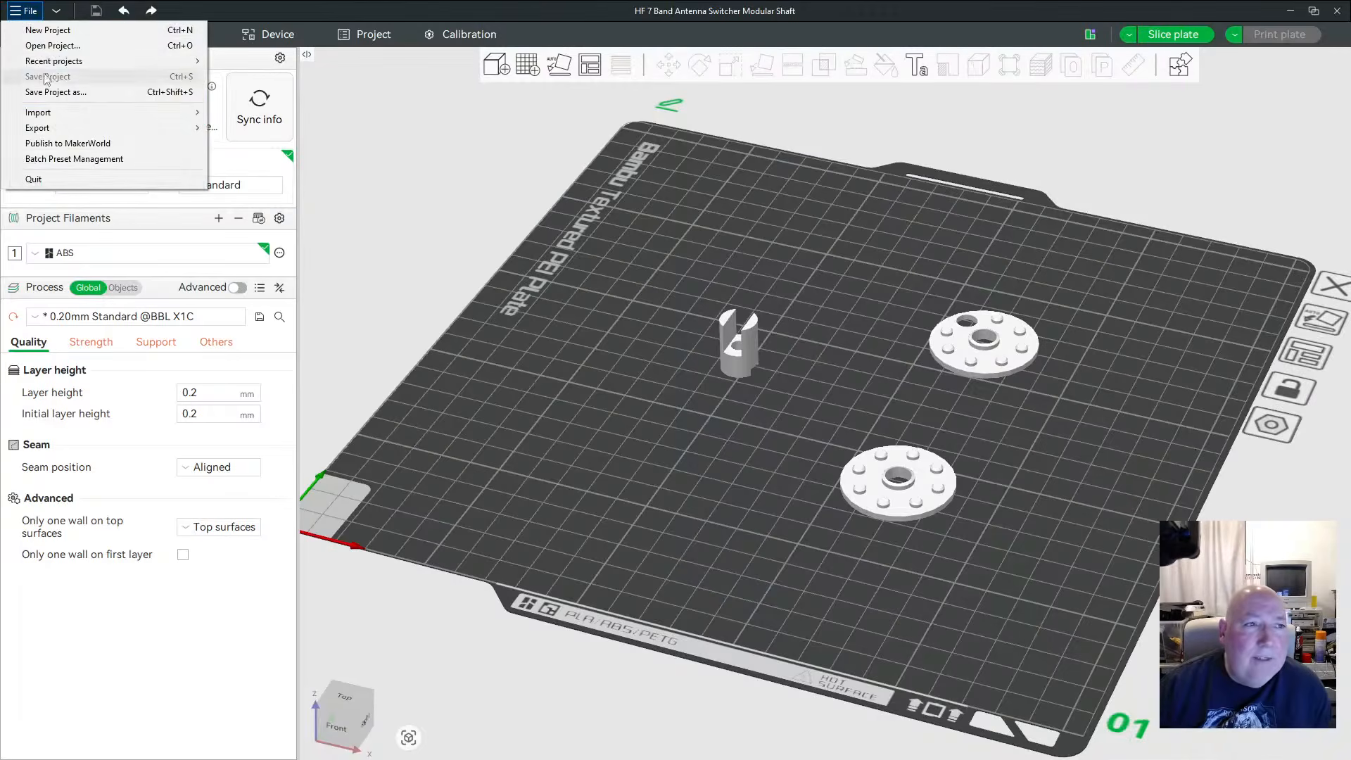
pyautogui.moveTo(141, 113)
pyautogui.click(233, 114)
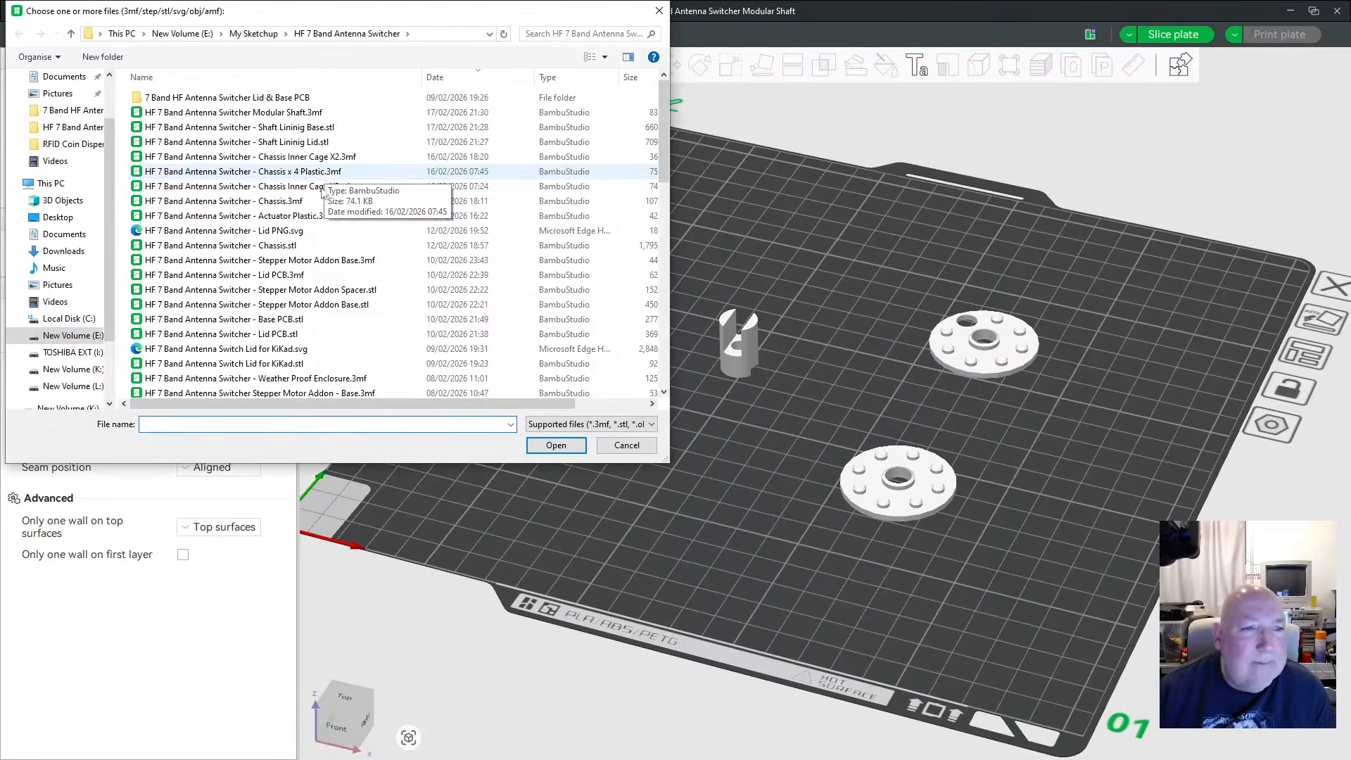
# Import the five HF 7 Band Antenna Switcher Modular Shaft STLs (Top, Top Upper, Top Middle, Bottom Mid, Bottom) as separate objects
pyautogui.scroll(-8, 324, 195)
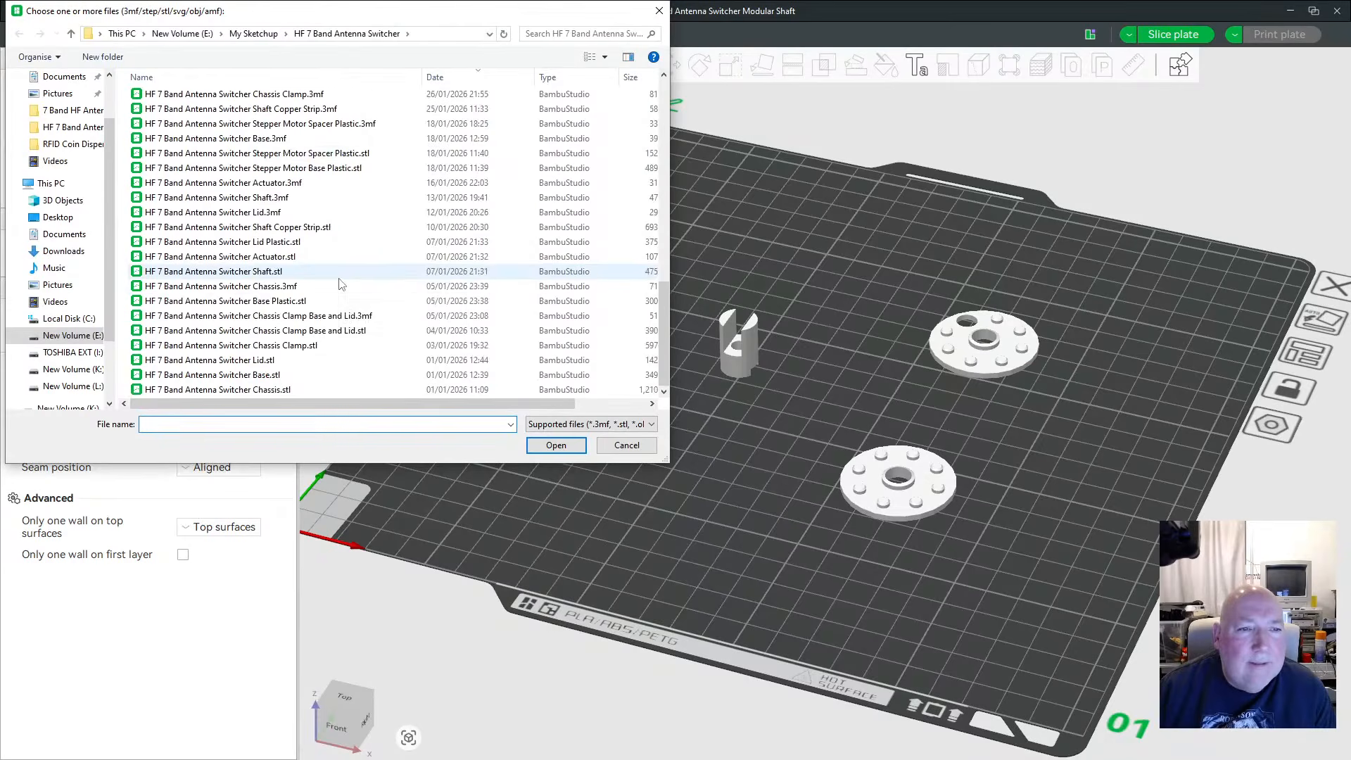
pyautogui.scroll(5, 340, 283)
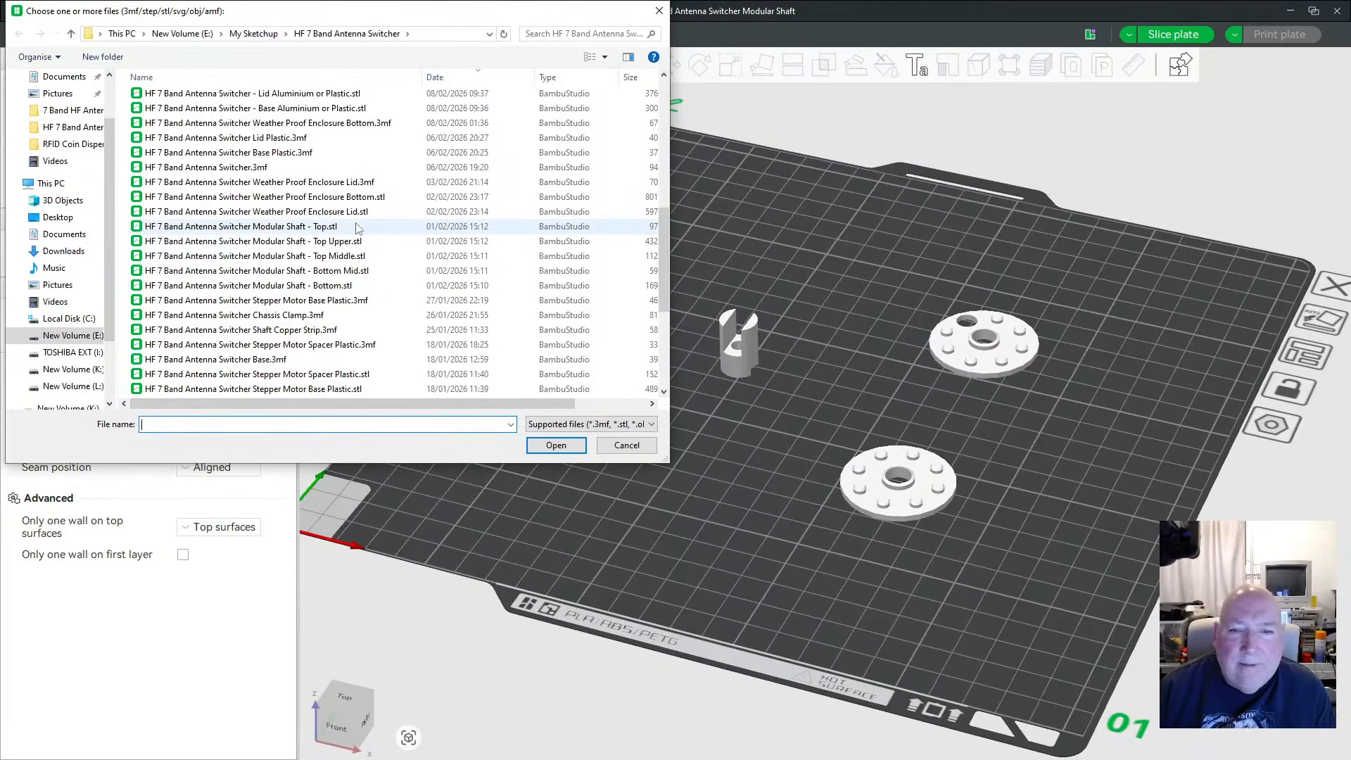
pyautogui.click(340, 229)
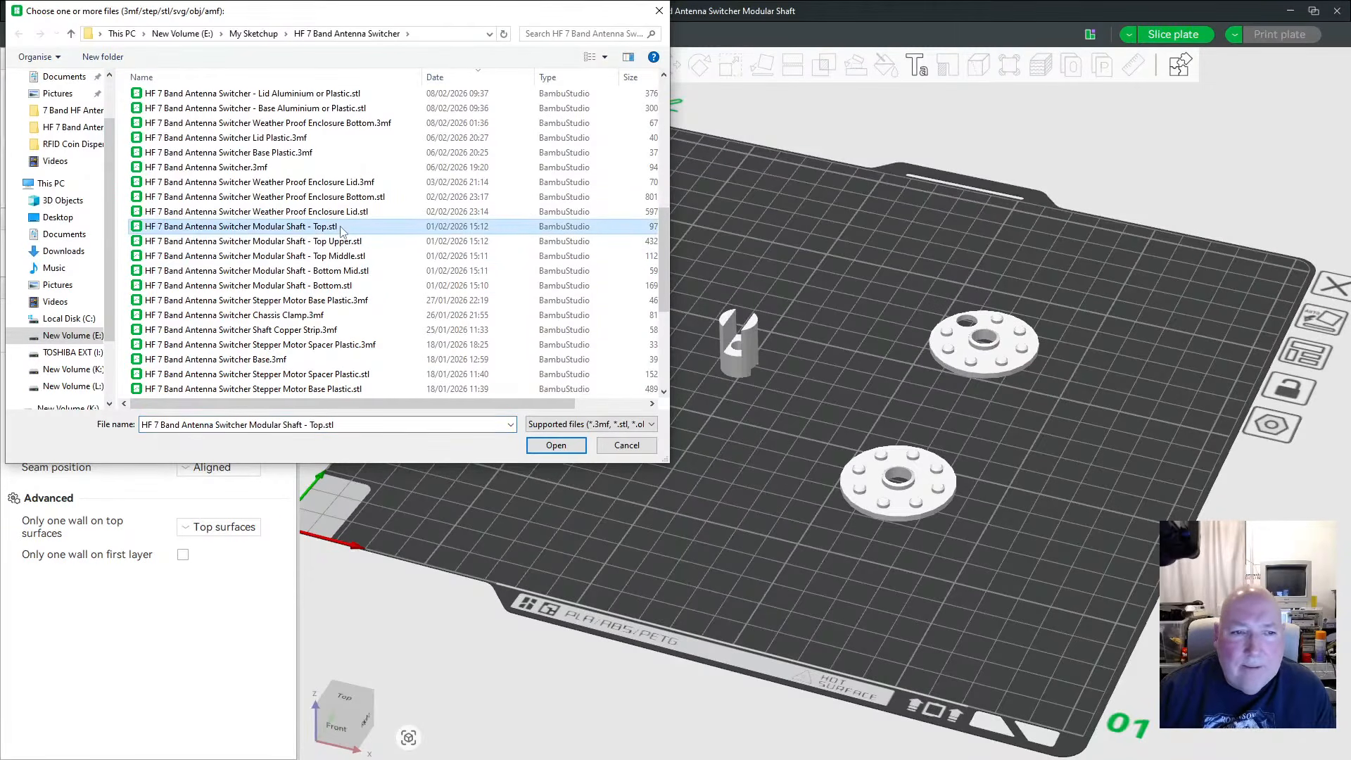
pyautogui.keyDown('ctrl'); pyautogui.click(350, 242); pyautogui.keyUp('ctrl')
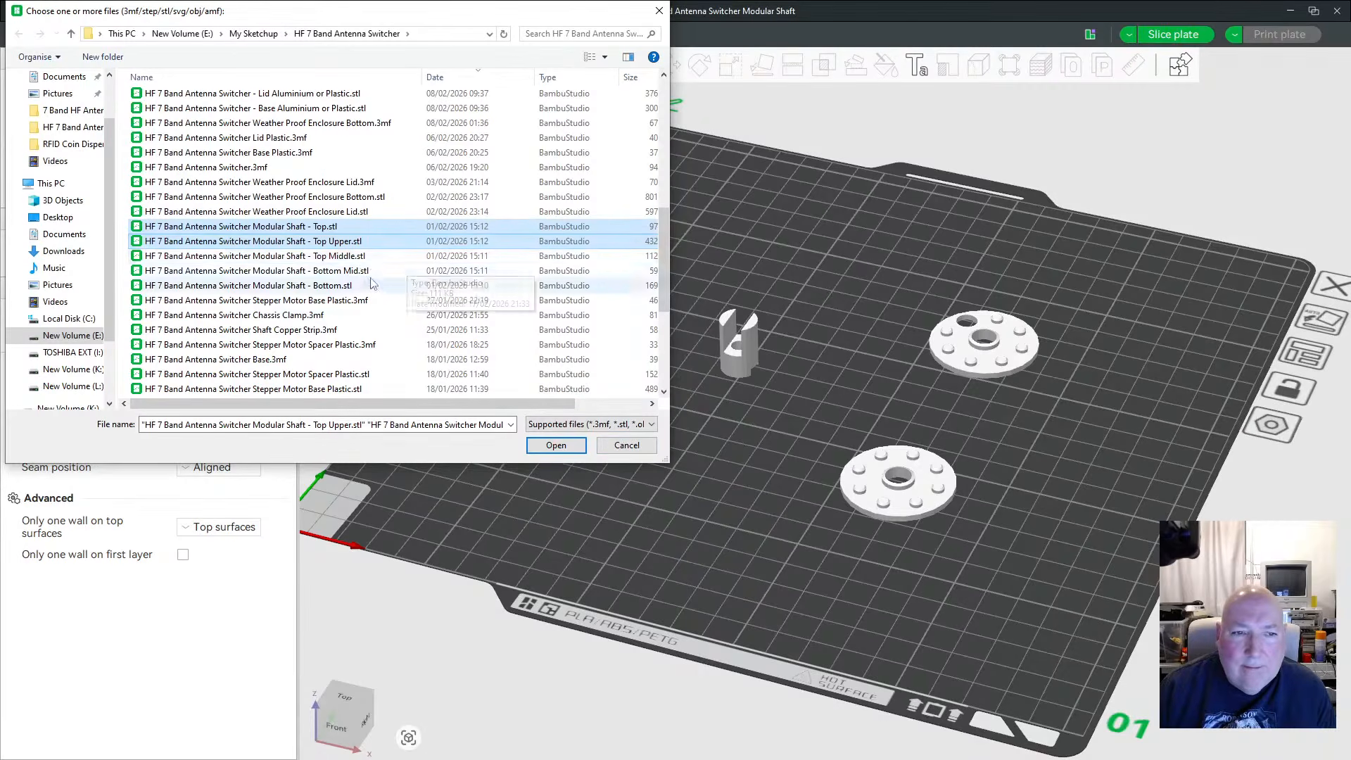
pyautogui.keyDown('ctrl'); pyautogui.click(355, 256); pyautogui.keyUp('ctrl')
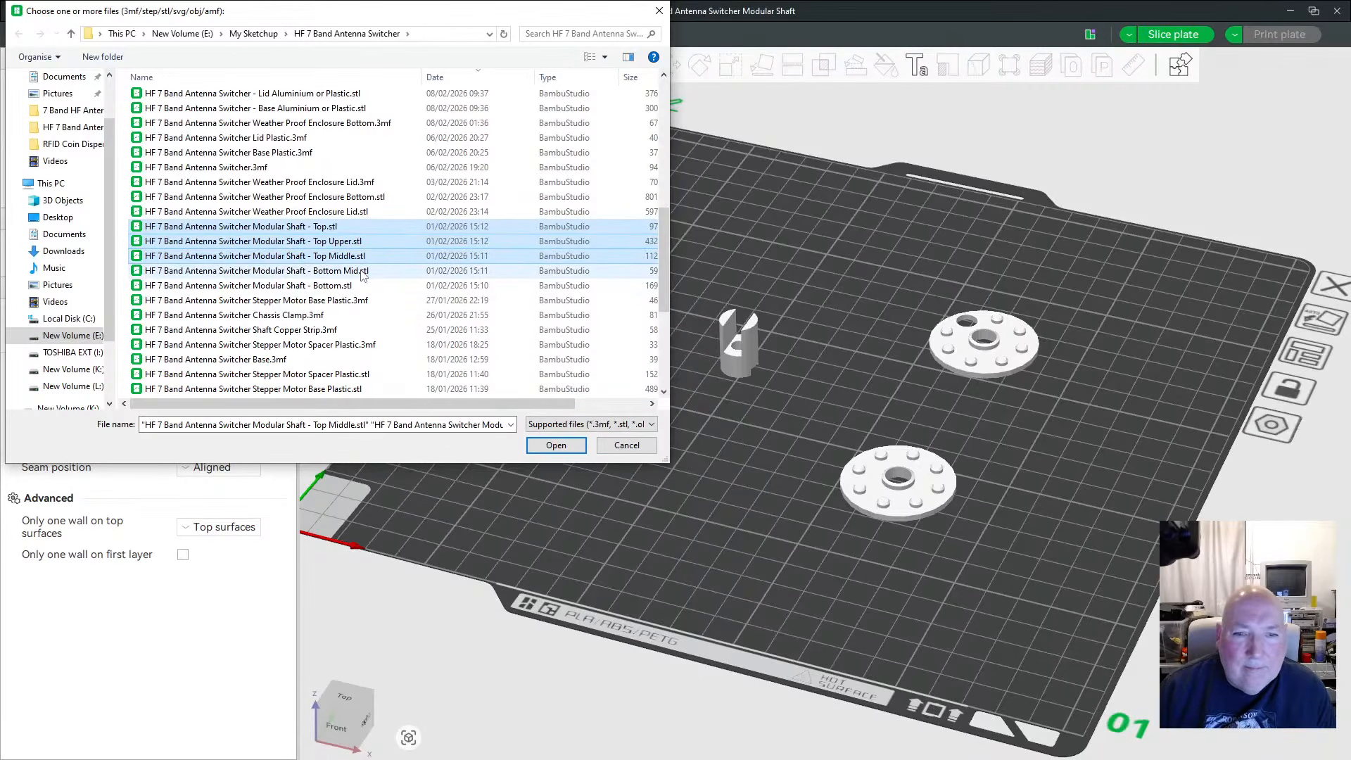
pyautogui.keyDown('ctrl'); pyautogui.click(362, 272); pyautogui.keyUp('ctrl')
pyautogui.keyDown('ctrl'); pyautogui.click(359, 286); pyautogui.keyUp('ctrl')
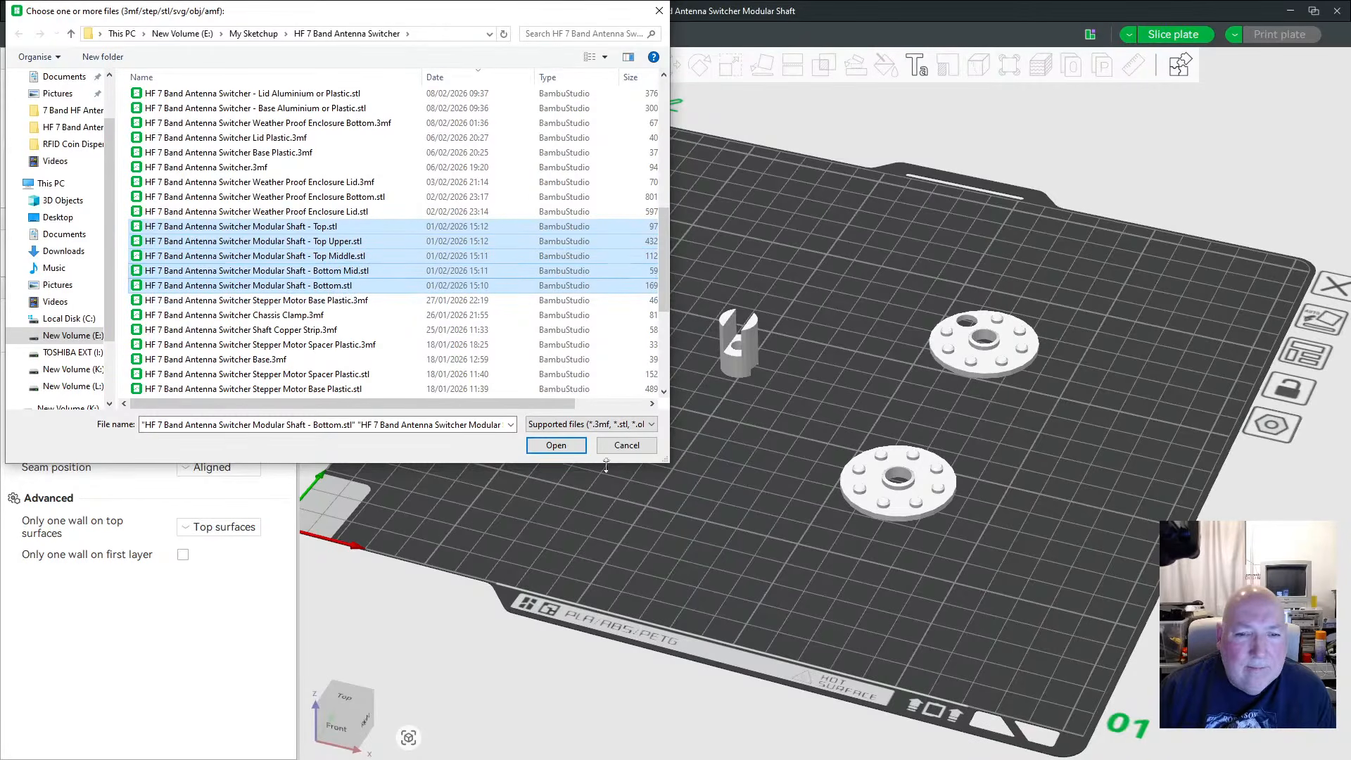
pyautogui.click(557, 446)
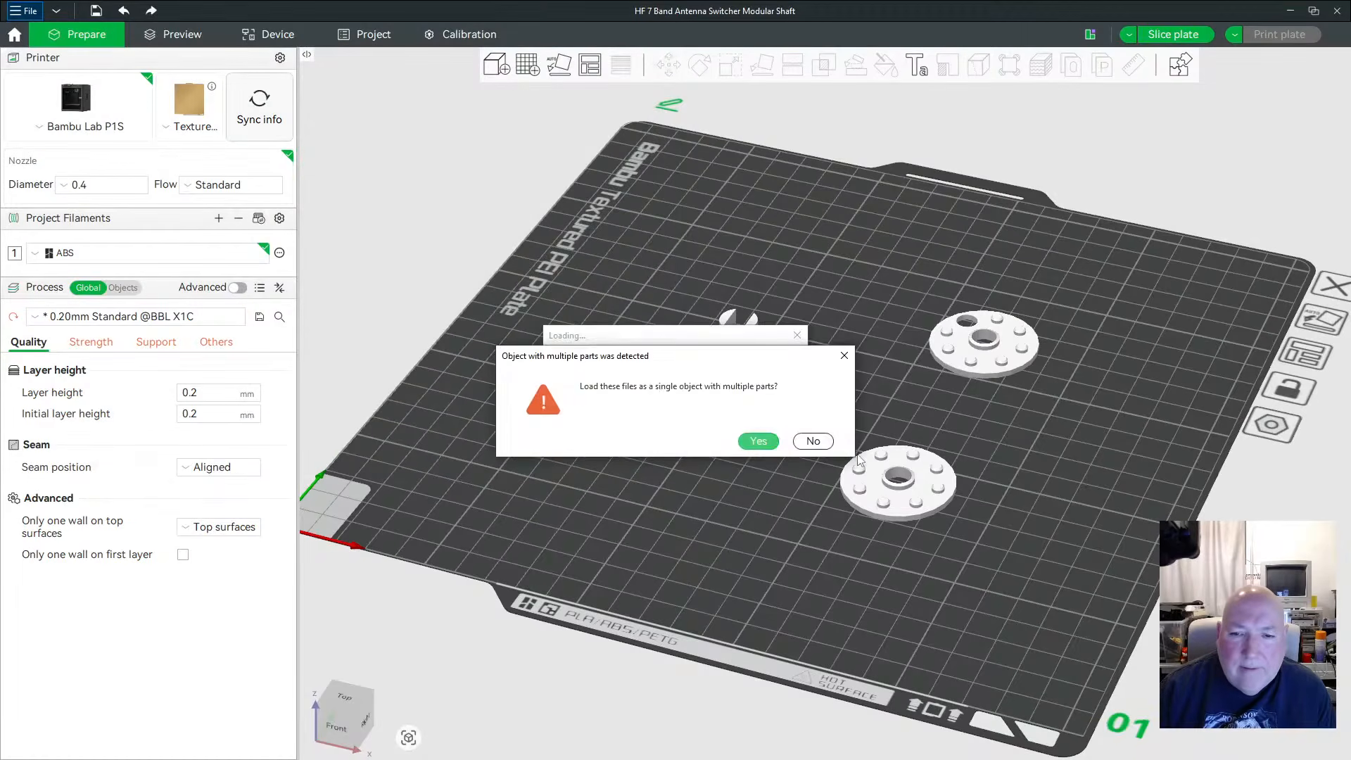
pyautogui.click(813, 441)
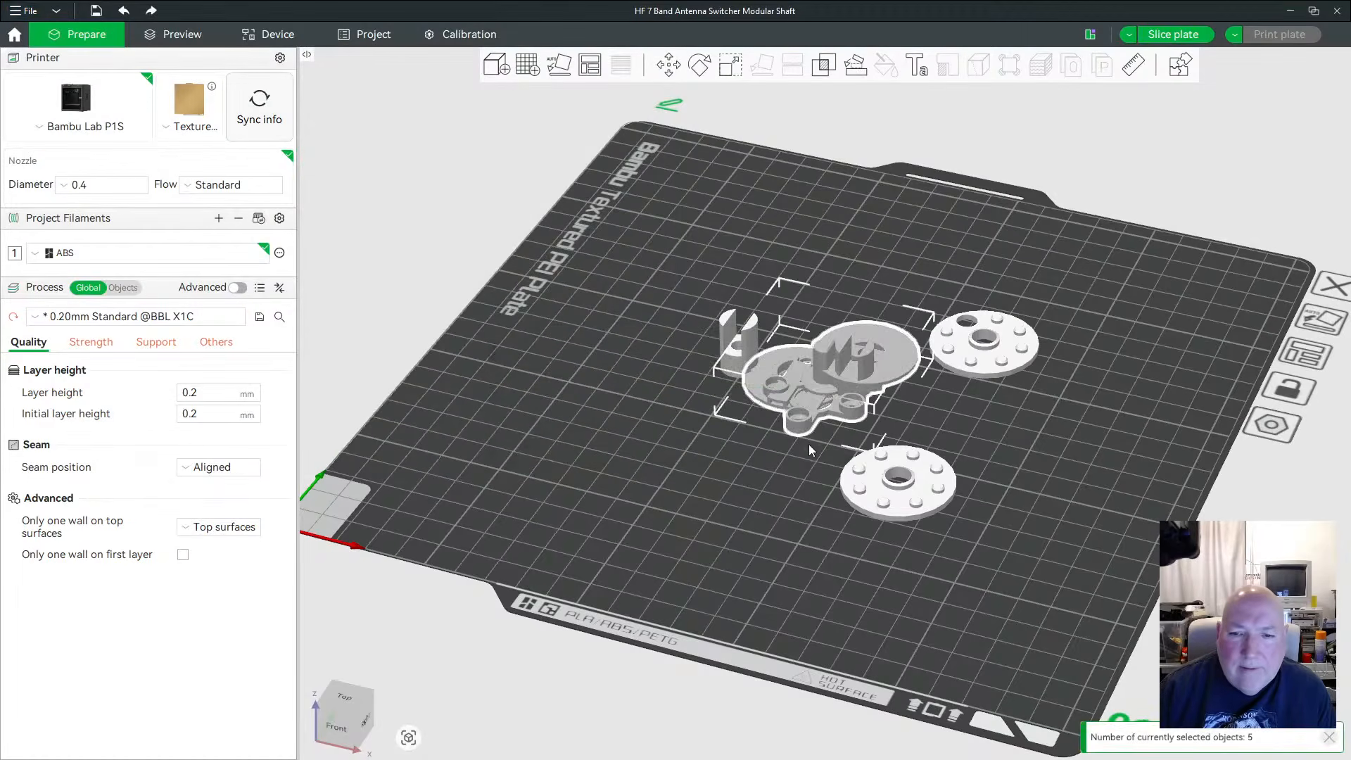
# Delete the old slotted shaft piece beside the newly imported parts
pyautogui.click(740, 337)
pyautogui.press('Delete')
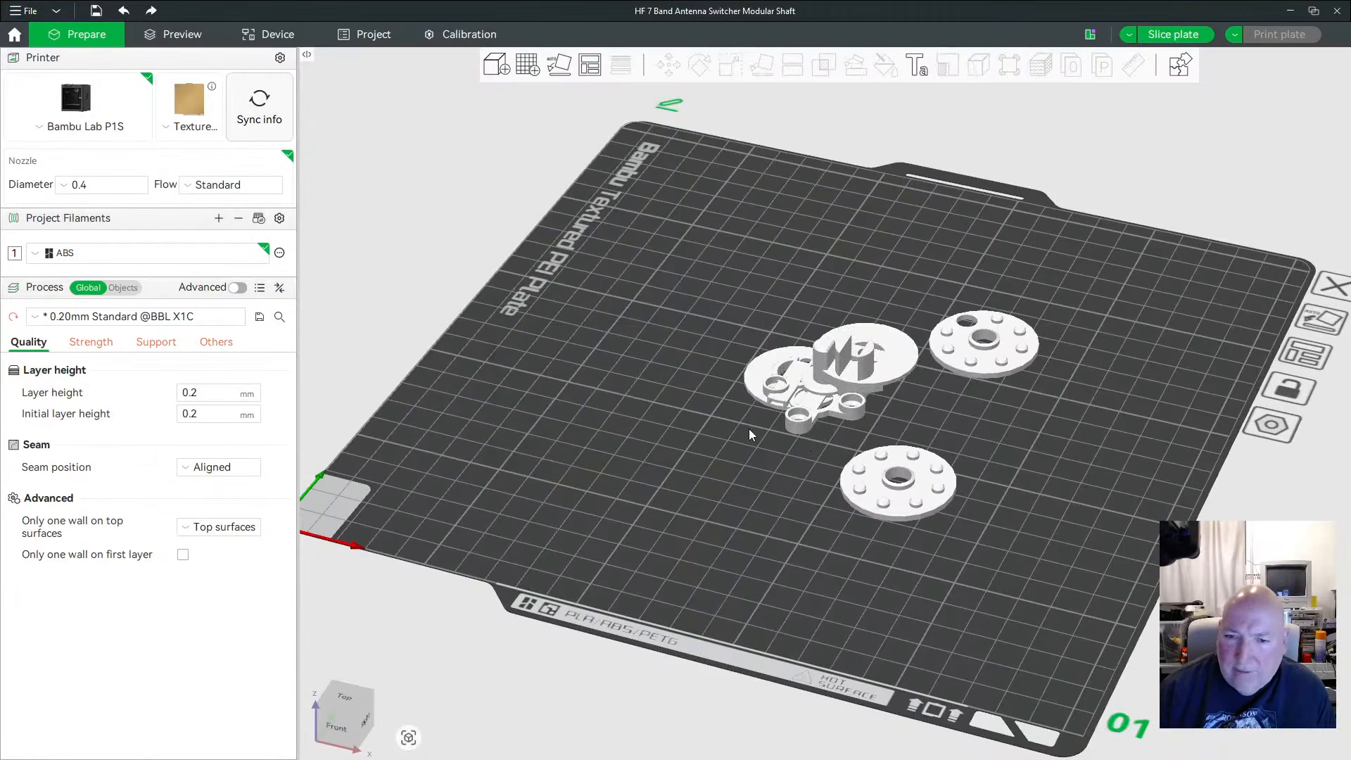
pyautogui.scroll(5, 845, 424)
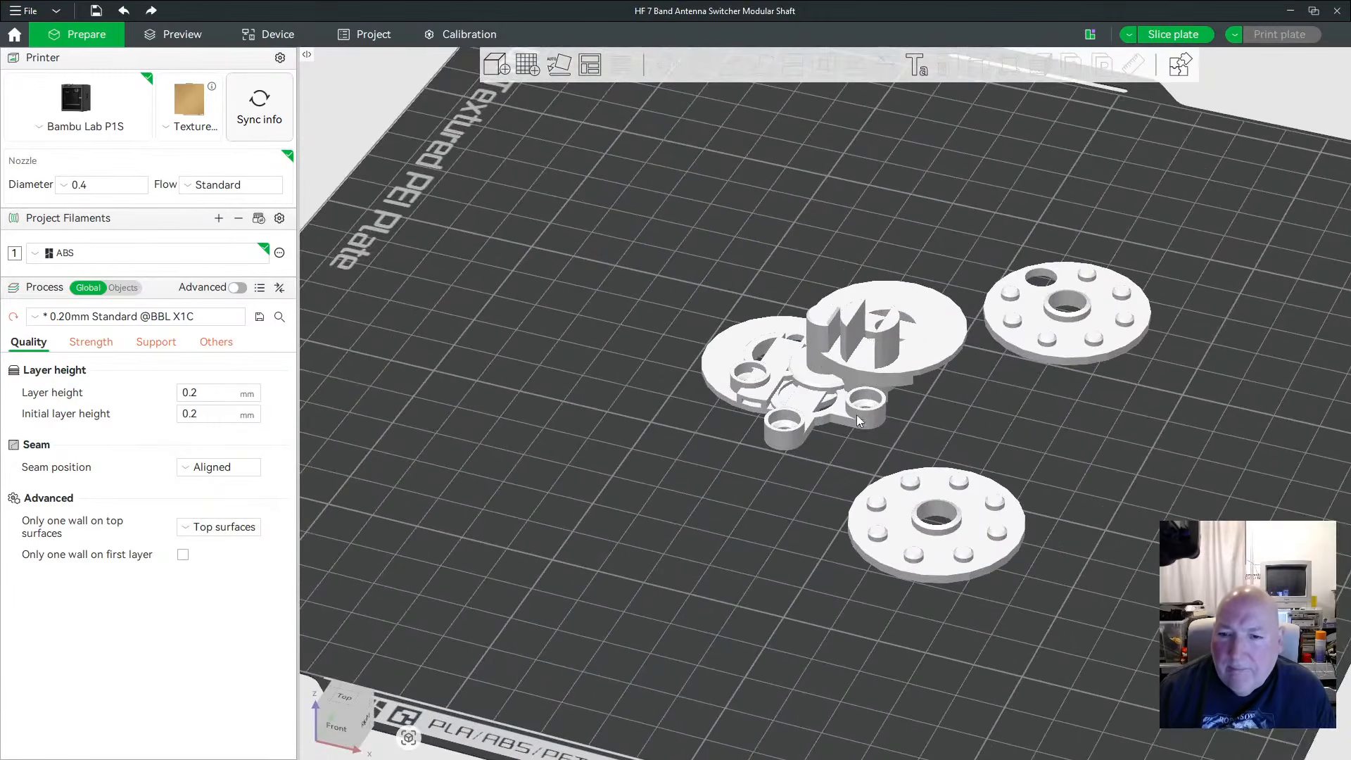
# Separate the overlapping parts by moving the Bottom disc towards the plate's rear and the Top Middle disc towards its front
pyautogui.click(930, 325)
pyautogui.hotkey('ctrl', 'z')
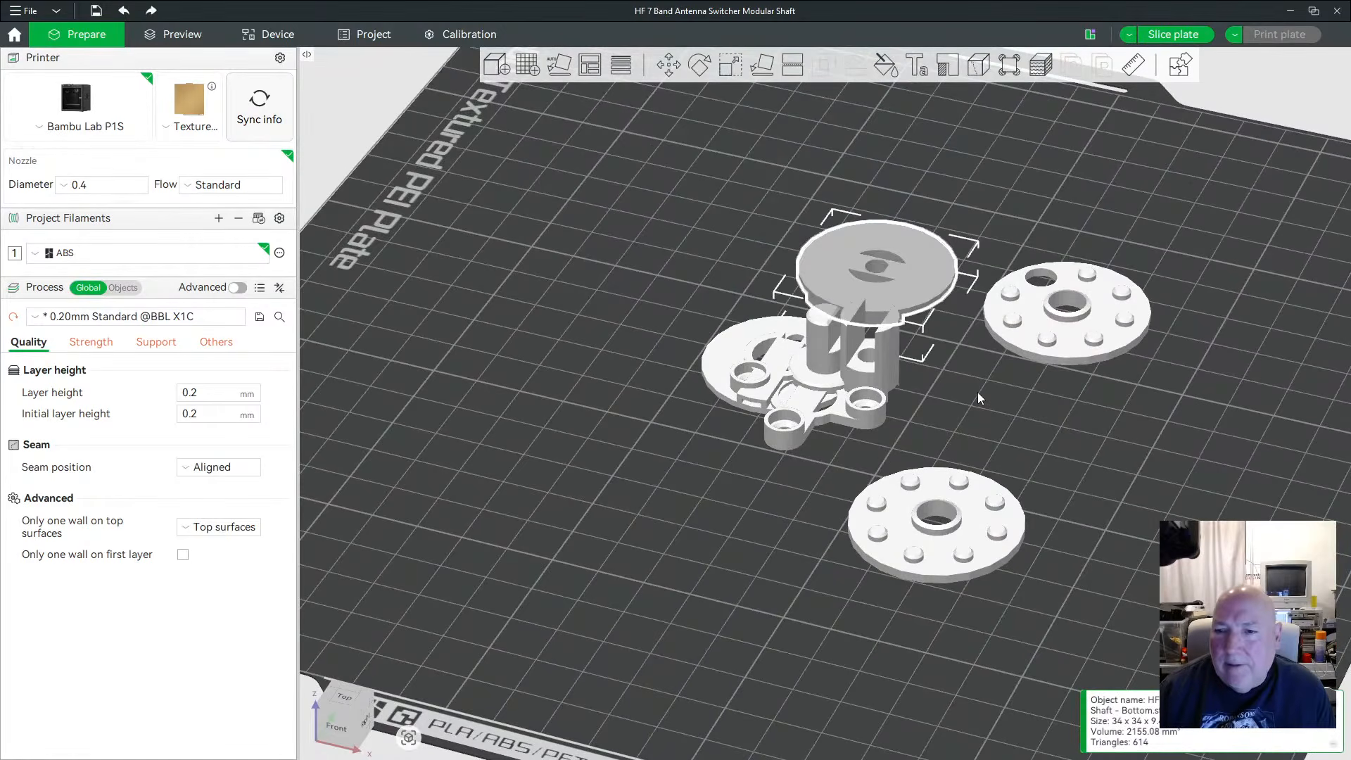
pyautogui.click(725, 355)
pyautogui.hotkey('ctrl', 'z')
pyautogui.hotkey('ctrl', 'z')
pyautogui.hotkey('ctrl', 'z')
pyautogui.hotkey('ctrl', 'z')
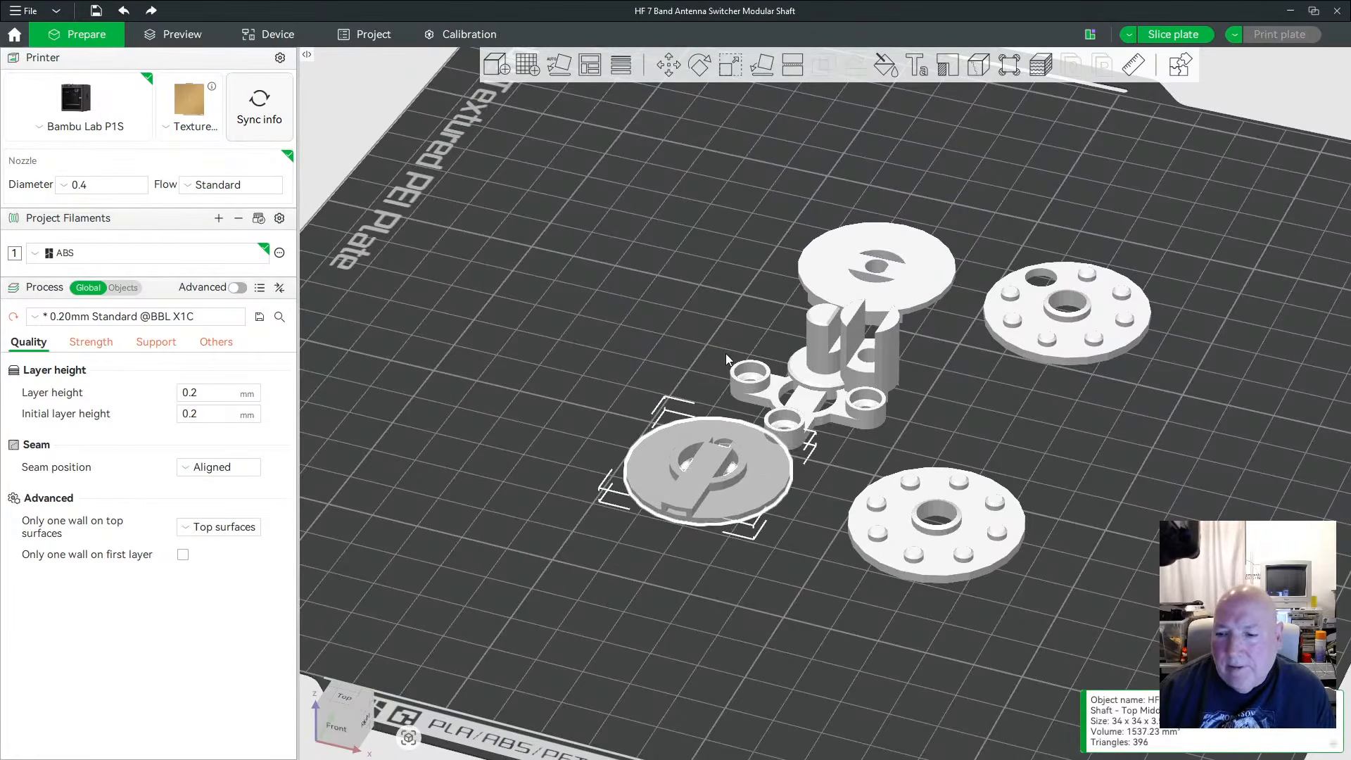
# Flip the Bottom disc over so that its hub points up
pyautogui.click(906, 268)
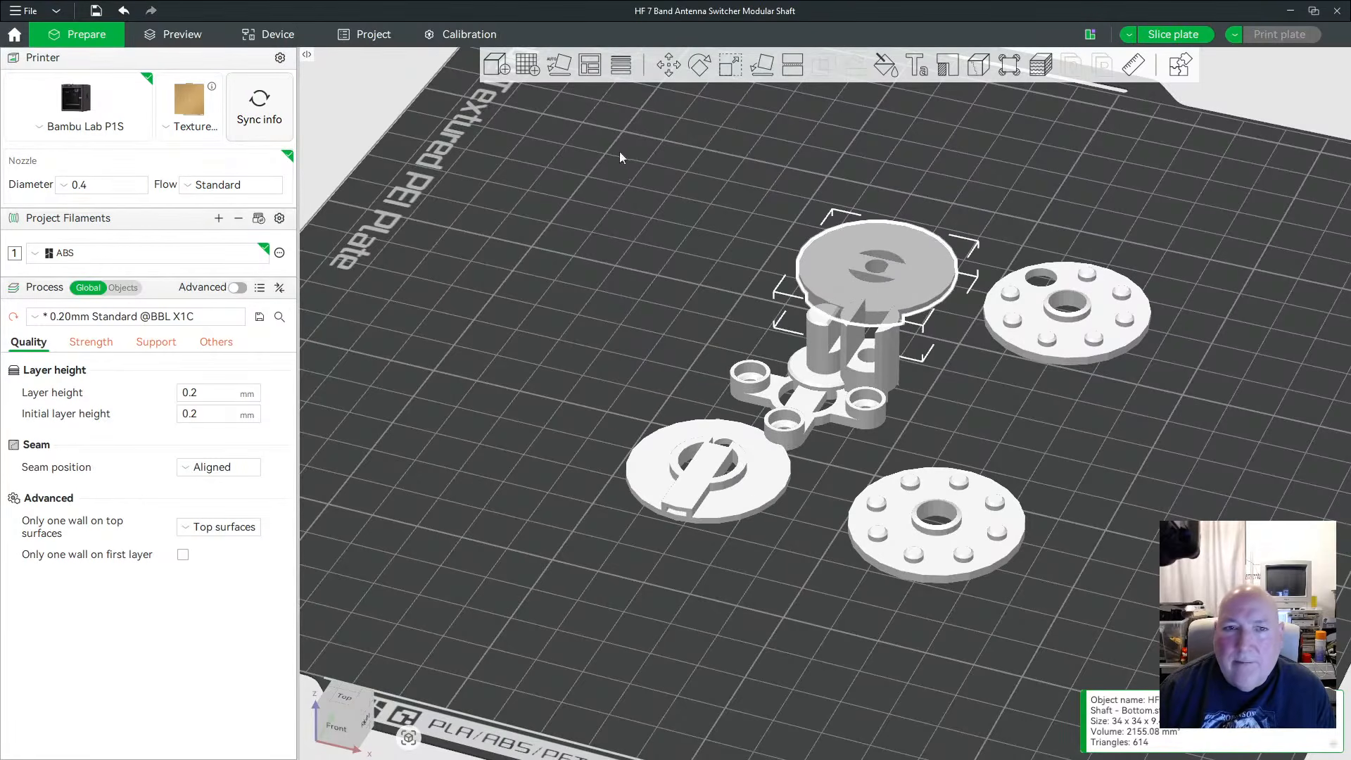
pyautogui.hotkey('ctrl', 'z')
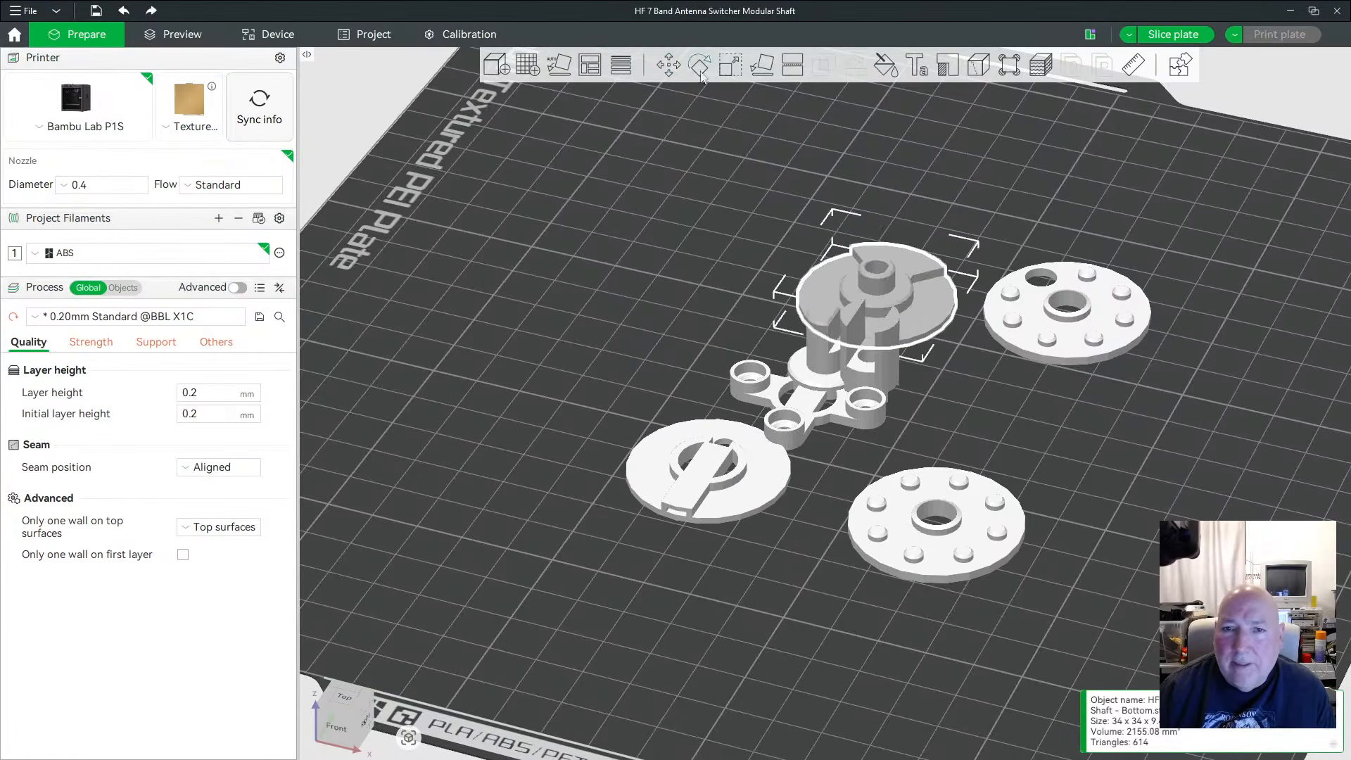
pyautogui.moveTo(972, 189)
pyautogui.mouseDown()
pyautogui.moveTo(902, 181)
pyautogui.moveTo(966, 197)
pyautogui.mouseUp()
# Move the four-armed Top Upper piece between the two studded discs and the Top piece clear of the slotted Bottom Mid shaft
pyautogui.click(824, 426)
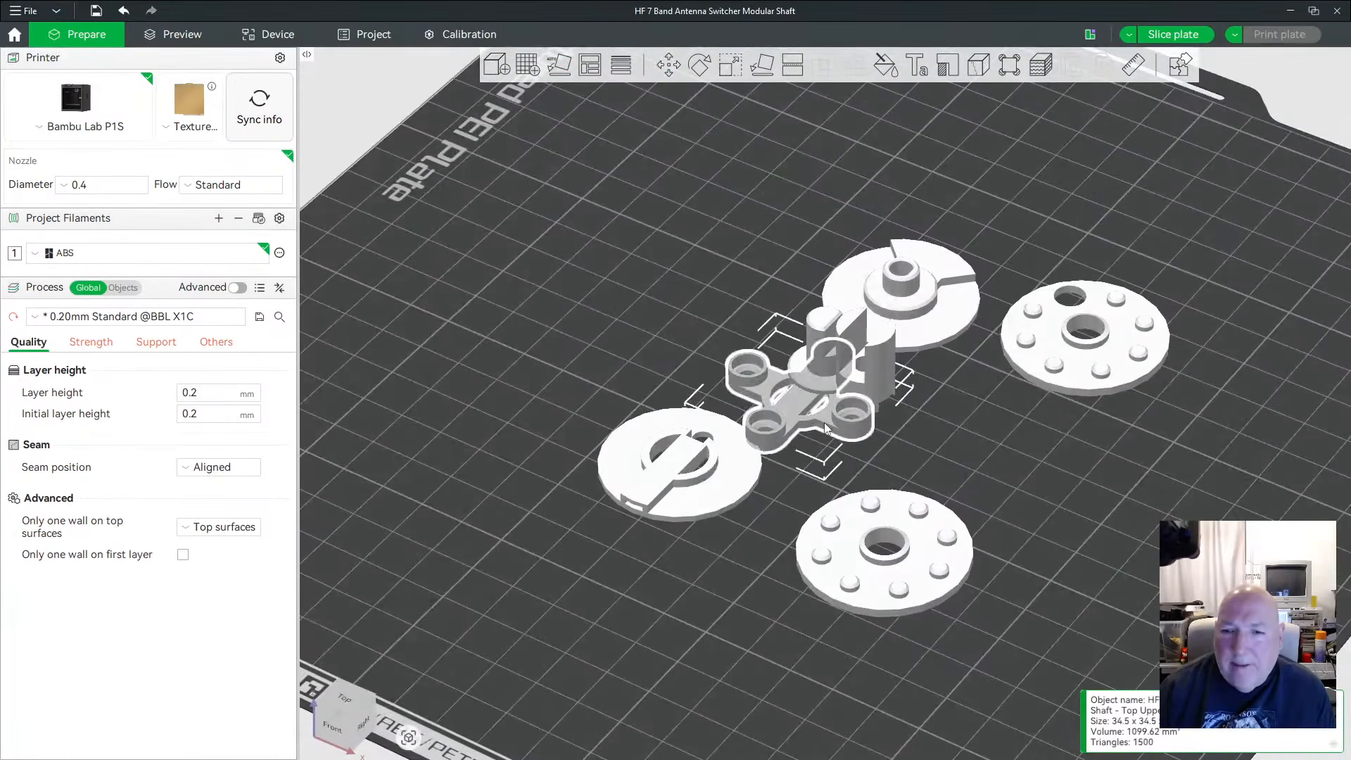
pyautogui.hotkey('ctrl', 'z')
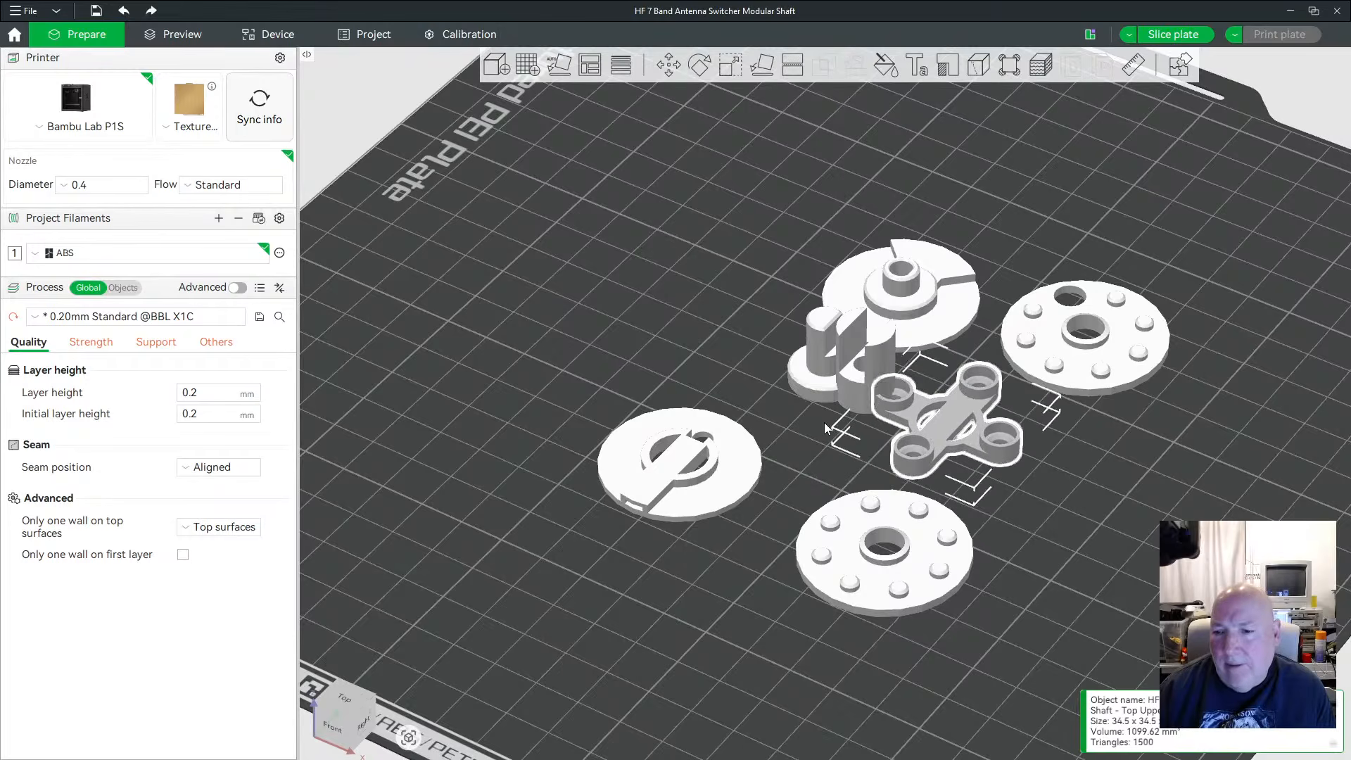
pyautogui.press('Right')
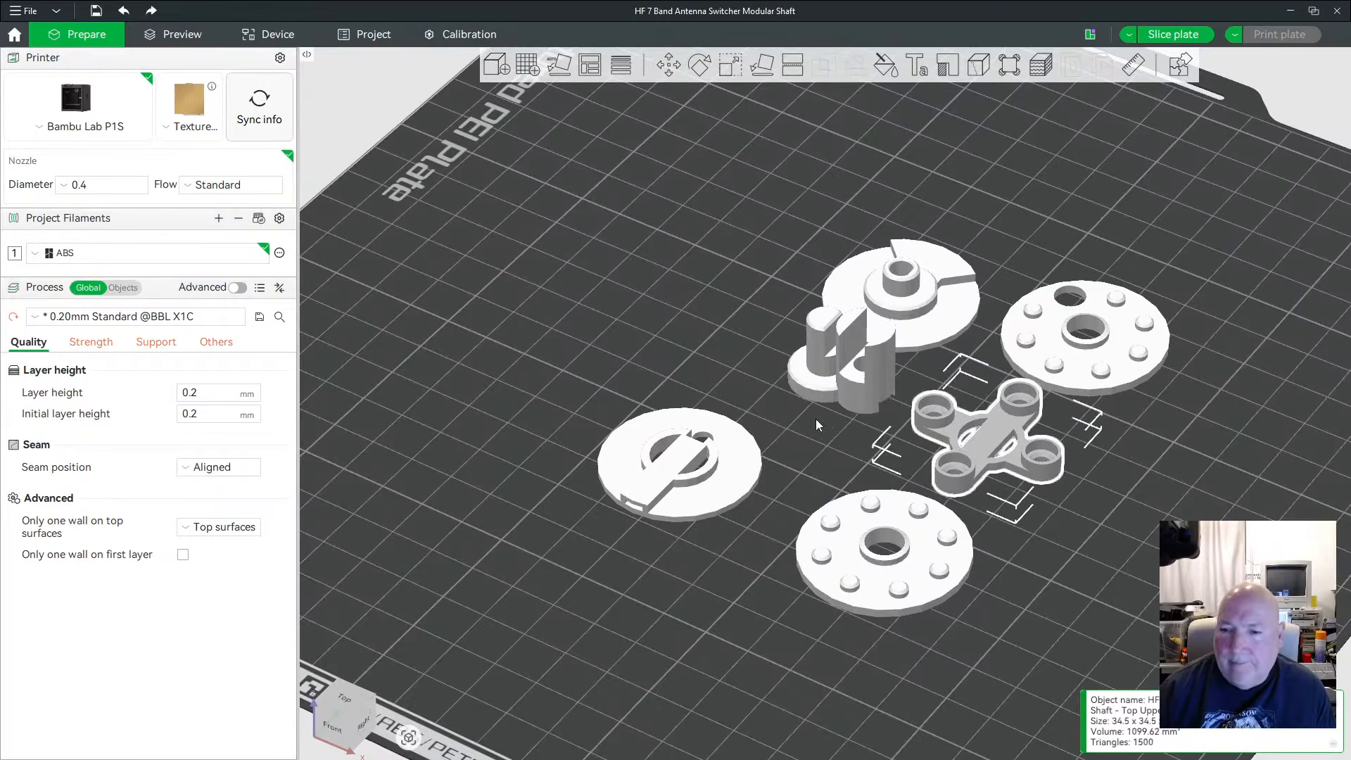
pyautogui.moveTo(816, 420); pyautogui.dragTo(838, 449)
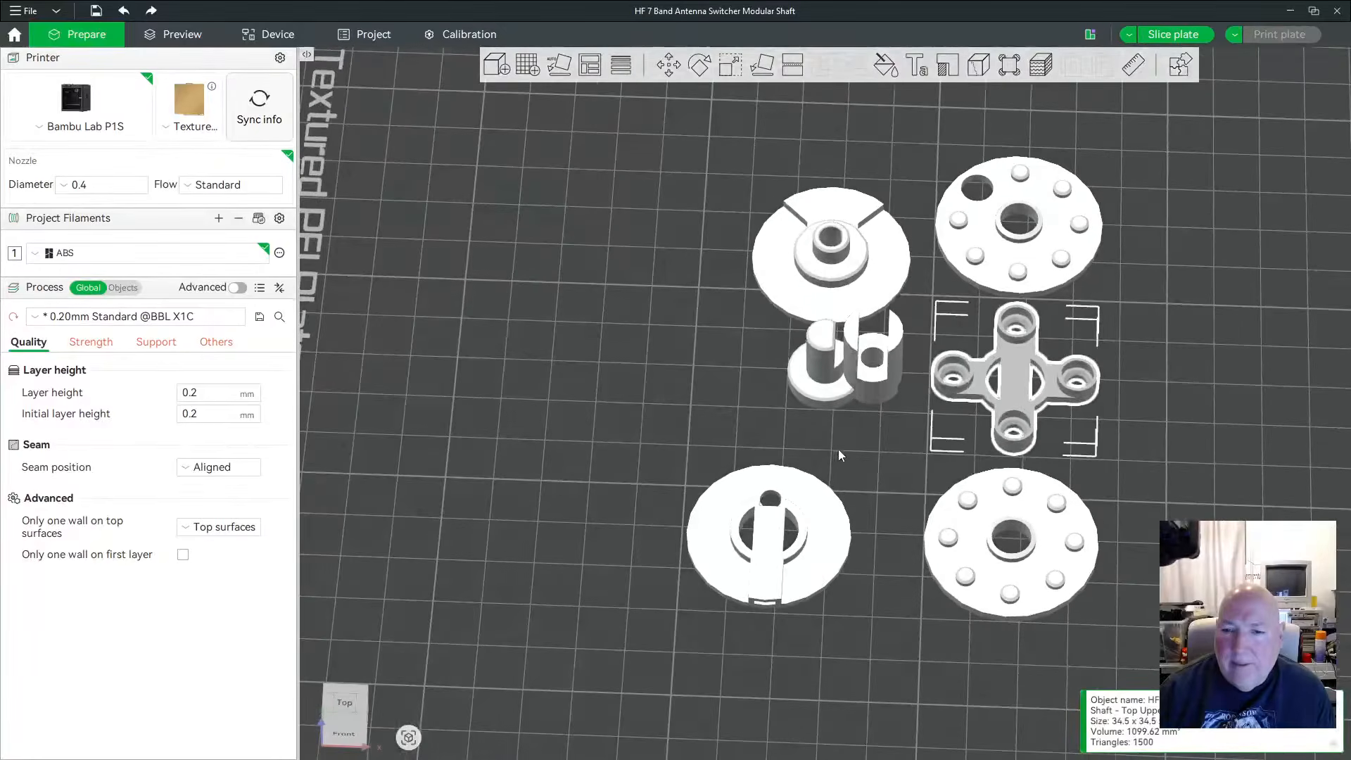
pyautogui.click(836, 393)
pyautogui.press('Left')
pyautogui.press('Left')
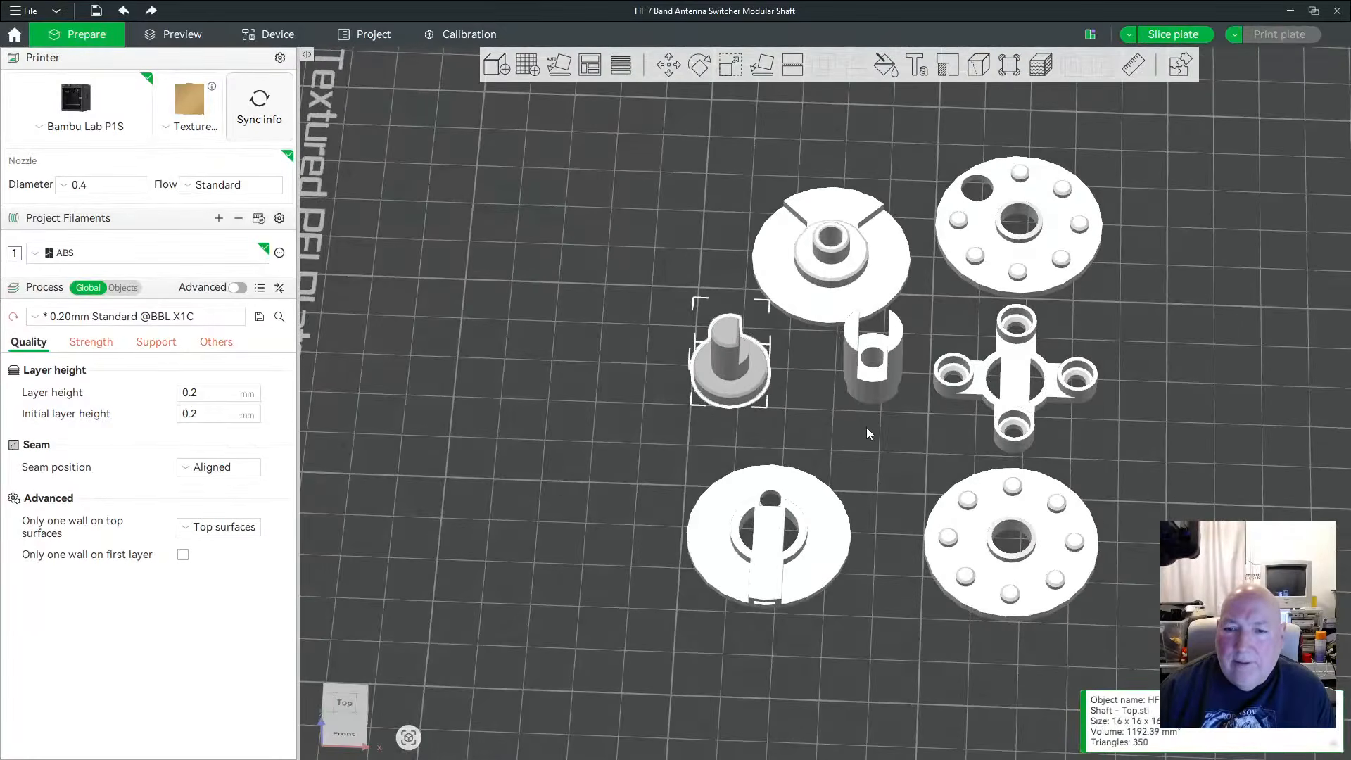
# Move the Bottom disc and the Top Middle disc closer together on the plate
pyautogui.click(878, 390)
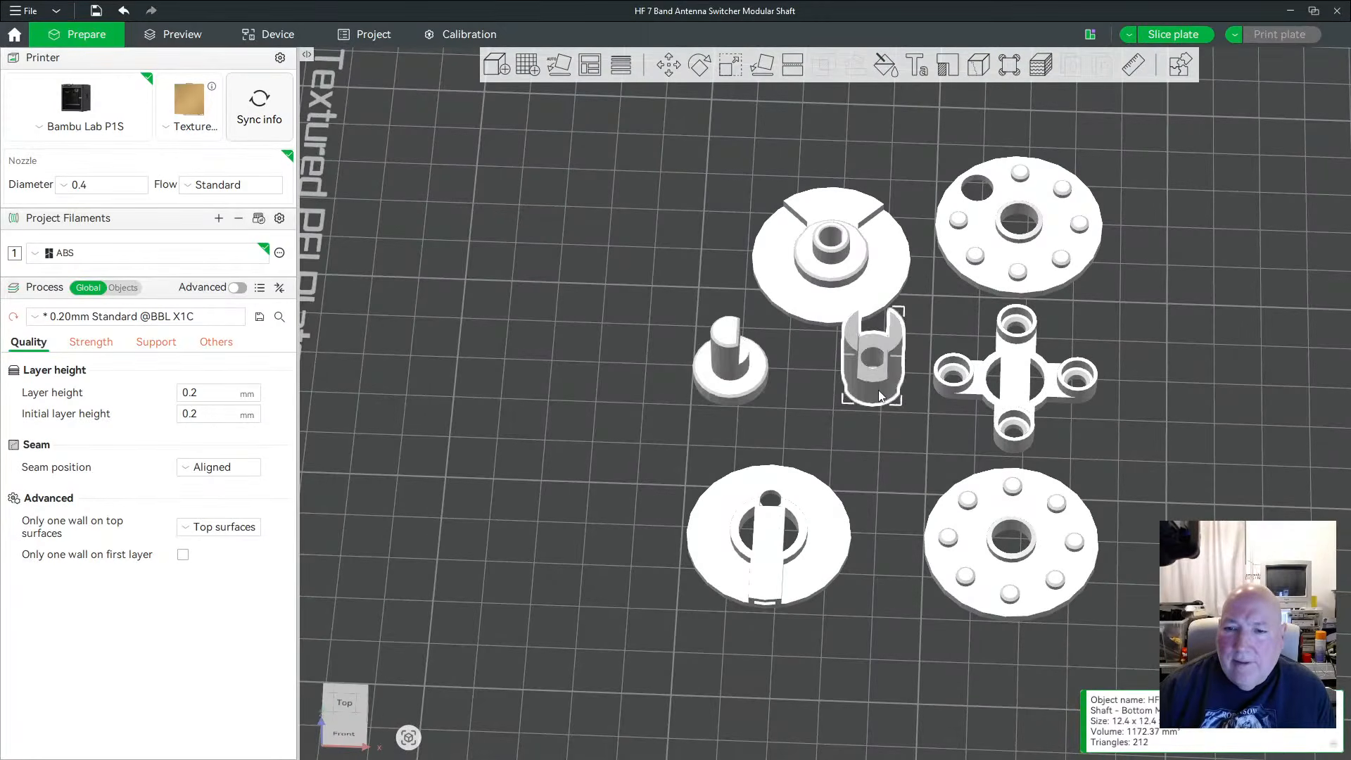
pyautogui.scroll(1, 885, 380)
pyautogui.scroll(2, 884, 380)
pyautogui.moveTo(960, 454); pyautogui.dragTo(866, 453)
pyautogui.scroll(-3, 884, 419)
pyautogui.click(899, 403)
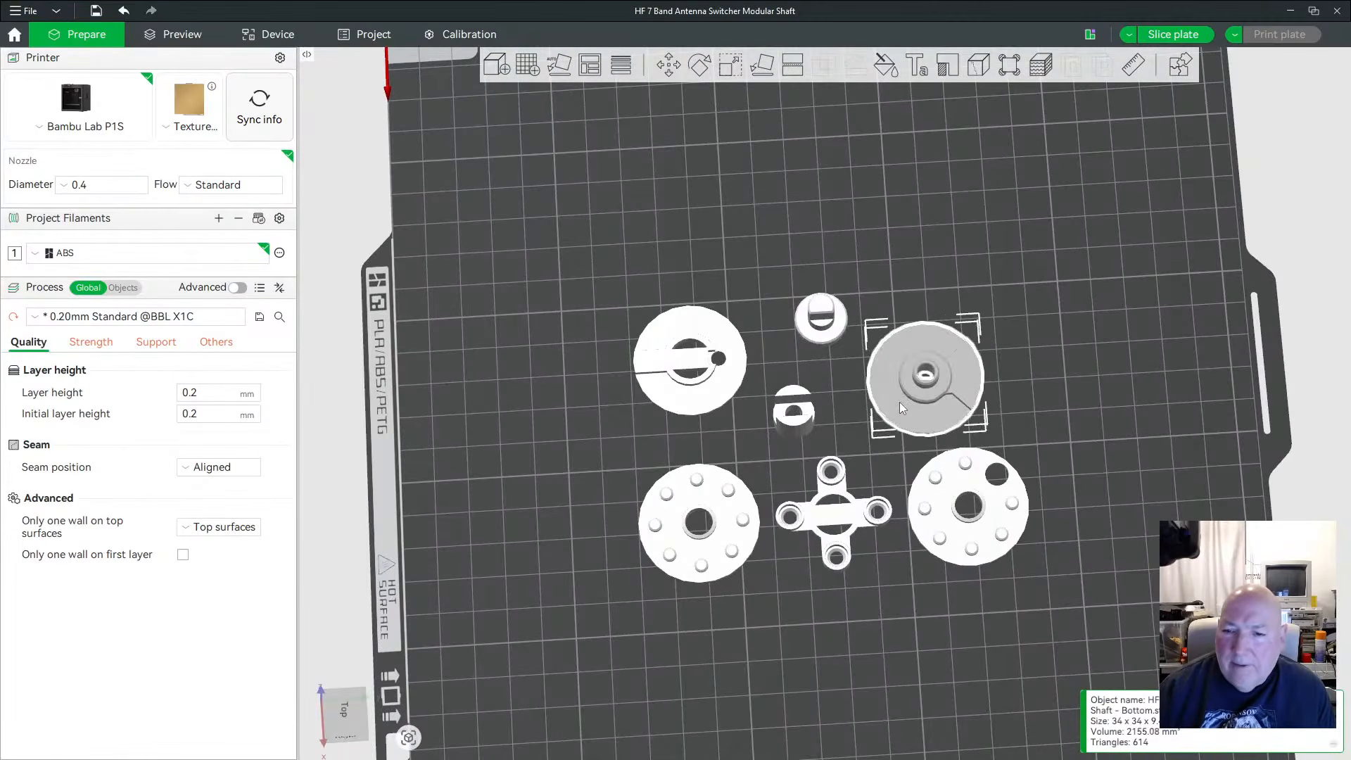
pyautogui.press('Left')
pyautogui.click(709, 373)
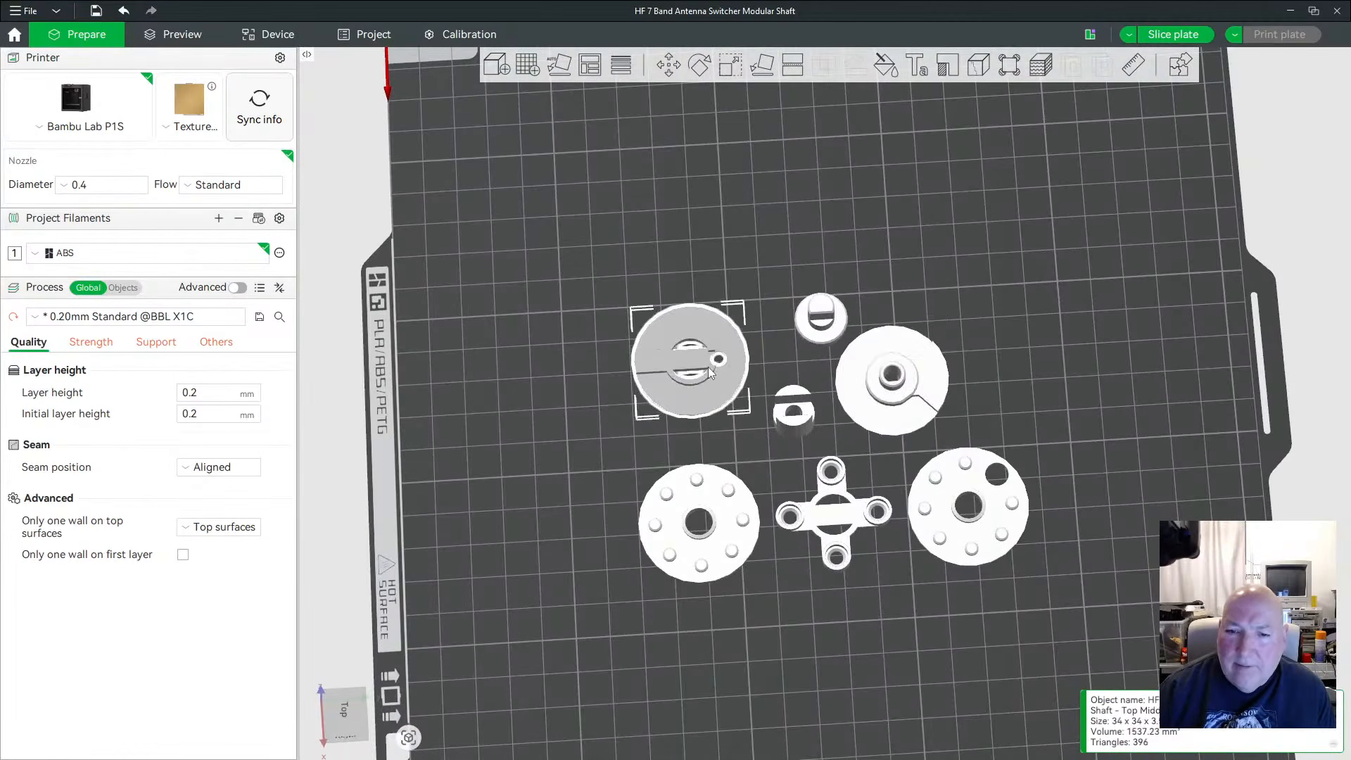
pyautogui.press('Right')
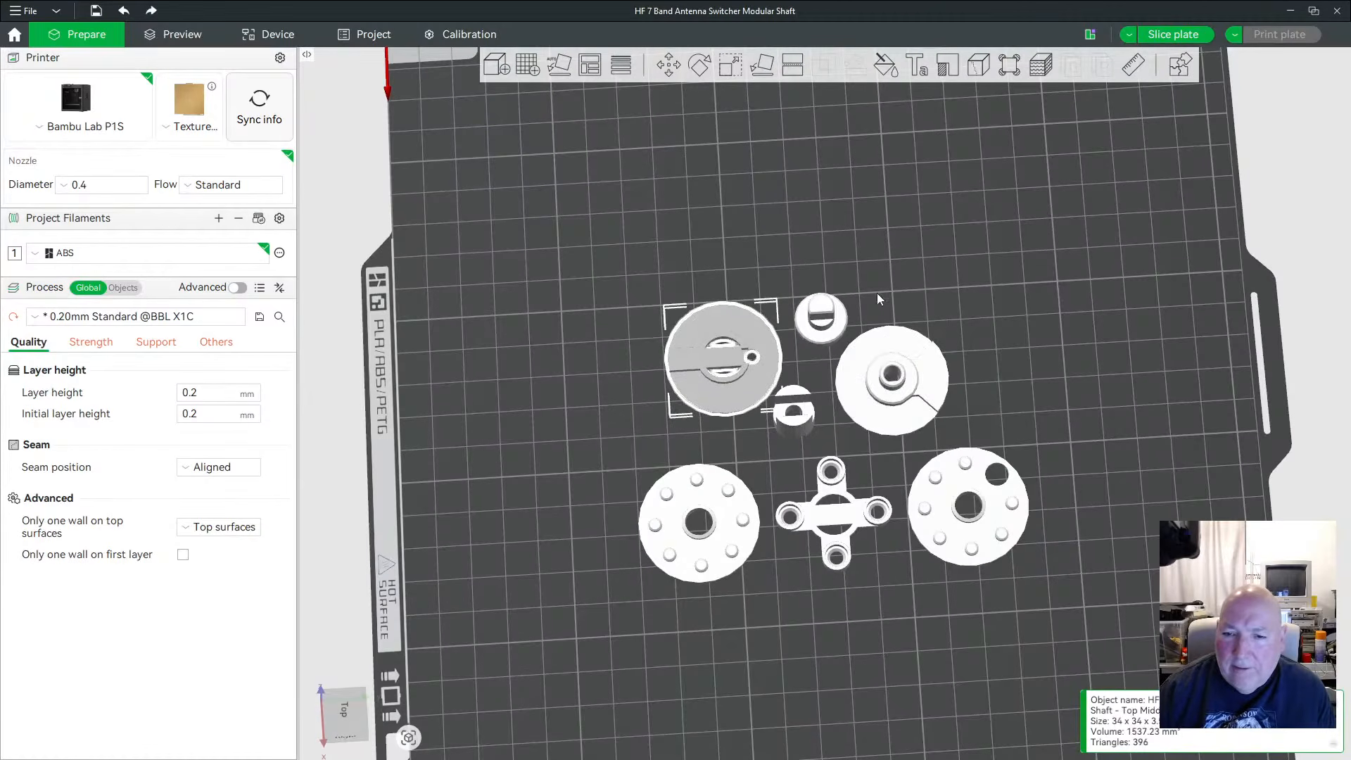
# Nudge the slotted Bottom Mid shaft sideways and back, and shift the Top piece further towards the plate's left edge
pyautogui.click(797, 422)
pyautogui.hotkey('ctrl', 'z')
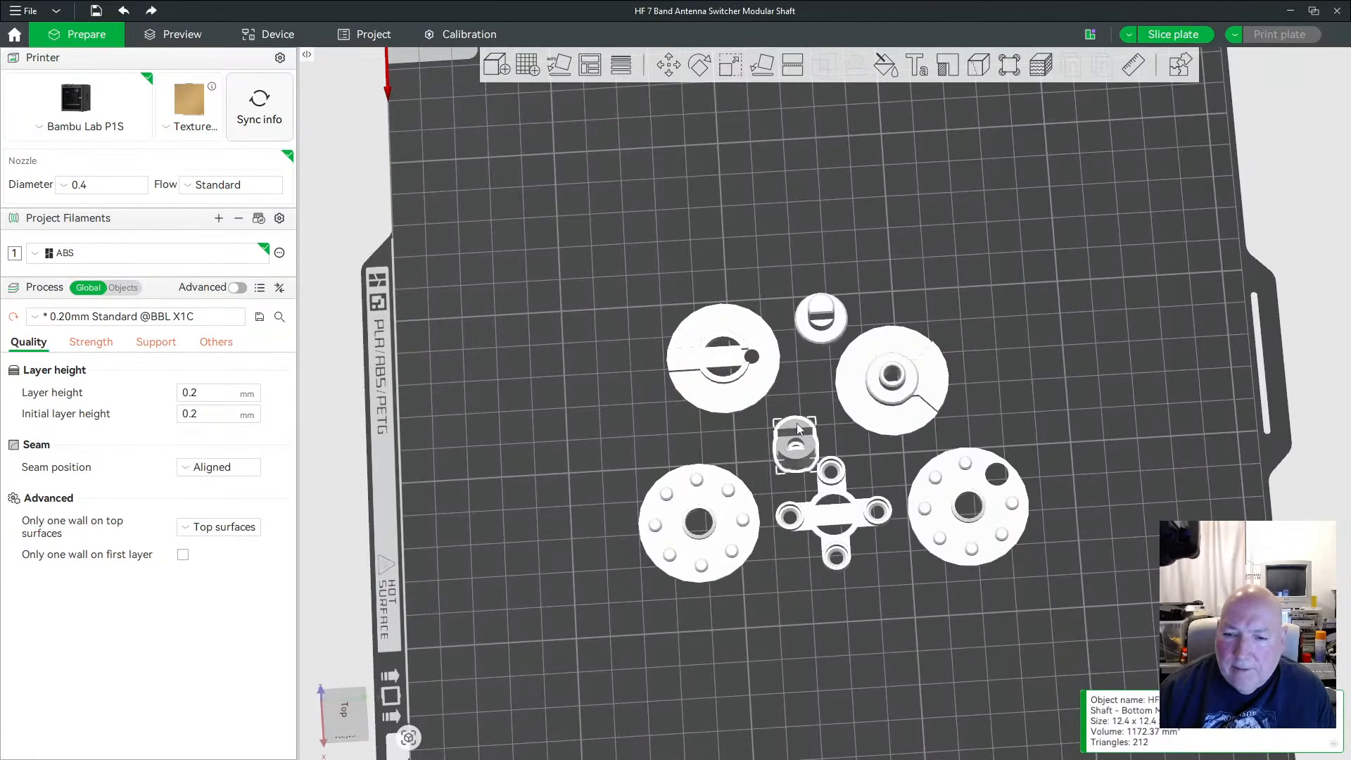
pyautogui.hotkey('ctrl', 'y')
pyautogui.moveTo(624, 411); pyautogui.dragTo(674, 411)
pyautogui.click(750, 389)
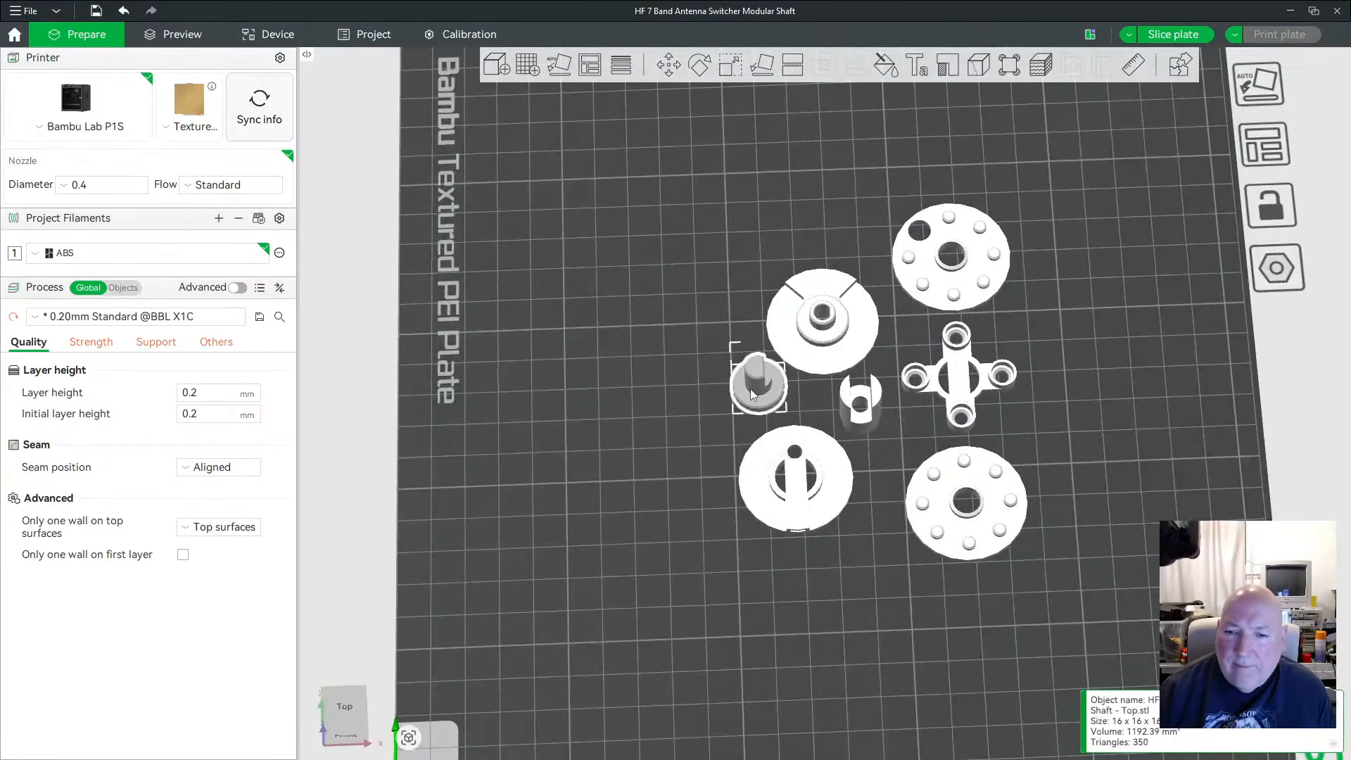
pyautogui.hotkey('ctrl', 'z')
pyautogui.click(887, 569)
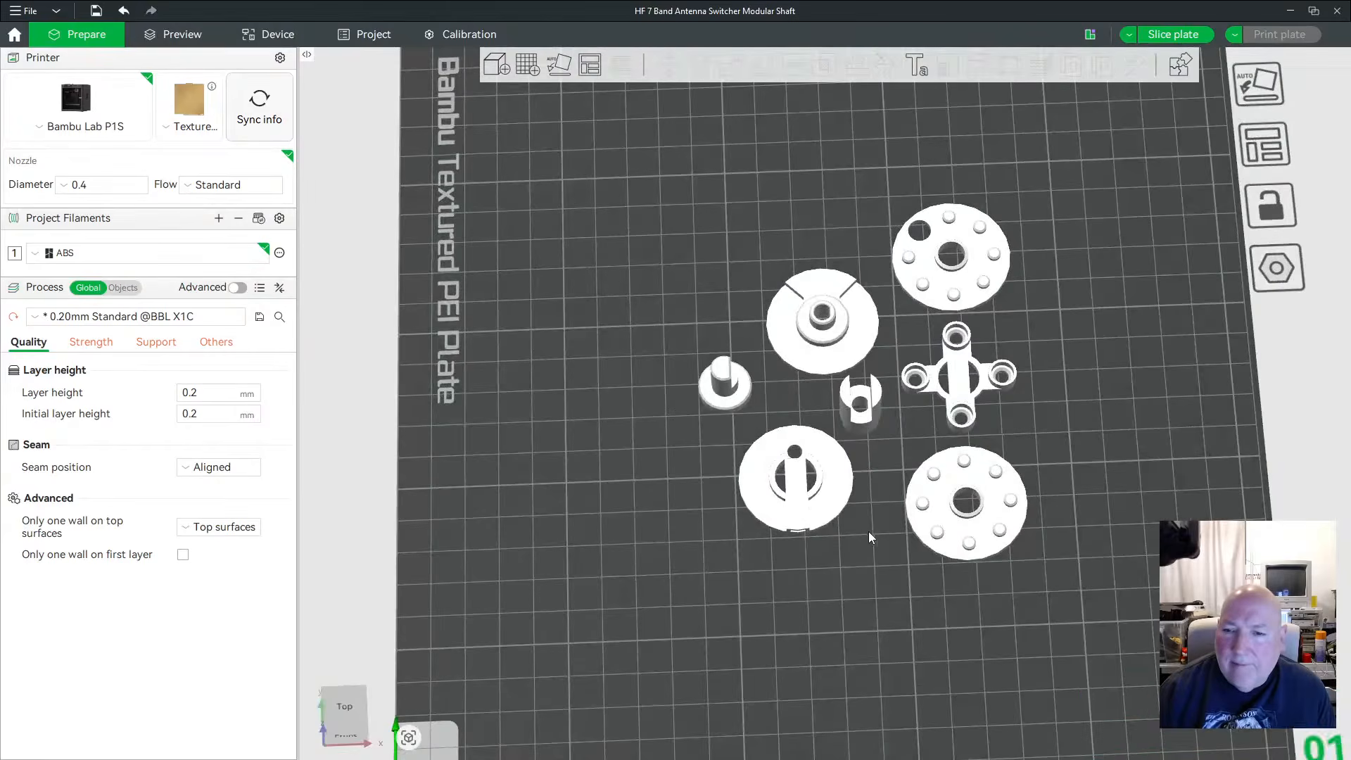
# Shift the Bottom disc level with the rear studded disc, and move the slotted Bottom Mid shaft slightly towards the plate's rear
pyautogui.scroll(2, 869, 531)
pyautogui.scroll(-3, 879, 510)
pyautogui.click(829, 349)
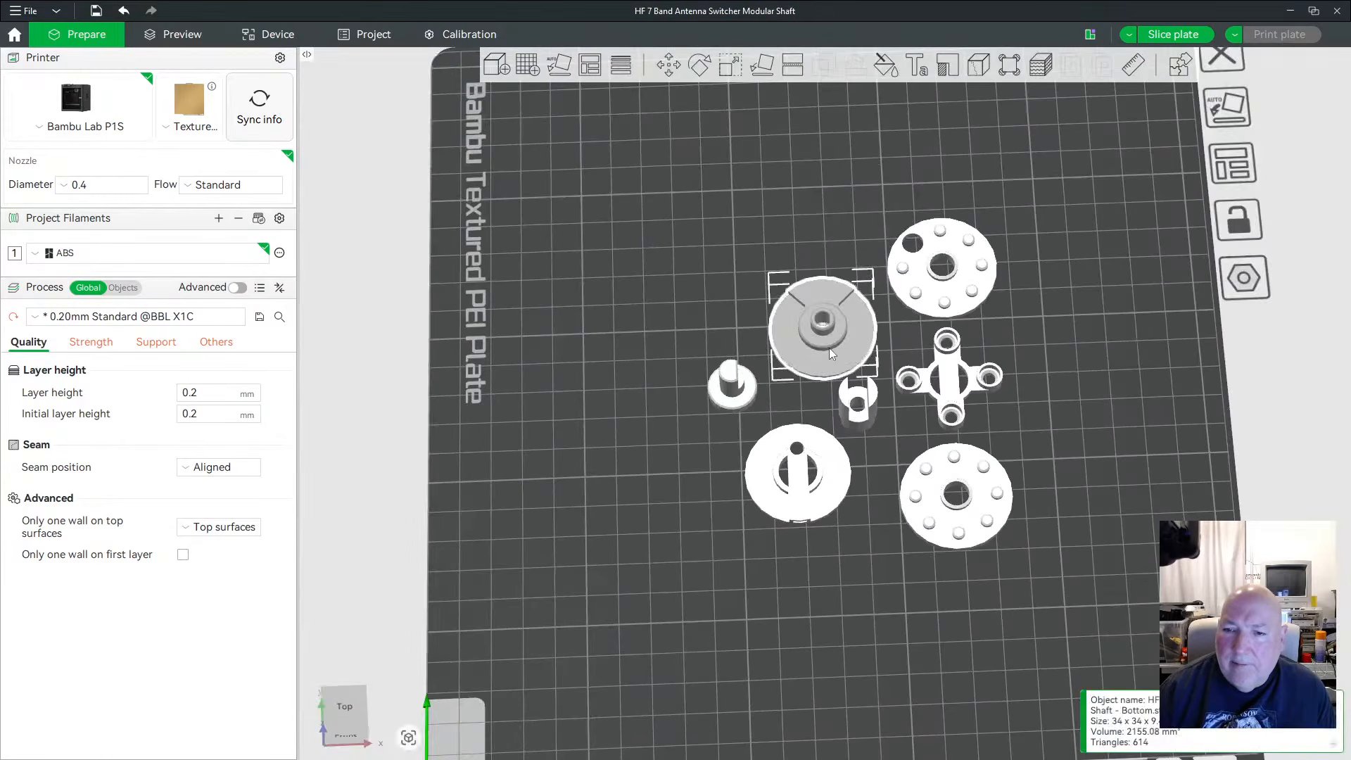
pyautogui.hotkey('ctrl', 'z')
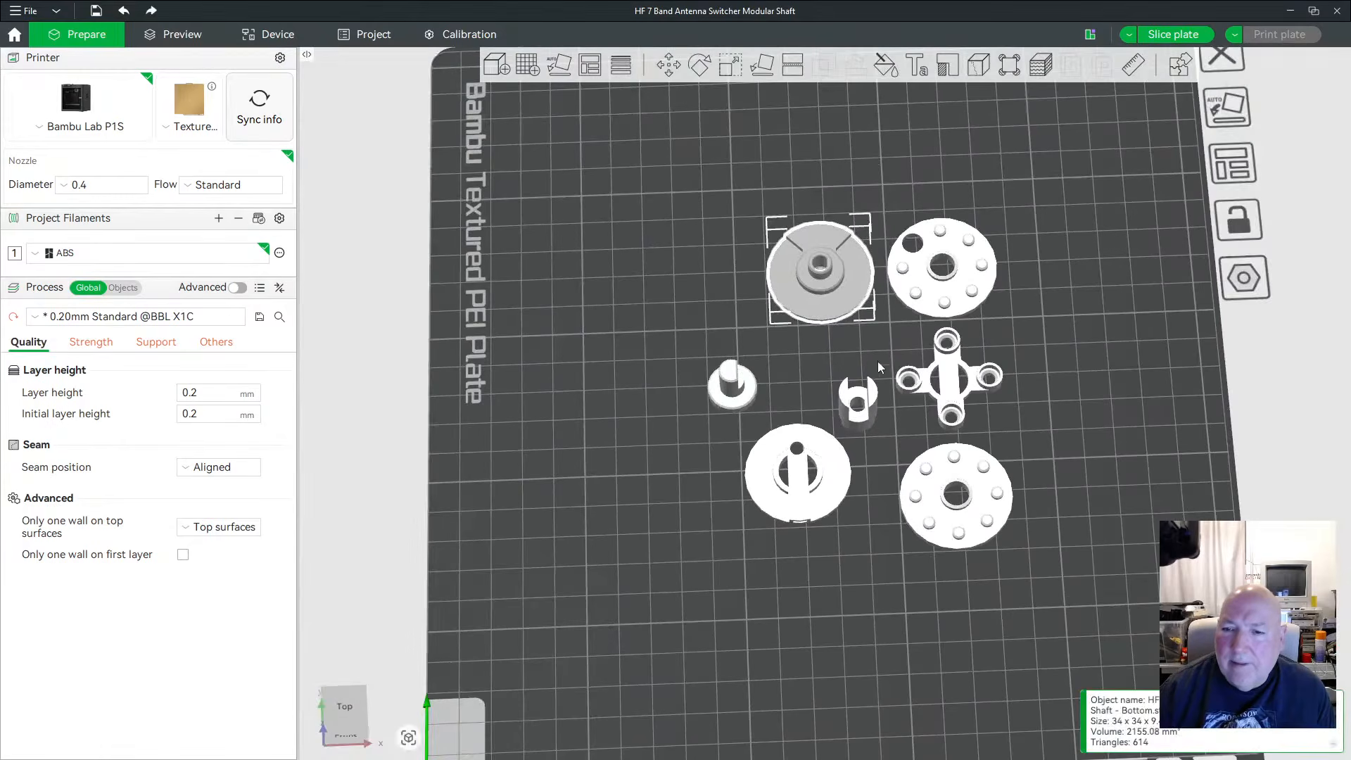
pyautogui.click(862, 402)
pyautogui.press('Up')
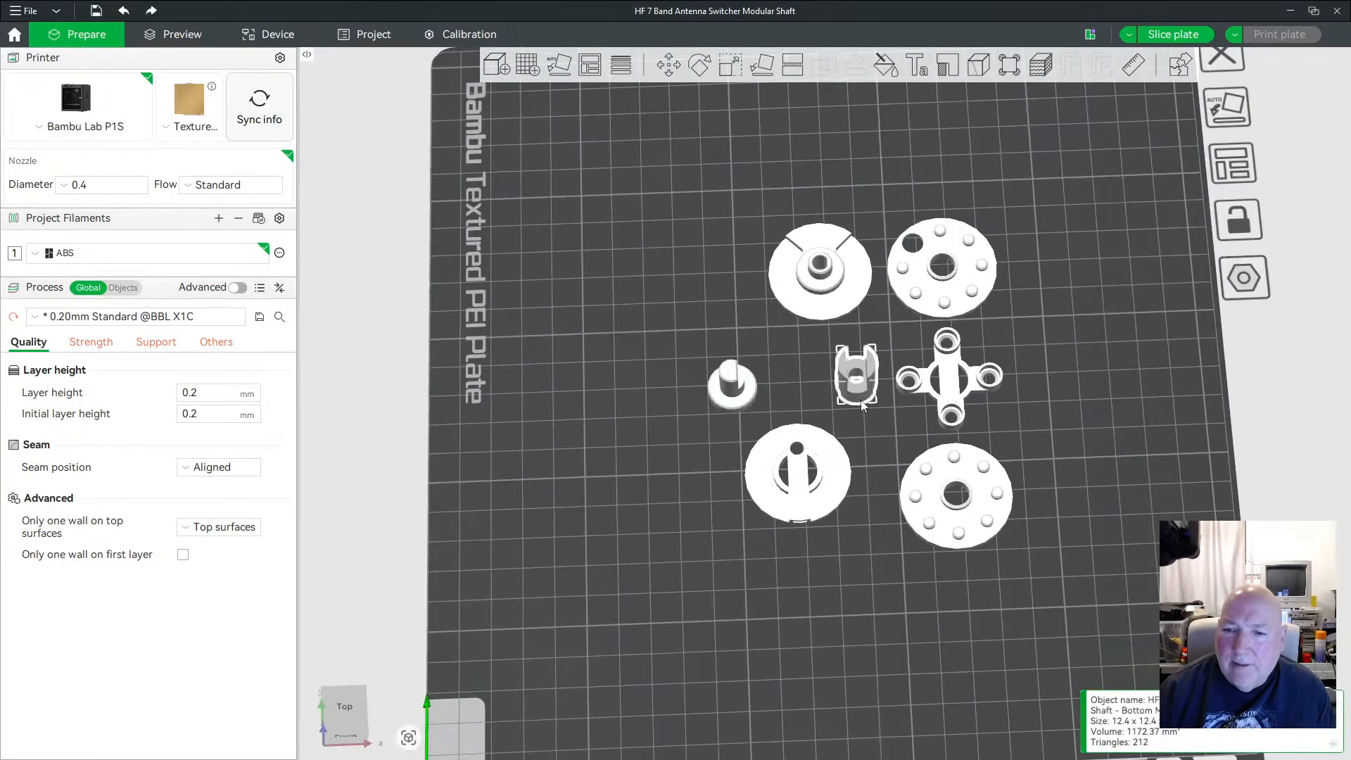
# Position the Top piece next to the slotted Bottom Mid shaft, in the gap between the Bottom and Top Middle discs
pyautogui.click(739, 390)
pyautogui.press('Right')
pyautogui.press('Up')
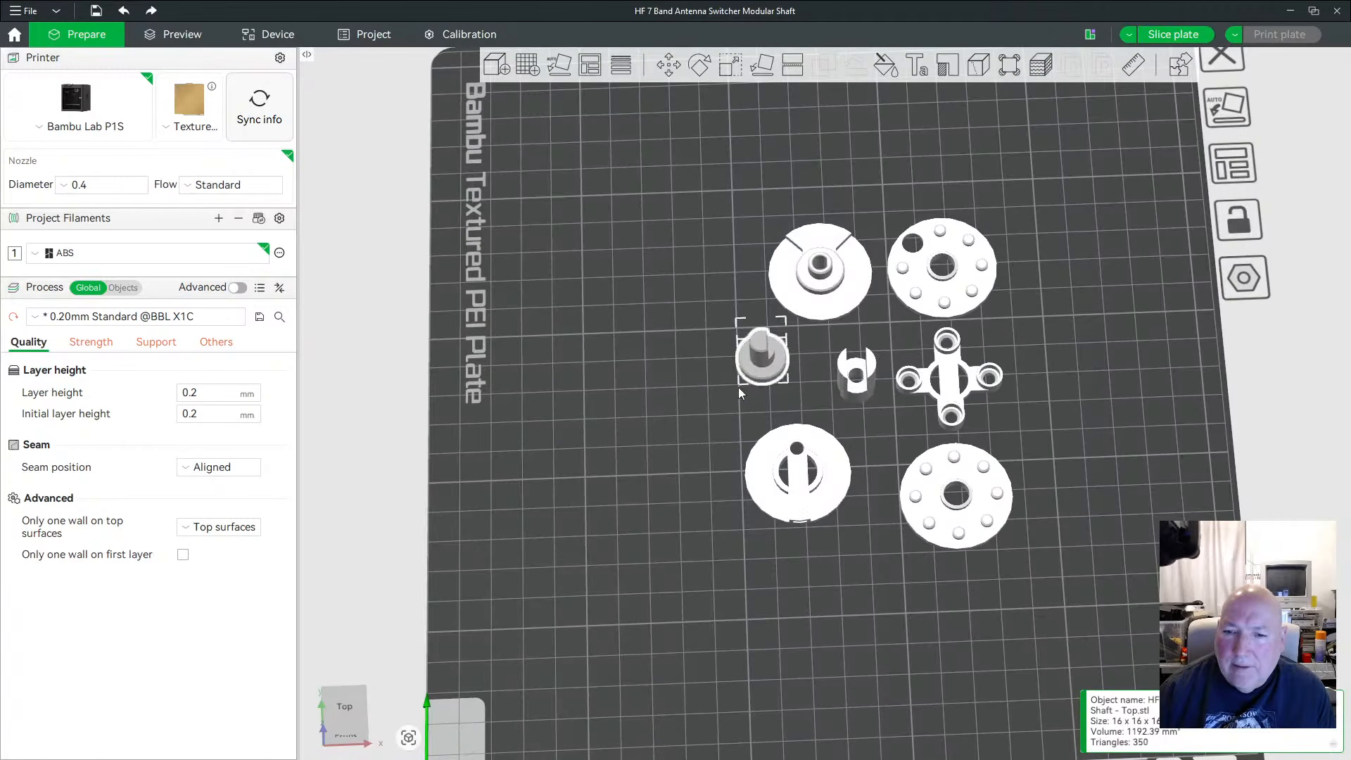
pyautogui.press('Right')
pyautogui.press('Down')
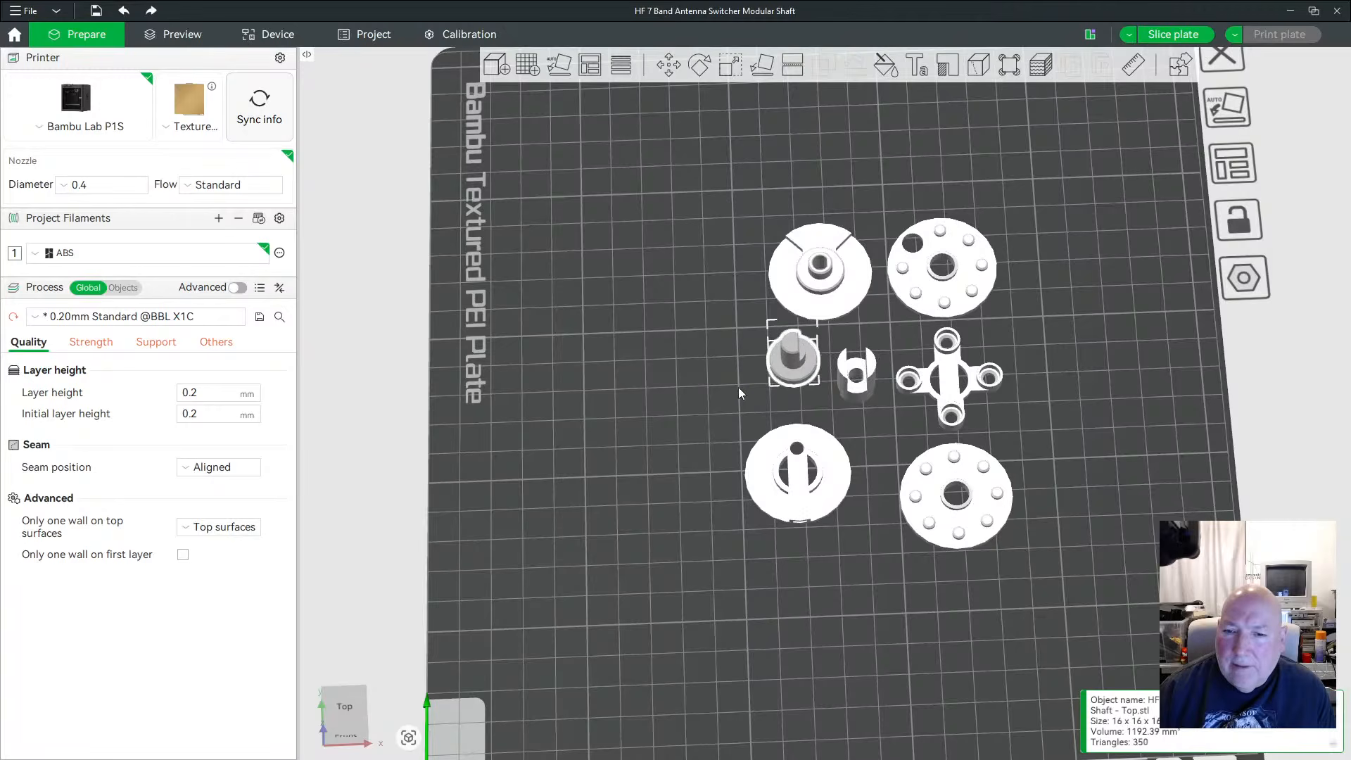
pyautogui.hotkey('shift', 'Down')
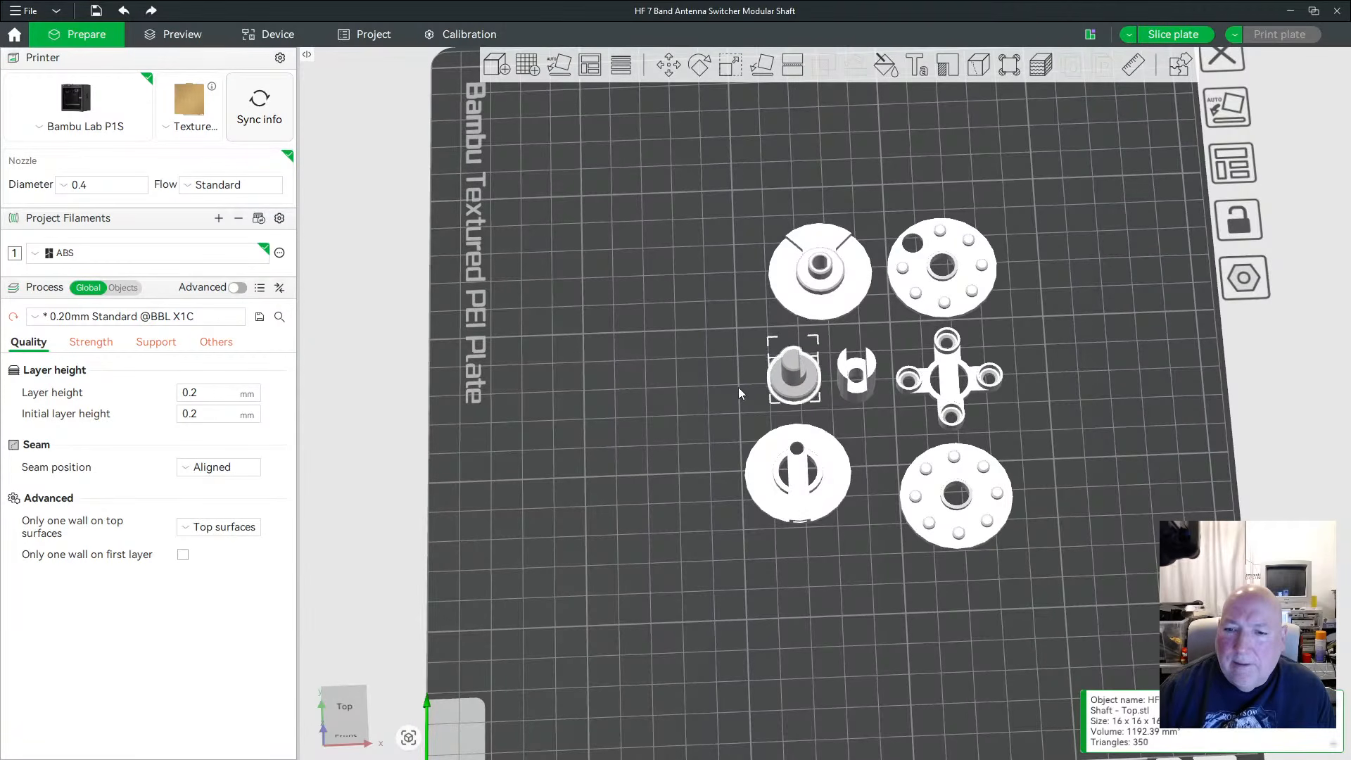
pyautogui.hotkey('shift', 'Left')
pyautogui.hotkey('shift', 'Left')
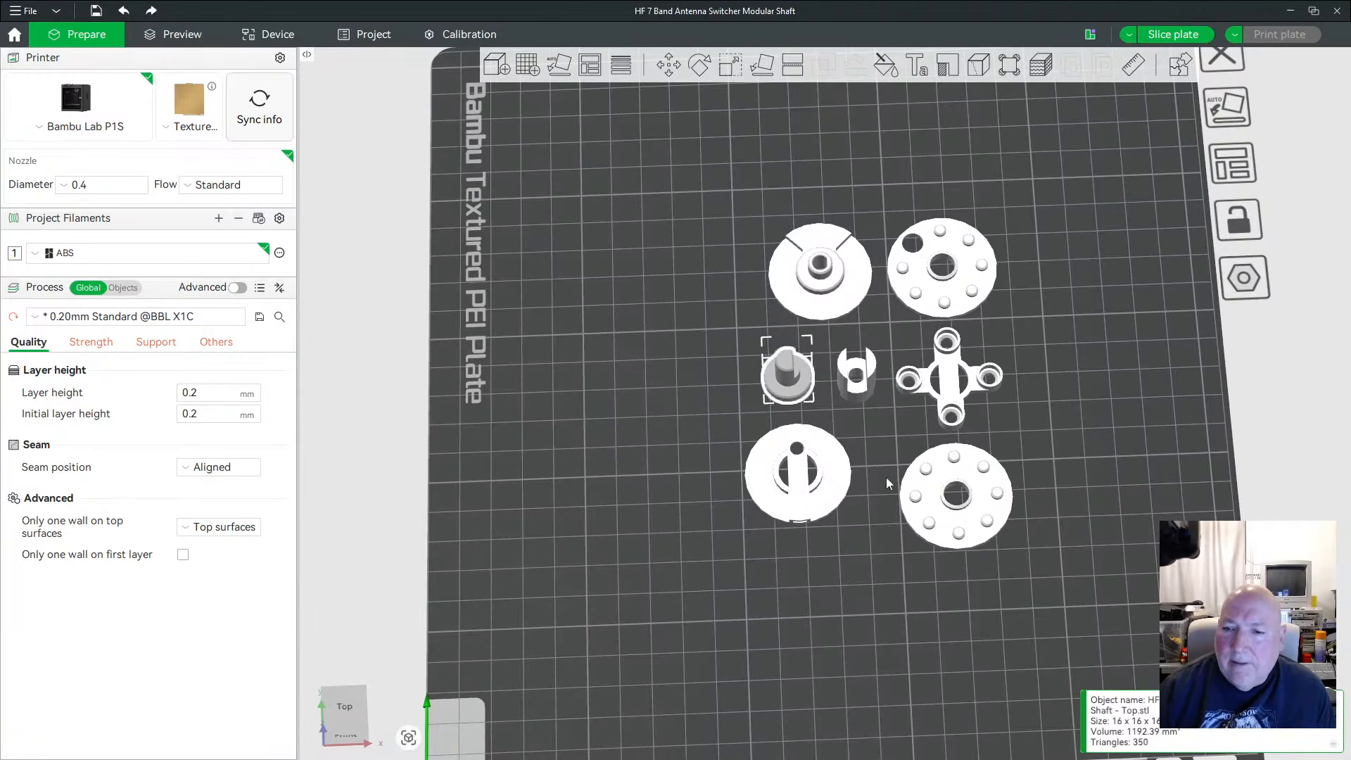
# Move the Top Middle disc close to the front studded disc and clear the selection
pyautogui.click(806, 475)
pyautogui.hotkey('ctrl', 'z')
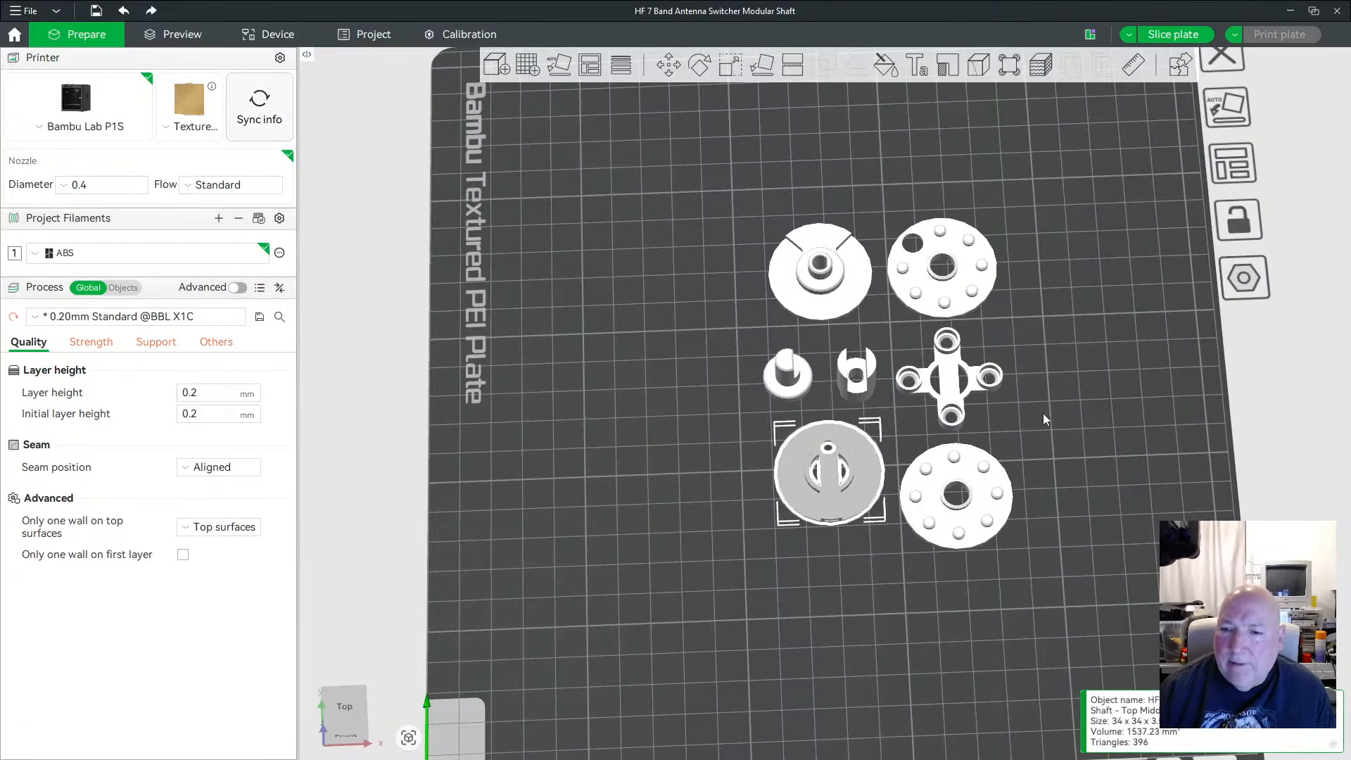
pyautogui.click(1105, 421)
pyautogui.moveTo(1105, 421); pyautogui.dragTo(1050, 439)
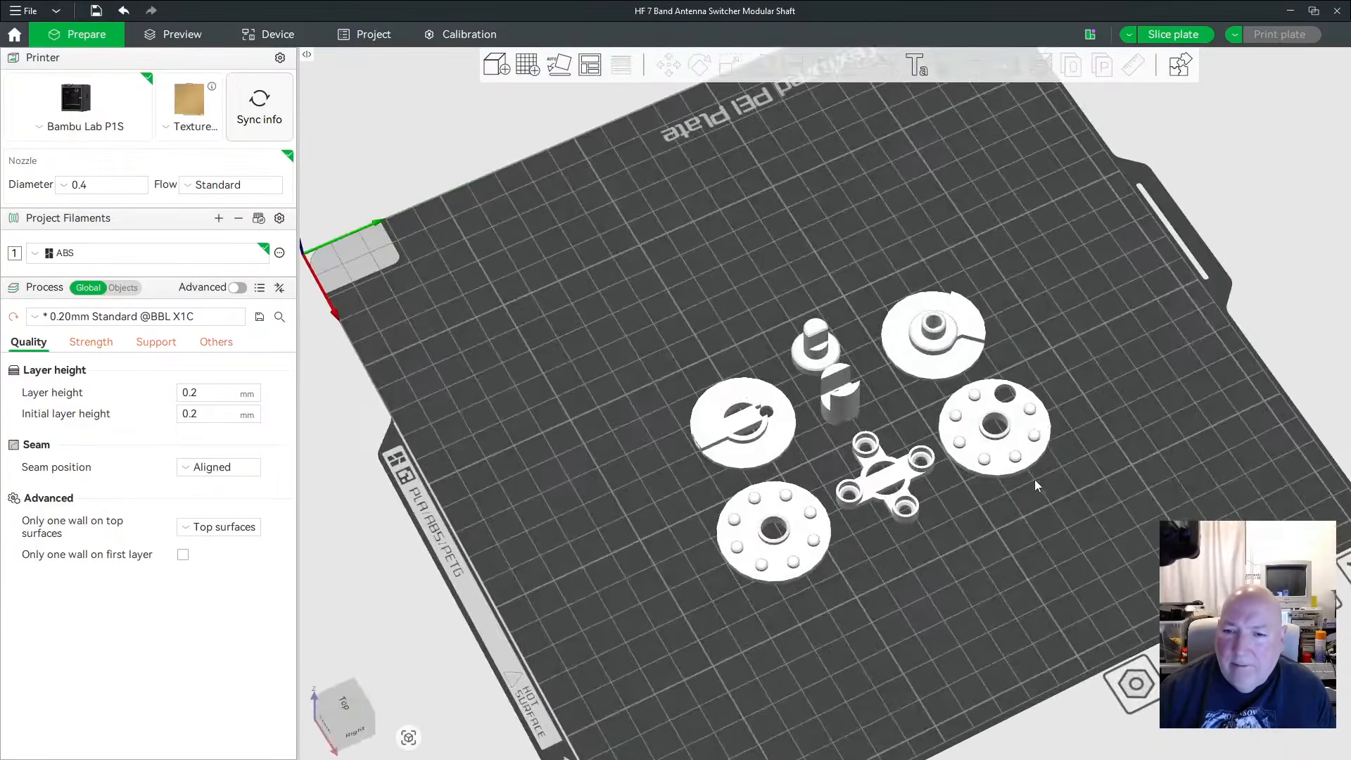
# Save the project with the current arrangement of the parts on the plate
pyautogui.moveTo(1035, 484); pyautogui.dragTo(1031, 450)
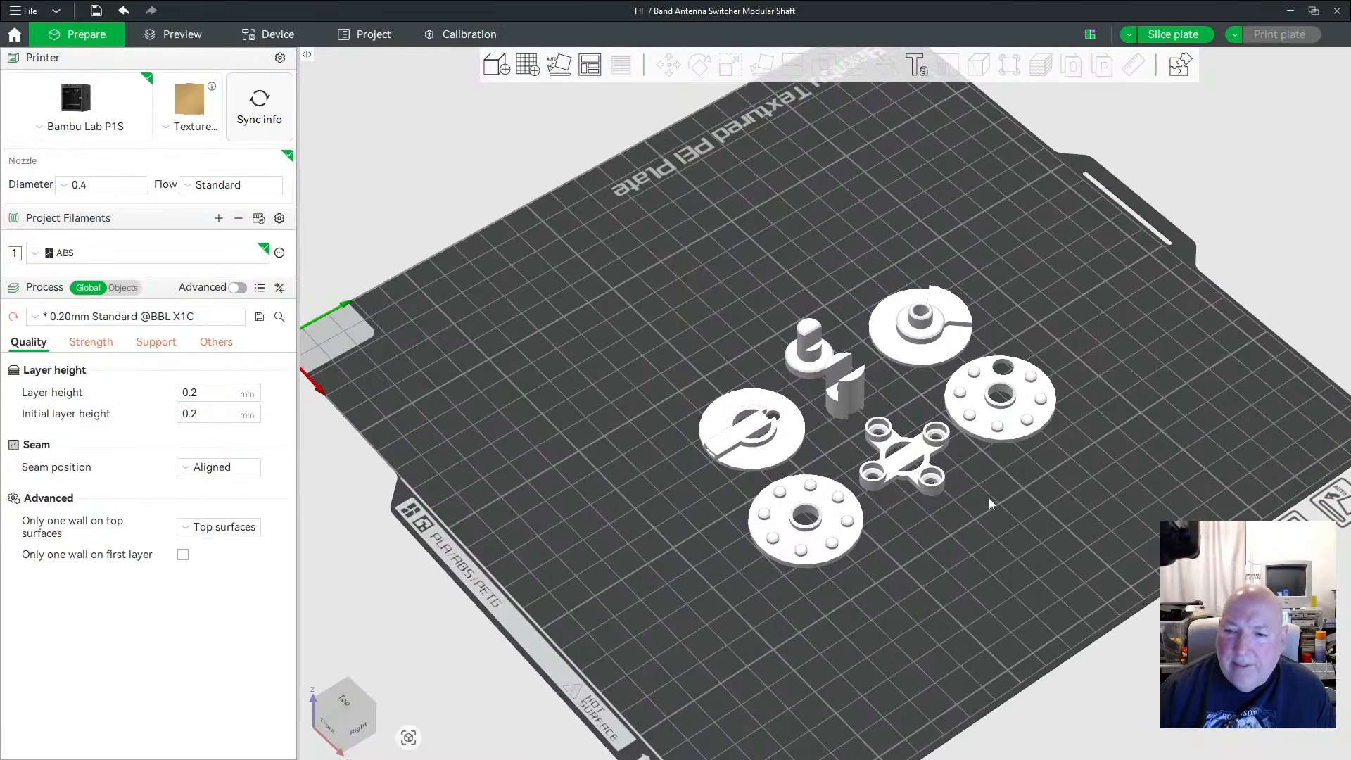
pyautogui.scroll(-3, 982, 471)
pyautogui.moveTo(734, 495)
pyautogui.mouseDown()
pyautogui.moveTo(665, 412)
pyautogui.moveTo(793, 471)
pyautogui.moveTo(797, 491)
pyautogui.moveTo(742, 476)
pyautogui.mouseUp()
pyautogui.scroll(-3, 741, 462)
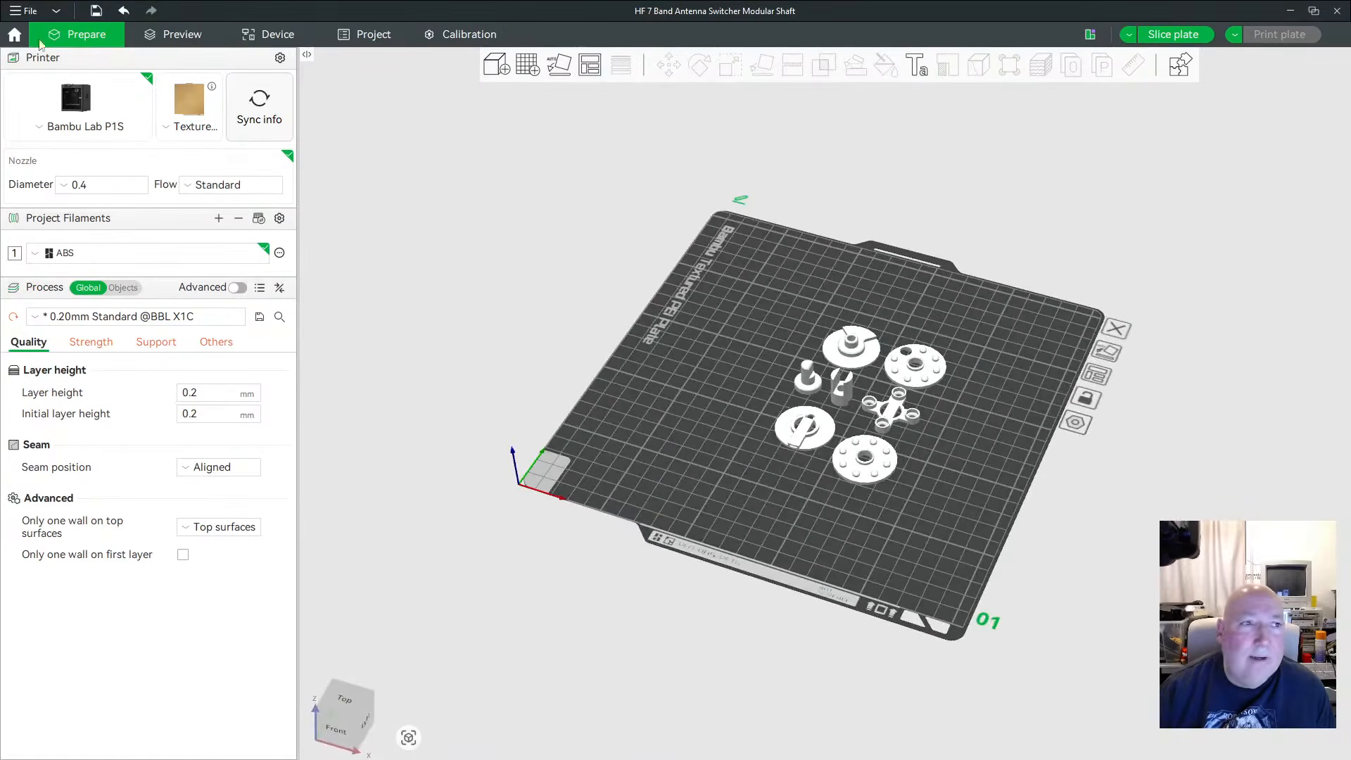
pyautogui.click(27, 11)
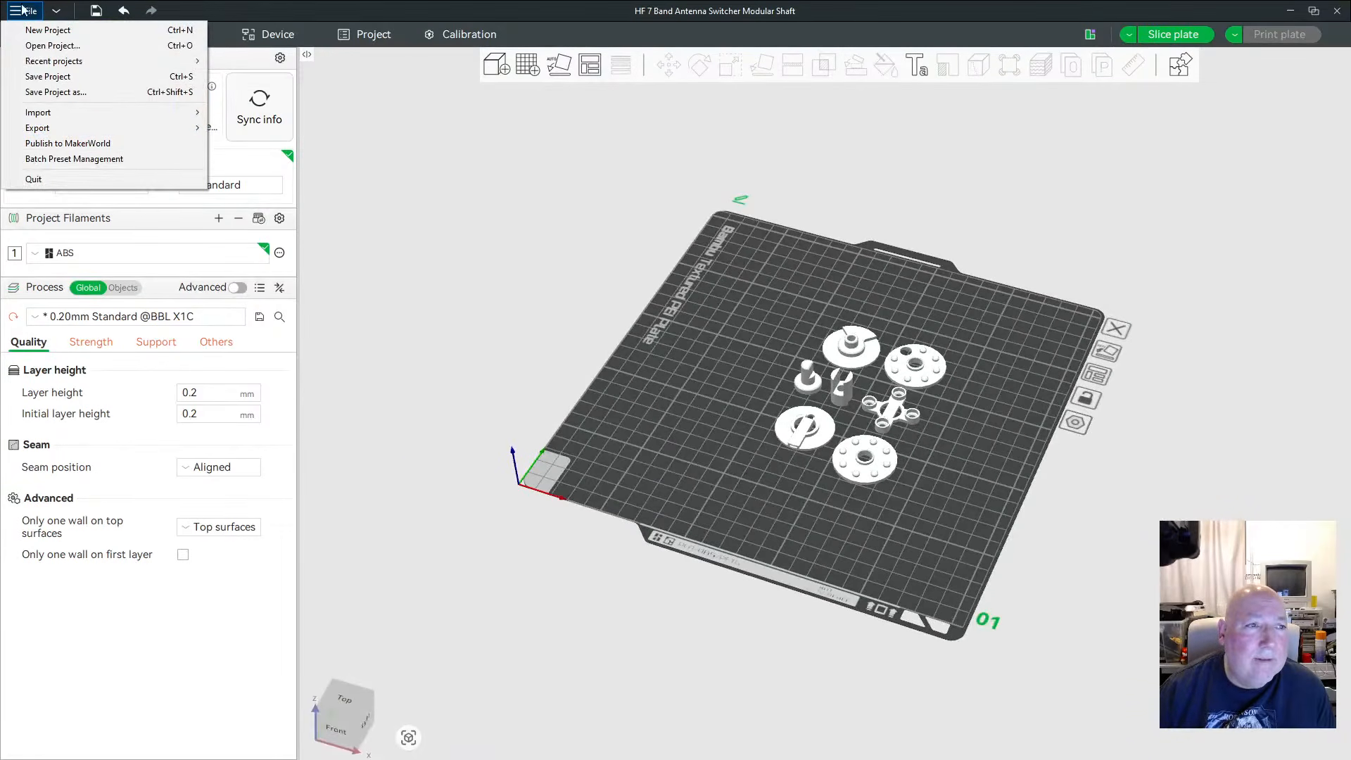
pyautogui.click(48, 79)
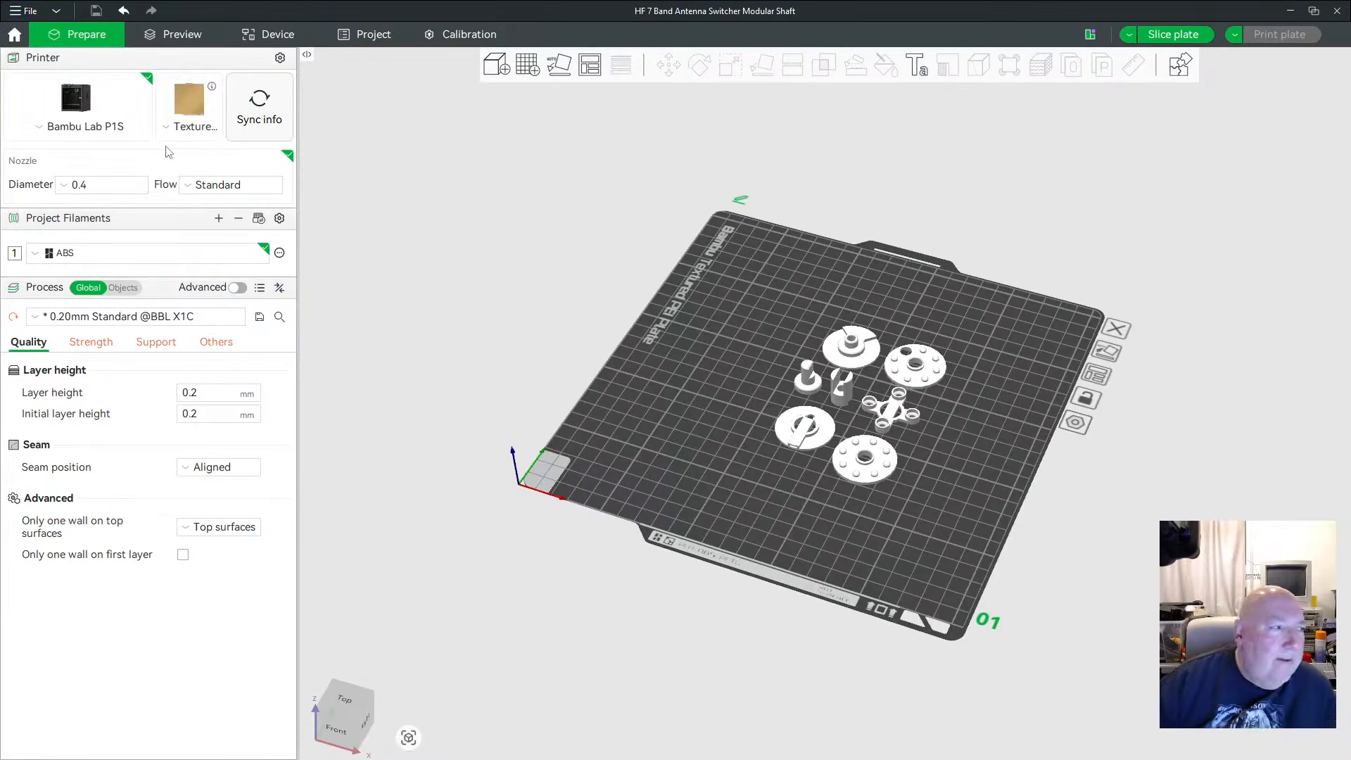
# Review the process settings for strength, including sparse infill, and for bed adhesion, including the brim type
pyautogui.click(101, 343)
pyautogui.click(225, 391)
pyautogui.scroll(-1, 237, 360)
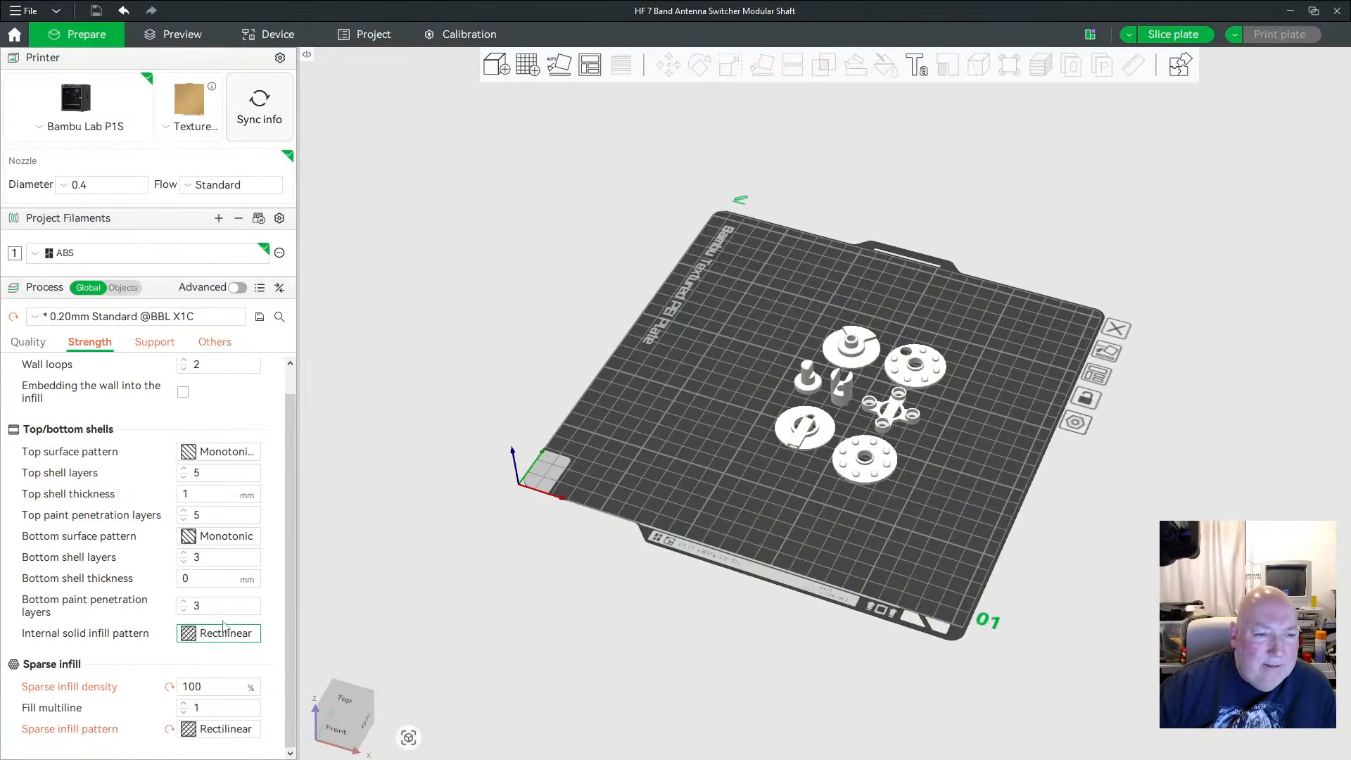
pyautogui.scroll(1, 226, 620)
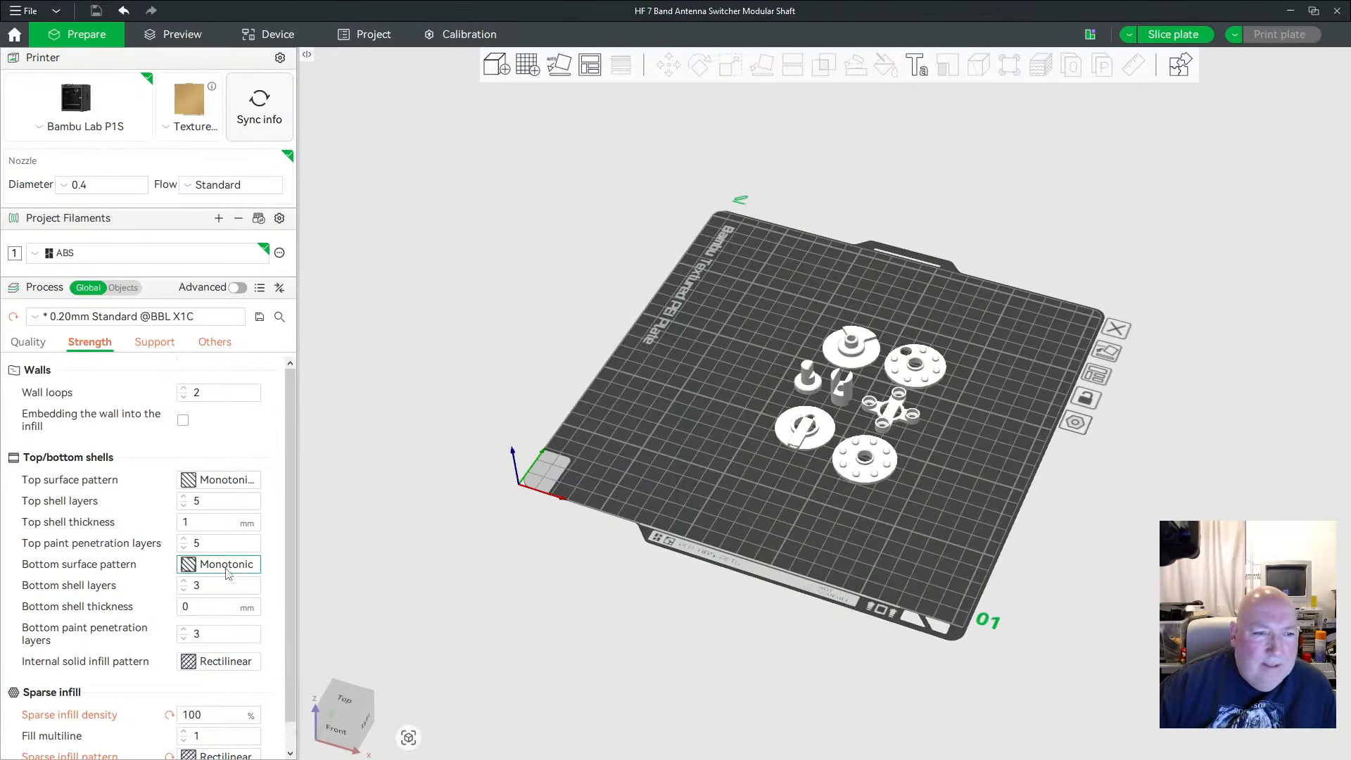
pyautogui.click(216, 342)
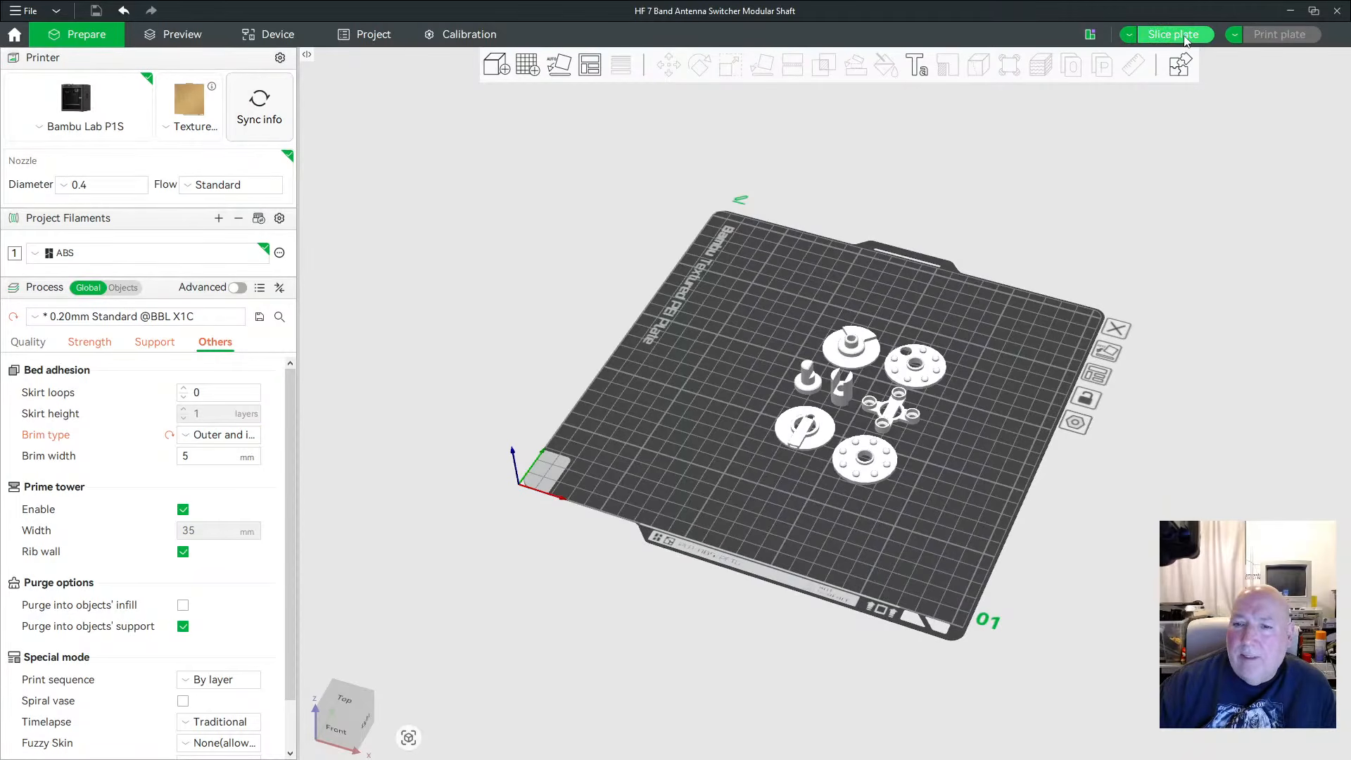
# Check the printer's status and loaded filaments, and compare them with the project's ABS filament selection
pyautogui.click(274, 40)
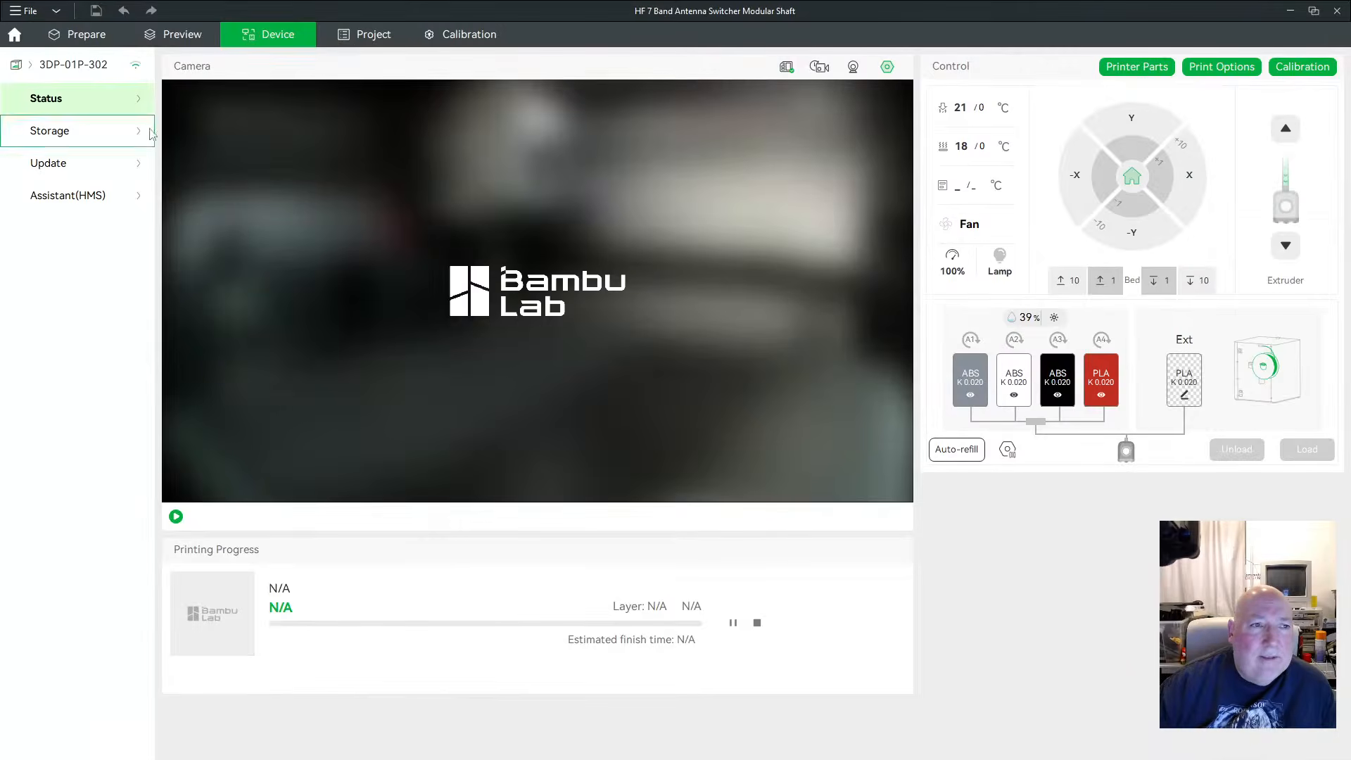
pyautogui.click(86, 68)
pyautogui.click(85, 141)
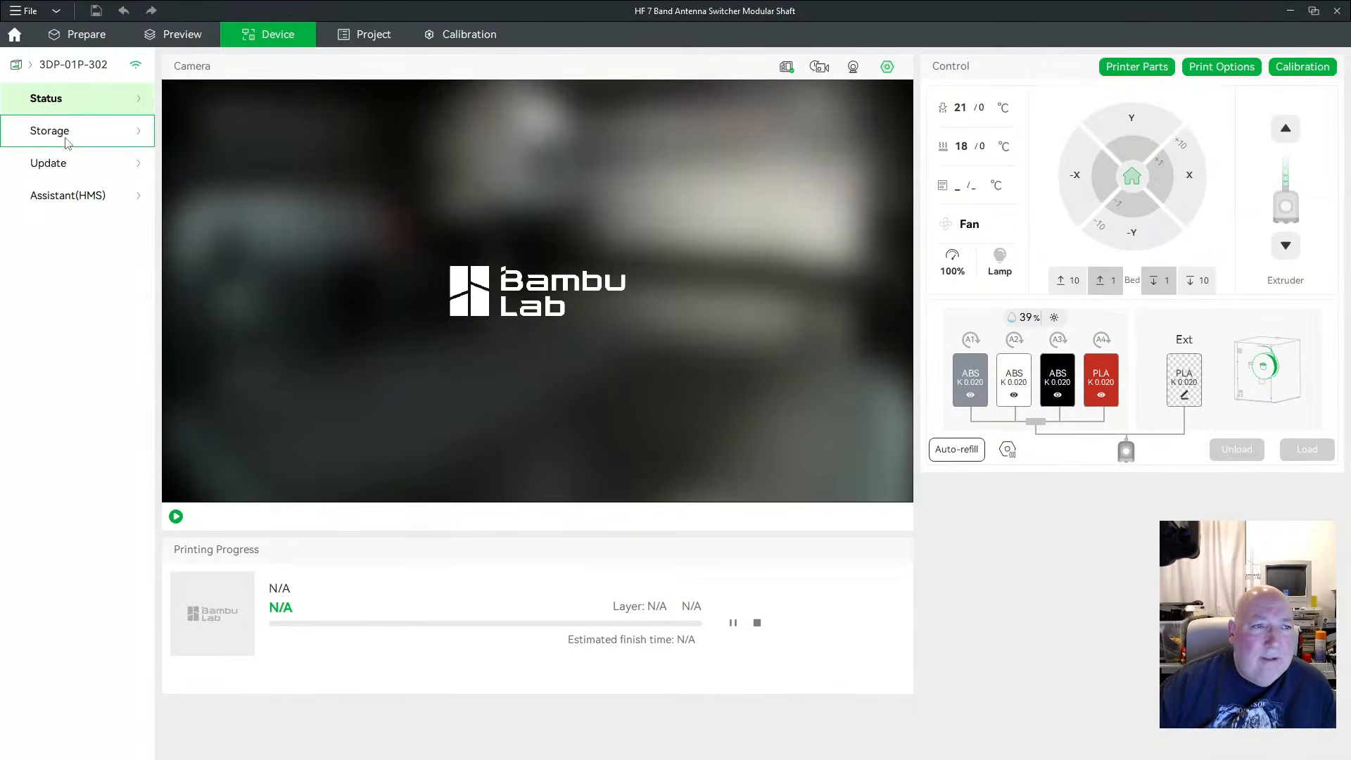
pyautogui.click(78, 39)
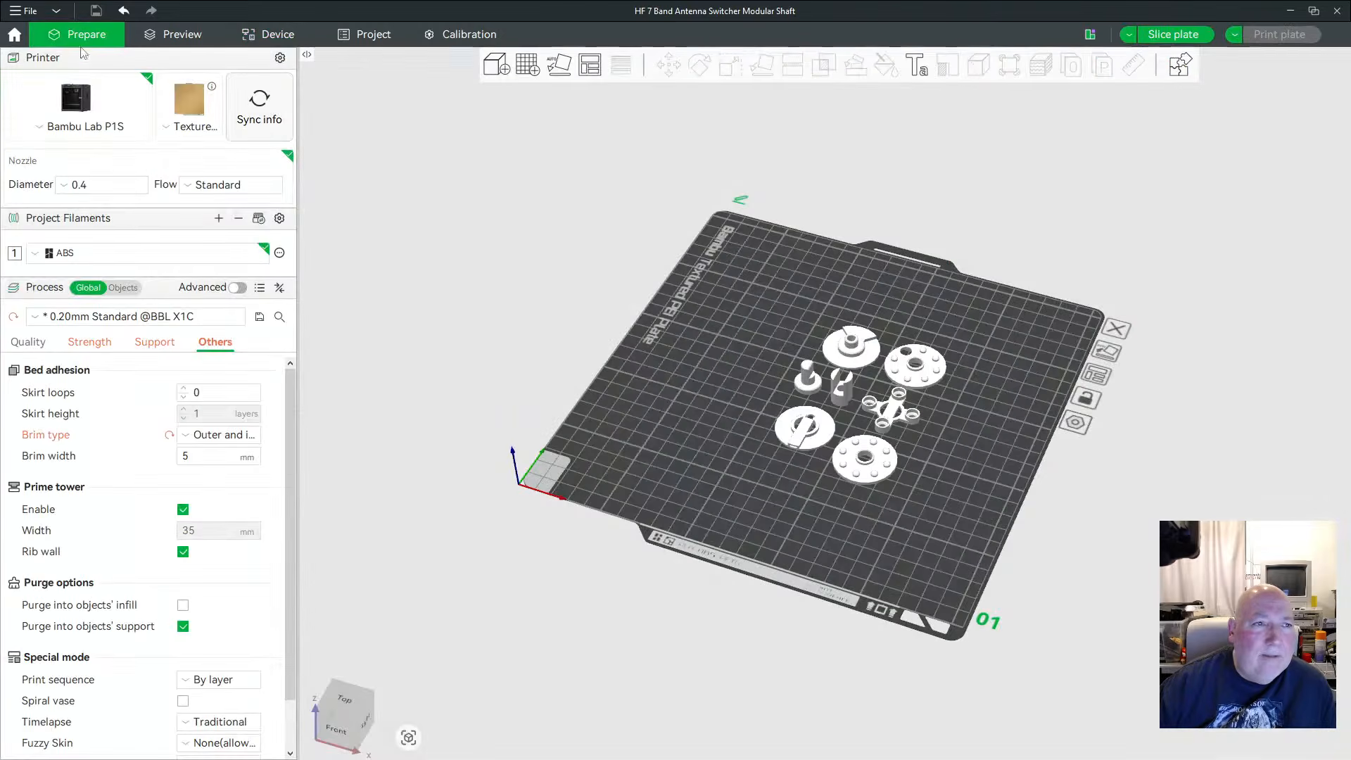
pyautogui.click(93, 257)
pyautogui.click(83, 319)
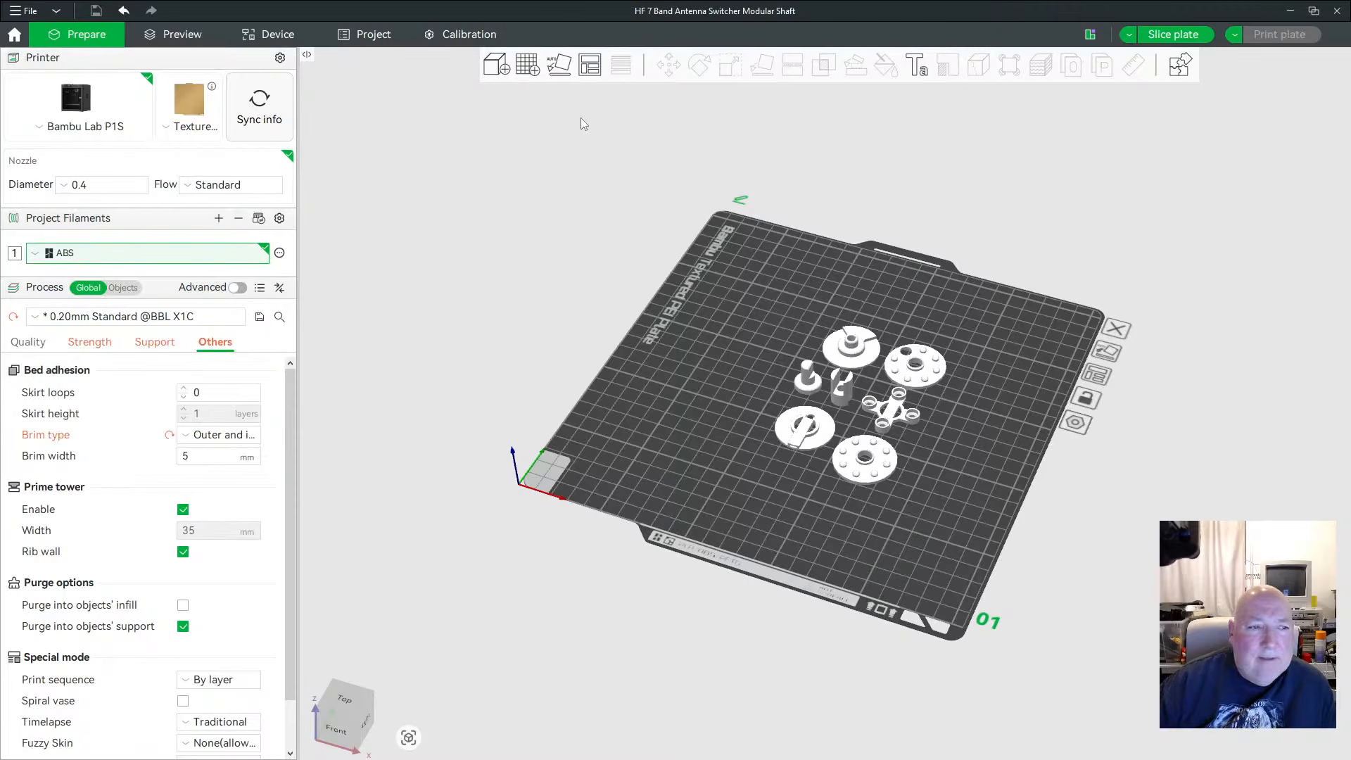
# Slice the plate and examine the brims around the parts in the sliced preview
pyautogui.click(1174, 34)
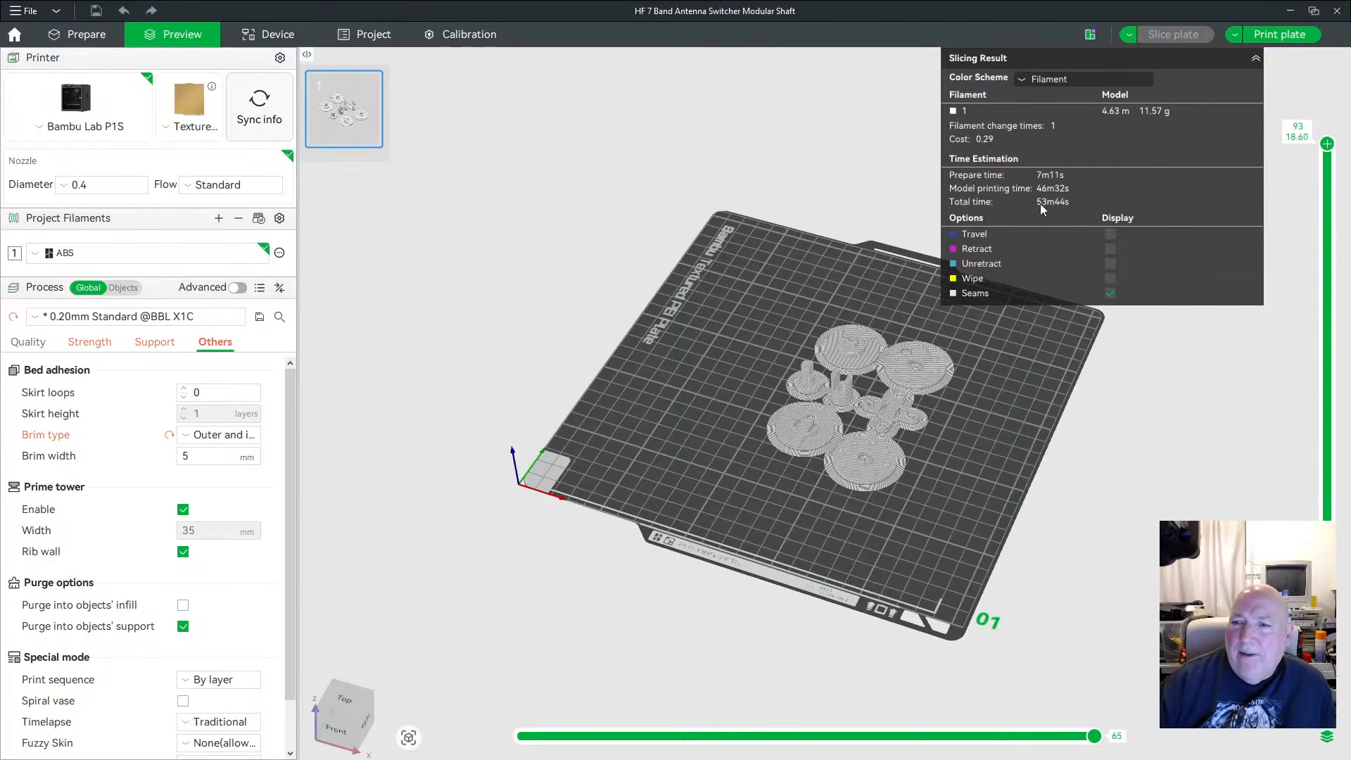
pyautogui.scroll(5, 1112, 401)
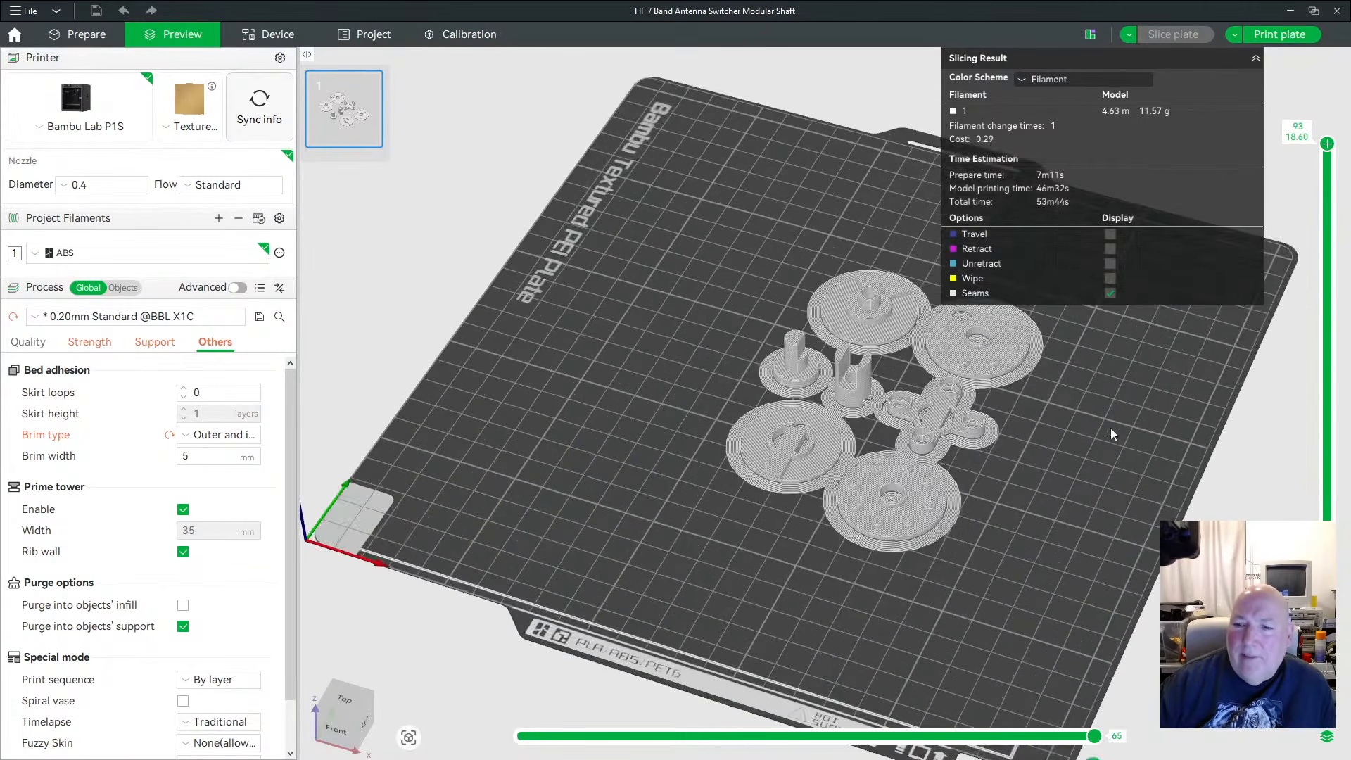
pyautogui.moveTo(1136, 414); pyautogui.dragTo(857, 517)
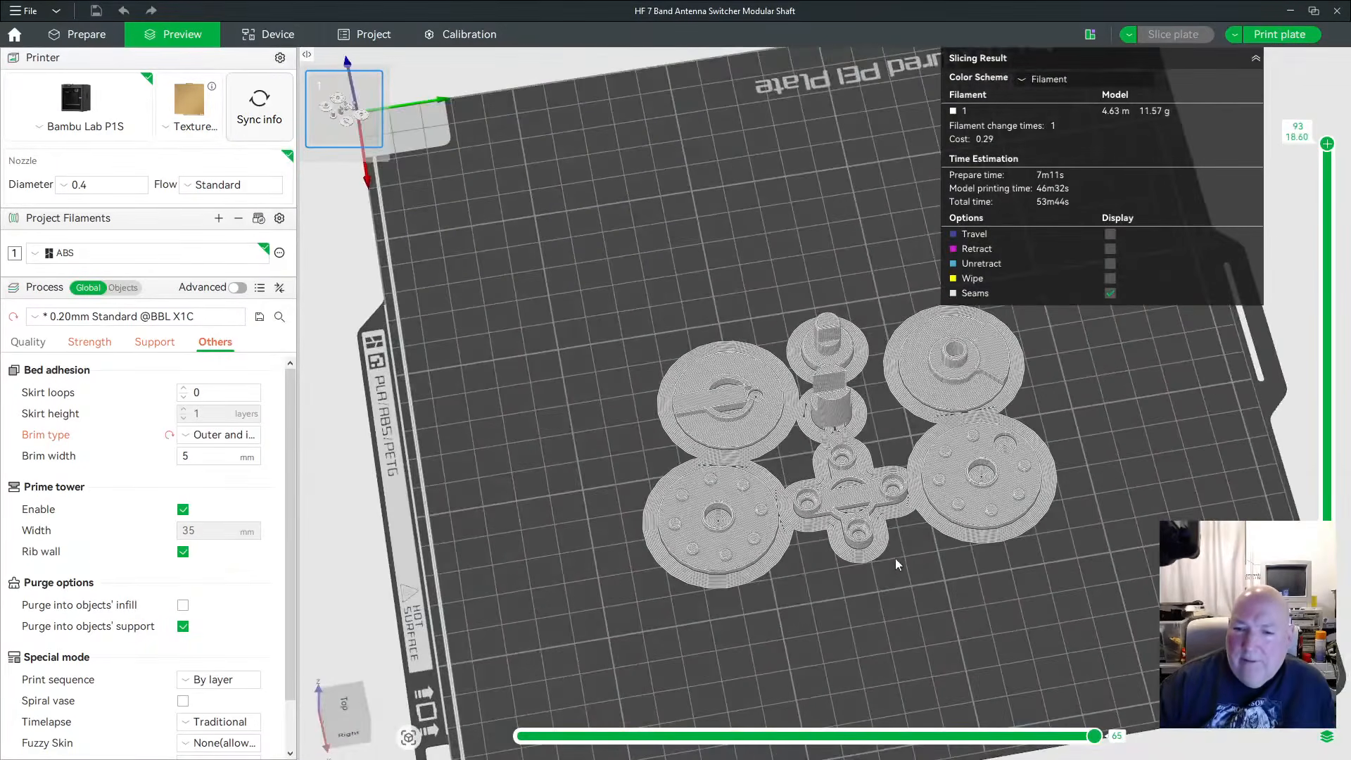
pyautogui.scroll(2, 896, 559)
pyautogui.scroll(2, 881, 364)
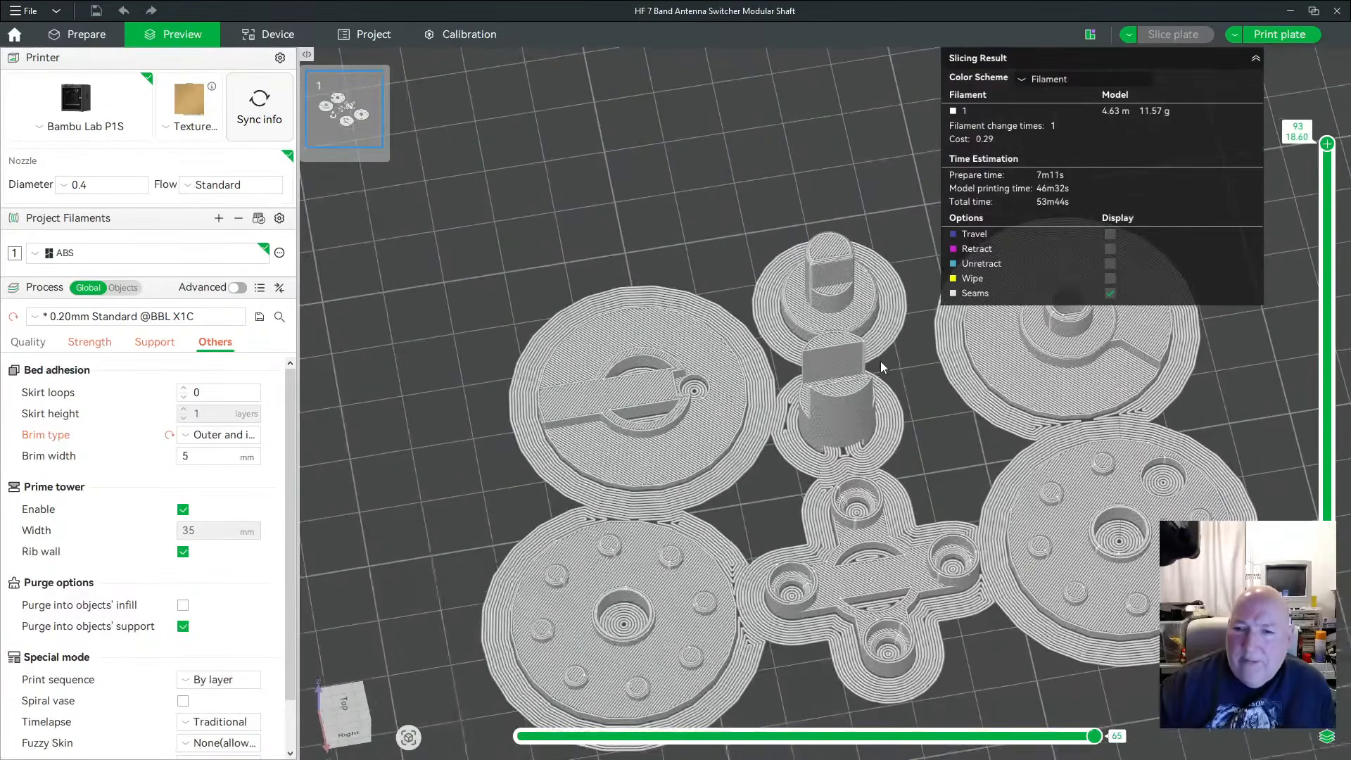
pyautogui.scroll(-4, 480, 349)
pyautogui.scroll(4, 875, 421)
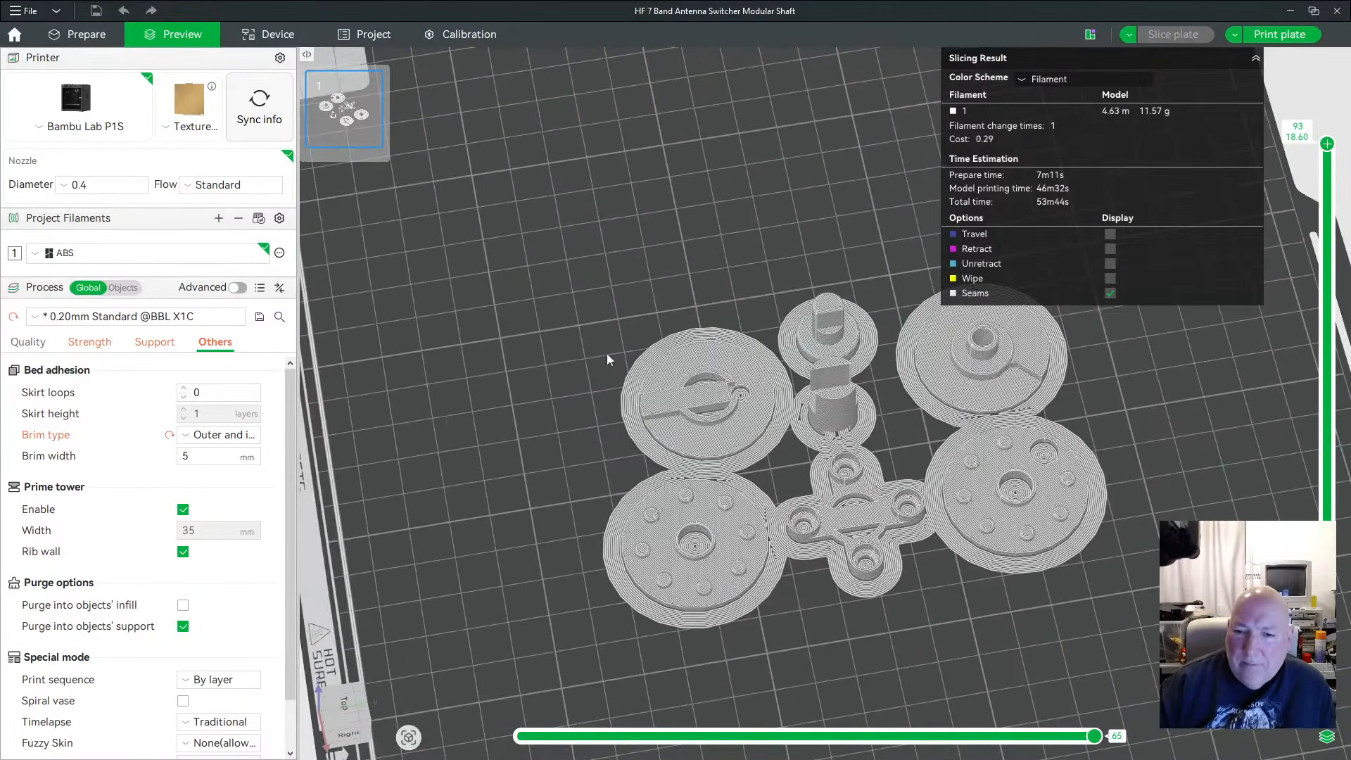
pyautogui.scroll(-3, 901, 387)
pyautogui.scroll(3, 900, 387)
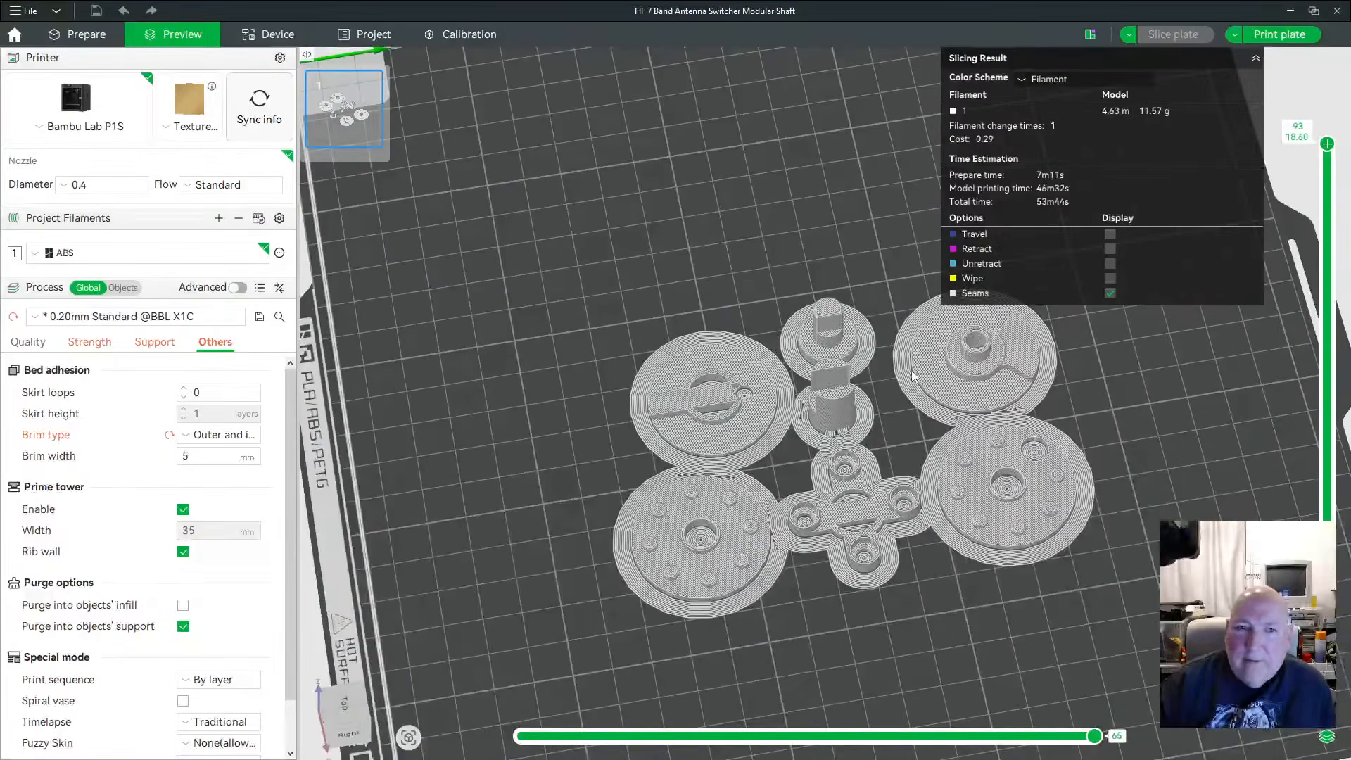
# Return to plate editing and move the Bottom disc closer to the Top piece and the slotted Bottom Mid shaft
pyautogui.click(84, 32)
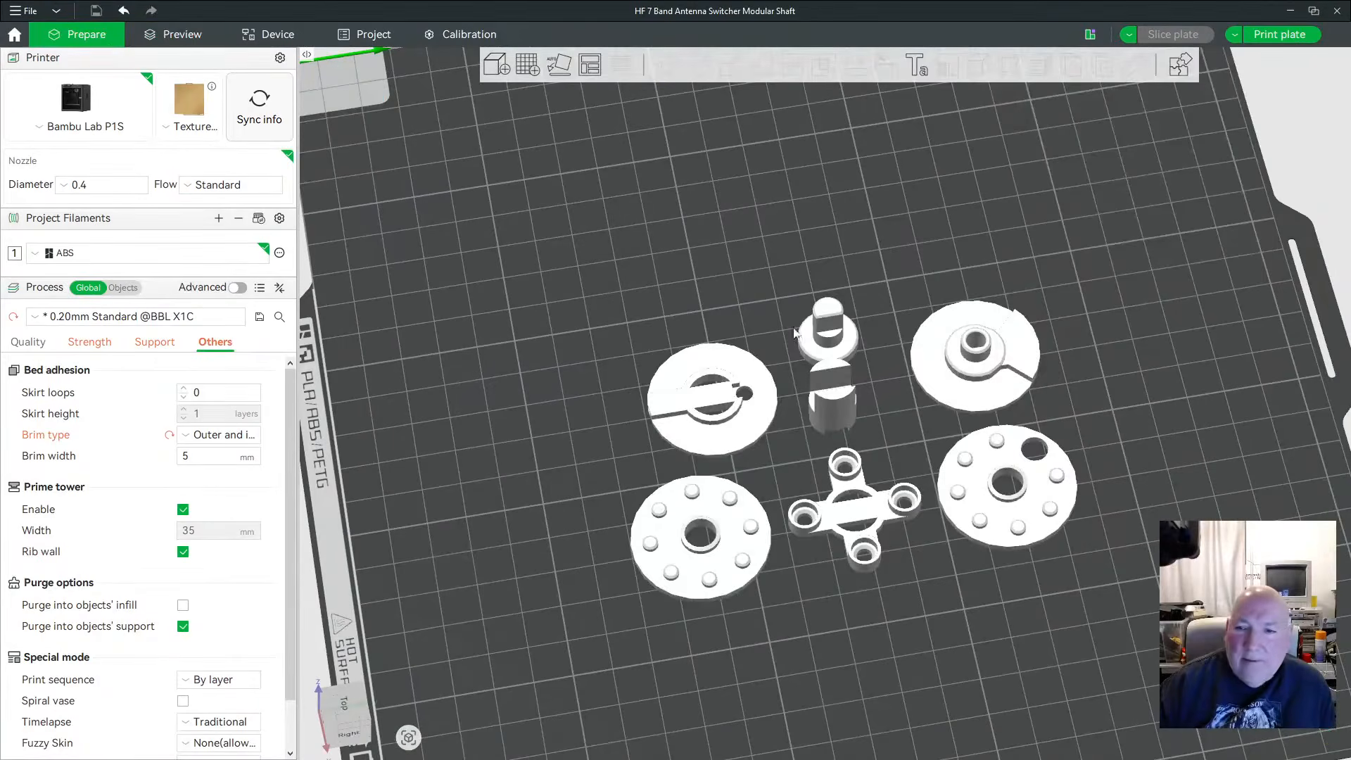
pyautogui.click(930, 368)
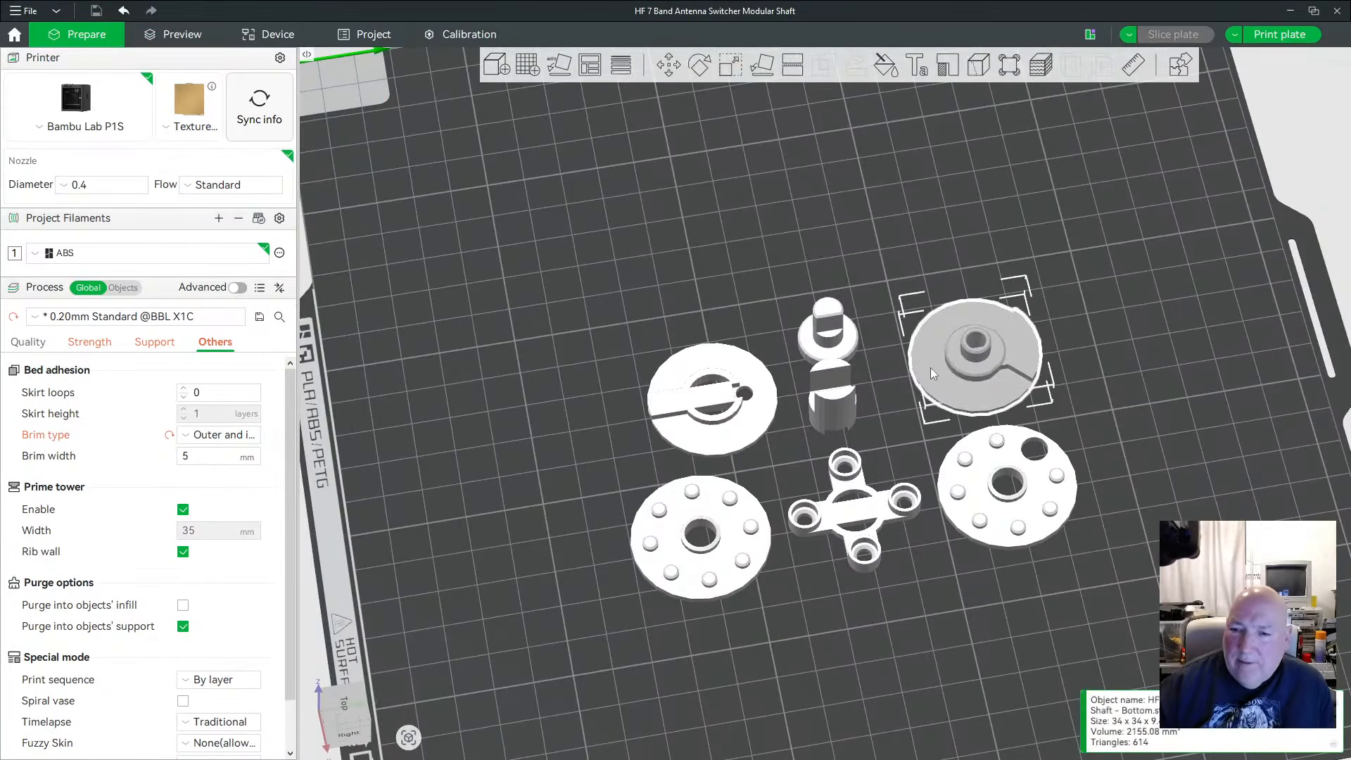
pyautogui.moveTo(968, 366); pyautogui.dragTo(930, 373)
pyautogui.click(785, 252)
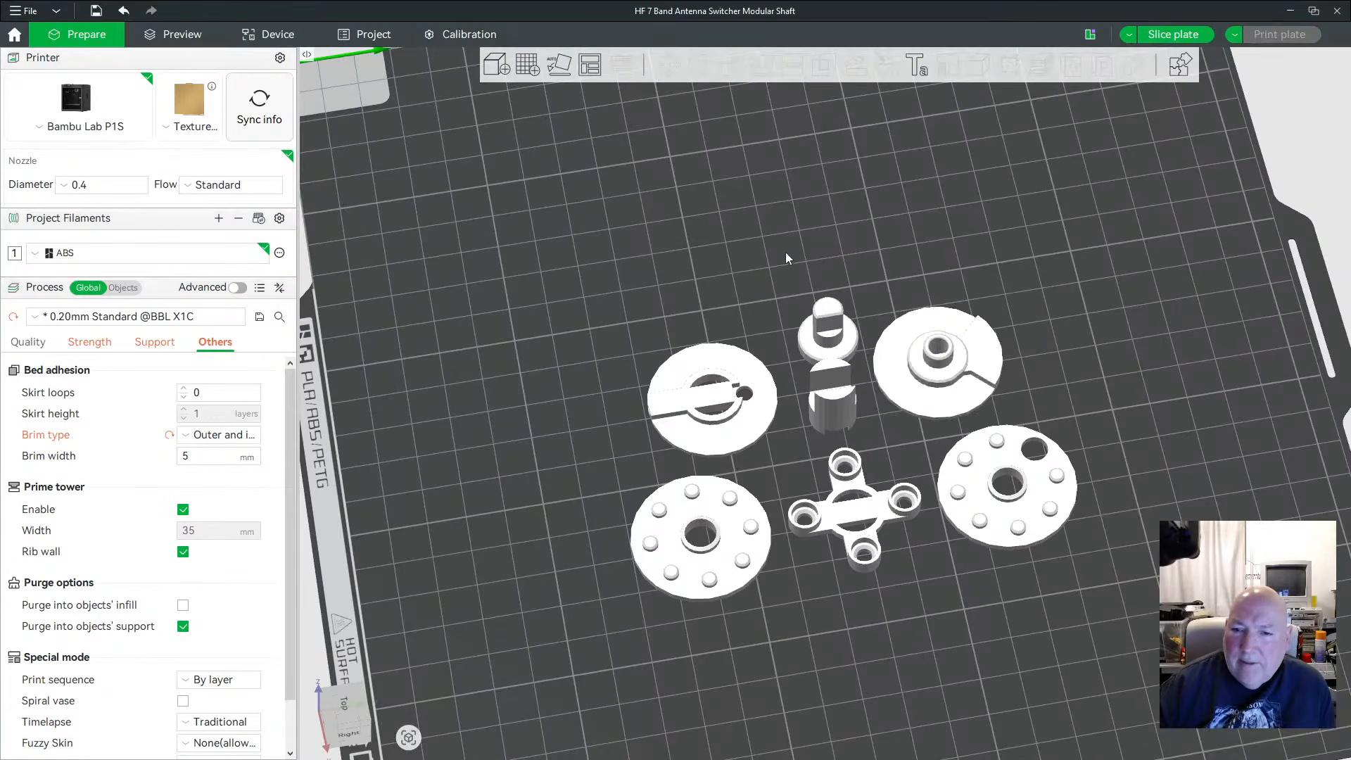
# Nudge the Top Middle disc towards the plate's rear, closer to the slotted Bottom Mid shaft
pyautogui.click(713, 397)
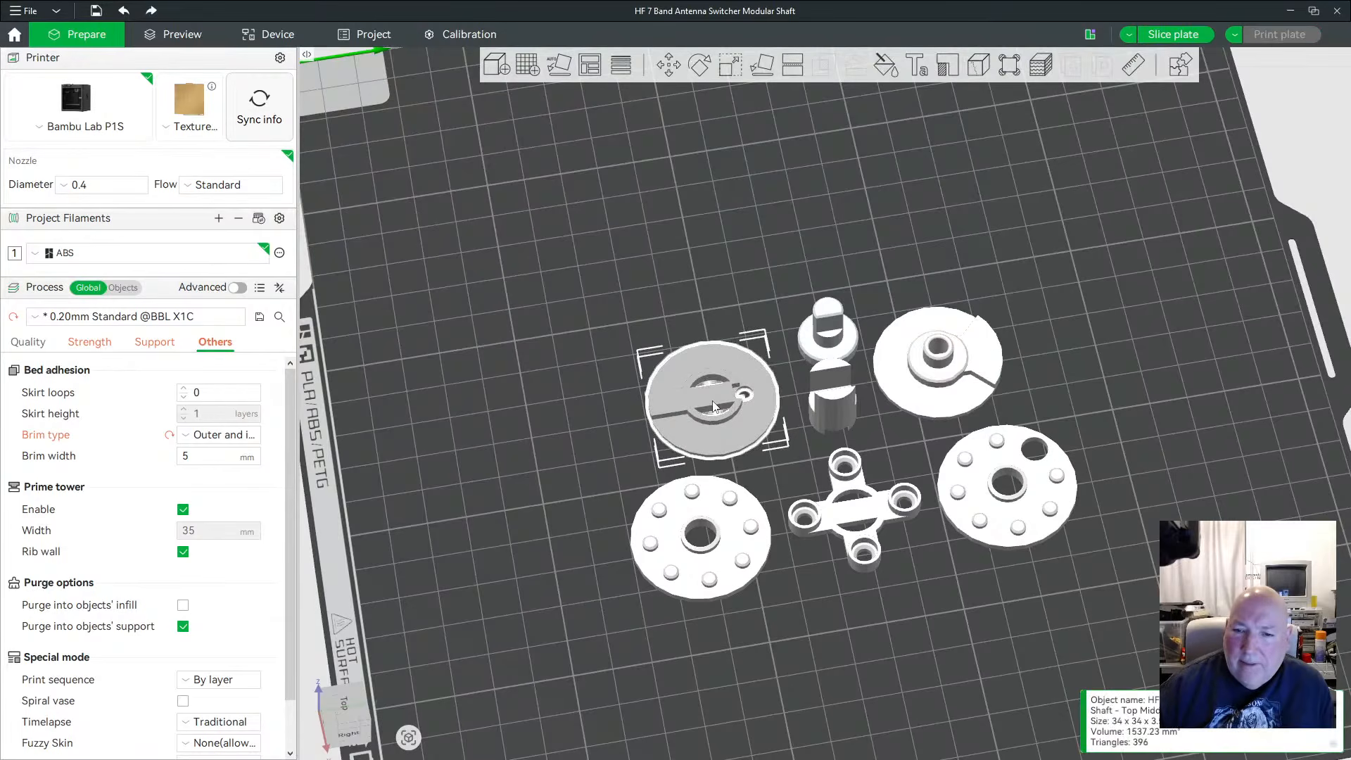
pyautogui.hotkey('shift', 'Right')
pyautogui.hotkey('shift', 'Right')
pyautogui.hotkey('shift', 'Right')
pyautogui.hotkey('shift', 'Right')
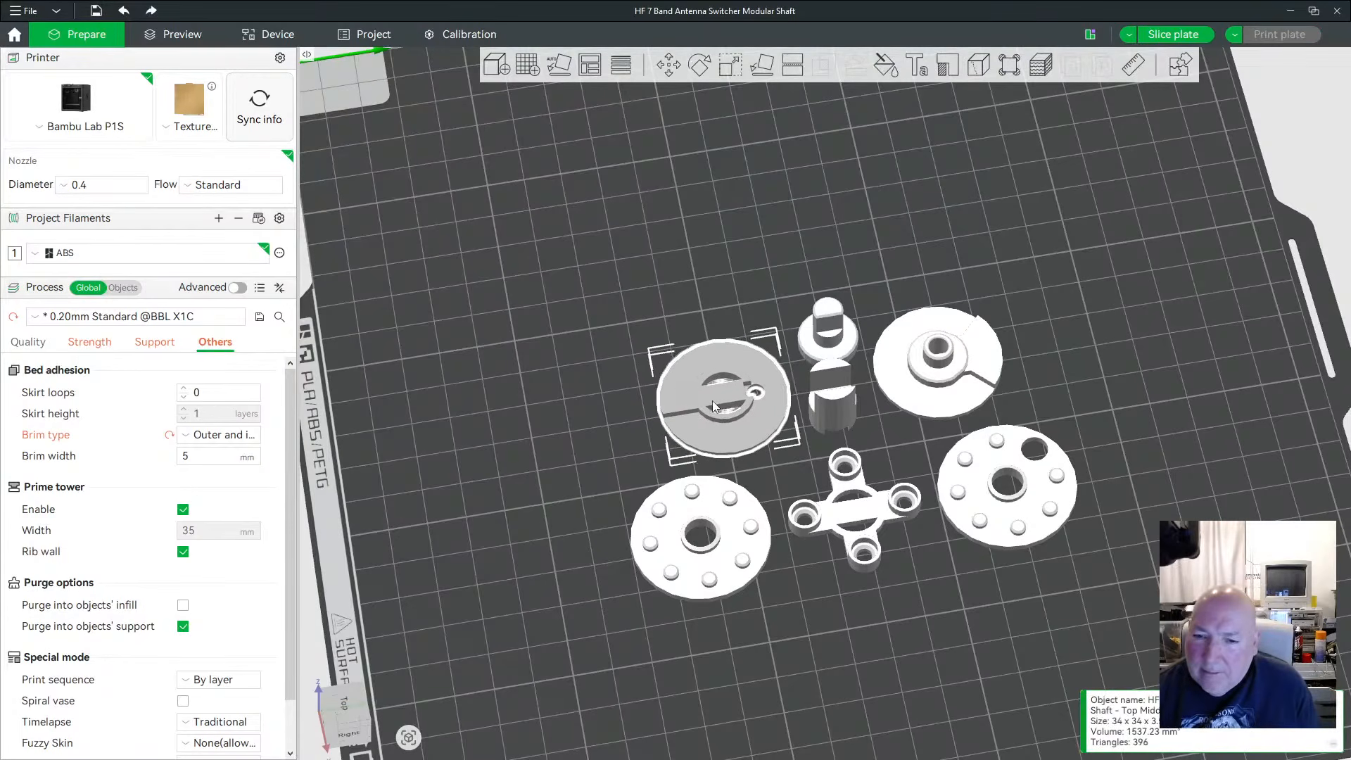
# Nudge the front studded disc slightly towards the plate's rear and closer to the Top Middle disc
pyautogui.click(750, 514)
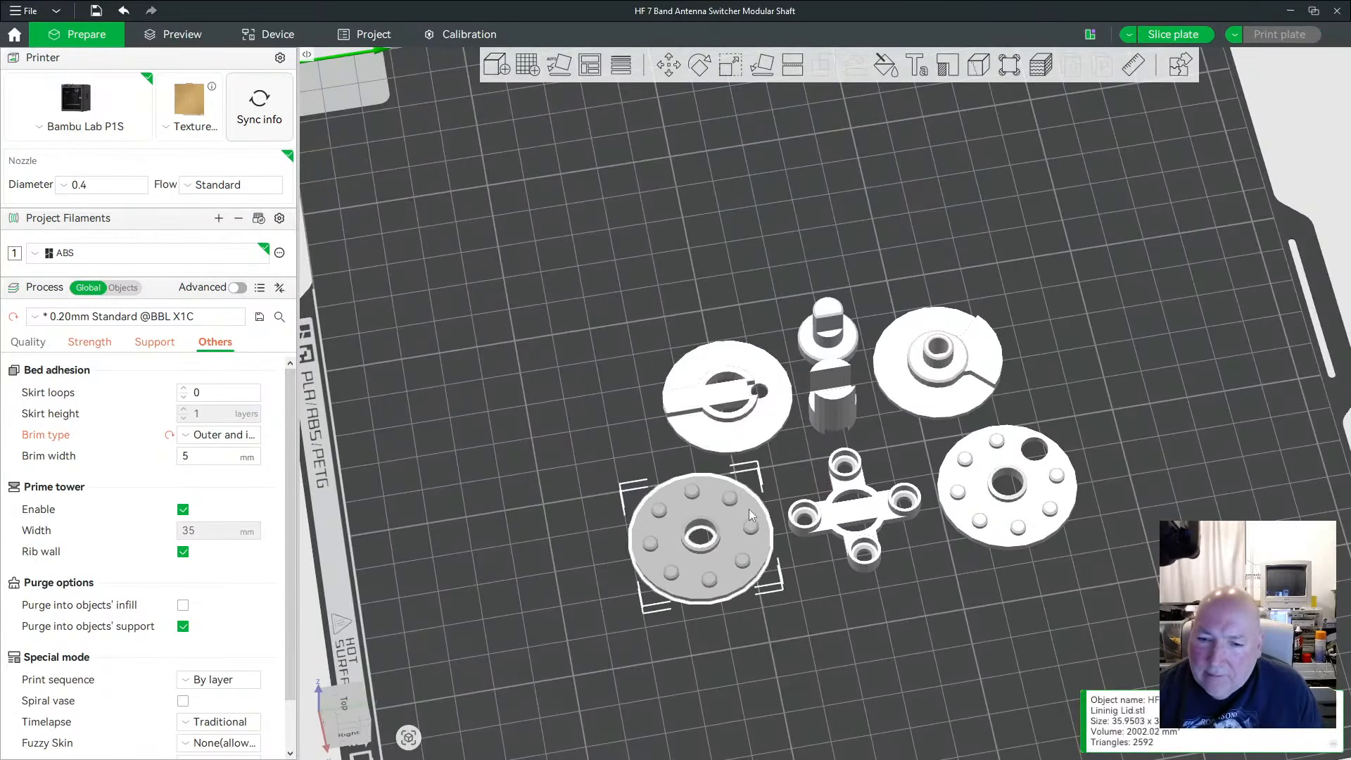
pyautogui.hotkey('shift', 'Right')
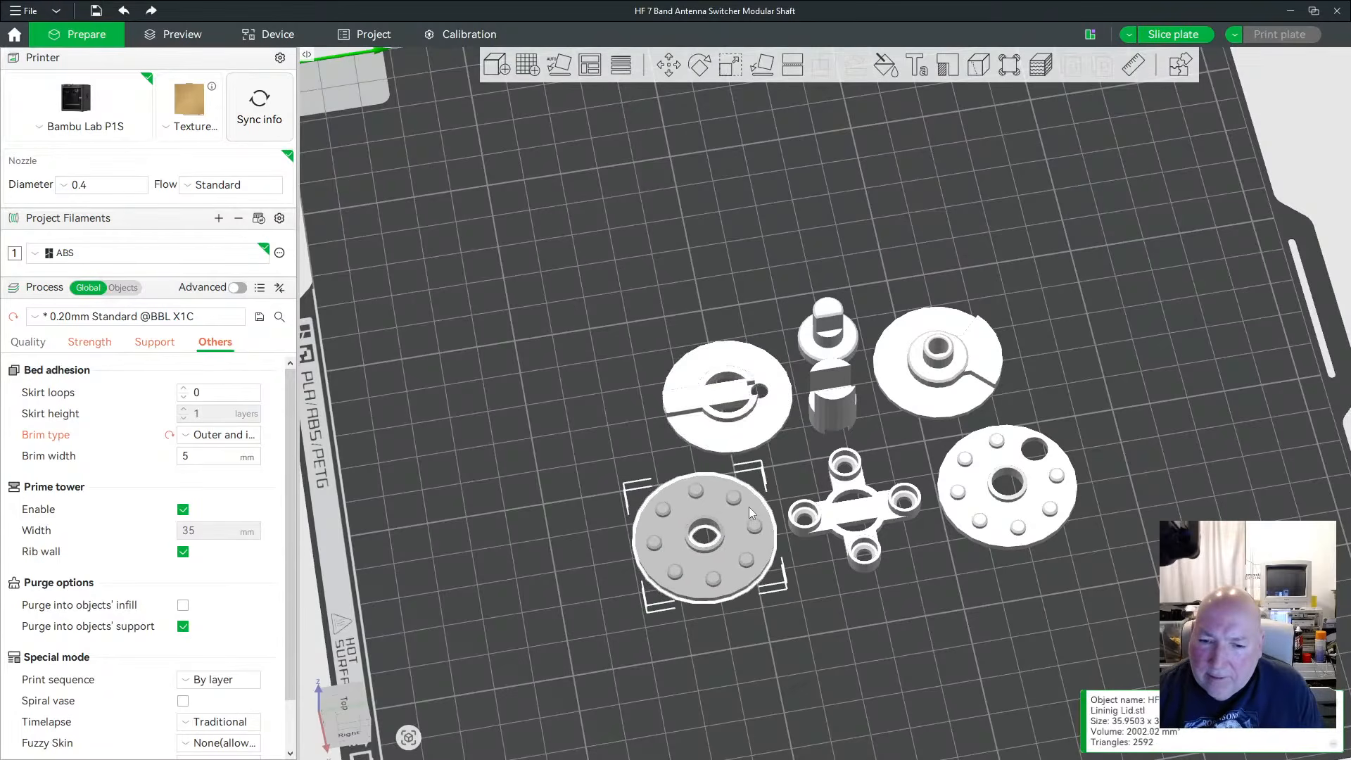
pyautogui.hotkey('shift', 'Up')
pyautogui.hotkey('shift', 'Up')
pyautogui.hotkey('shift', 'Up')
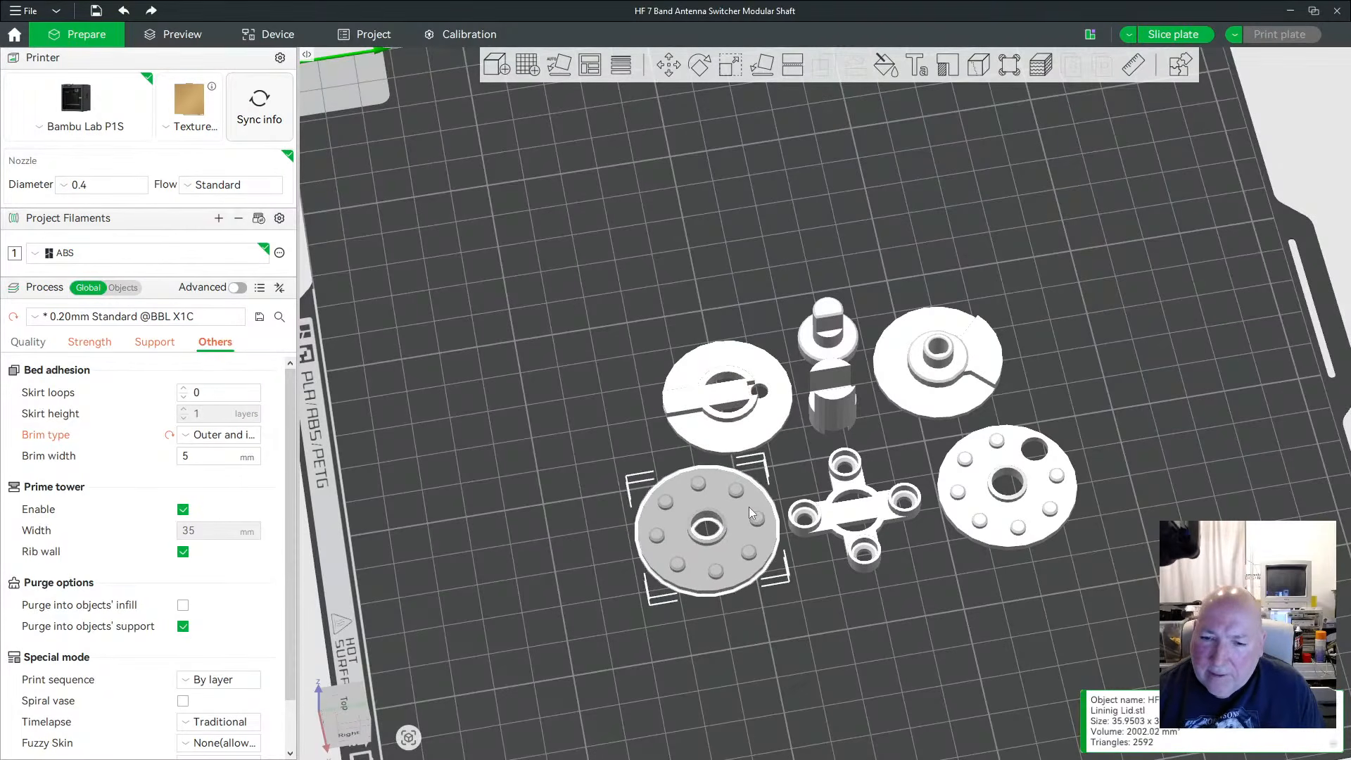
# Nudge the rear studded disc closer to the Bottom disc
pyautogui.click(982, 495)
pyautogui.hotkey('shift', 'Up')
pyautogui.hotkey('shift', 'Up')
pyautogui.hotkey('shift', 'Up')
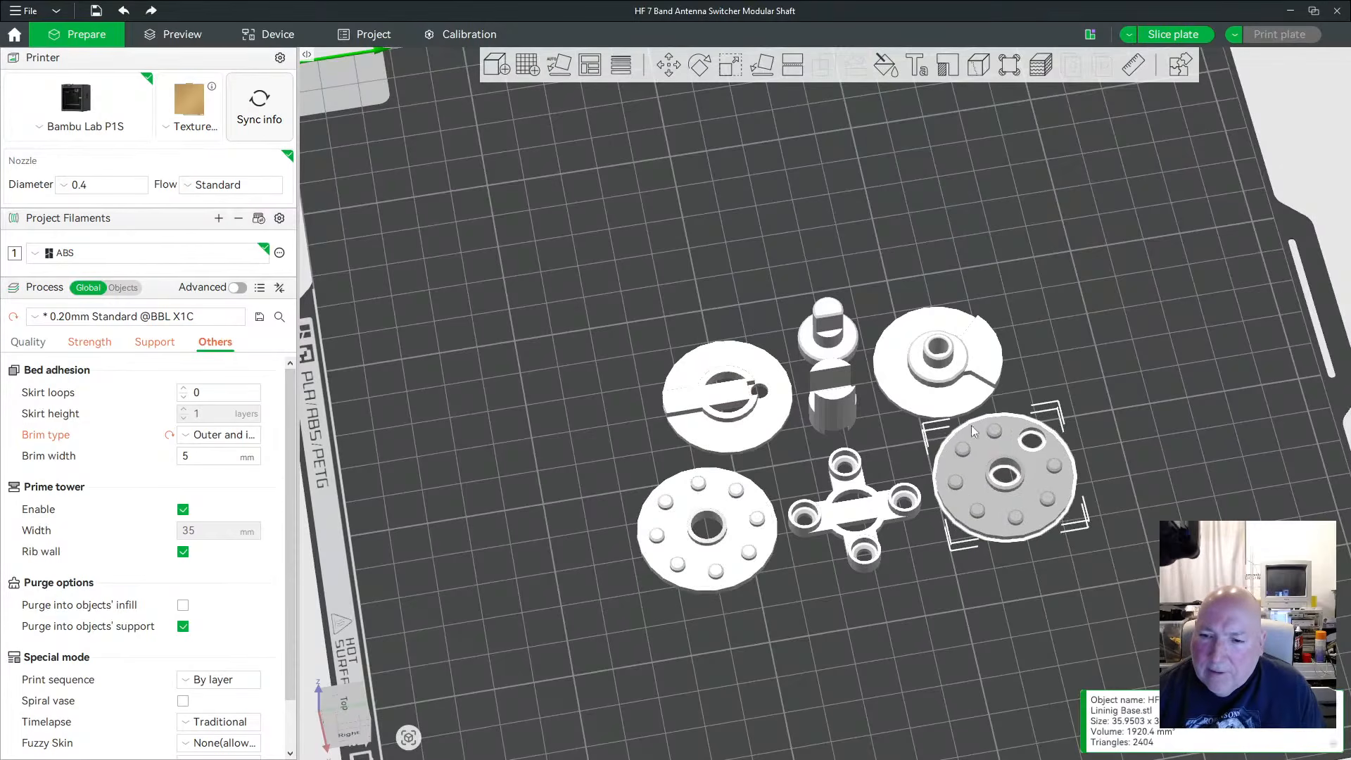
# Nudge the Bottom disc slightly further towards the slotted Bottom Mid shaft
pyautogui.click(849, 408)
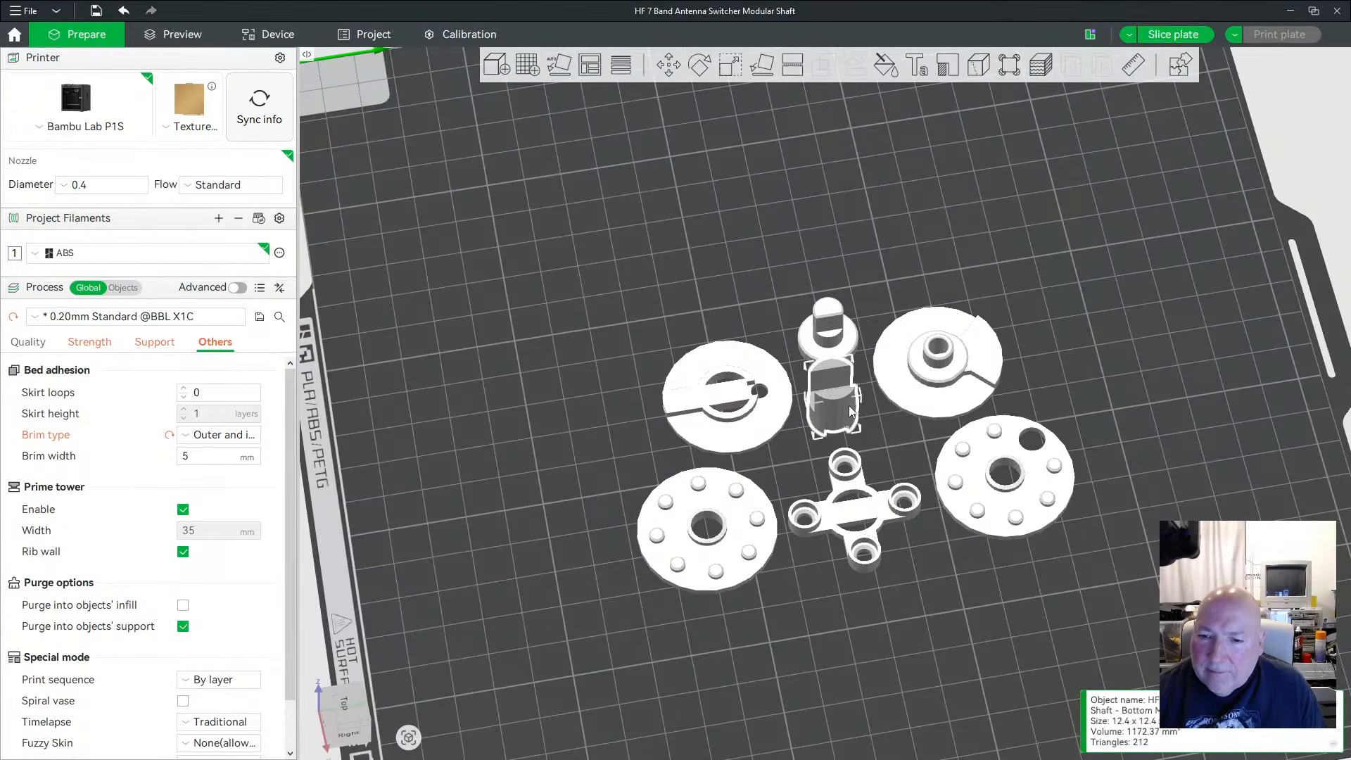
pyautogui.click(907, 390)
pyautogui.hotkey('ctrl', 'z')
pyautogui.hotkey('ctrl', 'z')
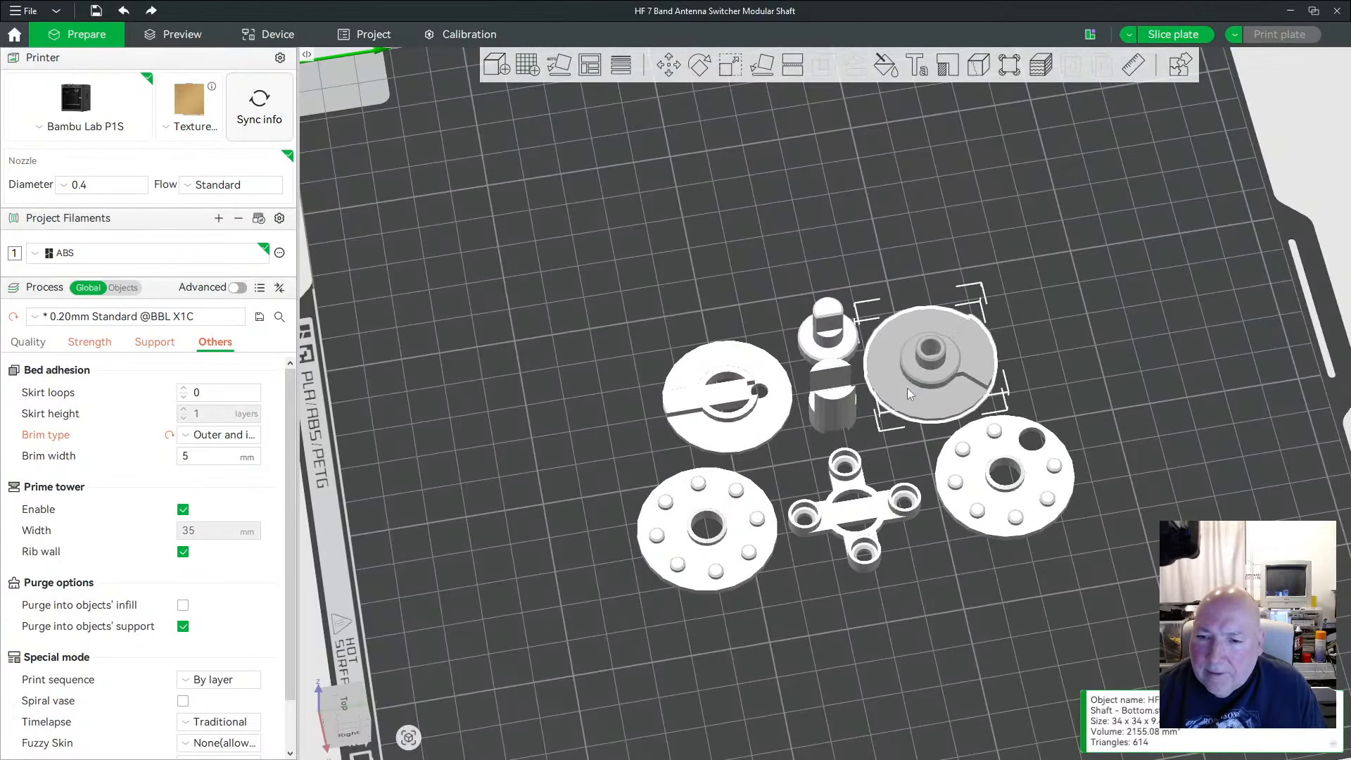
# Move the slotted Bottom Mid shaft slightly towards the four-armed bracket, viewing the plate from above
pyautogui.moveTo(598, 450); pyautogui.dragTo(644, 437)
pyautogui.press('1')
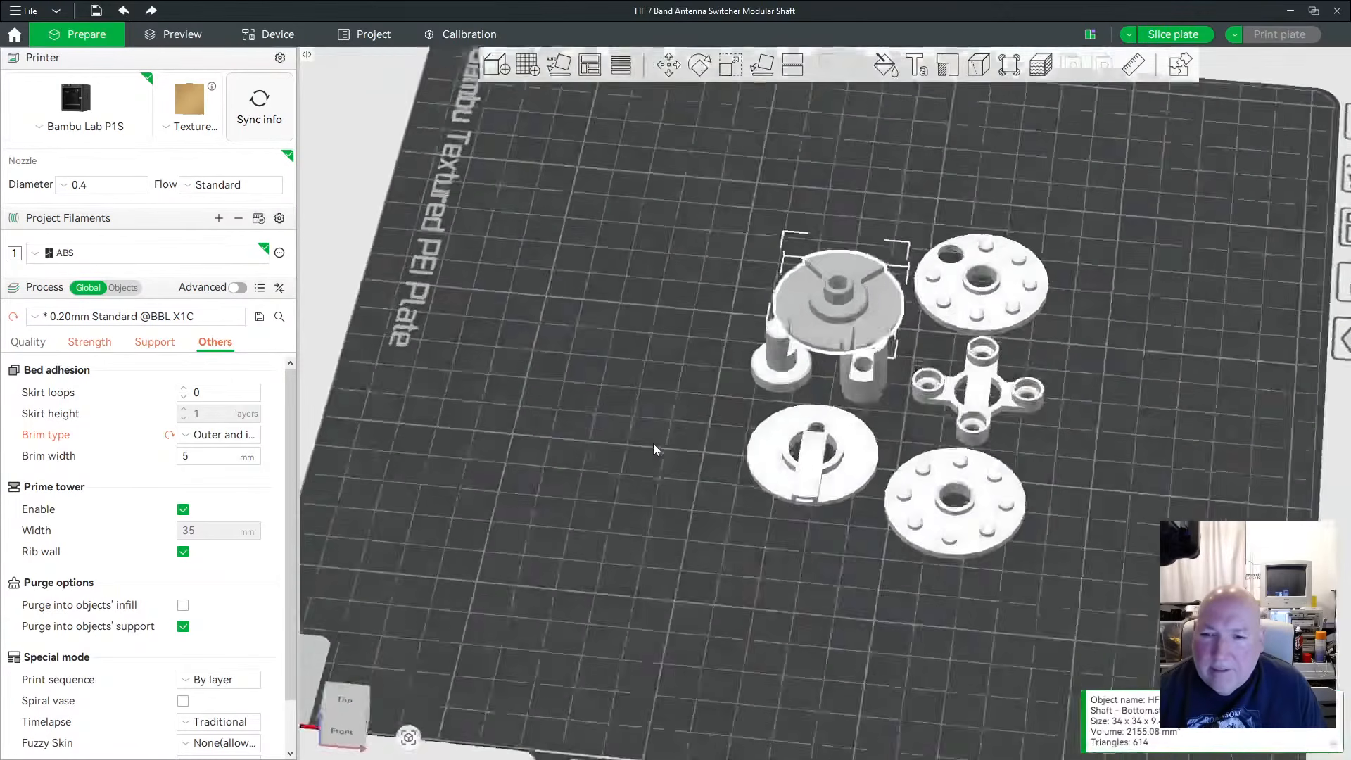
pyautogui.click(901, 392)
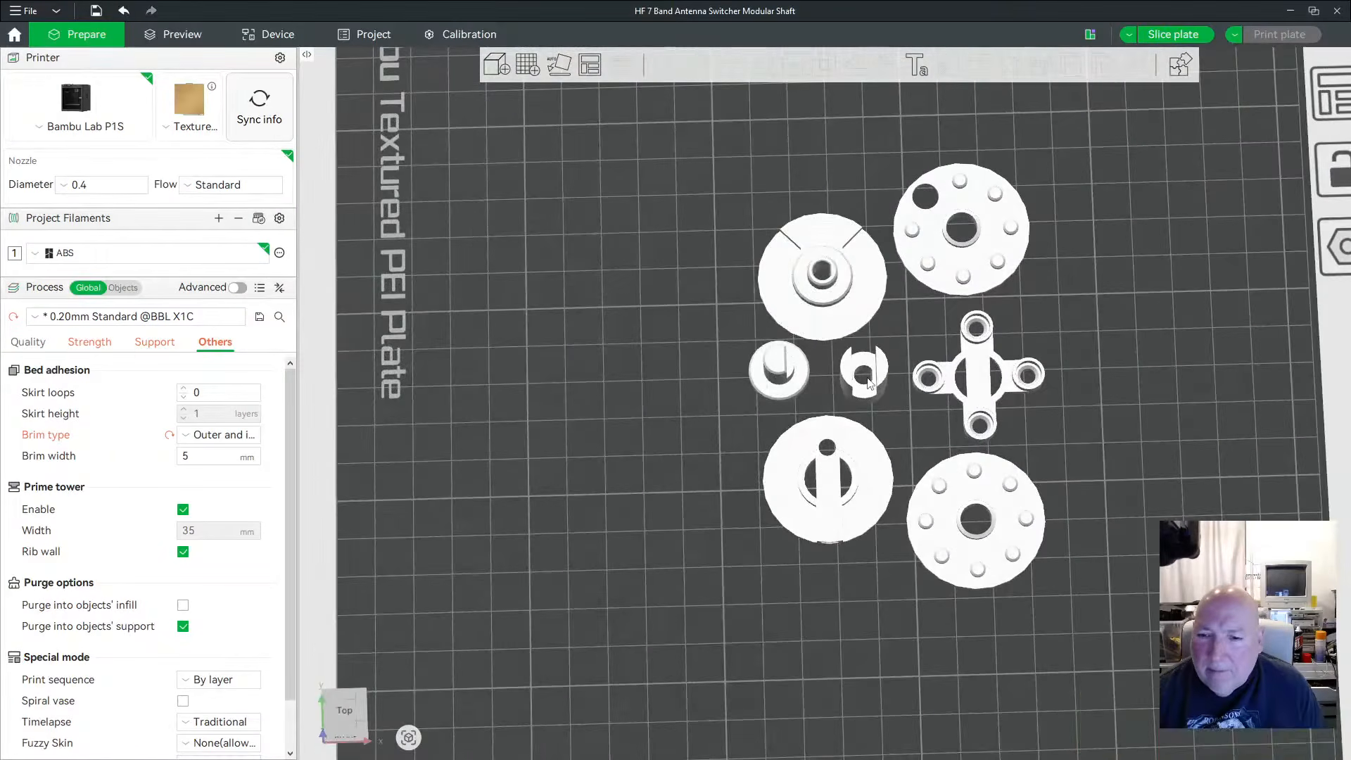
pyautogui.click(871, 380)
pyautogui.moveTo(873, 378); pyautogui.dragTo(885, 379)
# Nudge the Top piece closer to the slotted Bottom Mid shaft, between the Bottom and Top Middle discs, and clear the selection
pyautogui.click(798, 391)
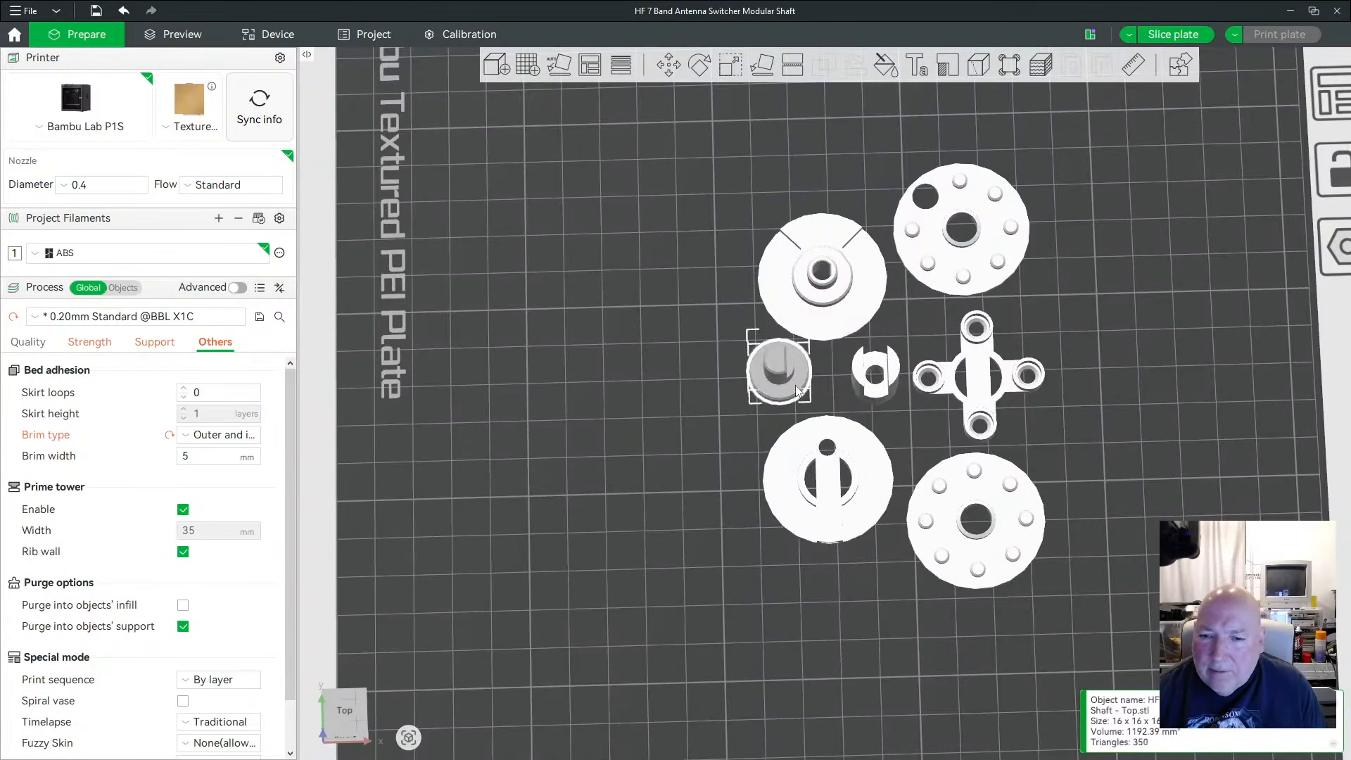
pyautogui.hotkey('ctrl', 'z')
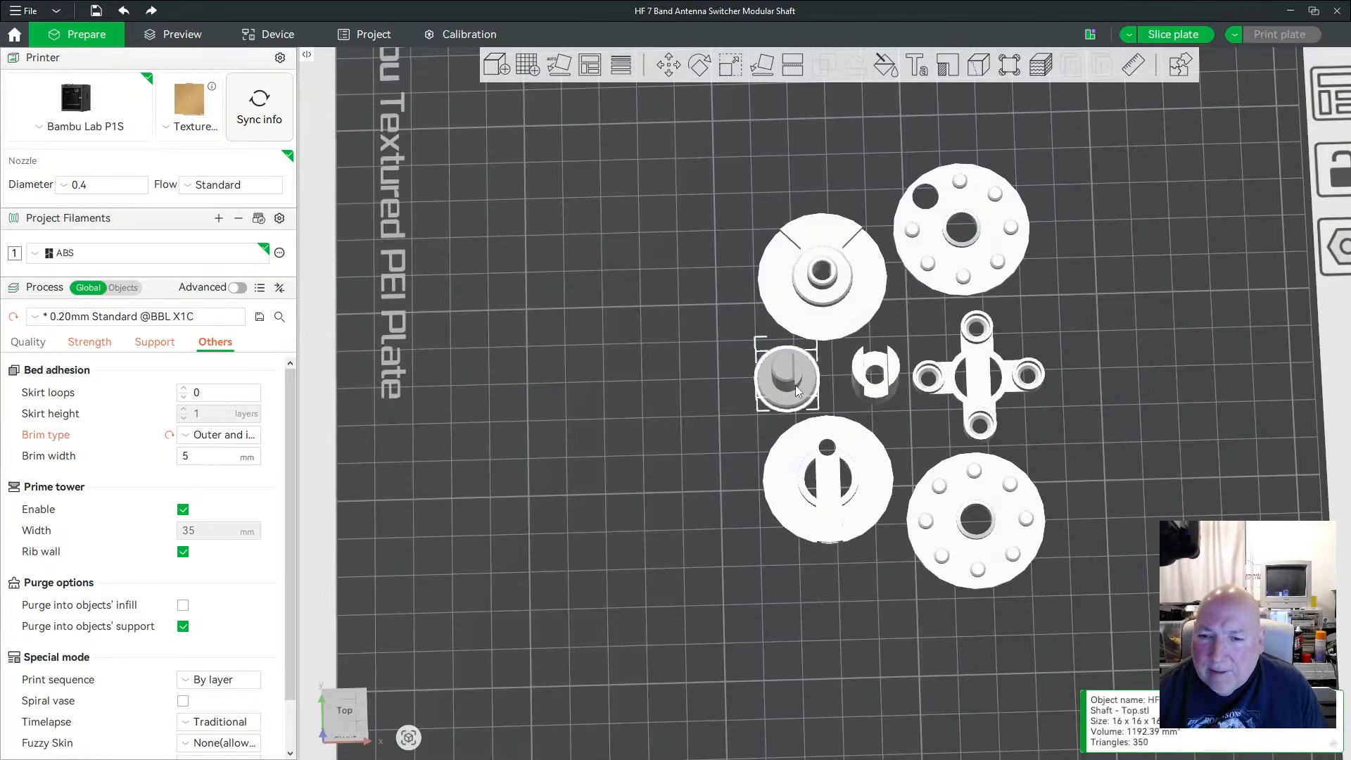
pyautogui.hotkey('shift', 'Up')
pyautogui.hotkey('shift', 'Right')
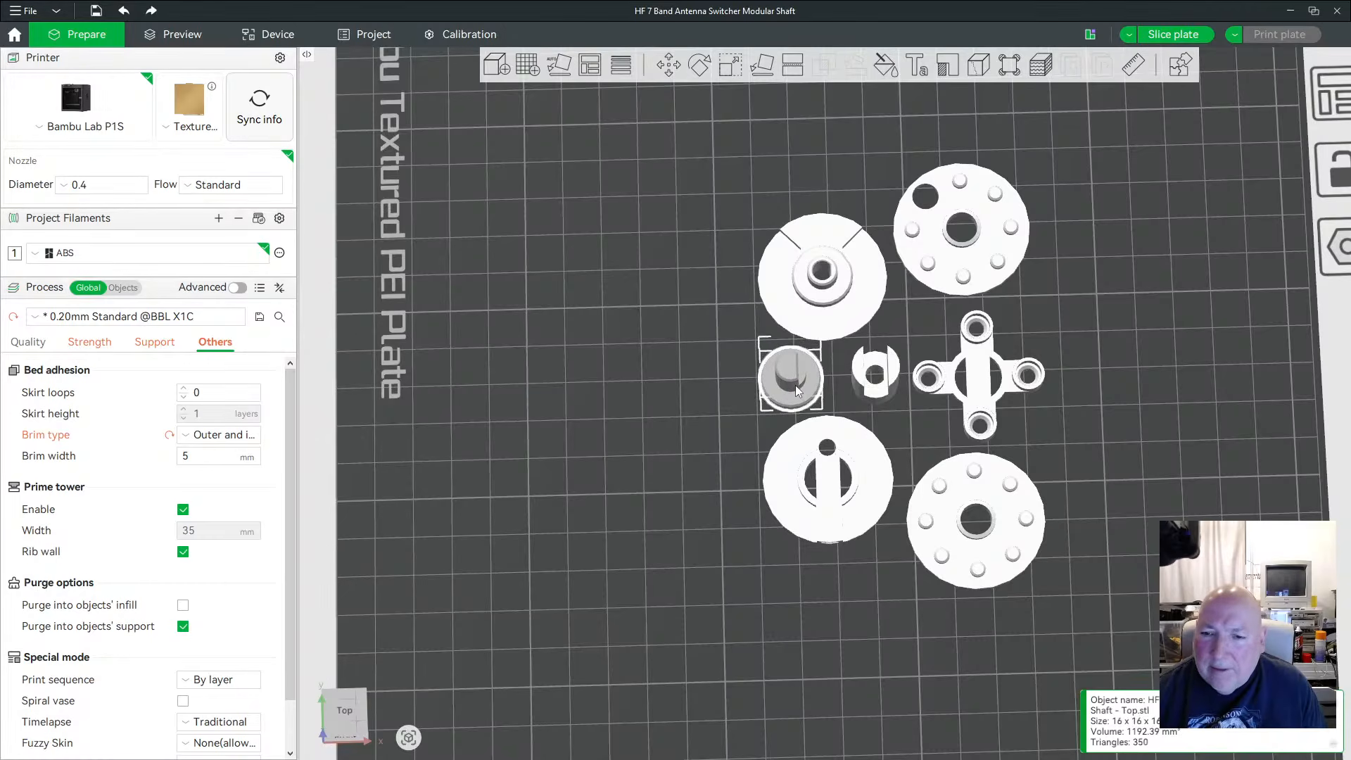
pyautogui.scroll(2, 795, 385)
pyautogui.click(1147, 332)
pyautogui.scroll(-3, 1164, 299)
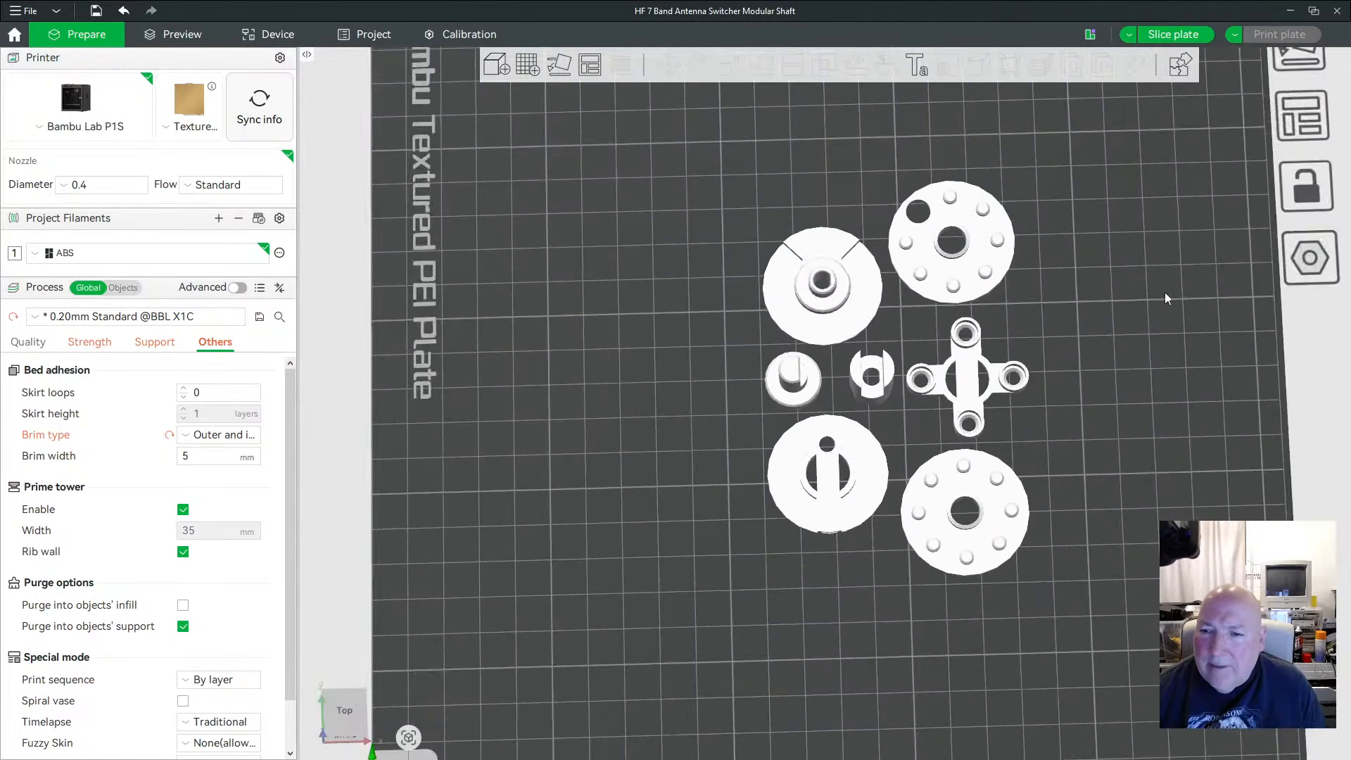
pyautogui.moveTo(1179, 312); pyautogui.dragTo(1155, 297)
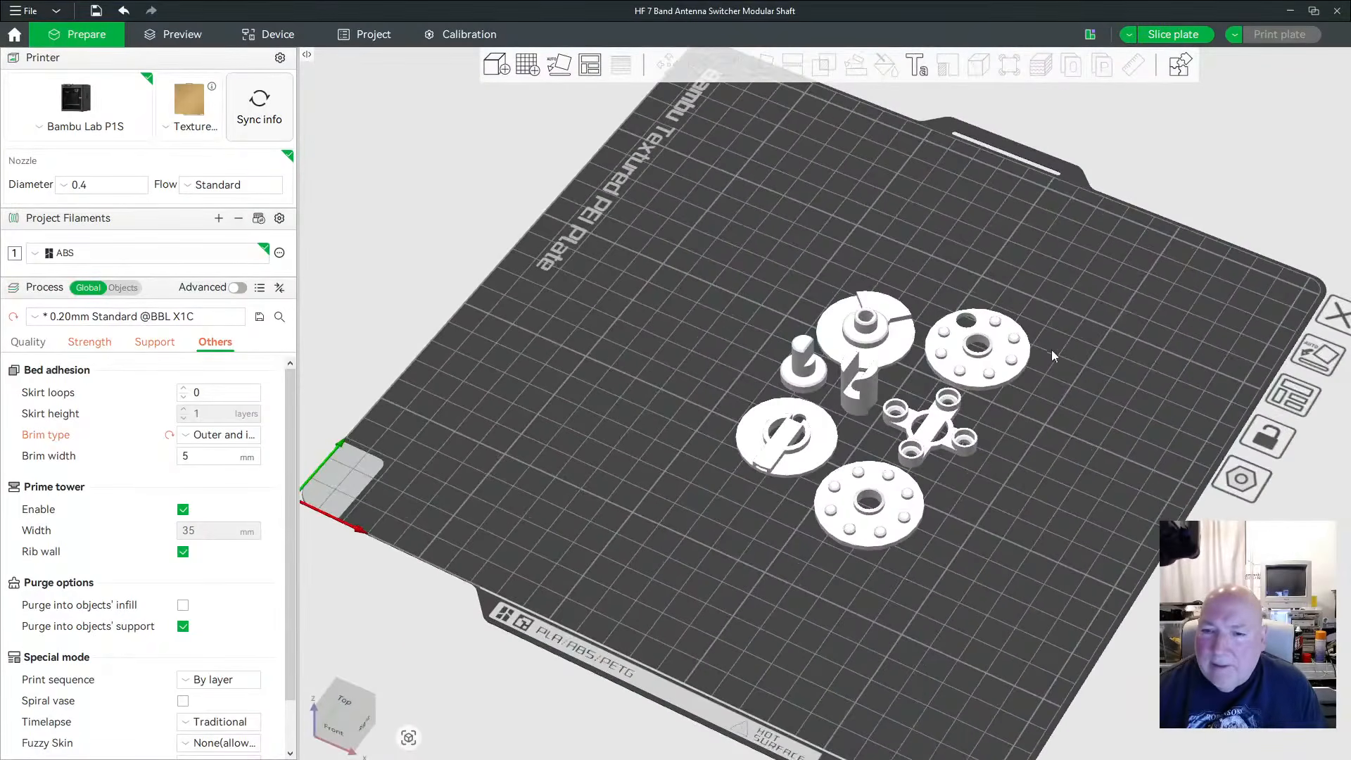
pyautogui.scroll(-1, 1052, 349)
pyautogui.click(864, 351)
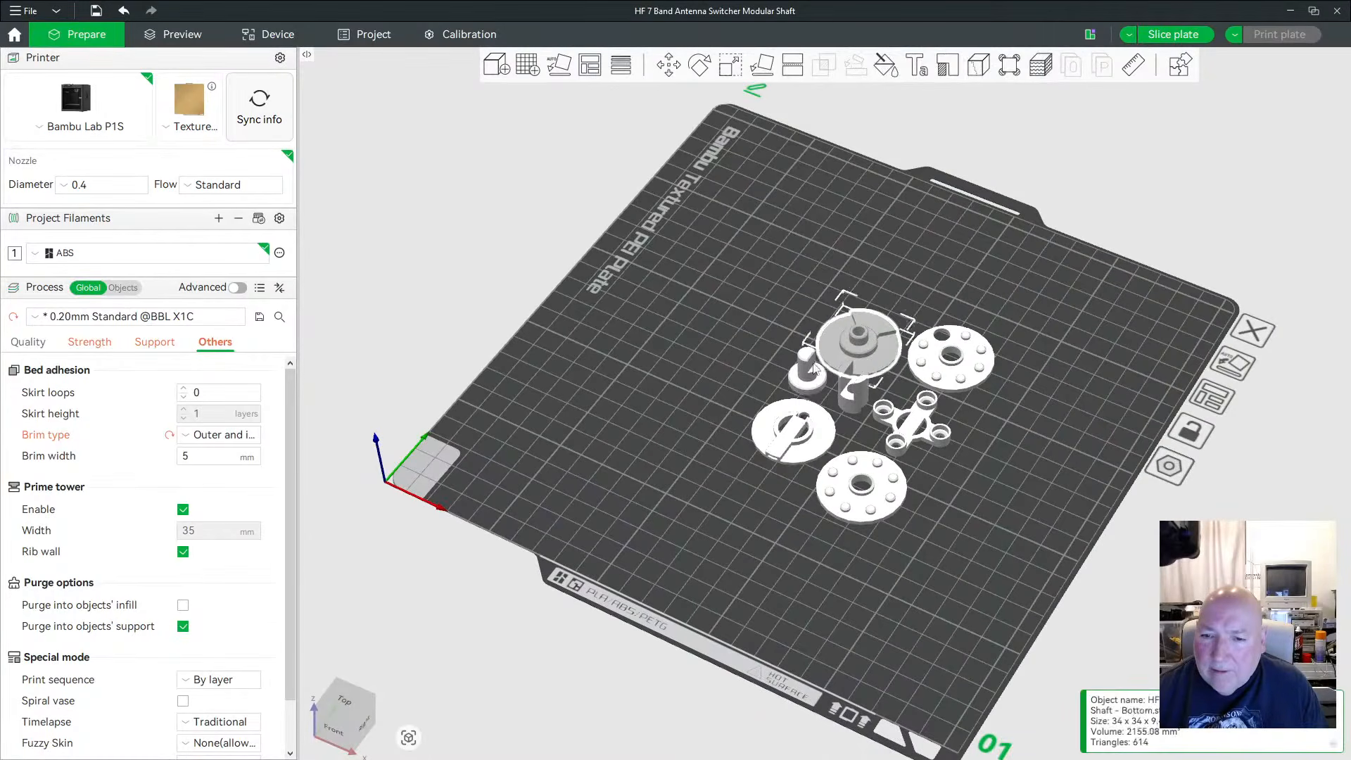
pyautogui.press('Escape')
pyautogui.click(853, 393)
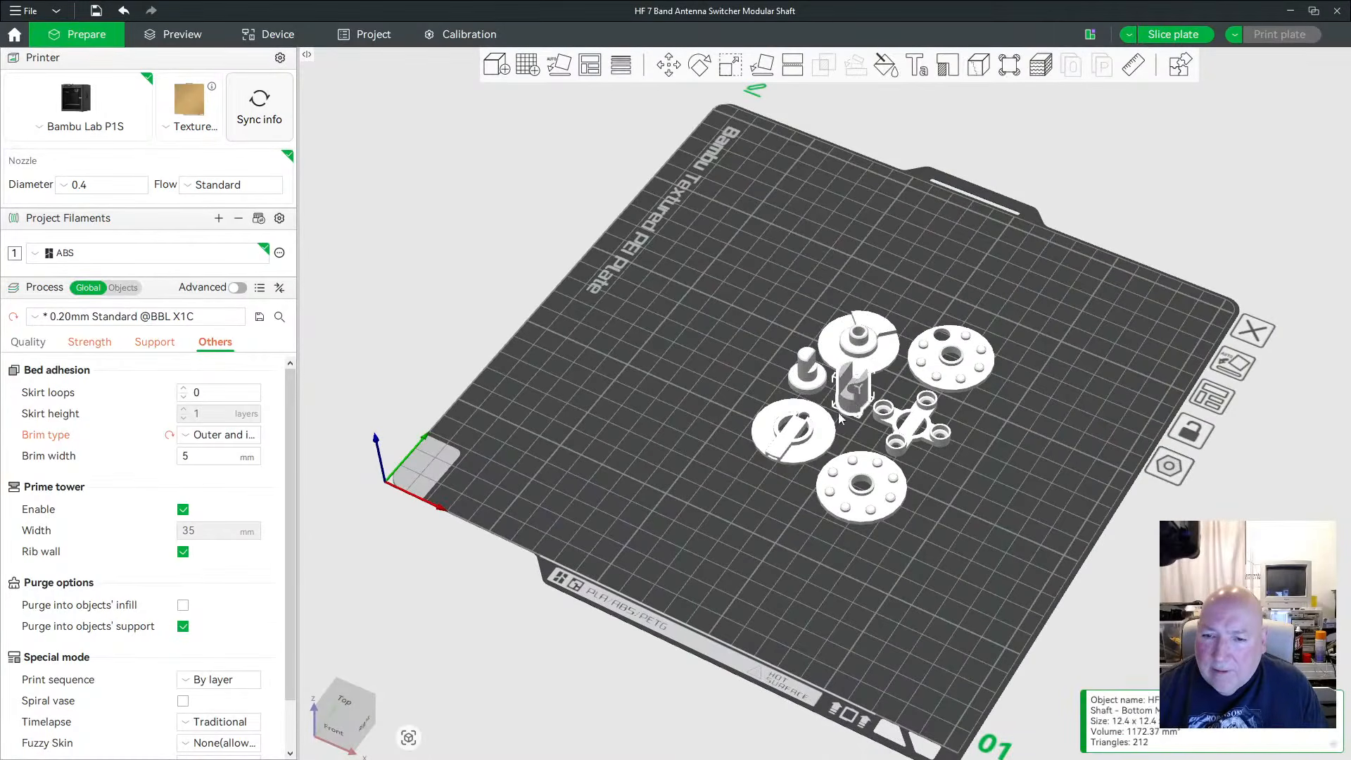
# Select all seven shaft parts, shift them together a little in the negative X direction across the plate, and clear the selection
pyautogui.moveTo(724, 264); pyautogui.dragTo(712, 326)
pyautogui.click(778, 416)
pyautogui.keyDown('ctrl'); pyautogui.click(808, 383); pyautogui.keyUp('ctrl')
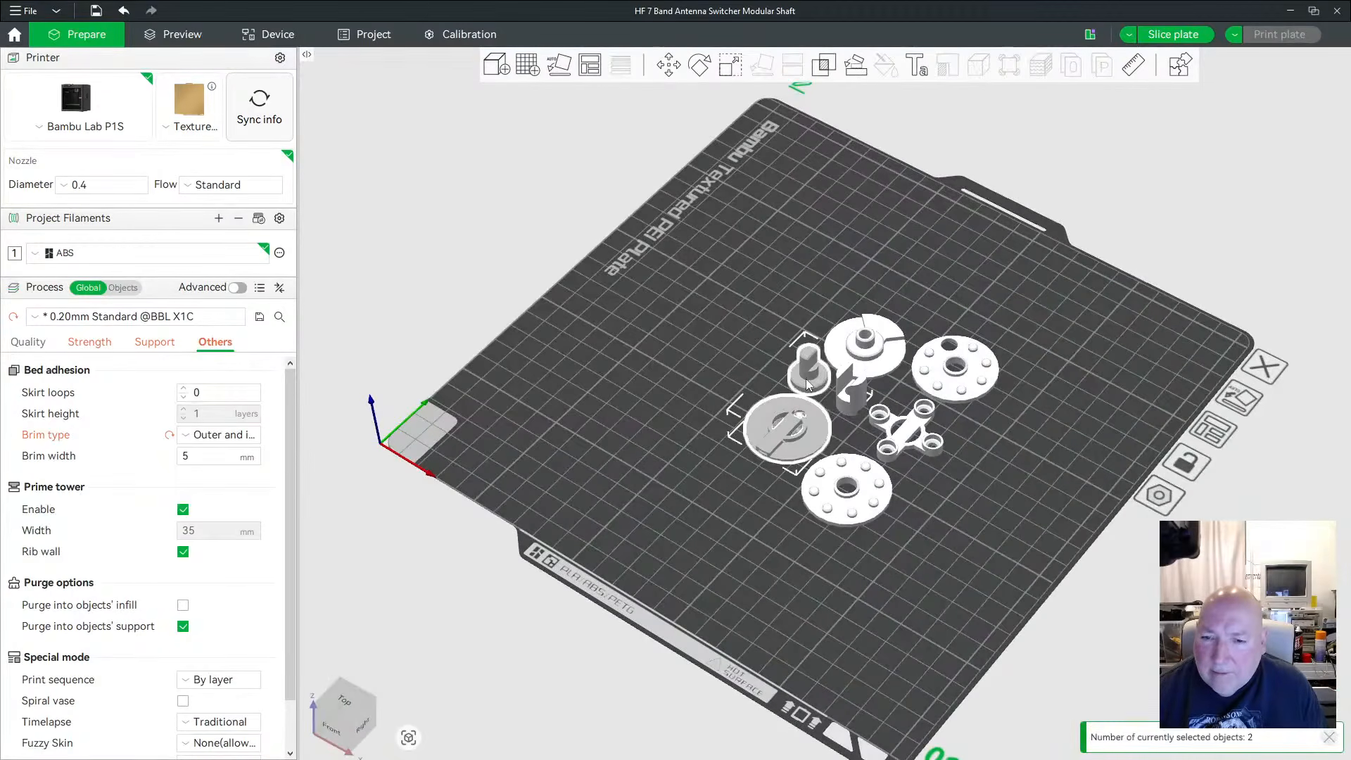
pyautogui.keyDown('ctrl'); pyautogui.click(848, 351); pyautogui.keyUp('ctrl')
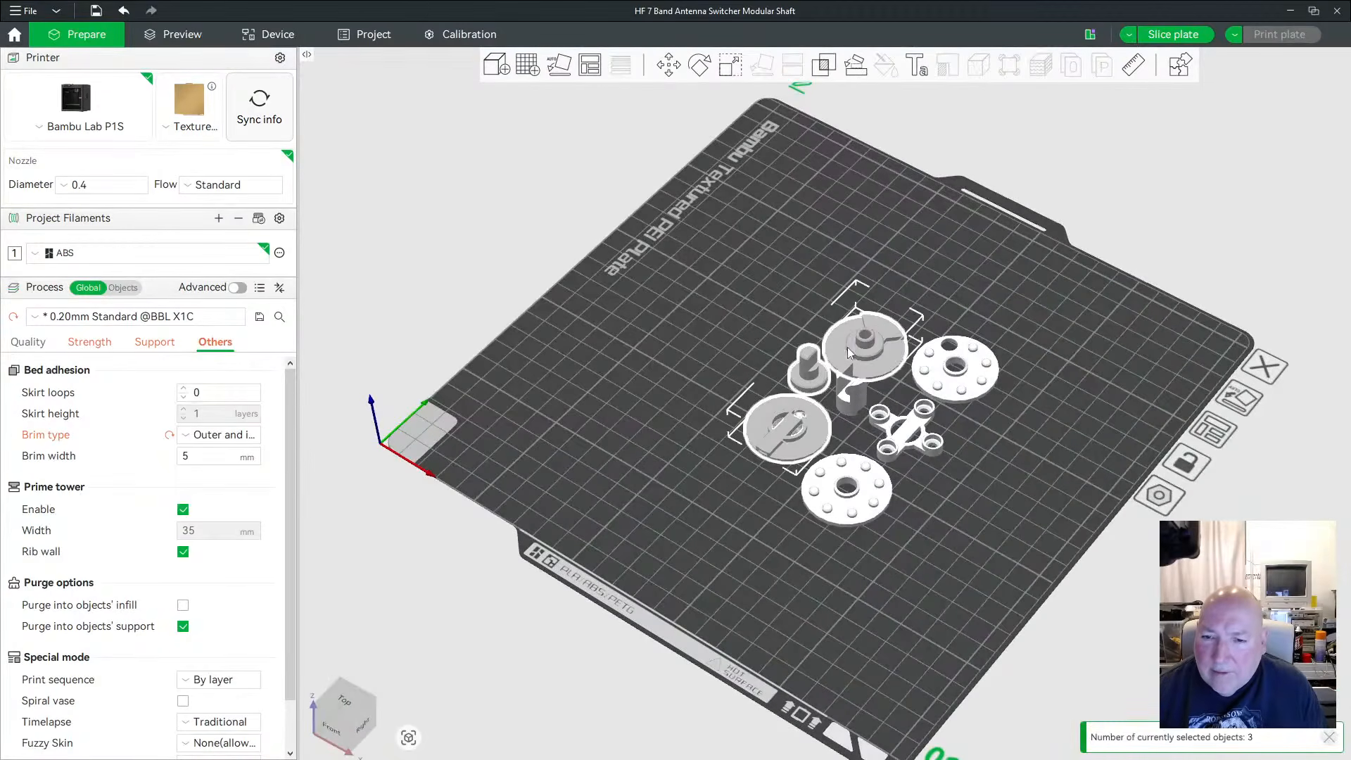
pyautogui.keyDown('ctrl'); pyautogui.click(856, 397); pyautogui.keyUp('ctrl')
pyautogui.keyDown('ctrl'); pyautogui.click(965, 385); pyautogui.keyUp('ctrl')
pyautogui.keyDown('ctrl'); pyautogui.click(929, 429); pyautogui.keyUp('ctrl')
pyautogui.keyDown('ctrl'); pyautogui.click(867, 487); pyautogui.keyUp('ctrl')
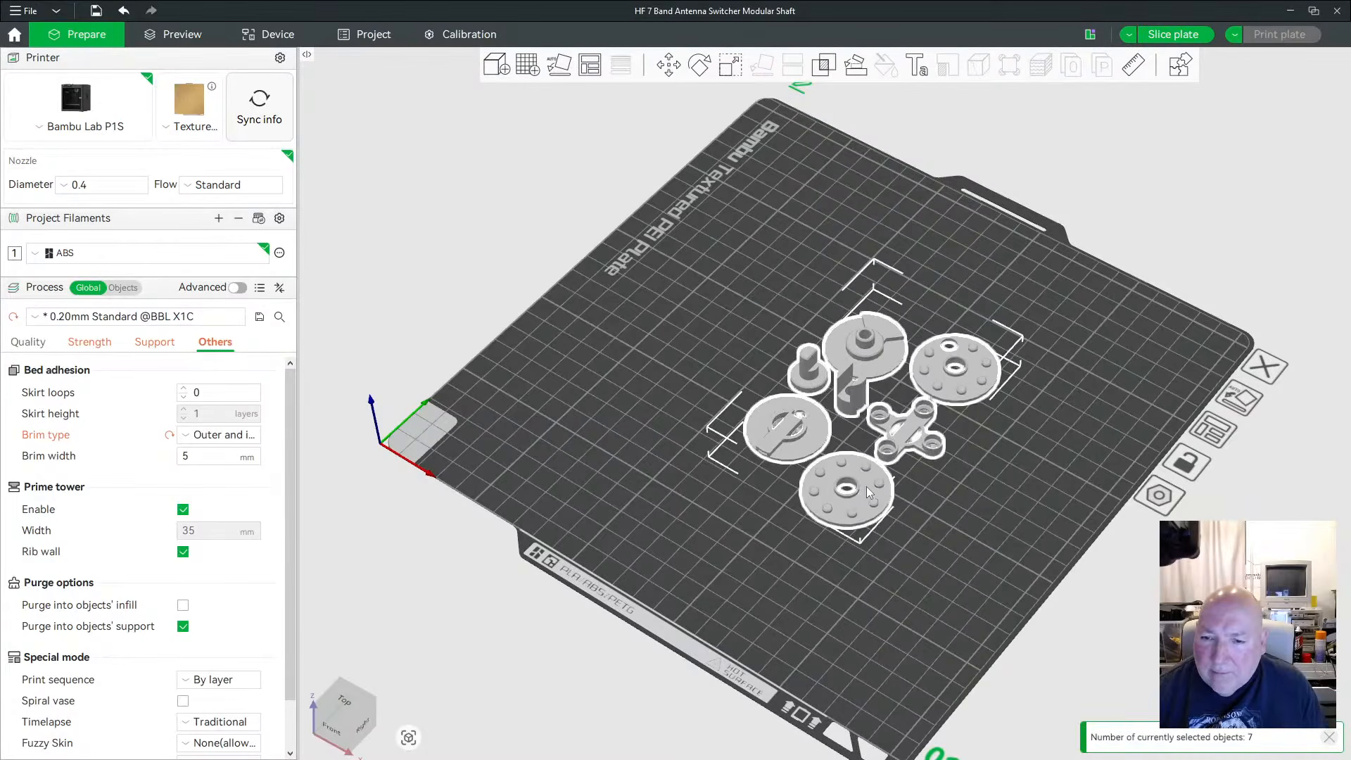
pyautogui.press('Left')
pyautogui.press('Left')
pyautogui.press('Left')
pyautogui.press('Left')
pyautogui.press('Left')
pyautogui.press('Left')
pyautogui.press('Left')
pyautogui.press('Left')
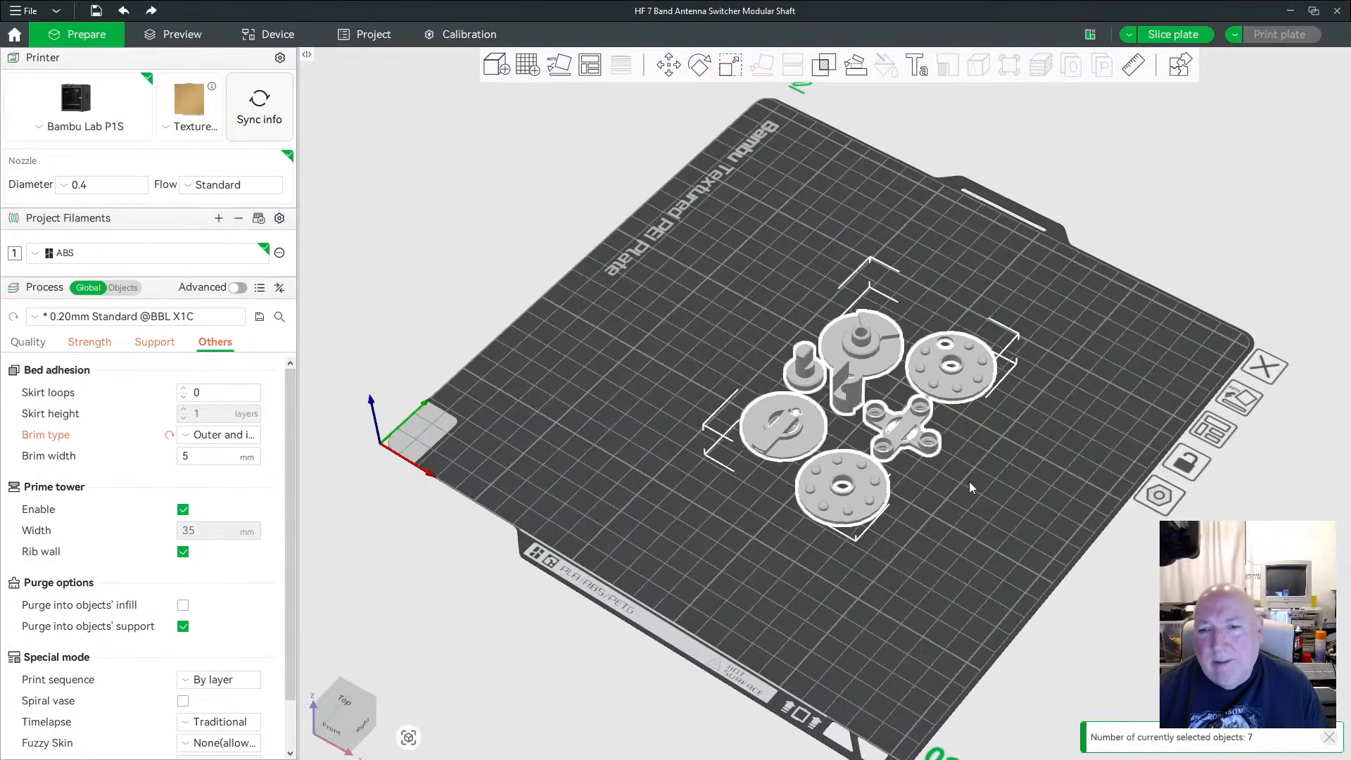
pyautogui.press('Left')
pyautogui.press('Left')
pyautogui.press('Left')
pyautogui.press('Left')
pyautogui.press('Left')
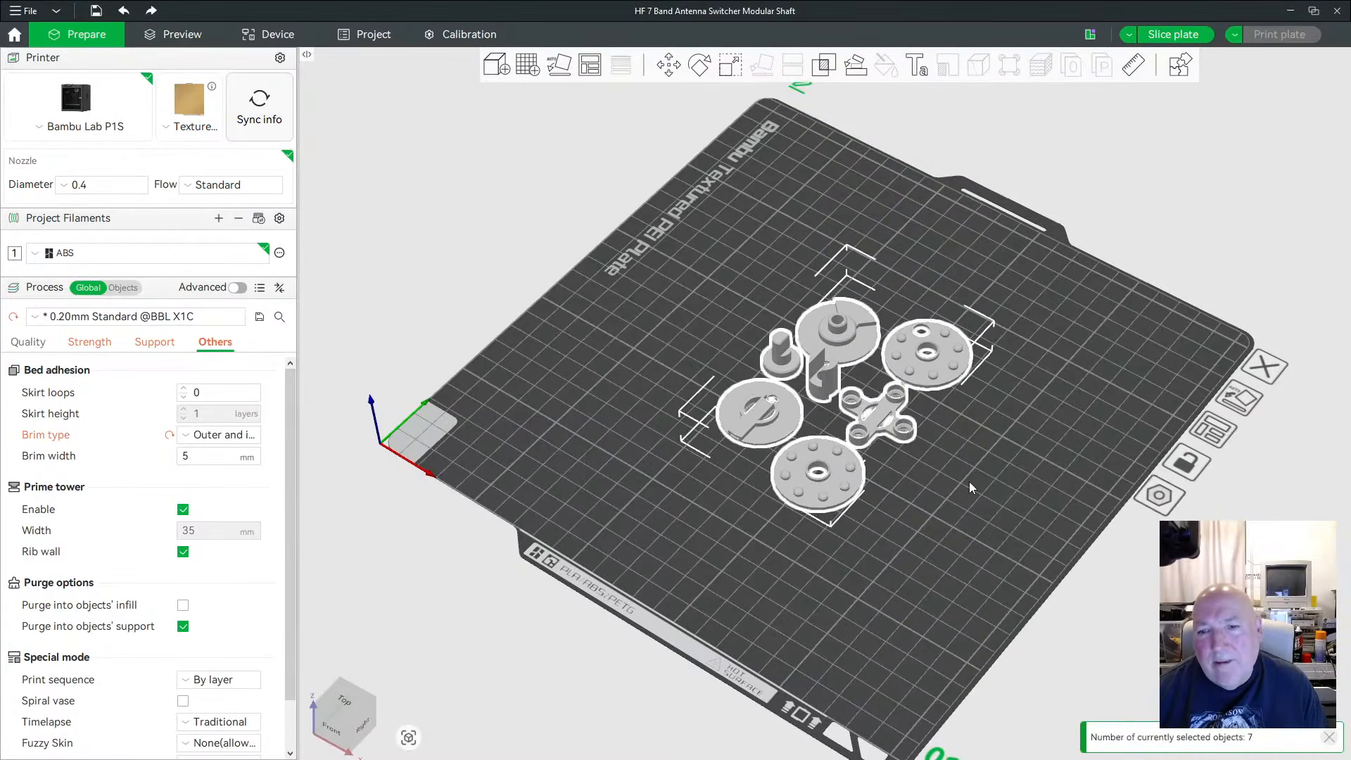
pyautogui.click(969, 481)
# Slice the plate with the seven rearranged shaft parts
pyautogui.press('3')
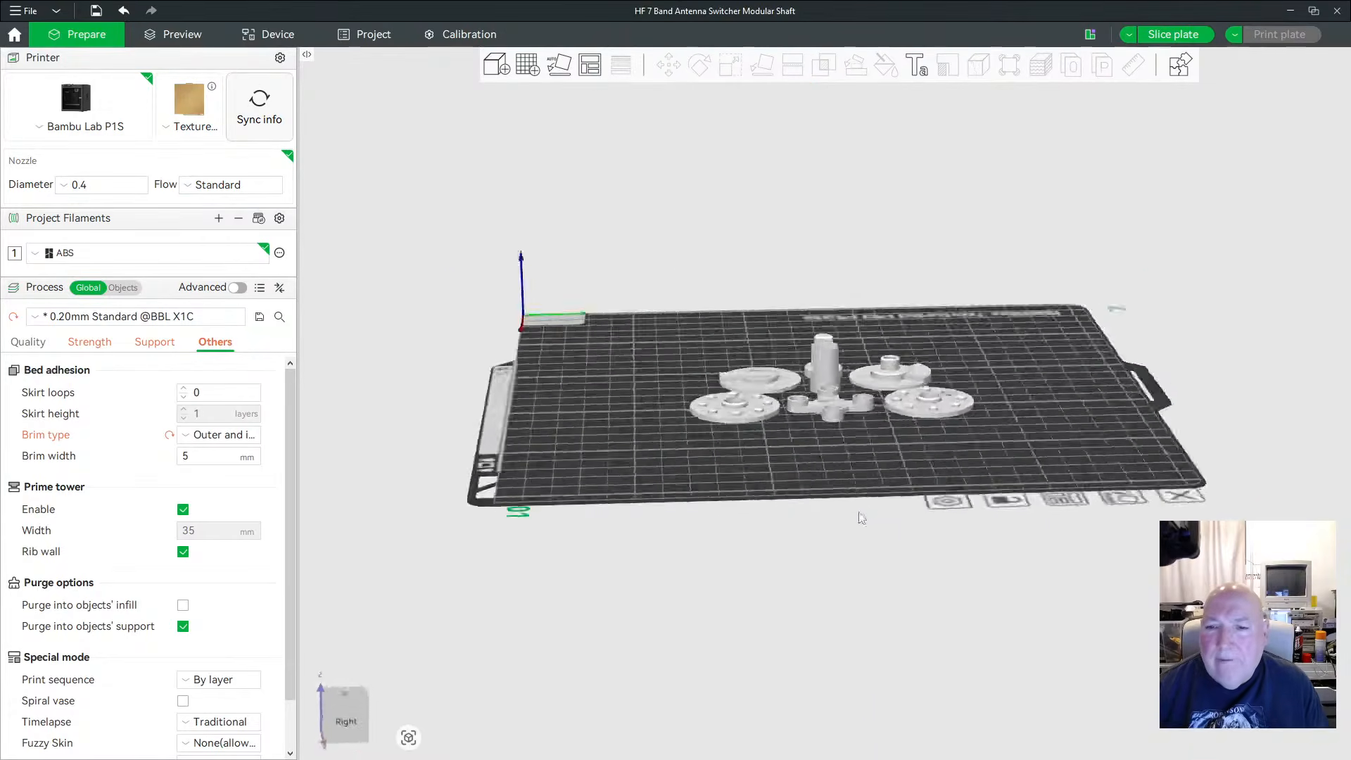
pyautogui.moveTo(935, 532); pyautogui.dragTo(936, 503)
pyautogui.click(1175, 37)
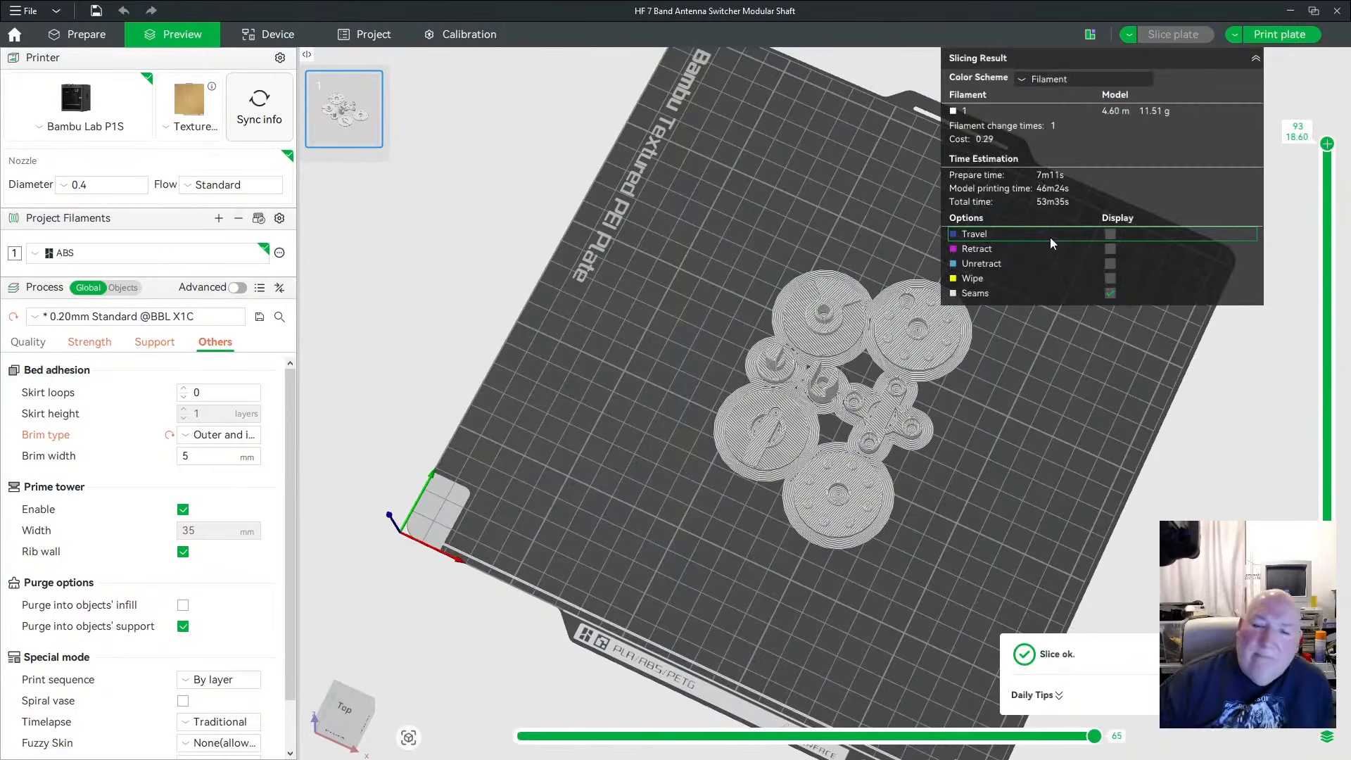
# Collapse the slicing summary and examine the sliced parts and the brims between them from several angles
pyautogui.scroll(4, 1038, 378)
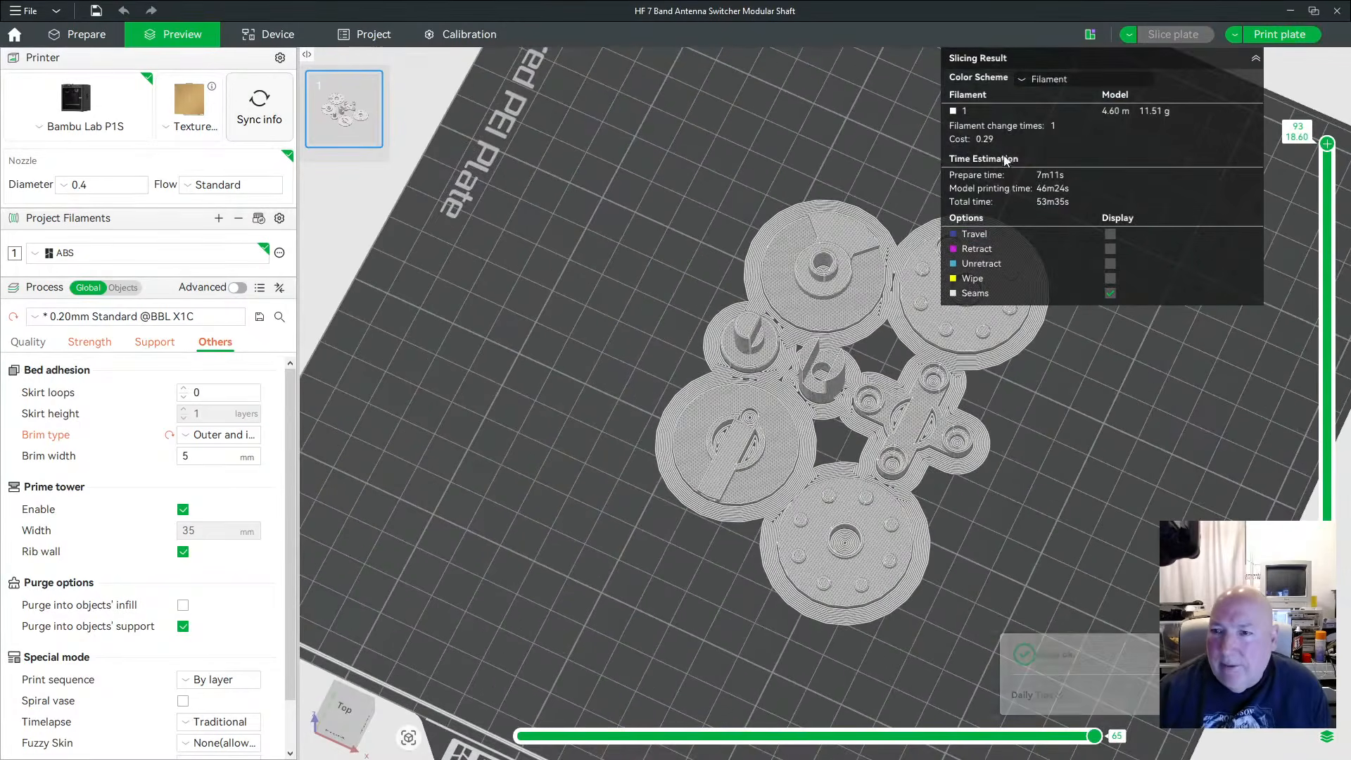
pyautogui.click(1255, 59)
pyautogui.moveTo(1200, 228); pyautogui.dragTo(1144, 336)
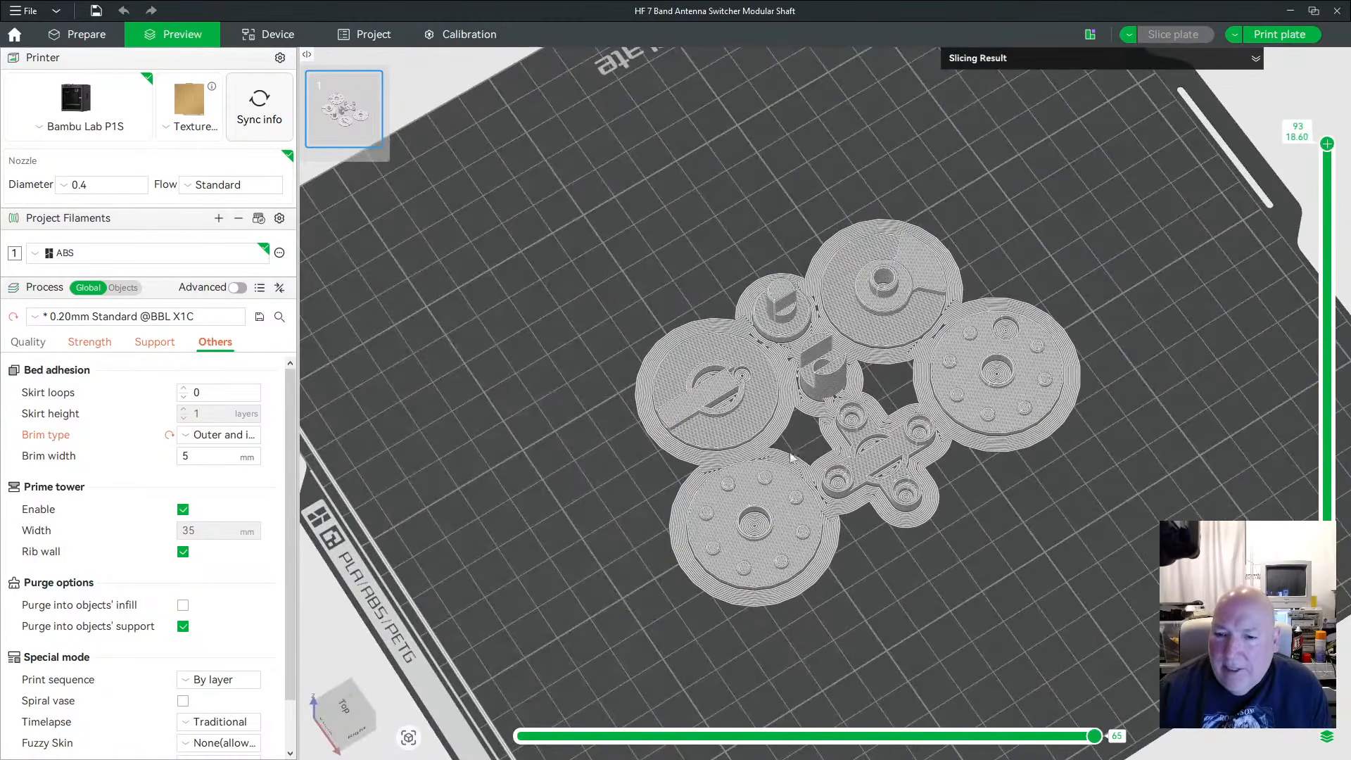
pyautogui.moveTo(969, 562)
pyautogui.mouseDown()
pyautogui.moveTo(944, 563)
pyautogui.moveTo(951, 590)
pyautogui.moveTo(962, 557)
pyautogui.moveTo(962, 579)
pyautogui.mouseUp()
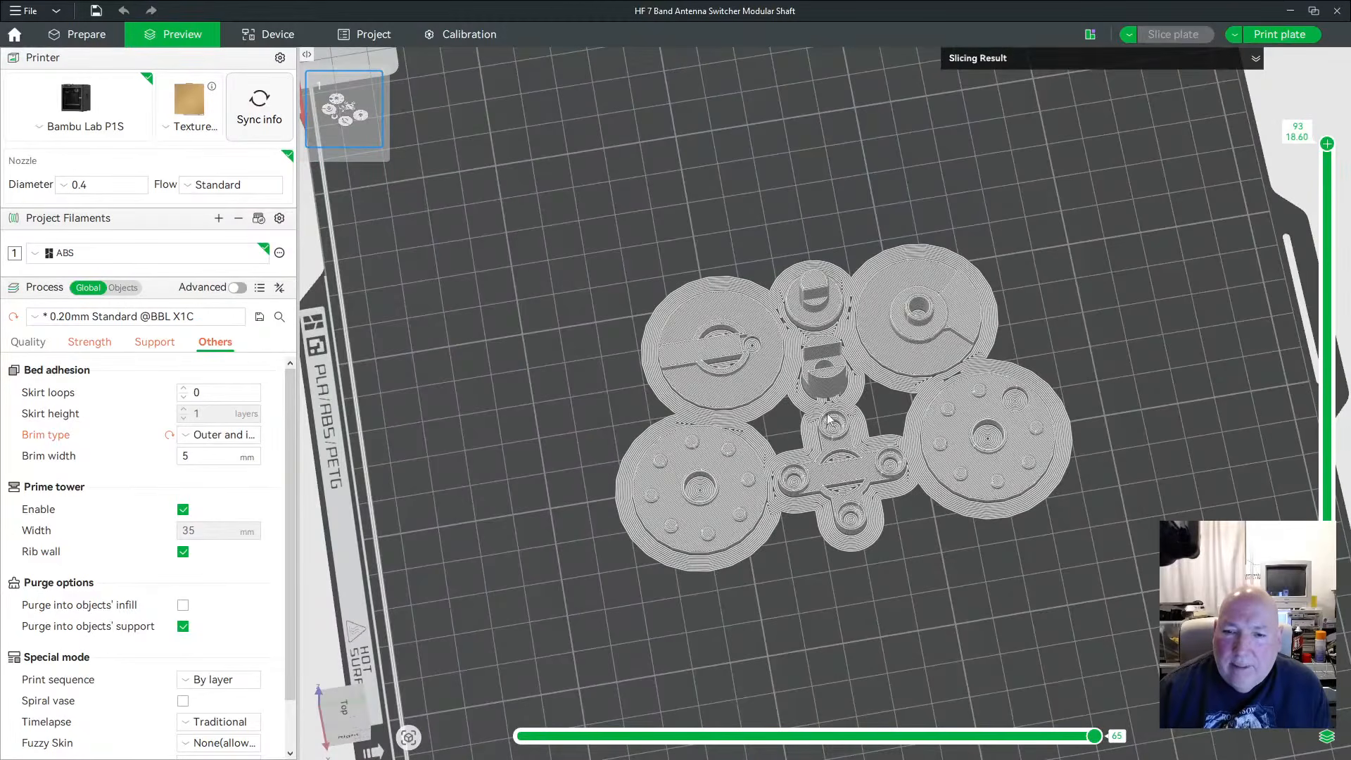
pyautogui.moveTo(940, 564); pyautogui.dragTo(998, 512)
pyautogui.scroll(-5, 999, 491)
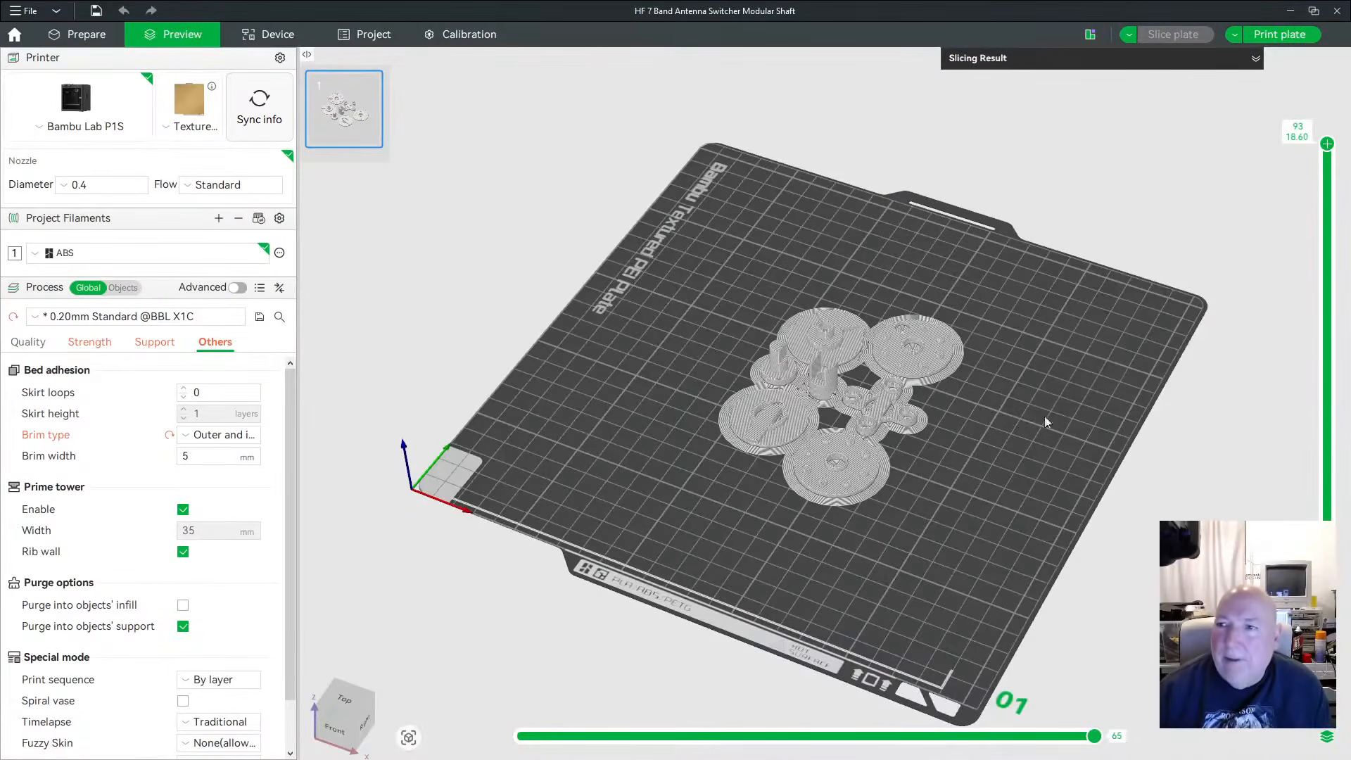
# Send the plate to the printer with auto bed leveling turned on, and start the printer's live camera view
pyautogui.click(1272, 38)
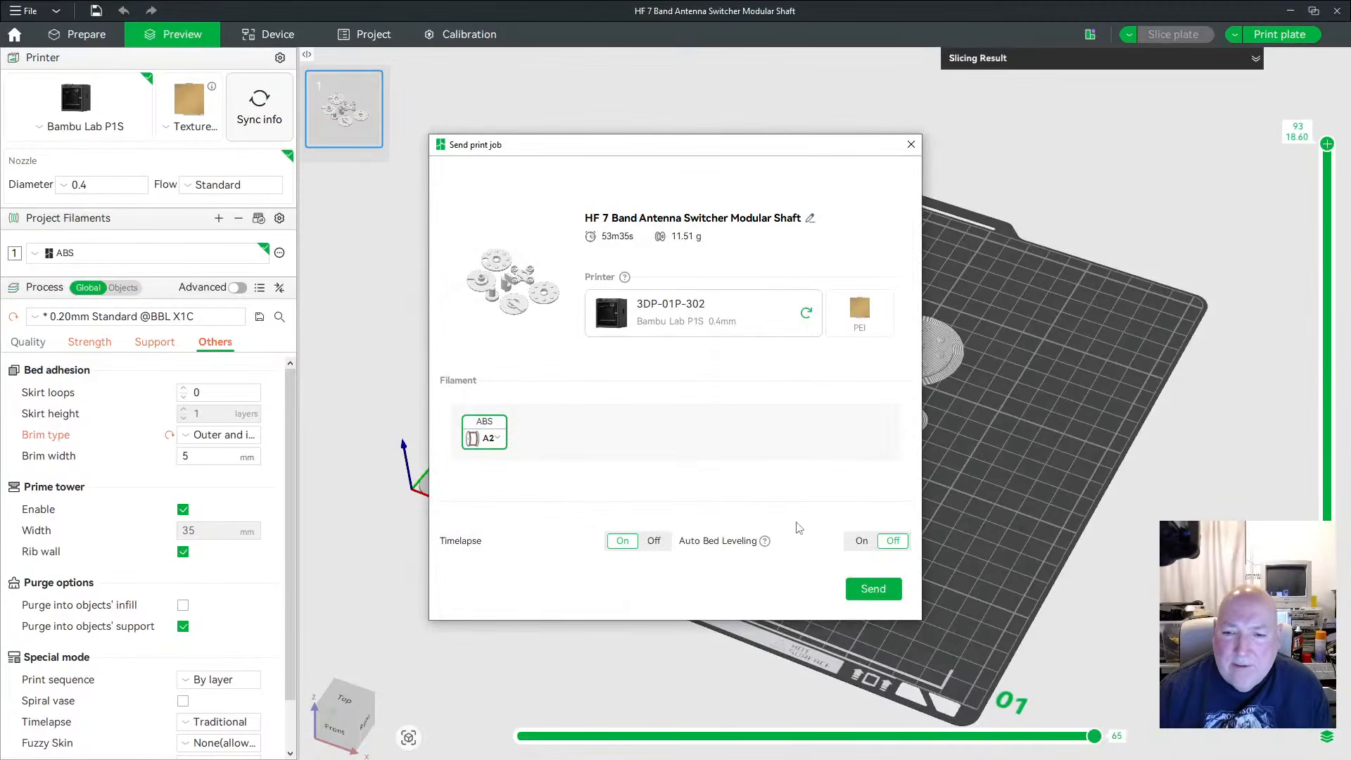
pyautogui.click(863, 544)
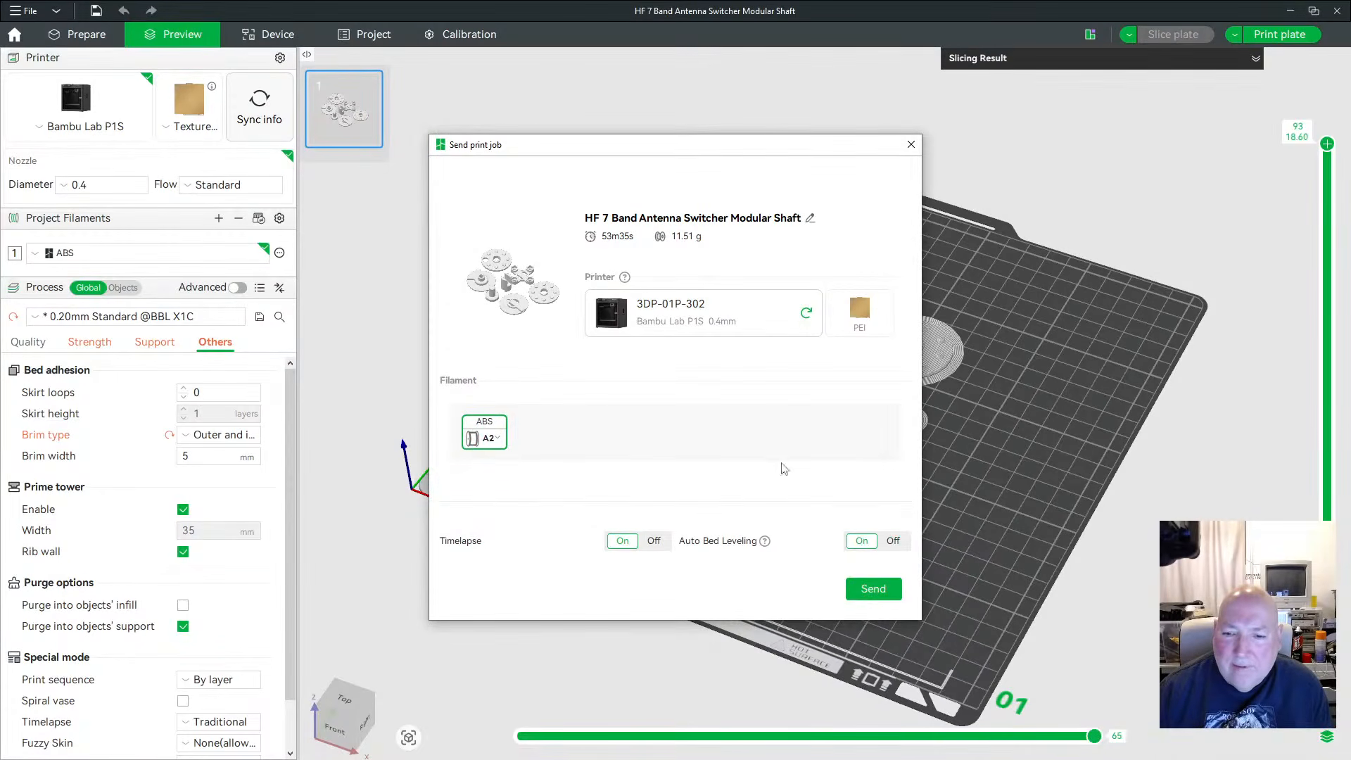
pyautogui.click(873, 589)
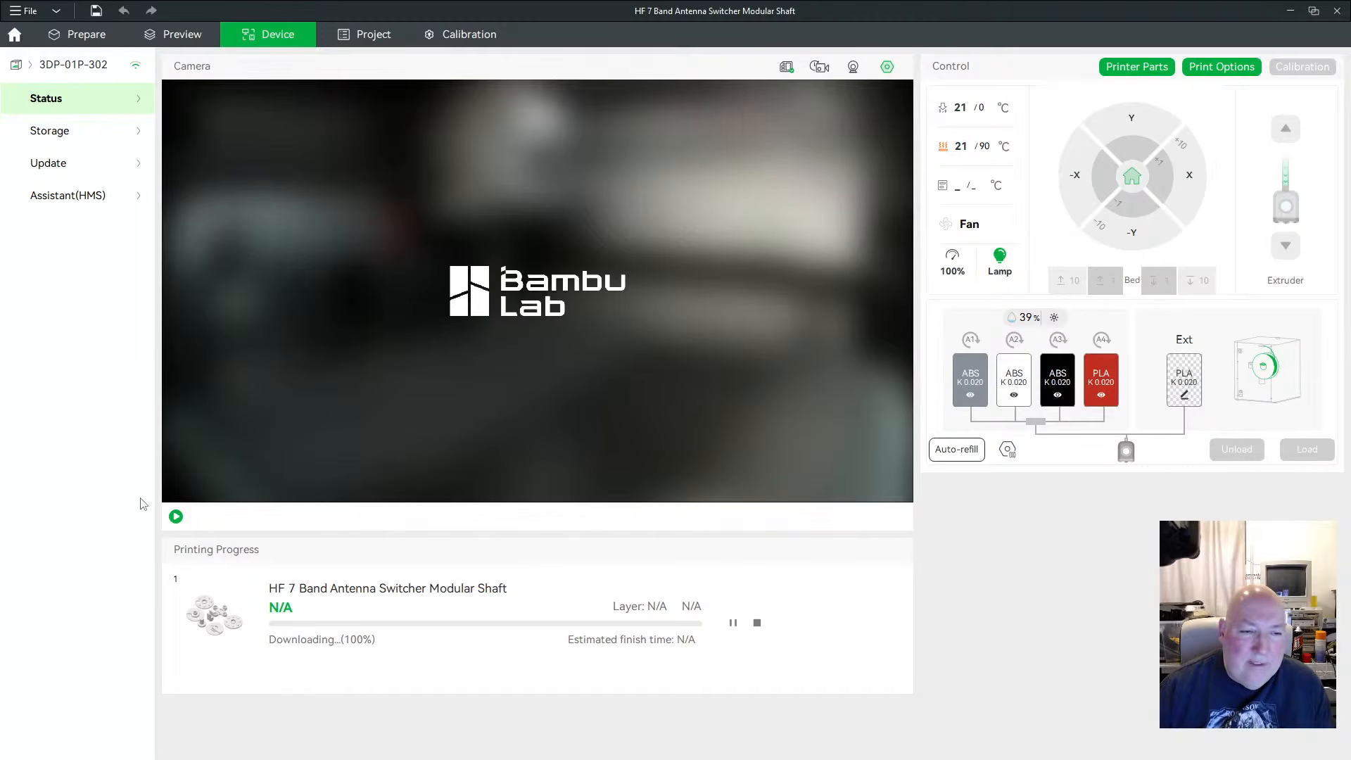
pyautogui.click(176, 516)
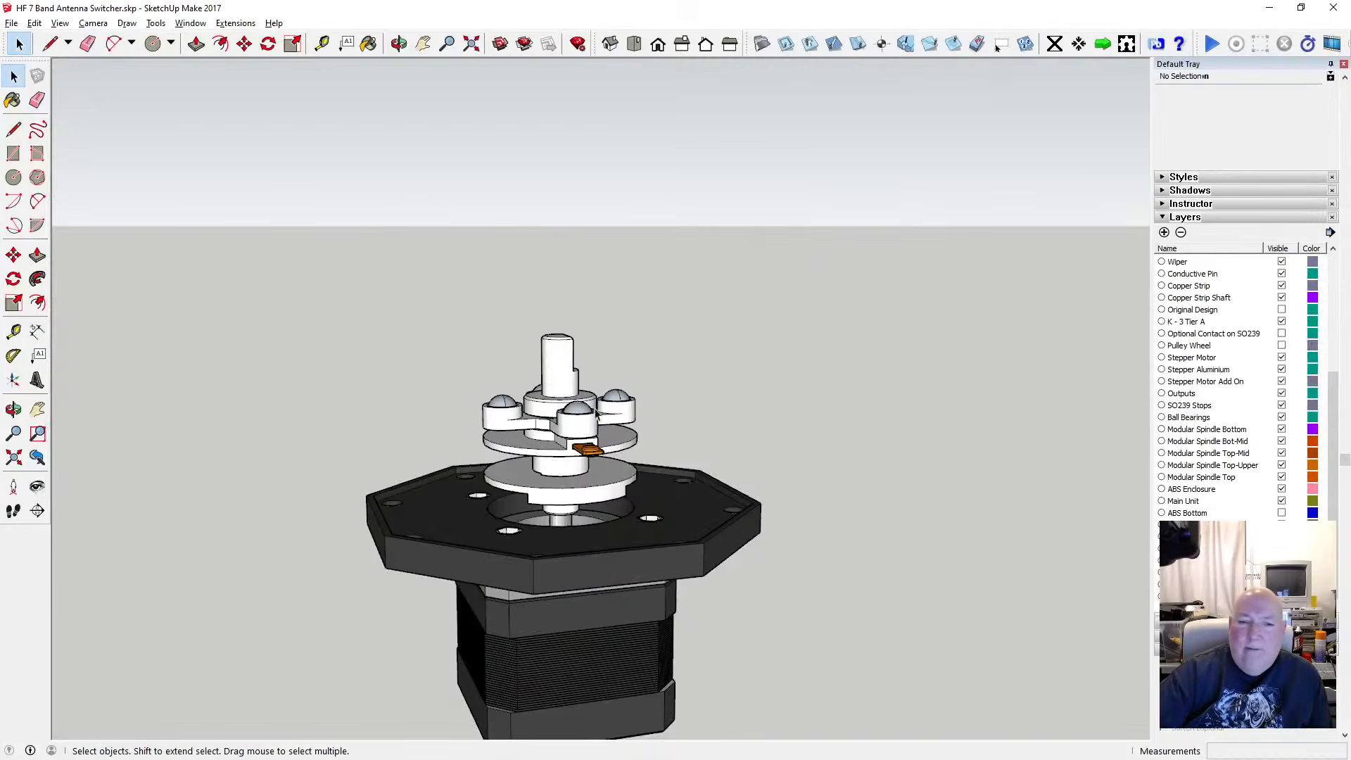
# In SketchUp, open the octagonal stepper motor base inside the motor assembly for editing
pyautogui.scroll(-3, 616, 454)
pyautogui.scroll(5, 629, 460)
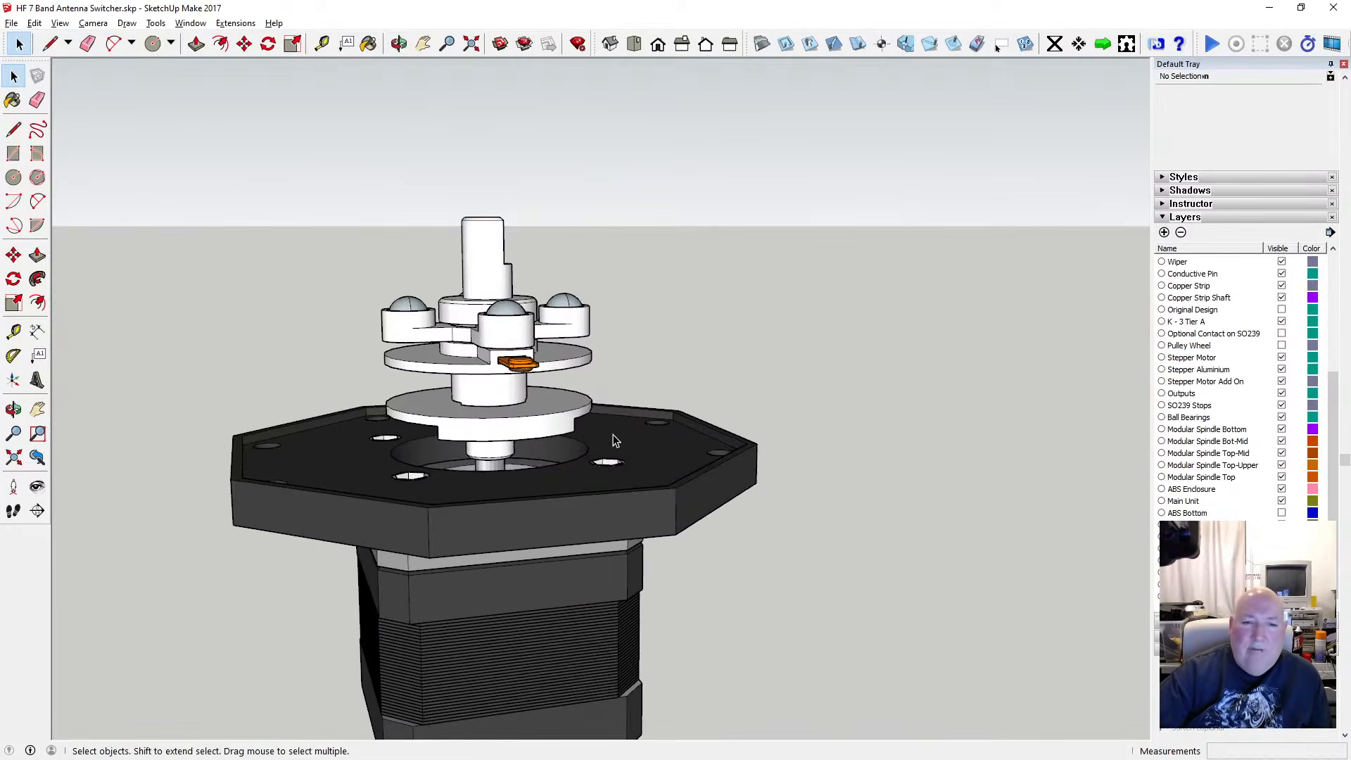
pyautogui.click(400, 45)
pyautogui.moveTo(648, 266); pyautogui.dragTo(653, 313)
pyautogui.scroll(-3, 653, 313)
pyautogui.scroll(4, 620, 376)
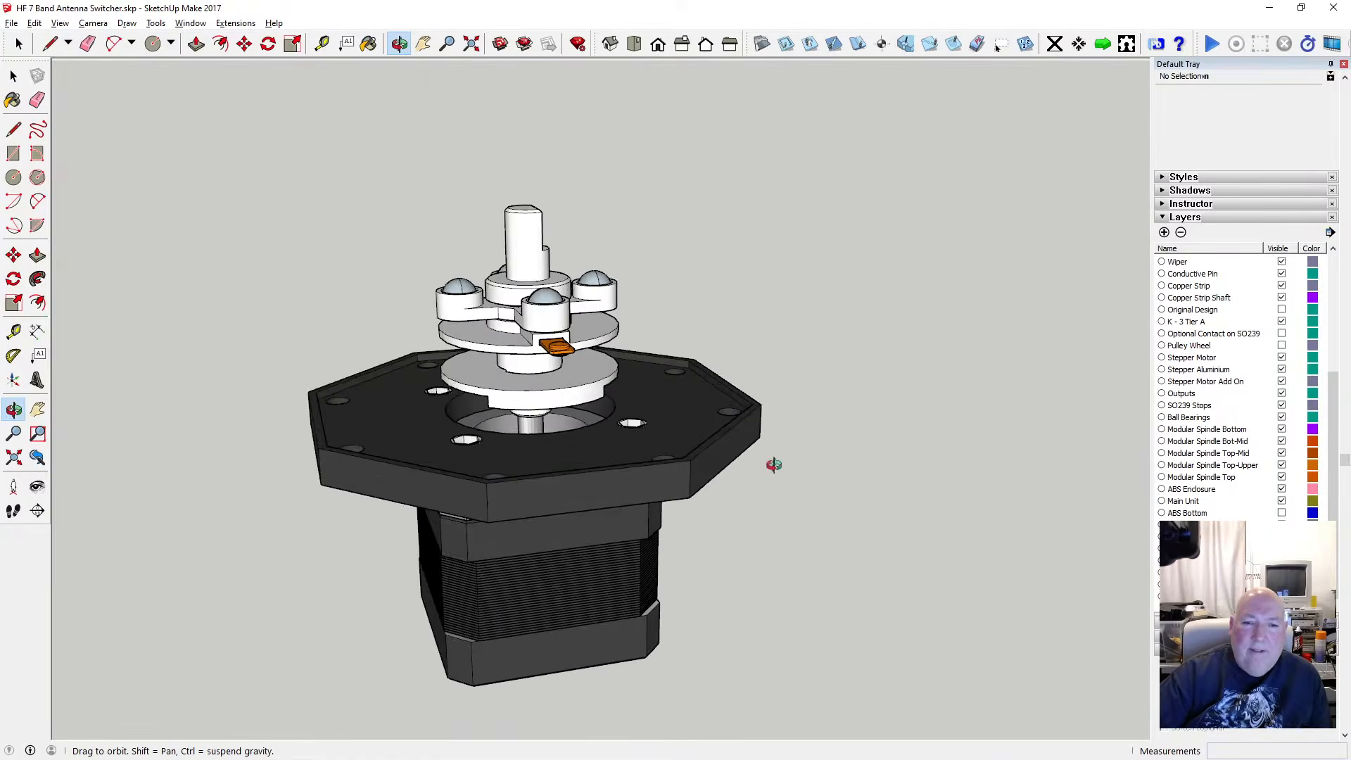
pyautogui.moveTo(714, 462); pyautogui.dragTo(653, 464)
pyautogui.click(13, 75)
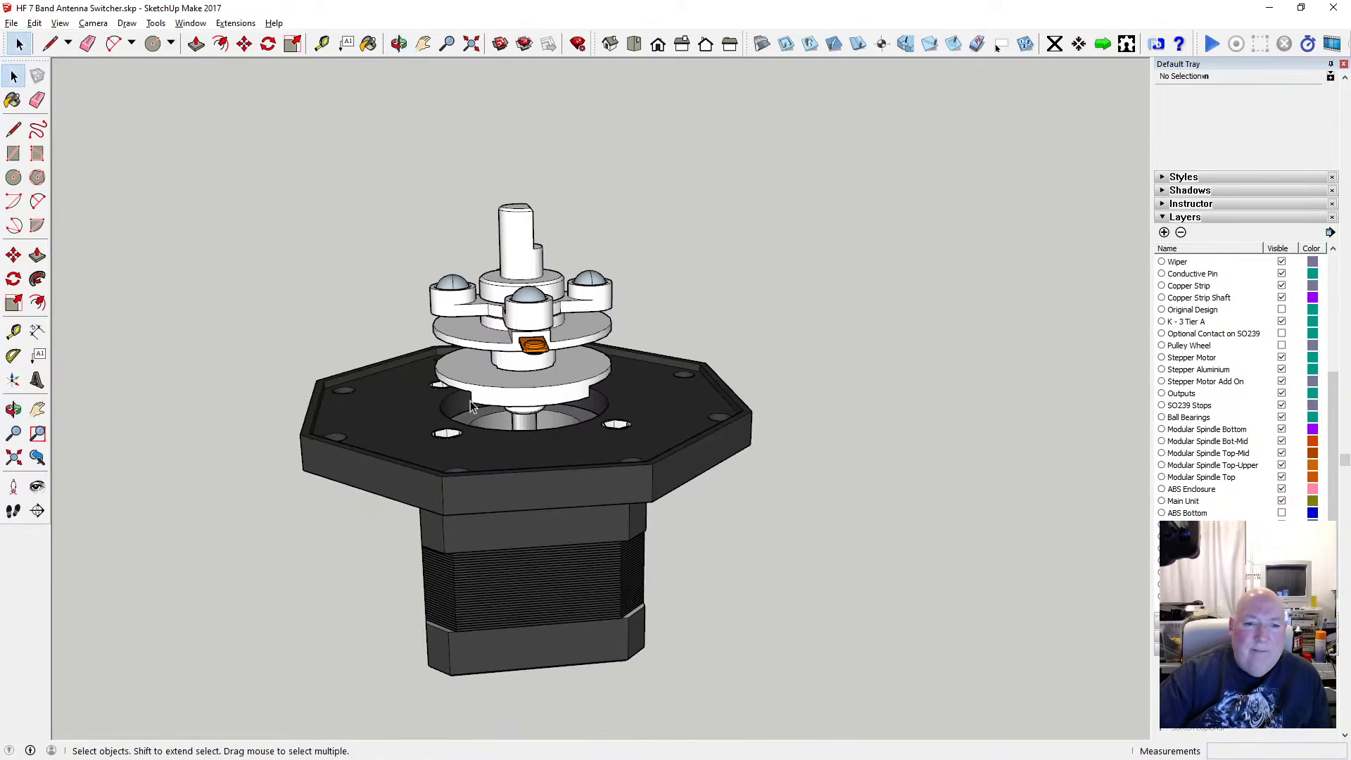
pyautogui.doubleClick(518, 464)
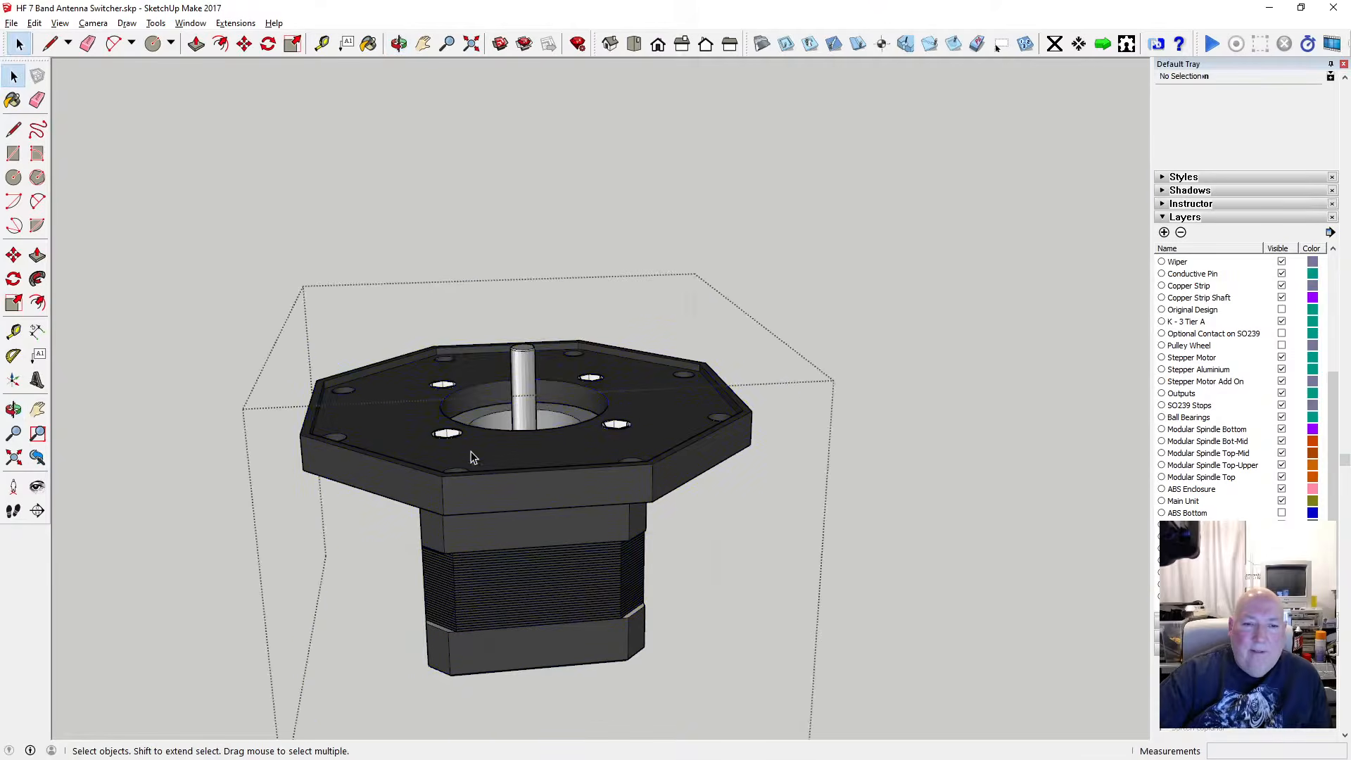
pyautogui.click(518, 464)
pyautogui.doubleClick(516, 464)
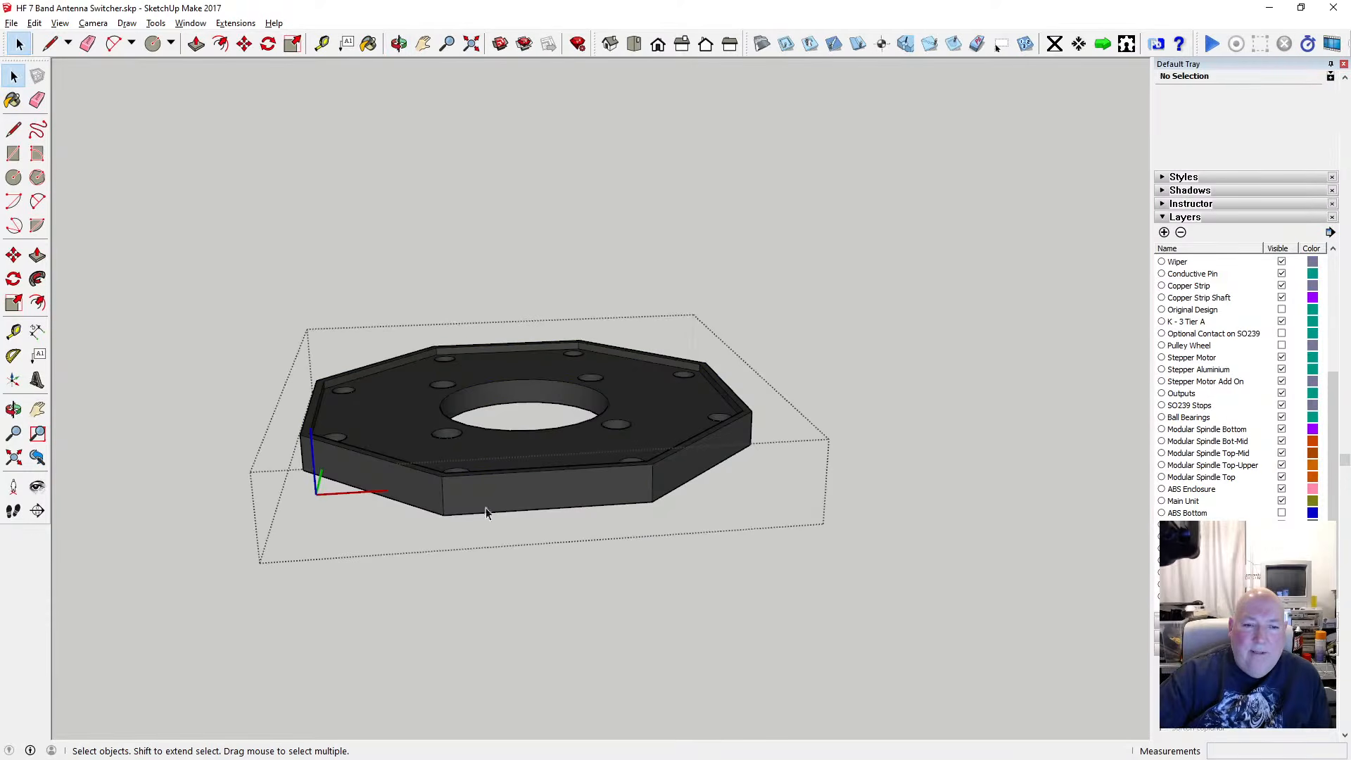
# Select all of the octagonal base's geometry and set up its export in millimetres as stl
pyautogui.moveTo(254, 309); pyautogui.dragTo(844, 563)
pyautogui.rightClick(556, 477)
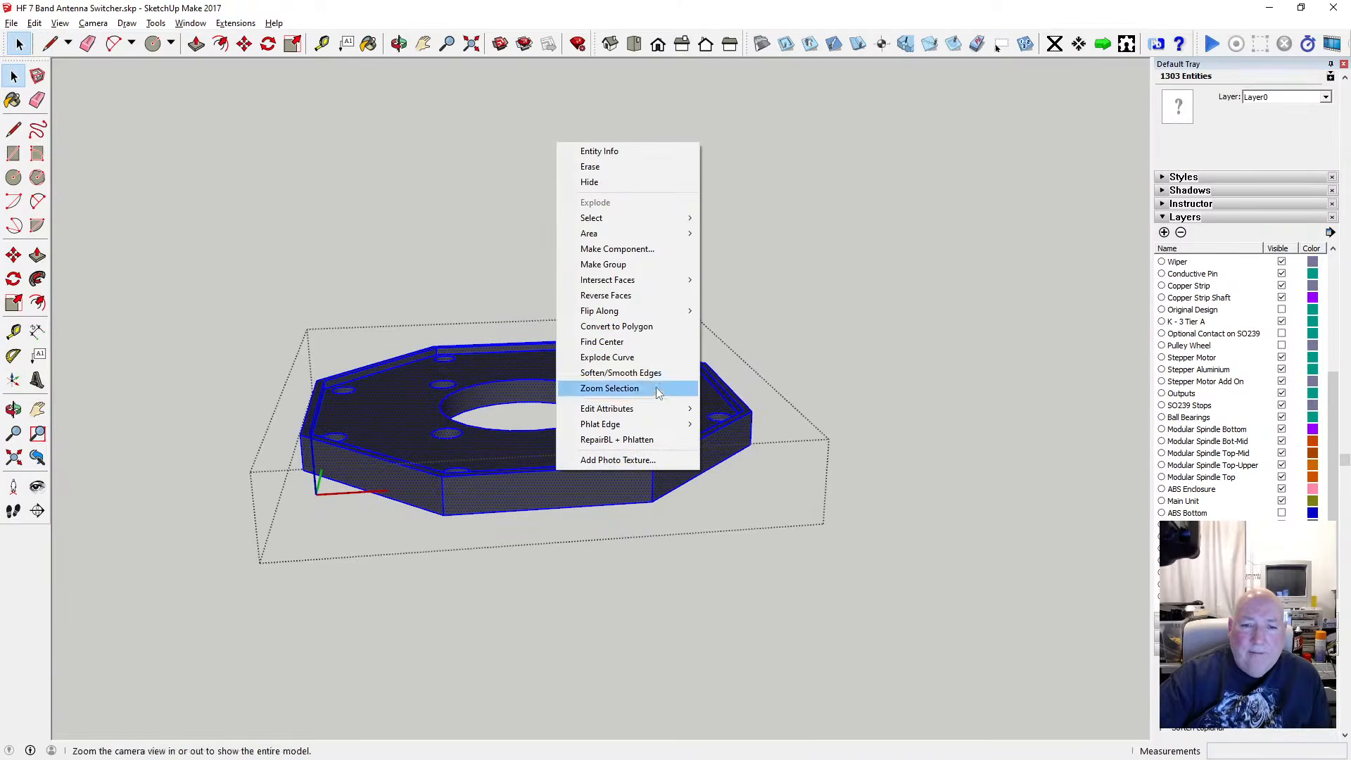
pyautogui.click(654, 386)
pyautogui.click(12, 23)
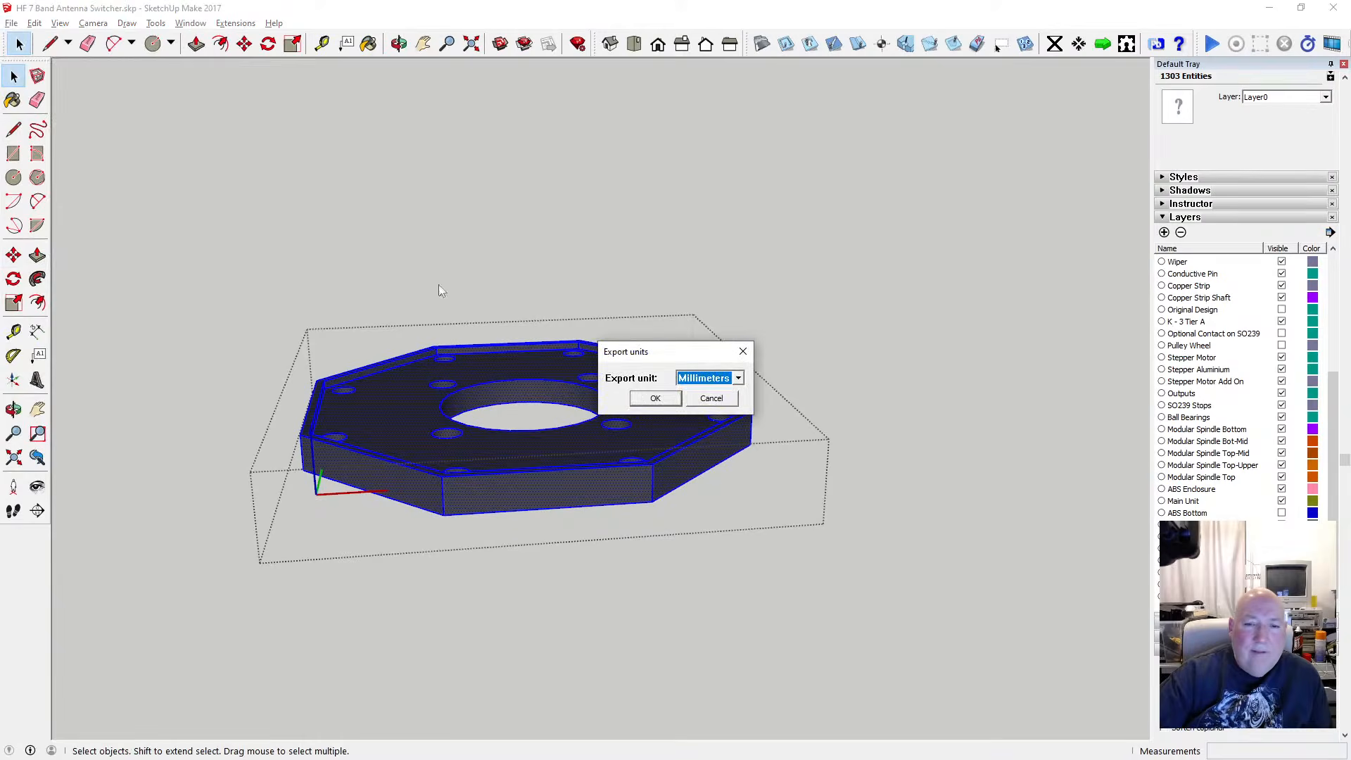
pyautogui.click(655, 399)
pyautogui.click(731, 378)
pyautogui.click(715, 440)
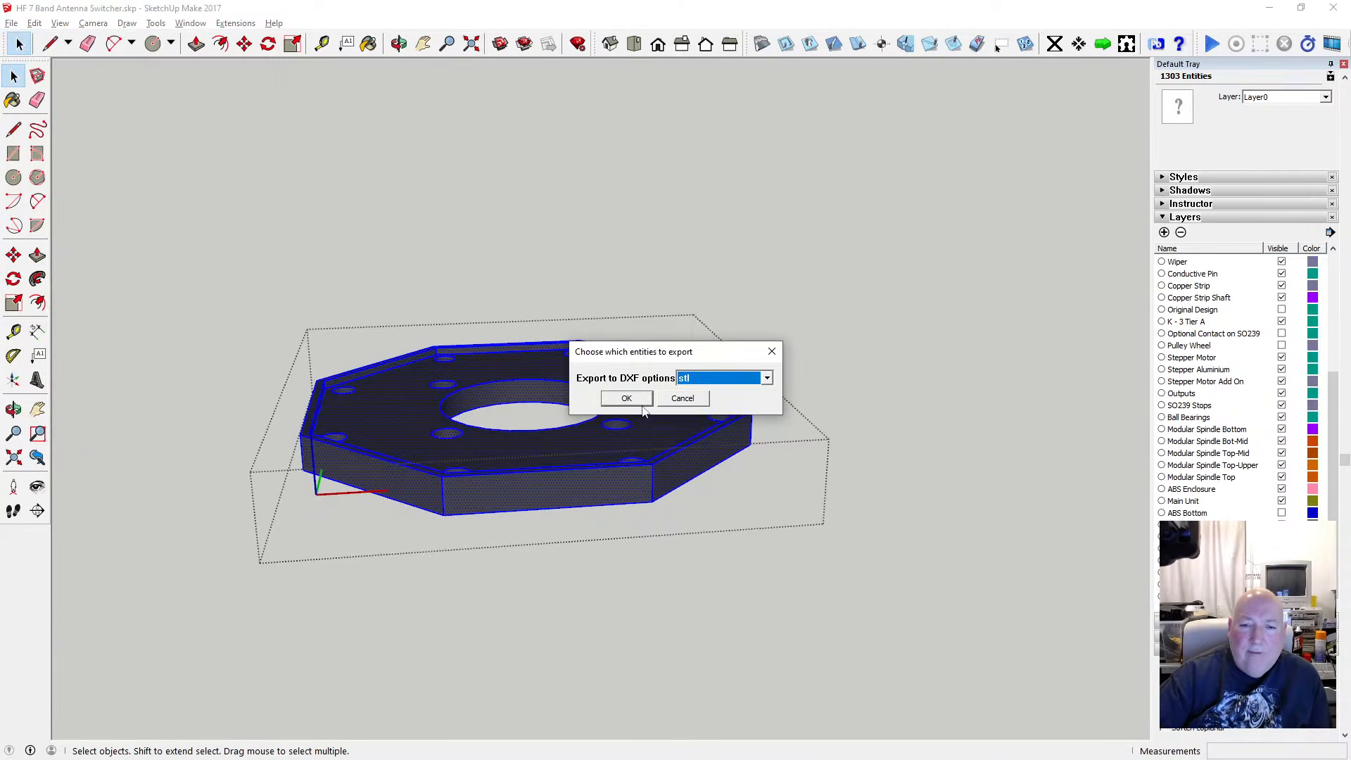
pyautogui.click(627, 398)
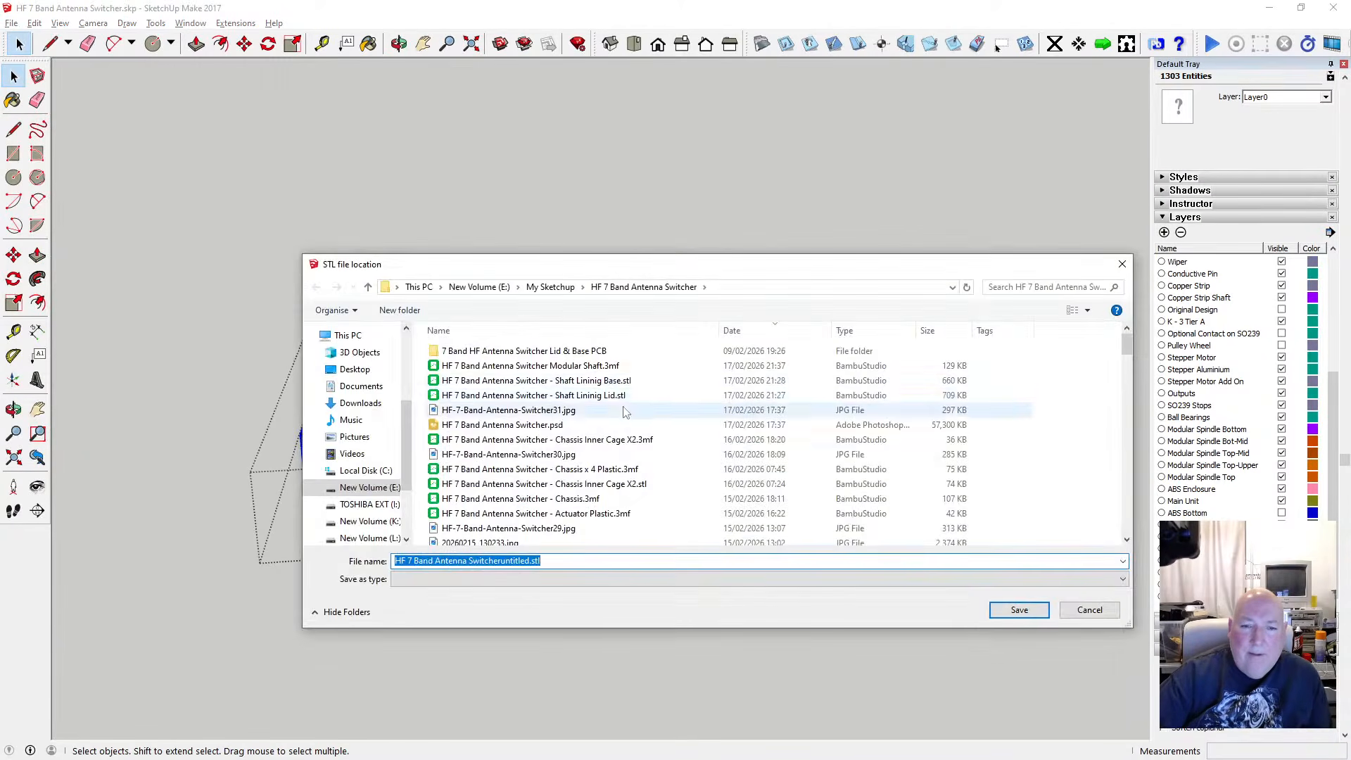
# Save the export over HF 7 Band Antenna Switcher - Stepper Motor Addon Base.stl and leave the nested group editing
pyautogui.scroll(-3, 658, 390)
pyautogui.scroll(-8, 660, 390)
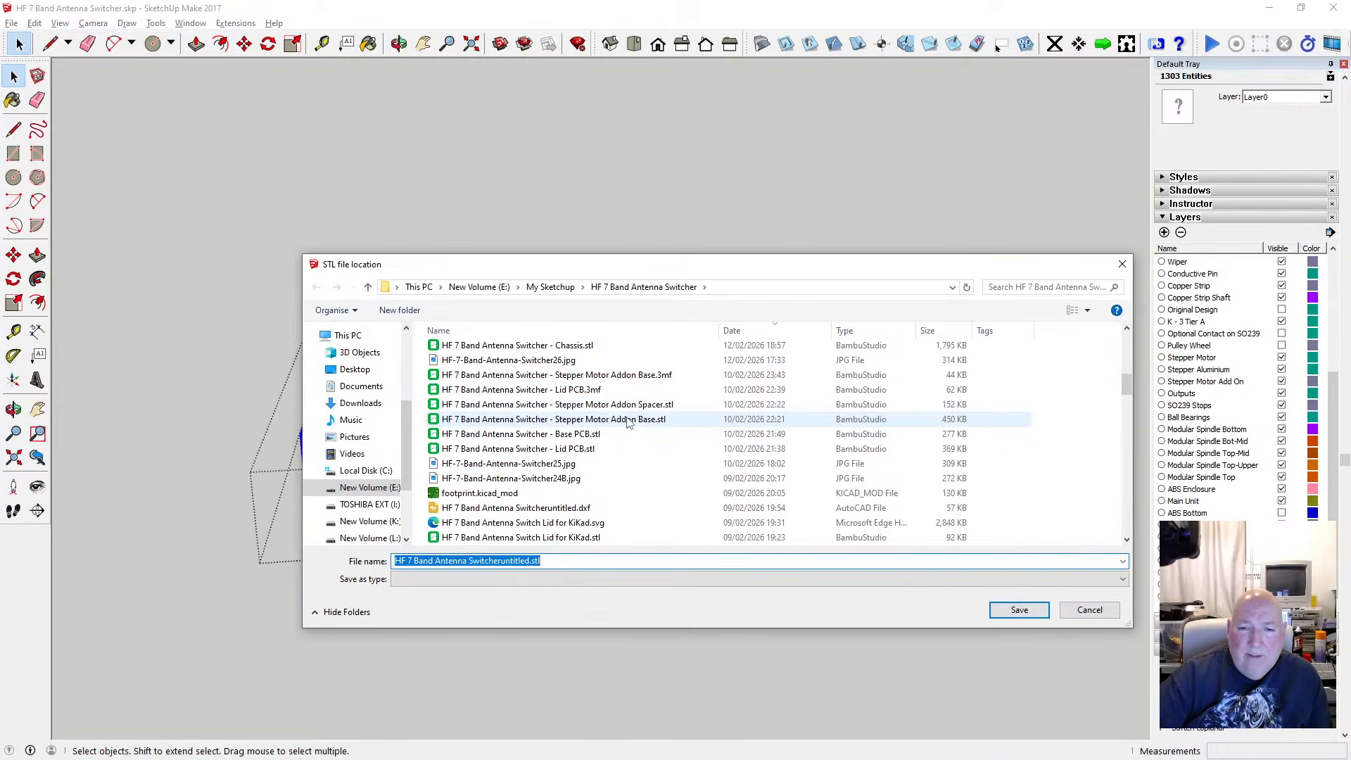
pyautogui.click(625, 419)
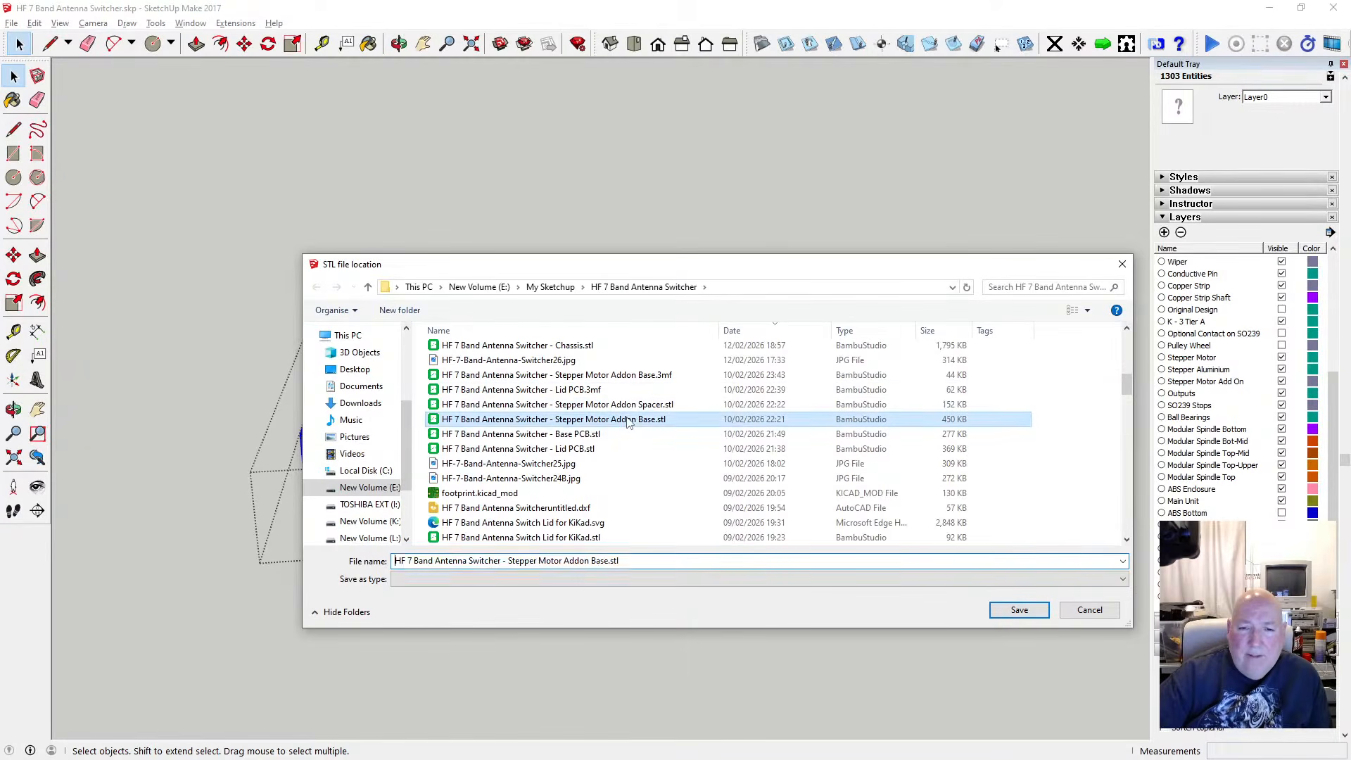
pyautogui.click(1019, 612)
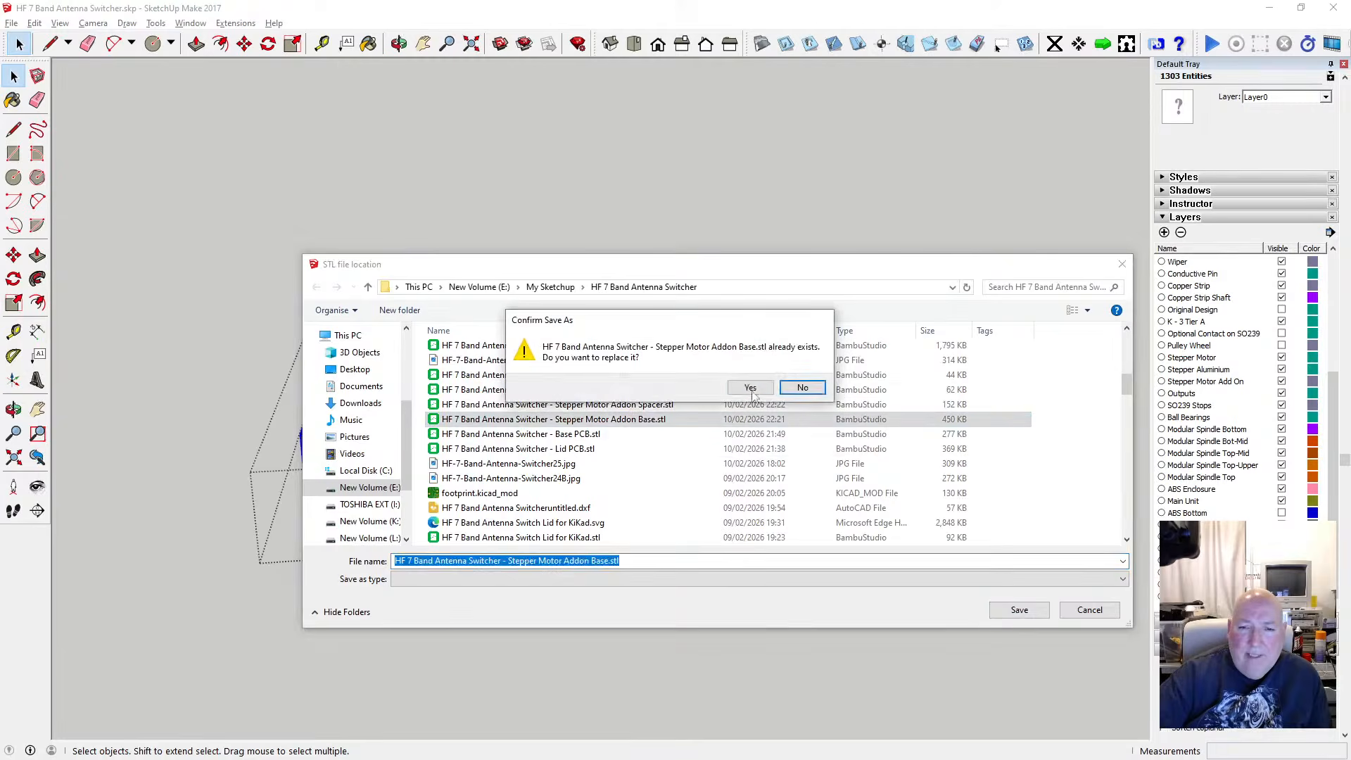
pyautogui.click(750, 388)
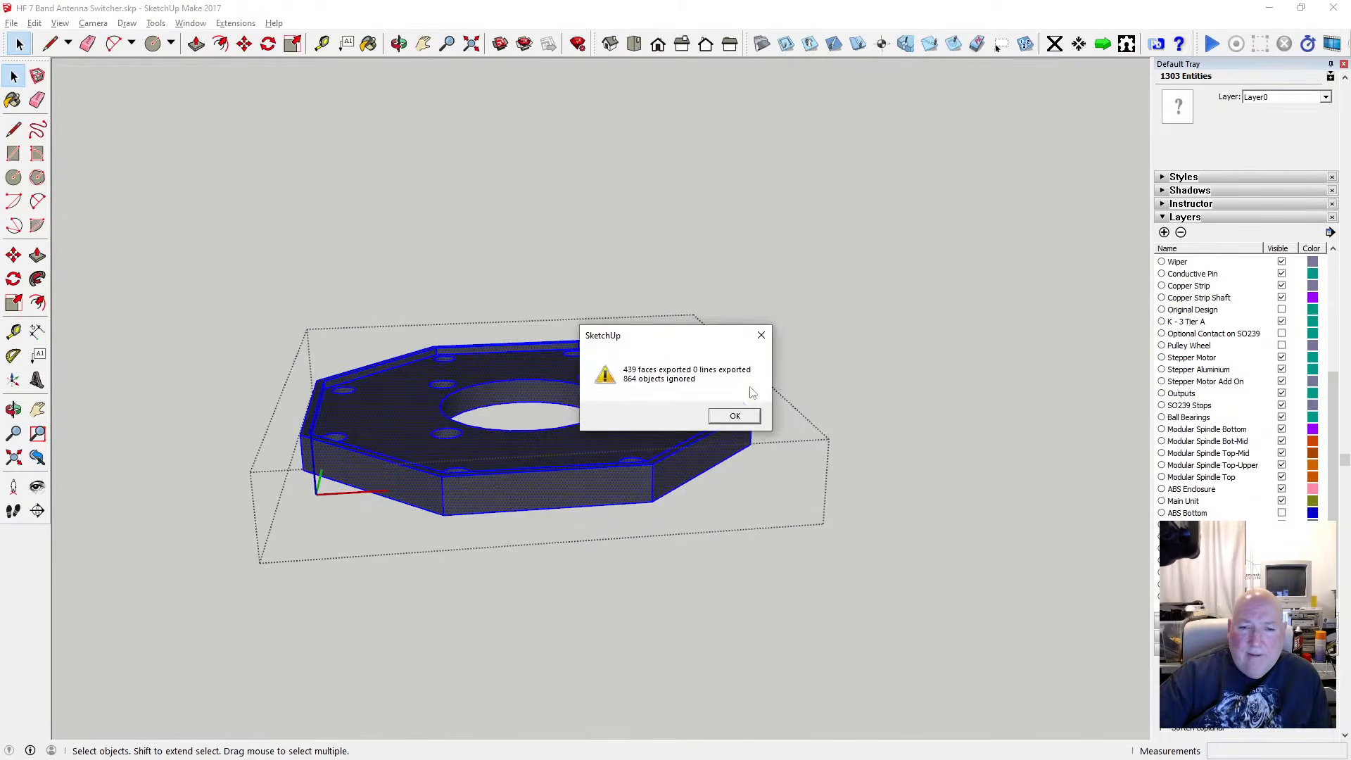
pyautogui.click(725, 416)
pyautogui.click(516, 217)
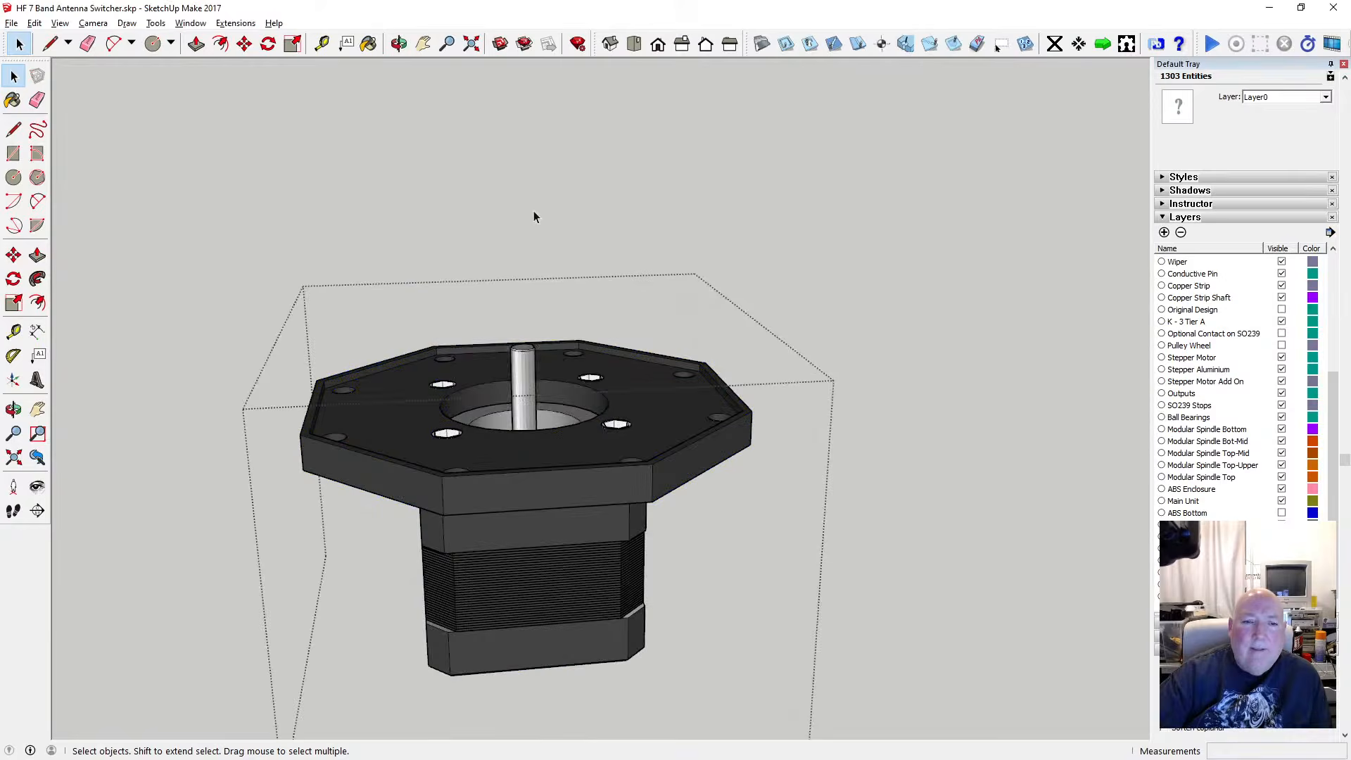
pyautogui.click(534, 210)
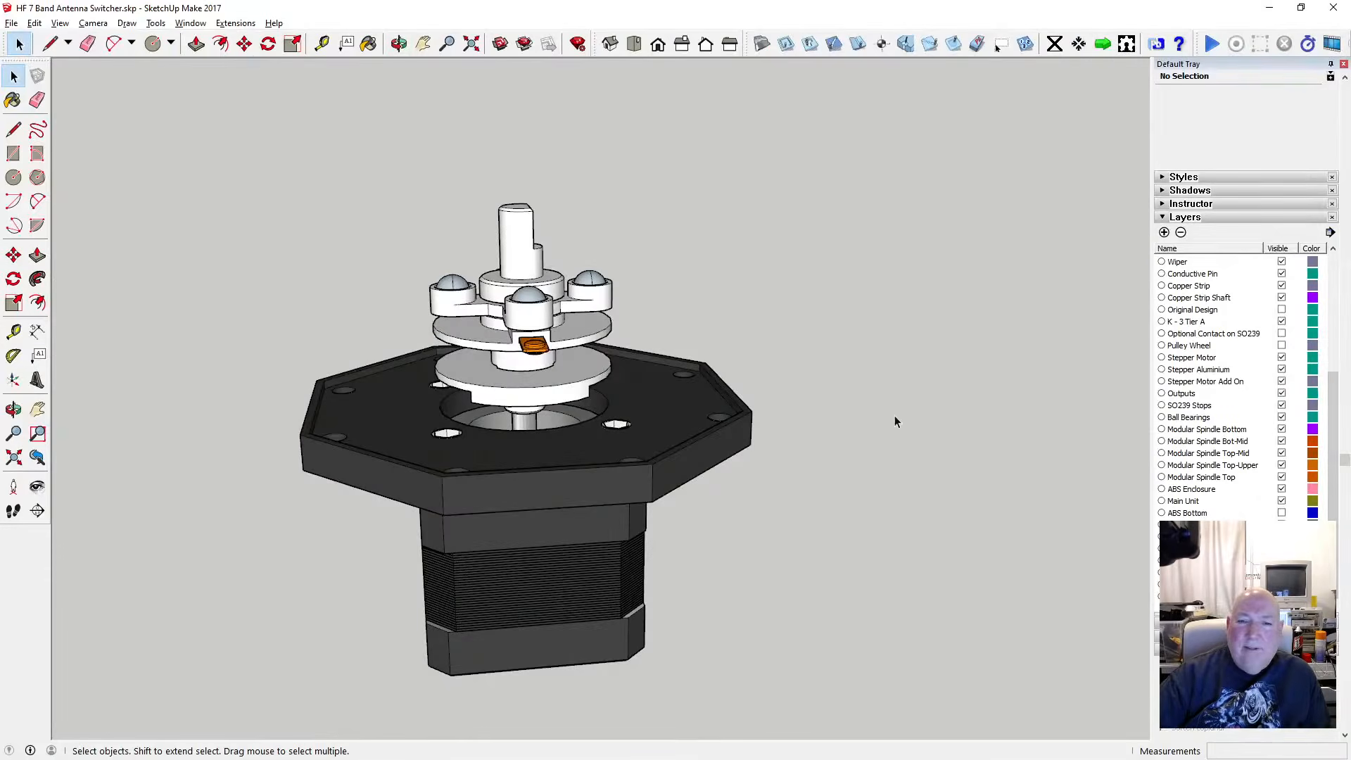
# Check the print's progress in Bambu Studio and return to the motor and spindle assembly in SketchUp
pyautogui.scroll(-2, 895, 416)
pyautogui.scroll(1, 793, 417)
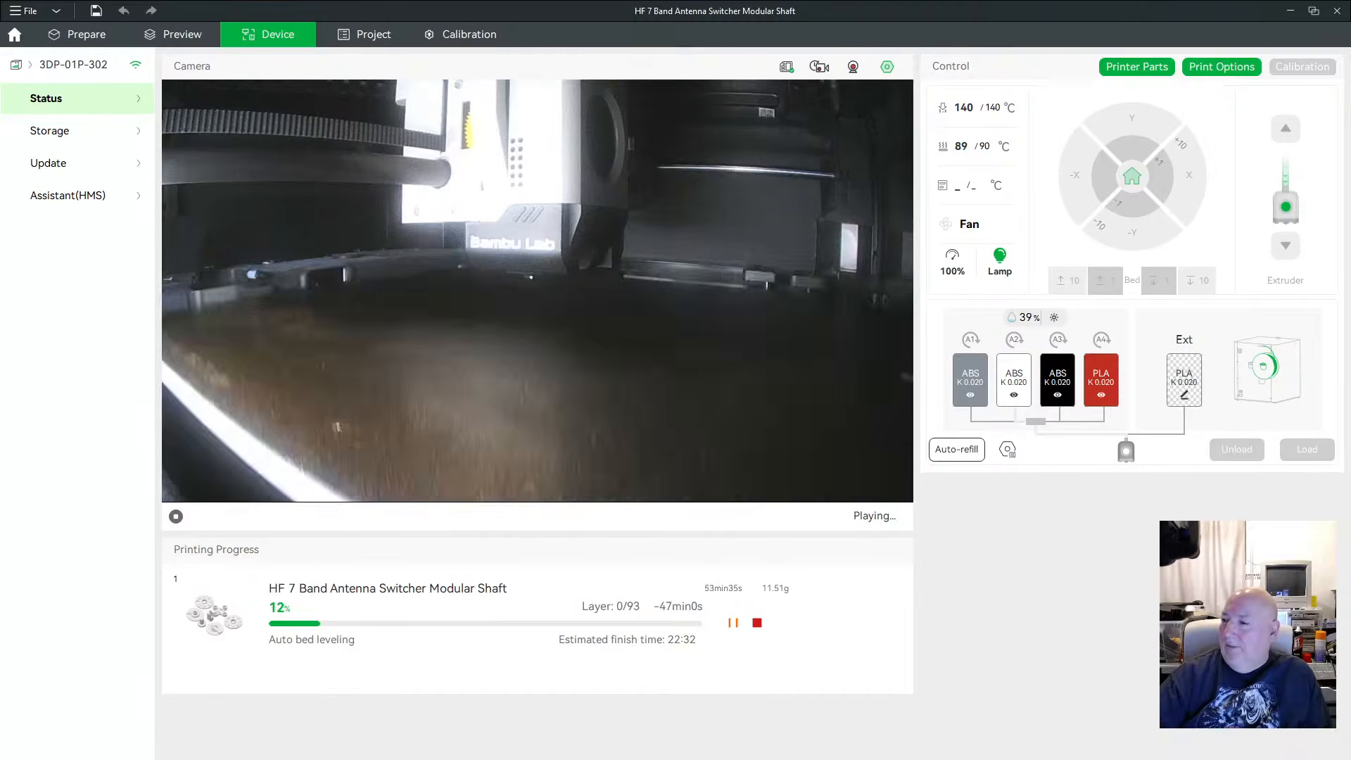
pyautogui.hotkey('alt', 'Tab')
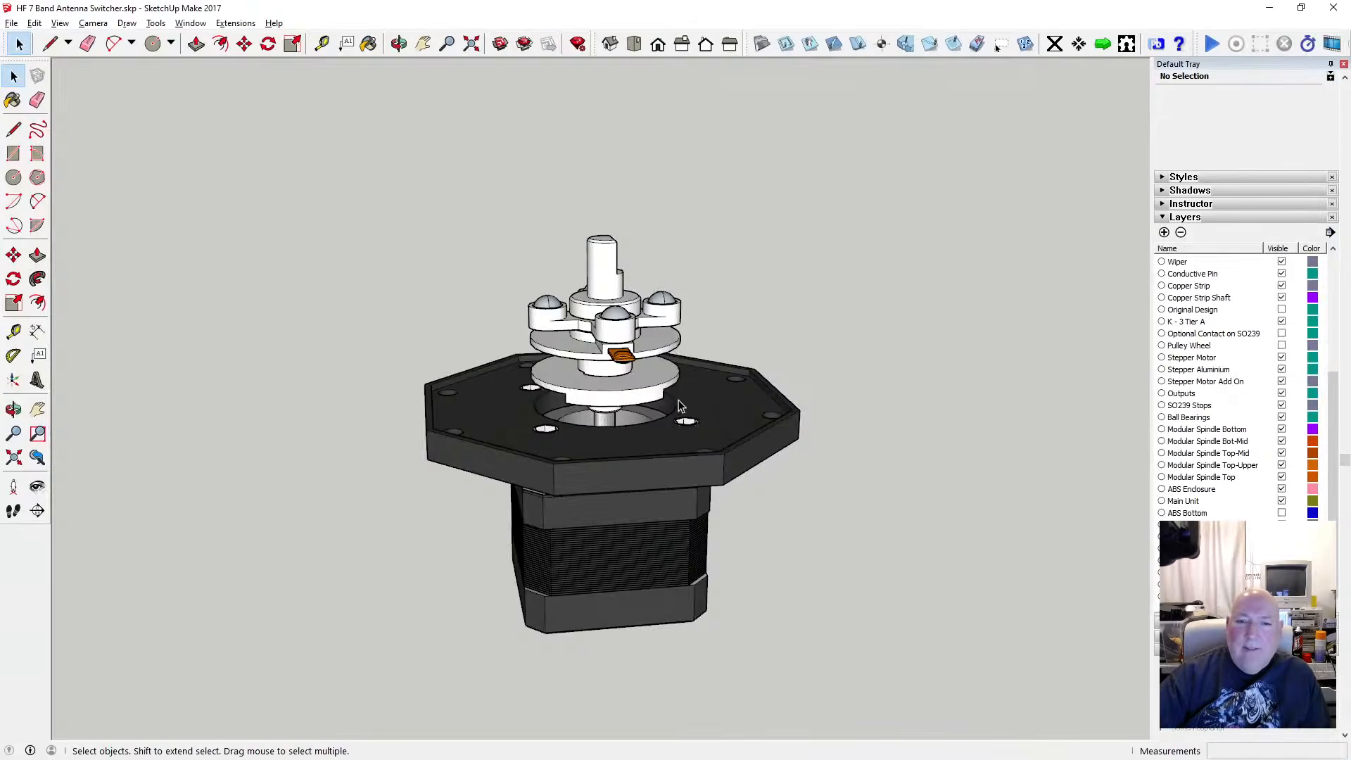
pyautogui.scroll(2, 679, 399)
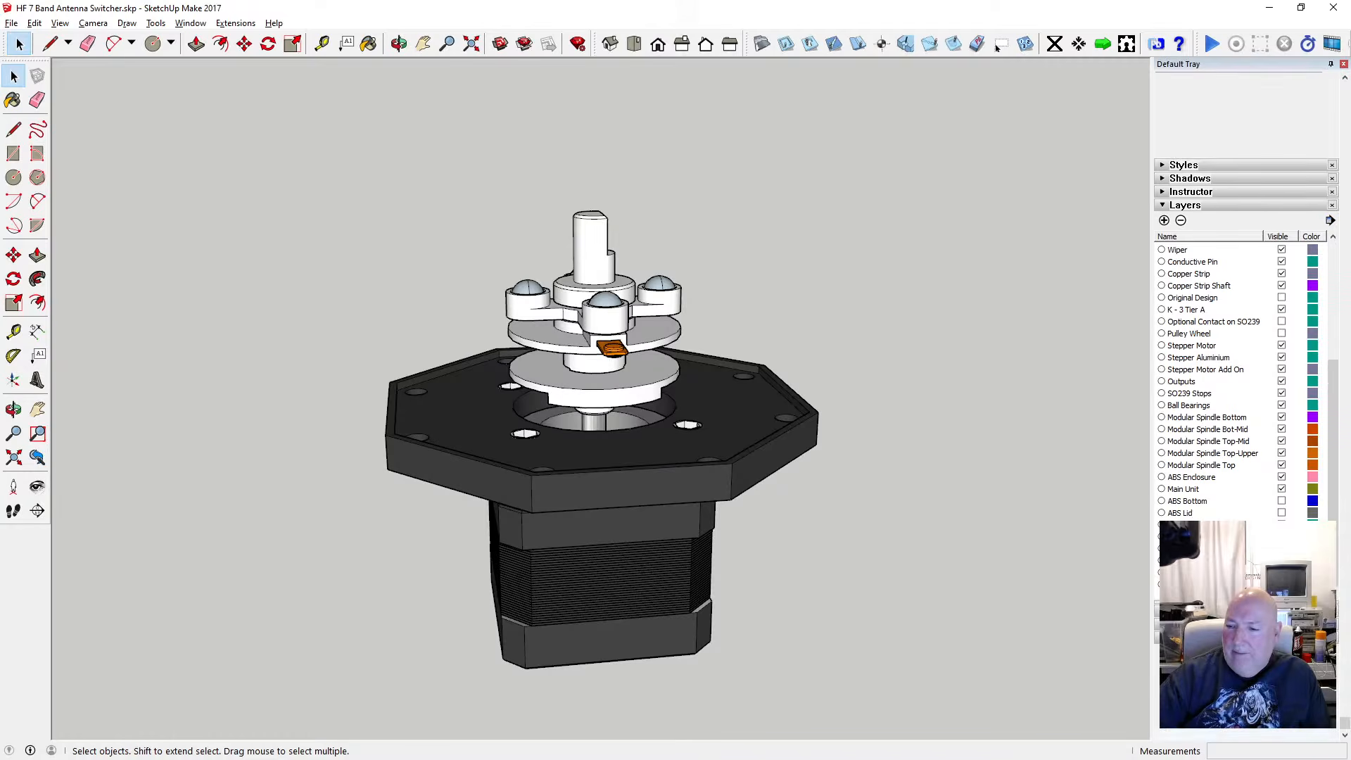
# Show the perforated lower disc and the bolted upper disc around the spindle by turning on their layers
pyautogui.click(997, 46)
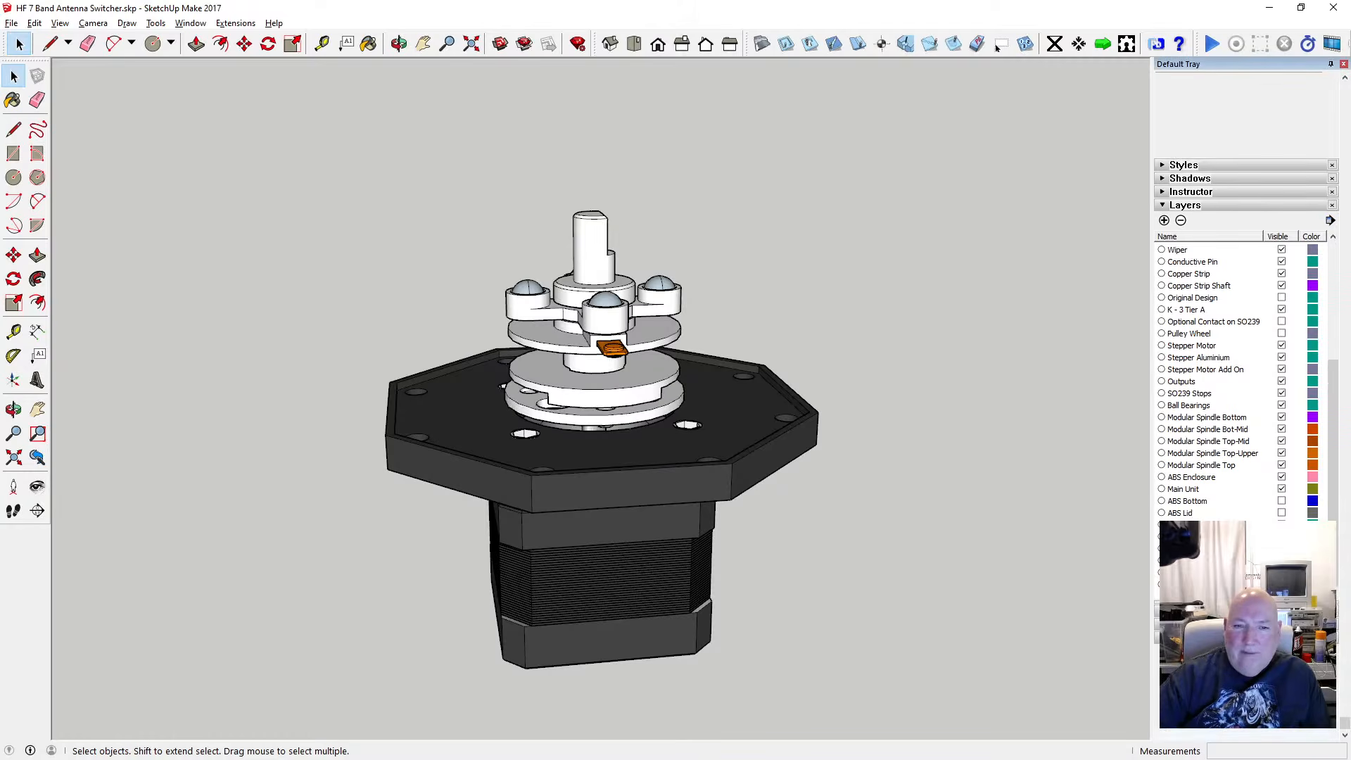
pyautogui.click(998, 47)
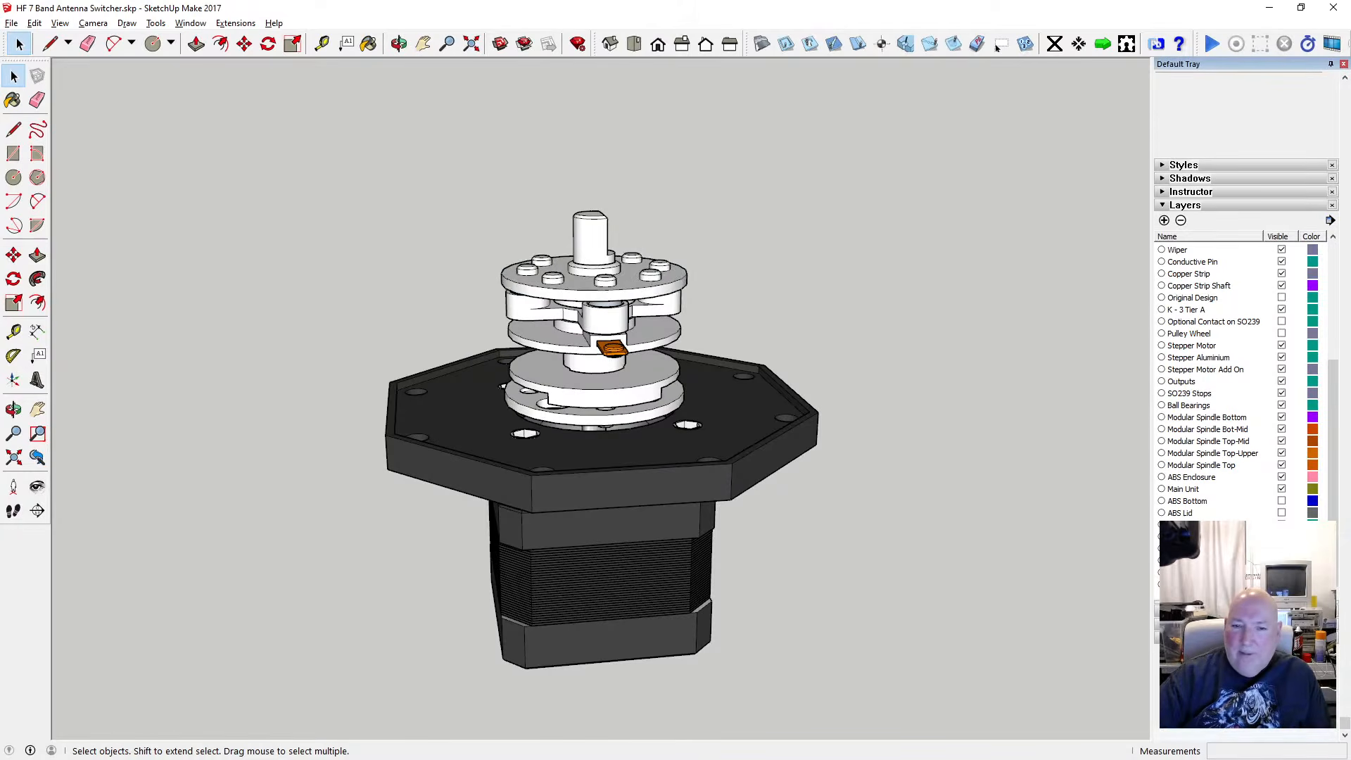
pyautogui.scroll(3, 657, 328)
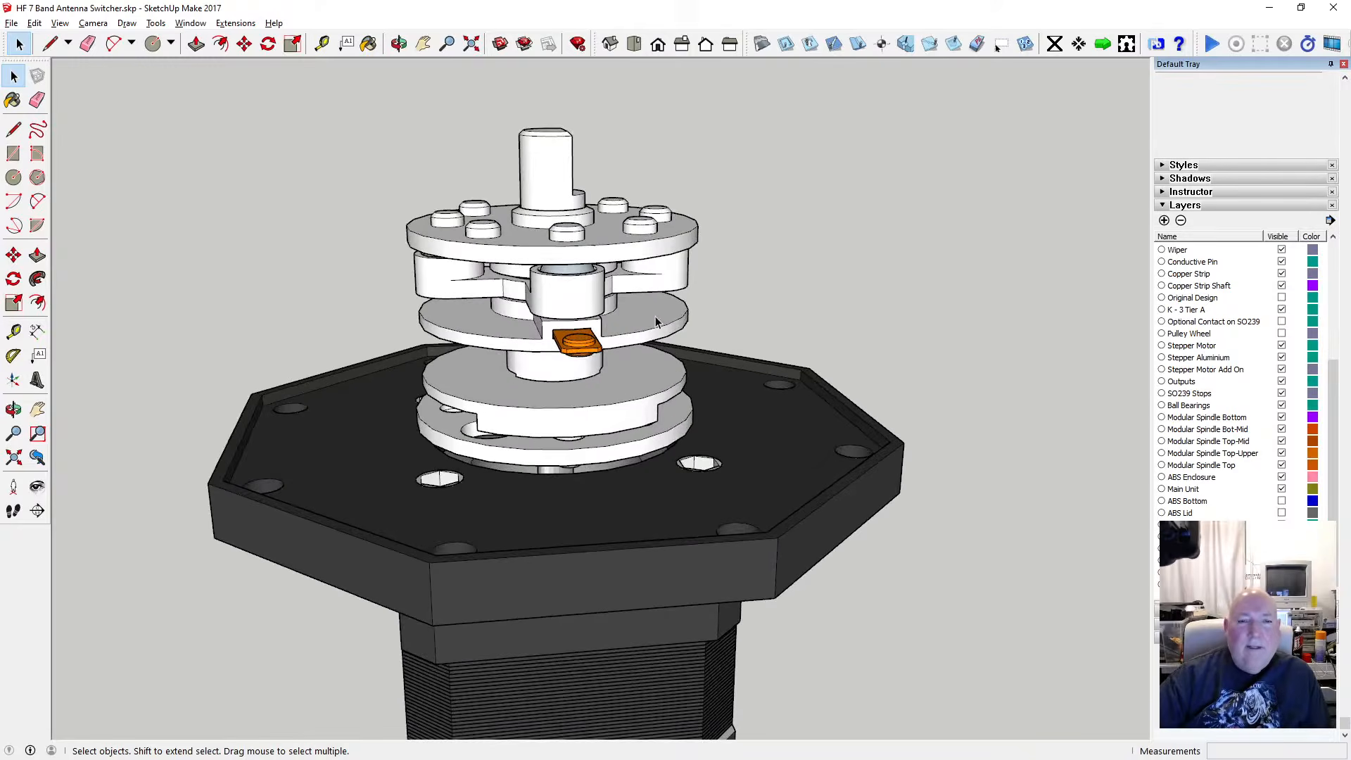
# Examine the spindle stack, ball bearings and orange contact between the two discs from several angles and distances
pyautogui.click(398, 43)
pyautogui.moveTo(541, 253); pyautogui.dragTo(619, 246)
pyautogui.scroll(3, 521, 211)
pyautogui.scroll(5, 563, 186)
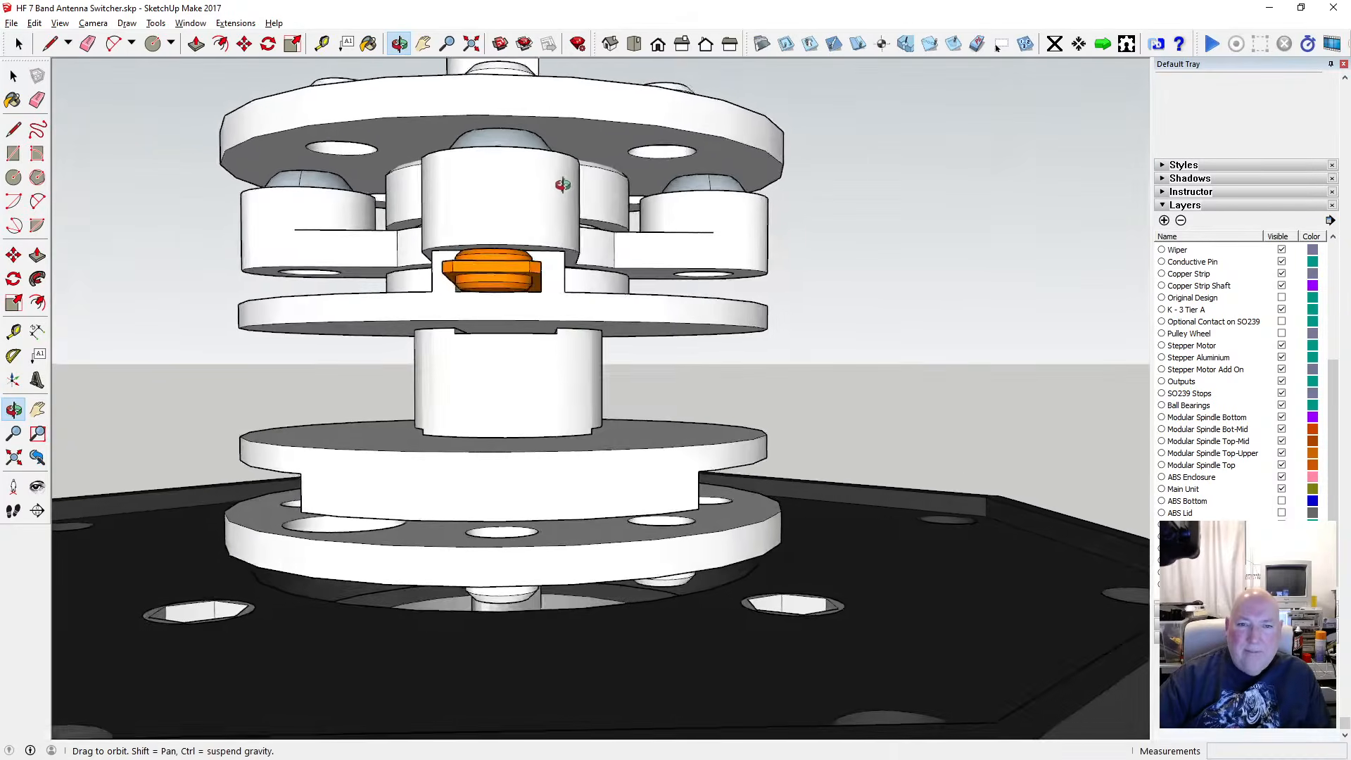
pyautogui.moveTo(563, 185); pyautogui.dragTo(632, 215)
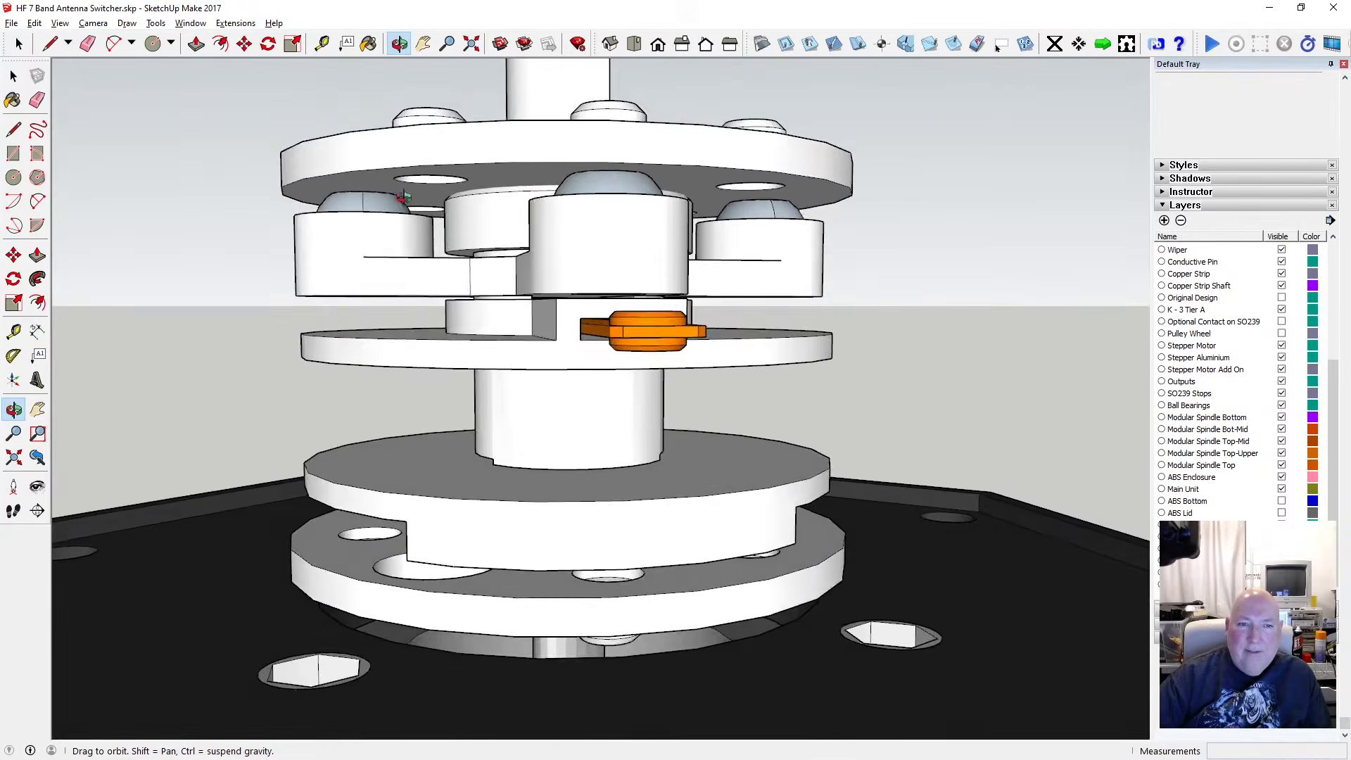
pyautogui.moveTo(421, 202); pyautogui.dragTo(417, 211)
pyautogui.scroll(-7, 417, 211)
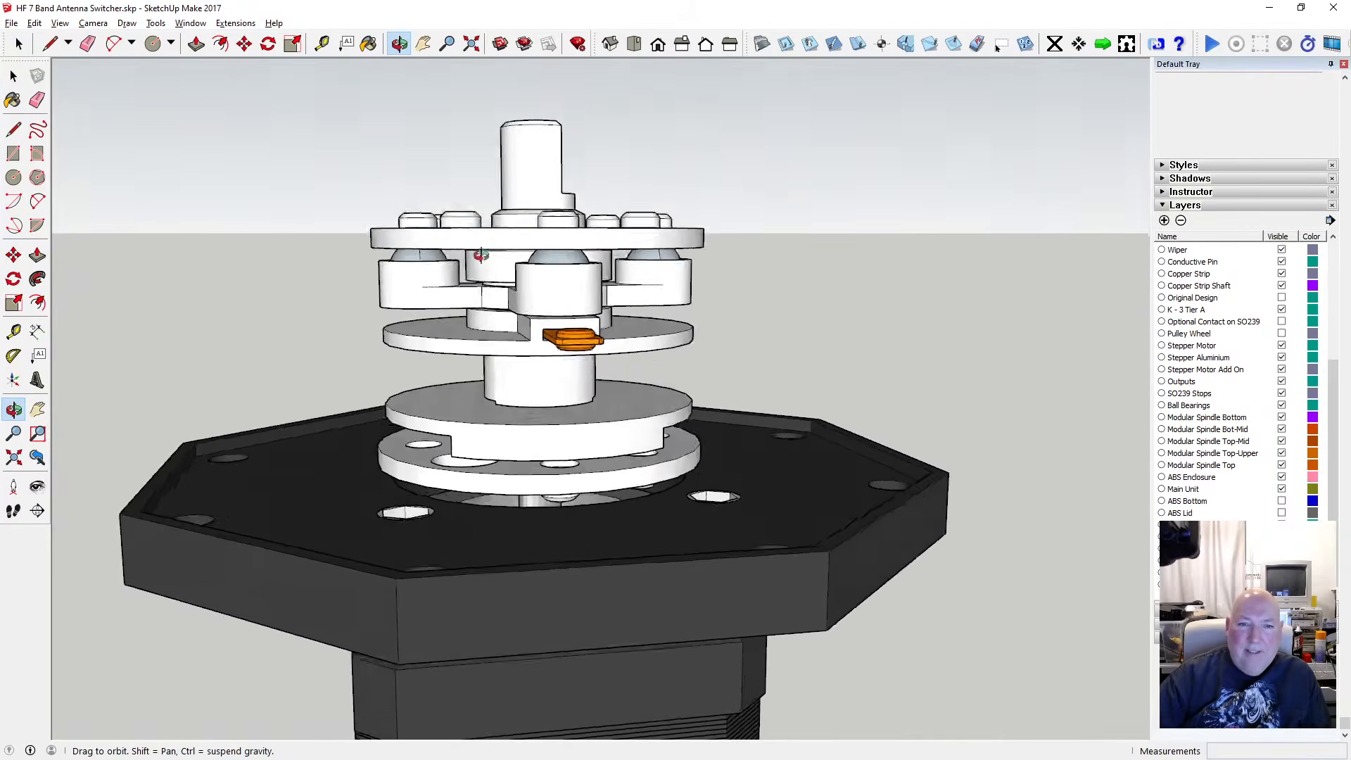
pyautogui.moveTo(480, 255); pyautogui.dragTo(480, 237)
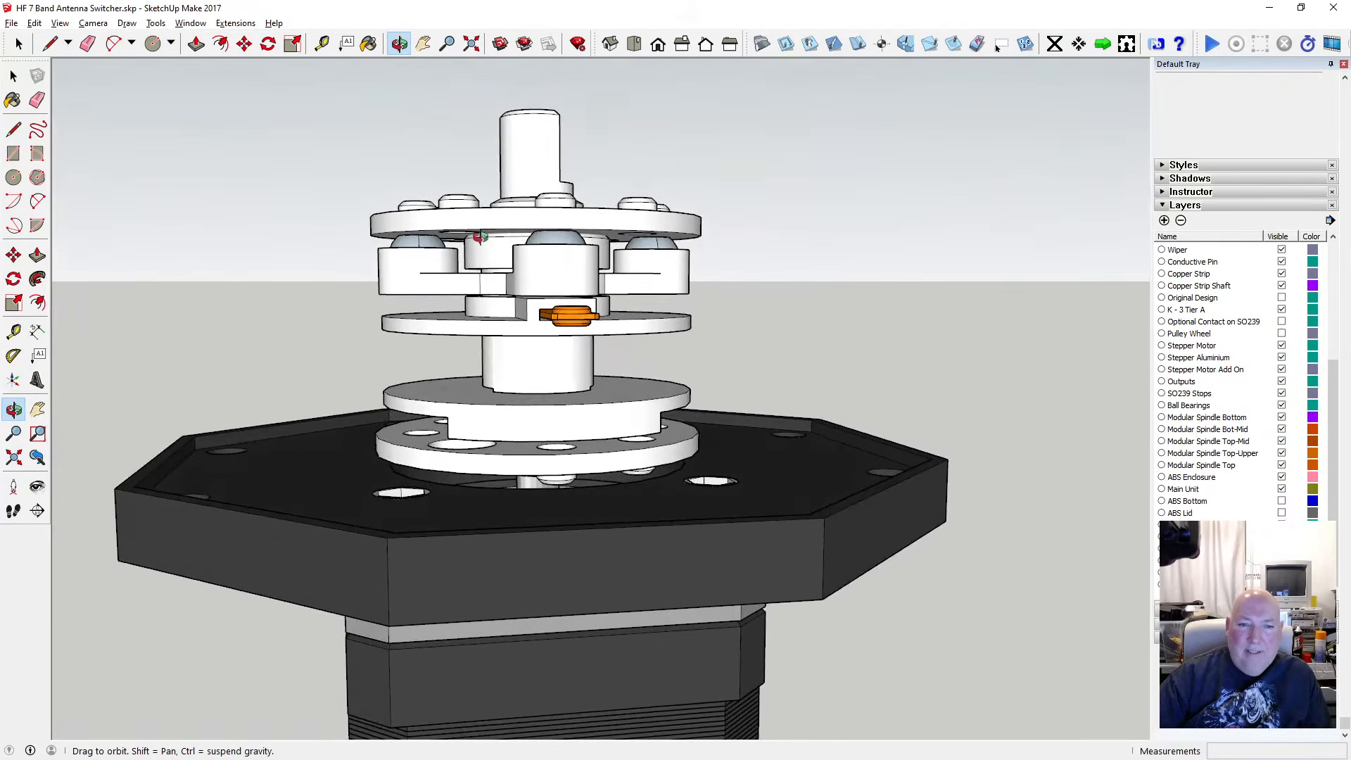
pyautogui.moveTo(499, 328); pyautogui.dragTo(462, 344)
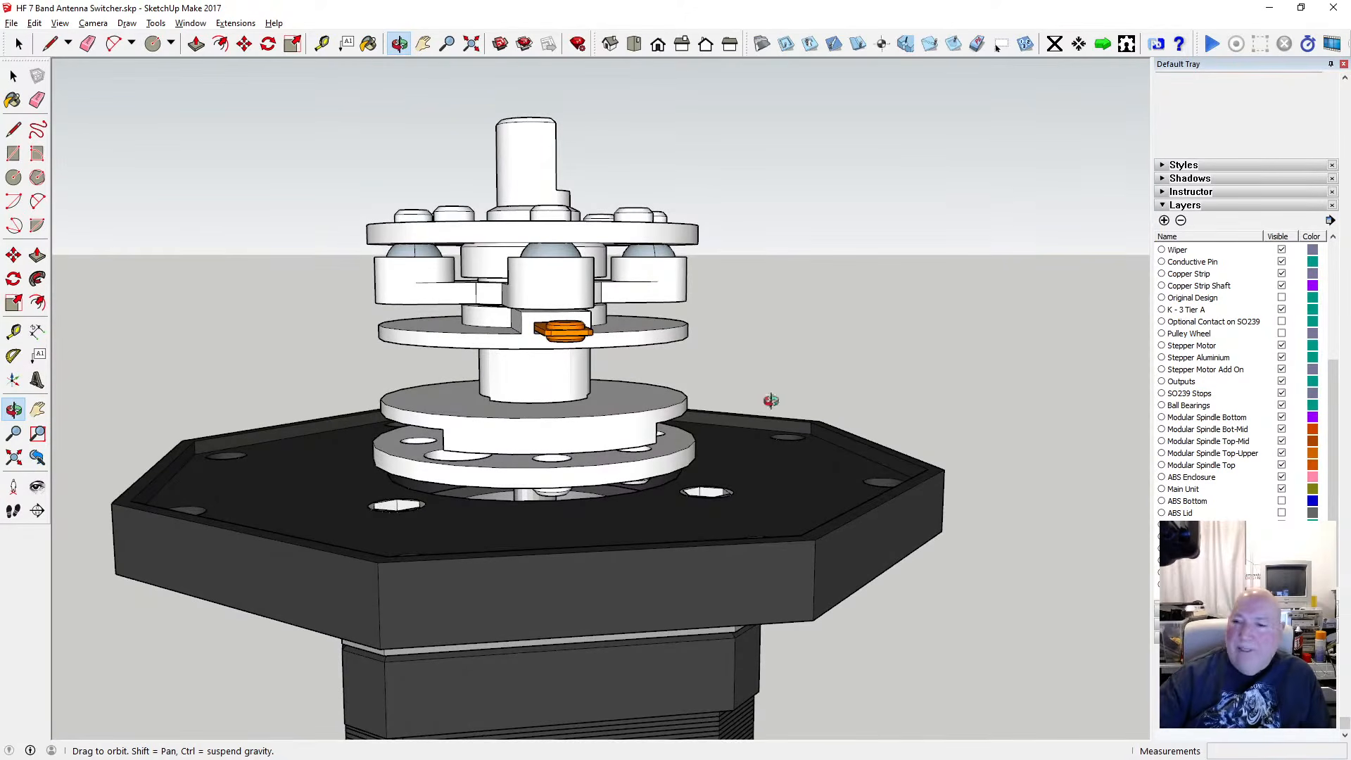
# Show the SO239s layer so the ring of connectors surrounds the spindle
pyautogui.scroll(4, 1265, 516)
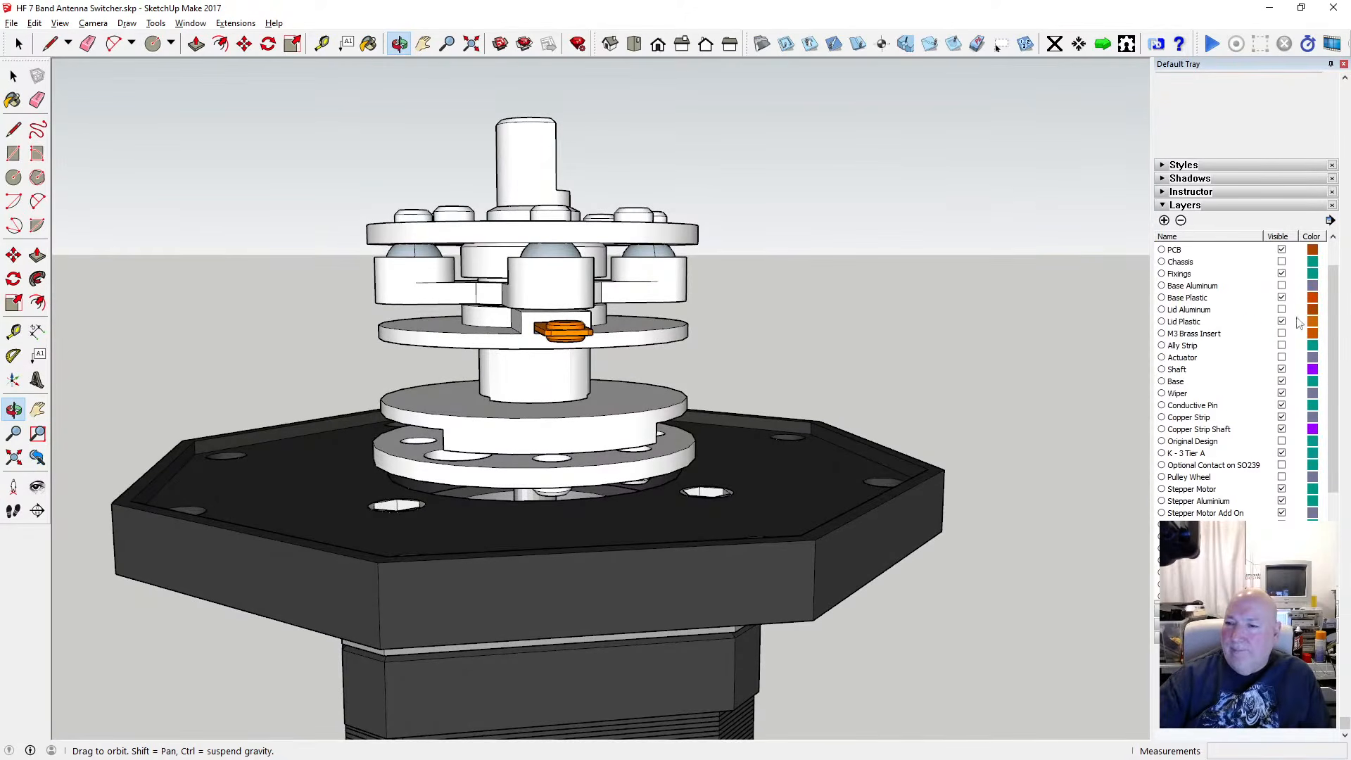
pyautogui.scroll(1, 1287, 273)
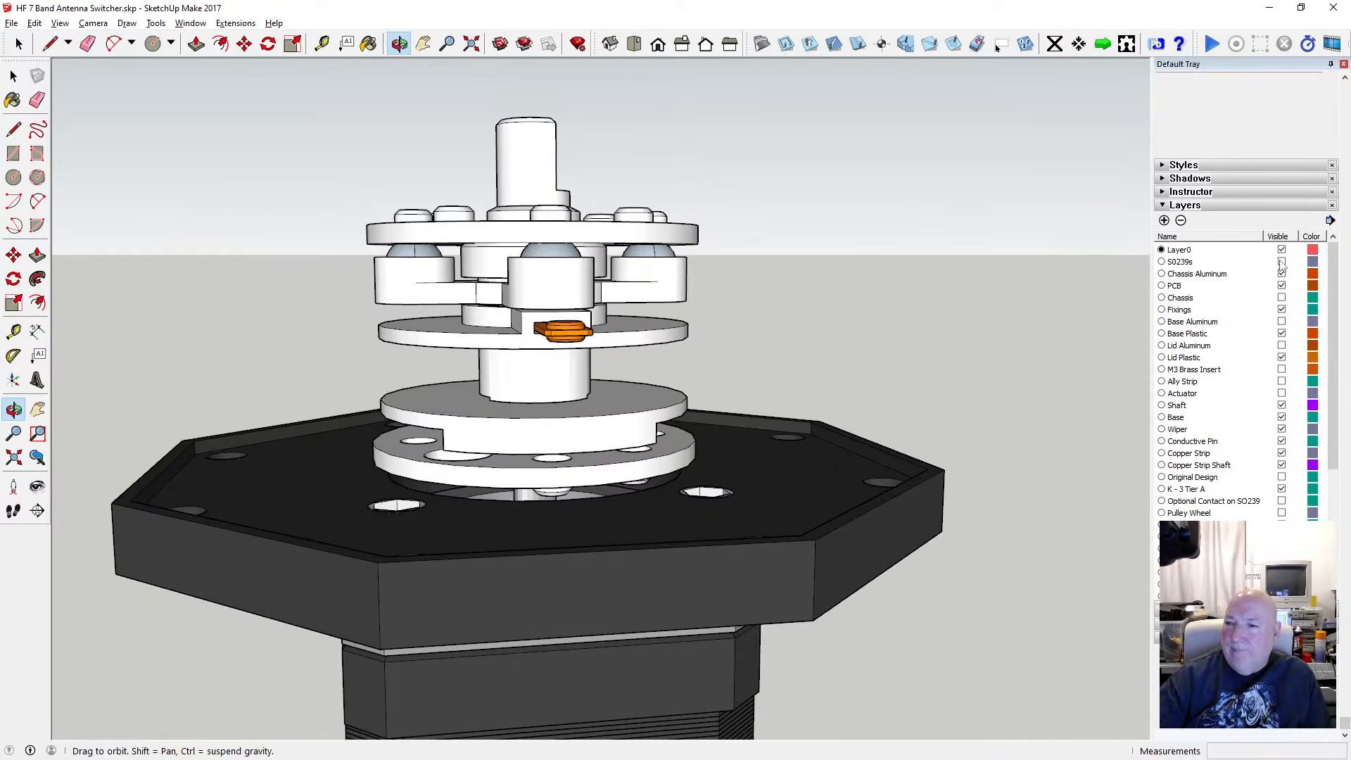
pyautogui.click(1281, 262)
pyautogui.moveTo(658, 289); pyautogui.dragTo(611, 434)
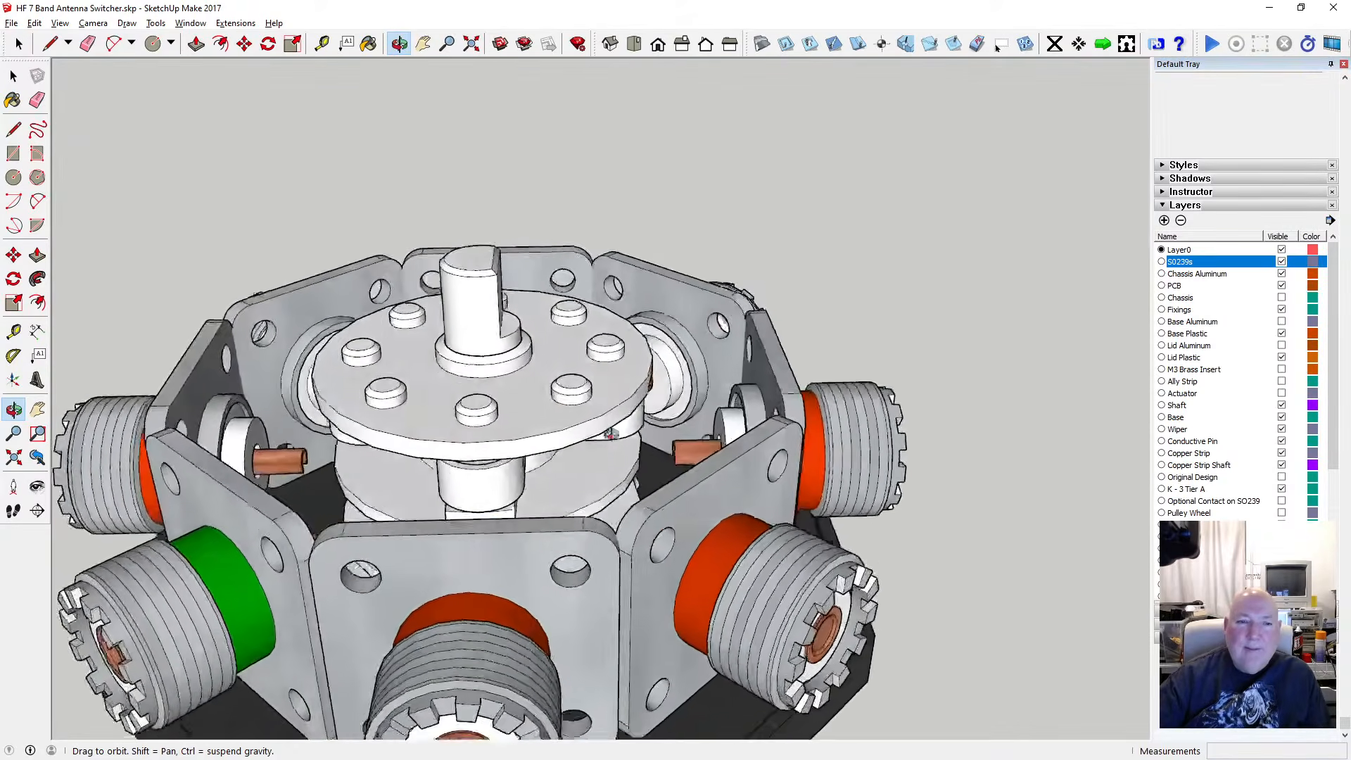
pyautogui.scroll(-5, 611, 435)
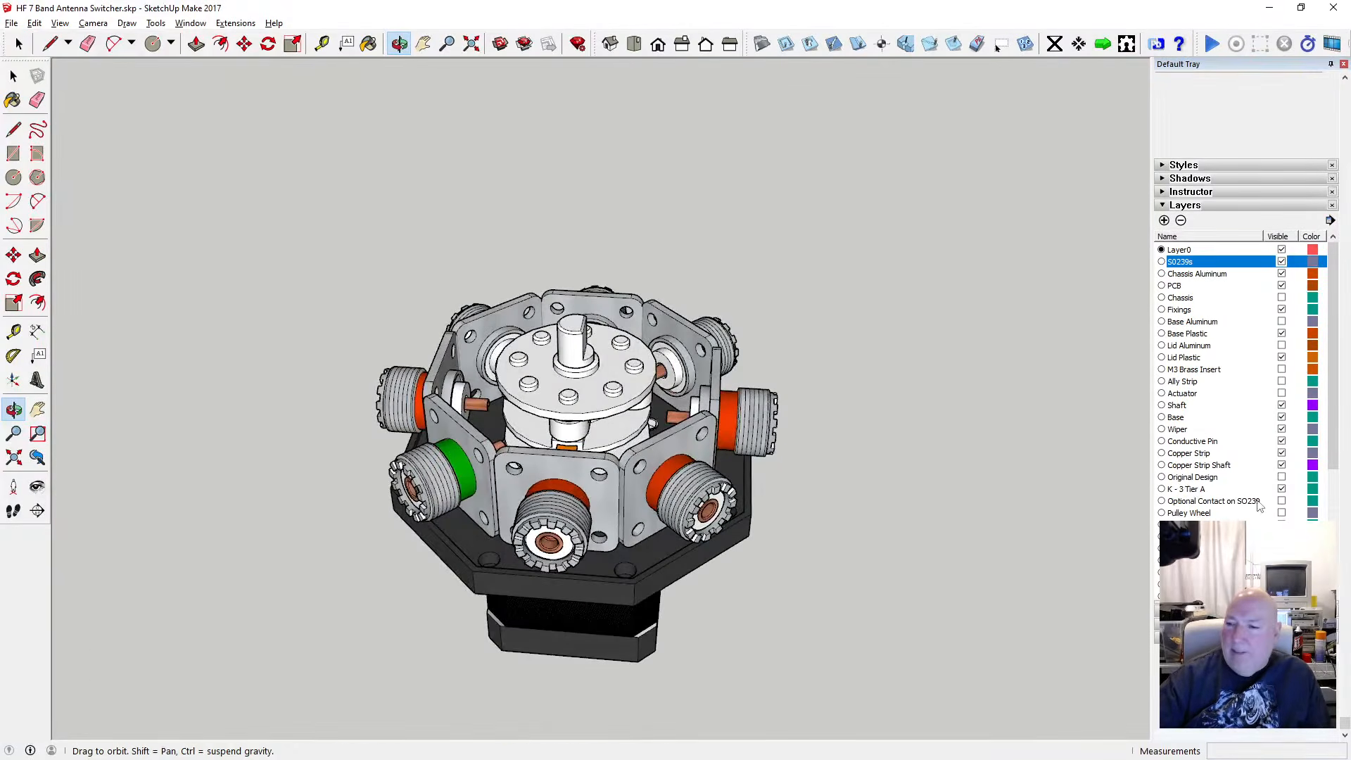
# Show the layer of the white octagonal frame inside the connector ring and inspect its fit
pyautogui.scroll(-5, 1259, 505)
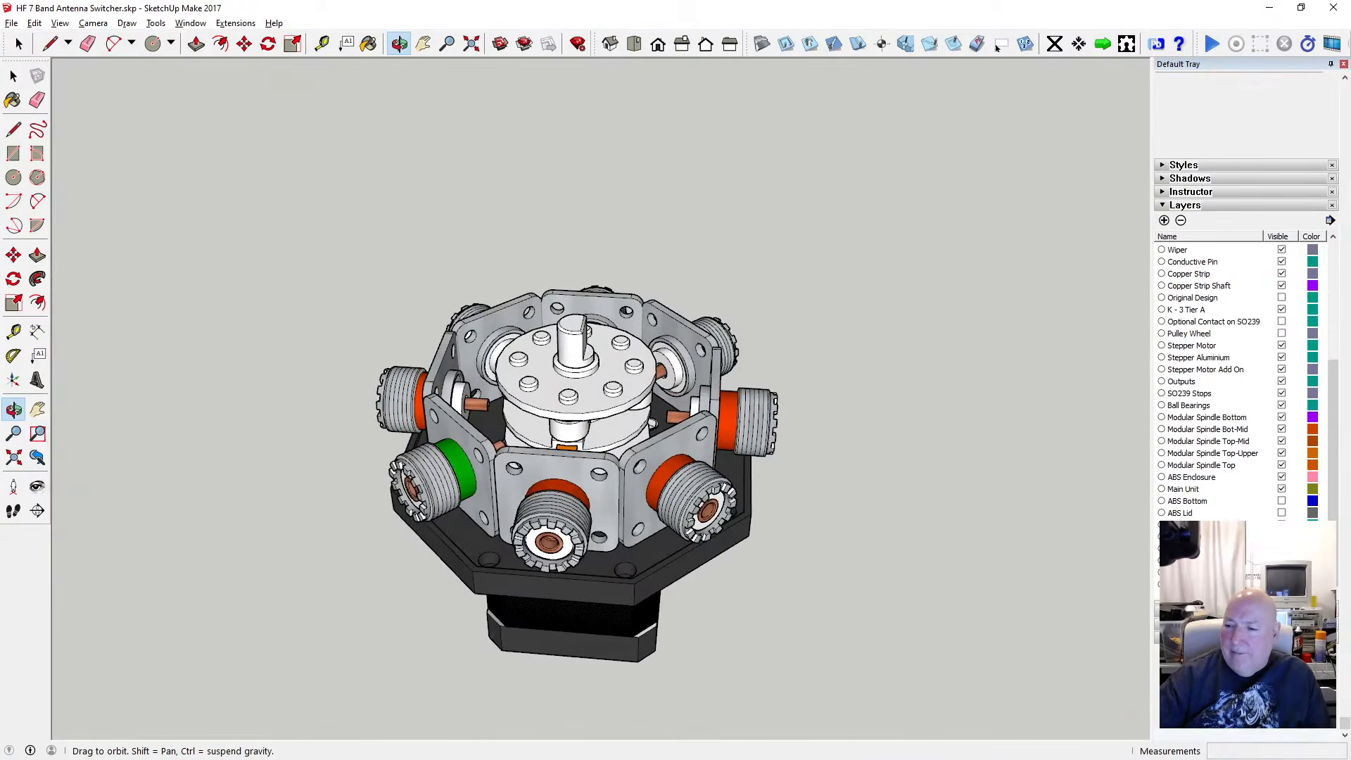
pyautogui.click(1282, 537)
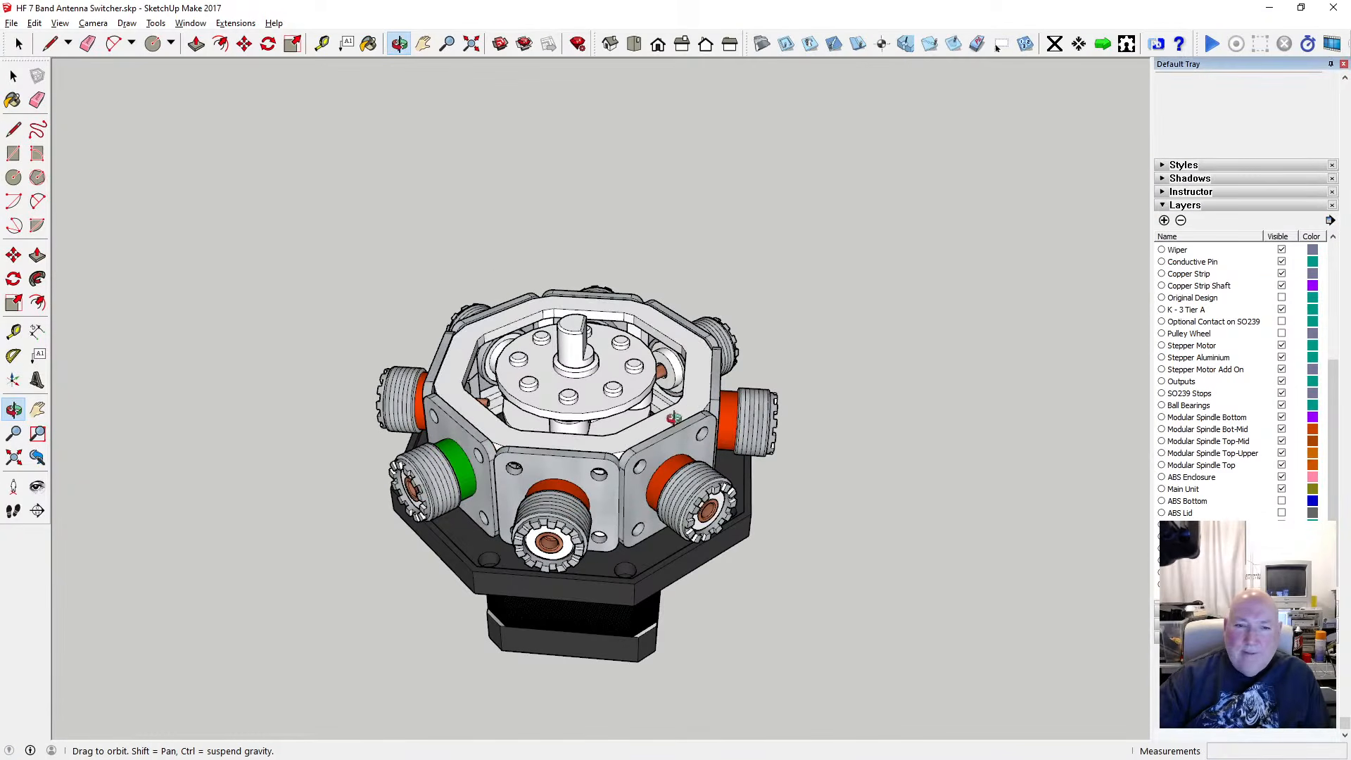
pyautogui.scroll(3, 662, 415)
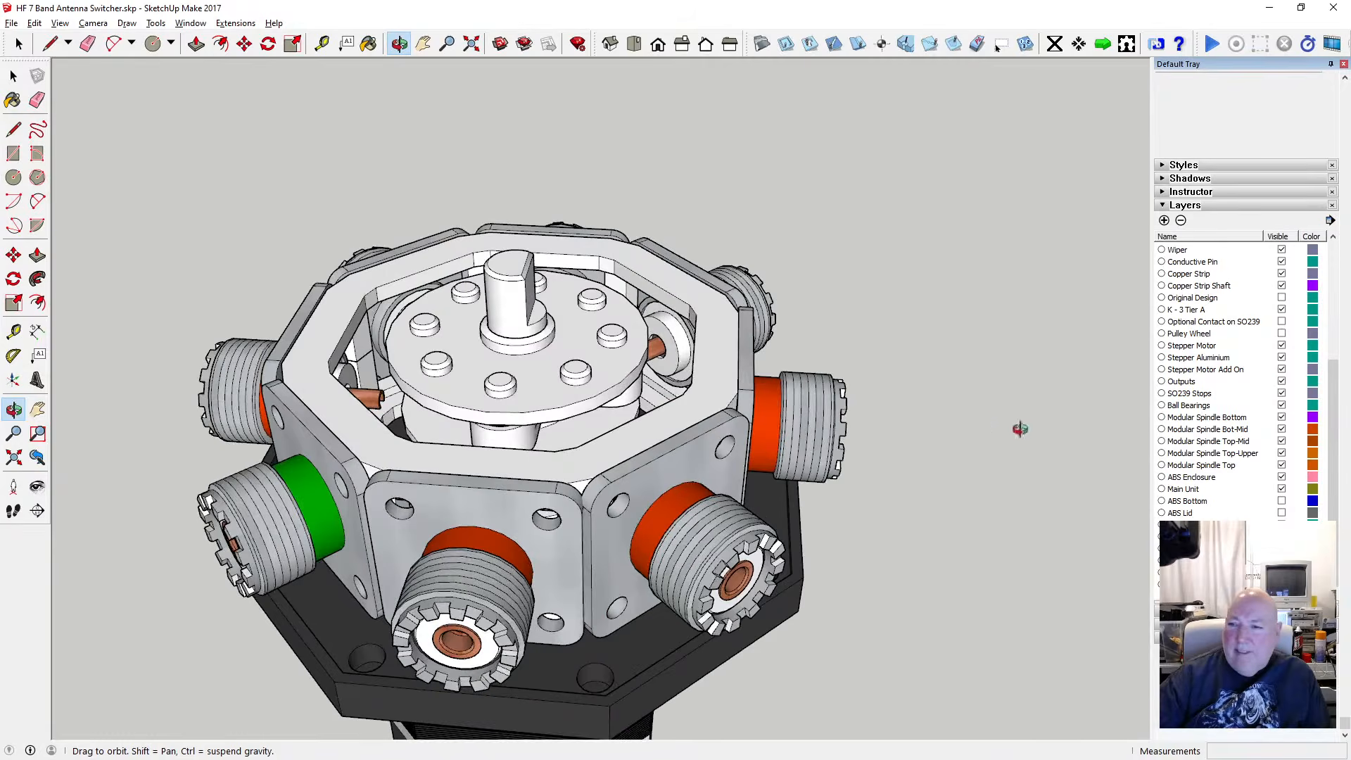
pyautogui.moveTo(739, 446); pyautogui.dragTo(708, 342)
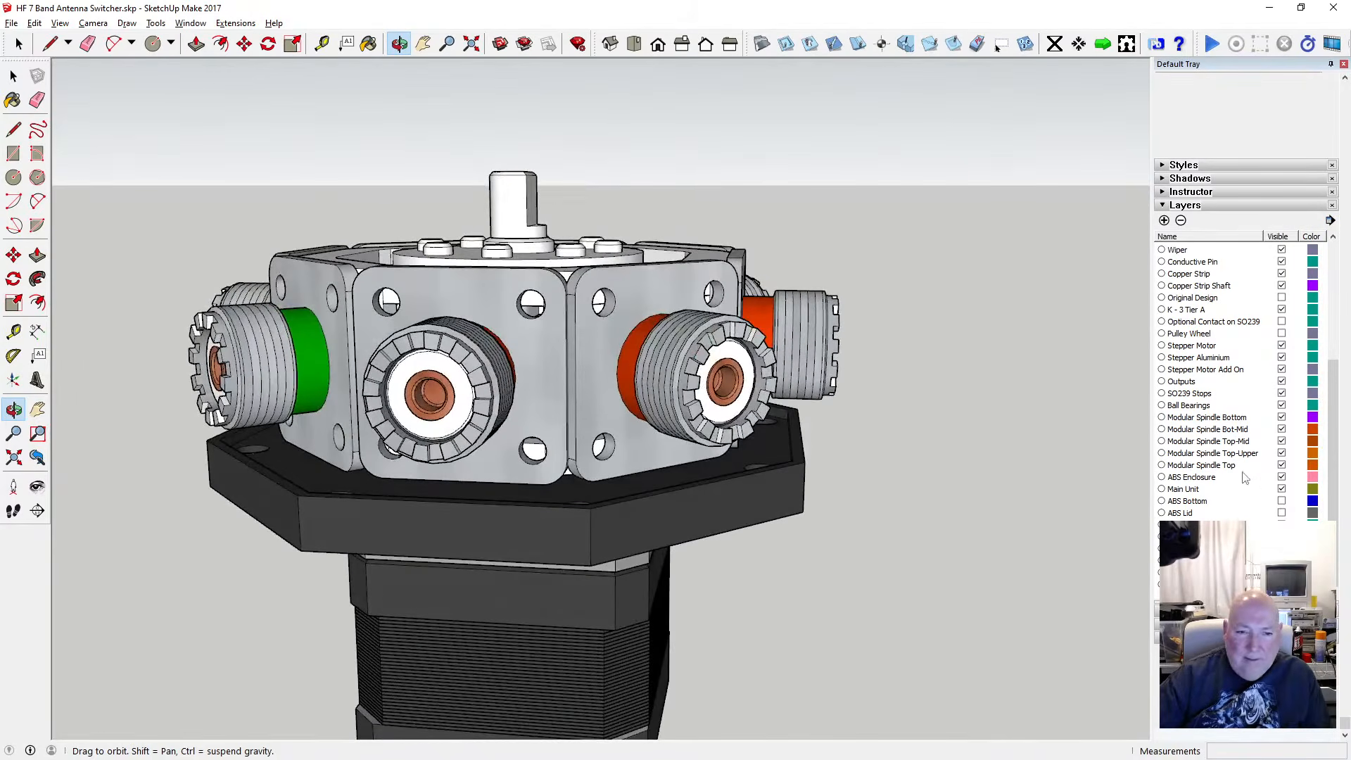
# Rename the Base Aluminum layer as Base PCB
pyautogui.scroll(5, 1245, 478)
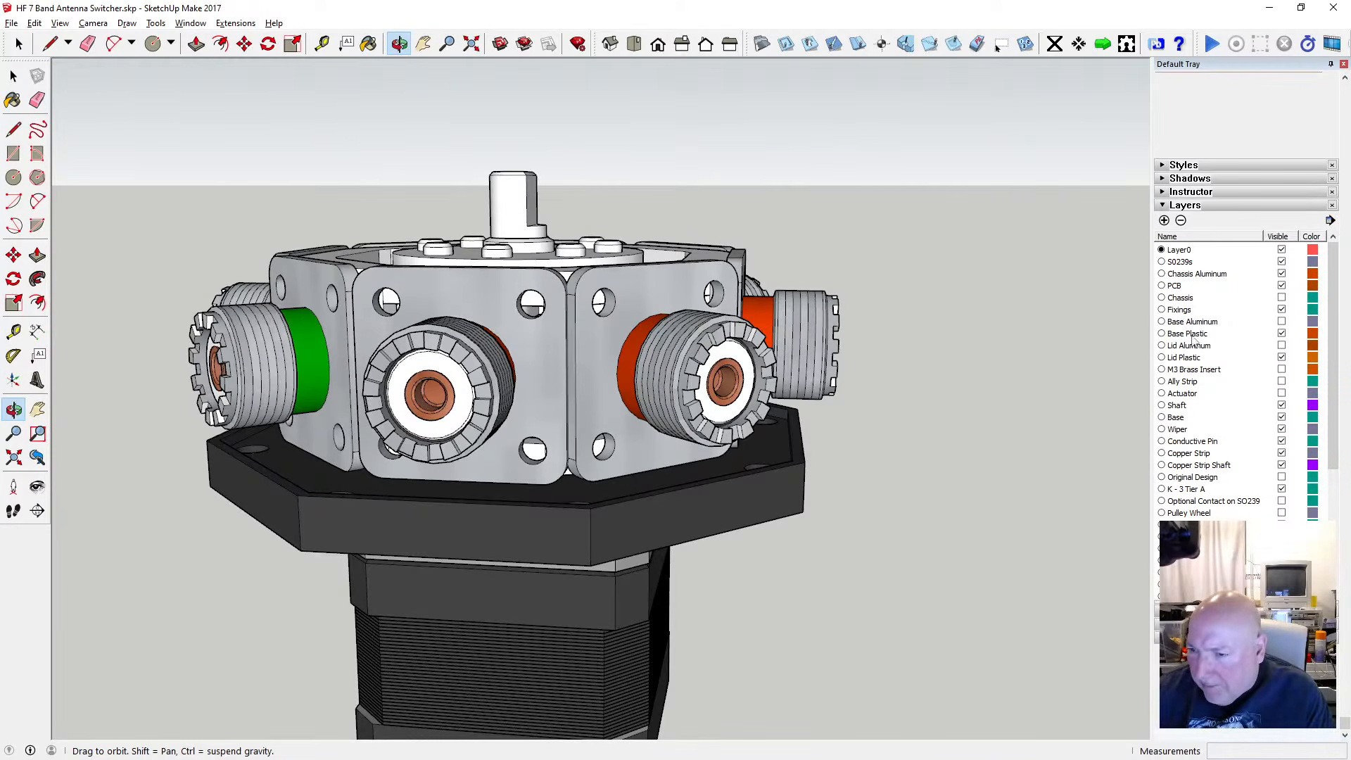
pyautogui.click(1206, 323)
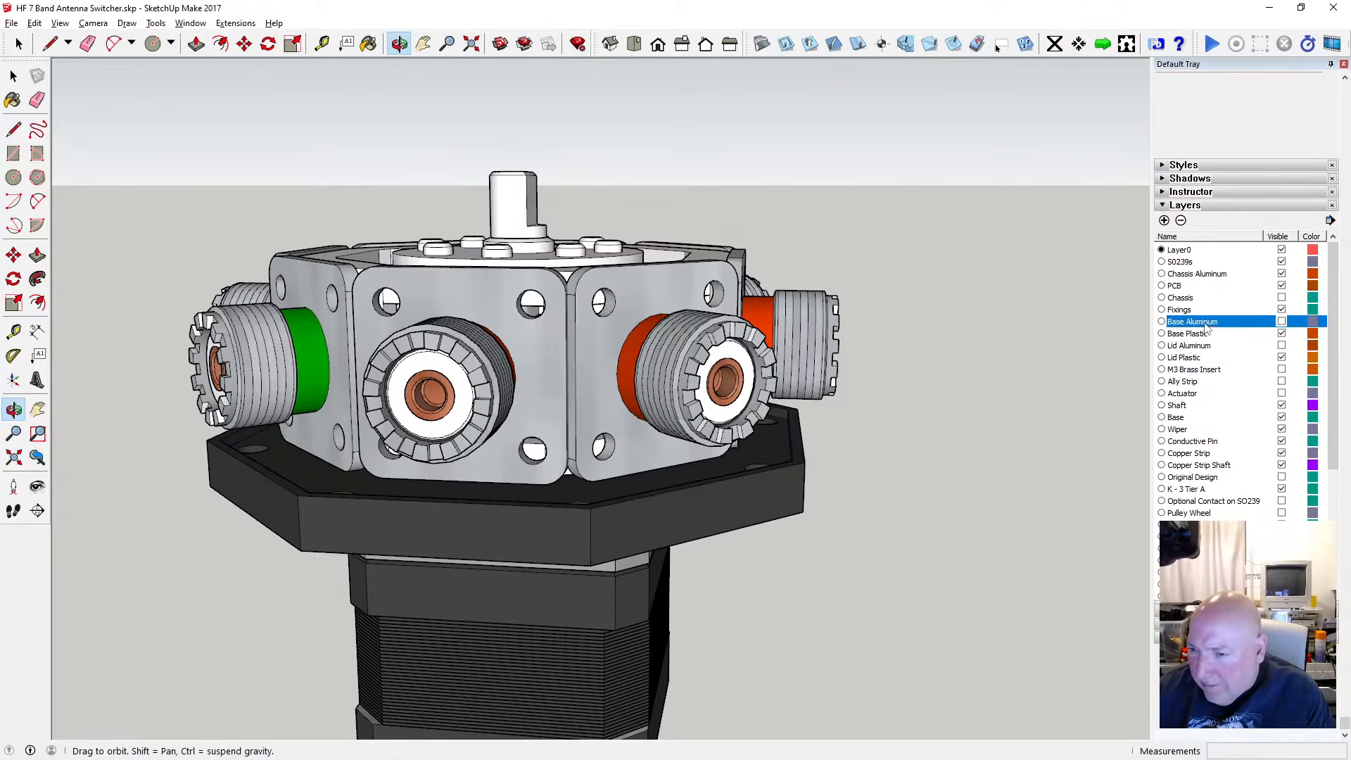
pyautogui.click(1207, 322)
pyautogui.click(1230, 324)
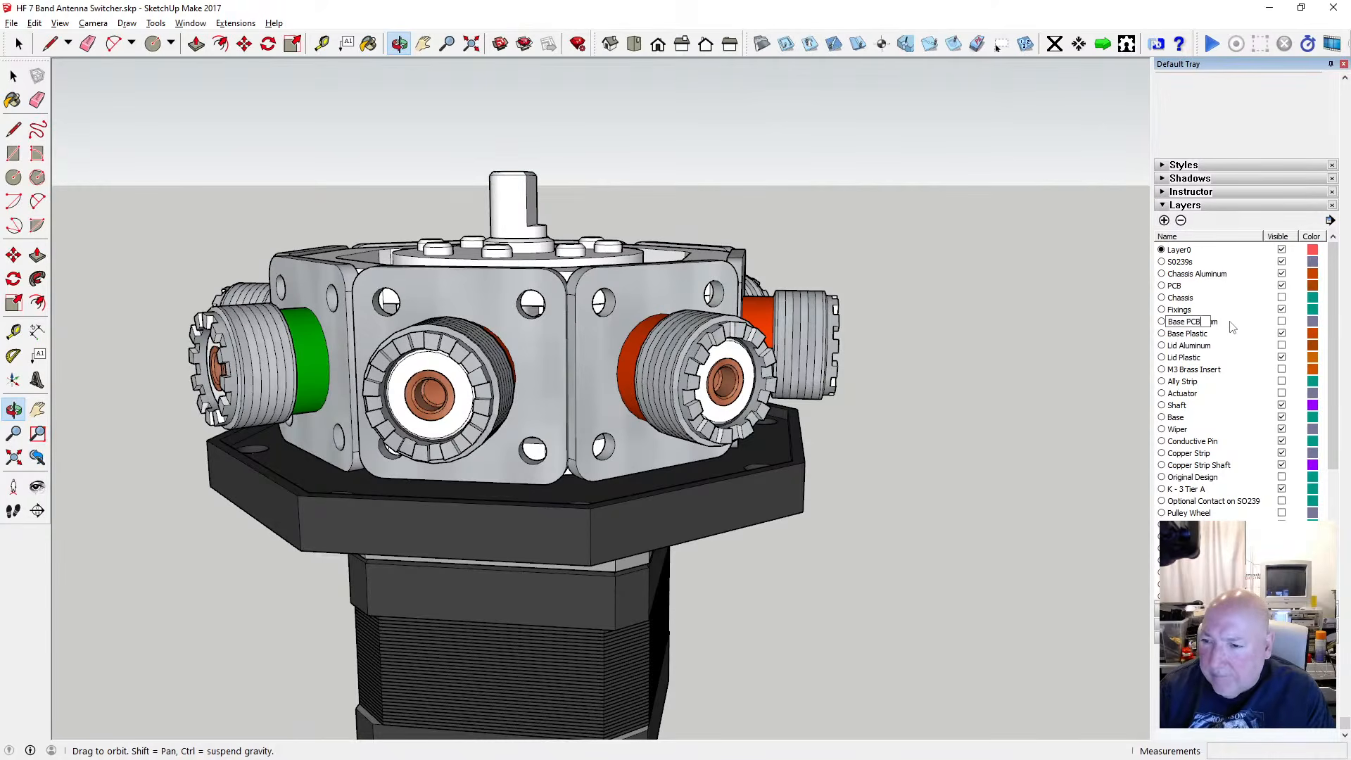
pyautogui.press('Return')
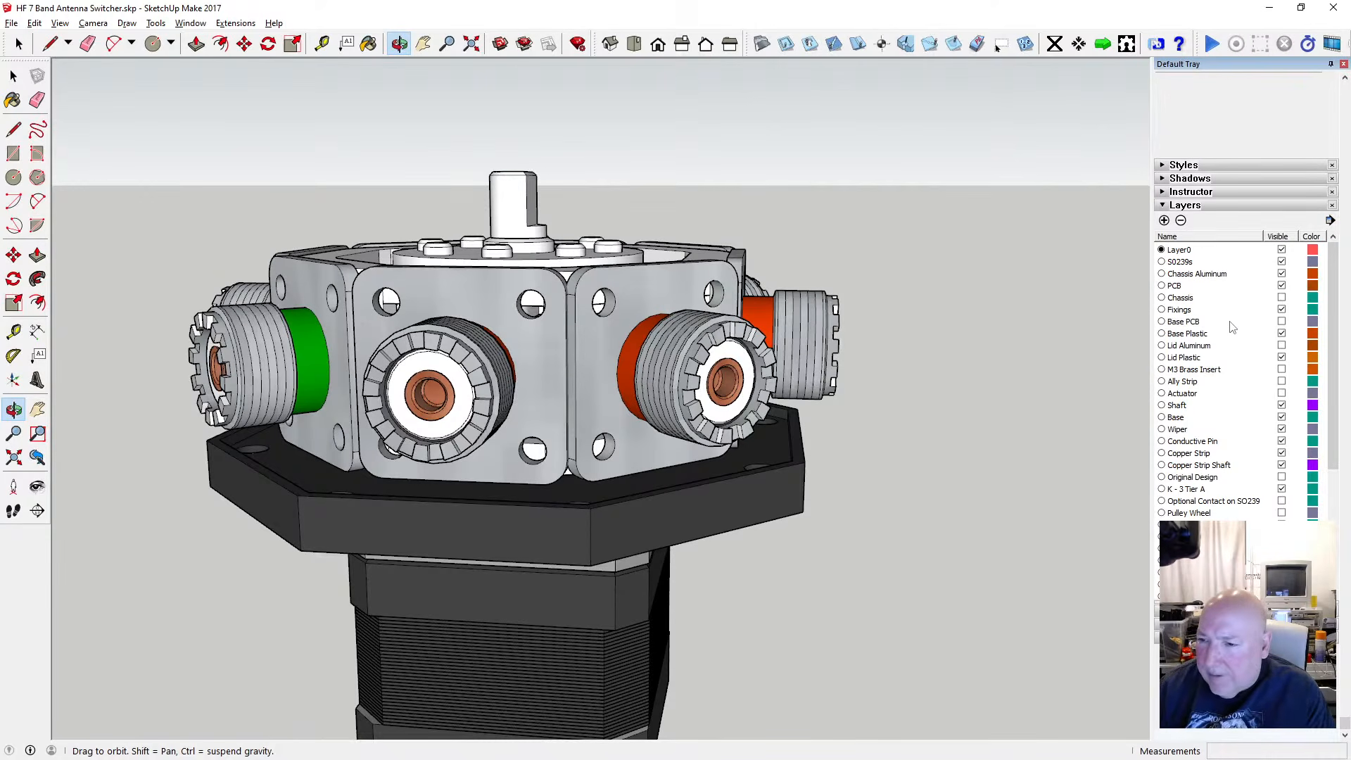
# Rename the Lid Aluminum layer as Lid PCB
pyautogui.click(1209, 347)
pyautogui.click(1219, 346)
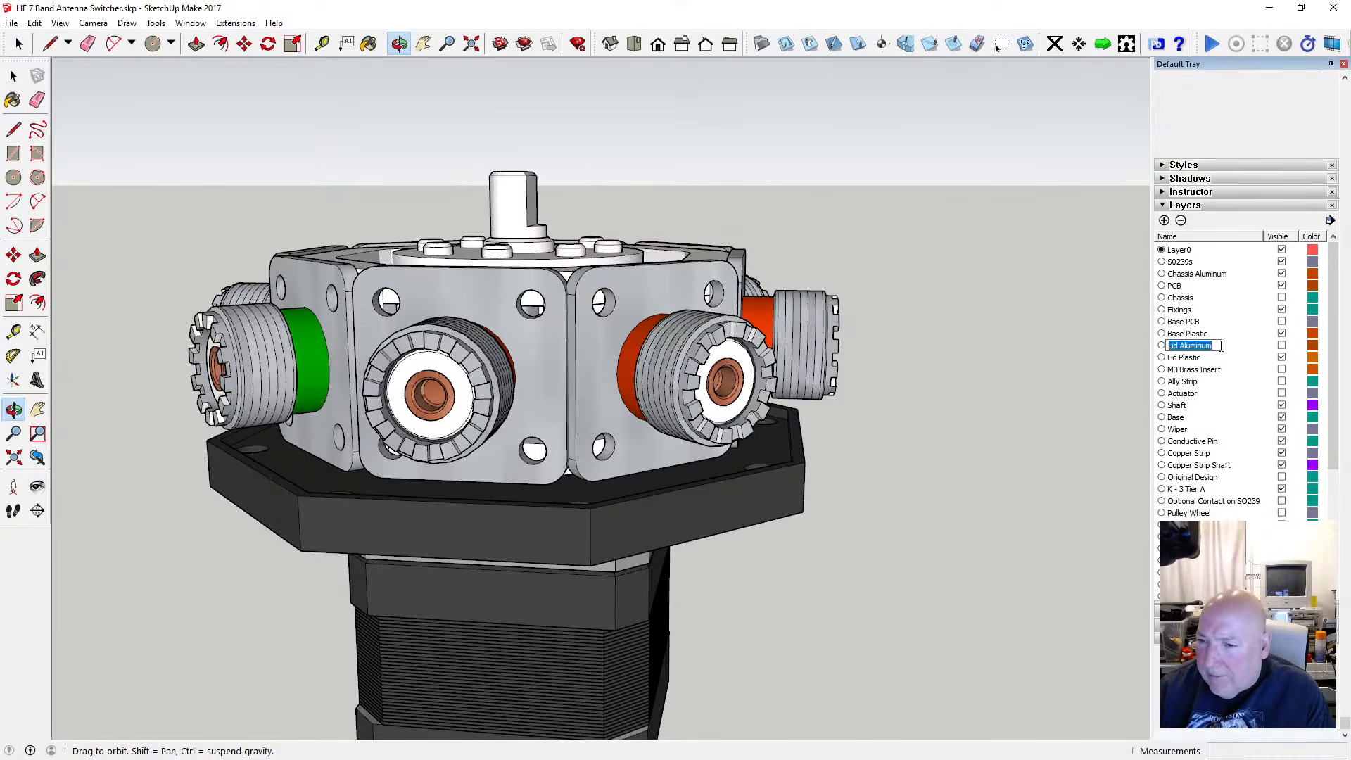
pyautogui.click(1221, 346)
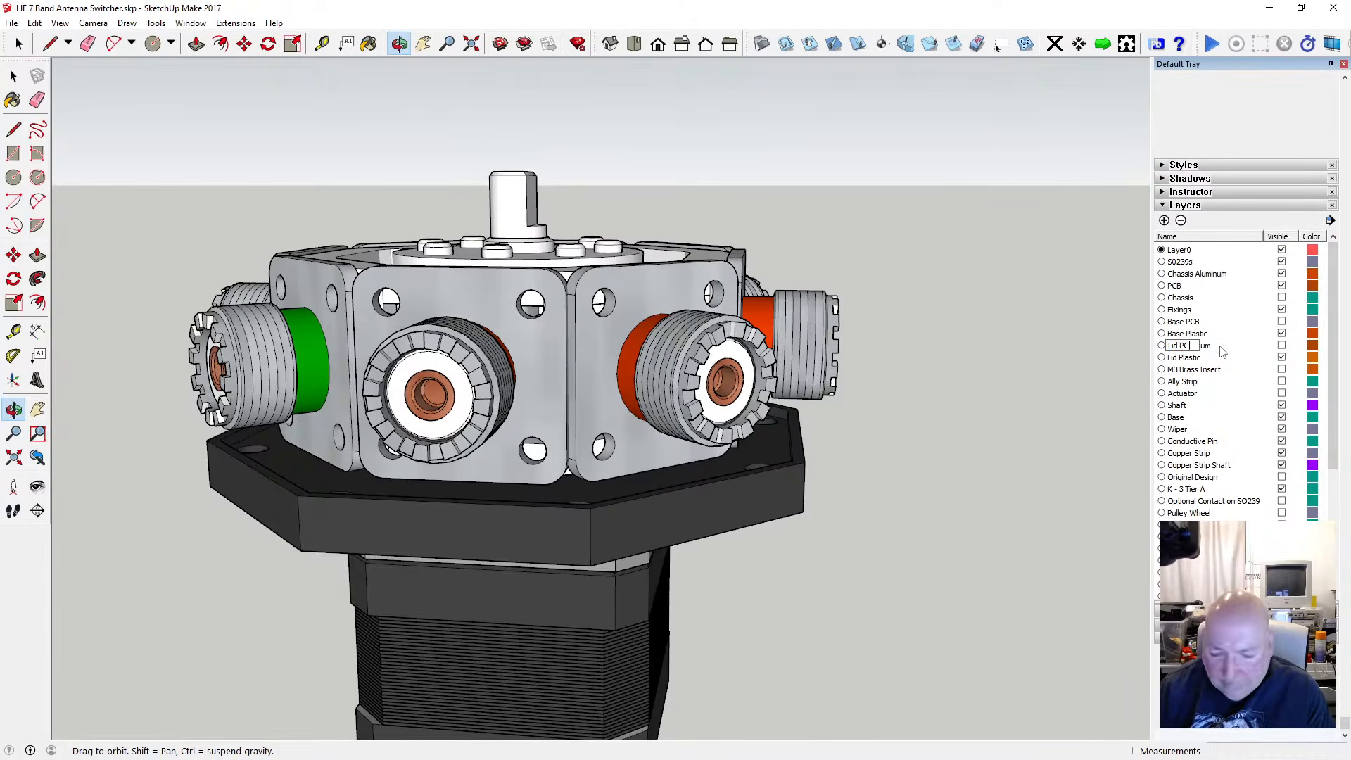
pyautogui.press('Return')
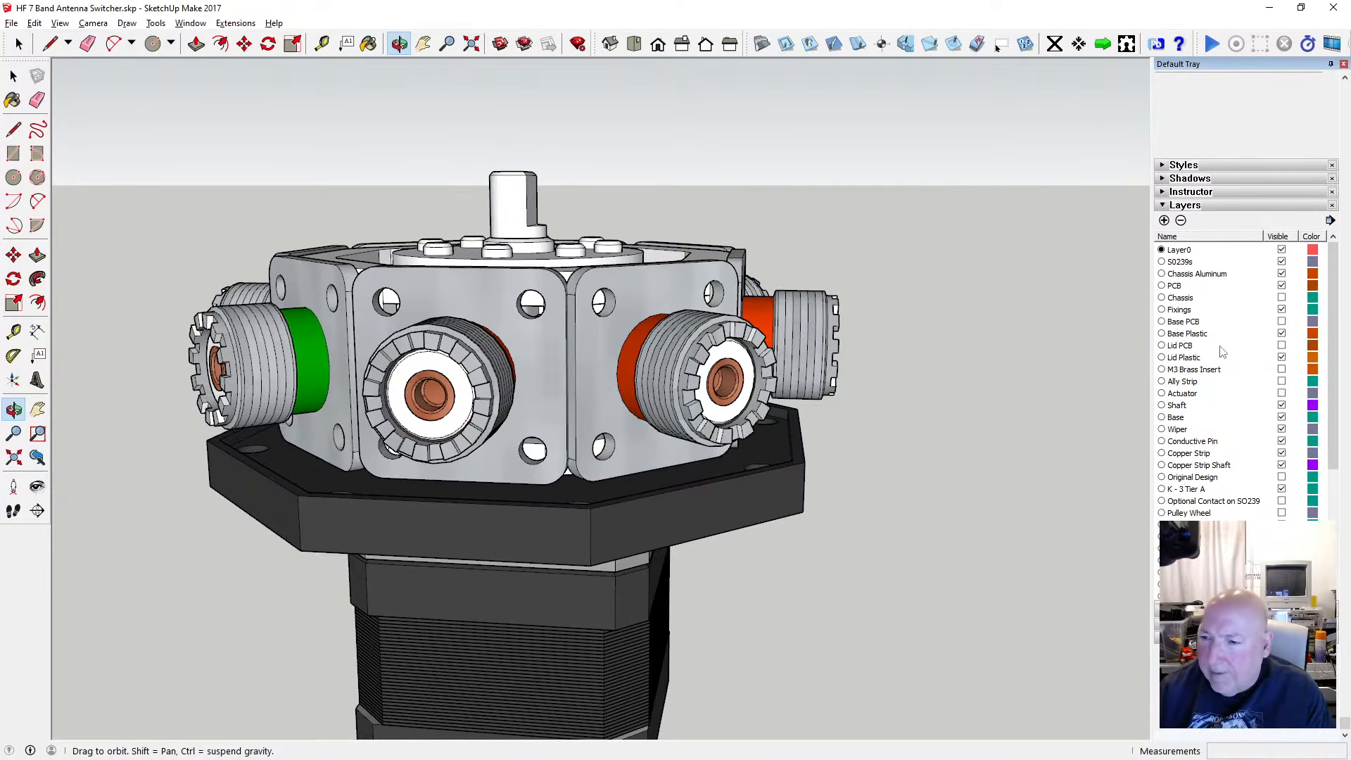
# Show the Lid PCB and Base PCB layers and view the switcher with its octagonal plates and screws
pyautogui.click(1281, 345)
pyautogui.click(1282, 321)
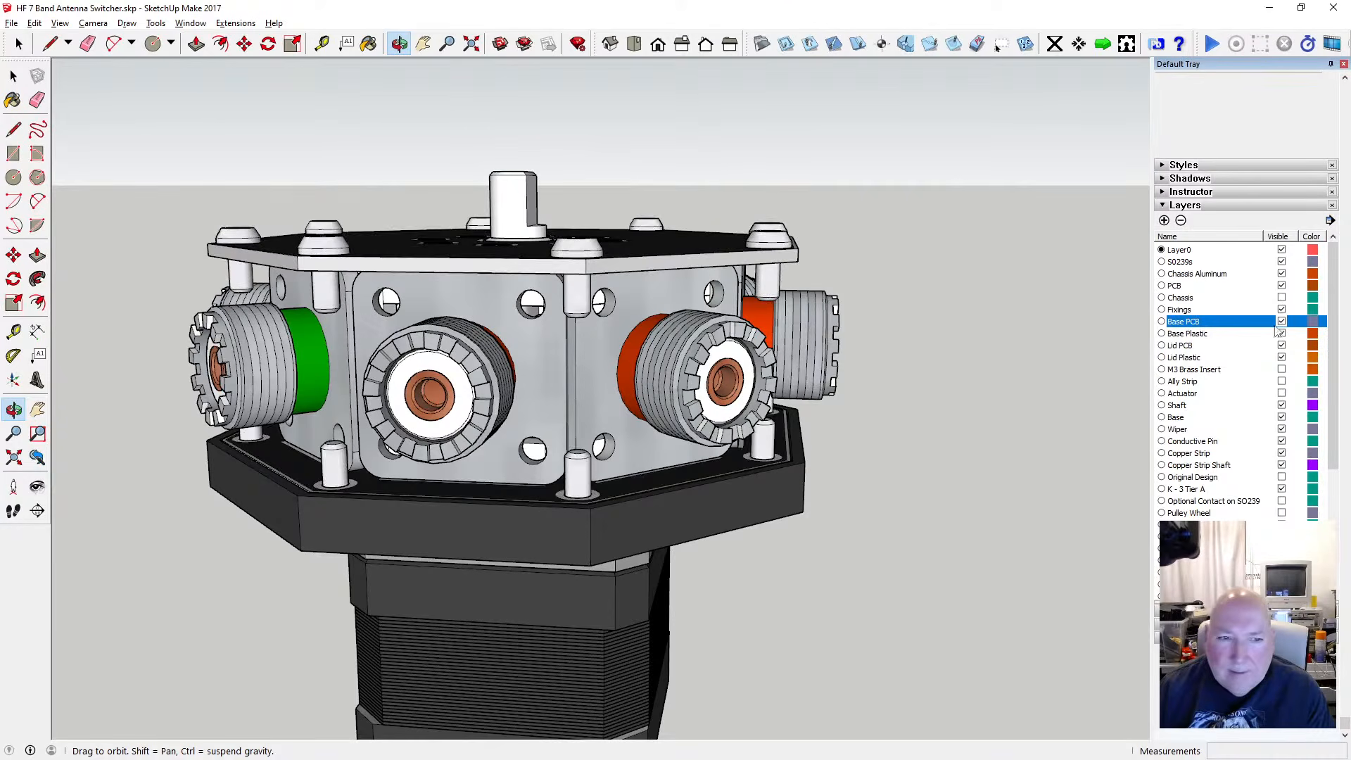
pyautogui.moveTo(683, 437); pyautogui.dragTo(648, 427)
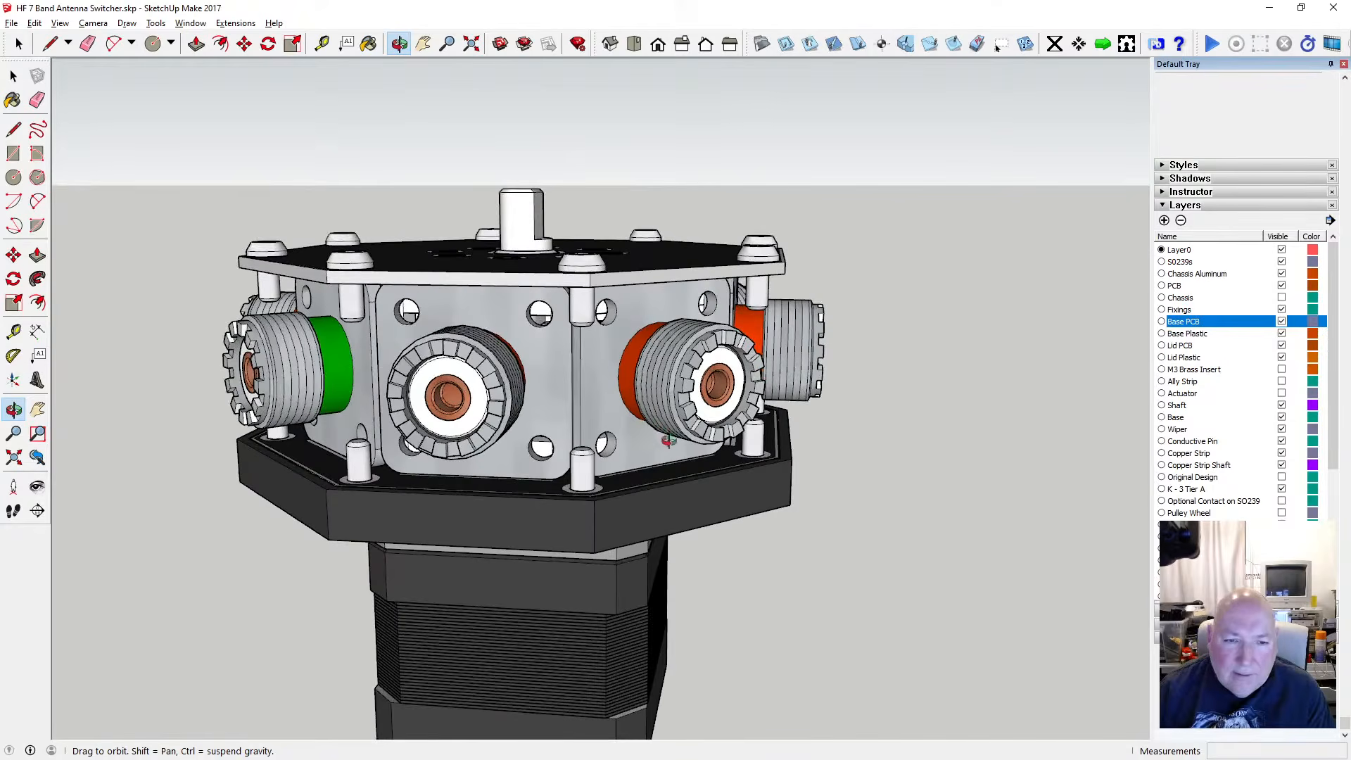
pyautogui.moveTo(733, 397); pyautogui.dragTo(844, 470)
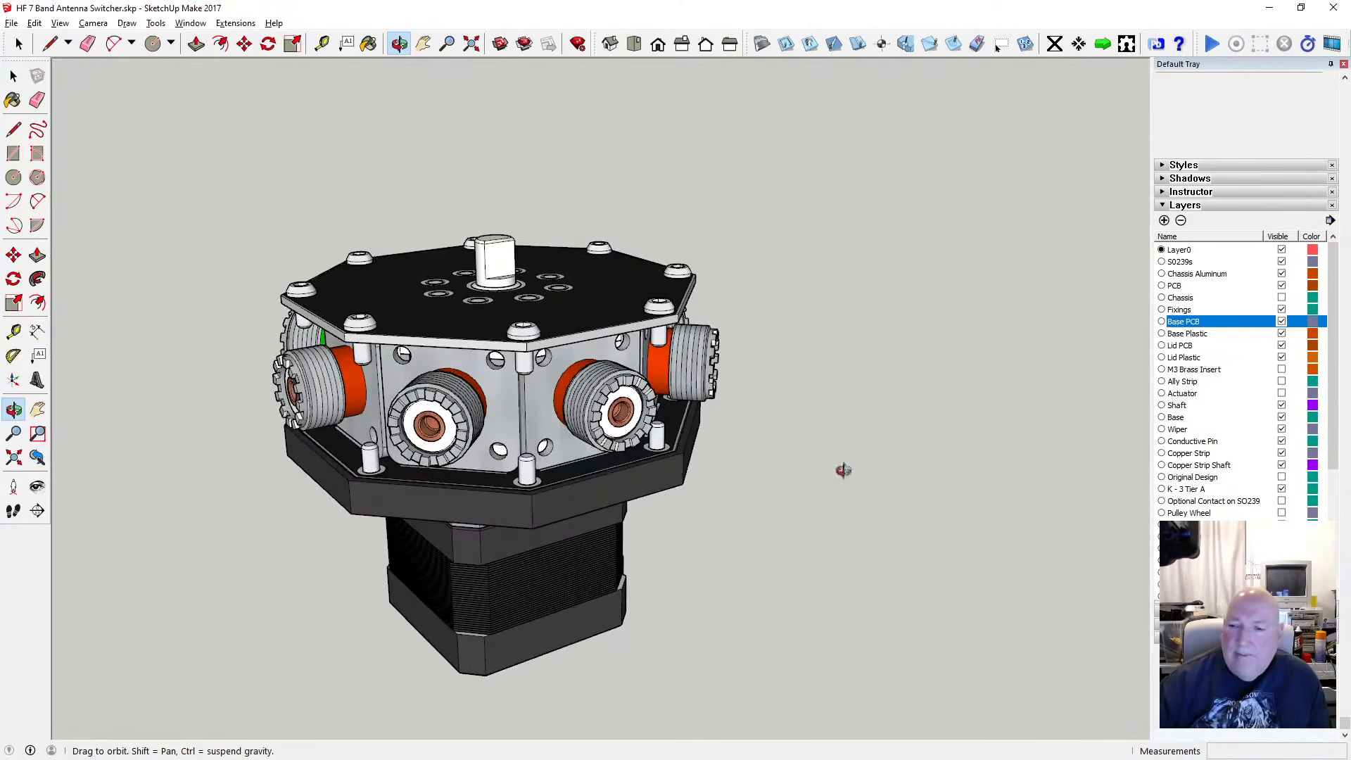
# Show the layer of the white octagonal outer walls around the connectors
pyautogui.scroll(-5, 1242, 422)
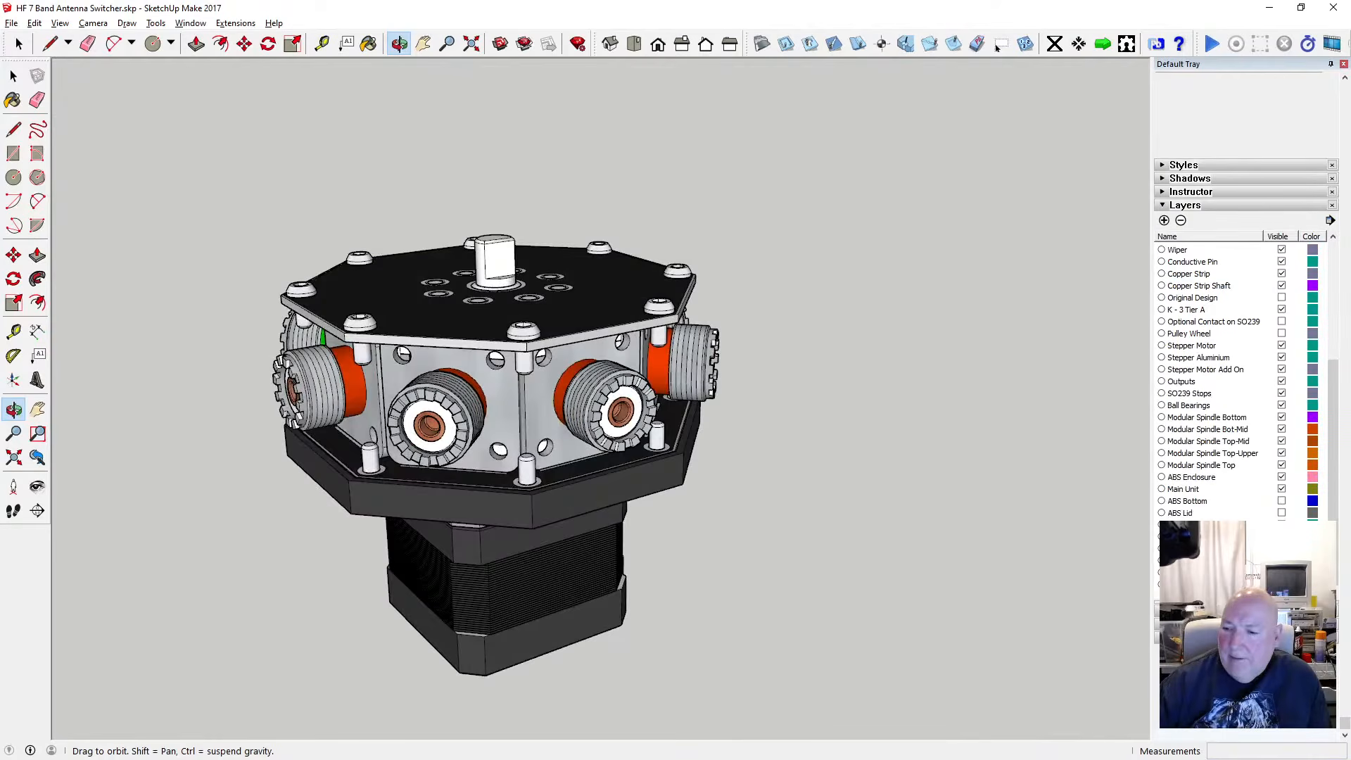
pyautogui.scroll(4, 598, 394)
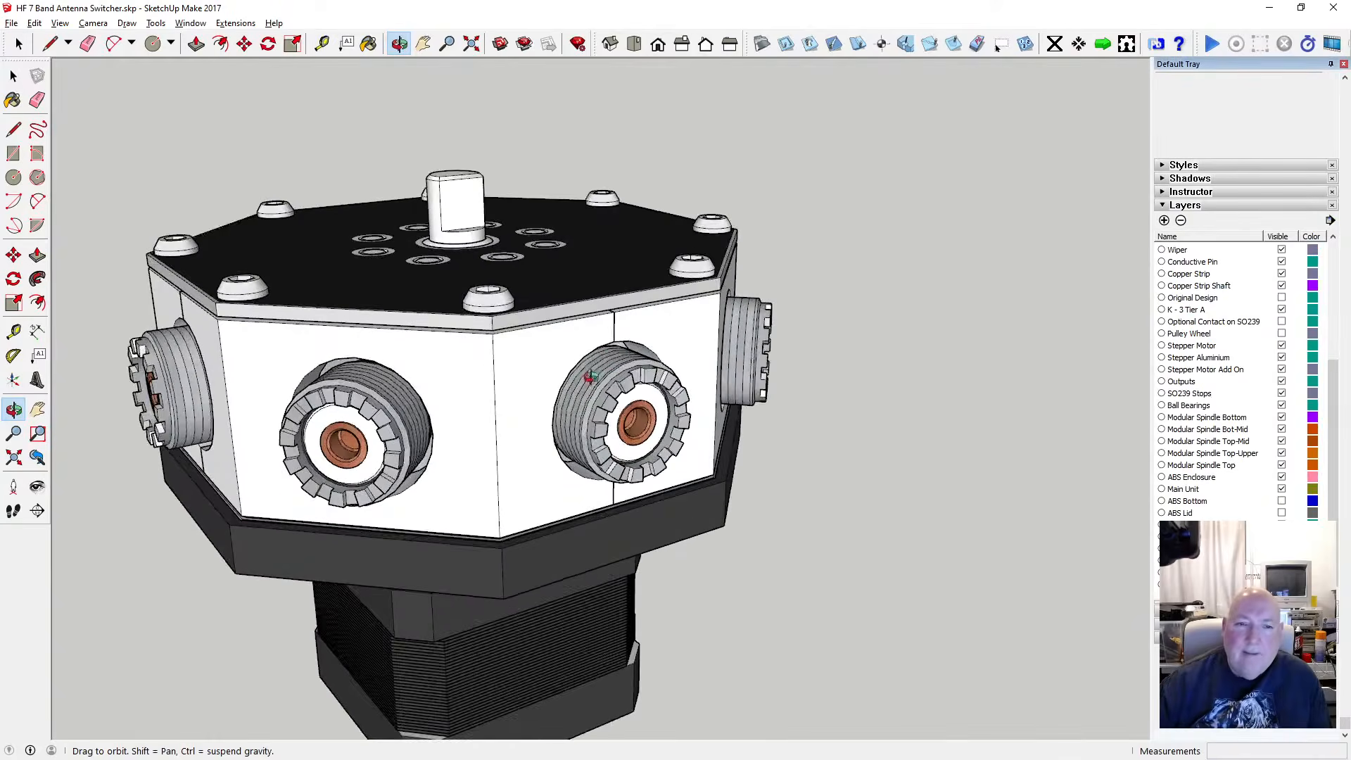
pyautogui.moveTo(495, 444); pyautogui.dragTo(584, 486)
# Show the Actuator layer and inspect the red knob on top of the switcher
pyautogui.scroll(5, 1185, 442)
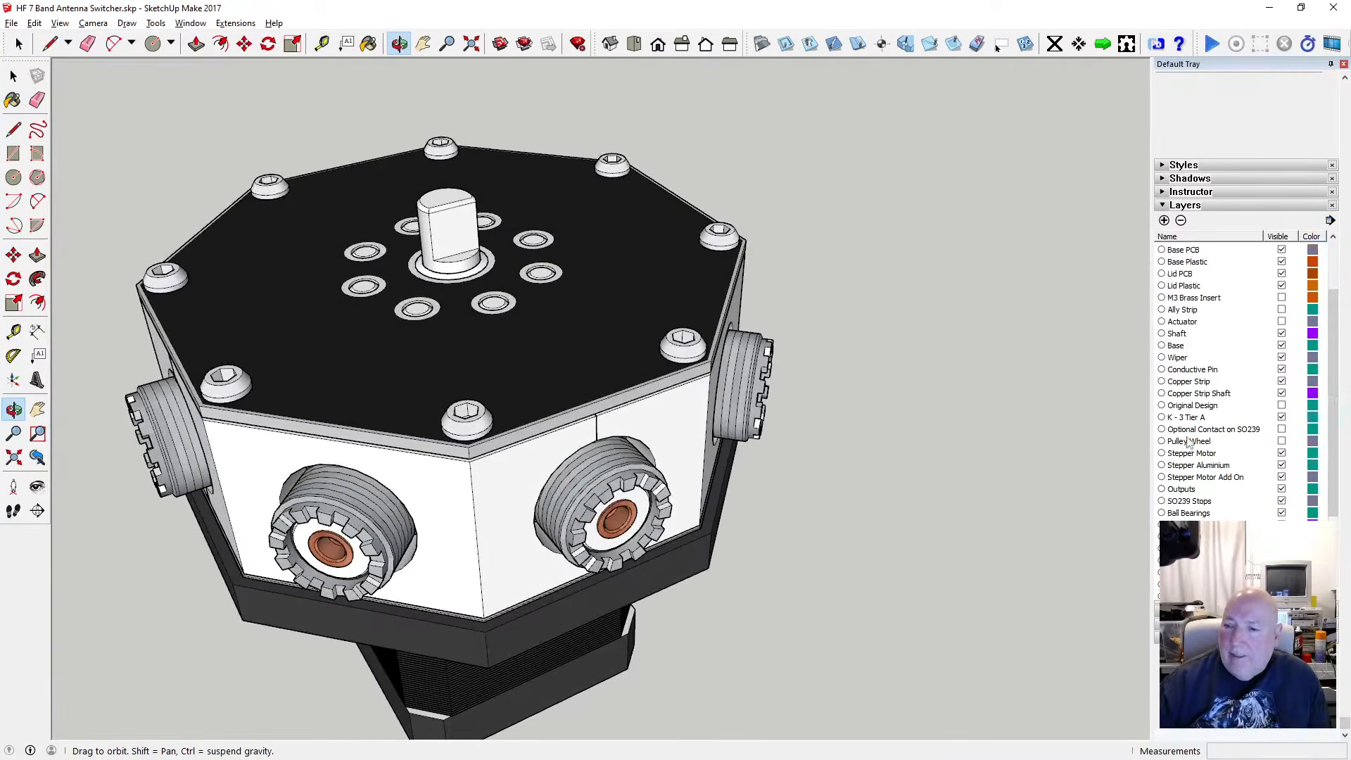
pyautogui.click(1282, 393)
pyautogui.scroll(-3, 795, 397)
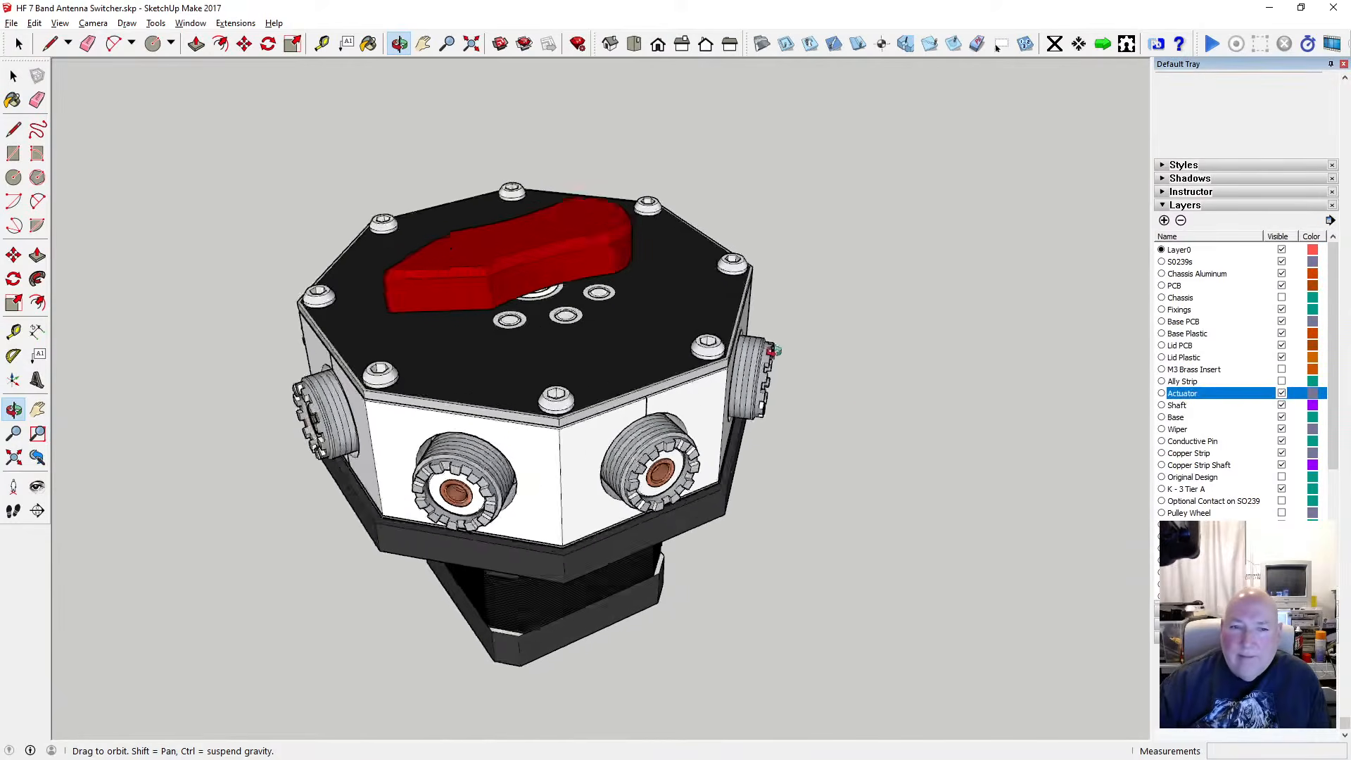
pyautogui.scroll(1, 575, 281)
pyautogui.moveTo(575, 281); pyautogui.dragTo(394, 351)
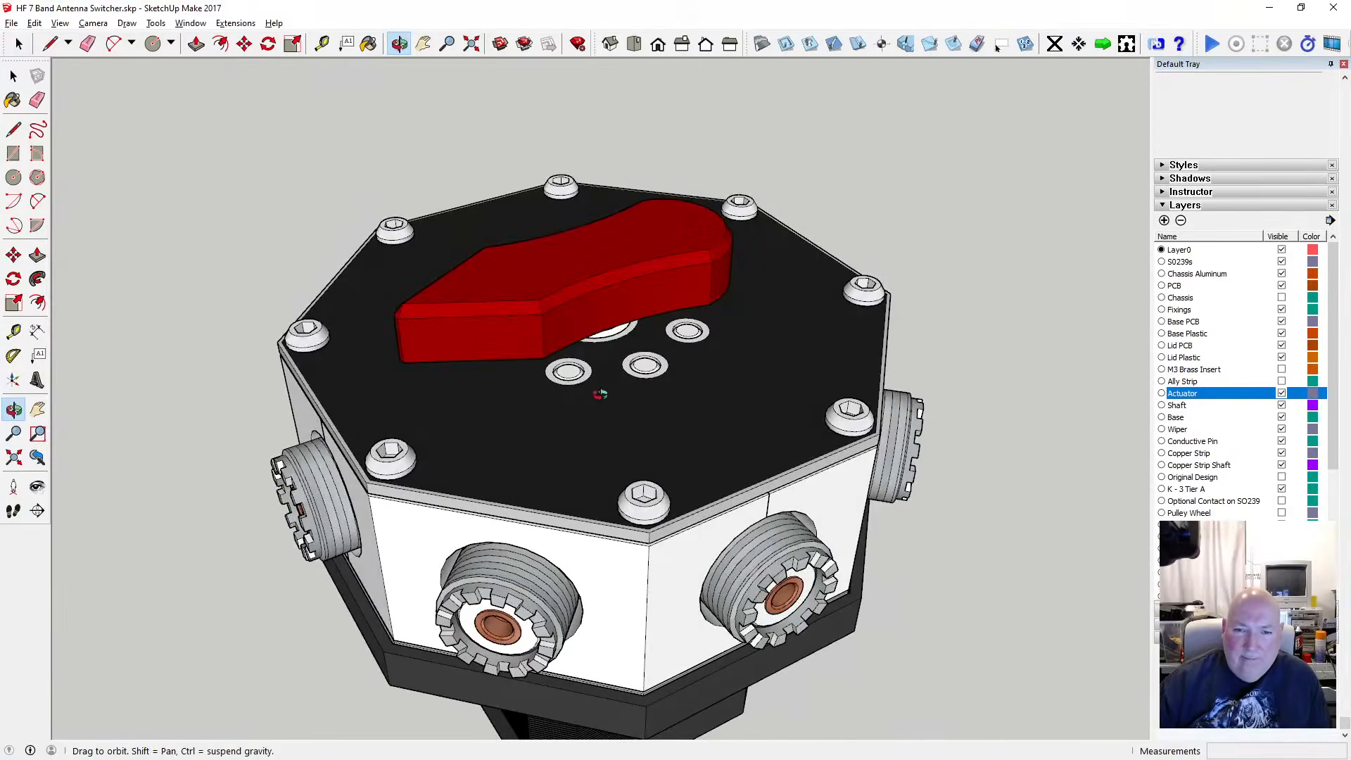
pyautogui.moveTo(601, 394); pyautogui.dragTo(961, 556)
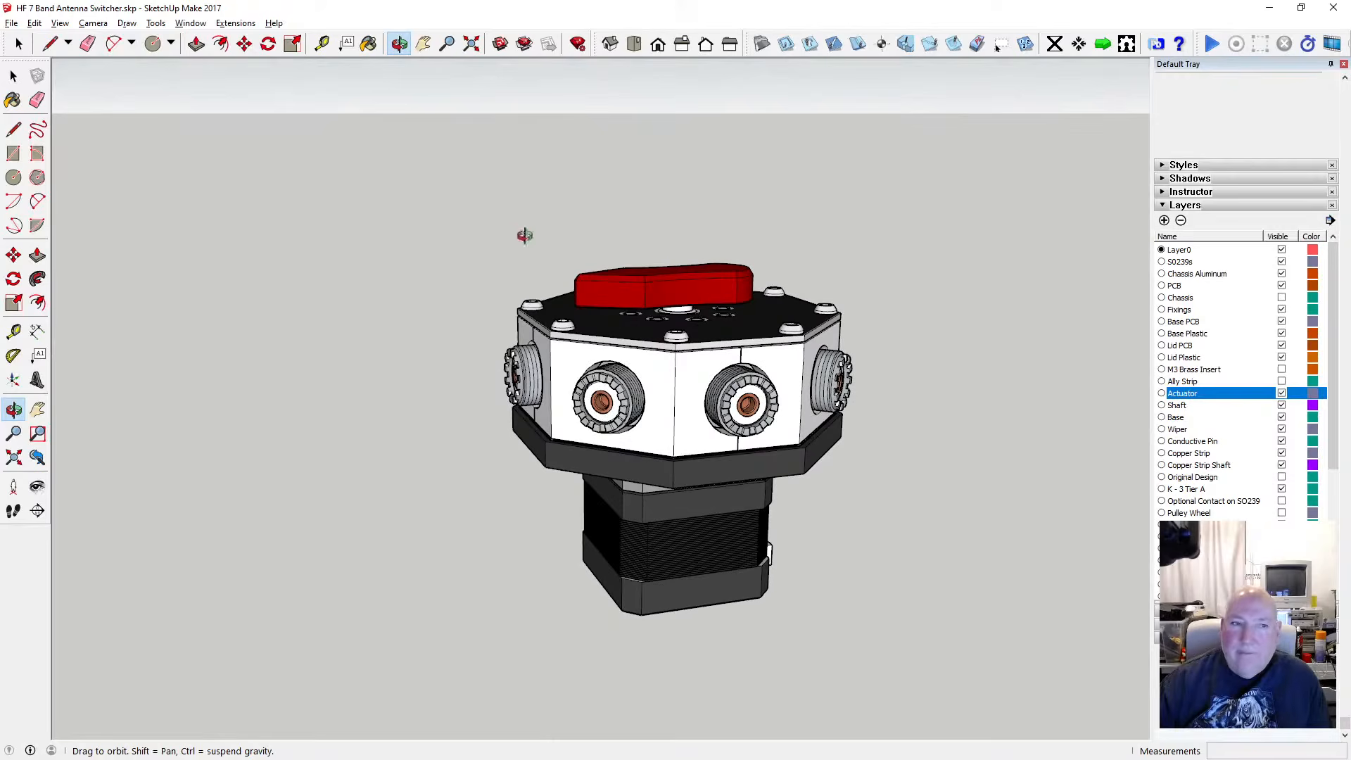
# Save the model and show the ABS Bottom layer with the enclosure's lower half
pyautogui.click(11, 23)
pyautogui.click(42, 92)
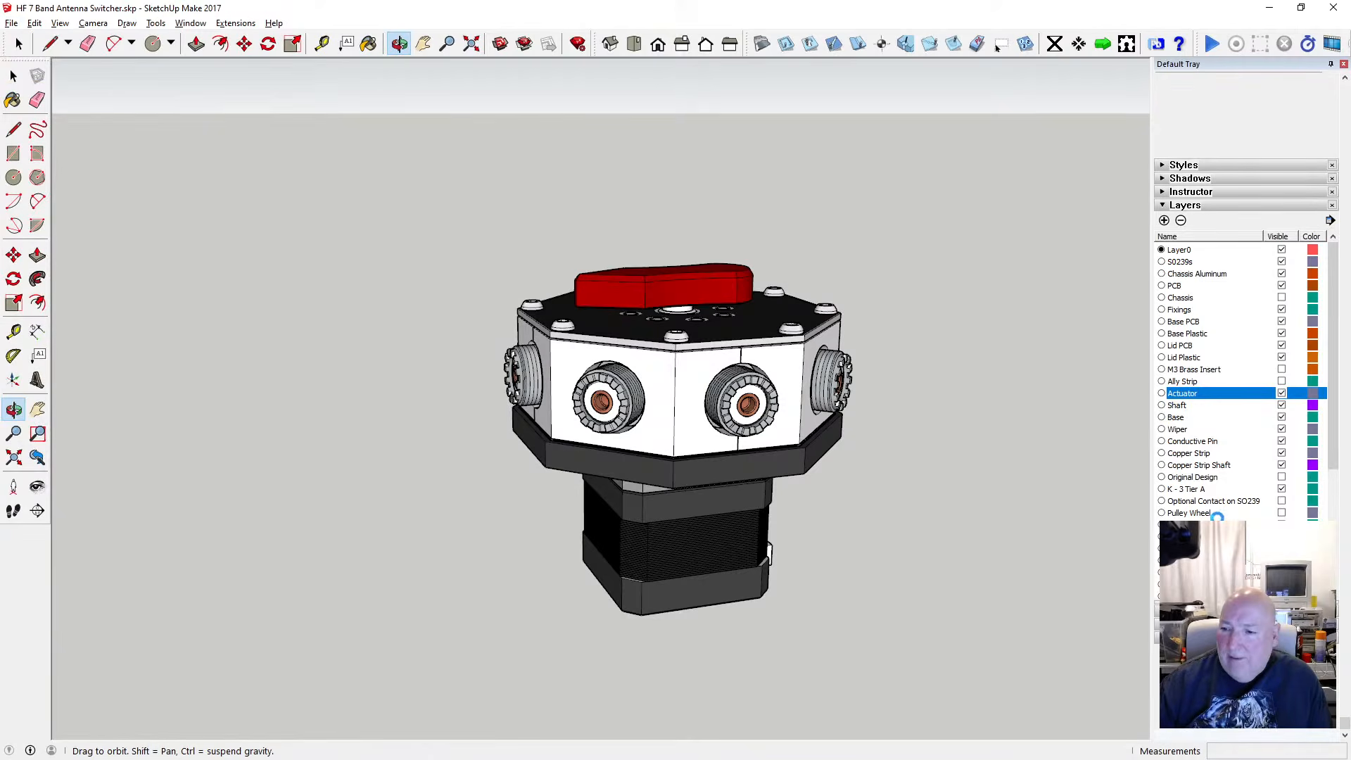
pyautogui.scroll(-5, 1217, 516)
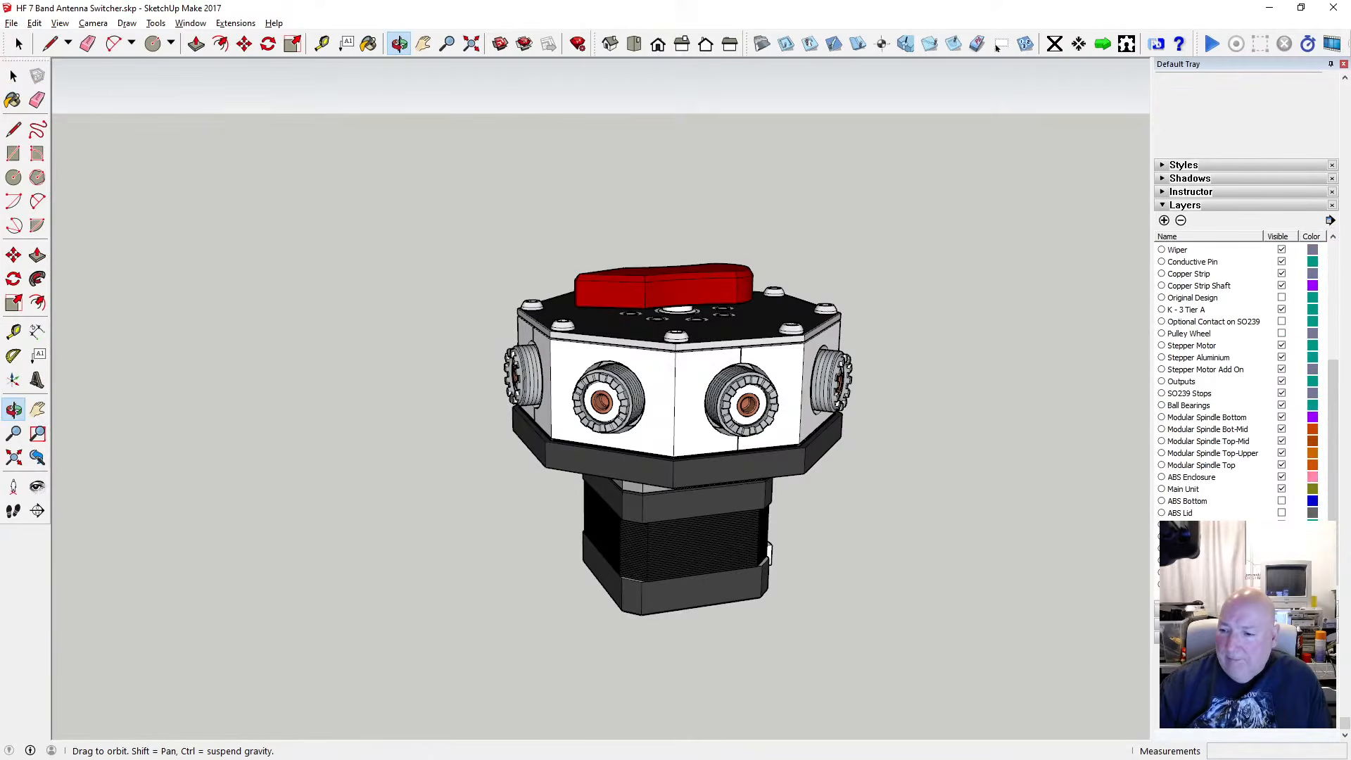
pyautogui.click(1282, 501)
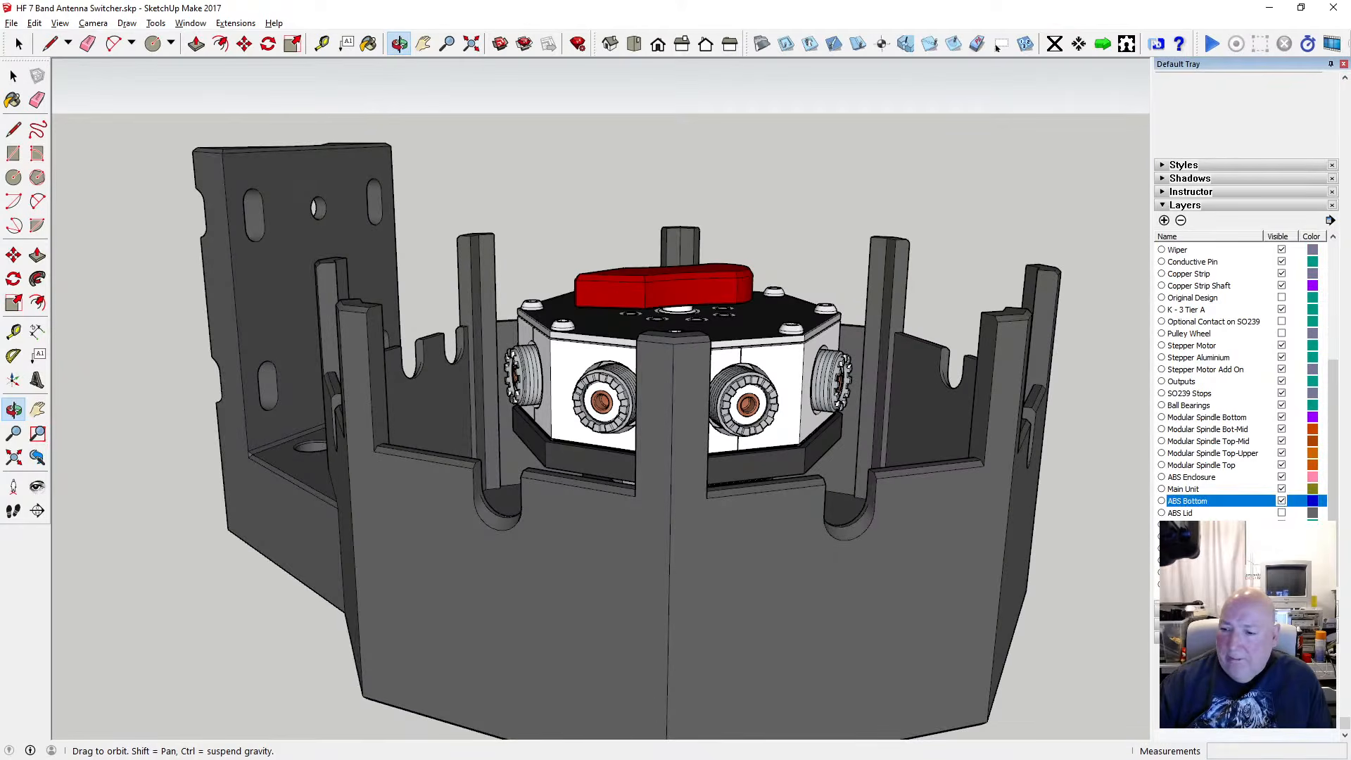
# Show the ABS Lid layer and view the closed octagonal enclosure with its mounting bracket on the white mast
pyautogui.scroll(-4, 440, 416)
pyautogui.moveTo(445, 410); pyautogui.dragTo(594, 514)
pyautogui.click(1283, 513)
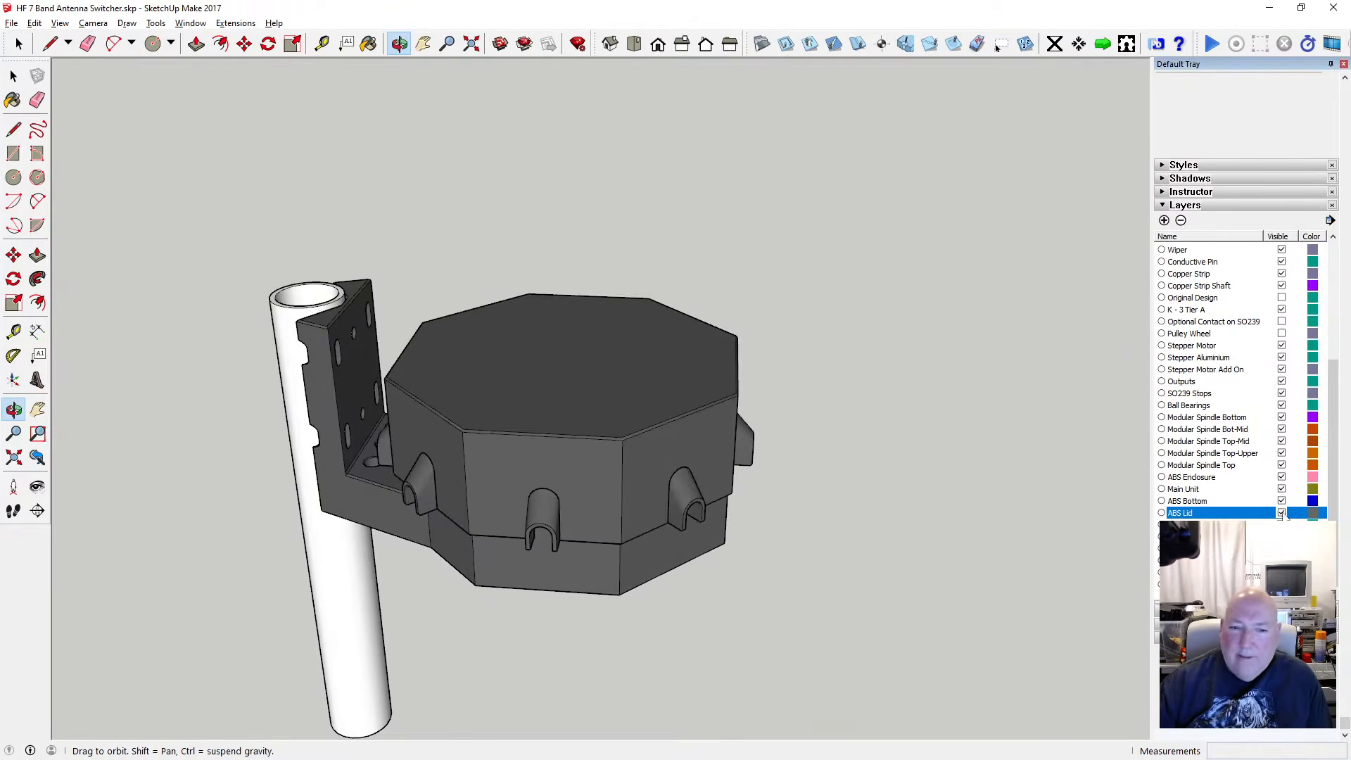
pyautogui.moveTo(648, 460); pyautogui.dragTo(407, 352)
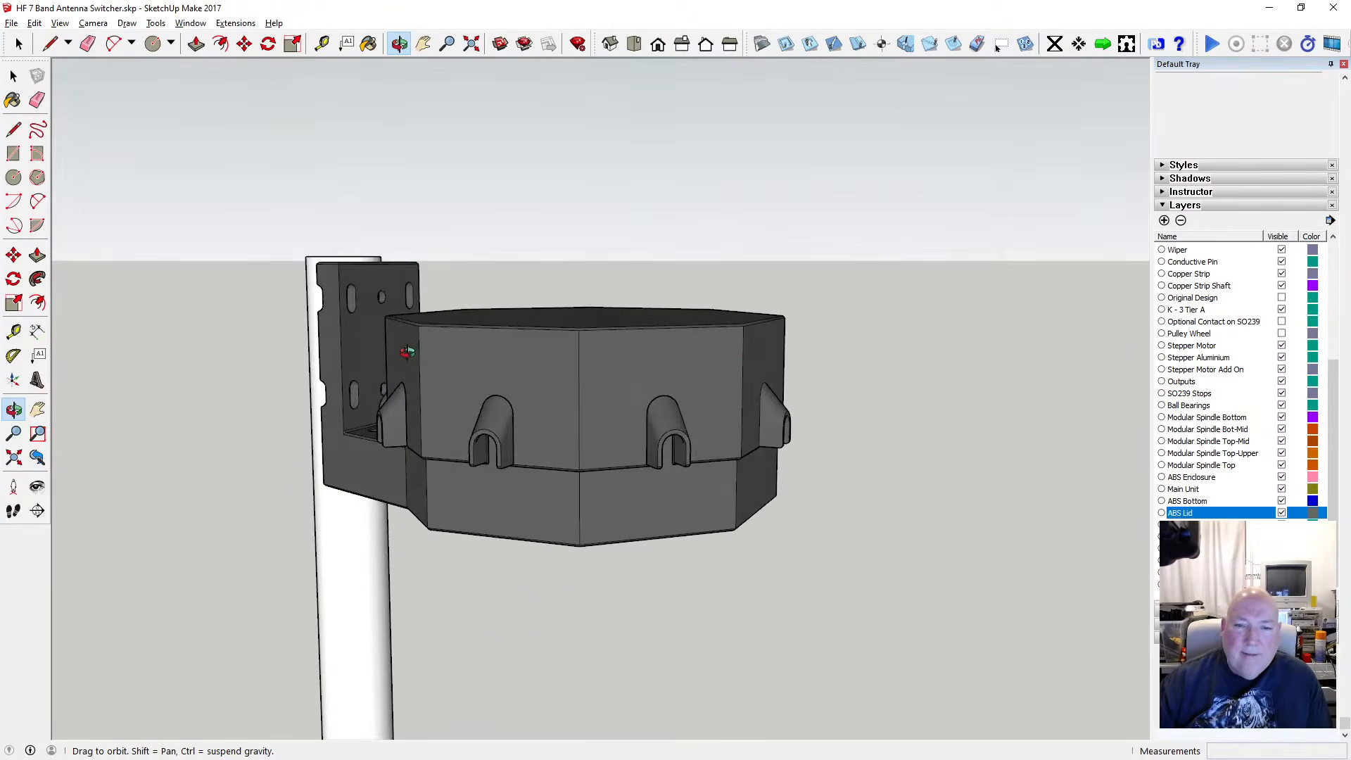
# Apply the X-ray face style to the model and fit the whole enclosure and mast in the view
pyautogui.click(60, 23)
pyautogui.moveTo(161, 209)
pyautogui.click(211, 208)
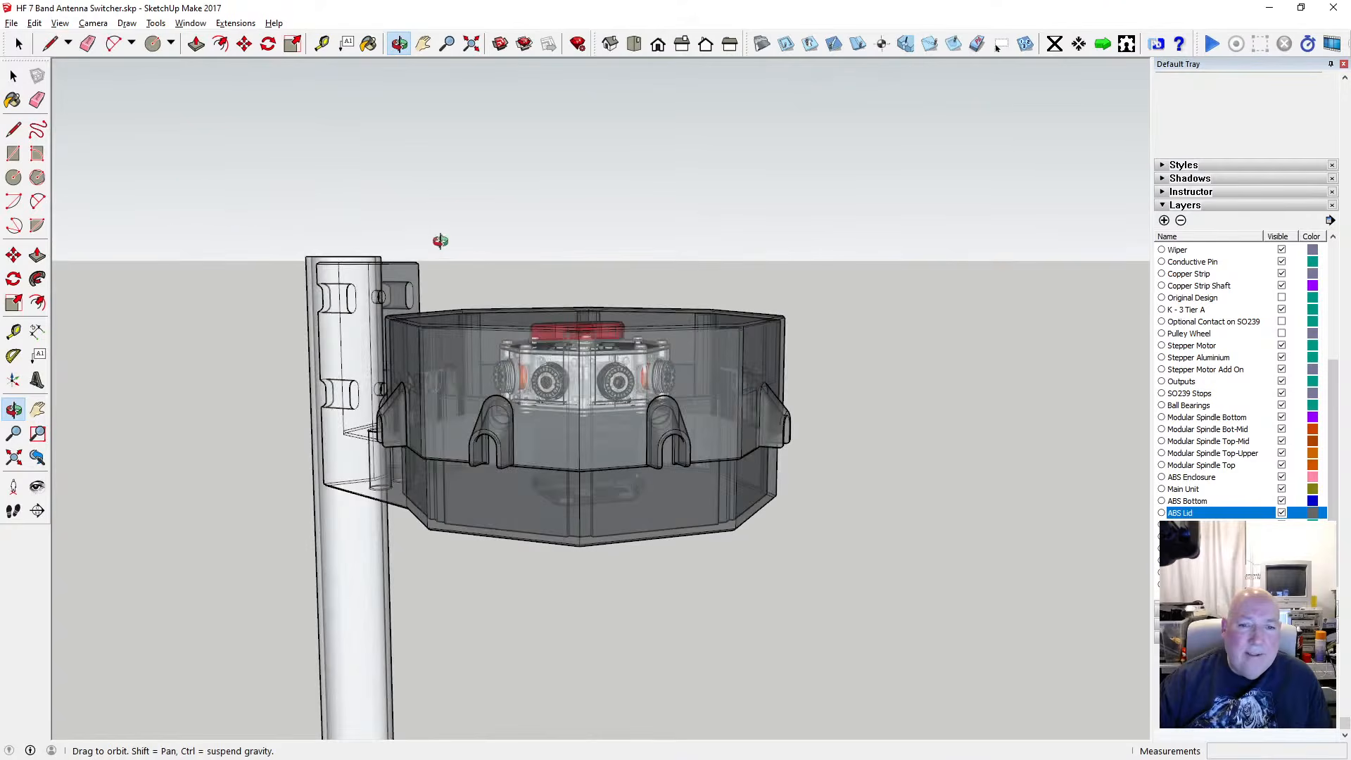
pyautogui.click(471, 44)
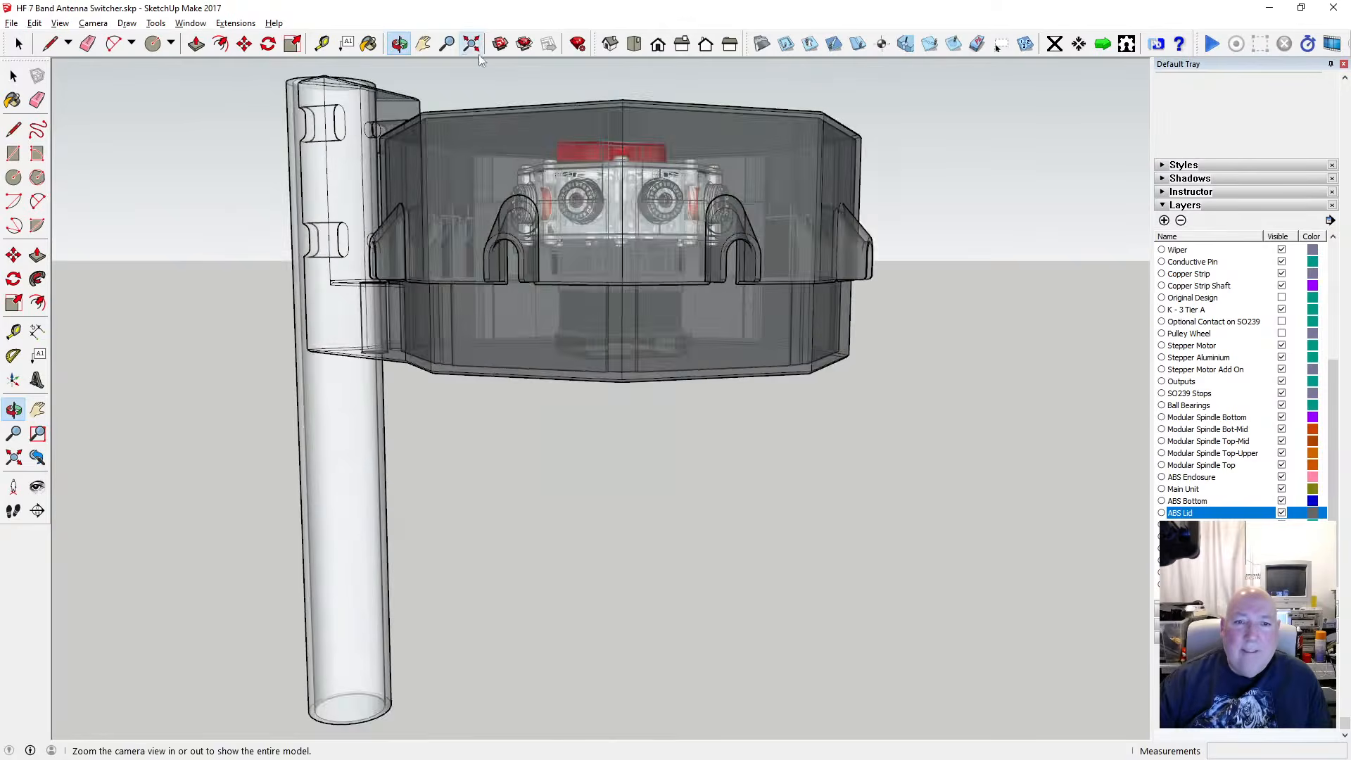
pyautogui.moveTo(611, 231)
pyautogui.mouseDown()
pyautogui.moveTo(581, 375)
pyautogui.moveTo(608, 236)
pyautogui.mouseUp()
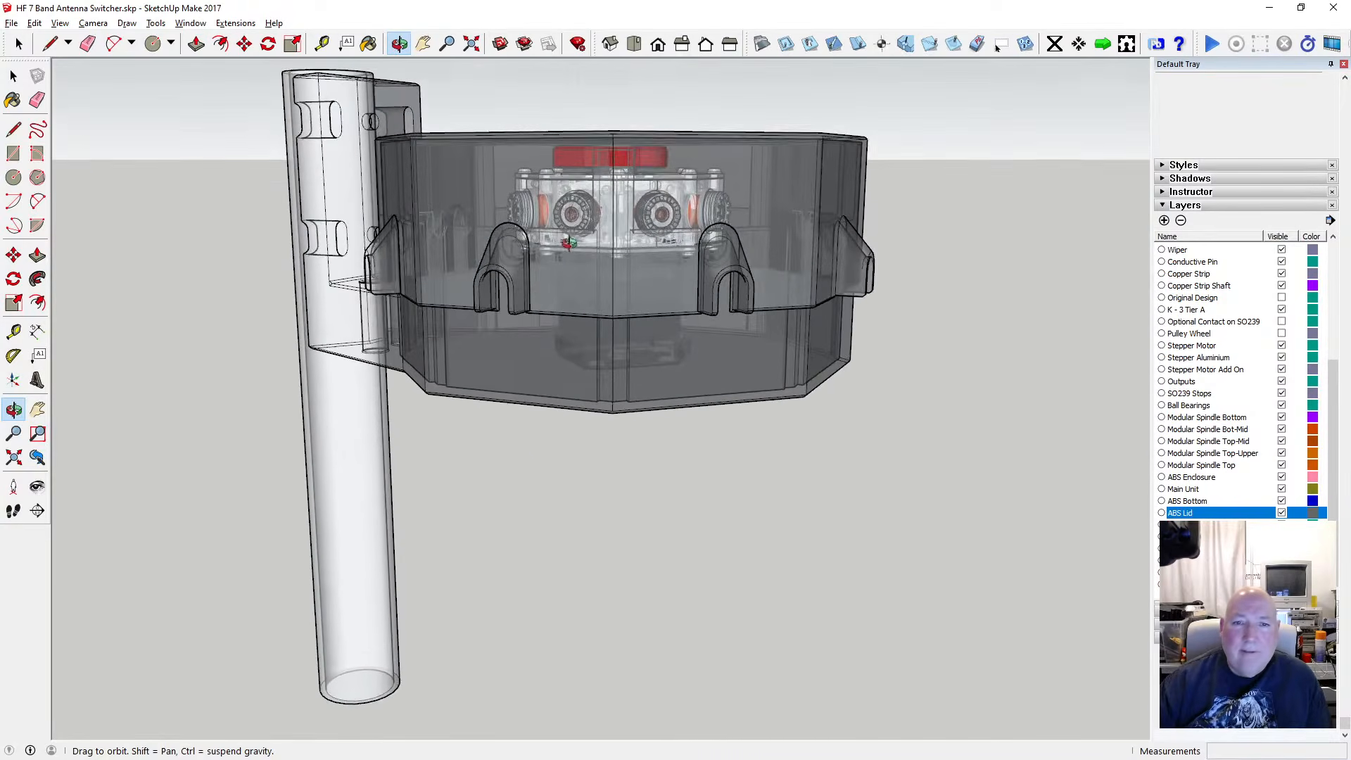
pyautogui.click(471, 44)
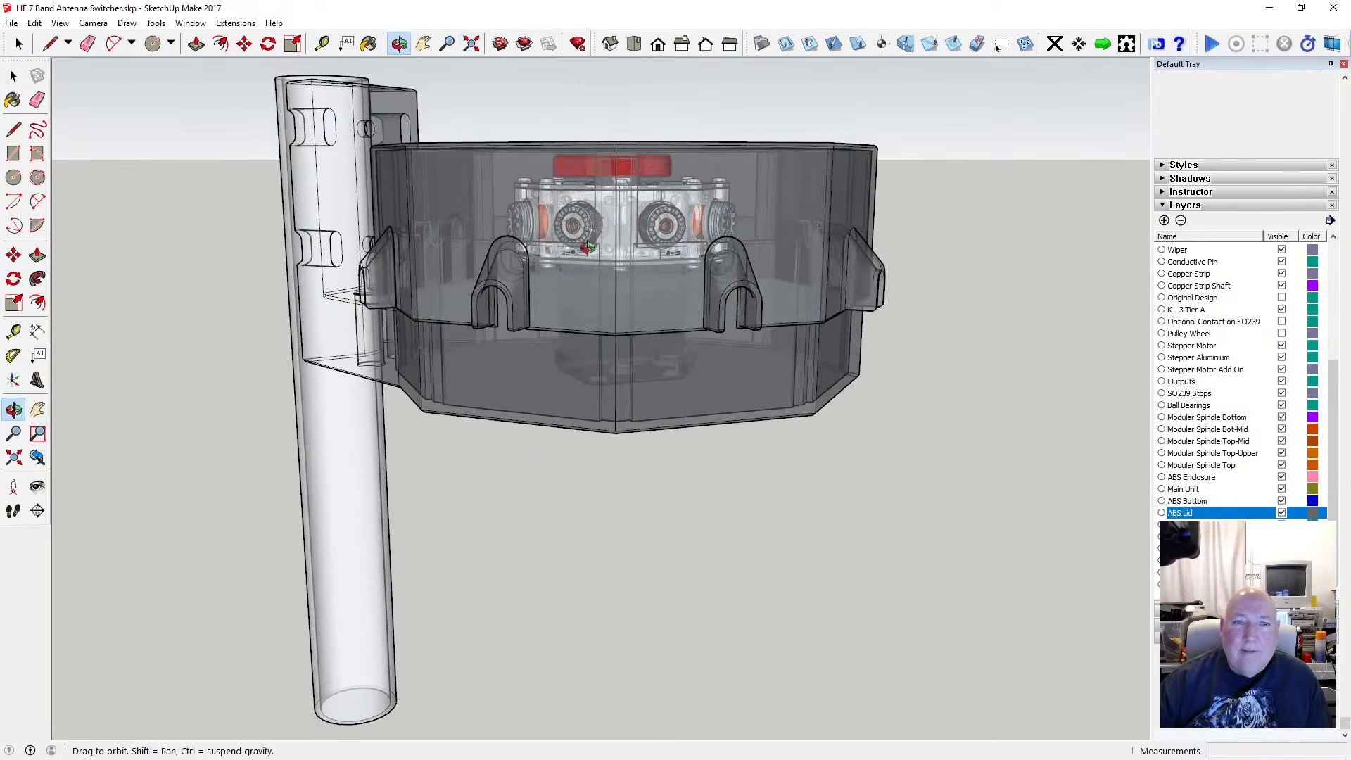
# Inspect the switcher up close through the transparent enclosure and save the model
pyautogui.scroll(2, 603, 256)
pyautogui.scroll(-2, 573, 428)
pyautogui.scroll(-1, 574, 428)
pyautogui.scroll(5, 572, 243)
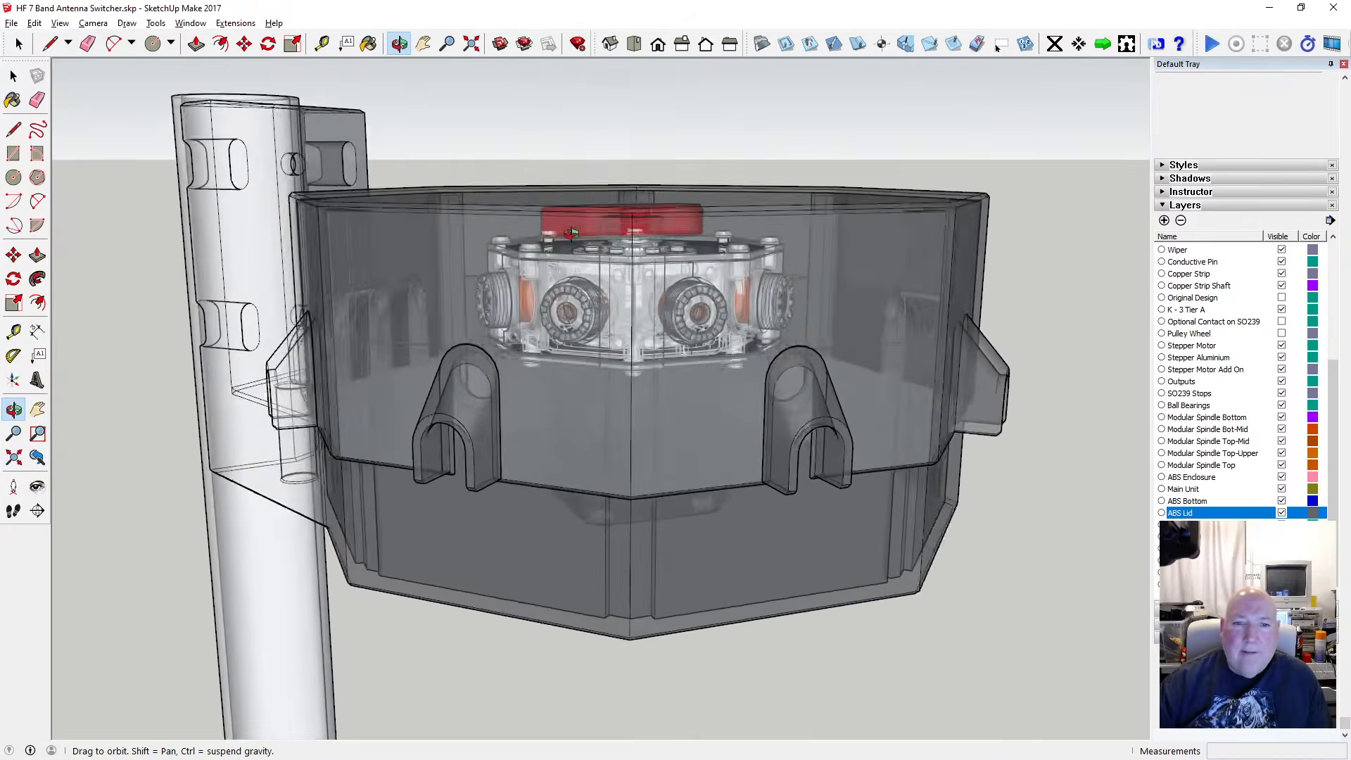
pyautogui.moveTo(572, 243); pyautogui.dragTo(544, 242)
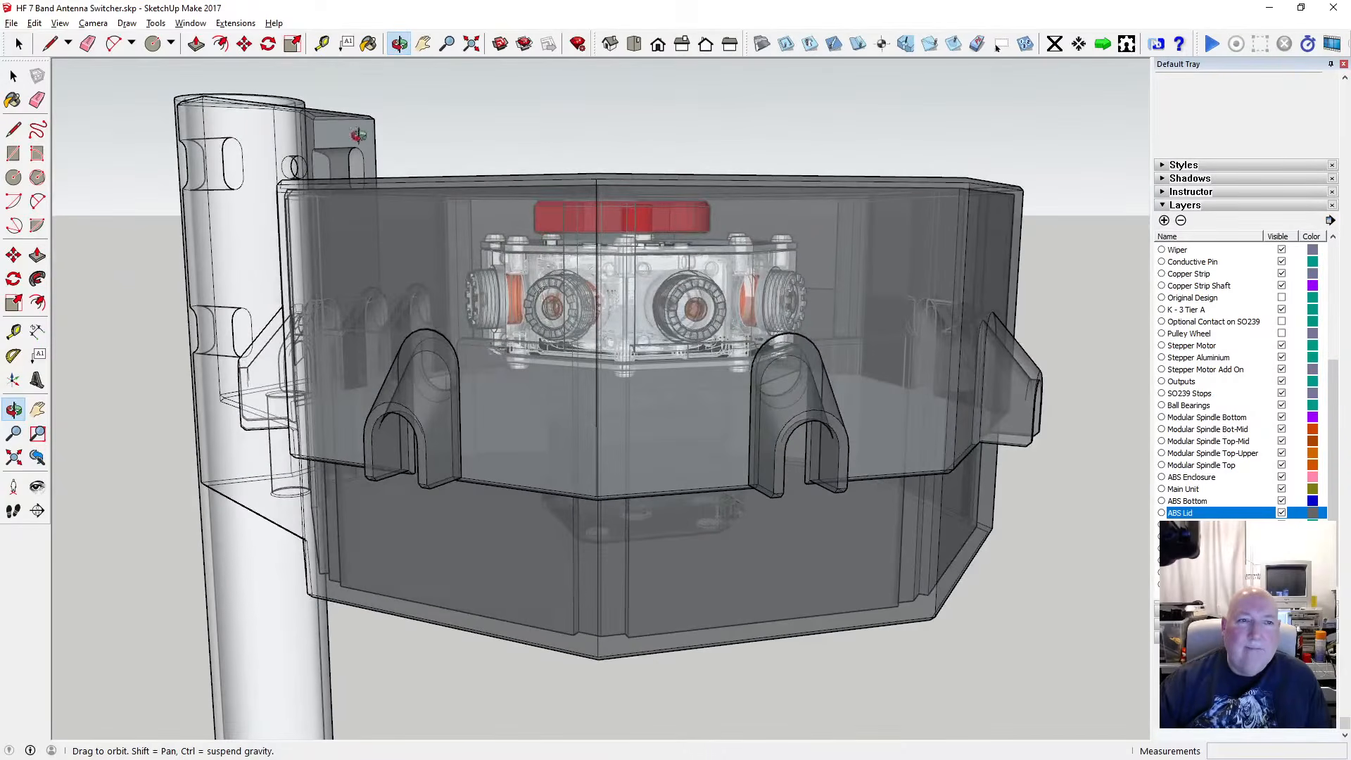
pyautogui.moveTo(359, 136); pyautogui.dragTo(385, 183)
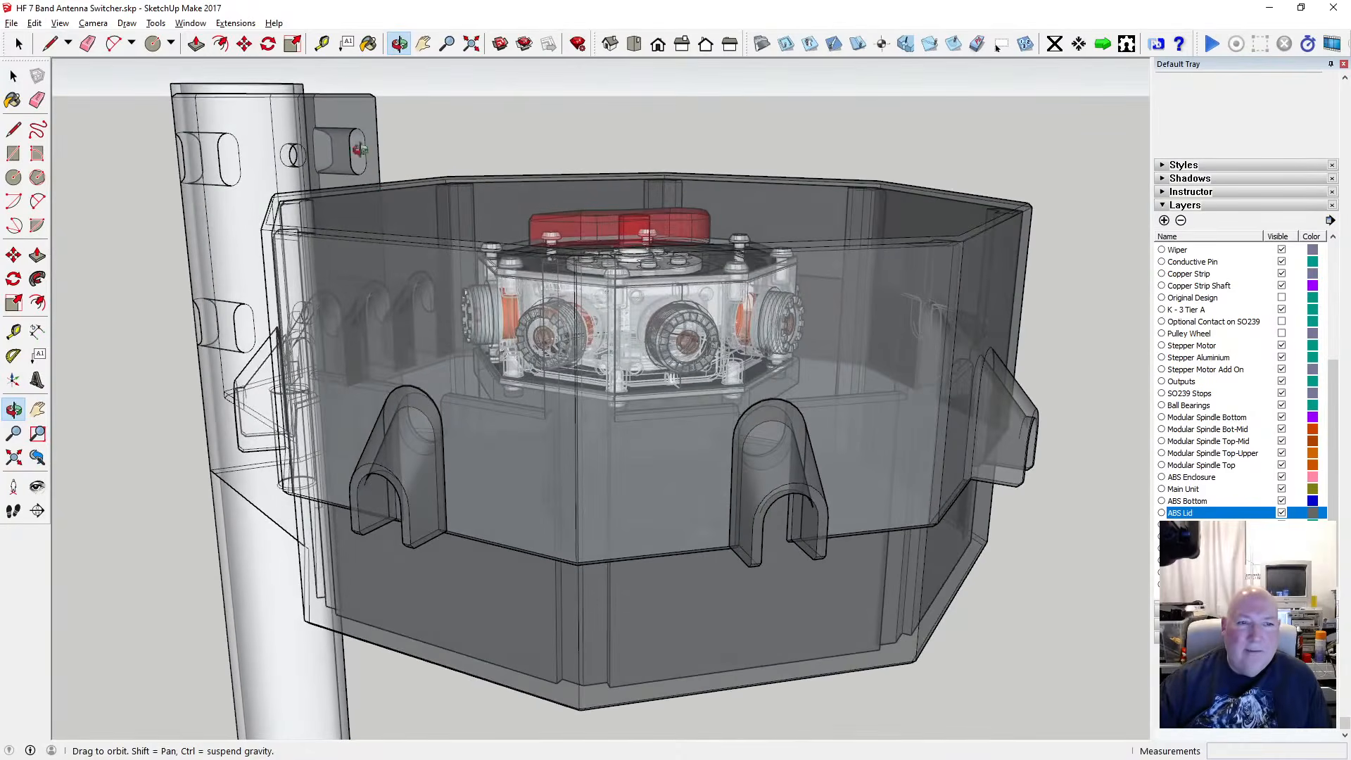
pyautogui.click(12, 23)
pyautogui.click(39, 90)
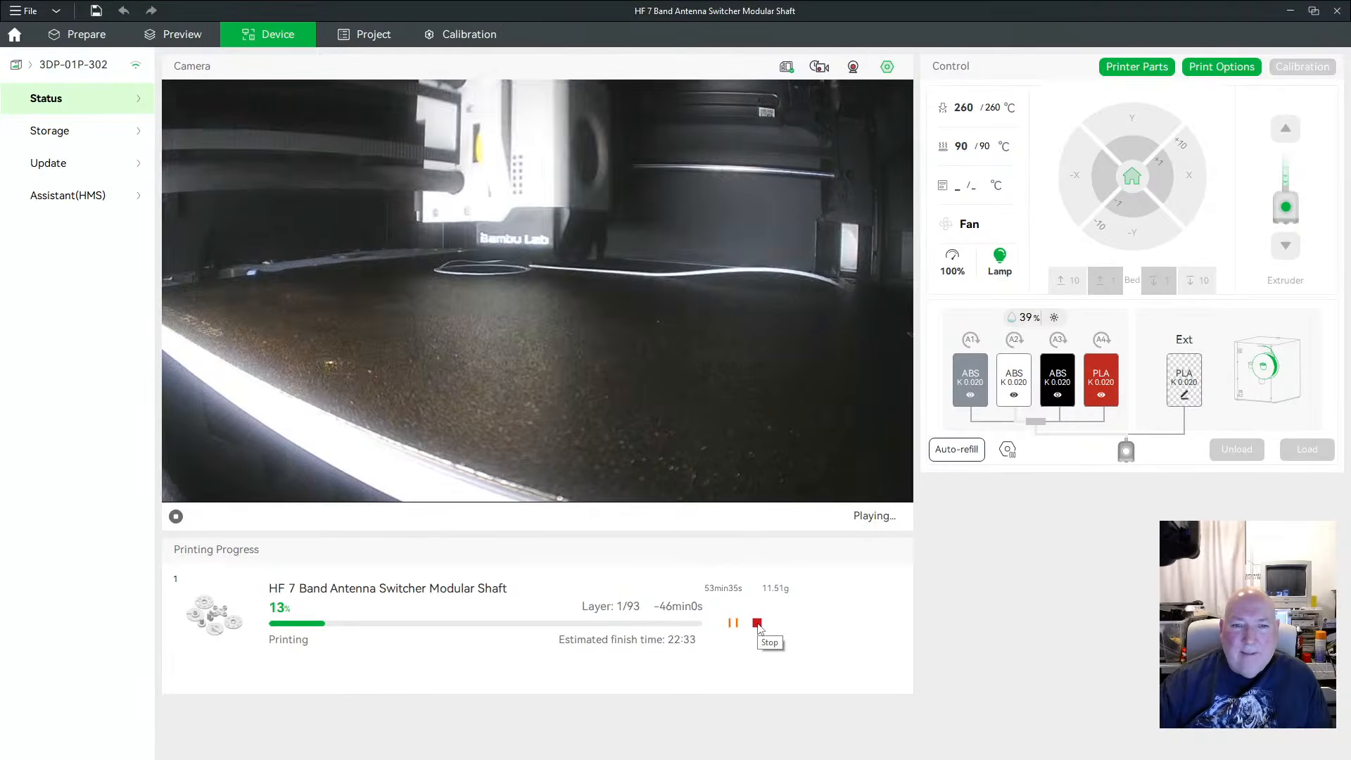
# Switch to Bambu Studio and stop the running HF 7 Band Antenna Switcher Modular Shaft print, confirming the cancellation
pyautogui.click(757, 623)
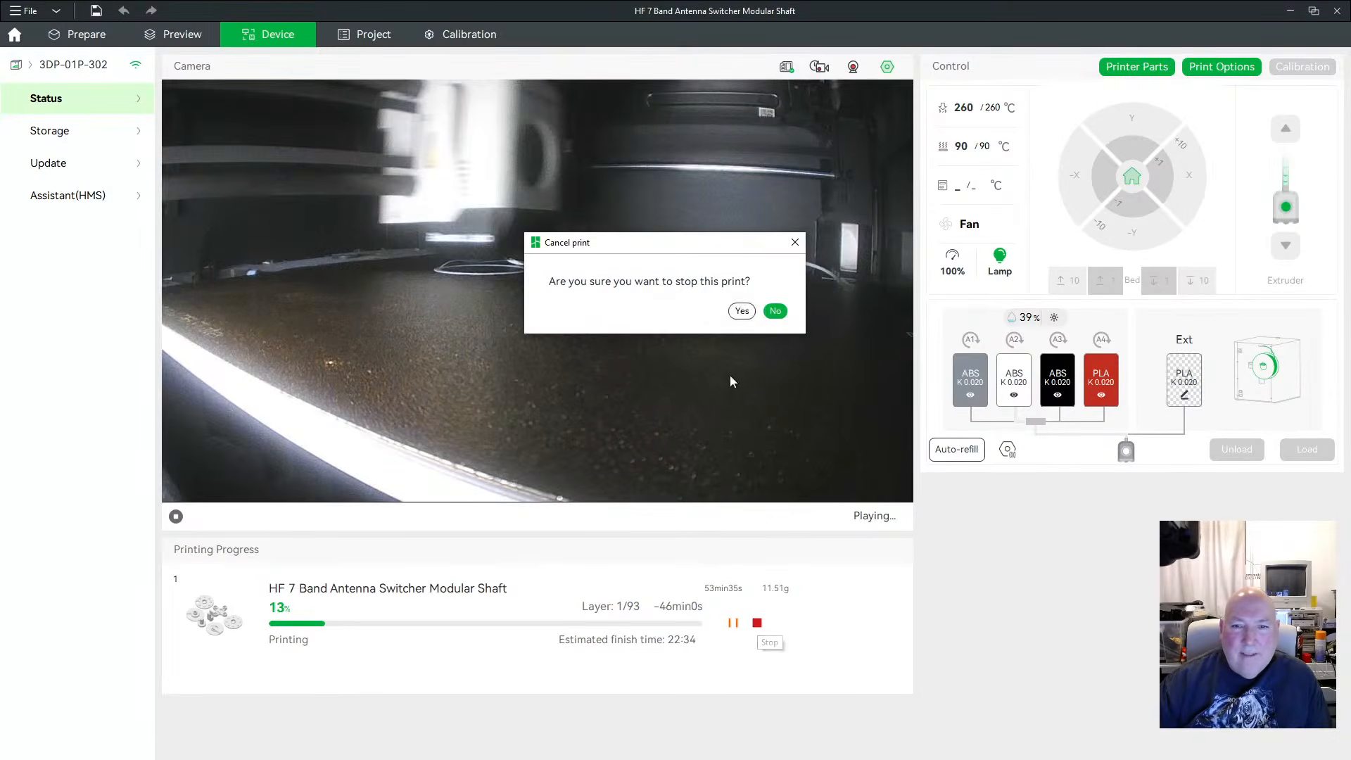
pyautogui.click(743, 312)
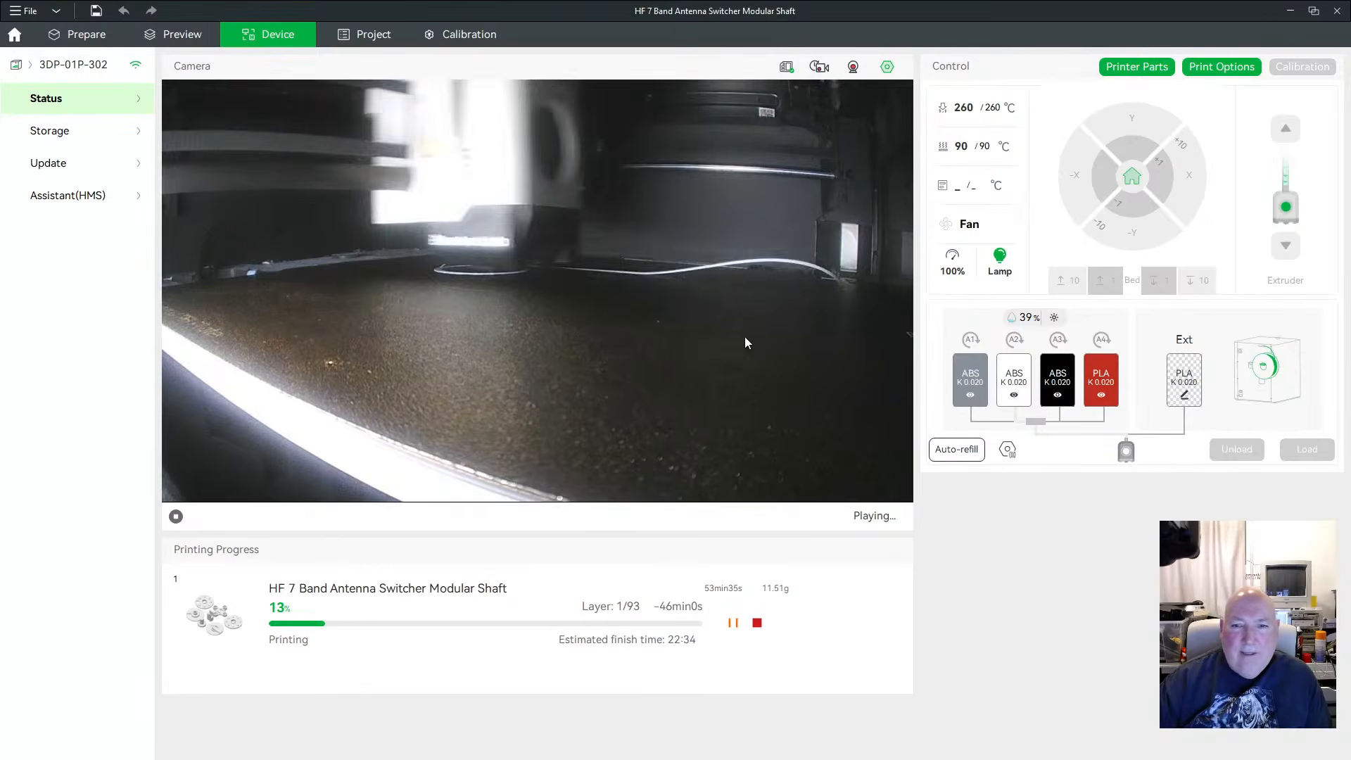